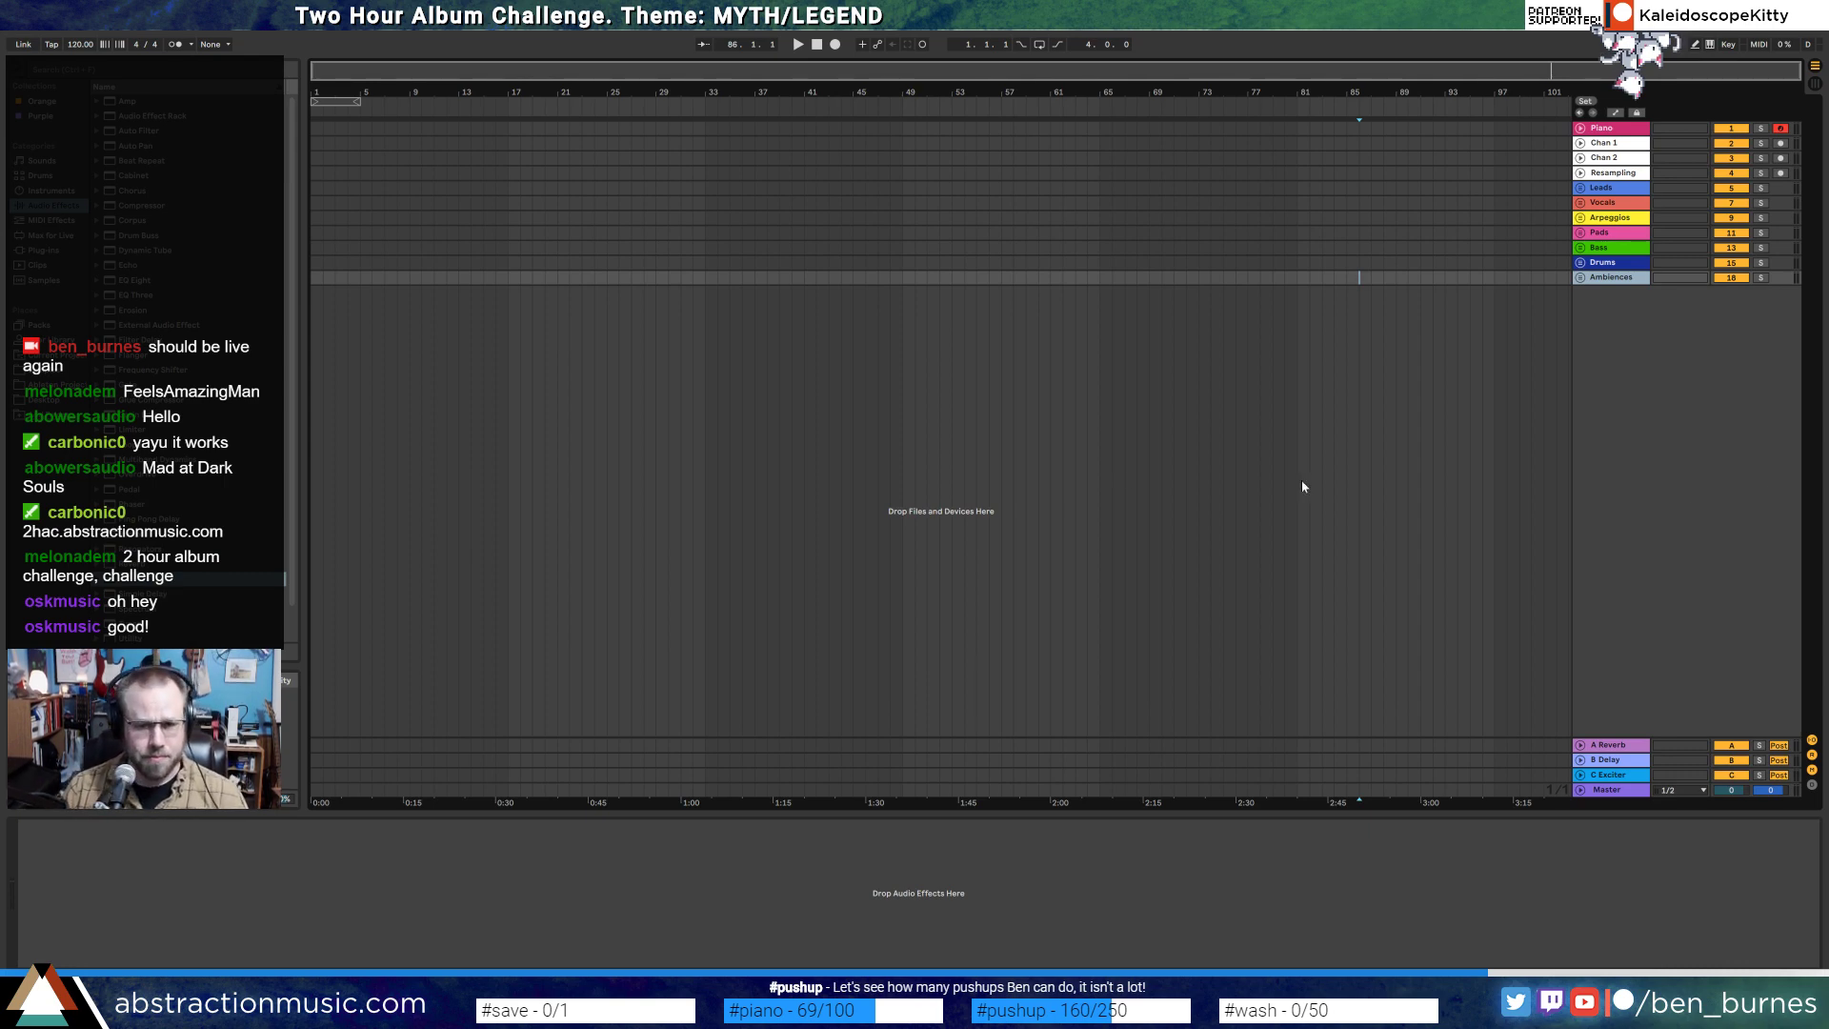
- Expand the Pads group track and select the Pad track inside it
click(324, 279)
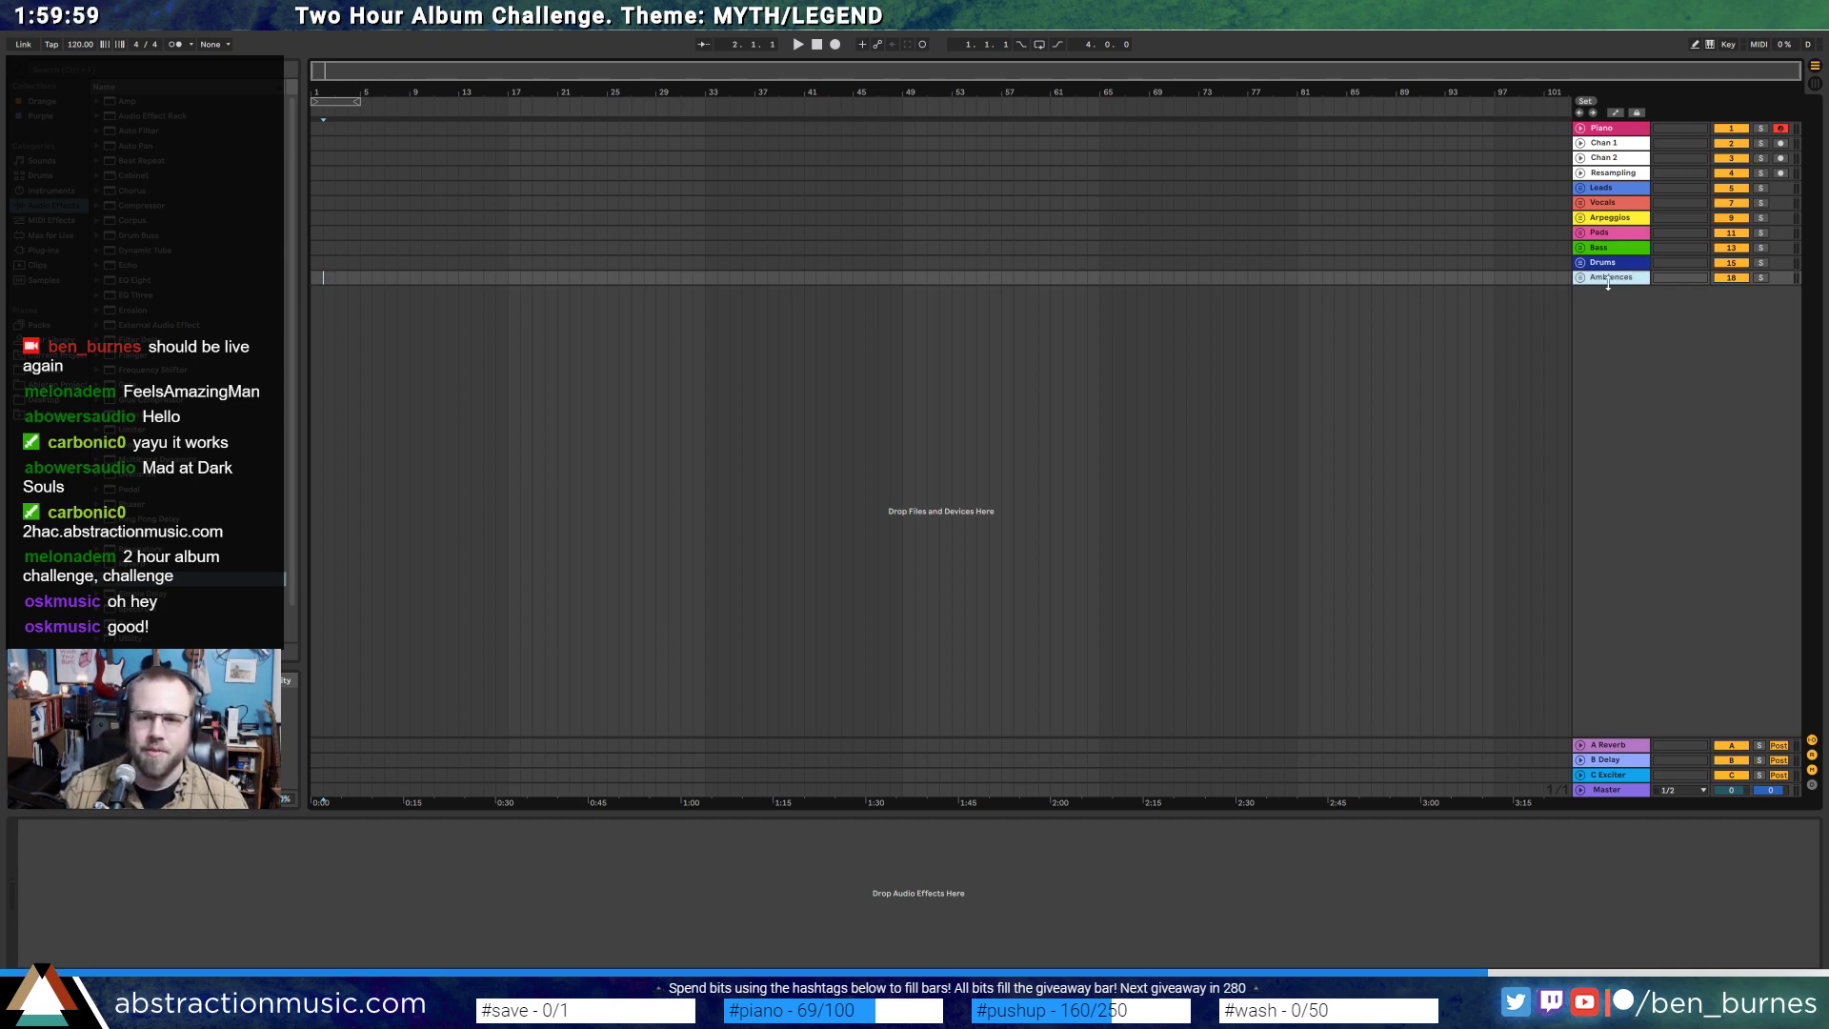
click(1581, 233)
click(1614, 268)
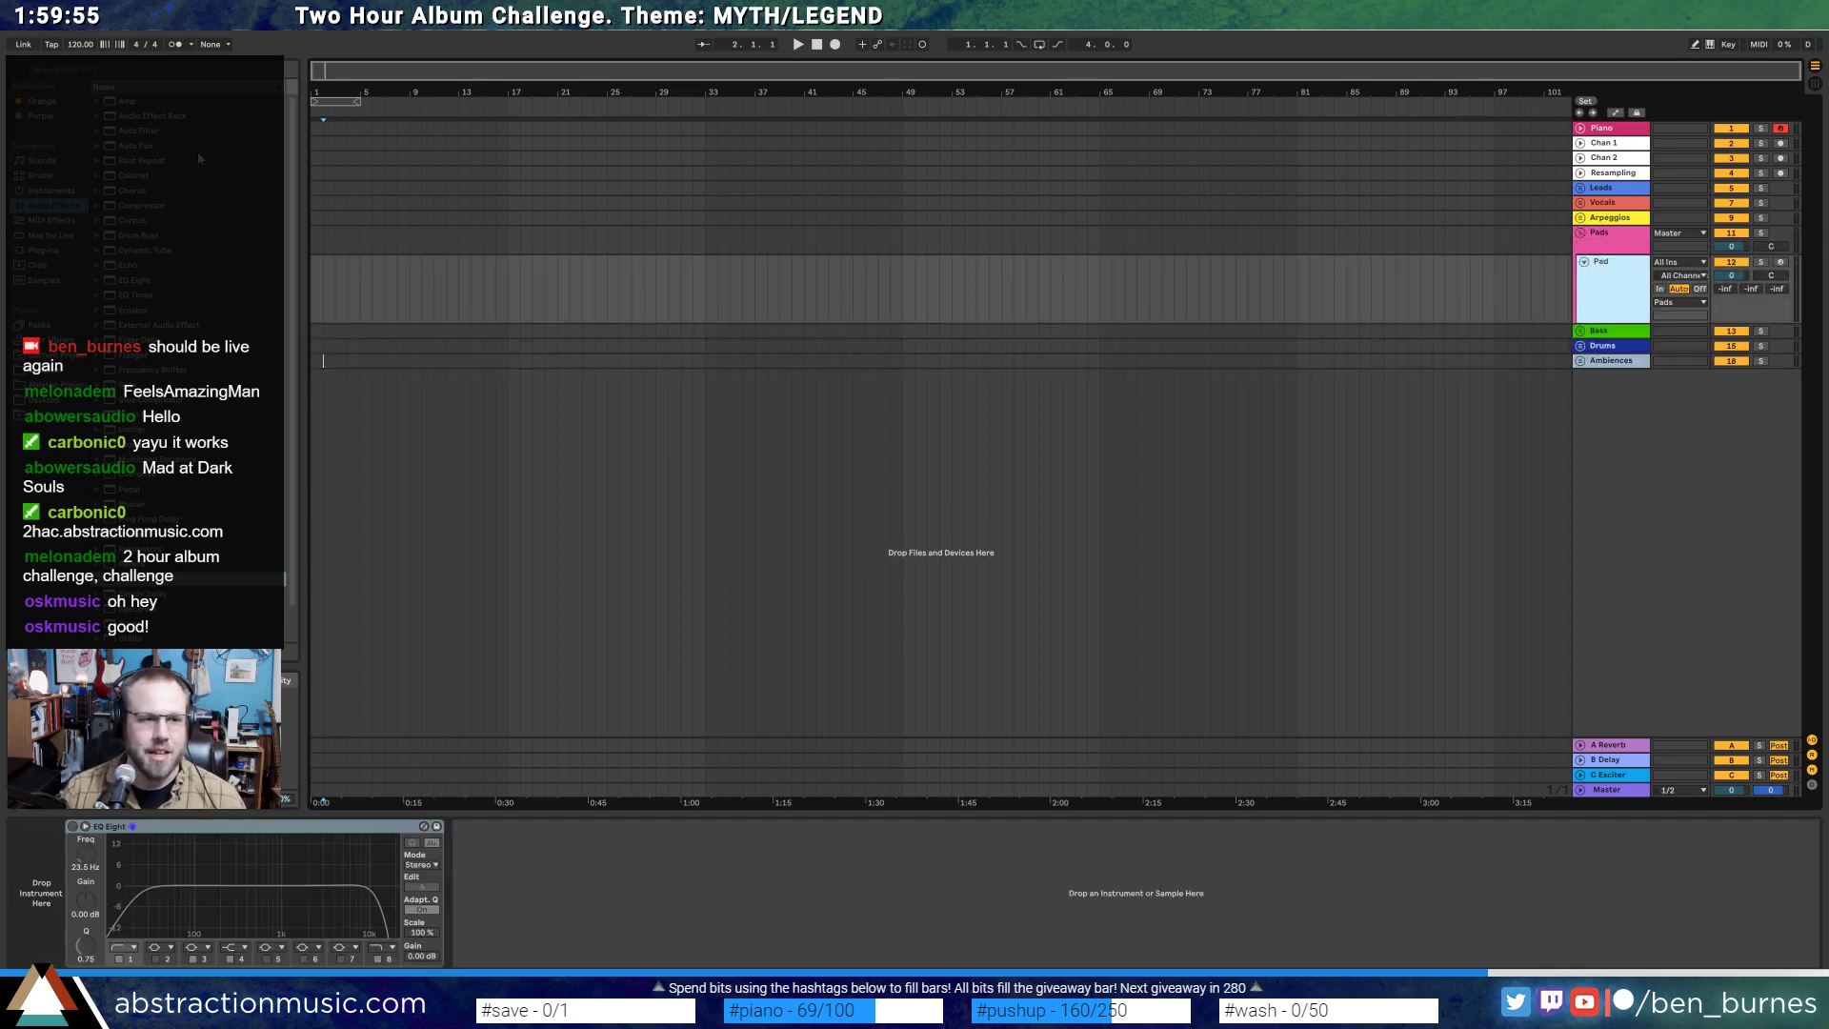
- Load the Massive synthesizer on the Pad track in place of Kontakt 5 and reposition its window
click(53, 249)
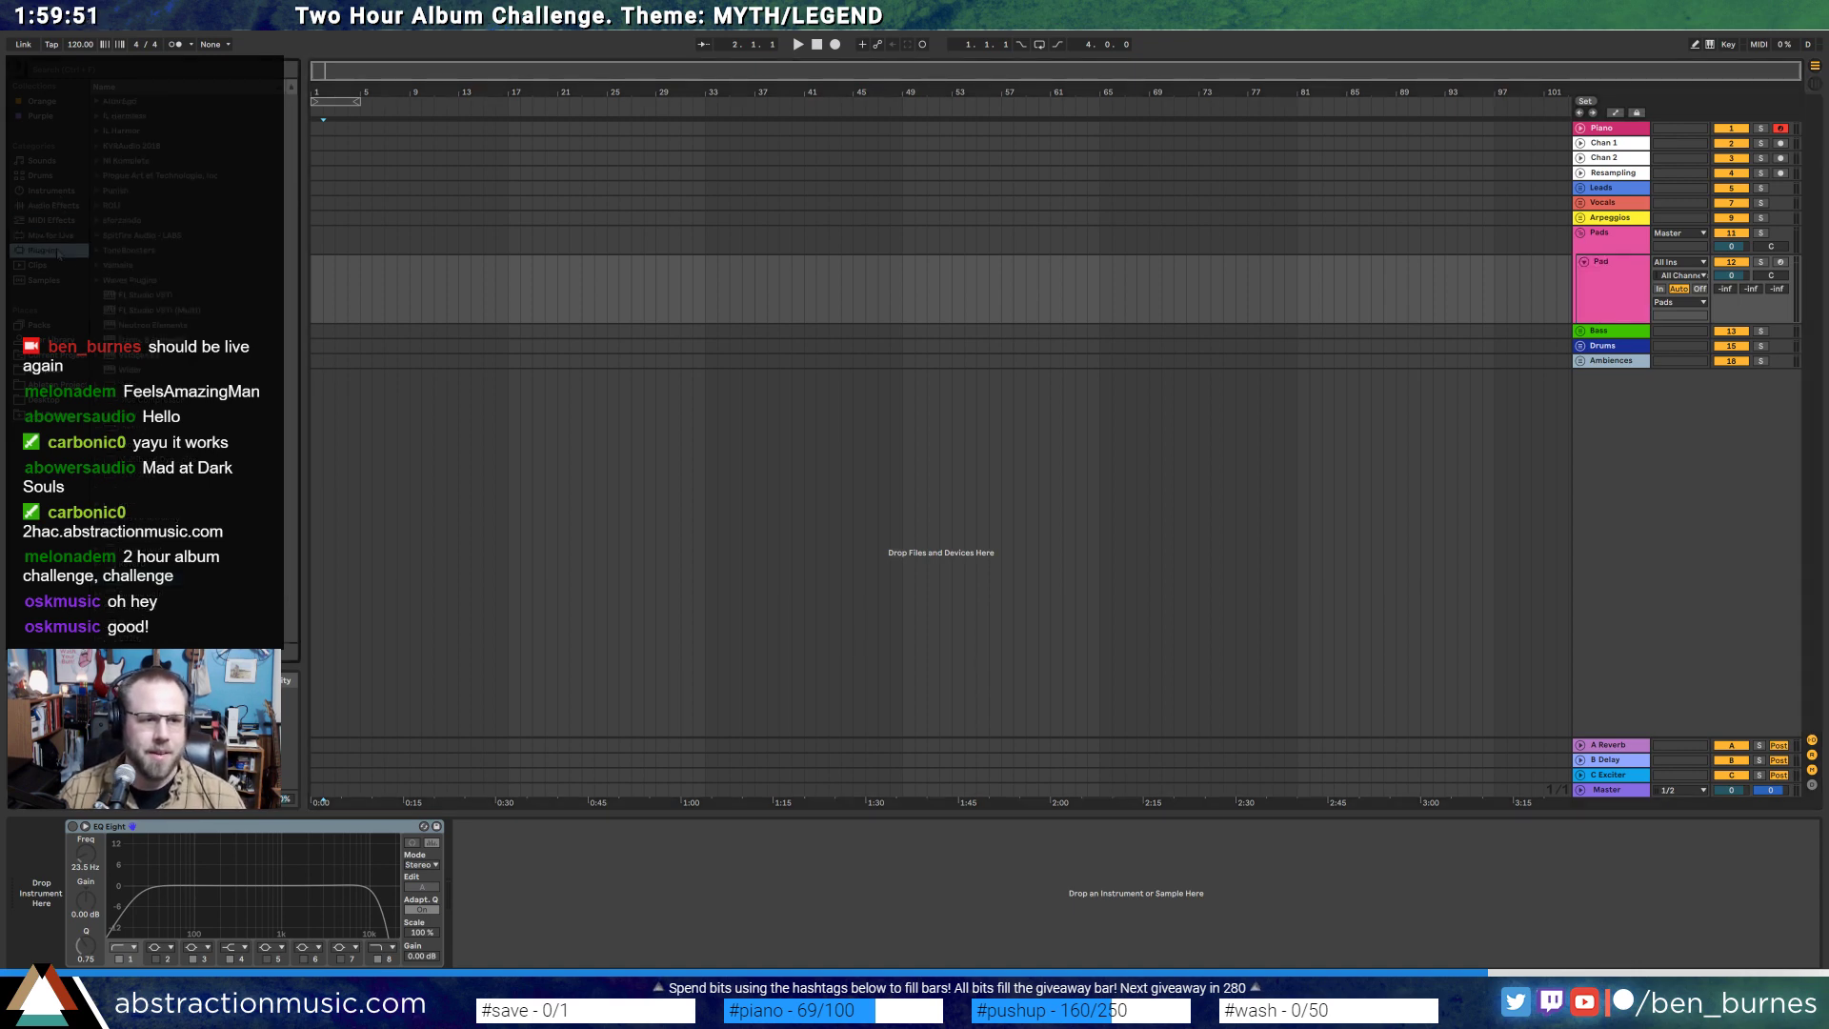
click(97, 161)
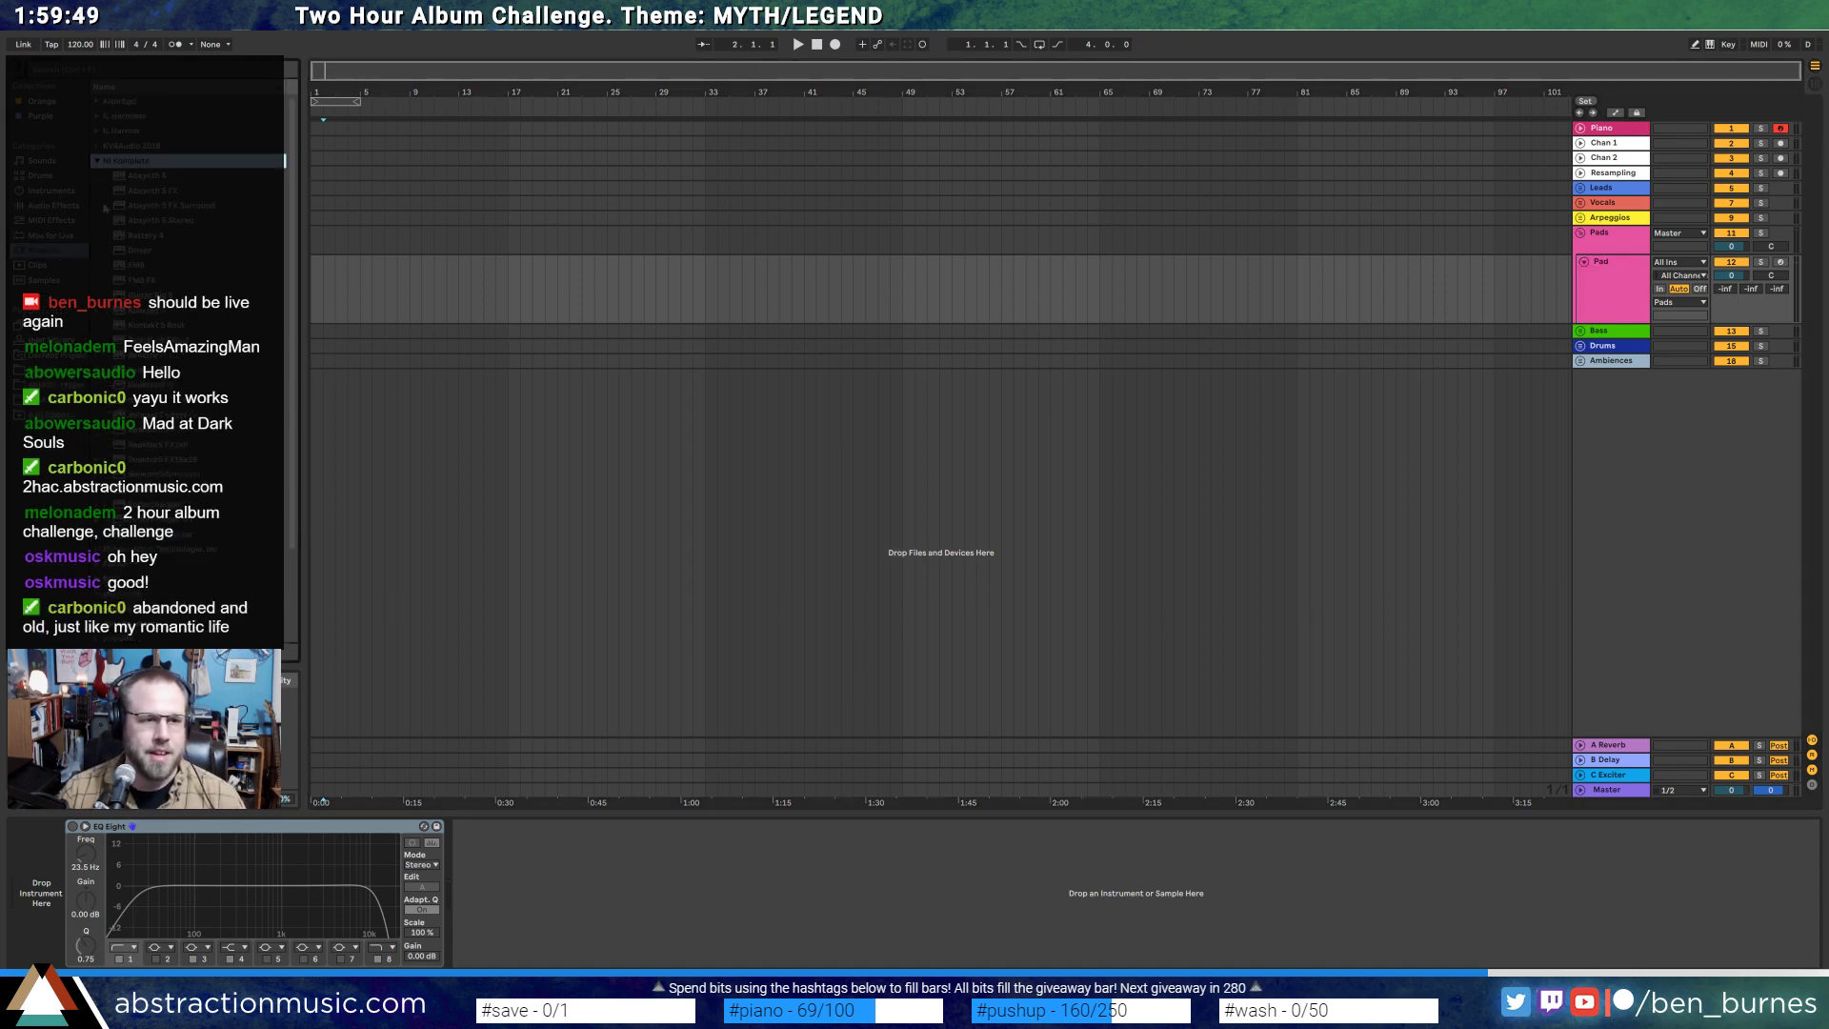
drag(148, 309, 516, 289)
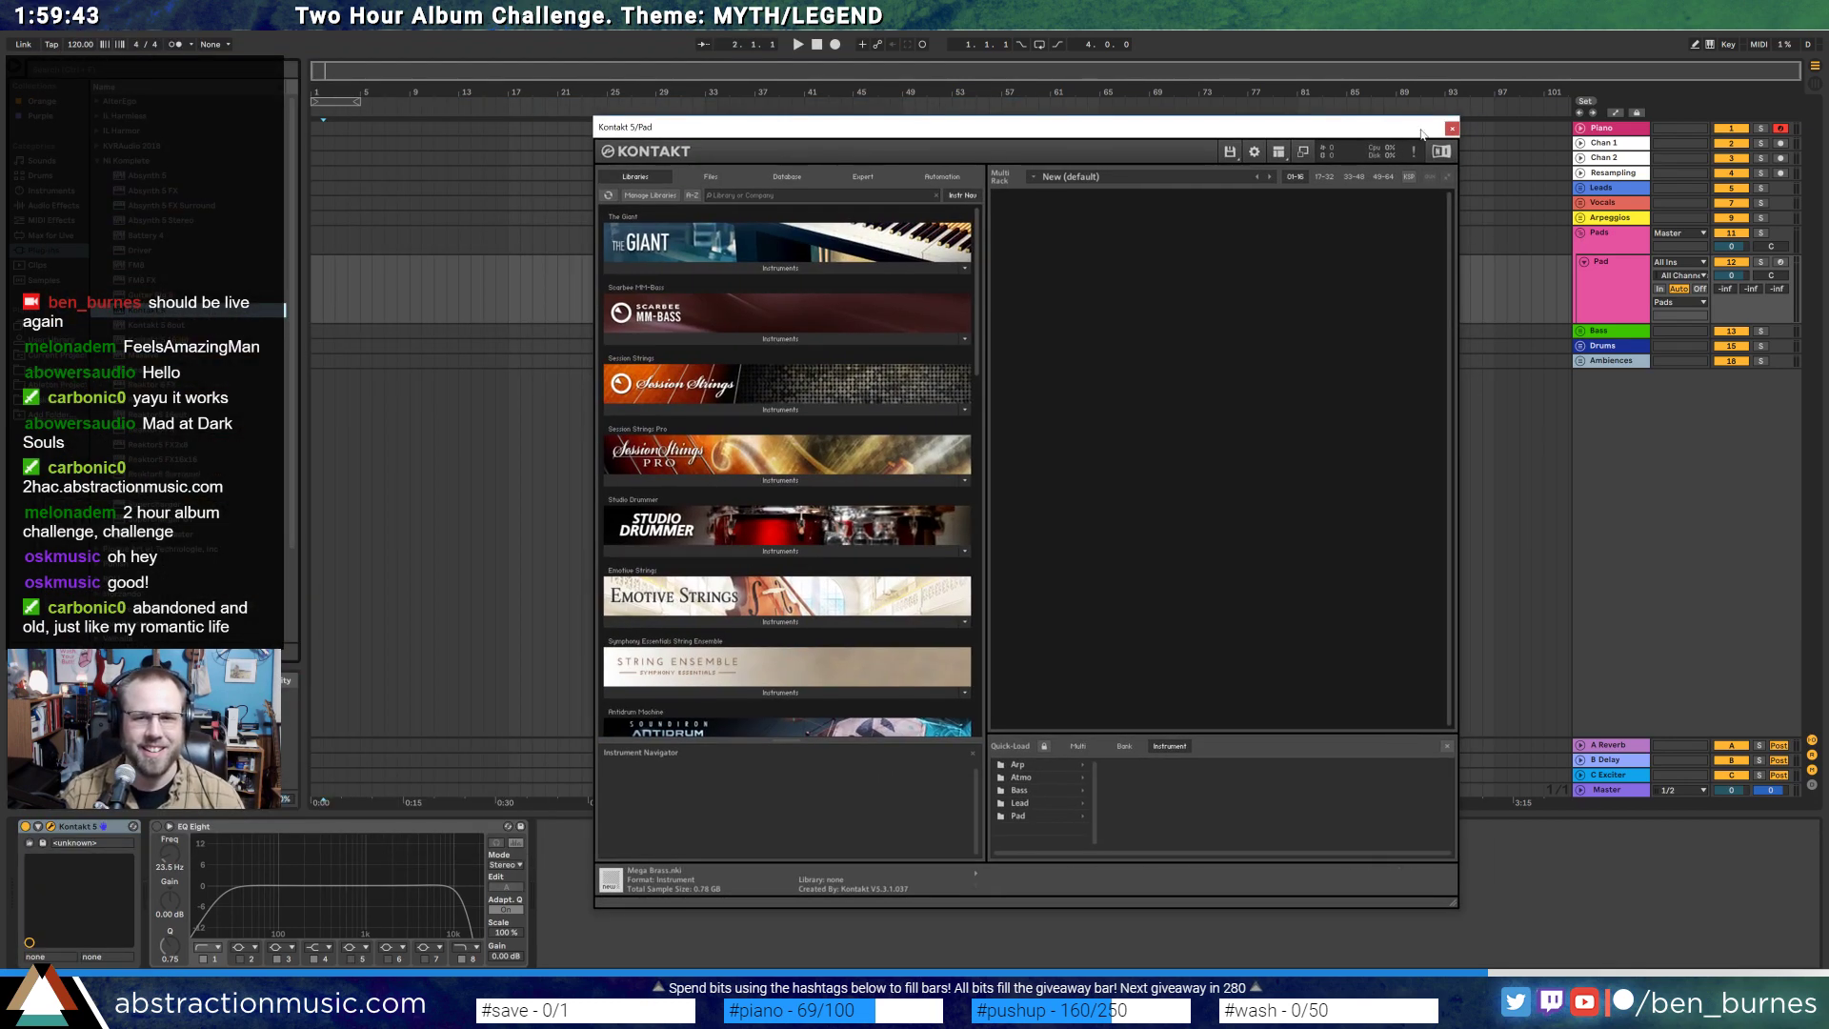
click(1452, 126)
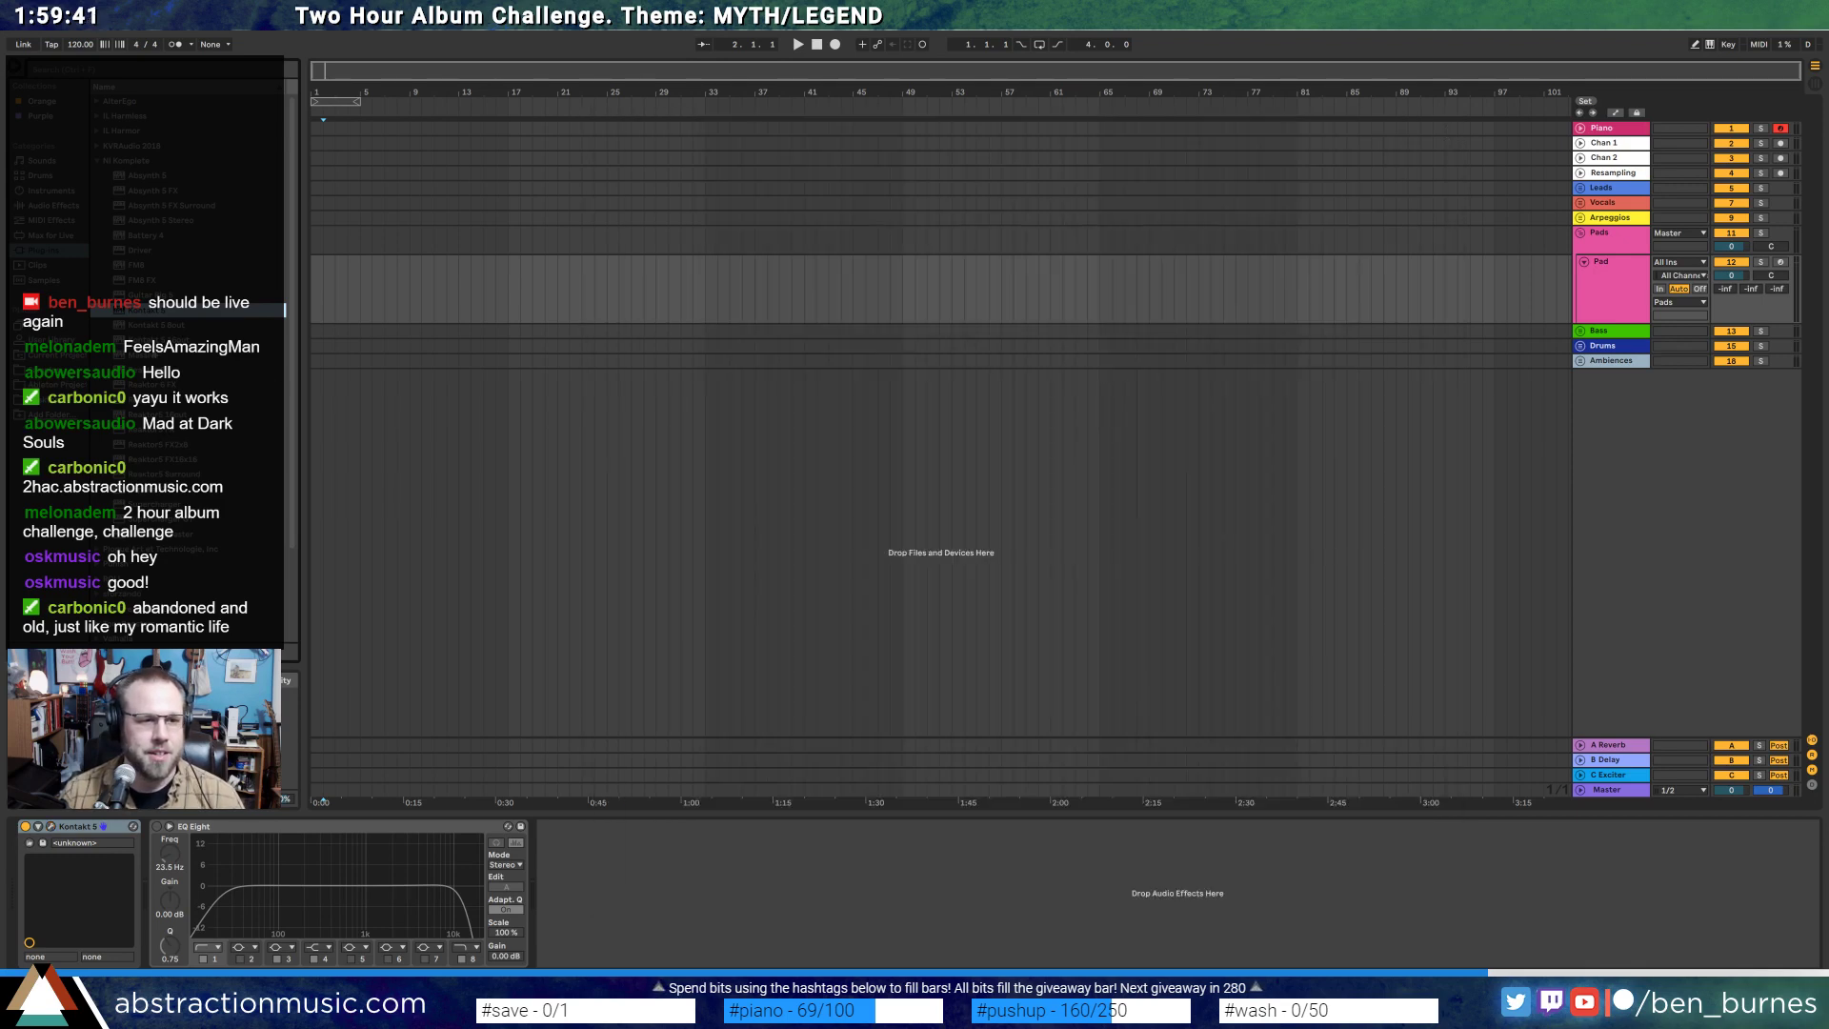
drag(154, 354, 170, 353)
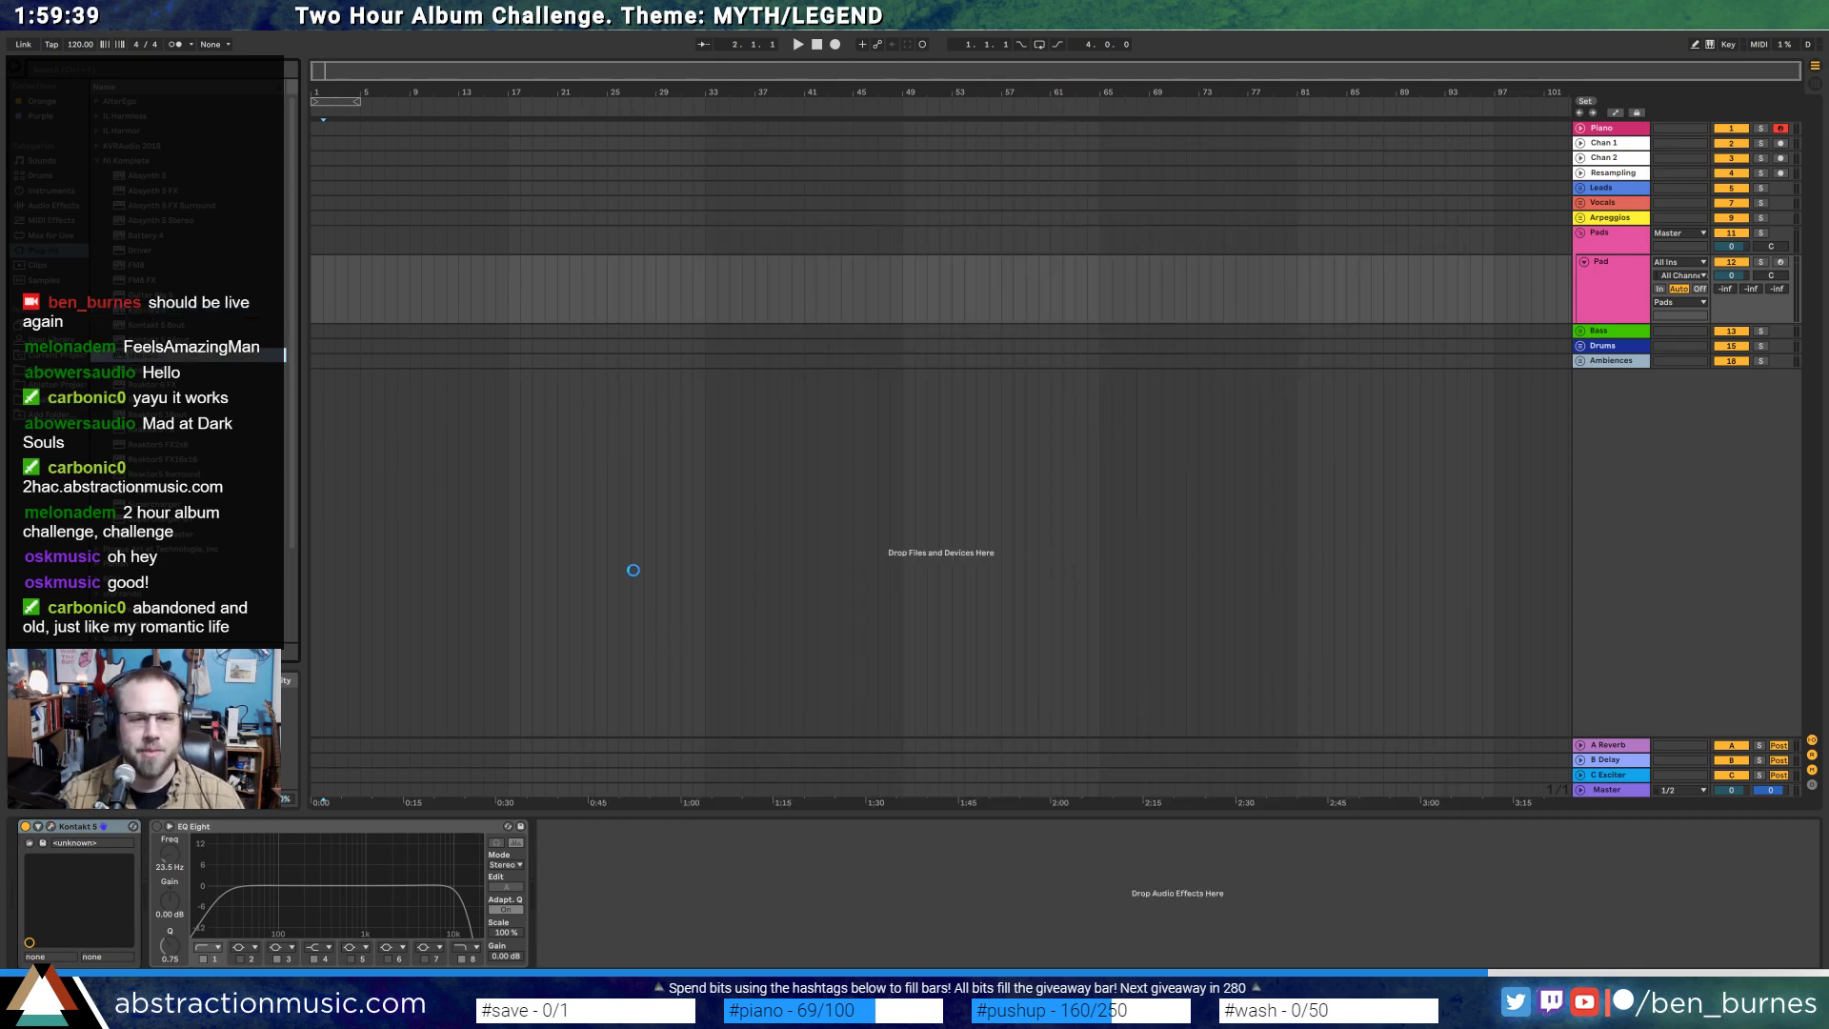
drag(871, 139, 841, 316)
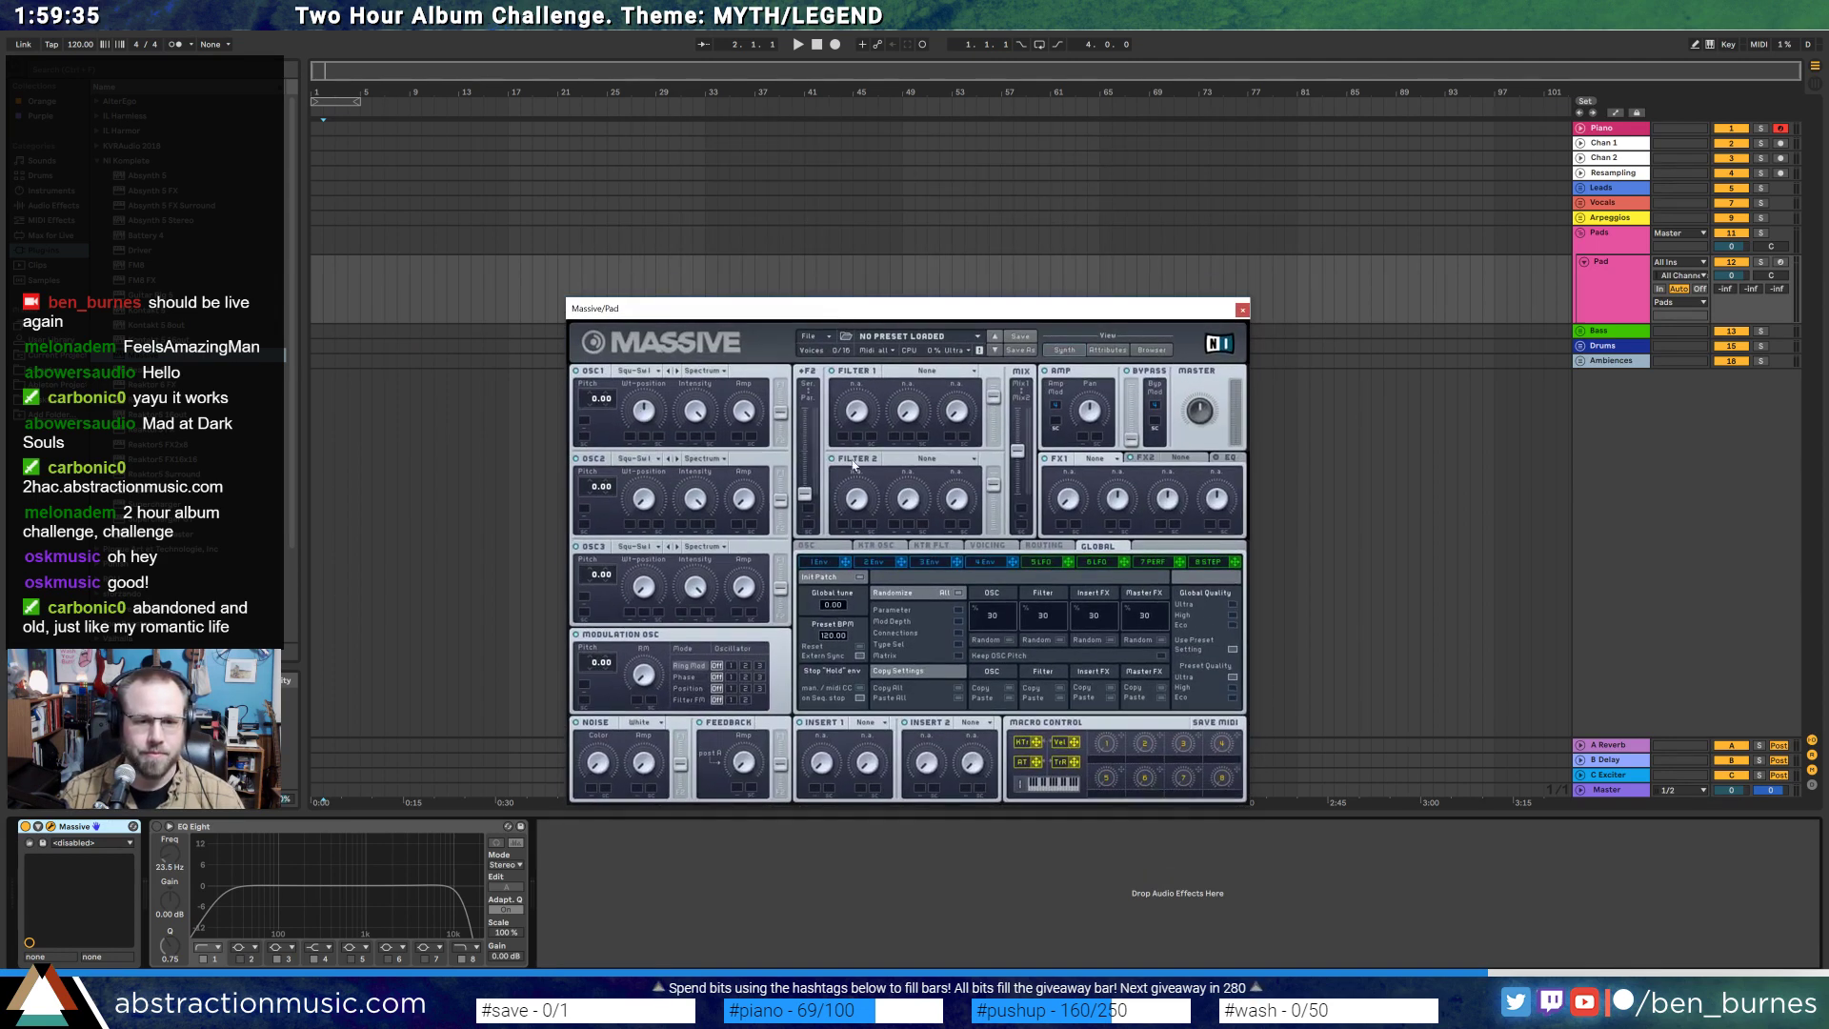
- Shape Massive's 4 Env with a slow attack and full sustain level, and arm the Pad track for recording
click(984, 561)
drag(895, 588, 1016, 588)
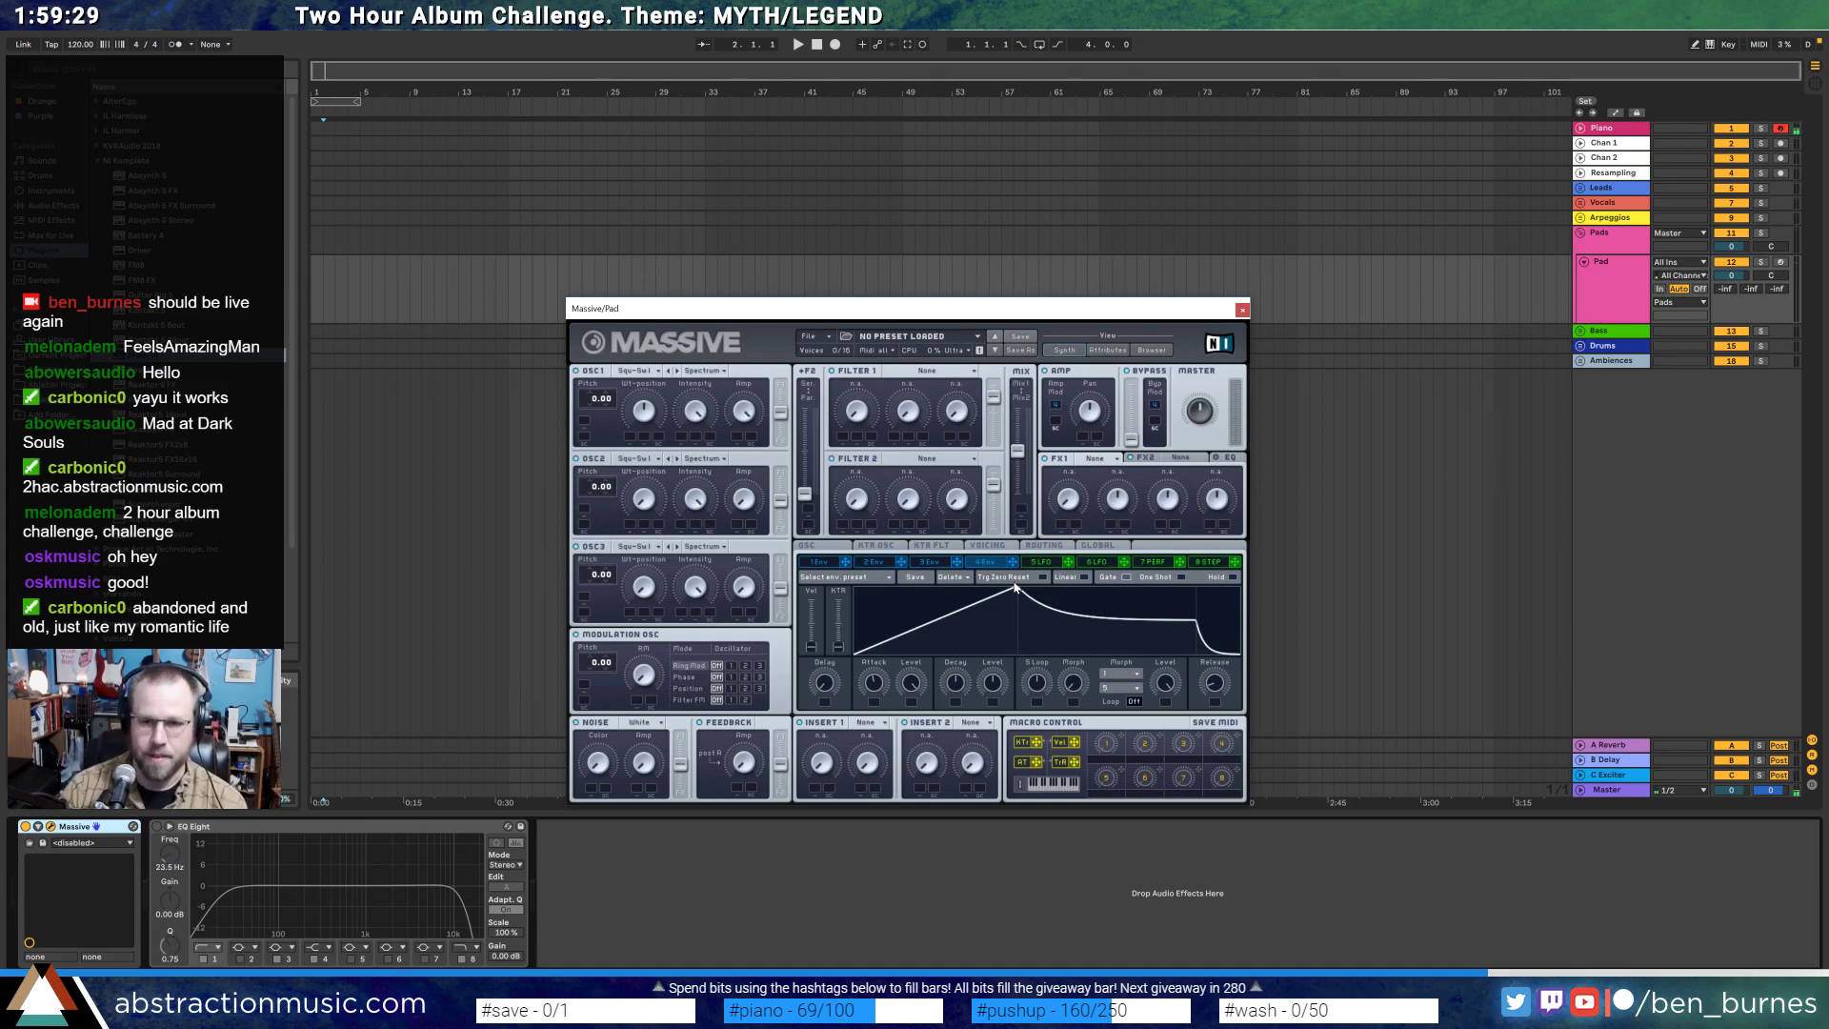
click(1782, 264)
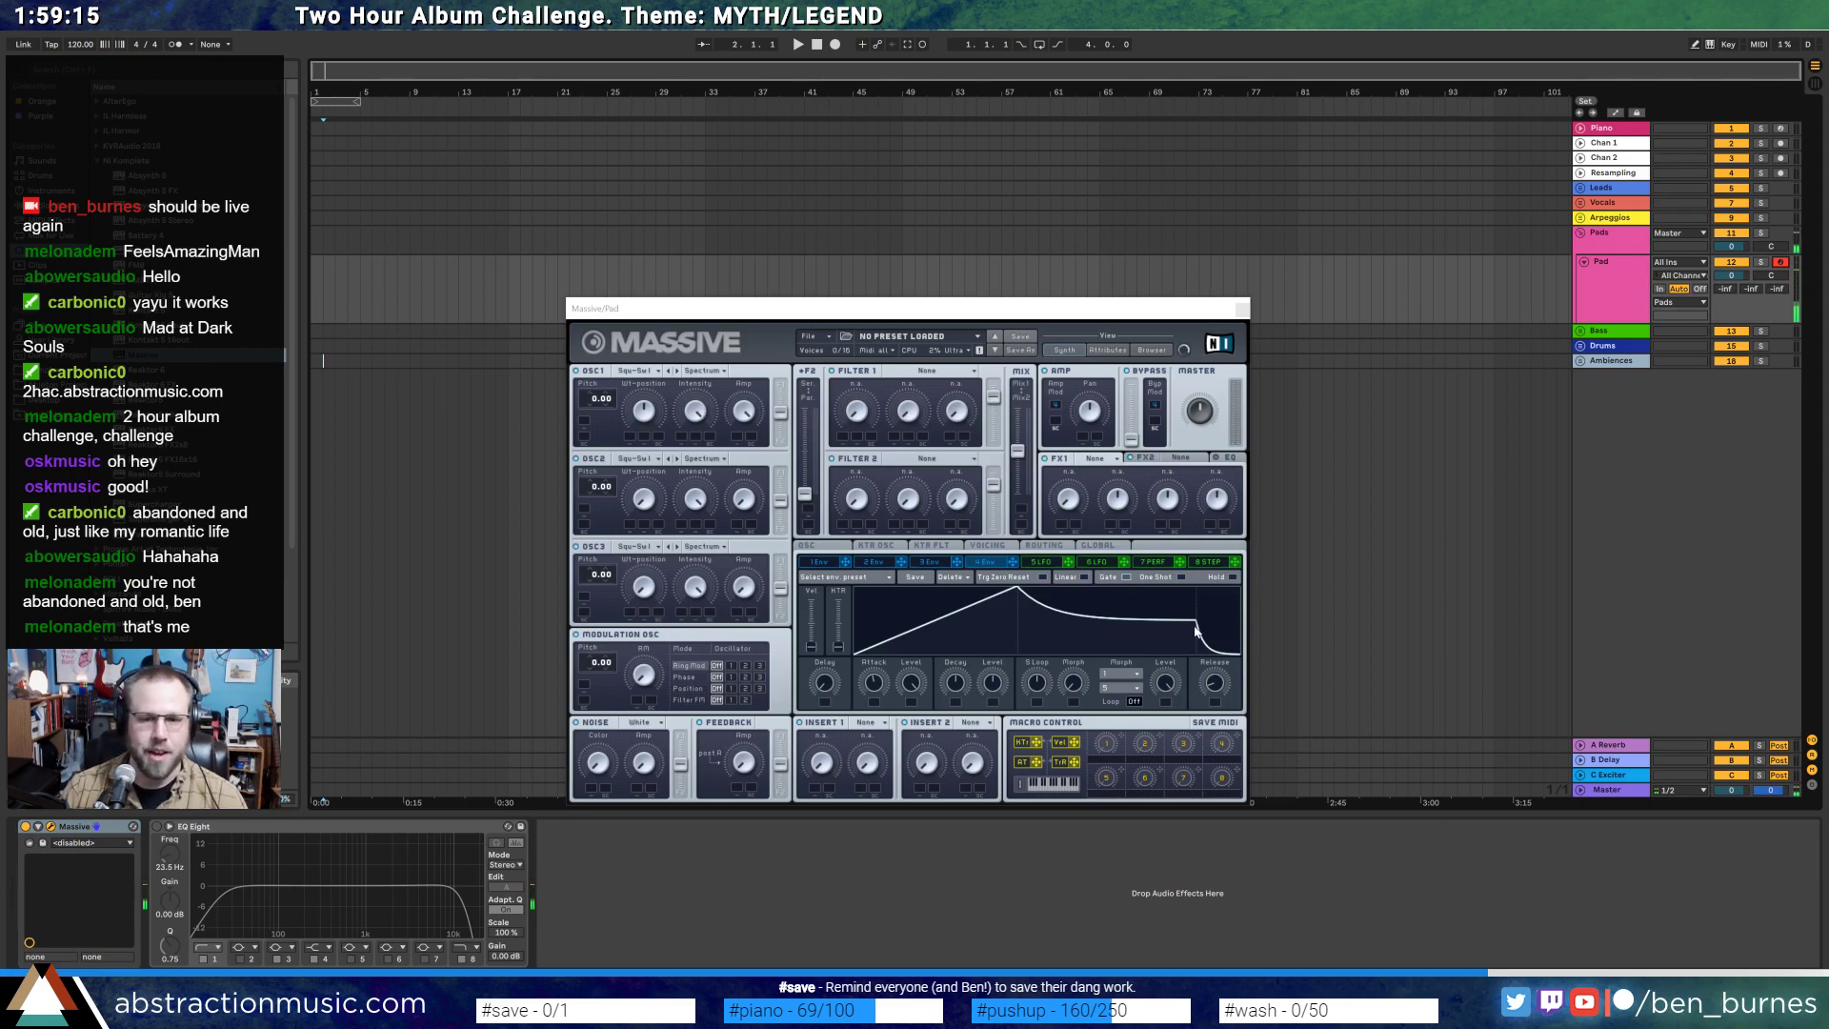
drag(1196, 621, 1171, 538)
drag(1033, 589, 1026, 588)
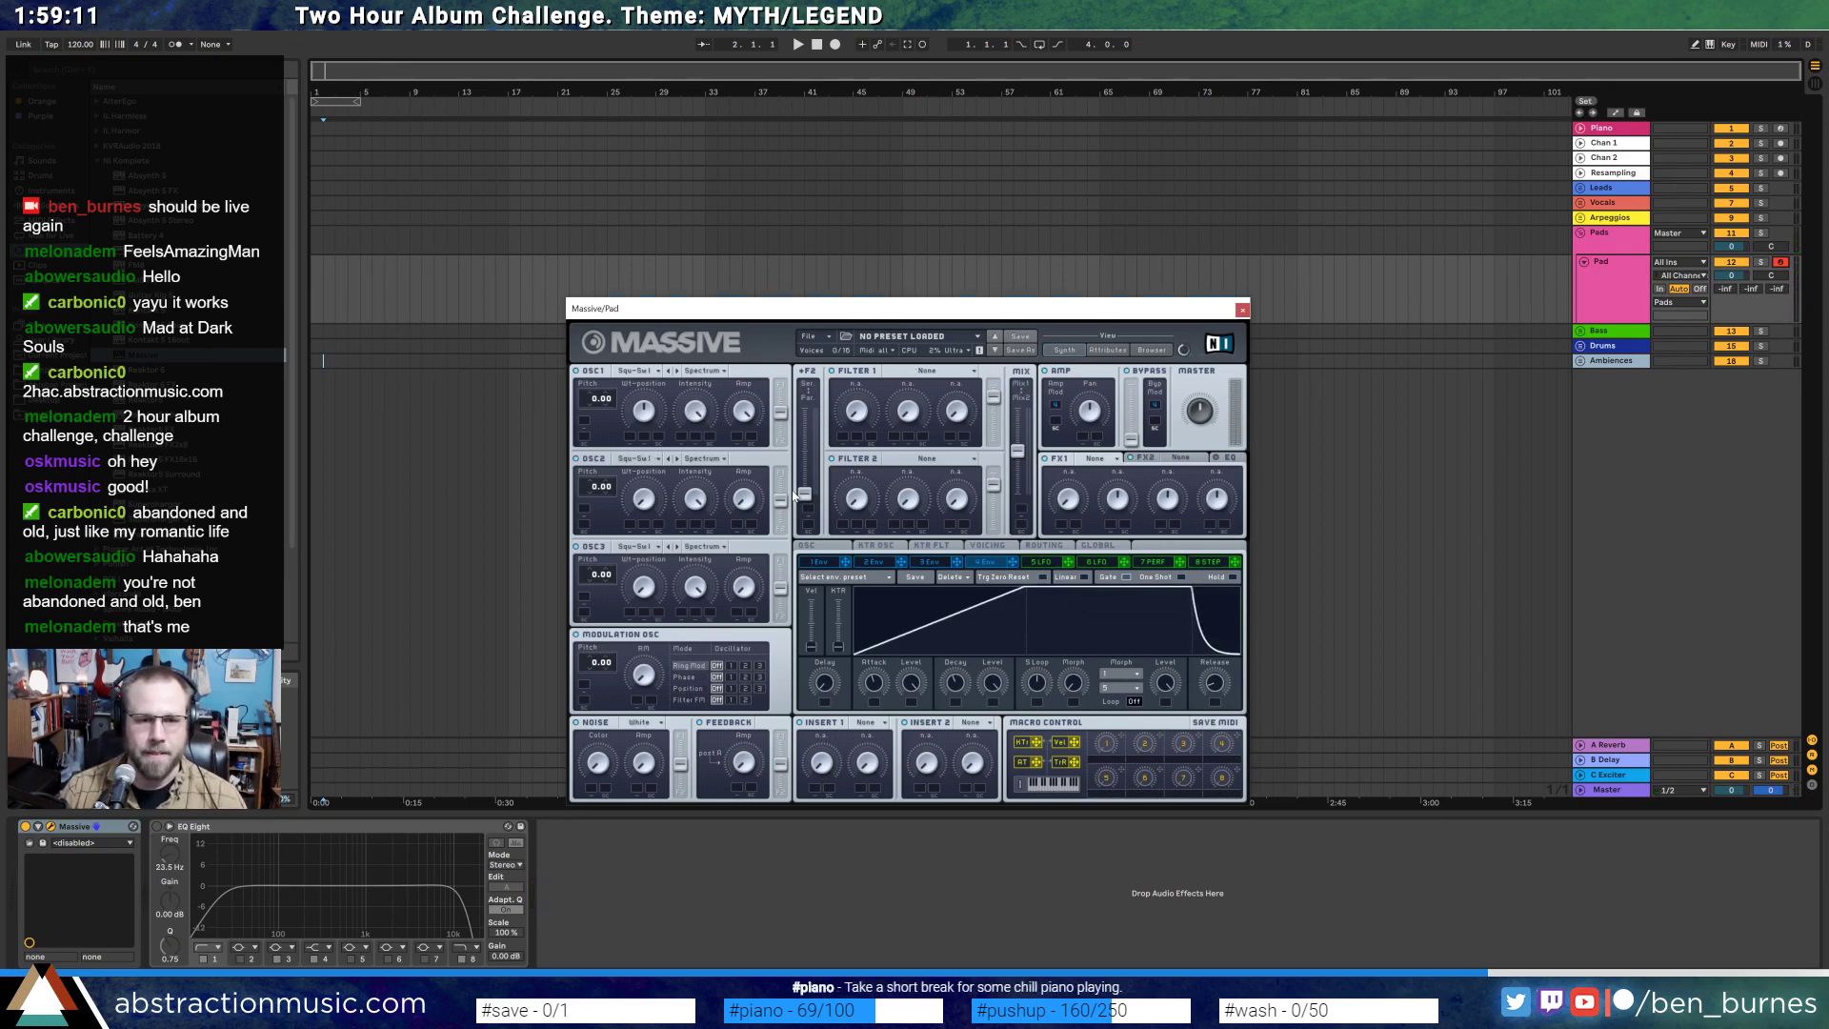
- Route the filters in series with Filter 1 set to Lowpass 2, and raise the OSC2 amp
drag(794, 494, 792, 311)
click(912, 373)
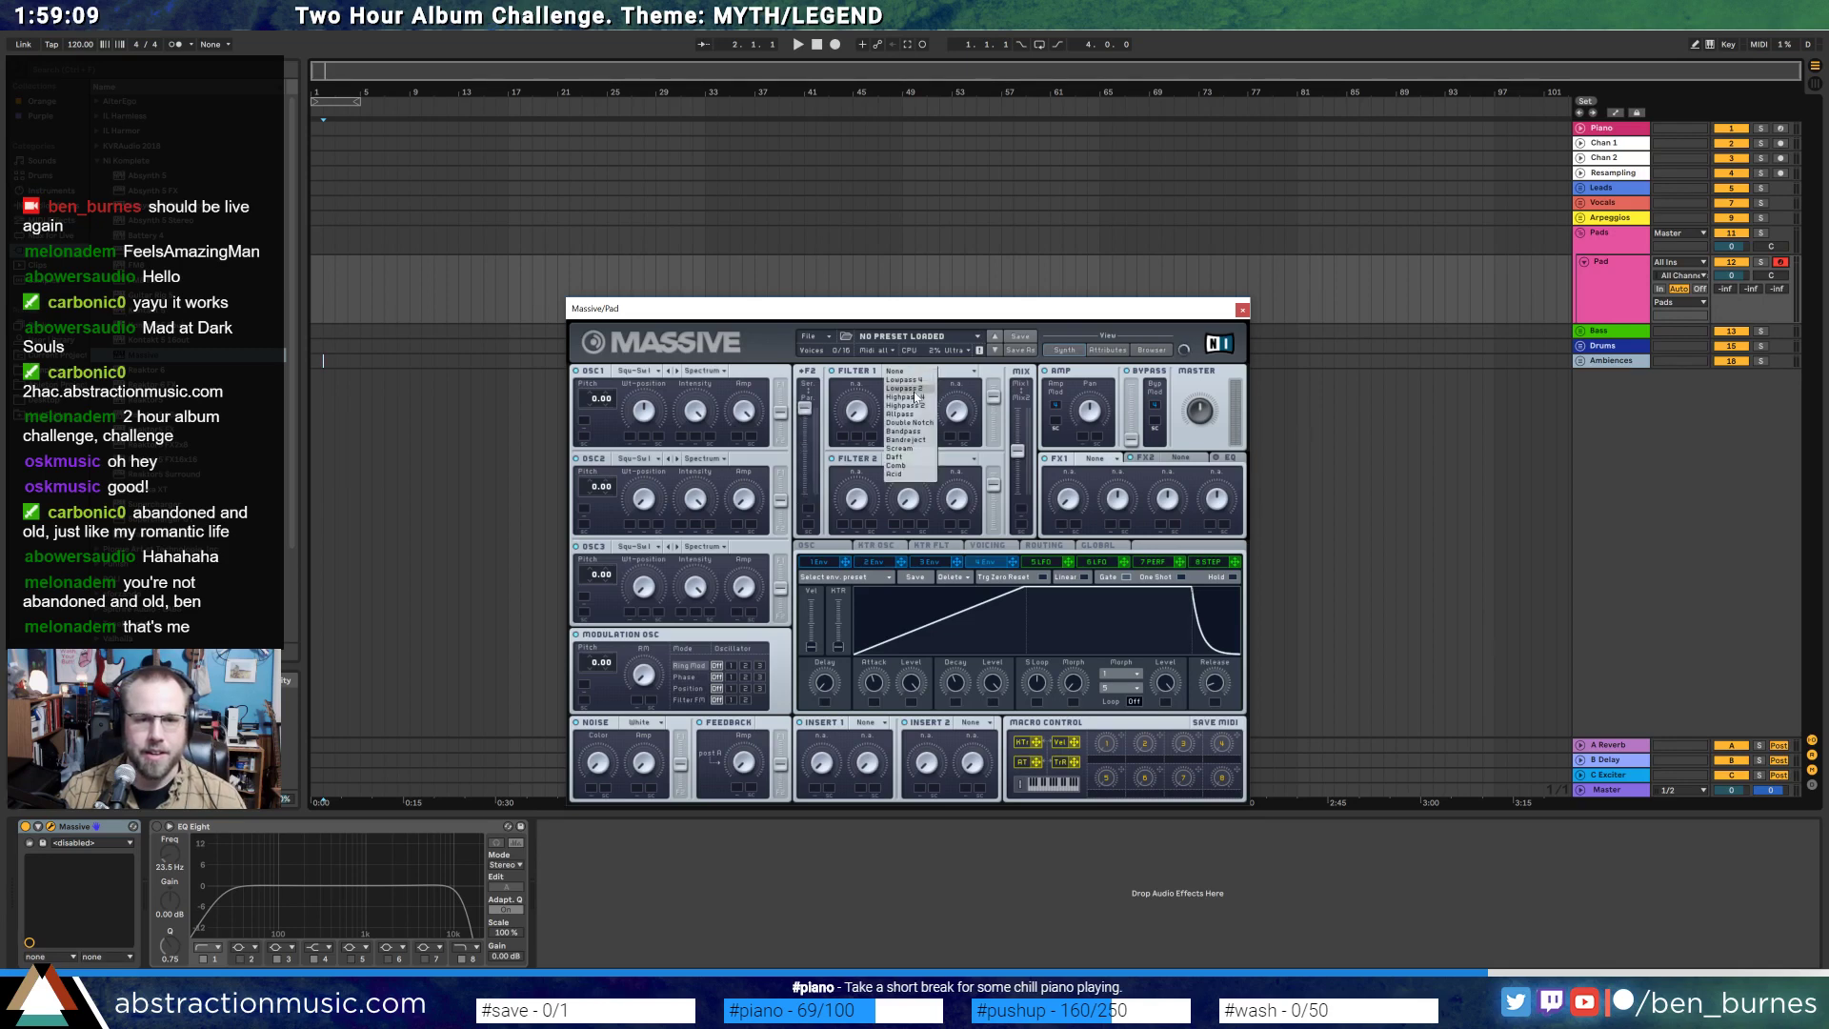
click(911, 389)
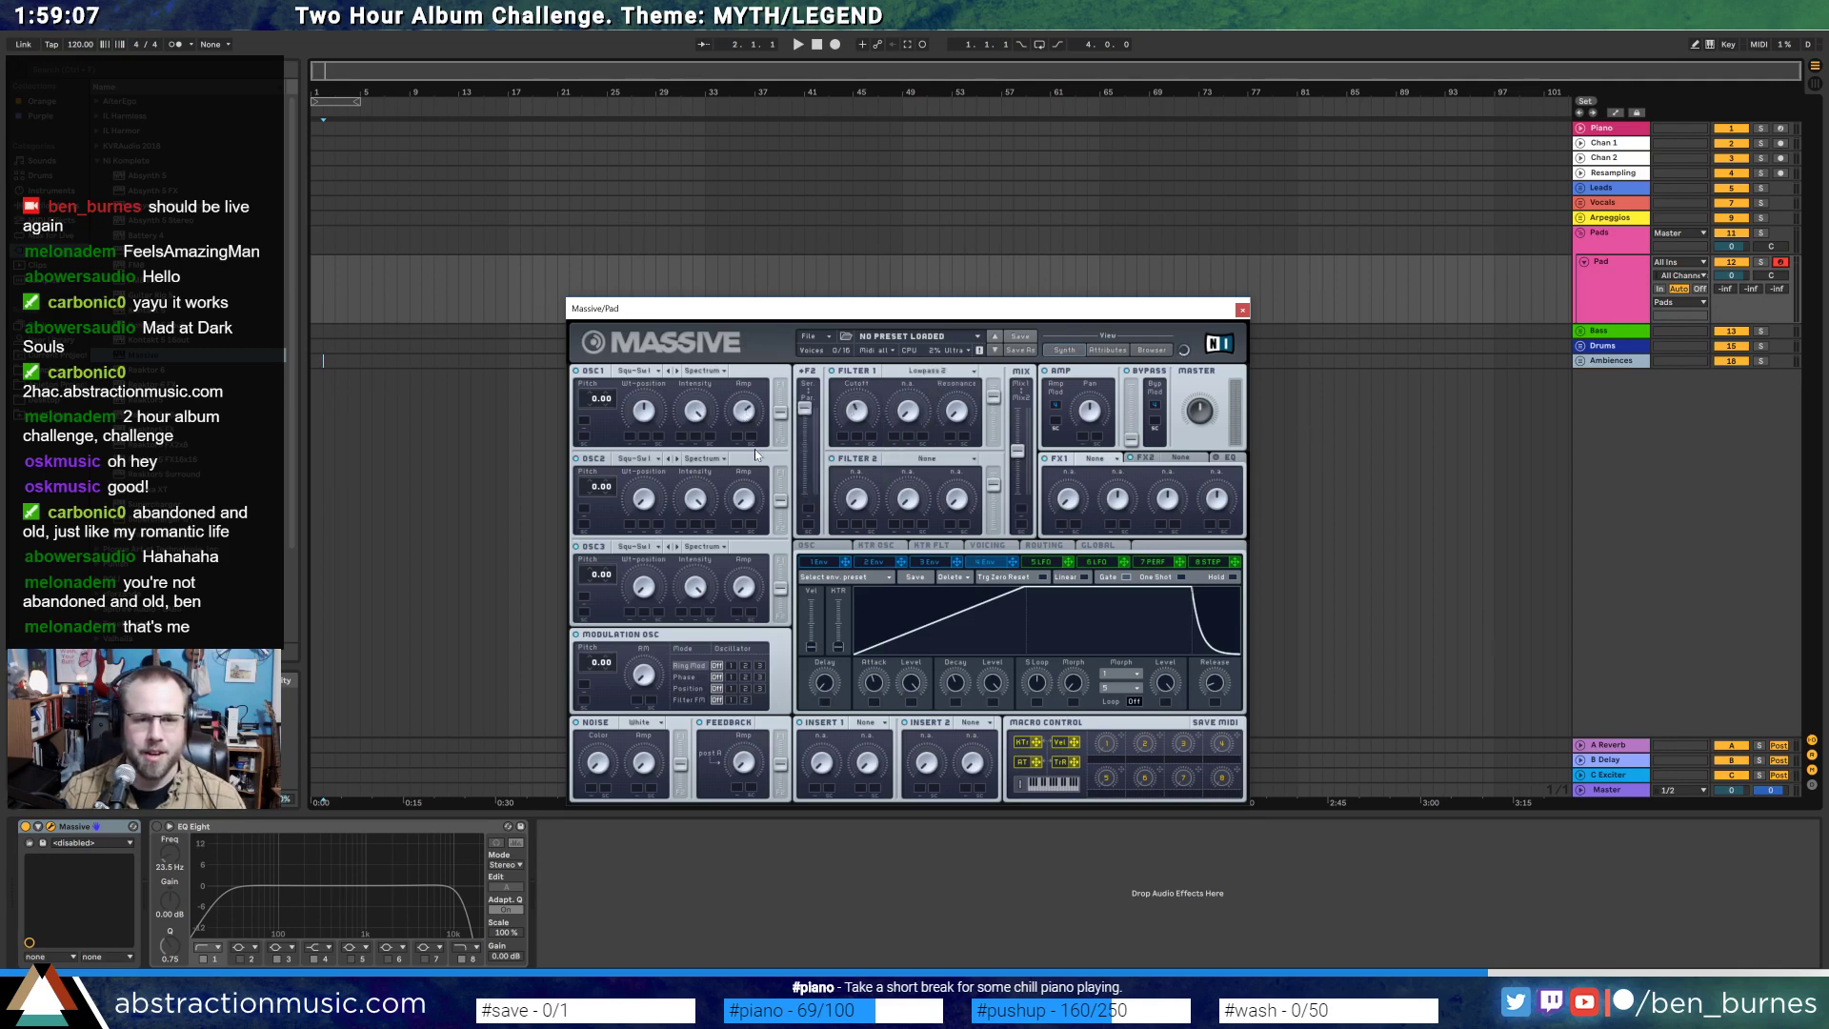
drag(739, 498, 734, 443)
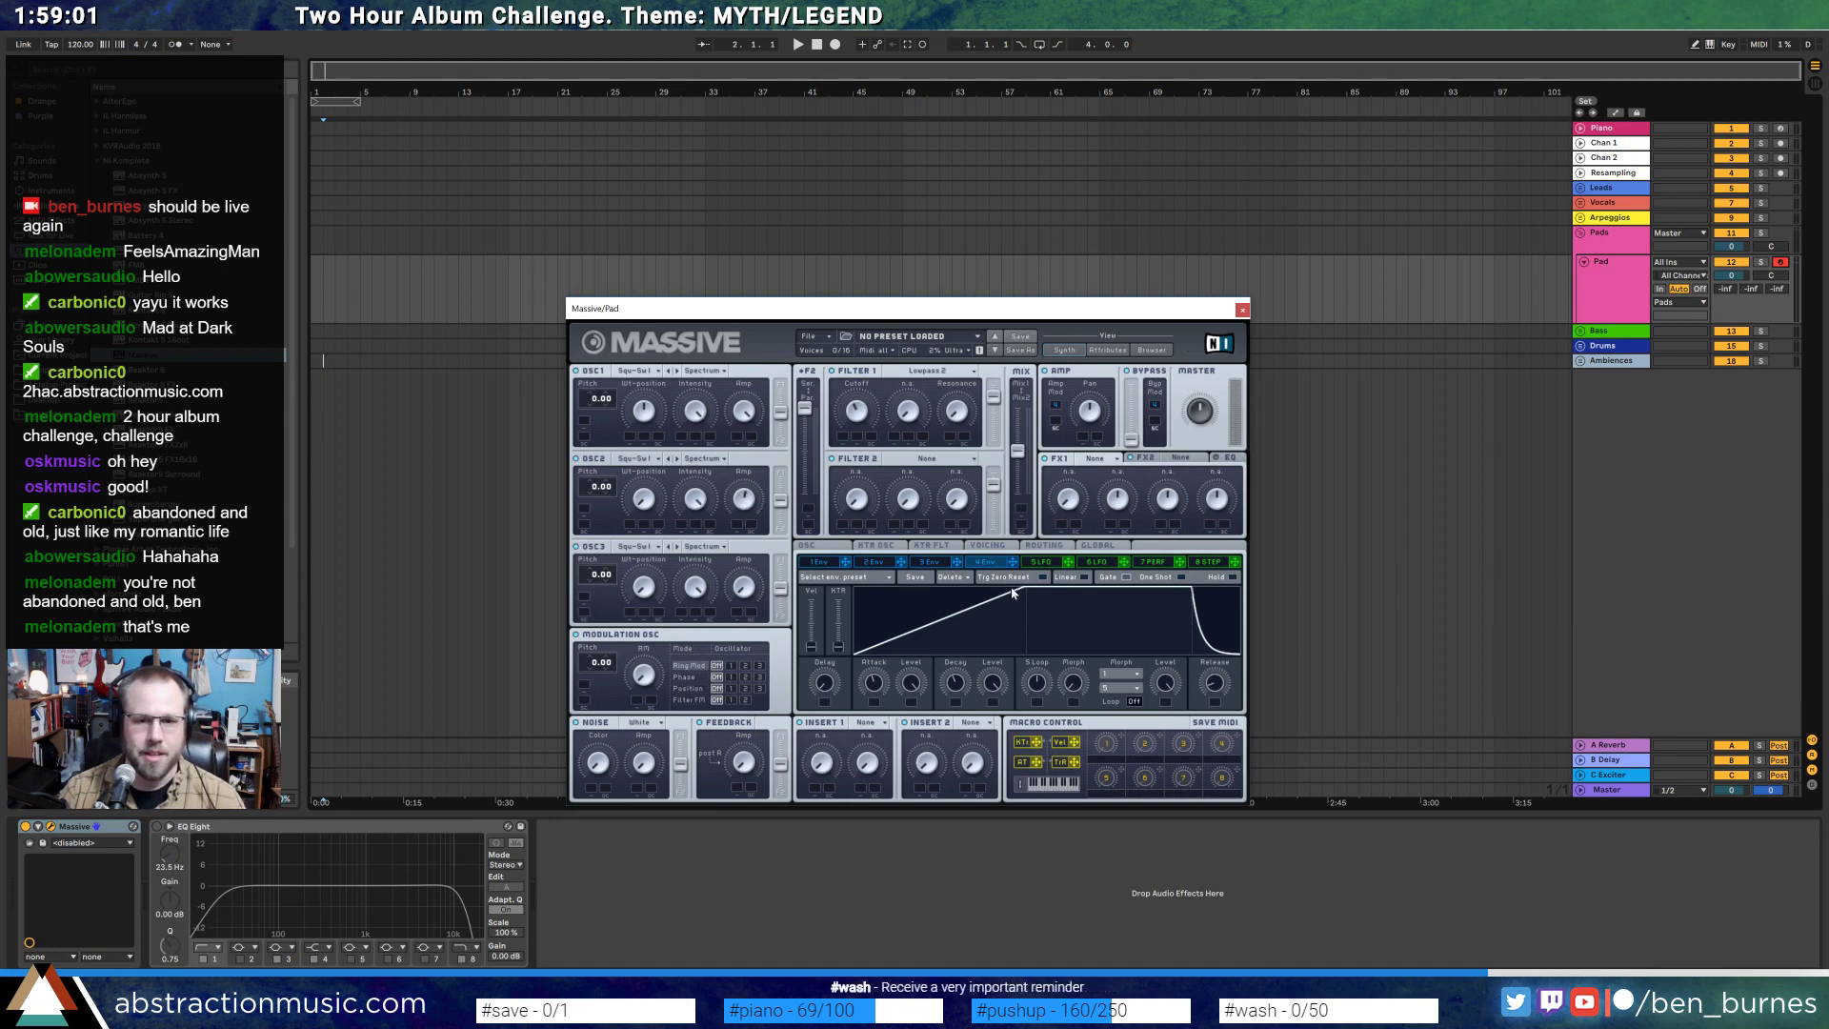
- Lengthen the 4 Env attack slightly and set the FX1 effect to Reverb
drag(1013, 593, 1048, 587)
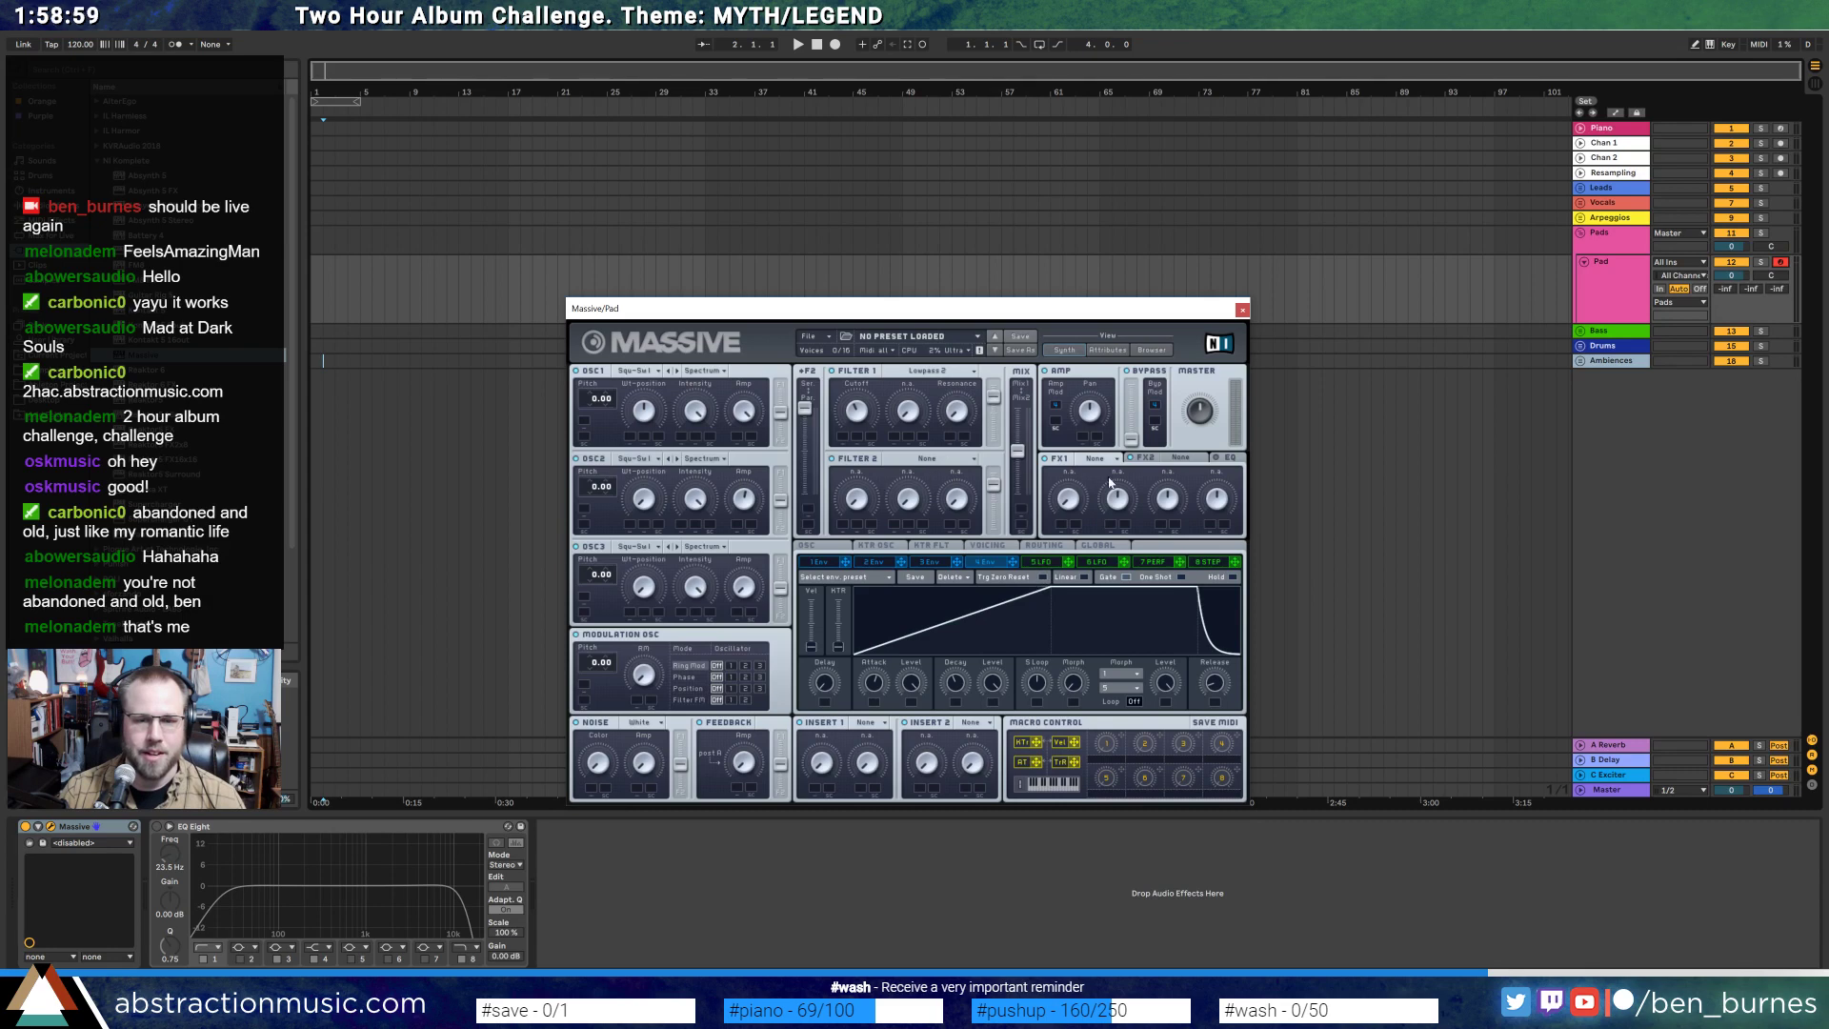
click(1103, 459)
click(1091, 469)
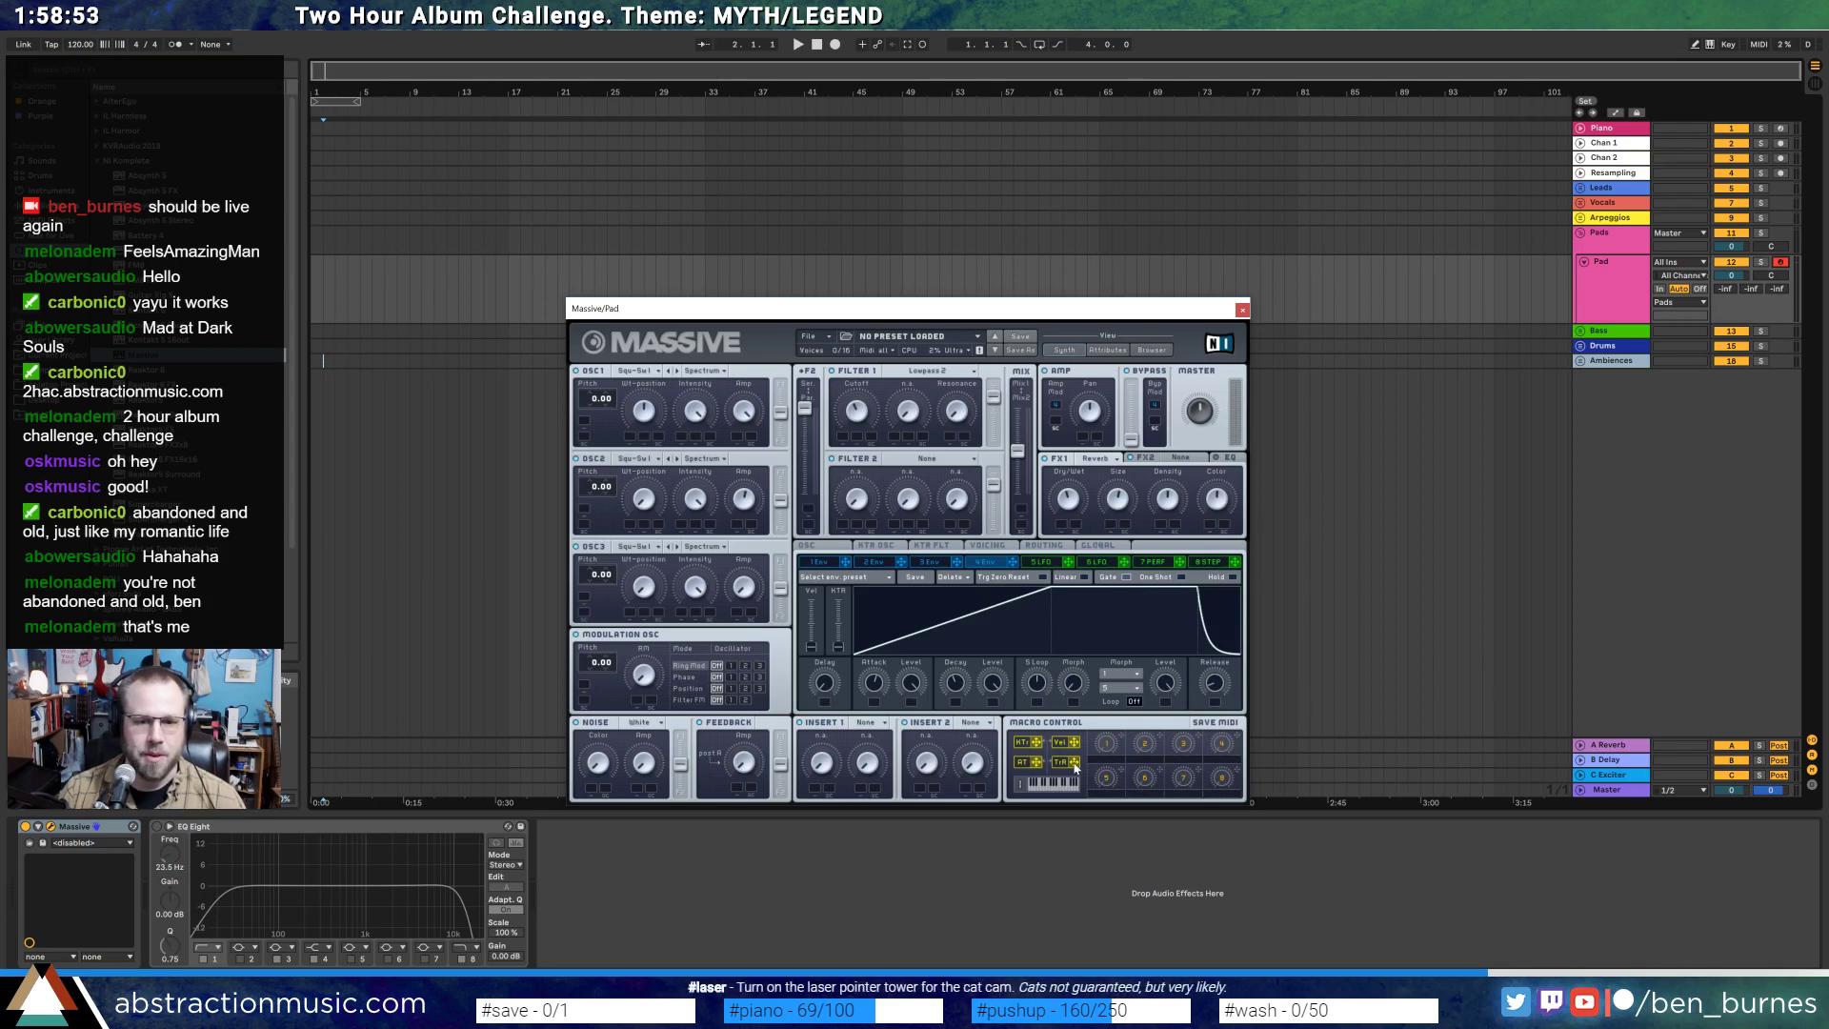
- Assign the TrR macro source to modulate the amp pan and the wavetable positions of OSC1 and OSC2
drag(1075, 762, 1079, 398)
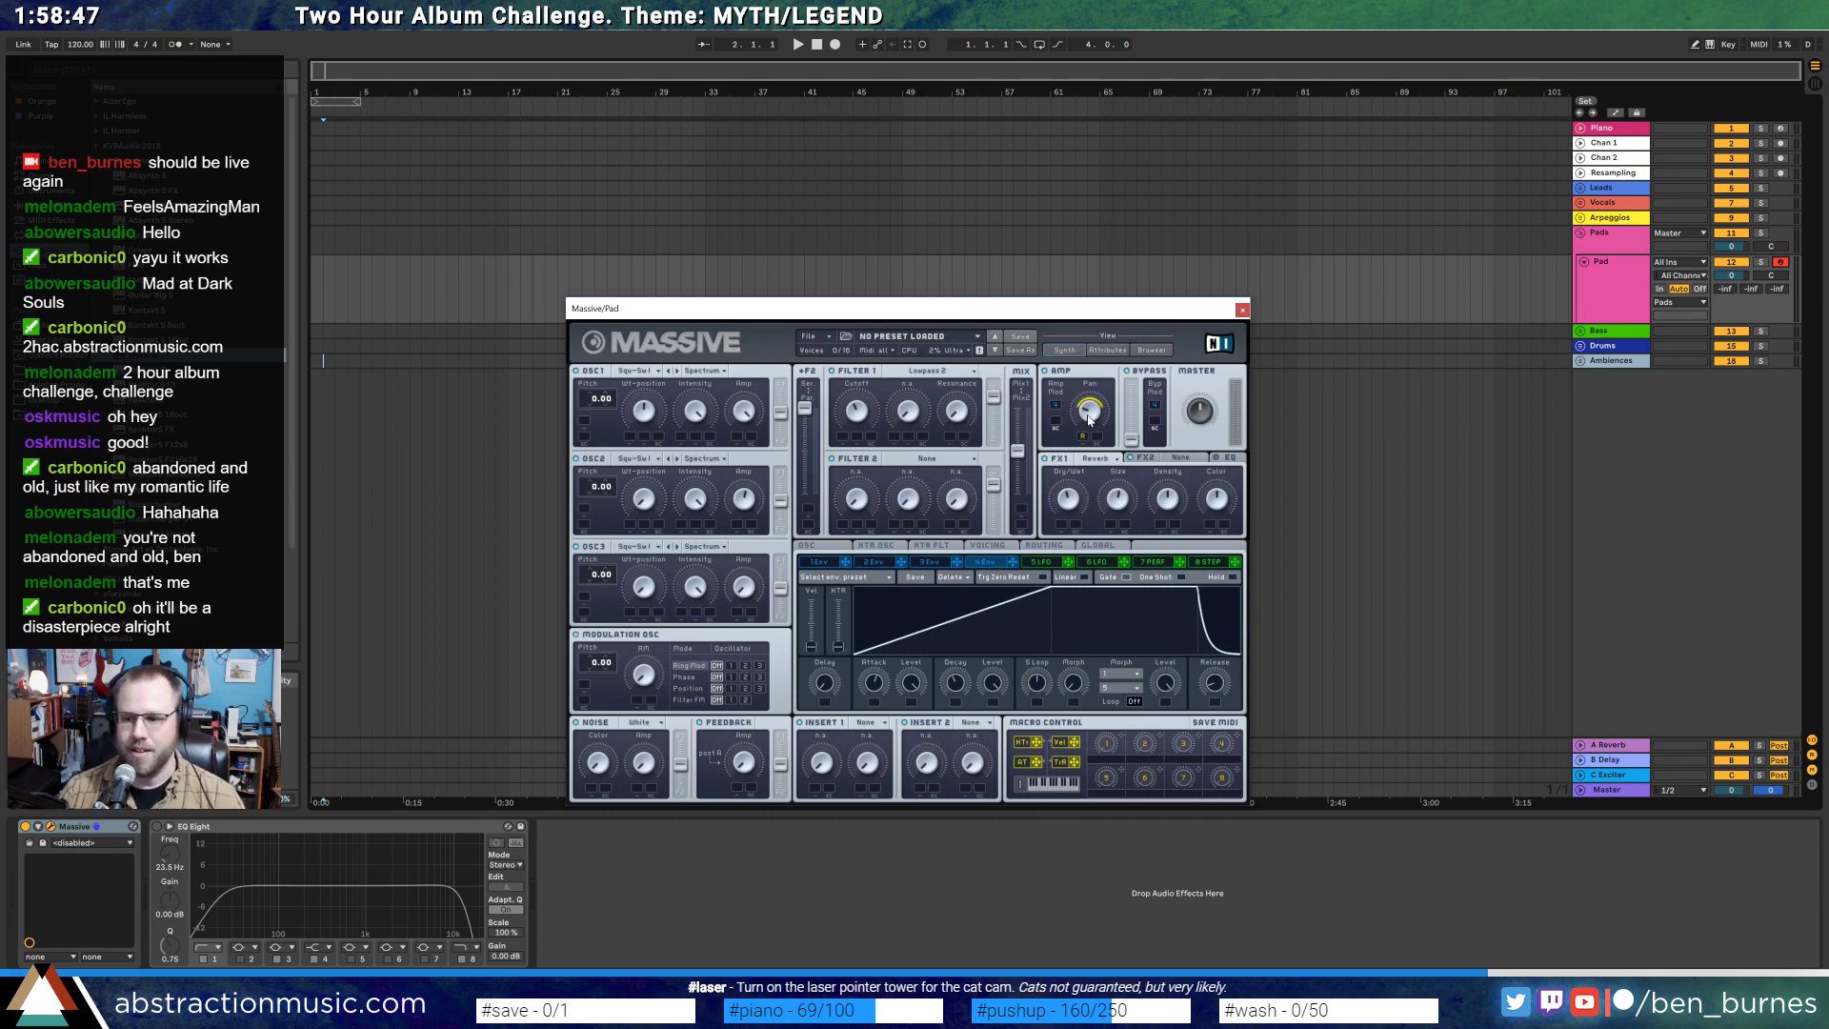
drag(938, 305, 999, 265)
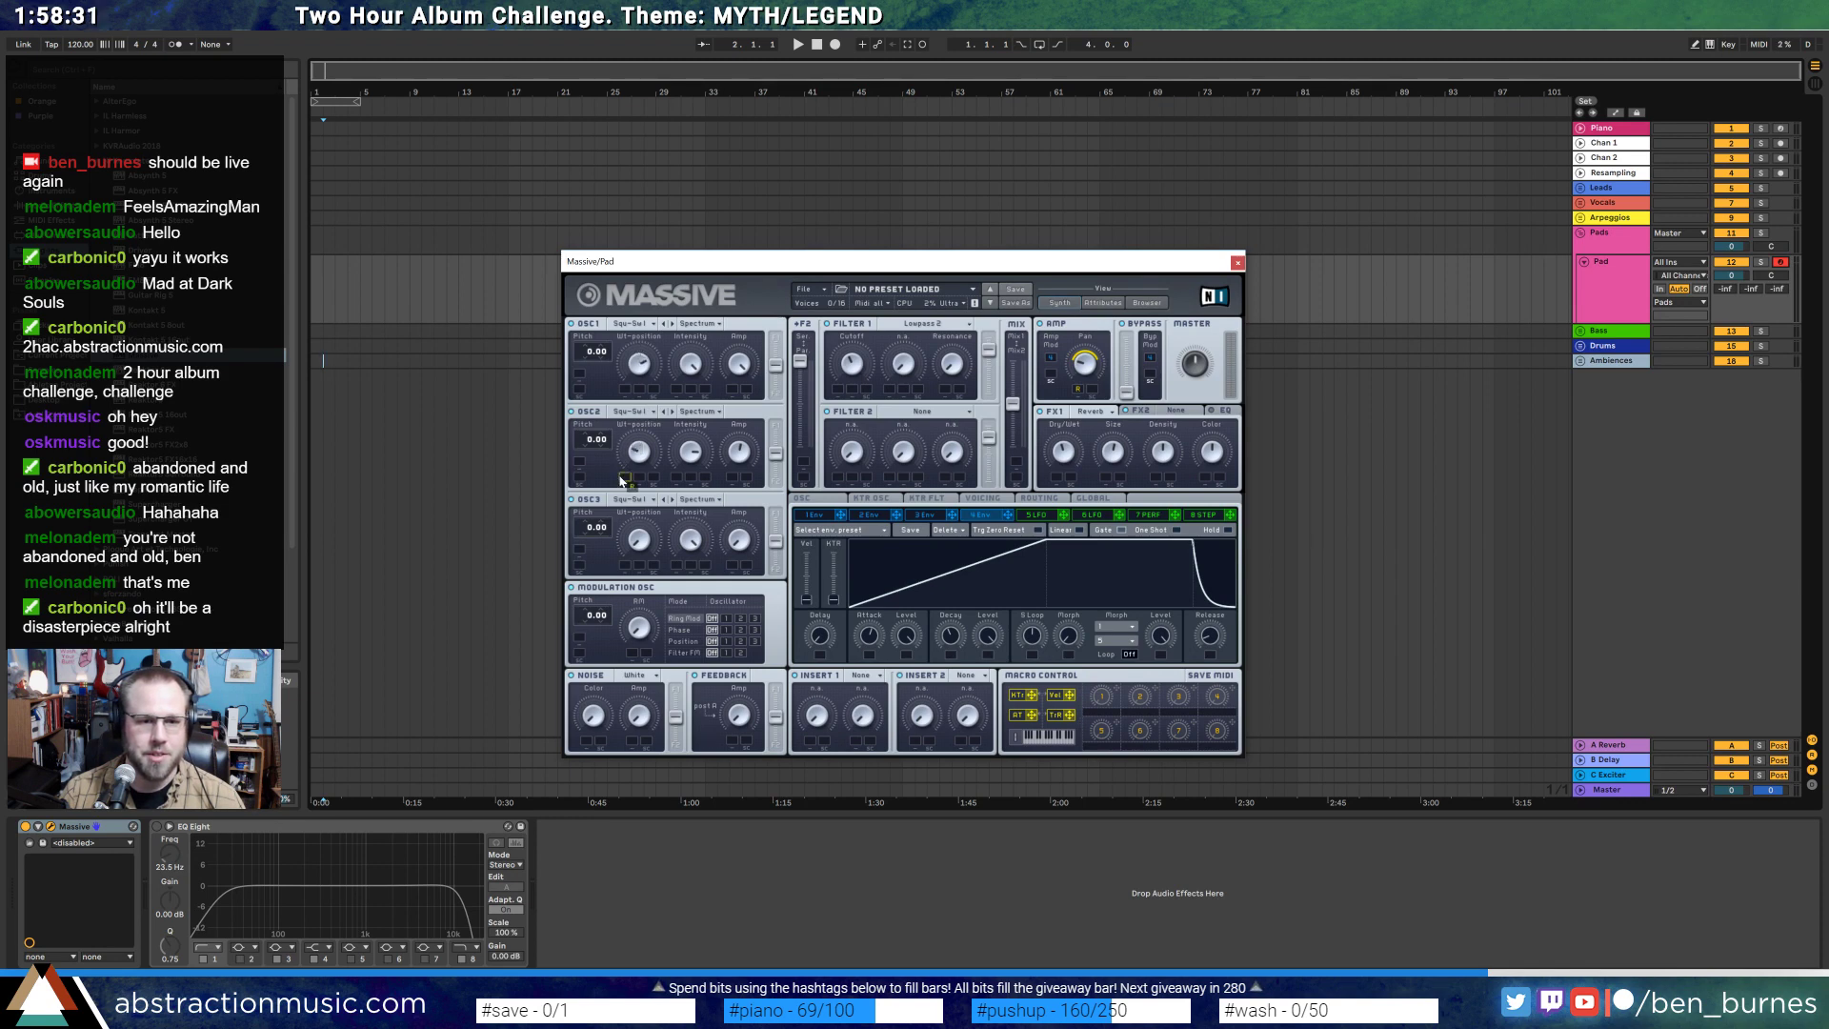
drag(621, 481, 624, 465)
drag(1078, 721, 632, 425)
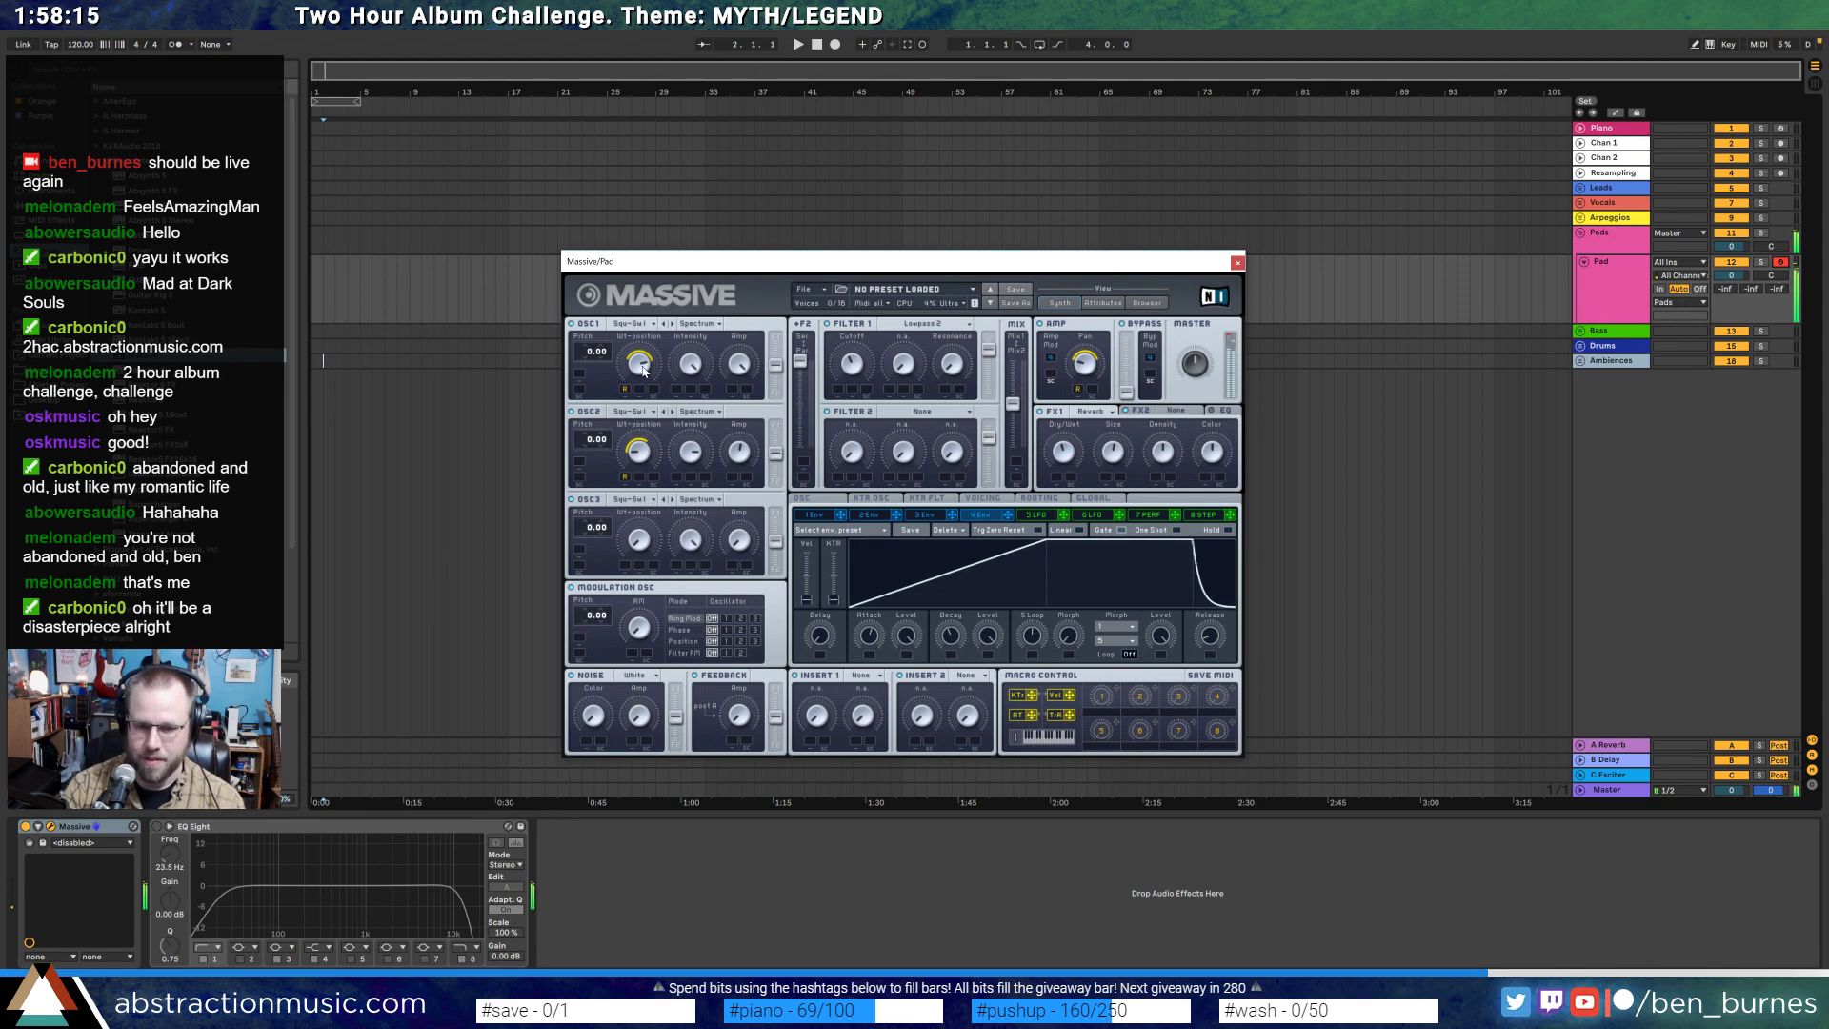
- Lengthen the 4 Env release and assign 5 LFO to modulate Filter 1's cutoff
mouse_move(1211, 639)
mouse_down()
mouse_move(1196, 596)
mouse_move(1212, 630)
mouse_up()
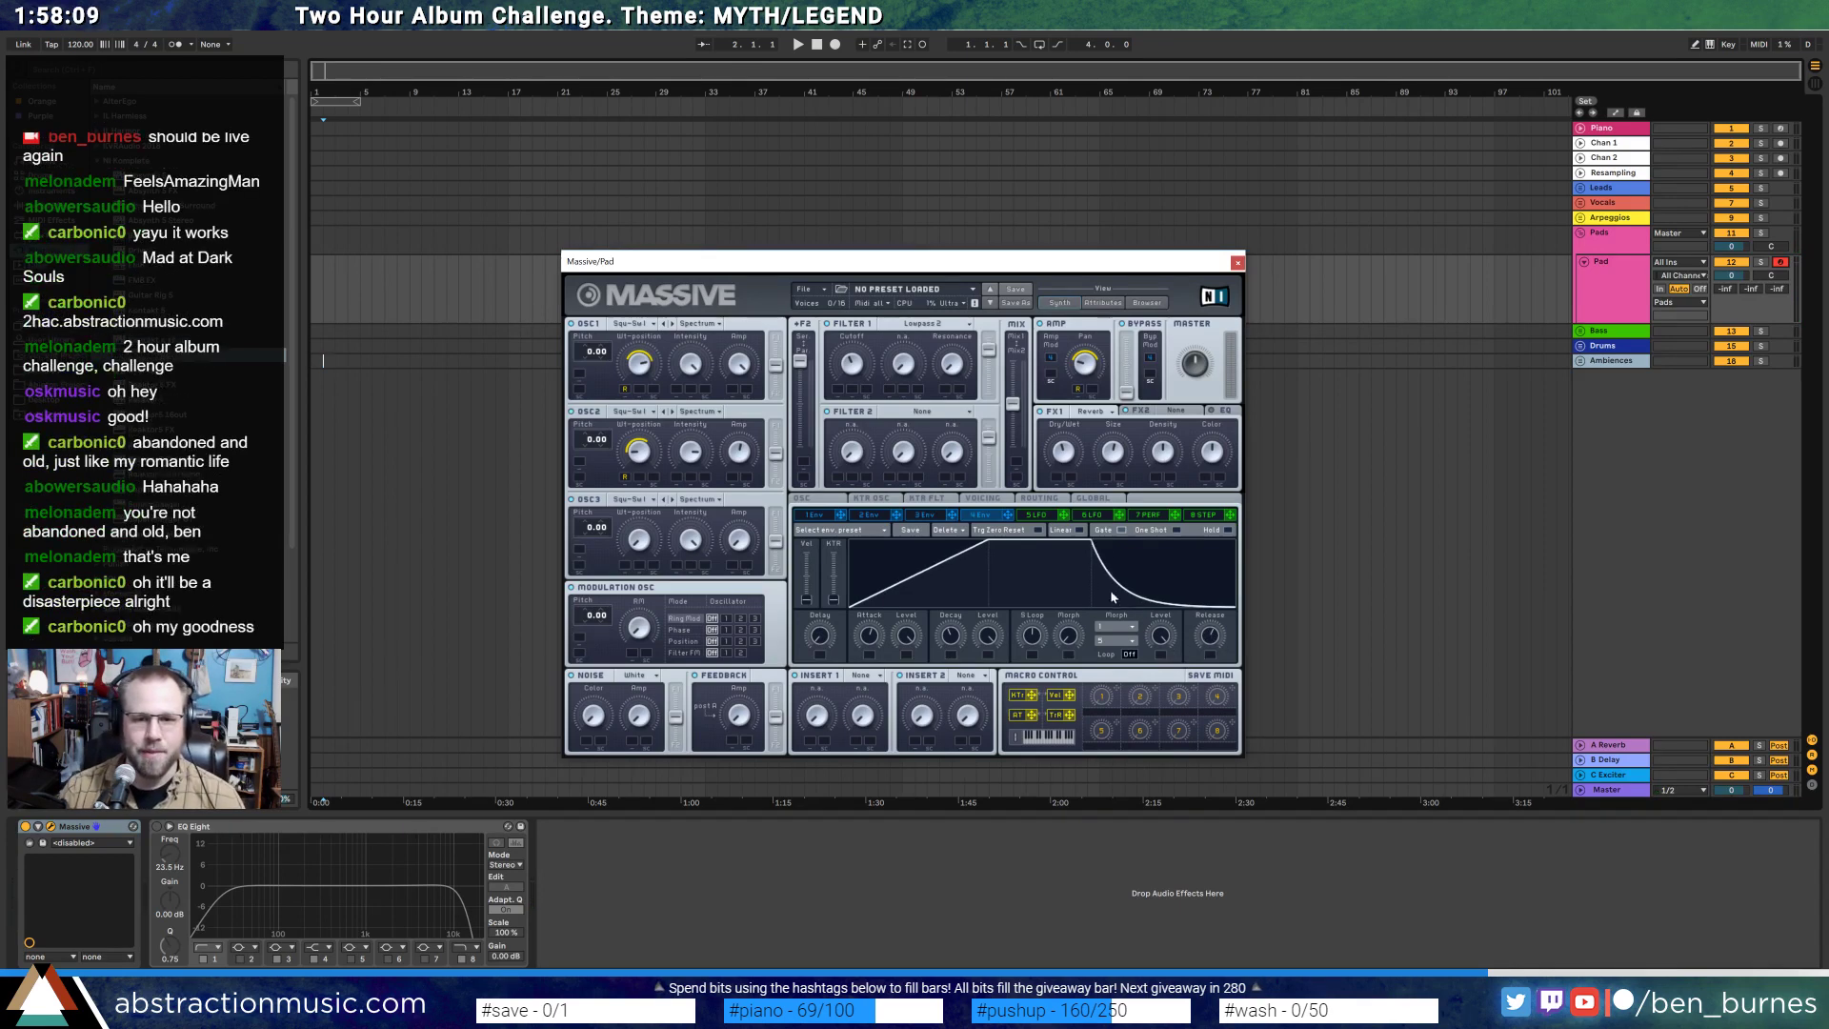
drag(1205, 638, 1205, 631)
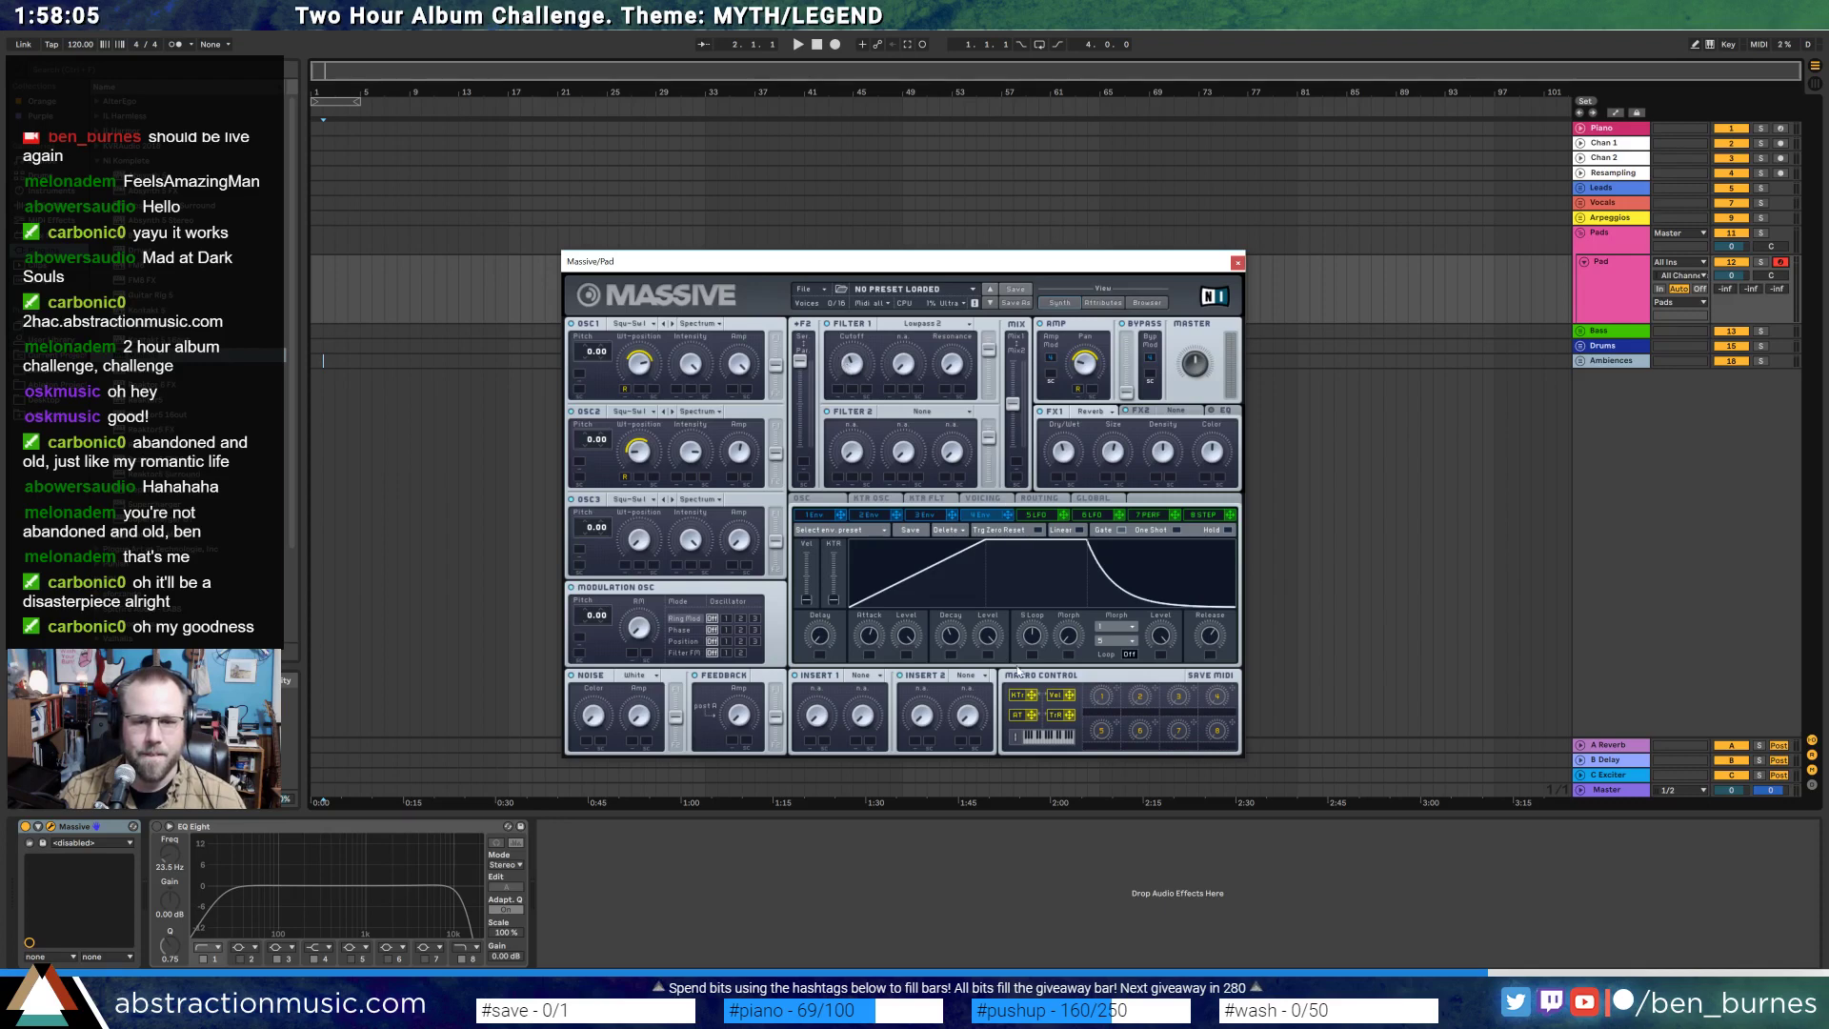
click(1048, 516)
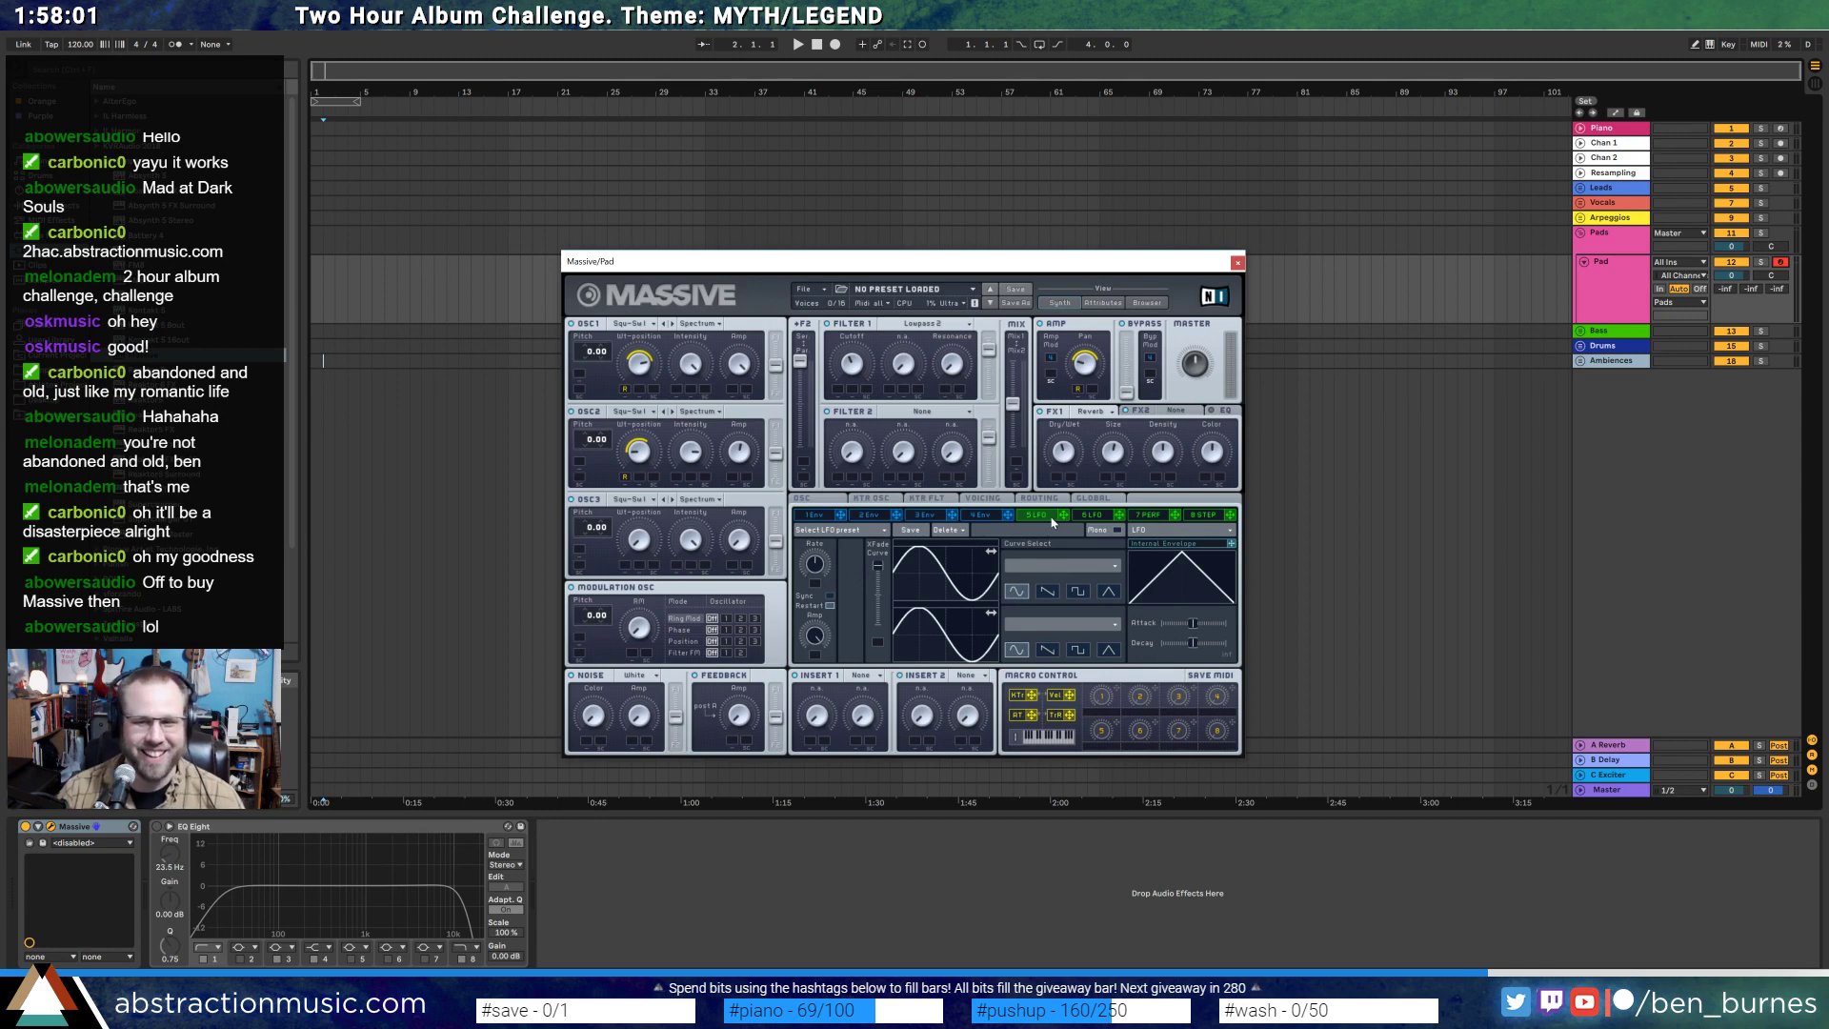
drag(1062, 515, 838, 393)
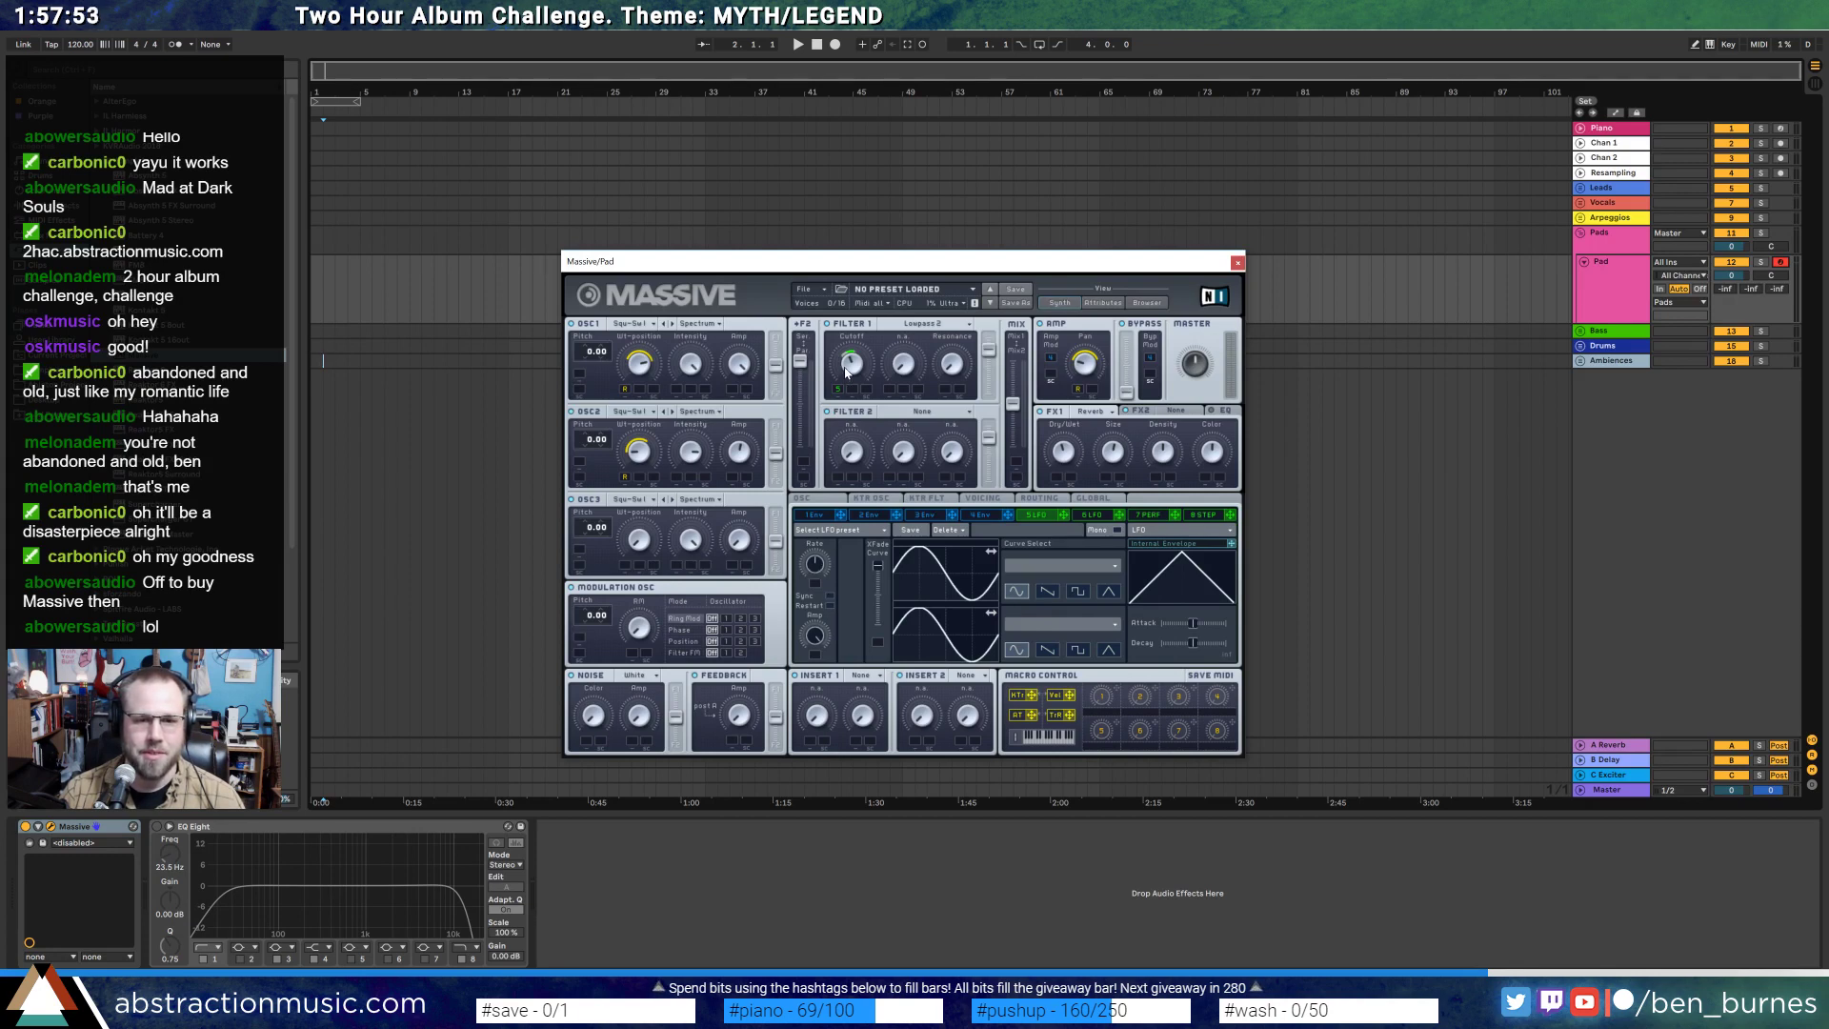
- Record a pad clip about four bars long on the Pad track from bar 1 and select it
click(311, 289)
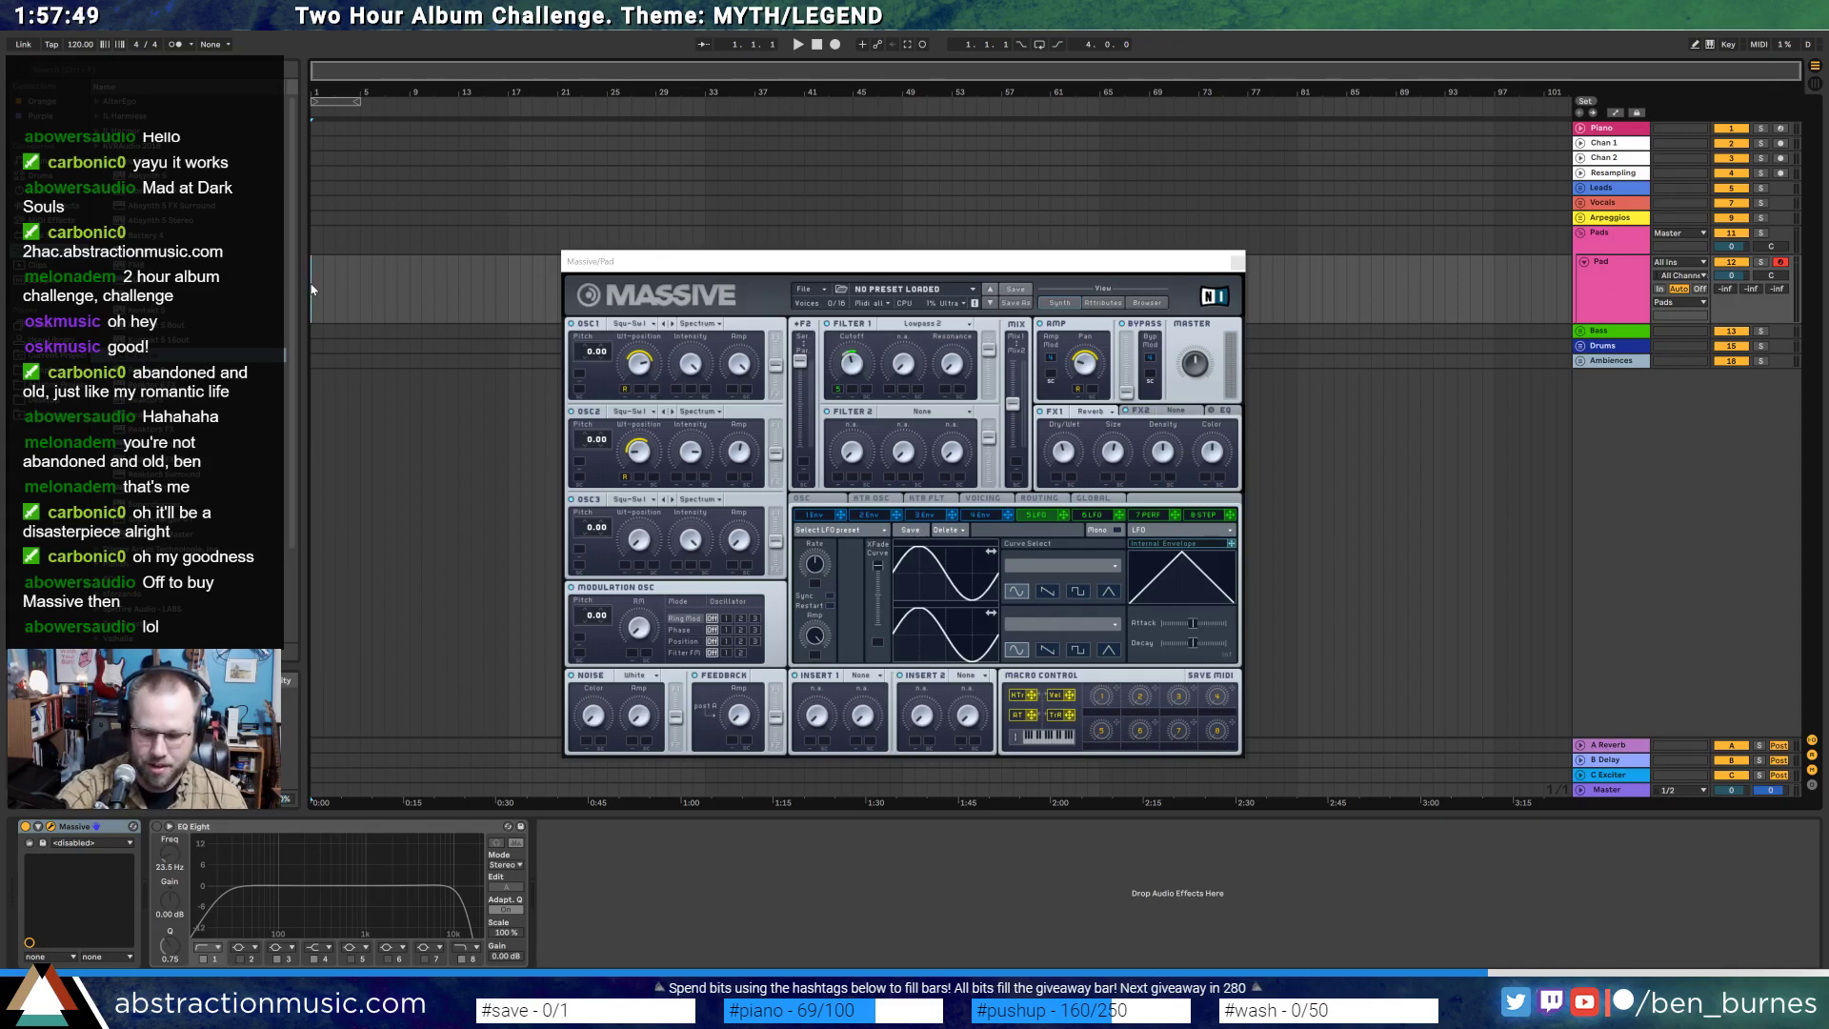
key(F9)
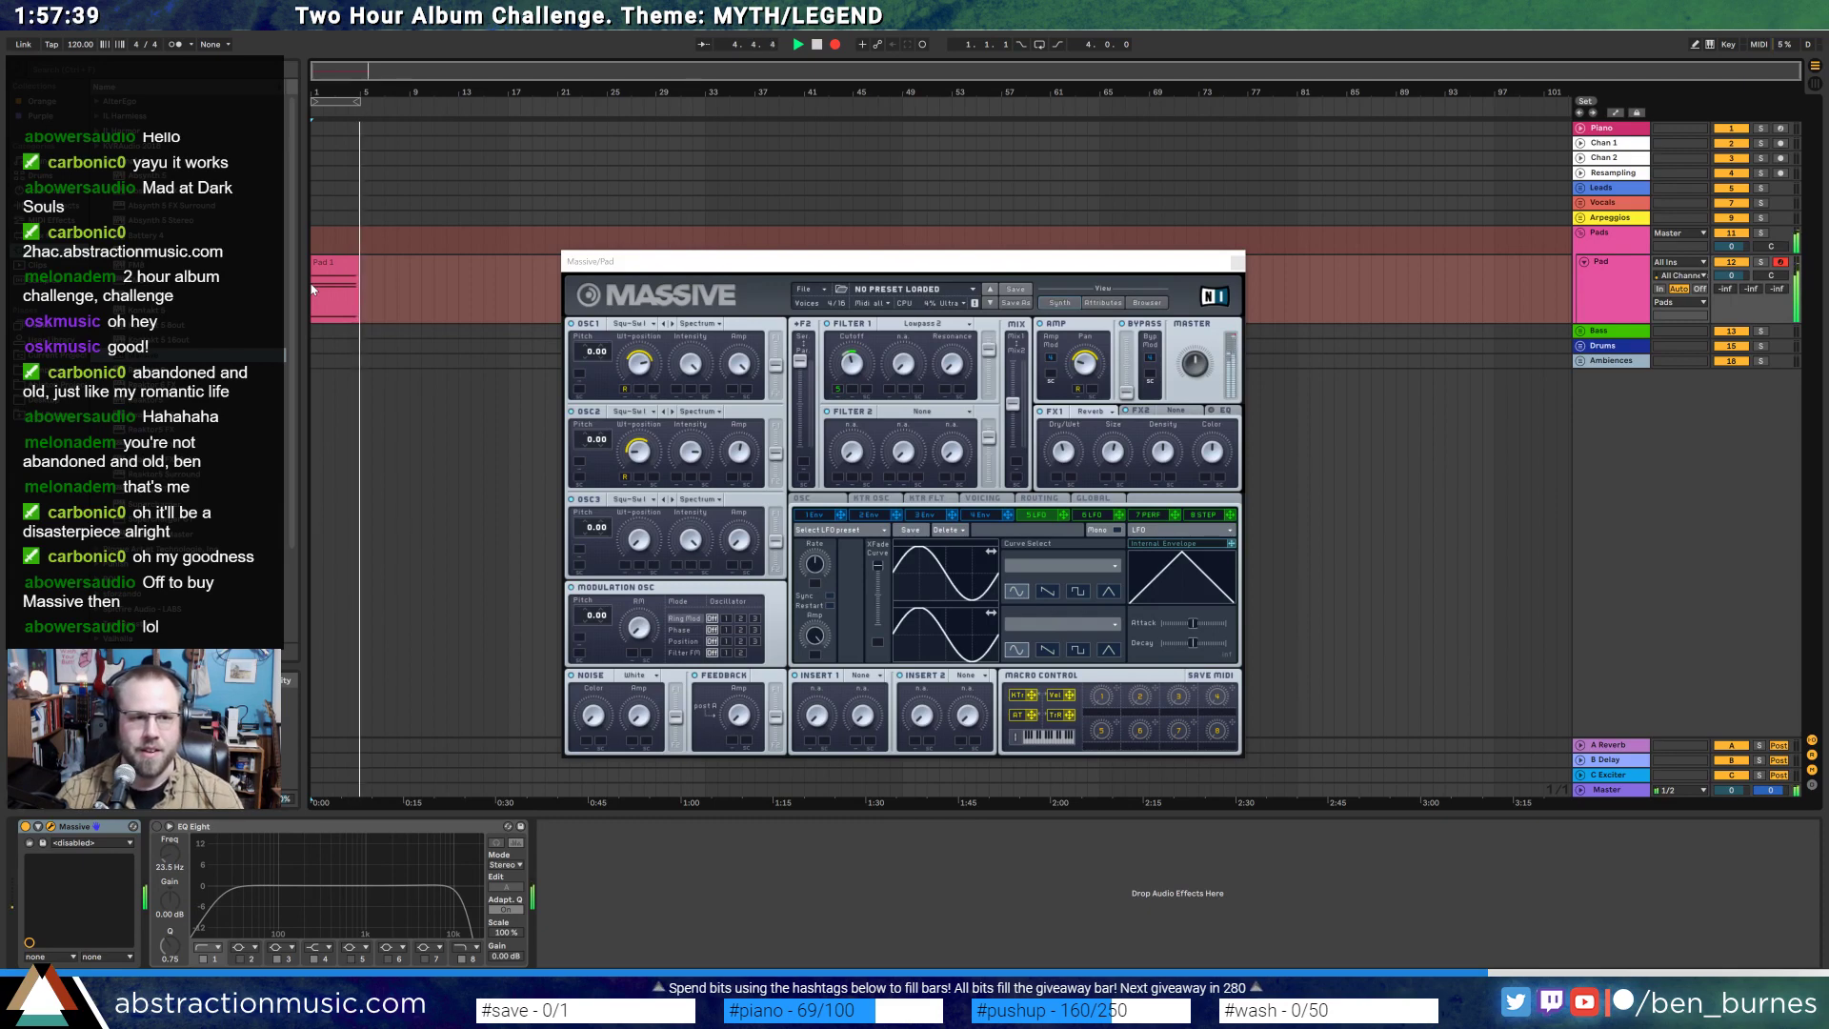
key(space)
click(845, 502)
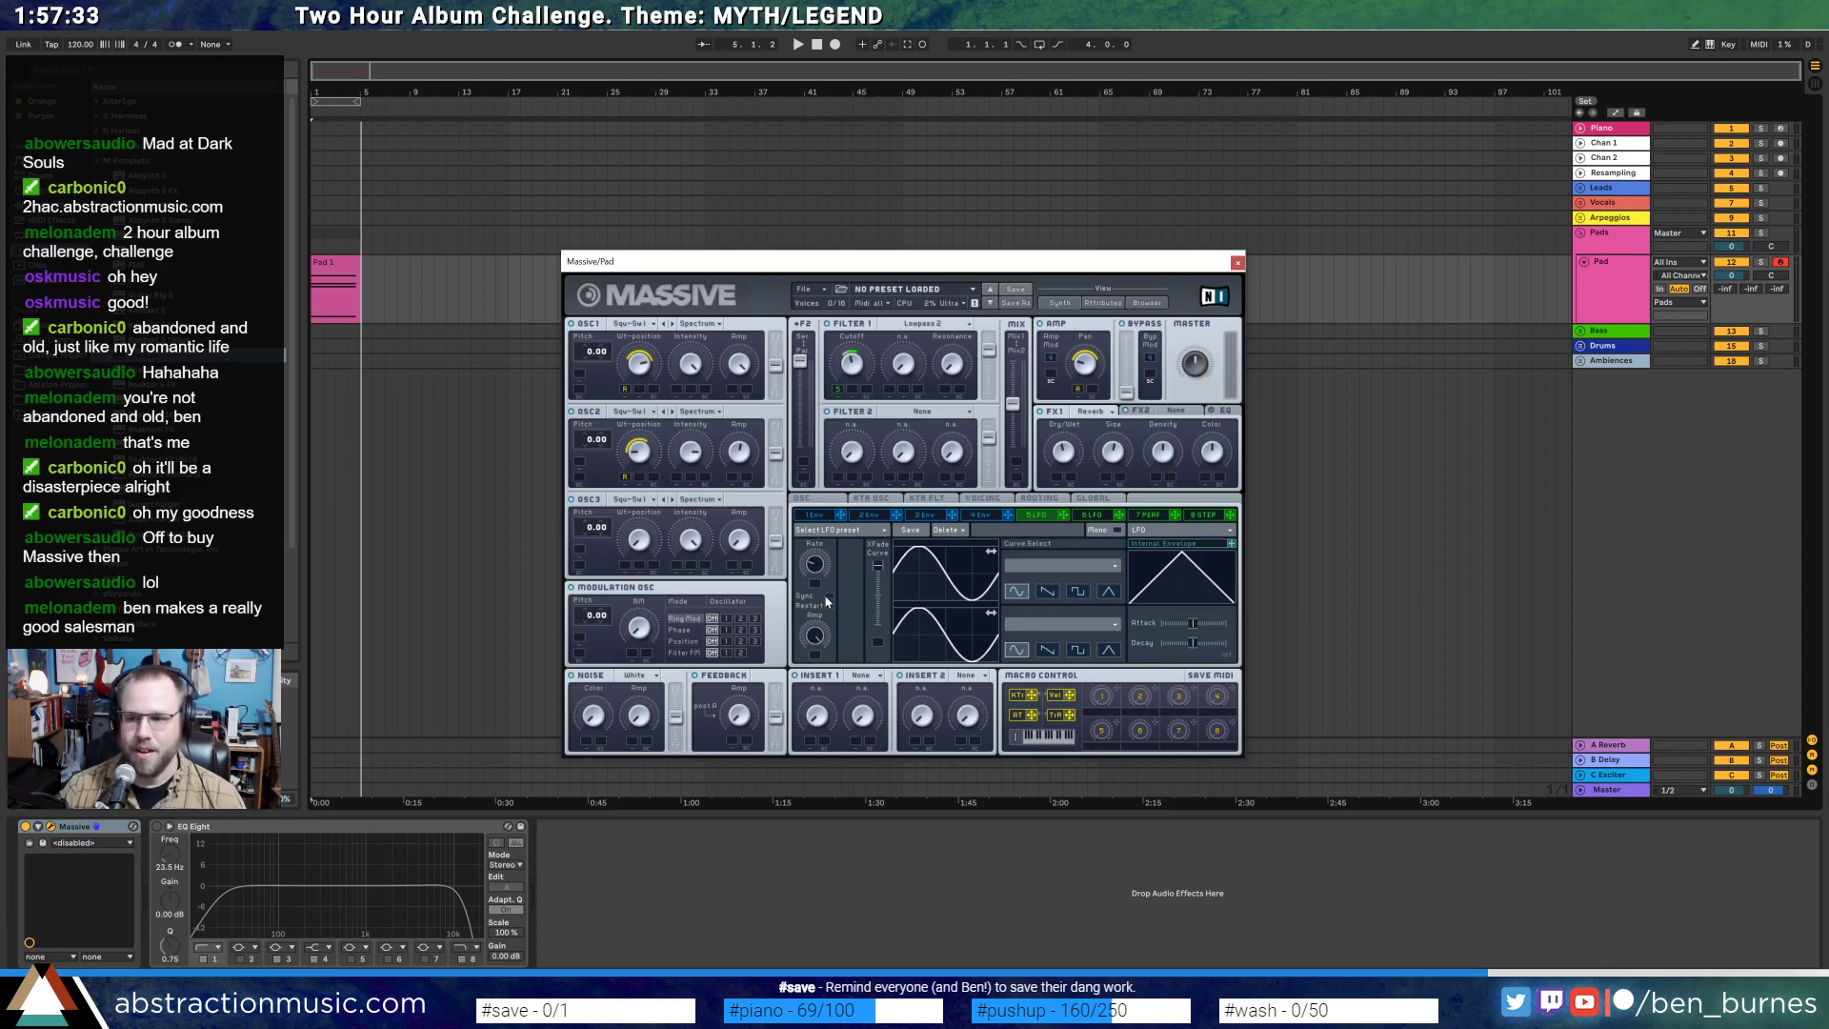
click(354, 262)
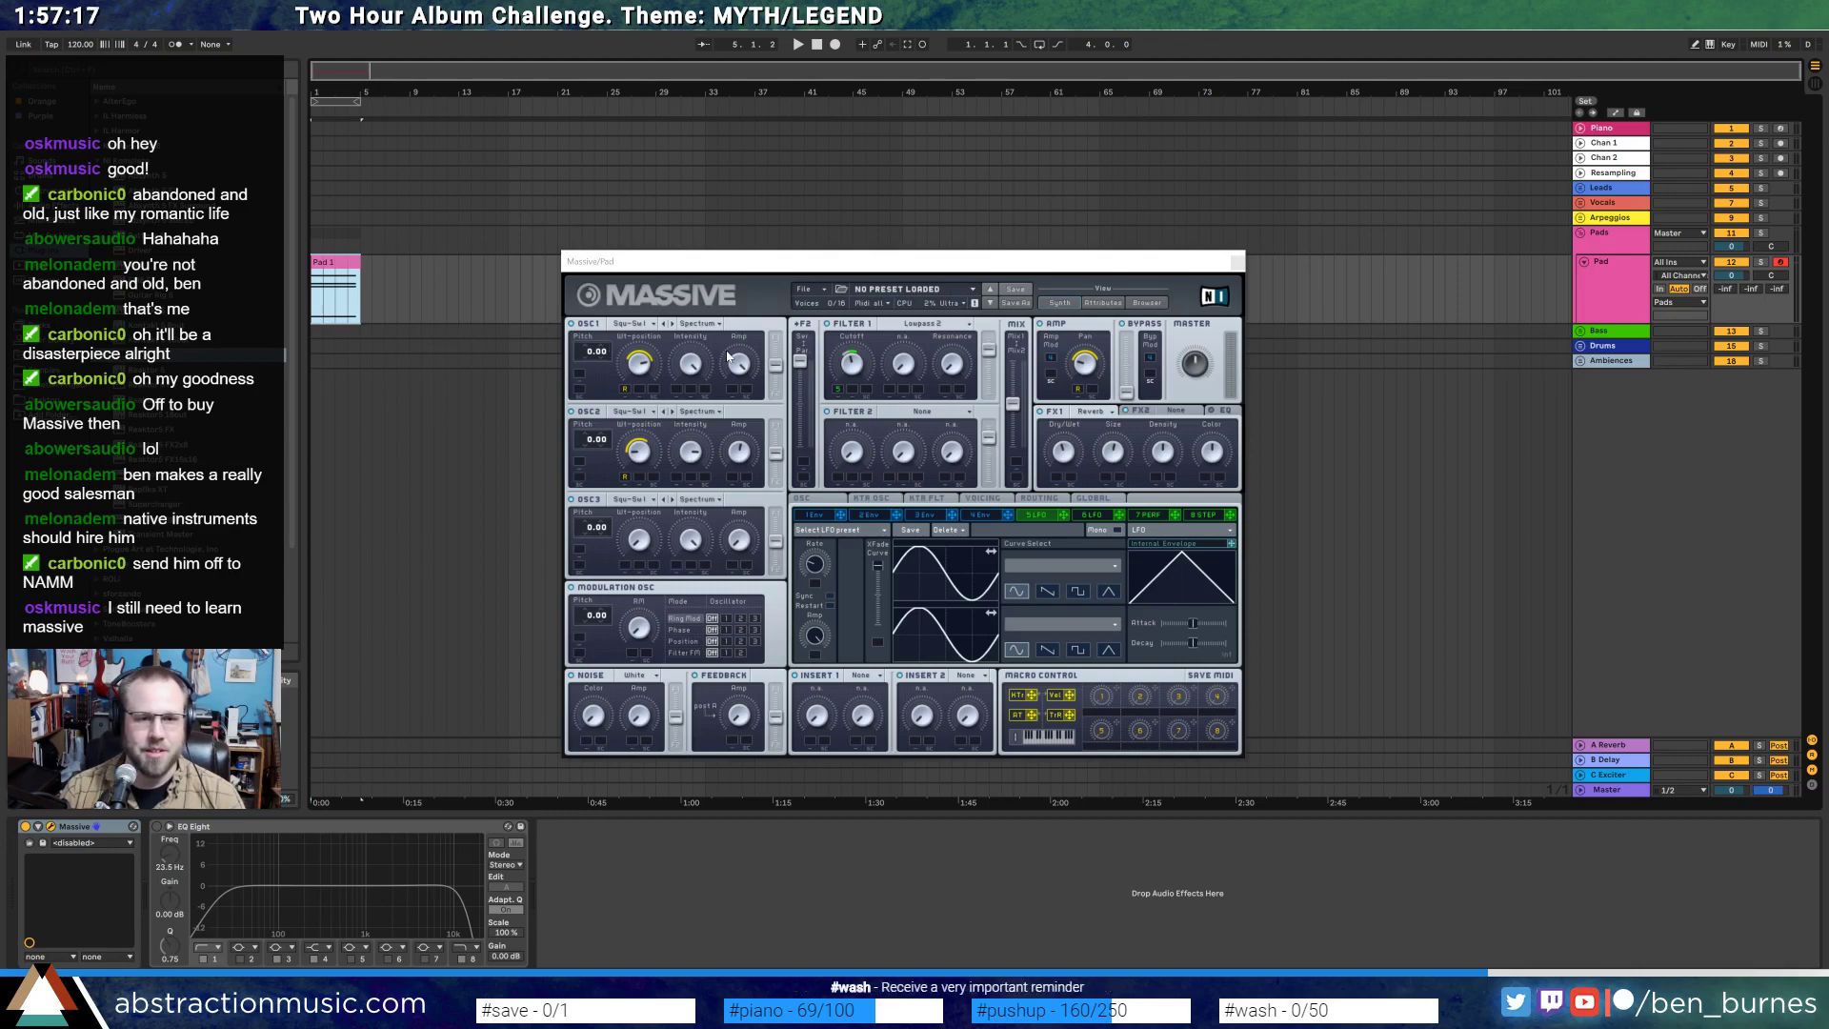
- Review Massive's routing, global, voicing and oscillator settings and play back the recorded pad clip
click(1062, 500)
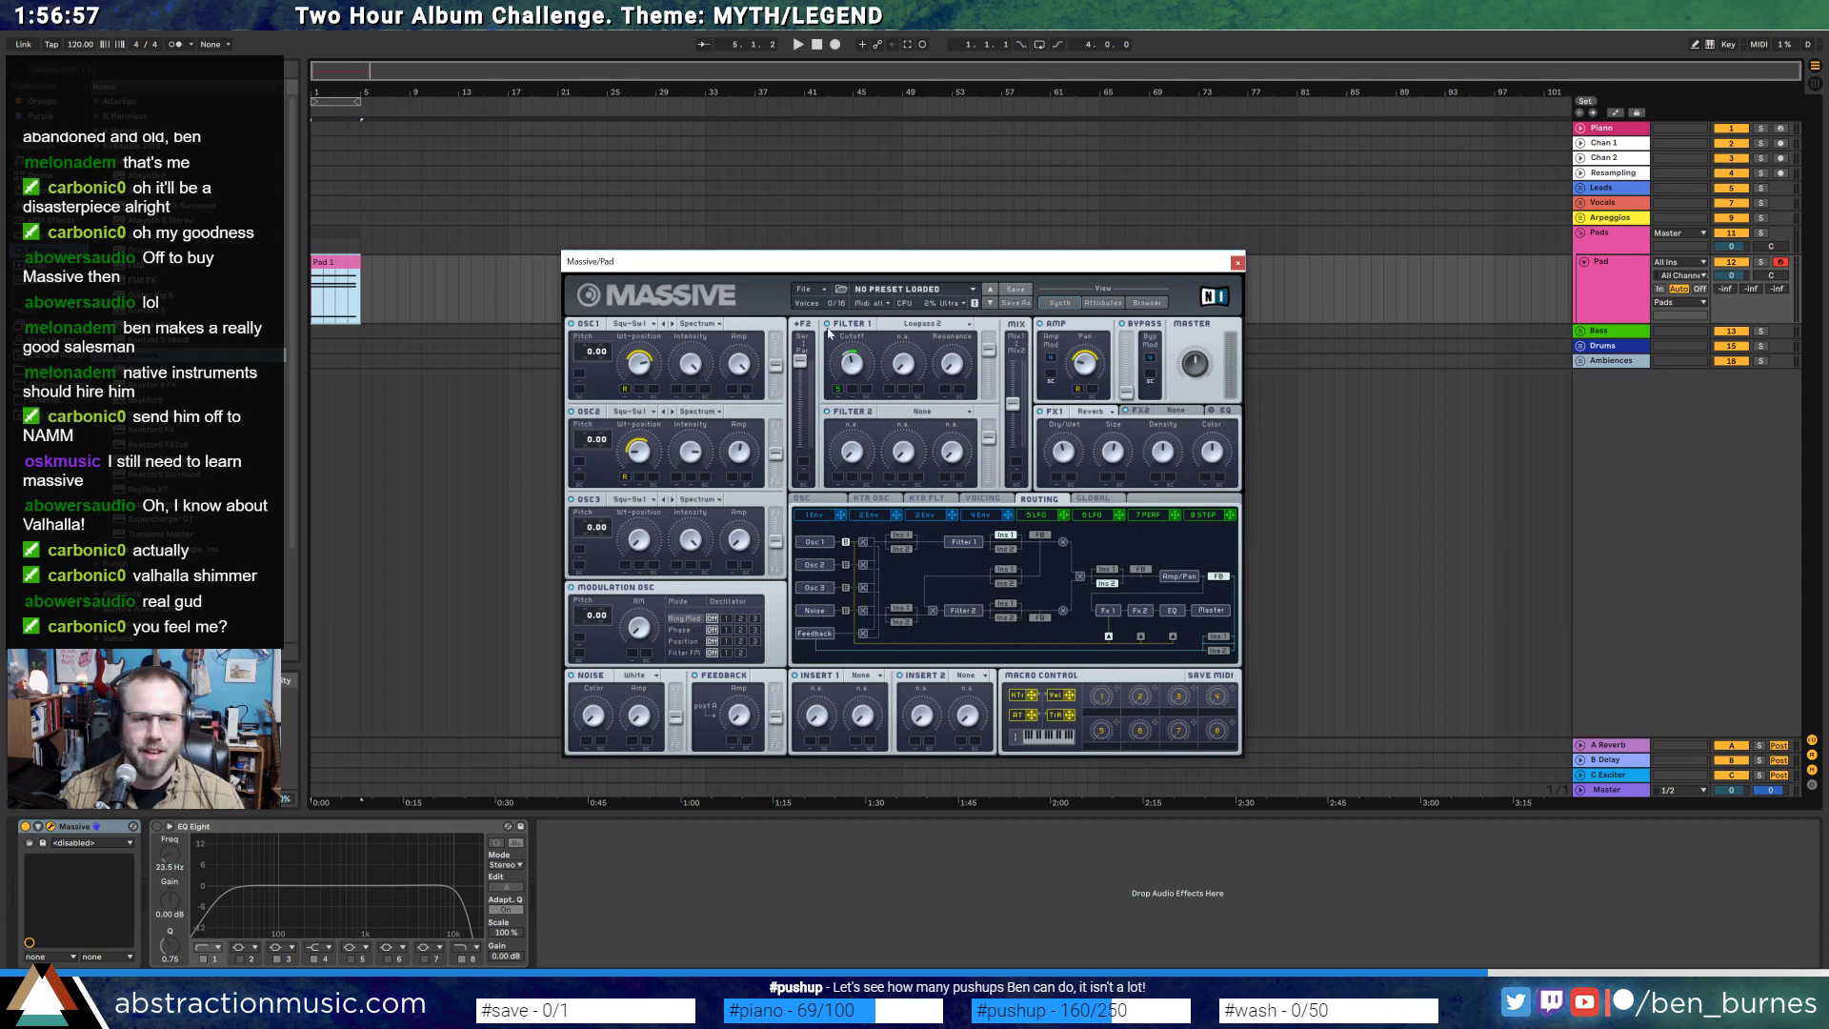
click(1091, 499)
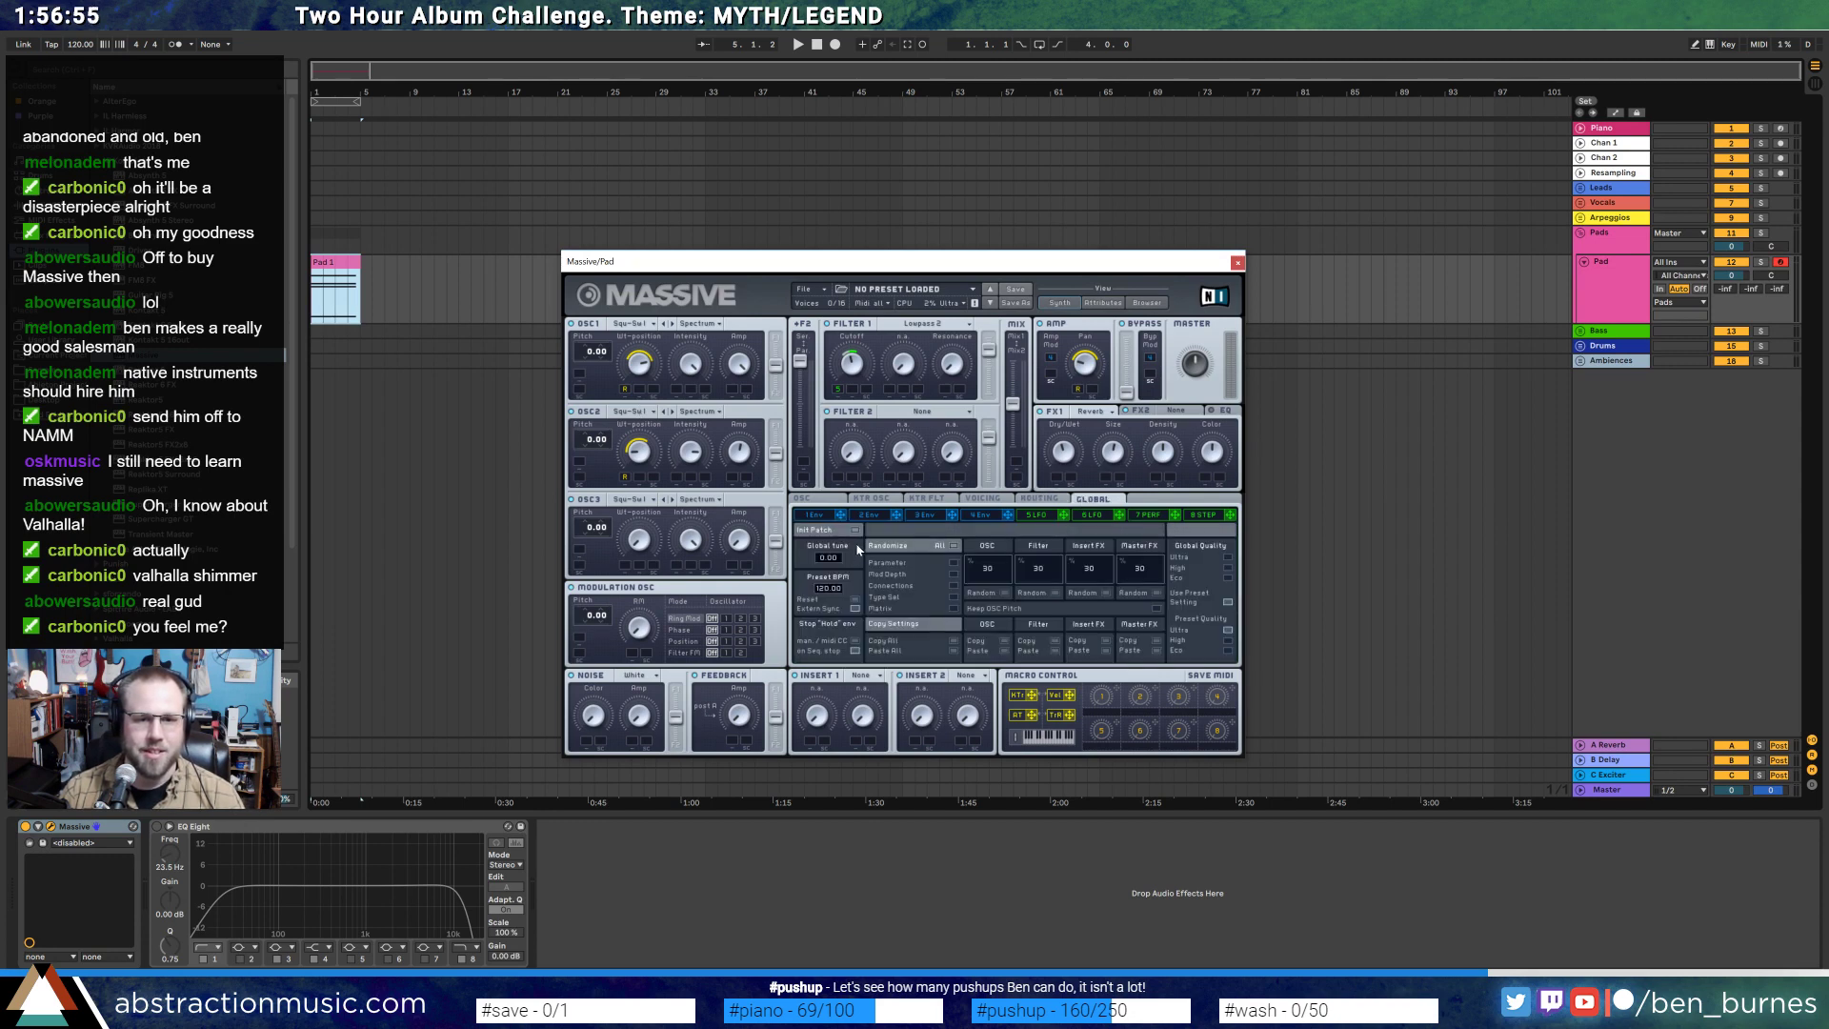
click(1037, 499)
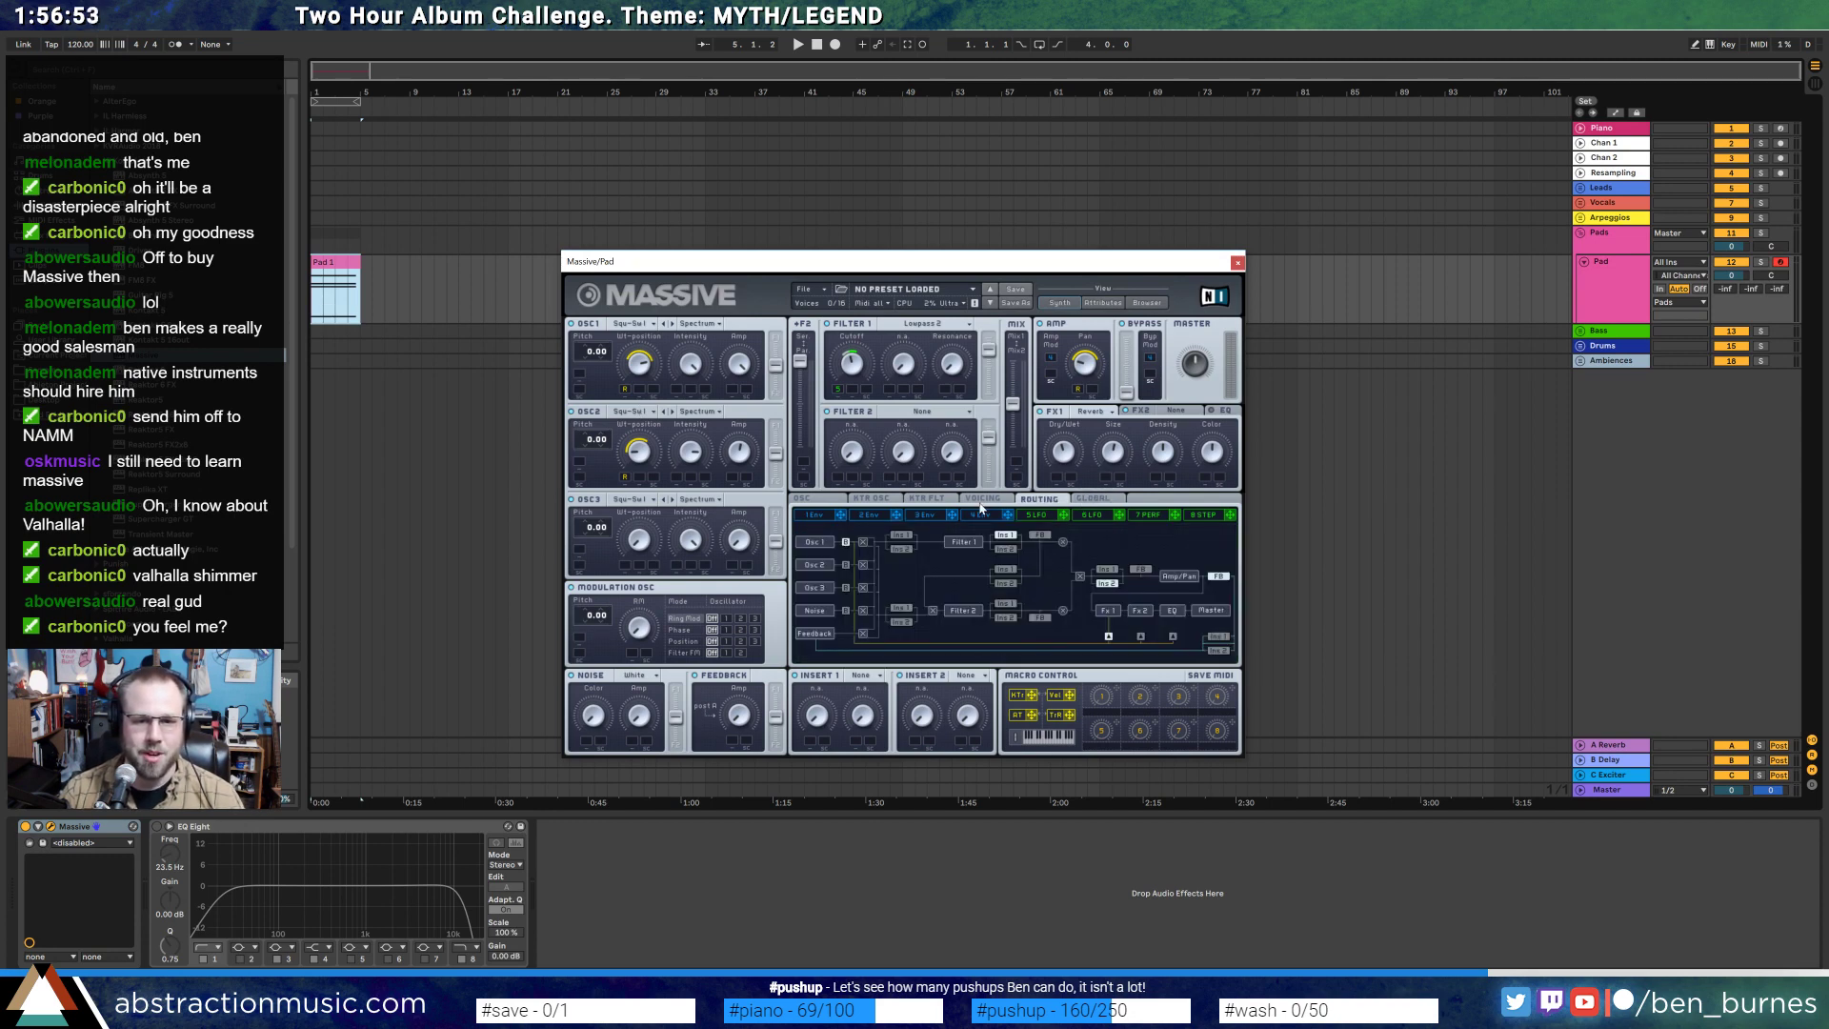
click(982, 498)
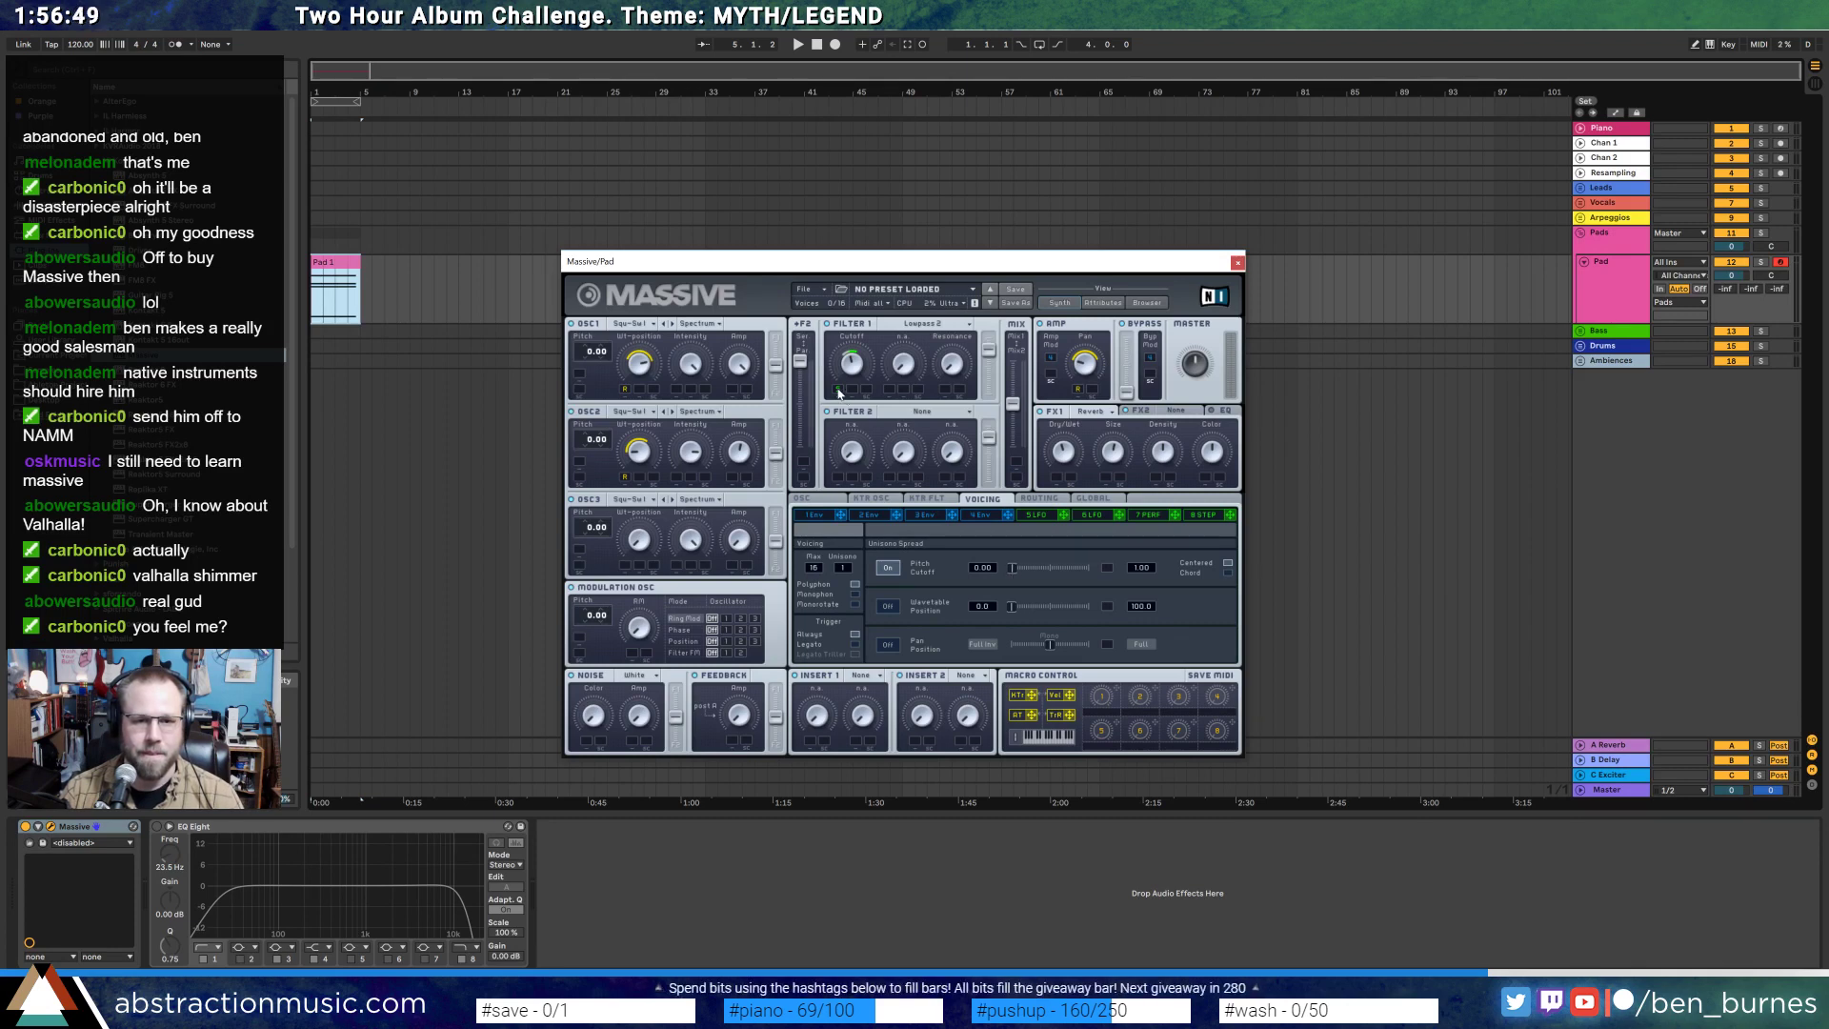
key(space)
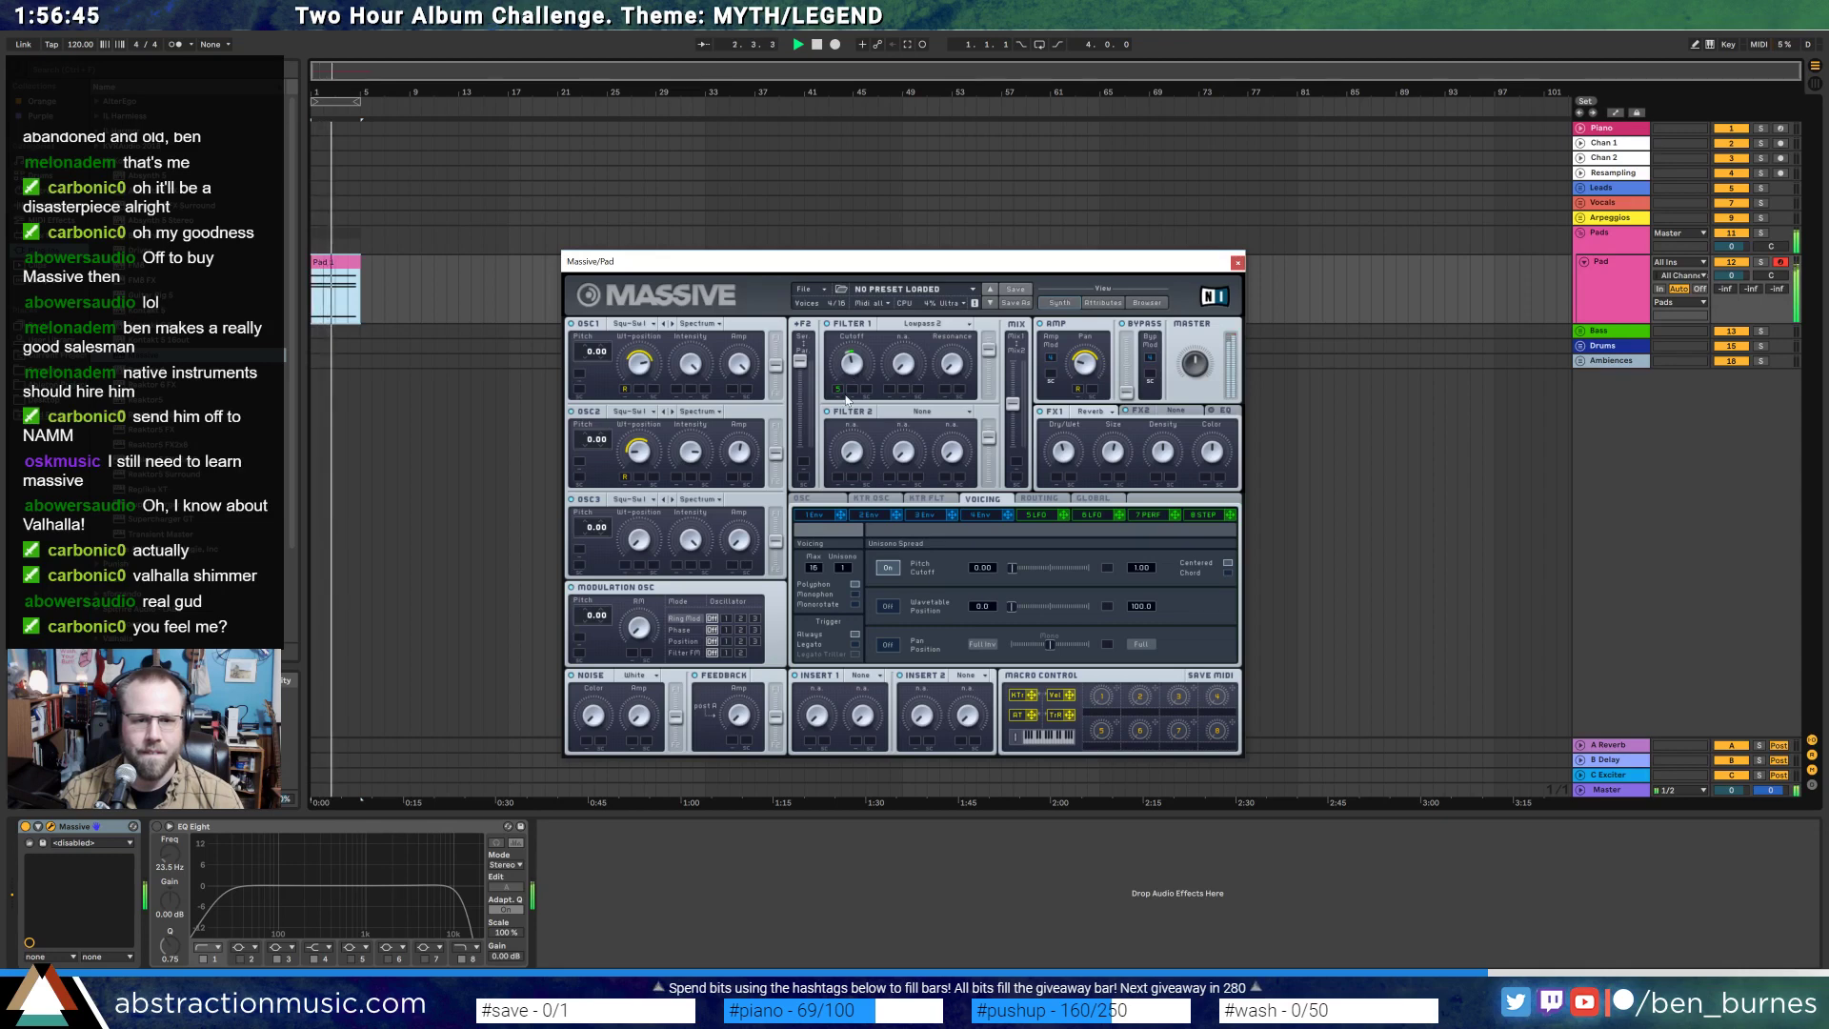
click(835, 499)
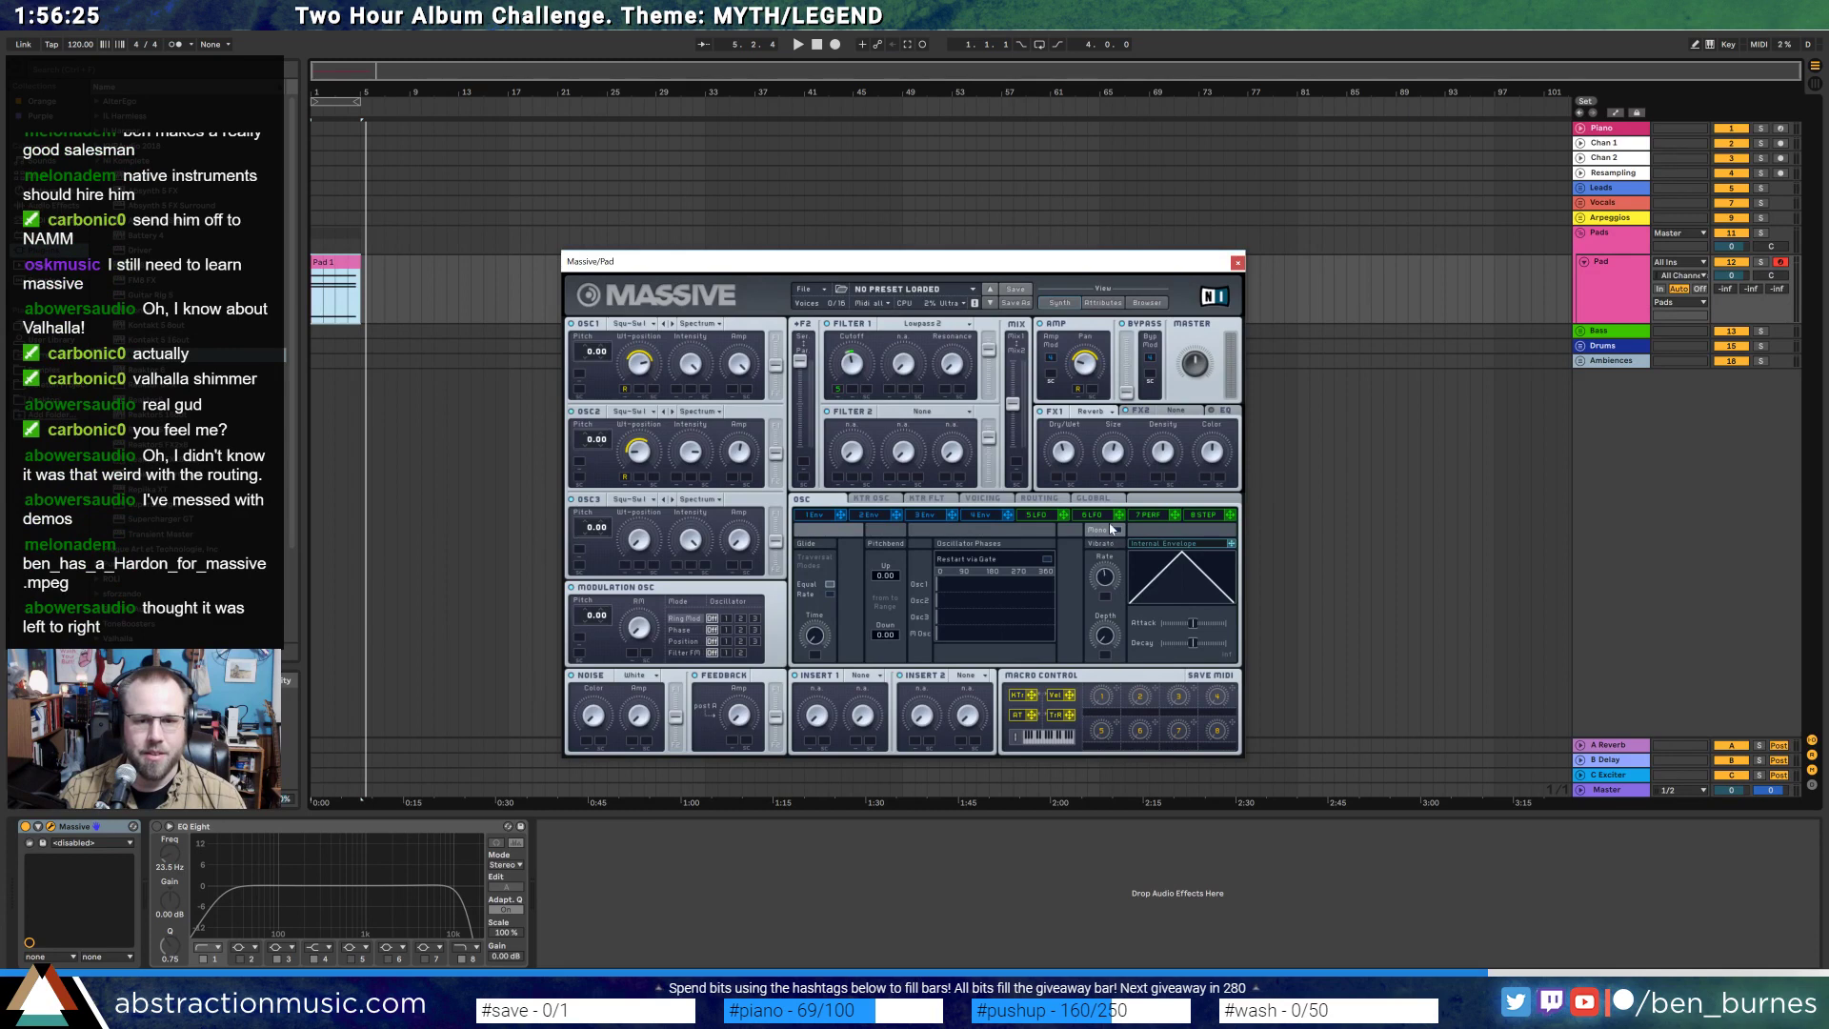
- Reshape 3 Env so its curve starts rising later, and raise its sustain level to maximum
click(936, 521)
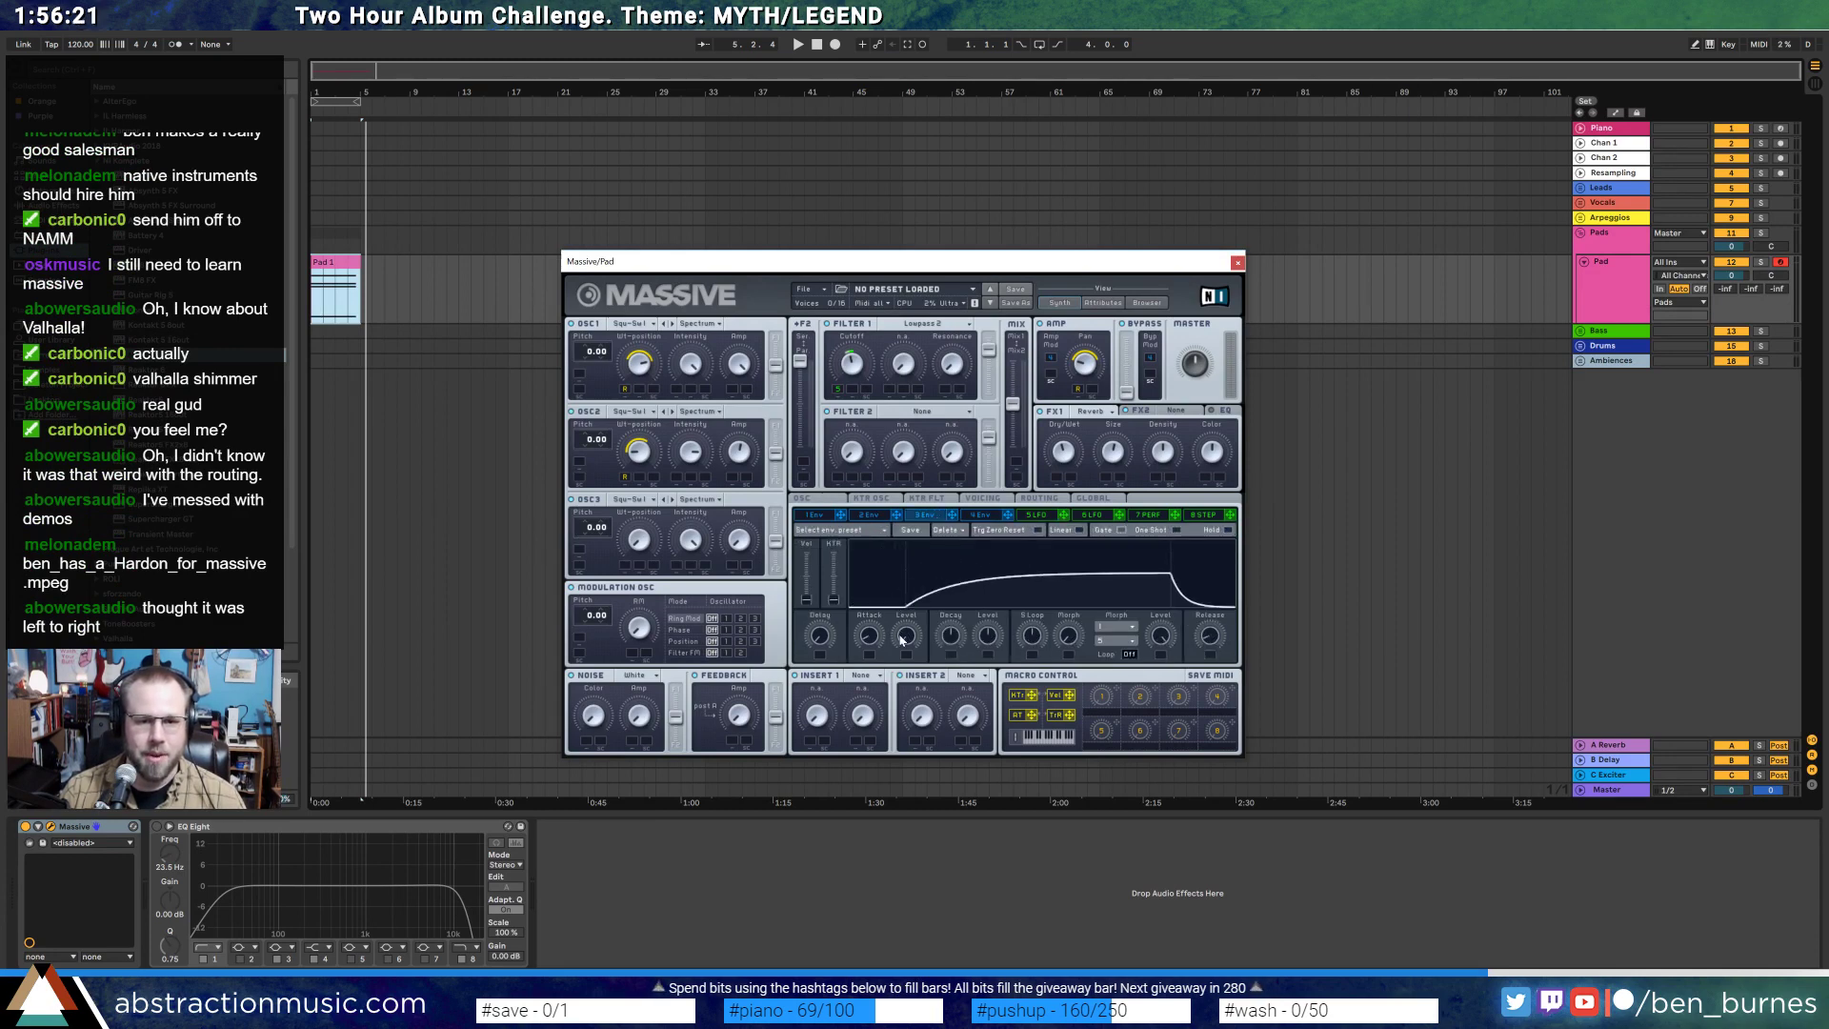
drag(901, 641, 938, 636)
drag(1180, 574, 1174, 530)
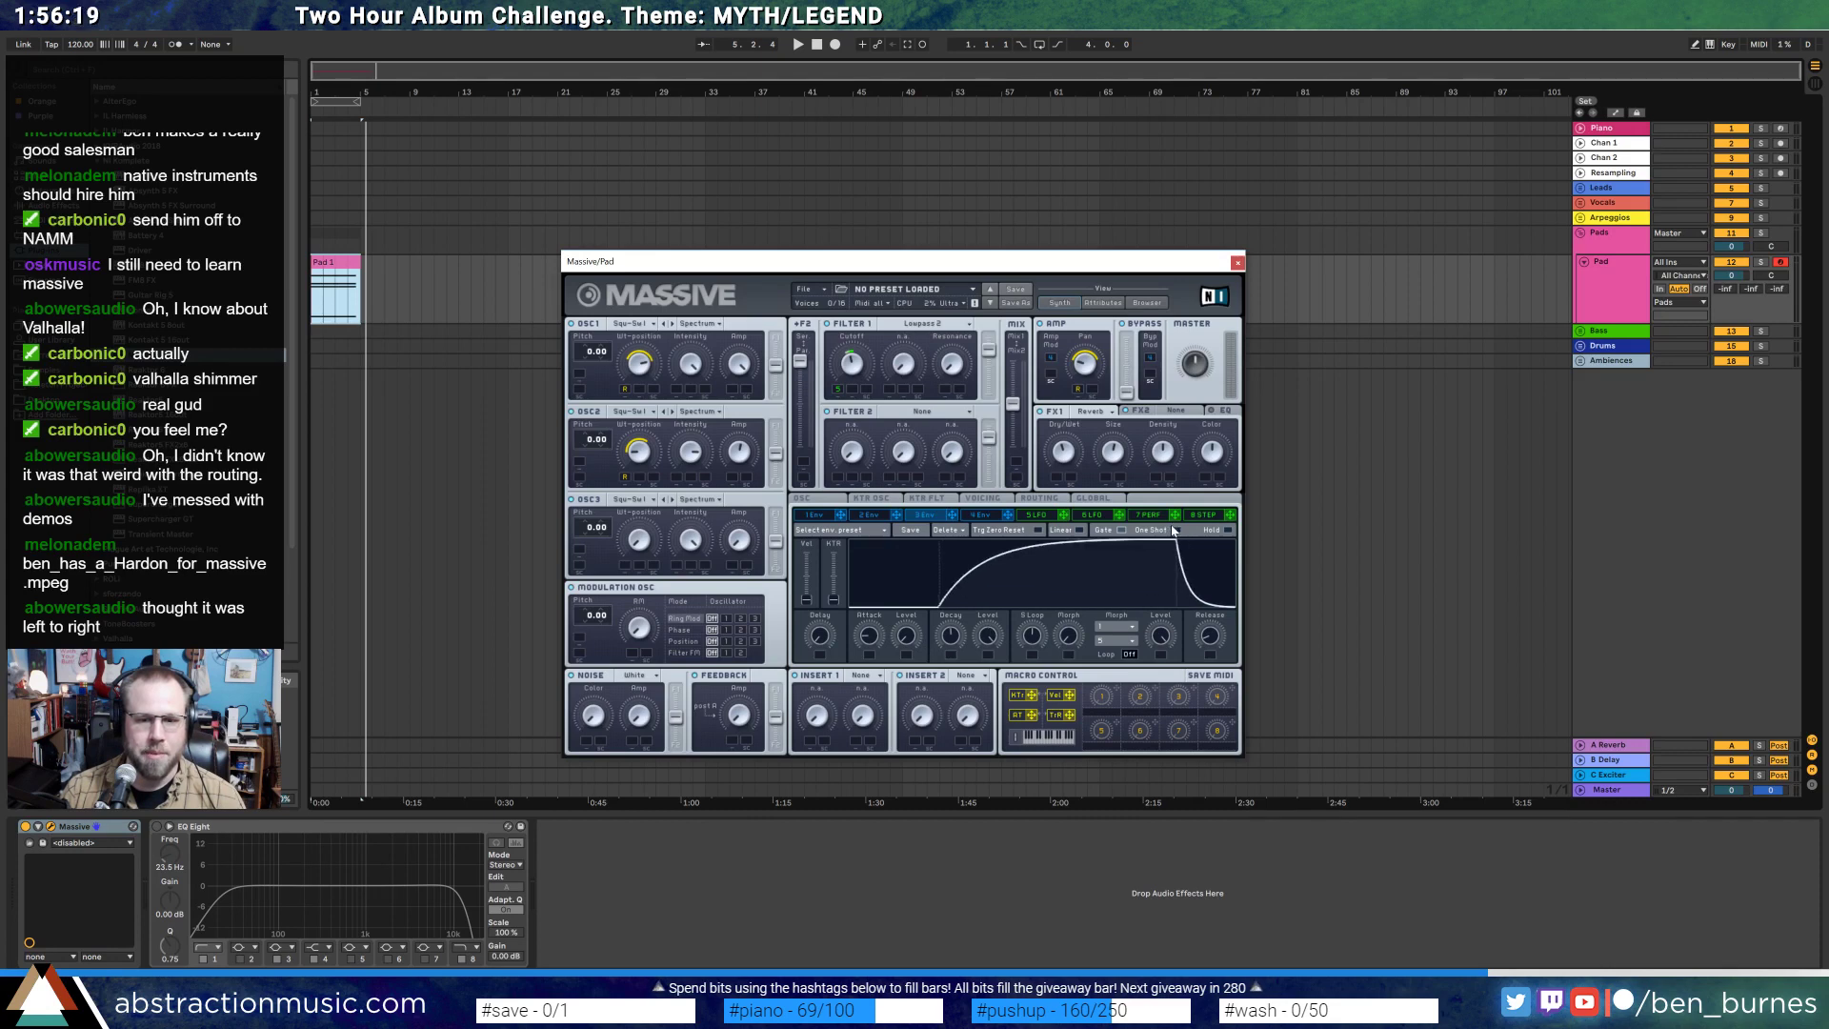
- Reshape 3 Env in Massive so its curve starts rising well past the middle of the envelope display
drag(939, 608, 972, 611)
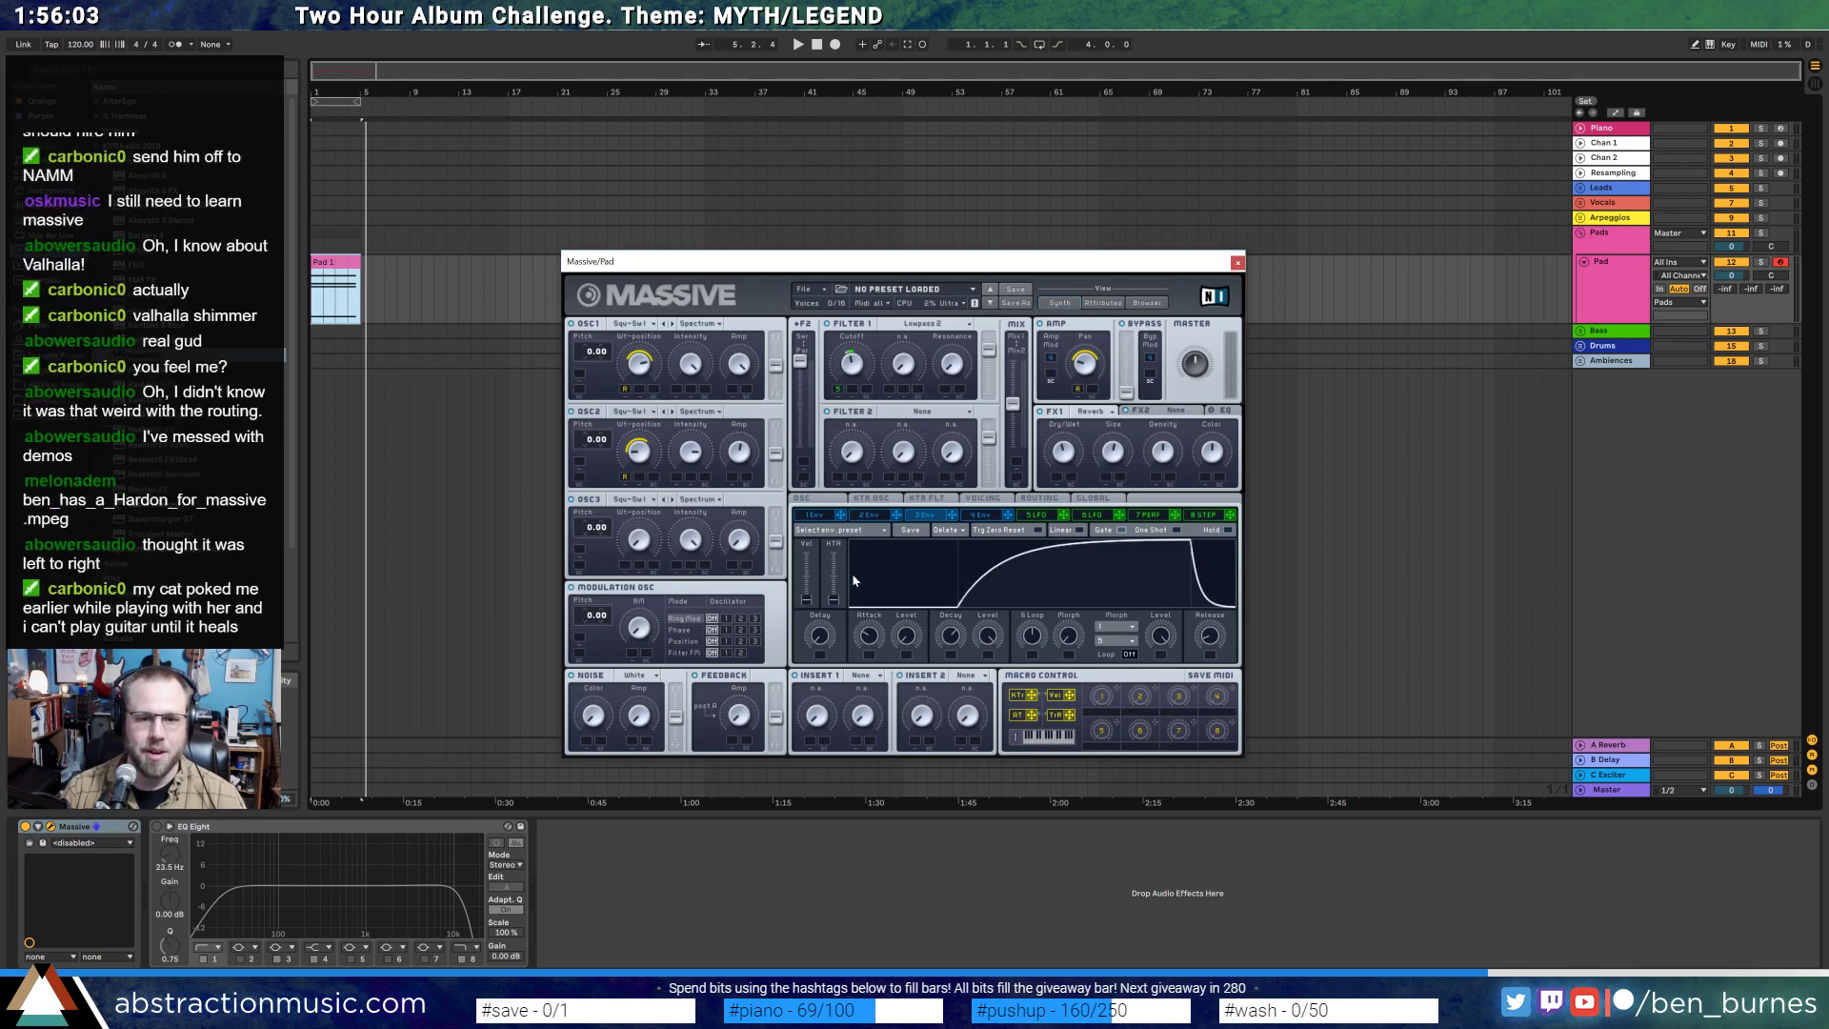
click(802, 499)
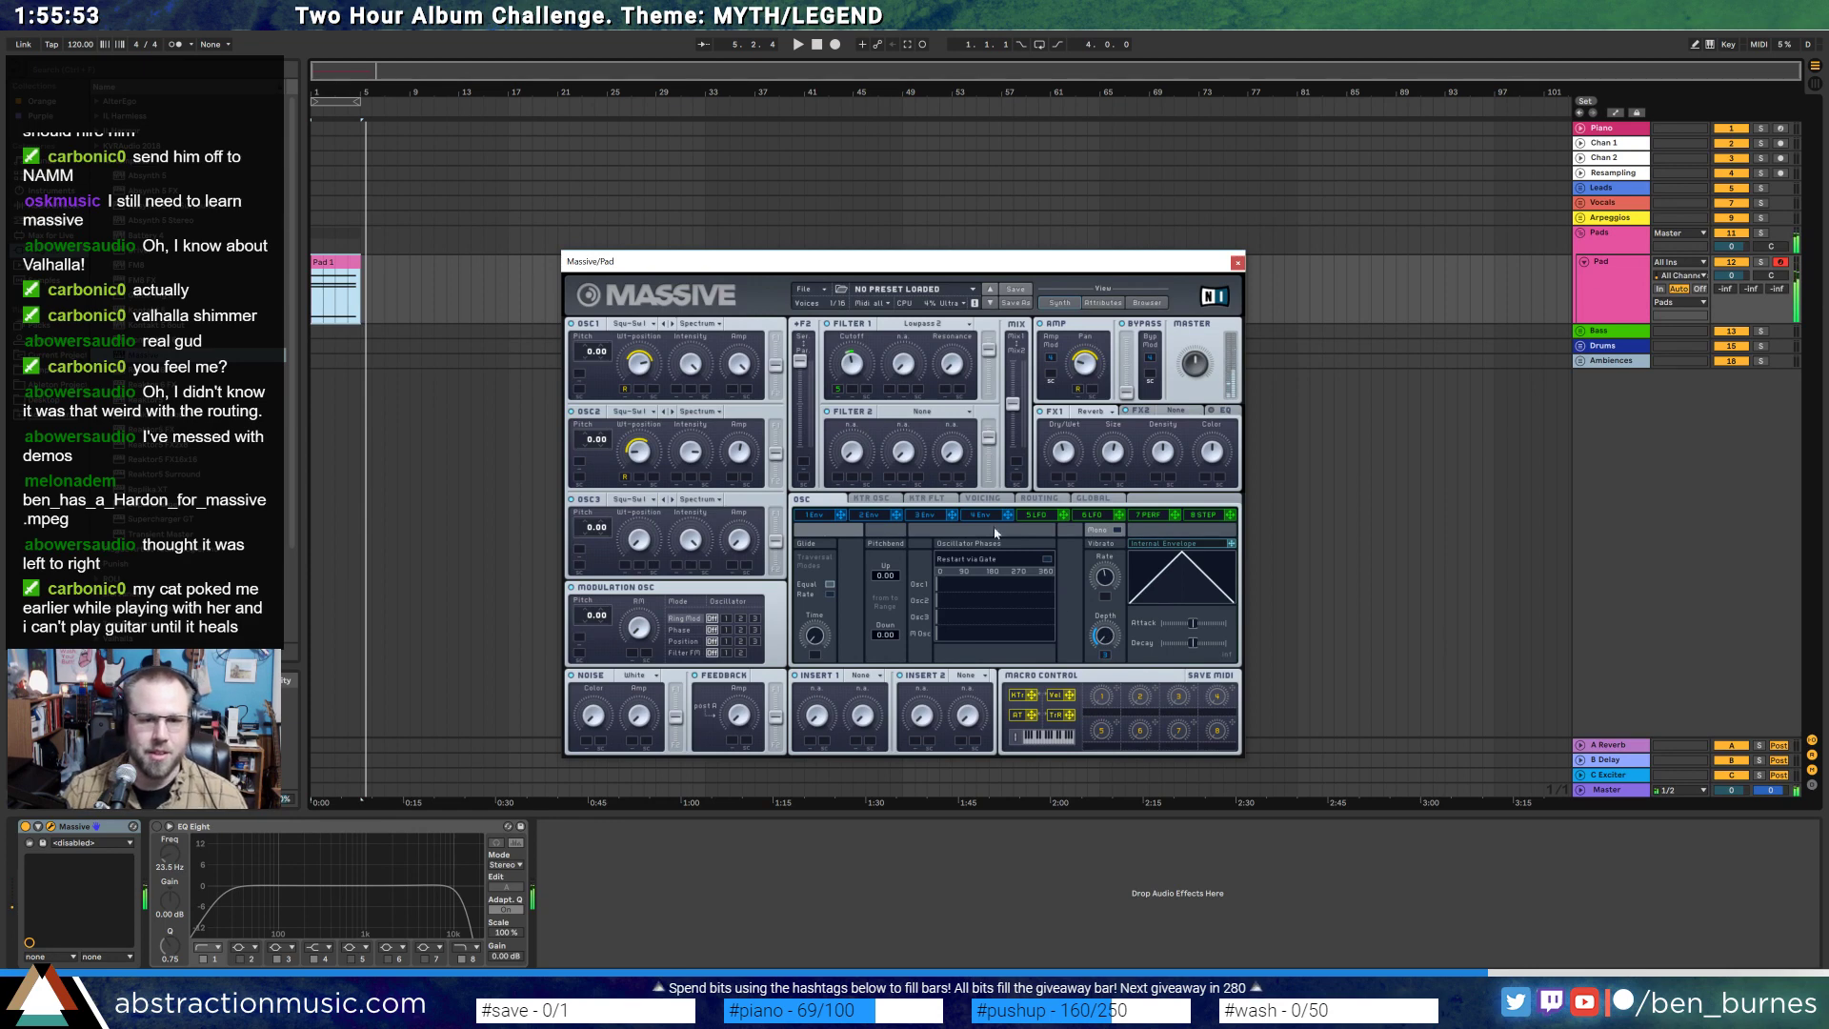
click(934, 514)
drag(943, 590, 1042, 618)
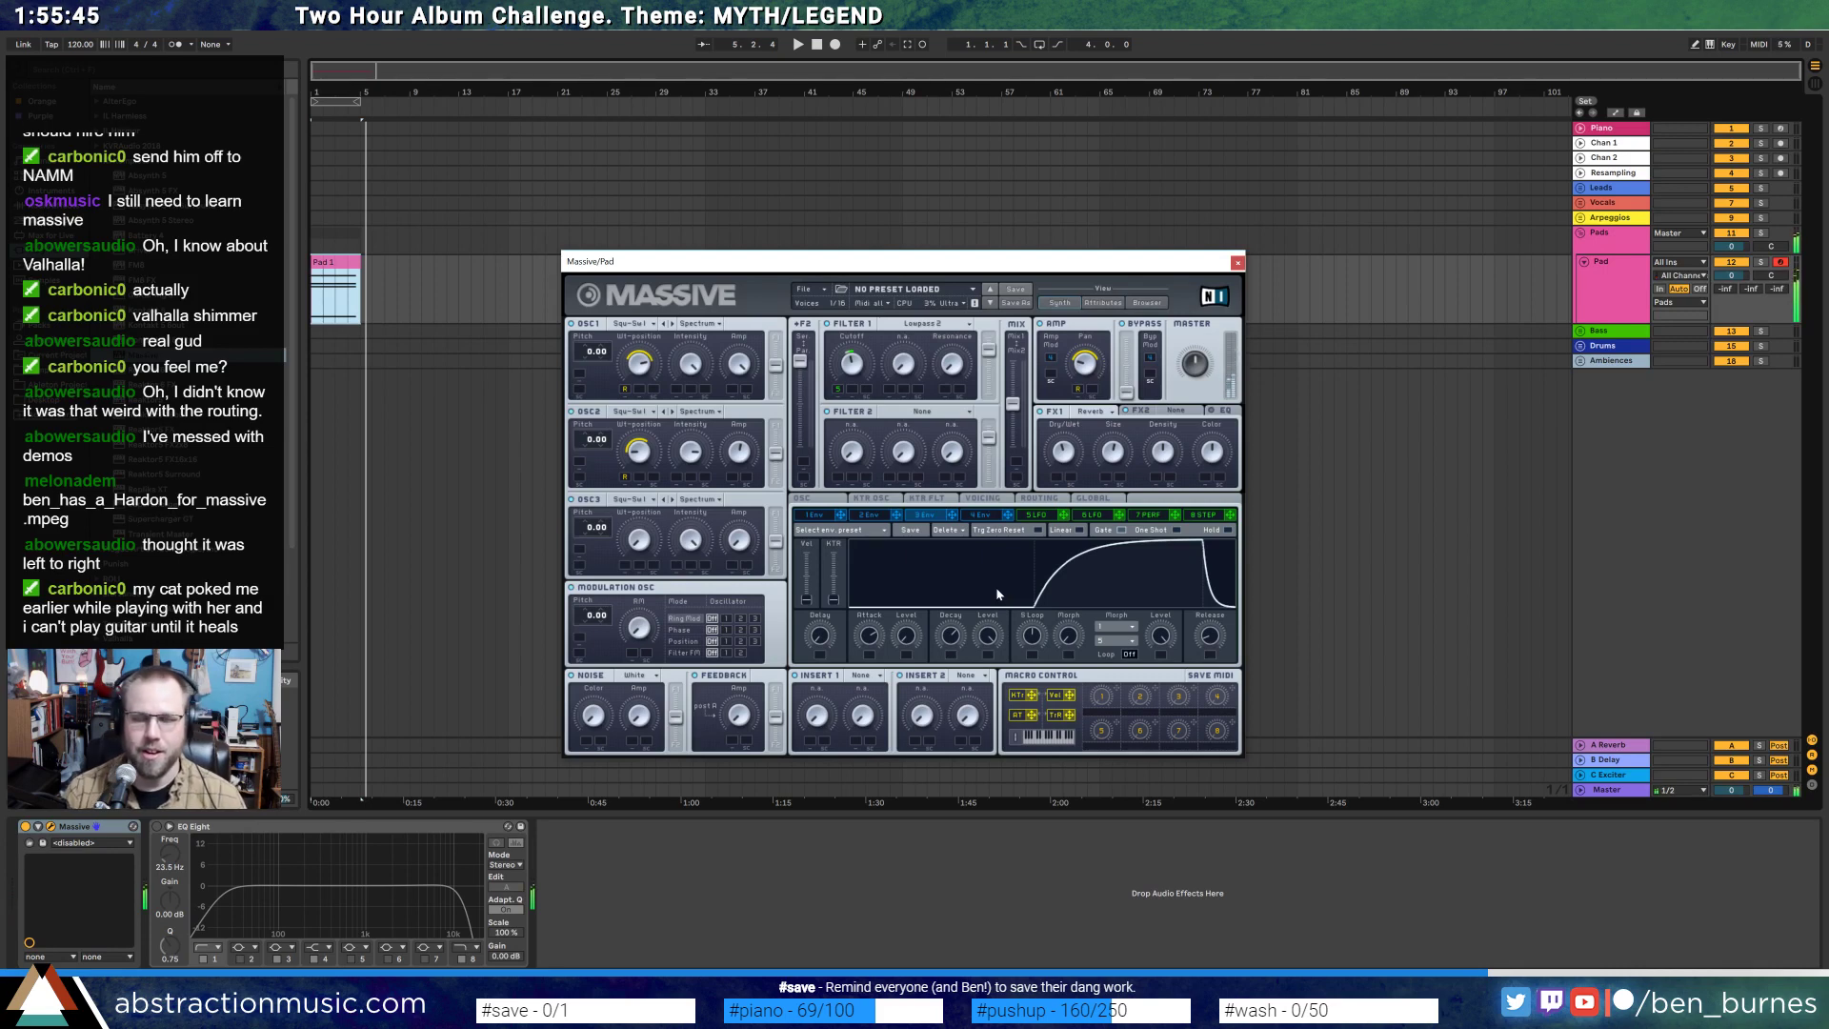
- Play back the pad clip, compare 4 Env with 3 Env, and move 3 Env's rise slightly later before closing Massive
click(825, 499)
key(space)
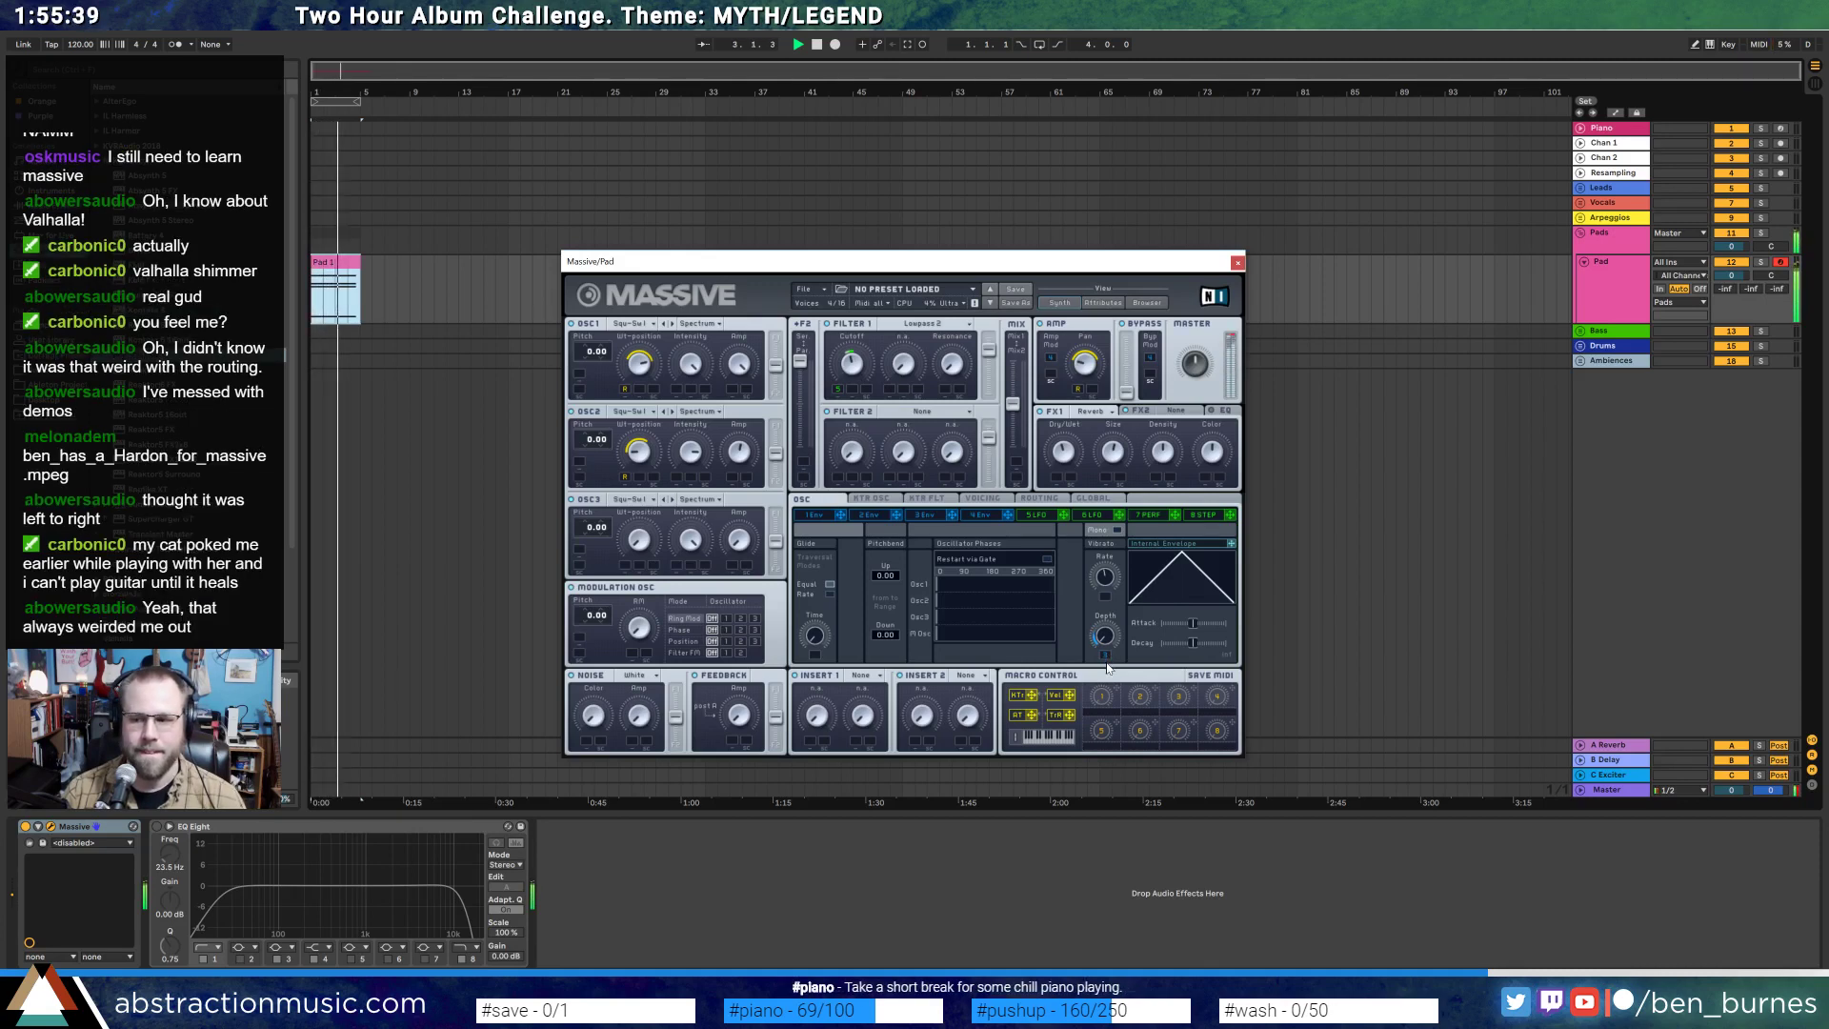
click(972, 517)
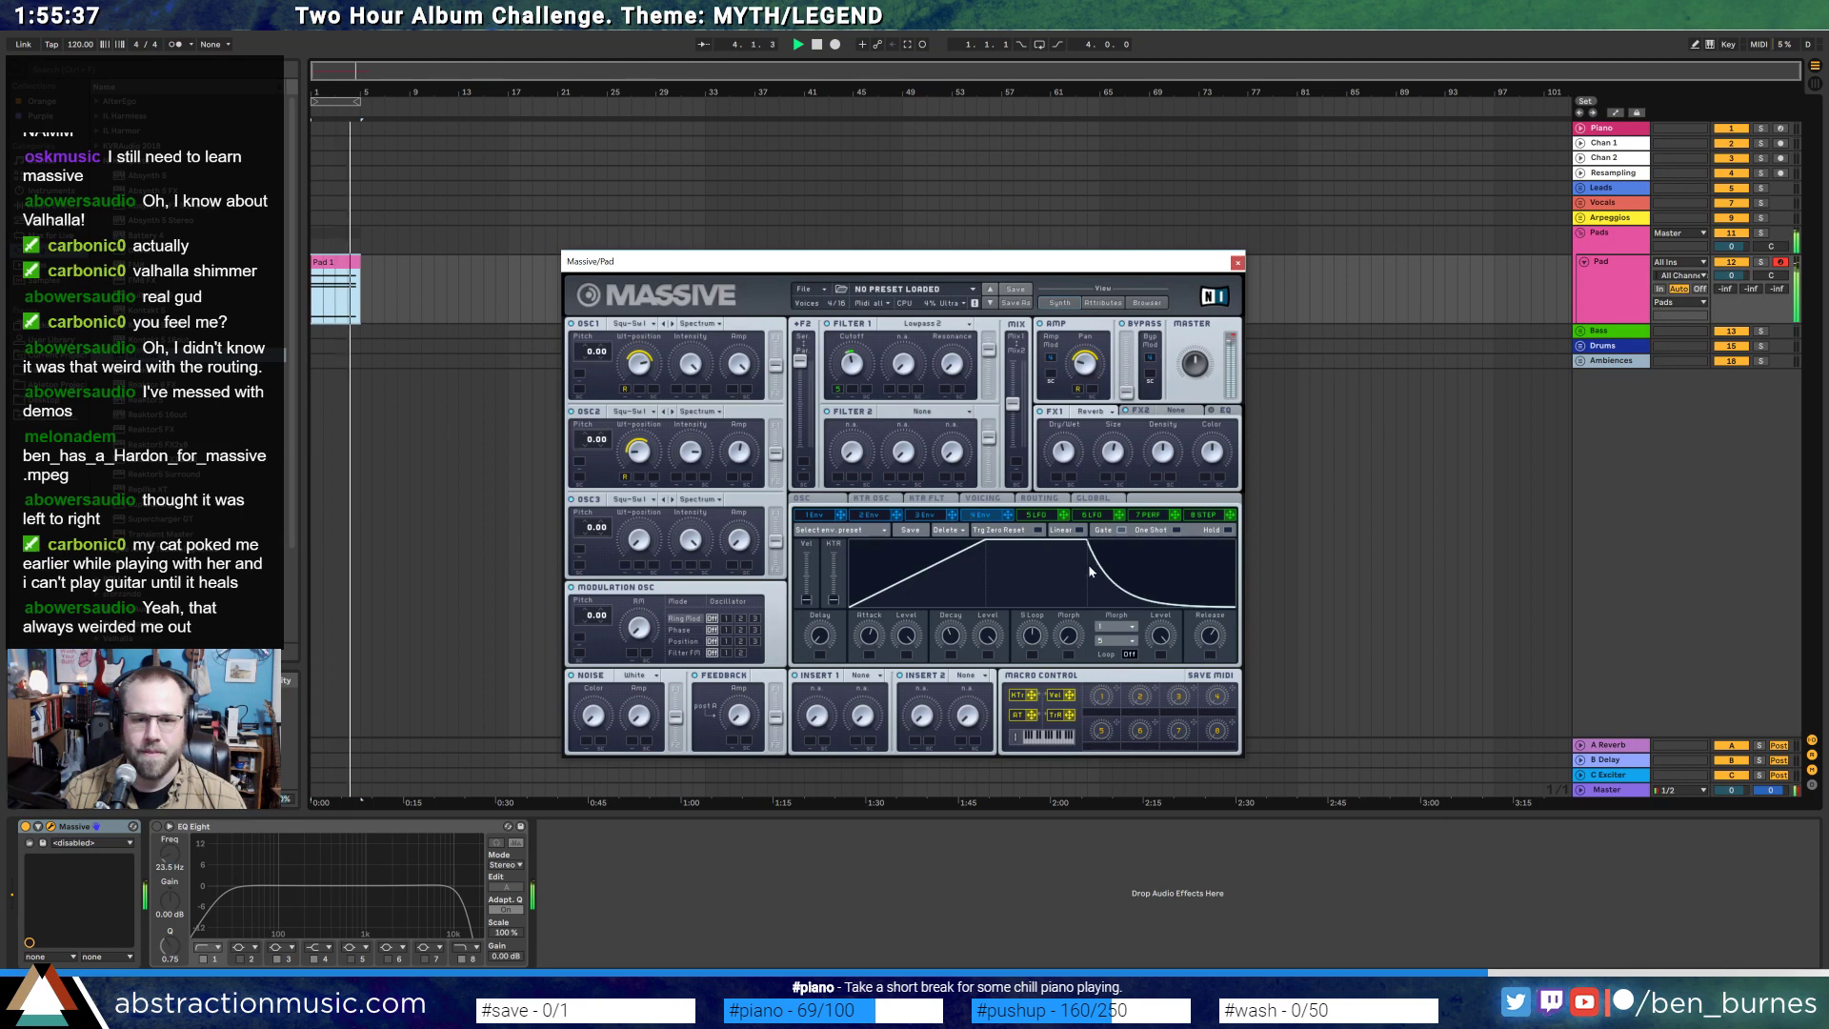
click(943, 516)
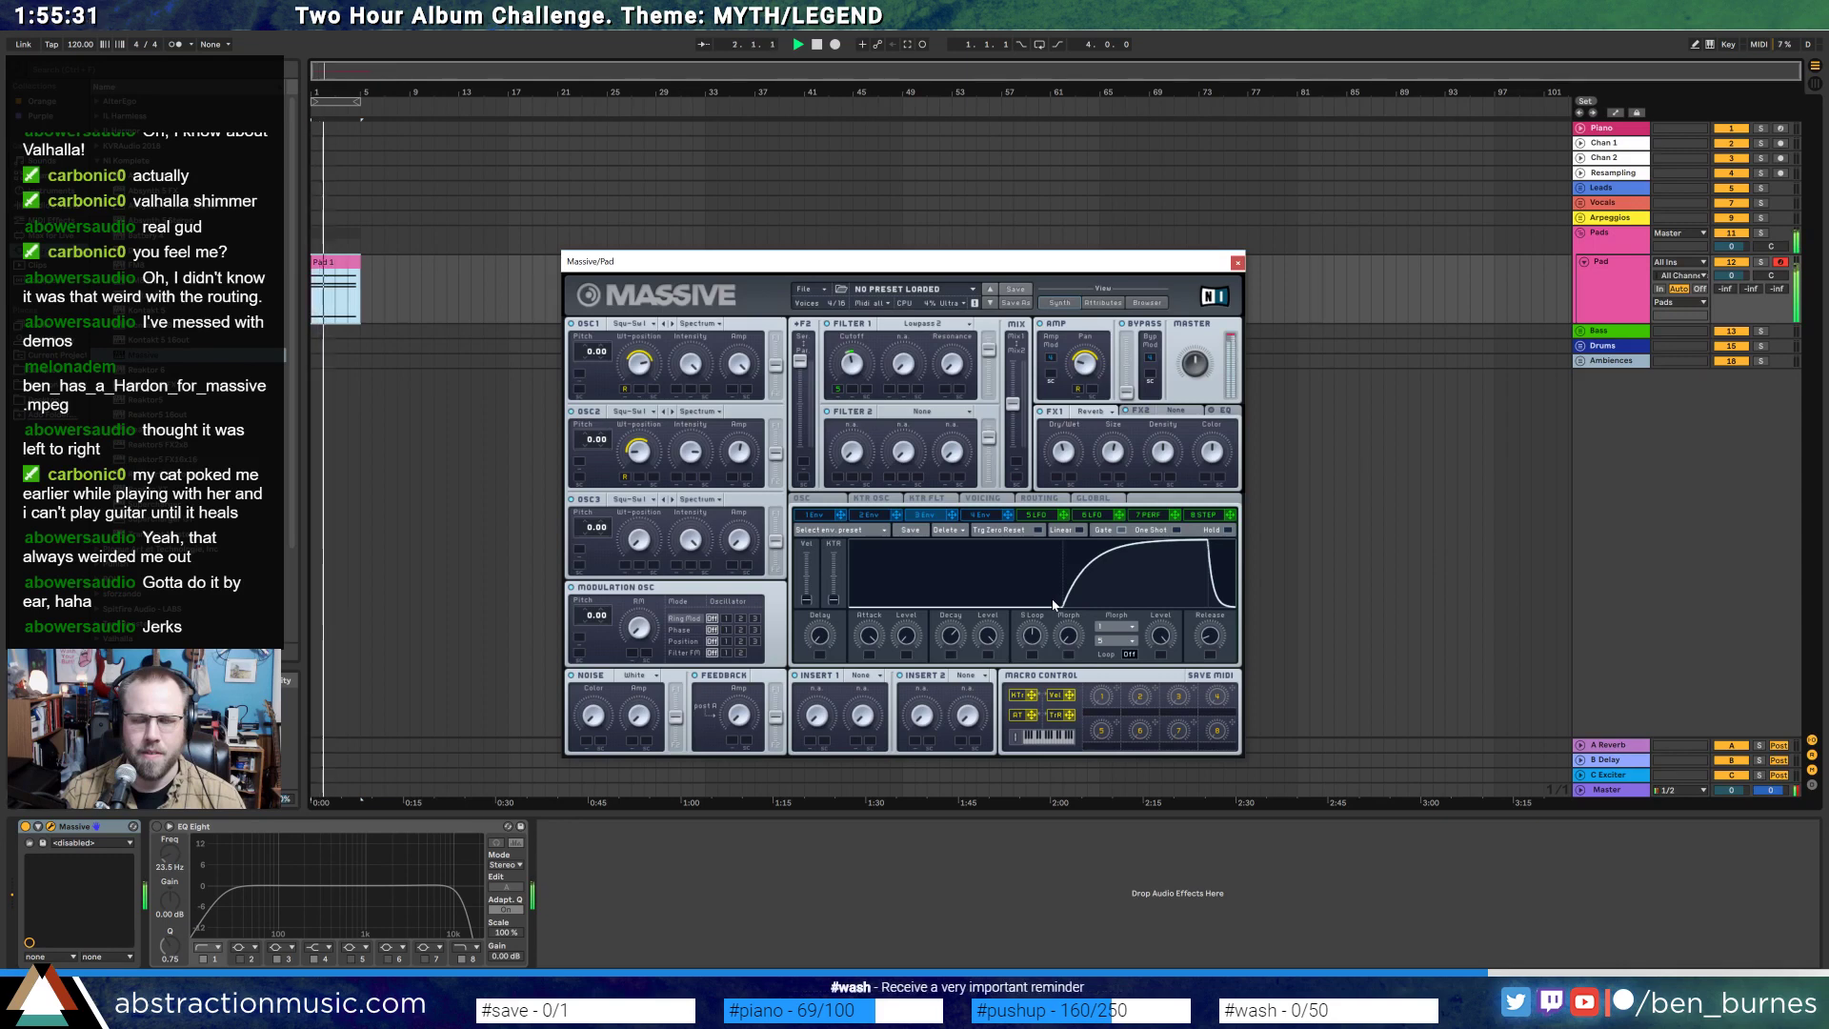
click(819, 500)
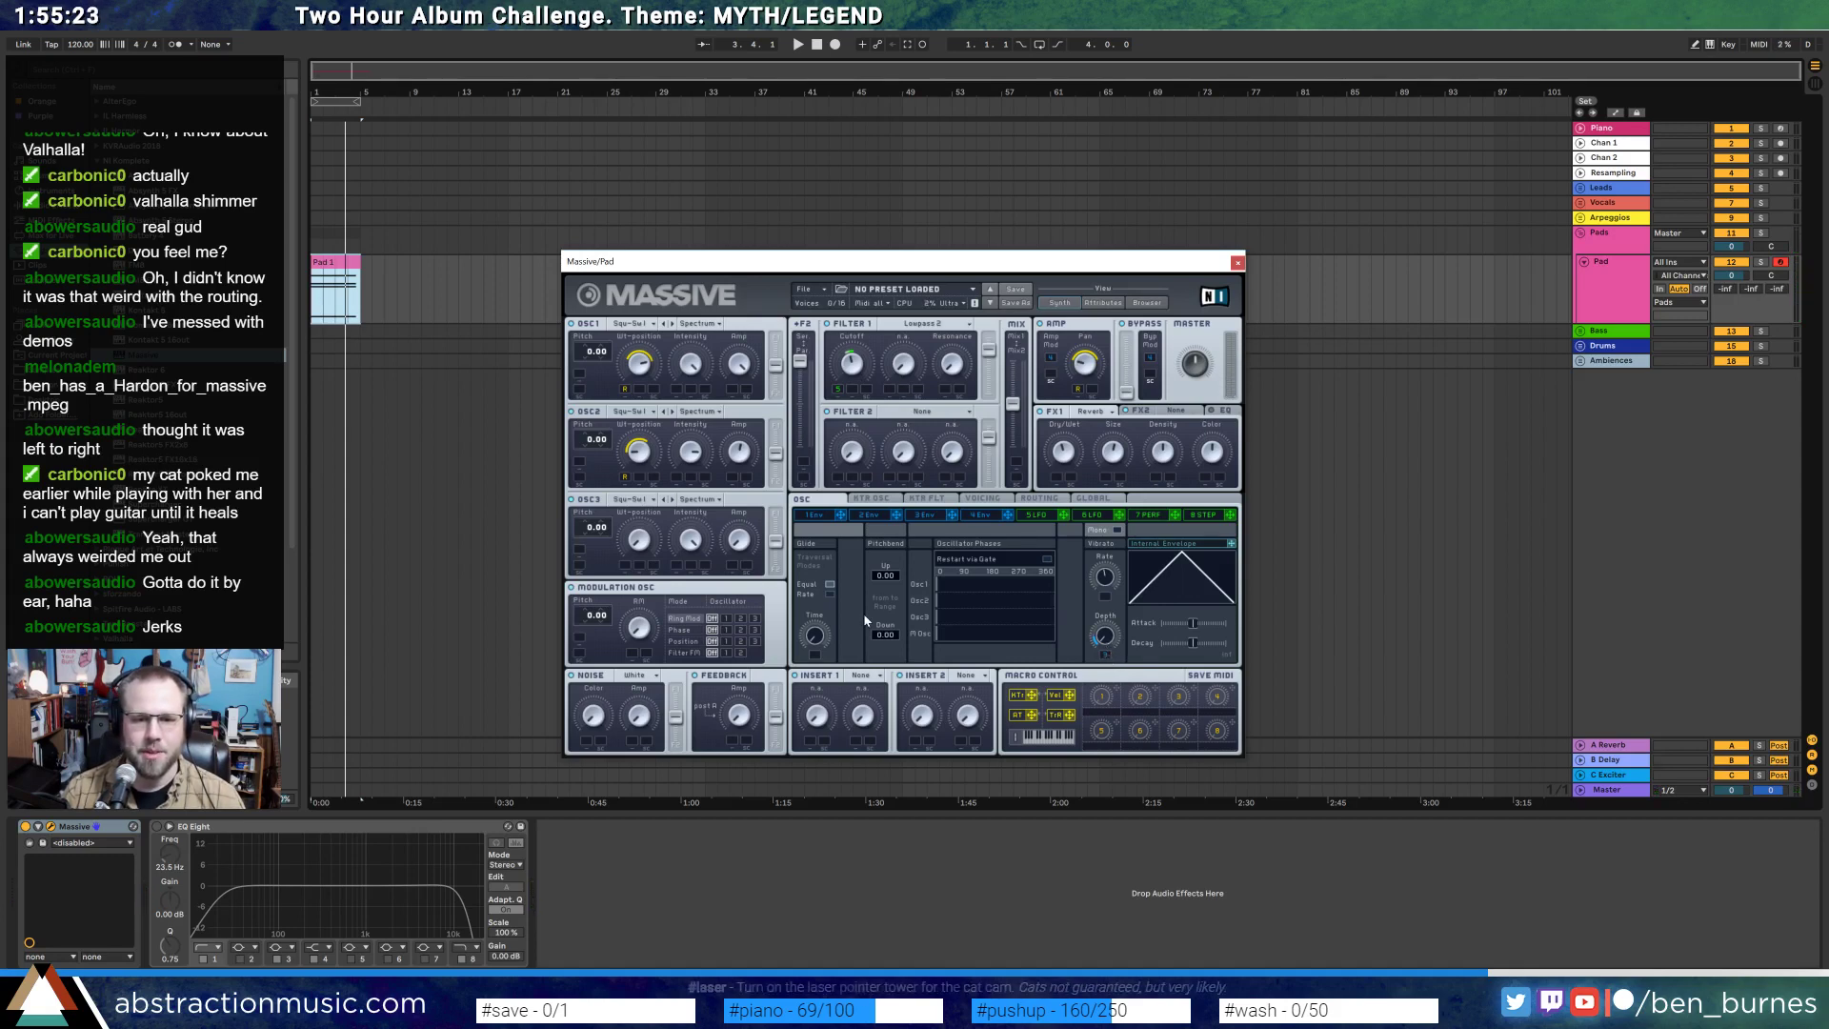
click(1237, 262)
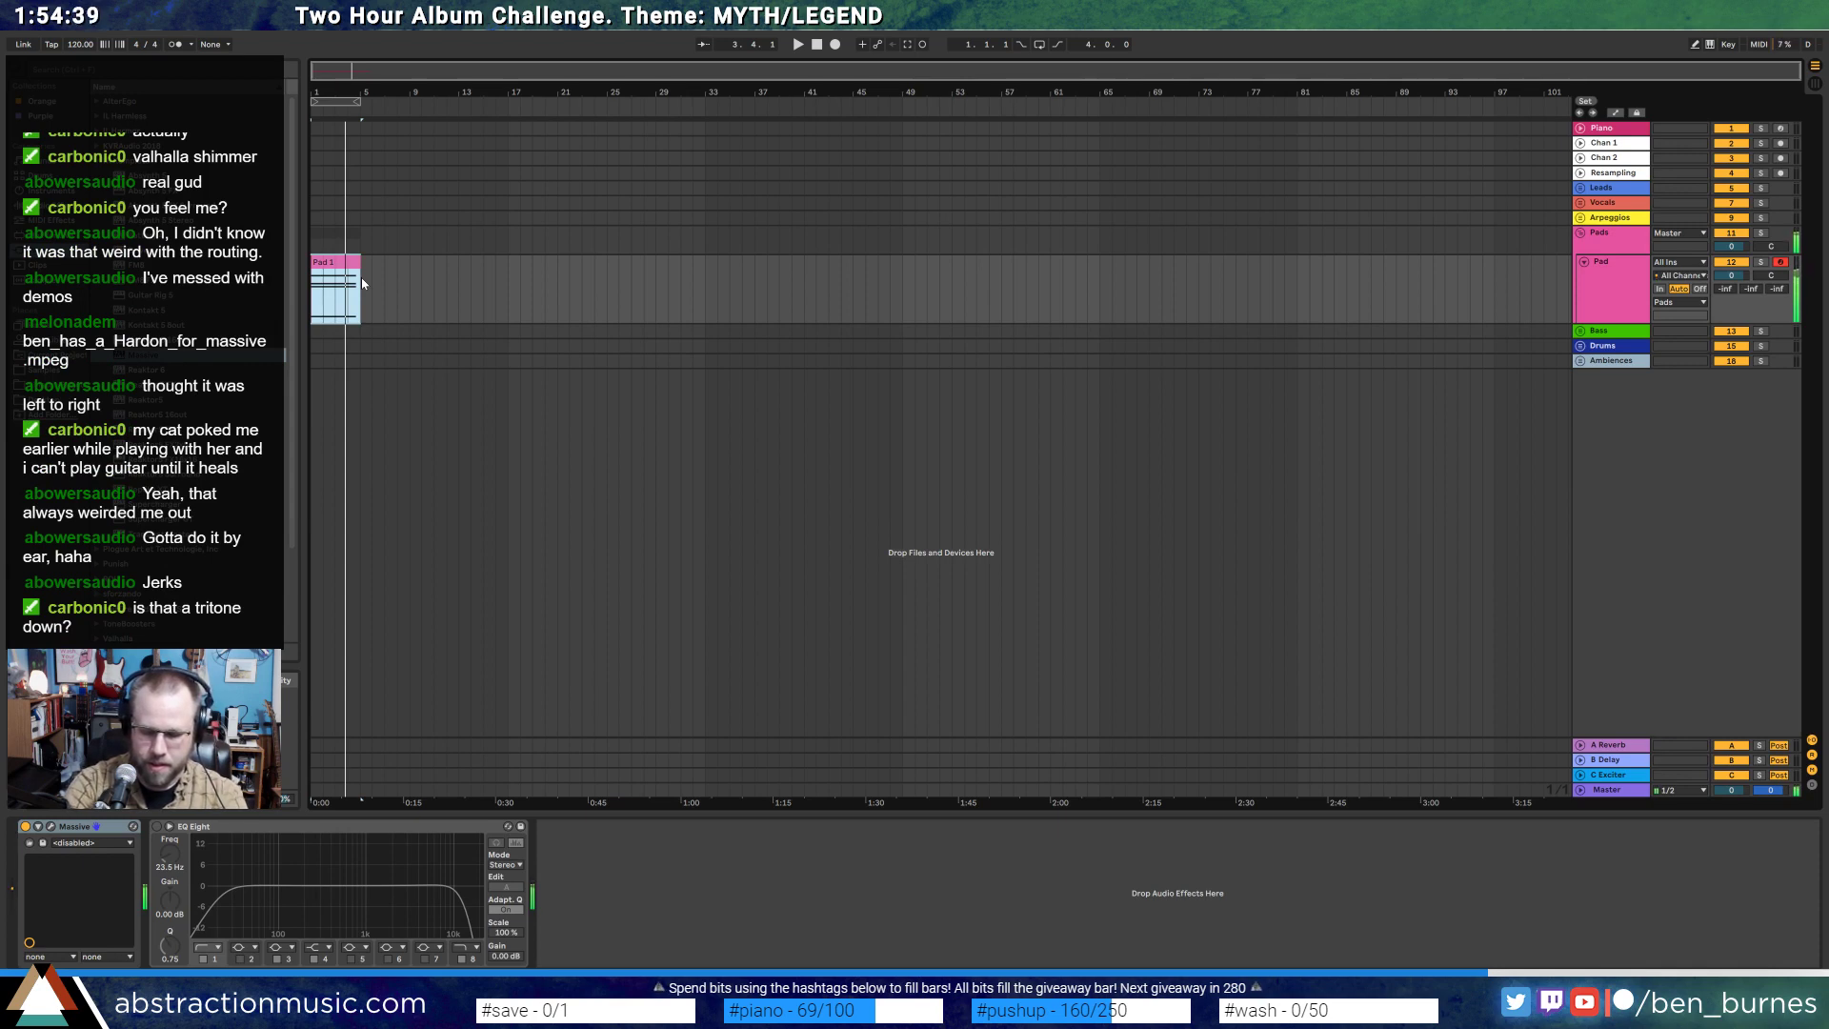
- Record a second pad clip about four bars long on the Pad track, starting at bar 5
click(362, 277)
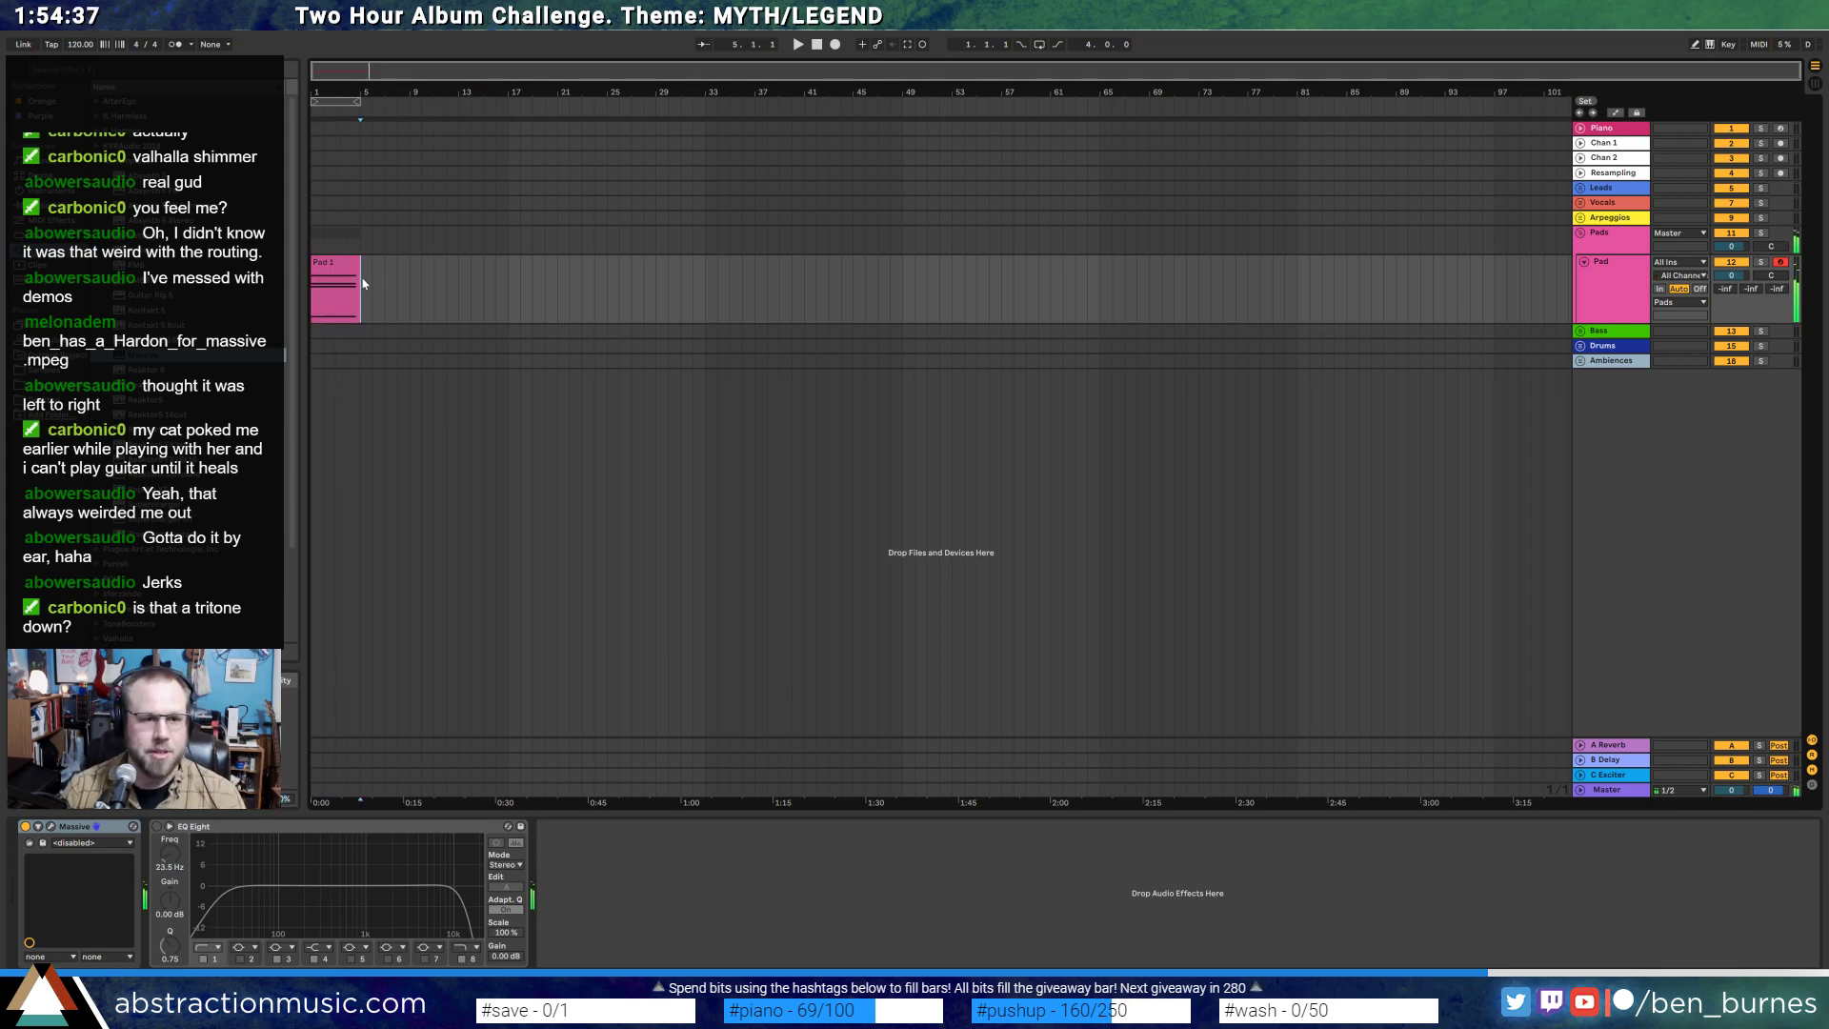
key(F9)
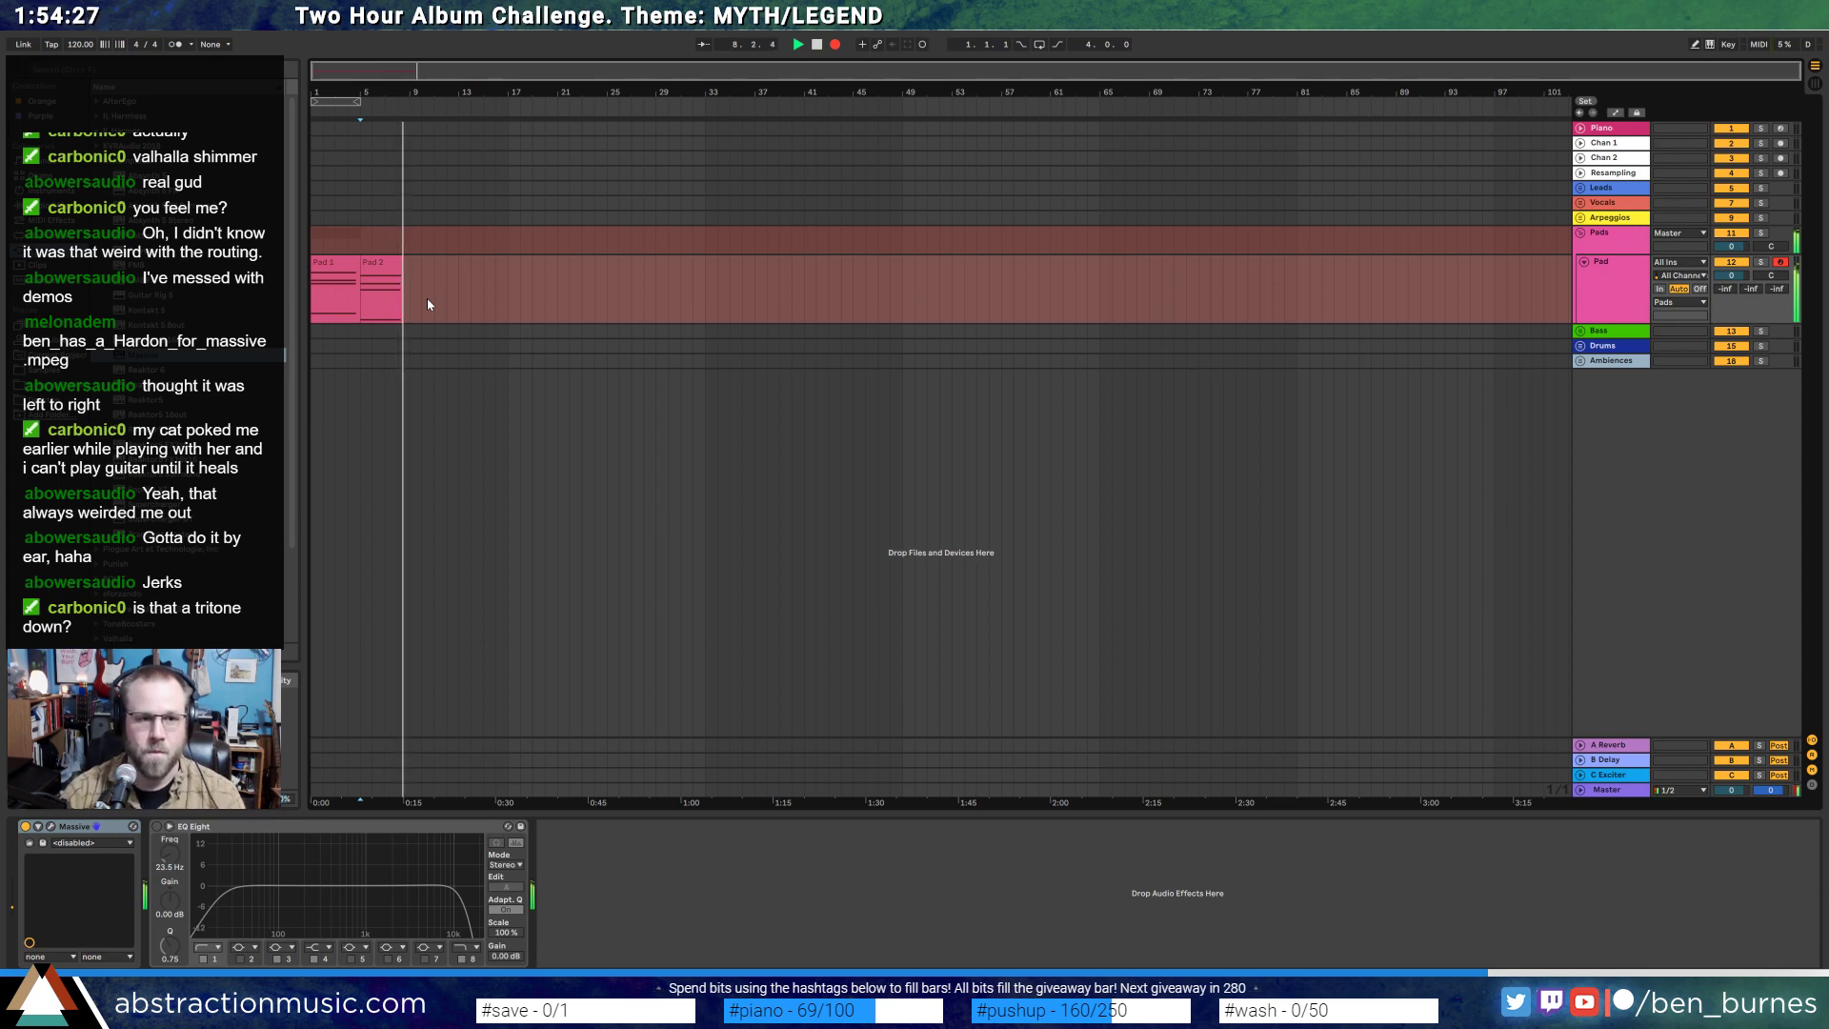
key(space)
- Loop both pad clips over bars 1 to 9 during playback and consolidate them into a single clip
shift+click(351, 270)
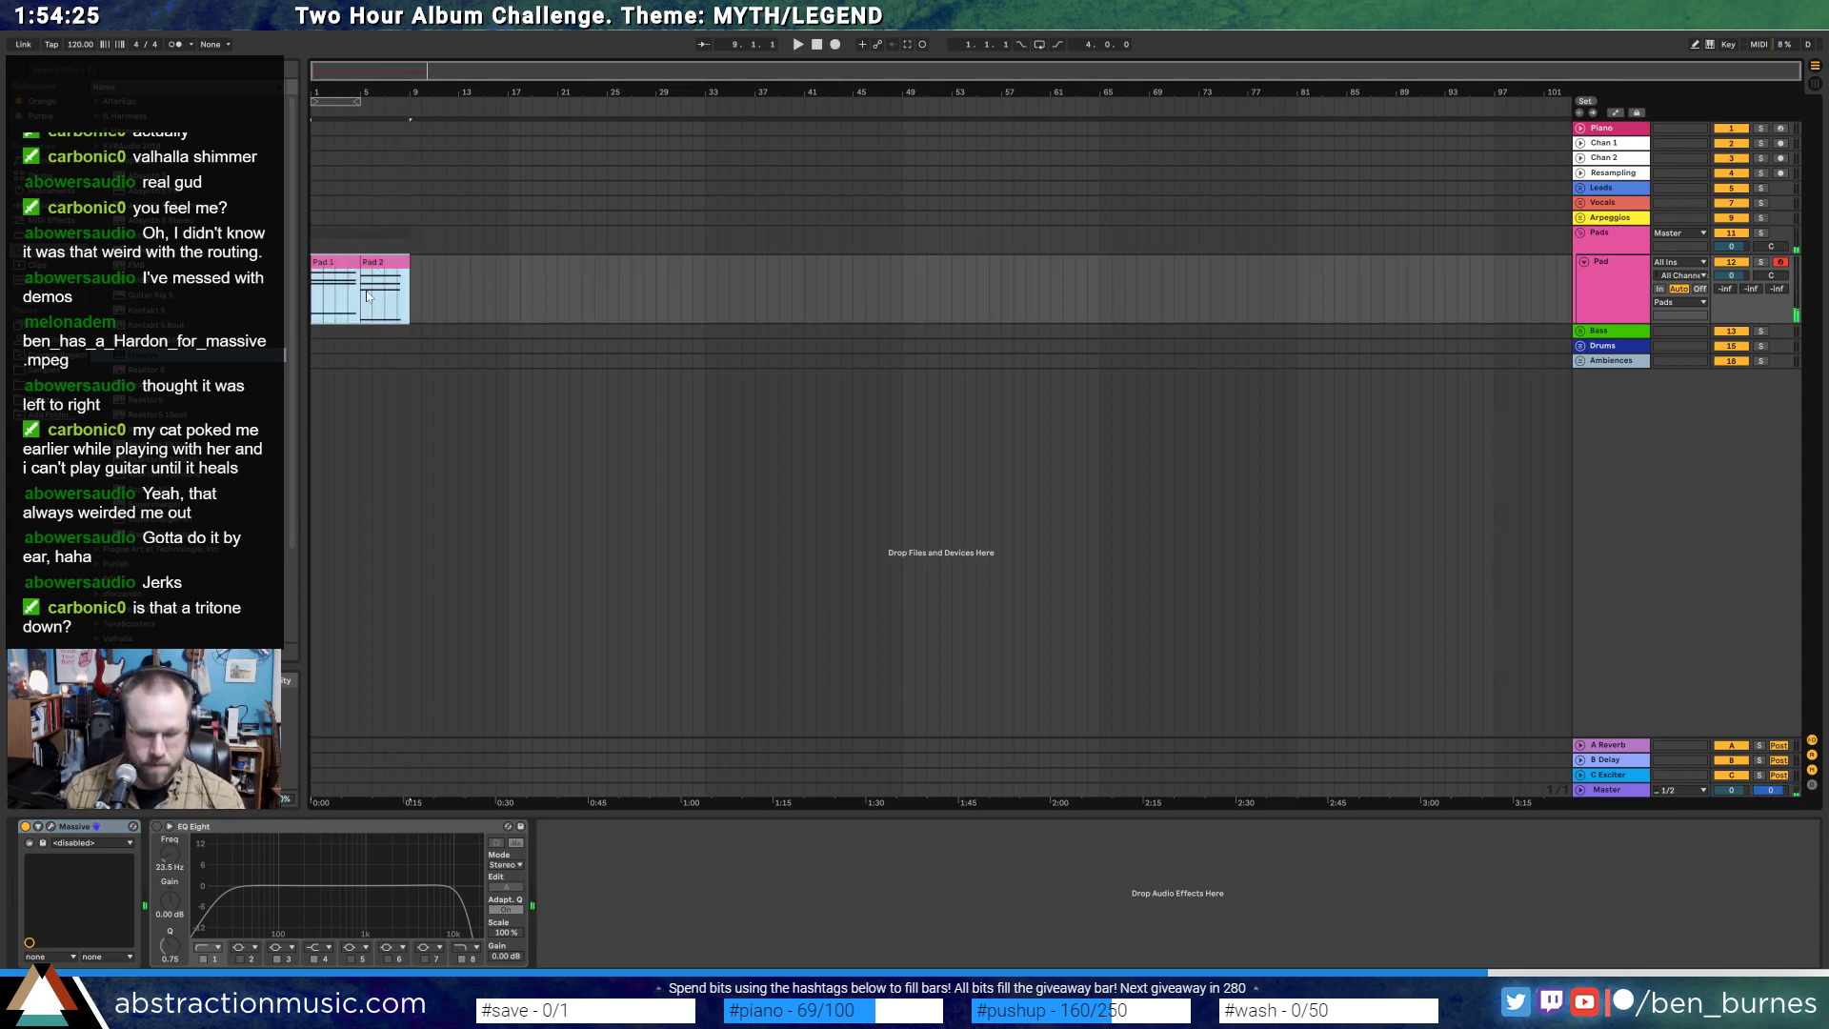
key(ctrl+l)
key(space)
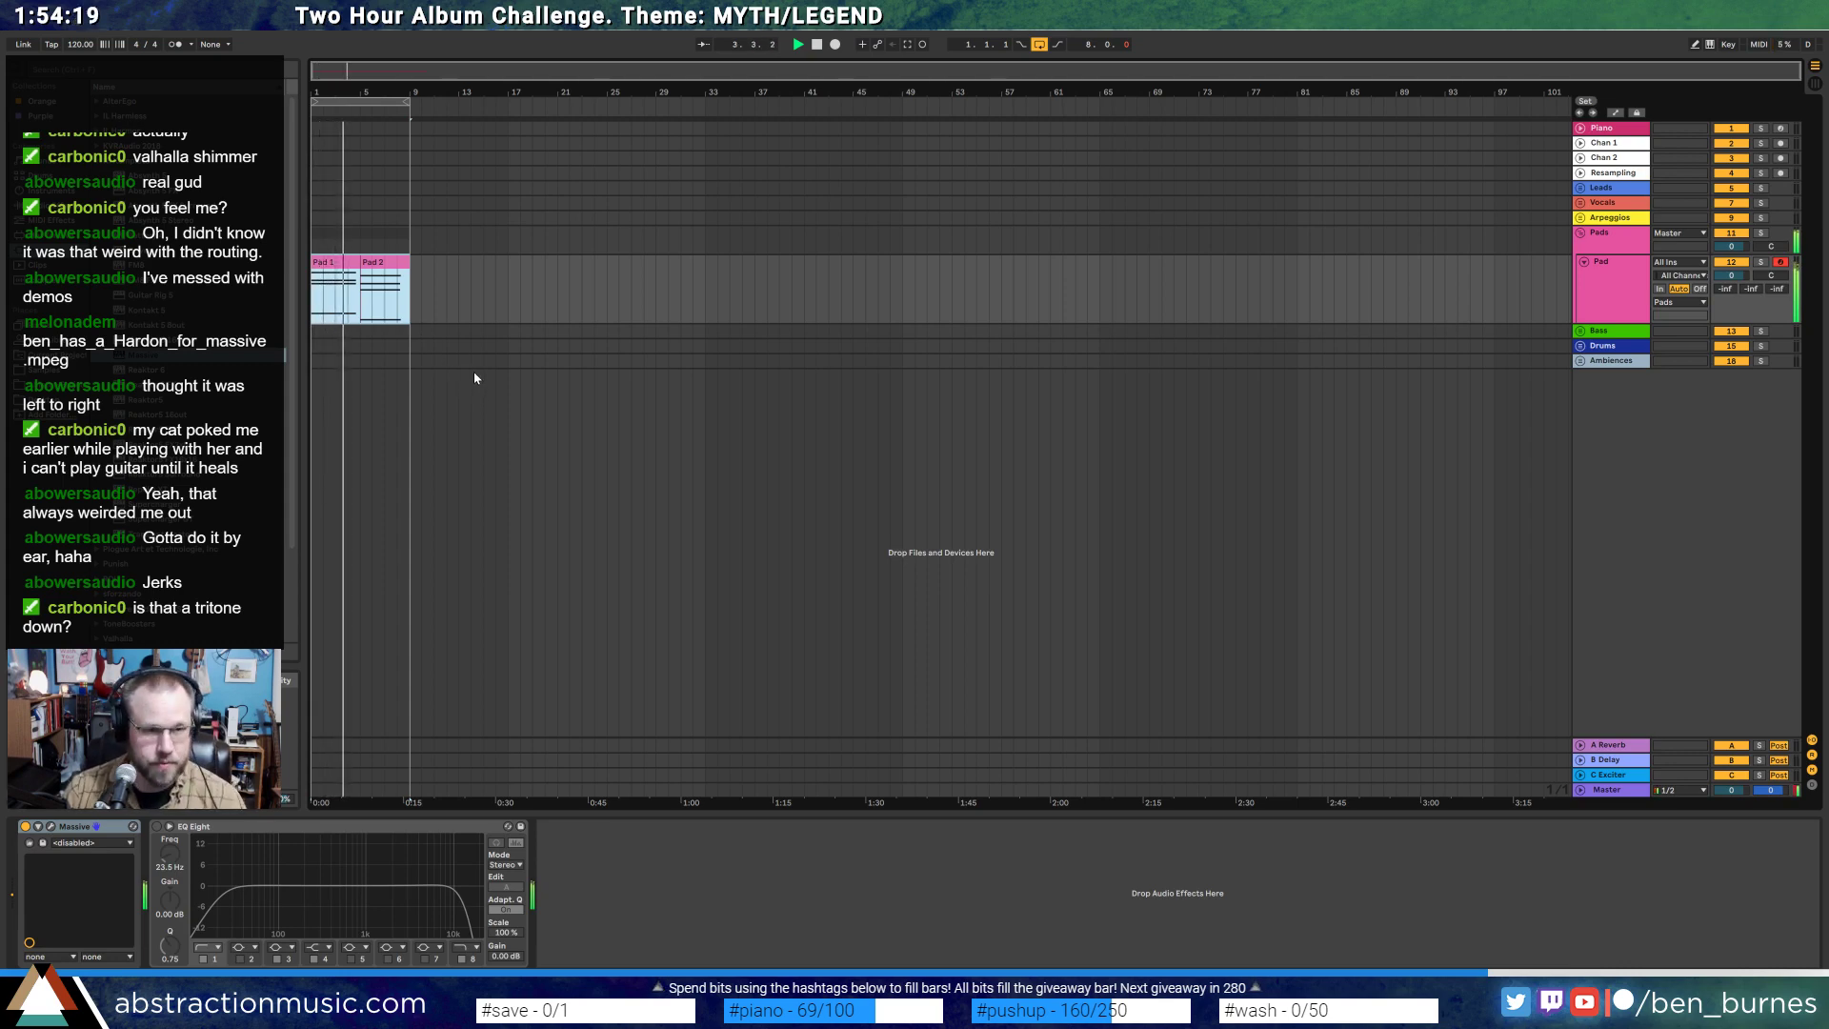
key(ctrl+j)
- Examine the notes of both chords in the consolidated pad clip and return to the track's devices
double_click(370, 265)
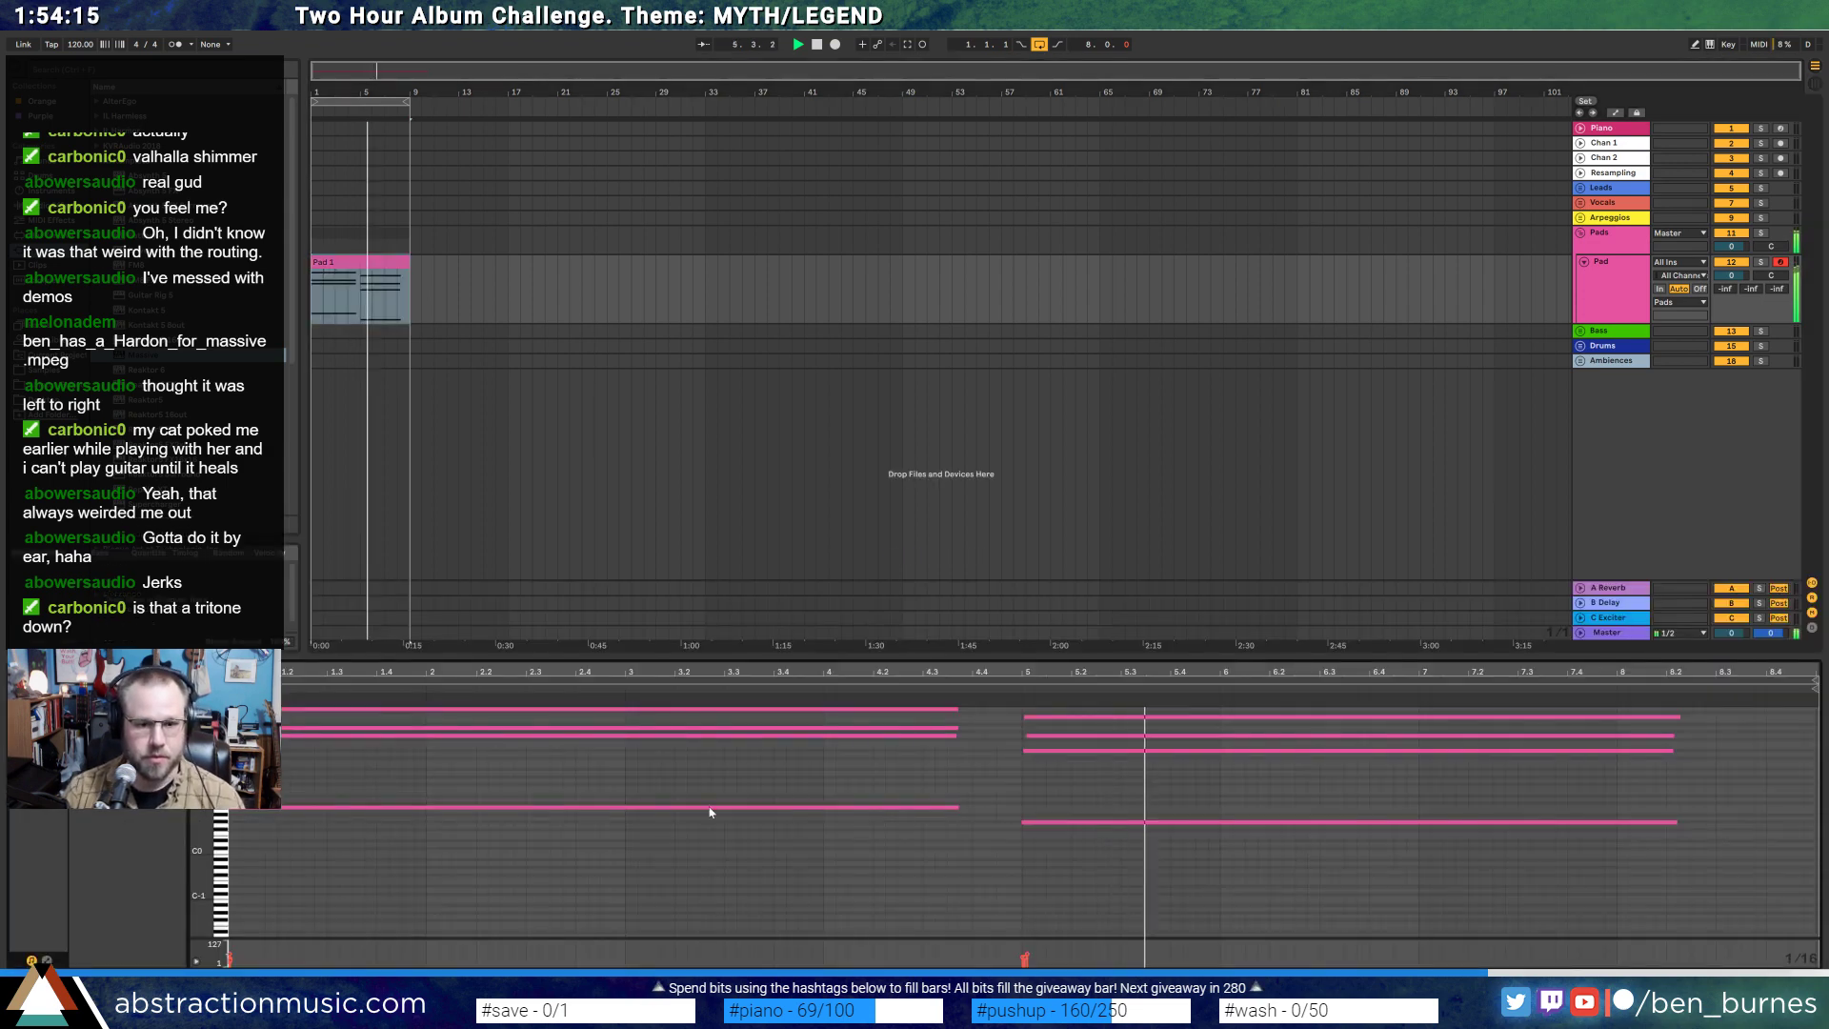
scroll(1036, 805, up, 5)
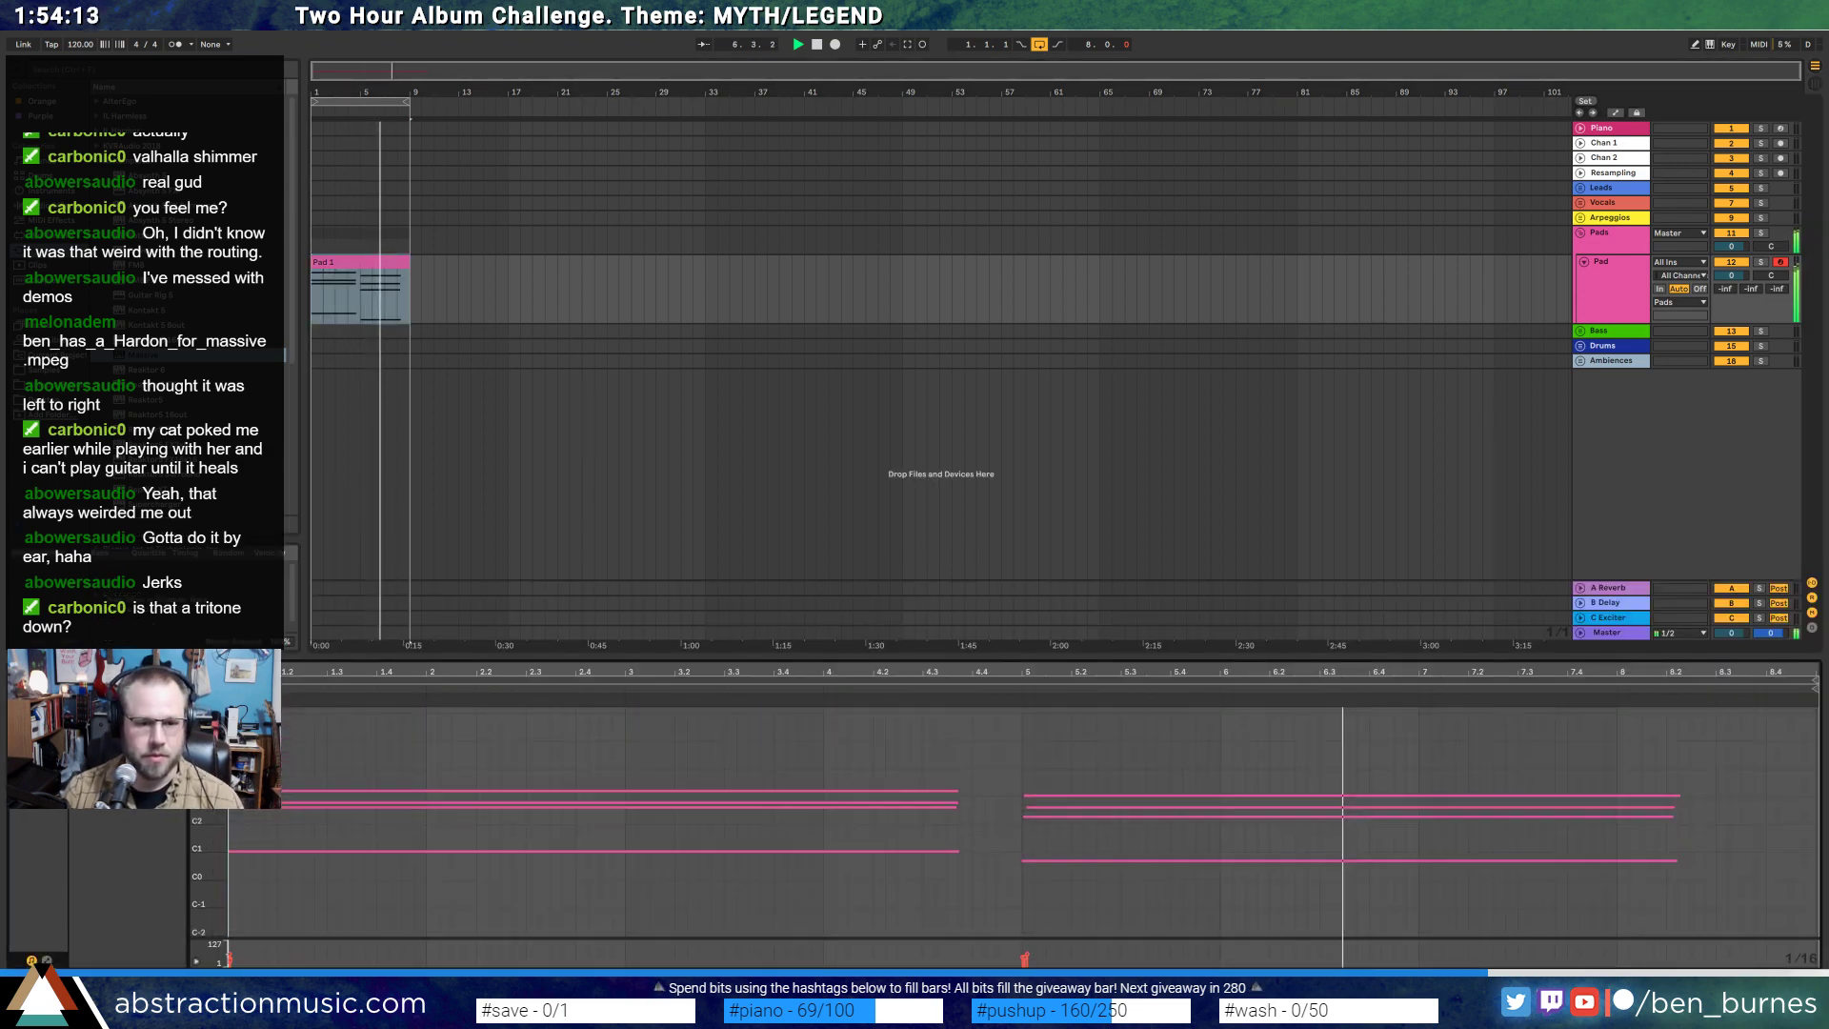
scroll(1036, 805, down, 5)
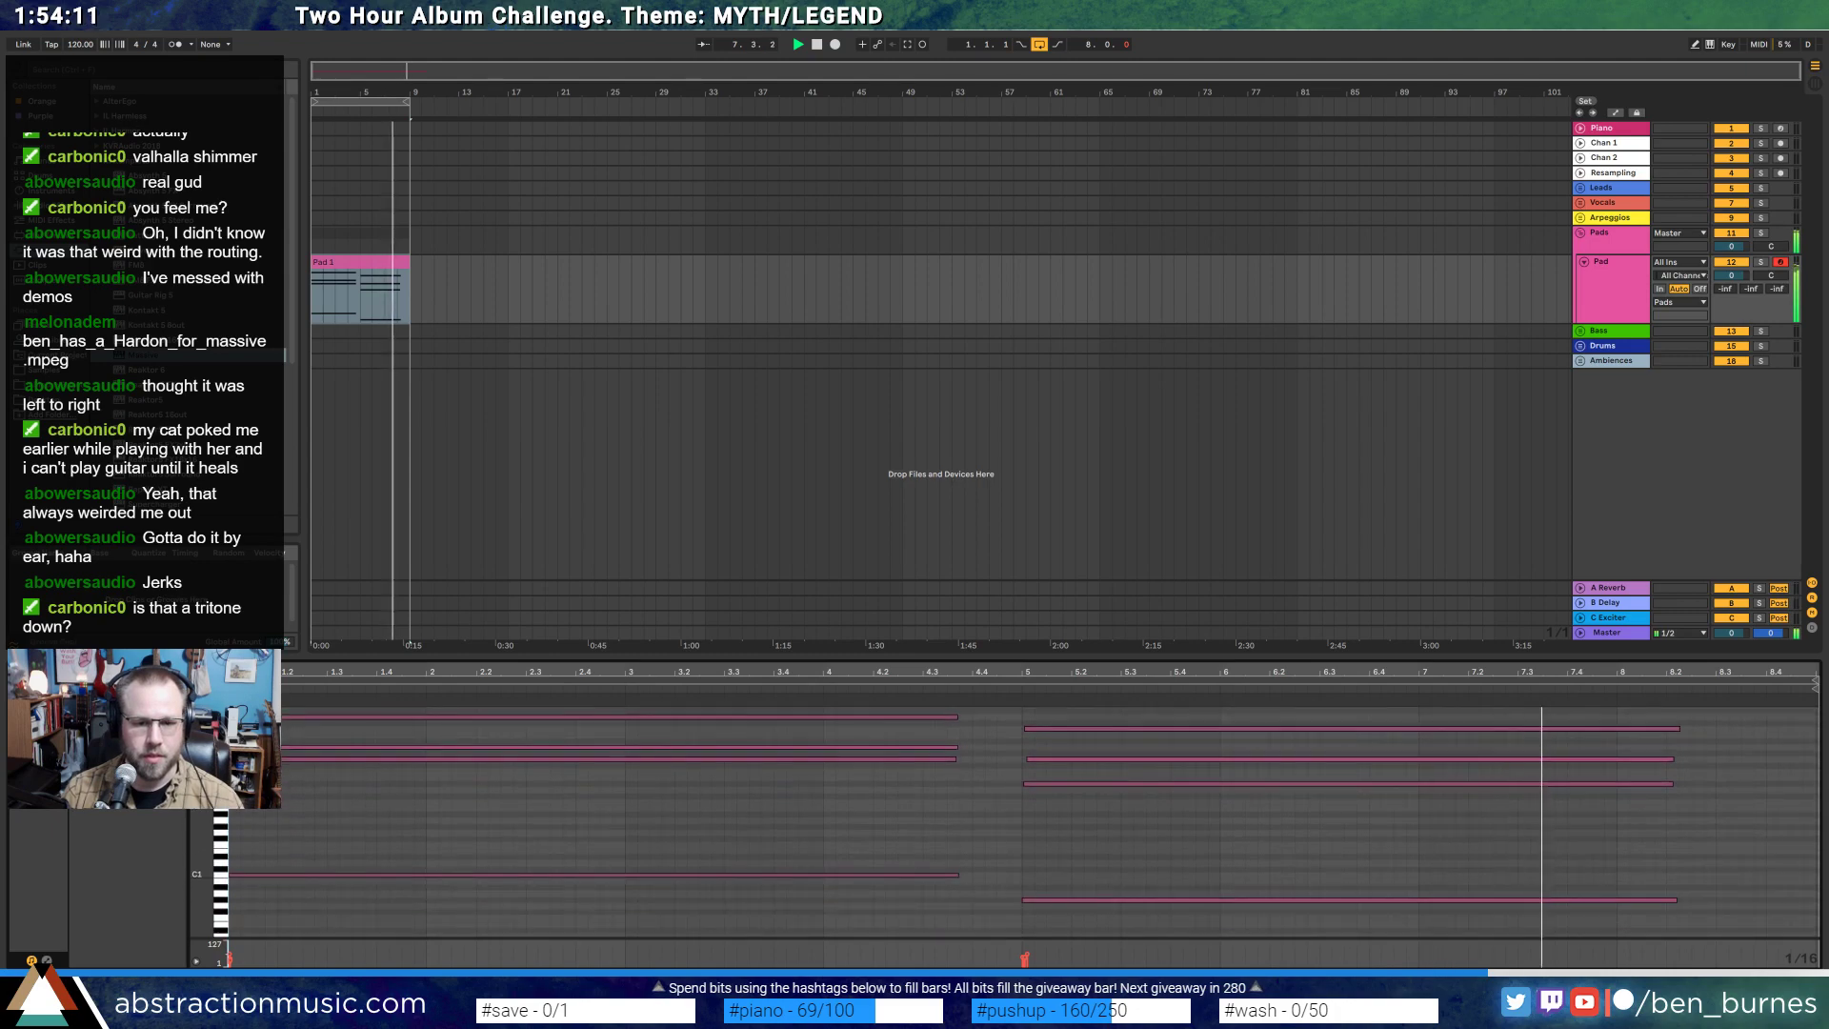
key(shift+Tab)
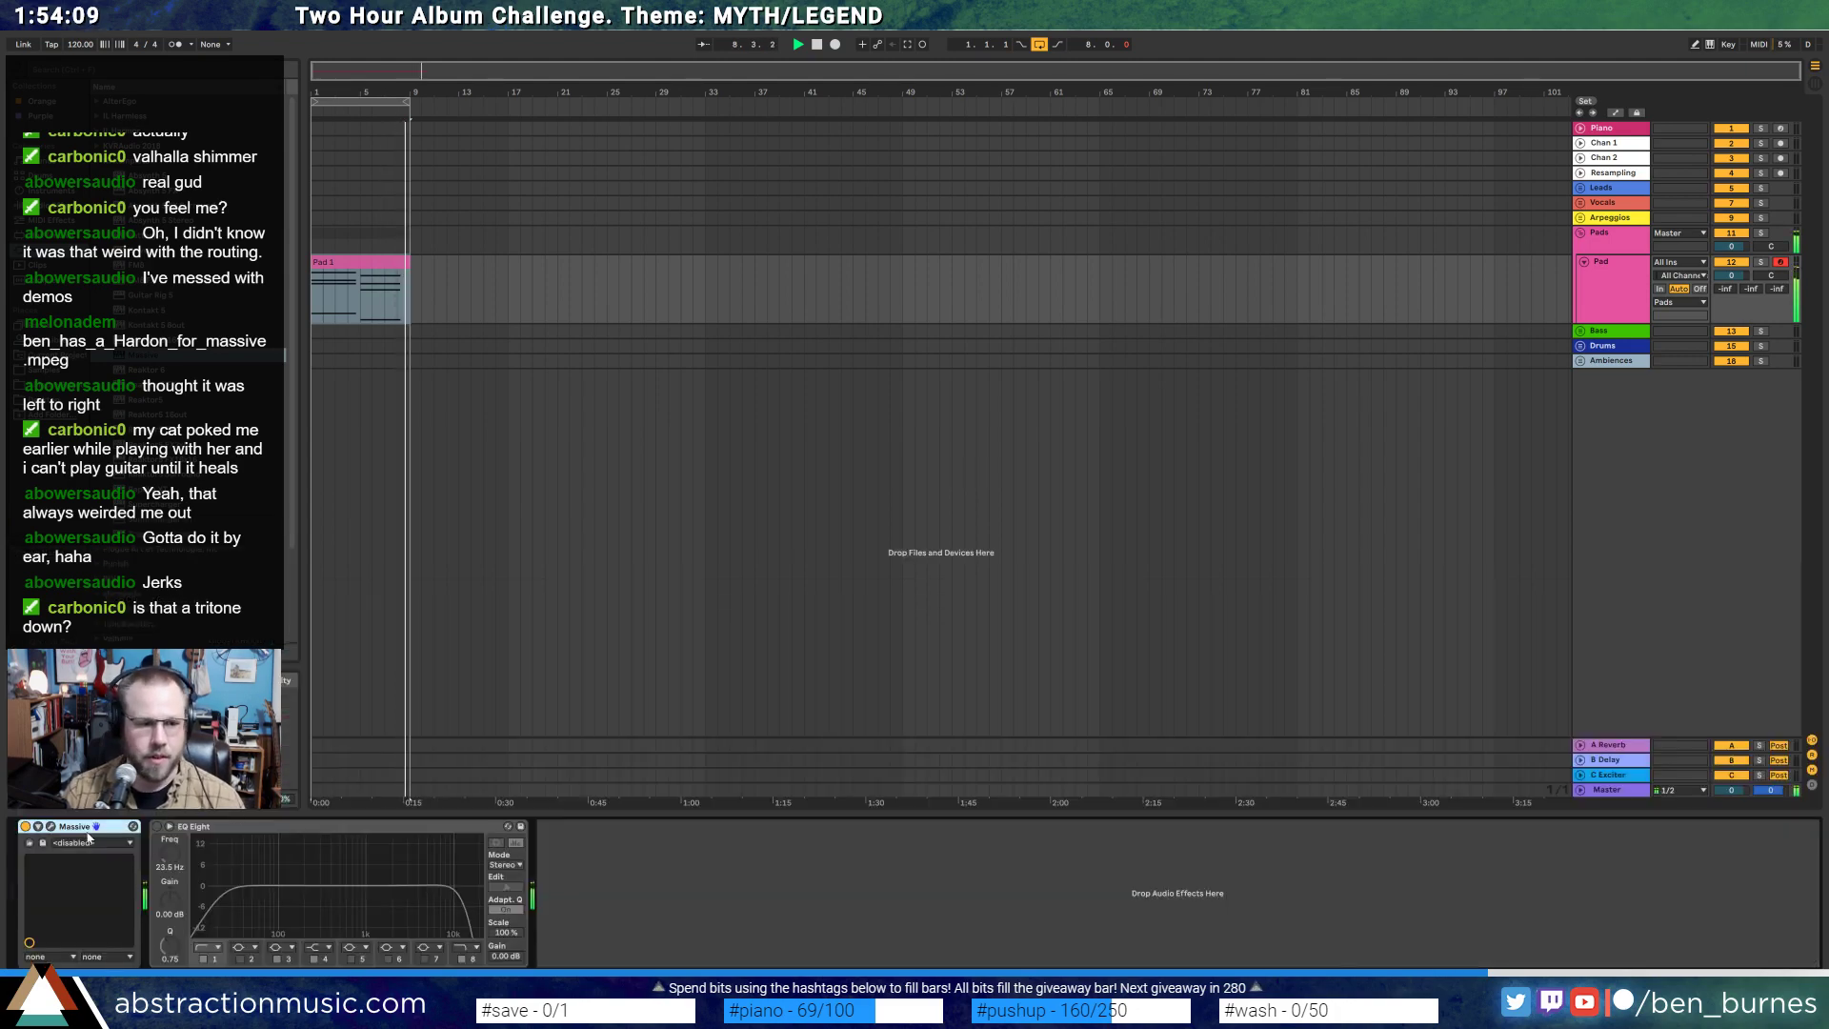
- Reopen Massive, check its global settings, and set Insert 1 to Bitcrusher
click(52, 826)
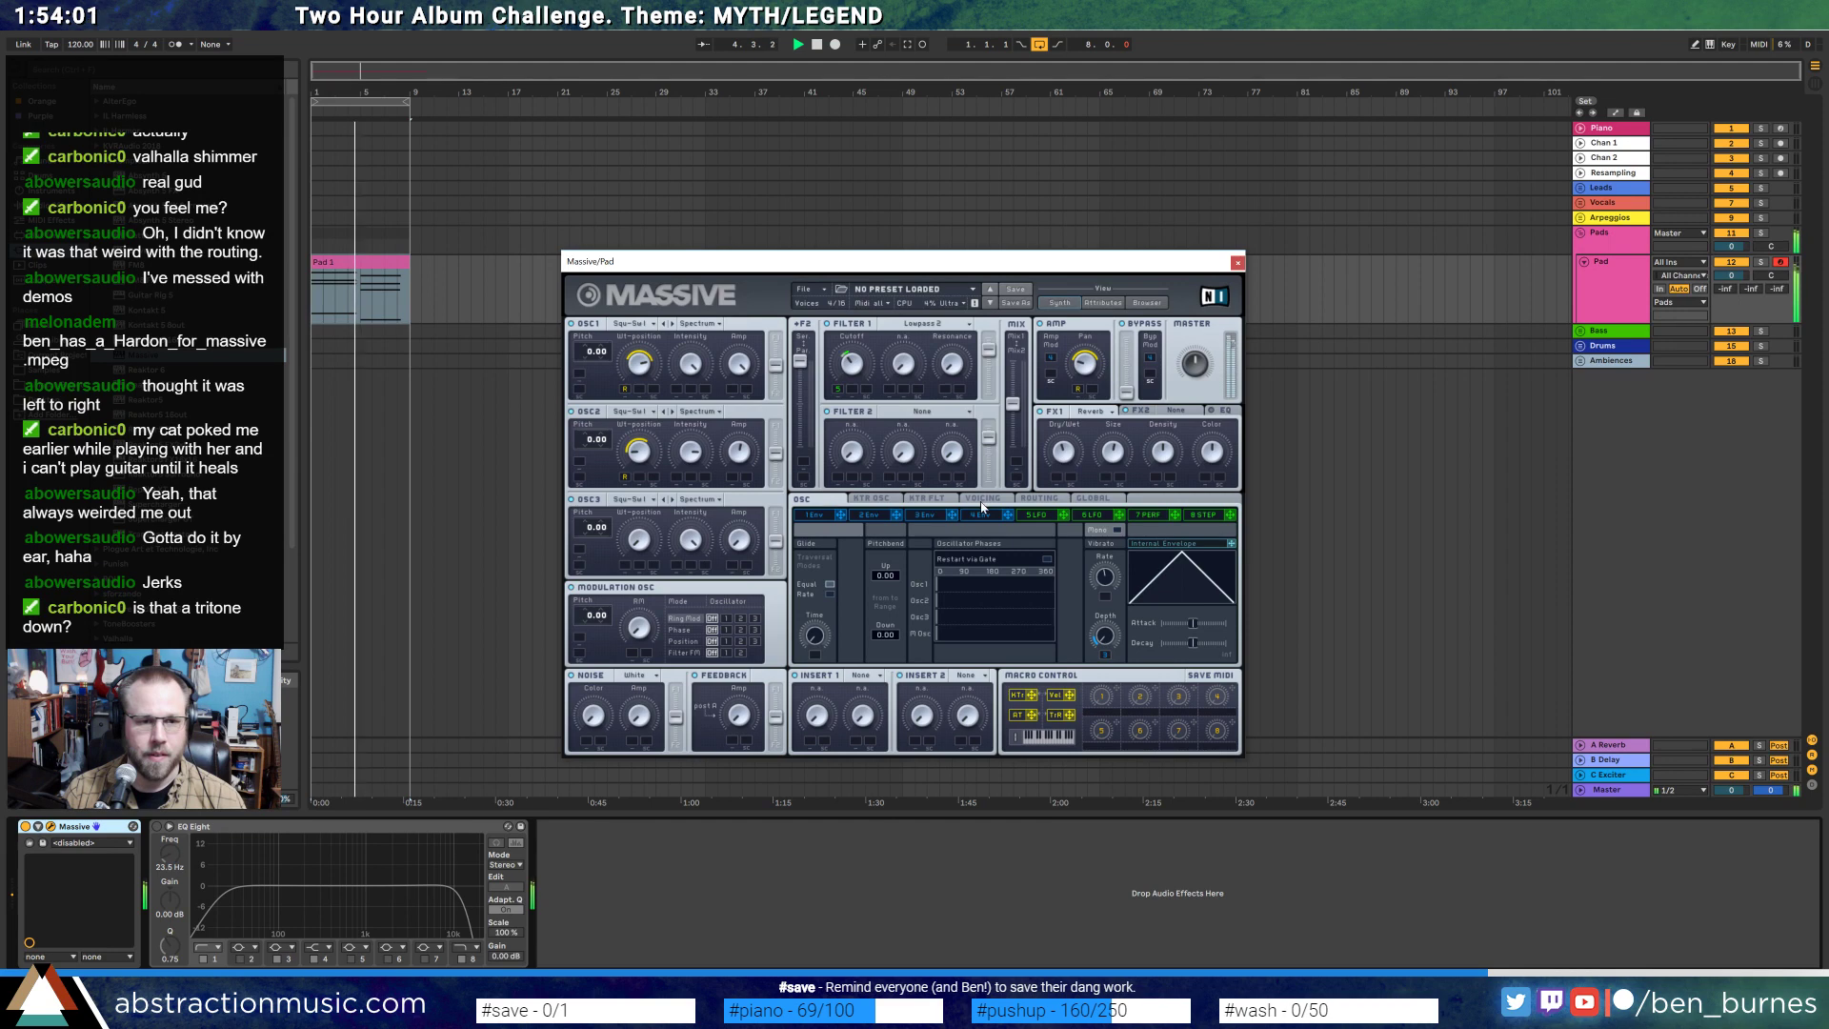
click(1076, 501)
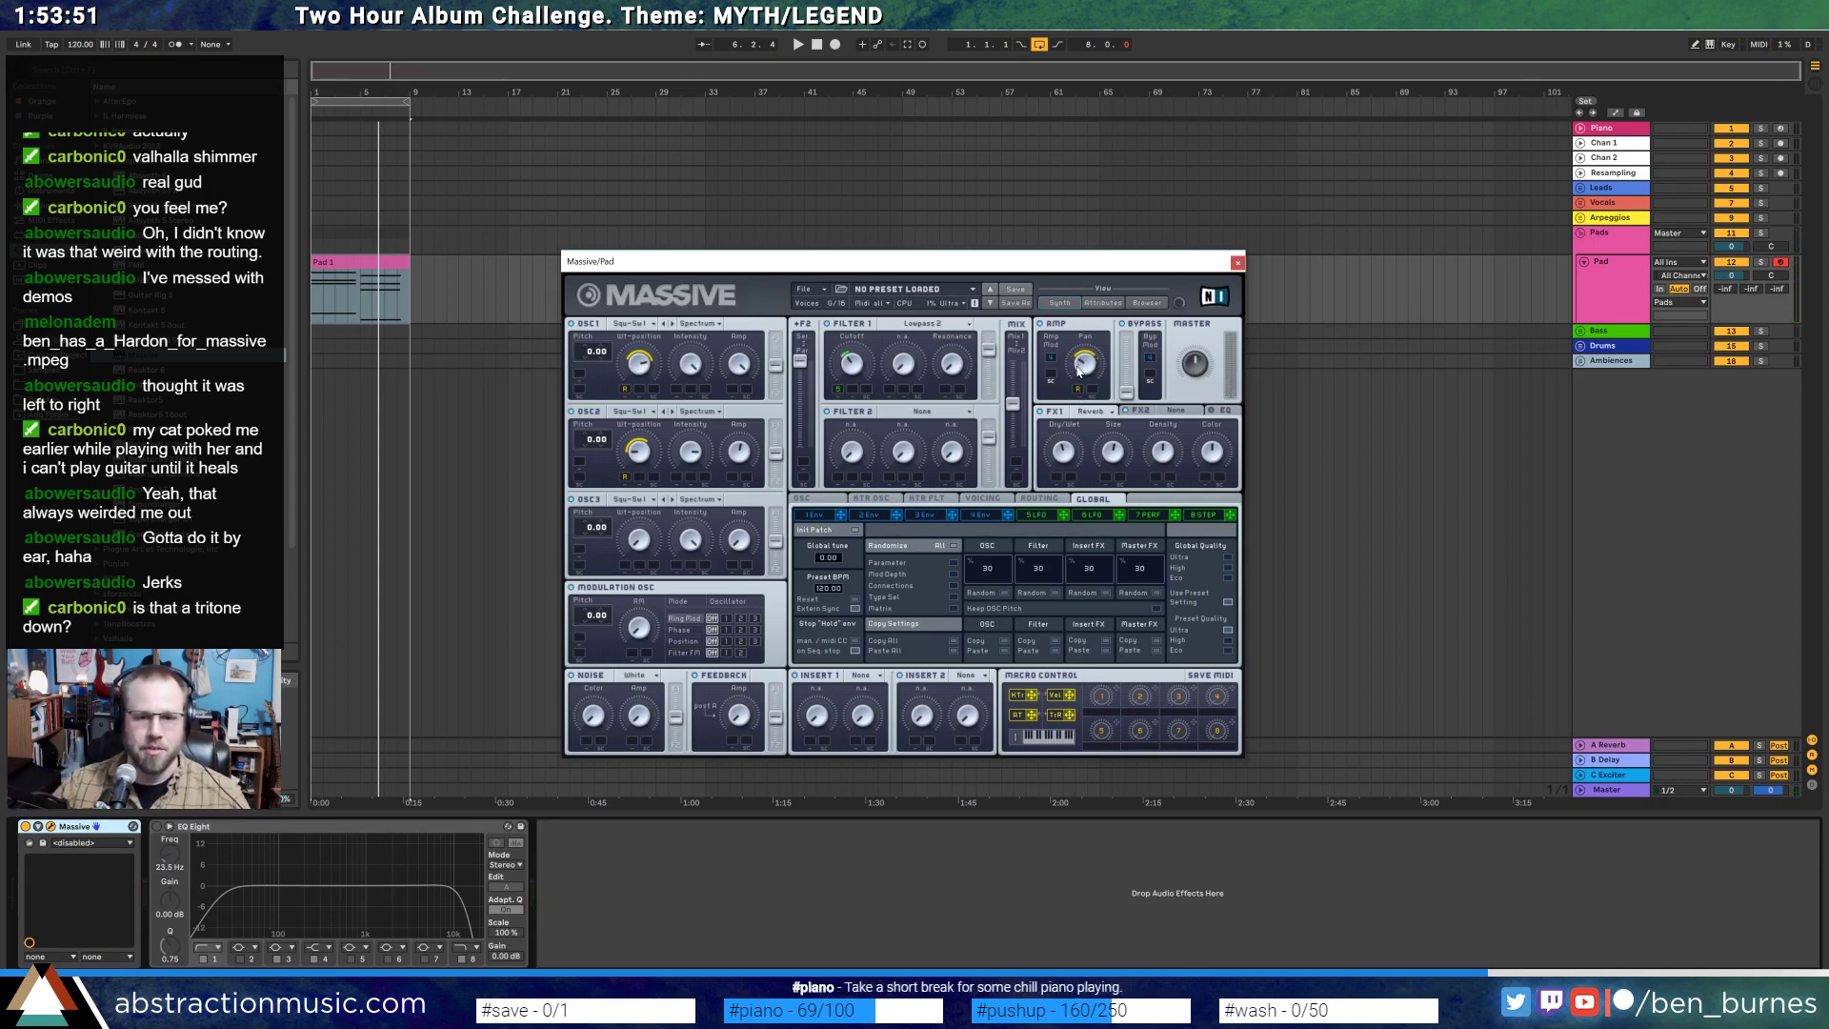
click(861, 677)
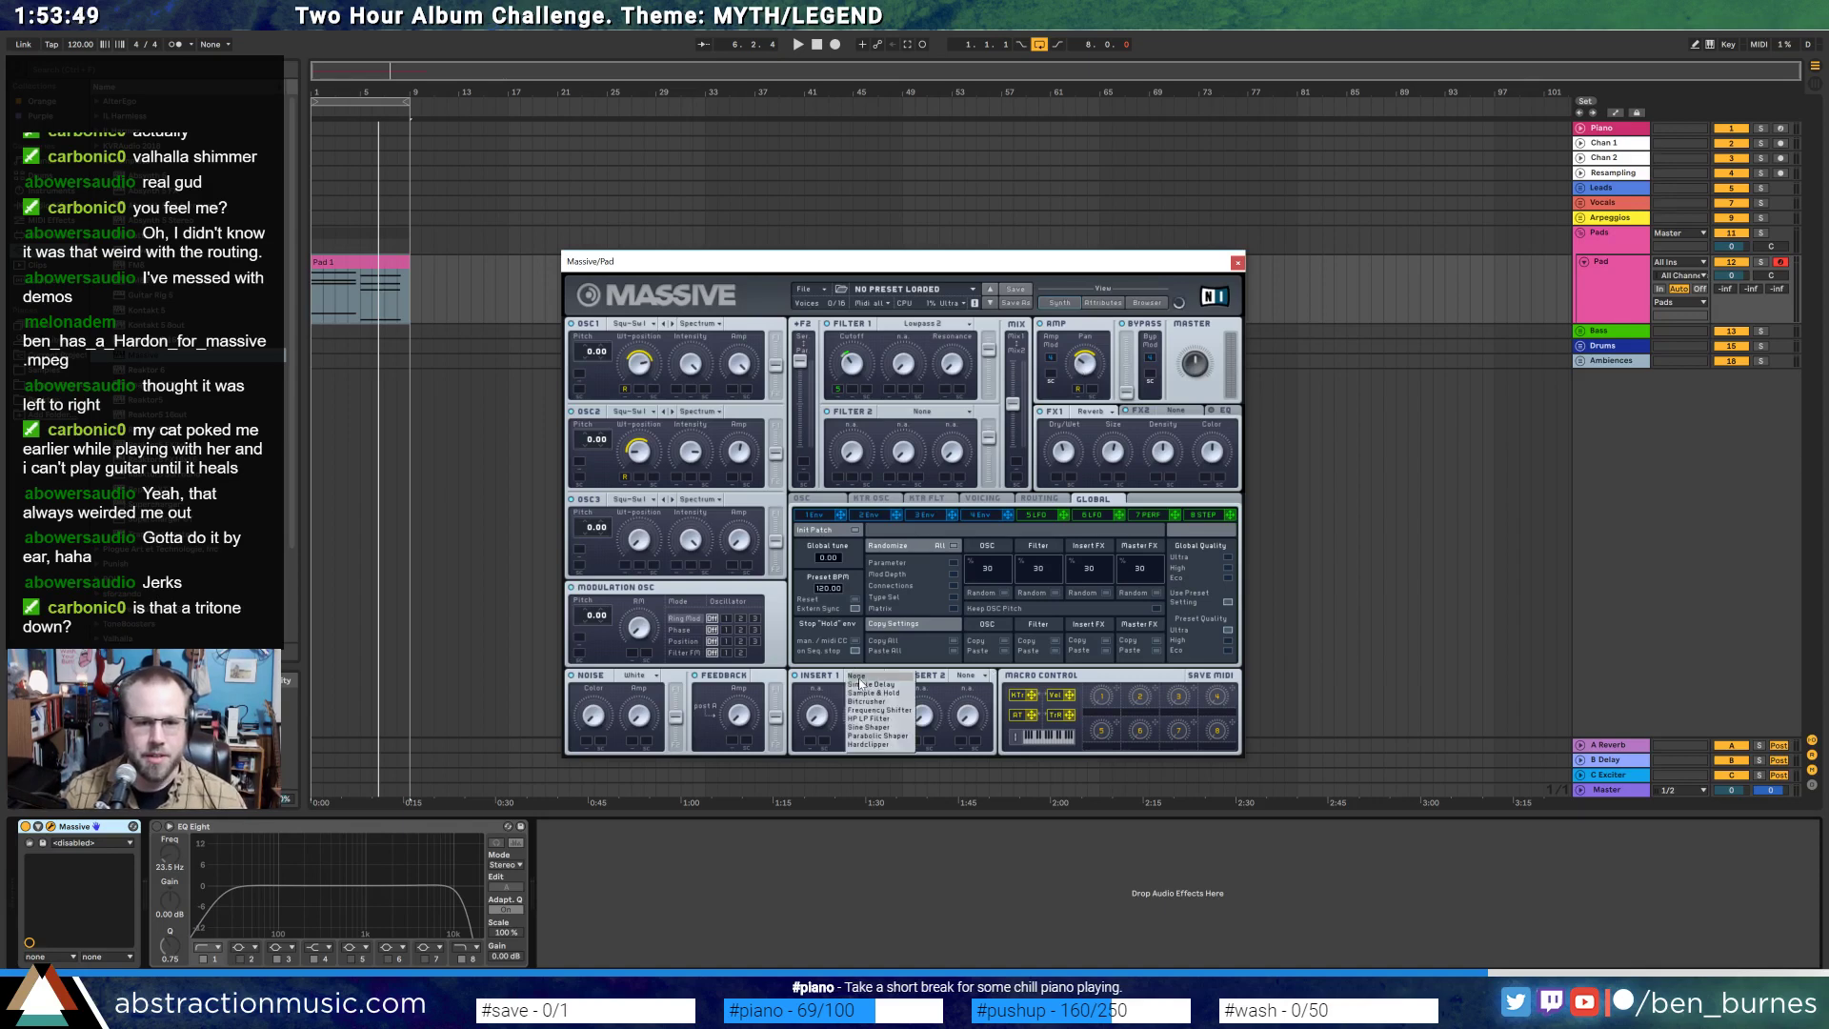
click(869, 702)
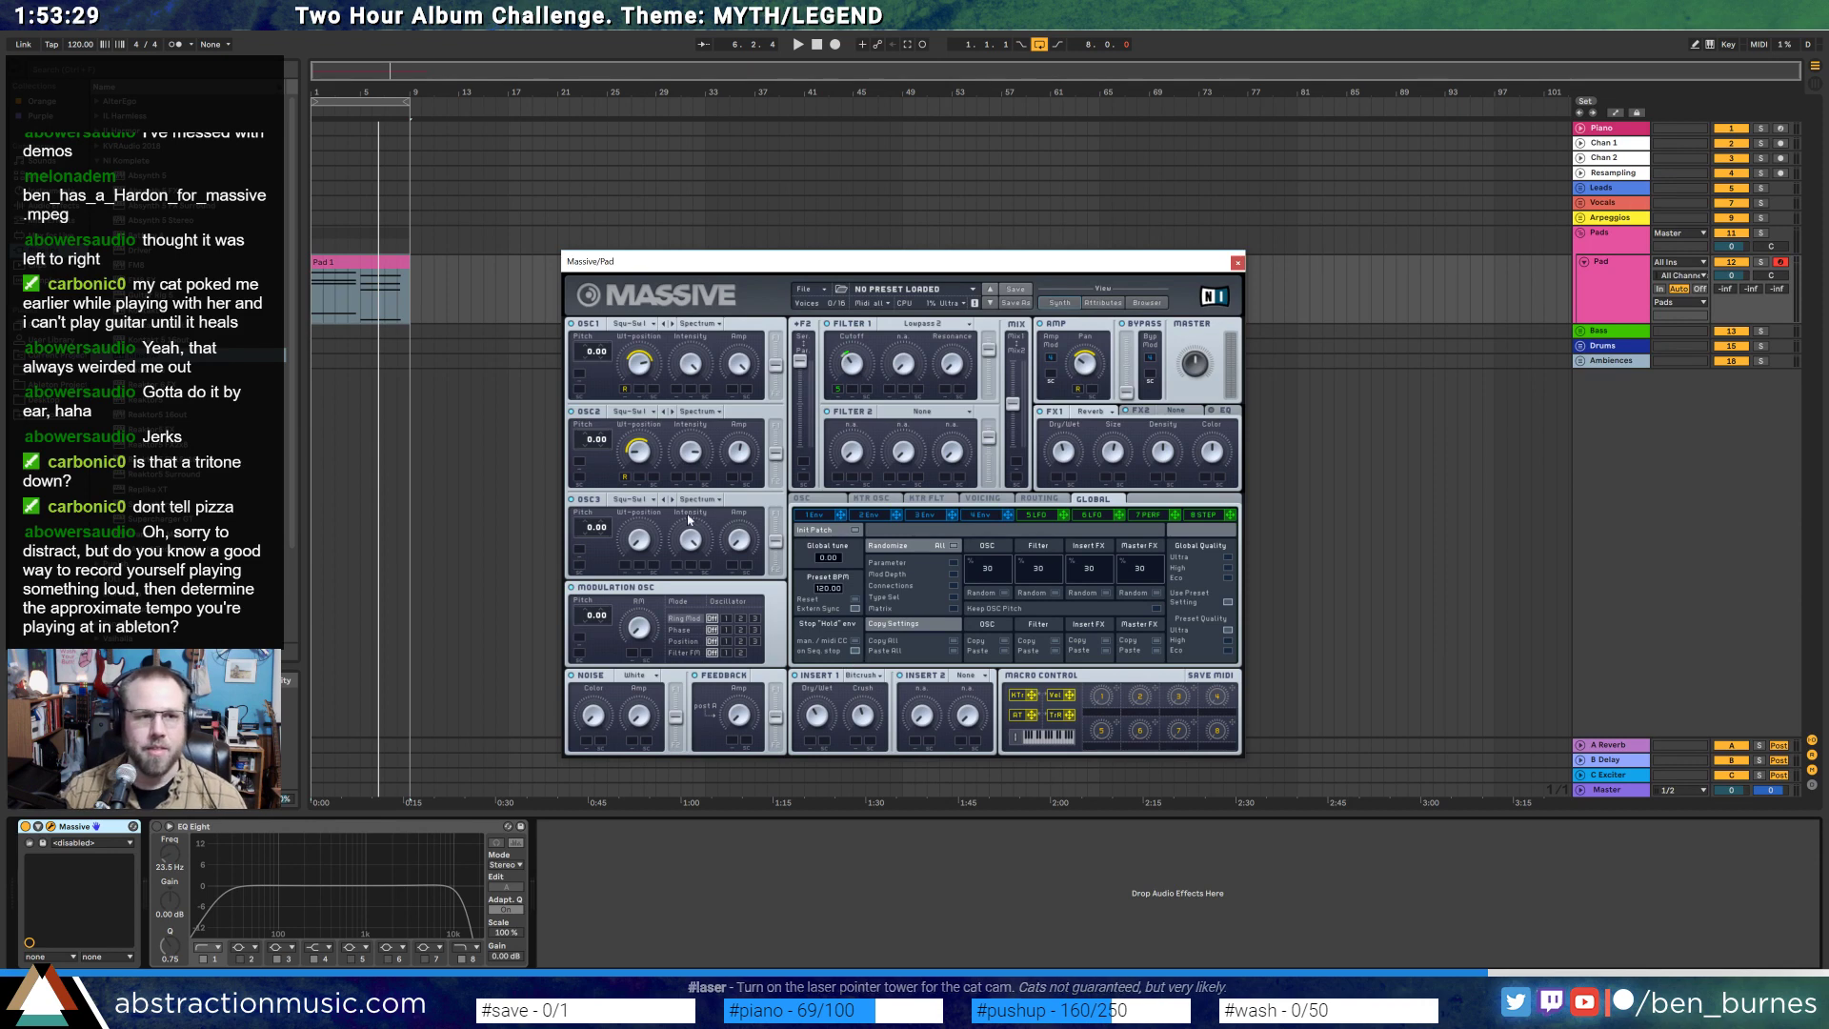
- Move the Massive window off the pad clip, tap in a tempo during playback from bar 17, and settle the project tempo at 130 BPM
click(52, 45)
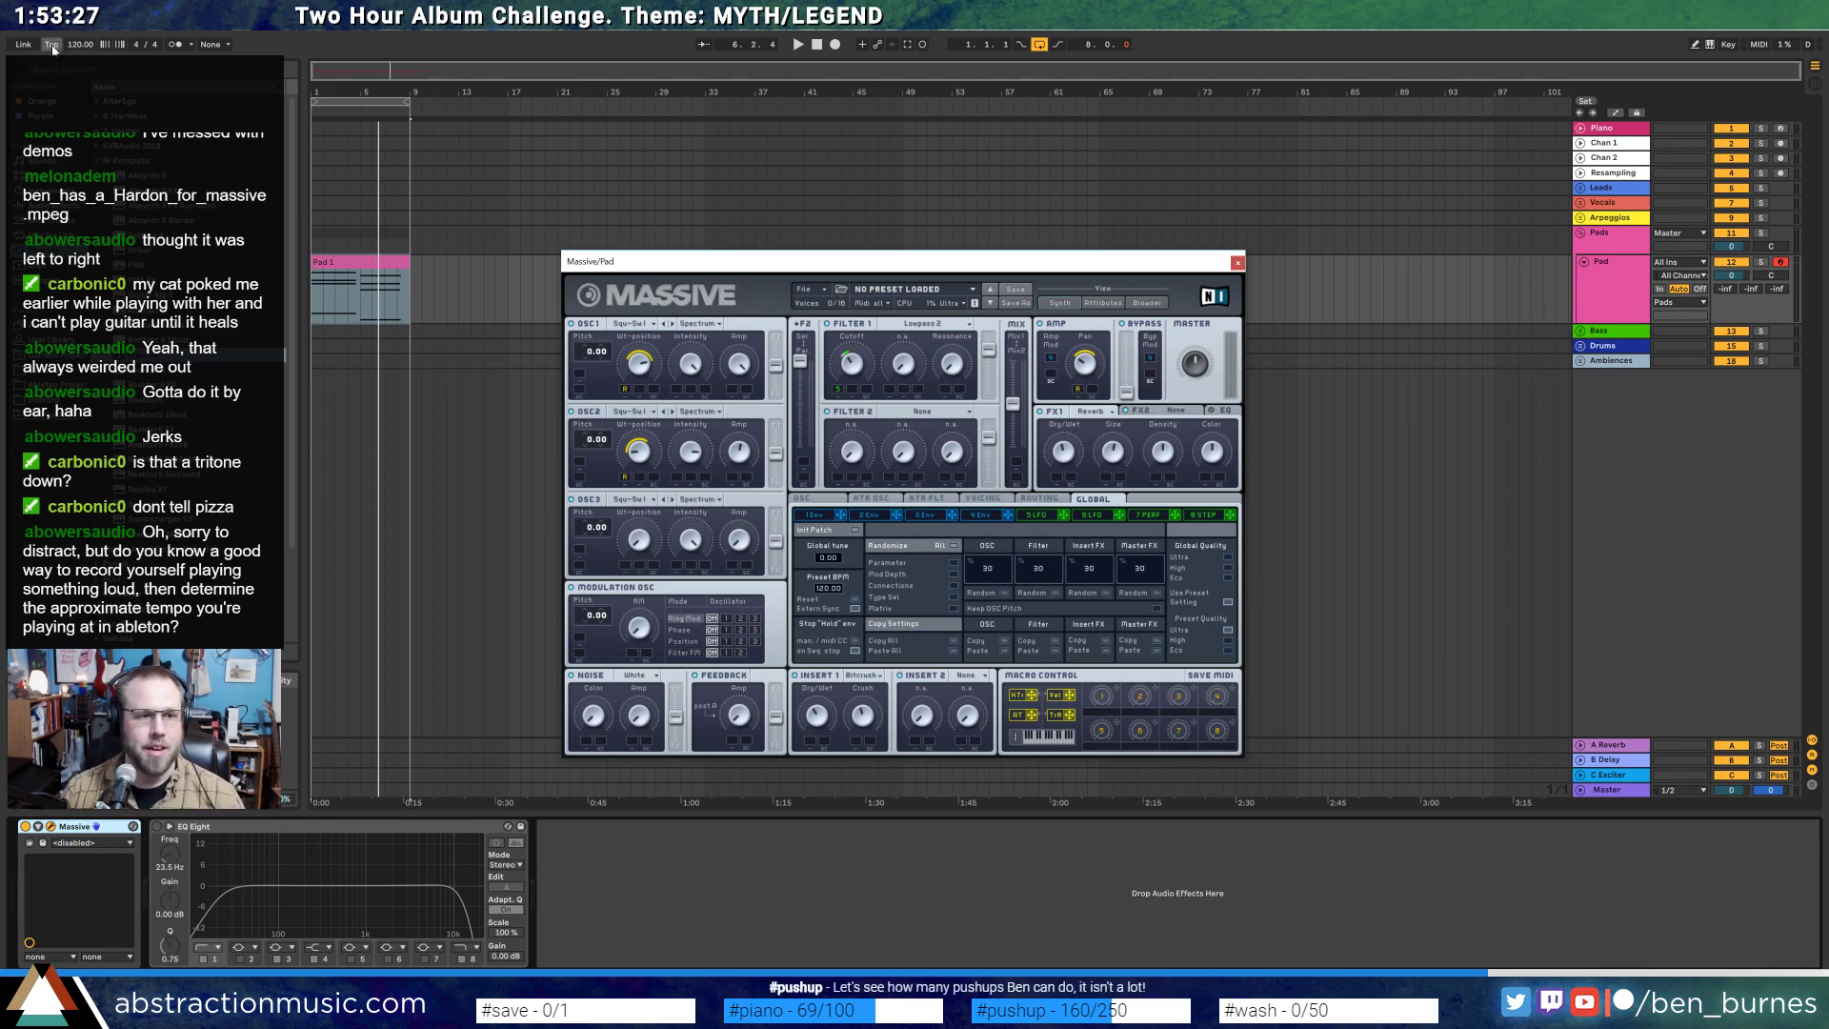
click(511, 282)
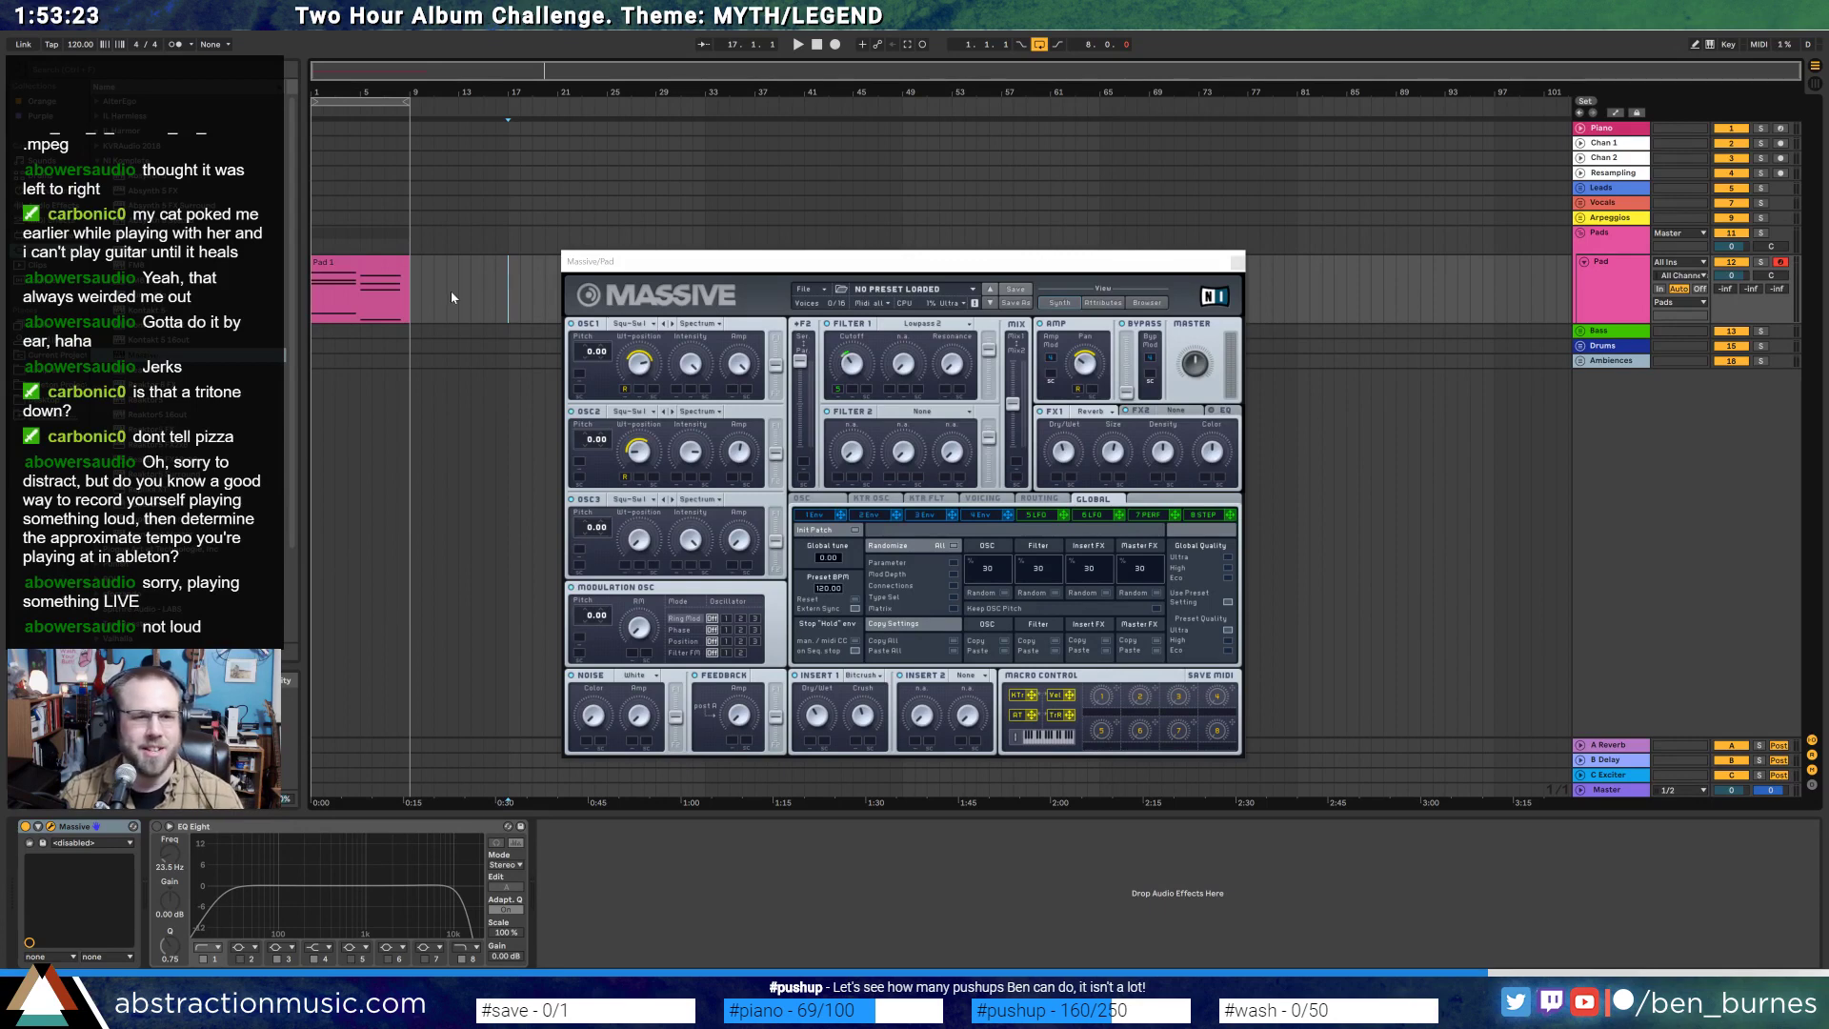
drag(695, 271, 866, 287)
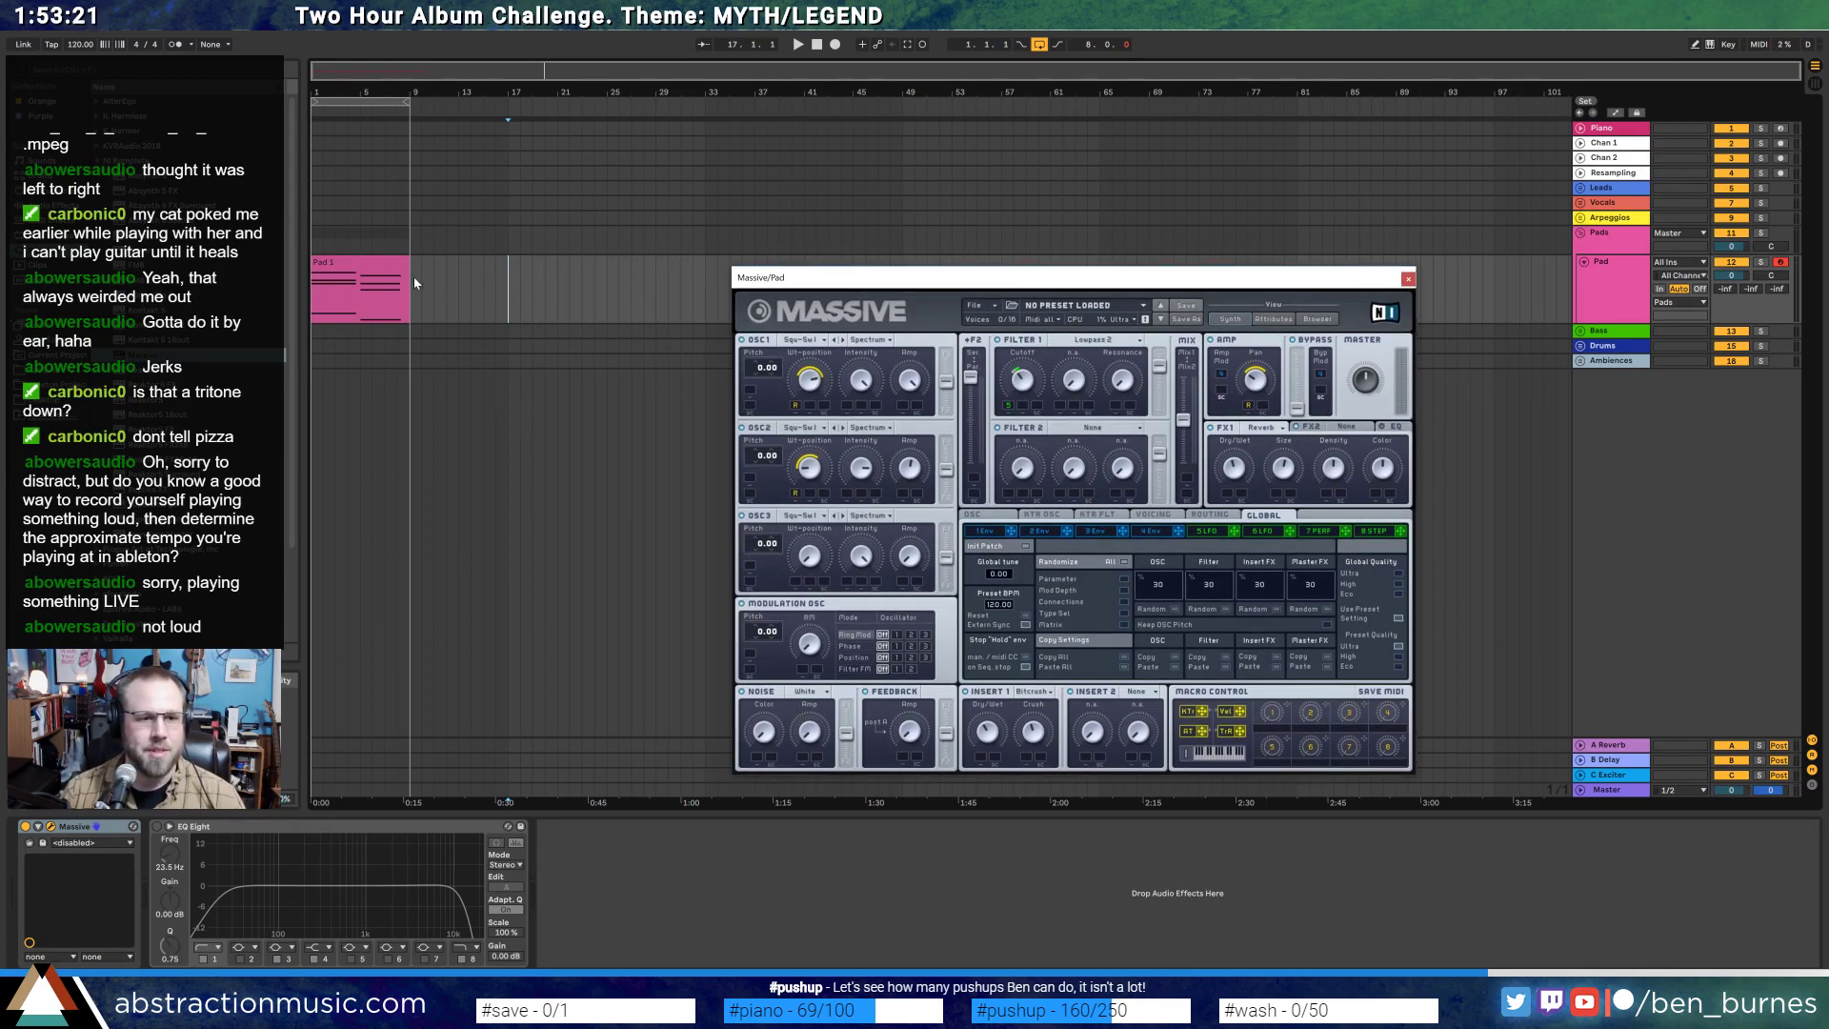
key(space)
click(51, 45)
click(50, 45)
click(51, 45)
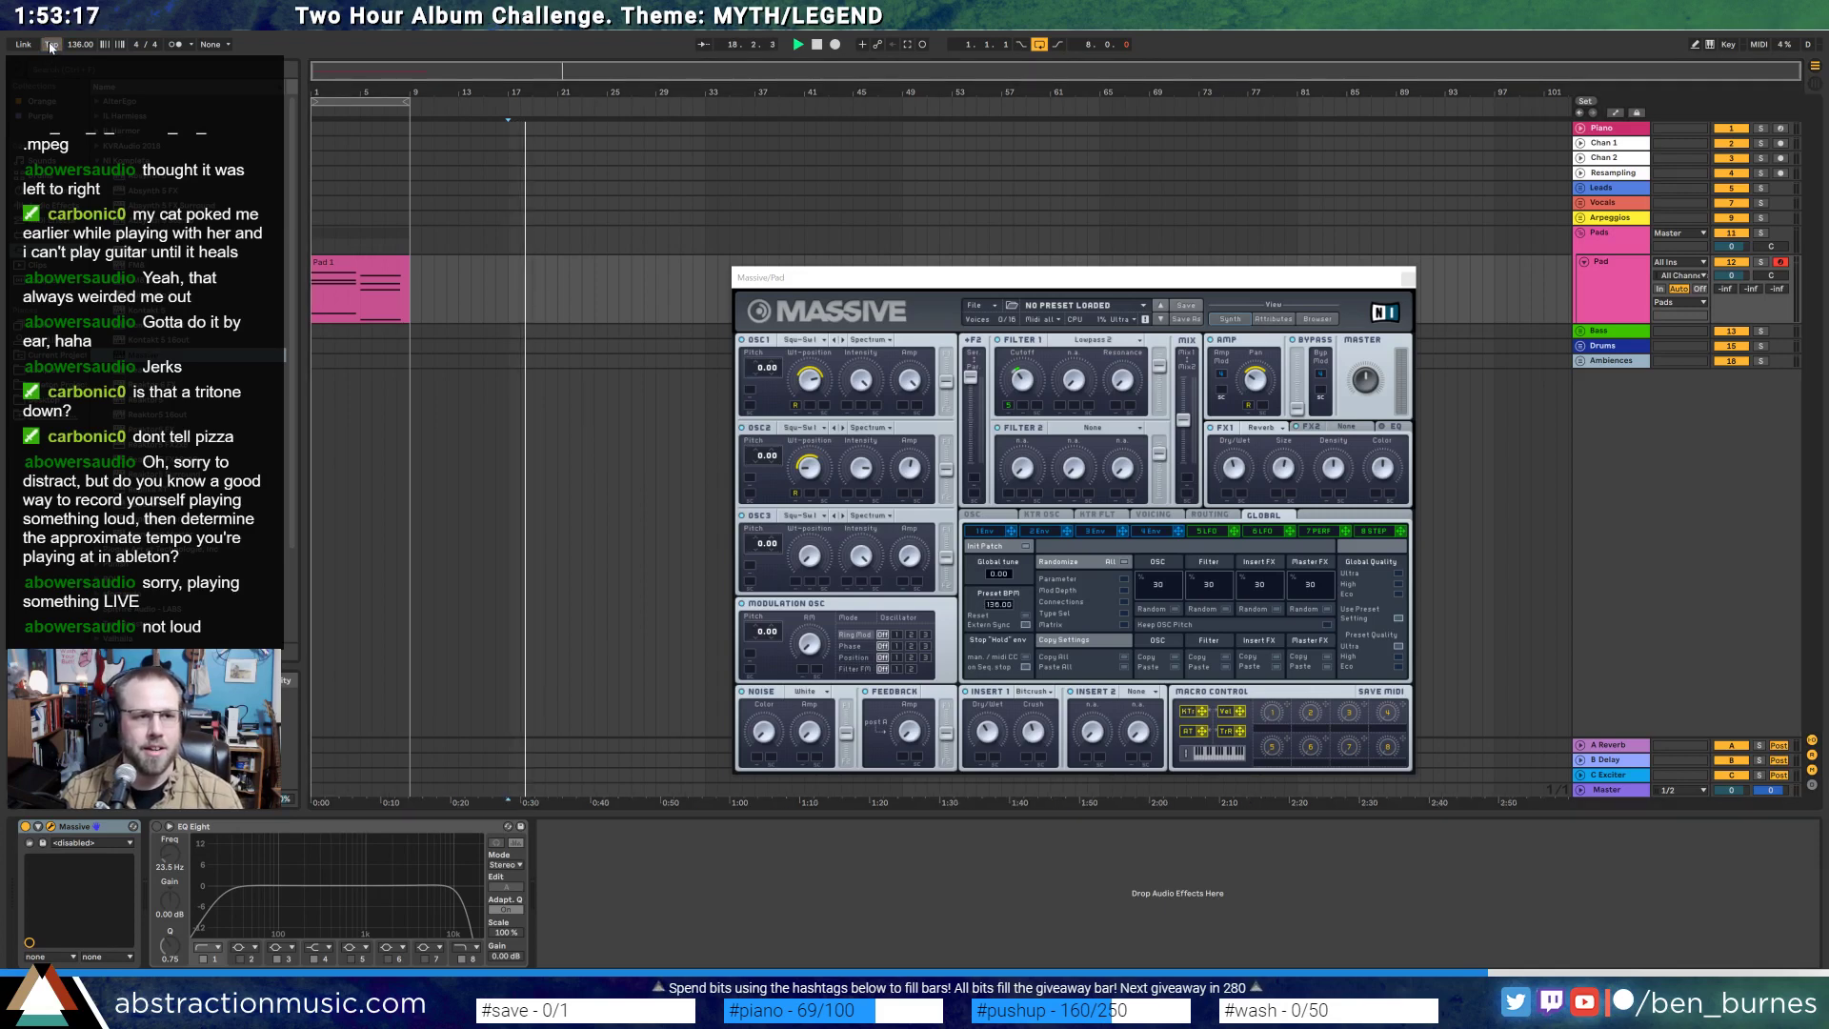
click(50, 45)
click(51, 45)
click(50, 45)
click(51, 45)
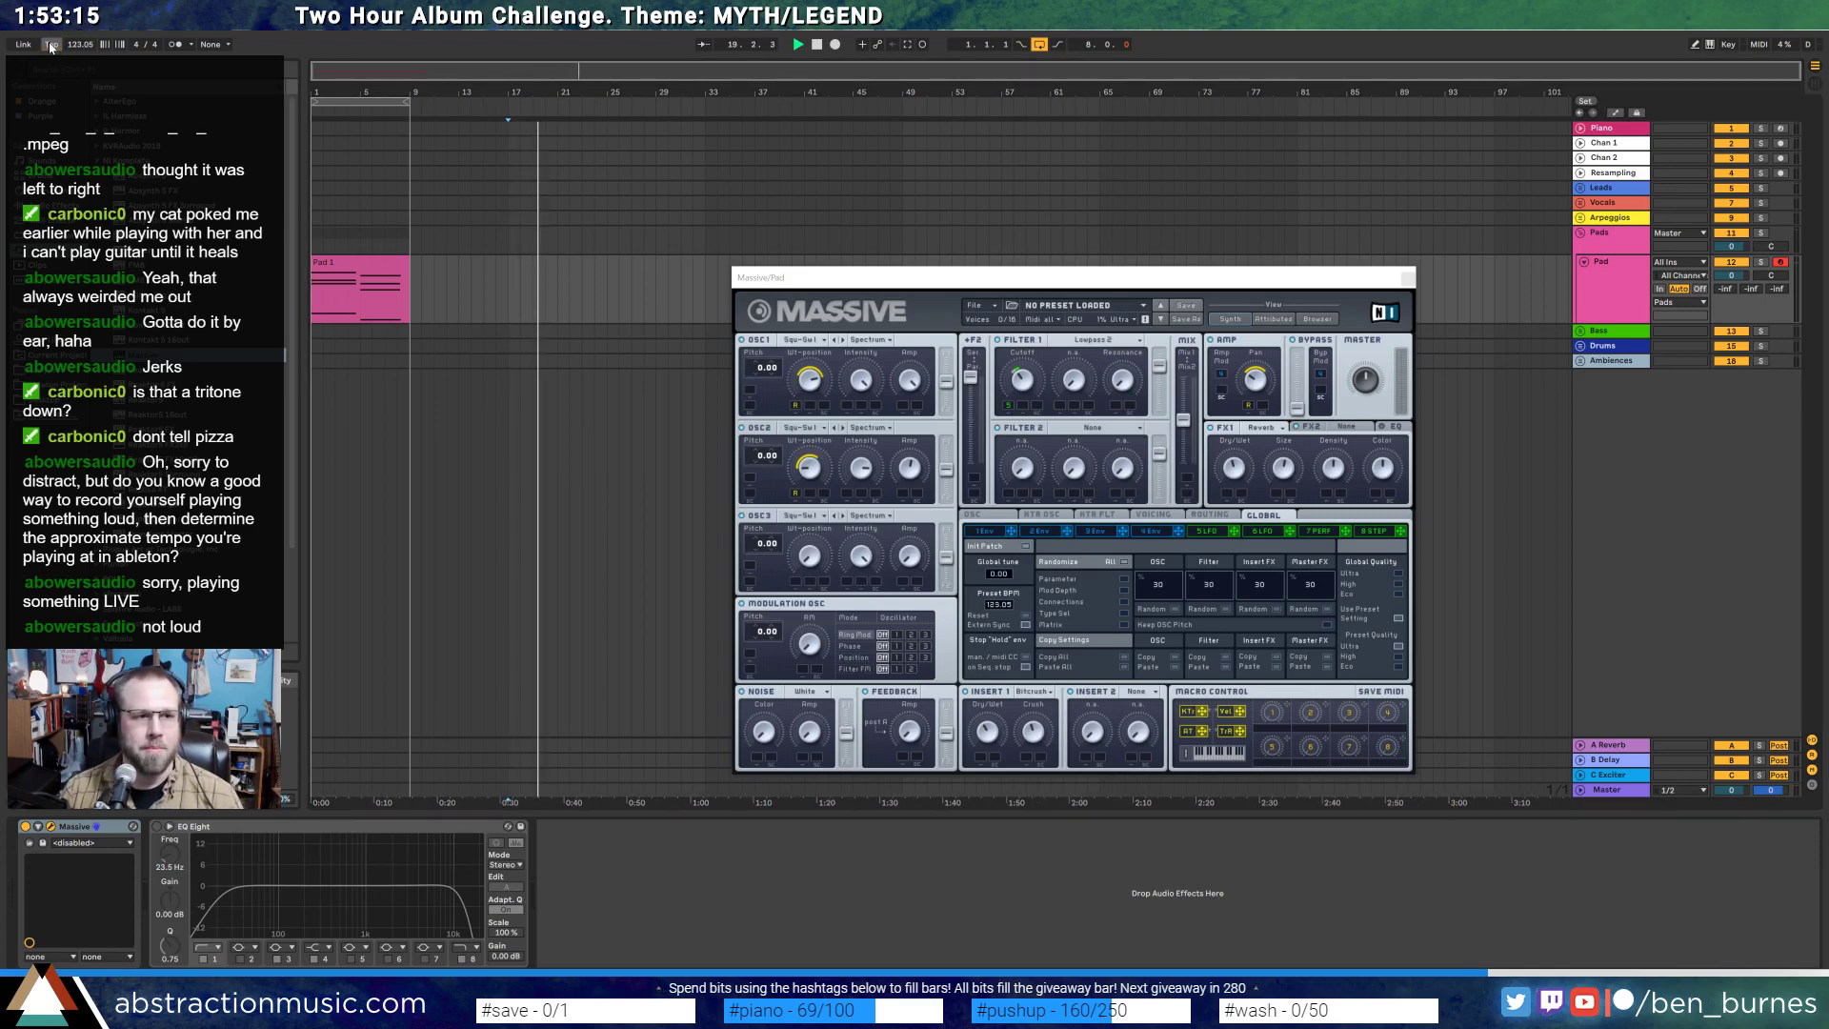
click(51, 45)
click(51, 45)
click(50, 44)
click(50, 45)
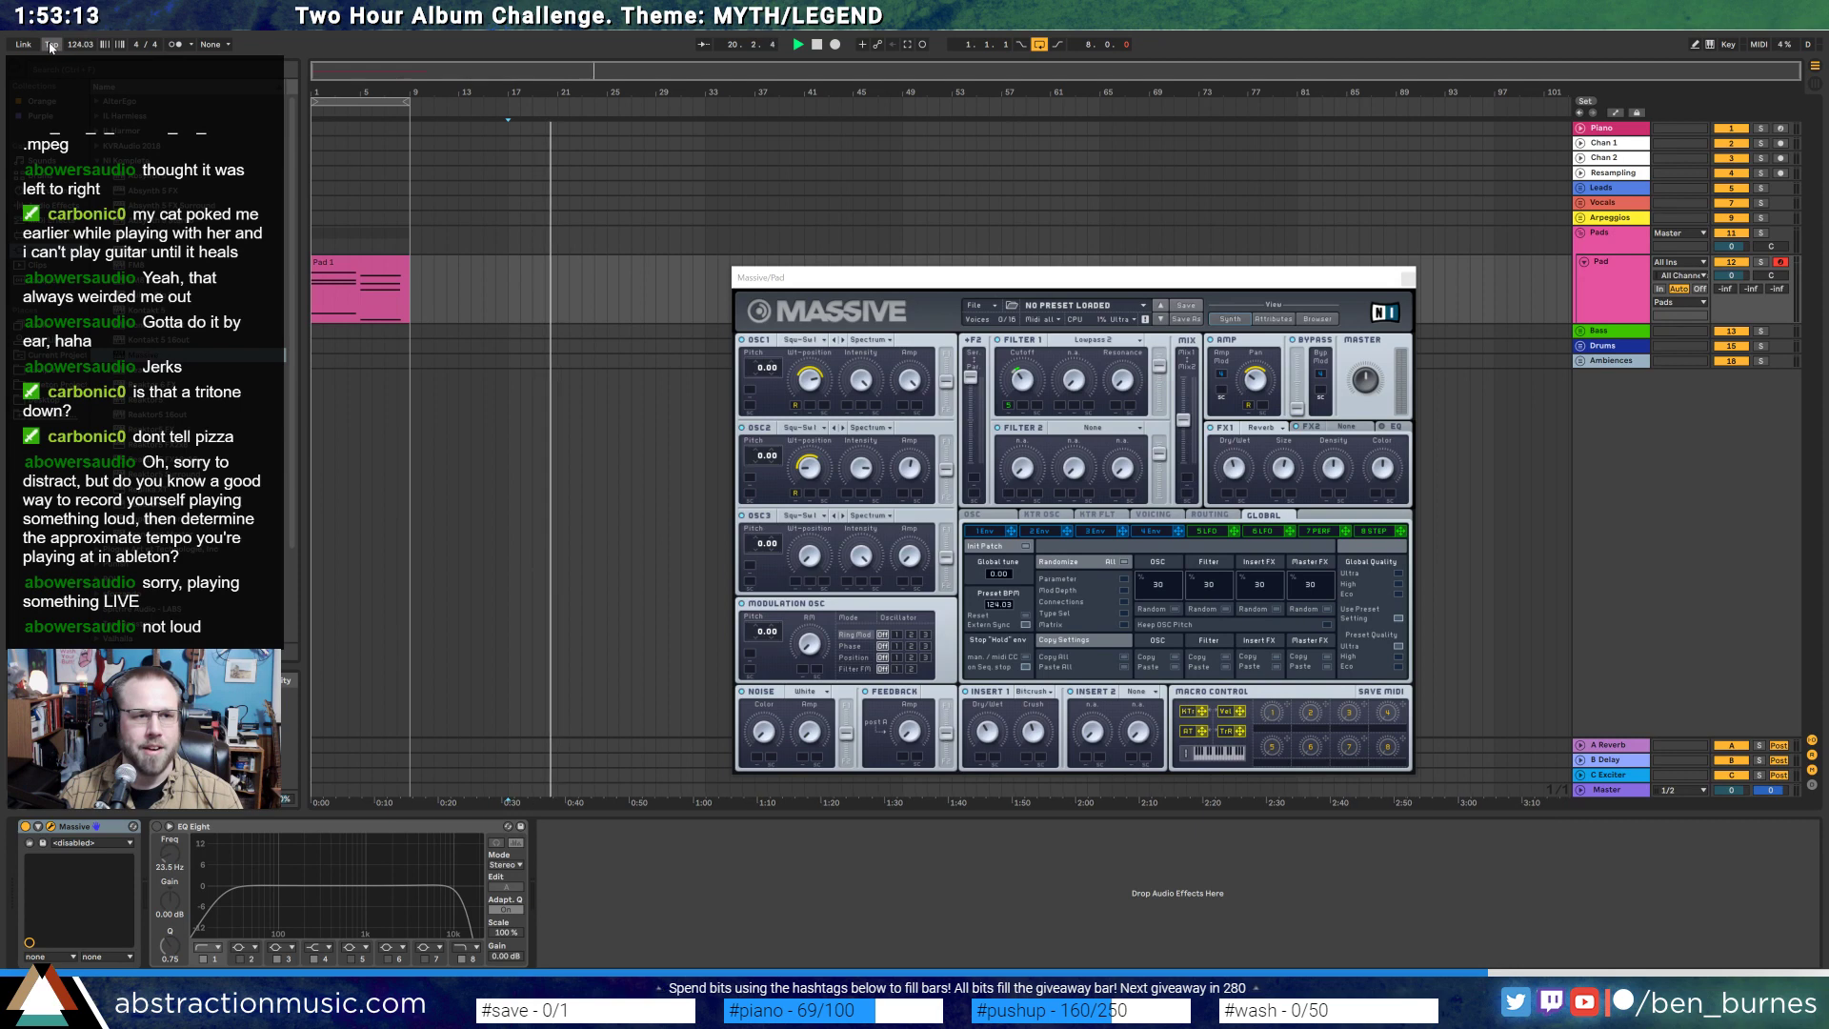
click(51, 45)
click(50, 45)
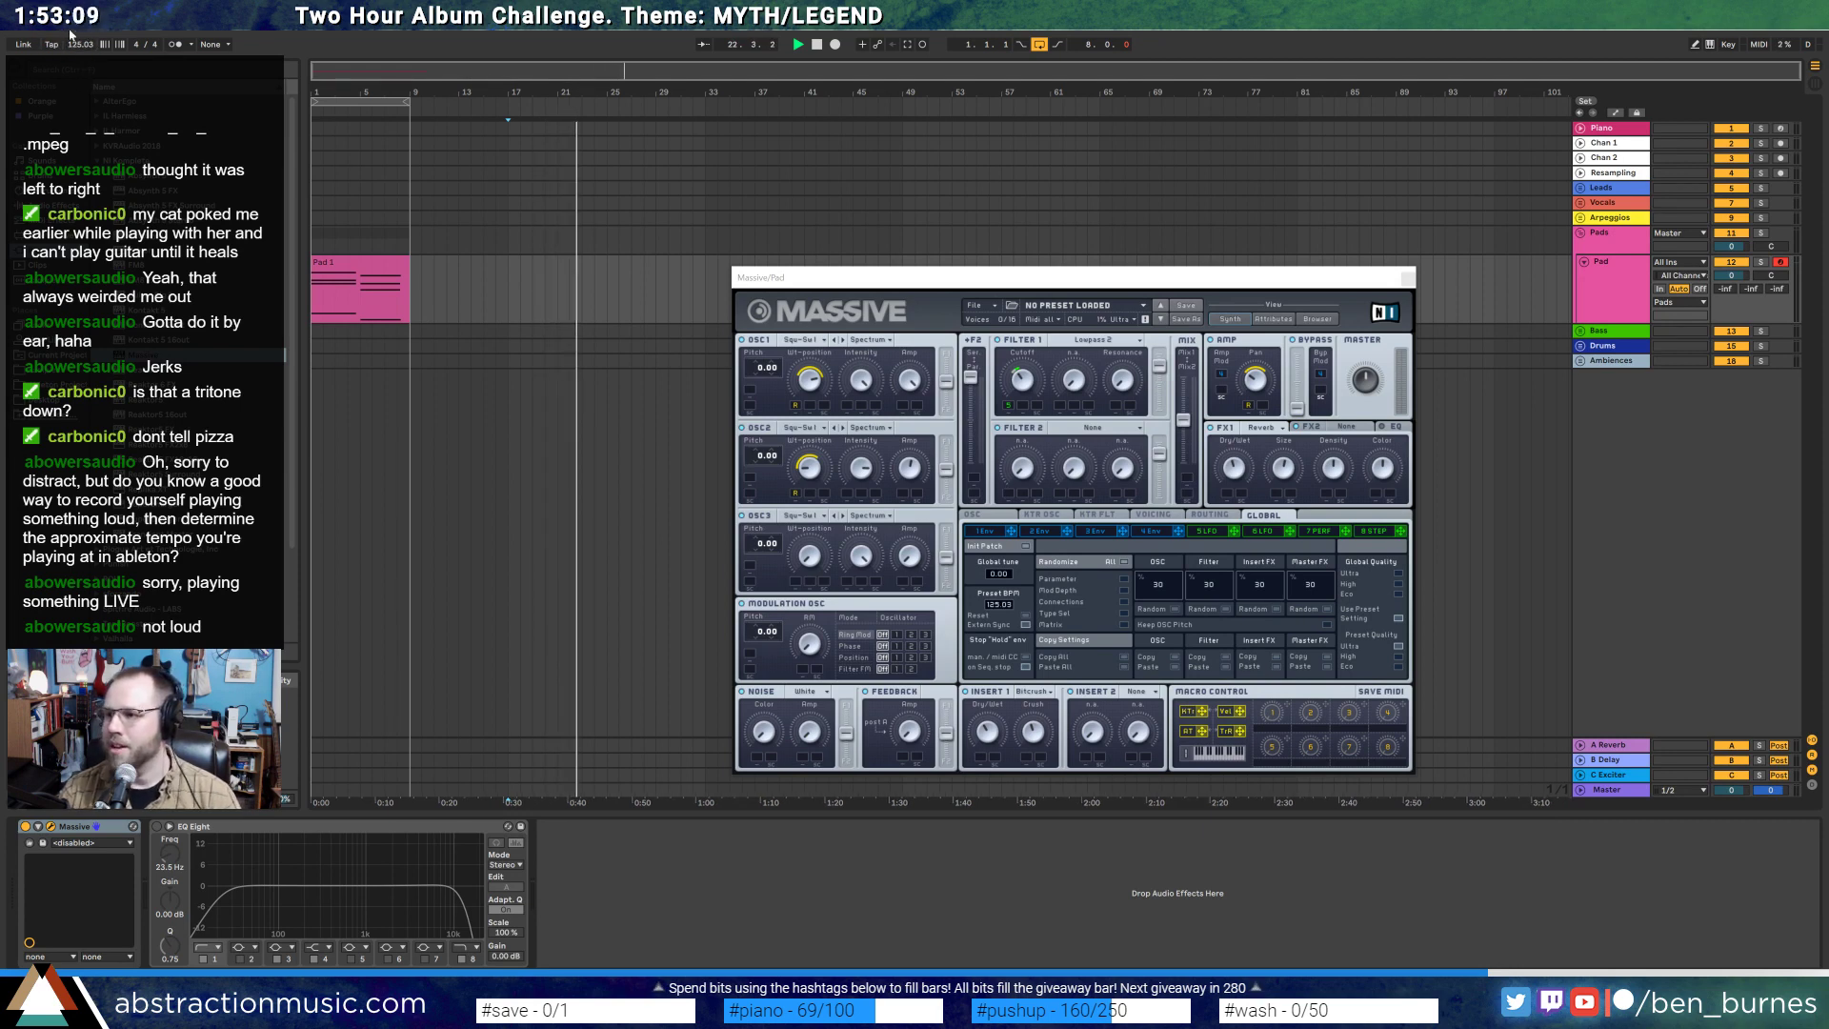
click(52, 45)
click(52, 45)
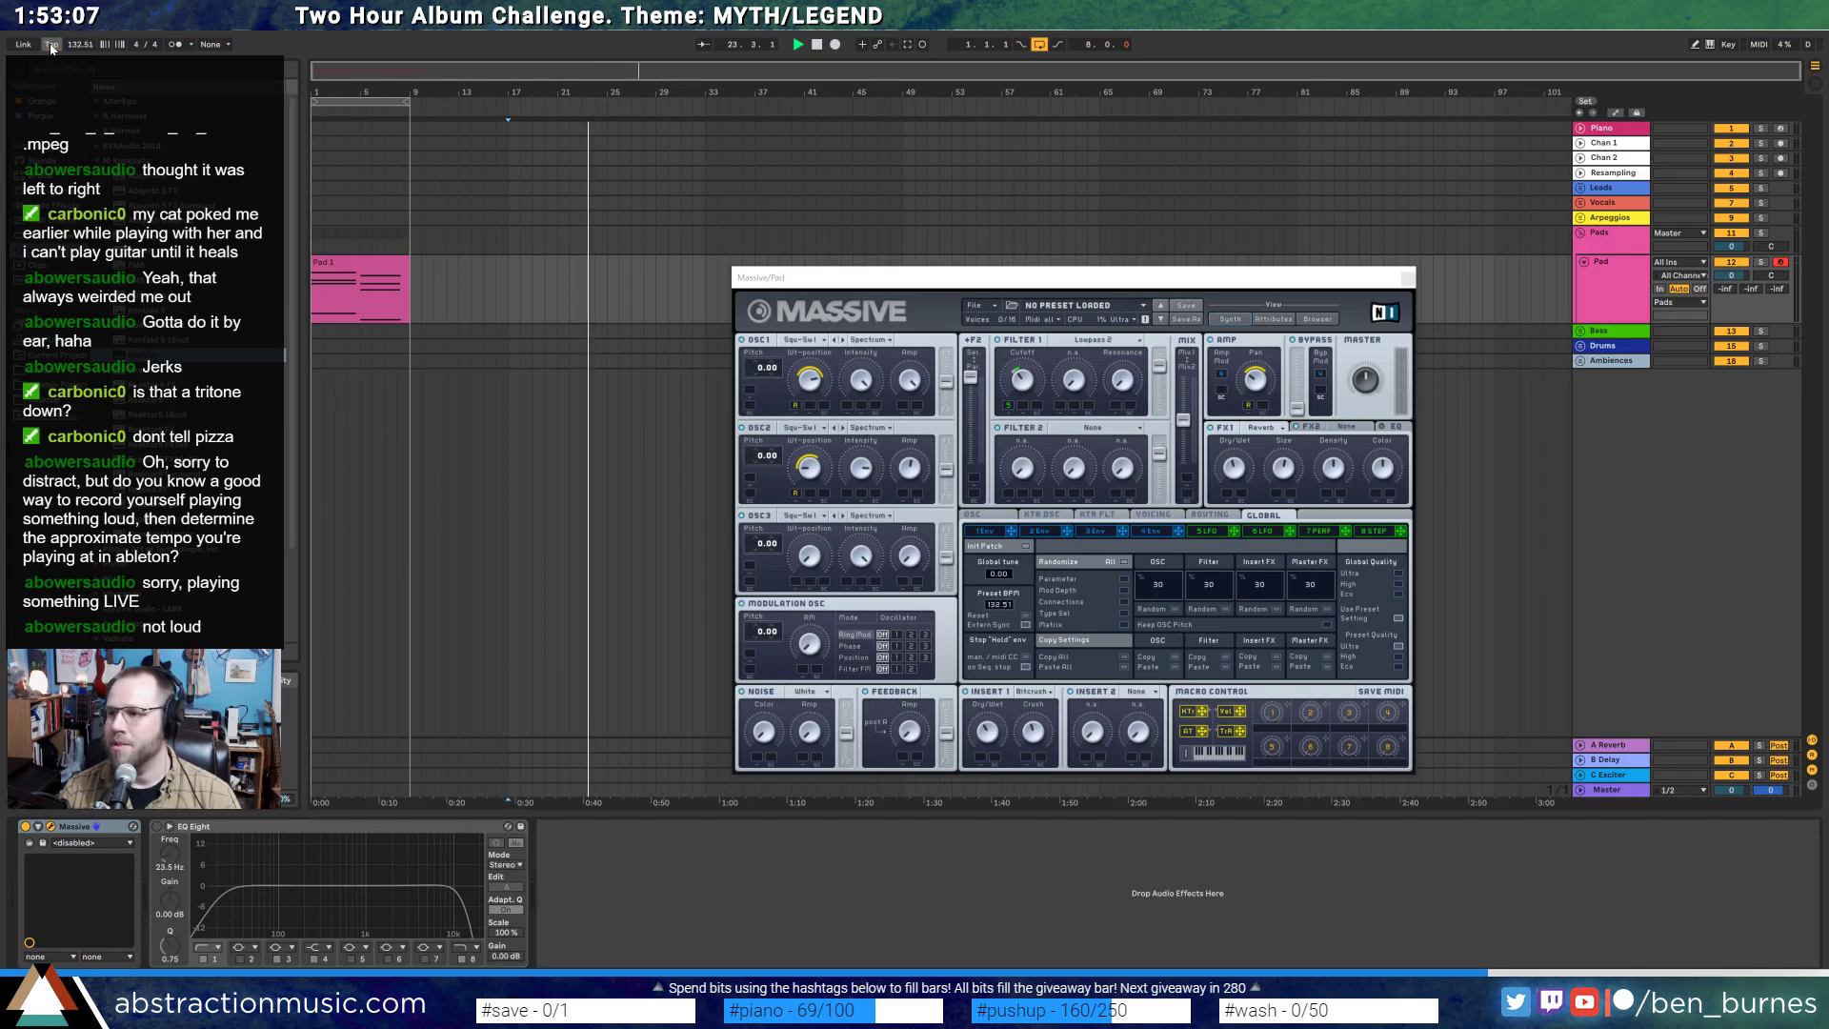
click(51, 45)
click(51, 45)
click(51, 45)
click(51, 45)
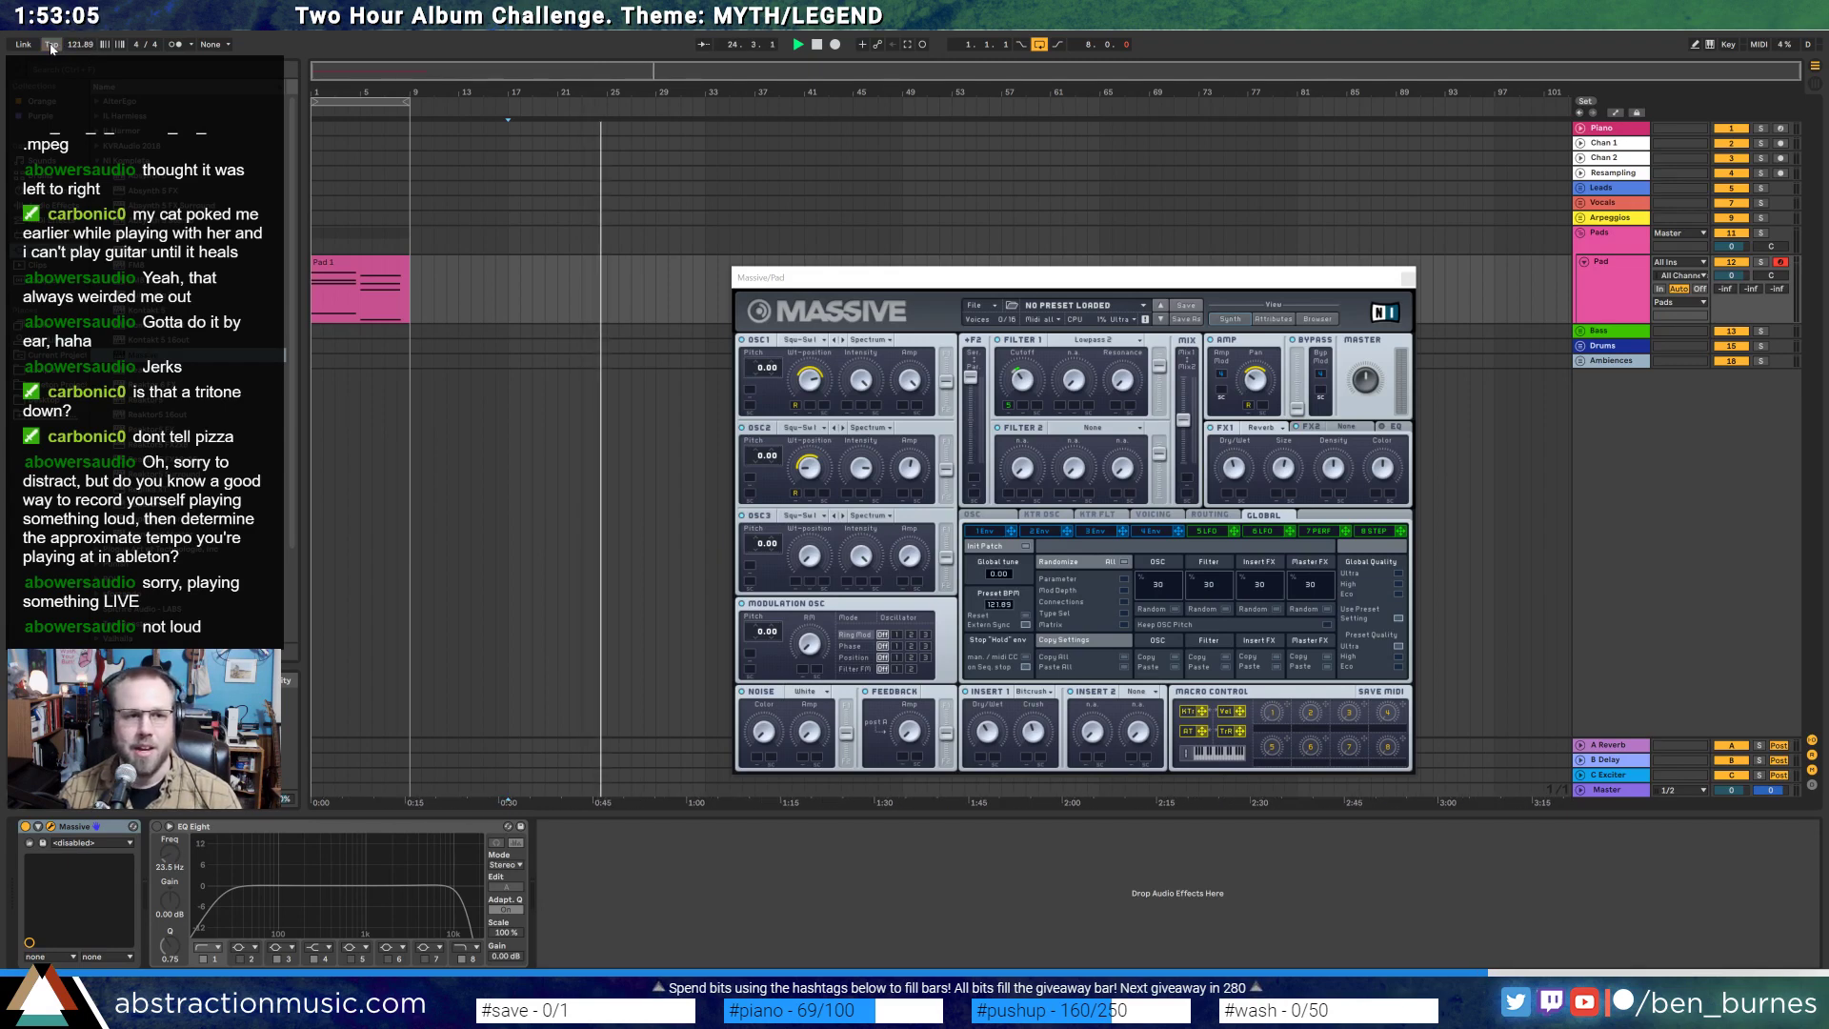
click(51, 44)
click(52, 45)
click(51, 45)
click(52, 45)
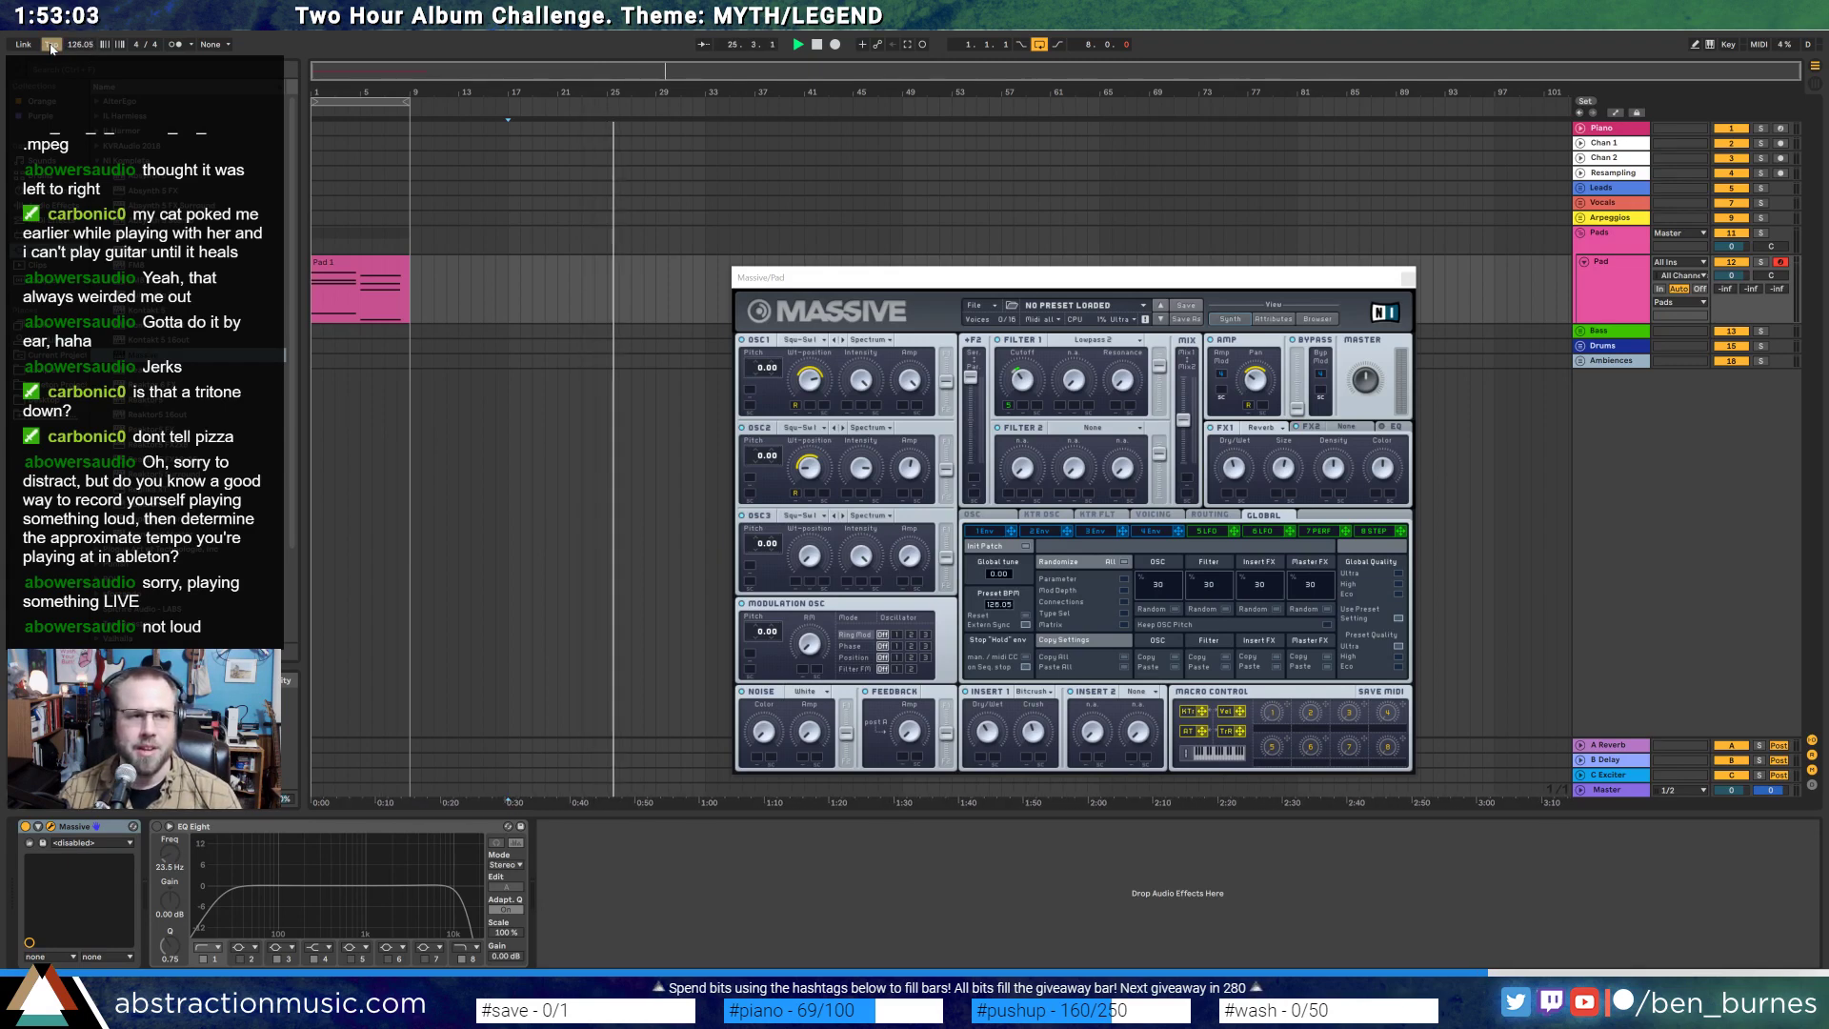
click(52, 45)
click(52, 44)
click(52, 45)
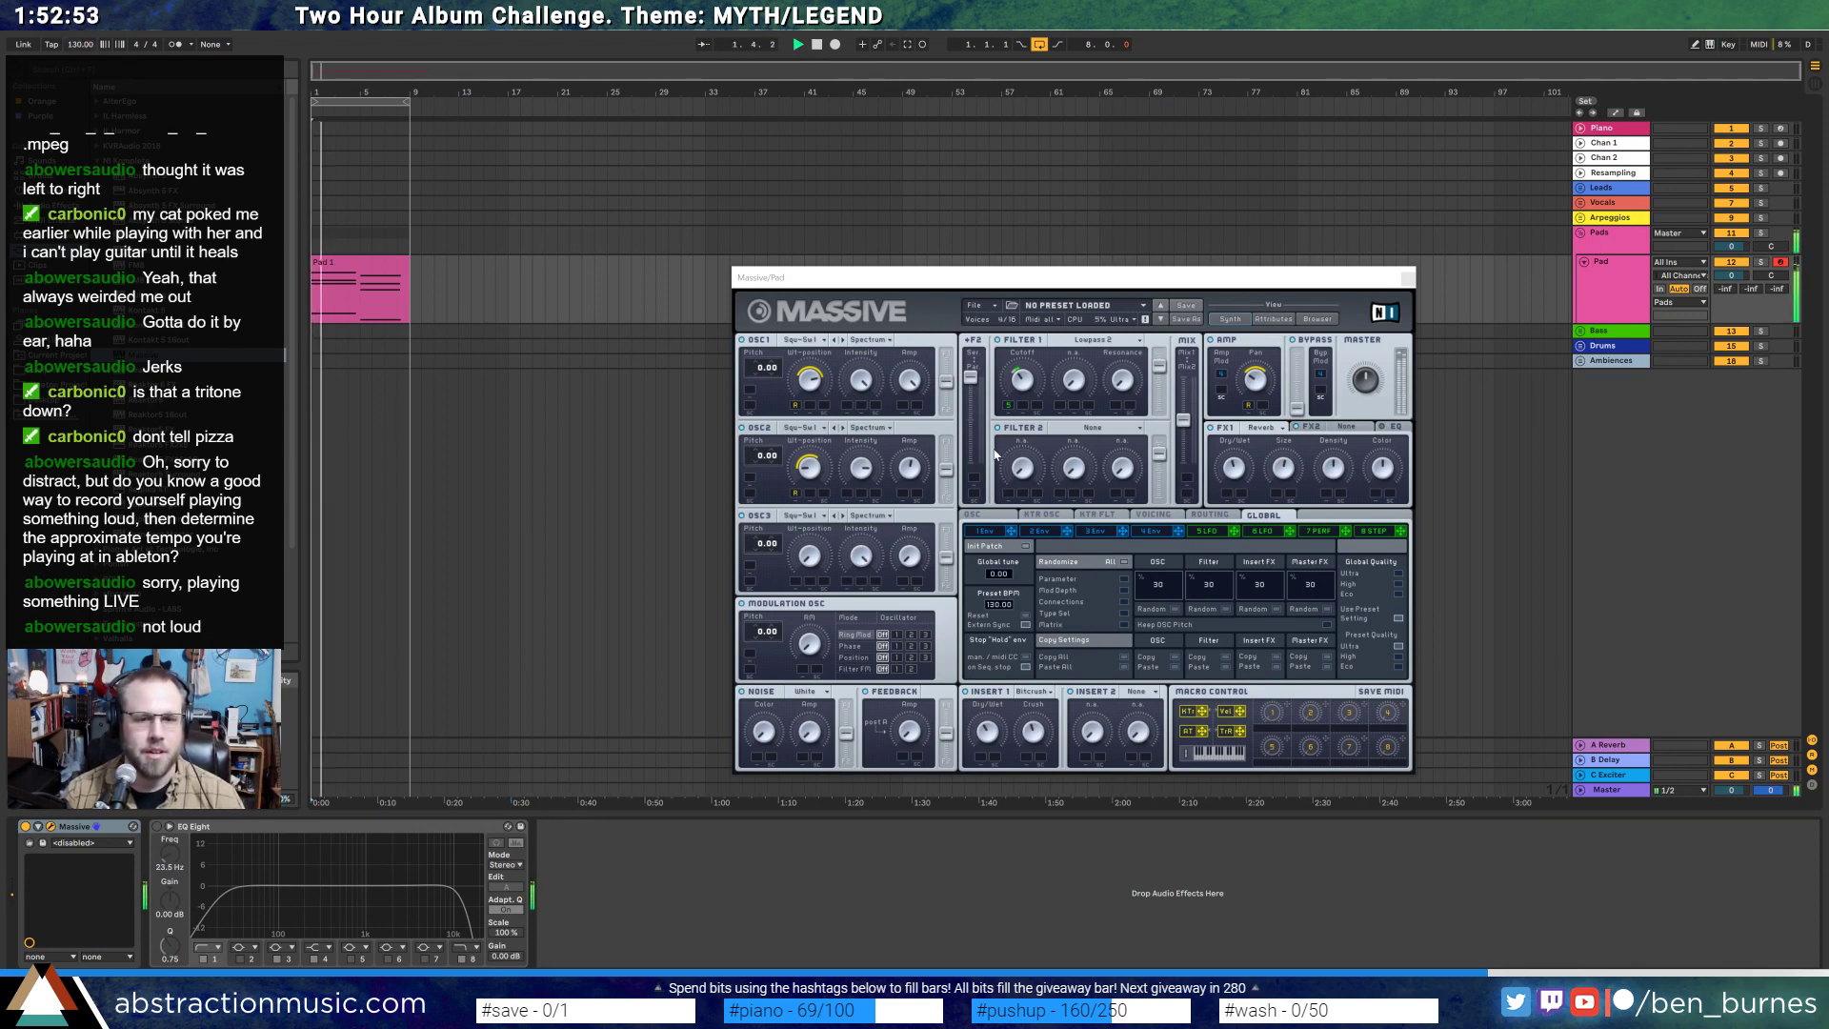
- Adjust the Dry/Wet and Crush amounts of the bitcrusher on Massive's Insert 1
drag(1033, 731, 987, 723)
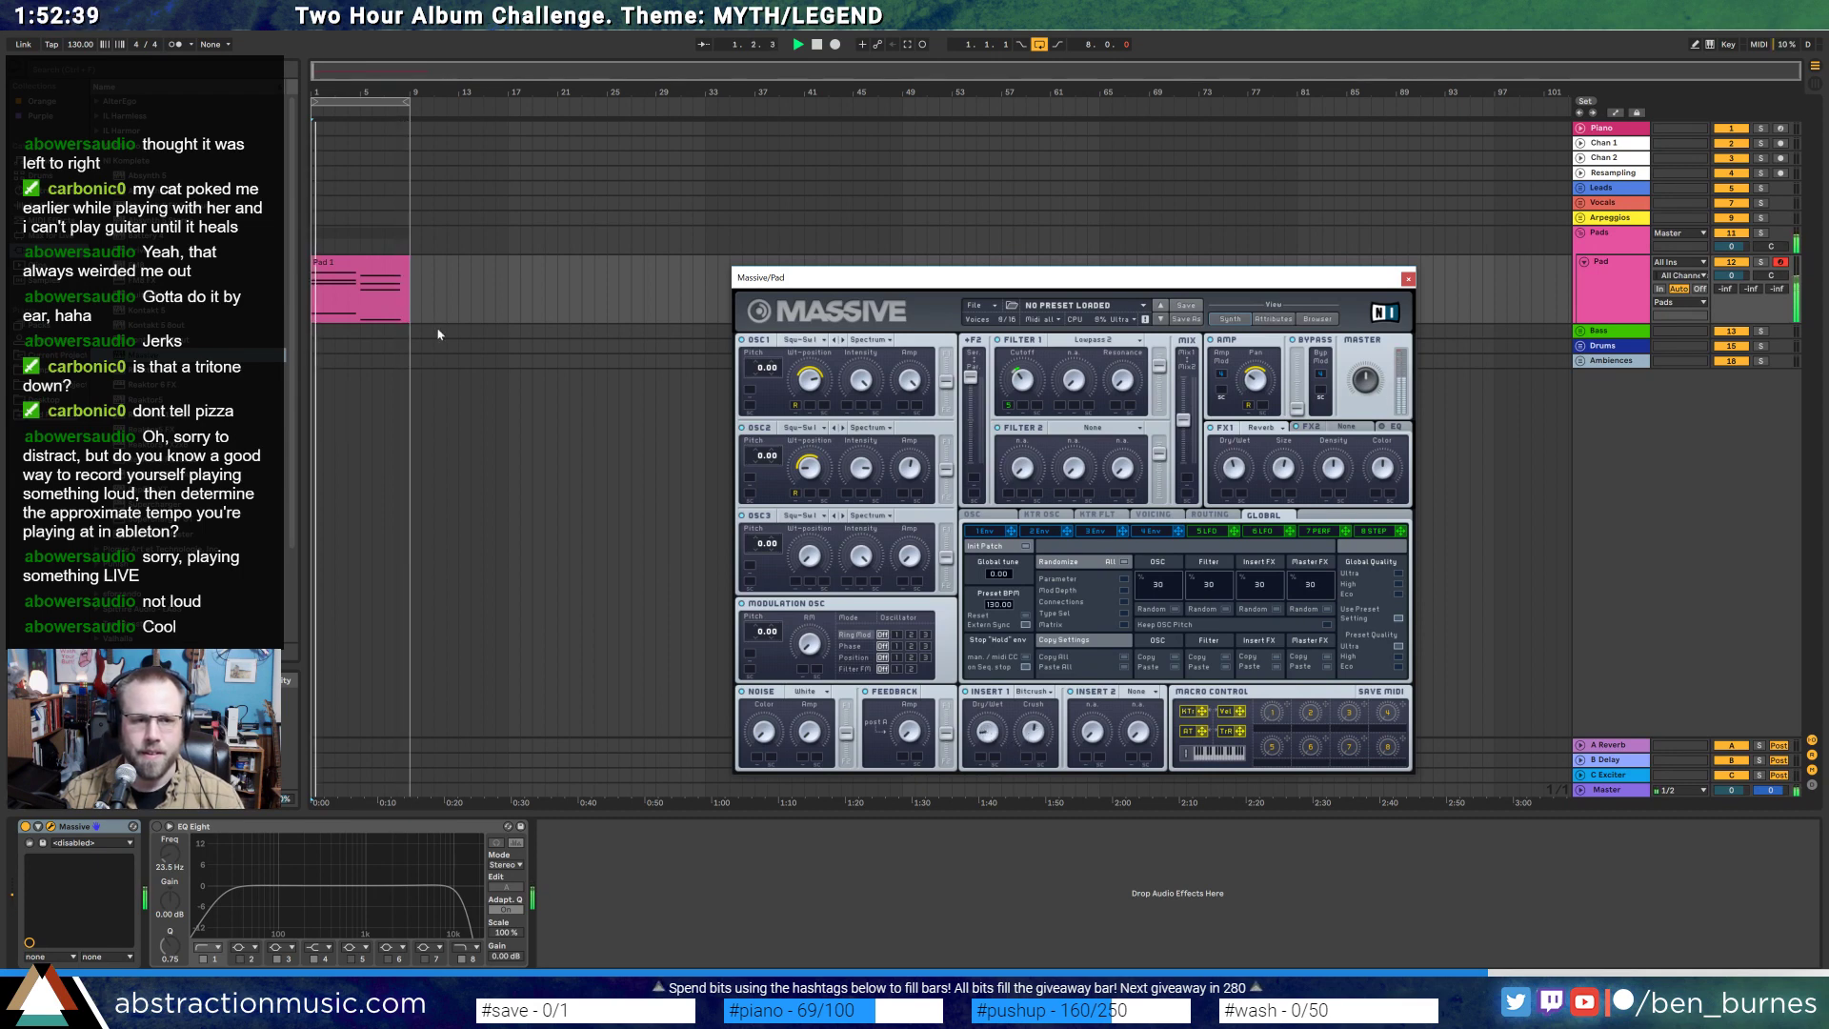
- Close Massive, open the pad clip's notes, and lengthen all second-chord notes to end just before beat 8.4
click(377, 275)
double_click(376, 275)
click(1407, 277)
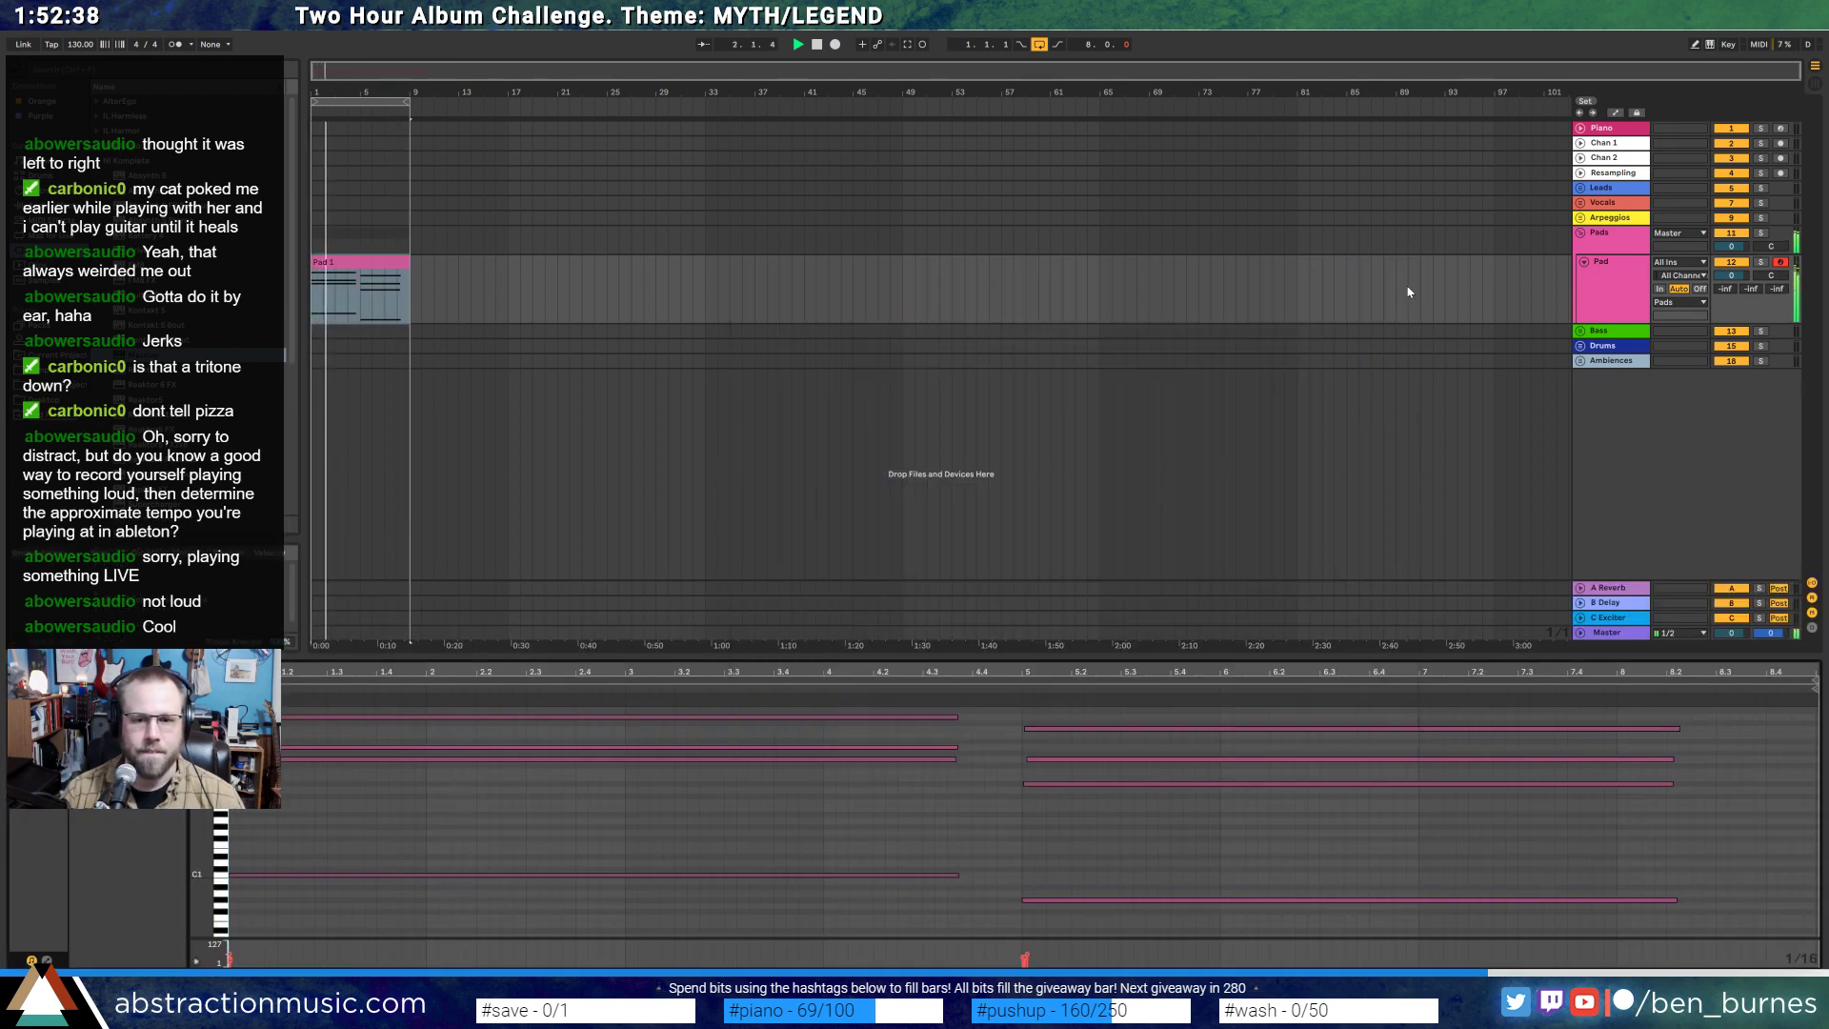
click(1537, 728)
drag(1679, 729, 1753, 746)
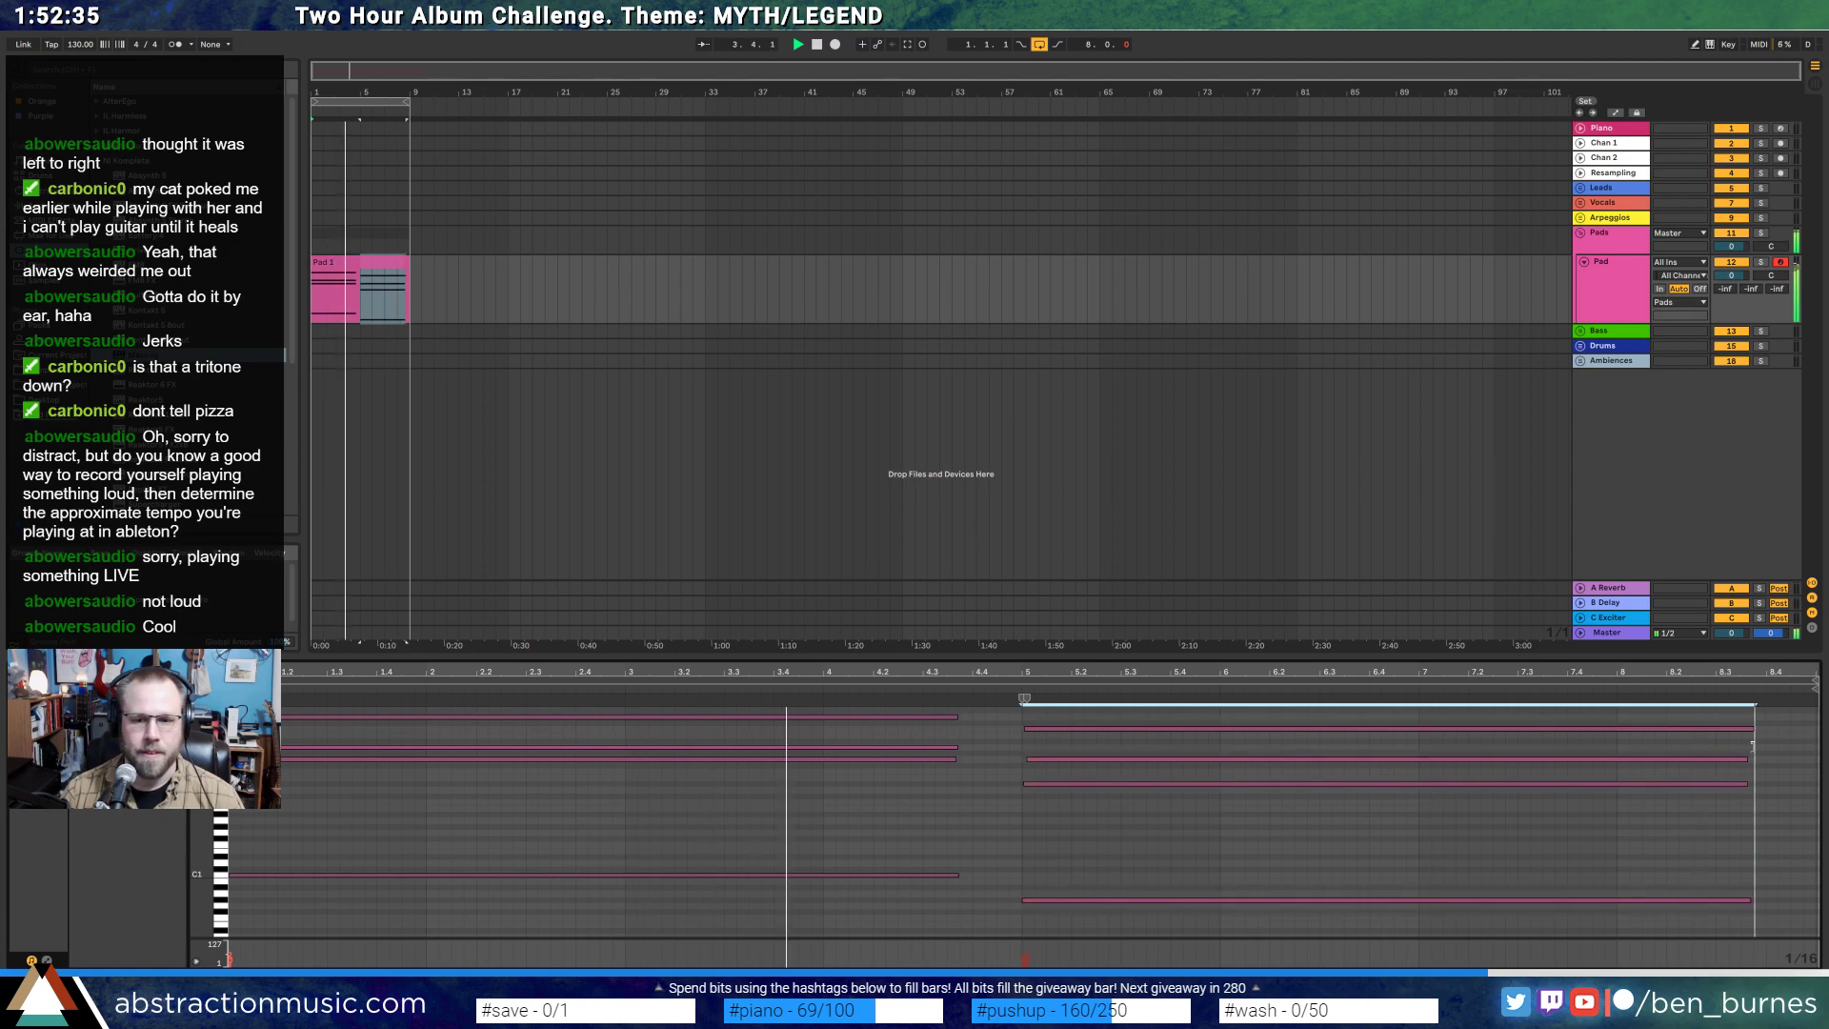
click(1706, 712)
key(shift+Tab)
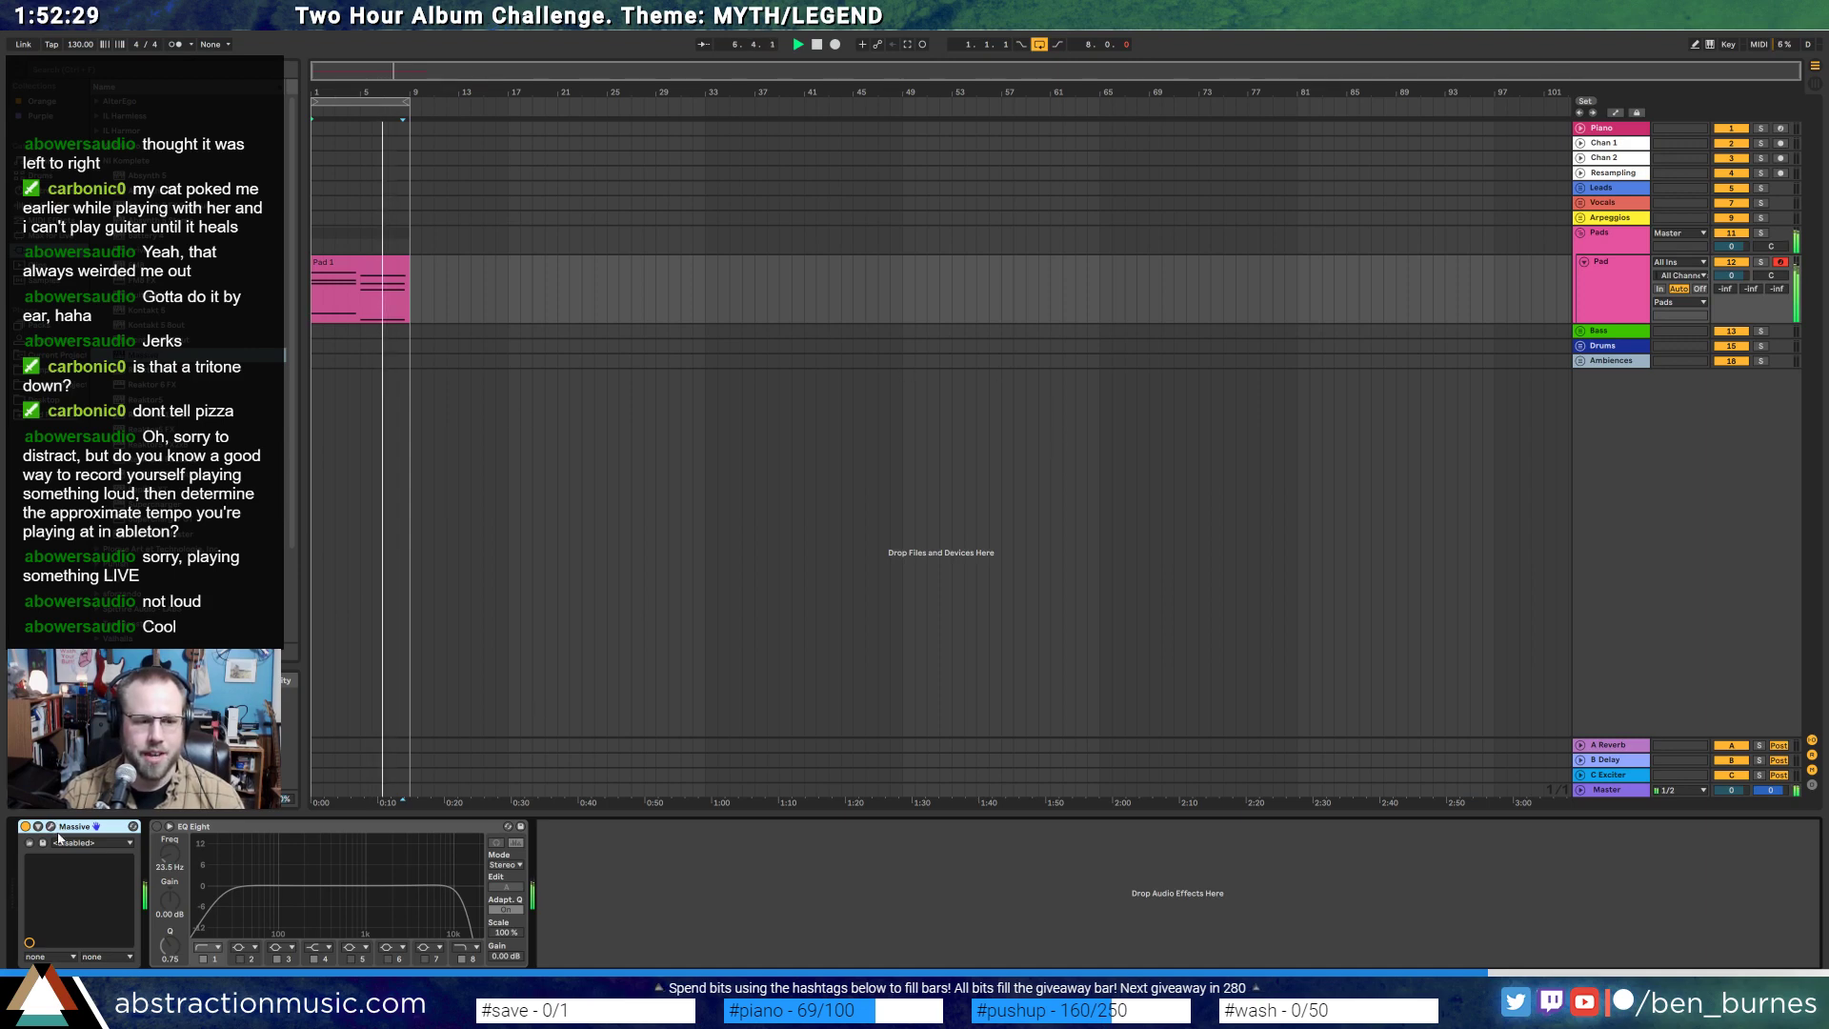
- Reopen Massive, add the ValhallaShimmer effect after it on the Pad track, and move the effect's window aside
click(54, 827)
drag(1098, 274, 1114, 217)
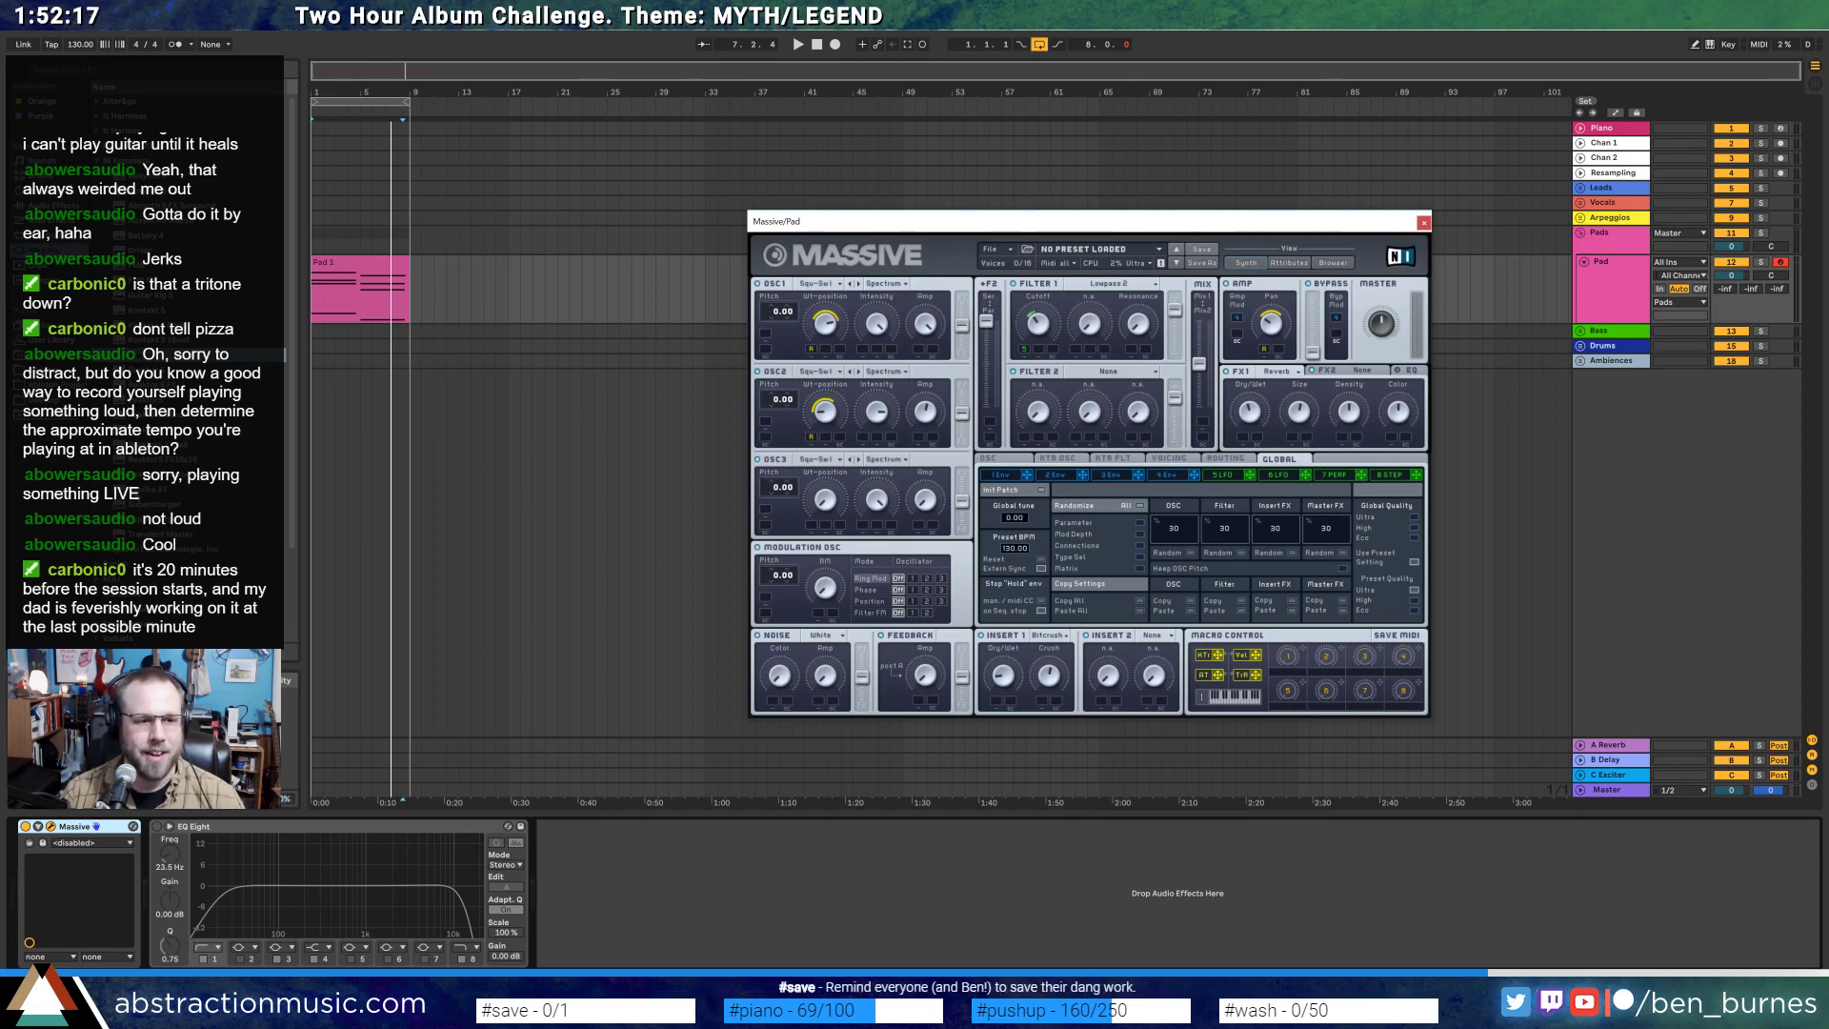
drag(292, 295, 292, 381)
click(101, 532)
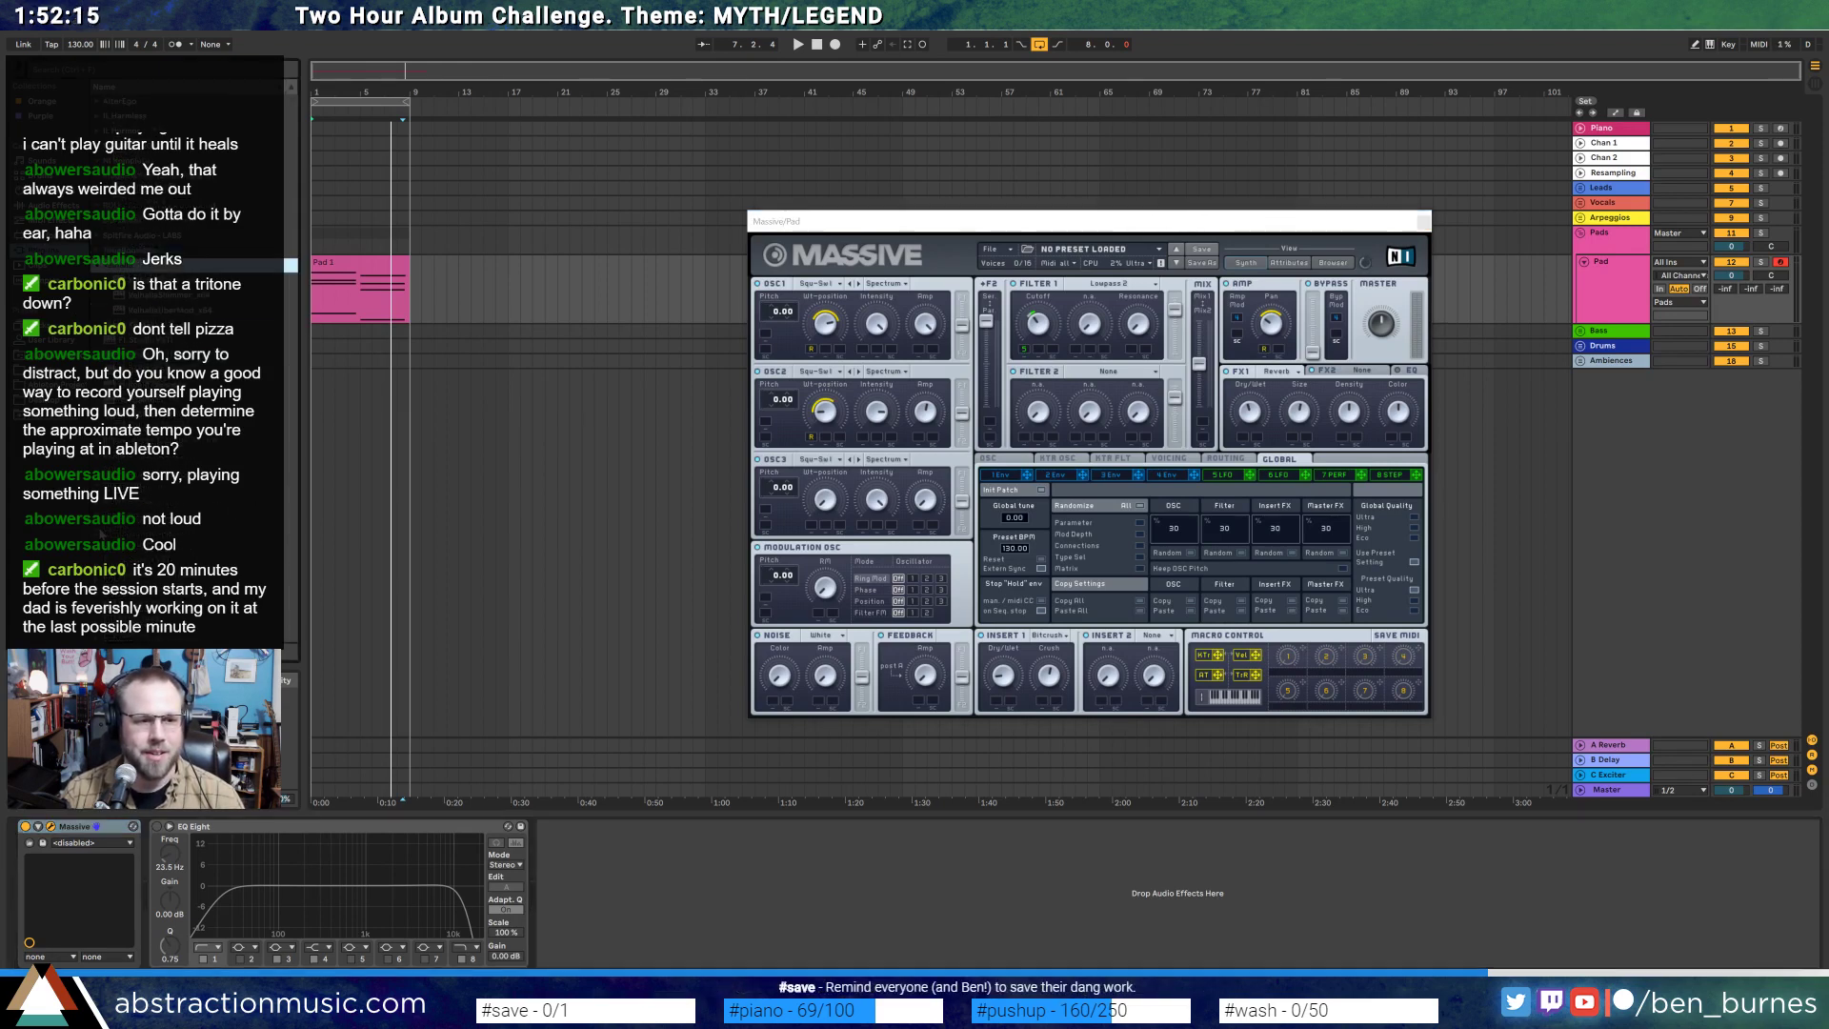
drag(160, 297, 182, 875)
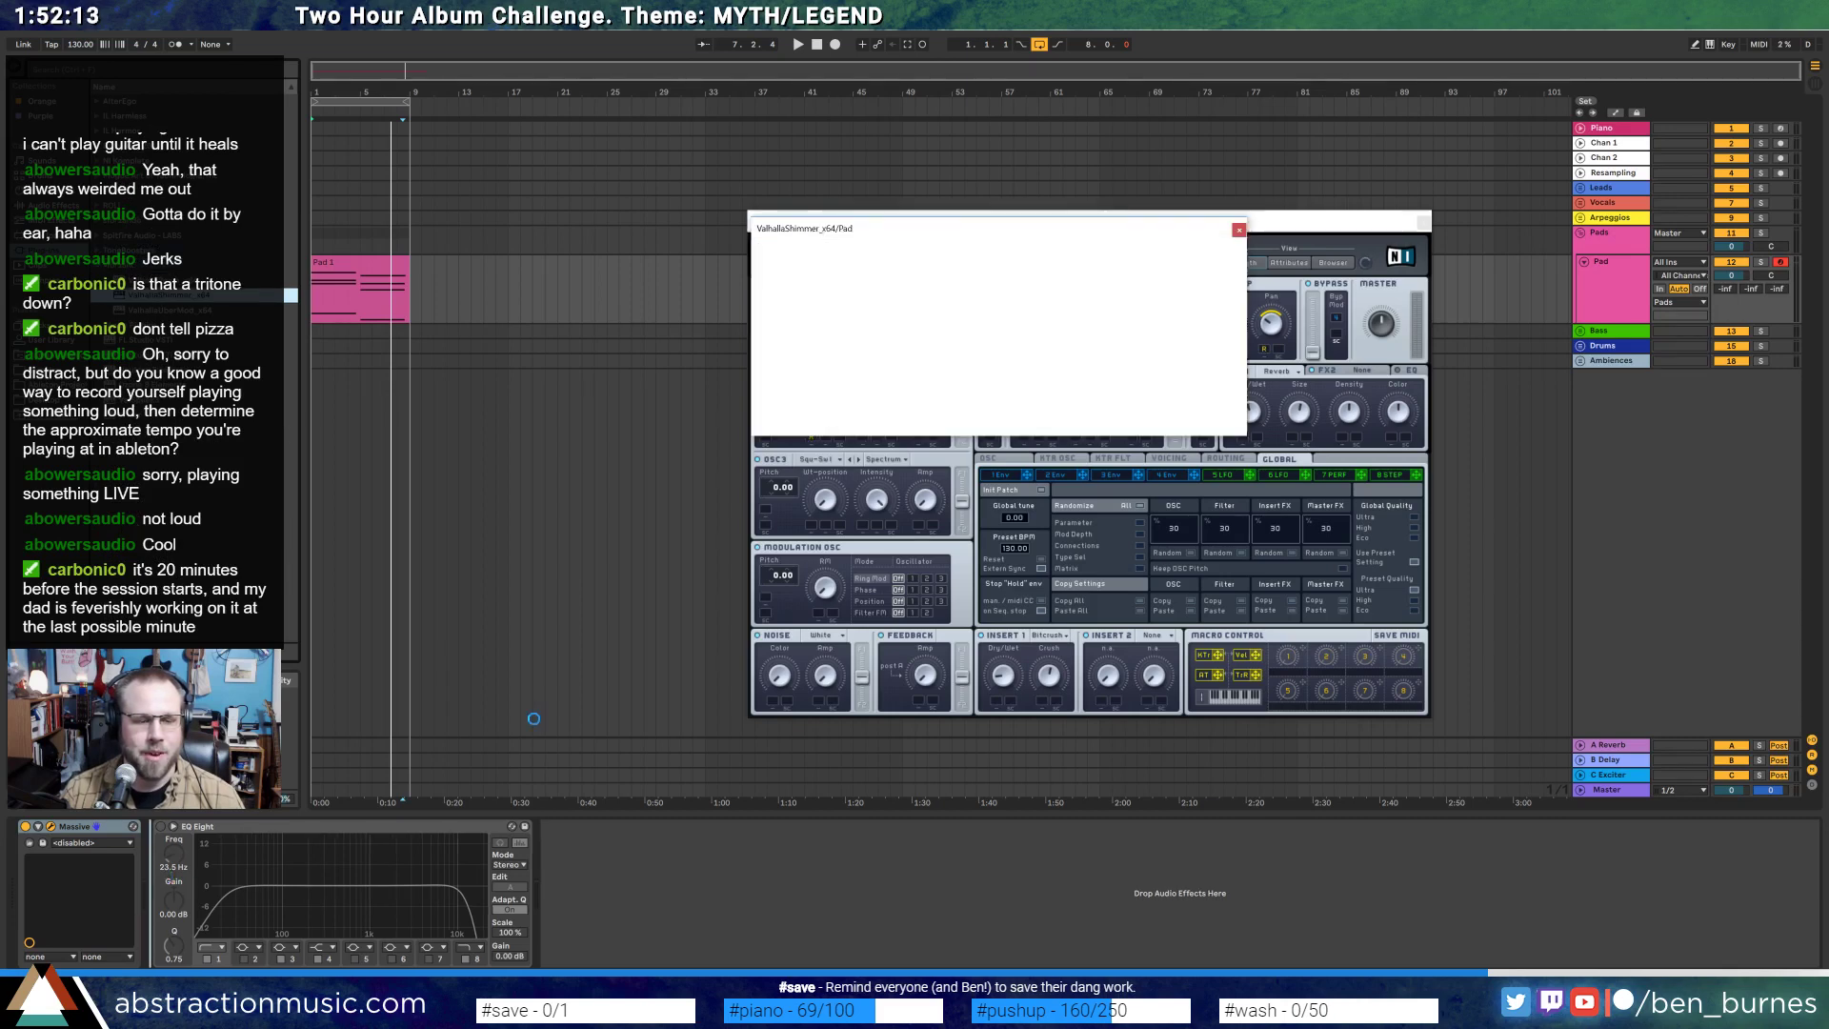
drag(956, 228, 752, 282)
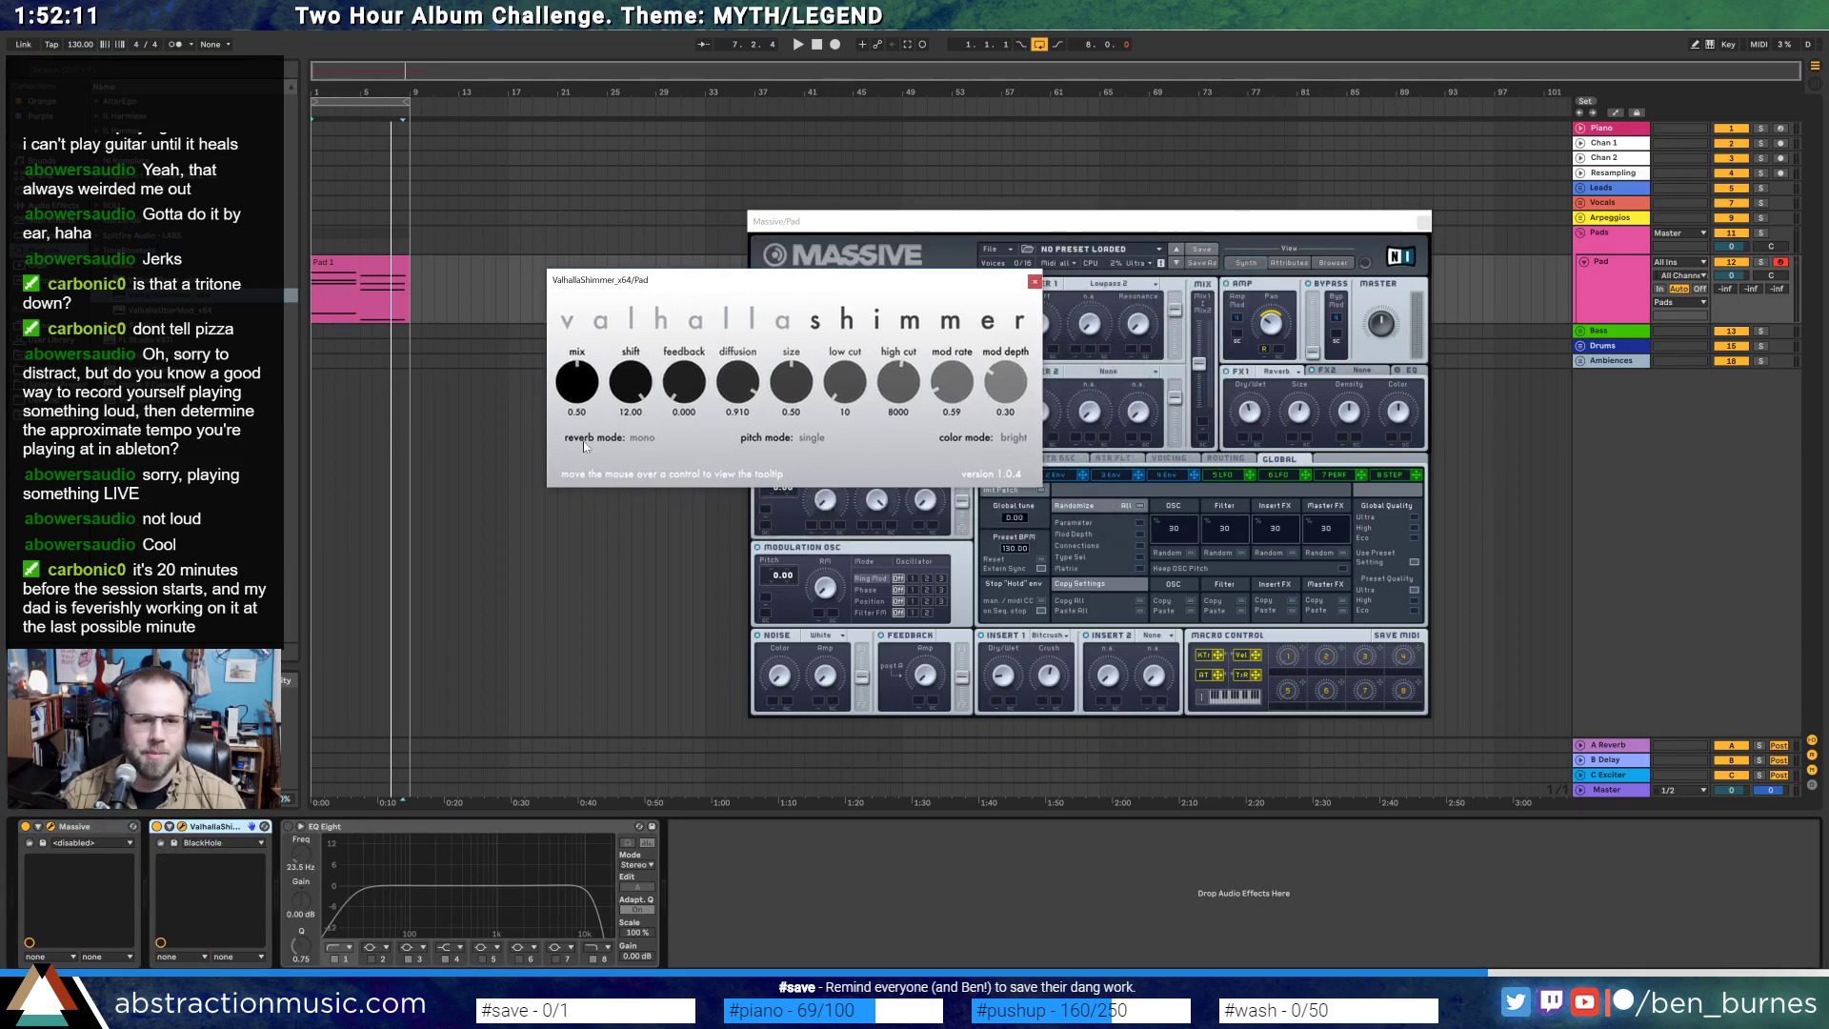
- Set ValhallaShimmer's shift to 7.01, mix to 0.42, feedback to 0.244 and high cut to 6450, and start playback
drag(851, 393, 851, 229)
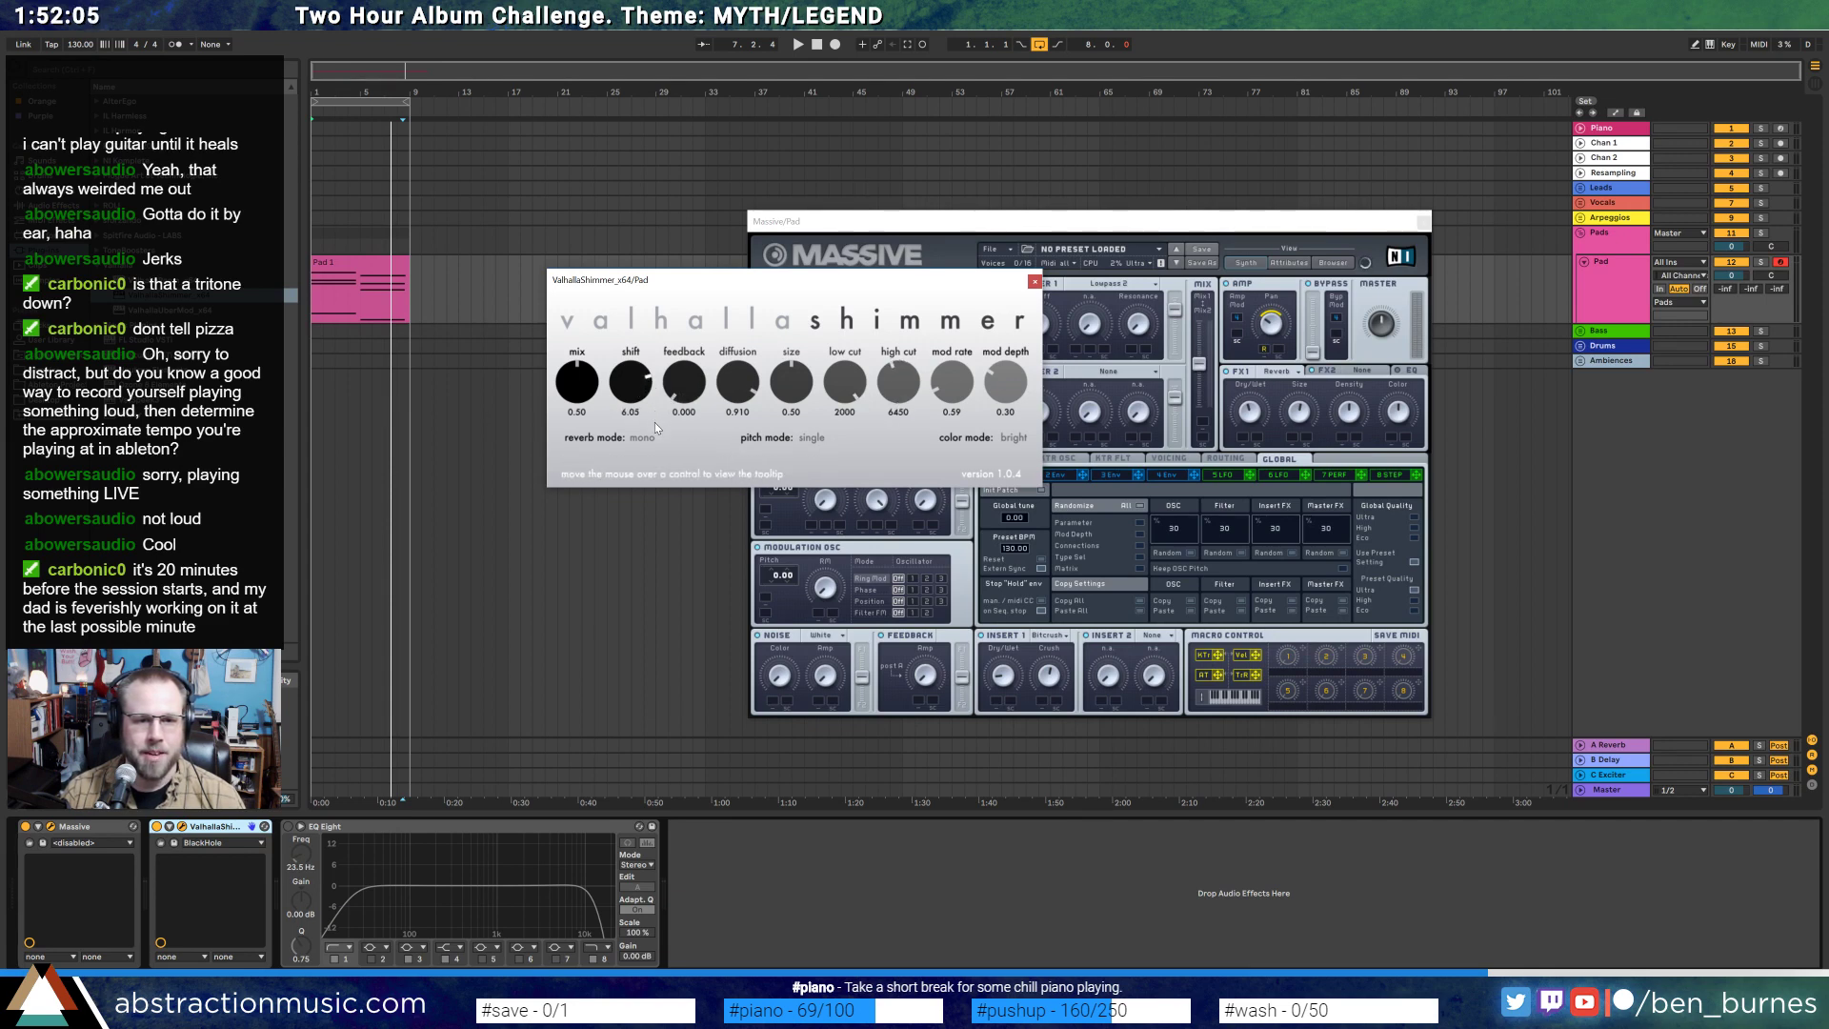
drag(636, 403, 636, 402)
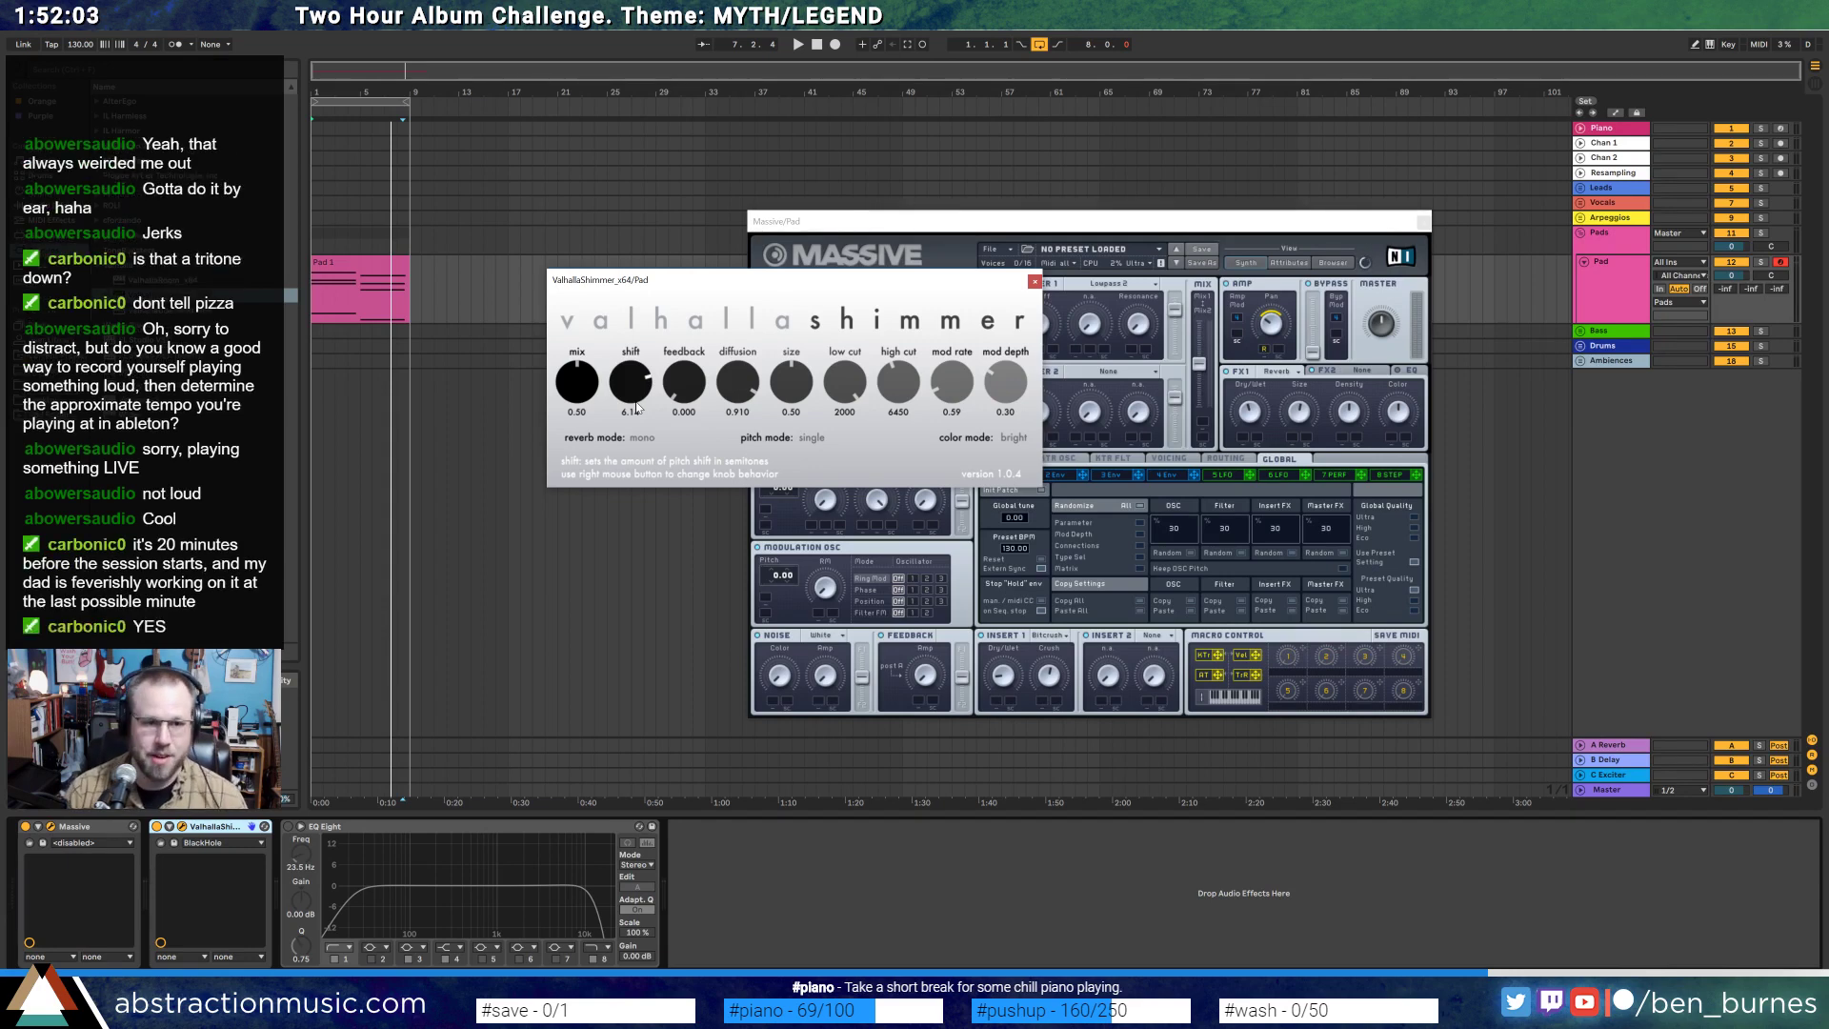
double_click(637, 415)
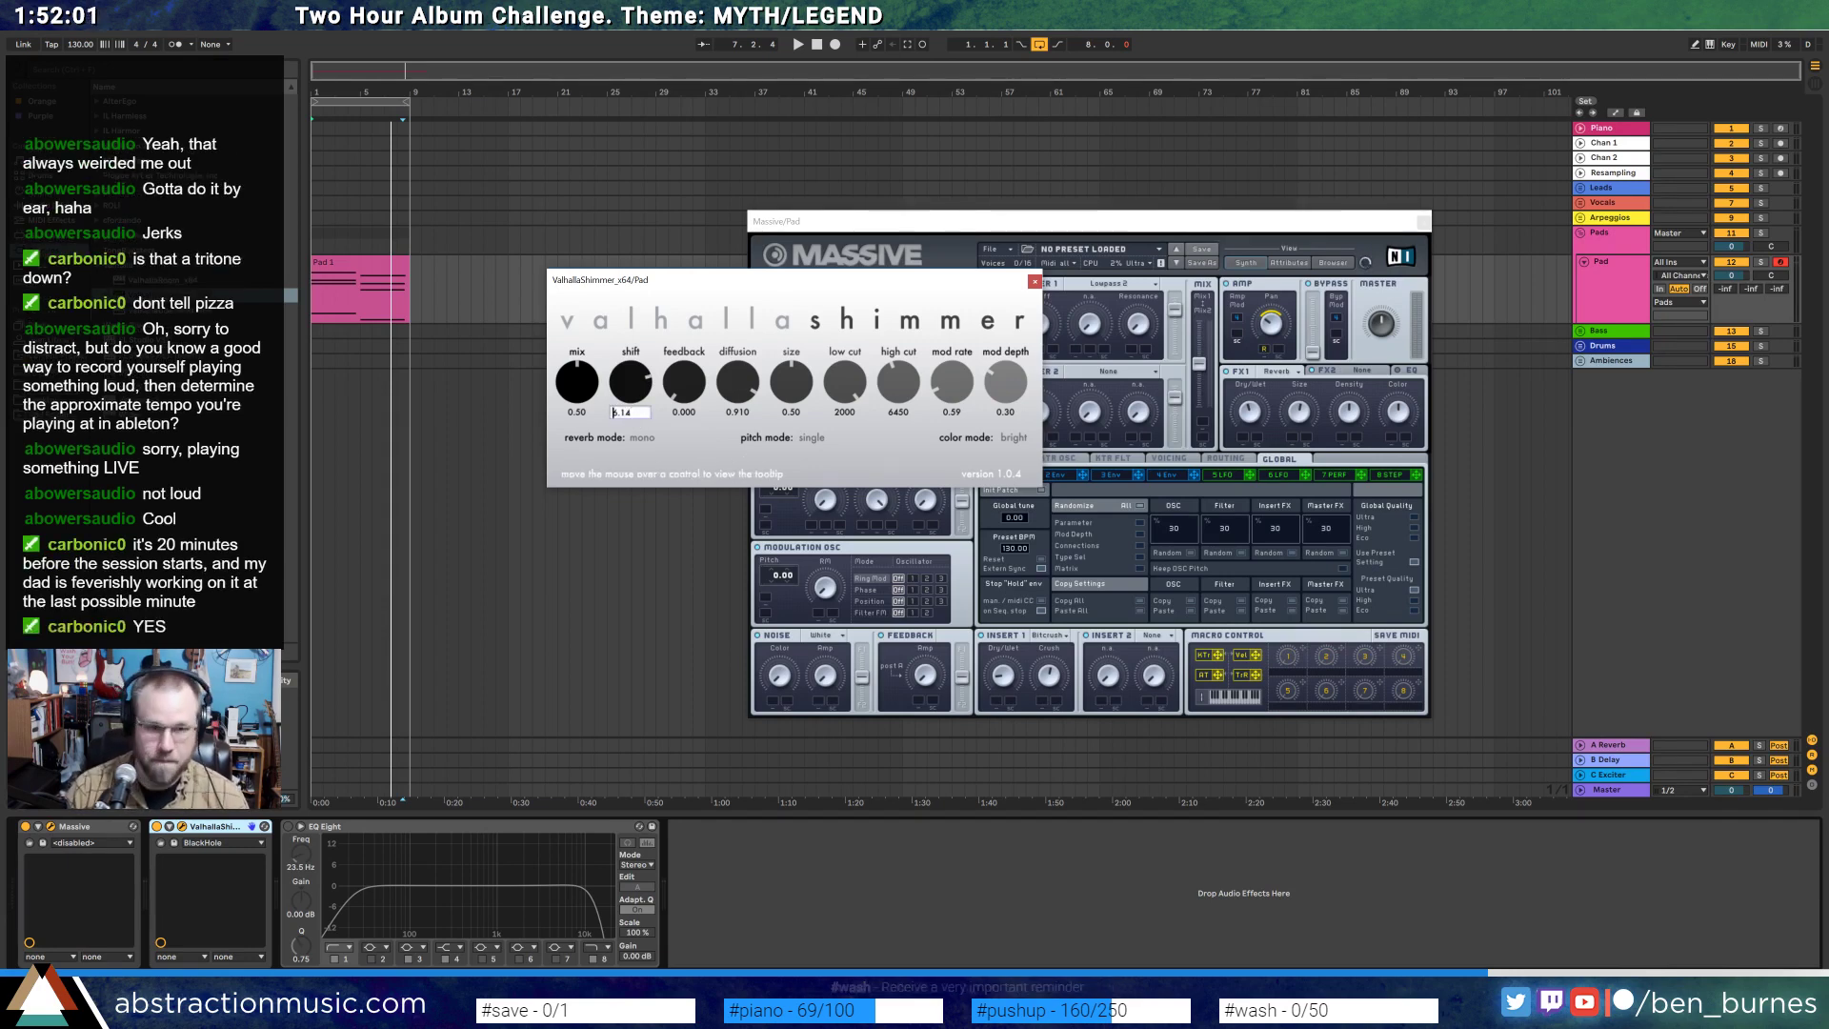
text(0)
key(Return)
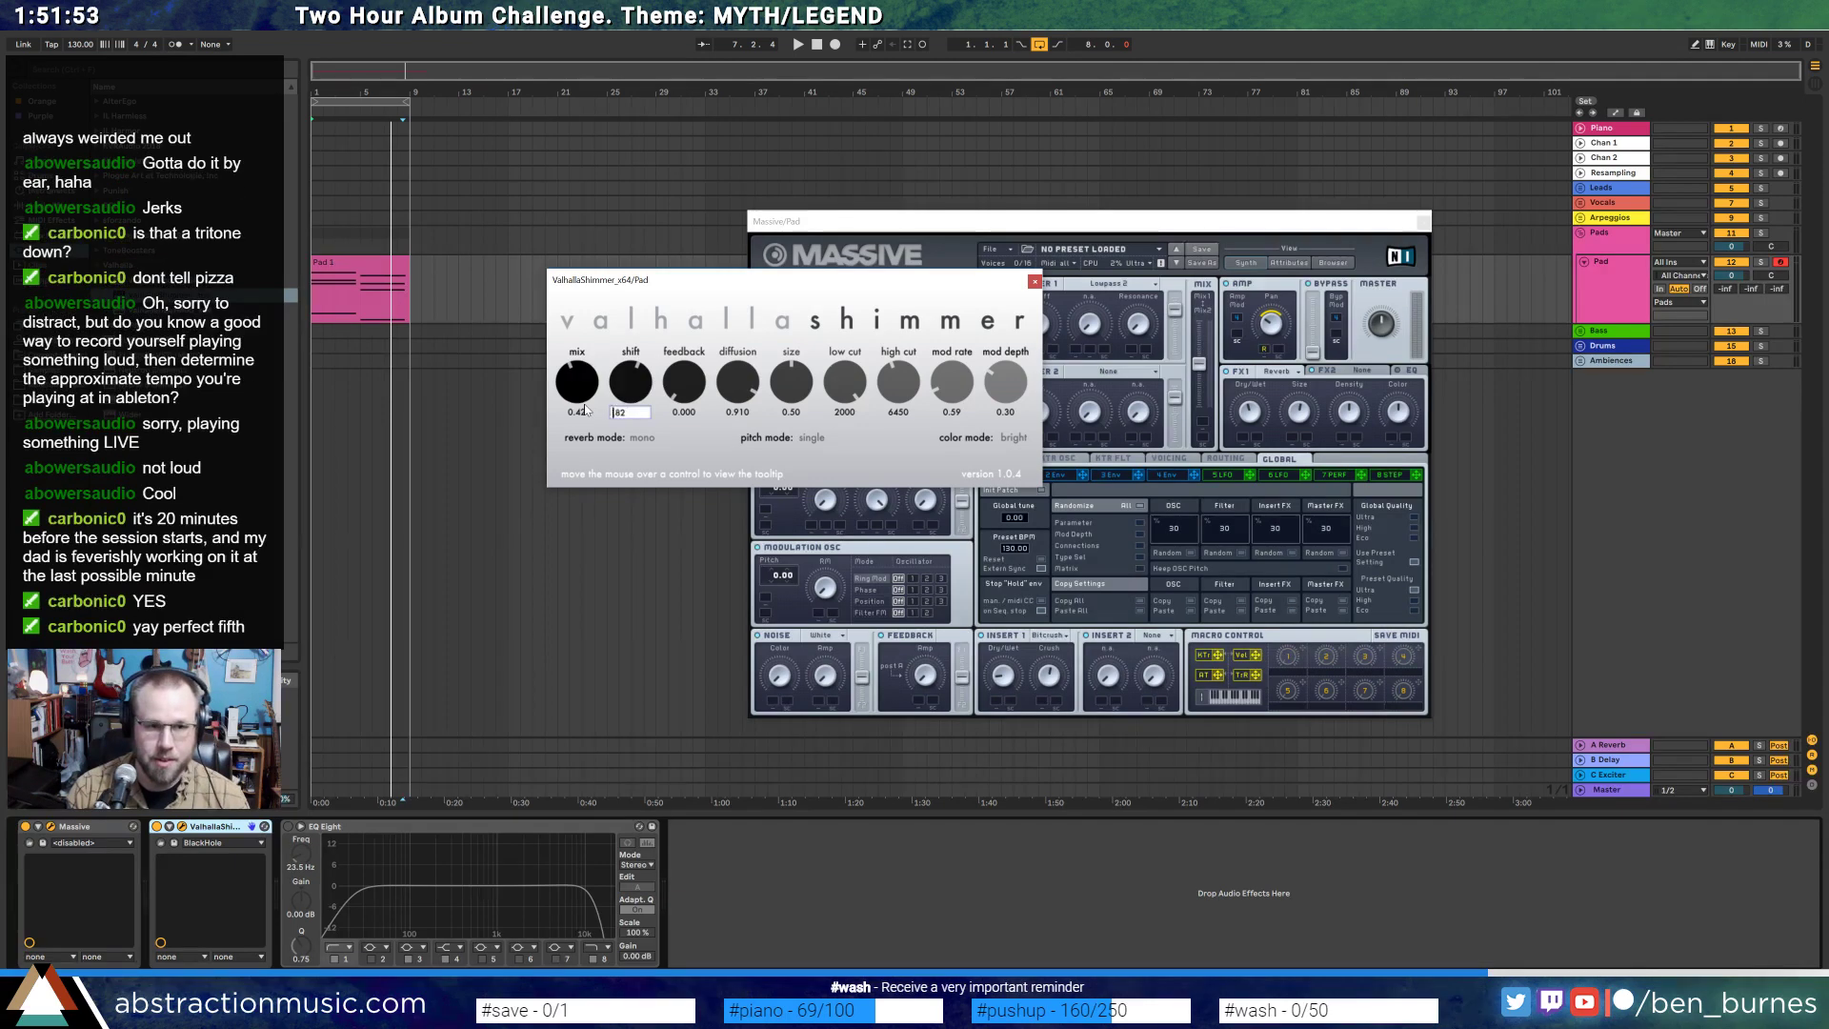
key(BackSpace)
text(0)
key(Return)
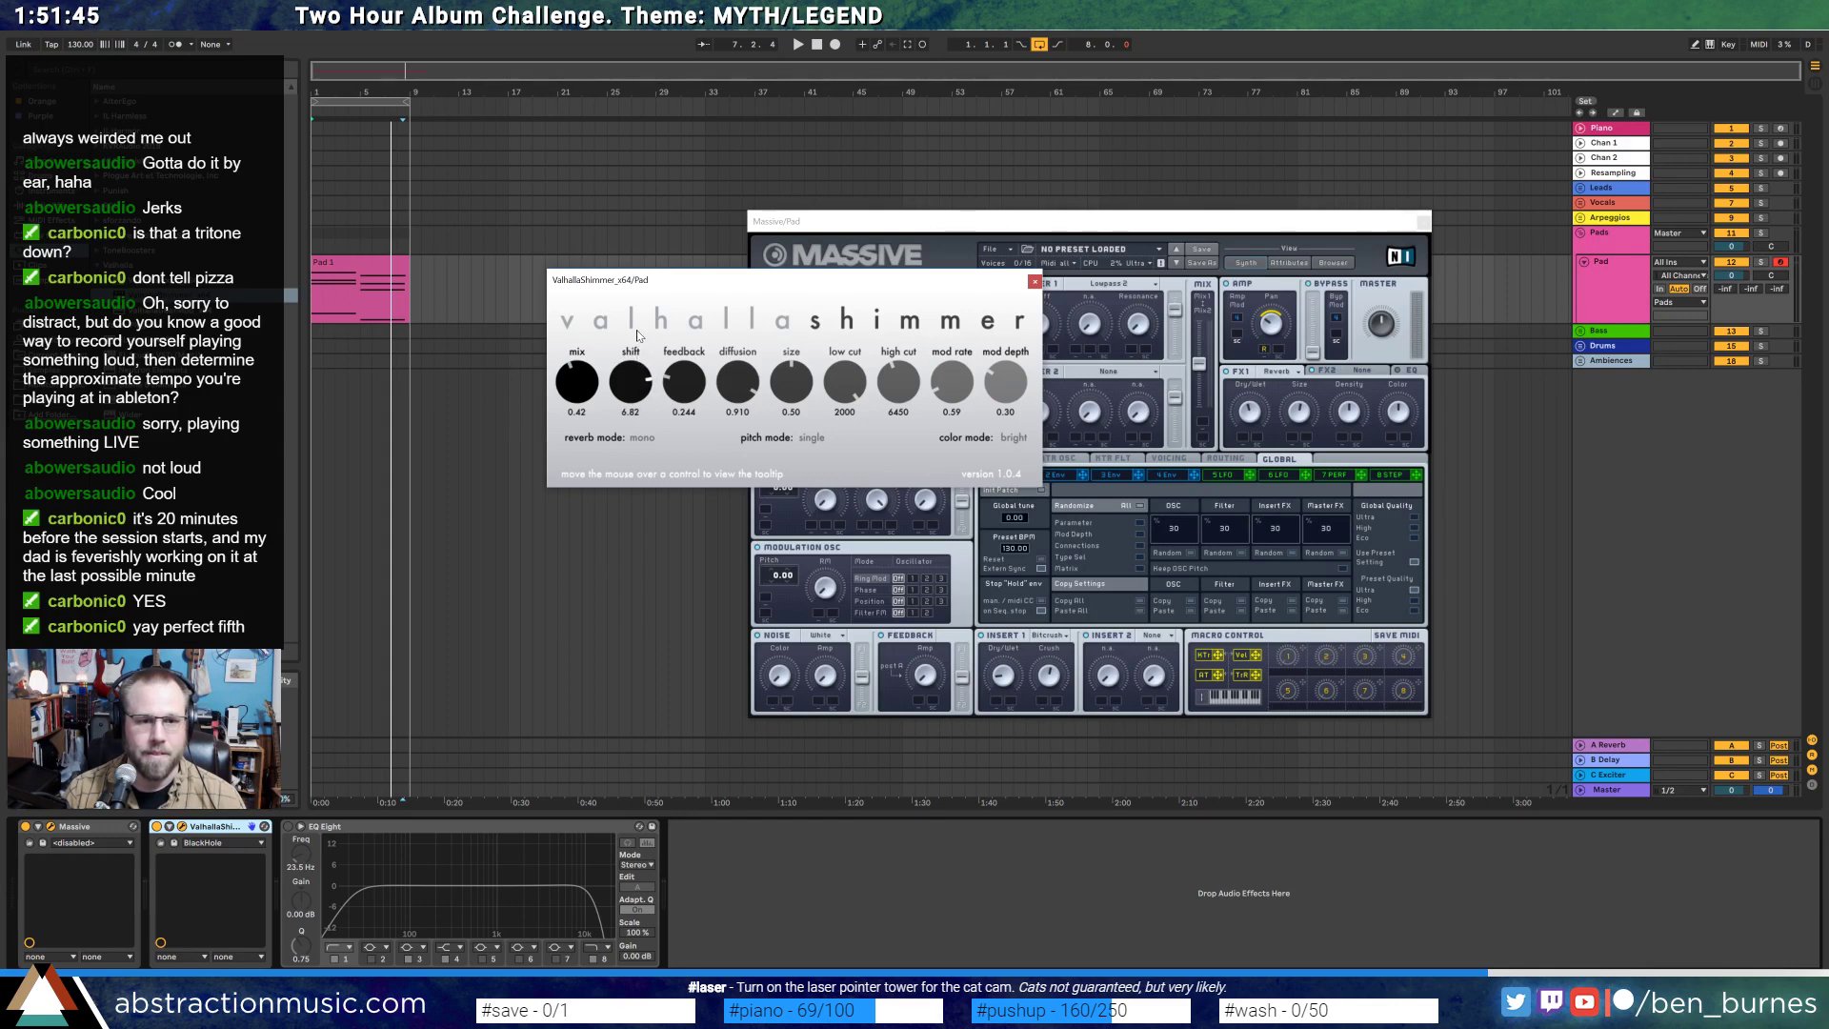
key(space)
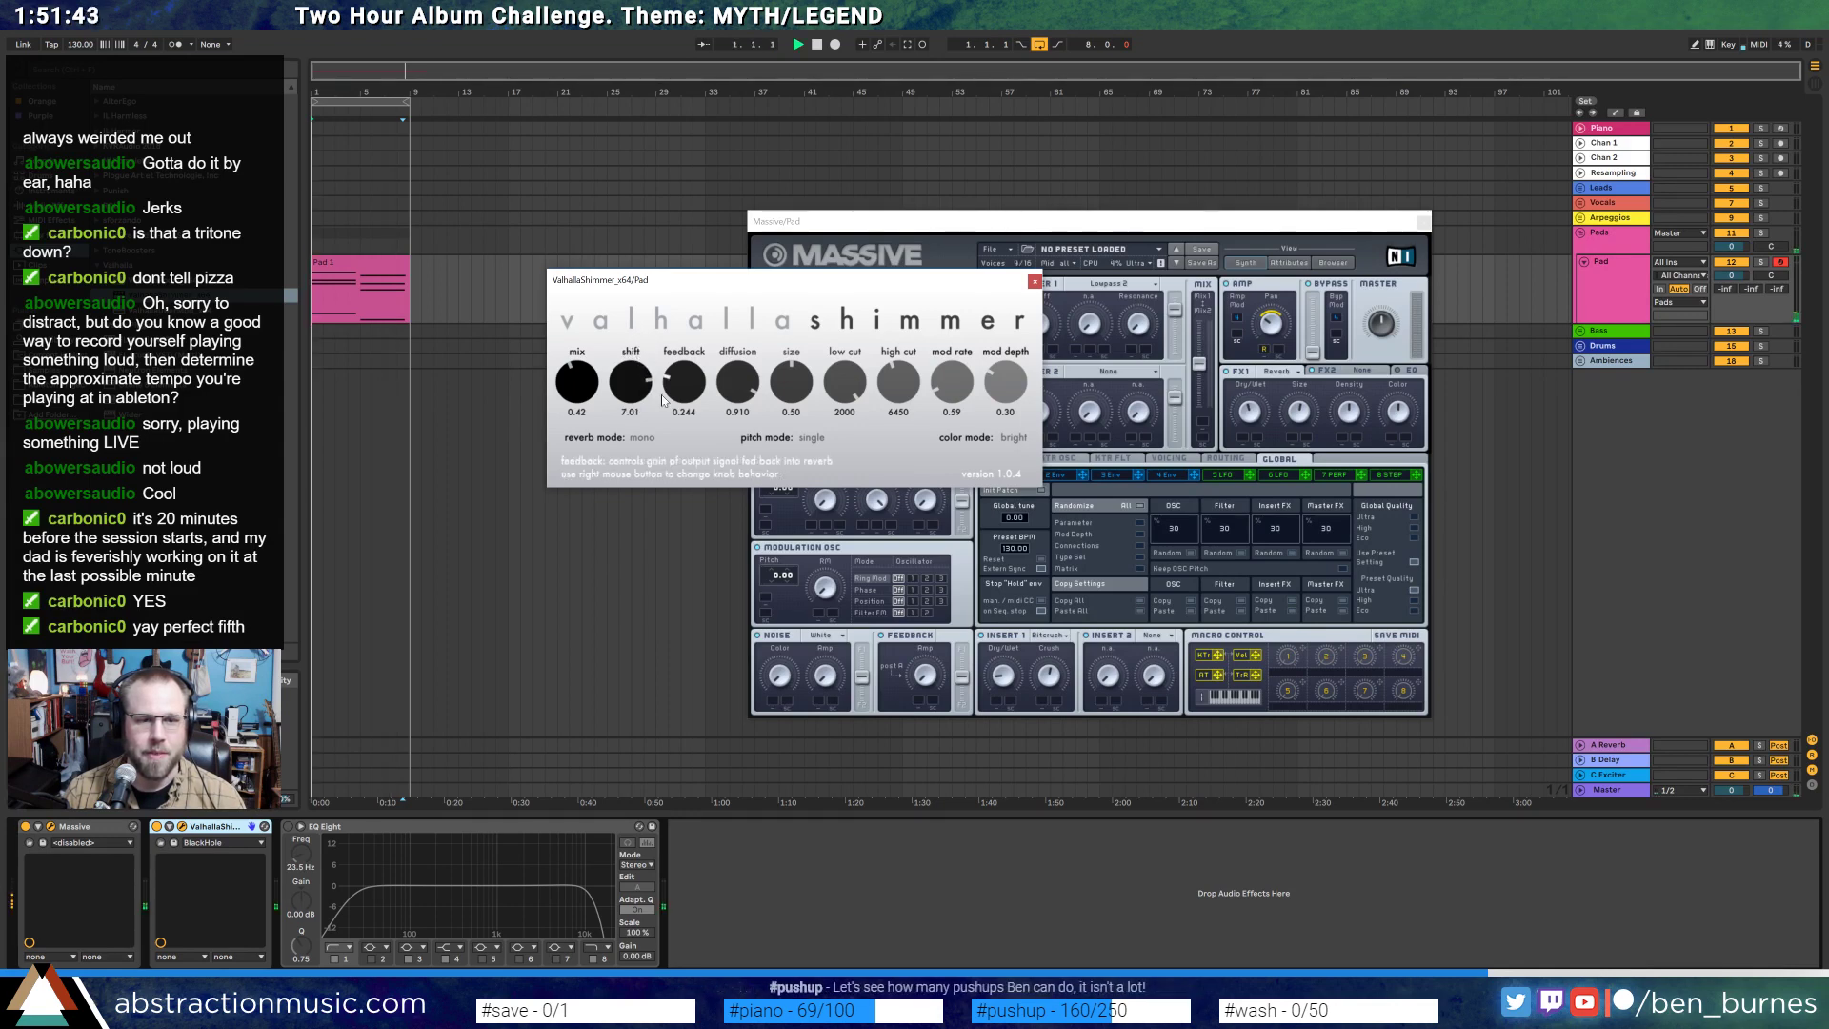
drag(650, 380, 651, 380)
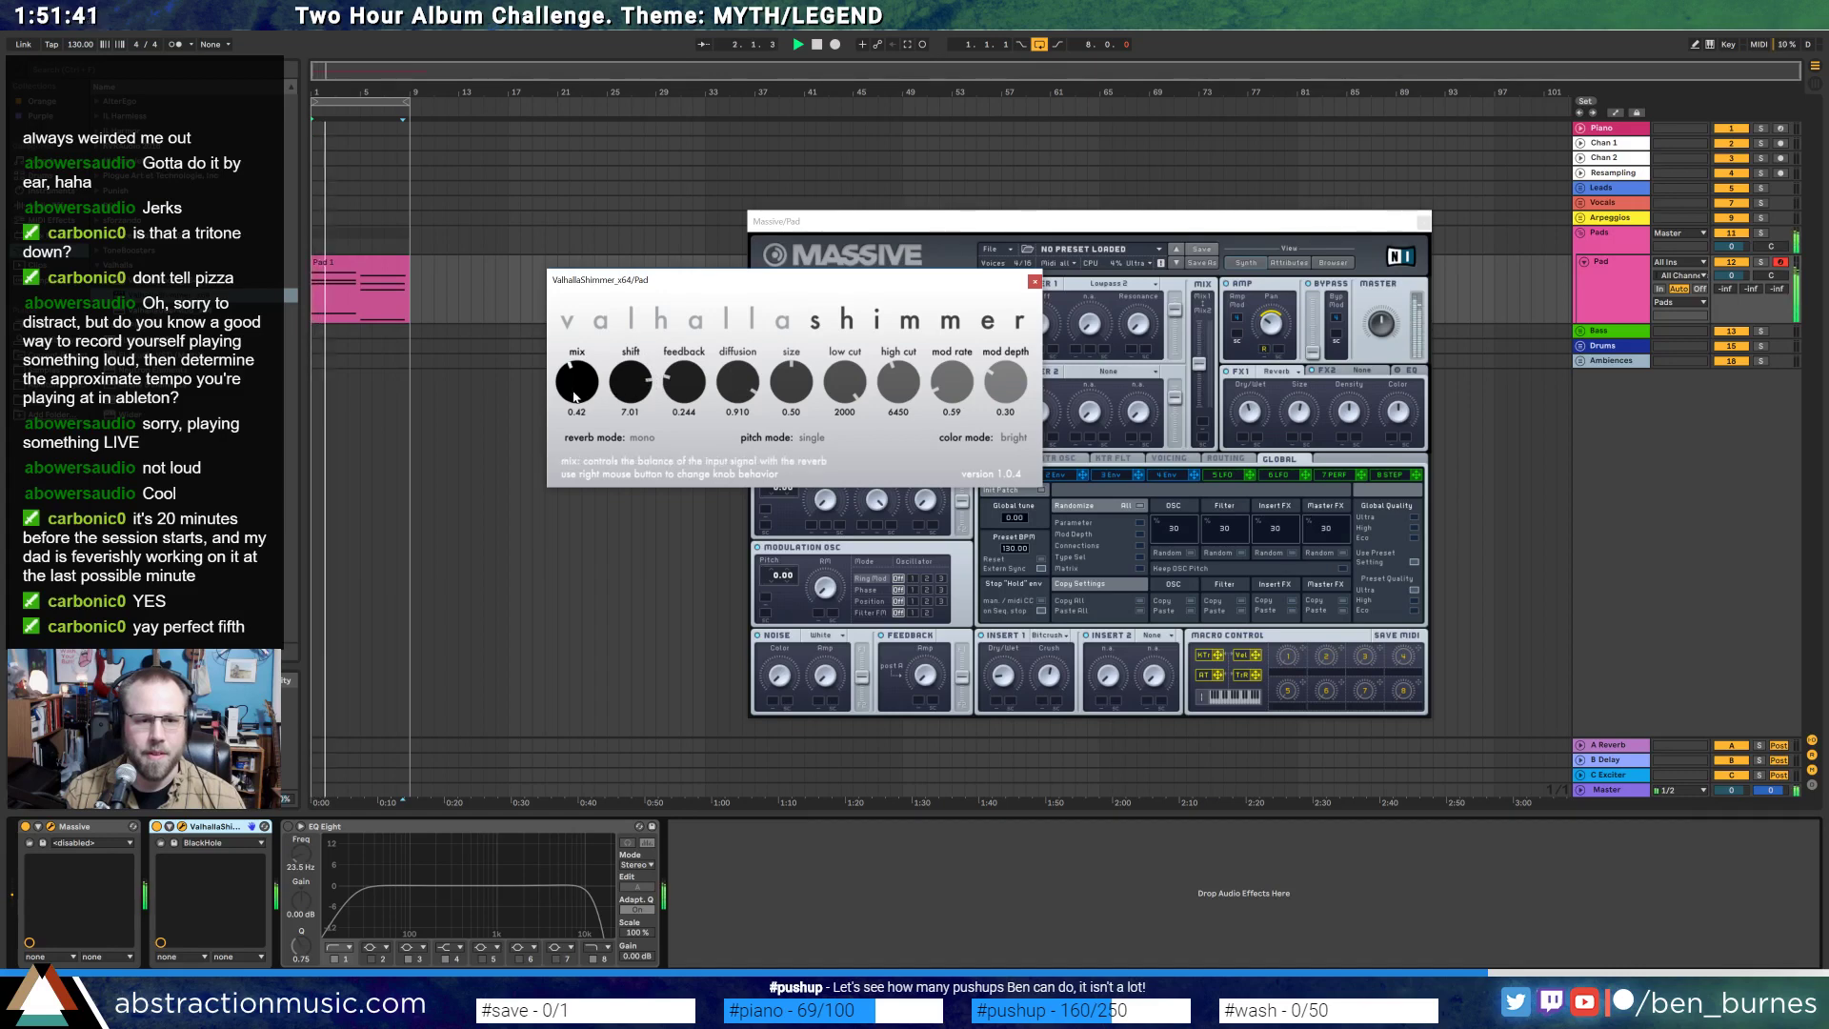
- During playback, set the shimmer's feedback to 0.268, size 0.54, diffusion 0.894, high cut 10860 and low cut 1360
scroll(676, 383, up, 1)
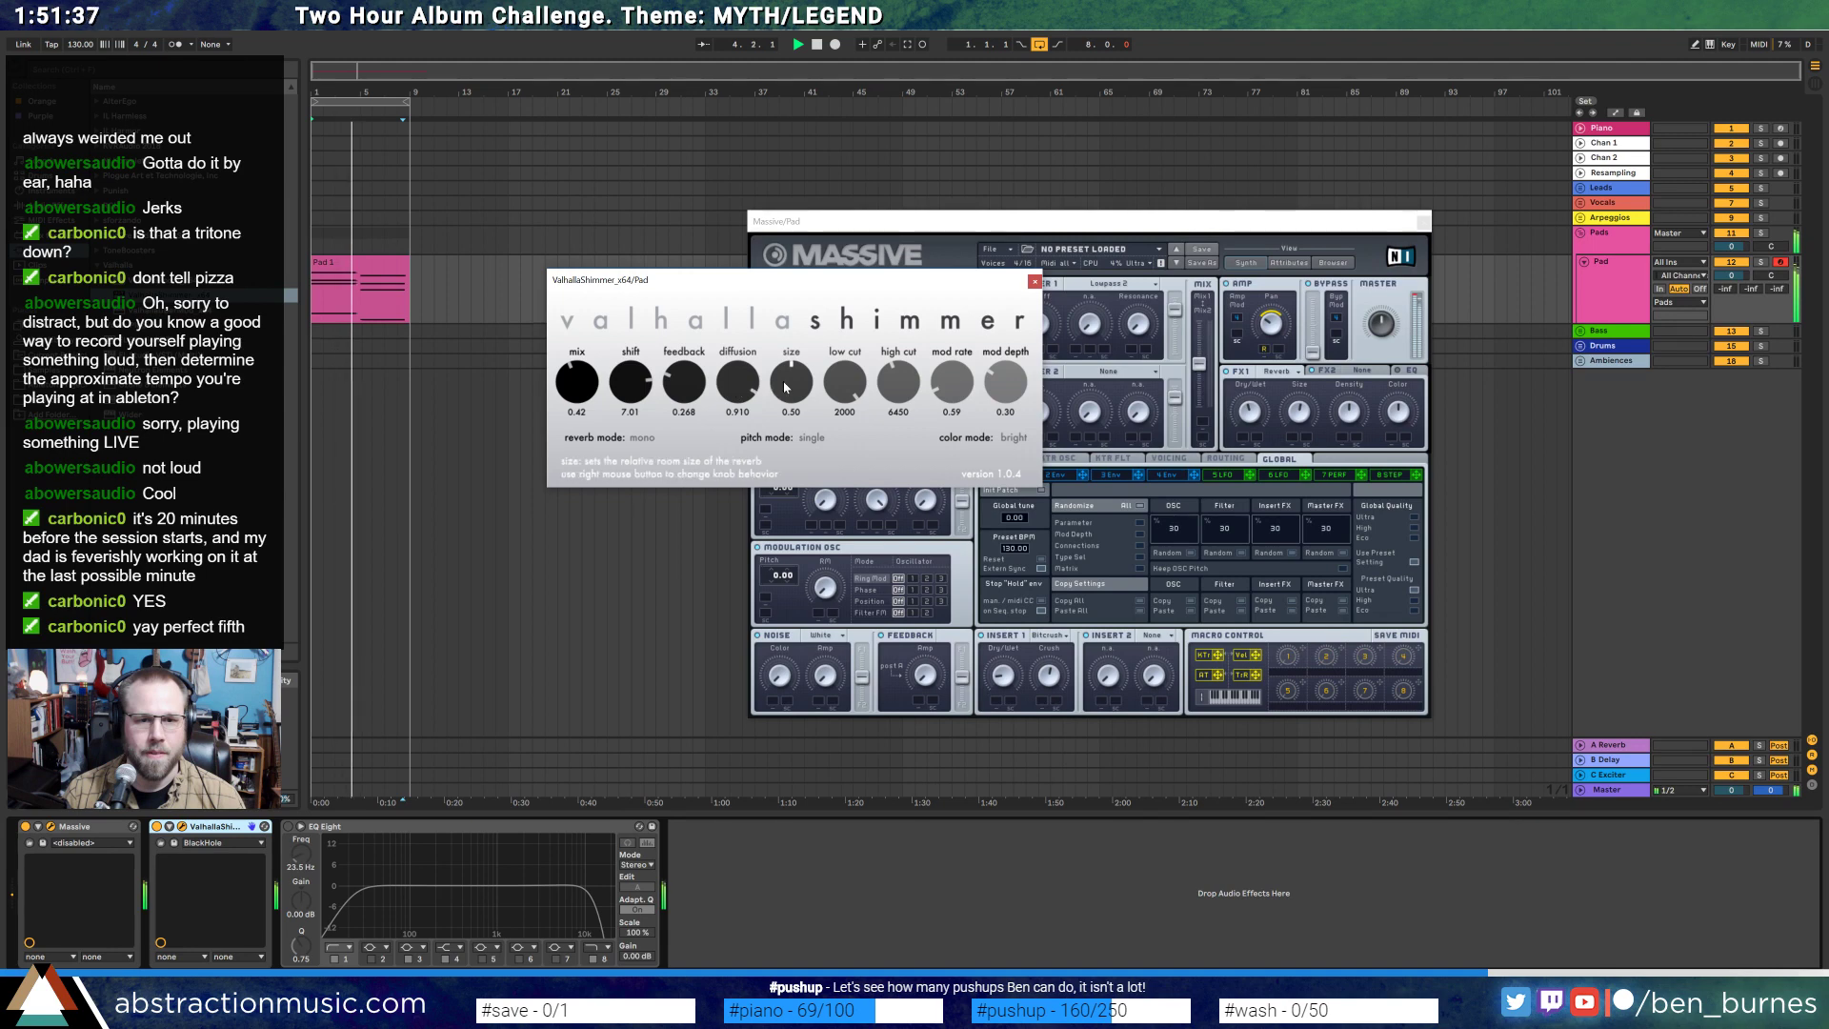
scroll(784, 380, up, 2)
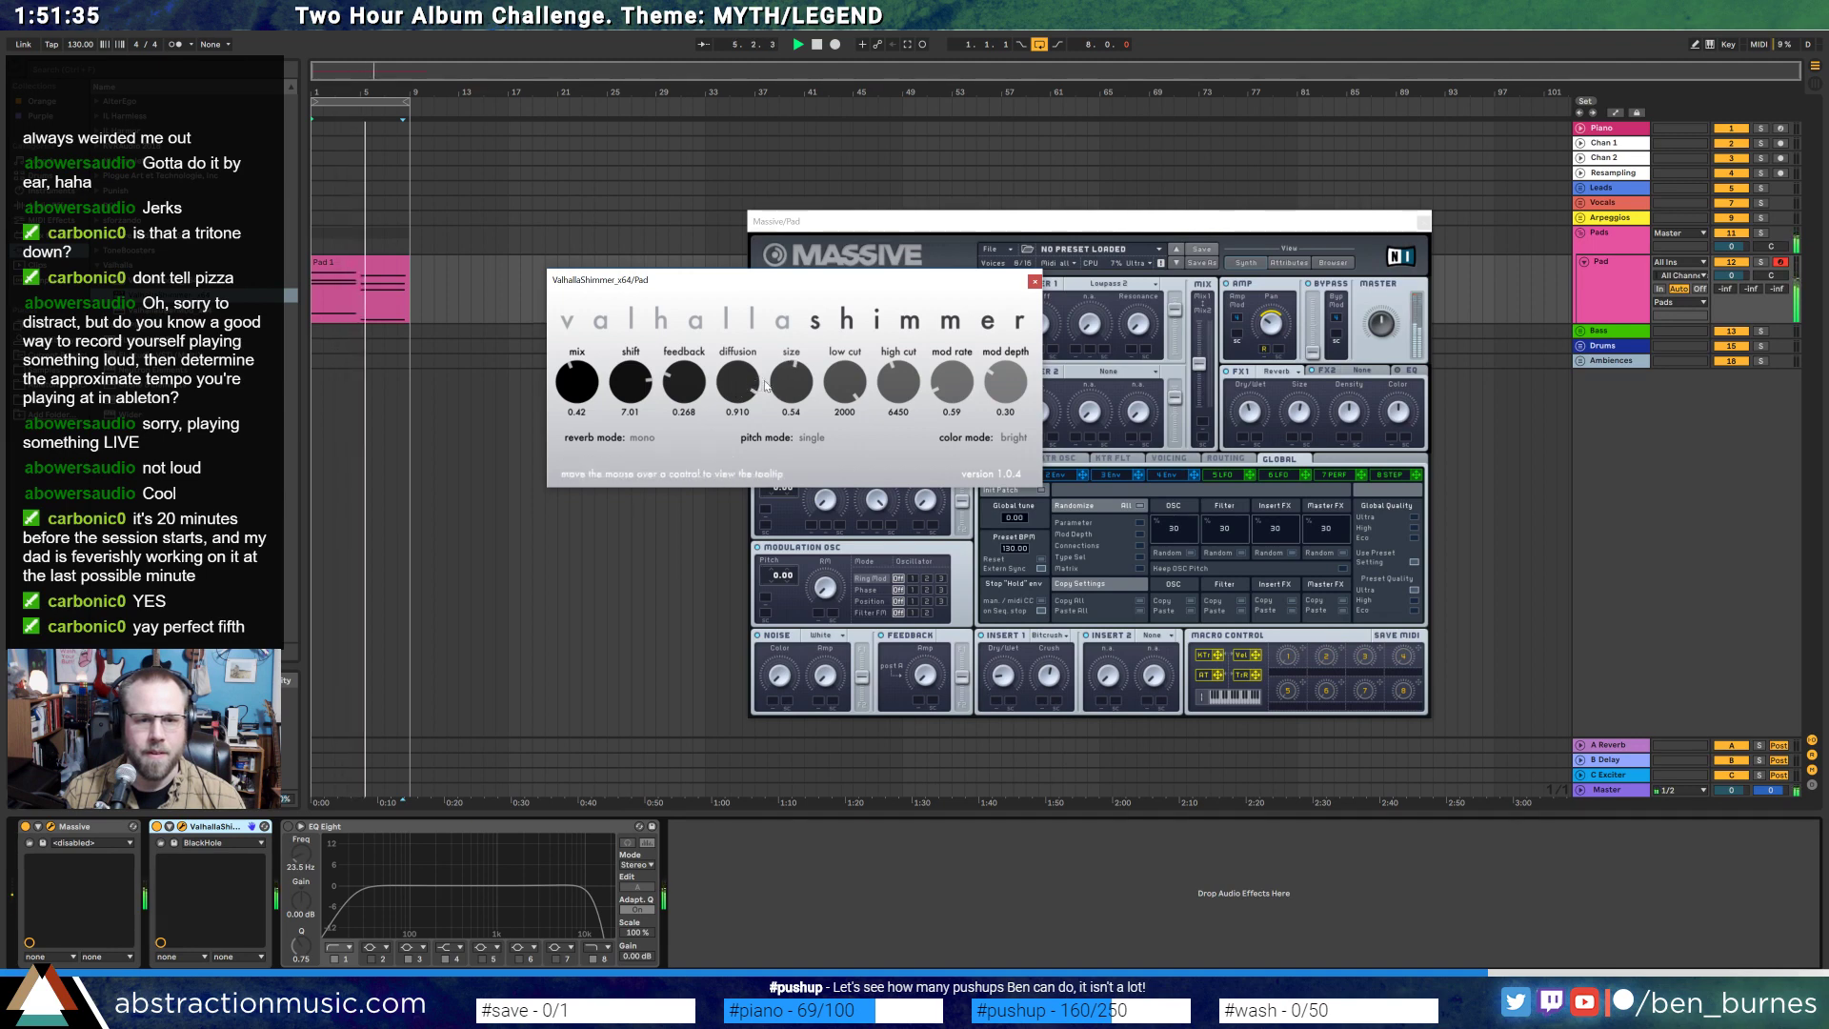
scroll(744, 384, down, 1)
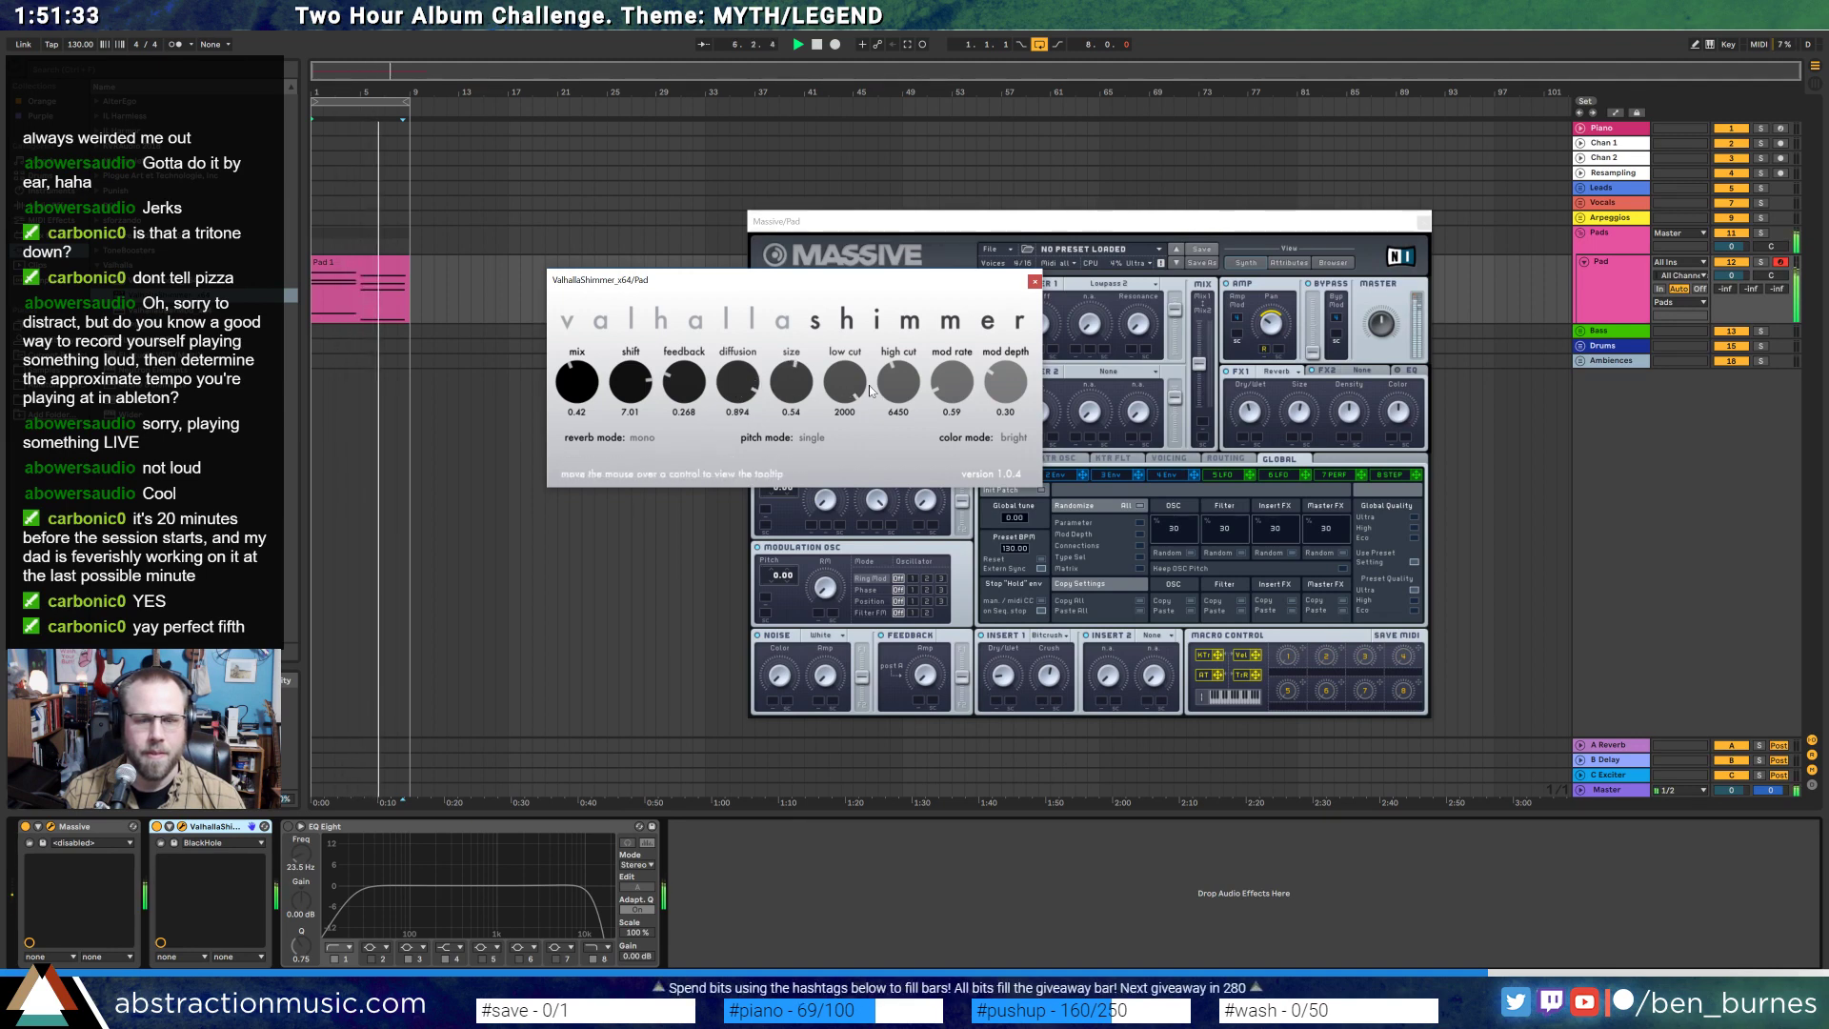
scroll(917, 371, up, 2)
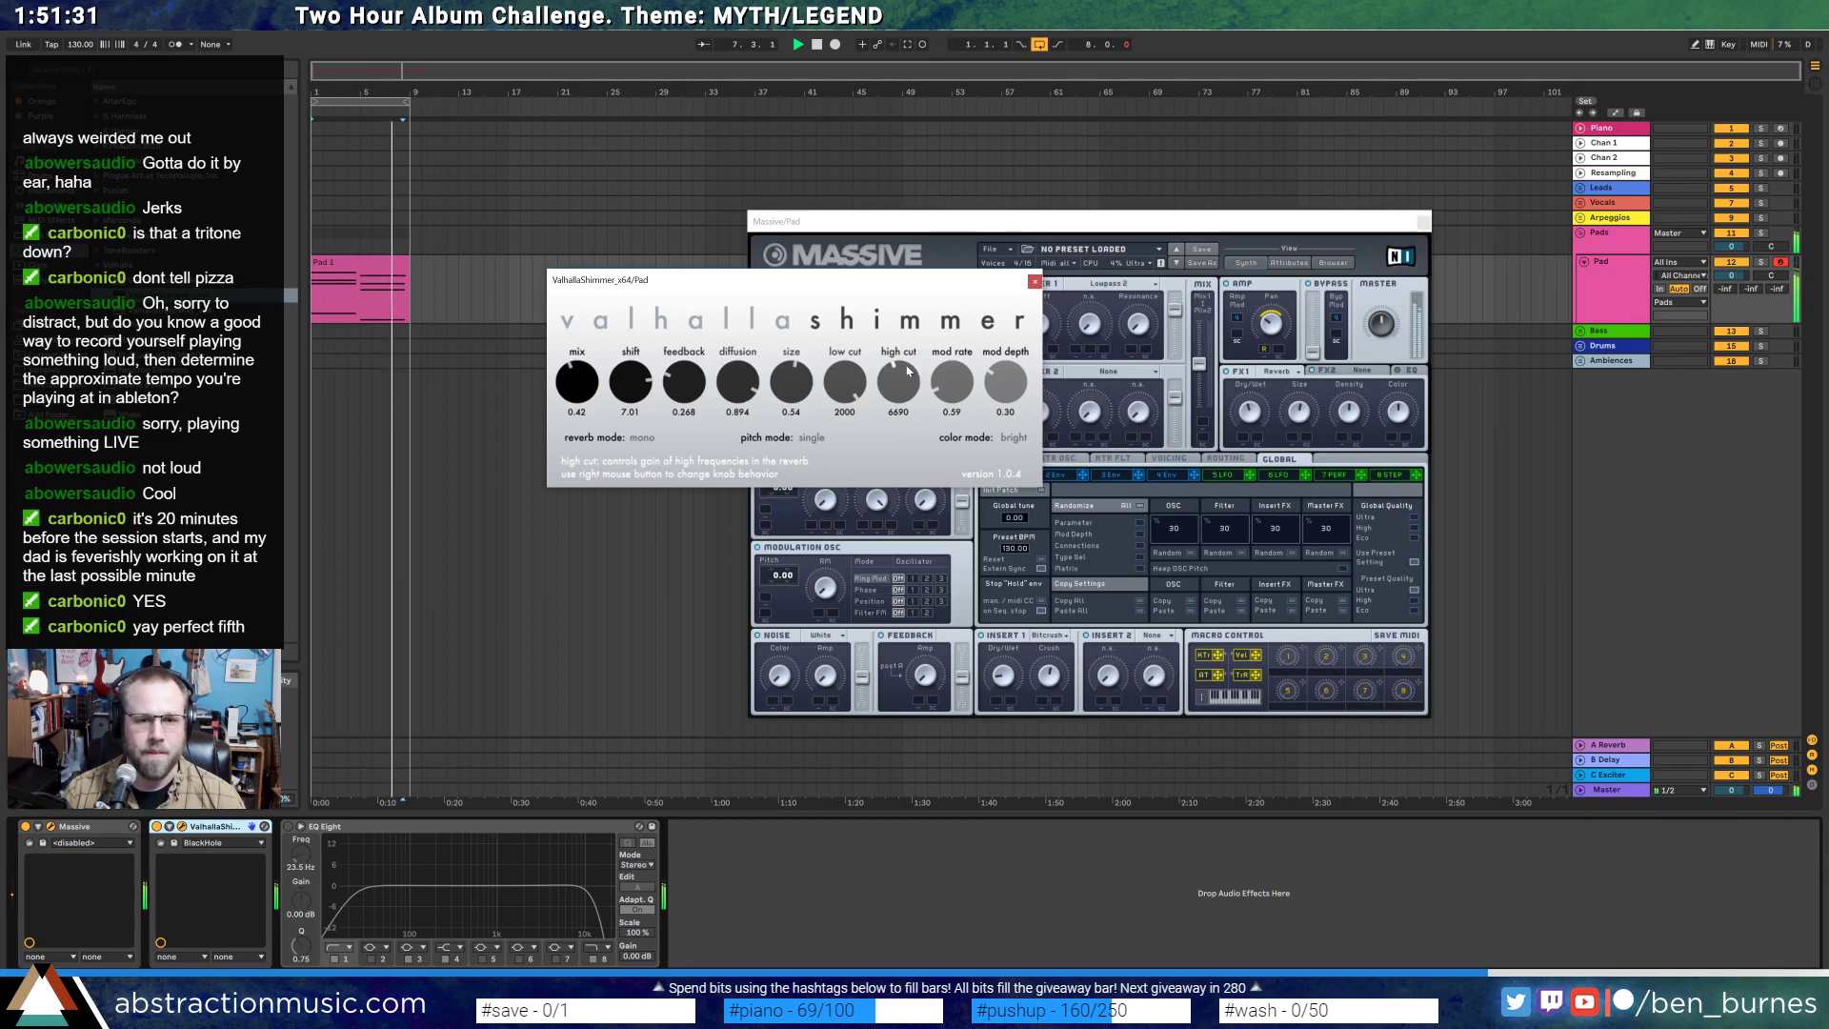
drag(902, 360, 915, 320)
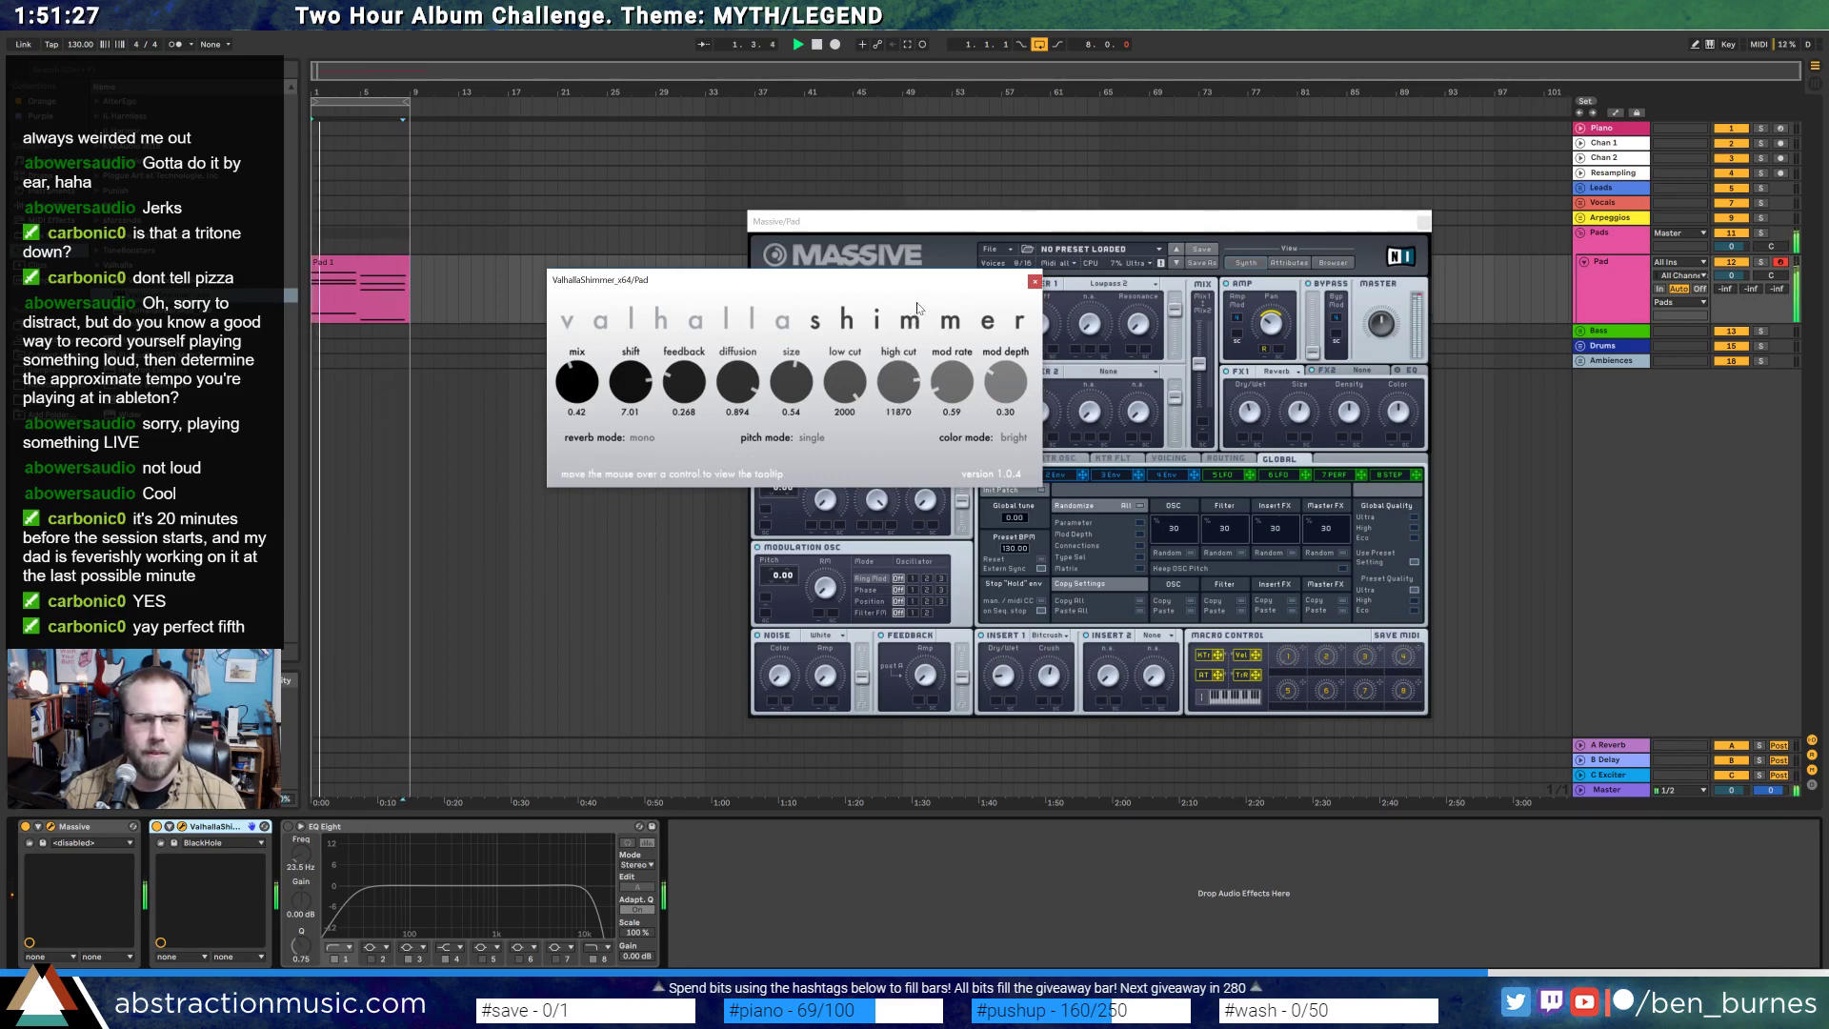
drag(912, 394, 853, 450)
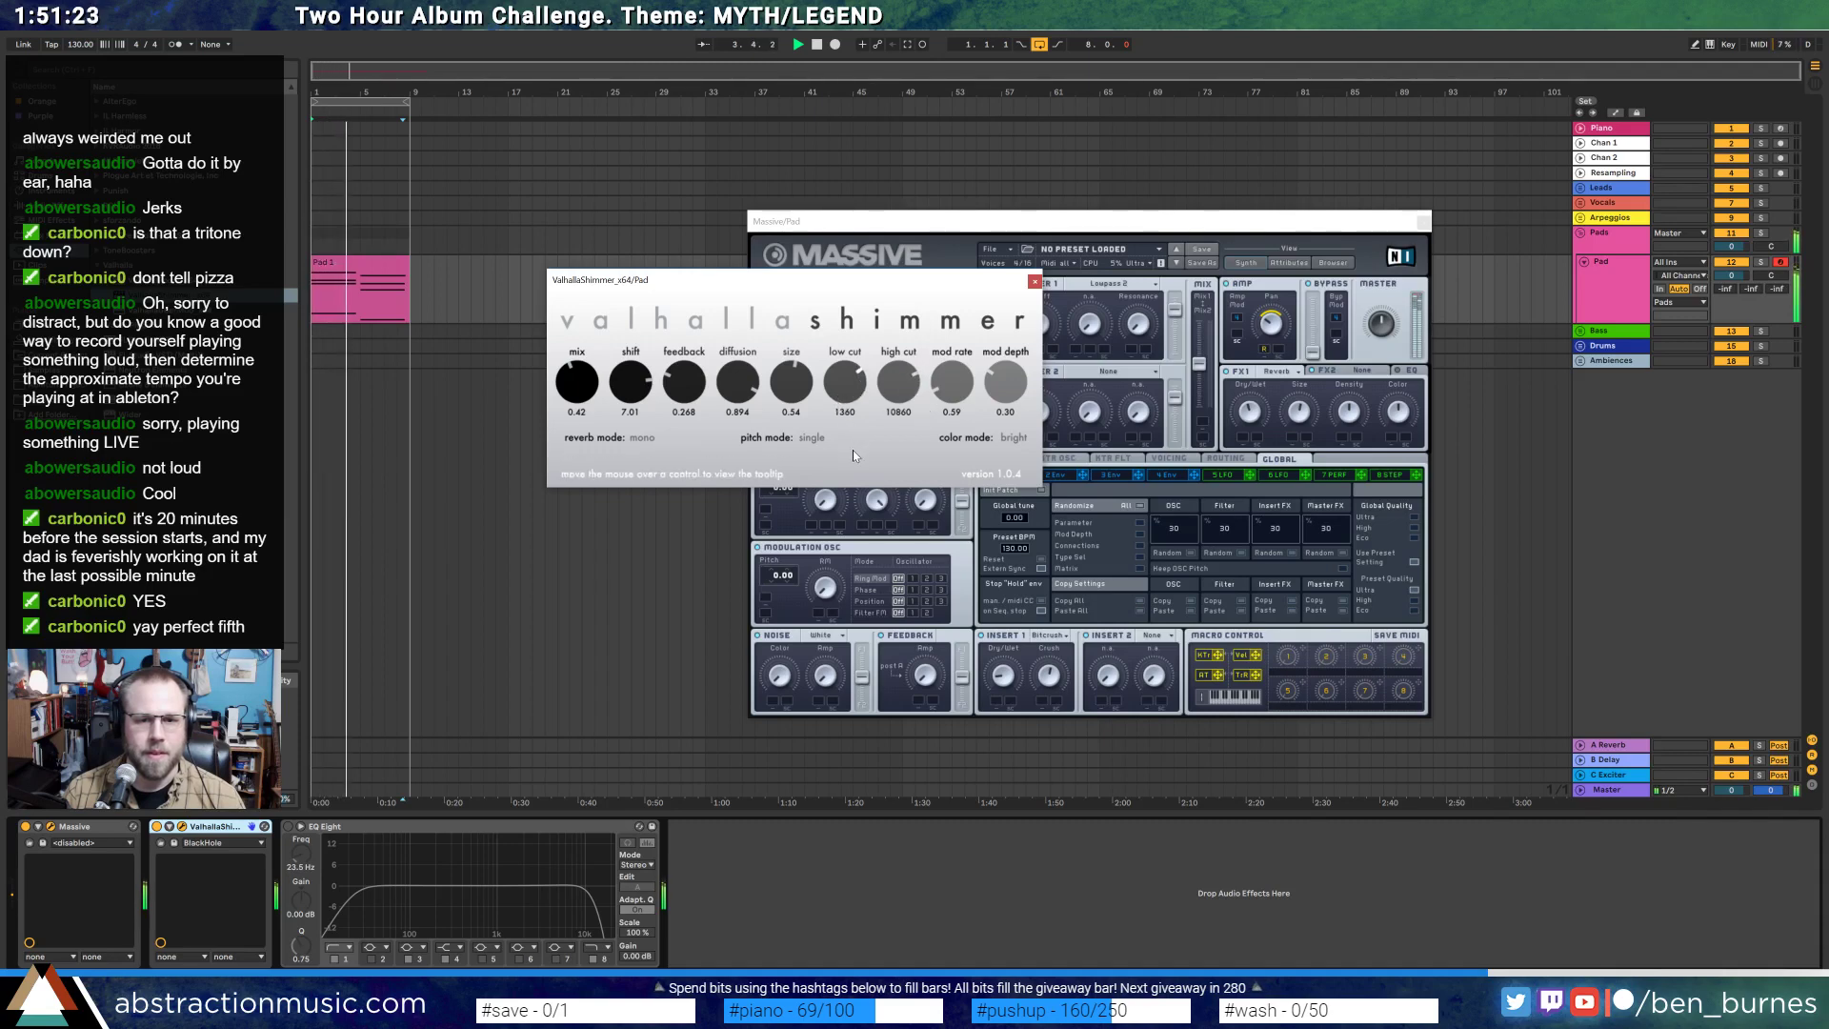
- Audition the shimmer fully wet at mix 1.00, then set mix to 0.27 and feedback to 0.432
drag(578, 386, 530, 62)
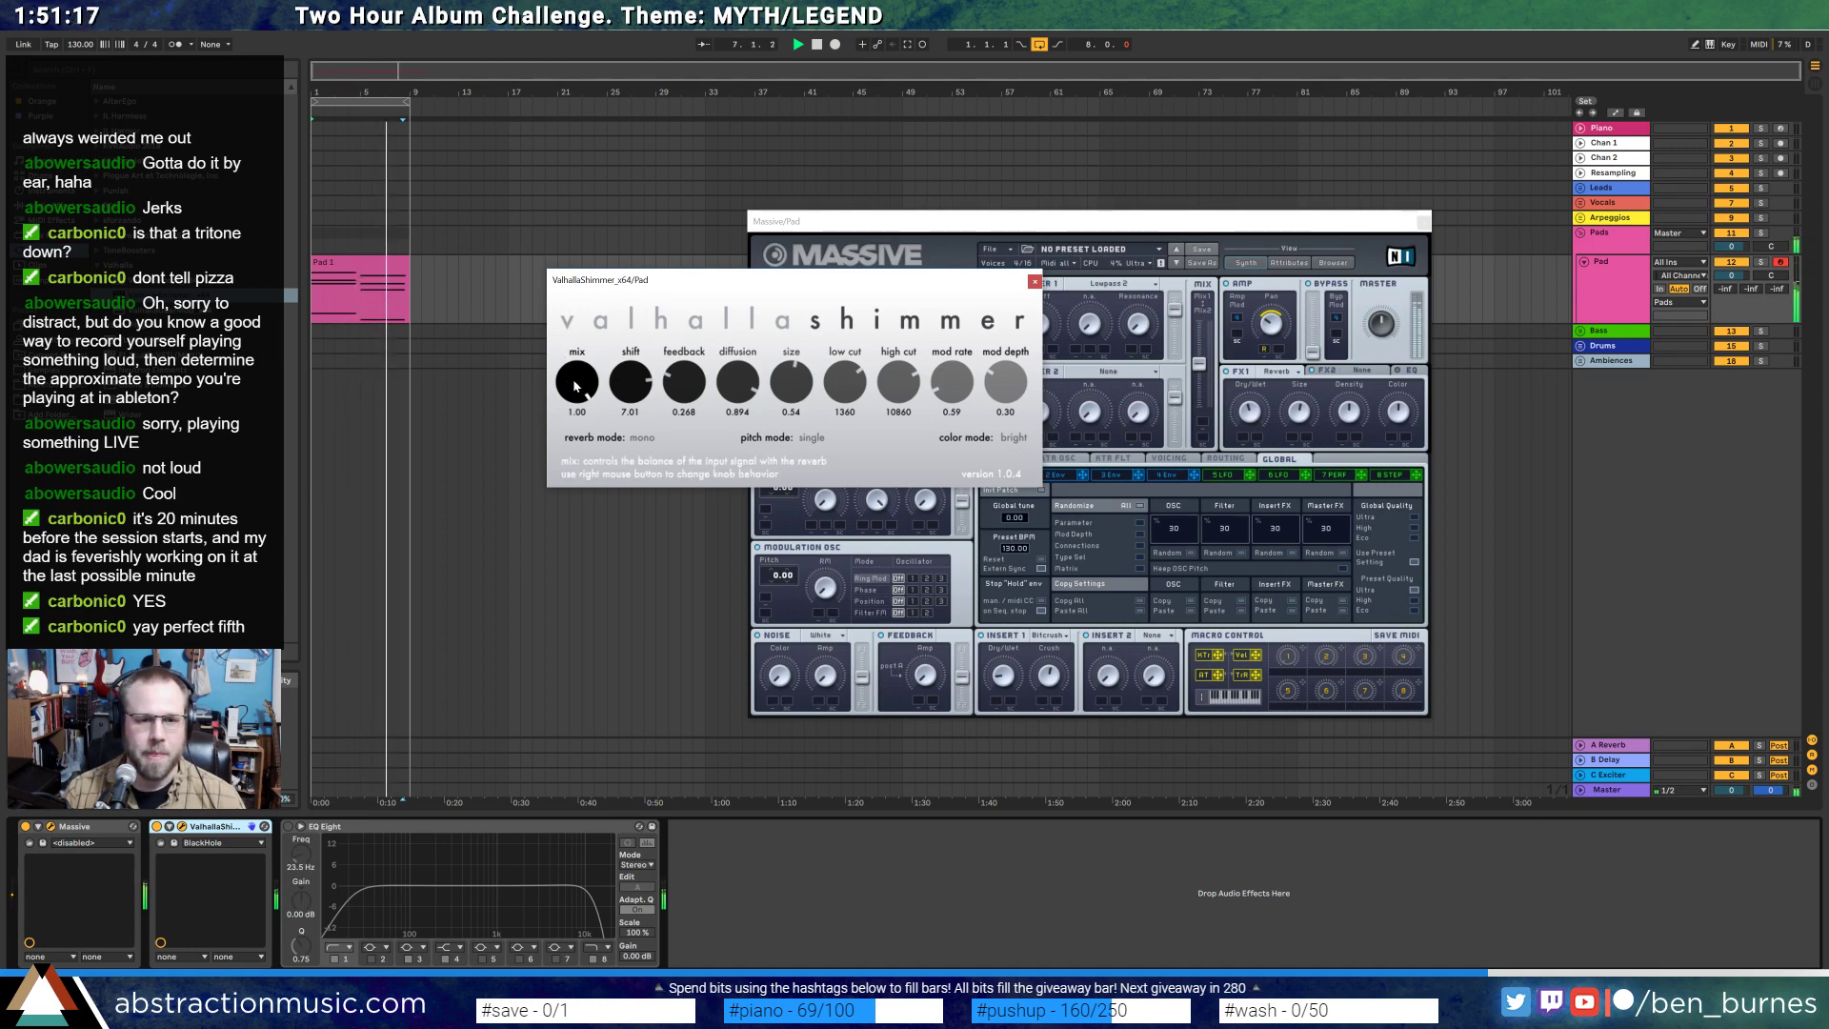
drag(671, 390, 672, 360)
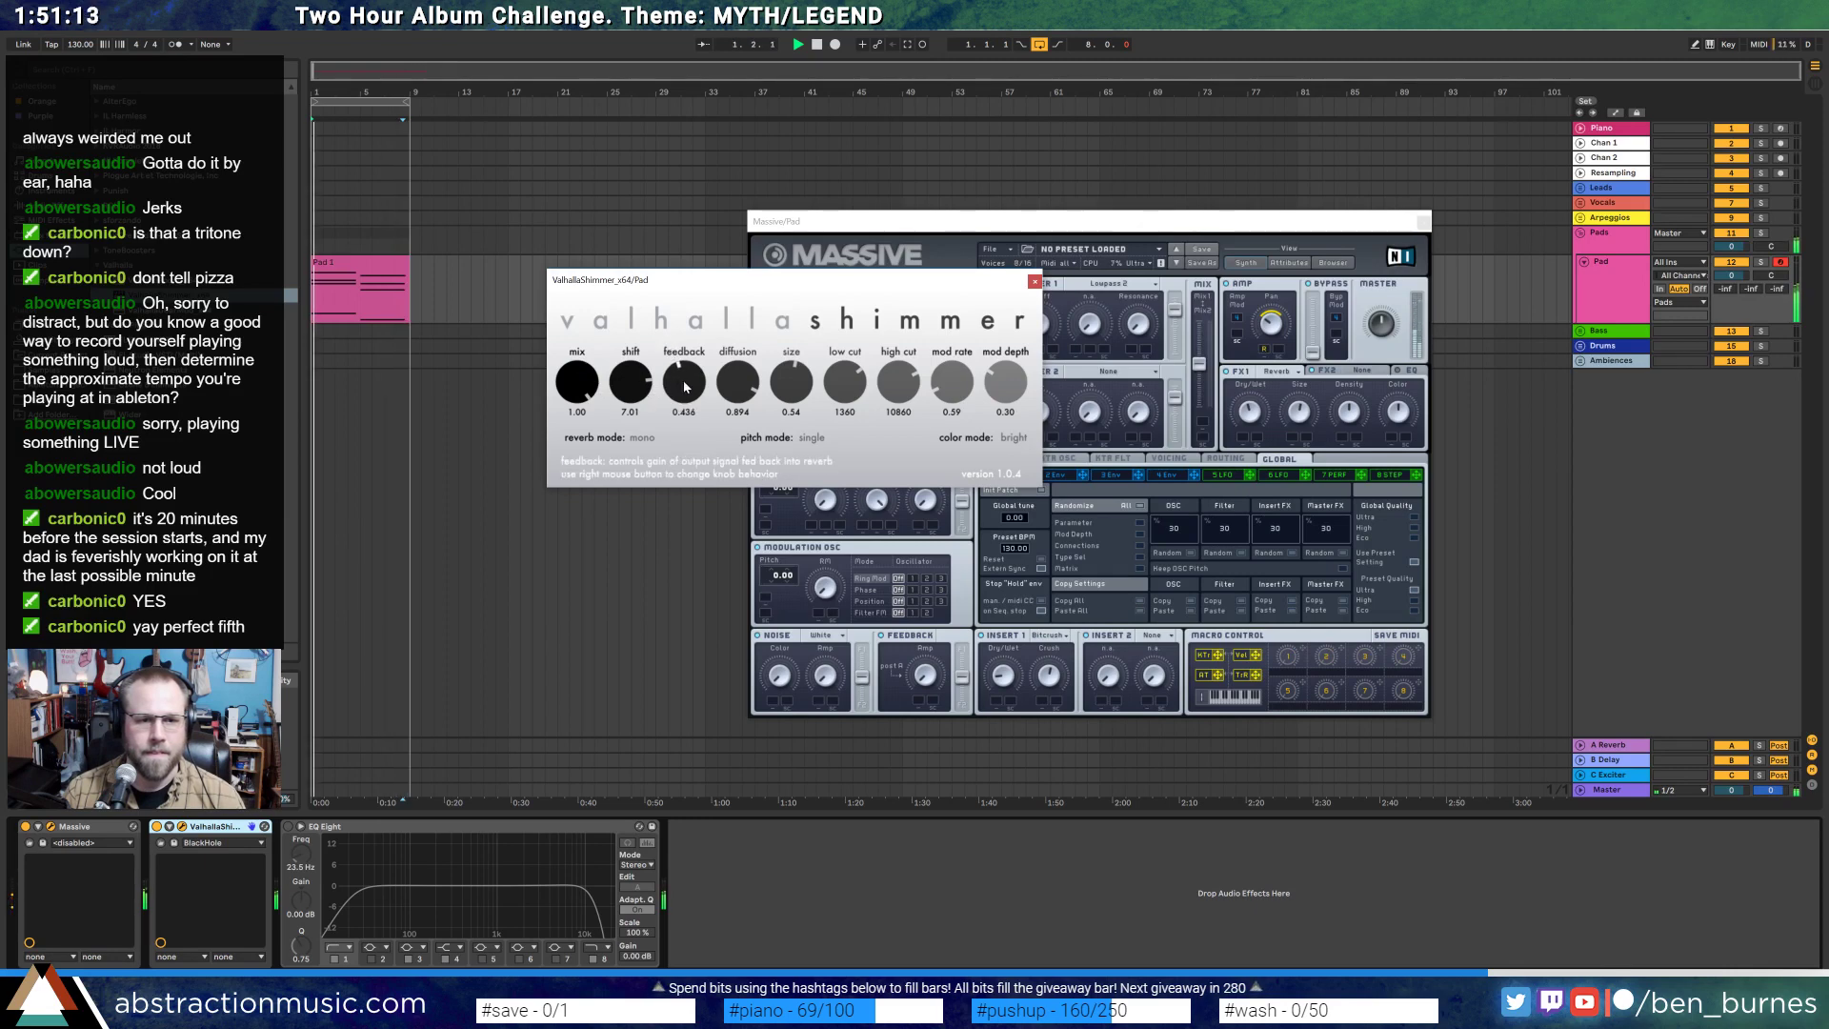
drag(684, 387, 618, 508)
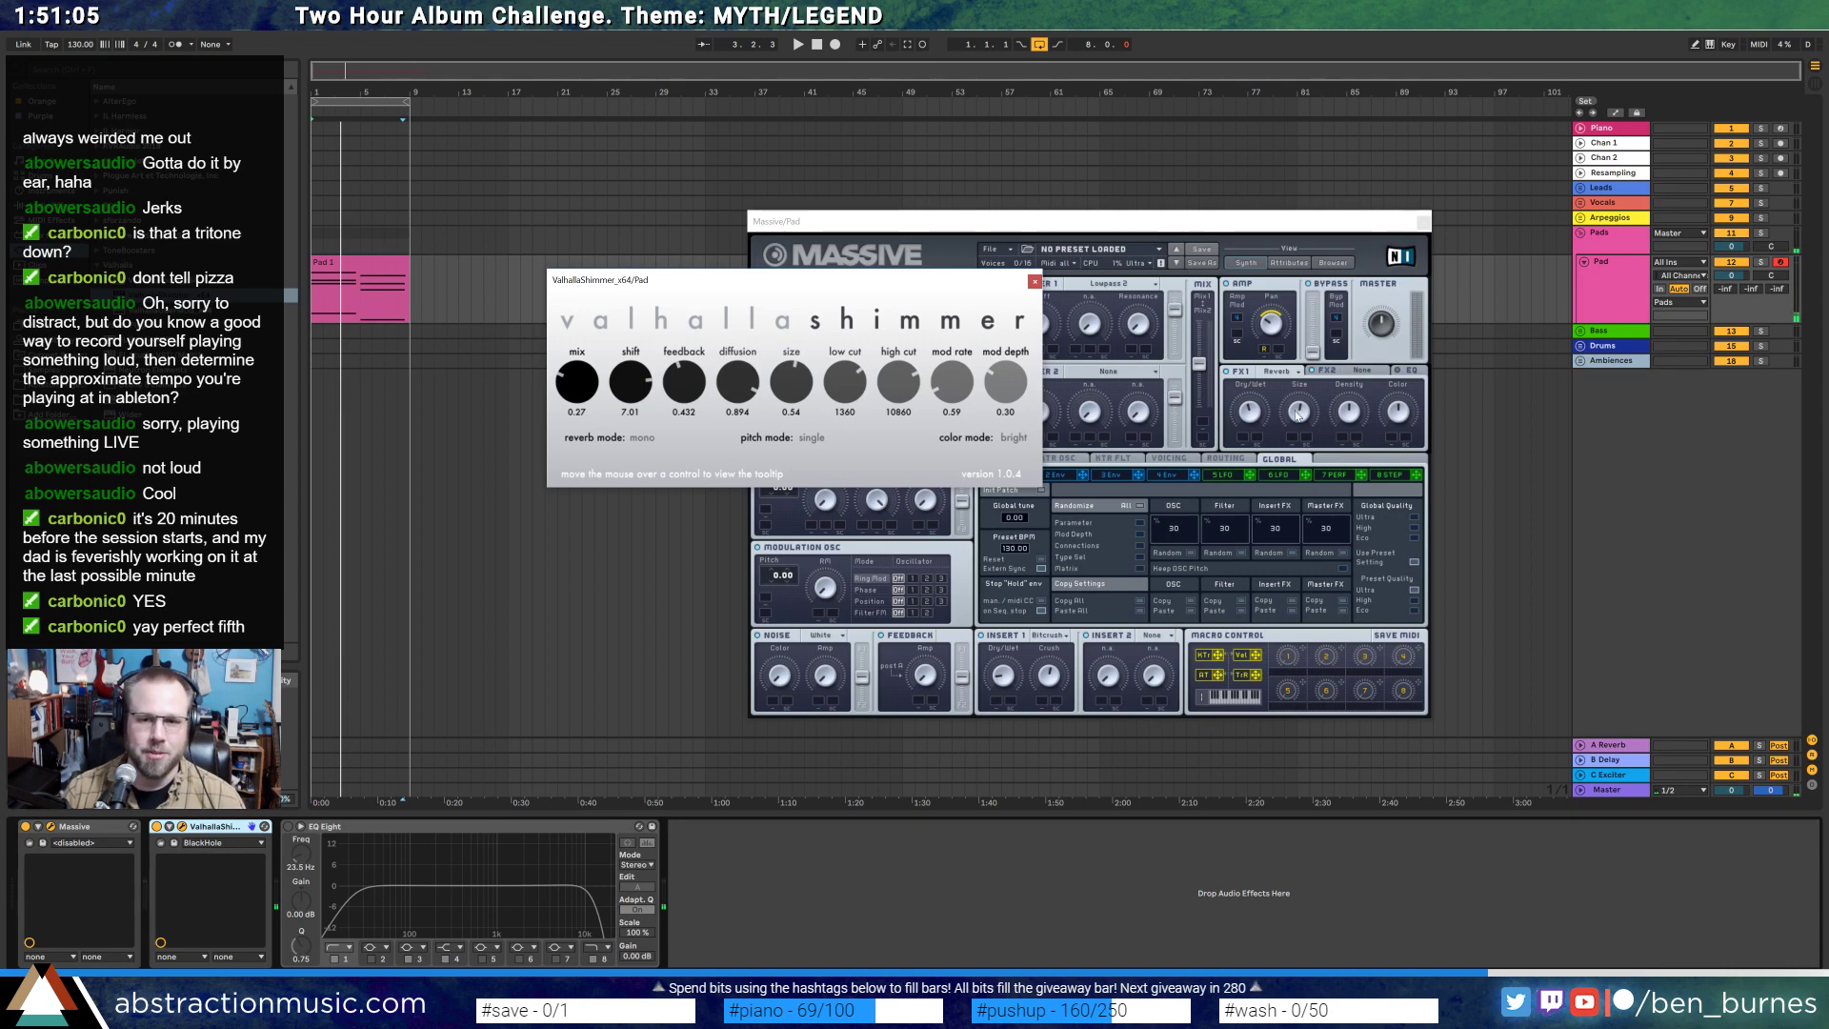
- Play the pad loop again and raise the shimmer's feedback to 0.488
click(1258, 418)
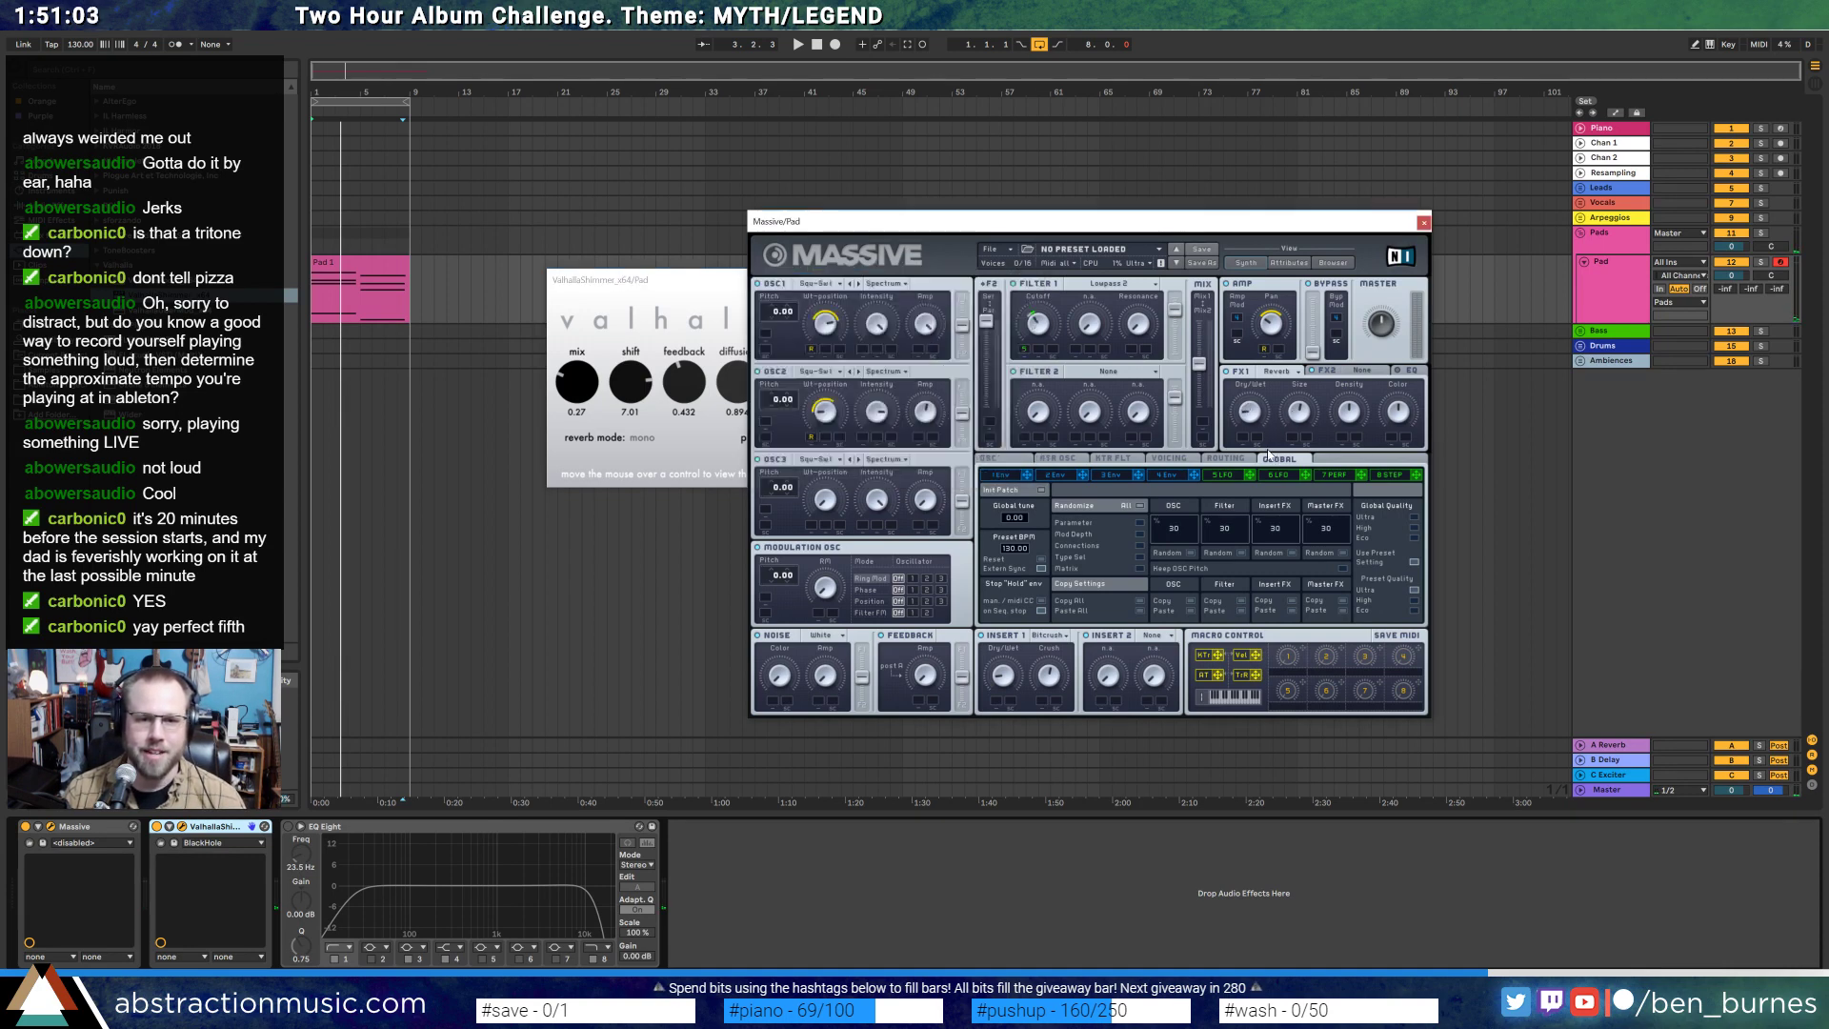
key(space)
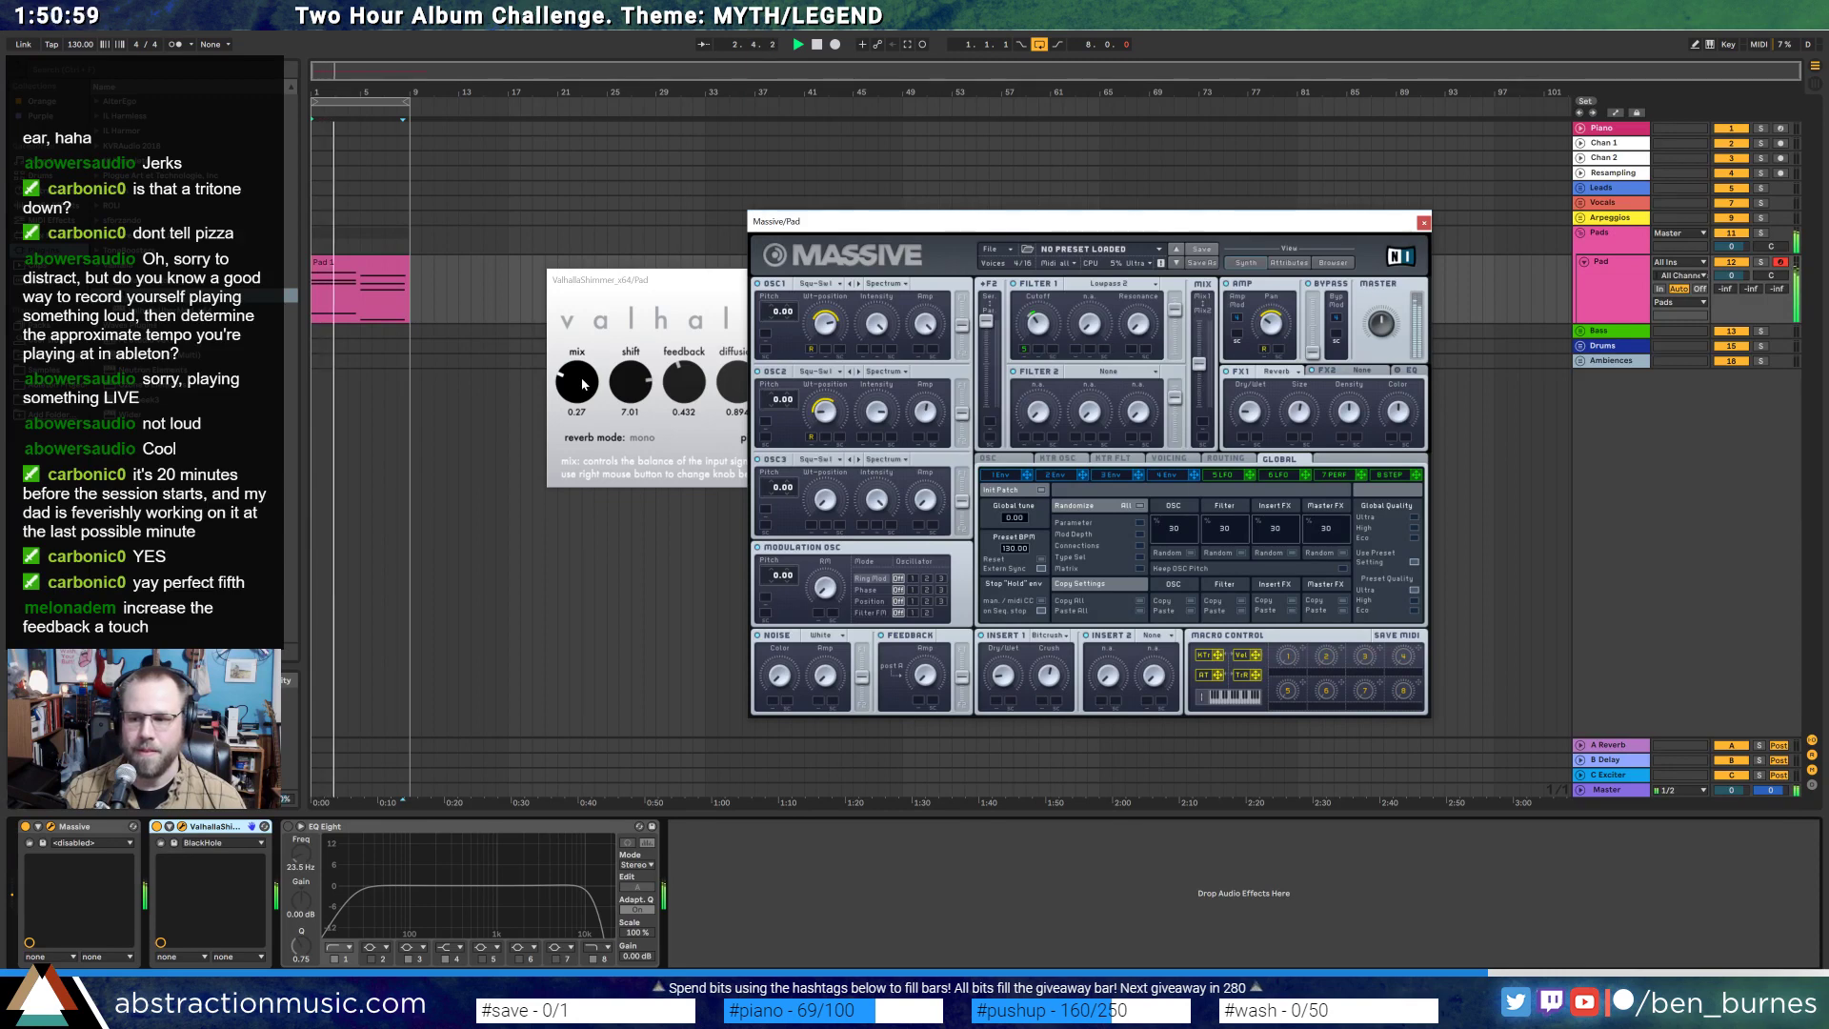
drag(682, 383, 677, 367)
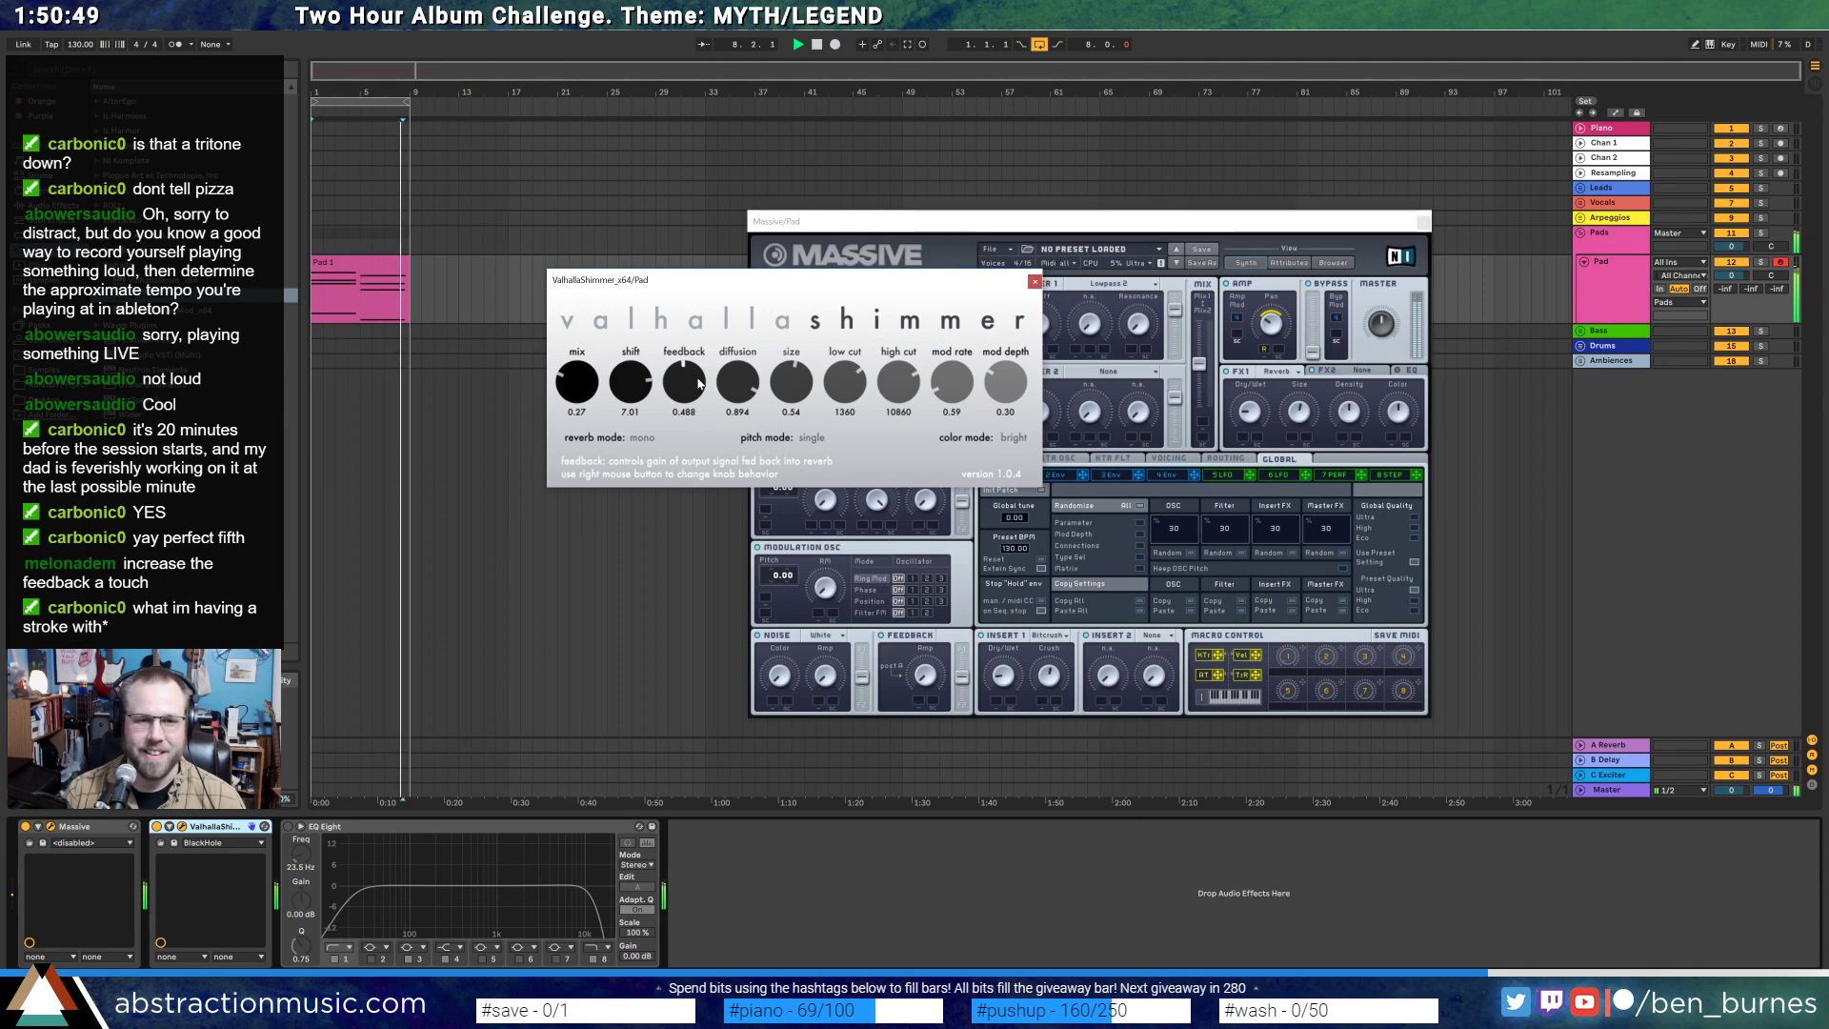
drag(699, 380, 699, 383)
- Open the pad clip's notes for editing and close the Massive window
click(1172, 401)
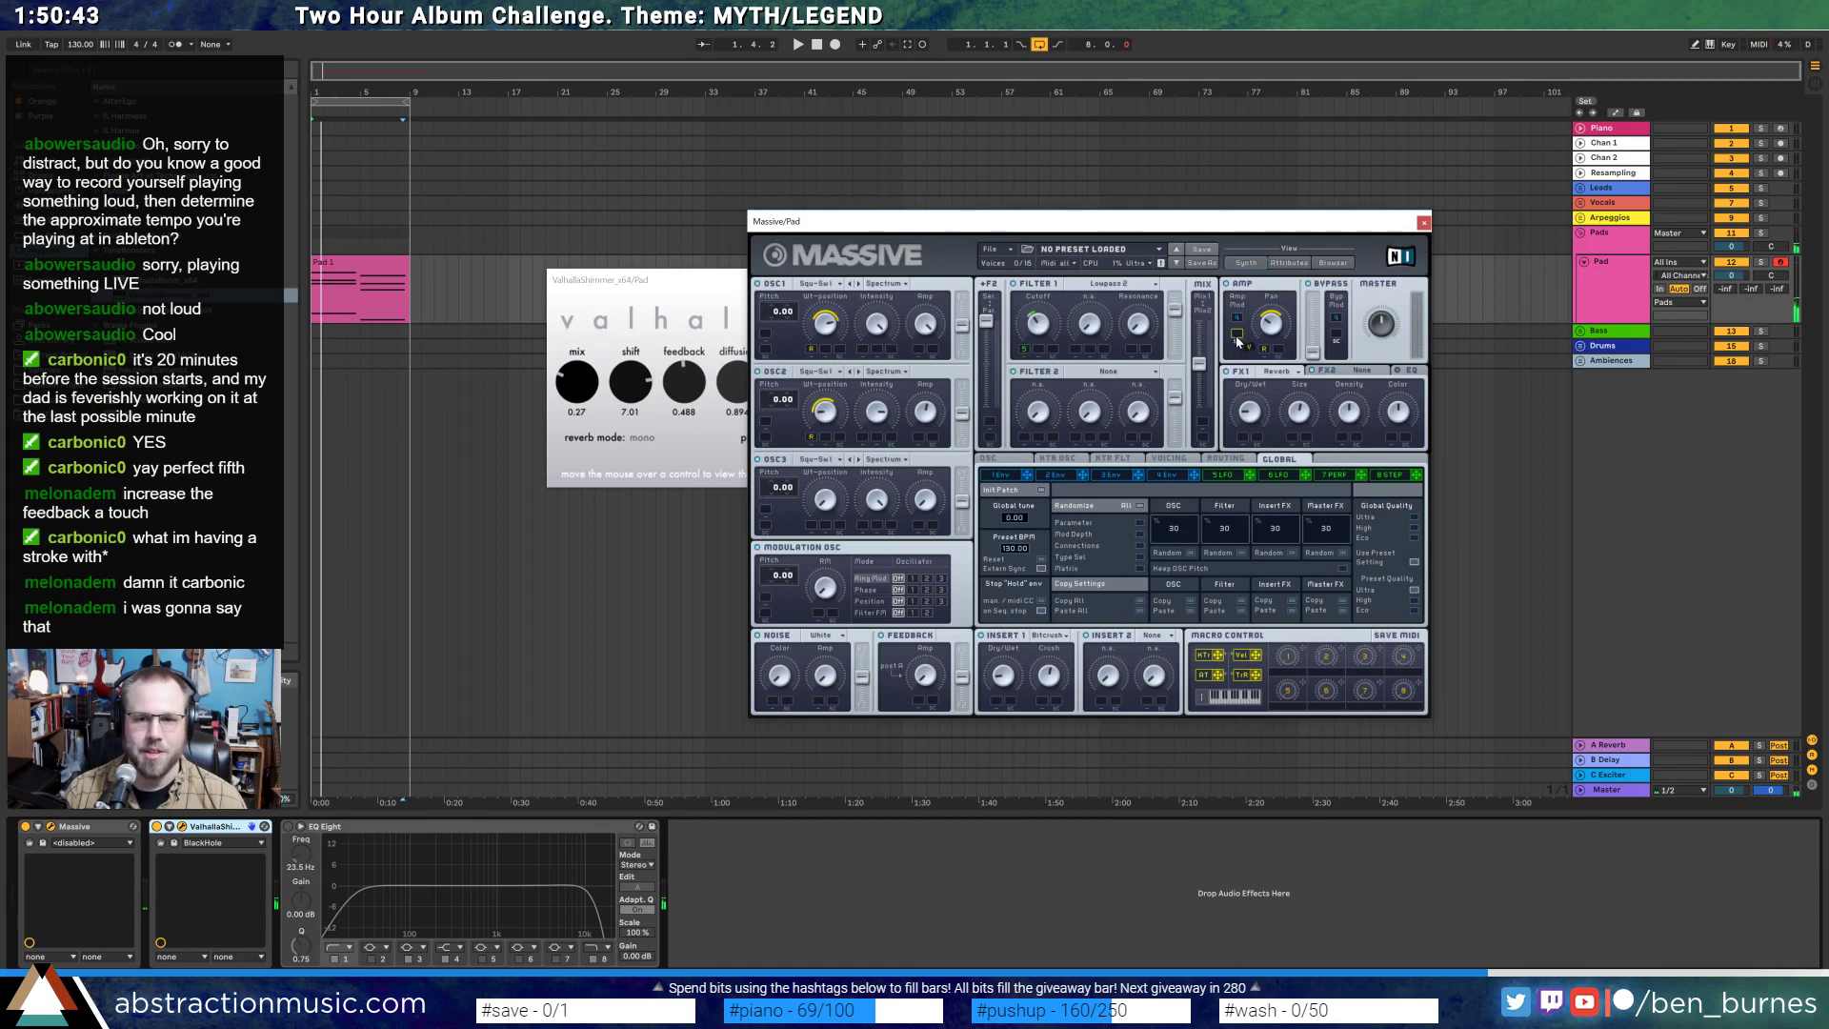
double_click(352, 277)
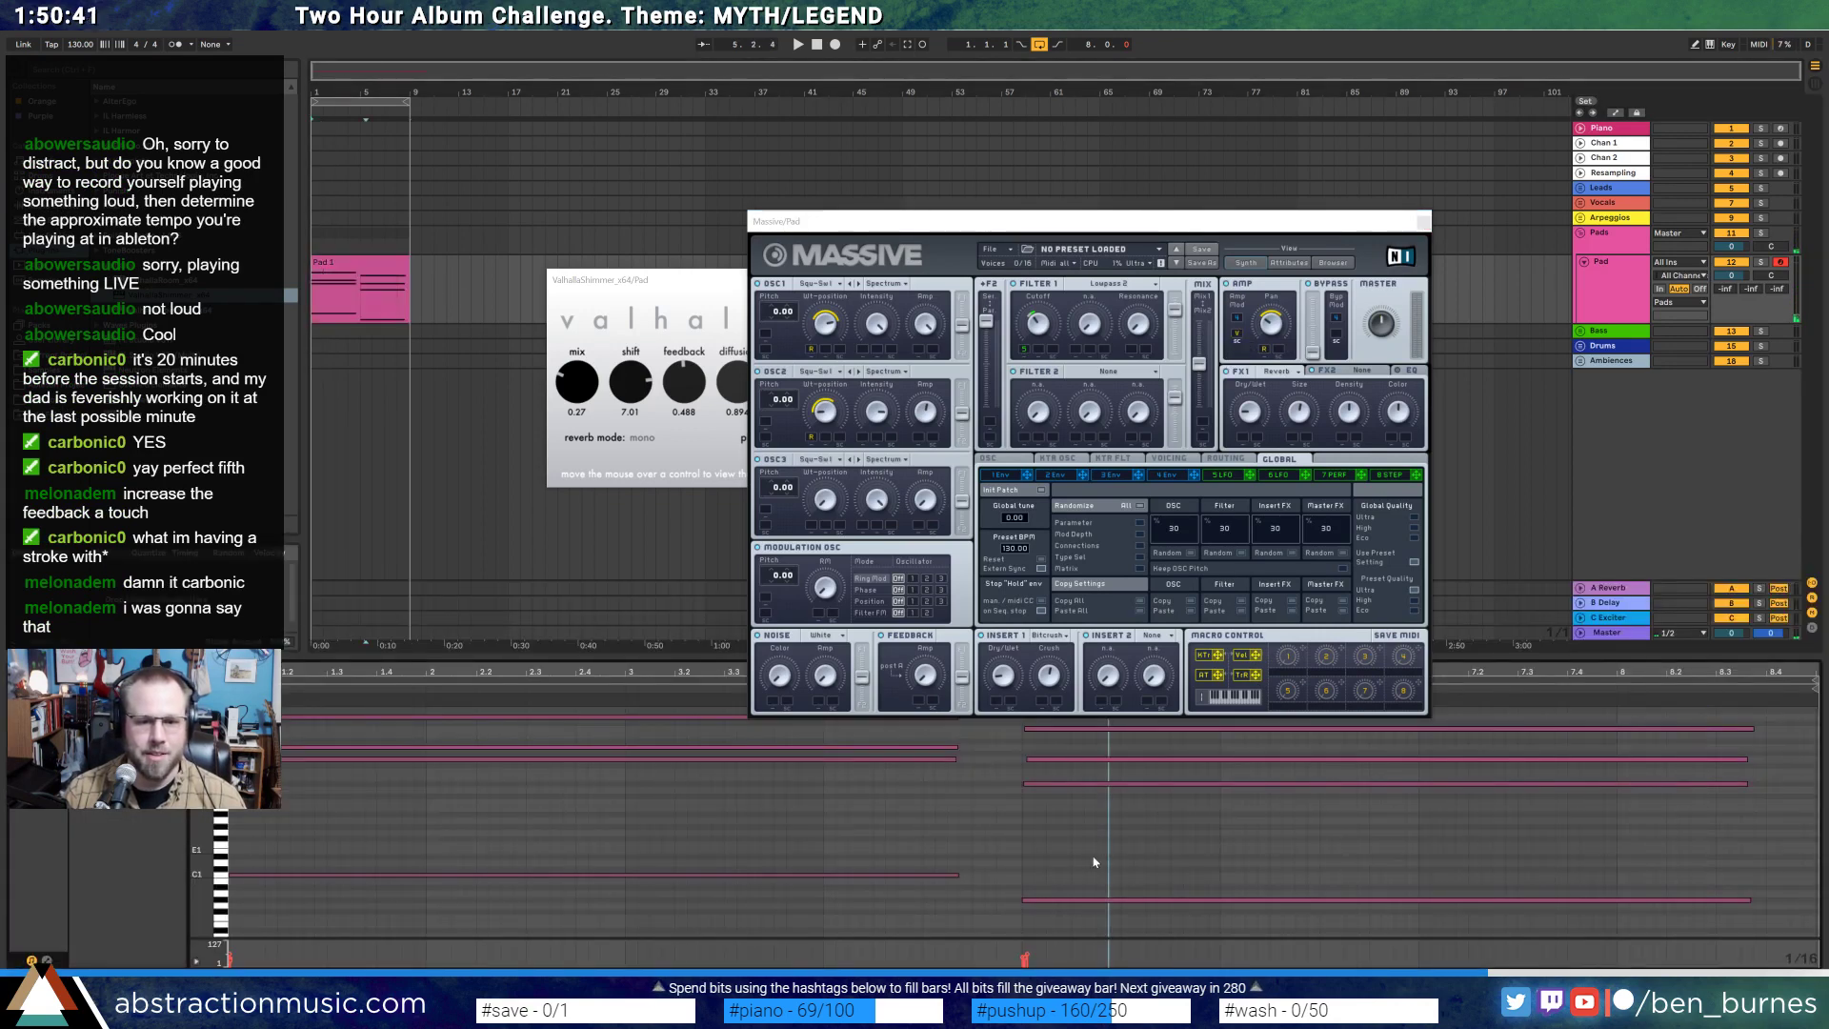
click(1422, 222)
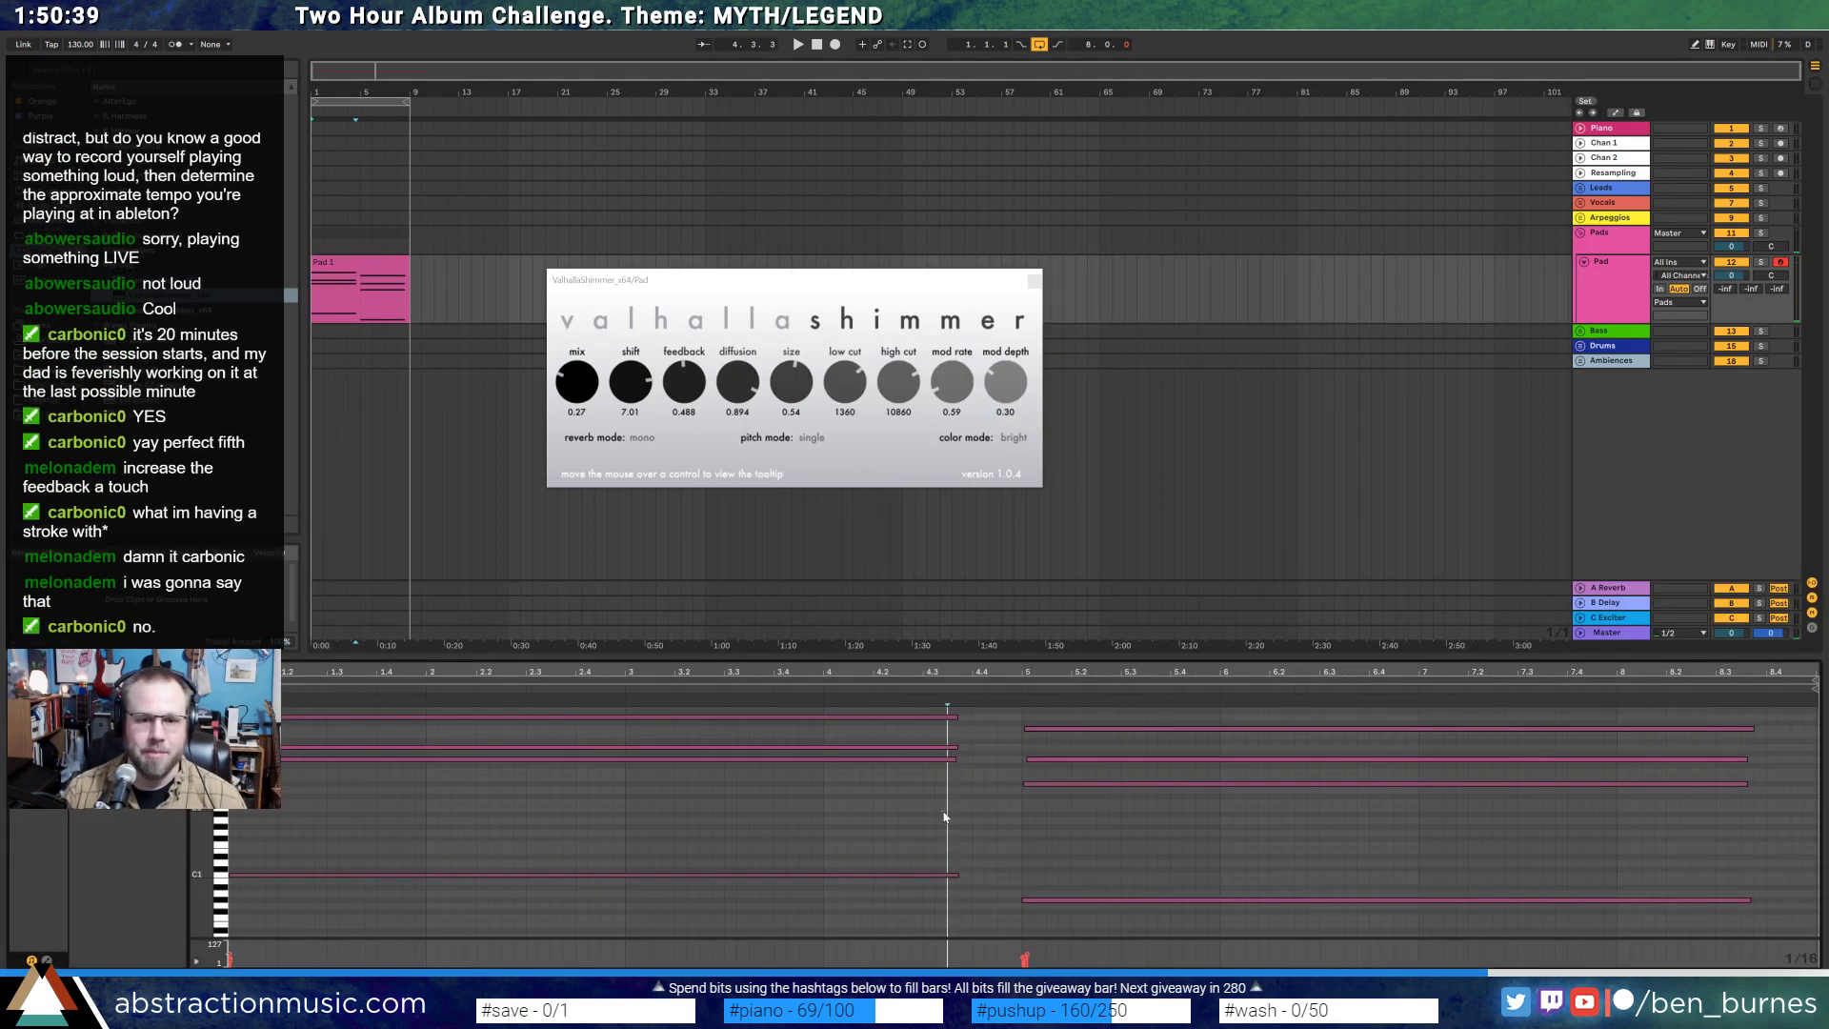
- Adjust the velocities of all pad notes to 64–106, and of one inner note in each chord to 105–107
click(920, 775)
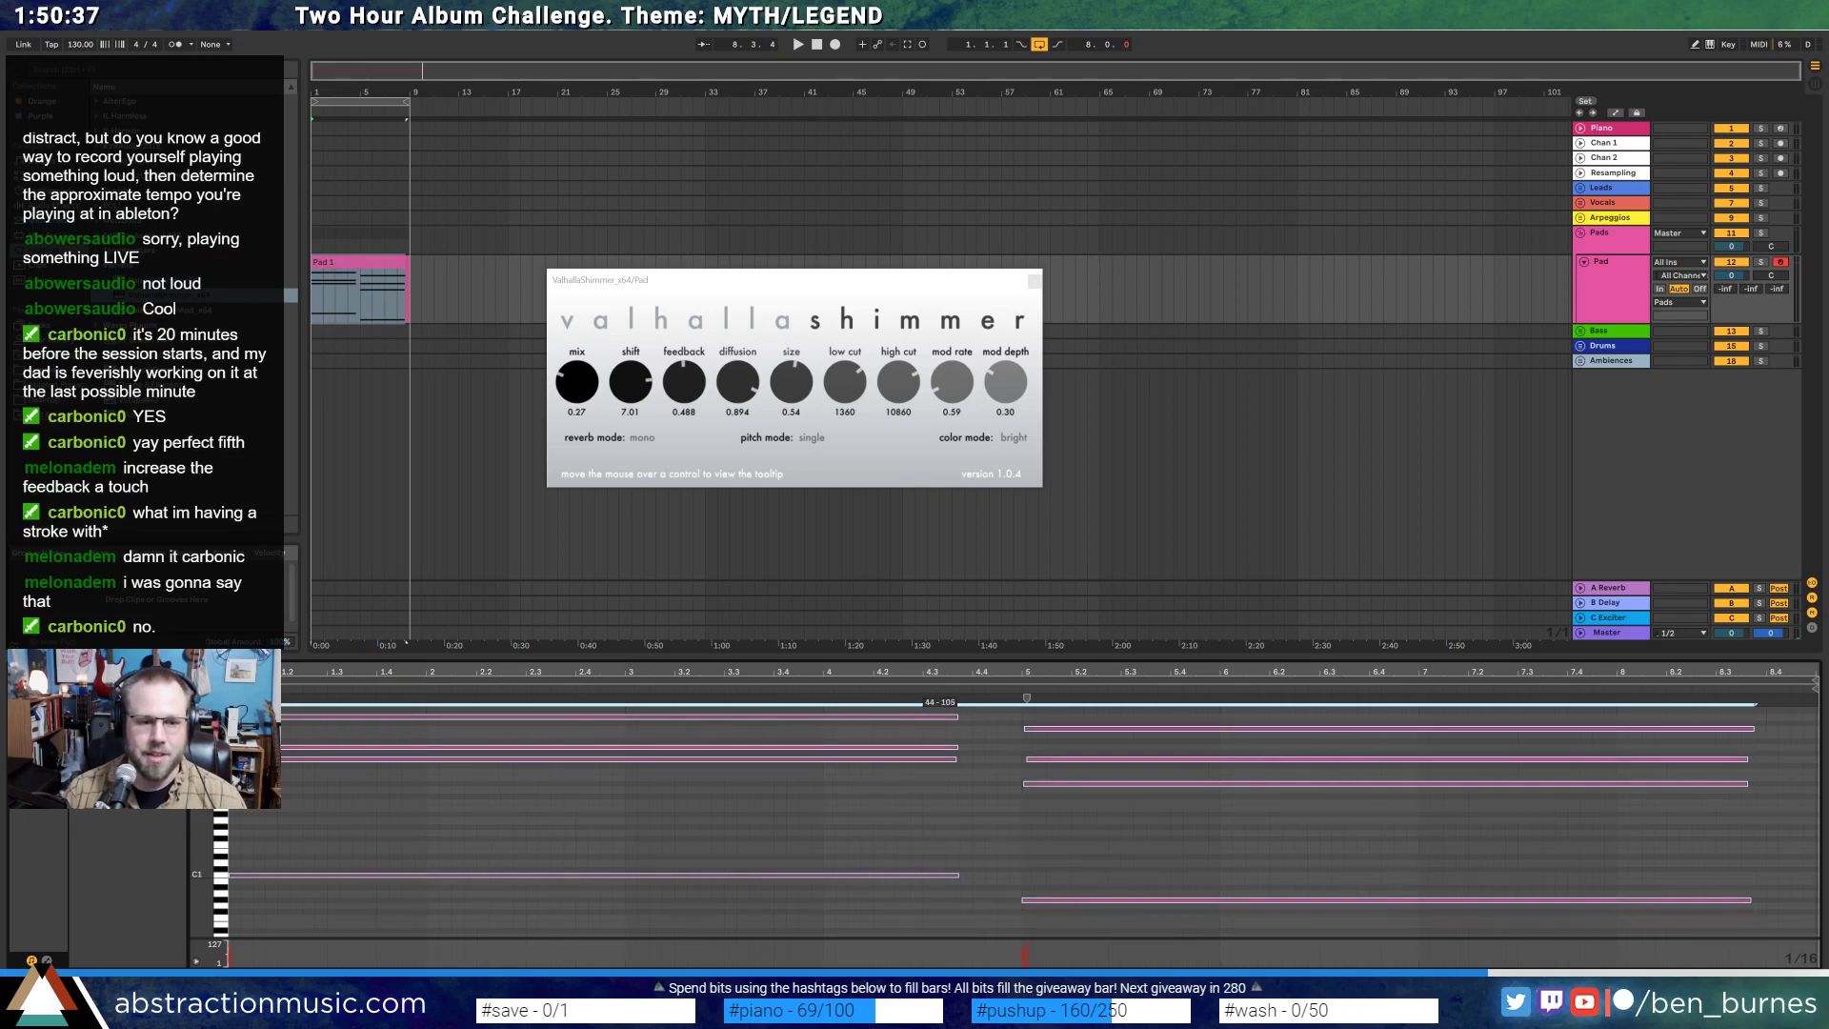
click(937, 787)
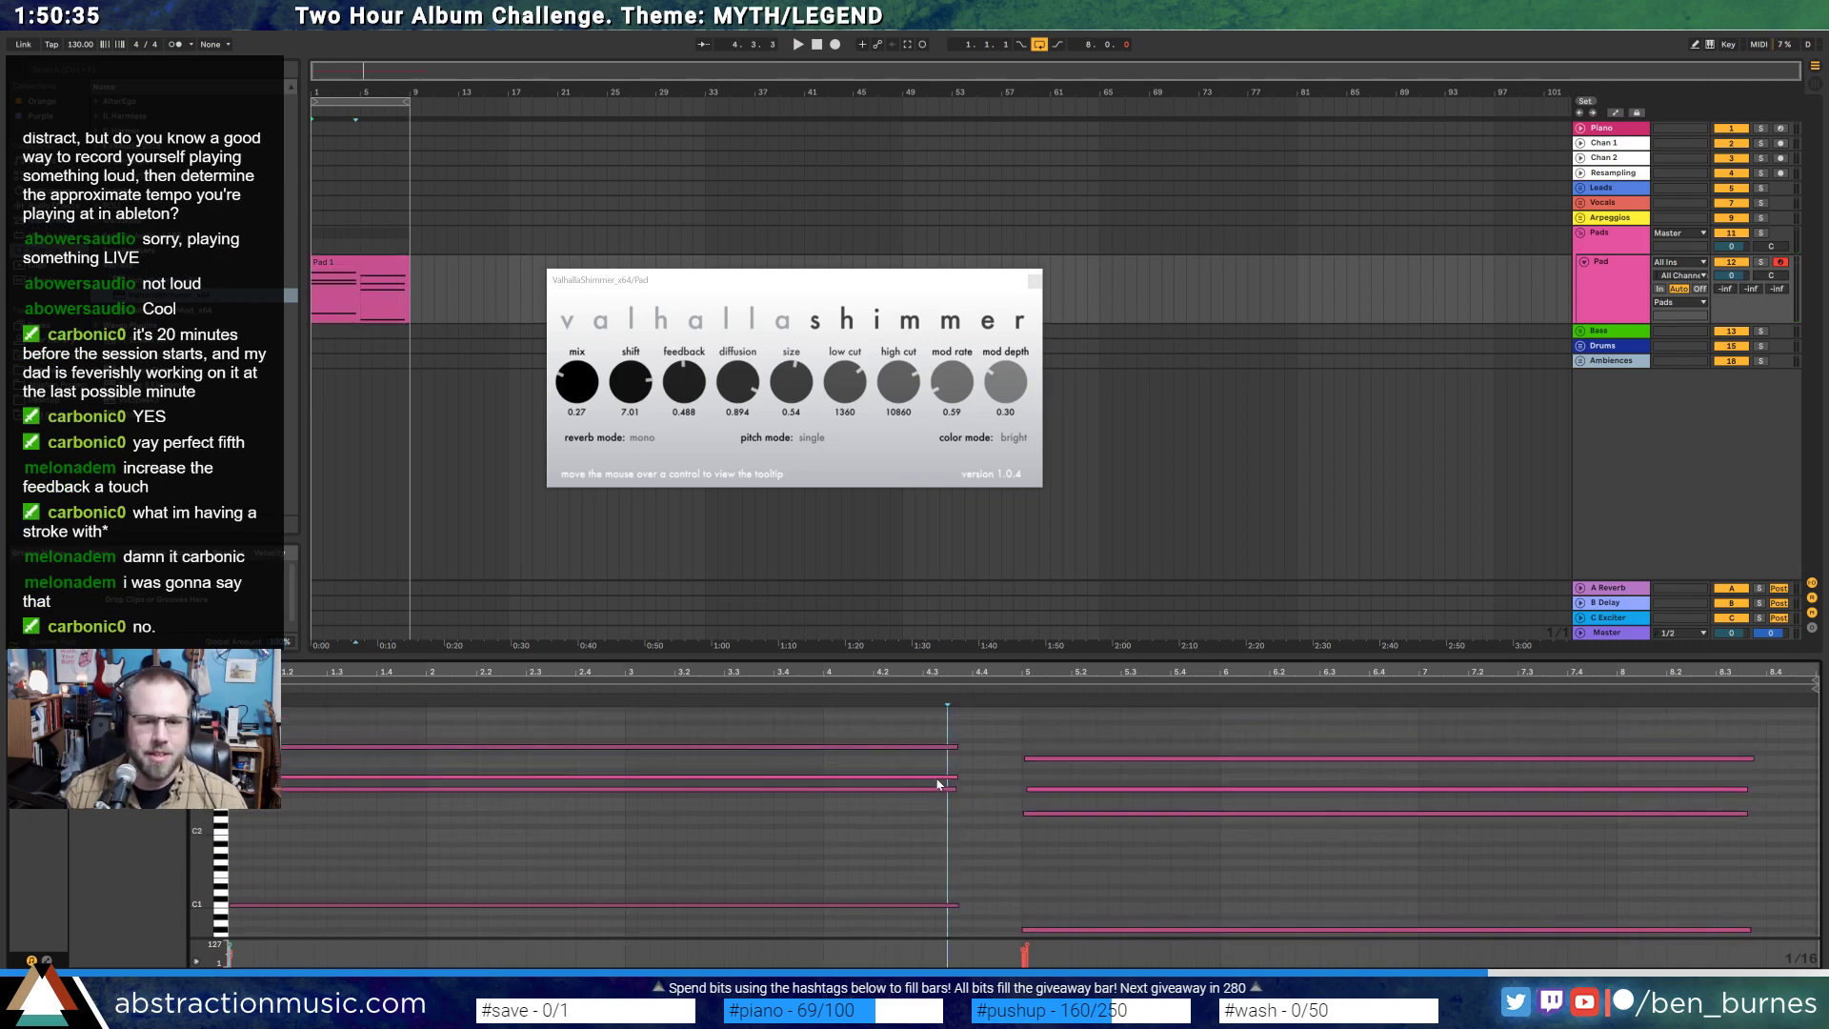
click(955, 778)
shift+click(1083, 789)
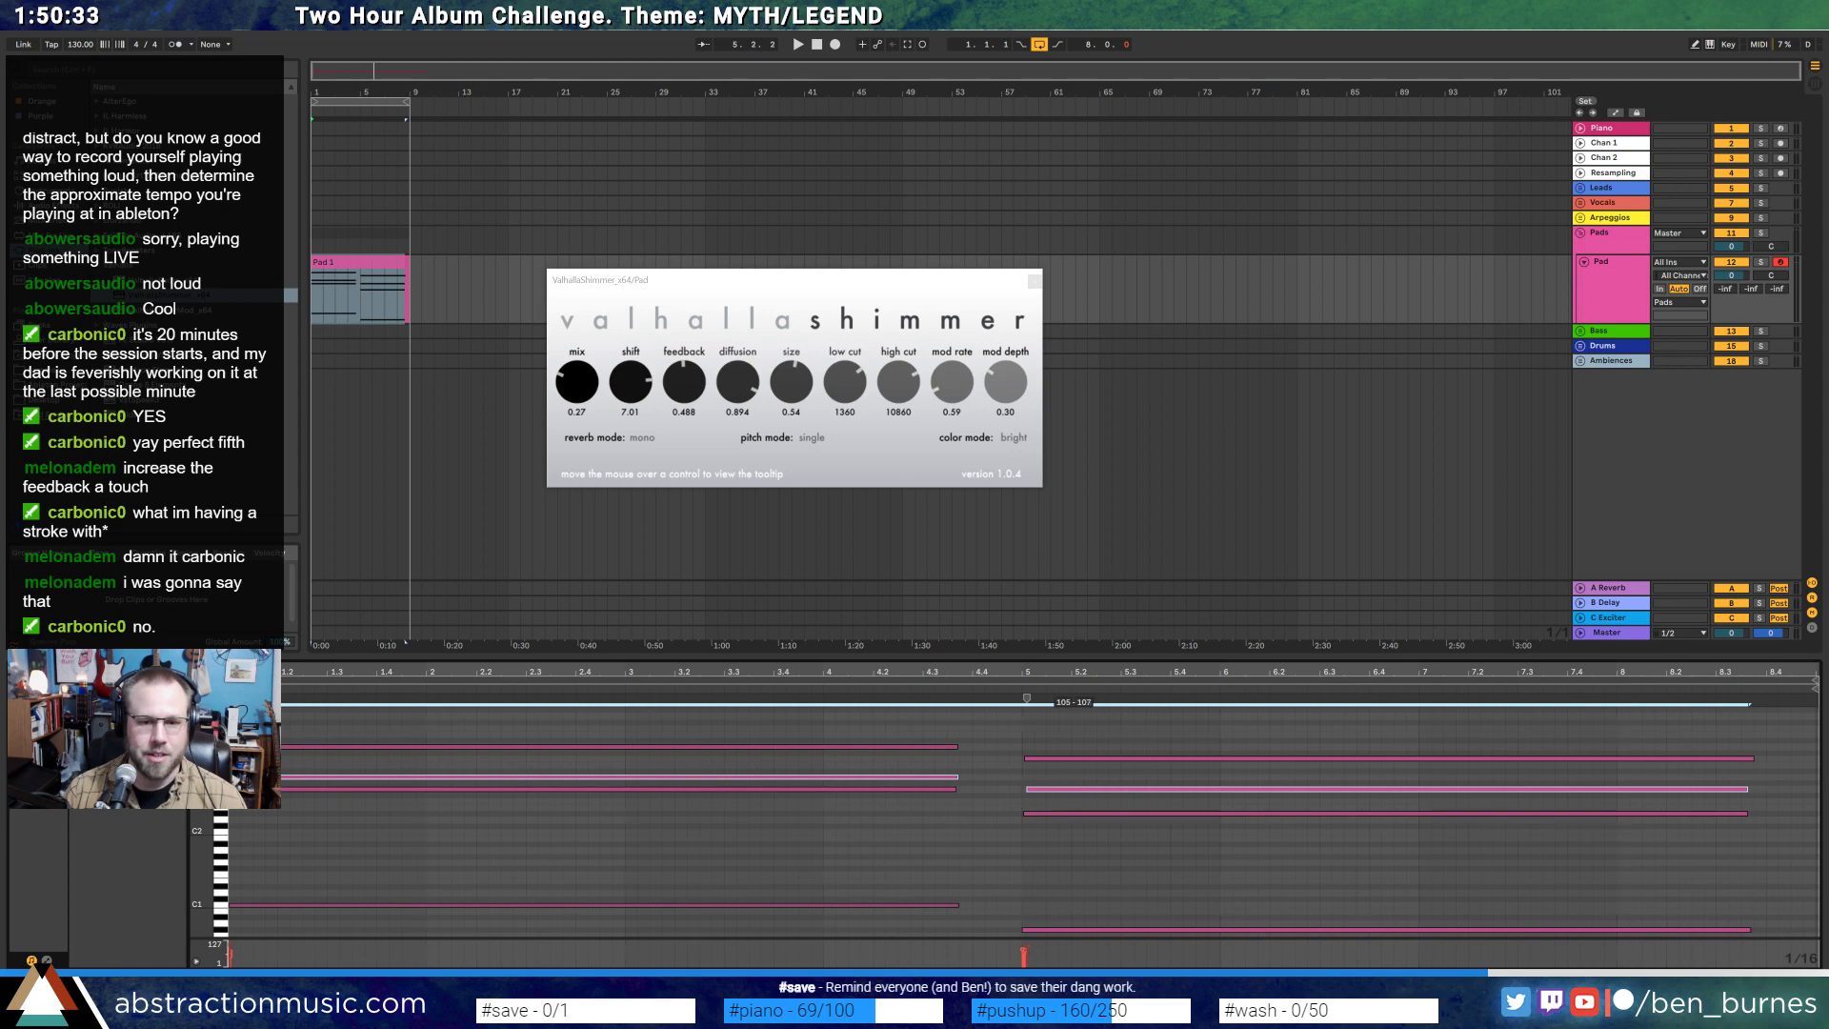
click(877, 829)
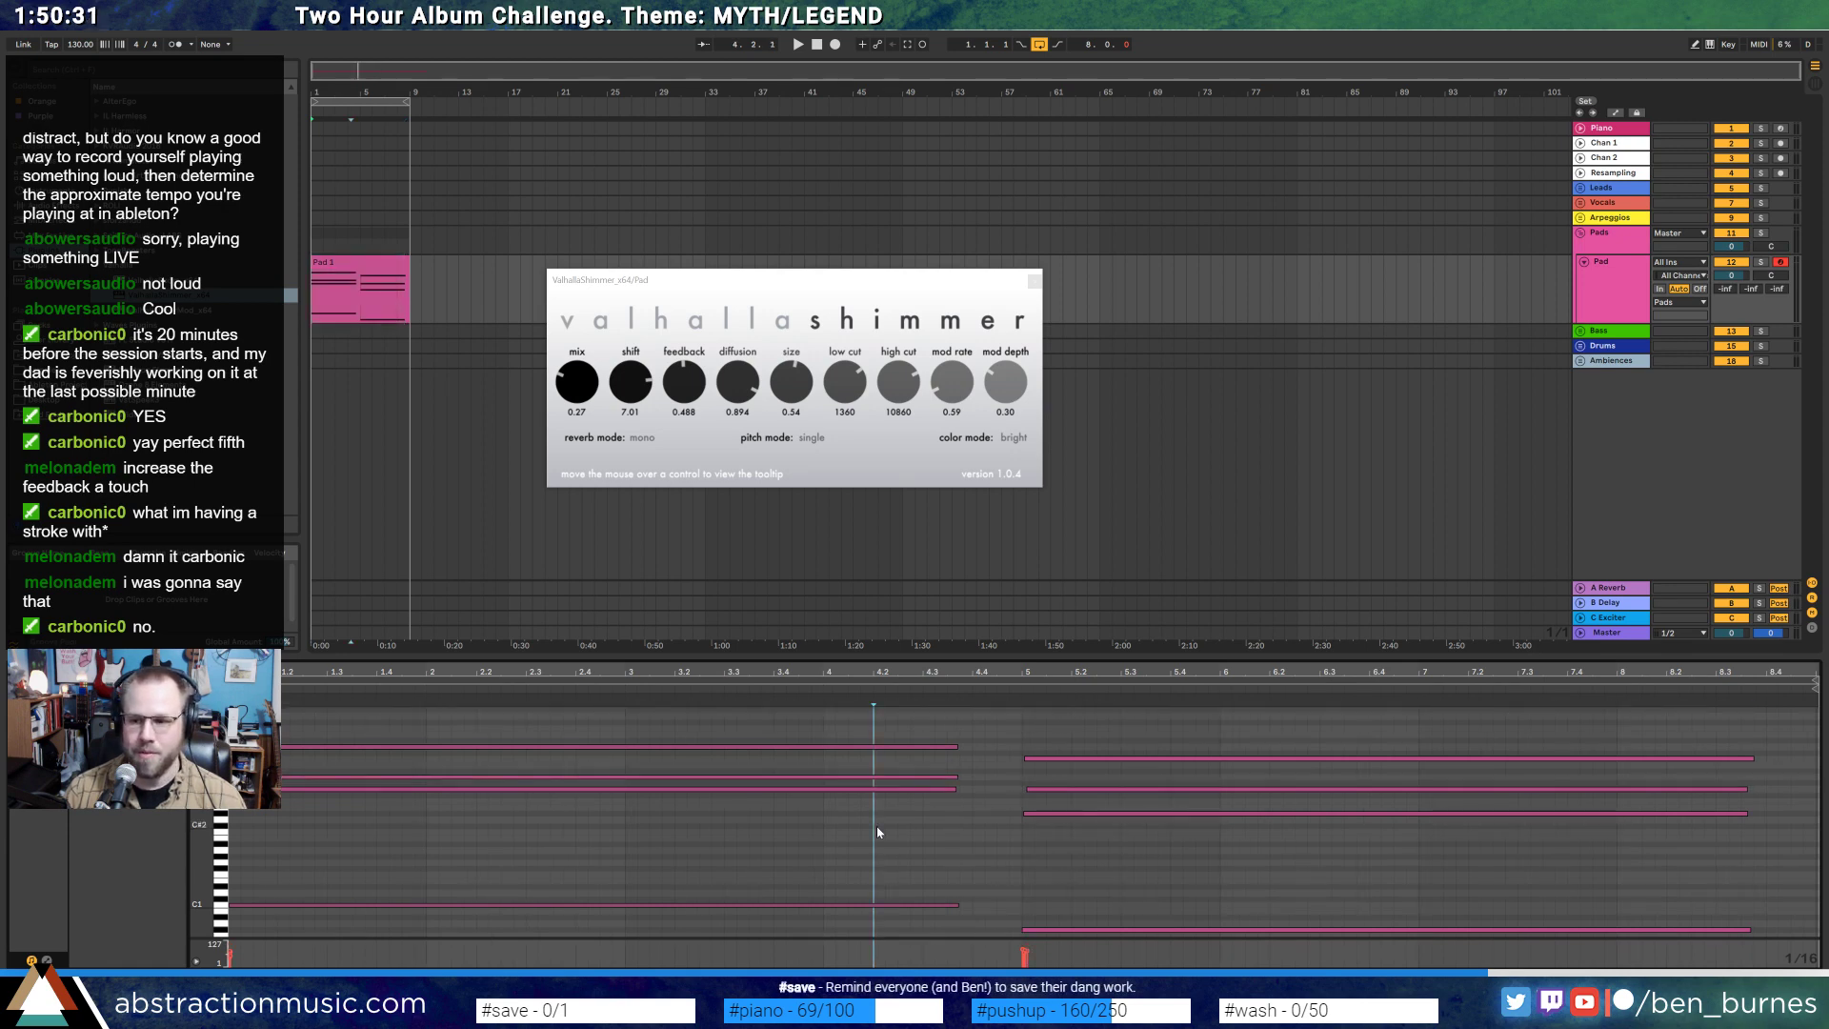
- Play the loop and raise the velocities of both pad chords, setting the first chord's notes to 104–122
key(space)
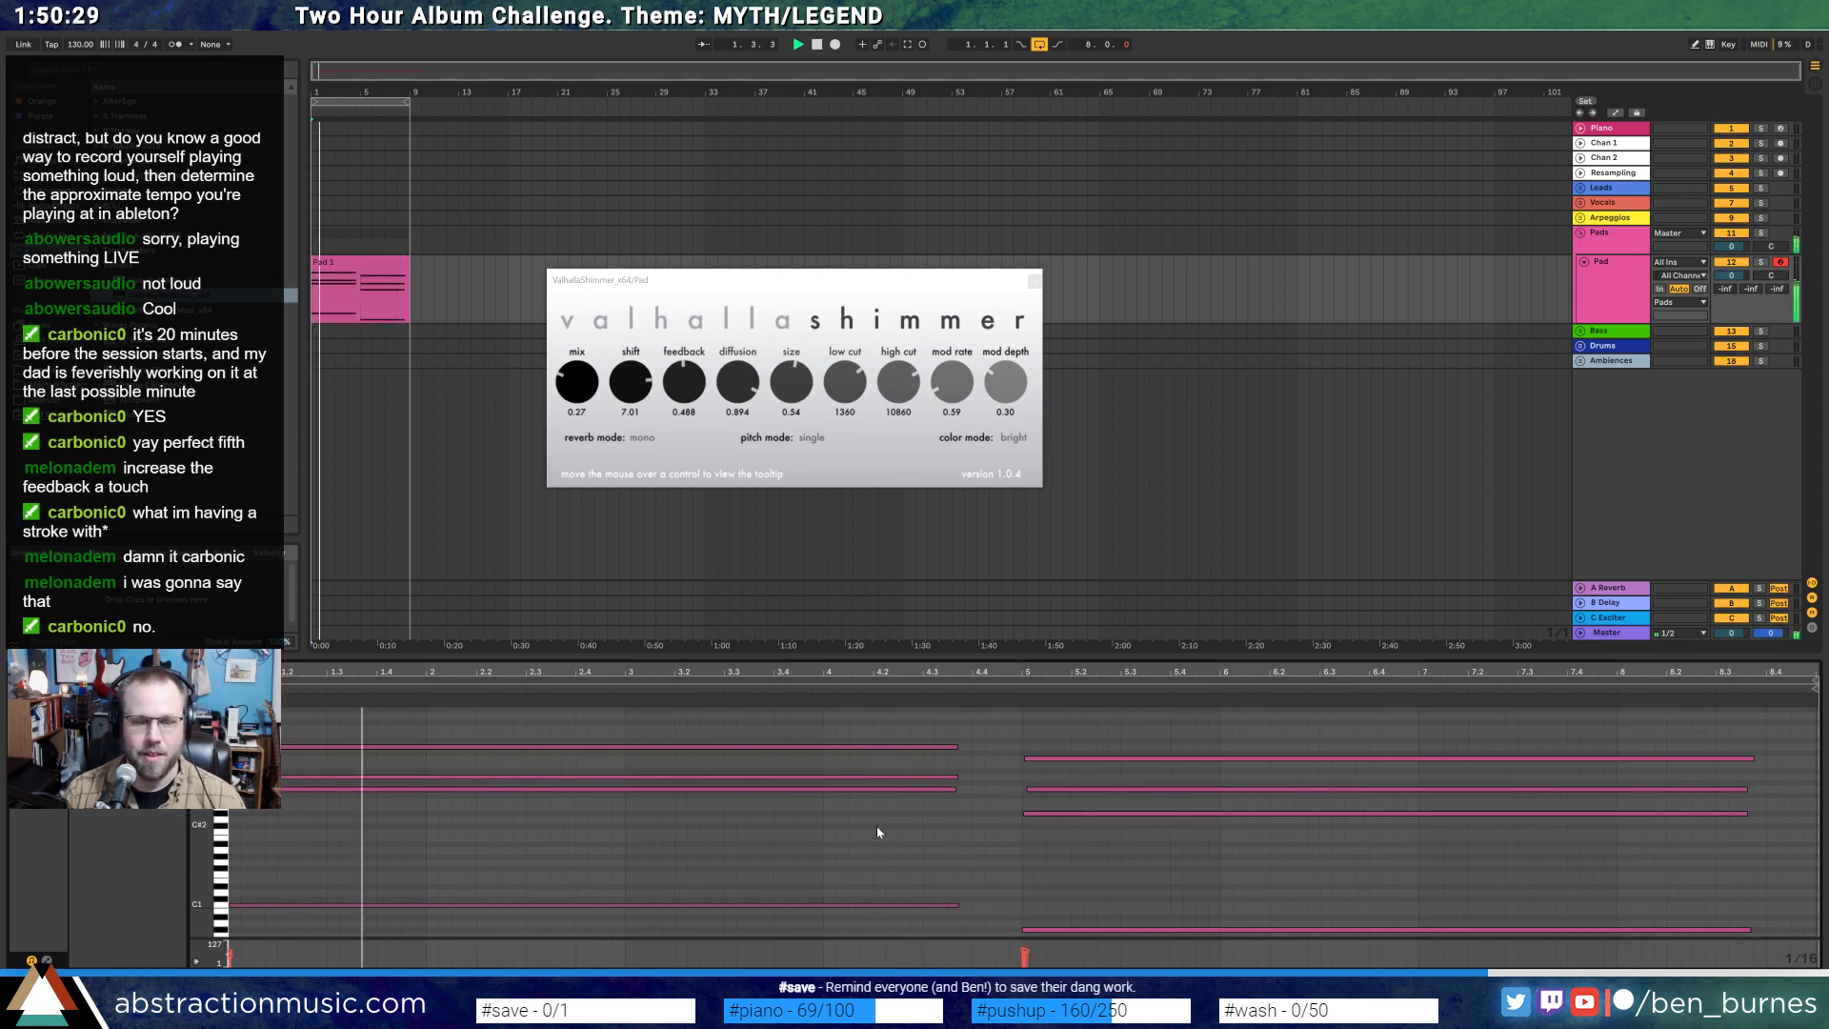
key(ctrl+a)
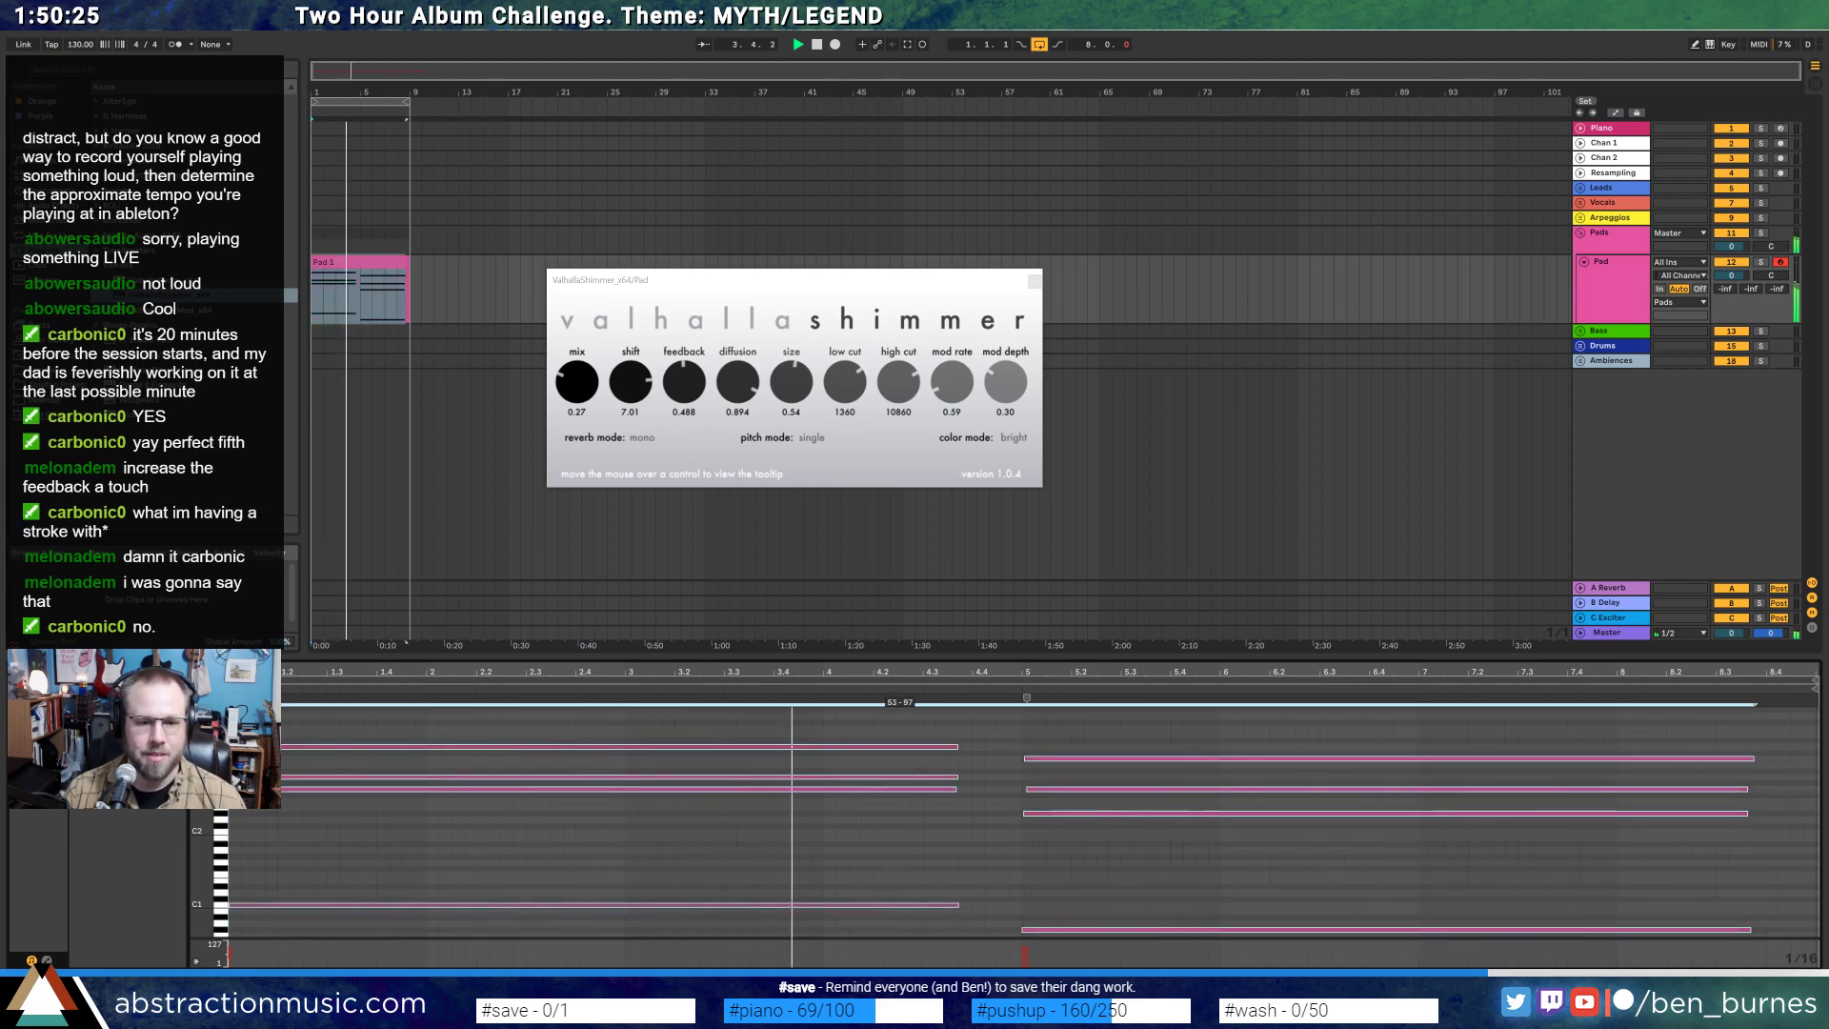
drag(899, 737, 912, 880)
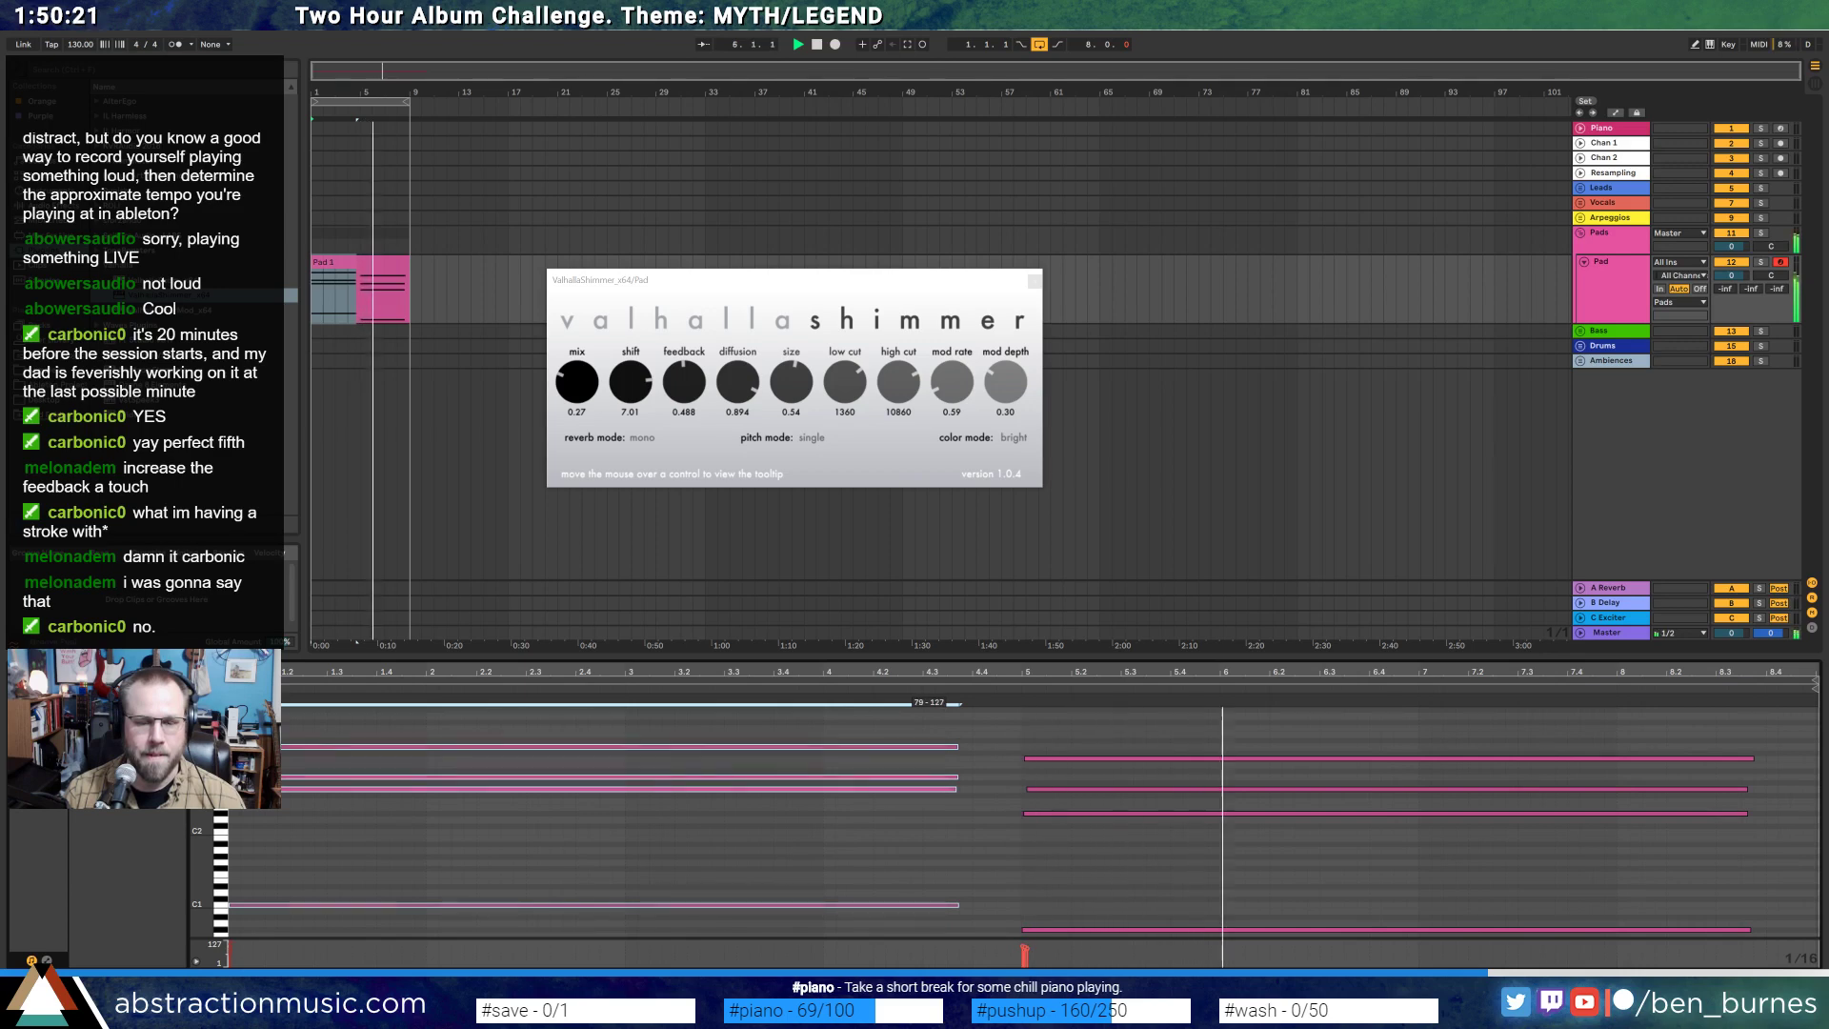
drag(1131, 741, 1161, 936)
drag(1105, 758, 1105, 732)
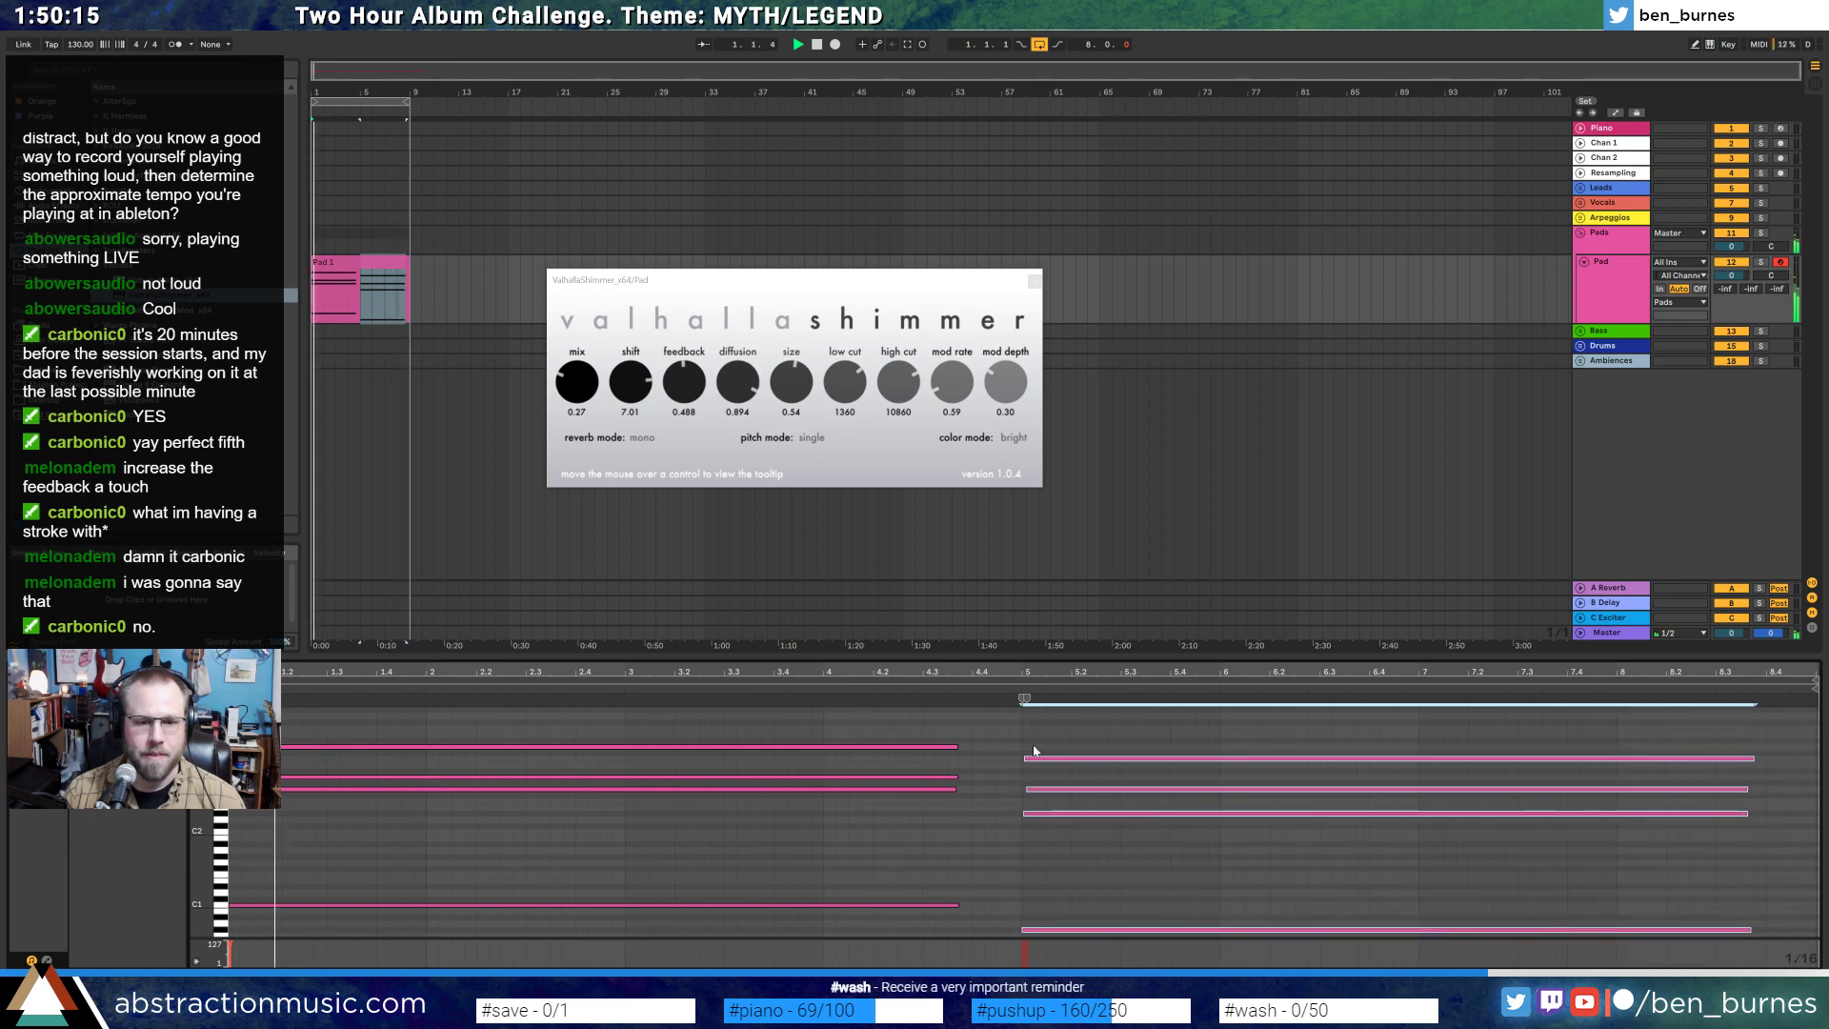
drag(901, 738, 896, 931)
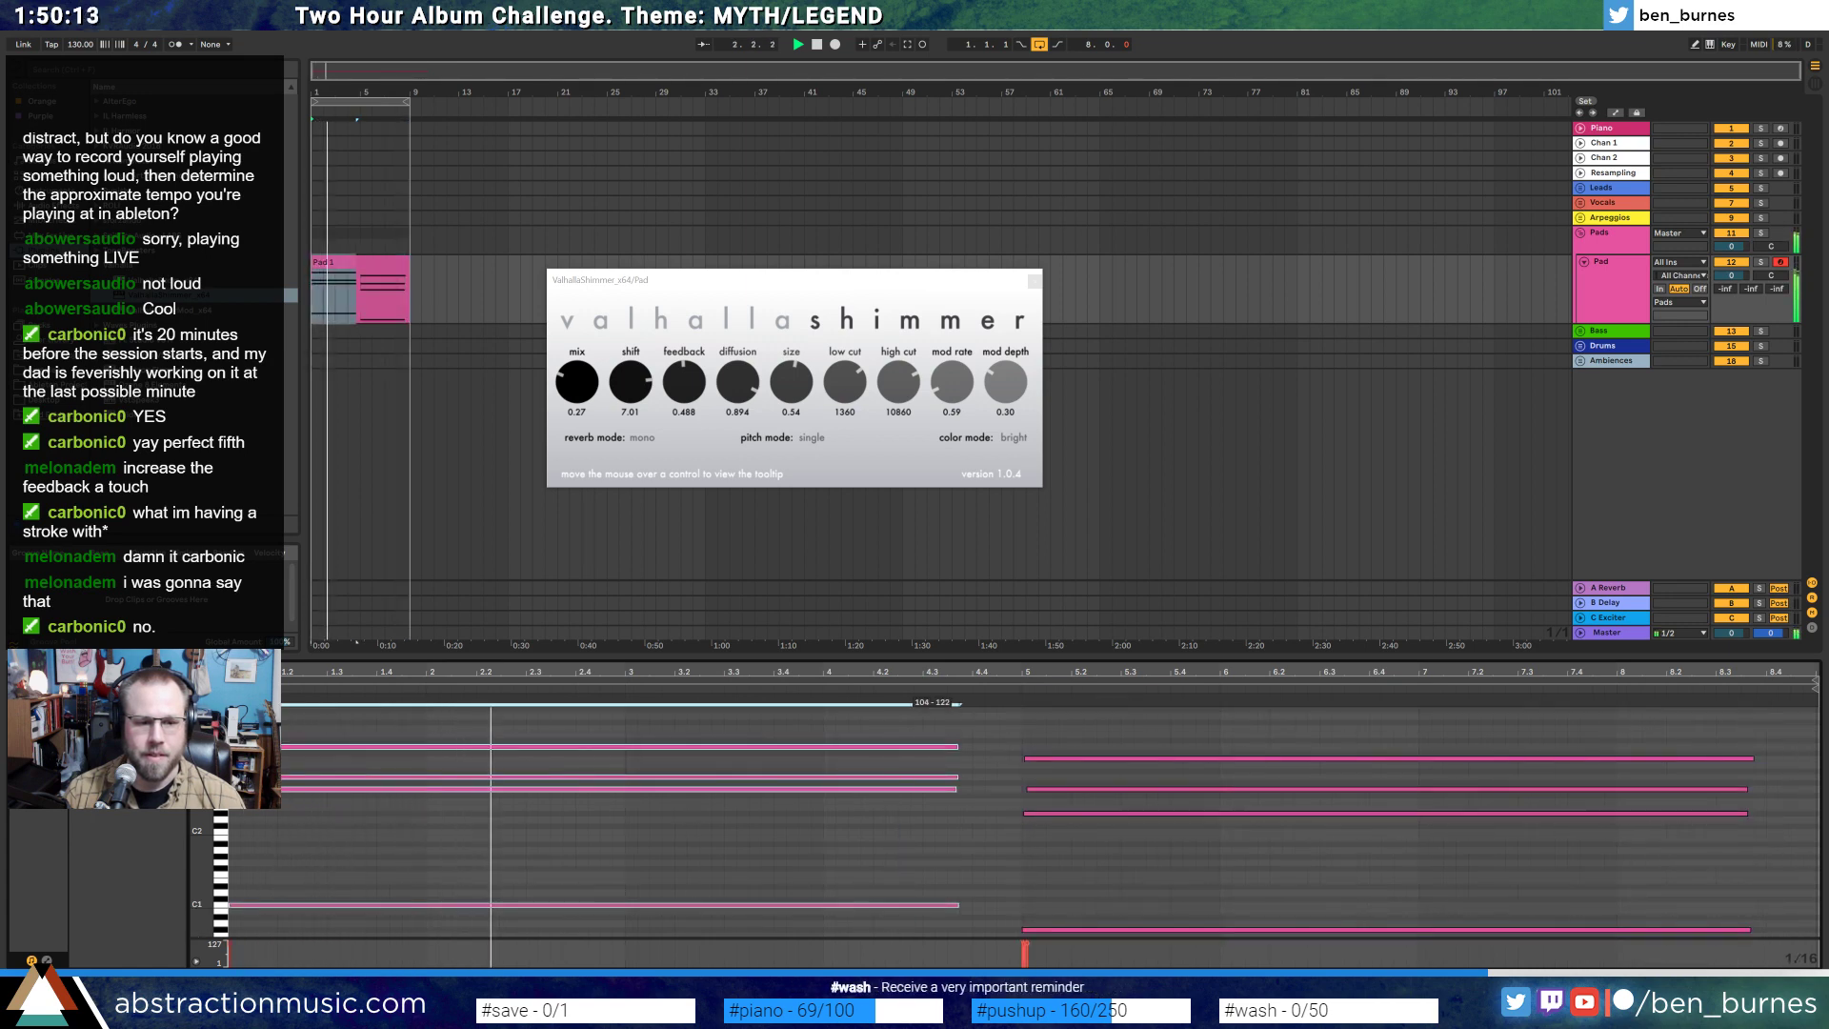
click(1039, 746)
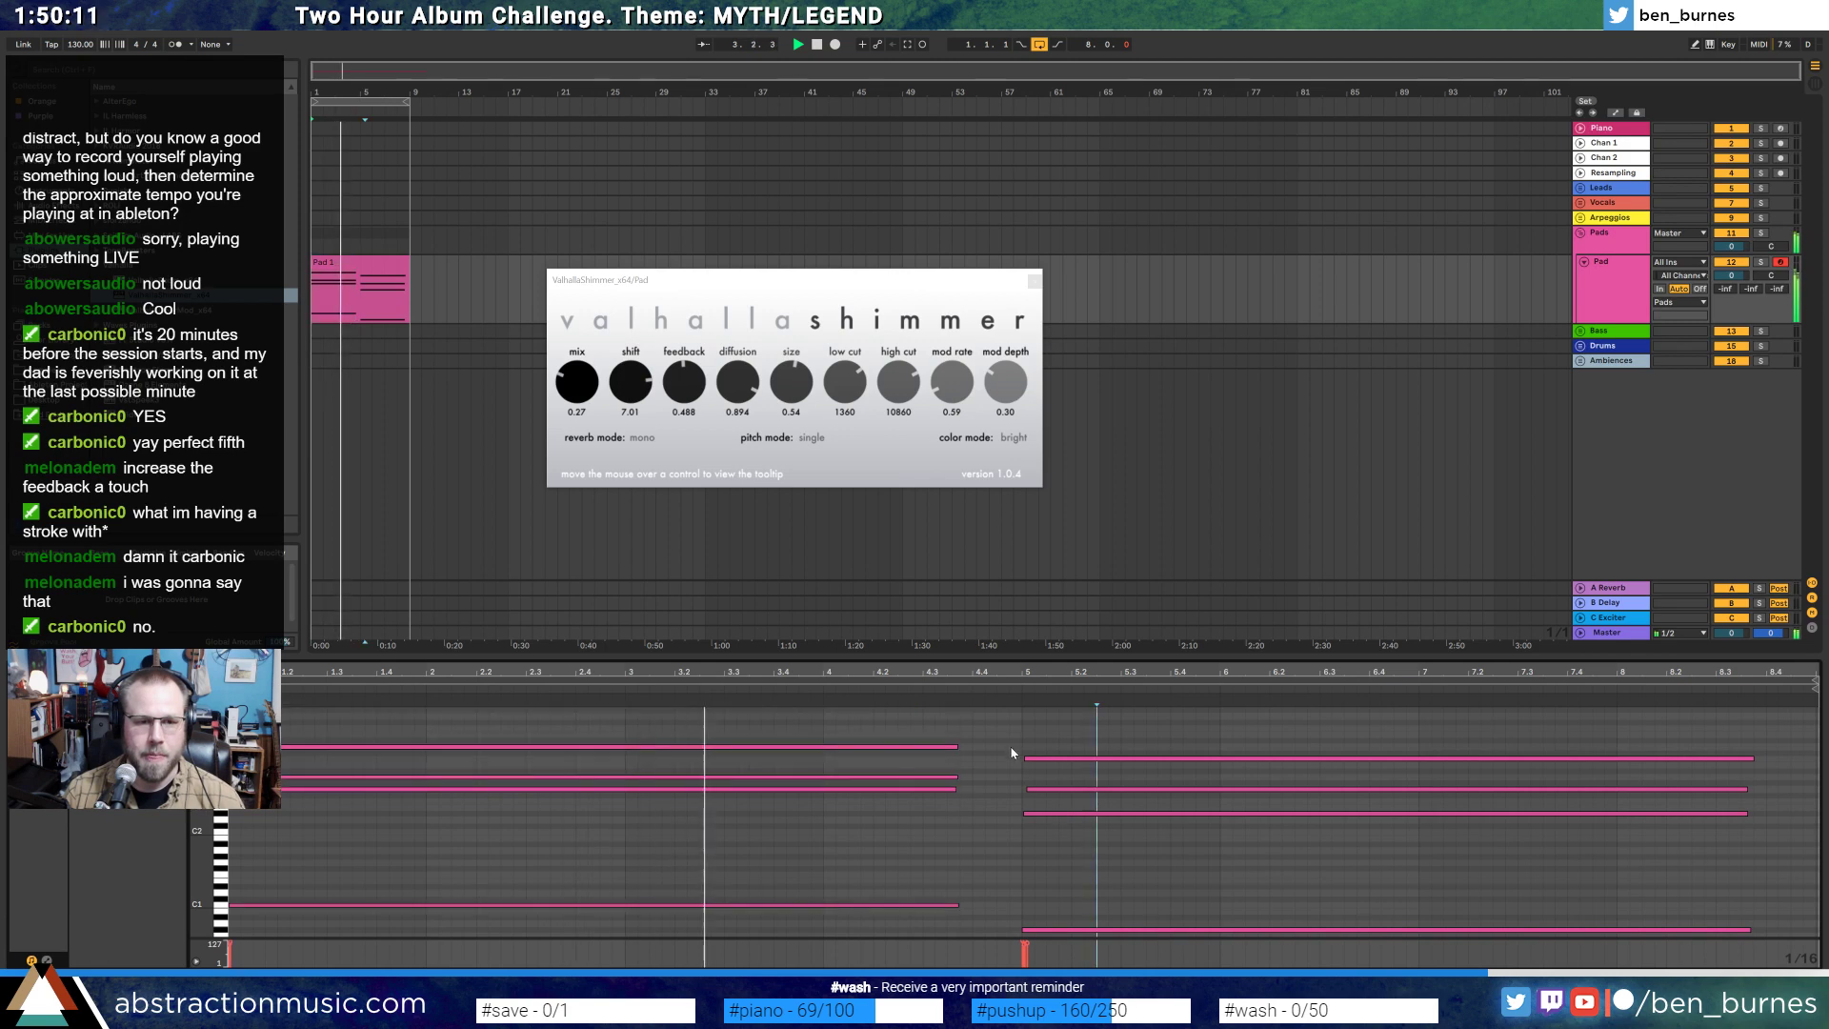
- Close the ValhallaShimmer window, duplicate the eight-bar pad clip, and extend the loop to 16 bars
key(shift+Tab)
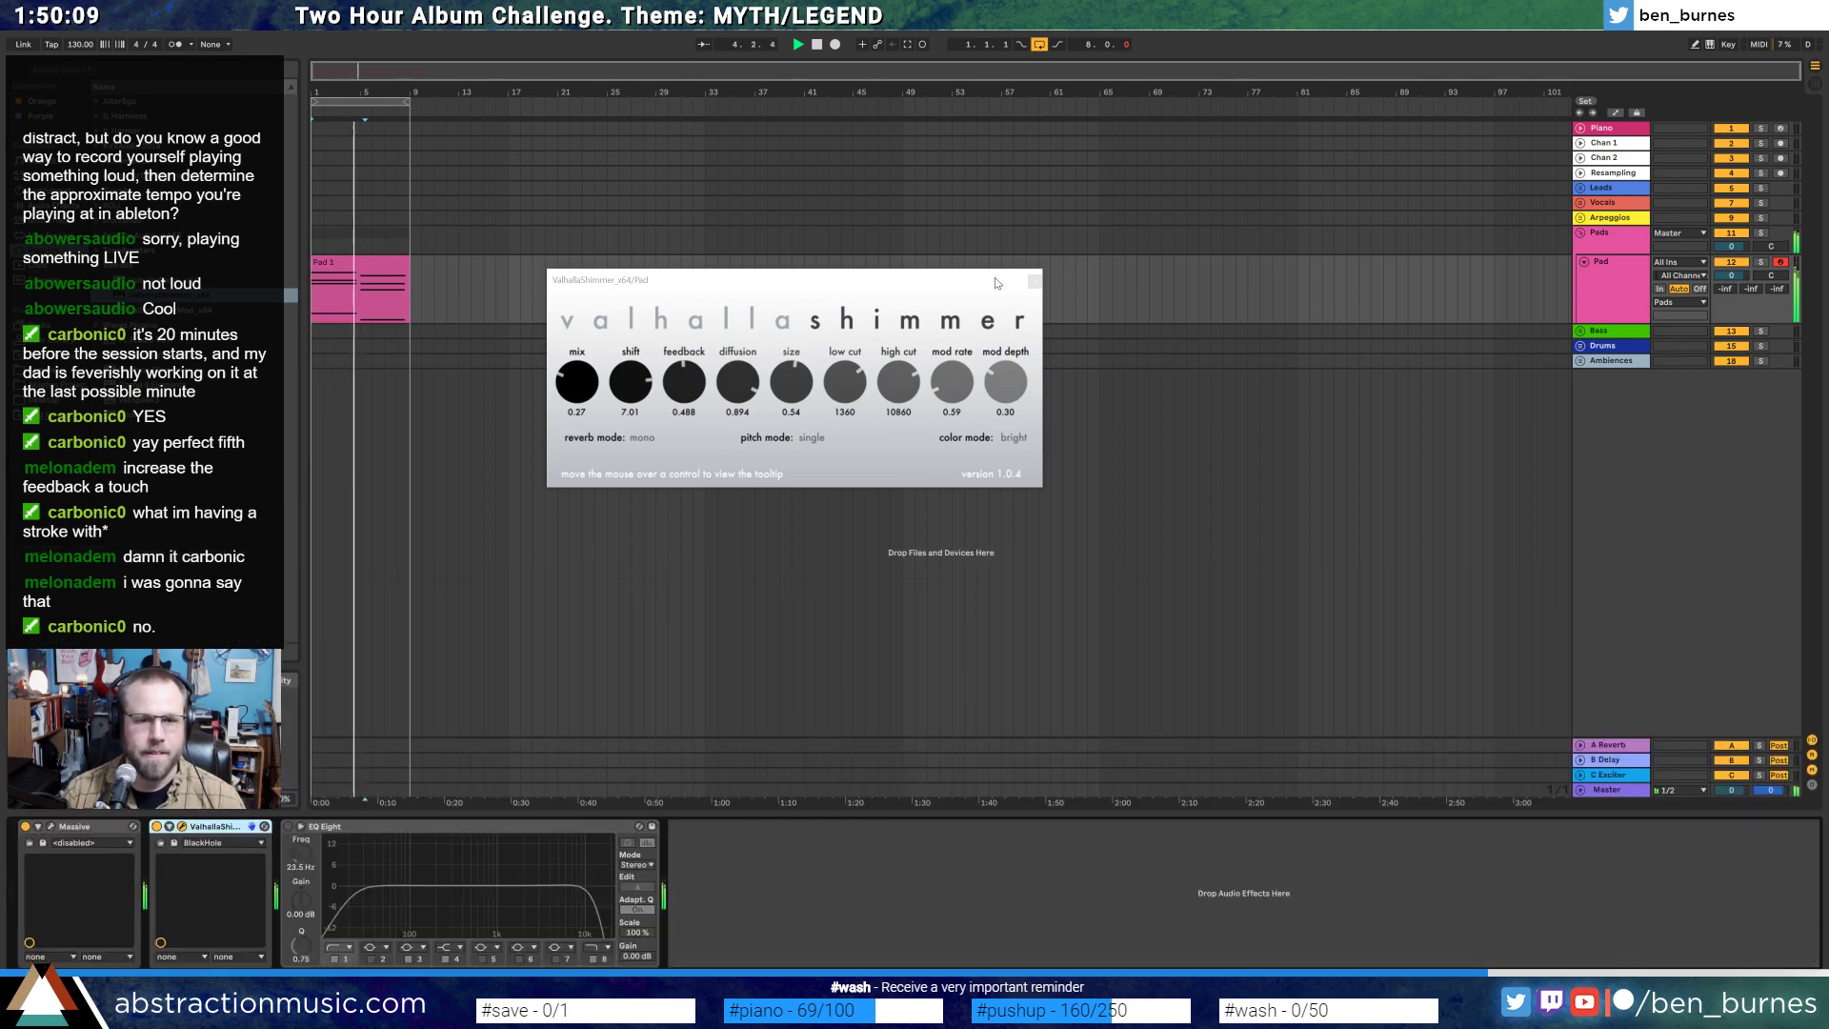
click(1035, 281)
click(345, 263)
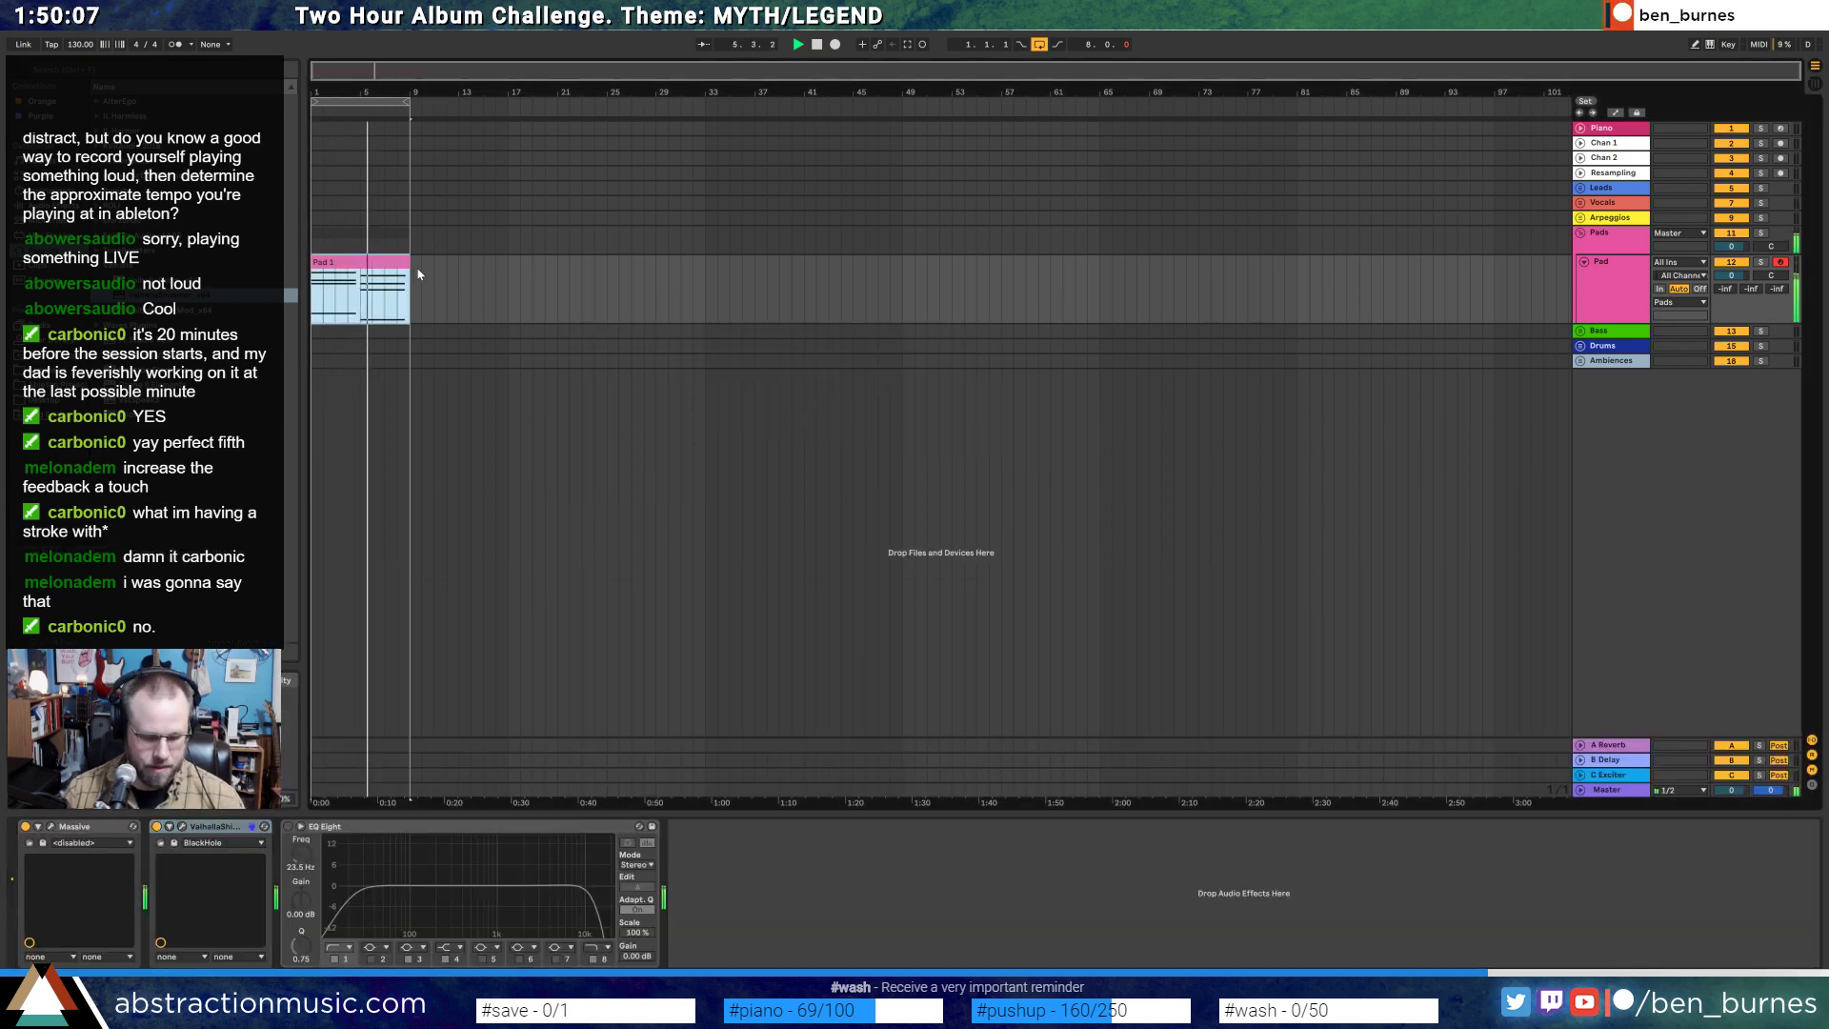
key(ctrl+d)
drag(408, 102, 486, 124)
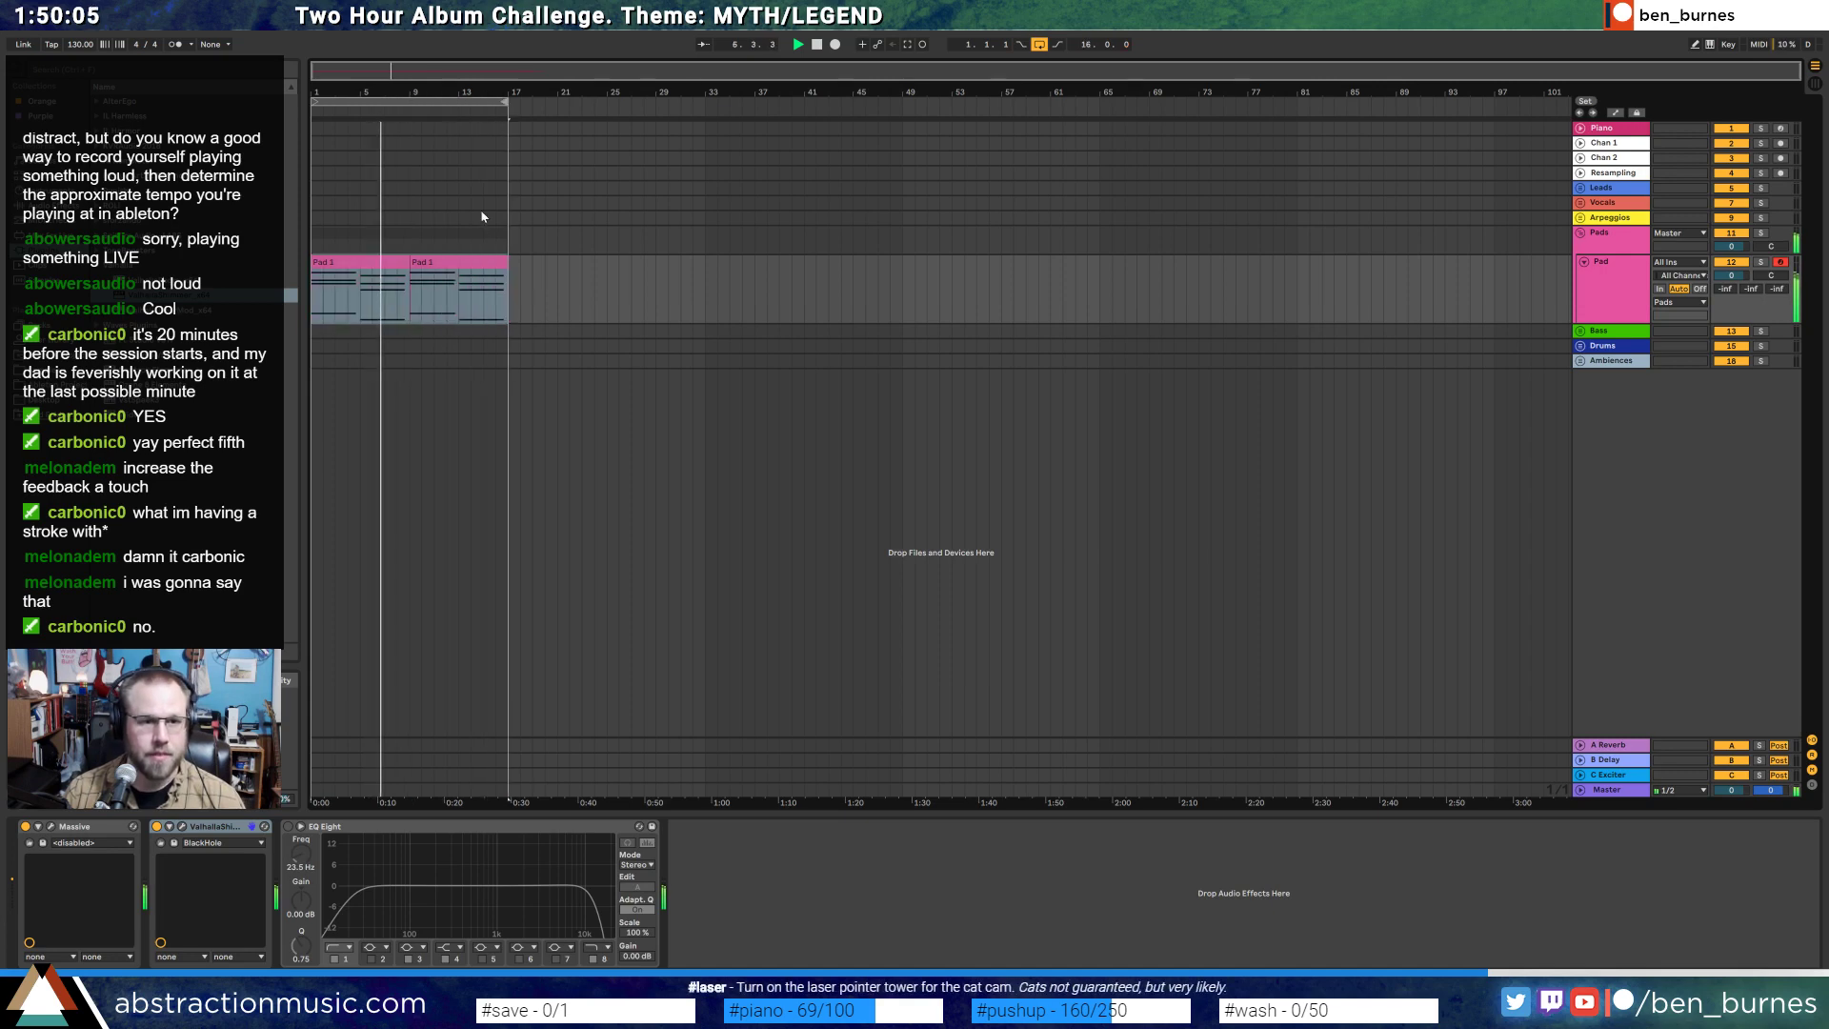
- Add a sustained high note above the second chord in the duplicated pad clip, spanning the chord's full length
double_click(472, 263)
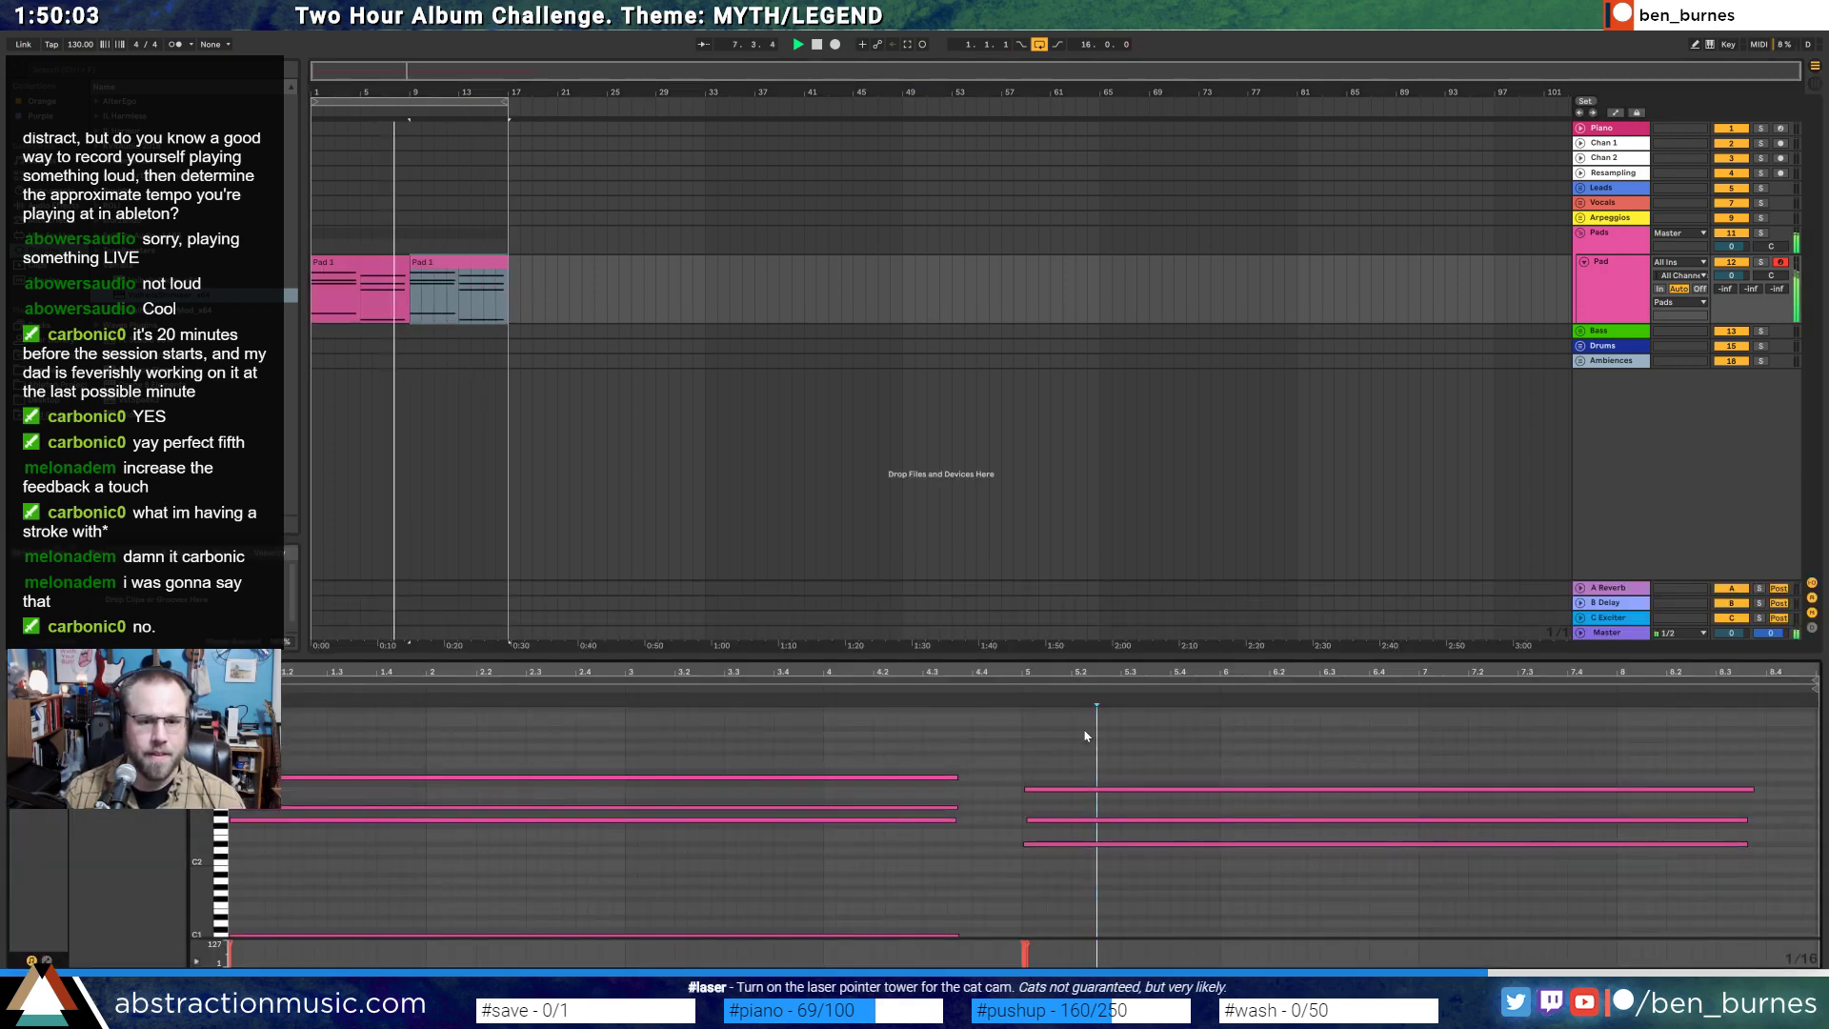
double_click(1025, 736)
drag(1031, 735, 1755, 735)
key(Up)
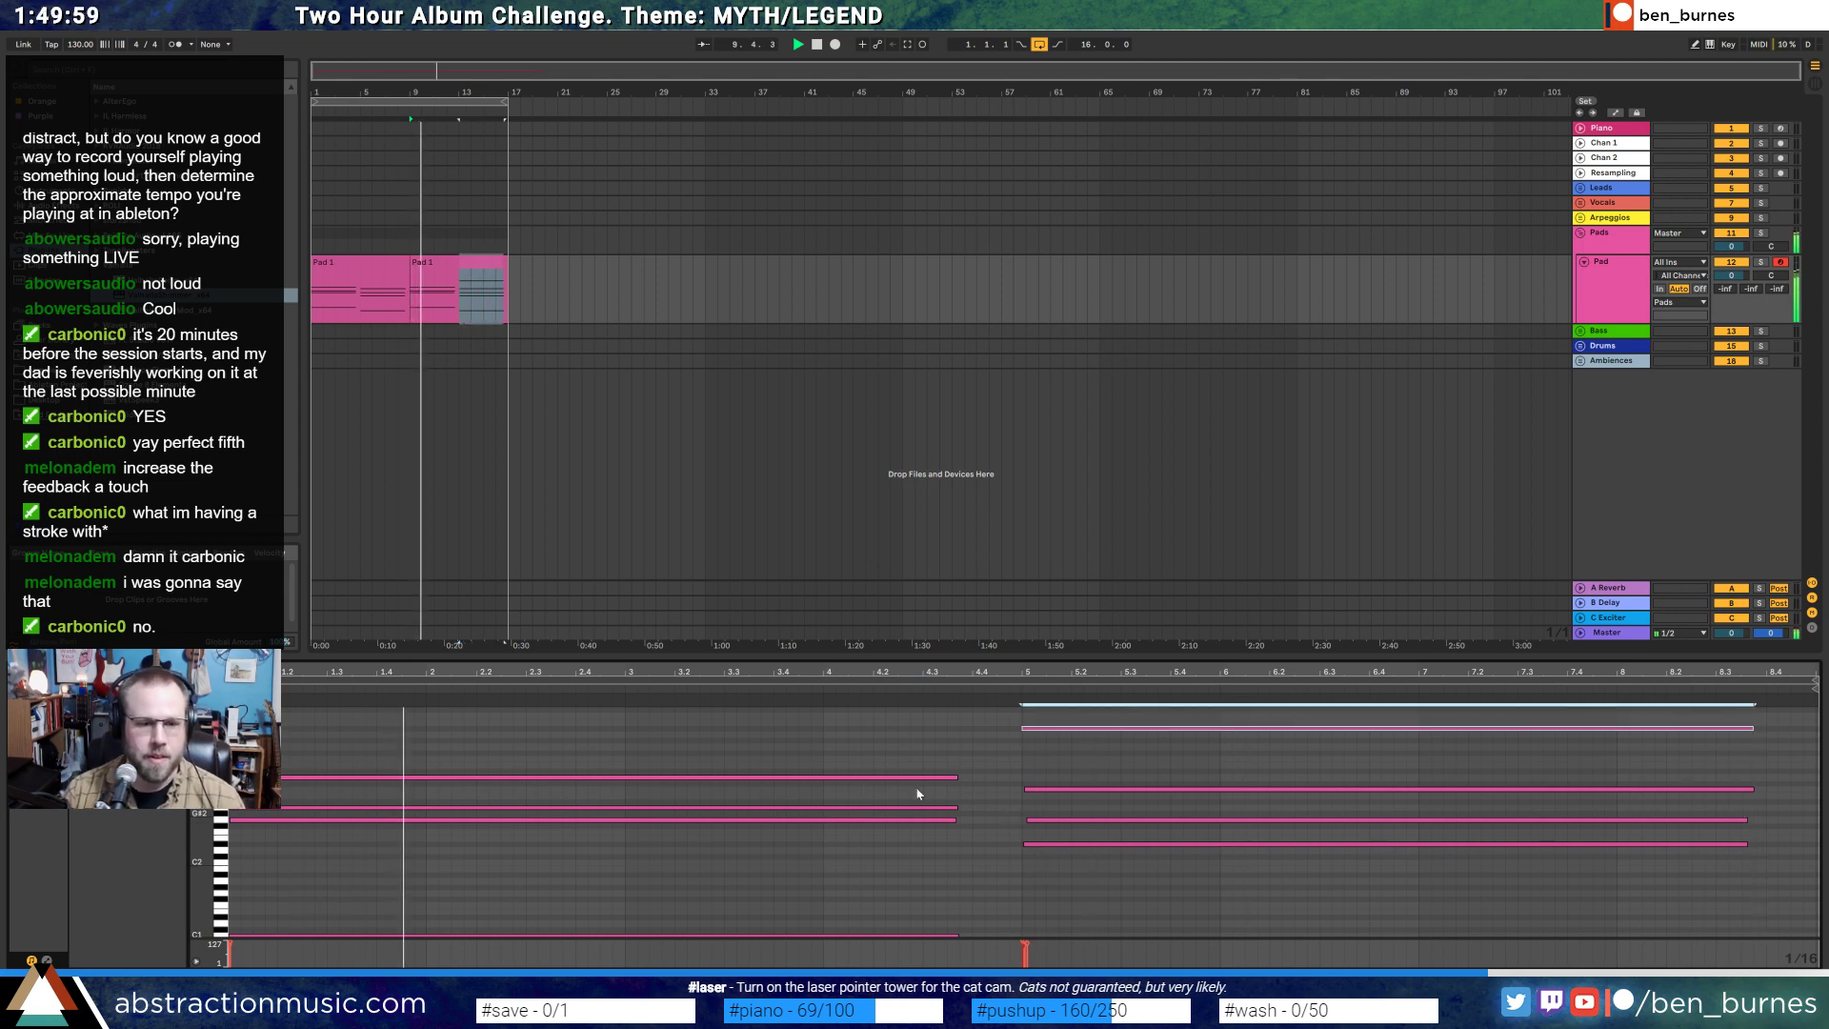
- Stop playback, unfold the Piano track and the A Reverb return, and arm the Piano track
key(space)
click(1580, 128)
click(1631, 138)
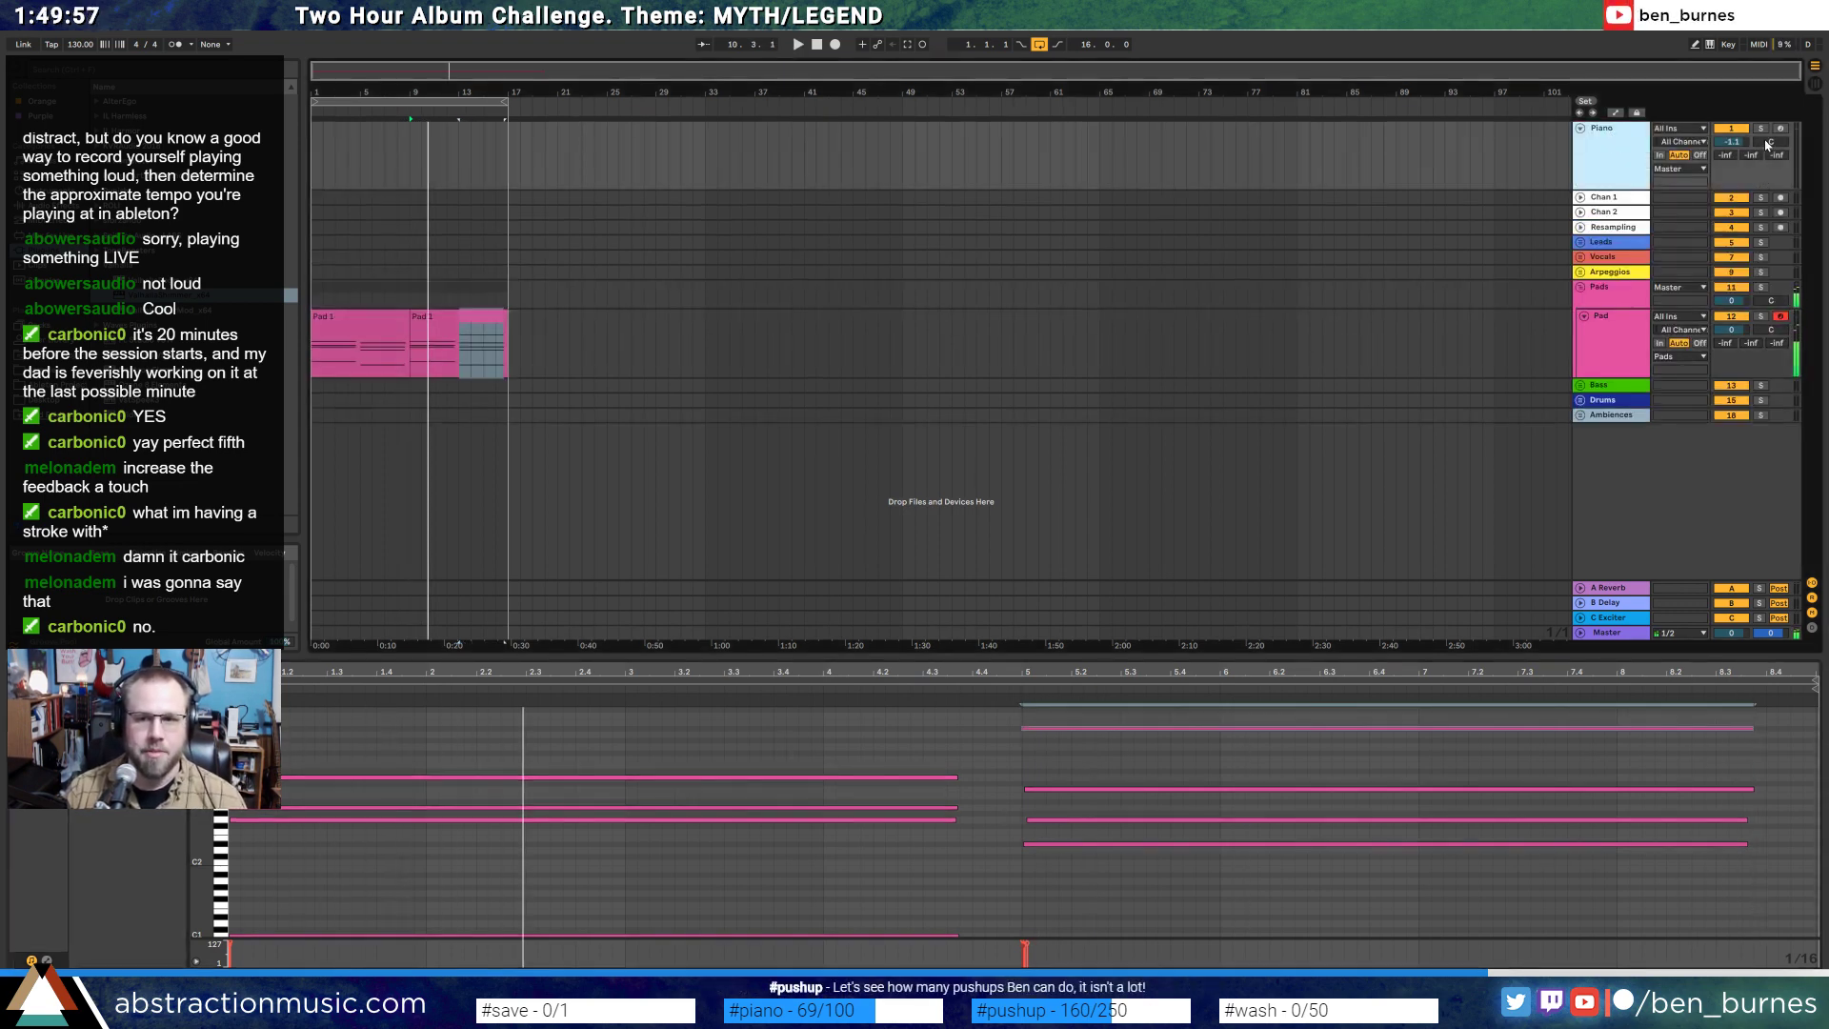
click(1582, 590)
scroll(1727, 148, down, 1)
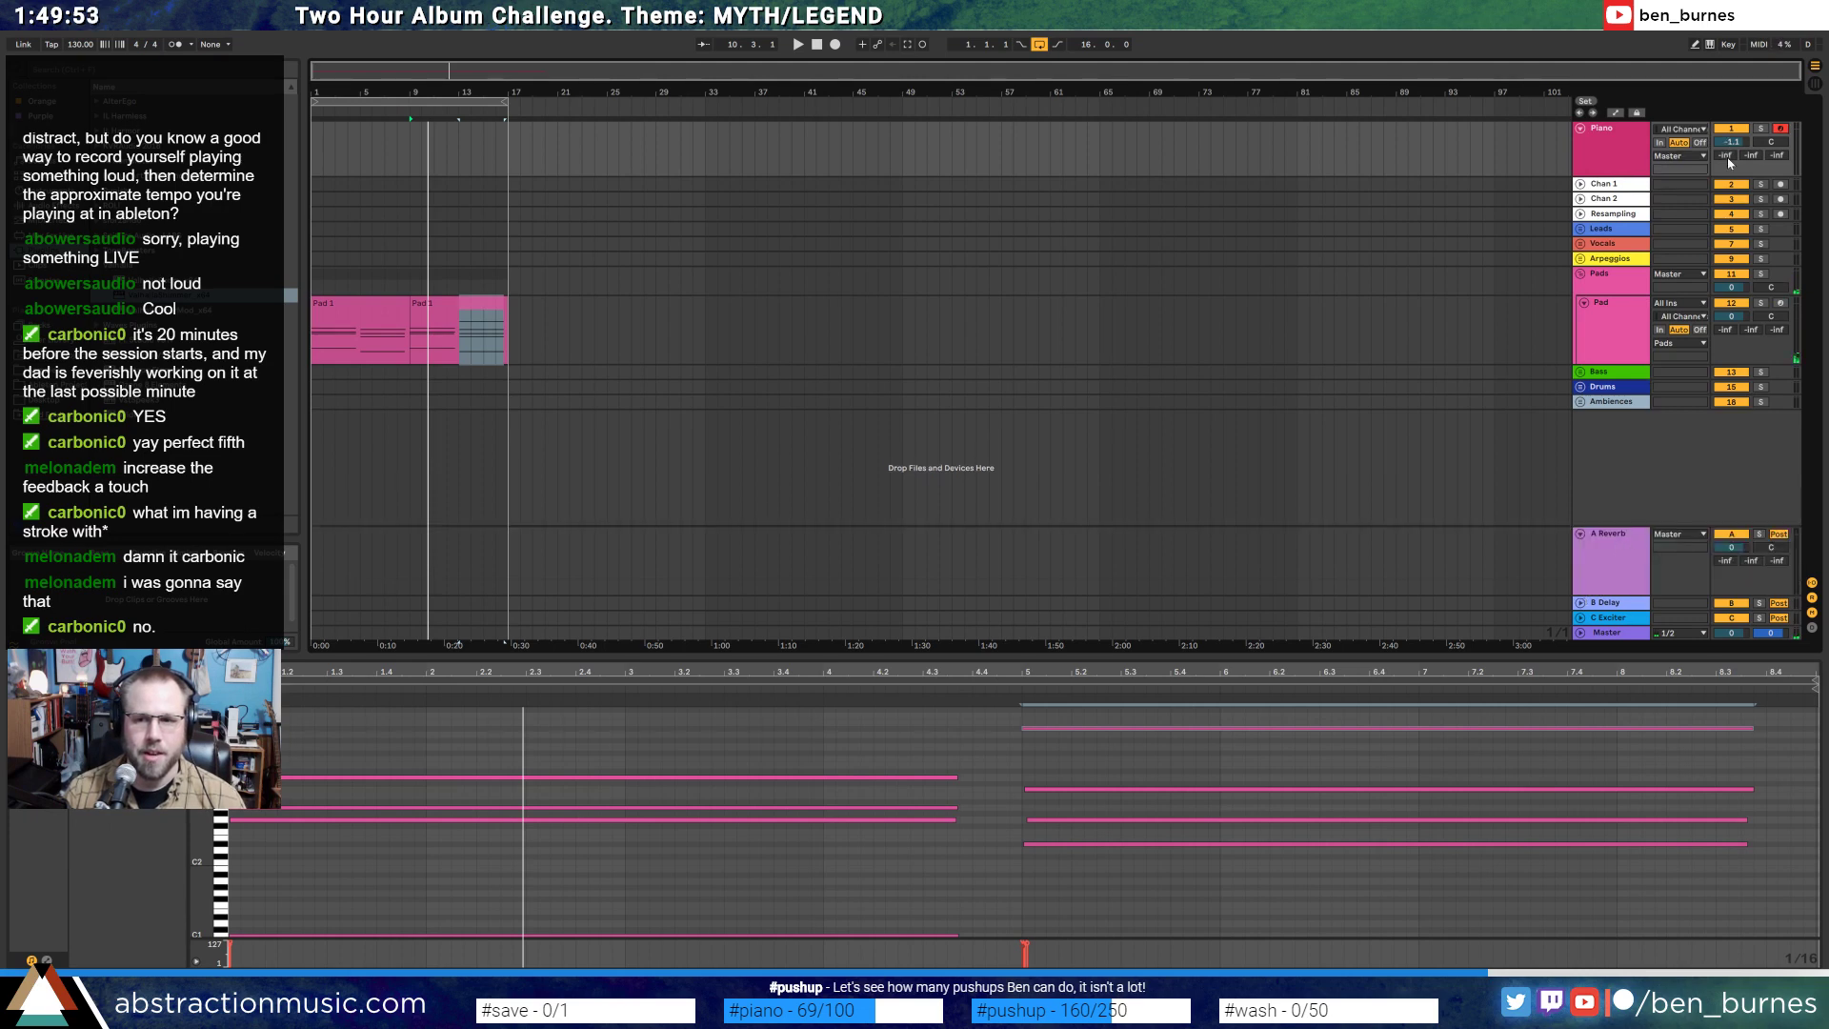
- Raise the Piano track's A Reverb send to -4.4 and play piano over the pad loop
drag(1721, 162, 1727, 170)
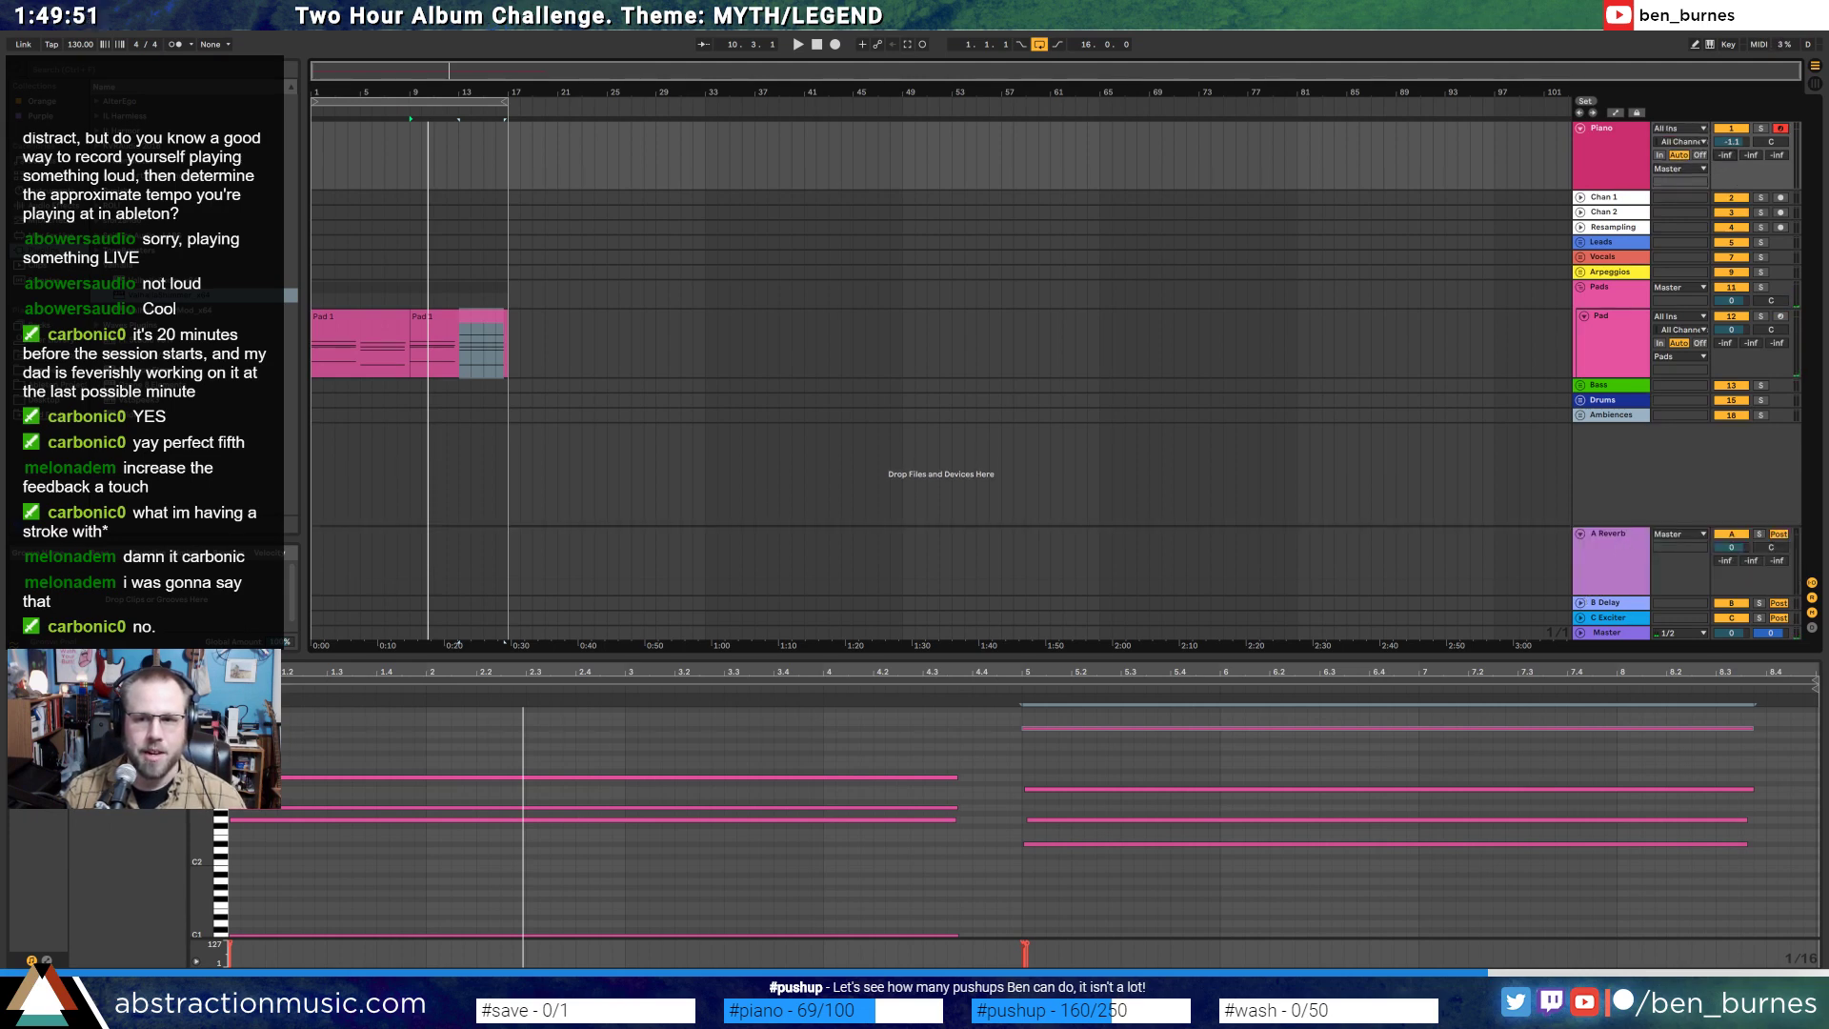
click(400, 168)
key(space)
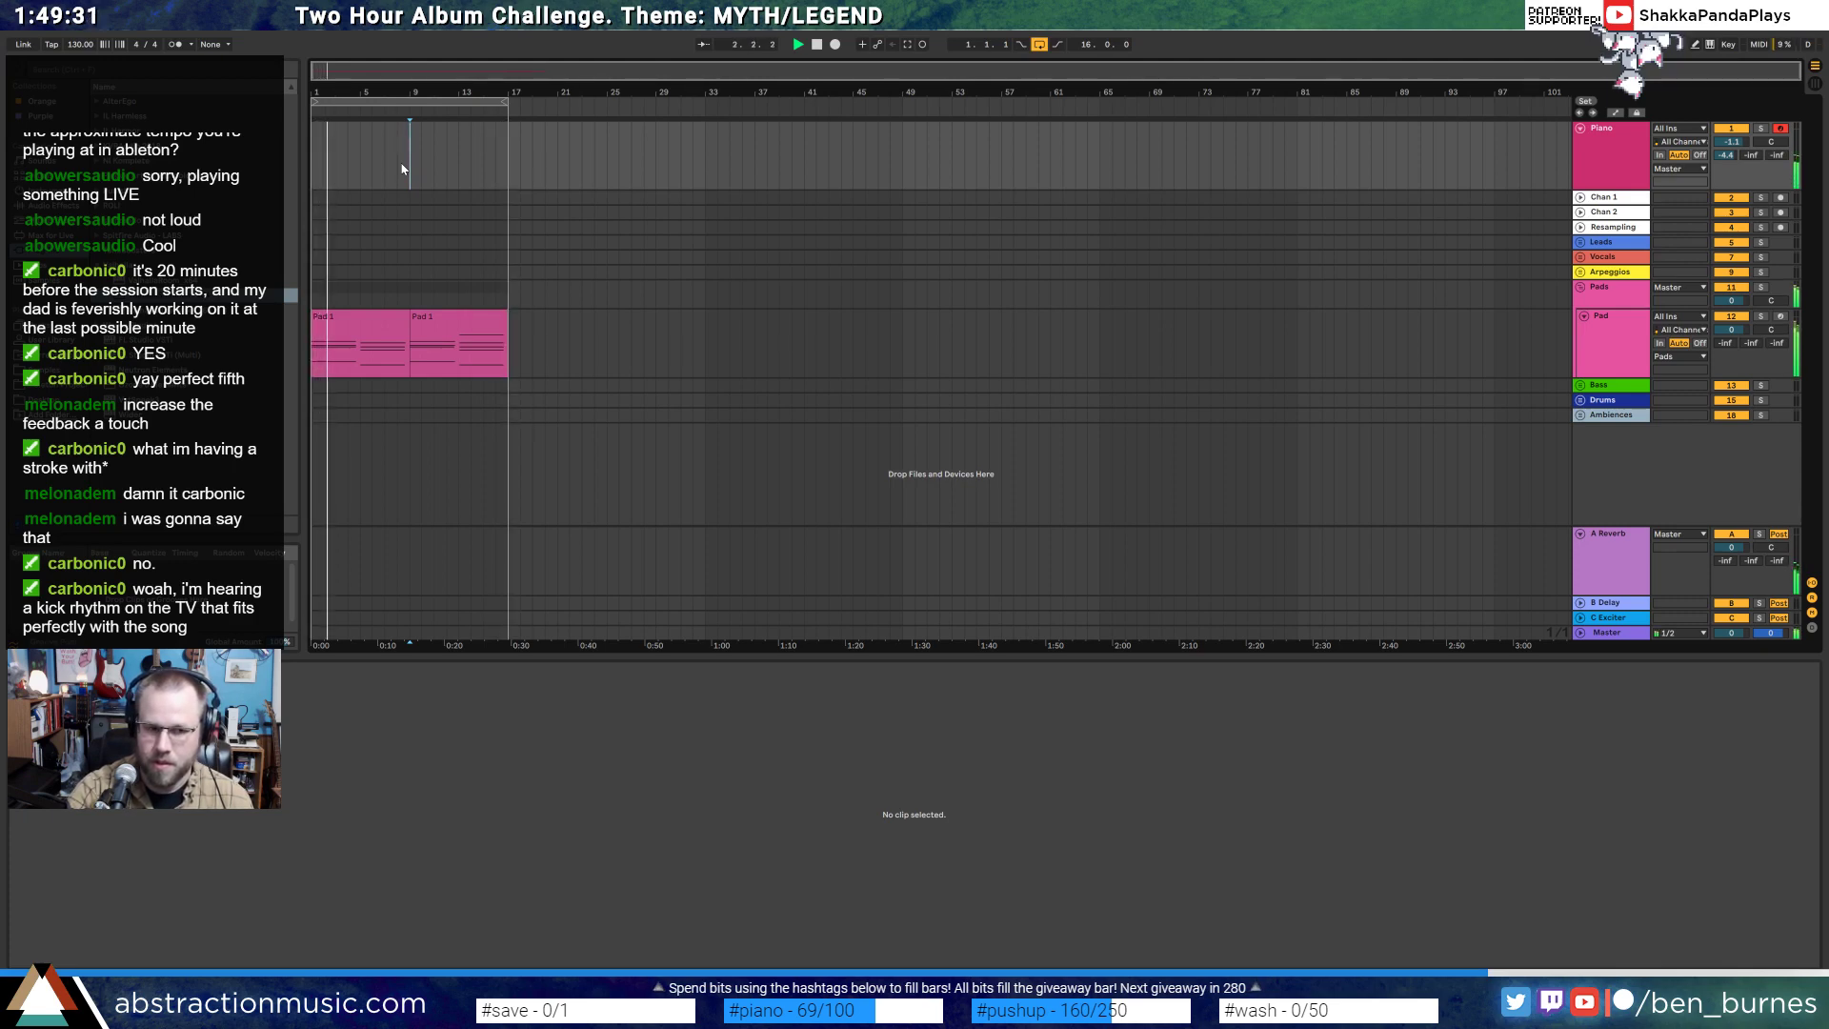
key(space)
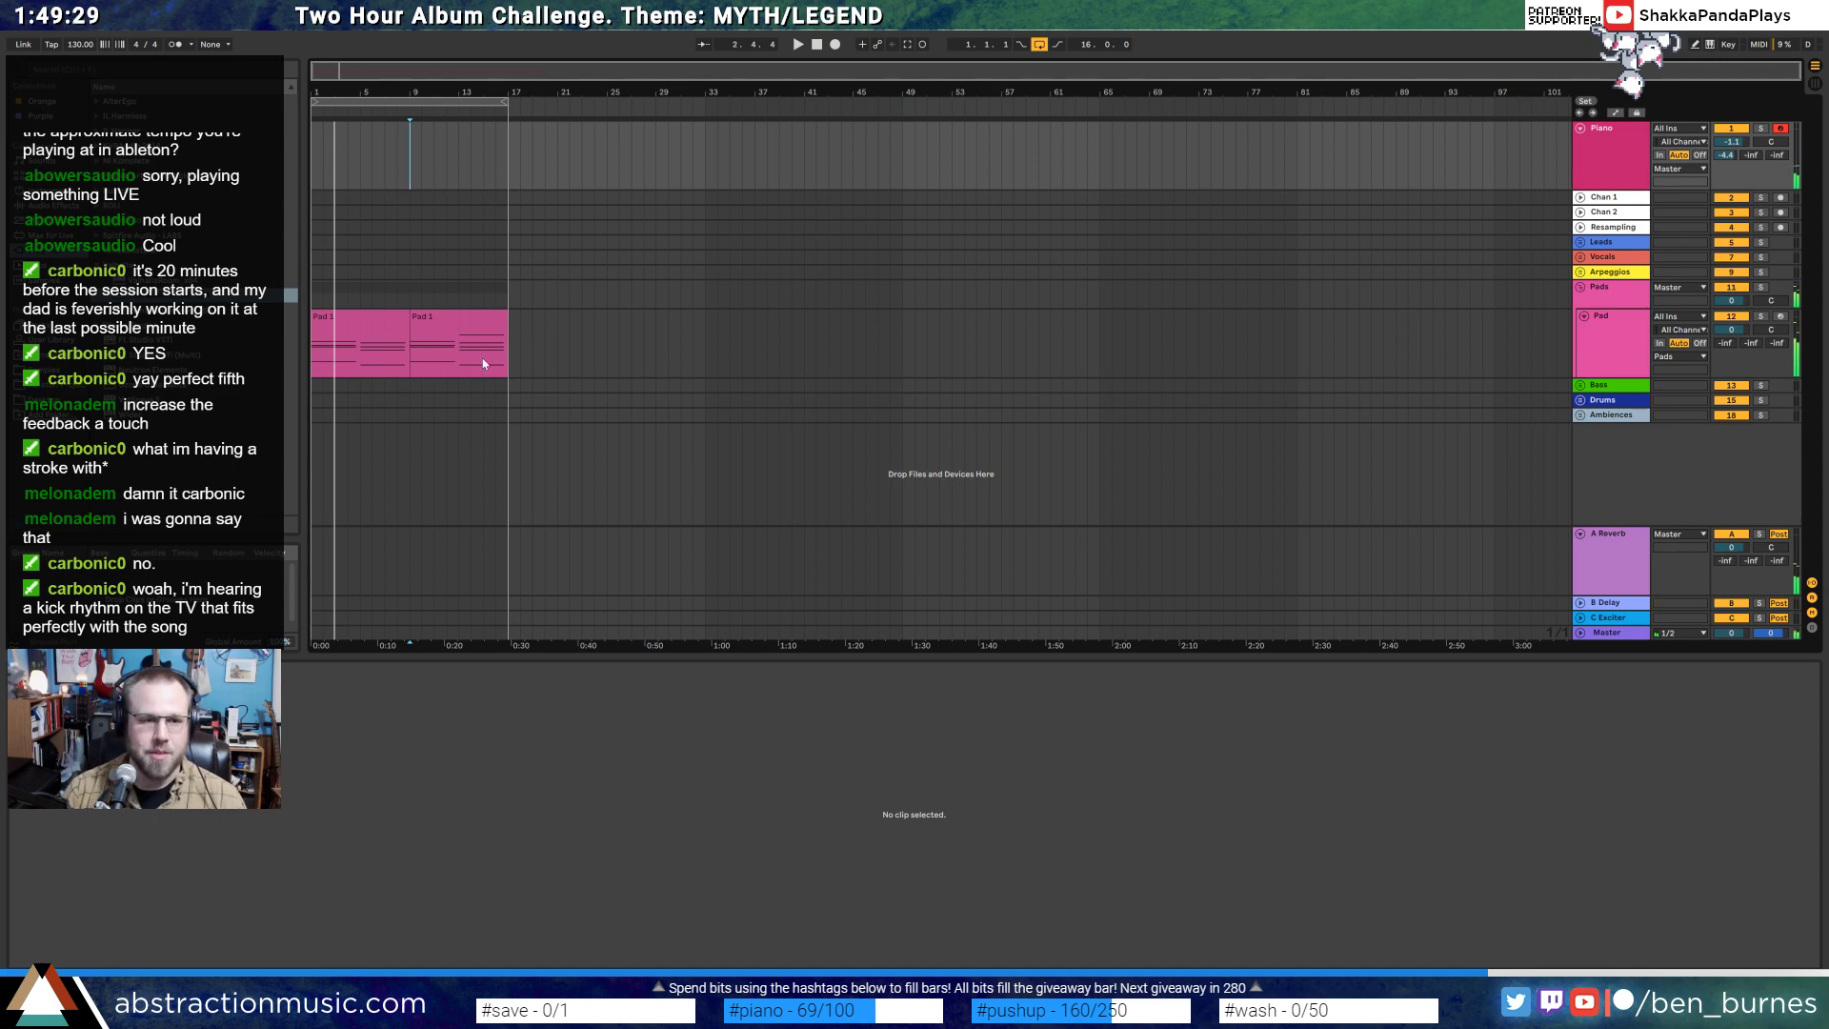
- Lower the added top note over the duplicated clip's second chord by five semitones and play that chord
click(392, 374)
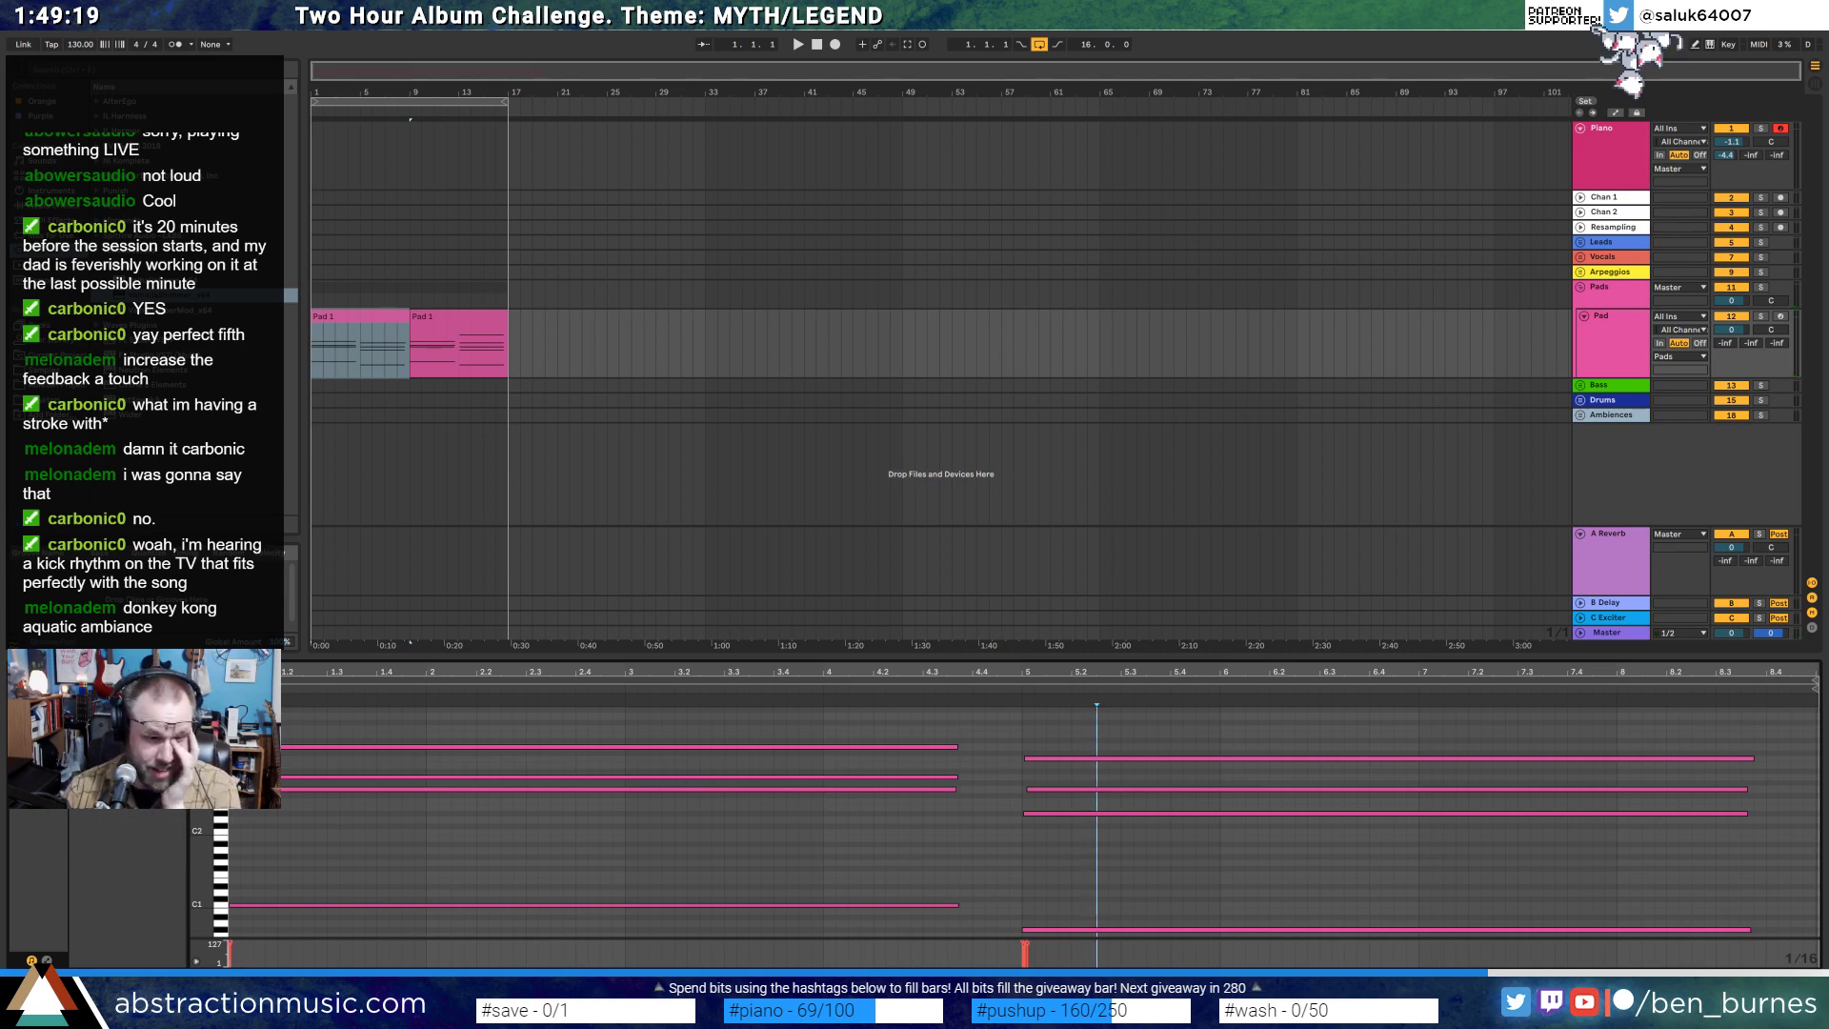
drag(305, 718, 334, 938)
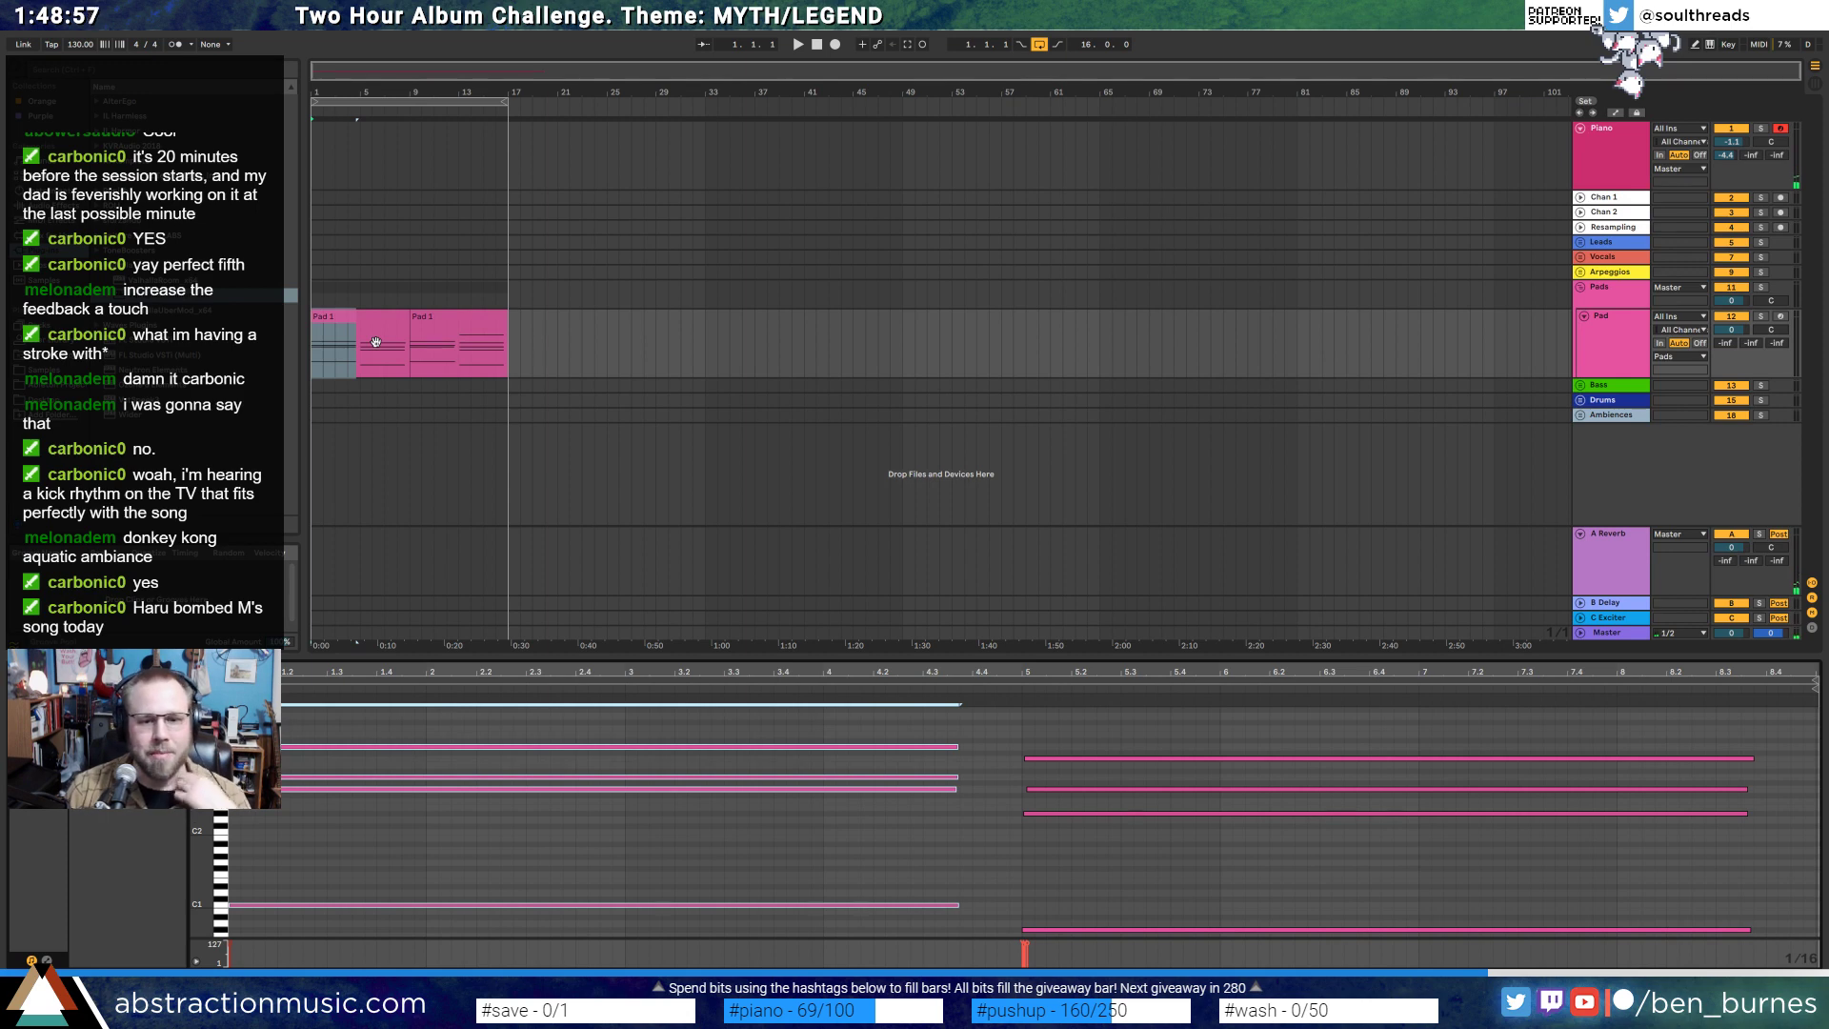
click(450, 321)
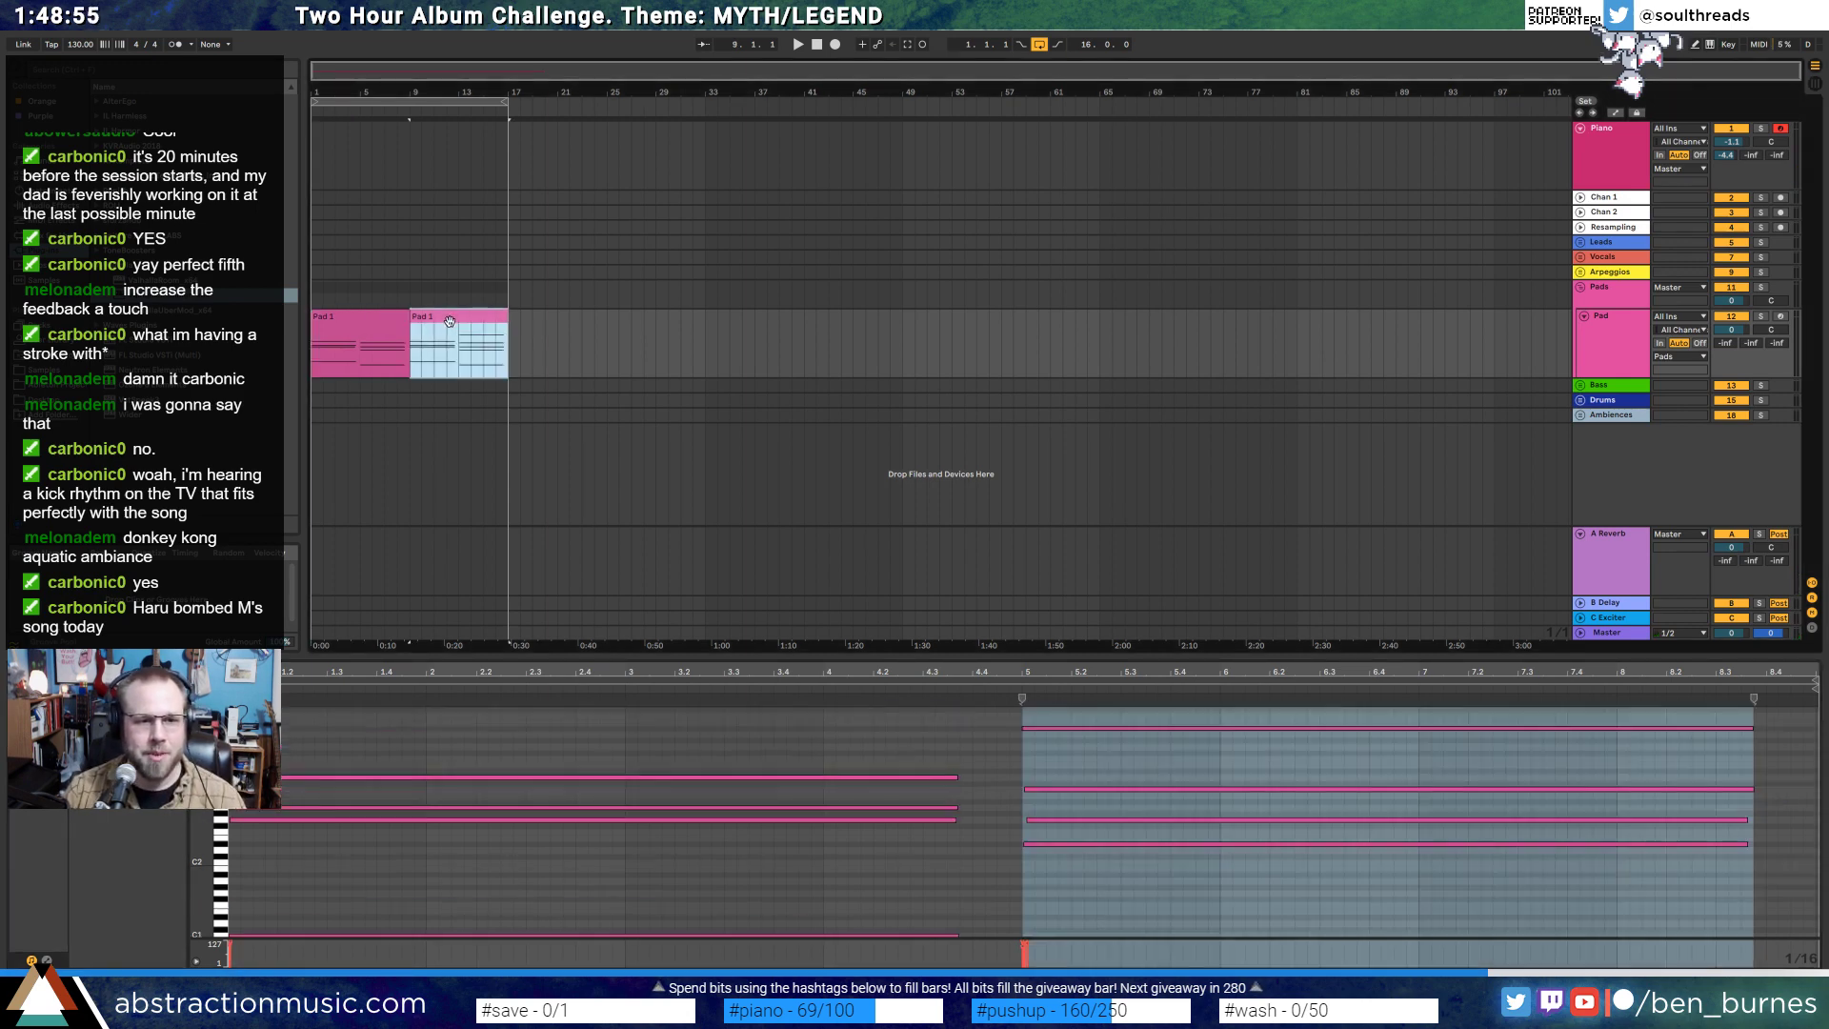
drag(1075, 728, 1082, 742)
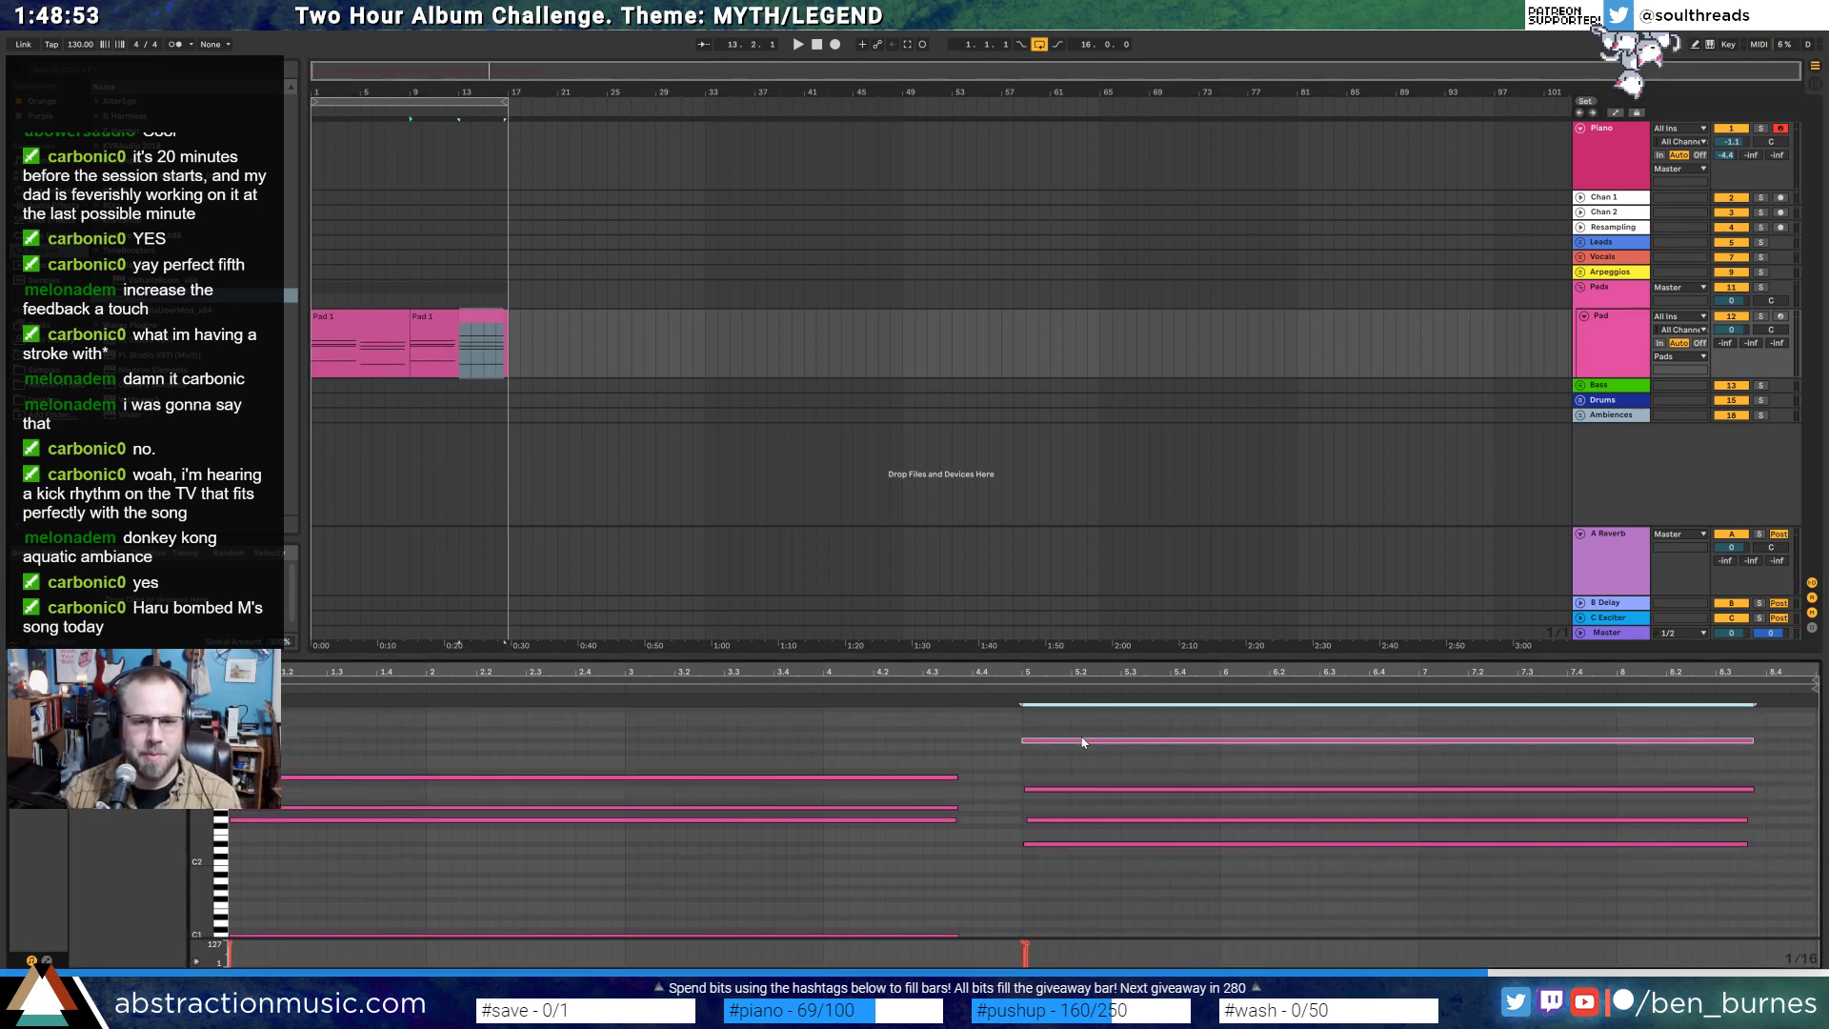
key(Down)
key(shift+Down)
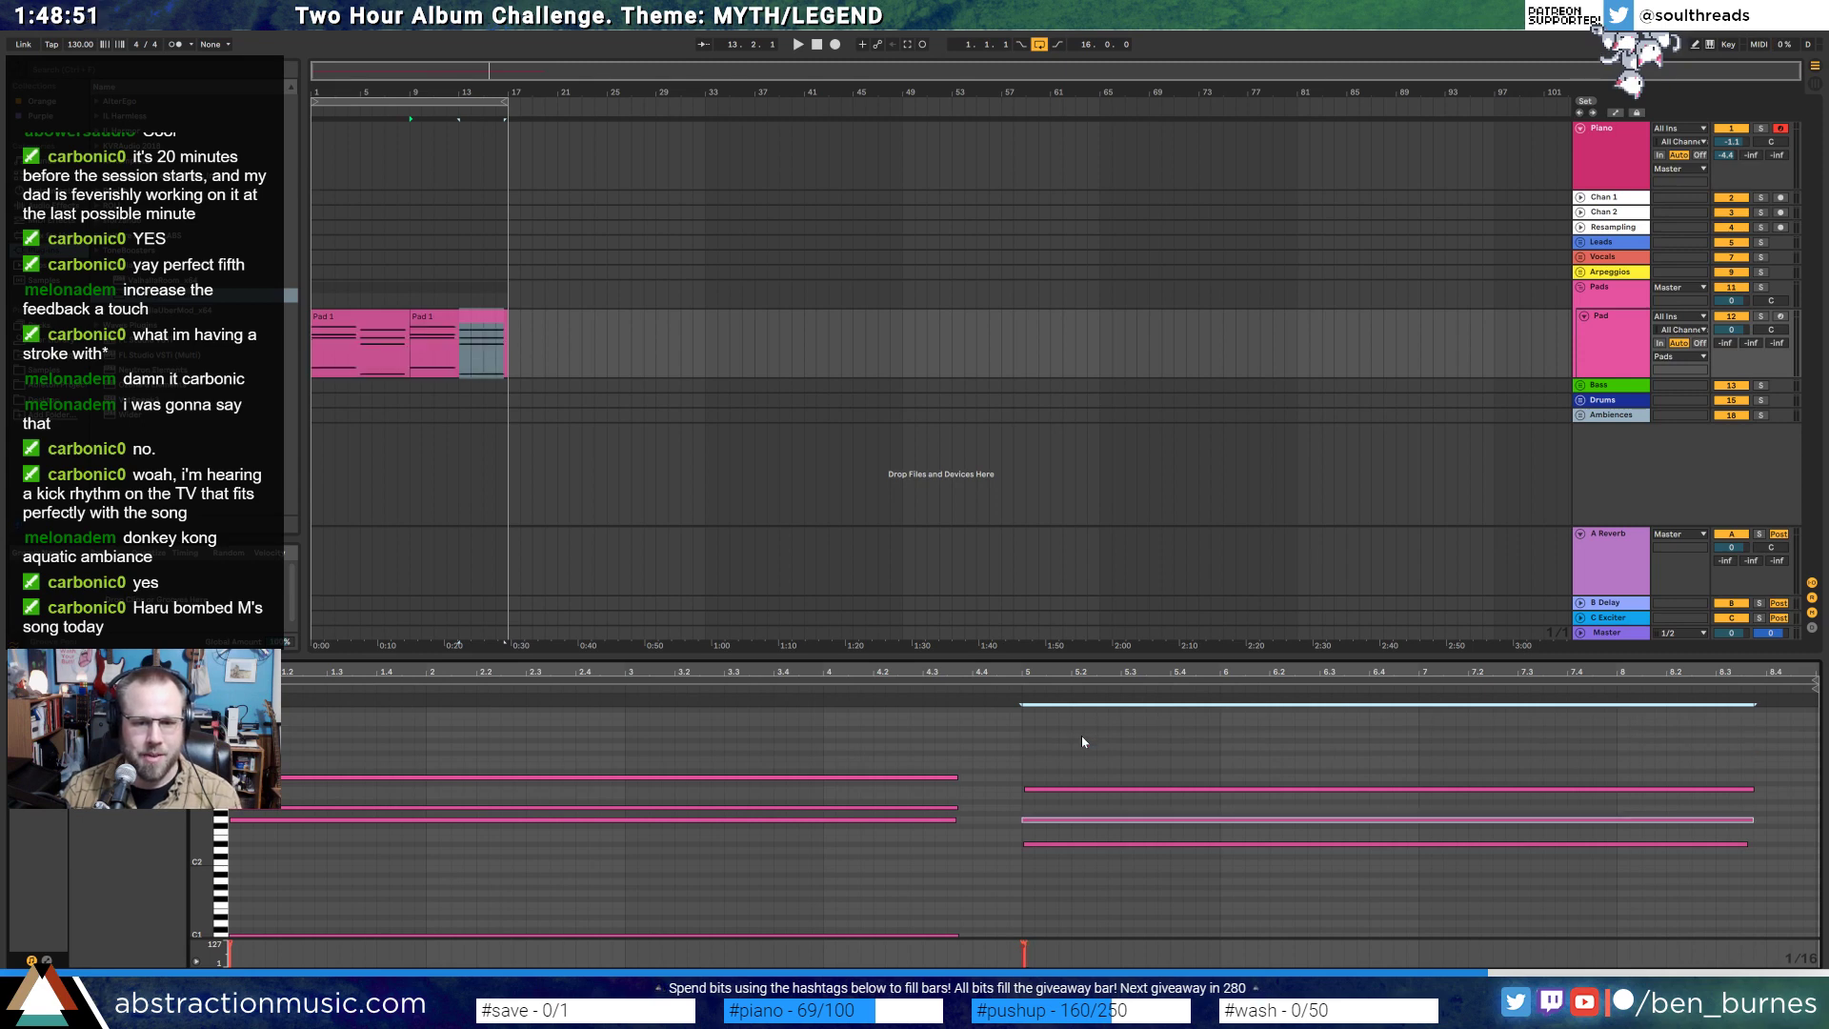
key(shift+Up)
key(Down)
key(Down)
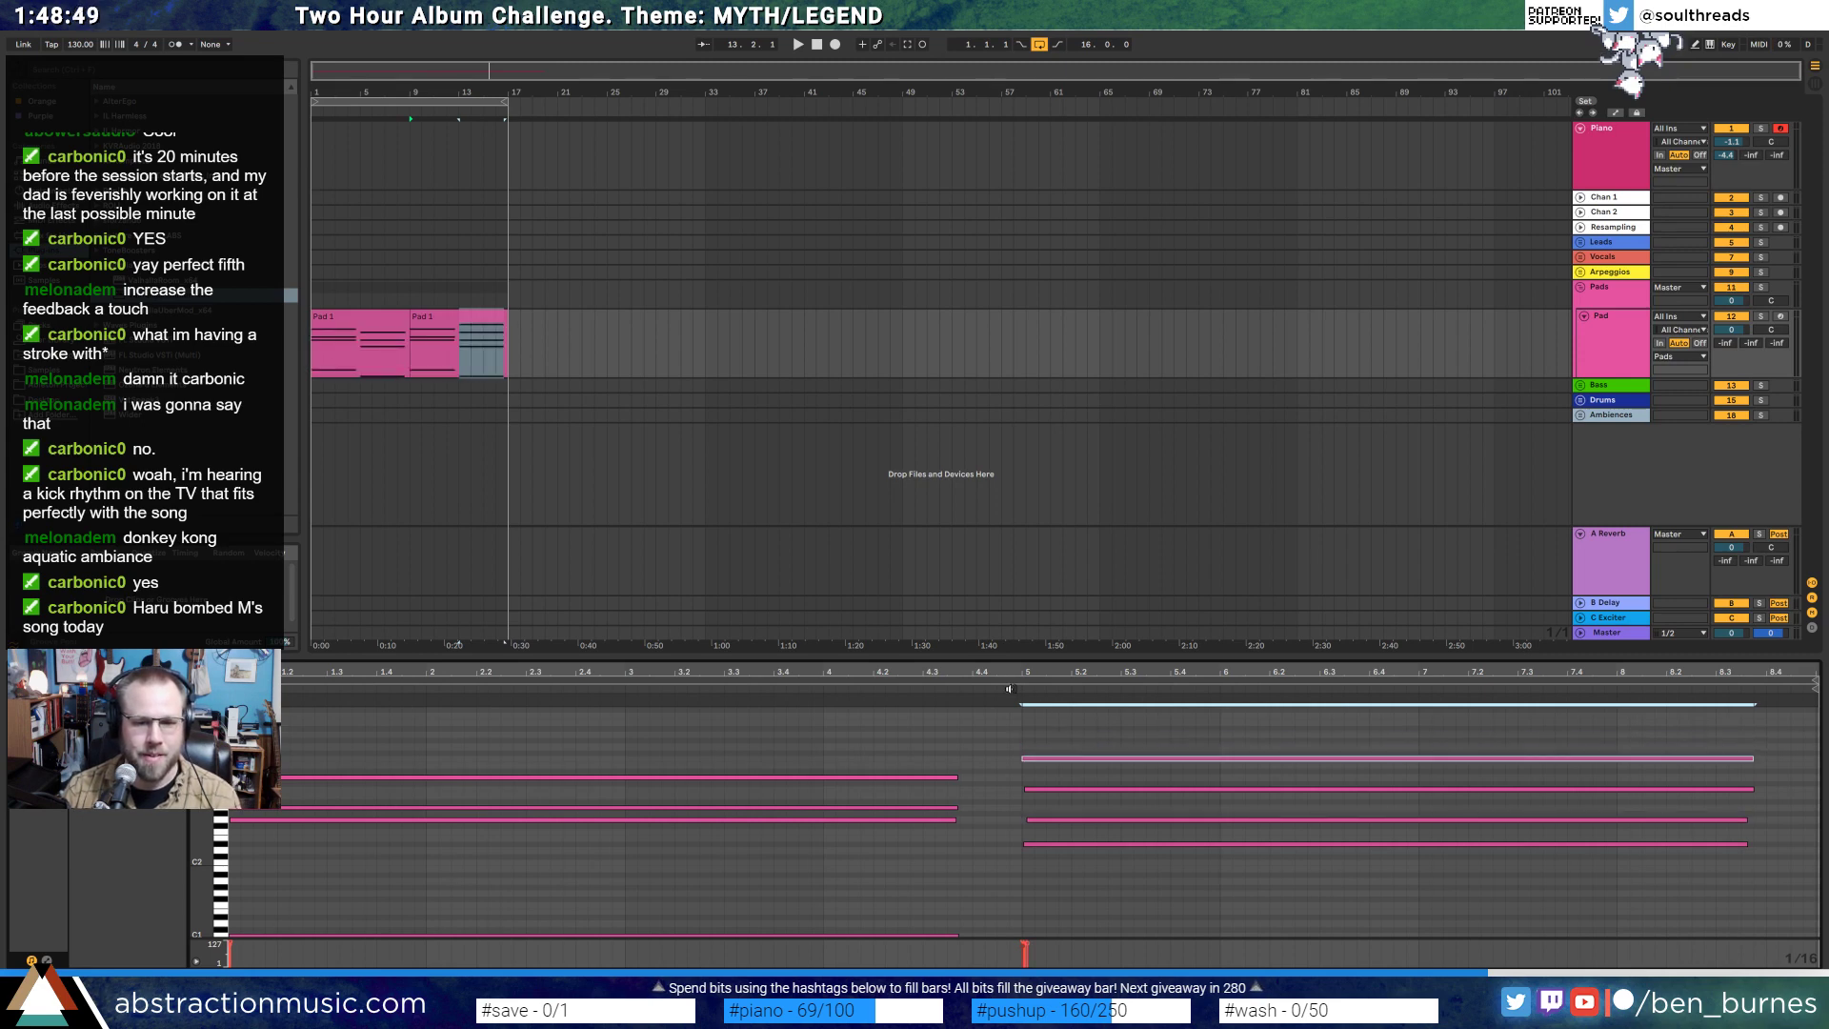
click(1010, 688)
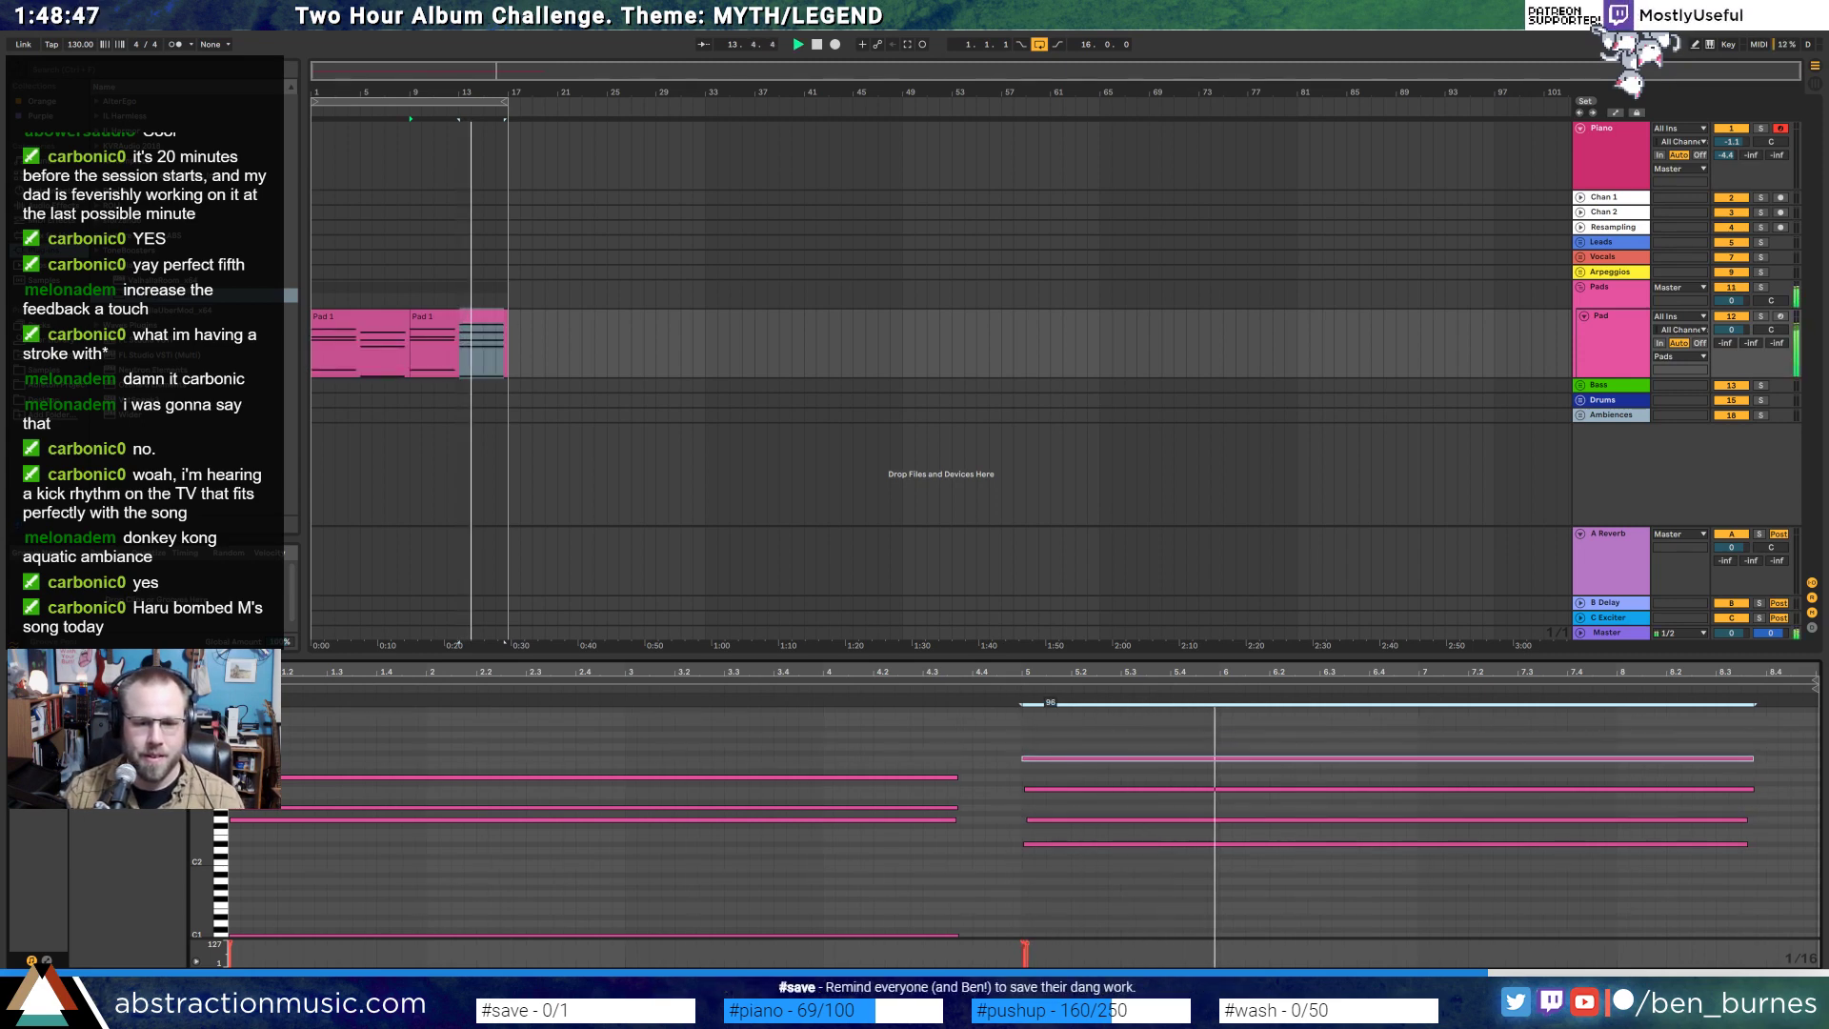
- Examine the oscillator and vibrato settings of the pad's Massive instrument, then close its window
key(shift+Tab)
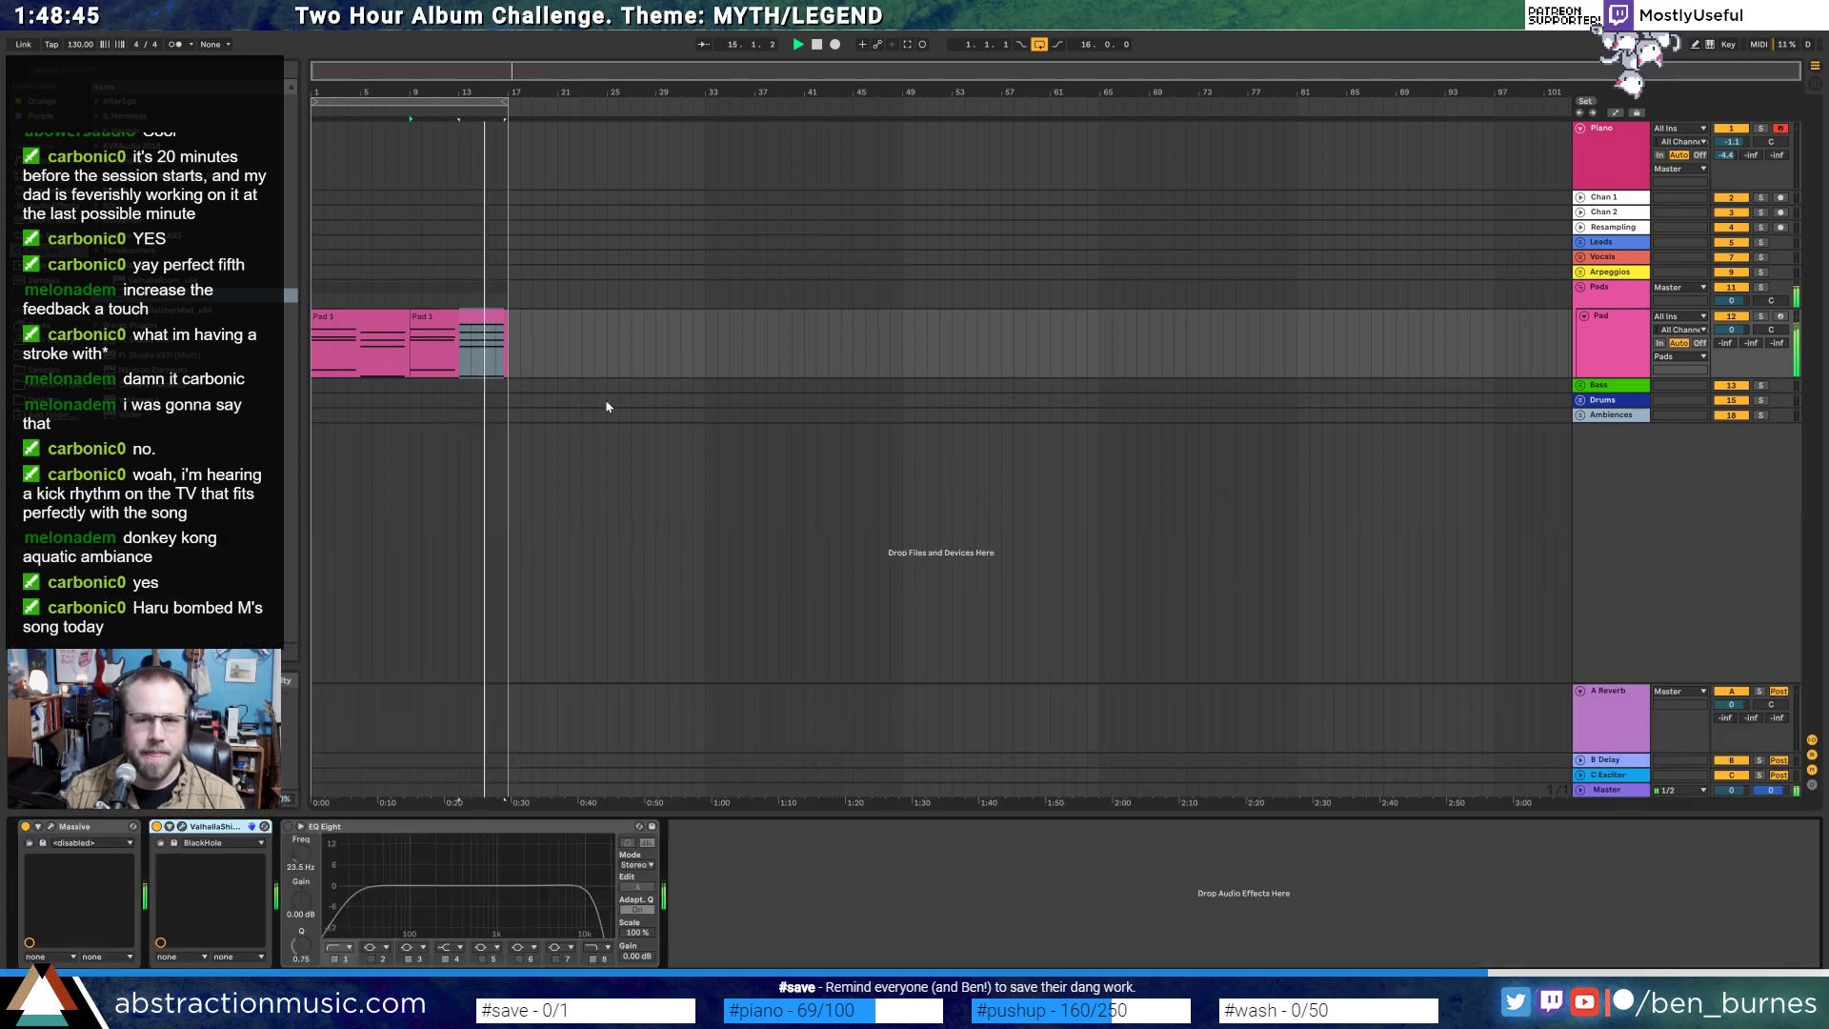
key(space)
click(51, 828)
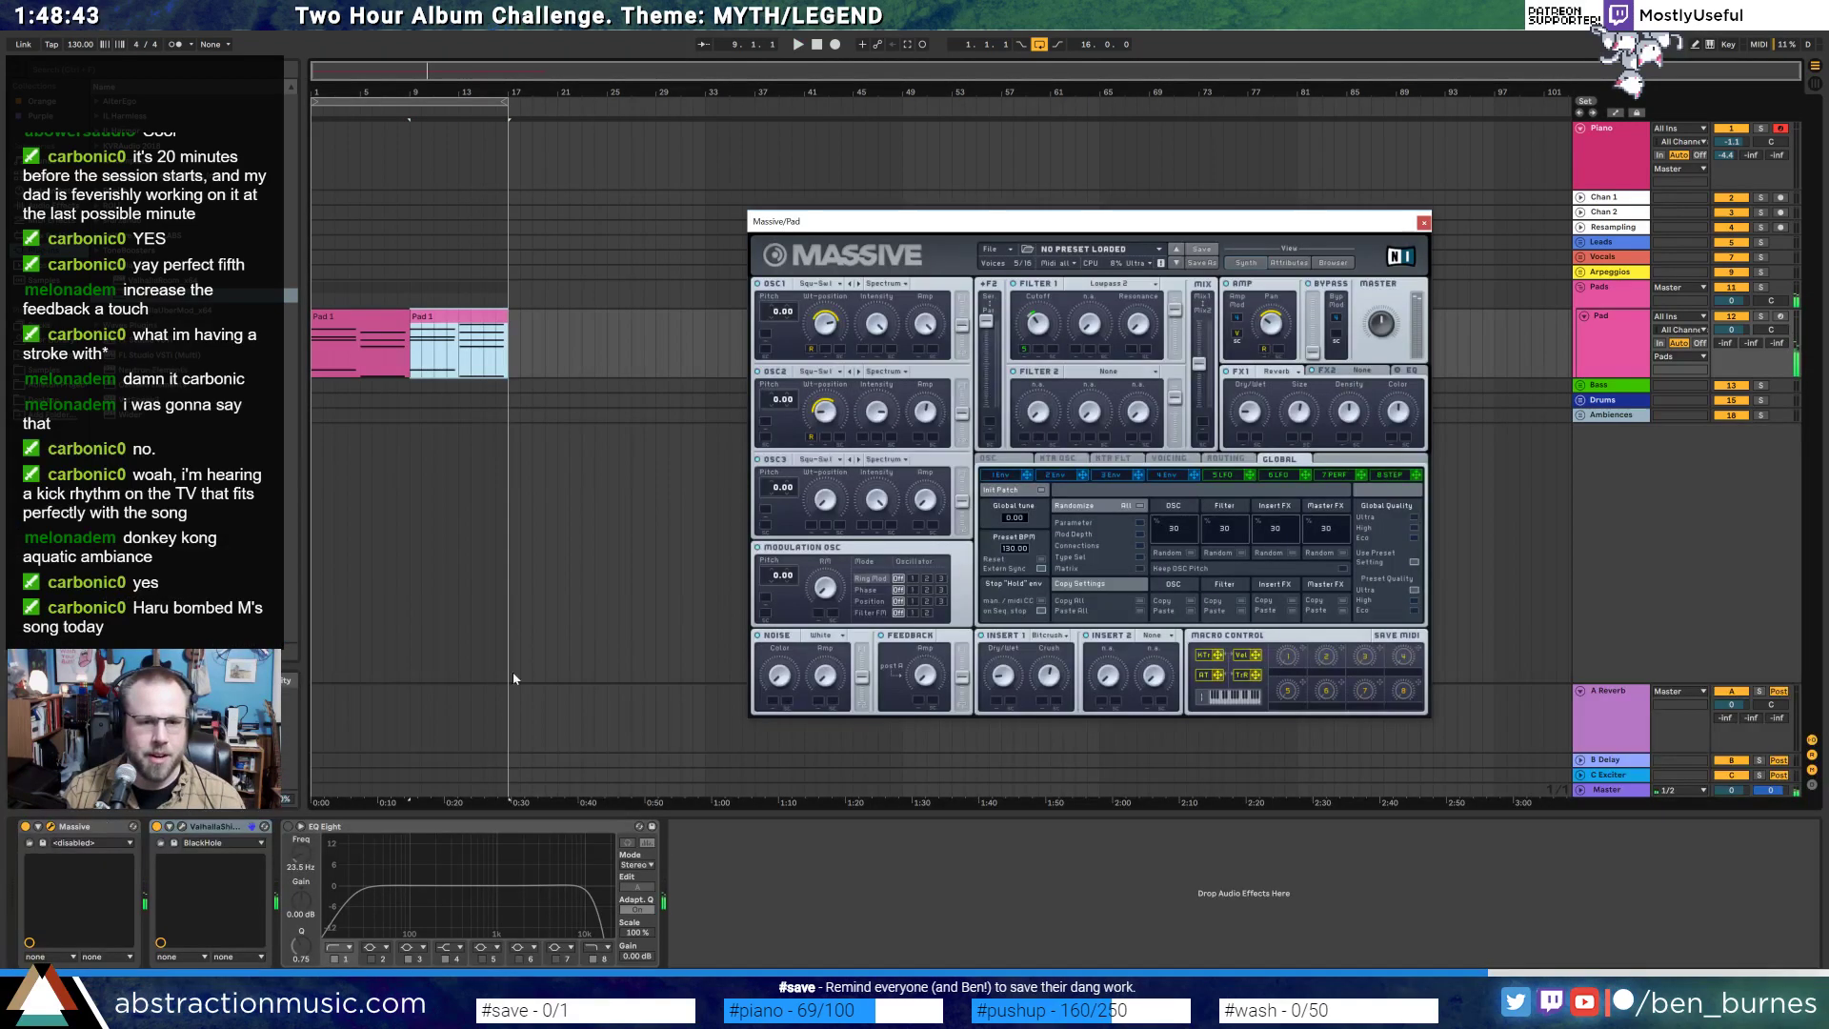
click(1009, 462)
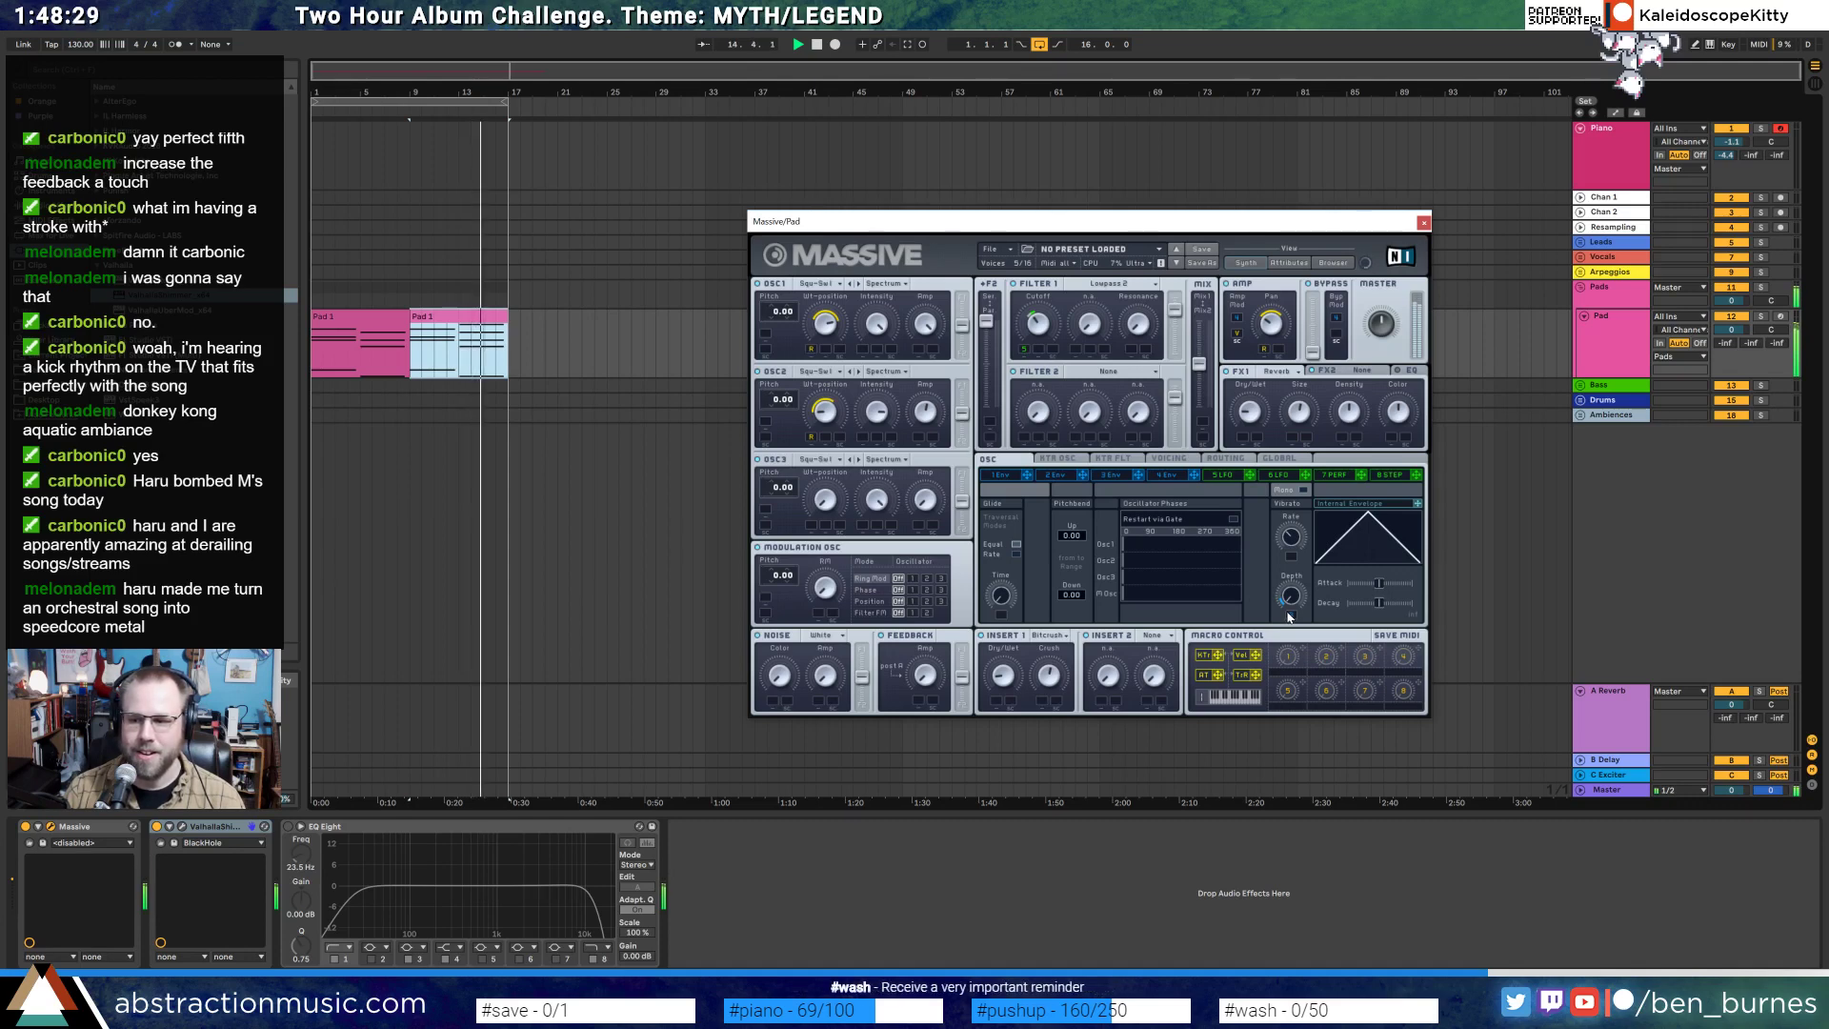
click(1424, 222)
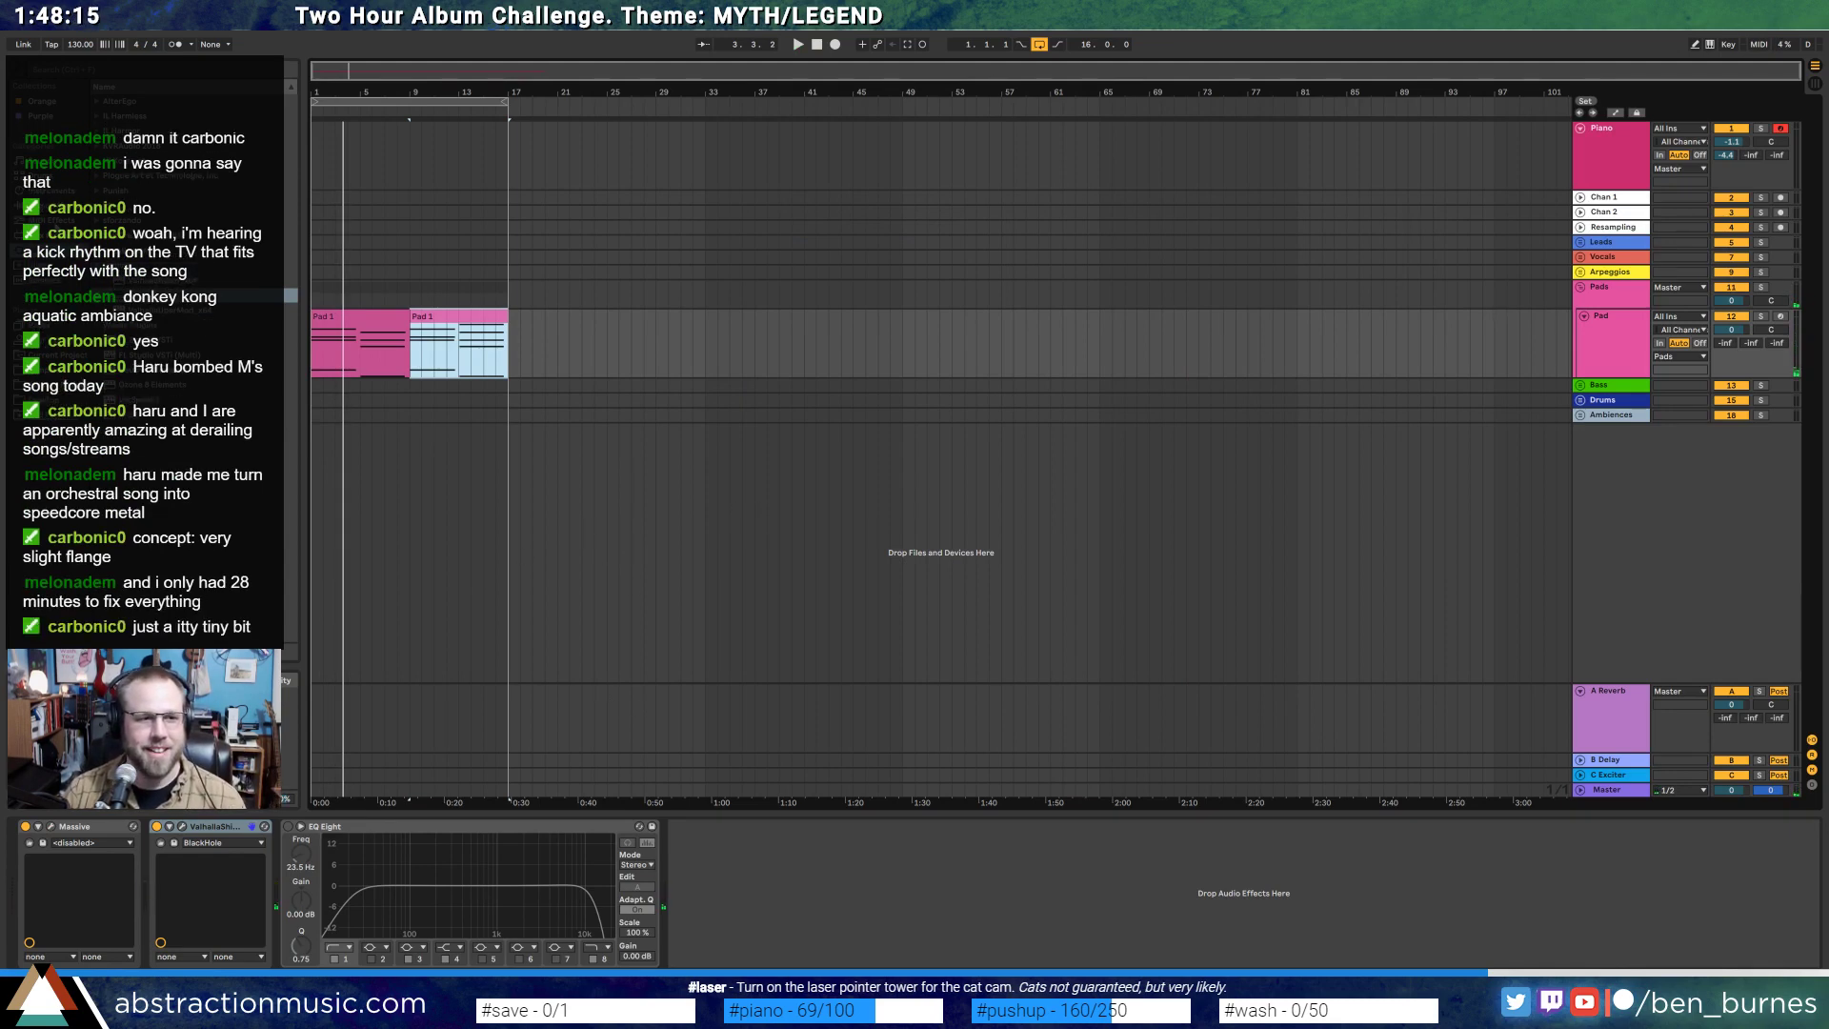
- Add a Flanger after the shimmer on the Pad track with 44.4% dry/wet, 2.59 ms delay time and 0.32 feedback, auditioning the loop
click(48, 205)
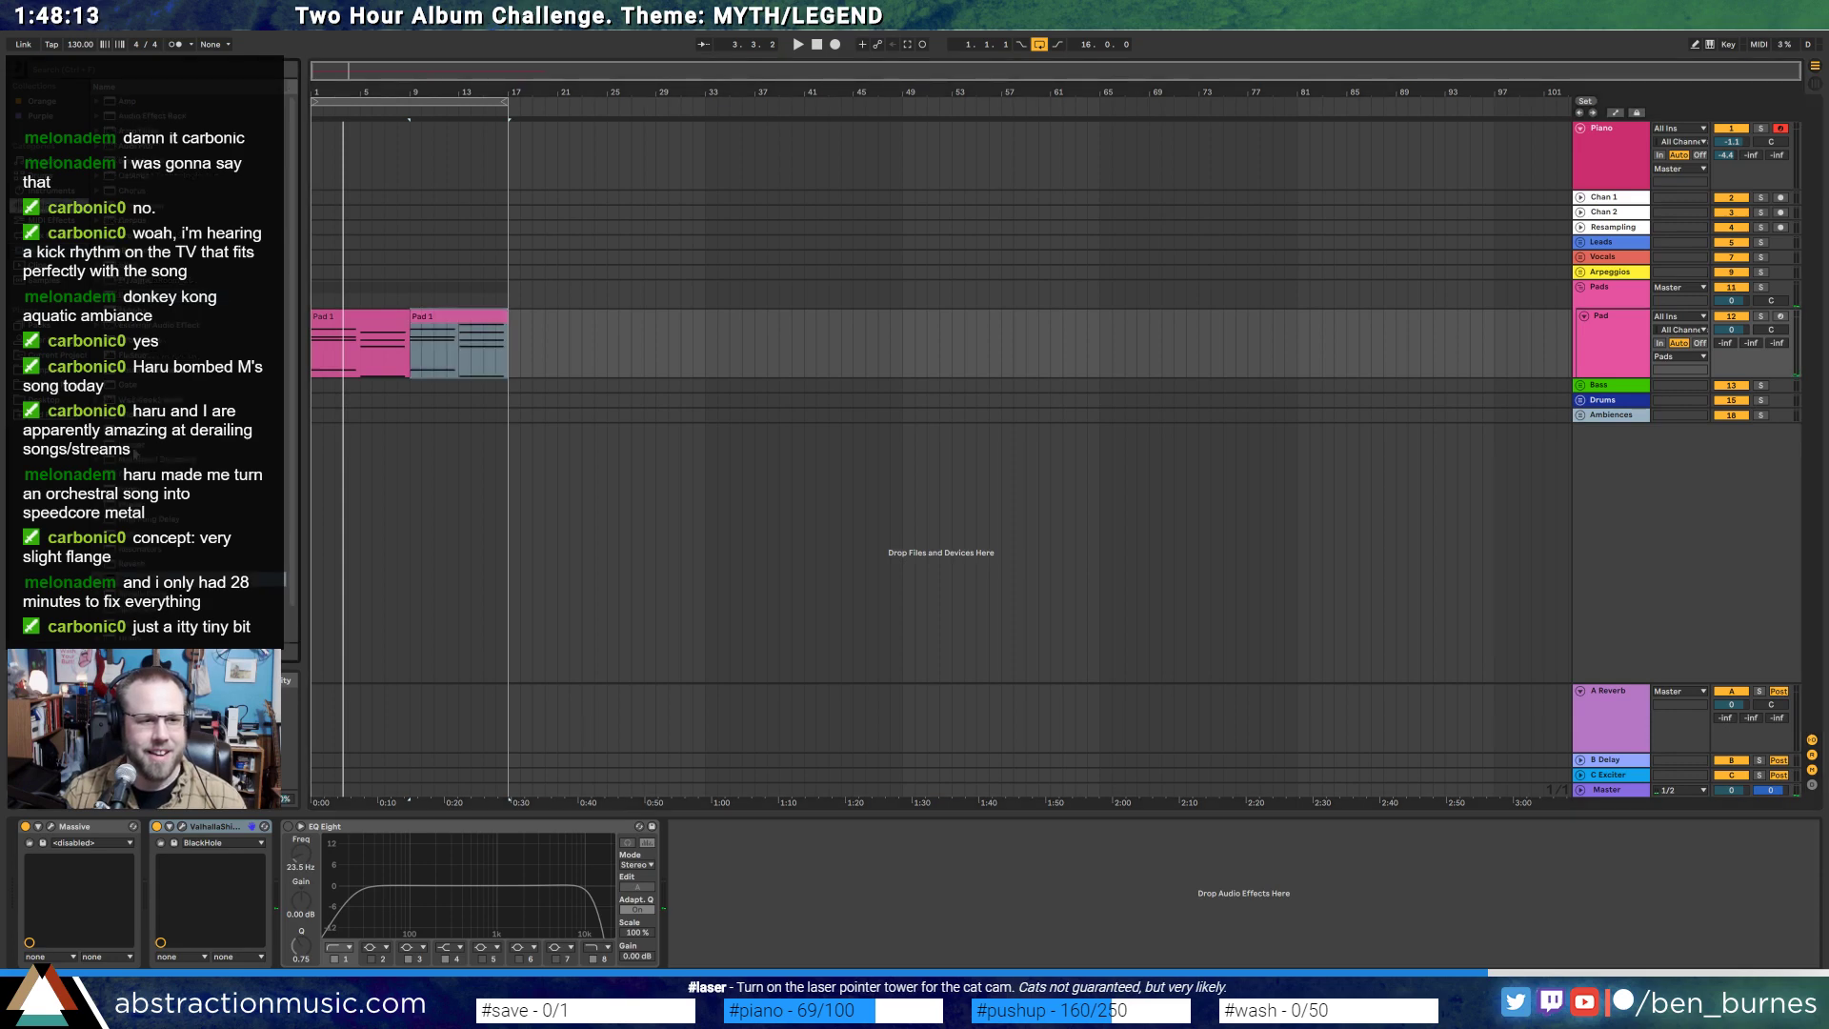
drag(134, 355, 283, 865)
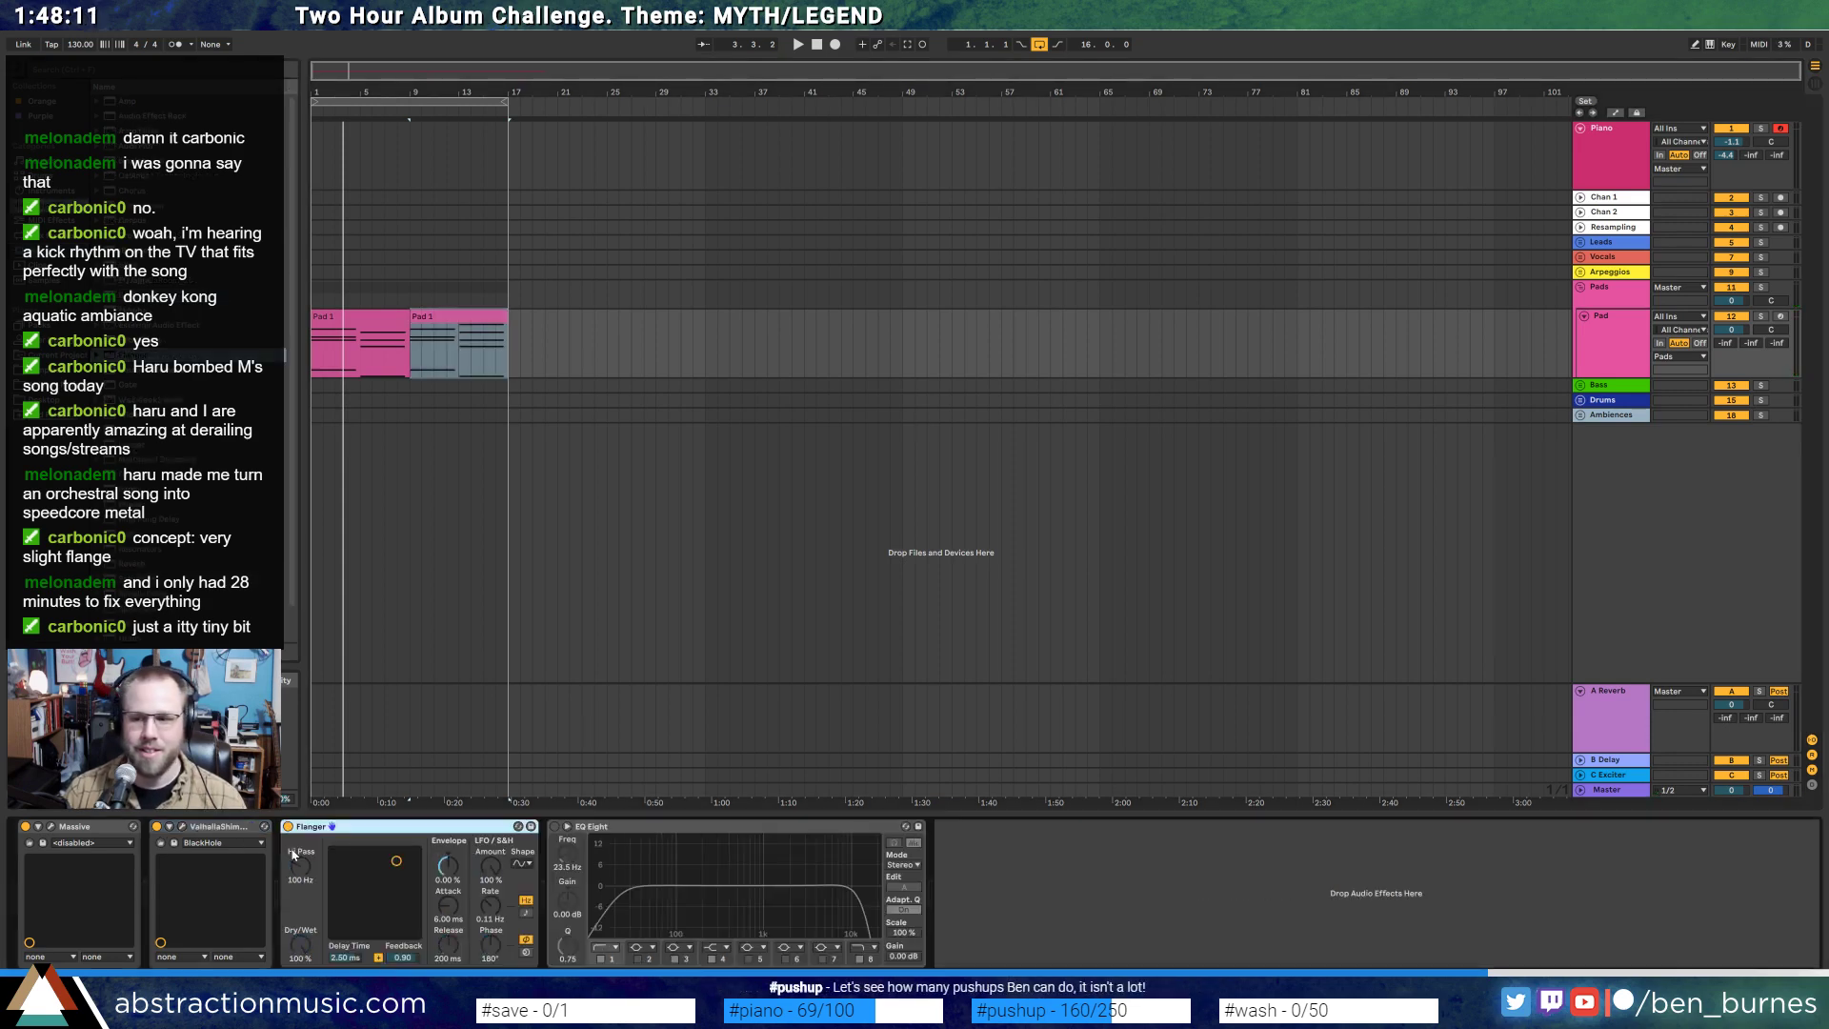
drag(300, 944, 300, 977)
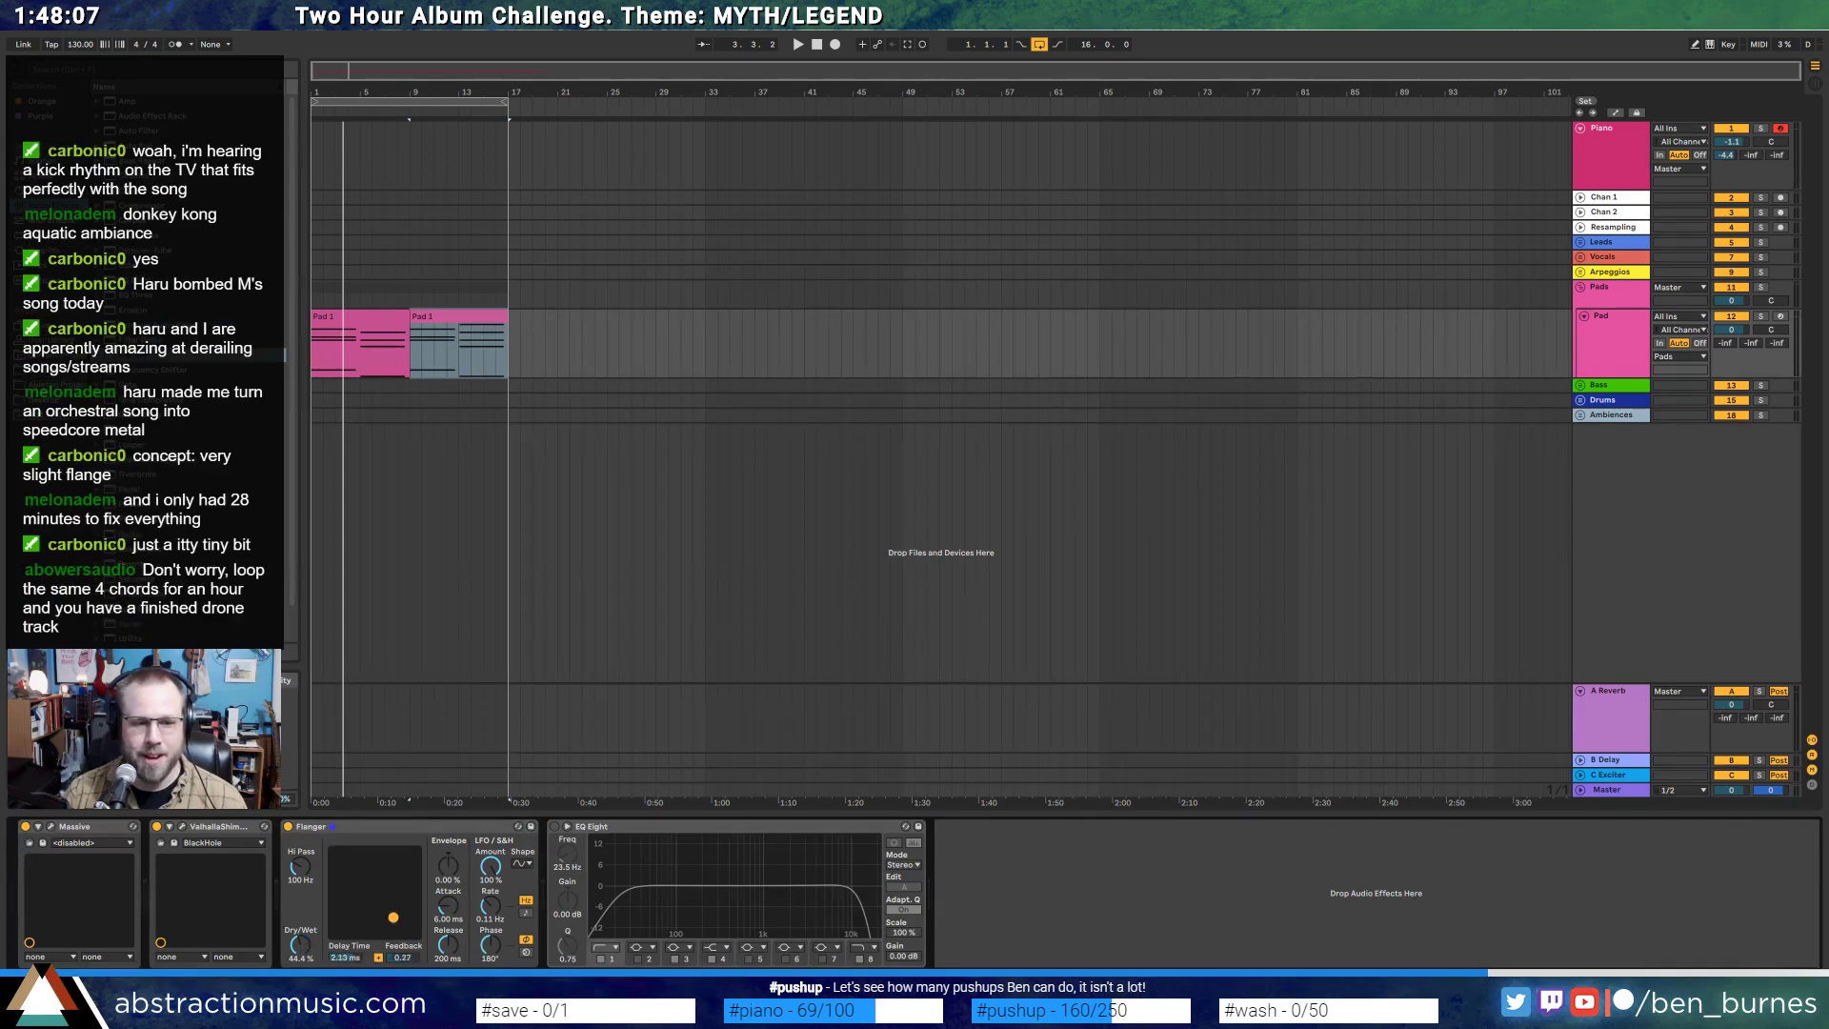
click(385, 320)
key(space)
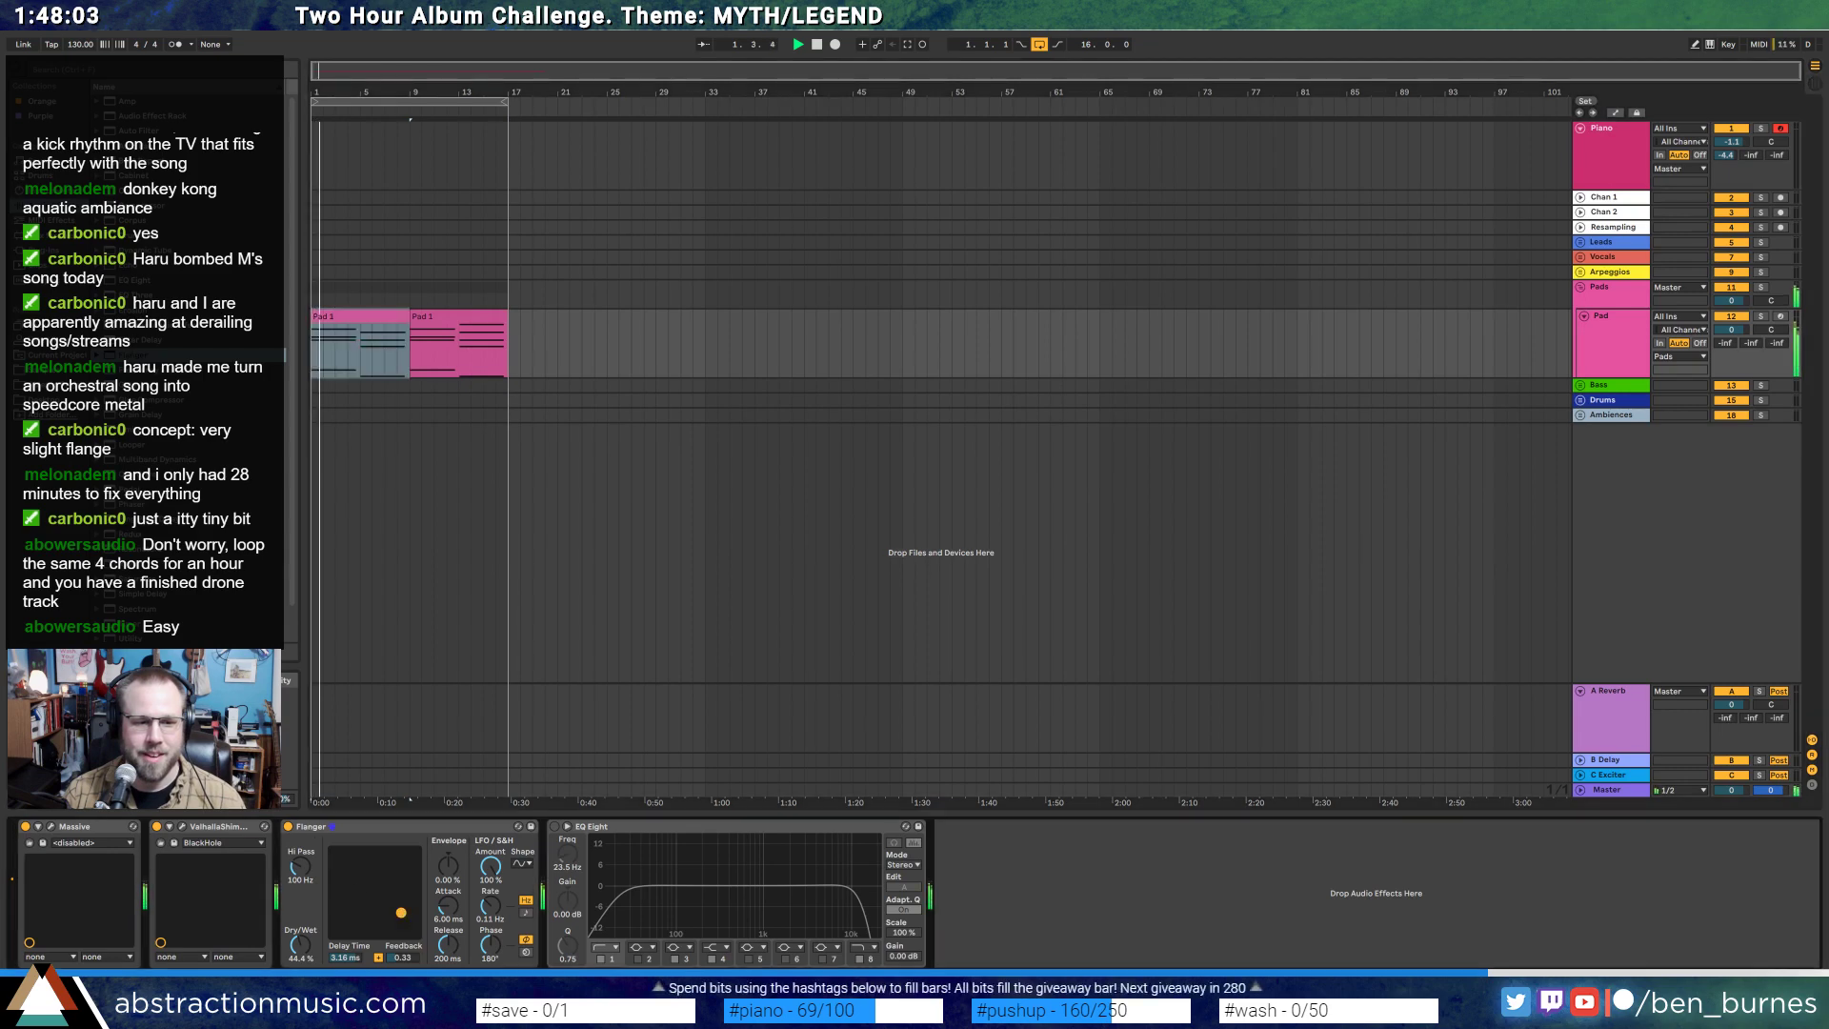
drag(401, 913, 398, 914)
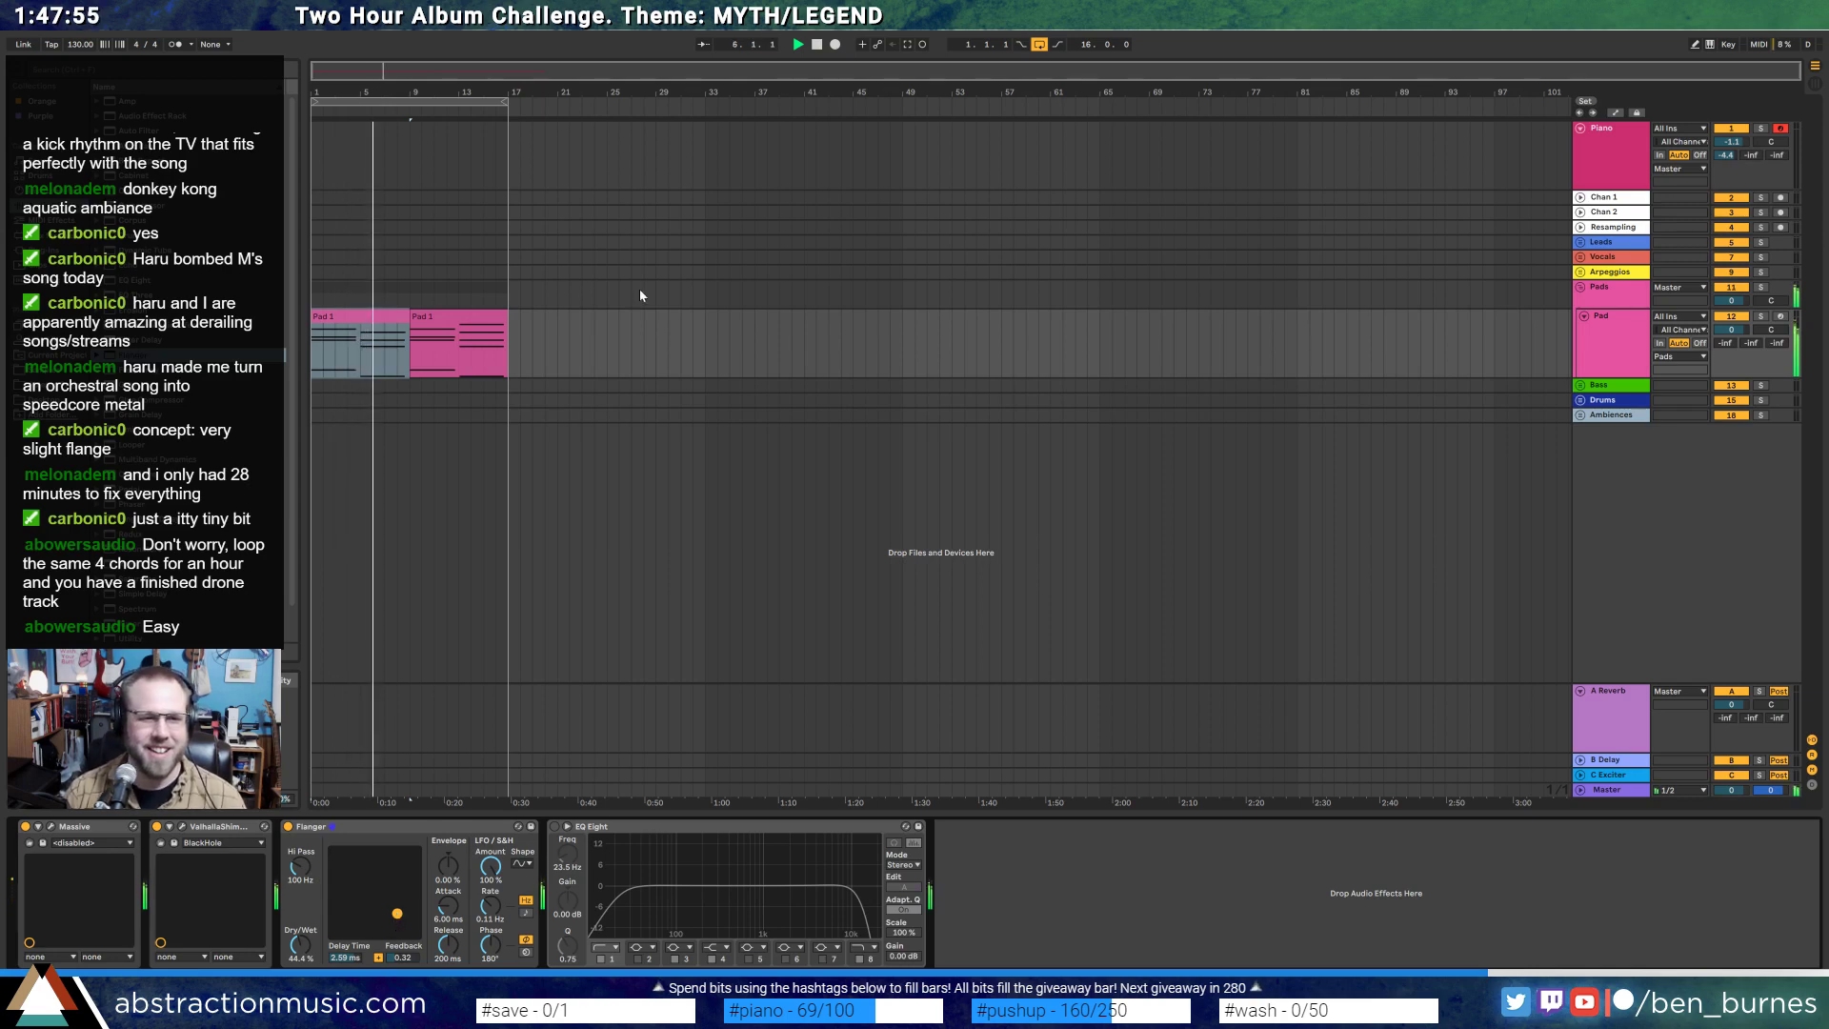
- Expand the Leads group, select the Lead track inside it and stop playback
click(464, 317)
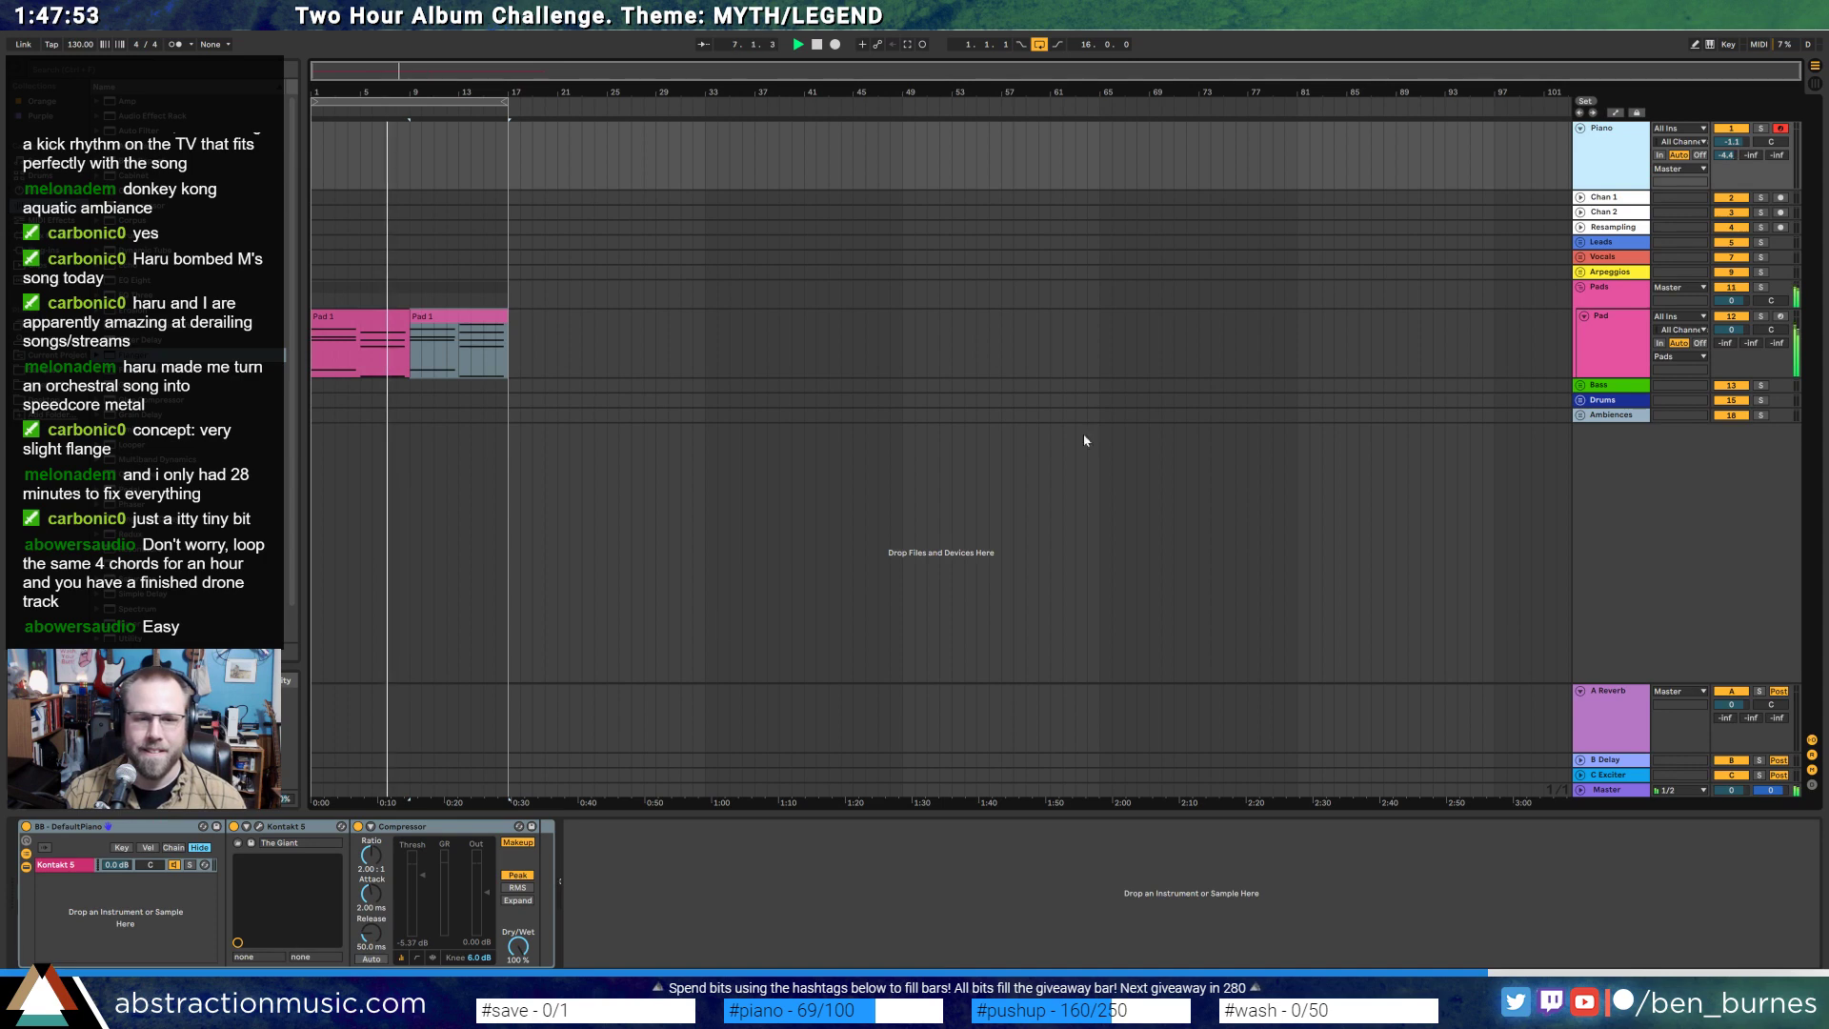
click(1580, 243)
click(1622, 279)
key(space)
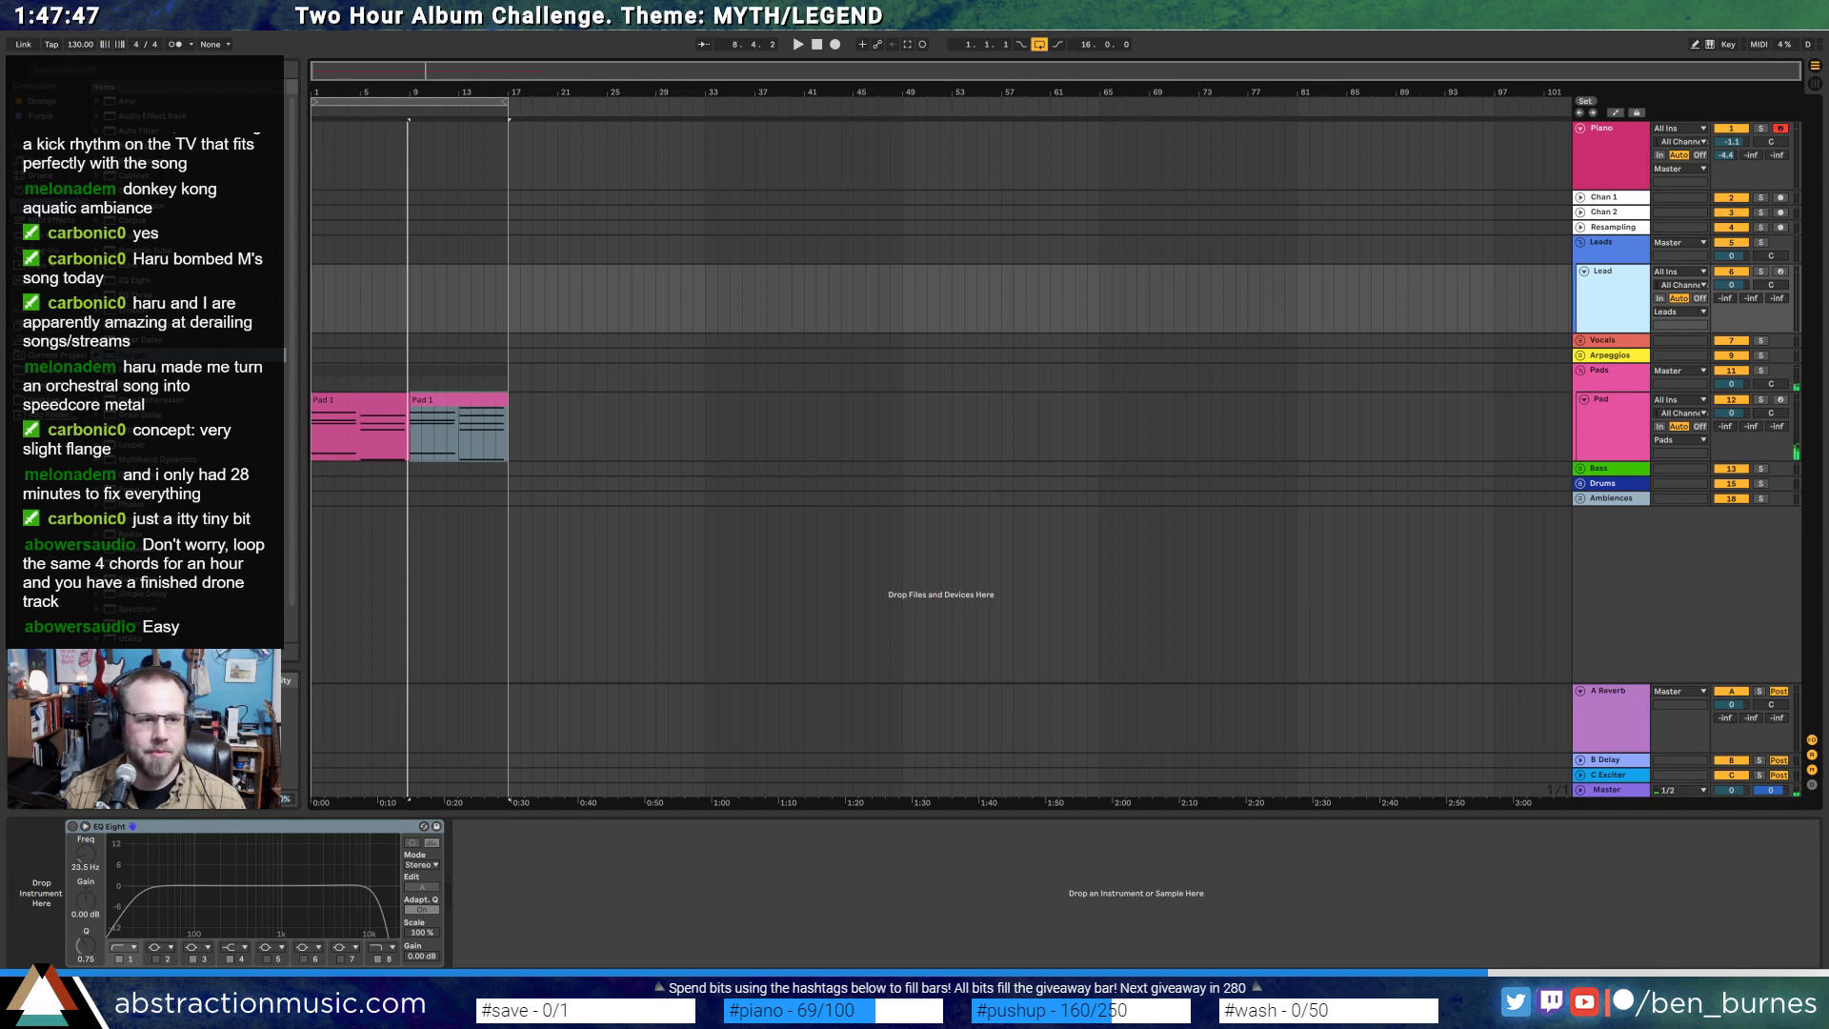
- Add the Wider plug-in after the EQ Eight on the Pad track and set its width to 67% while auditioning the loop
click(46, 250)
click(98, 266)
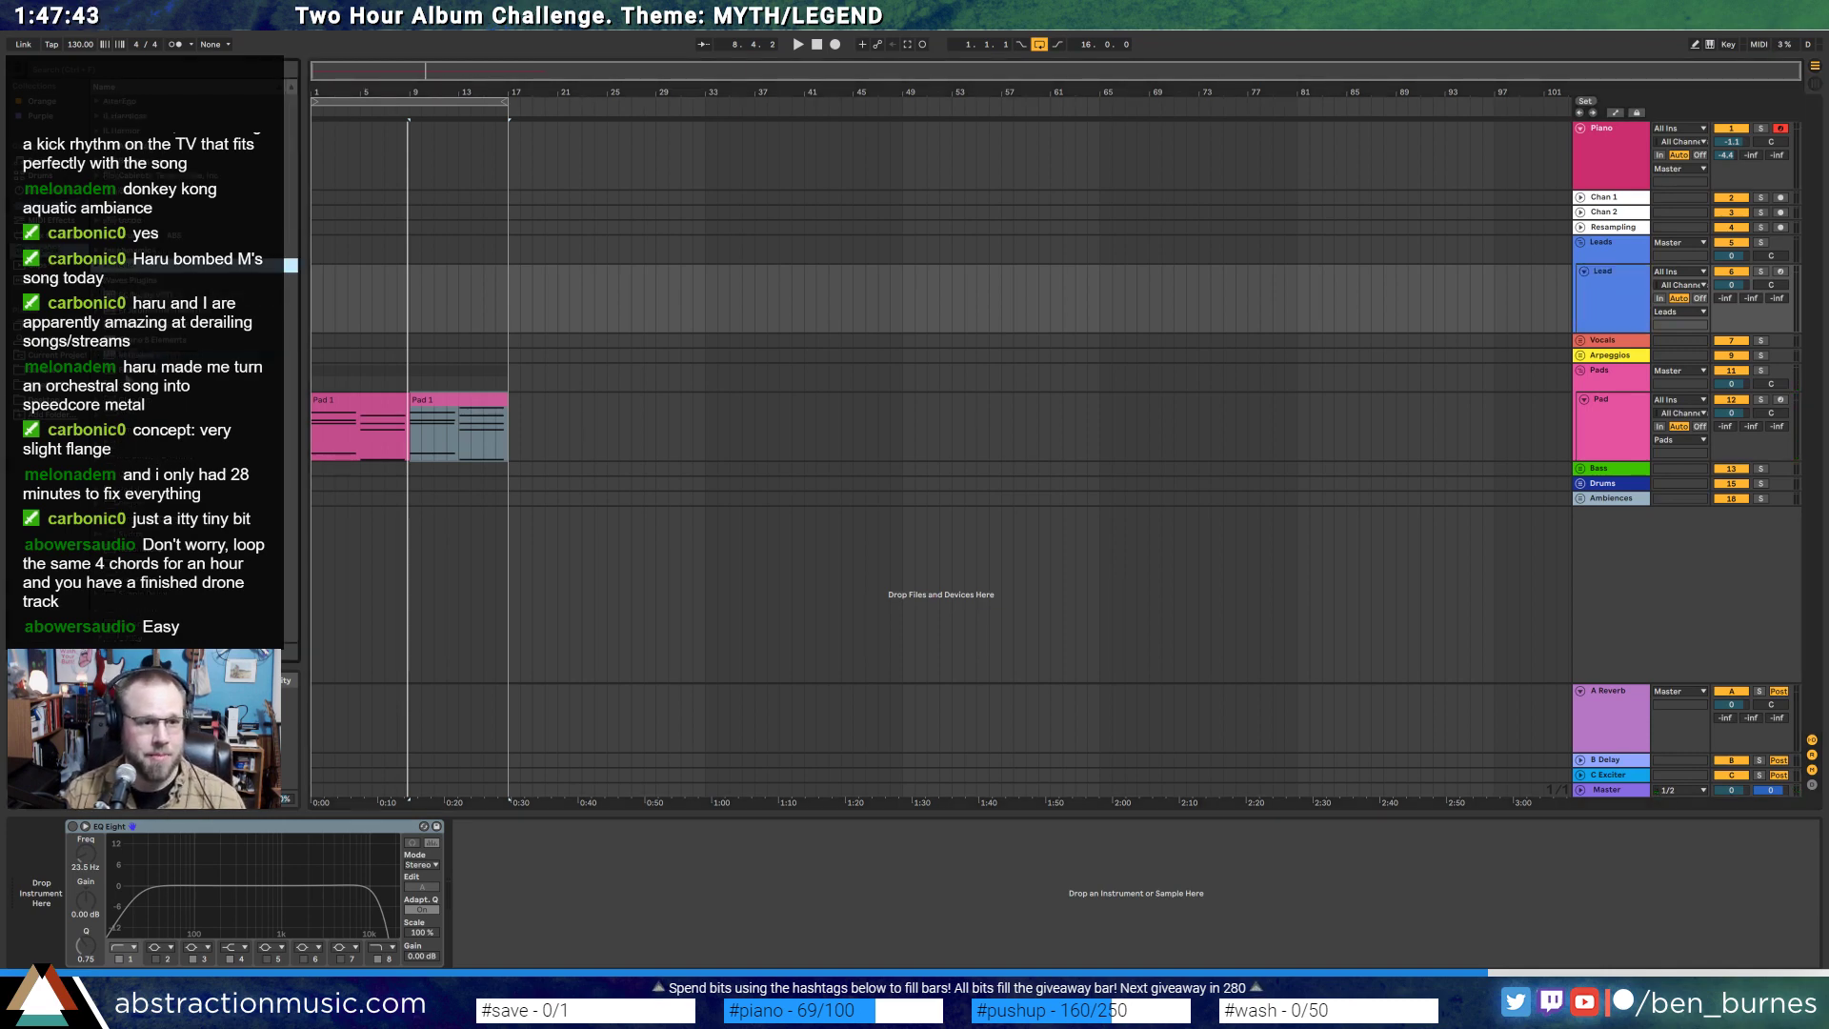
drag(125, 372, 509, 443)
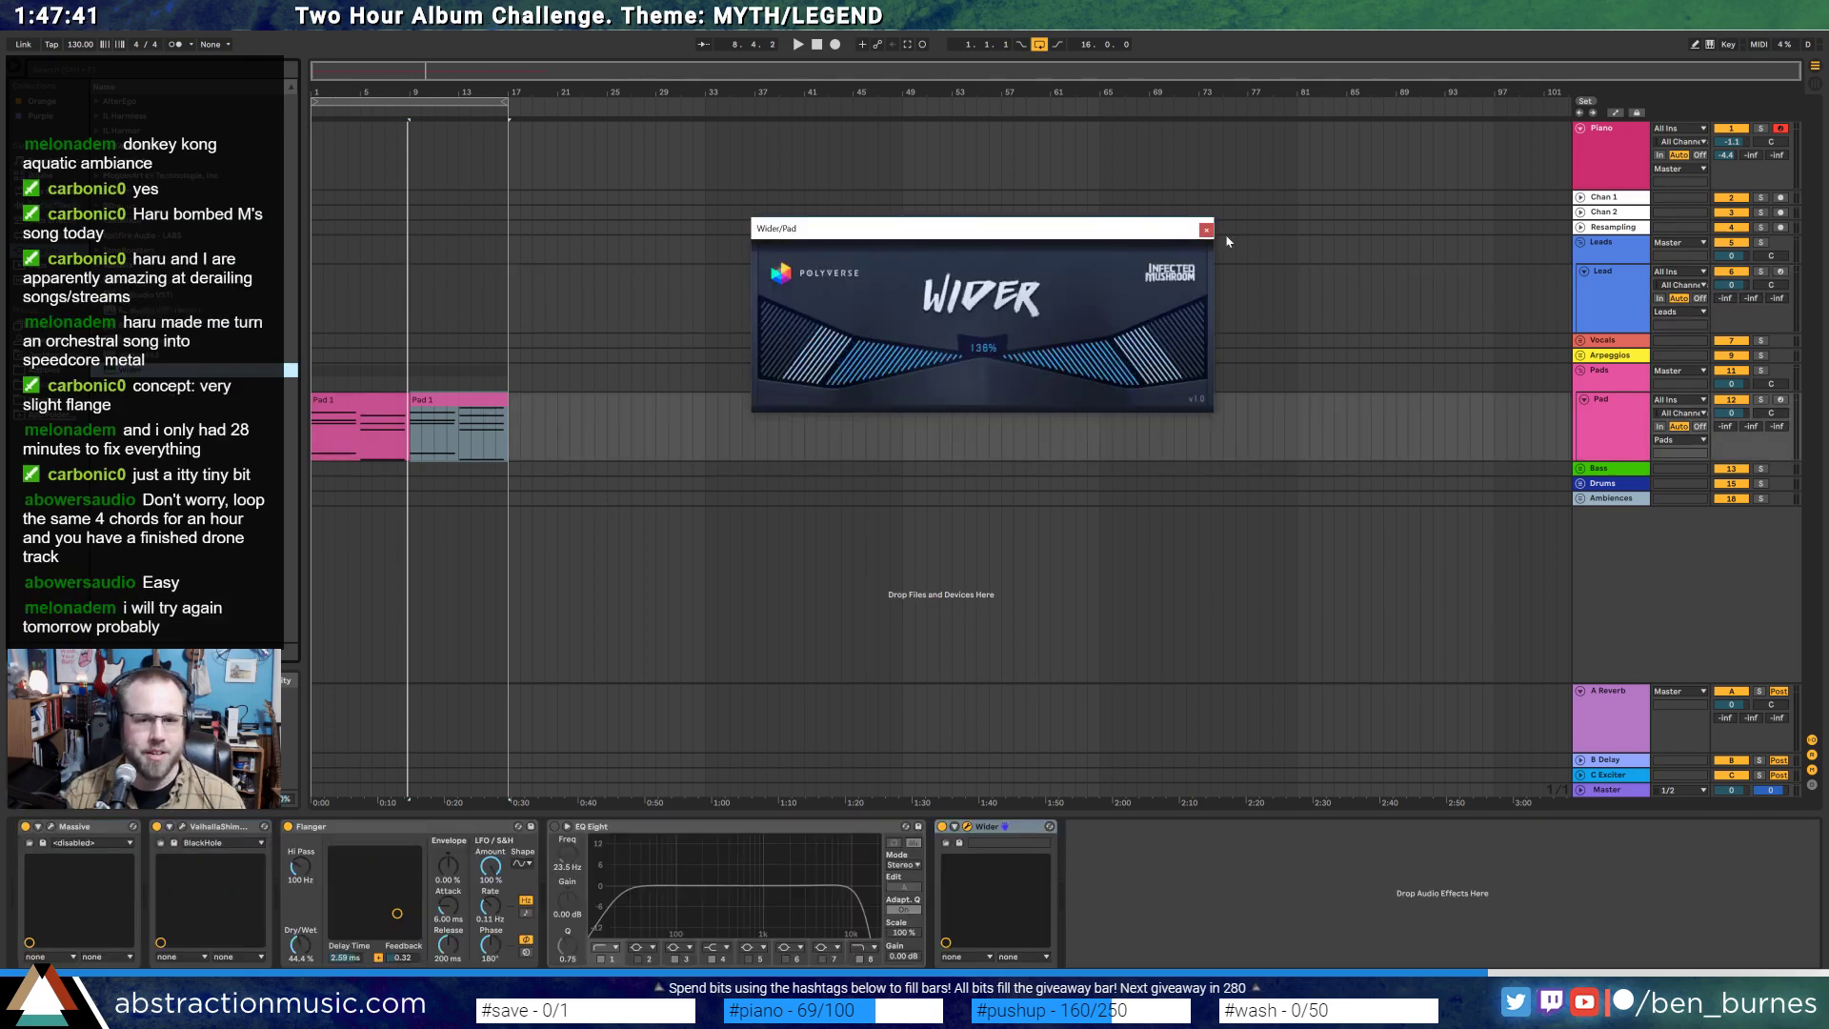
key(space)
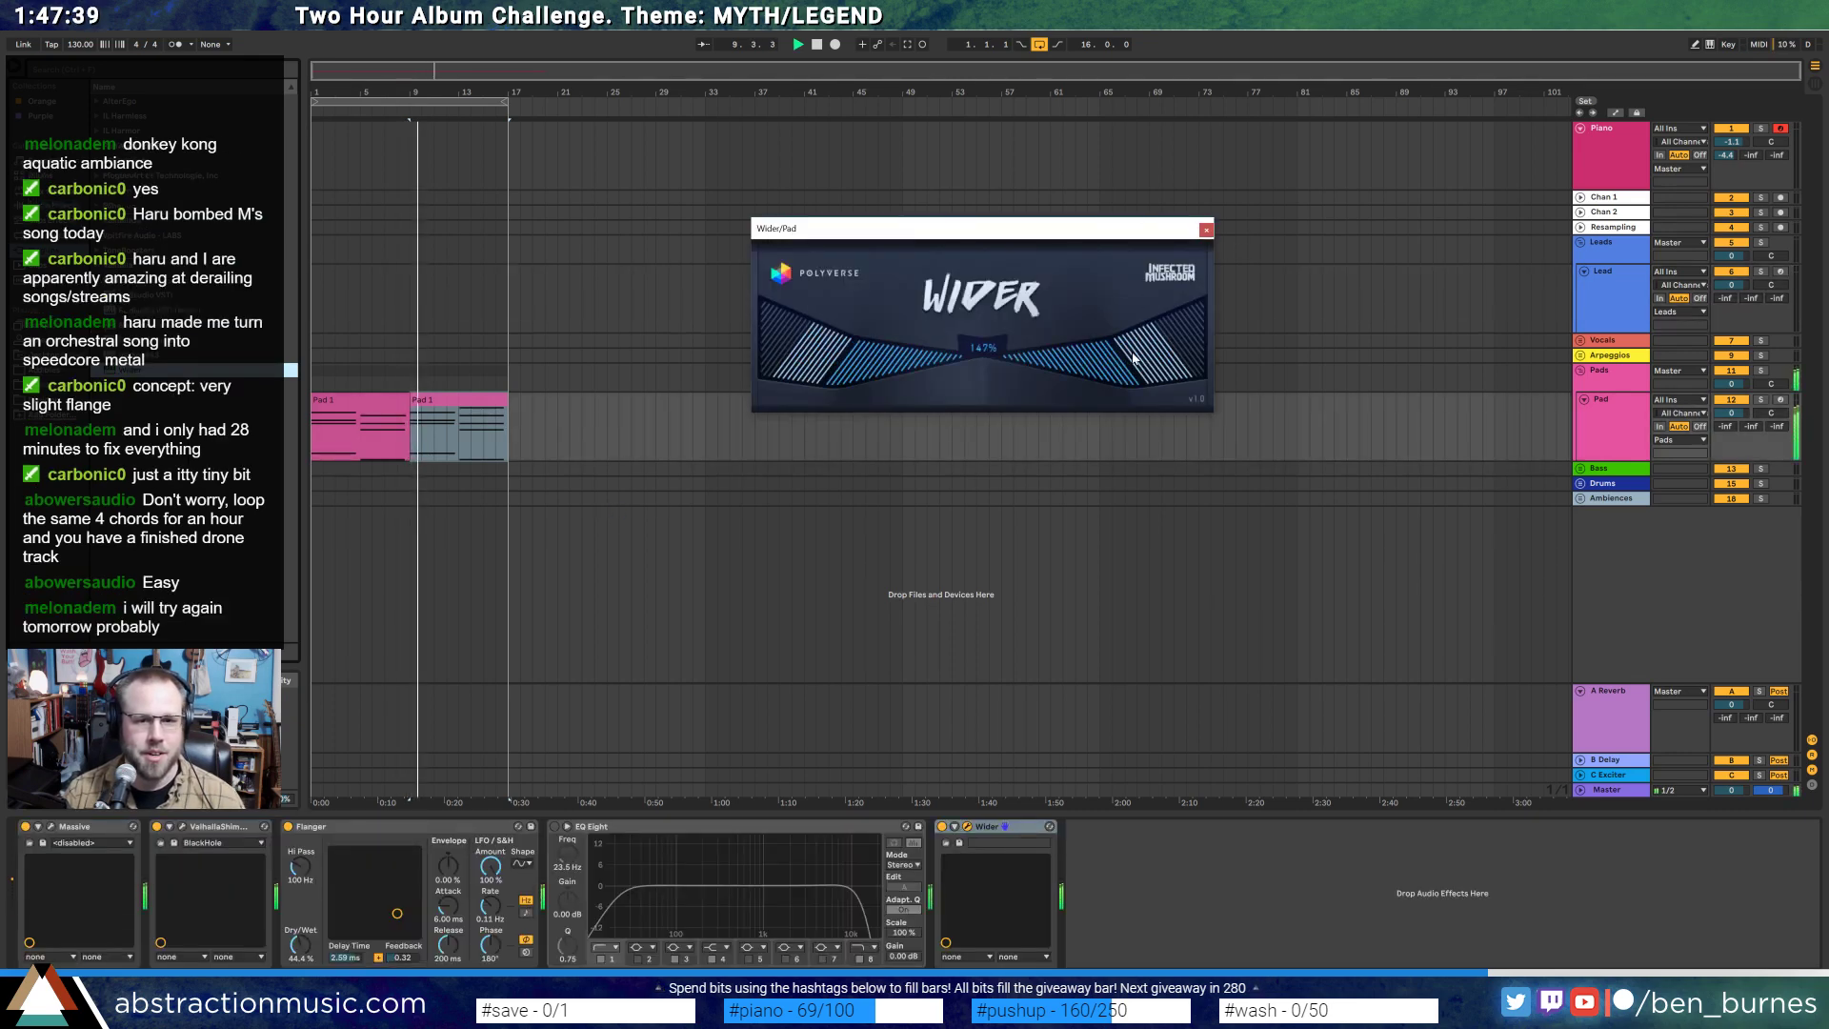
drag(1134, 358, 1039, 362)
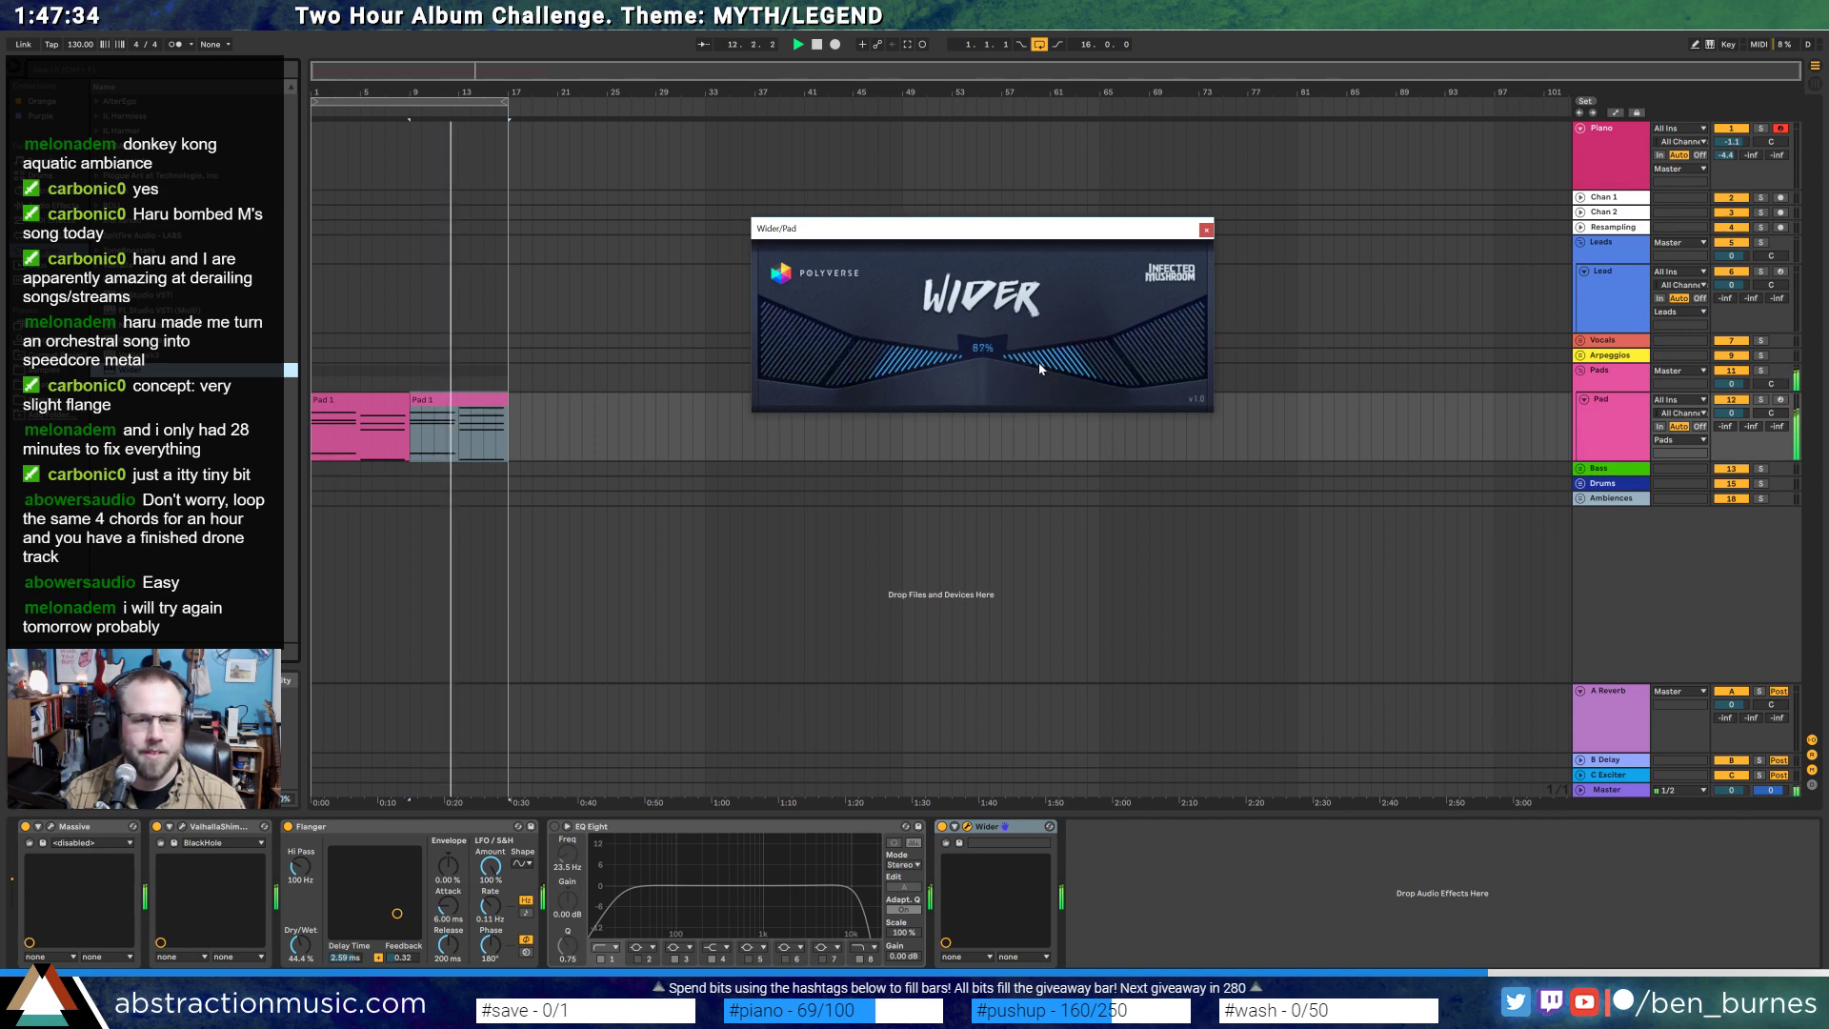
click(1205, 230)
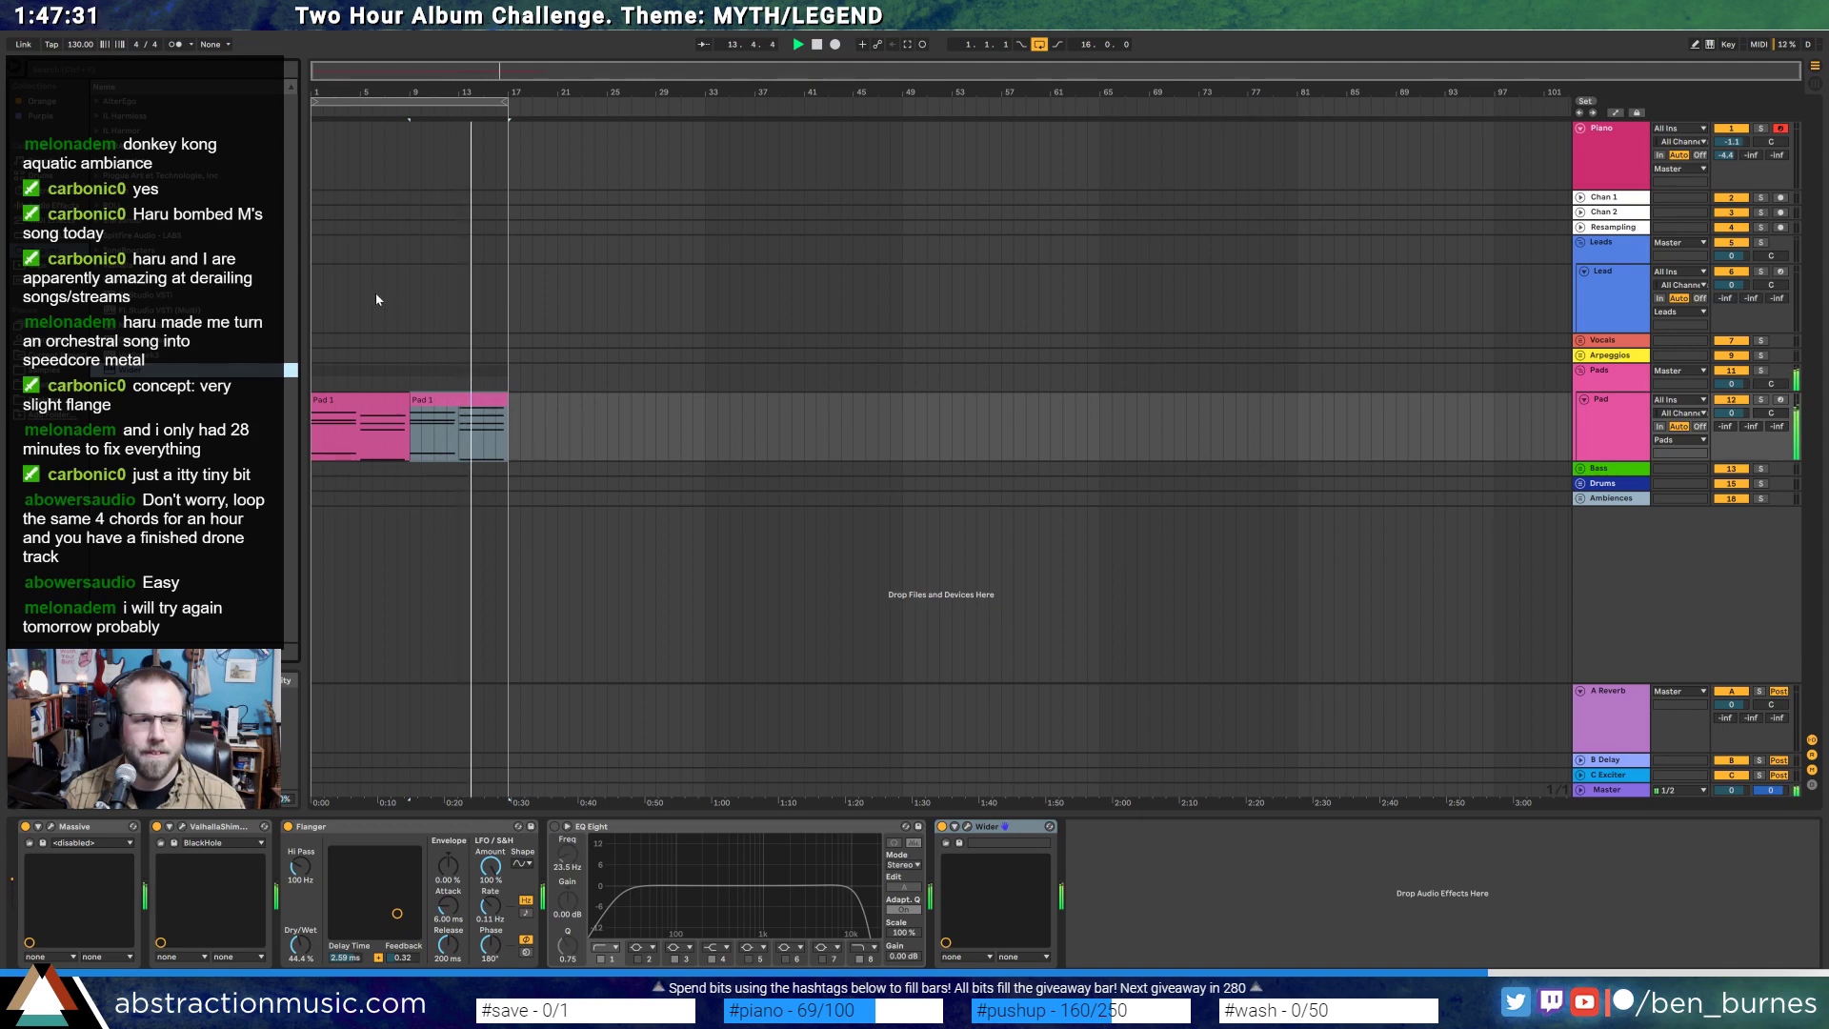
- Stop playback and duplicate the Pad track together with its two clips
click(313, 301)
key(space)
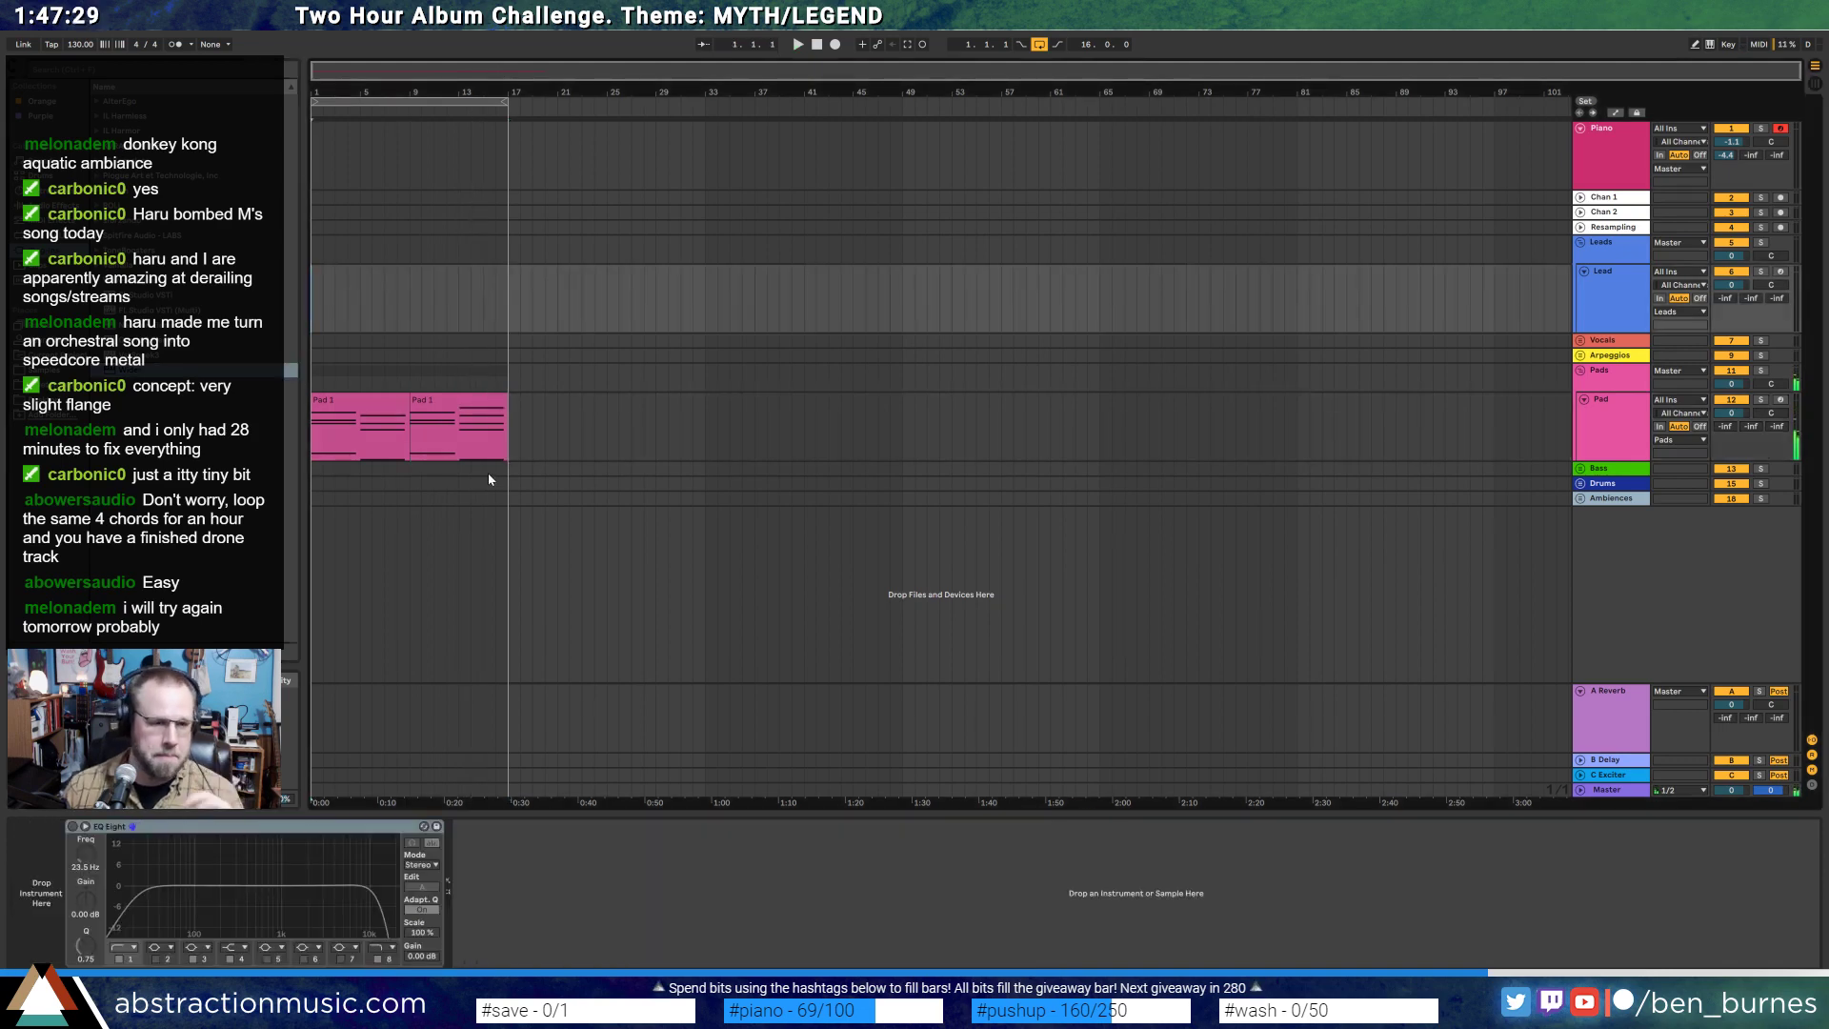
click(466, 427)
click(371, 402)
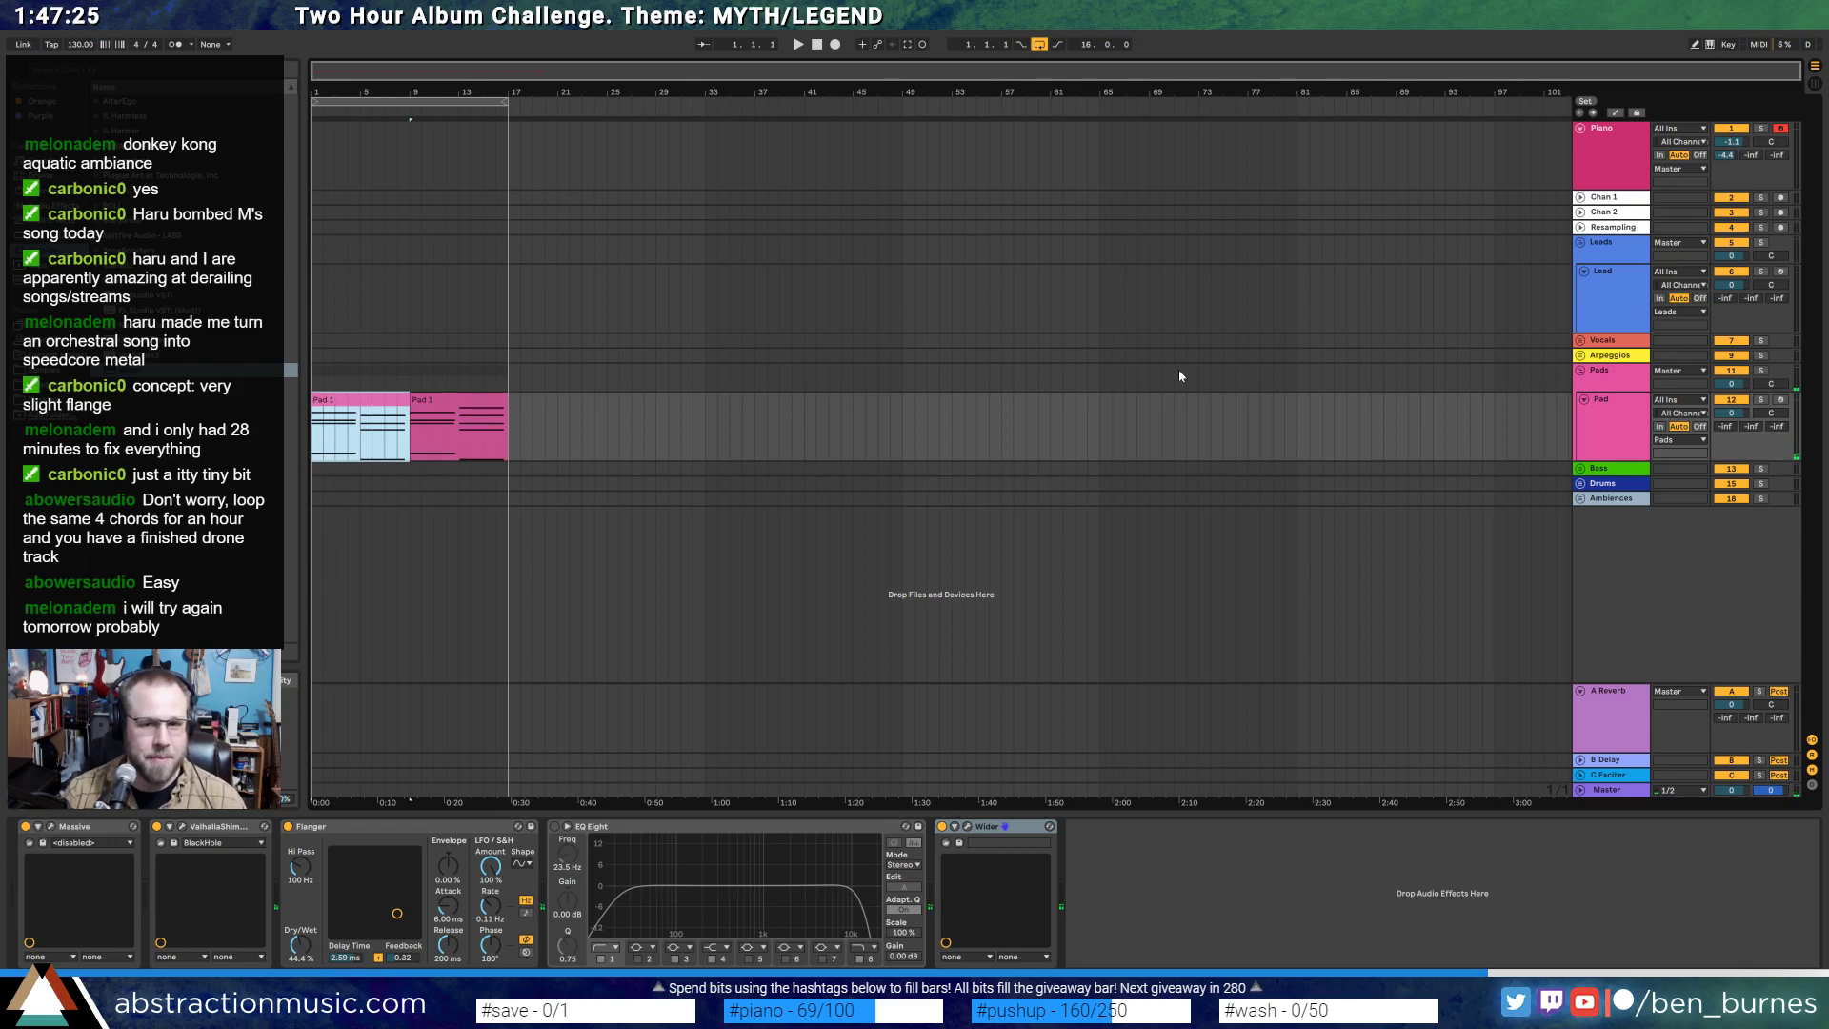
click(1613, 450)
key(ctrl+d)
- Consolidate the upper Pad track's two clips into one and delete all its chord notes above the bass notes
click(381, 402)
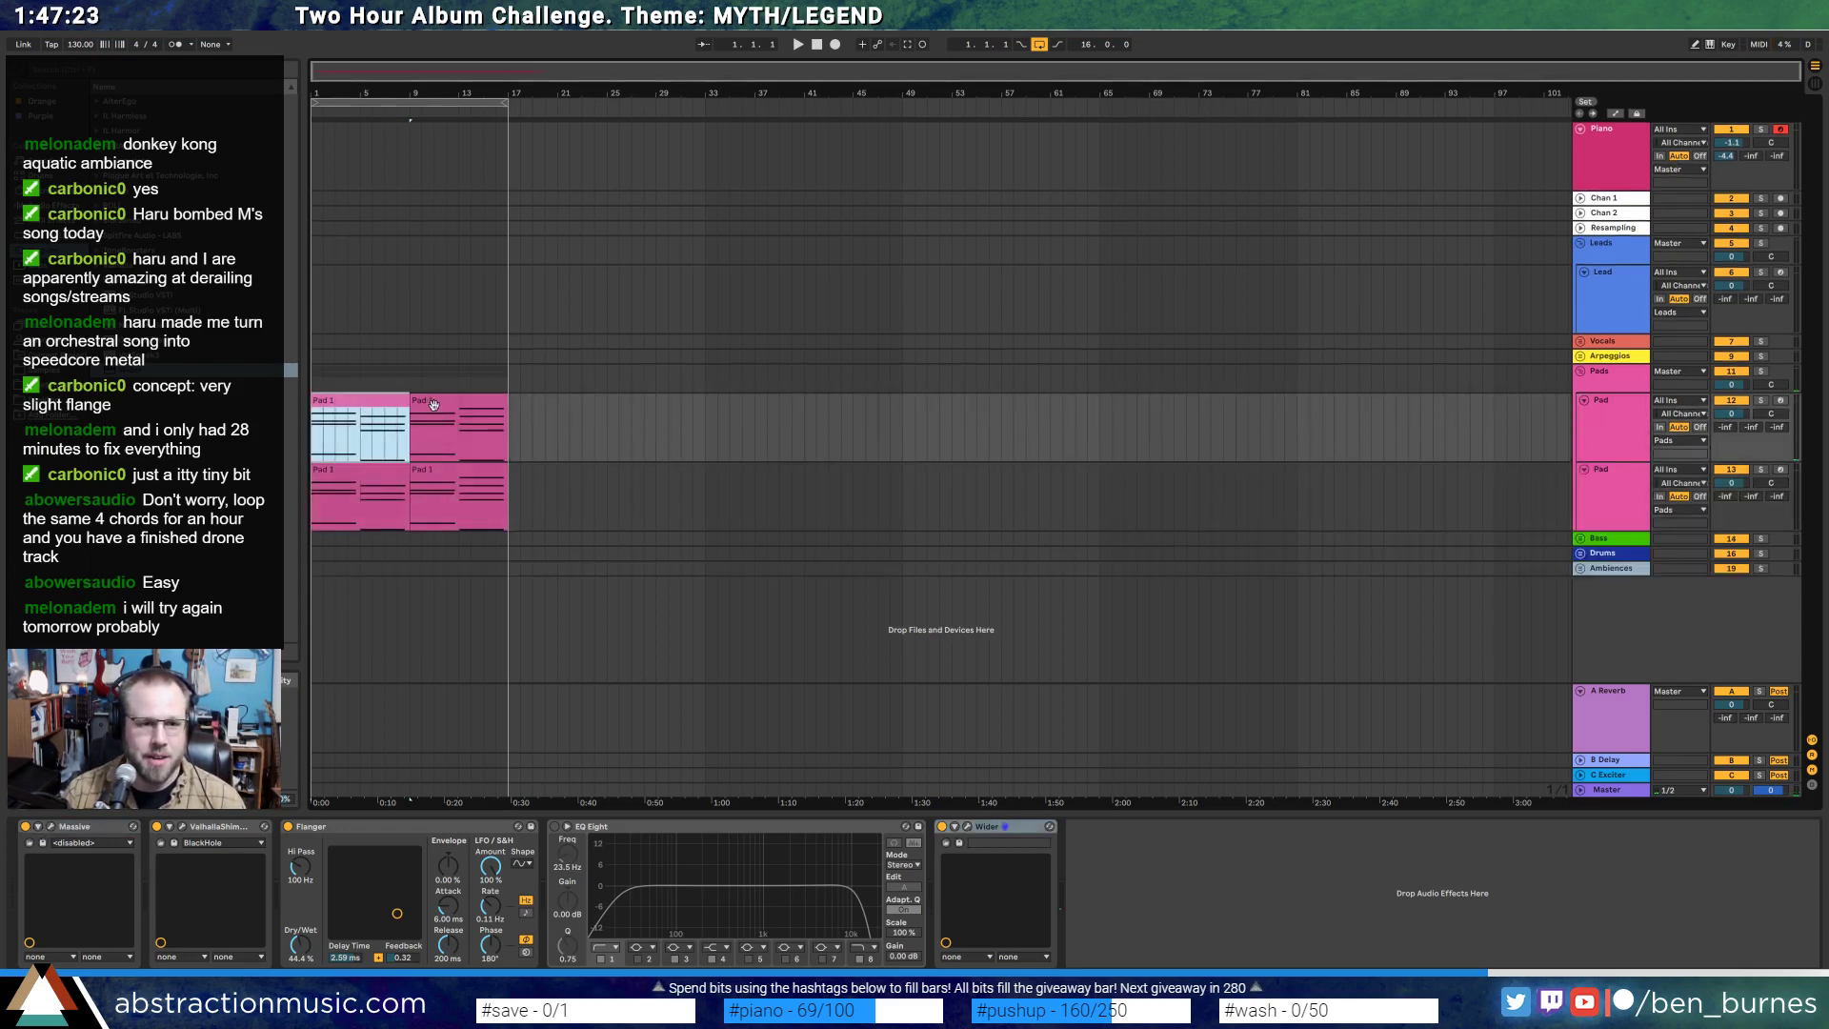
shift+click(434, 403)
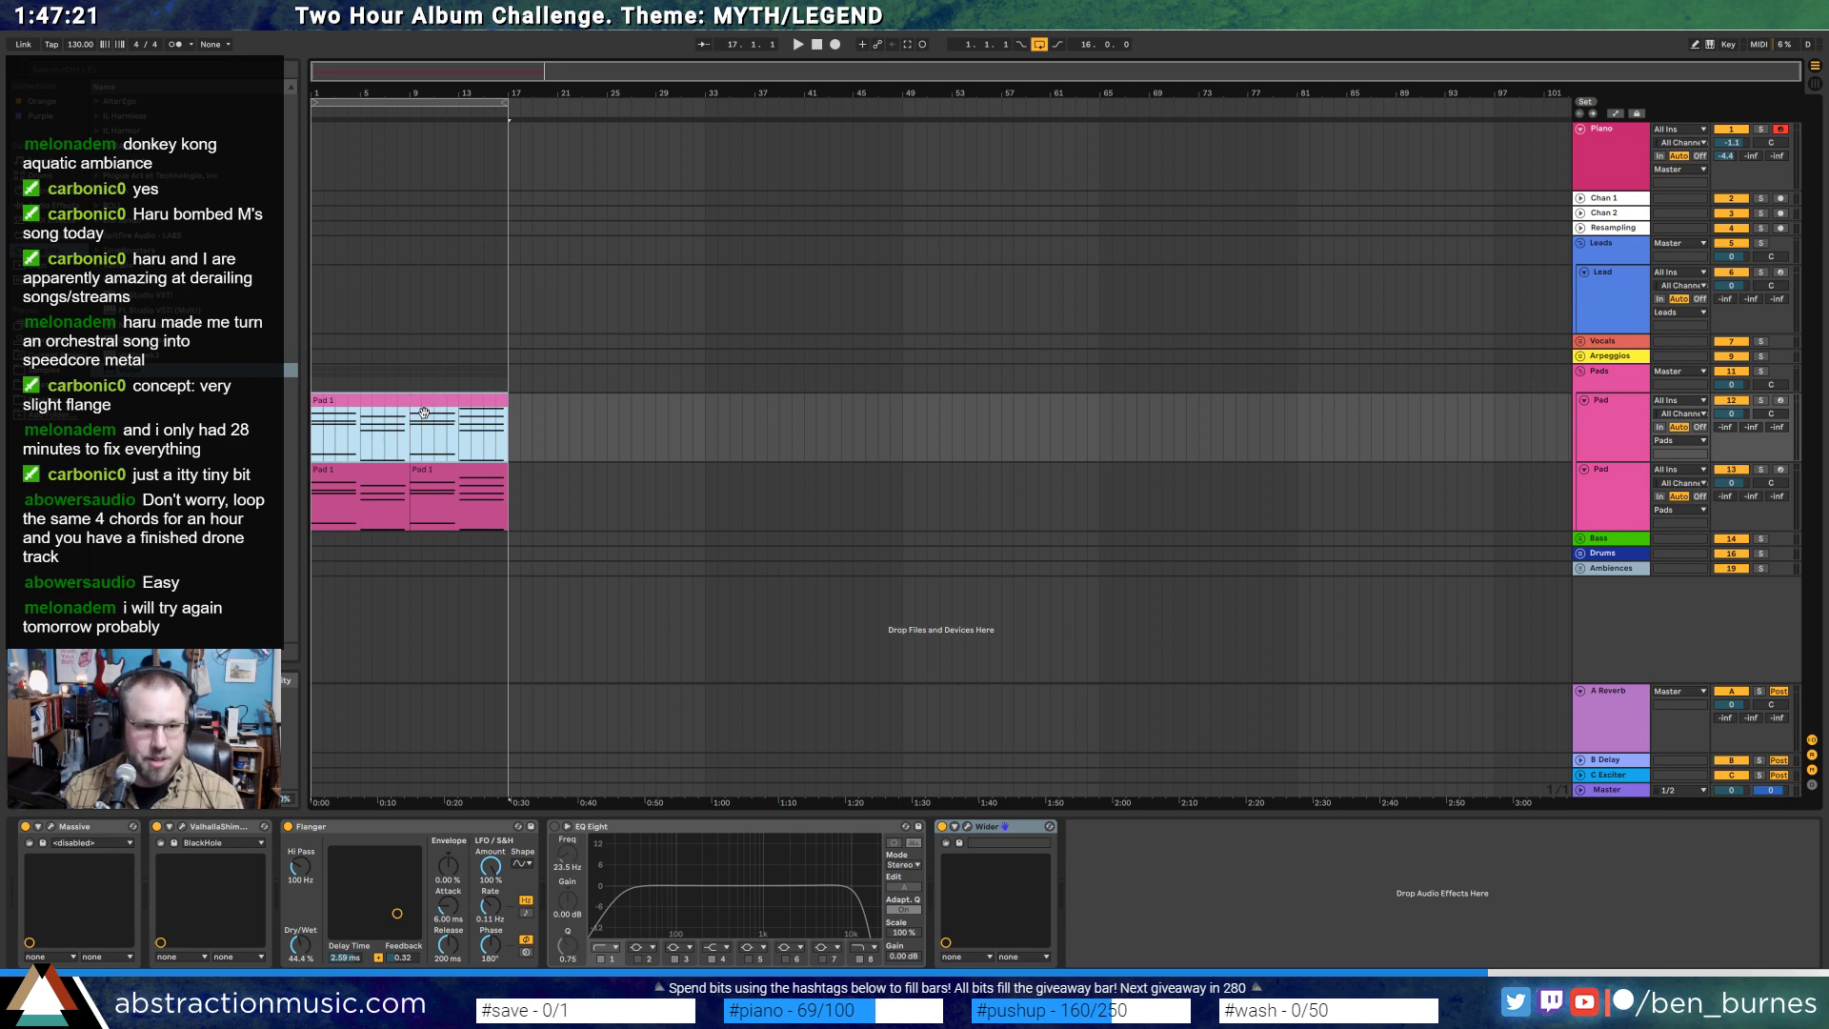
key(ctrl+j)
drag(458, 789, 1543, 829)
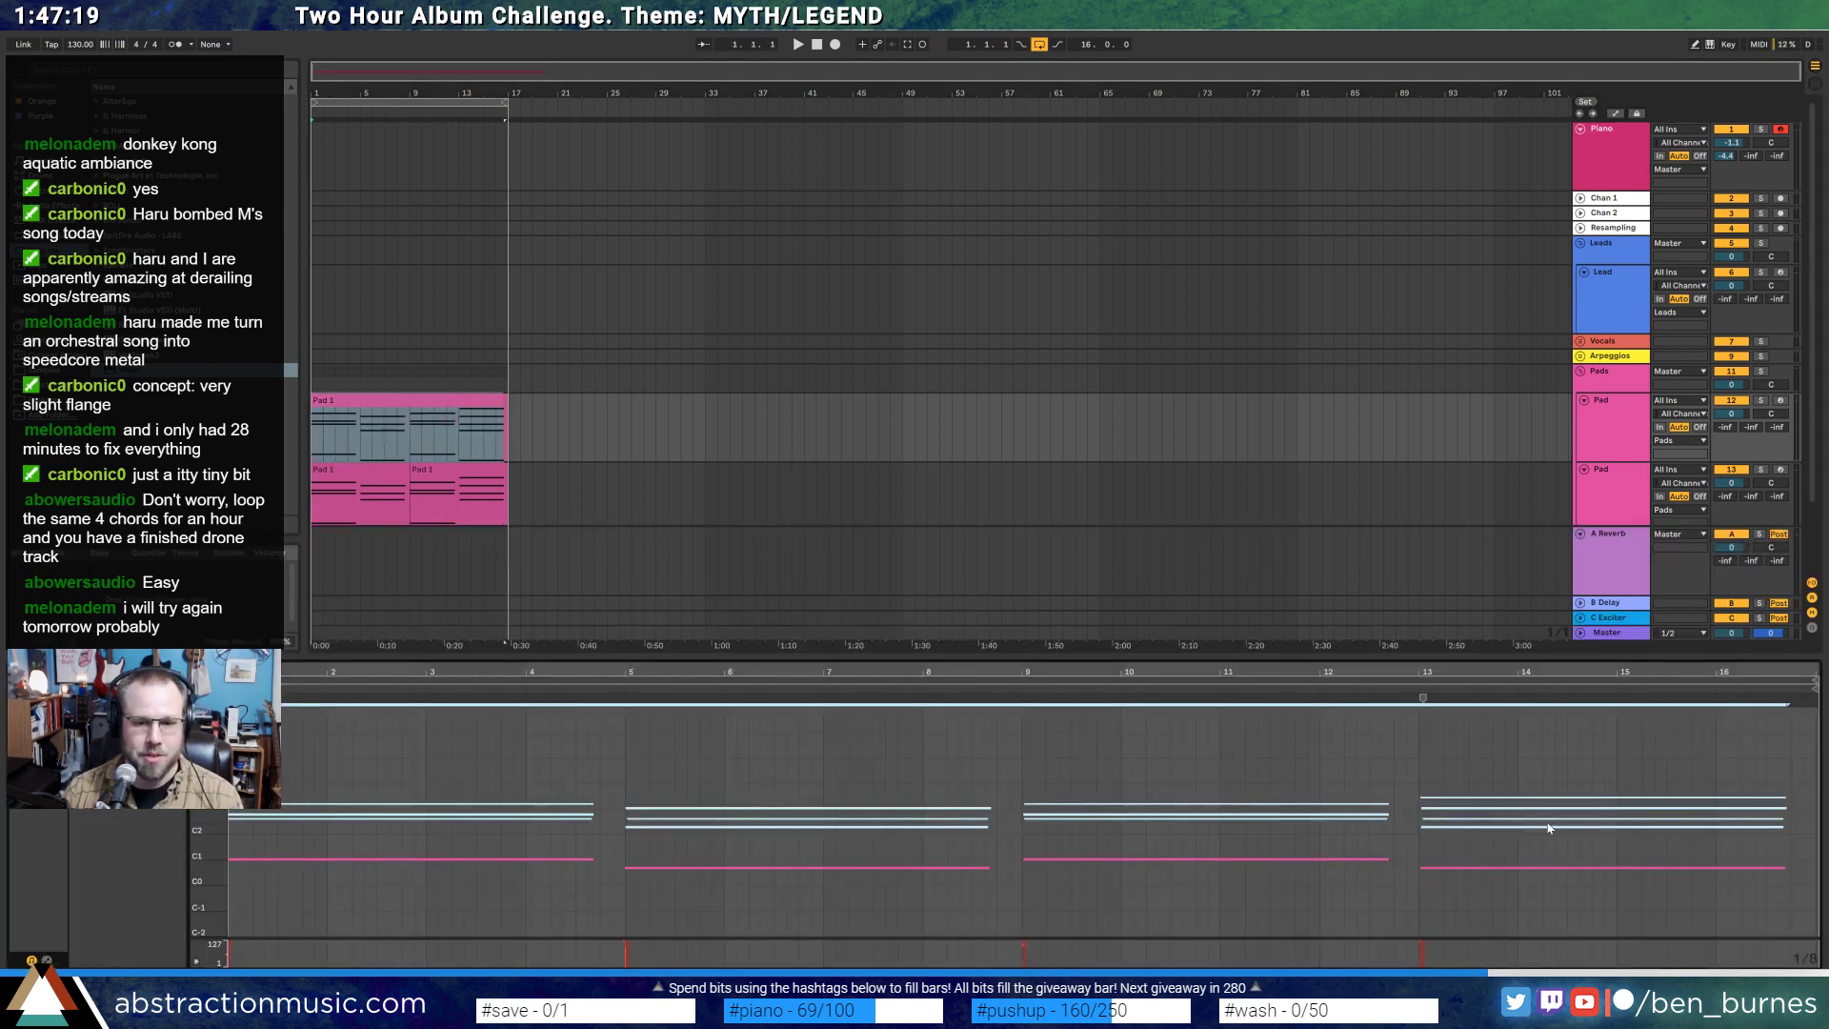
key(Delete)
- Deactivate the low bass notes in the lower Pad track's clips and consolidate them into one clip
click(441, 481)
shift+click(362, 491)
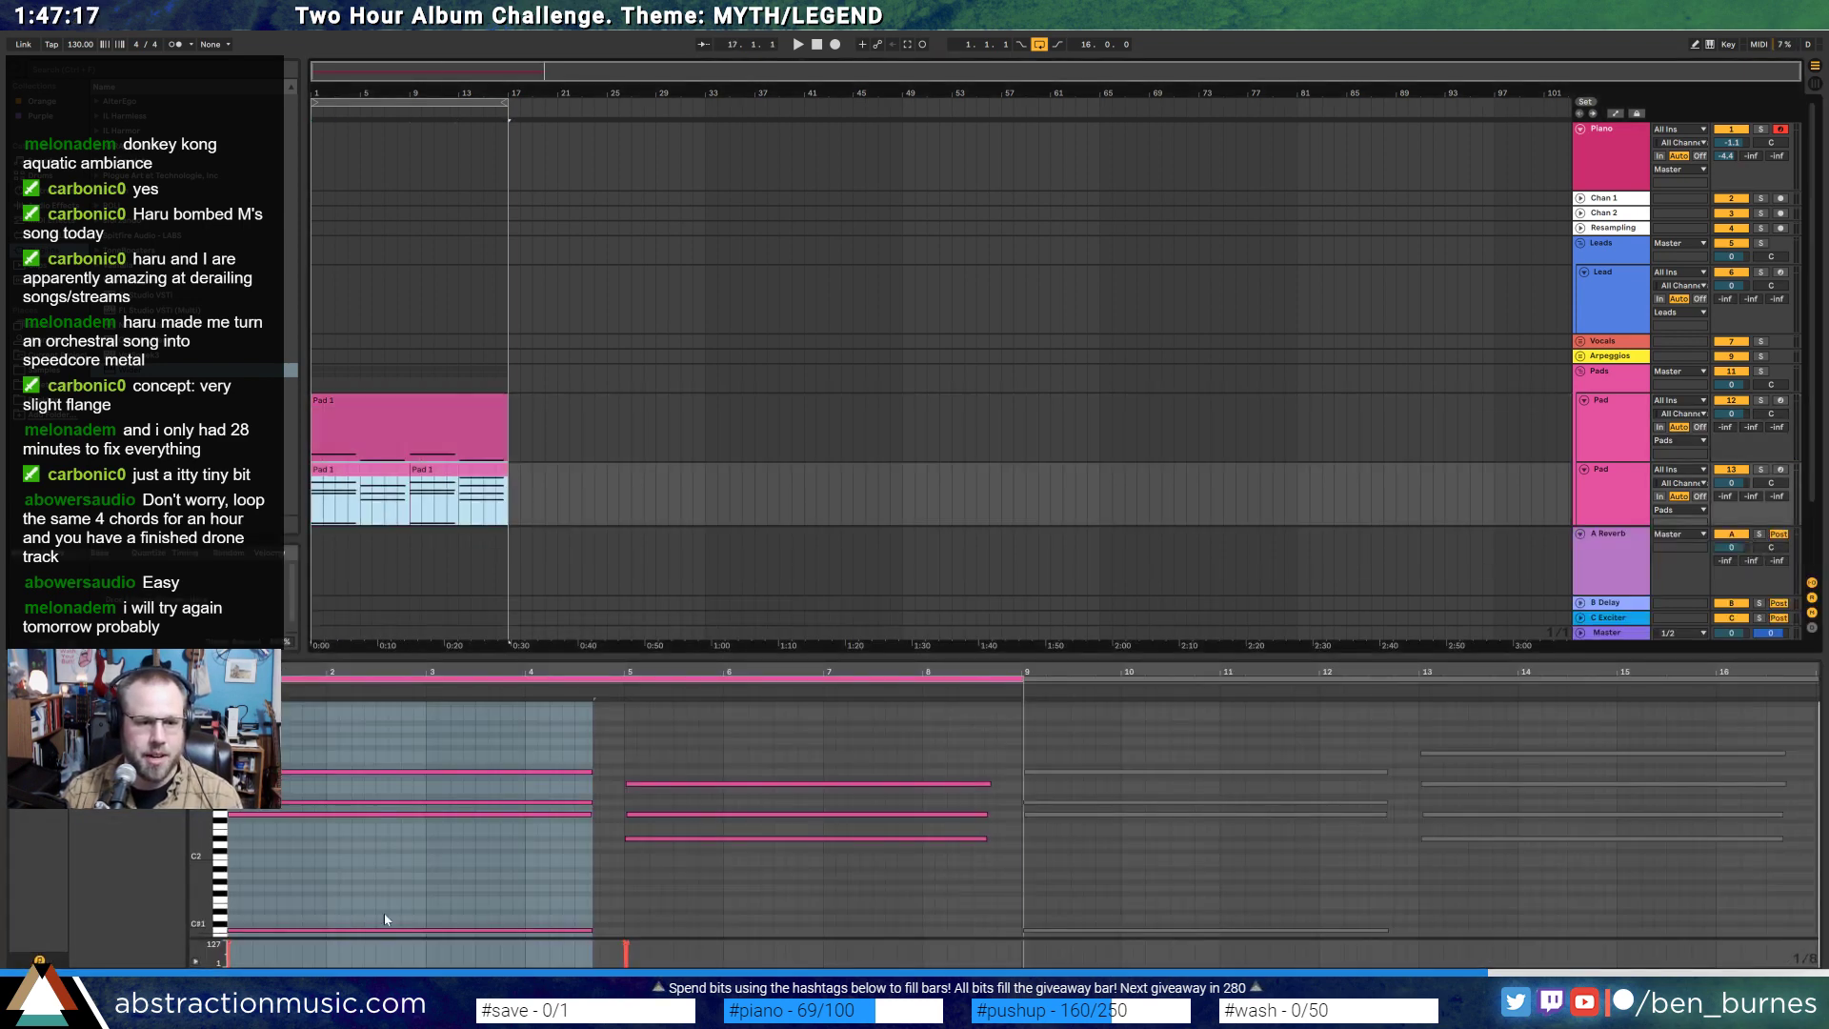
drag(431, 827, 979, 923)
key(0)
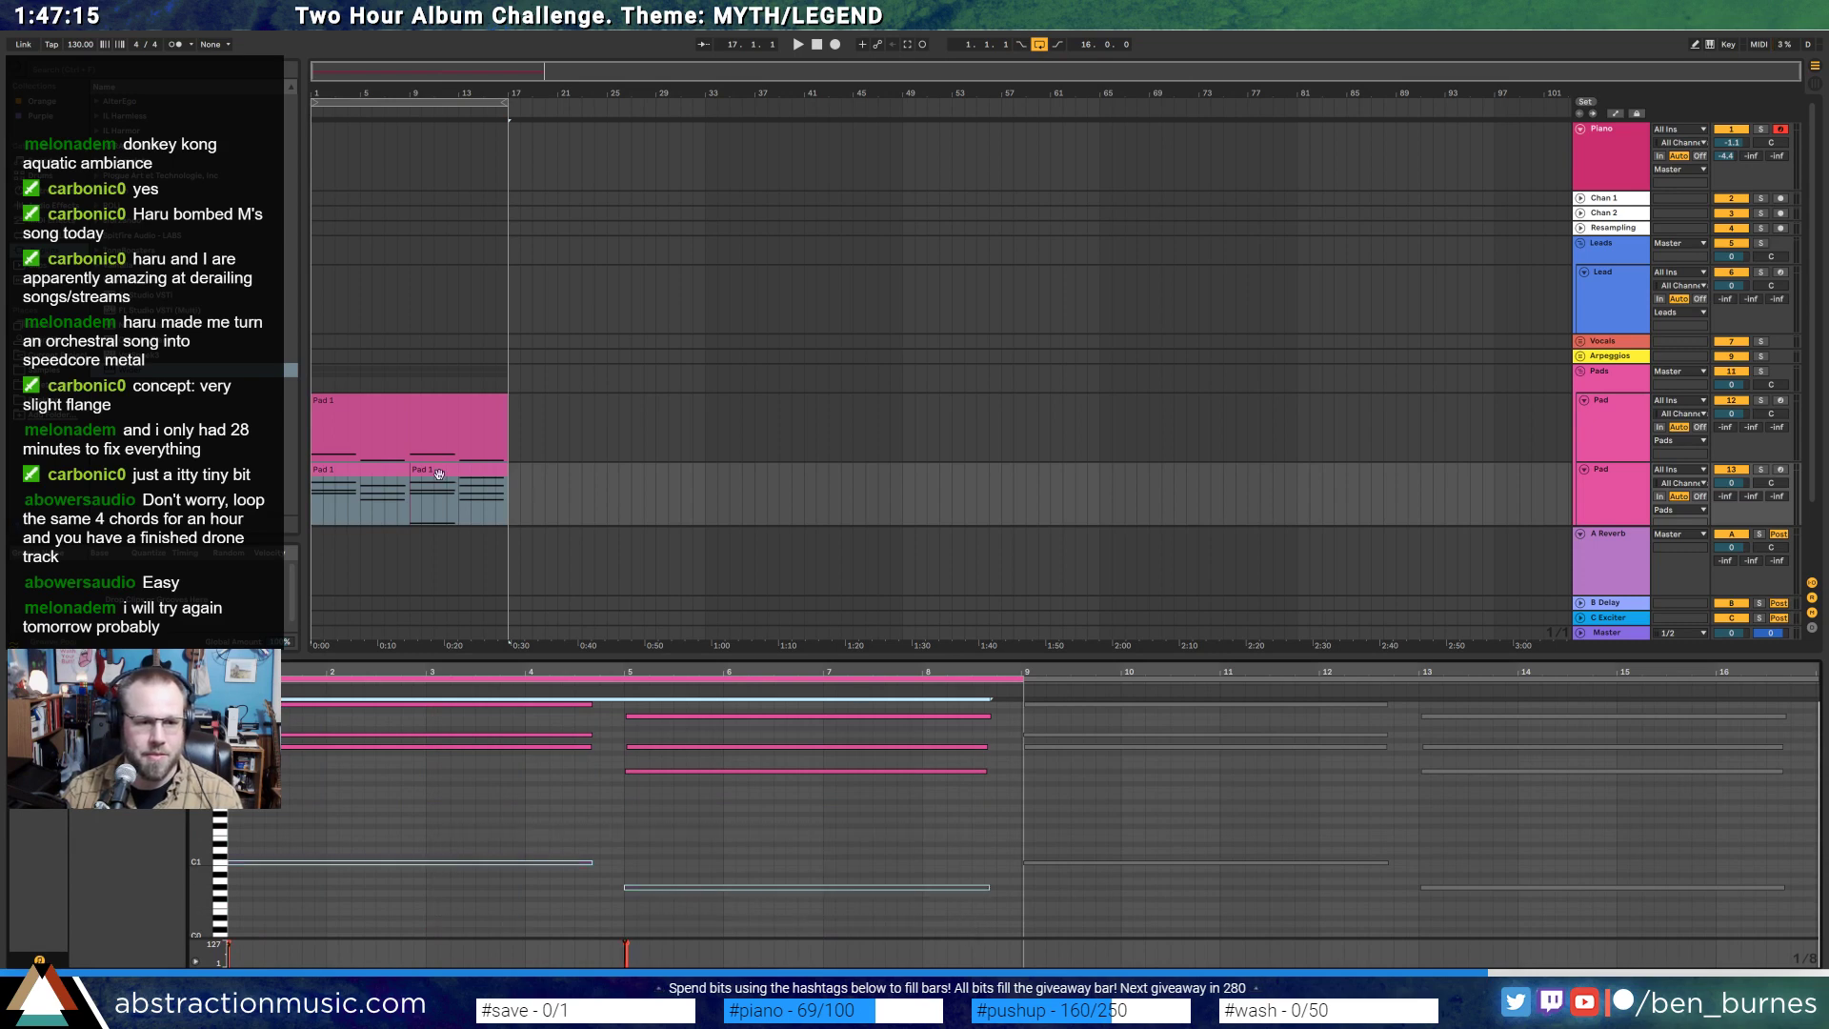
key(ctrl+j)
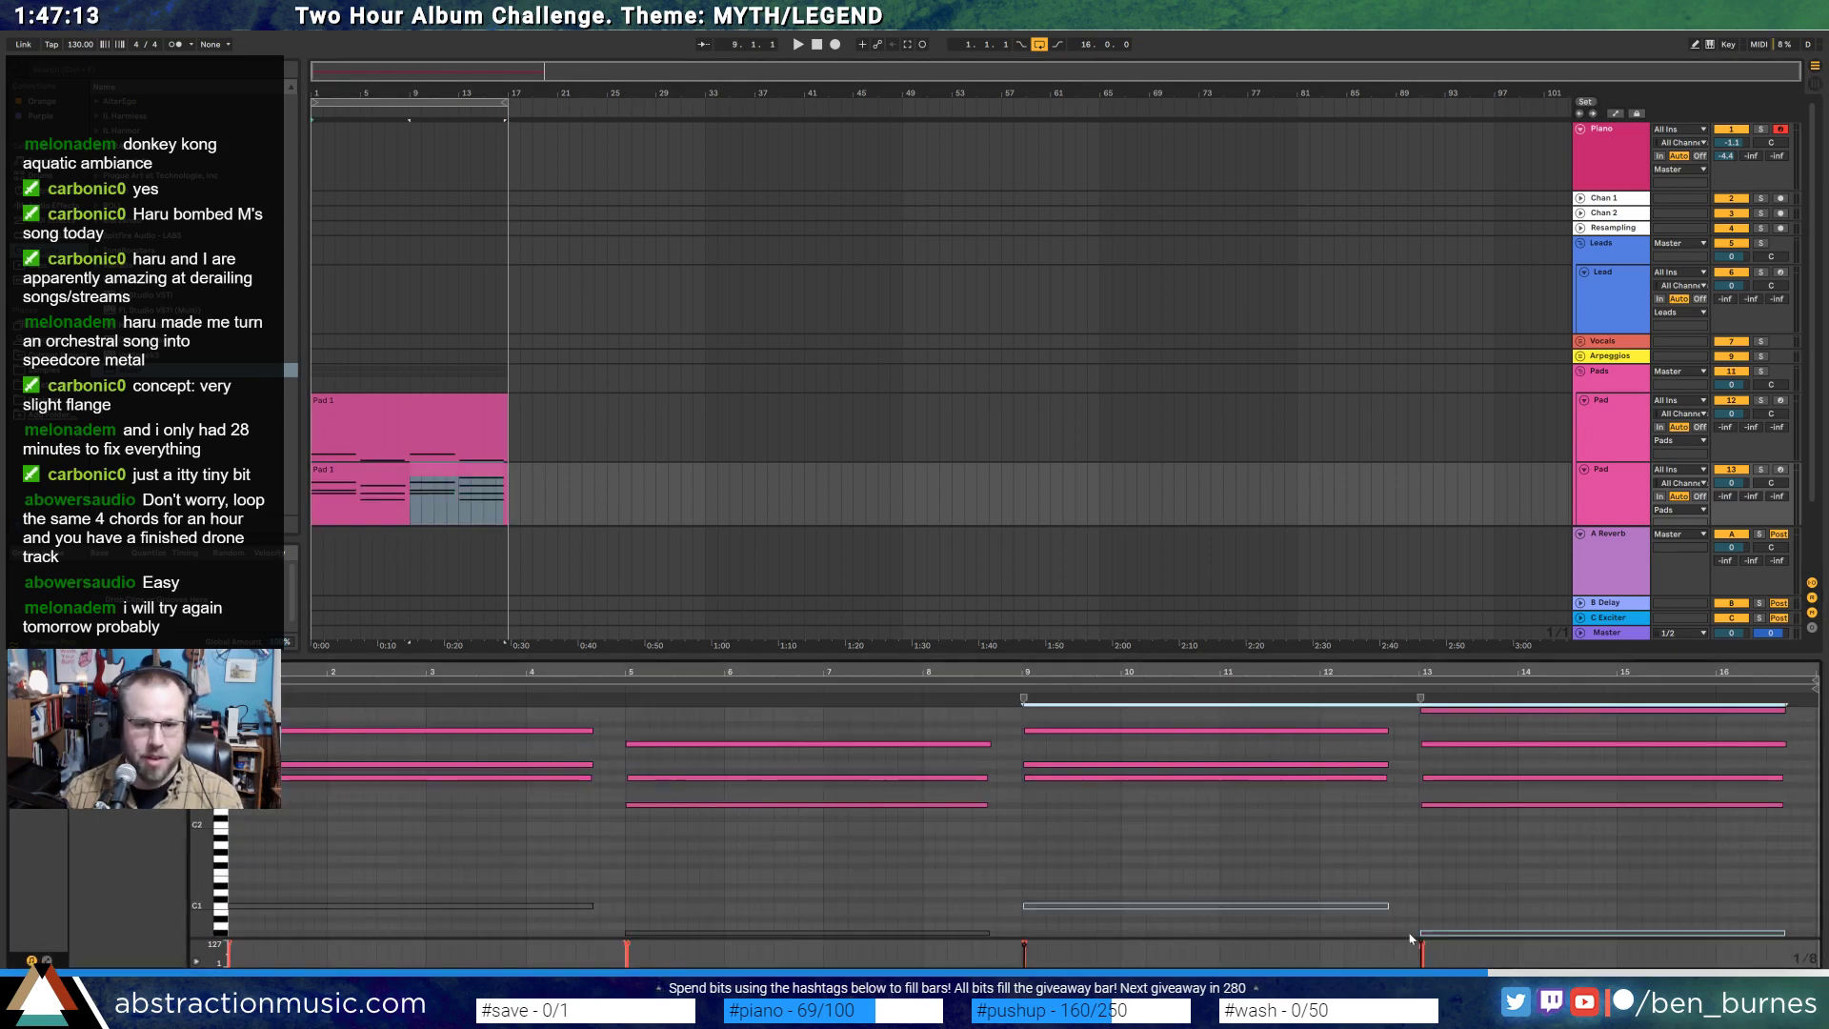
- Examine the Massive instrument on the bass-note Pad track, then close its window
click(359, 402)
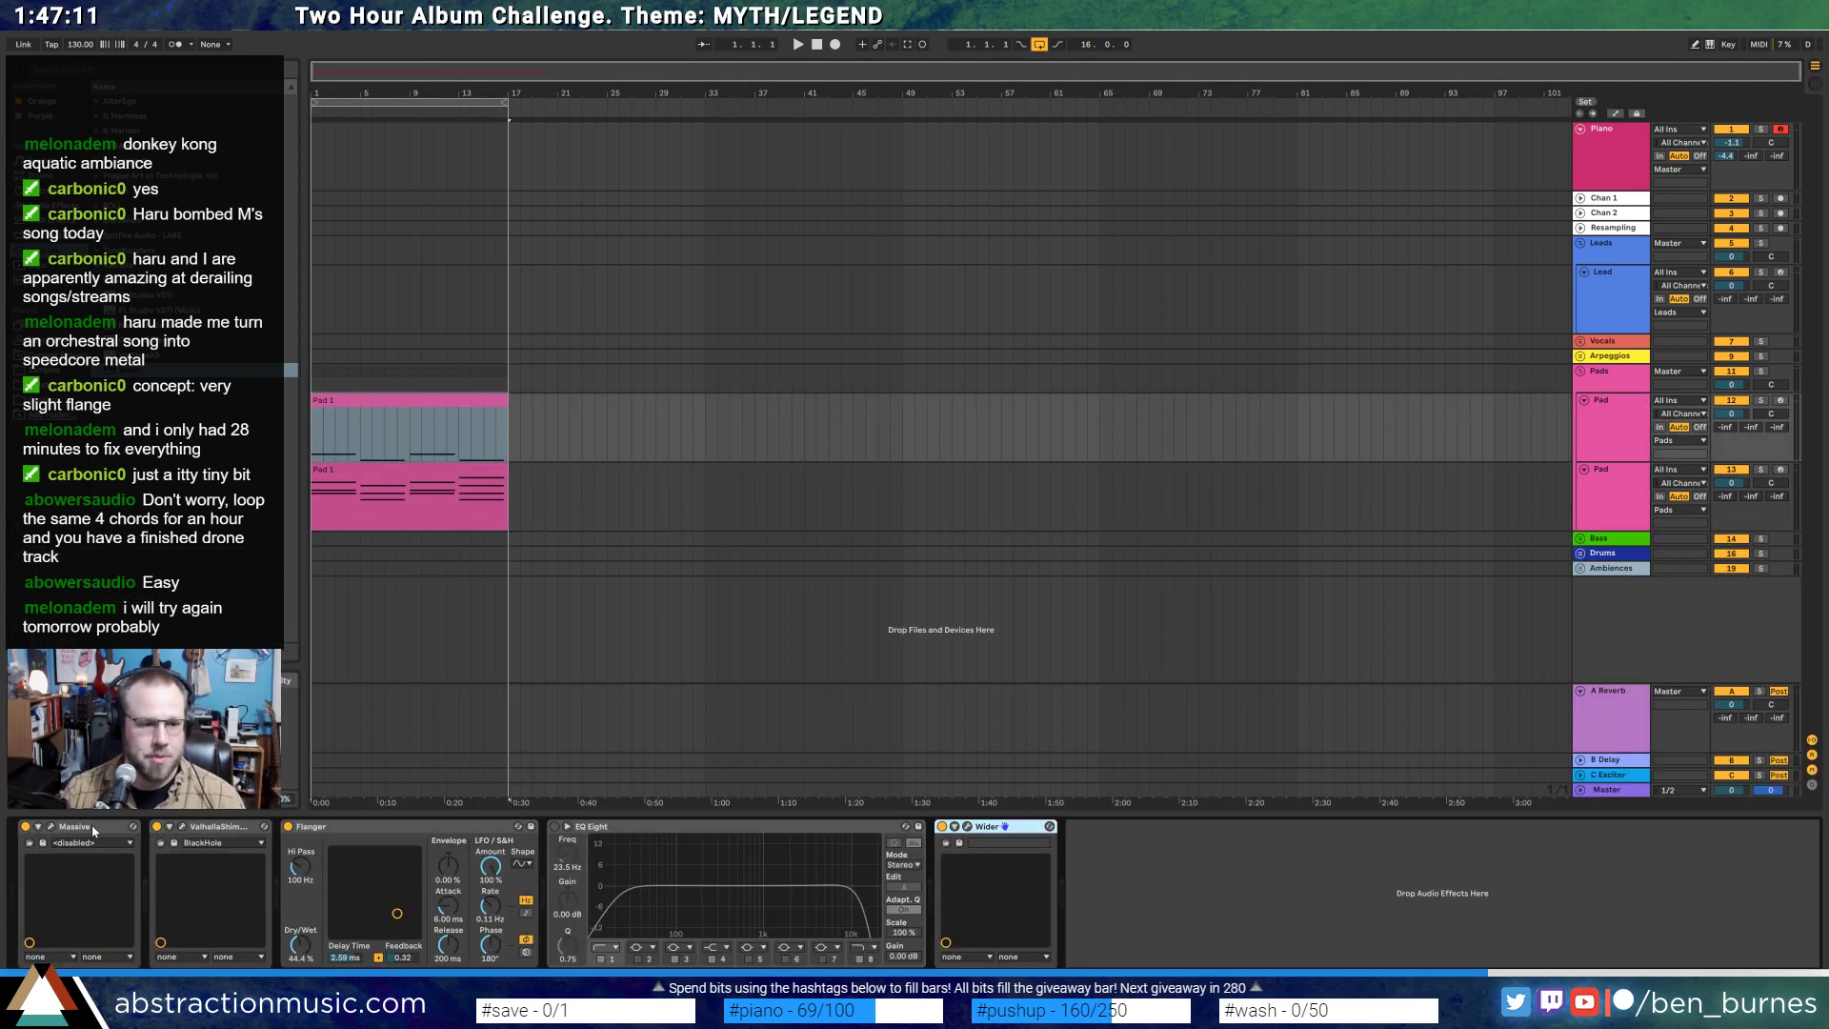
click(51, 827)
drag(1051, 224, 950, 193)
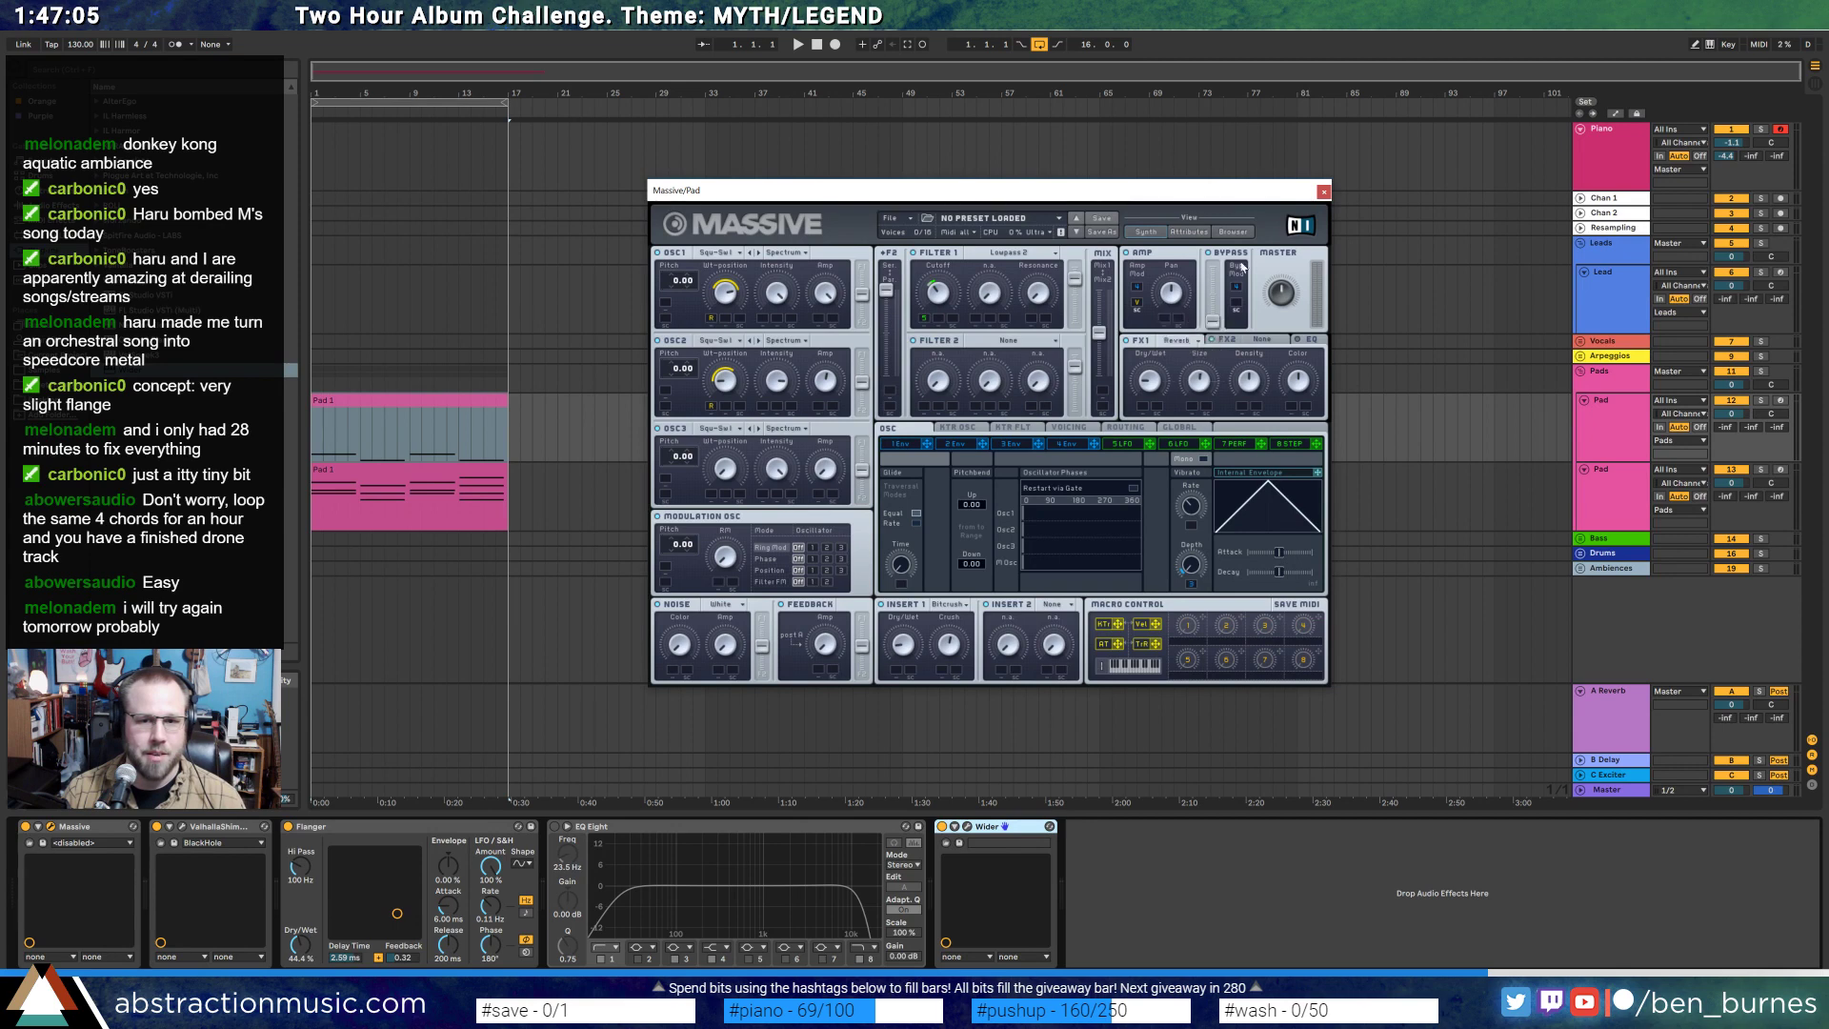
click(1323, 193)
- Lower the bass-note Pad track's volume to -6.7, move it into the Bass group, expand that group and start playback
click(1615, 427)
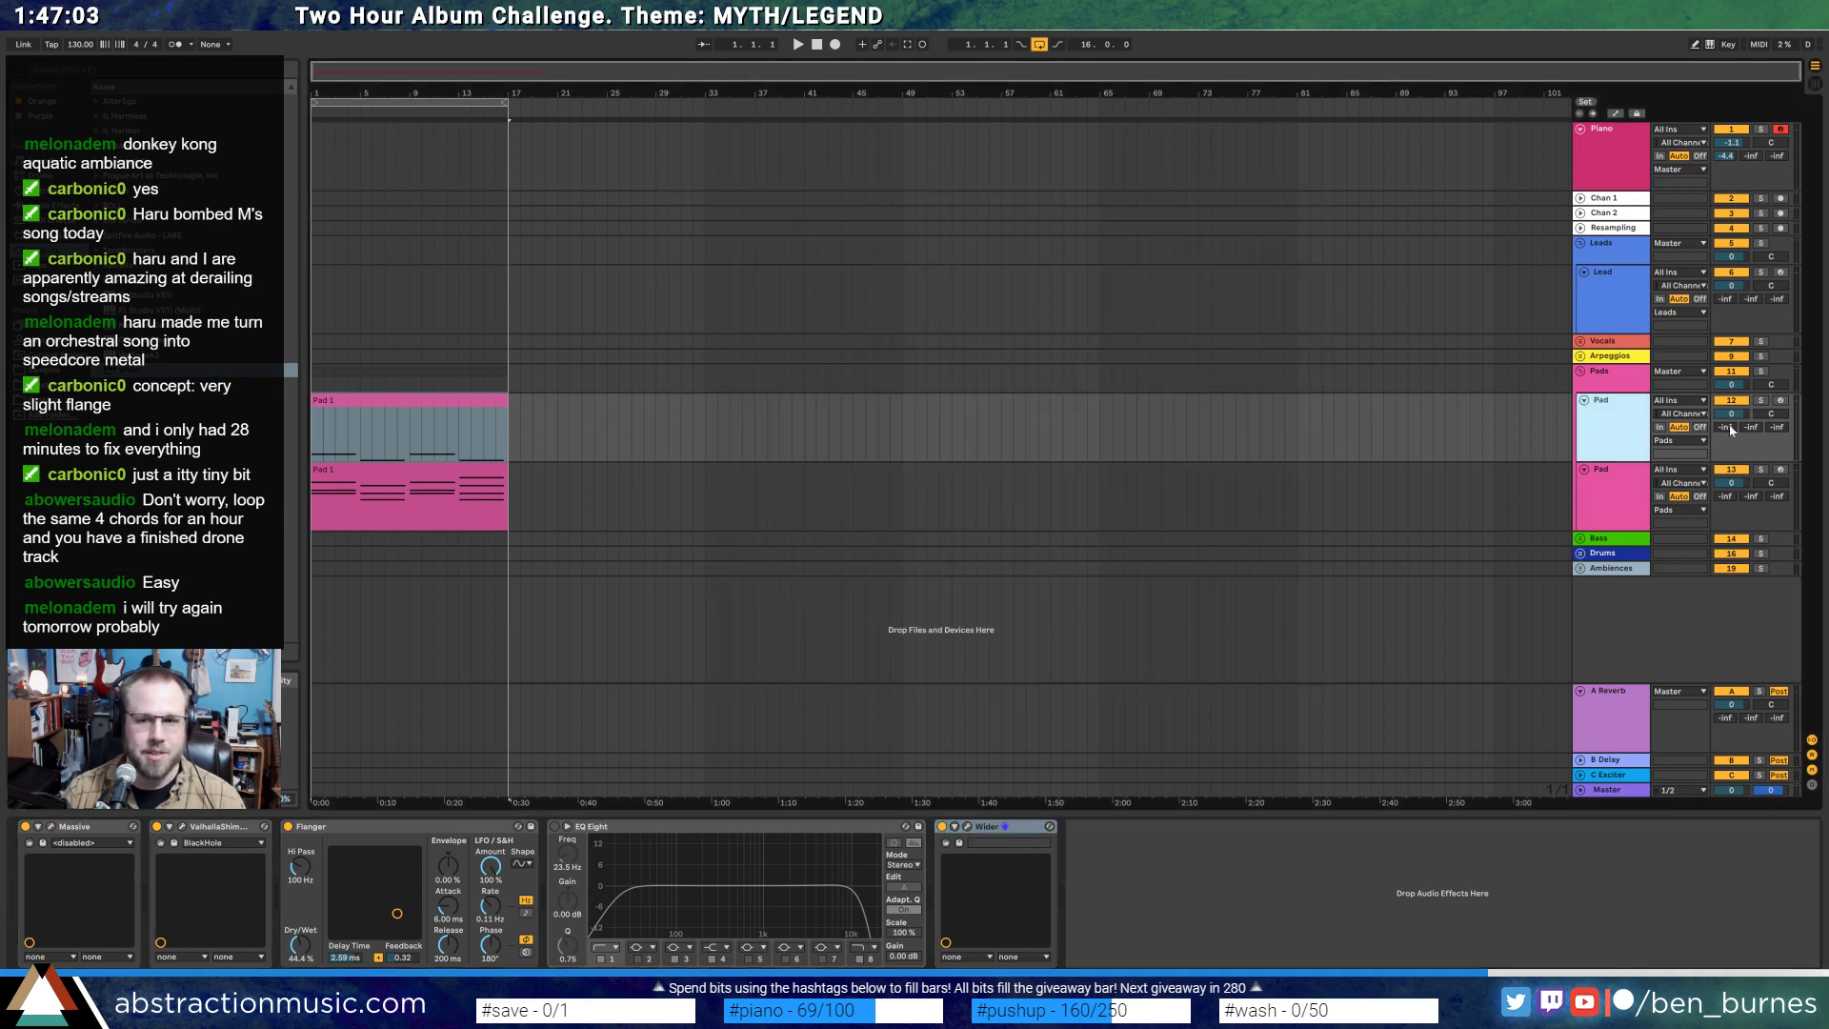
drag(1731, 415, 1731, 443)
drag(1615, 424, 1594, 540)
drag(1720, 519, 1619, 538)
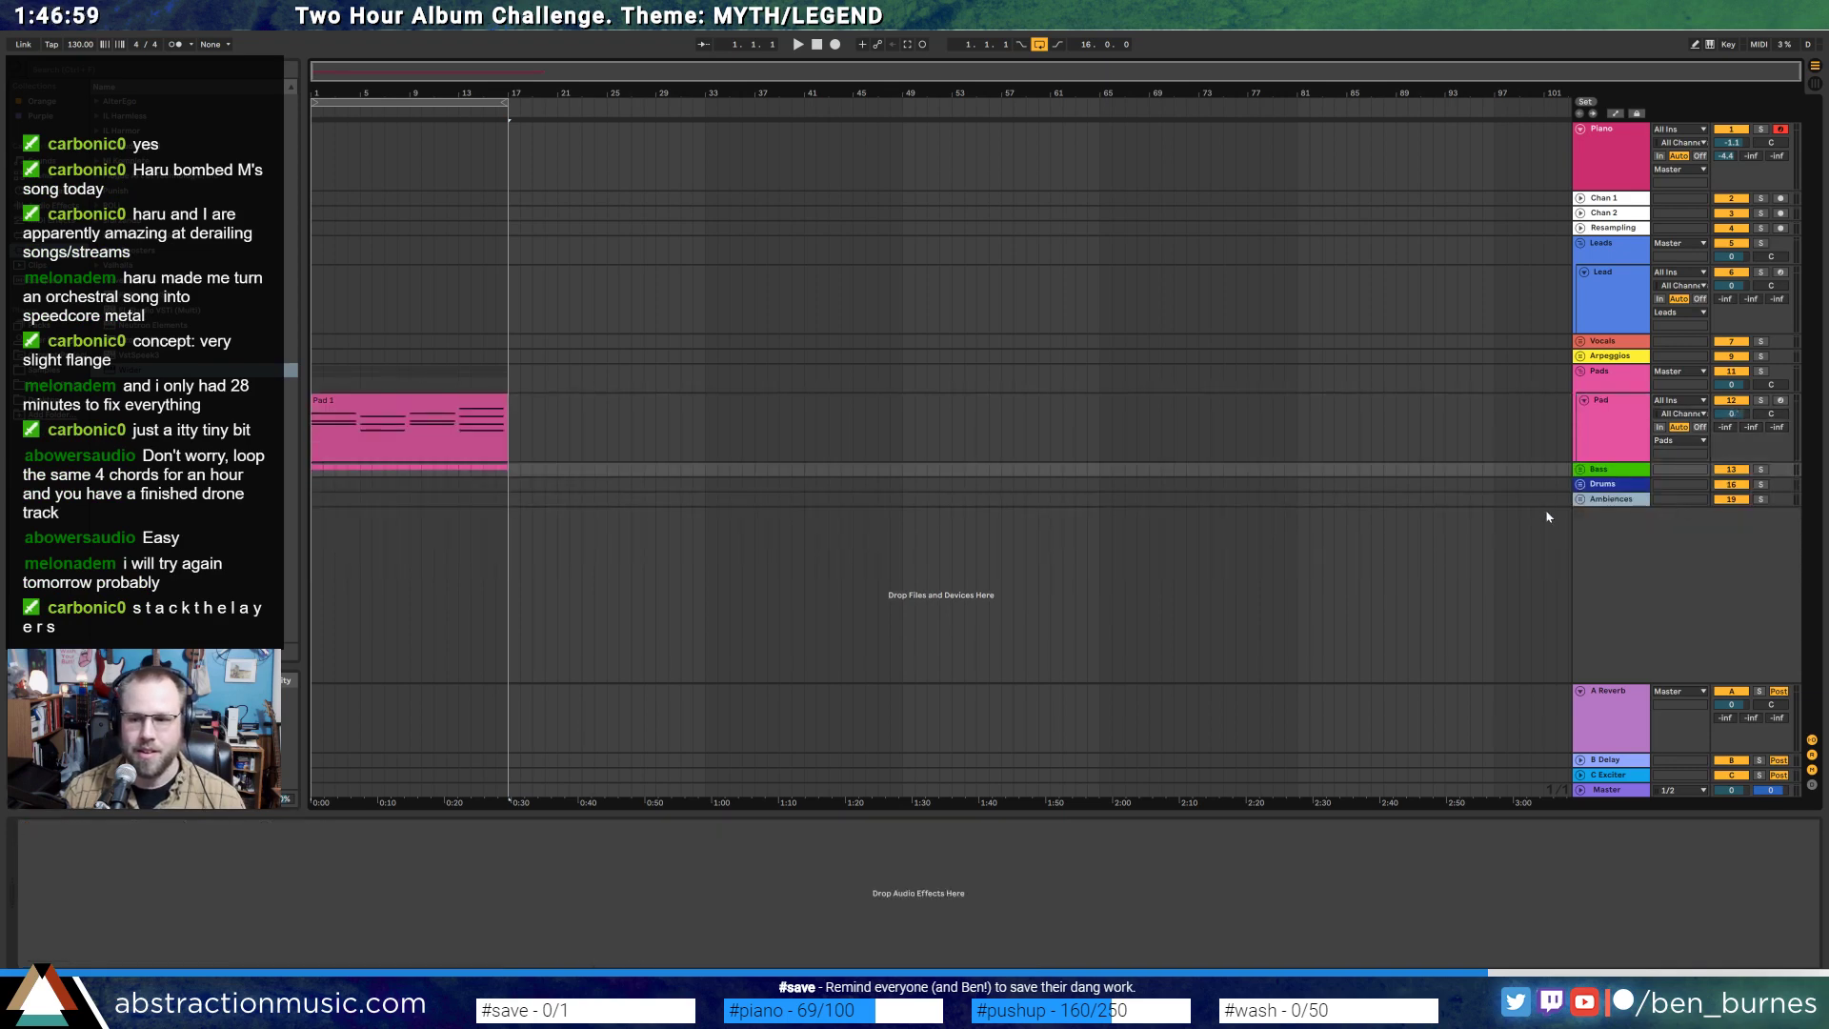
click(1580, 470)
click(1625, 439)
key(space)
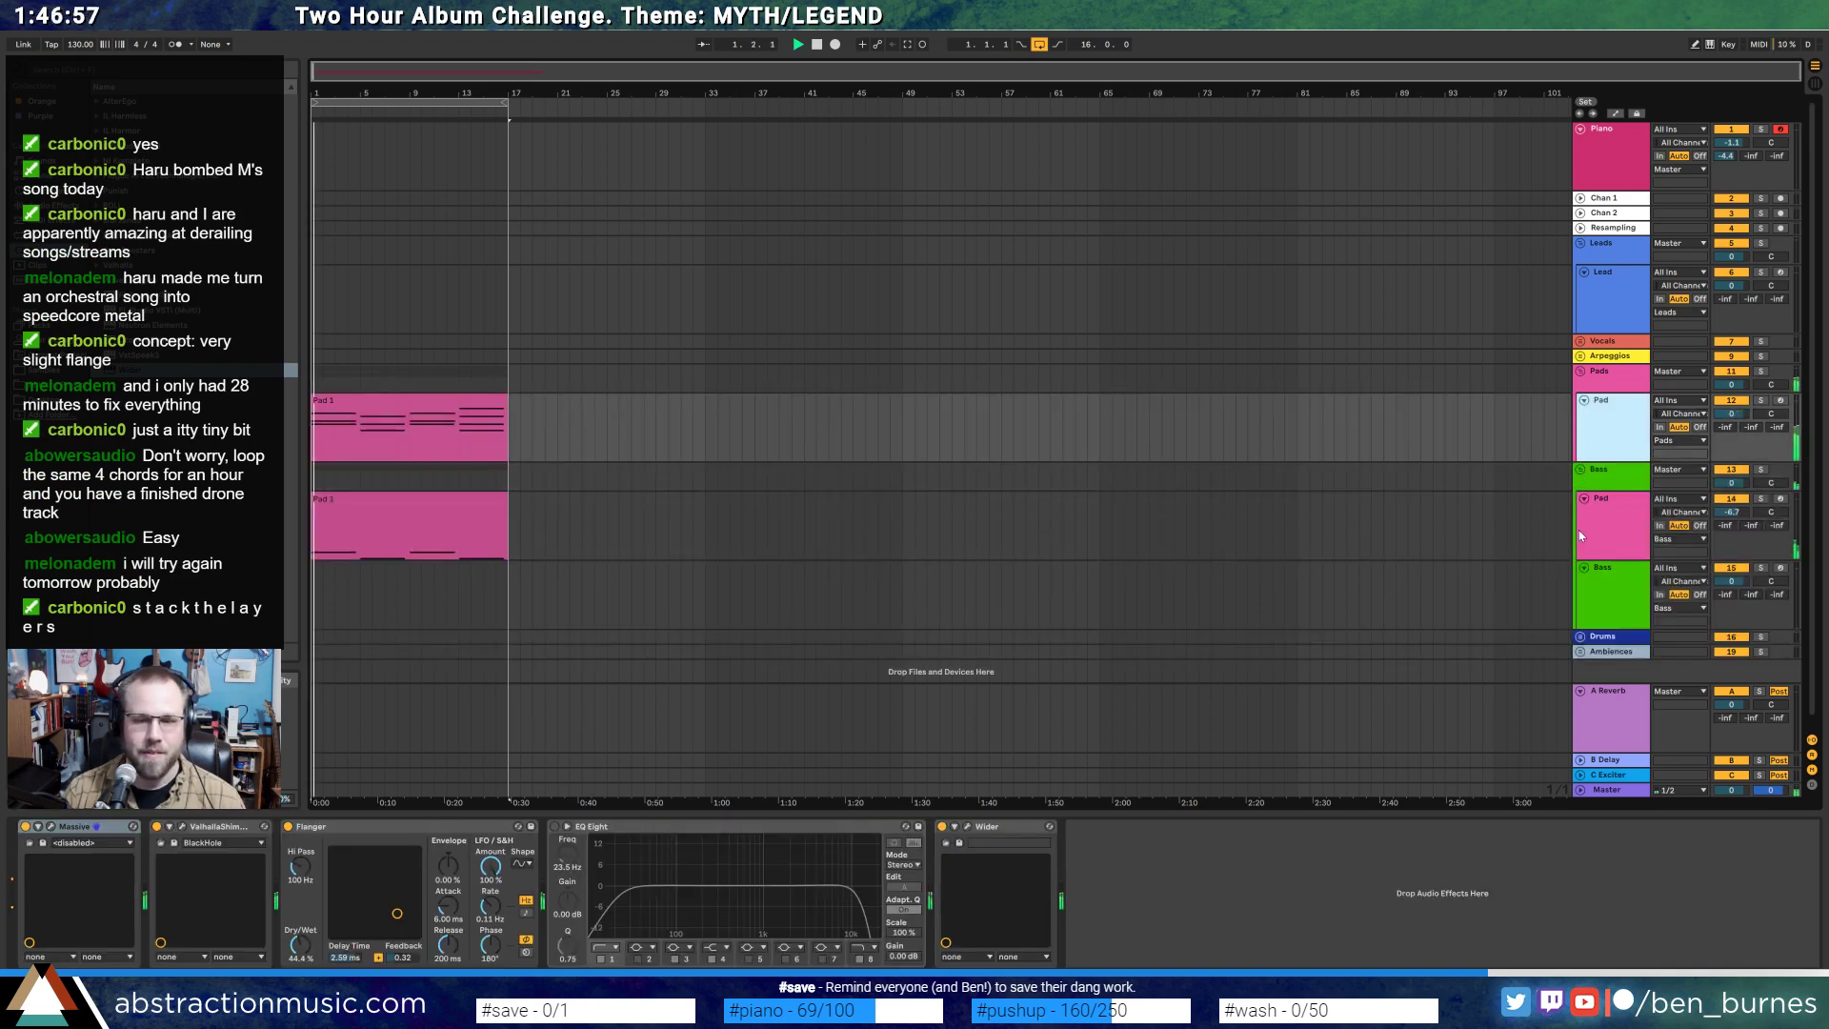
- Colour the Pad track in the Bass group green and assign the track colour to its clip
click(1609, 549)
shift+click(1607, 591)
right_click(1607, 585)
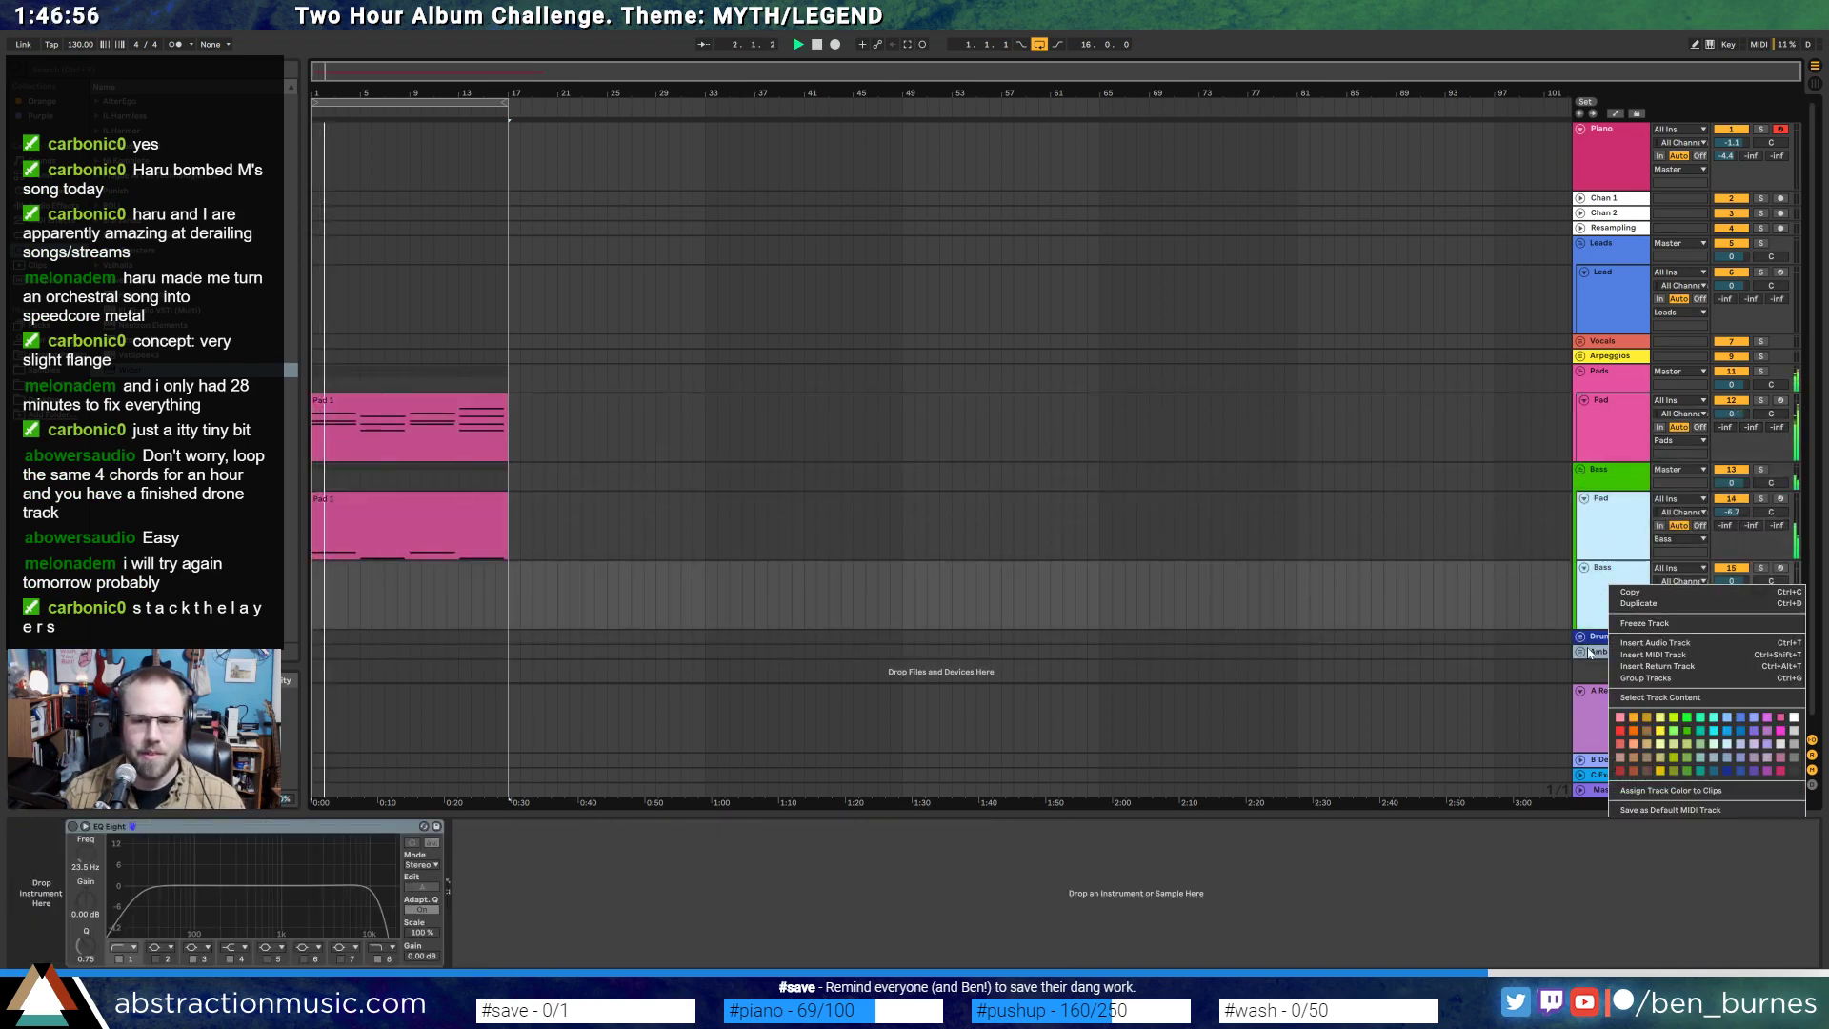
click(1687, 732)
right_click(1626, 545)
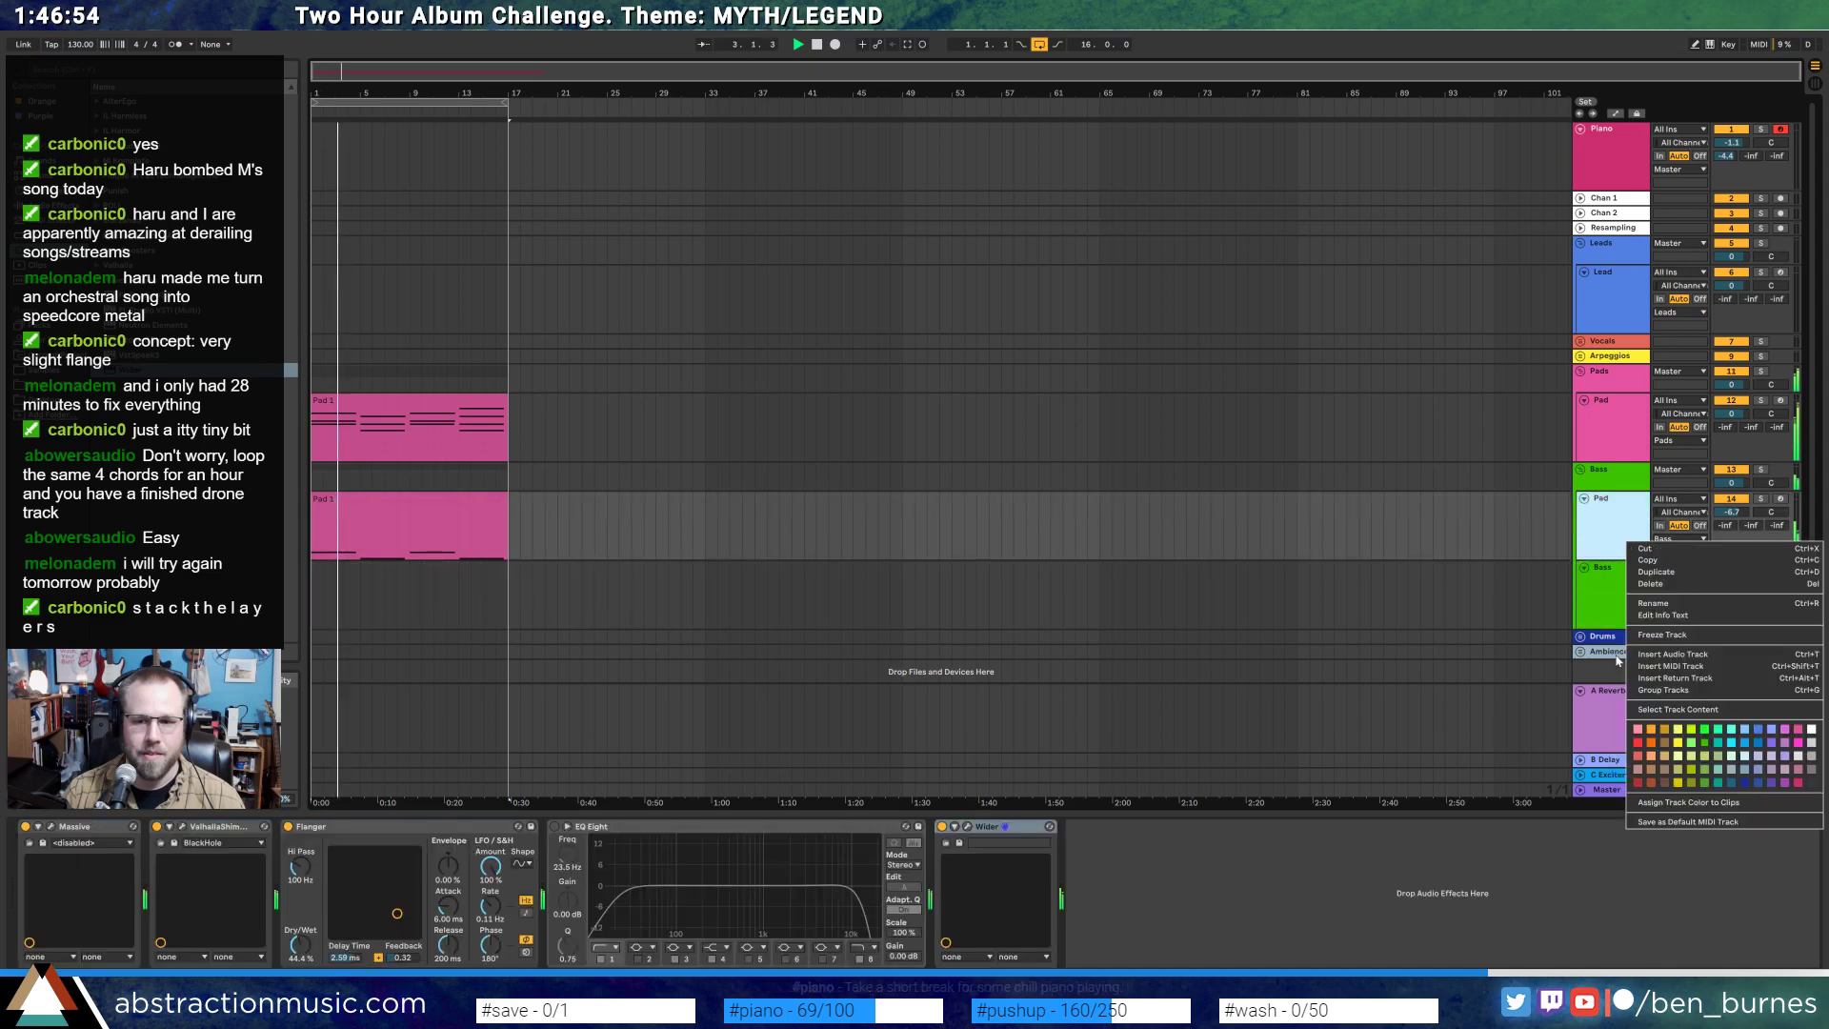
click(1687, 804)
- Set the green Pad track's volume to -3.8 and delete its shimmer, Flanger, Wider and EQ Eight effects, keeping only Massive
drag(1730, 513, 1730, 497)
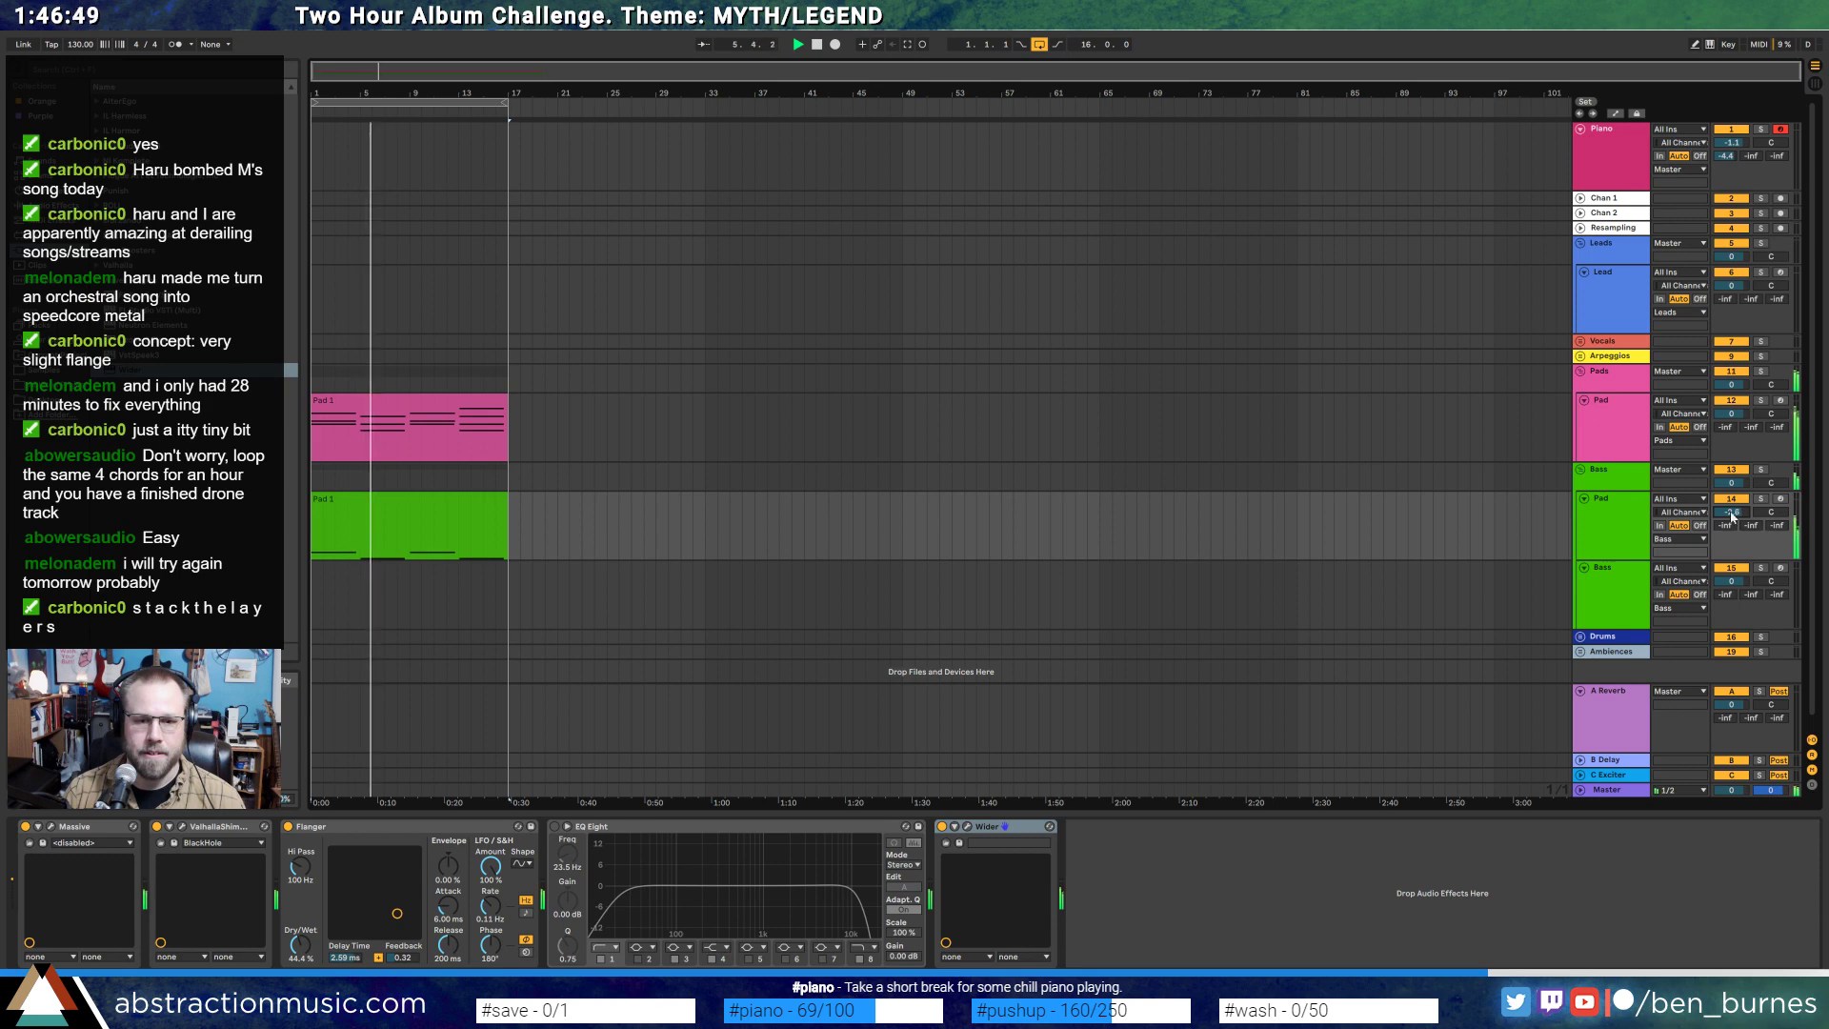
click(296, 828)
key(Delete)
key(Delete)
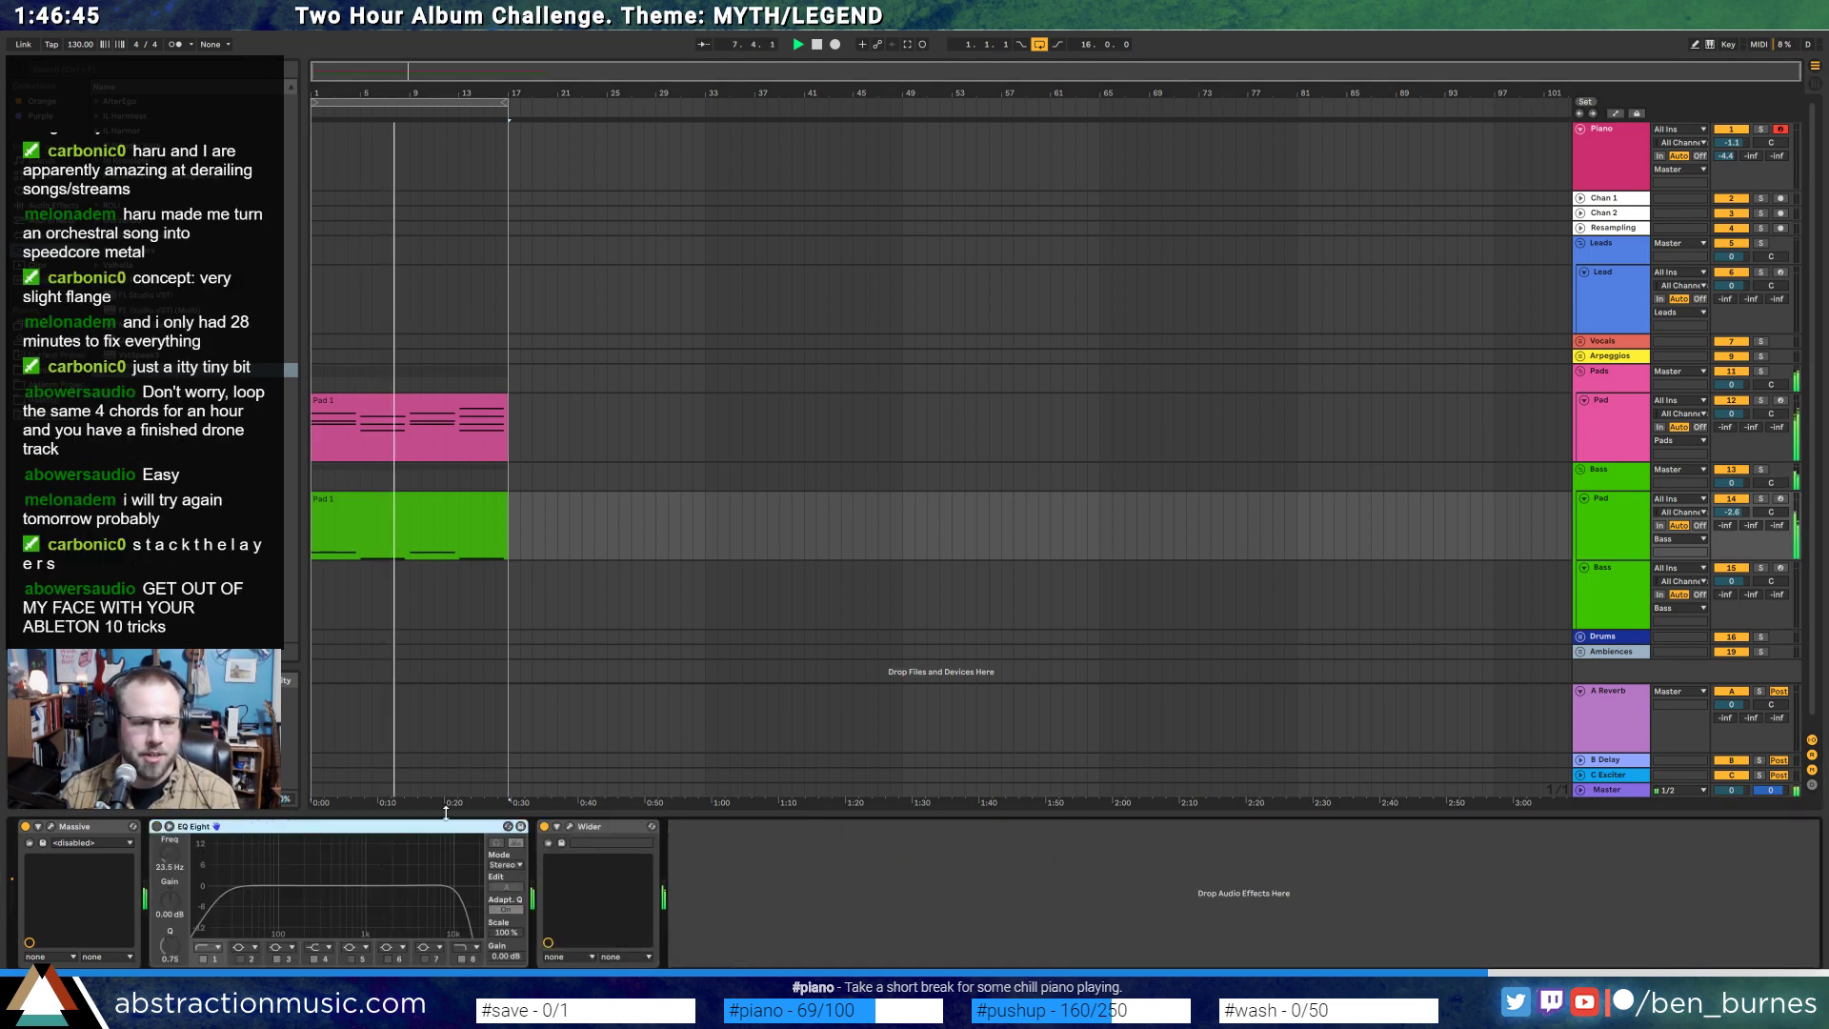
click(597, 833)
key(Delete)
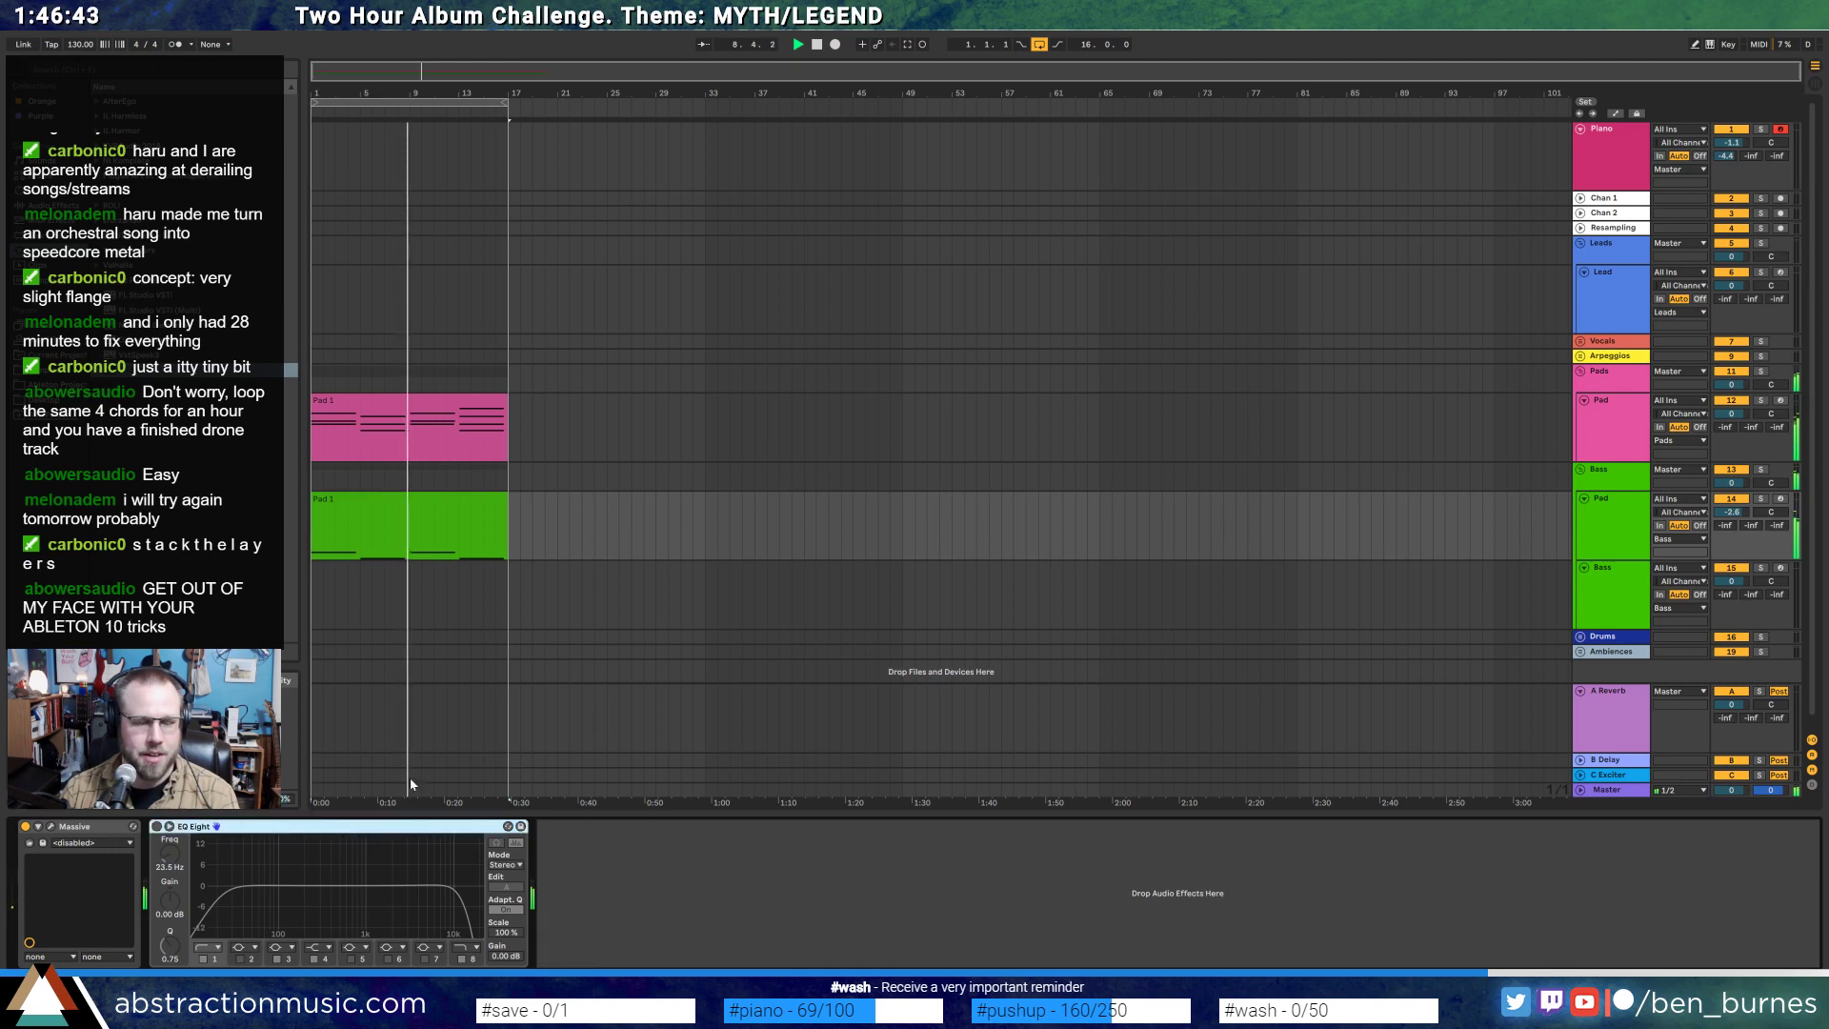
key(Delete)
- Clear the modulation slot in the Amp section of the green Pad track's Massive instrument and close its window
click(1593, 536)
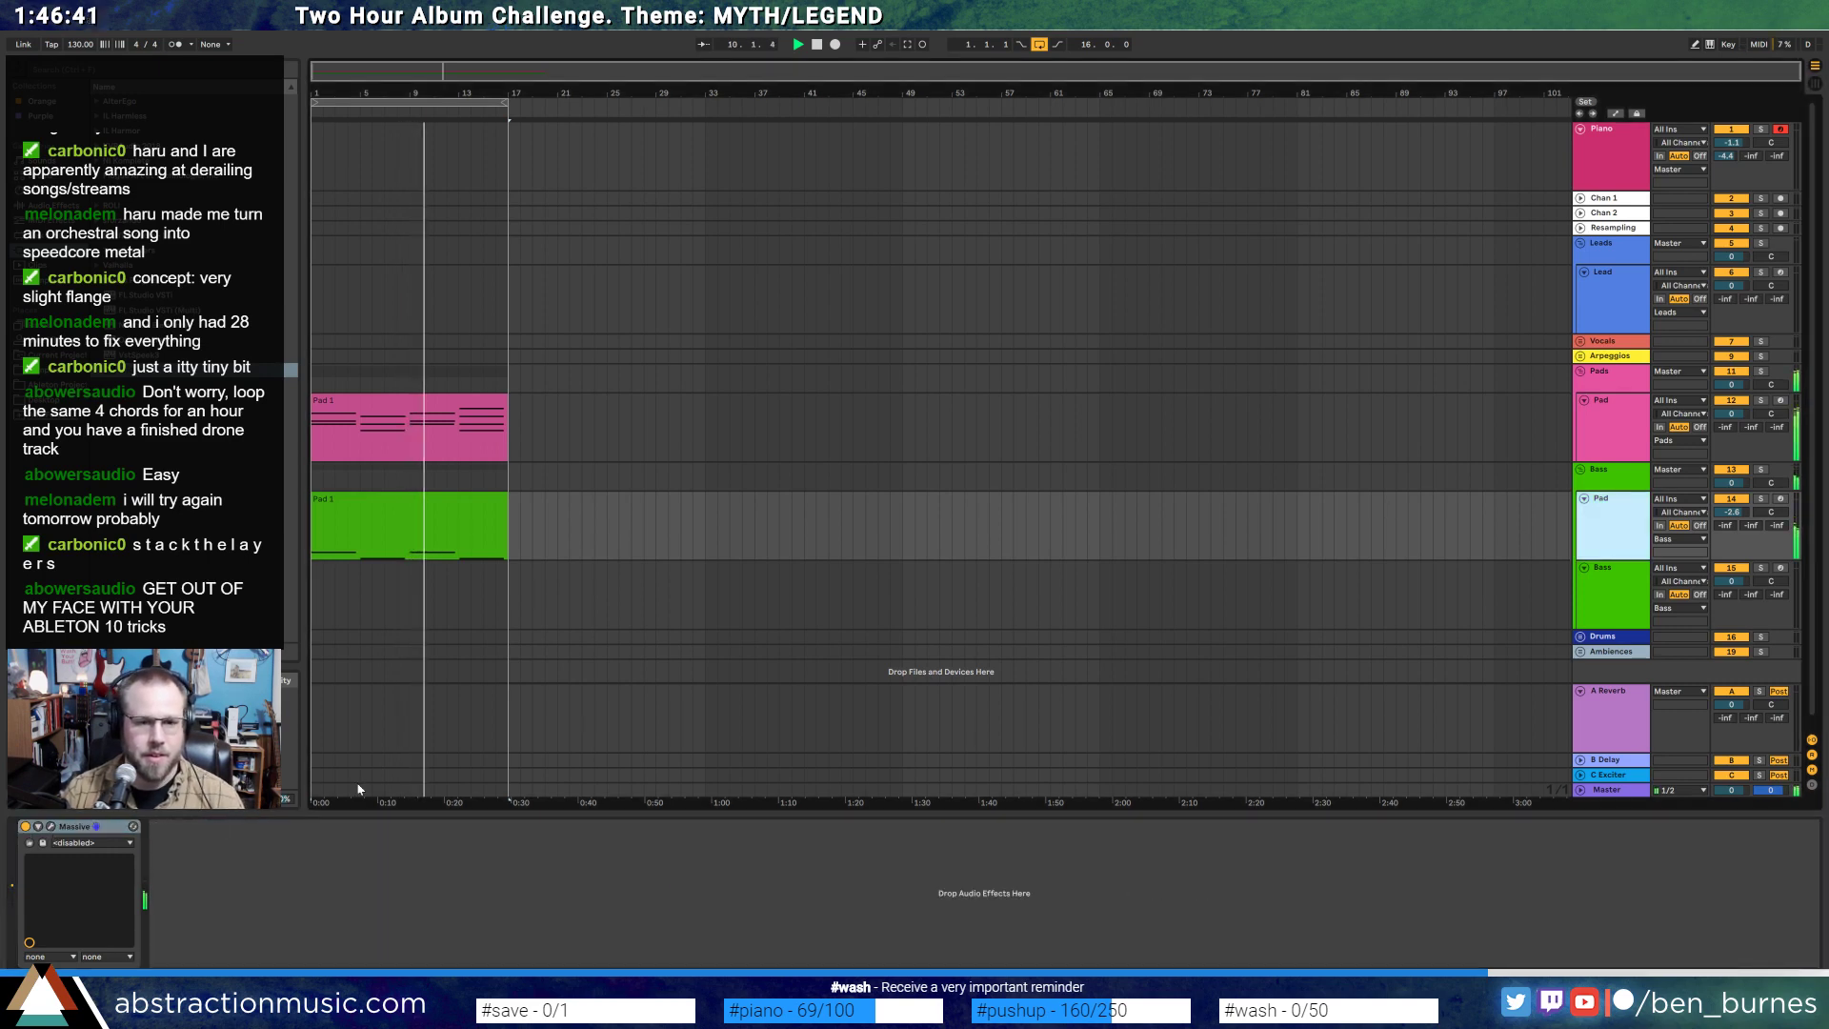
click(50, 826)
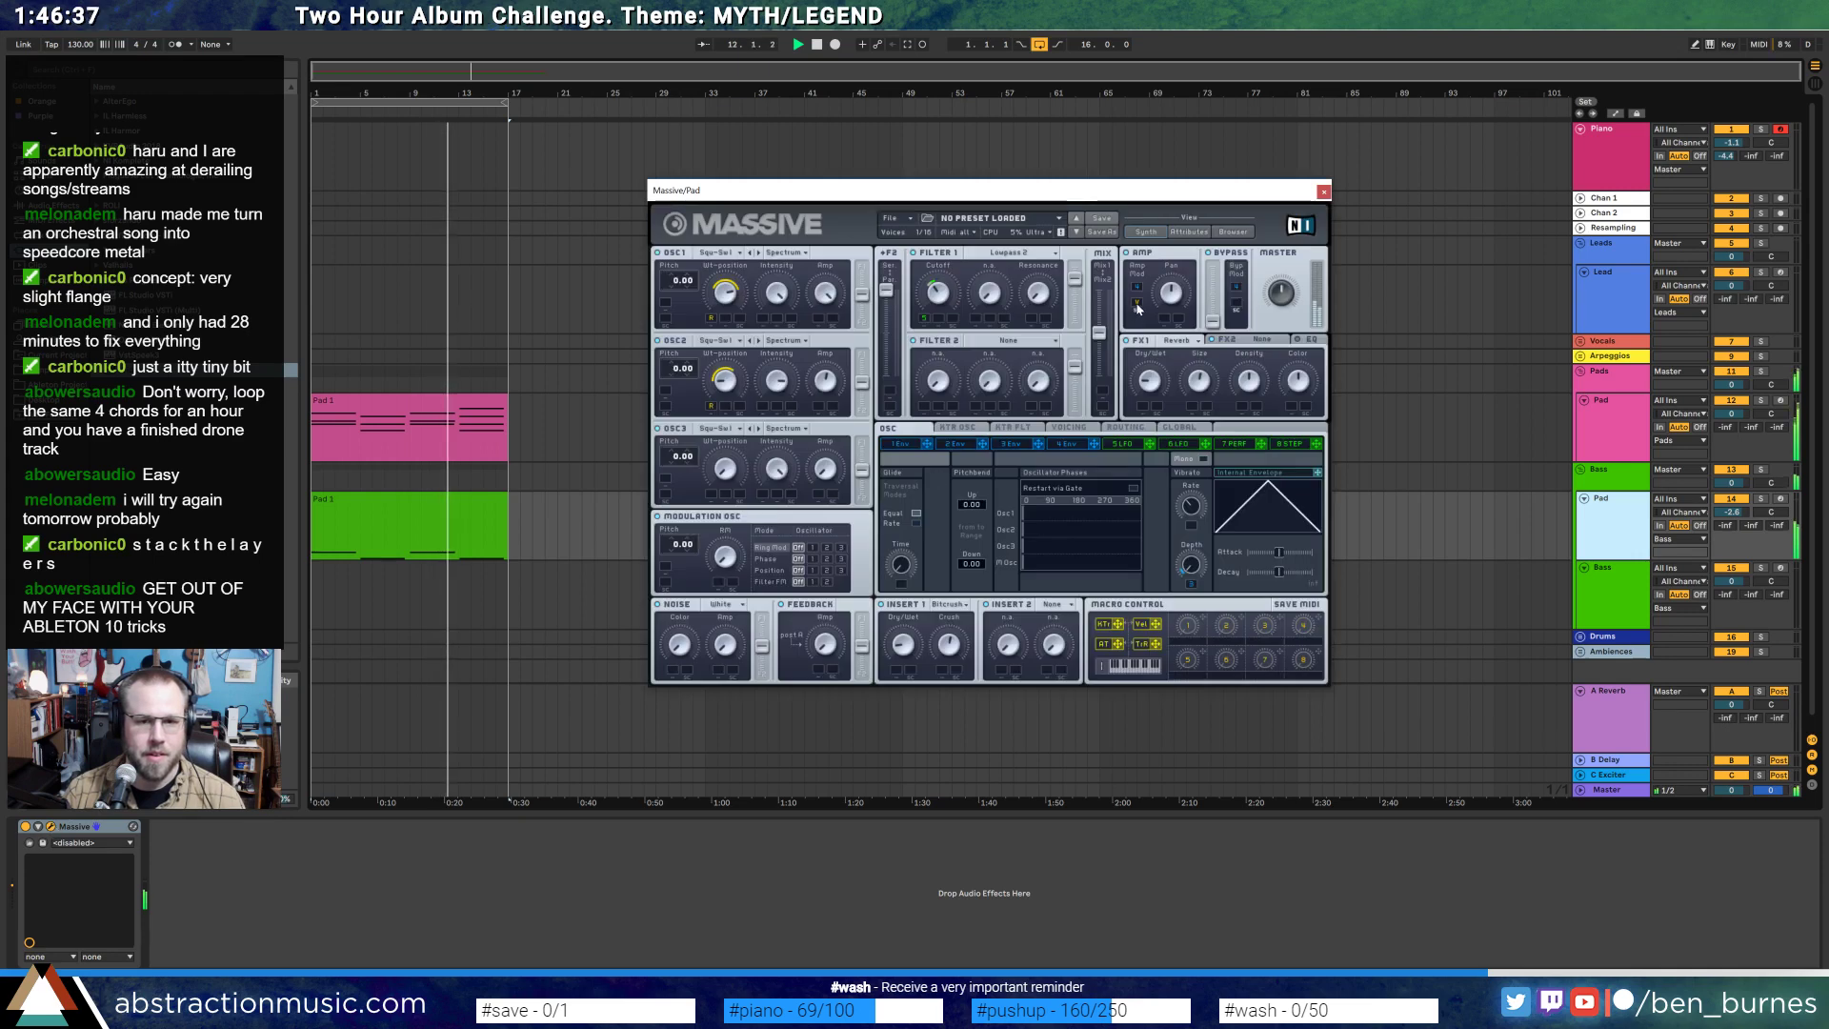
right_click(1137, 306)
click(1144, 317)
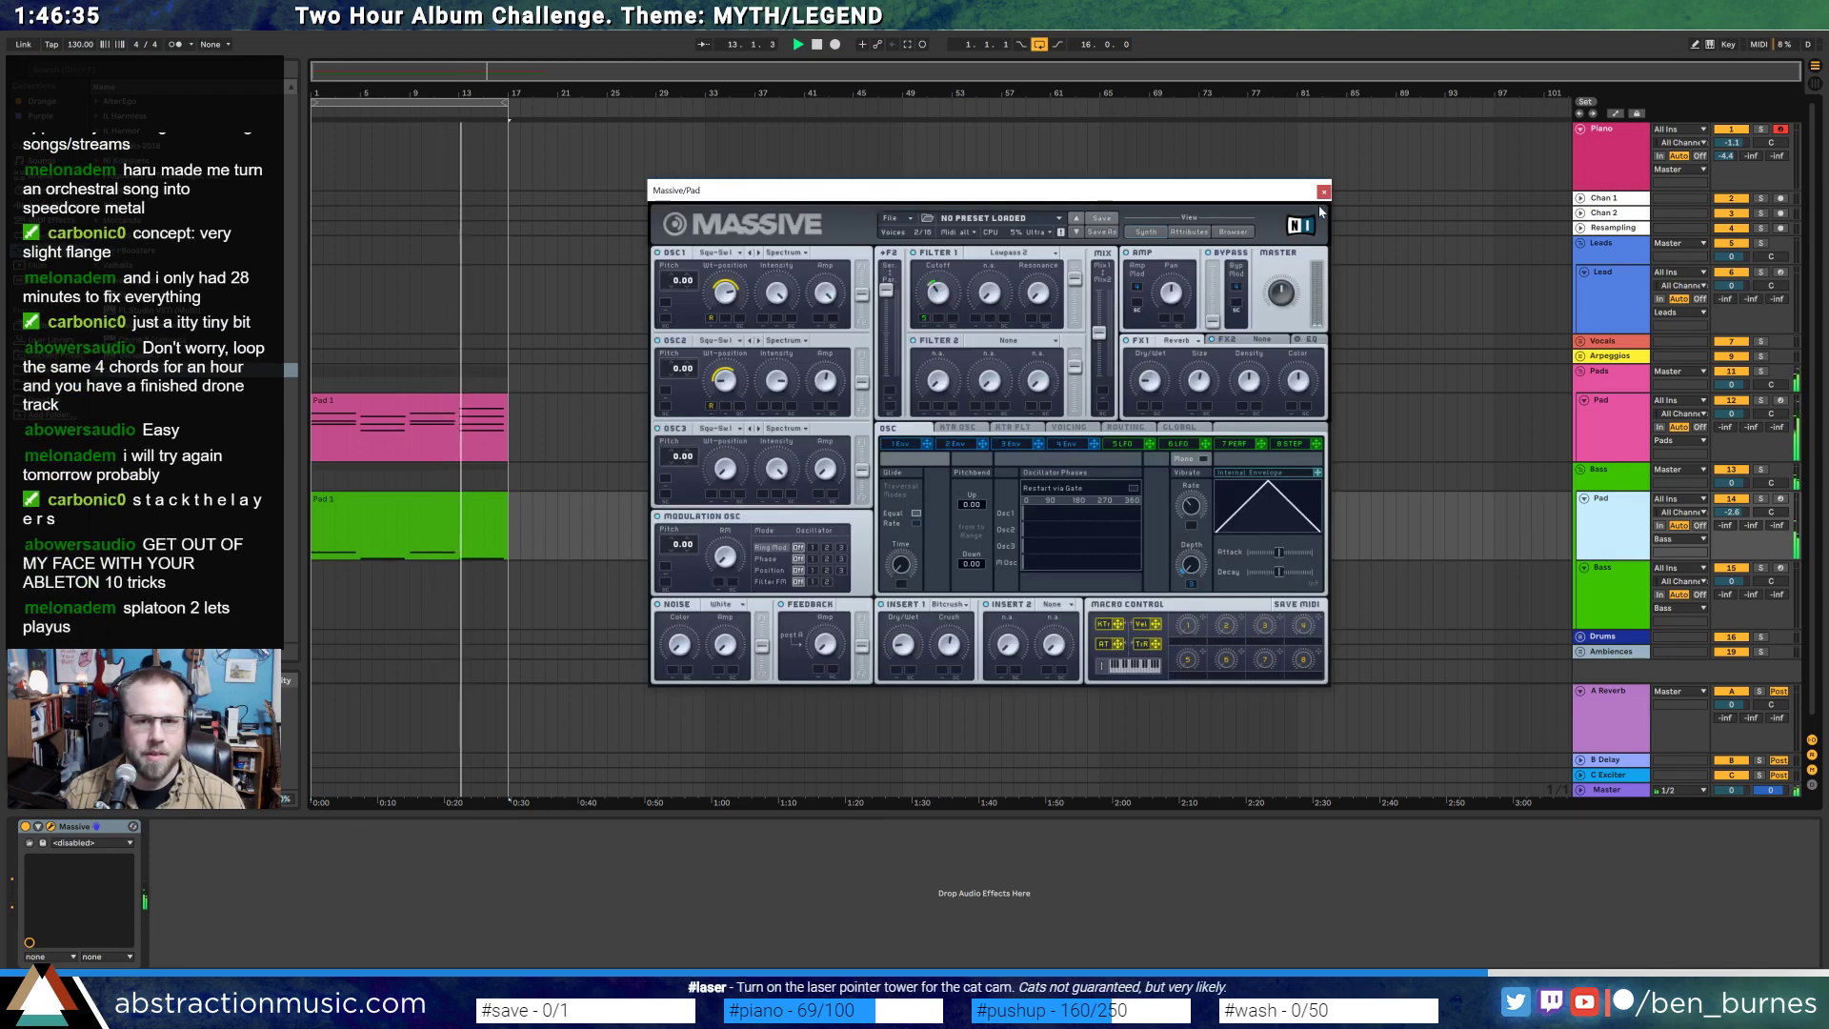
click(1324, 194)
click(1323, 195)
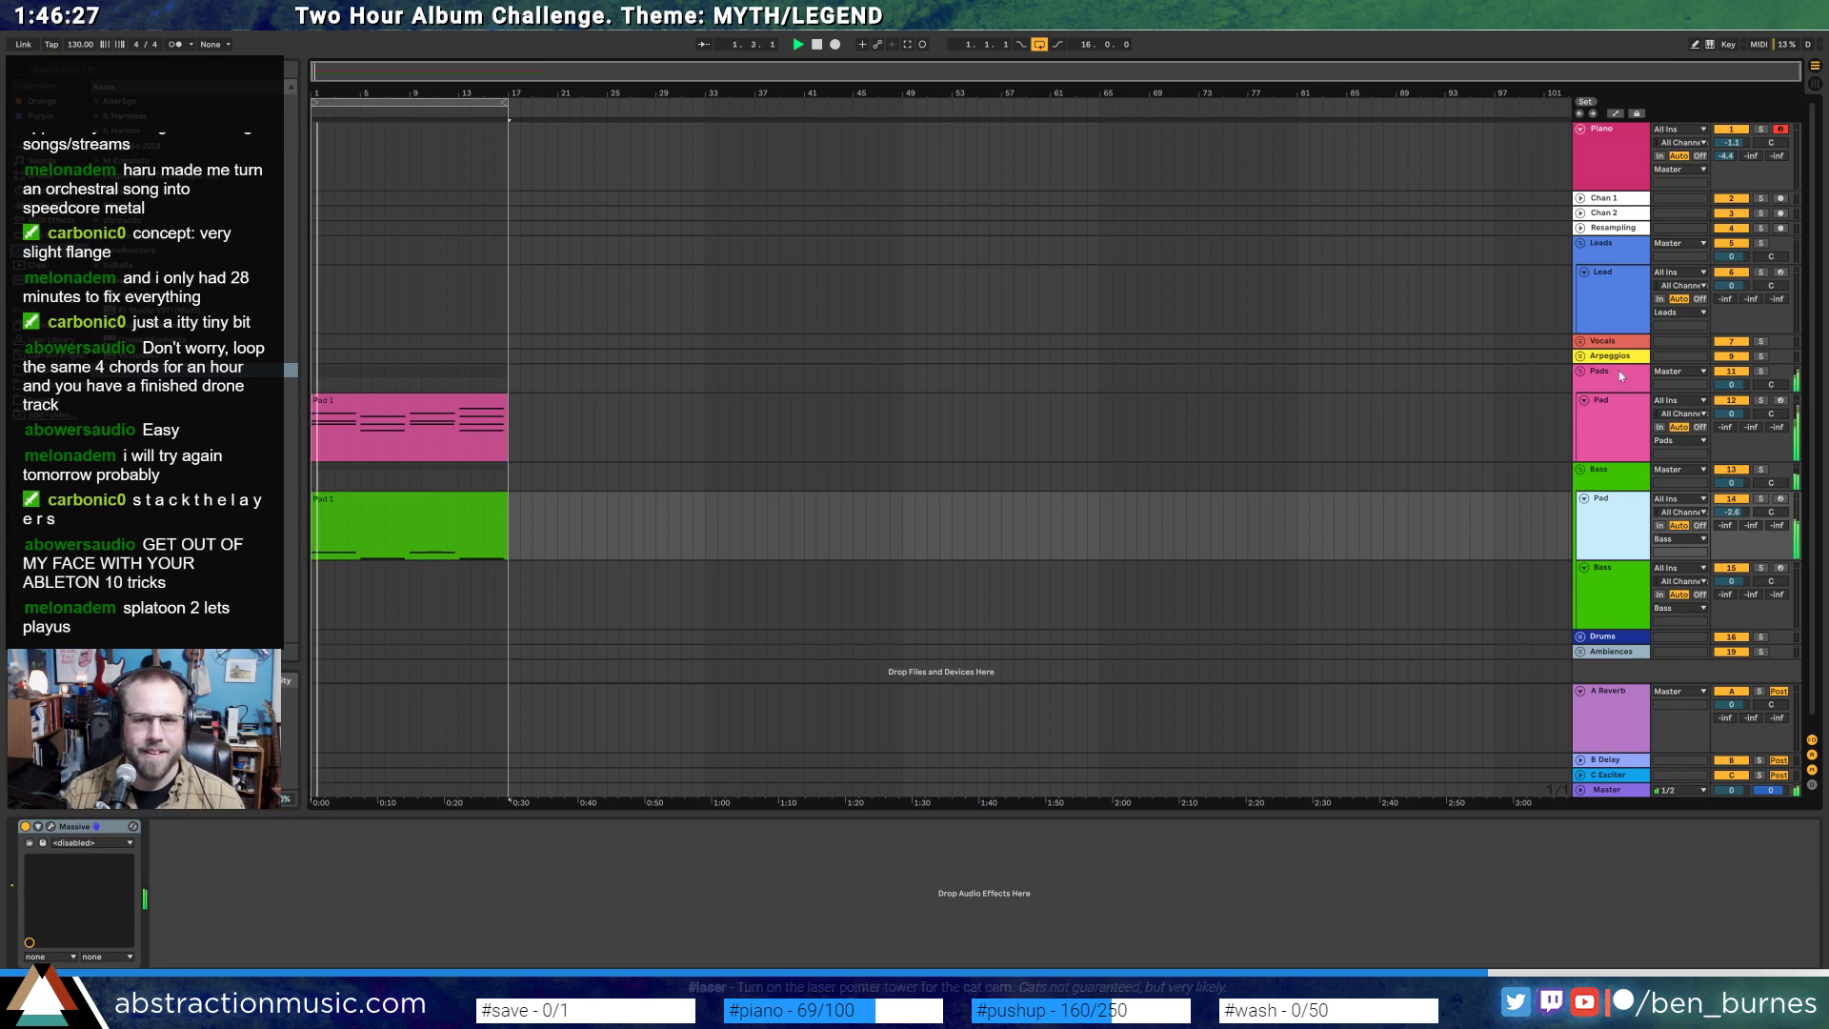
- Stop playback and load Kontakt 5 as the instrument on the Lead track
click(1610, 287)
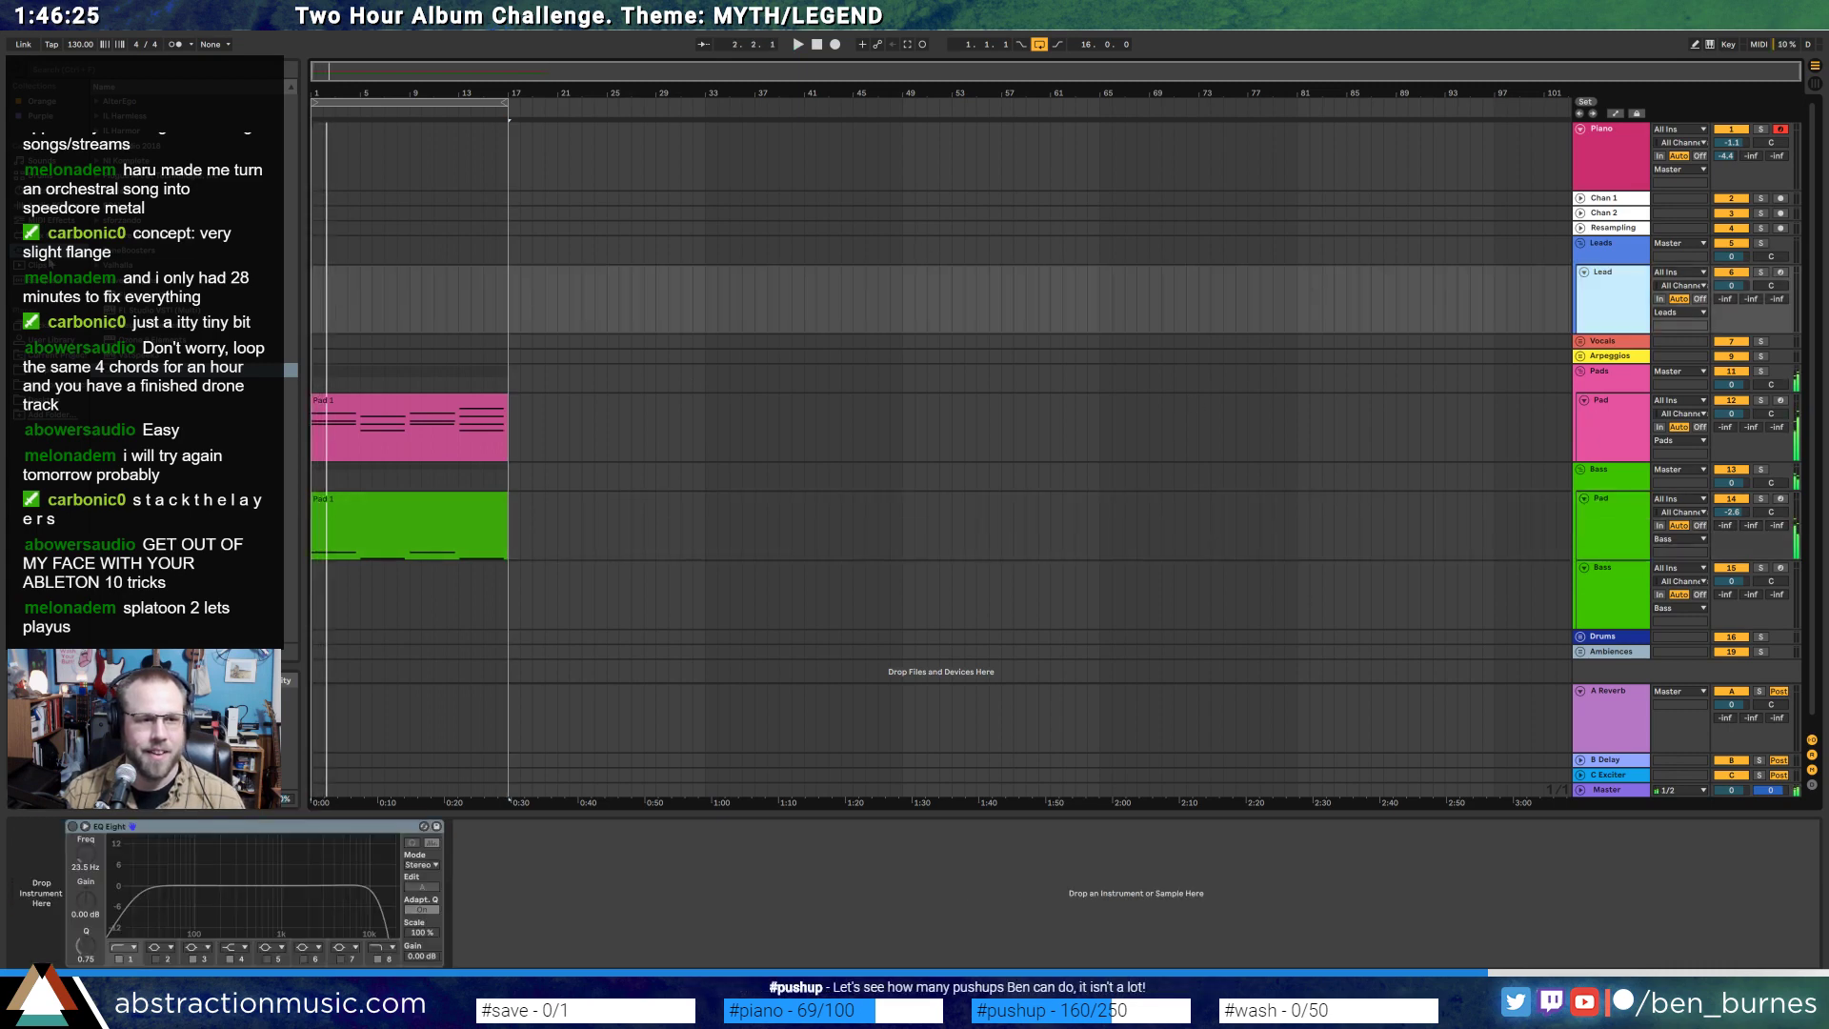
click(49, 254)
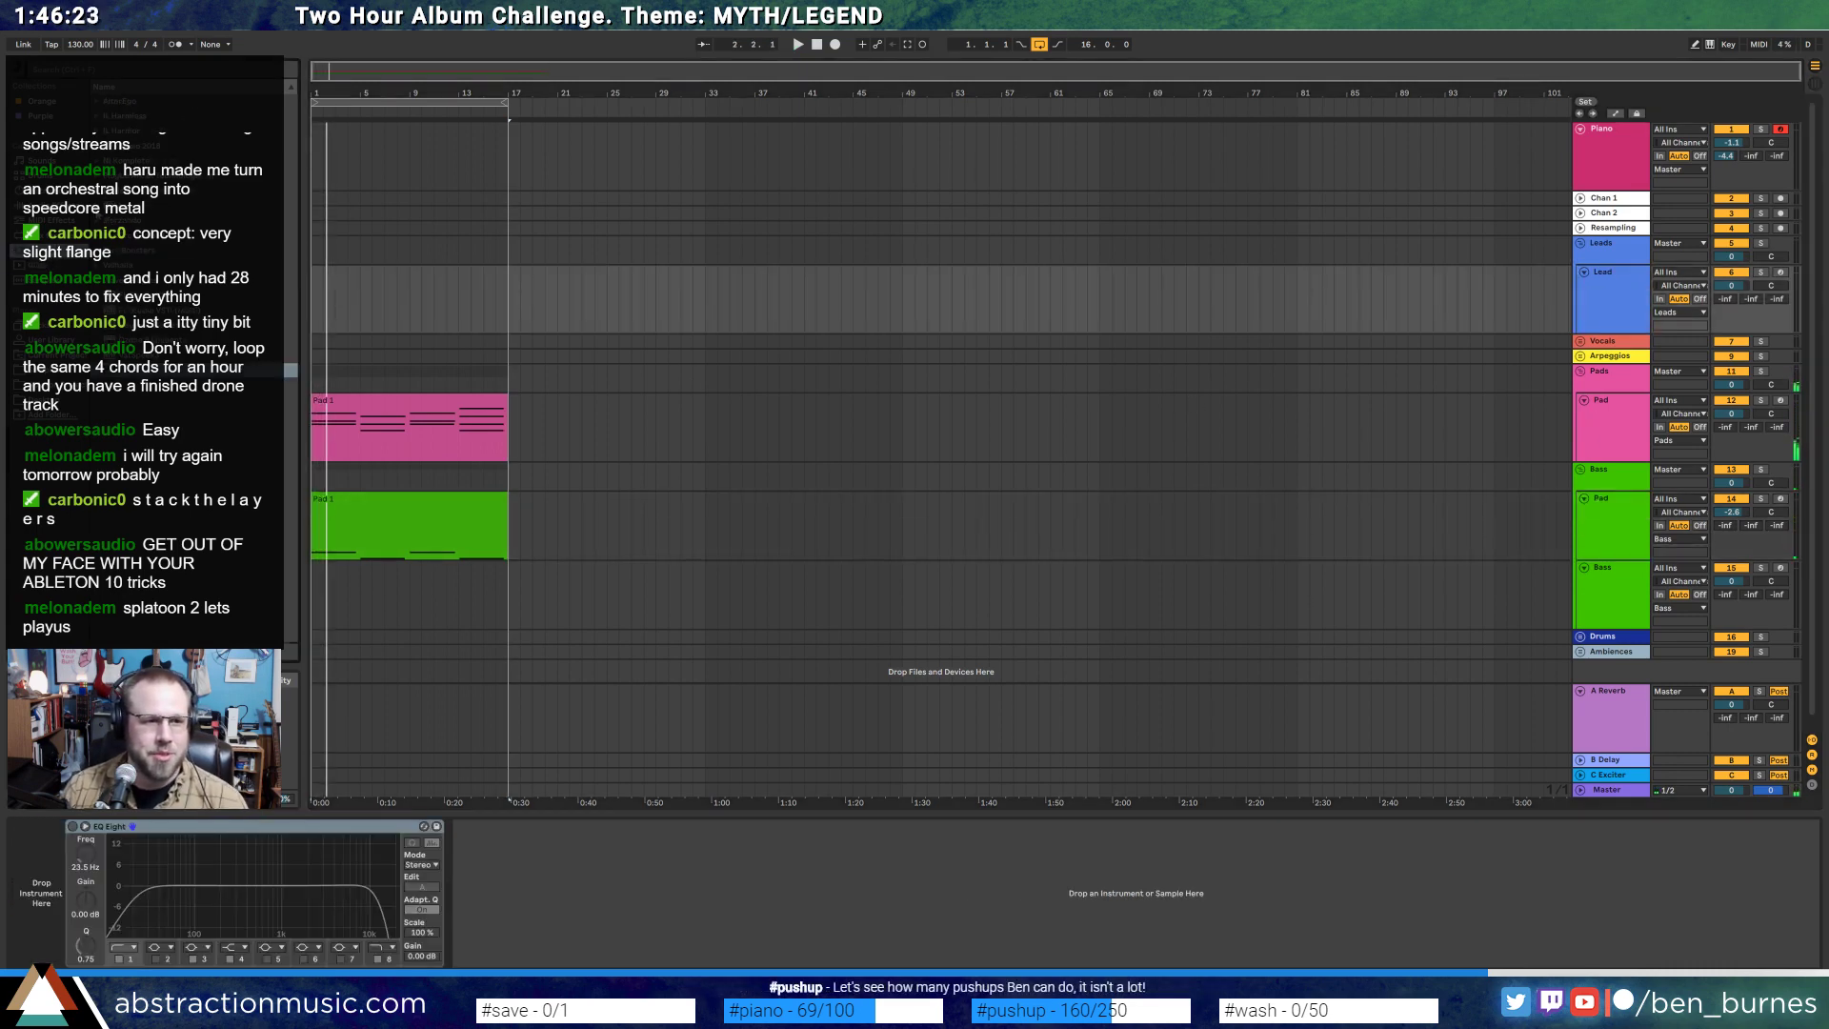
click(96, 161)
click(225, 312)
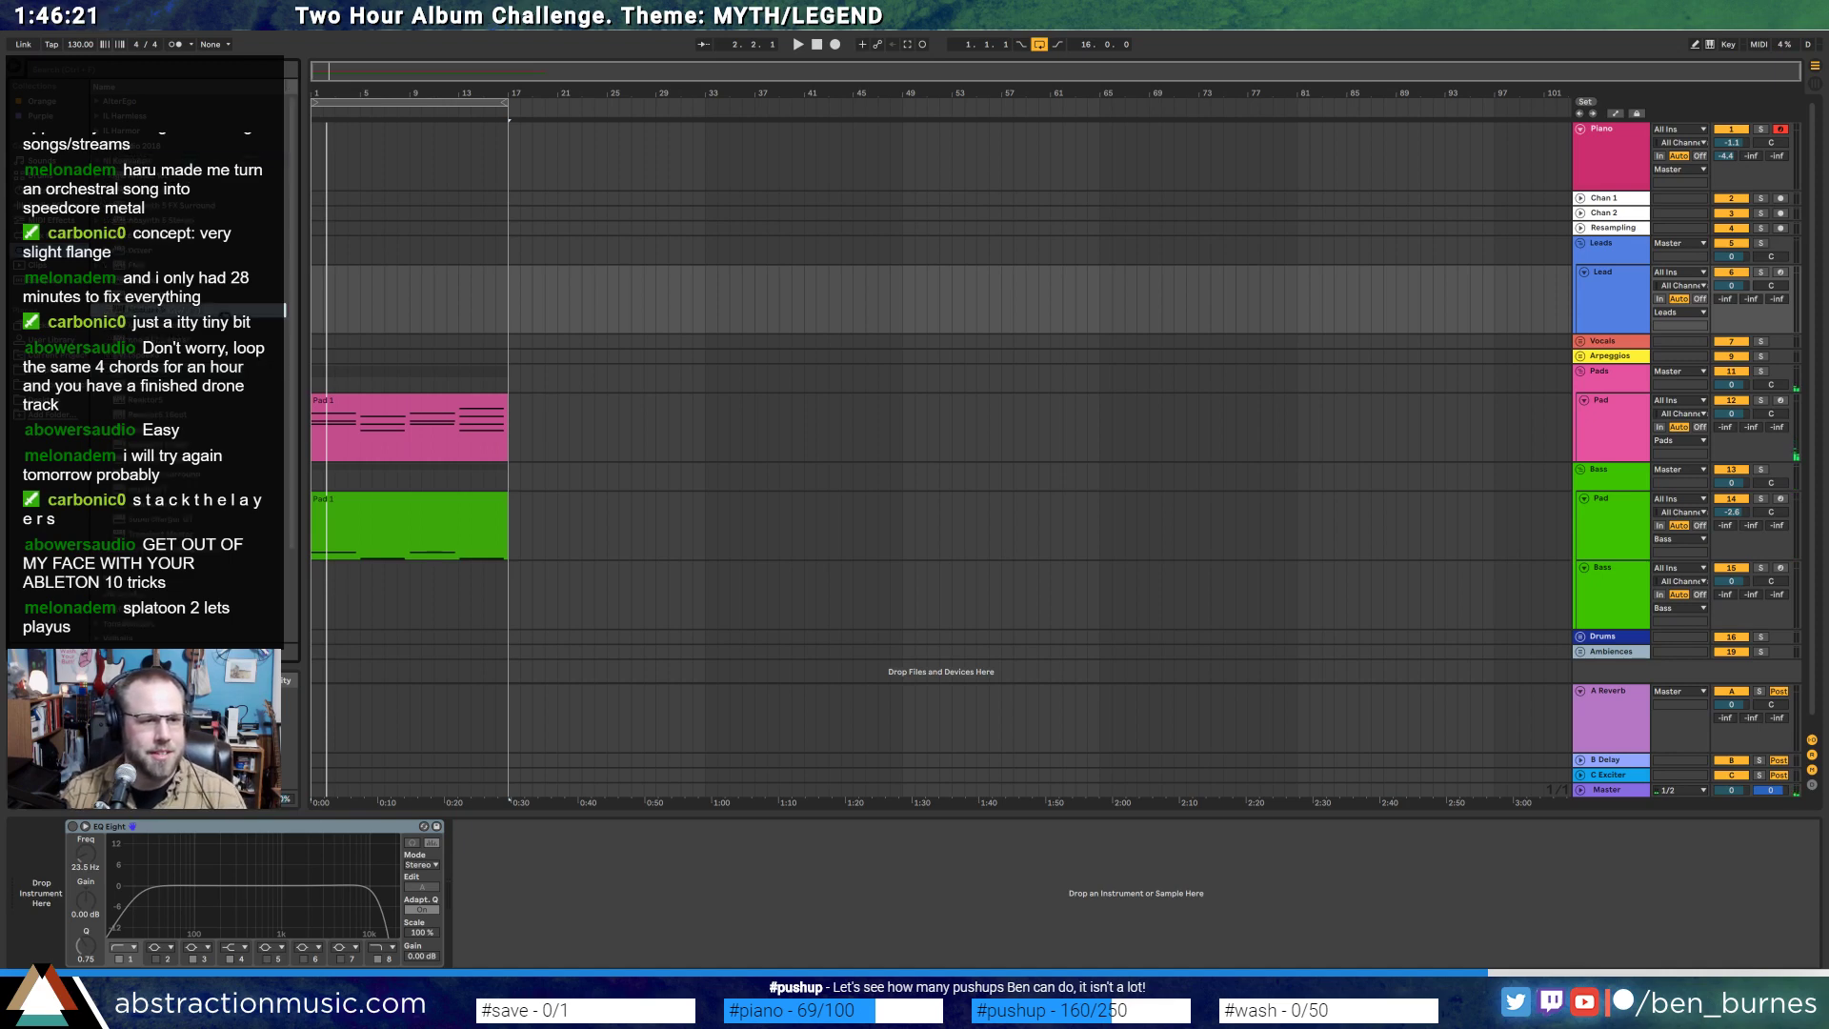
- Find The Maverick in the Kontakt library list and load its piano instrument for the Lead track
scroll(896, 662, down, 3)
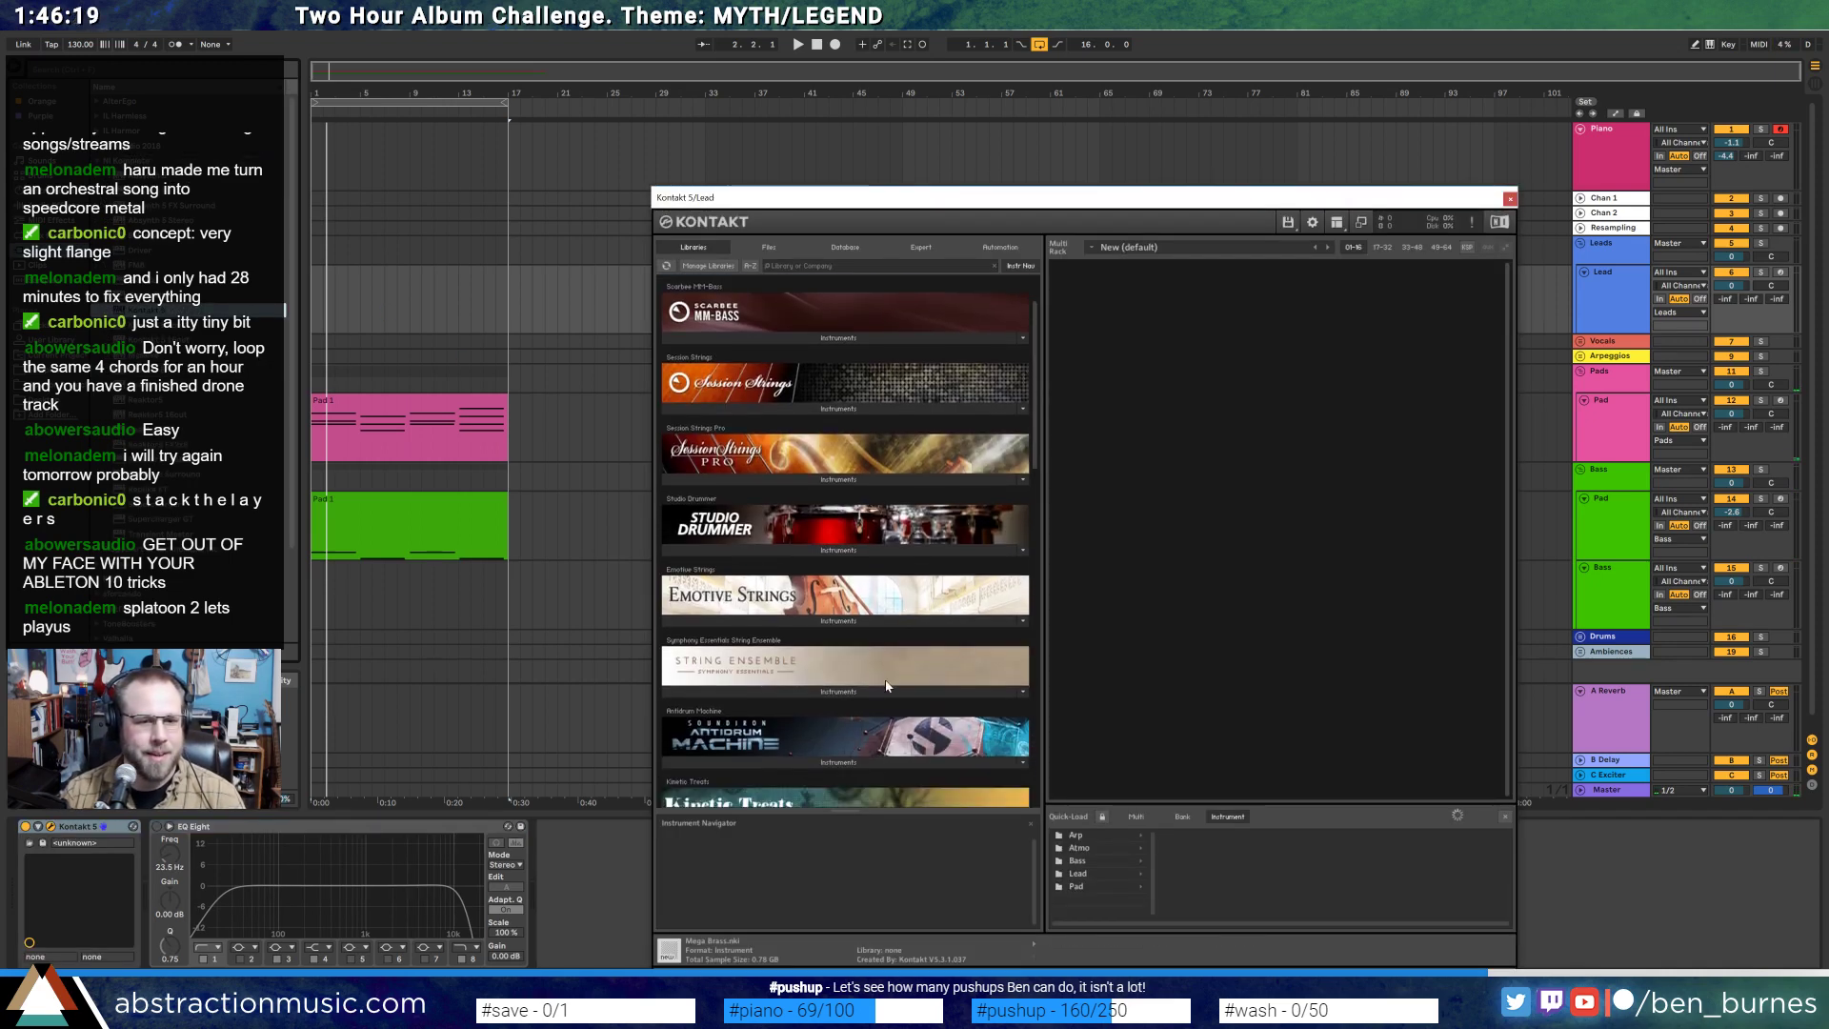
drag(1032, 416, 1043, 674)
scroll(1029, 673, down, 5)
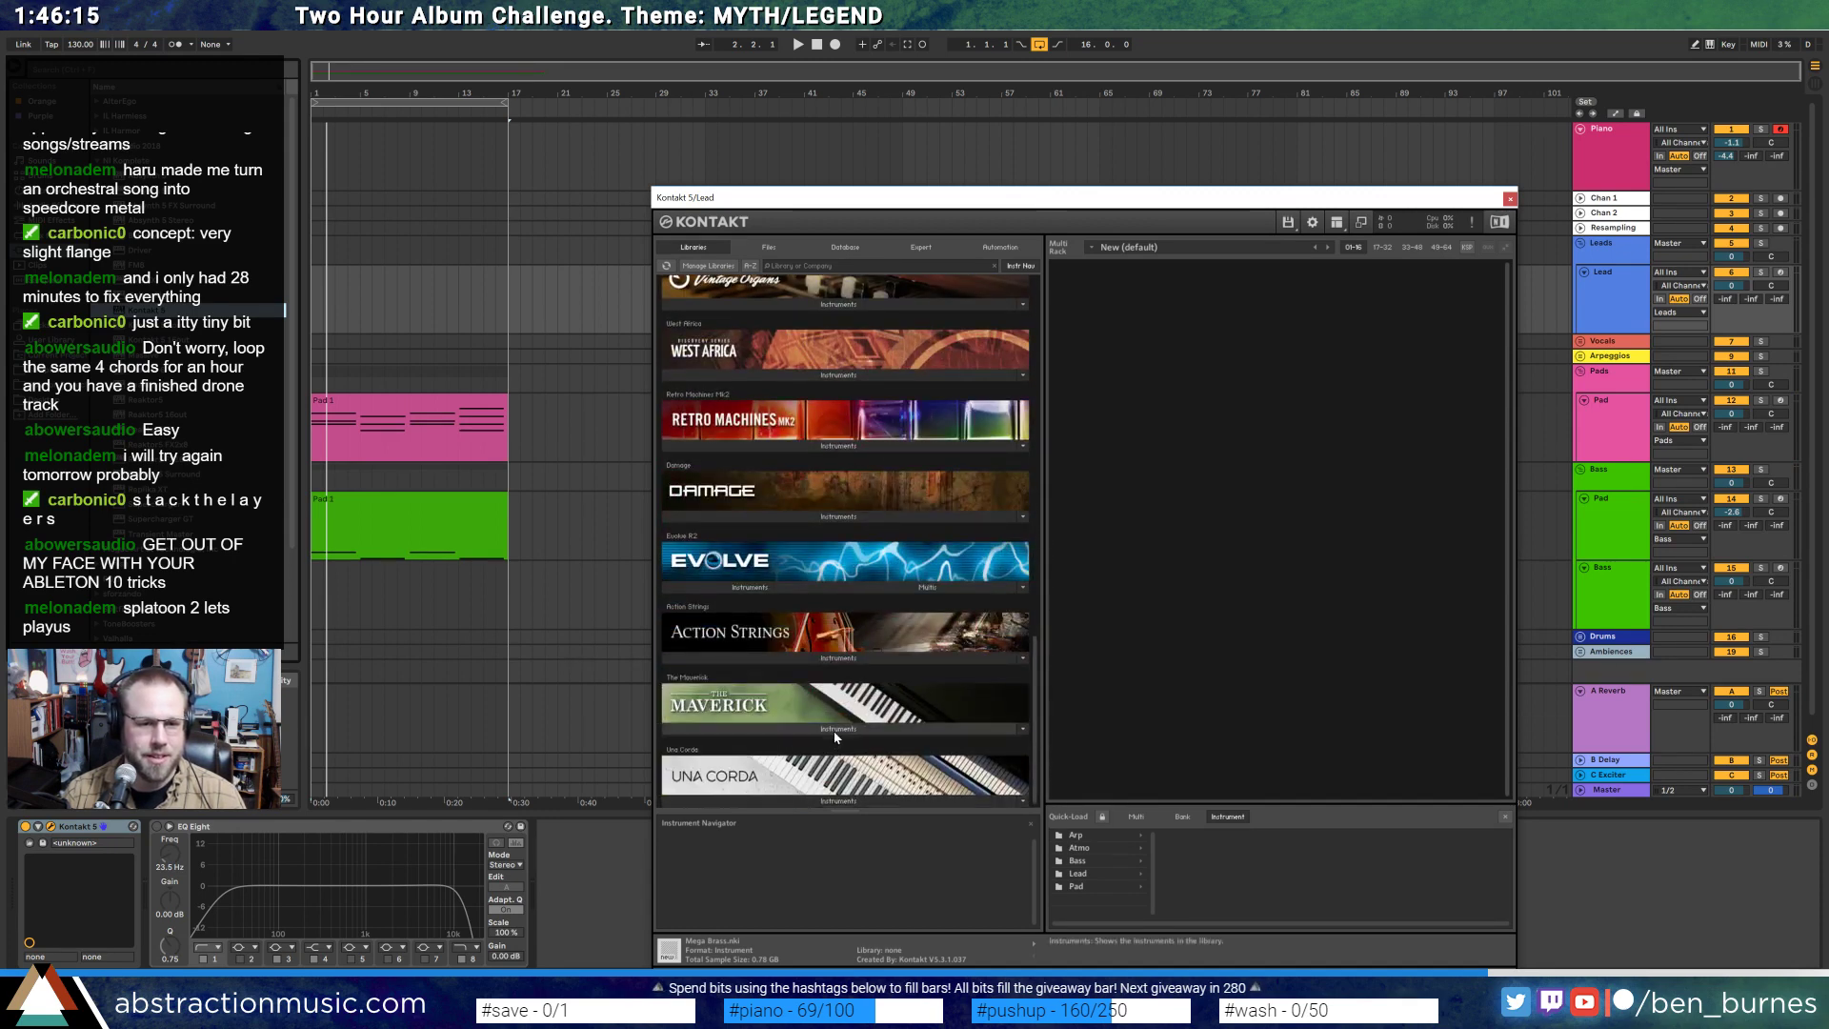
click(715, 729)
double_click(717, 748)
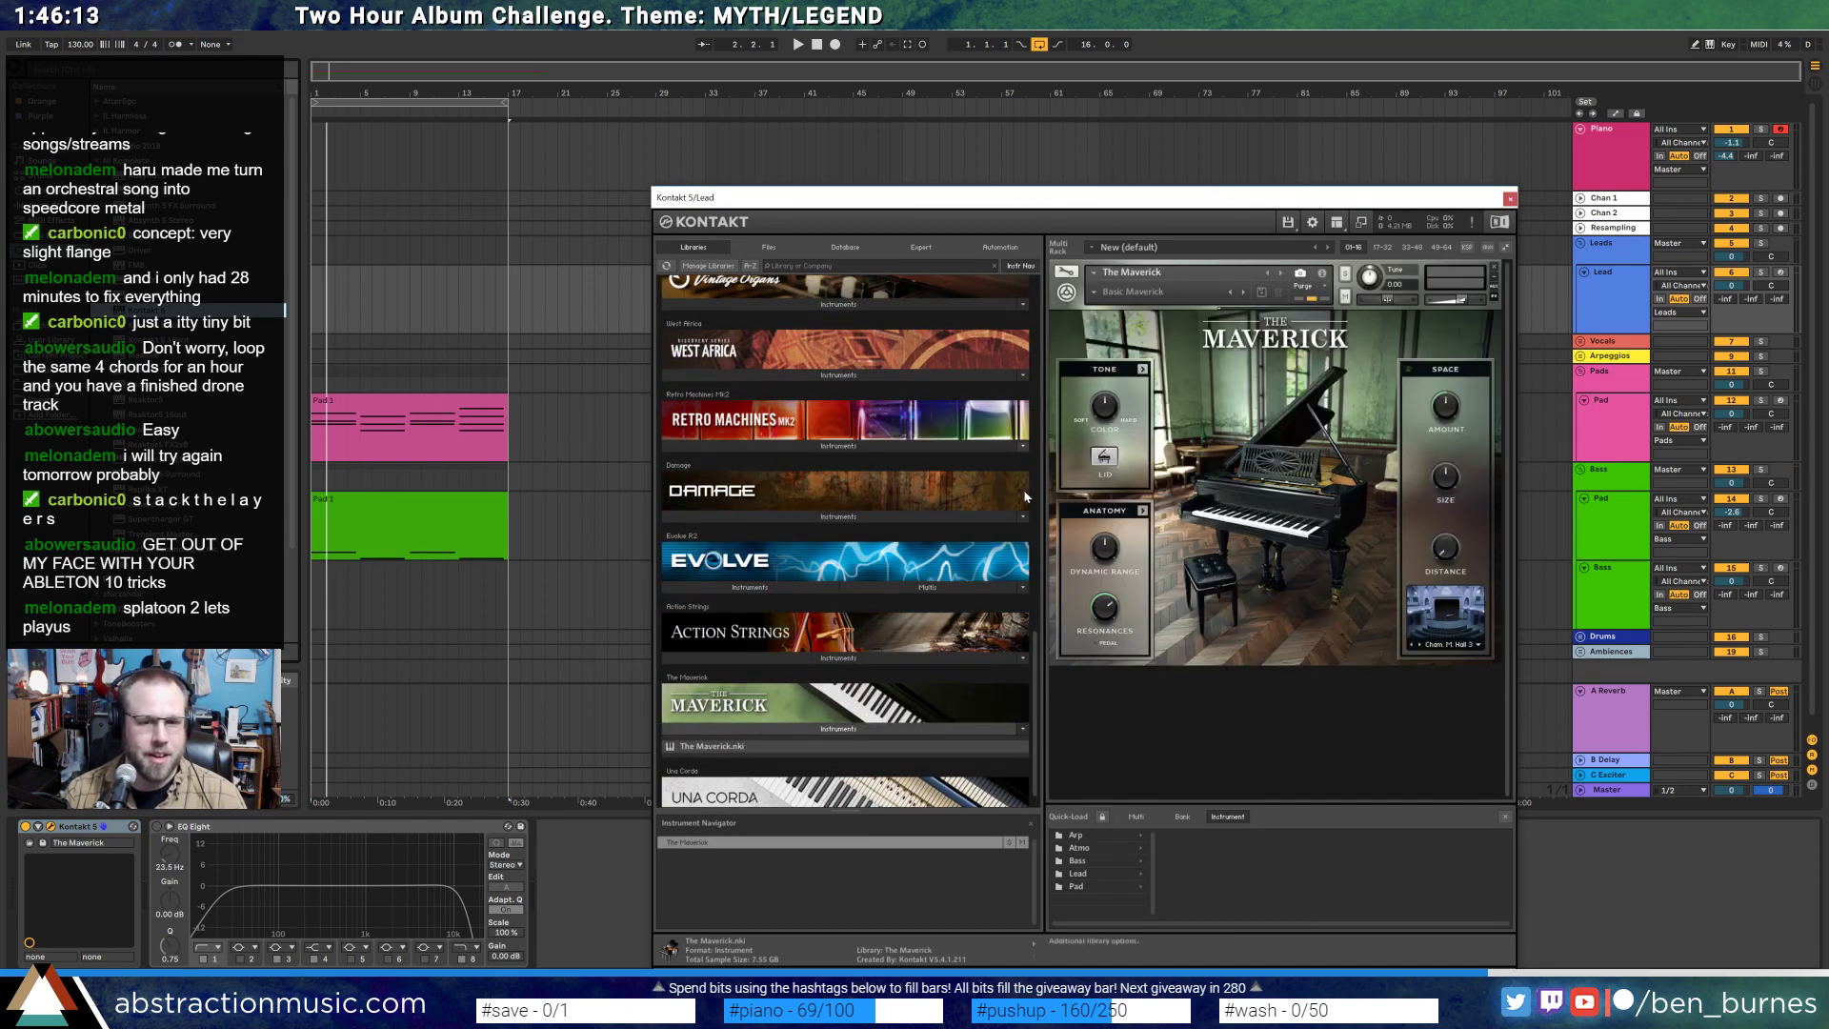
- Remove The Maverick from the Lead track's Kontakt and load Una Corda Felt from the Una Corda library
scroll(821, 621, down, 1)
click(1494, 268)
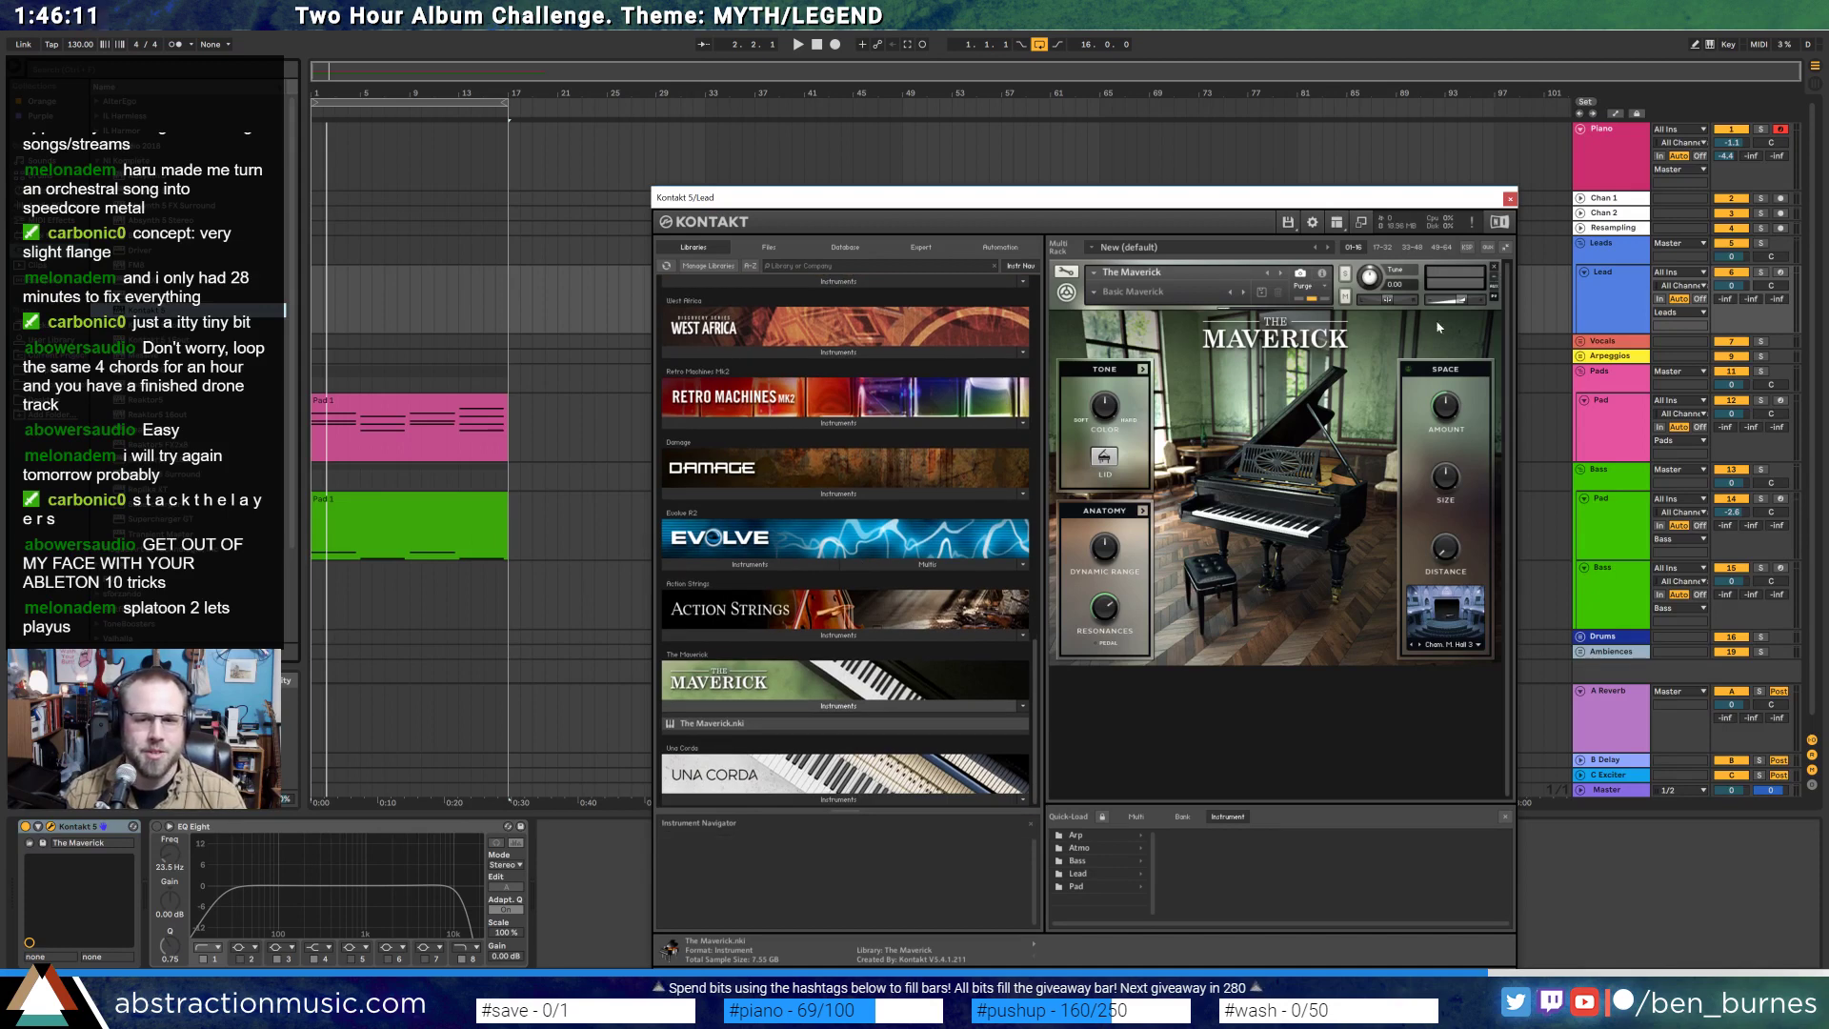
click(748, 799)
scroll(748, 789, down, 2)
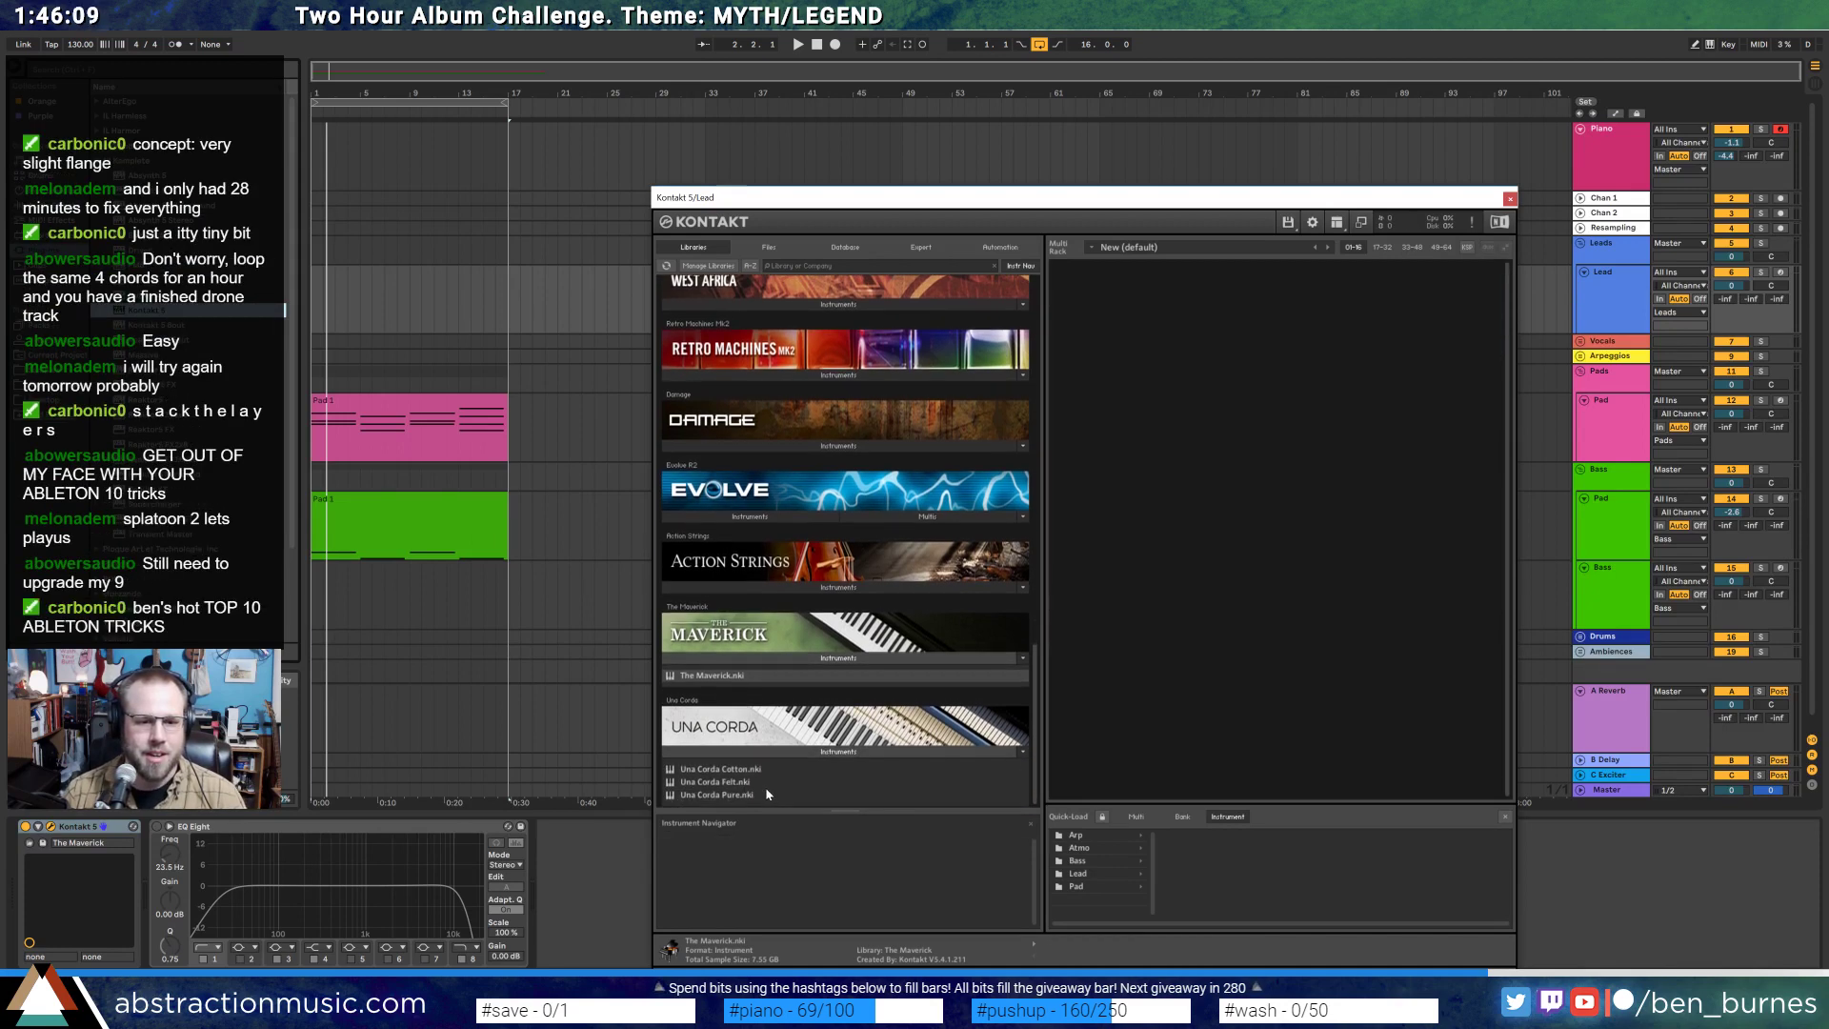
double_click(762, 783)
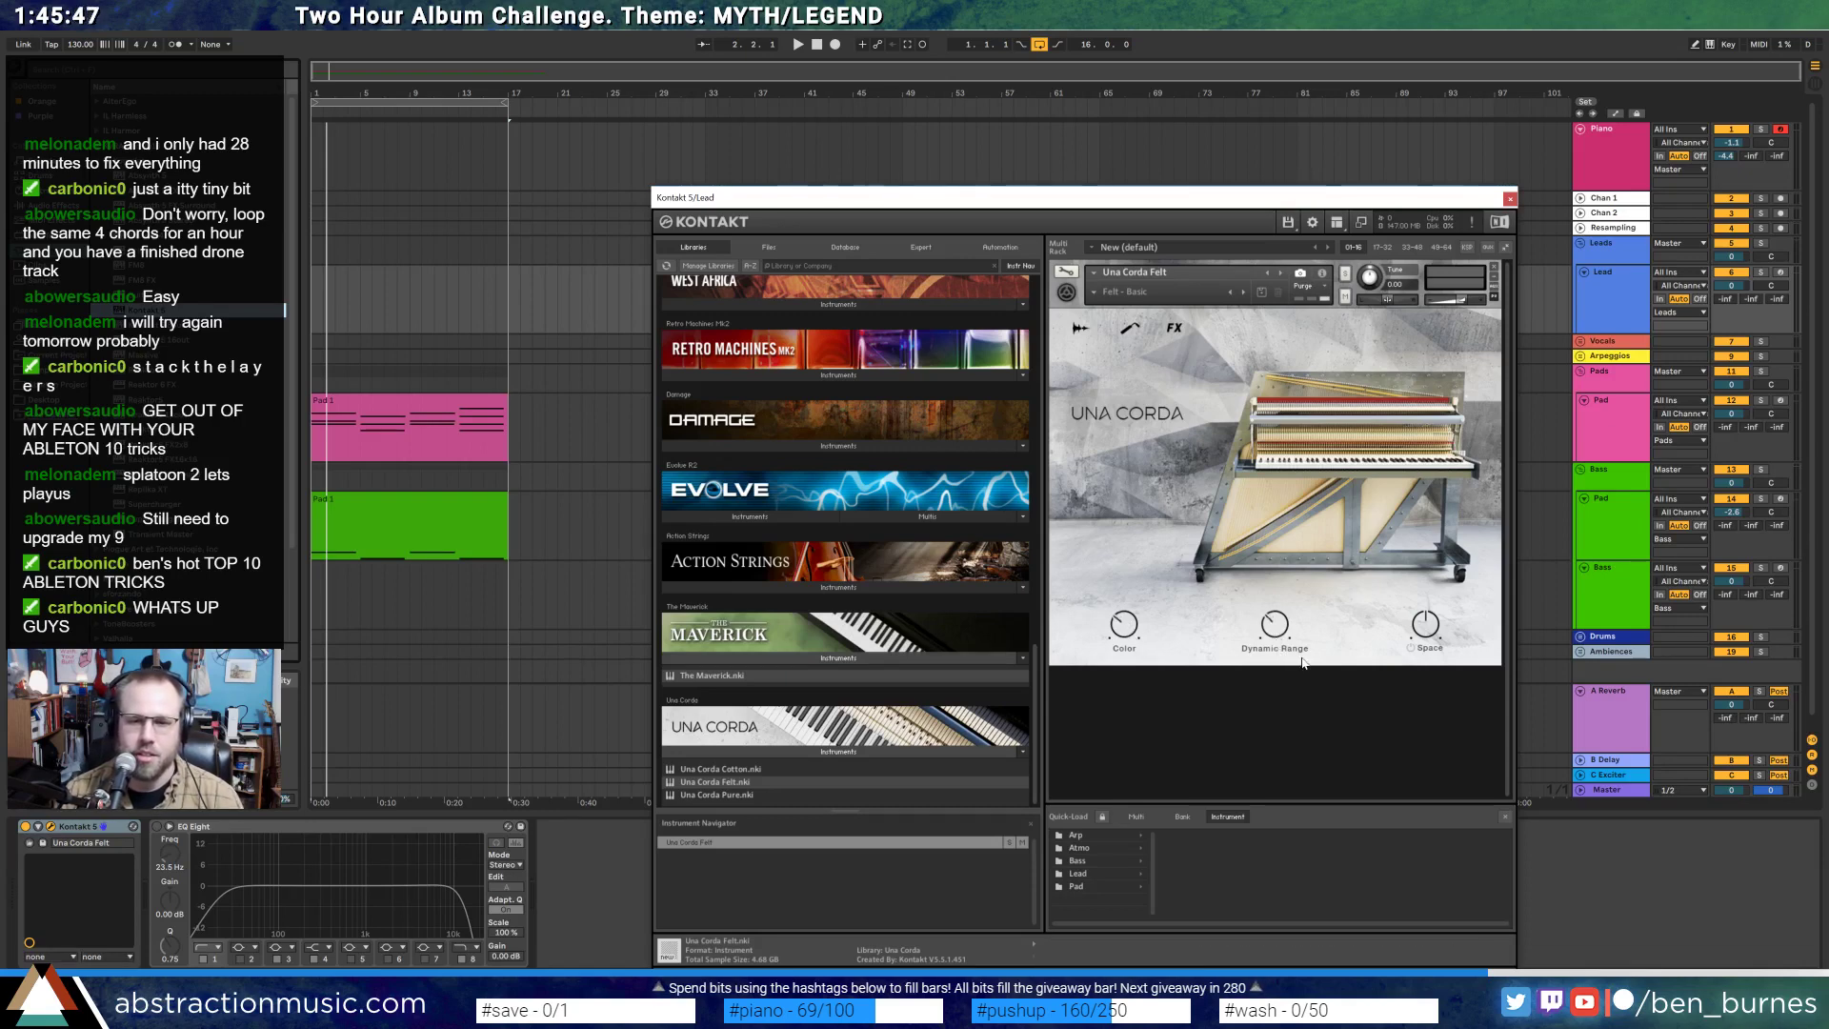
- Turn on the Space effect in Una Corda Felt and close the Kontakt window
click(1414, 647)
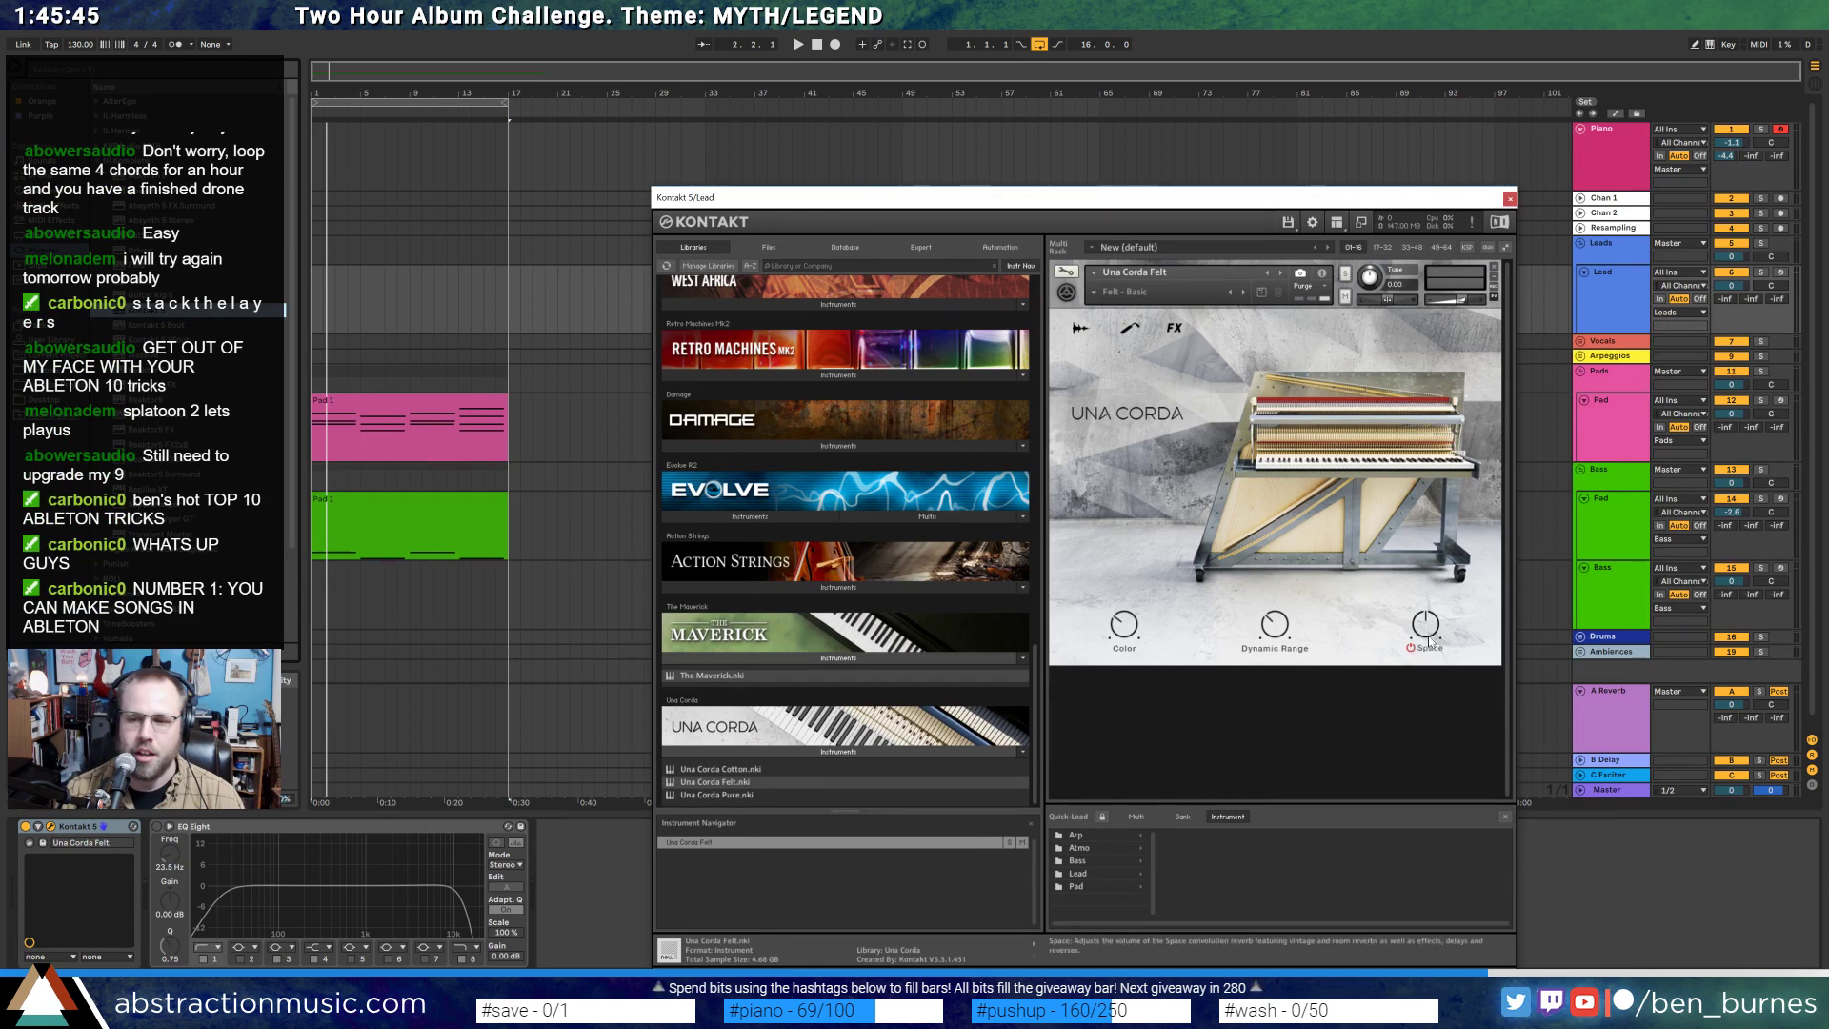
click(314, 290)
click(1509, 198)
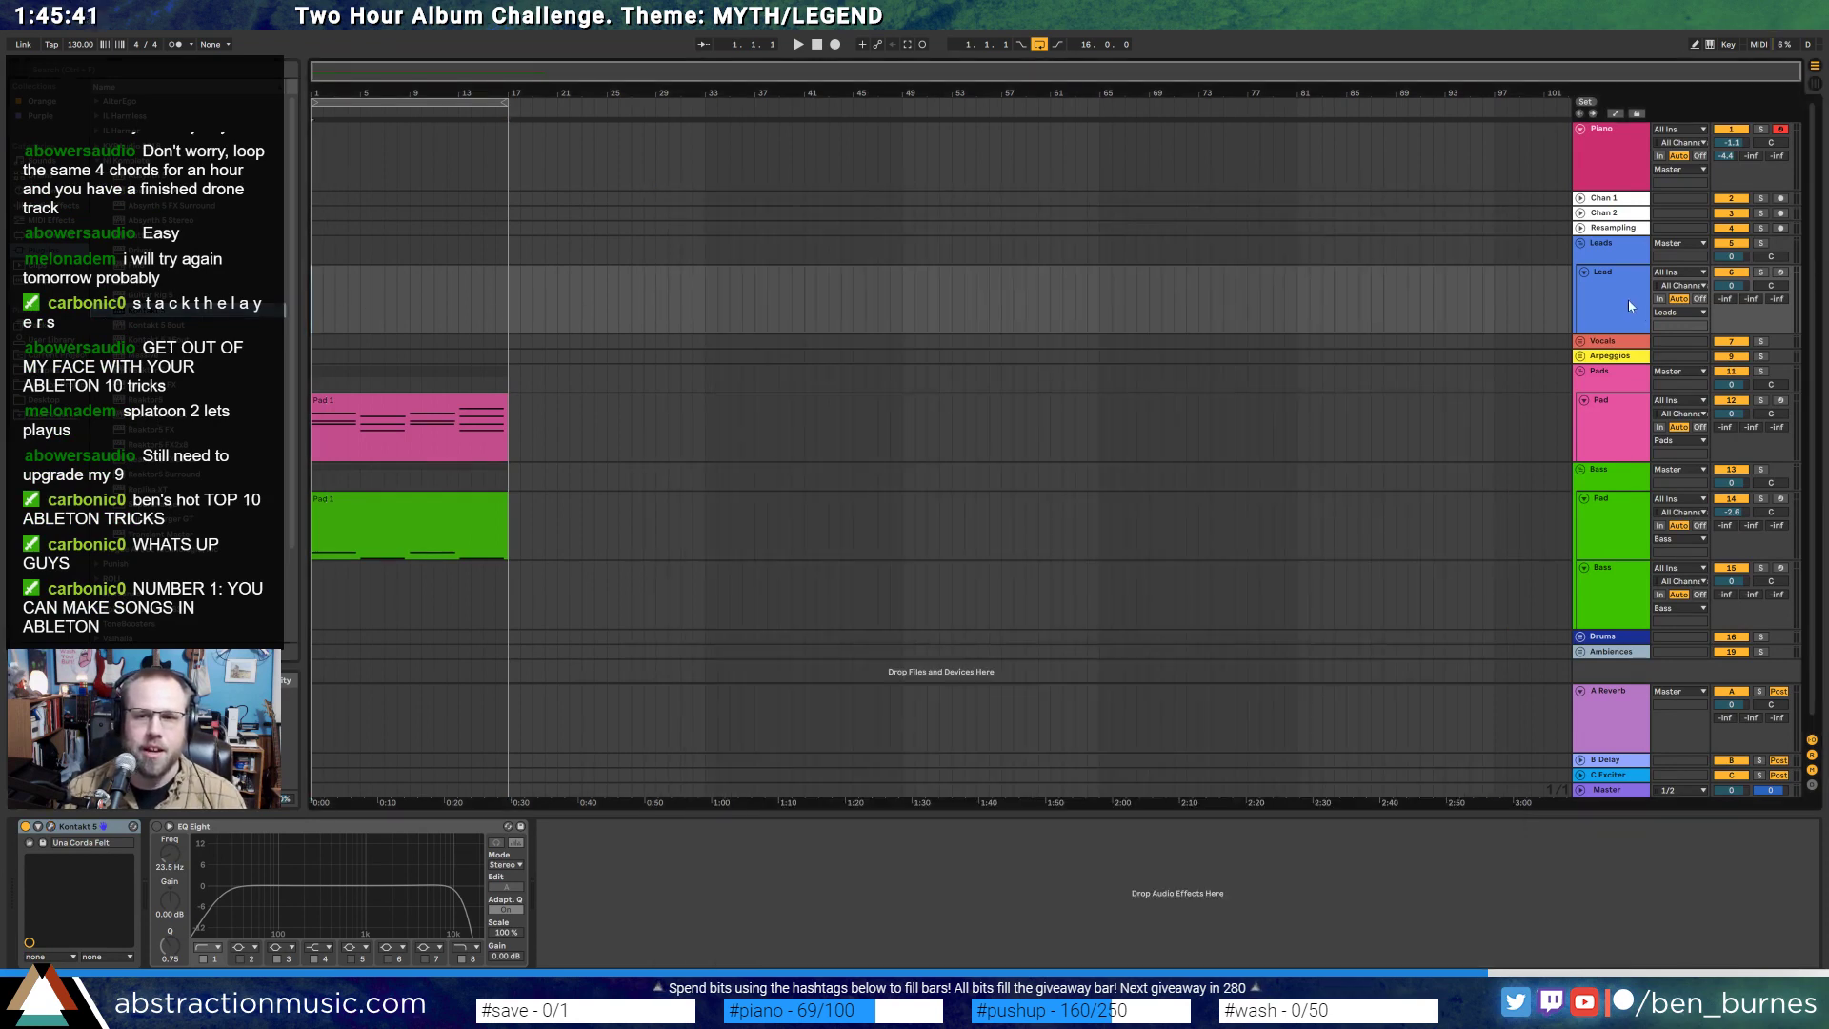
- Arm the Lead track for recording, try the piano over the pad loop, and stop with the start point at bar 9
click(1617, 299)
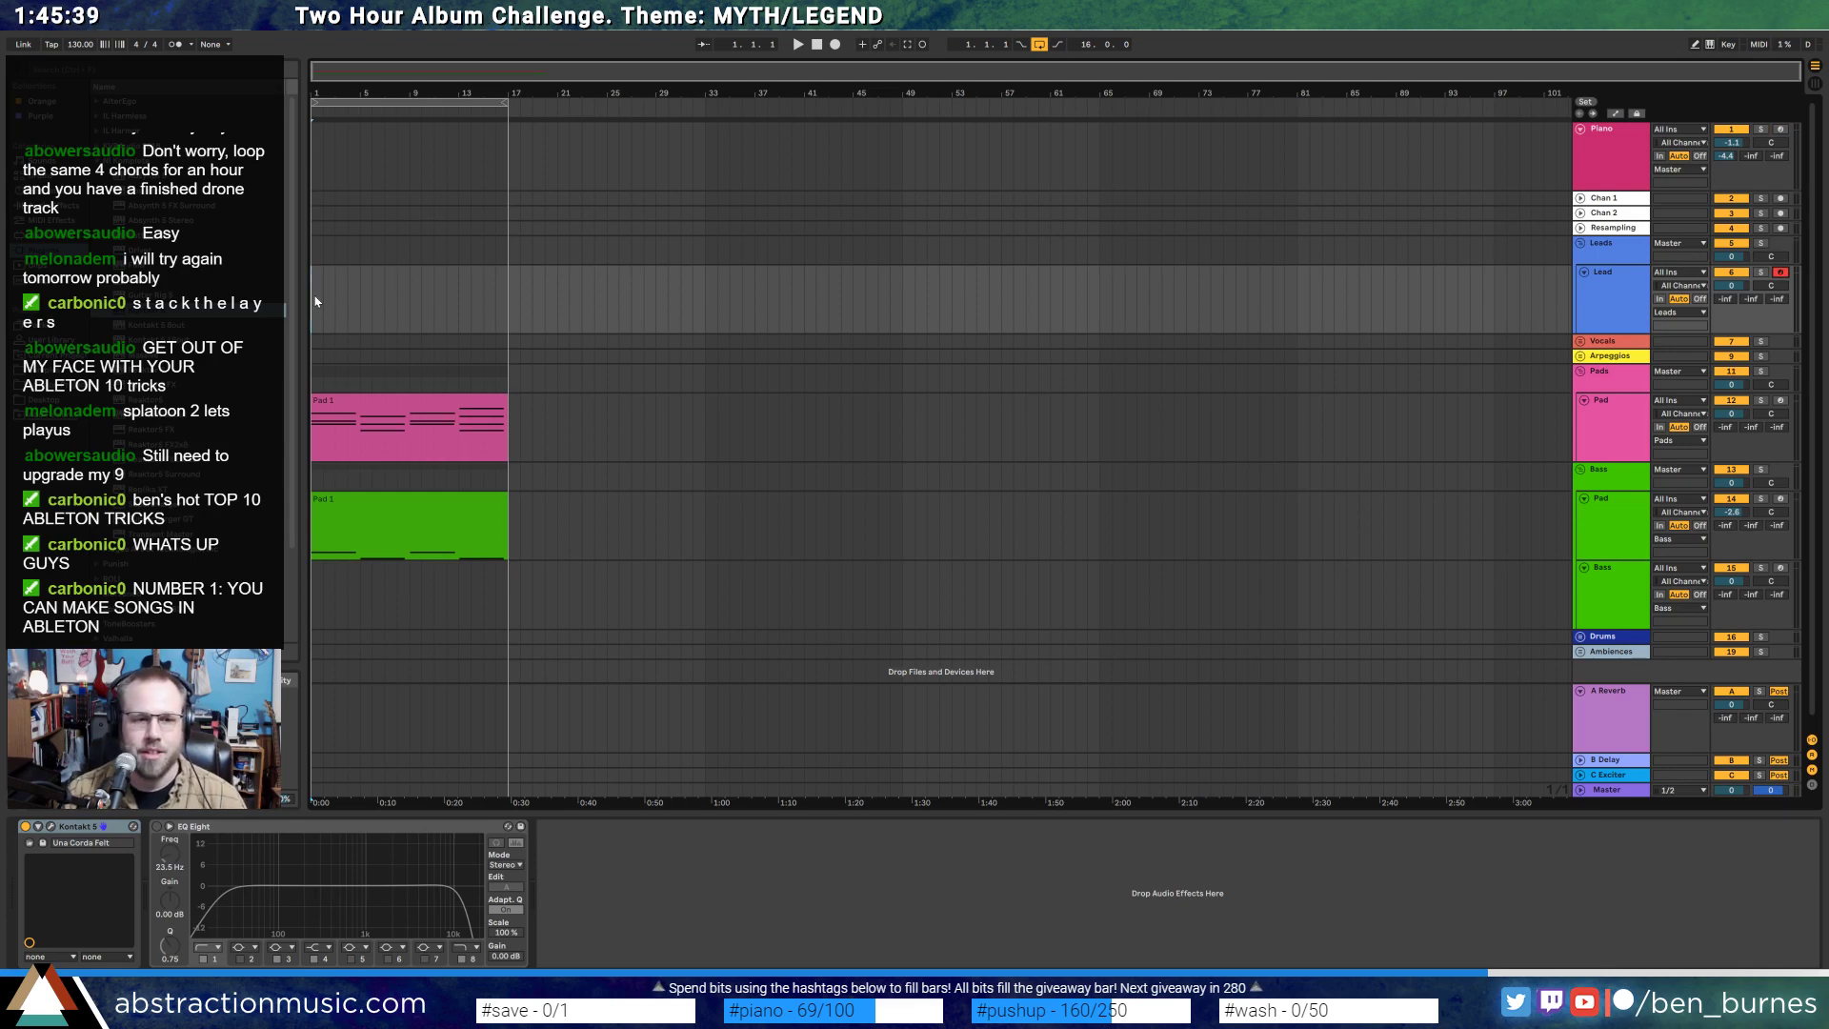
key(space)
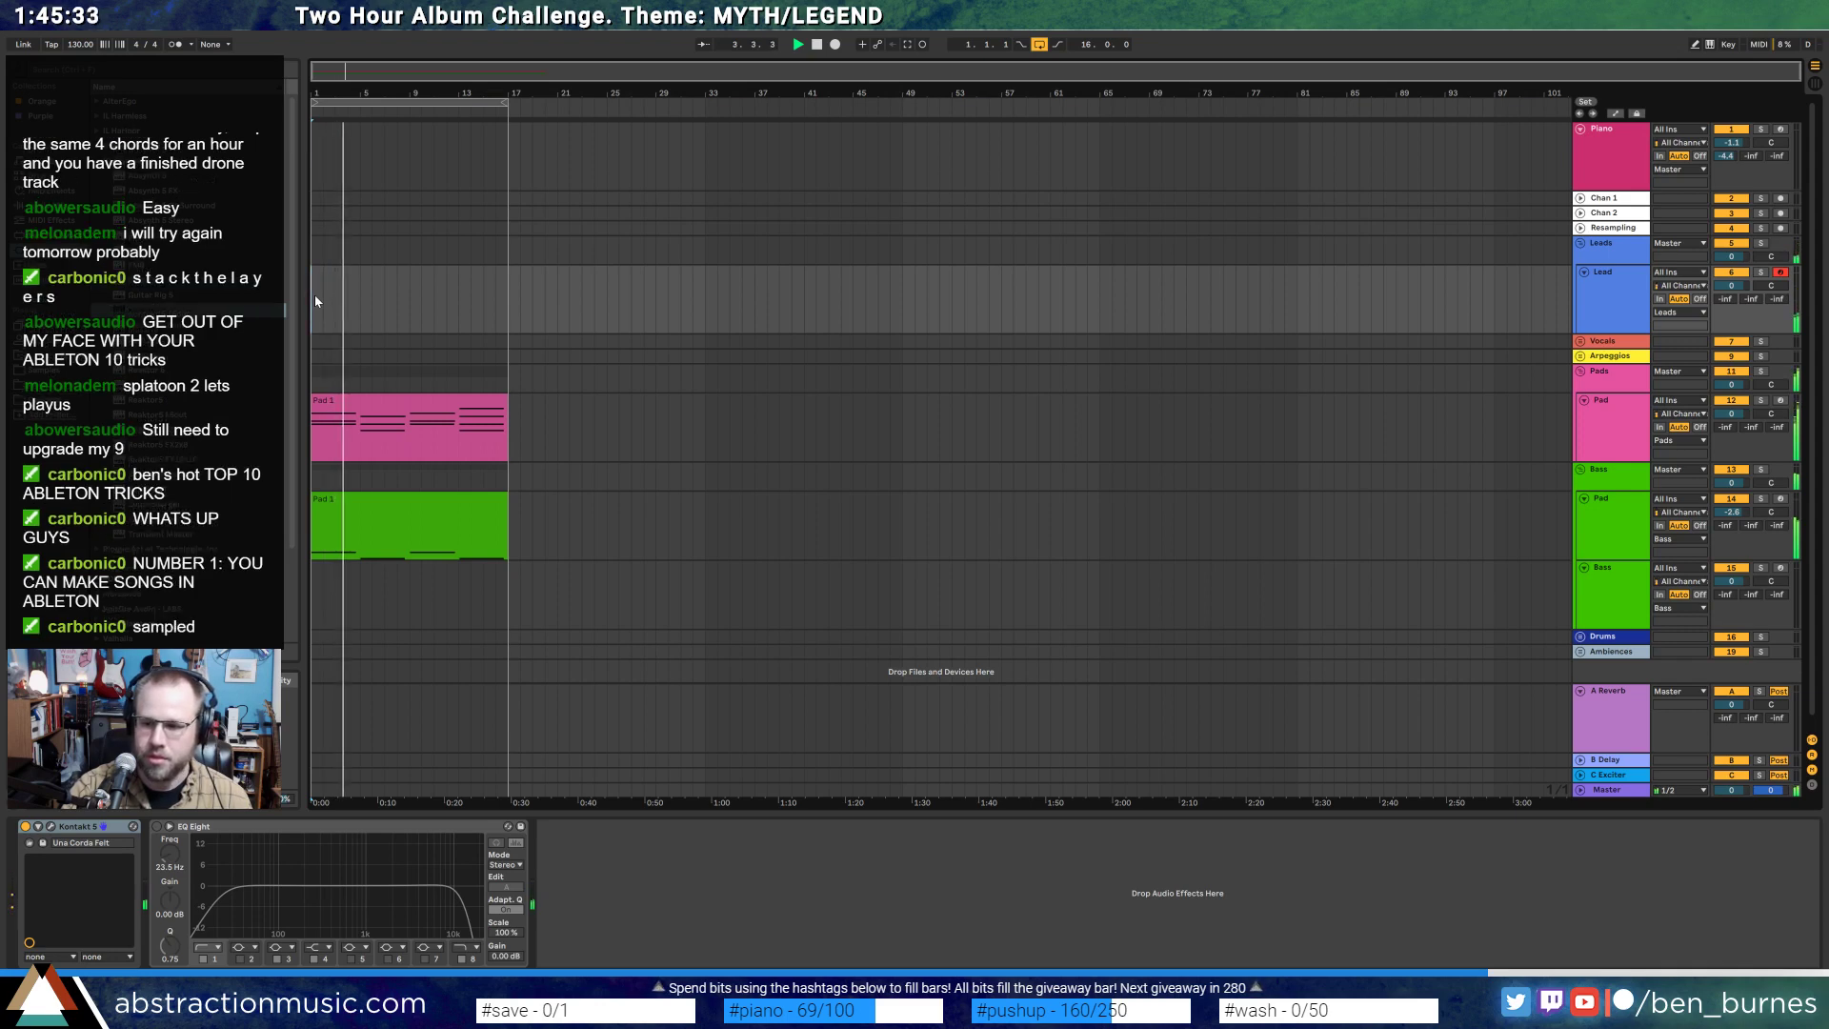
click(398, 297)
key(space)
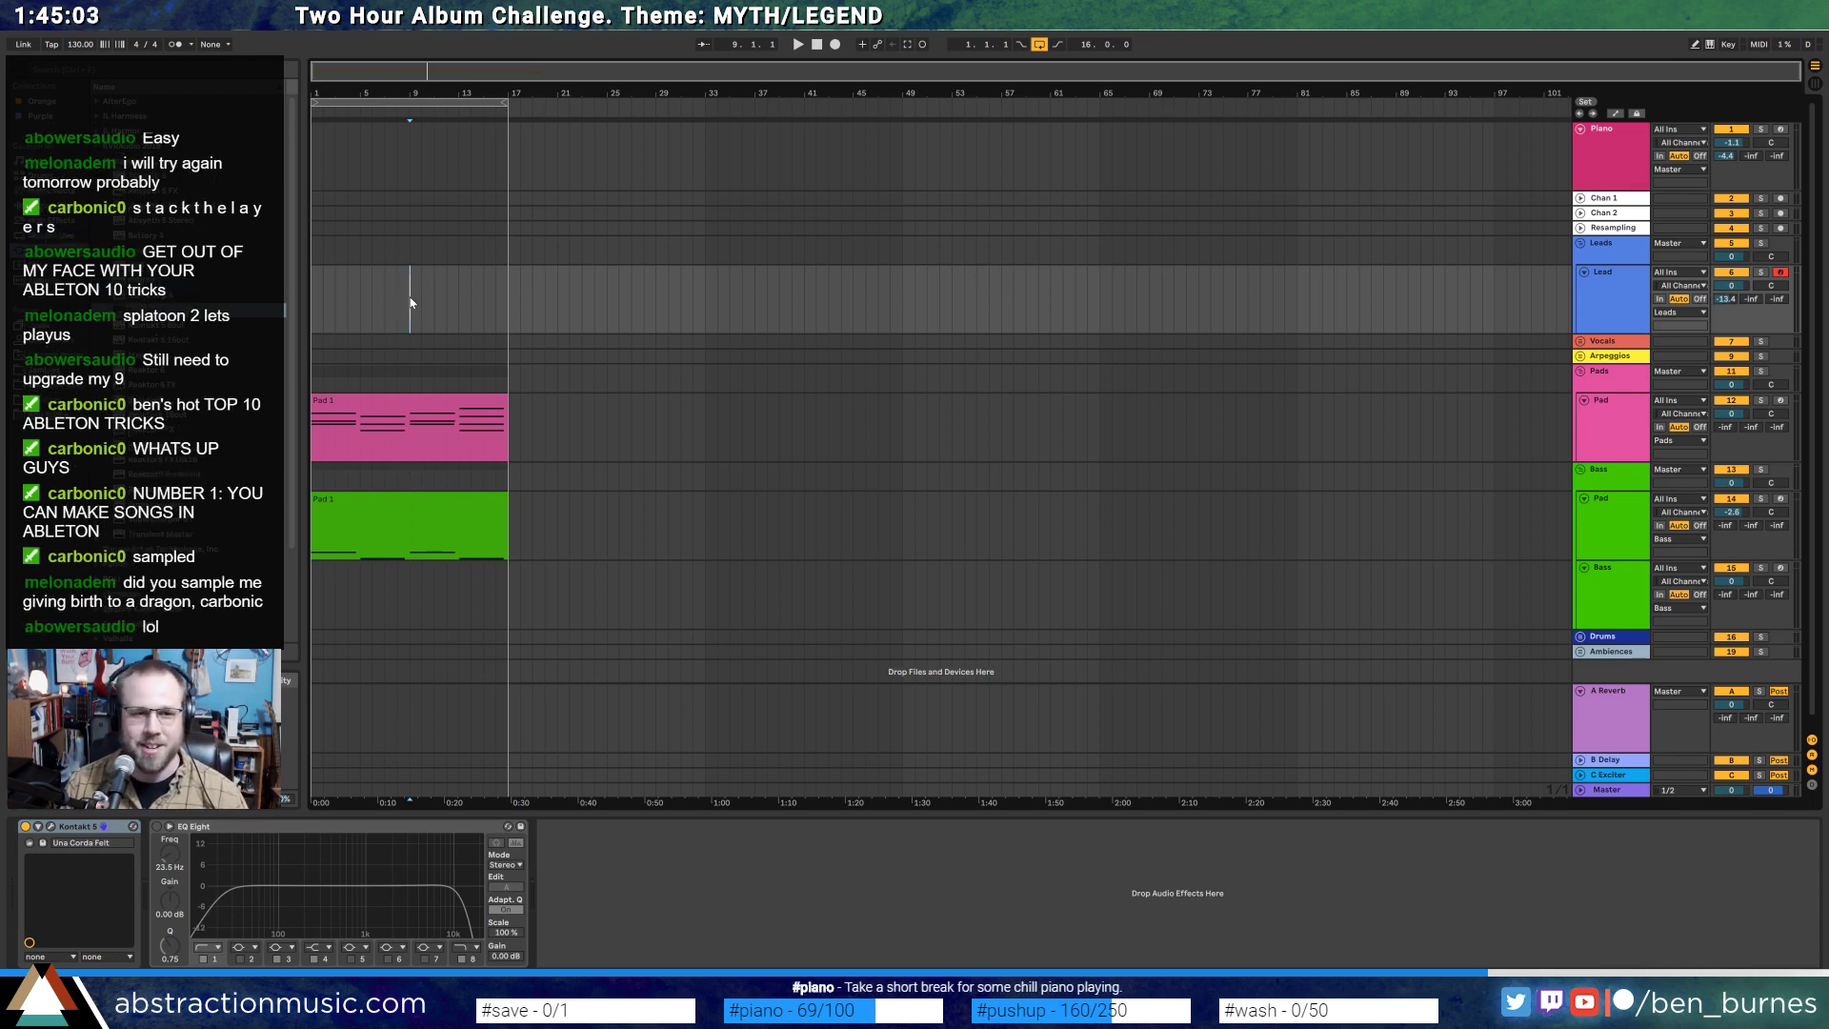
- Switch to Discord, find outOfContext.wav in the off_topic channel, play it, and return to the music project
key(alt+Tab)
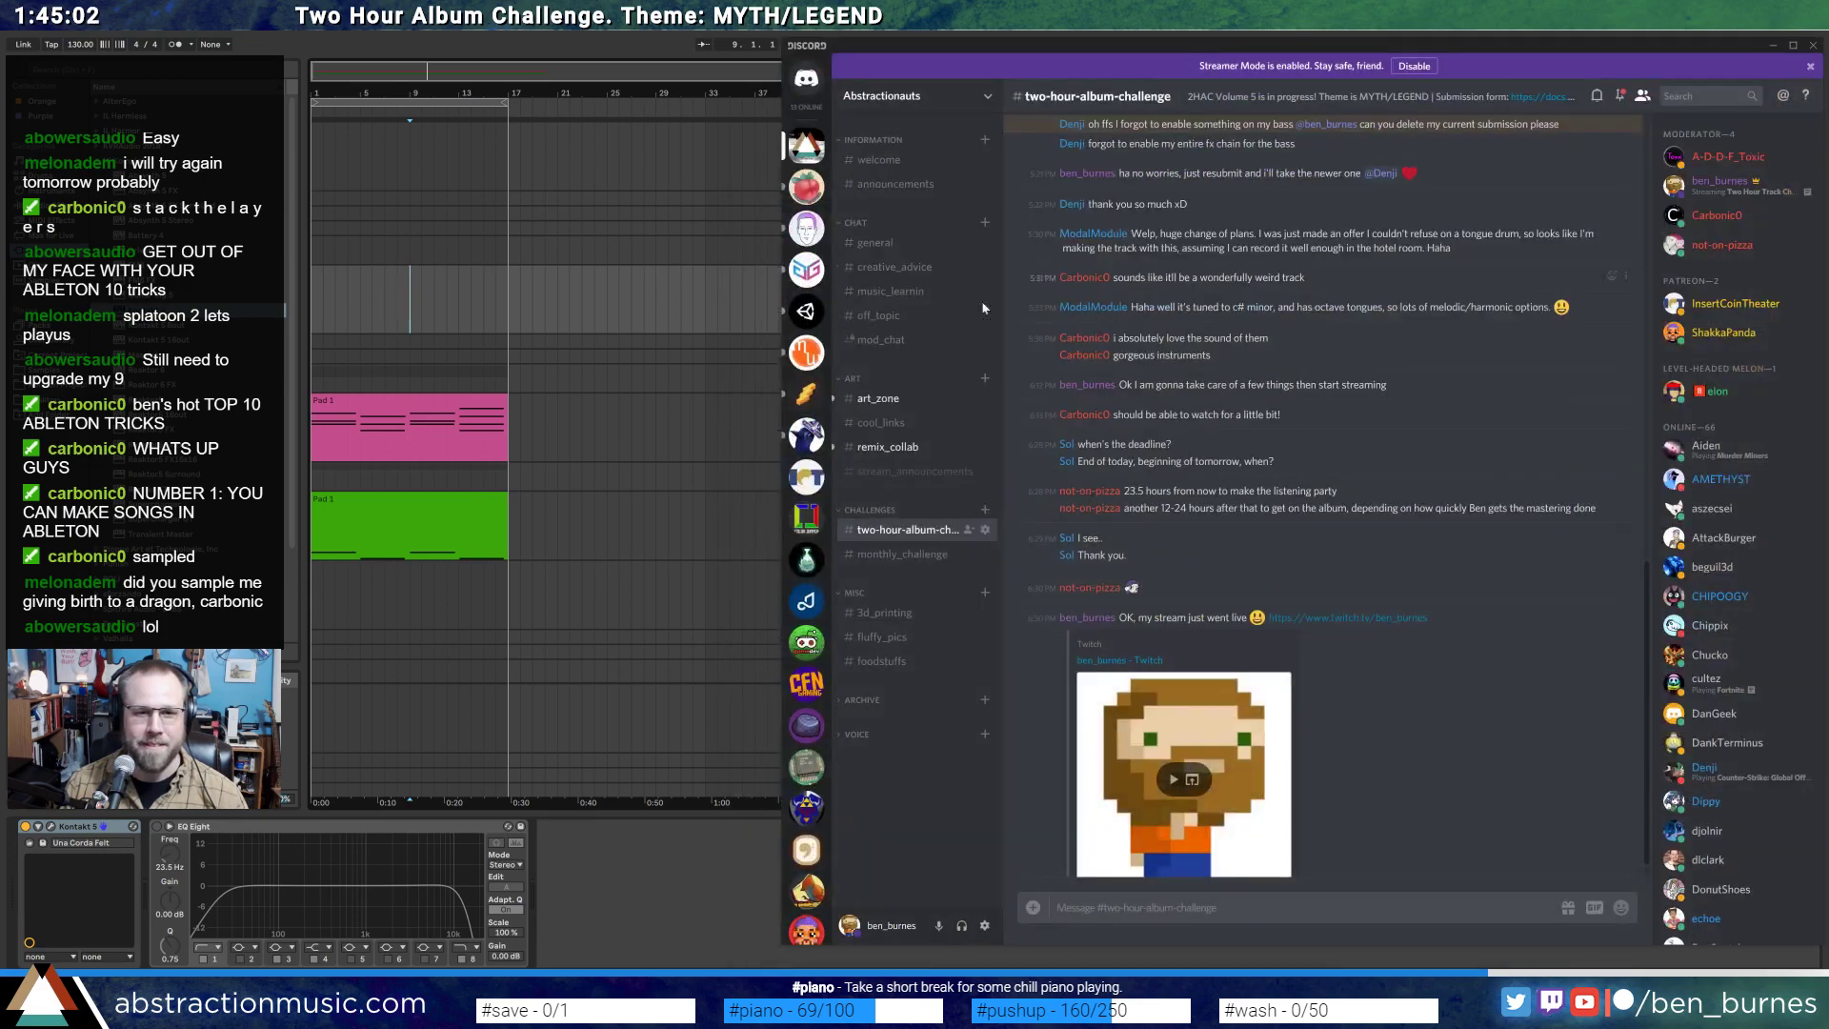
click(892, 319)
scroll(1248, 592, up, 10)
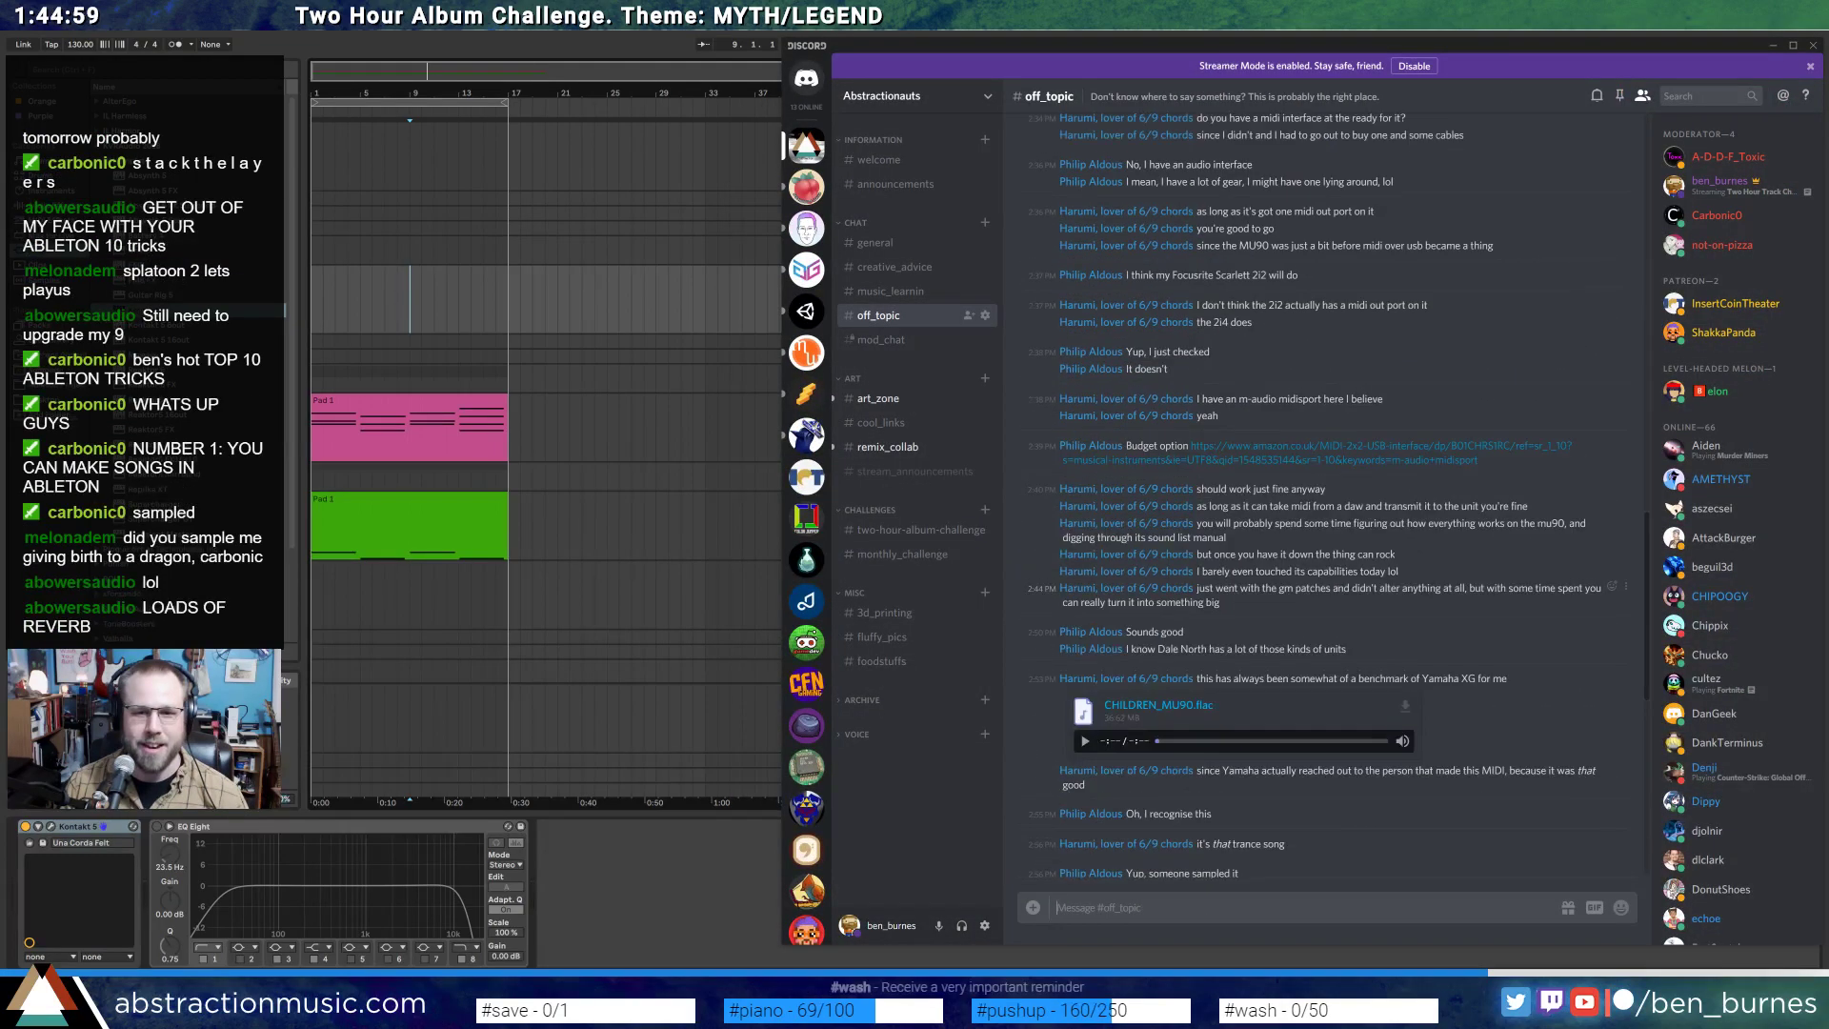
scroll(1246, 595, up, 8)
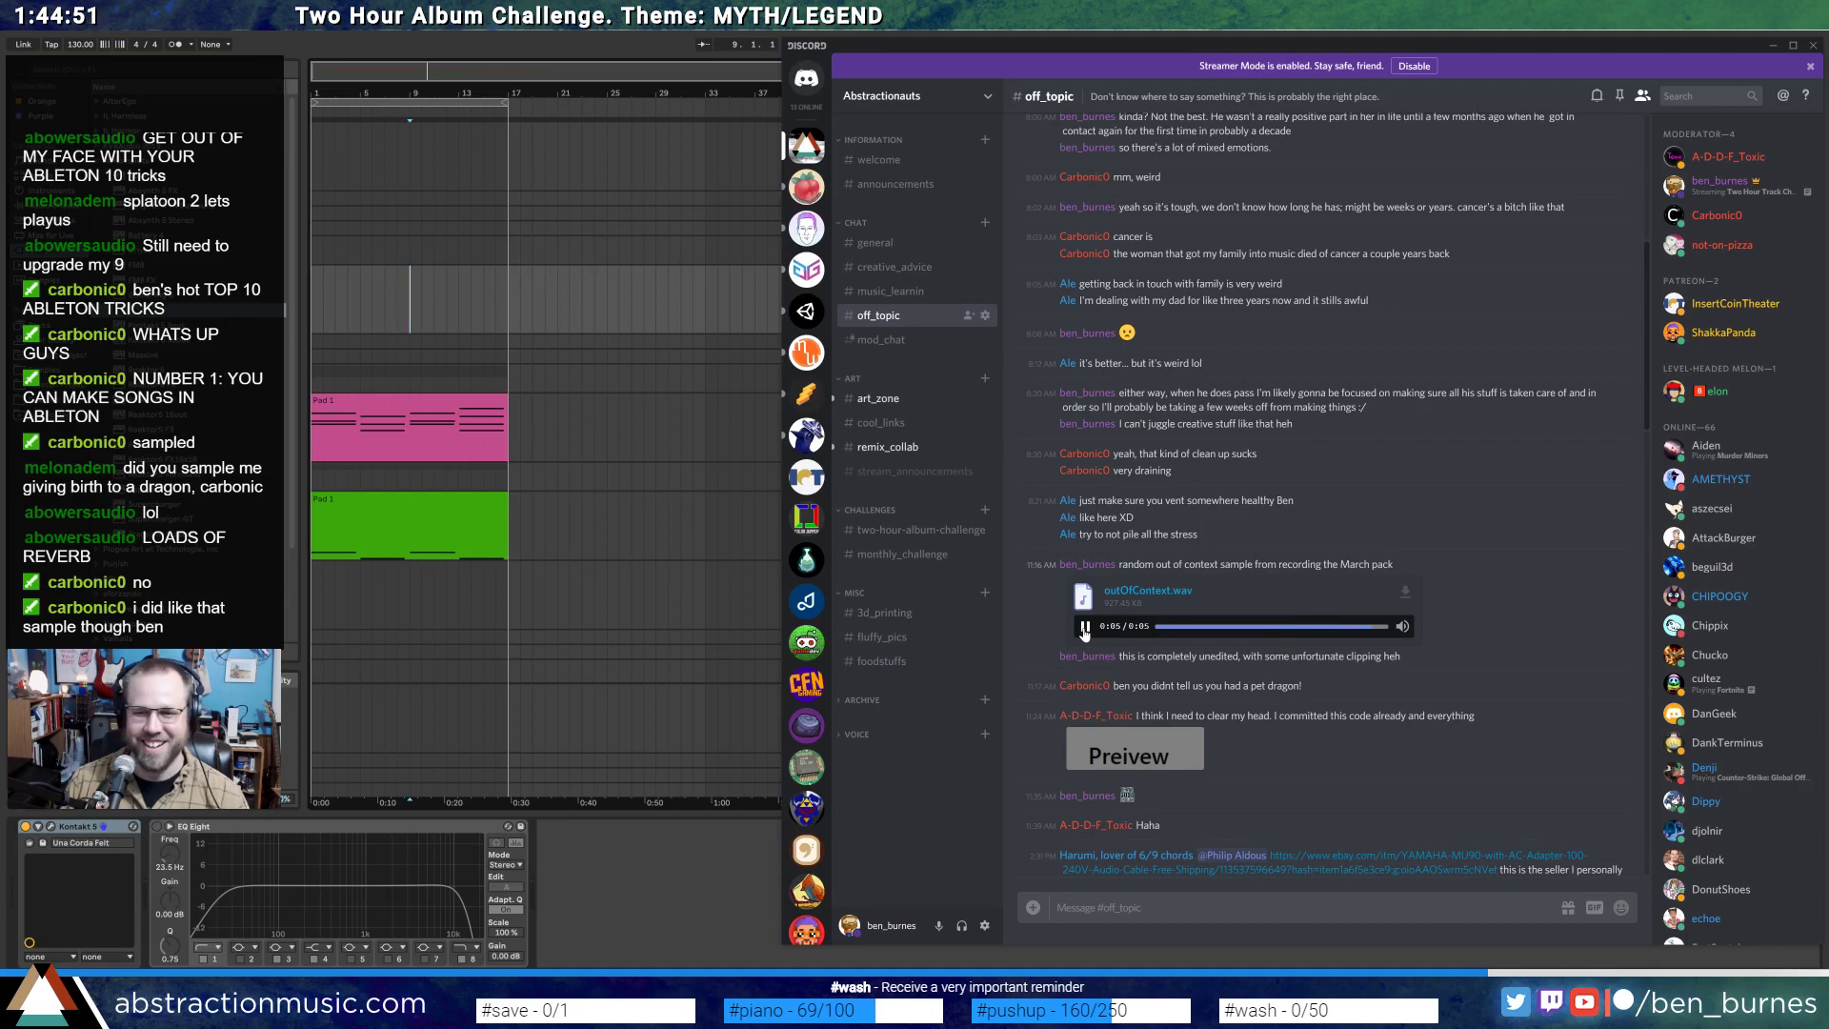
click(1771, 47)
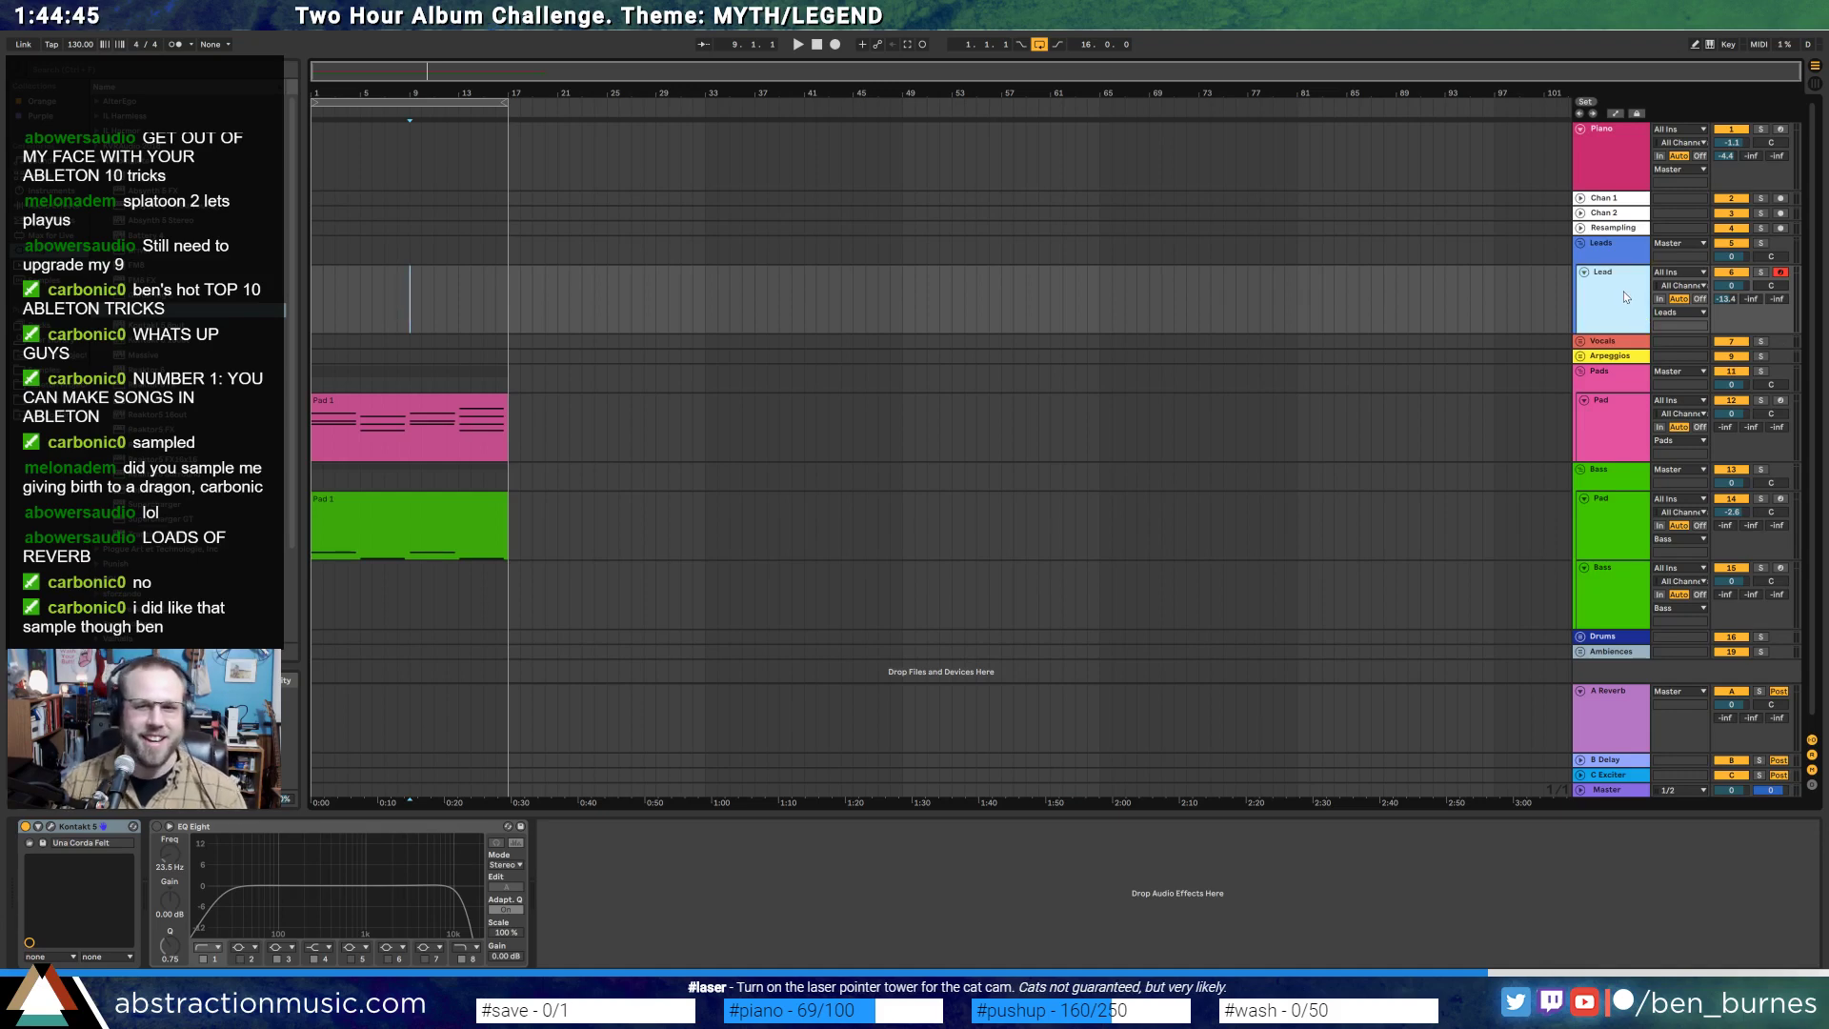
- Play the arrangement from bar 9 to rehearse a lead melody, and return to the start
click(413, 297)
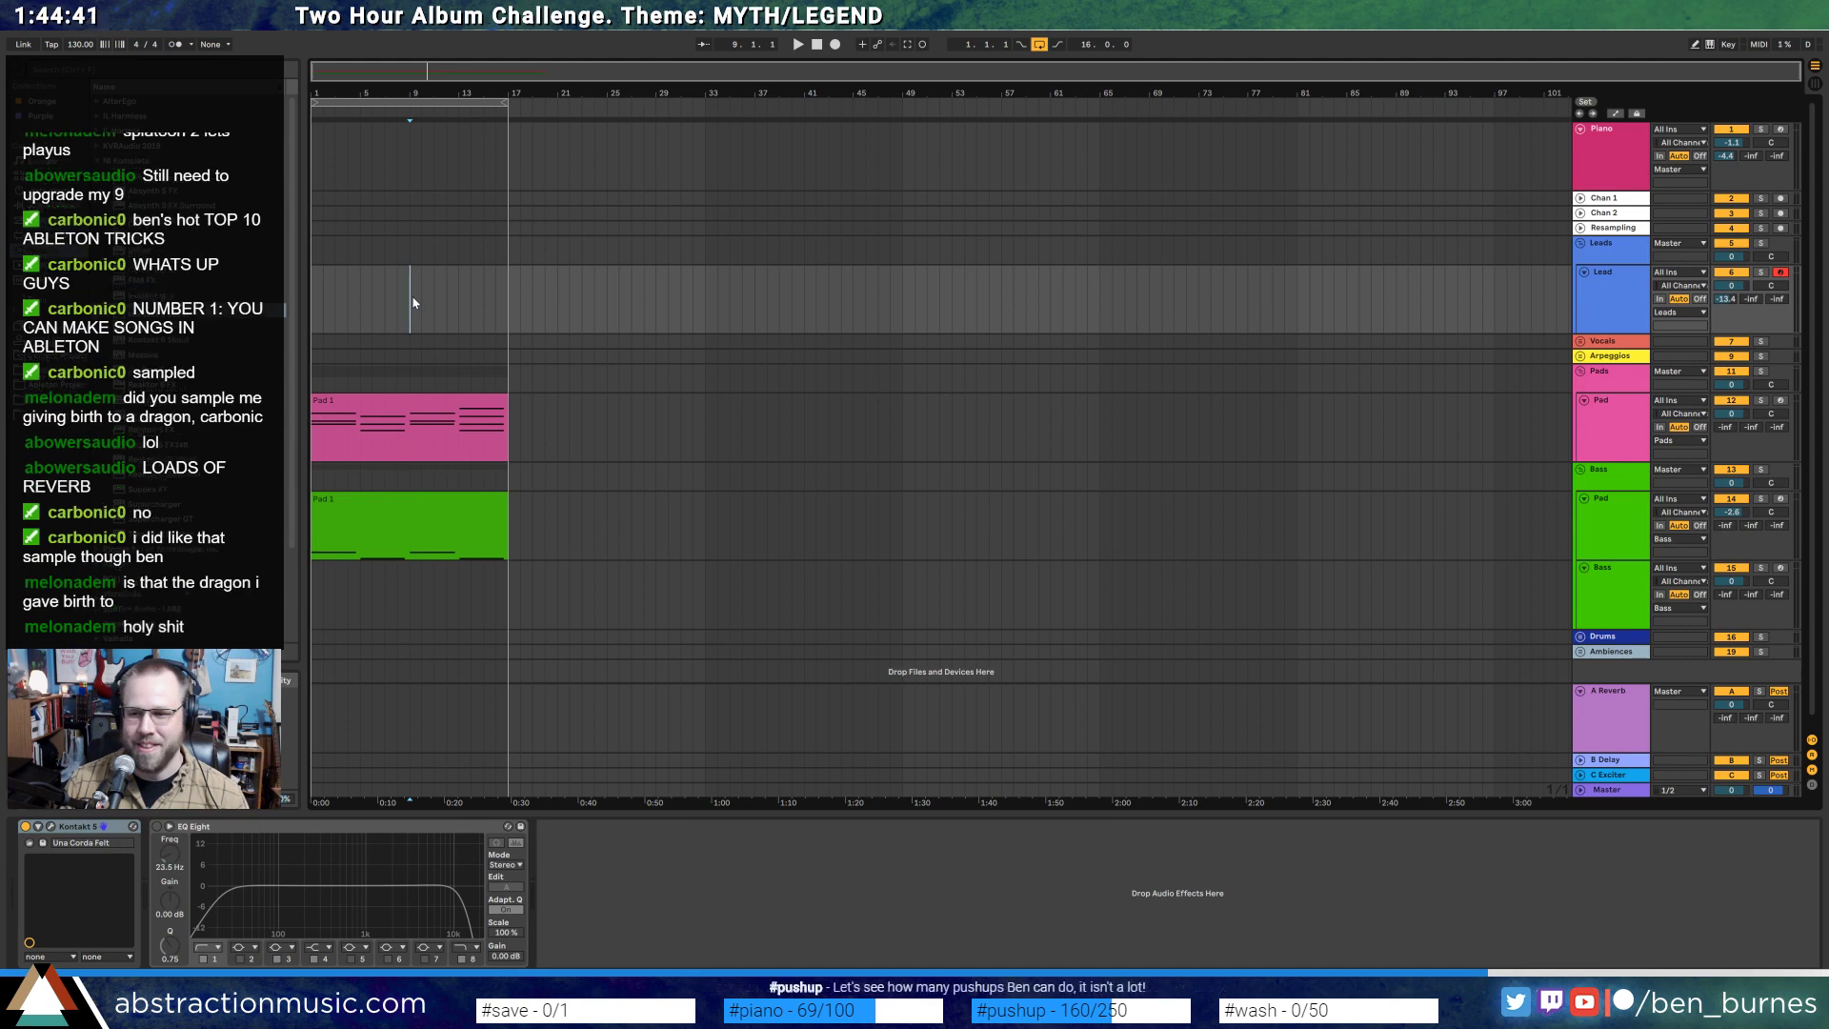
key(space)
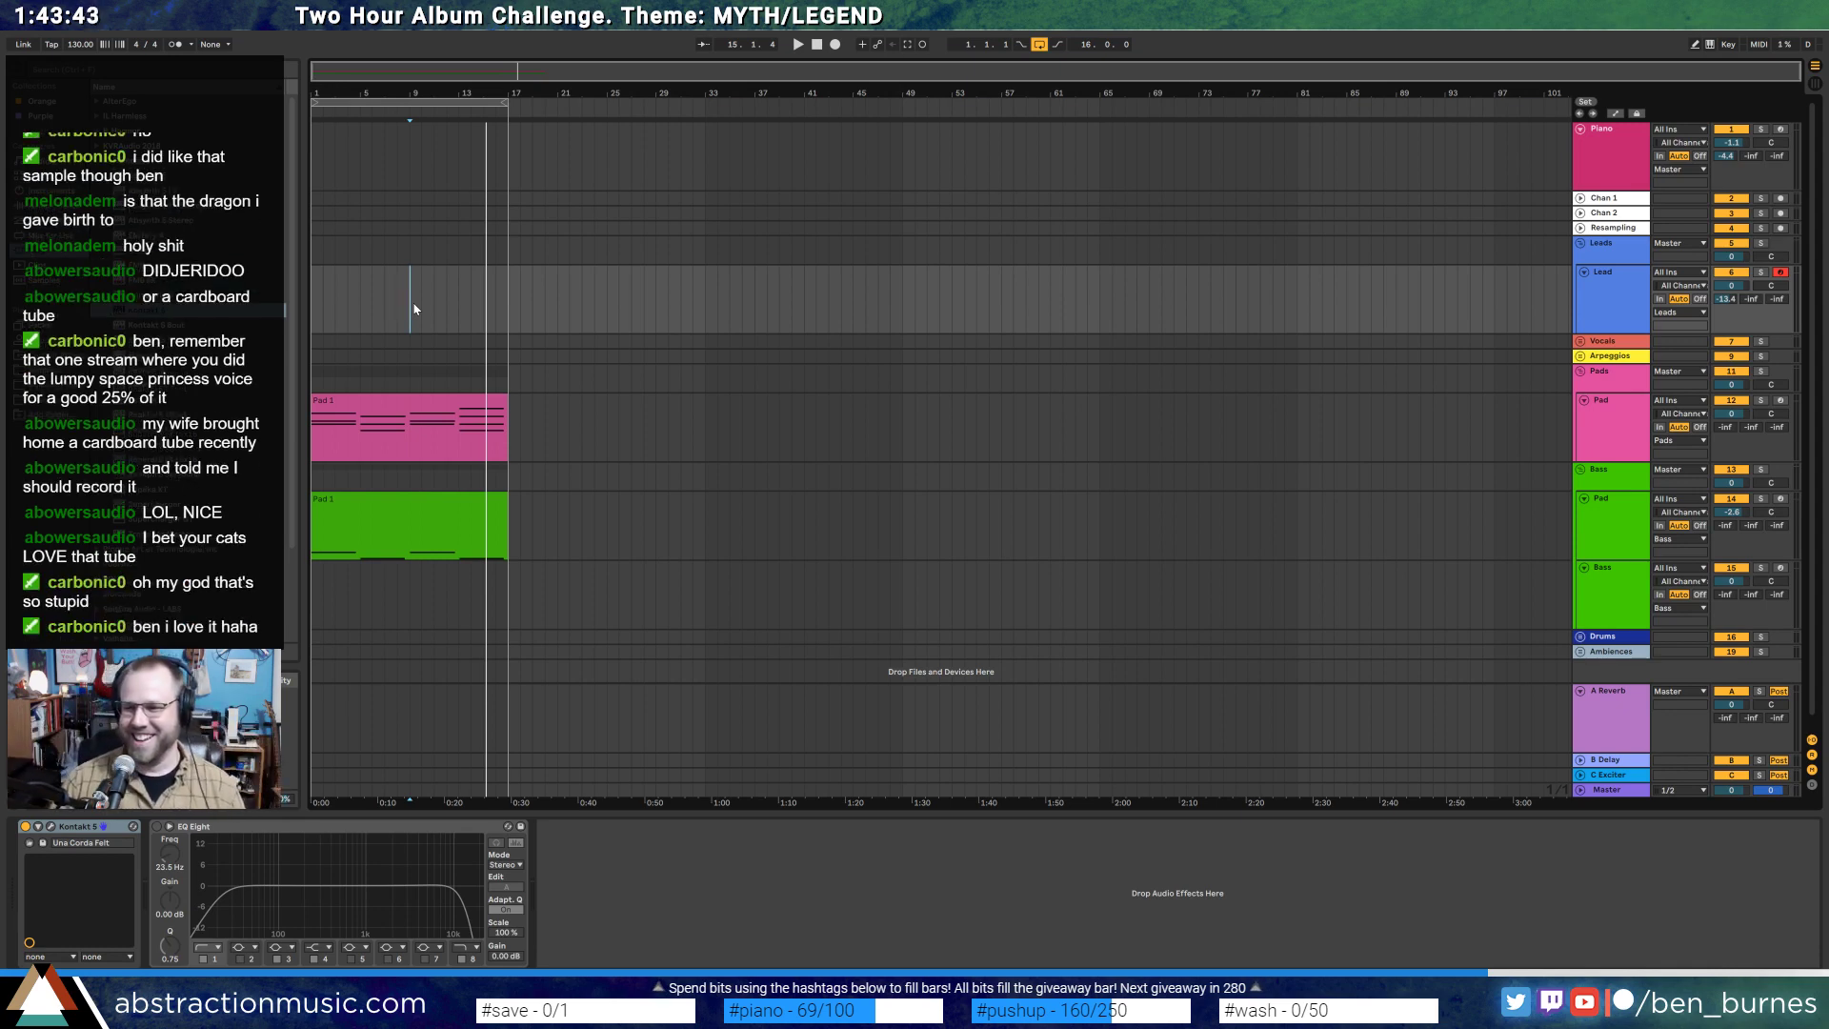
click(314, 322)
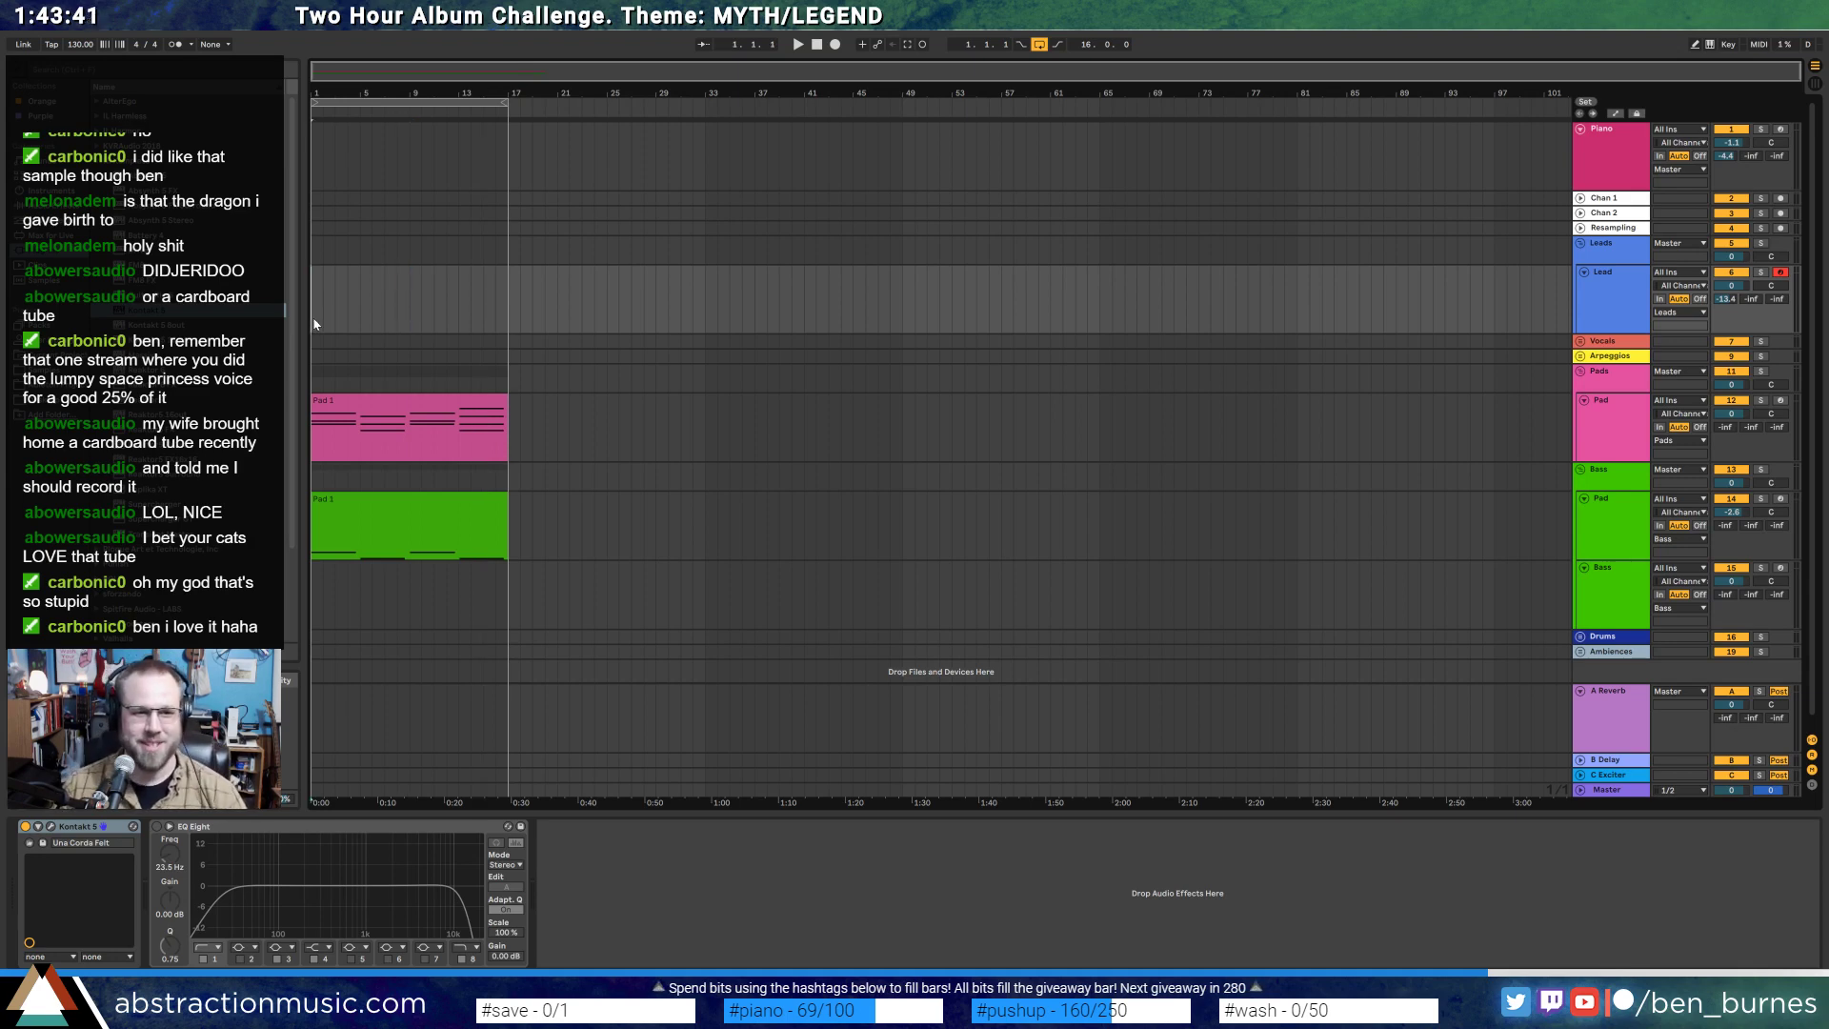
- Record a looped piano melody on the Lead track from bar 9 and move the part recorded at the loop's start to bar 17
click(413, 325)
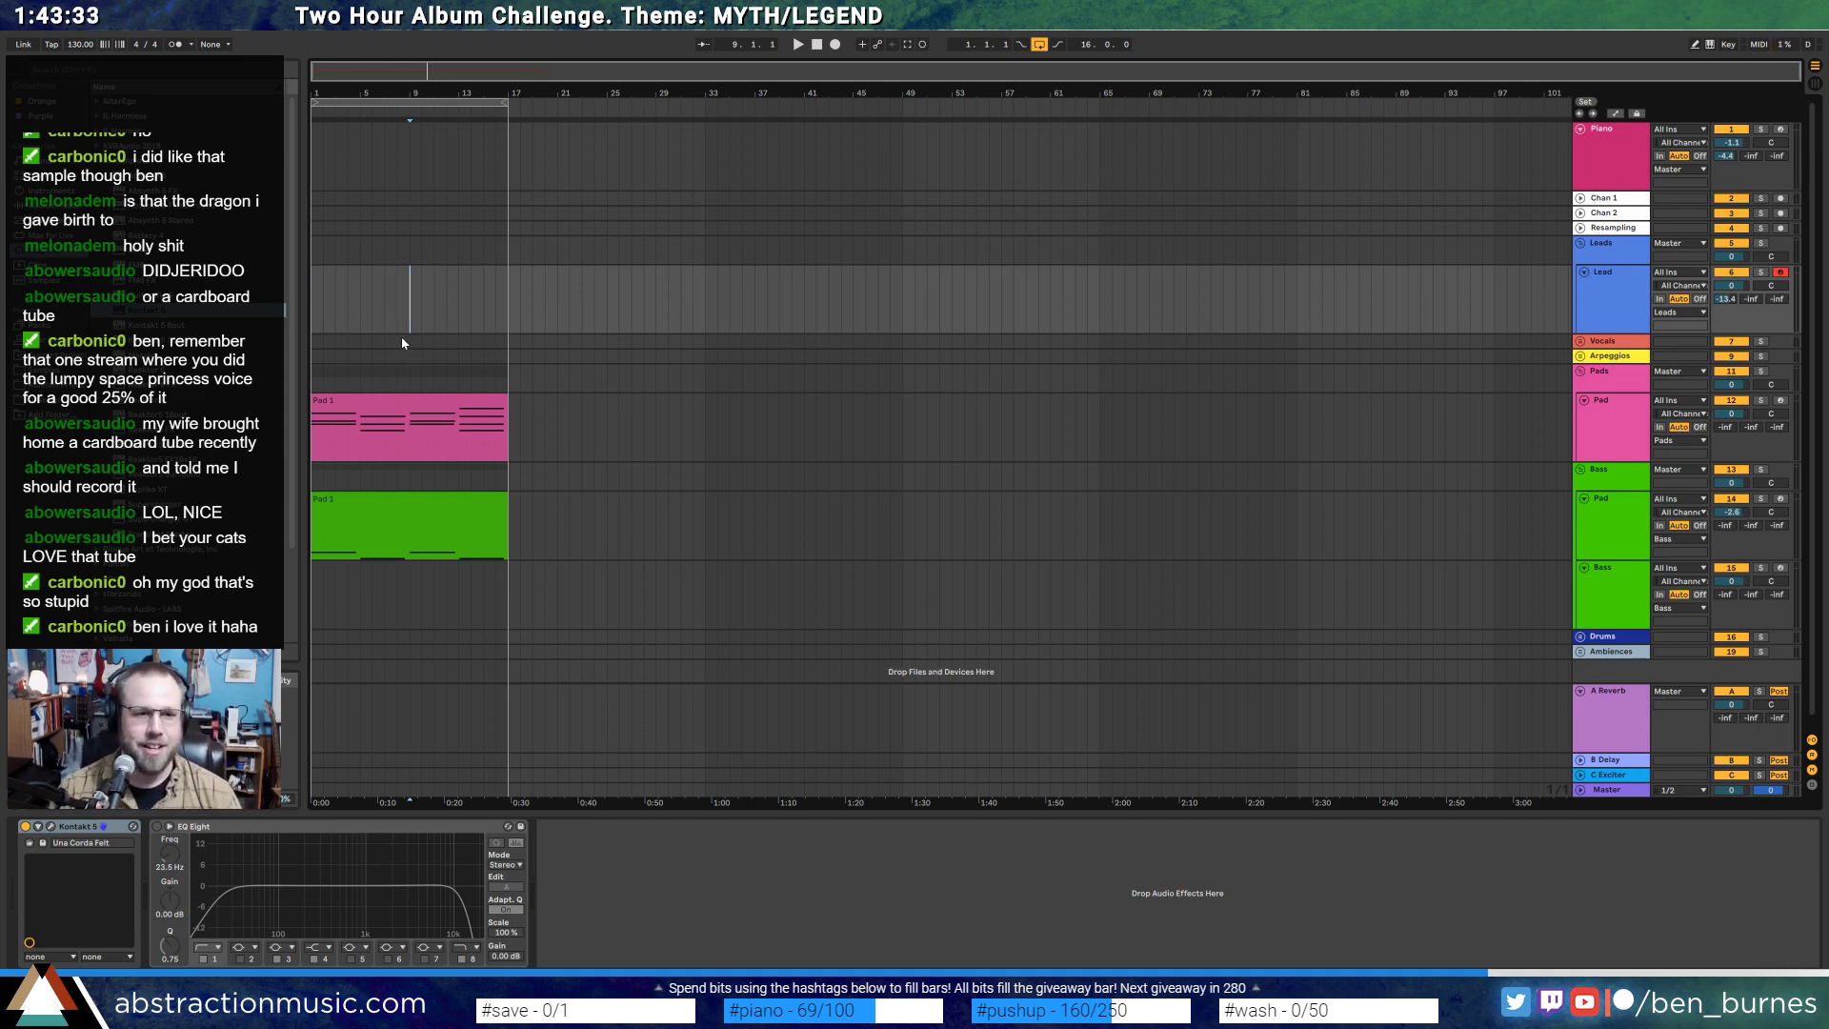
key(space)
key(F9)
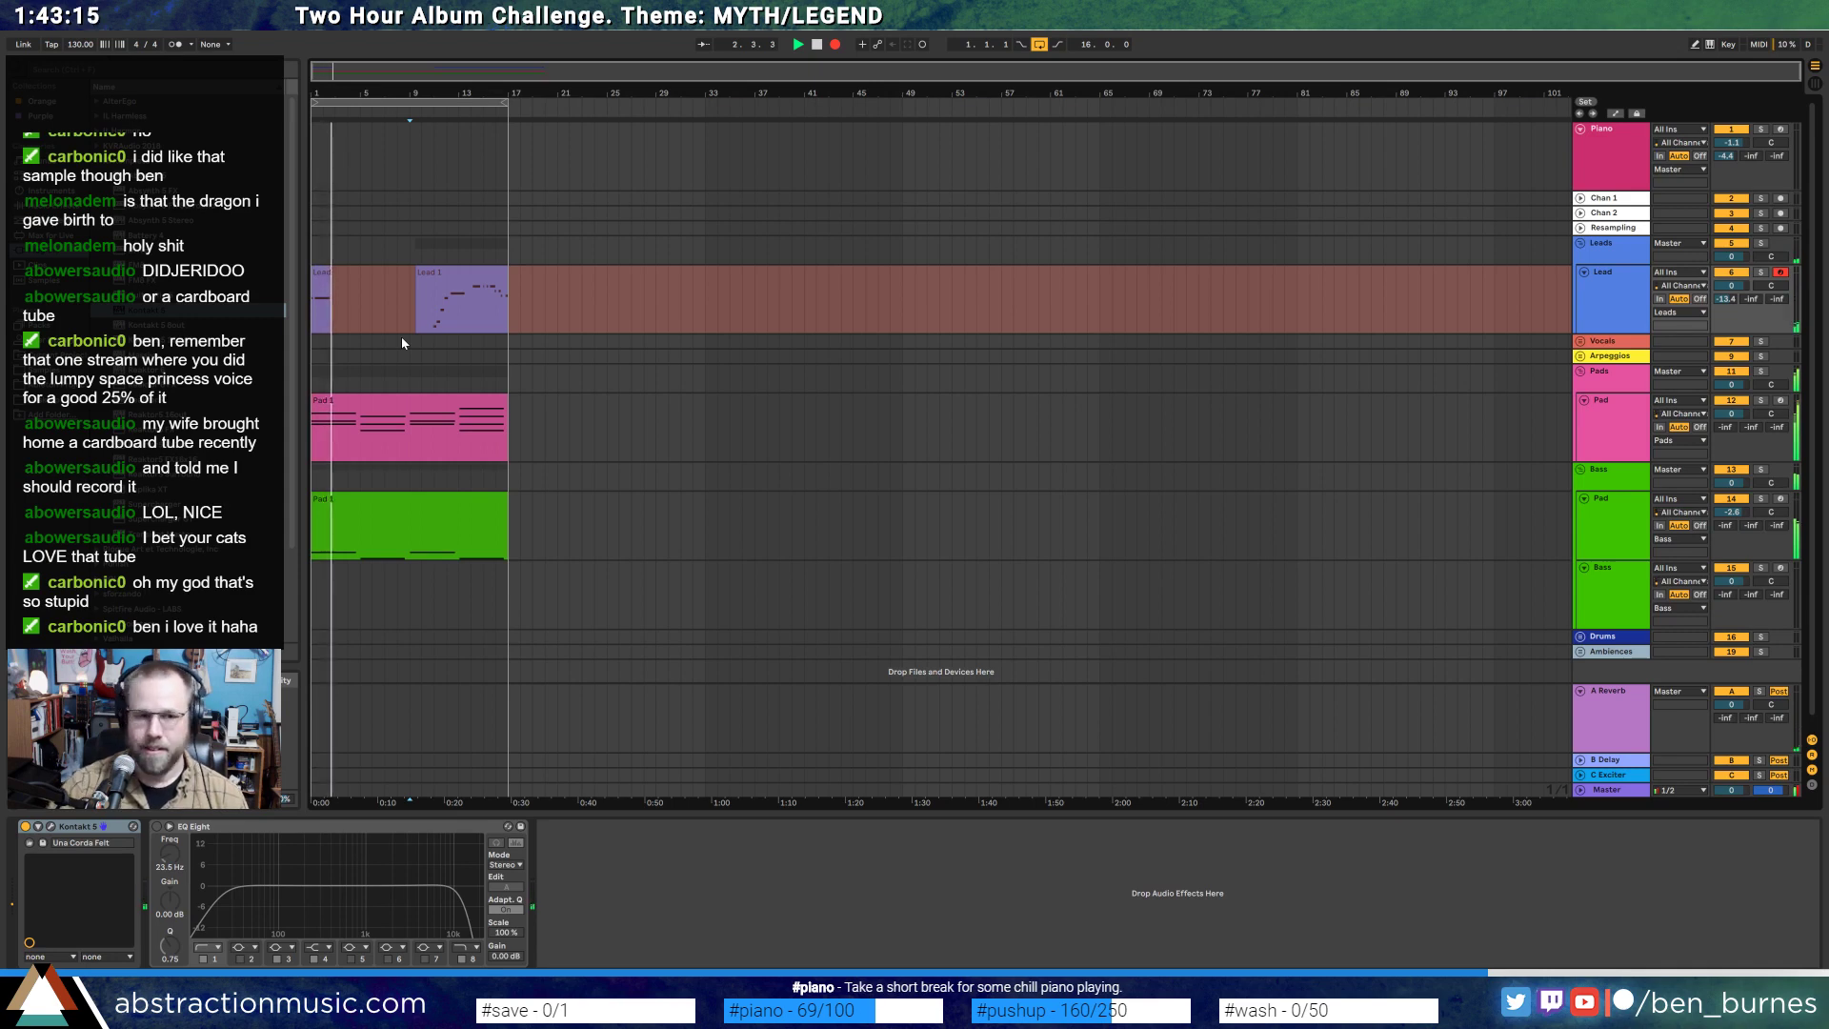
key(space)
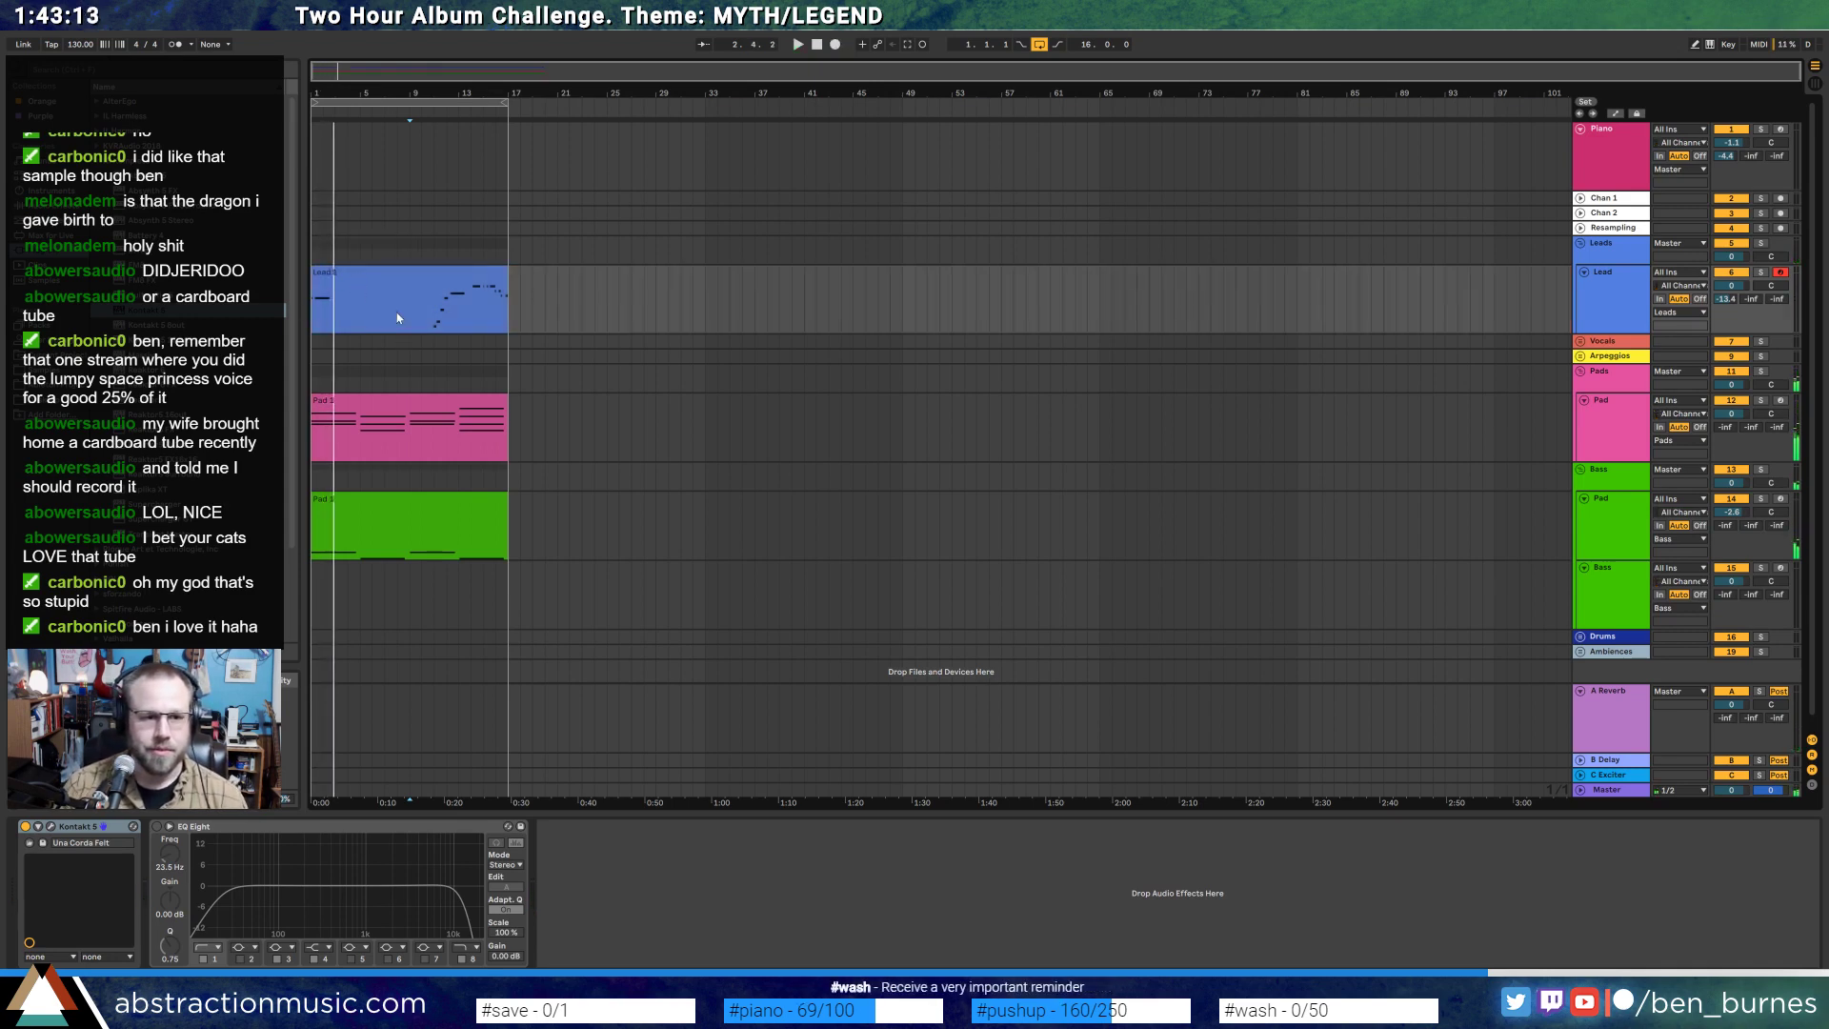
drag(397, 318, 533, 274)
- Duplicate the pink and green Pad clips so that copies start at bar 17
click(462, 401)
key(ctrl+d)
click(445, 500)
key(ctrl+d)
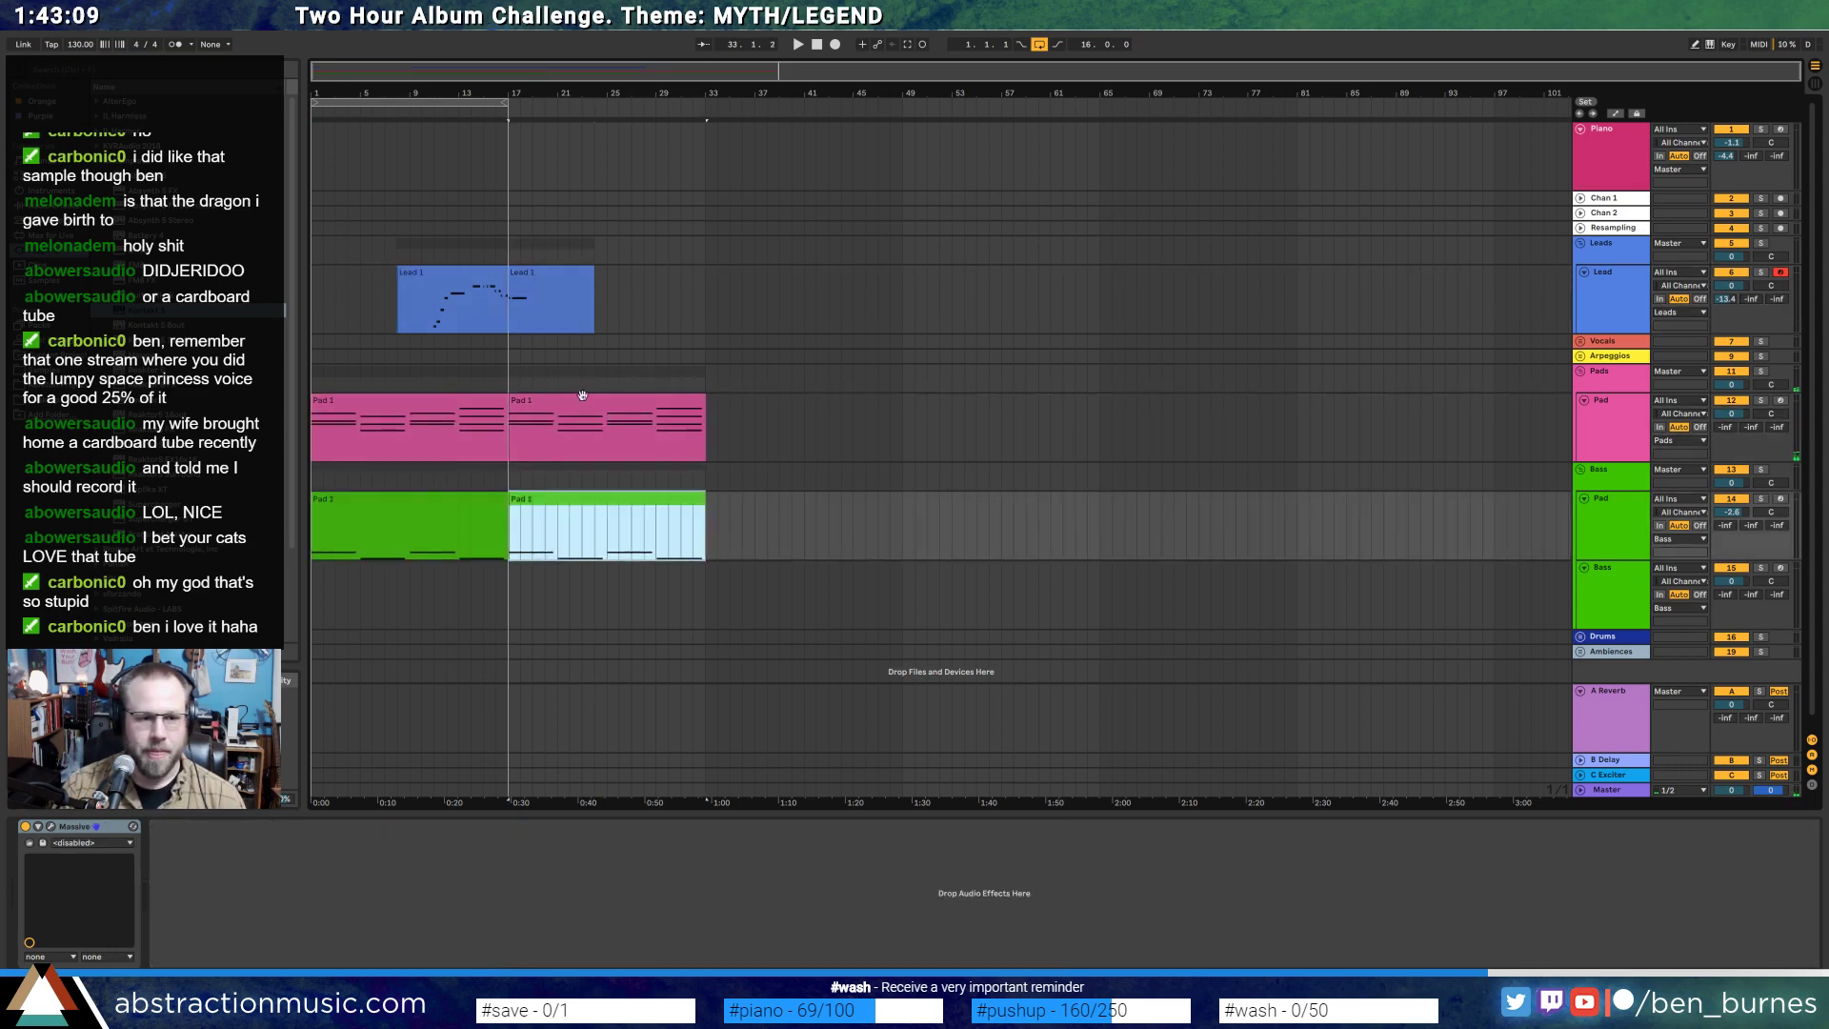
- Turn on looping for the first pink Pad clip and extend it to bar 33
click(470, 400)
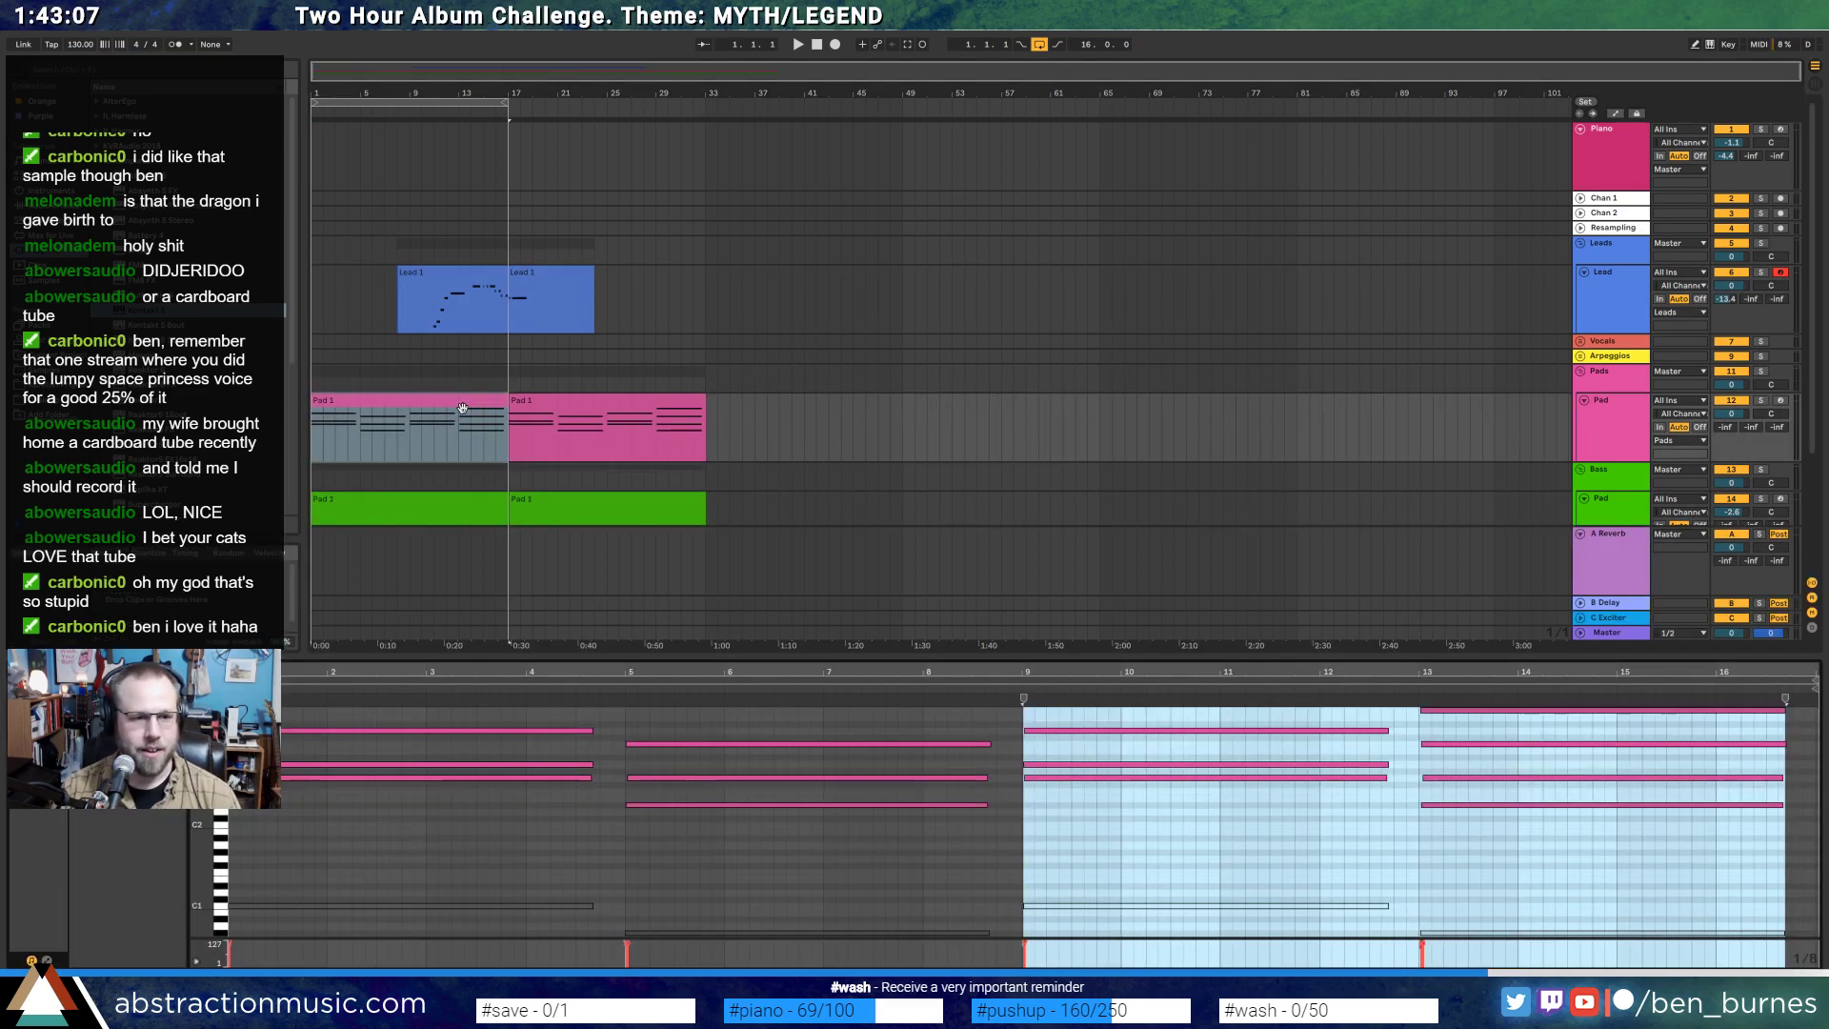
double_click(463, 410)
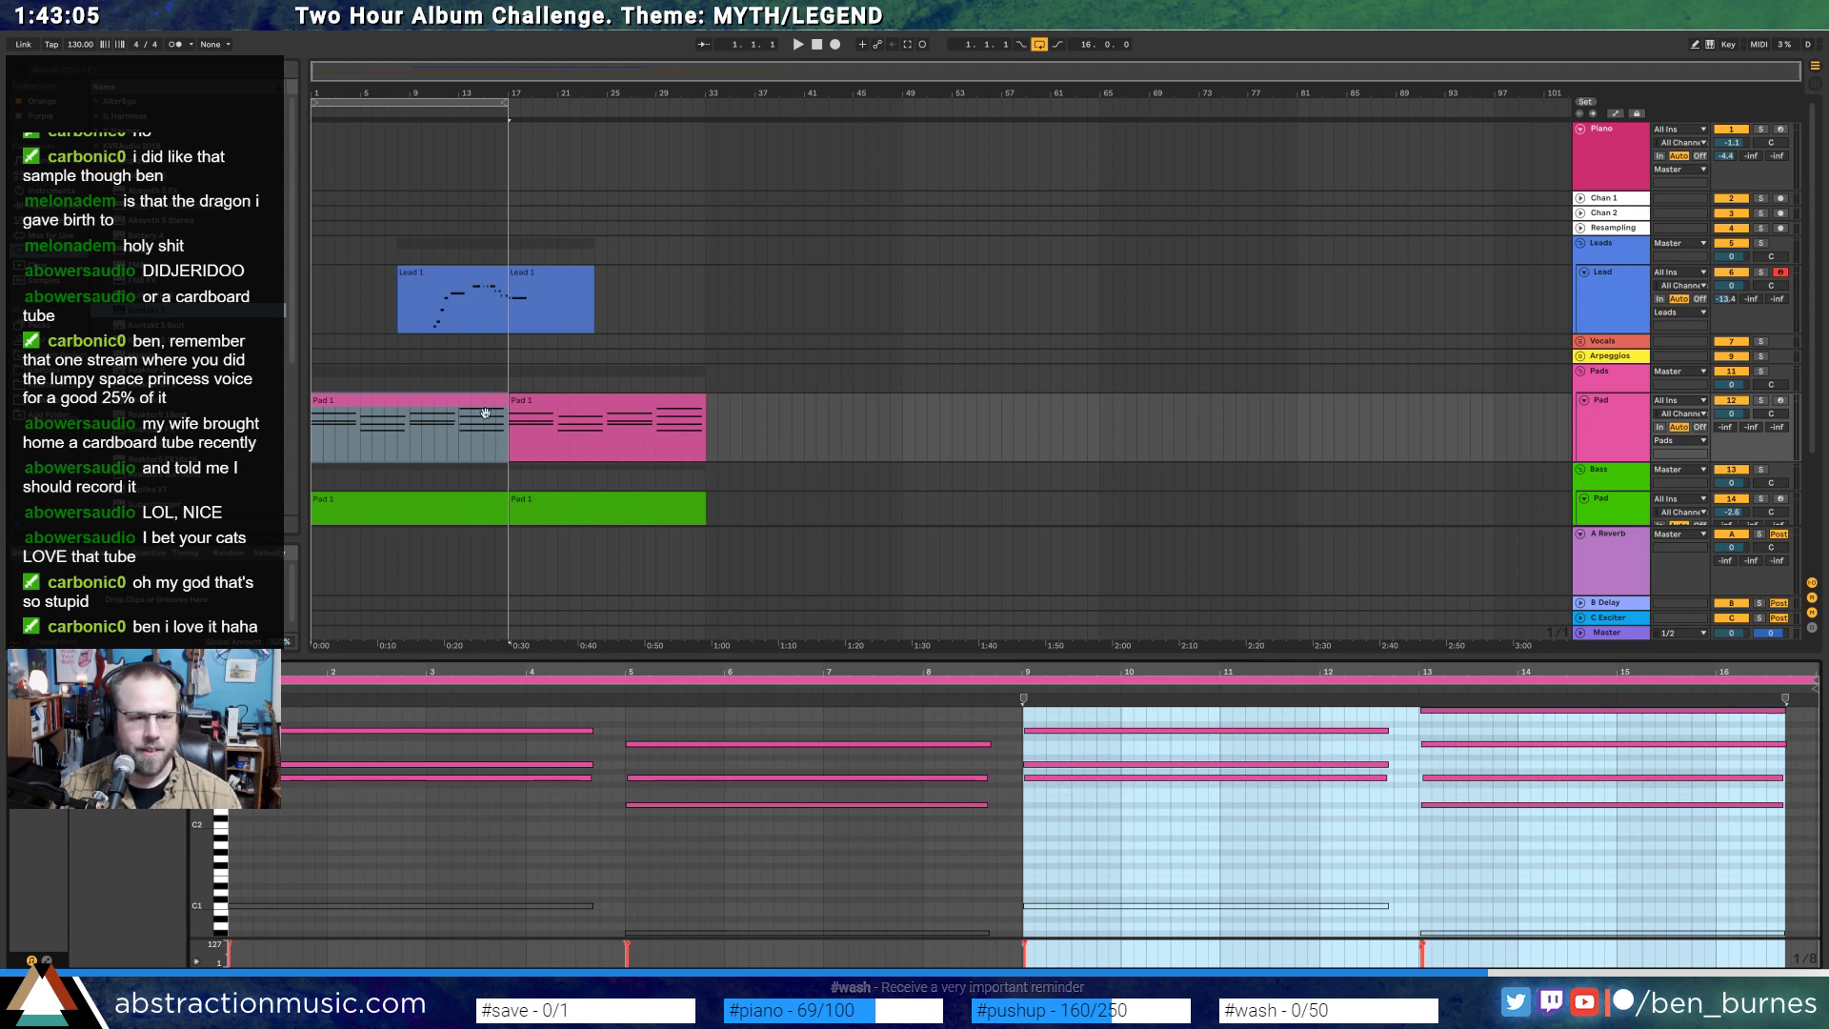
click(179, 808)
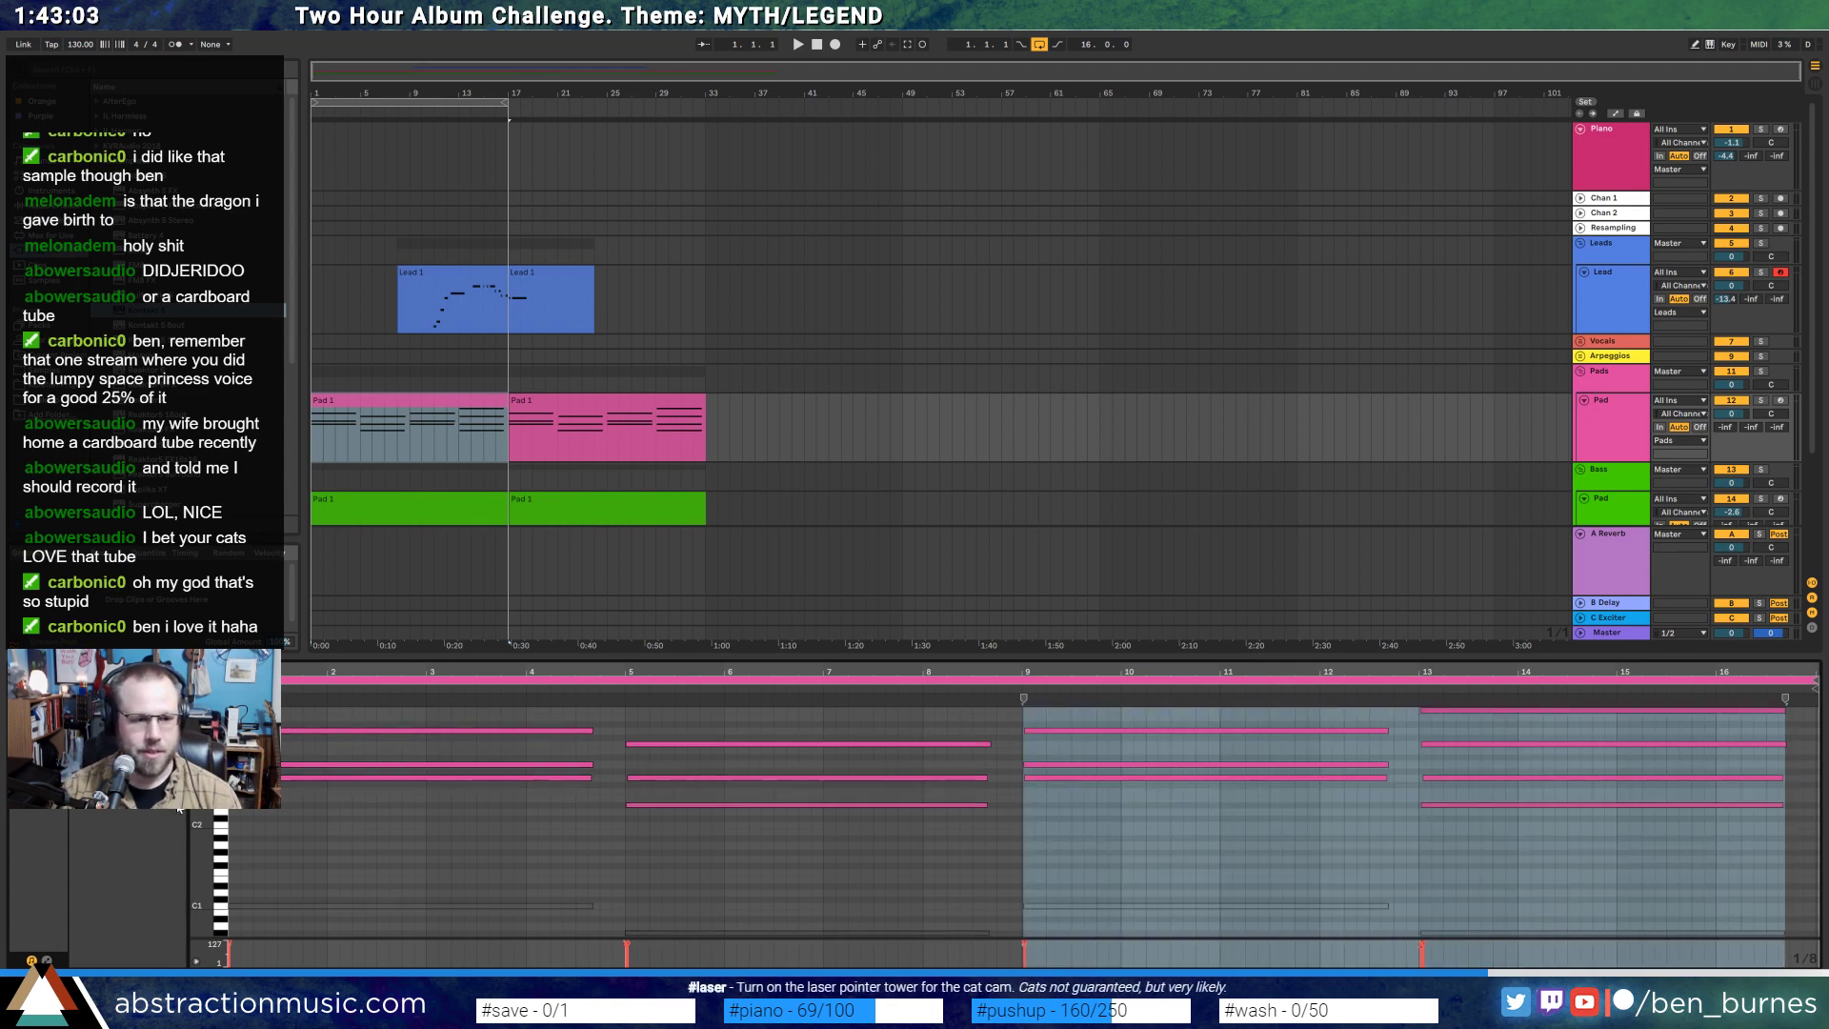
drag(505, 418, 705, 417)
- Turn on looping for the first green Pad clip and extend both the clip and the arrangement loop to bar 33
scroll(593, 442, down, 2)
click(461, 450)
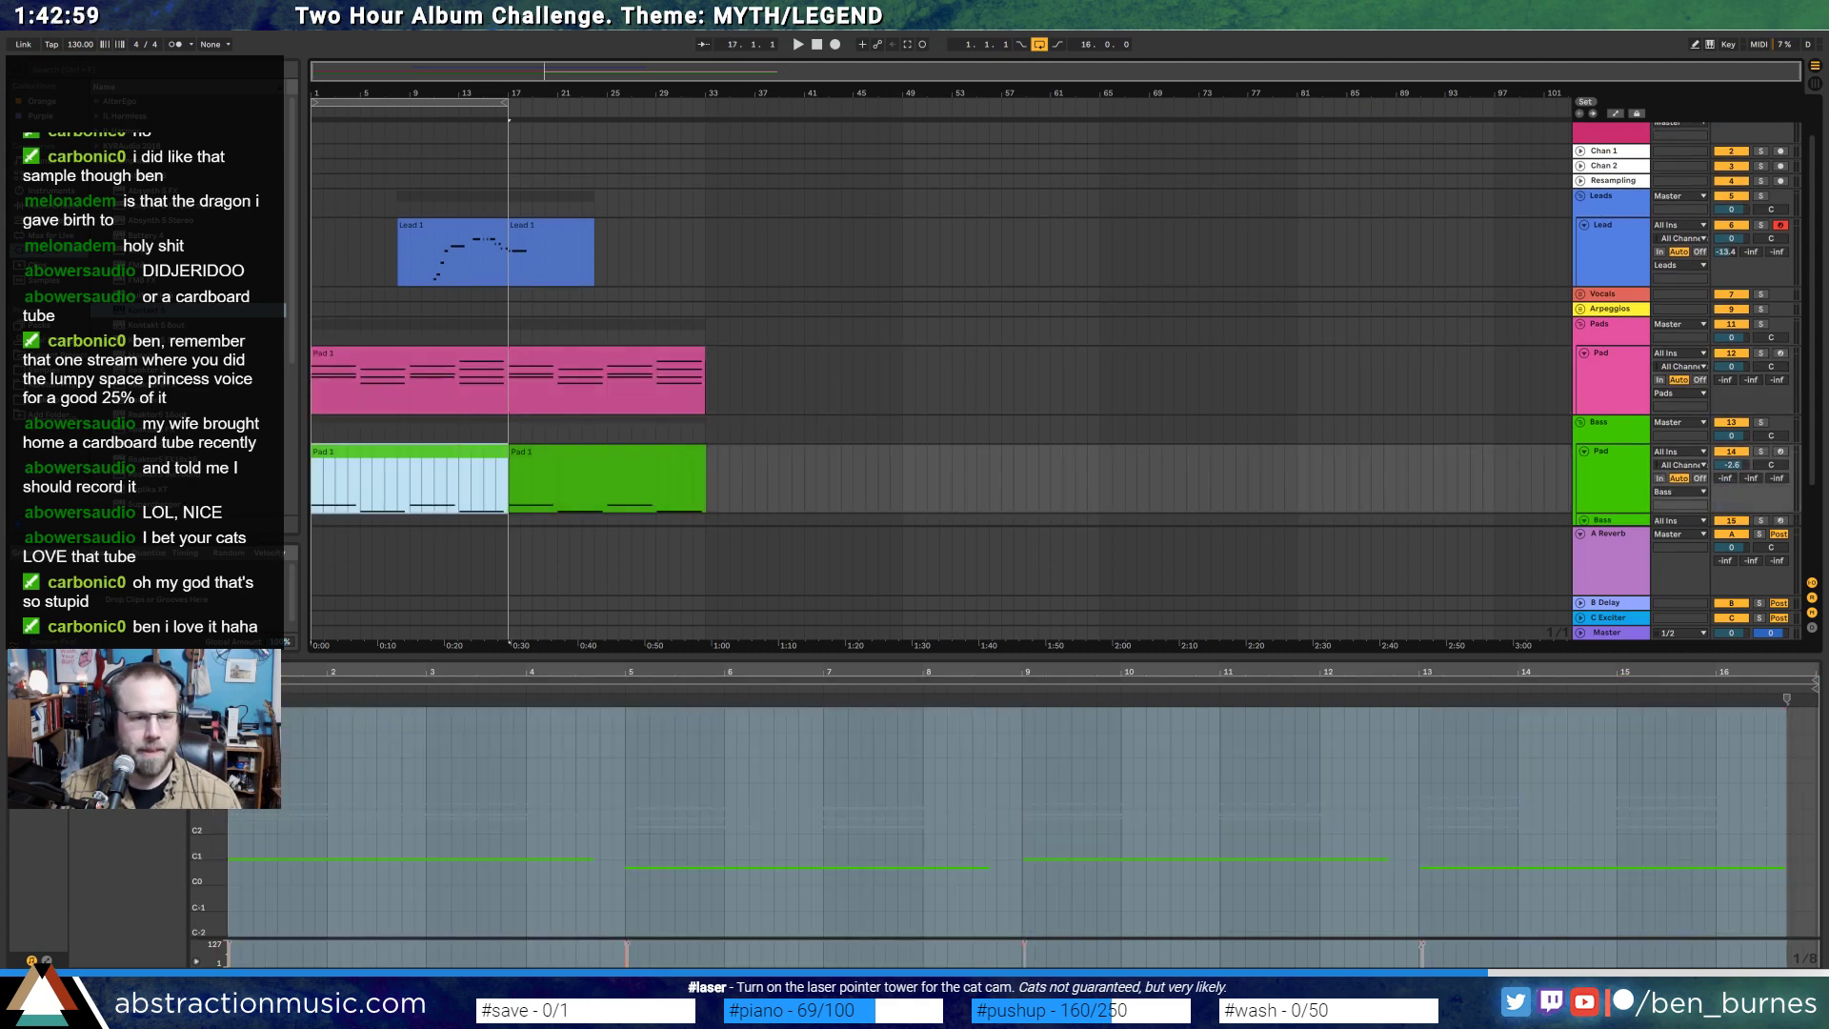
click(184, 809)
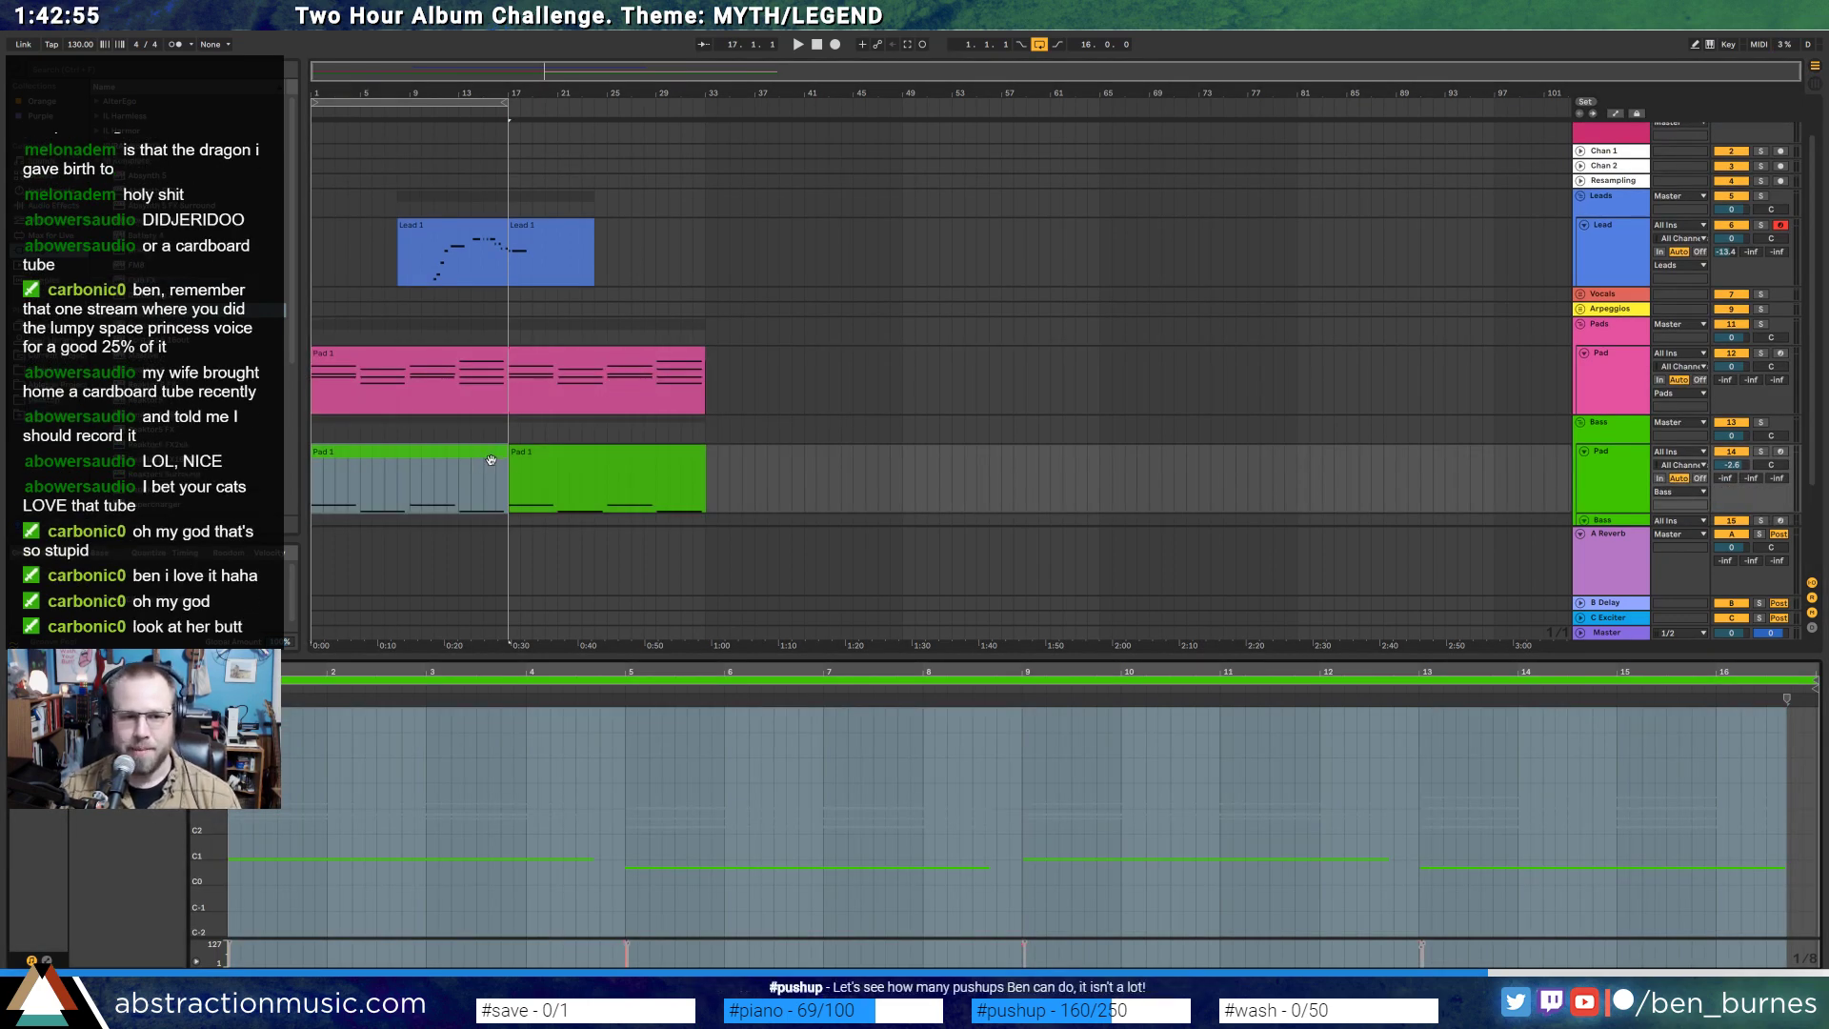
drag(502, 456, 705, 461)
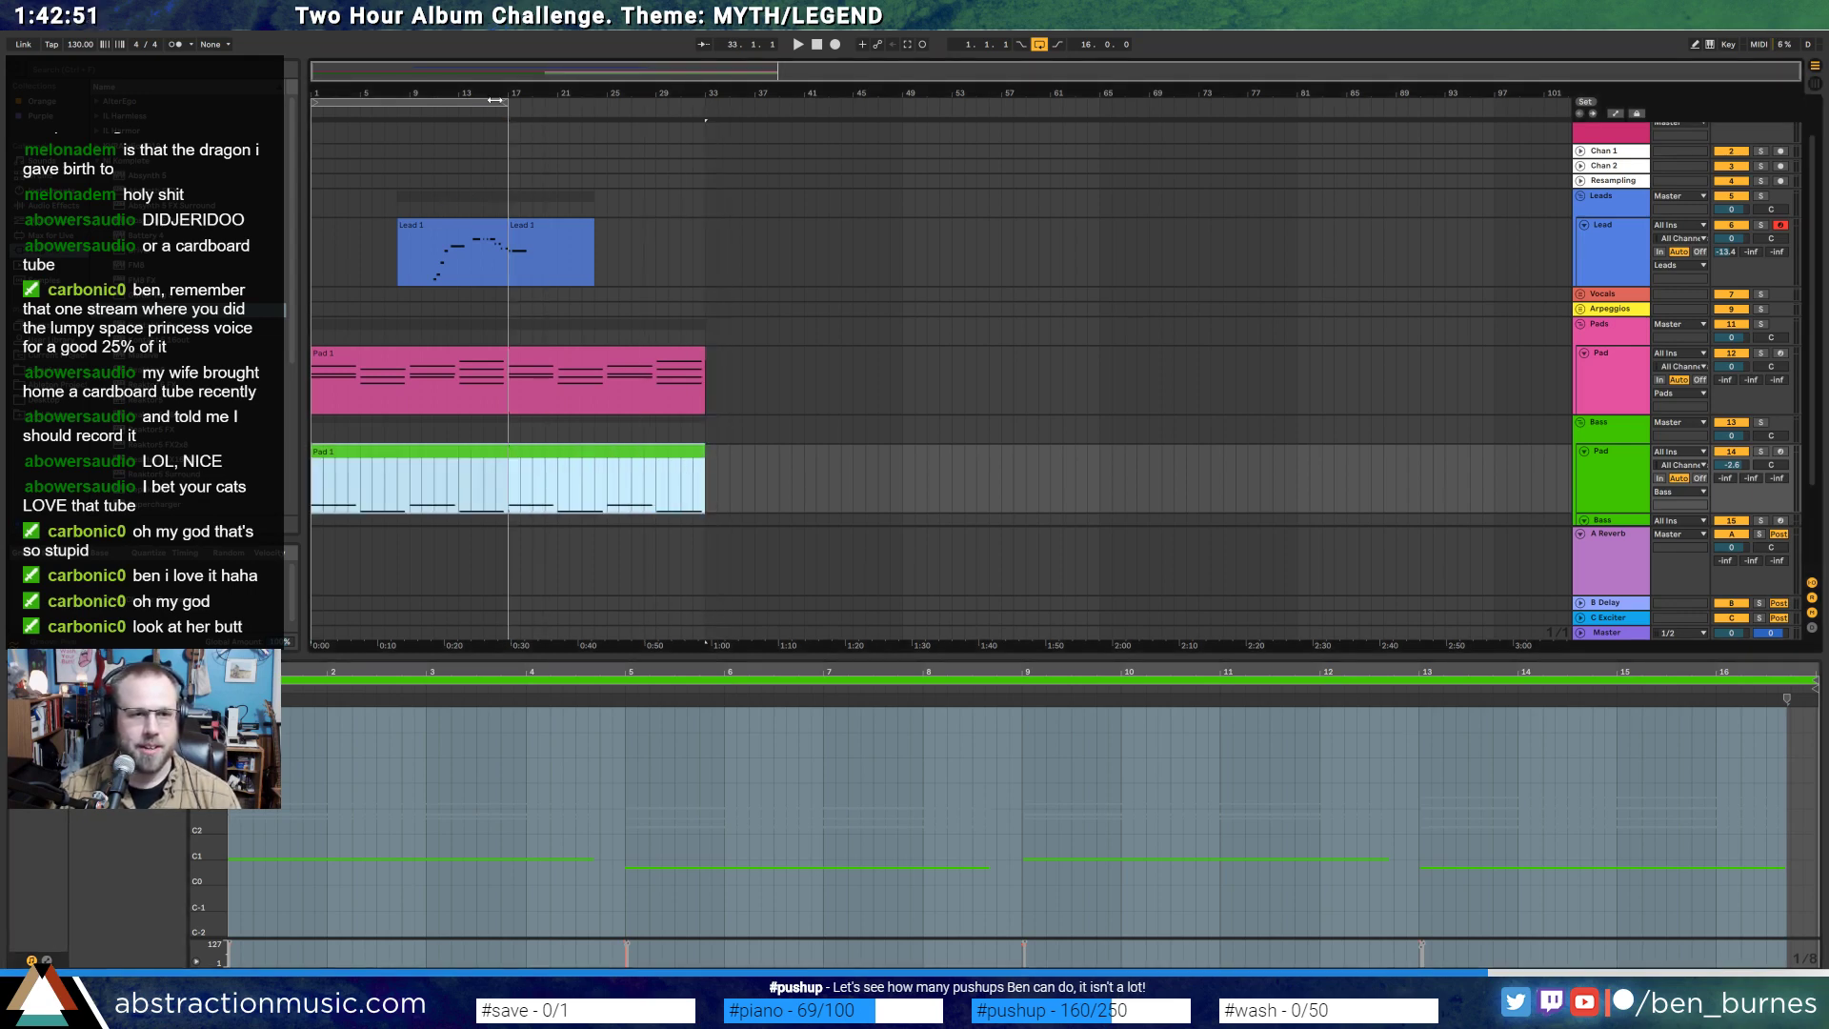
drag(496, 99, 692, 100)
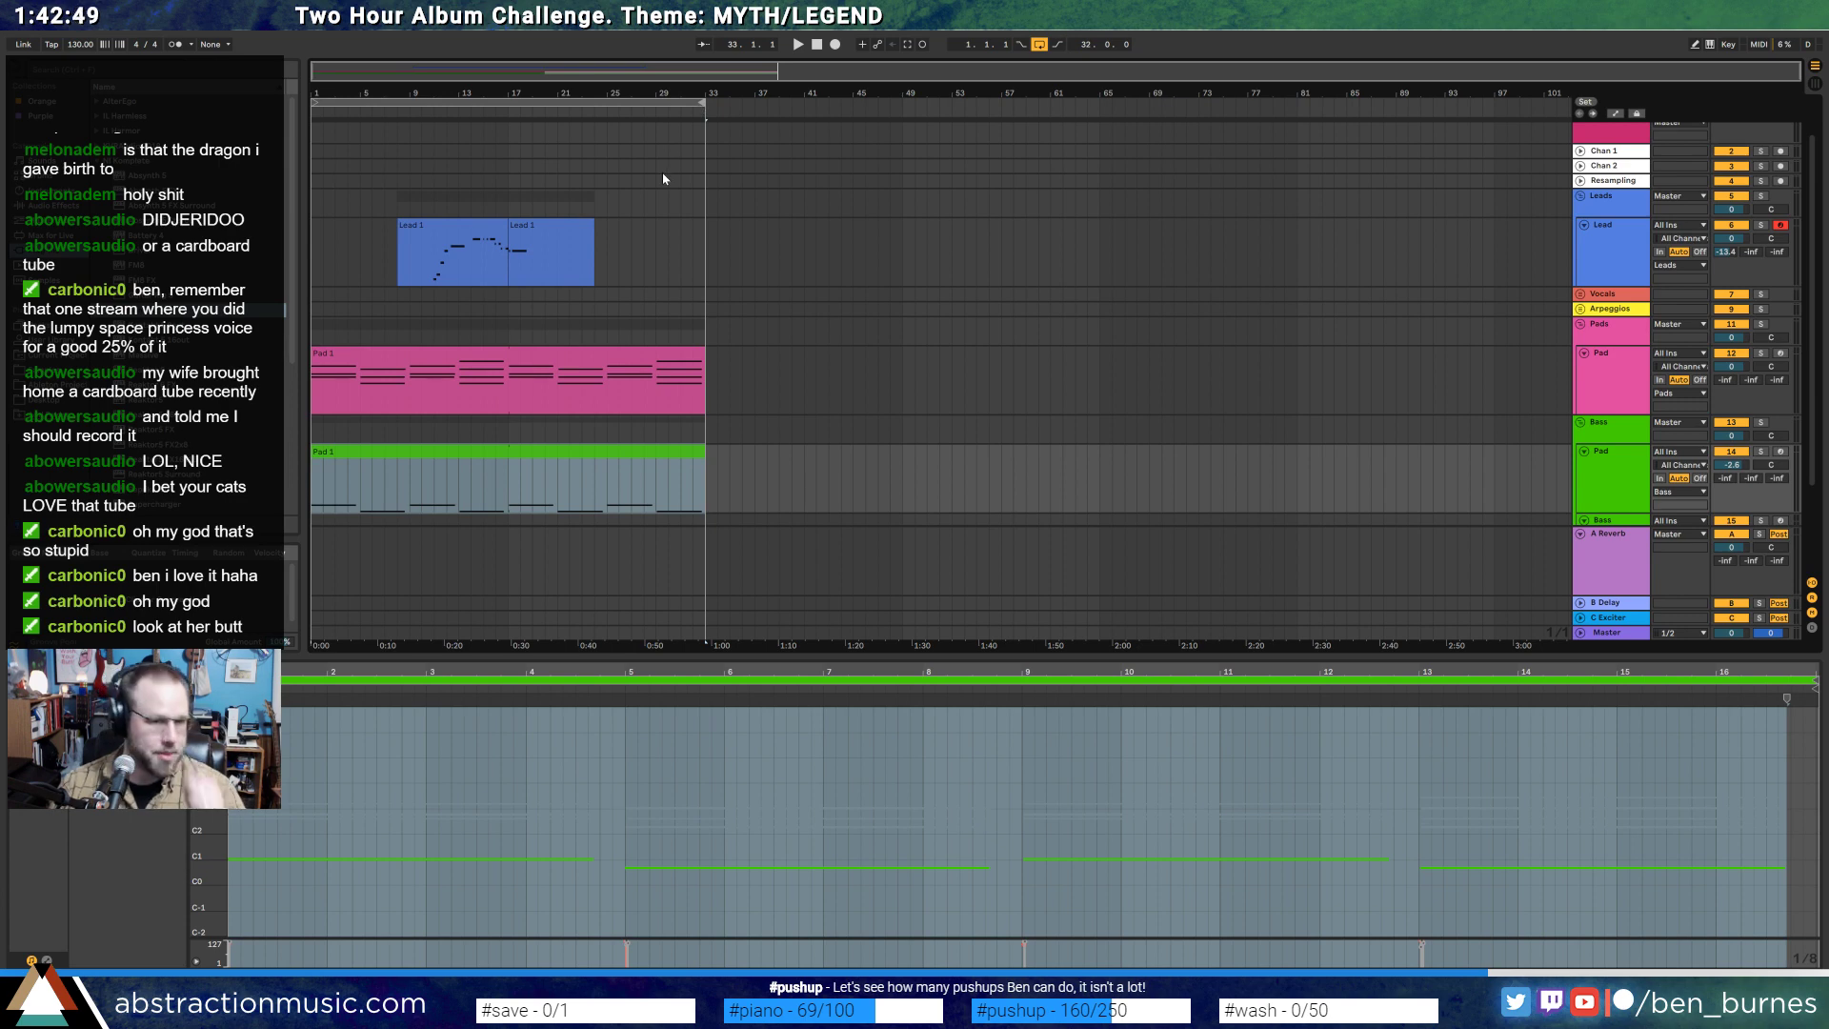
- Raise the lowest note of the first chord in the pink Pad clip by an octave and play it back
click(552, 368)
click(476, 800)
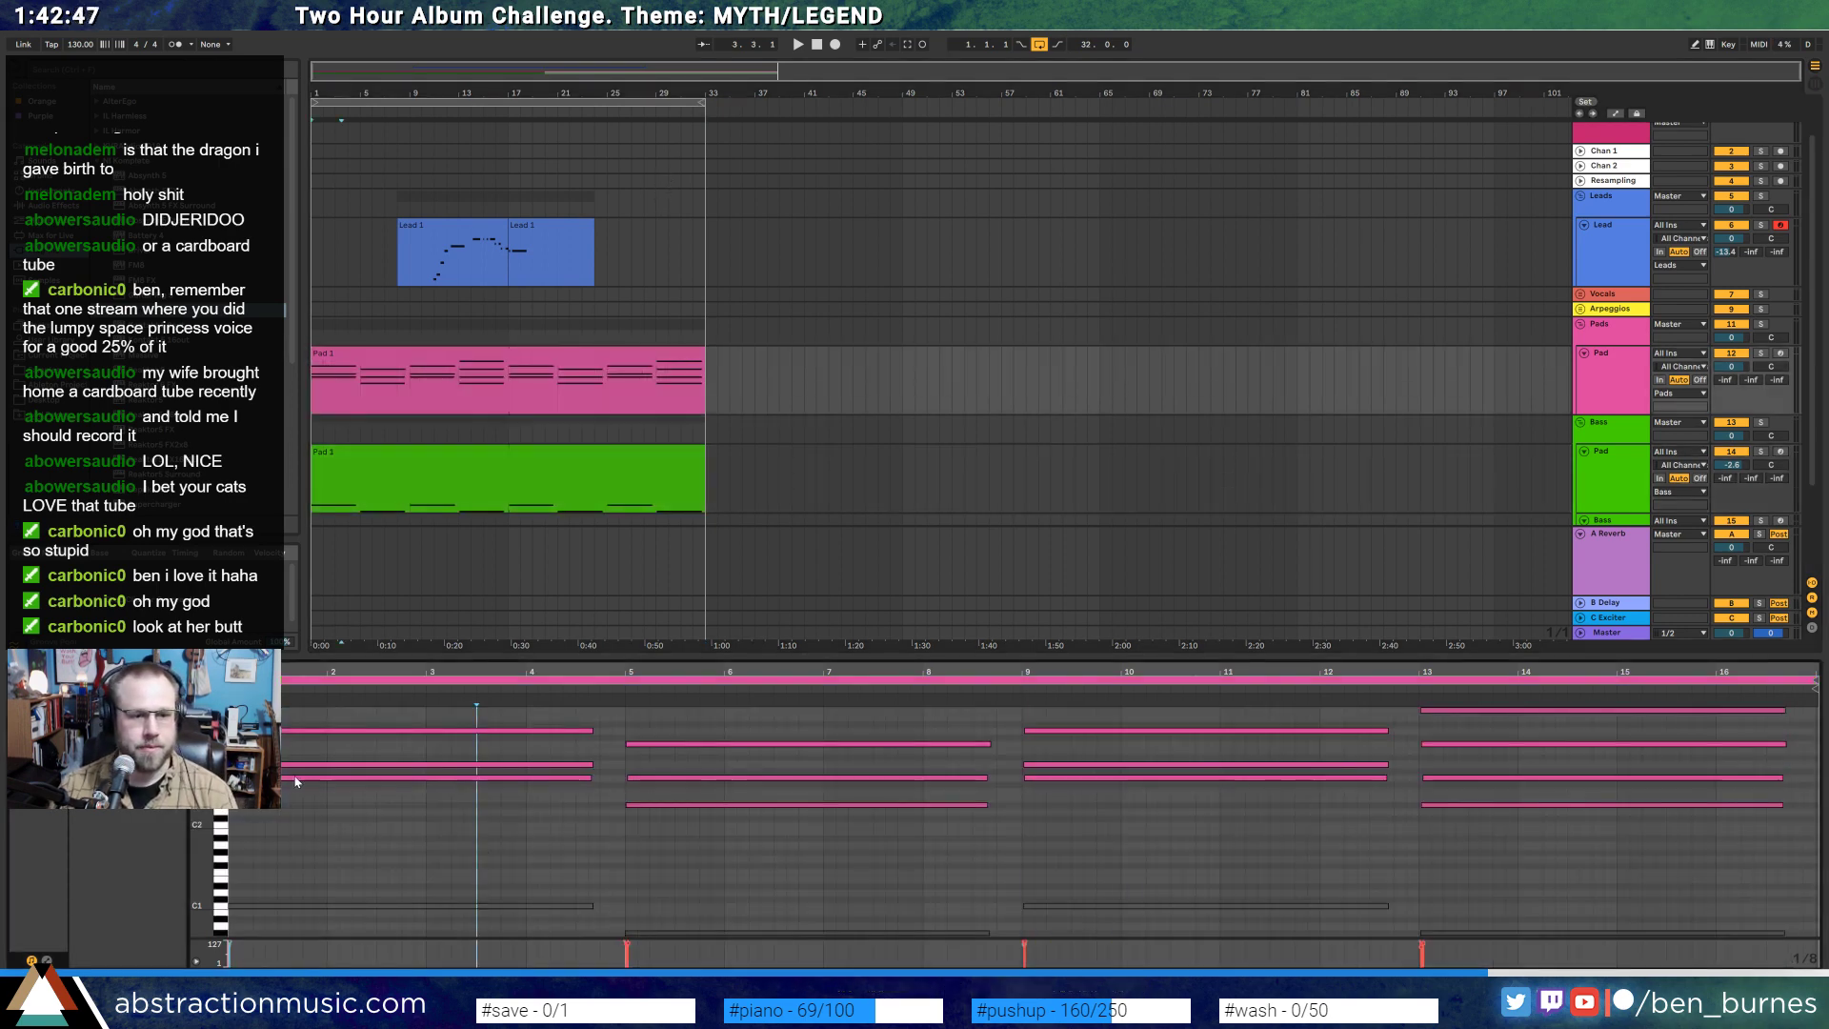
click(295, 778)
key(shift+Up)
scroll(315, 788, up, 1)
key(space)
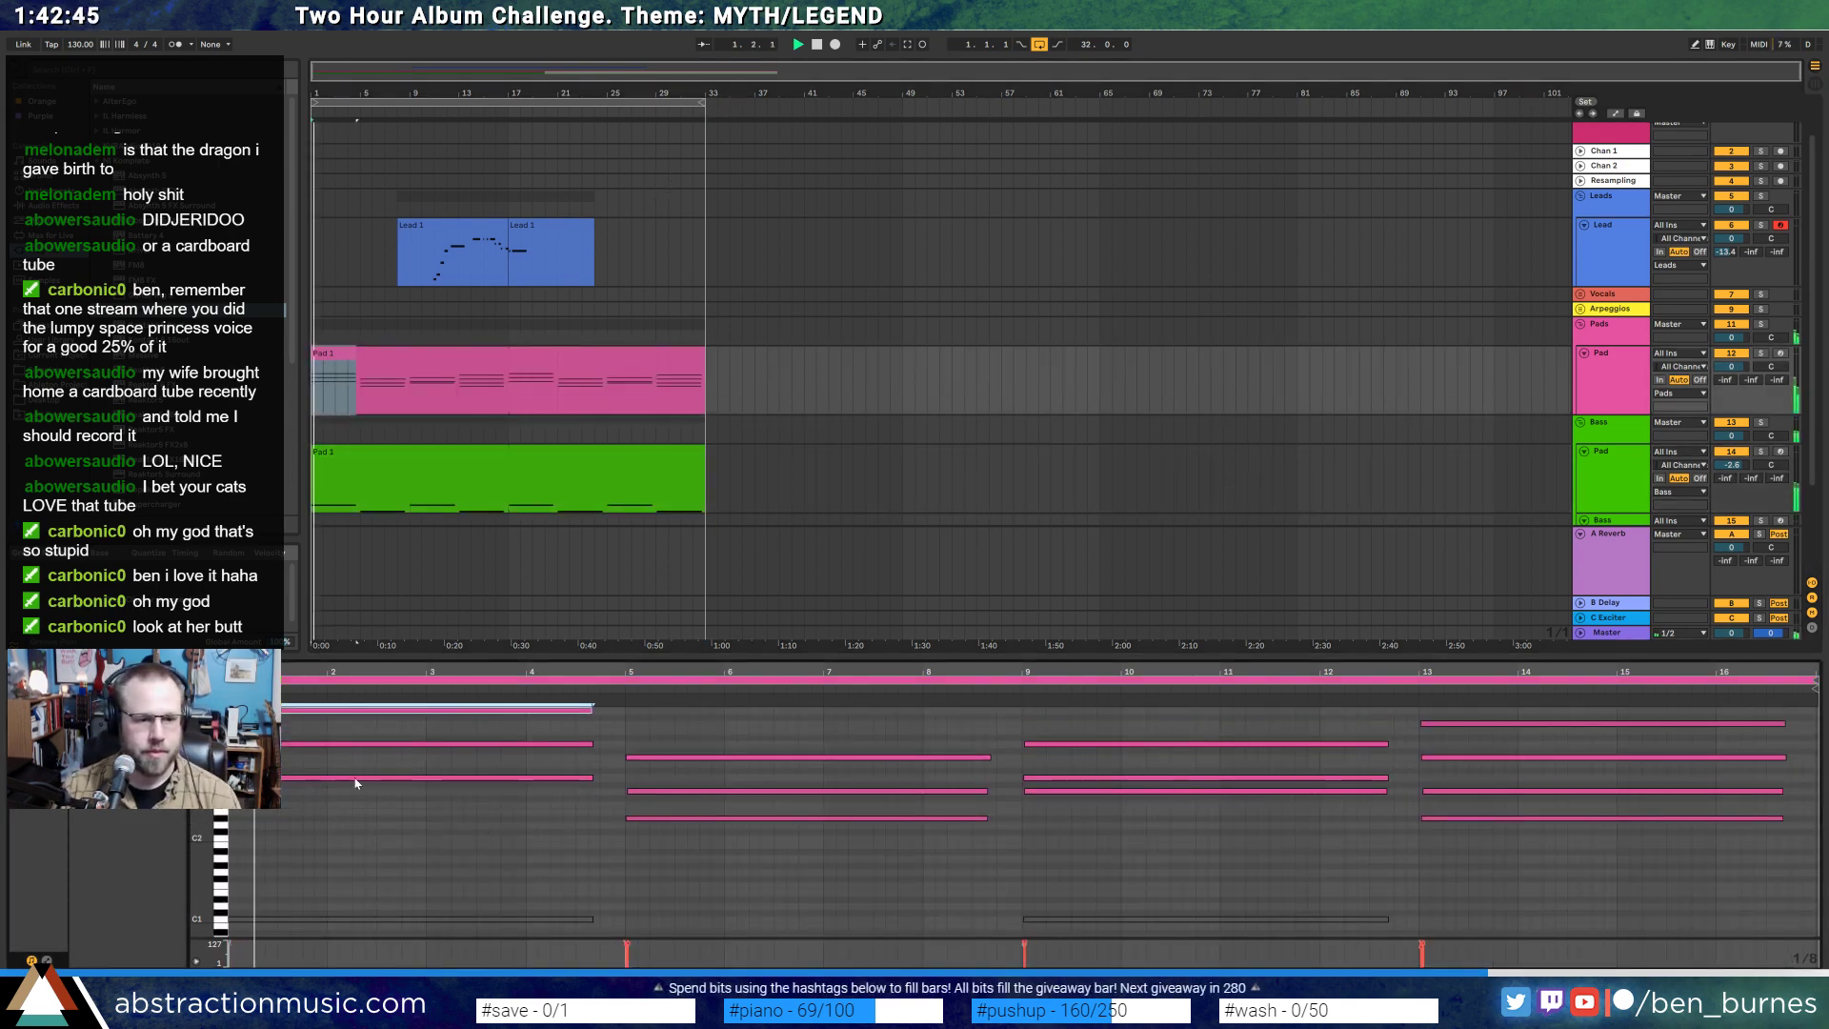
key(space)
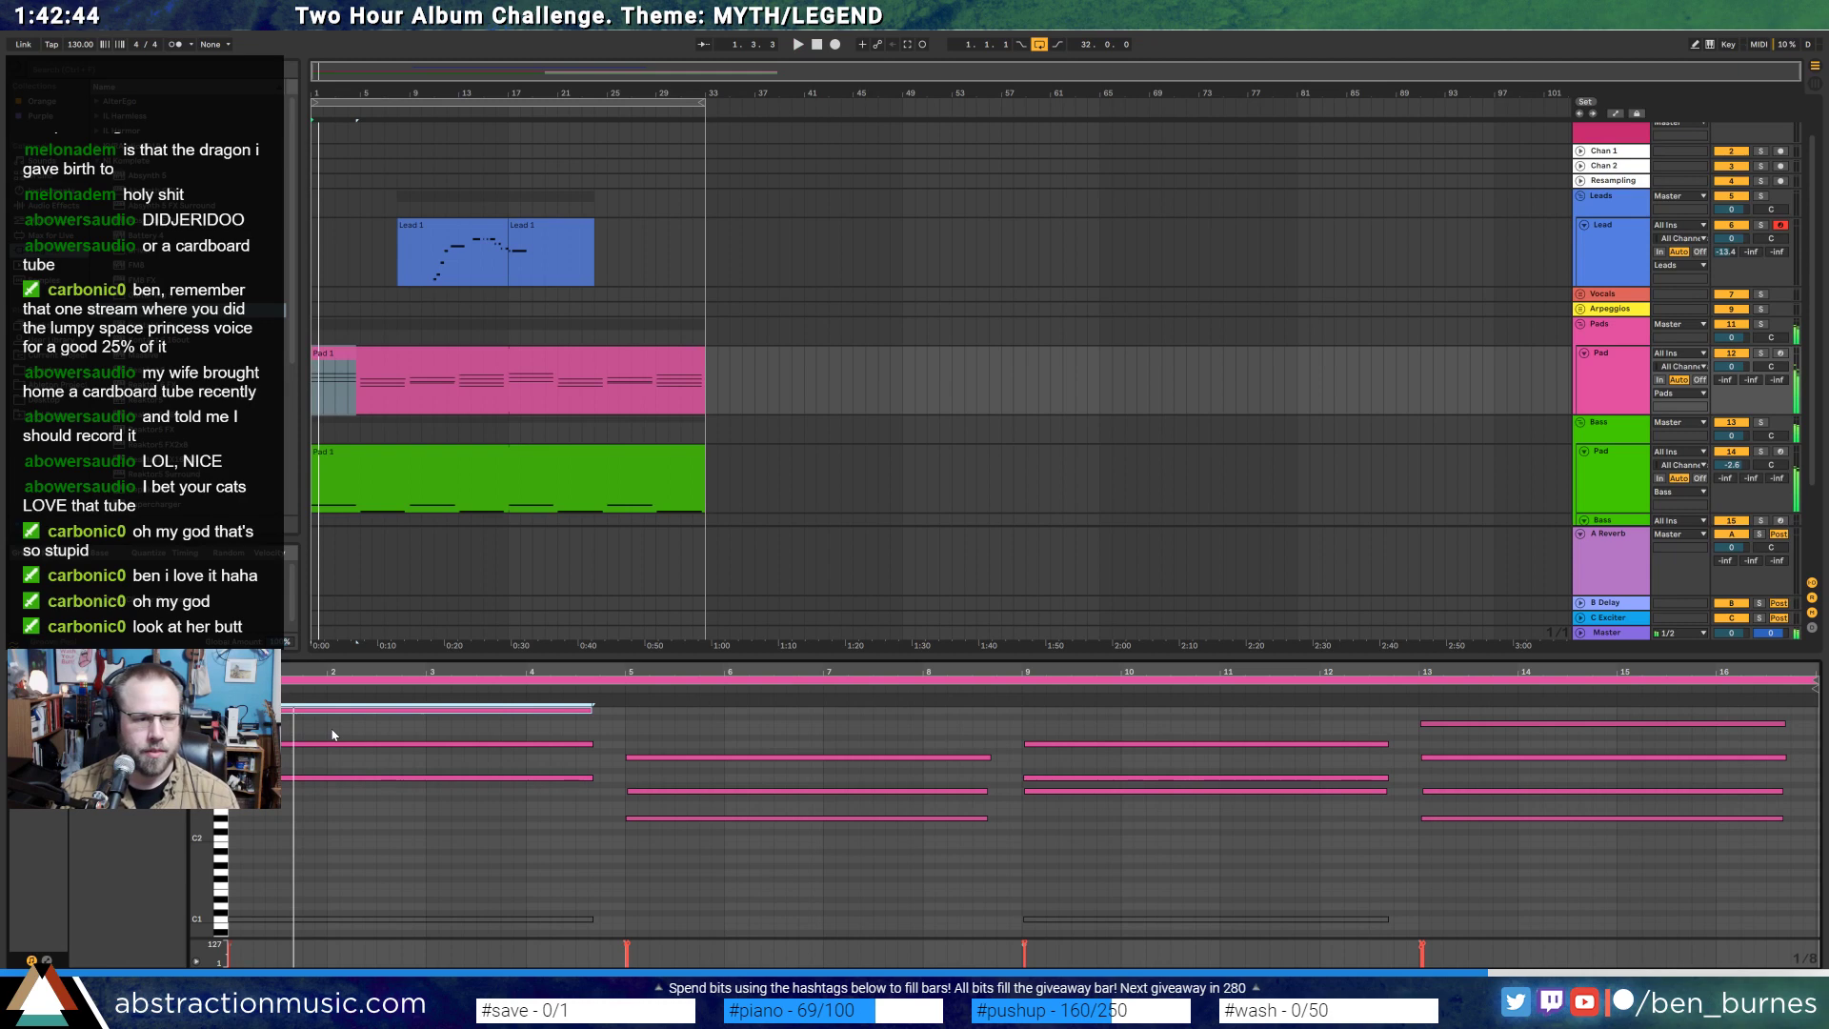
- Consolidate the looped green Pad clip into a single 32-bar clip and show its notes
click(479, 369)
click(499, 462)
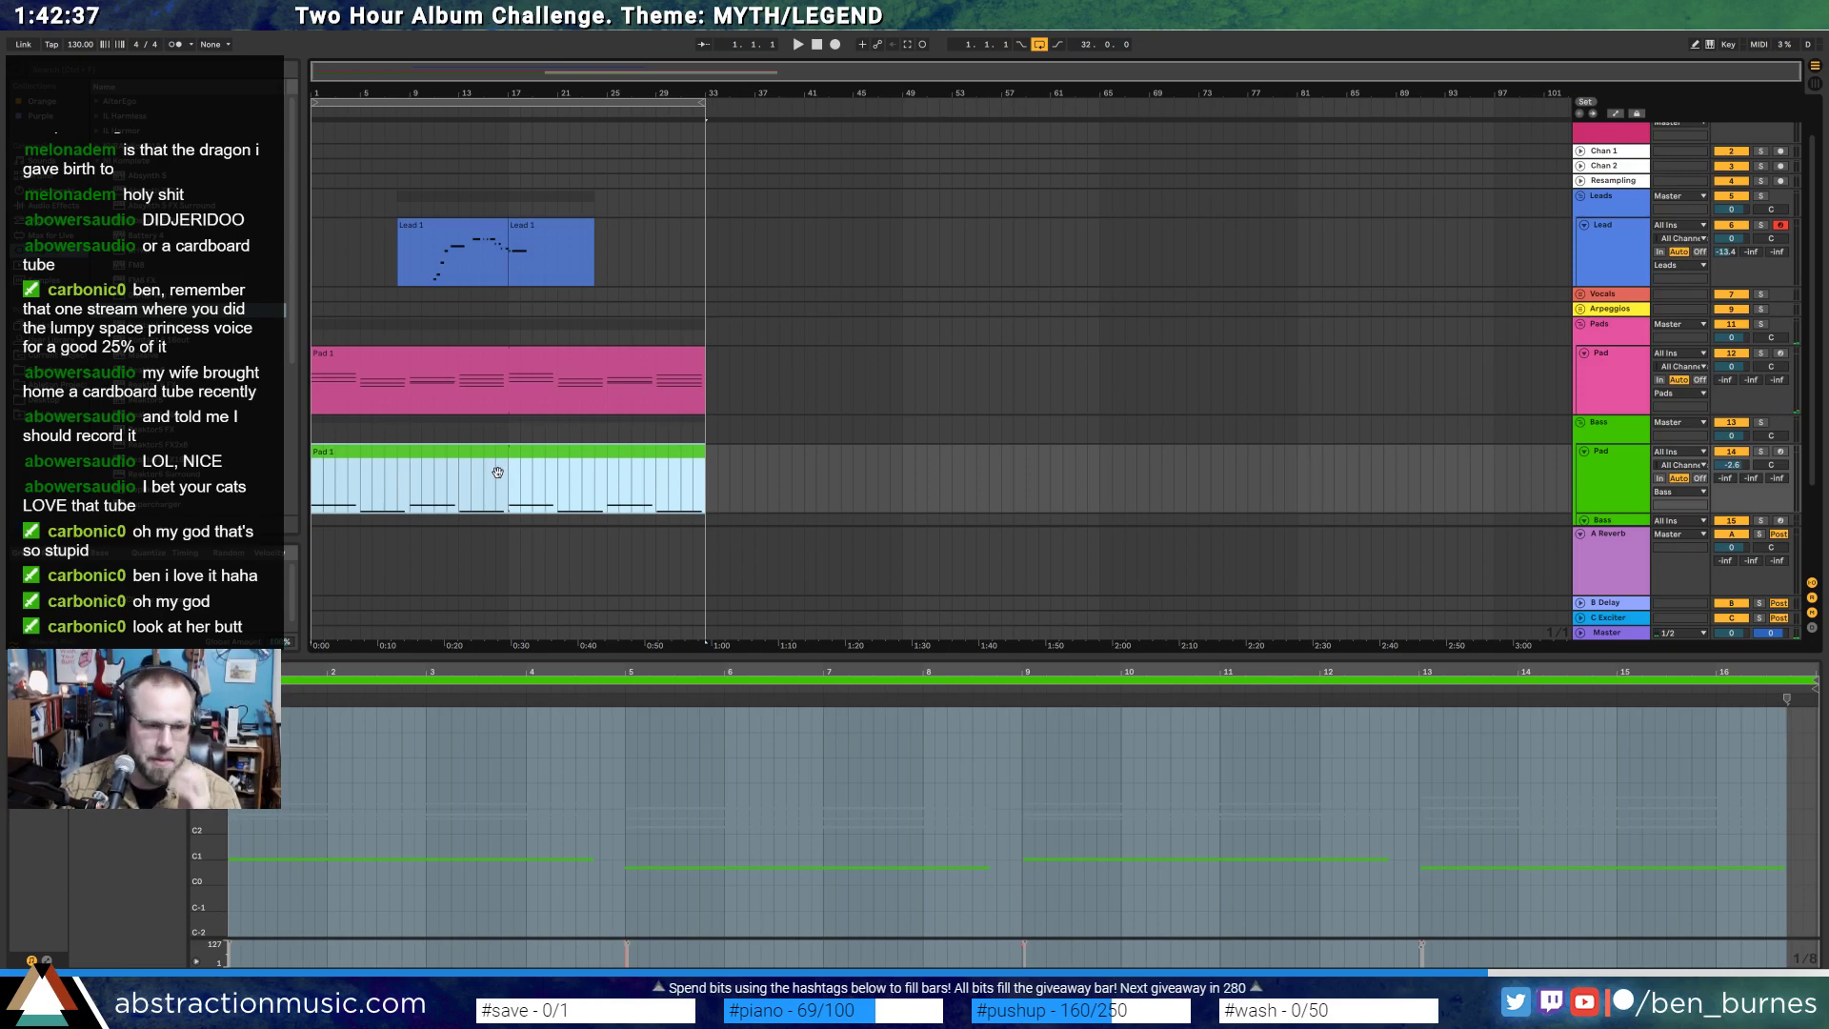
drag(203, 838, 243, 738)
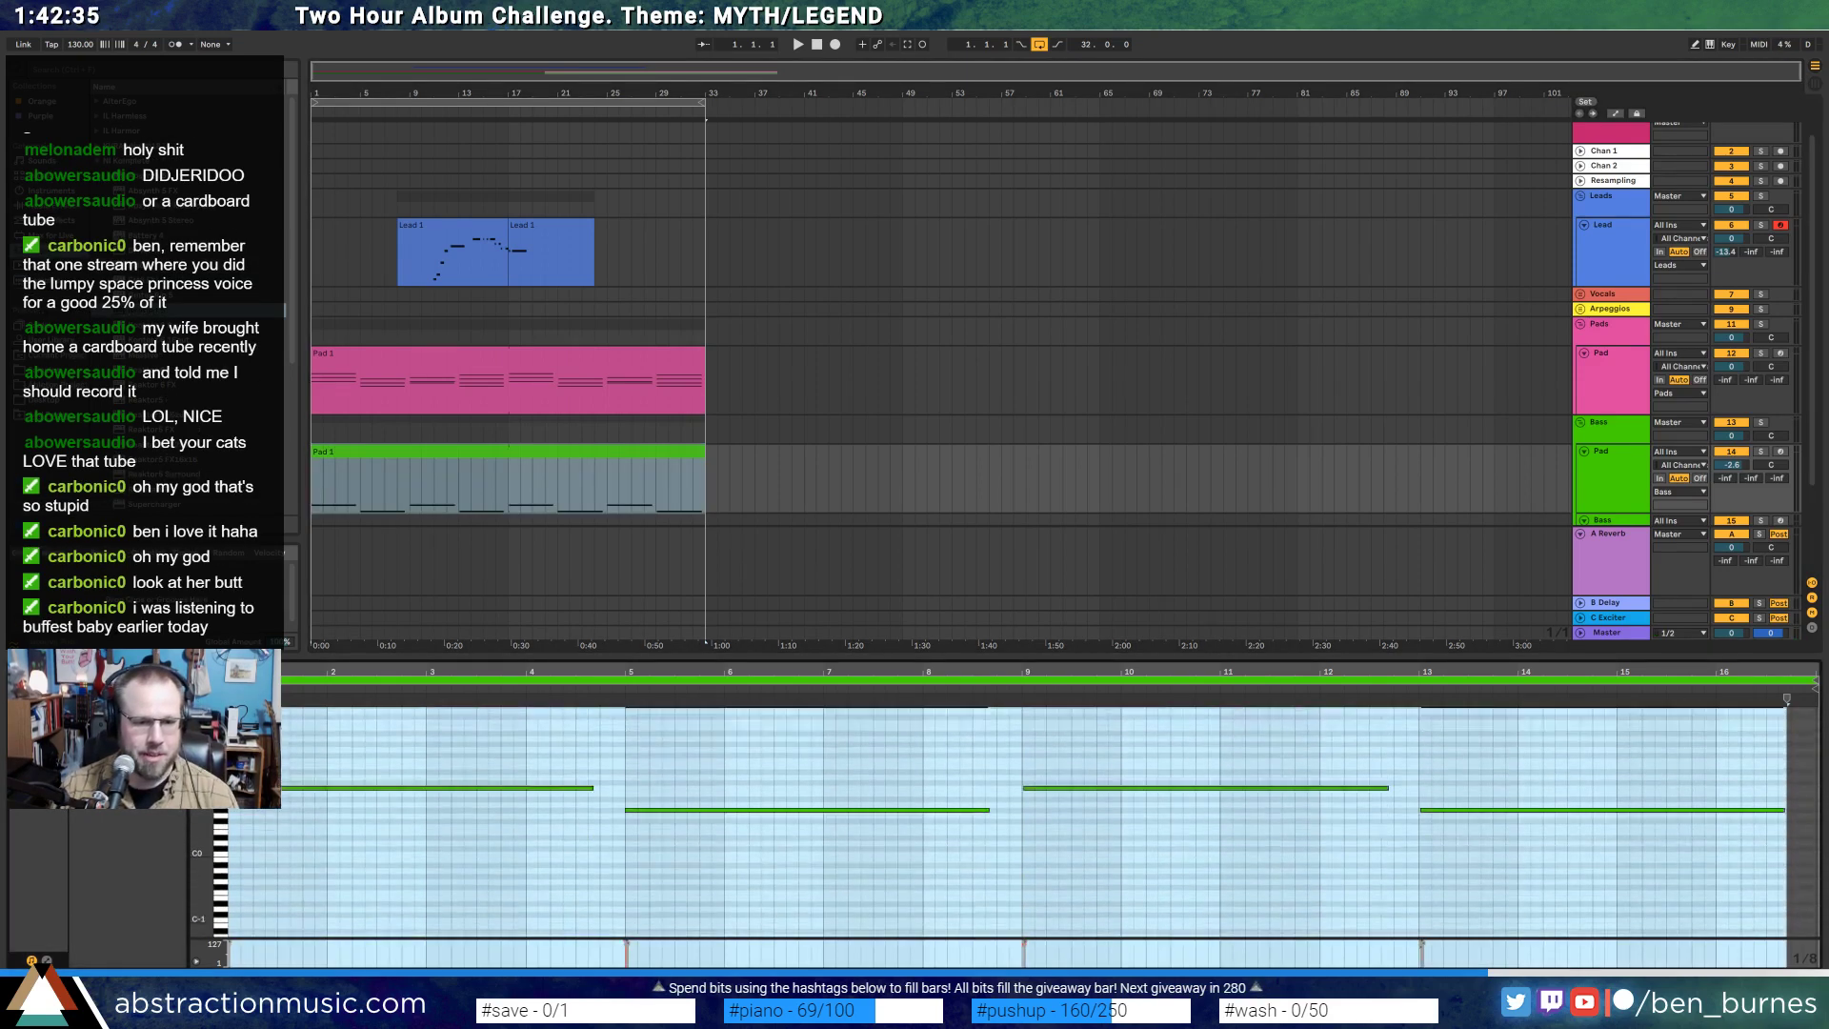
scroll(1000, 819, up, 3)
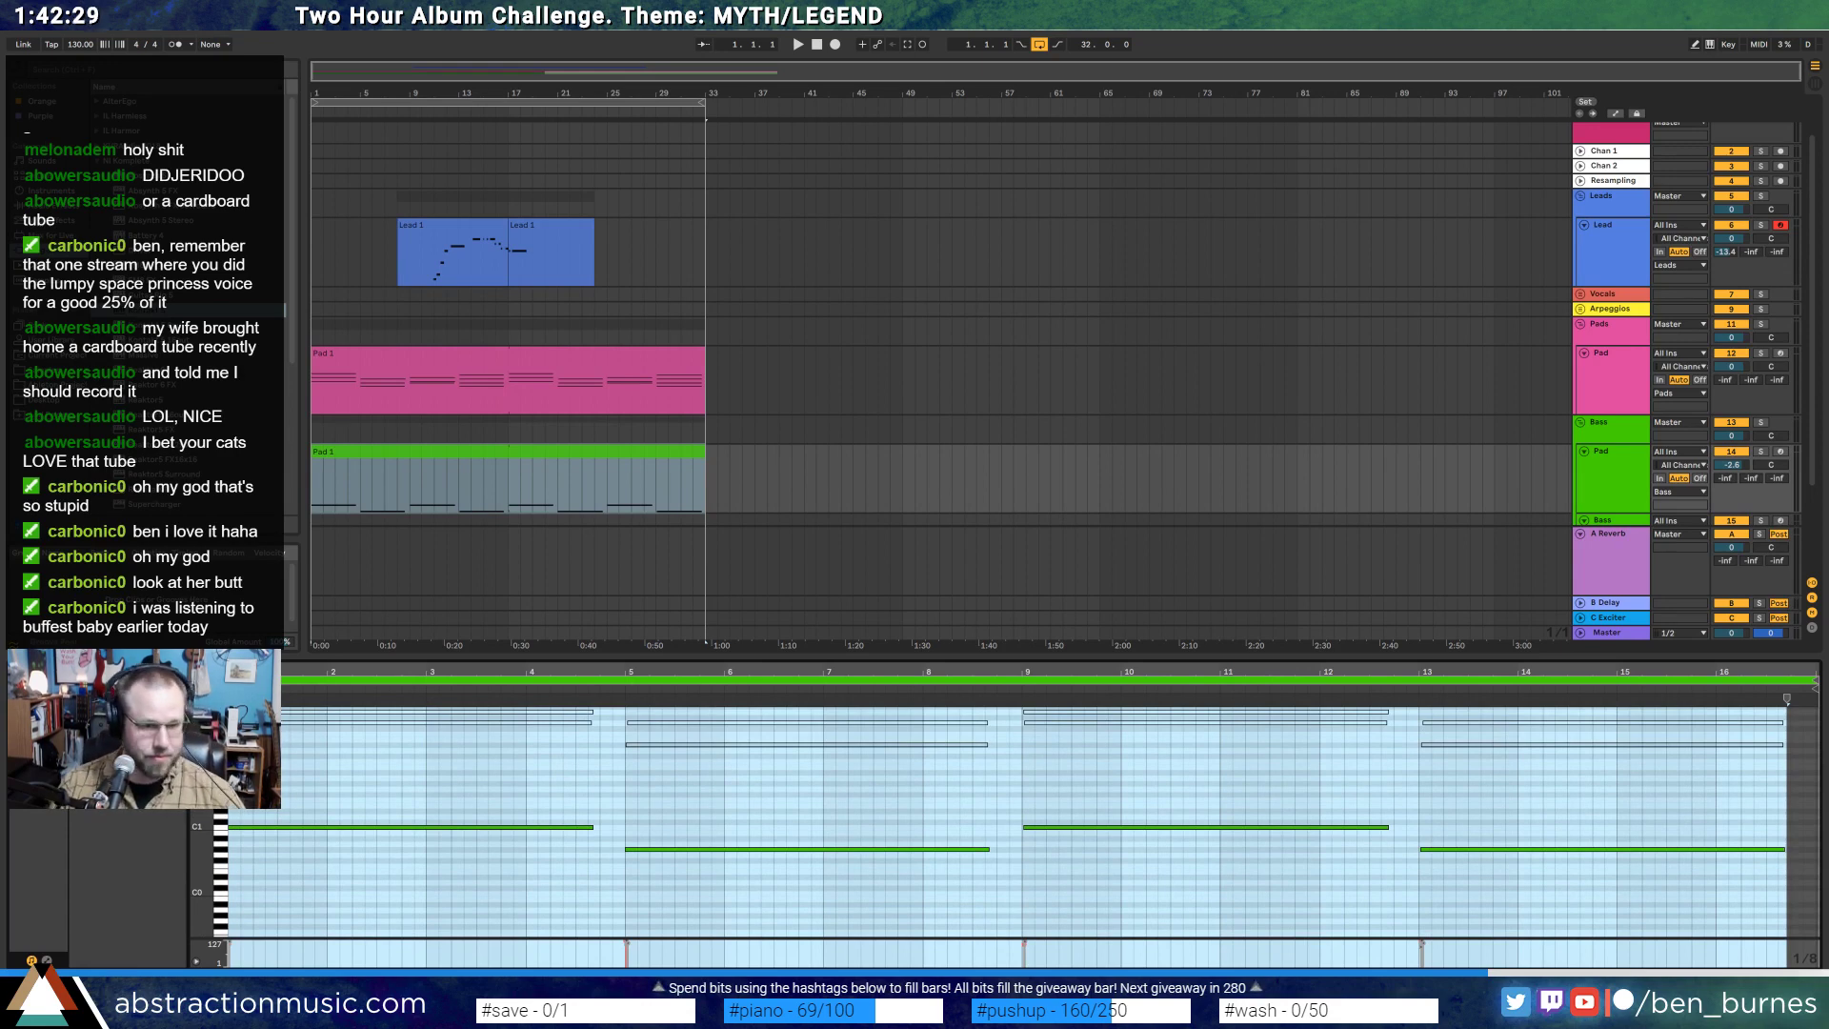
click(589, 460)
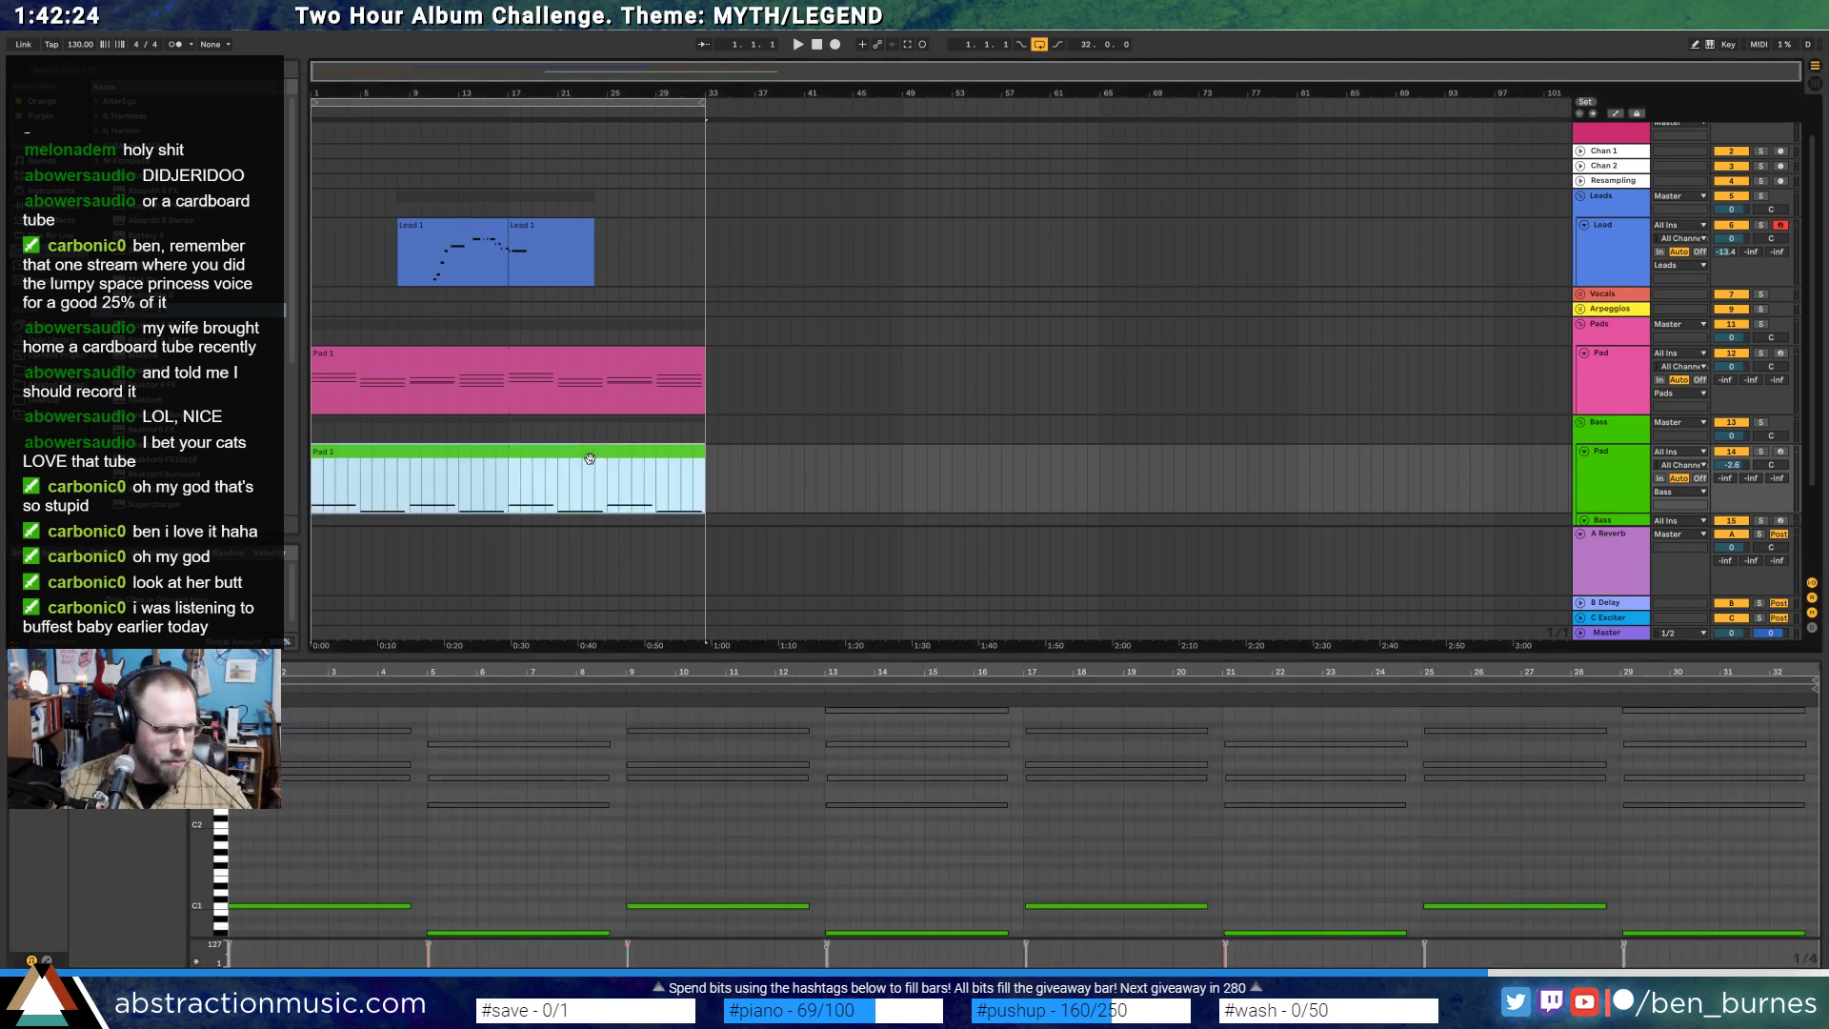
- In the green Pad clip, lower the bass note at bar 17 by two semitones and raise the one at bar 21 by four semitones
drag(1112, 881, 1138, 931)
key(Down)
key(Down)
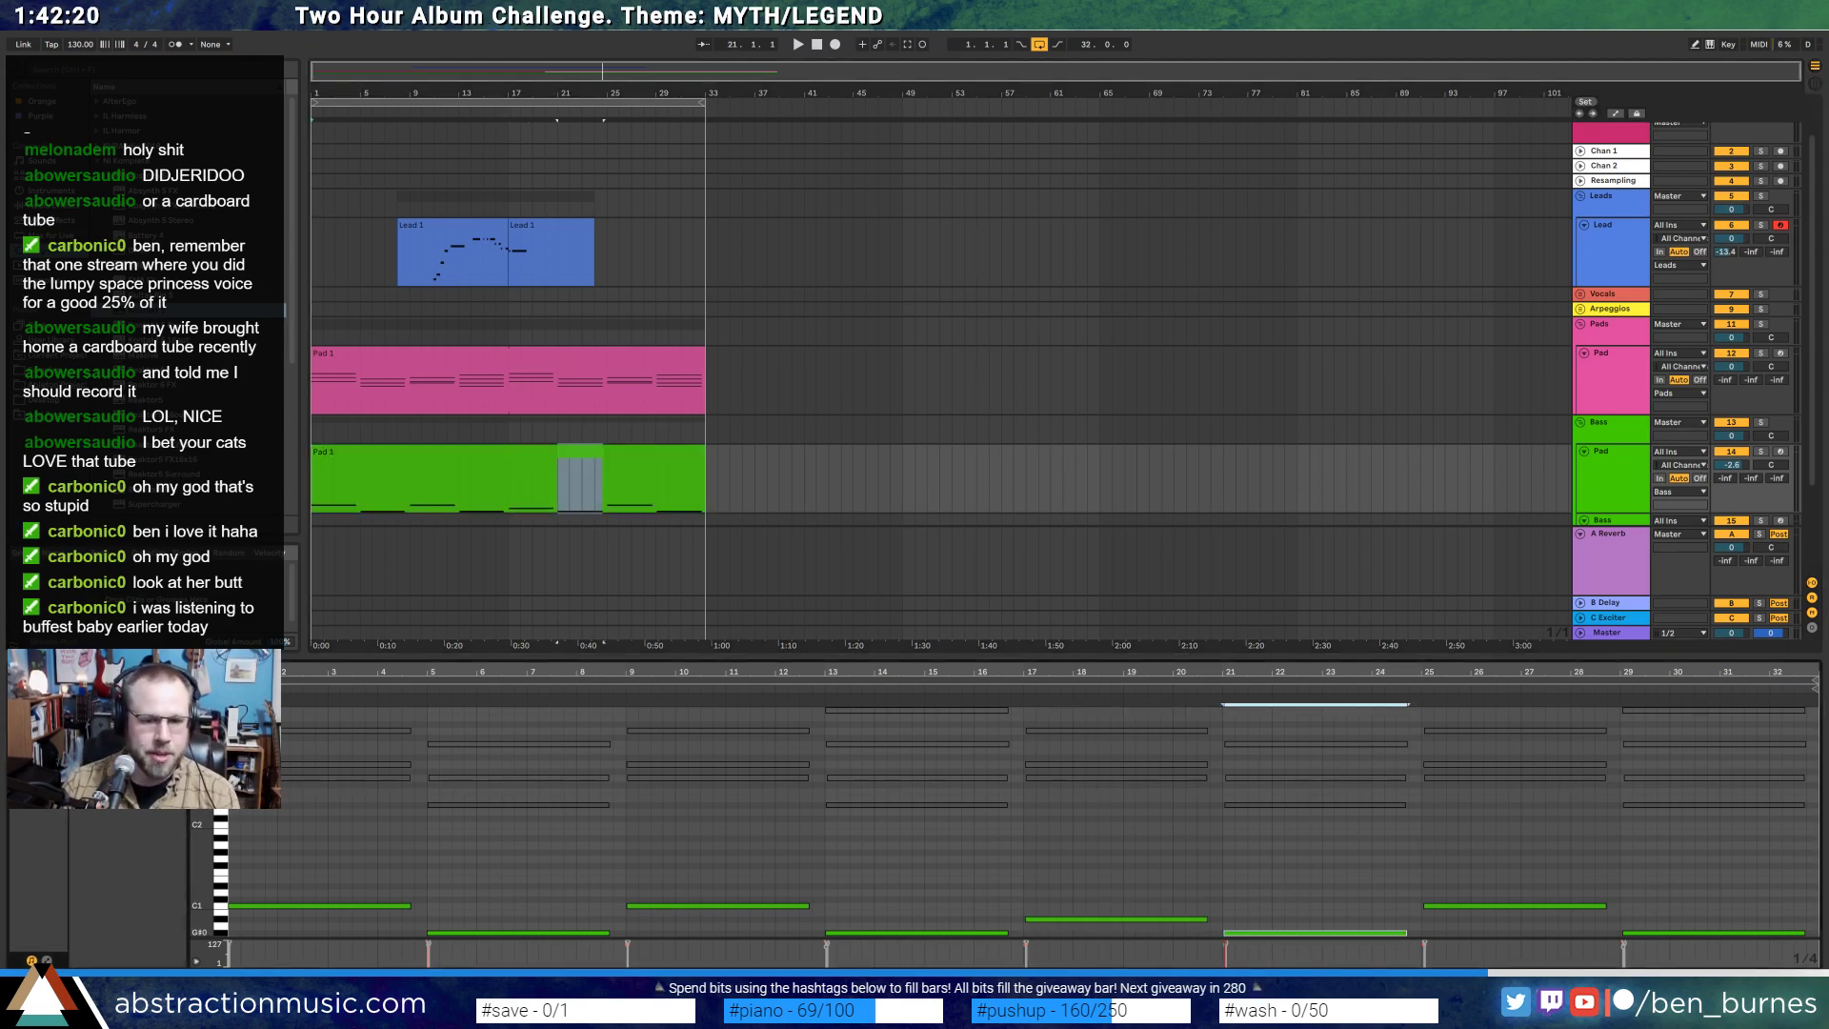
click(1296, 933)
key(Up)
key(Up)
key(Up)
key(Up)
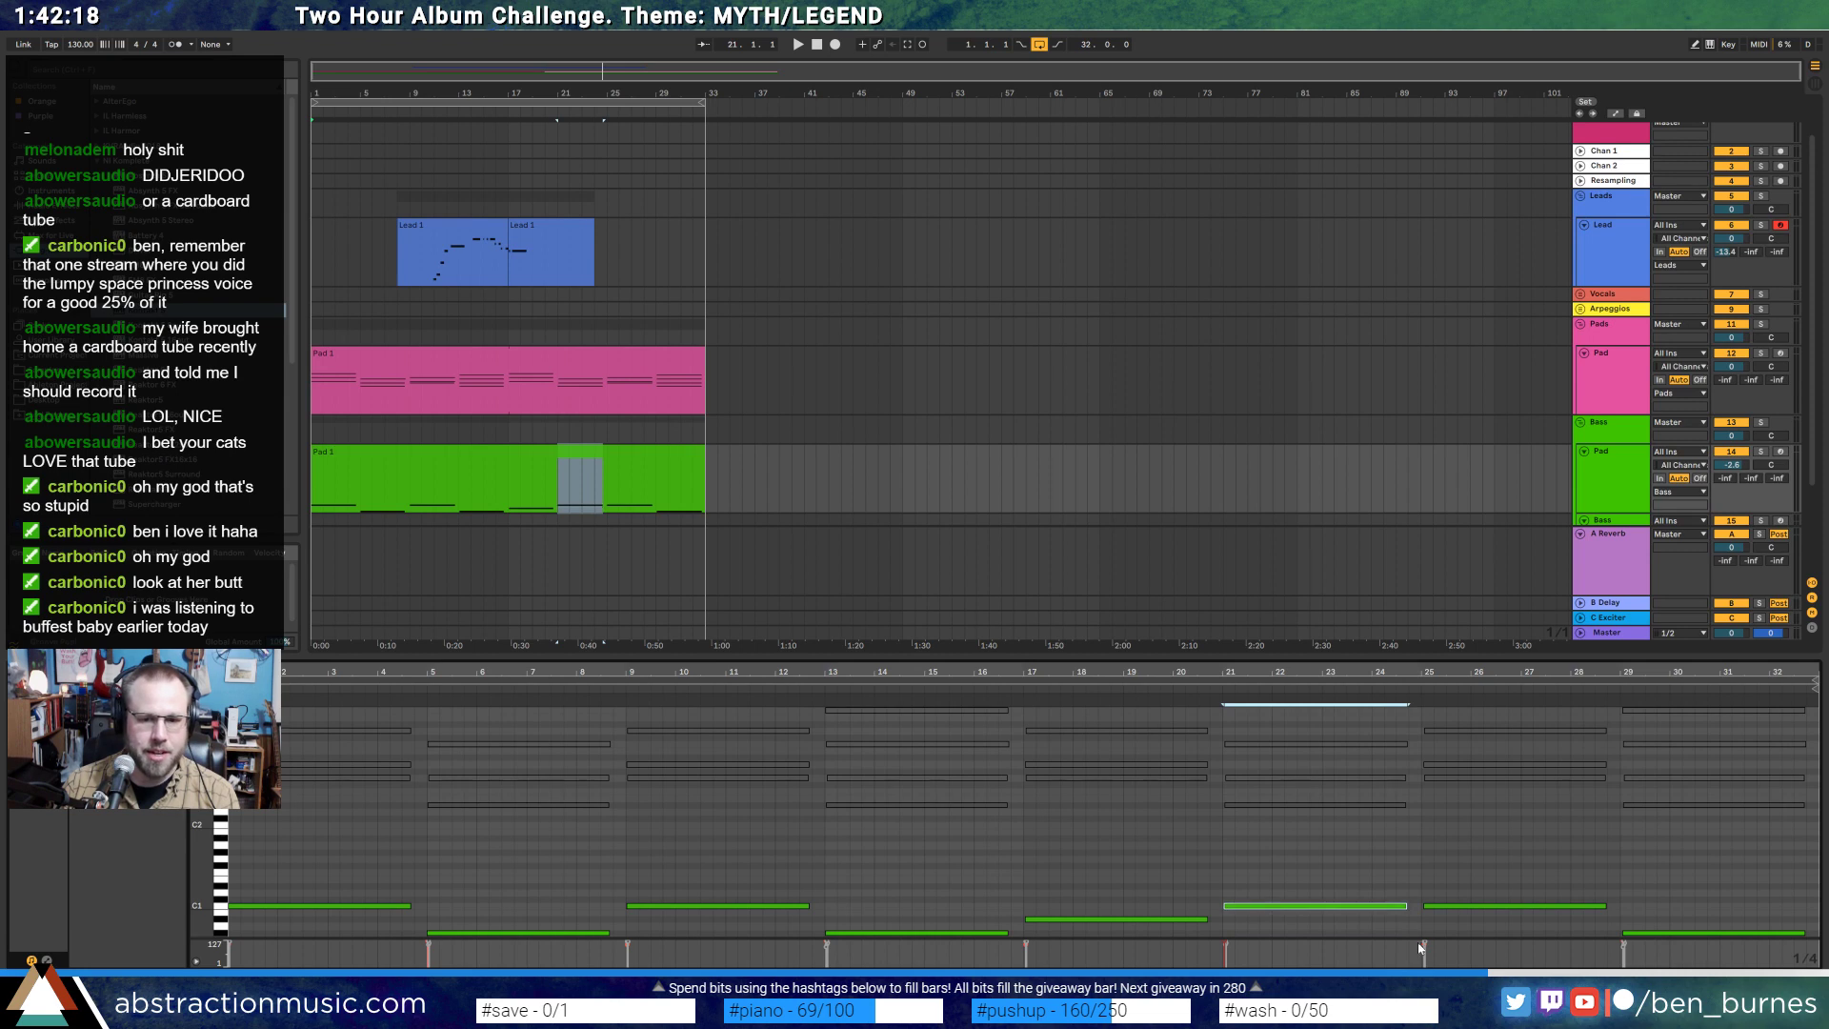
- In the green Pad clip, raise the bass note at bar 25 by two semitones and the one at bar 29 by eleven semitones
click(1505, 906)
key(Up)
key(Up)
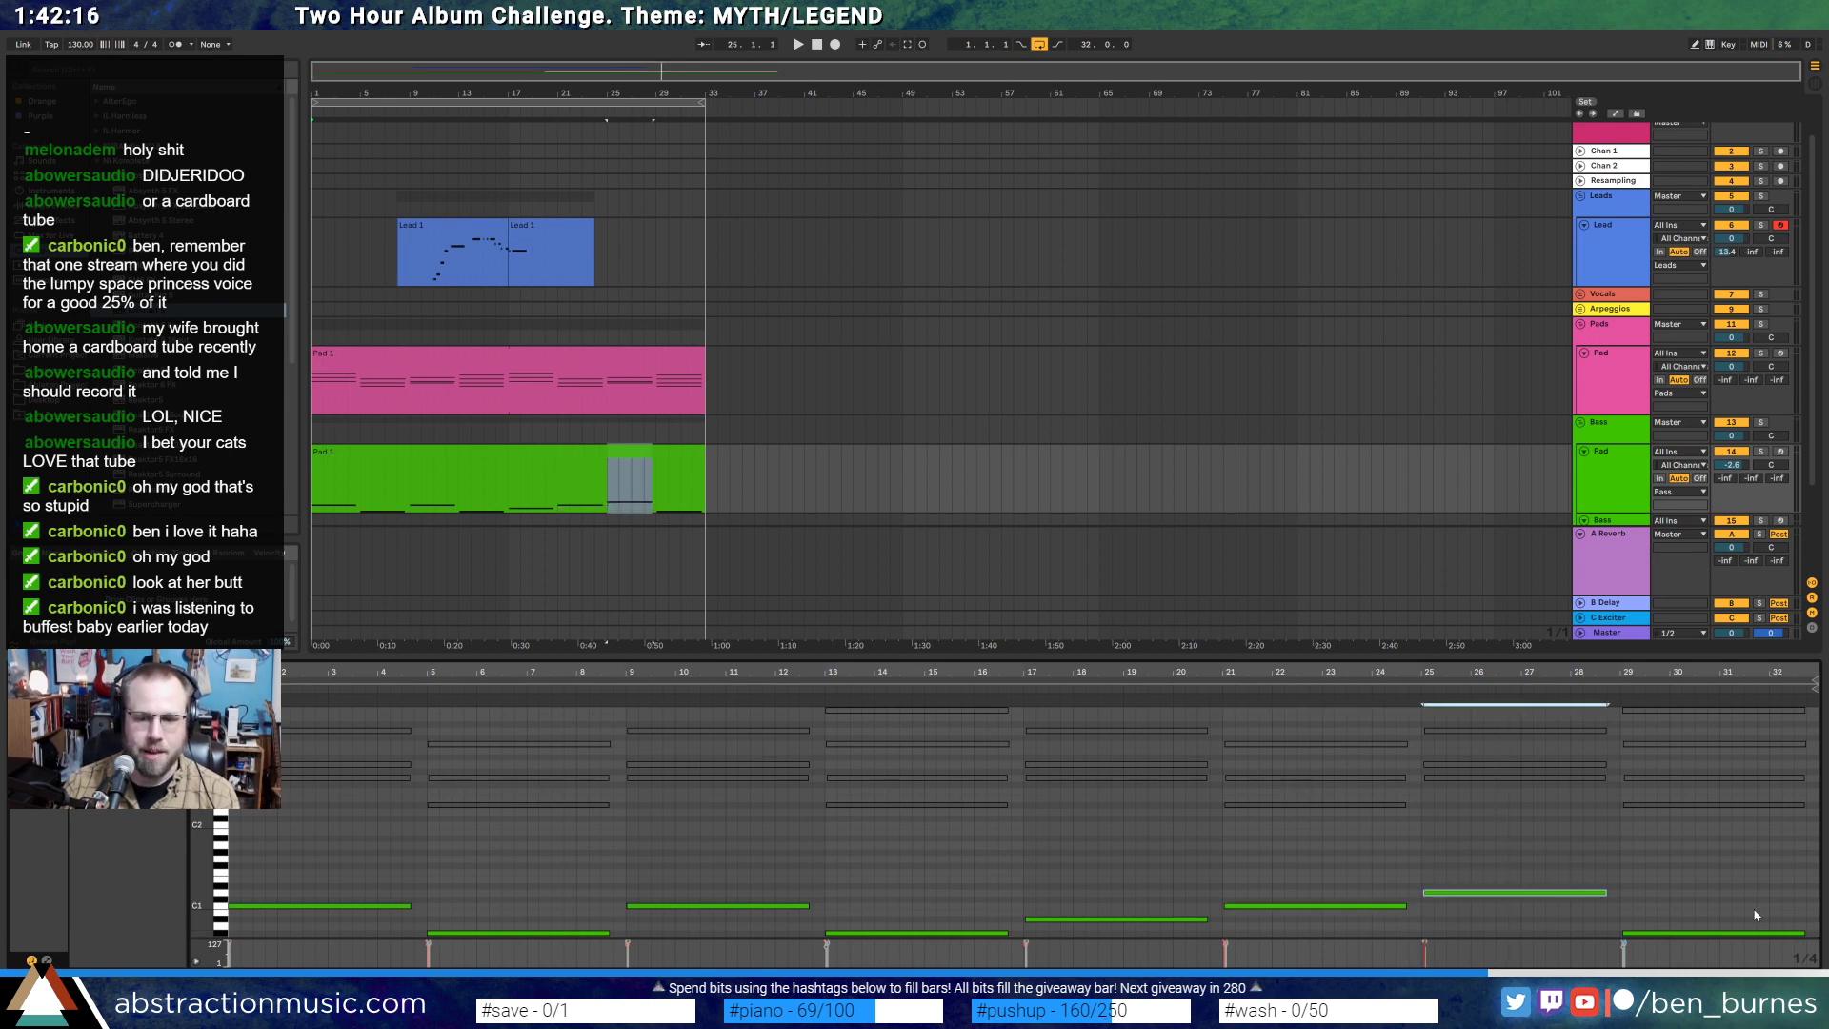
click(1782, 934)
key(shift+Up)
key(Down)
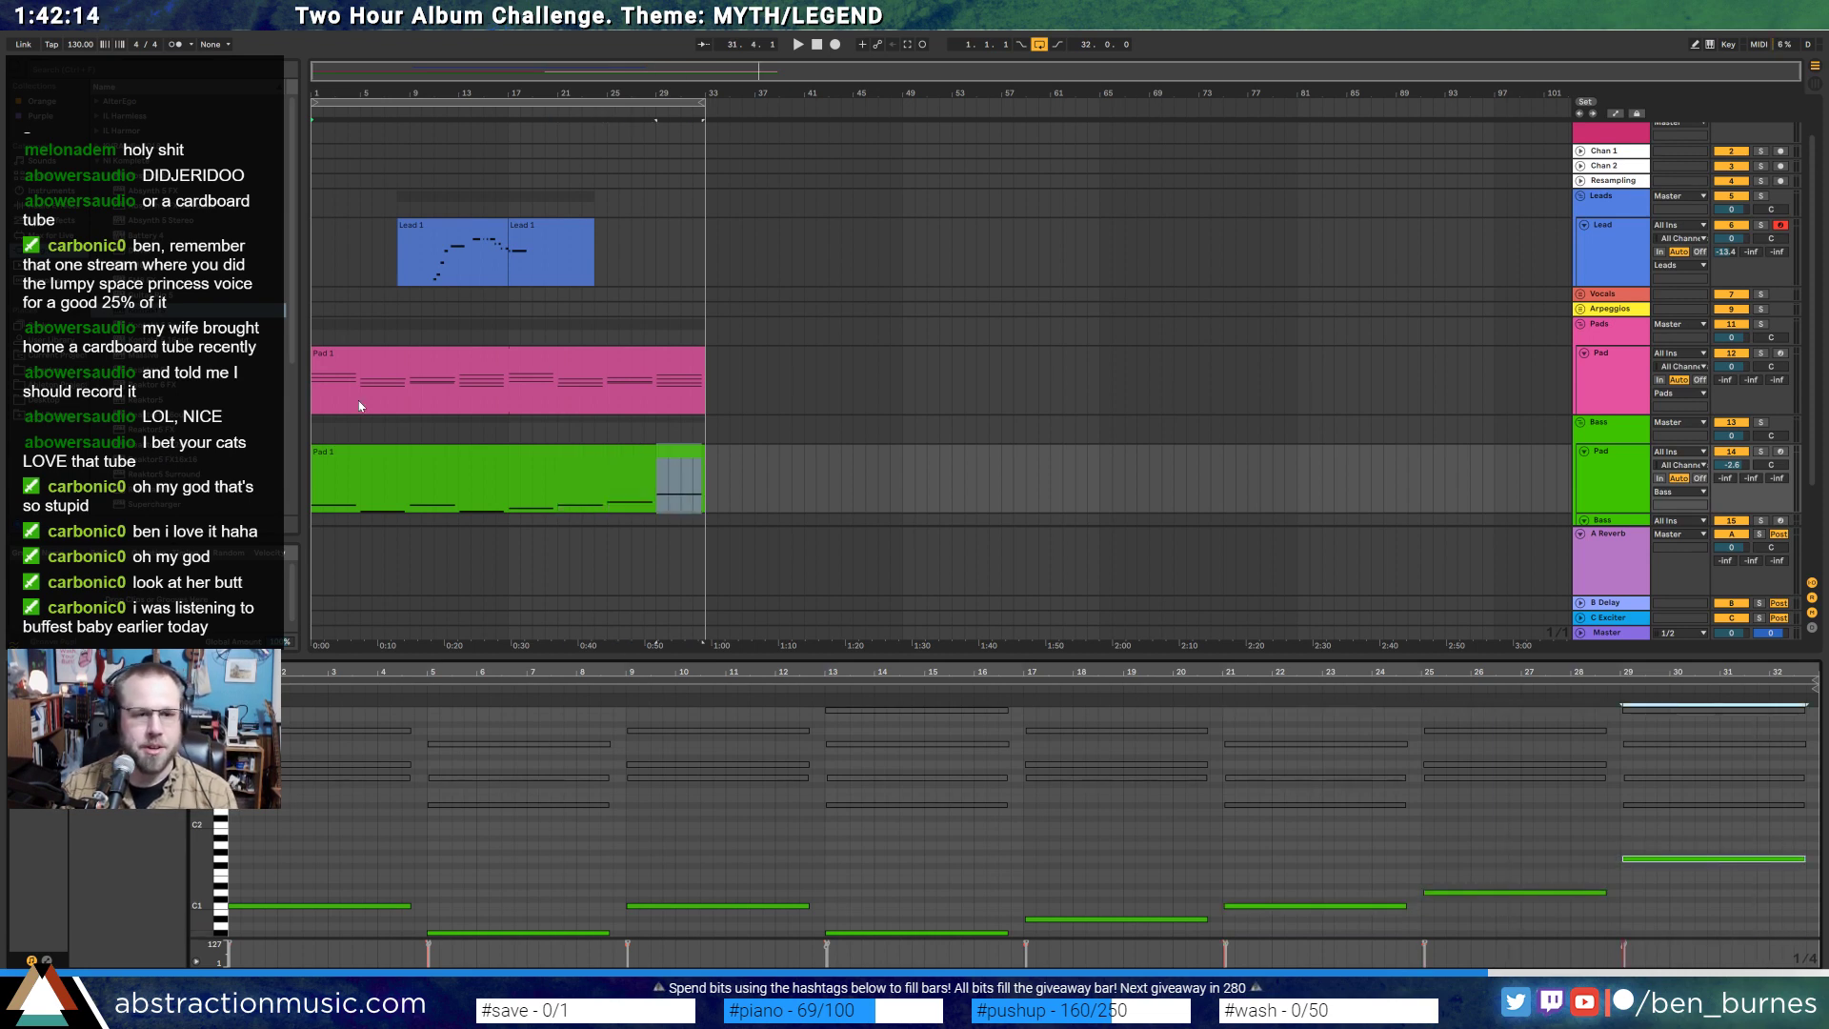
- Split the pink Pad clip at bar 17
click(594, 354)
click(512, 396)
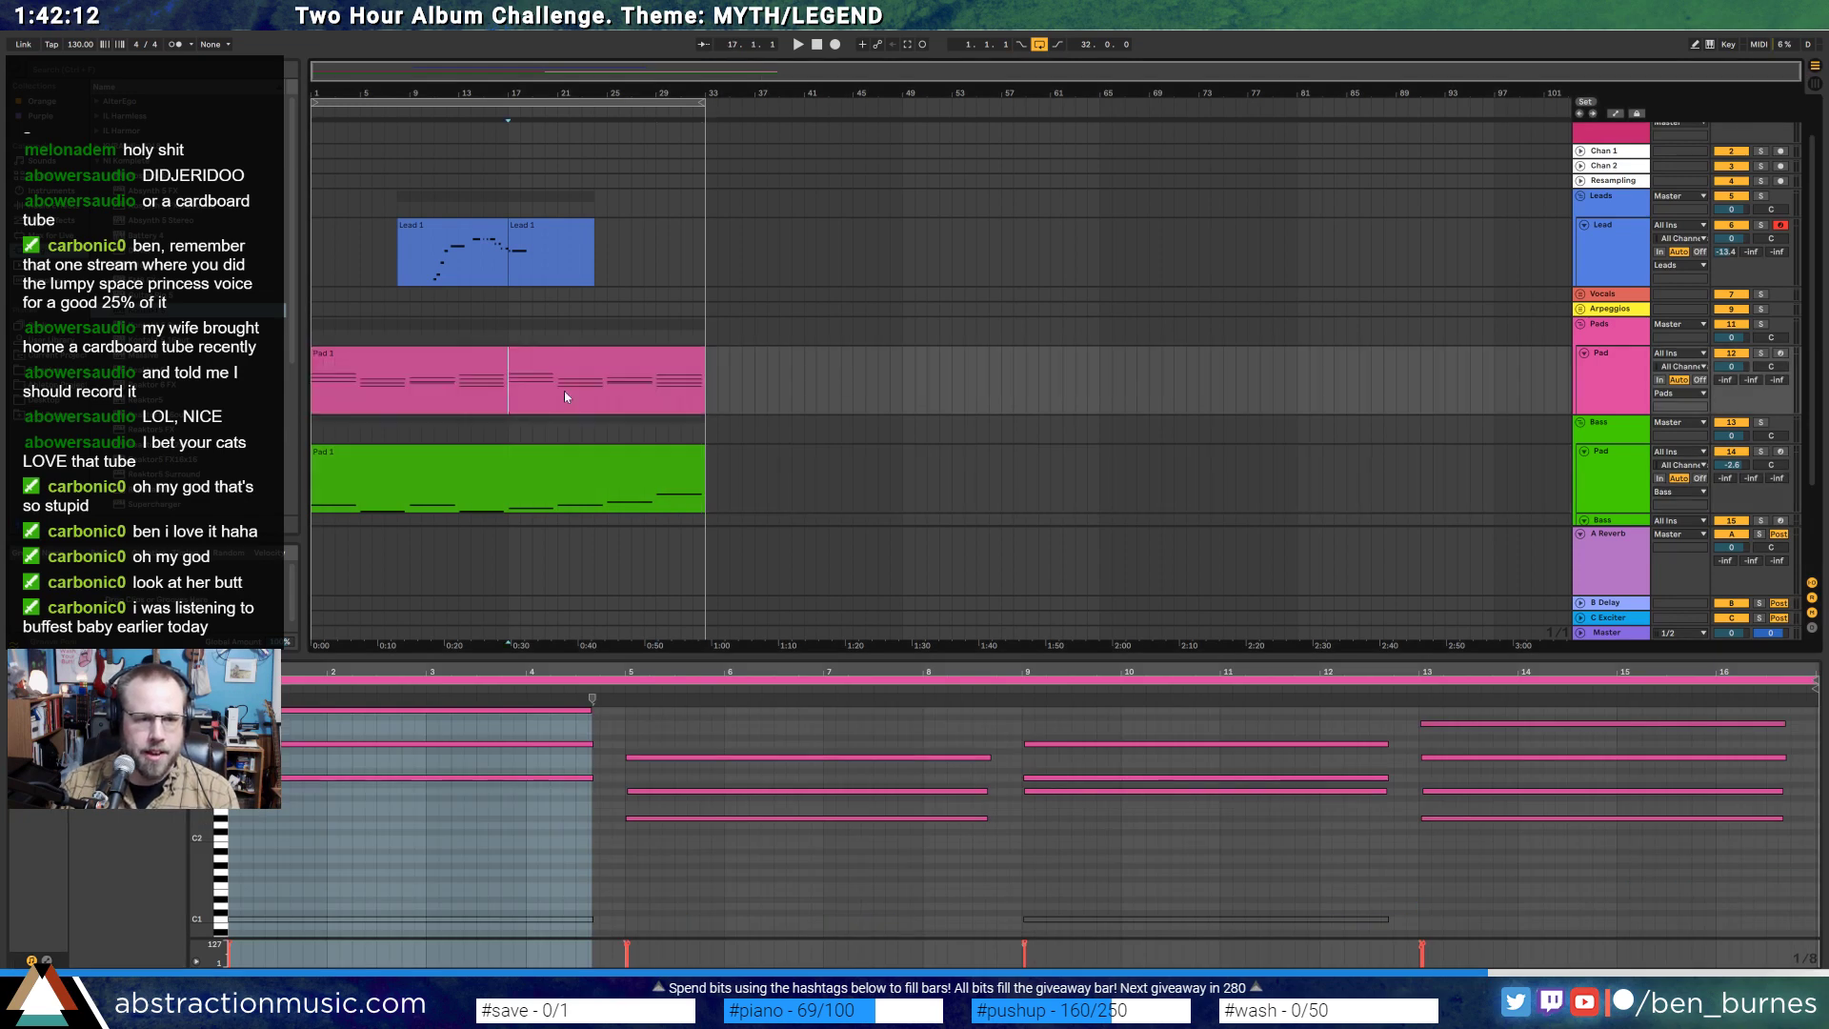
drag(564, 392, 708, 396)
key(ctrl+e)
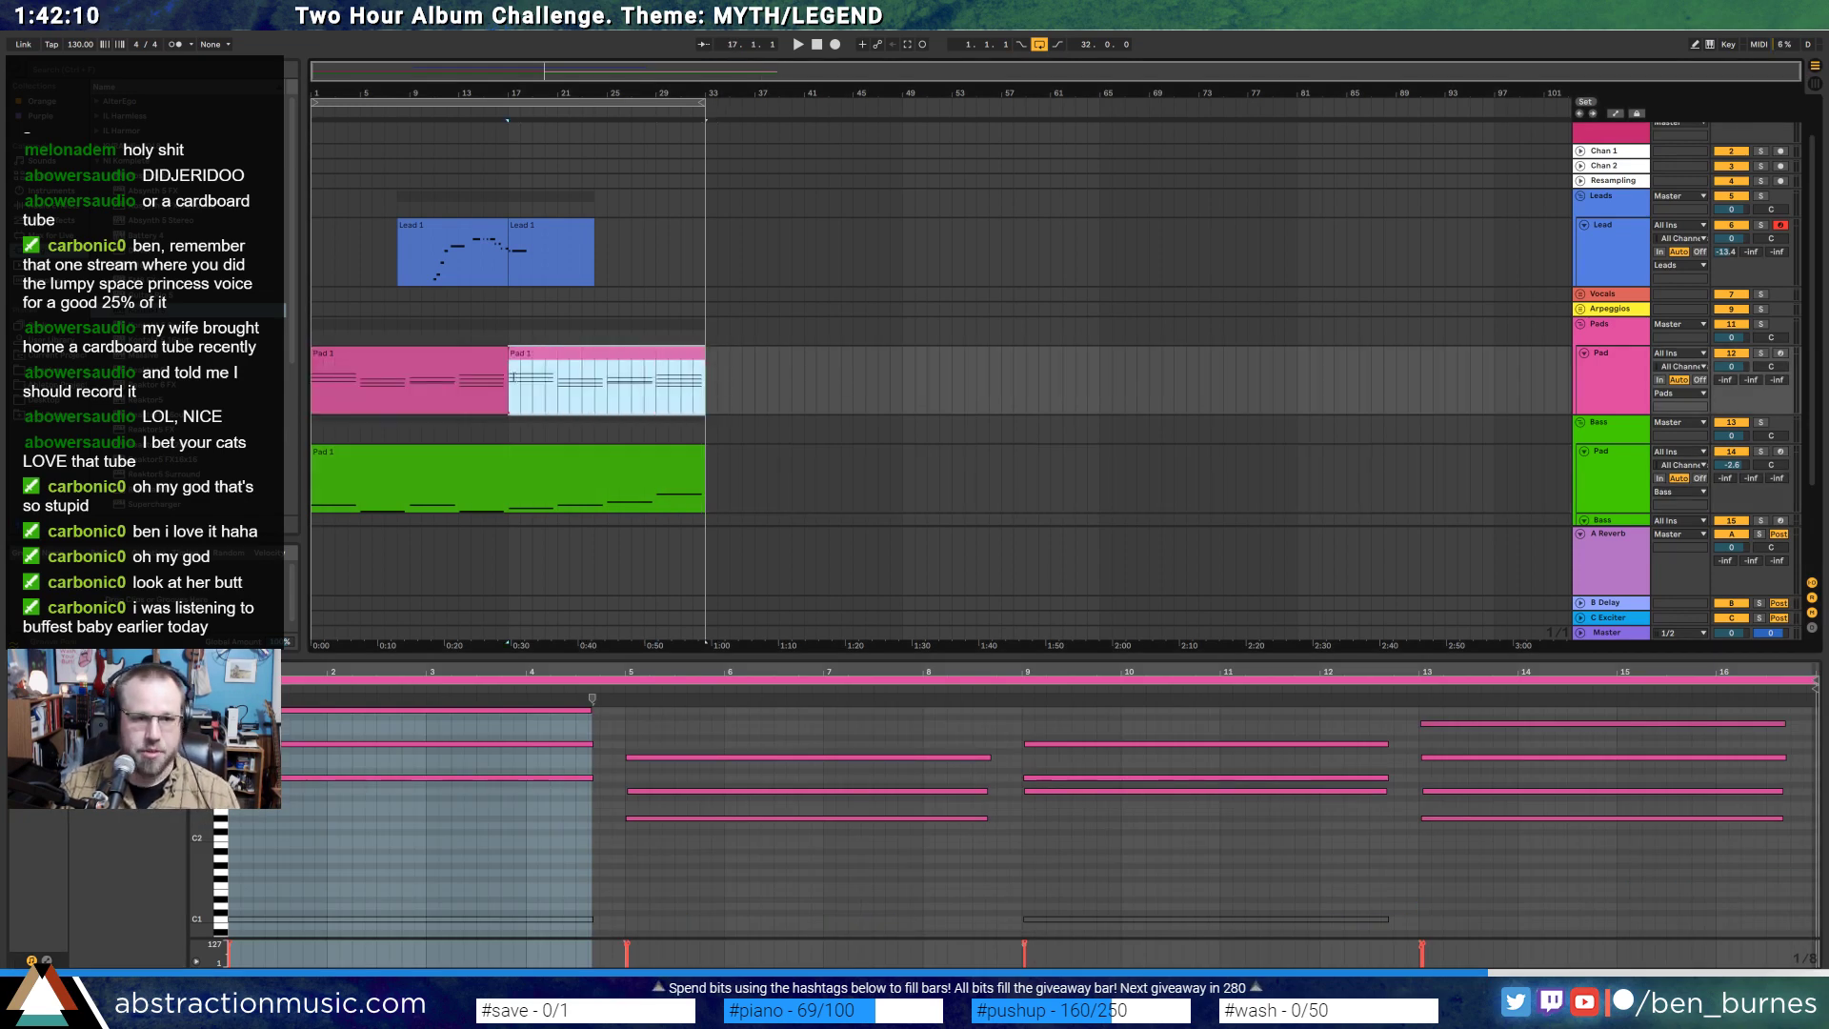
- Consolidate the two adjoining blue Lead clips into a single clip
click(523, 226)
shift+click(487, 226)
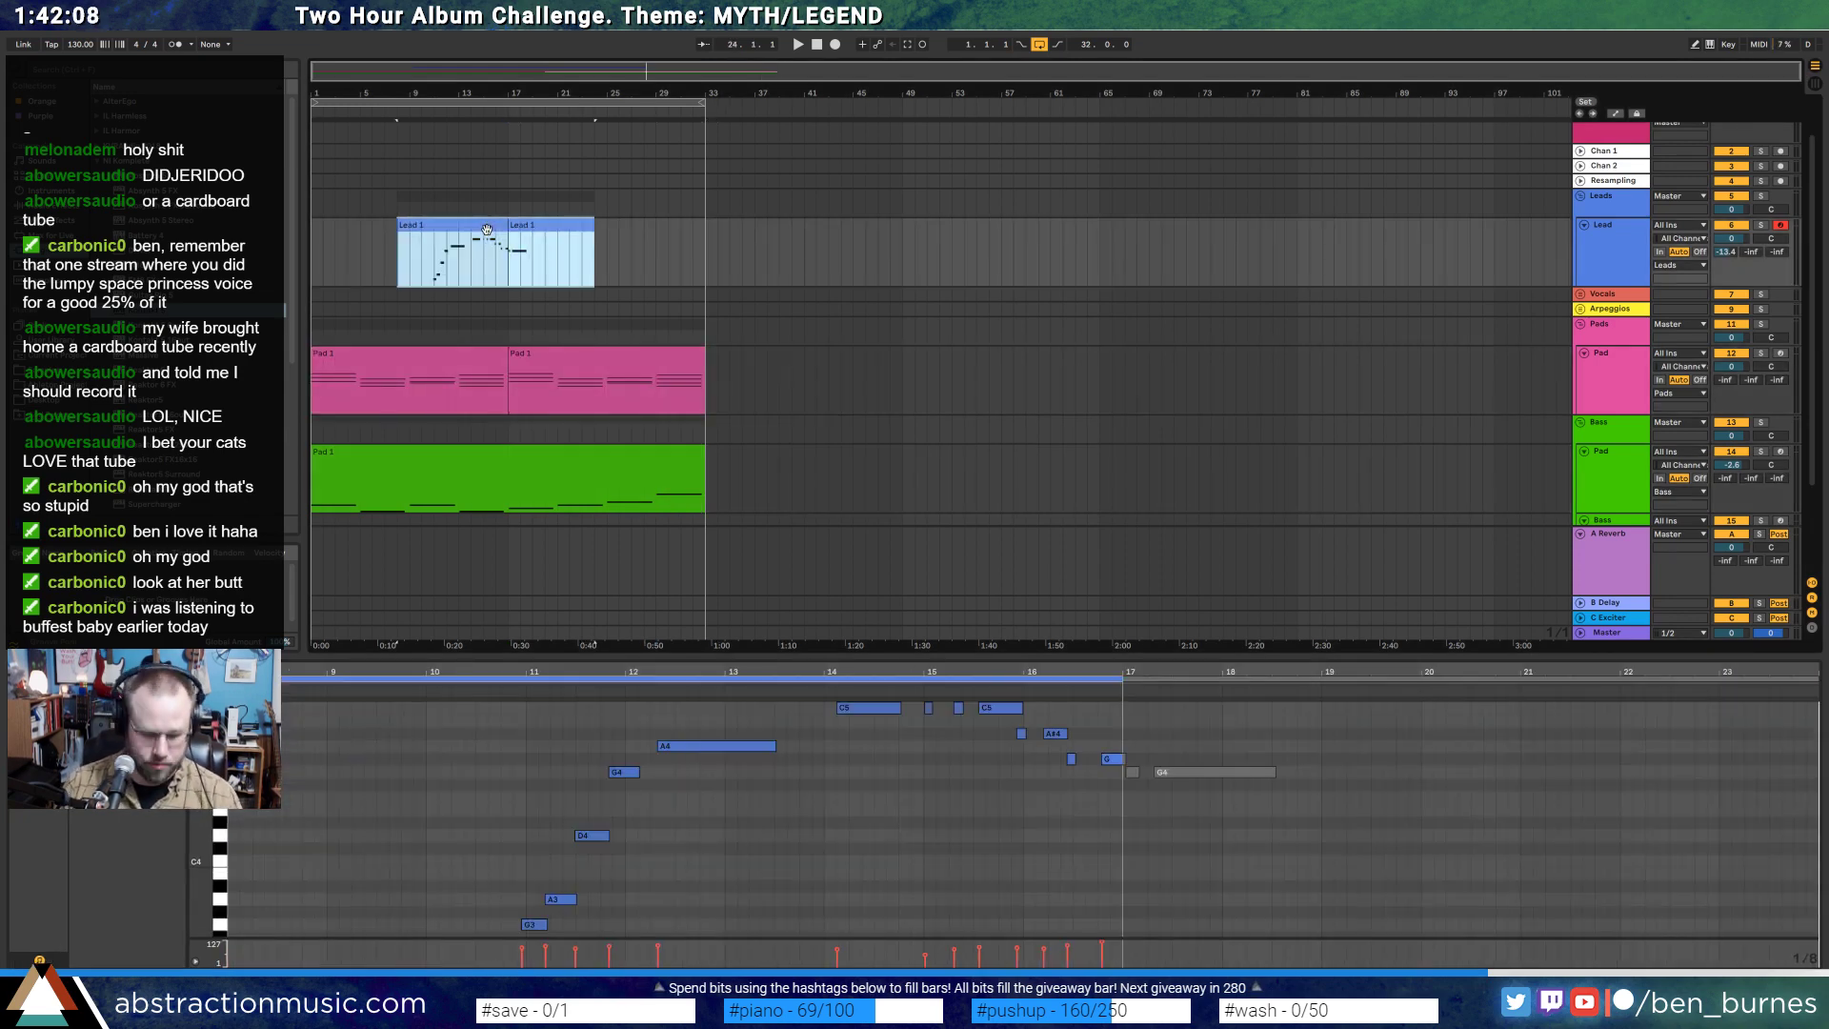
key(ctrl+j)
- Compare the Lead and pink Pad notes around bar 17 together, and check the green Pad clip's bass note there
shift+click(543, 364)
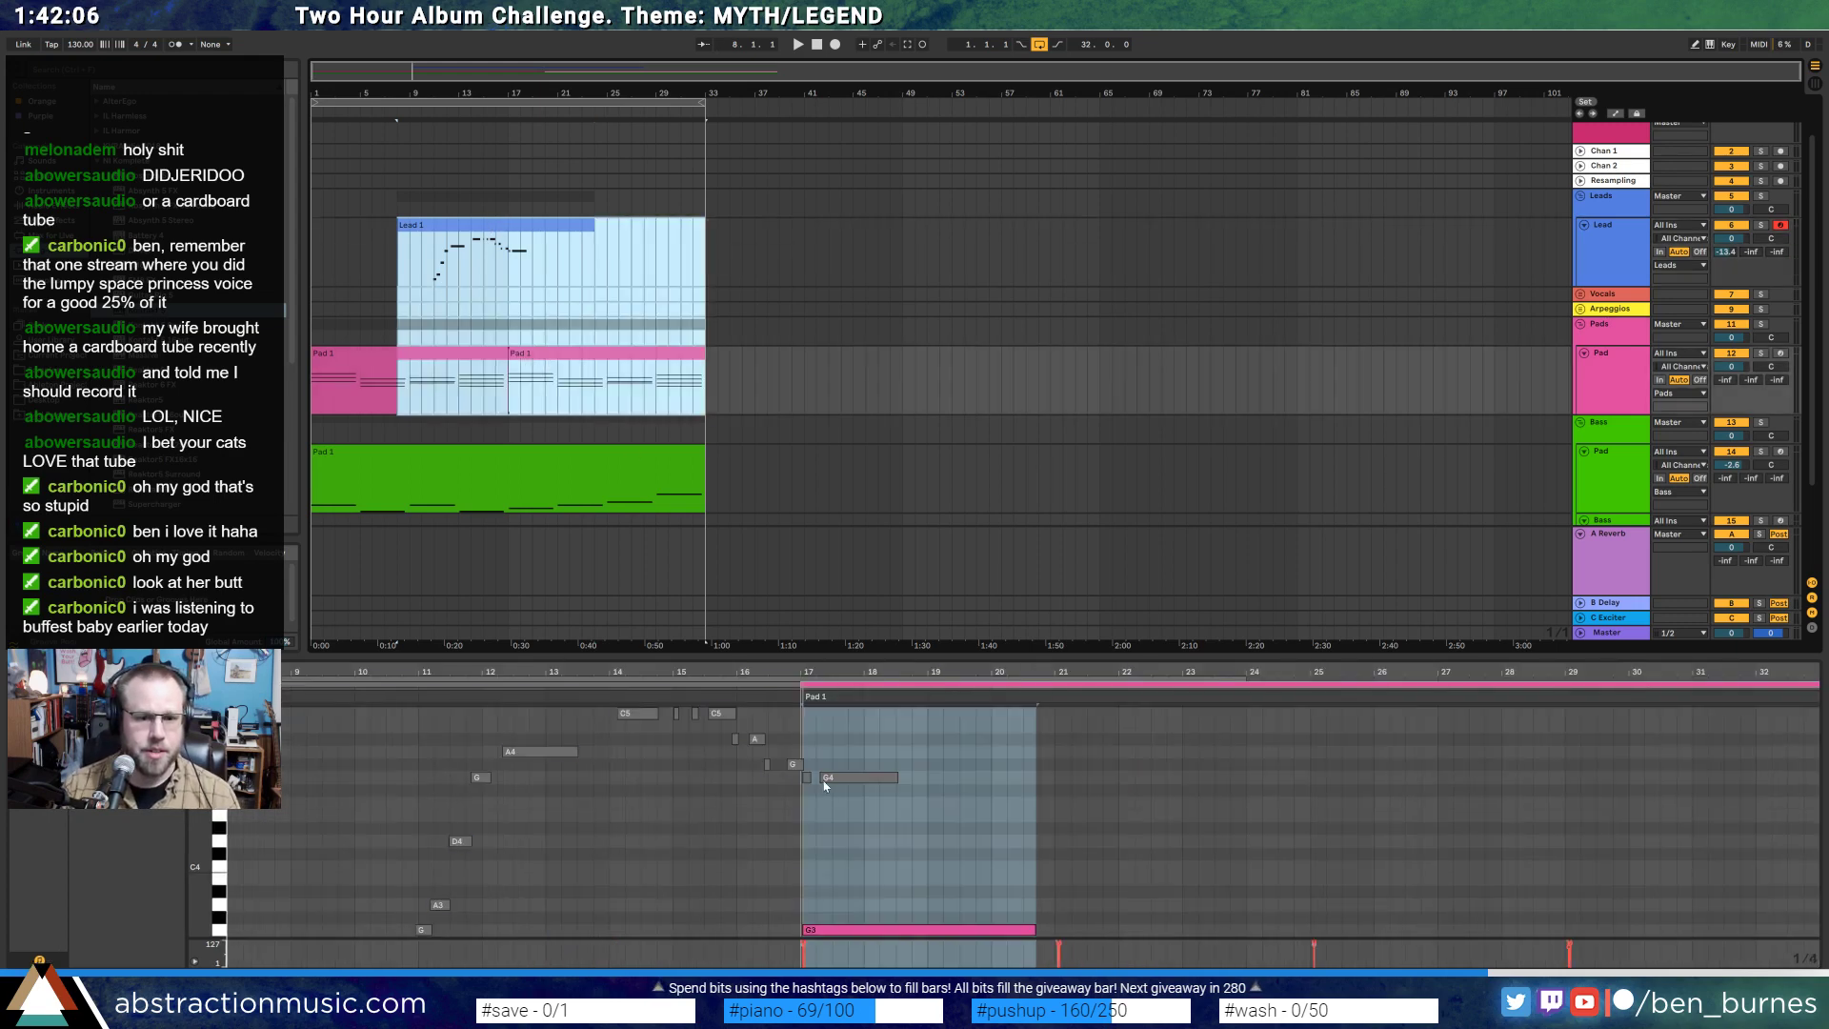
click(844, 804)
scroll(843, 802, down, 5)
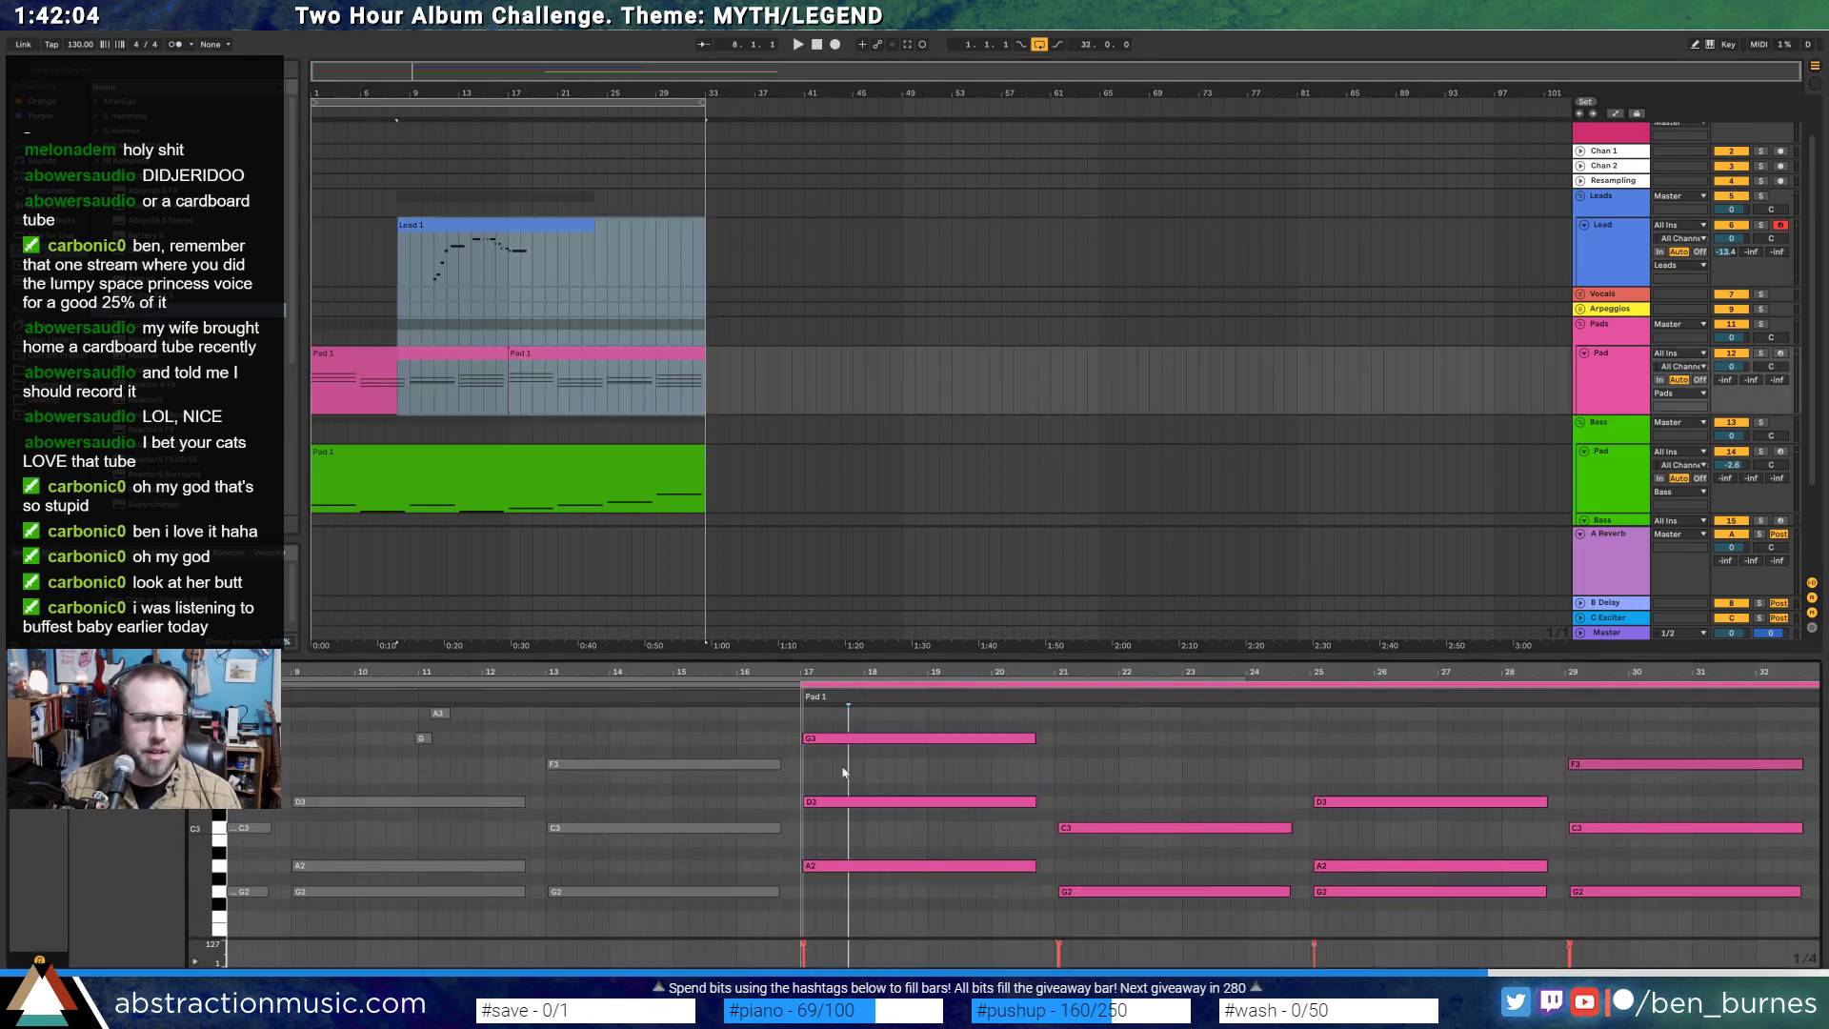
click(545, 366)
click(522, 459)
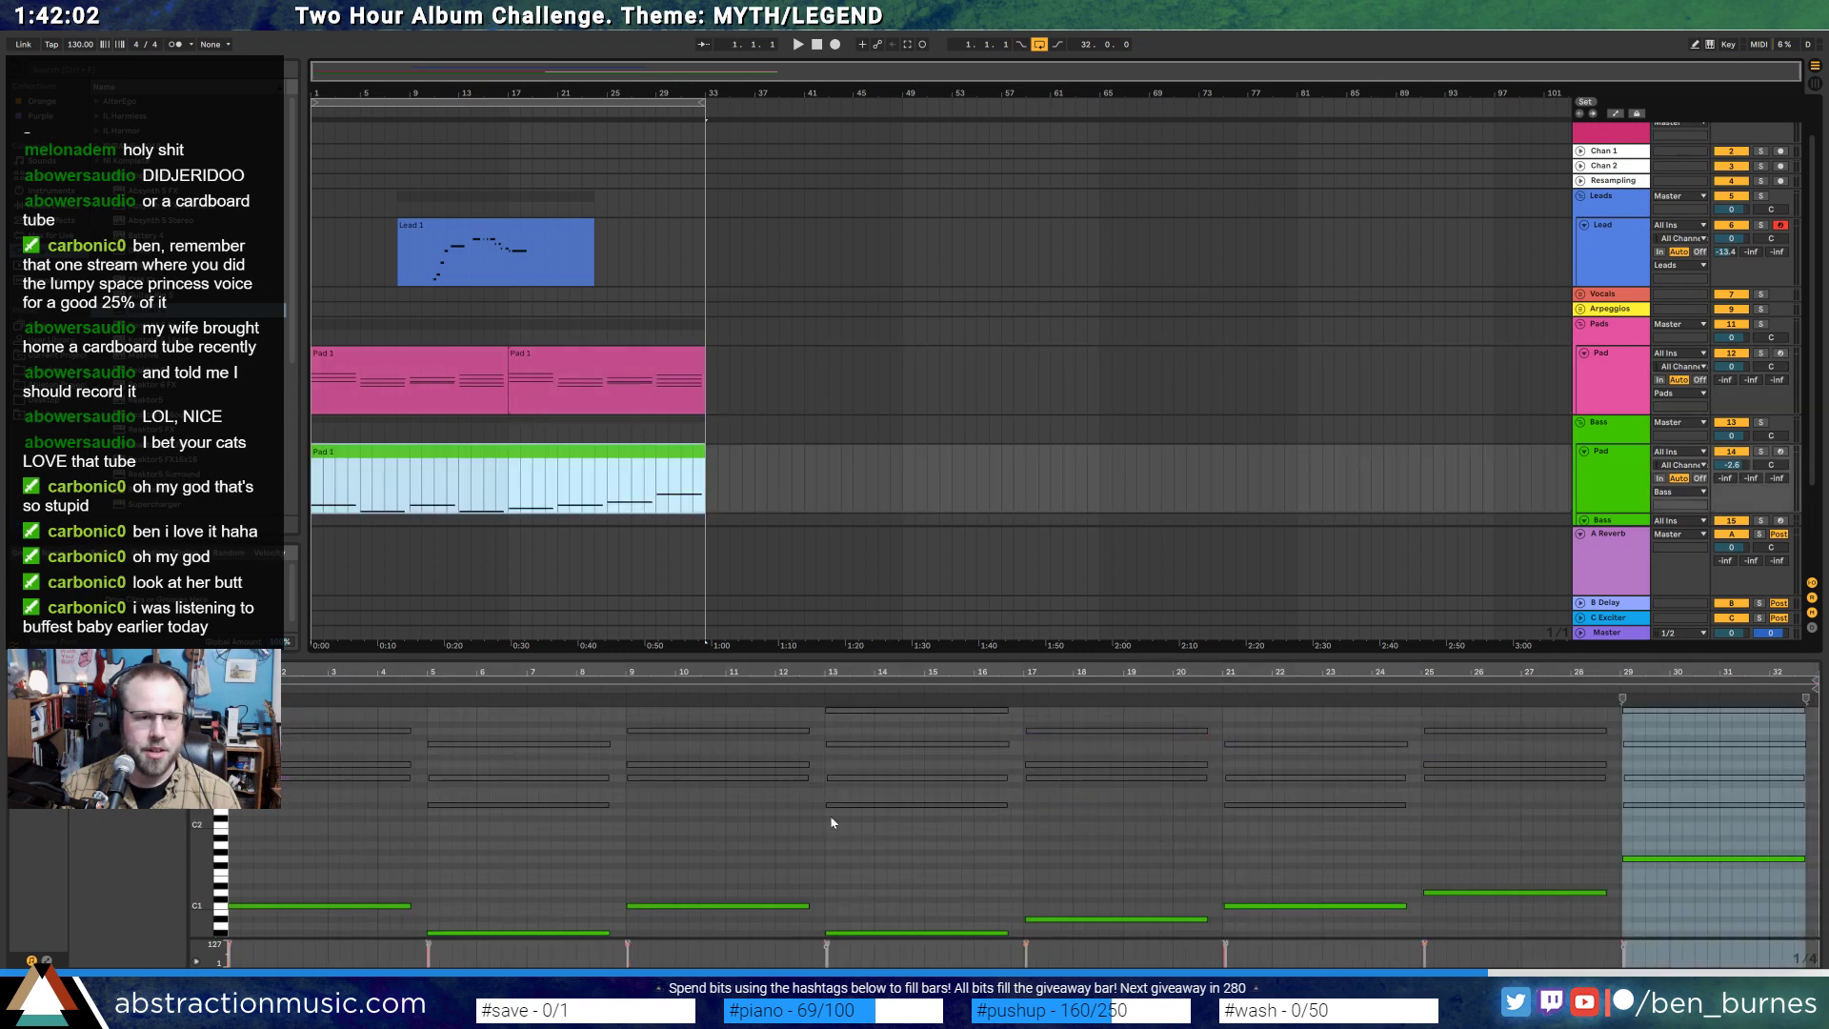
click(1075, 919)
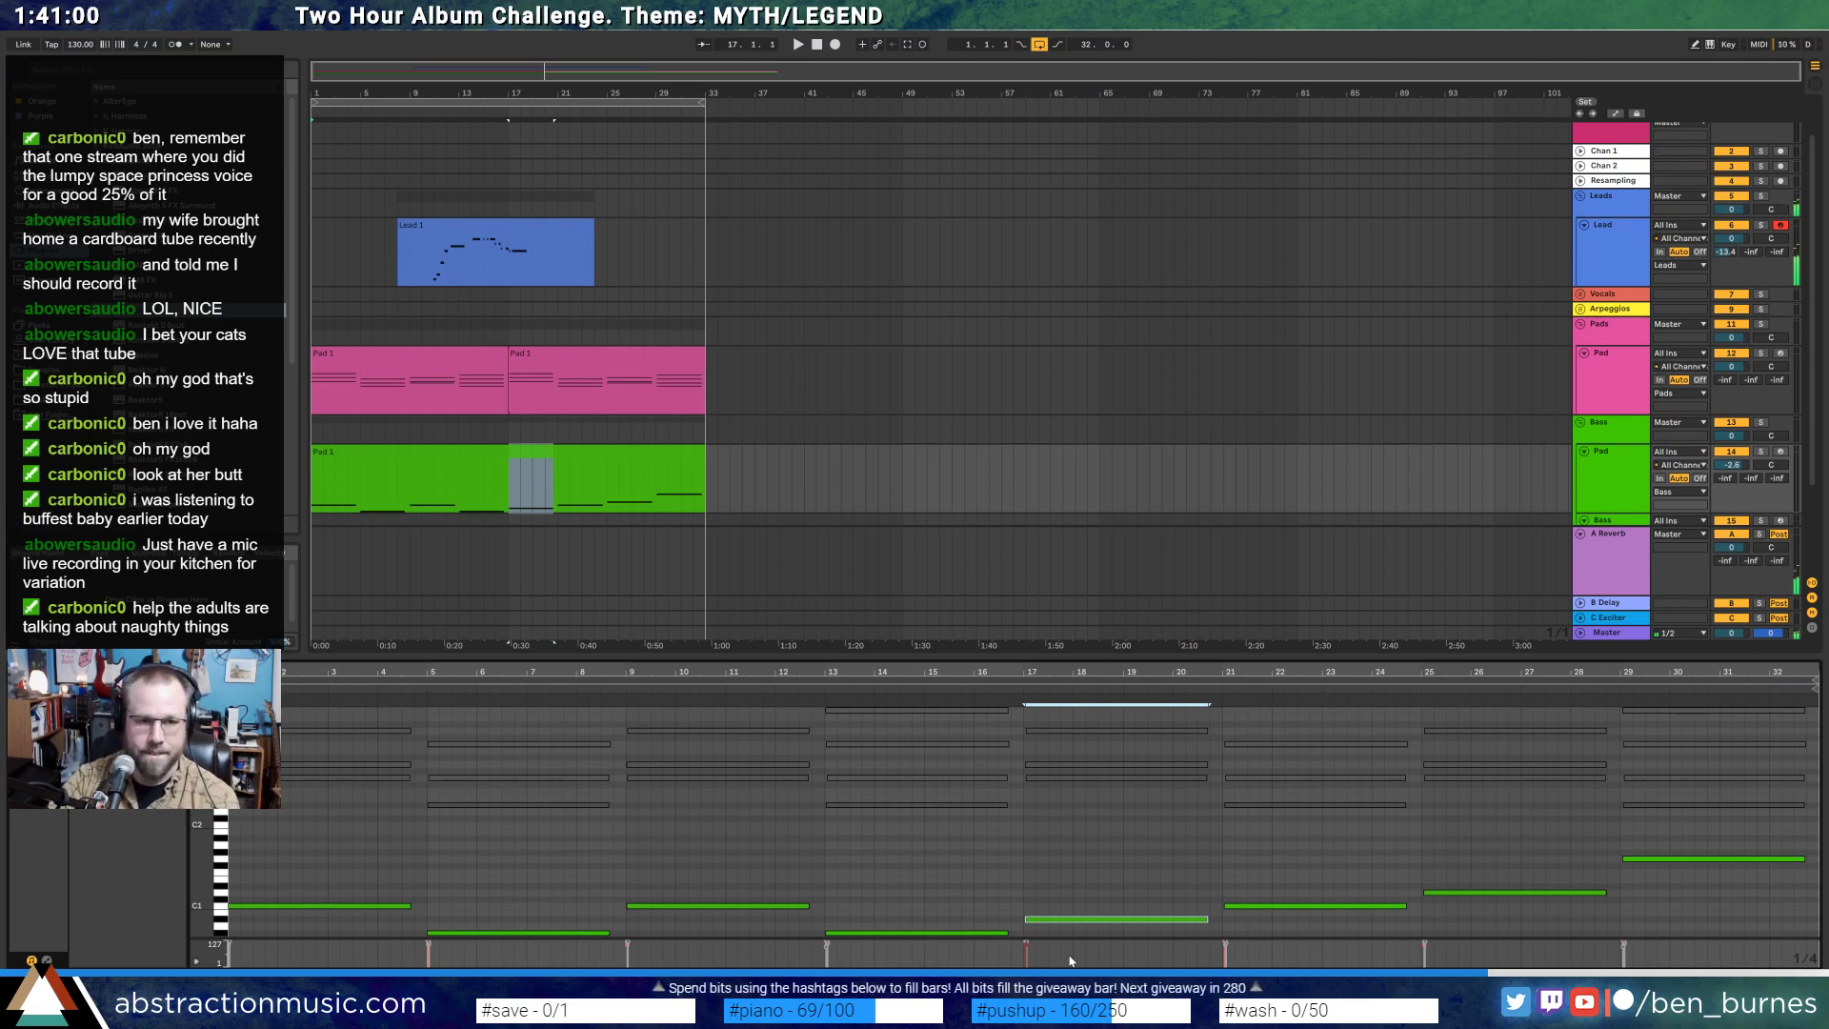
- Arm the pink Pad track and draw a nearly four-bar note just below the first chord of its second clip
click(571, 365)
click(1779, 353)
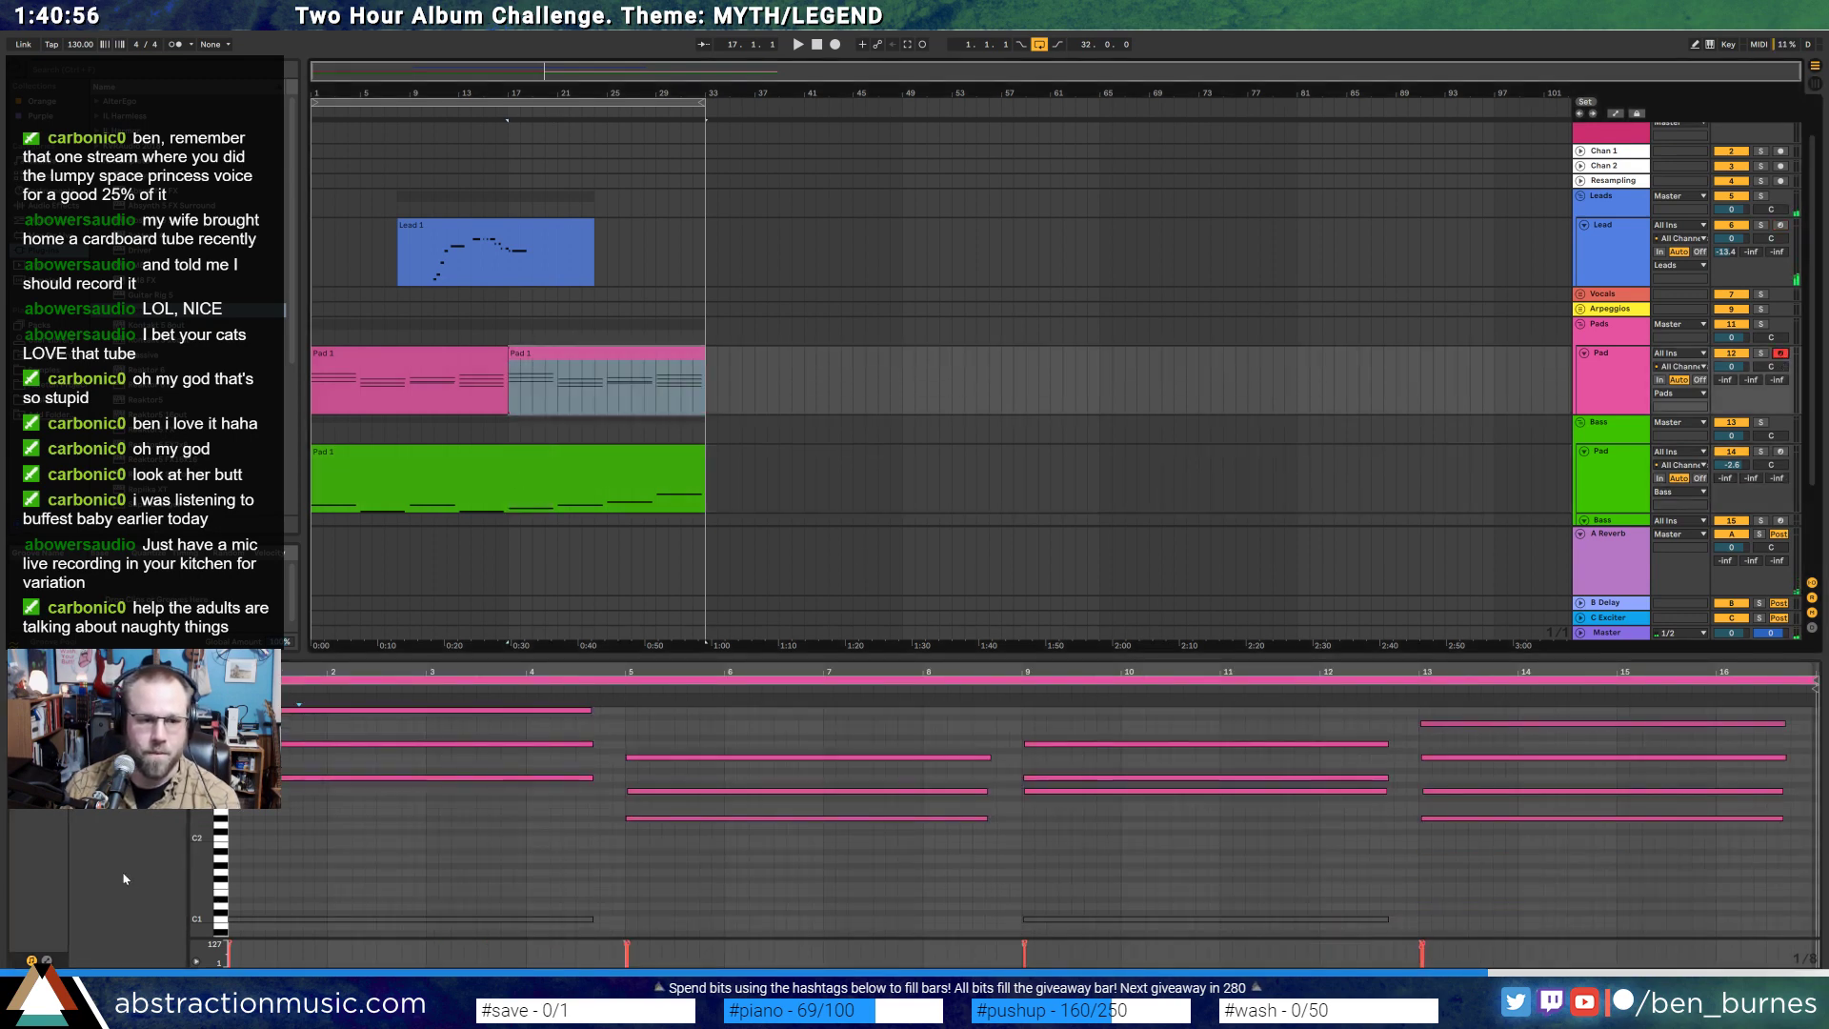
scroll(1020, 839, up, 2)
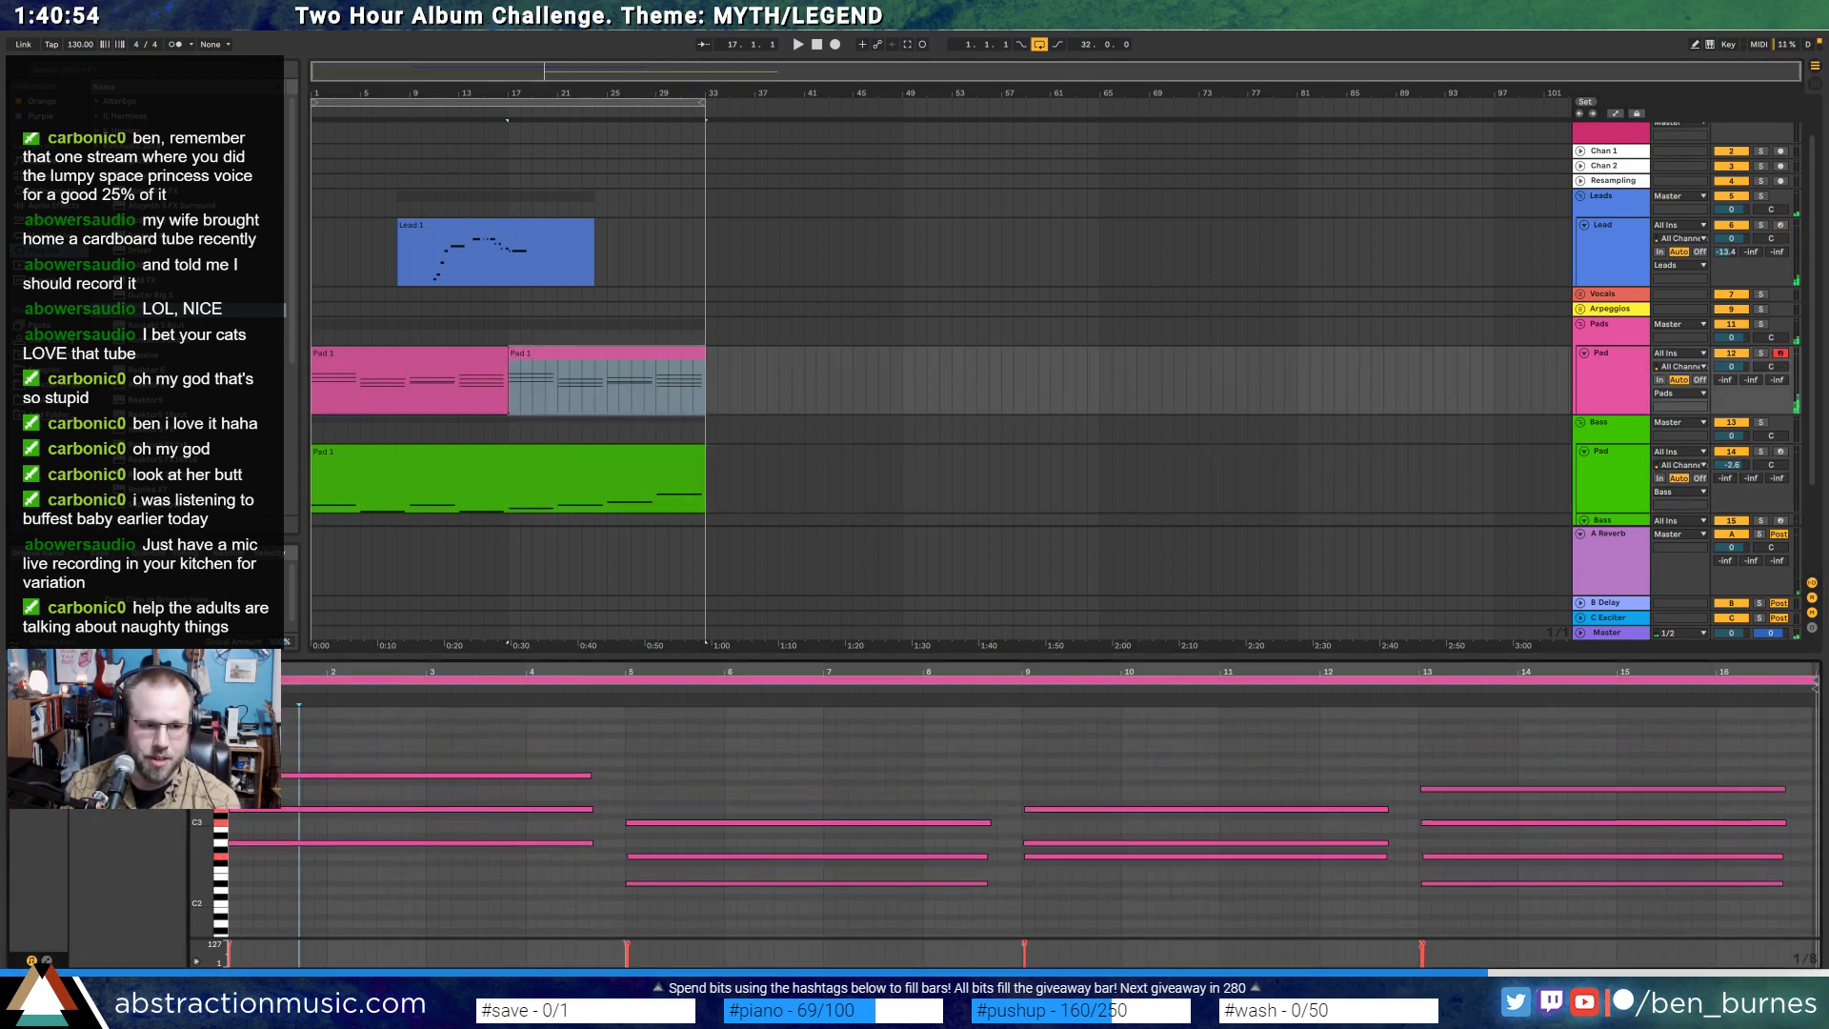
click(236, 857)
drag(235, 857, 599, 797)
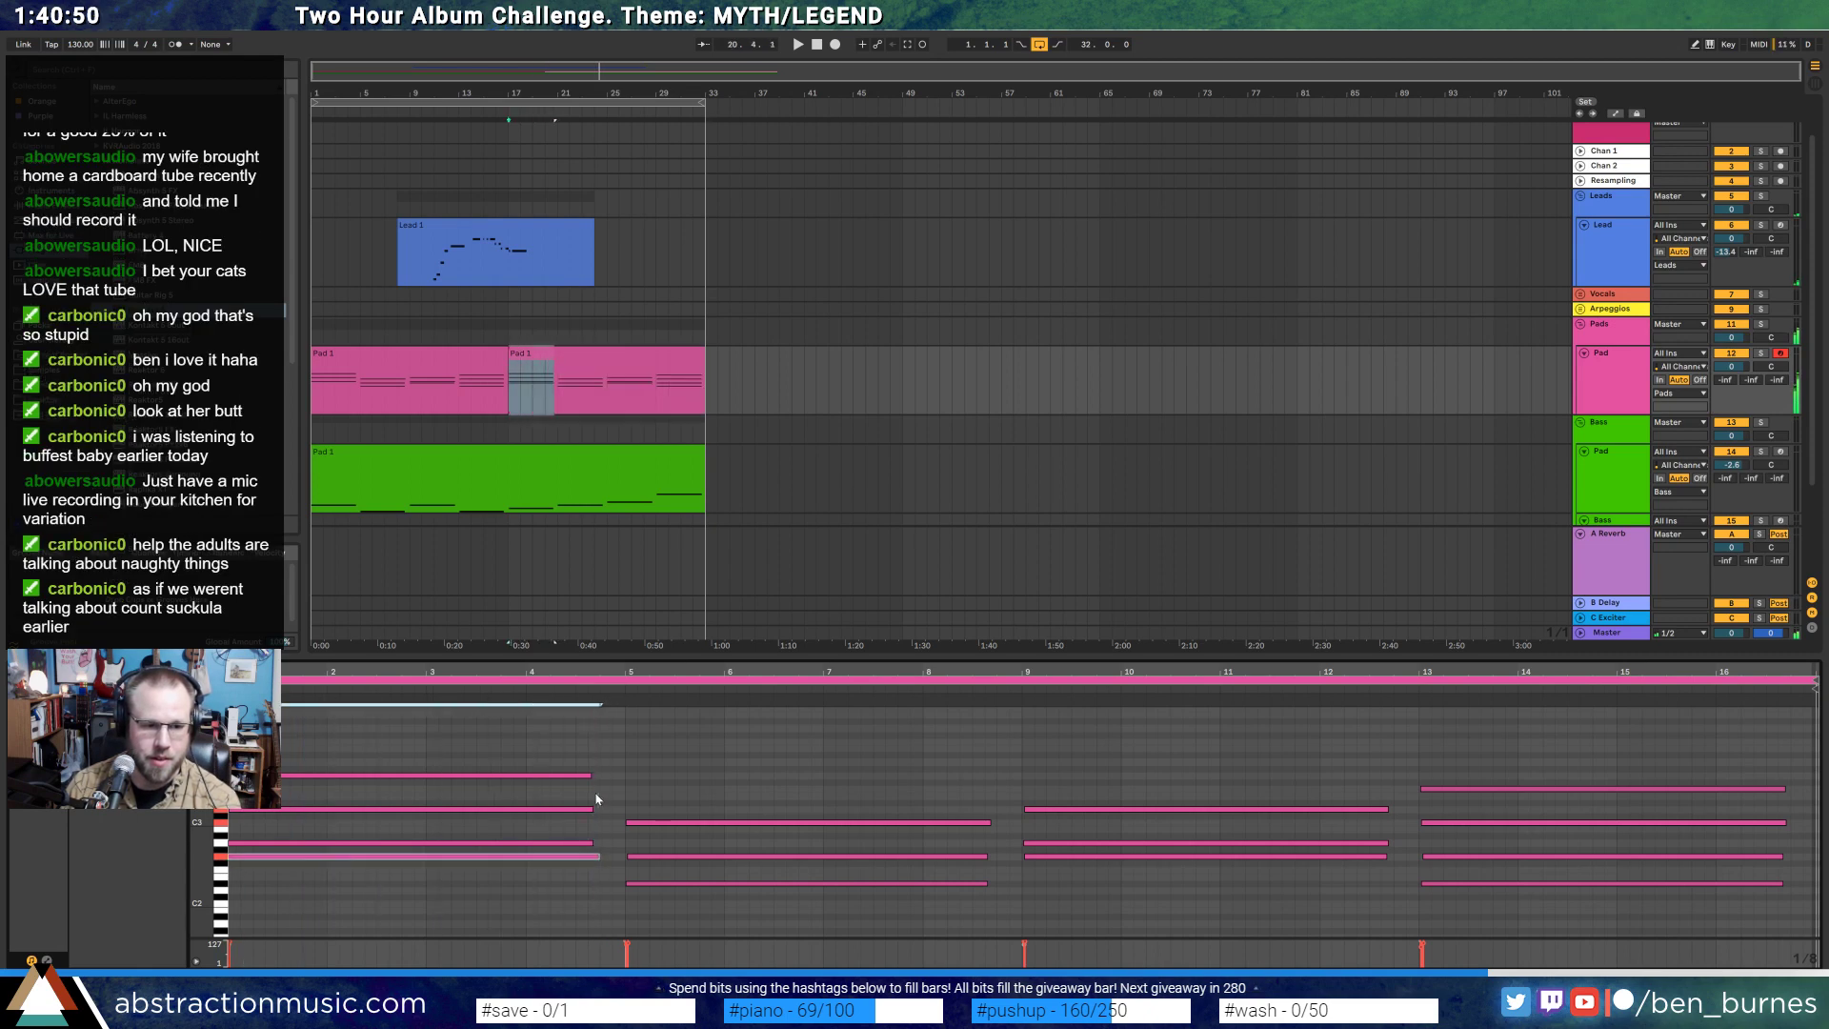
- In the second pink Pad clip's first chord, raise the second-lowest note and the top note by three semitones each
click(283, 845)
key(Up)
key(Up)
key(Up)
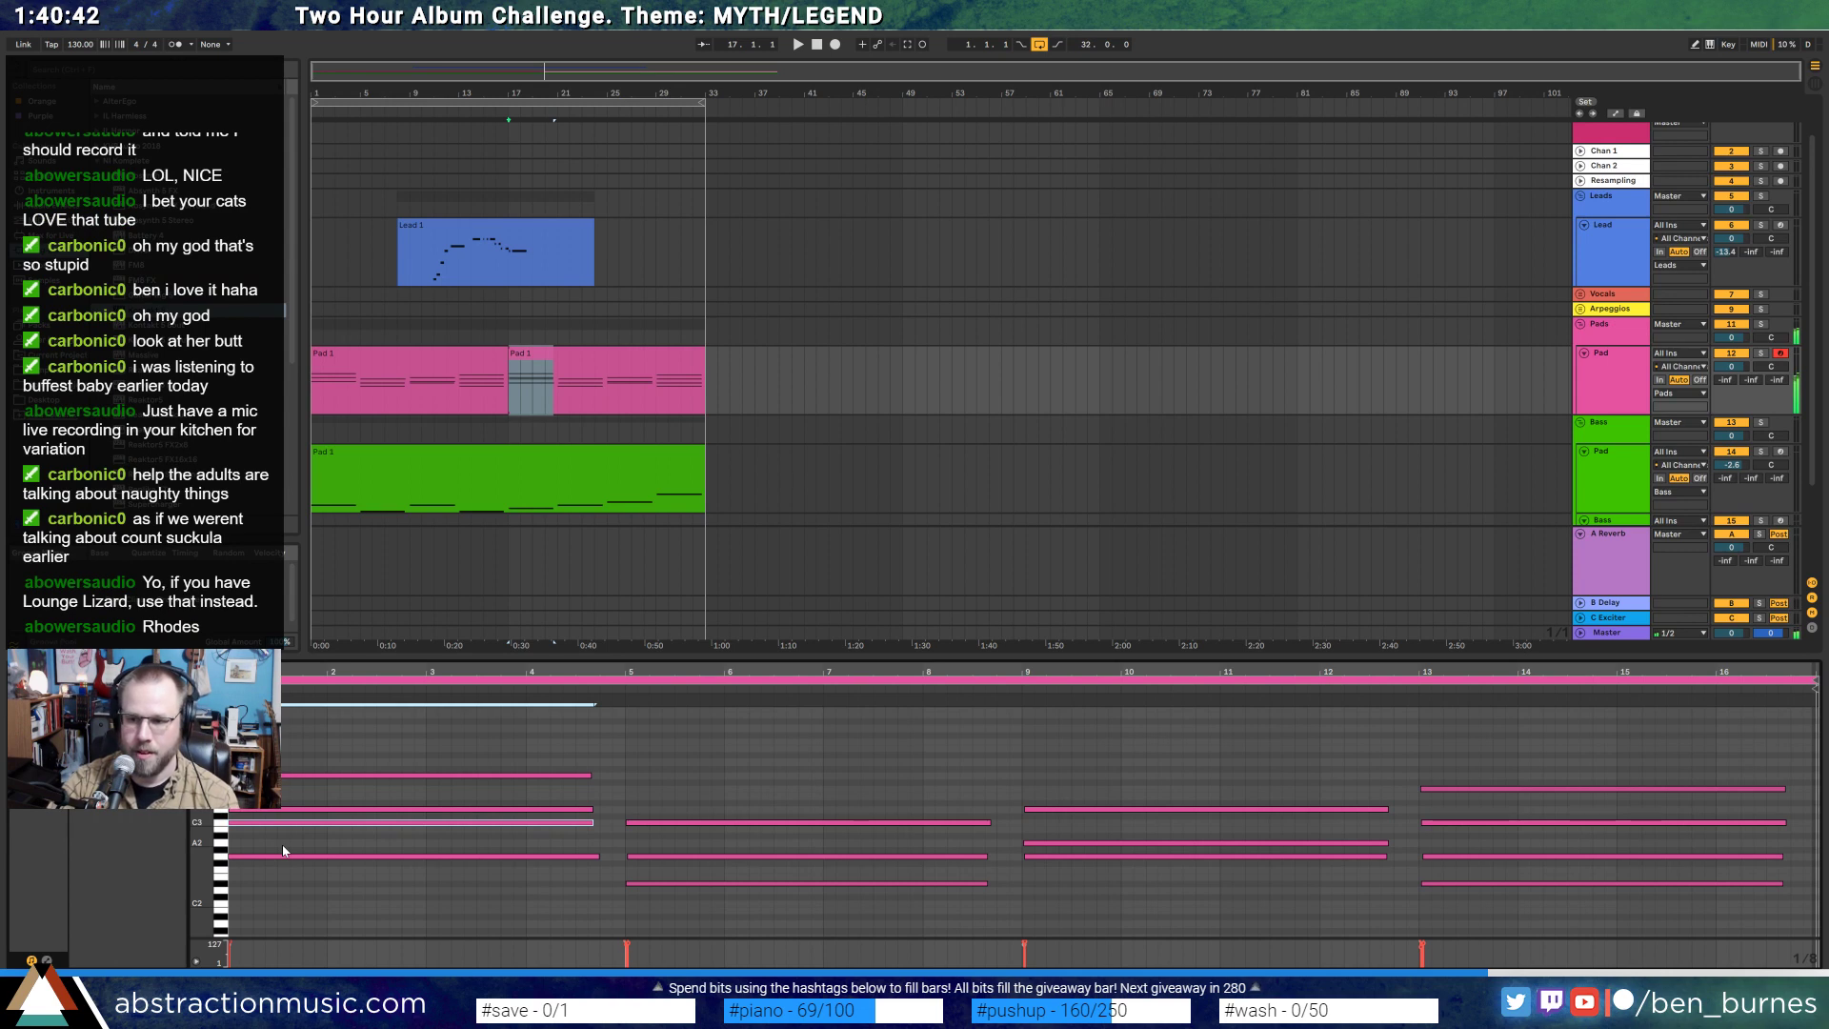
click(337, 777)
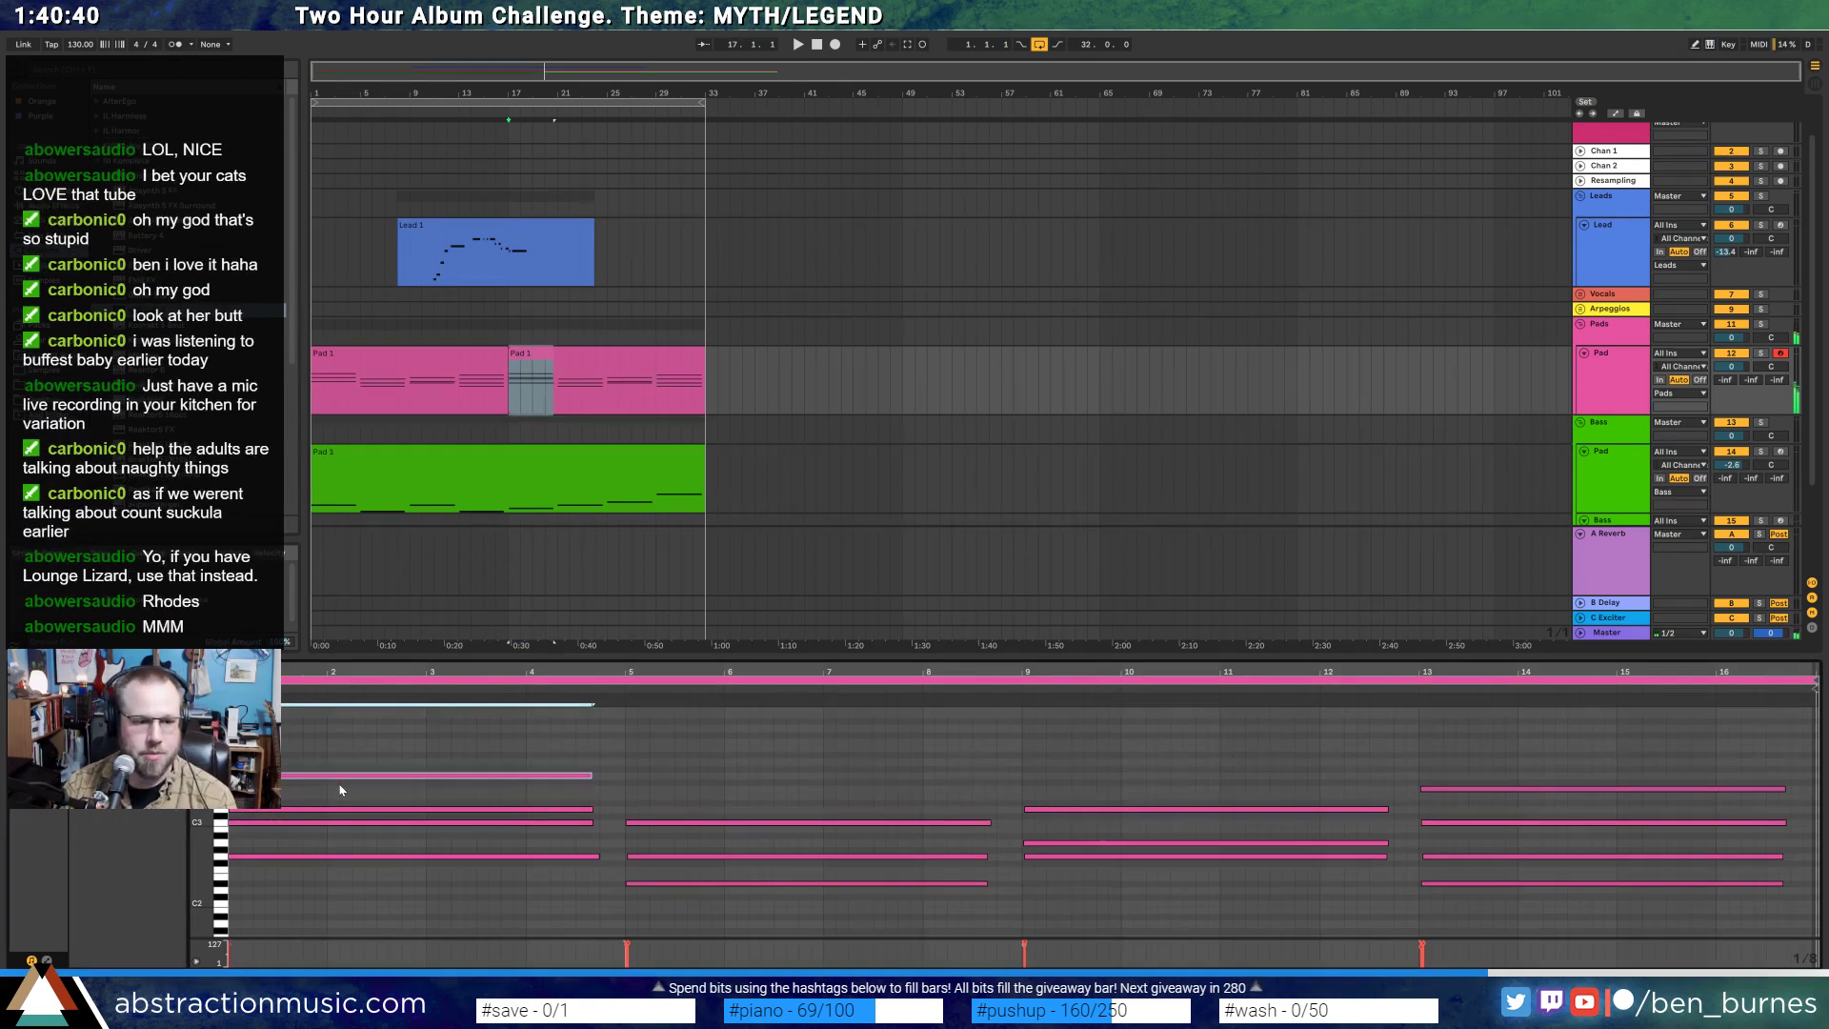
key(Up)
key(Up)
key(Up)
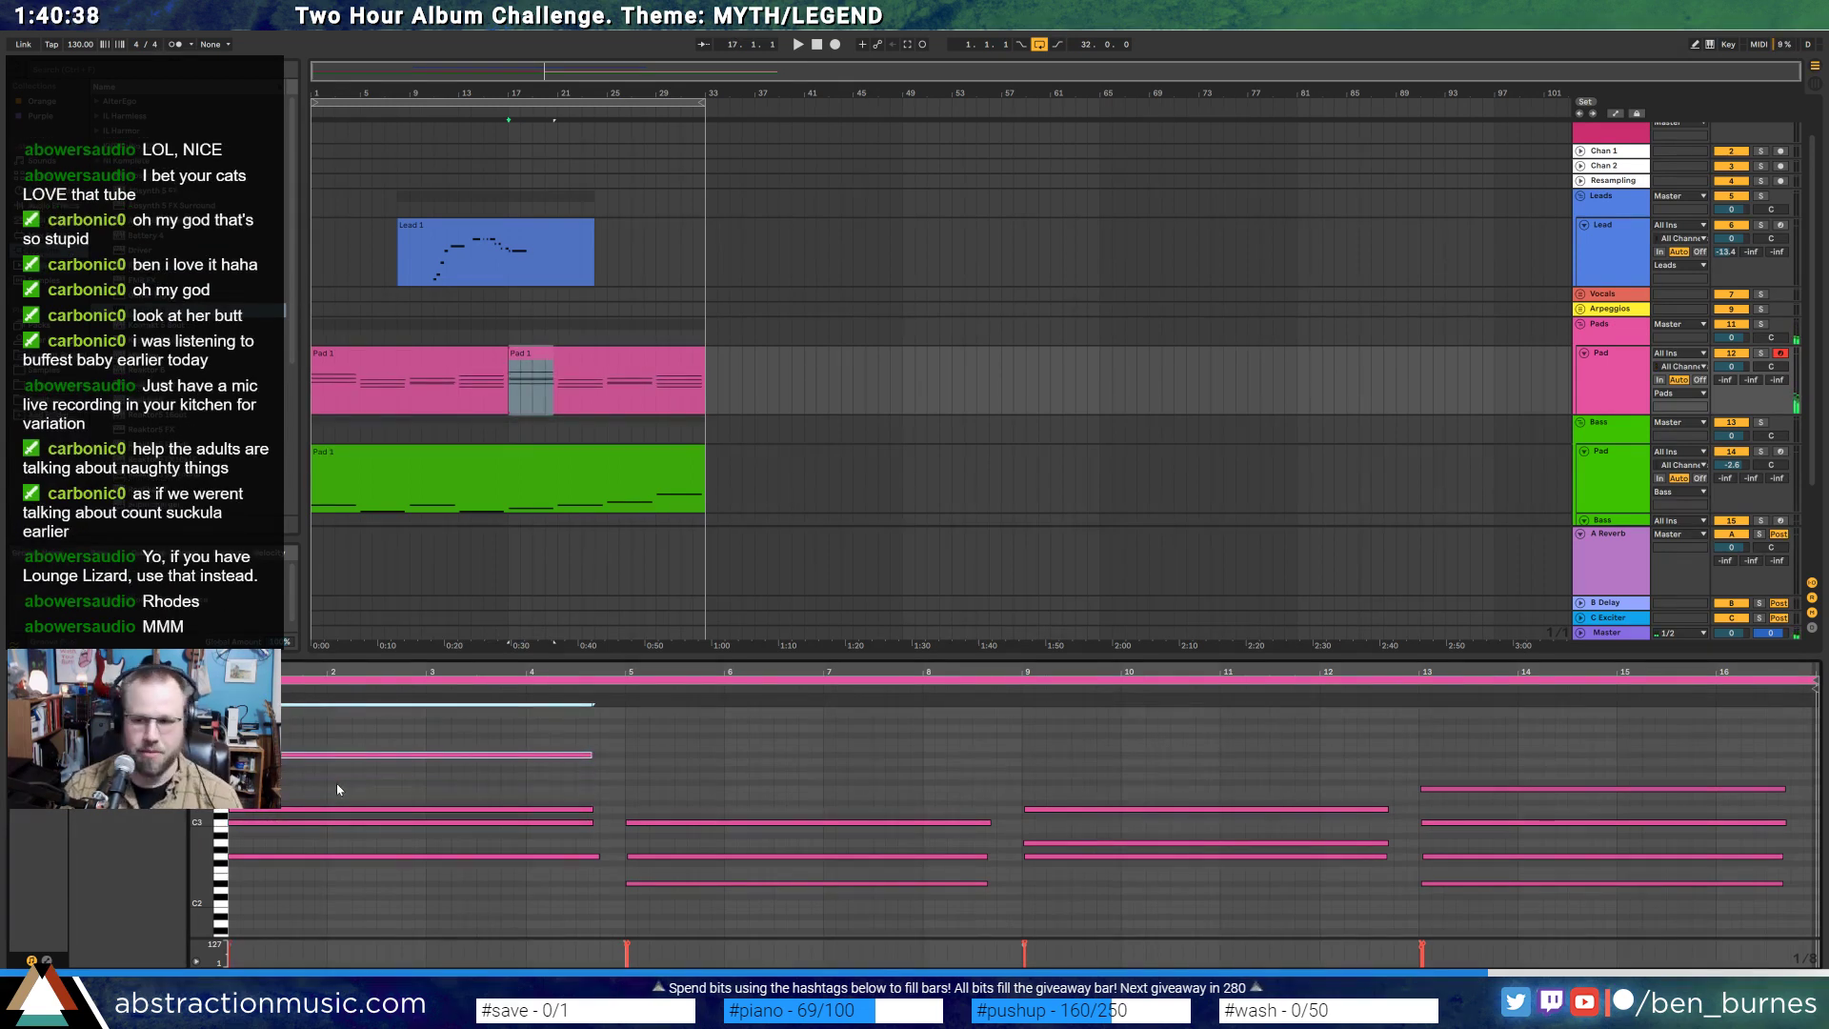
- Play the arrangement from about bar 13 and raise the Lead track's volume to balance it with the pads
key(space)
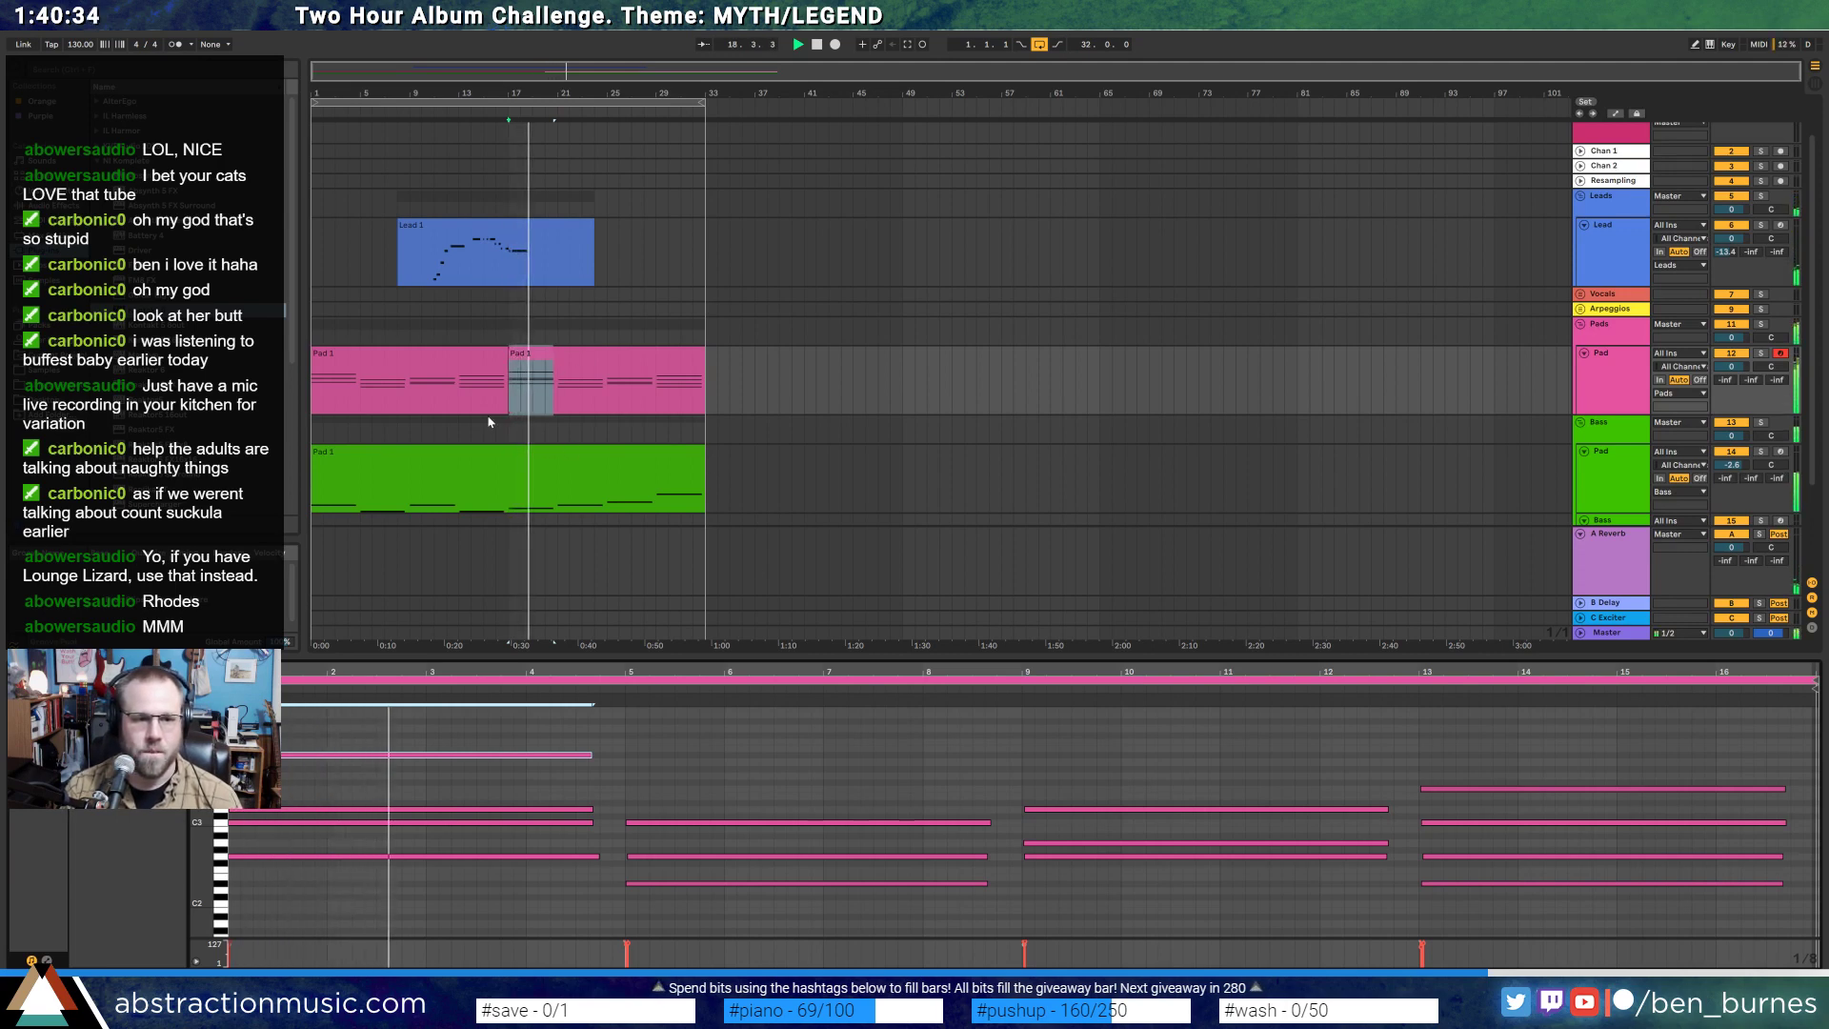
click(455, 402)
key(space)
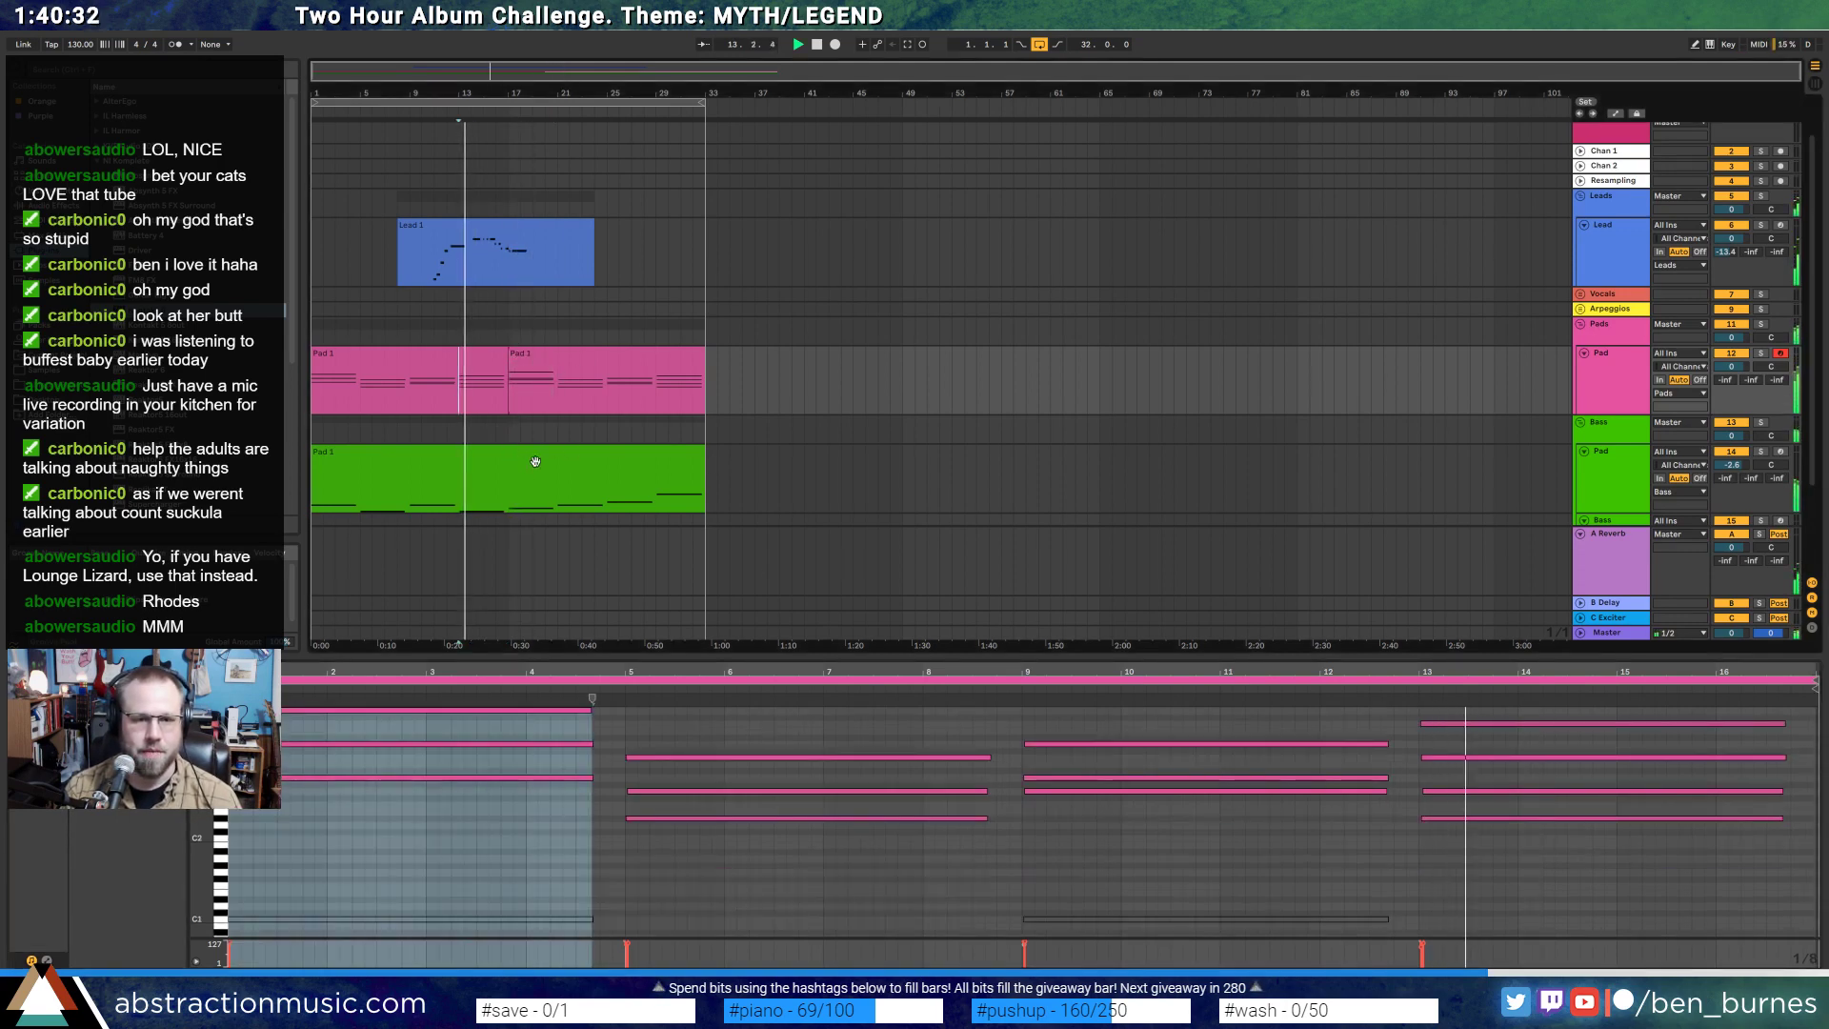
click(543, 237)
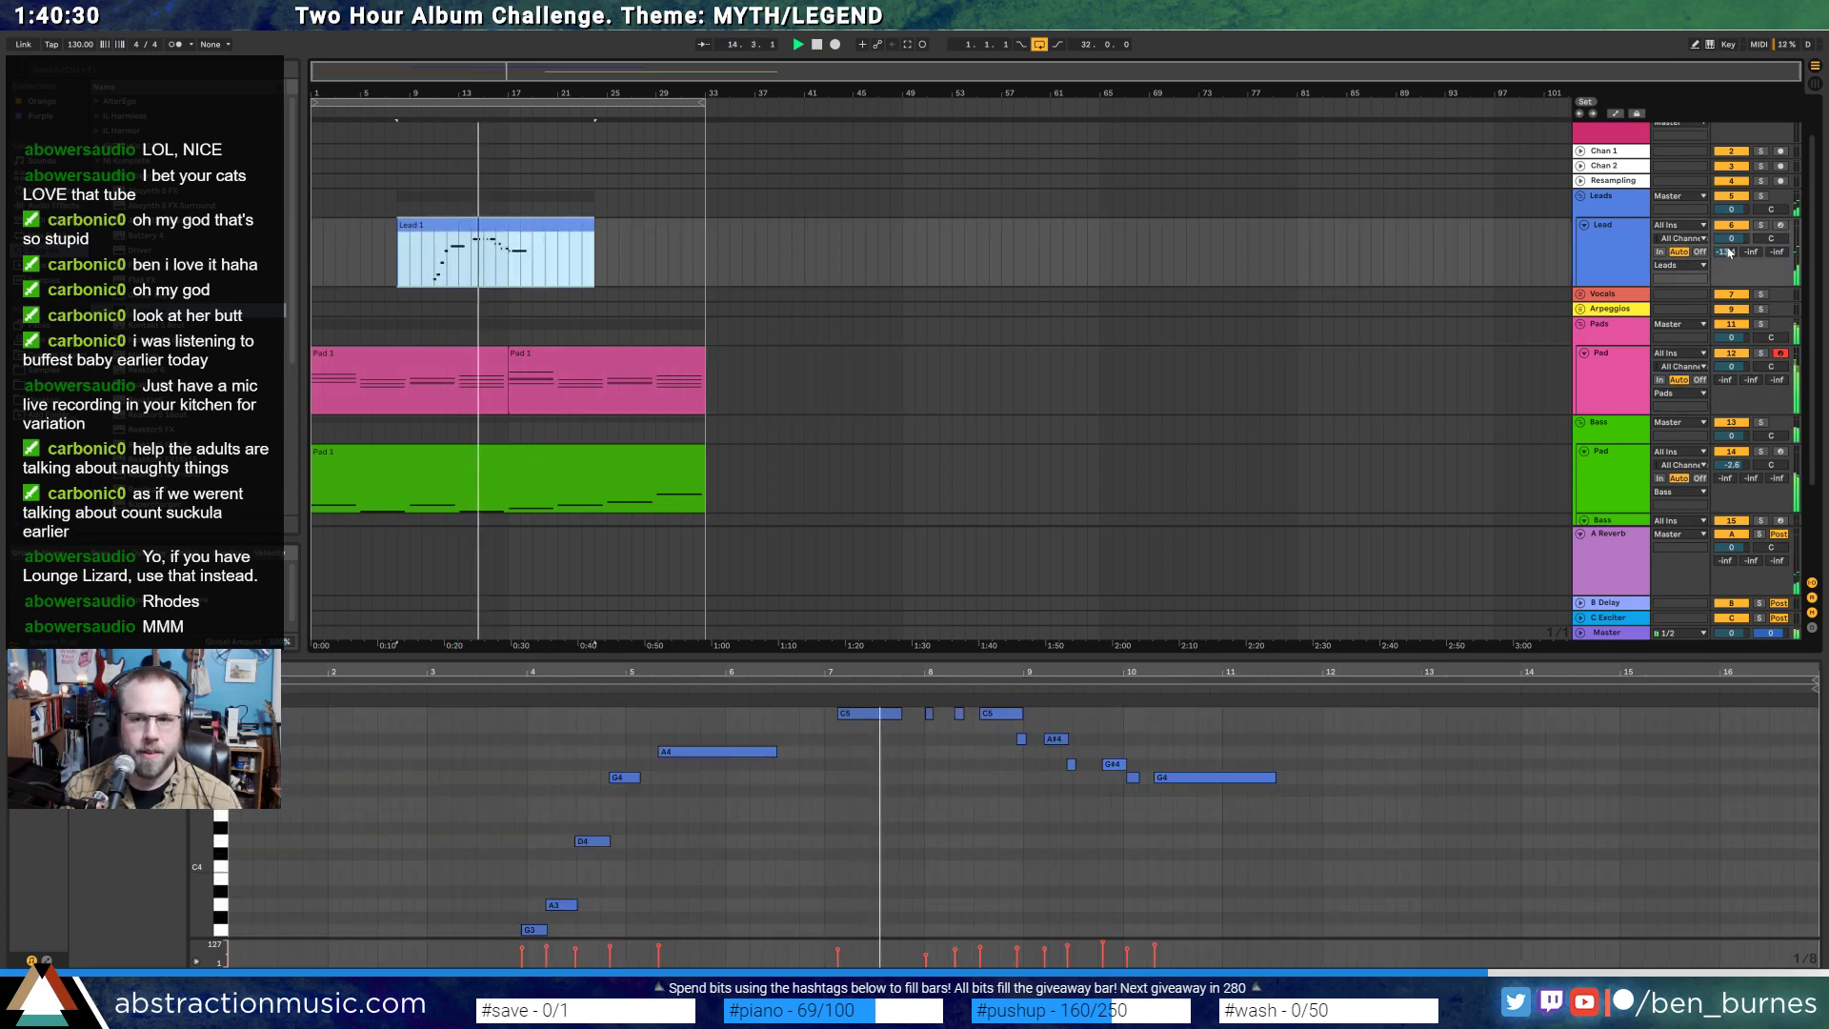
drag(1726, 254, 1727, 249)
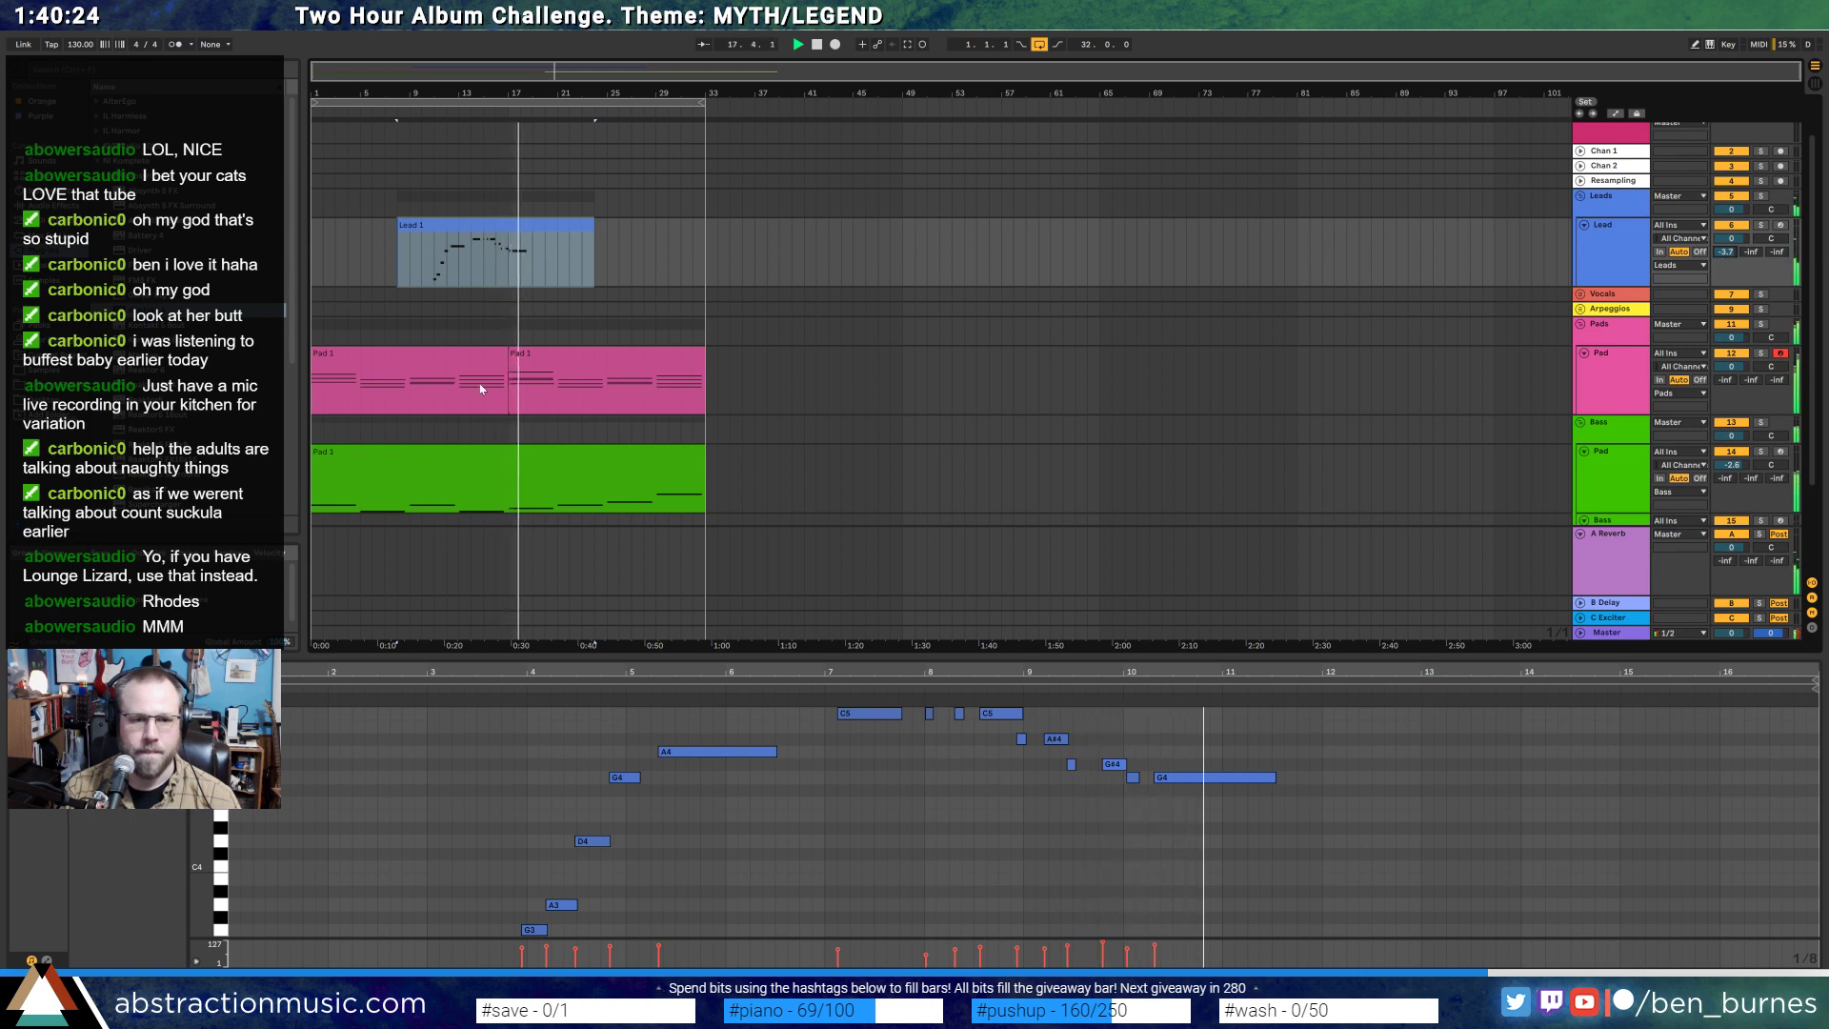
click(557, 381)
click(465, 905)
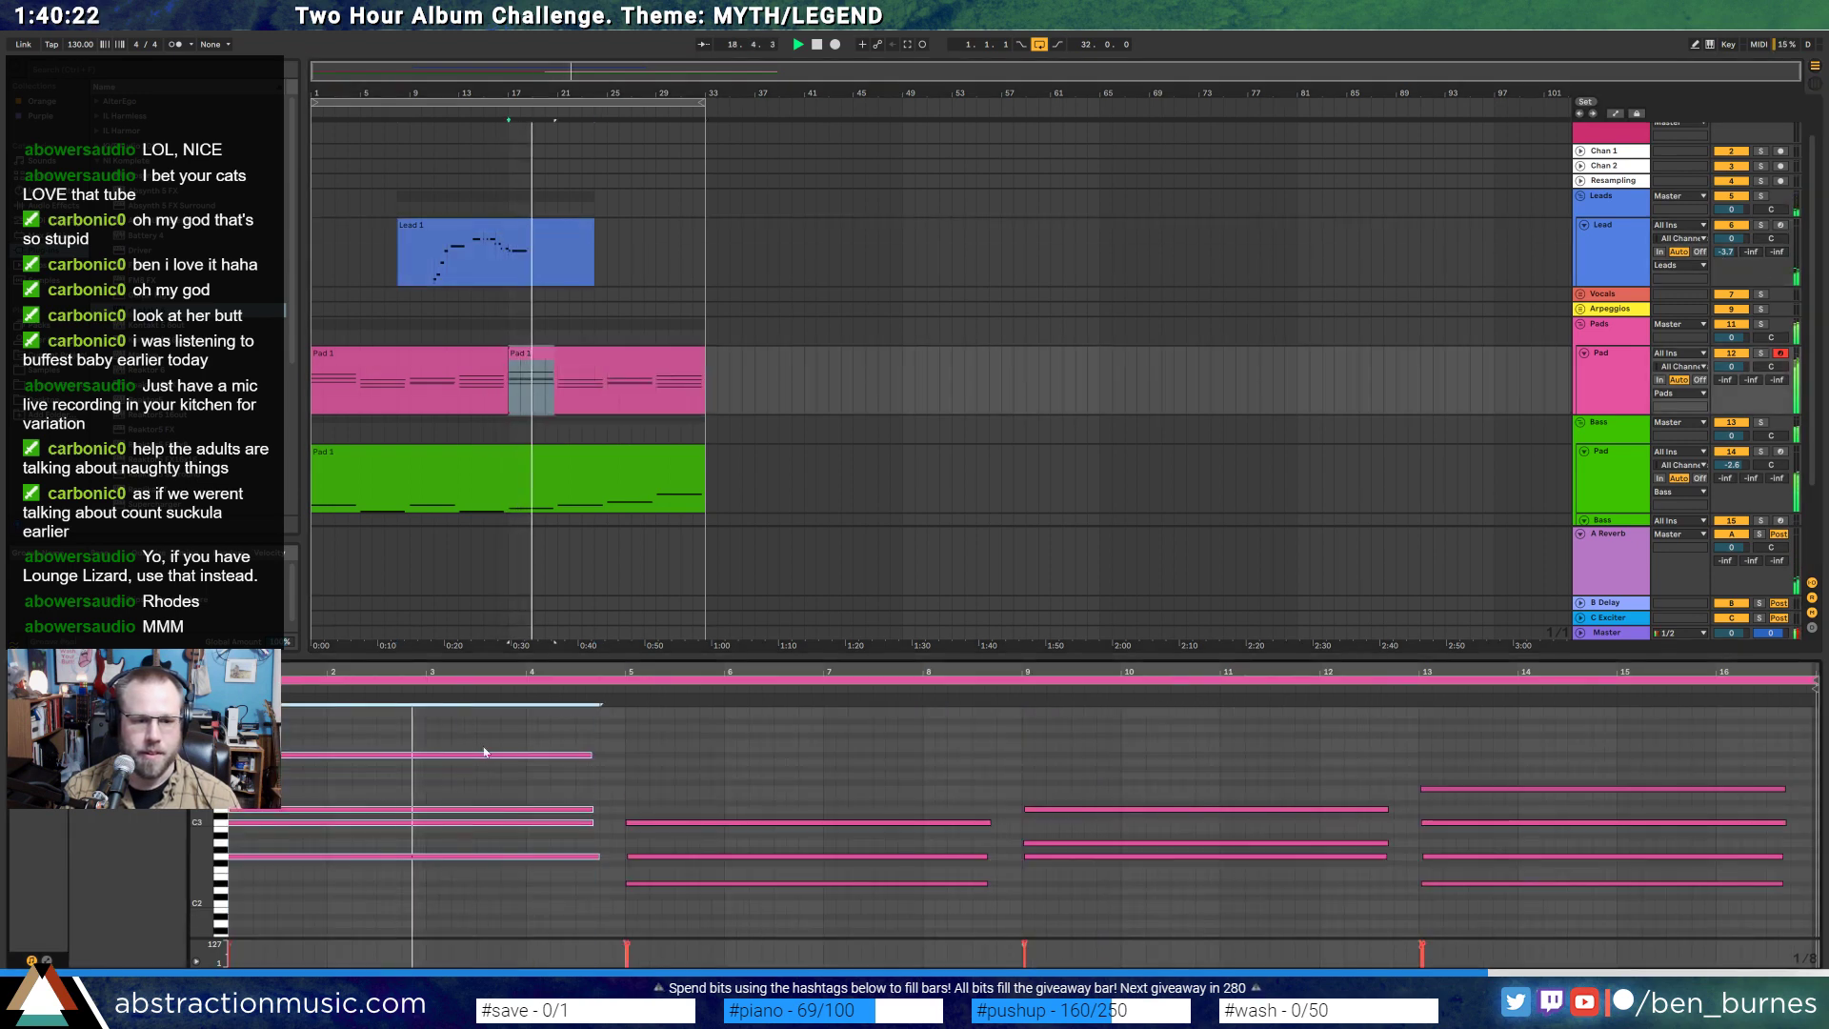
key(space)
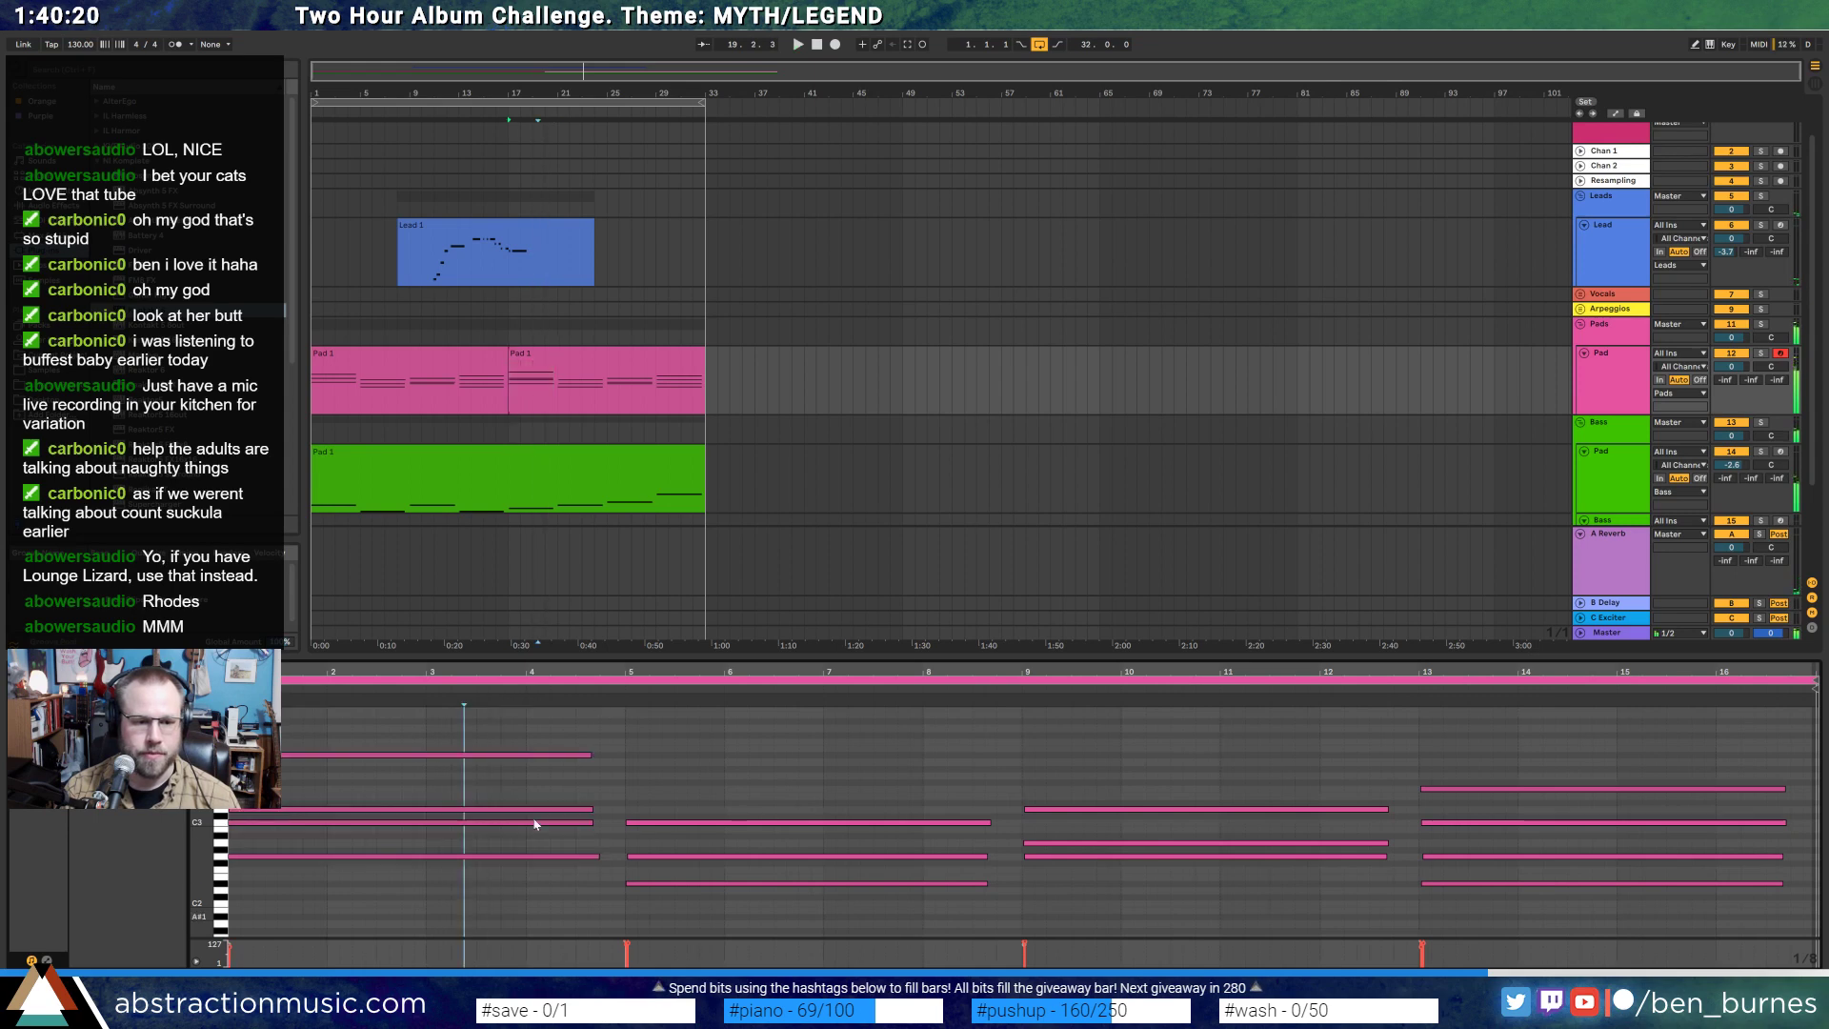
- Try lower pitches for the green Pad clip's bass note at bar 17 and put the note back
click(604, 477)
scroll(827, 877, down, 3)
click(1101, 838)
key(Down)
key(Down)
key(Down)
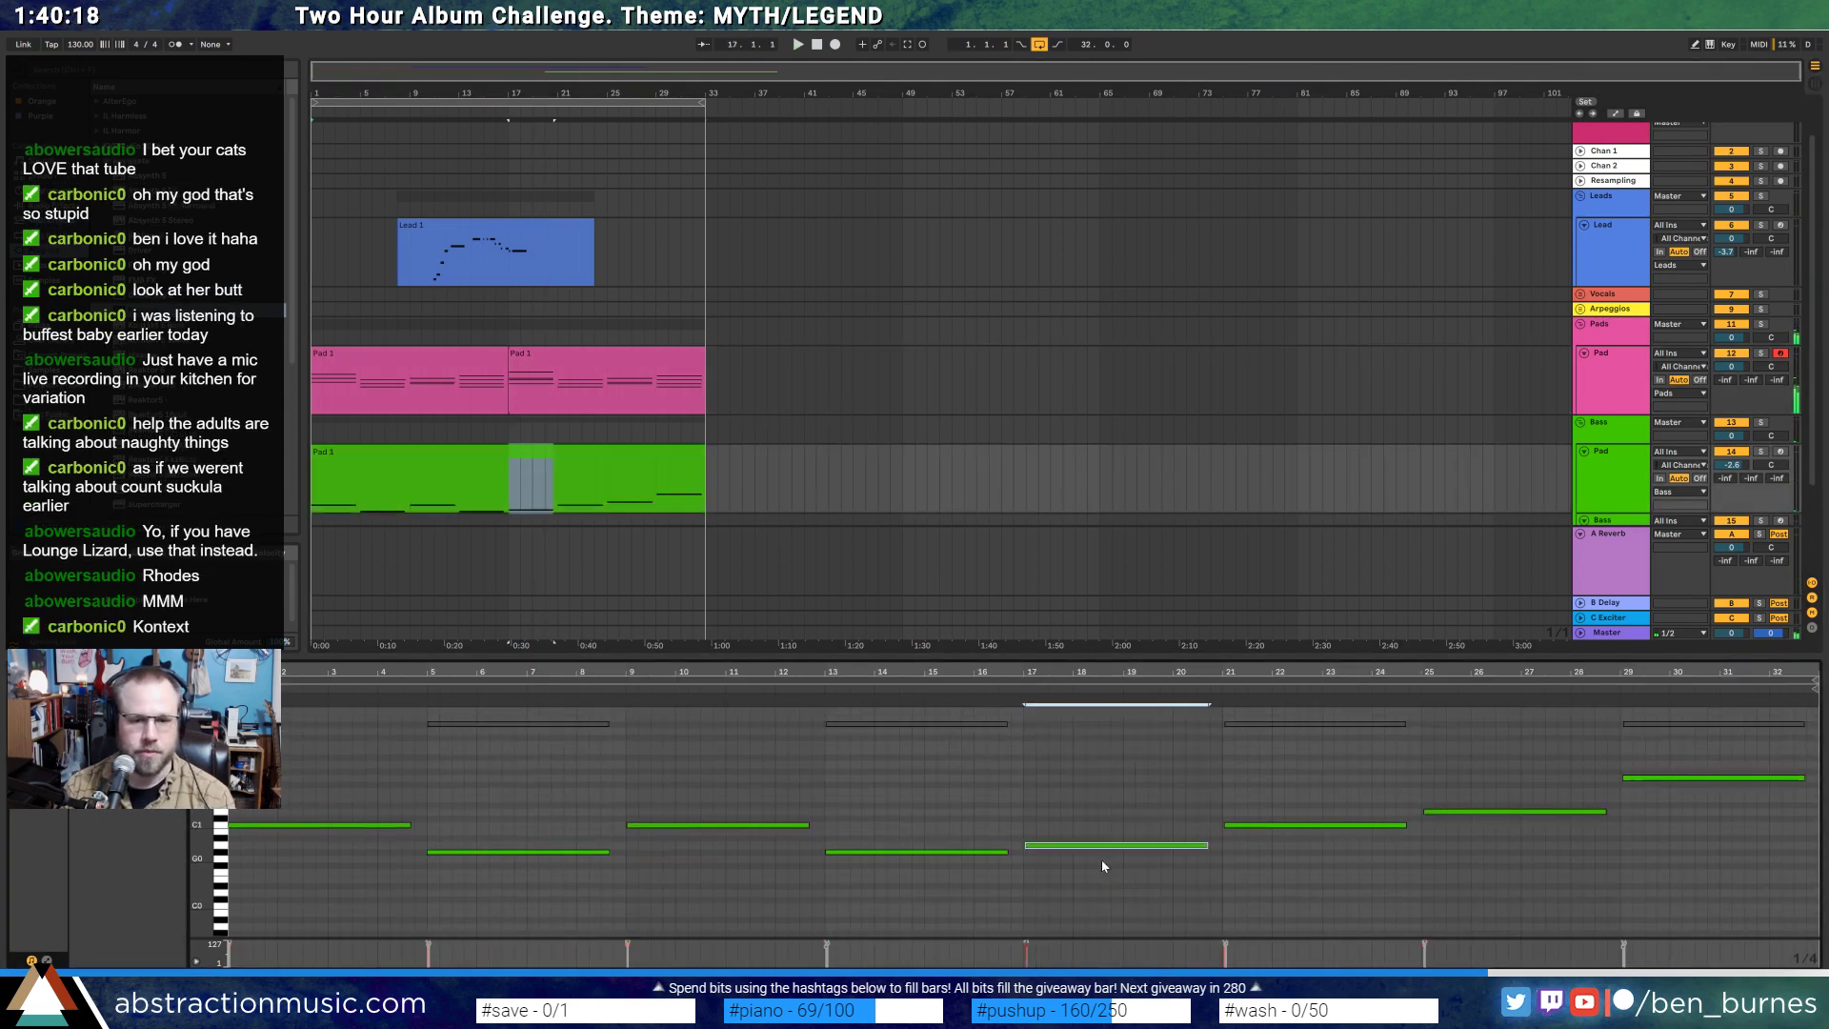
key(Up)
key(Up)
key(Up)
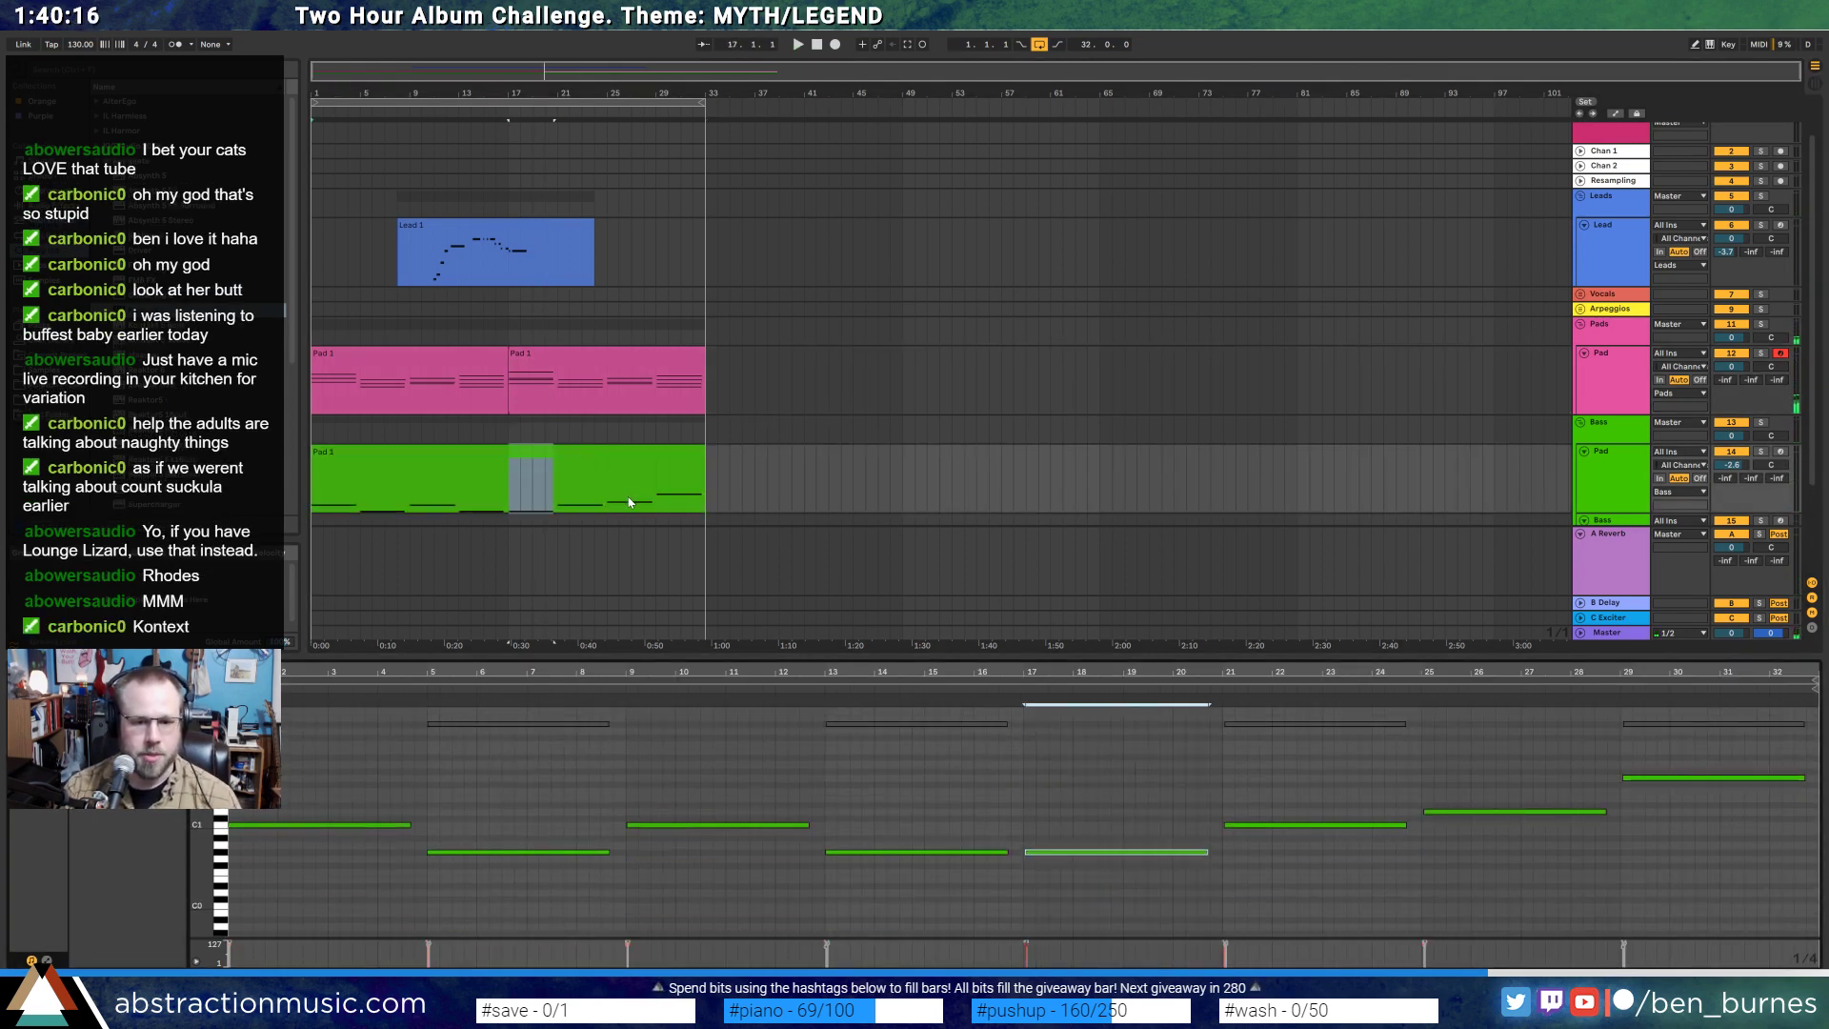
- In the green Pad clip, lower the bar 21 bass note by five semitones and delete the bass notes at bars 25 and 29
click(1285, 805)
drag(1315, 824, 1362, 854)
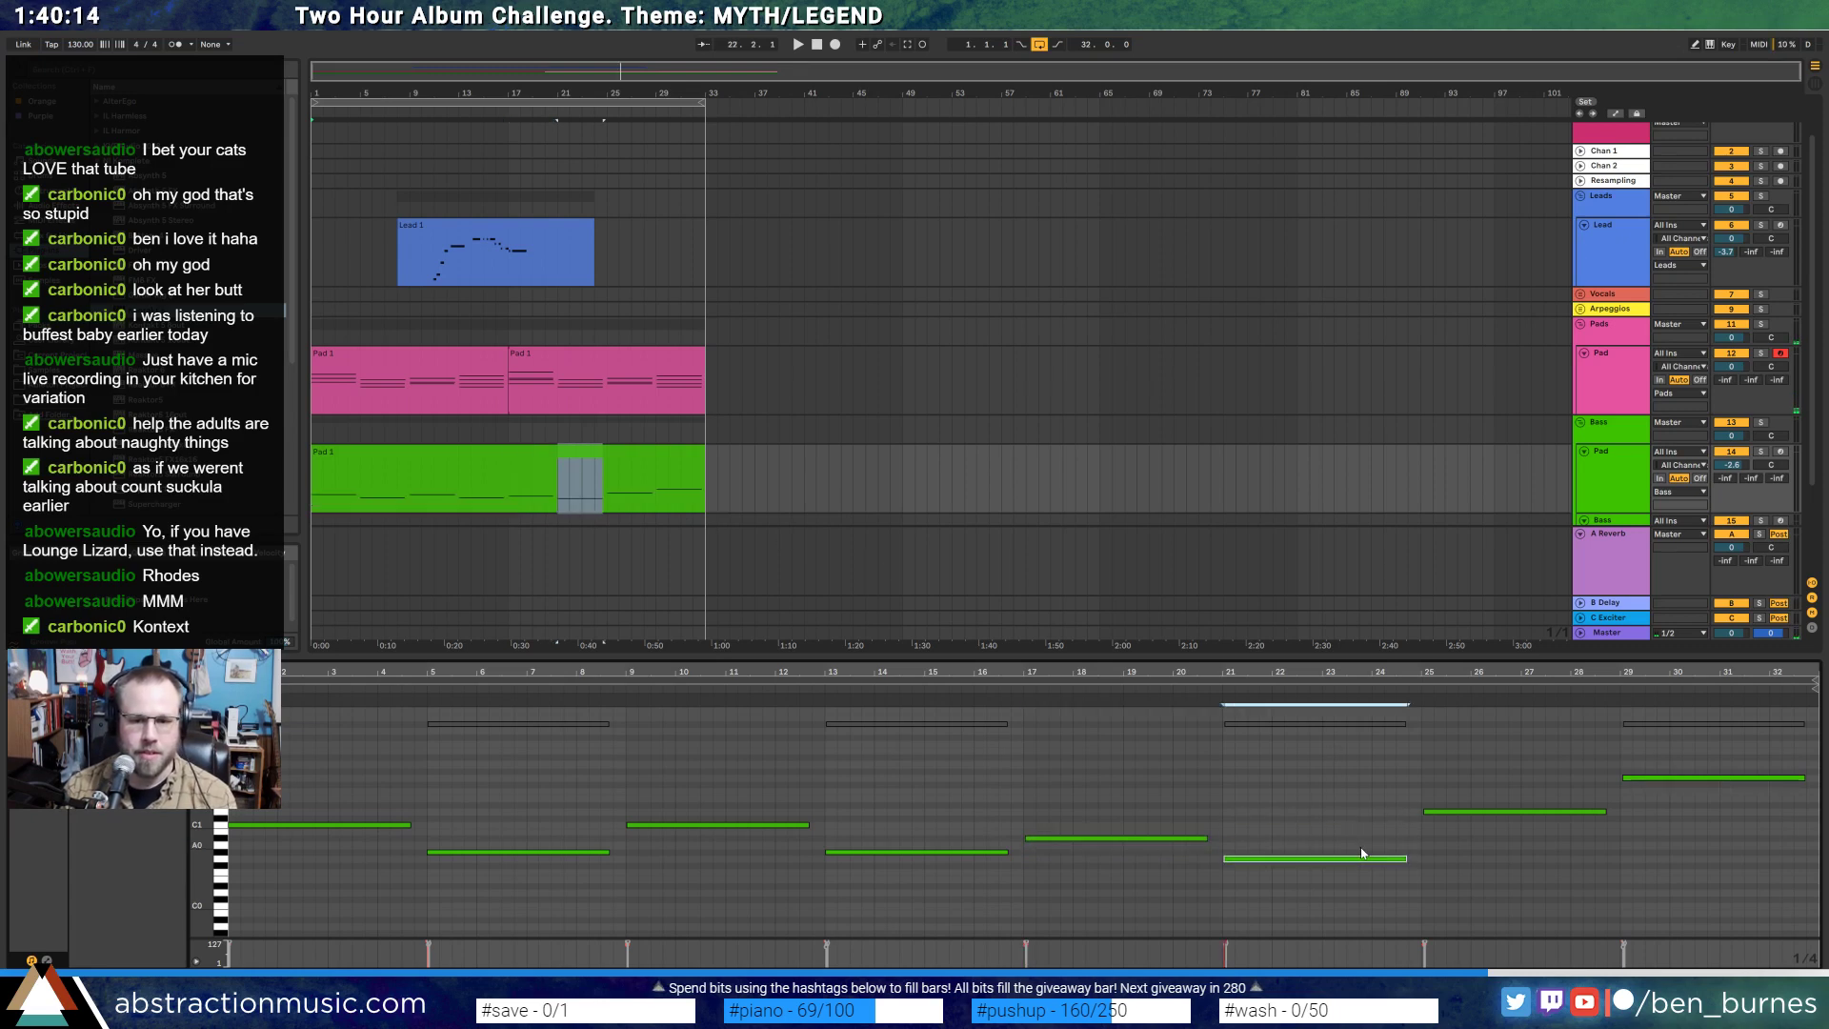
click(1425, 811)
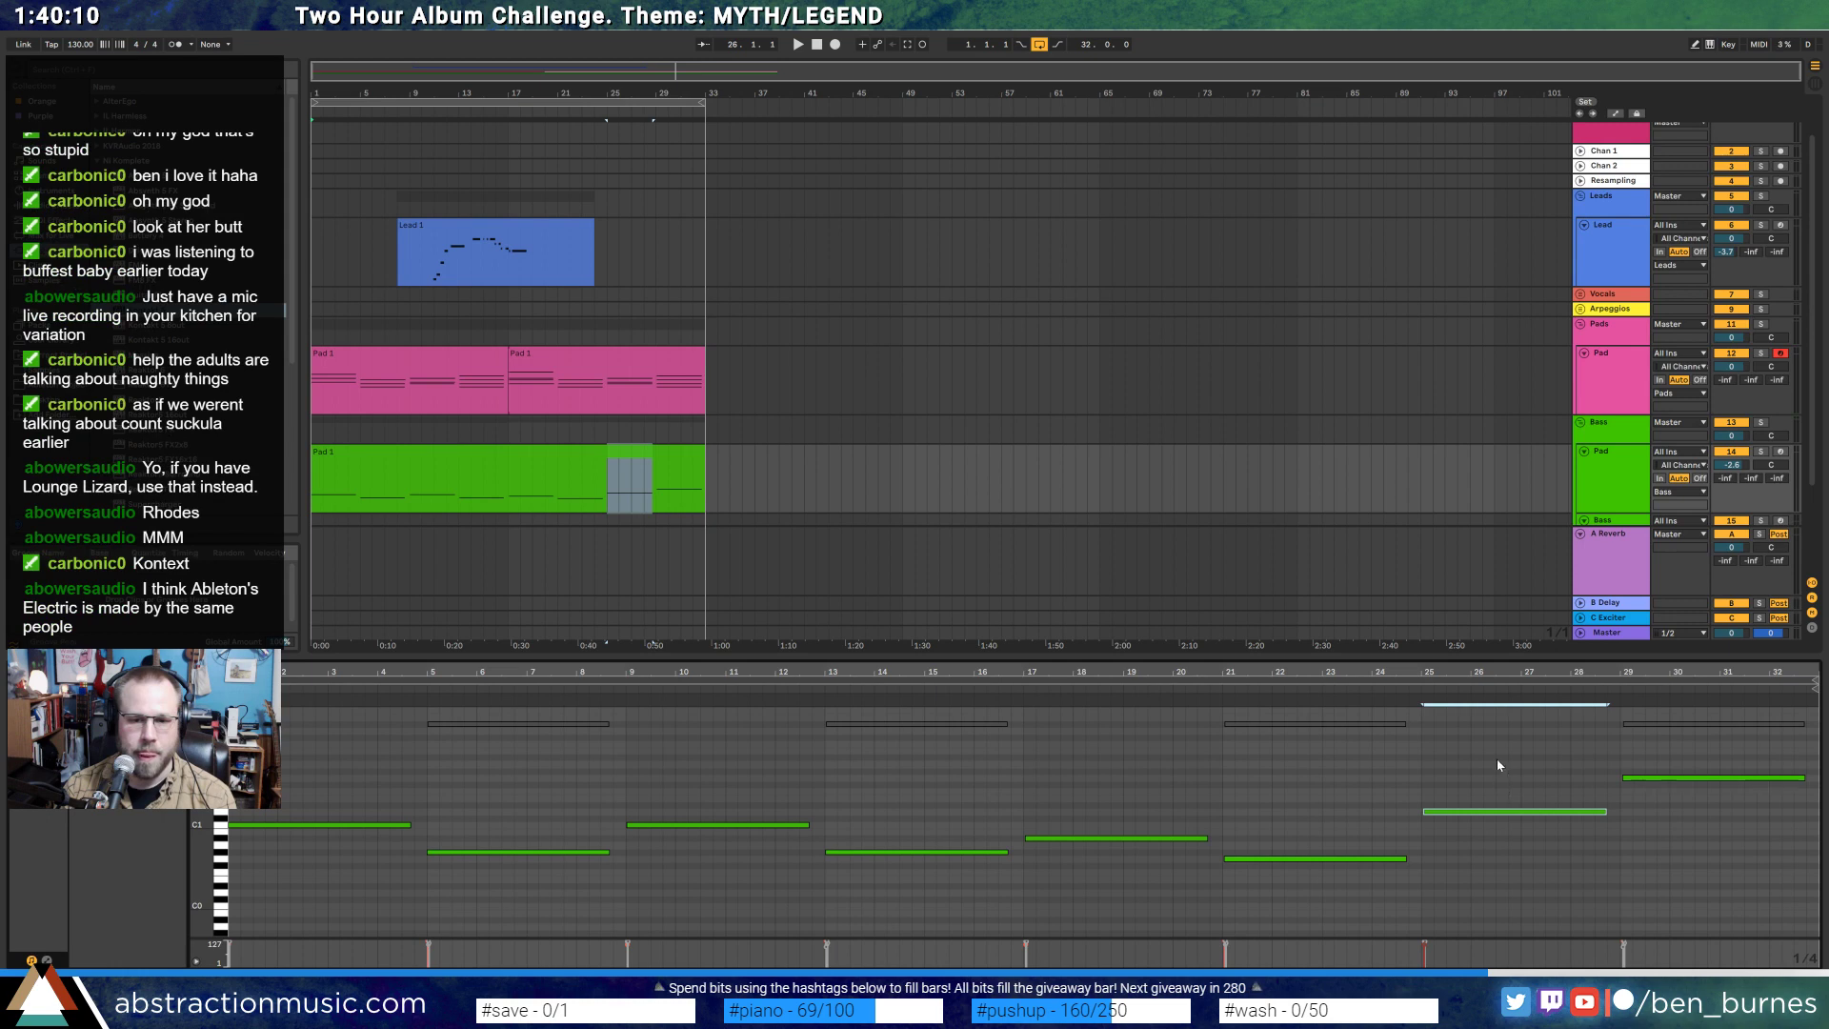
shift+click(1657, 777)
click(1618, 835)
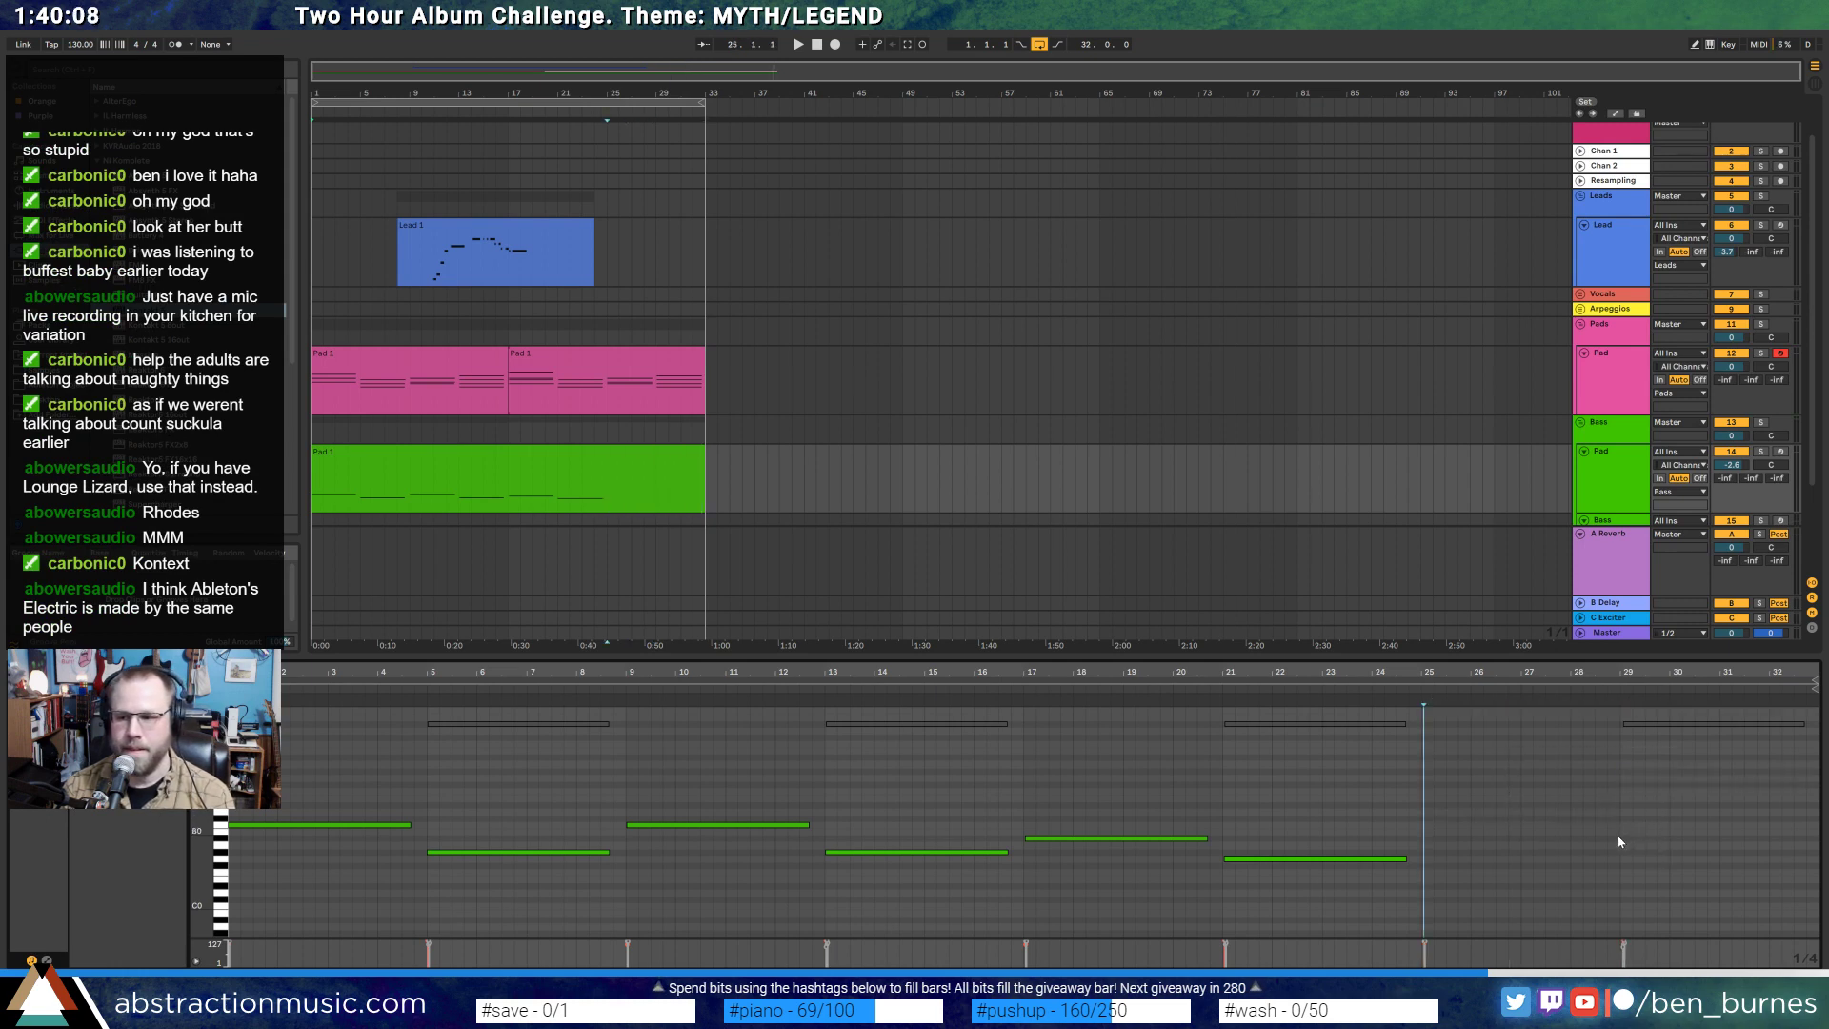
- Delete all the deactivated chord notes above the bass line in the green Pad clip
scroll(1618, 838, up, 5)
drag(1723, 723, 10, 902)
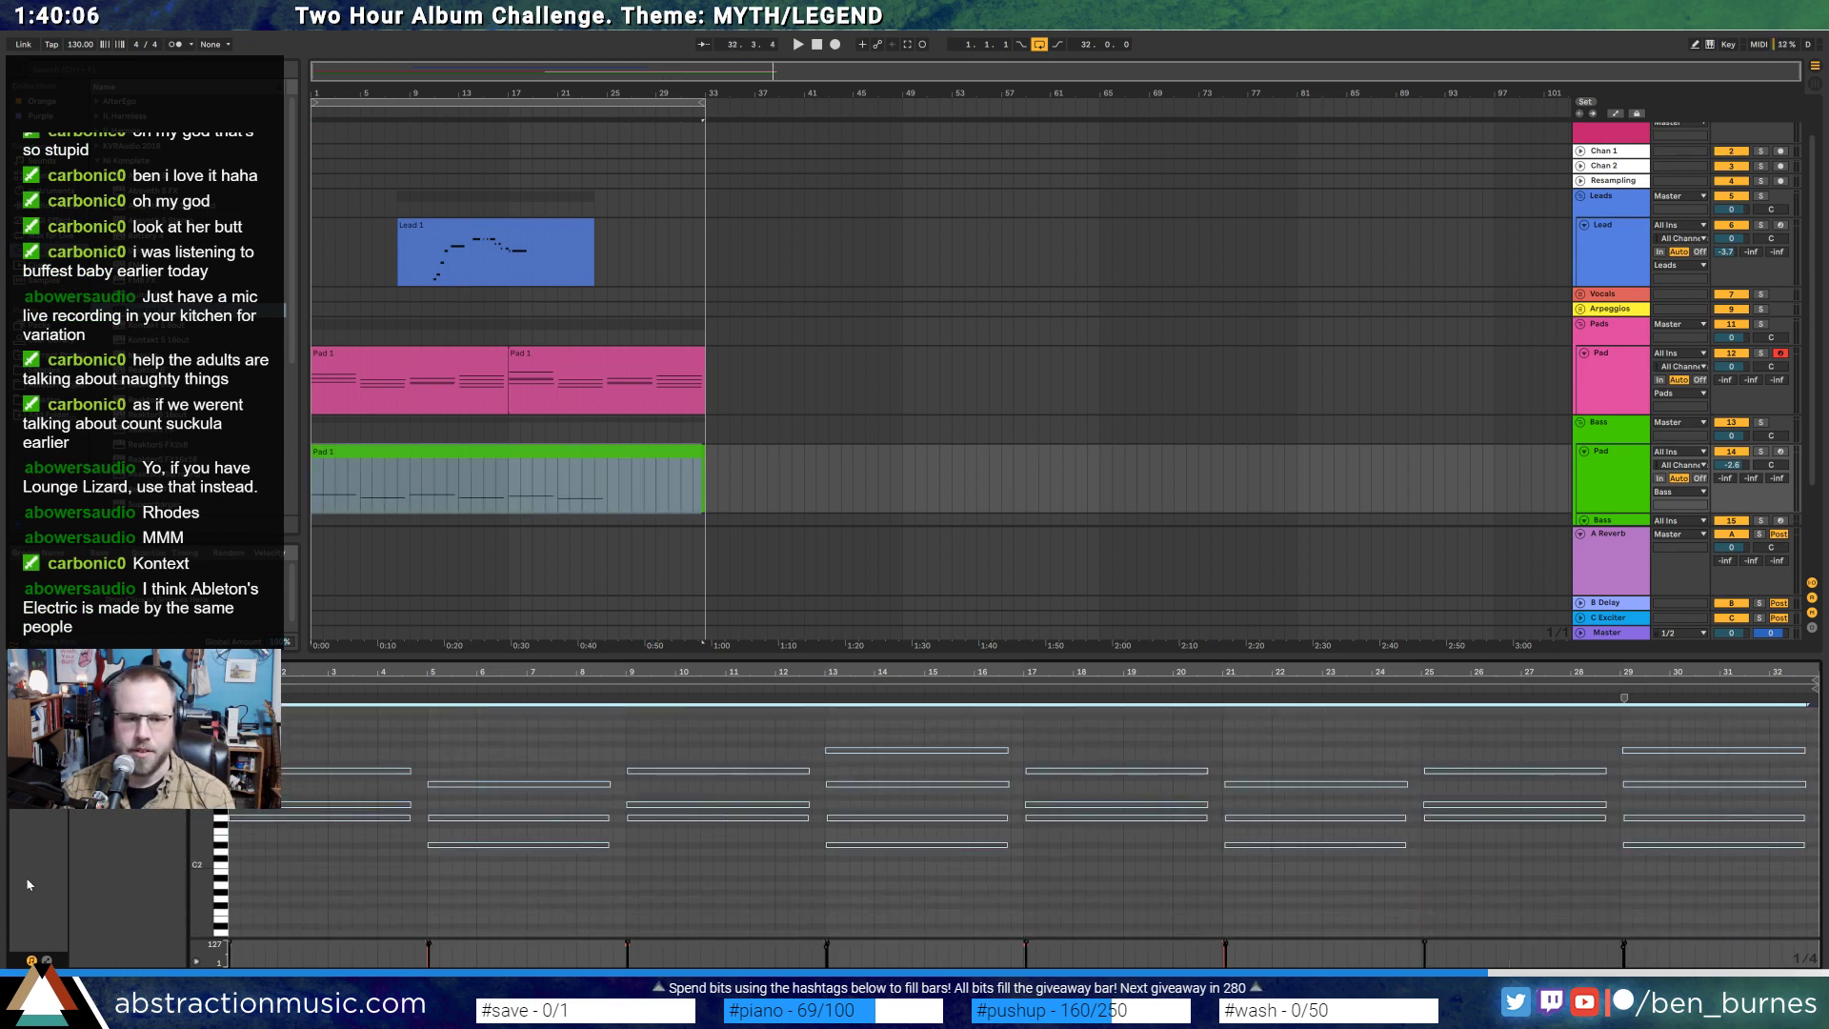
key(Delete)
scroll(1255, 846, down, 5)
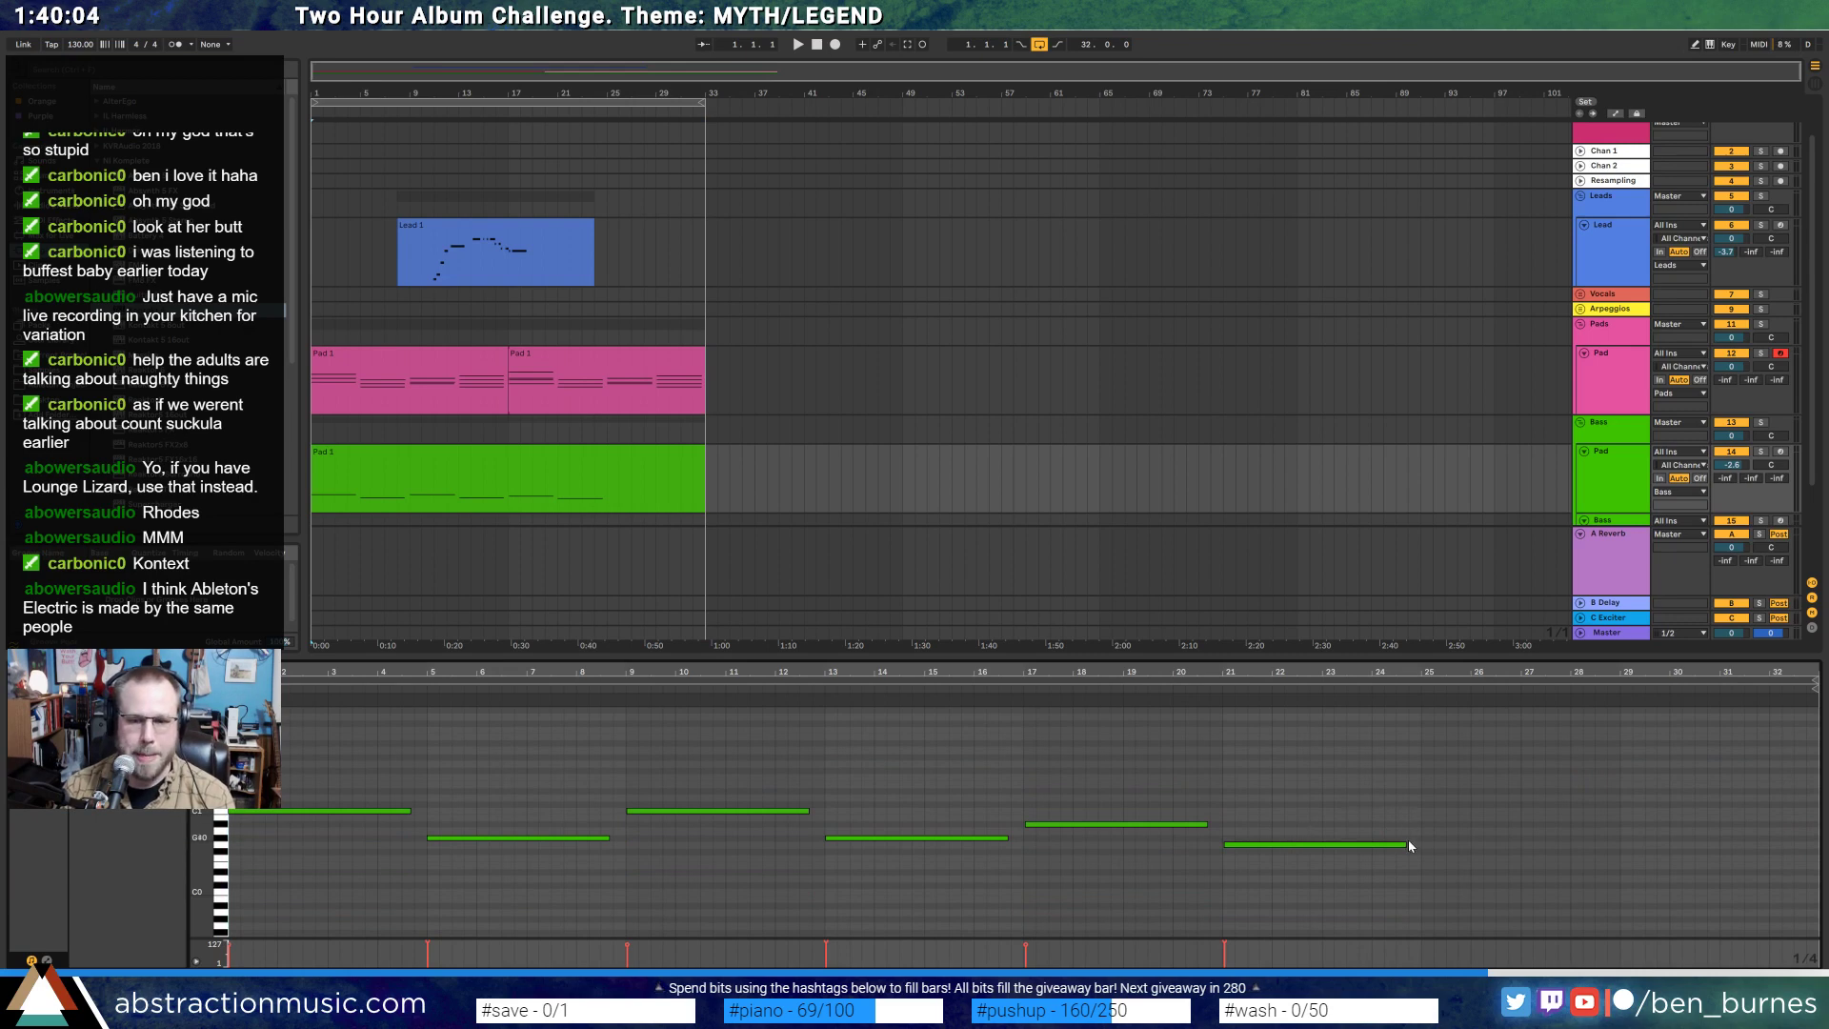
- Draw a nearly four-bar bass note at bar 25 of the green Pad clip, matching the pitch of the bar 5 note
click(1405, 843)
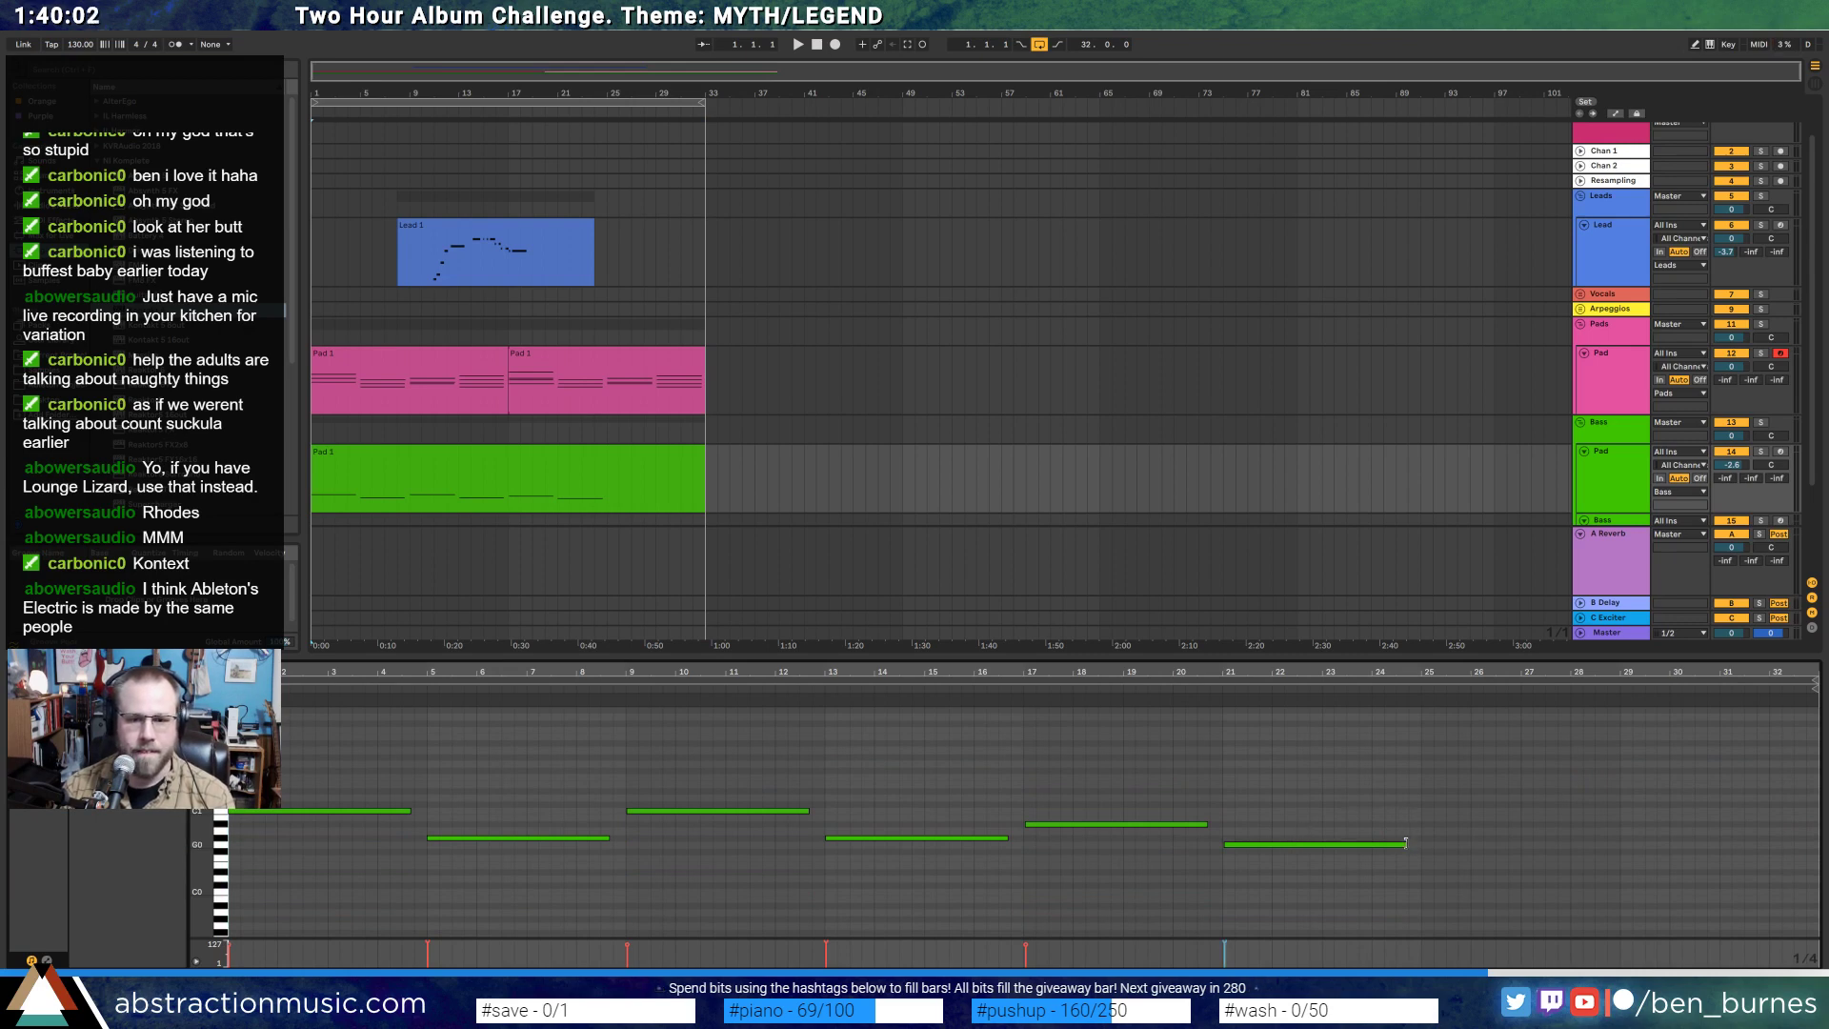
click(1425, 839)
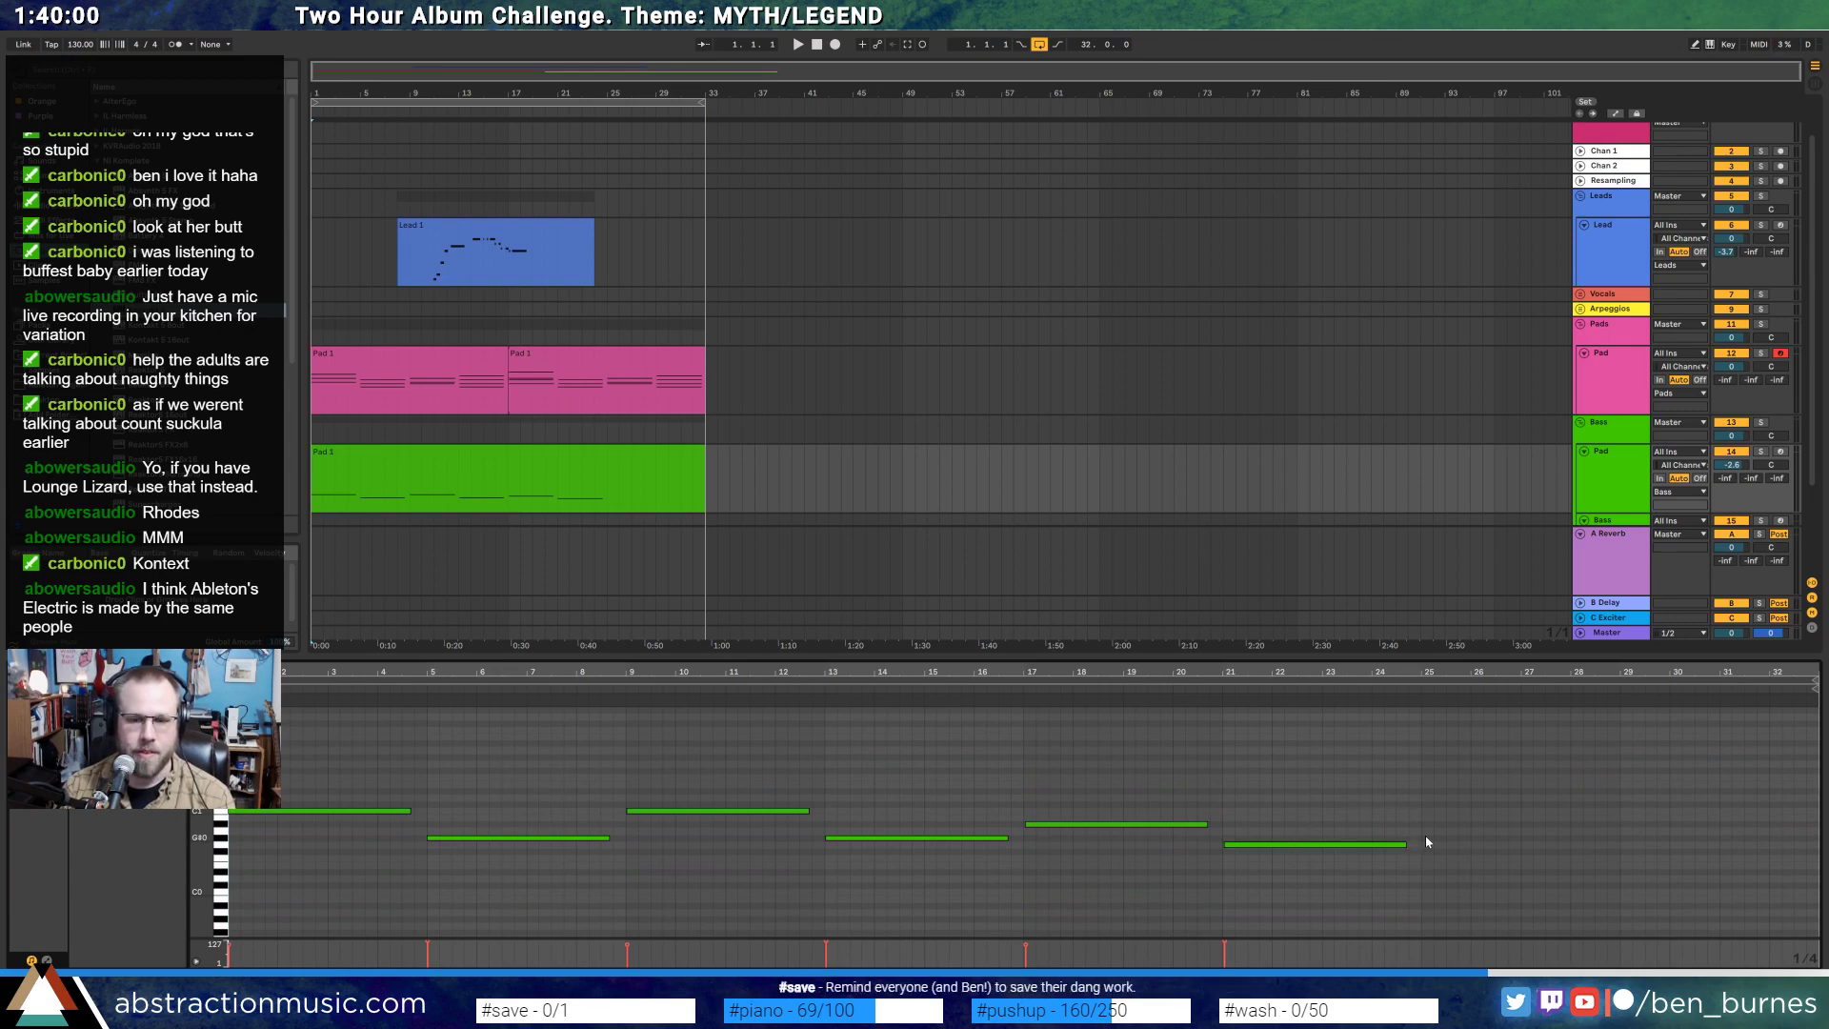
double_click(1425, 836)
drag(1425, 836, 1818, 810)
click(1643, 817)
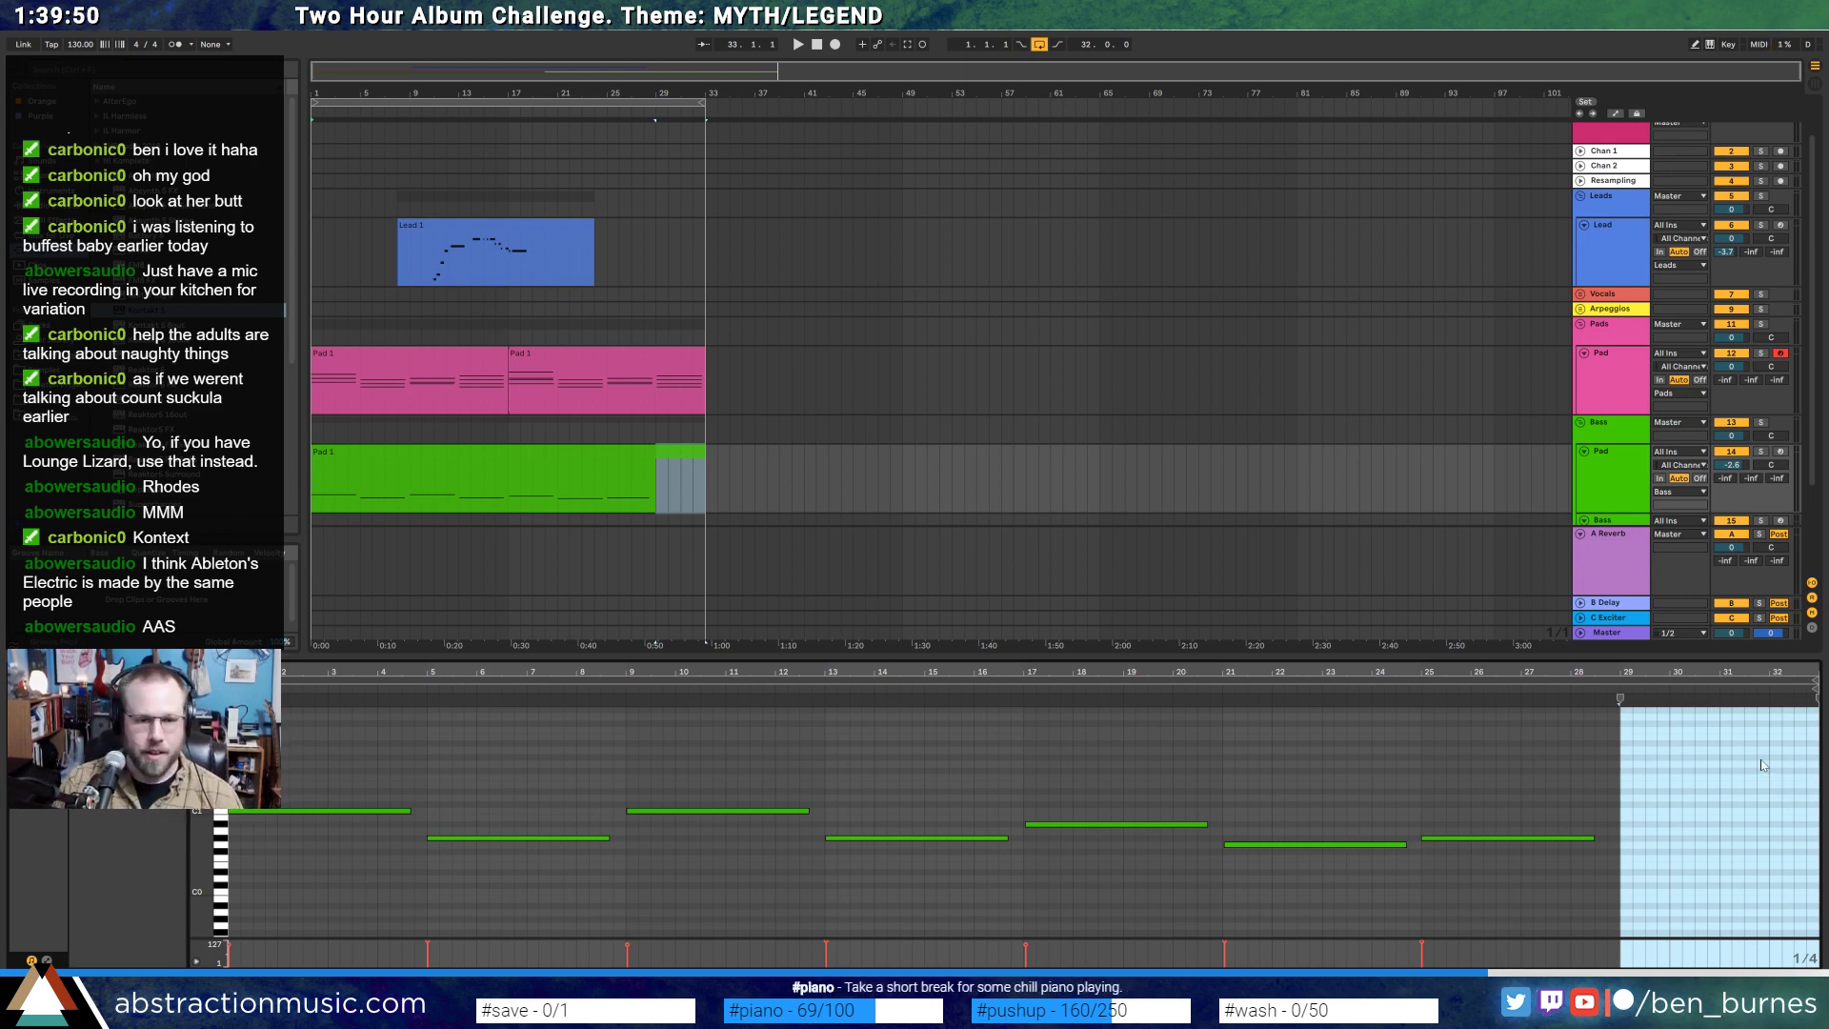
- Copy the green Pad clip's bass notes from bars 17 to 28 and paste them at the start of the second pink Pad clip
drag(1122, 779, 1443, 818)
click(616, 379)
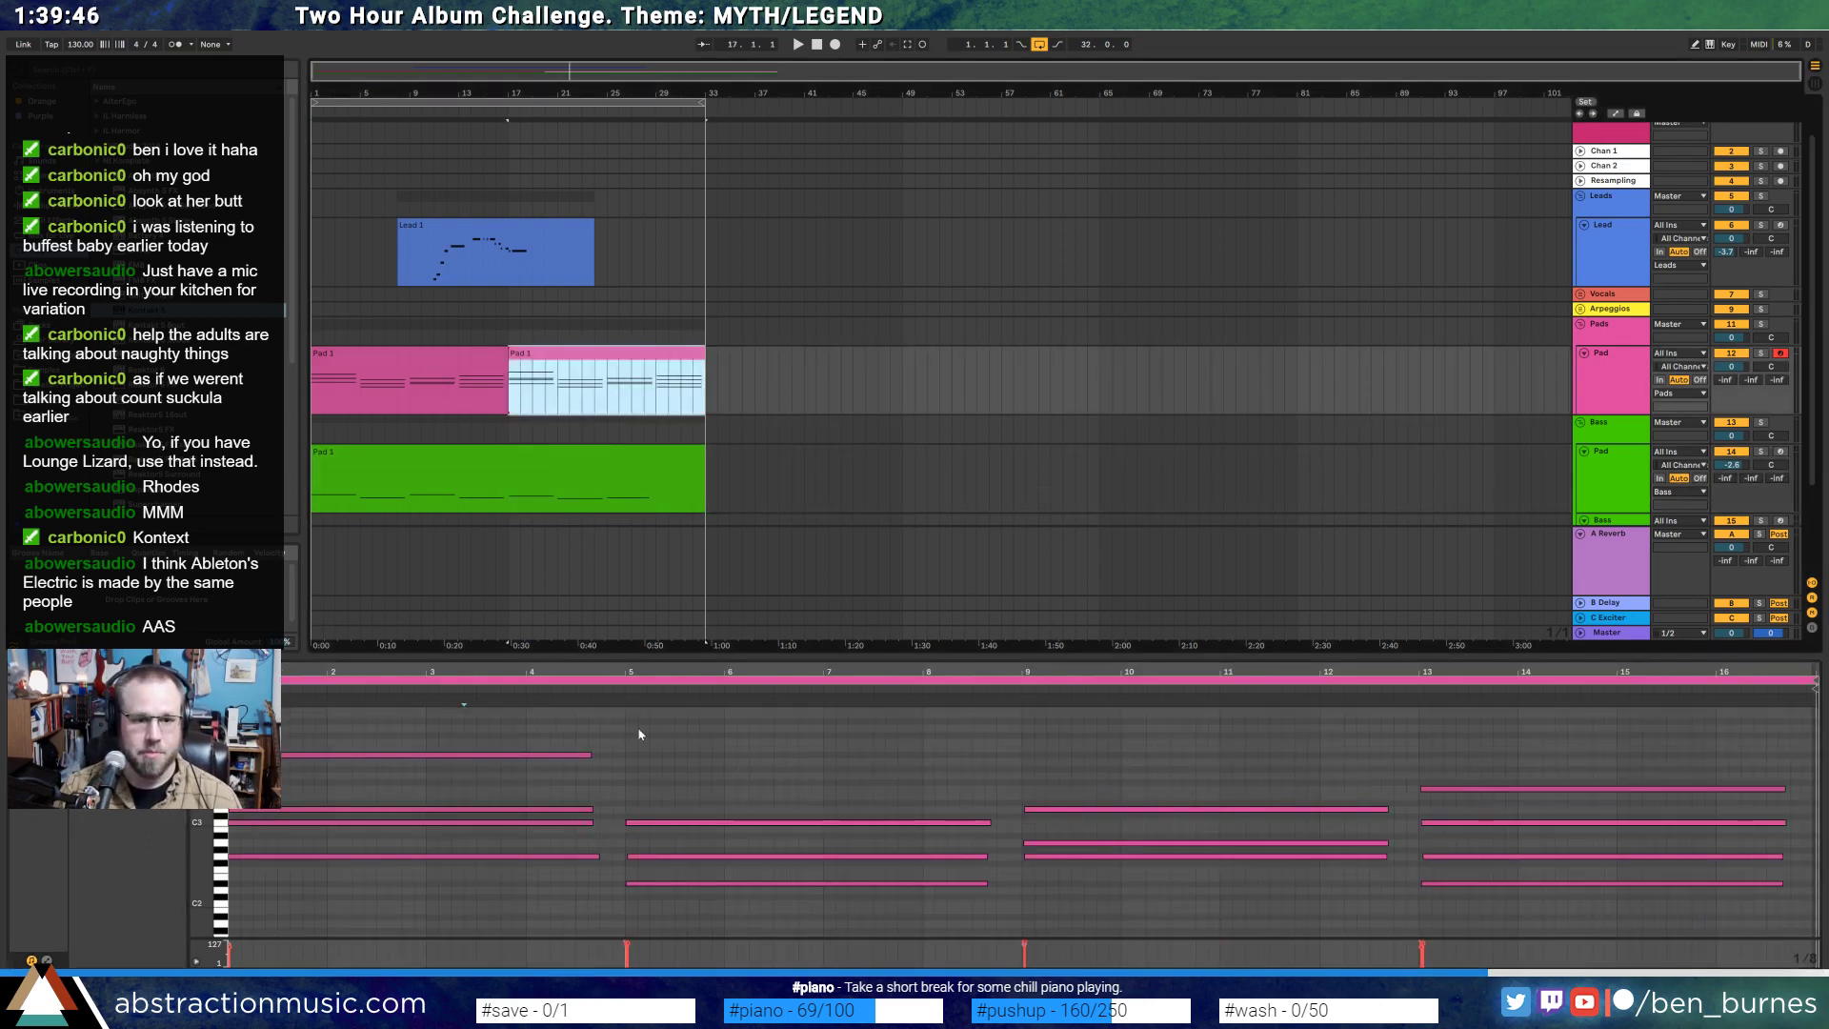
click(234, 896)
key(ctrl+v)
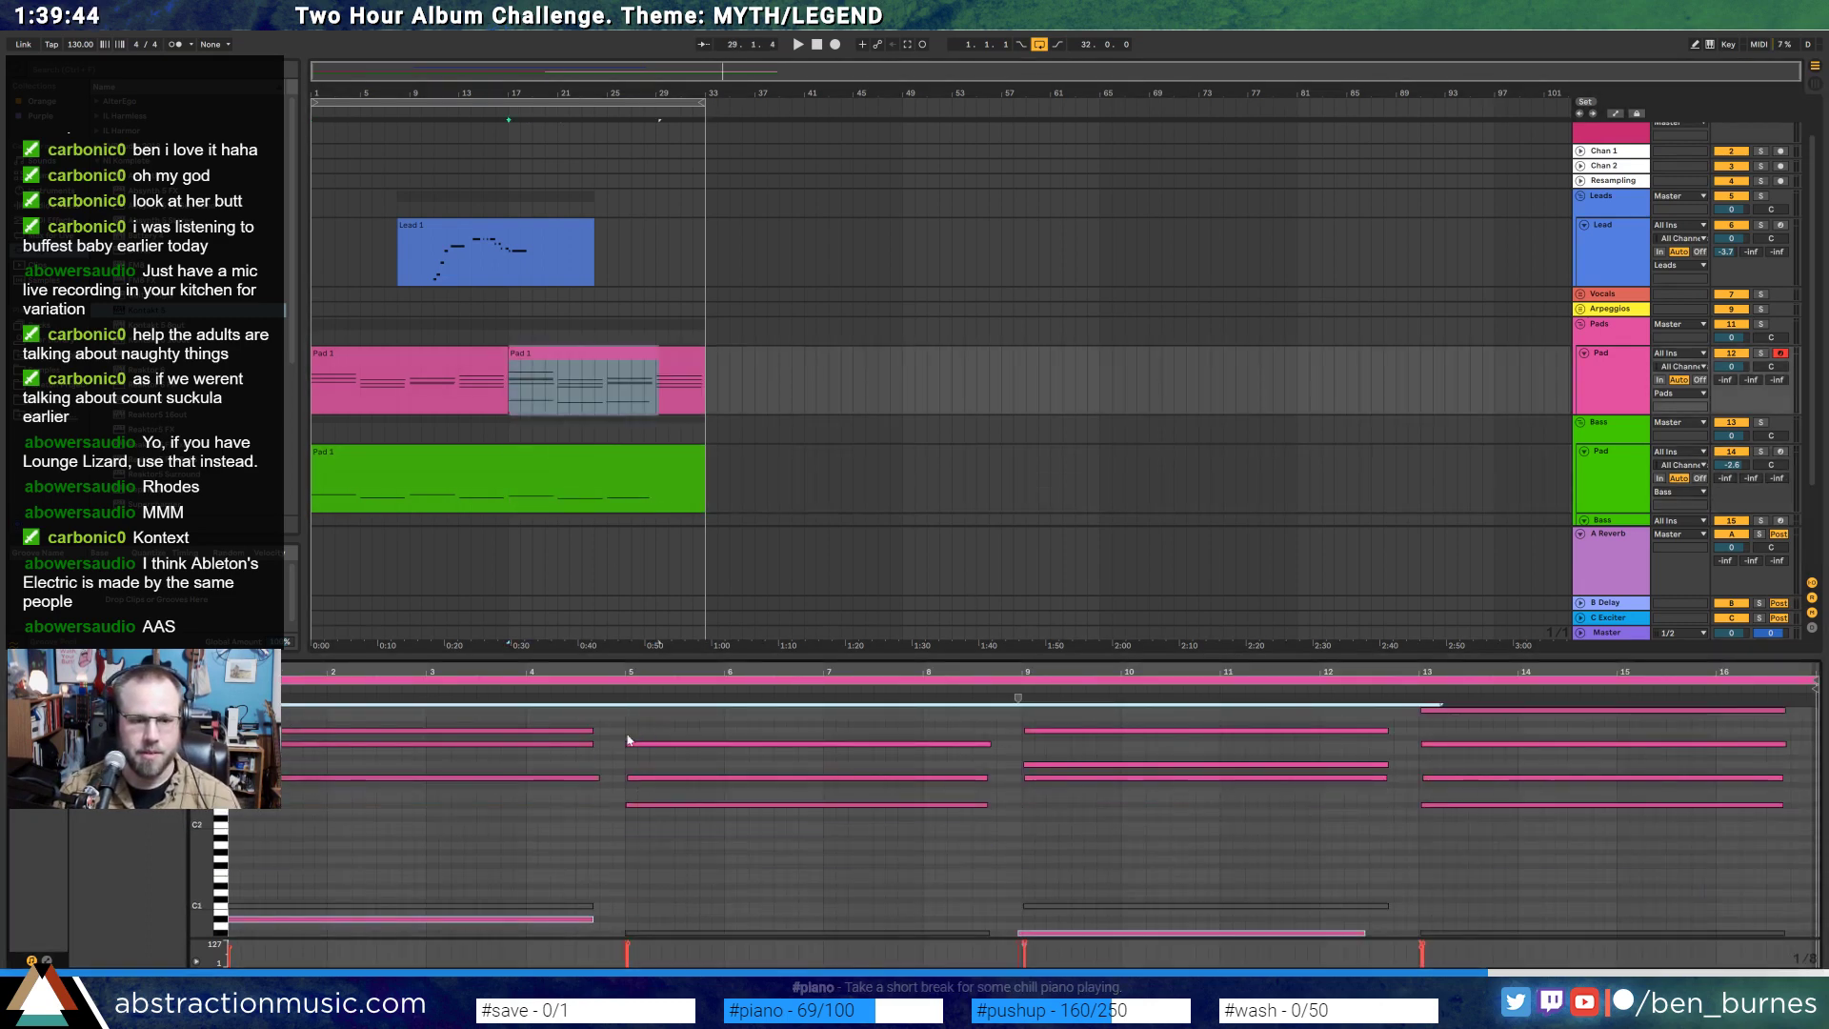
- Delete the leftover deactivated notes around the bass line and the whole chord at bar 13 of the second pink Pad clip
scroll(1017, 795, down, 1)
scroll(1017, 810, down, 1)
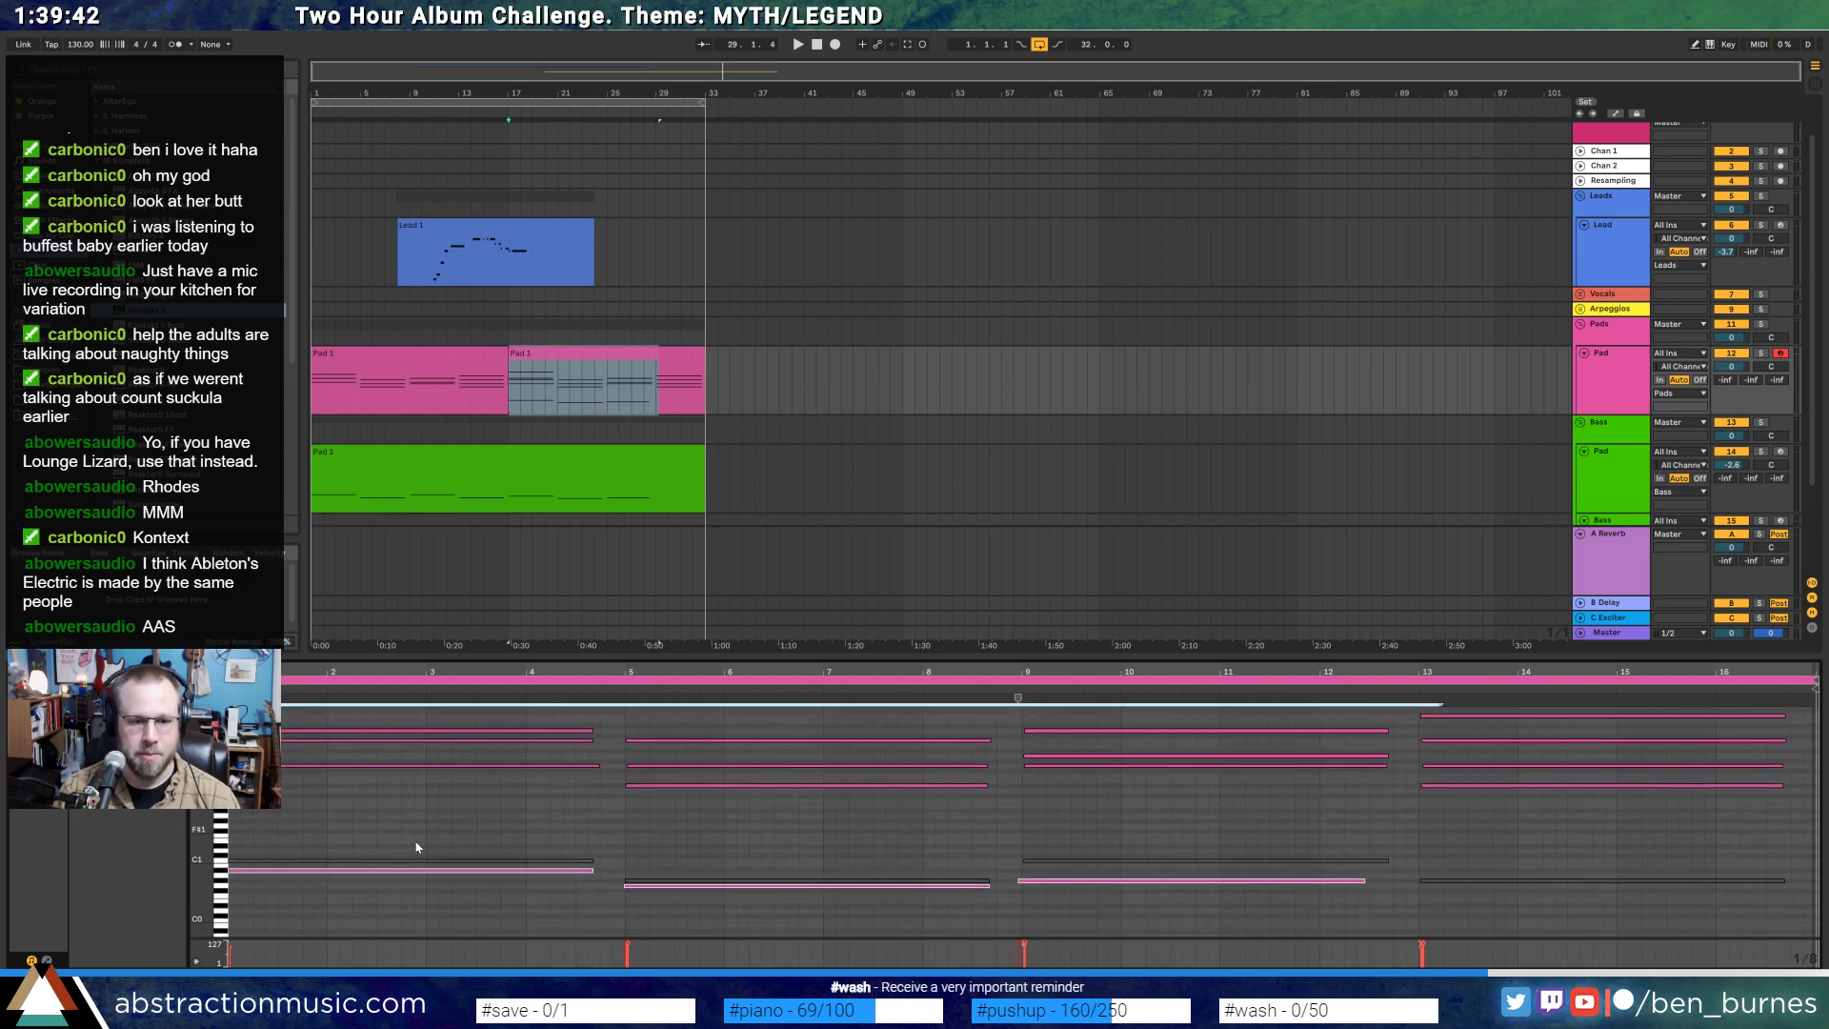
drag(550, 838, 788, 878)
key(Delete)
drag(1143, 844, 1188, 869)
key(Delete)
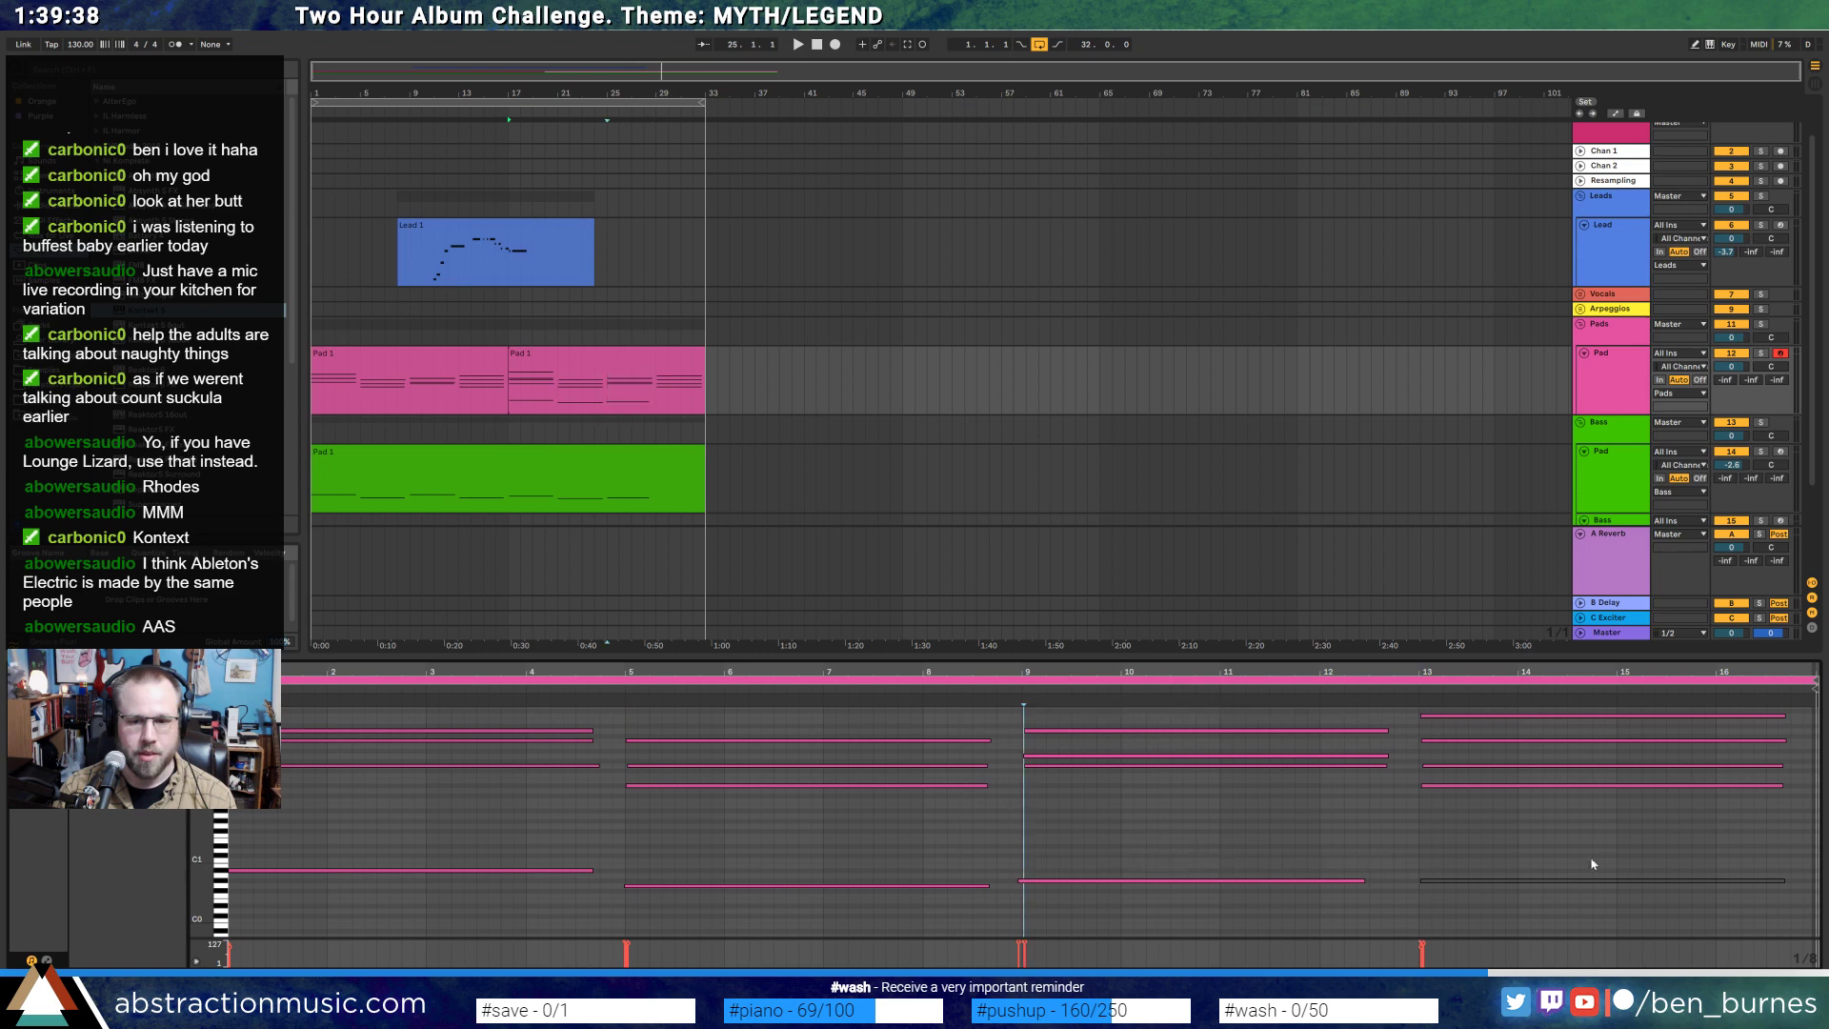
key(Delete)
drag(1550, 845, 1546, 702)
key(Delete)
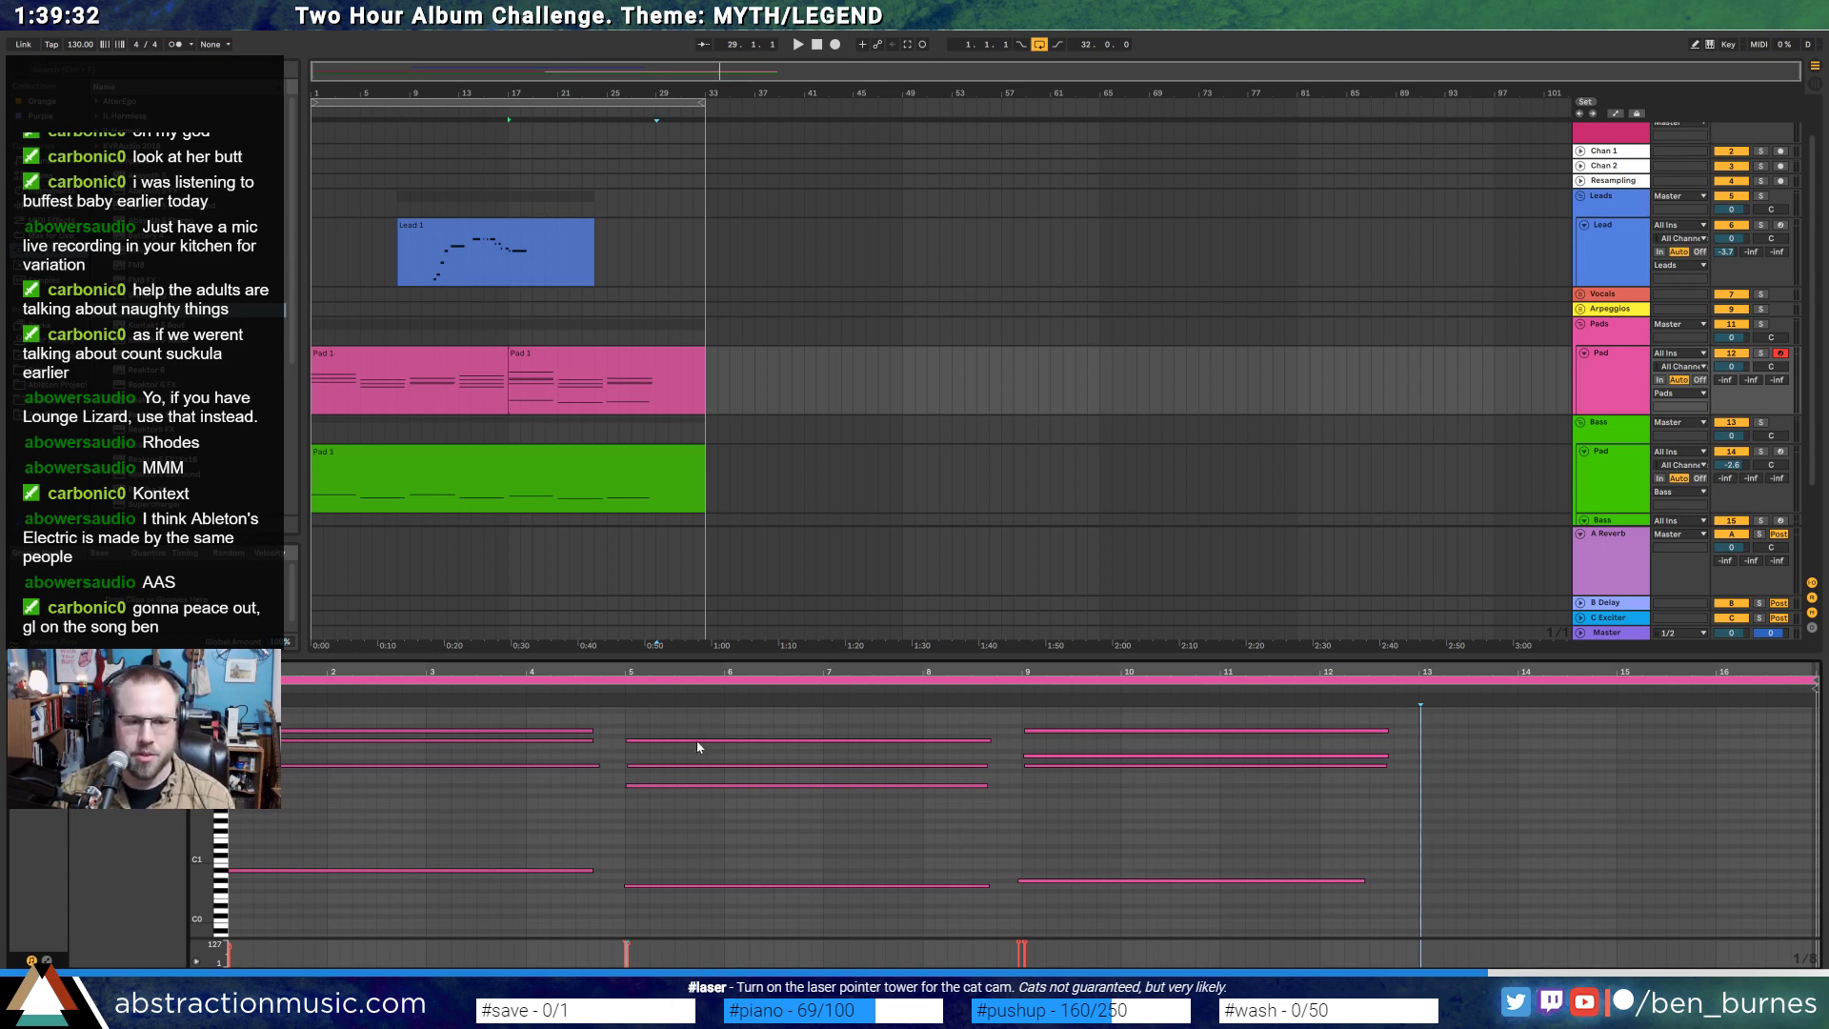
- Raise the lowest note of the bar 5 chord in the second pink Pad clip by one octave
drag(202, 796, 181, 797)
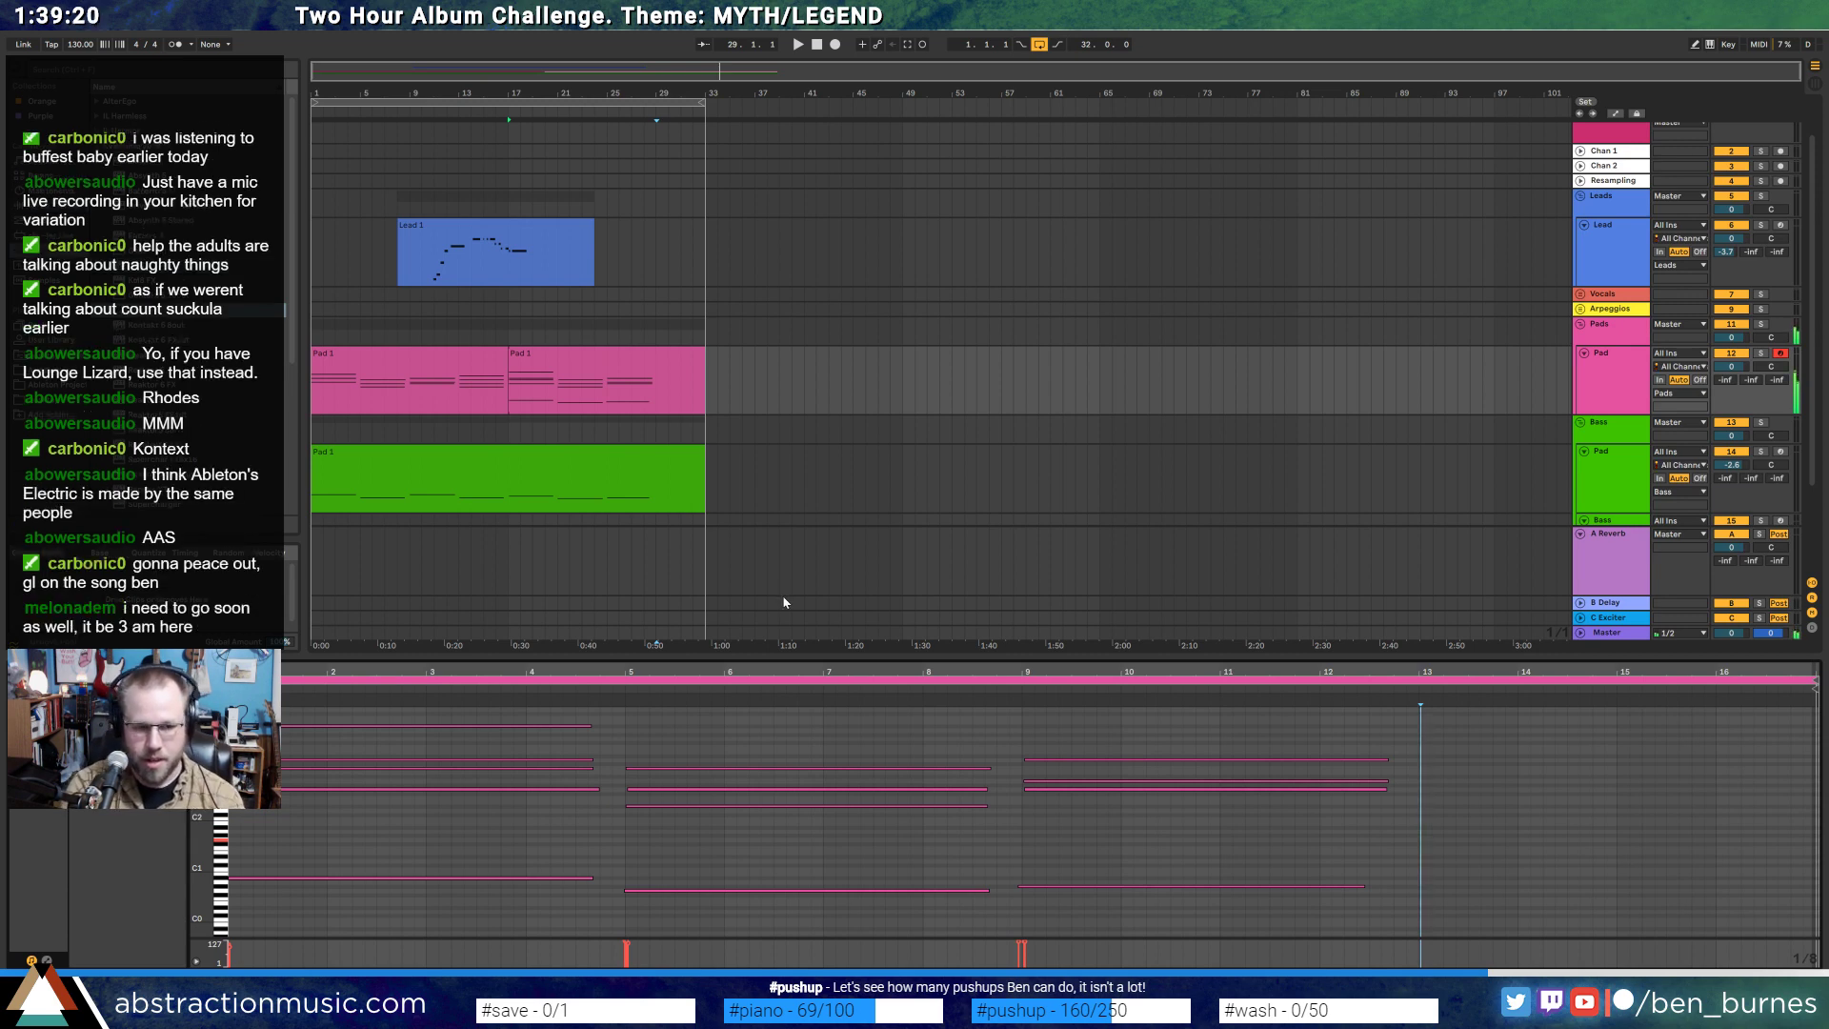
drag(202, 762, 229, 824)
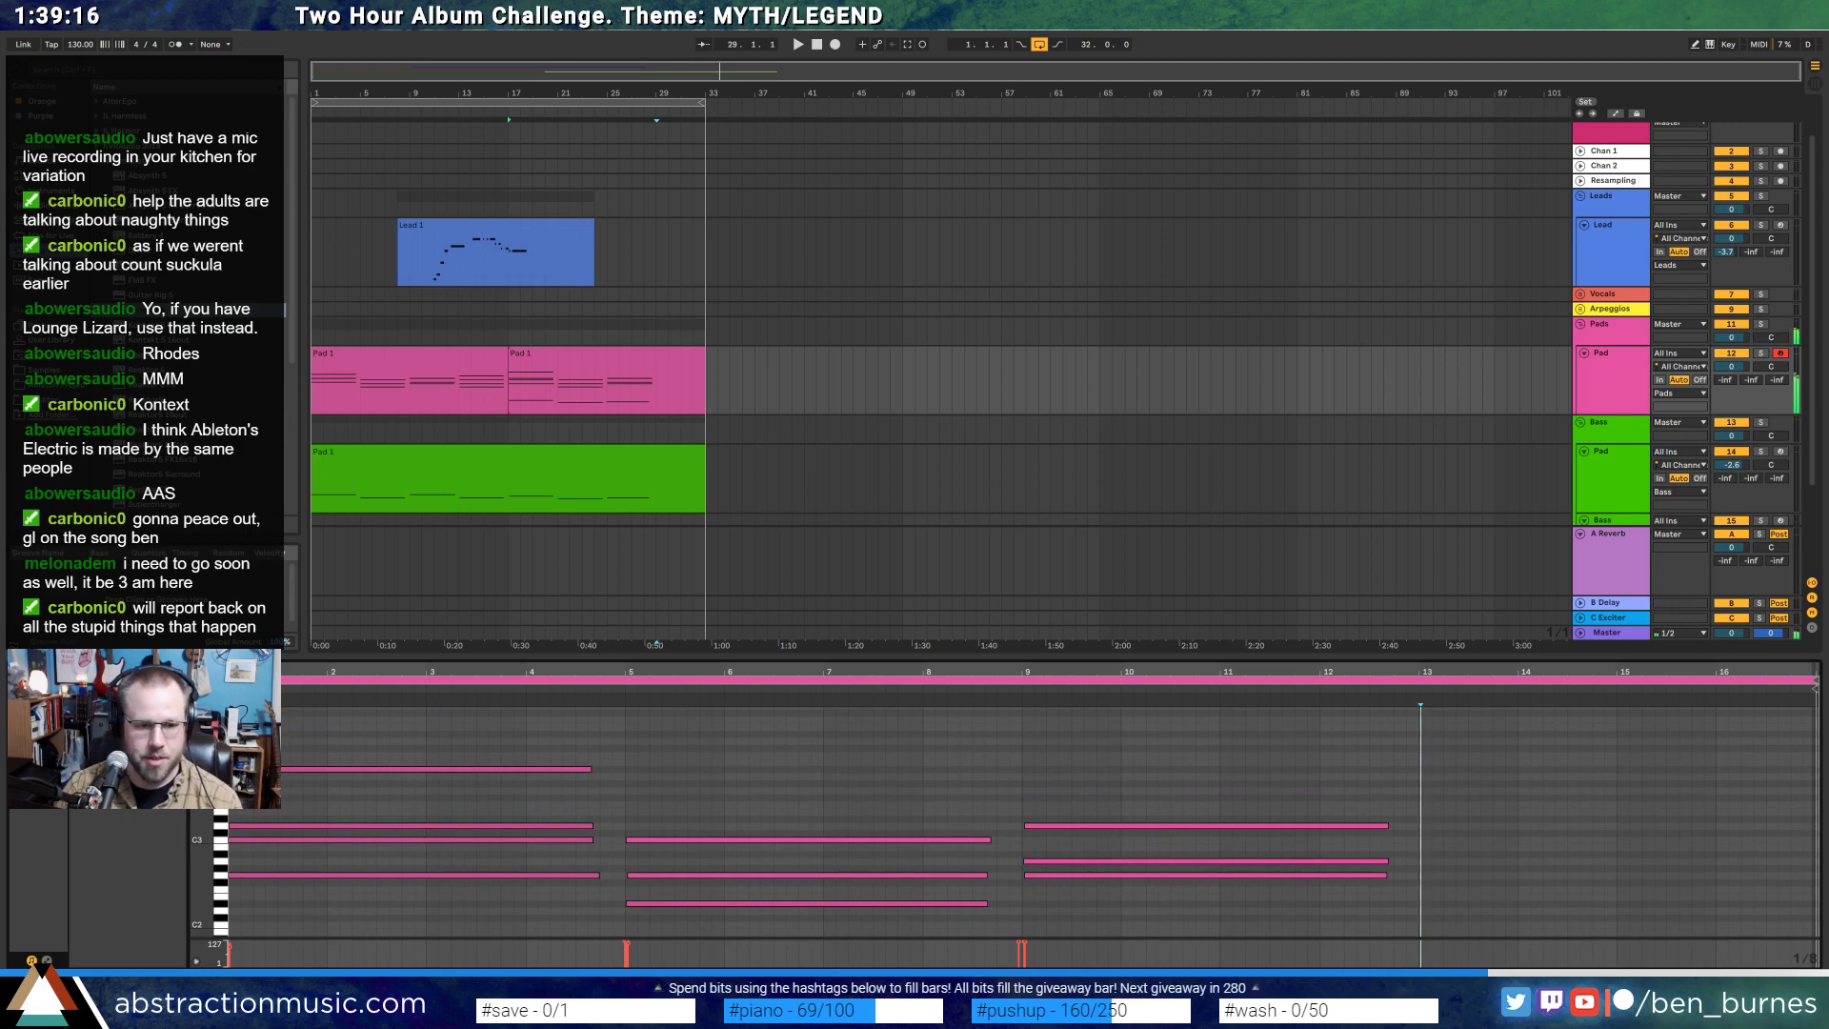
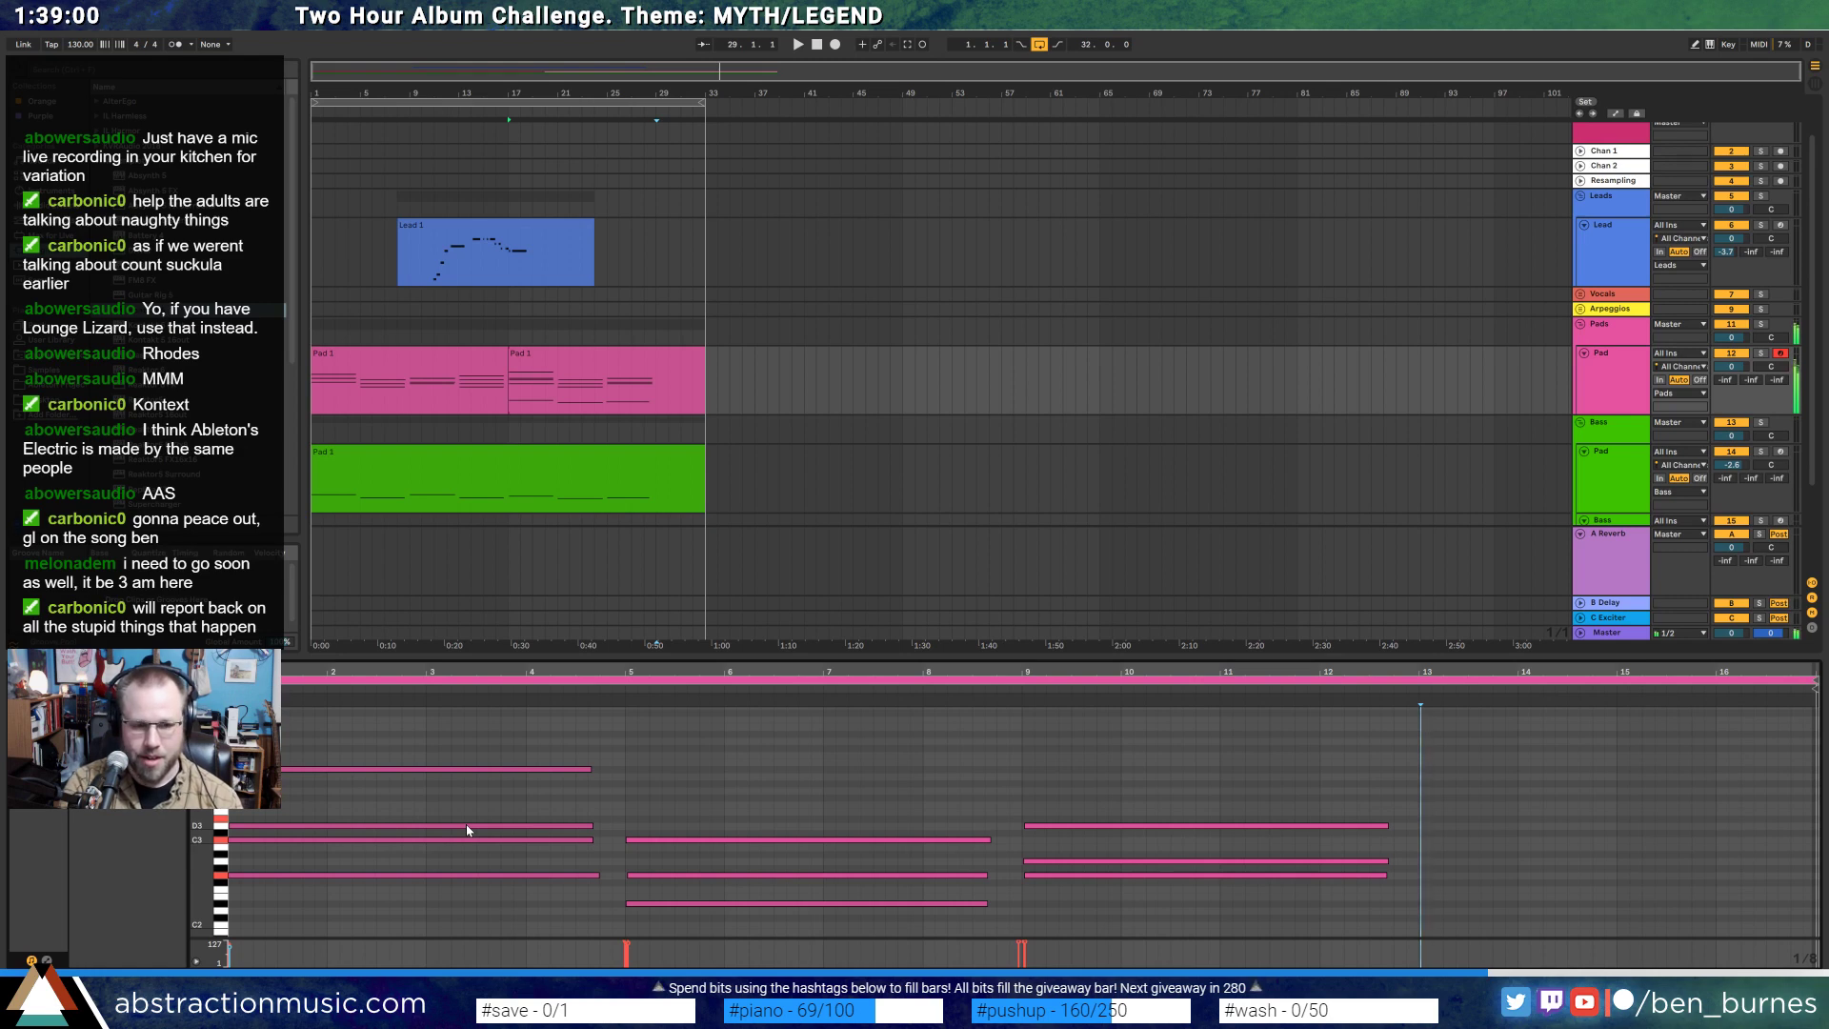
click(631, 905)
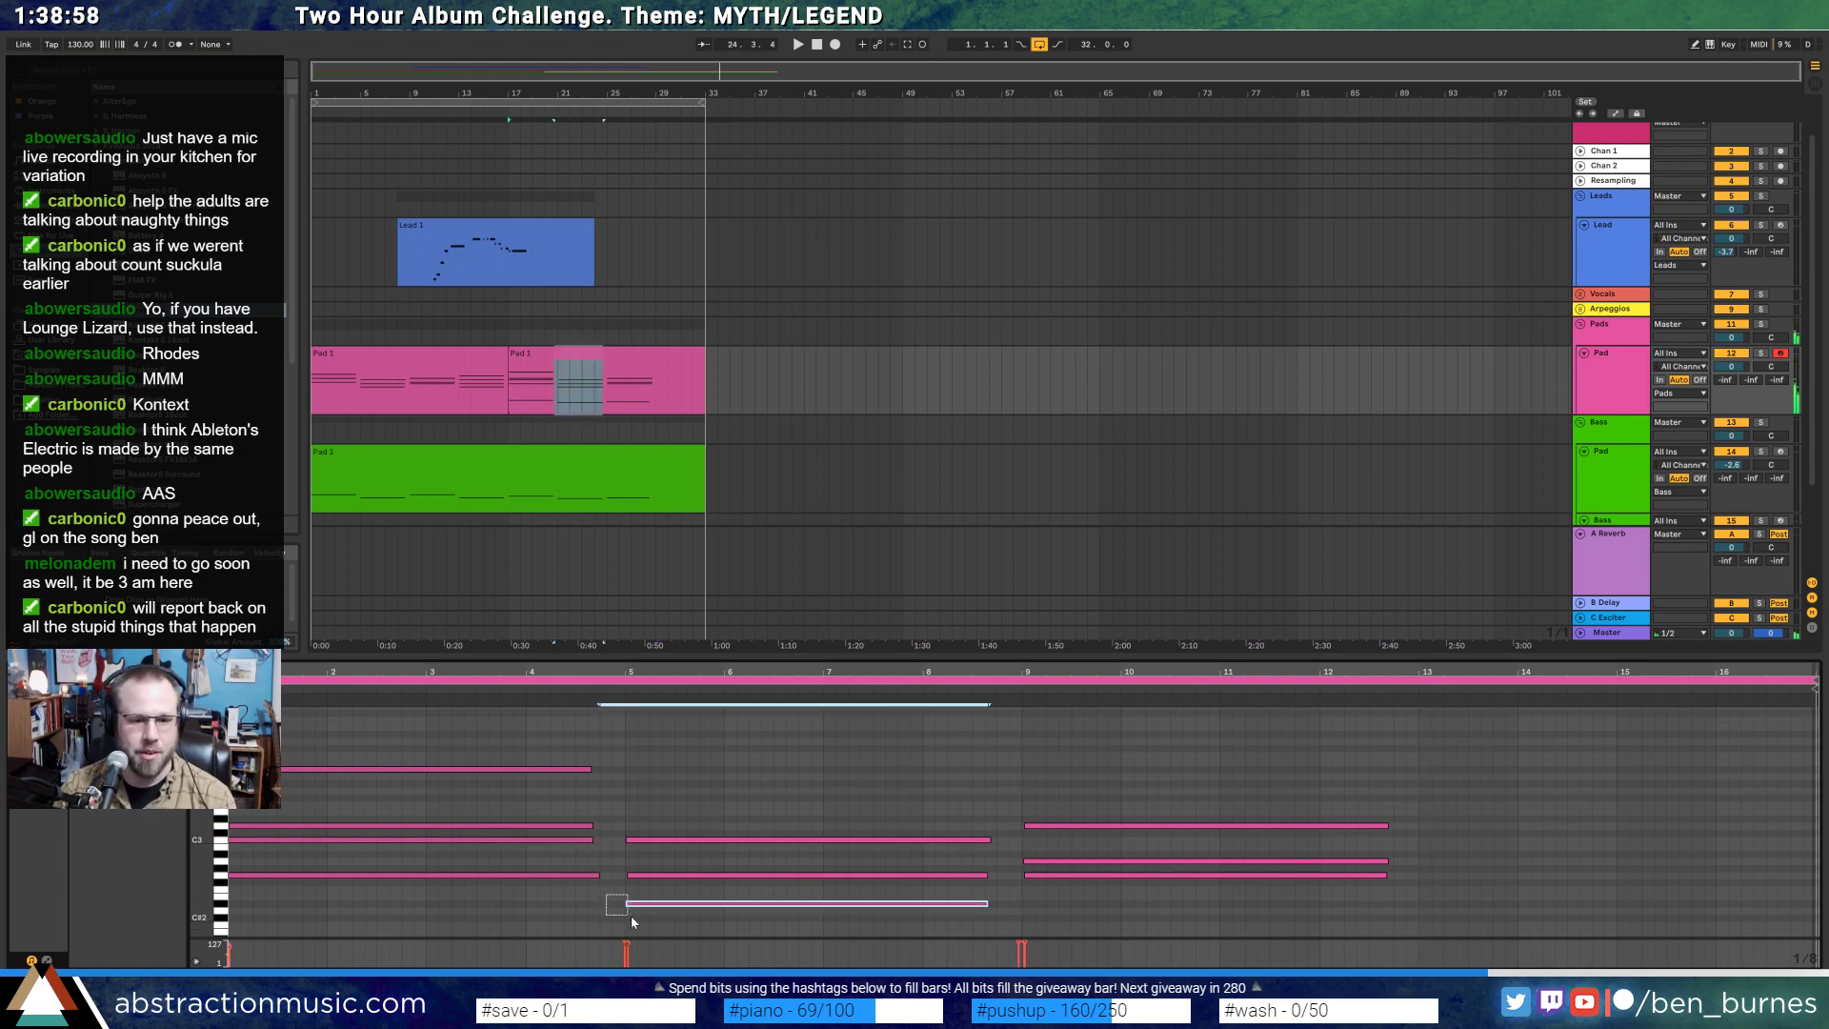
key(shift+Up)
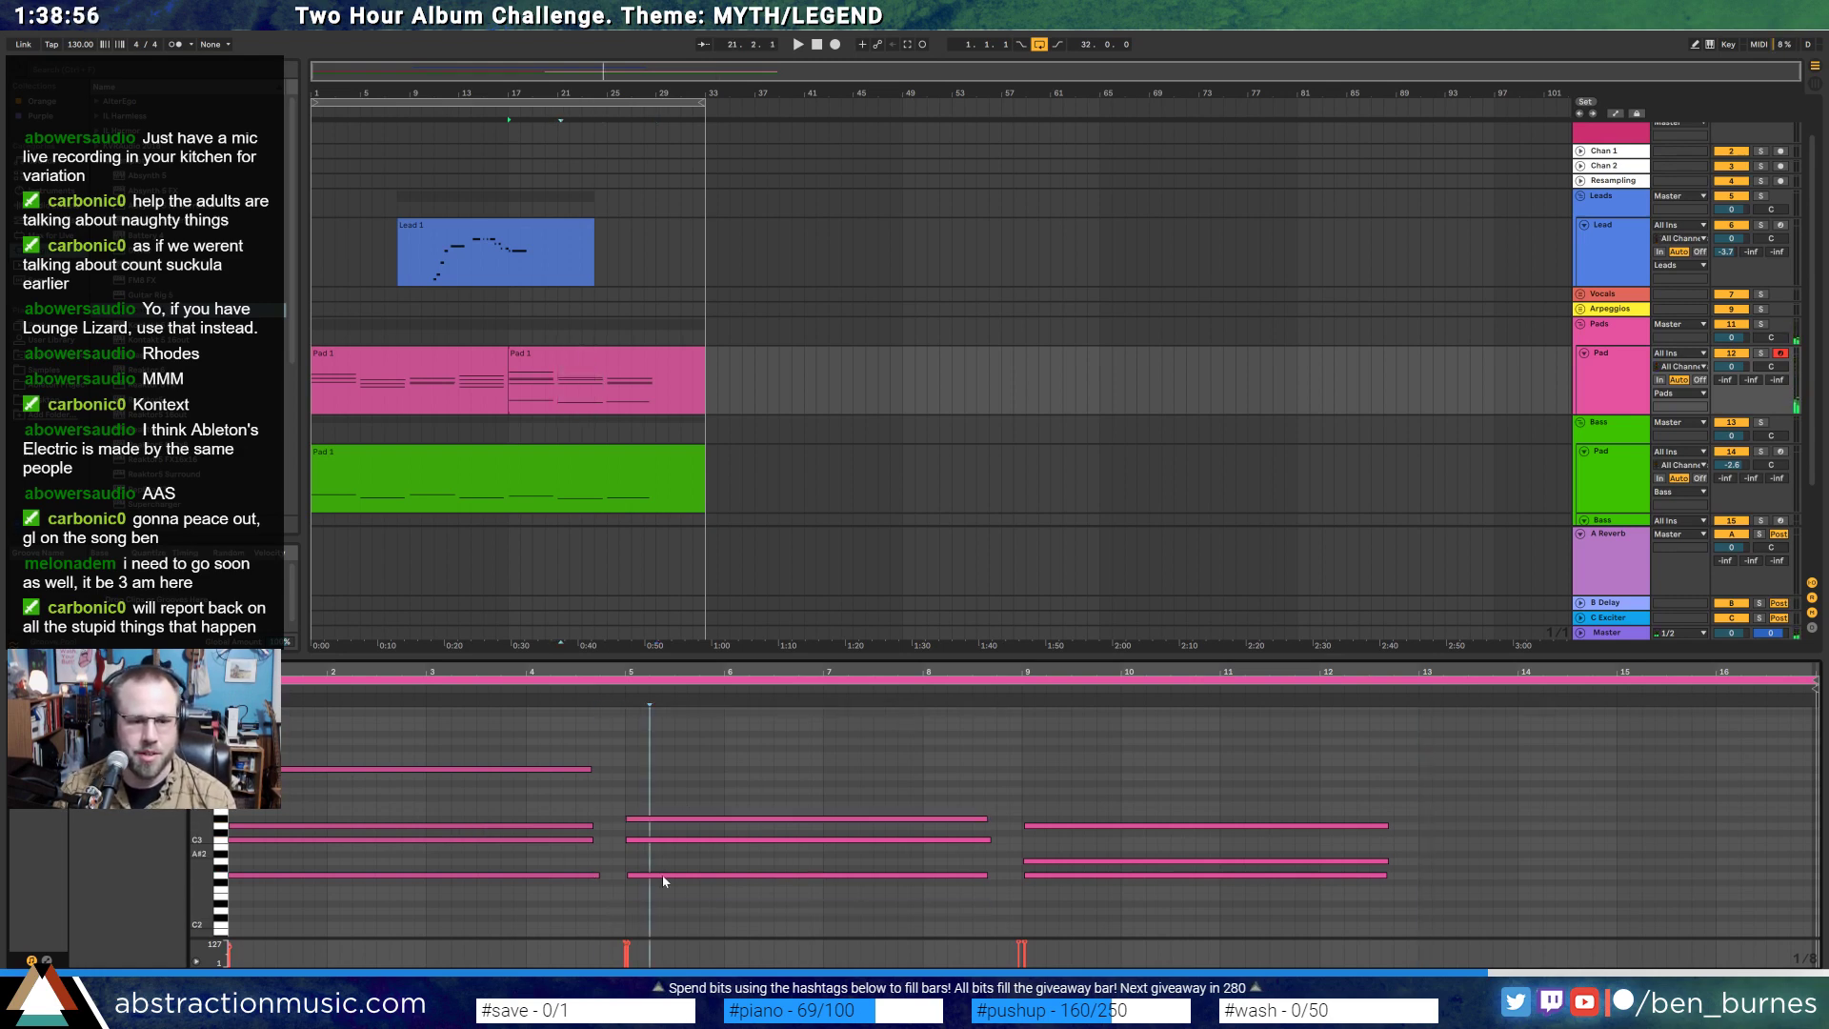
- Raise the G2 note of the bar 5 chord to A#3 and add a G3 note spanning the same length as the chord
click(661, 875)
key(Up)
key(Up)
key(Up)
key(shift+Up)
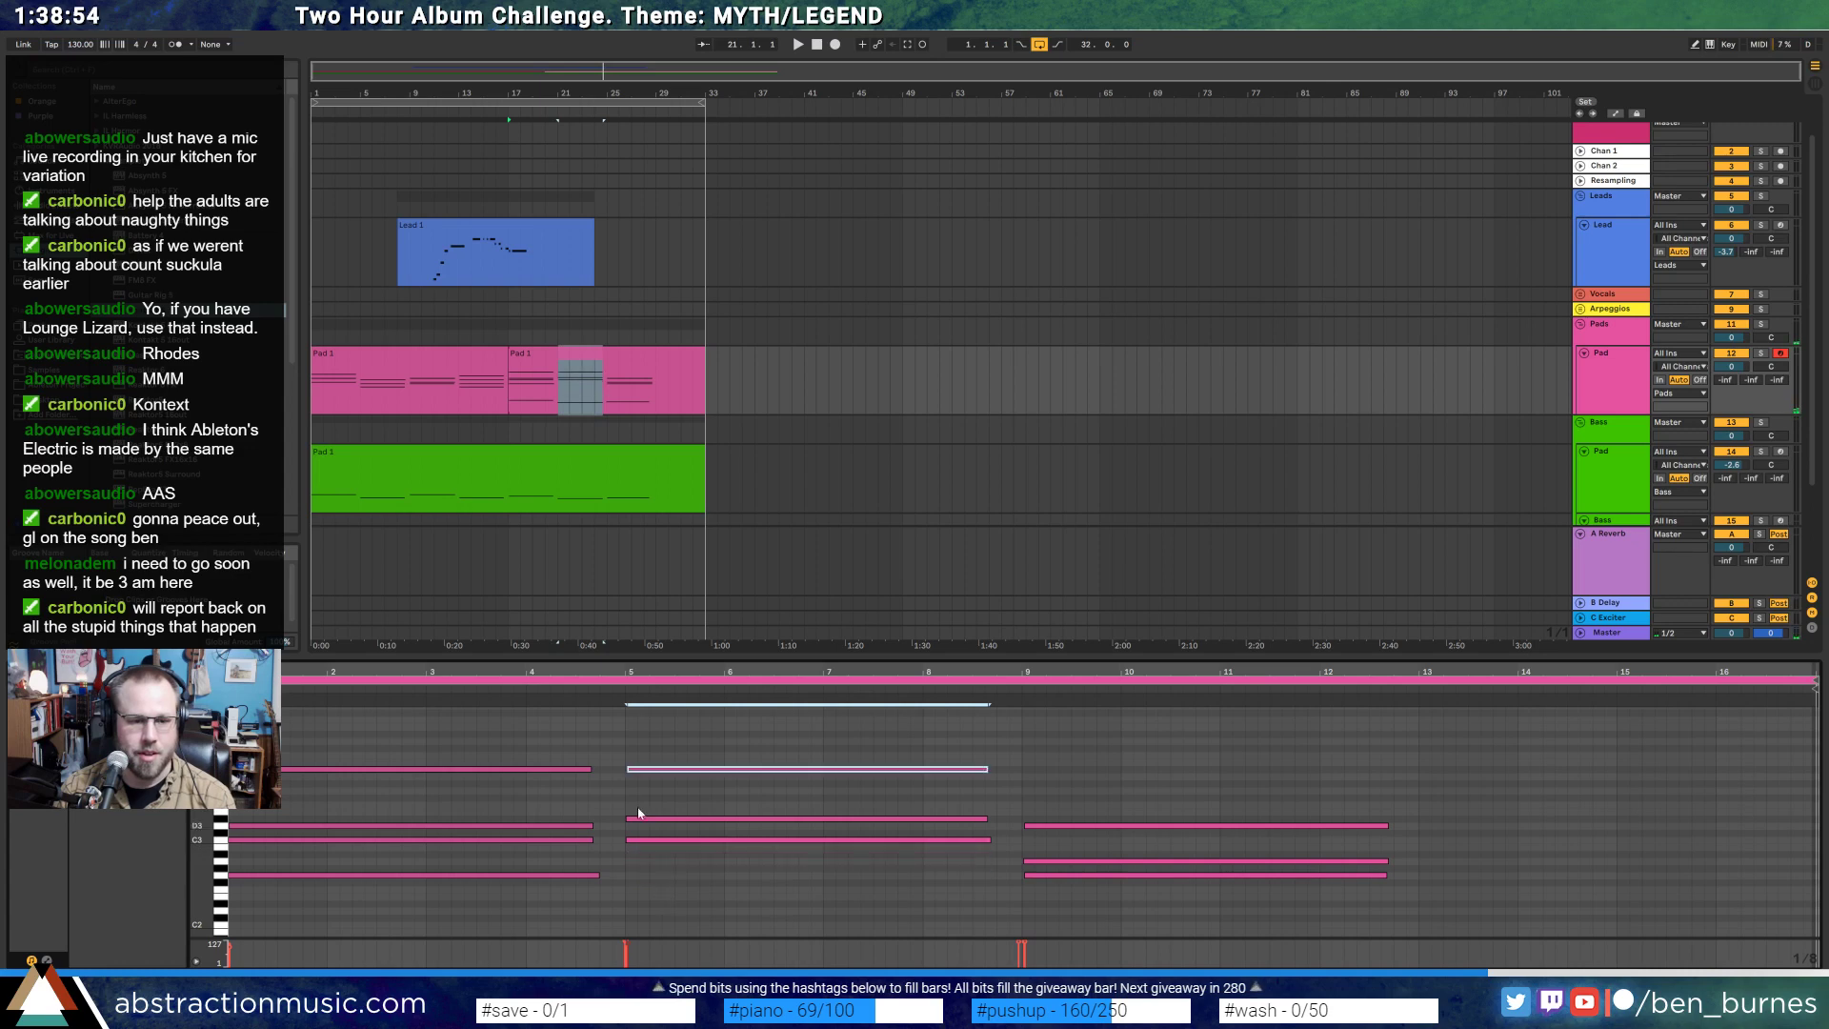
mouse_move(626, 790)
mouse_down()
mouse_move(986, 789)
mouse_move(990, 773)
mouse_up()
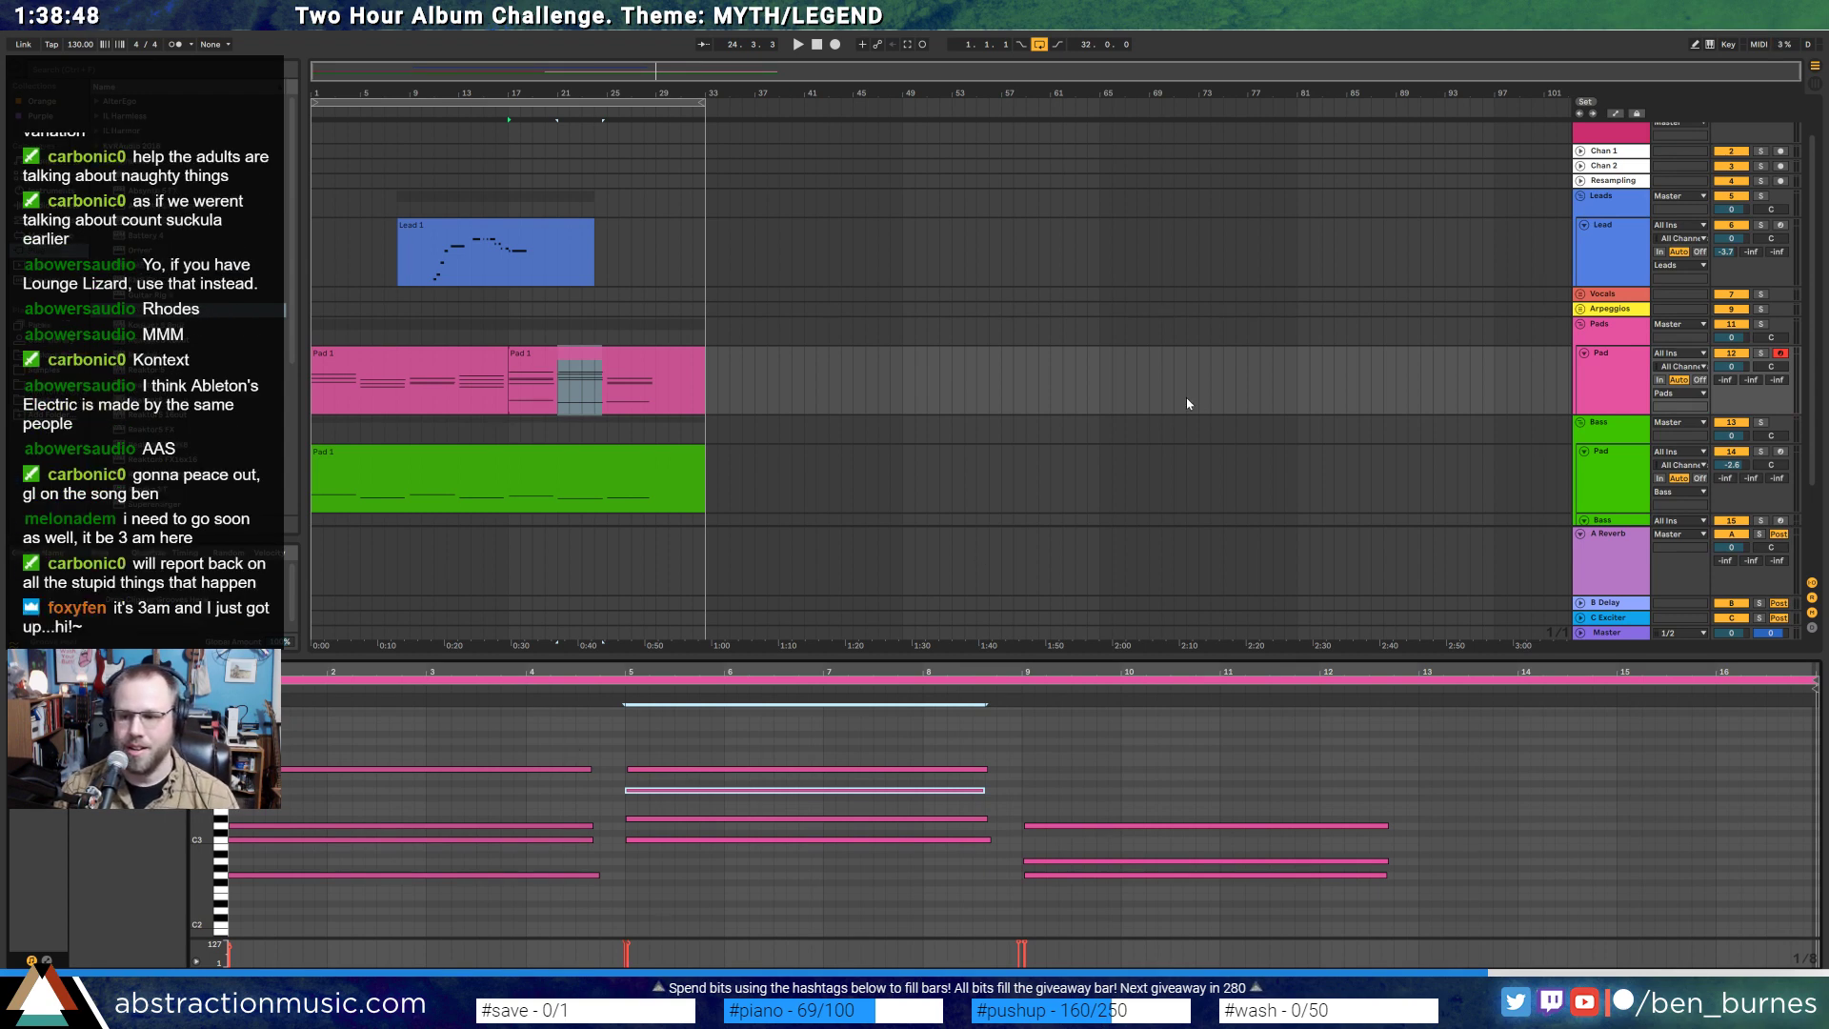
- Play the progression from bar 17 and delete the low bass notes at bars 1 and 5 of the second pink Pad clip
key(space)
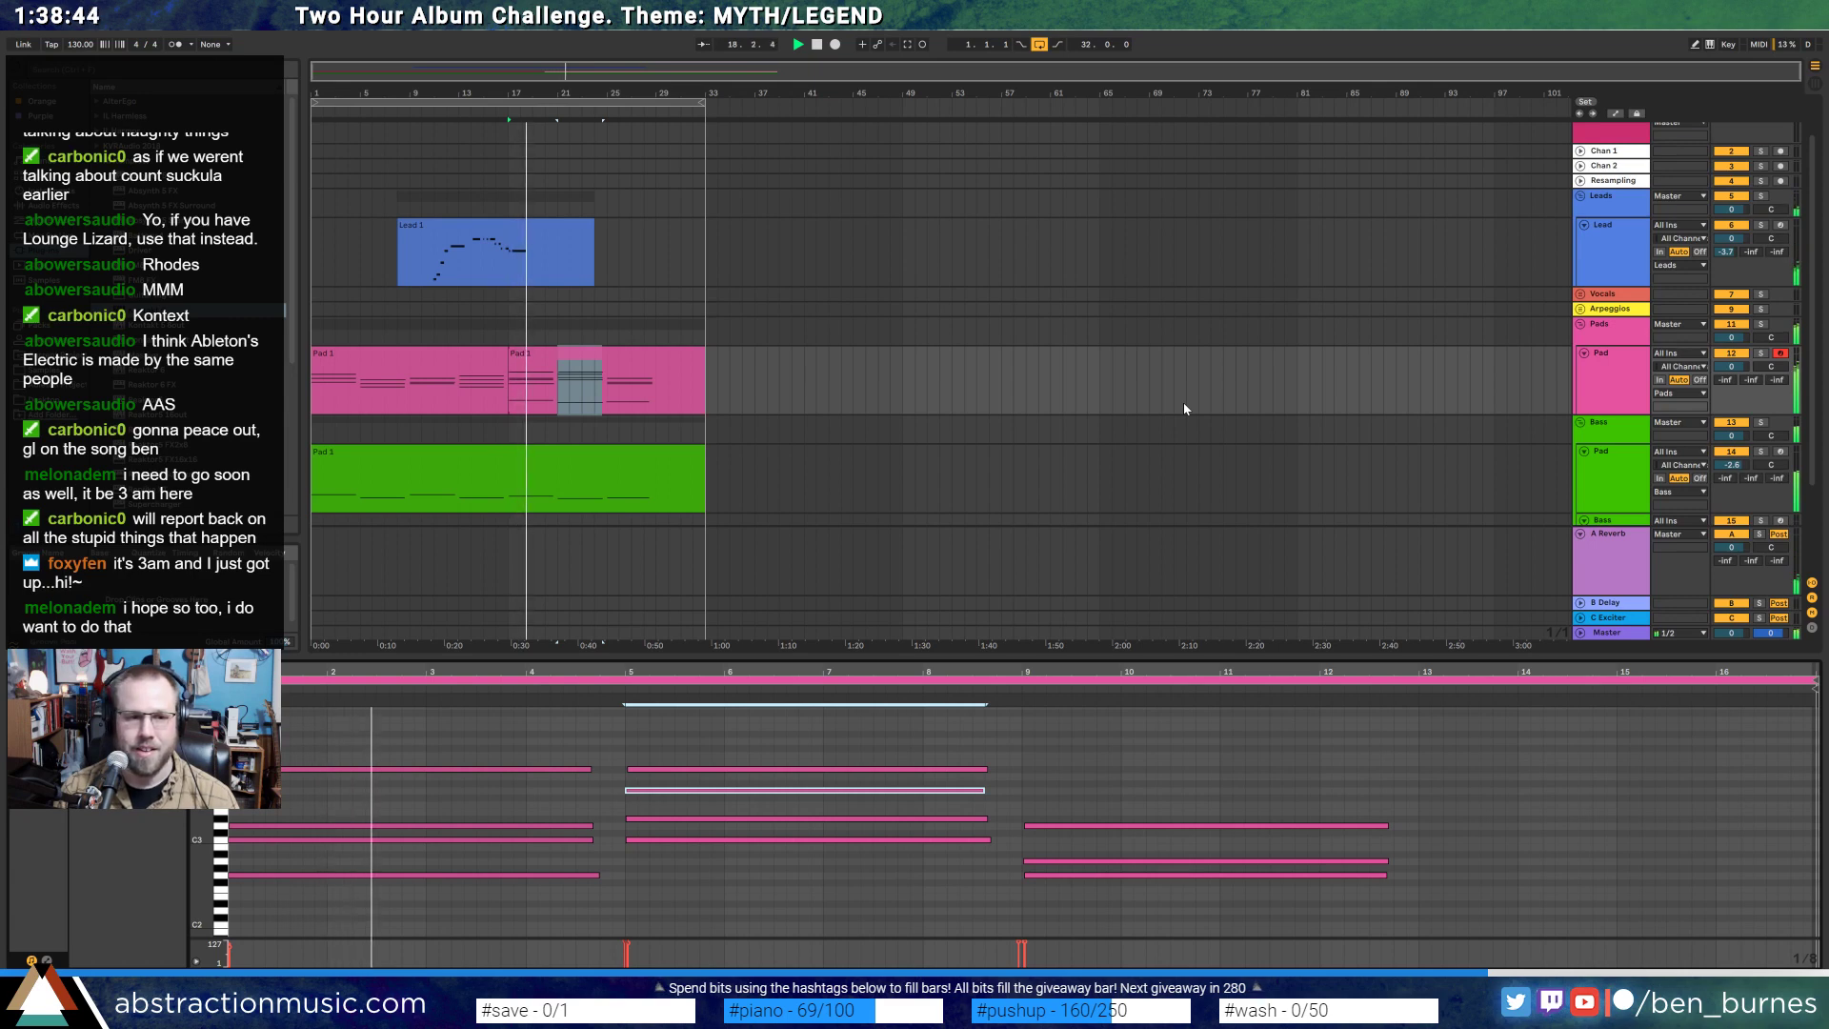
scroll(621, 804, down, 5)
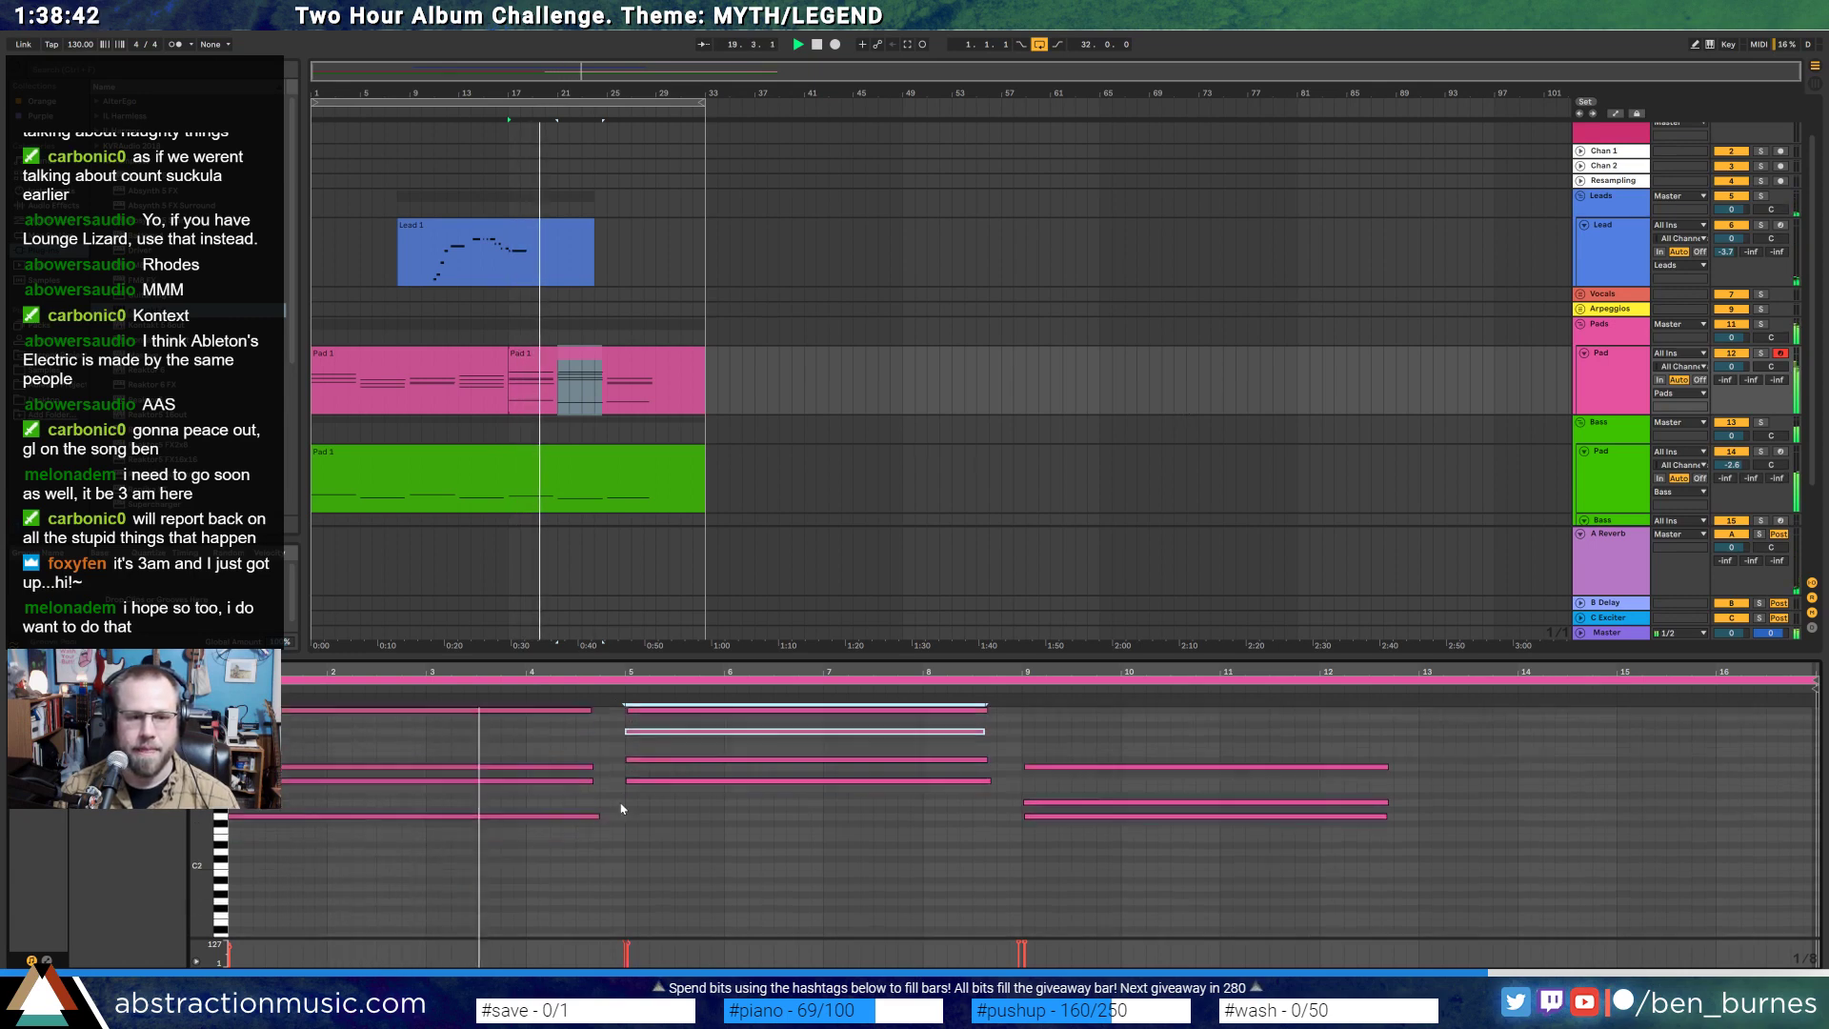
click(512, 865)
drag(741, 826, 733, 926)
key(Delete)
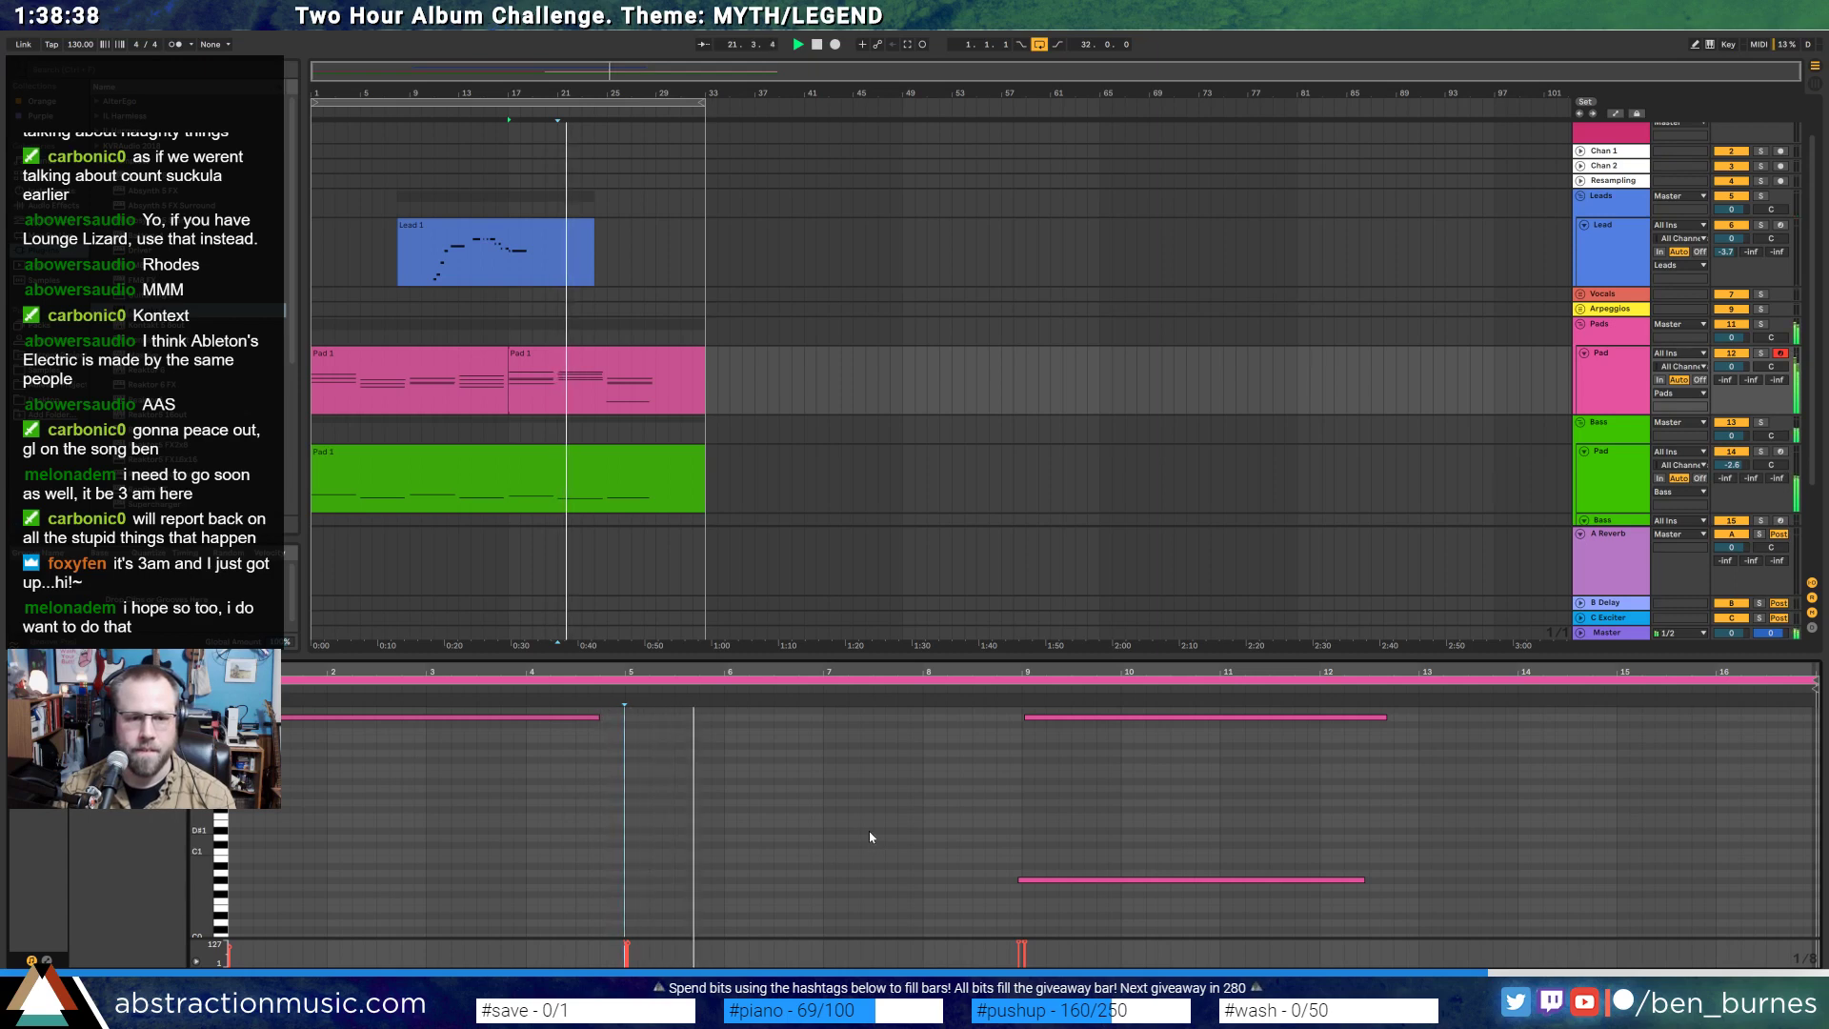
- Stop playback and audition the notes of the bar 5 chord in the second pink Pad clip one by one
scroll(866, 832, up, 3)
scroll(866, 833, up, 2)
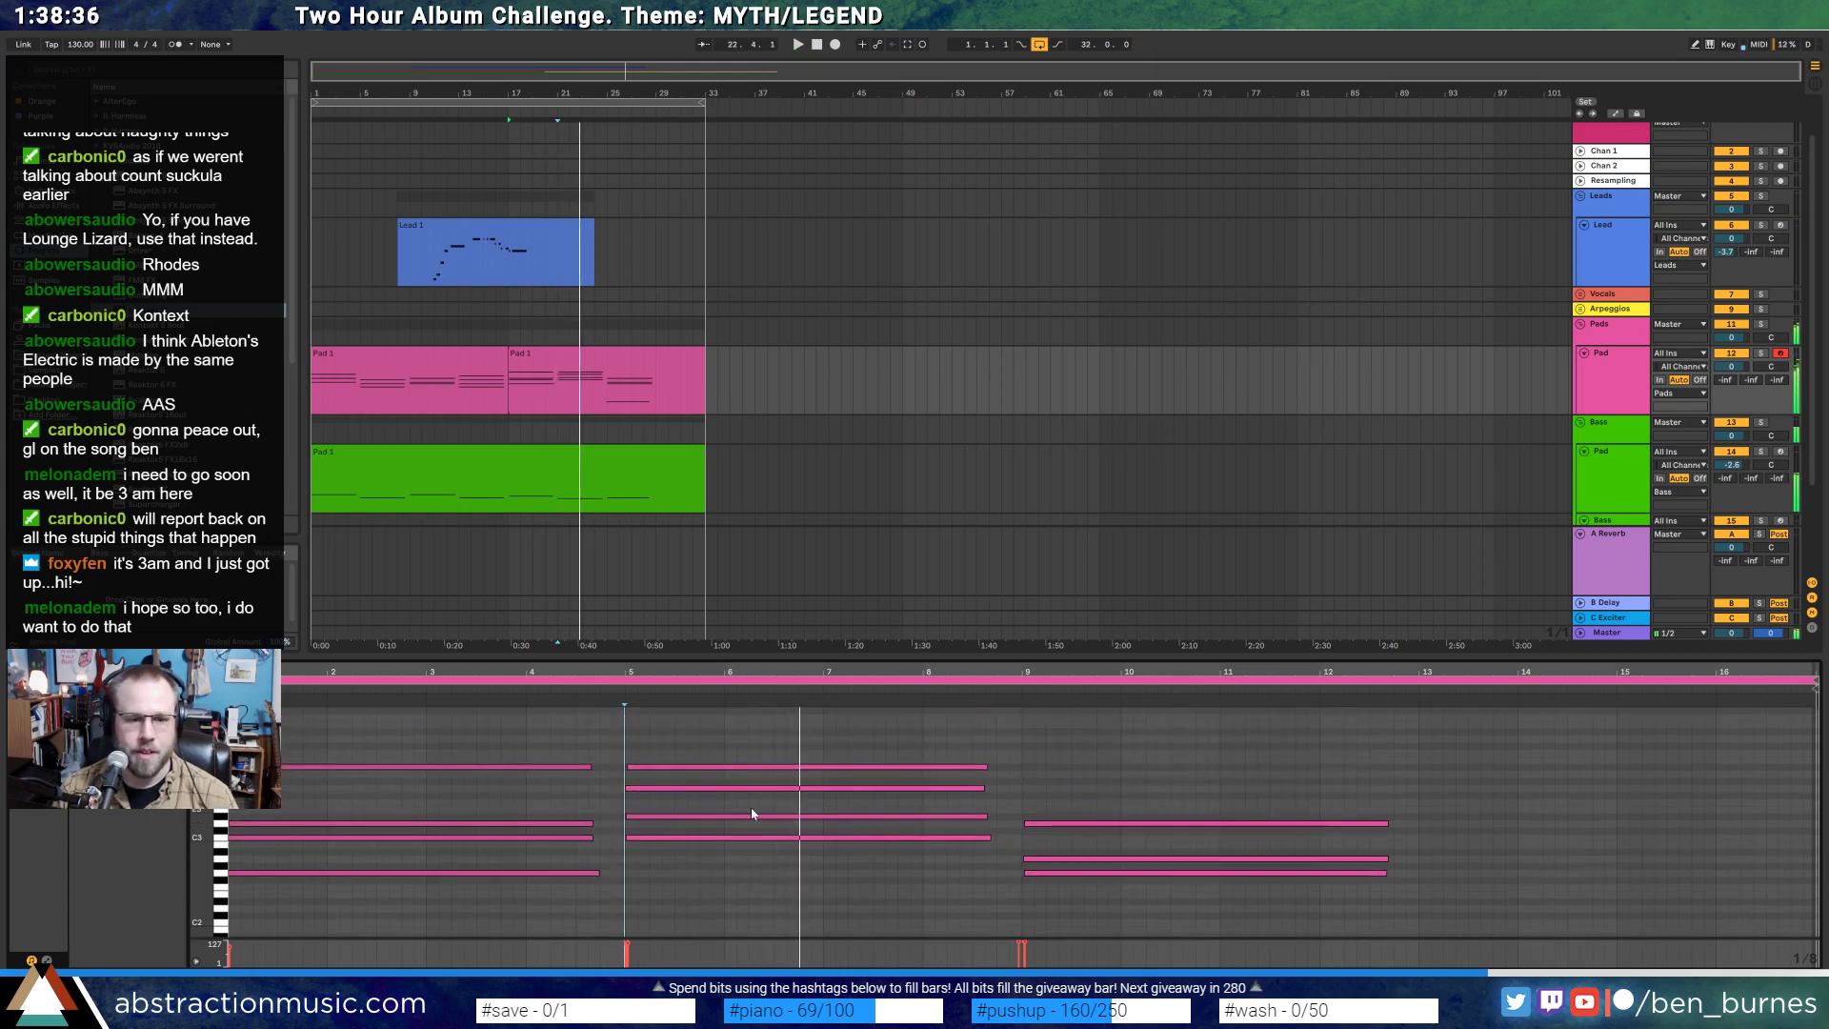
key(space)
drag(678, 735, 745, 898)
drag(731, 768, 731, 775)
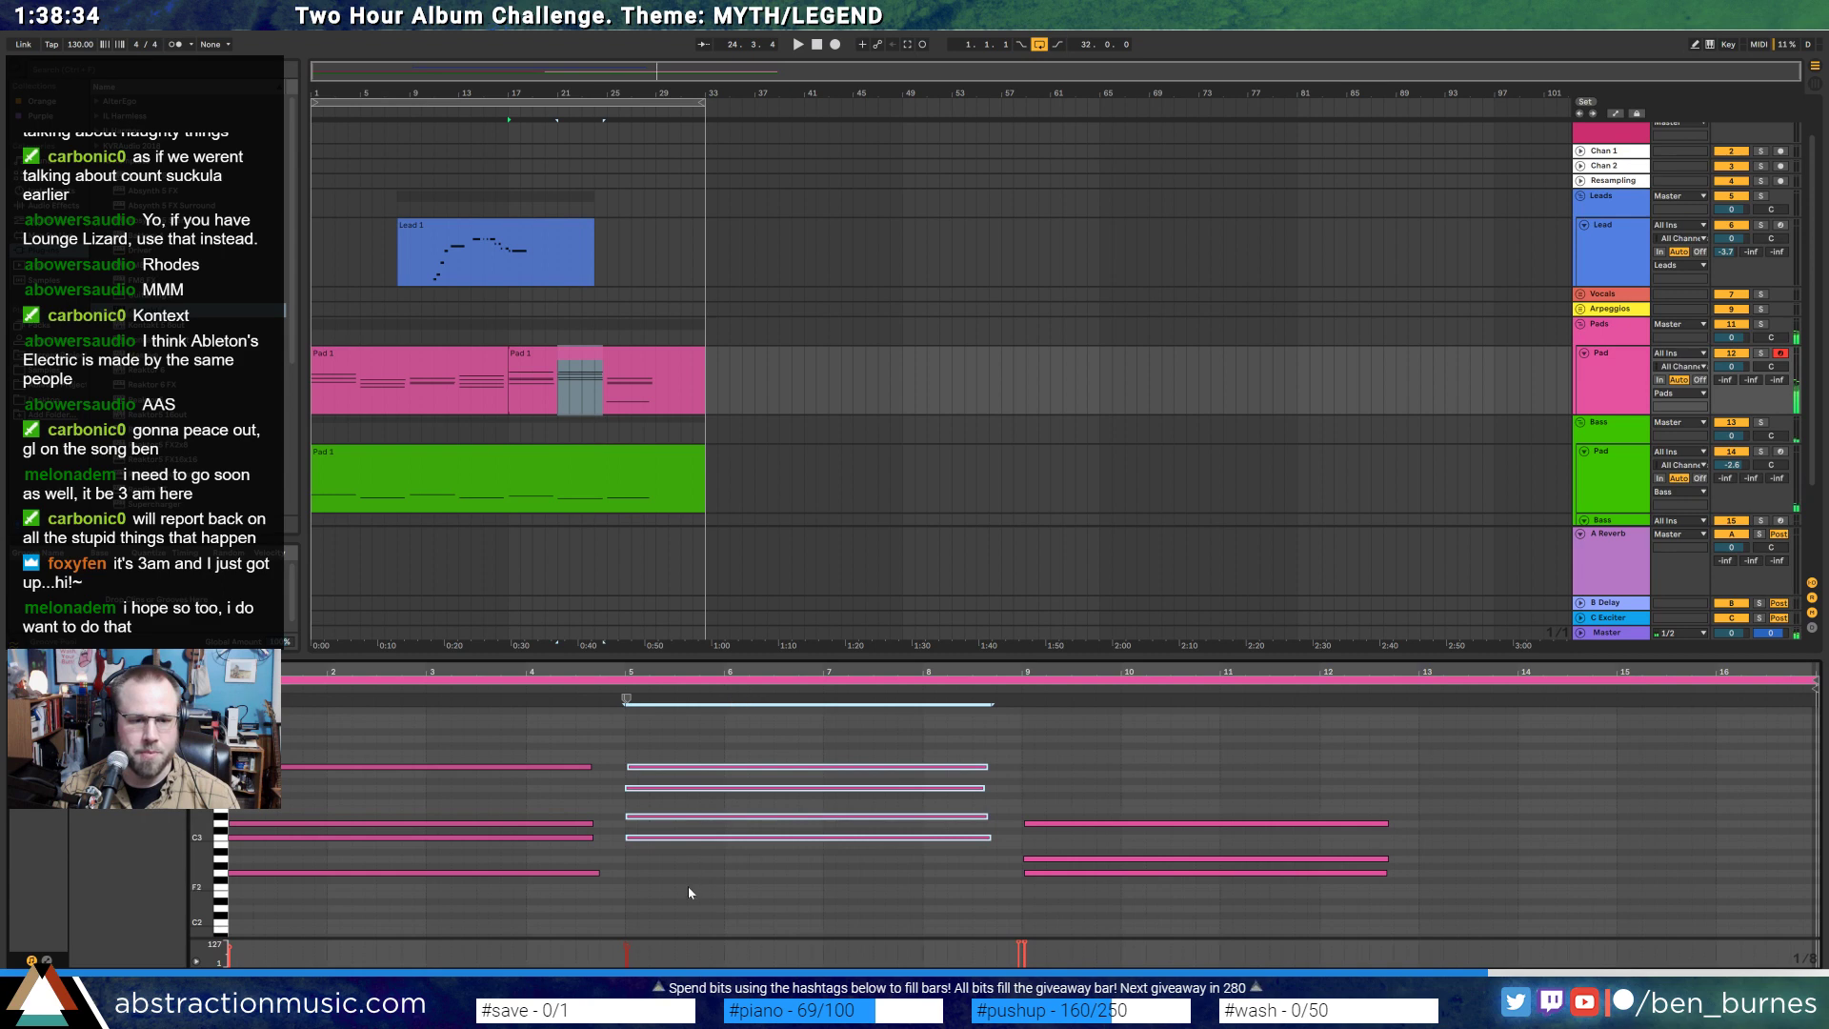
click(693, 837)
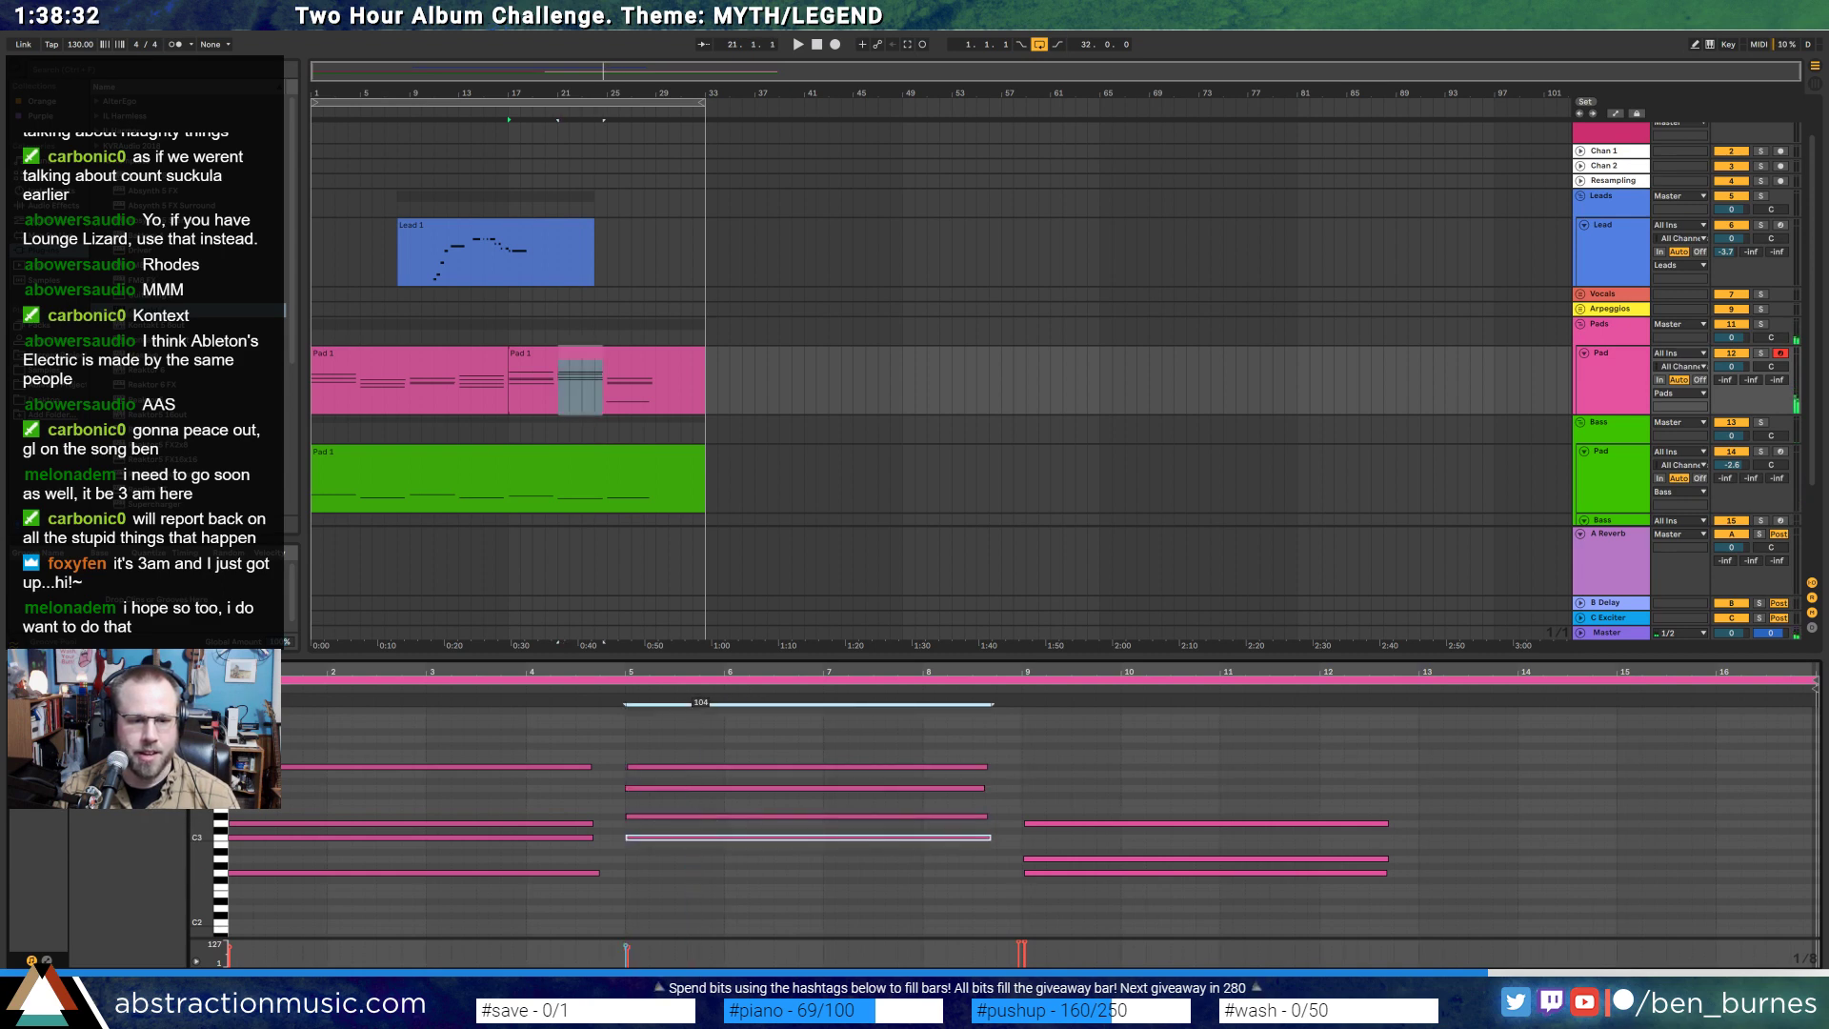
click(693, 788)
click(700, 767)
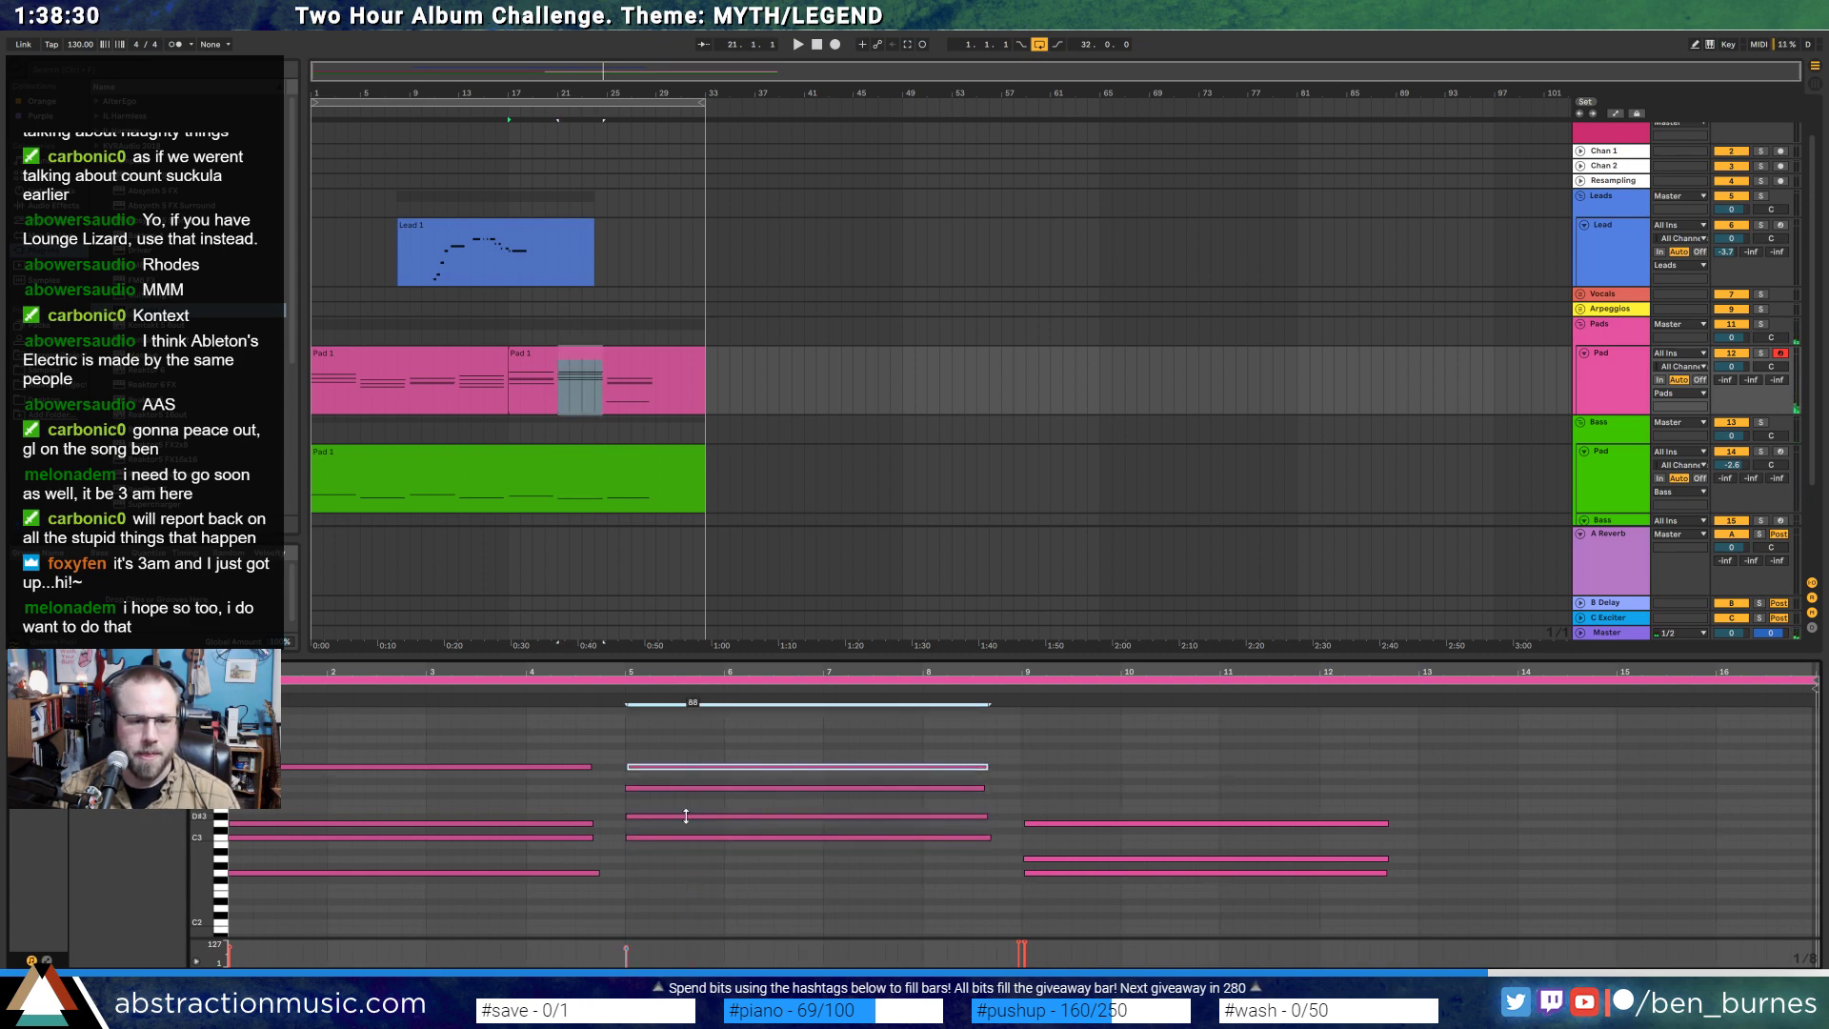
click(686, 816)
click(751, 882)
- Align the low bass note at bar 9 of the second pink Pad clip with the start of the bar
scroll(468, 824, down, 2)
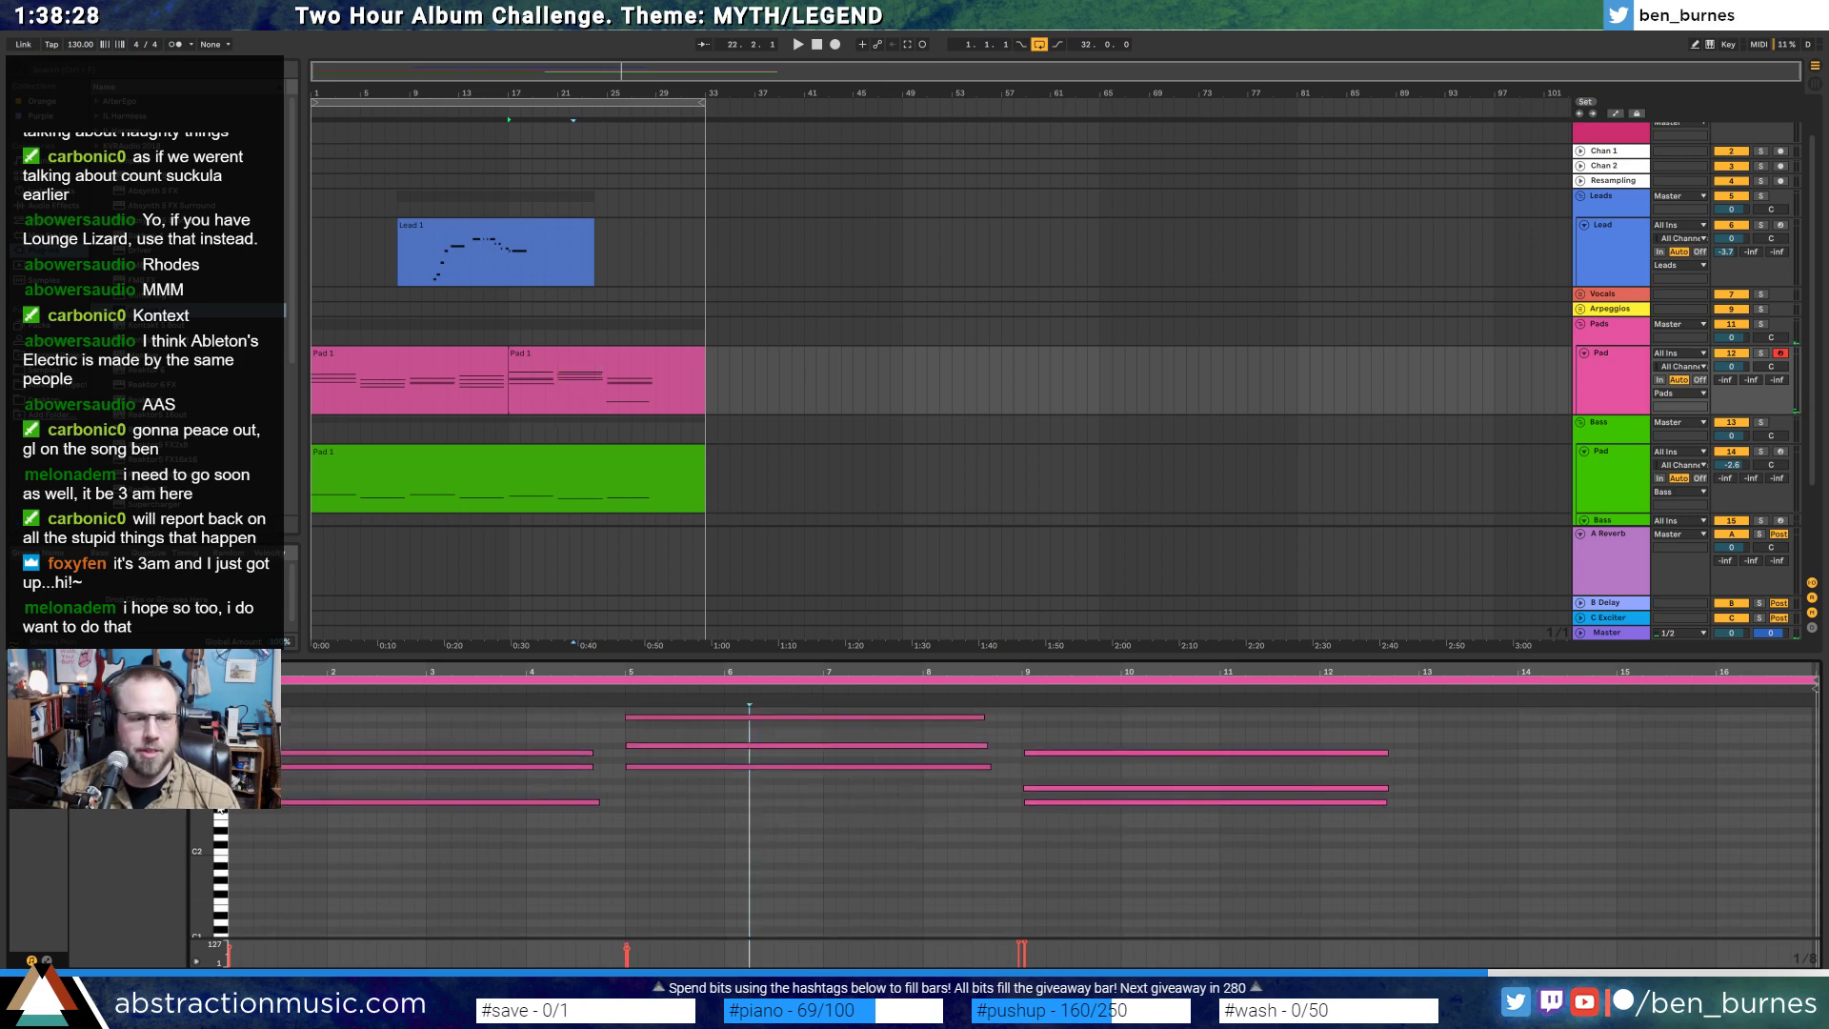
drag(221, 811, 179, 803)
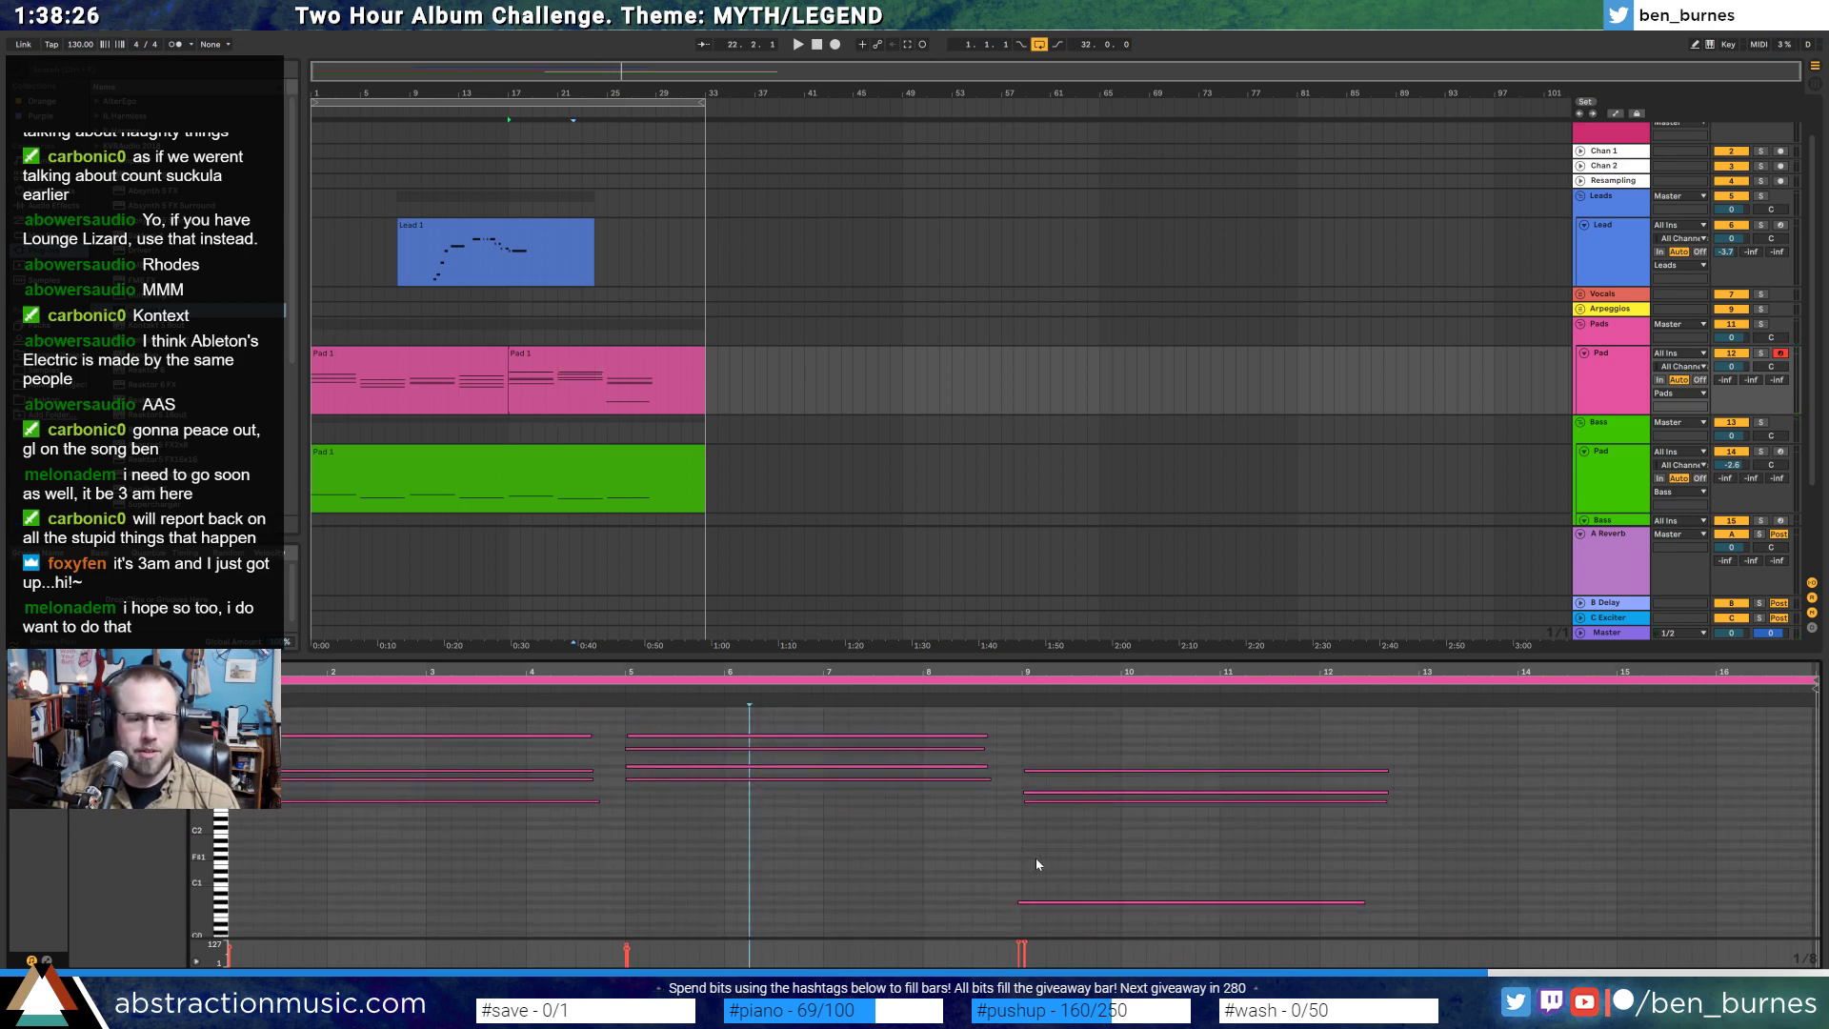
click(1043, 901)
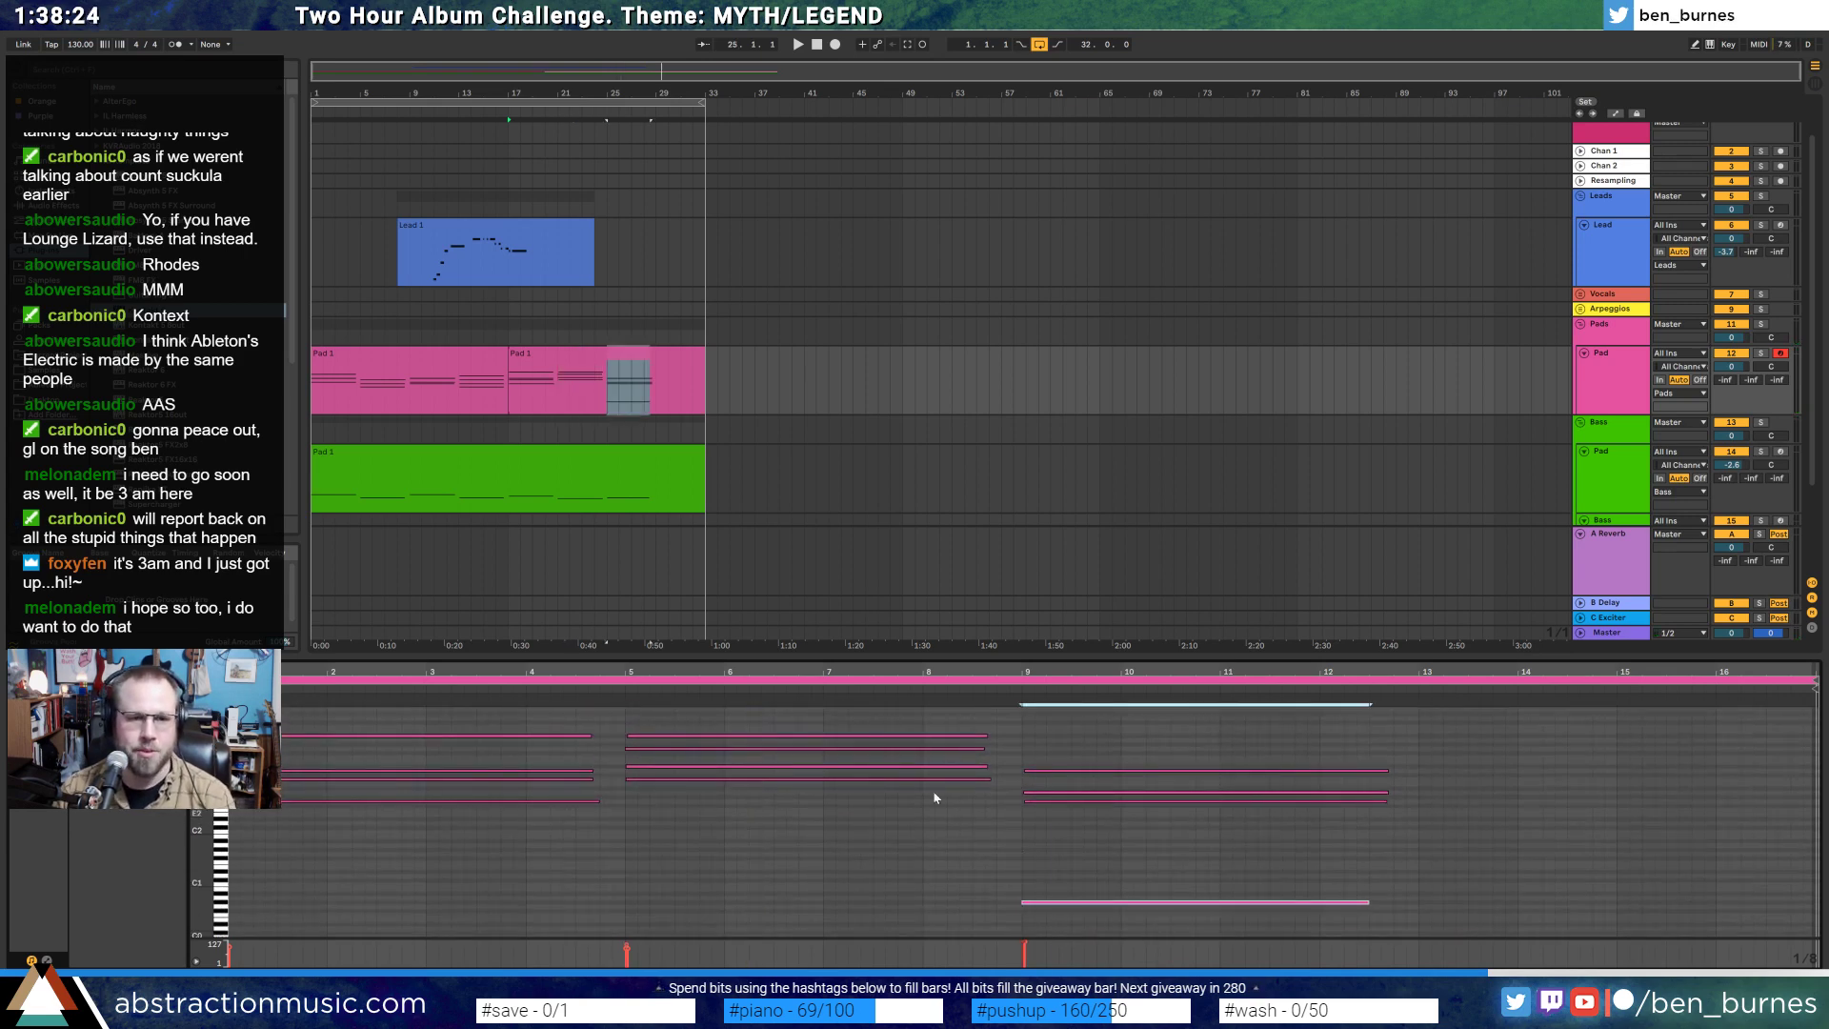
- Consolidate the two pink Pad clips into a single clip covering bars 1 to 32
click(457, 355)
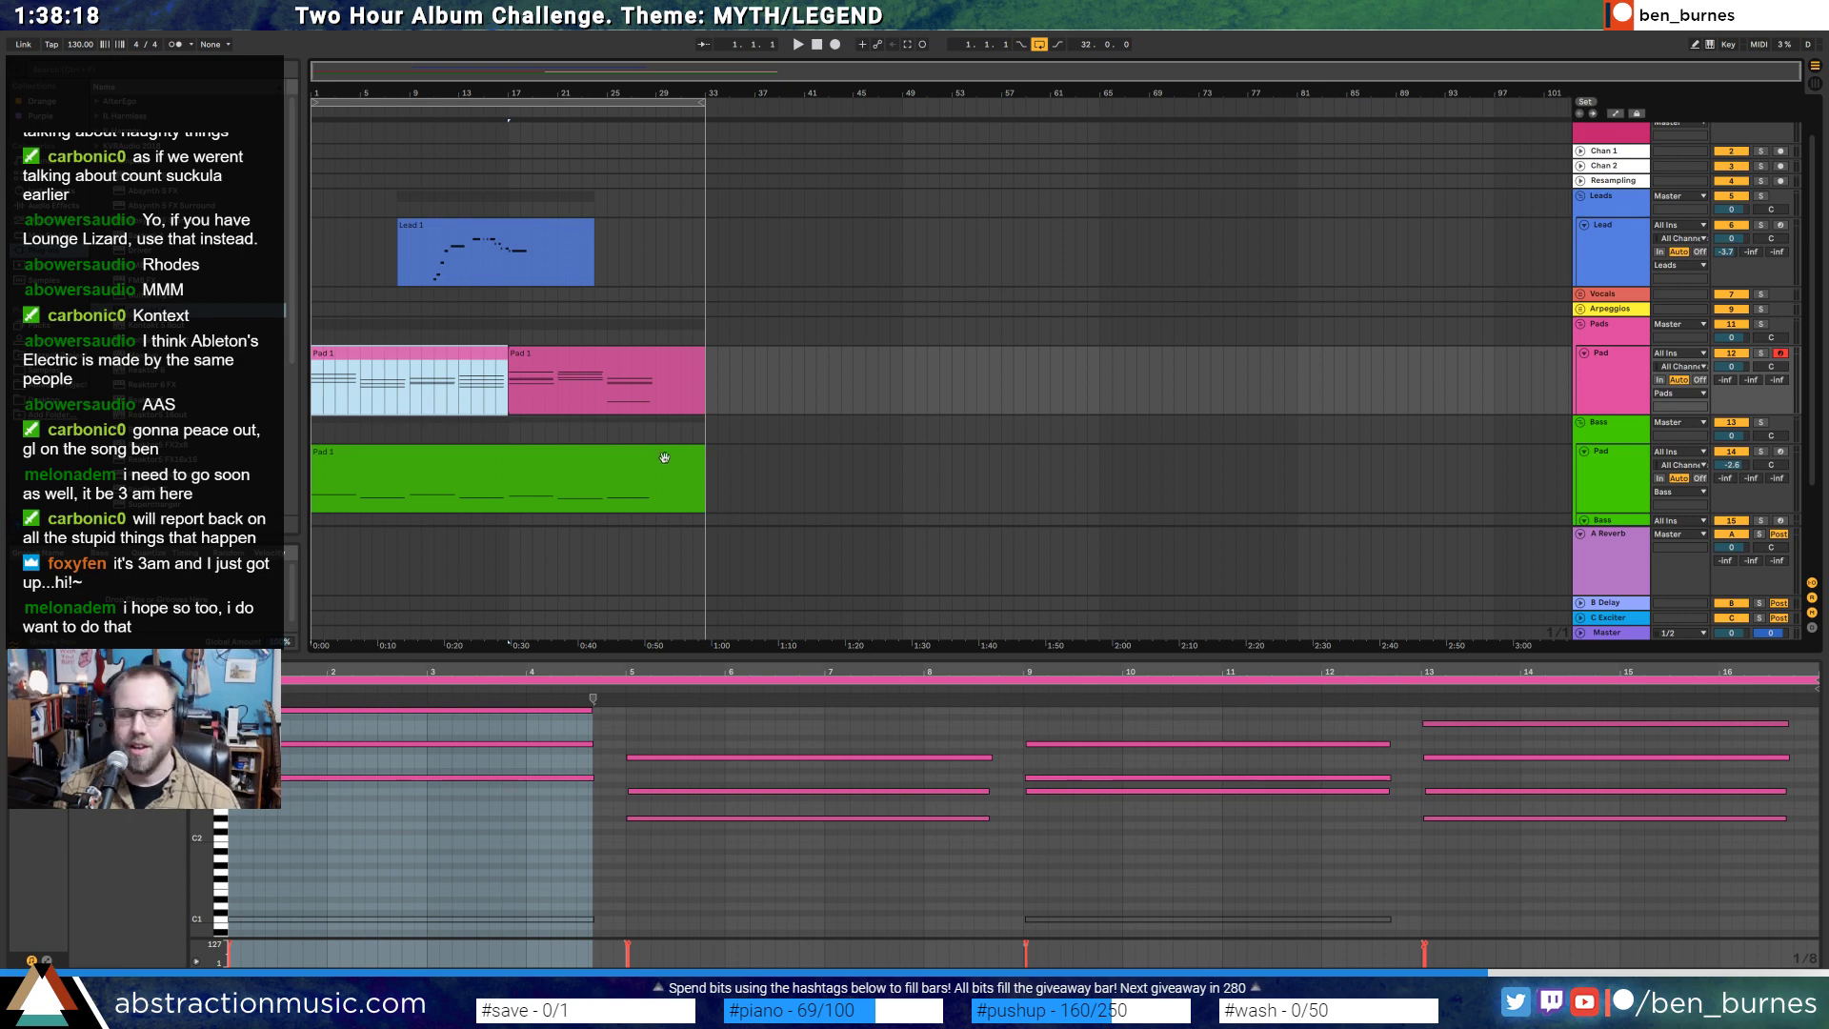
drag(202, 839, 201, 886)
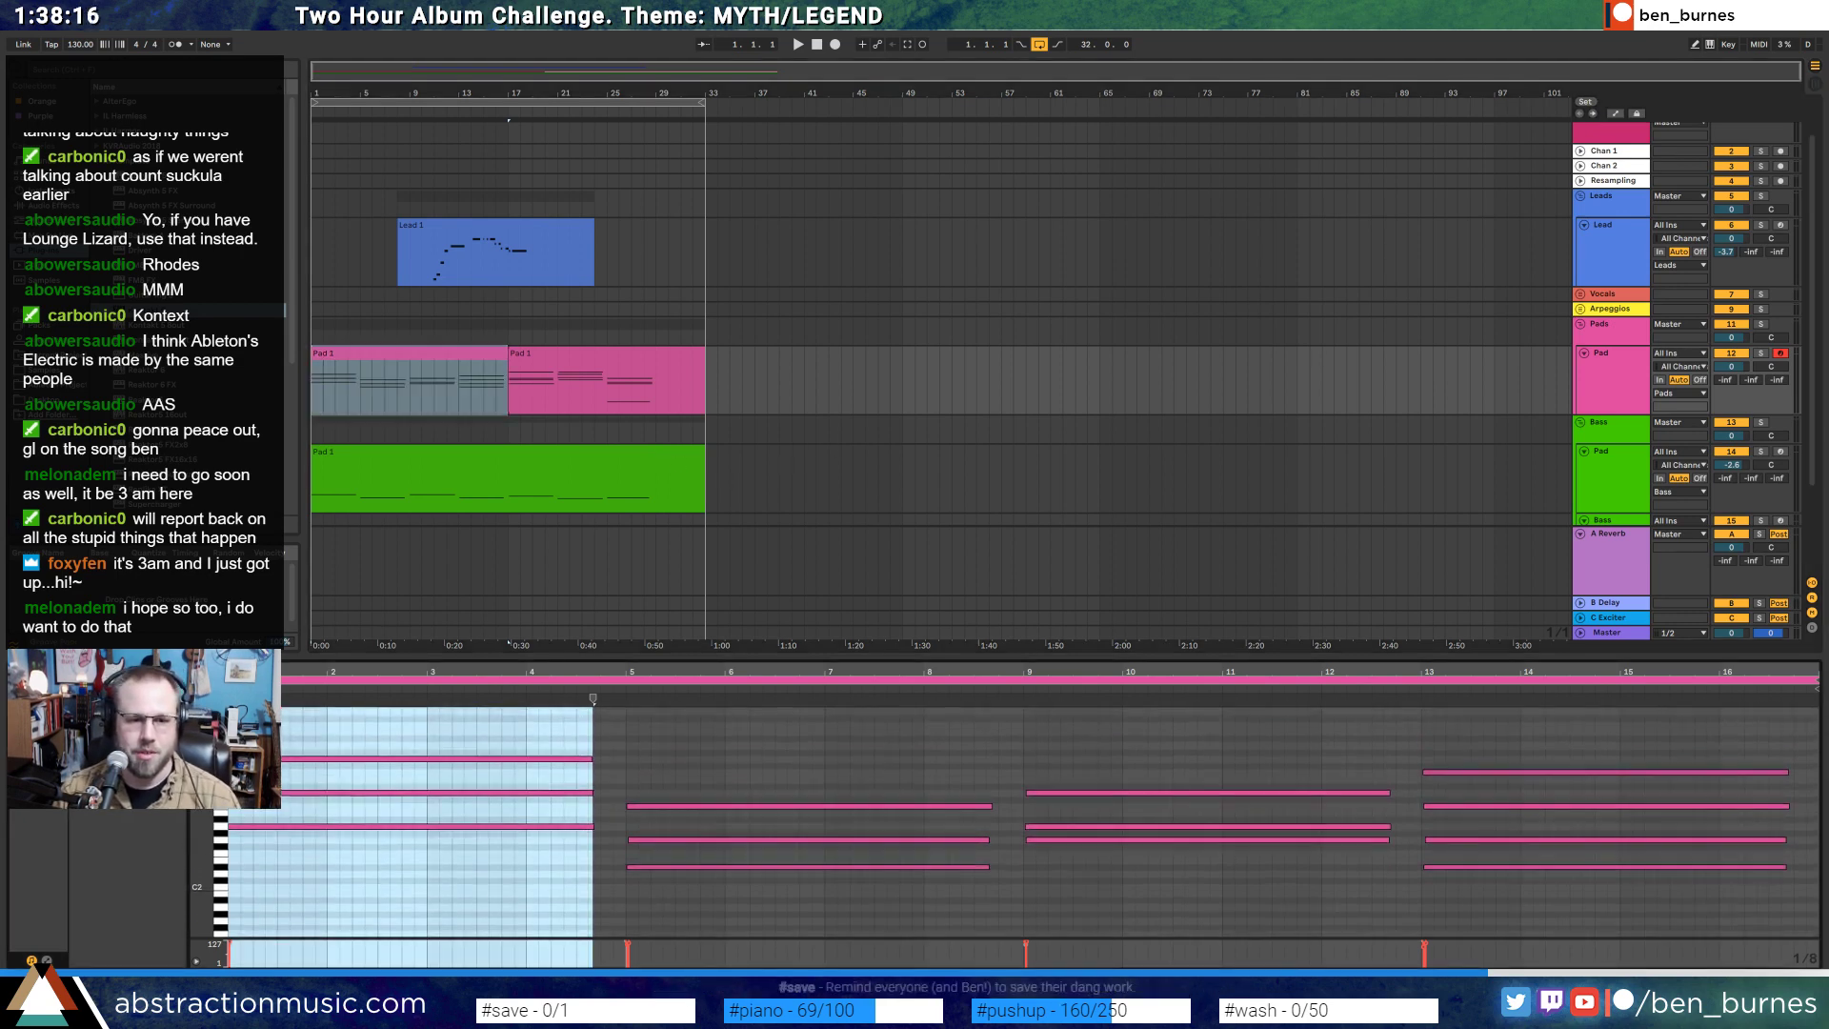
click(601, 367)
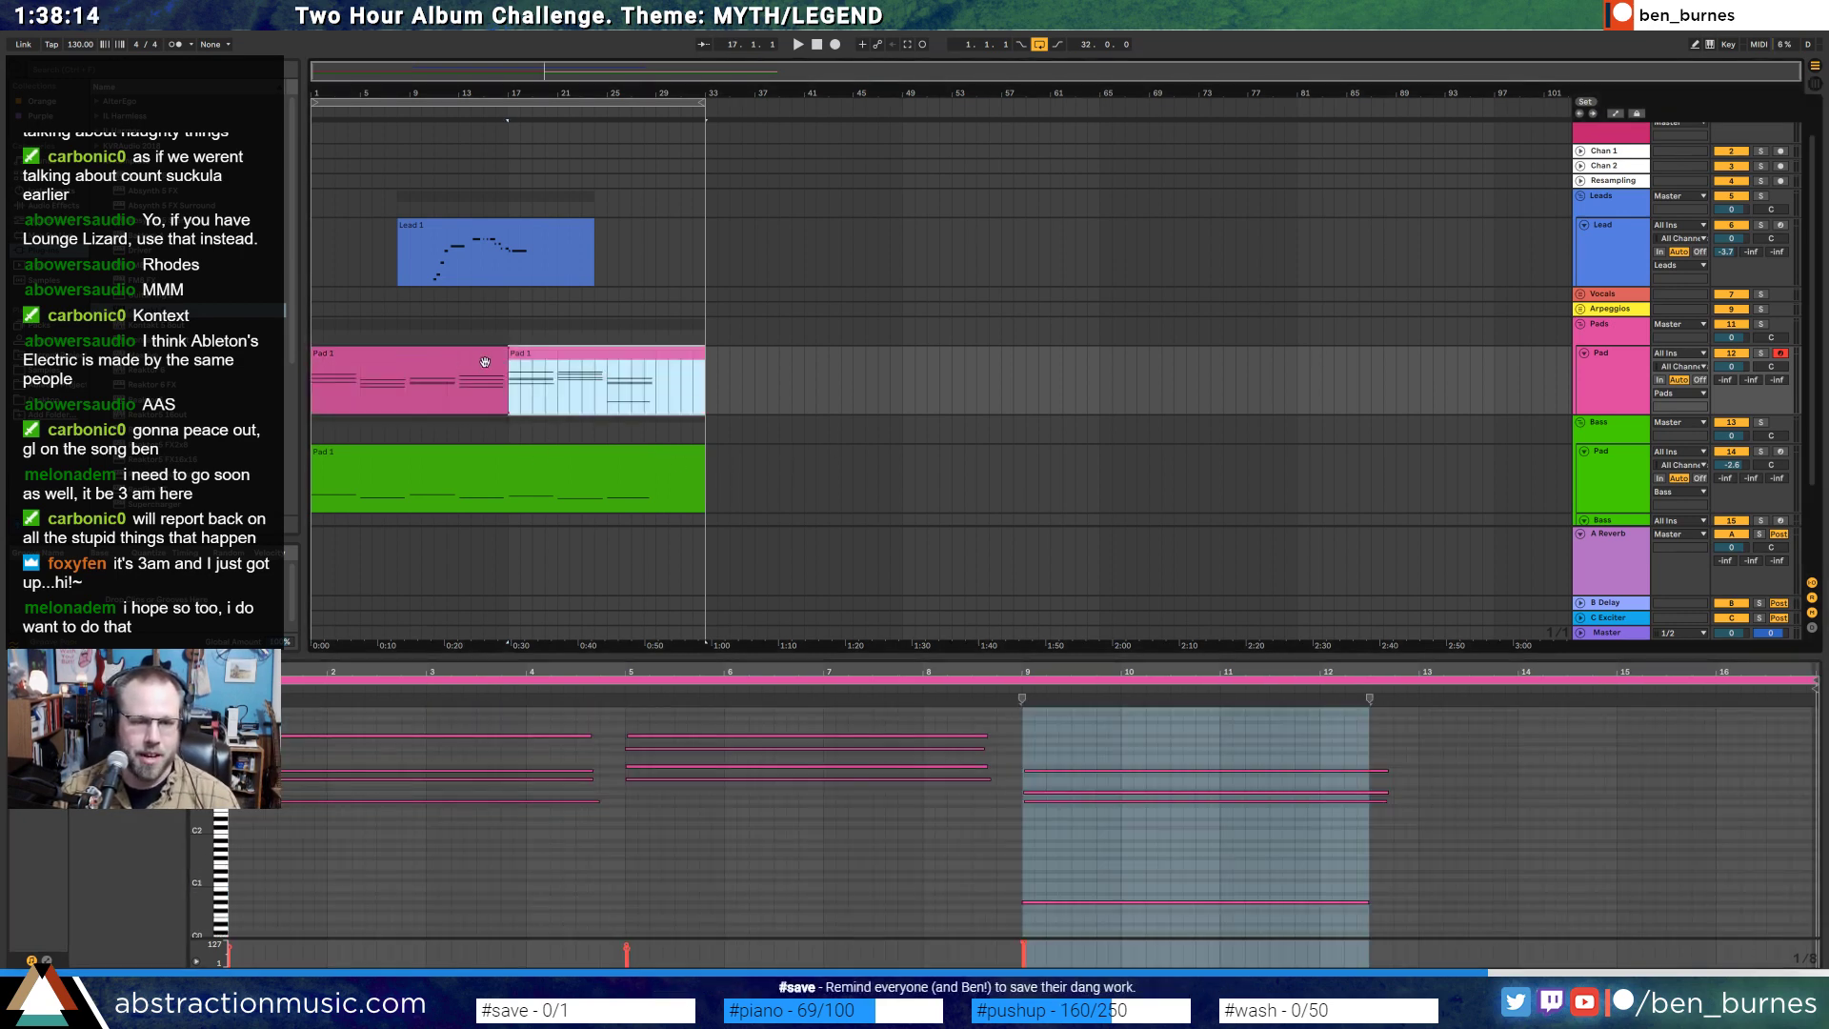
click(485, 362)
shift+click(588, 372)
key(ctrl+j)
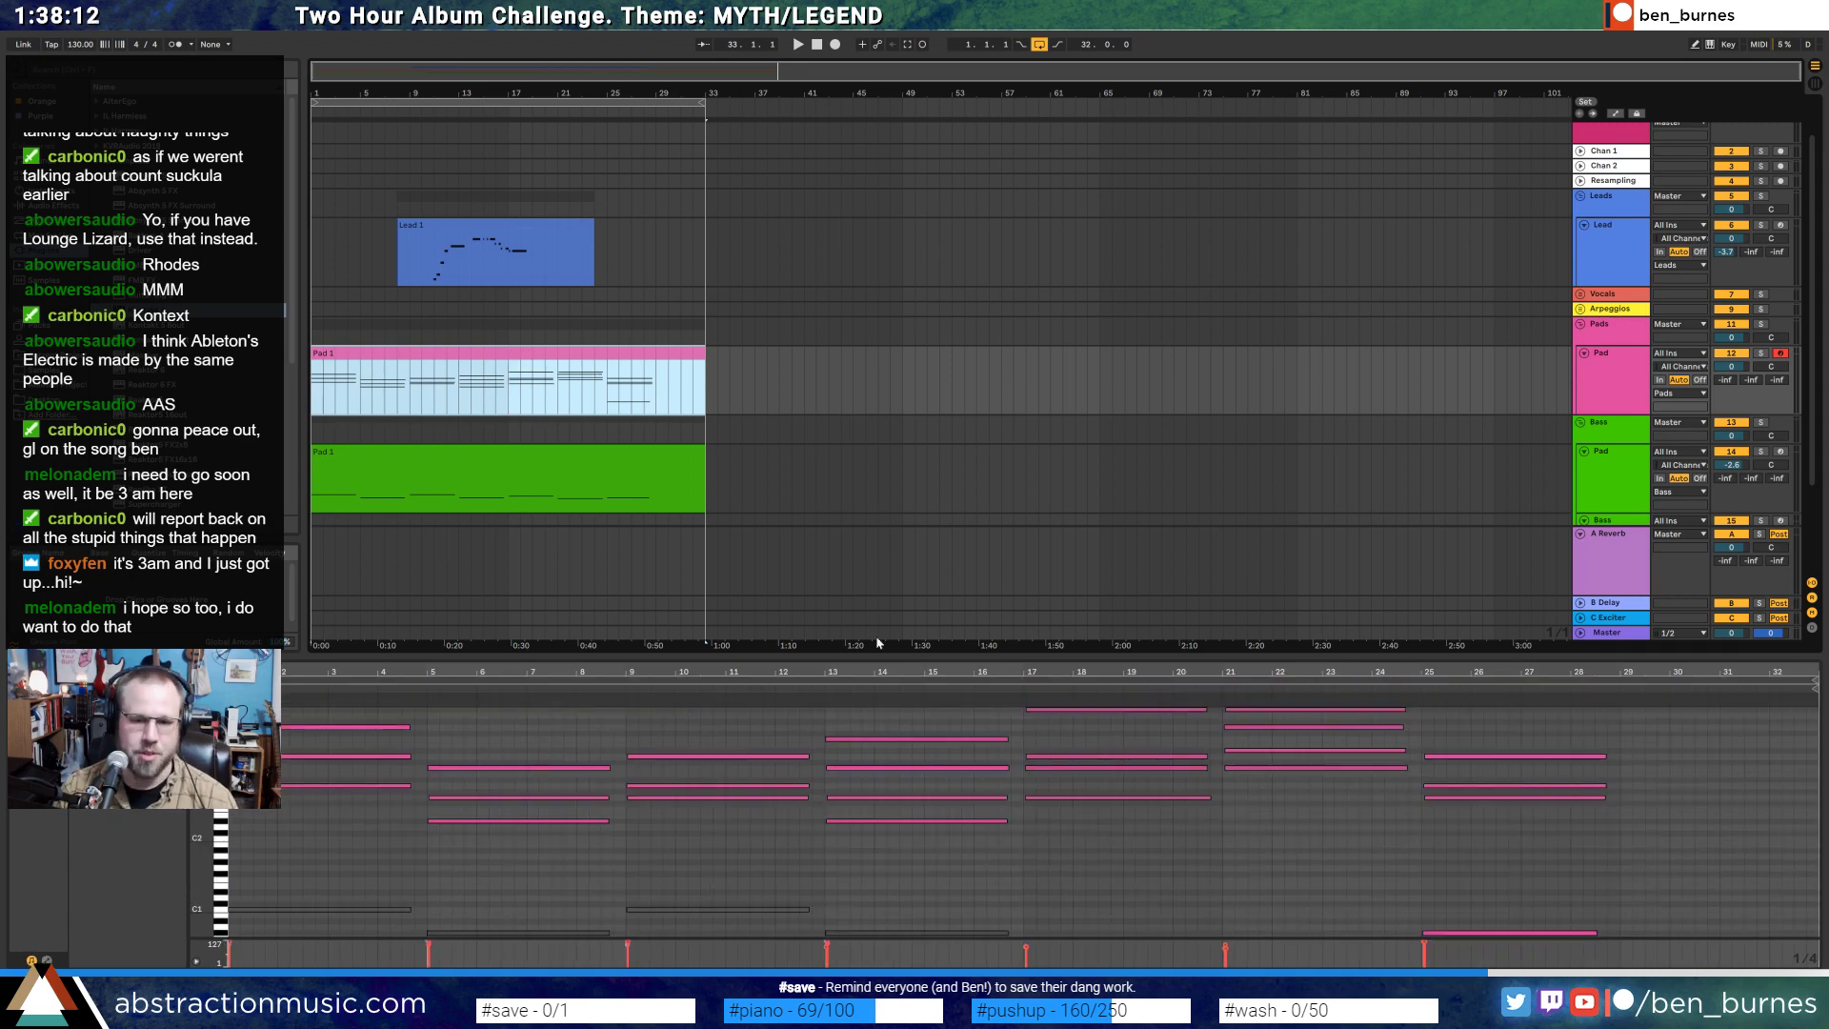
- Raise the low bass note at bar 25 of the pink Pad clip by two octaves to G#2
drag(1404, 871, 1460, 955)
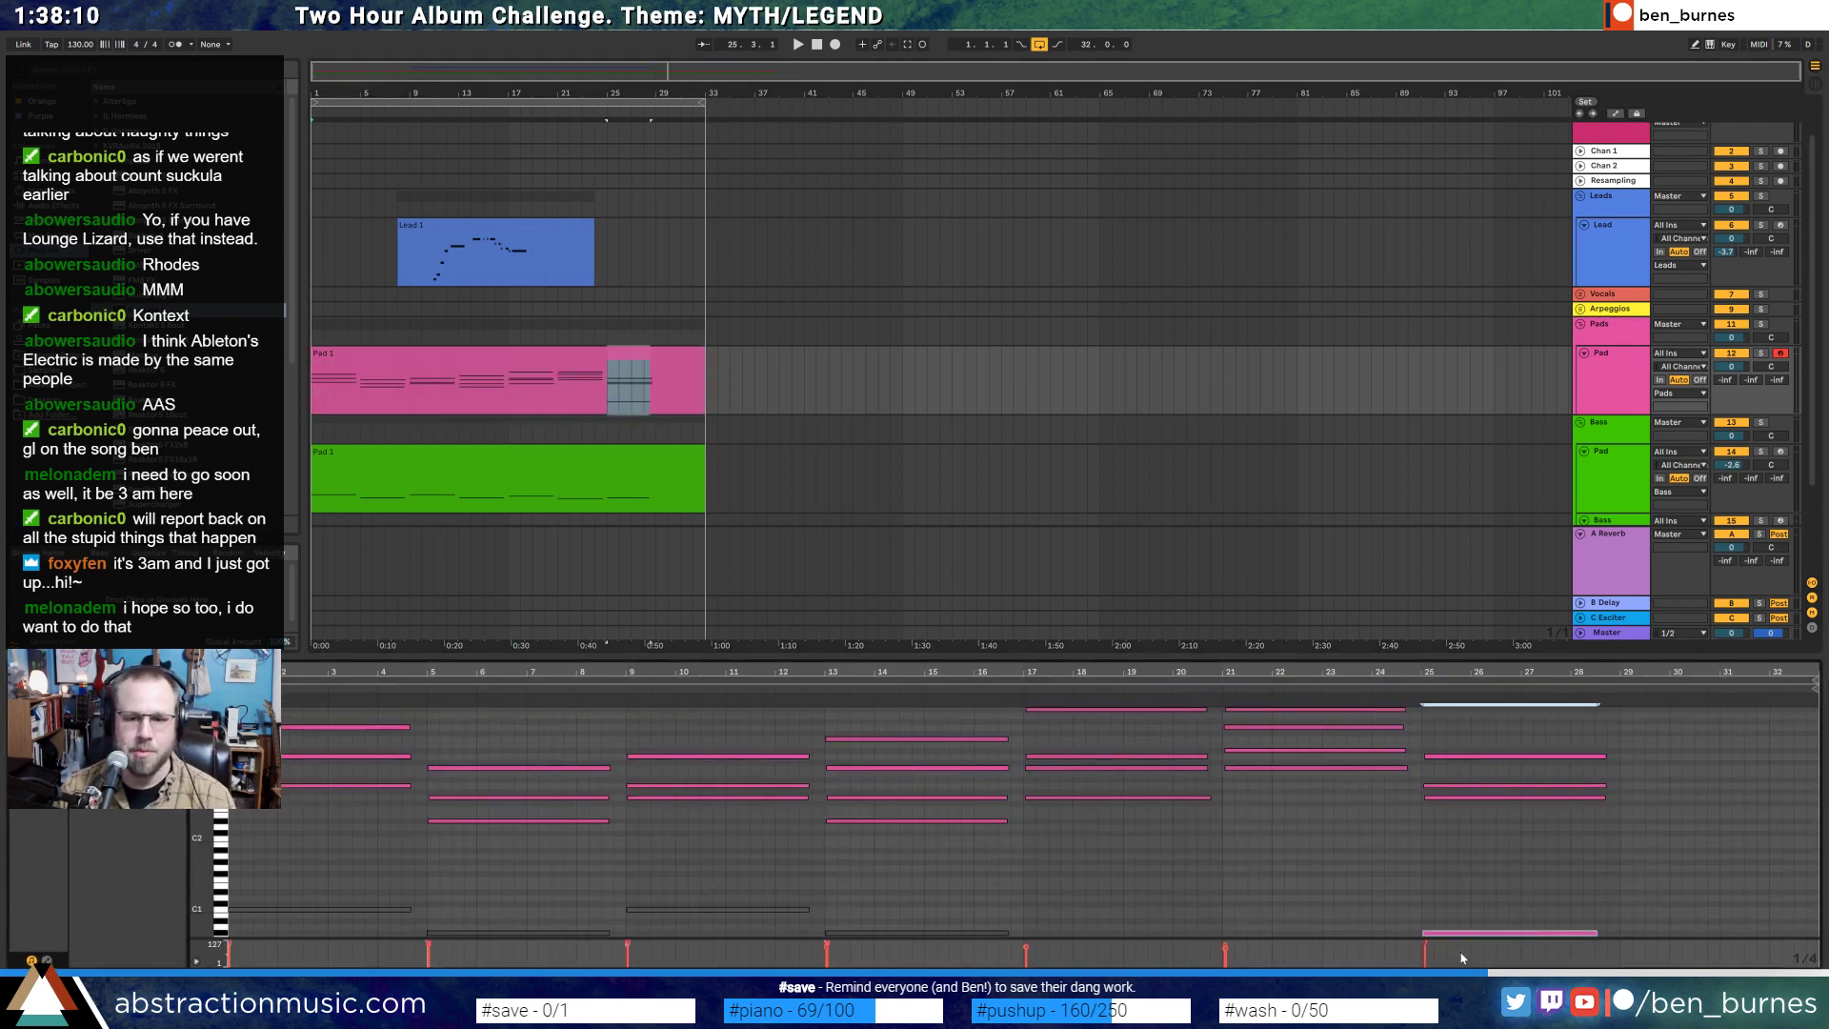
key(shift+Up)
key(shift+Up)
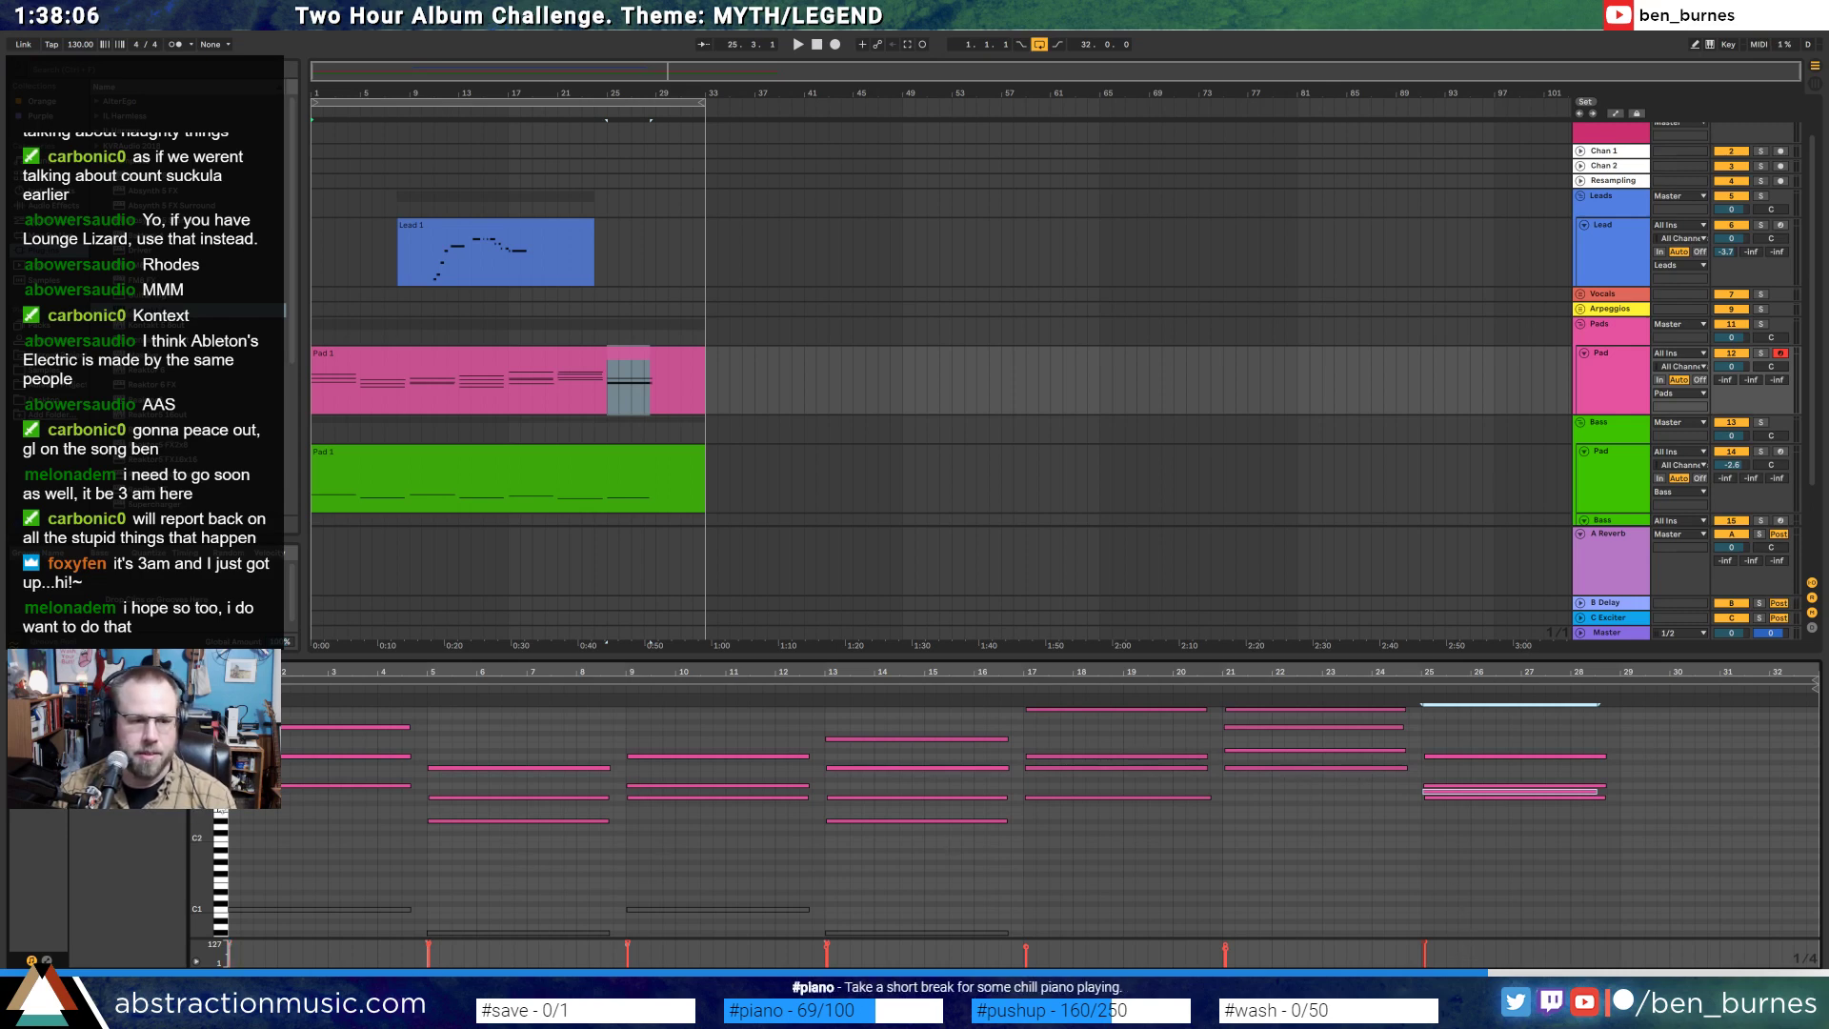
- In the bar 25 chord of the pink Pad clip, raise the G2 note to G3 and the D3 note to D#3
drag(202, 844, 257, 882)
click(1461, 858)
key(shift+Up)
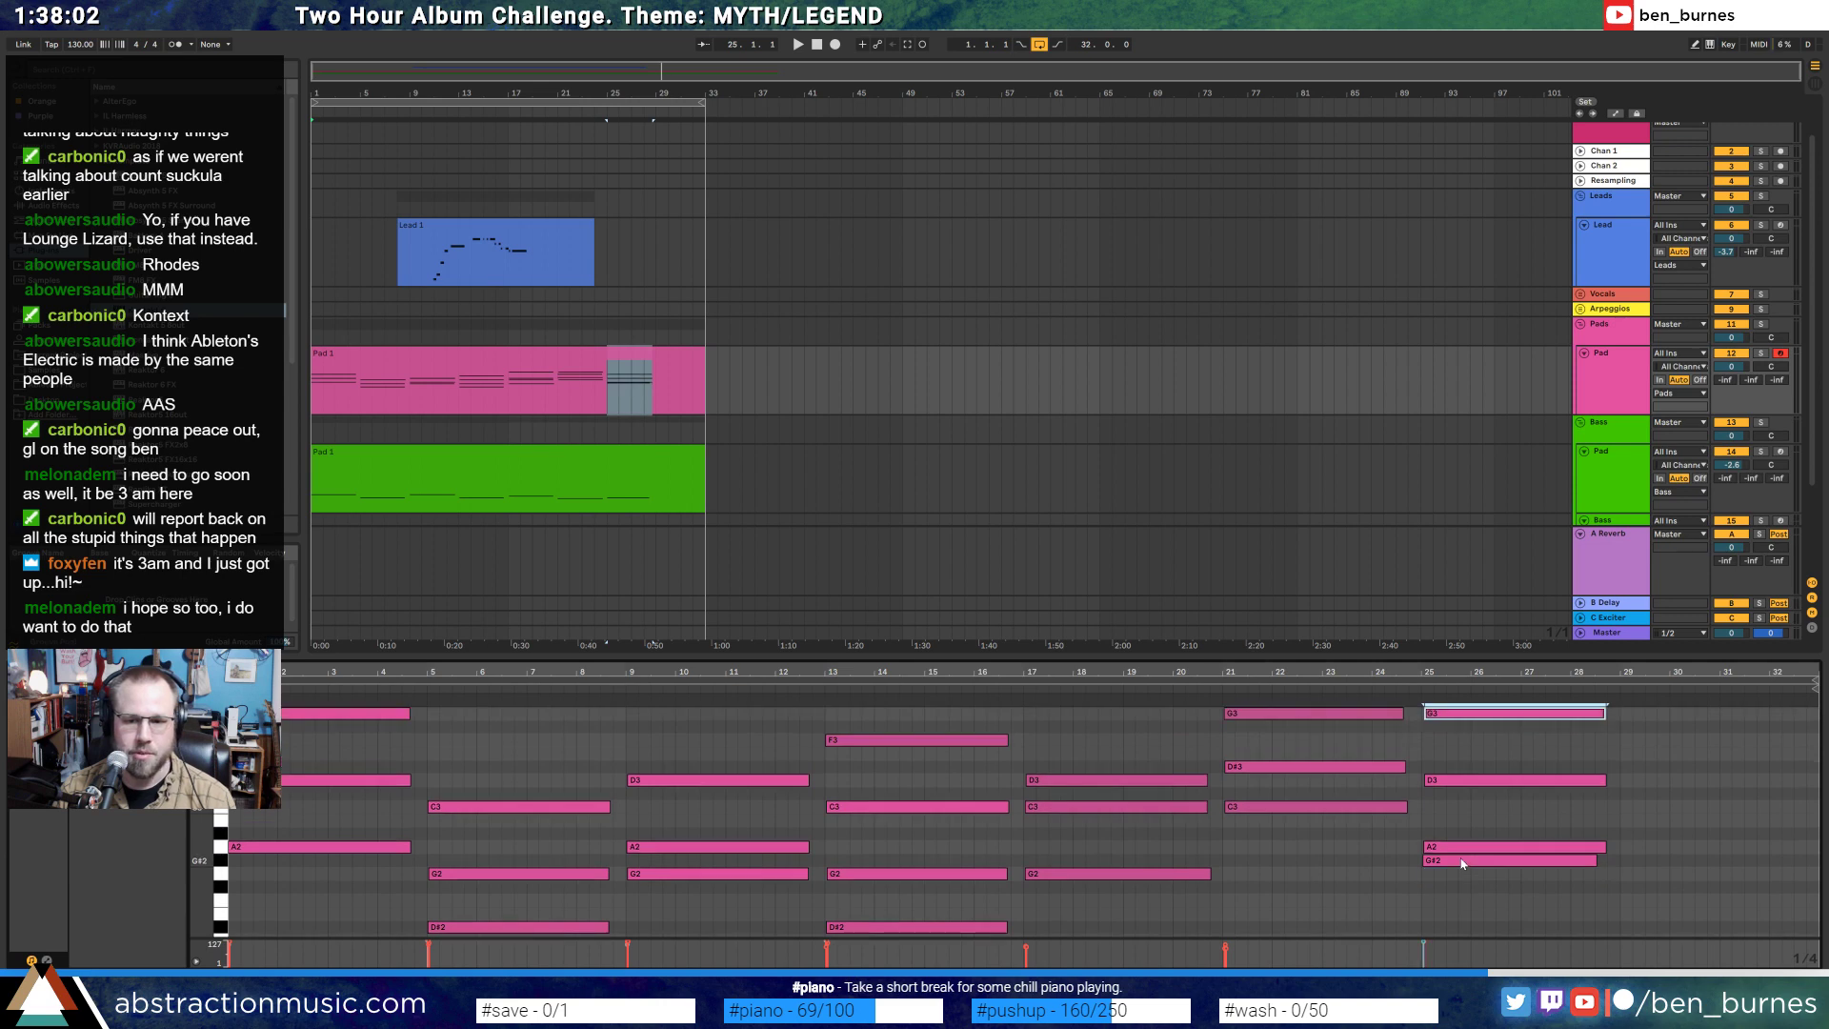
click(1466, 781)
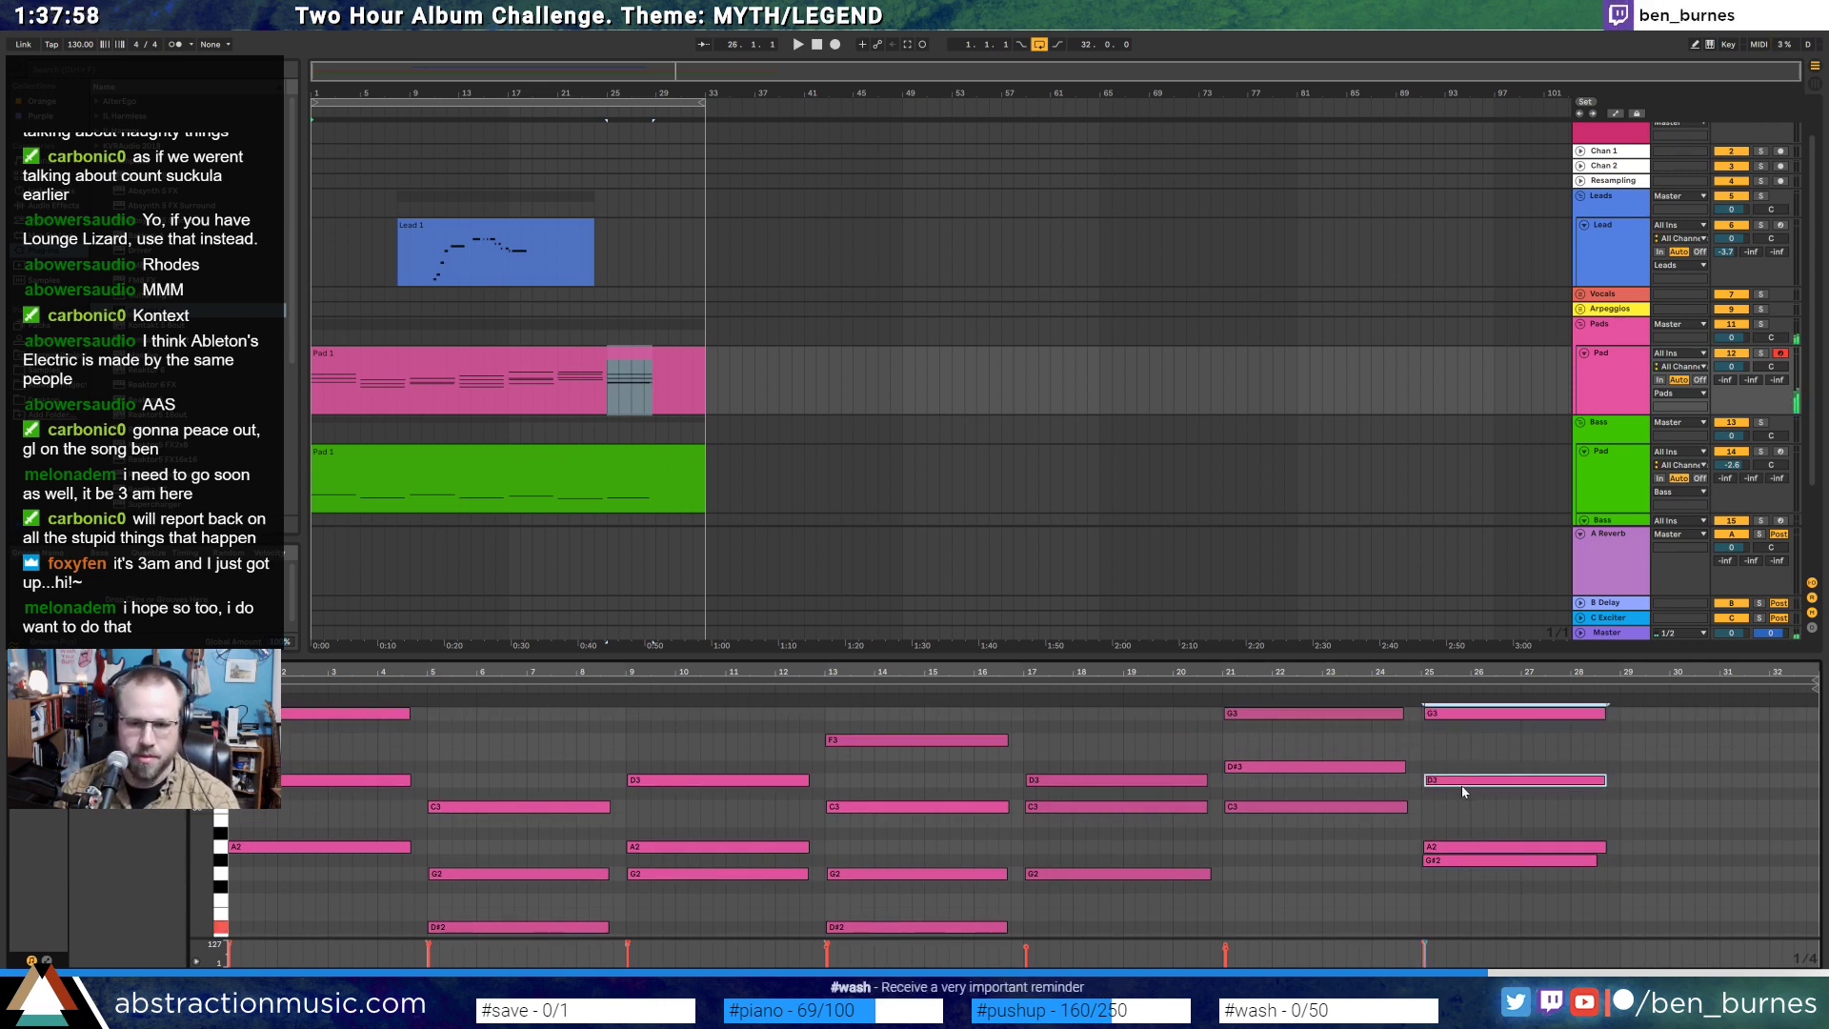
key(Up)
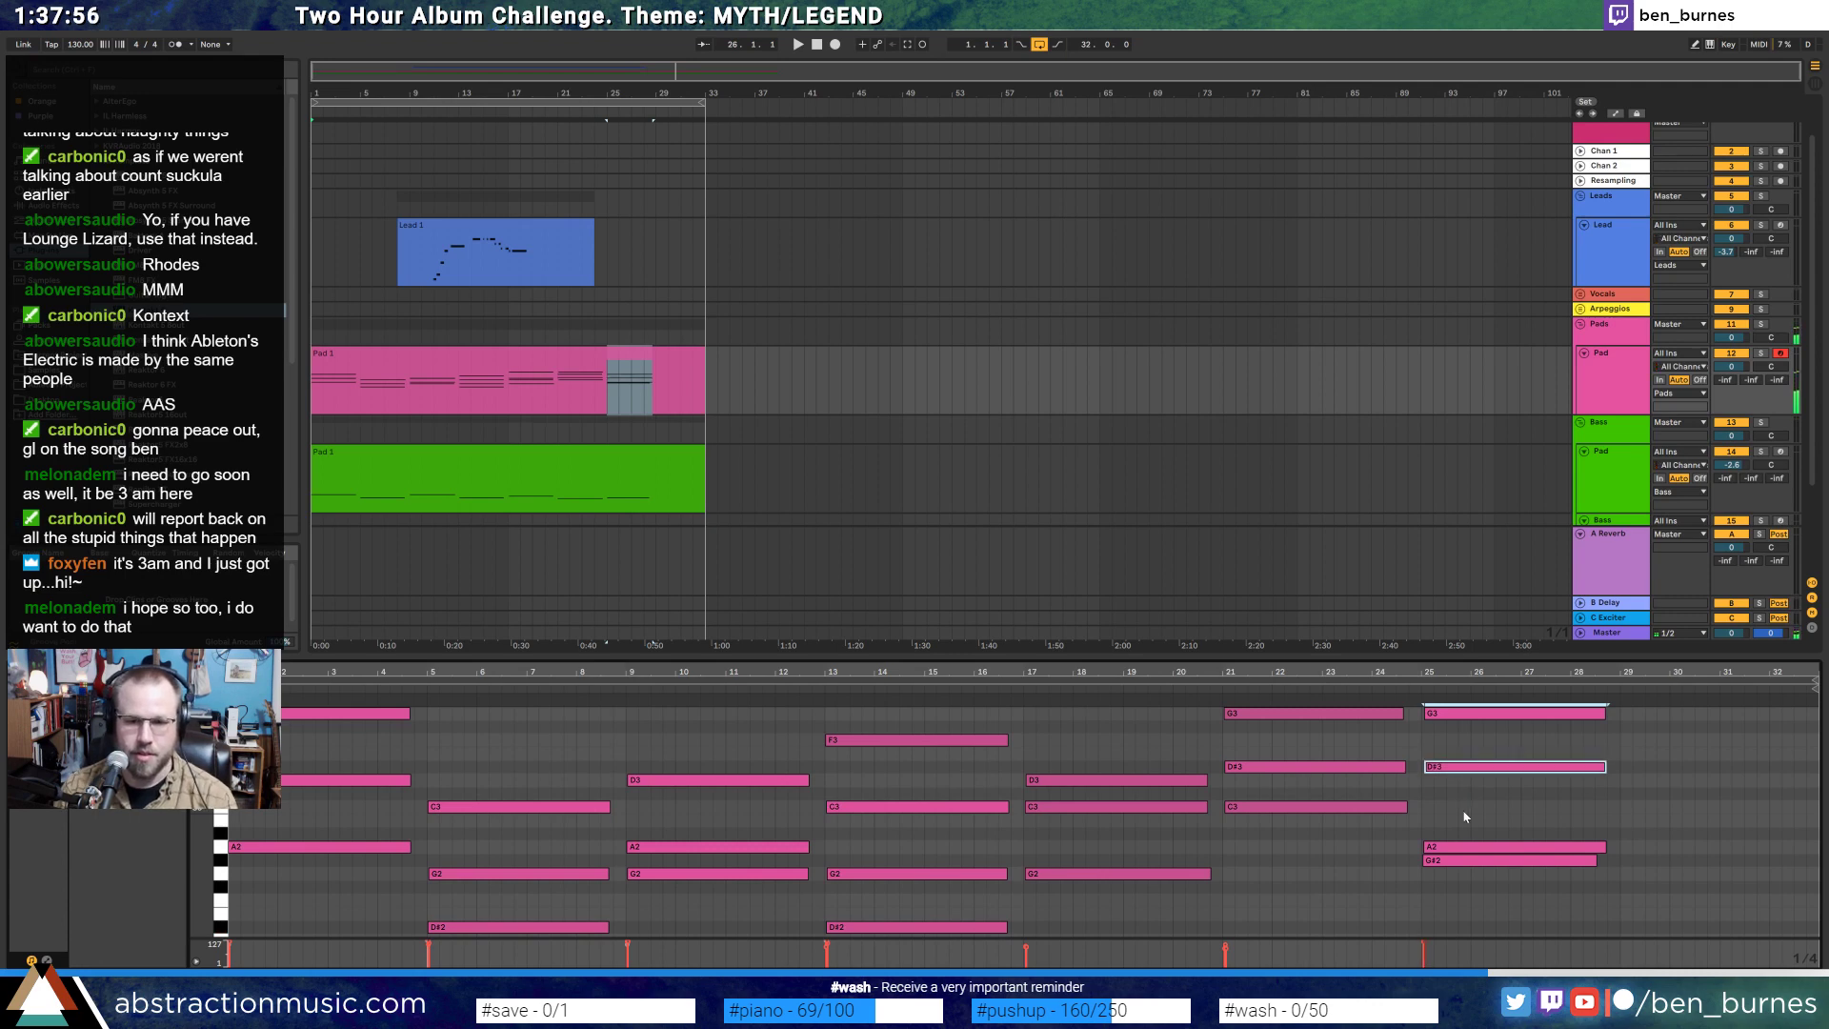
- Raise the A2 note of the bar 25 chord by 13 semitones to A#3
click(1473, 846)
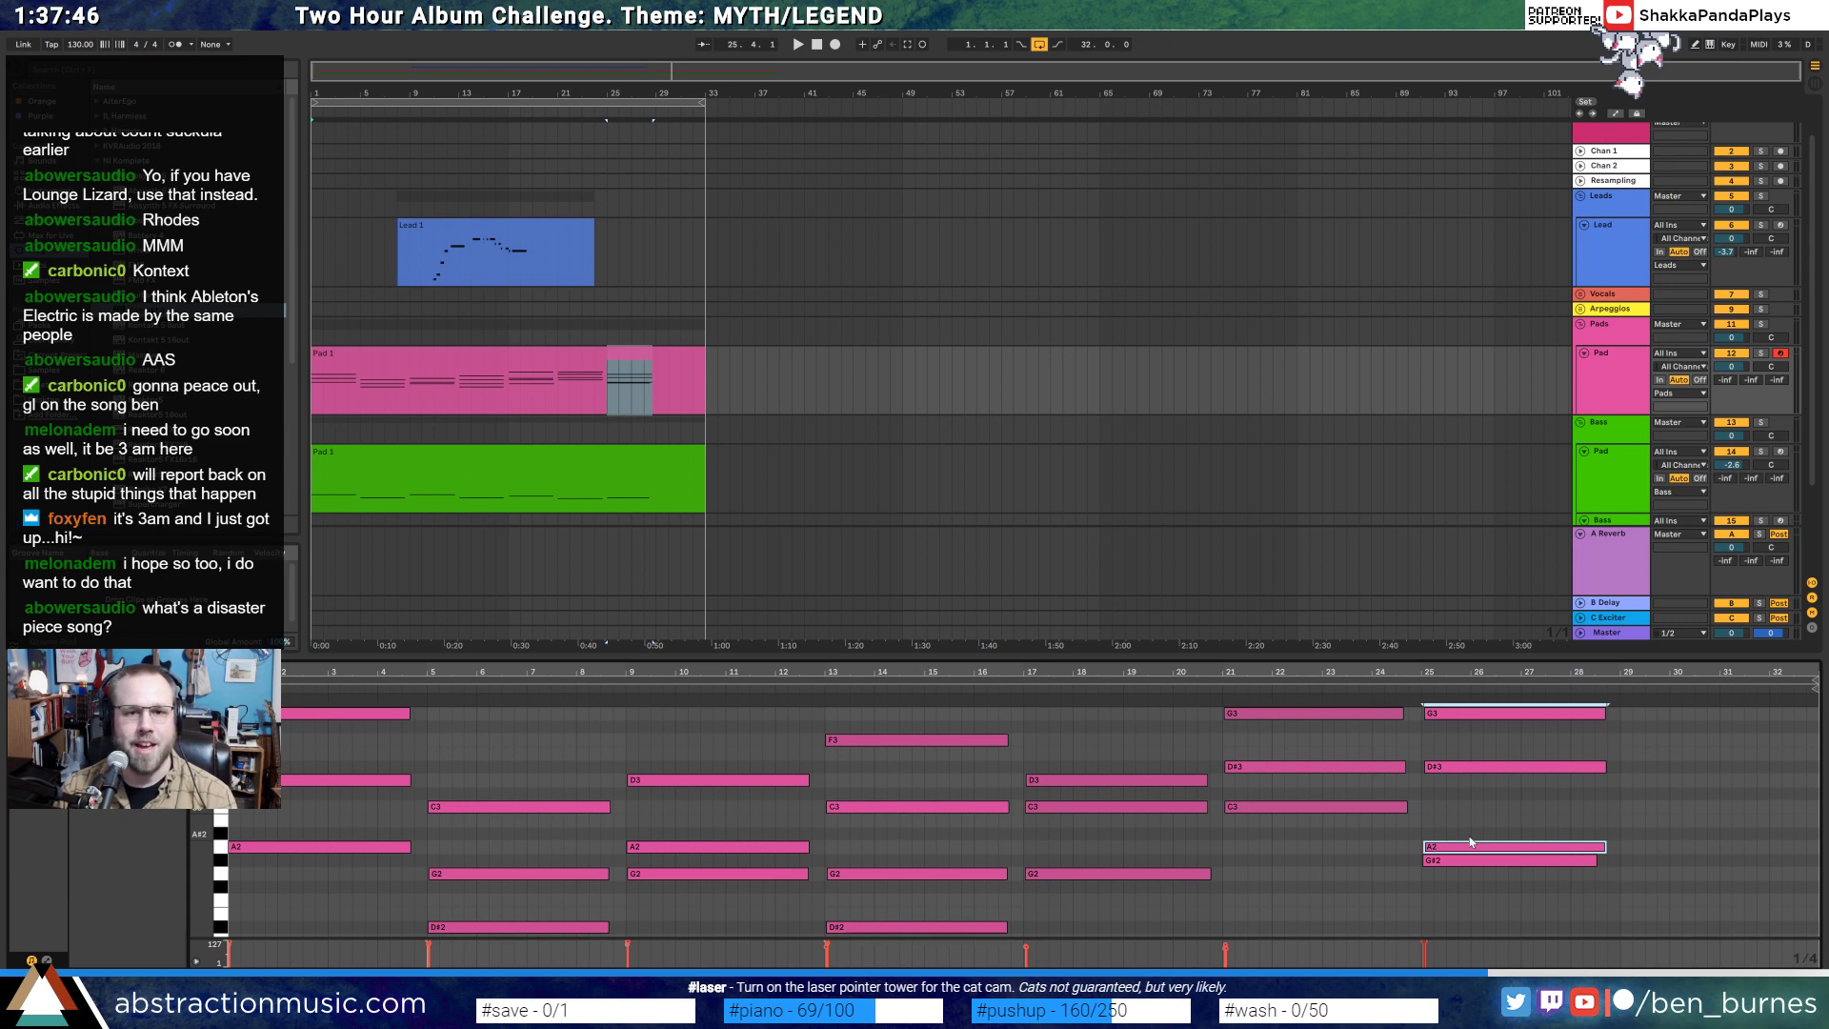
key(Up)
key(Up)
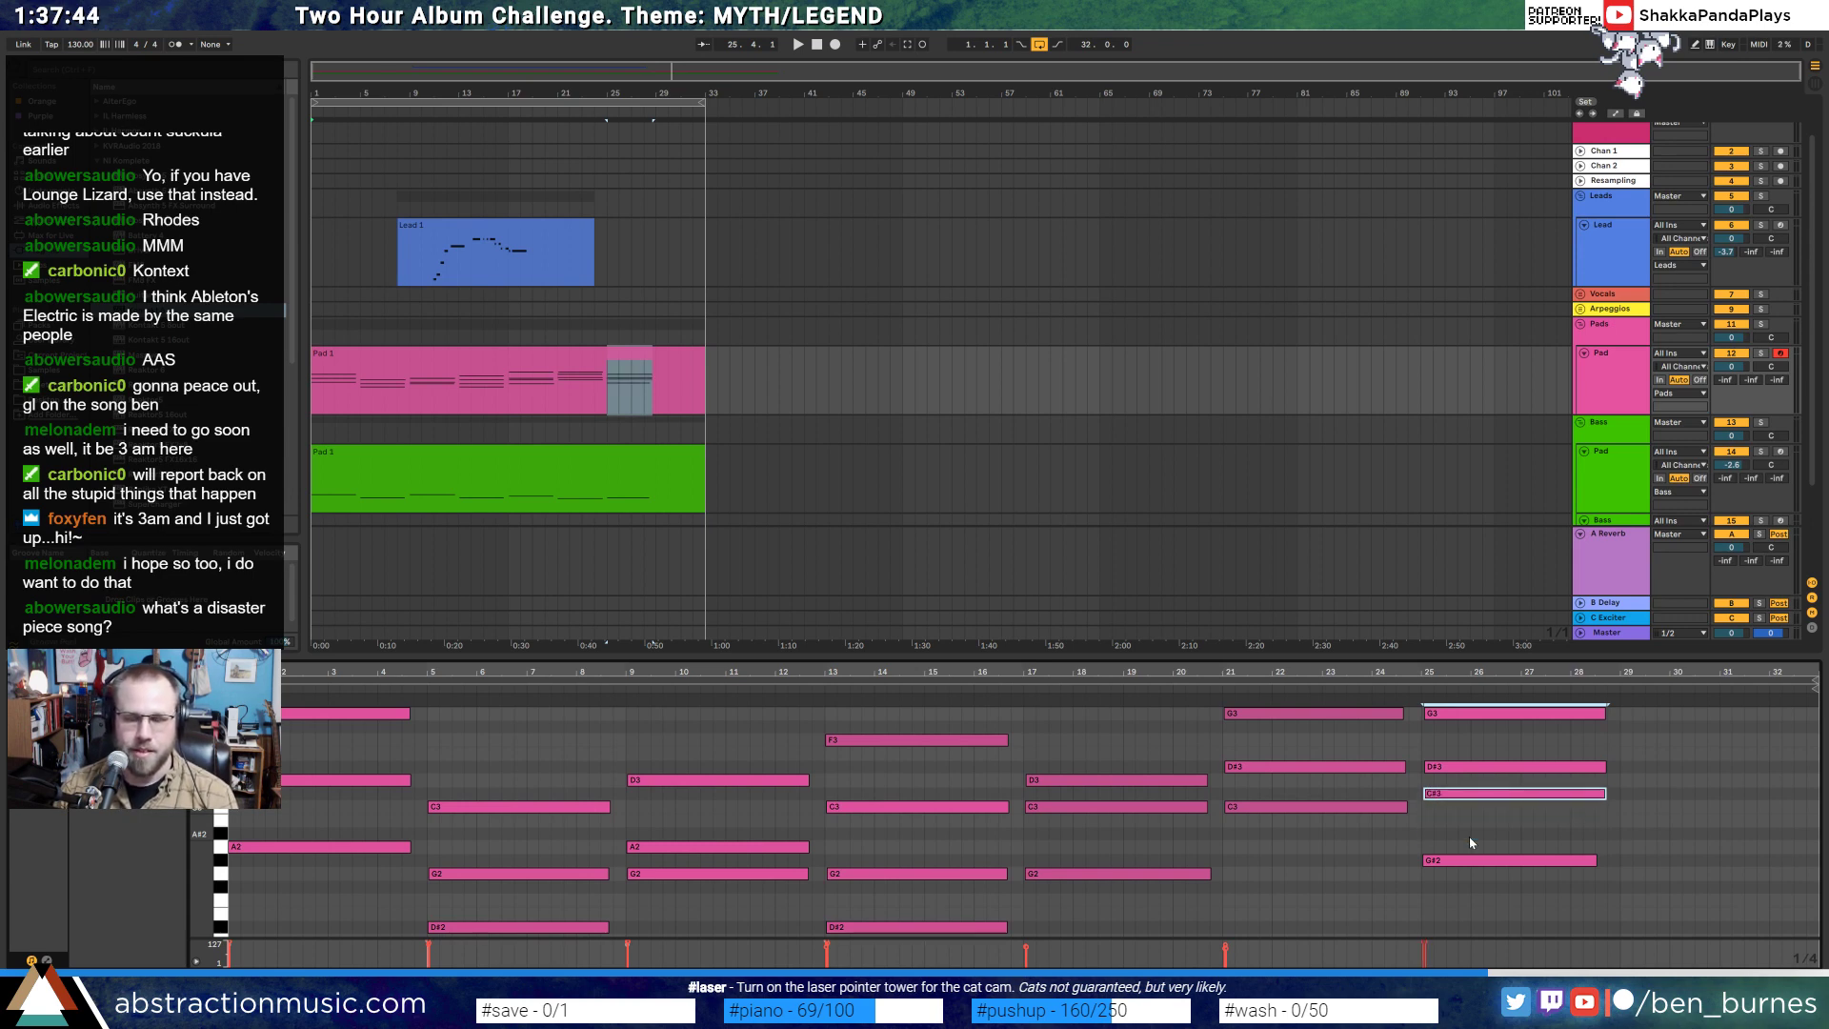
key(Up)
key(Up)
key(Up)
key(Up)
key(Up)
key(Up)
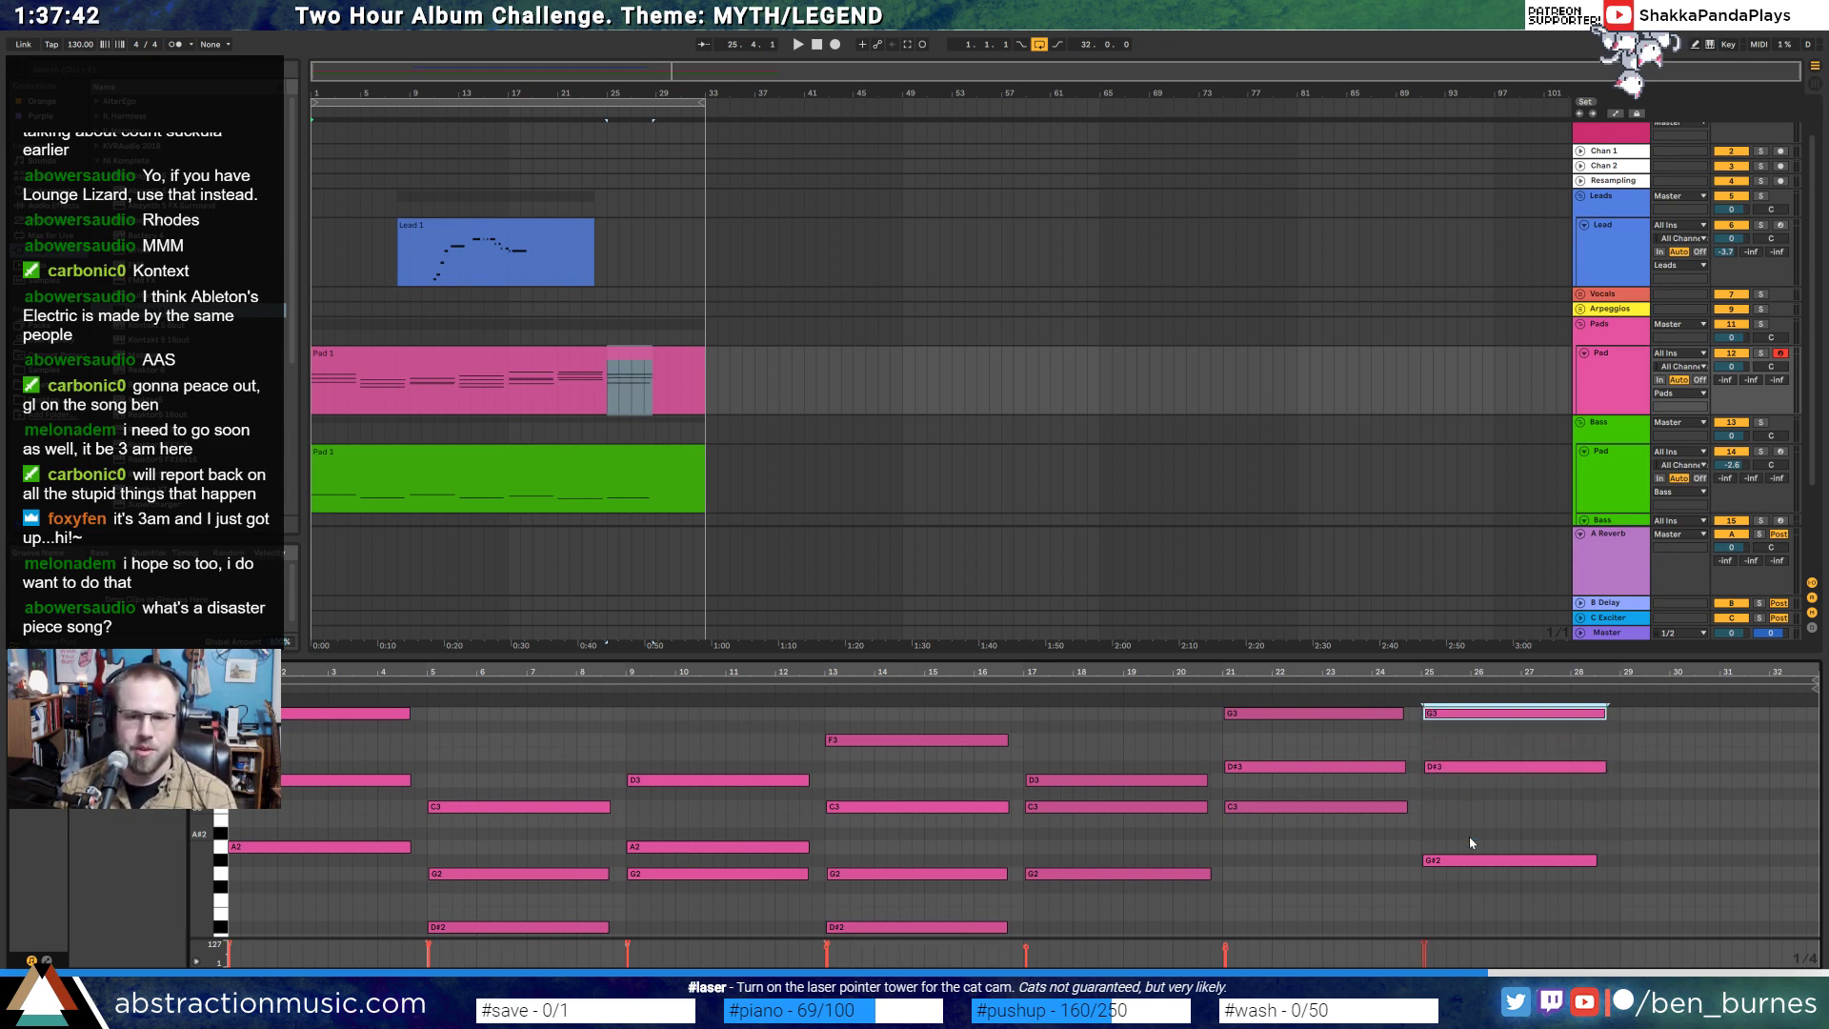
key(Up)
key(Up)
key(Up)
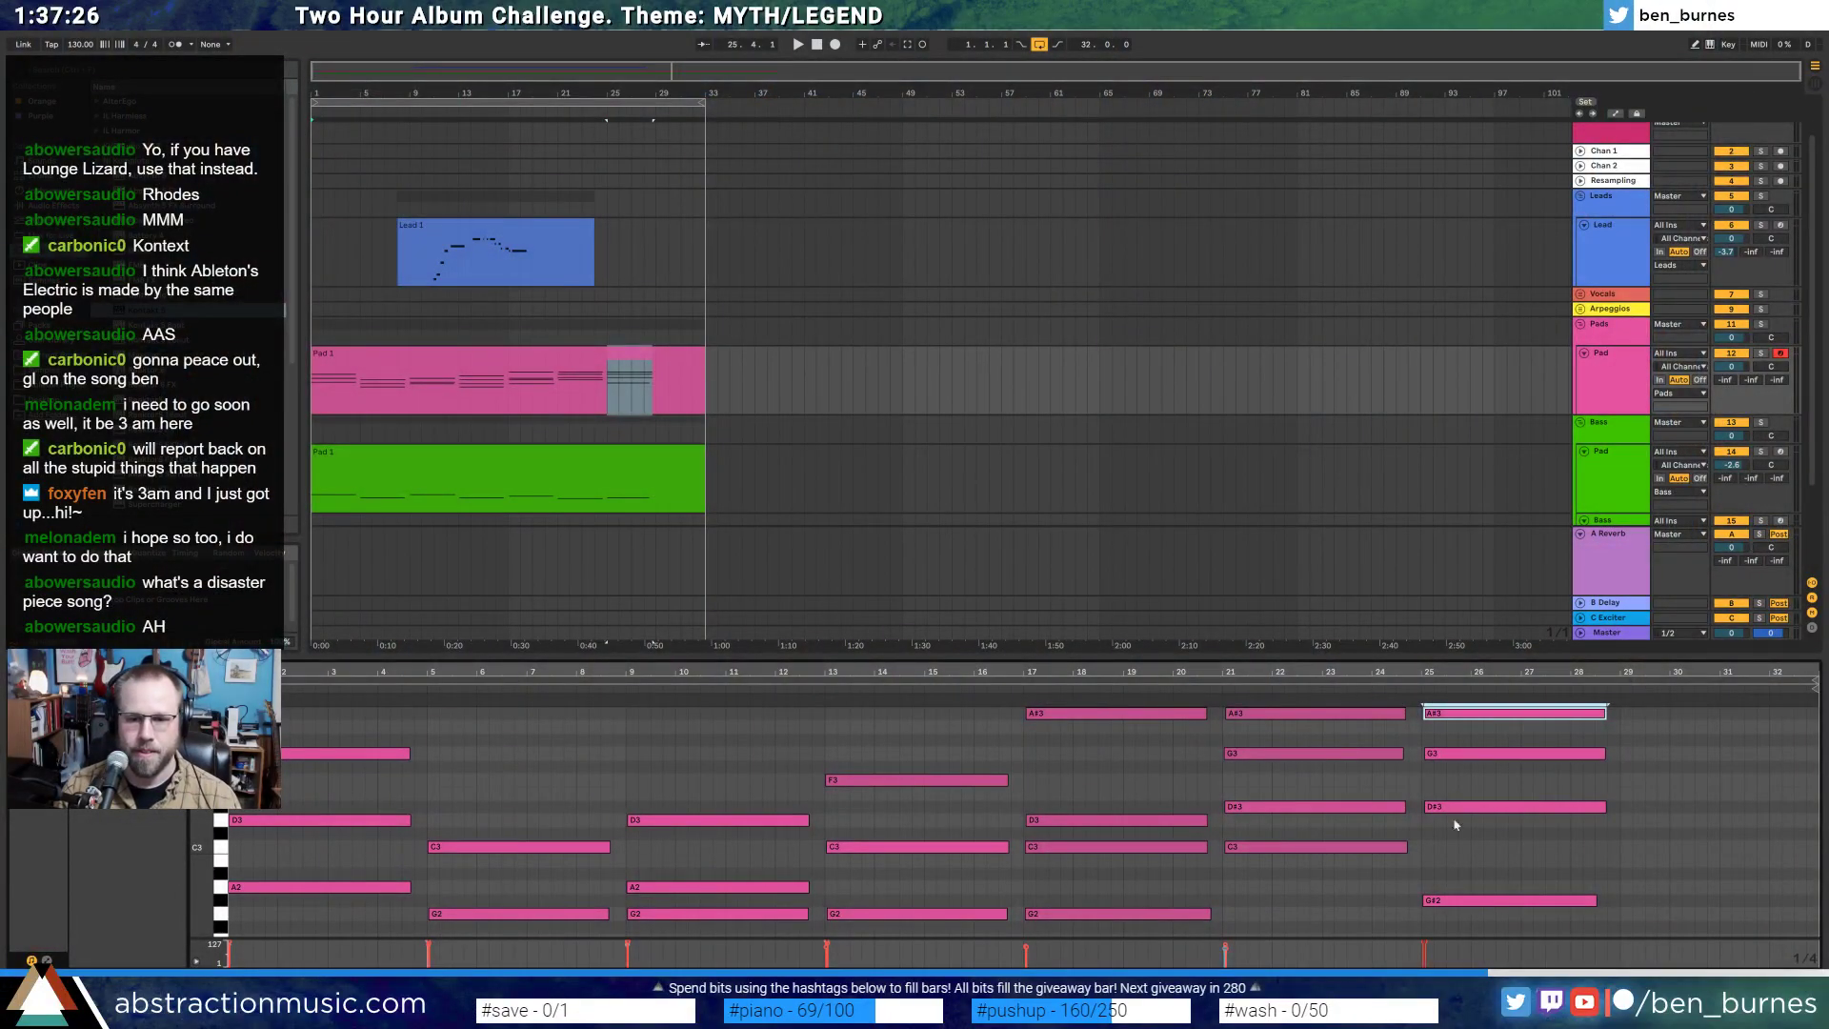
- Raise the lowest note of the bar 25 chord by two semitones to A#2
drag(1483, 860, 1500, 921)
key(shift+Up)
key(shift+Down)
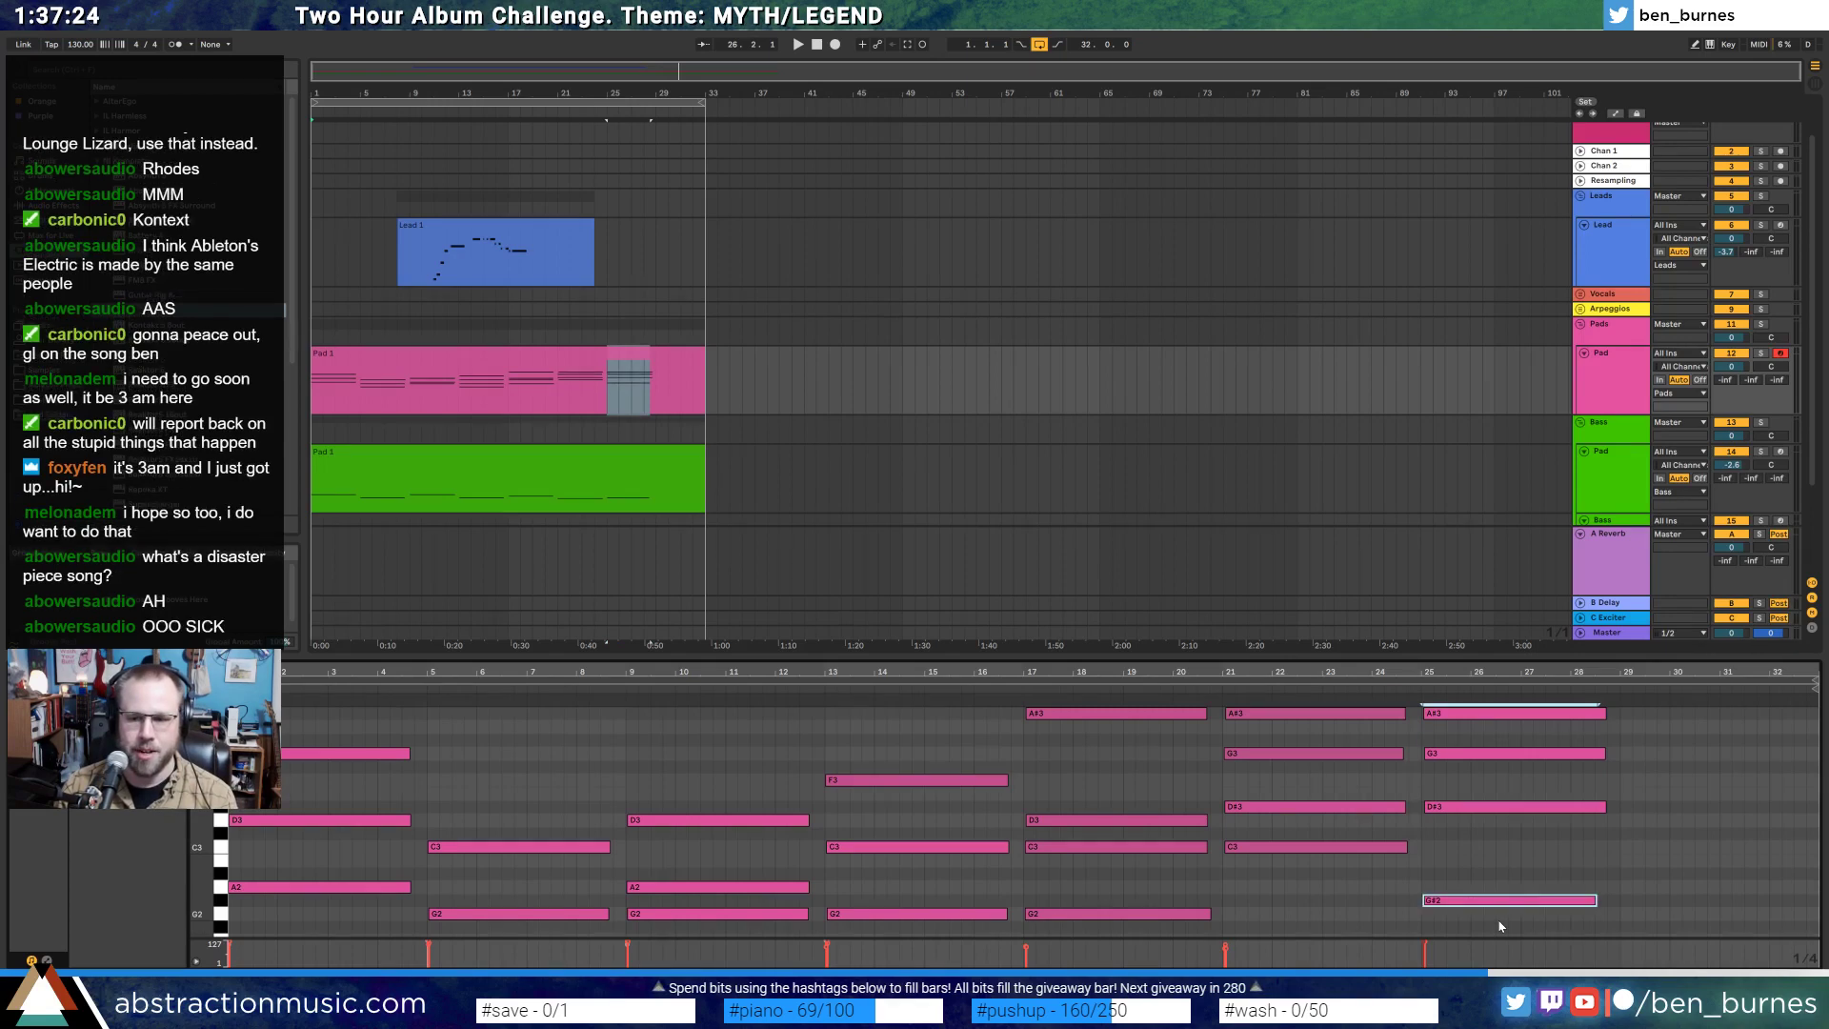
key(Up)
key(Up)
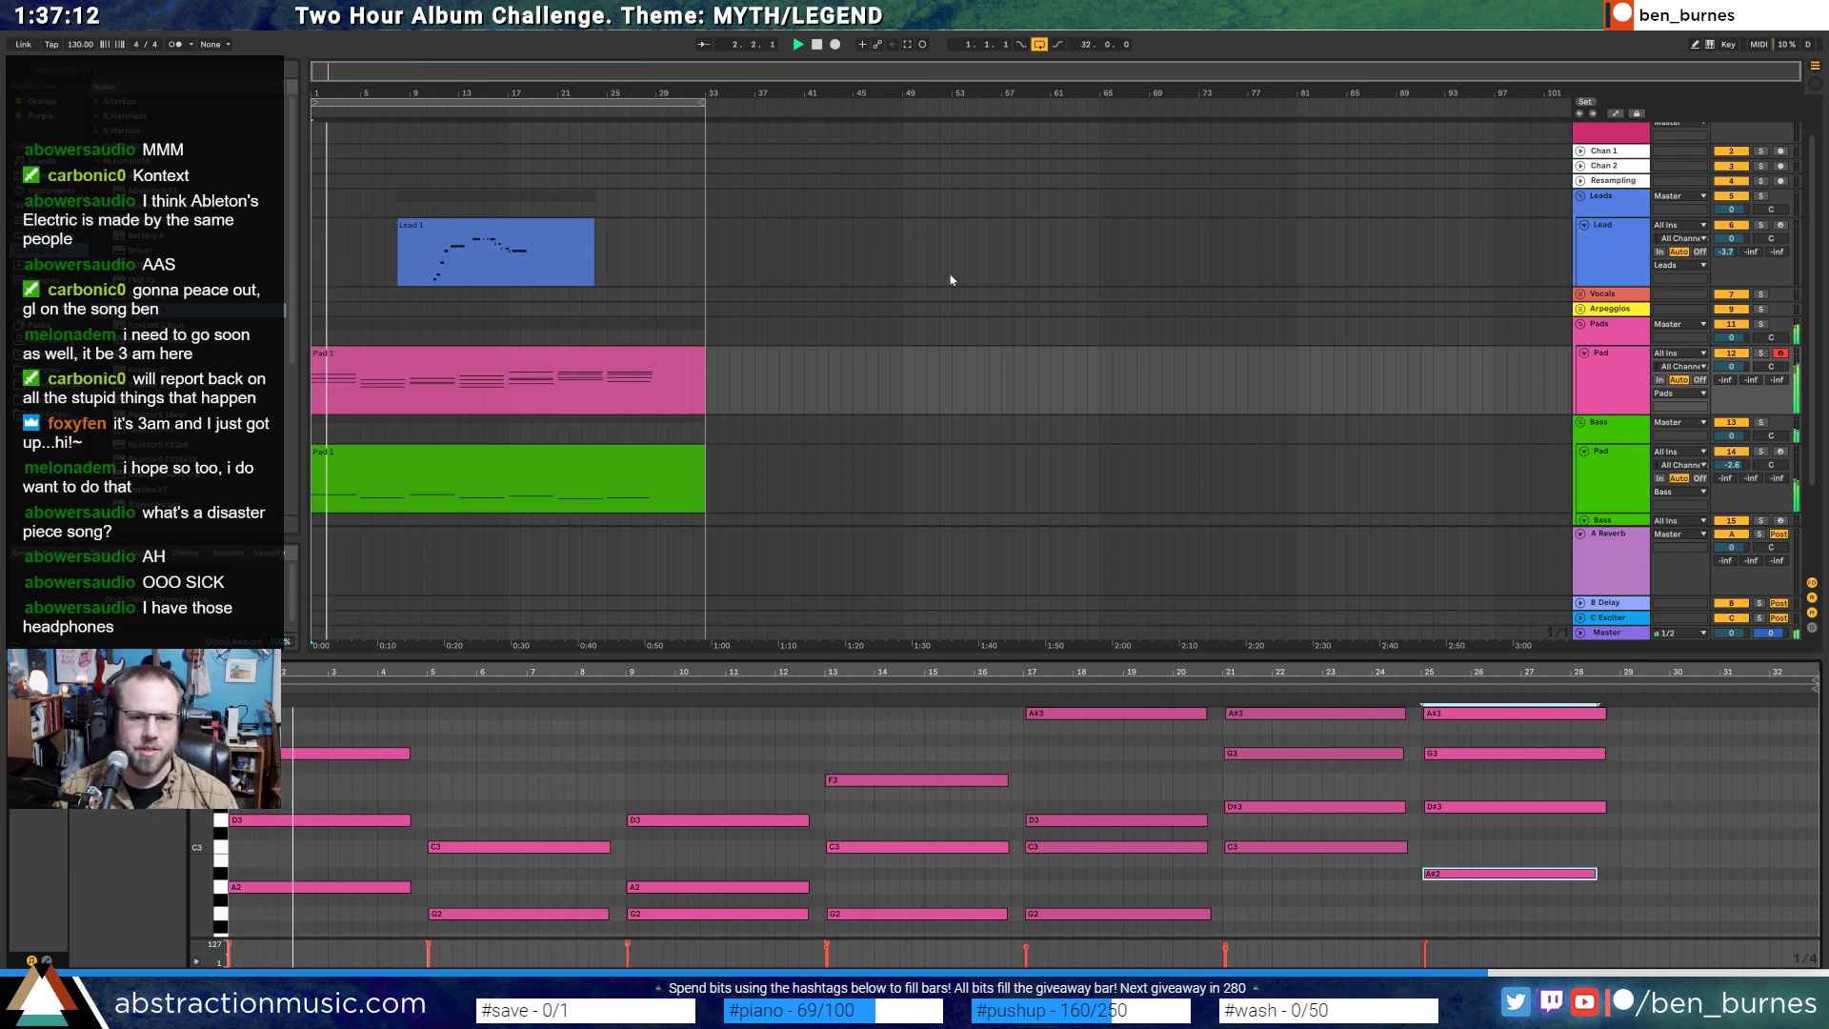
- Lower the volume of the pink Pad track to -3.3 dB
key(shift+Tab)
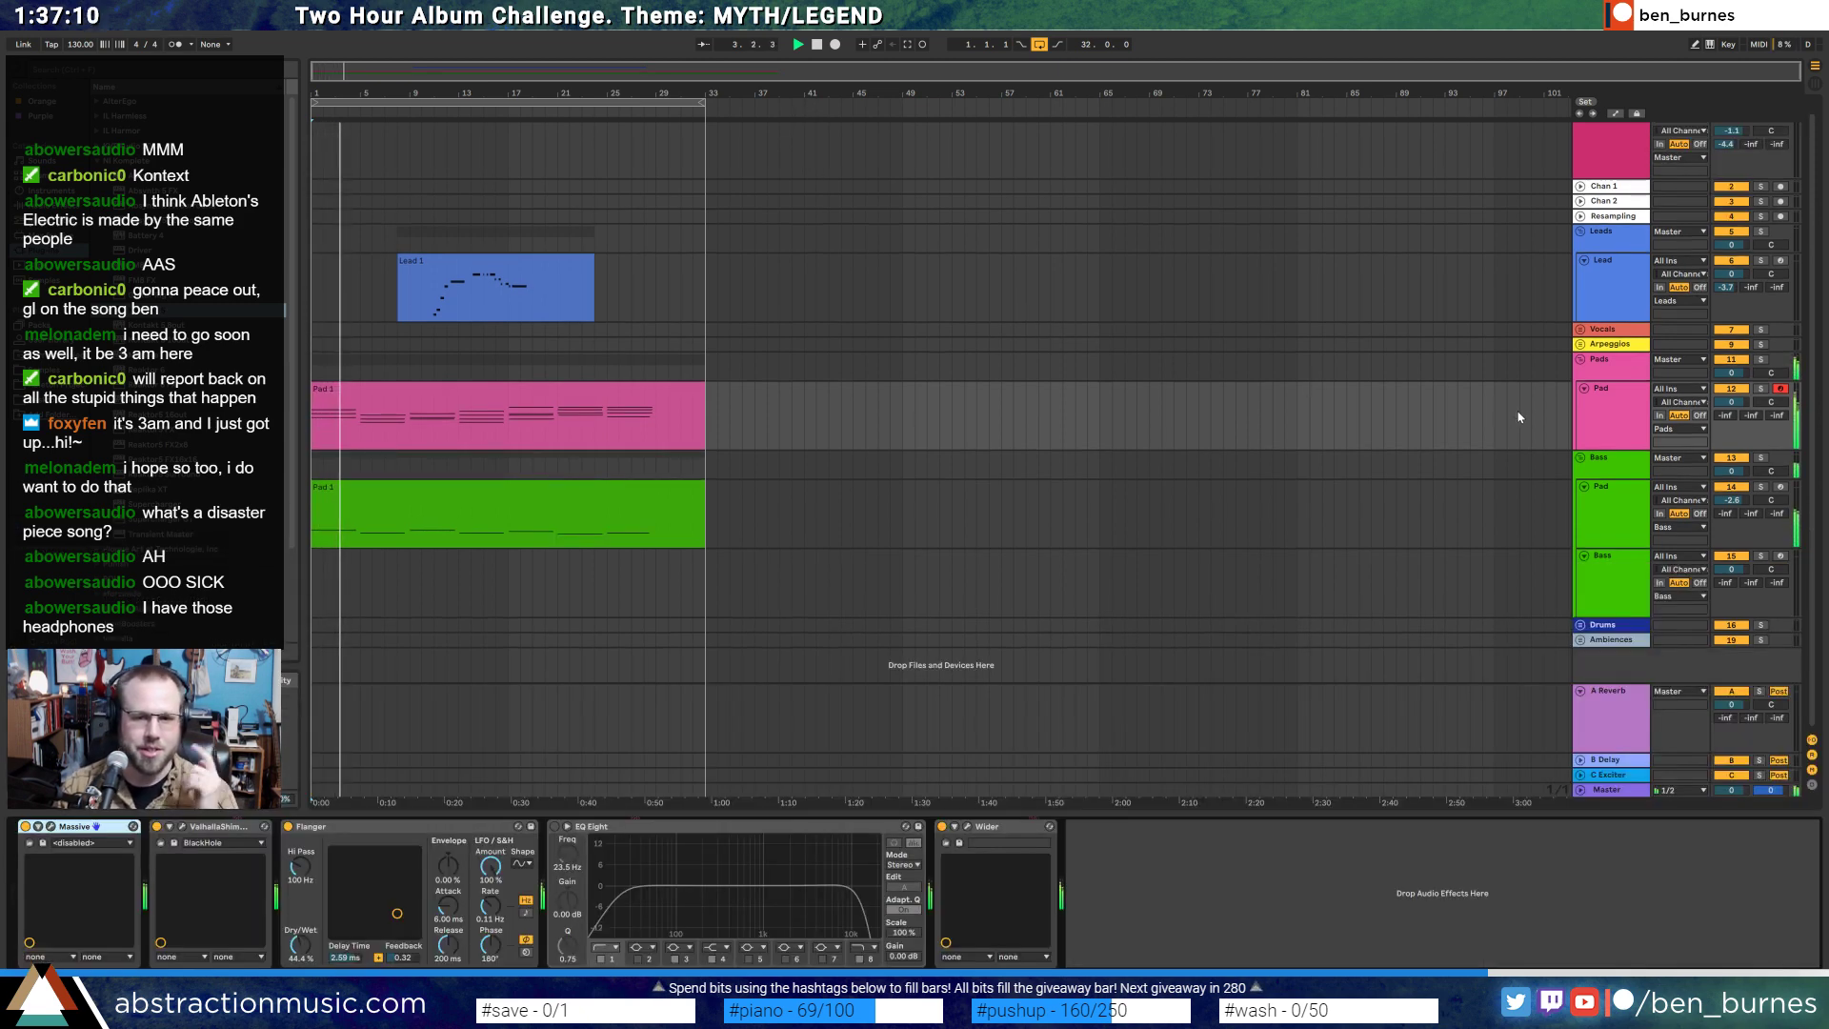
click(1597, 426)
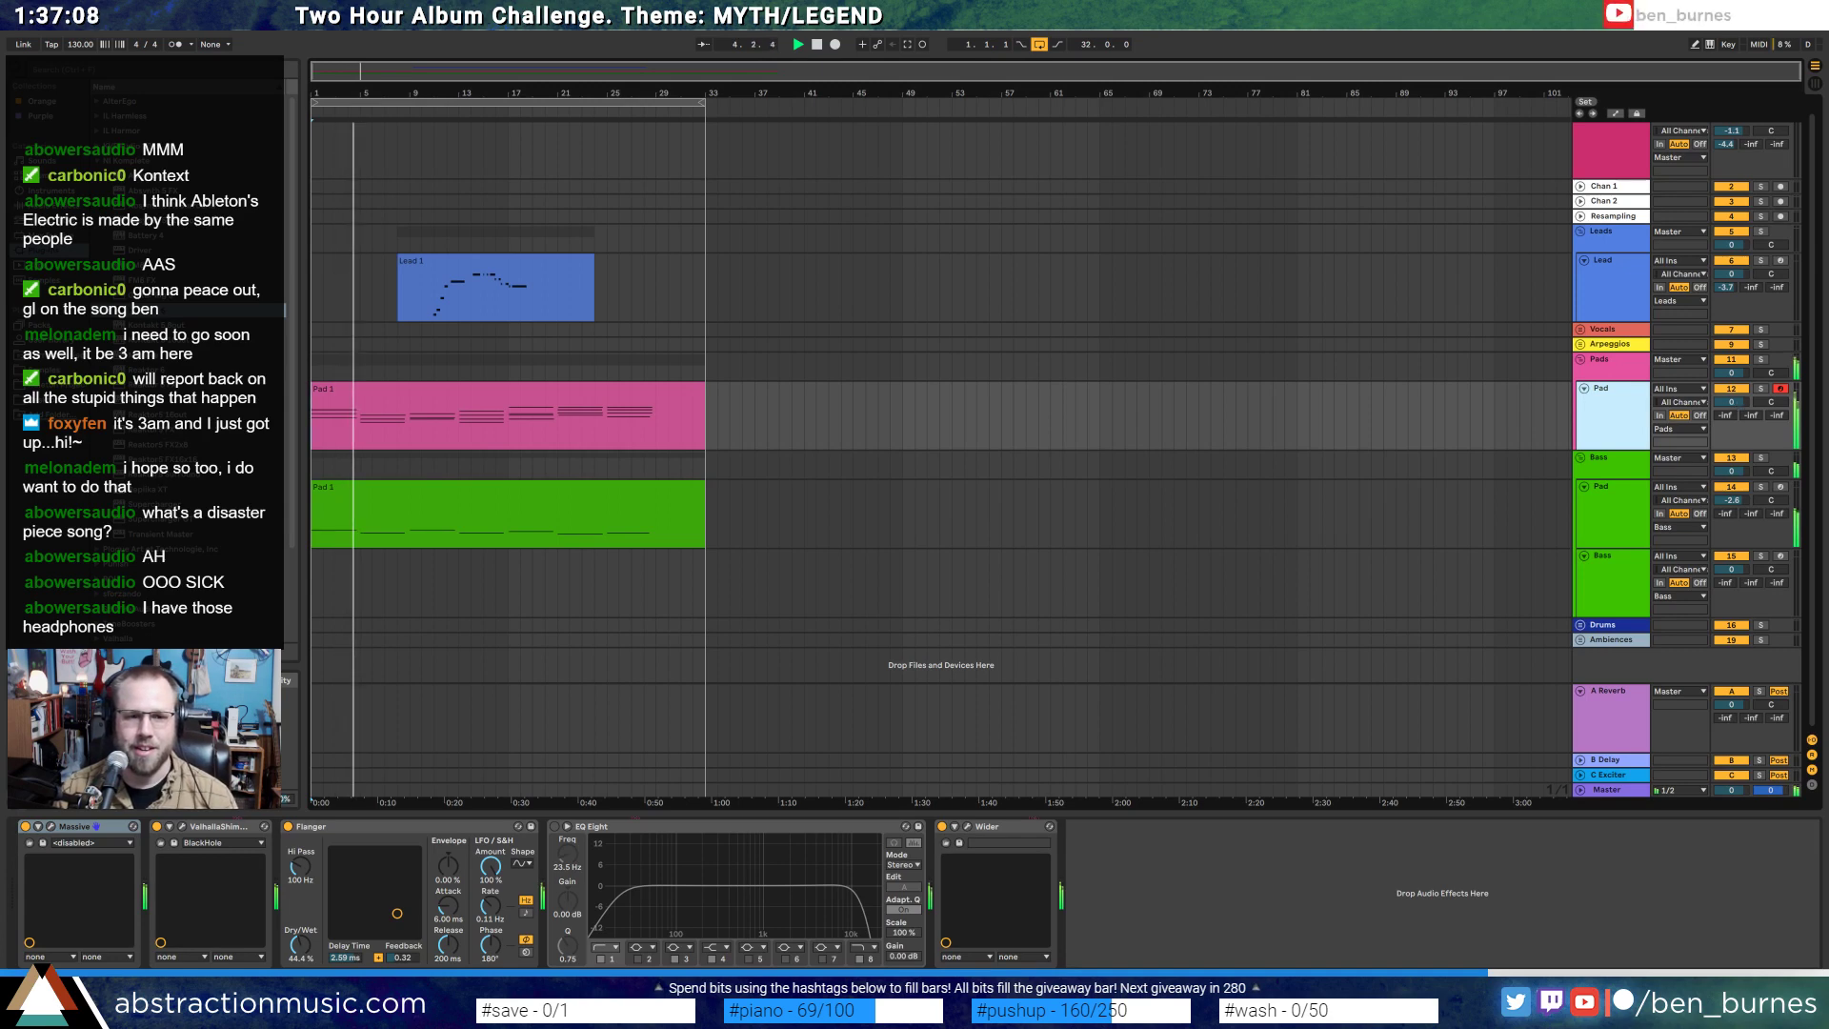
drag(1731, 403, 1731, 417)
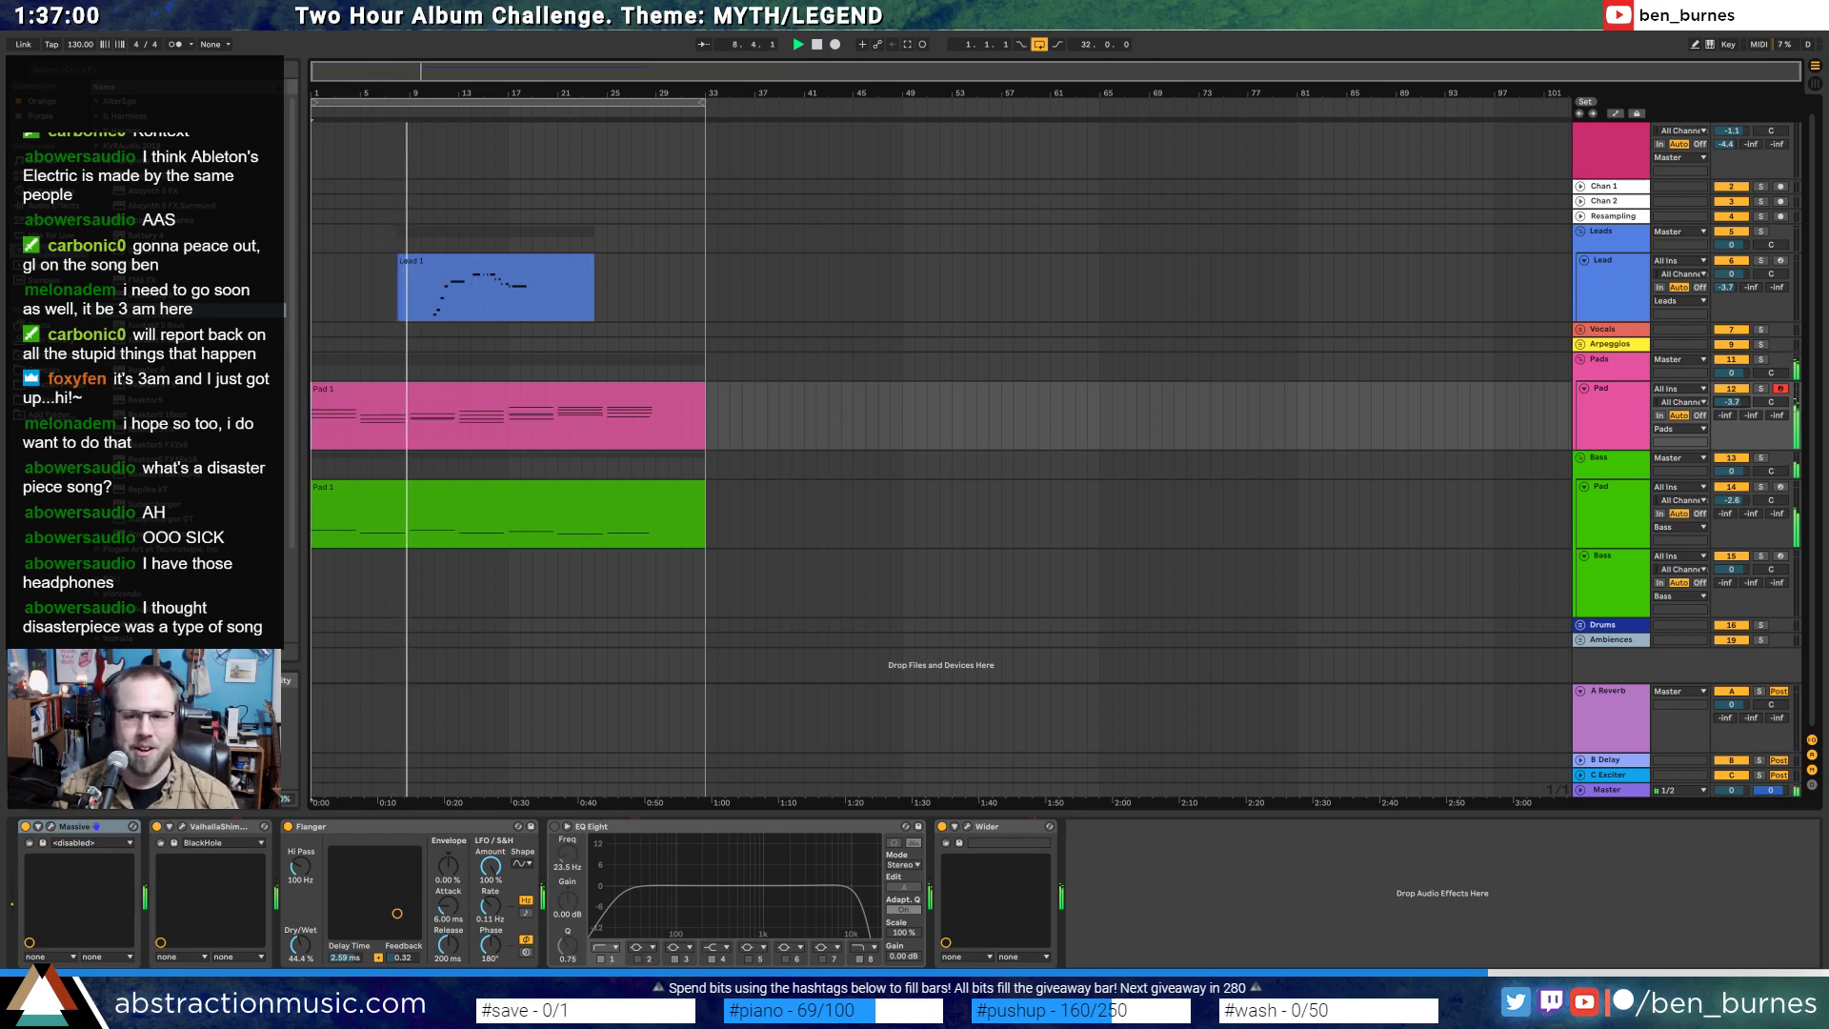
drag(1731, 404, 1731, 402)
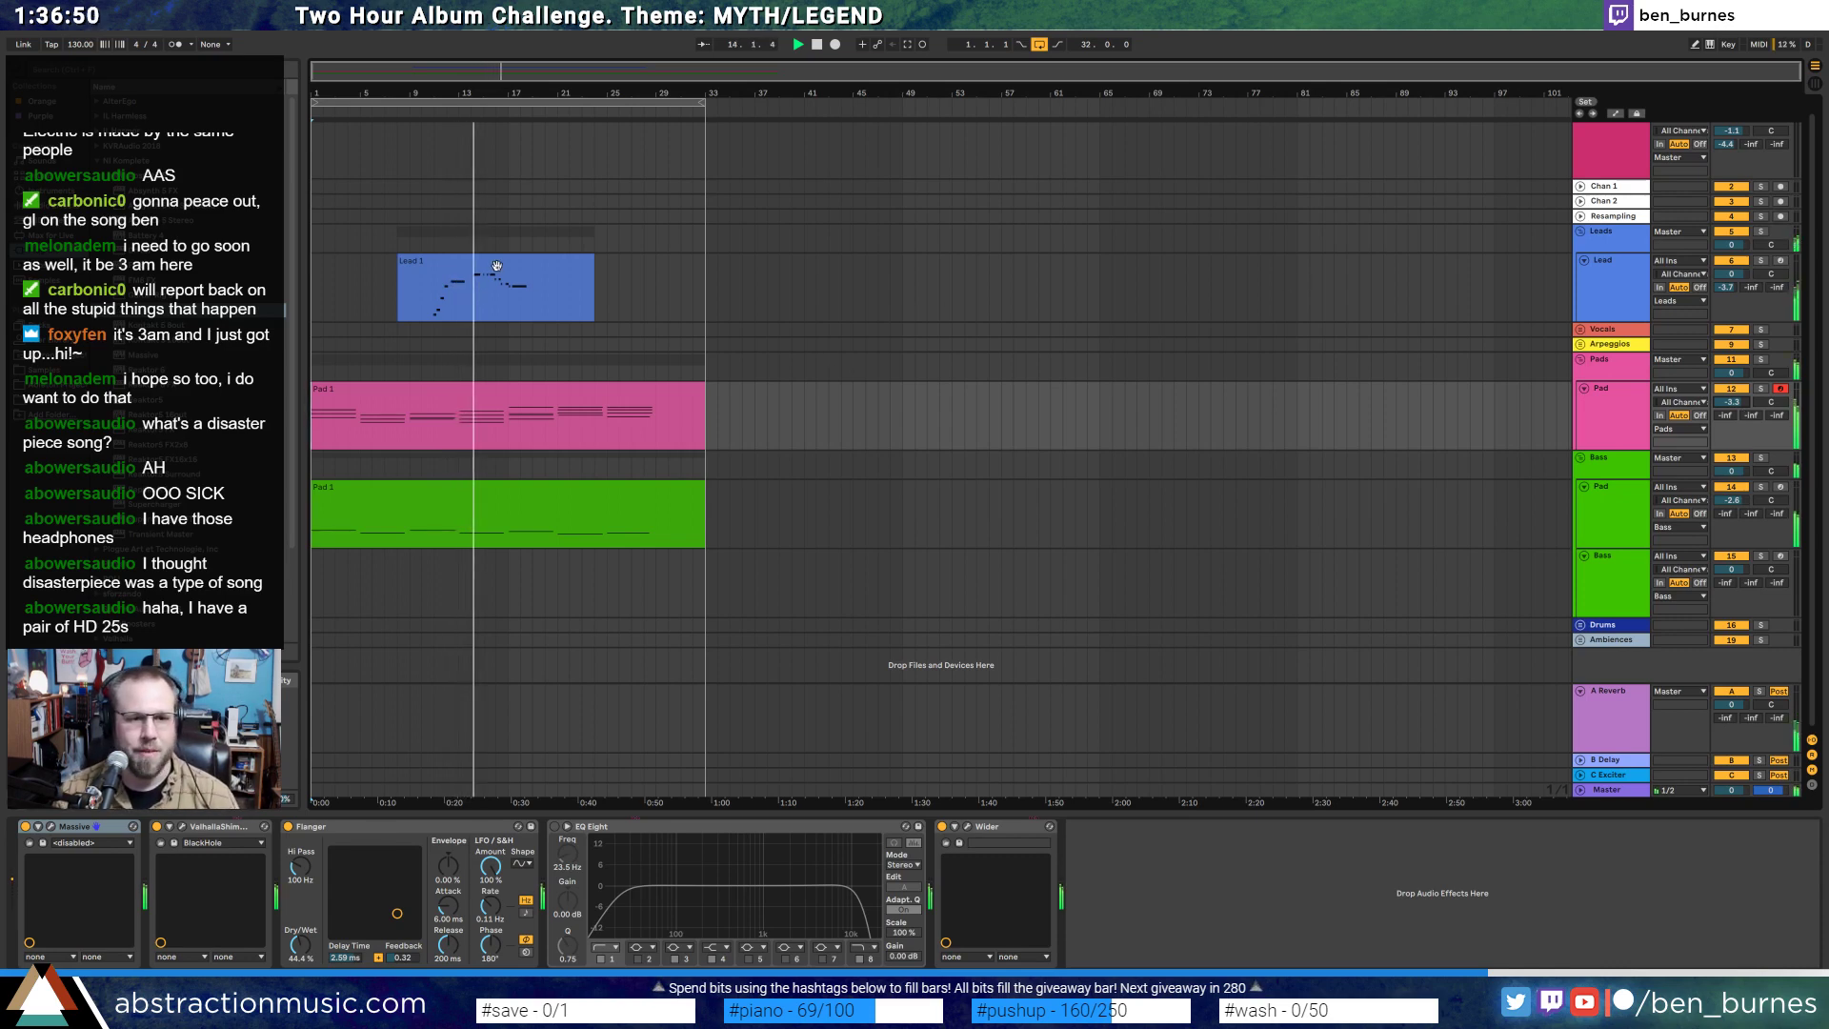
- Open the Una Corda Felt instrument of the Lead track in Kontakt and reposition its window
click(497, 266)
click(1608, 277)
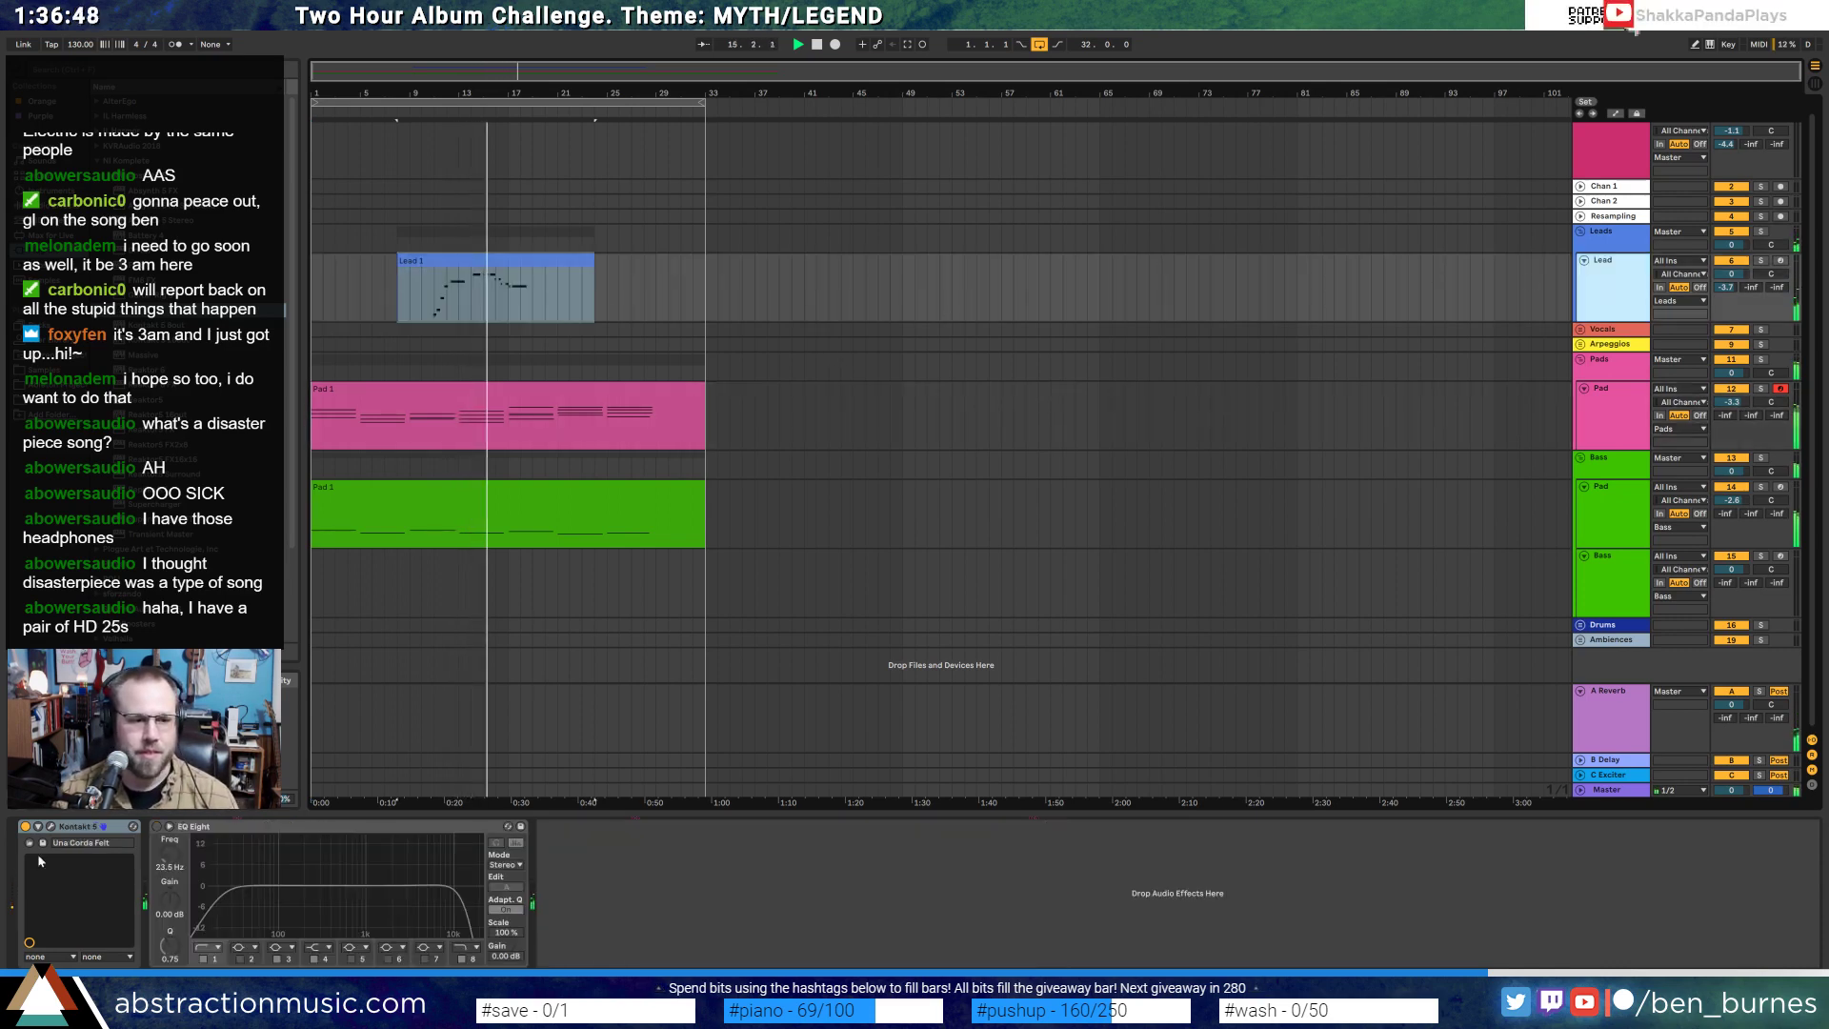
click(53, 827)
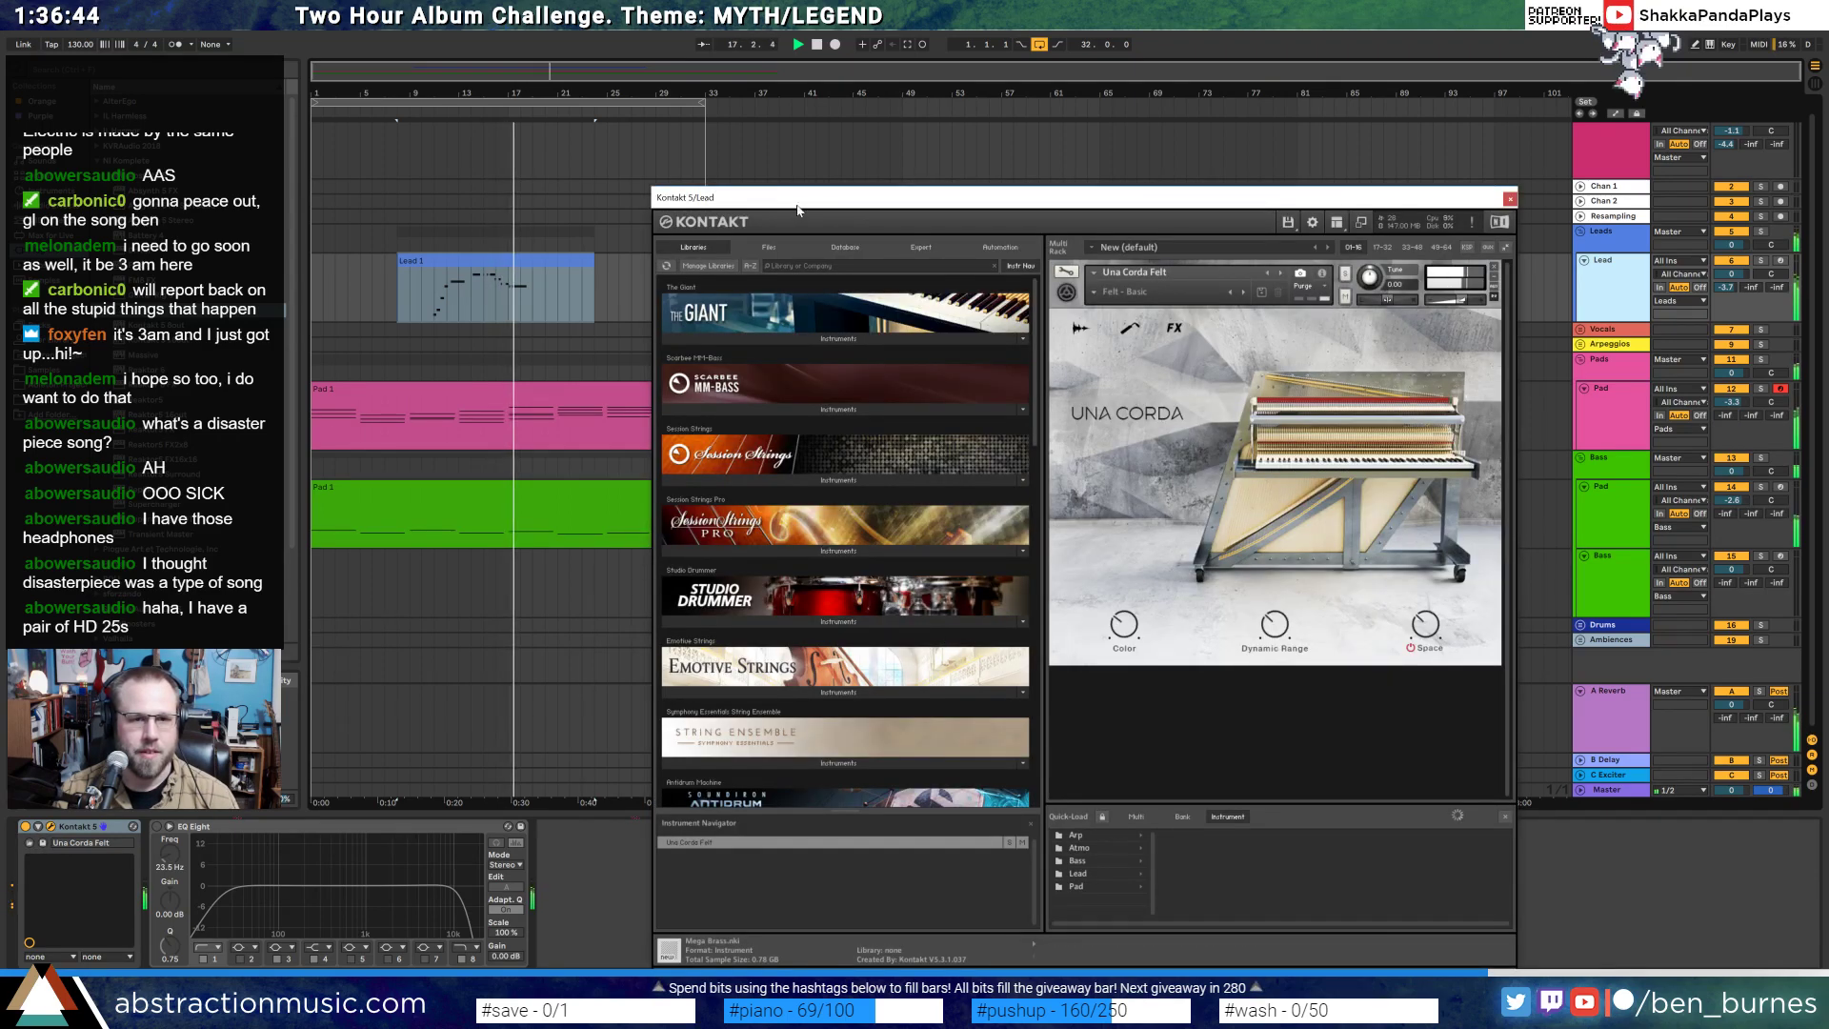
drag(799, 210, 860, 163)
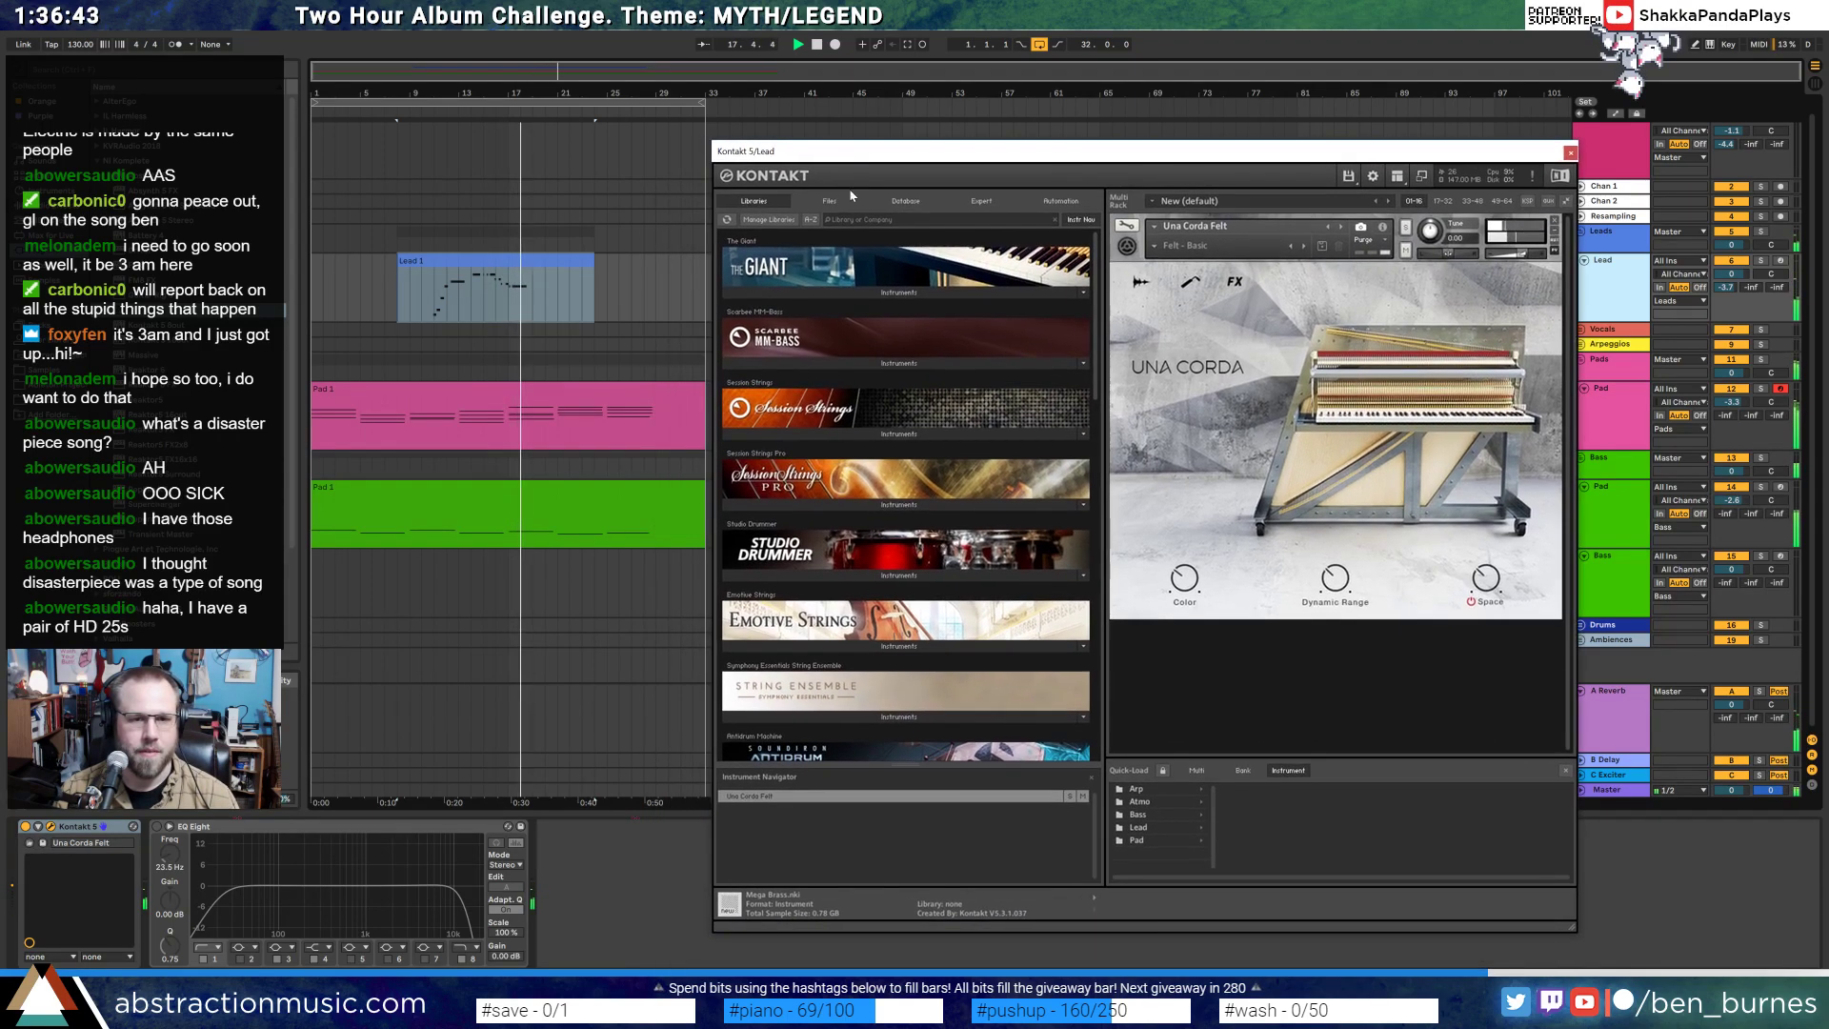
double_click(548, 389)
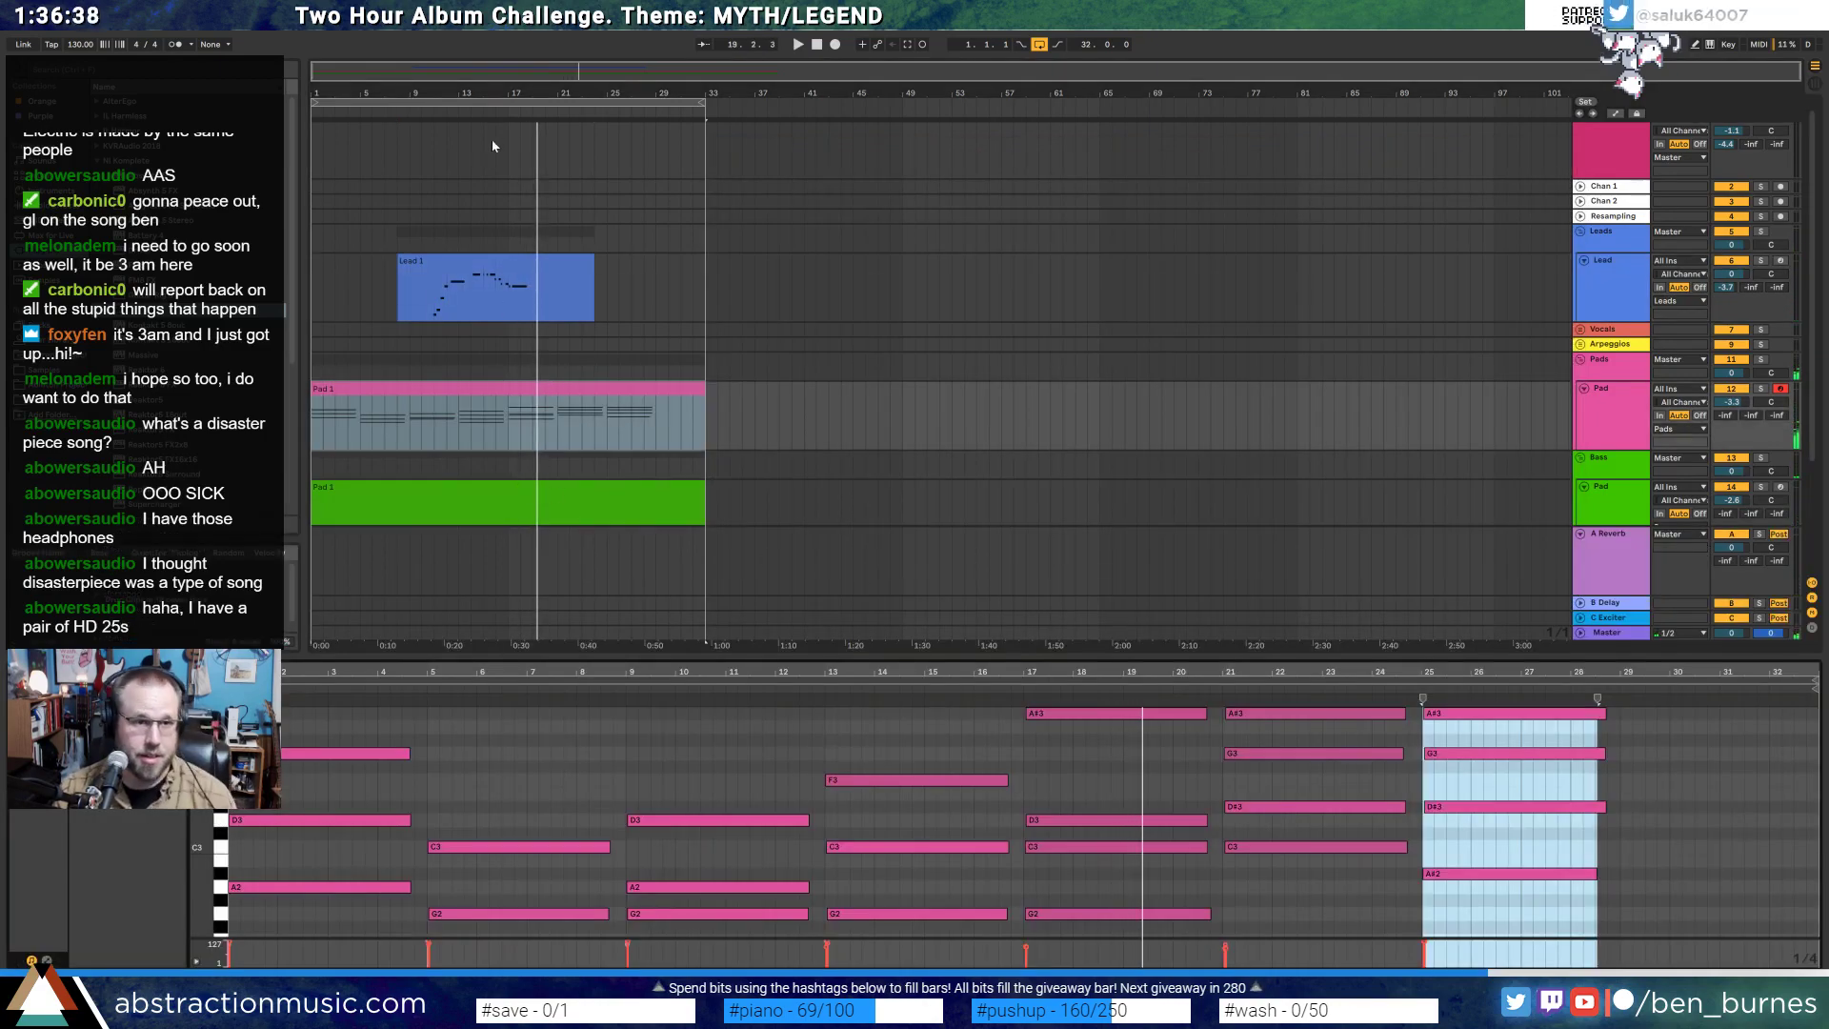
ctrl+scroll(499, 151, up, 3)
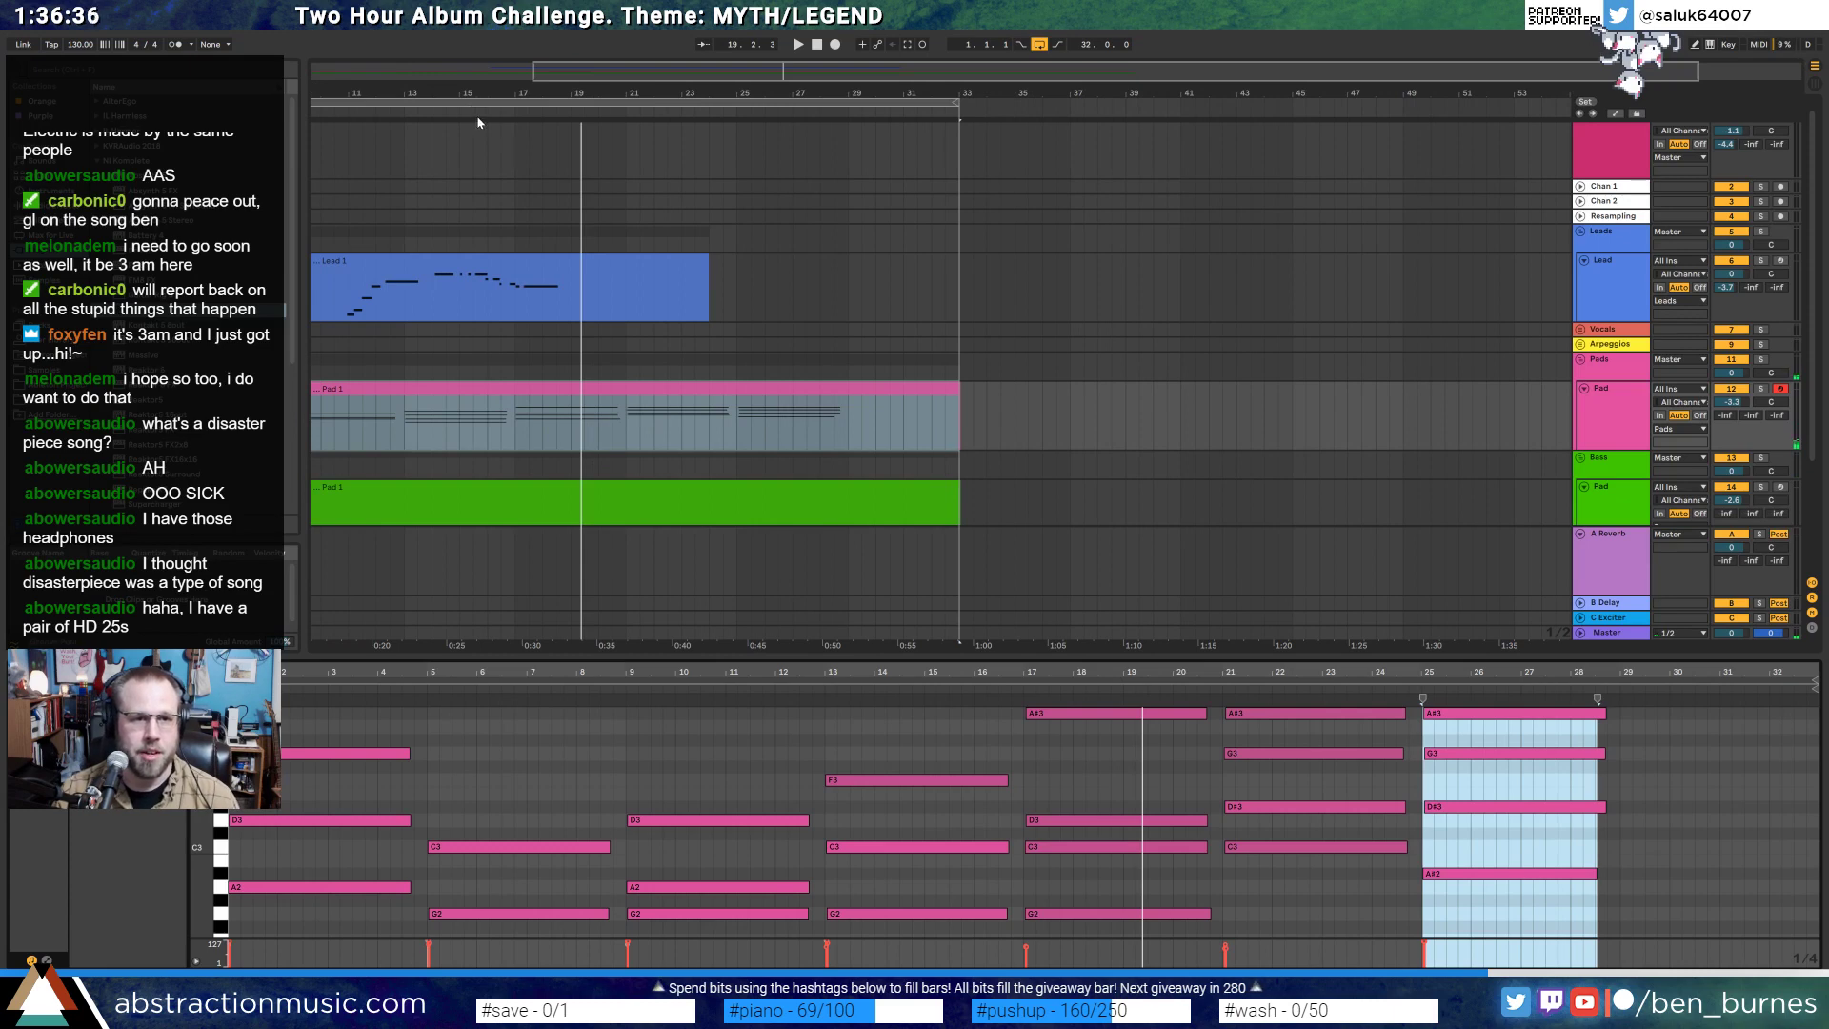
drag(479, 109, 486, 144)
right_click(488, 112)
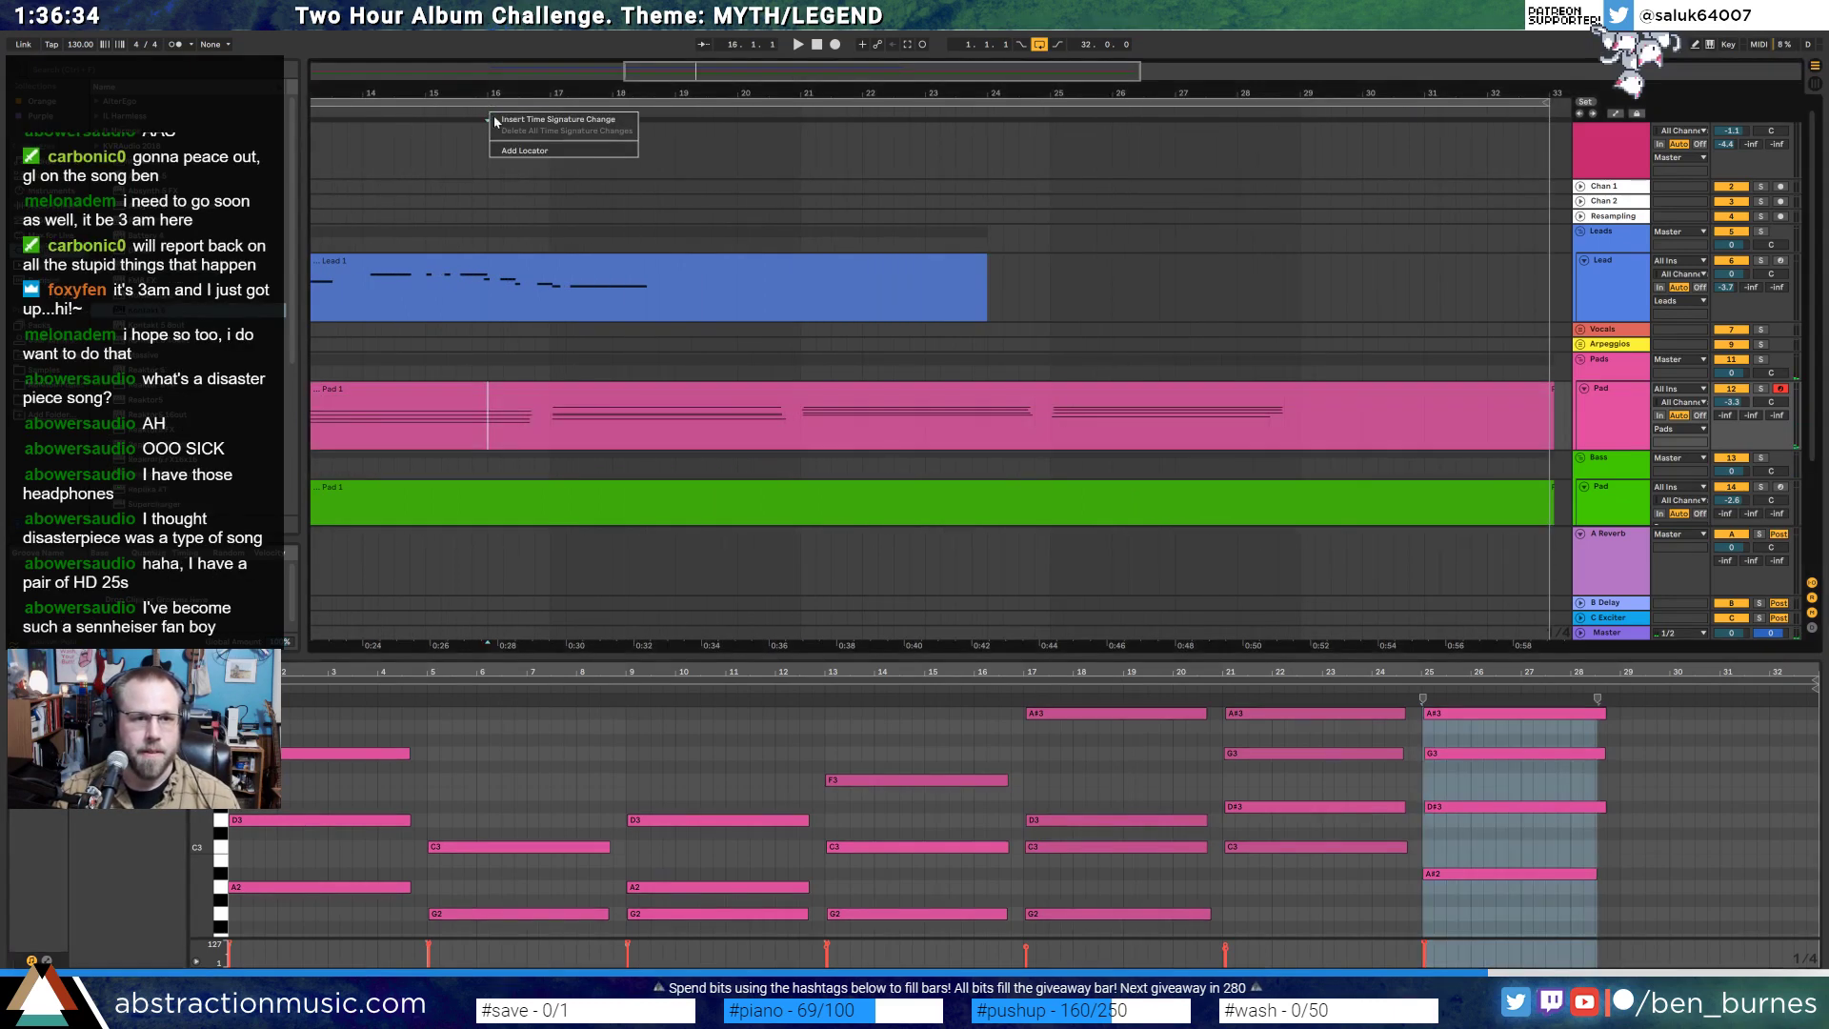
click(533, 119)
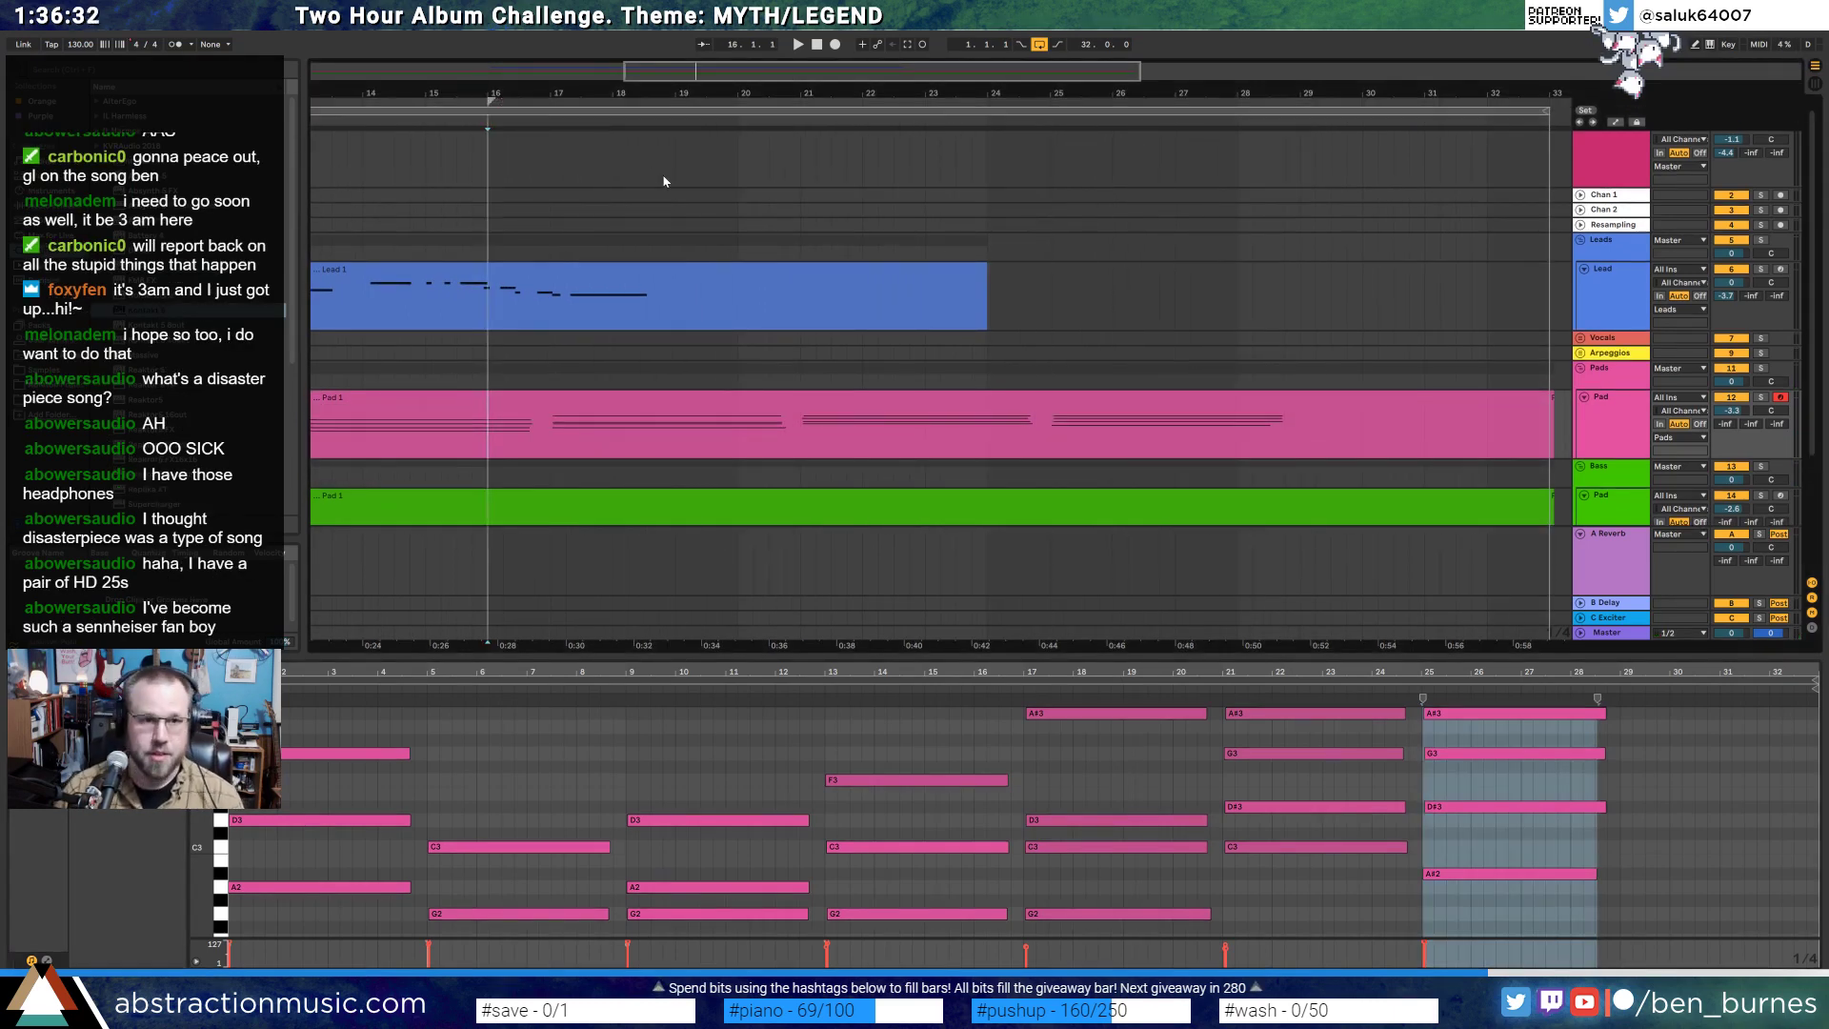
right_click(488, 108)
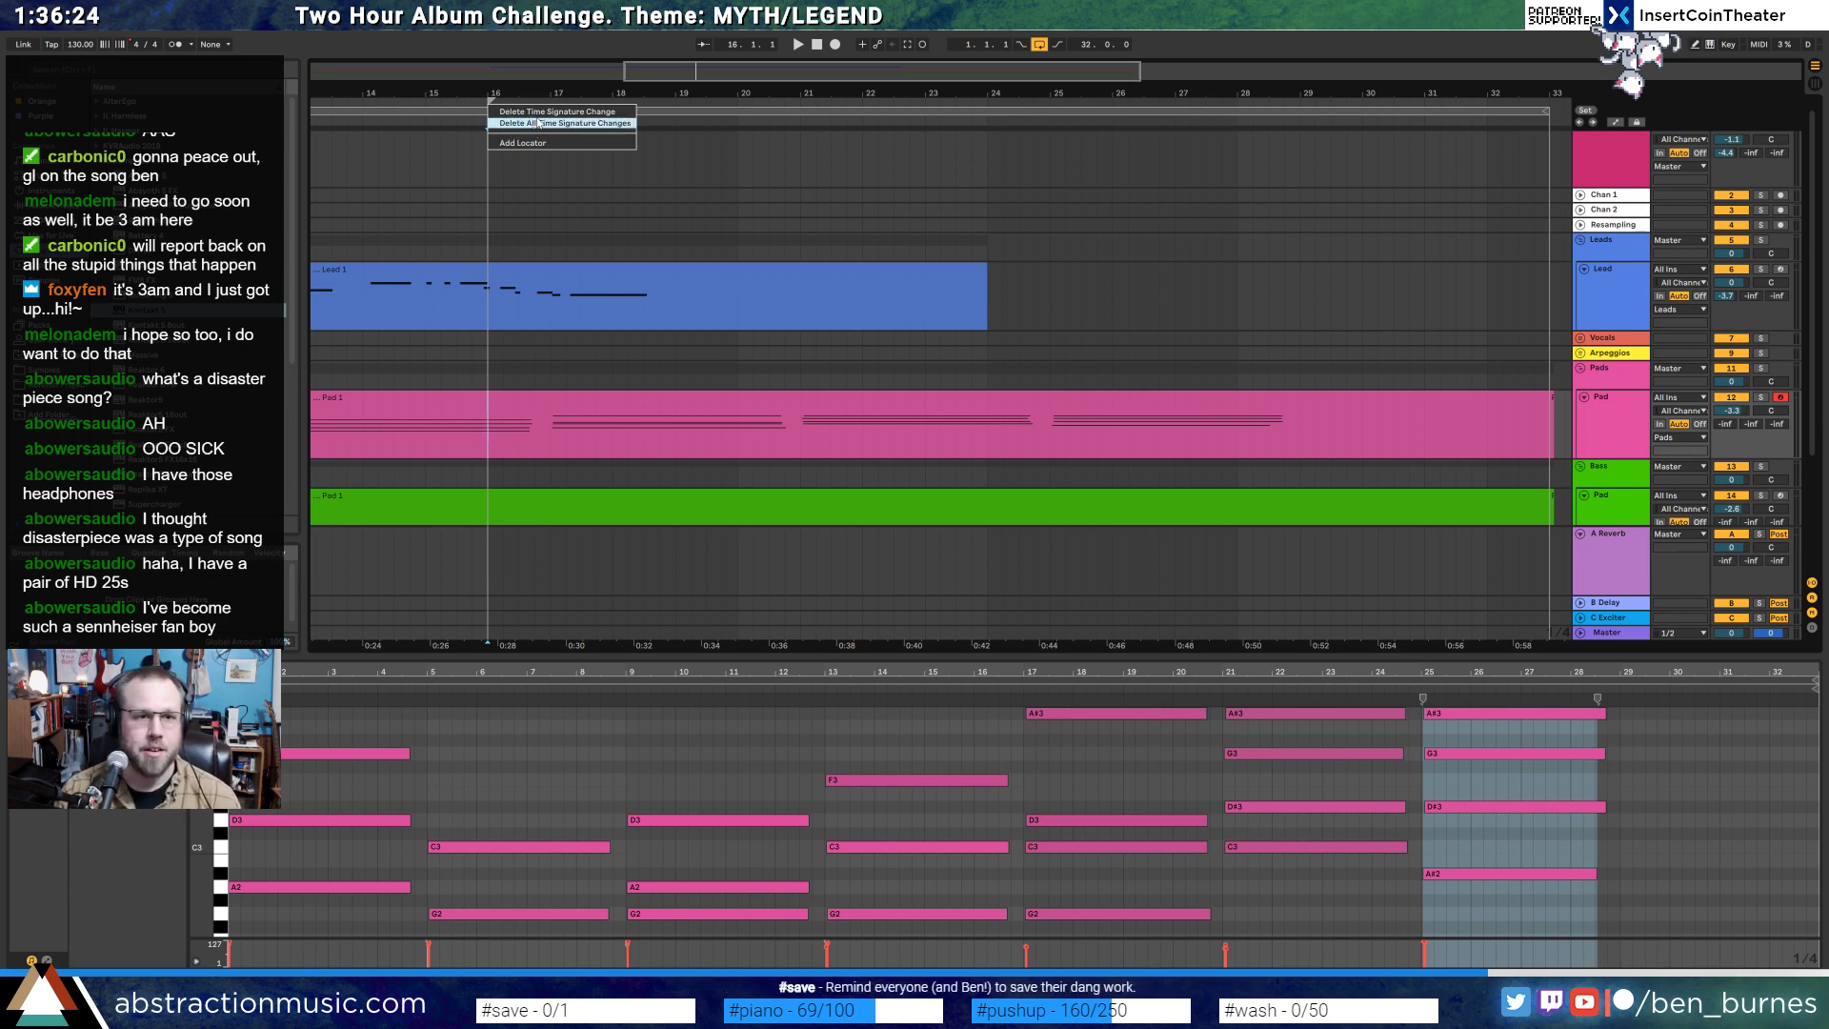
click(539, 123)
- Insert a time signature change at bar 16 of the arrangement
right_click(487, 116)
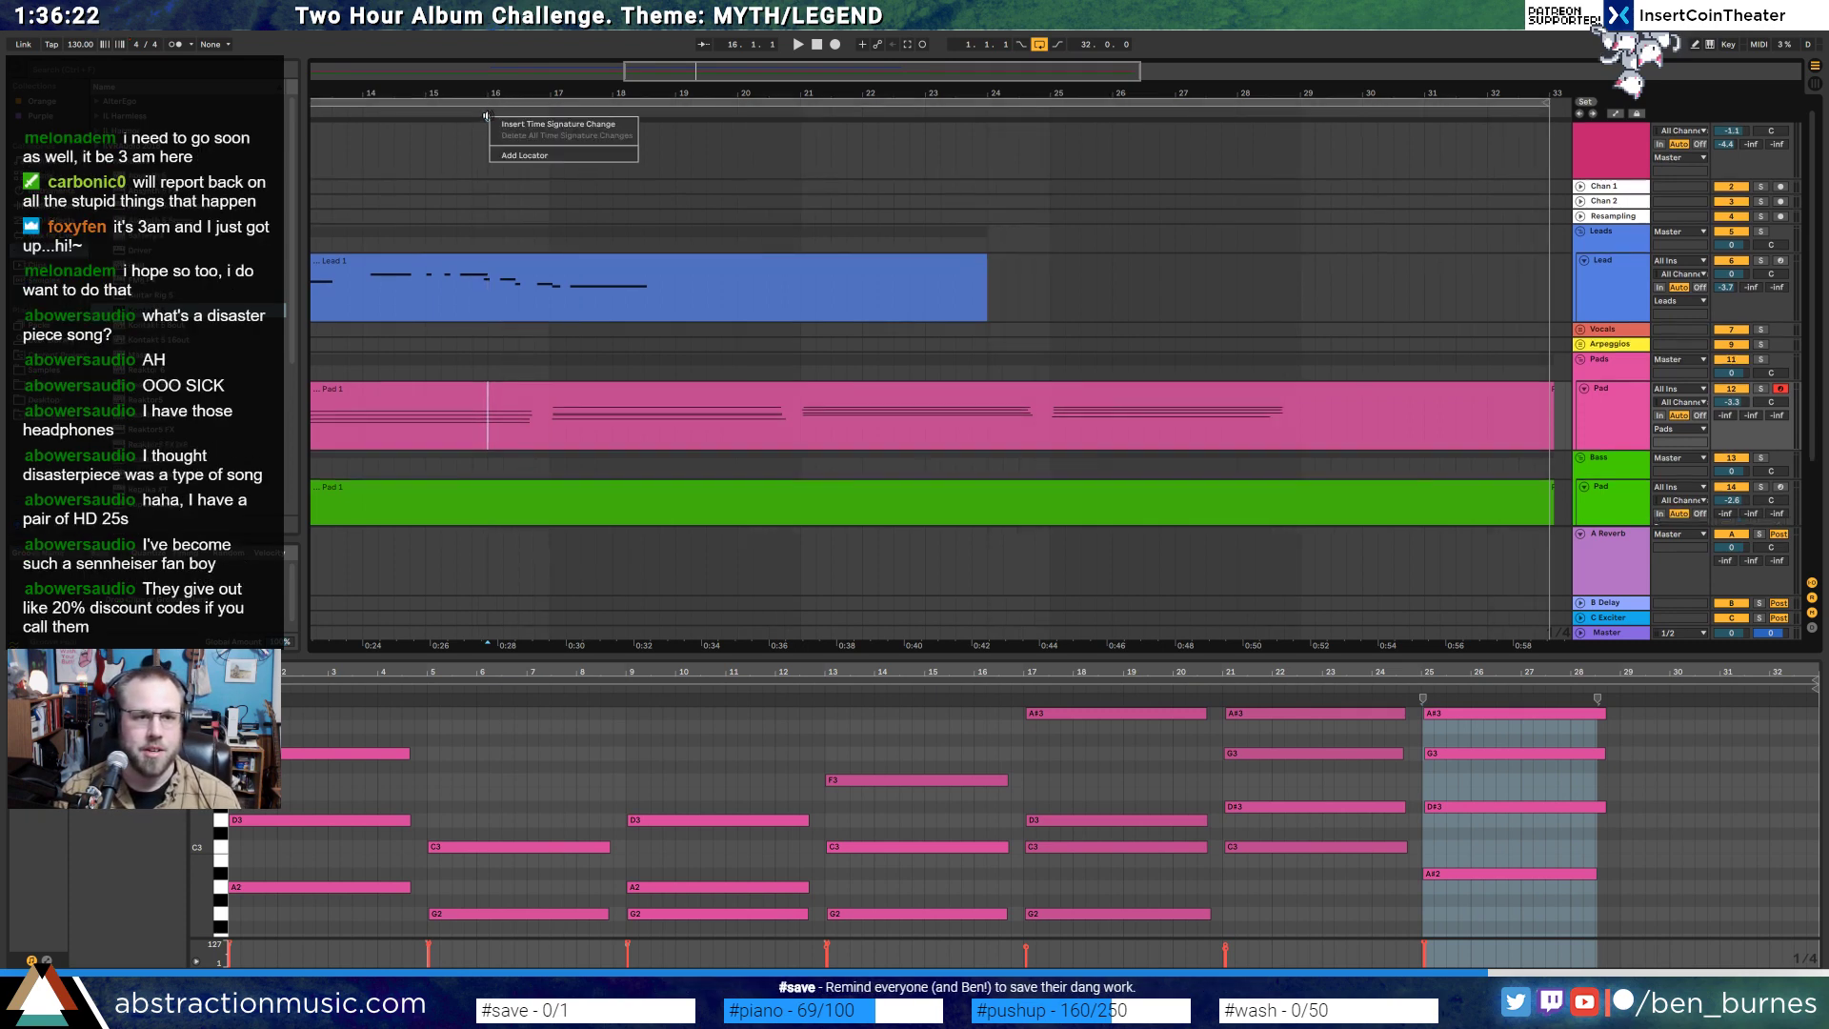
click(527, 125)
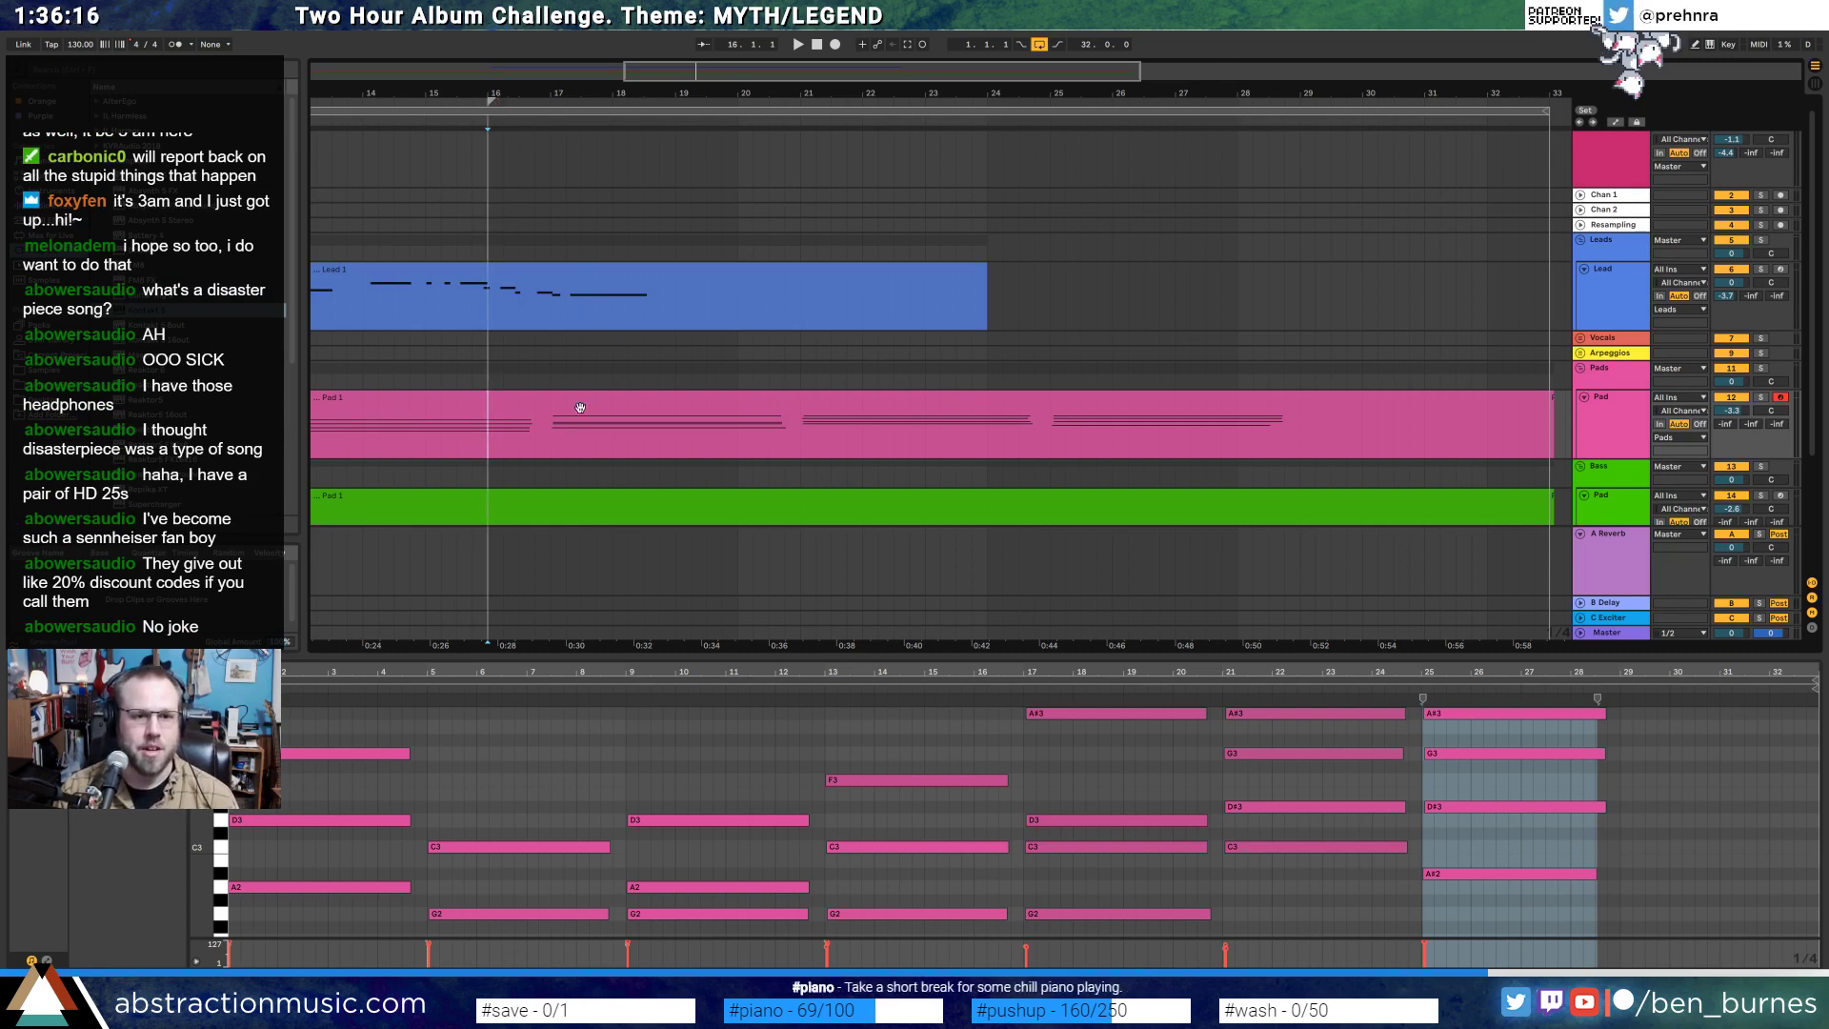
- Shift the pink and green Pad material from bar 17 onward one bar later in the arrangement
scroll(544, 422, down, 4)
drag(546, 428, 991, 505)
drag(610, 398, 639, 399)
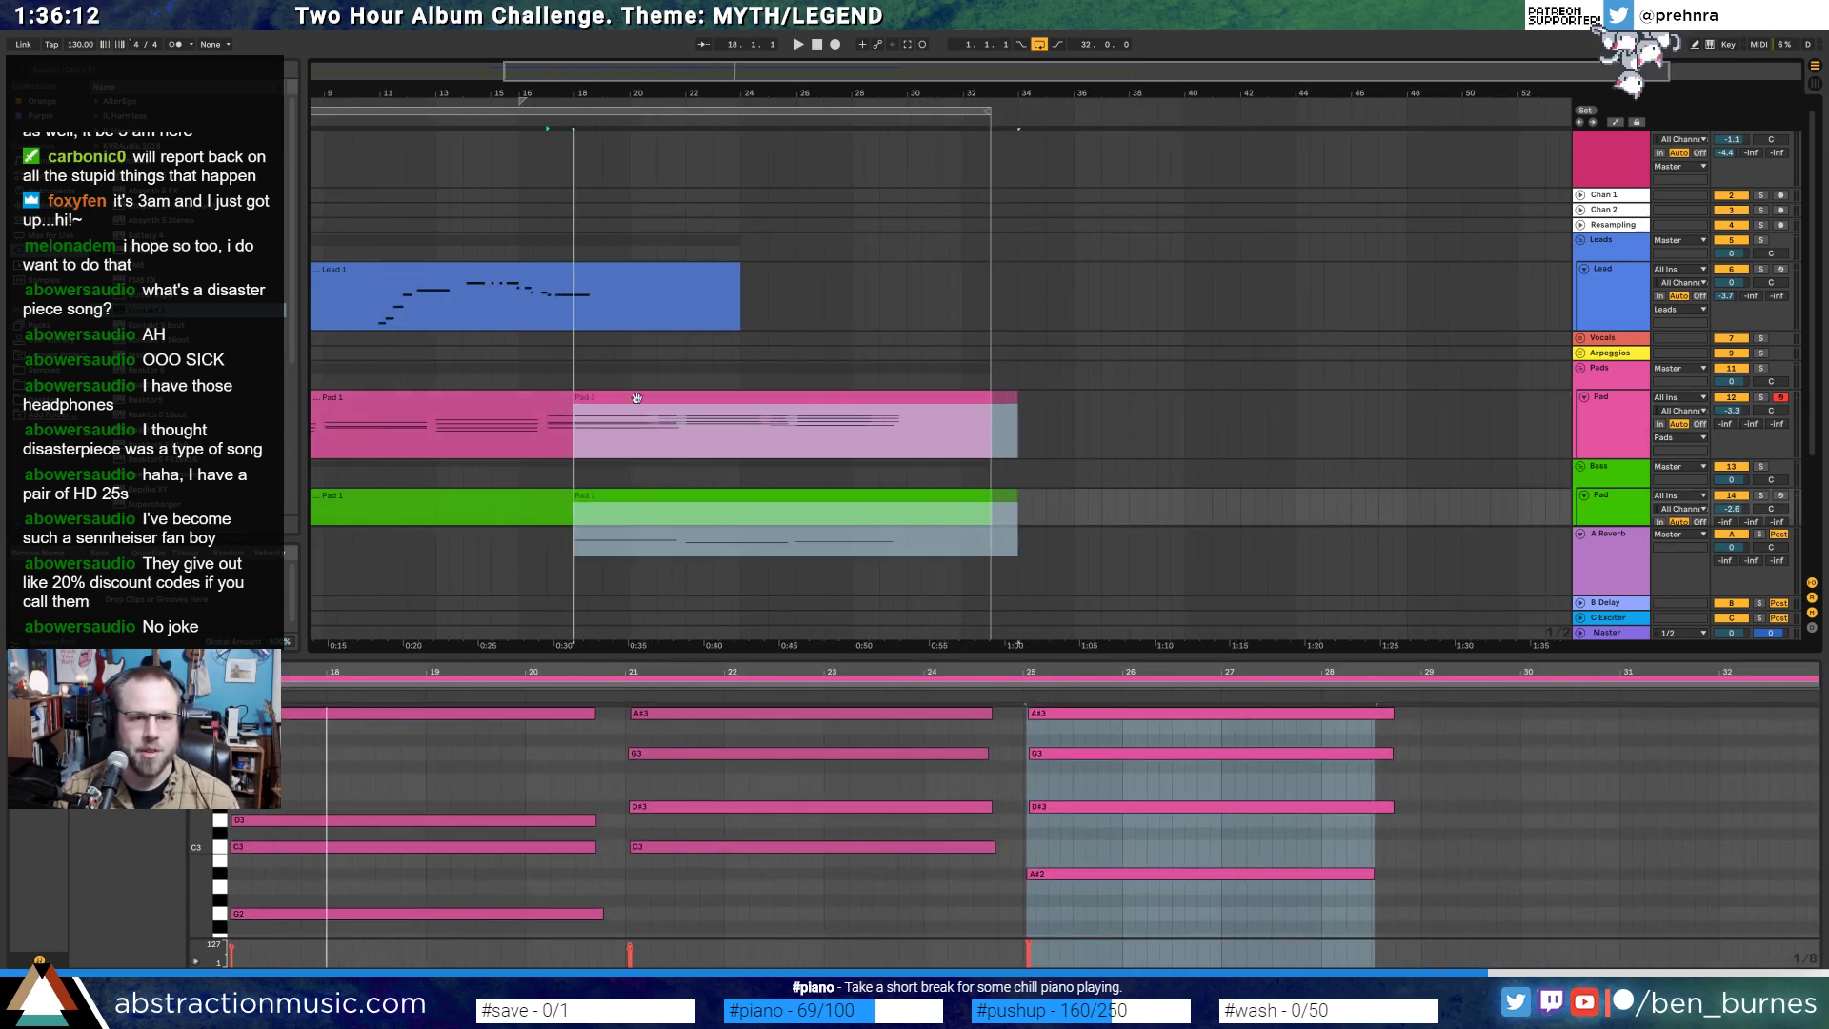
click(835, 358)
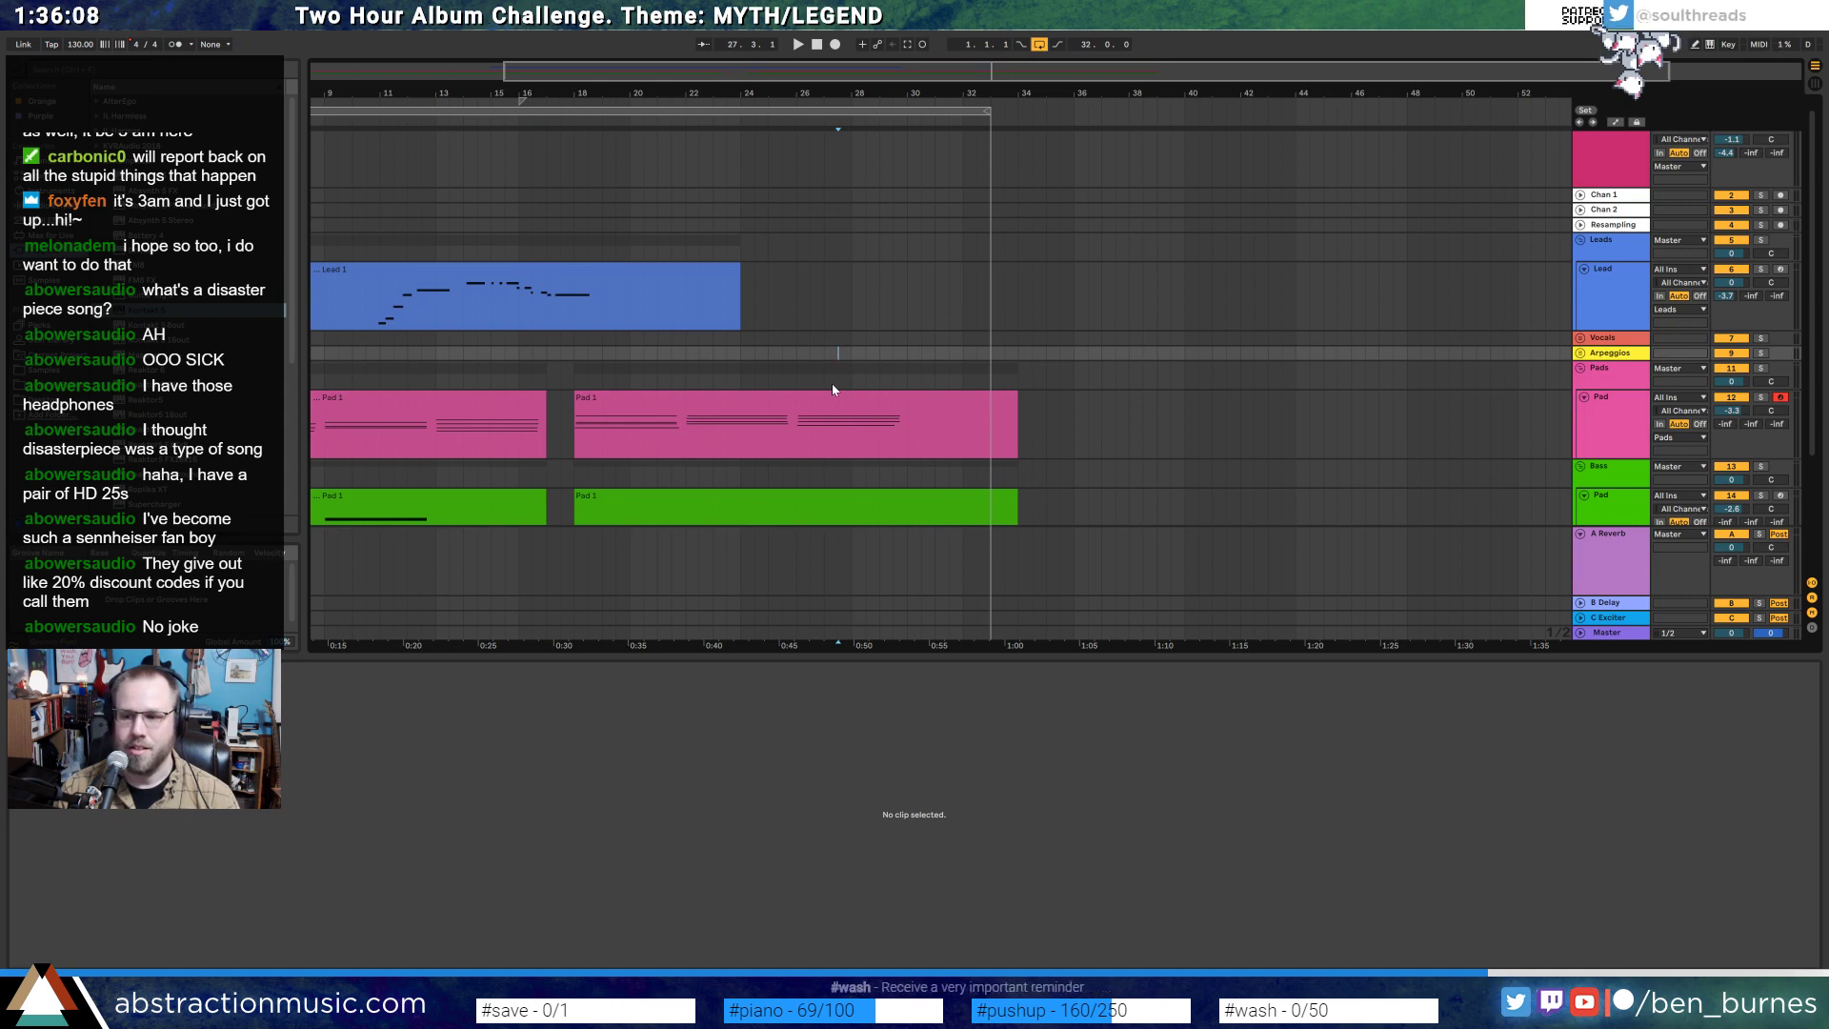
- Extend the arrangement loop to 33 bars so it ends with the shifted Pad clips, and play from the beginning
click(1032, 424)
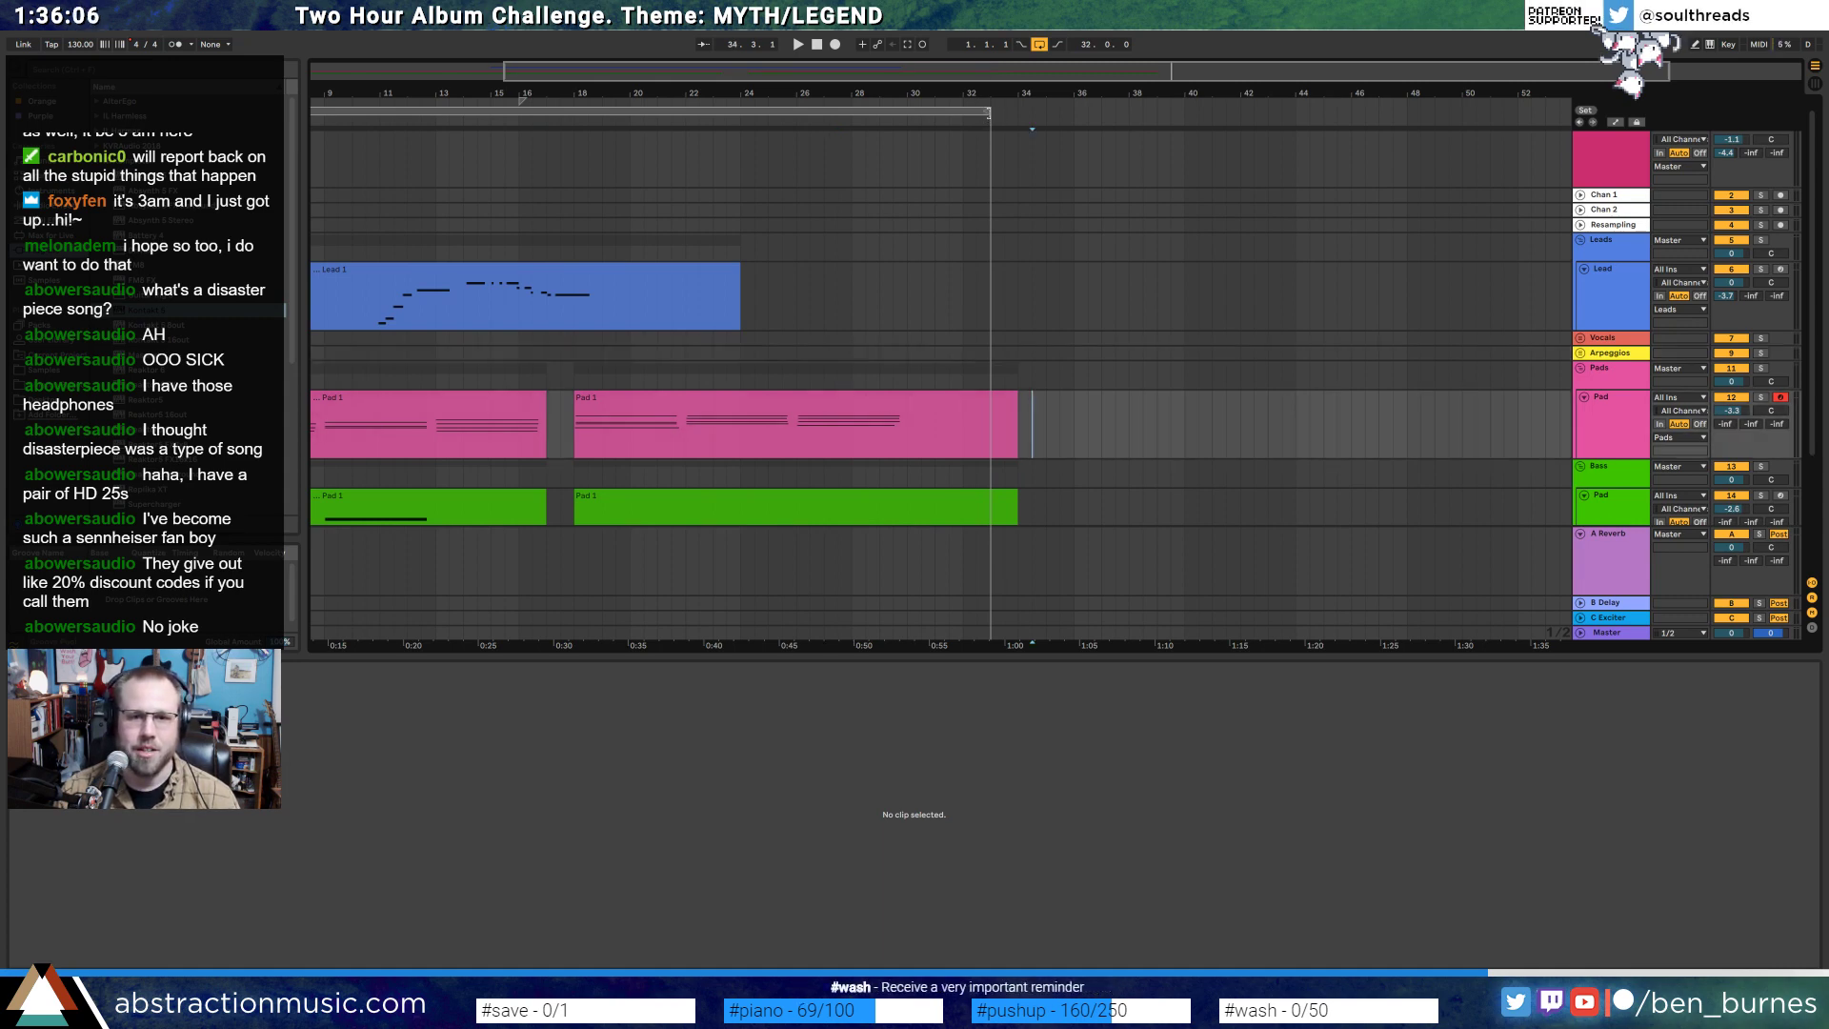
click(962, 245)
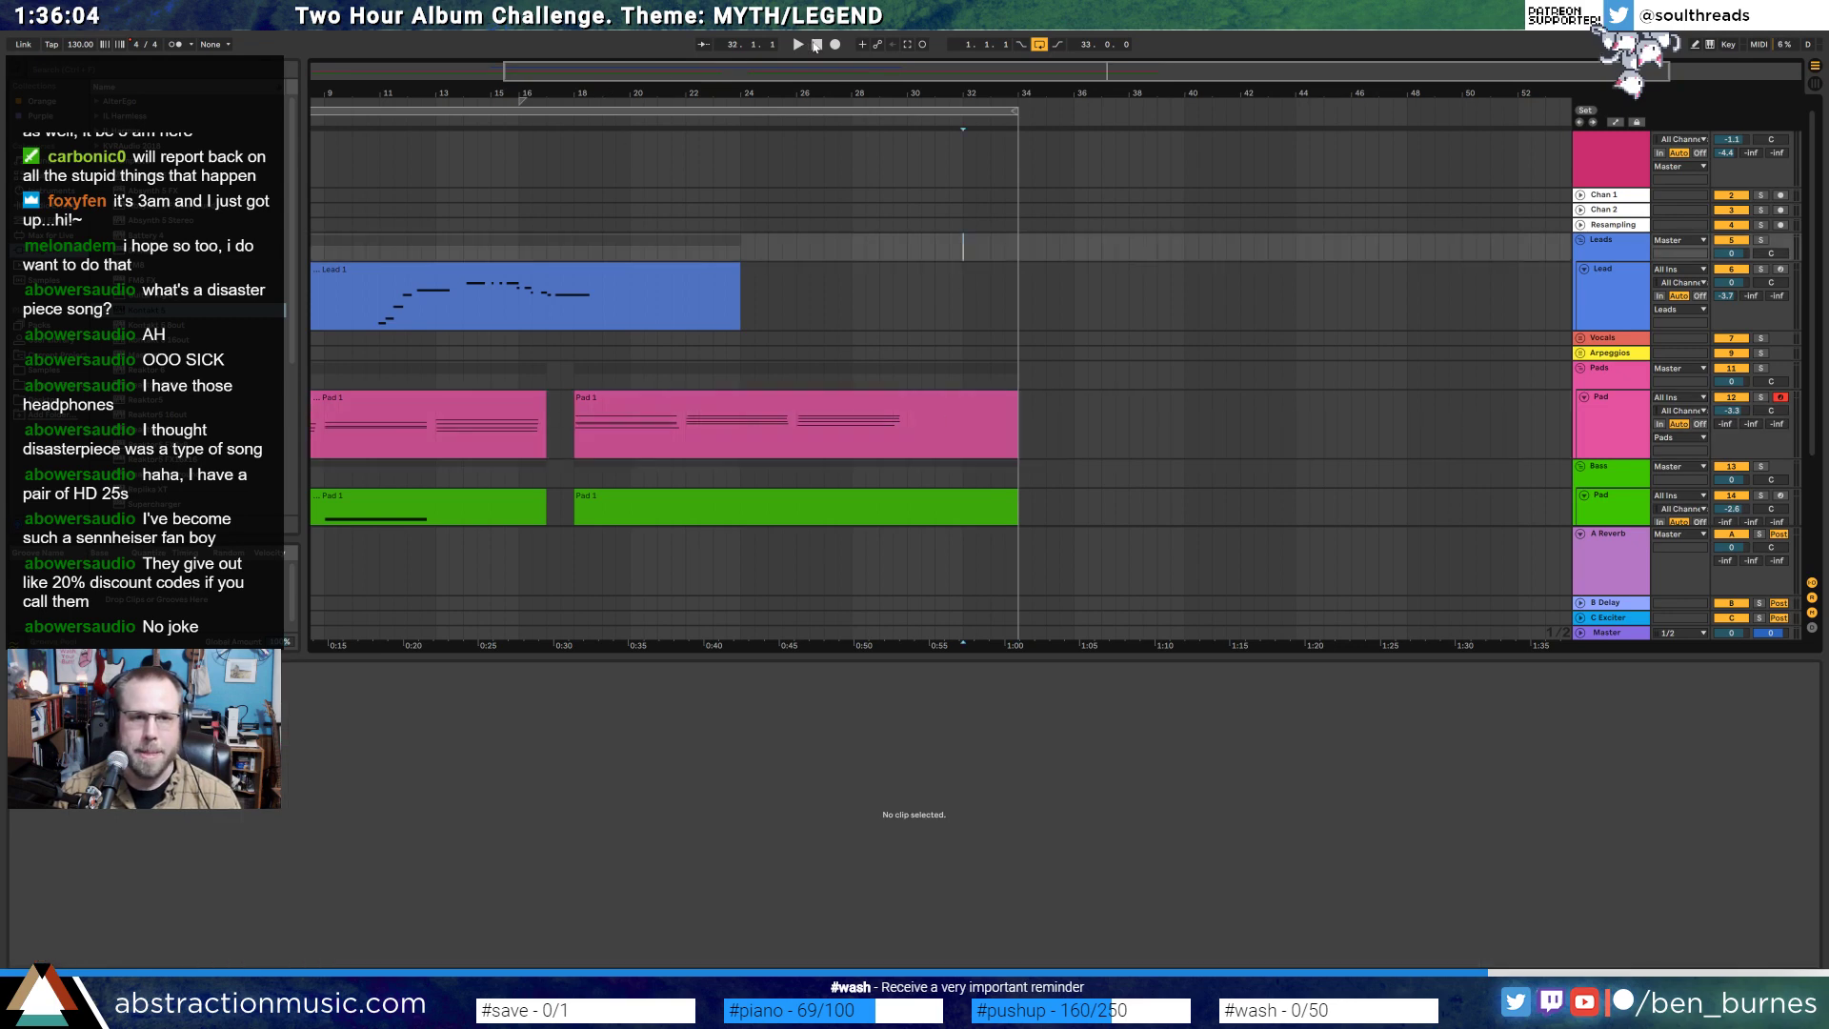
drag(767, 81, 632, 77)
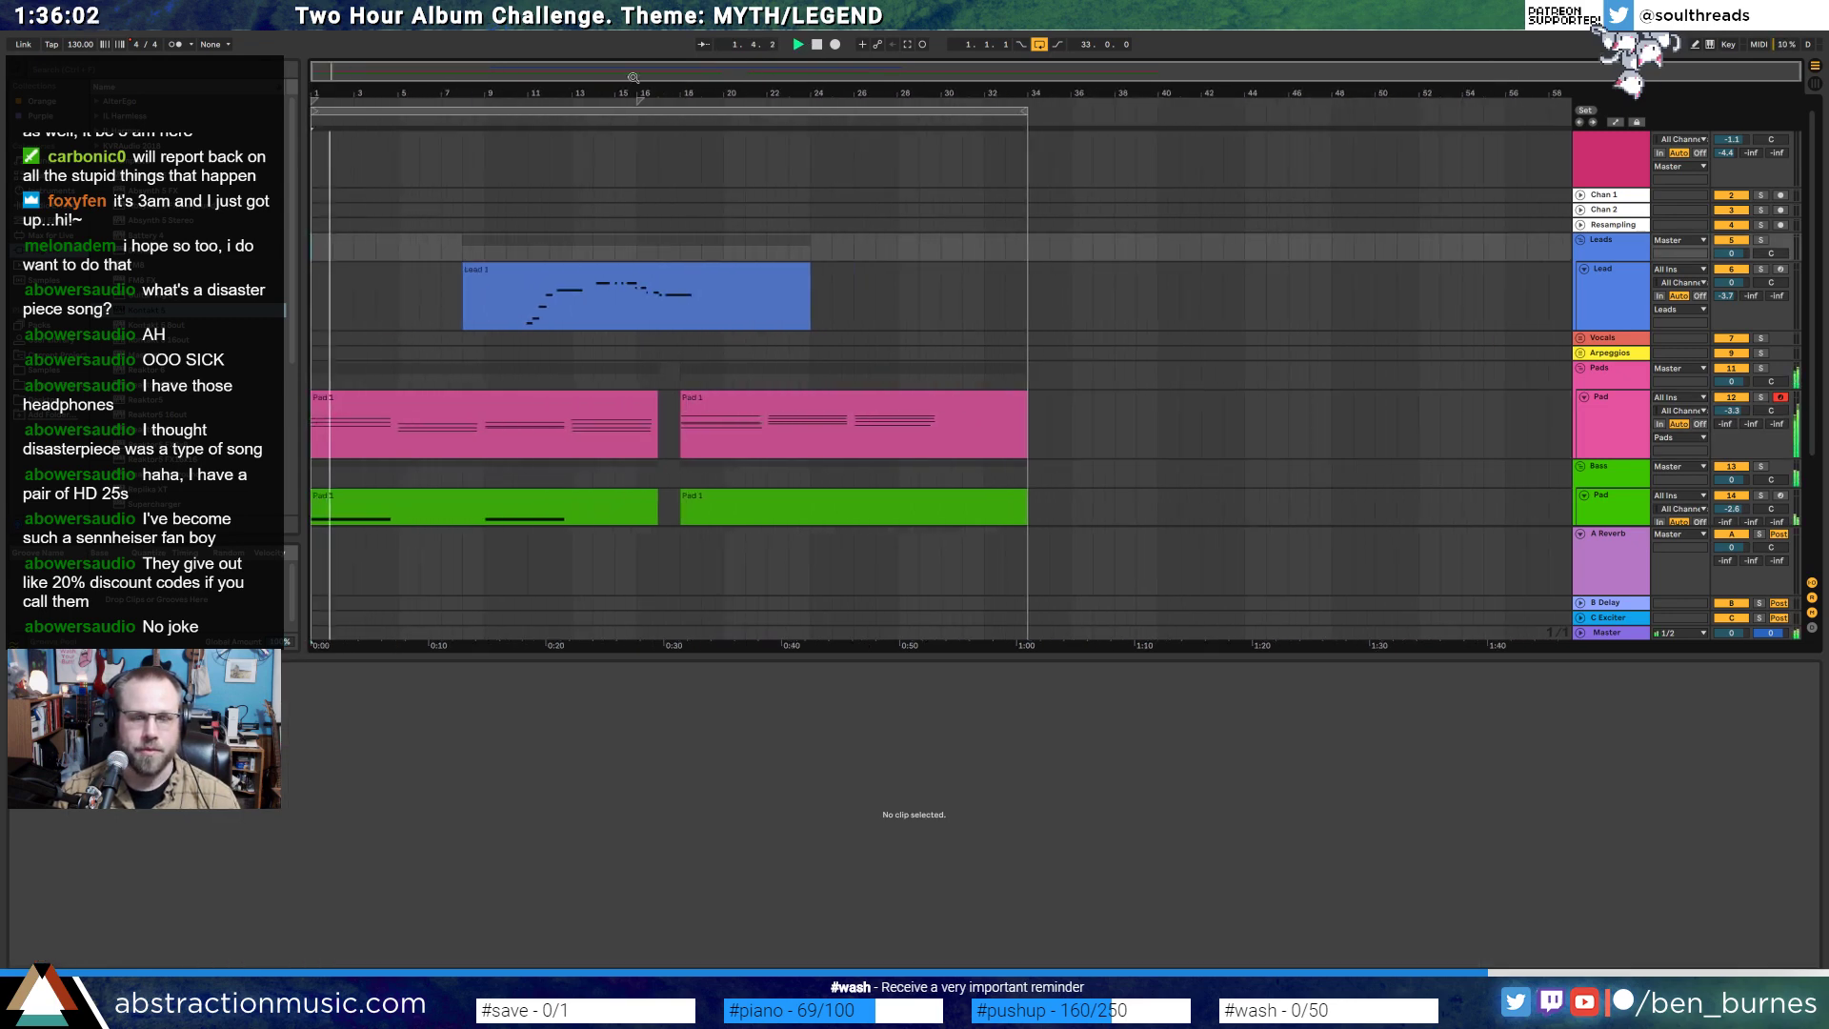
- Set the Una Corda Felt compression to Tape-Limiter, raise its amount, and close the Kontakt window
click(791, 319)
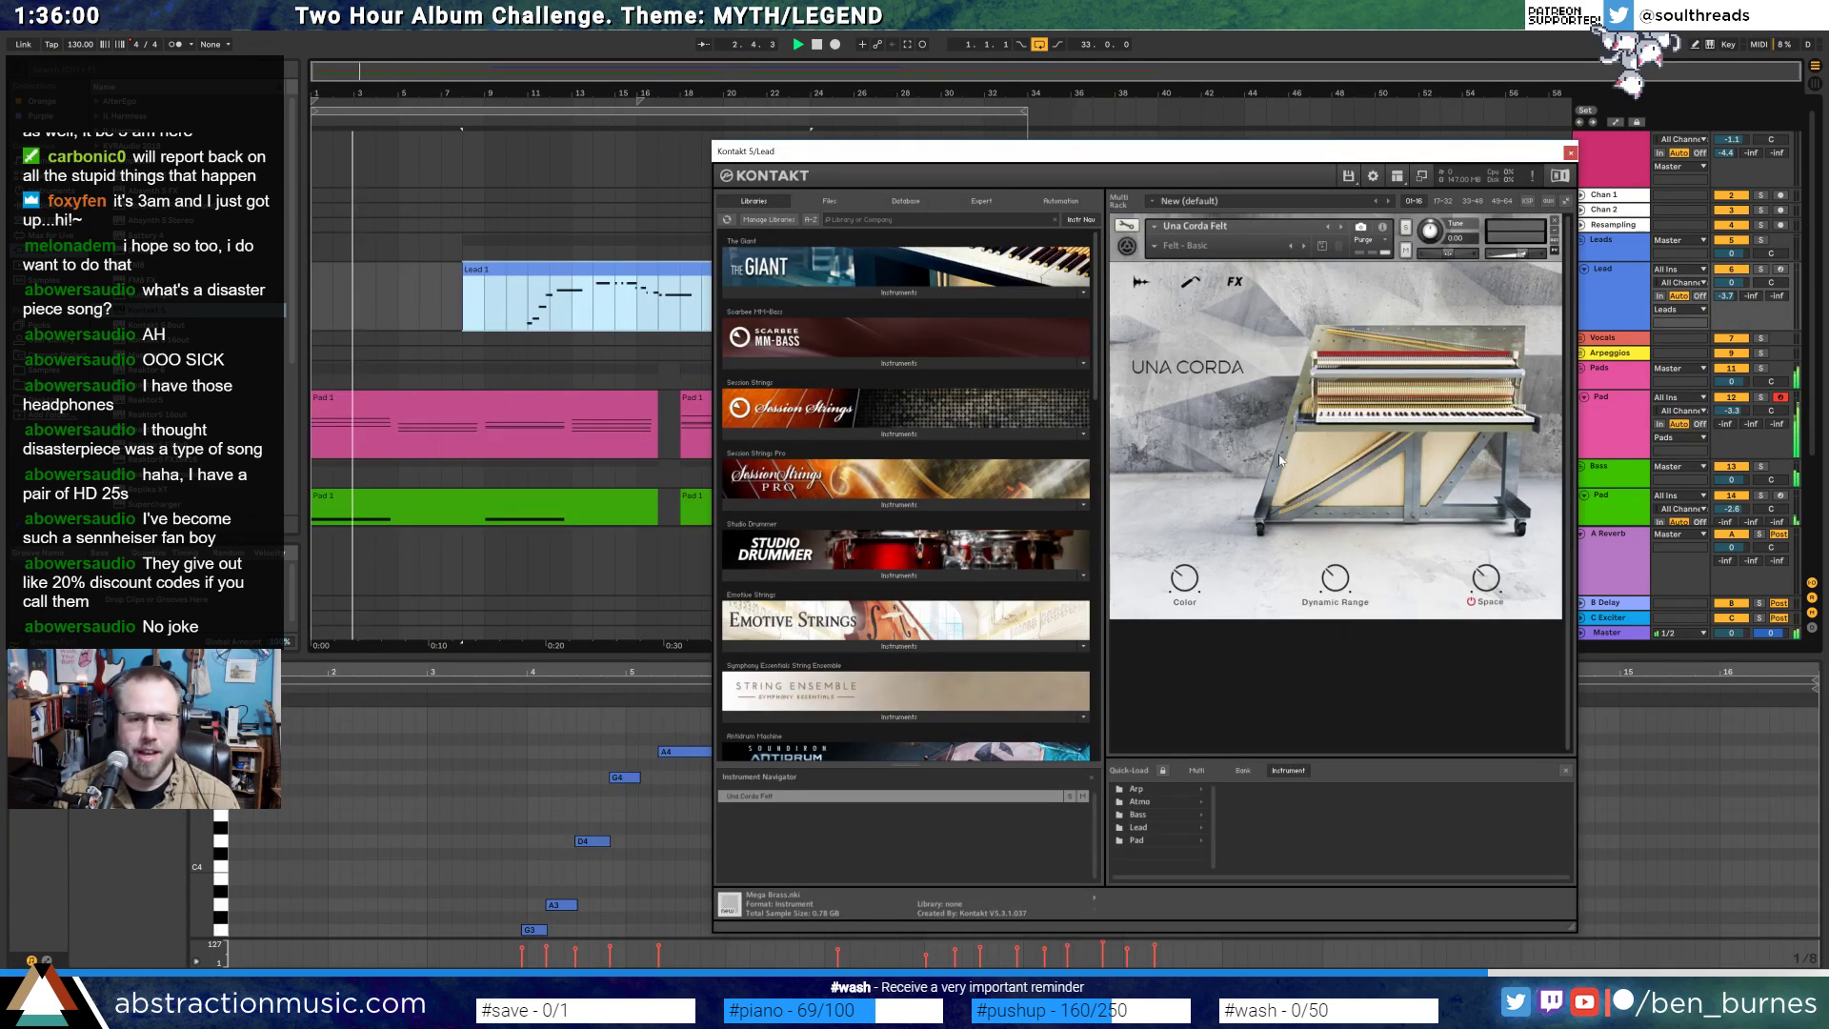
click(1190, 282)
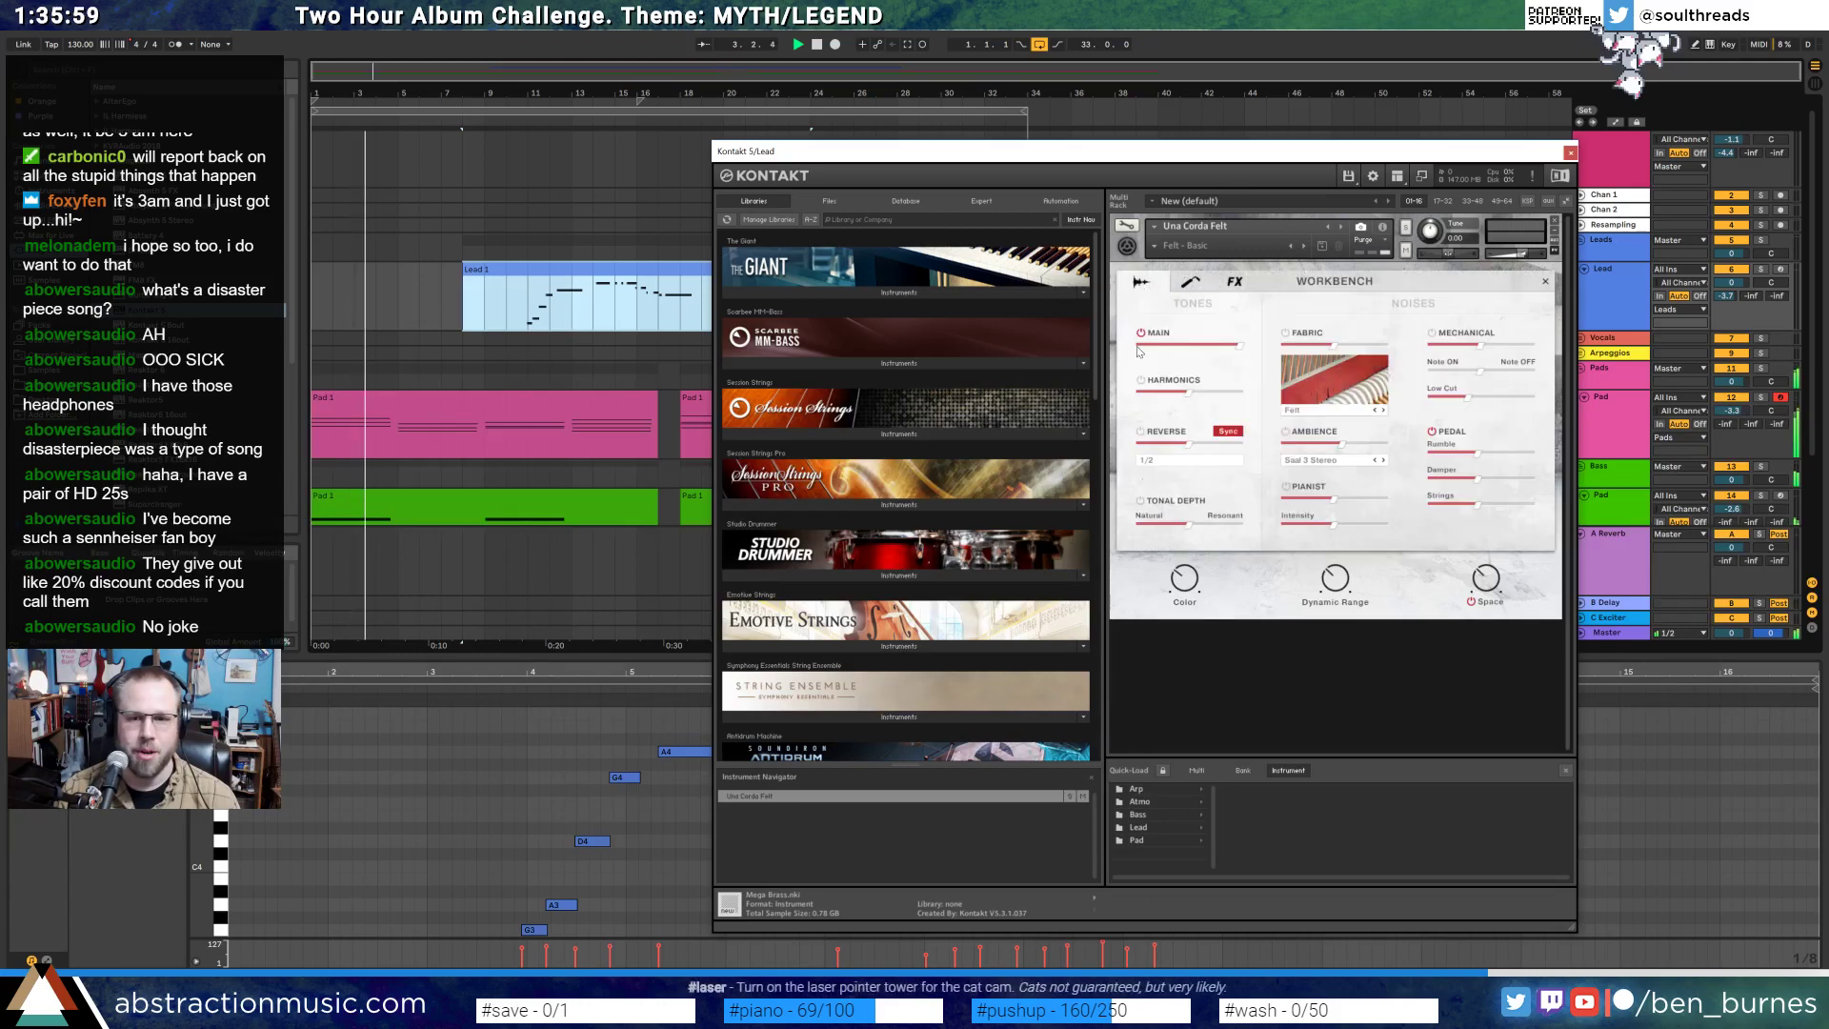
click(1192, 286)
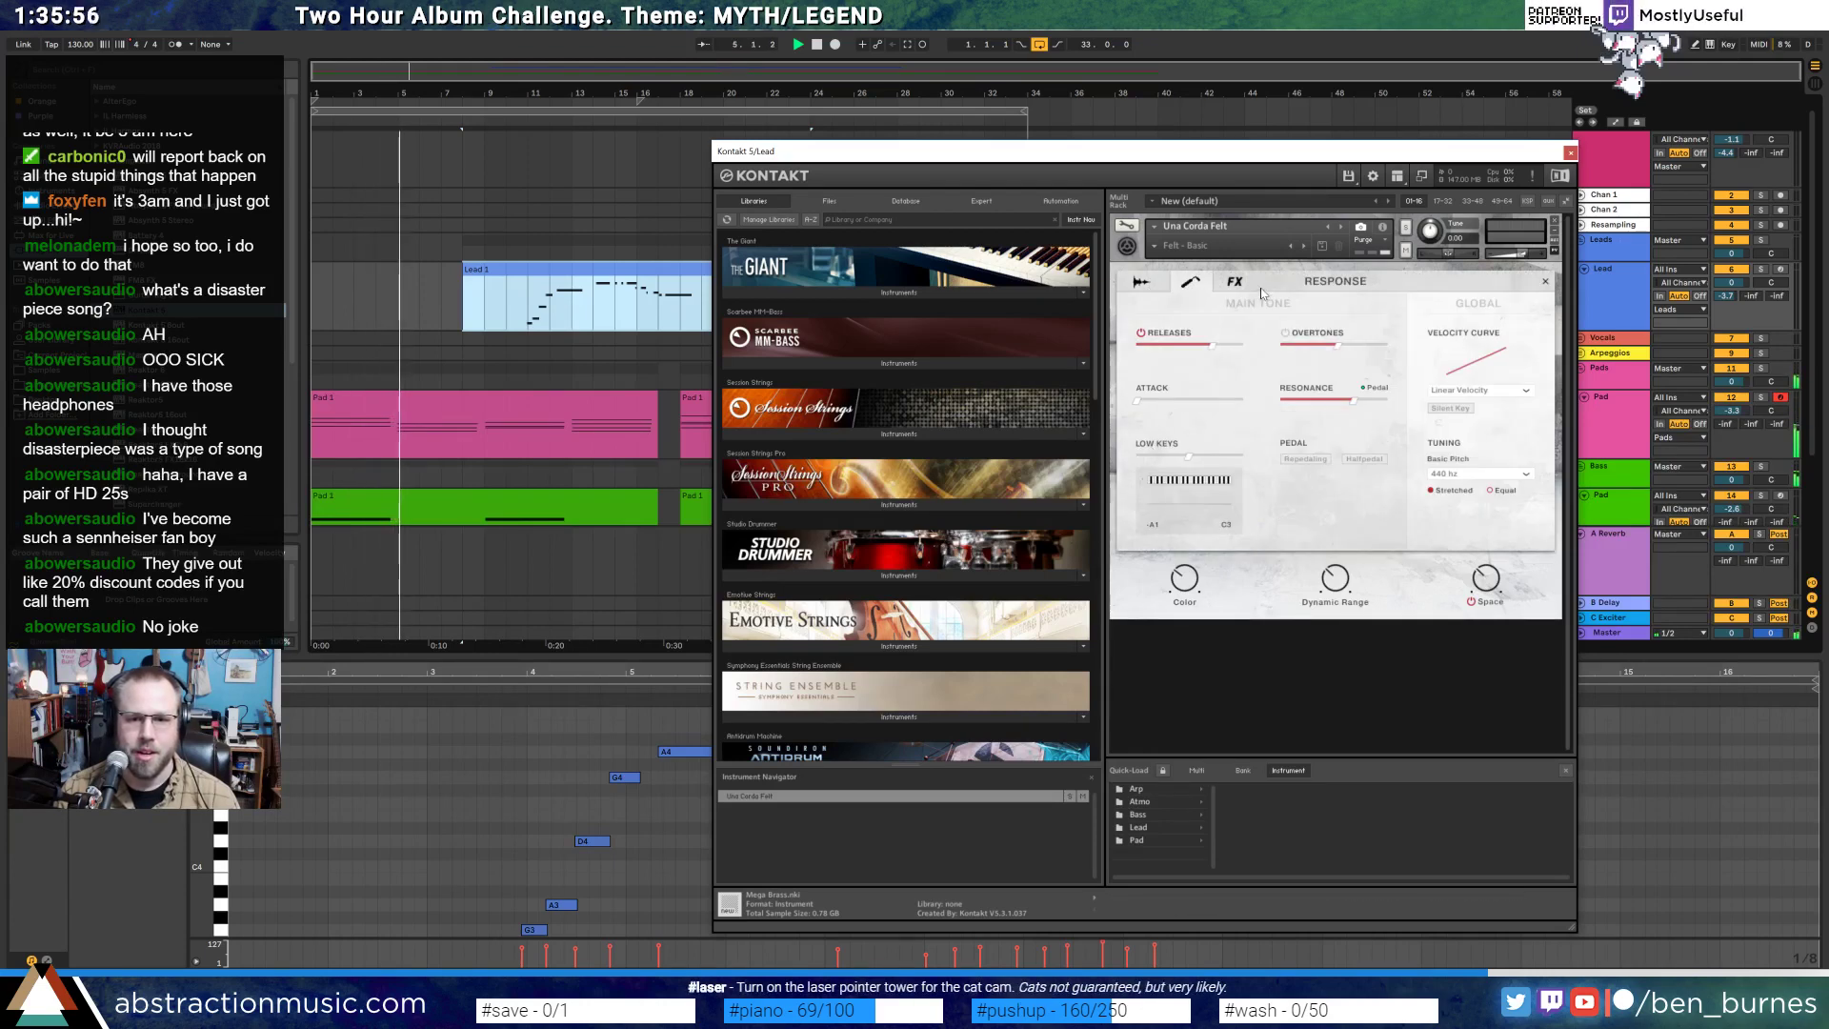
click(1236, 282)
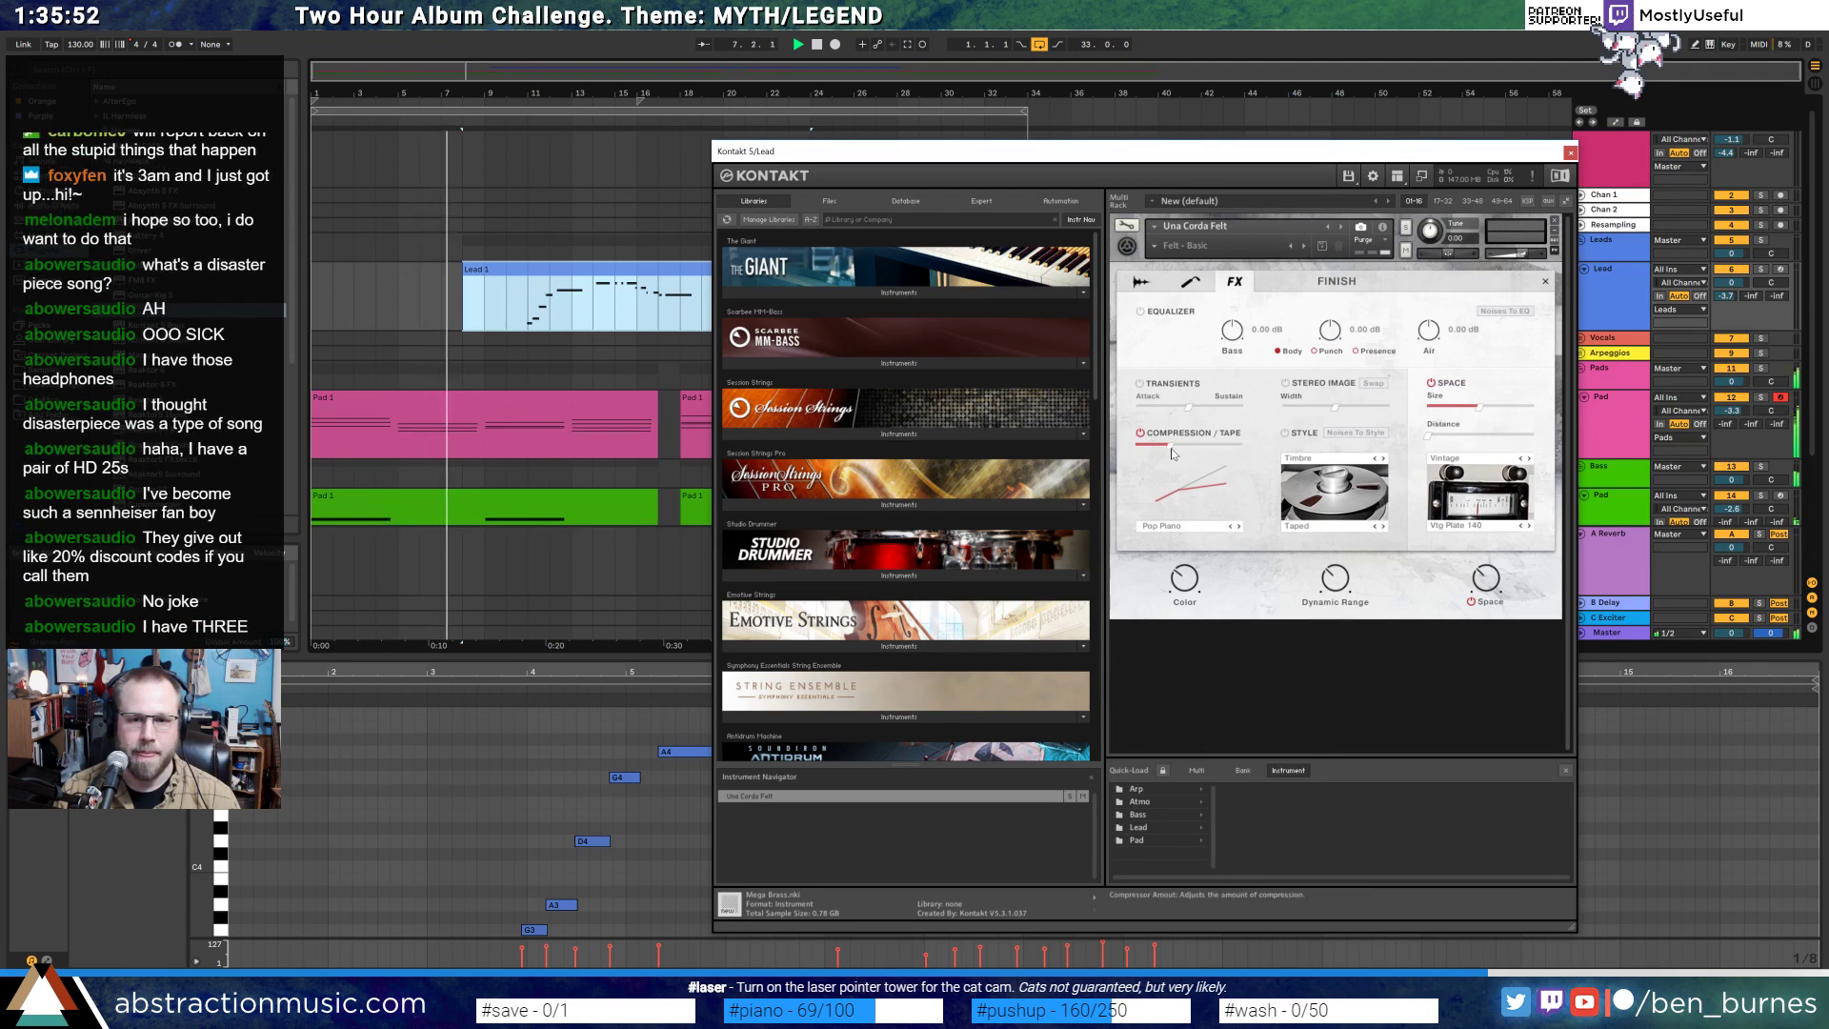
click(1219, 525)
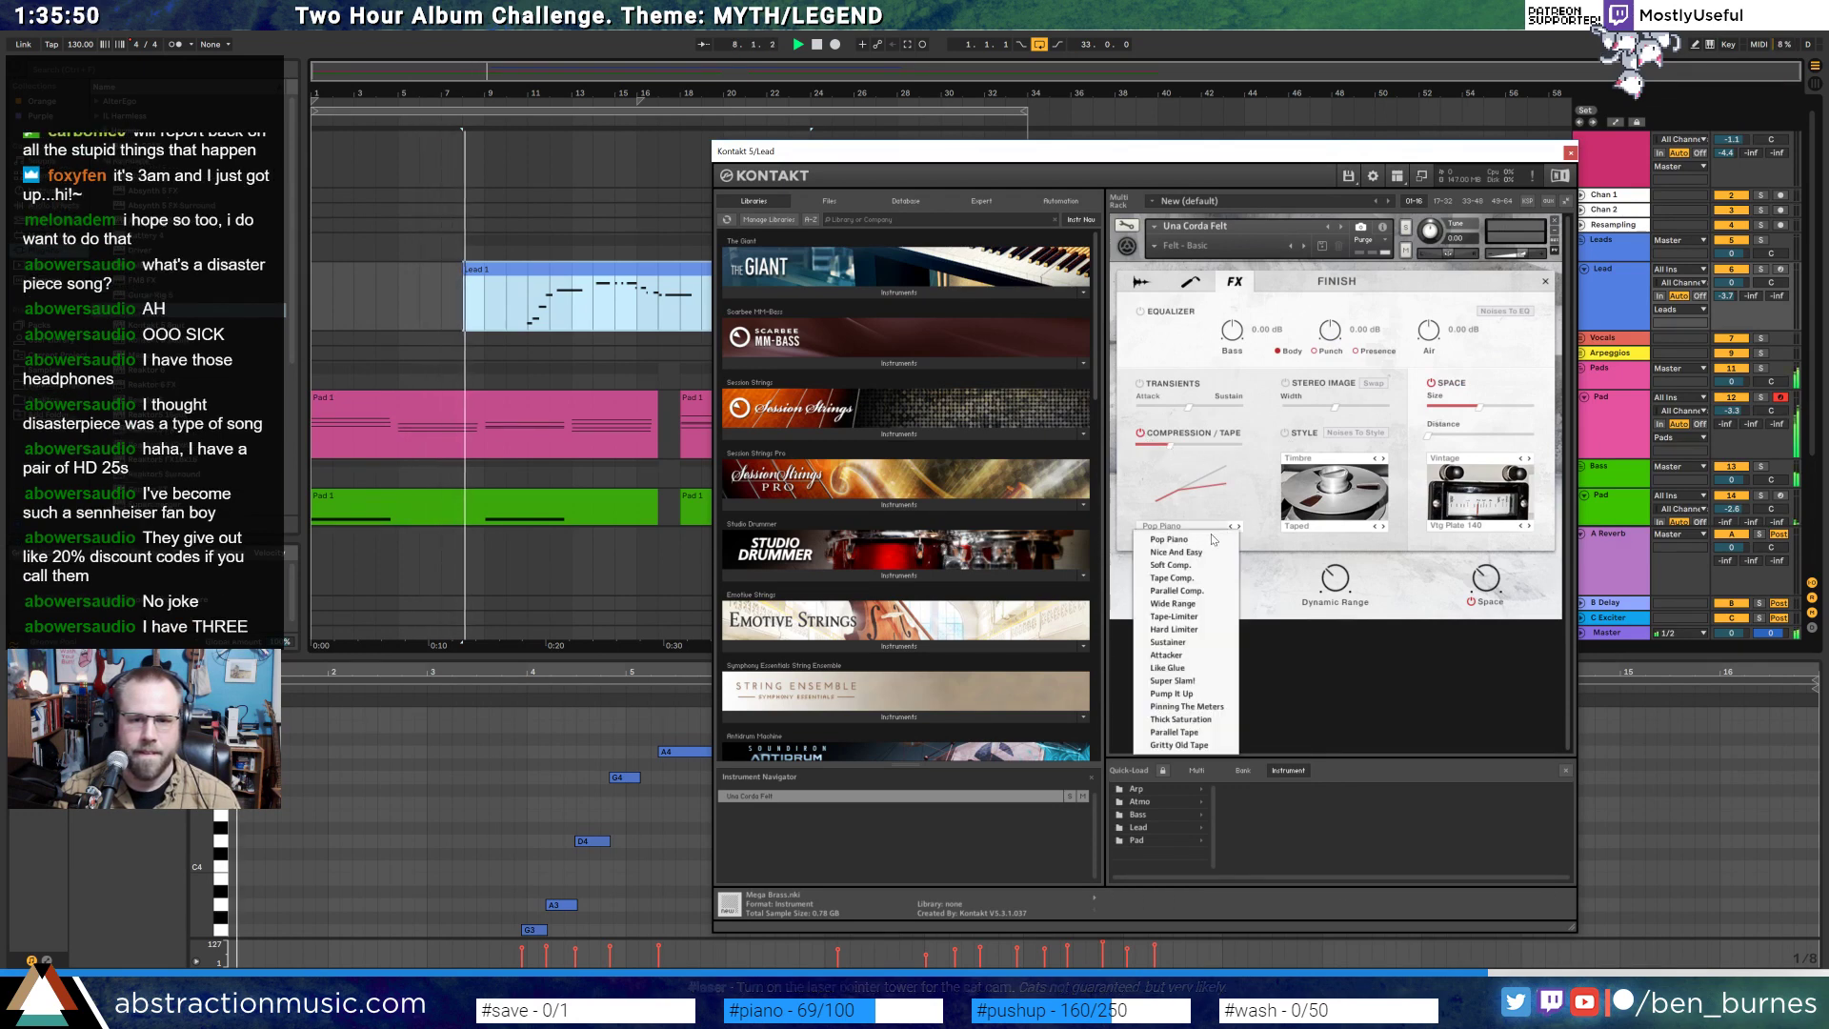
click(1197, 619)
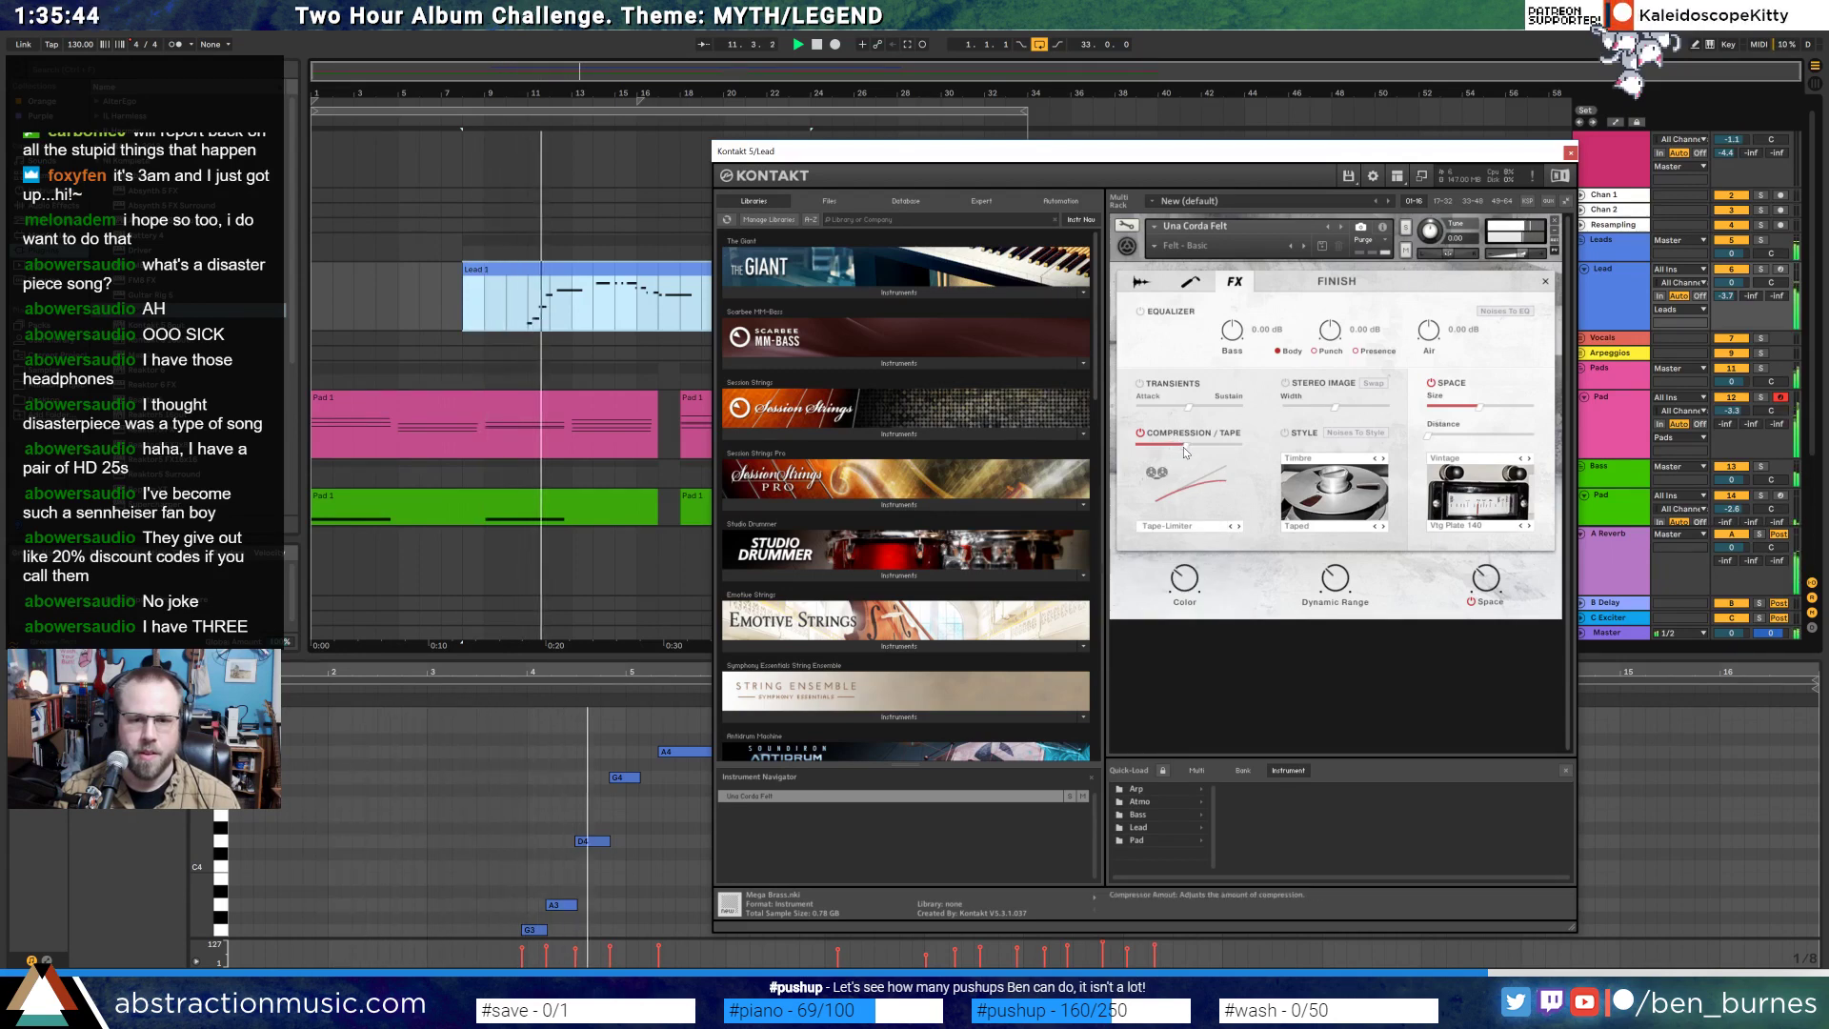
drag(1183, 448, 1205, 454)
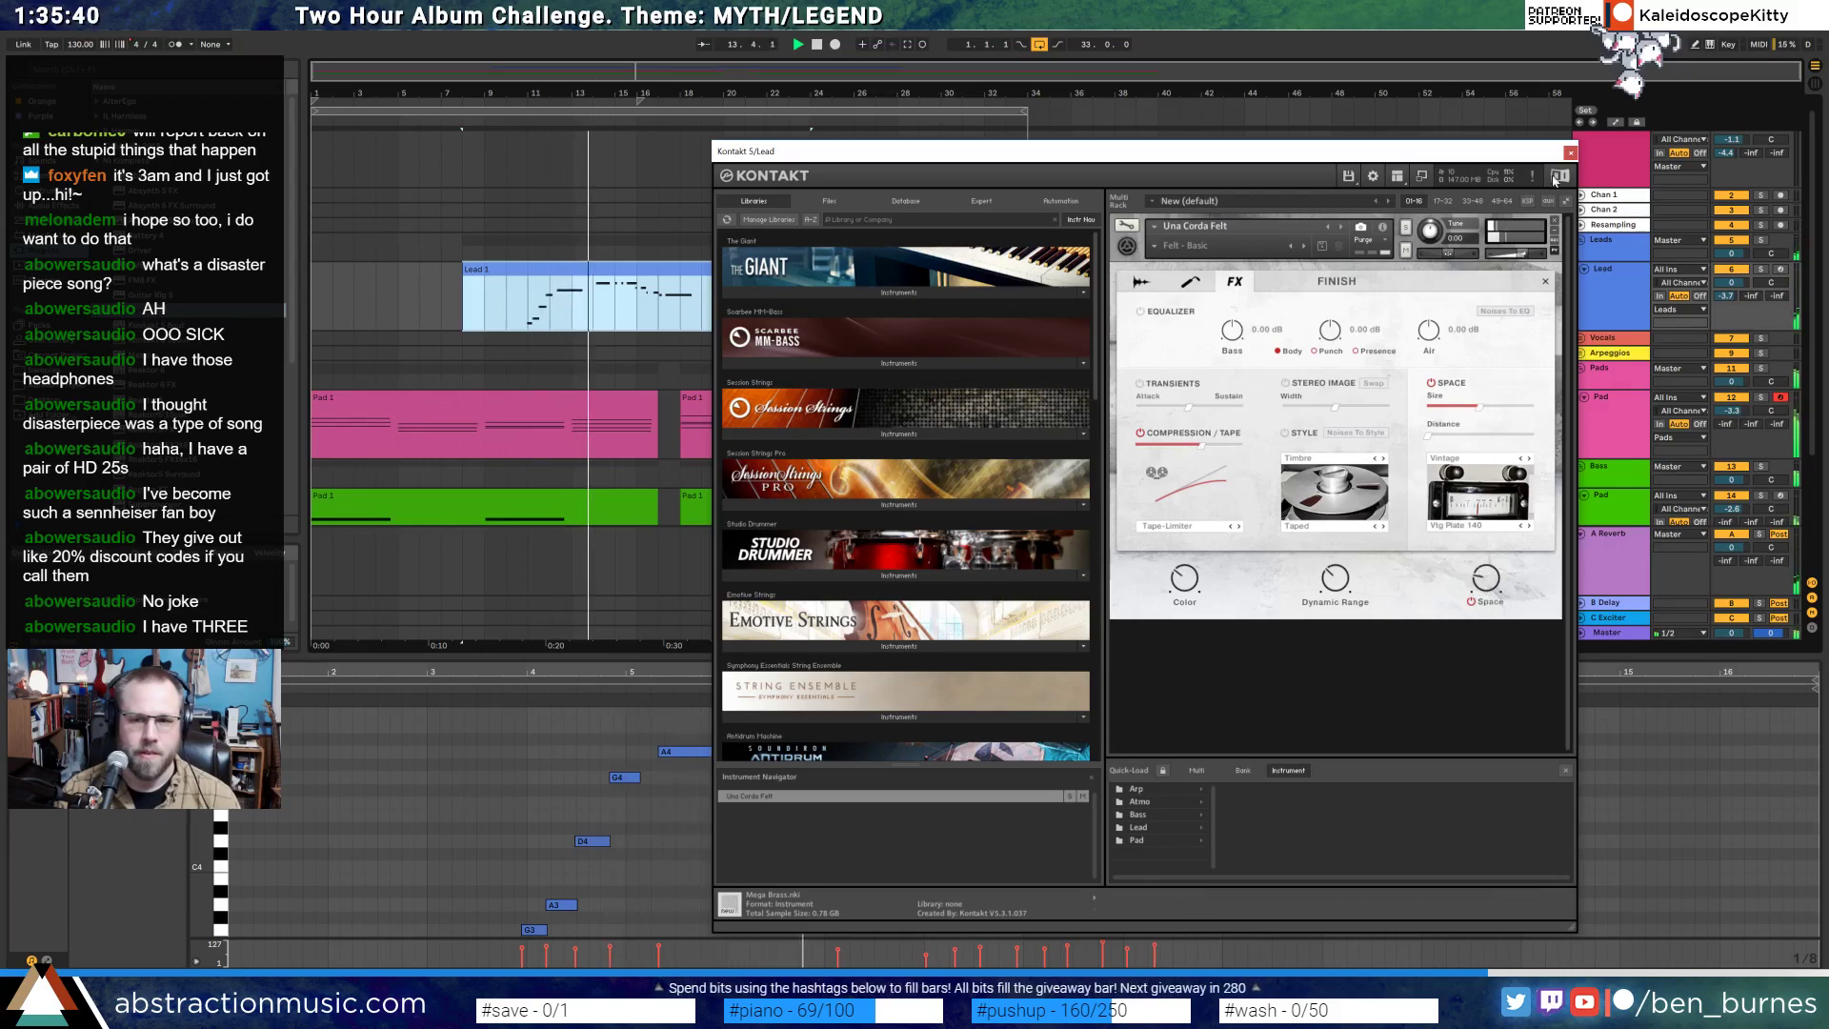
click(1570, 153)
- In the blue Lead clip, add a G5 note about one bar long over the A4 note and shorten the A4 to end where it starts
click(798, 744)
scroll(774, 755, up, 2)
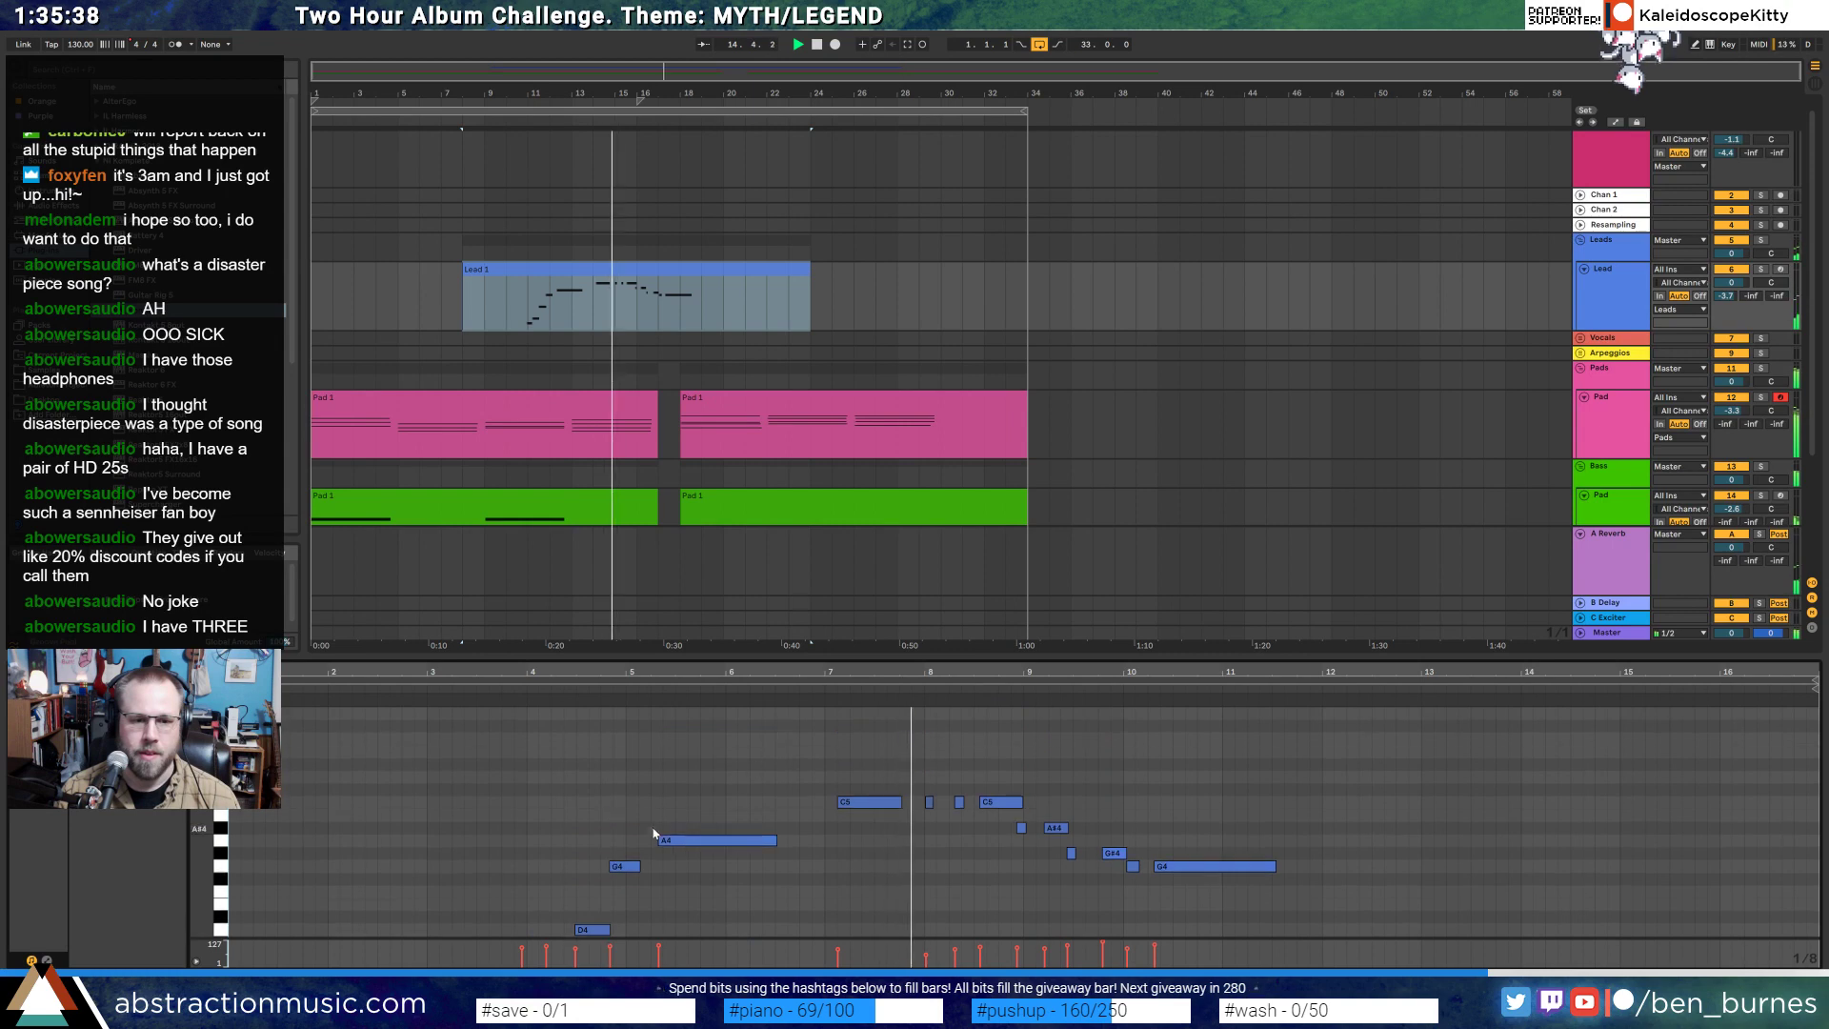
click(622, 866)
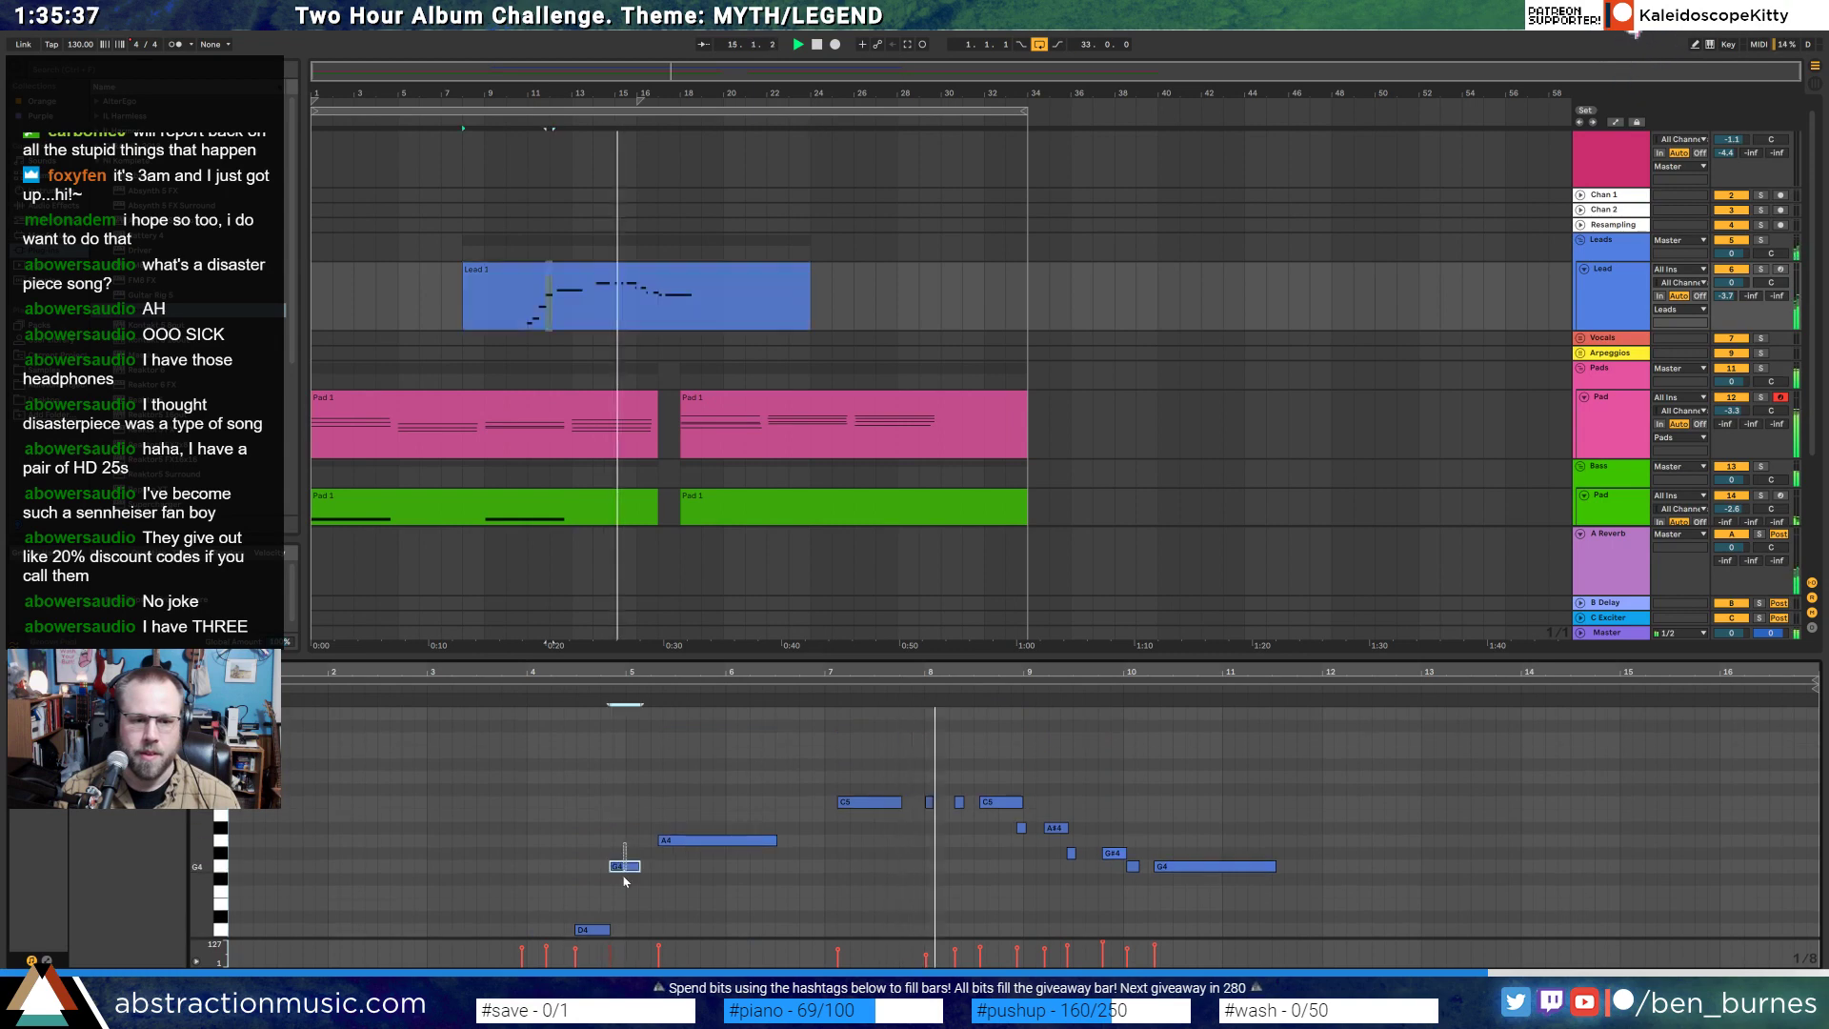
click(694, 717)
drag(694, 717, 789, 716)
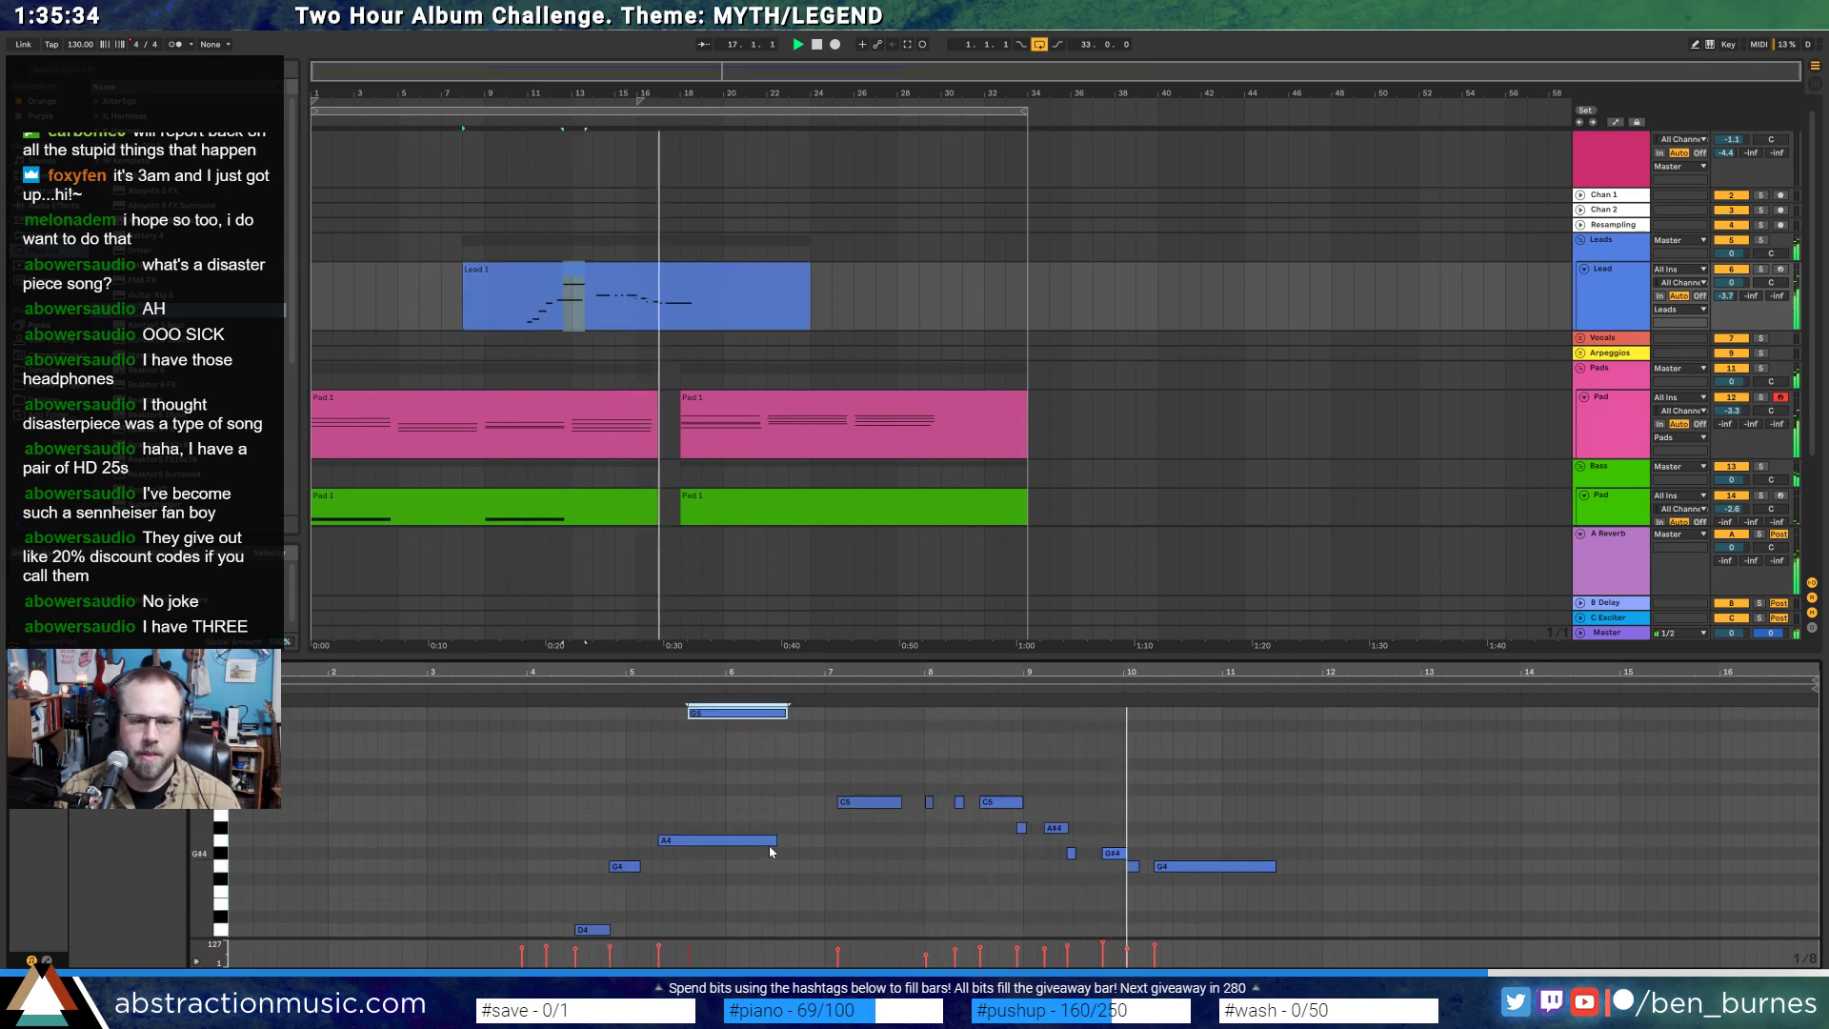
drag(774, 843, 690, 842)
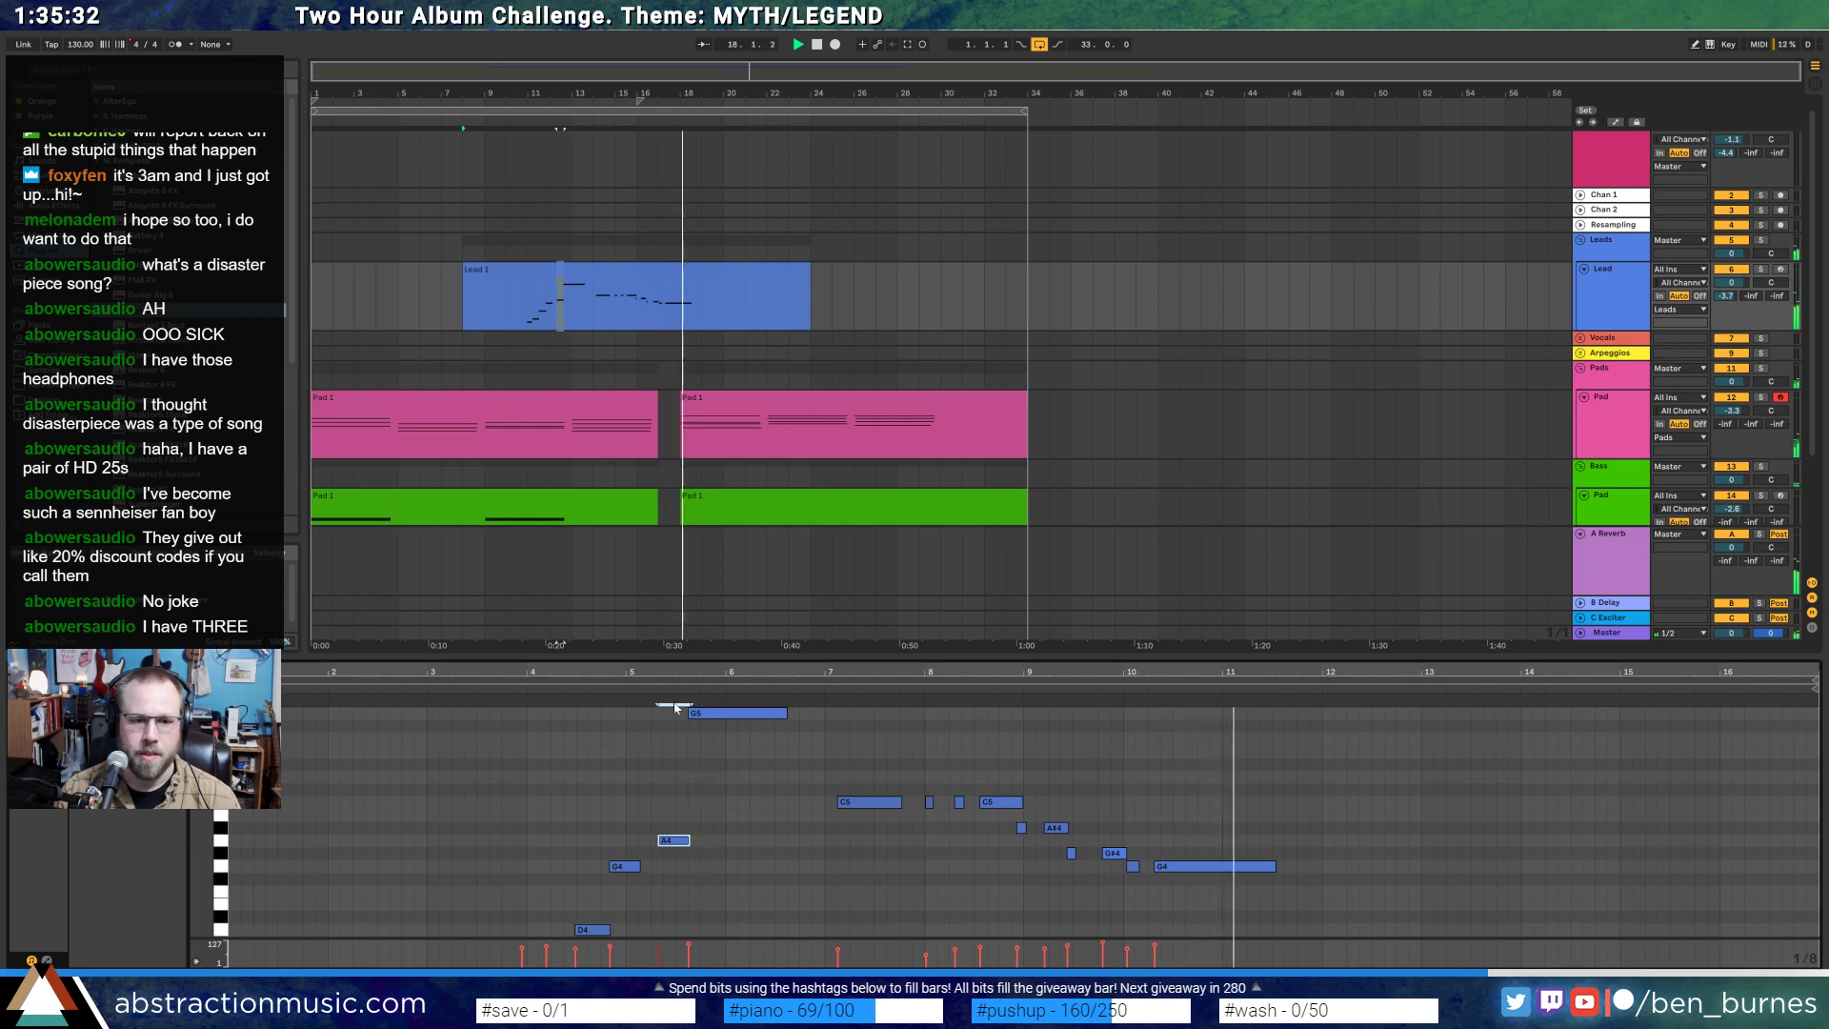
- Audition the edited lead phrase and lower the added G5 note to D5
click(587, 693)
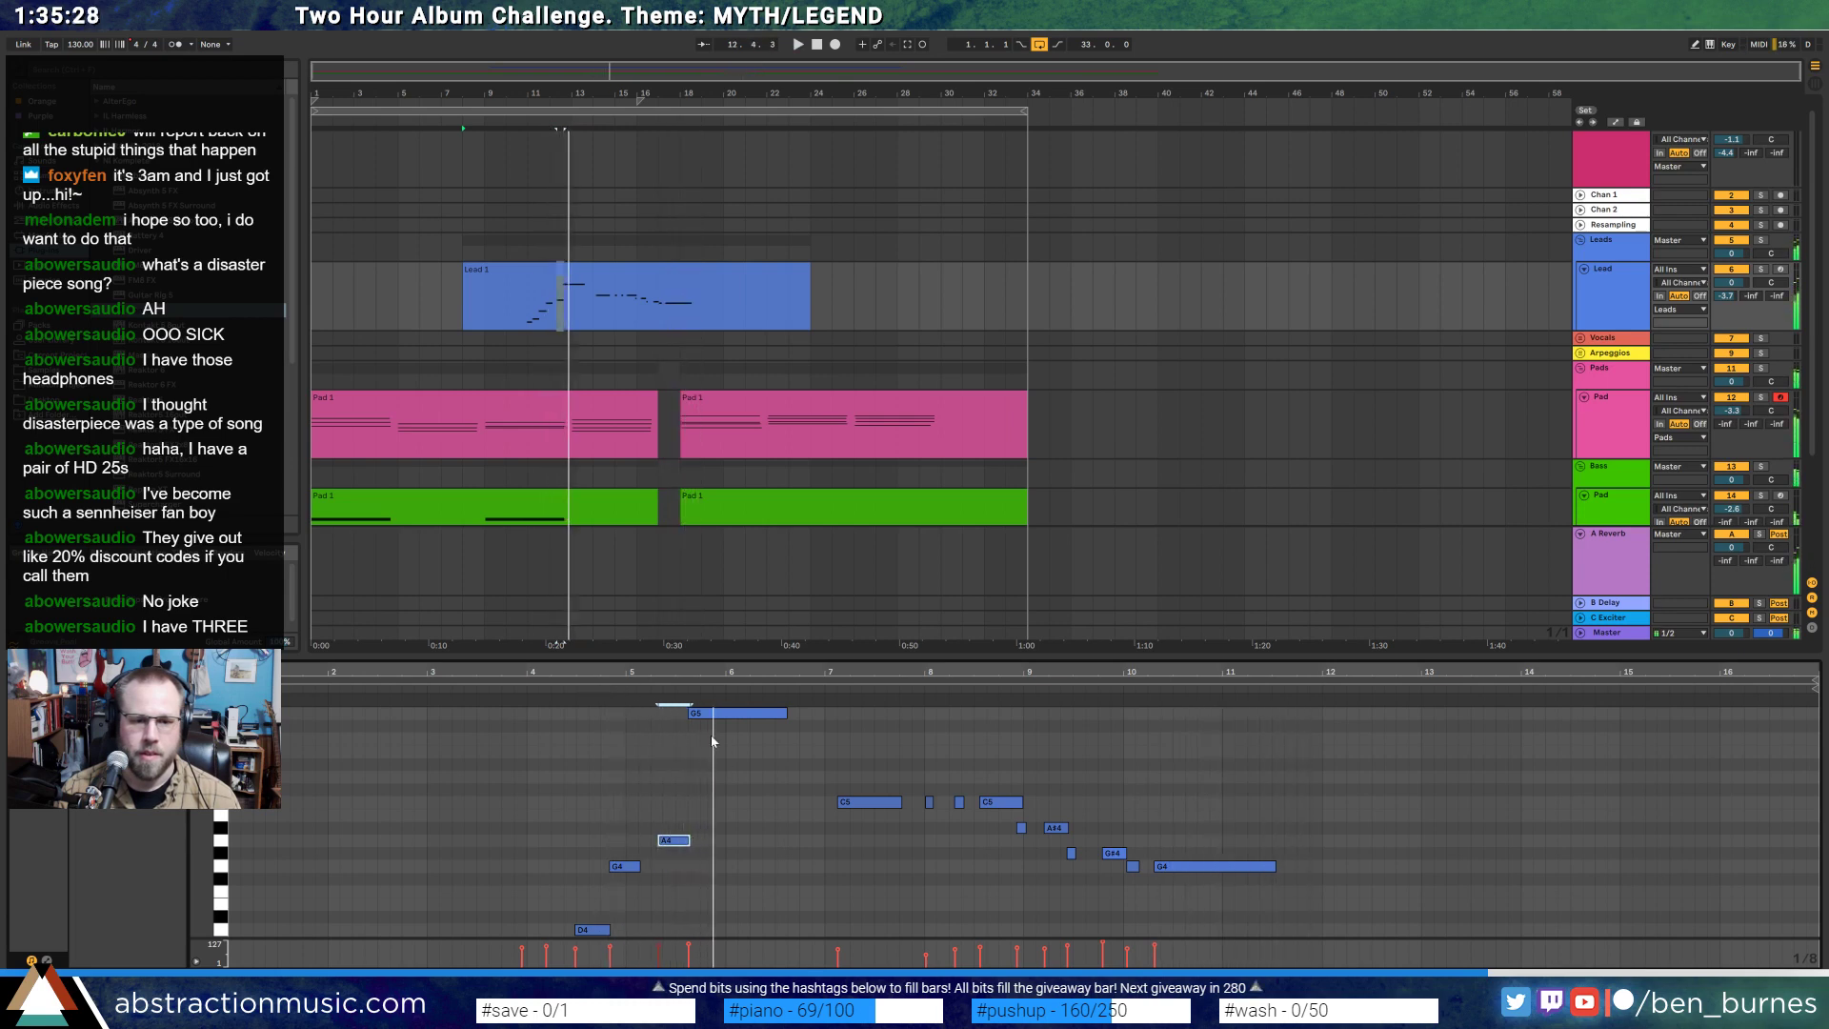
key(space)
click(729, 713)
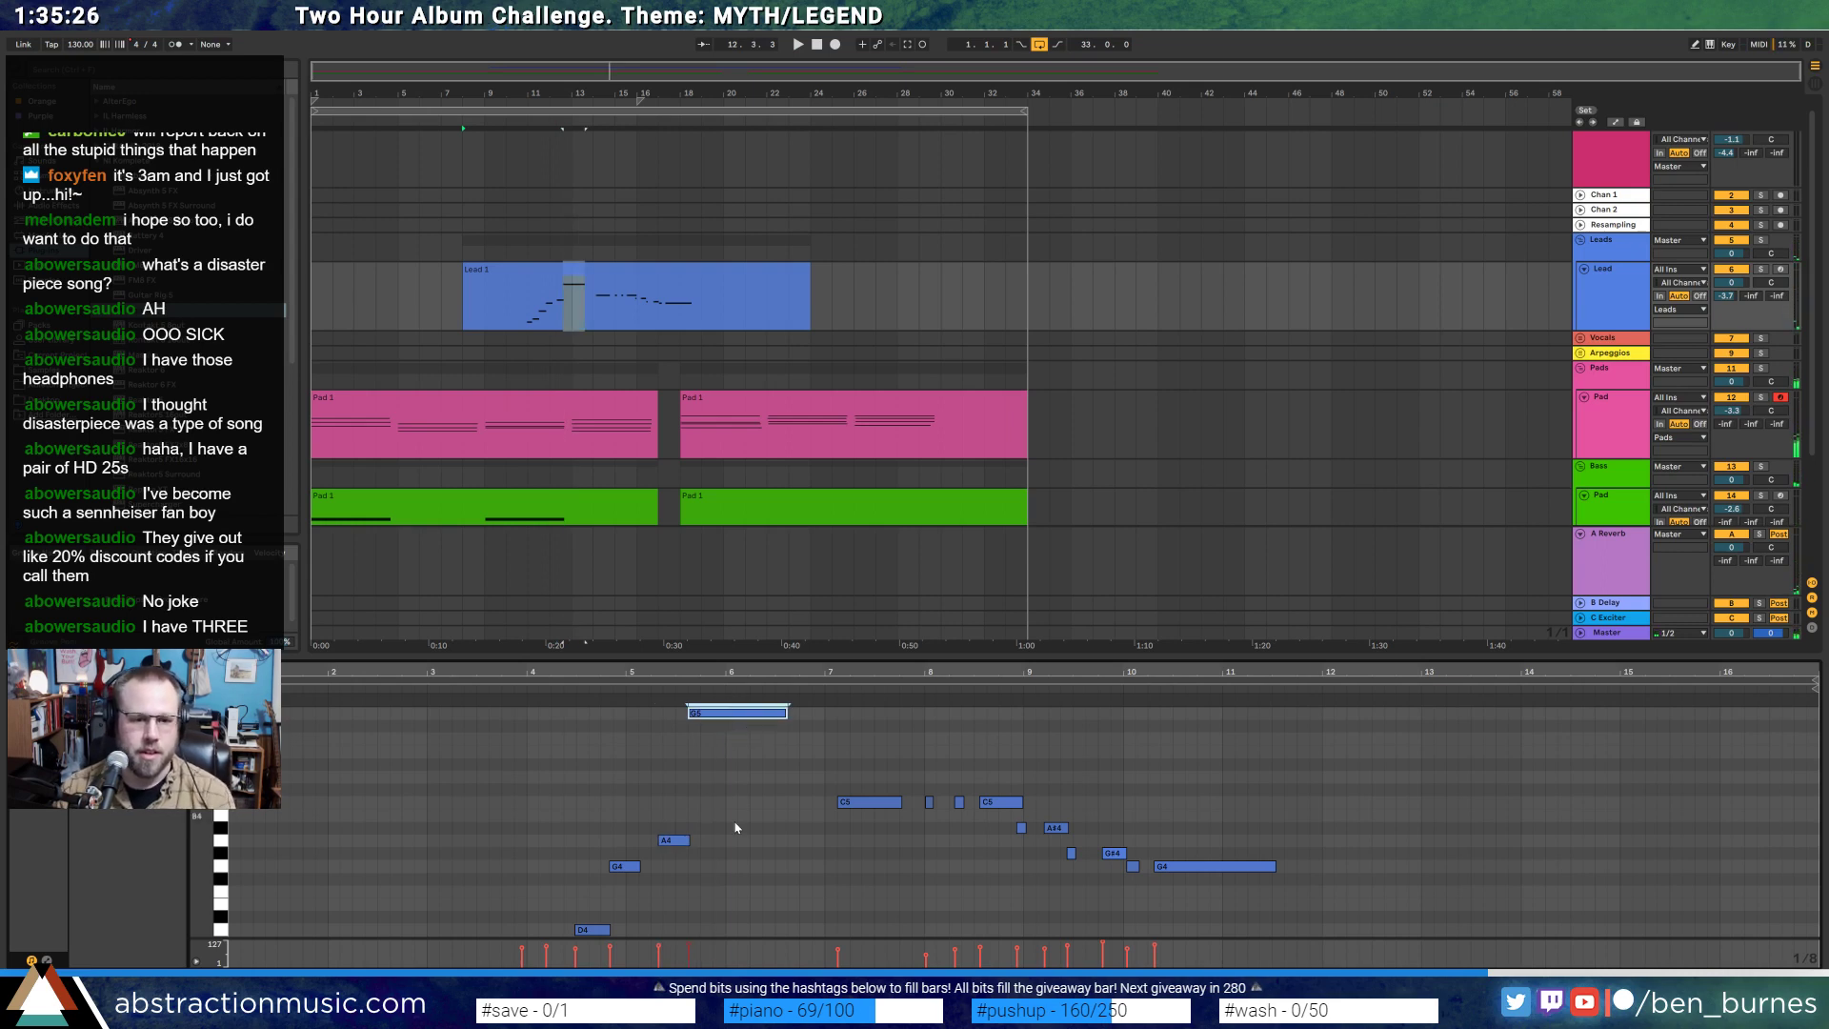
key(Down)
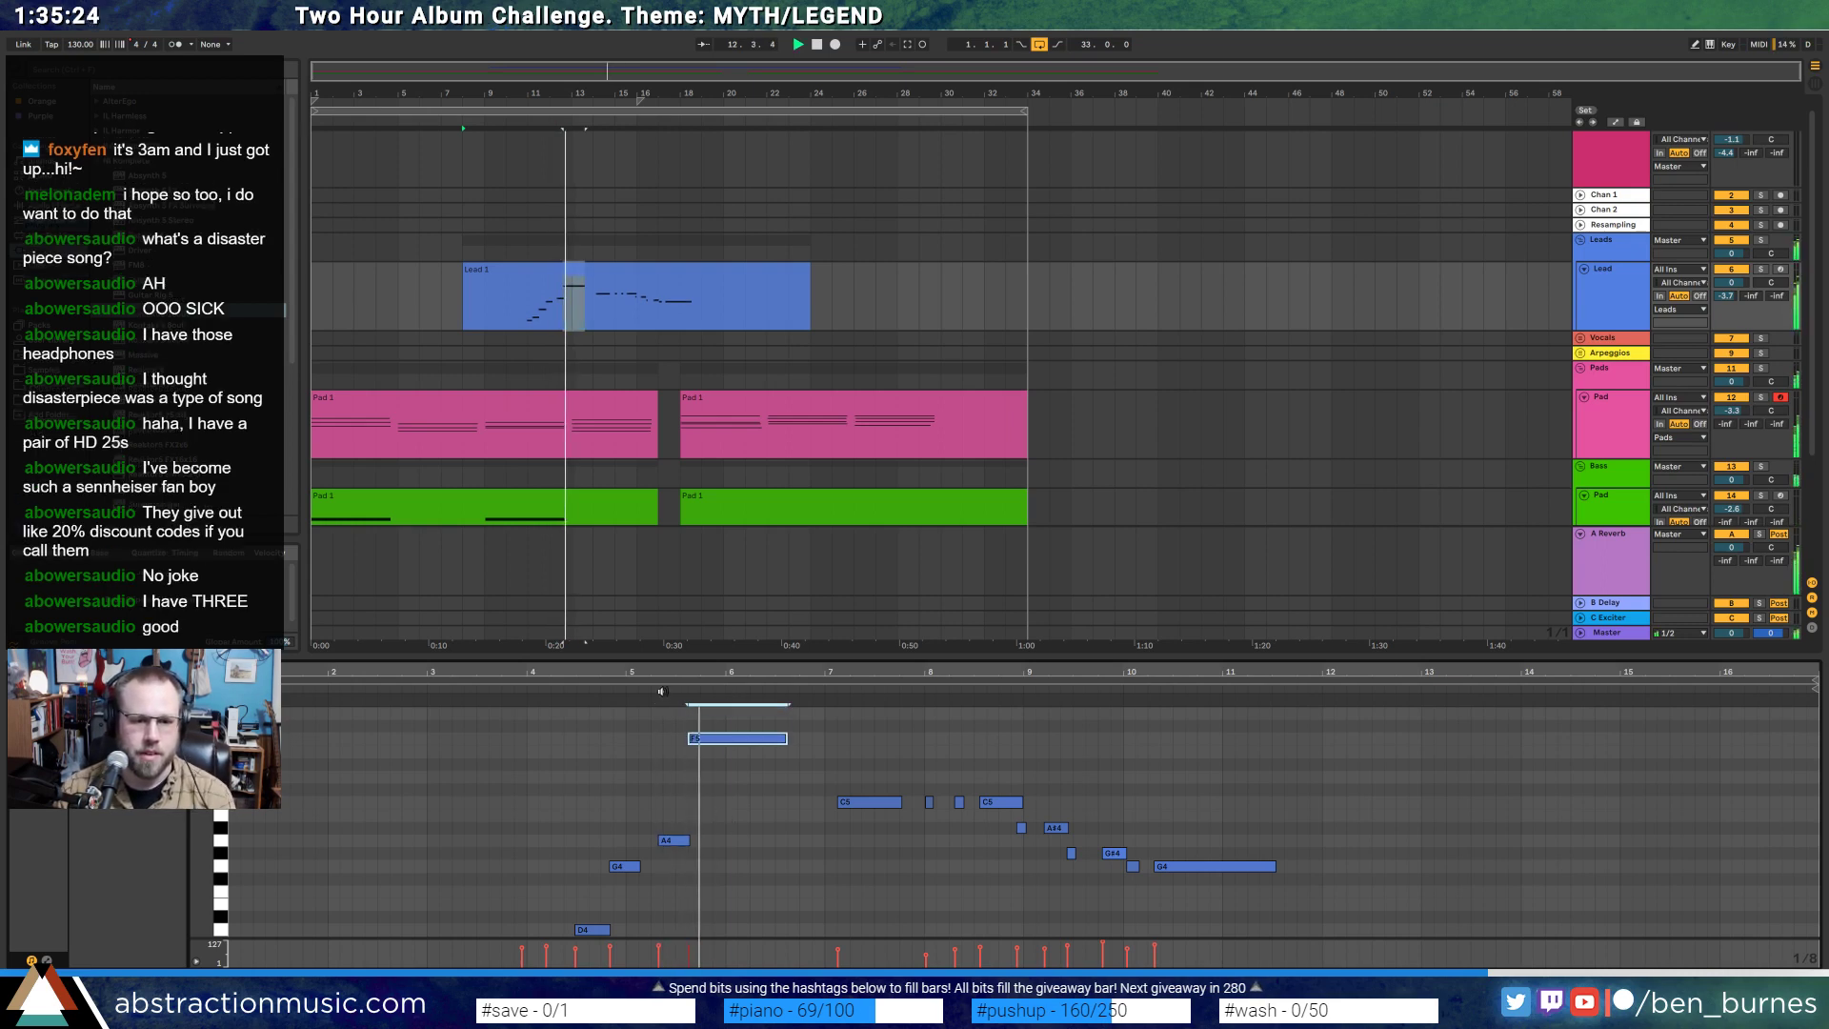
key(Down)
key(Down)
key(Down)
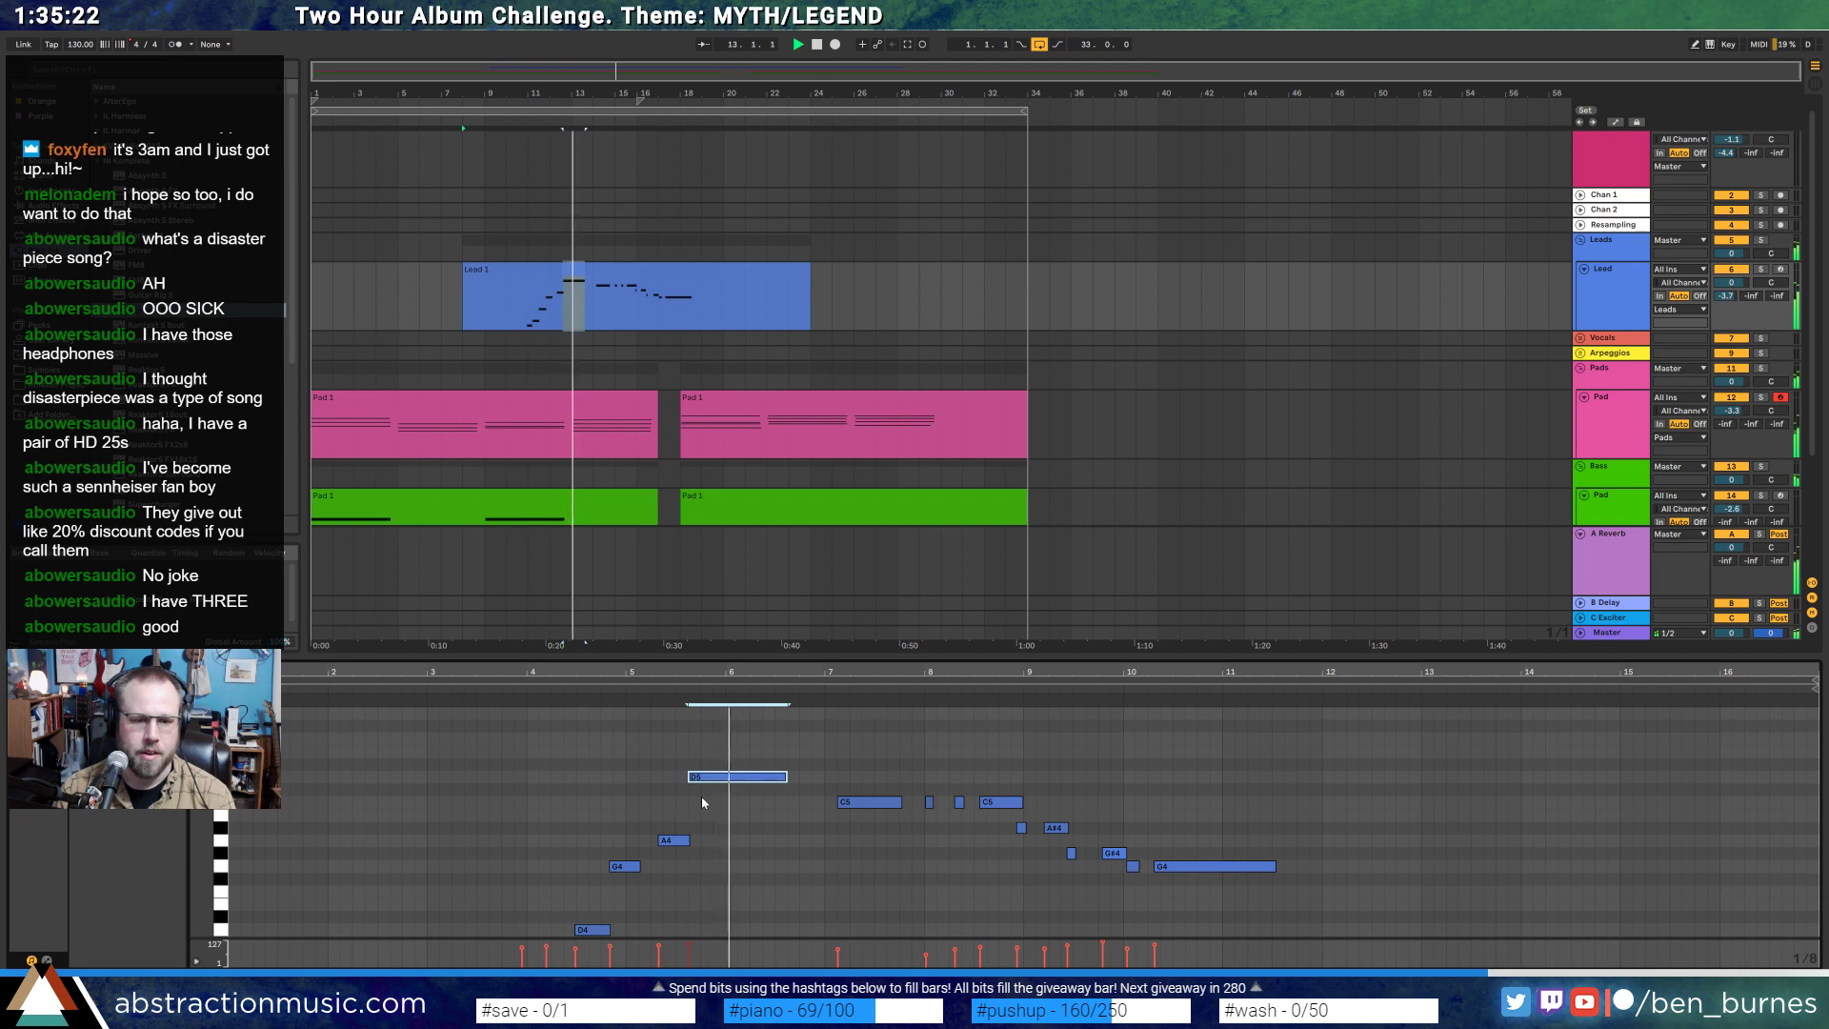
click(737, 823)
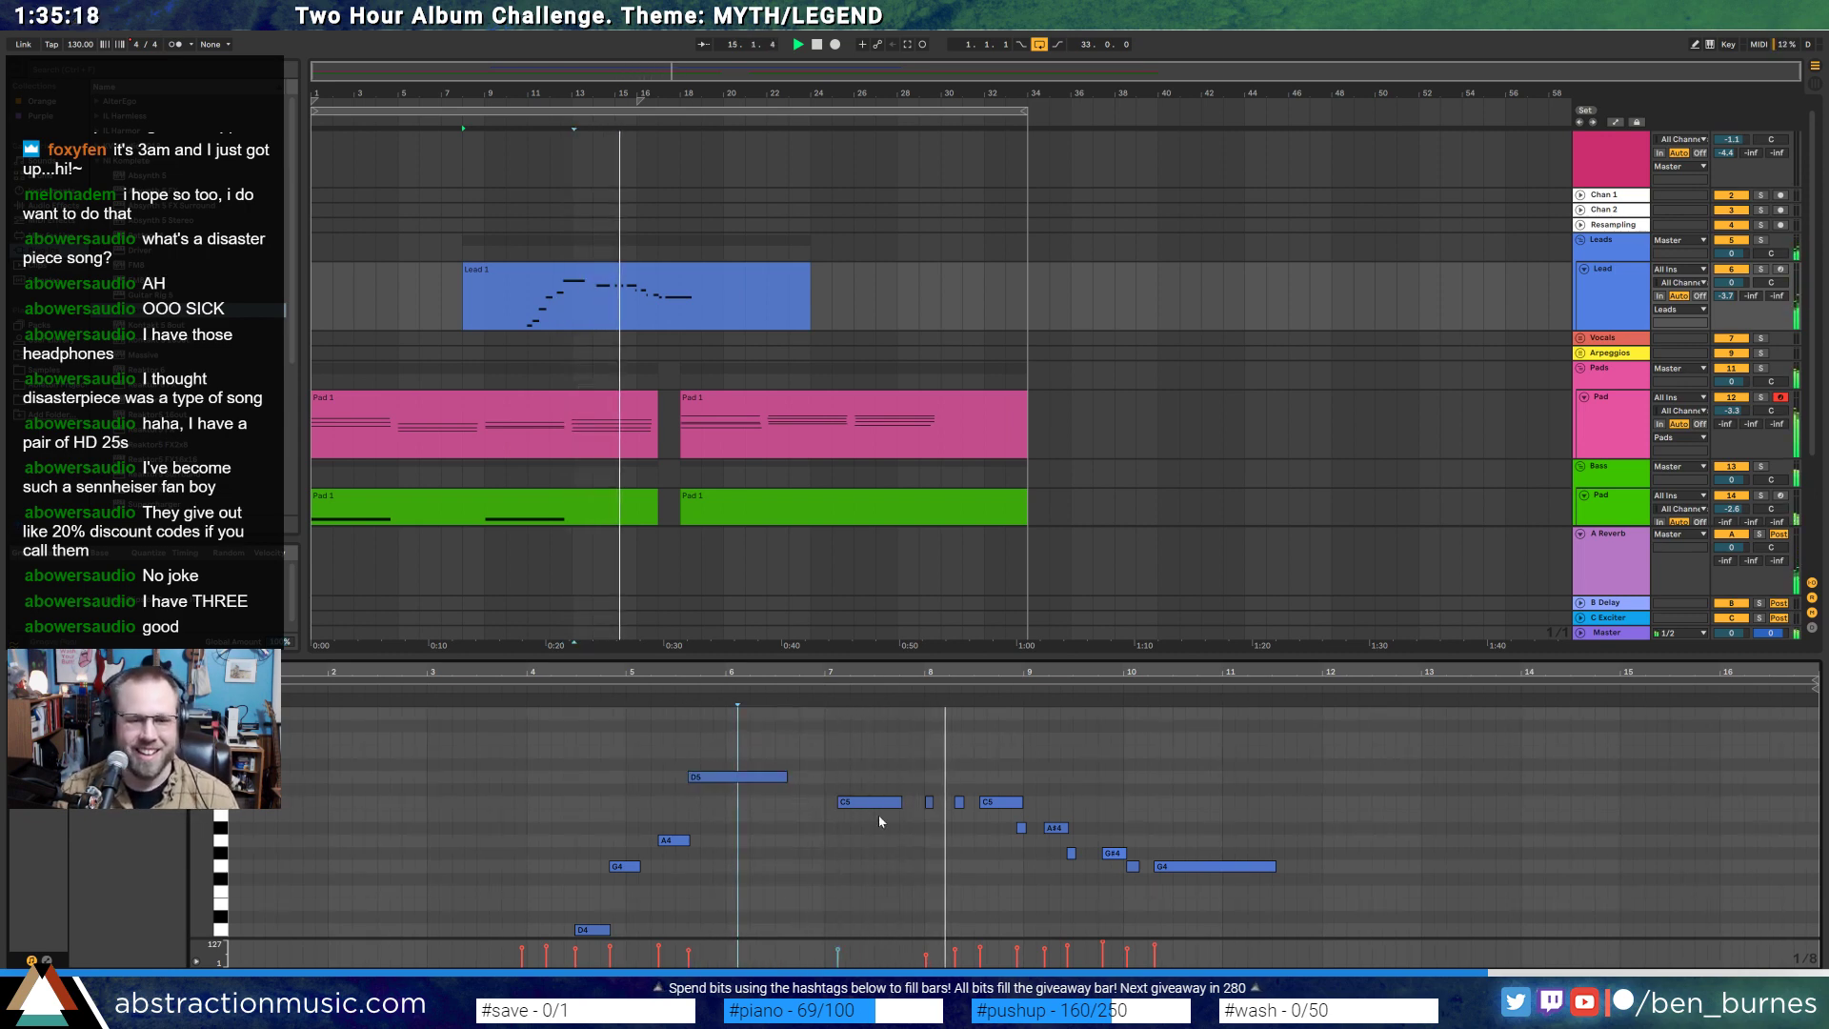
- Lengthen the first green and first pink Pad clips by one bar so both end where the second Pad clips start
click(929, 803)
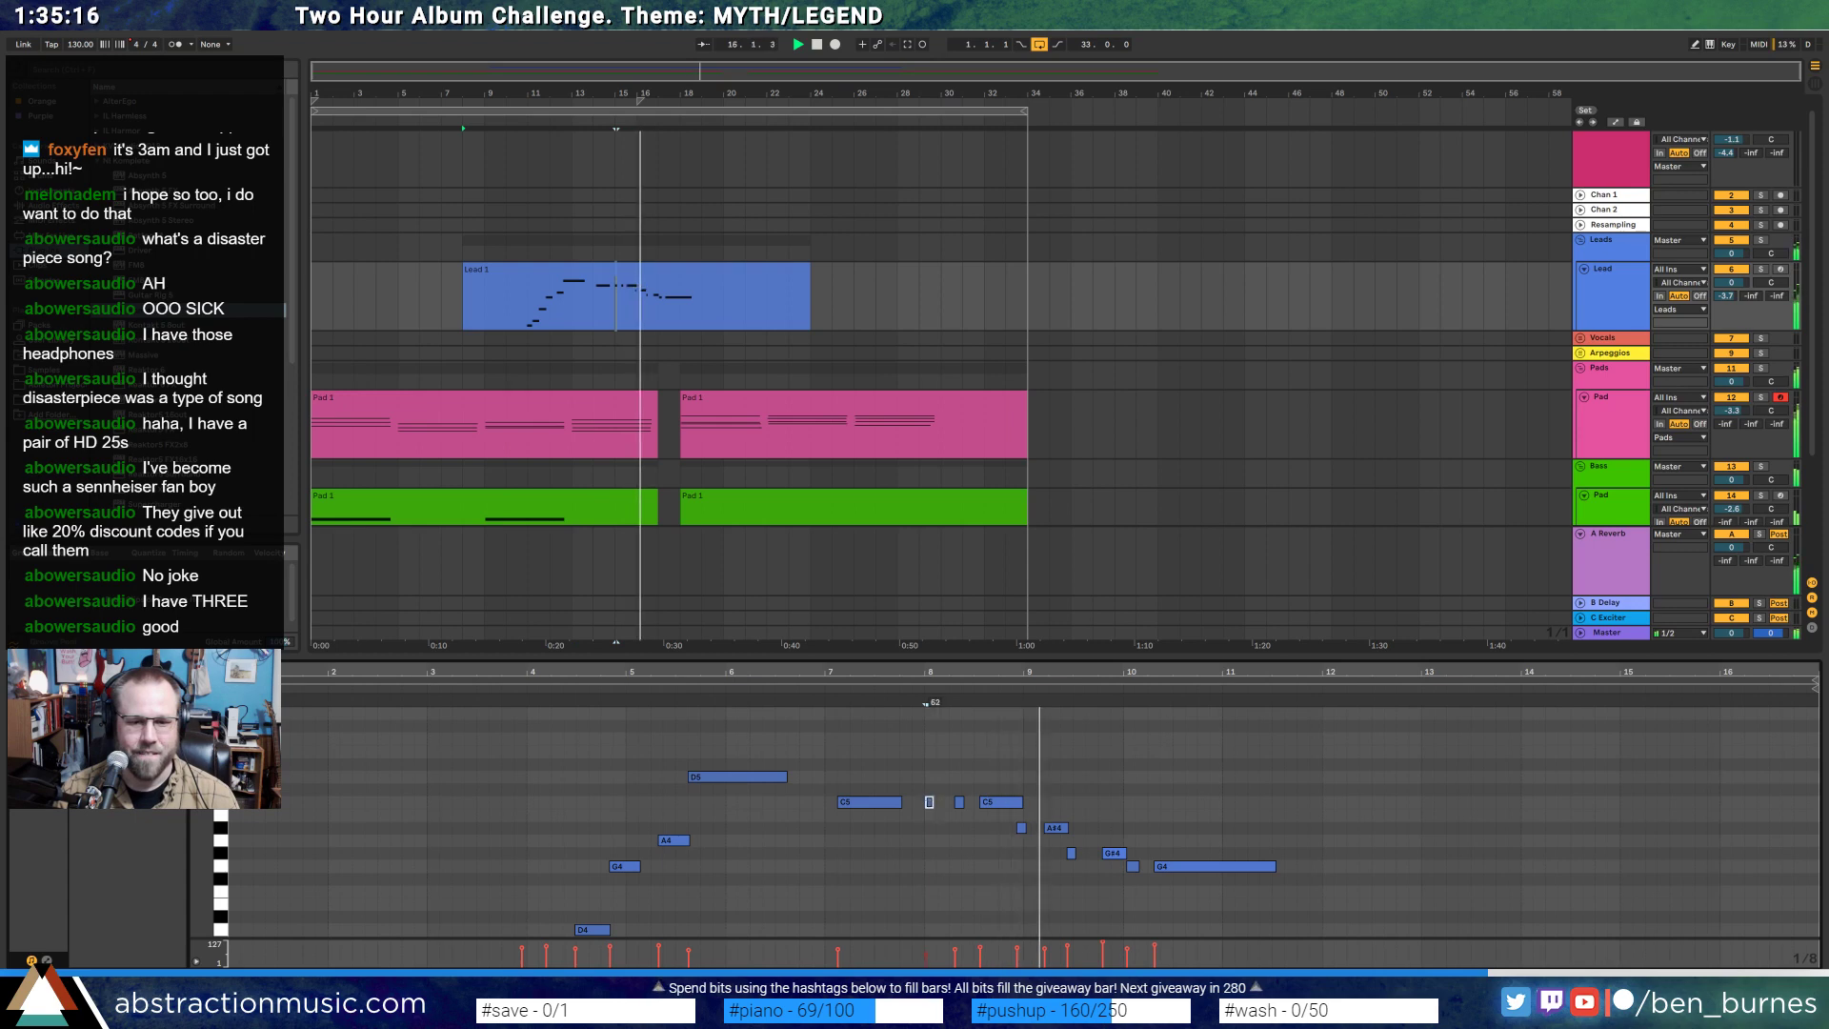
scroll(762, 461, down, 2)
scroll(762, 461, down, 2)
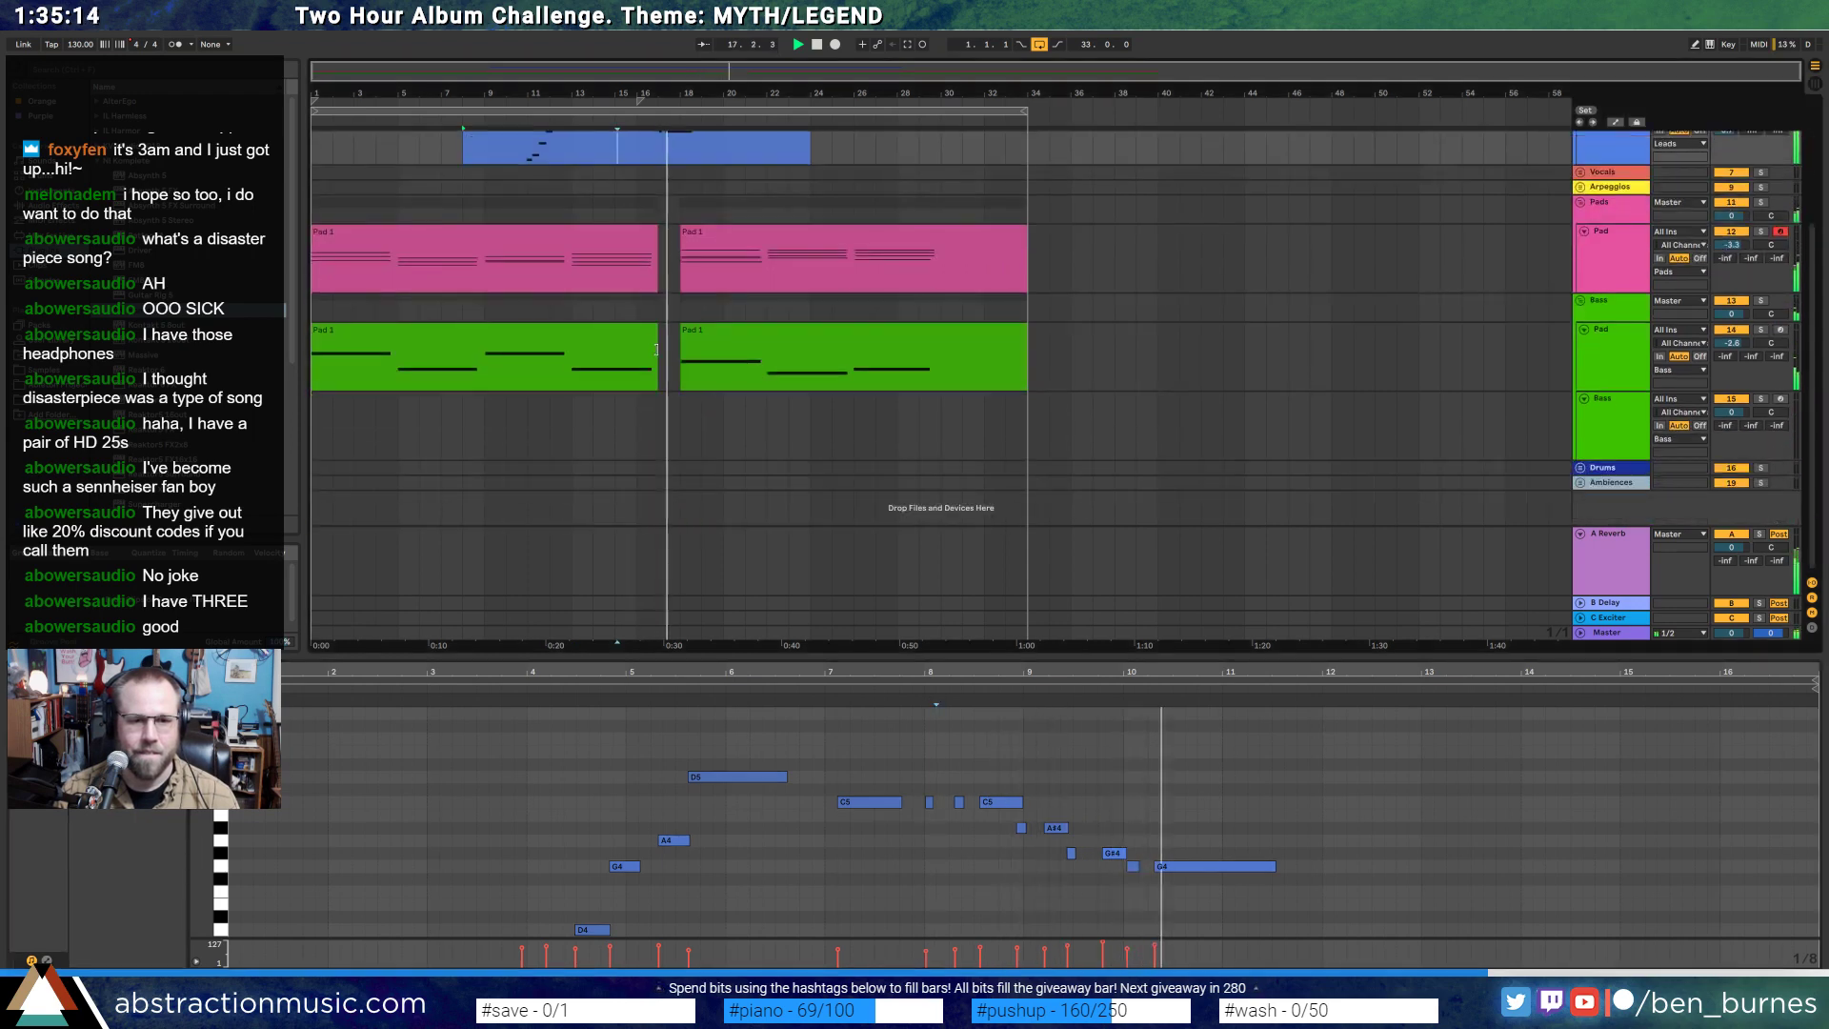
click(656, 343)
drag(673, 334, 680, 334)
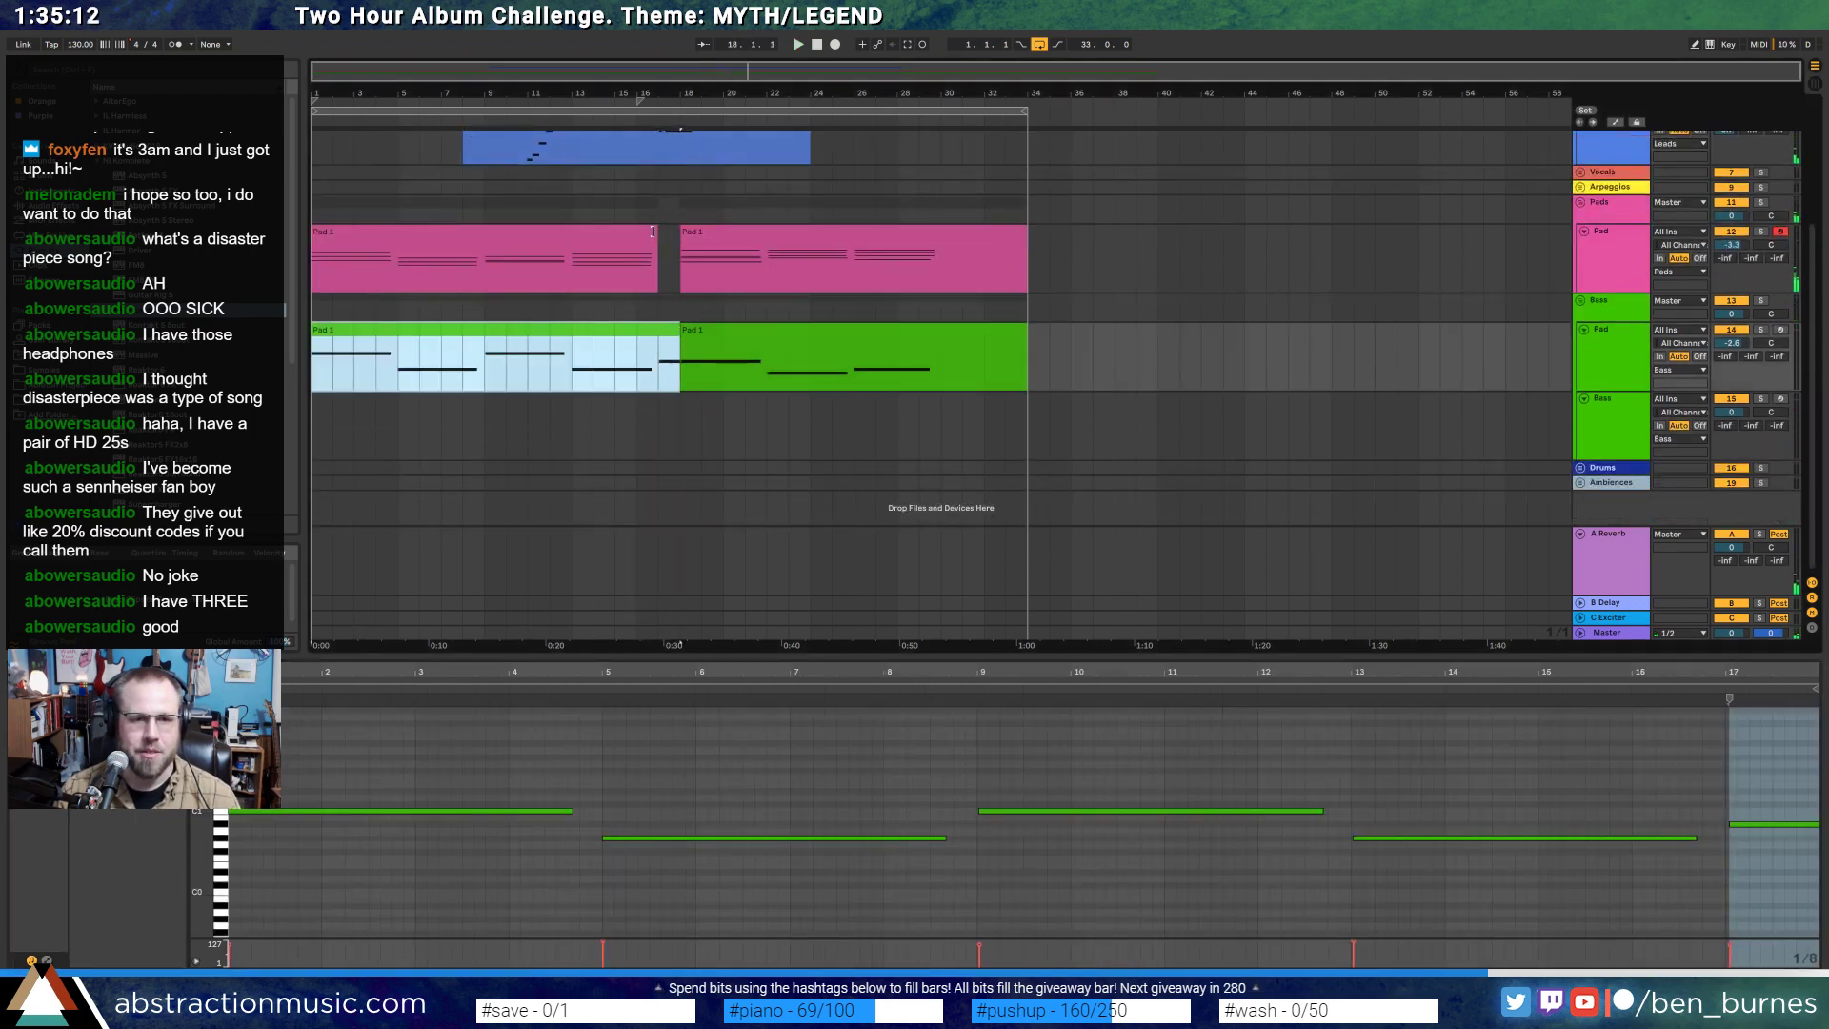
drag(653, 232, 673, 238)
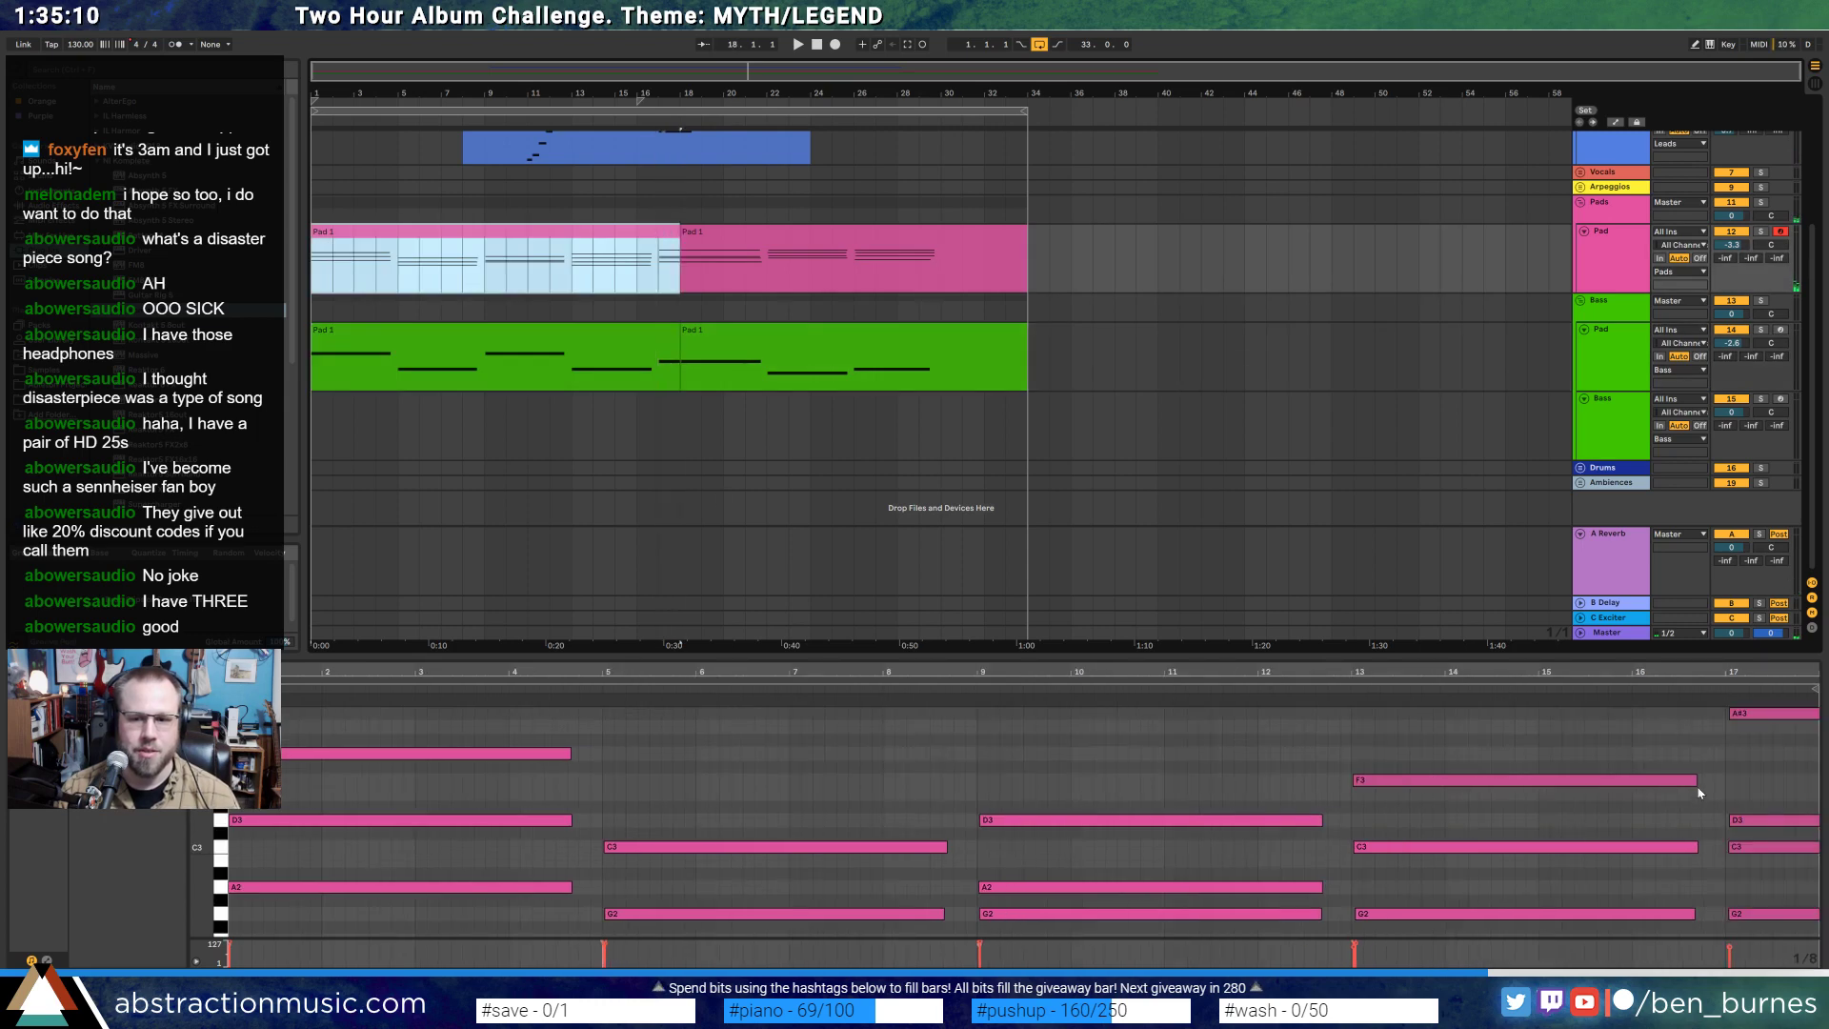
- In the first pink Pad clip, delete the notes from bar 17 onward and lengthen the four-note chord at bar 13 to just past bar 17
key(Delete)
drag(1740, 930, 1627, 932)
scroll(1148, 831, down, 2)
scroll(1148, 831, down, 4)
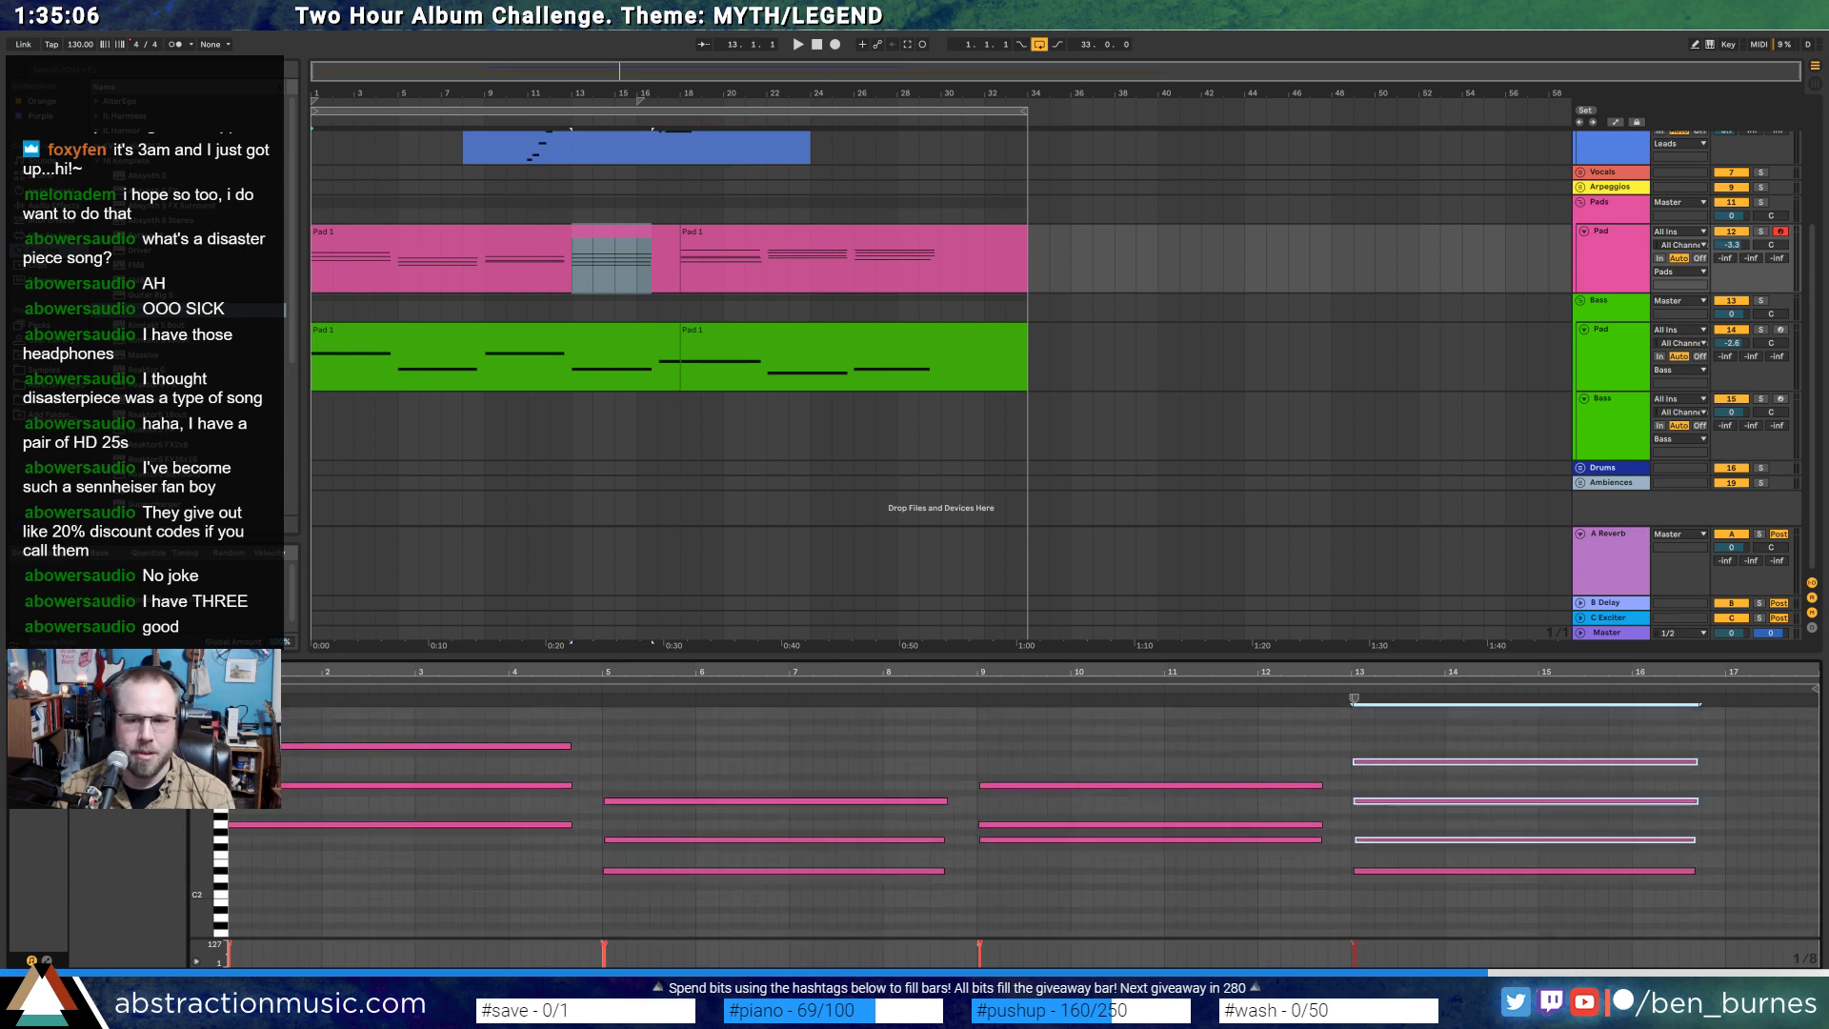
drag(1435, 747, 1468, 945)
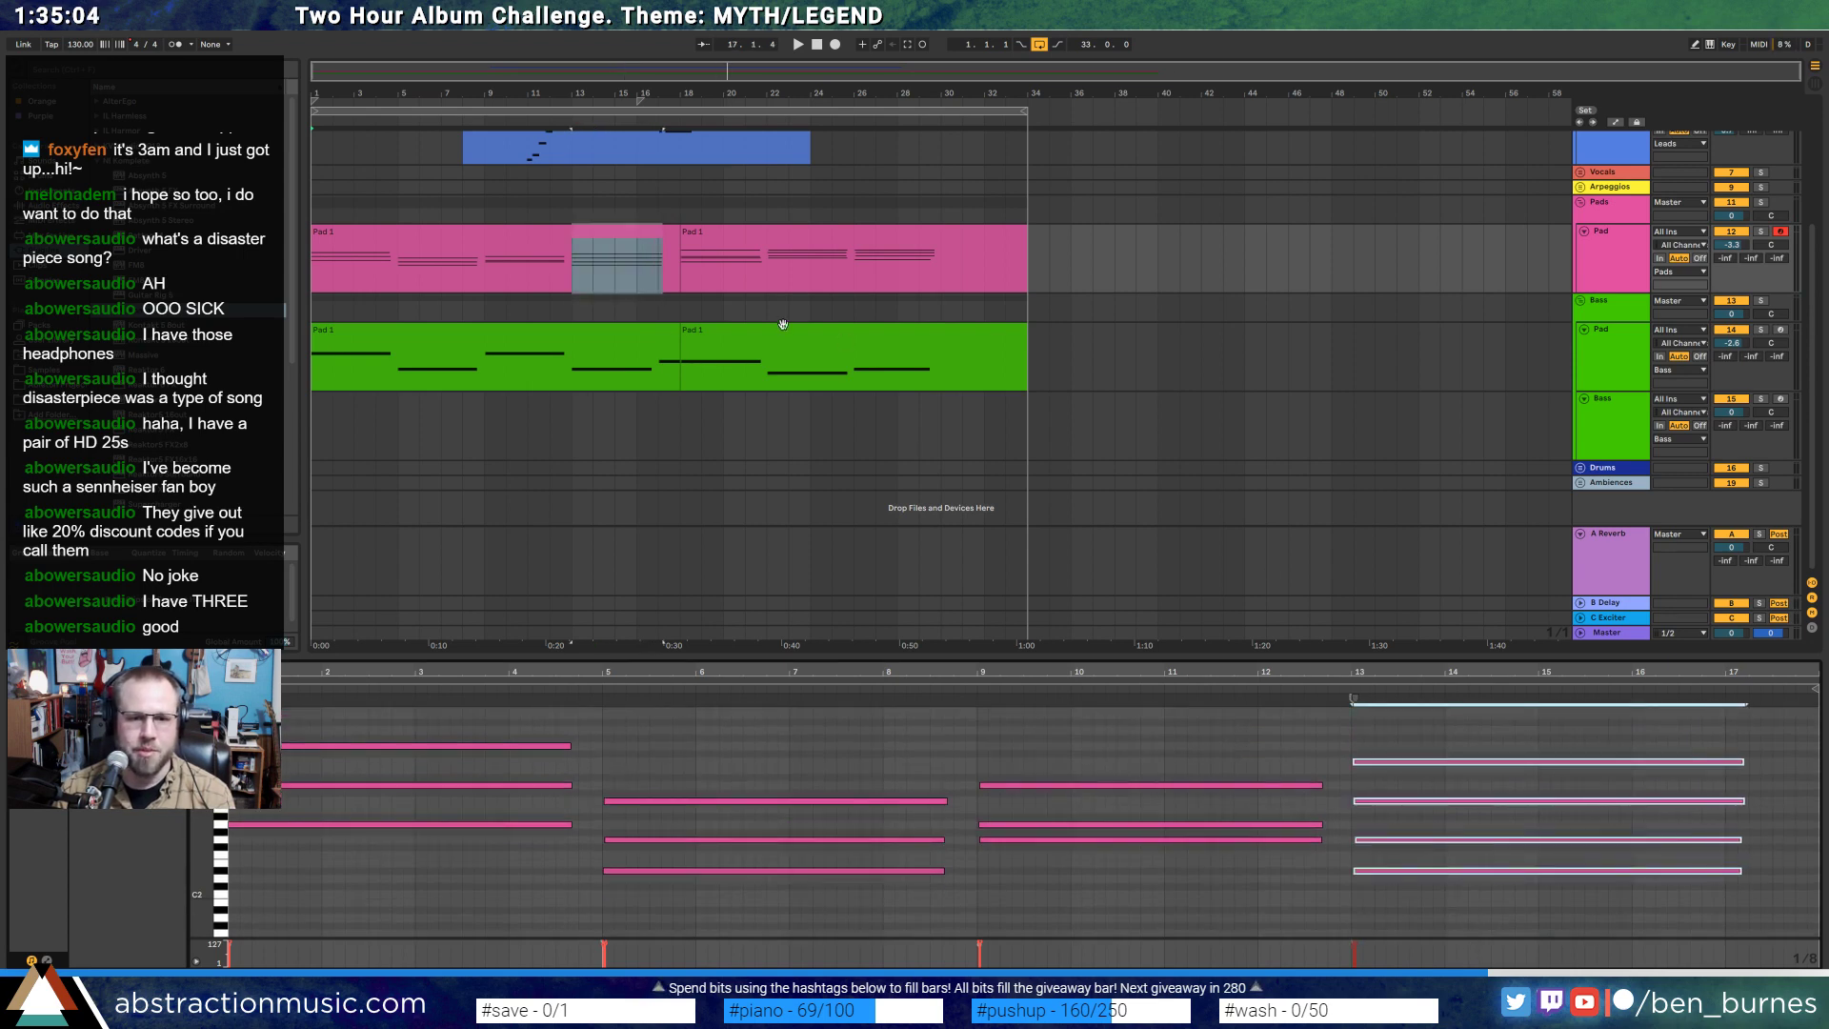
- In the first green Pad clip, lengthen the last bass note to bar 17 and remove the extra note that starts there
click(621, 341)
drag(1696, 838, 1731, 839)
click(1811, 915)
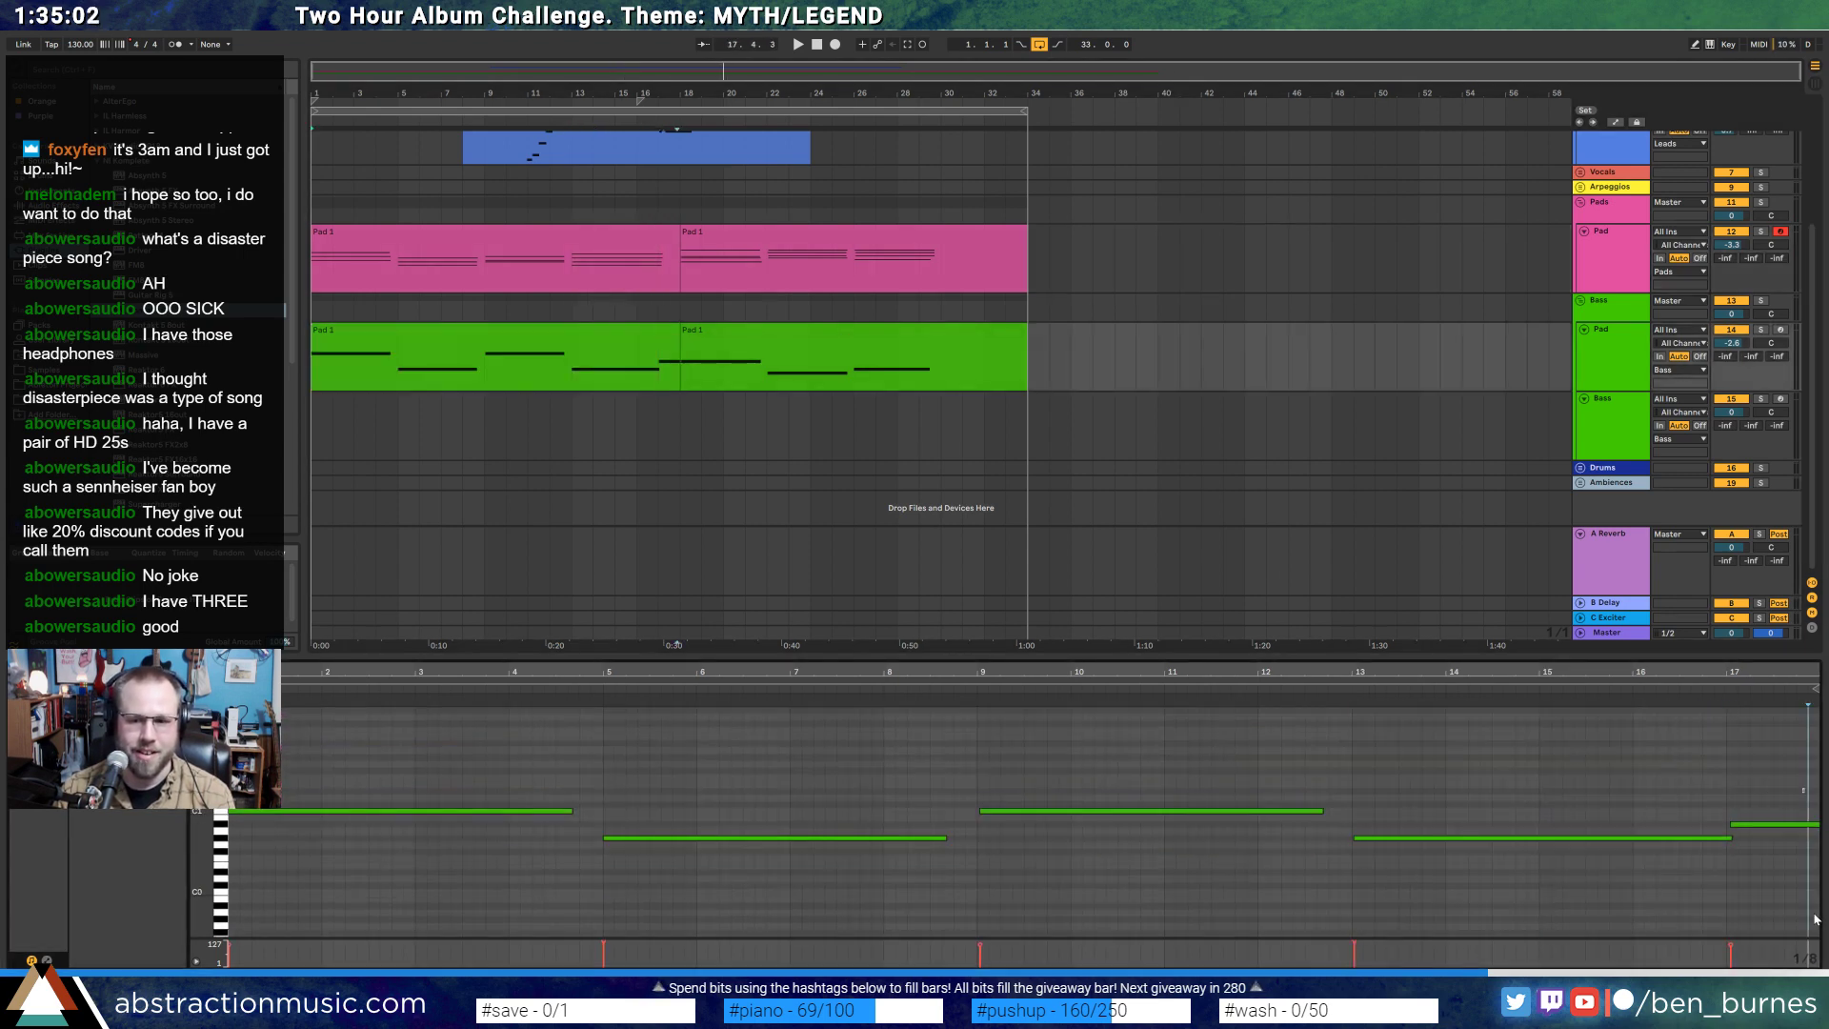
- Play the arrangement and lower the green Pad track's volume to -4.1 dB
key(space)
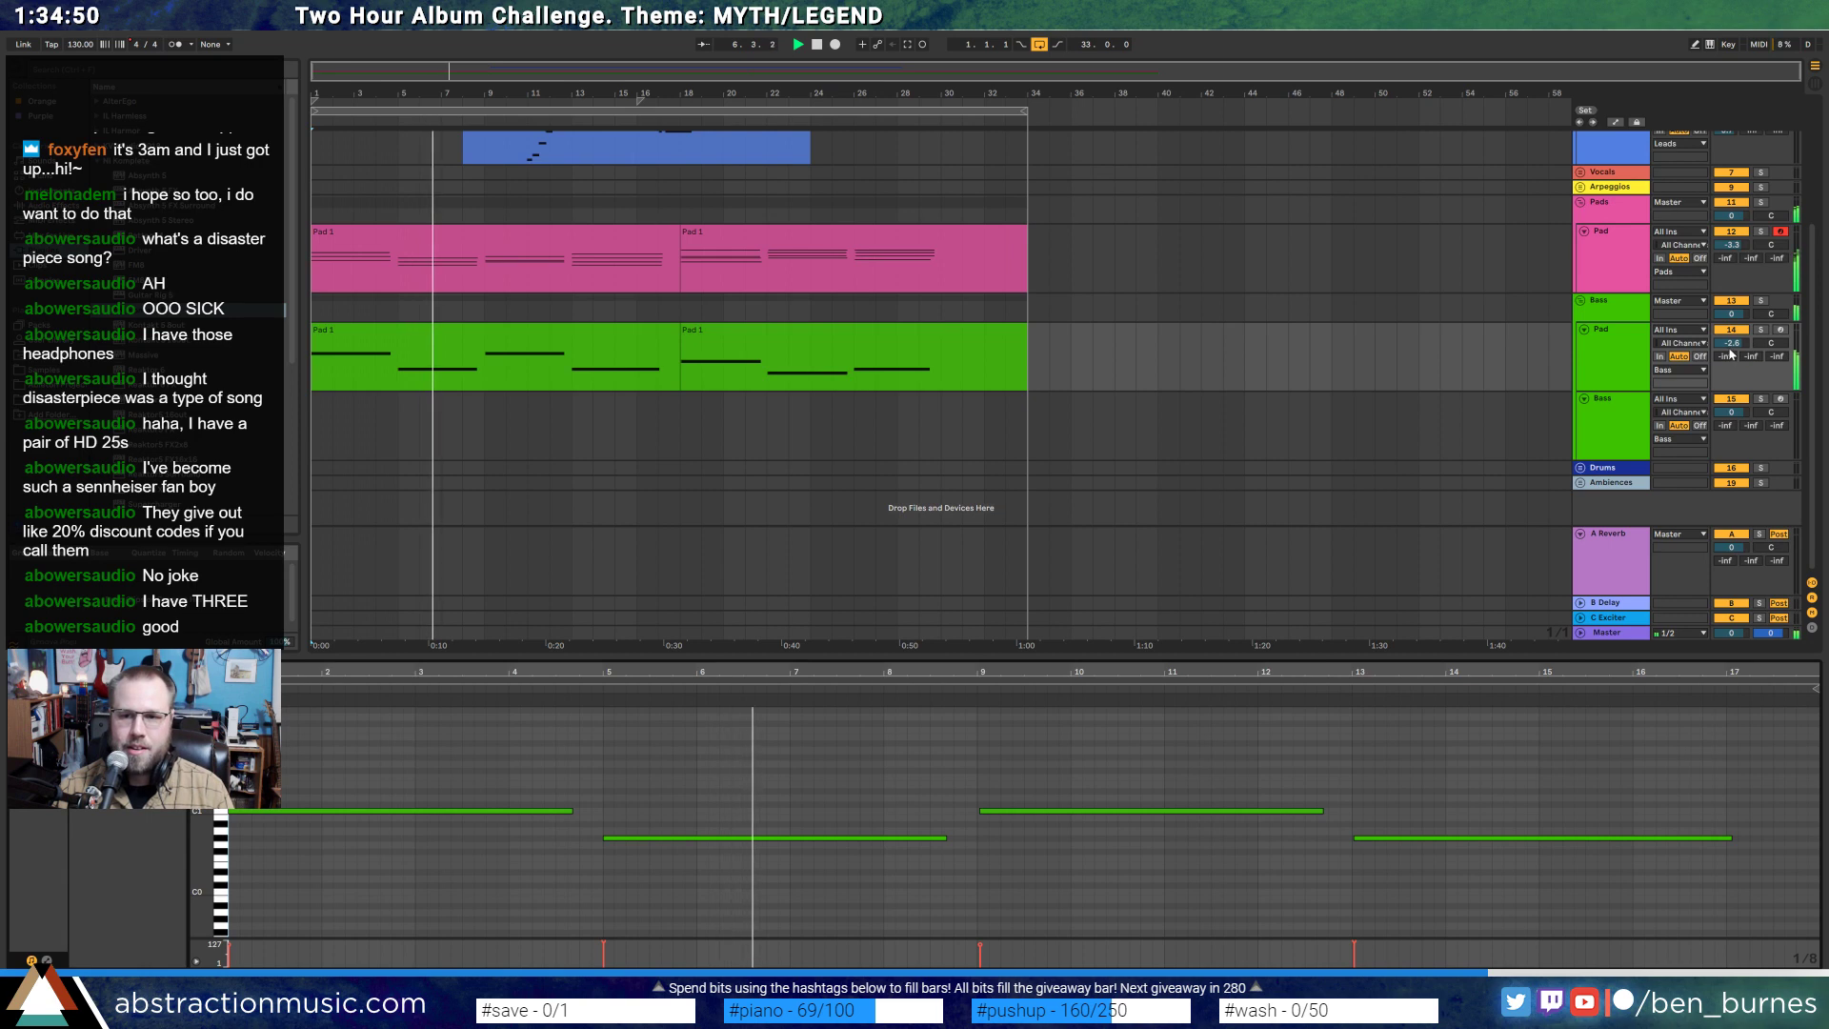
drag(1730, 342, 1729, 350)
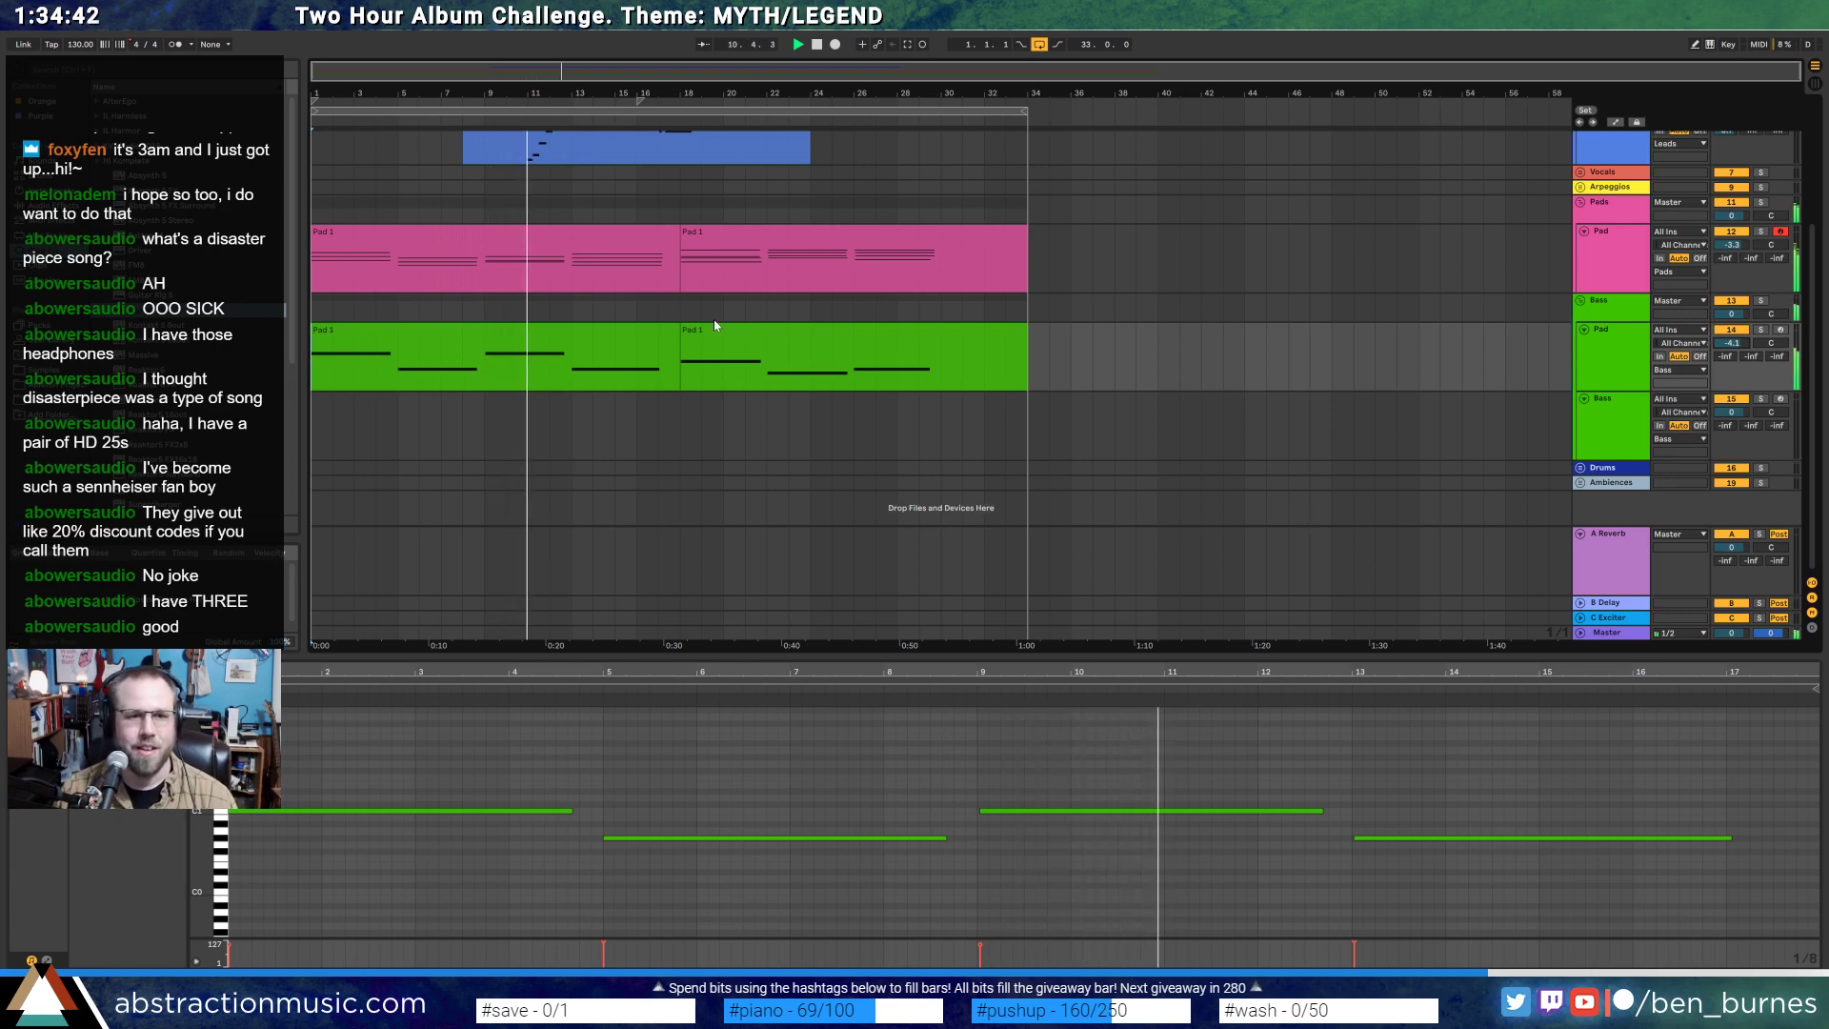
- Show the device chain, unfold the Arpeggios group and select its Arp track
scroll(837, 391, up, 2)
scroll(857, 400, up, 3)
key(shift+Tab)
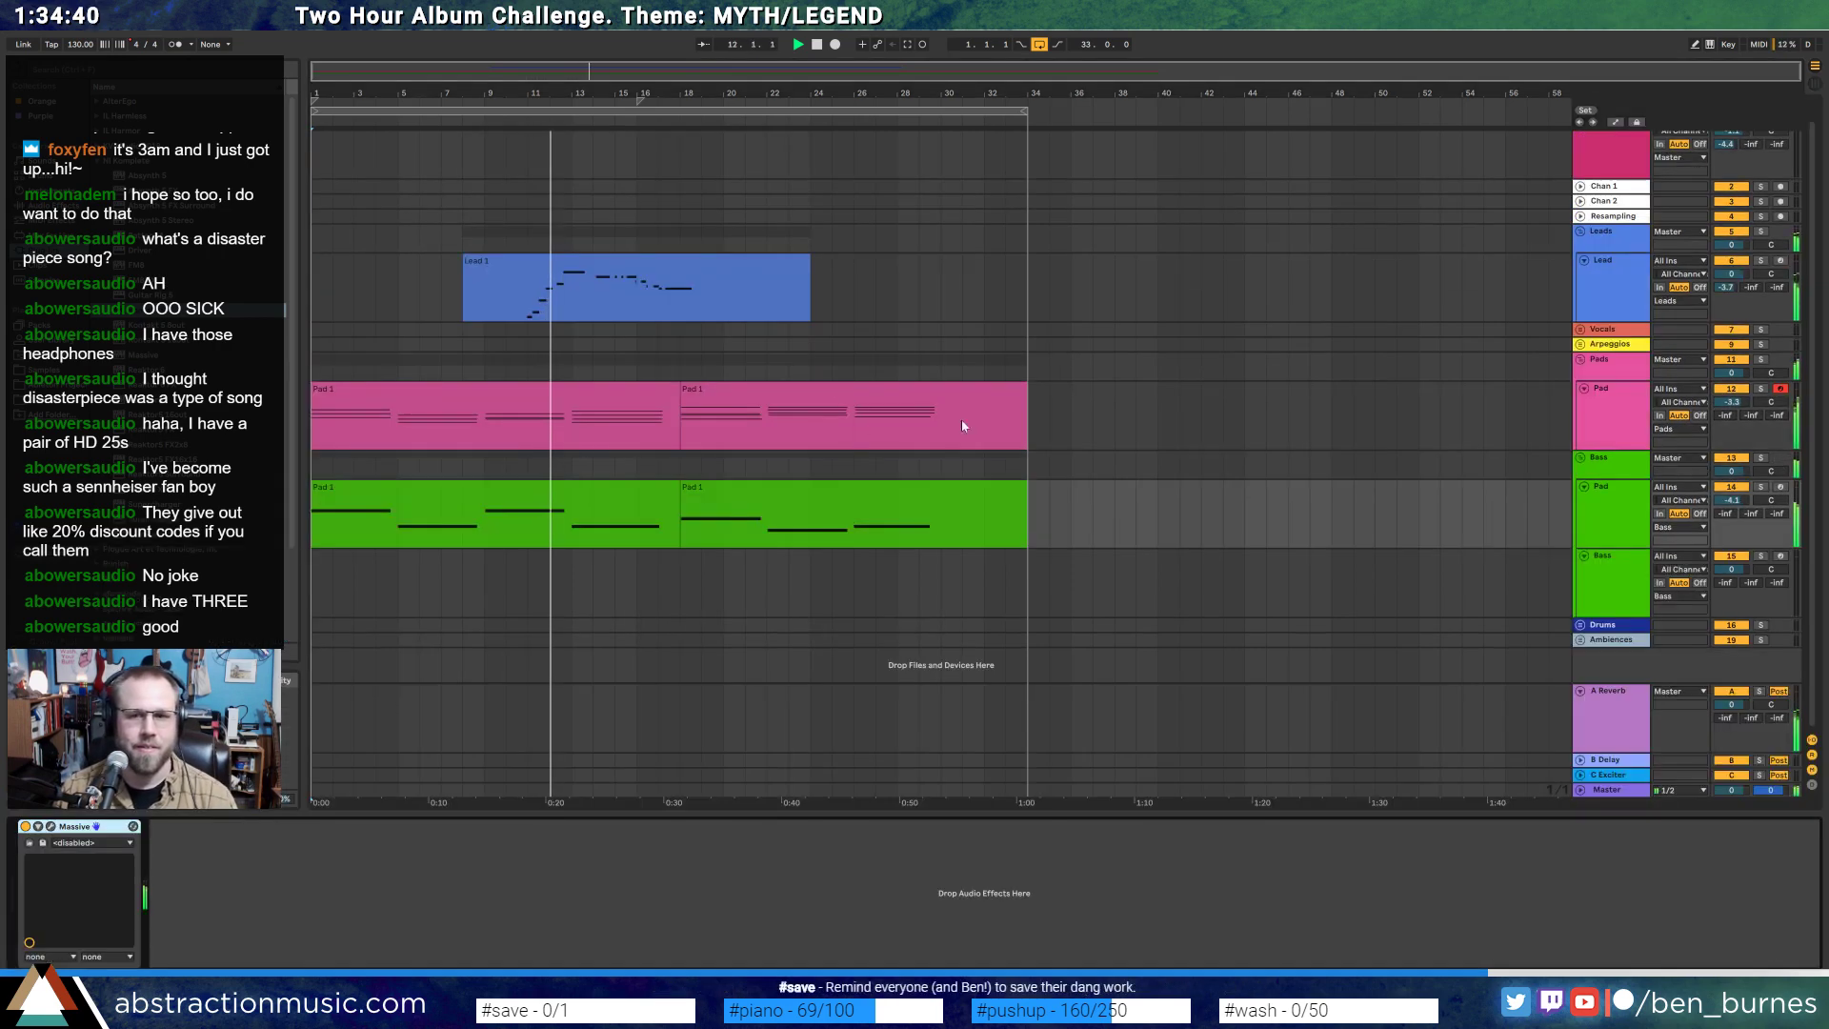
click(1582, 345)
click(1608, 402)
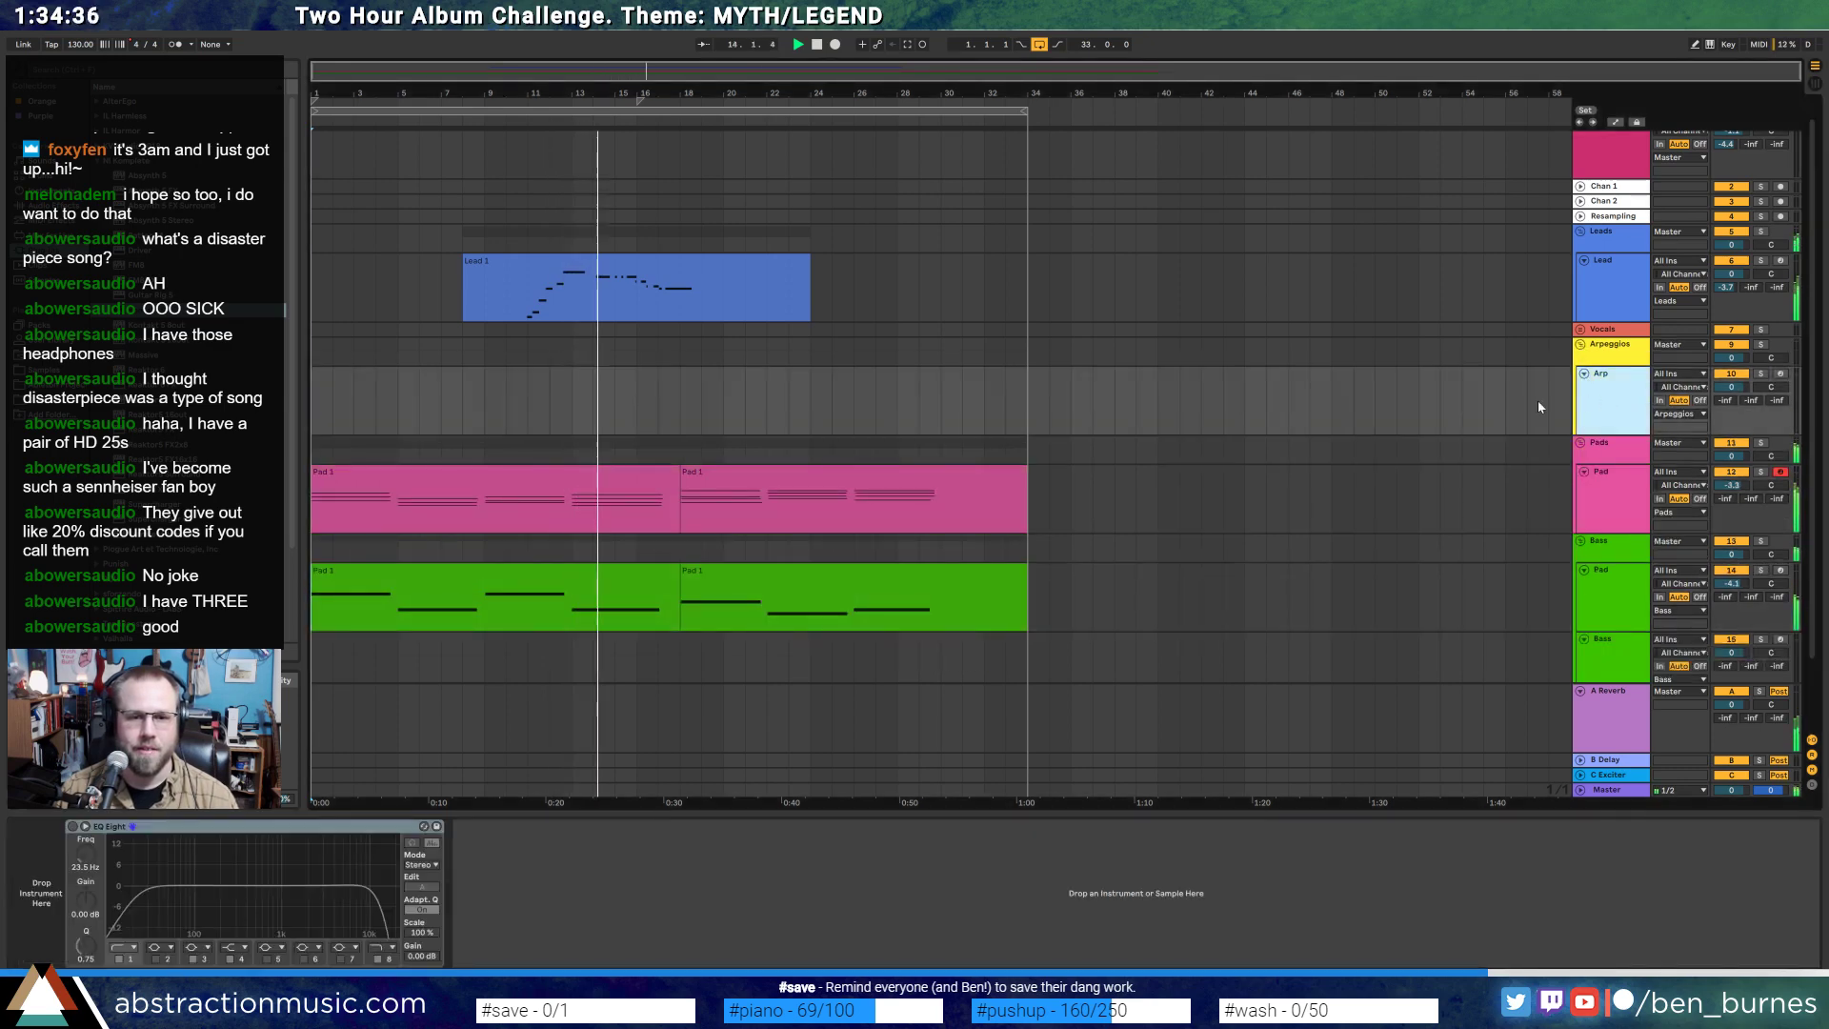
- Open the second pink Pad clip and audition the individual notes of its last chord at bar 25
double_click(880, 480)
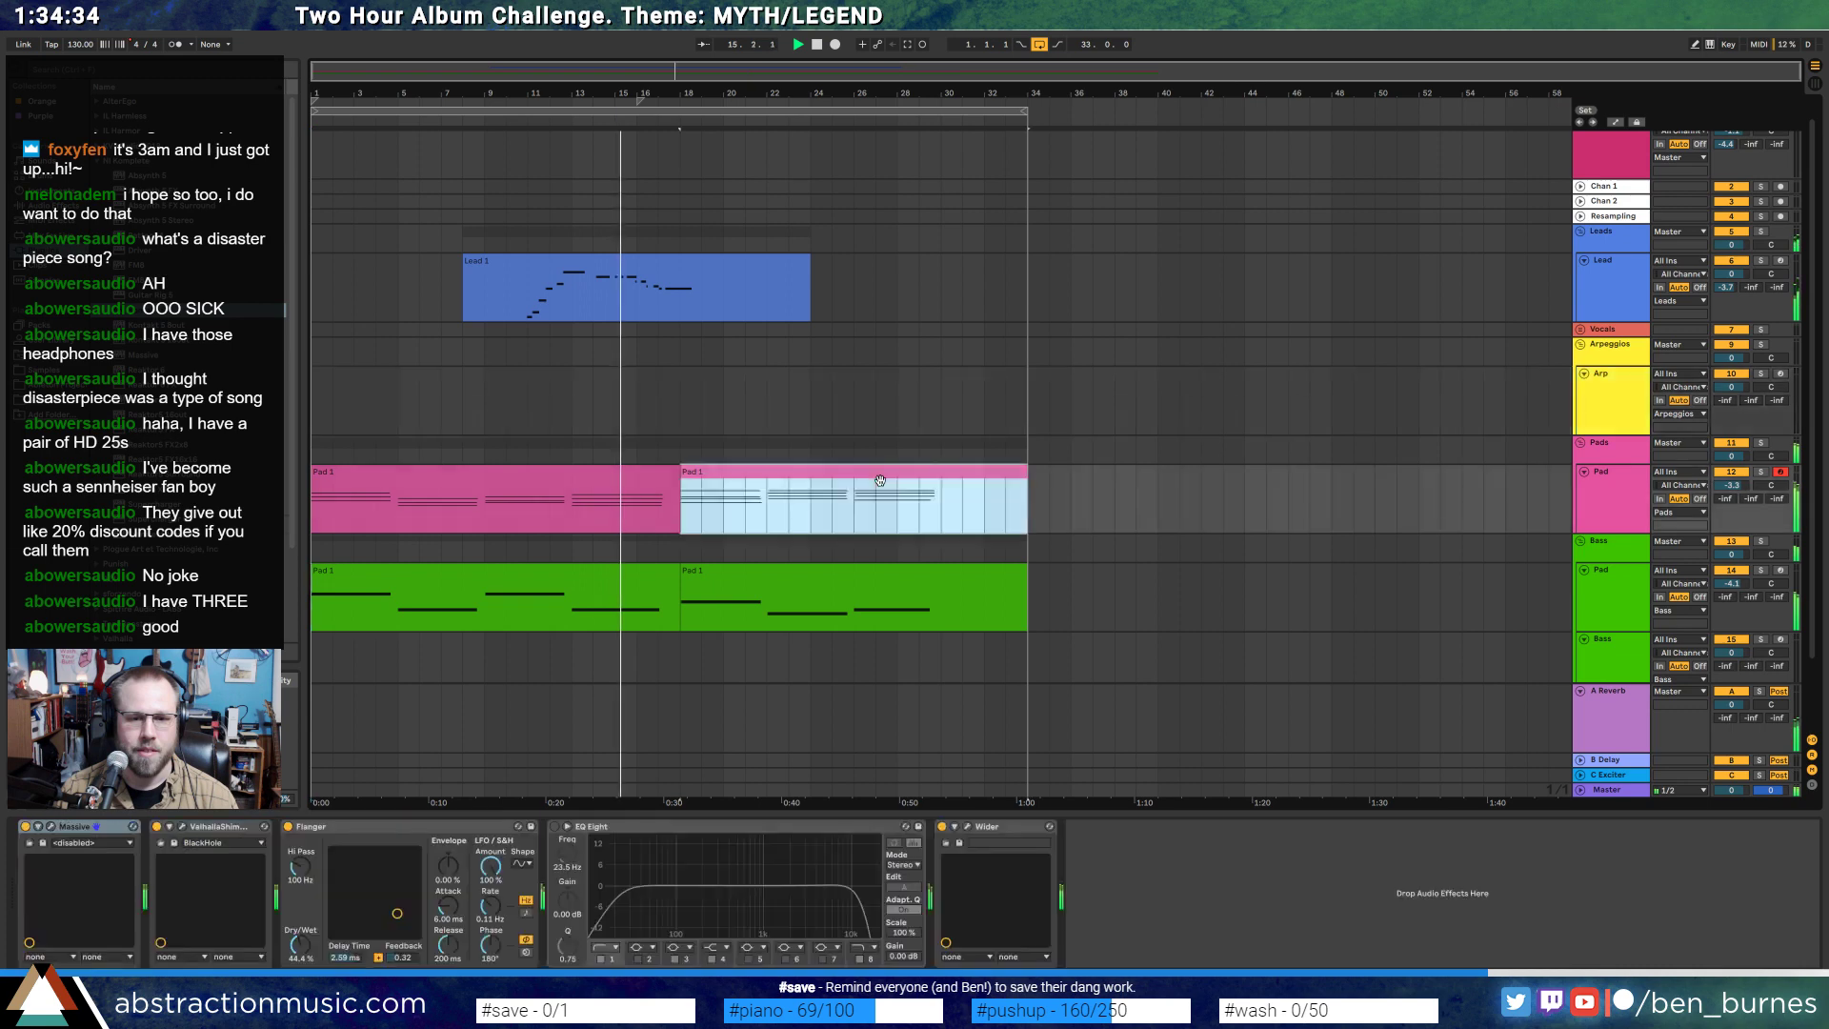
drag(1289, 902, 1286, 701)
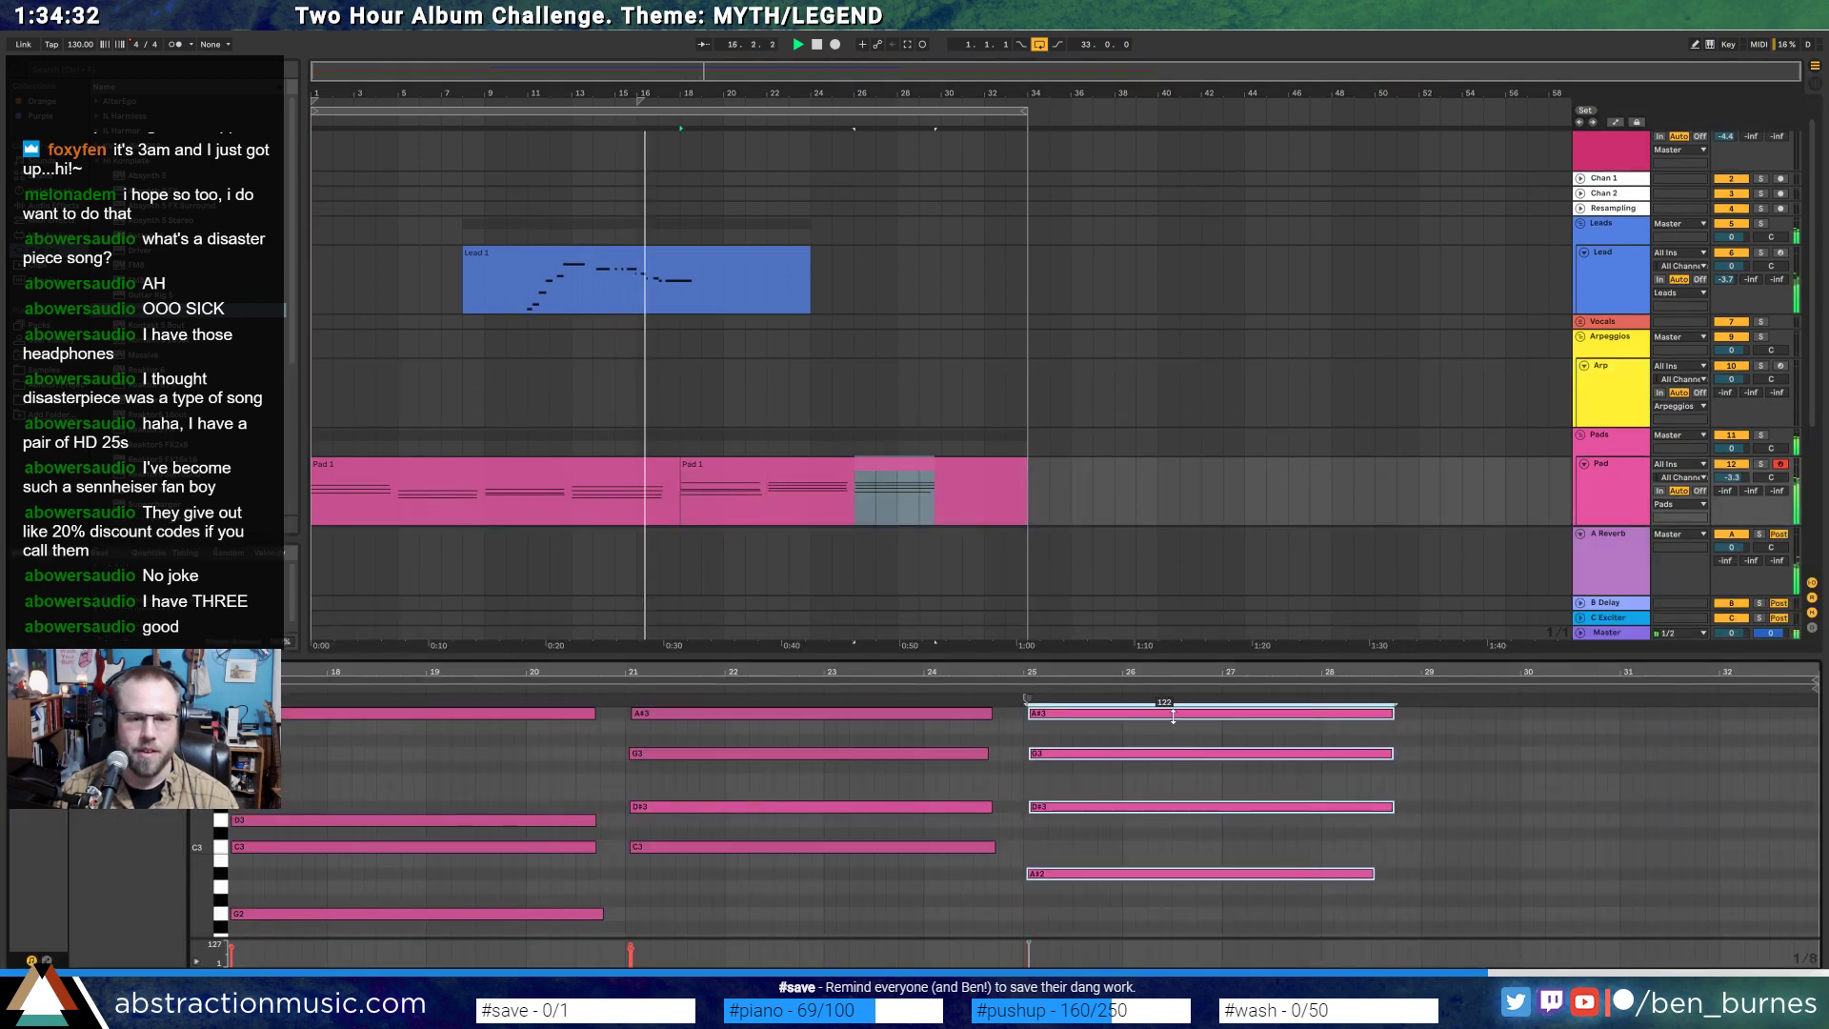
click(1087, 776)
click(1081, 754)
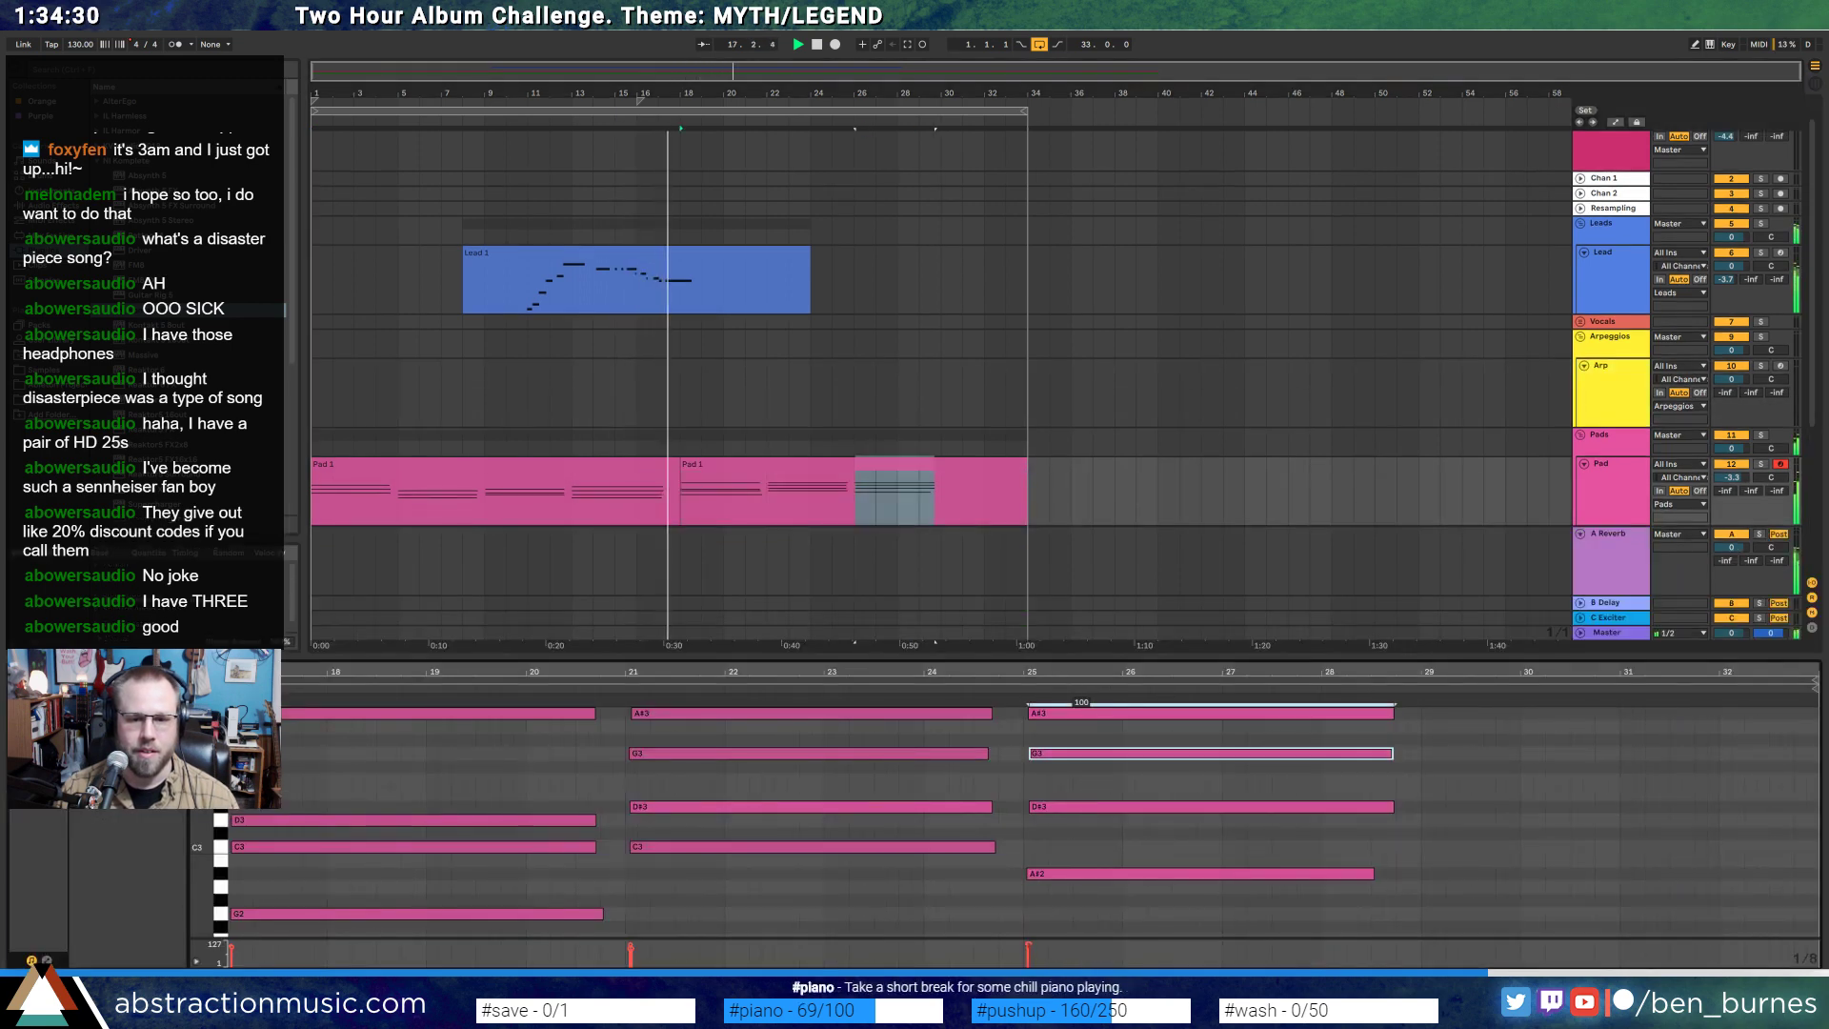
click(1059, 807)
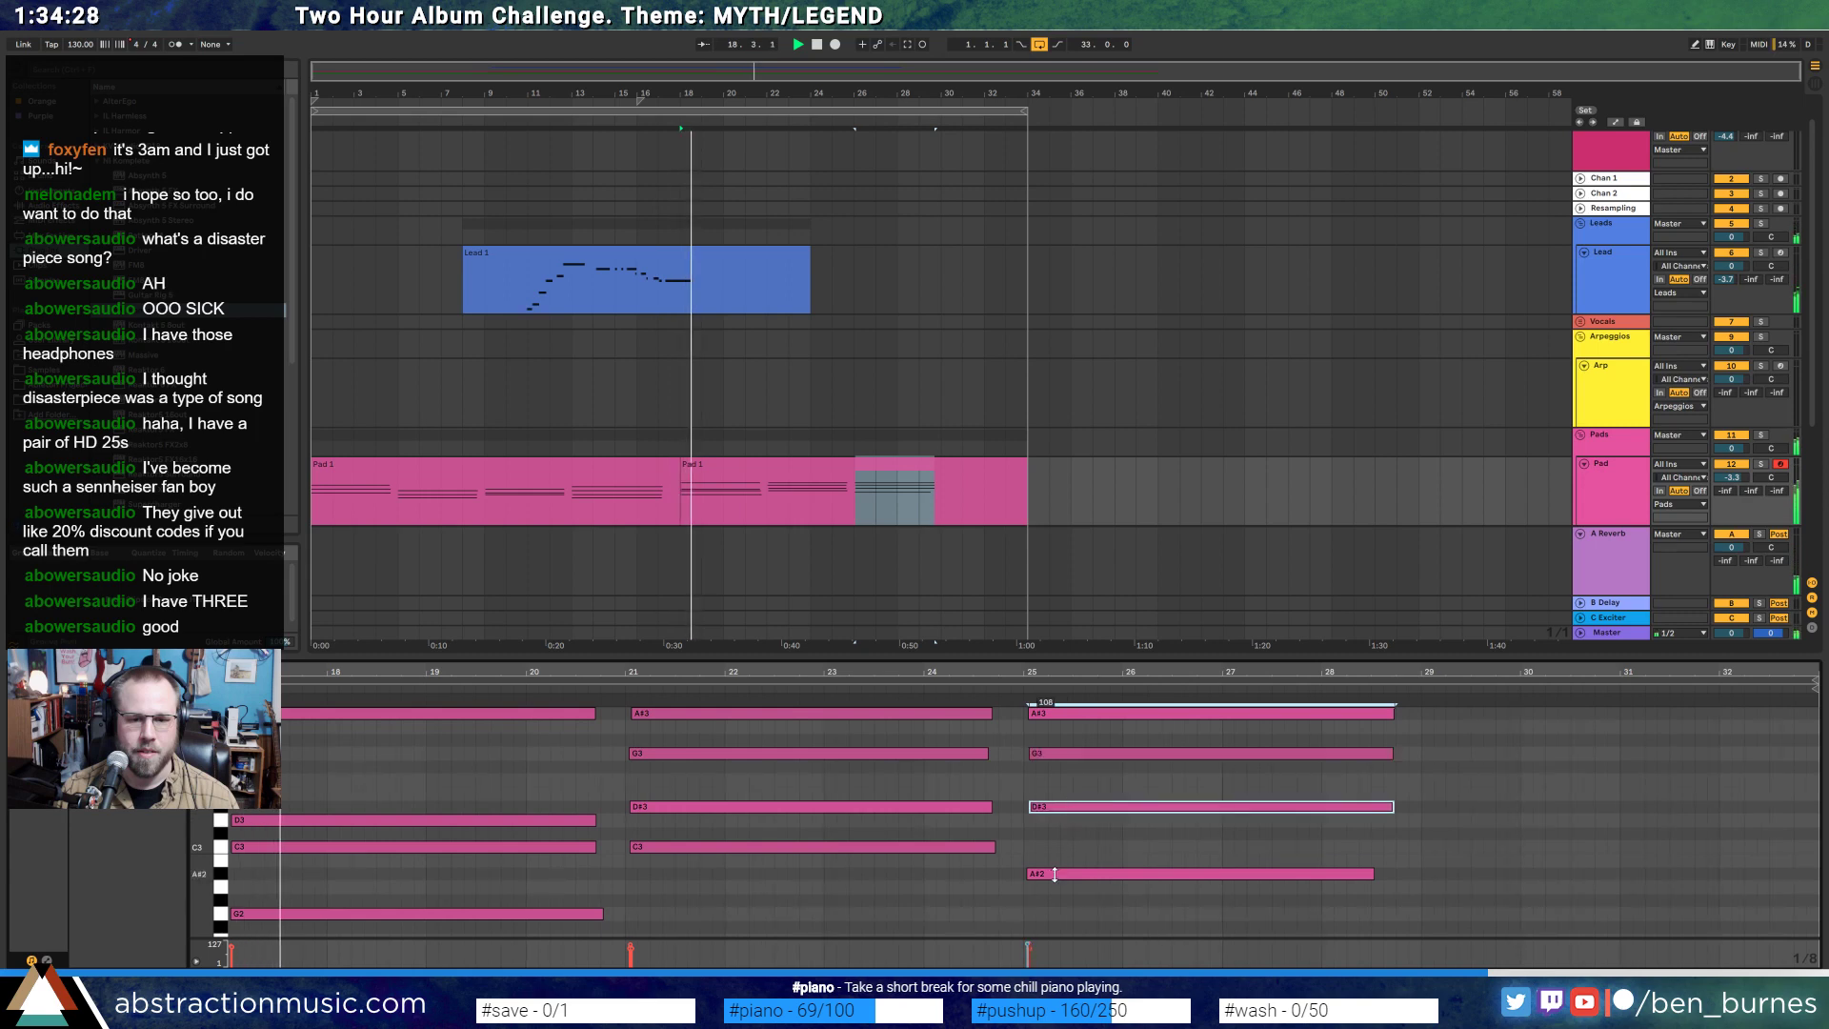
click(1087, 874)
click(1089, 714)
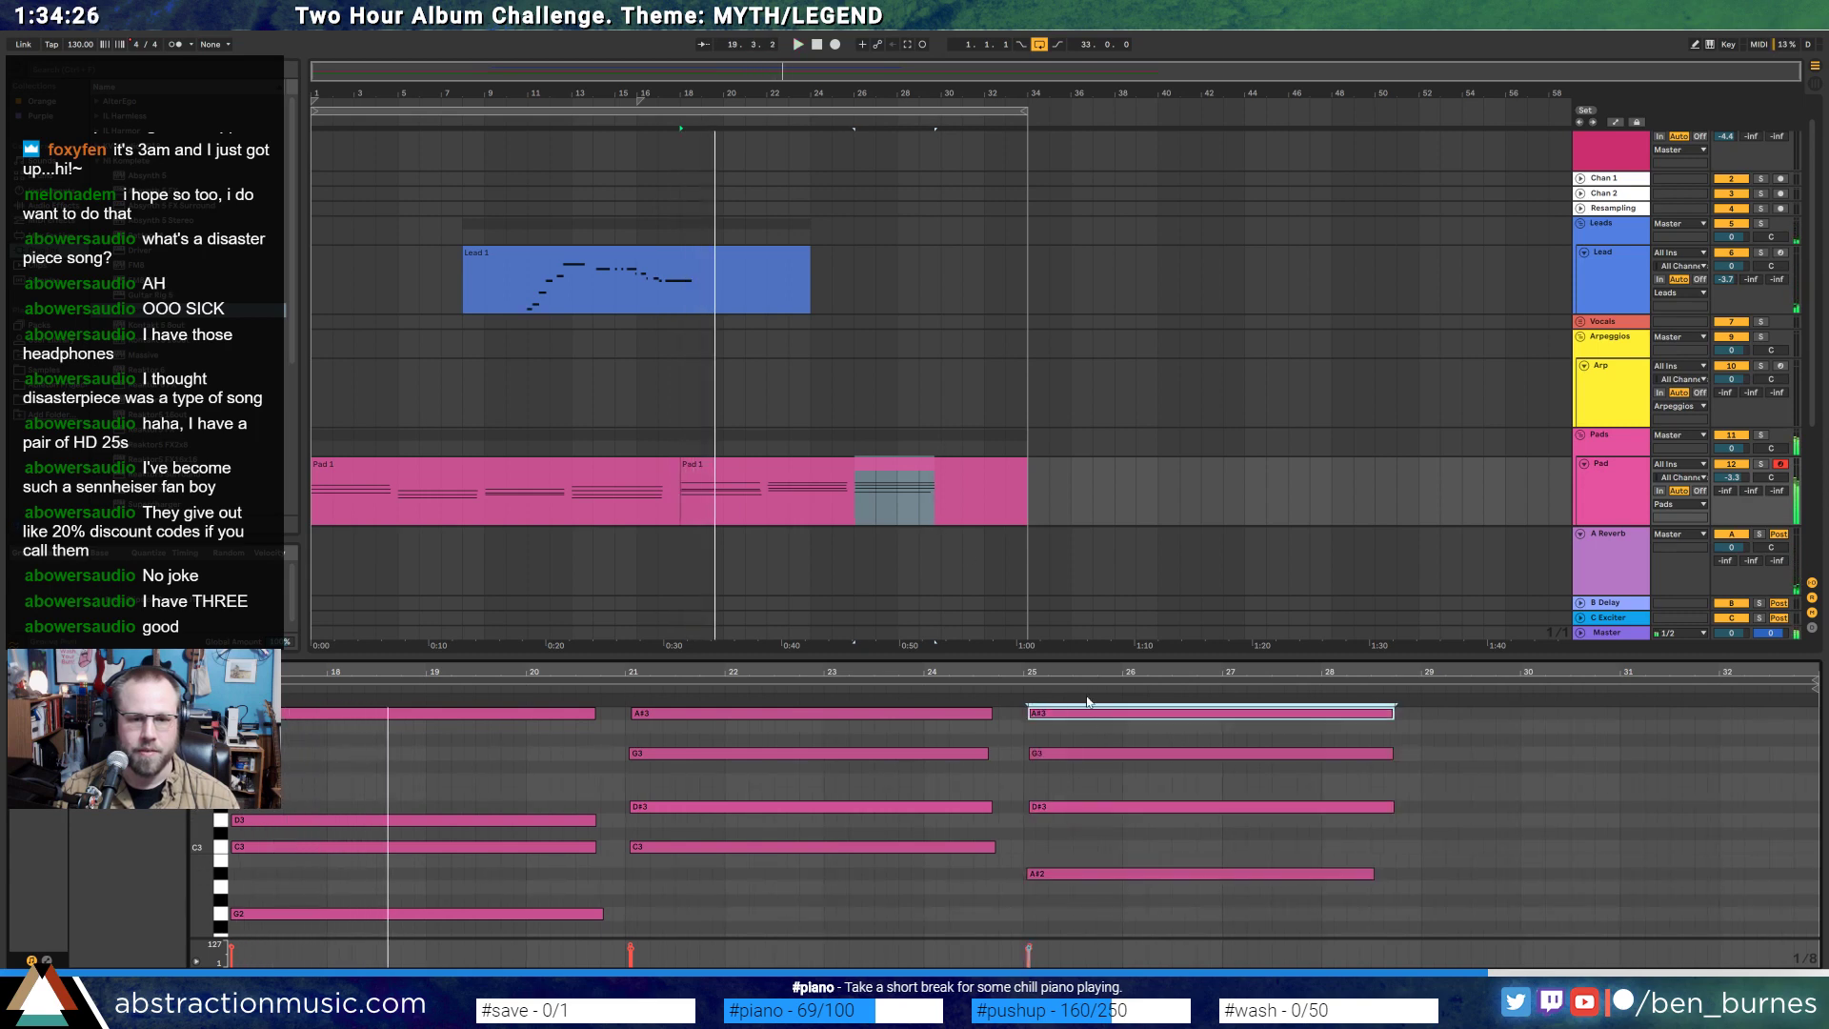
- Move the second pink and green Pad clips together one bar later
click(955, 420)
scroll(945, 447, down, 2)
click(792, 307)
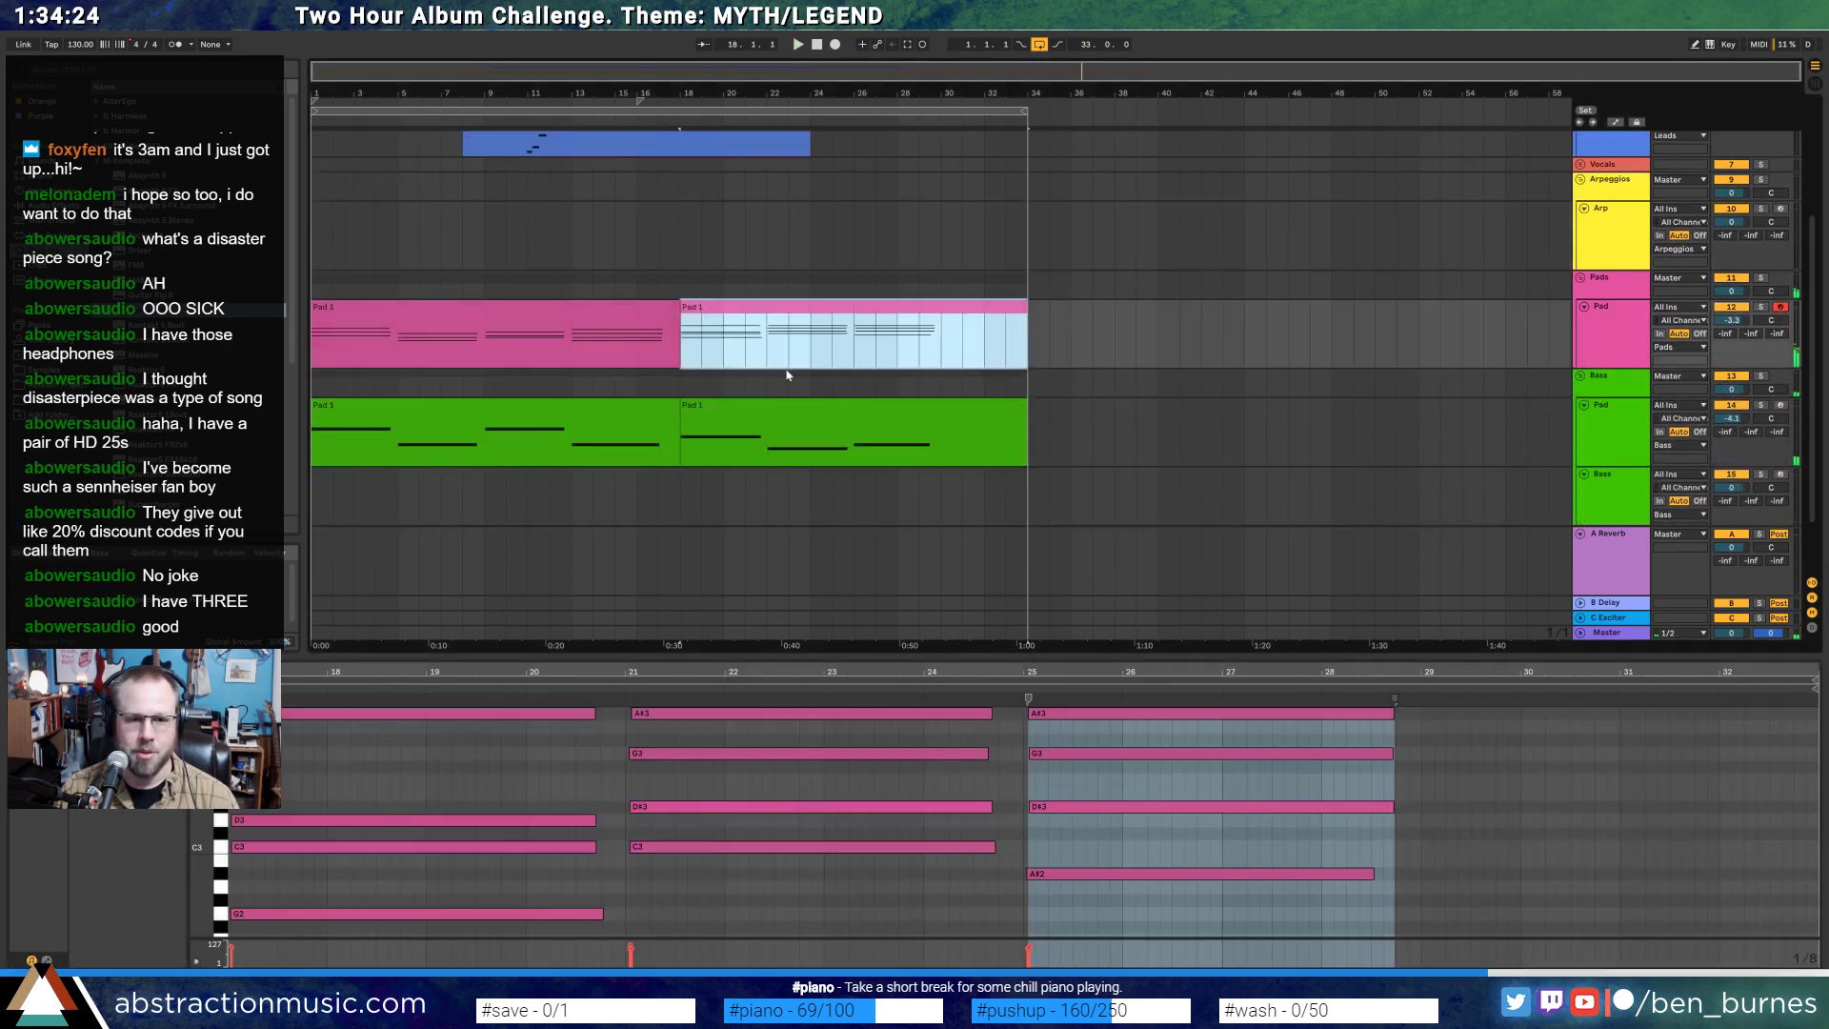
shift+click(767, 405)
drag(748, 307, 768, 310)
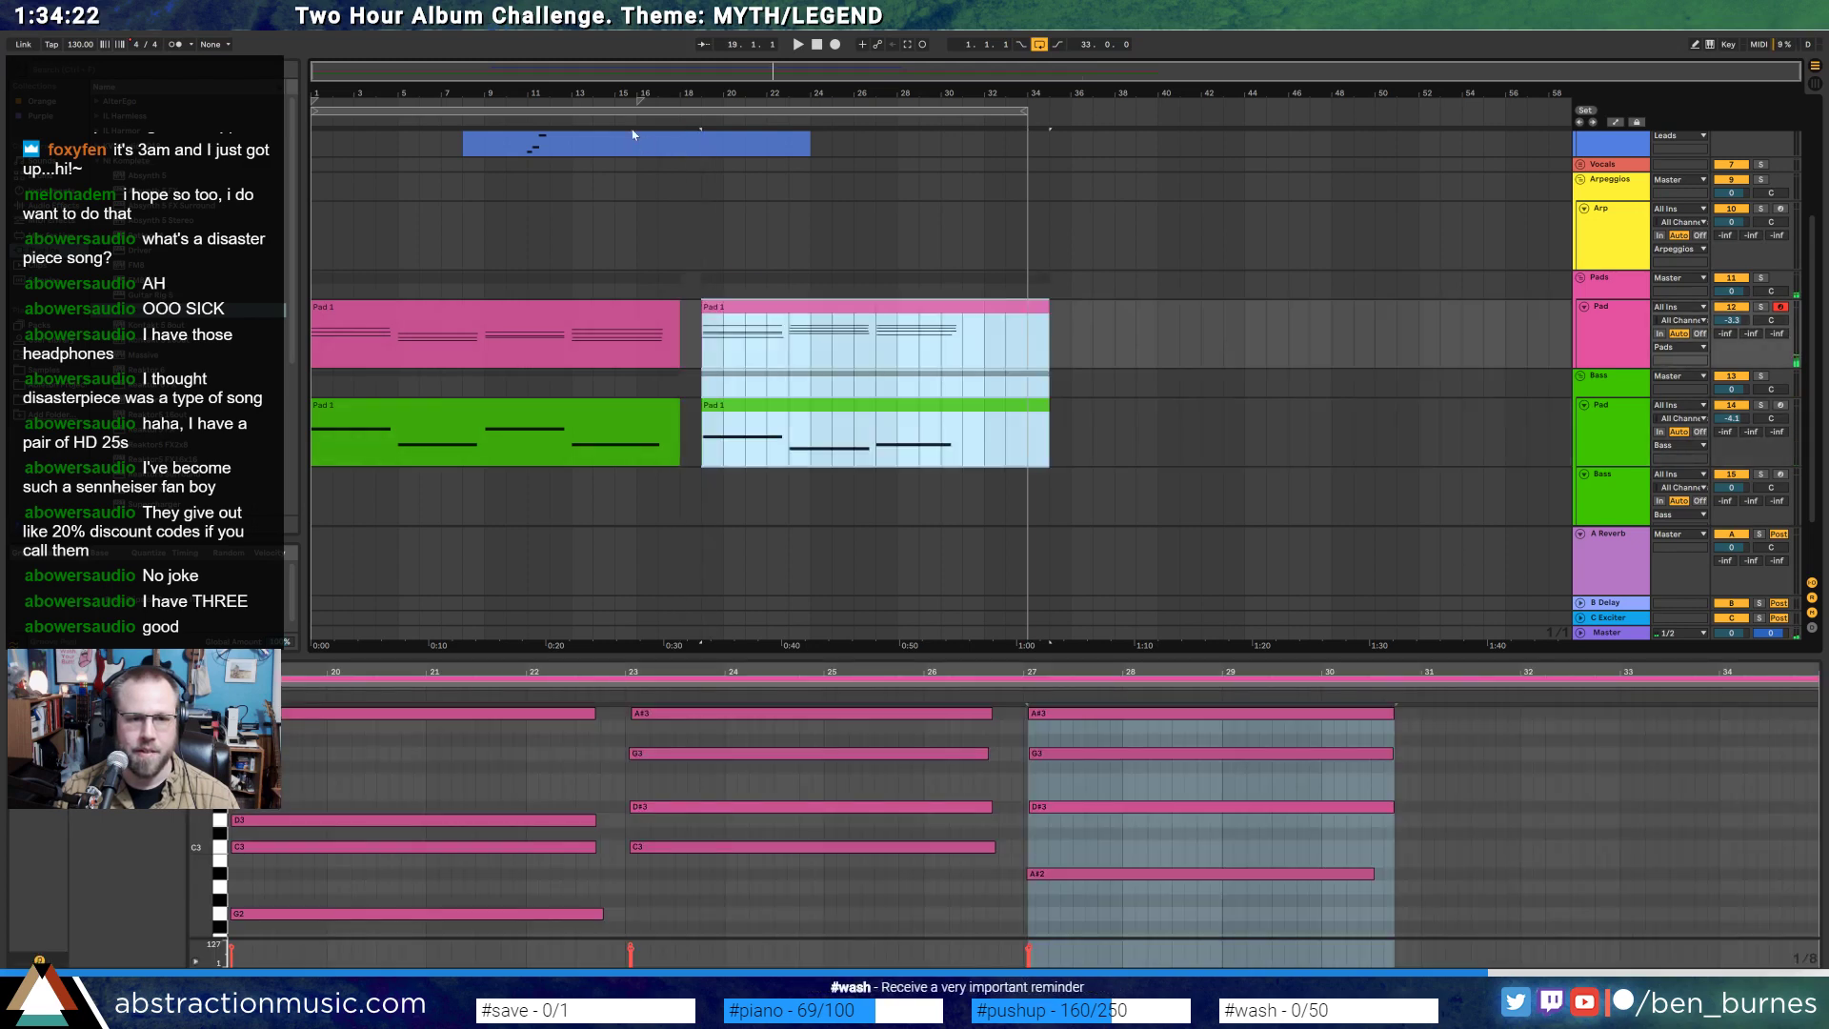
- Delete the time signature change near bar 16 and extend the arrangement loop to 34 bars, ending with the moved Pad clips
right_click(639, 104)
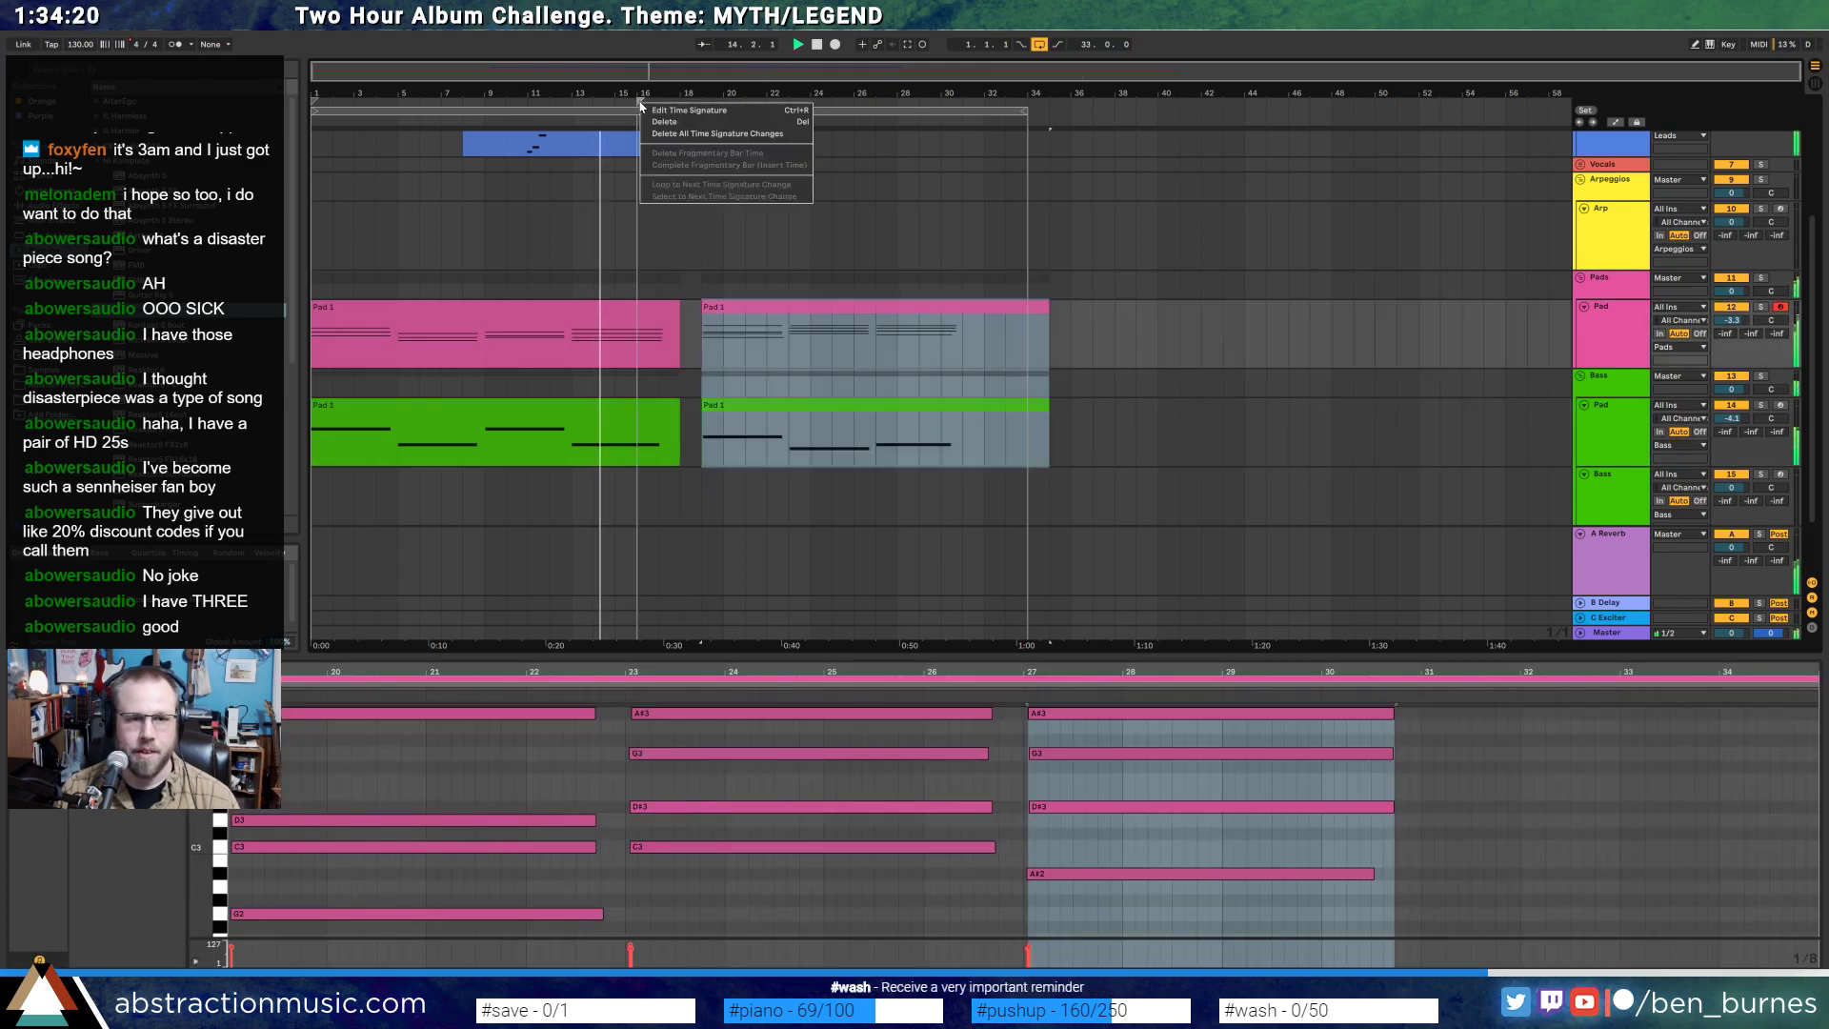
click(655, 123)
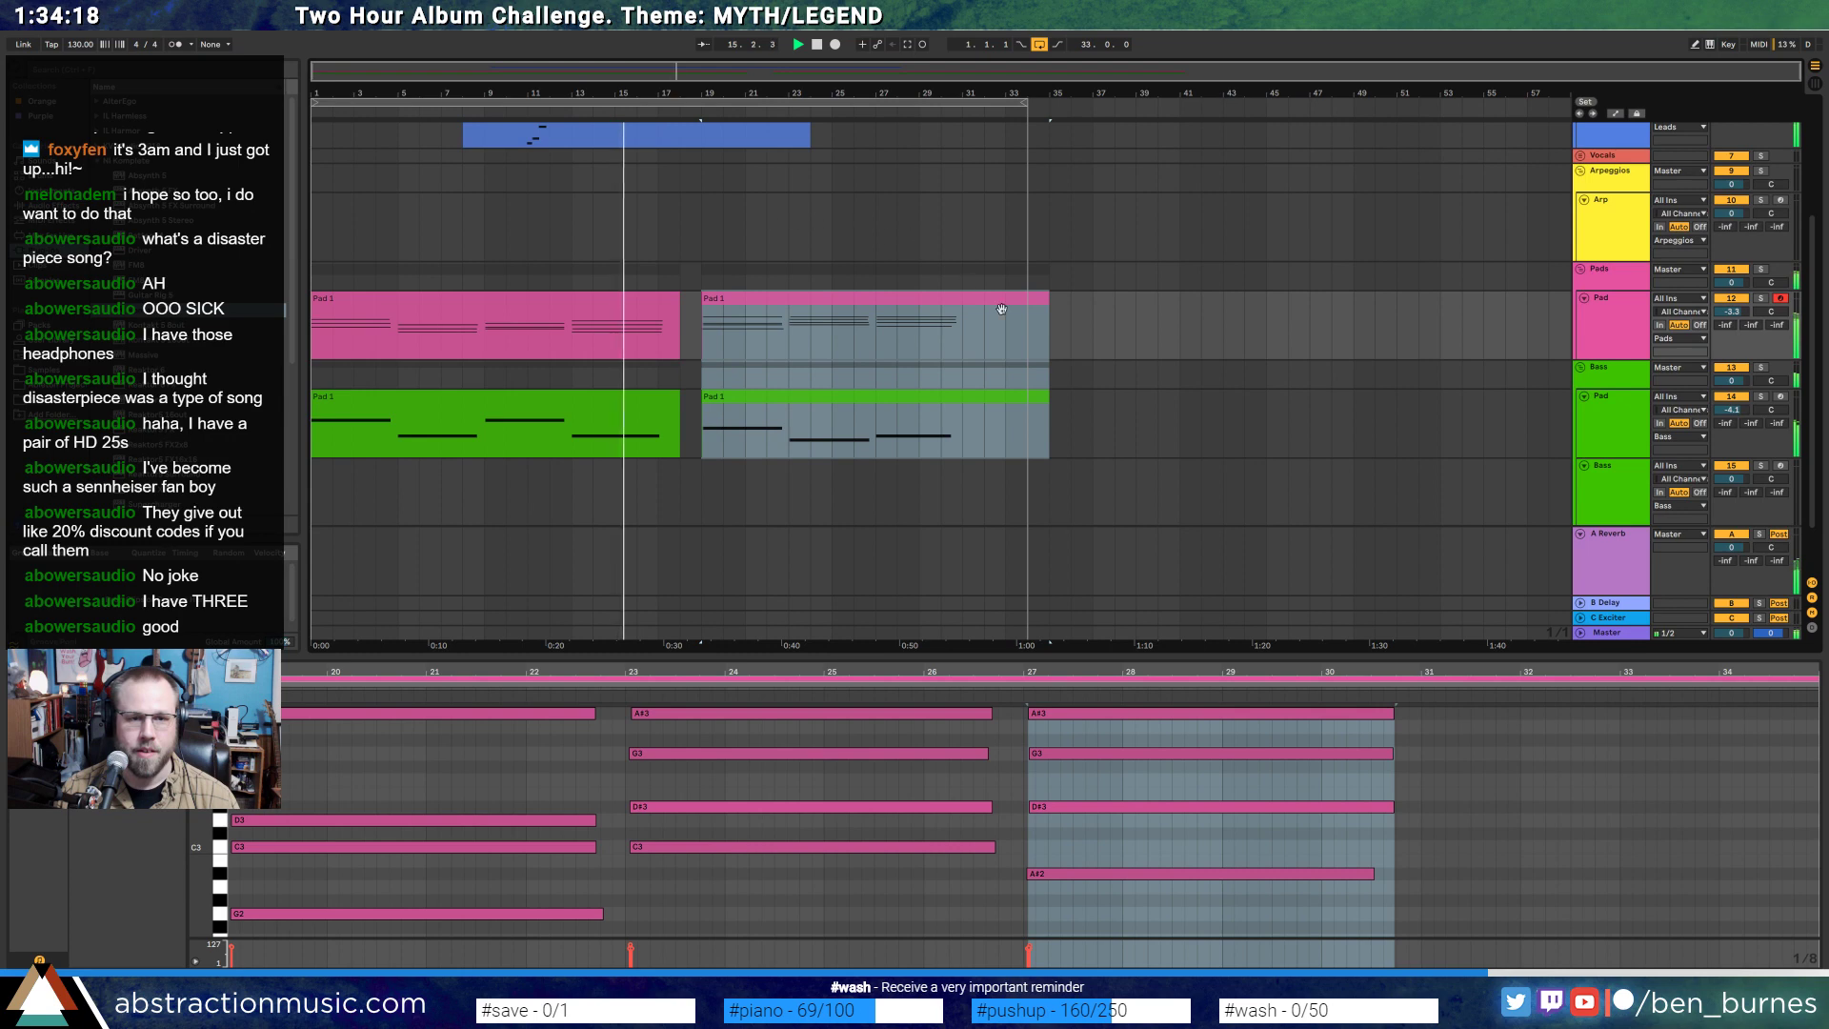
drag(1025, 103, 1049, 103)
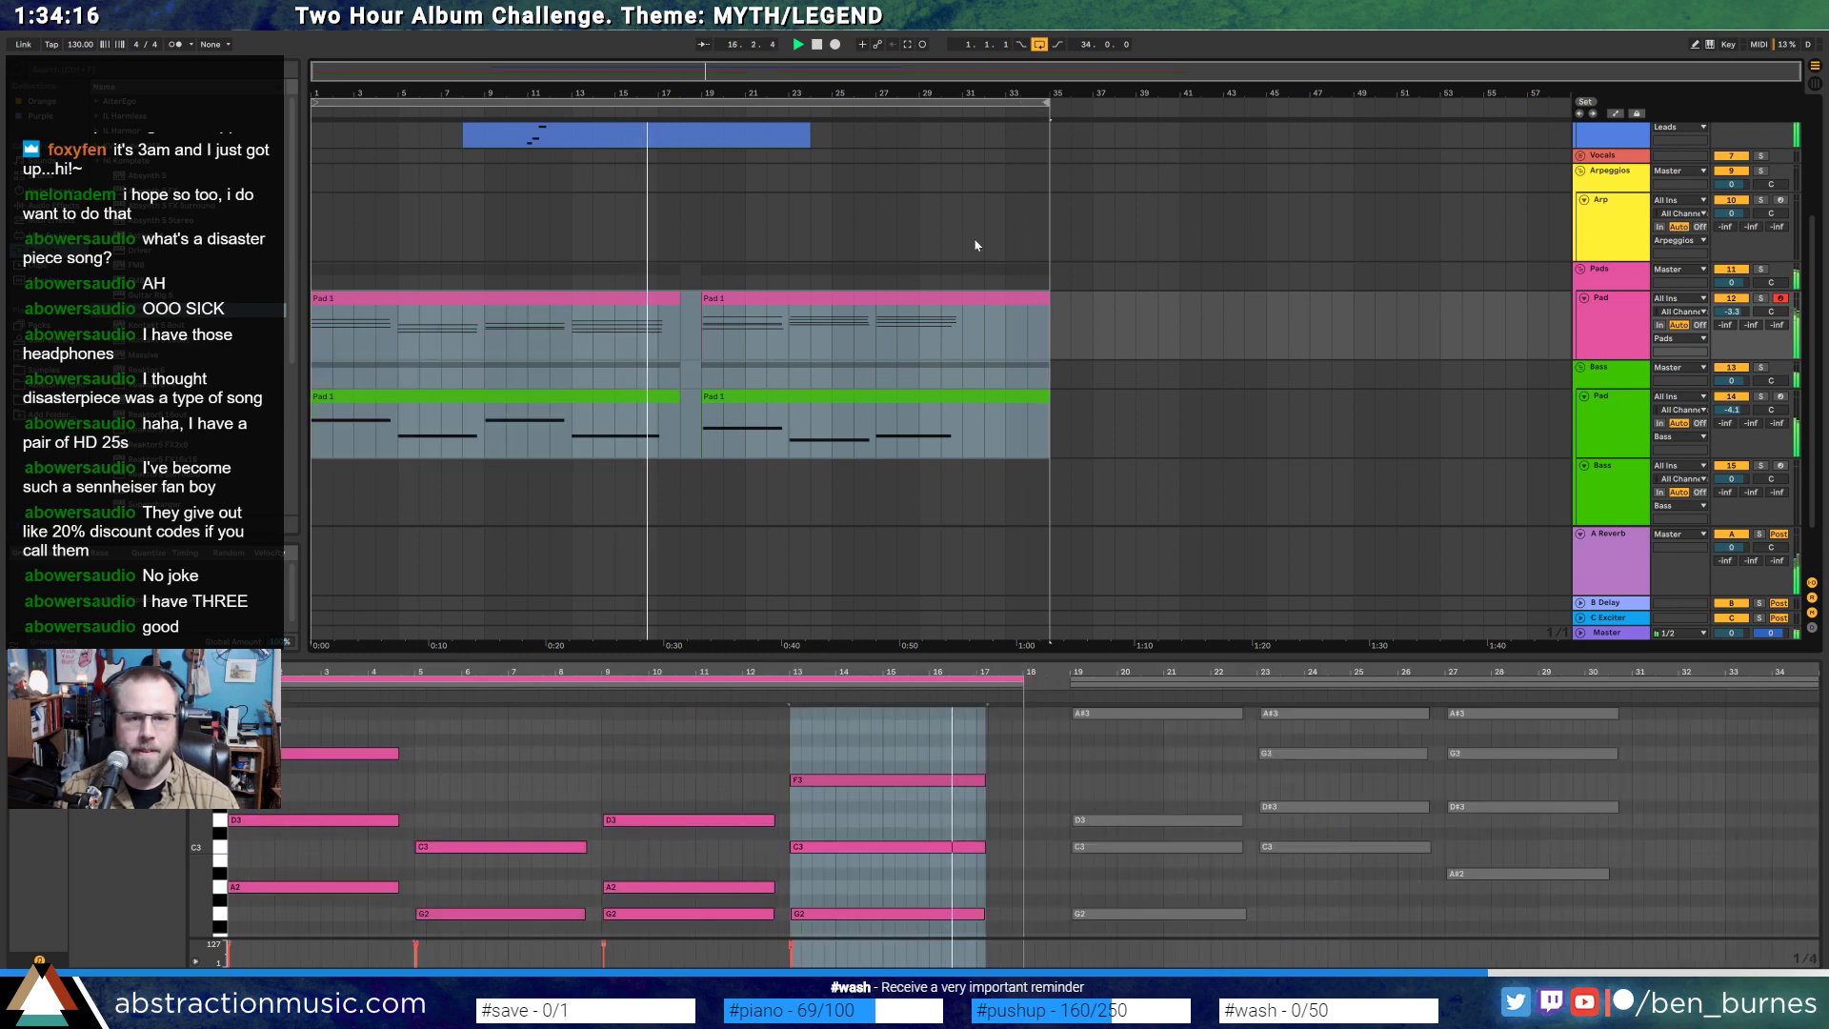
key(ctrl+c)
- In the second pink Pad clip, quantize the last chord at bar 25 and lengthen its notes to about the middle of bar 29
double_click(968, 296)
drag(1236, 911, 1223, 678)
drag(1390, 713, 1392, 712)
key(ctrl+u)
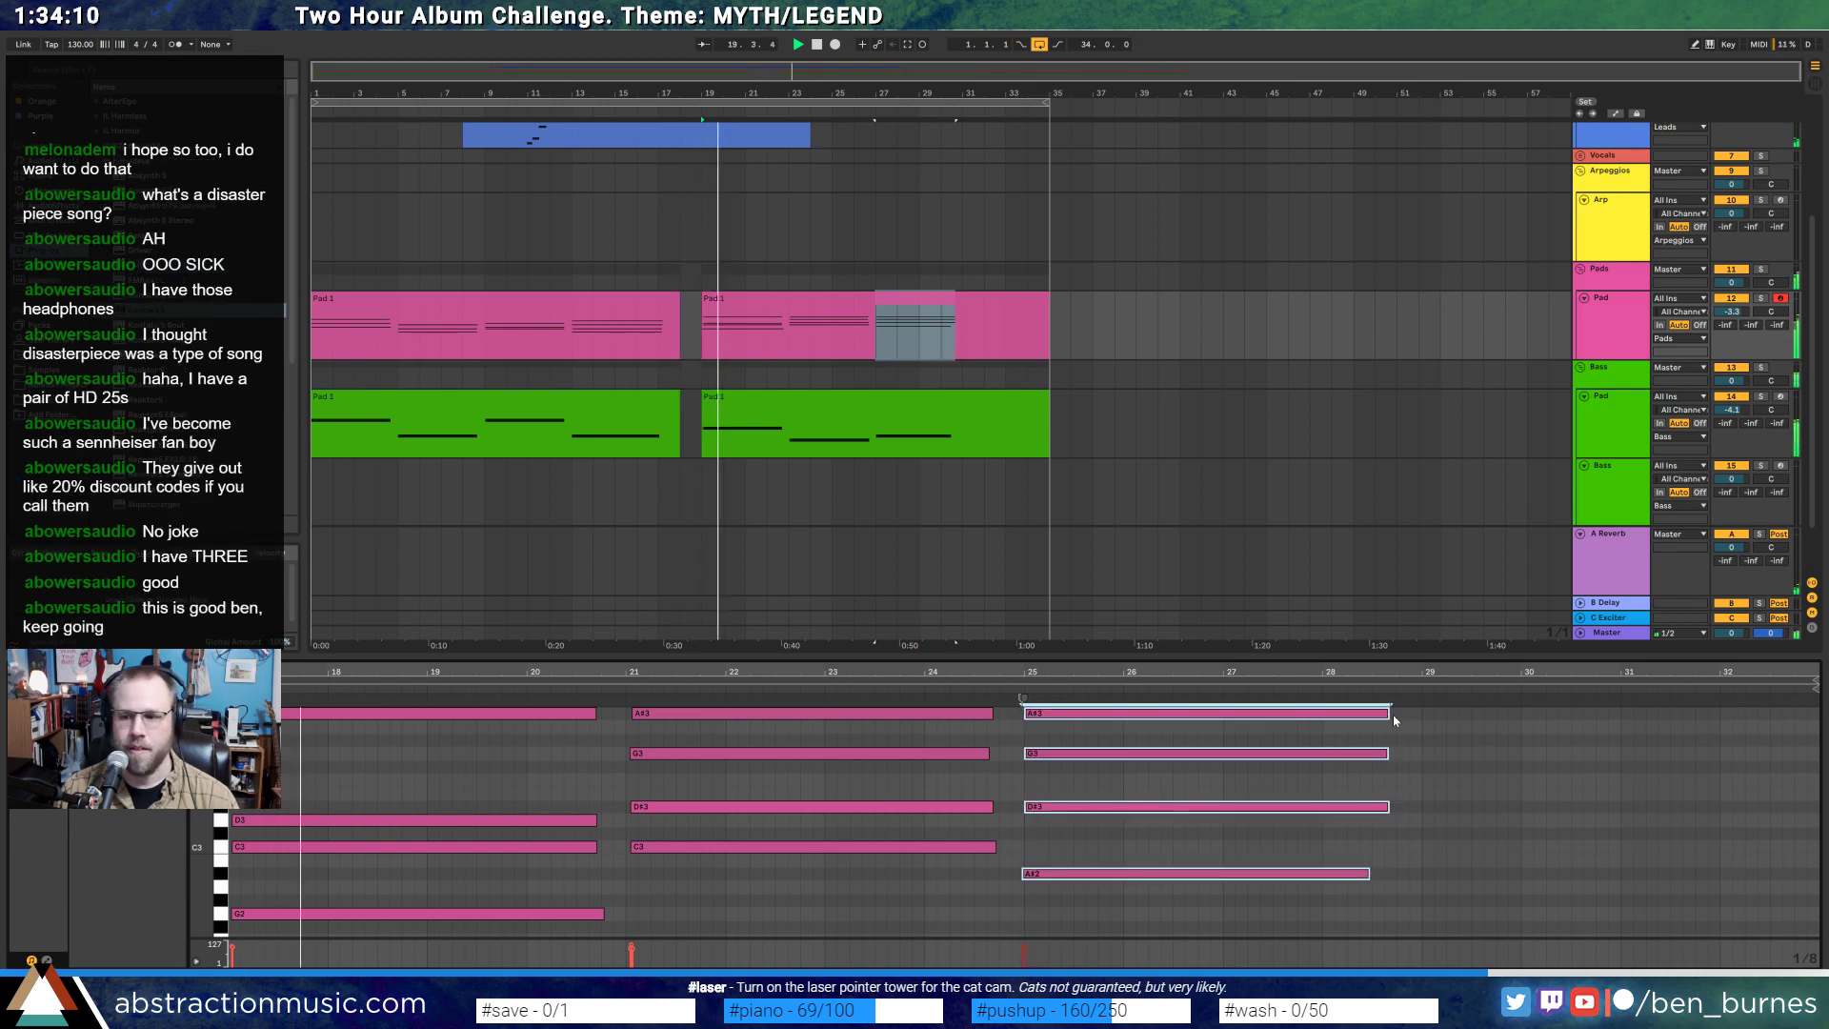
drag(1393, 721, 1471, 721)
- In the second green Pad clip, lengthen the last bass note to about the middle of bar 29
click(1015, 443)
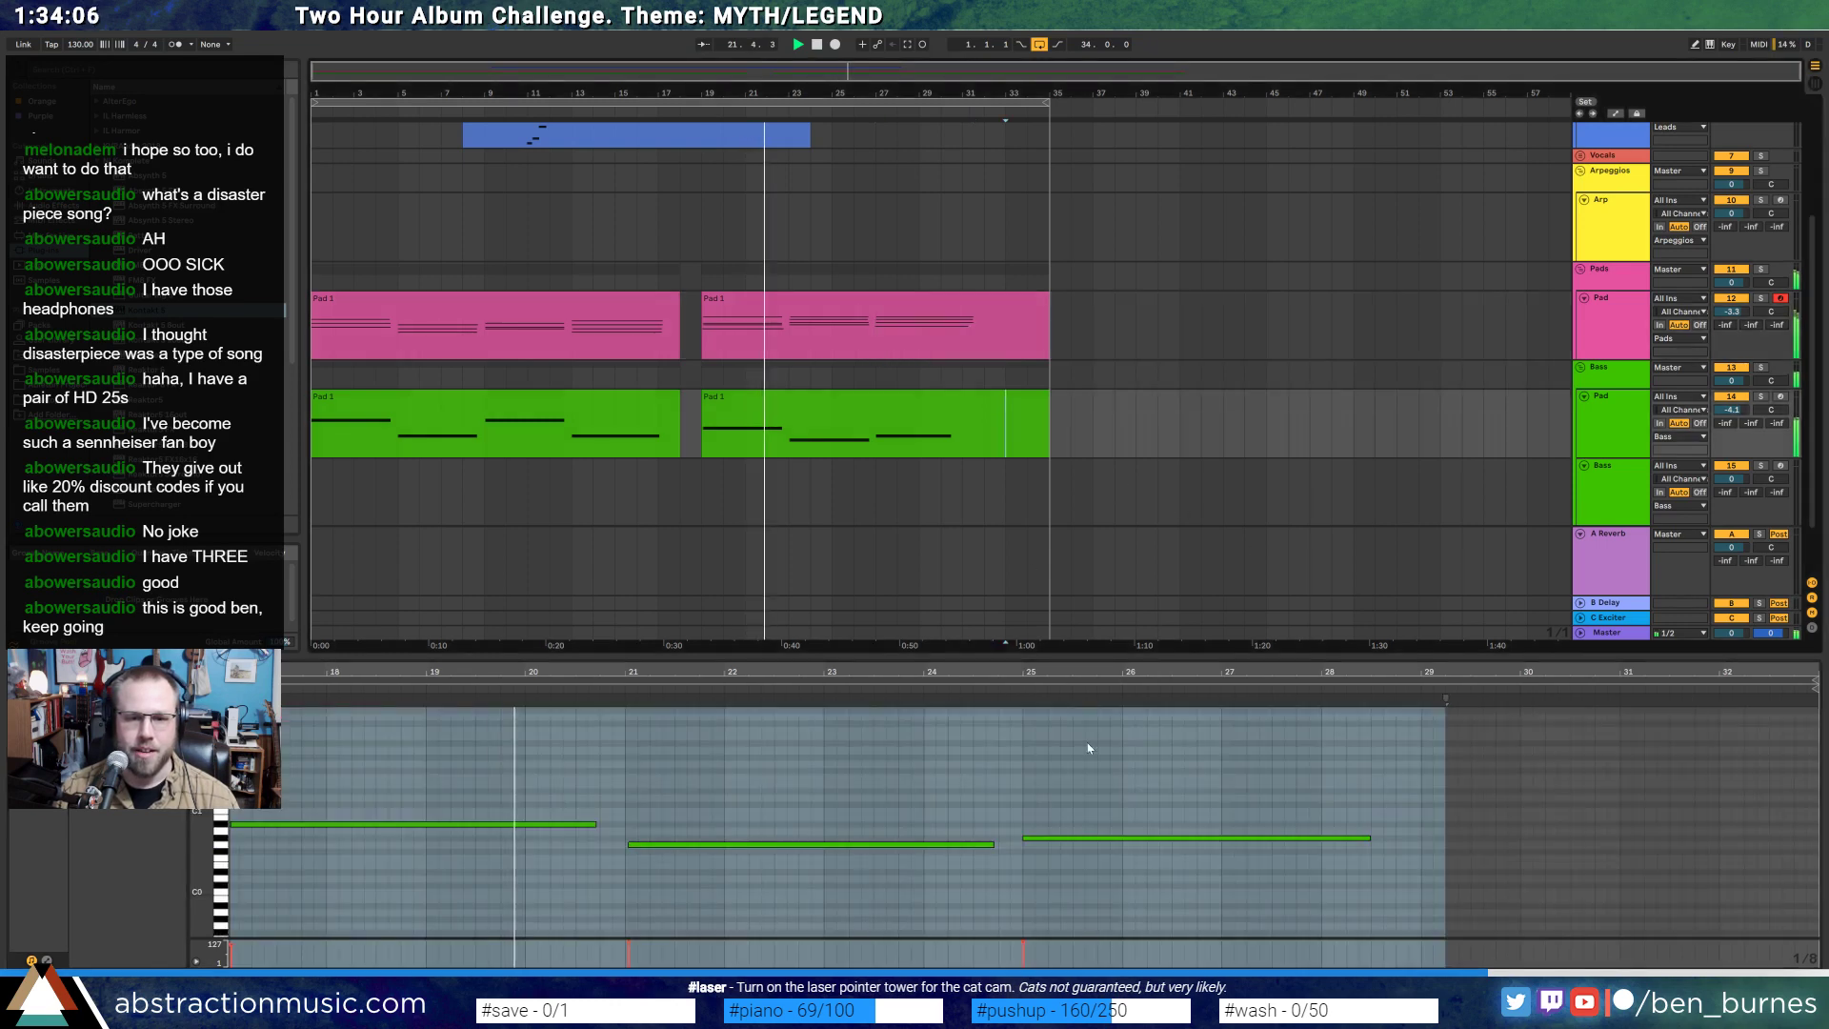
click(1282, 880)
click(1283, 879)
drag(1369, 838, 1467, 845)
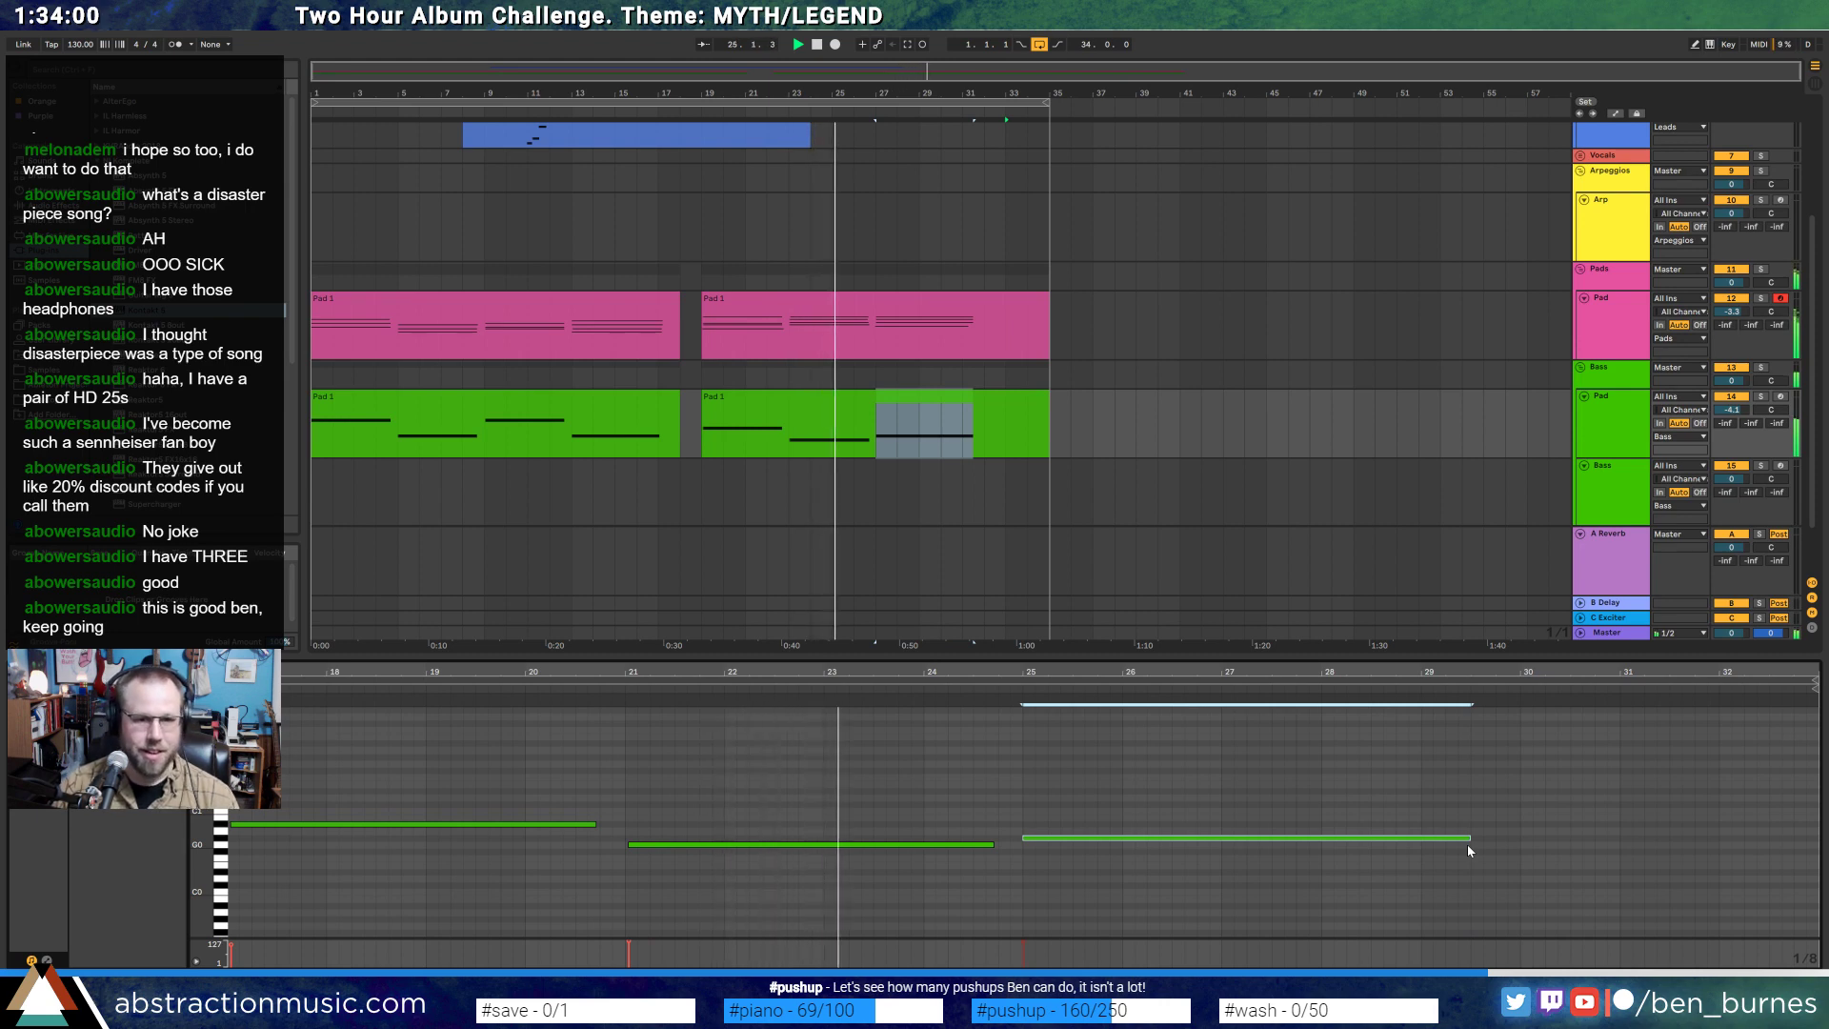
- In the second pink Pad clip, lower the top note of the bar 25 chord from A#3 to G#3, auditioning it along the way
click(915, 298)
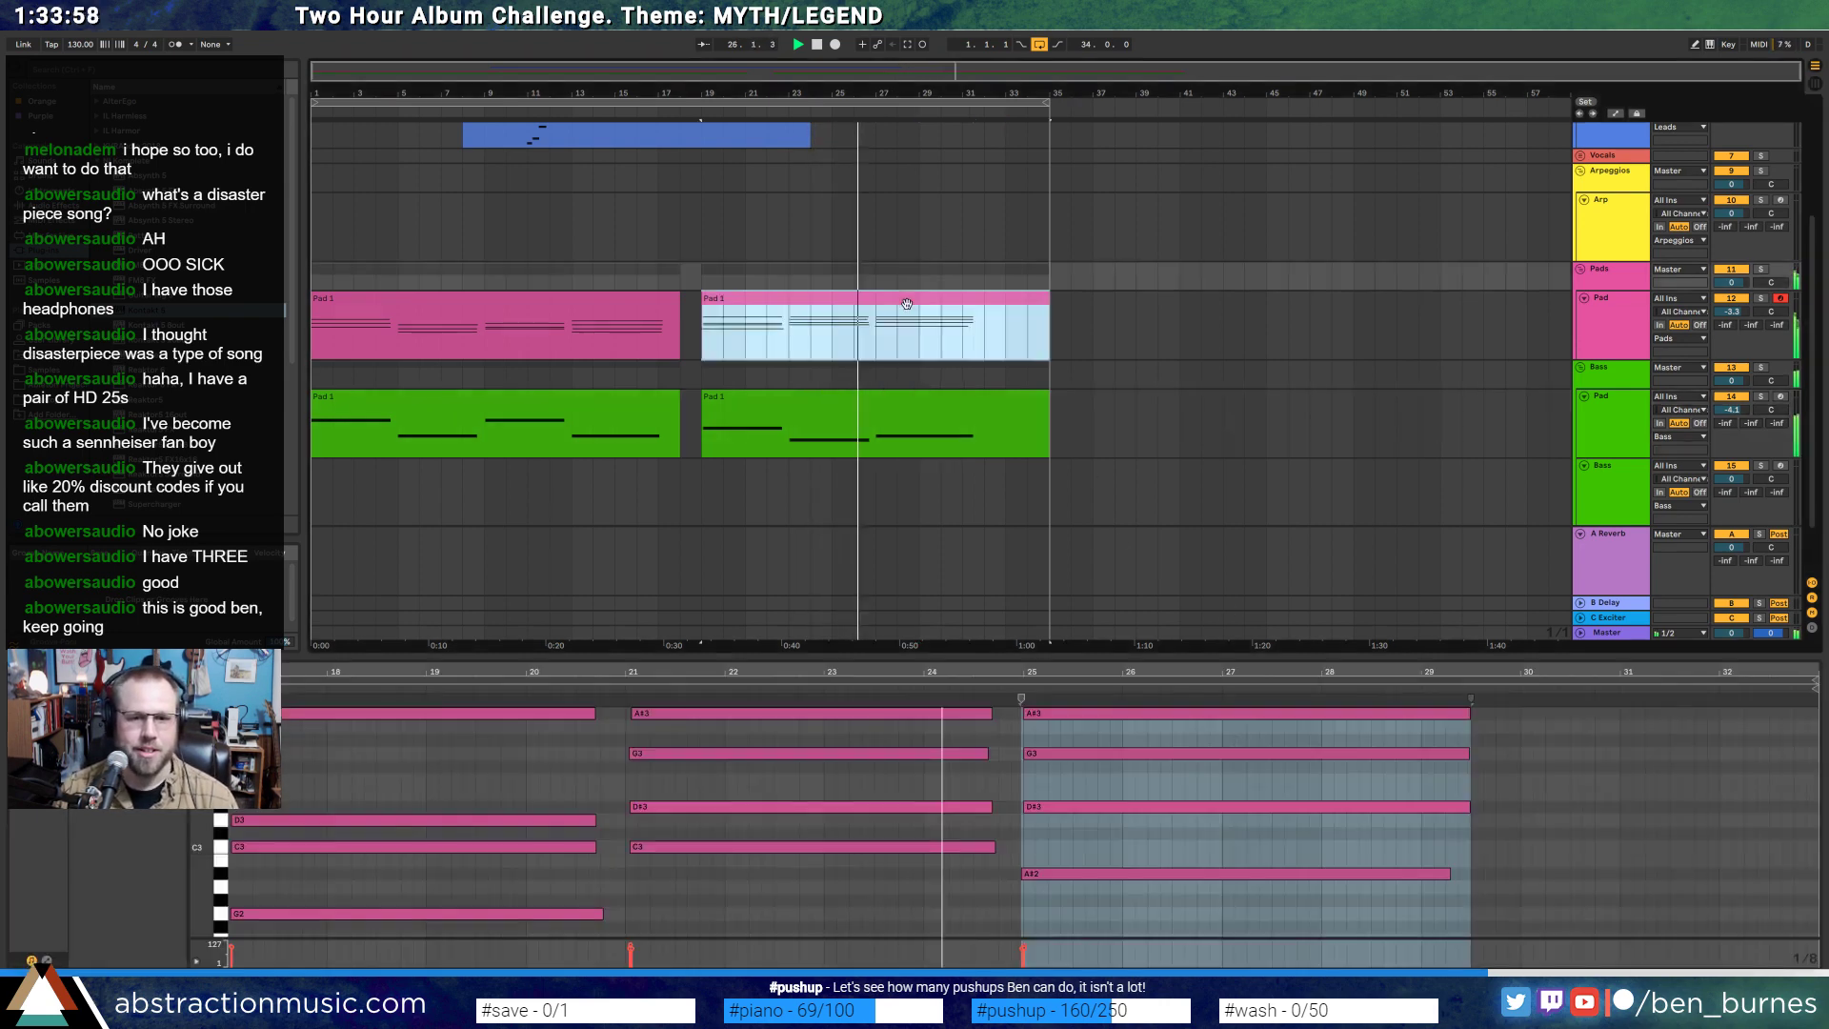
scroll(674, 756, up, 2)
click(723, 741)
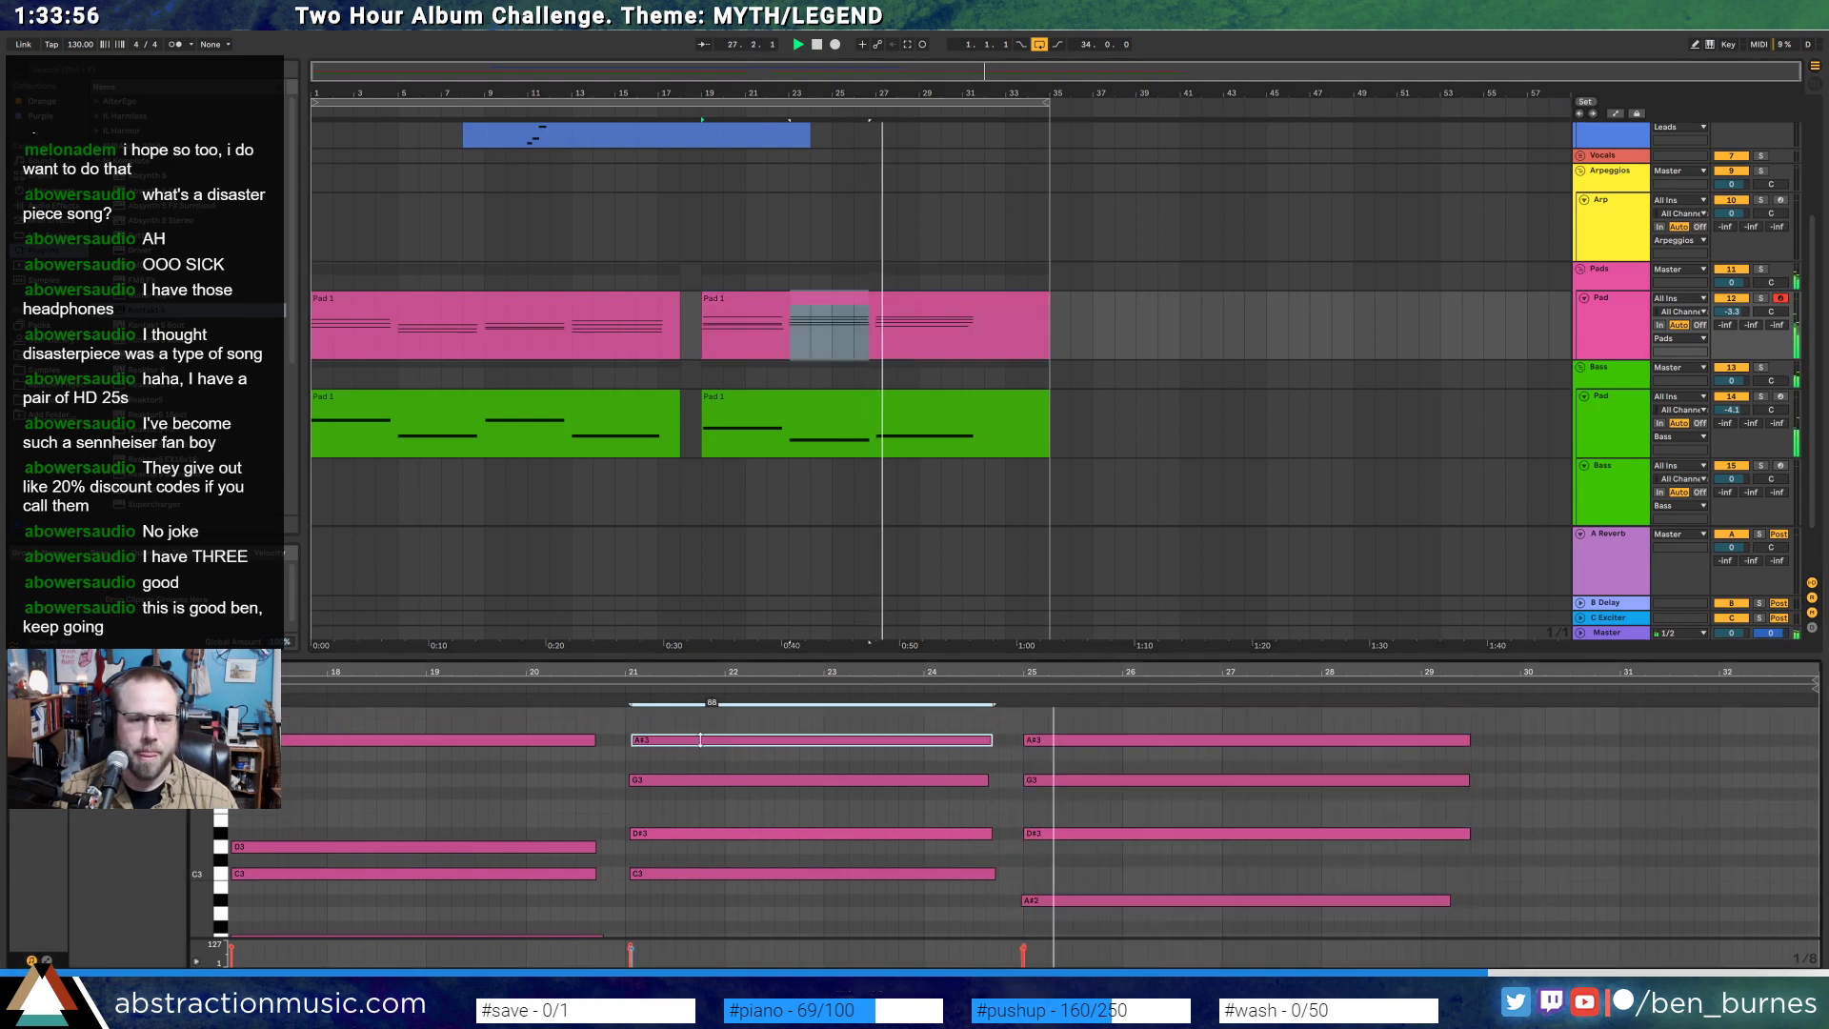
key(space)
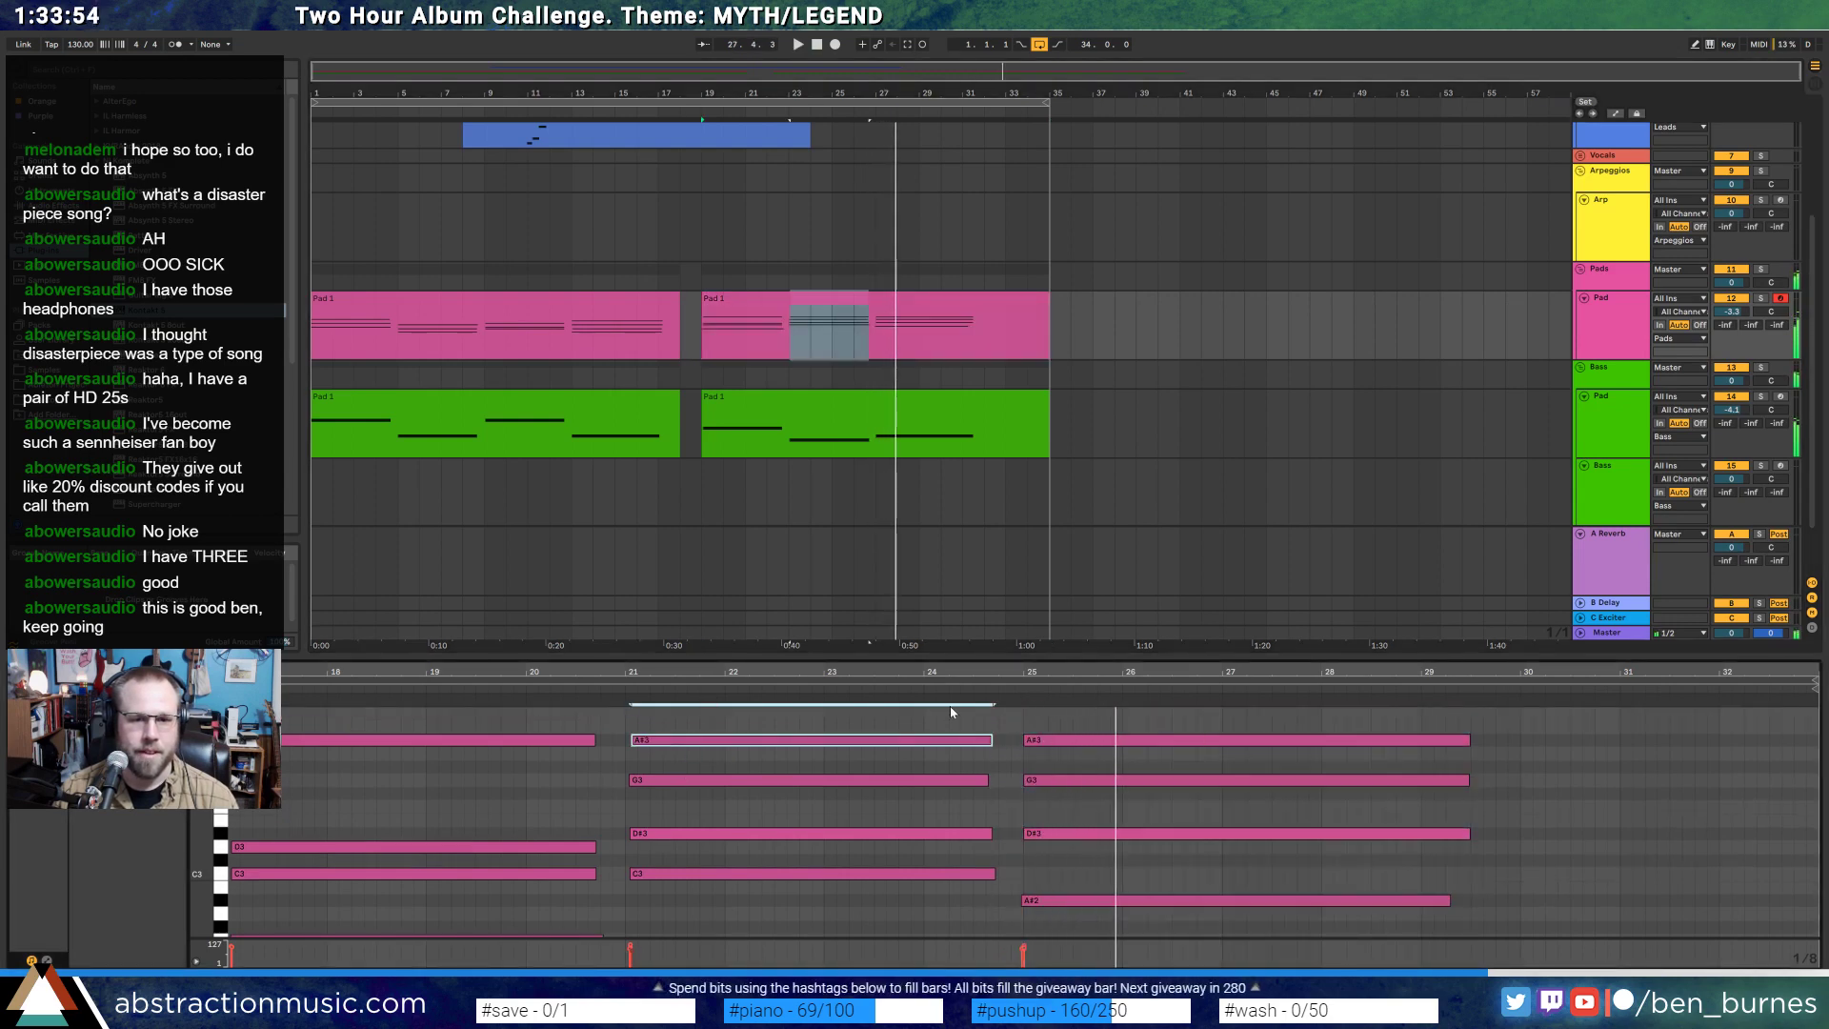
click(1127, 738)
key(Down)
key(space)
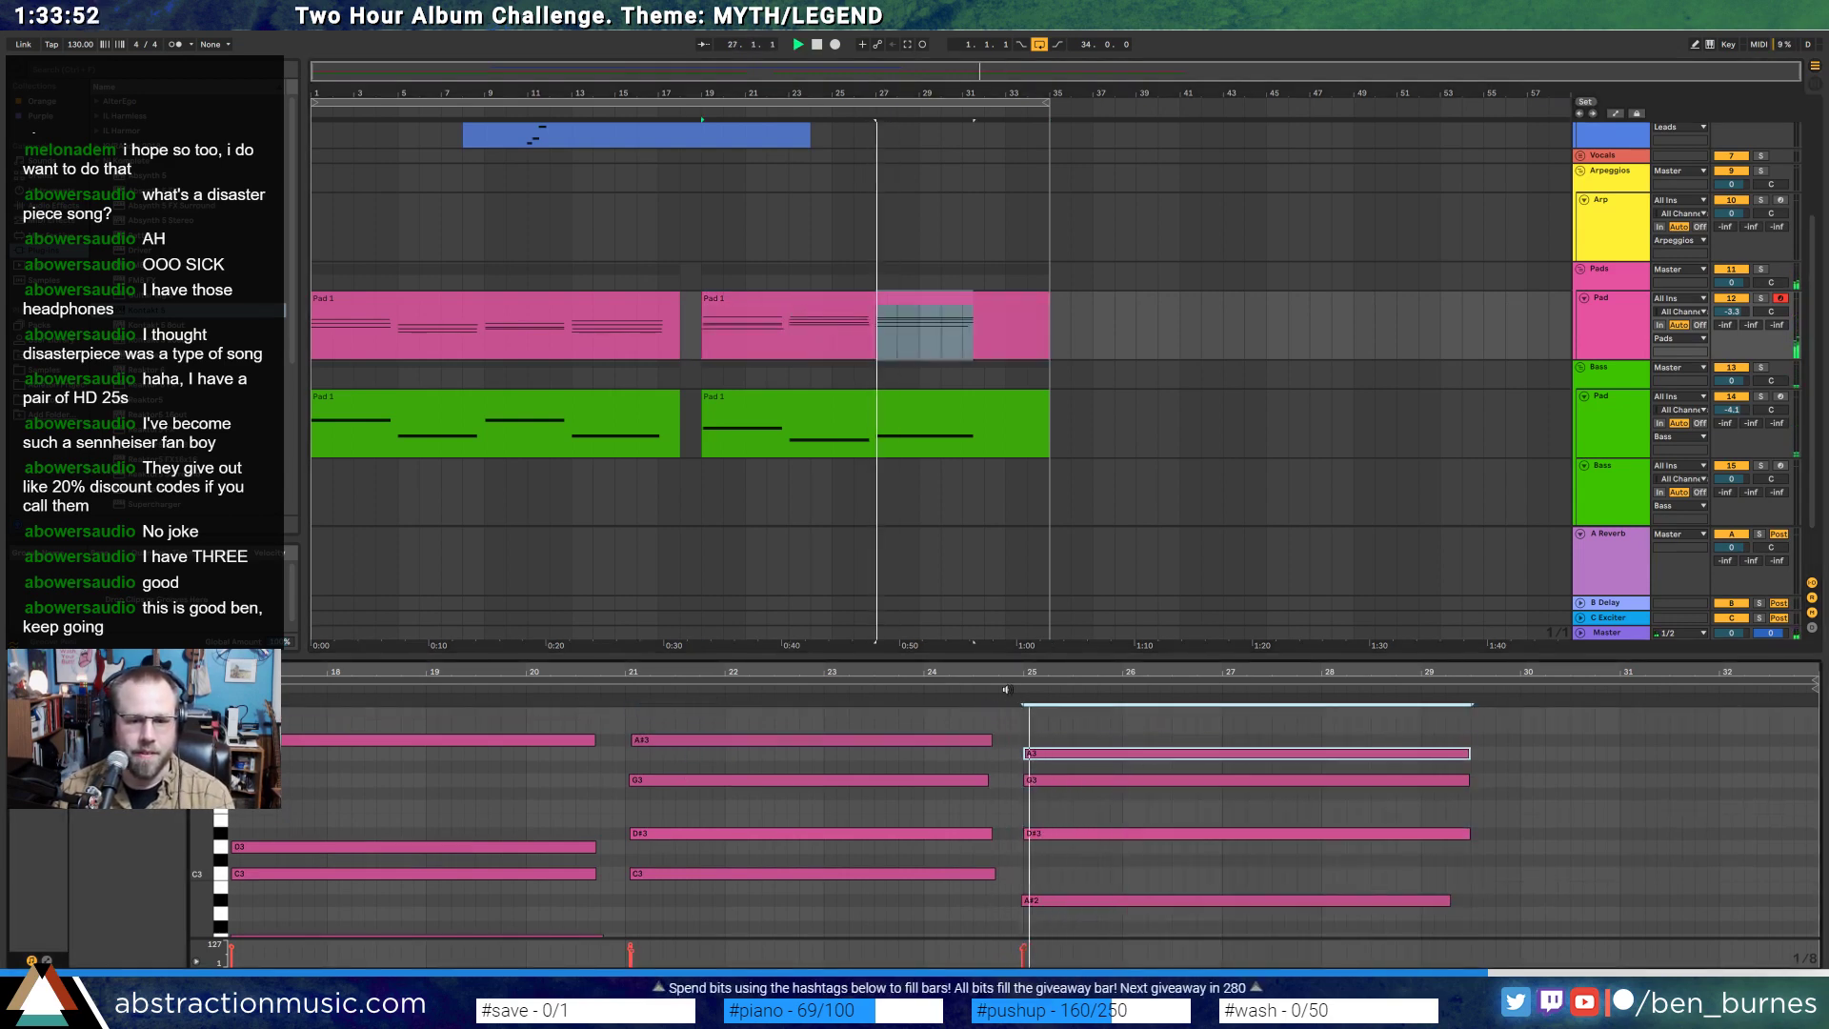
key(space)
key(Down)
- Lower the bar 25 chord's G3 to F3 and its D#3 to D3, playing the chord after each change
drag(1032, 783, 1066, 805)
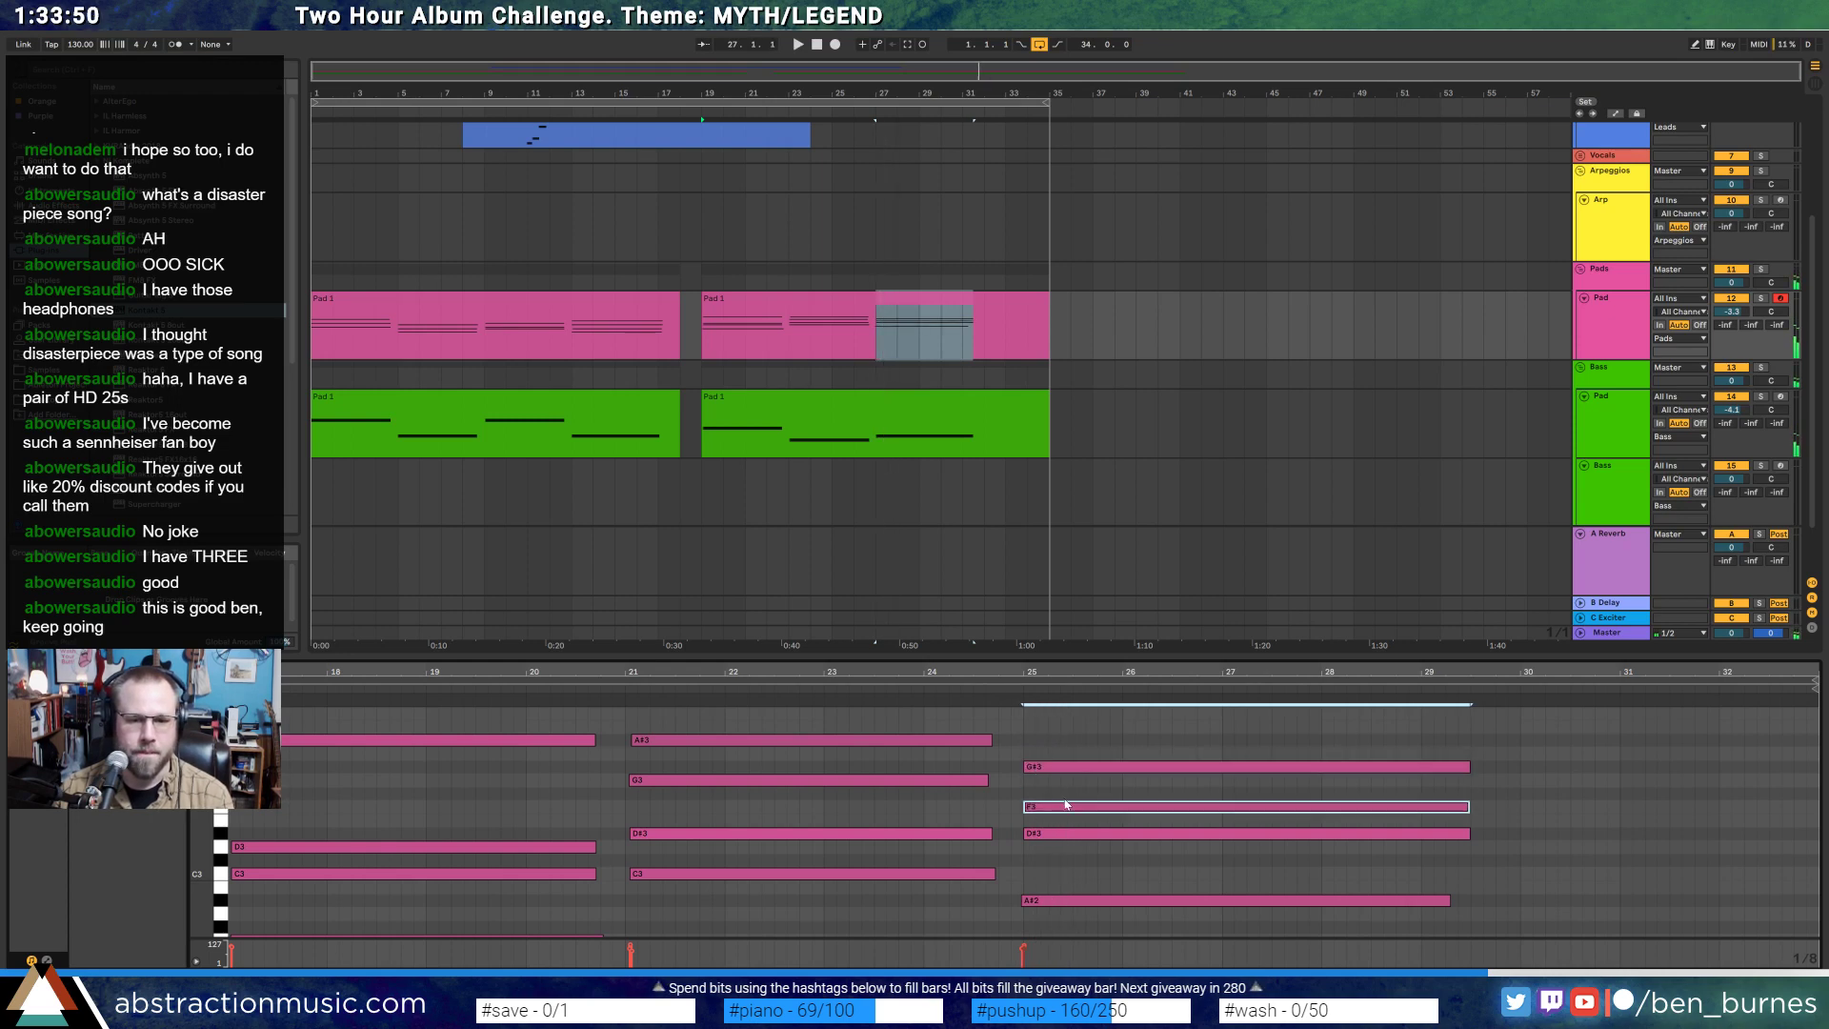
key(space)
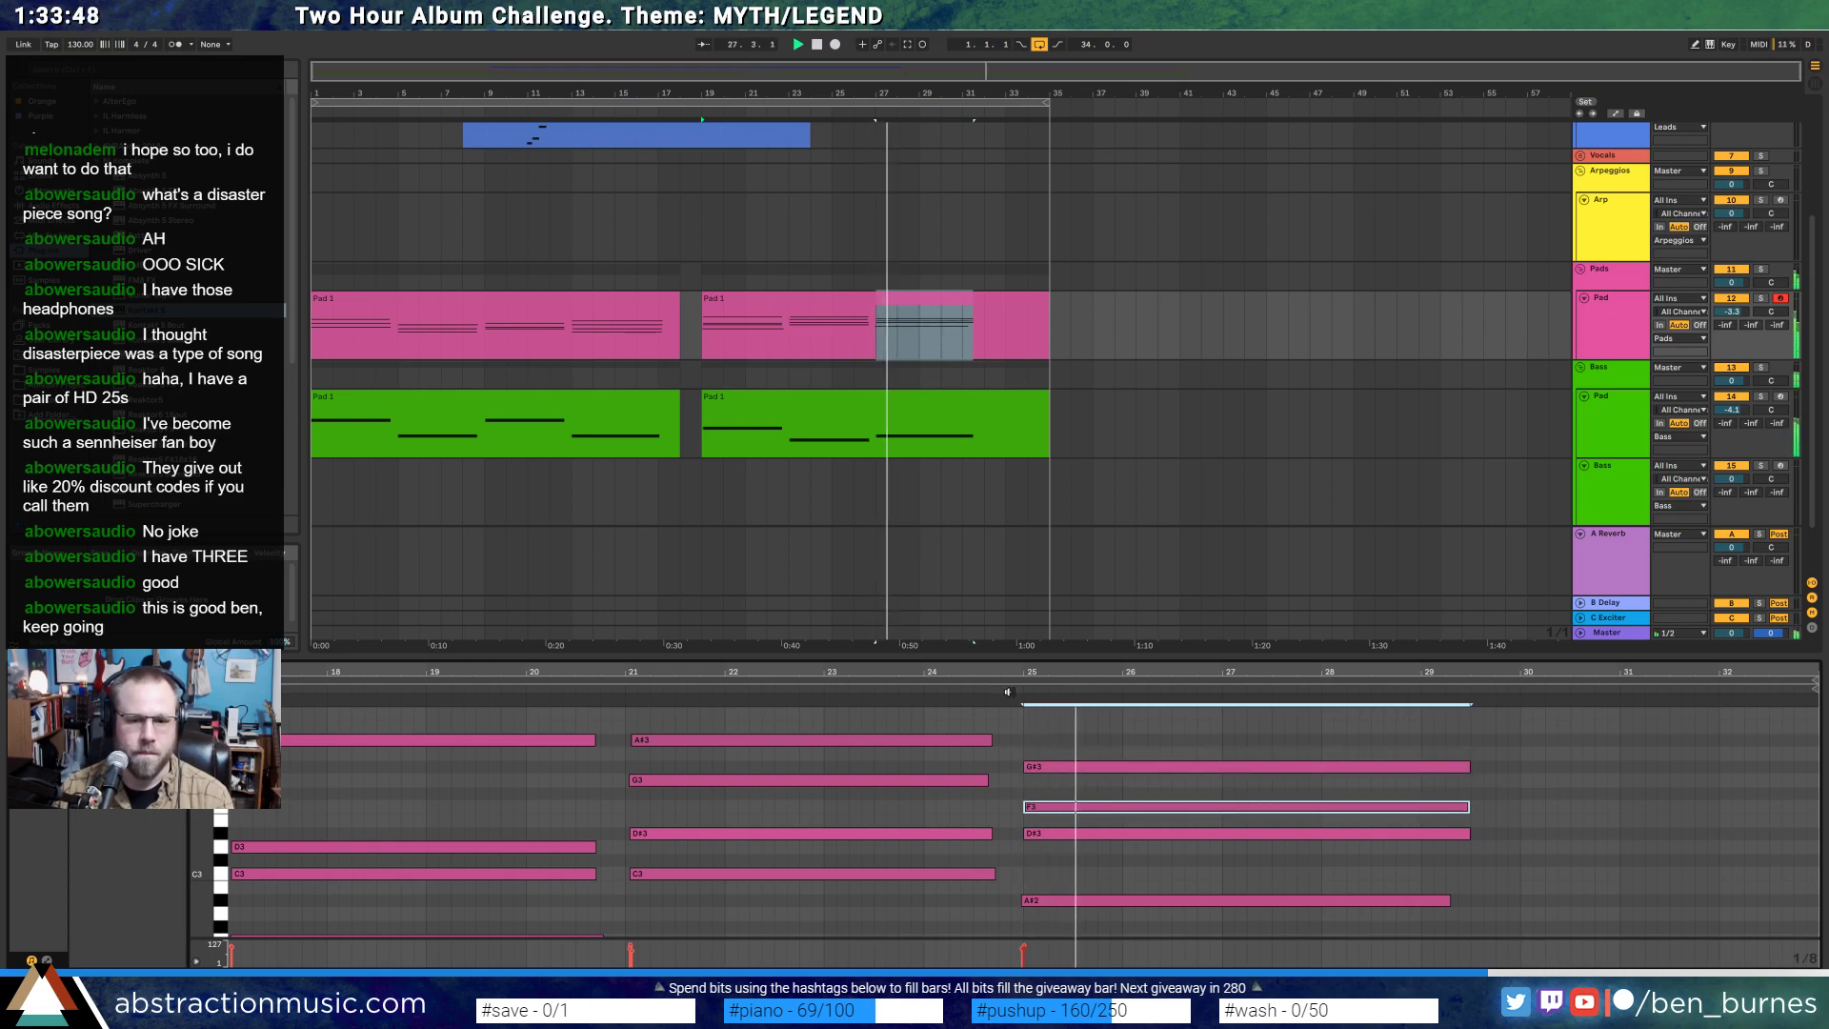
key(space)
drag(1029, 834, 1062, 851)
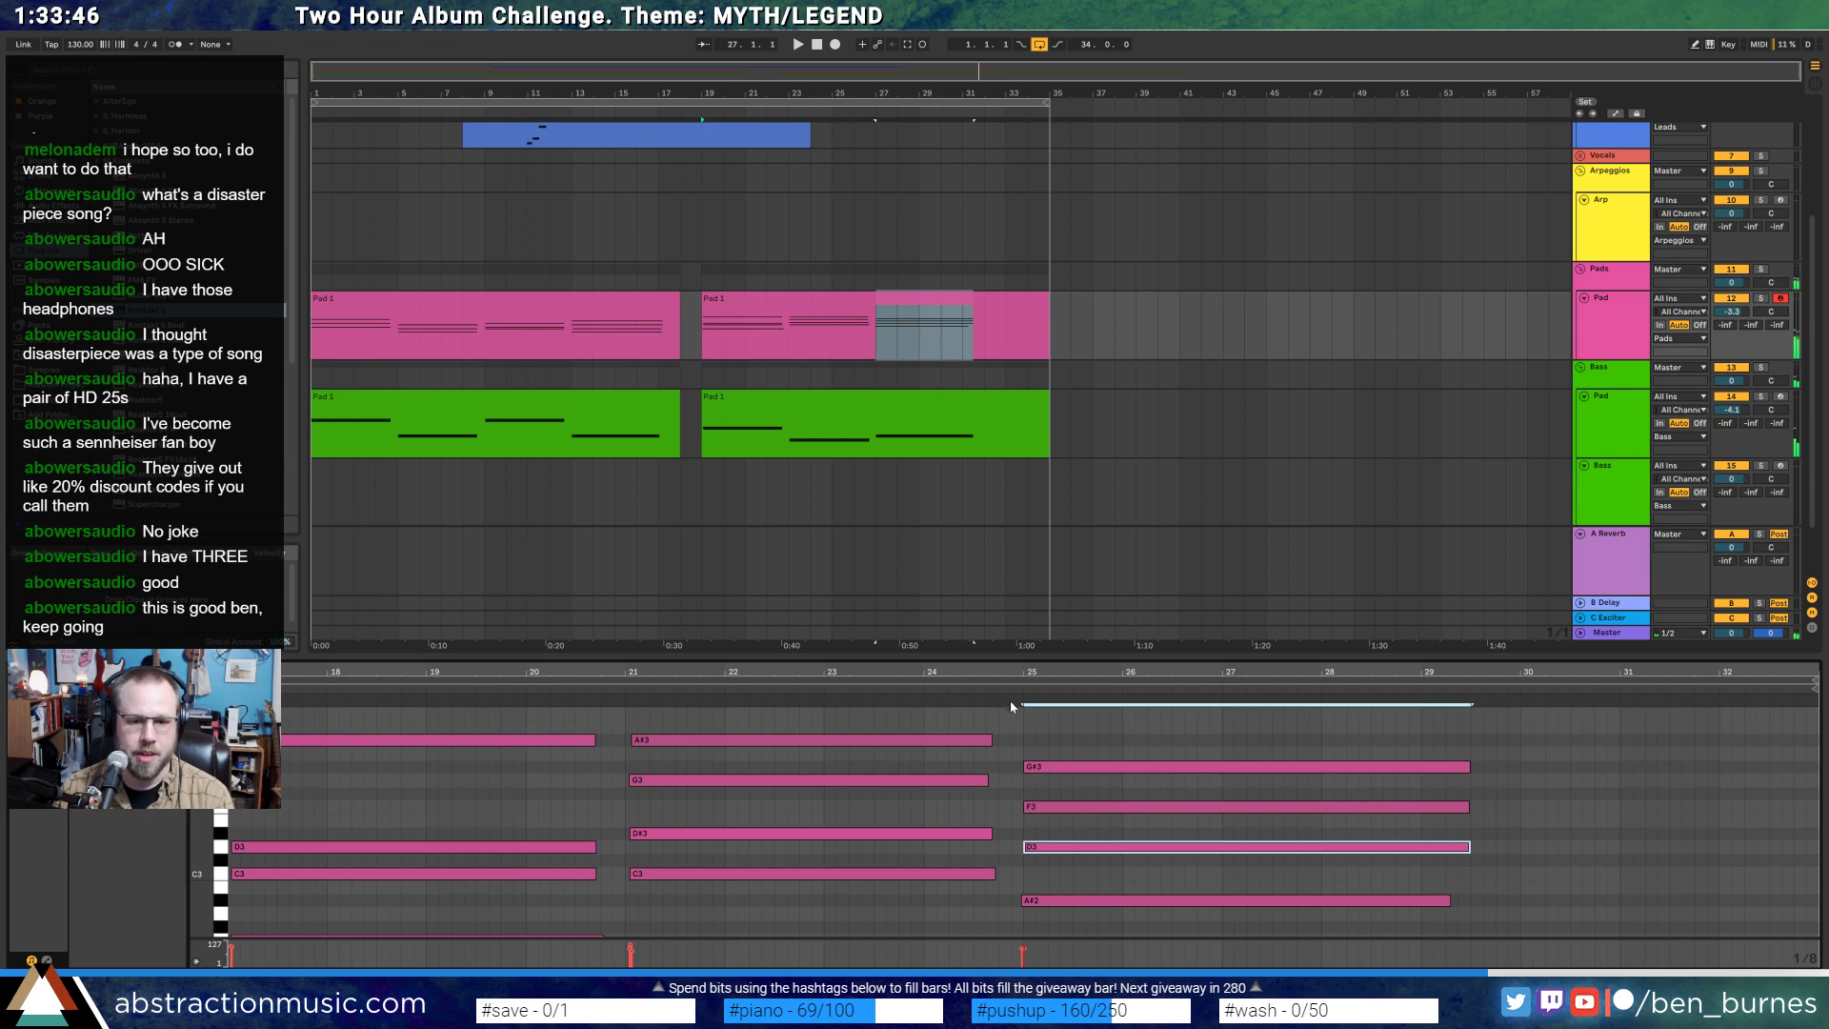
click(1011, 693)
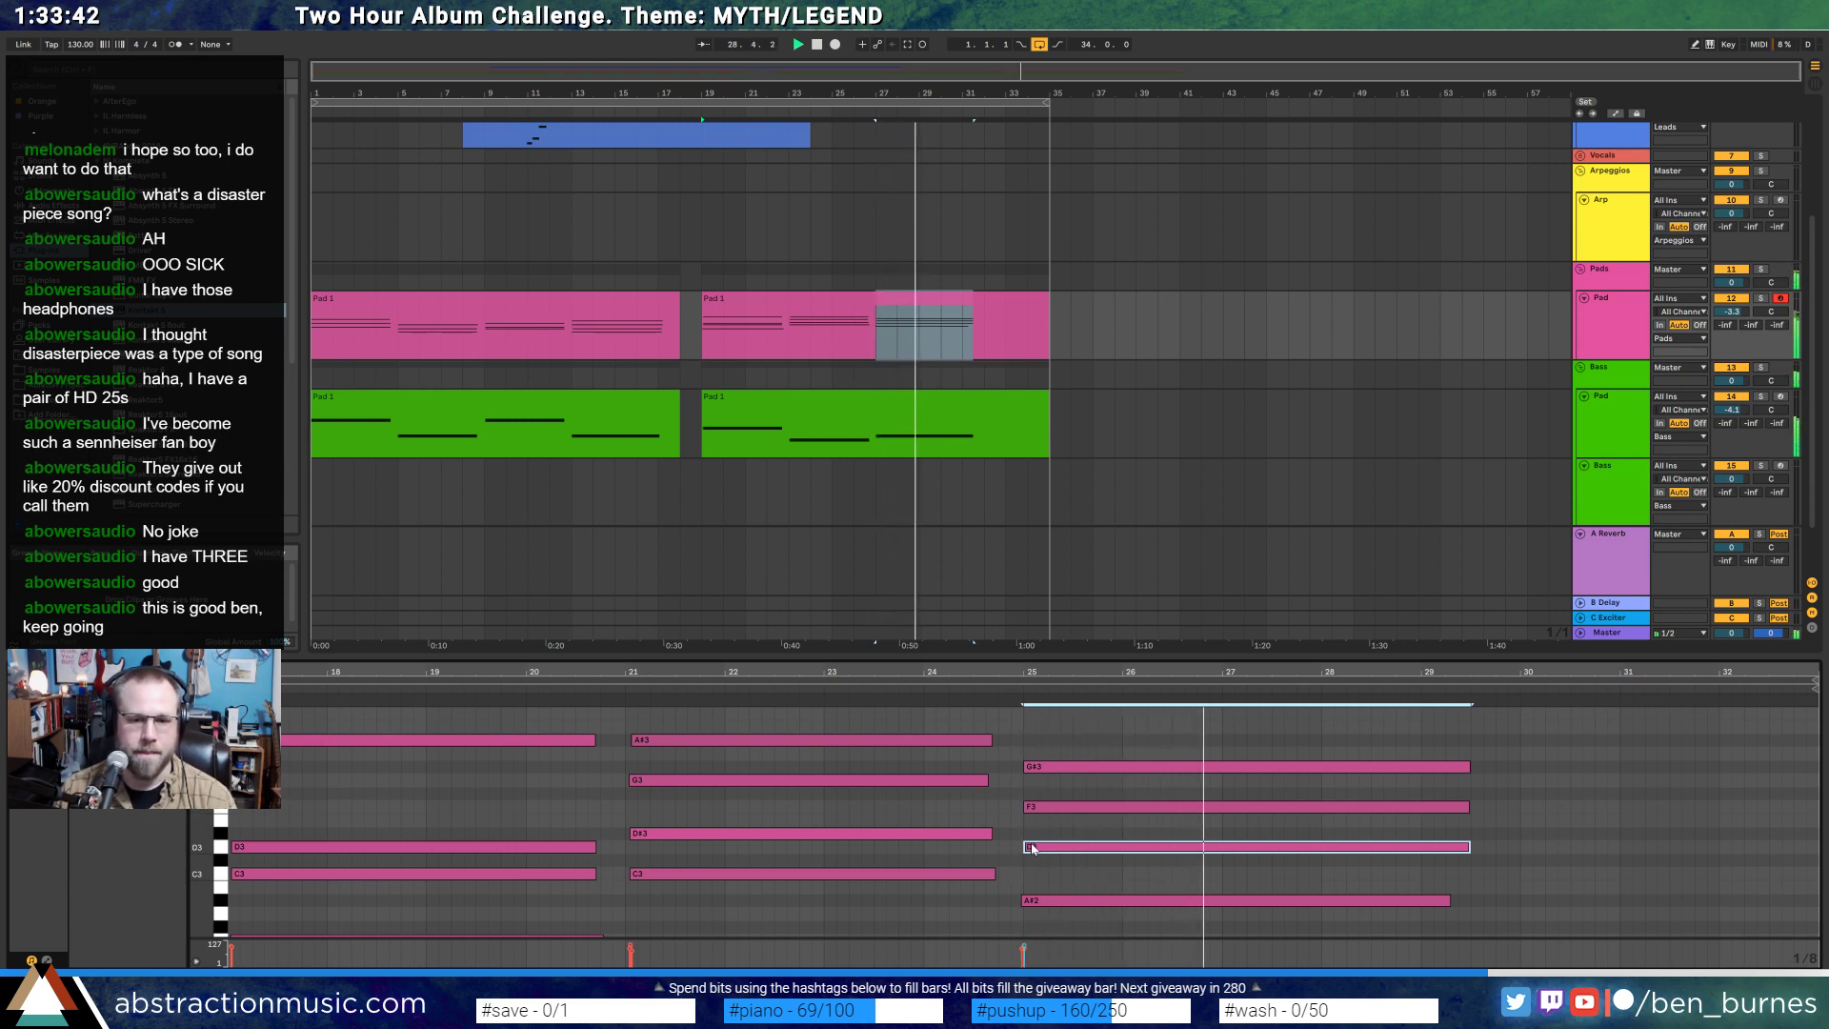
- Shorten the chord's D3 to end at bar 27, continue it with a C3 note to past the middle of bar 29, and audition the change
key(space)
mouse_move(1468, 847)
mouse_down()
mouse_move(1224, 847)
mouse_move(1306, 872)
mouse_move(1484, 870)
mouse_up()
click(1228, 873)
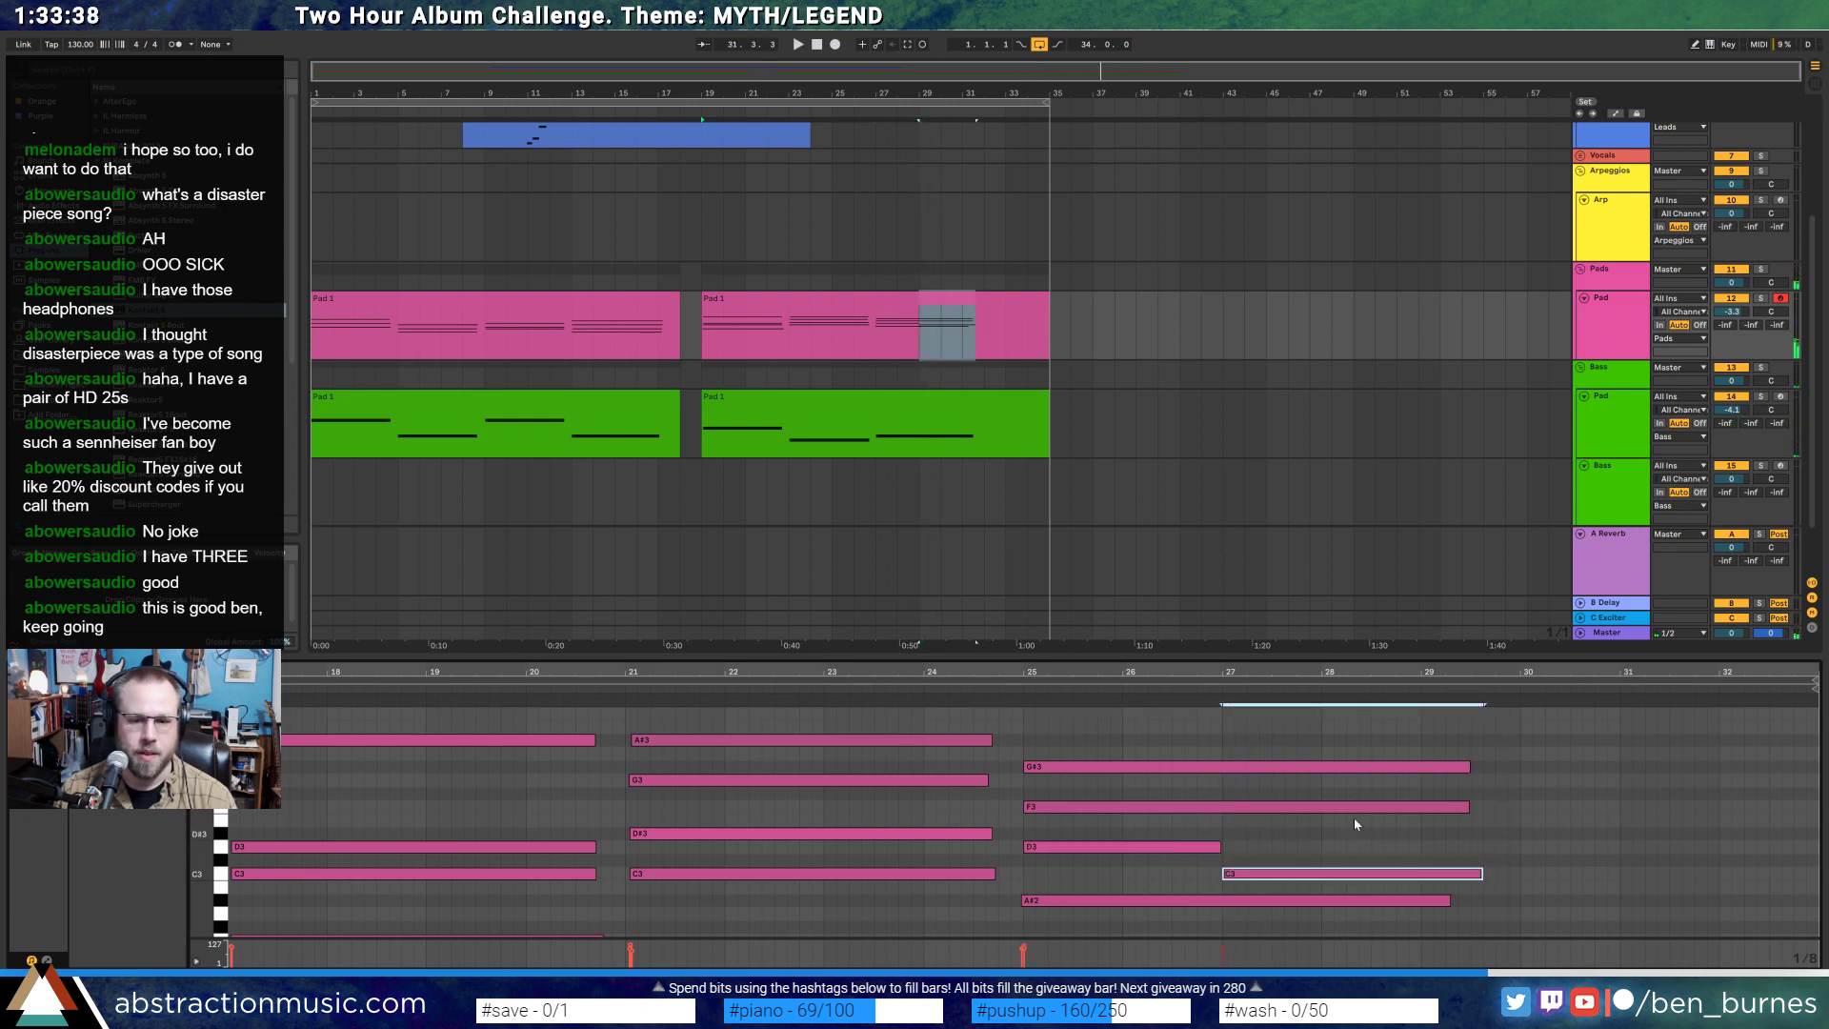
key(space)
click(1132, 691)
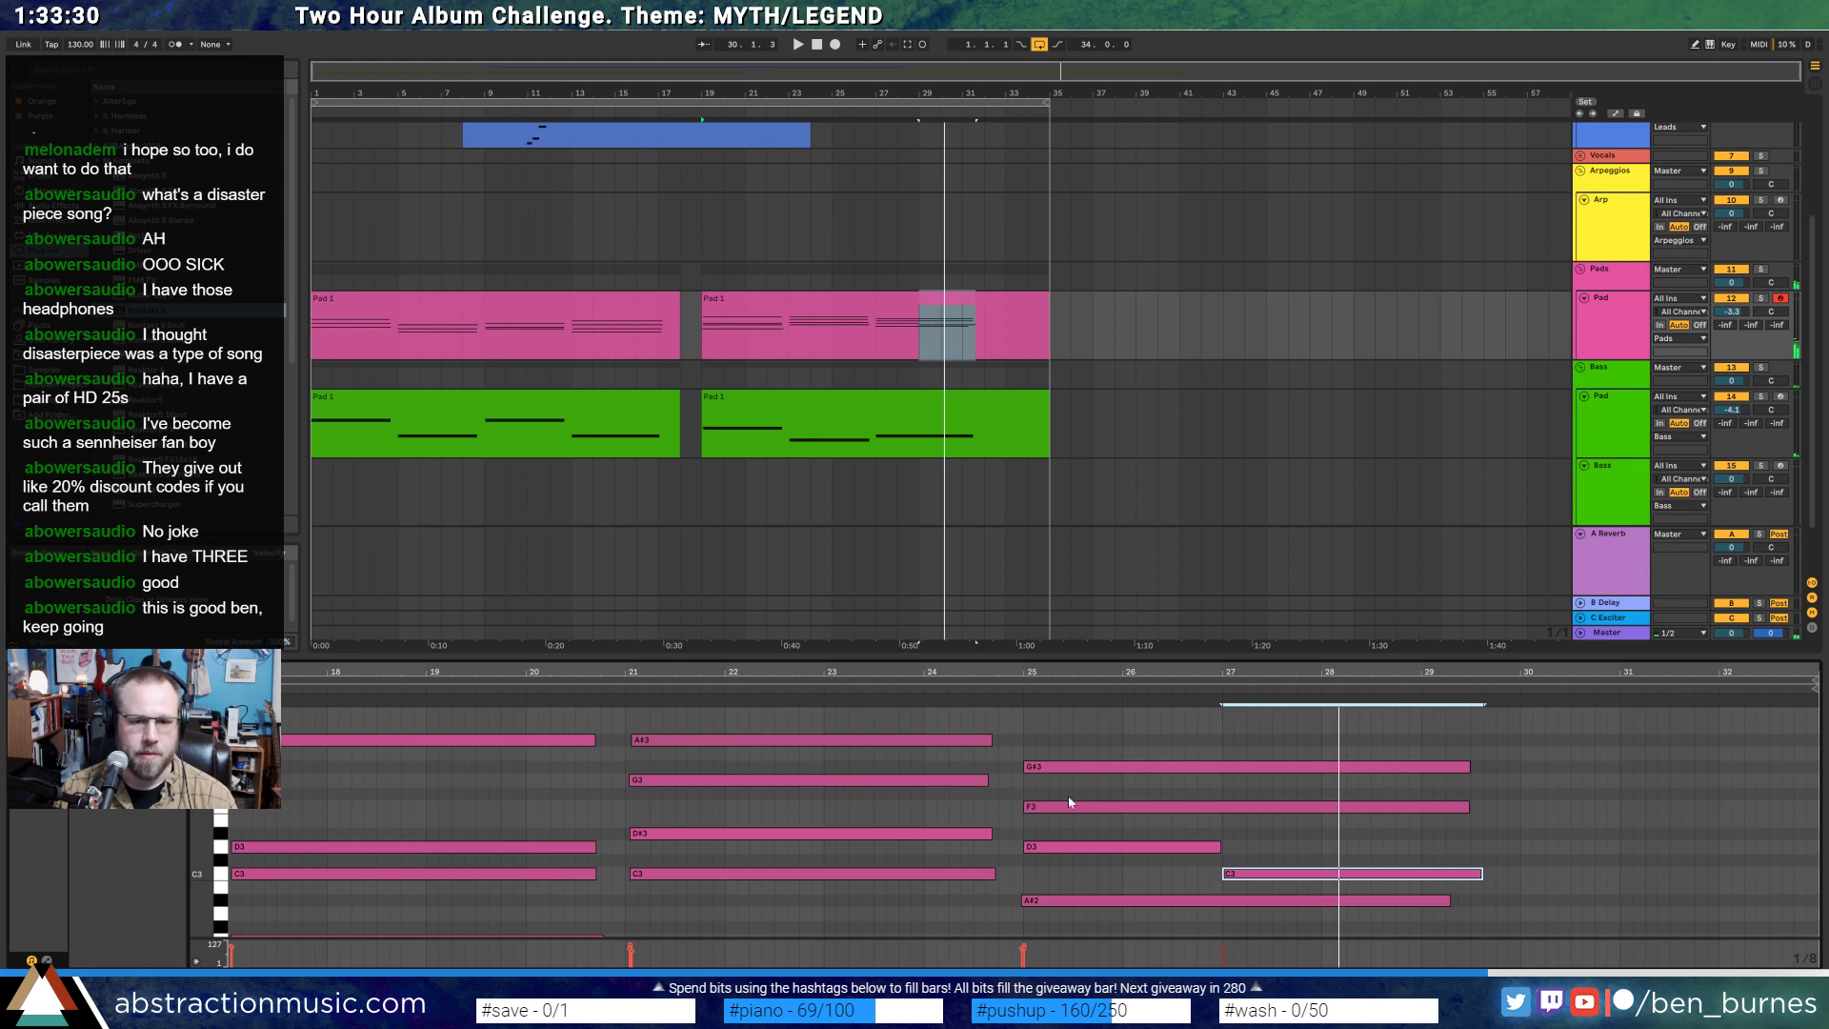
click(1117, 767)
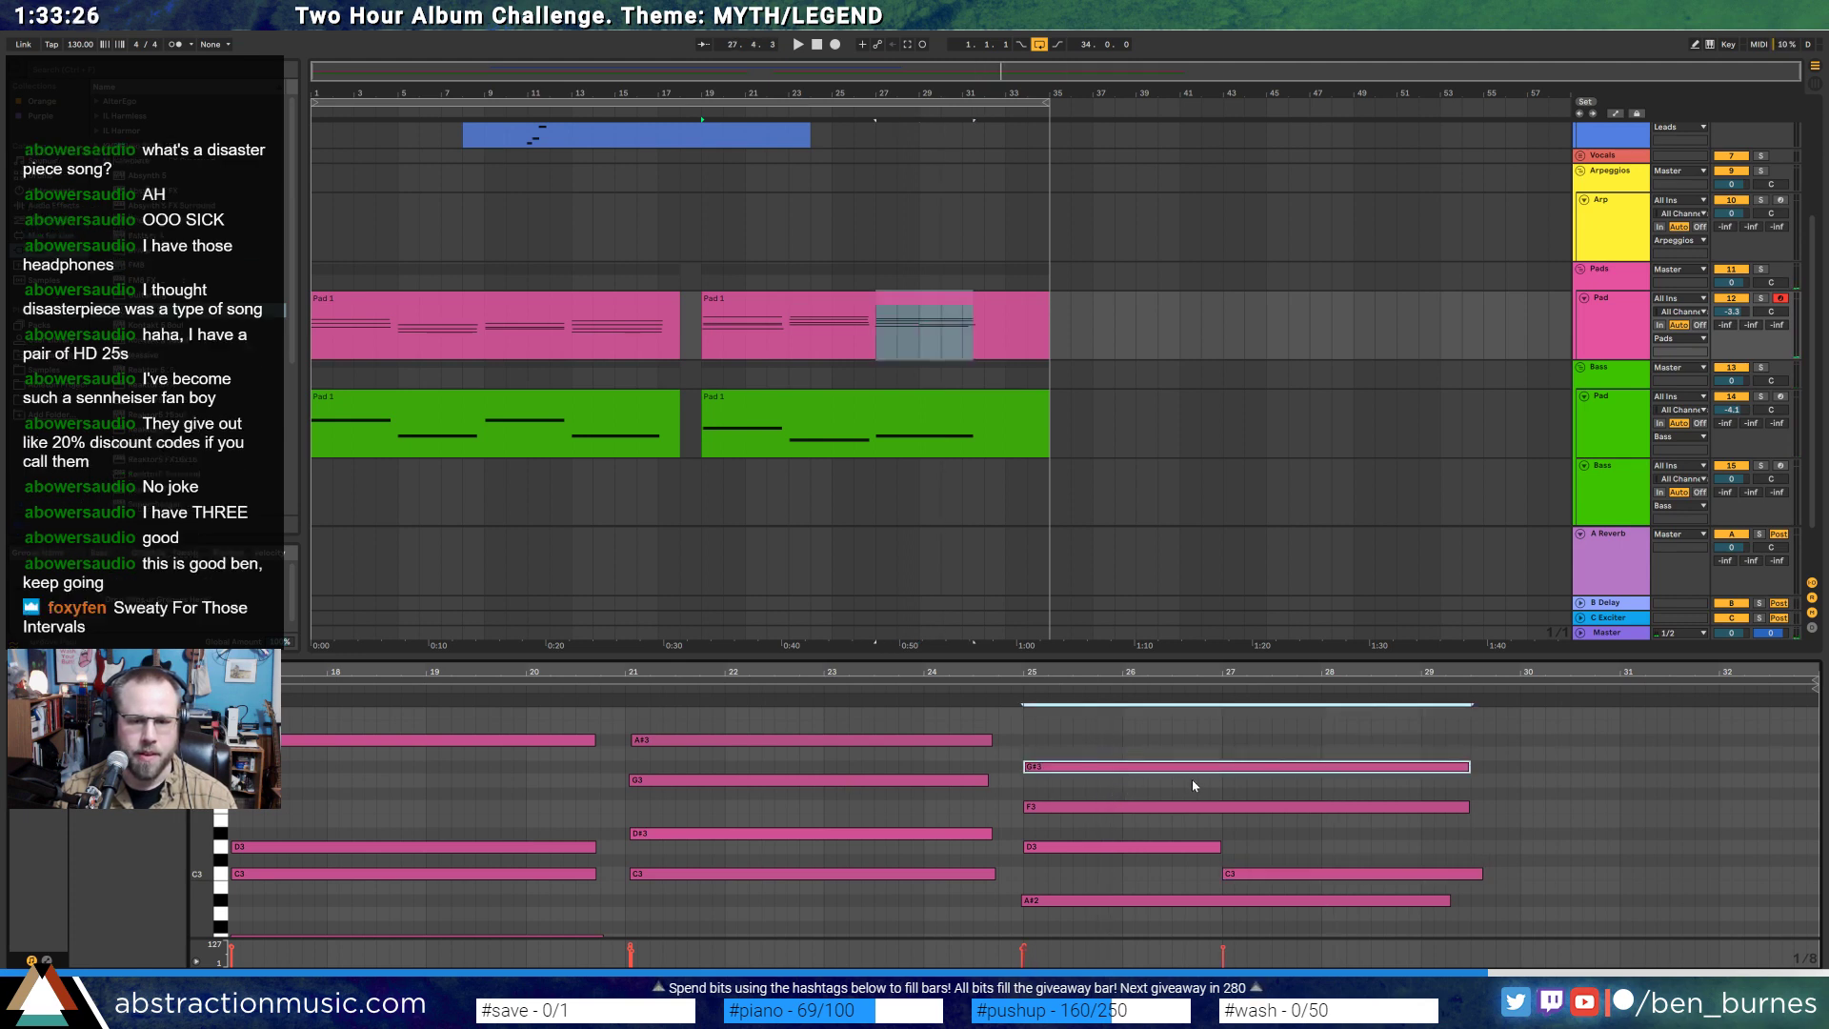
- Shorten the bar 25 chord's G#3 to about bar 27, continue it with G3 past the middle of bar 29, and delete the C3
mouse_move(1194, 784)
mouse_down()
mouse_move(1459, 784)
mouse_move(1236, 770)
mouse_up()
drag(1456, 782, 1495, 781)
double_click(1472, 875)
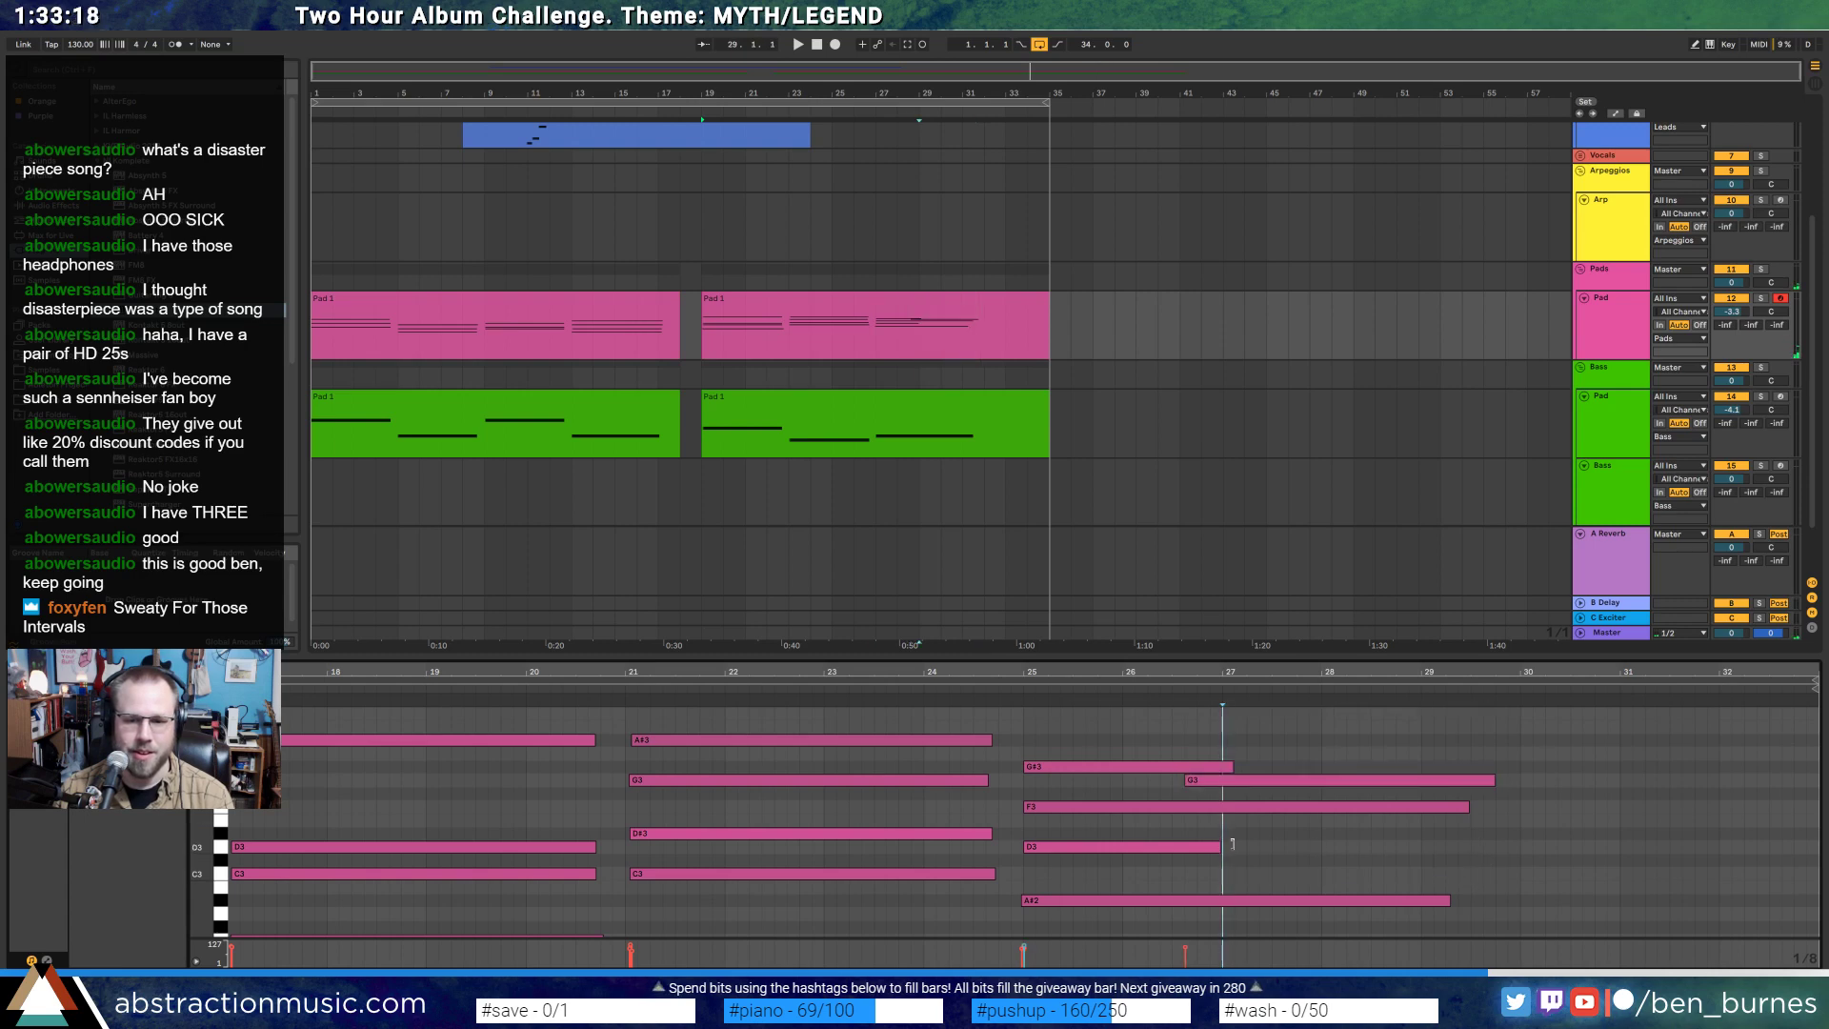
- Lengthen the chord's D3 to past the middle of bar 29, add a C3 from just after bar 27 to bar 30, and audition
drag(1232, 844, 1483, 846)
double_click(1259, 874)
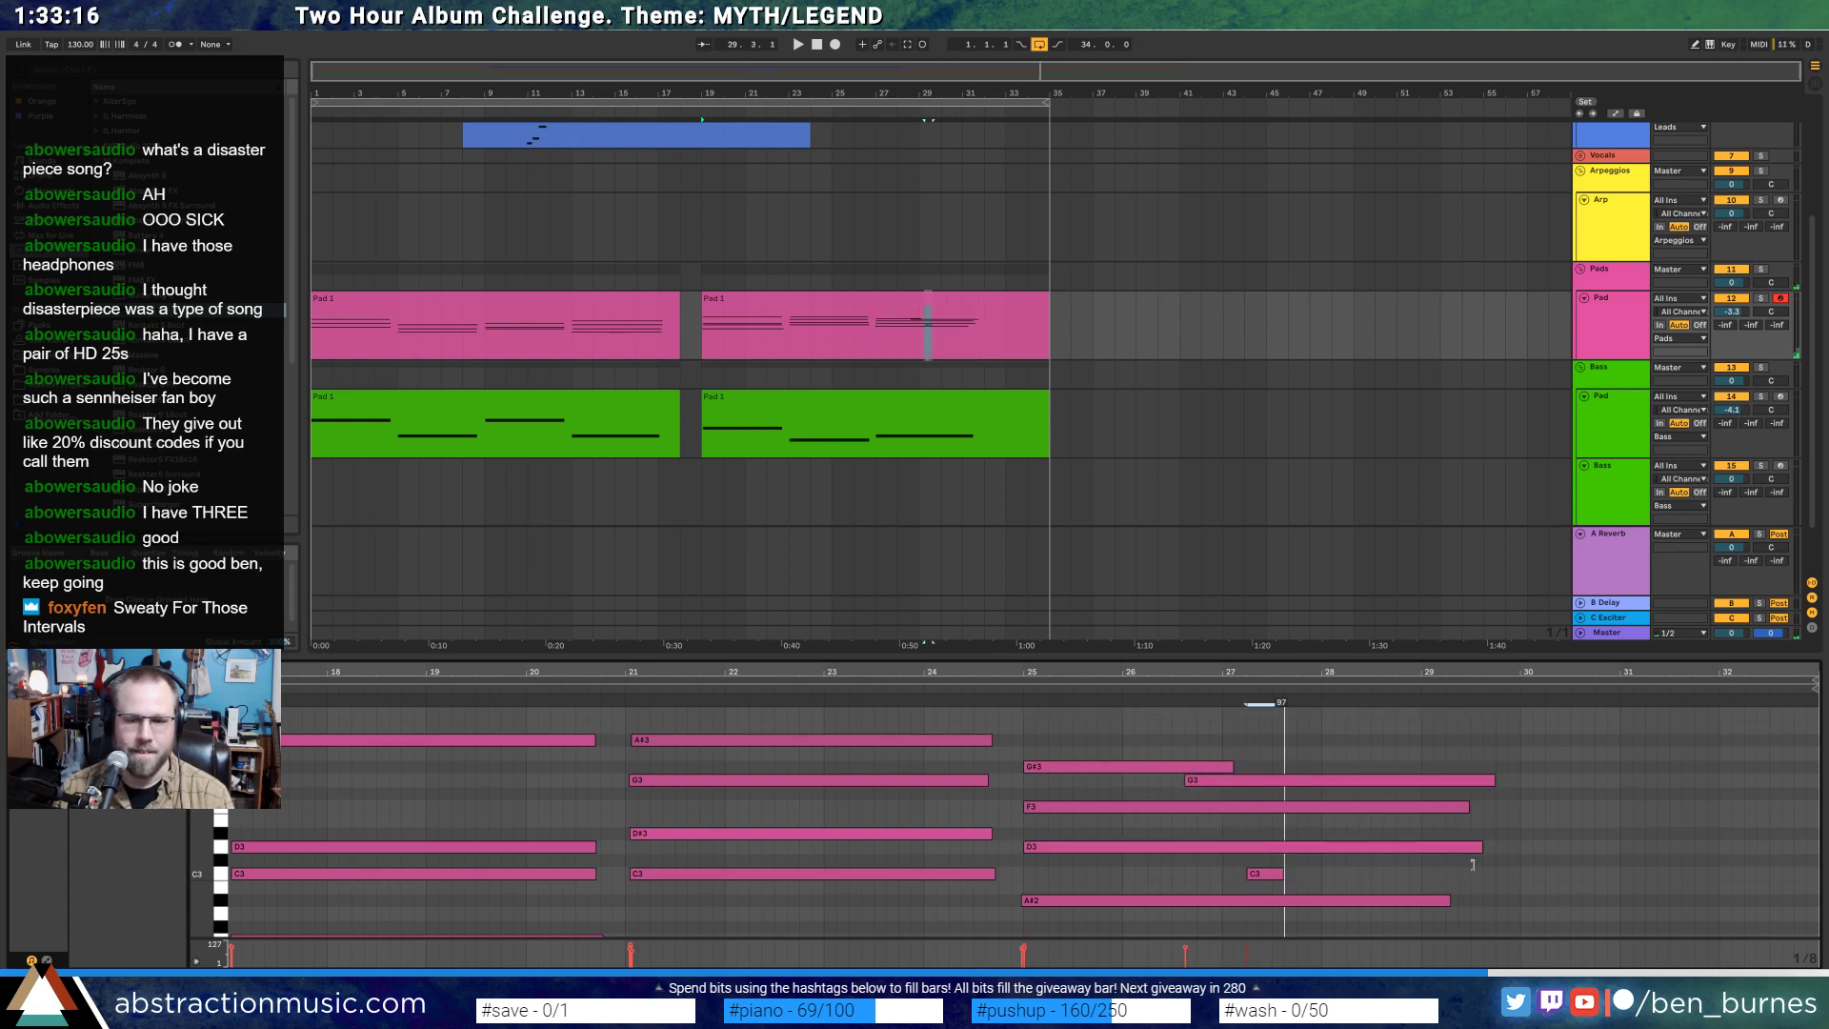
drag(1284, 874, 1532, 874)
key(space)
scroll(780, 792, down, 5)
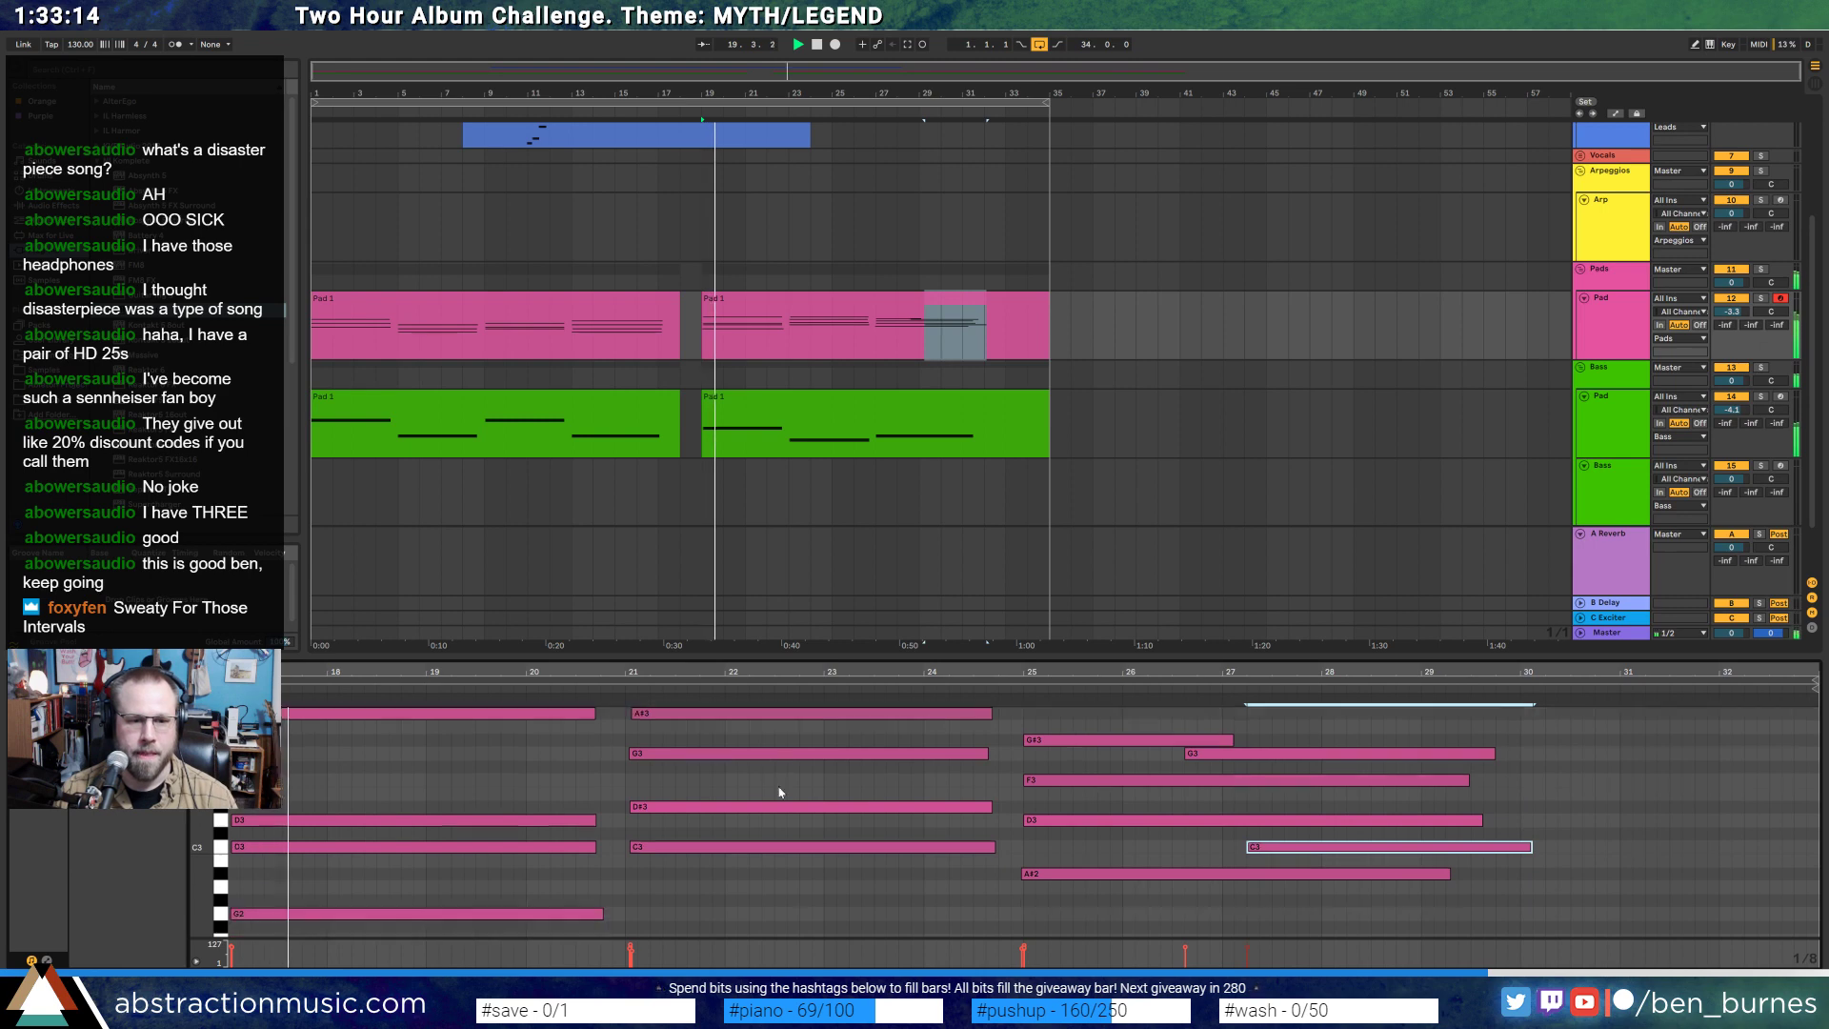
- In the first pink Pad clip, delete the very low bass notes underneath the chords
click(563, 298)
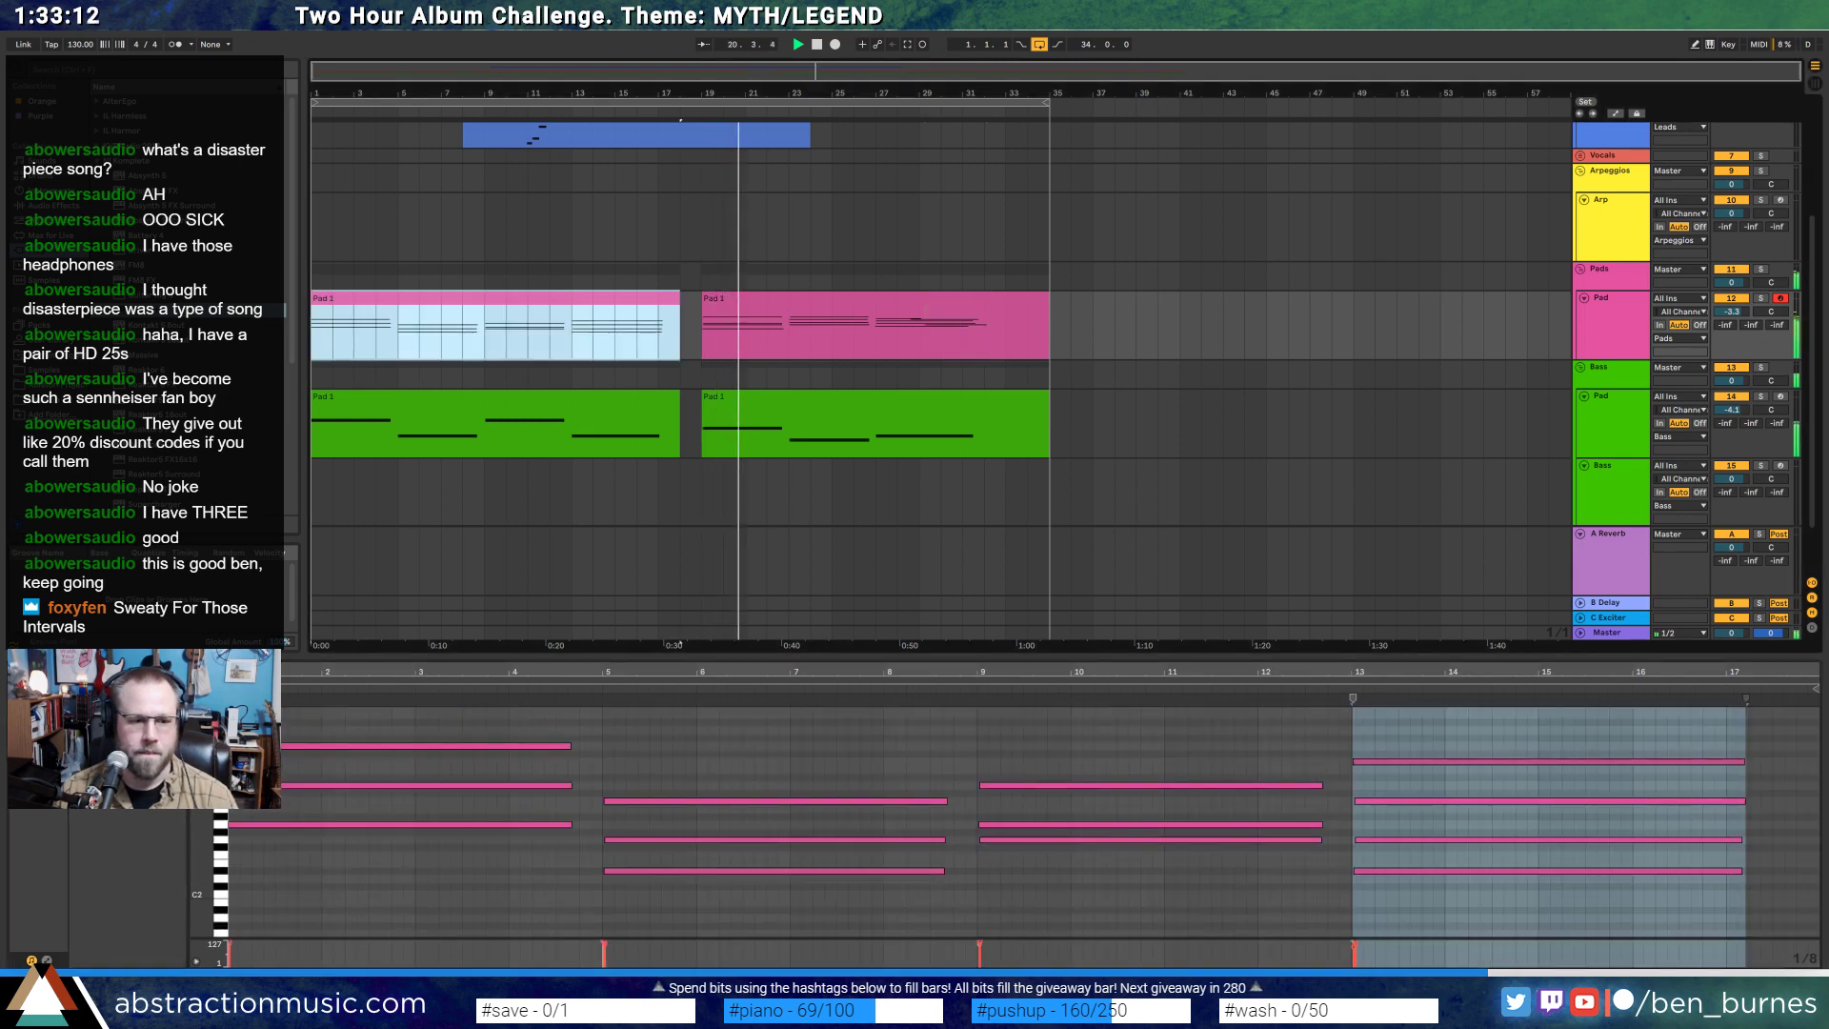
drag(210, 833, 192, 691)
drag(446, 780, 1631, 929)
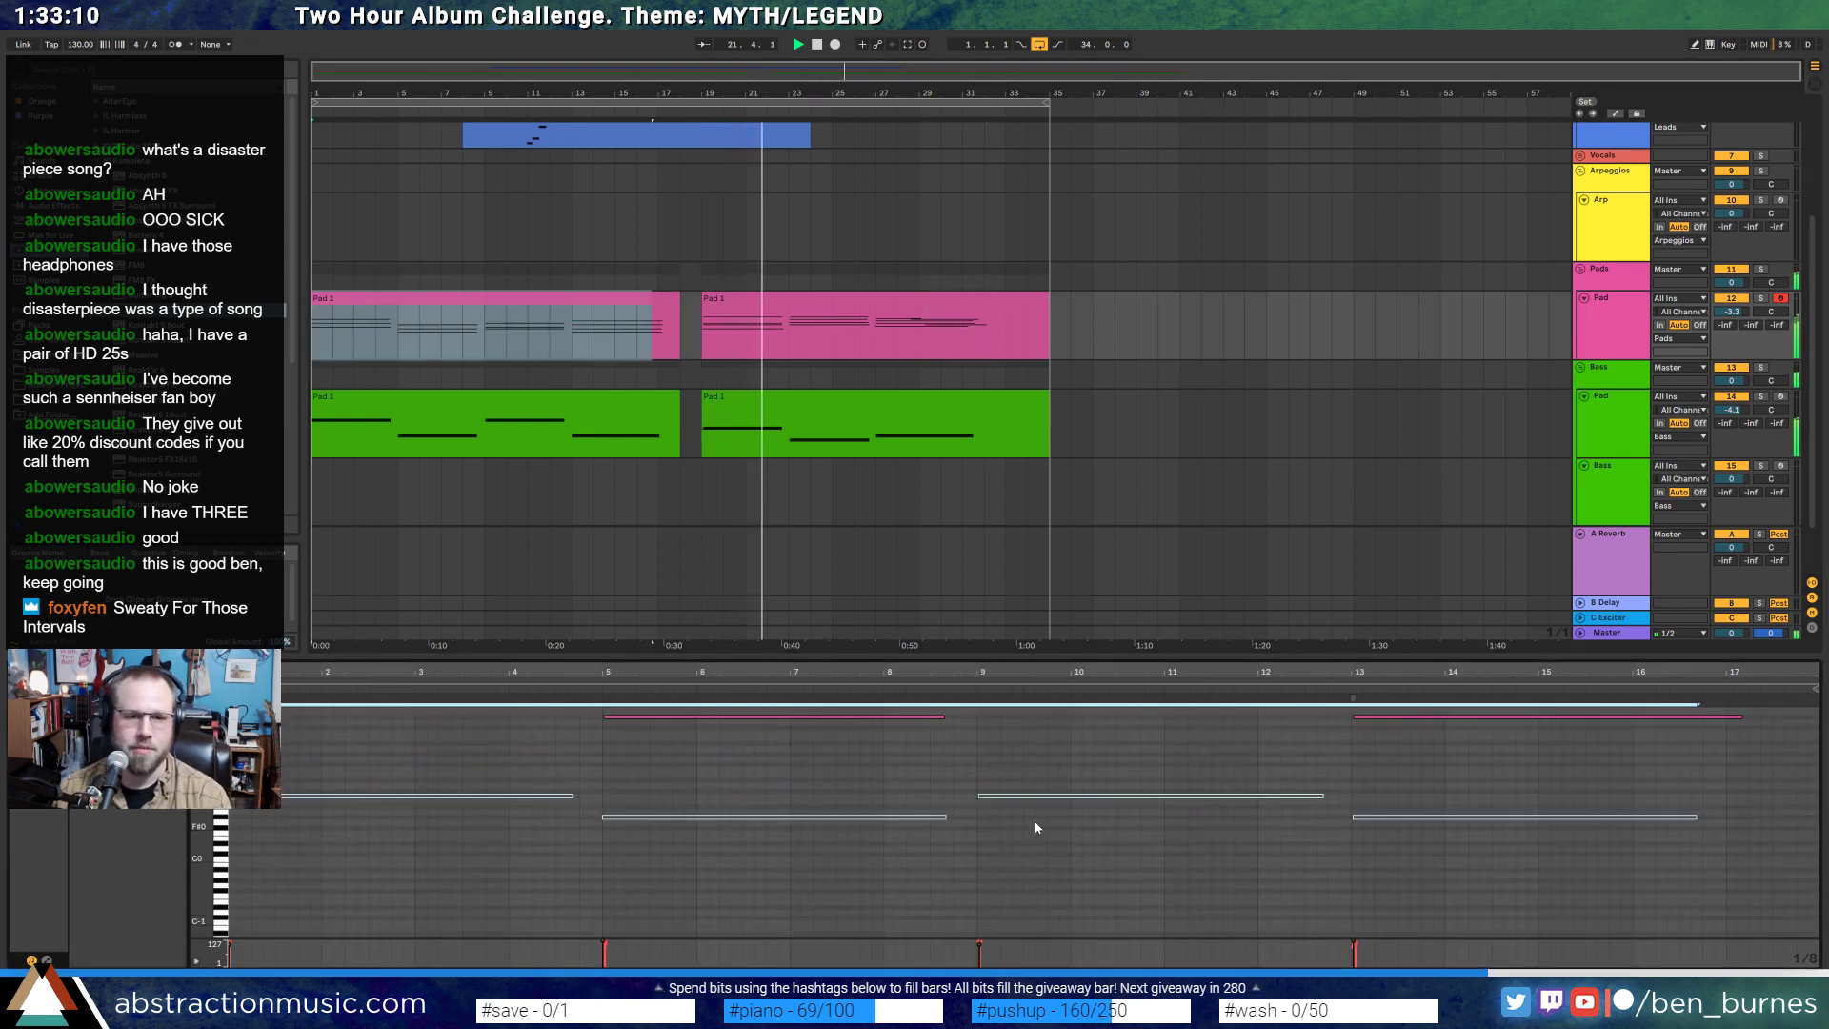
key(Delete)
- Examine the low note range of both pink Pad clips for leftover bass notes
click(741, 298)
click(611, 914)
scroll(627, 854, down, 5)
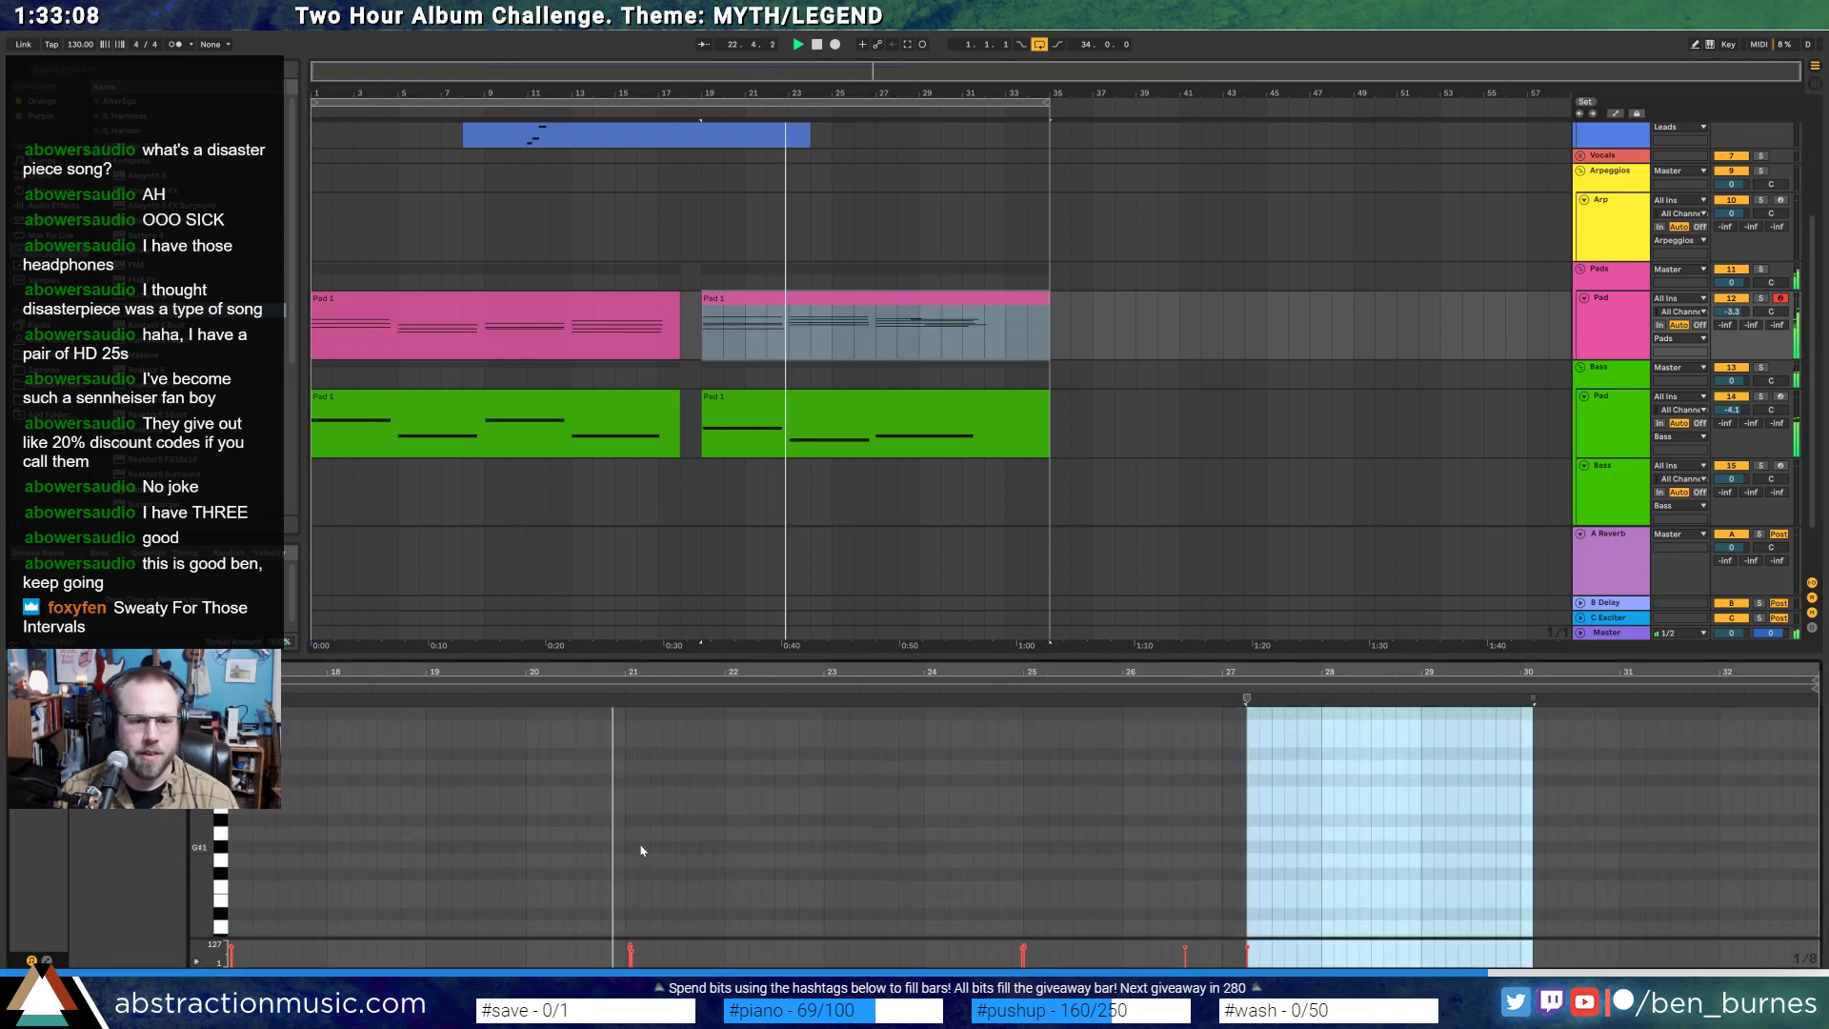
drag(204, 701, 195, 739)
click(608, 316)
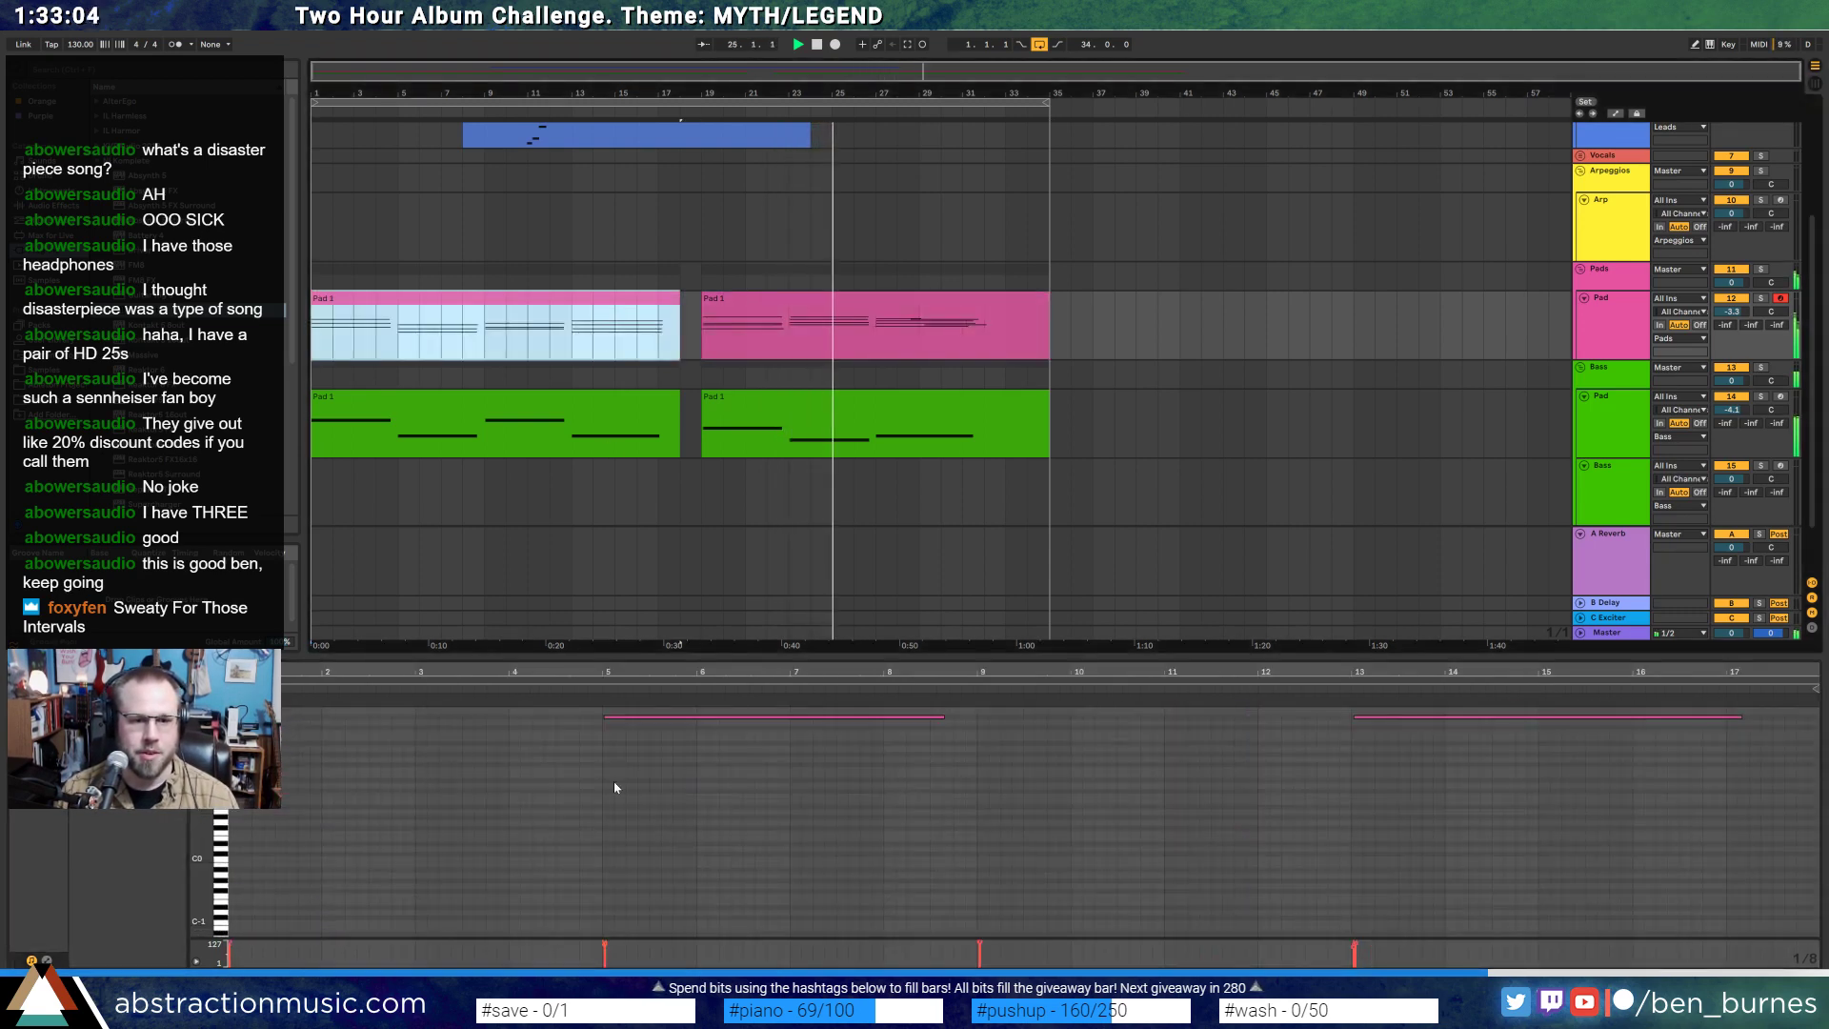
click(720, 815)
scroll(797, 837, up, 3)
drag(812, 671, 811, 648)
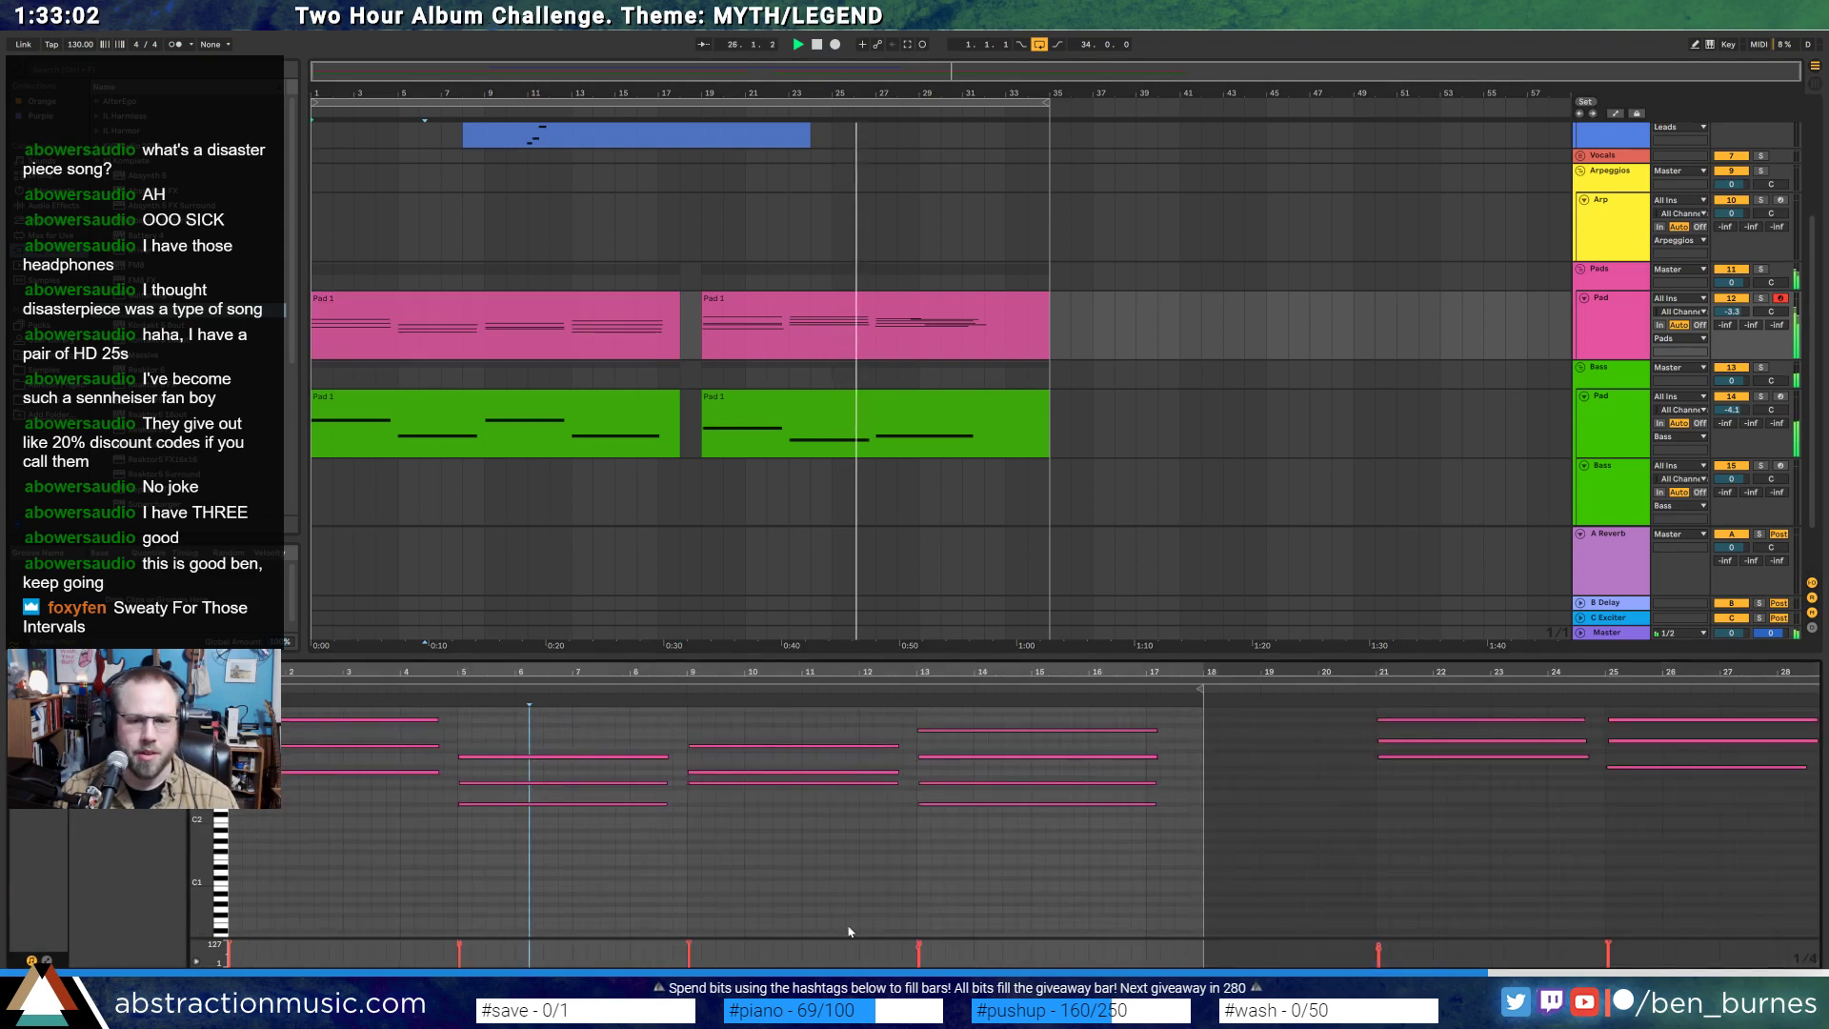
scroll(1147, 861, down, 4)
scroll(1215, 874, up, 2)
scroll(1214, 867, up, 5)
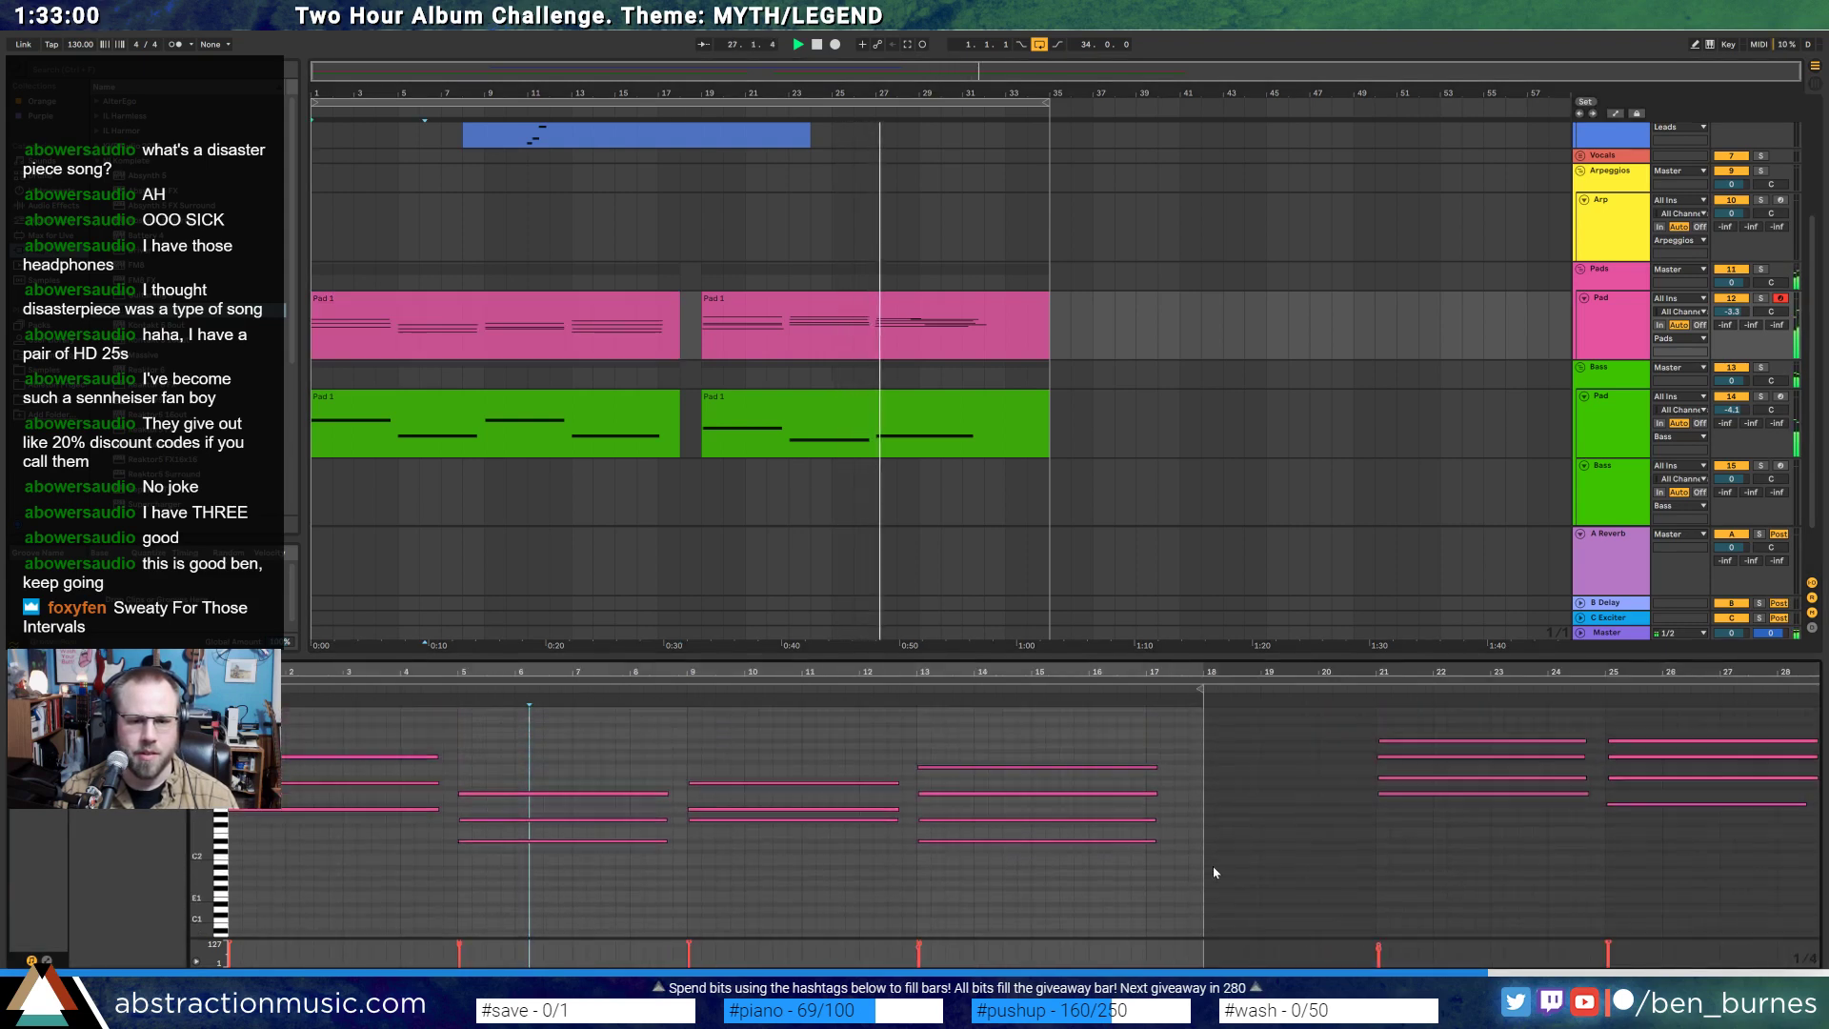
- In the second pink Pad clip, trim the chord's G#3 to end where G3 starts, and check the green clip's last bass note
click(921, 301)
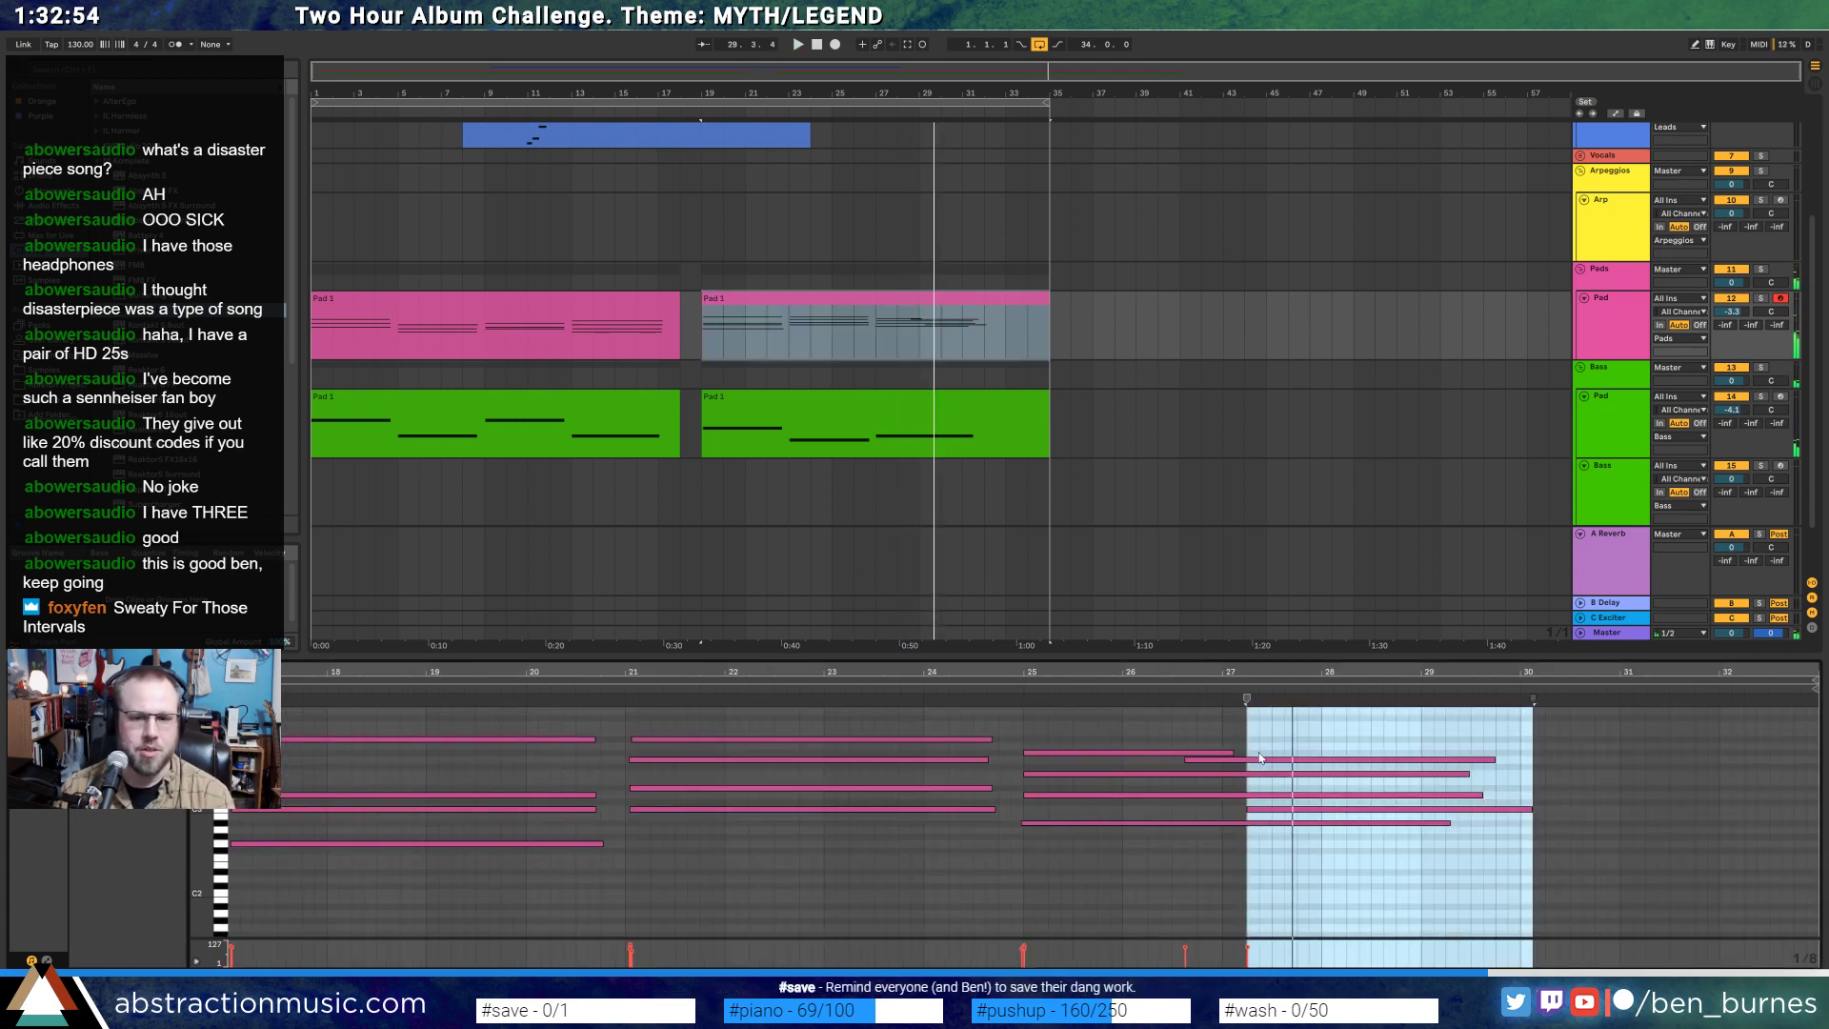
drag(1234, 751, 1187, 752)
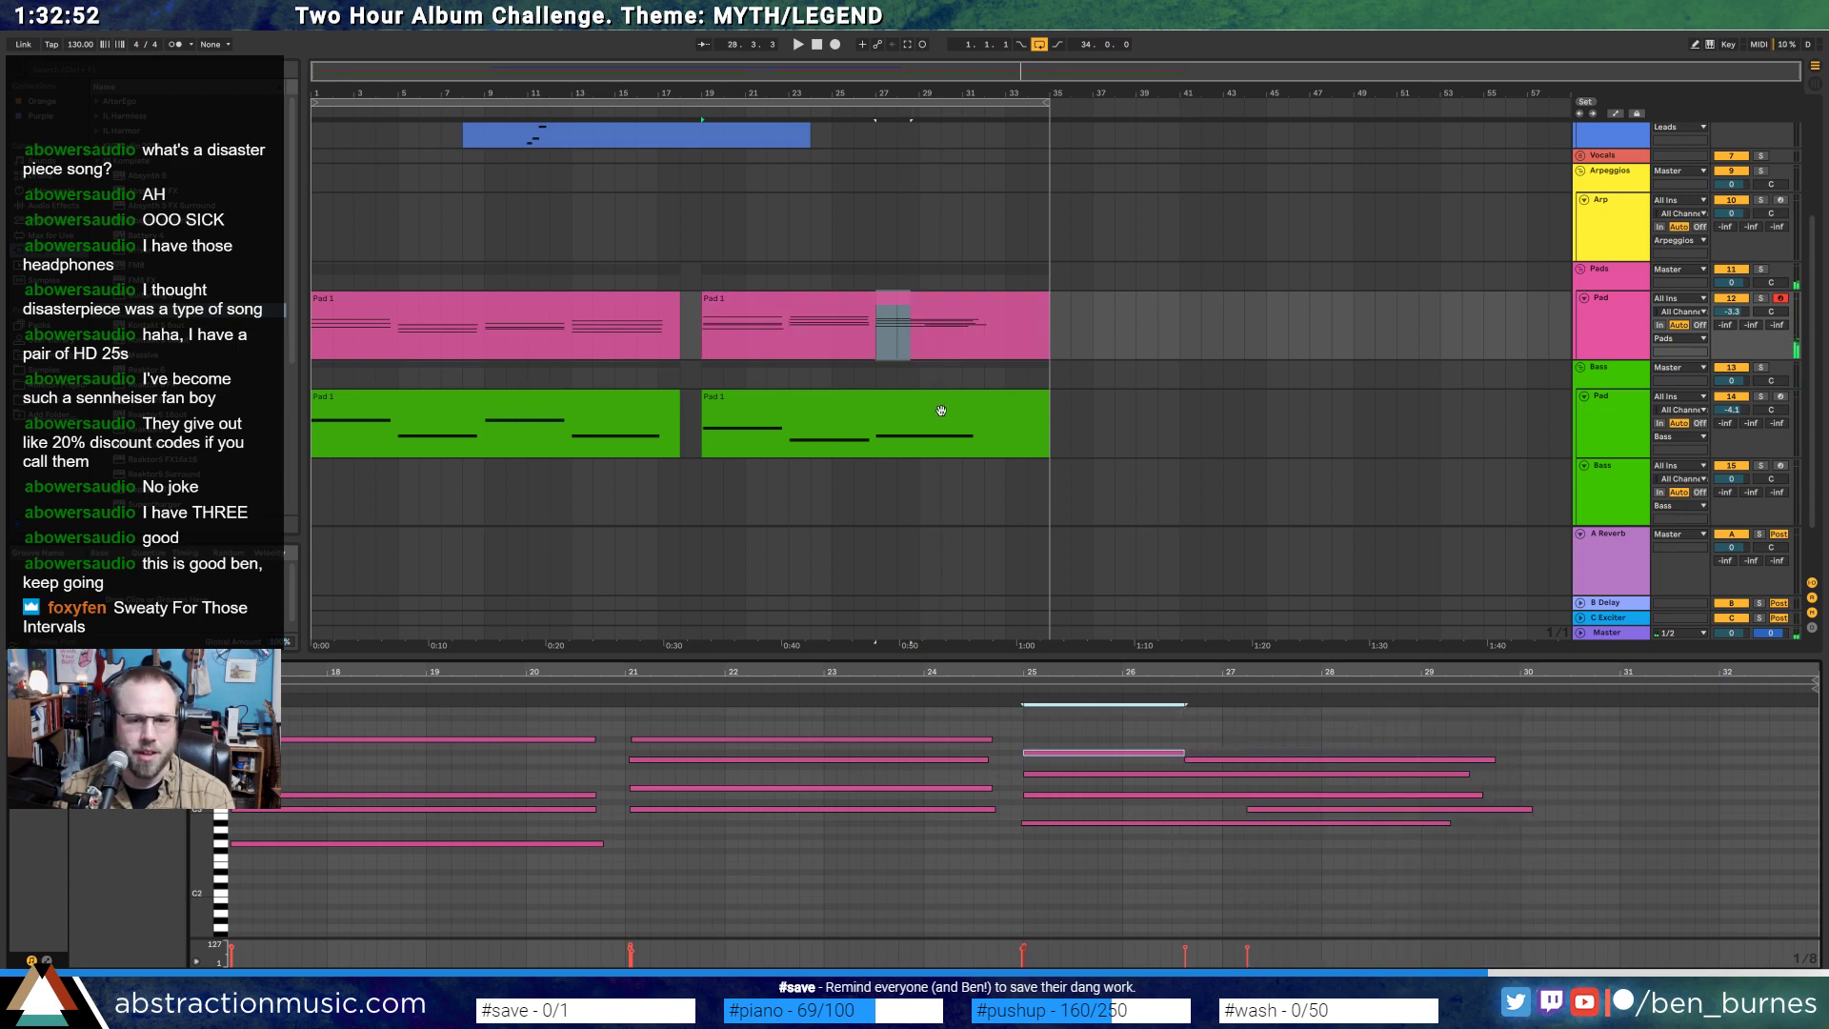
click(941, 411)
click(1086, 786)
scroll(1081, 772, down, 2)
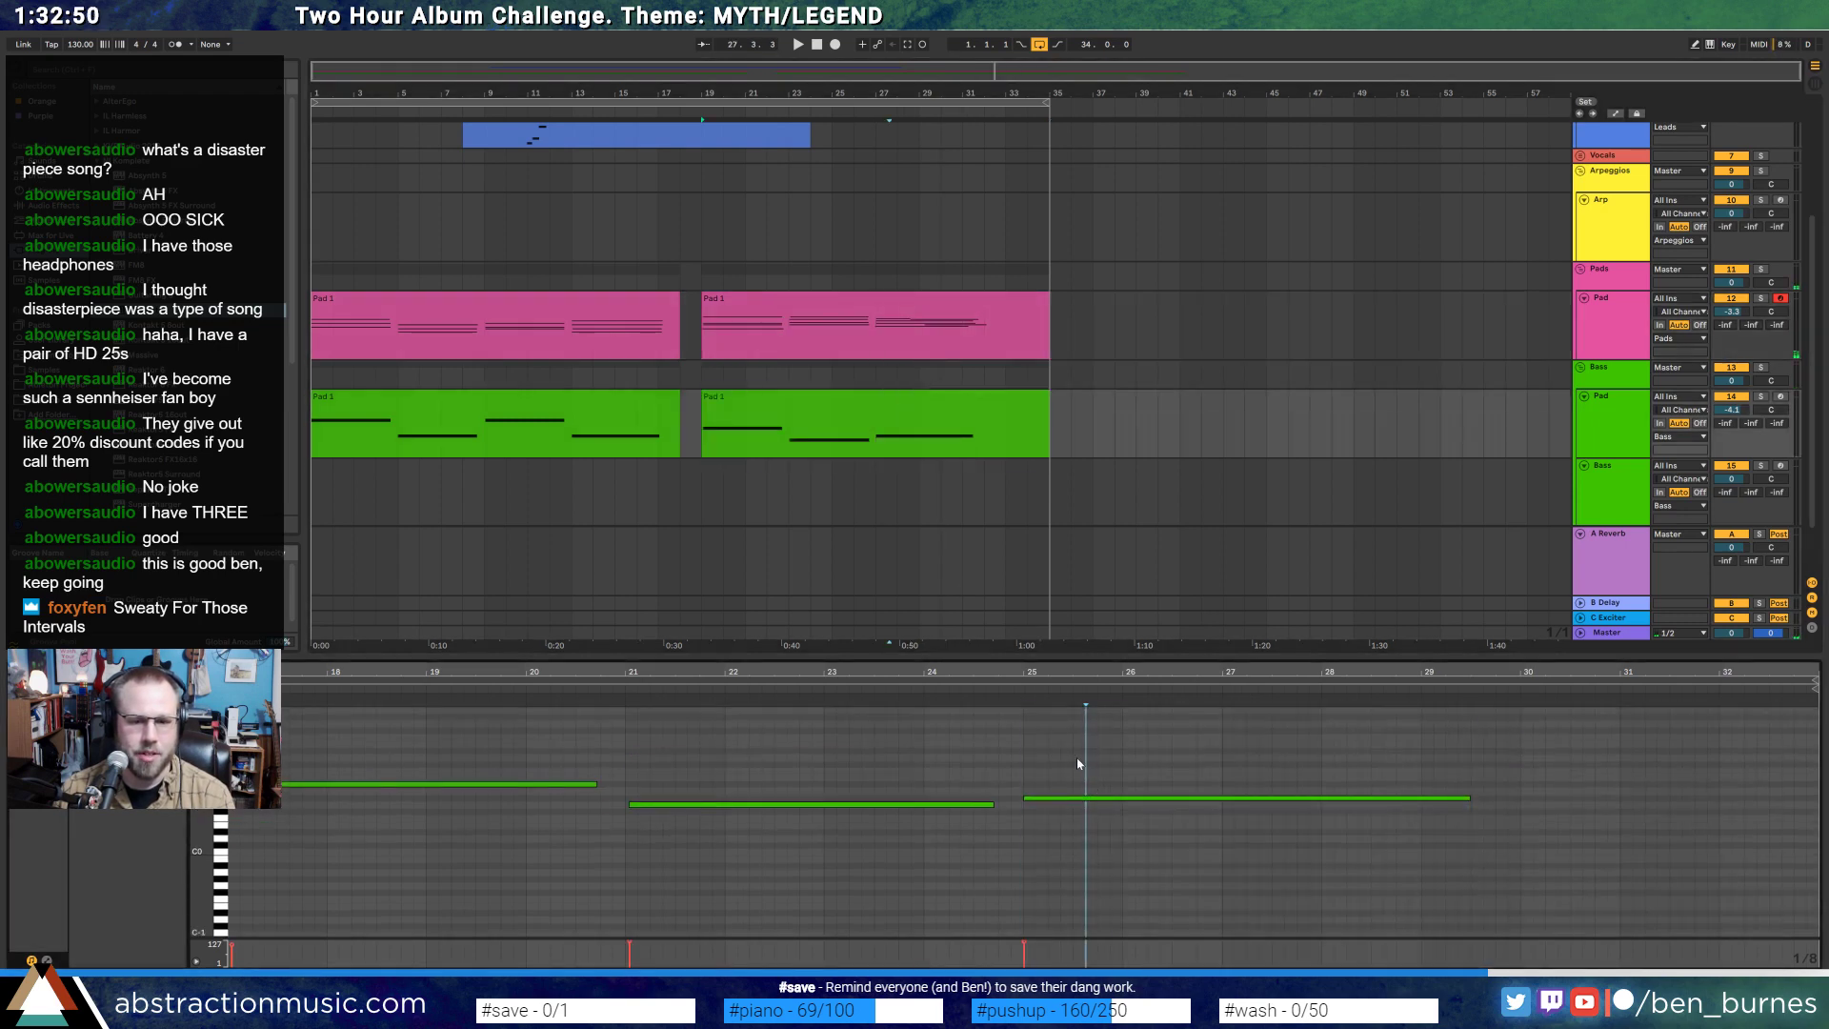
click(1083, 798)
- Delete the G3, D3 and C3 notes of the bar 25 chord in the second pink Pad clip
click(942, 308)
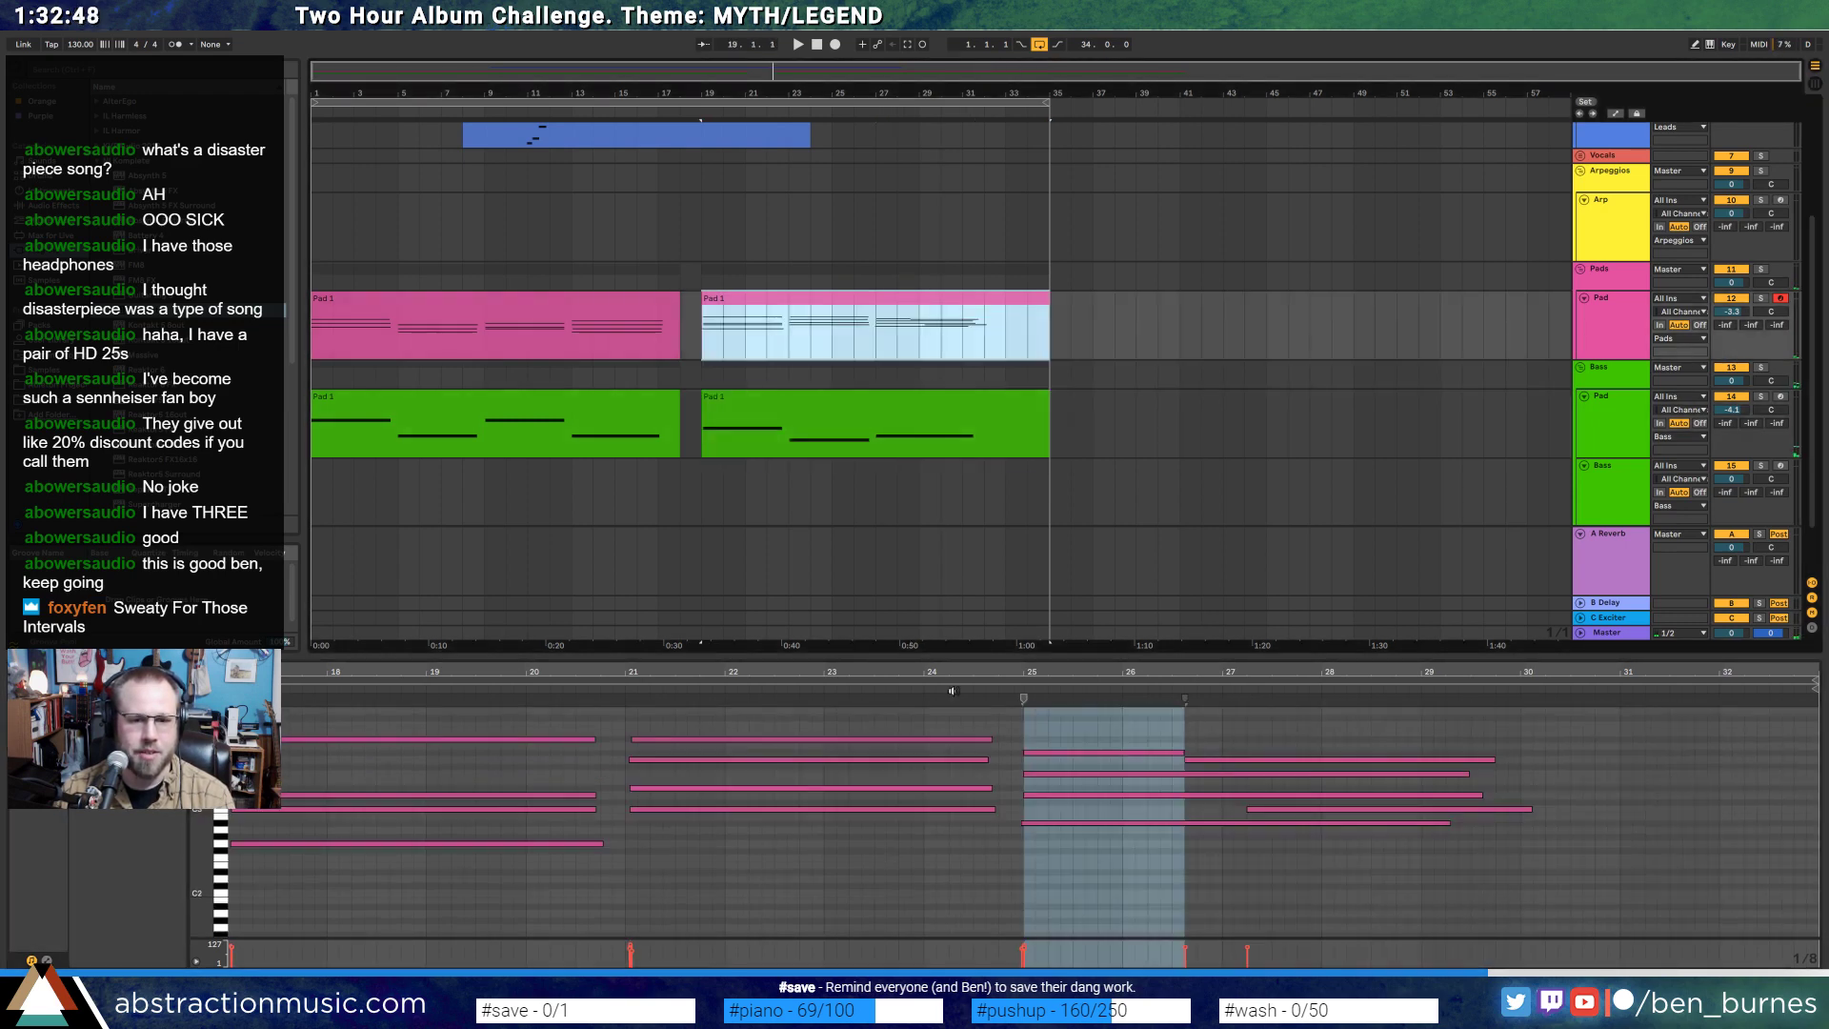
drag(1481, 740, 1528, 825)
key(Delete)
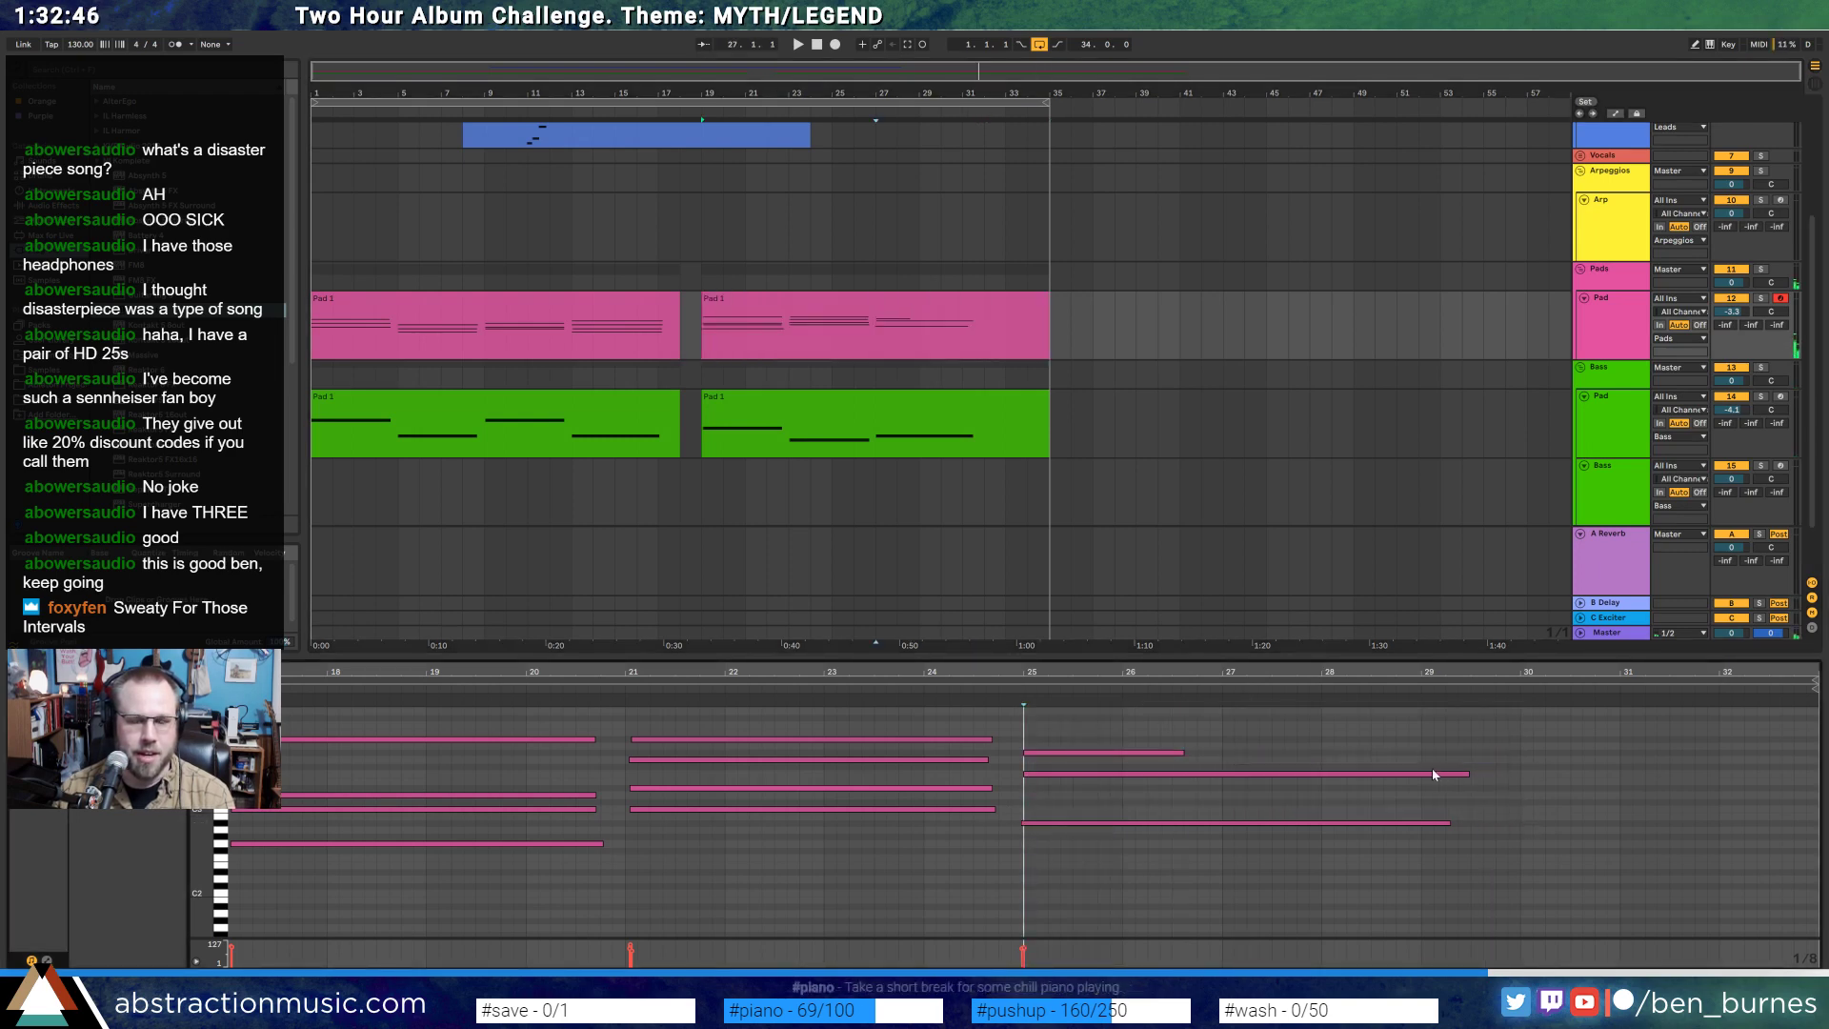
- Delete the leftover low notes between bars 1 and 17 inside the second pink Pad clip
scroll(1191, 798, down, 3)
drag(530, 666, 529, 681)
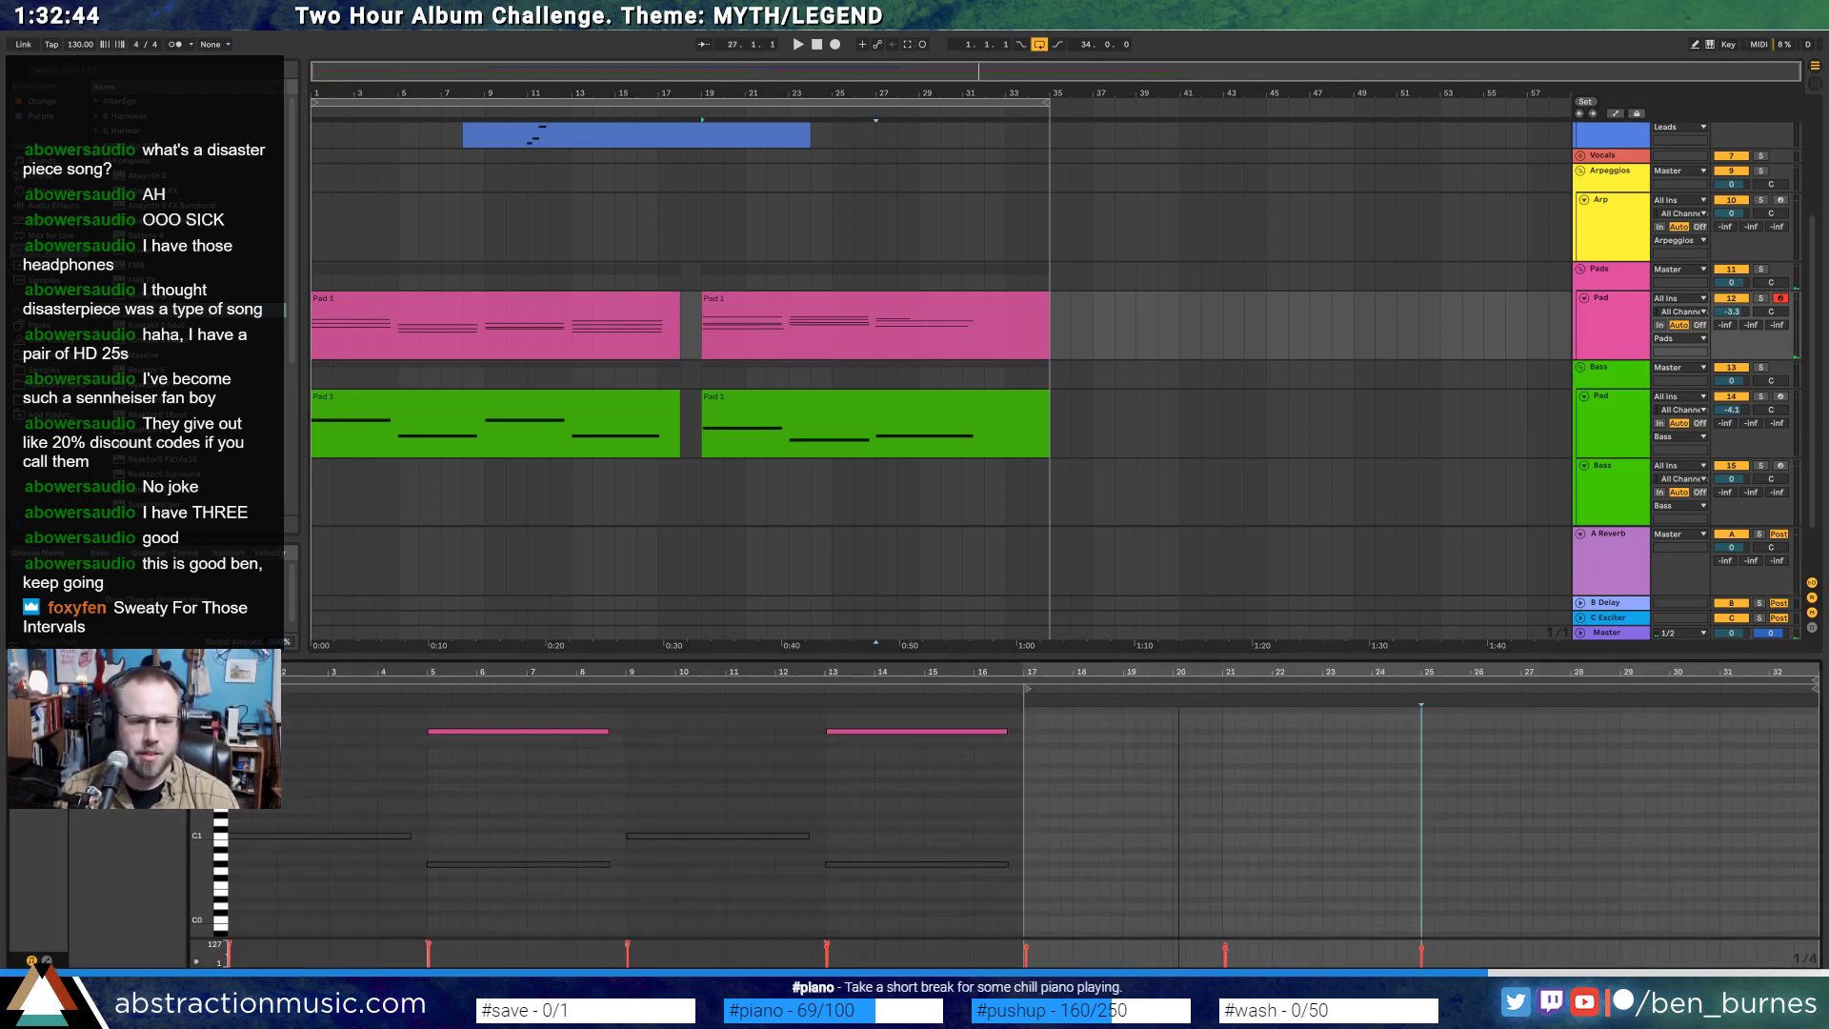
drag(986, 815, 409, 904)
key(Delete)
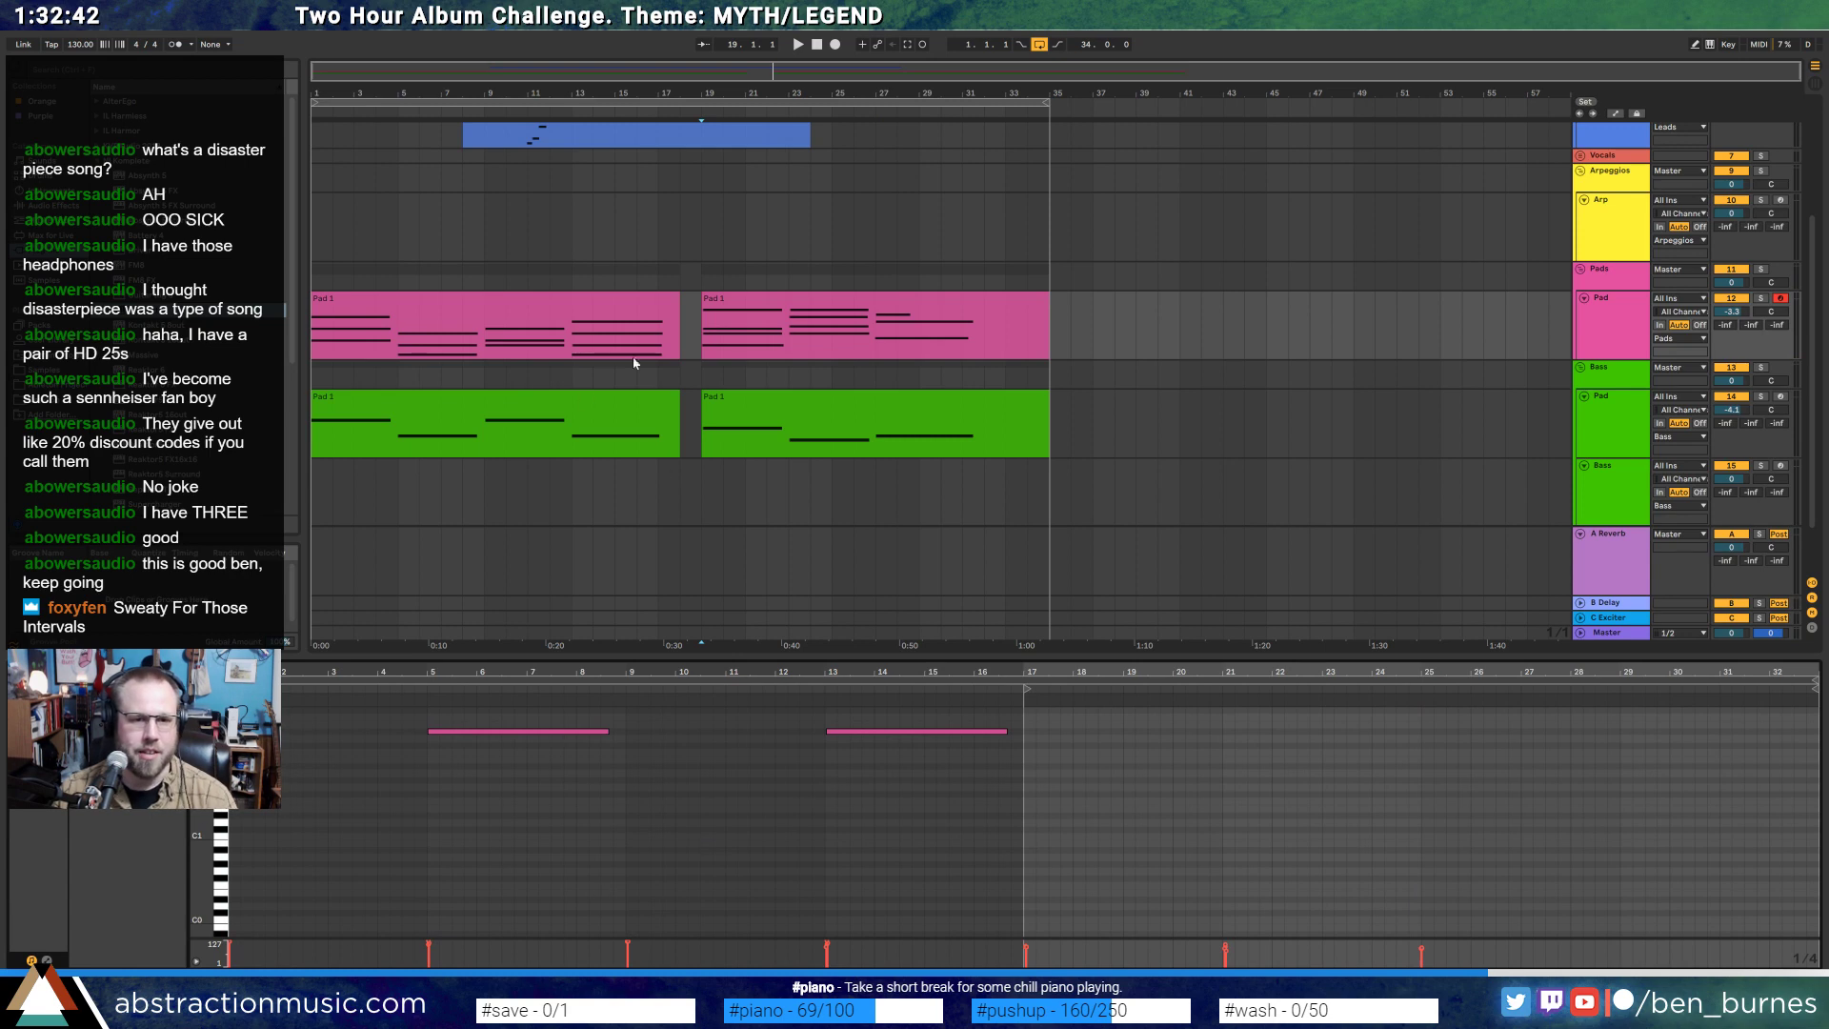
- Delete the remaining notes of the bar 25 chord in the second pink Pad clip
click(894, 309)
click(1318, 951)
scroll(1330, 842, up, 5)
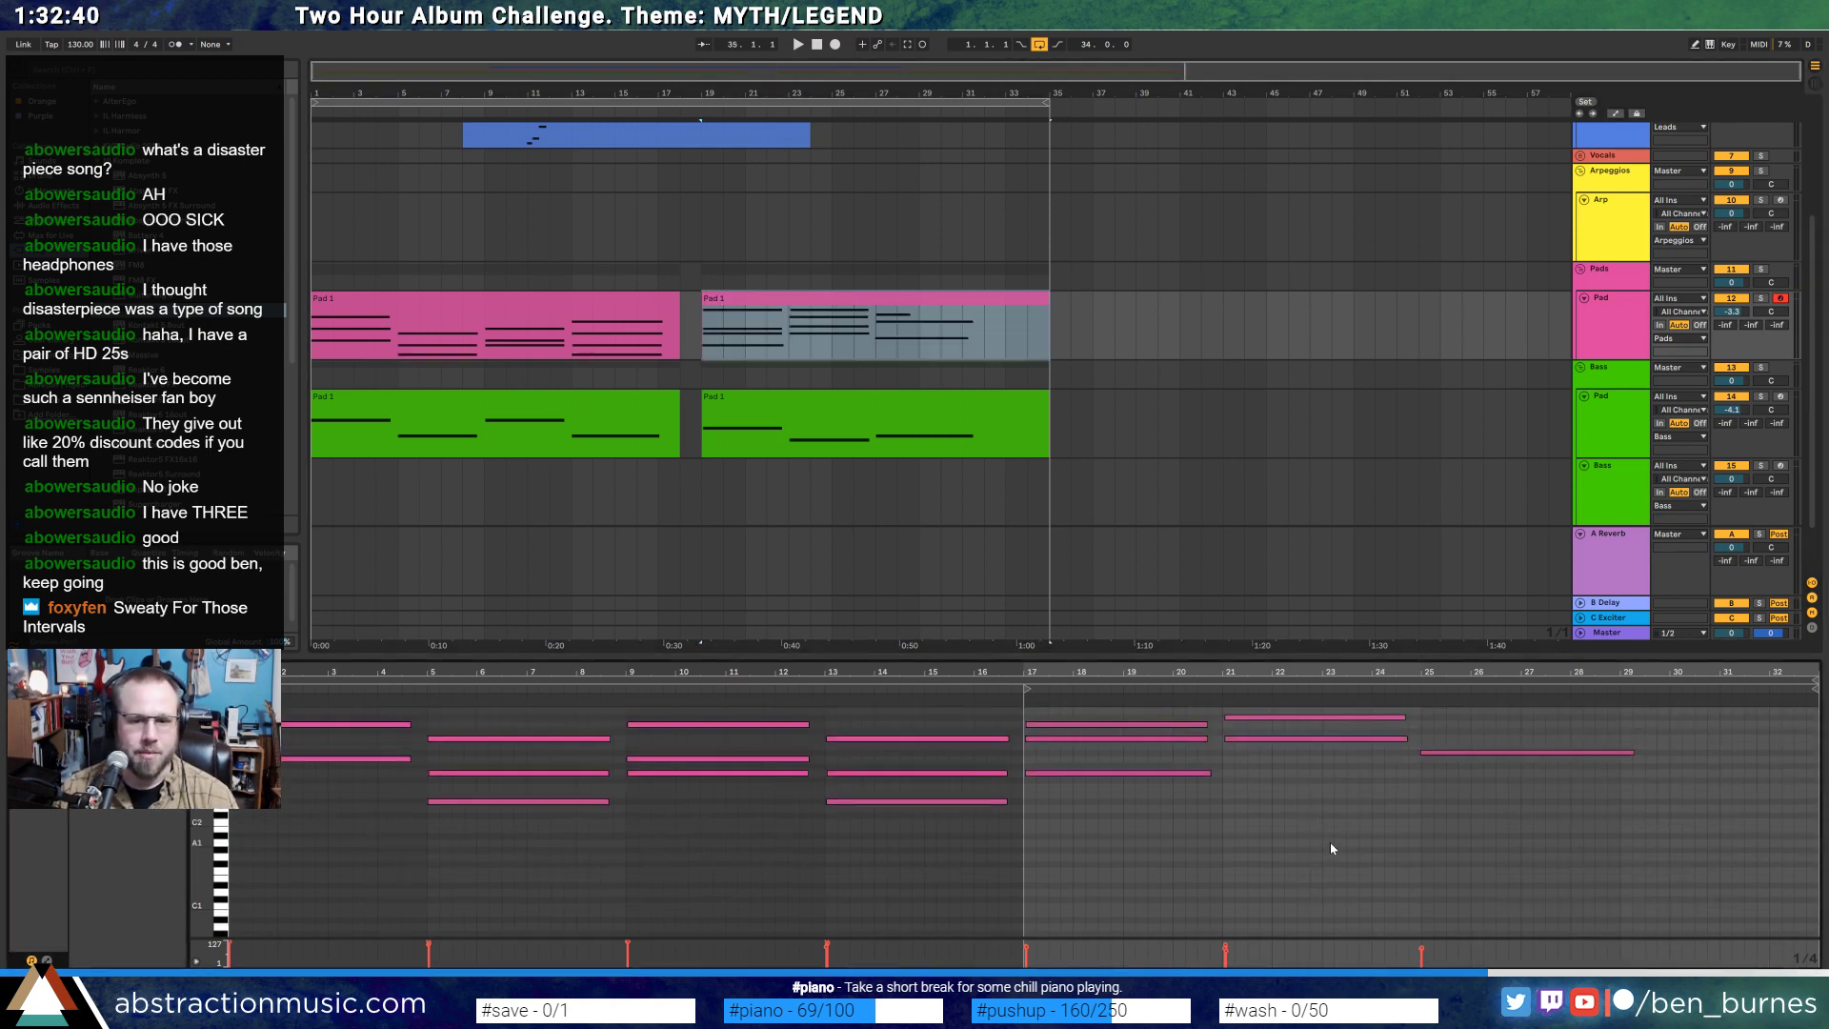
drag(1455, 740, 1505, 895)
key(Delete)
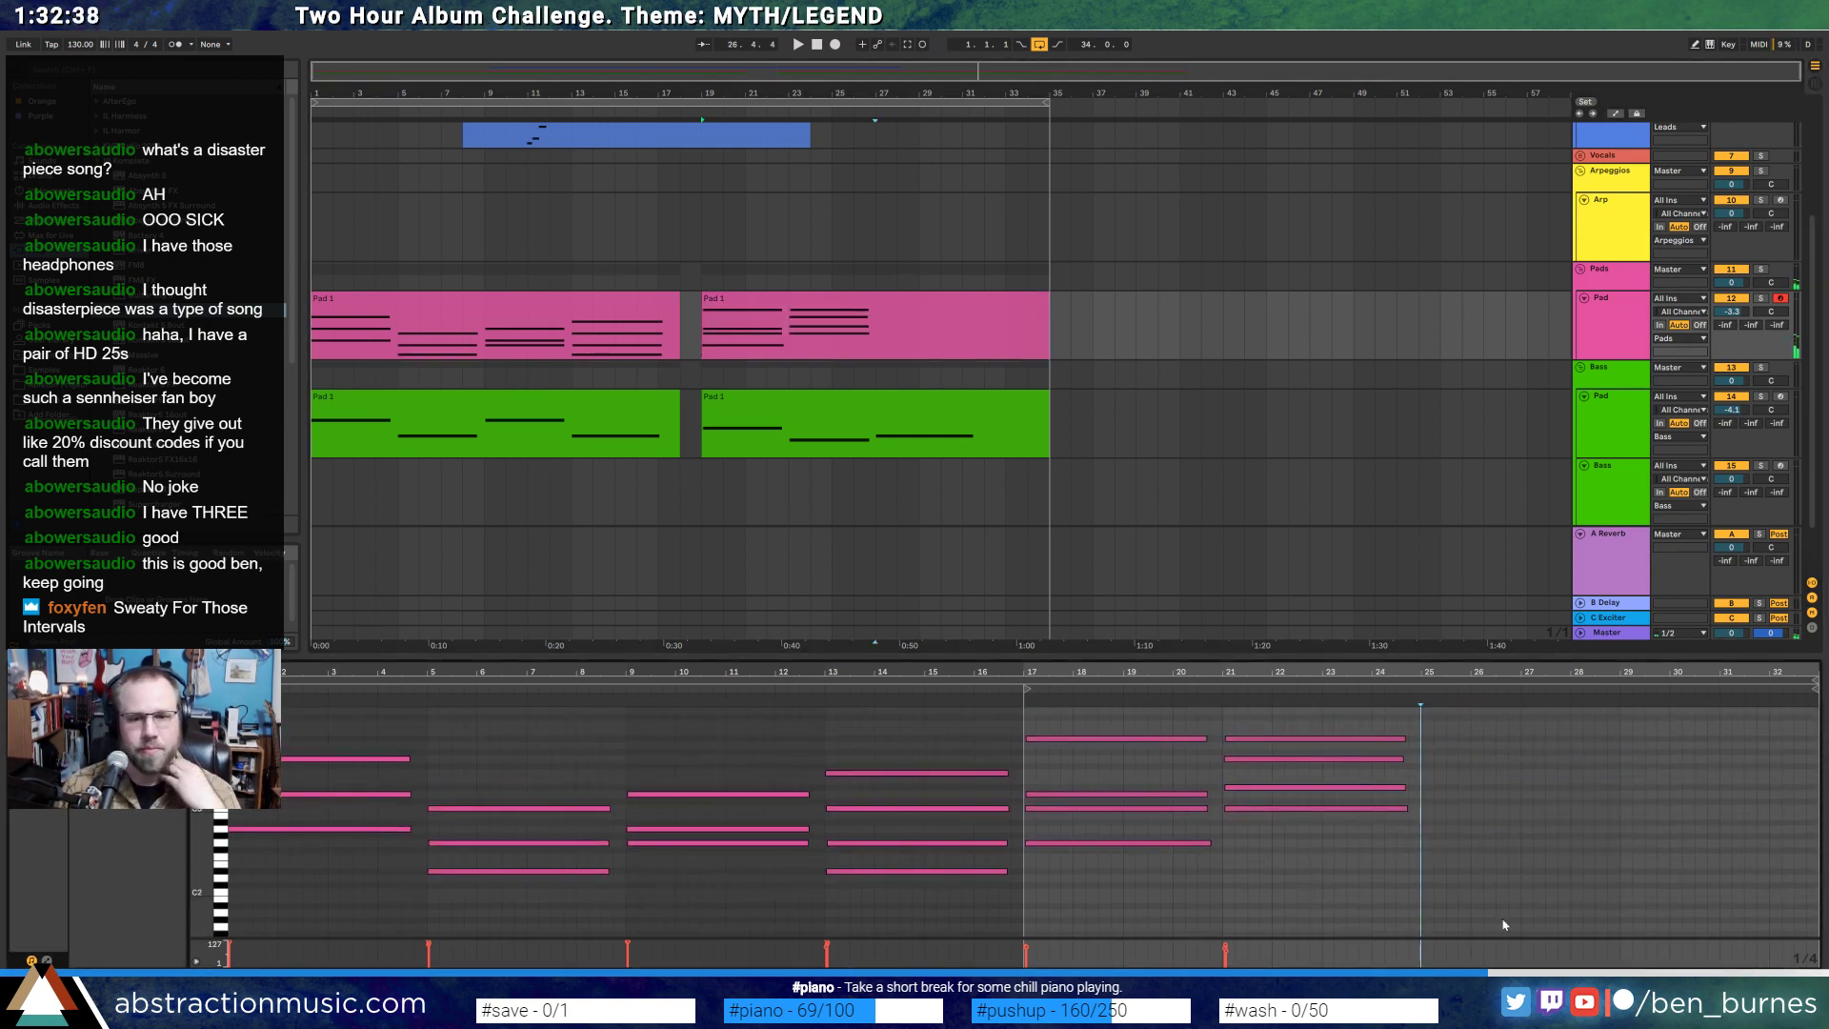
- Open the second green Pad clip and toggle the record arm of its track
click(752, 400)
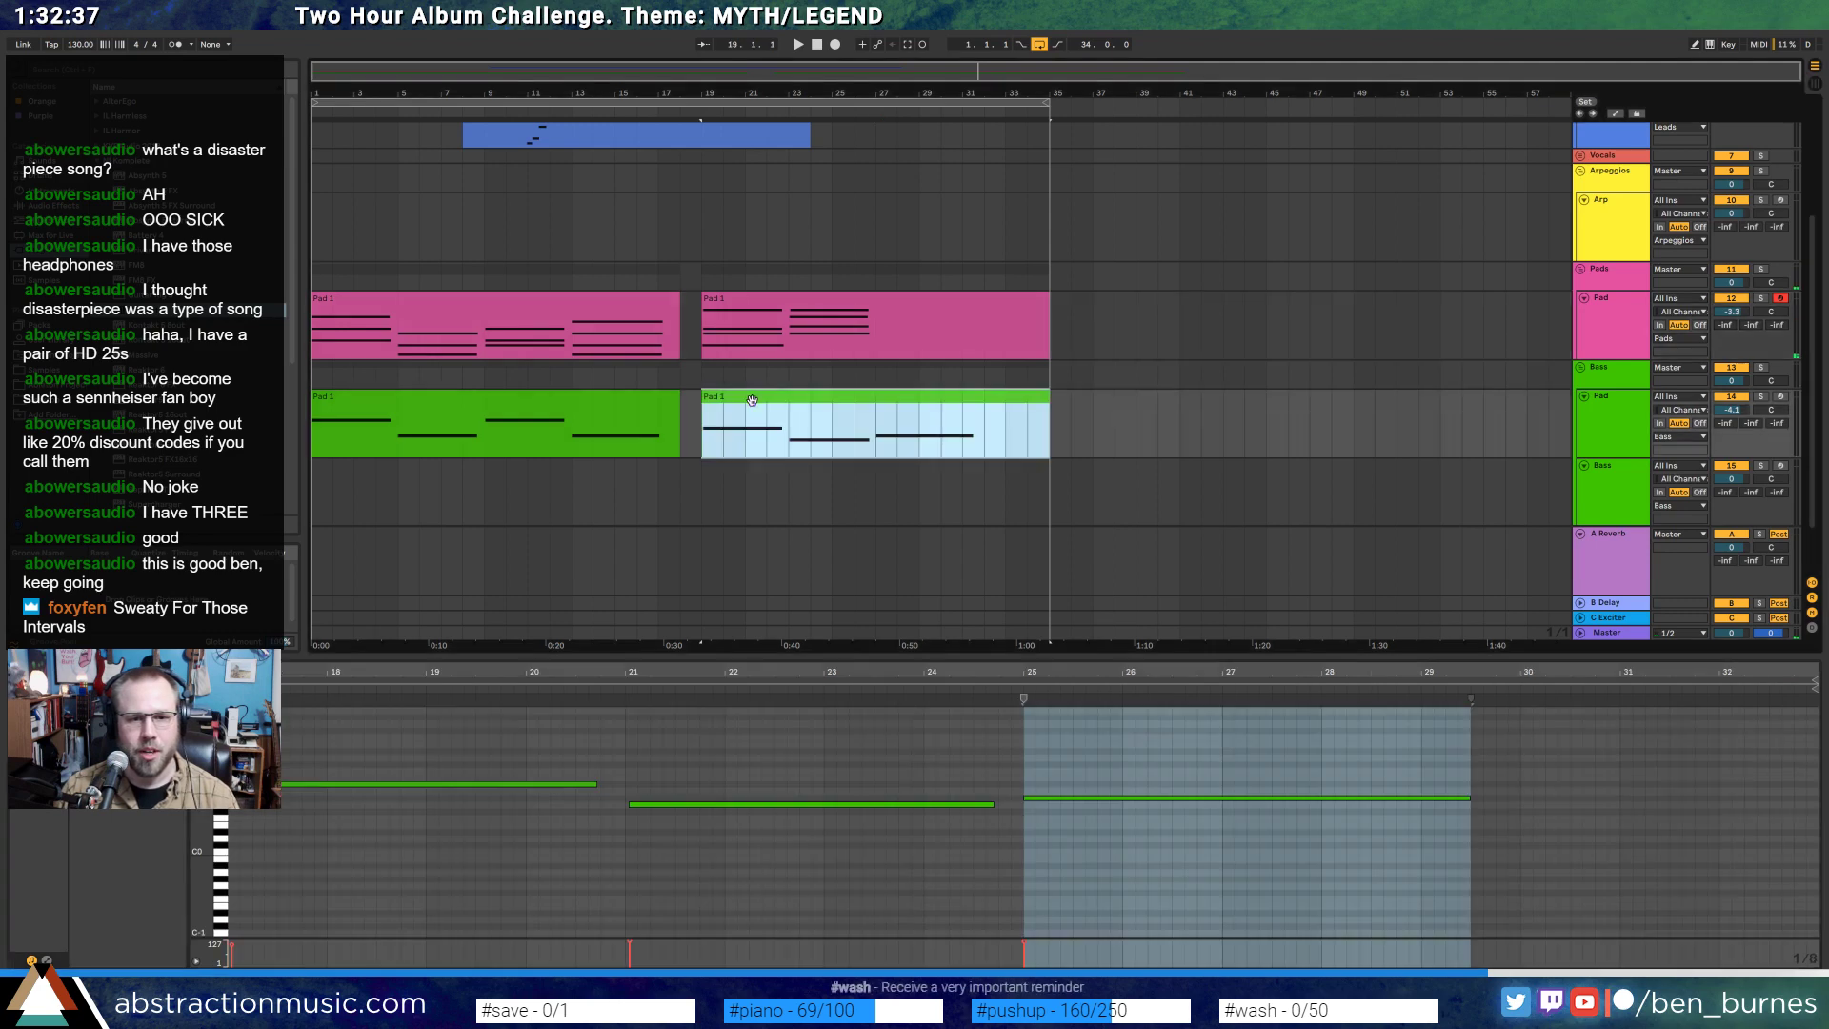
click(1780, 398)
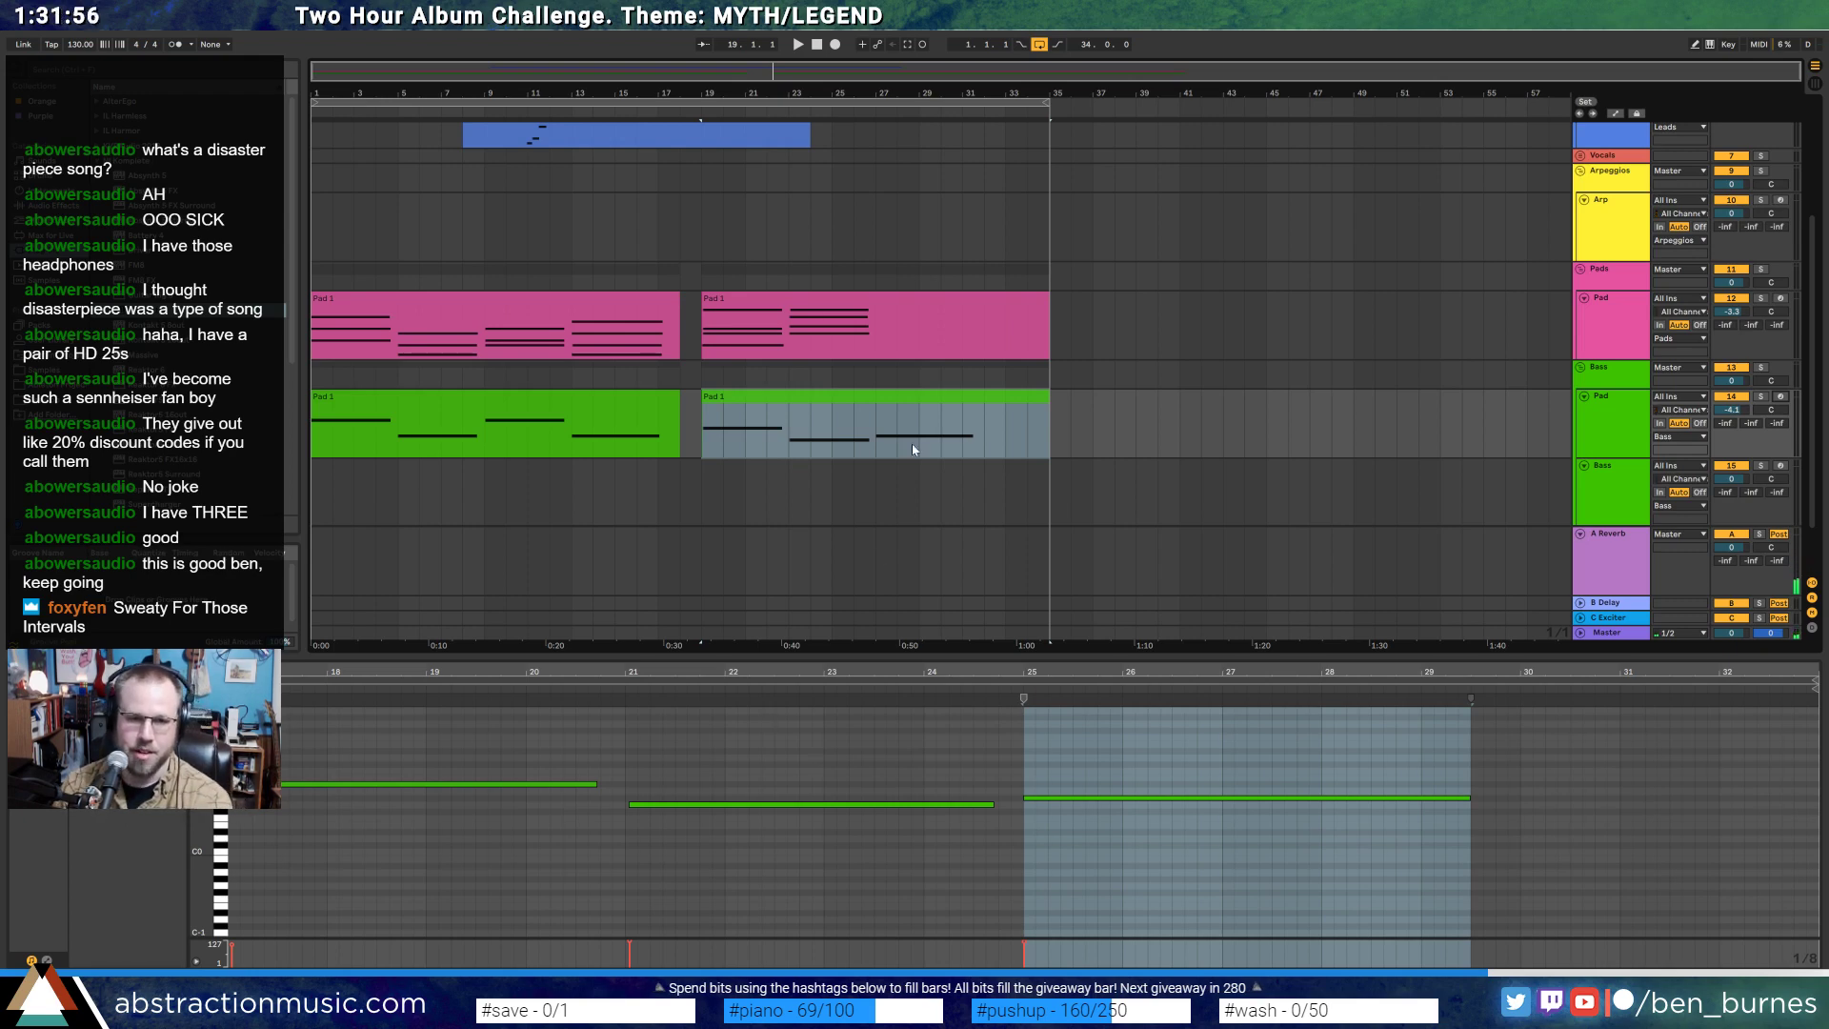
- In the second pink Pad clip, draw a chord of G#2, B2, D3 and F3 from bar 25 to about bar 30
click(938, 310)
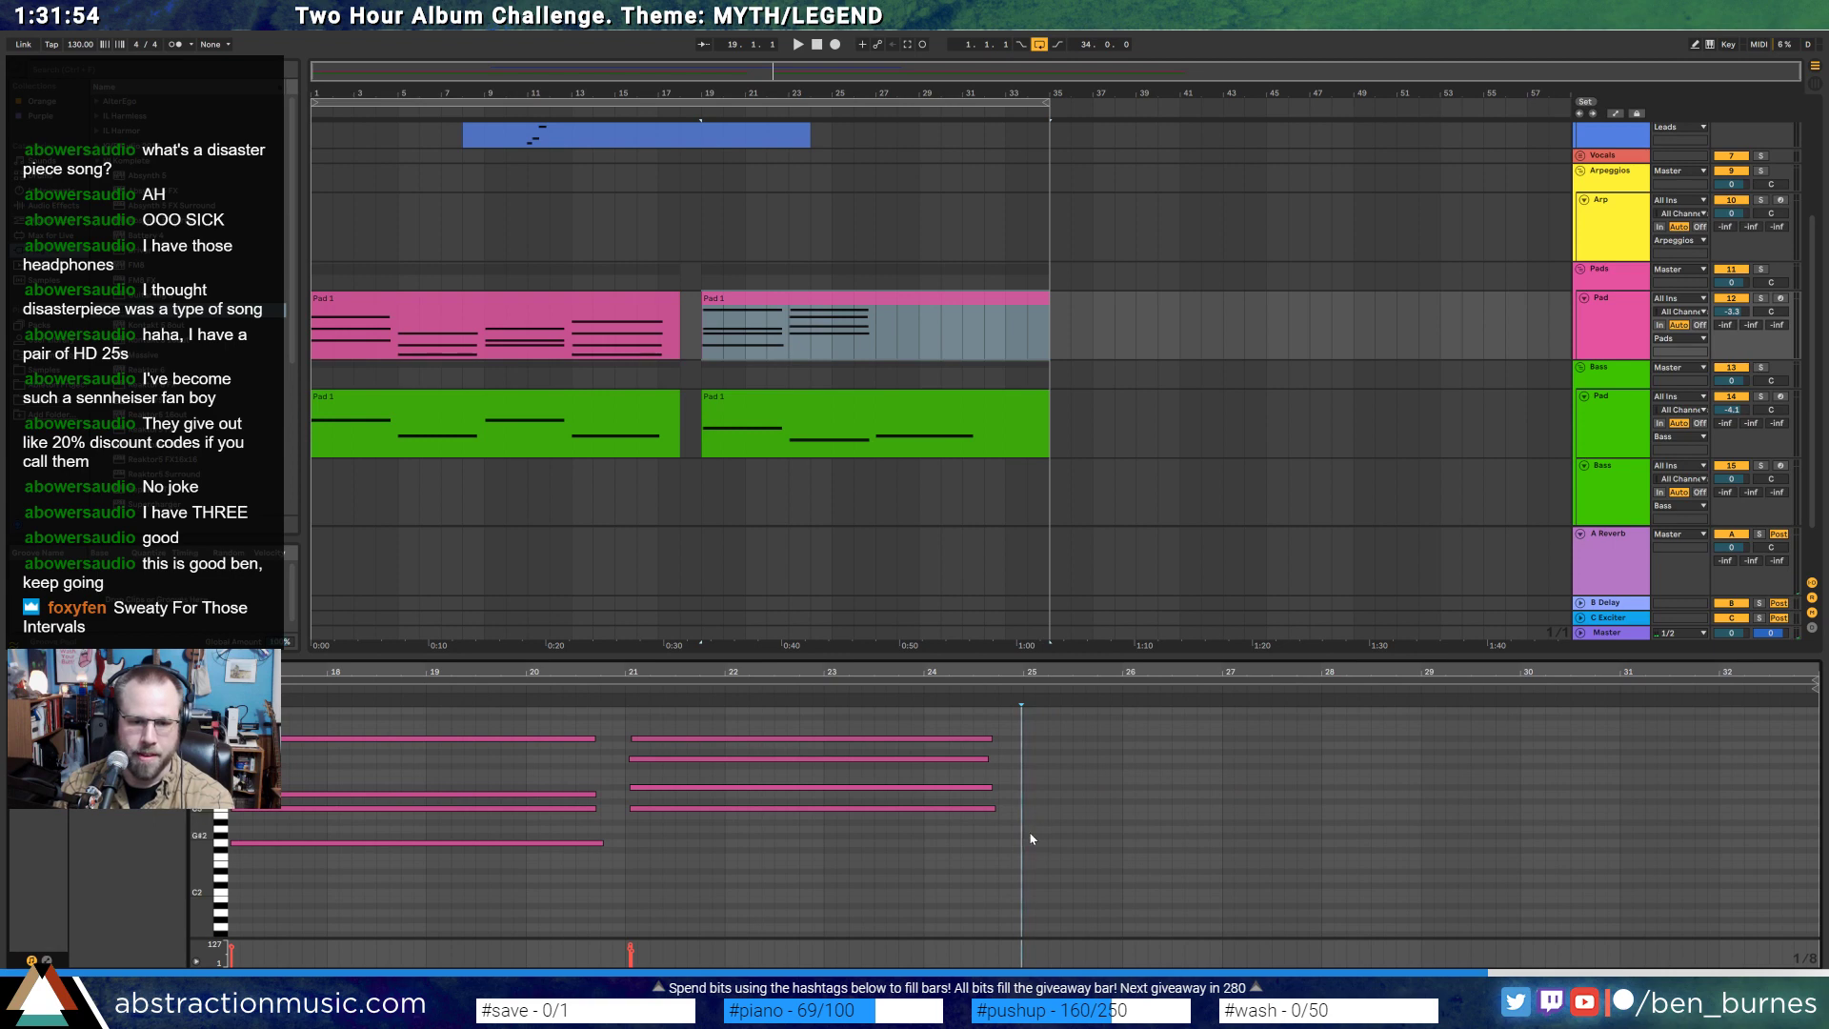
drag(1023, 836, 1547, 833)
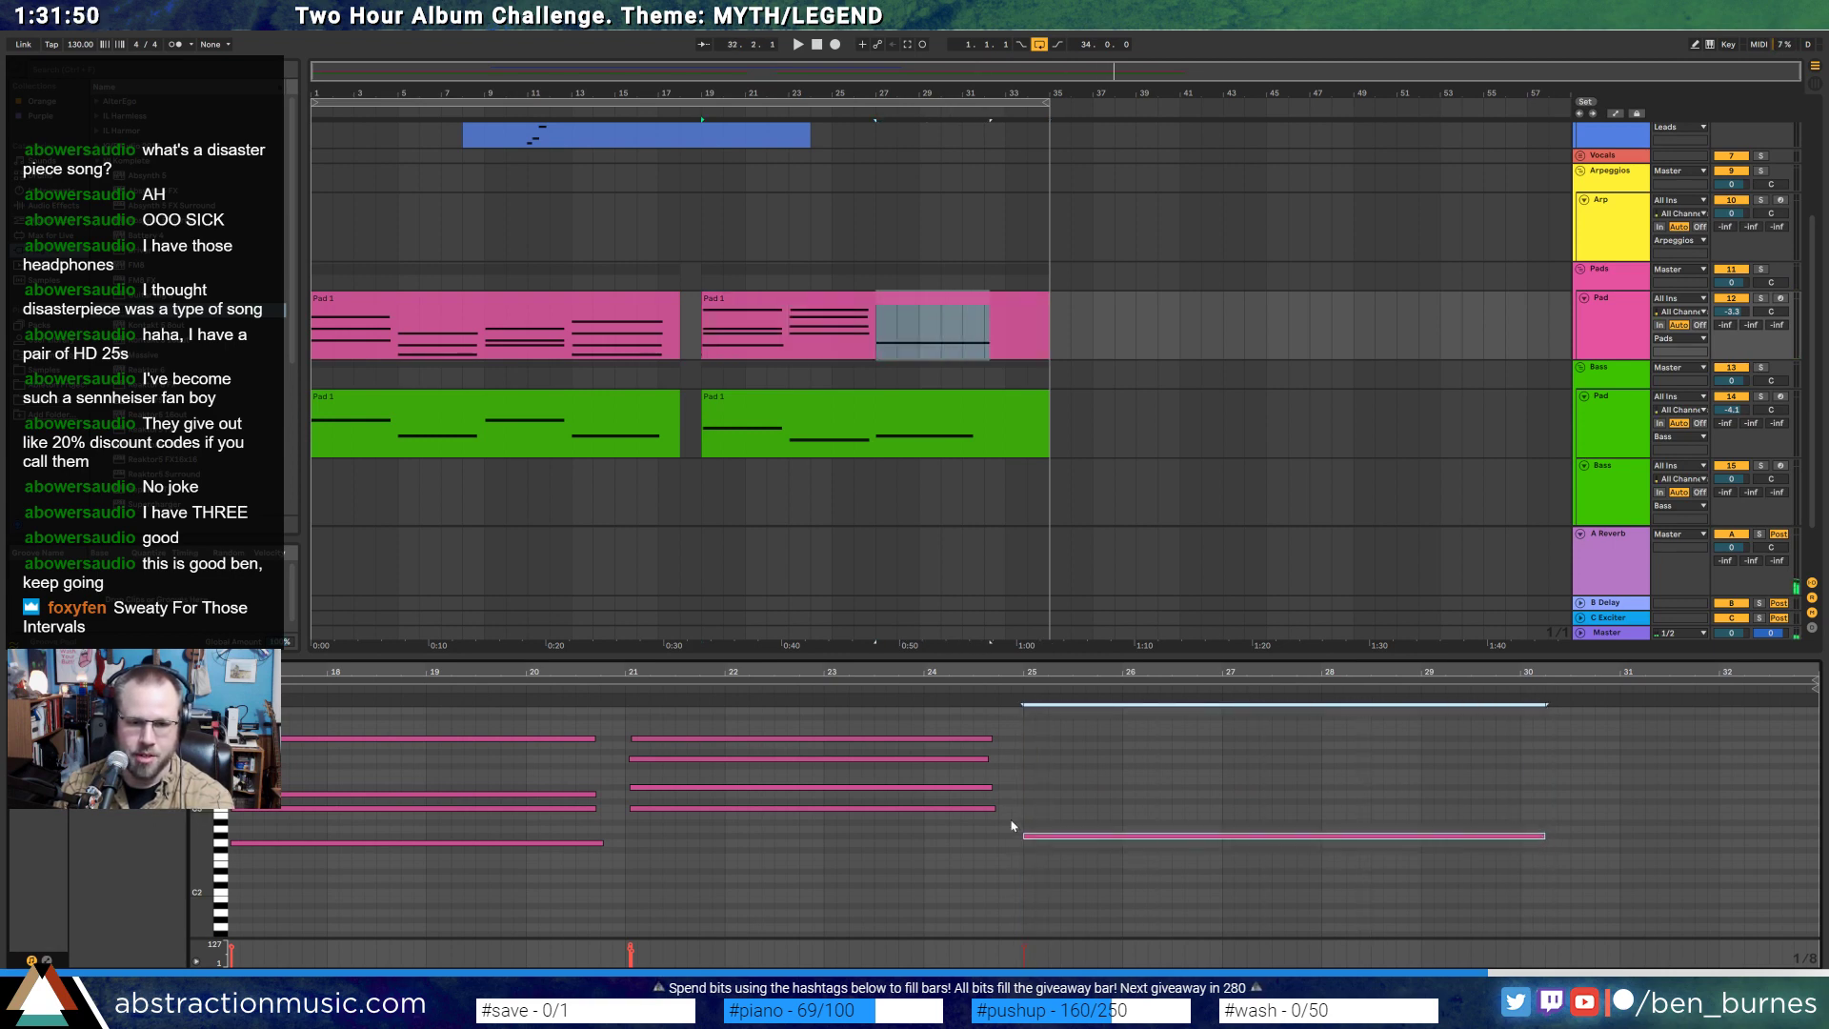
drag(1025, 816, 1551, 817)
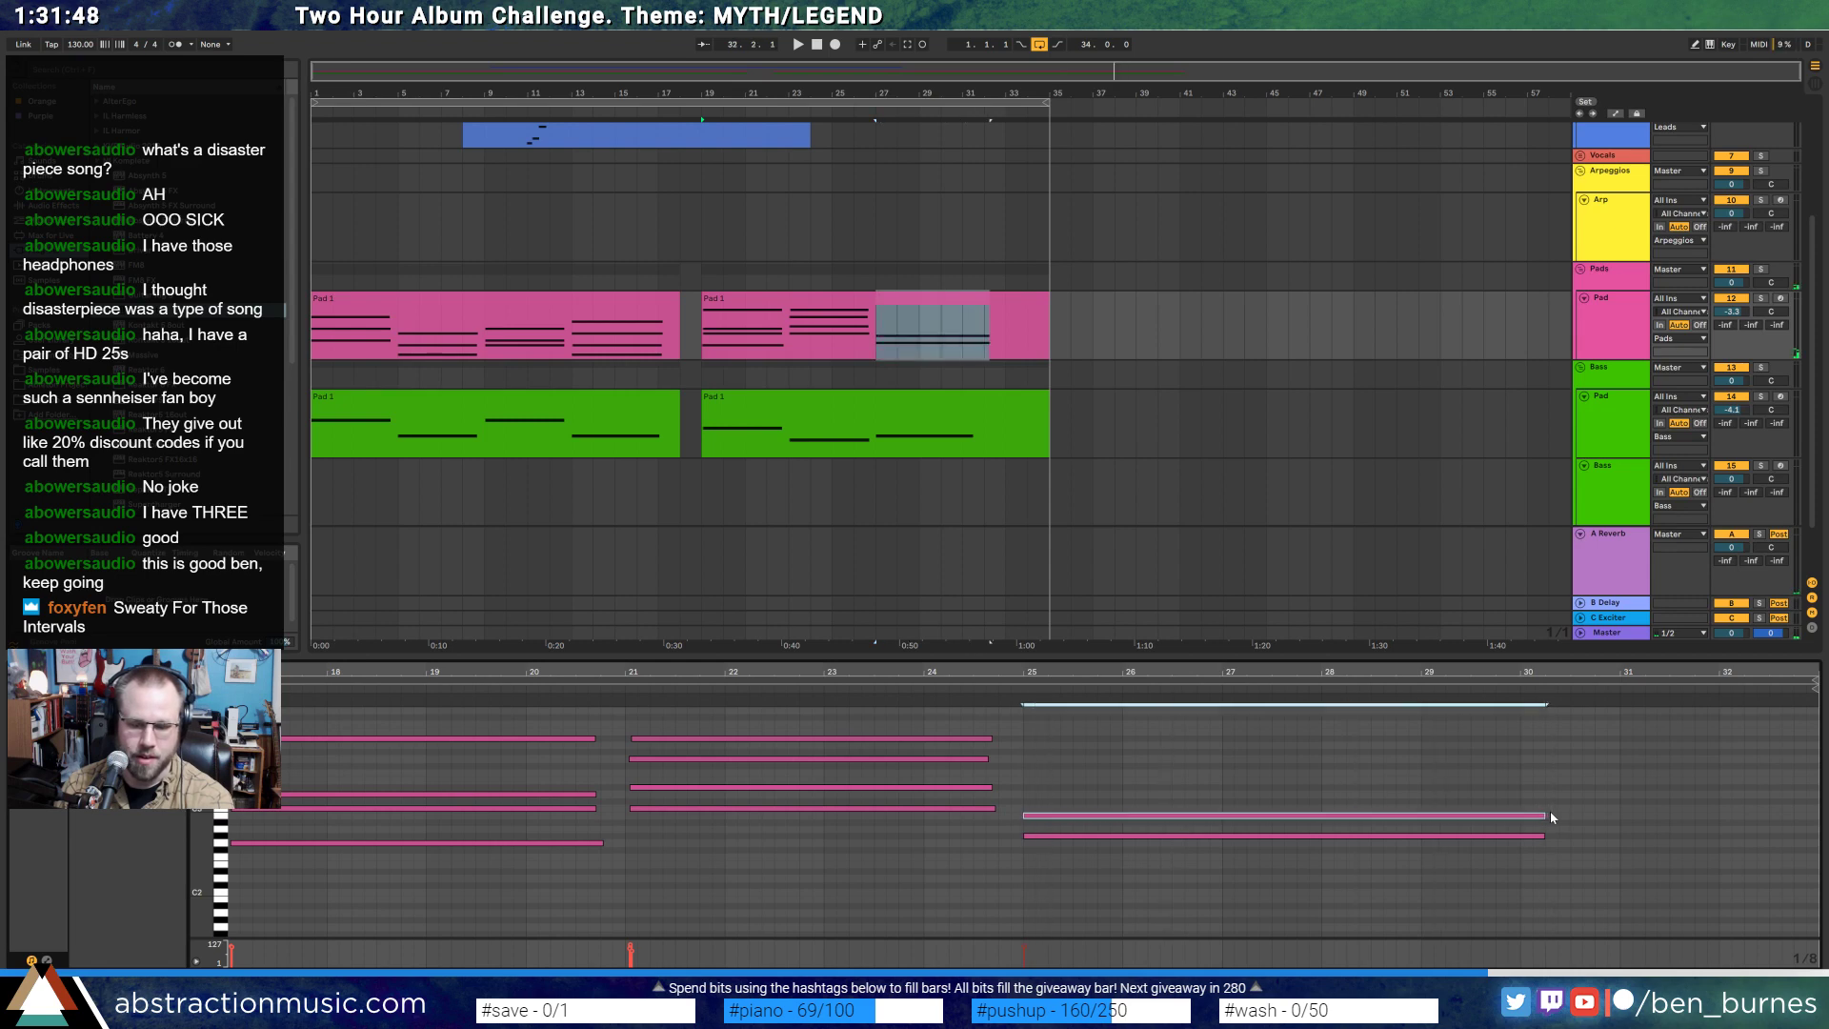
drag(1025, 795, 1547, 795)
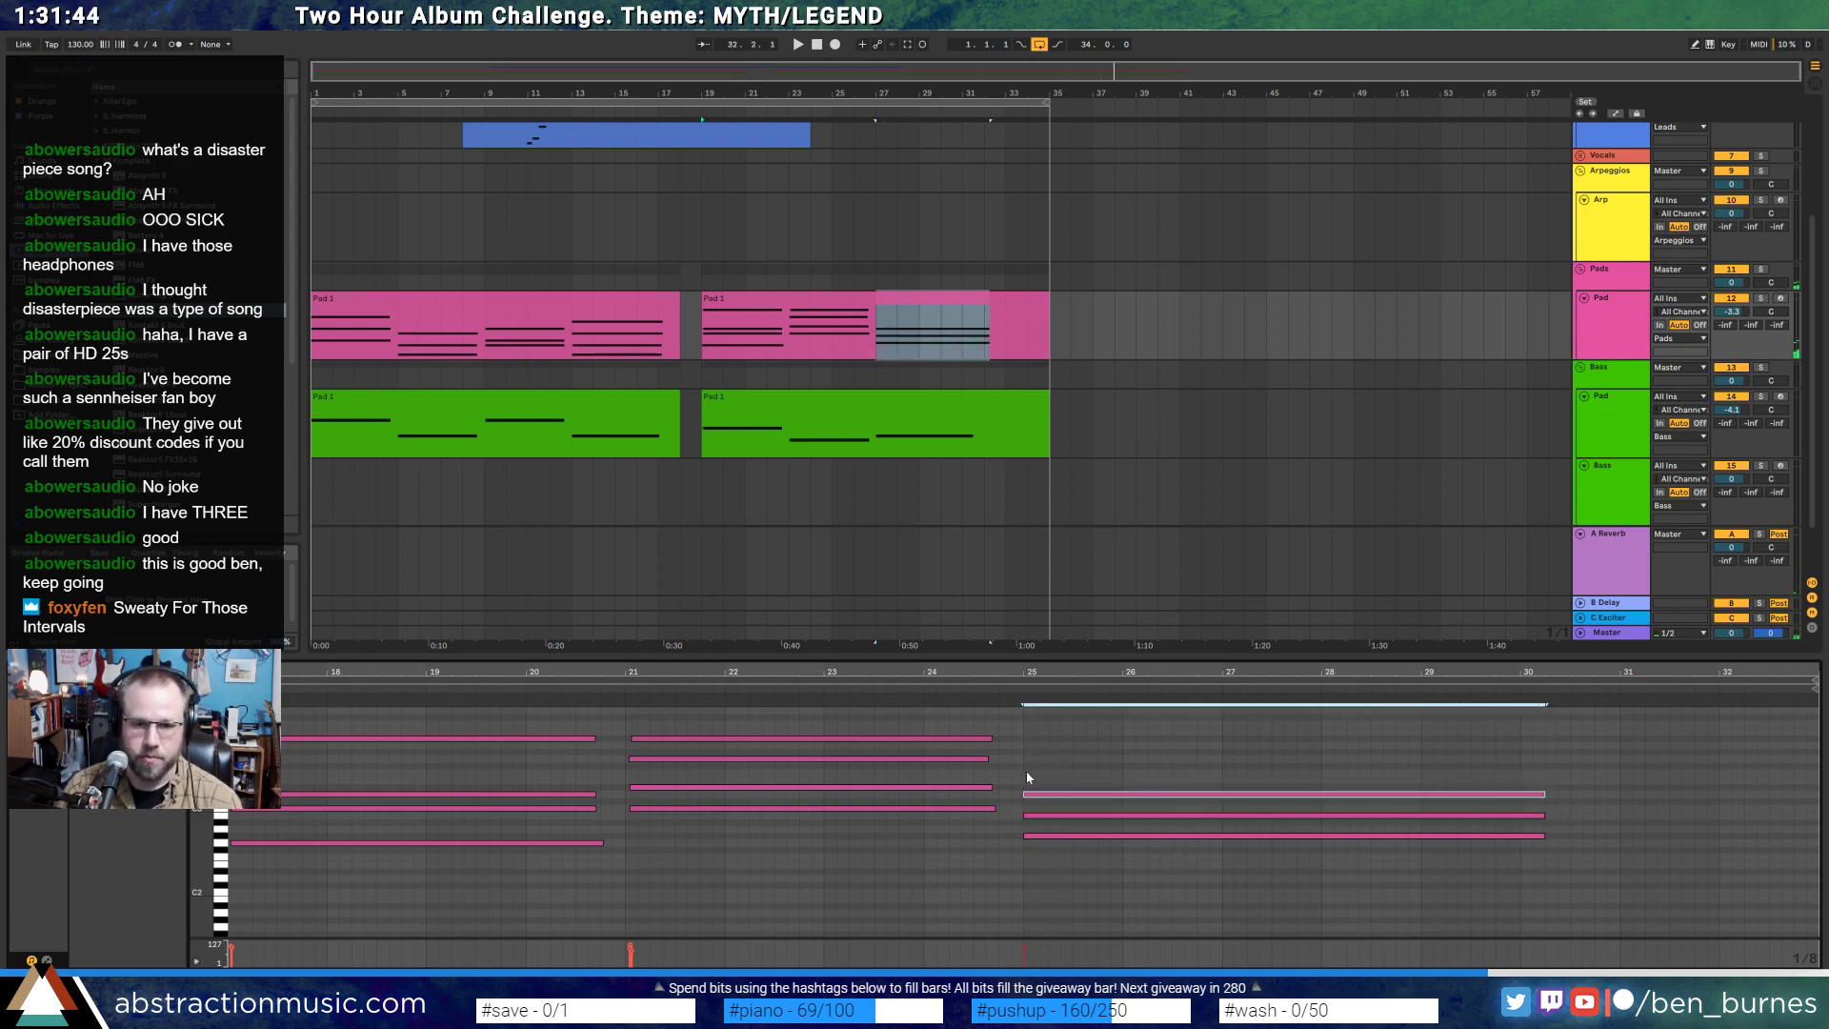
drag(1028, 774, 1571, 773)
- Move the new chord's lowest note up to G#3 so it sits on top, and audition the chord
drag(1510, 835, 1510, 919)
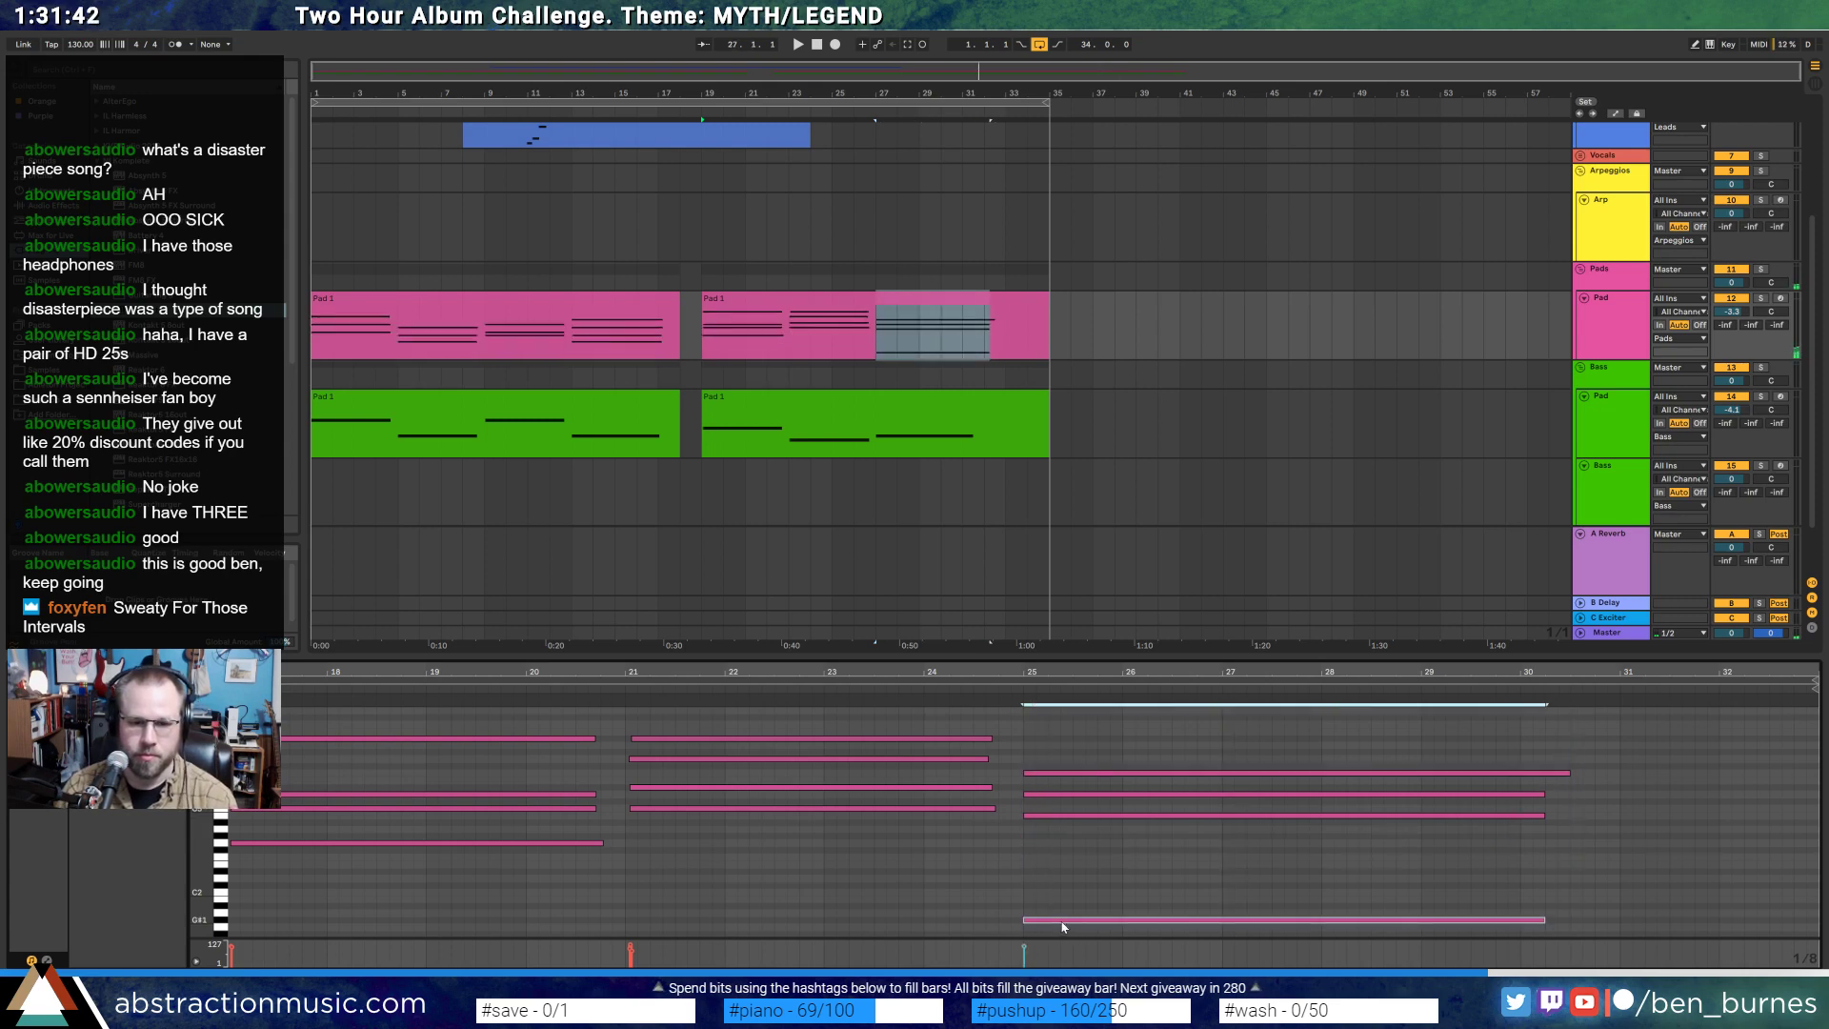
key(shift+Up)
key(shift+Up)
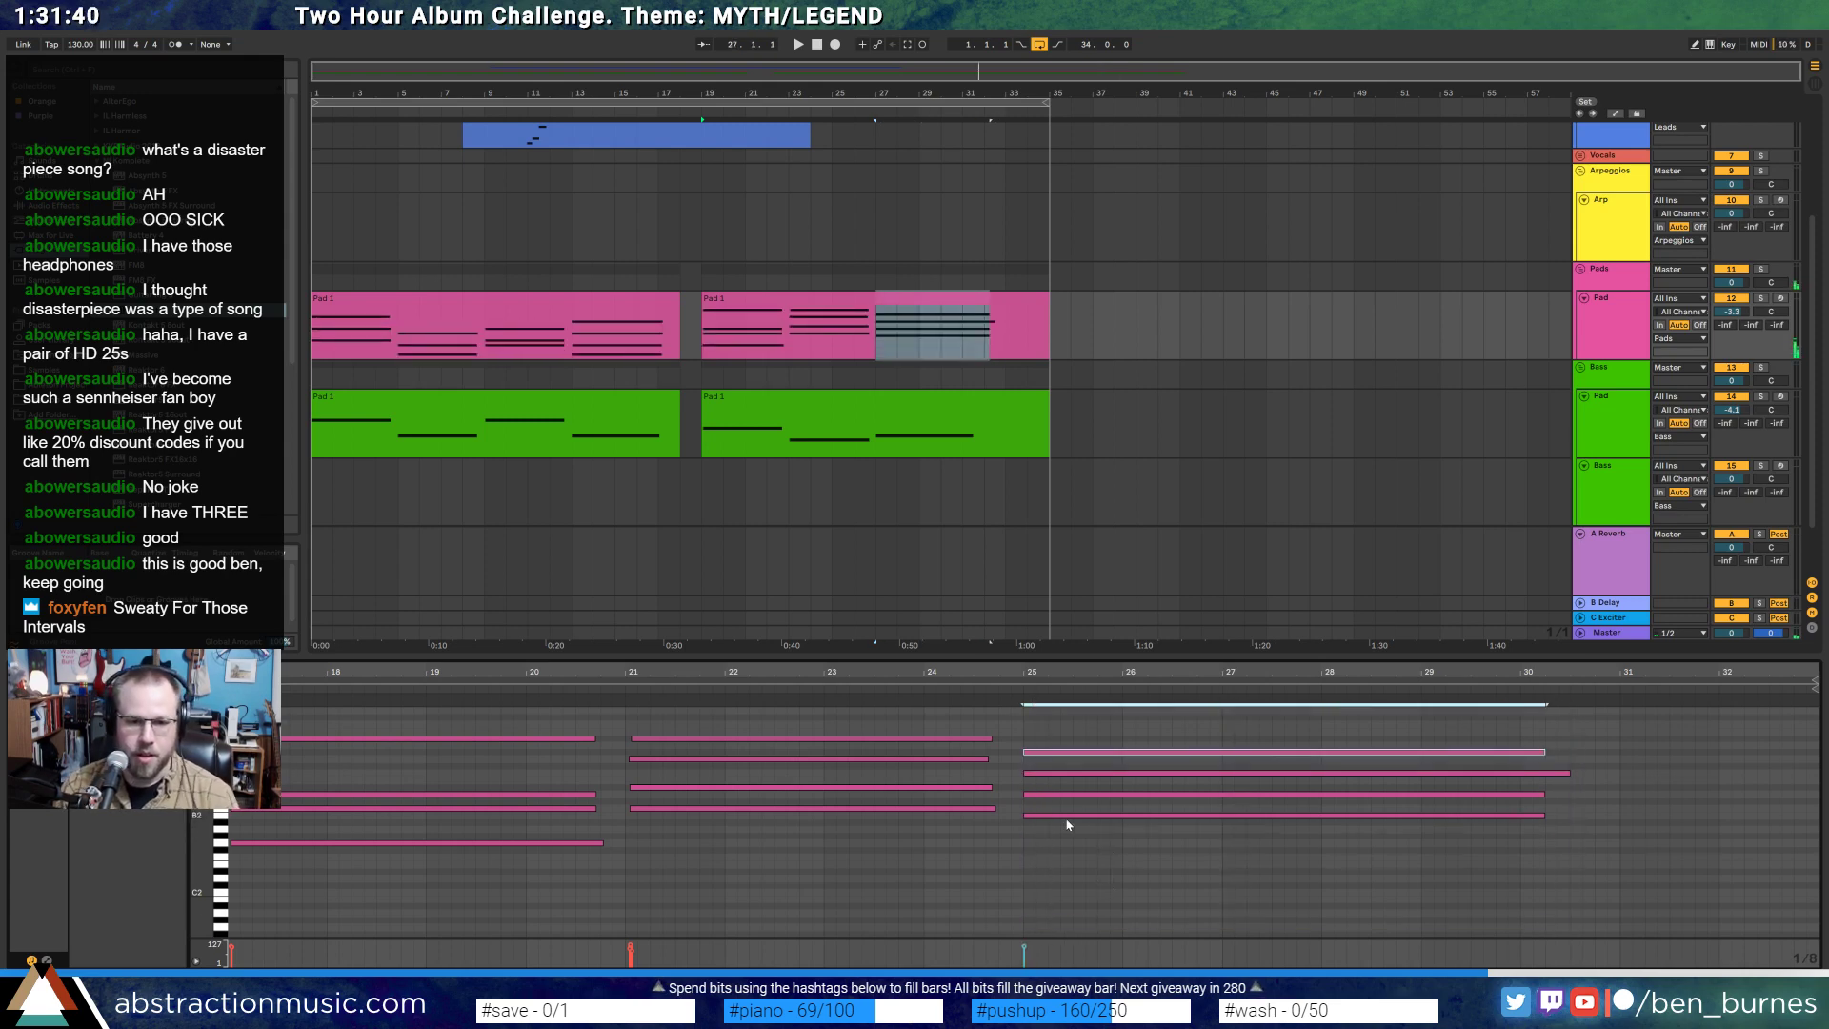
click(895, 688)
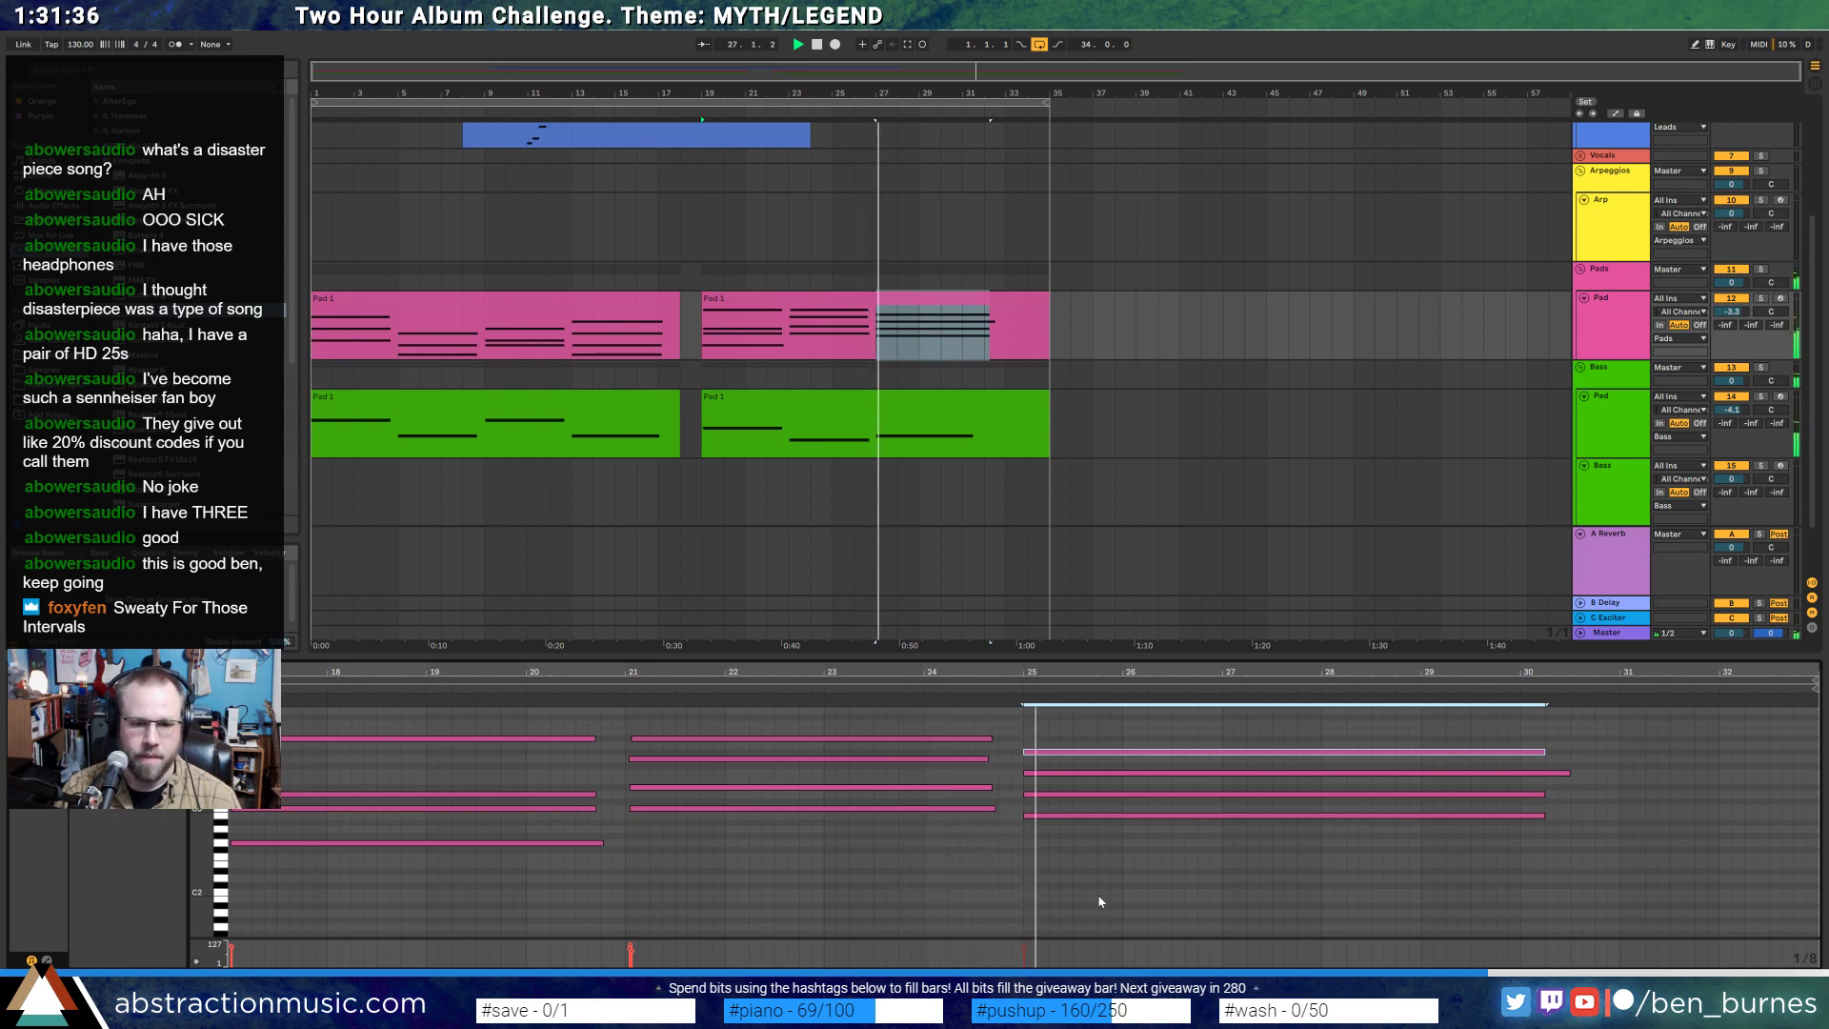
drag(1027, 944, 1023, 952)
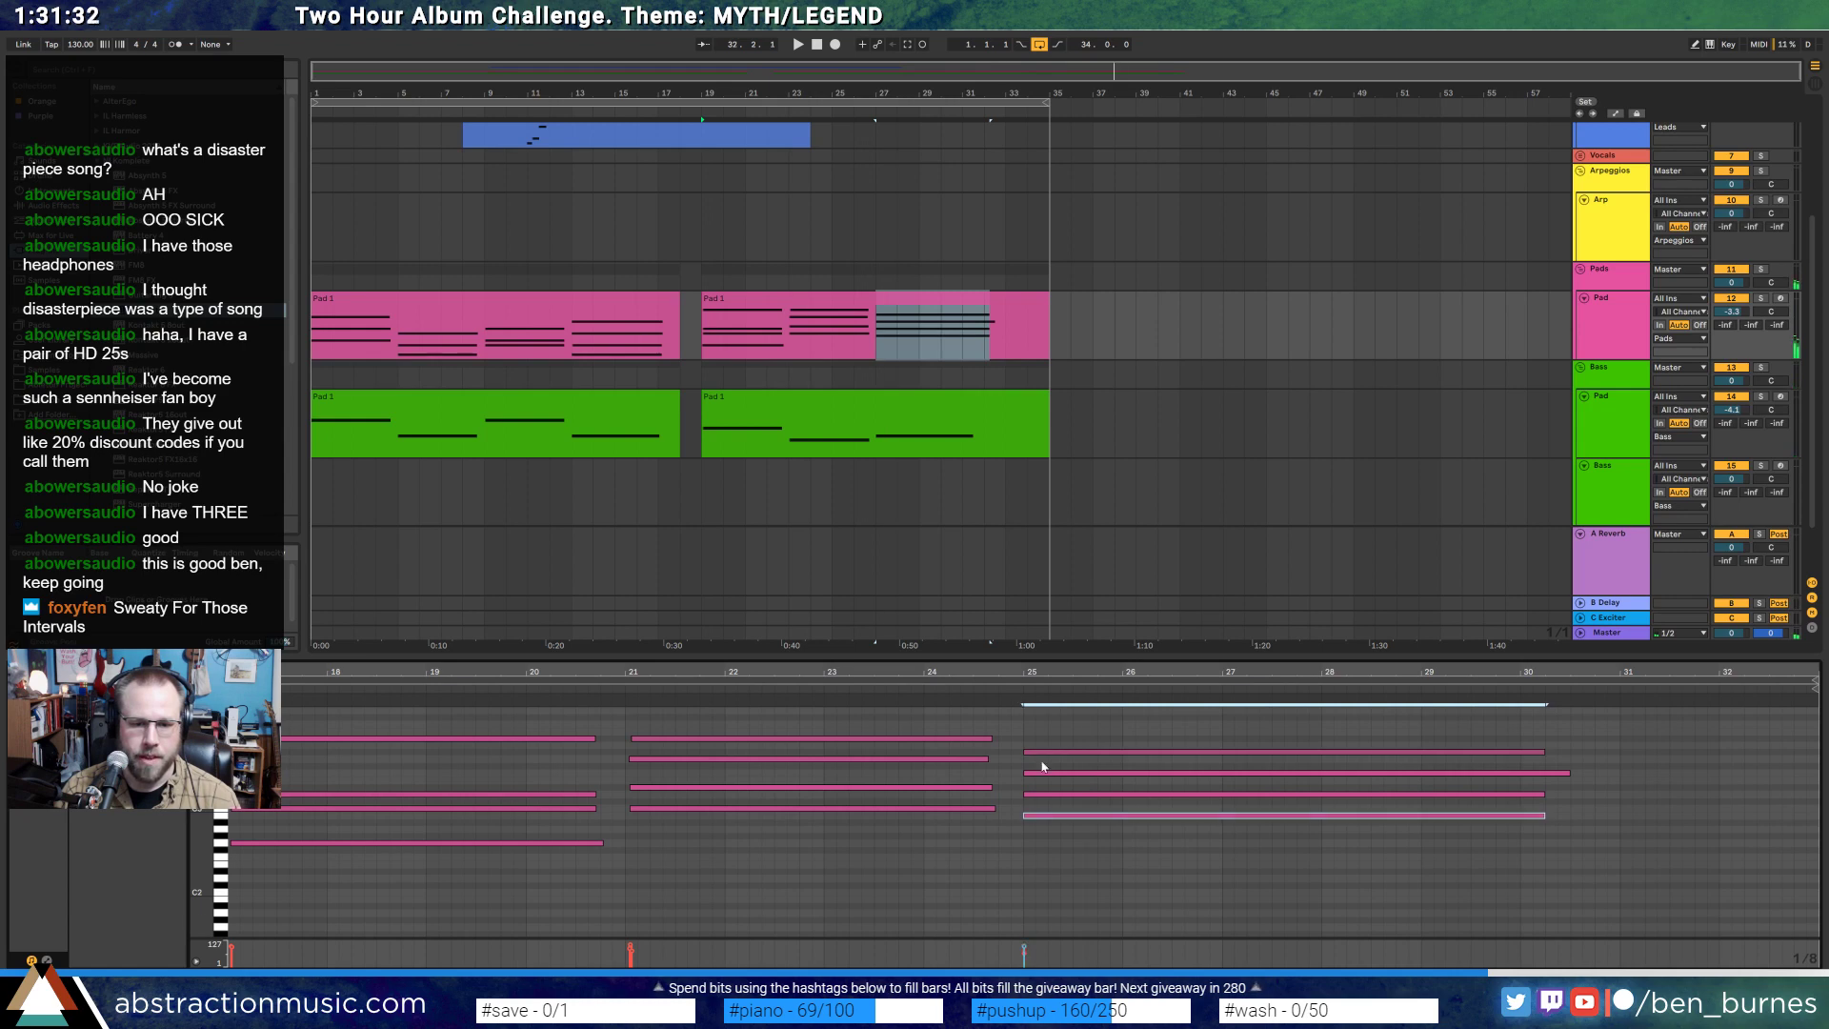
- Raise the bar 25 chord's top note two semitones to A#3 and play the section leading into it
drag(1055, 719, 1084, 777)
click(1071, 754)
key(Up)
key(Up)
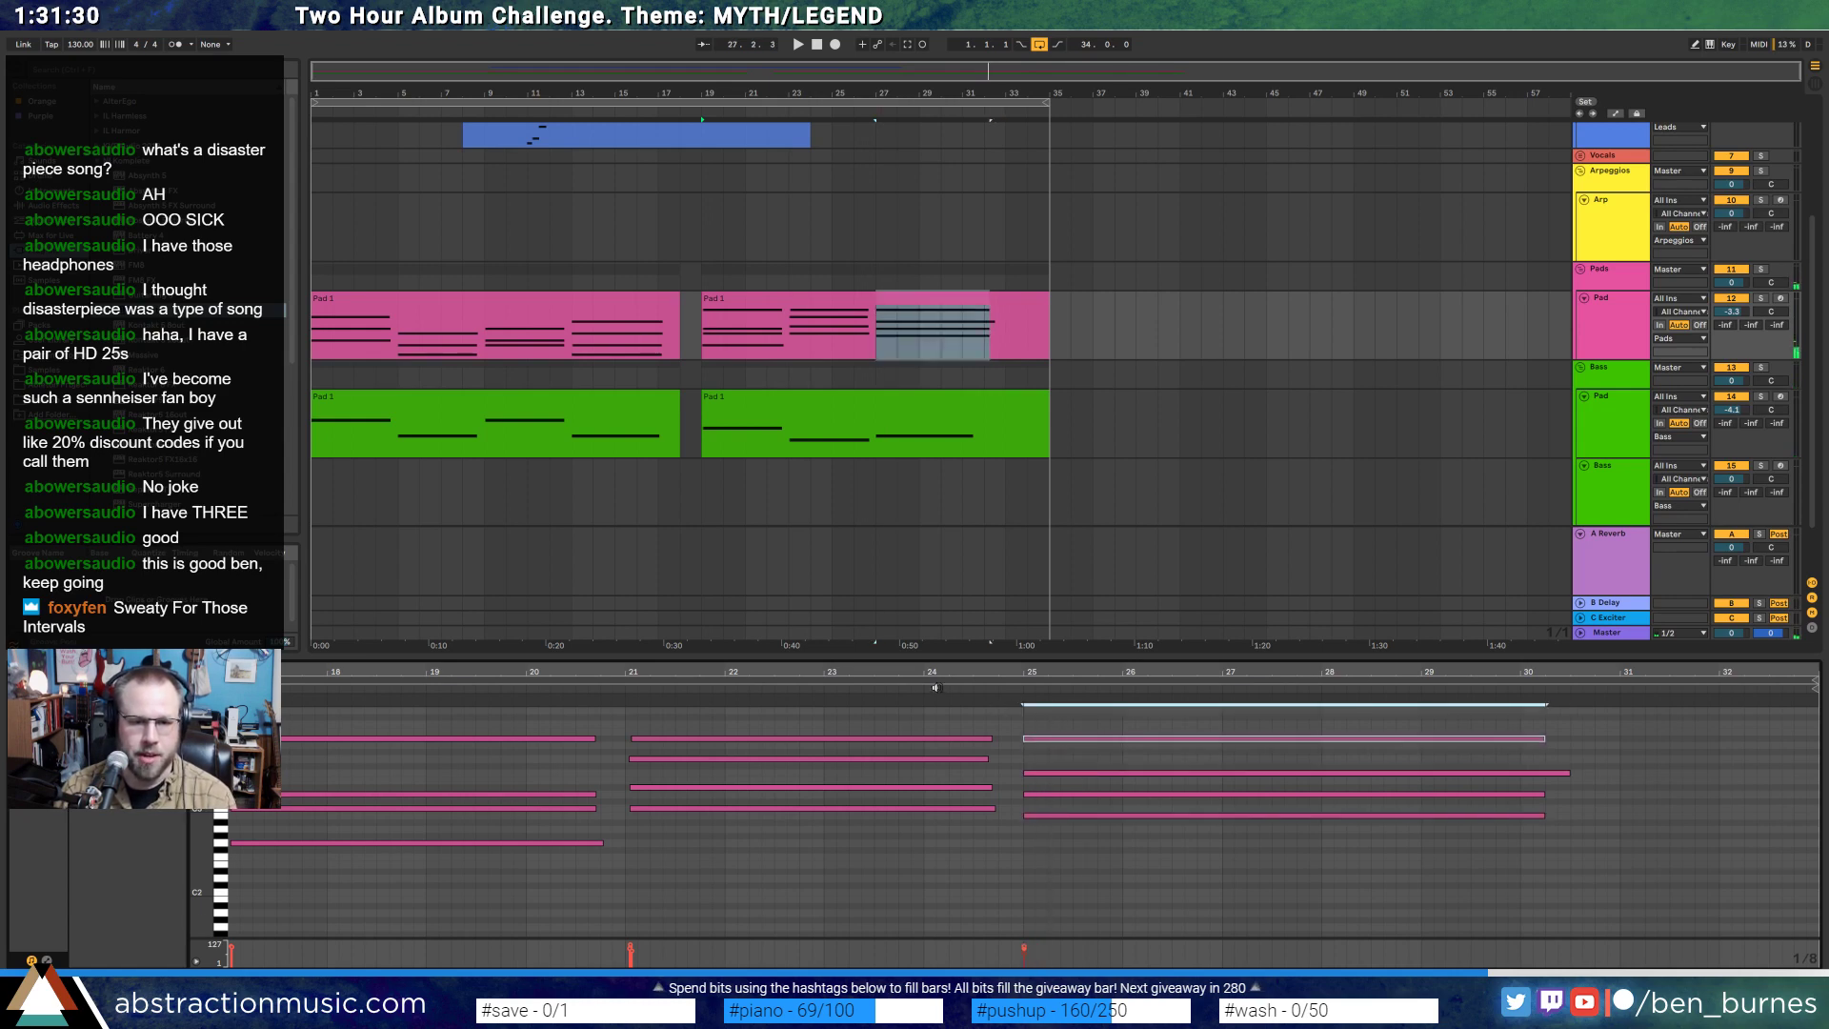
drag(546, 721, 1137, 749)
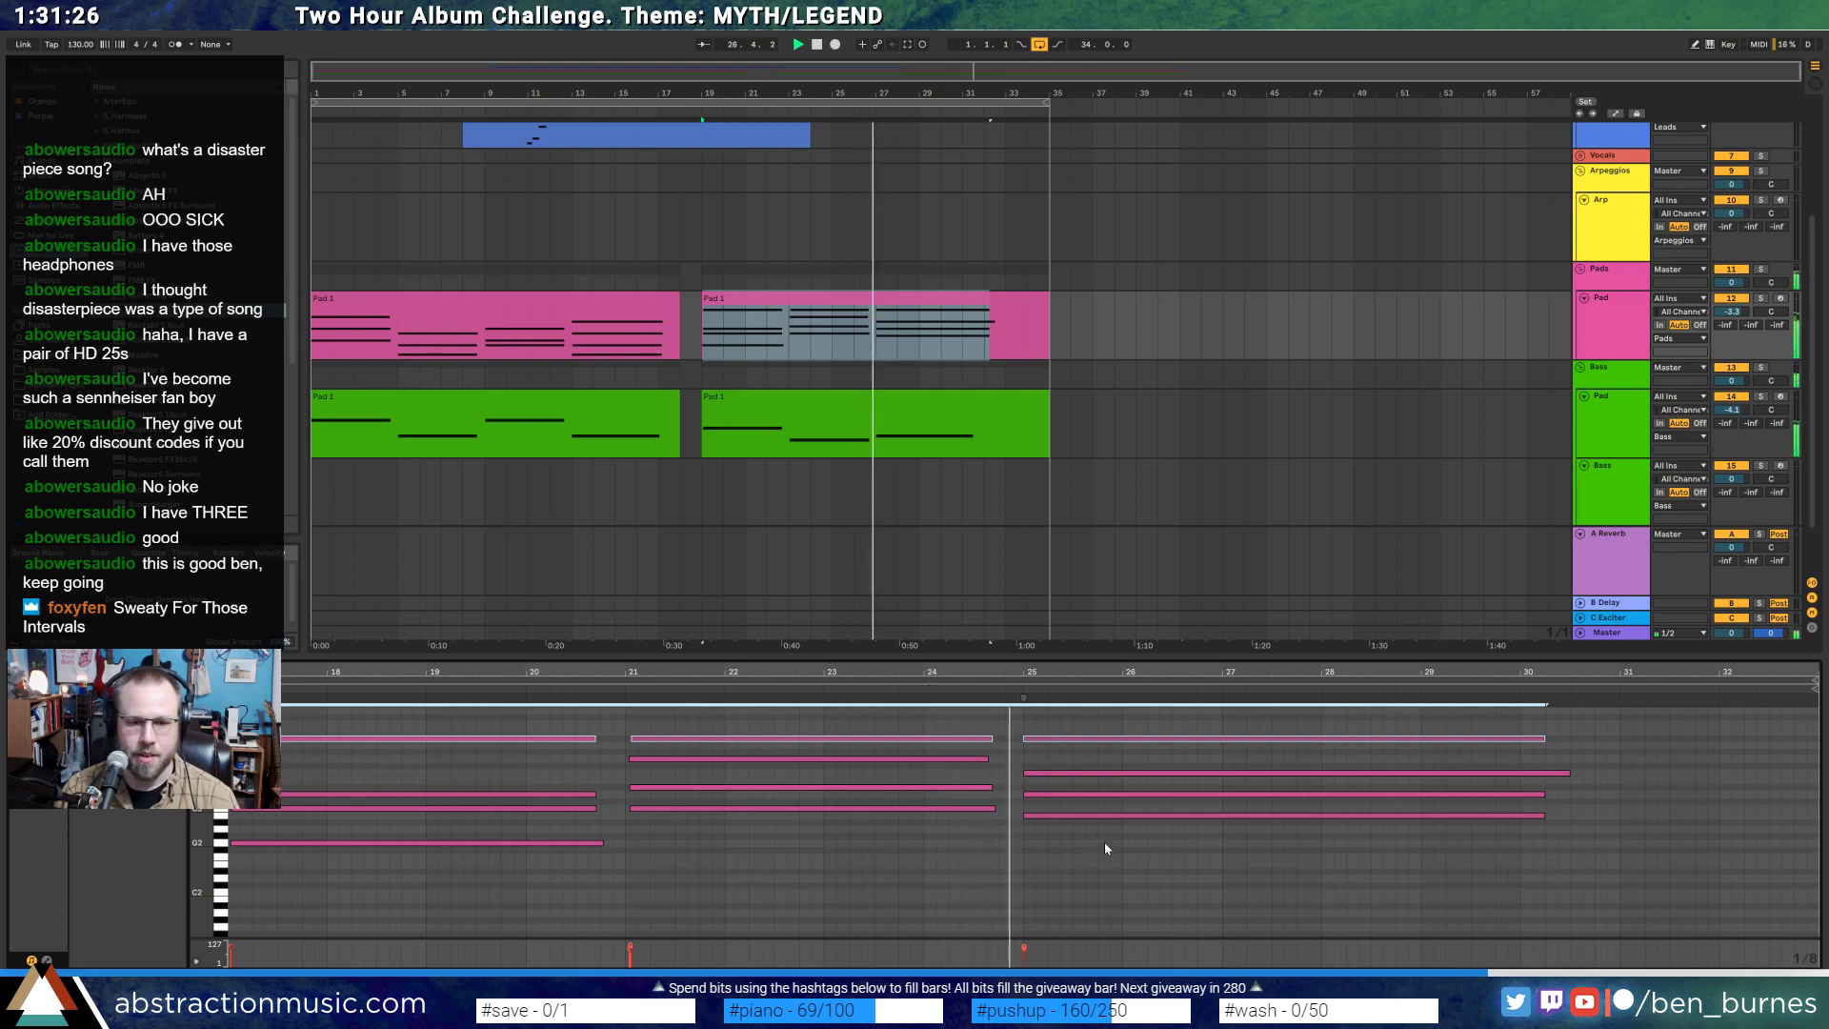
- Nudge the bar 25 chord's notes slightly later with small offsets so their starts are staggered
click(1190, 783)
click(1190, 773)
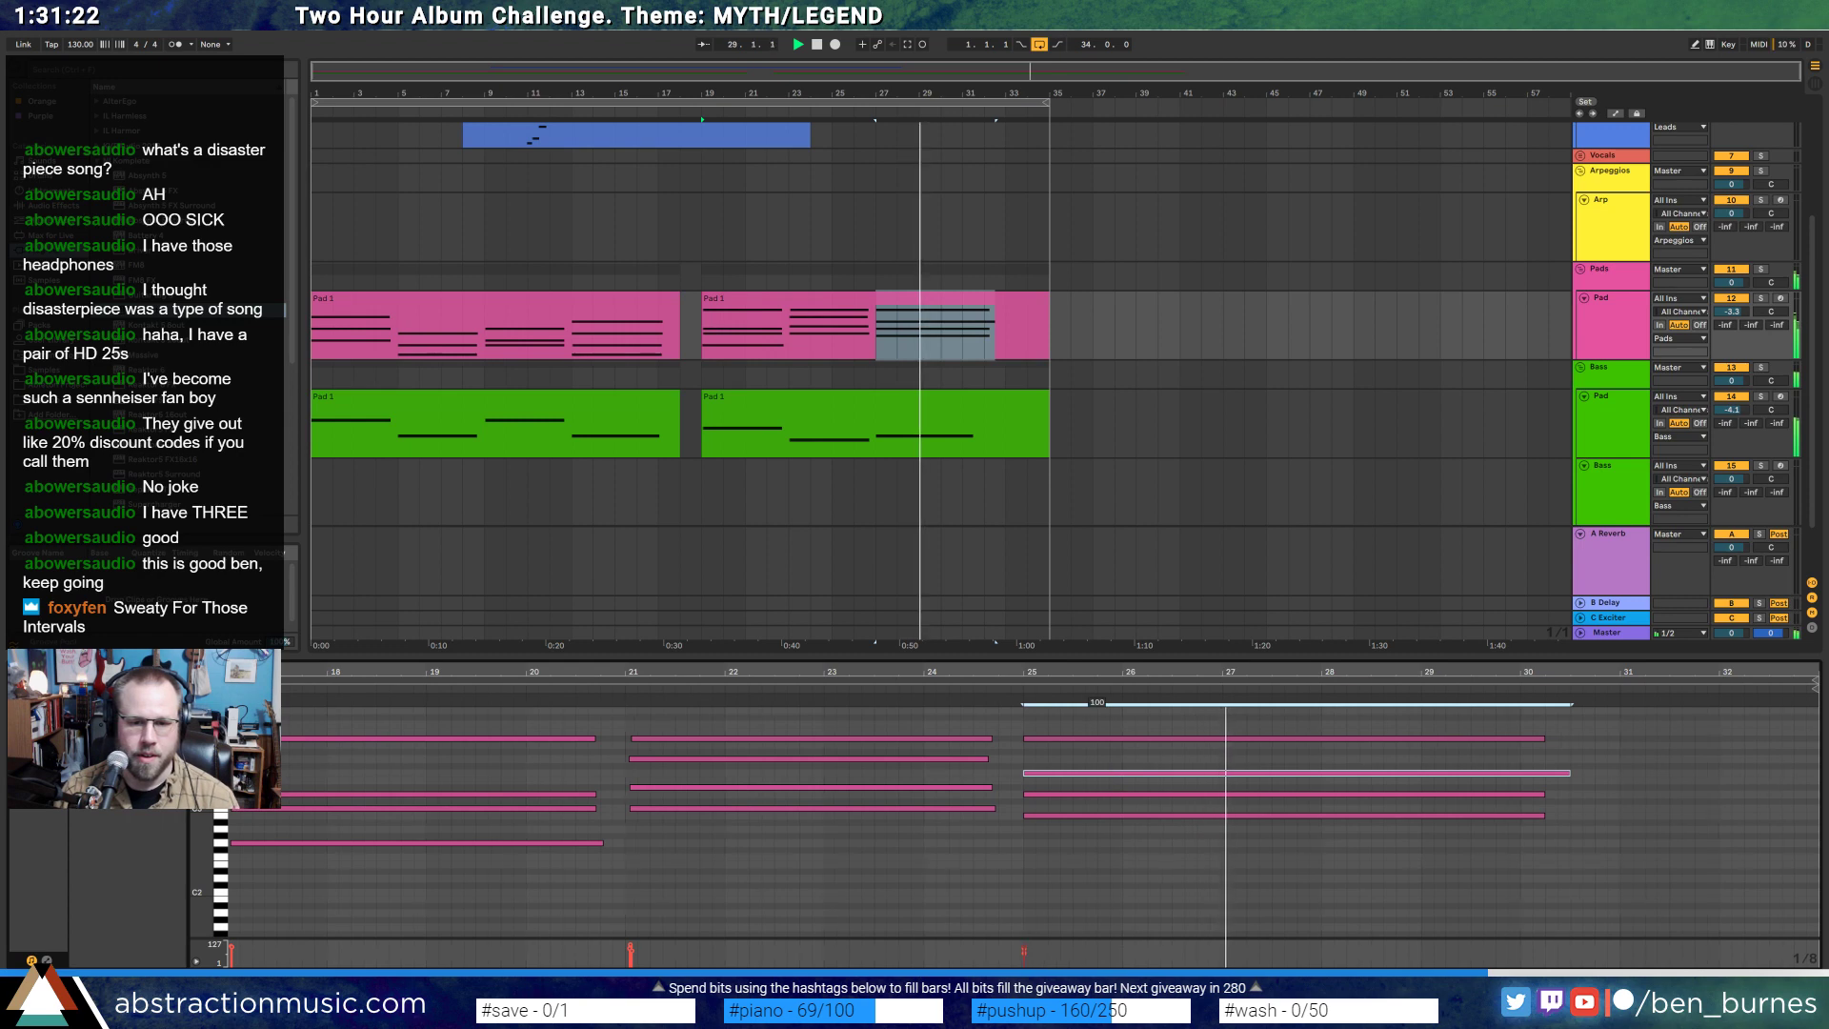
drag(1049, 774, 1054, 817)
key(space)
drag(1049, 740, 1053, 743)
- Shorten all four chord notes together so the top one ends past the middle of bar 29, and open the second green Pad clip
drag(1275, 722, 1290, 831)
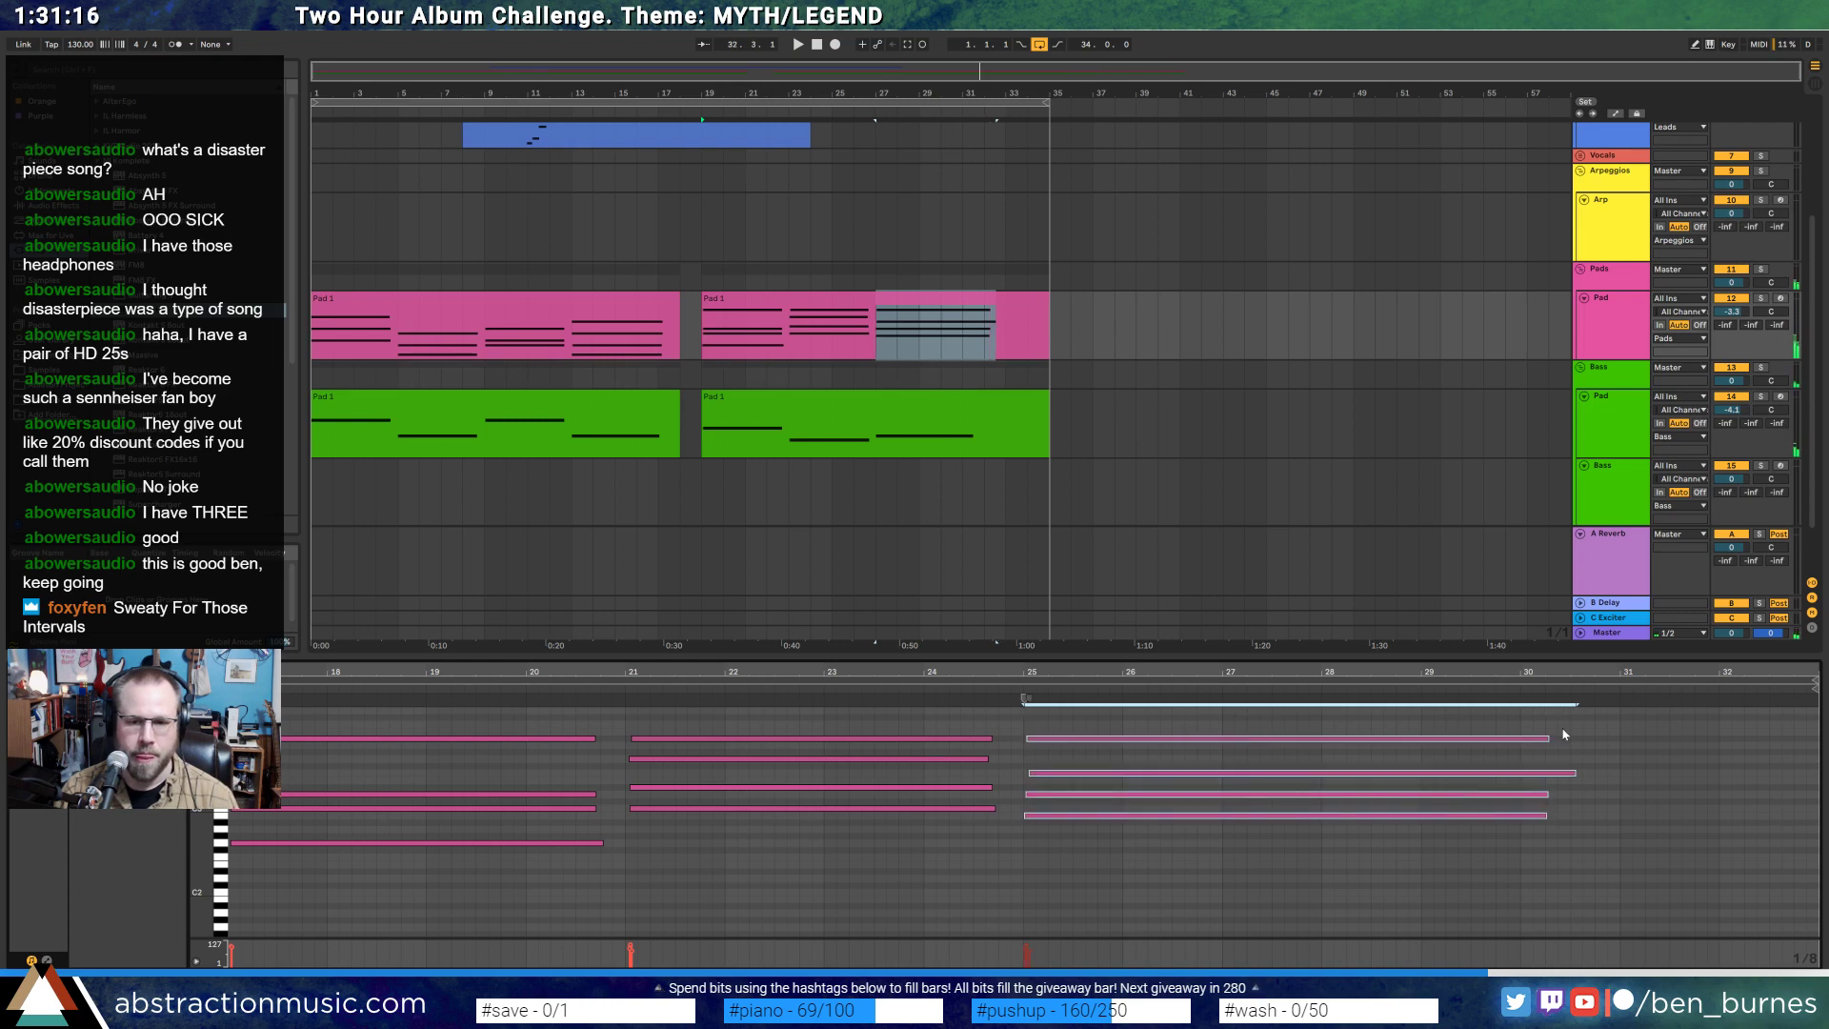
drag(1548, 735, 1488, 740)
click(1014, 396)
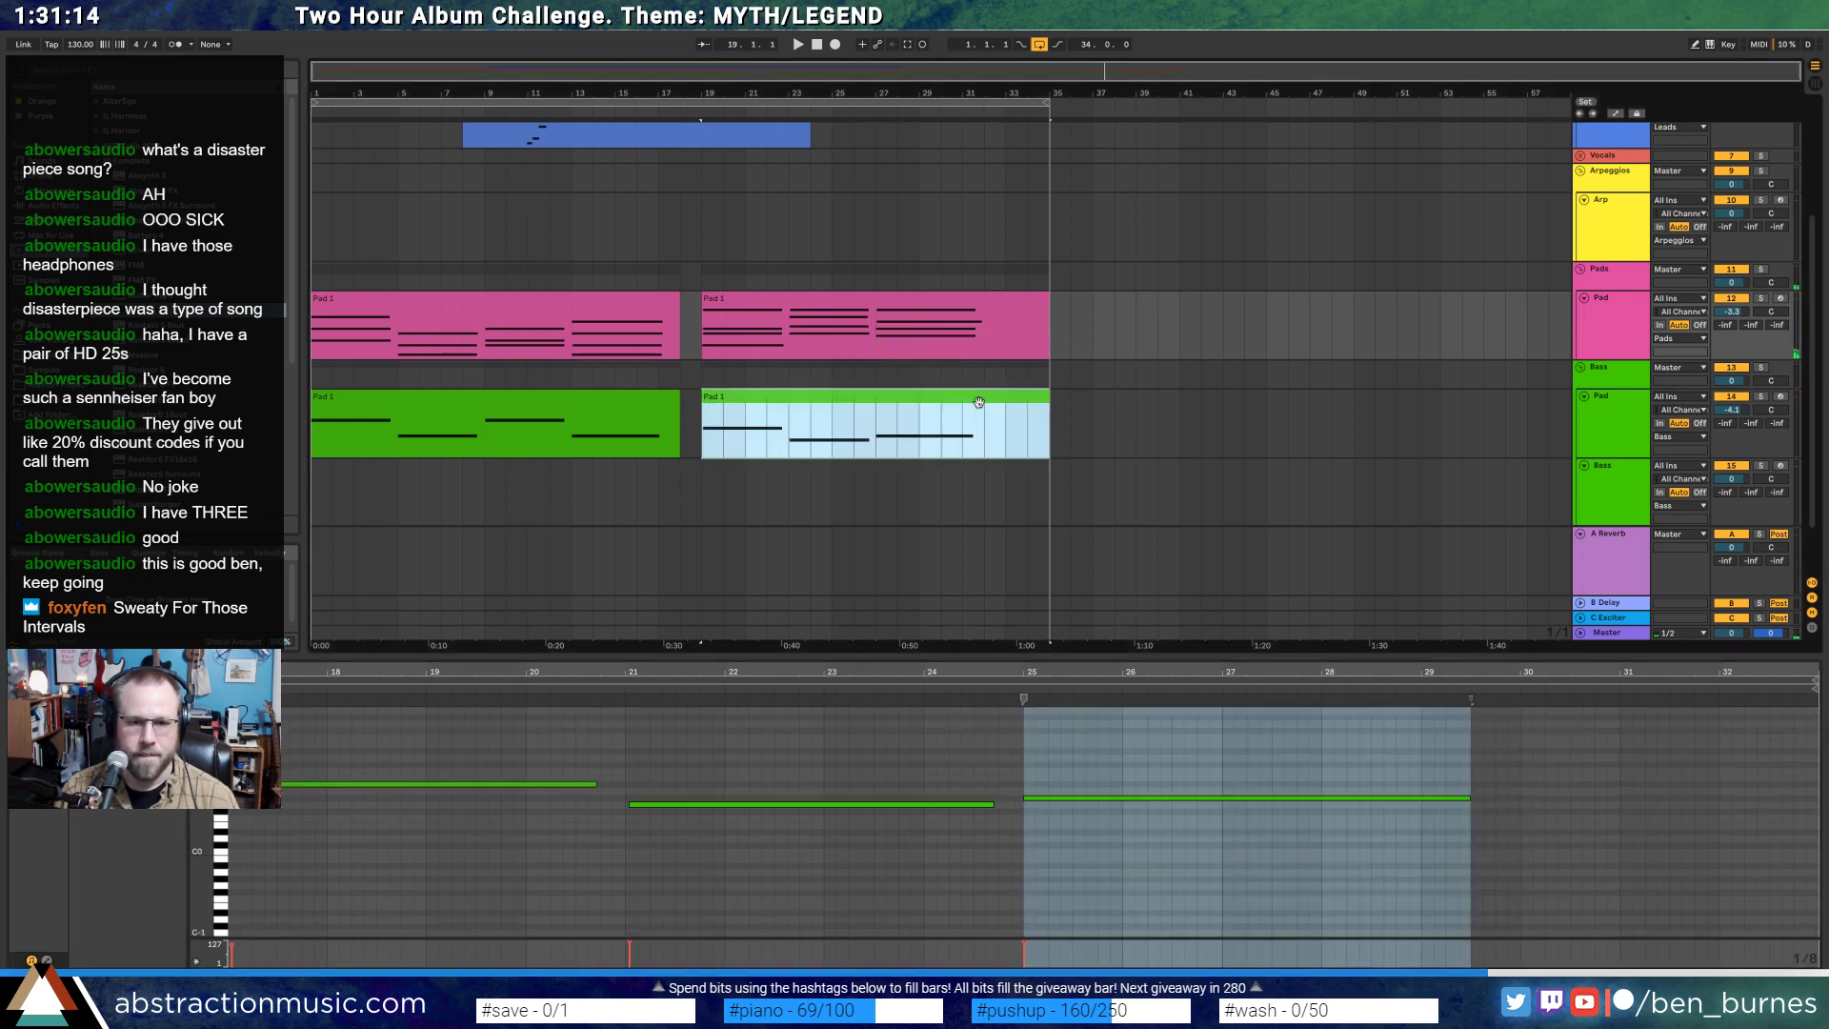
- Shorten the bass clip's bar 25 note to end around bar 28.6, and add a note from bar 29 to about bar 32.6
click(1334, 797)
drag(1468, 796, 1383, 796)
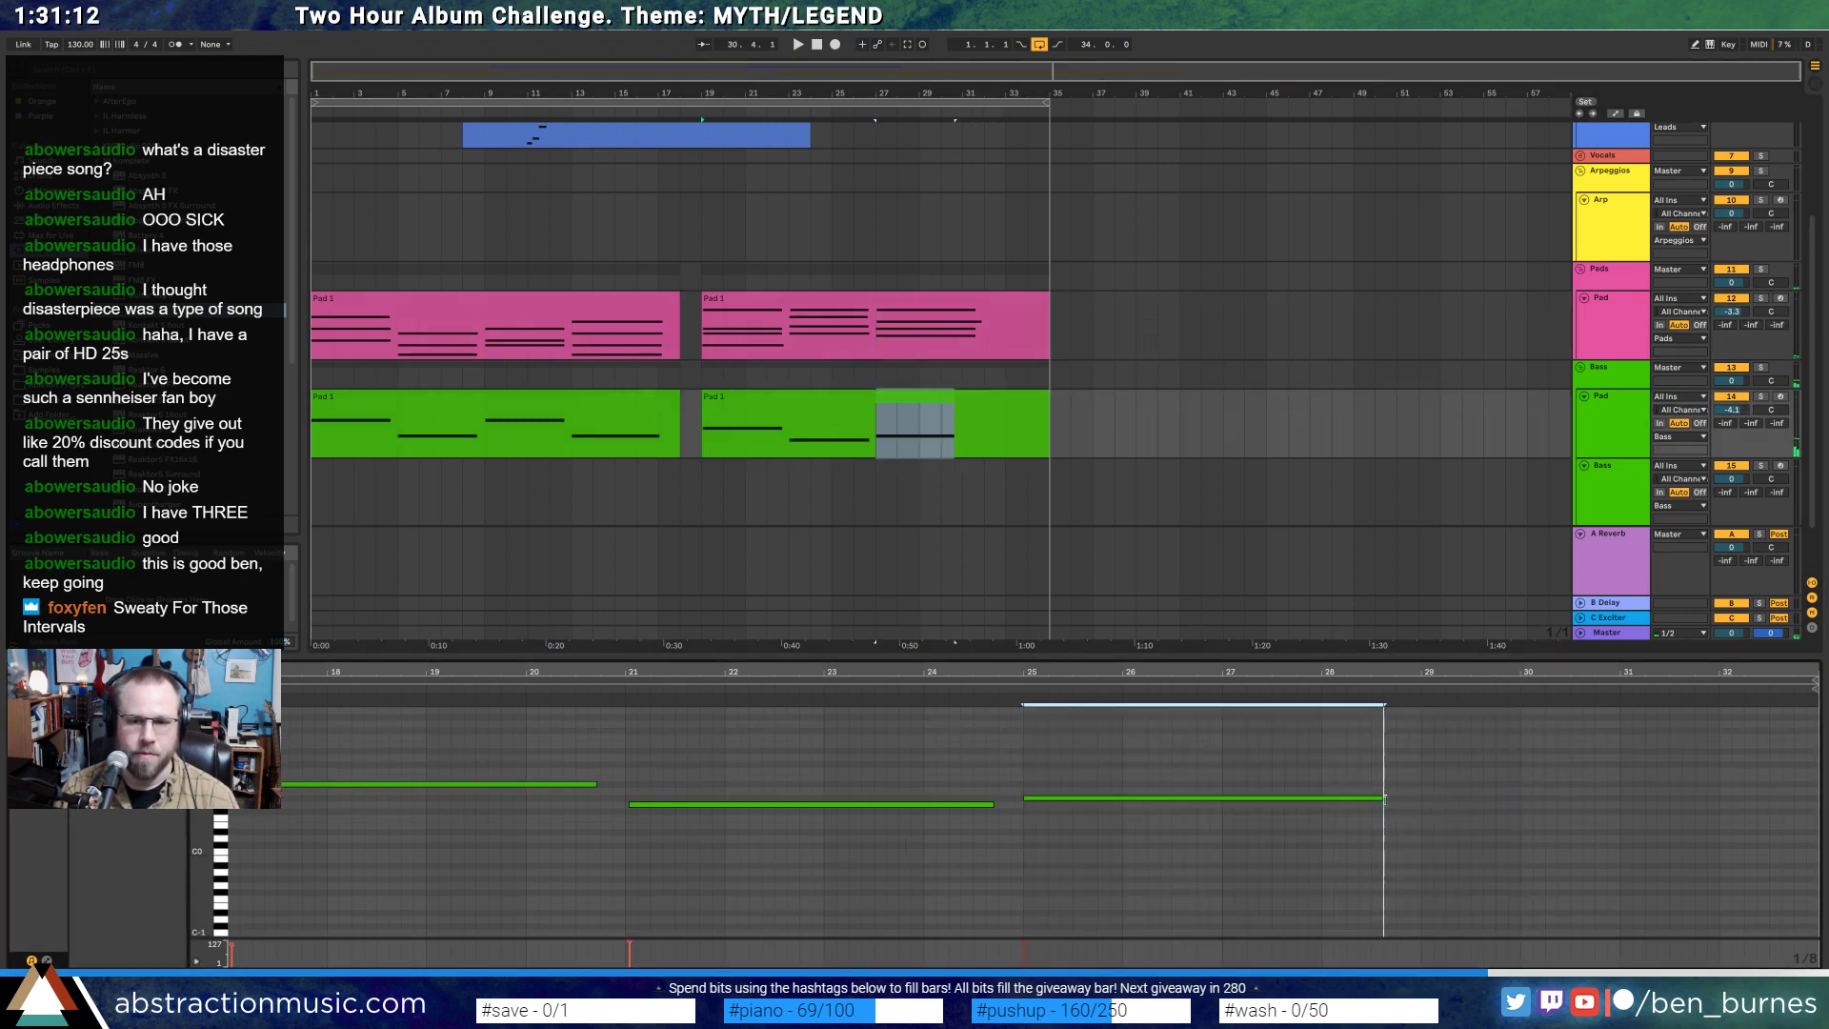
click(1425, 772)
drag(1425, 773, 1808, 764)
mouse_move(1753, 670)
mouse_down()
mouse_move(1754, 632)
mouse_move(1755, 649)
mouse_up()
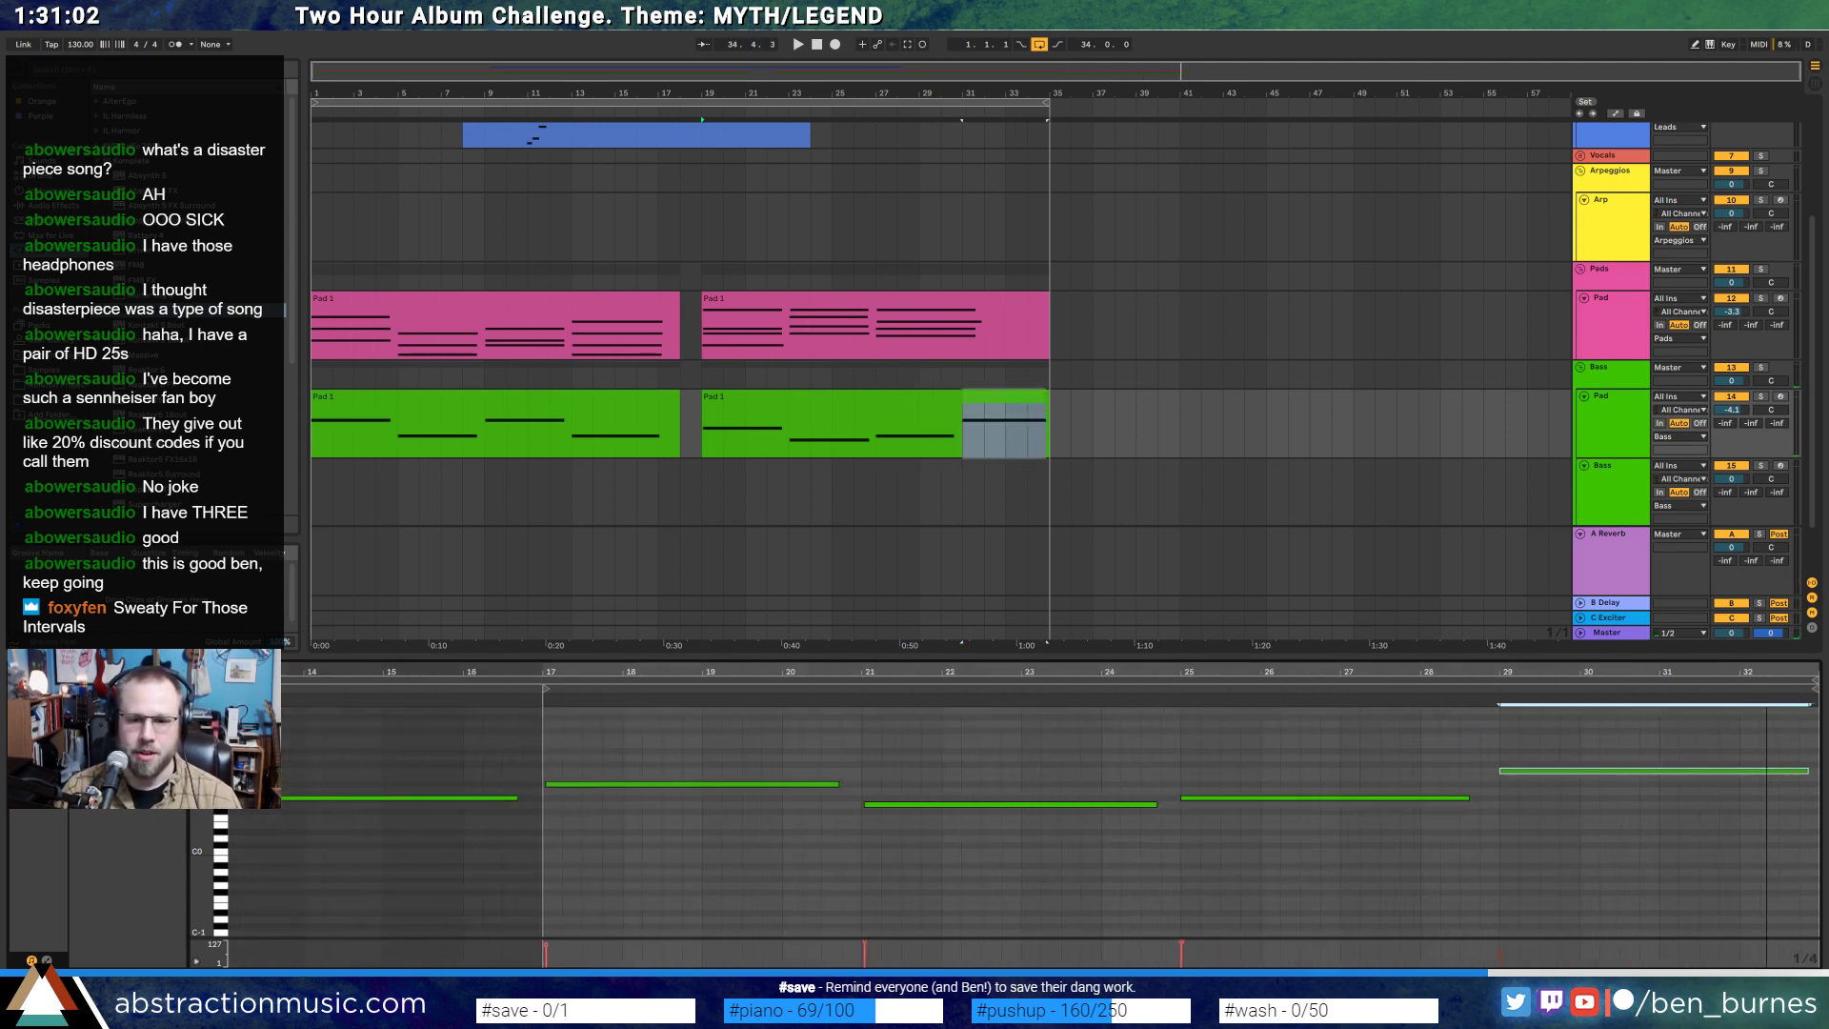
drag(1803, 778, 1778, 778)
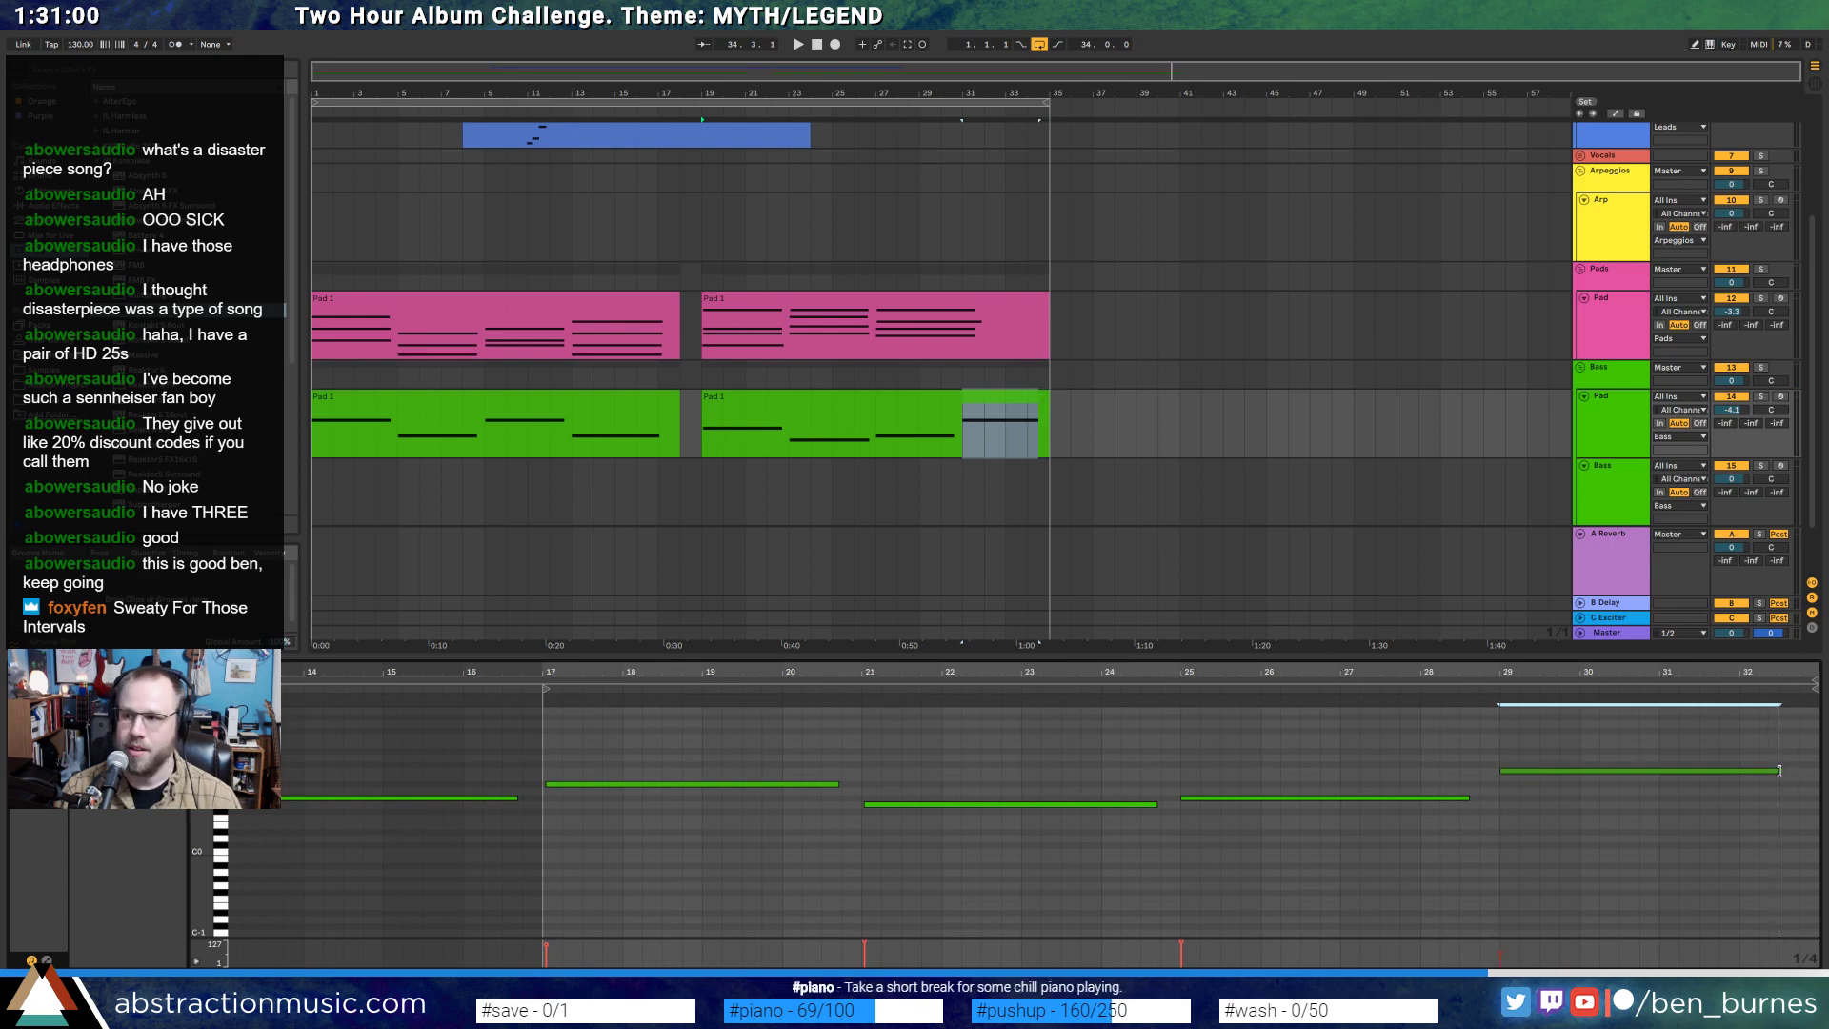
- Shorten all notes of the bar 25 chord in the second pink Pad clip so they end before bar 29
click(993, 301)
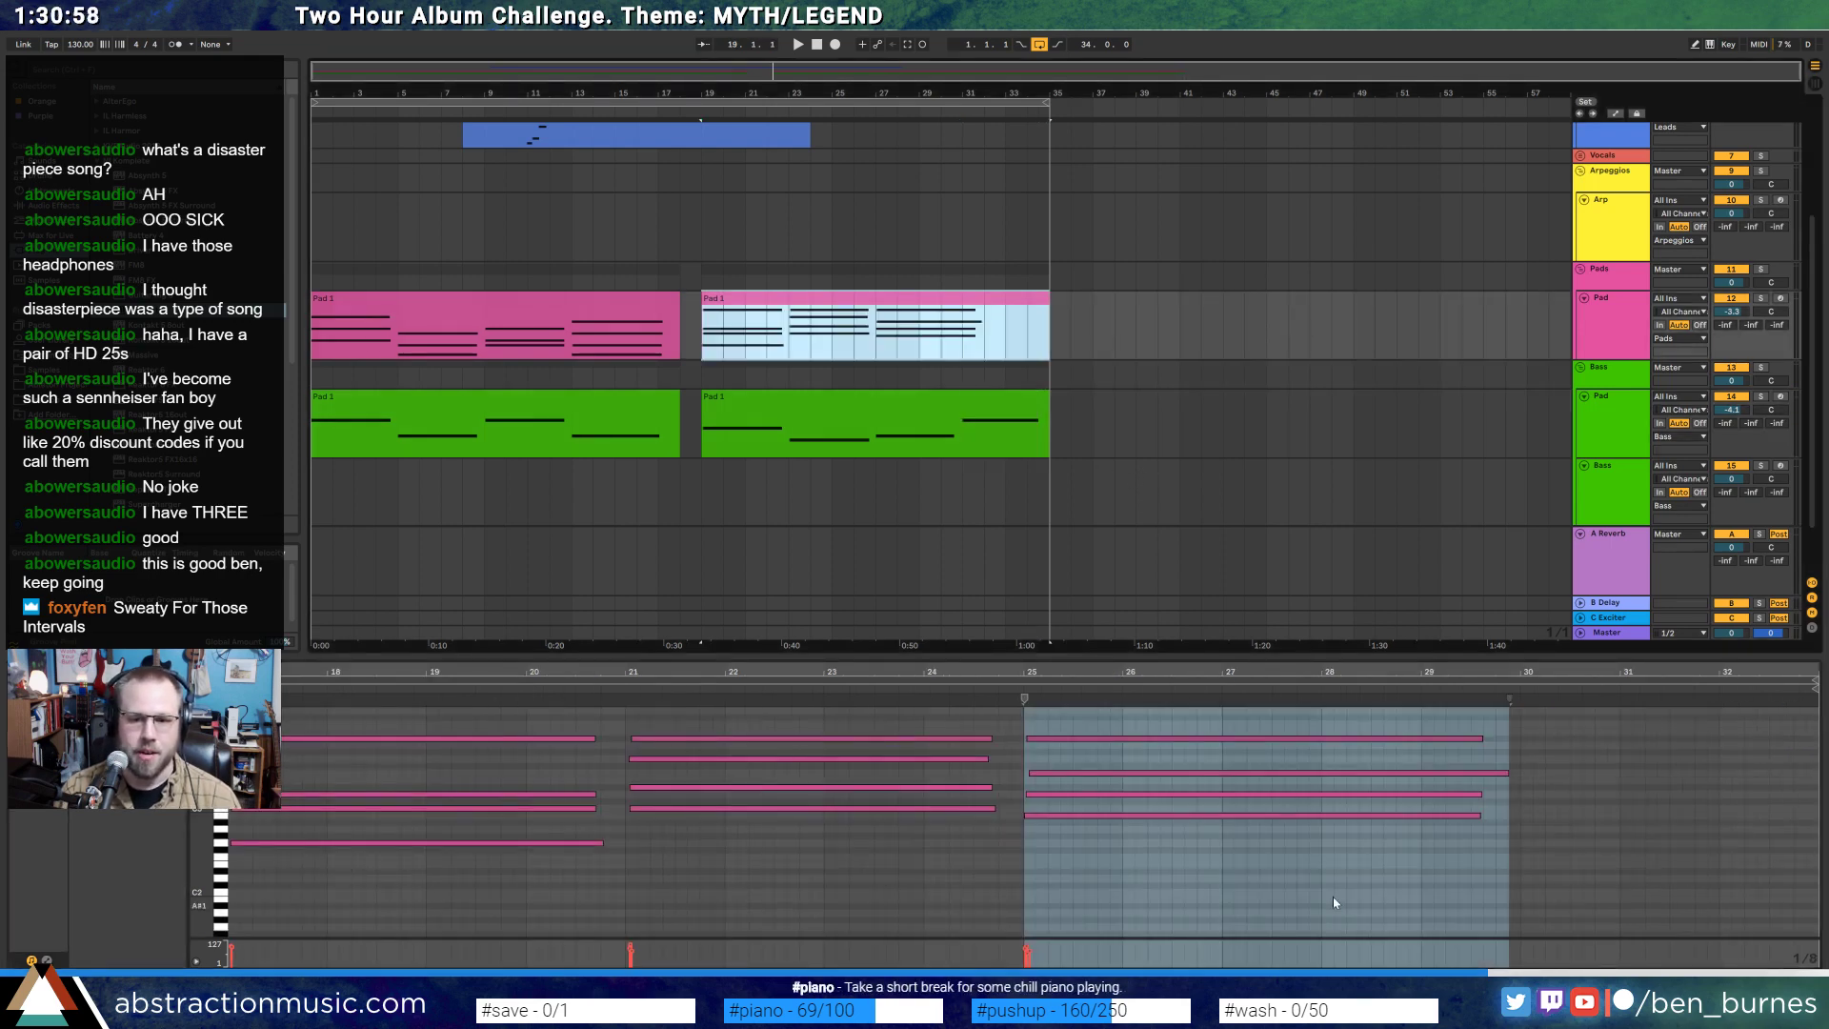
drag(1334, 901, 1288, 709)
drag(1481, 738, 1383, 739)
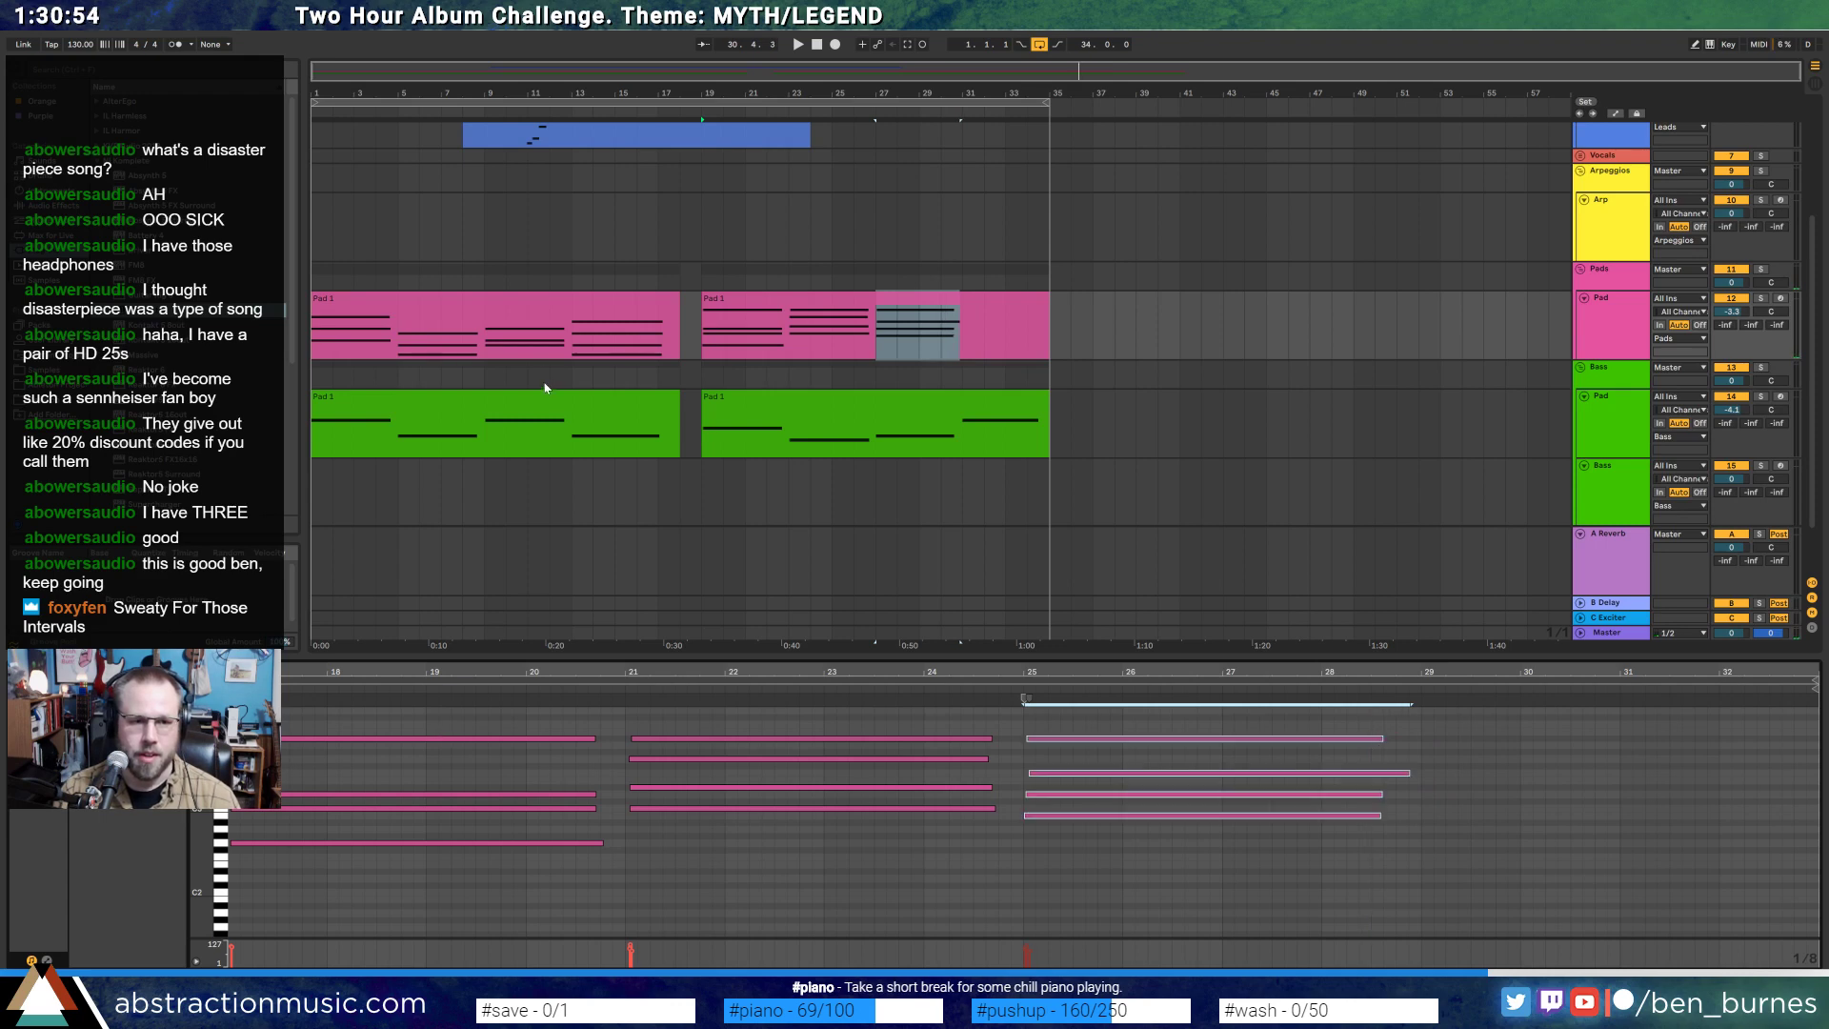
- Copy the opening chord of the first pink Pad clip to bar 29 of the second Pad clip
click(539, 353)
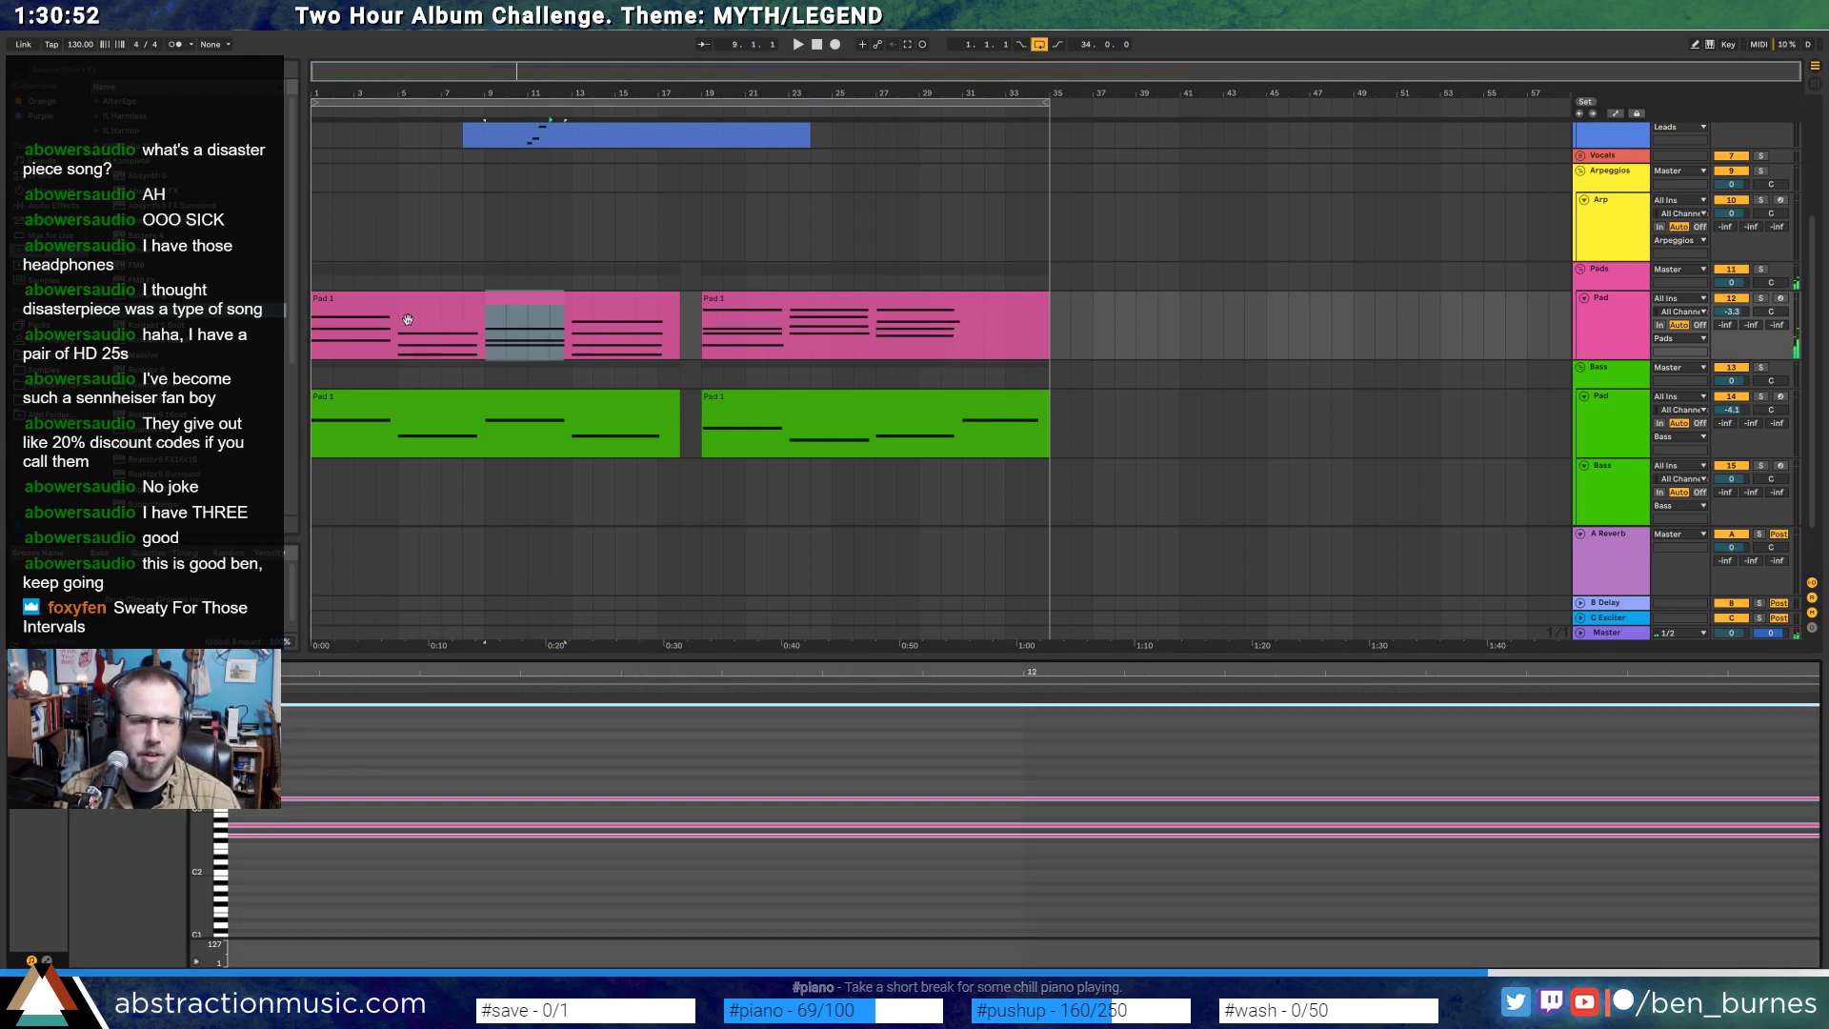
drag(533, 677, 540, 581)
drag(301, 739, 328, 903)
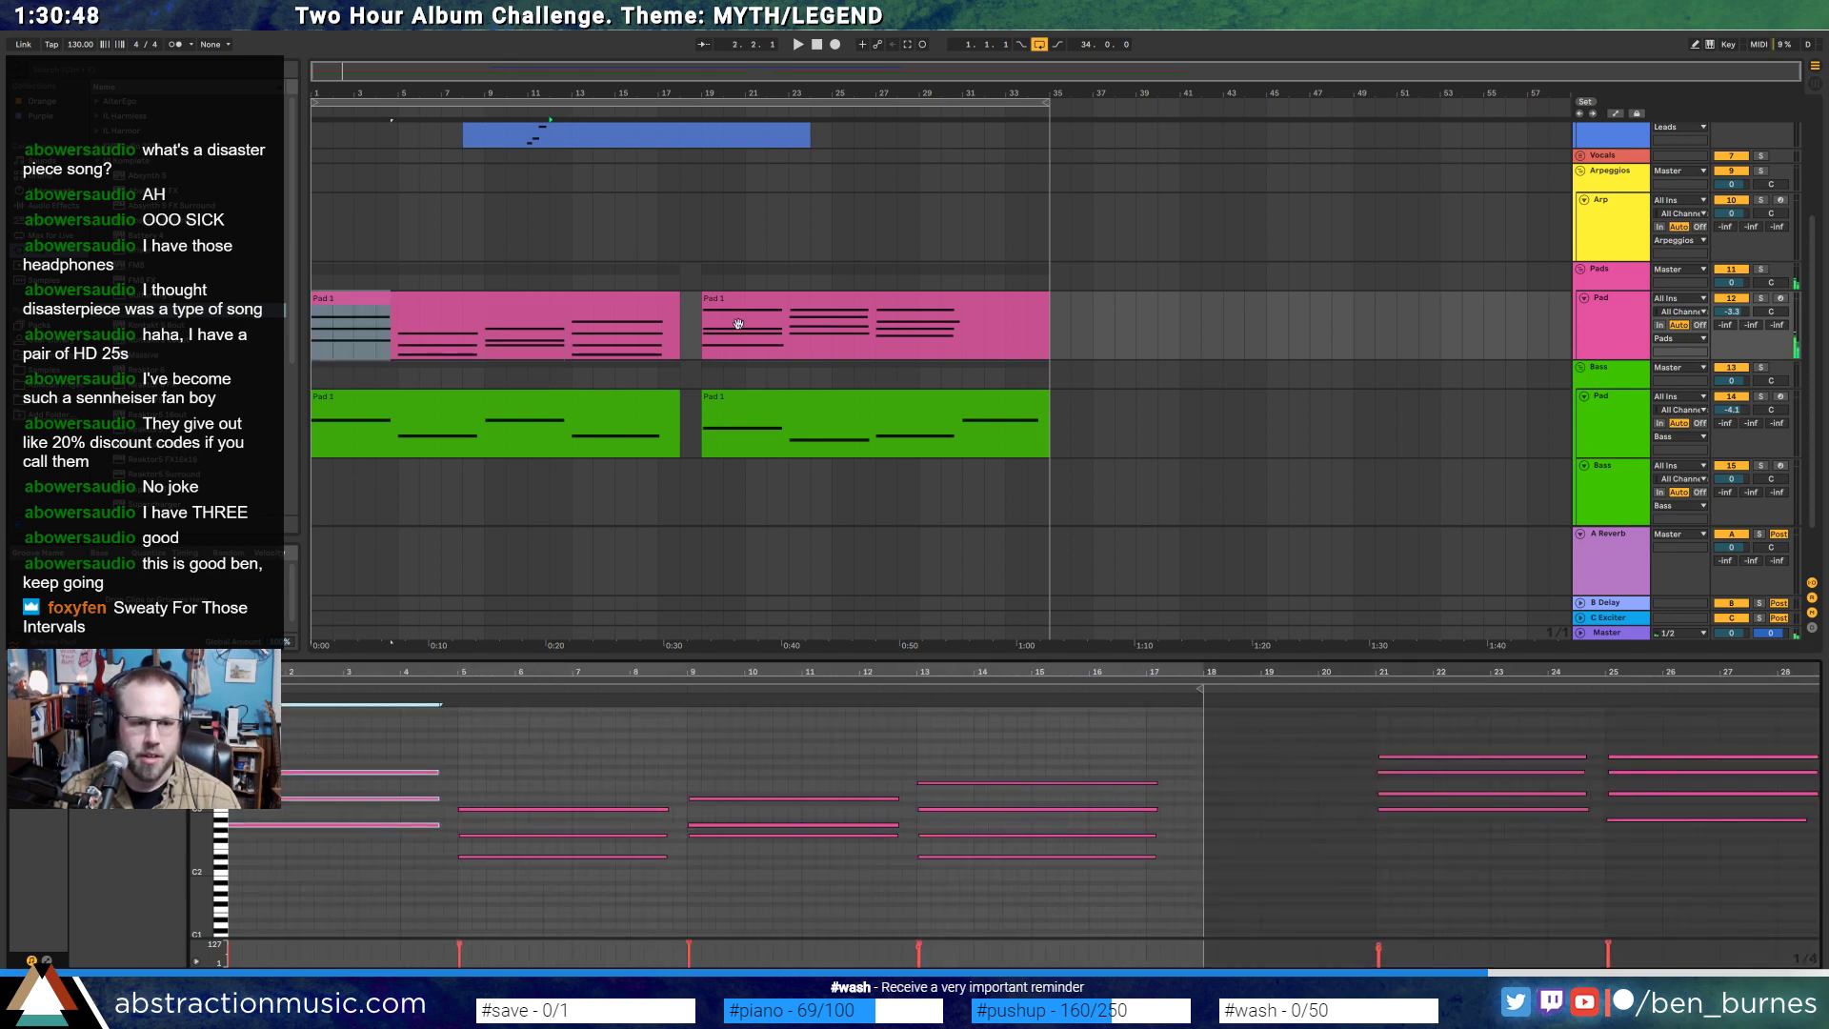
click(941, 316)
key(ctrl+d)
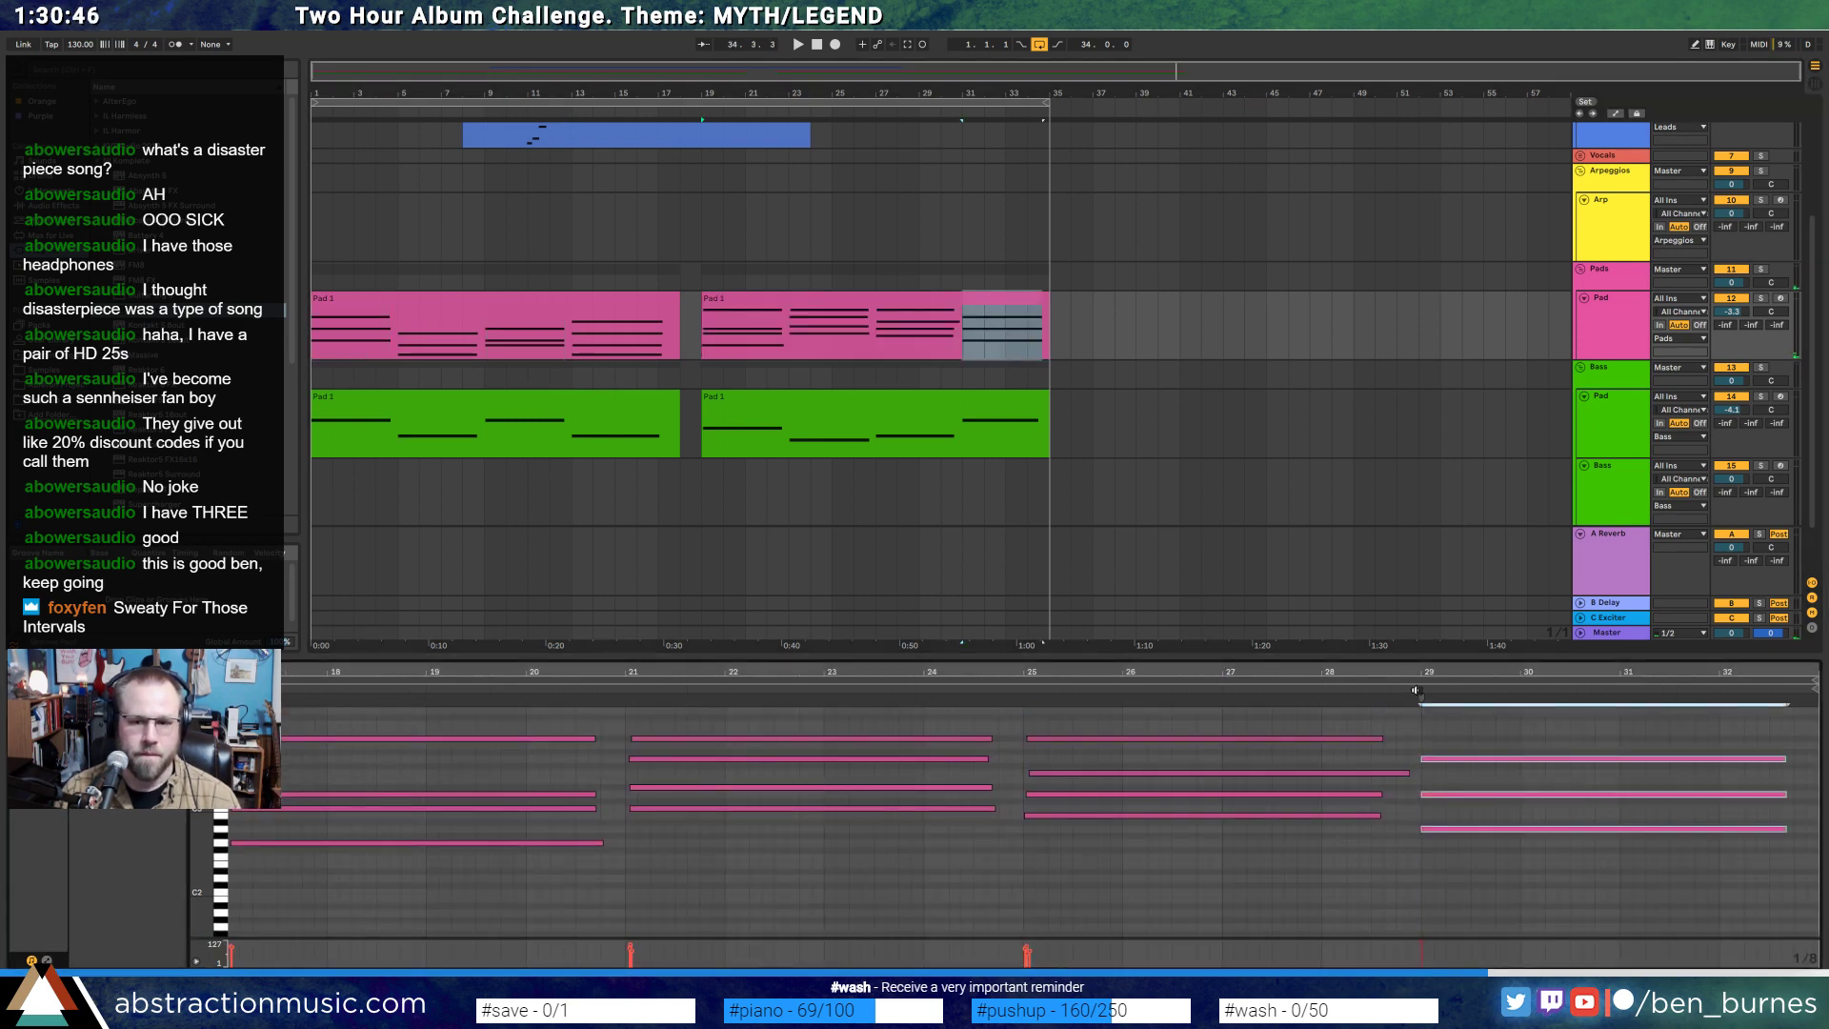
- Raise the bar 29 chord's middle note one semitone and its lowest note an octave plus three semitones
key(space)
key(space)
drag(1453, 743, 1460, 805)
key(Up)
click(1461, 820)
click(1462, 830)
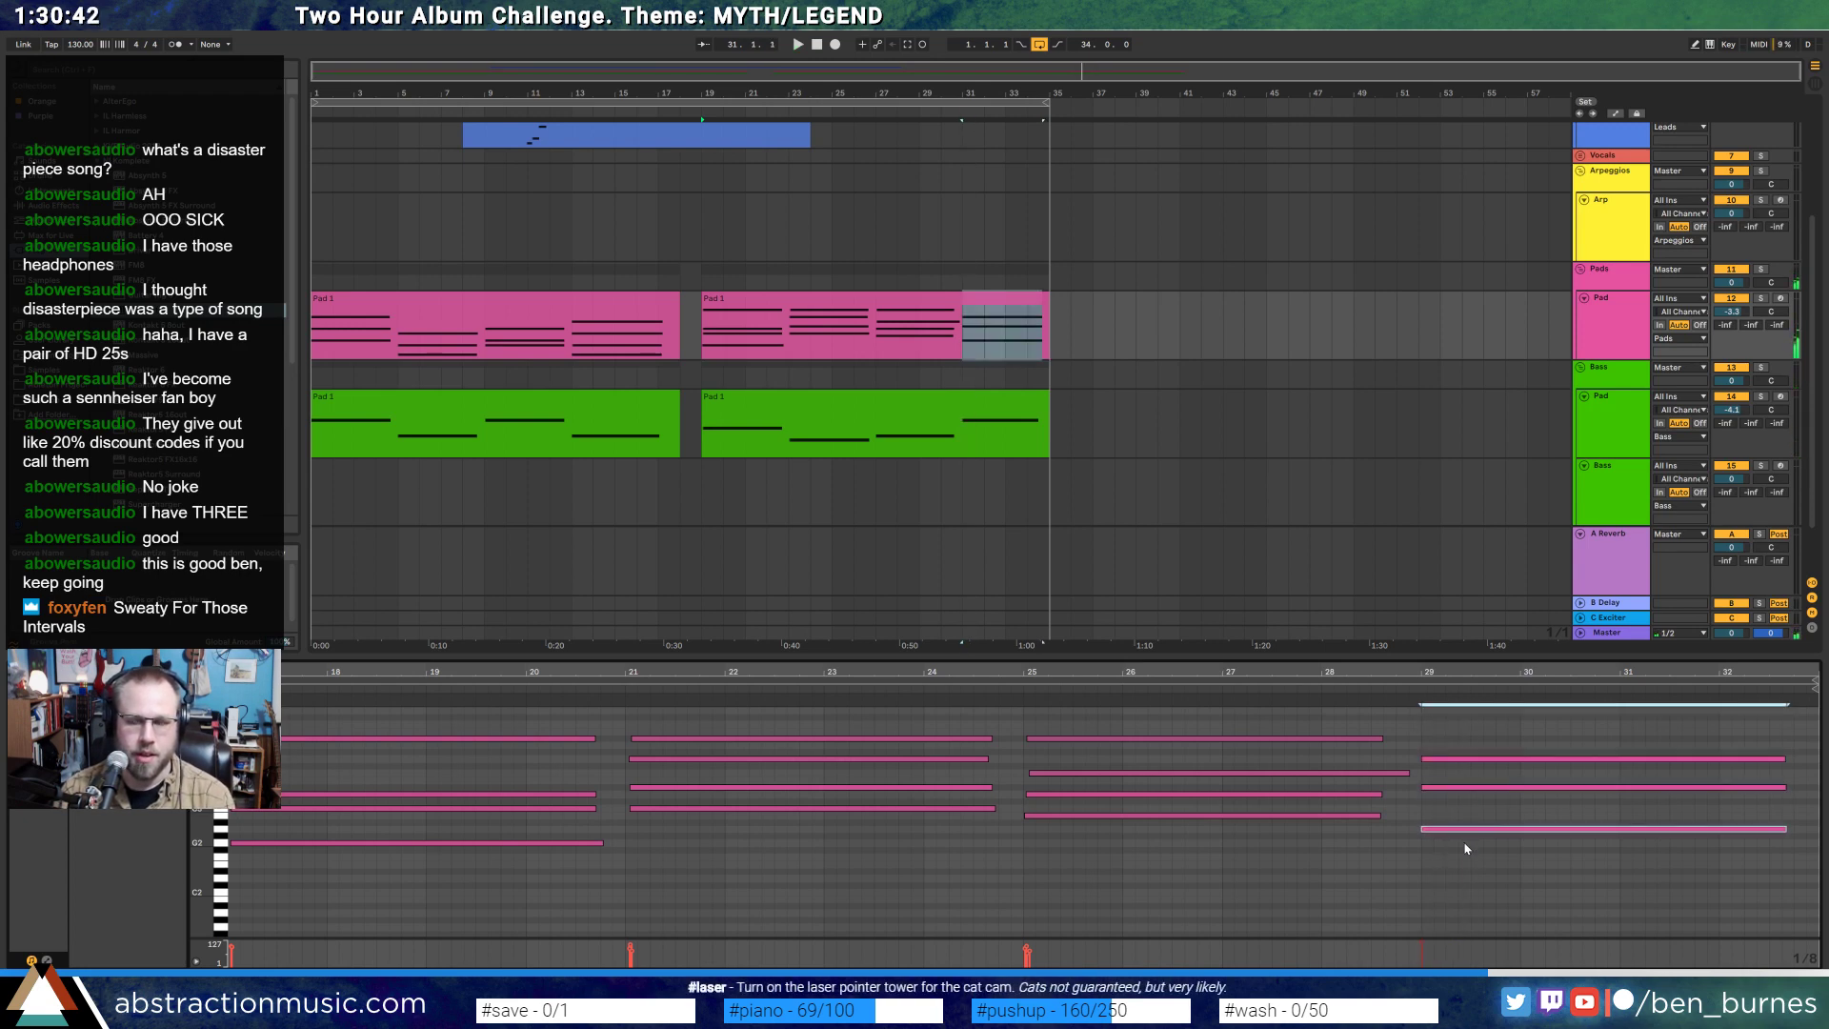
key(shift+Up)
key(Up)
key(Up)
key(Up)
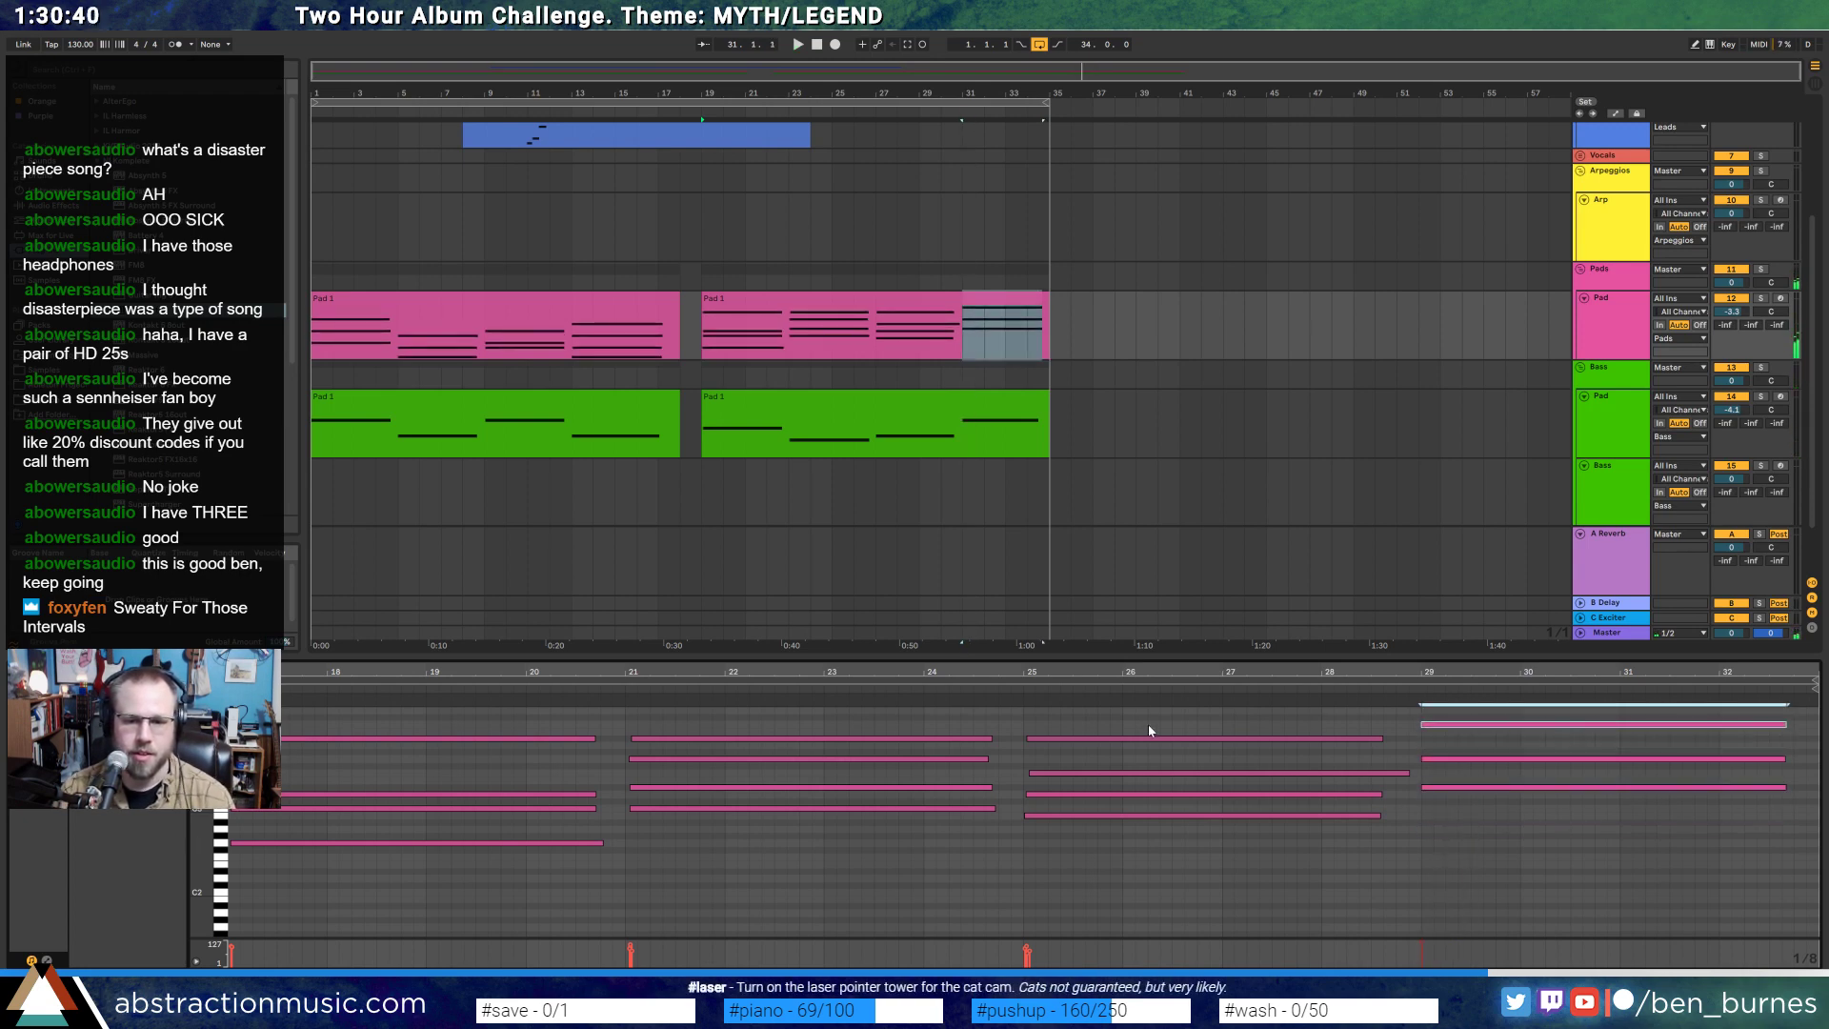
- Start the bar 29 chord's upper two notes slightly late, add a long low note beneath the chord, and audition it
drag(1479, 727, 1443, 759)
click(1435, 788)
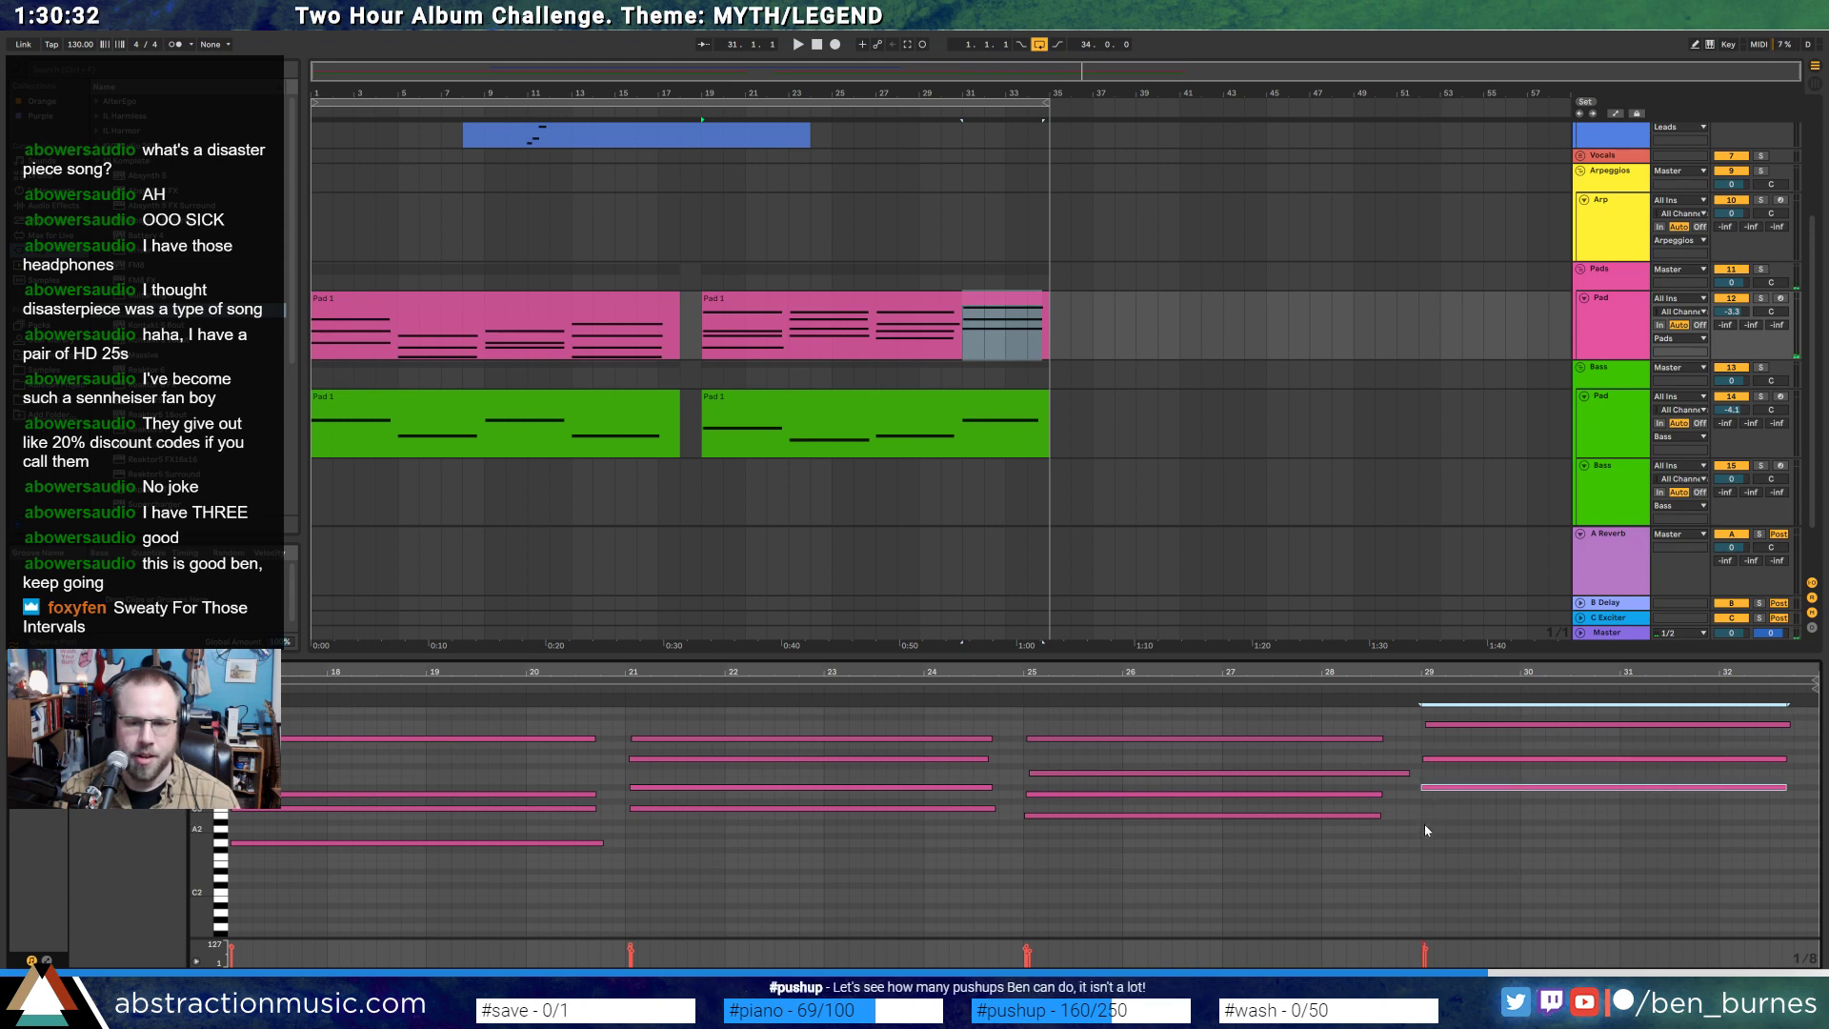
drag(1425, 825, 1775, 866)
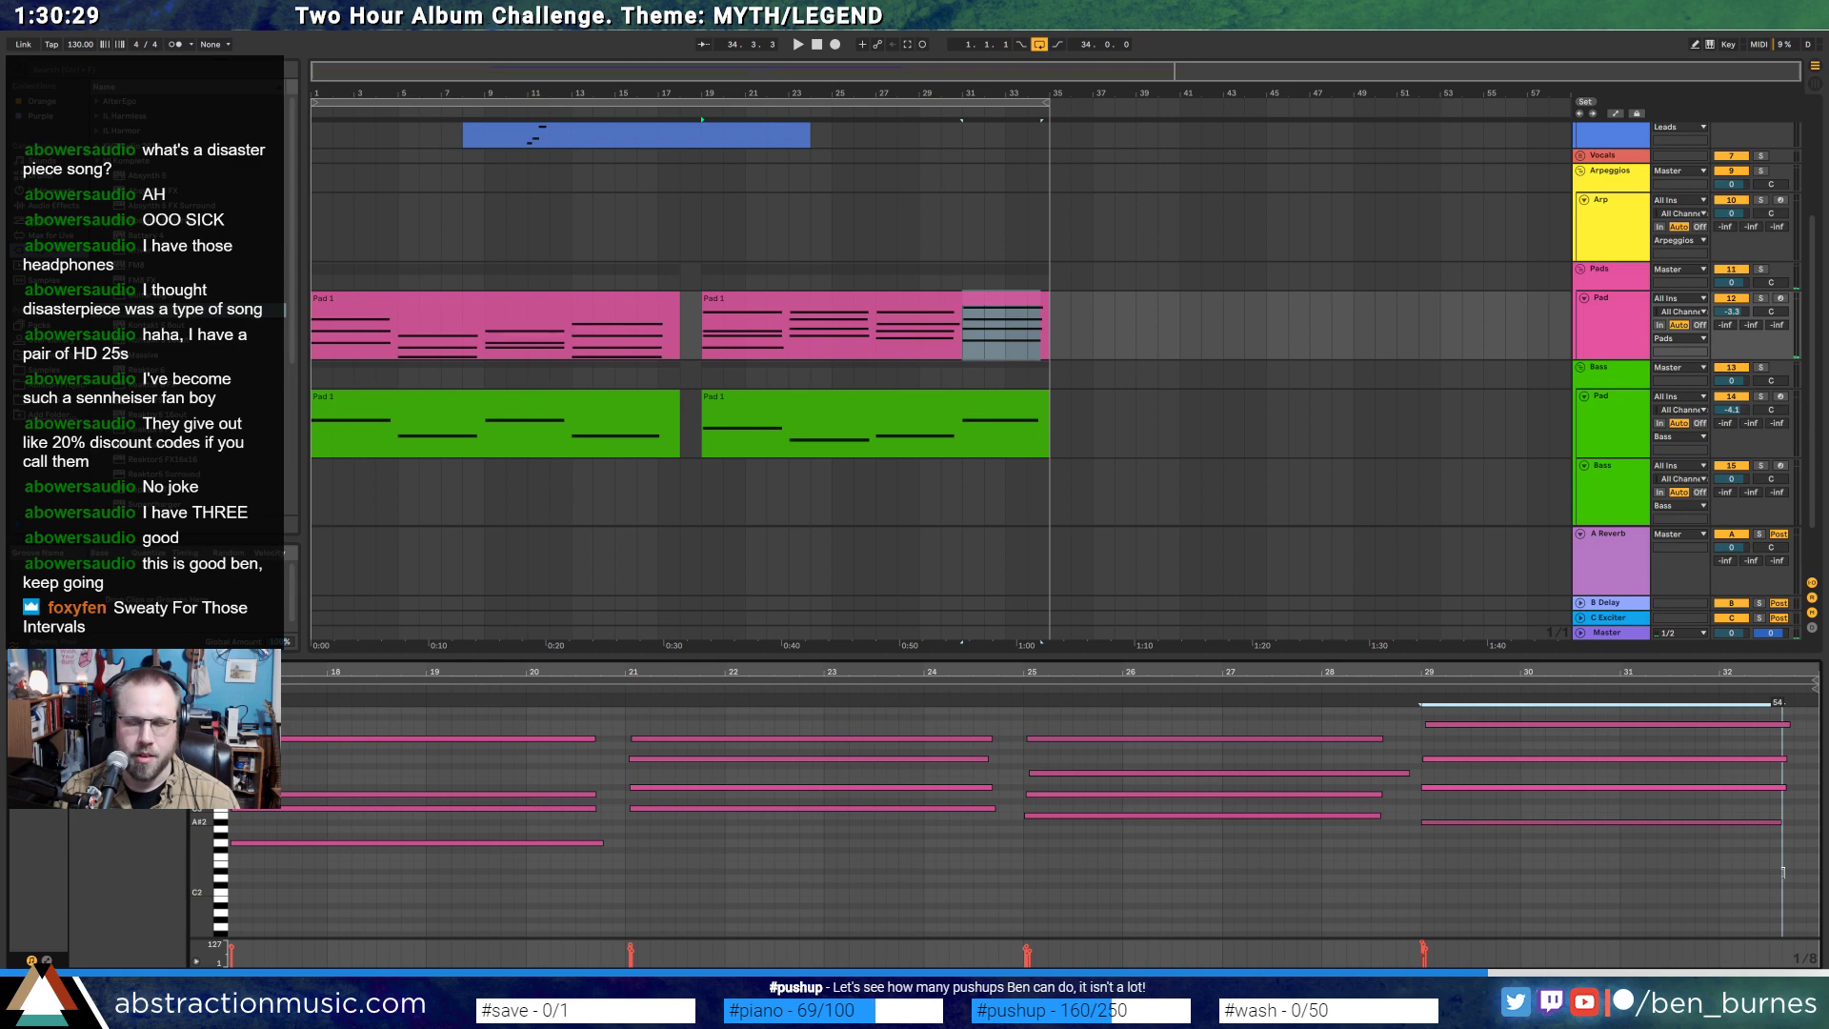
click(916, 688)
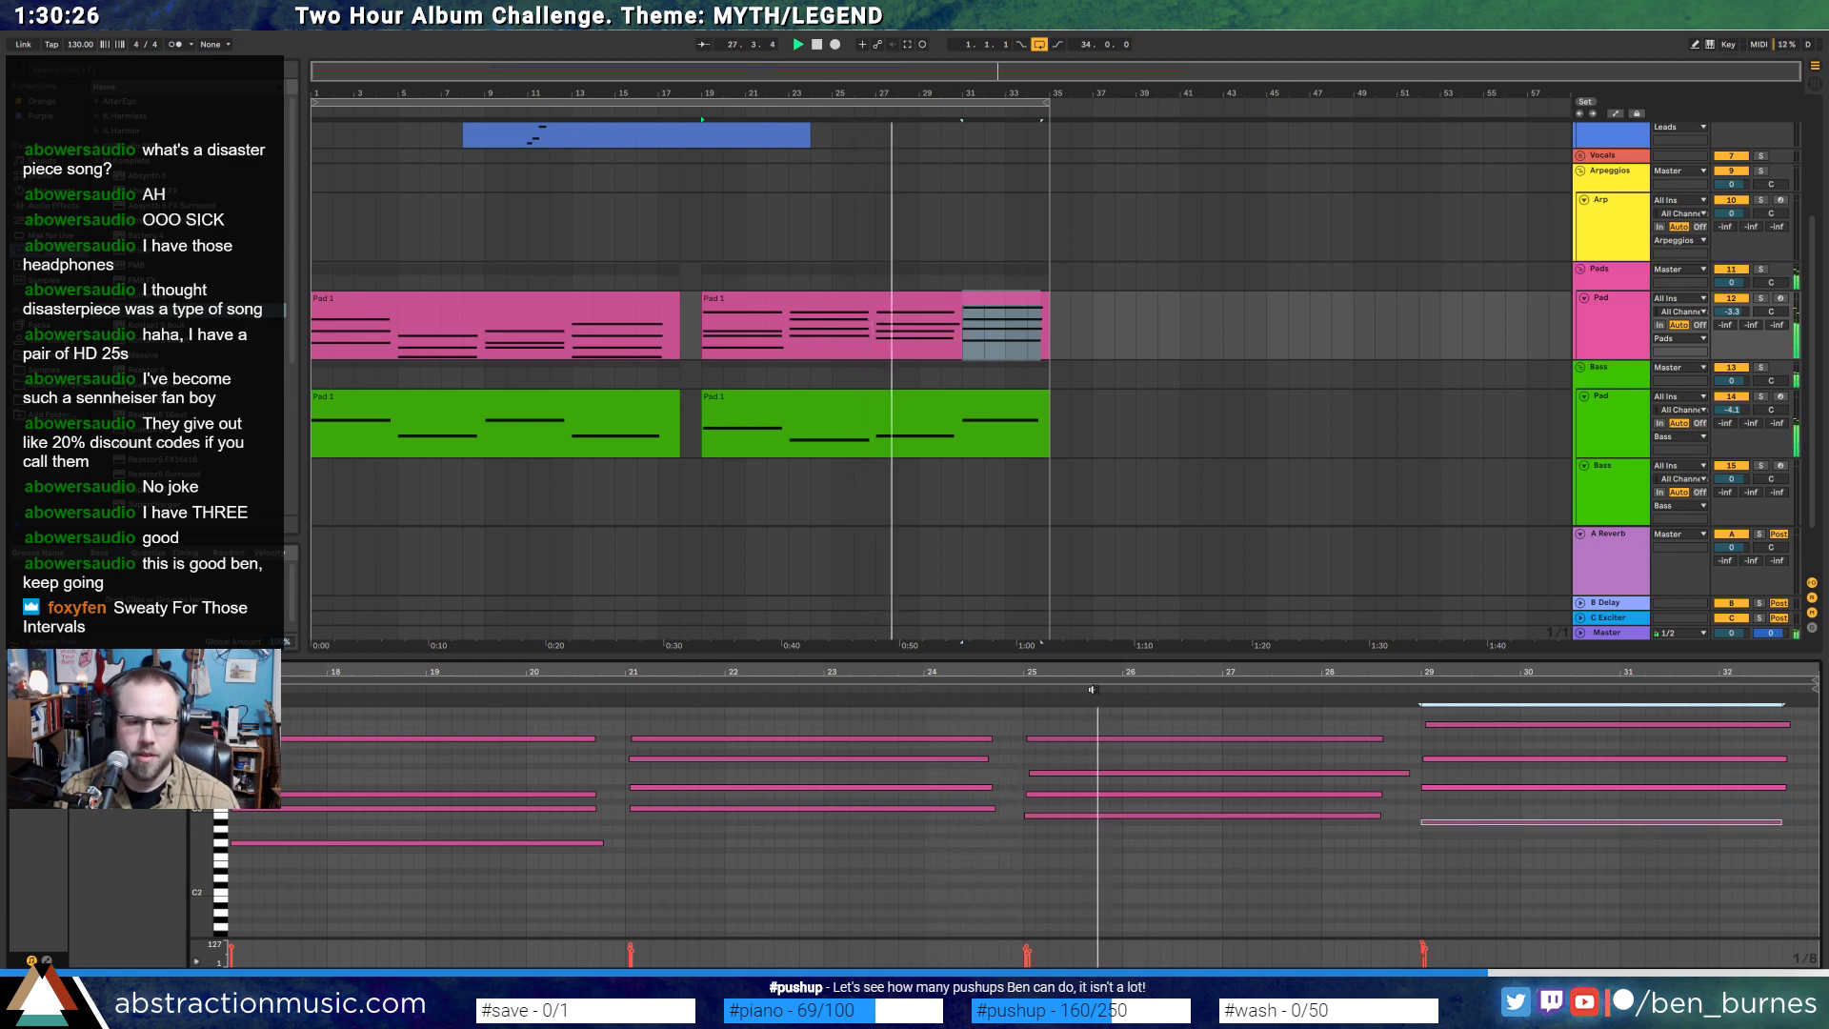
click(1438, 691)
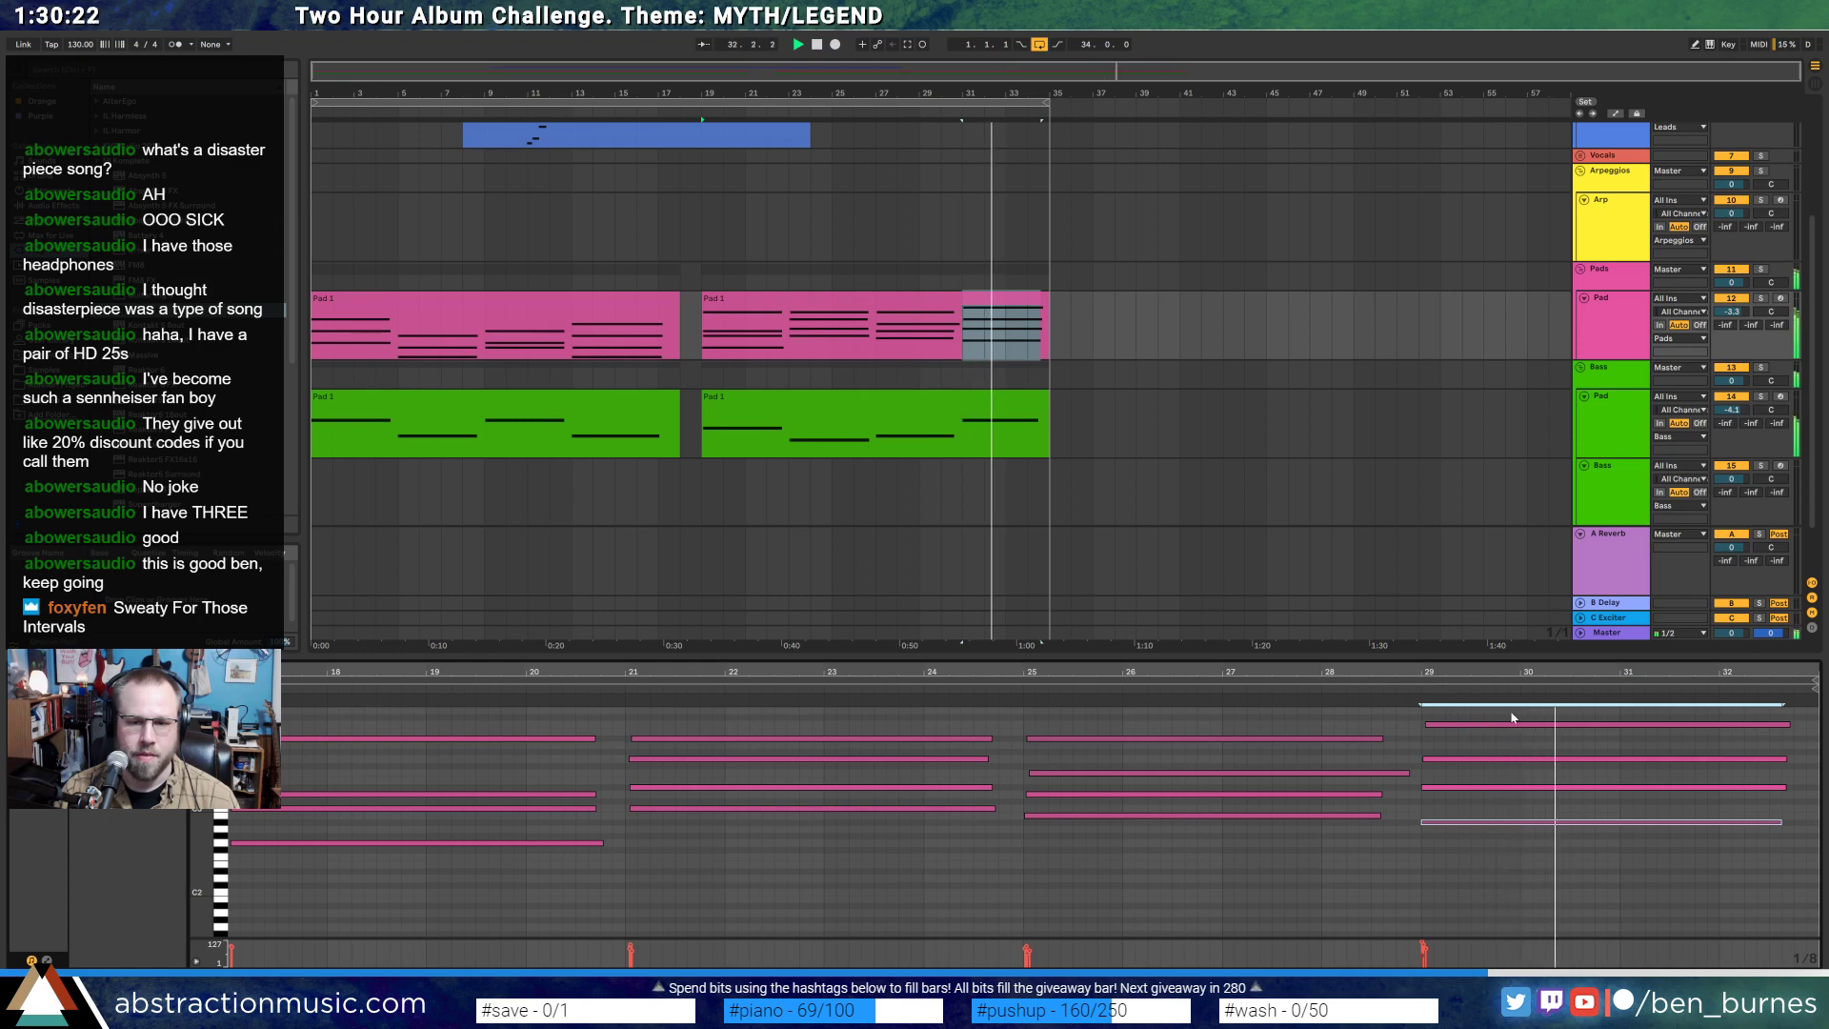
- Shorten the bar 29 pad chord to end around bar 31.3, and trim the matching bass note to the same length
drag(1614, 715, 1691, 837)
drag(1788, 727, 1662, 733)
click(1015, 419)
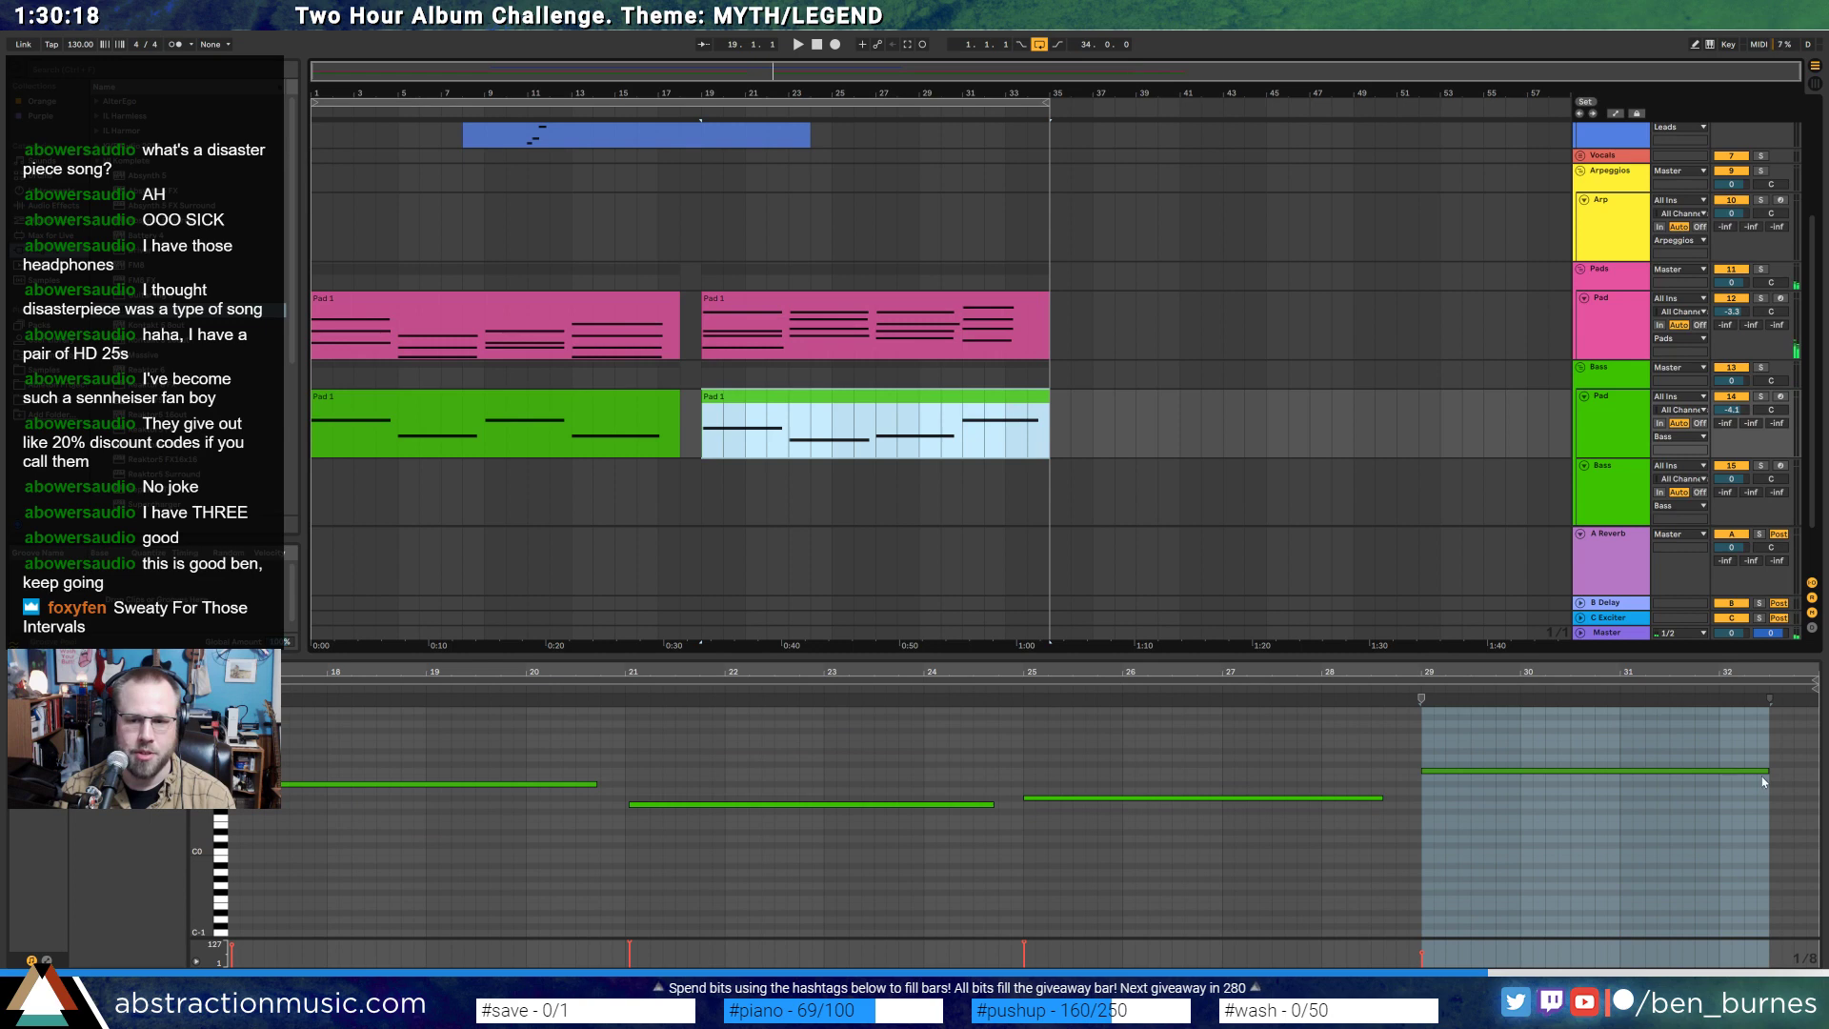
click(990, 328)
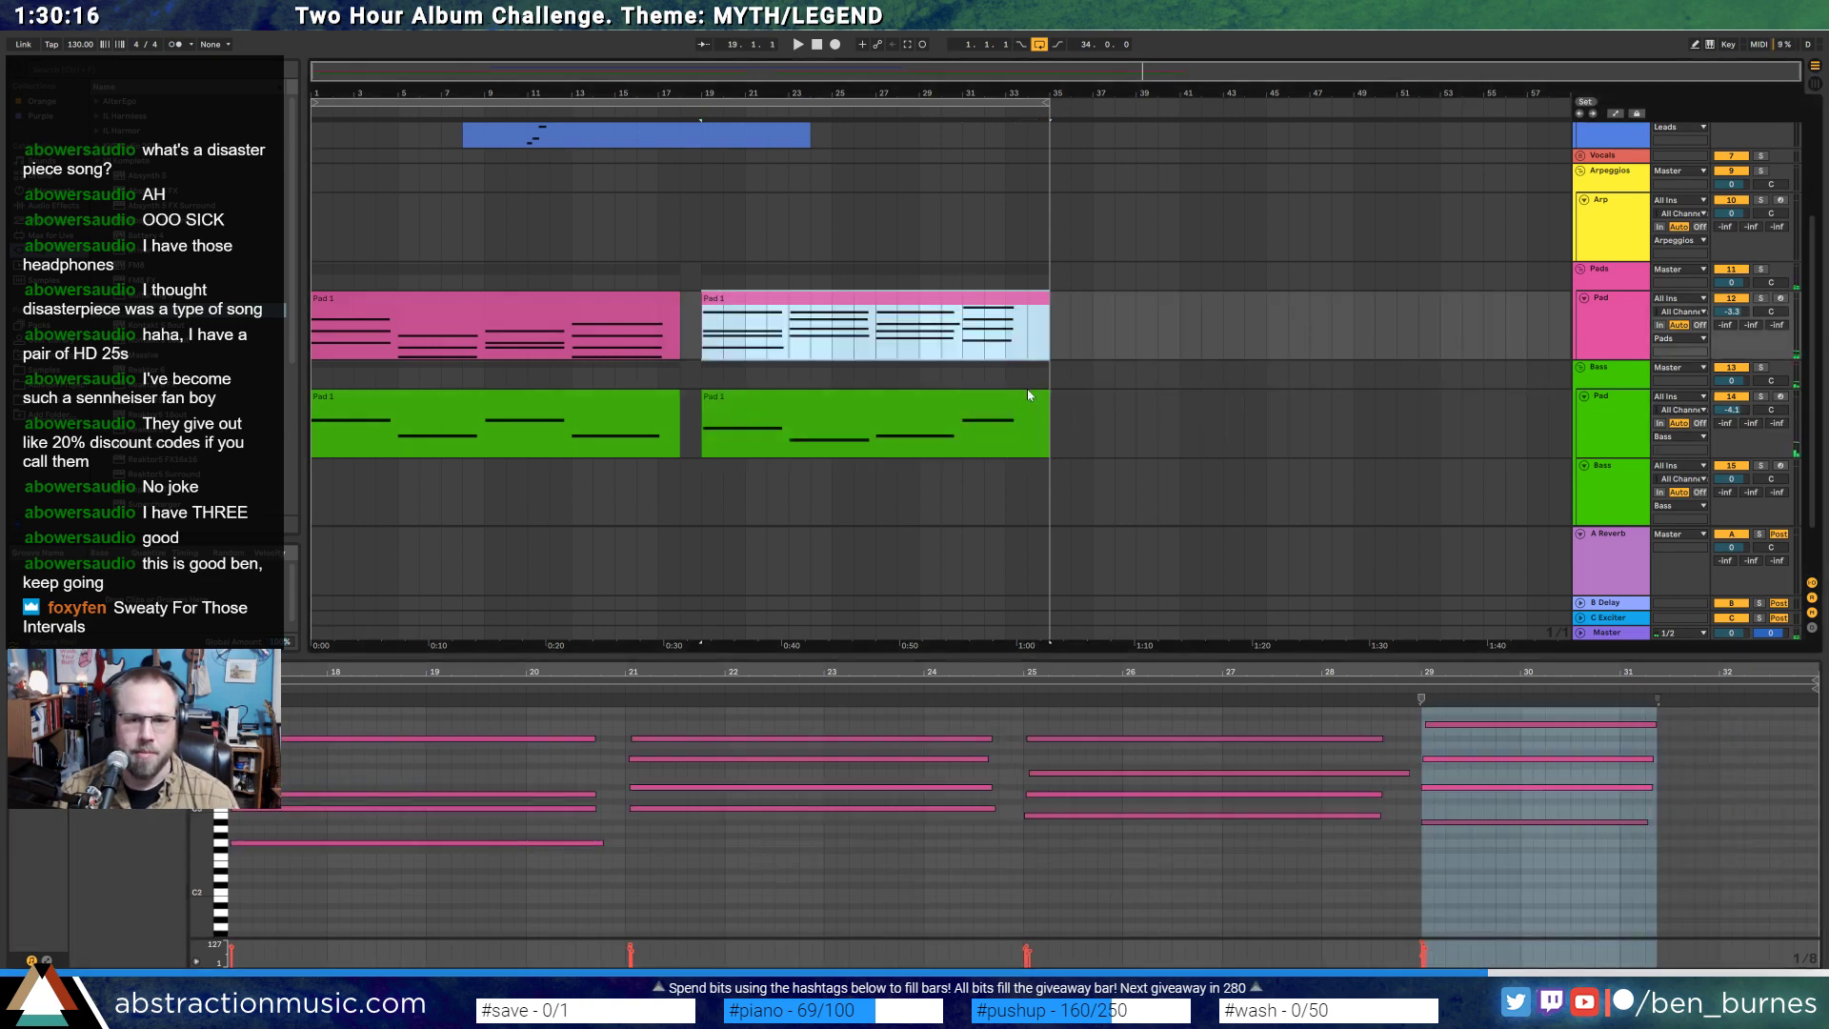
- Duplicate all pink Pad and green bass Pad clips so the copies start at bar 35, and fit the whole arrangement in view
scroll(952, 381, up, 3)
click(807, 262)
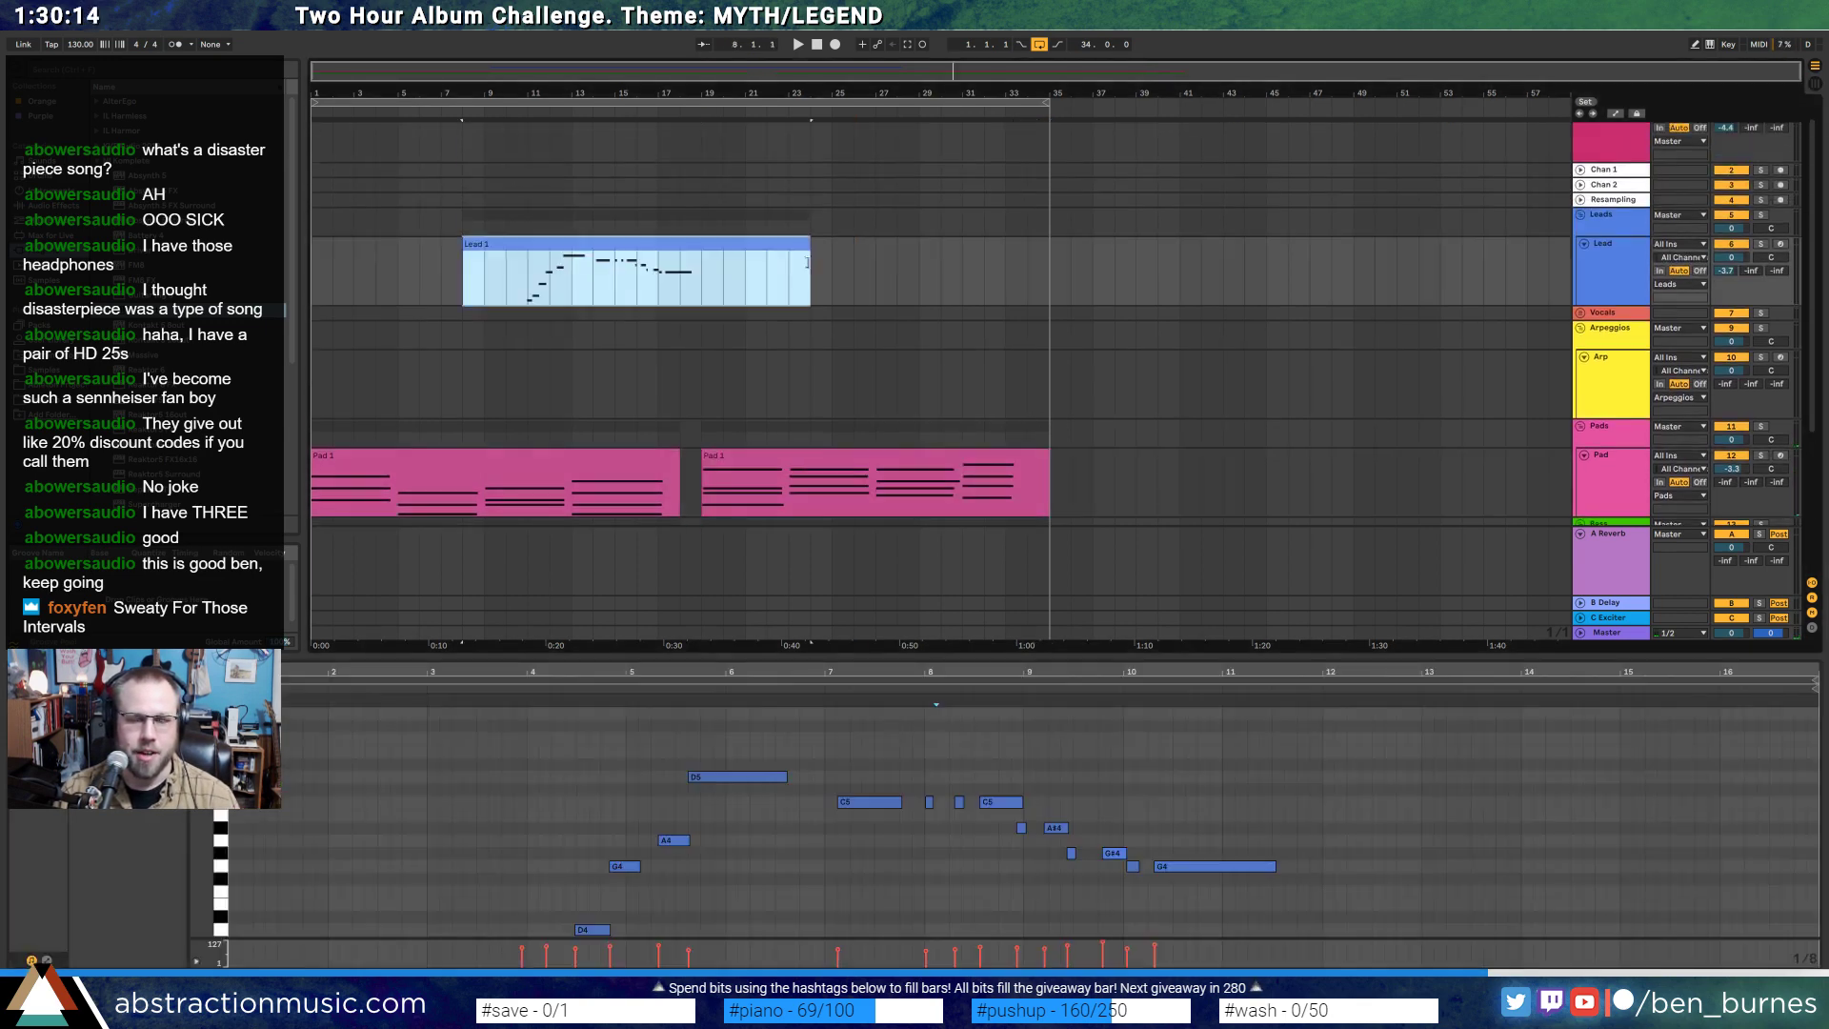
scroll(1059, 286, down, 3)
click(665, 396)
shift+click(908, 301)
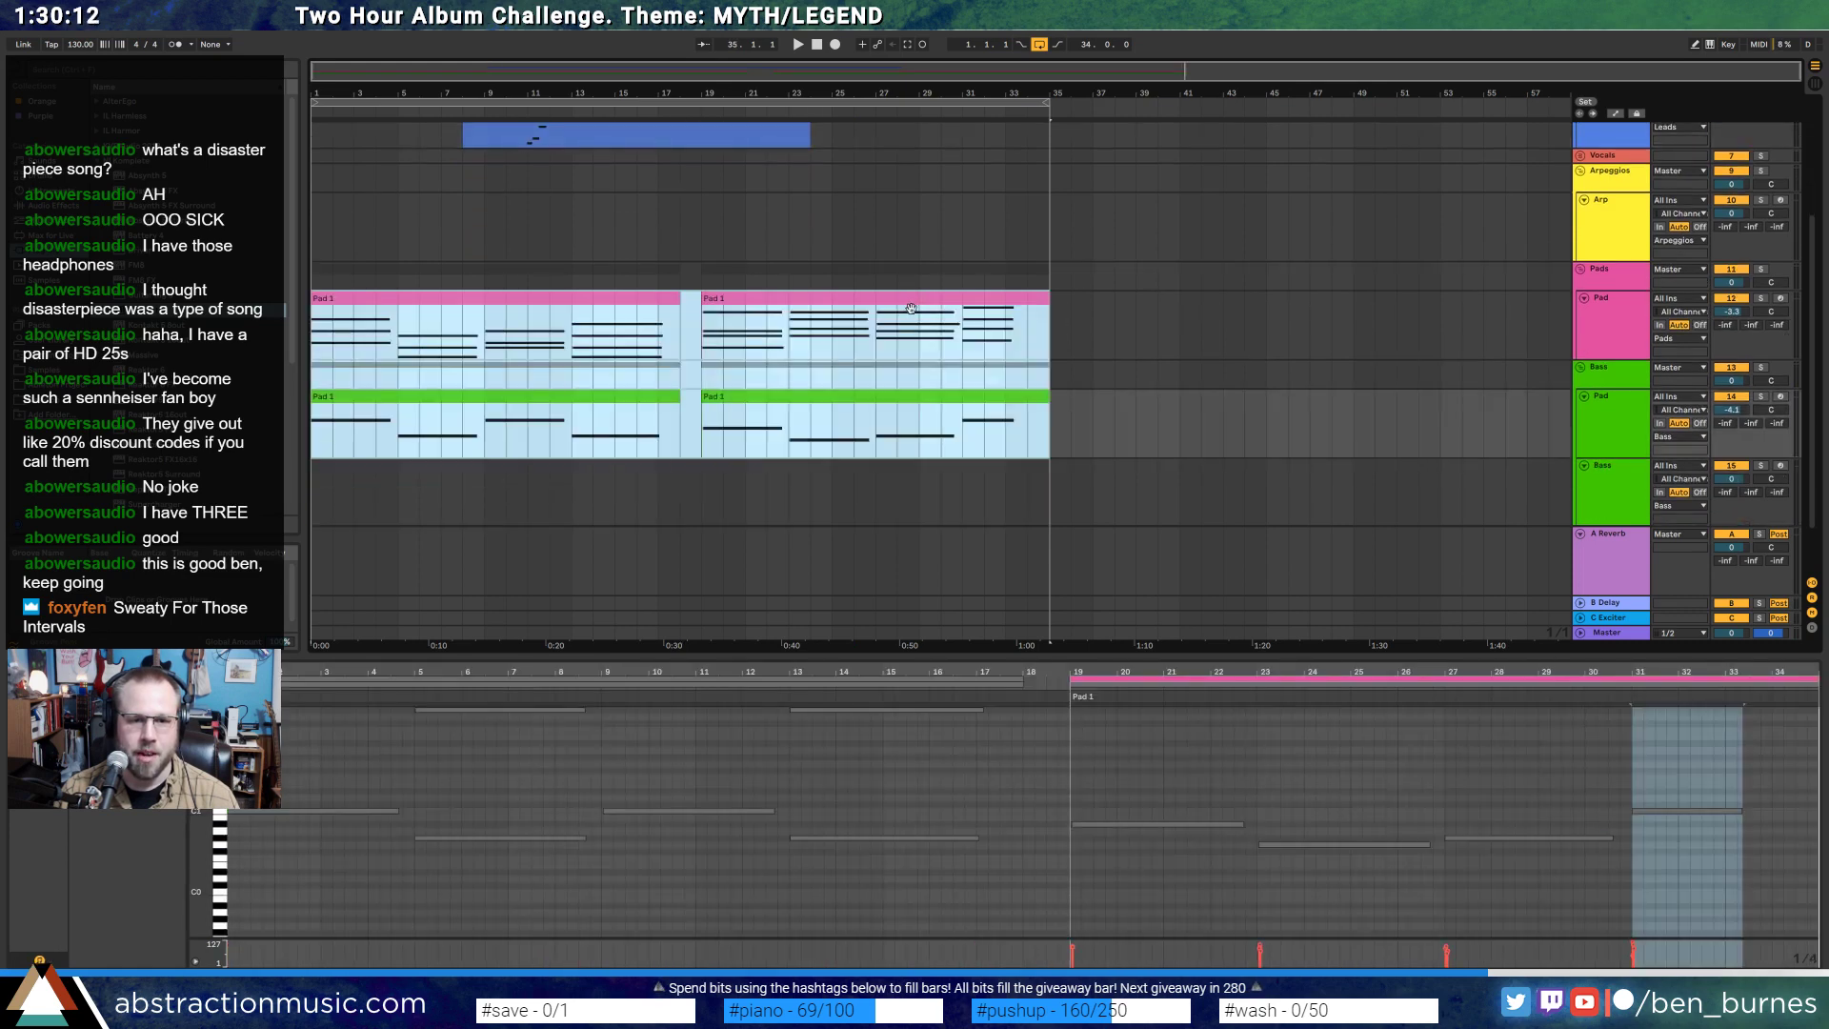
key(ctrl+d)
click(1131, 297)
double_click(729, 69)
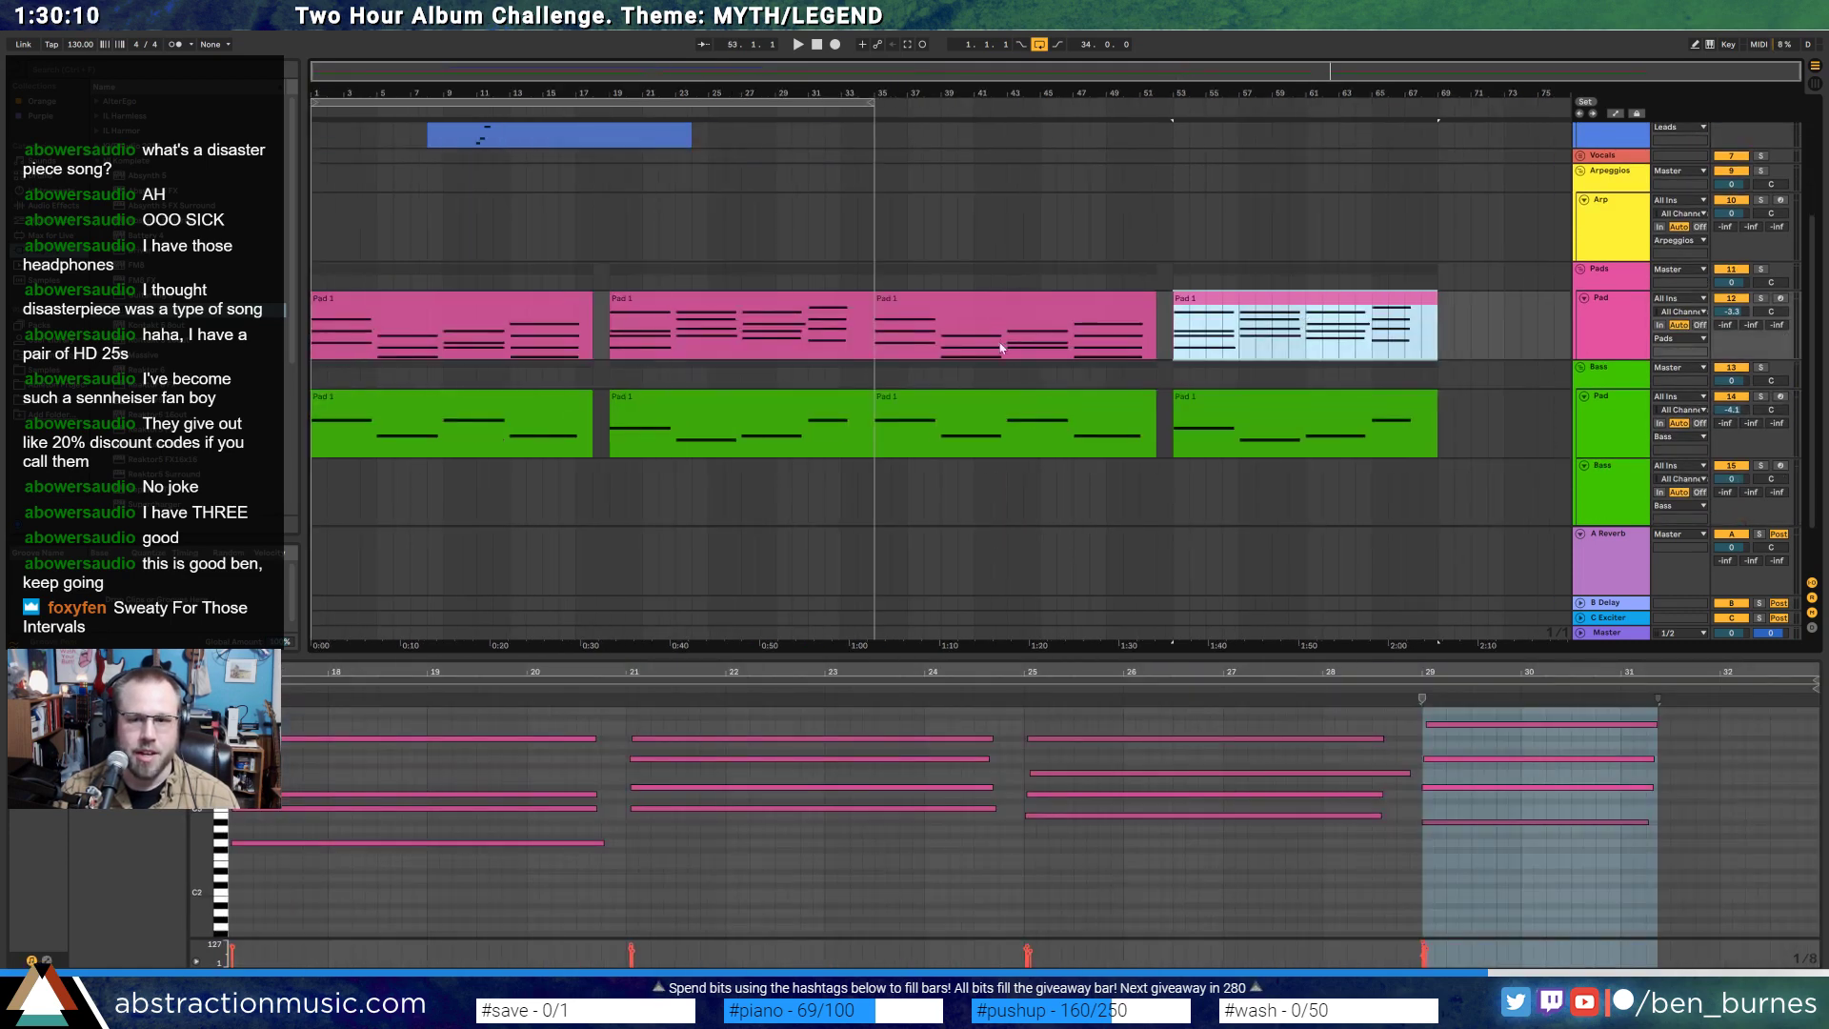
- Expand the Drums group and set the arrangement loop from bar 35 to bar 69
key(shift+Tab)
click(1581, 624)
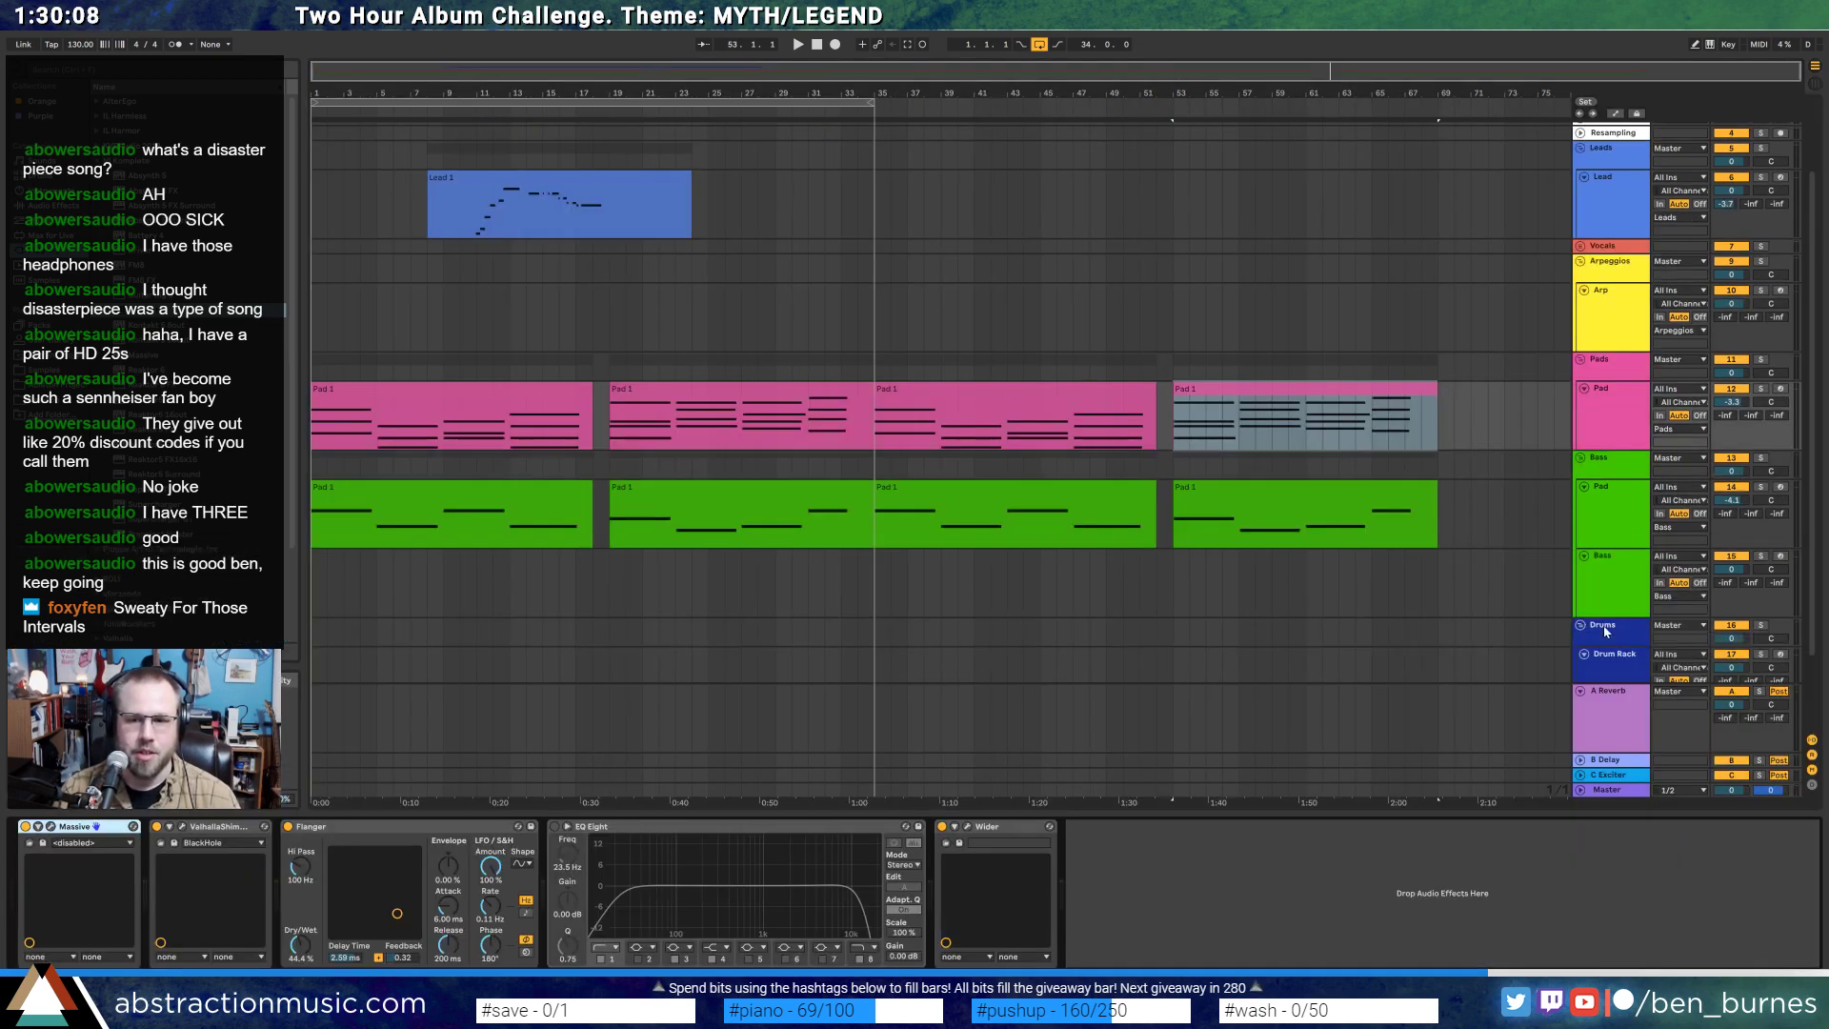
click(1600, 603)
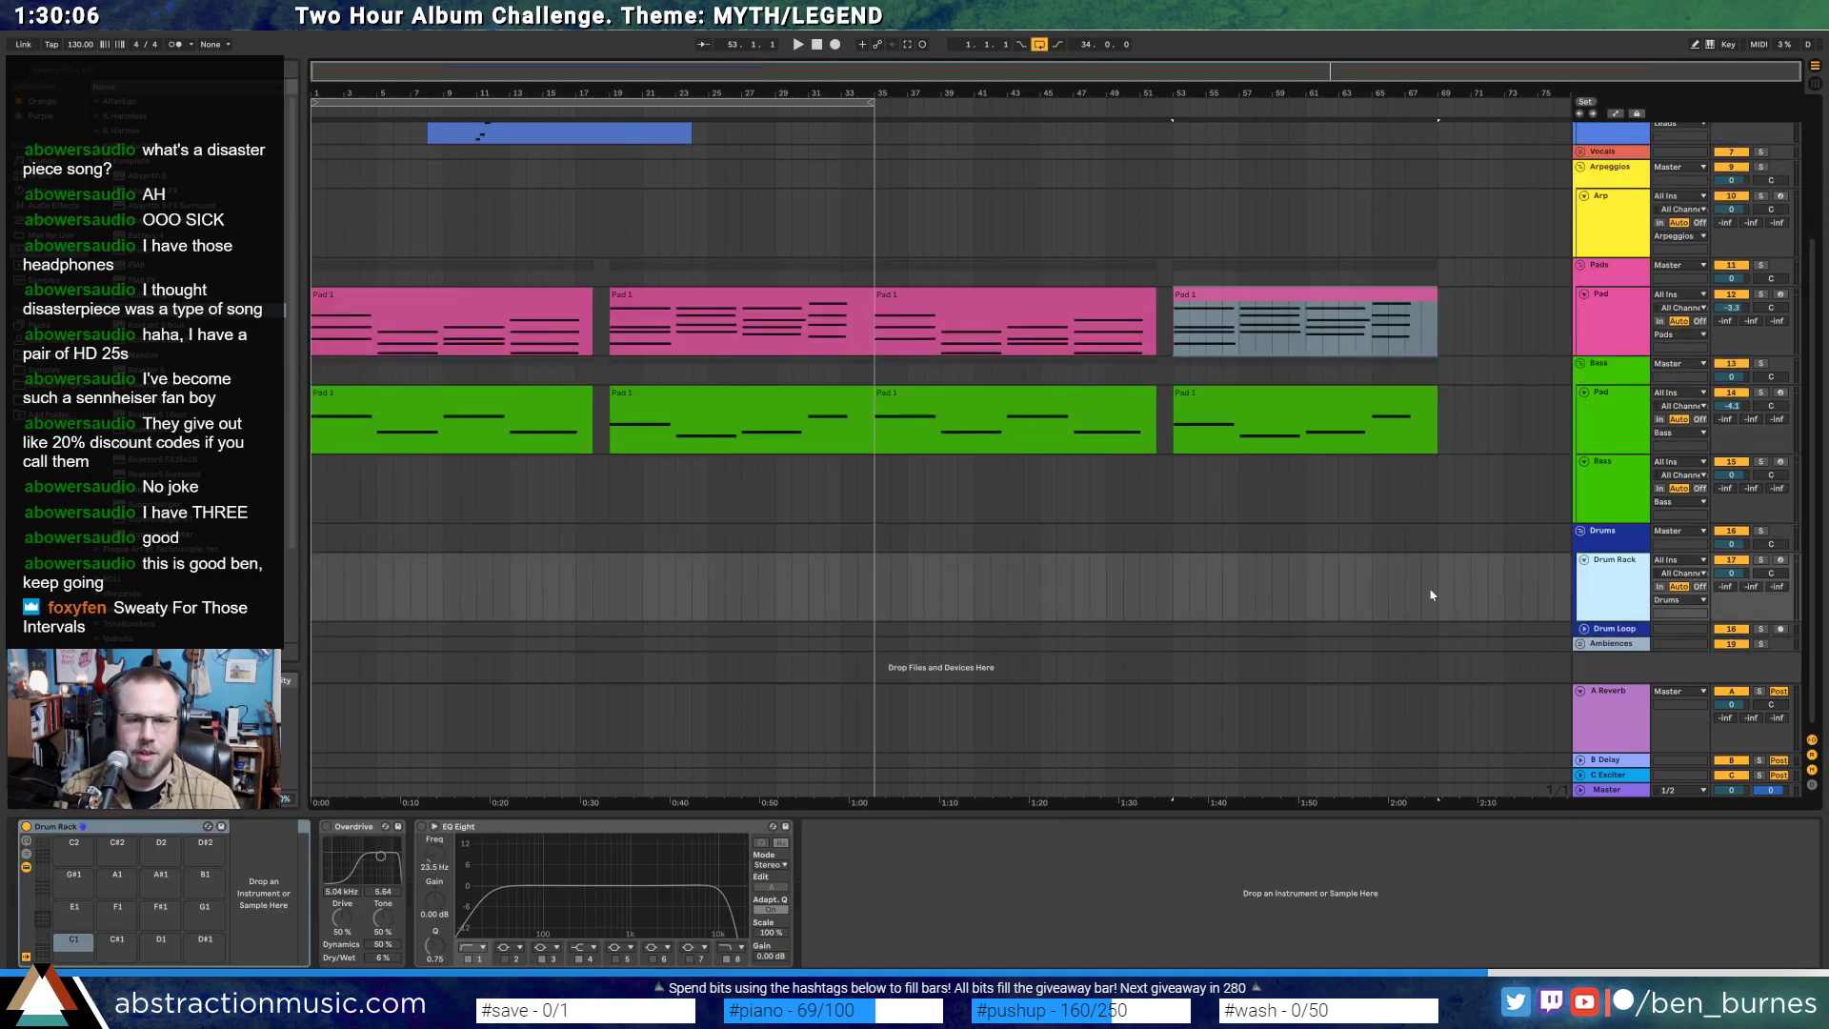
drag(876, 579, 1439, 605)
key(ctrl+l)
- Consolidate the duplicated clips from bar 35 to bar 69 into one clip on each of the bass and pink Pad tracks
click(1111, 398)
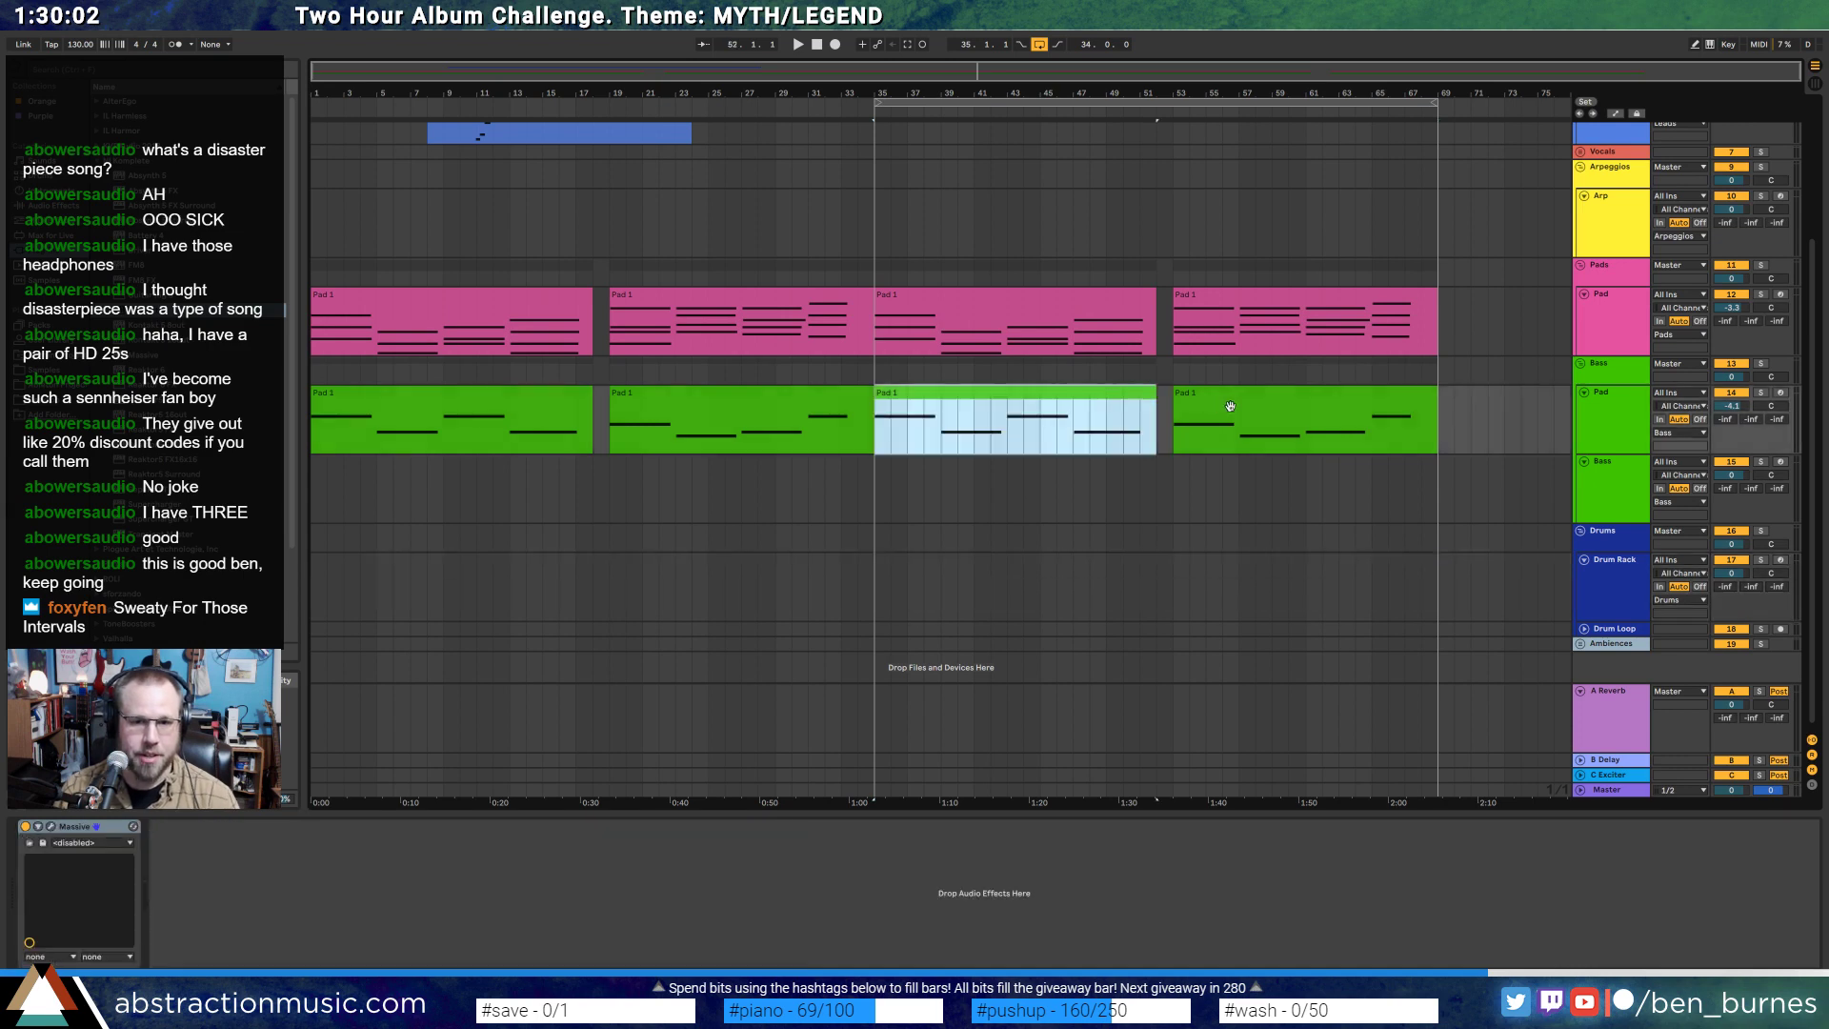
shift+click(1230, 407)
click(1275, 314)
shift+click(1069, 301)
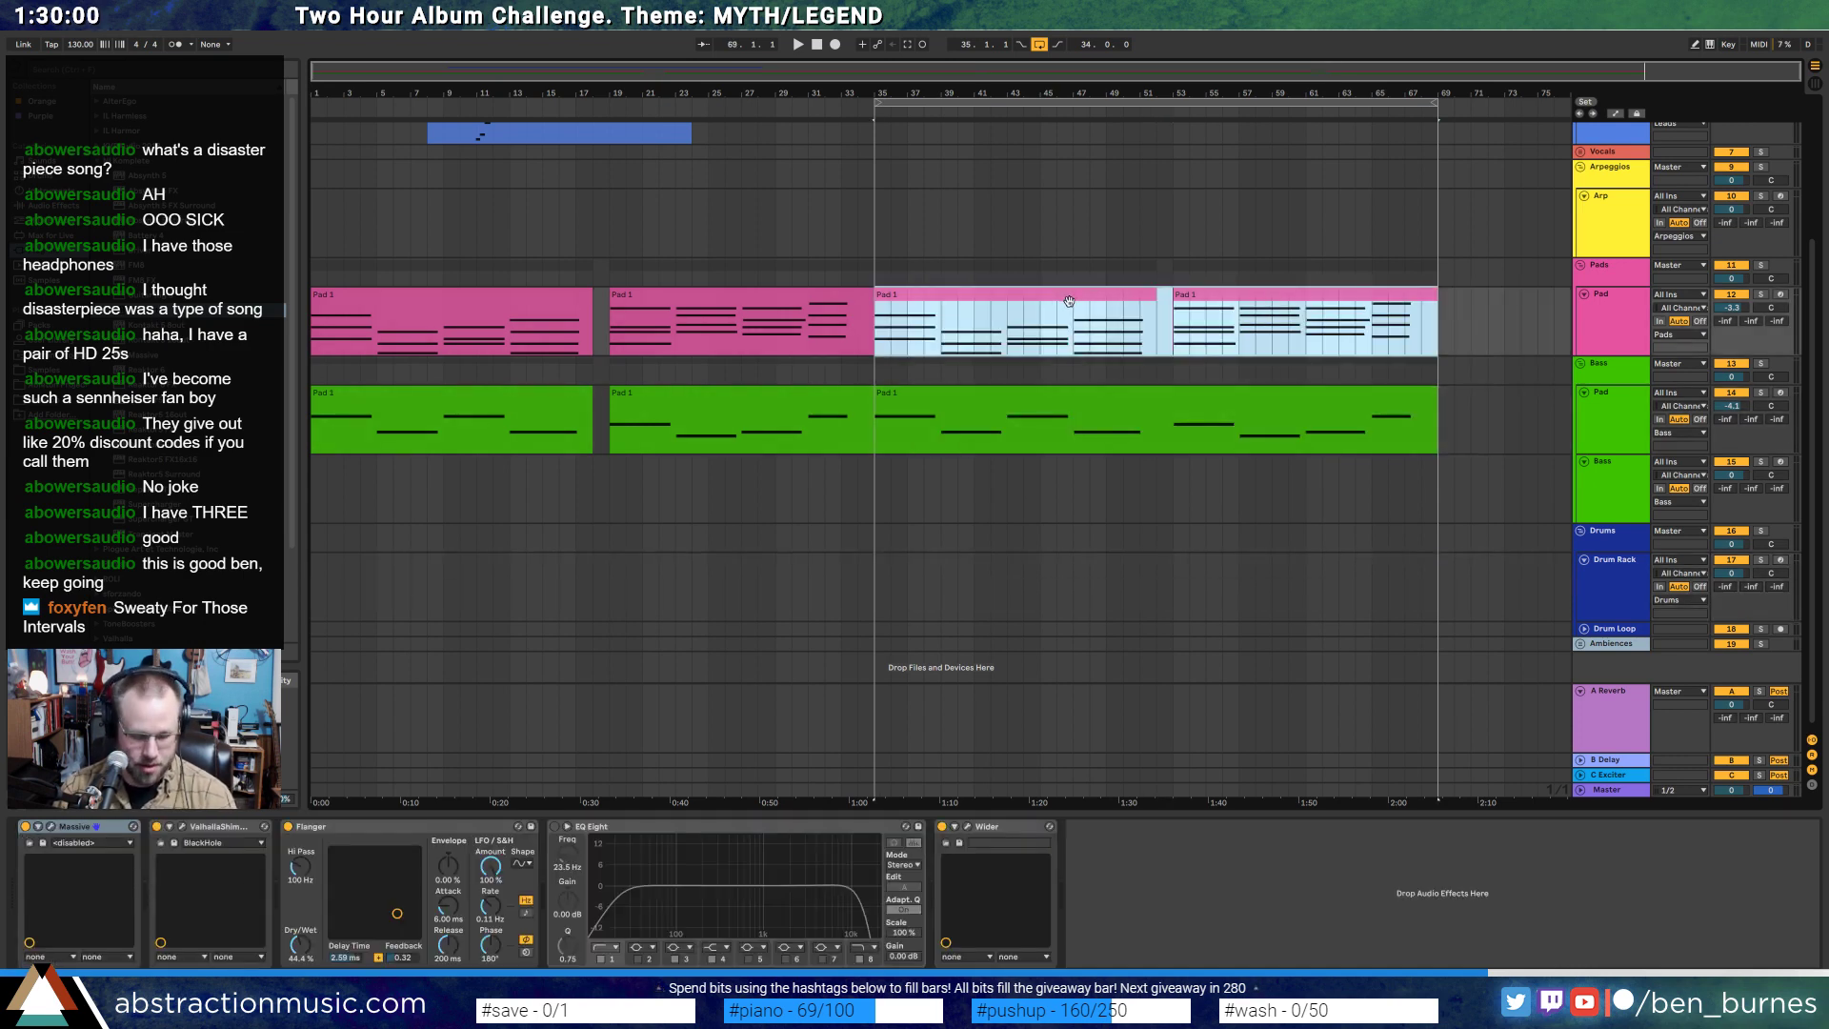
key(ctrl+j)
- Play the arrangement from bar 30 to hear the transition into the section at bar 35
scroll(630, 312, up, 4)
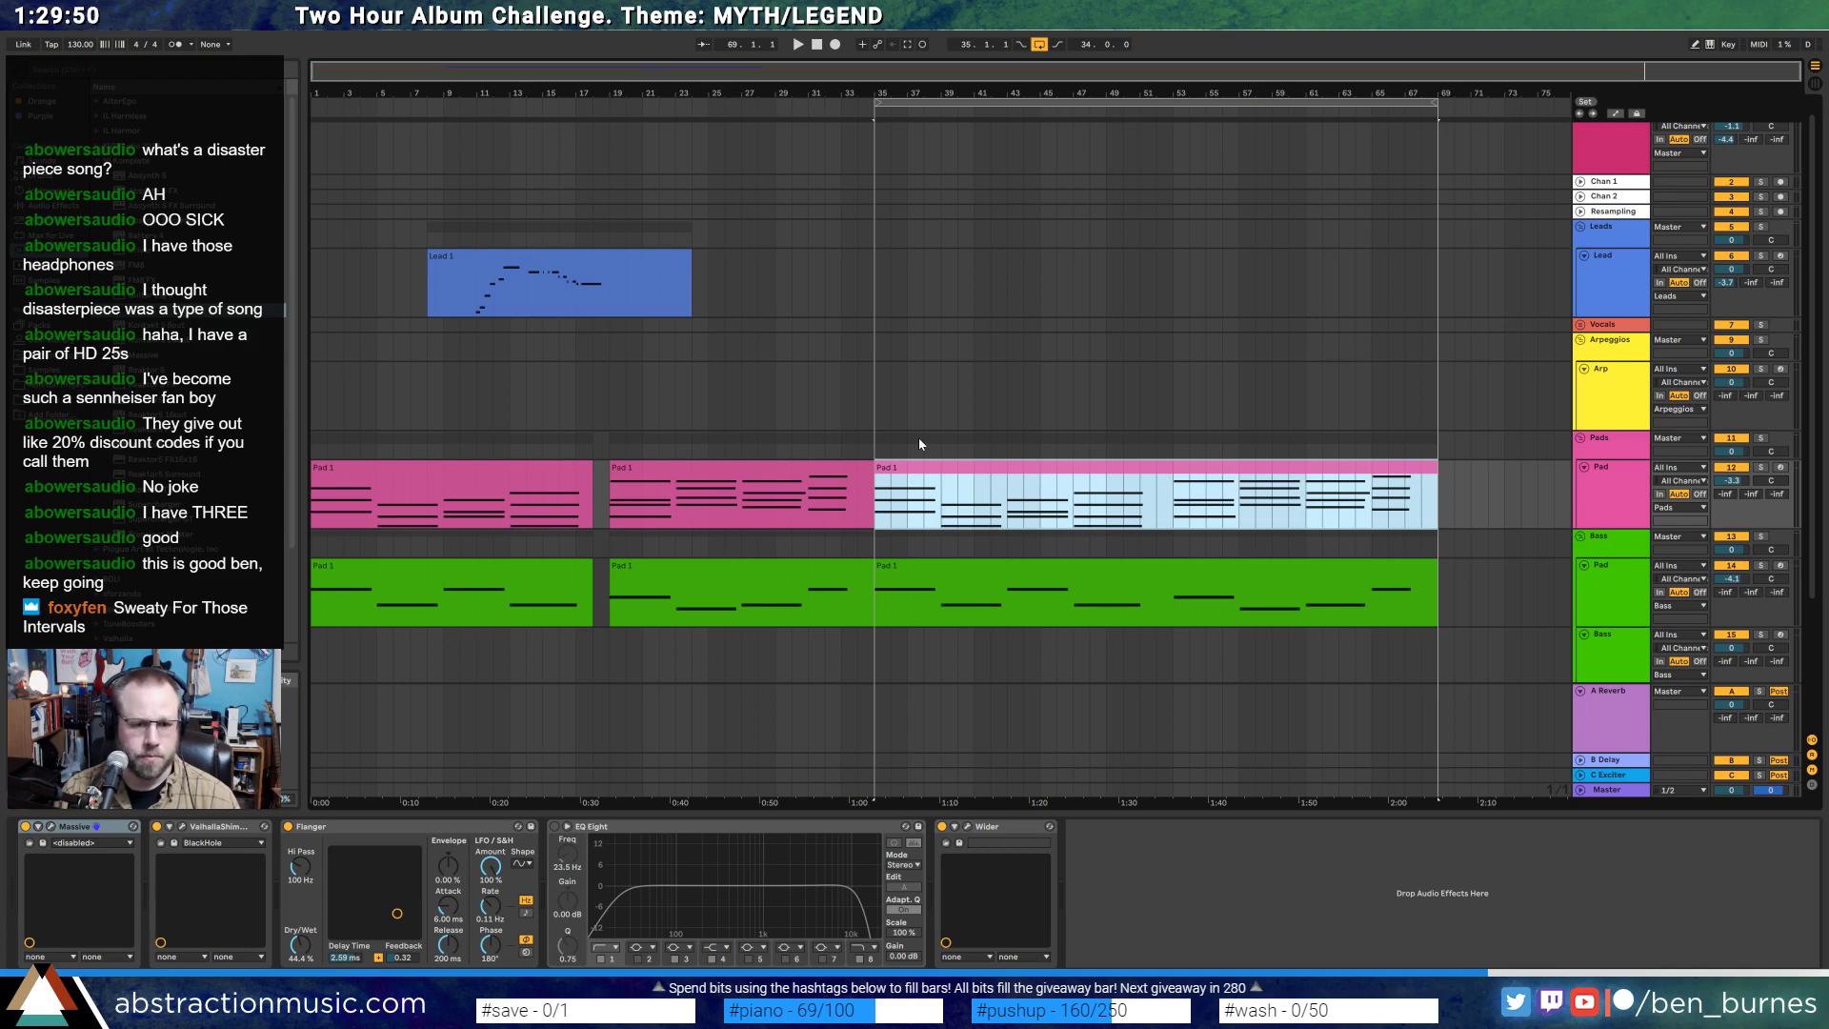
scroll(918, 443, down, 2)
click(791, 461)
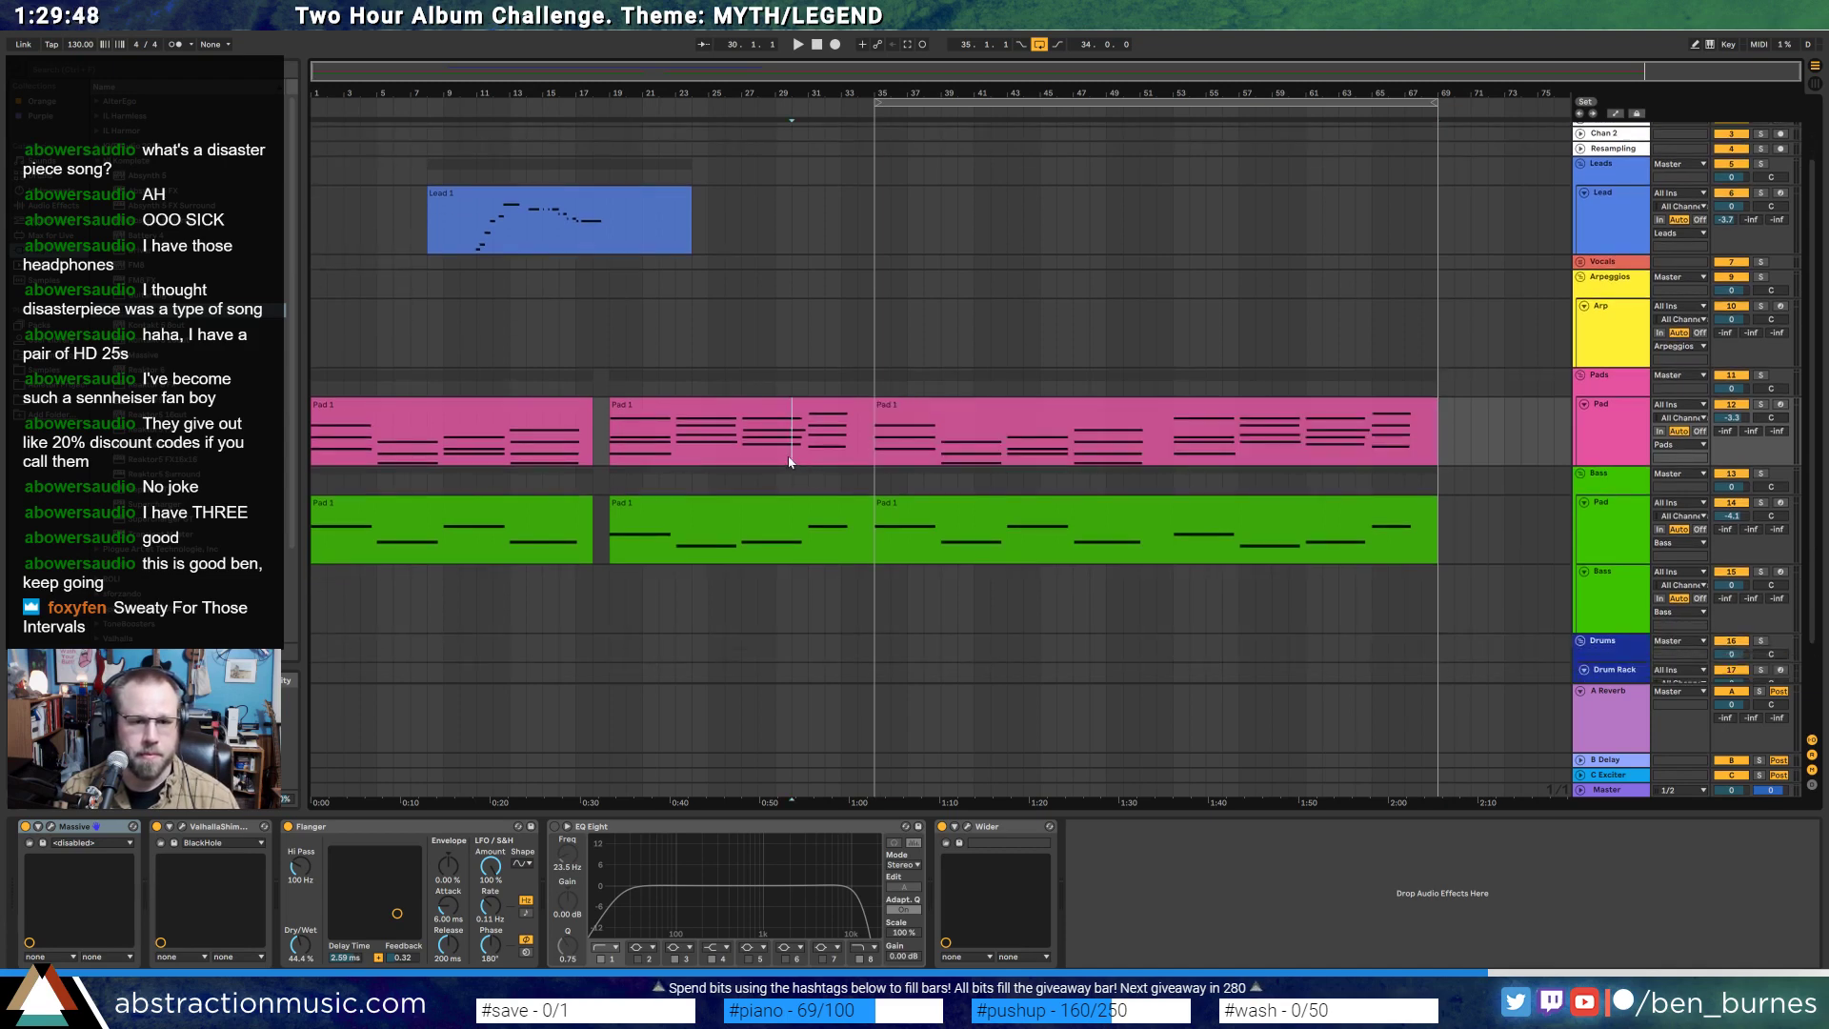
key(space)
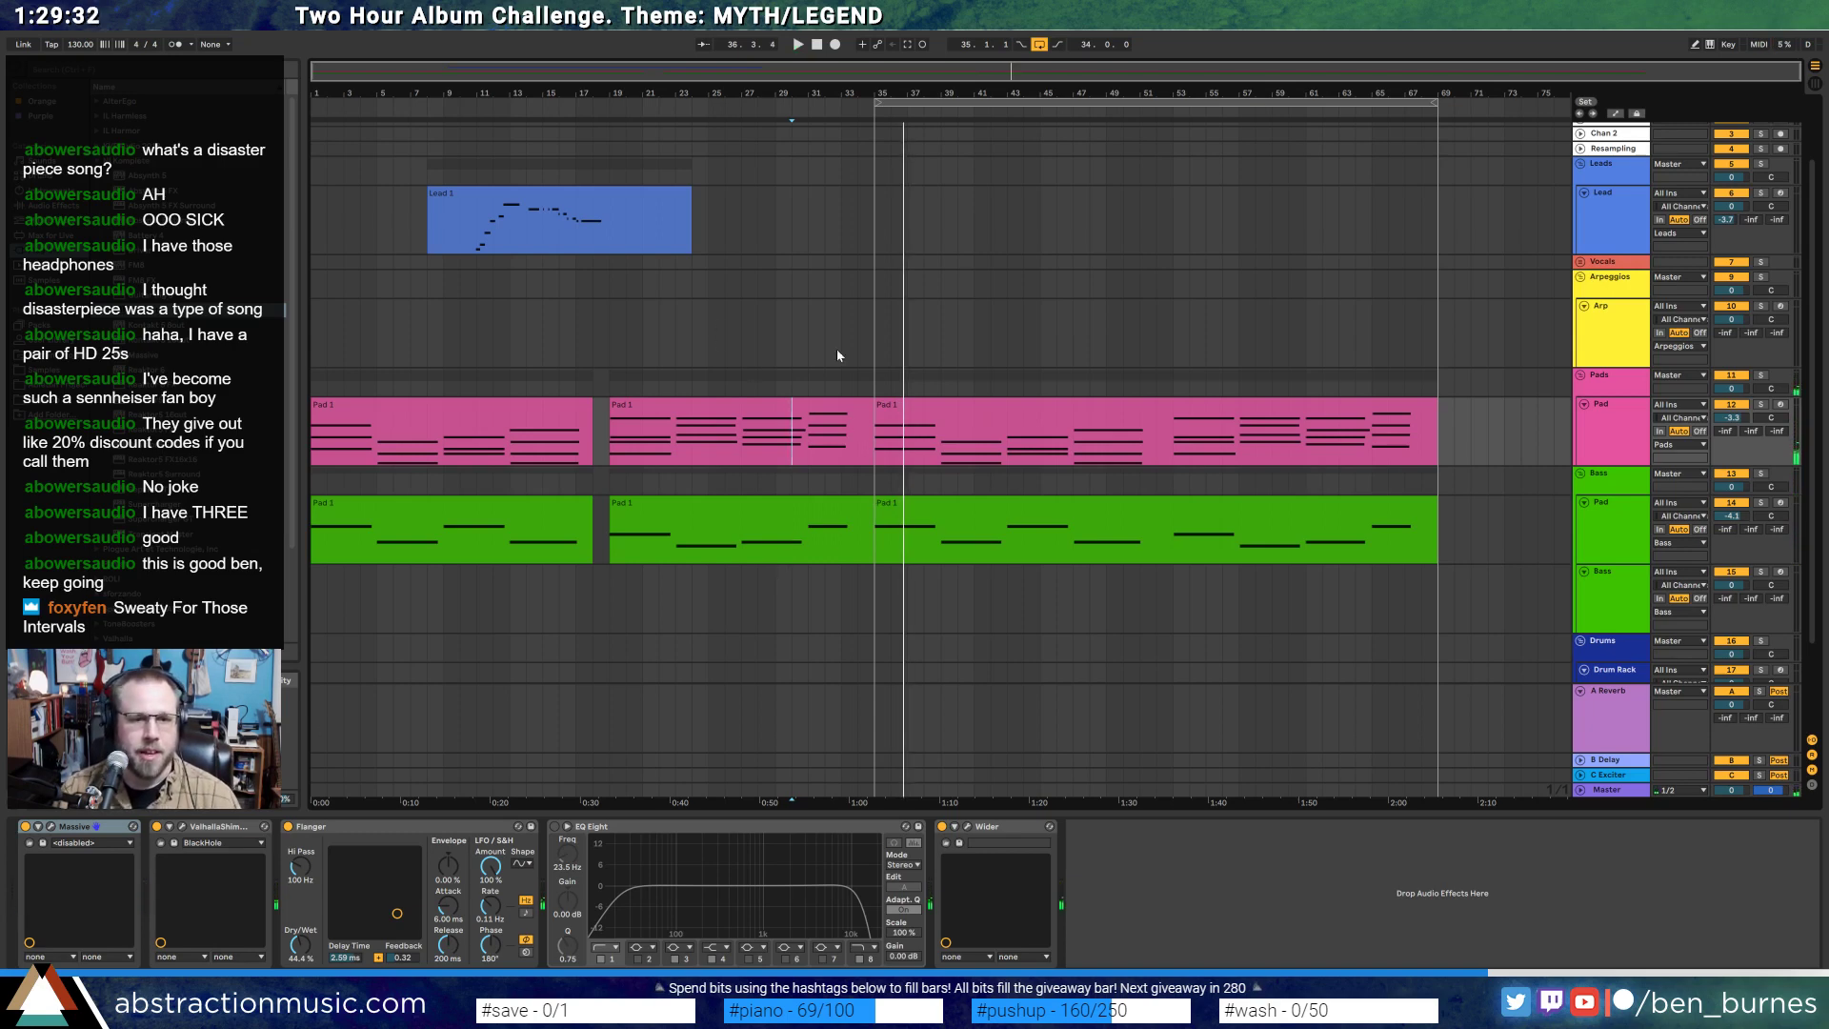
- Arm the Lead track and record a new MIDI melody from bar 19 up to bar 35
click(617, 207)
key(space)
click(609, 241)
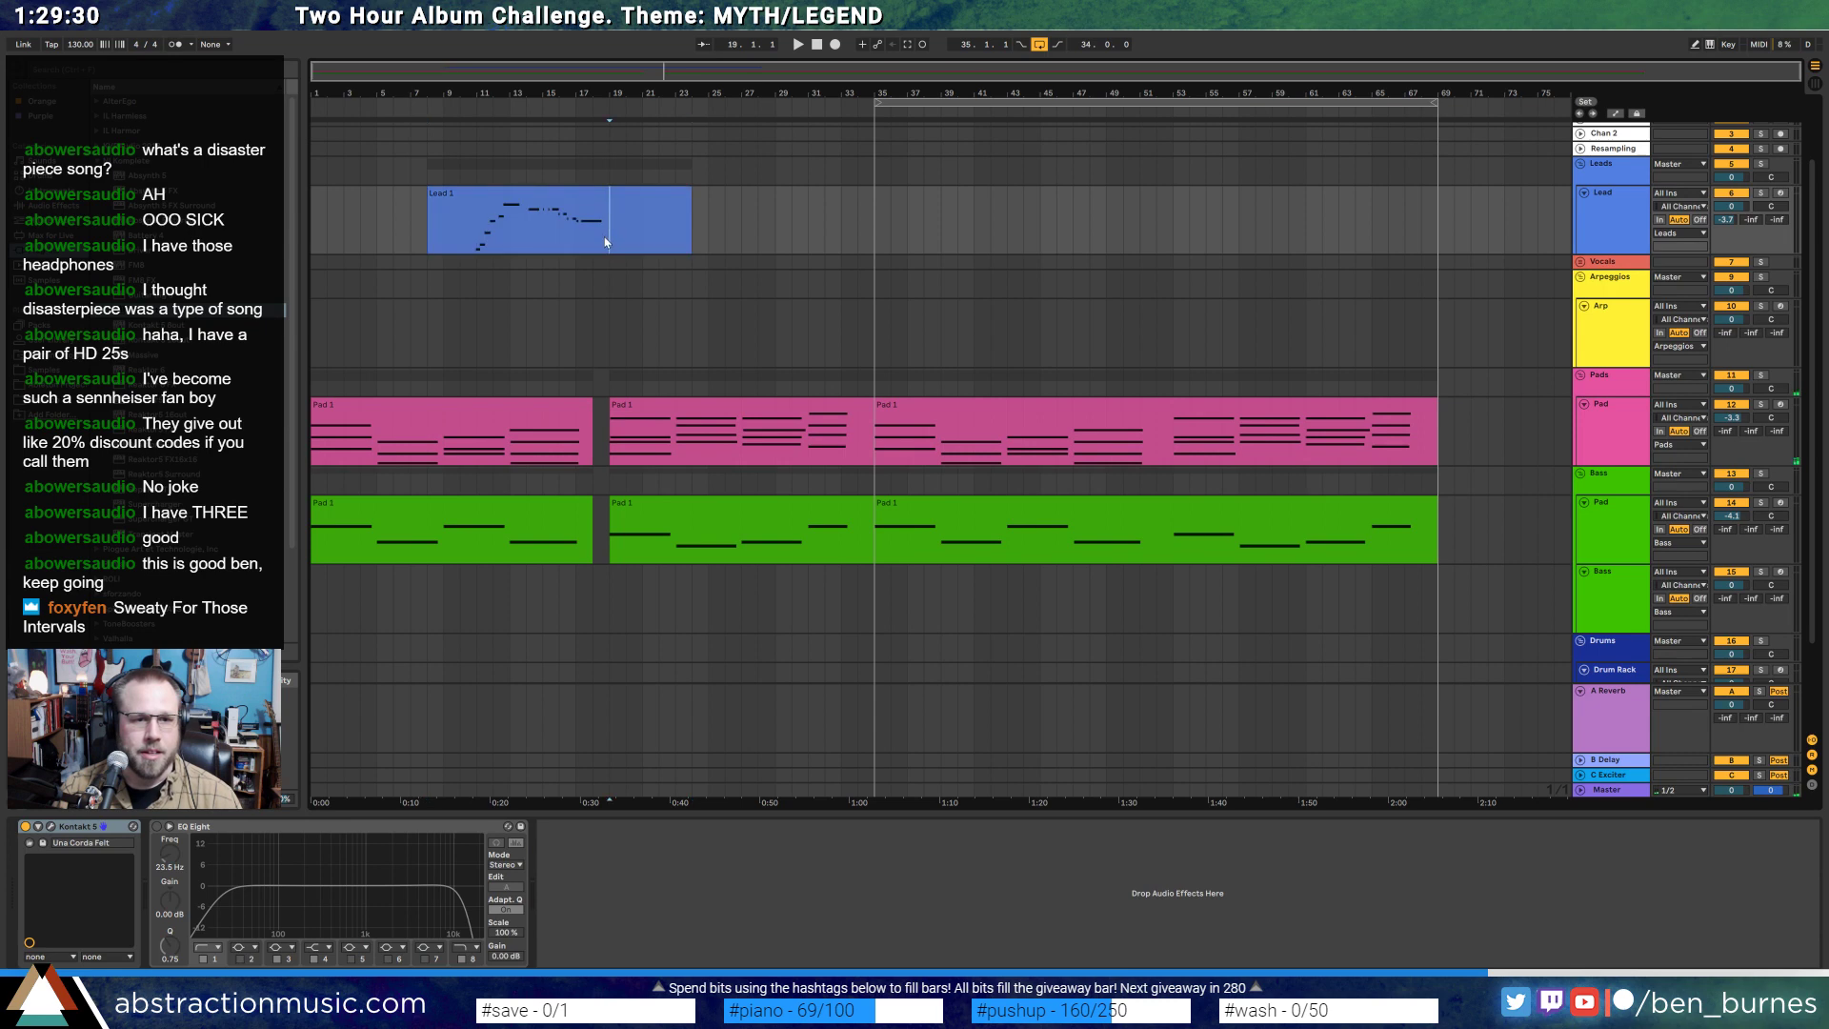
click(1781, 193)
key(F9)
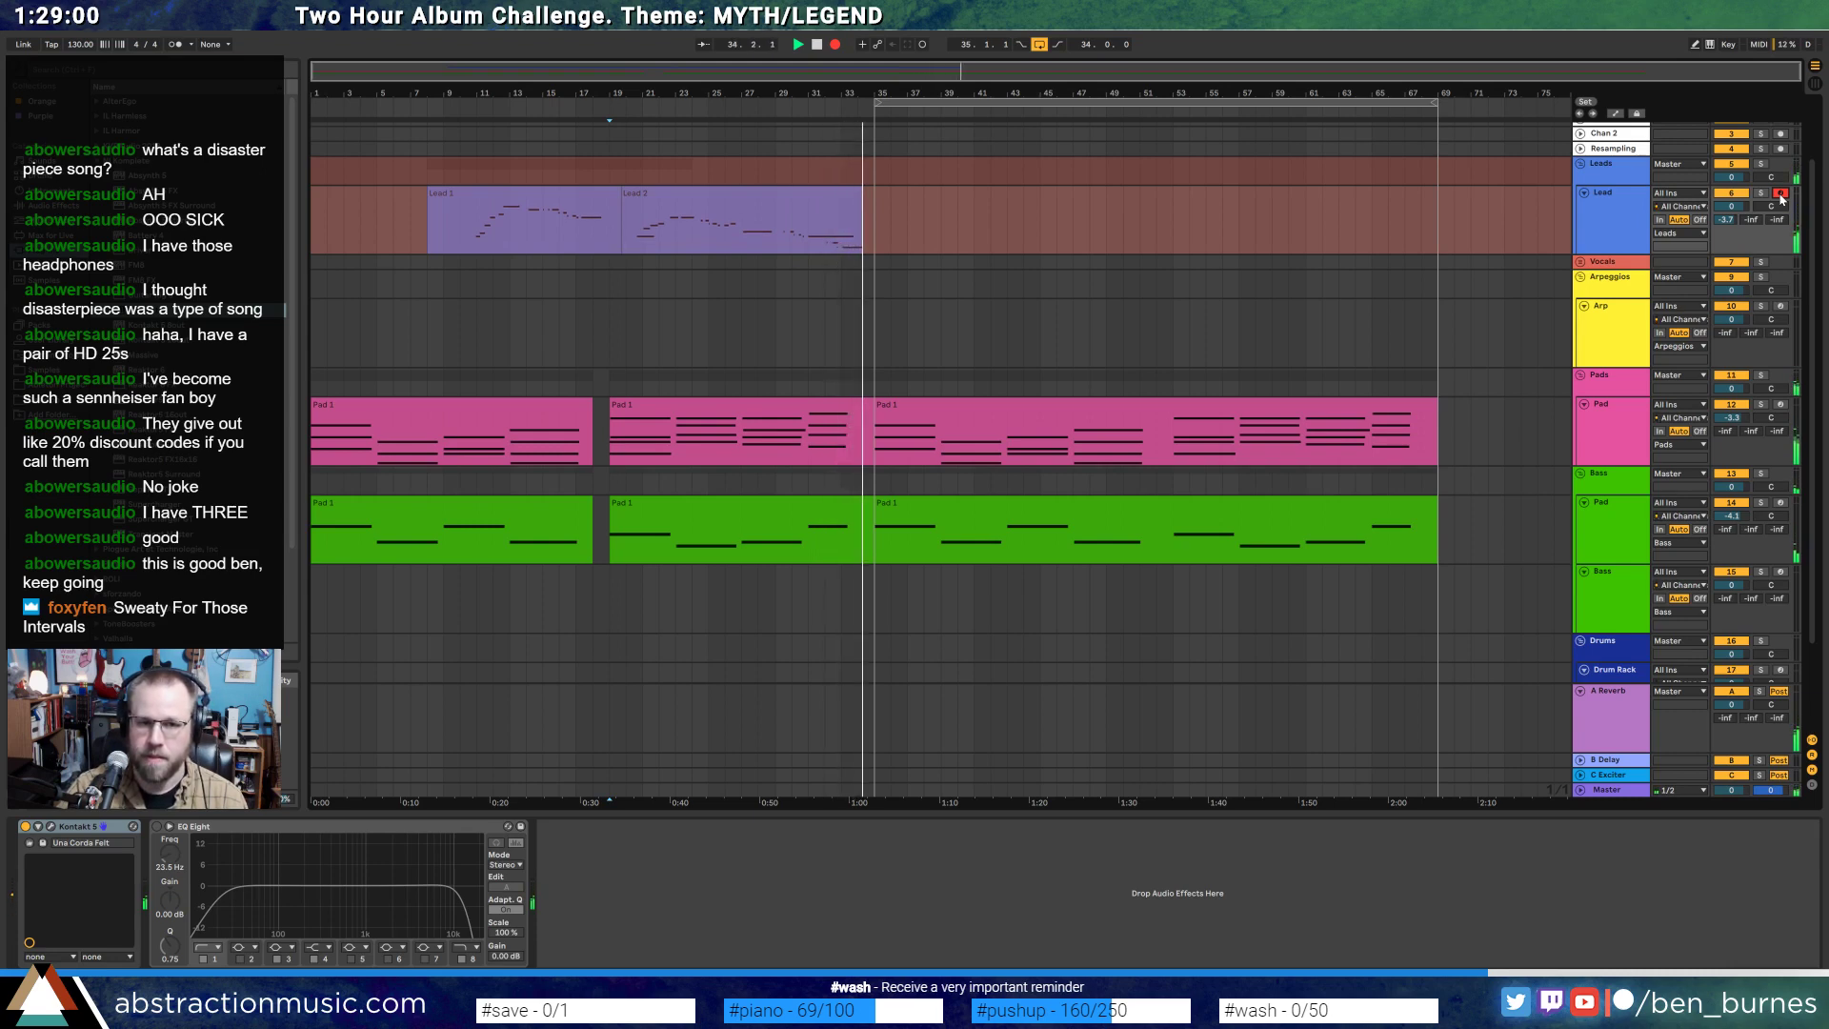
key(space)
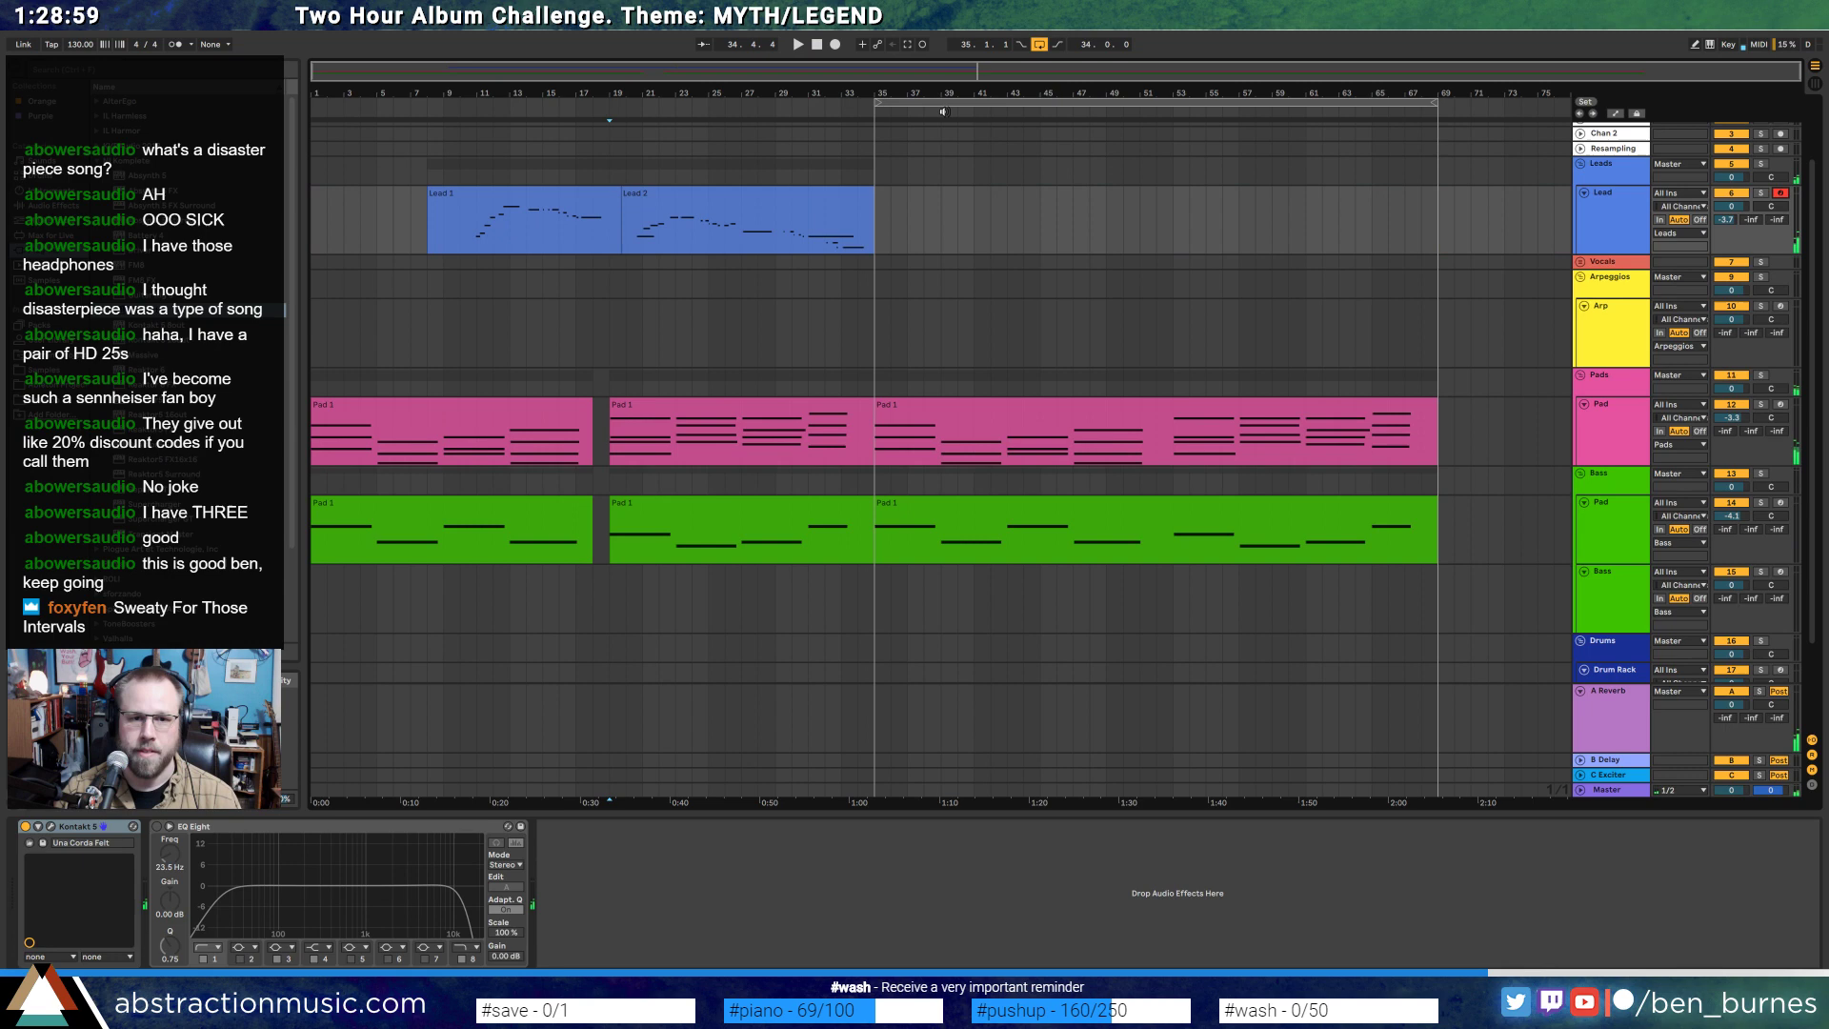
- Open the second Lead clip, select all its notes, and return the playhead to the start of the song
double_click(823, 208)
click(503, 833)
key(ctrl+a)
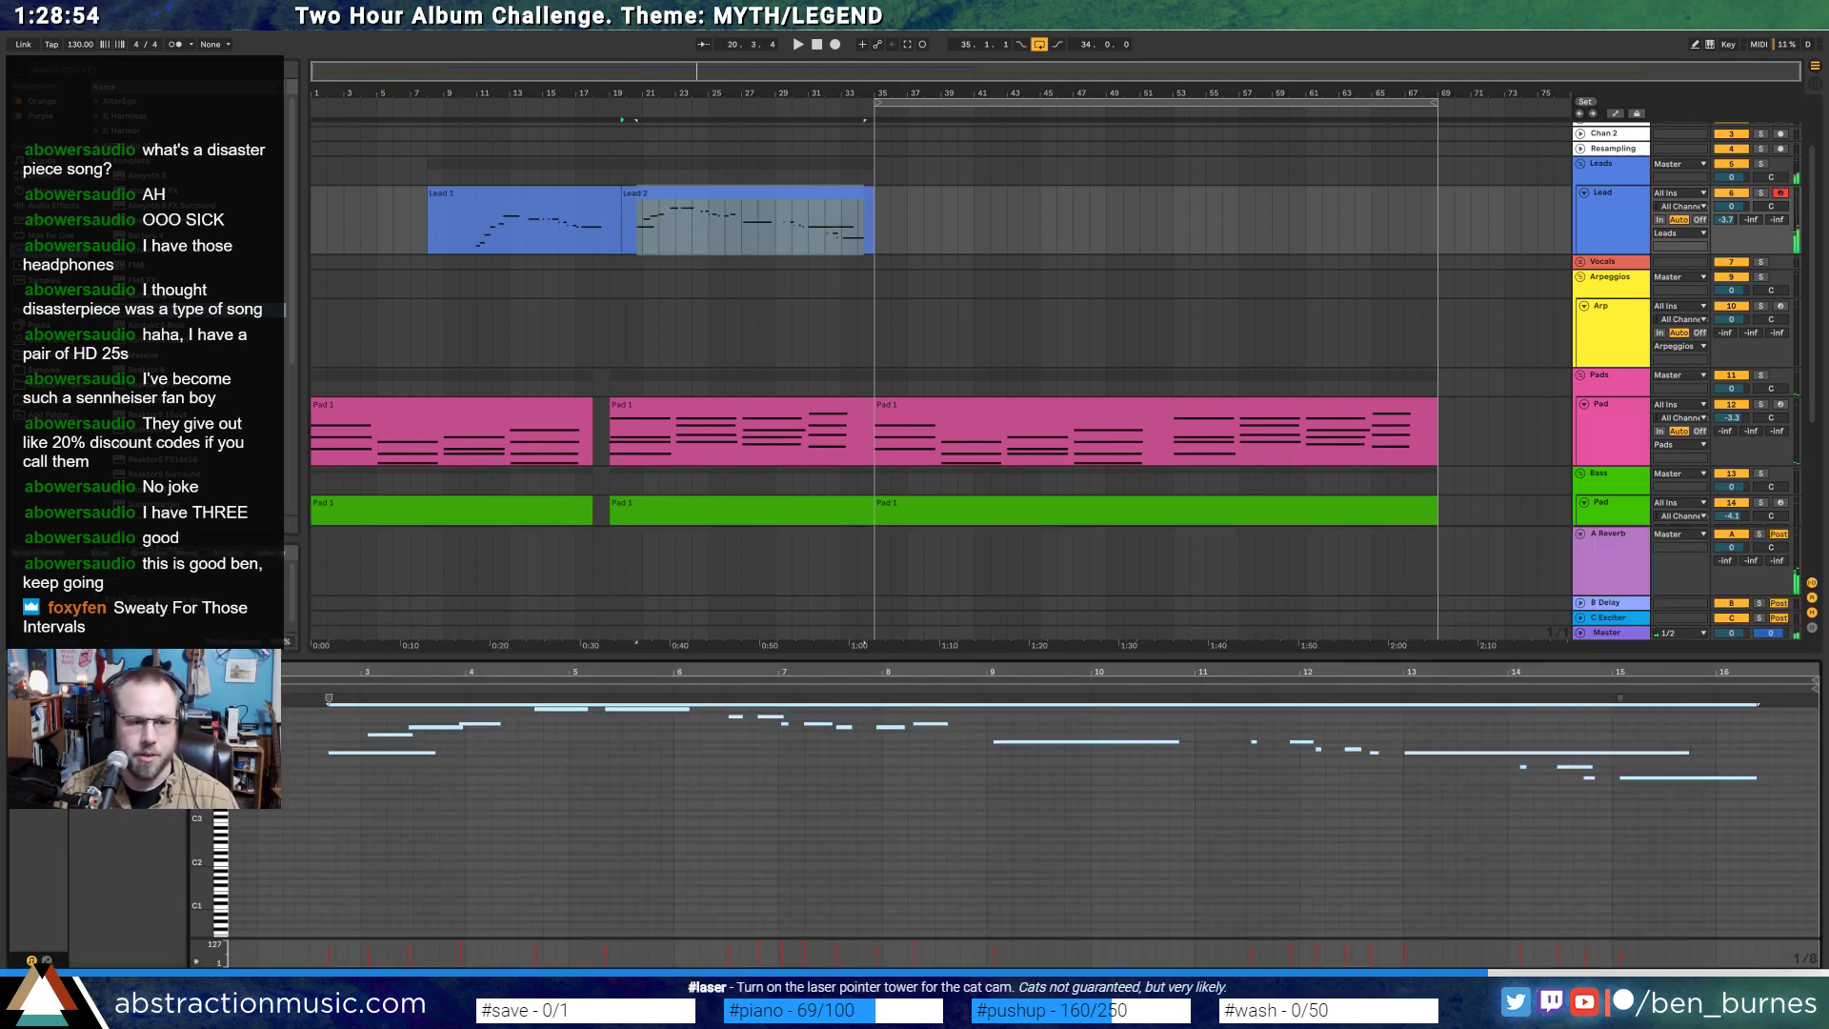
click(821, 49)
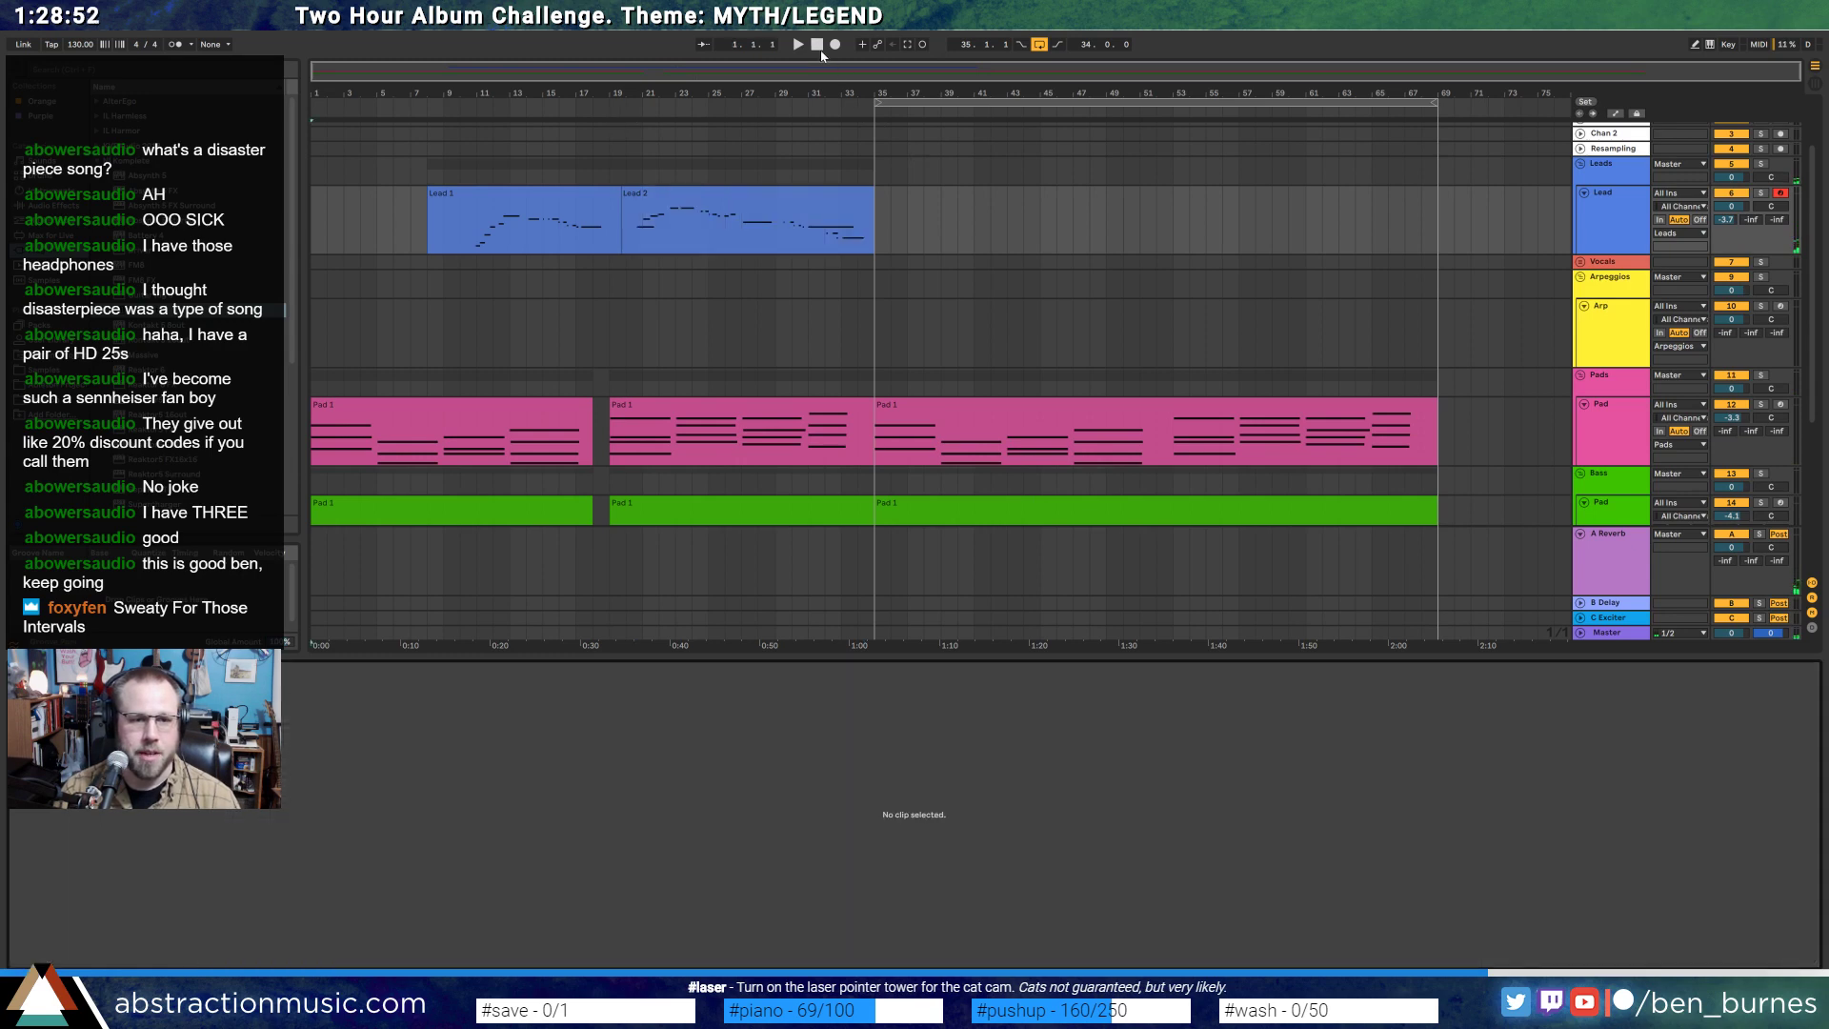
- Start saving the Live Set as a new file and browse to the Media > Ableton Projects folder on Storage (D:)
key(ctrl+shift+s)
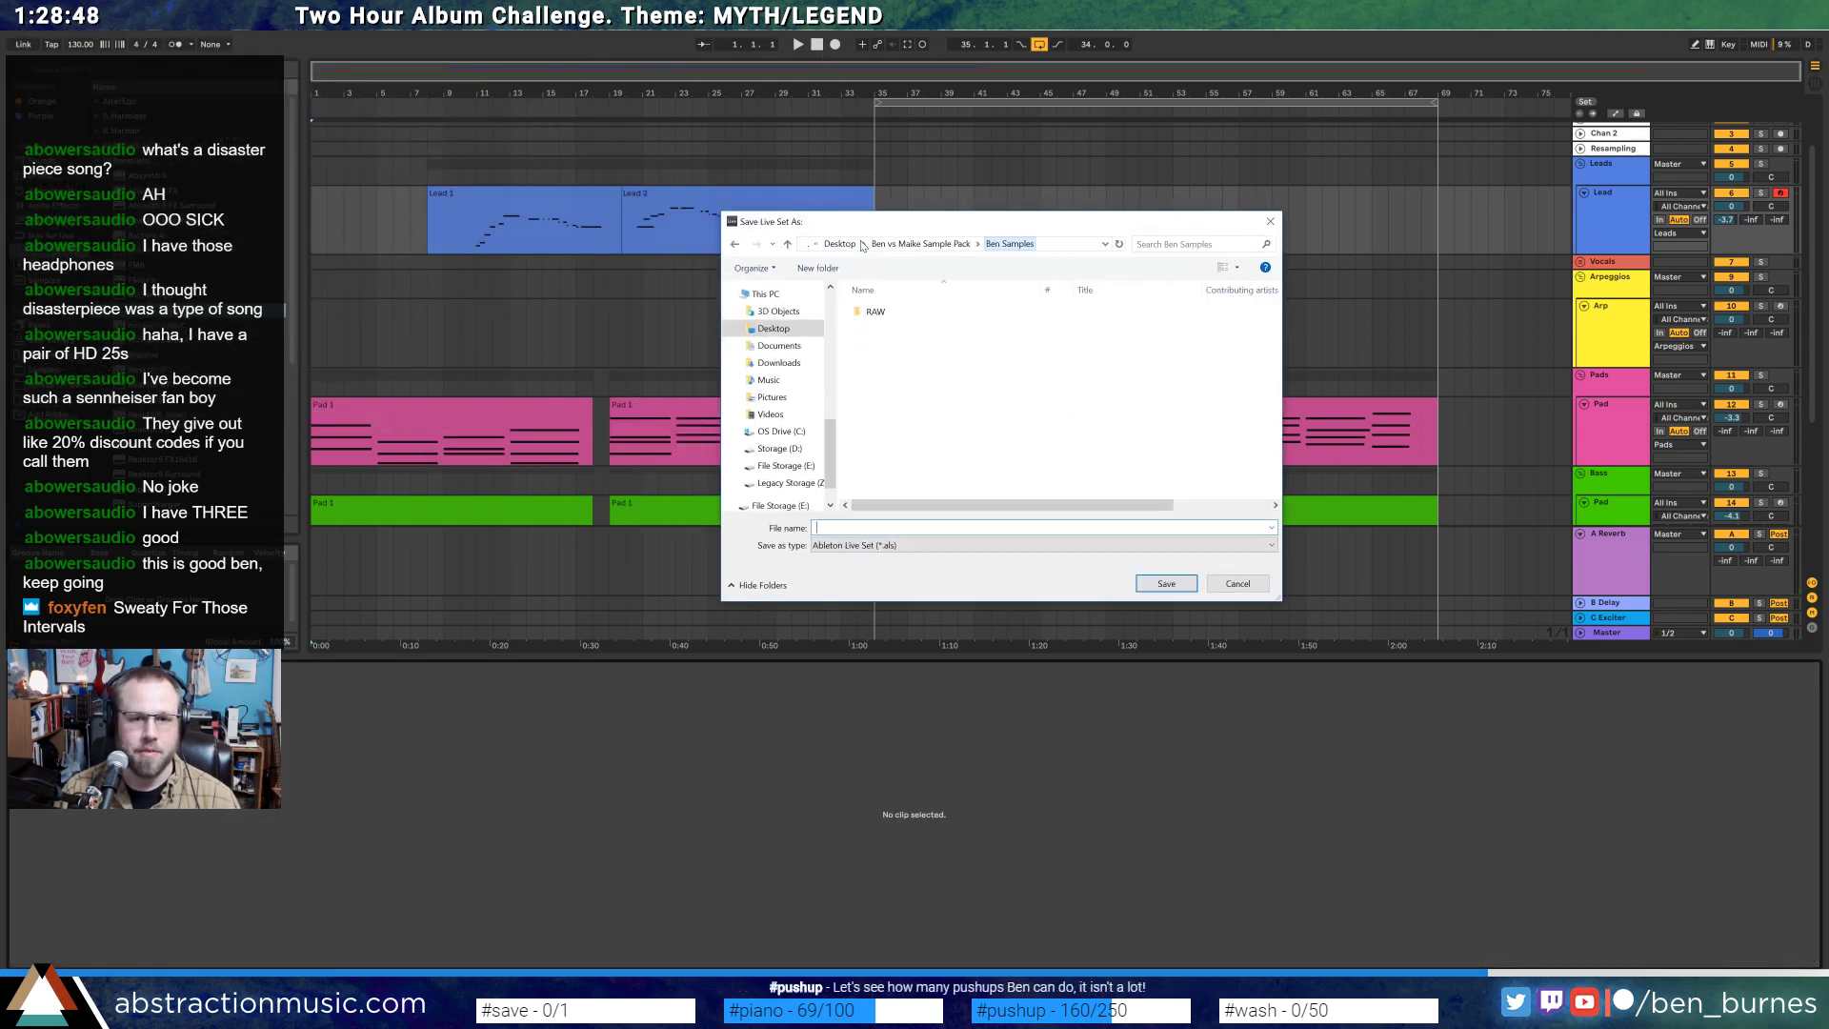
click(846, 244)
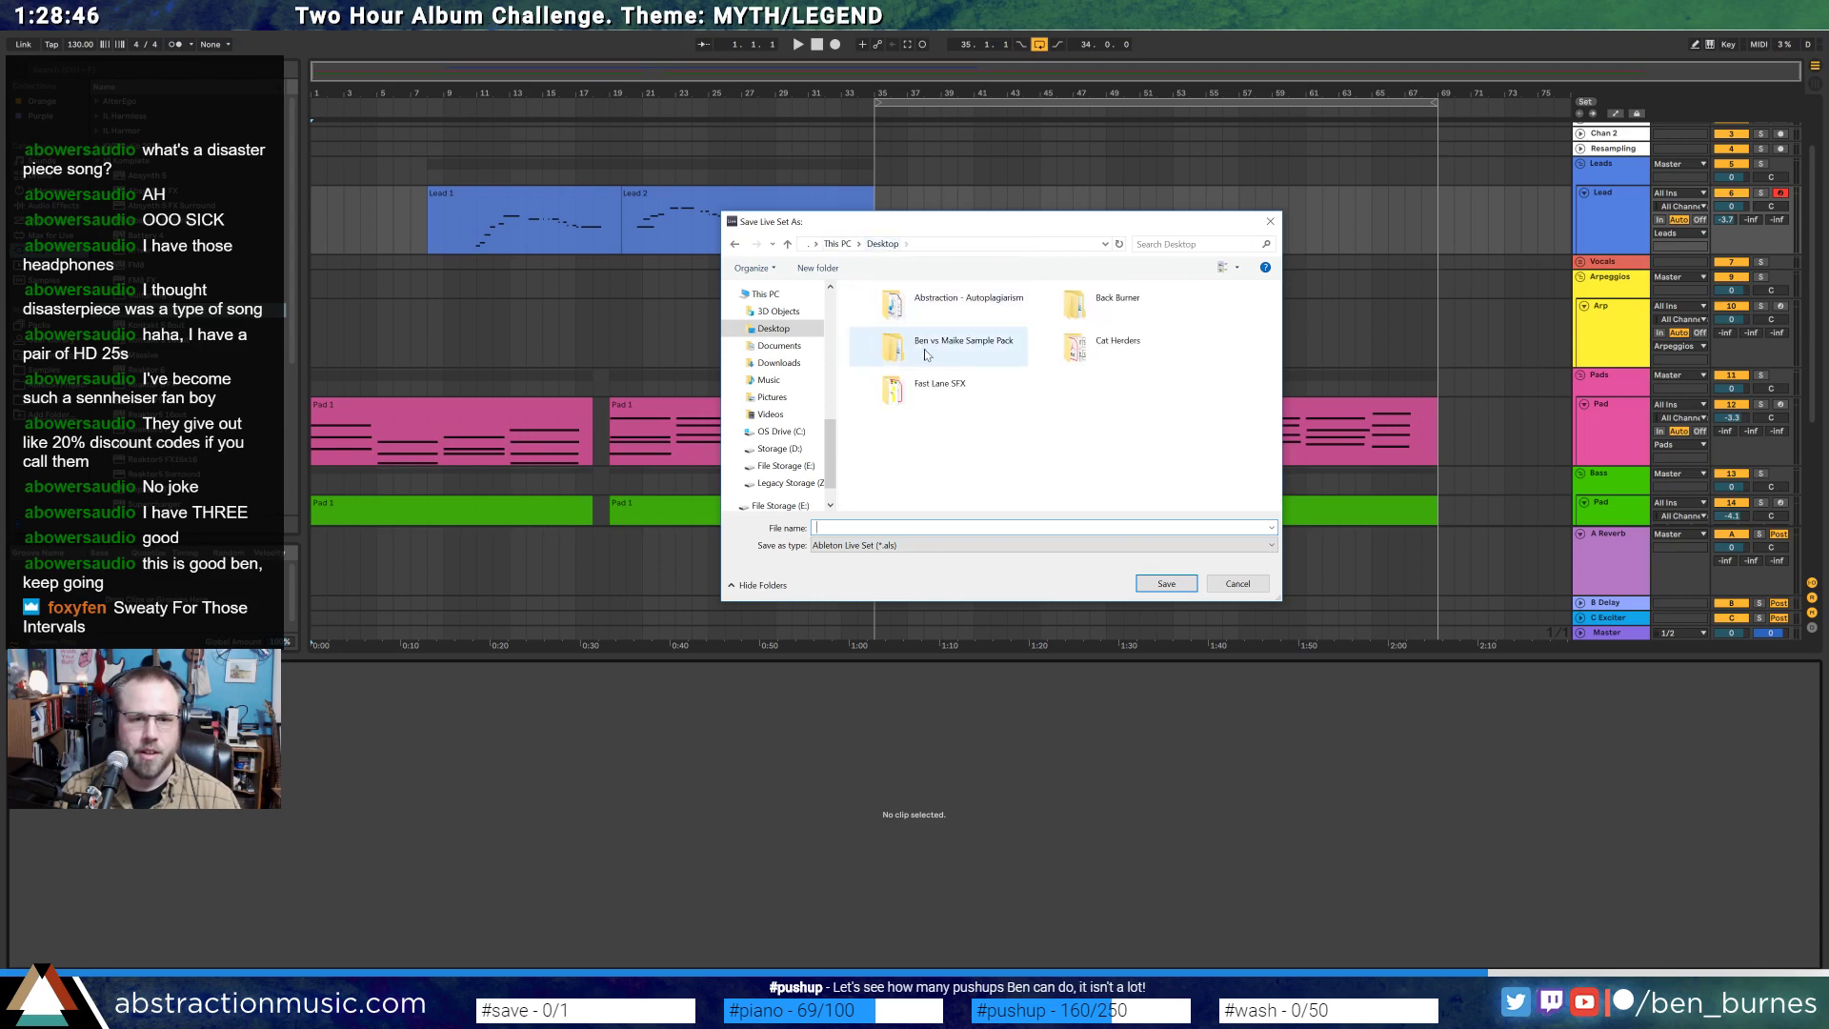
click(779, 448)
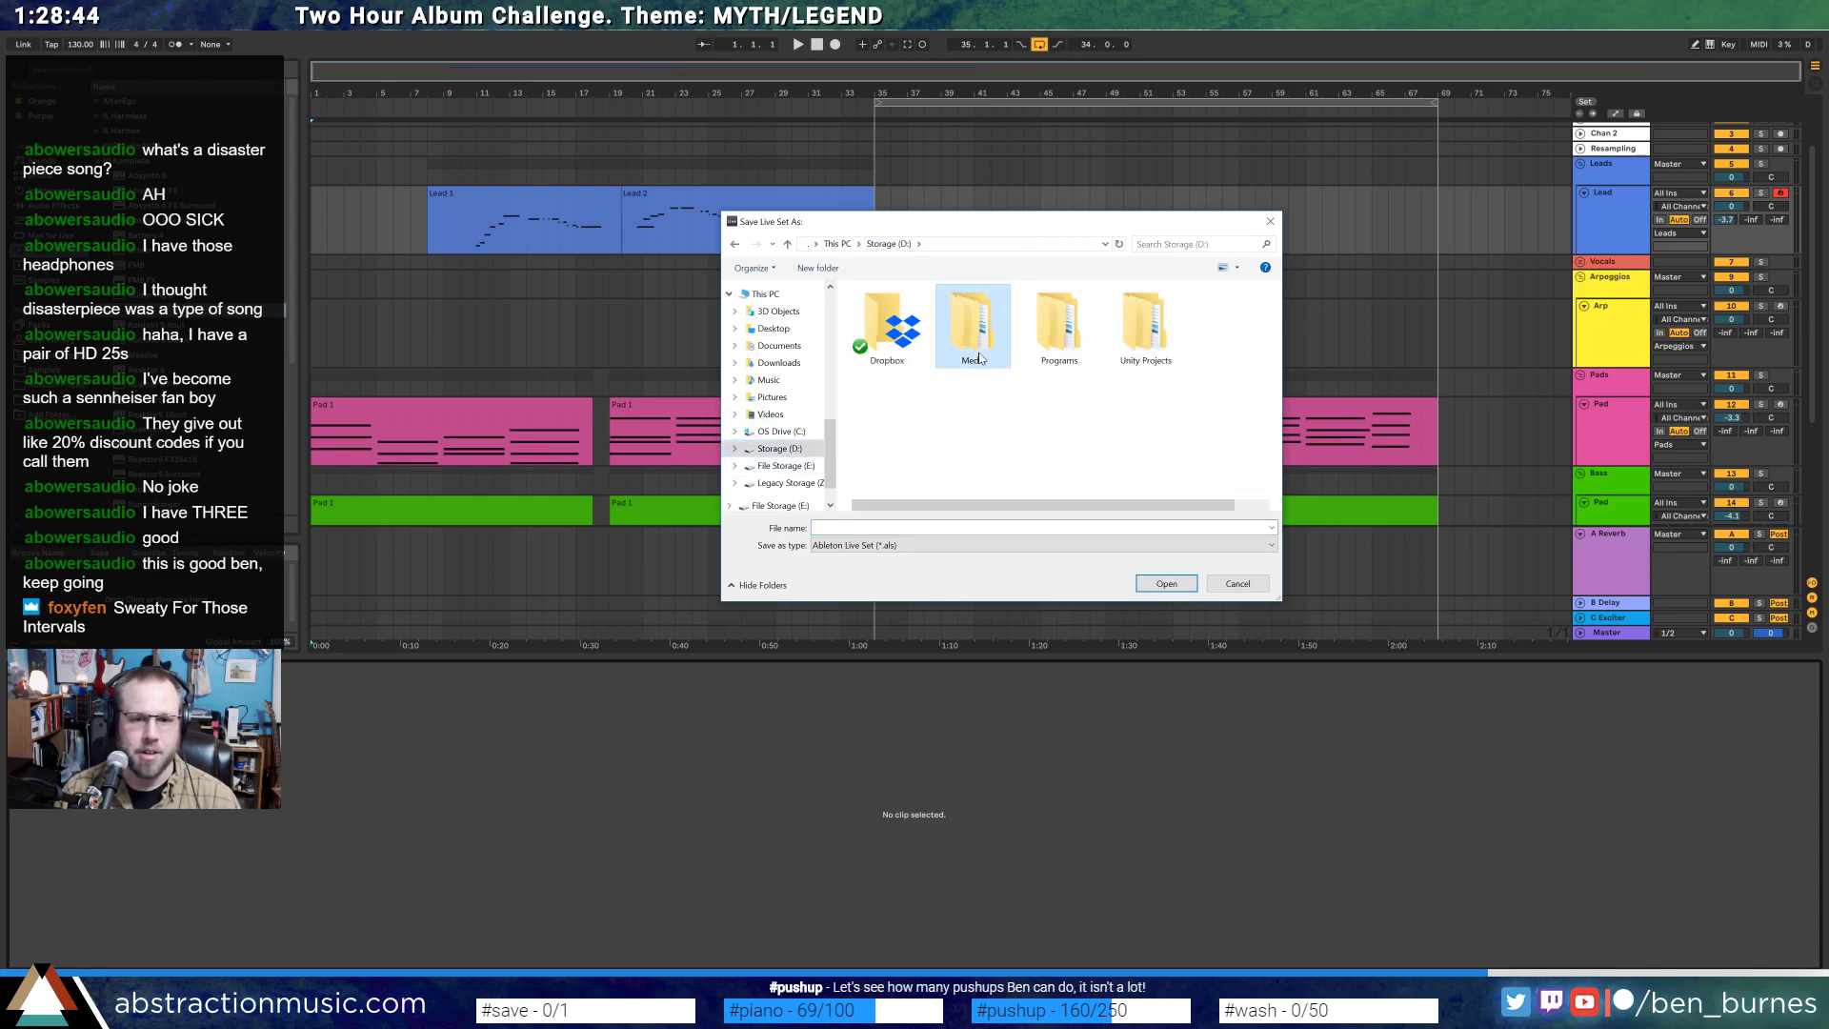
double_click(979, 358)
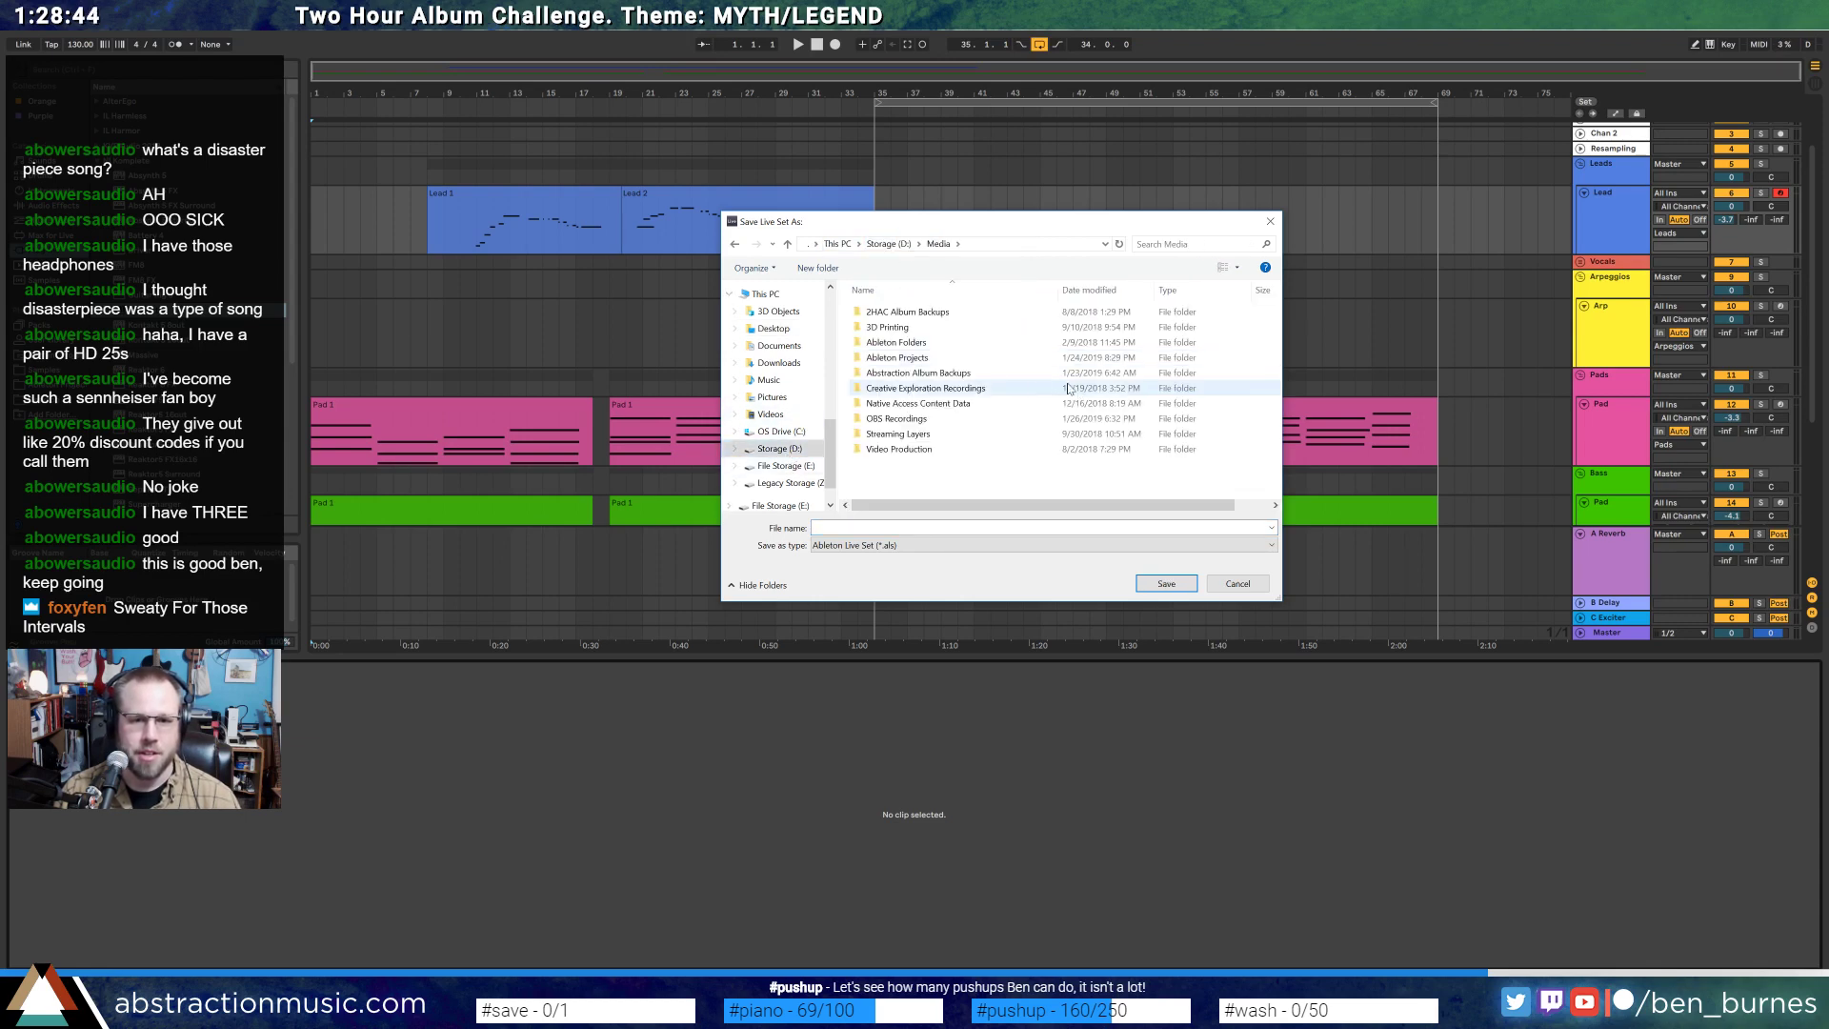
double_click(920, 359)
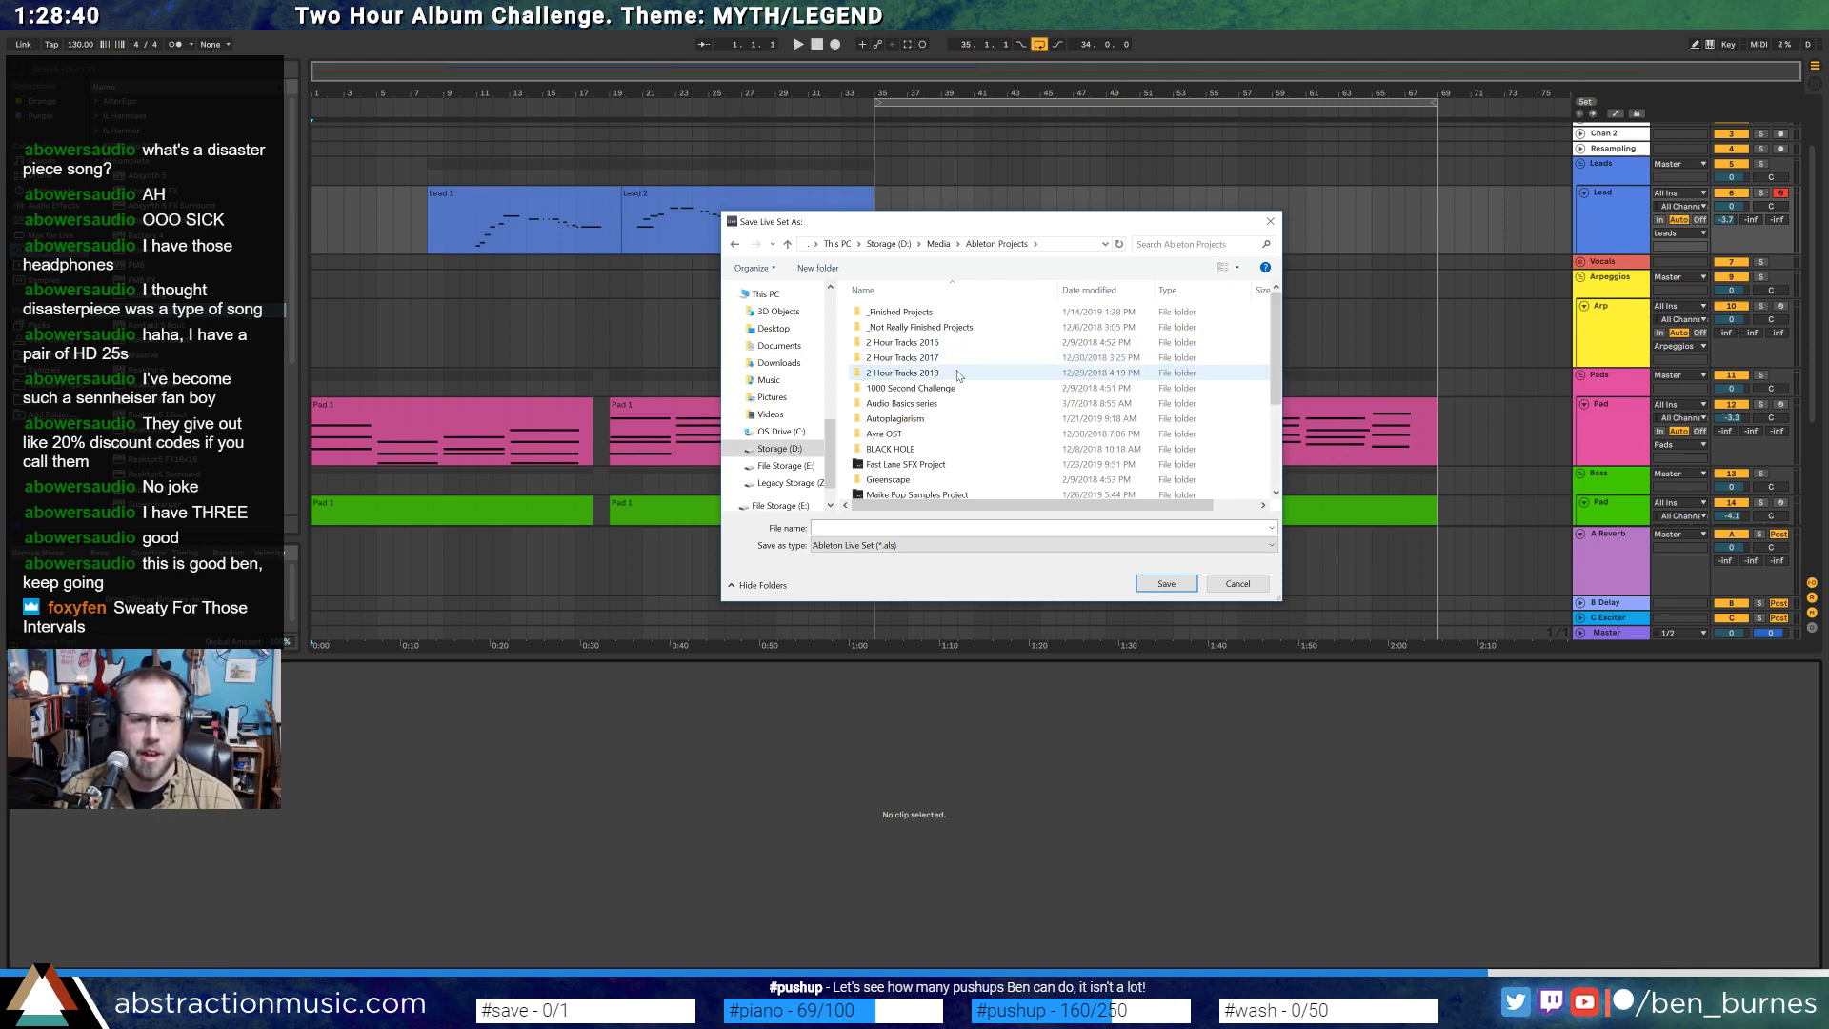
- Create a new folder named "2 Hour Tracks 2019" inside Ableton Projects
right_click(851, 375)
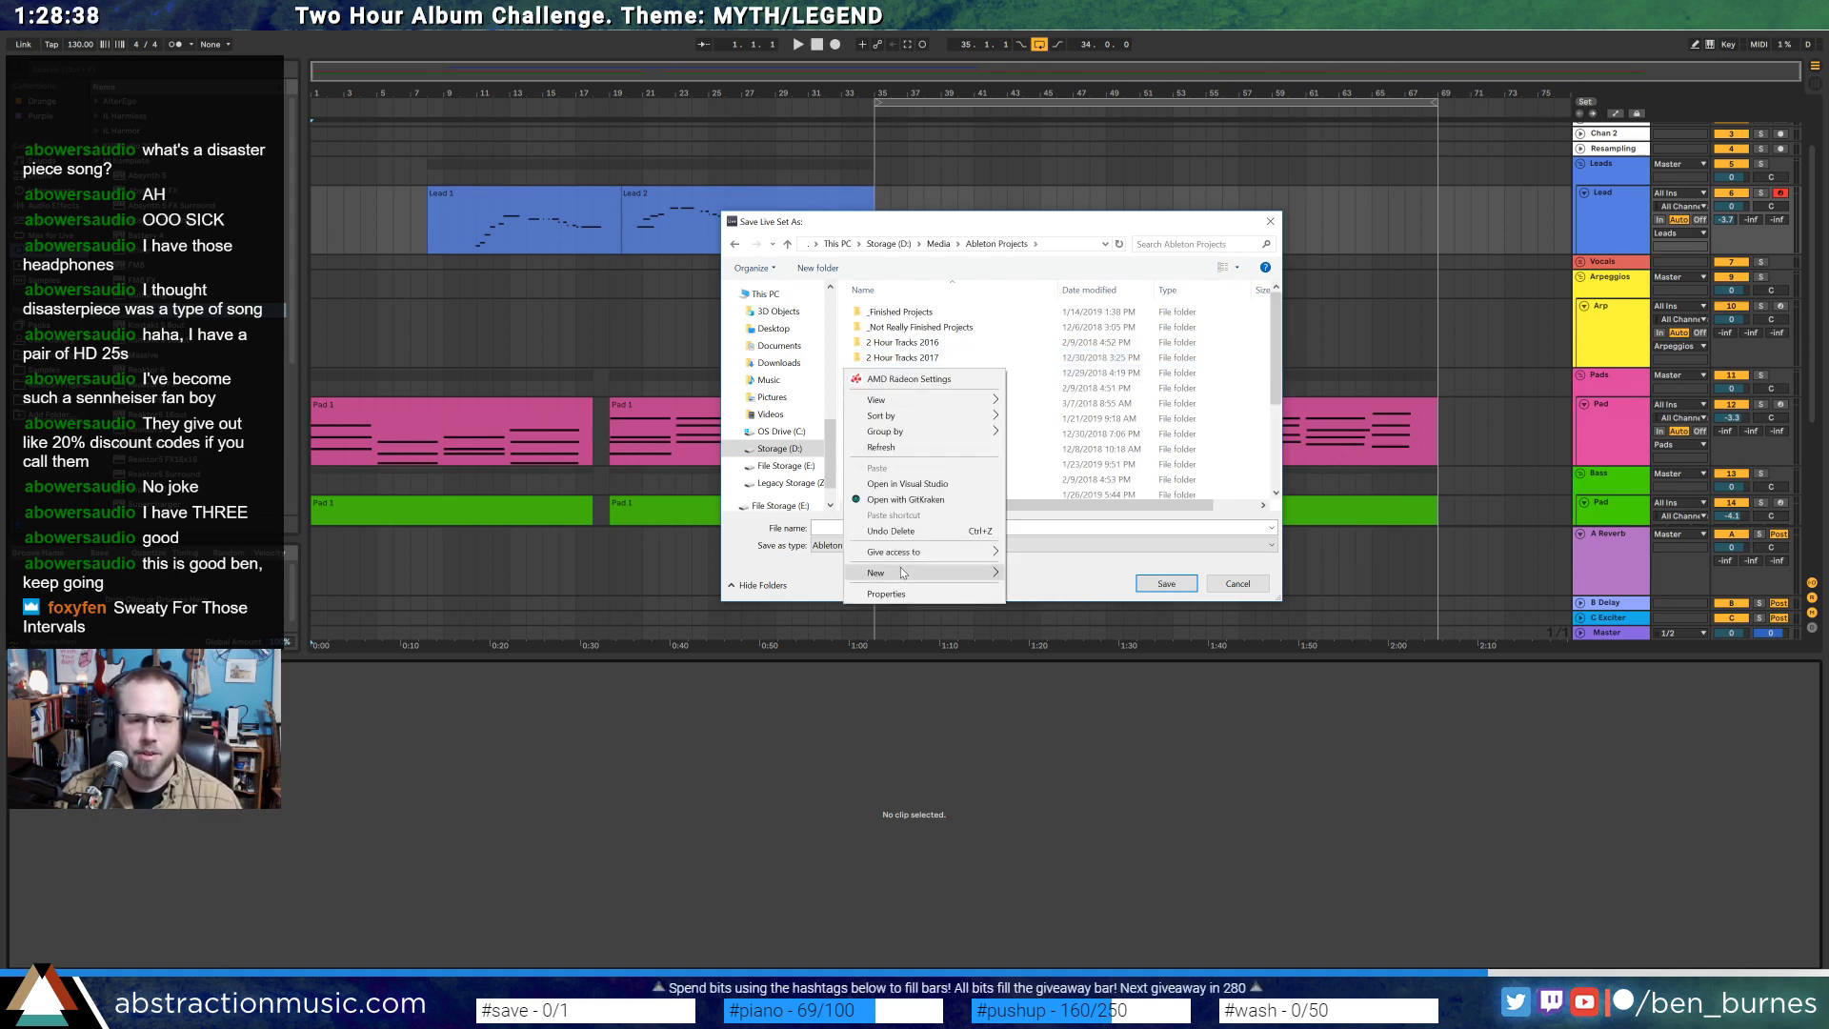
mouse_move(953, 572)
click(1075, 576)
text(2 Hopu)
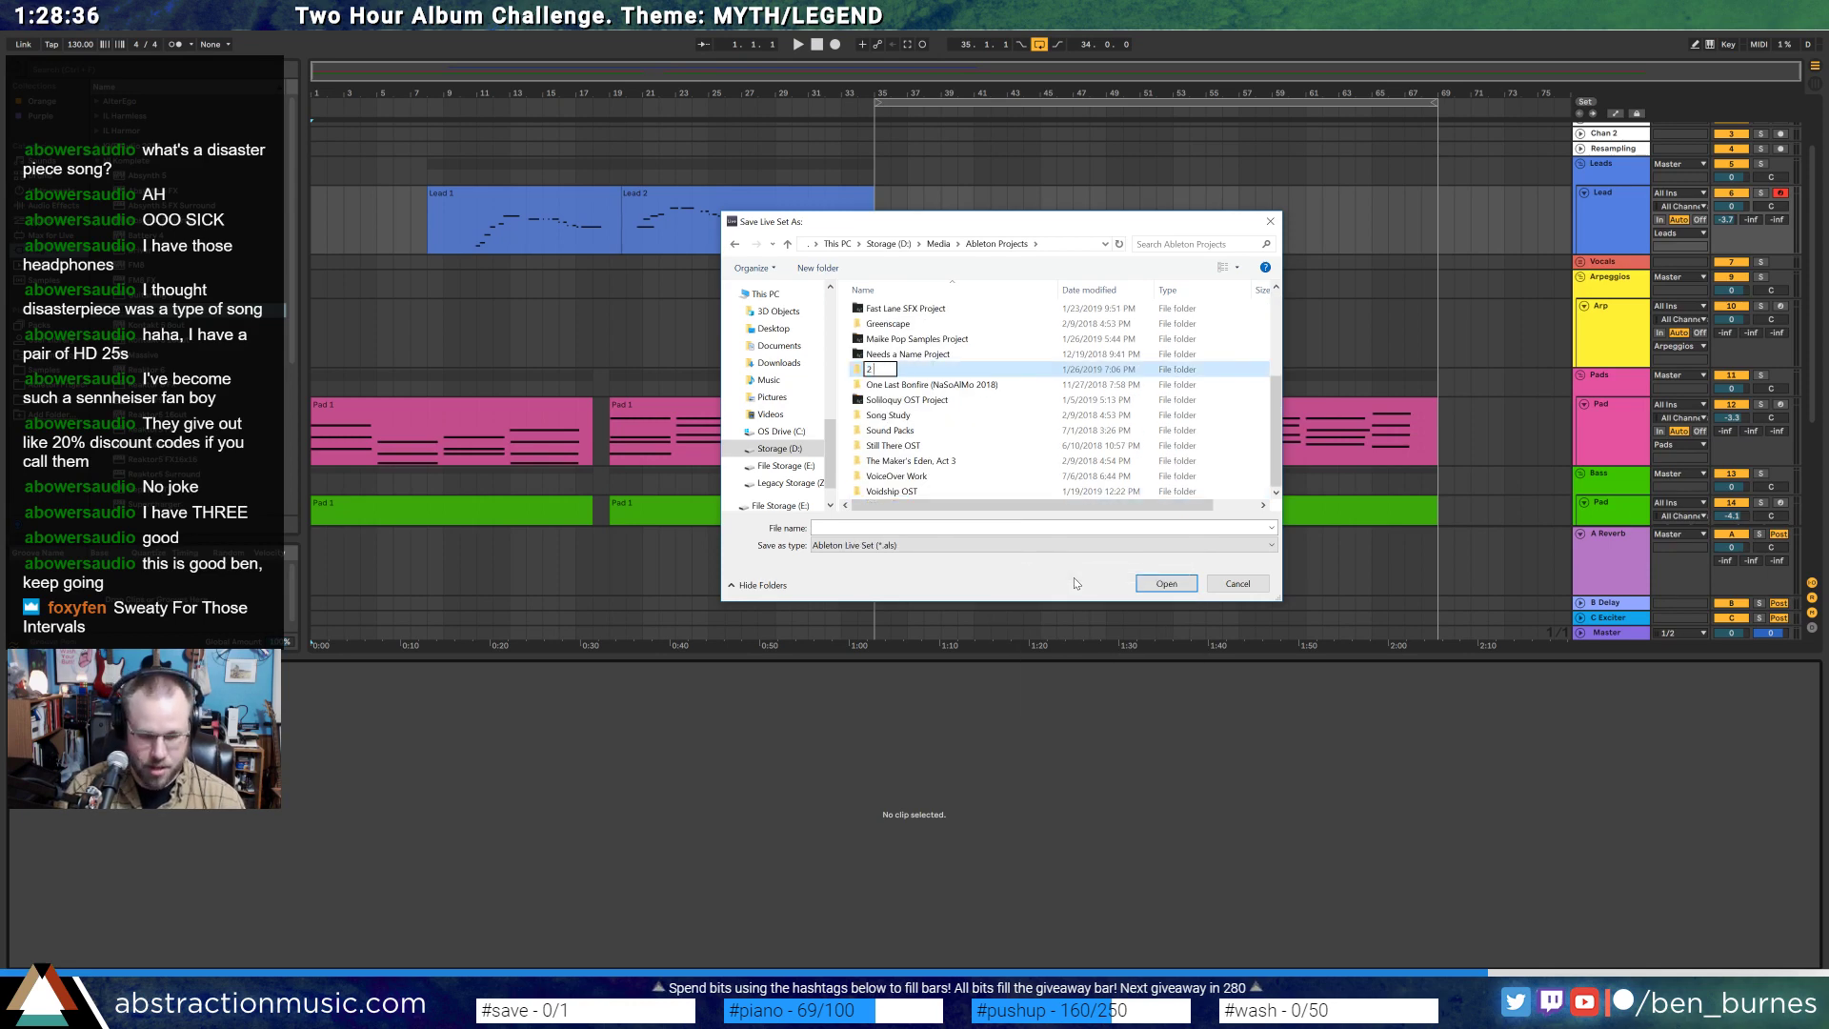
key(BackSpace)
key(BackSpace)
text(ur T)
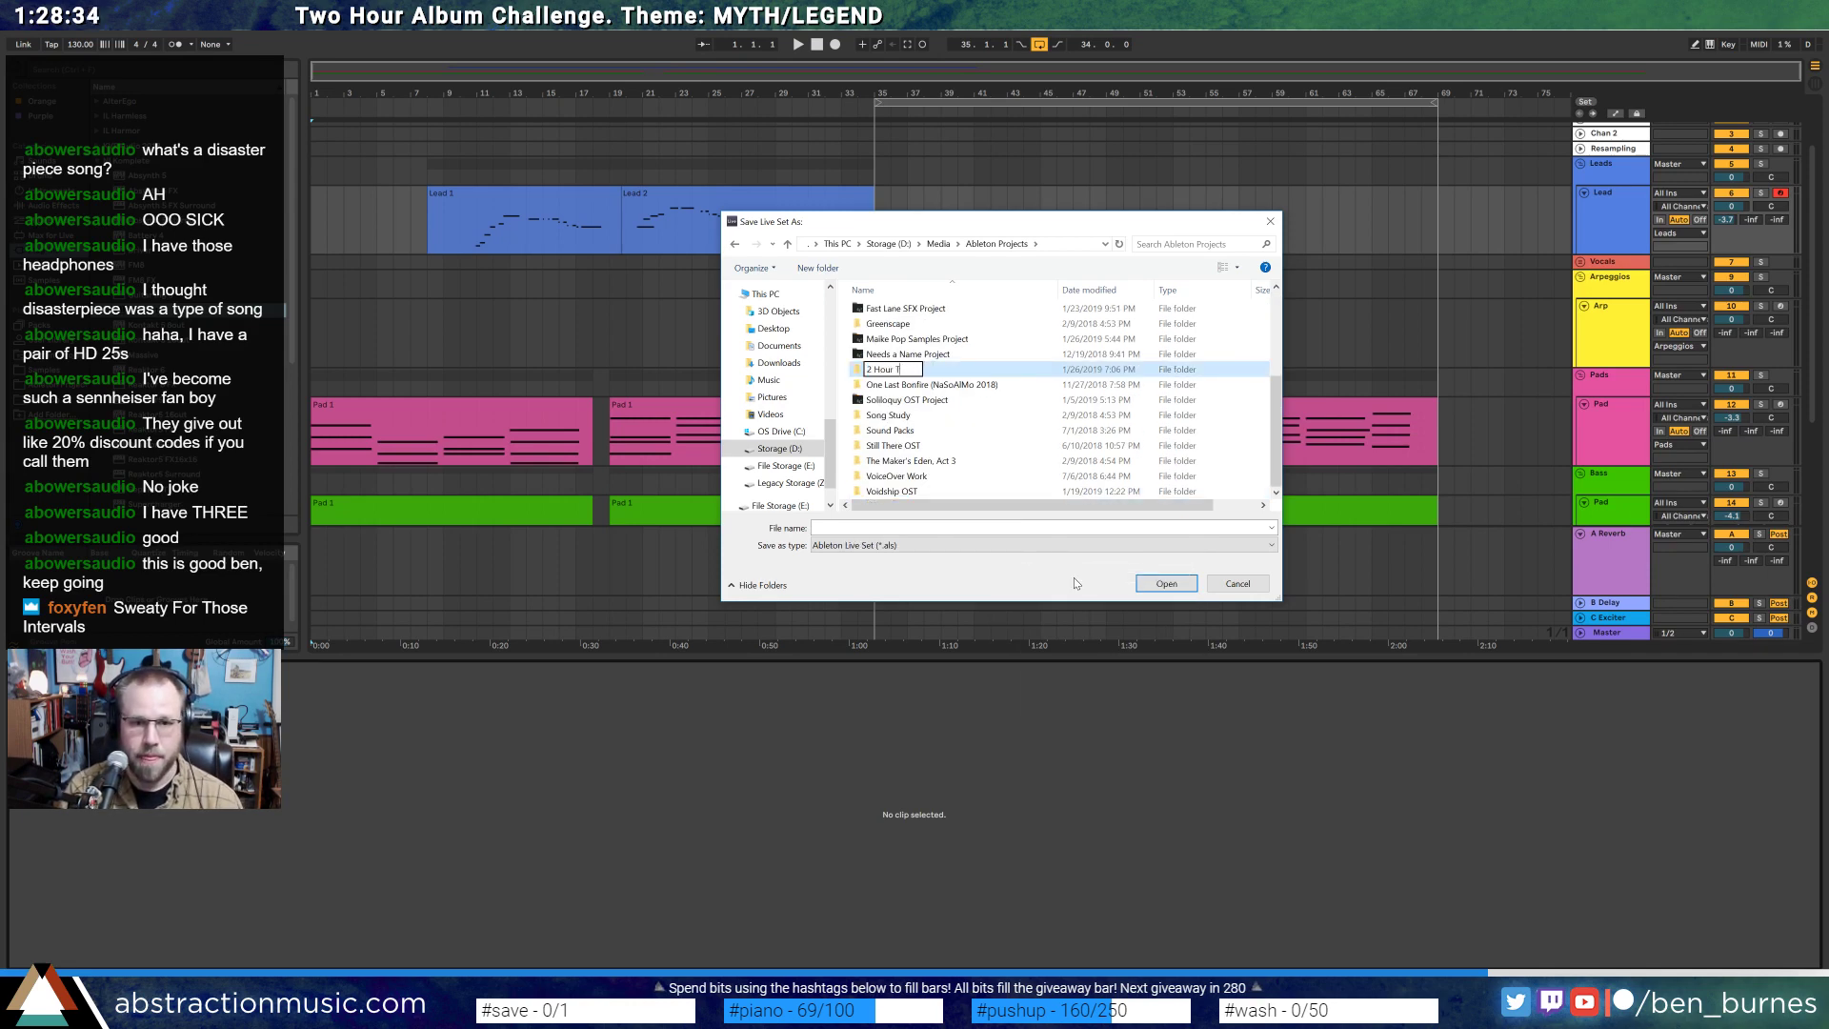
text(racks 2019)
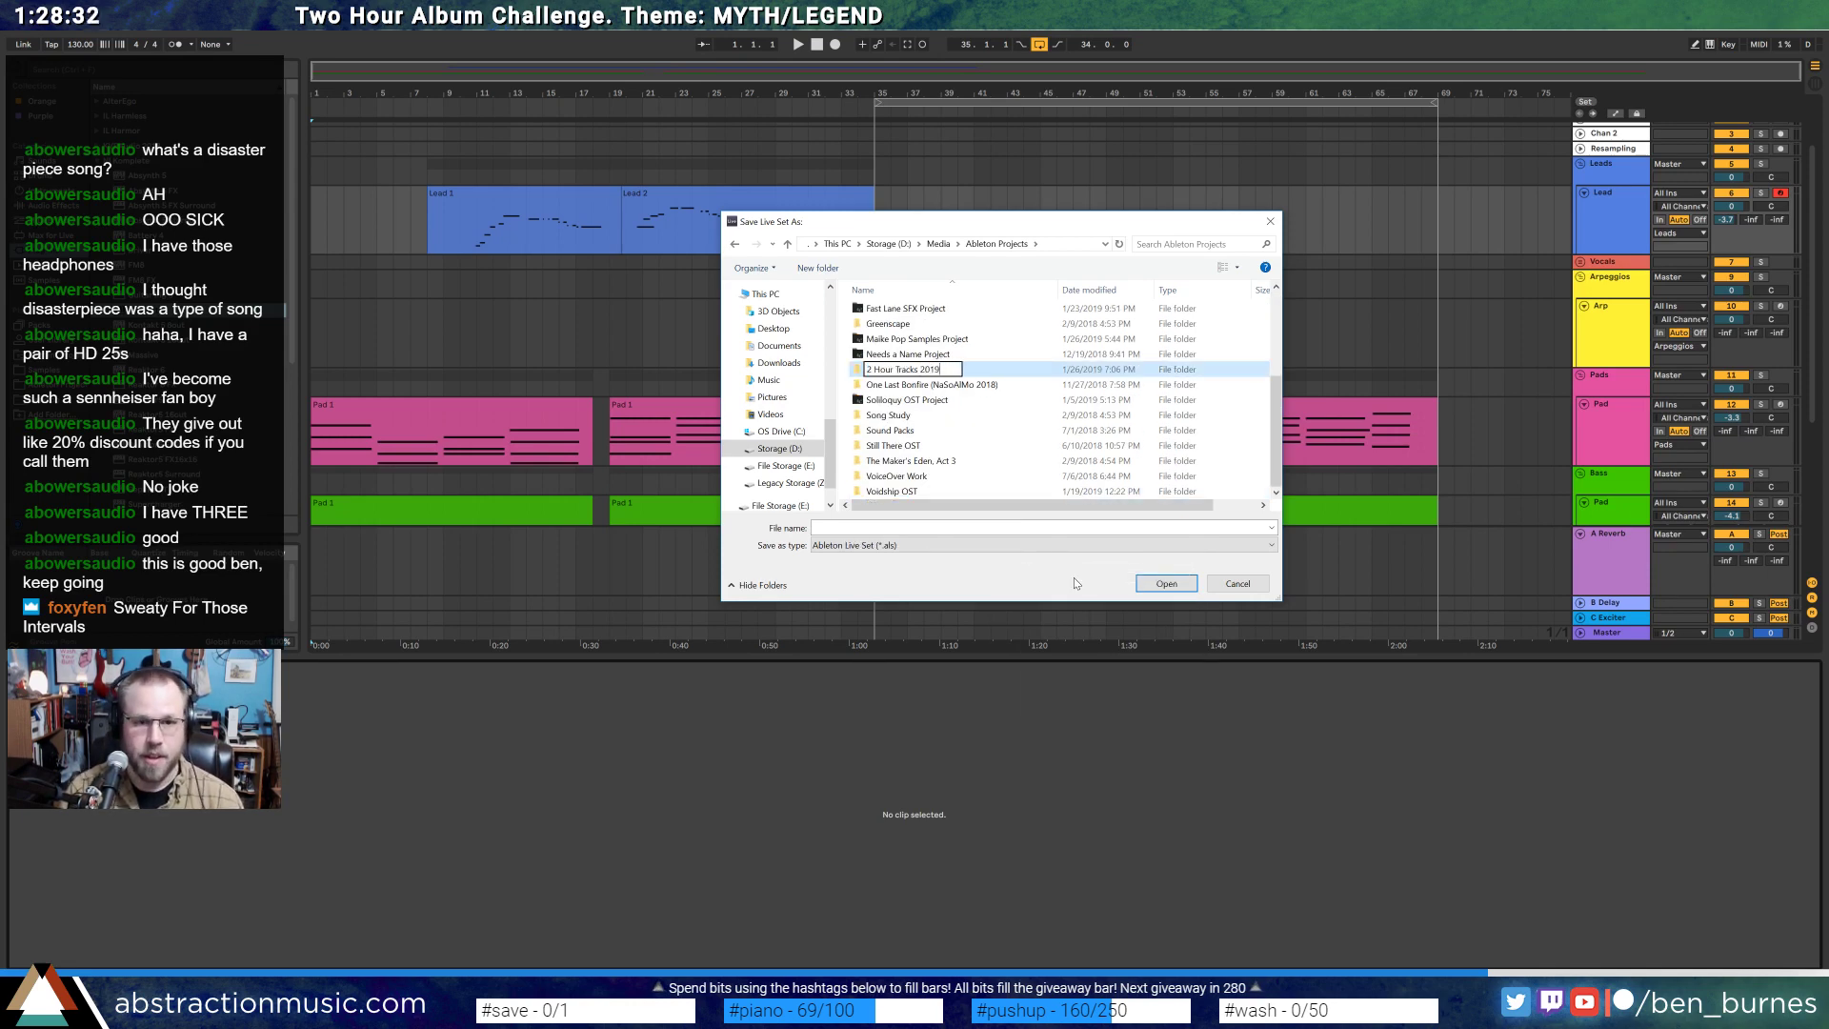
key(Return)
- Save the Live Set in the 2 Hour Tracks 2019 folder under a name beginning "2019-01-26 Lost City of G"
scroll(1083, 392, up, 2)
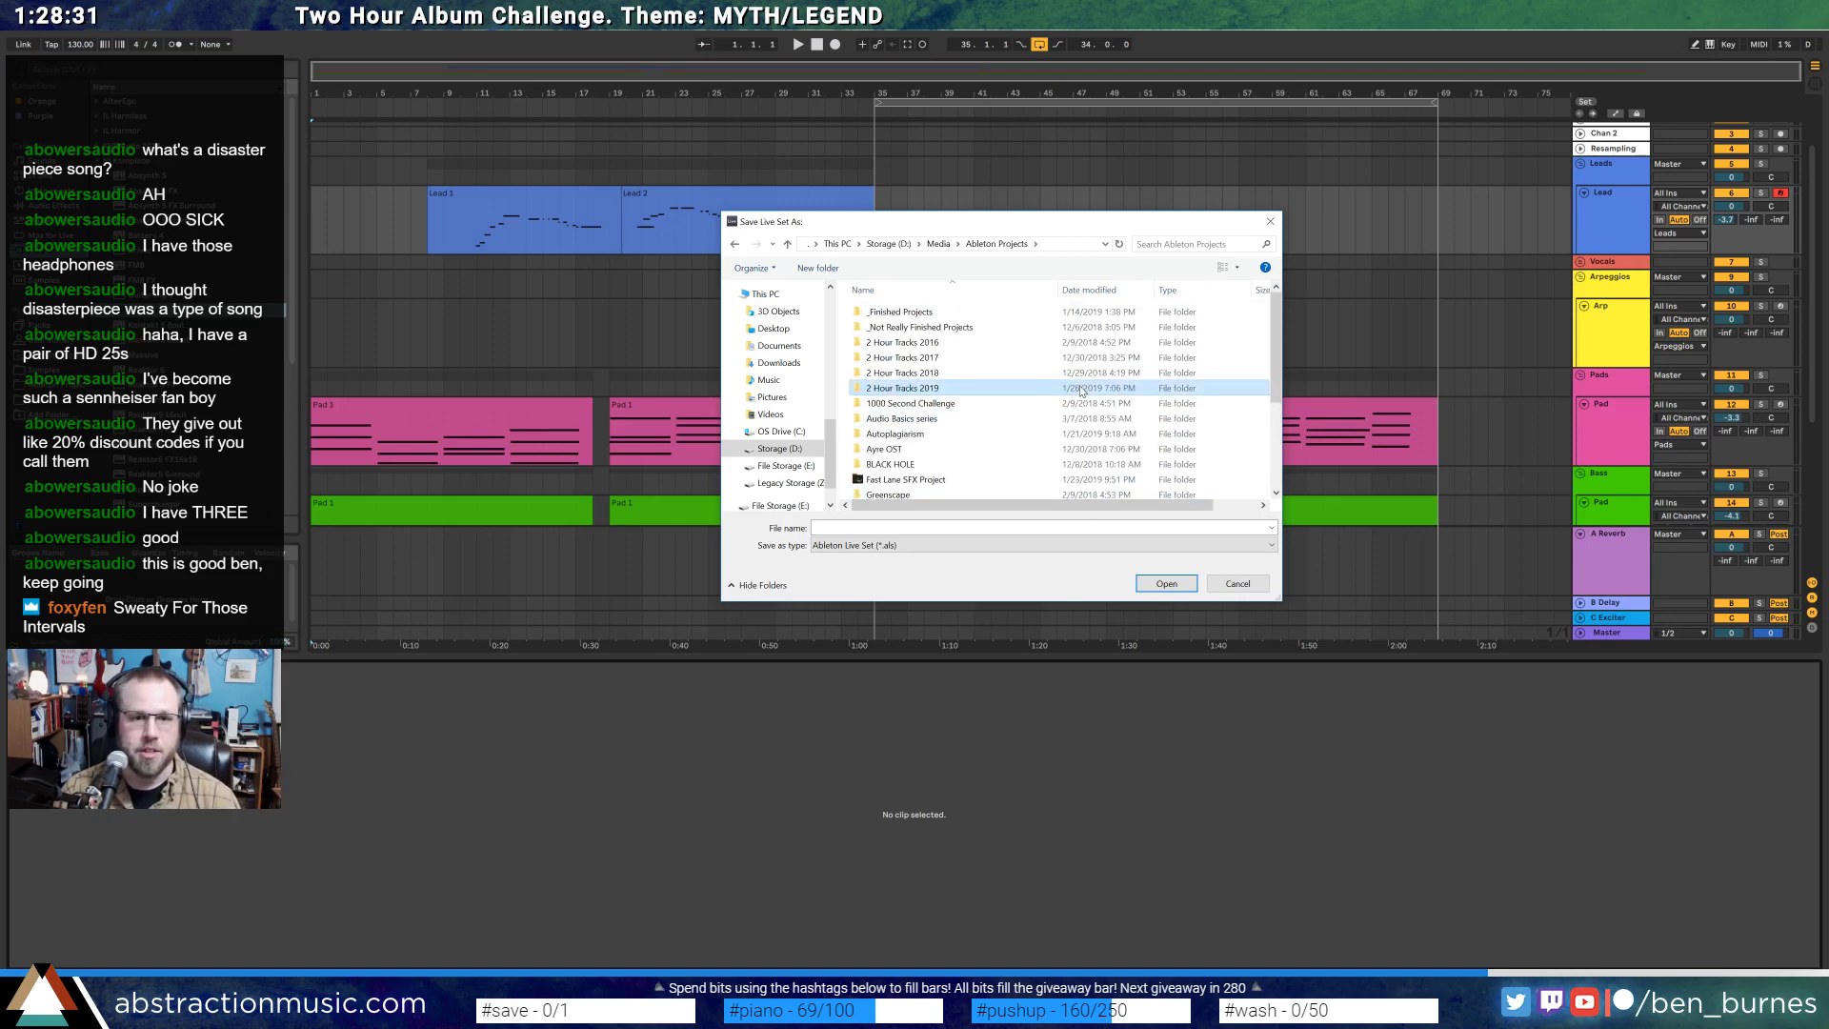
double_click(952, 390)
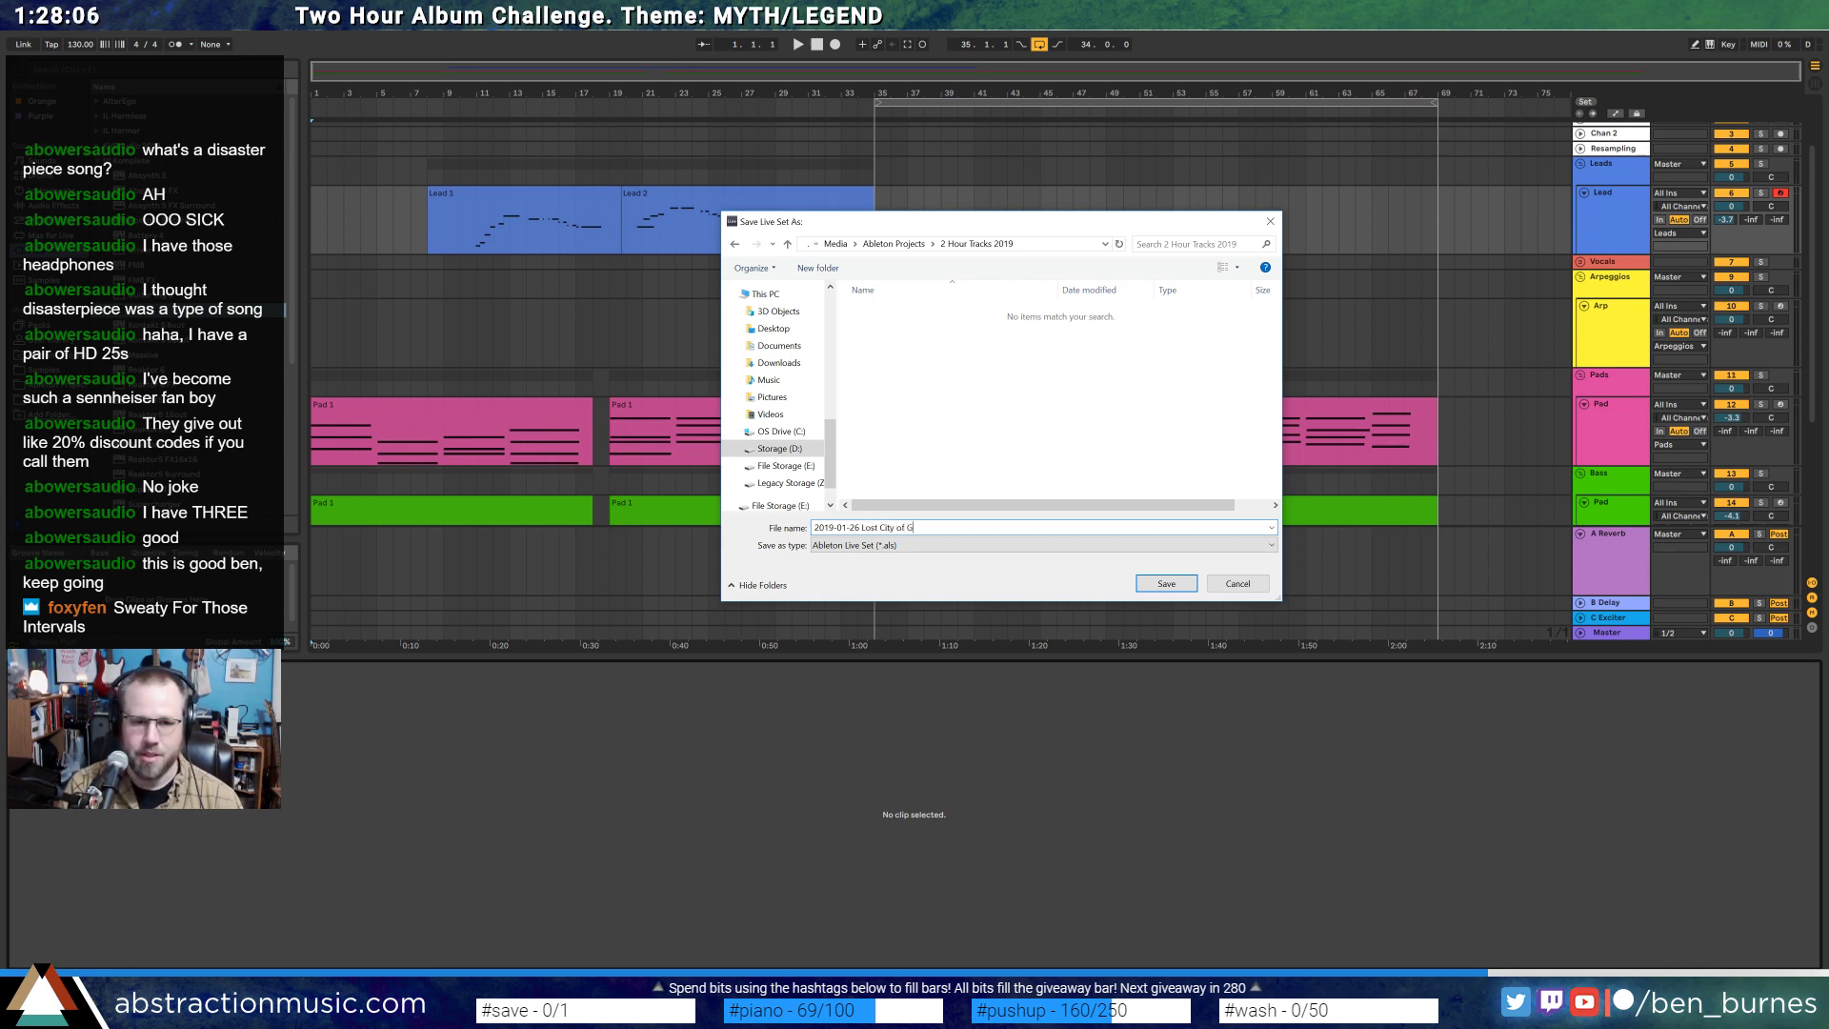
key(Return)
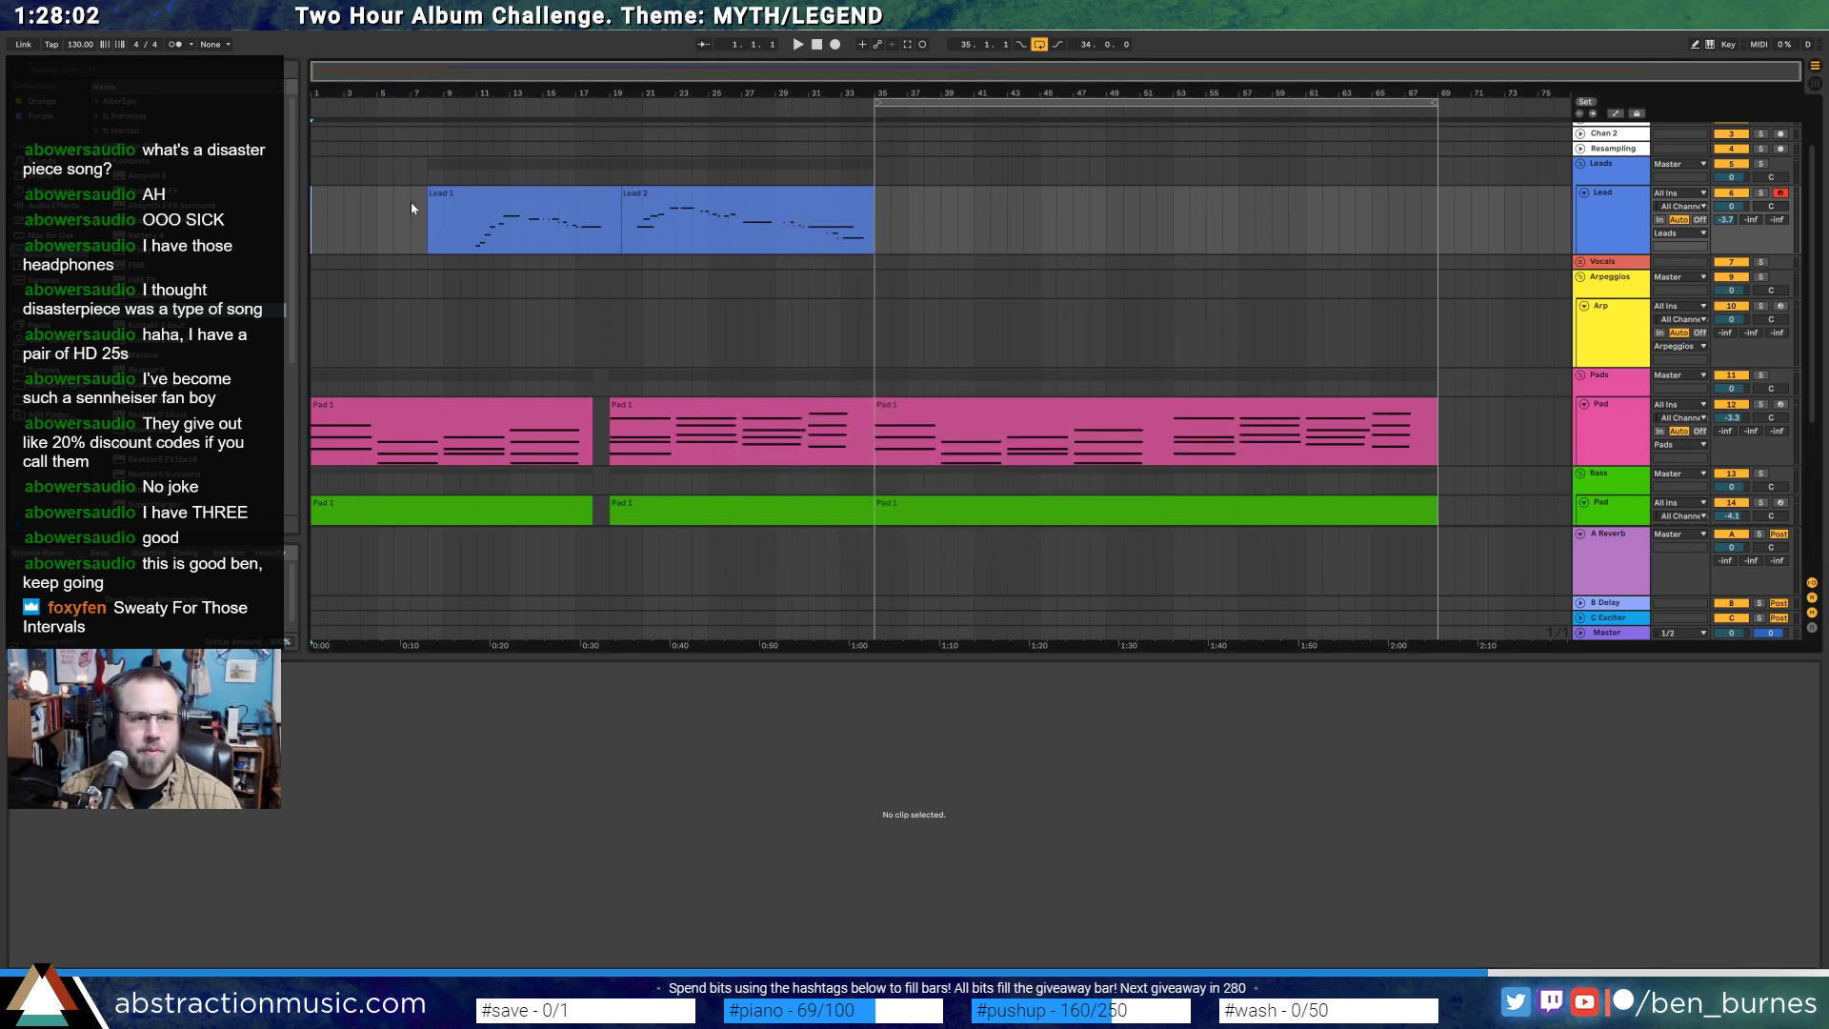
- Play the song from the start and move the second chord's lowest note in the first pink Pad clip up an octave
key(space)
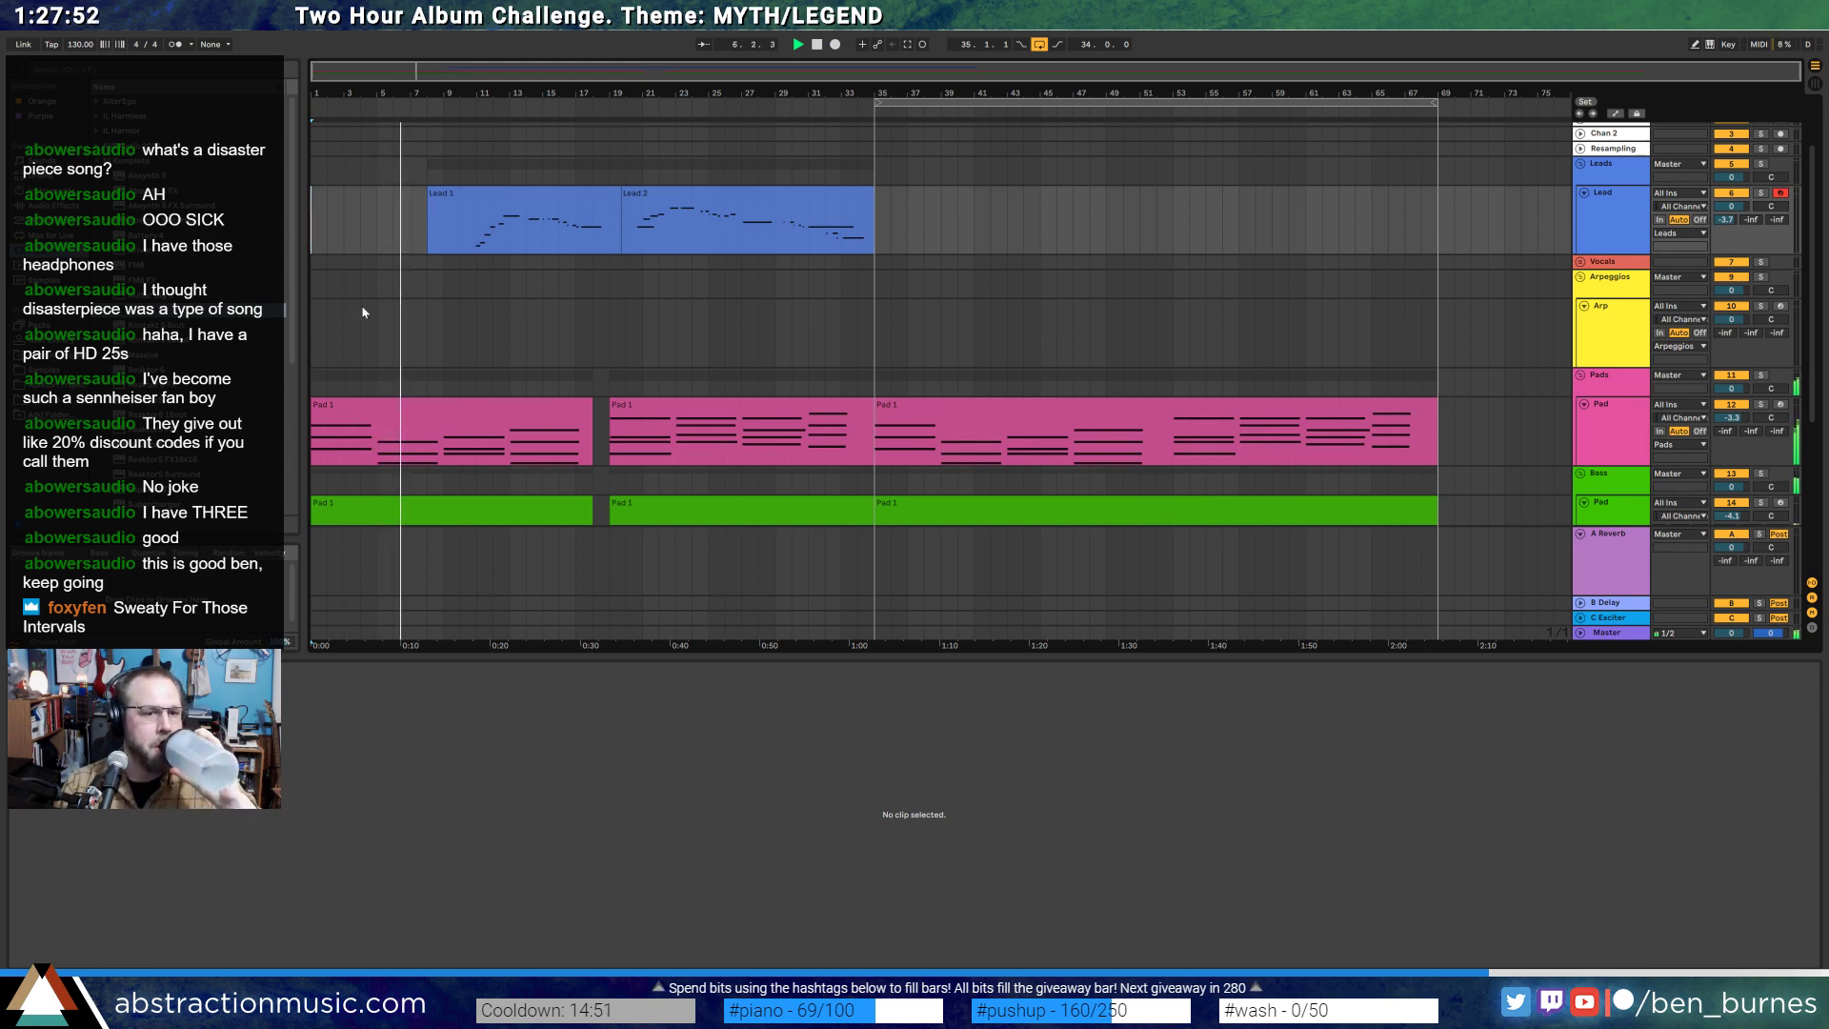
click(419, 404)
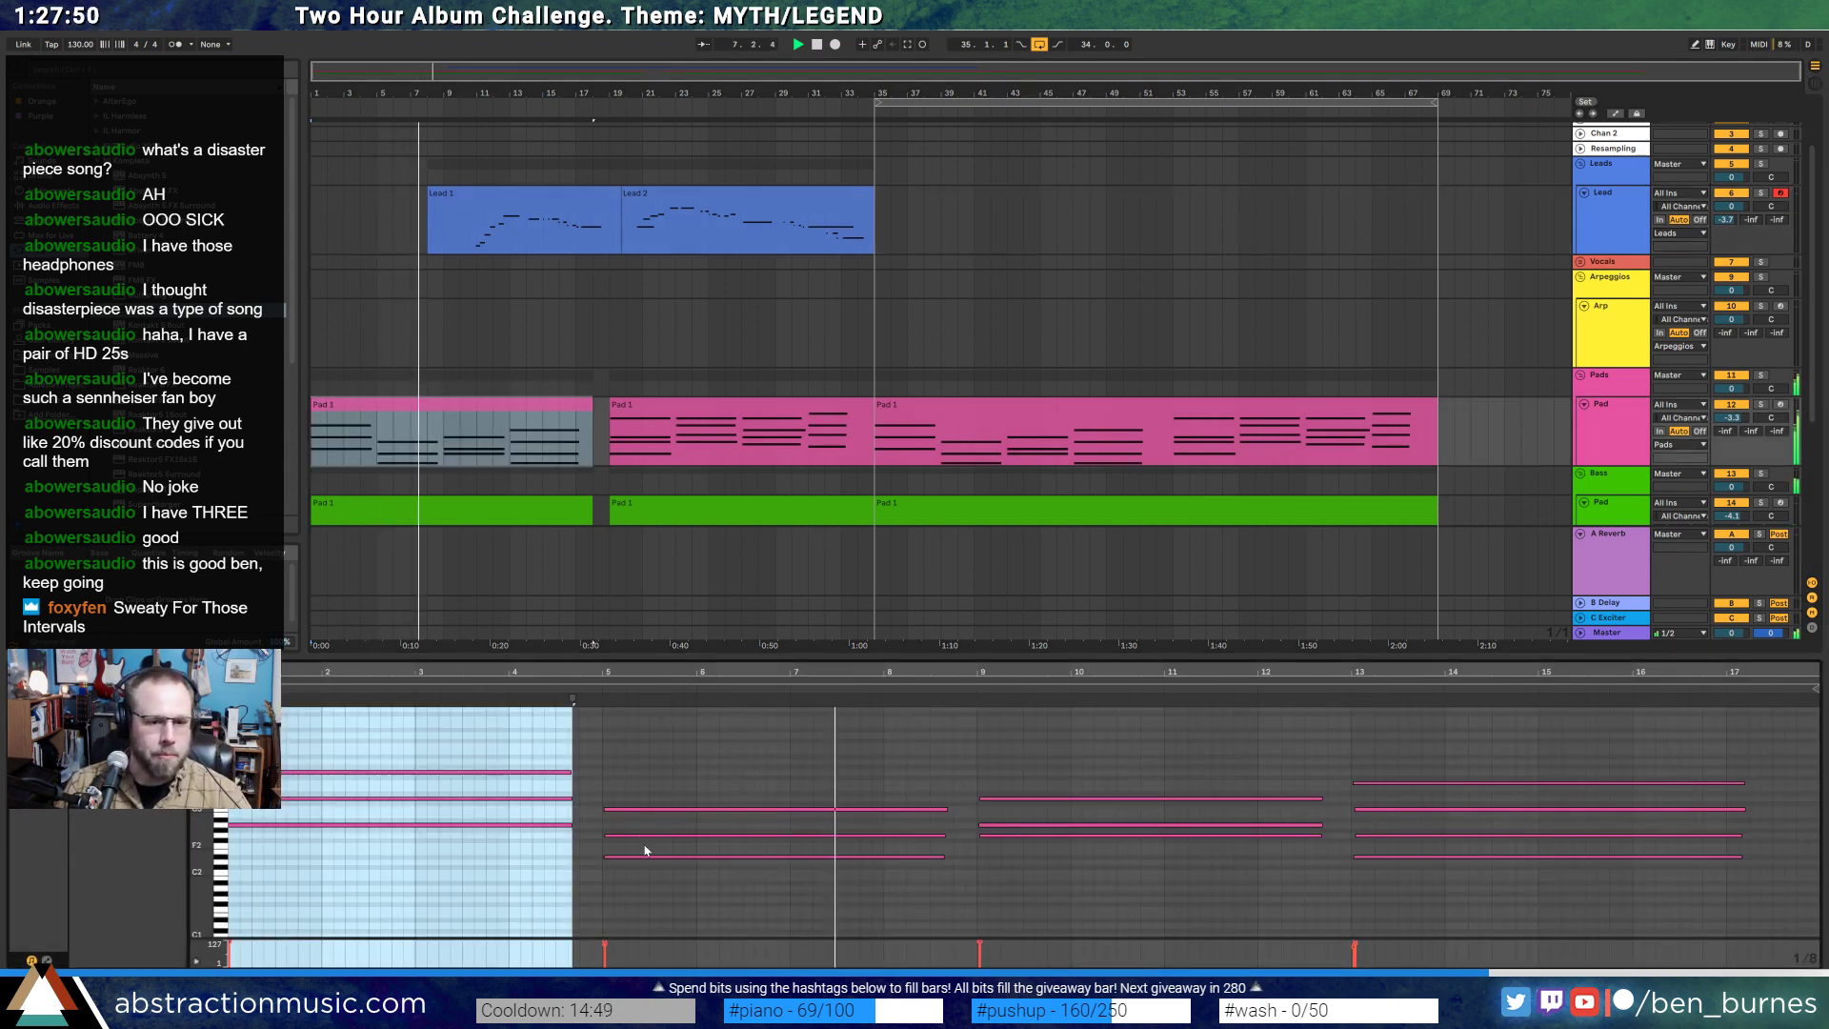
click(653, 860)
key(shift+Up)
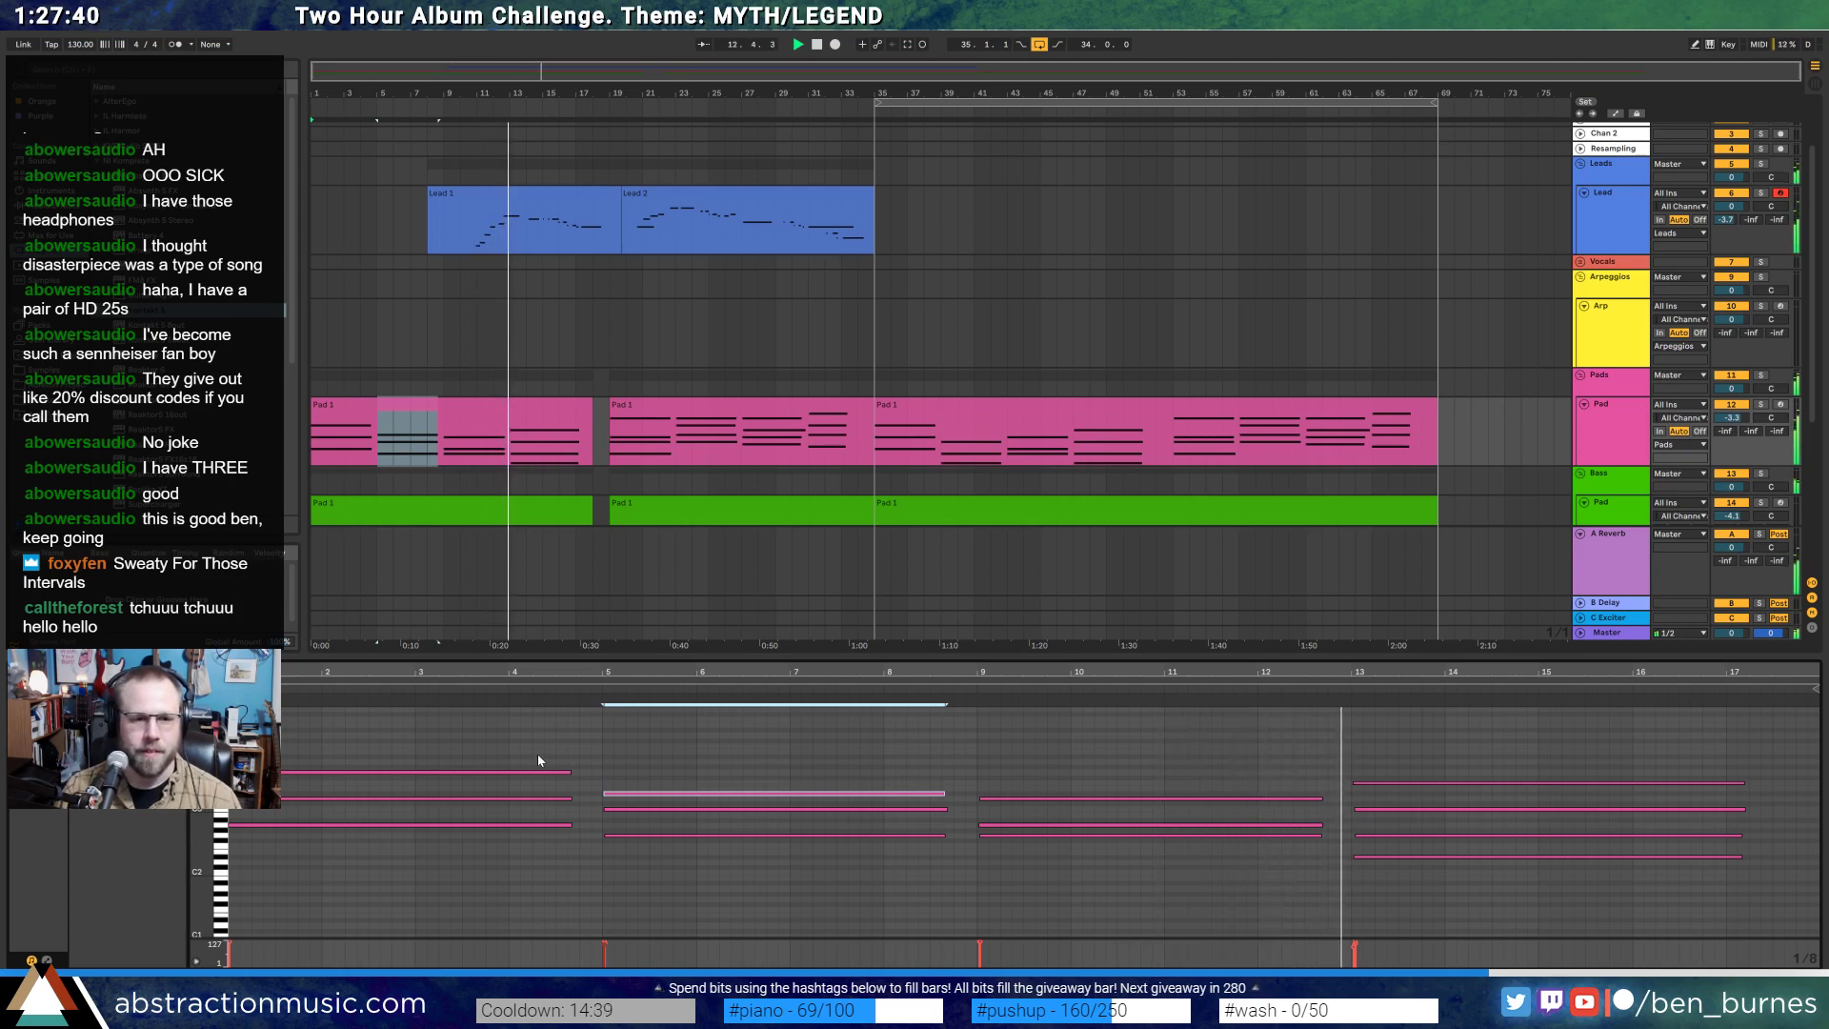
- Insert a new MIDI track directly below the pink Pad track in the Pads group
key(shift+Tab)
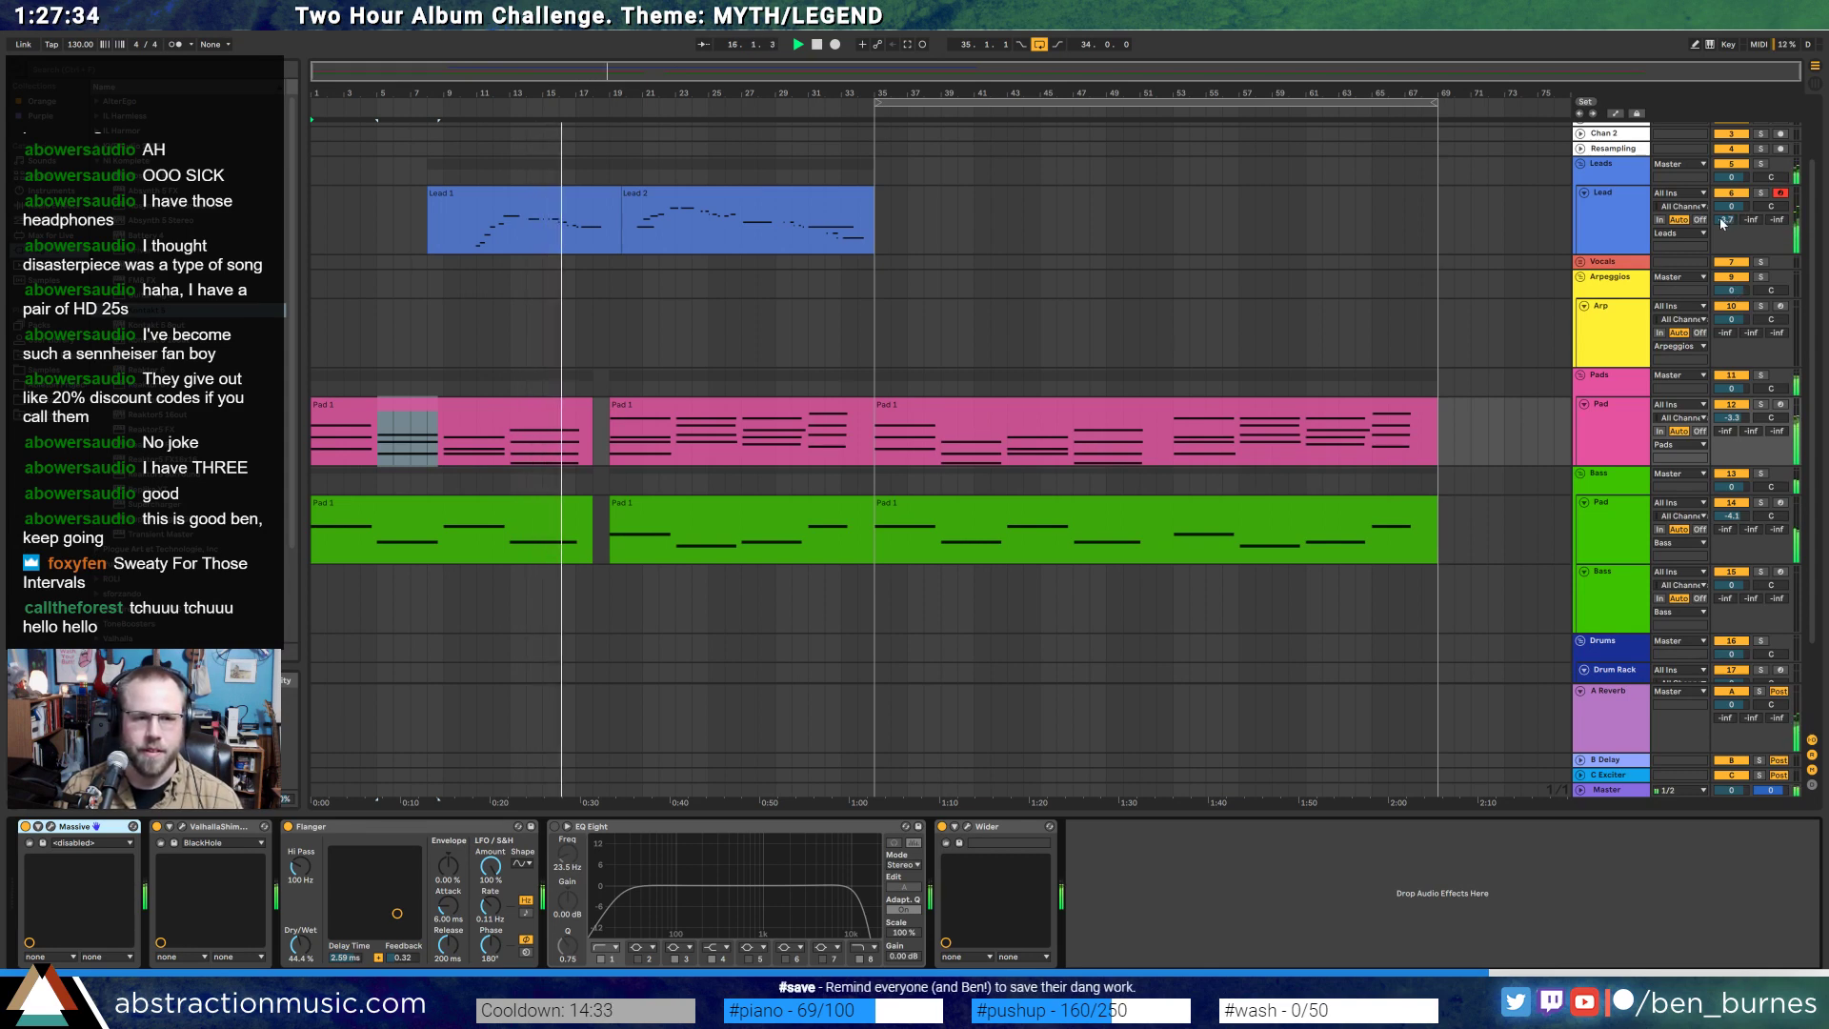
click(1638, 351)
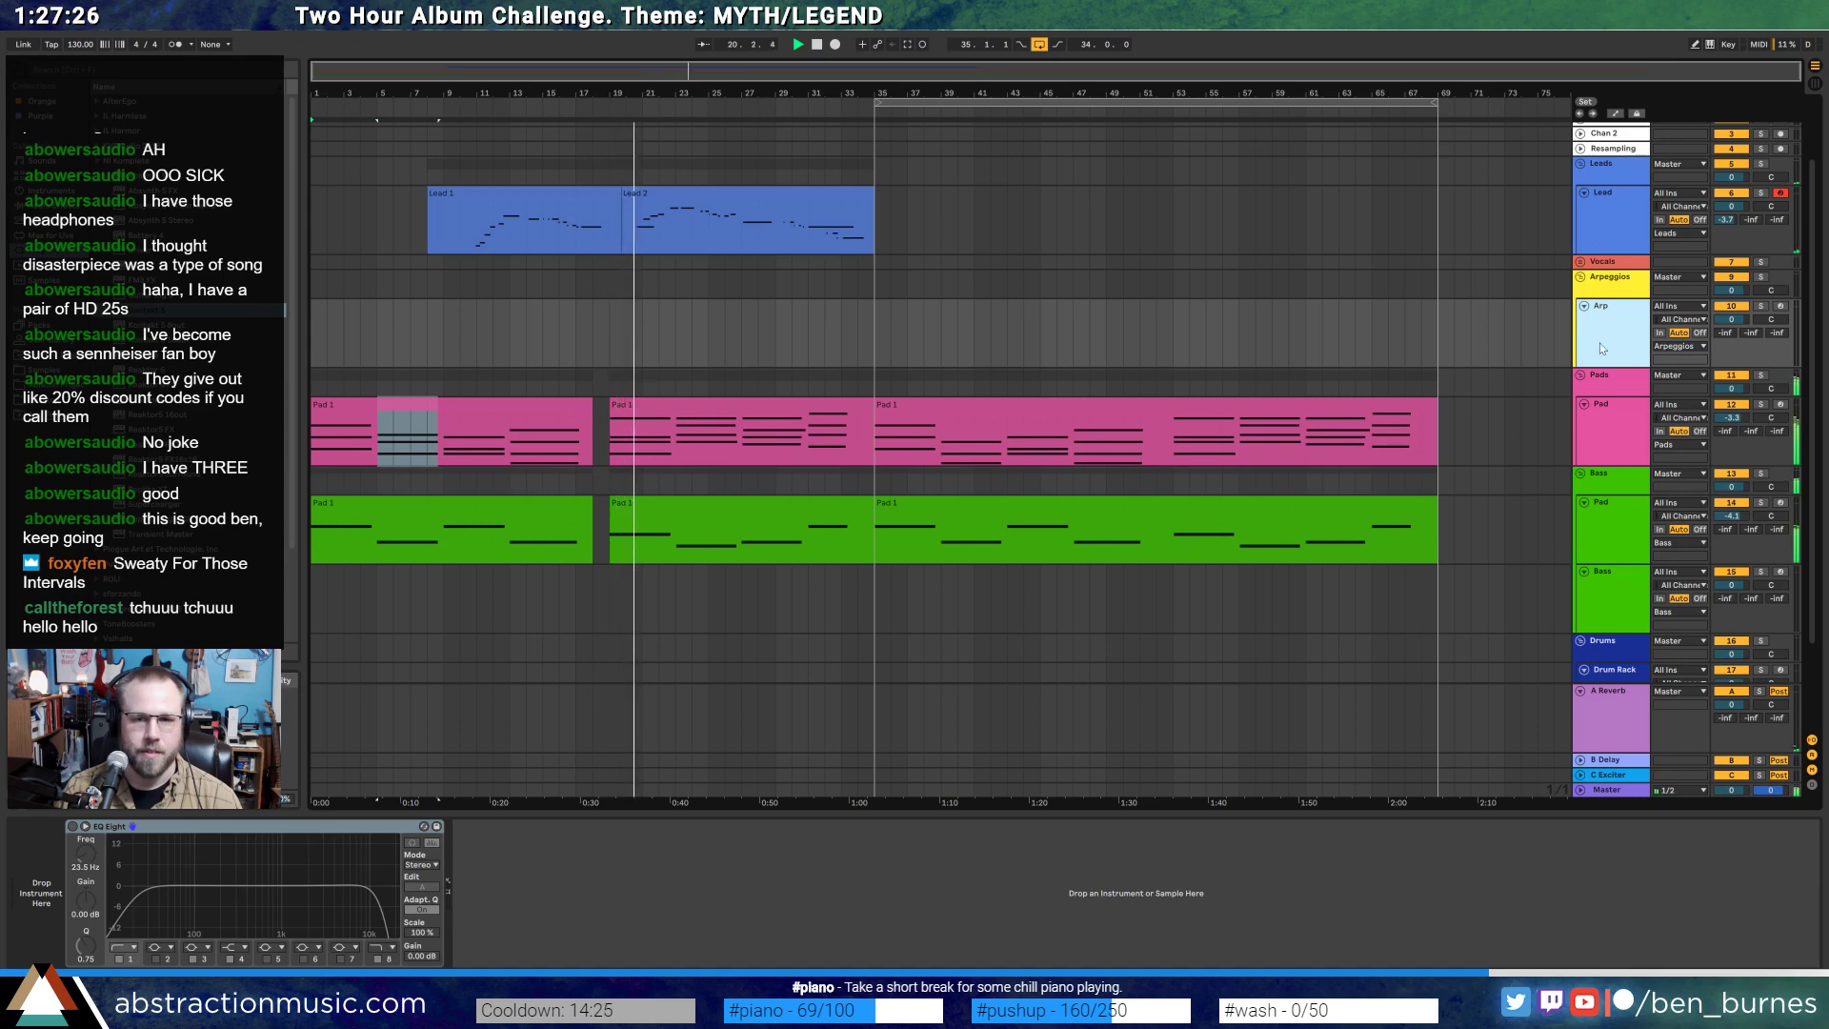
click(1610, 432)
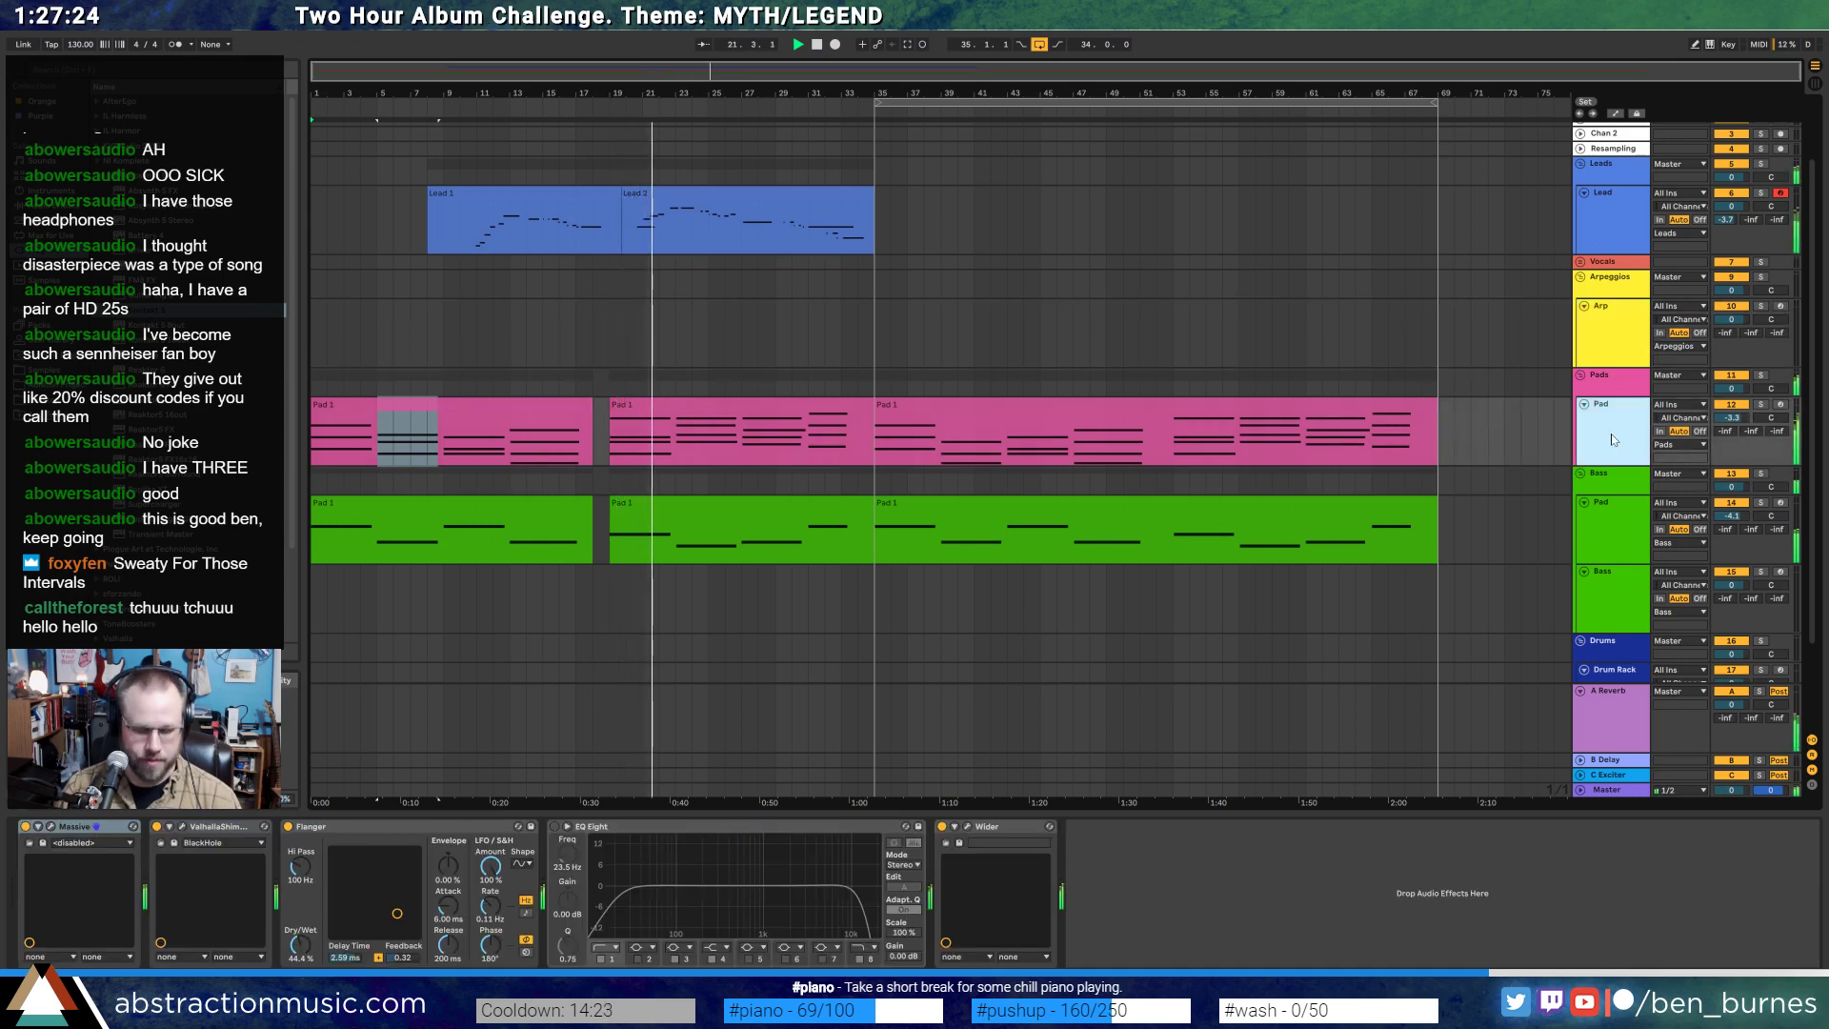
key(ctrl+shift+t)
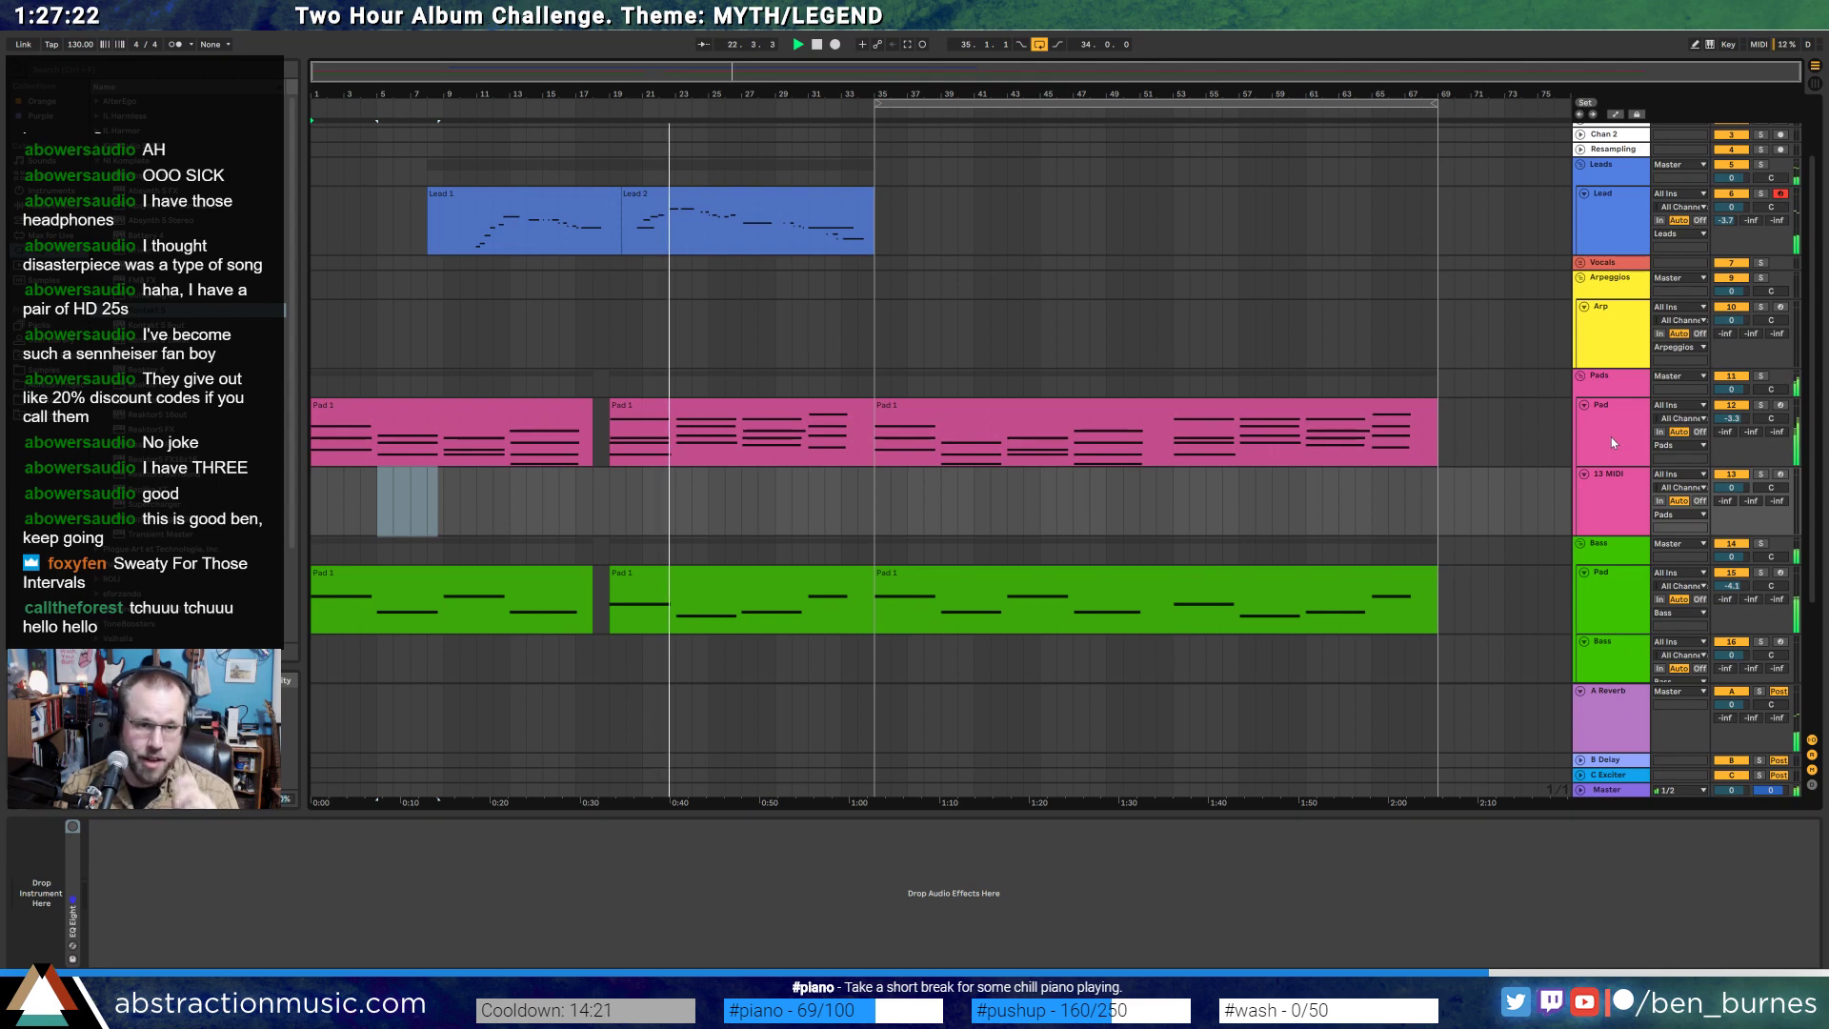
- Open the second Lead clip's notes, check them against the playback, and stop playback
double_click(703, 211)
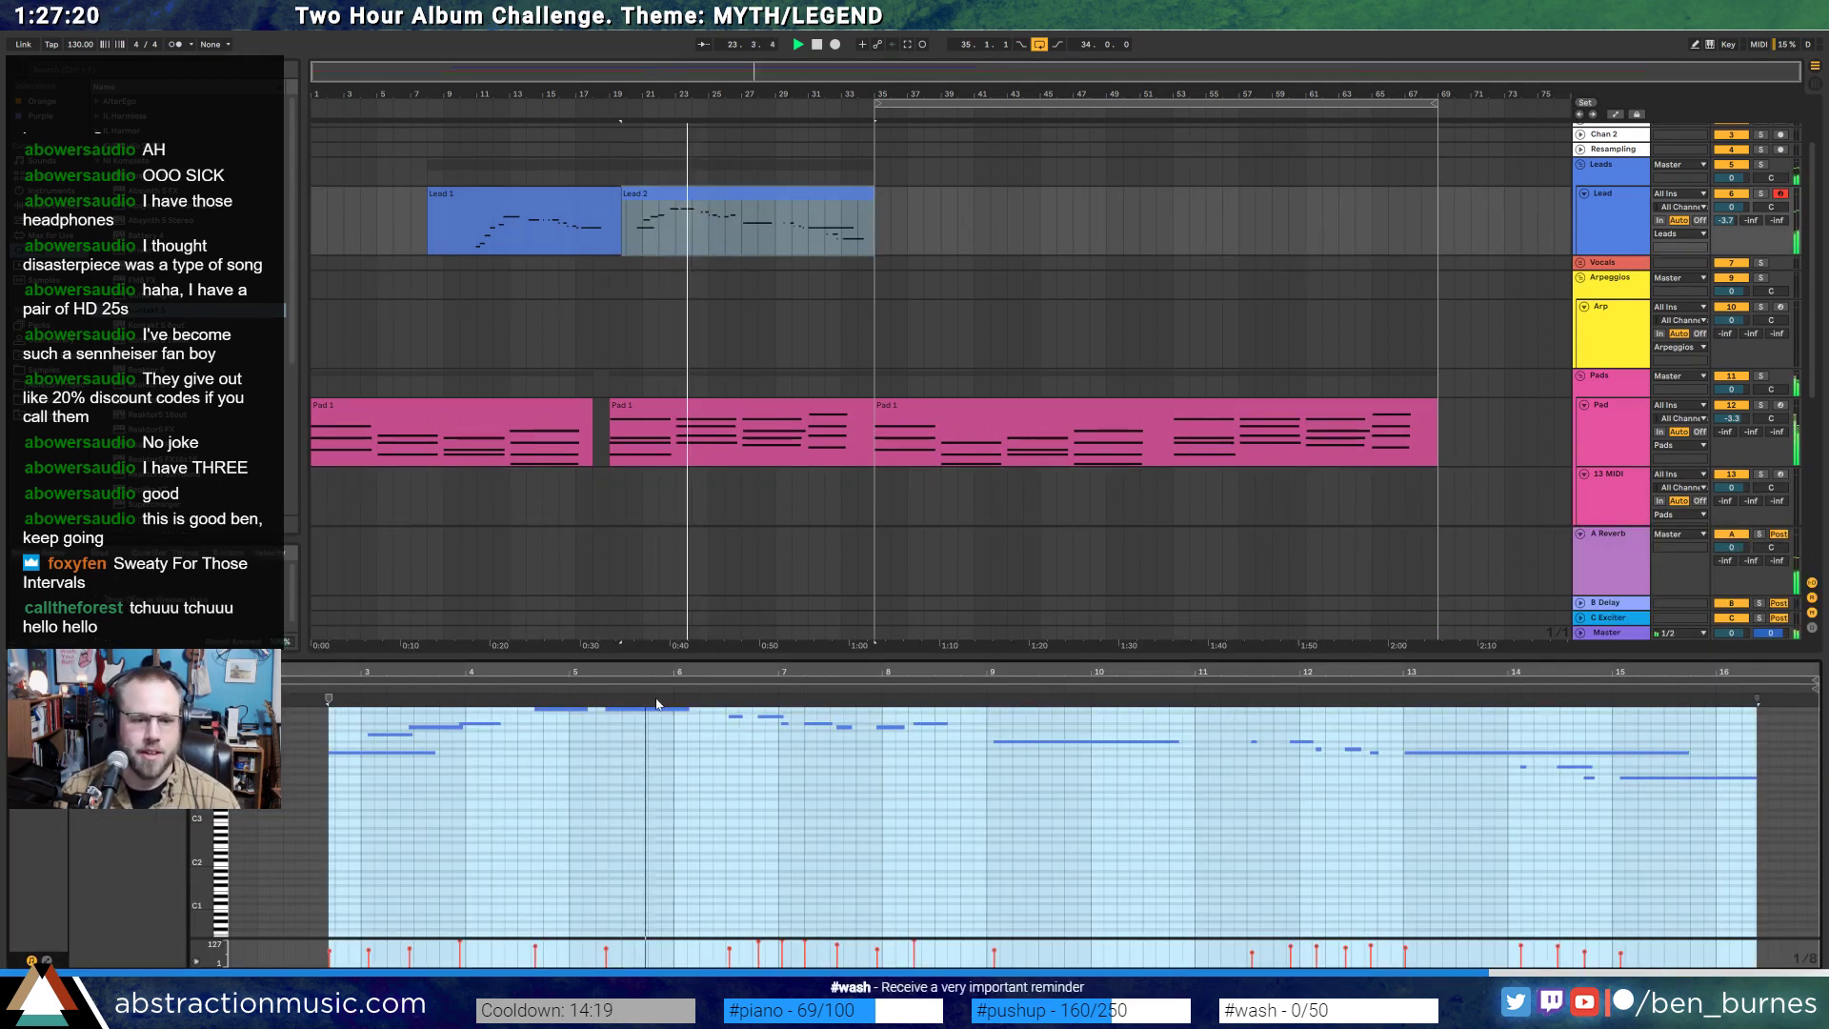
click(635, 773)
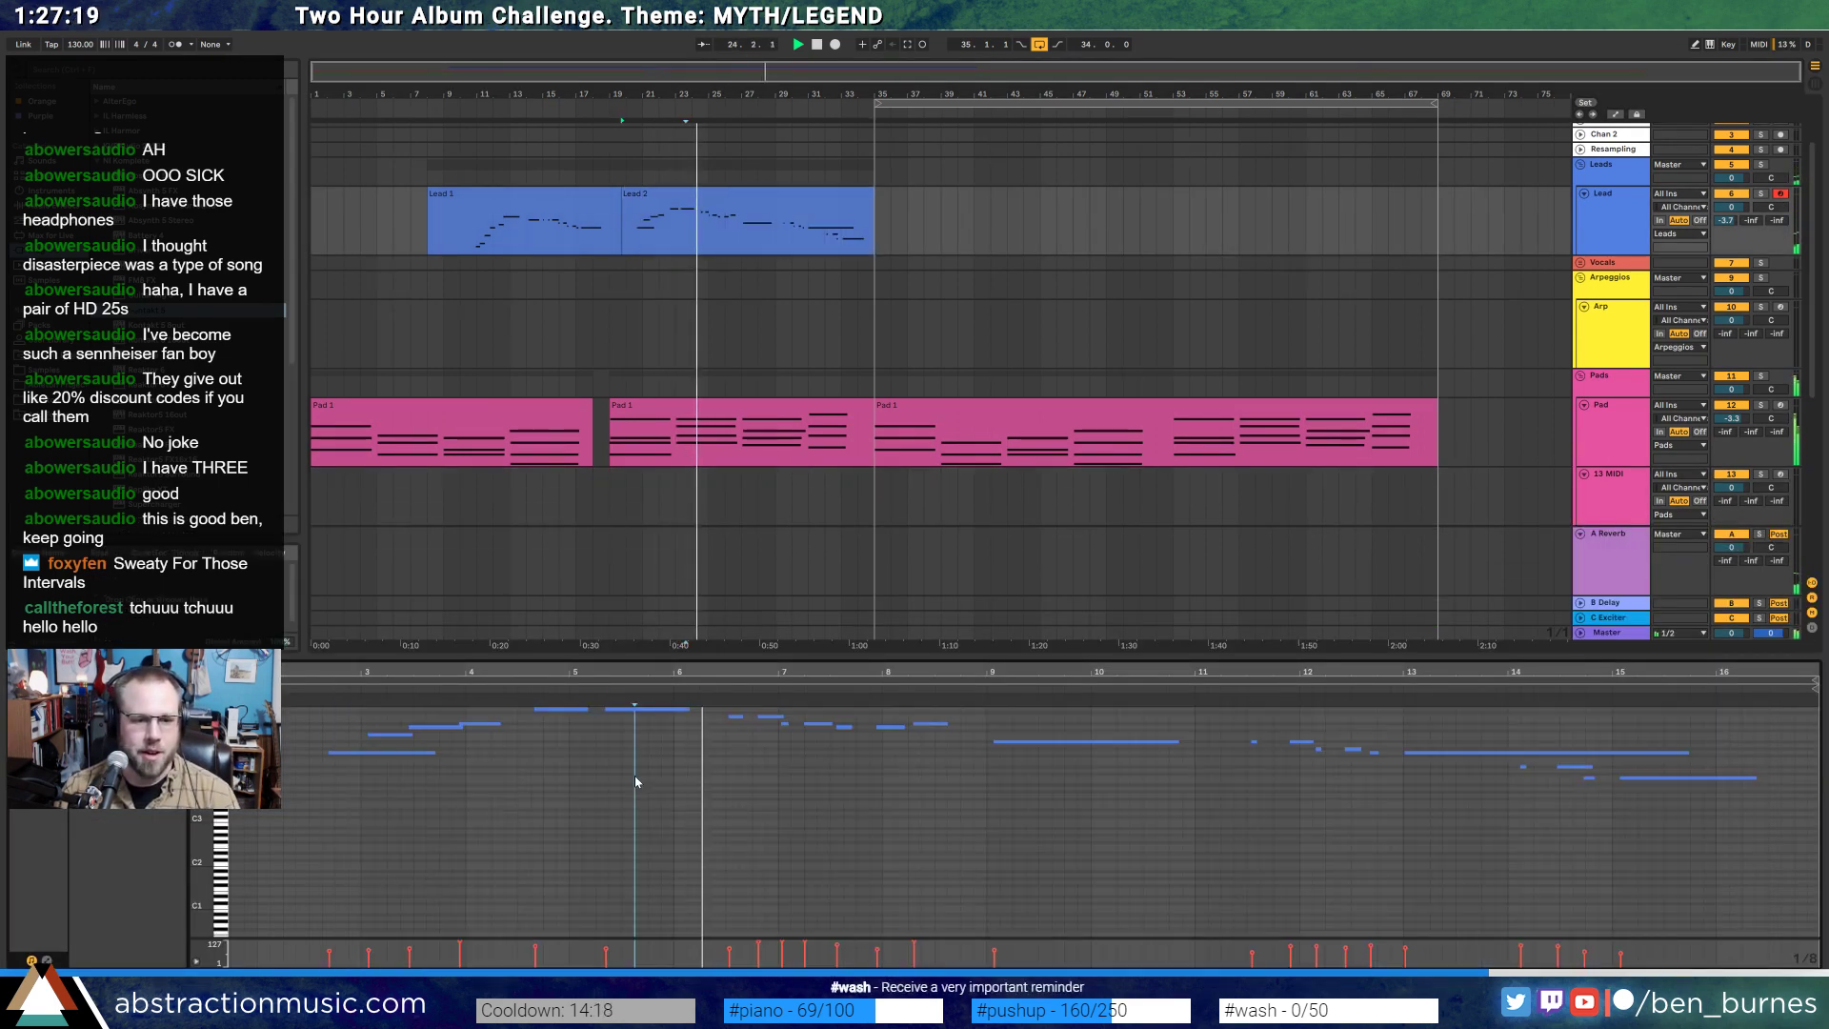
click(573, 707)
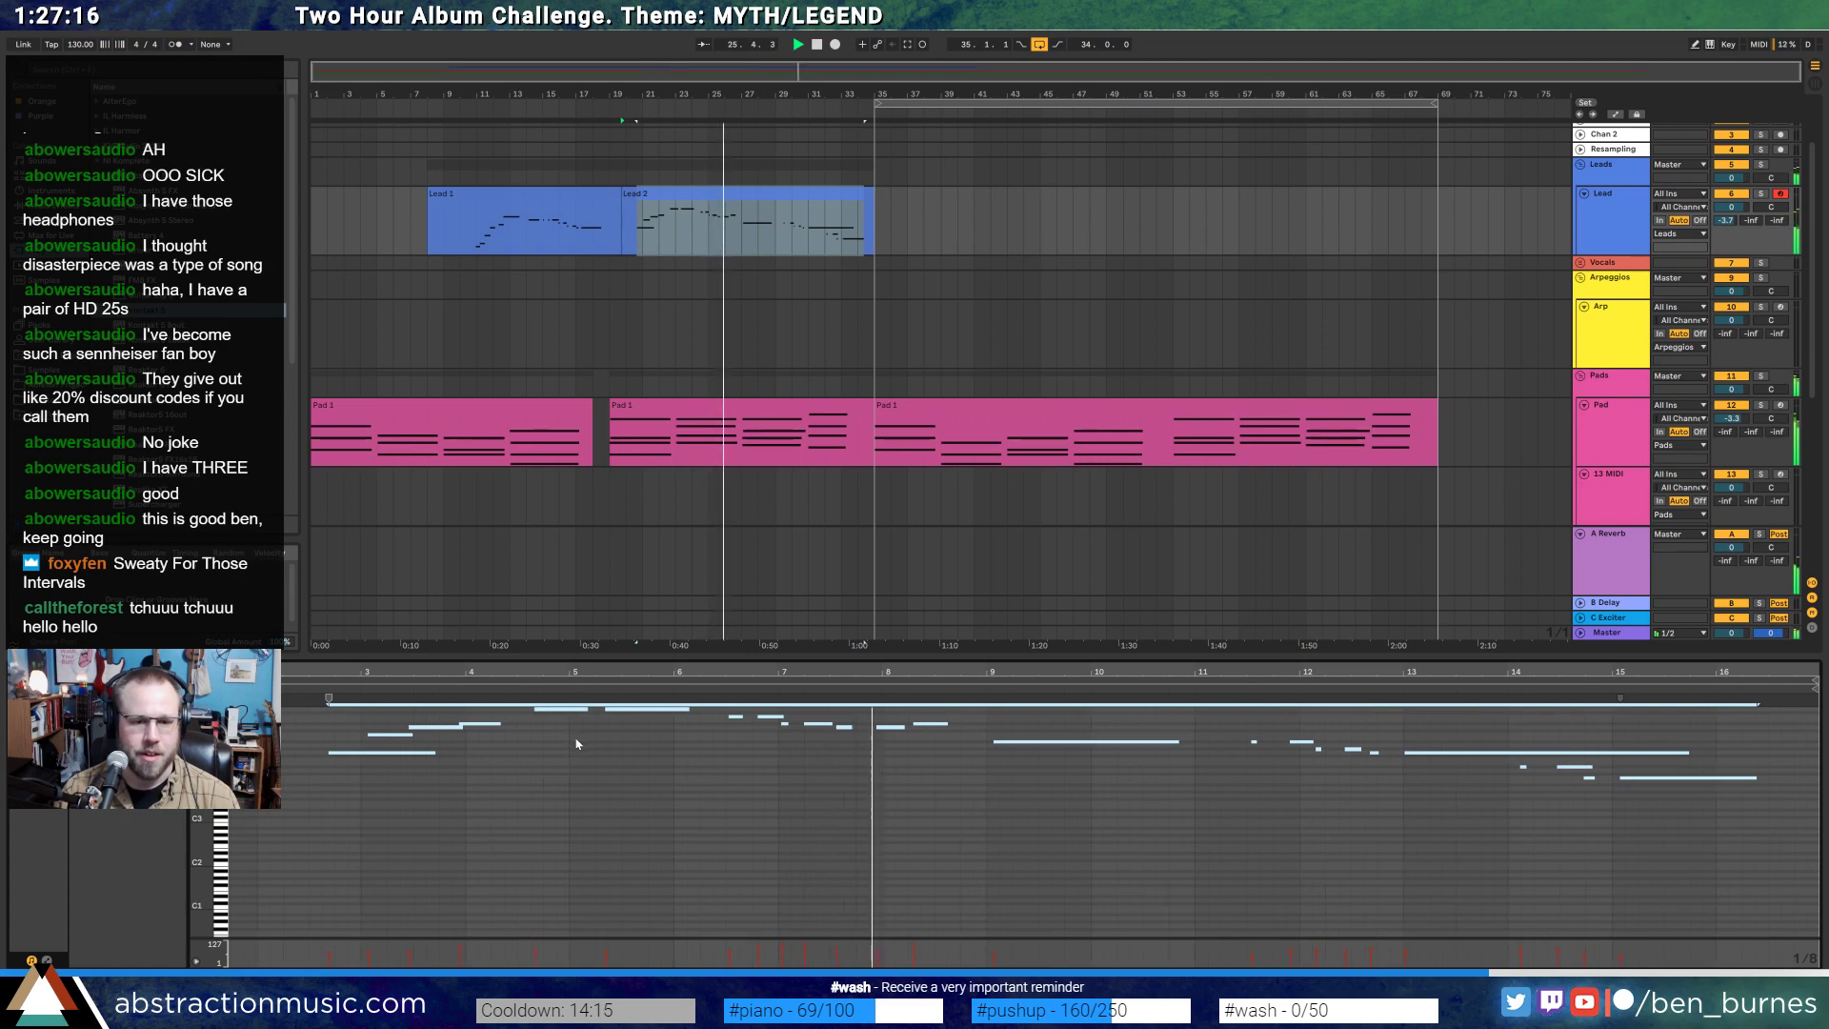
click(770, 724)
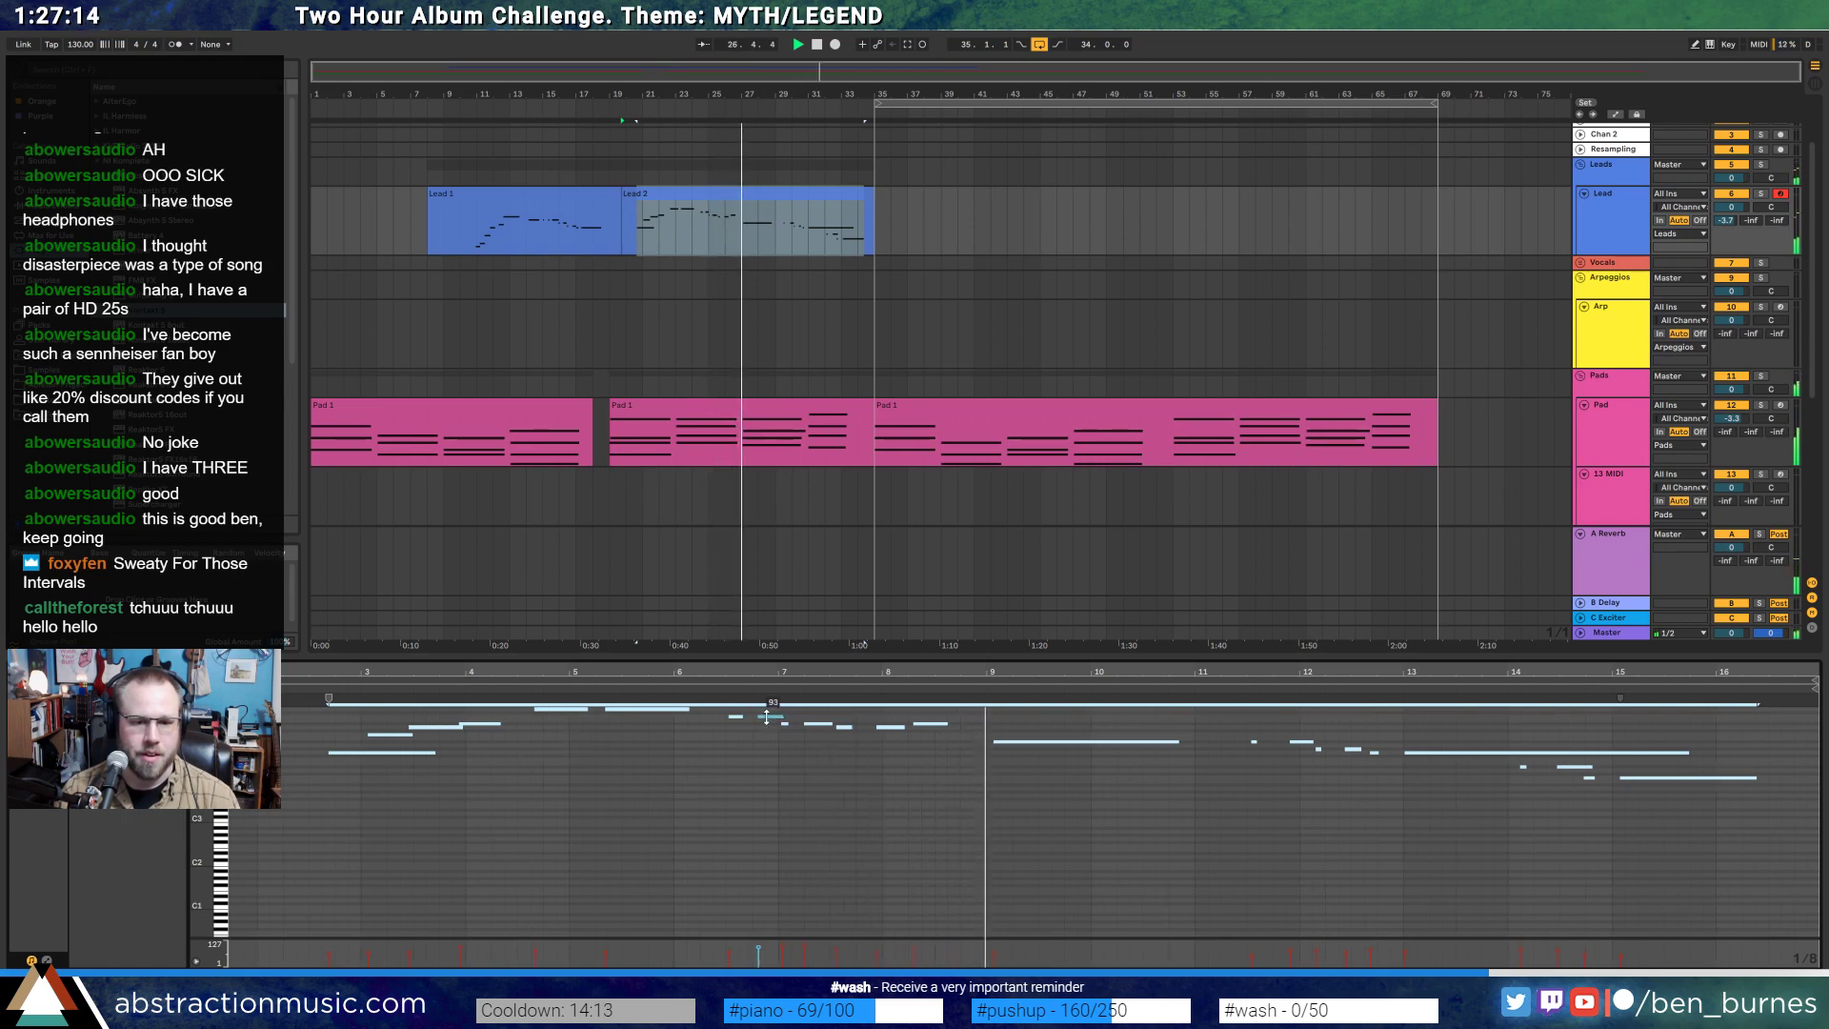
click(821, 809)
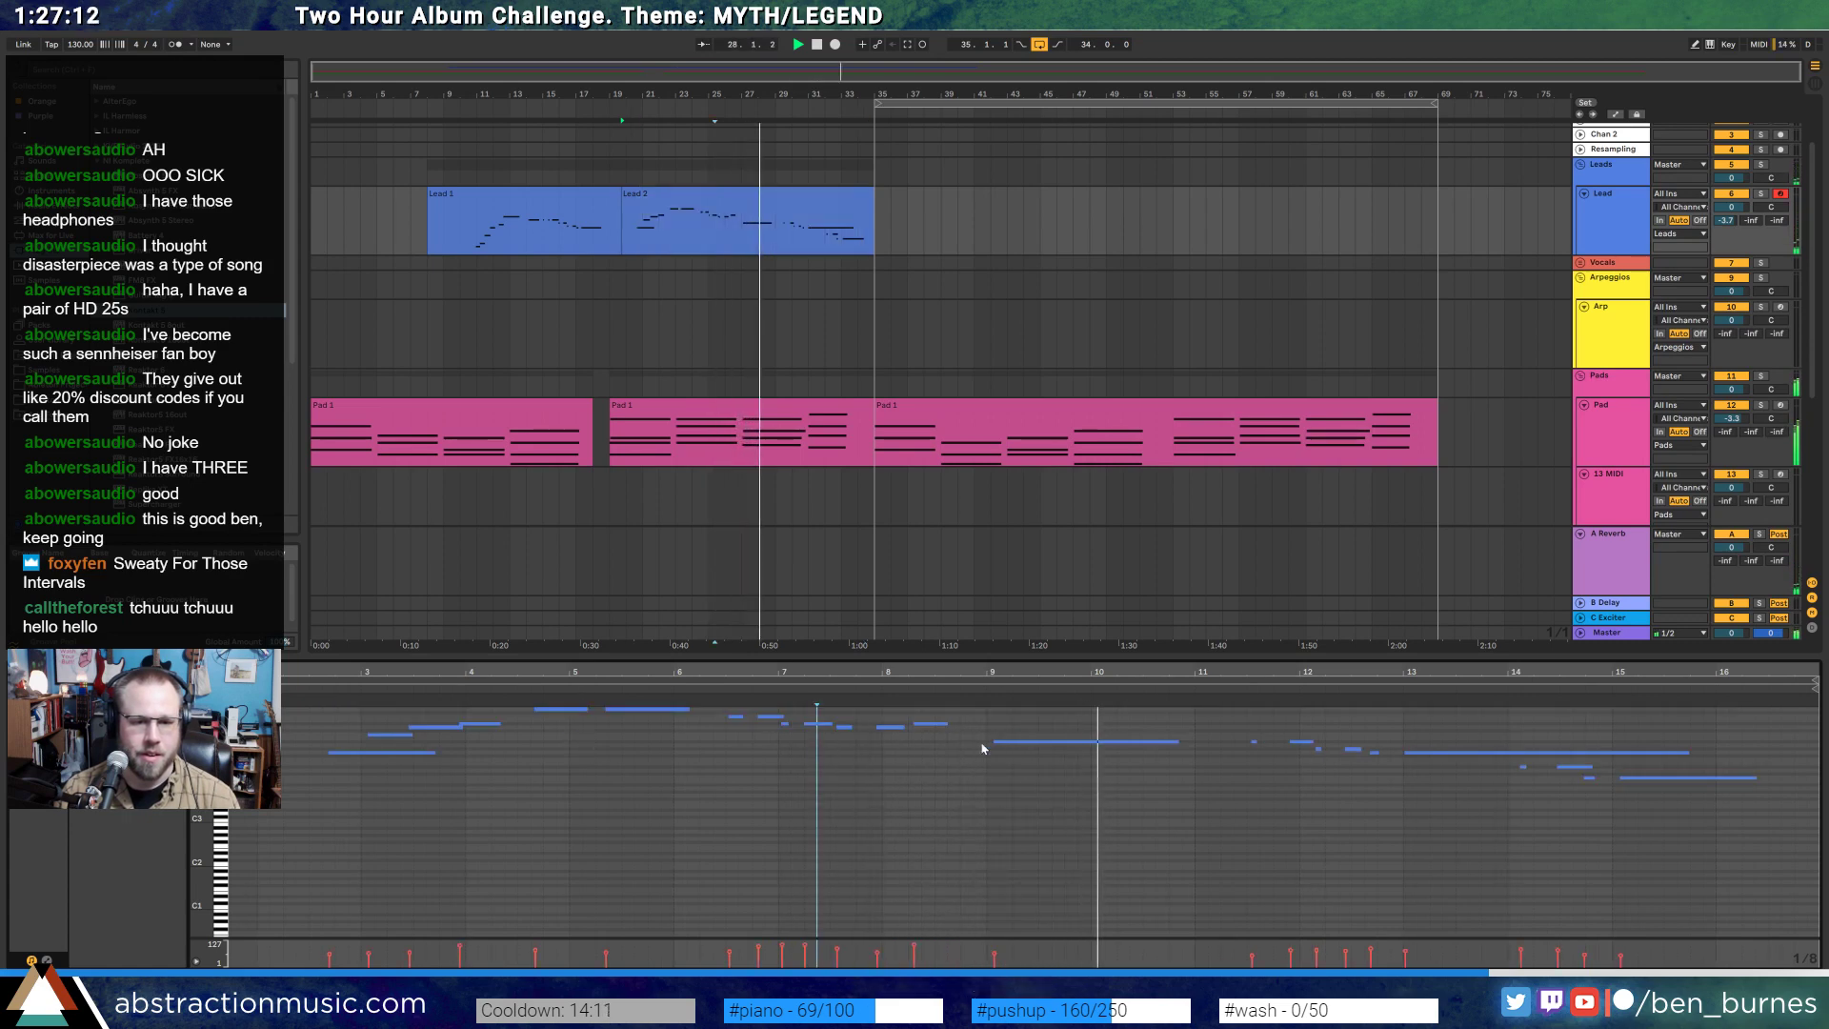
key(space)
- Add a higher harmony note above the second Lead clip's long note near bar 9, extending it slightly past that note's end
click(1018, 742)
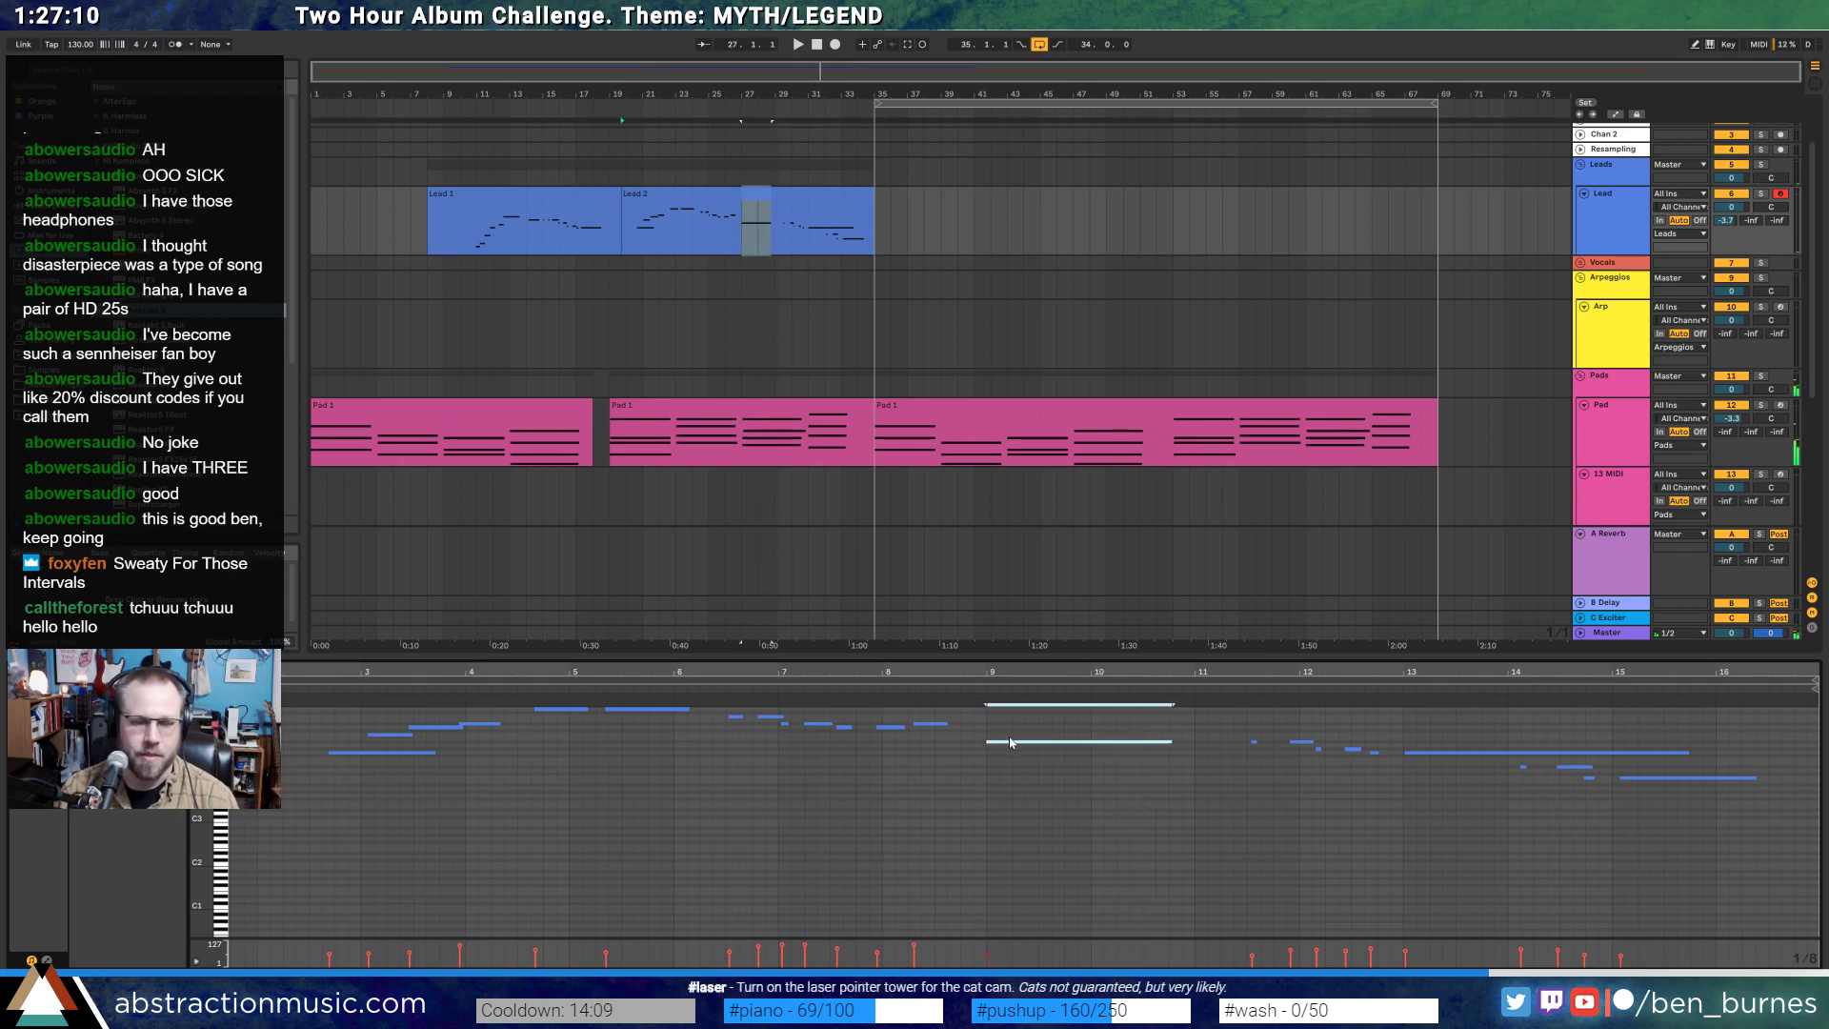
scroll(1010, 742, up, 5)
mouse_move(930, 725)
mouse_down()
mouse_move(1741, 726)
mouse_move(1467, 629)
mouse_move(984, 628)
mouse_up()
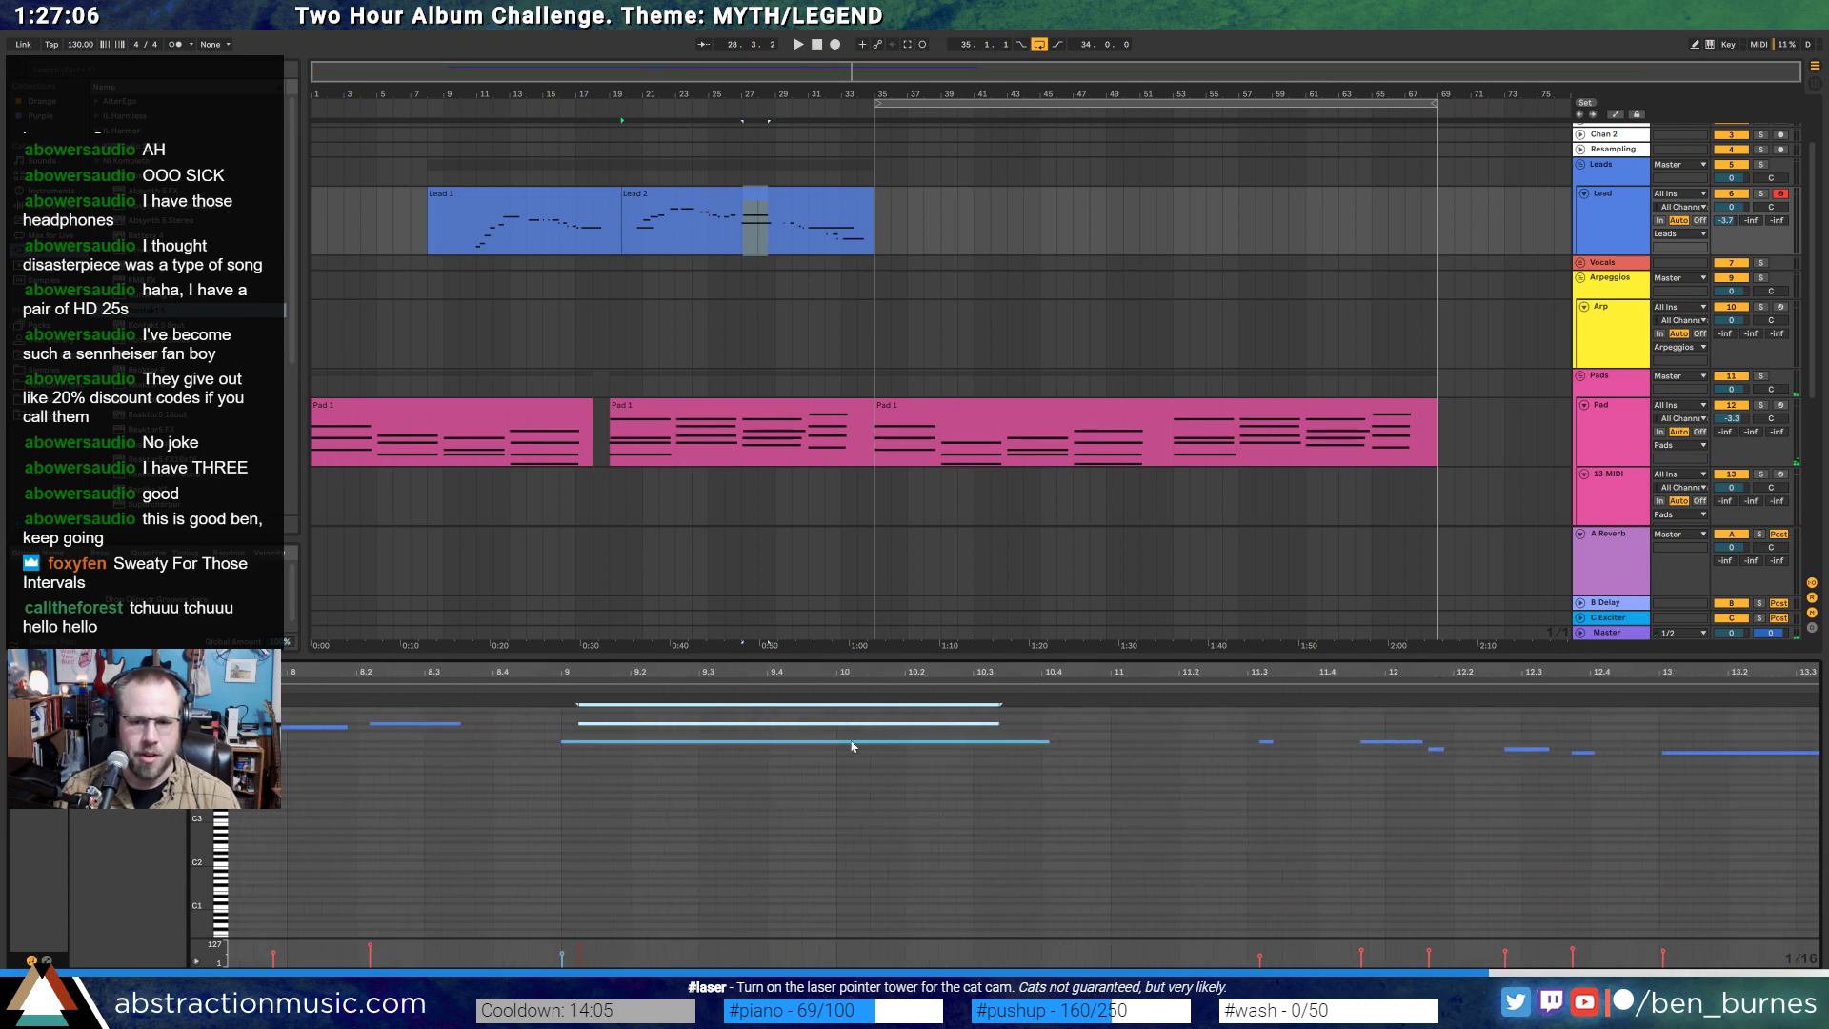
drag(999, 724, 1077, 724)
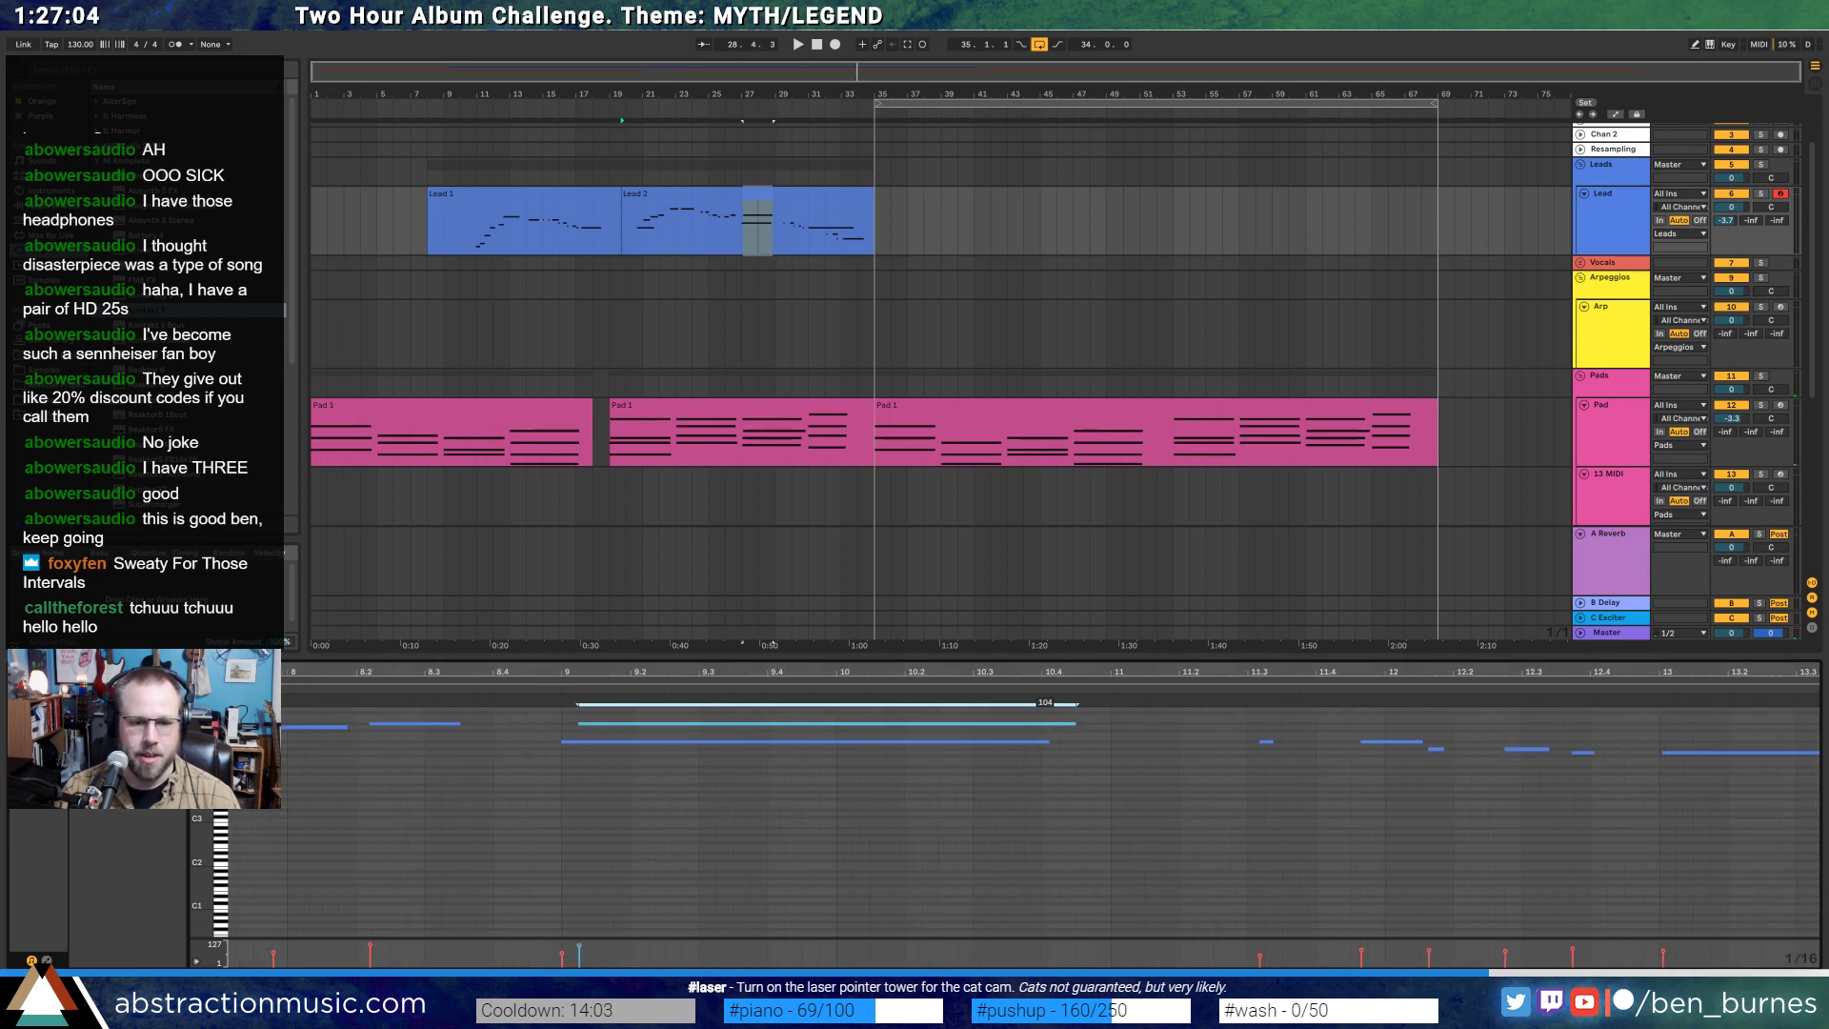
click(681, 749)
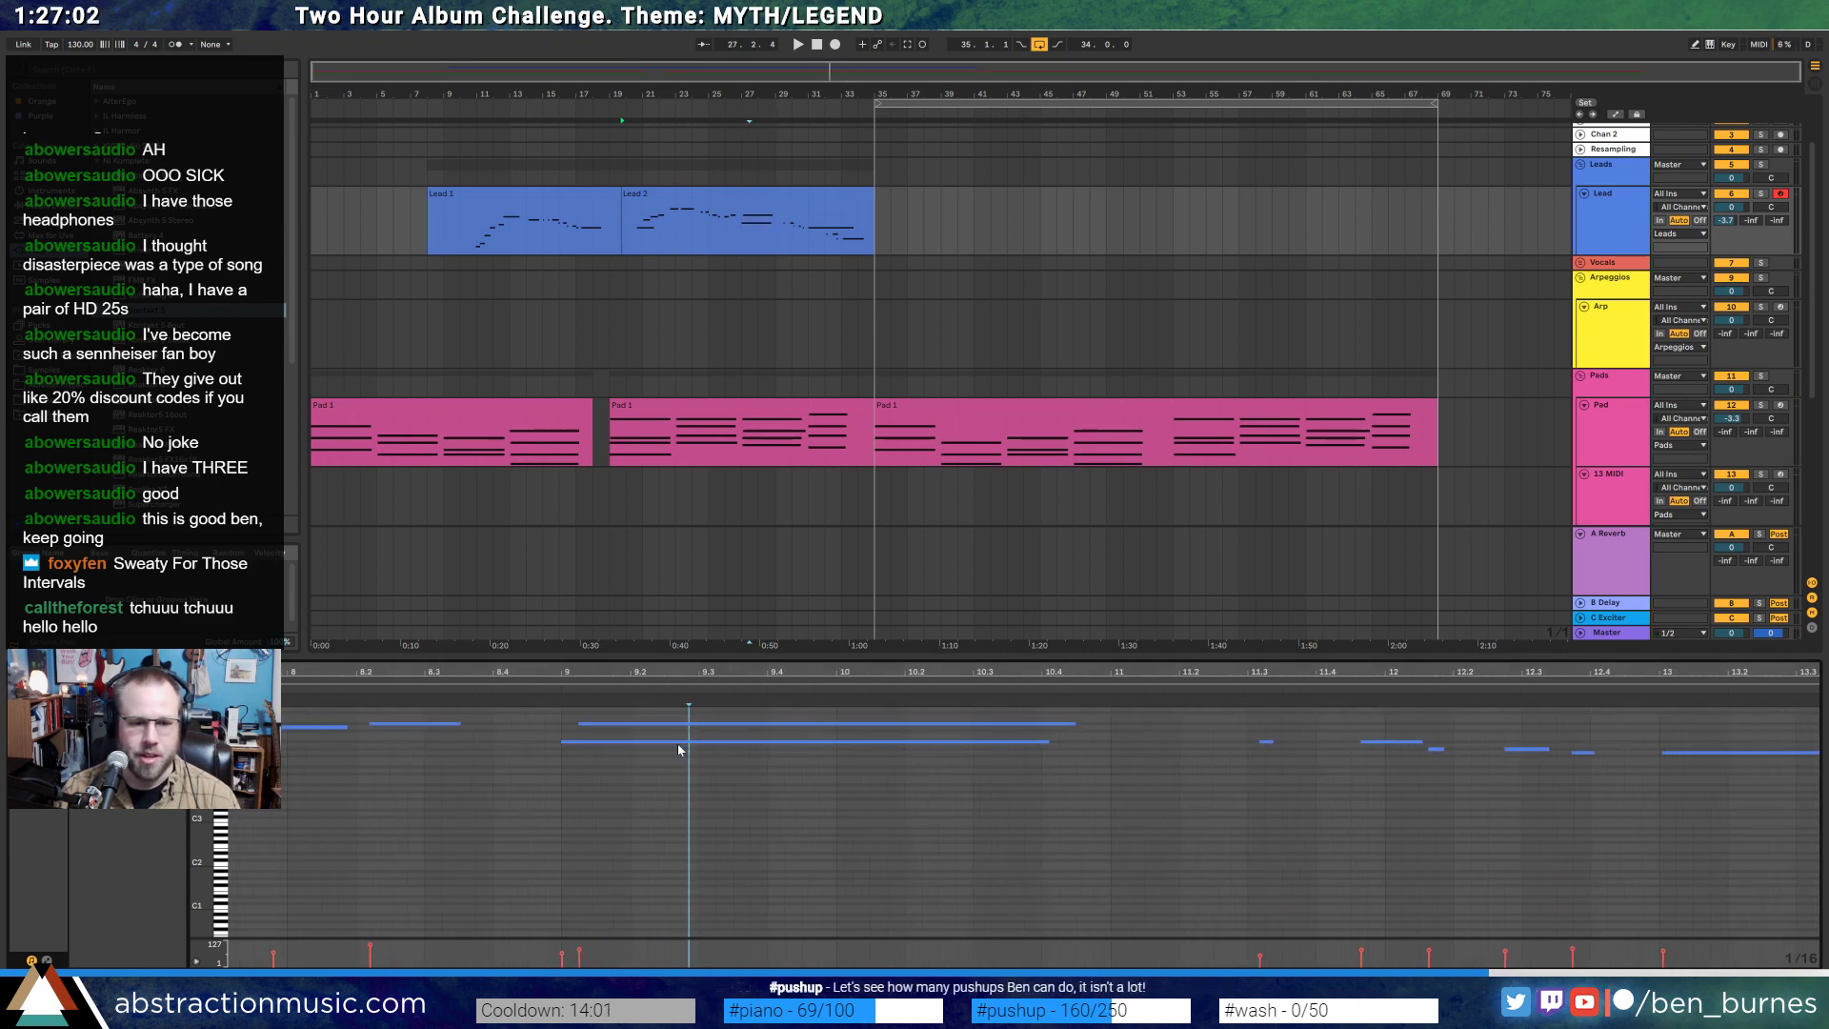
click(674, 747)
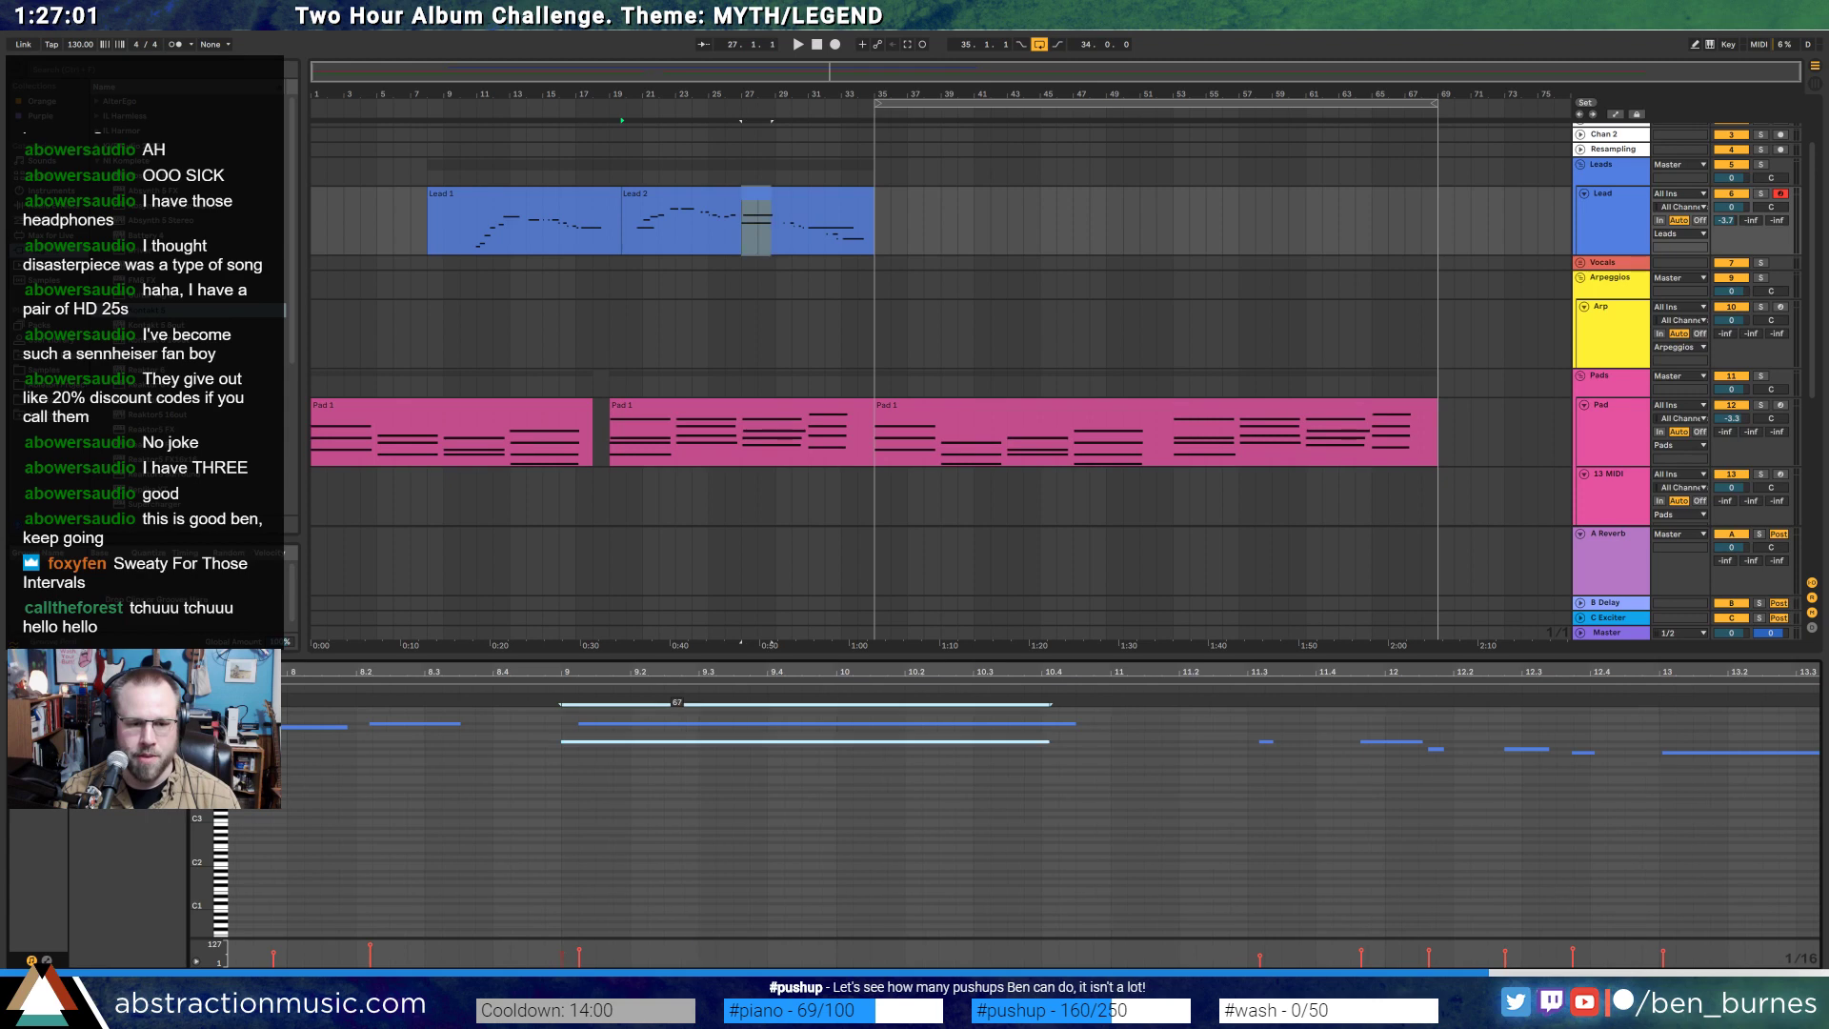
click(689, 725)
click(689, 770)
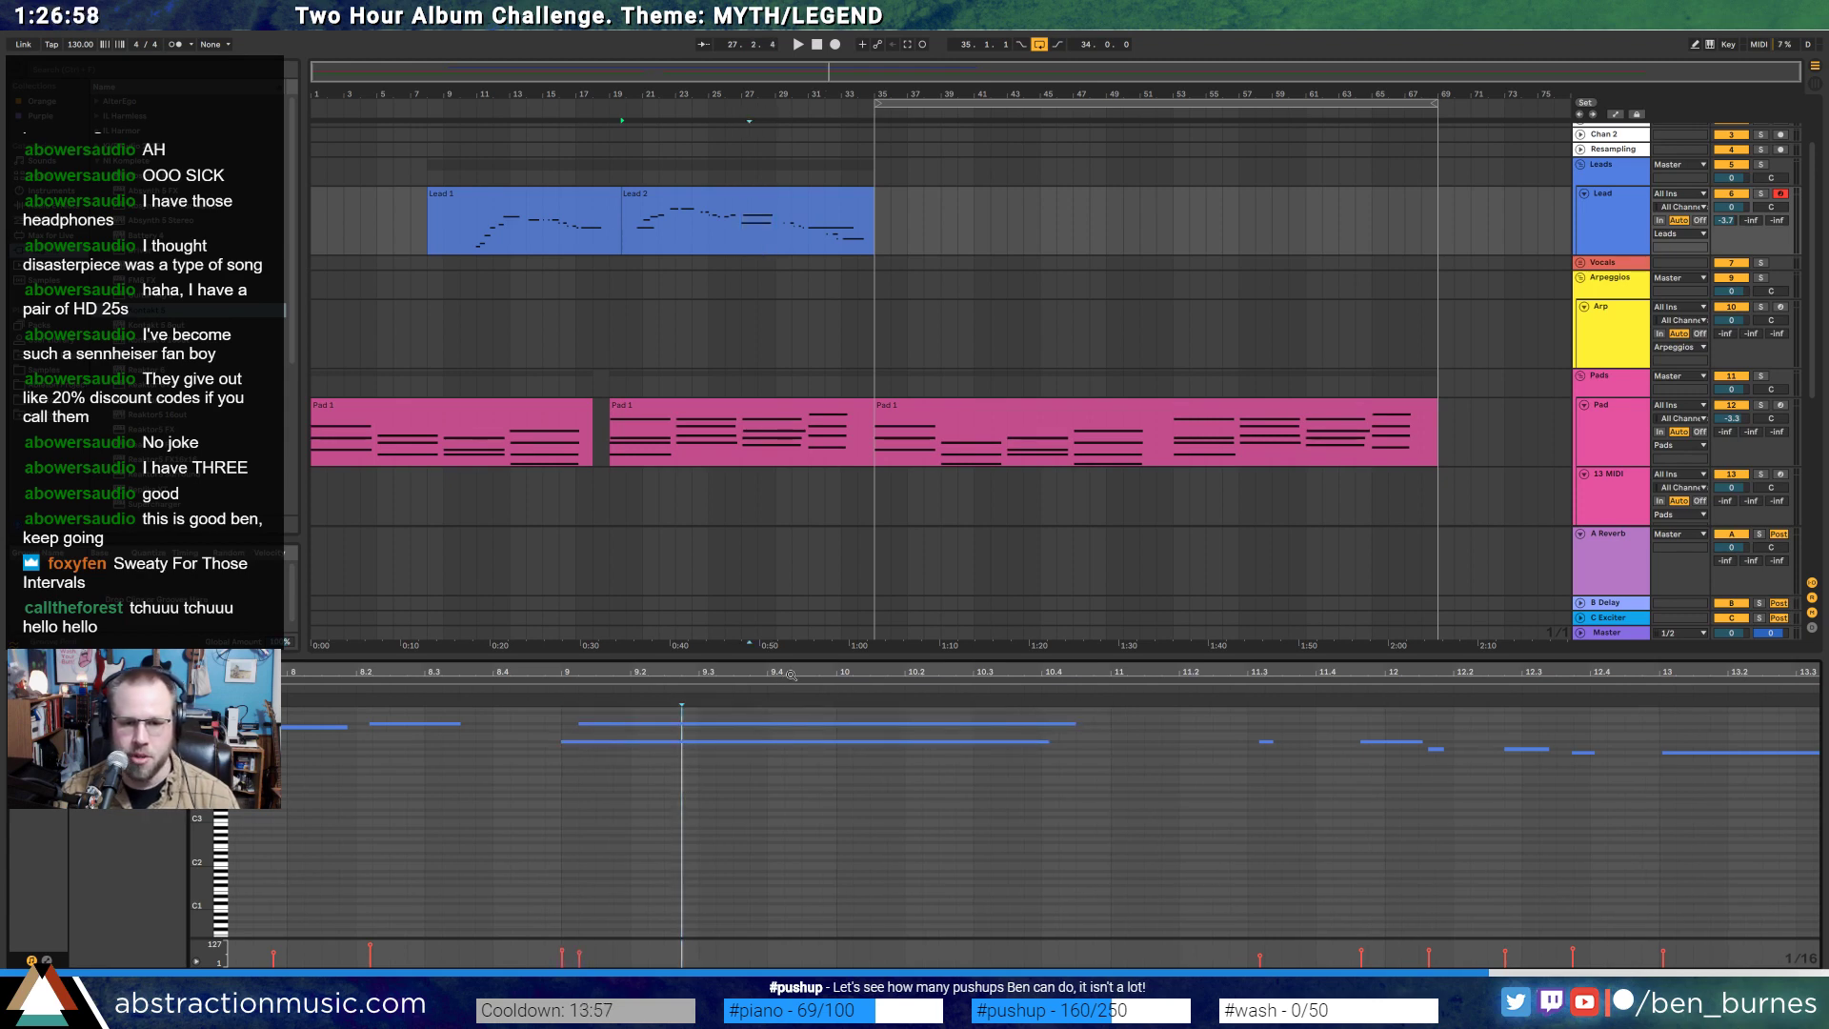
scroll(690, 770, down, 5)
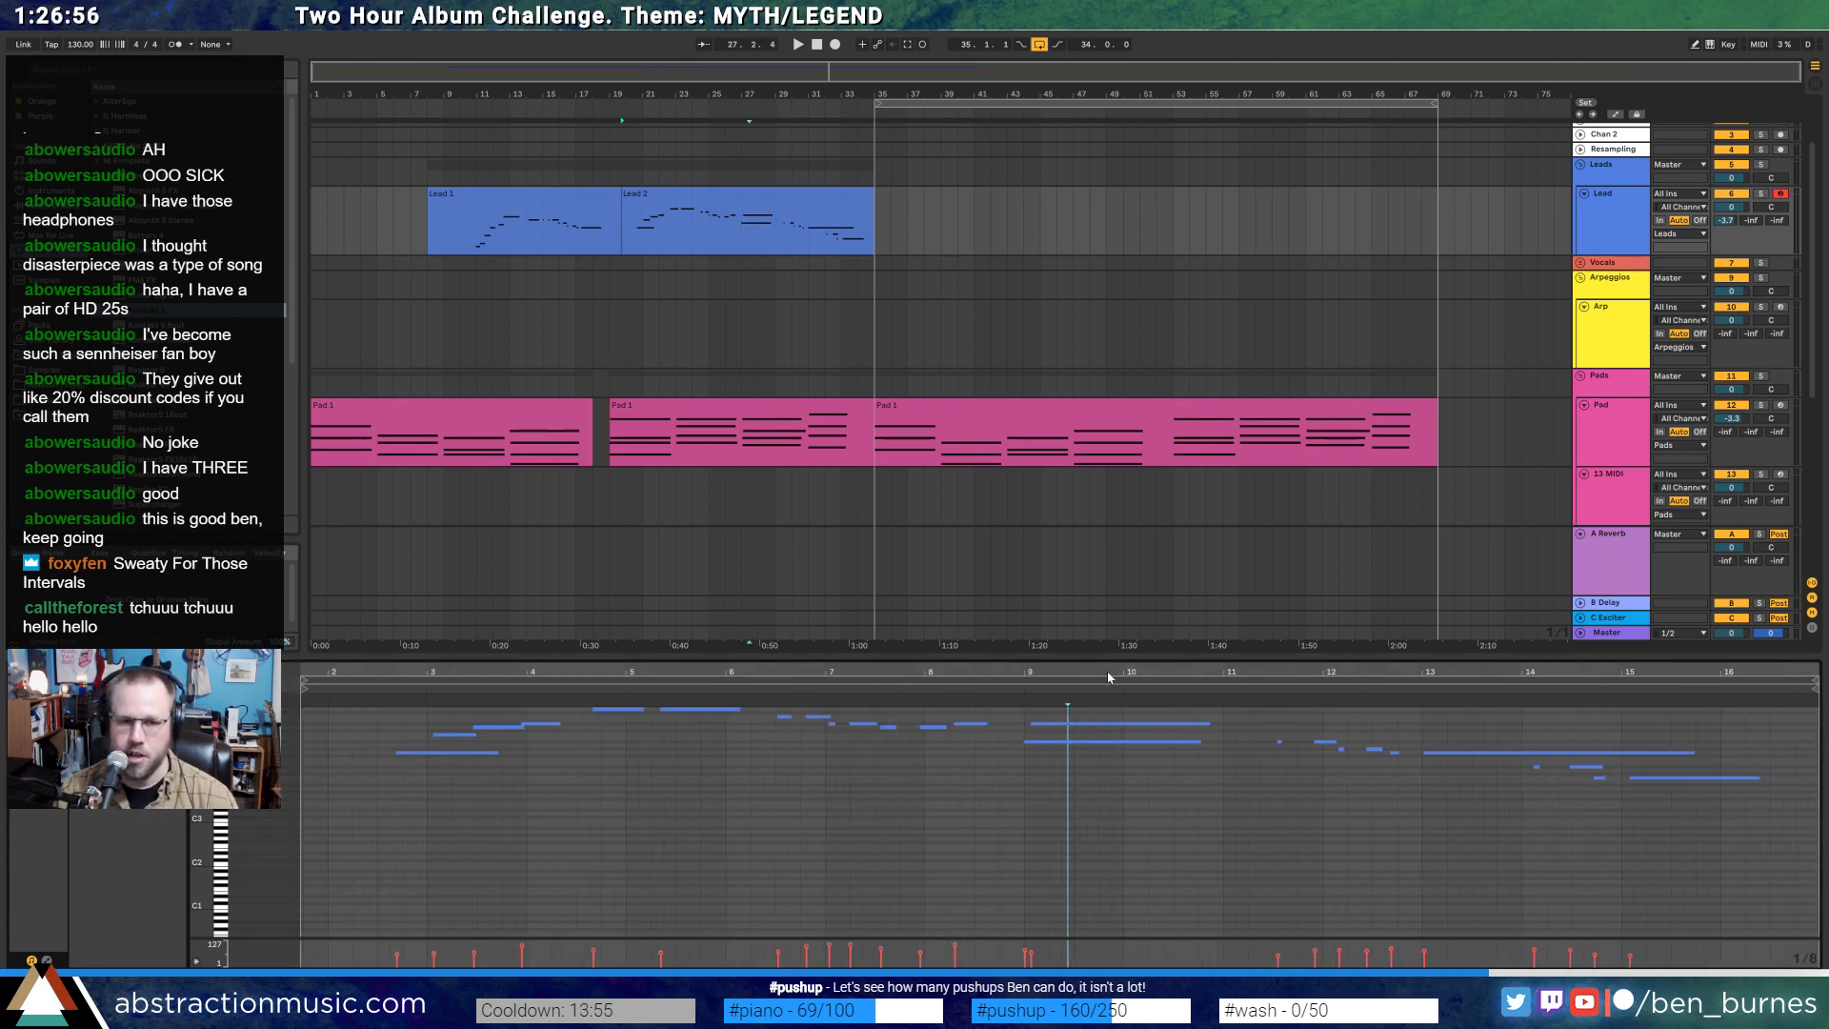
- Play from bar 13 and shorten all notes of the last chord in the first pink Pad clip to end slightly before bar 17
key(shift+Tab)
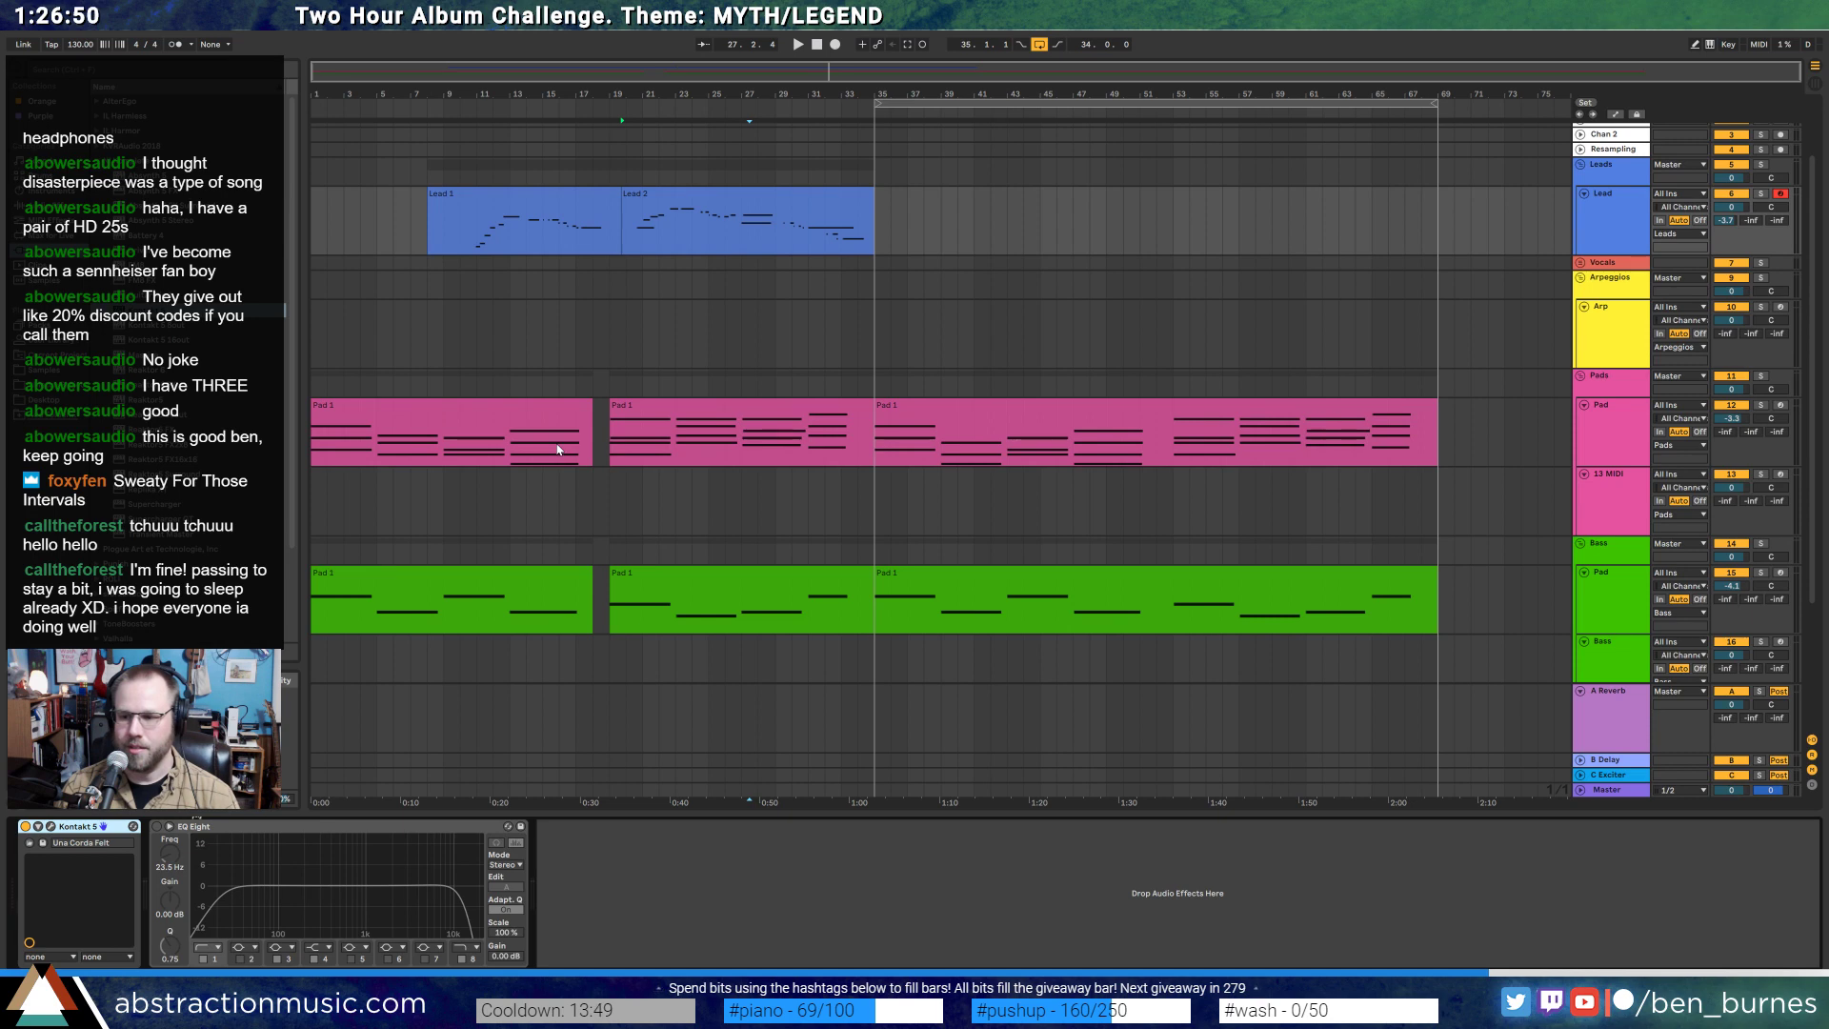
click(504, 455)
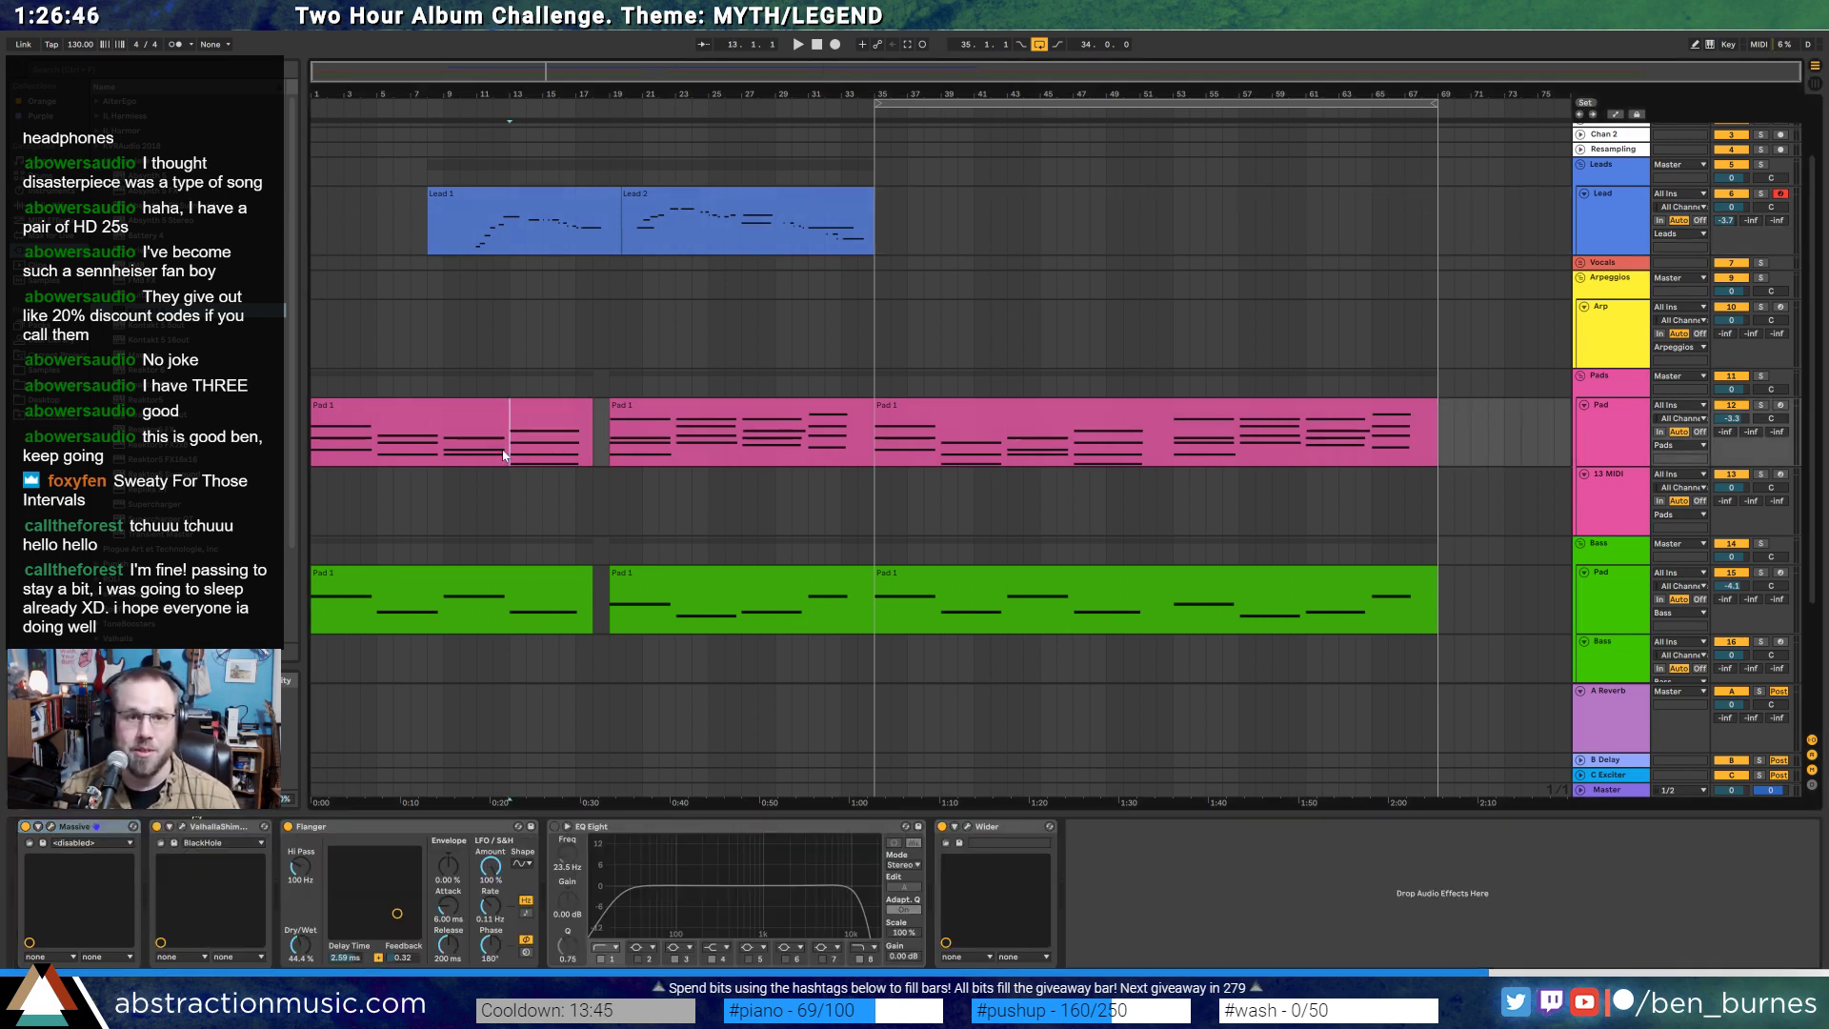
key(space)
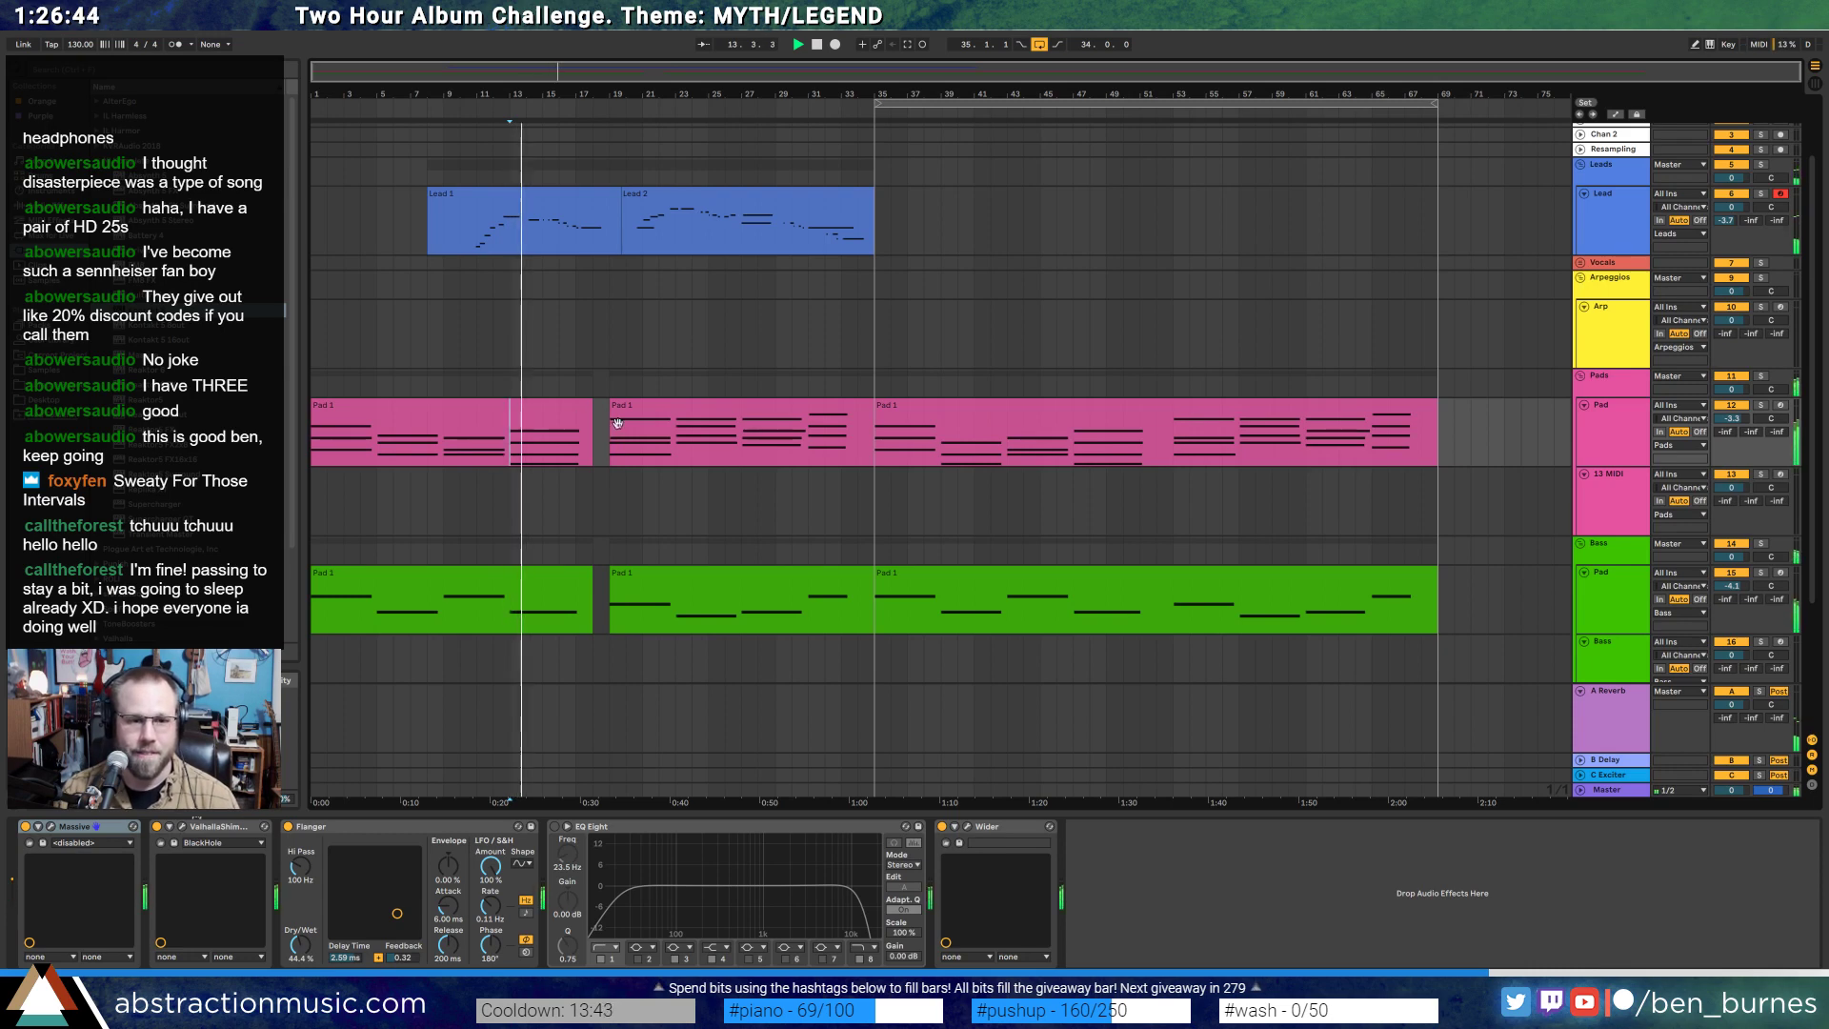
click(574, 408)
double_click(575, 407)
drag(1635, 756, 1702, 875)
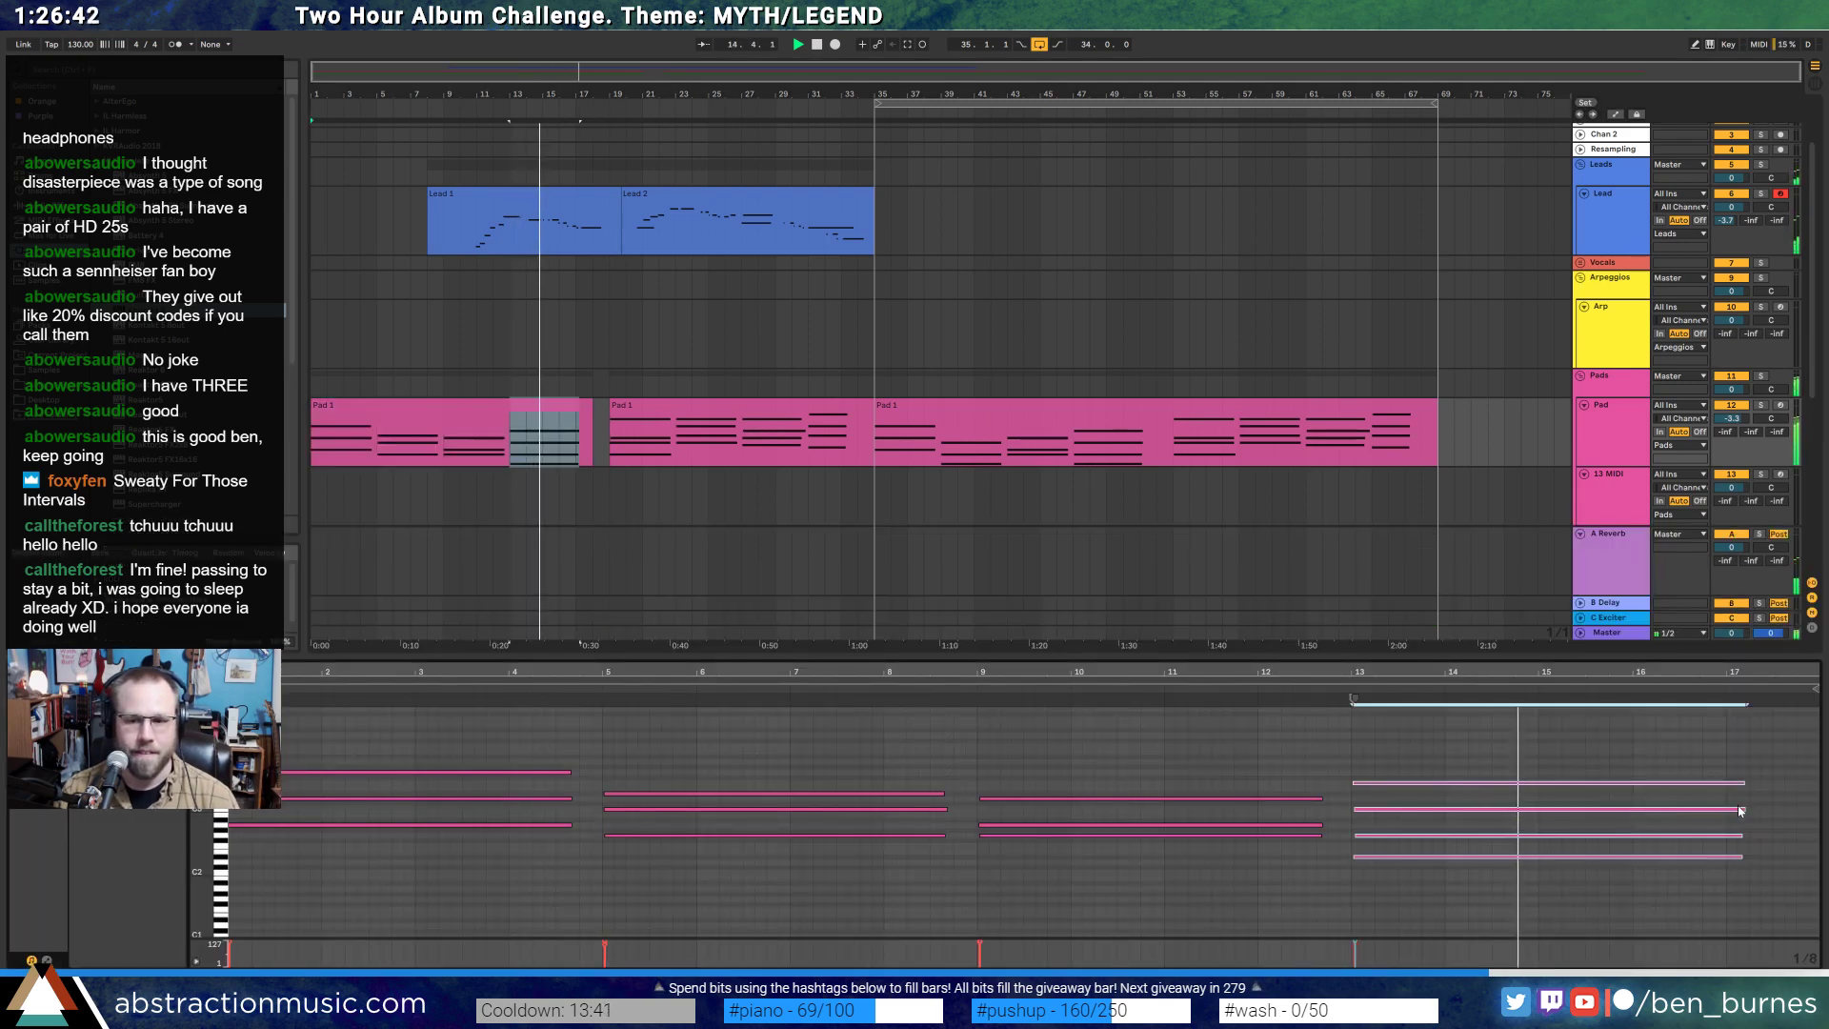
drag(1743, 784, 1713, 786)
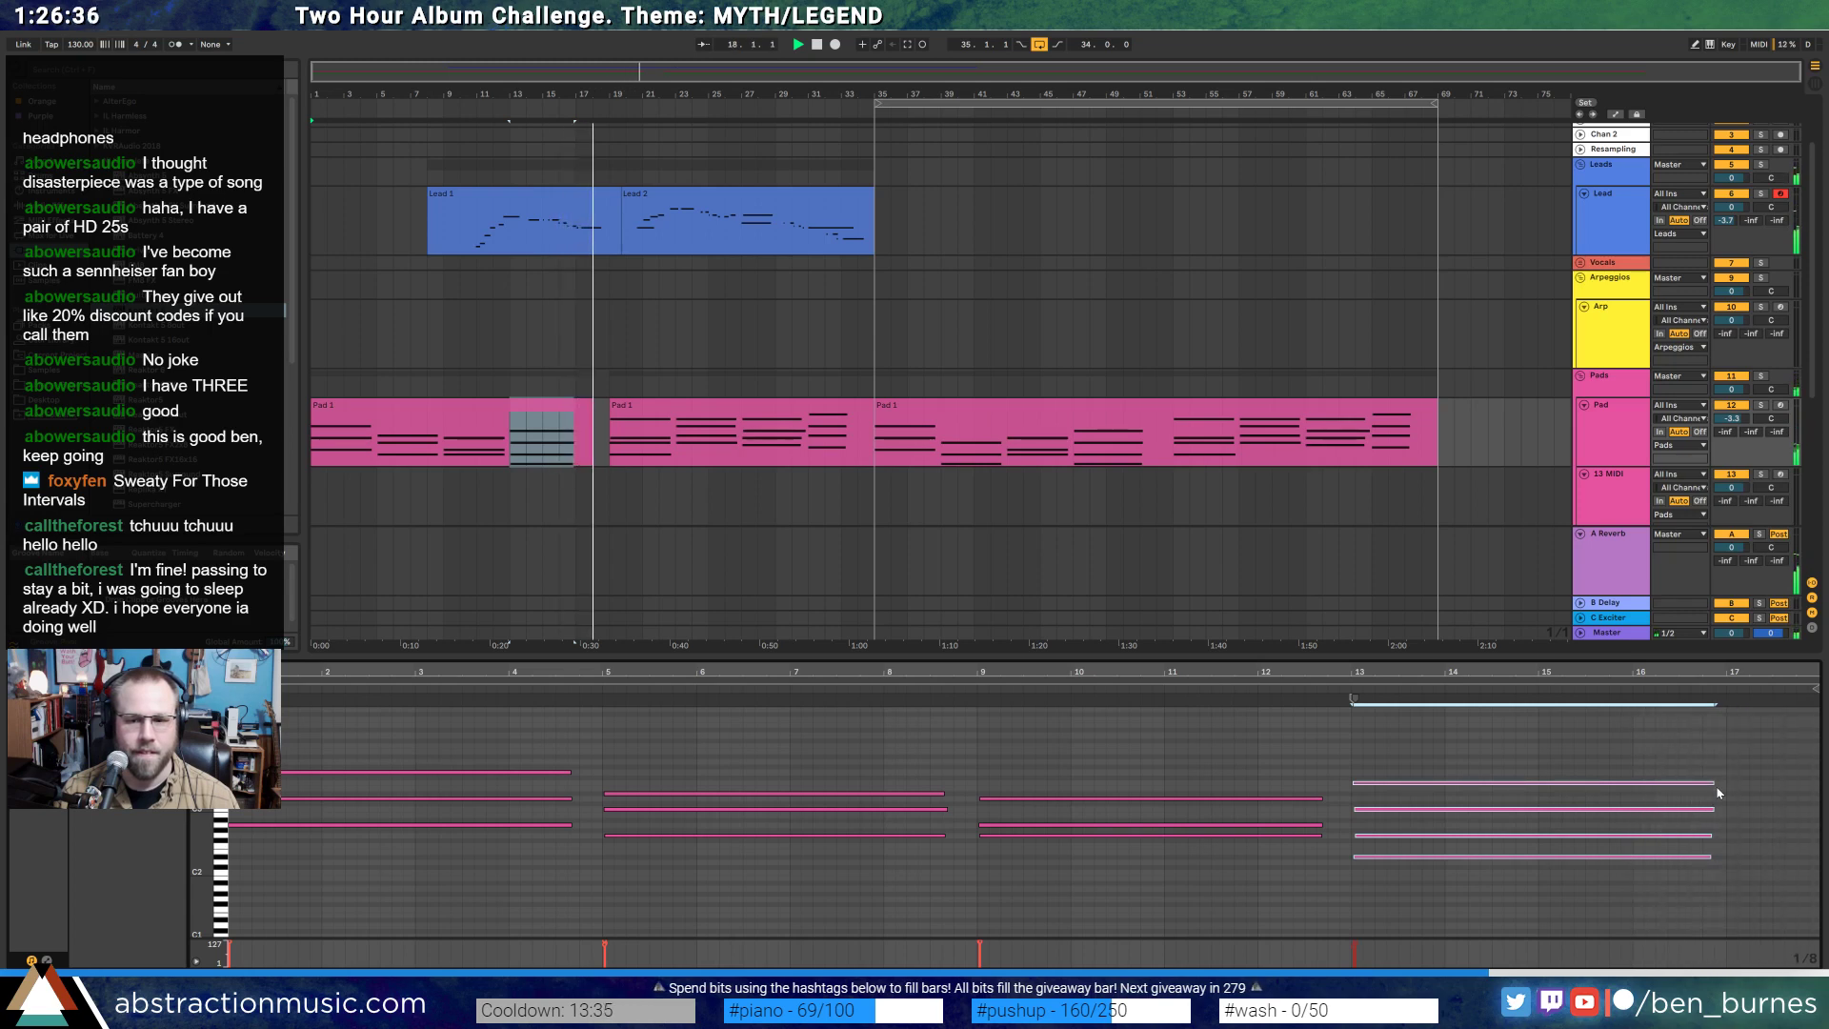
drag(1713, 784, 1727, 784)
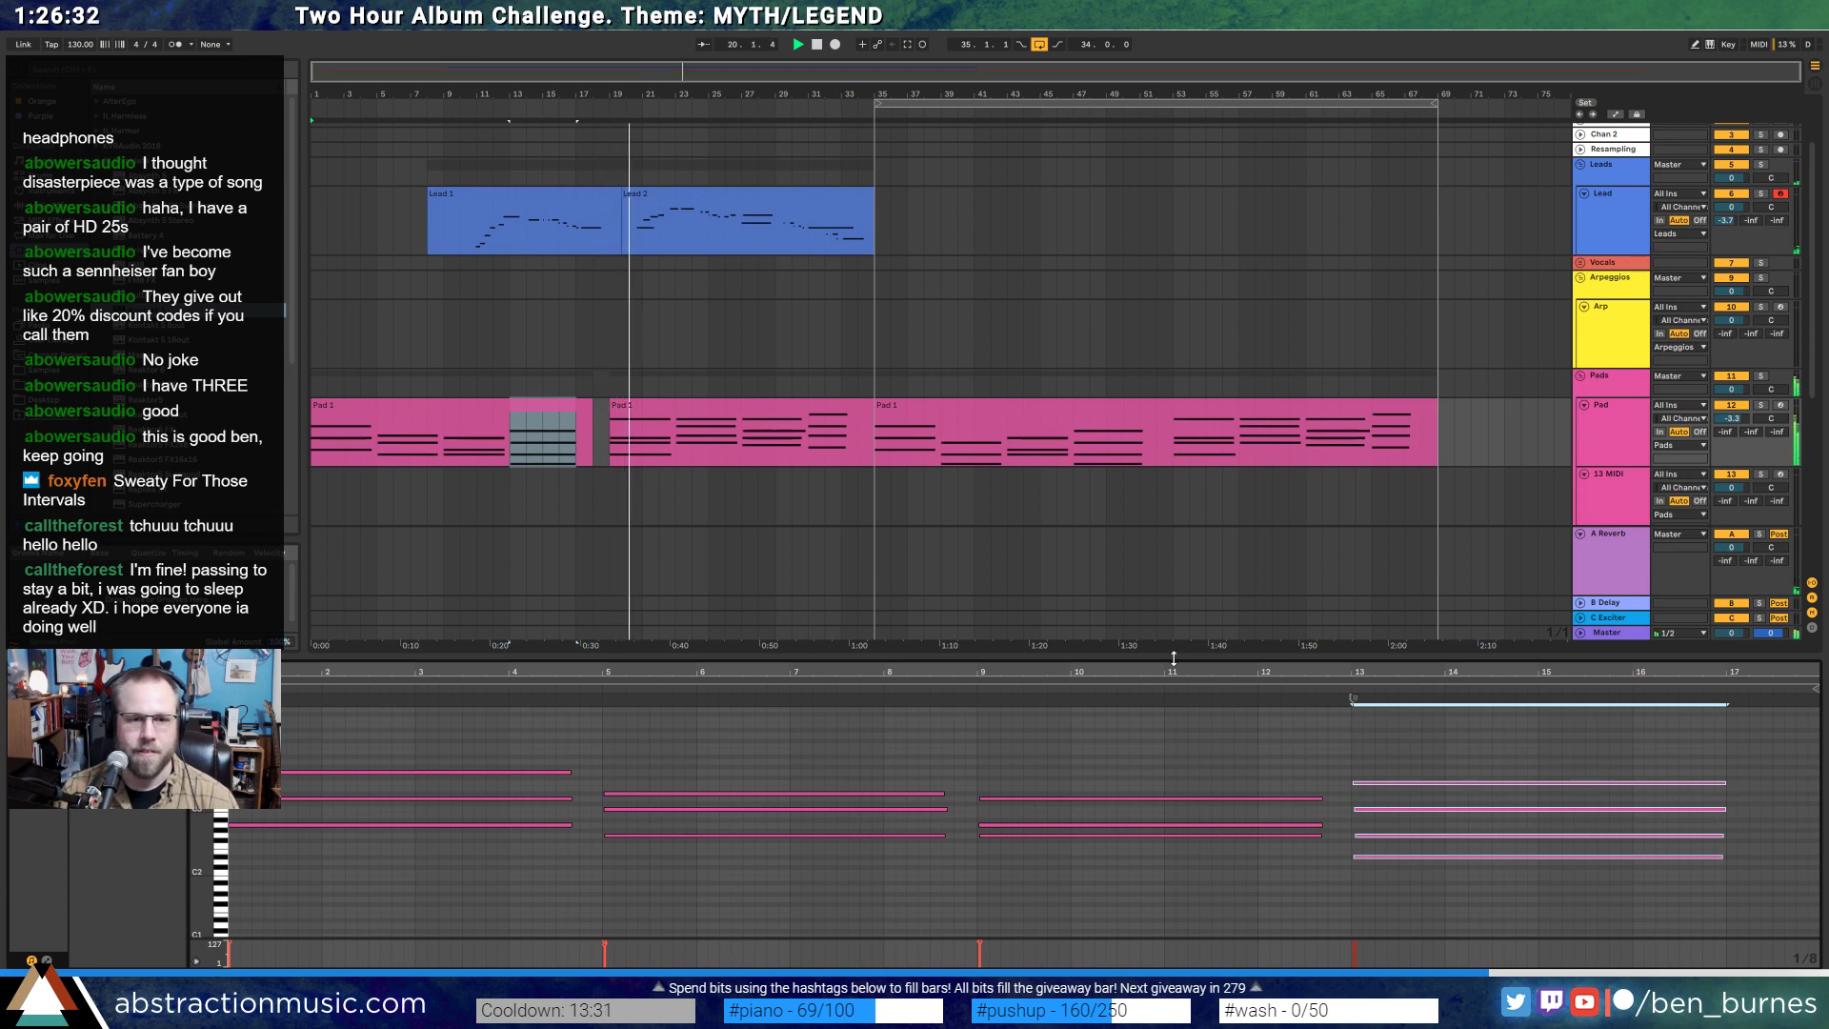
- Set the ping-pong delay on the B Delay return to a 1.82 kHz filter frequency, 4.83 filter width and 44% feedback
key(shift+Tab)
scroll(1147, 597, down, 2)
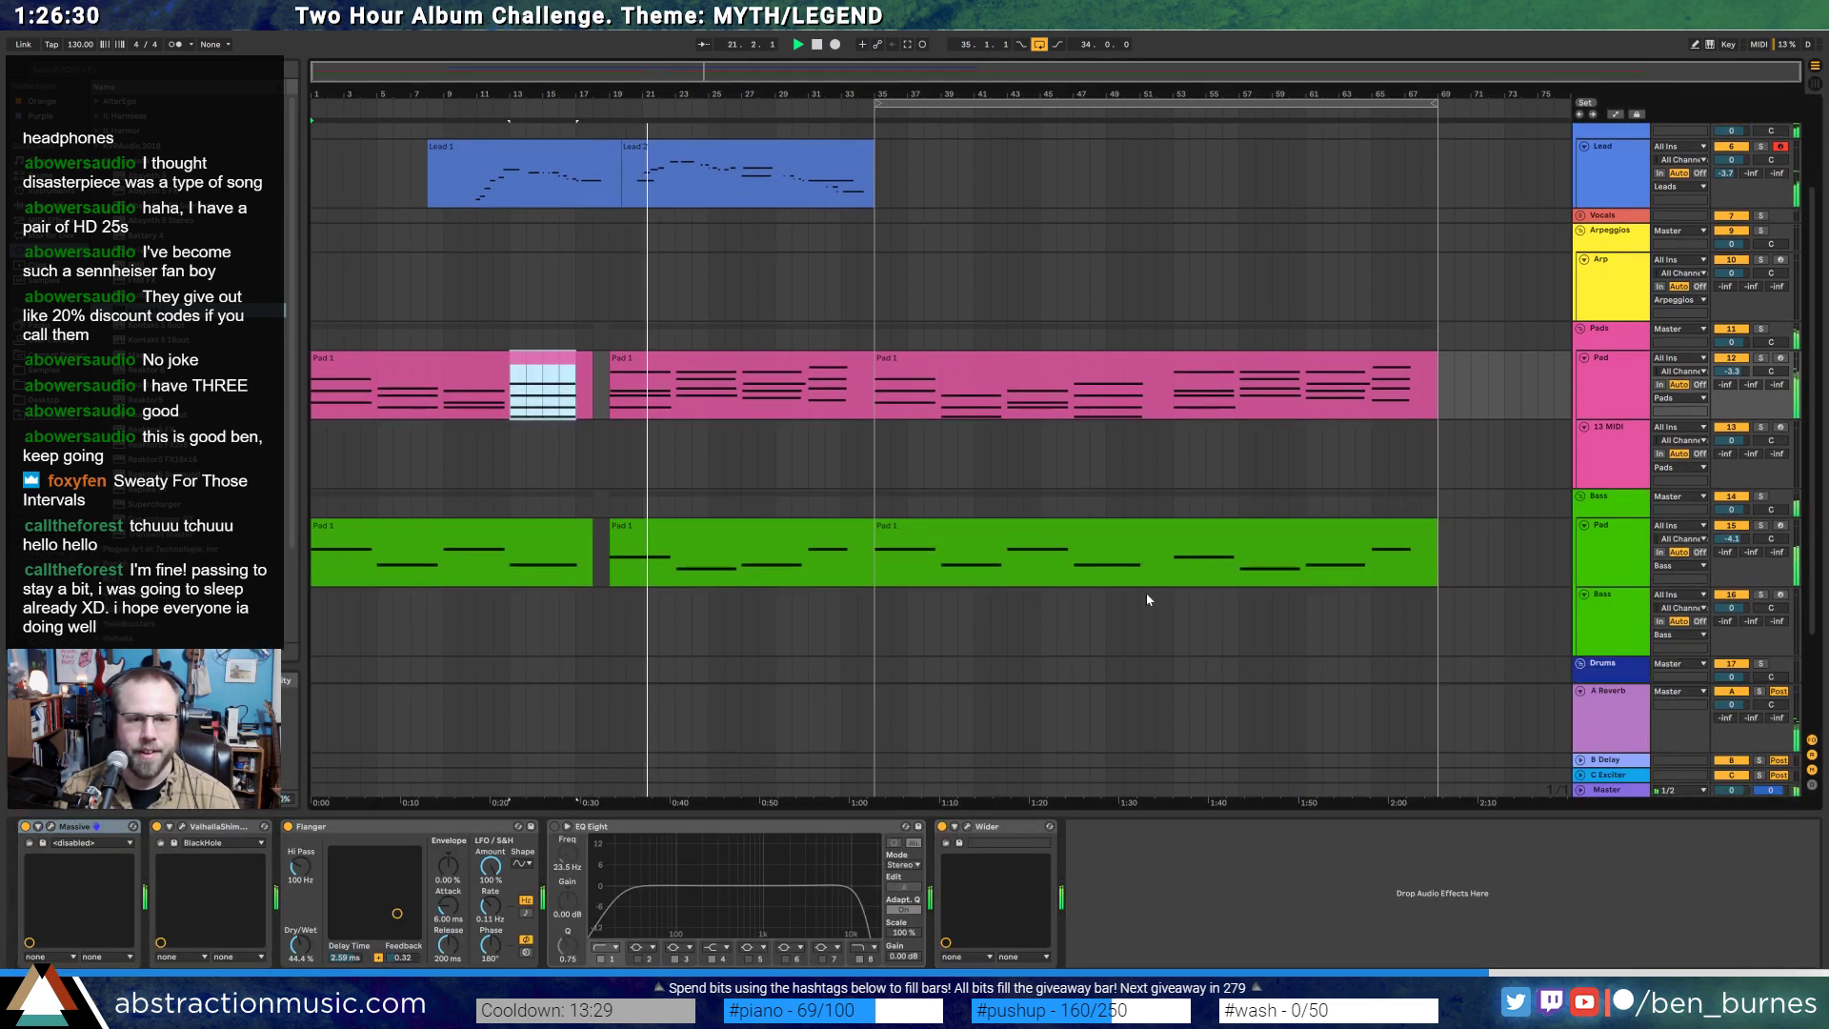
scroll(1146, 596, up, 2)
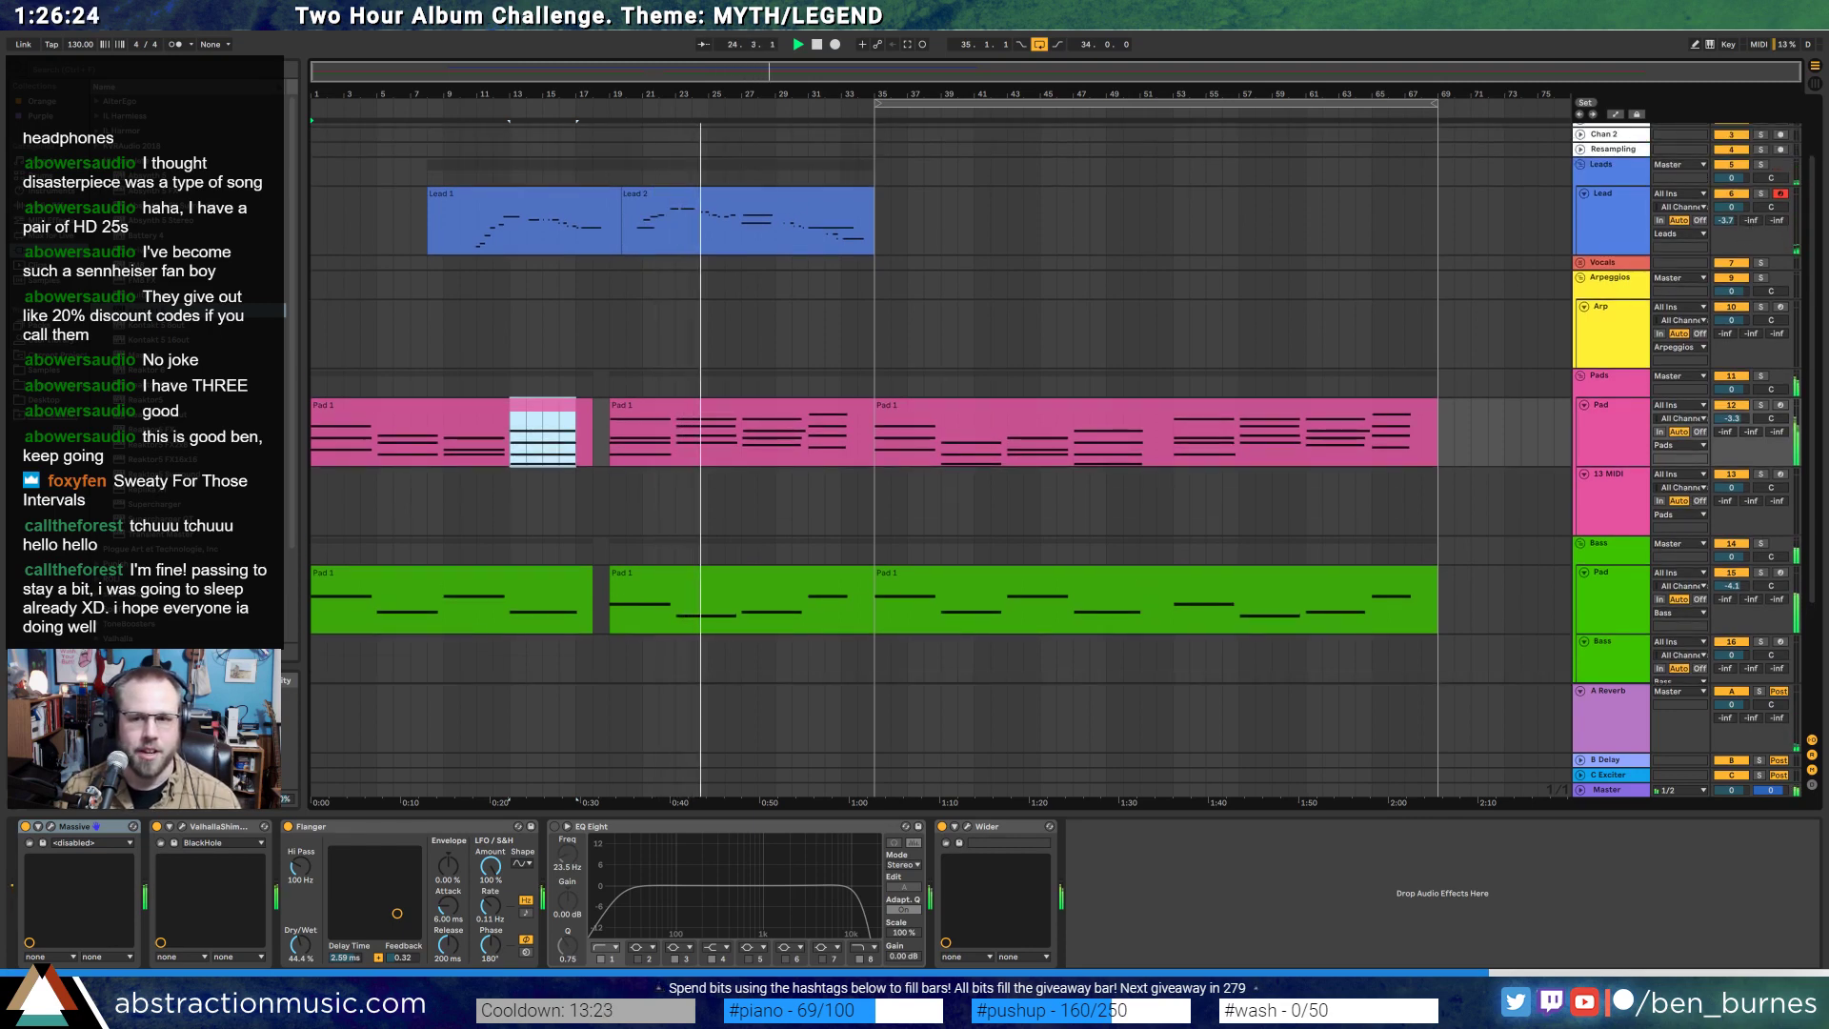
click(1607, 760)
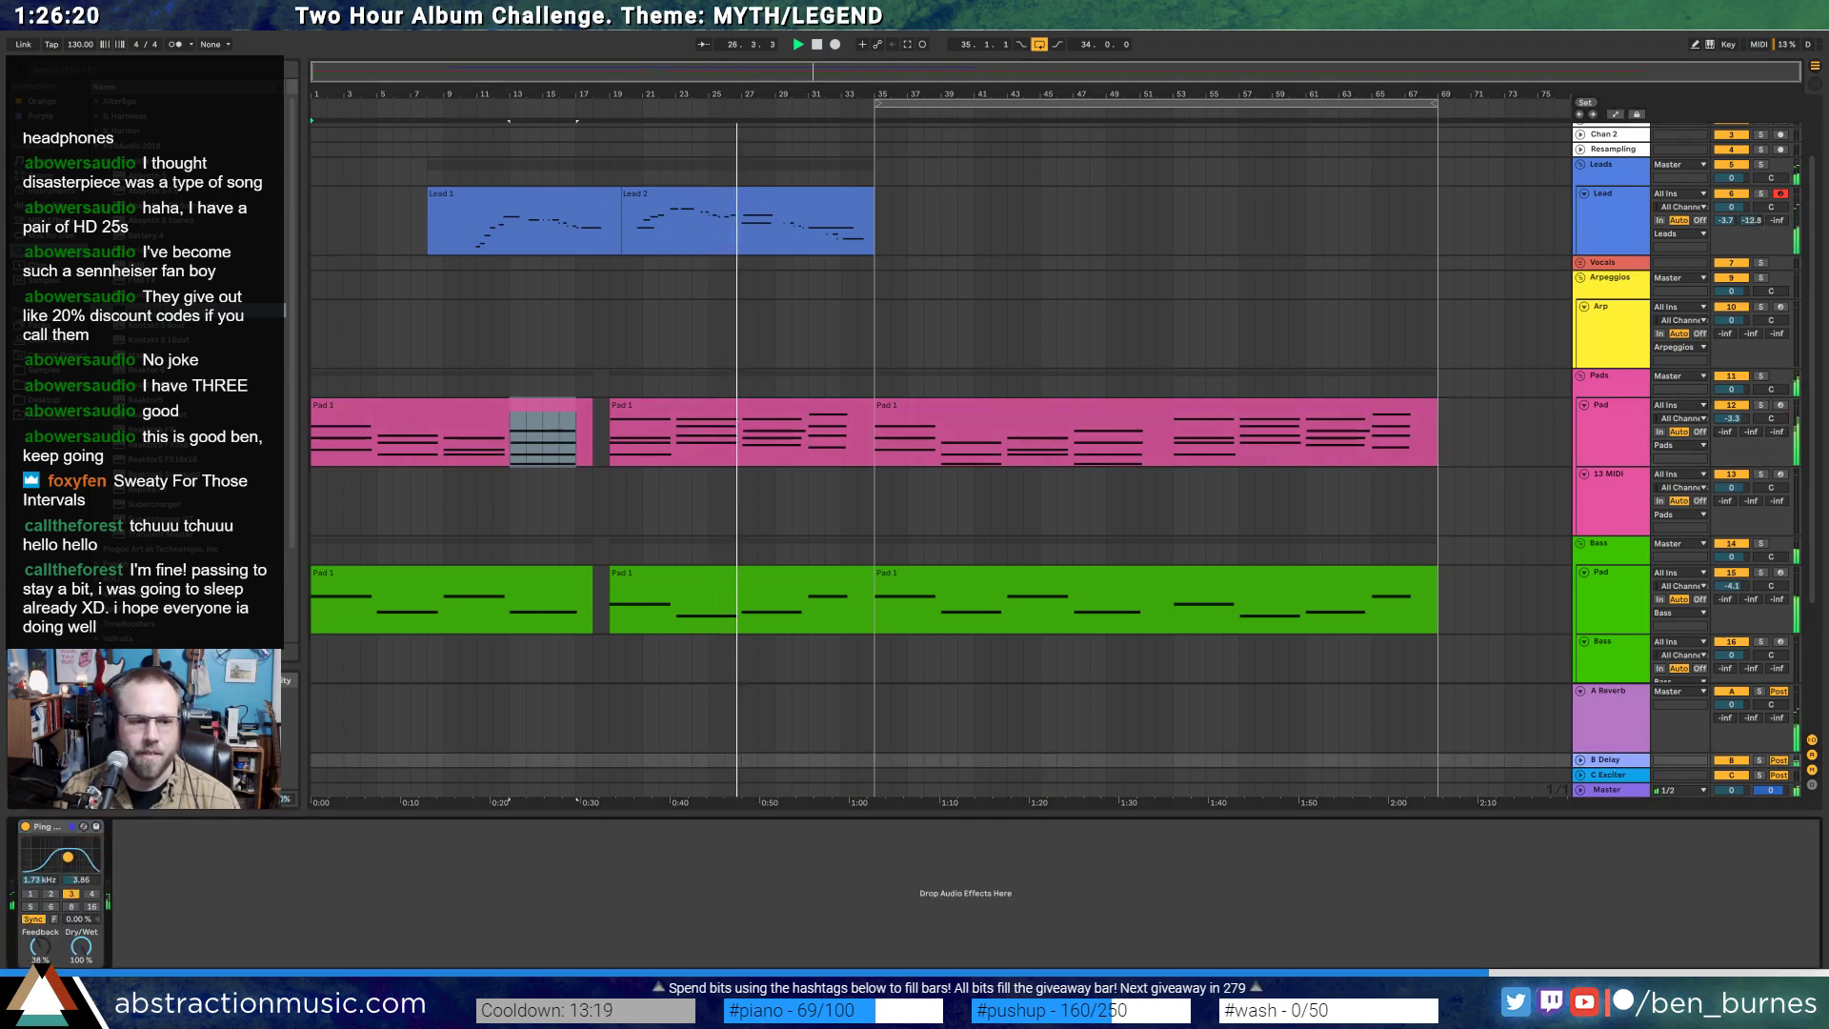
drag(73, 856, 67, 854)
drag(39, 946, 39, 938)
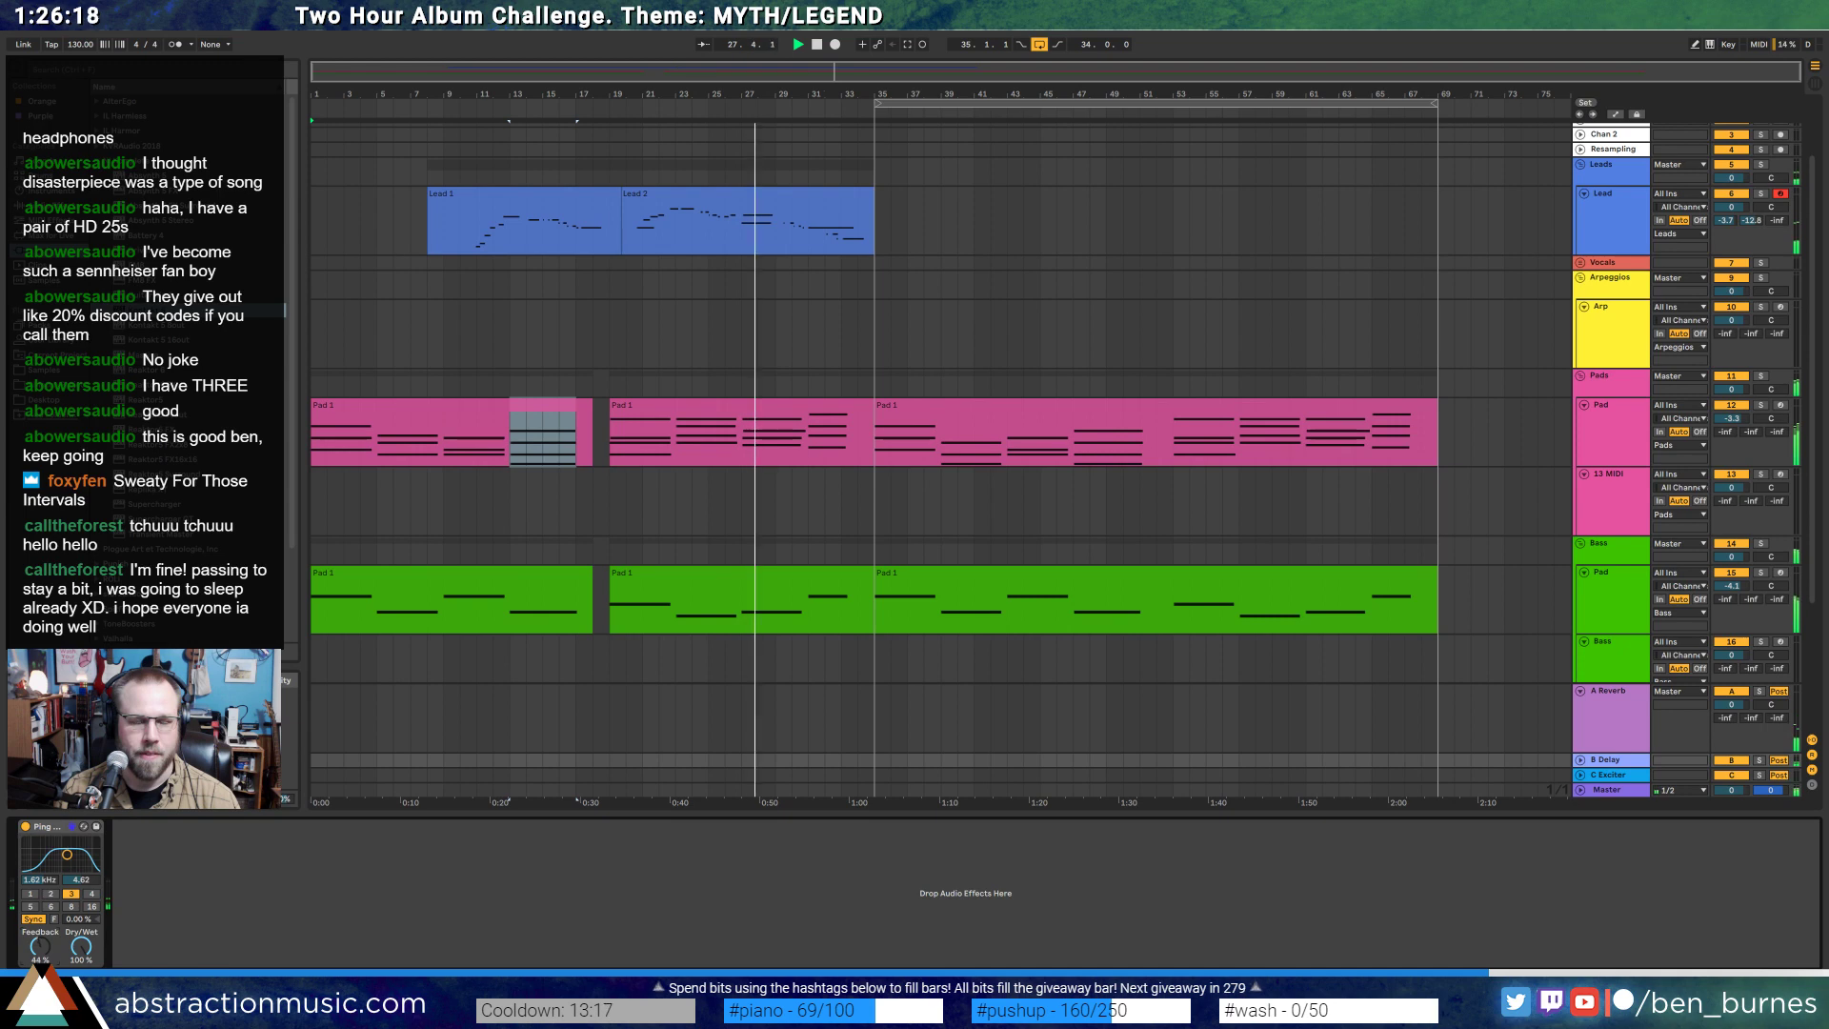
- Add a lower harmony note from about bar 10 to bar 11 in the second Lead clip and adjust its pitch against the playback
double_click(686, 221)
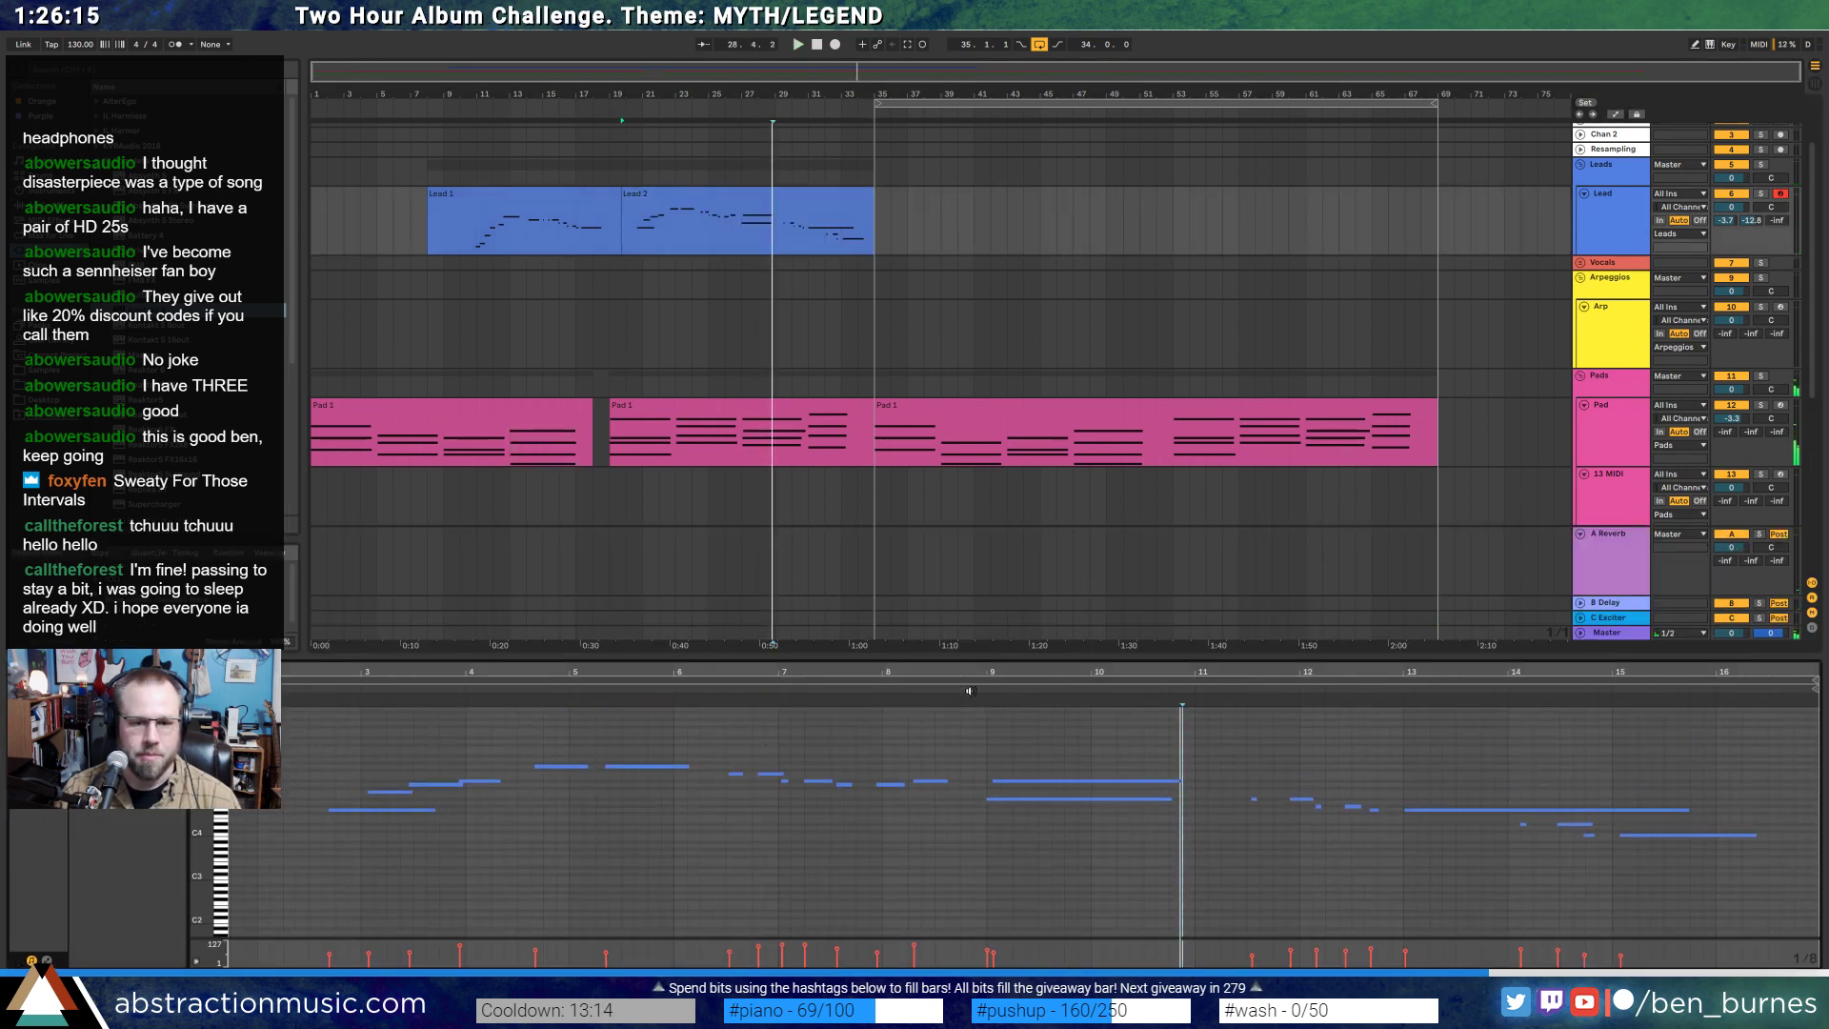
double_click(1082, 816)
drag(1195, 818, 1218, 817)
key(space)
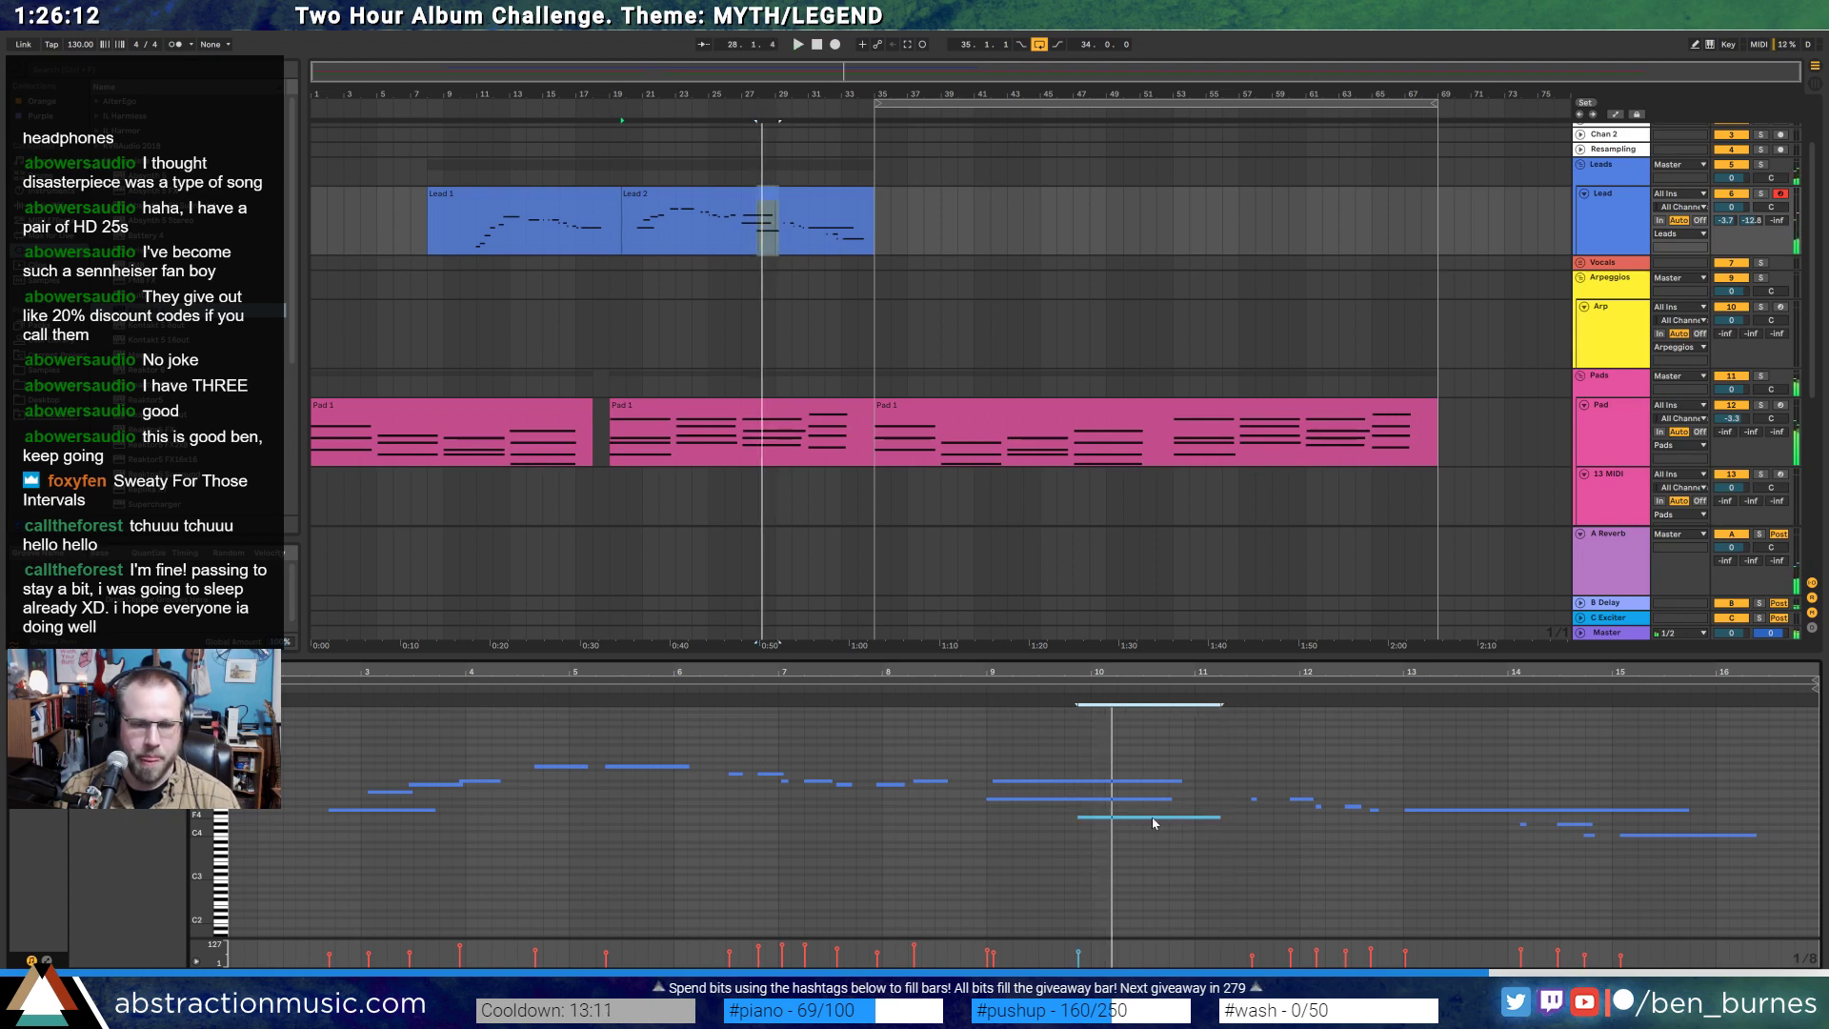
key(Up)
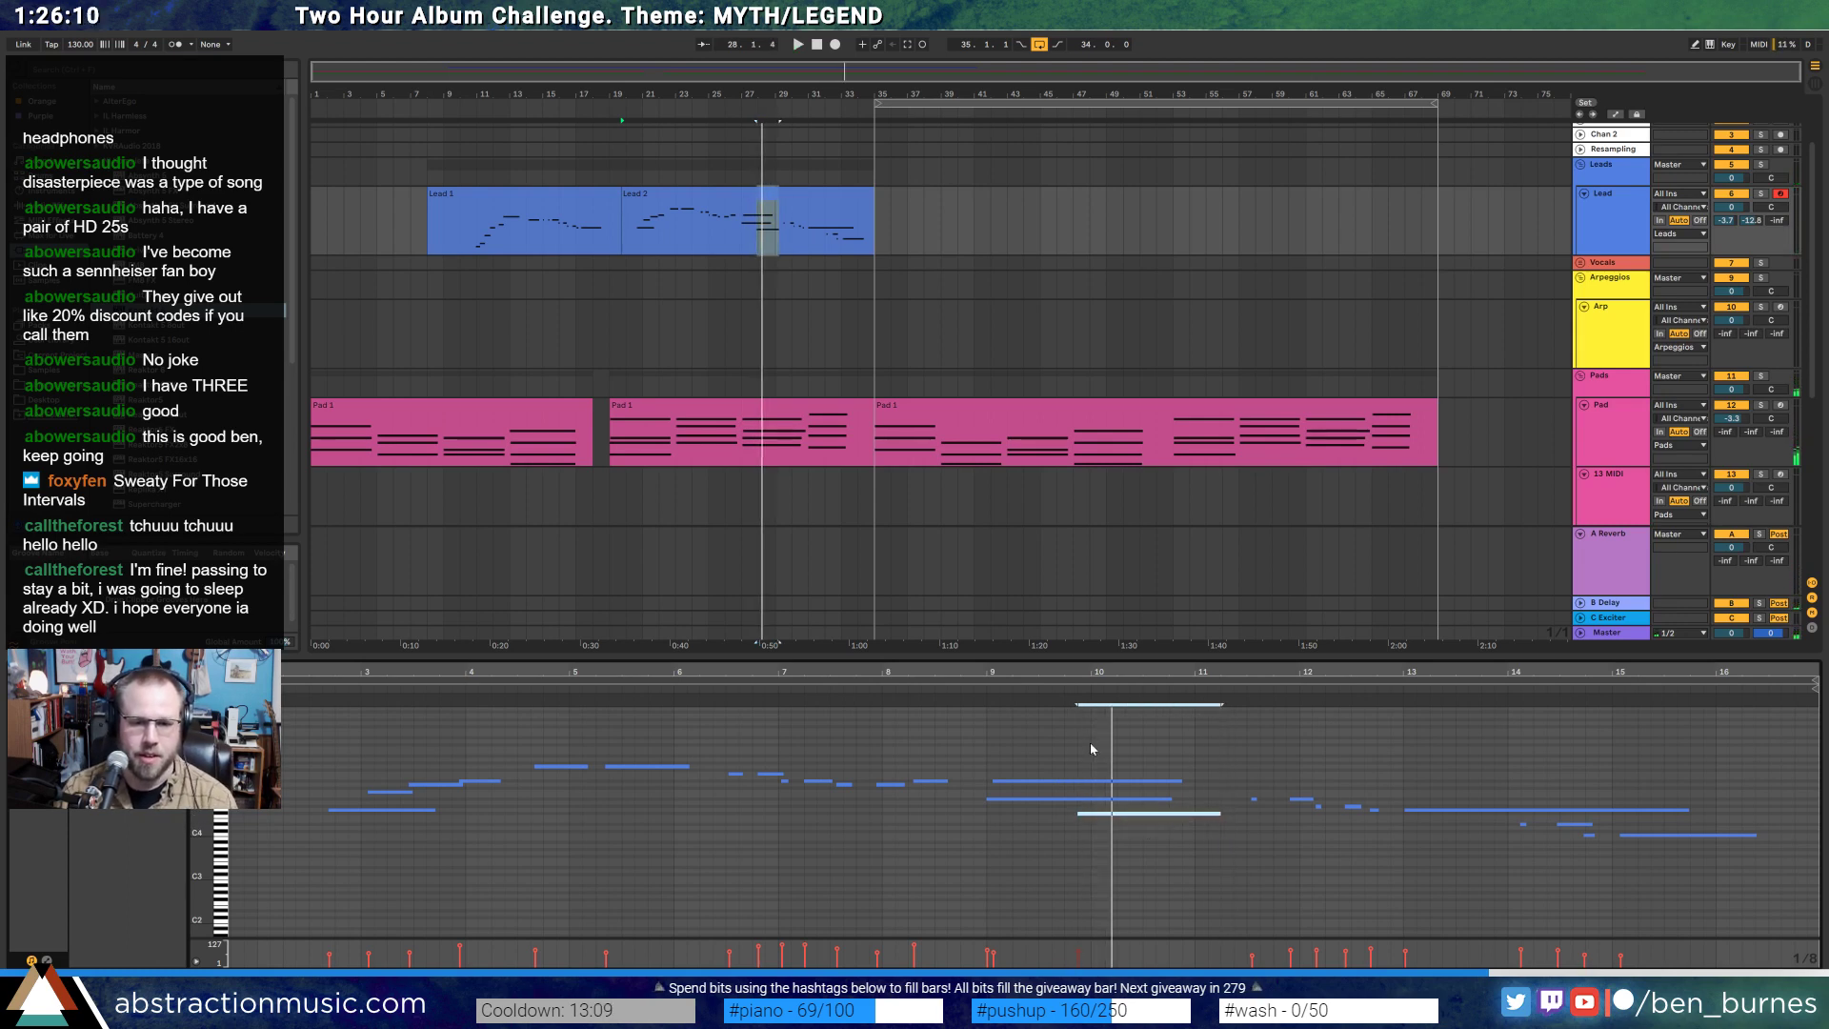
click(1007, 688)
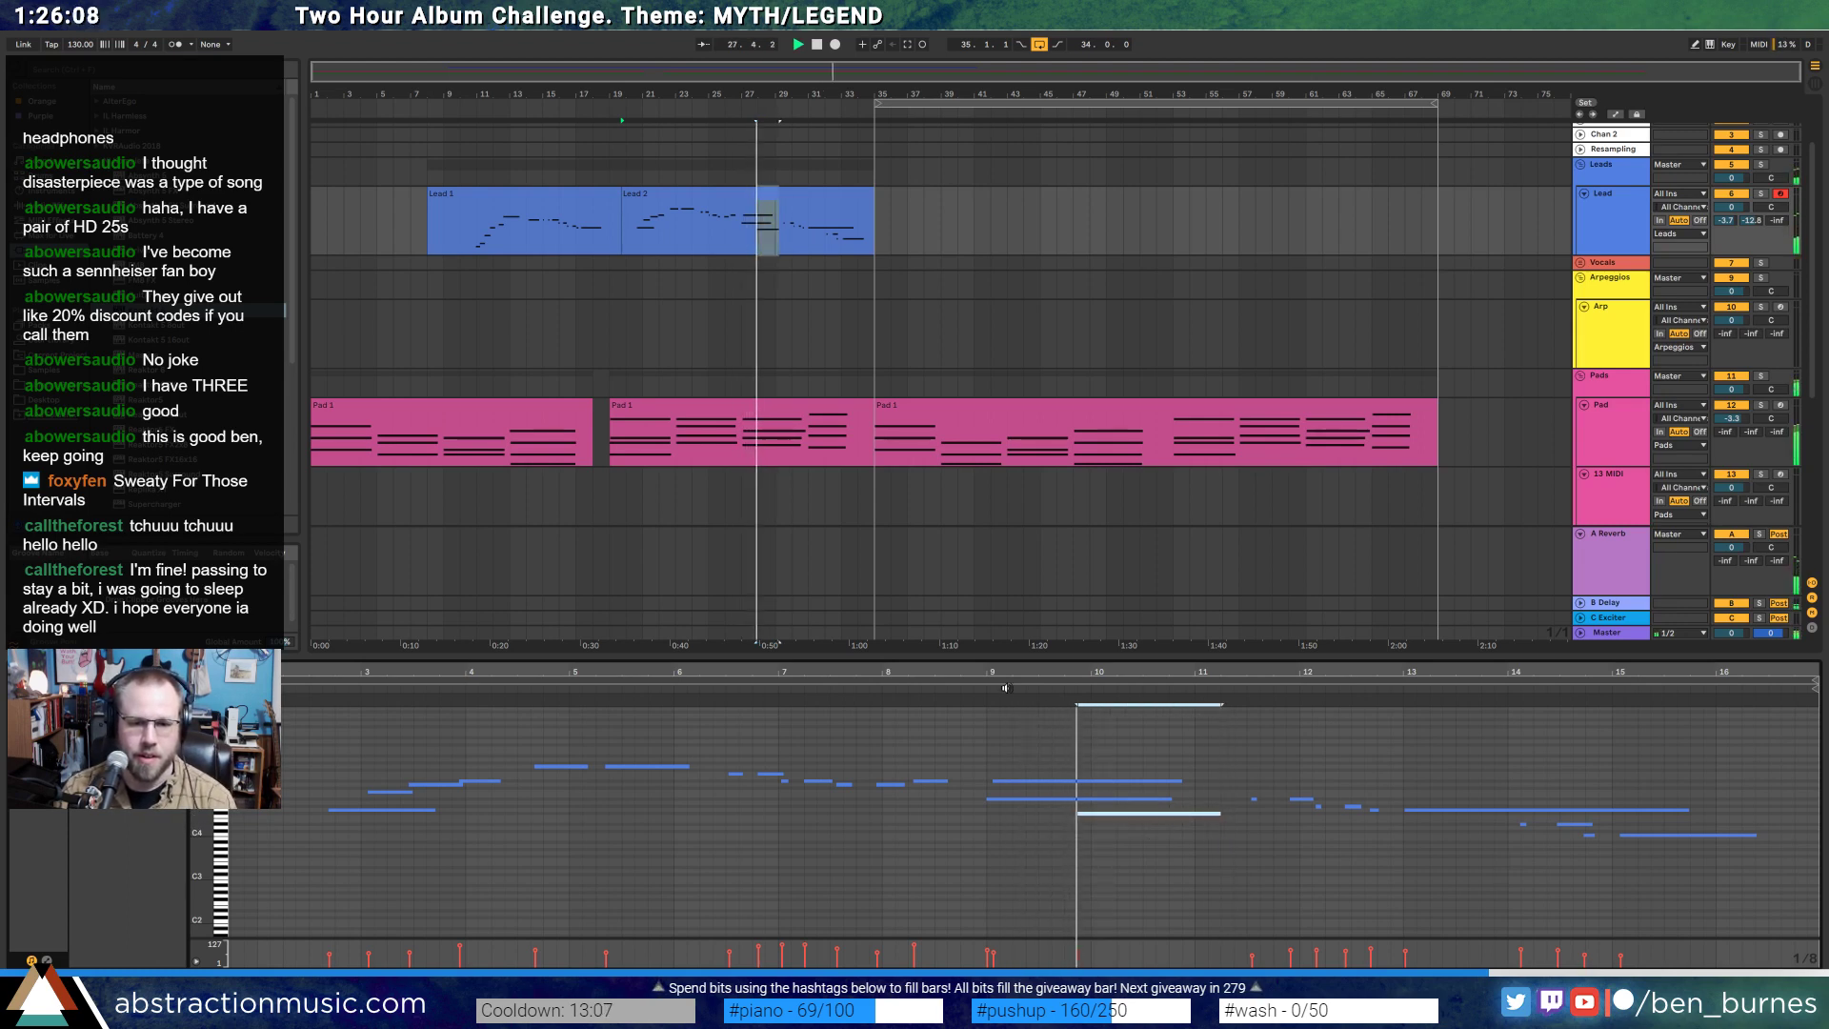
click(1004, 688)
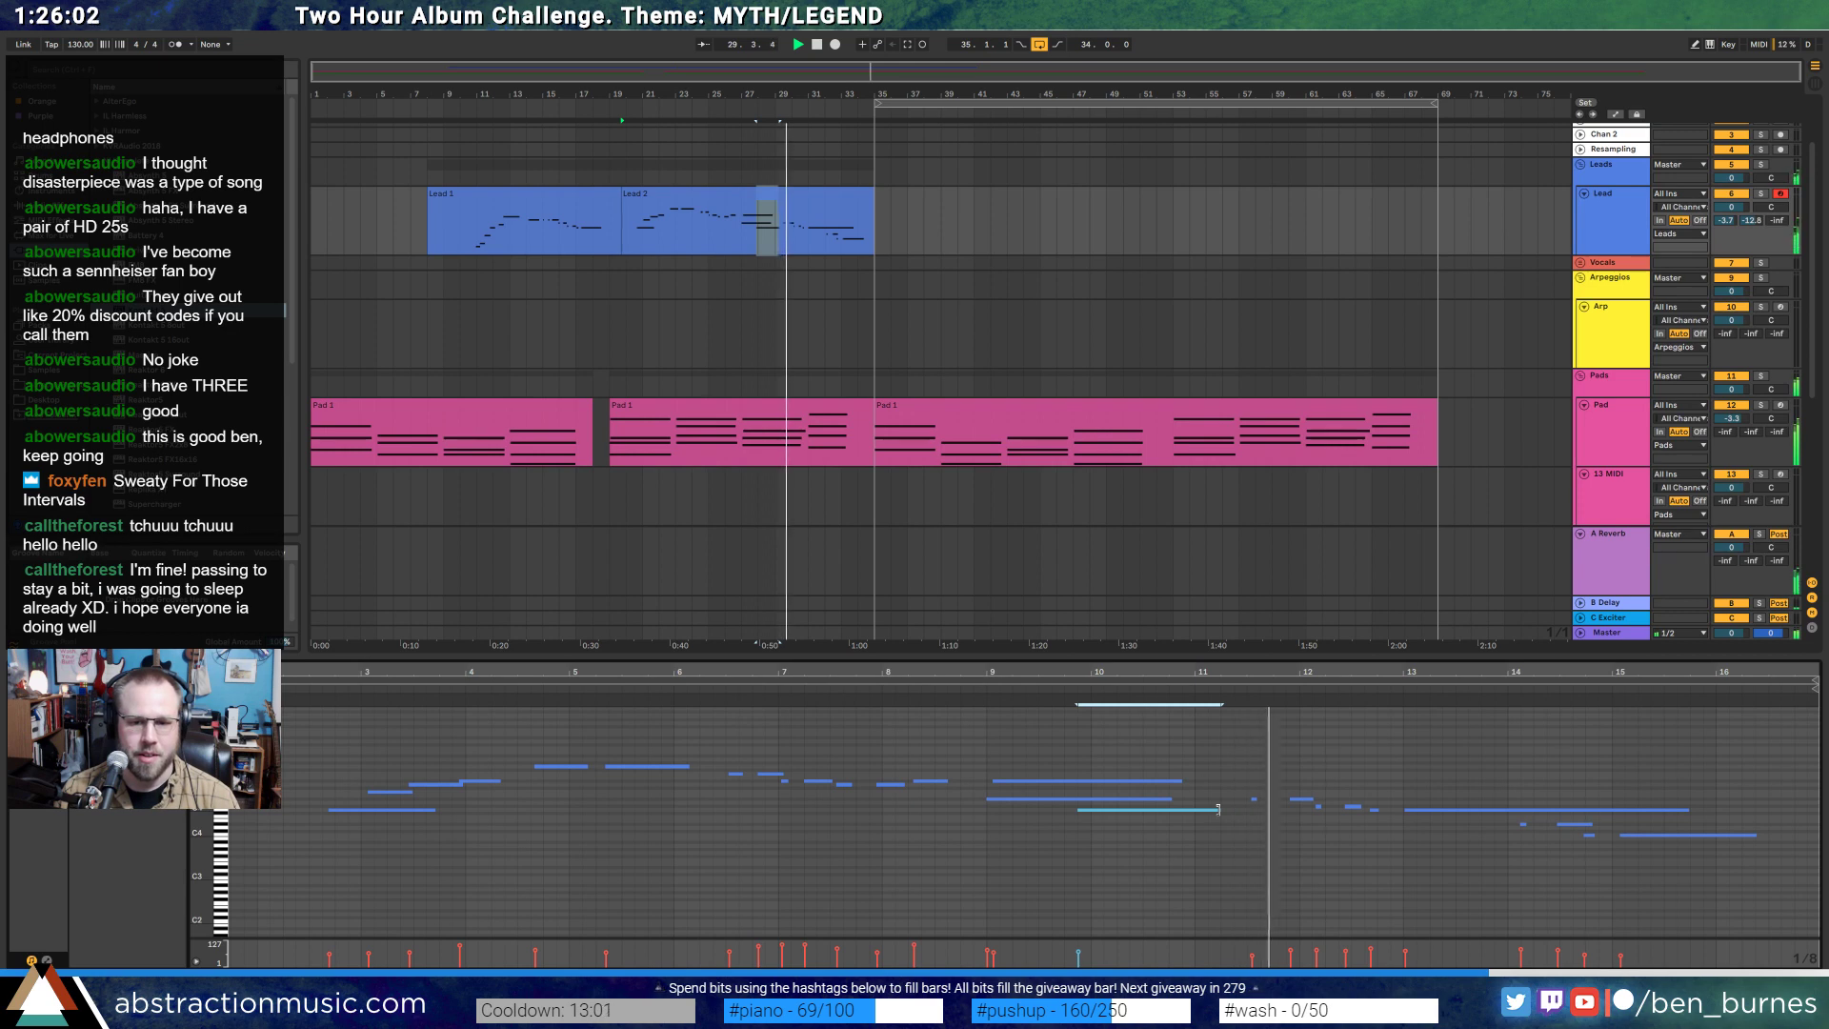
click(1254, 800)
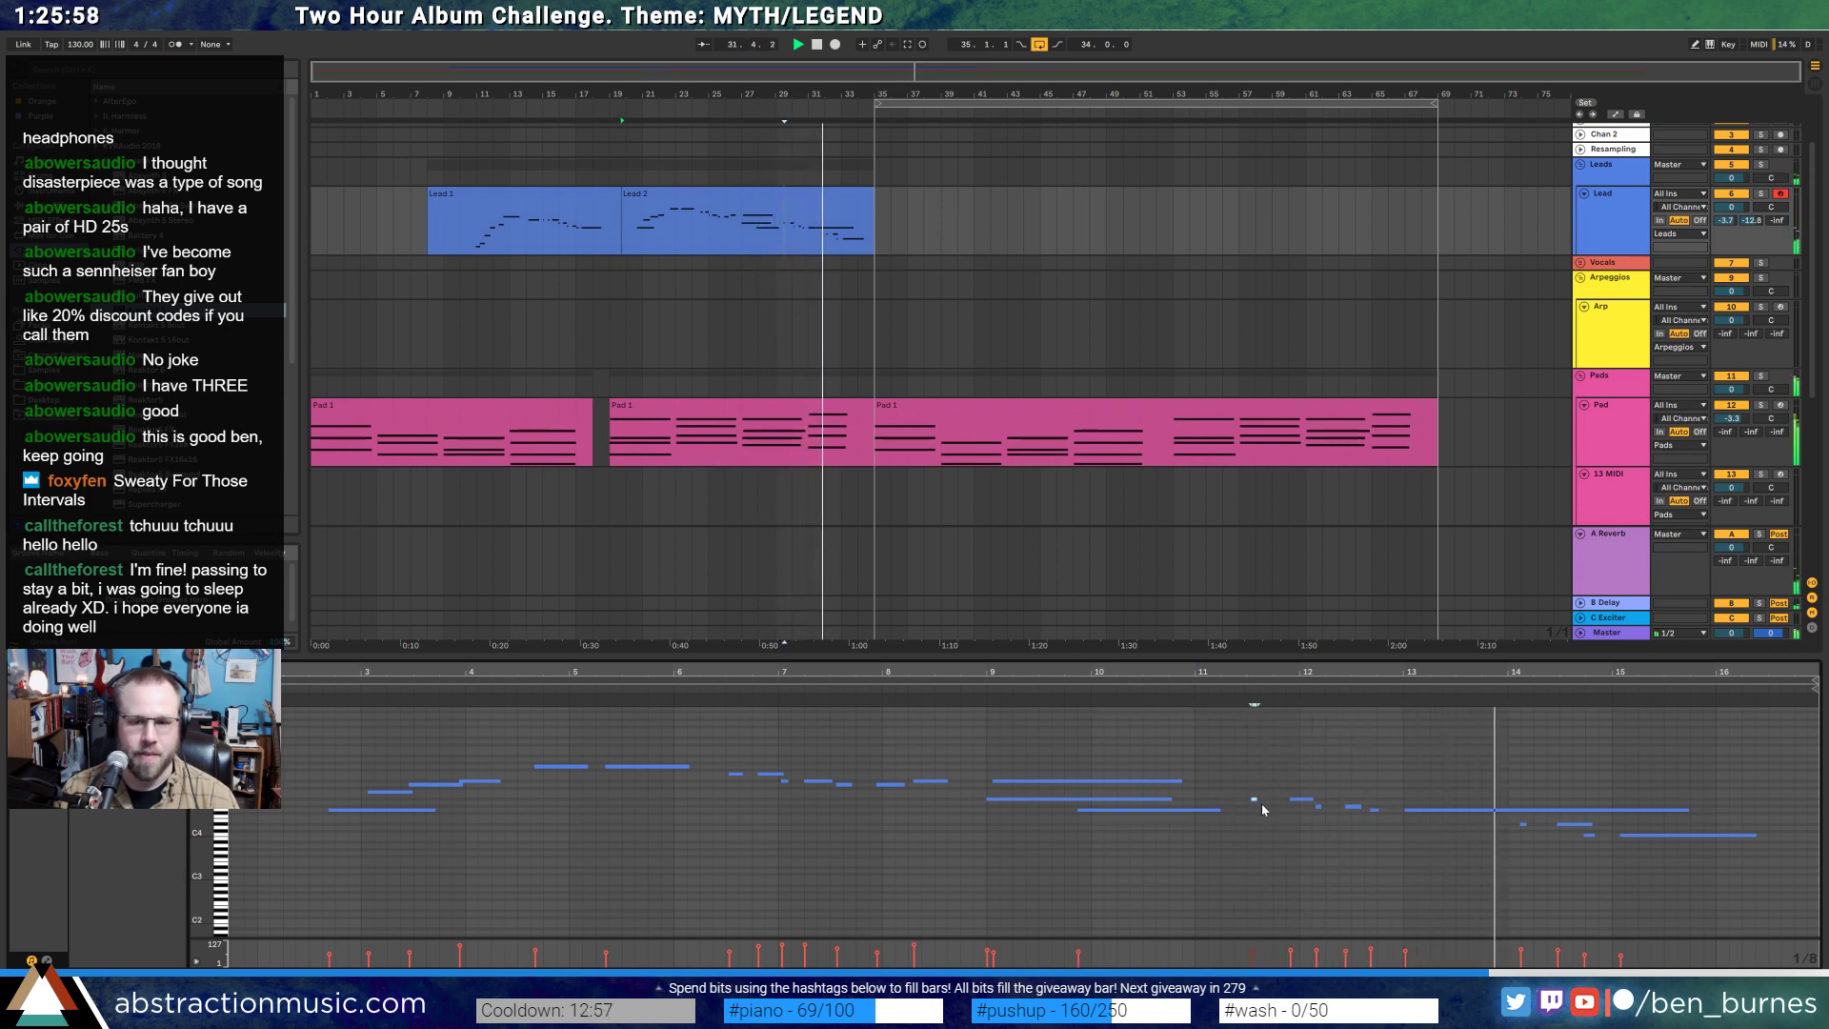
- Stop playback and duplicate the first two pink Pad clips over the section starting at bar 35
click(820, 413)
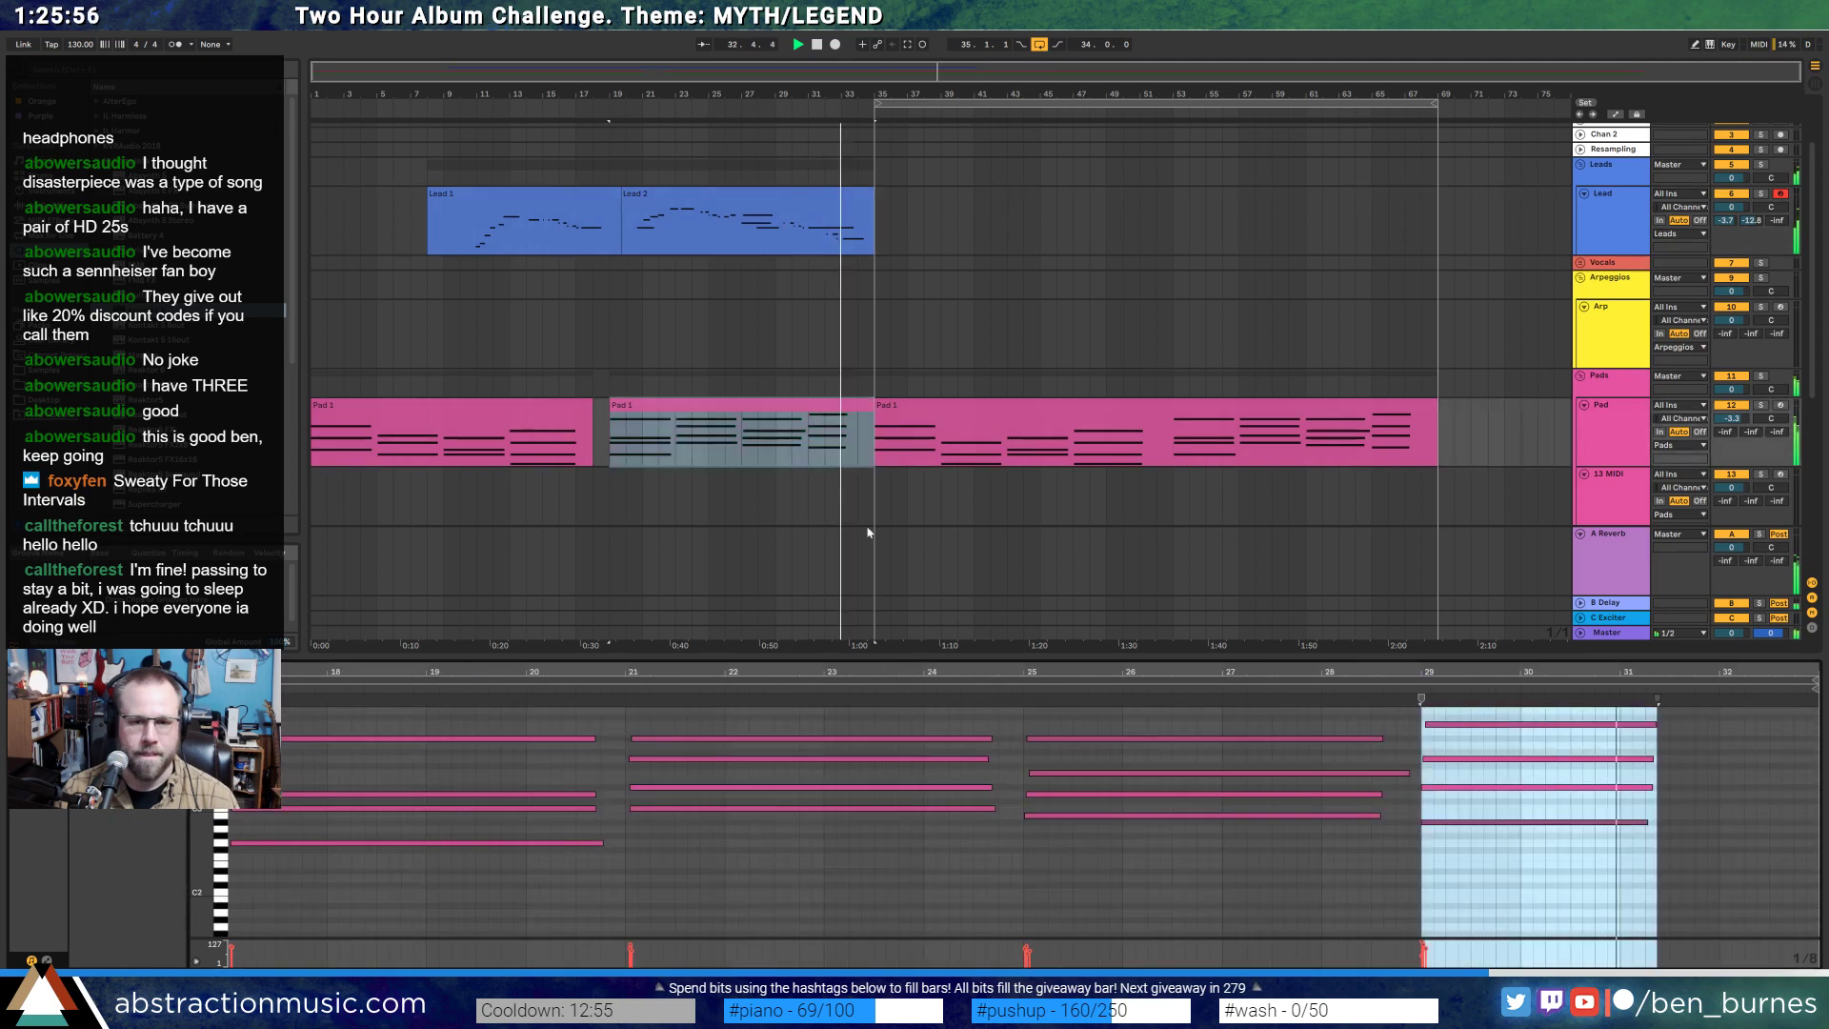
drag(1535, 898, 1528, 729)
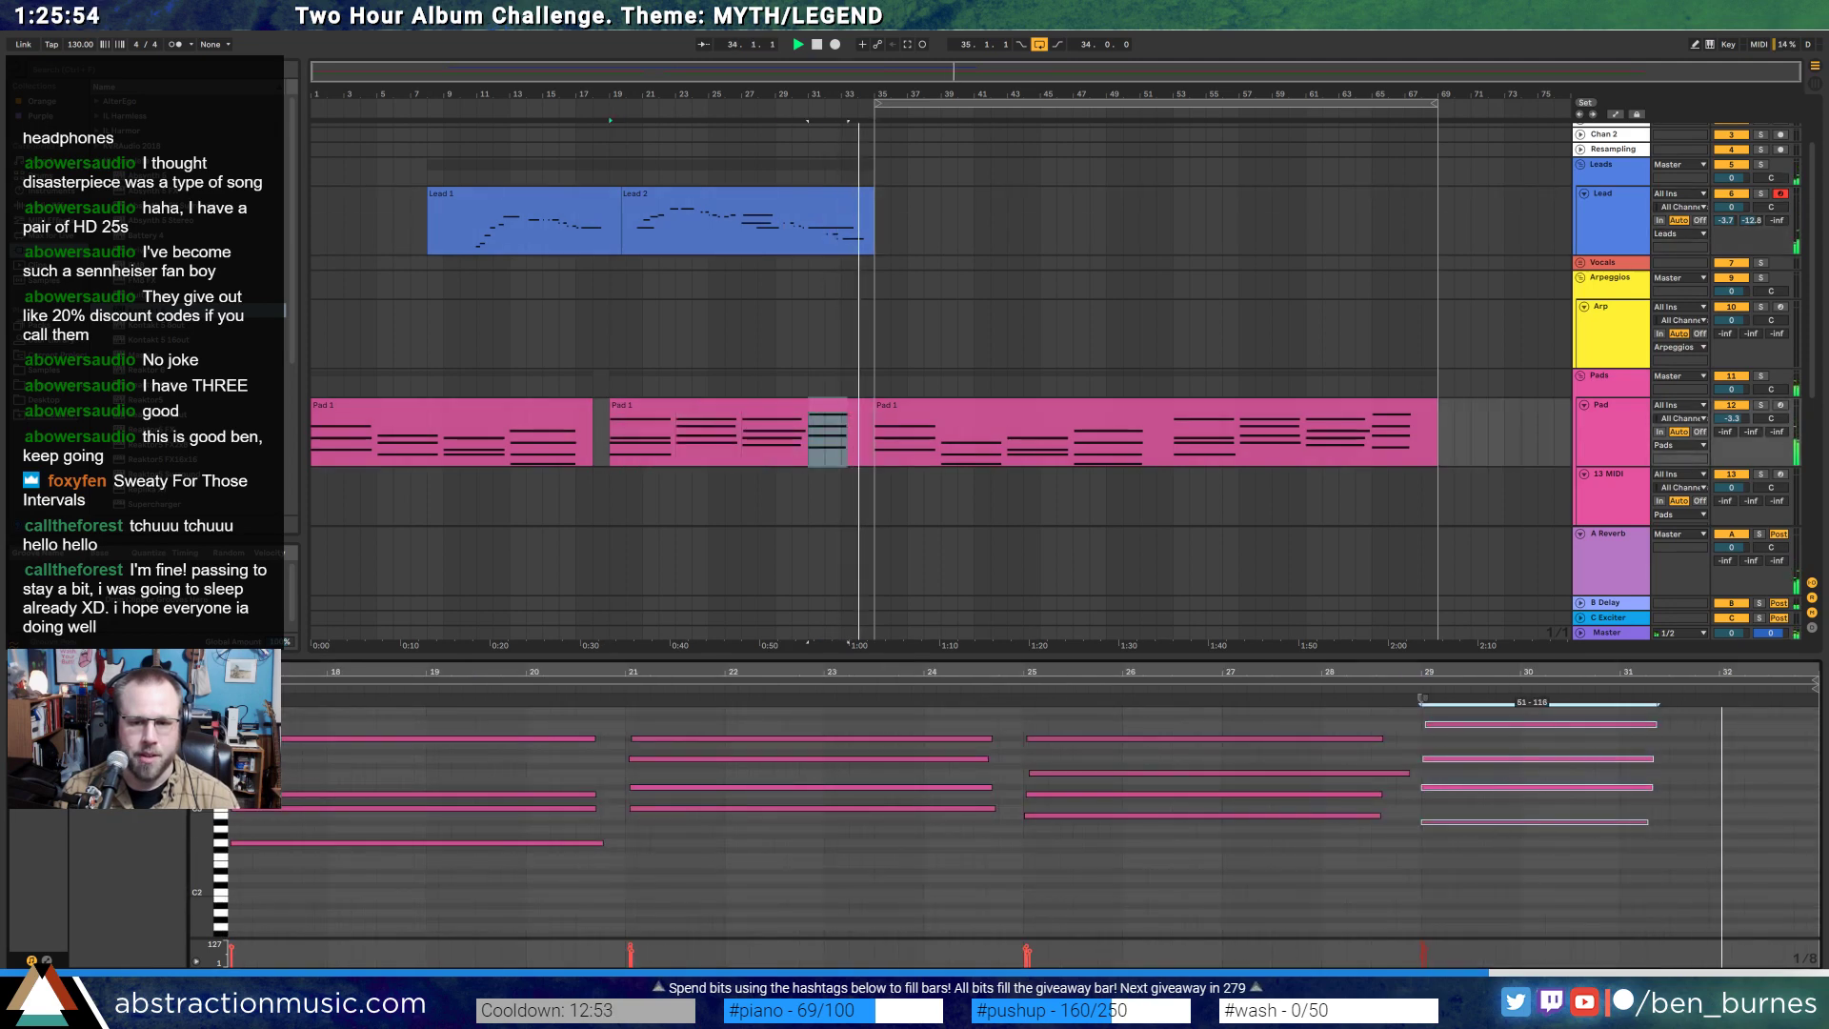
click(1335, 729)
key(space)
click(792, 413)
shift+click(550, 416)
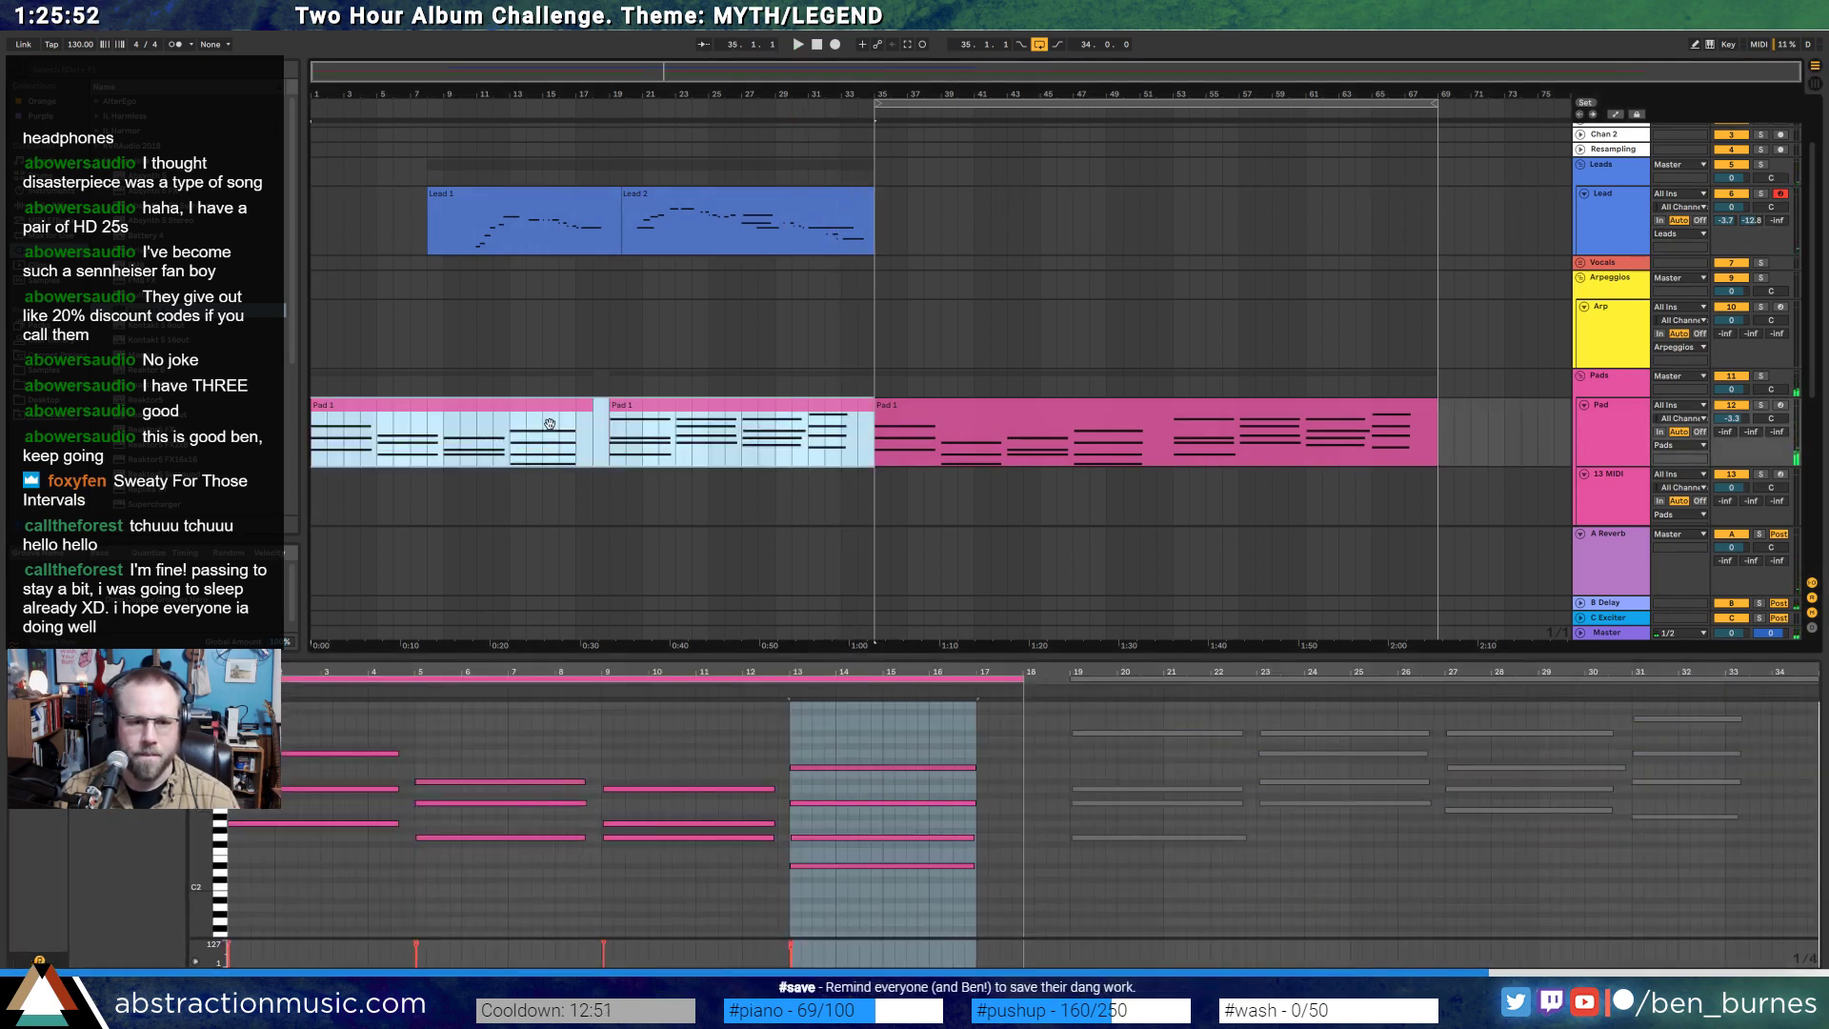
key(ctrl+d)
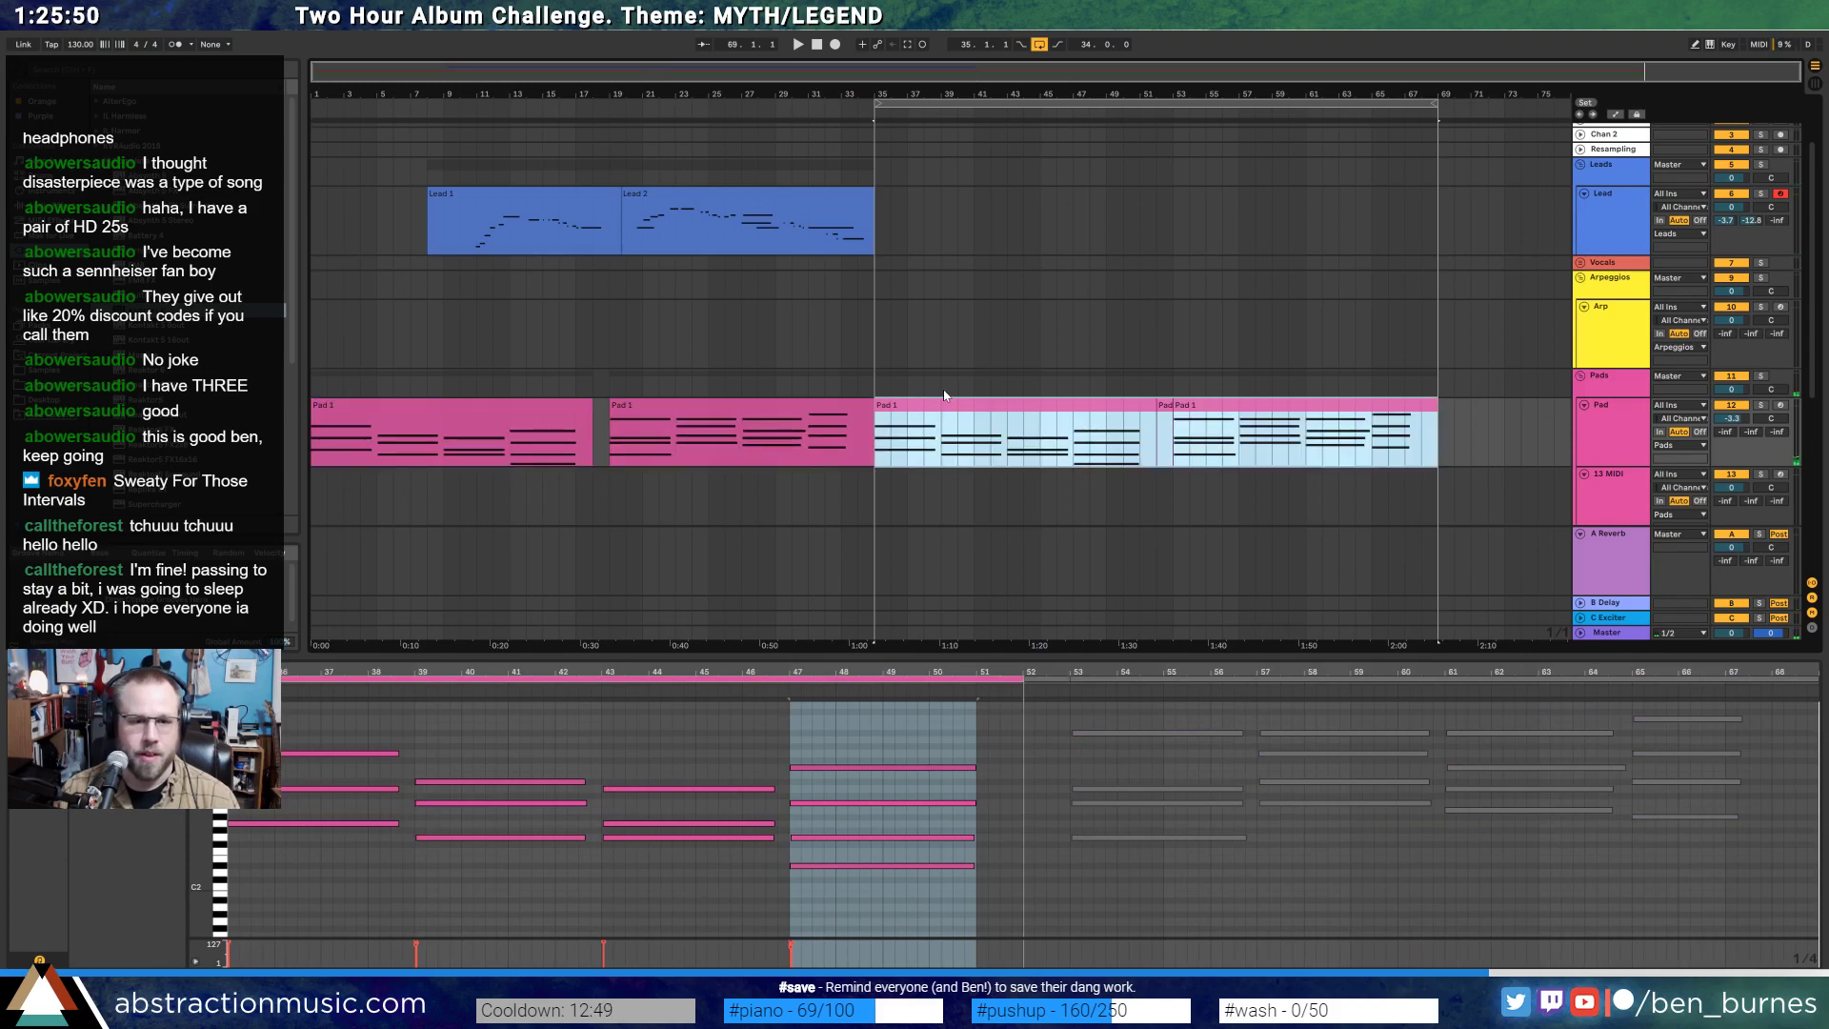
- Select the Drum Rack track, look through the browser for sounds and place the insertion point at bar 35
key(shift+Tab)
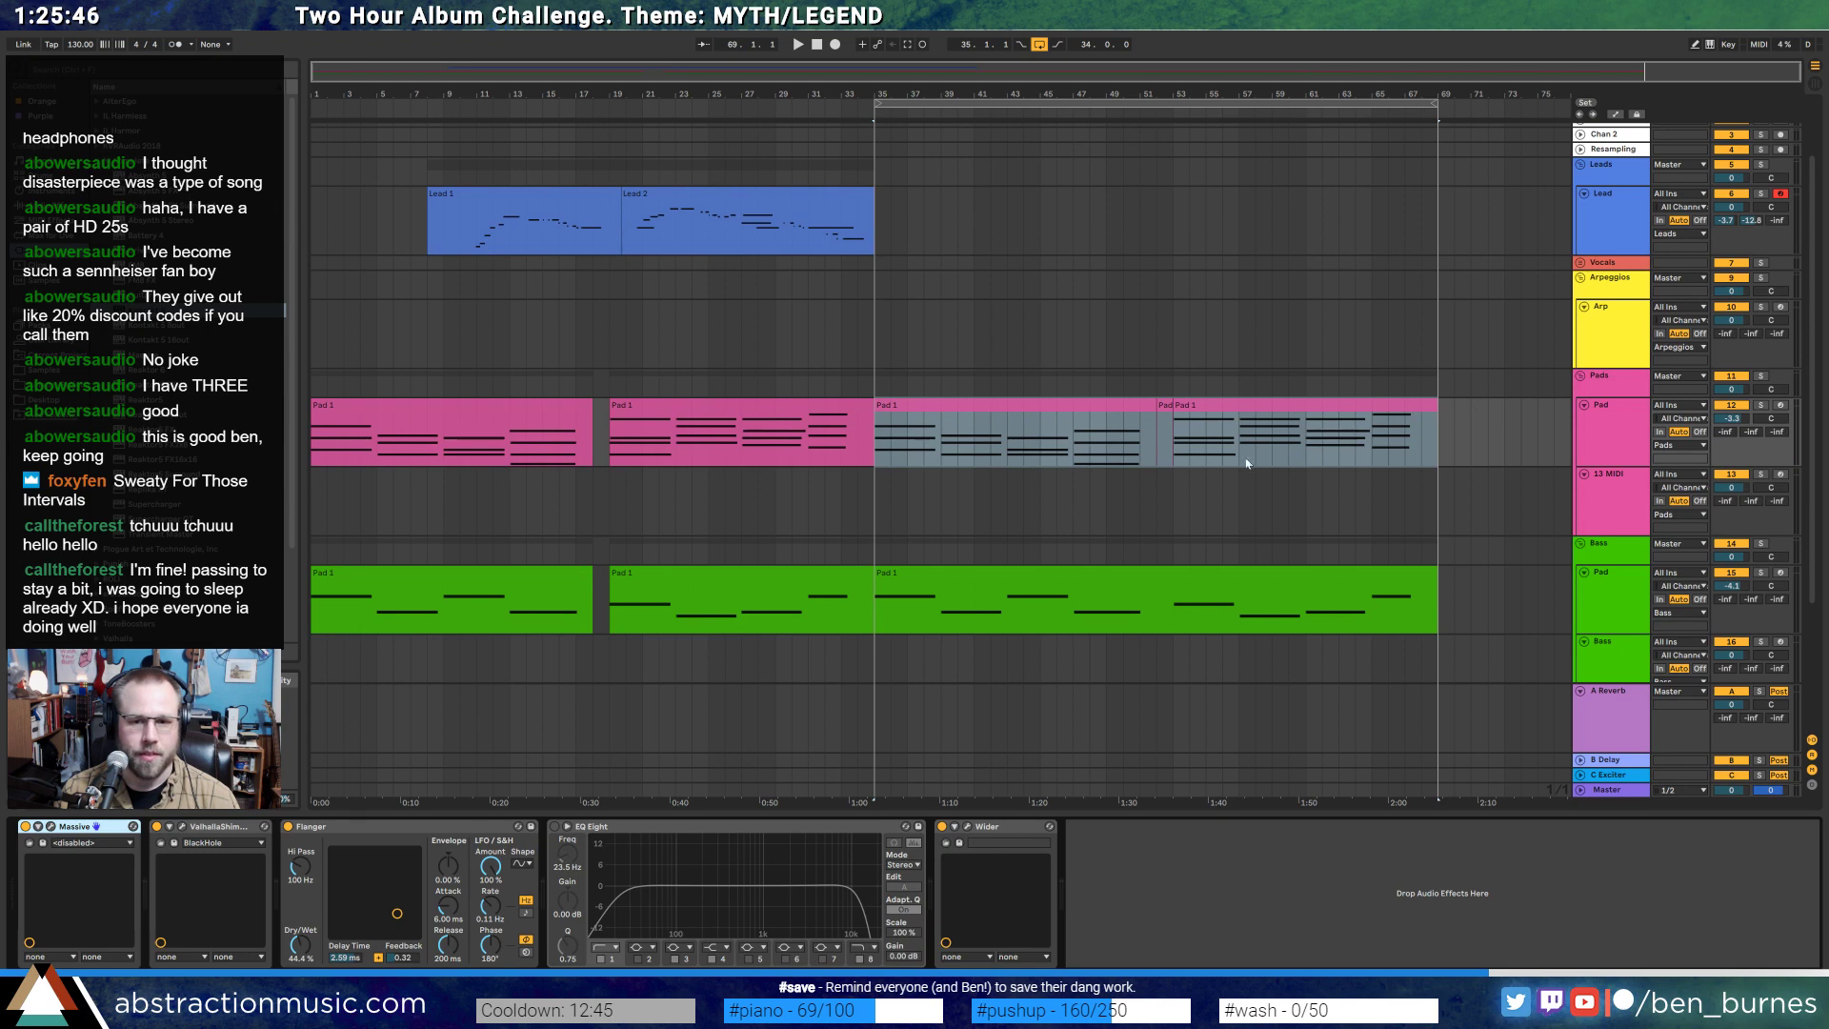
scroll(1246, 464, down, 5)
click(1591, 605)
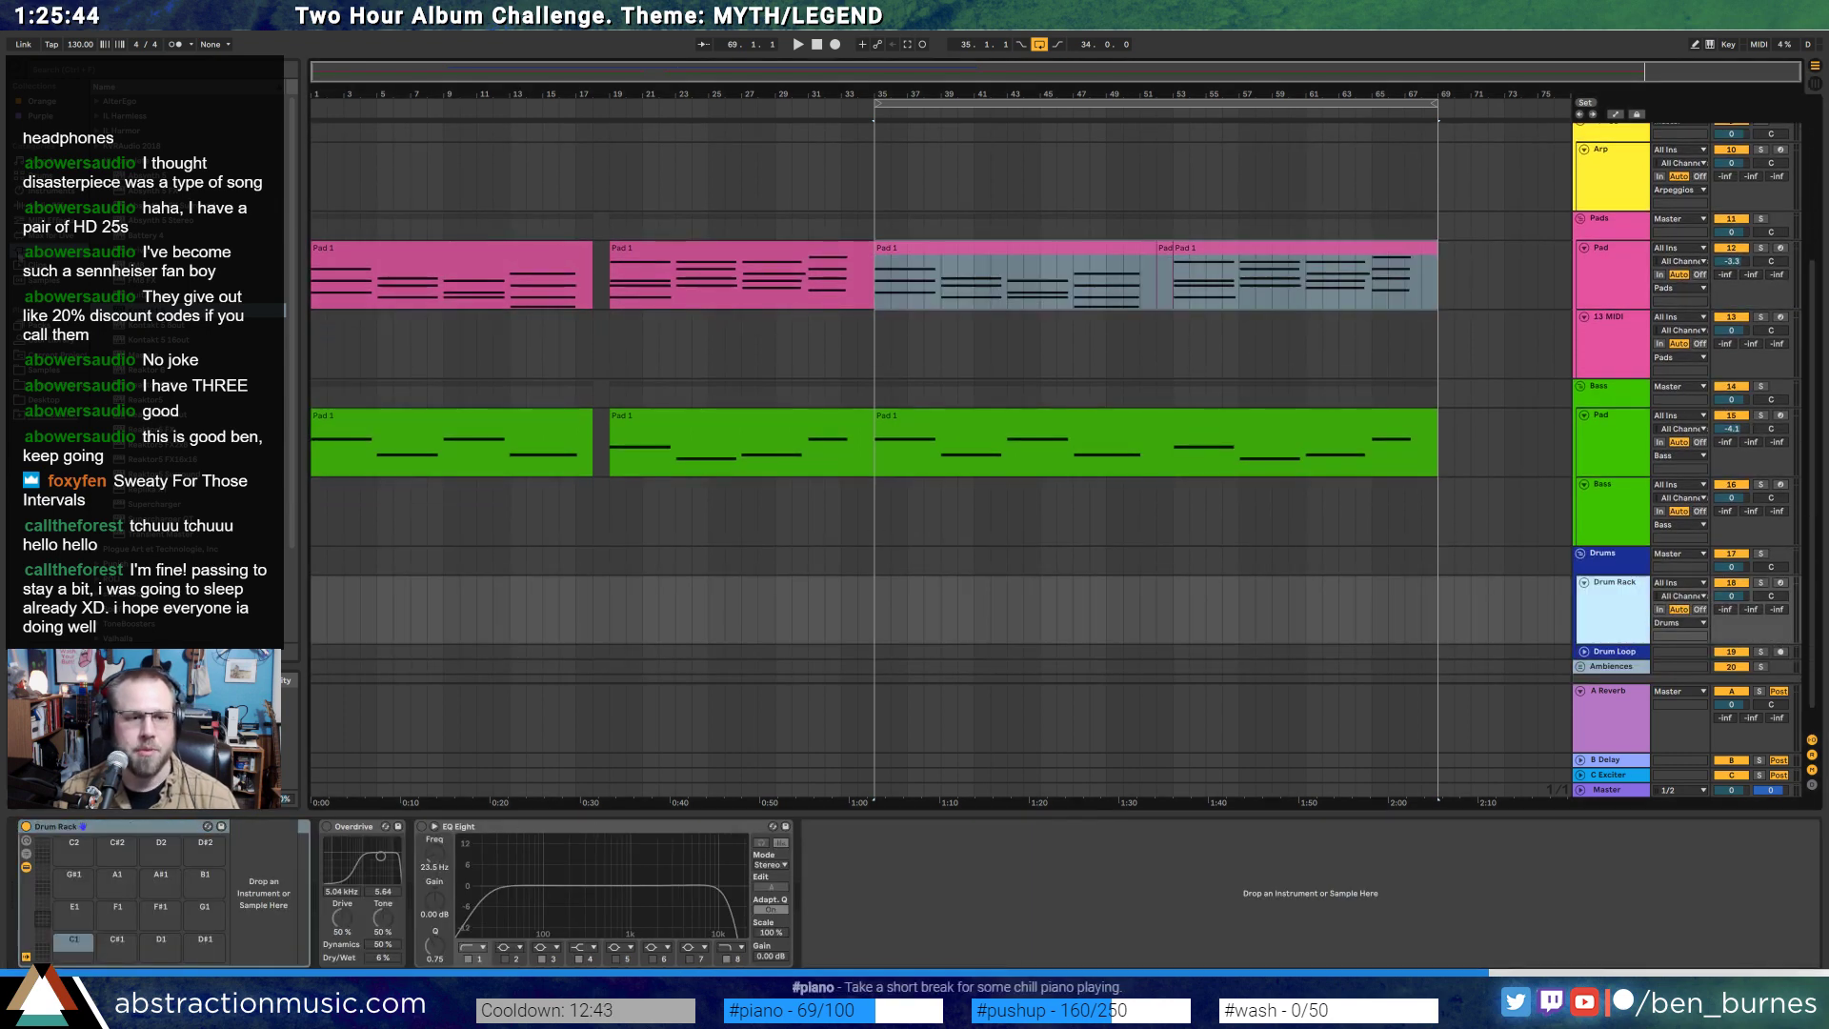
click(42, 206)
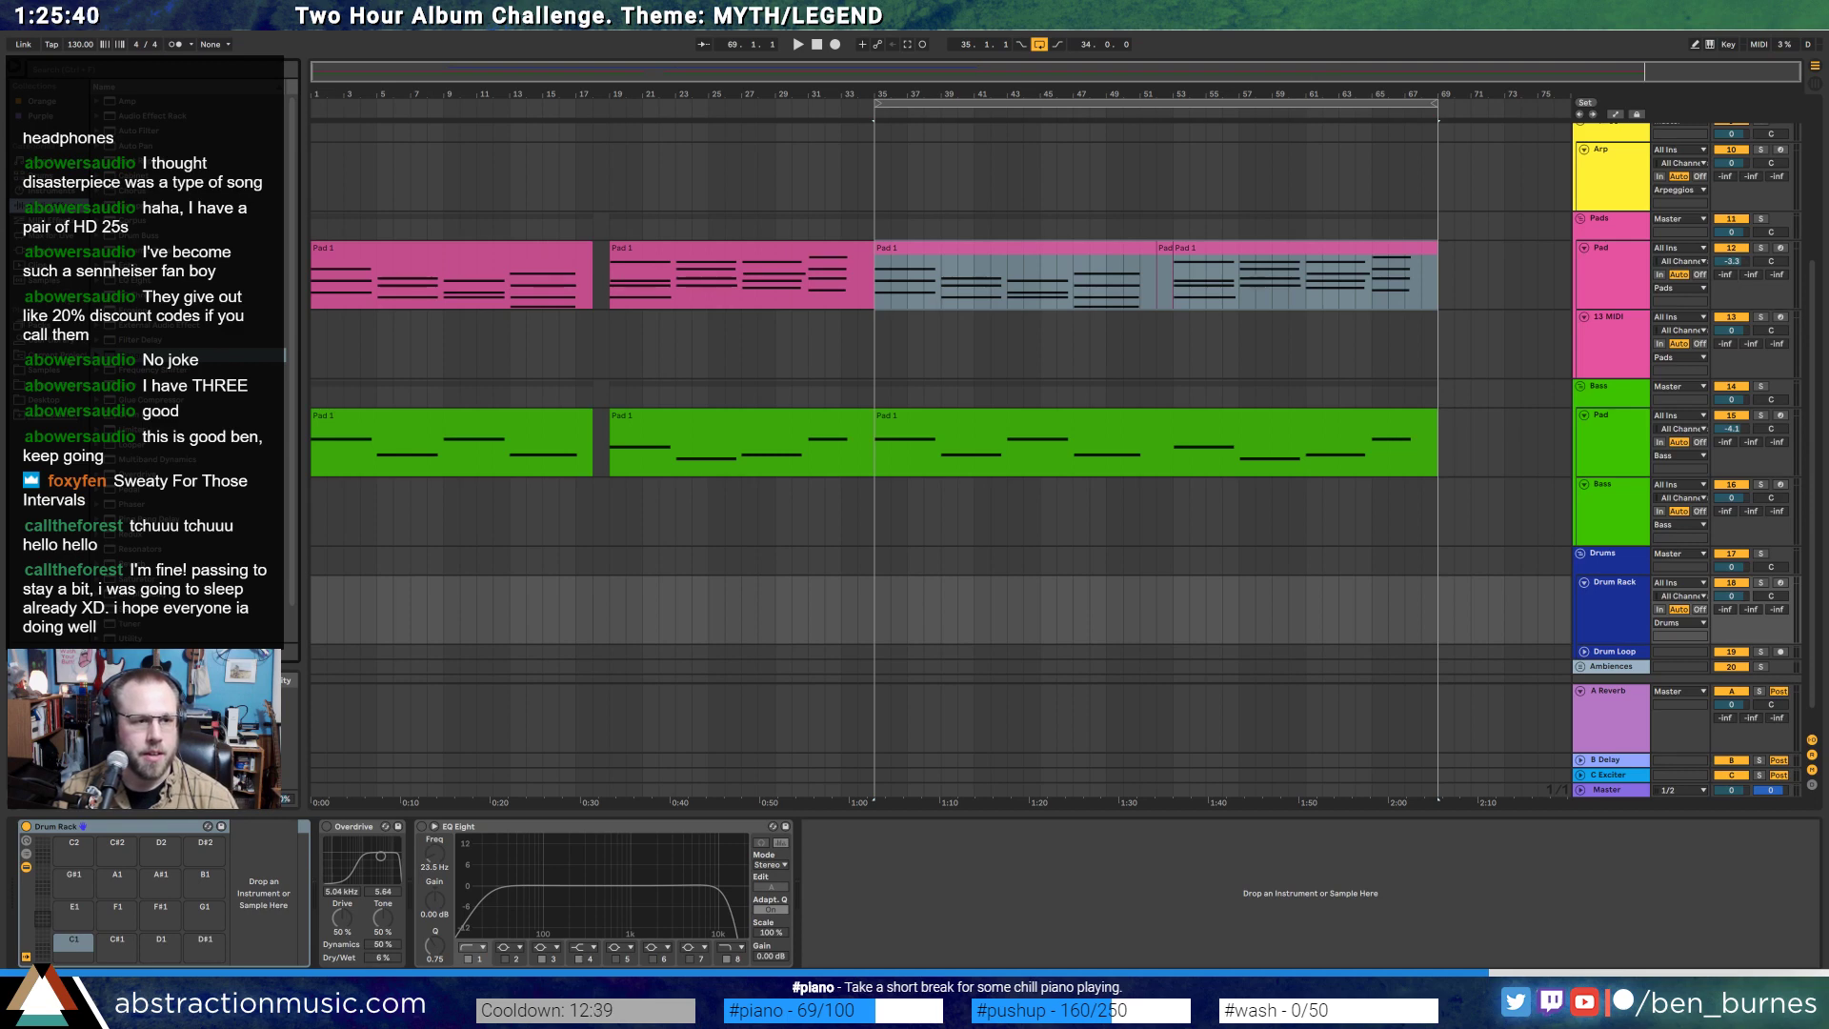
click(71, 371)
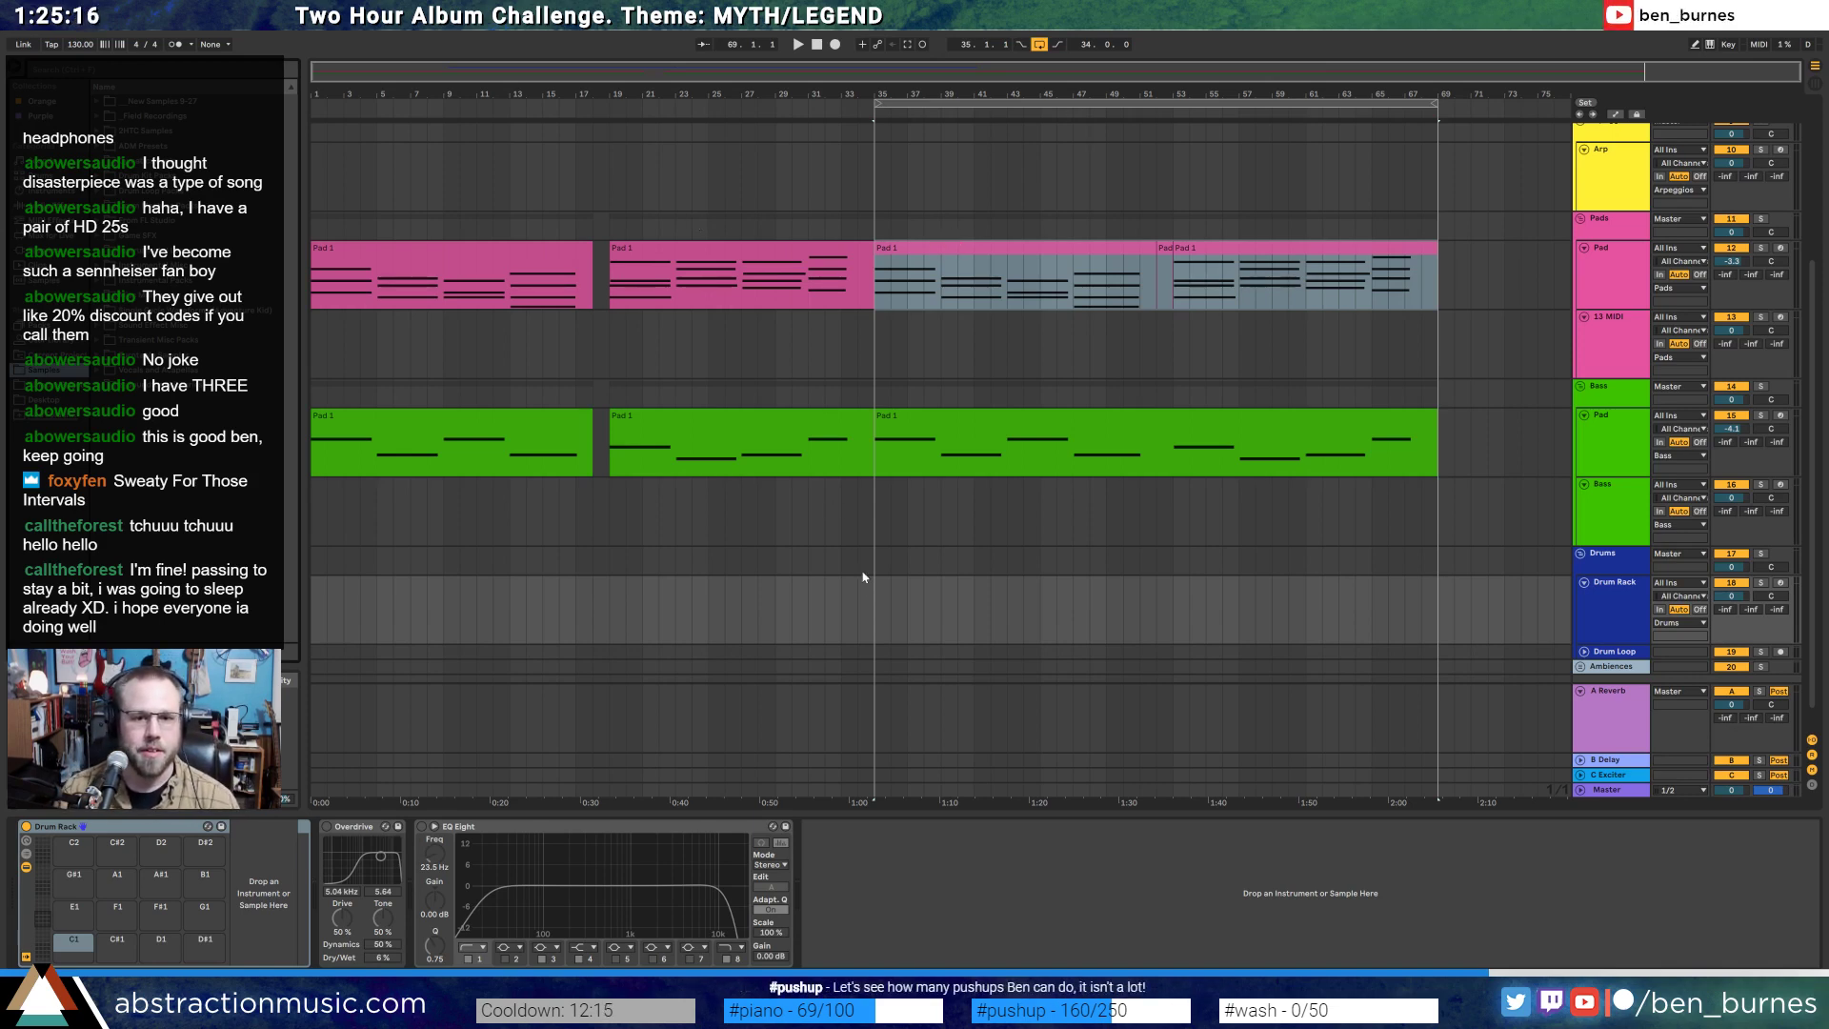
click(874, 601)
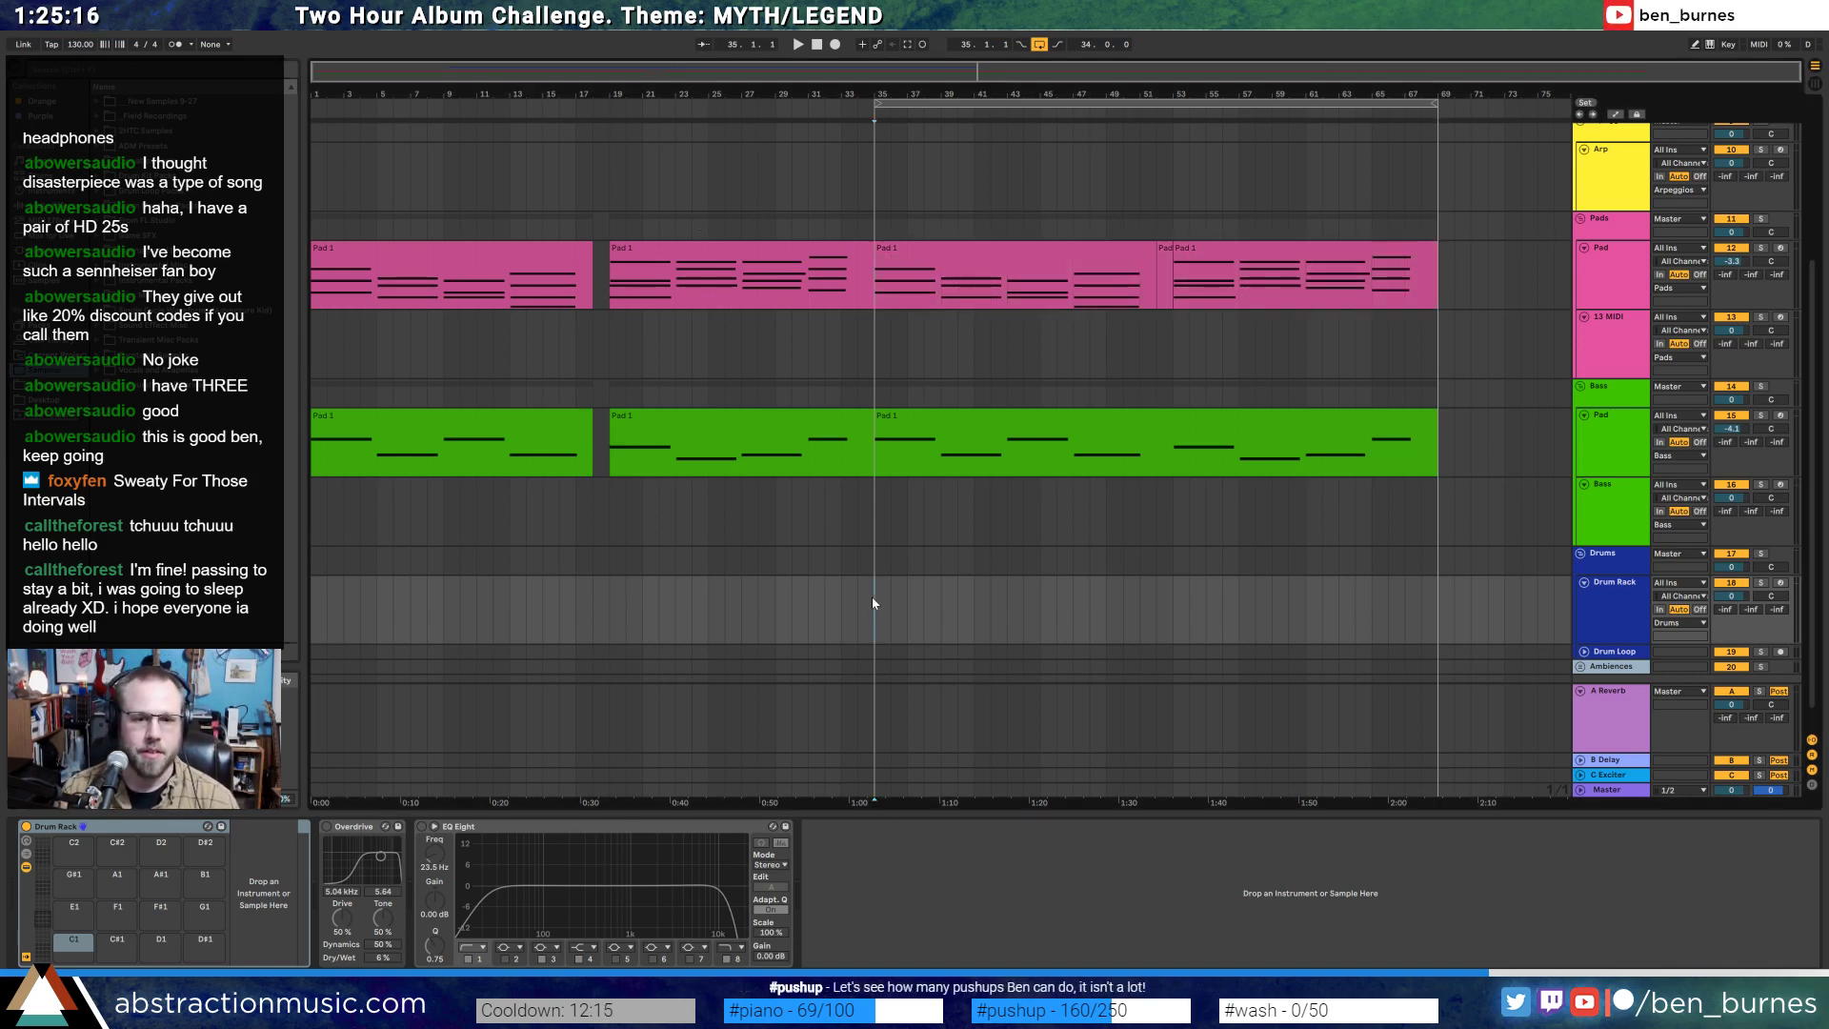
- Select the empty Bass track and place the insertion point at bar 35
click(988, 422)
click(1604, 484)
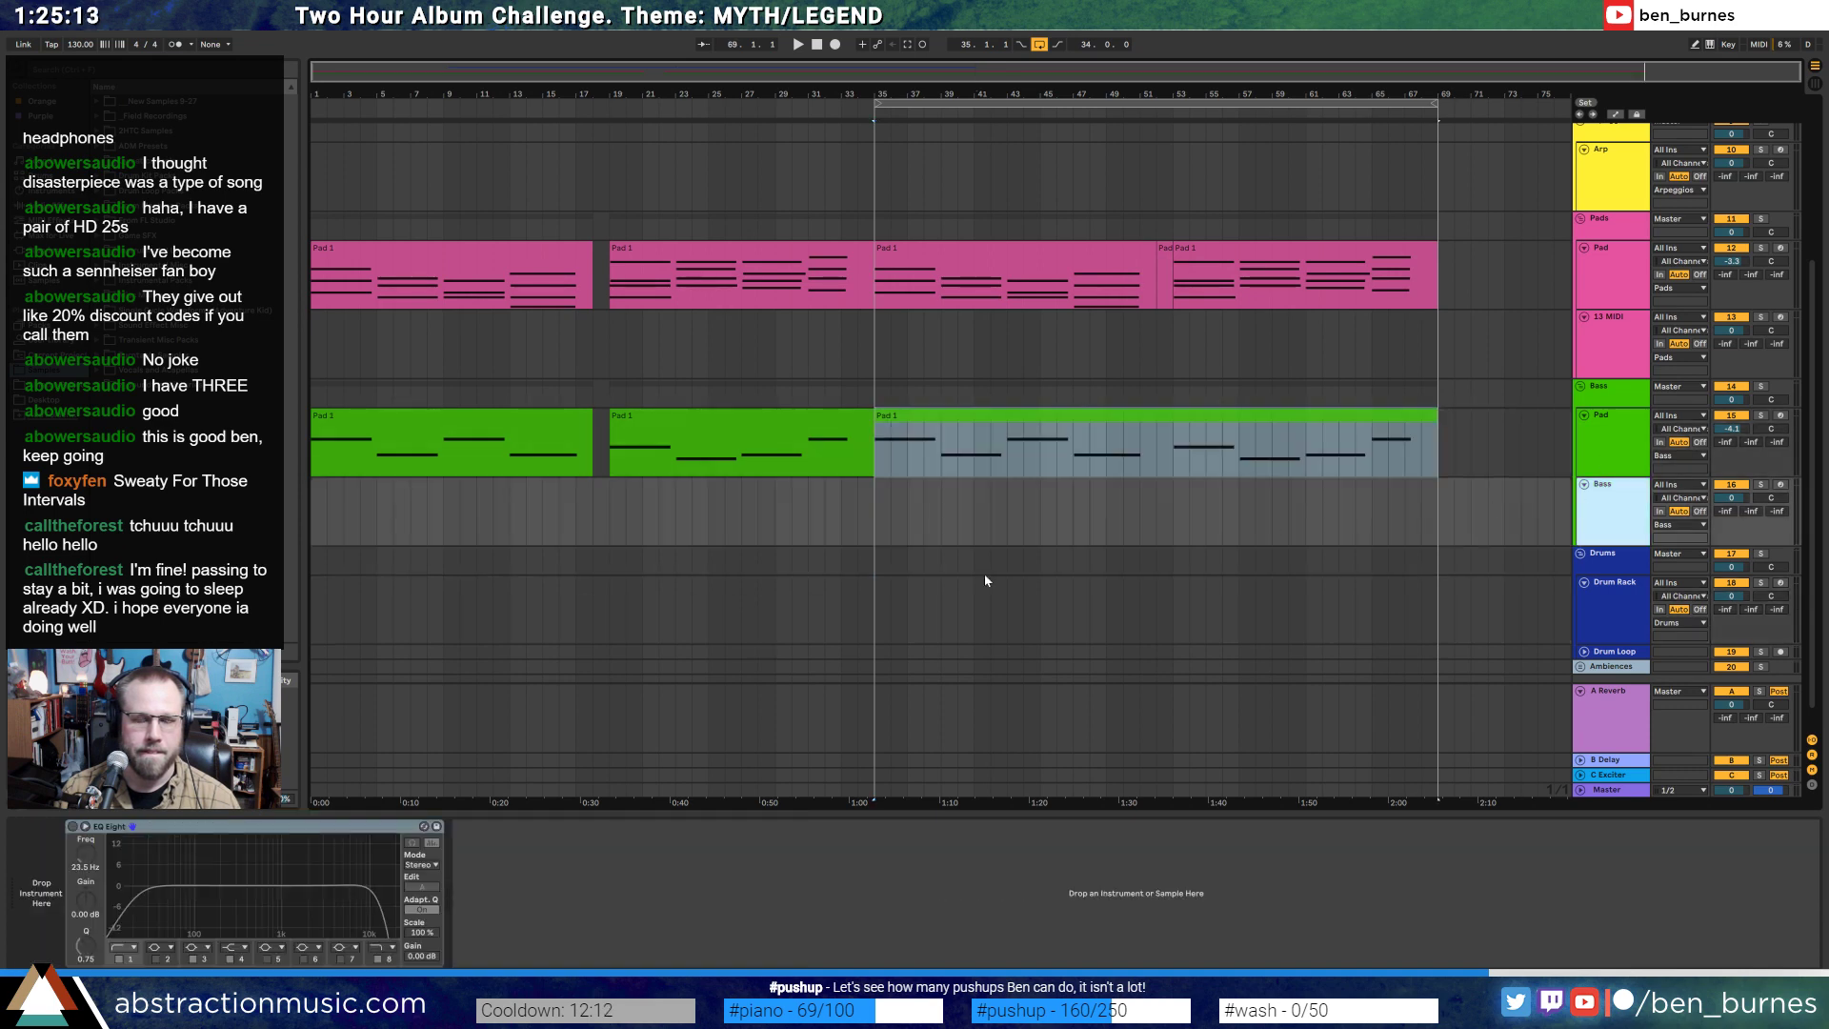
click(875, 517)
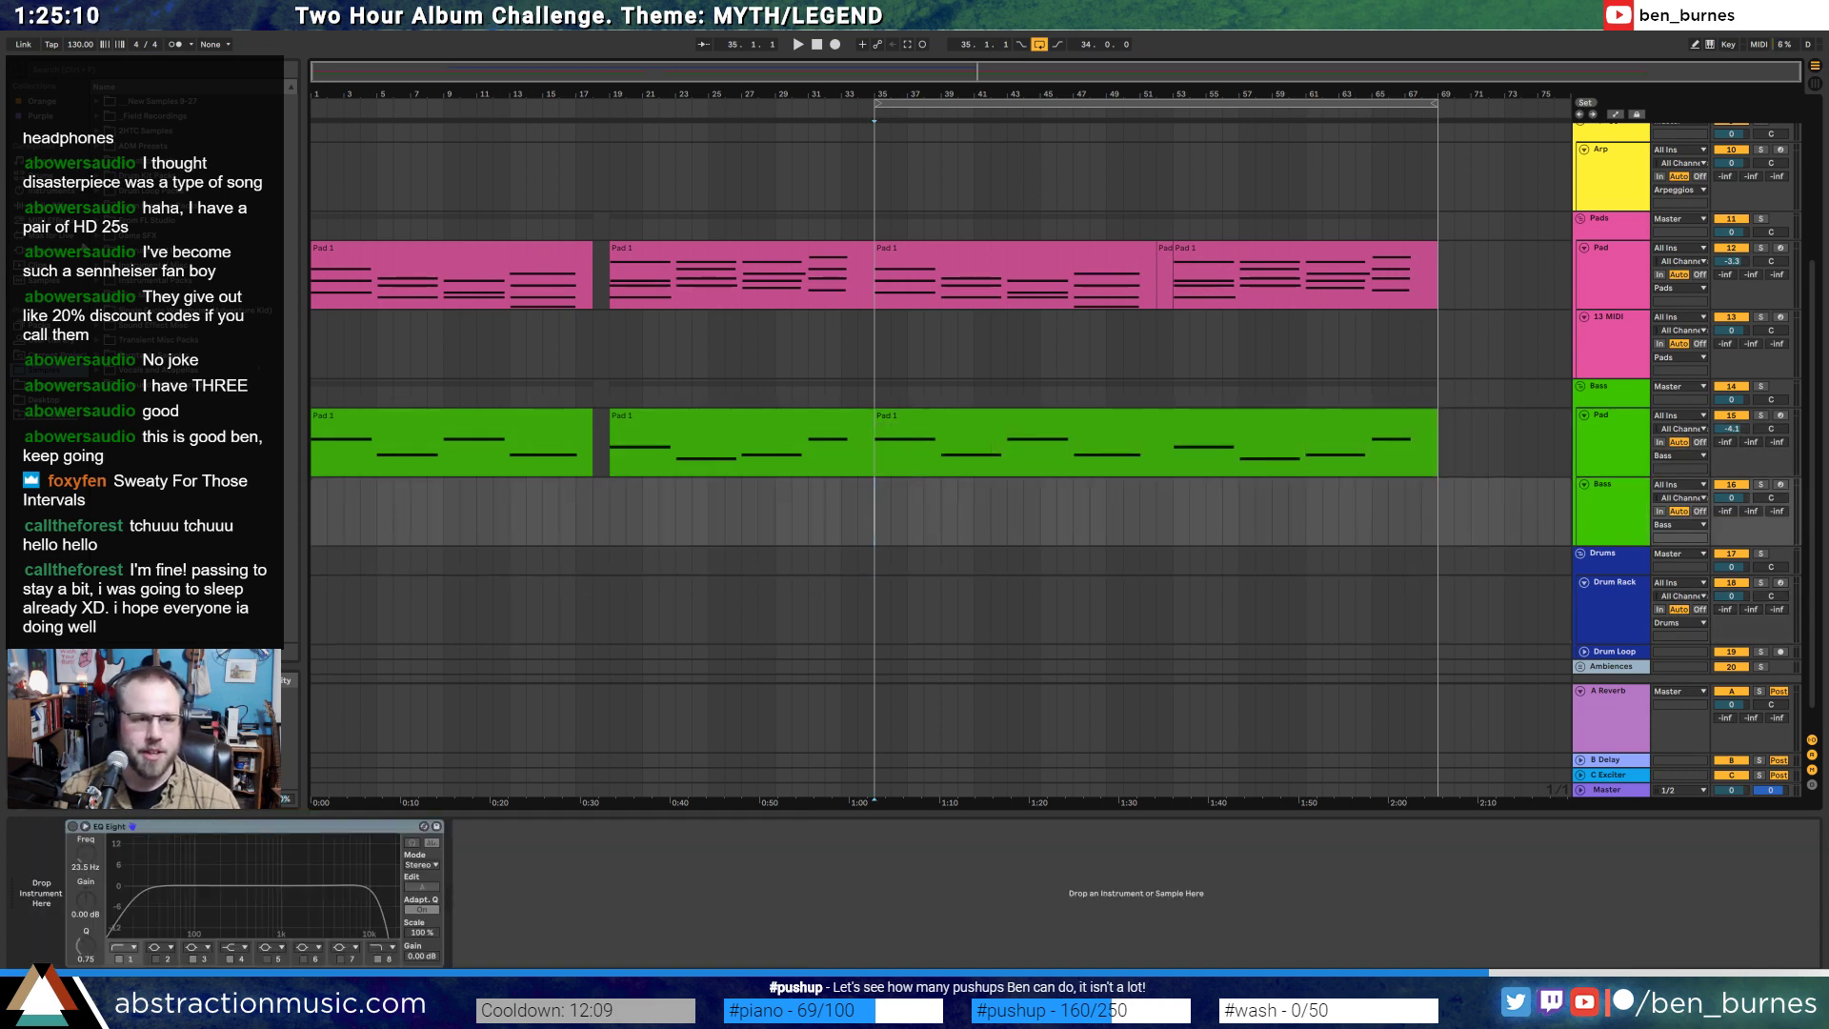
- Return to the Drum Rack track and open sample folders in the browser
click(954, 614)
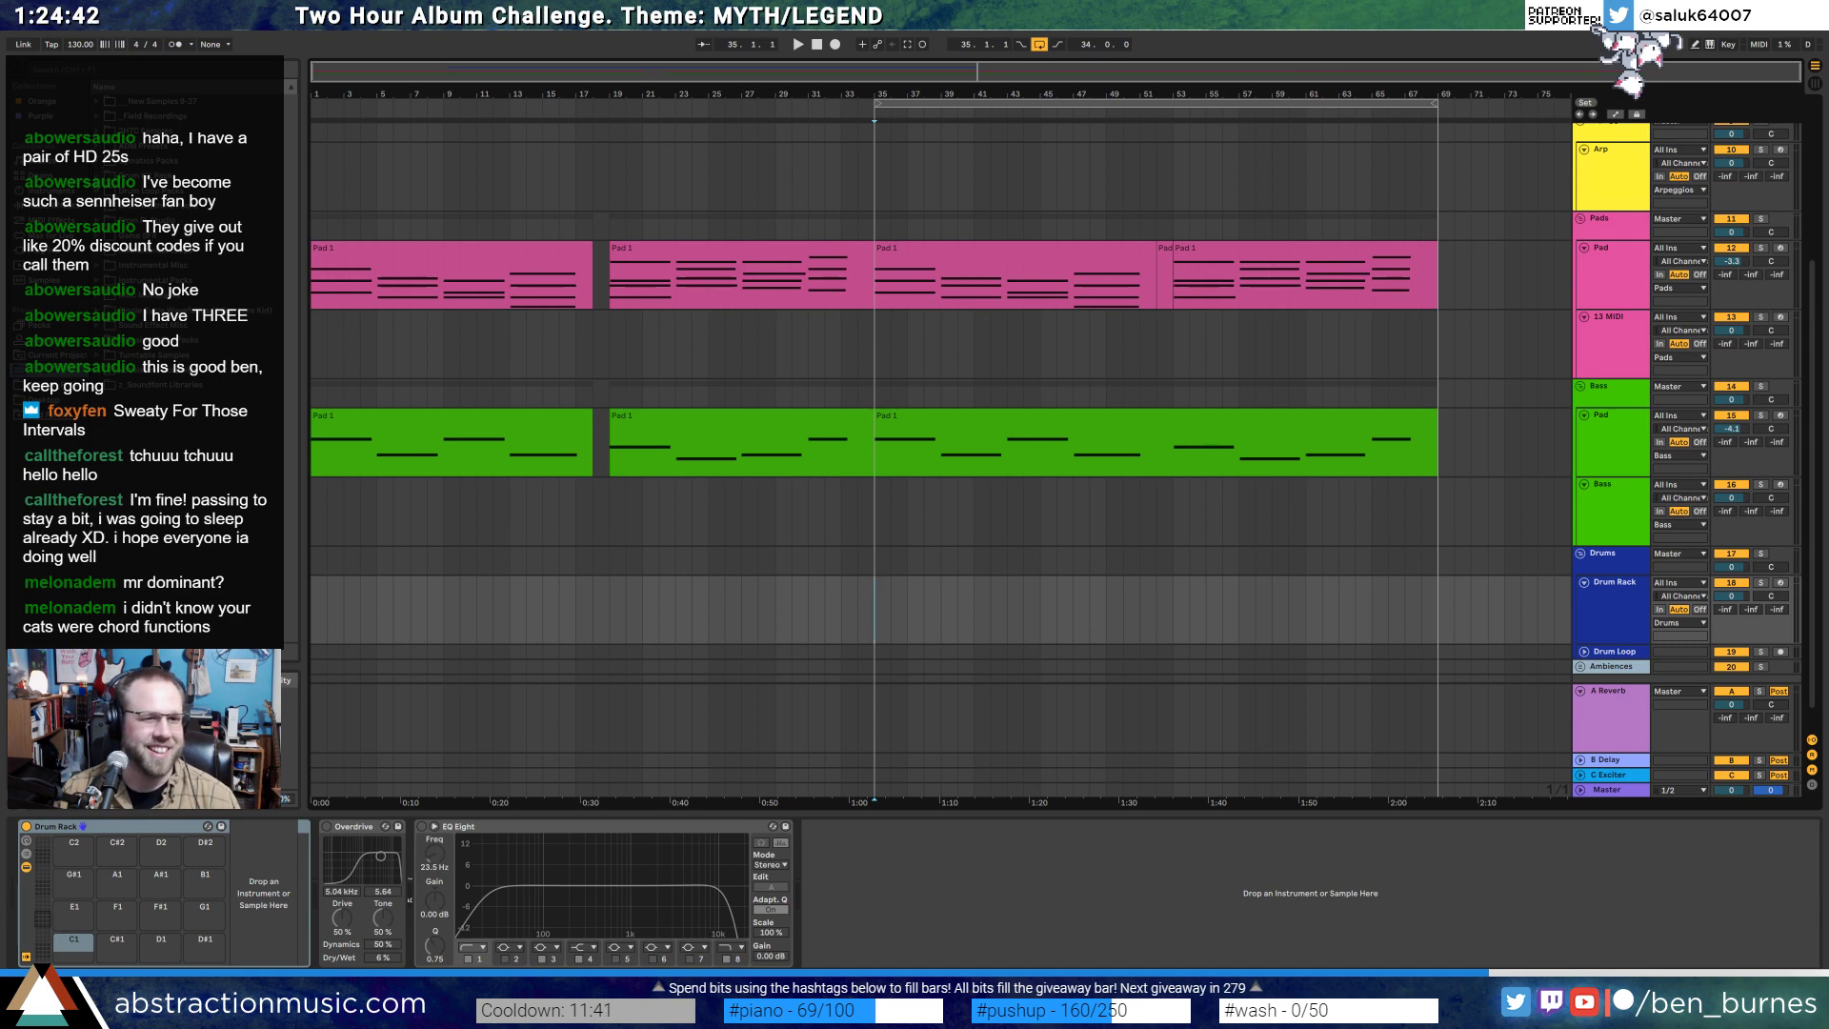
click(96, 176)
click(96, 176)
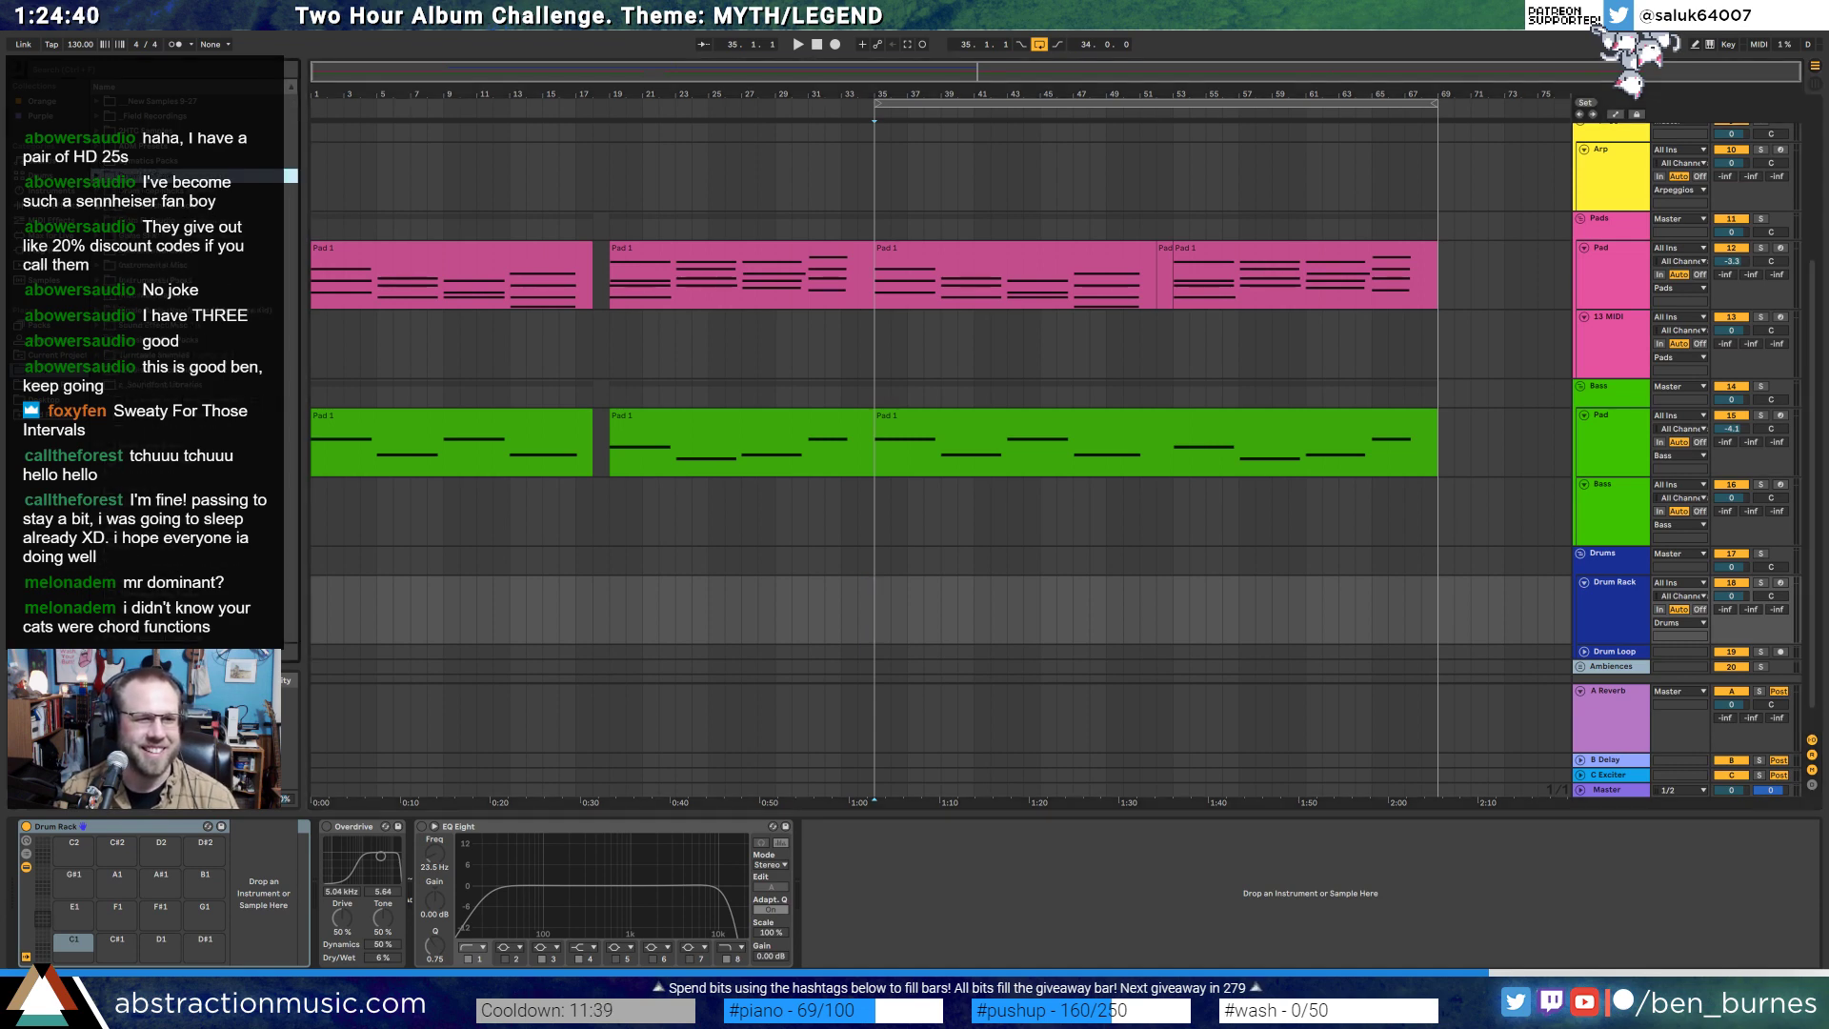
click(97, 176)
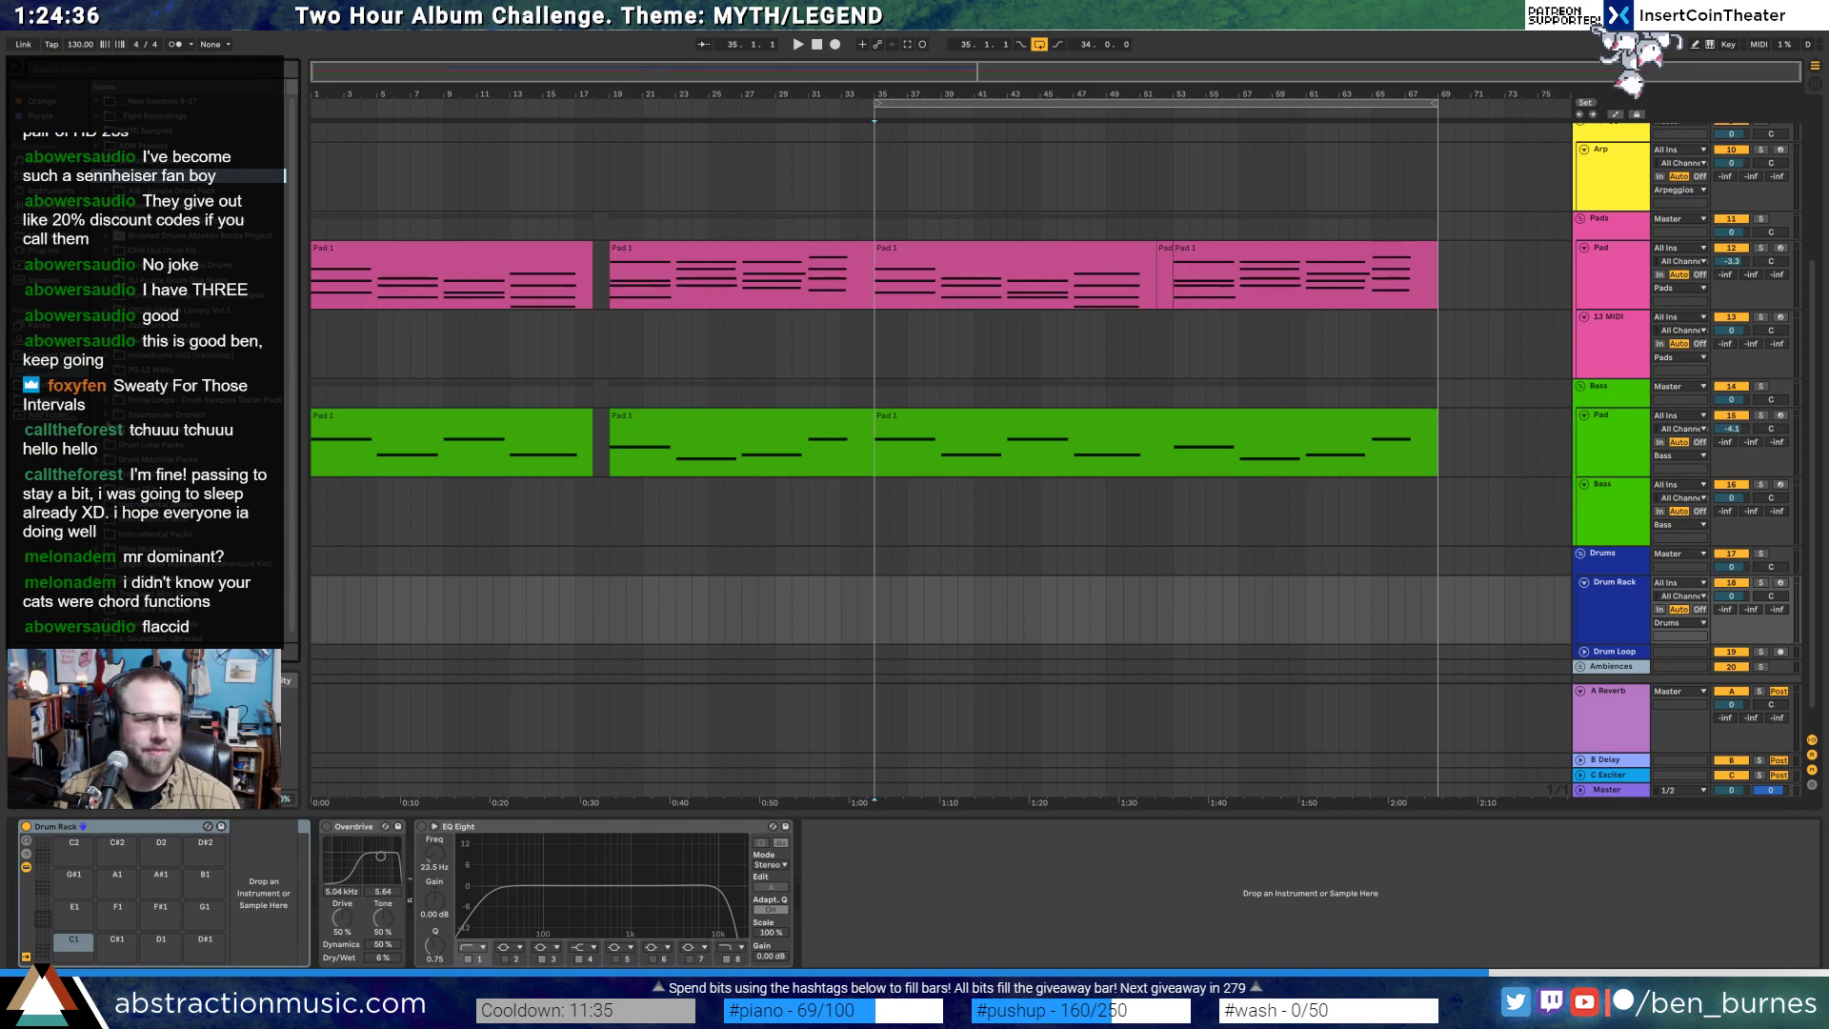
click(108, 416)
click(157, 490)
- Audition the individual drum hit samples in the browser to find a closed hi-hat sound
scroll(188, 540, down, 5)
click(189, 538)
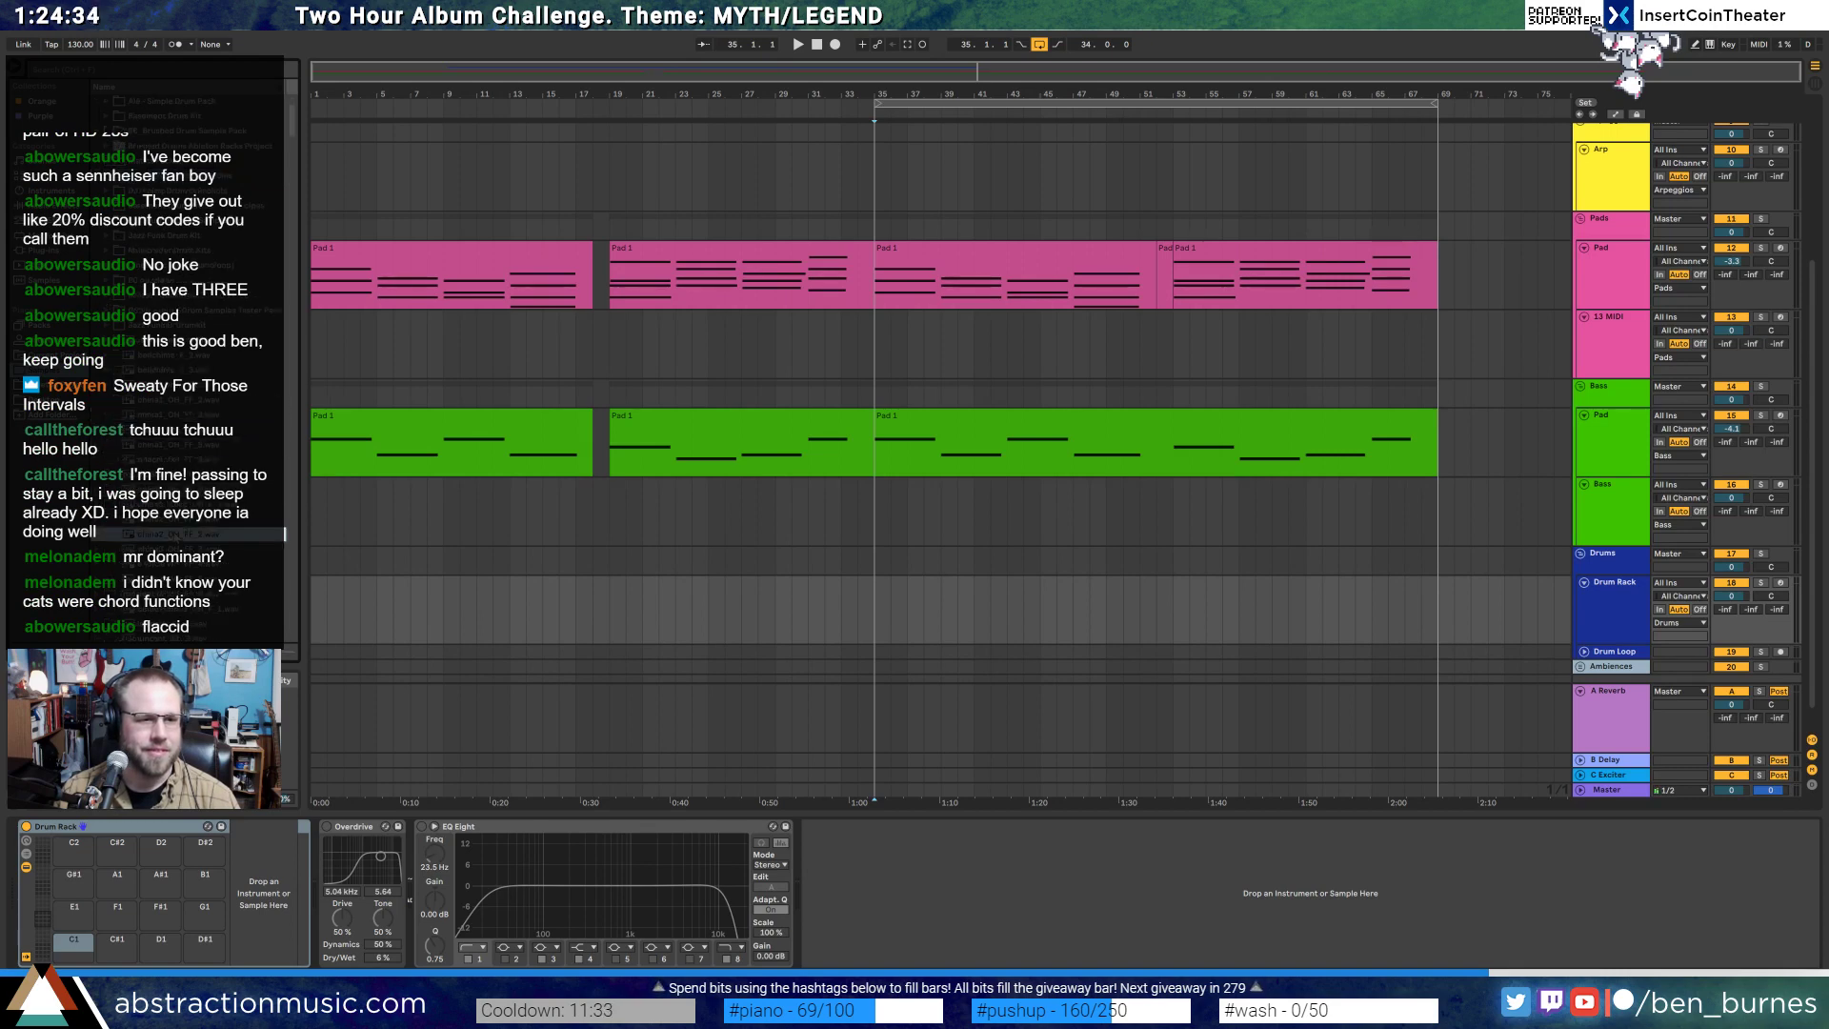
scroll(188, 538, down, 5)
click(185, 538)
scroll(185, 539, down, 5)
click(181, 539)
scroll(181, 538, down, 5)
scroll(177, 538, down, 1)
click(177, 535)
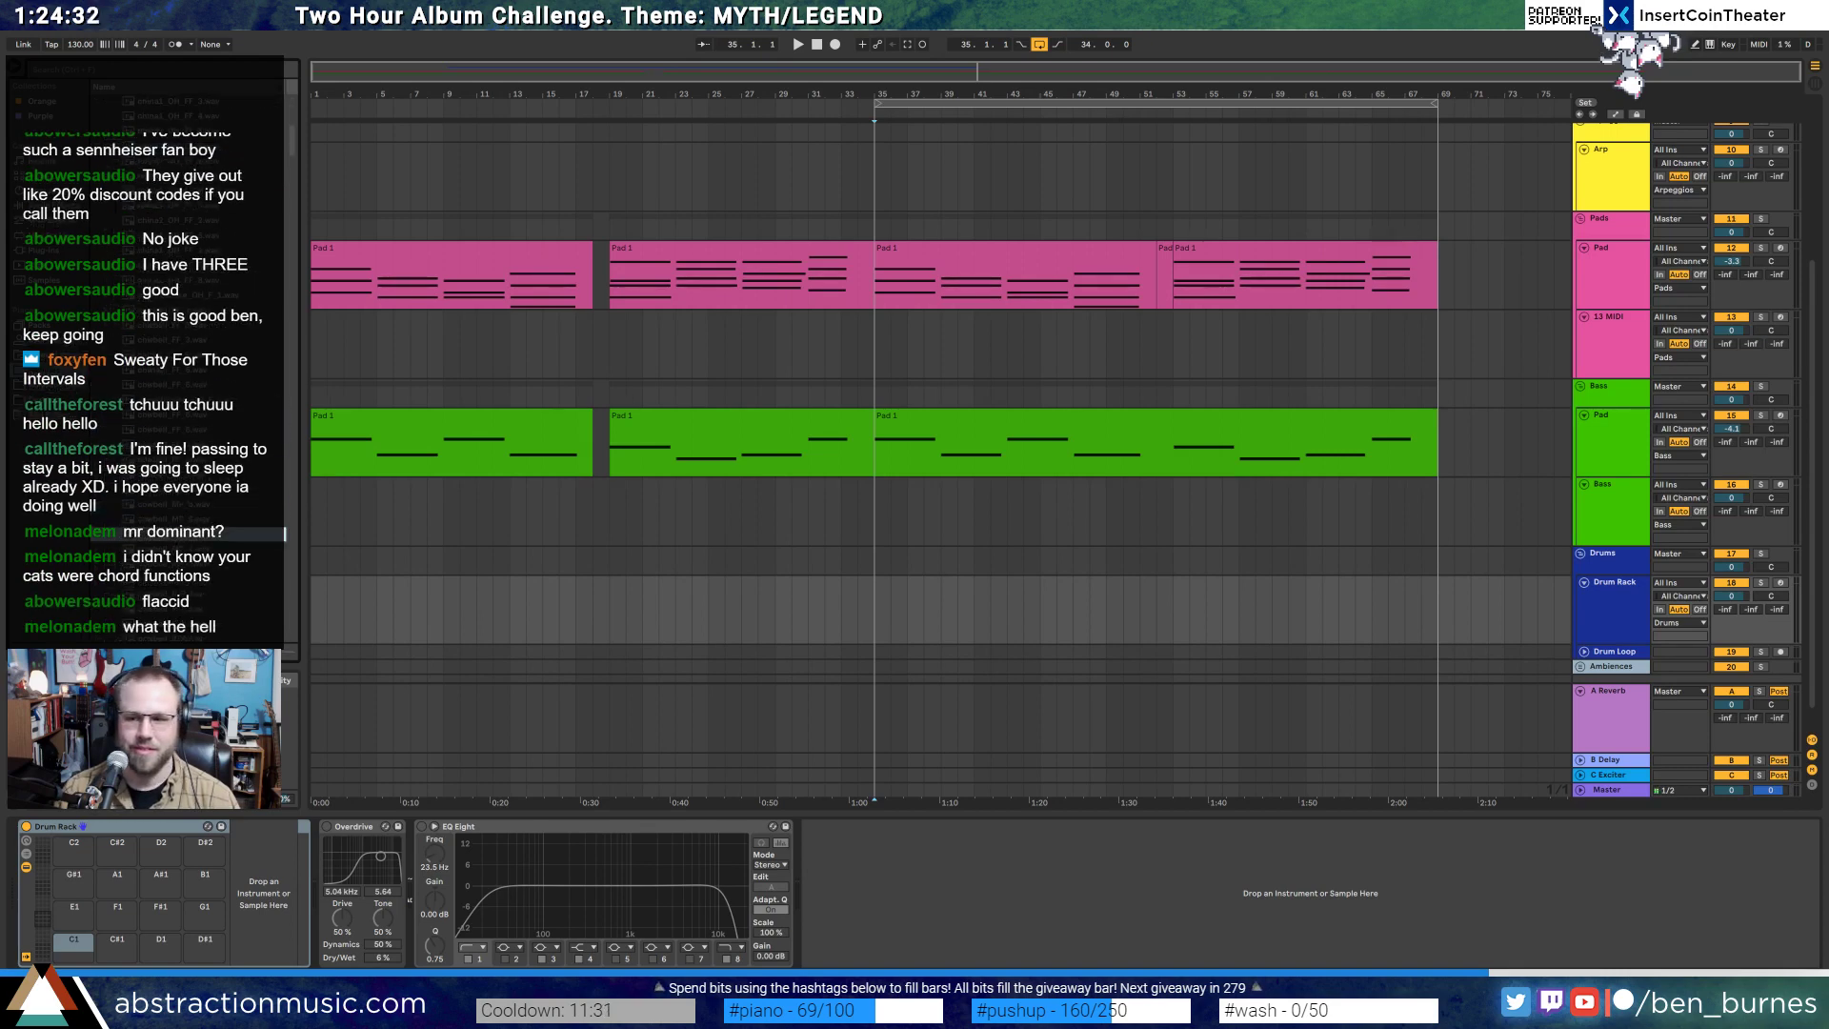
scroll(177, 535, down, 5)
click(175, 533)
scroll(175, 532, down, 5)
click(173, 522)
scroll(174, 521, down, 3)
click(176, 520)
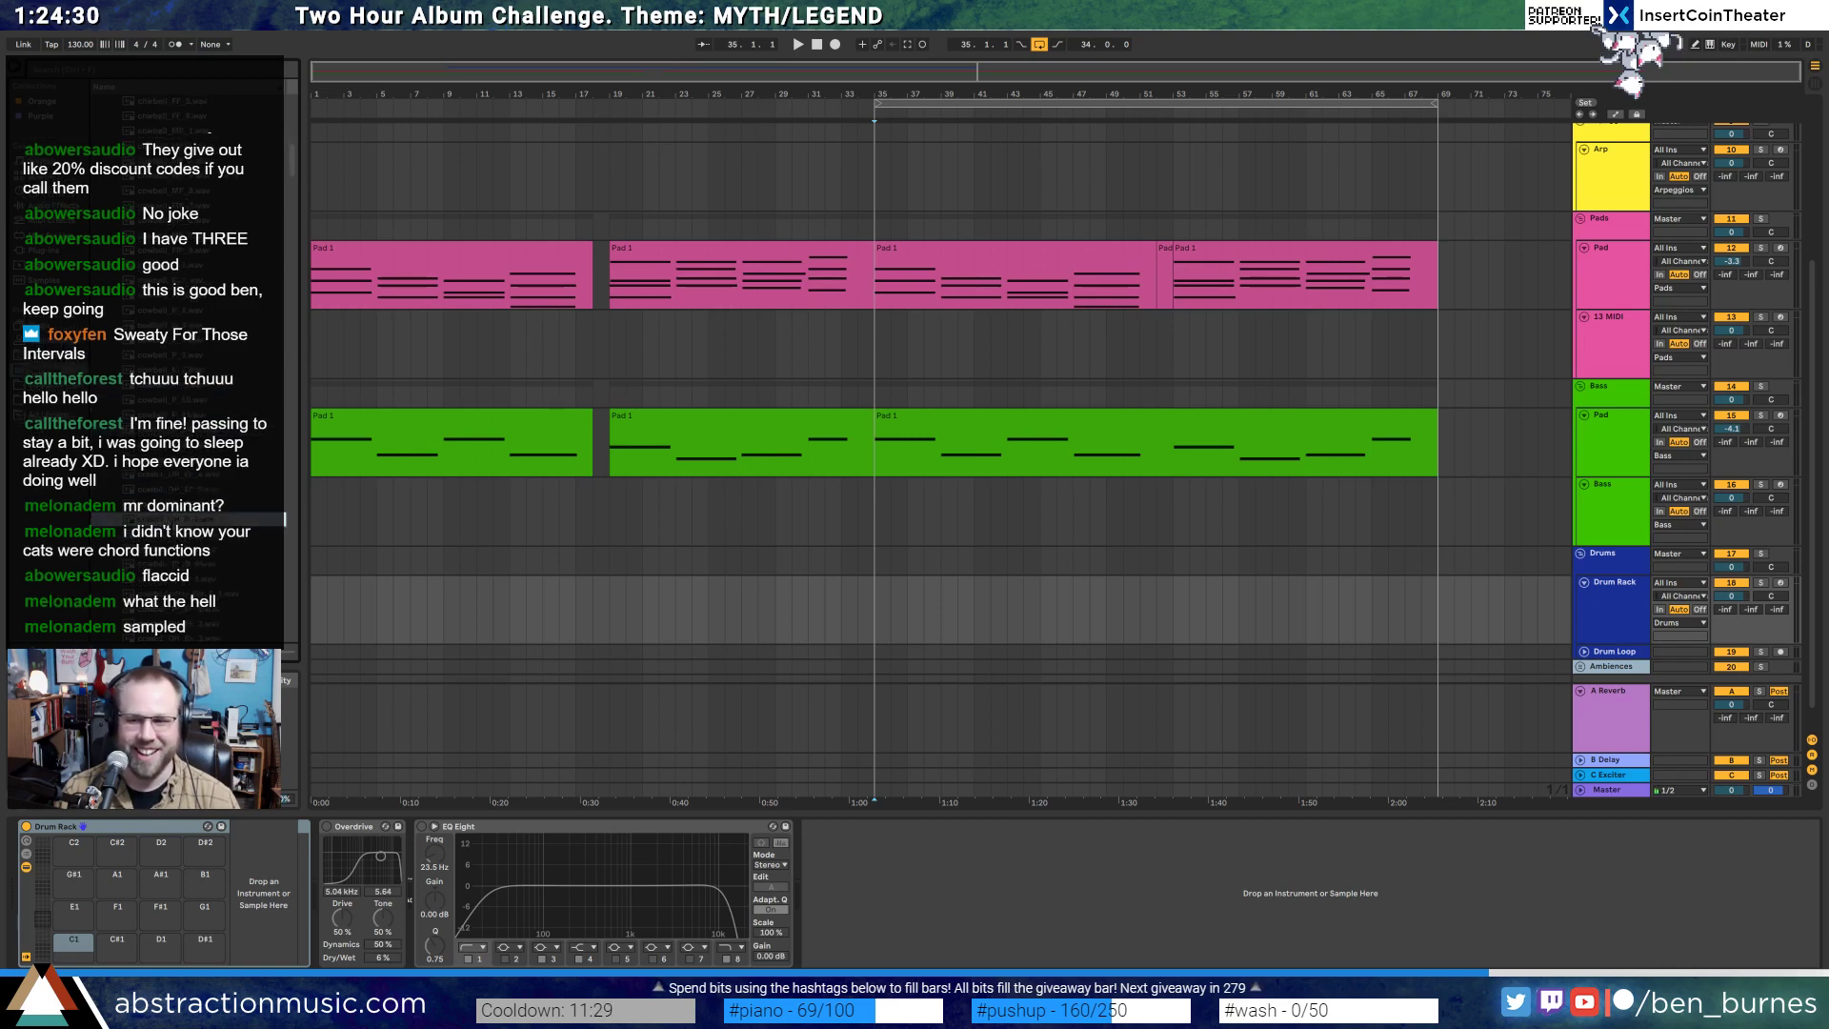
scroll(176, 519, down, 6)
scroll(177, 518, down, 7)
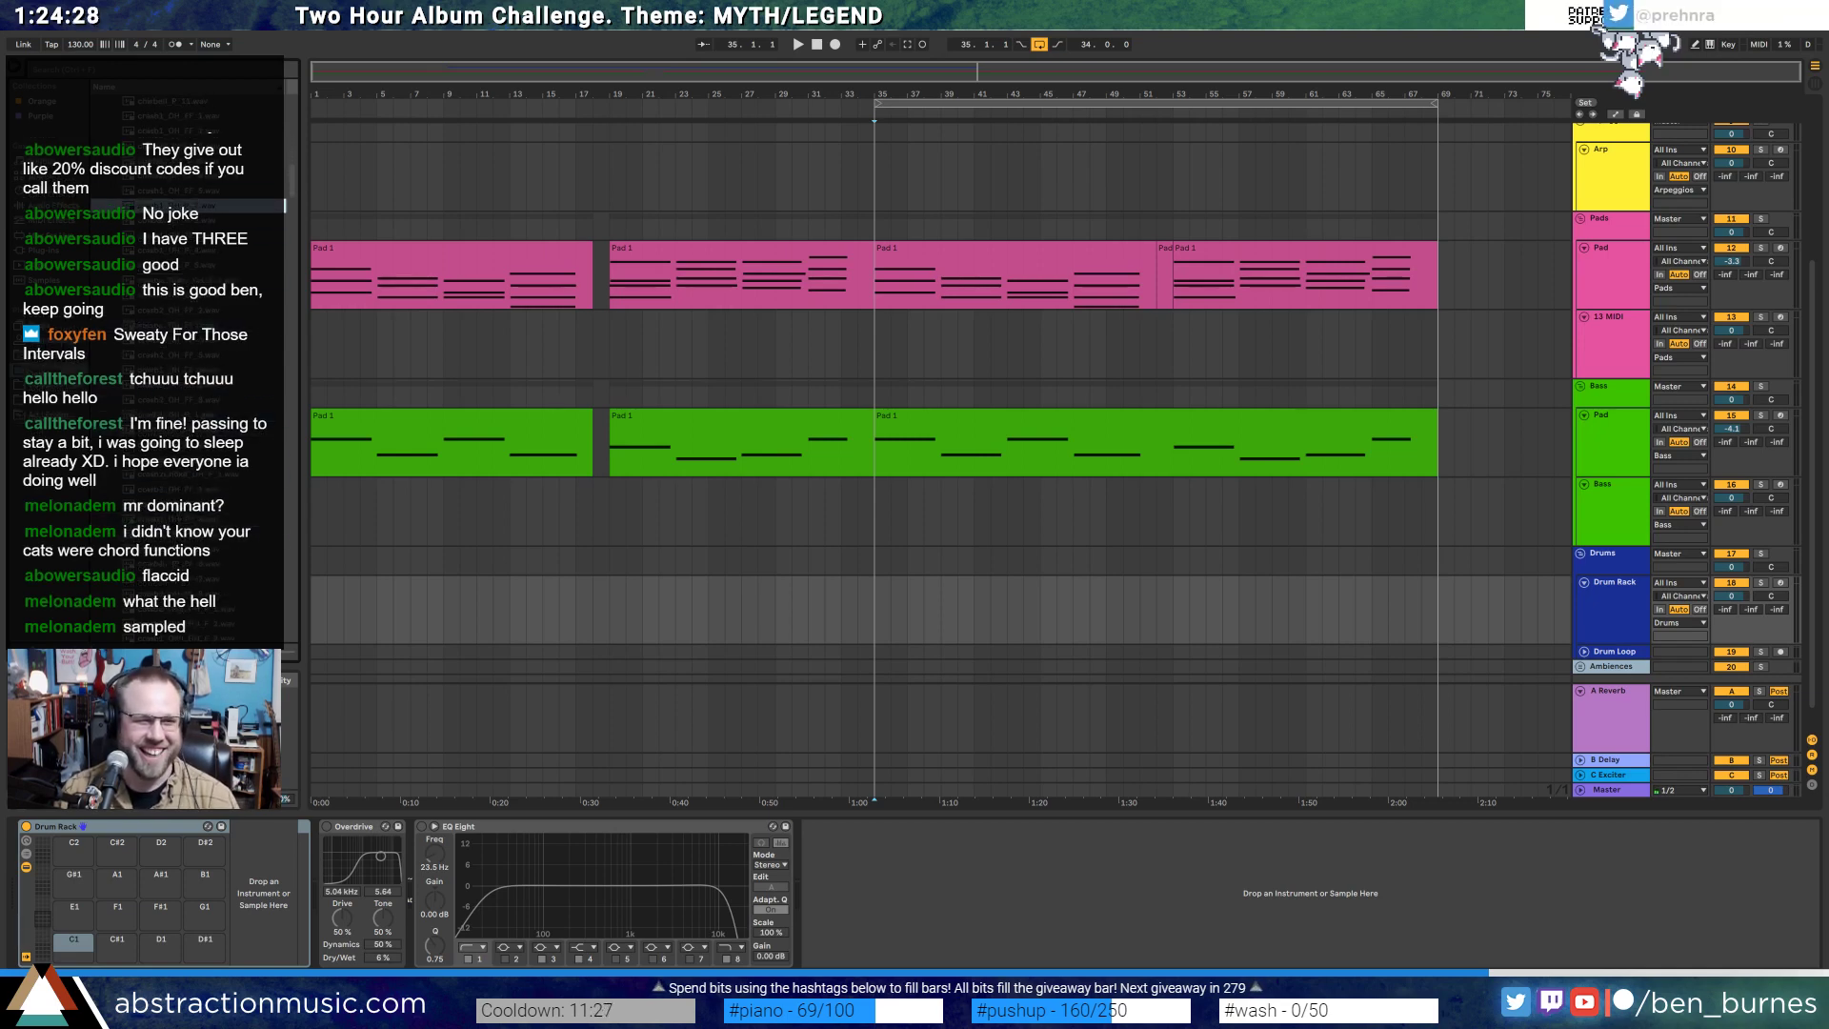
click(177, 519)
scroll(178, 519, down, 3)
click(177, 519)
scroll(177, 519, down, 3)
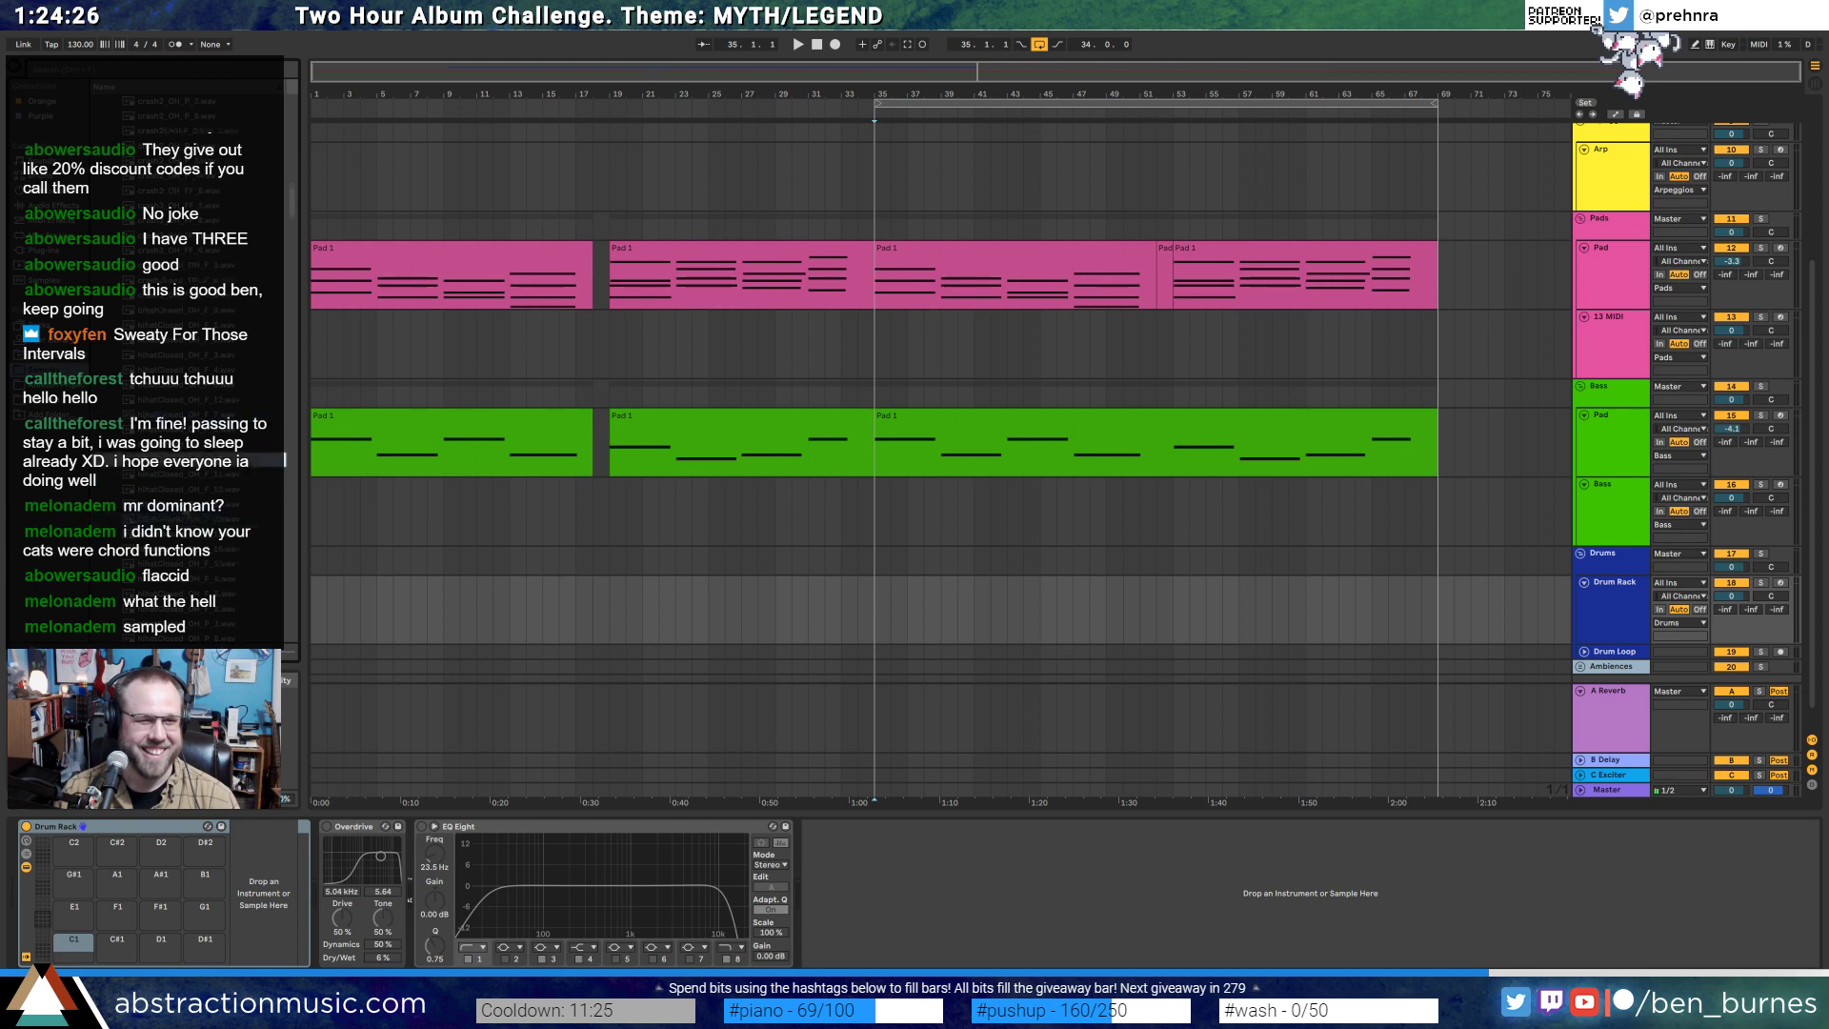
click(179, 521)
scroll(179, 521, down, 2)
click(181, 522)
scroll(181, 522, down, 3)
click(181, 521)
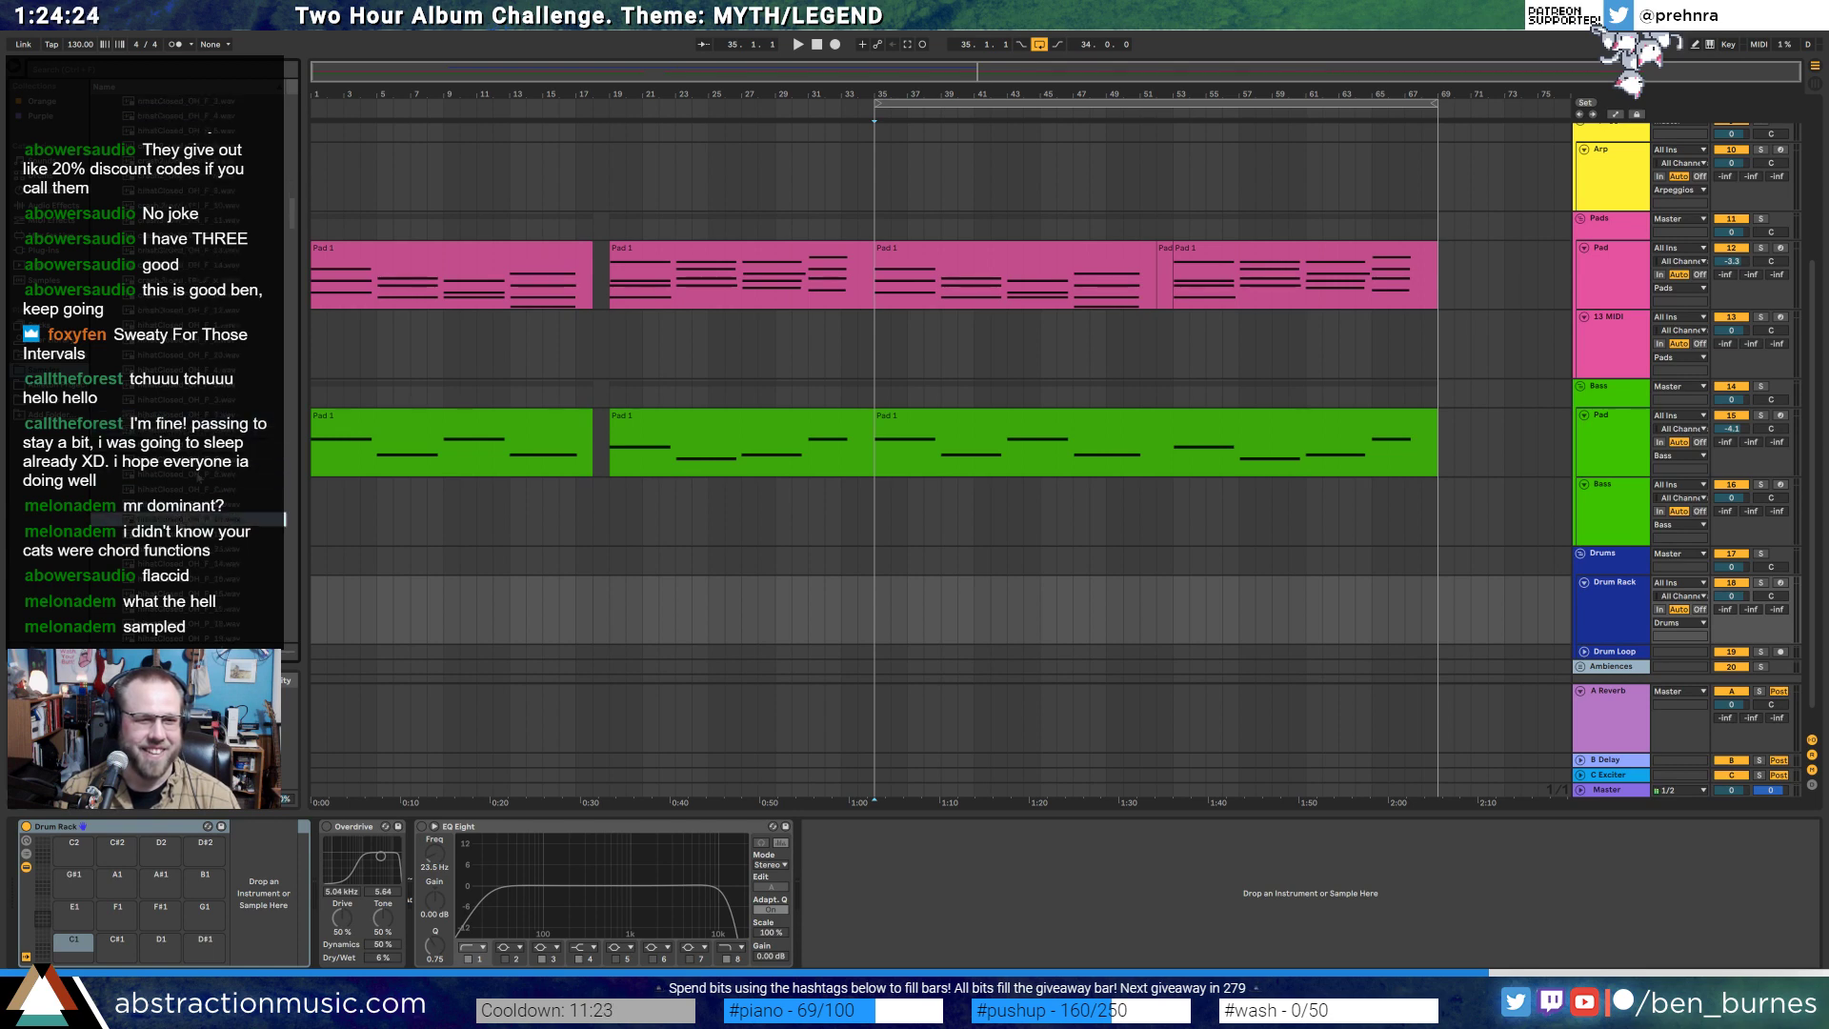
click(181, 461)
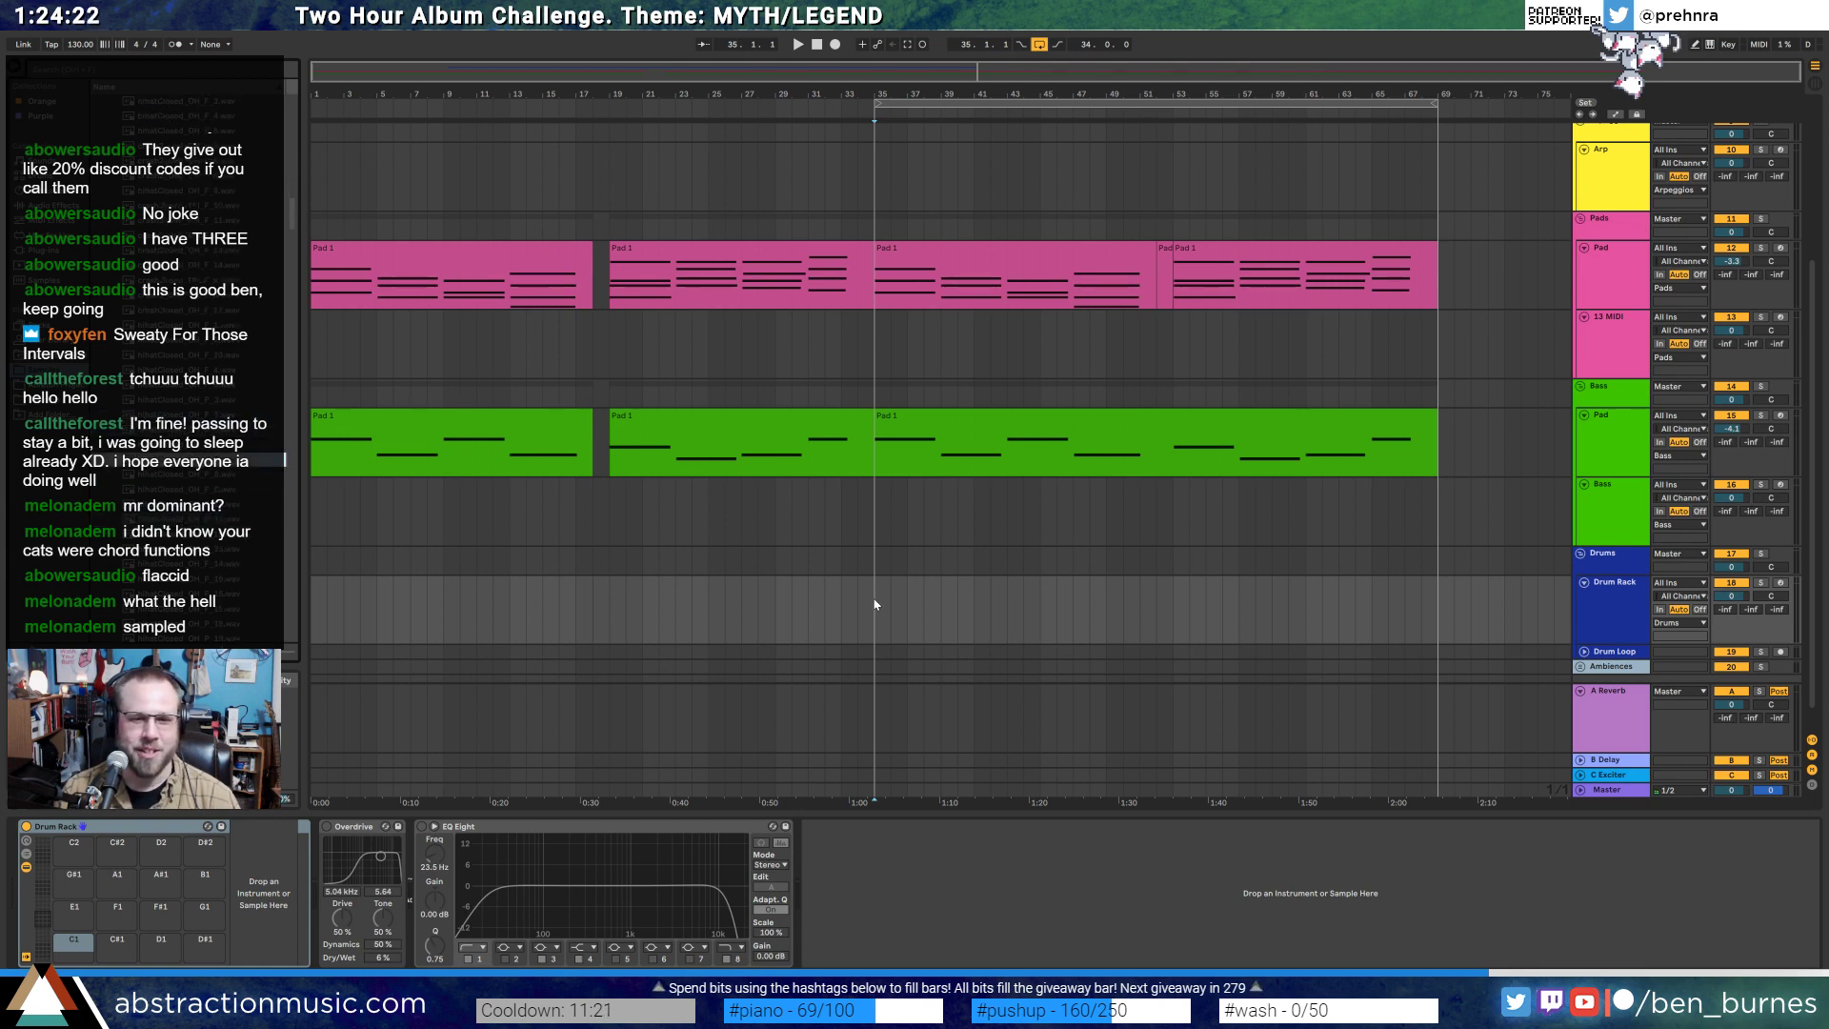
- Create a one-bar MIDI clip at bar 35 on the Drum Rack track and extend its loop to bar 69
drag(875, 604, 897, 608)
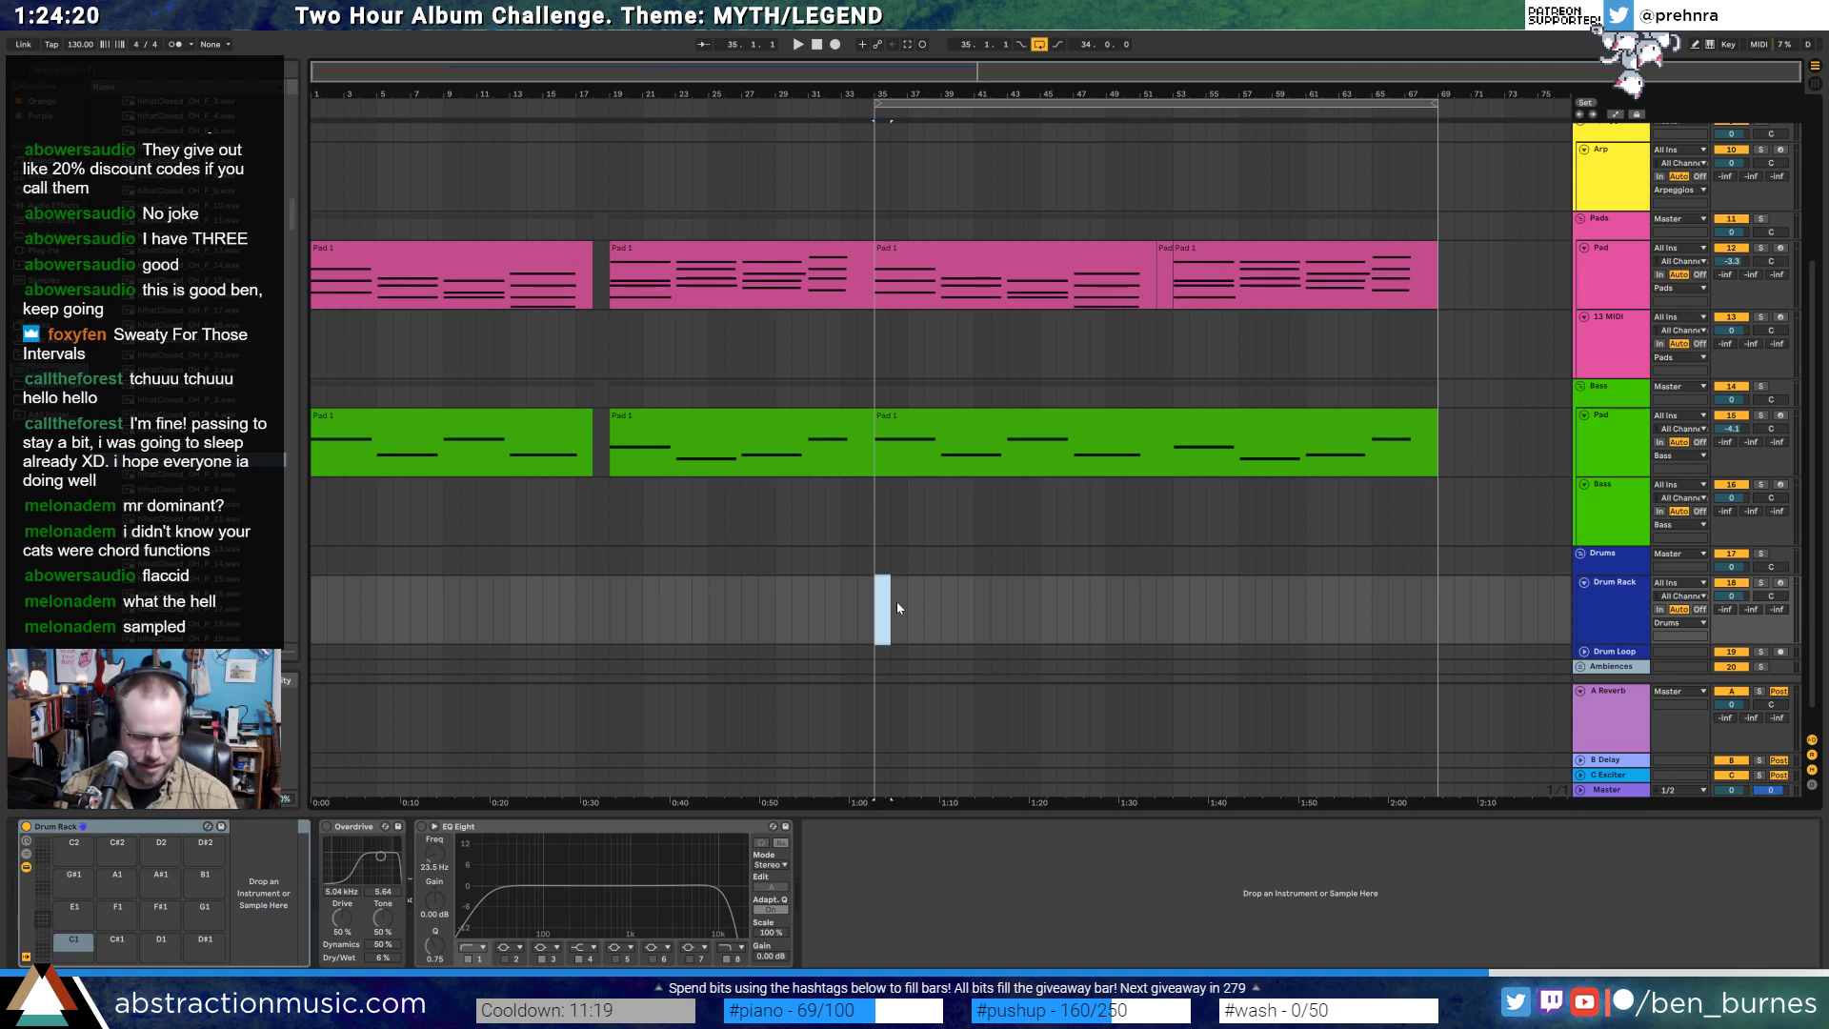
key(ctrl+shift+m)
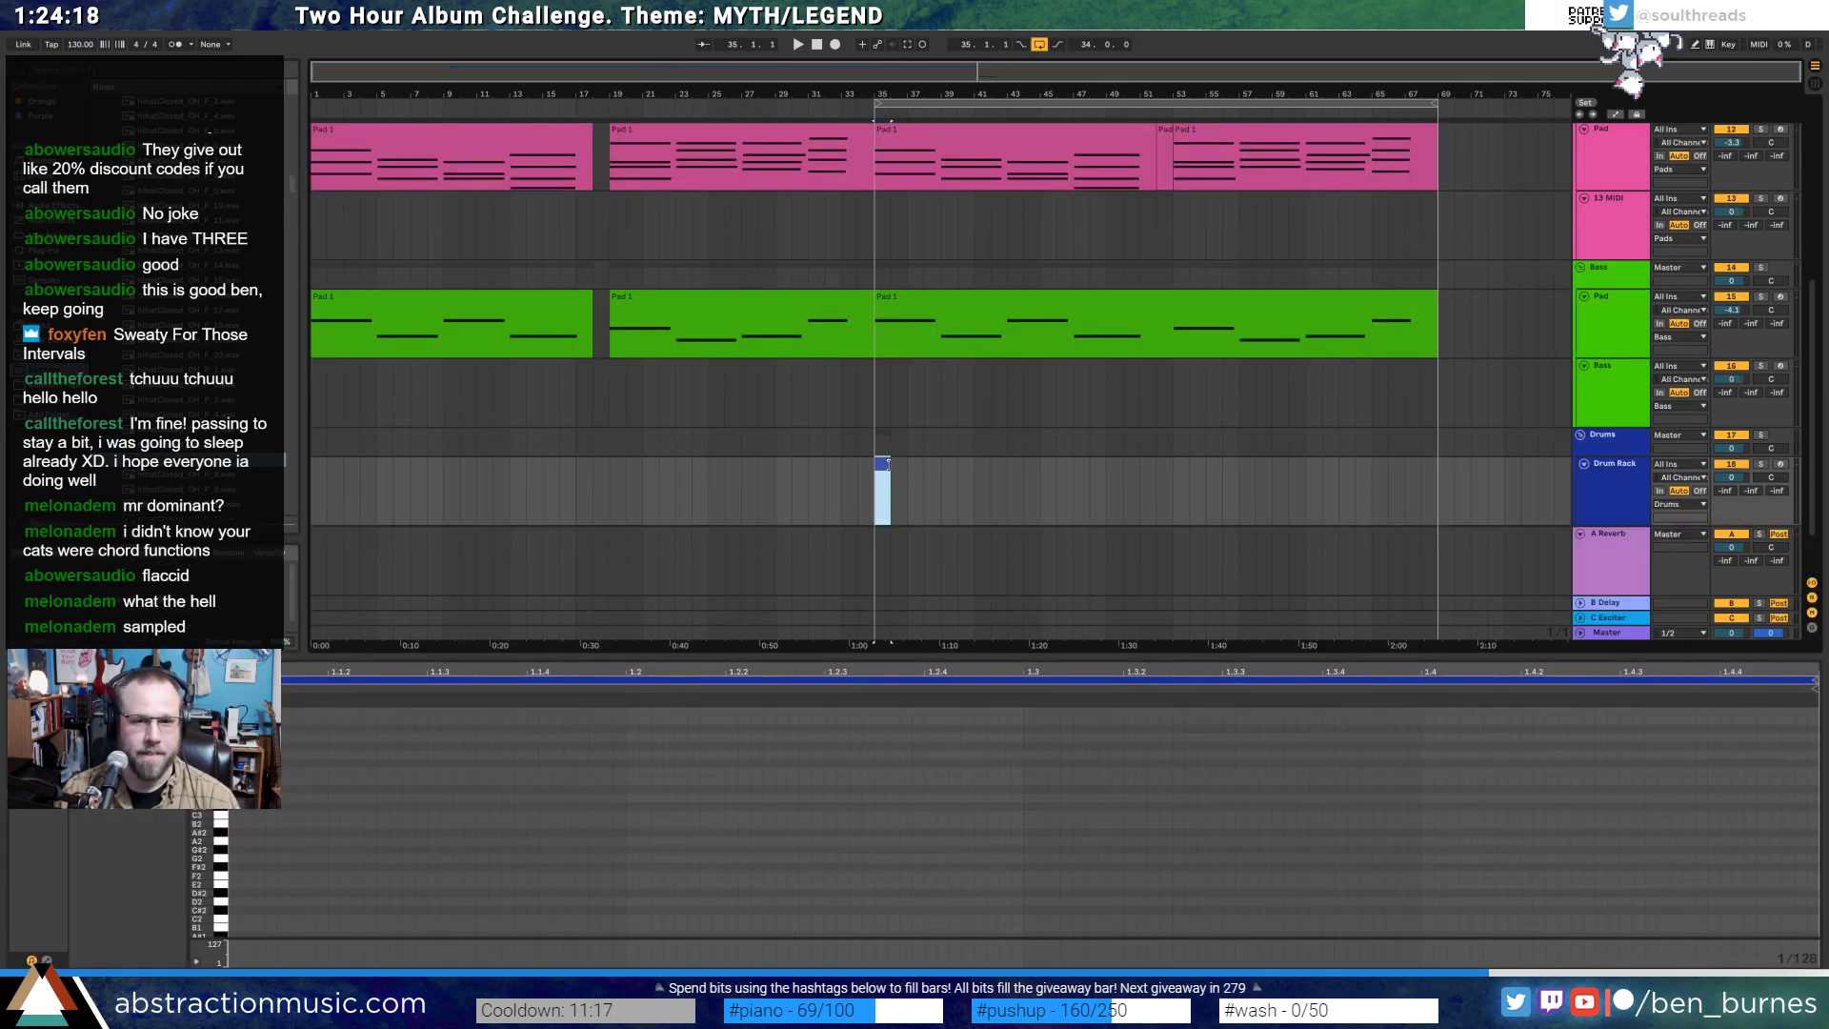
drag(893, 468, 1431, 489)
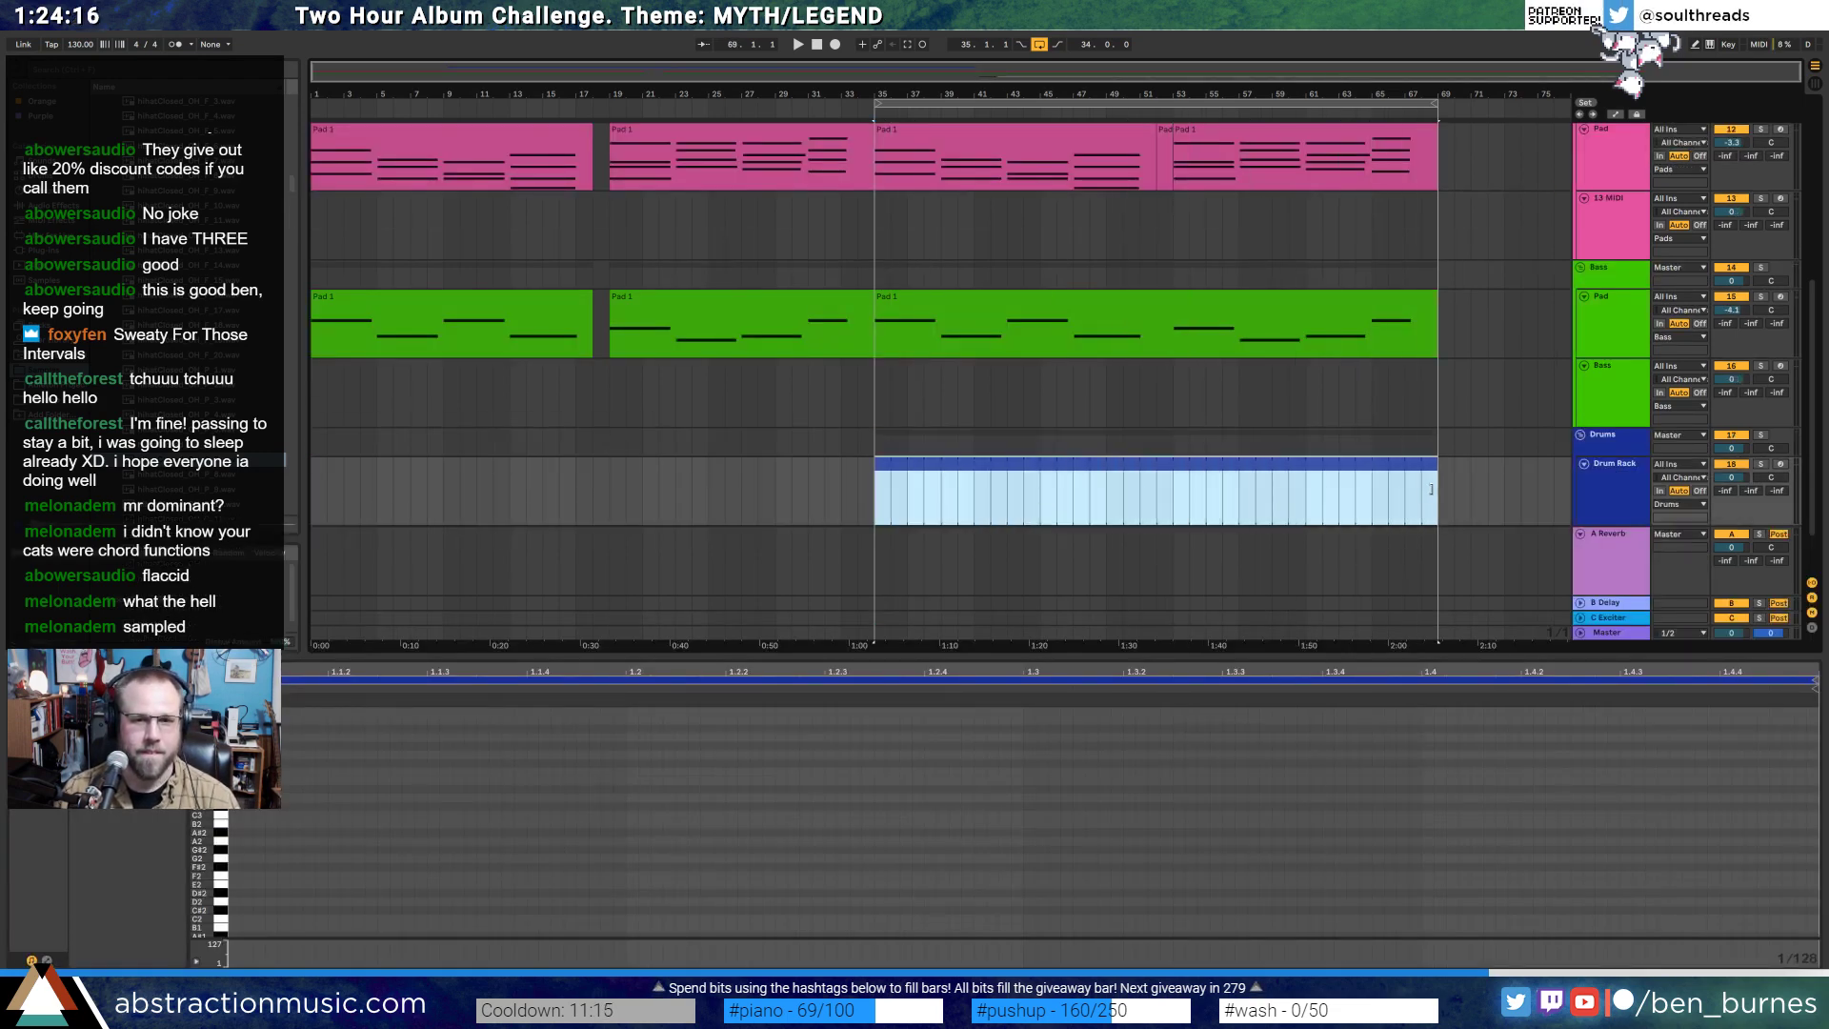
- Consolidate the pink Pad clips from bar 35 to bar 69 into a single clip
click(1164, 132)
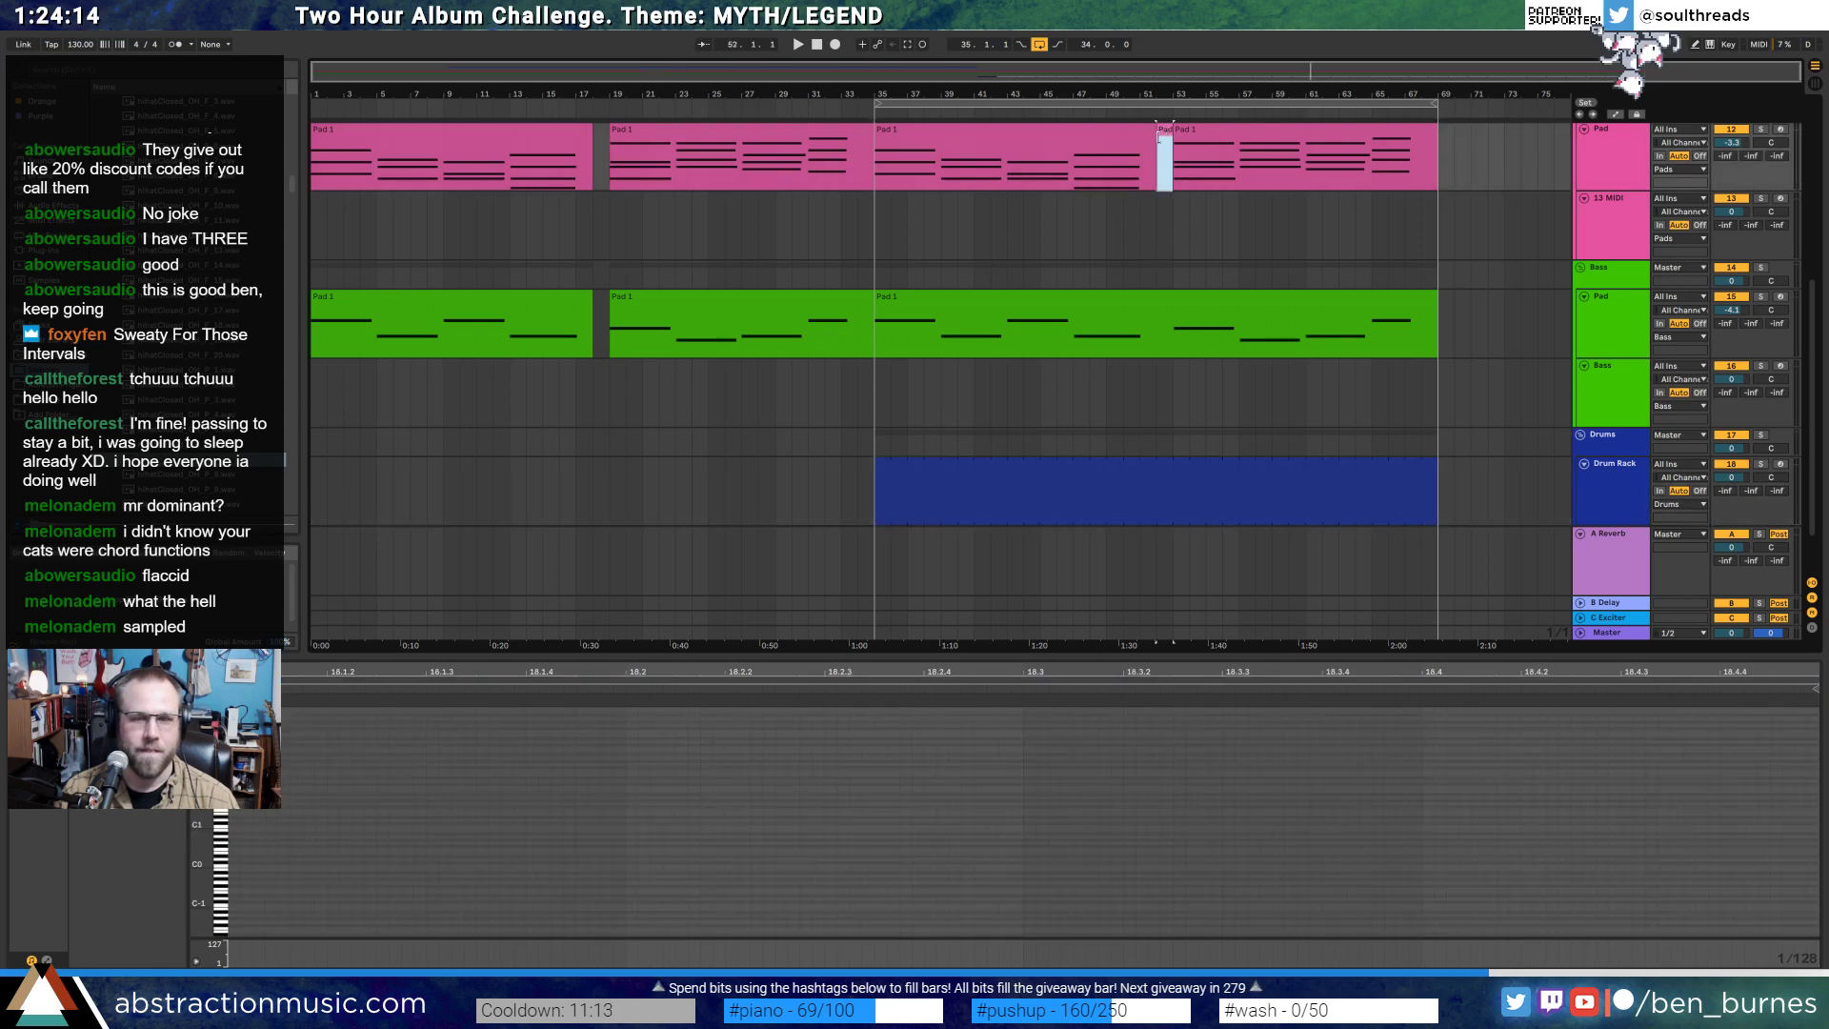
shift+click(1222, 131)
shift+click(1147, 131)
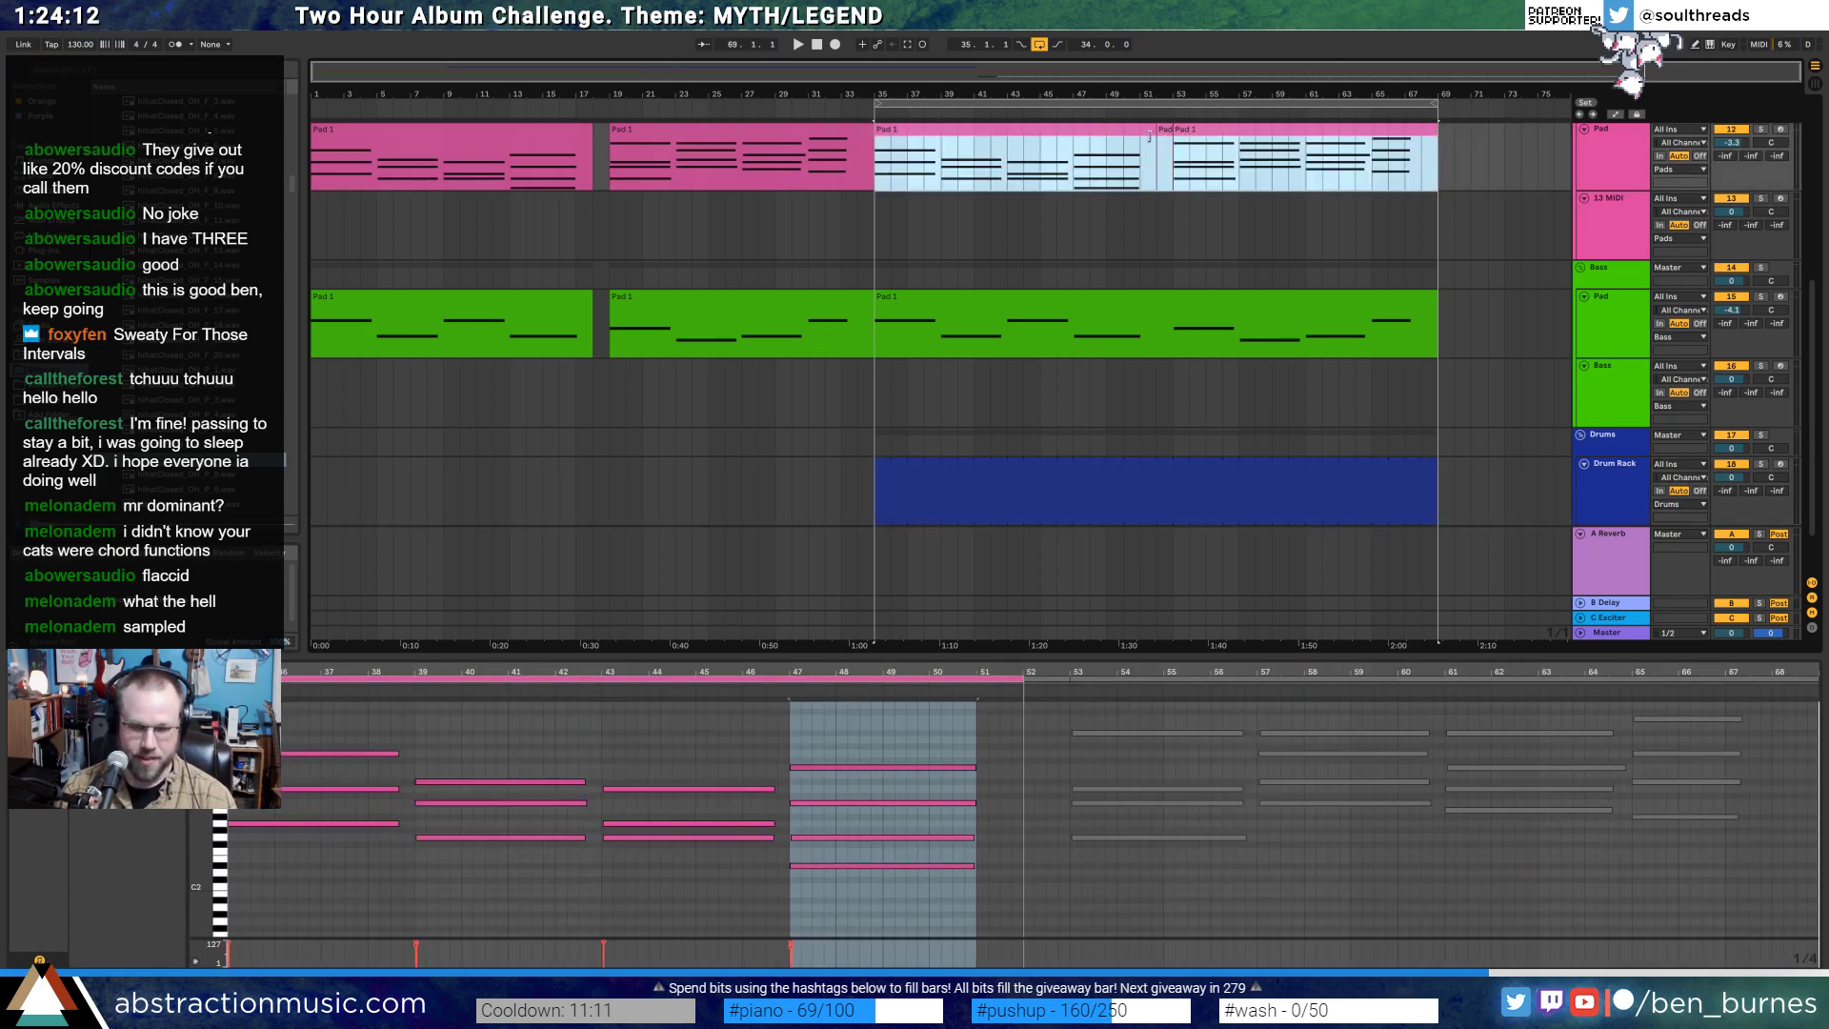
key(ctrl+j)
- Load the hihatClosed_OH_P_7 sample onto pad E1 of the Drum Rack
click(963, 468)
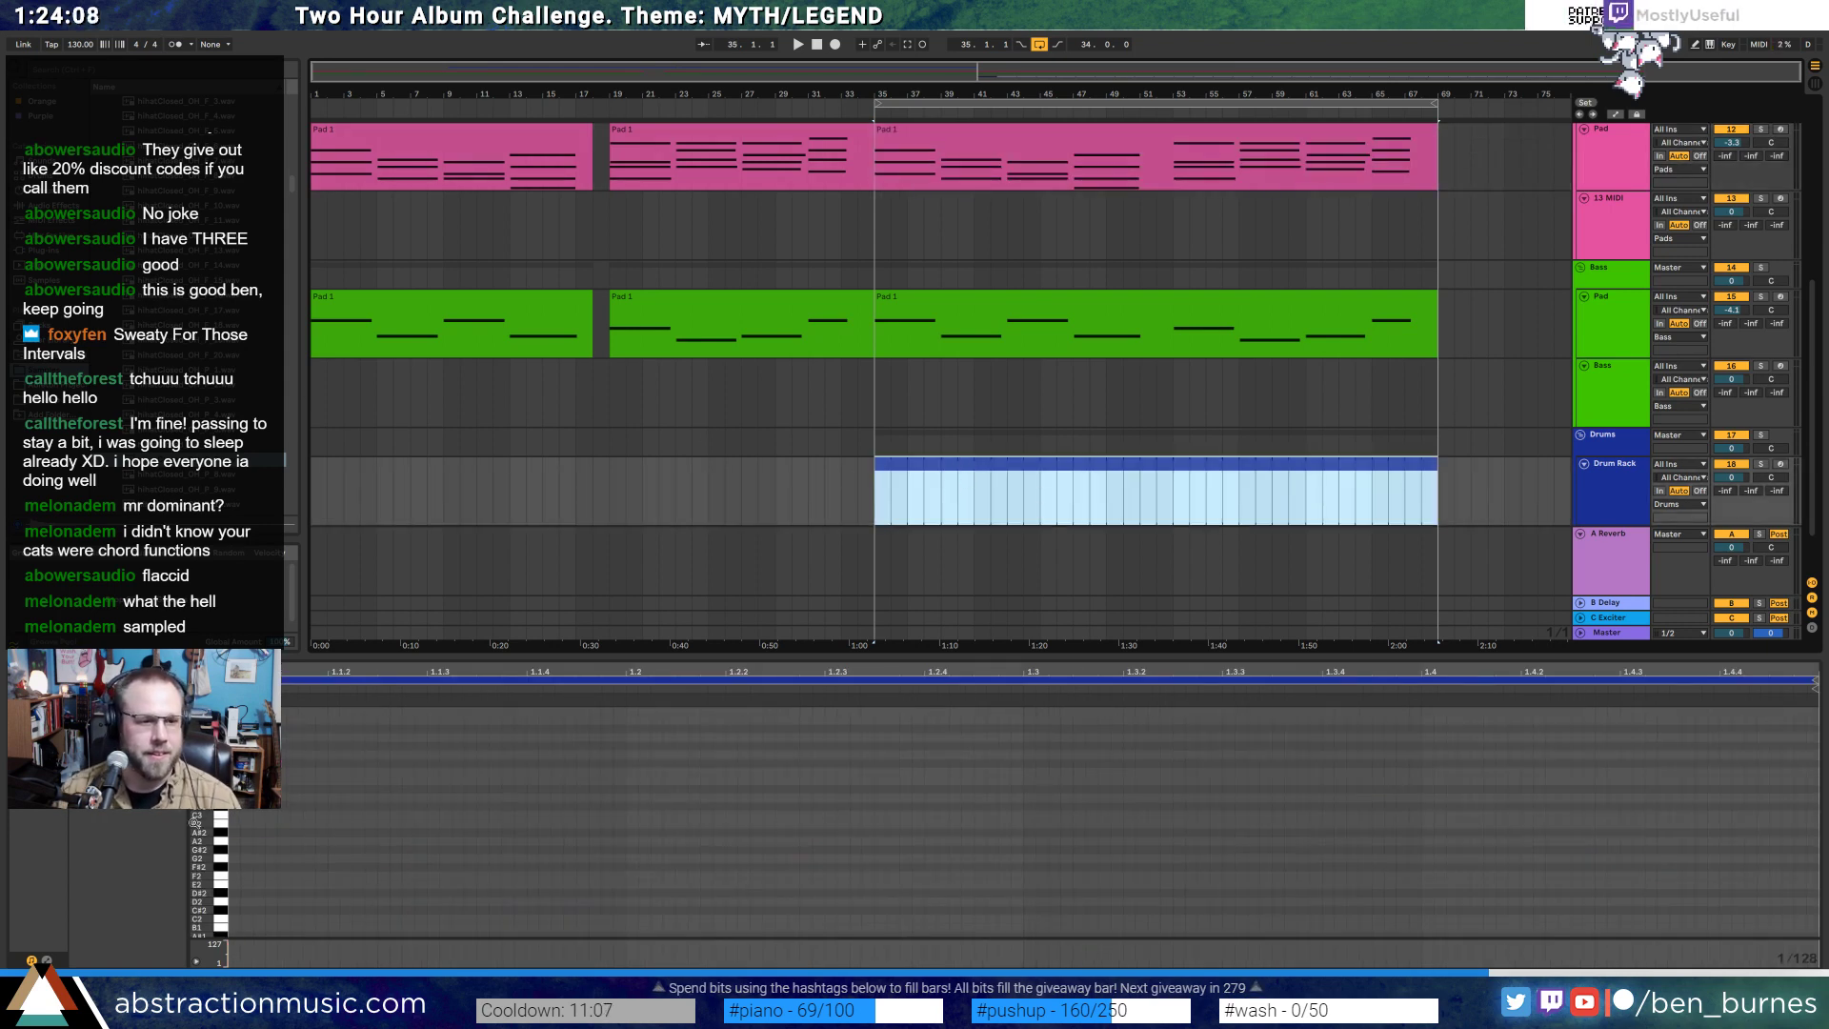
key(shift+Tab)
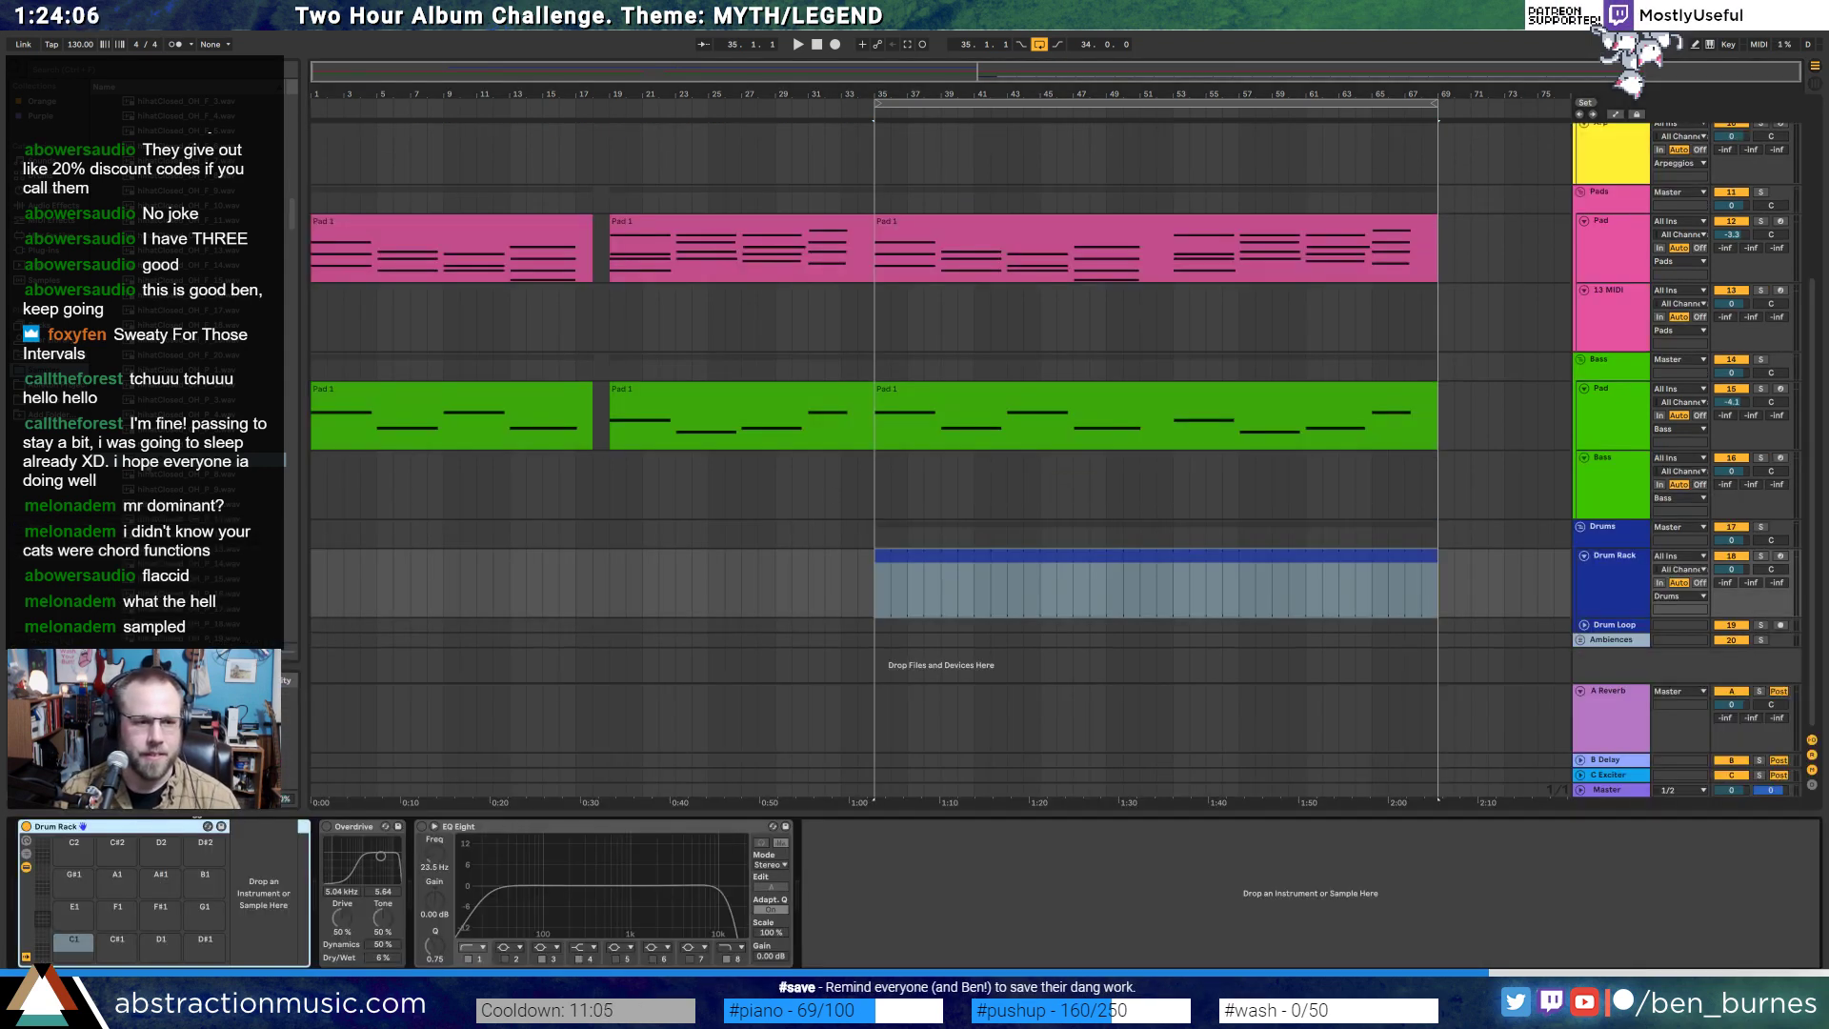
drag(151, 461, 94, 897)
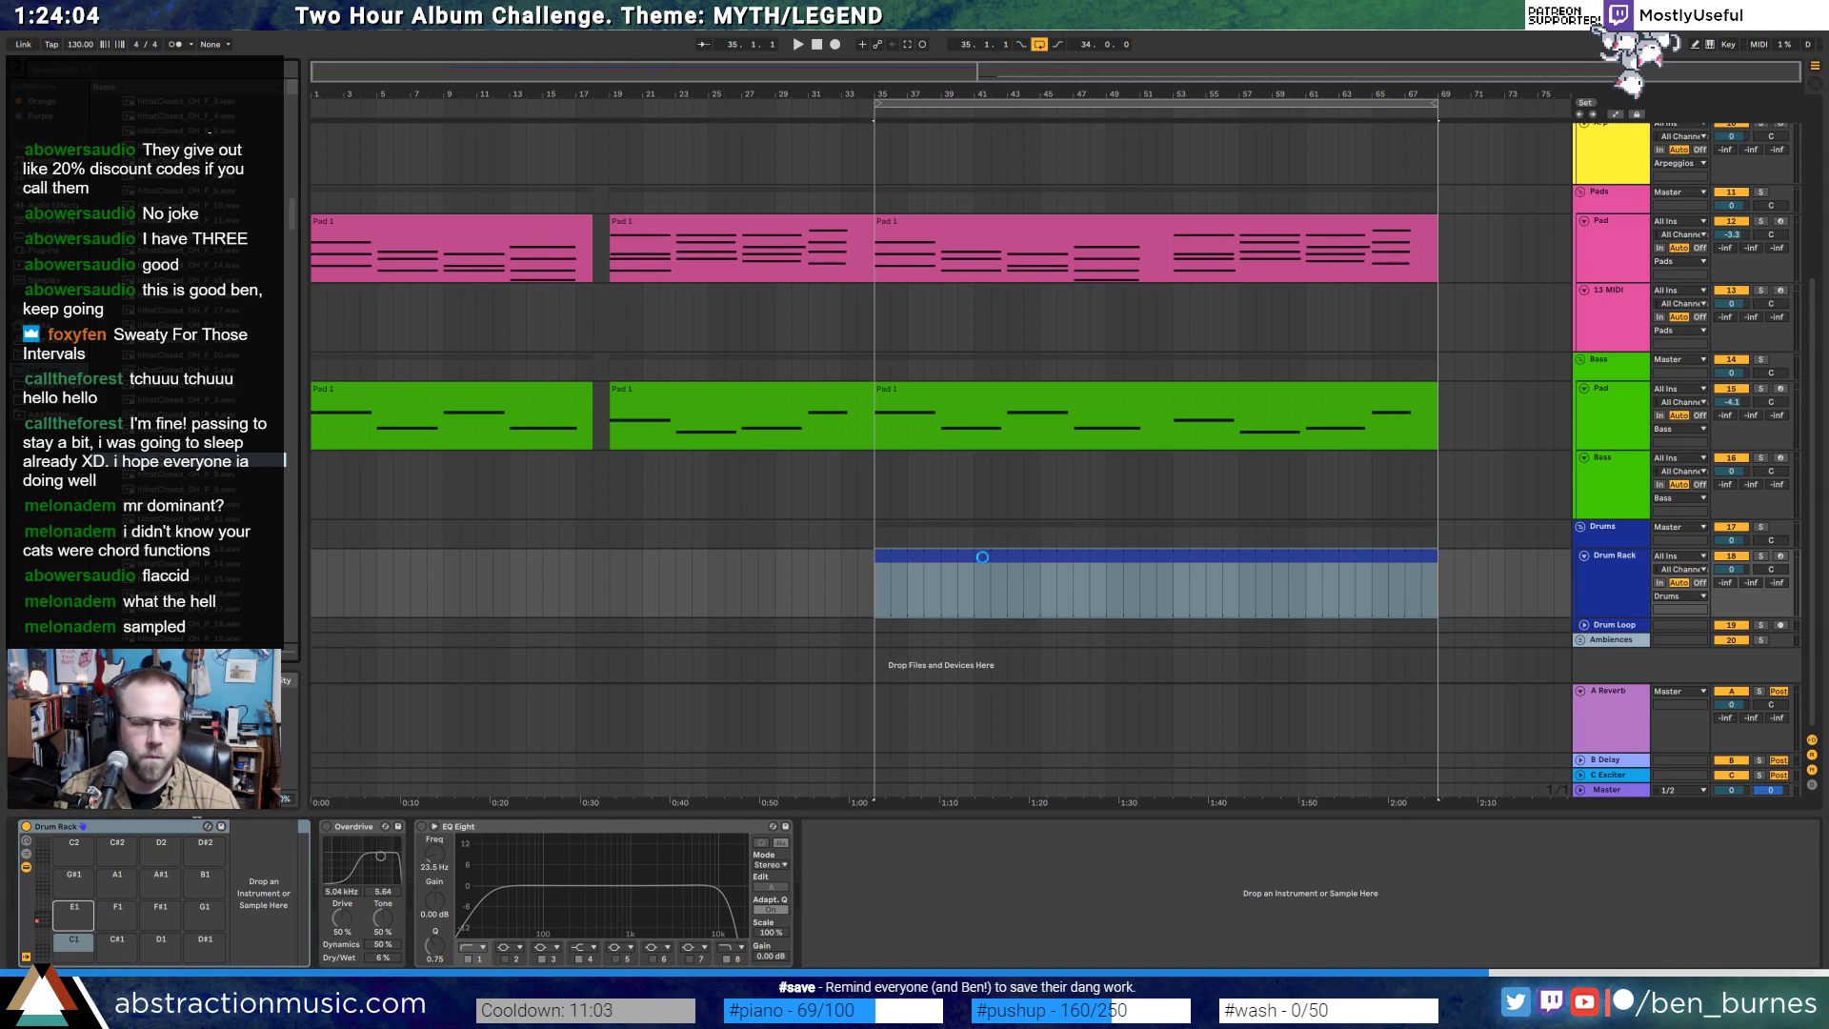
- Program a closed hi-hat hit on each of the four beats in the Drum Rack clip and play the section
double_click(983, 556)
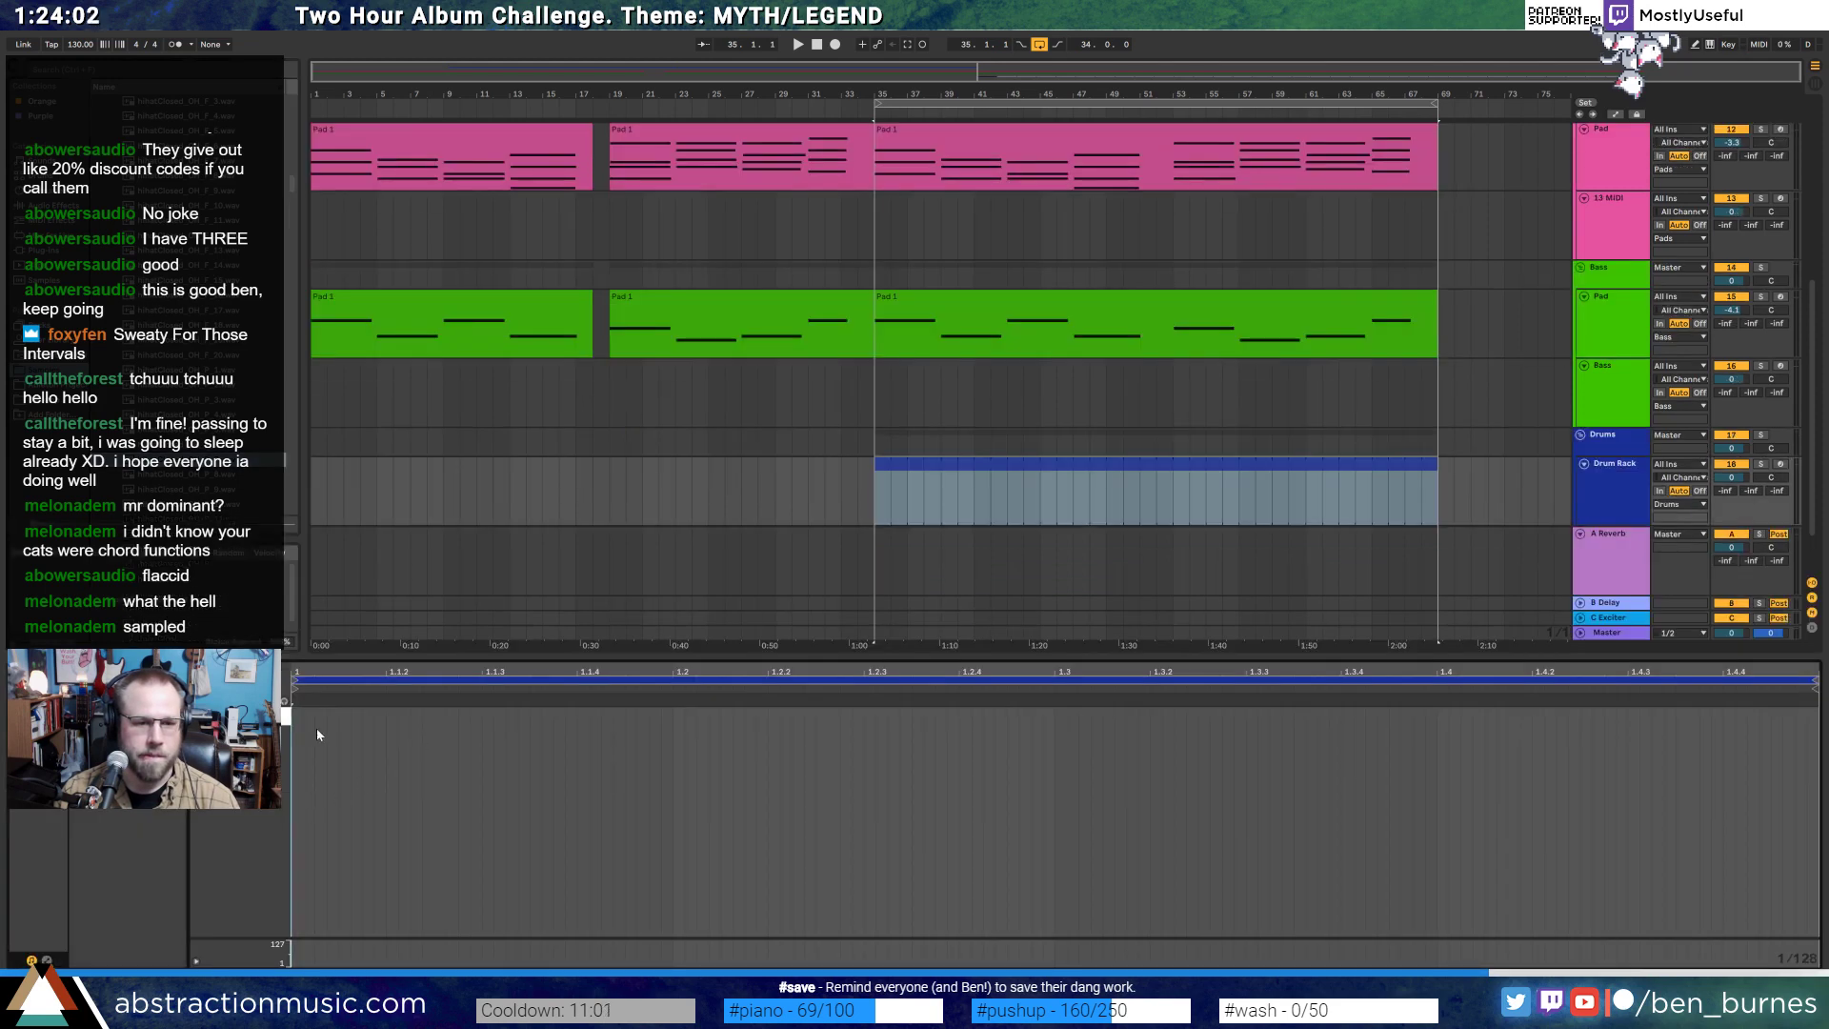
click(299, 719)
key(space)
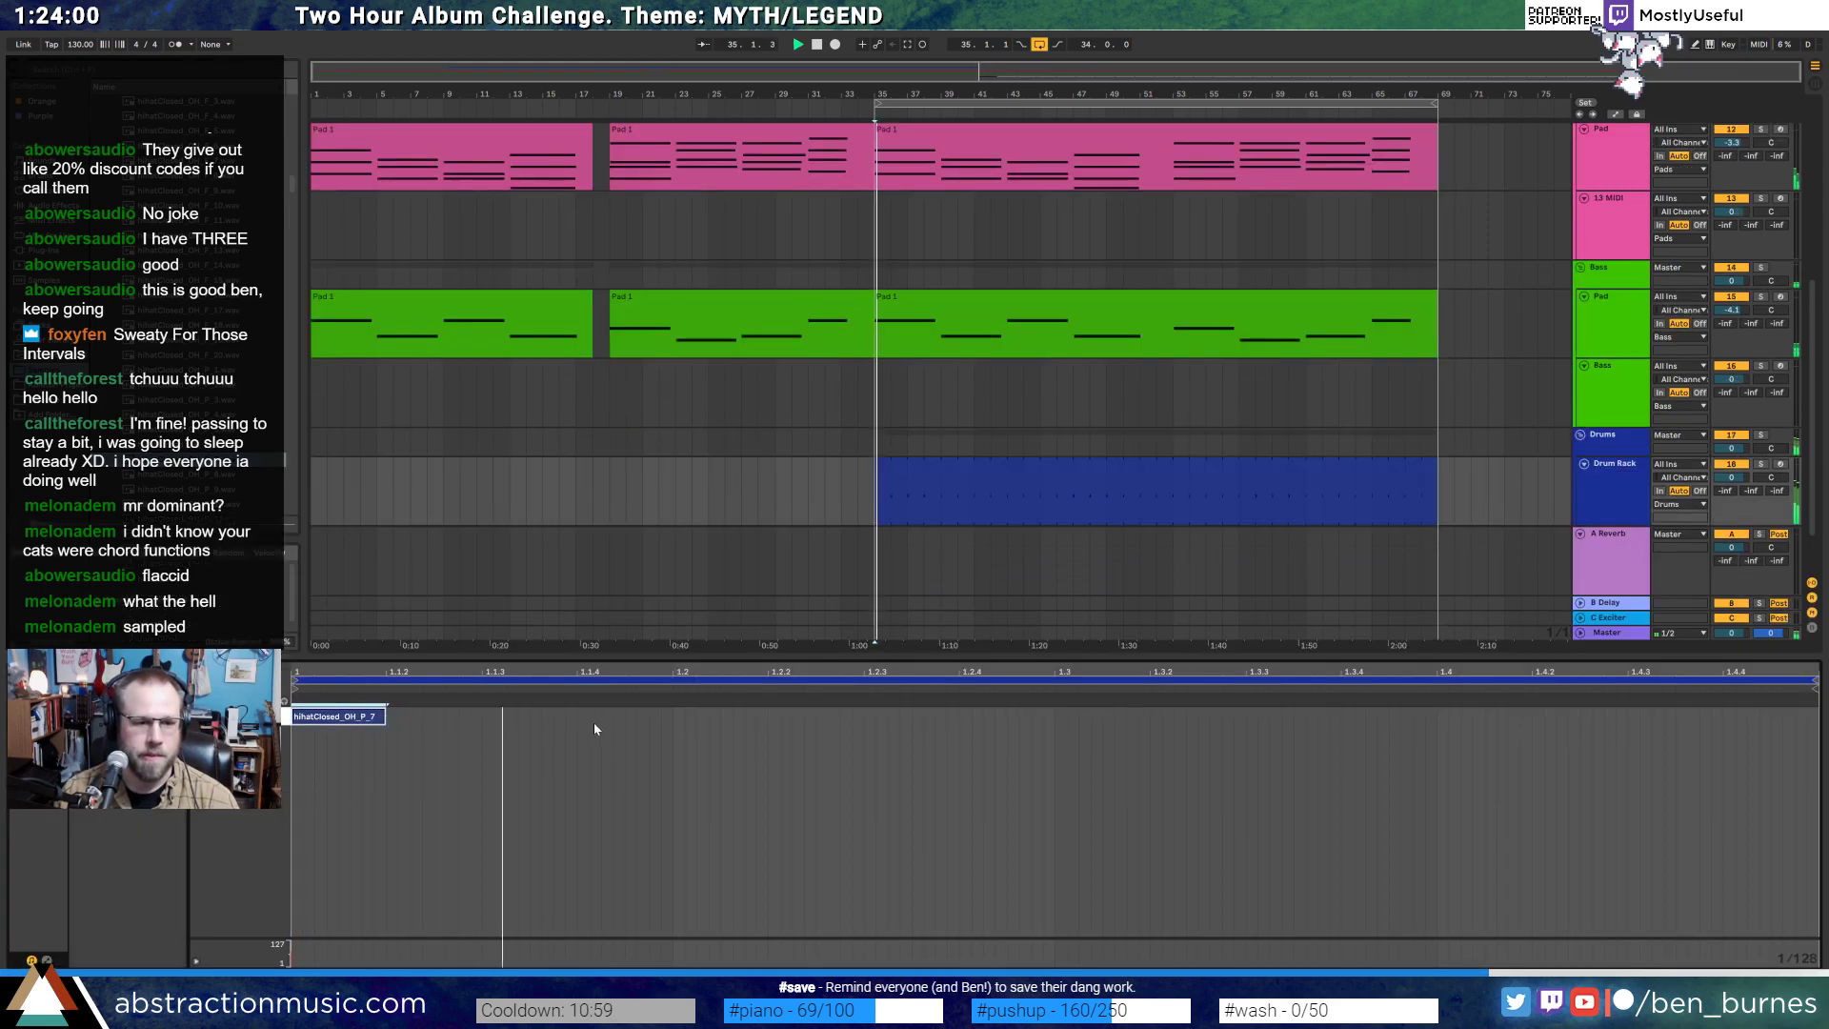
drag(673, 720, 324, 721)
key(ctrl+d)
key(ctrl+d)
key(ctrl+d)
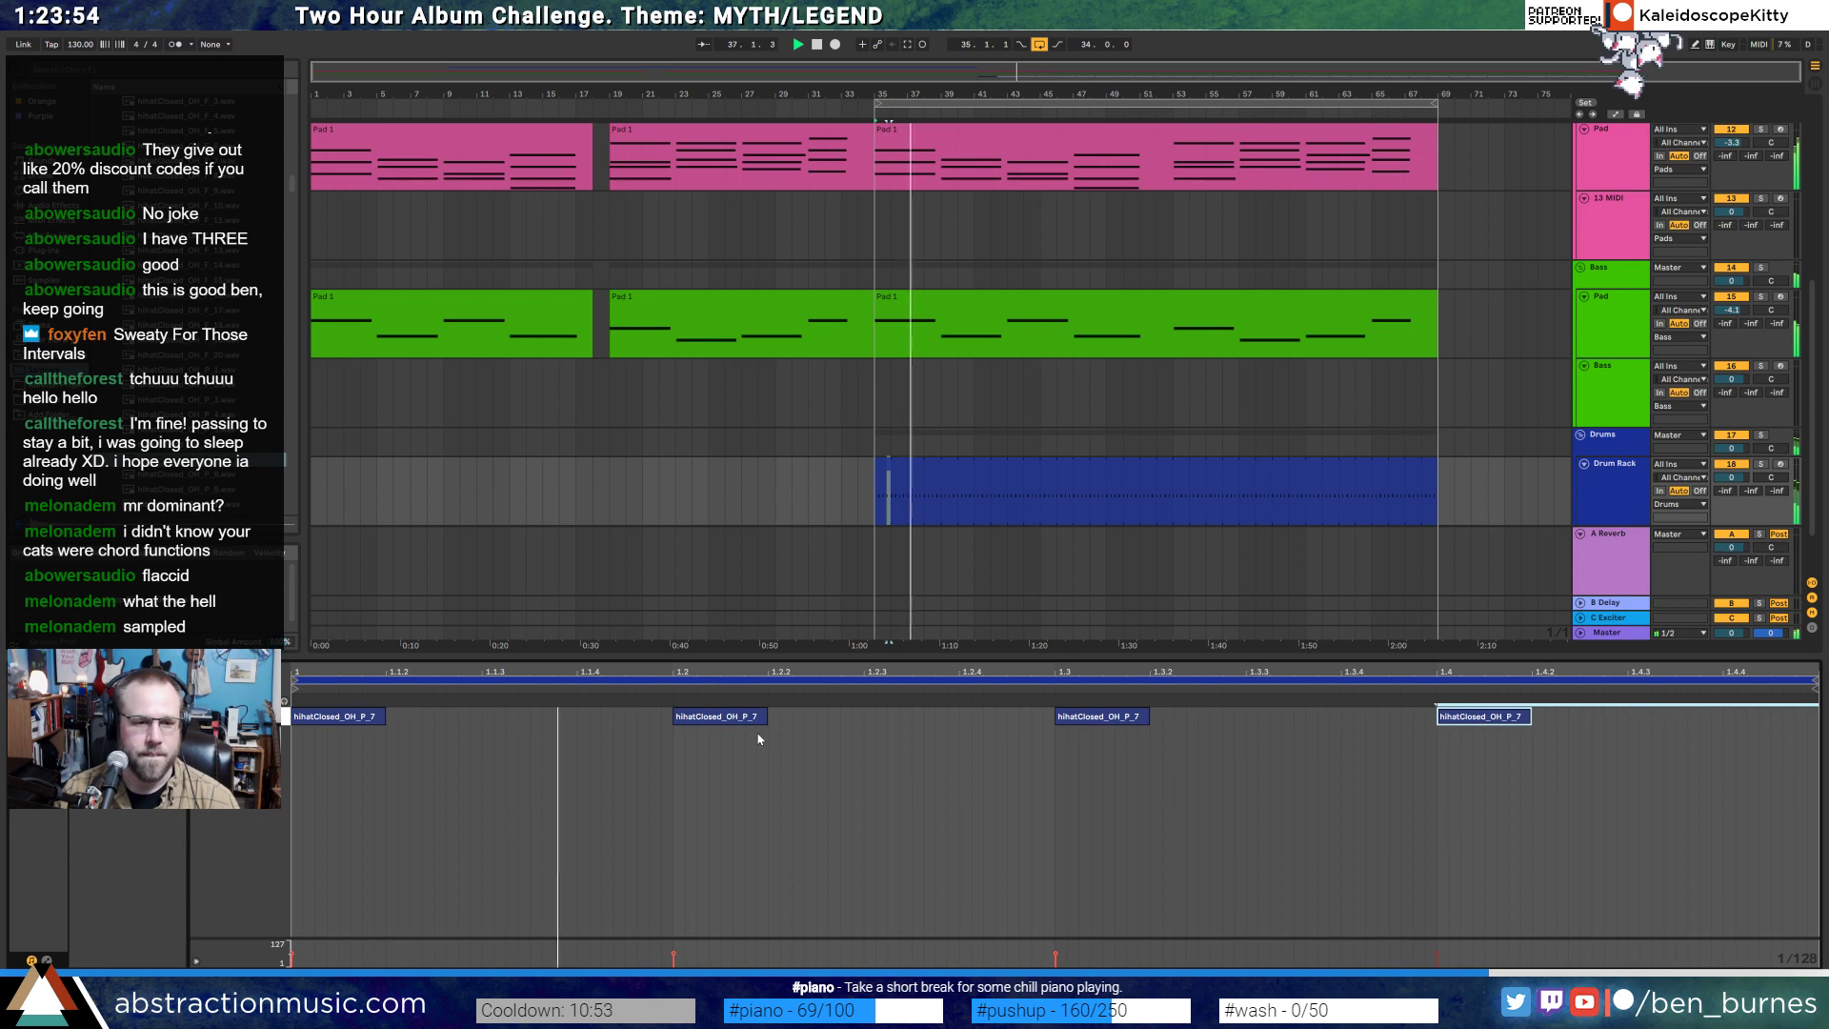
key(shift+Tab)
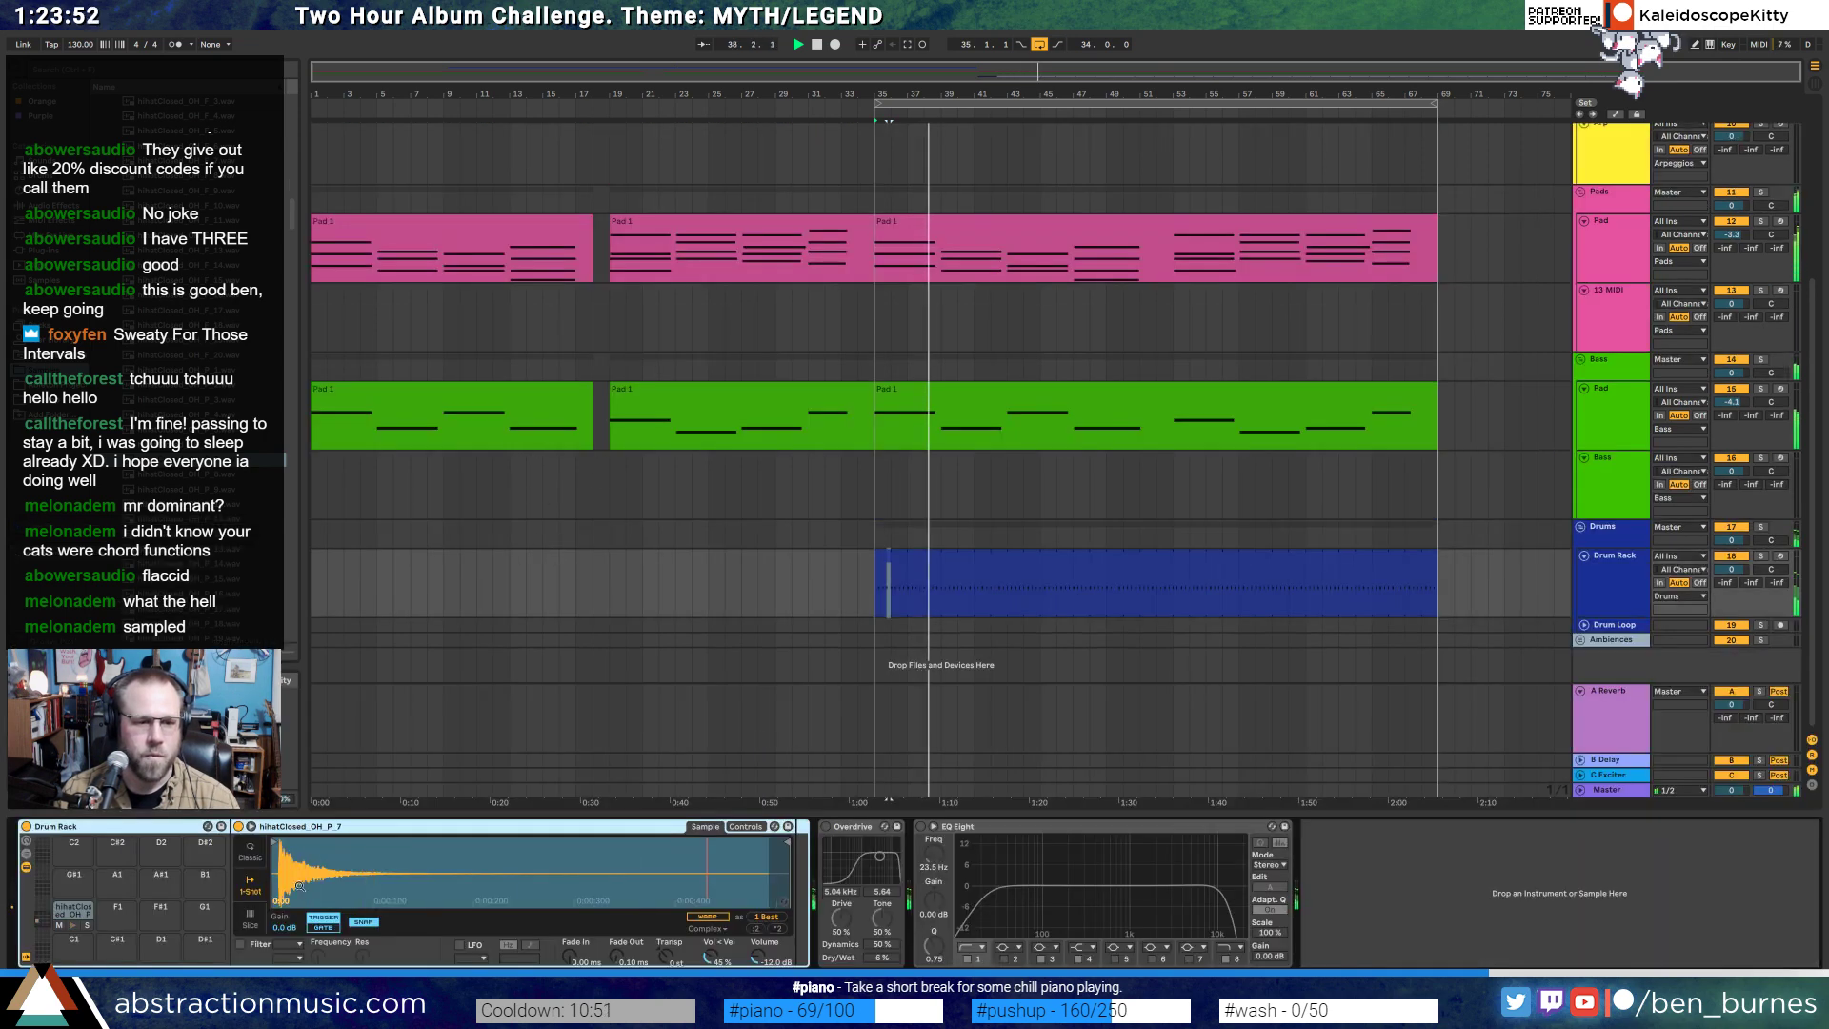
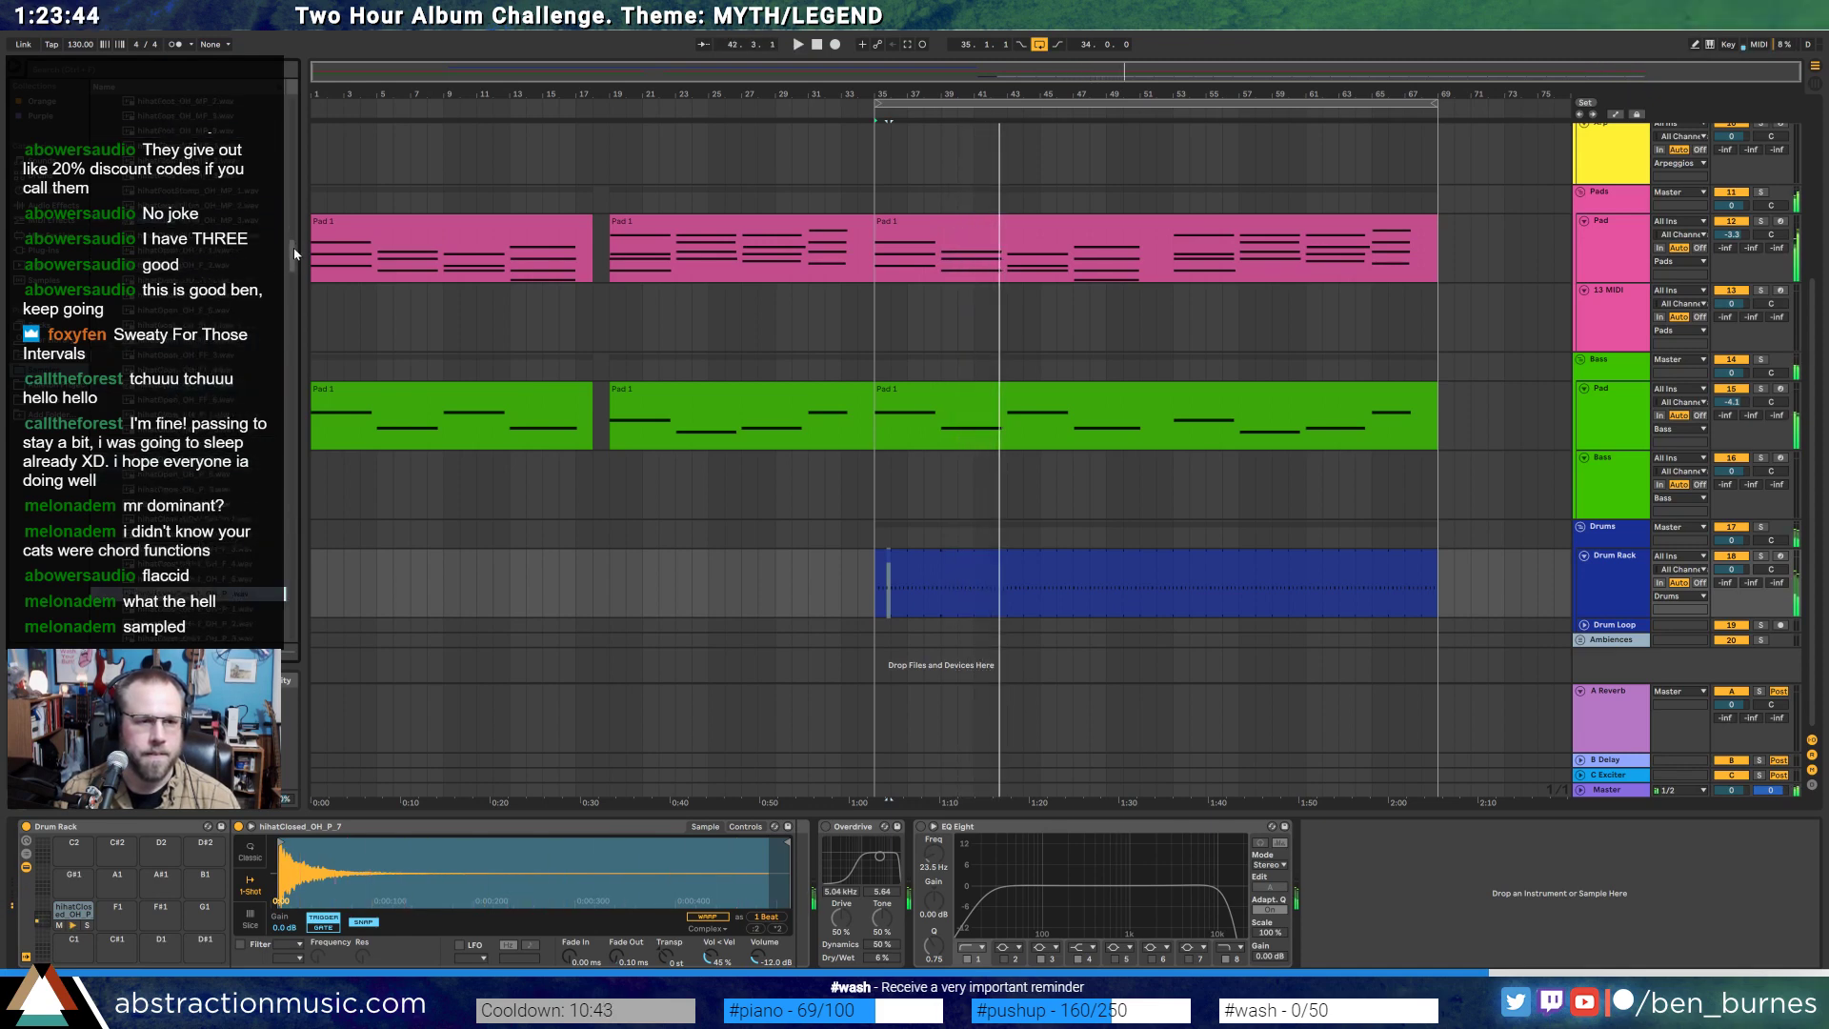
- Delete the hi-hat clip from the Drum Rack track and remove the closed hi-hat sample from pad E1
drag(293, 301, 294, 334)
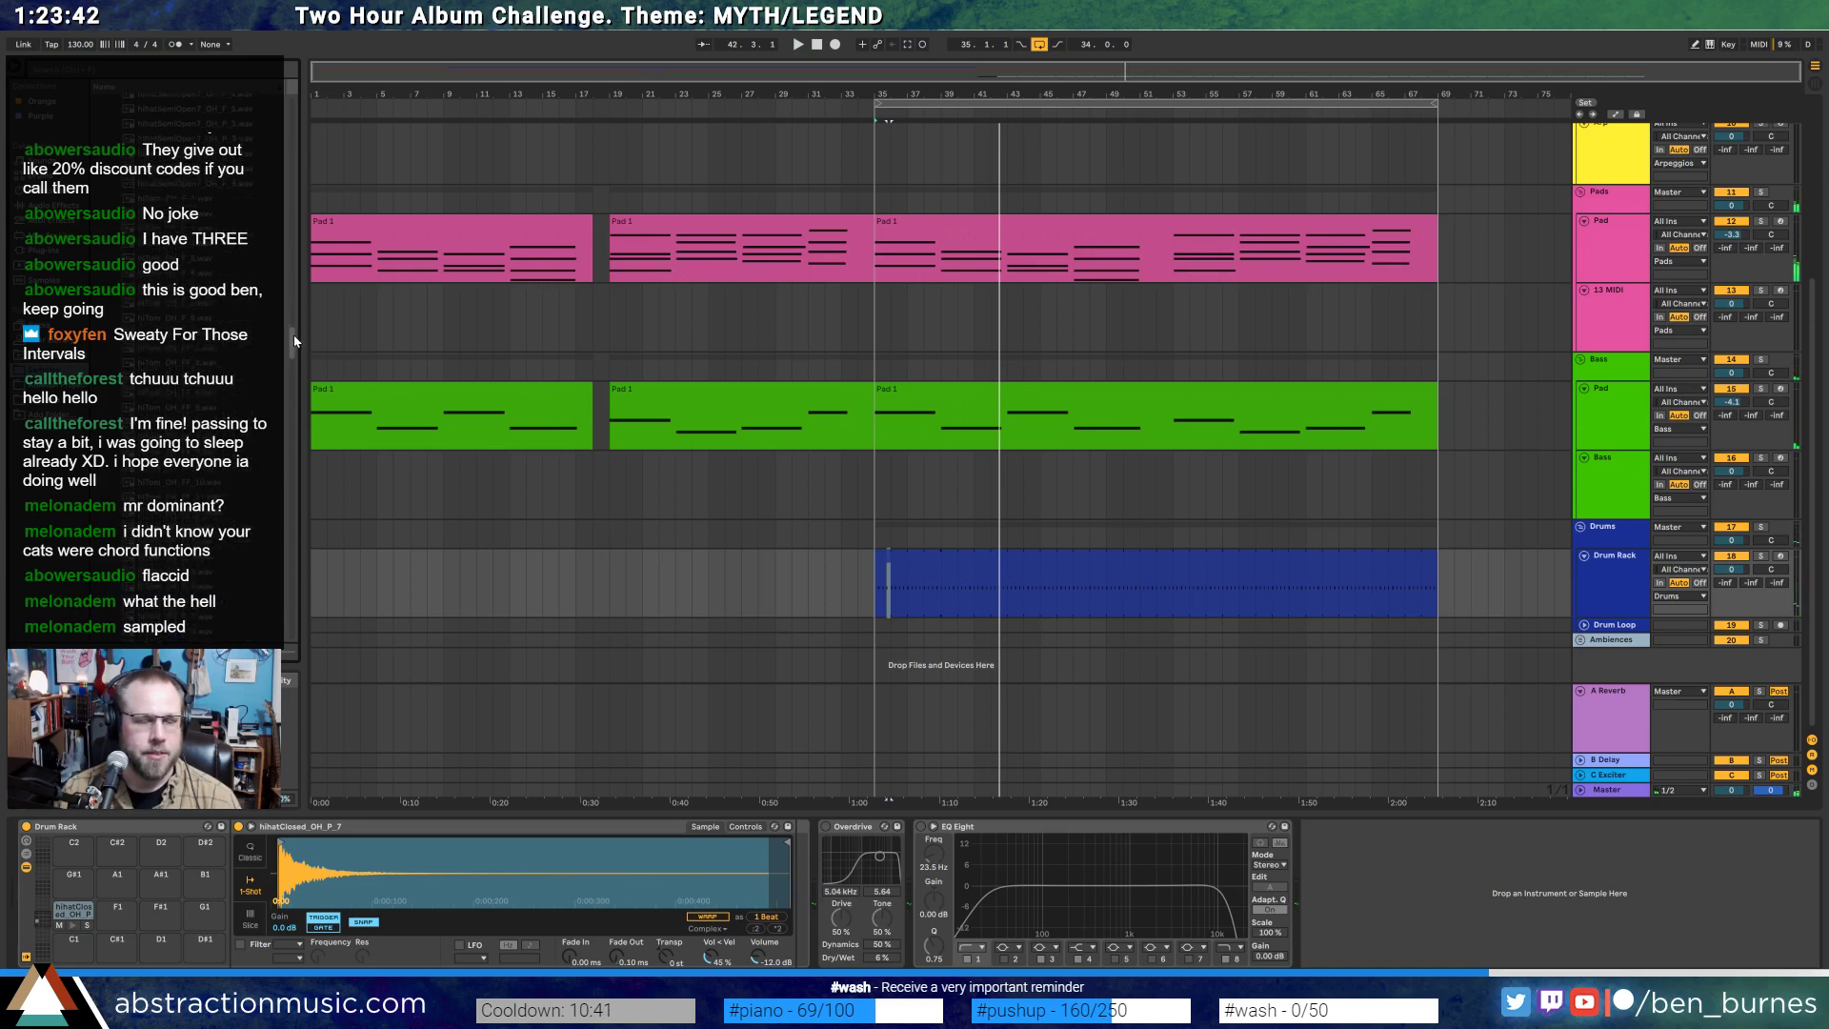
click(940, 568)
key(space)
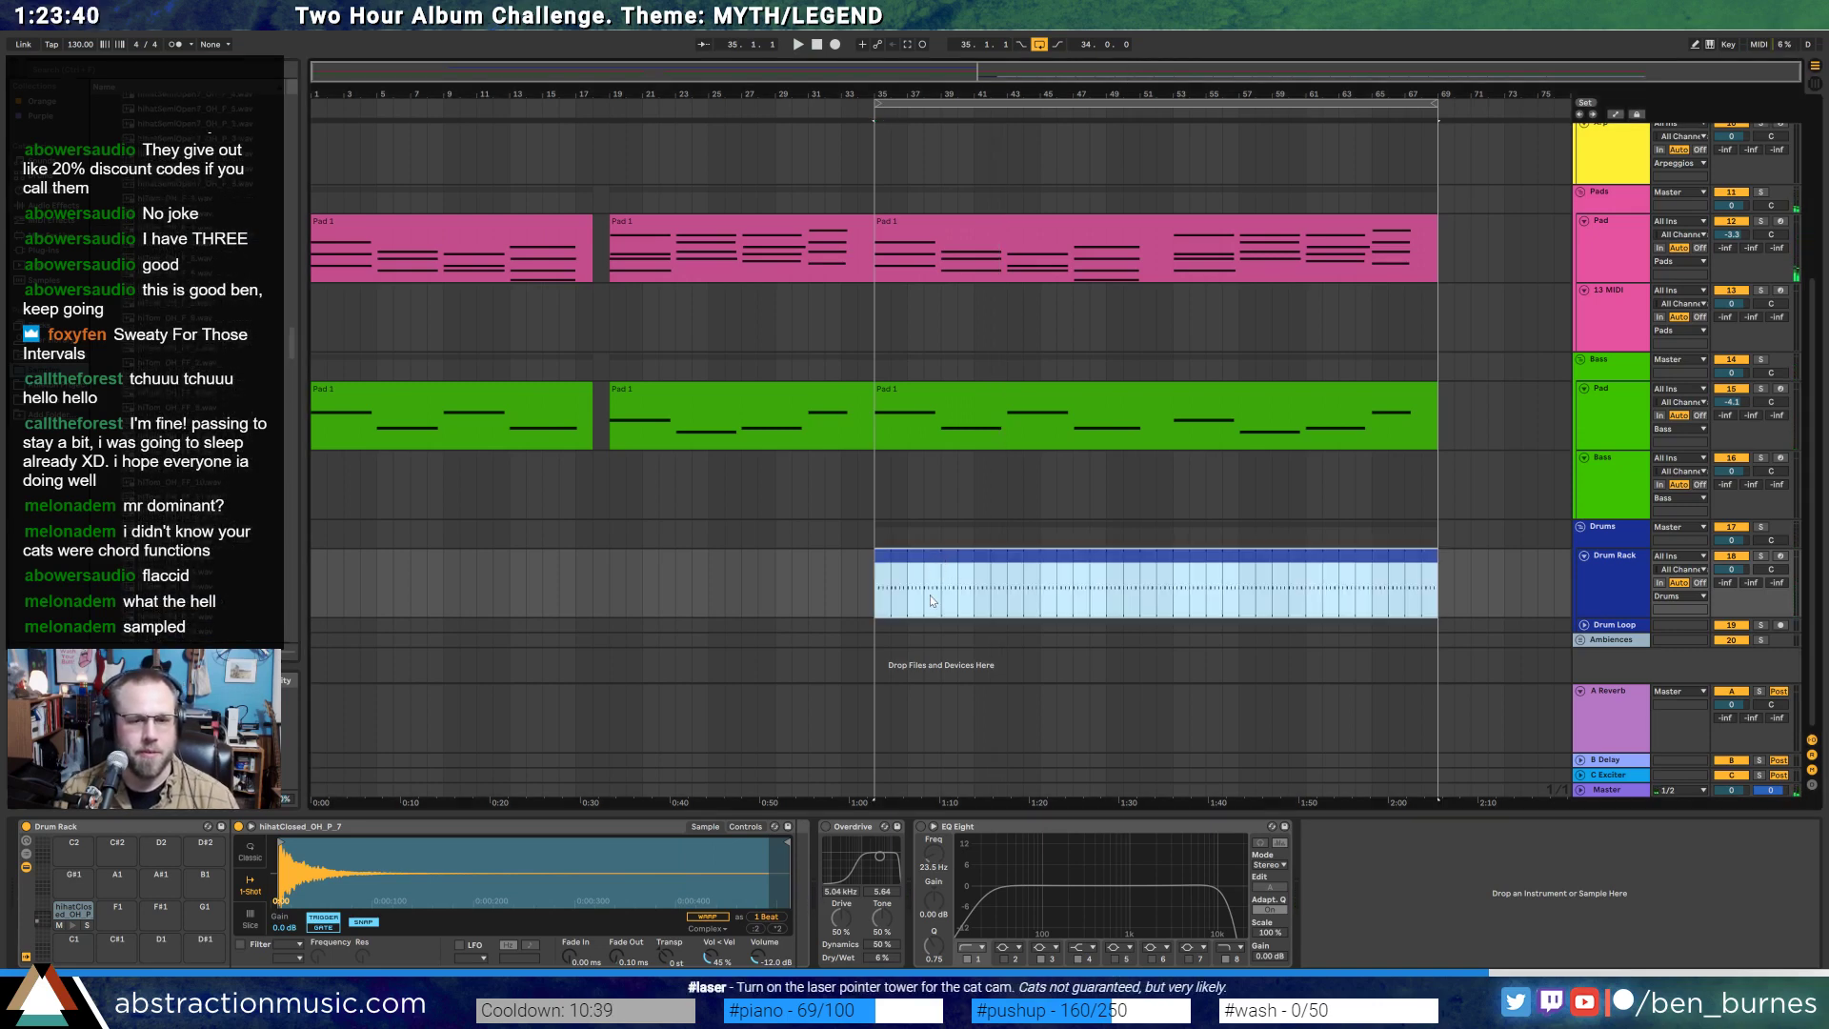
drag(298, 352, 295, 438)
click(946, 570)
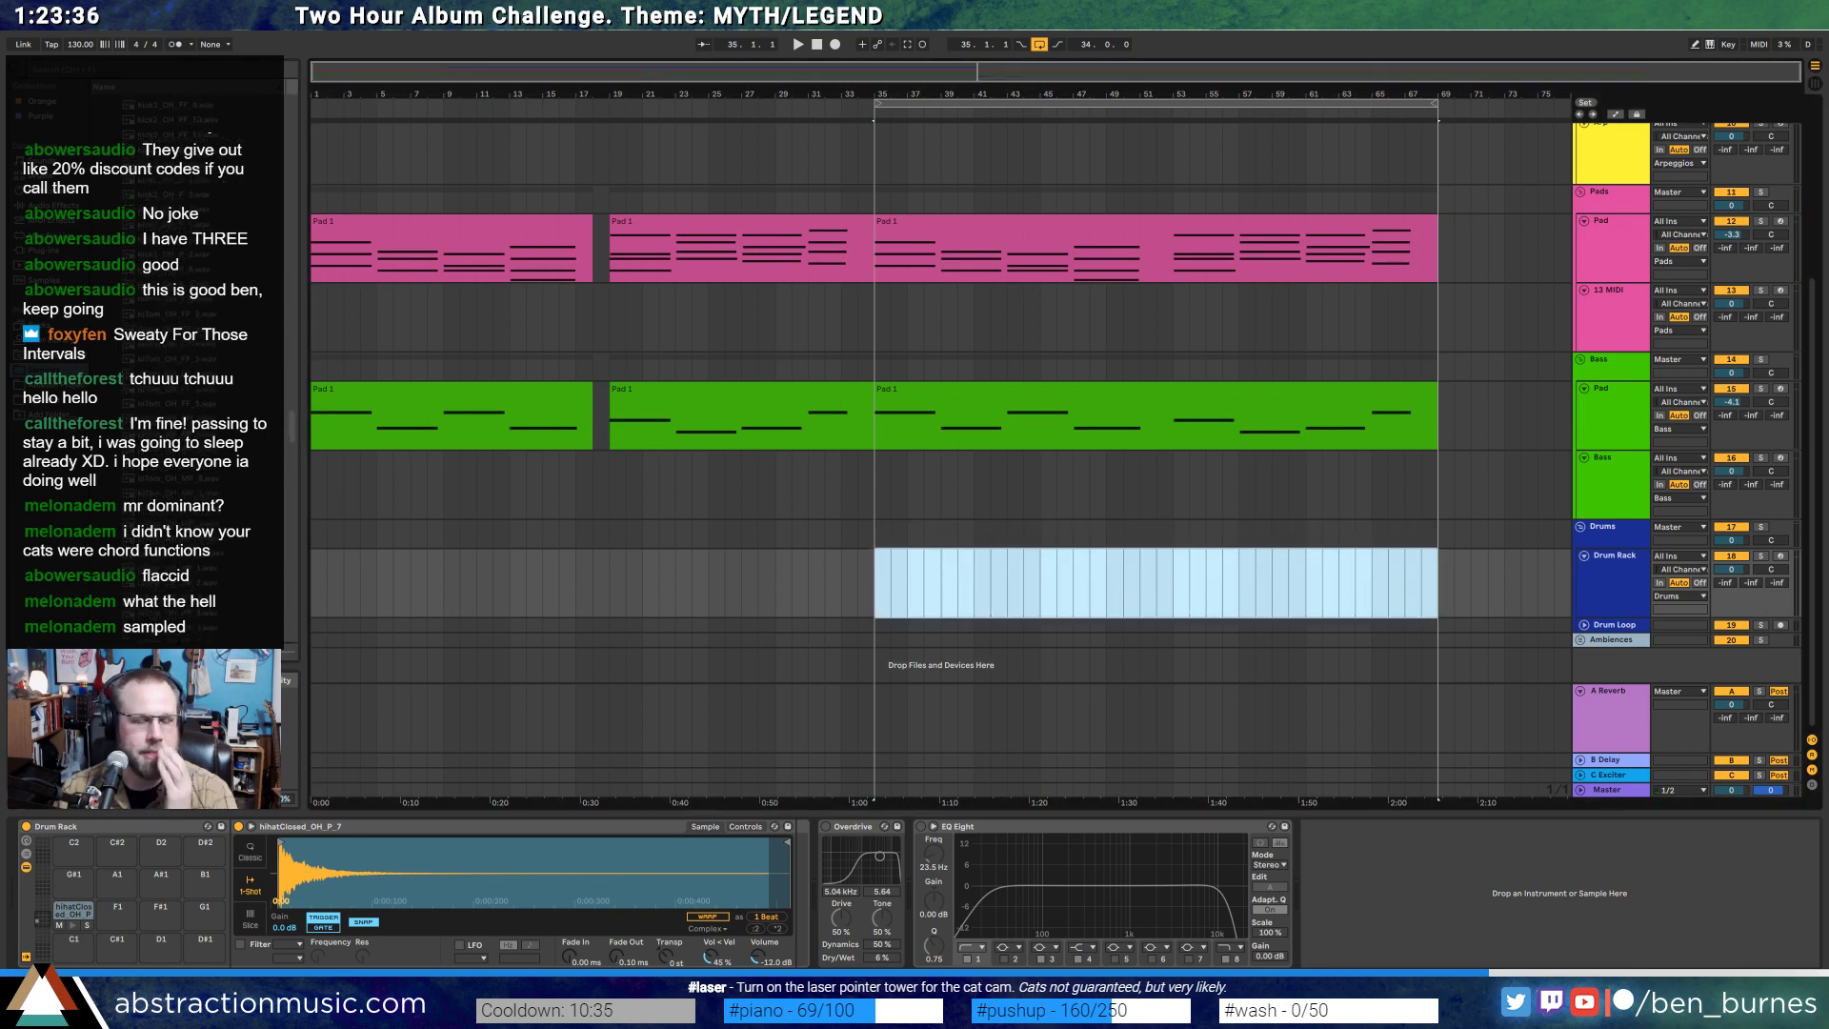
click(1604, 582)
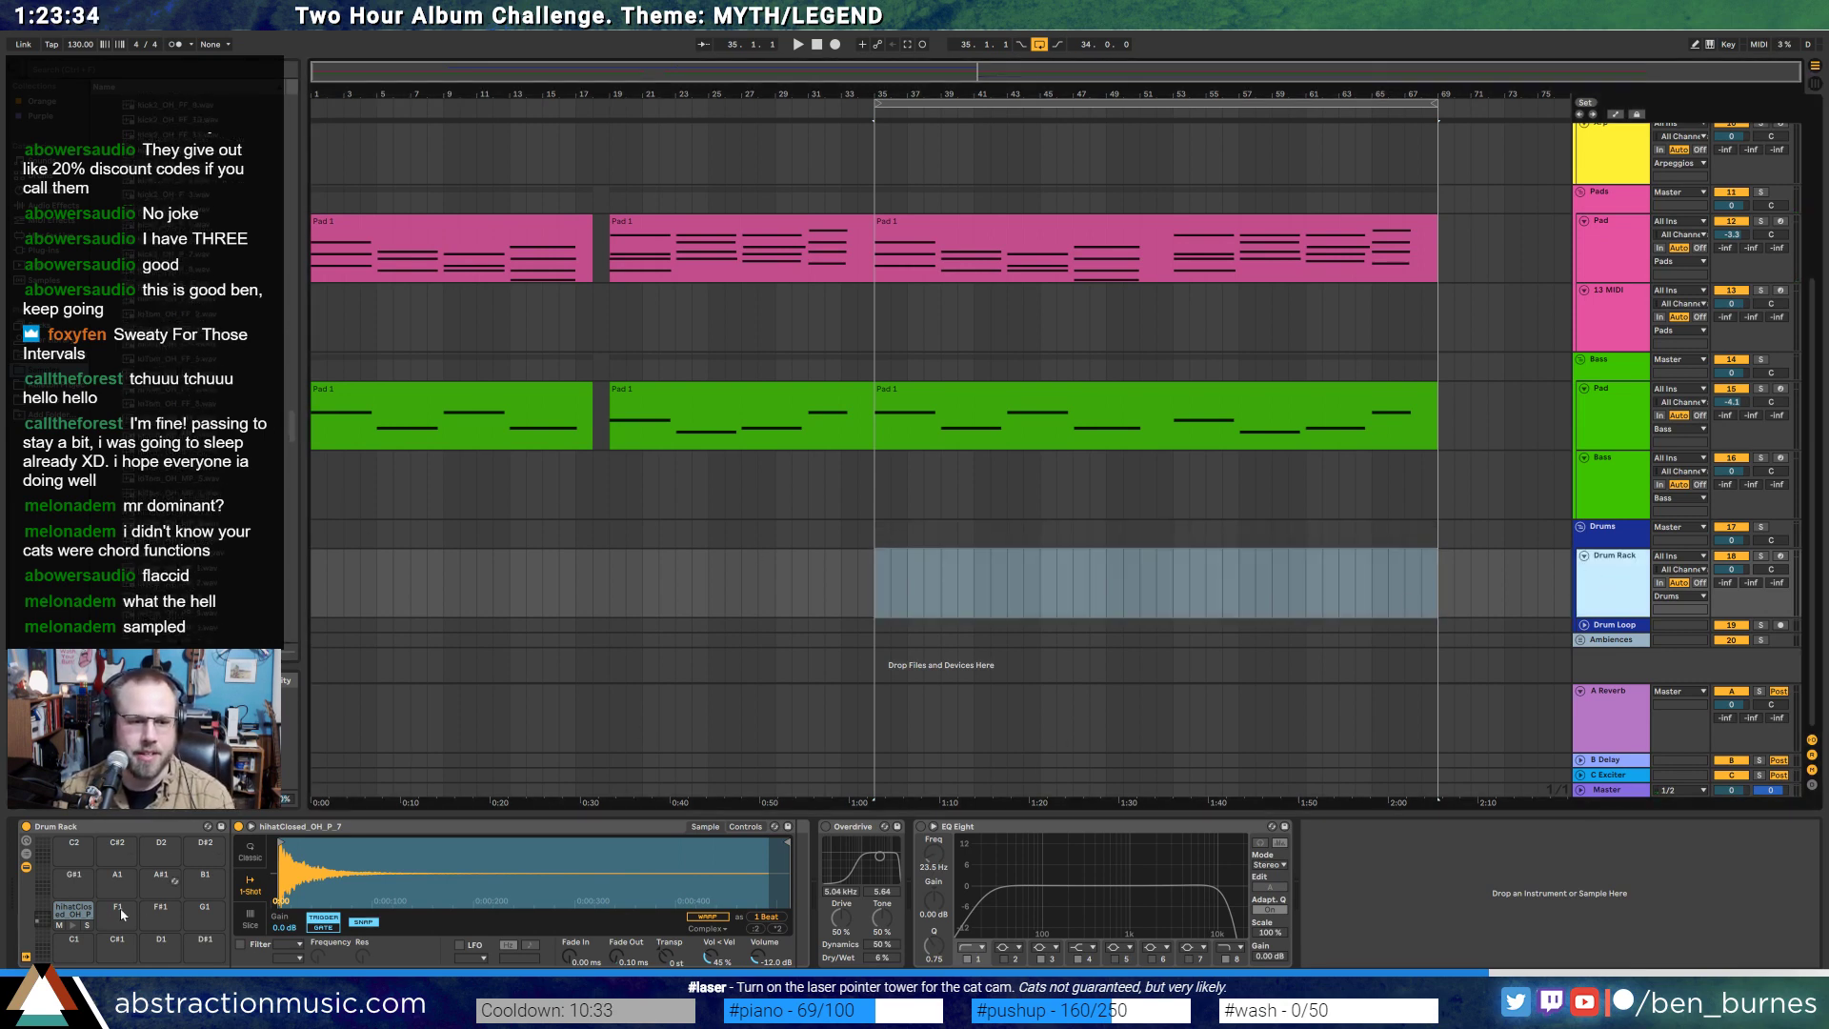
click(82, 911)
key(Delete)
- Collapse the Drum Rack track and select and unfold the Drum Loop track
click(1584, 557)
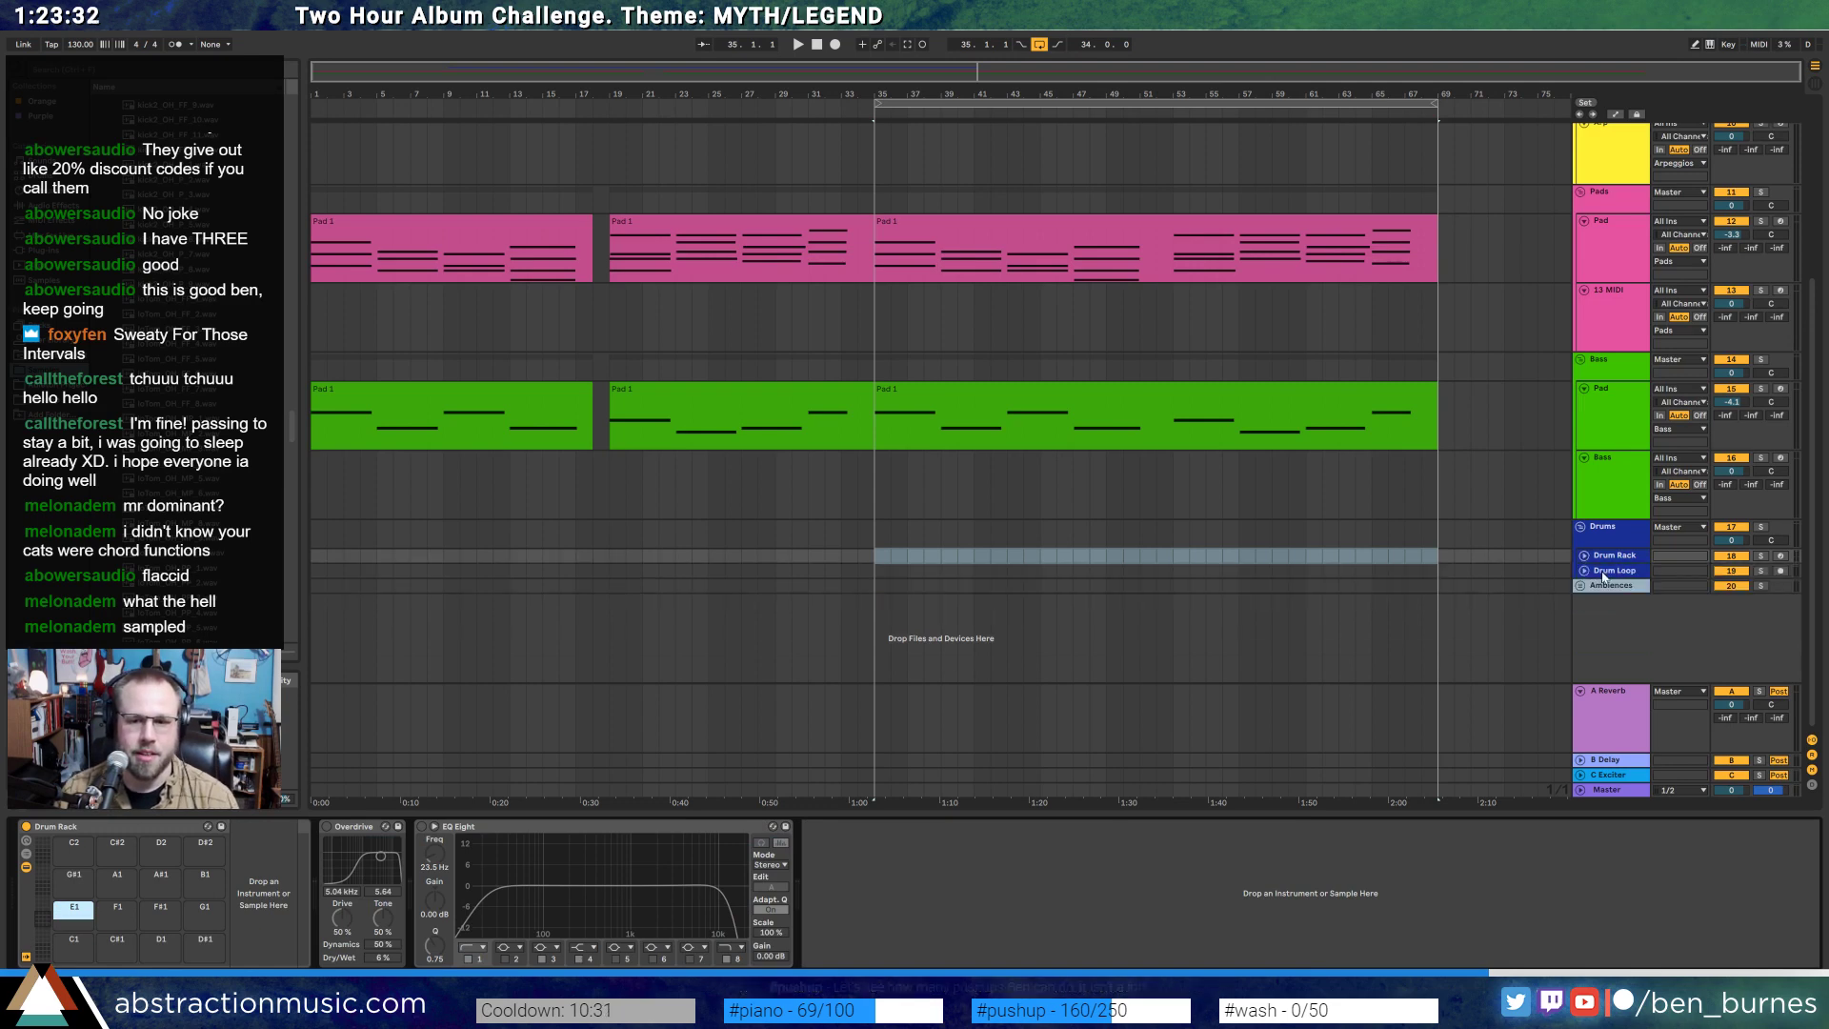
click(1612, 571)
click(1584, 570)
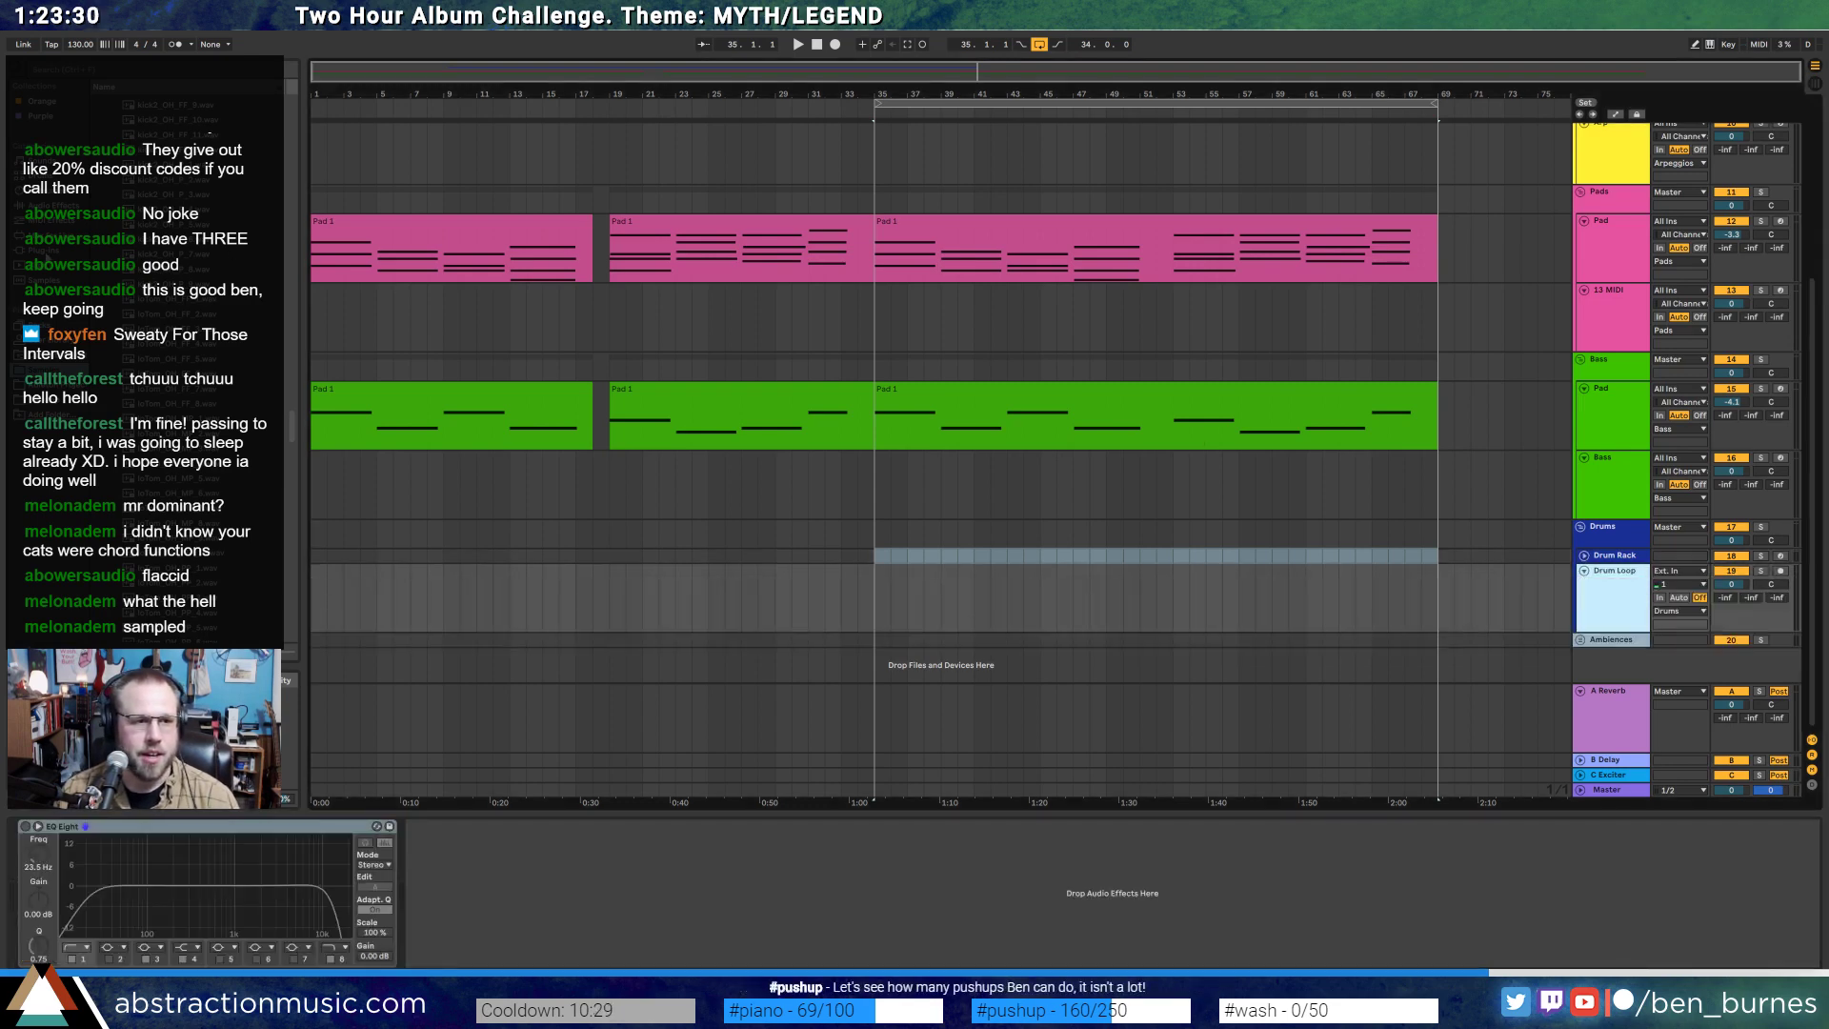
- Close the individual drum sample folders in the browser and open a drum loop folder
click(249, 330)
key(Left)
key(Left)
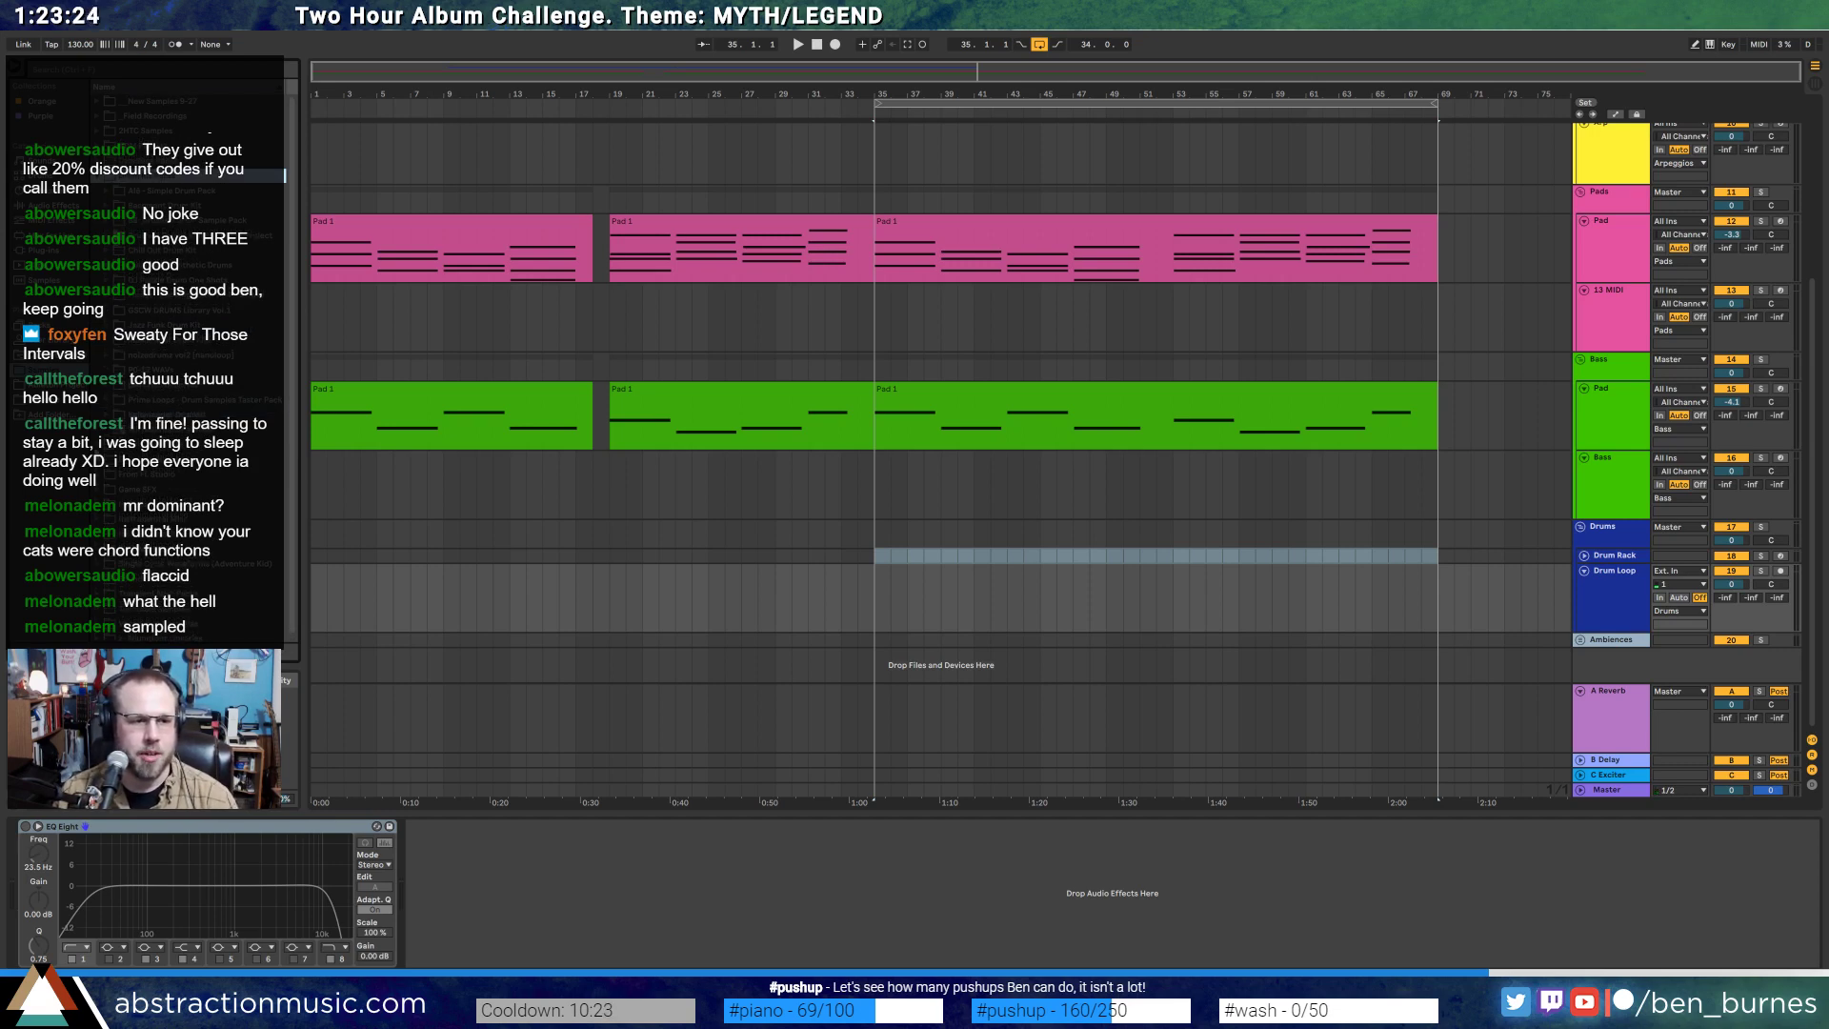
key(Left)
key(Down)
key(Right)
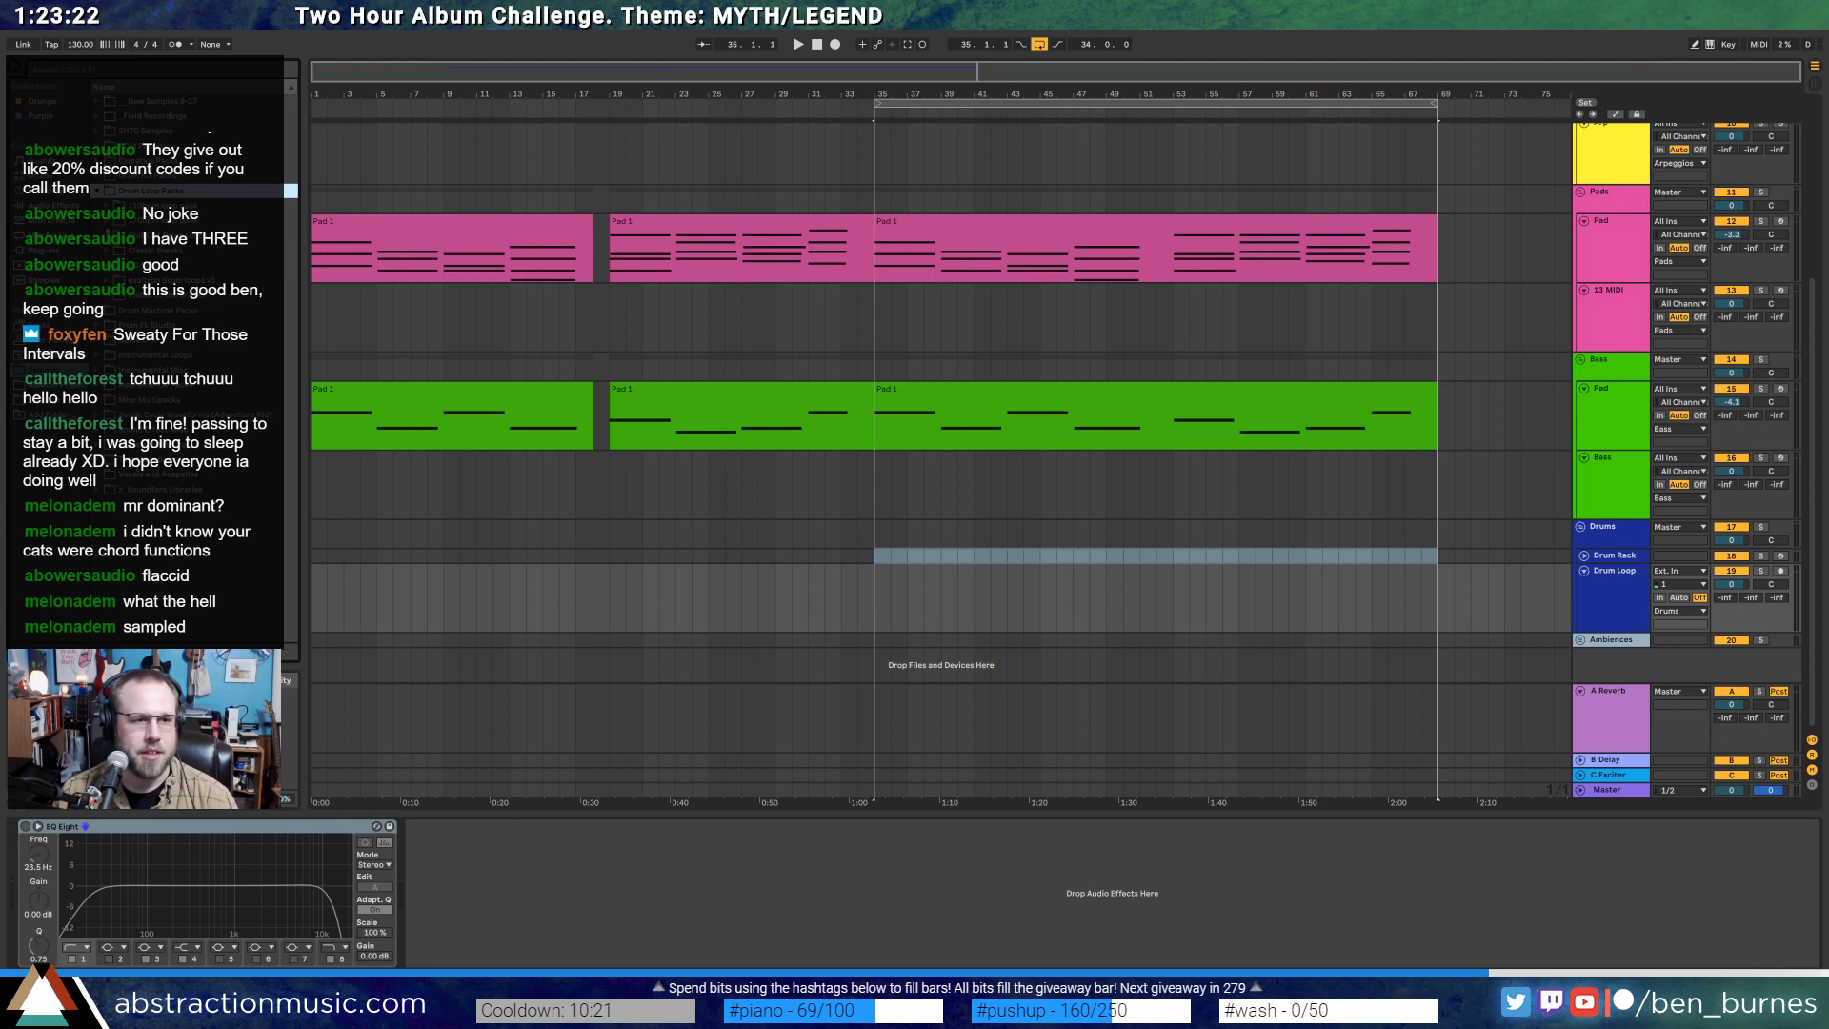
click(107, 206)
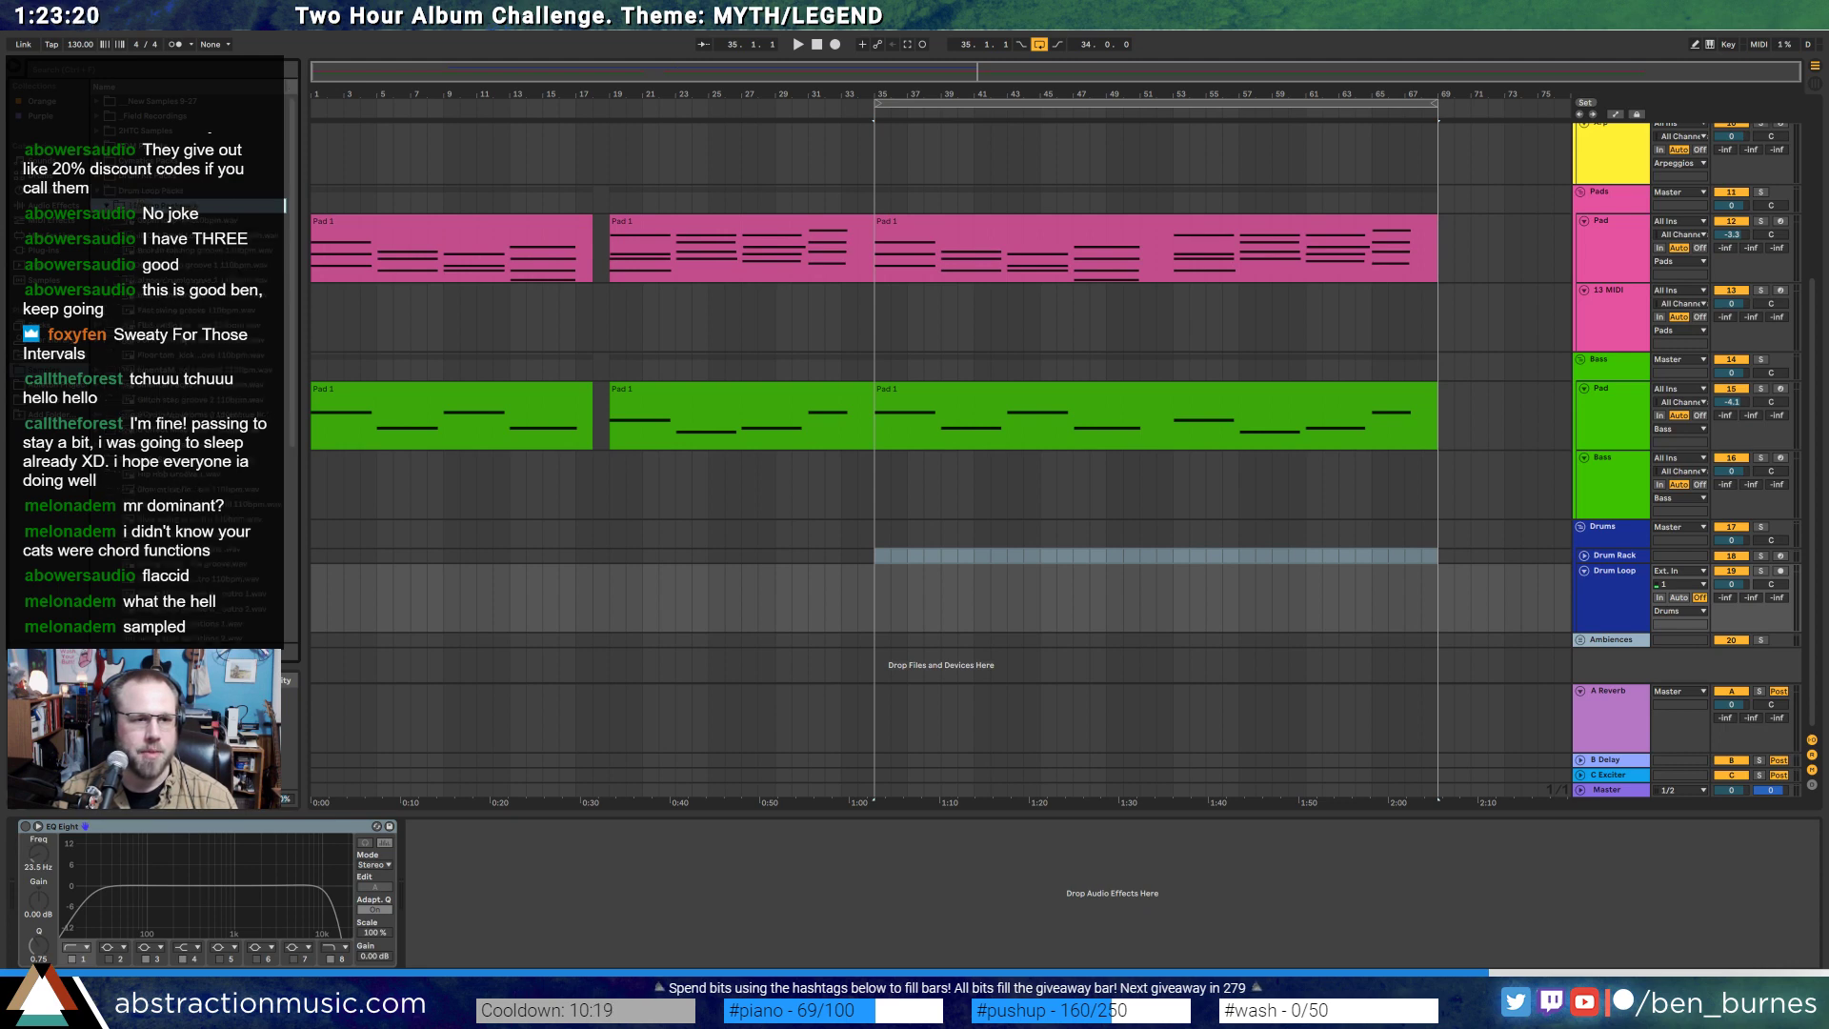
- Audition the drum loops in the open loop folder of the browser
key(Down)
key(Down)
key(Down)
key(Down)
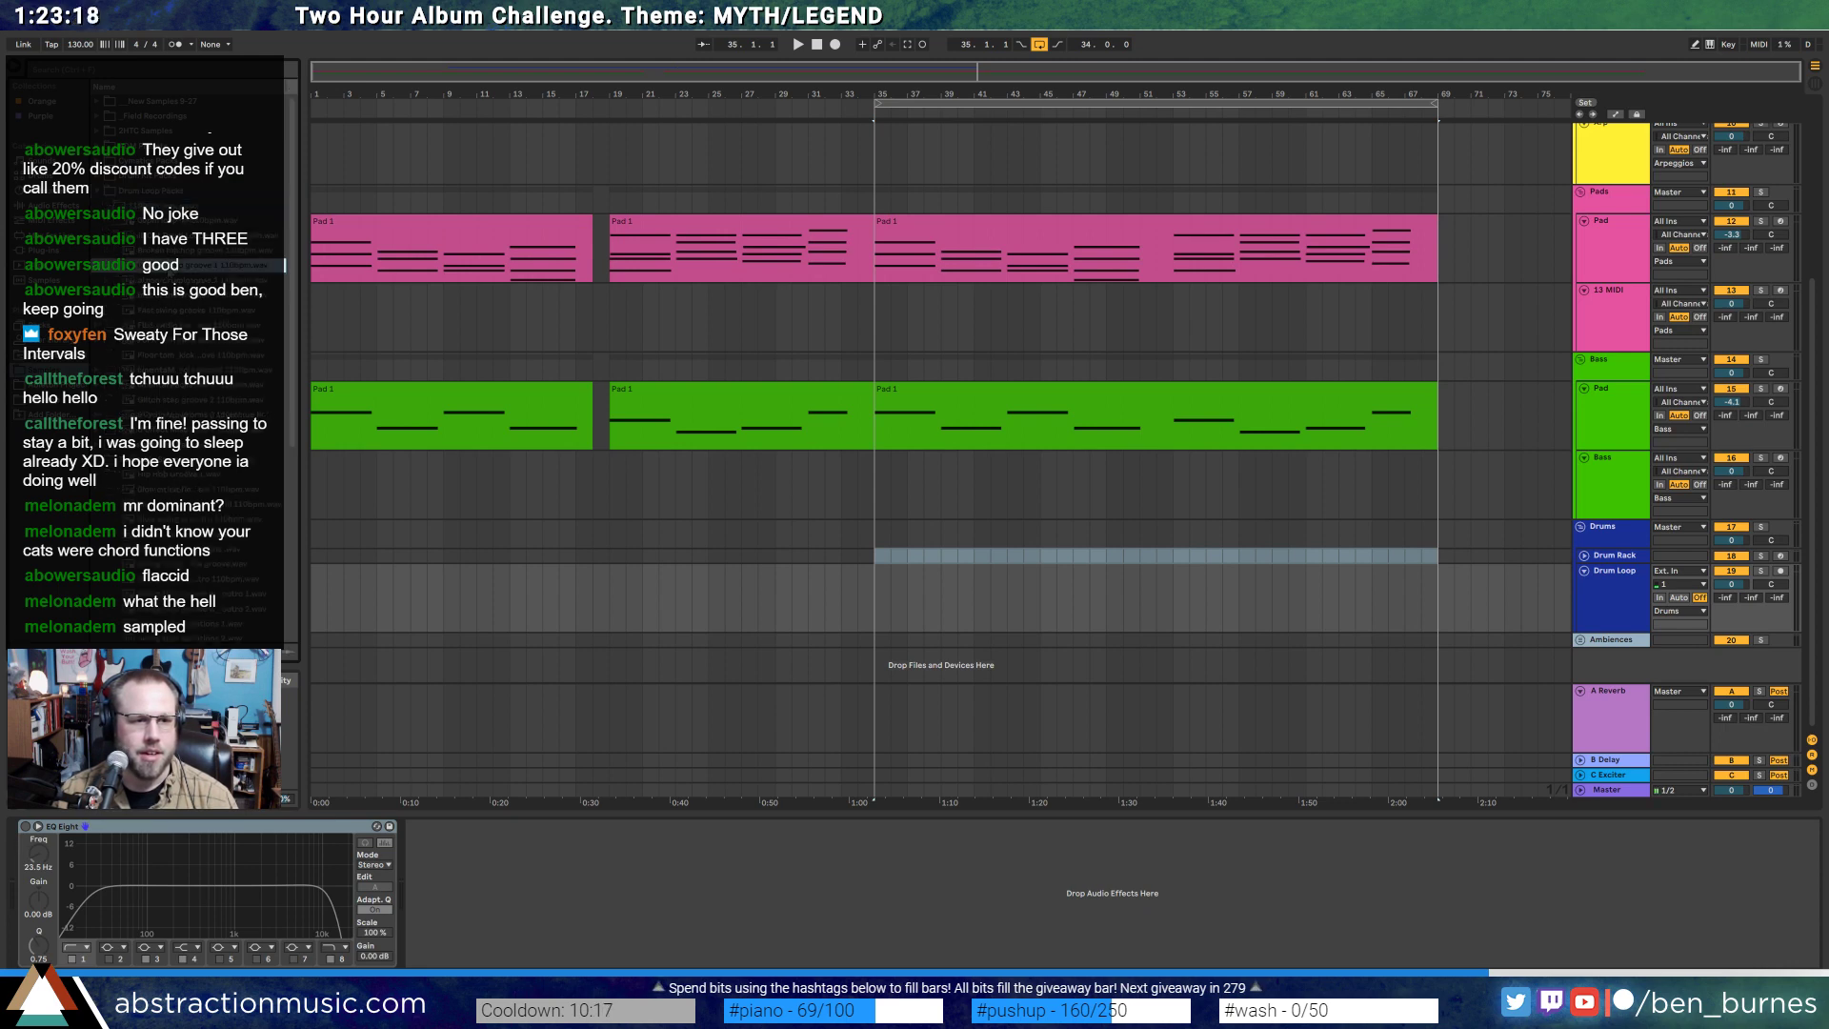
key(Down)
key(Up)
key(Up)
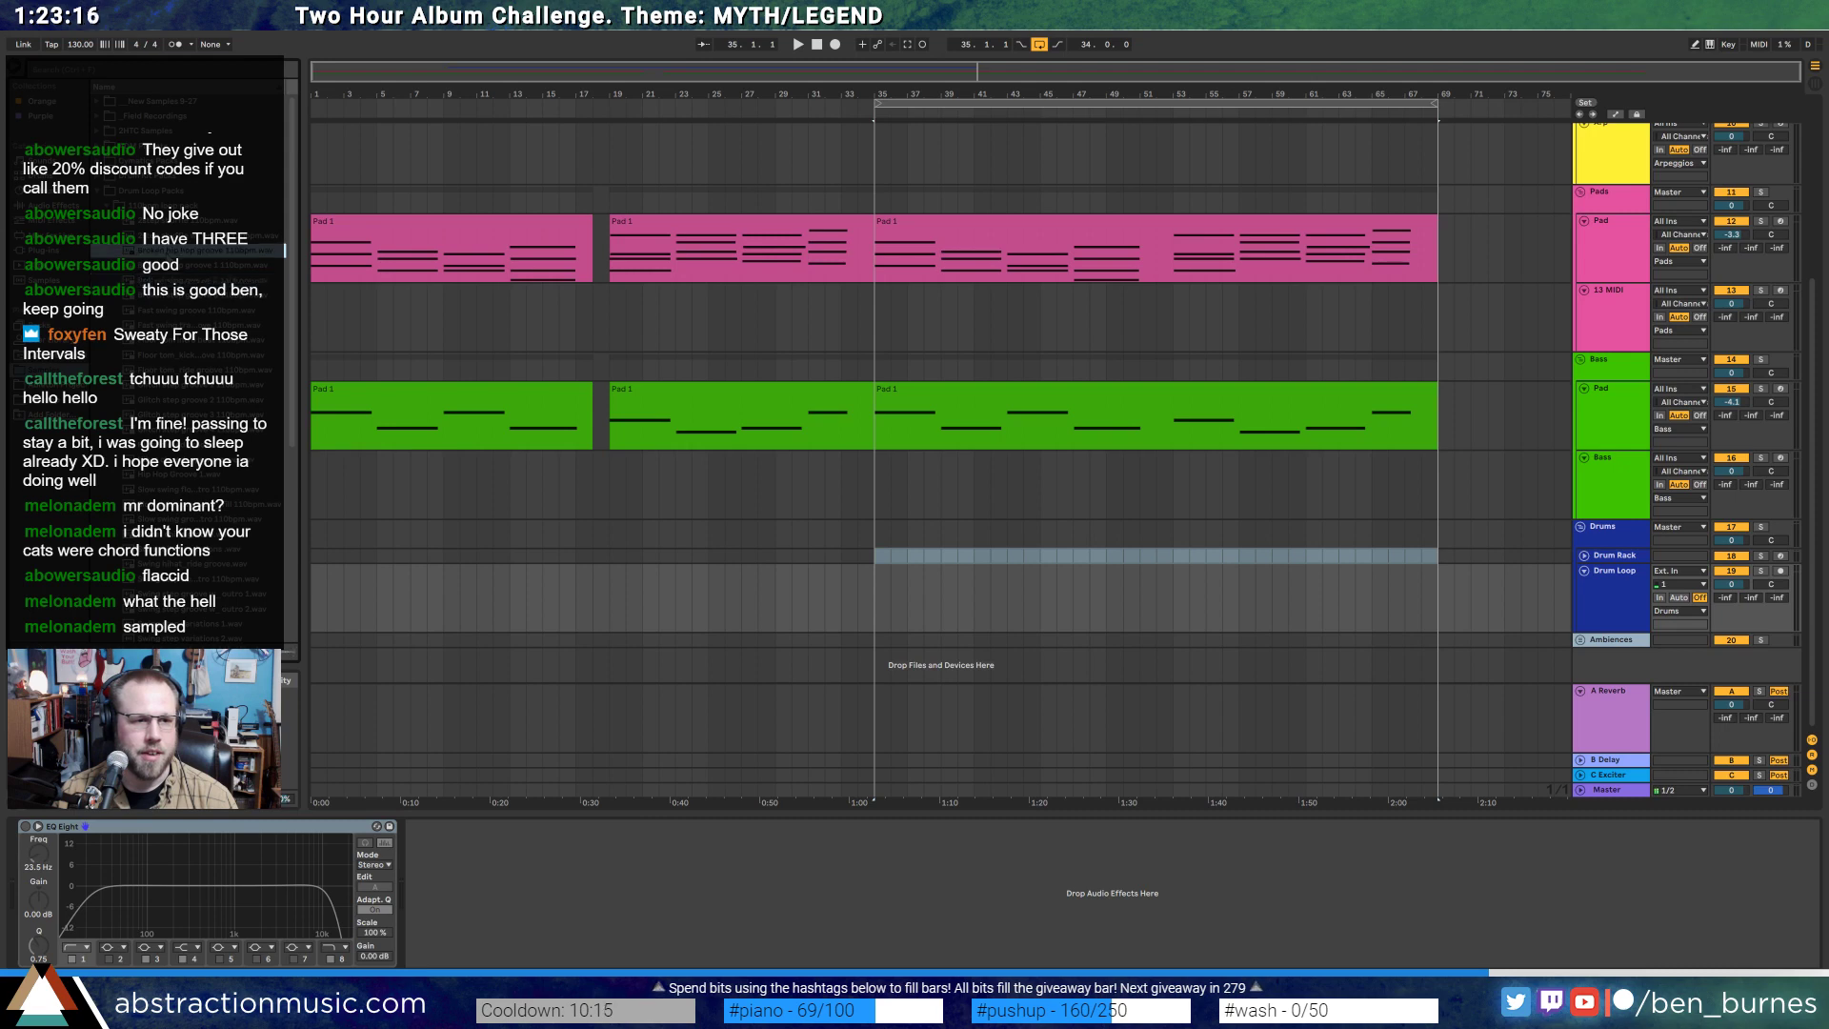
key(Up)
key(Up)
key(Up)
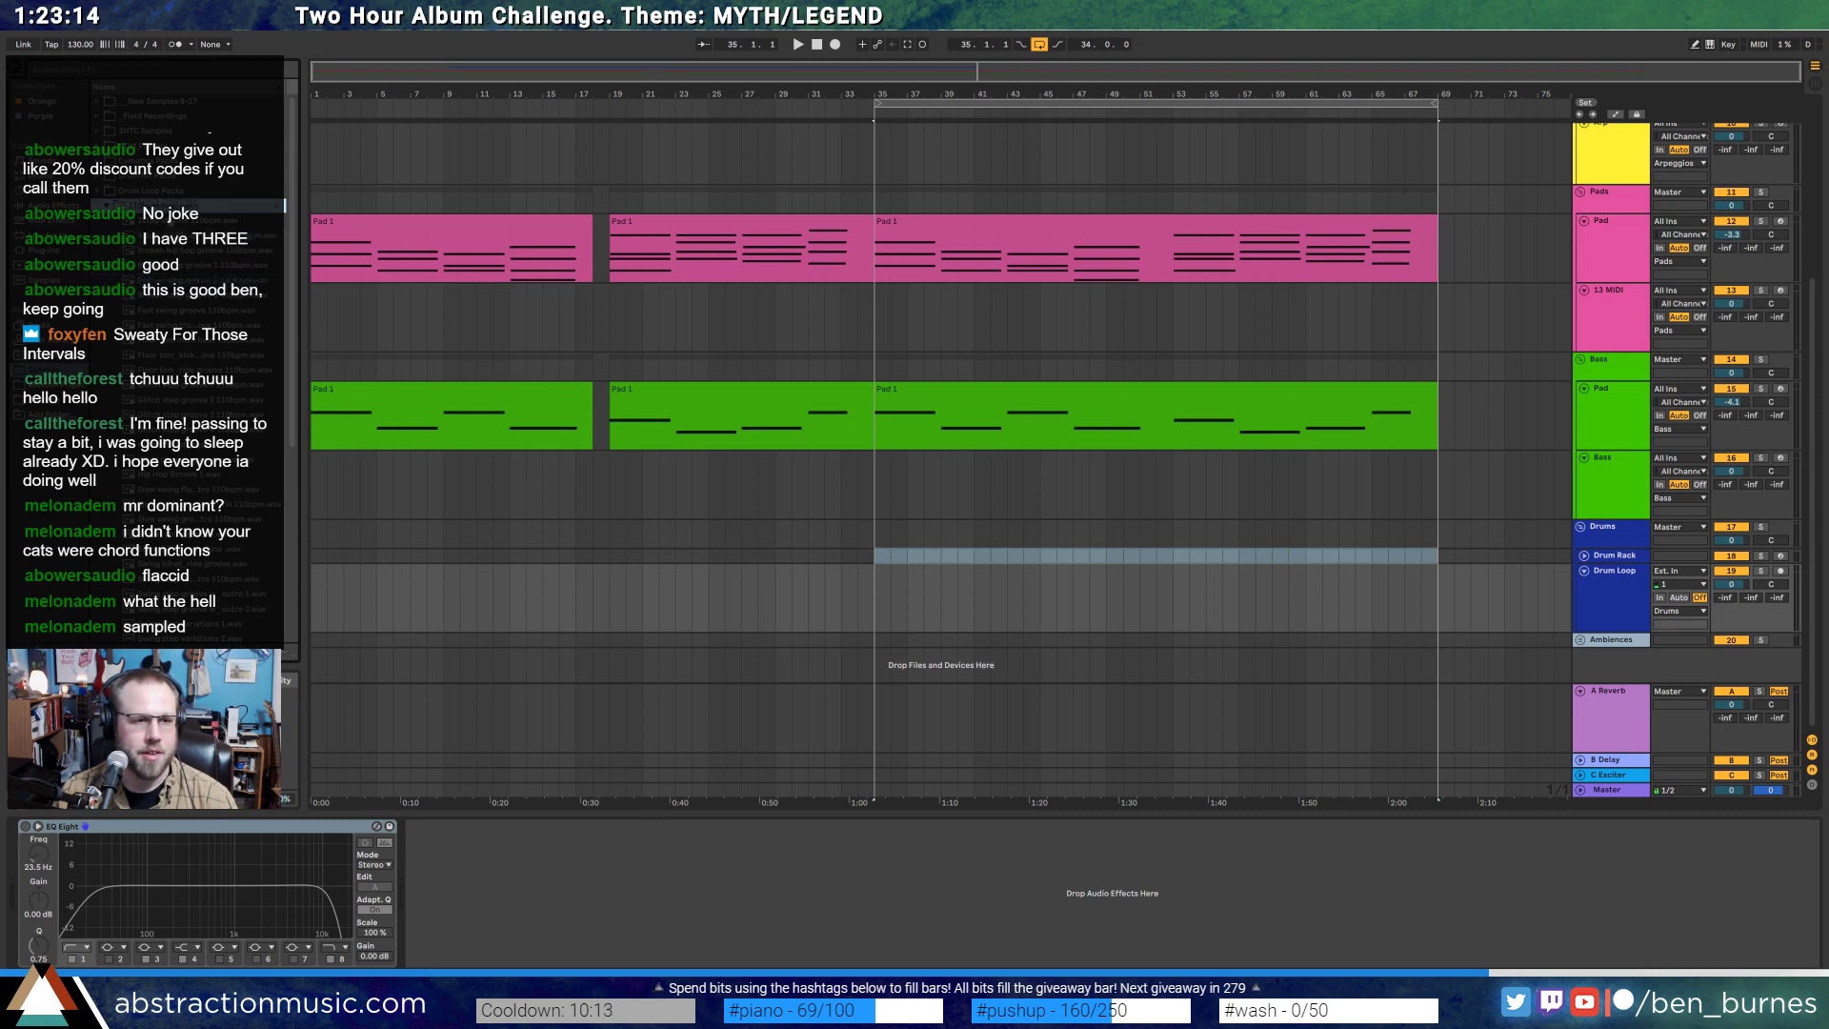
key(Down)
- Audition more loops further down the folder, finishing on the swing step groove samples
click(193, 341)
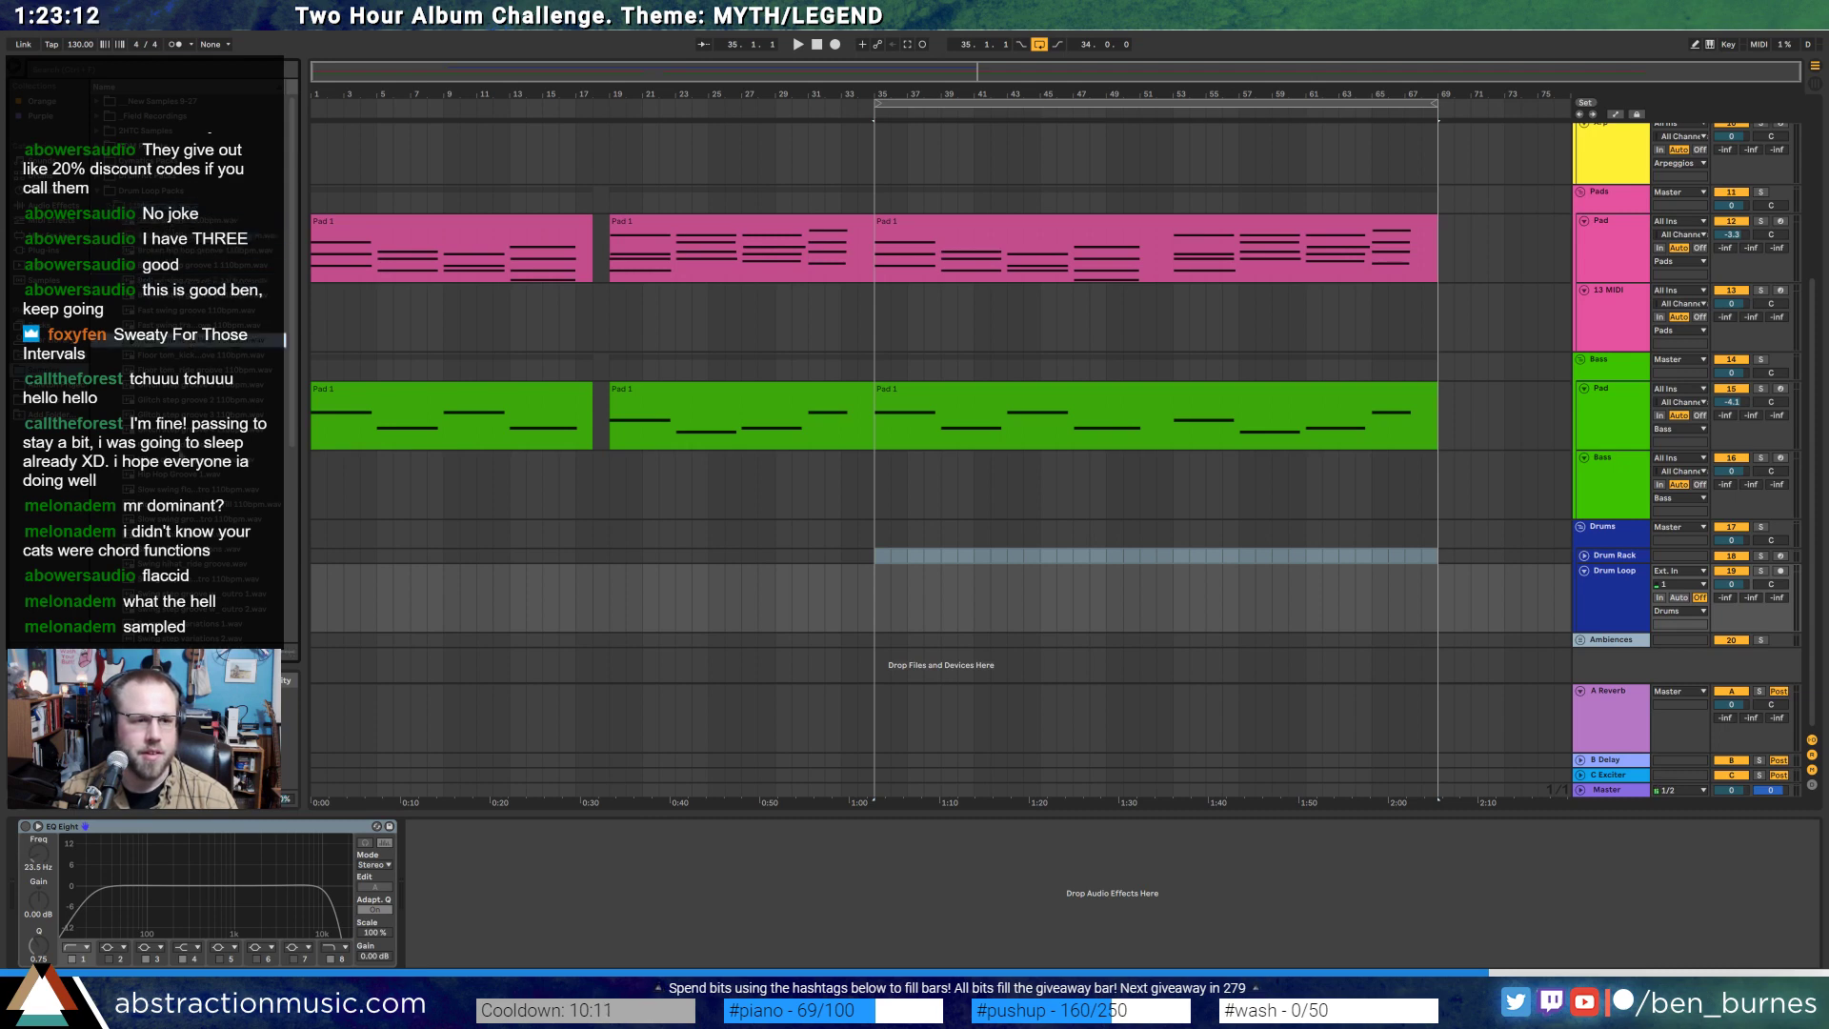
click(201, 611)
scroll(202, 608, down, 2)
click(207, 554)
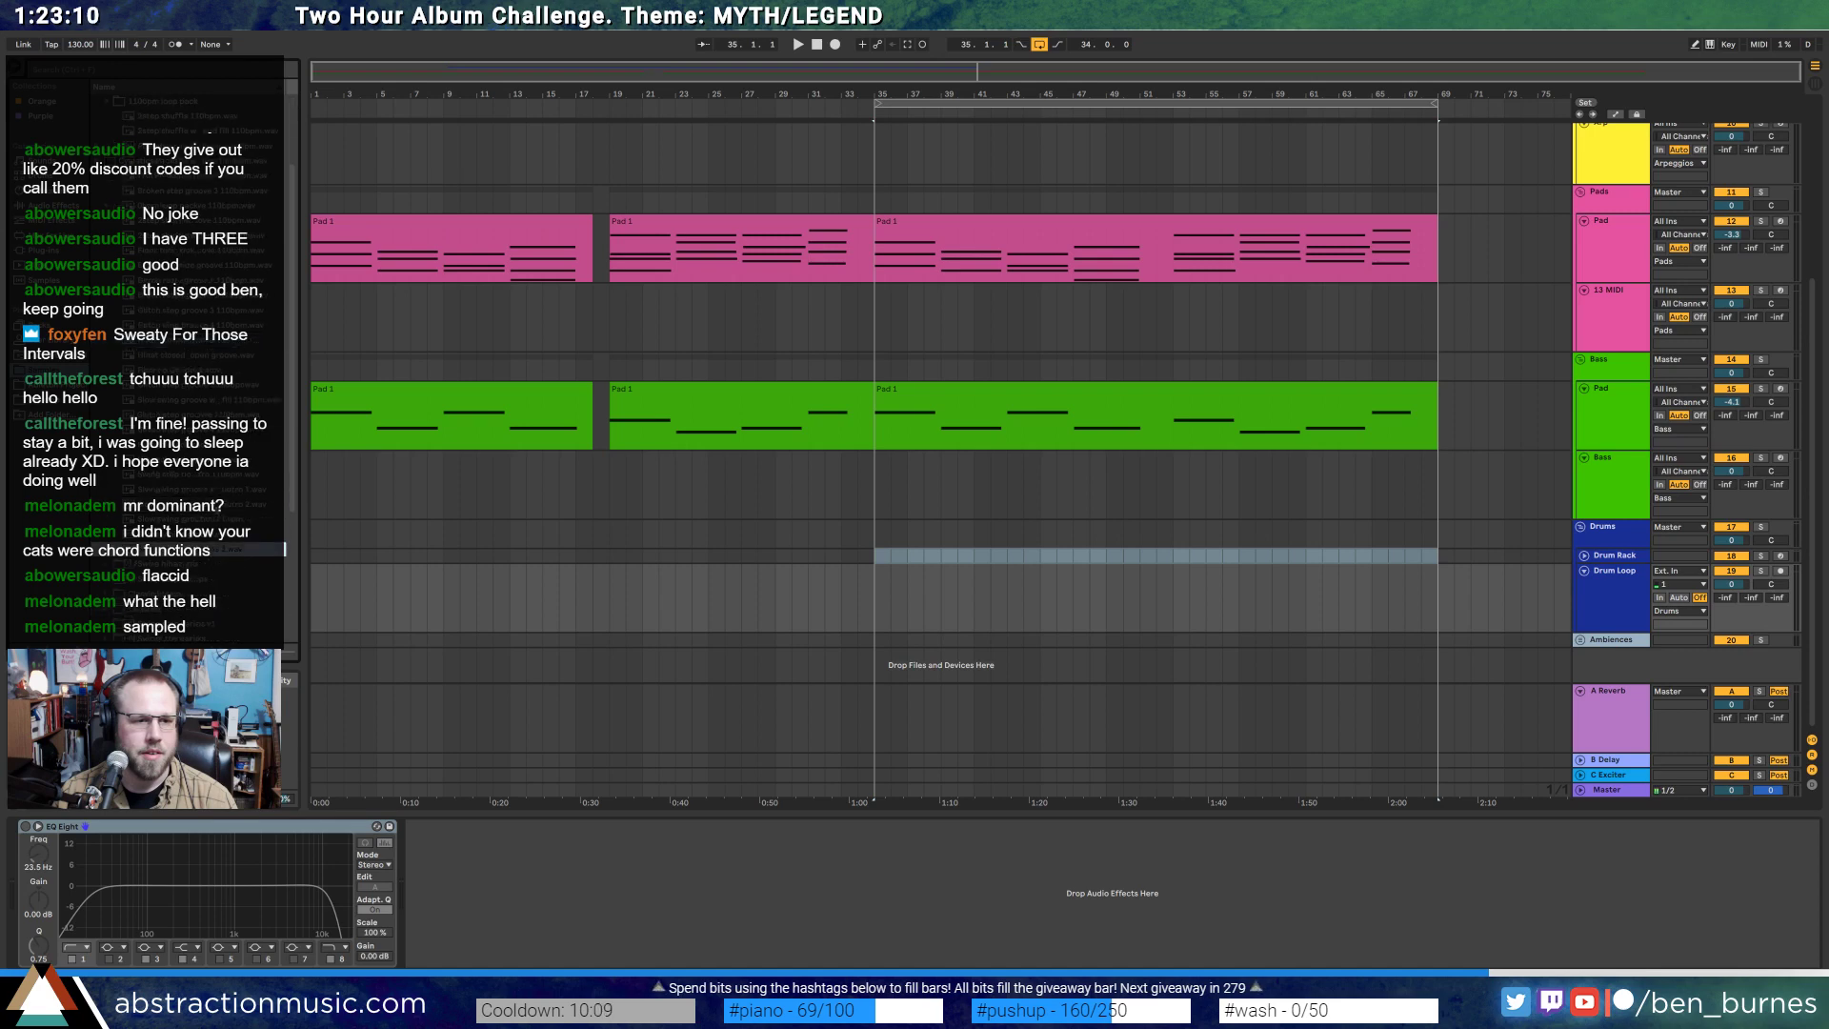
click(216, 490)
click(208, 508)
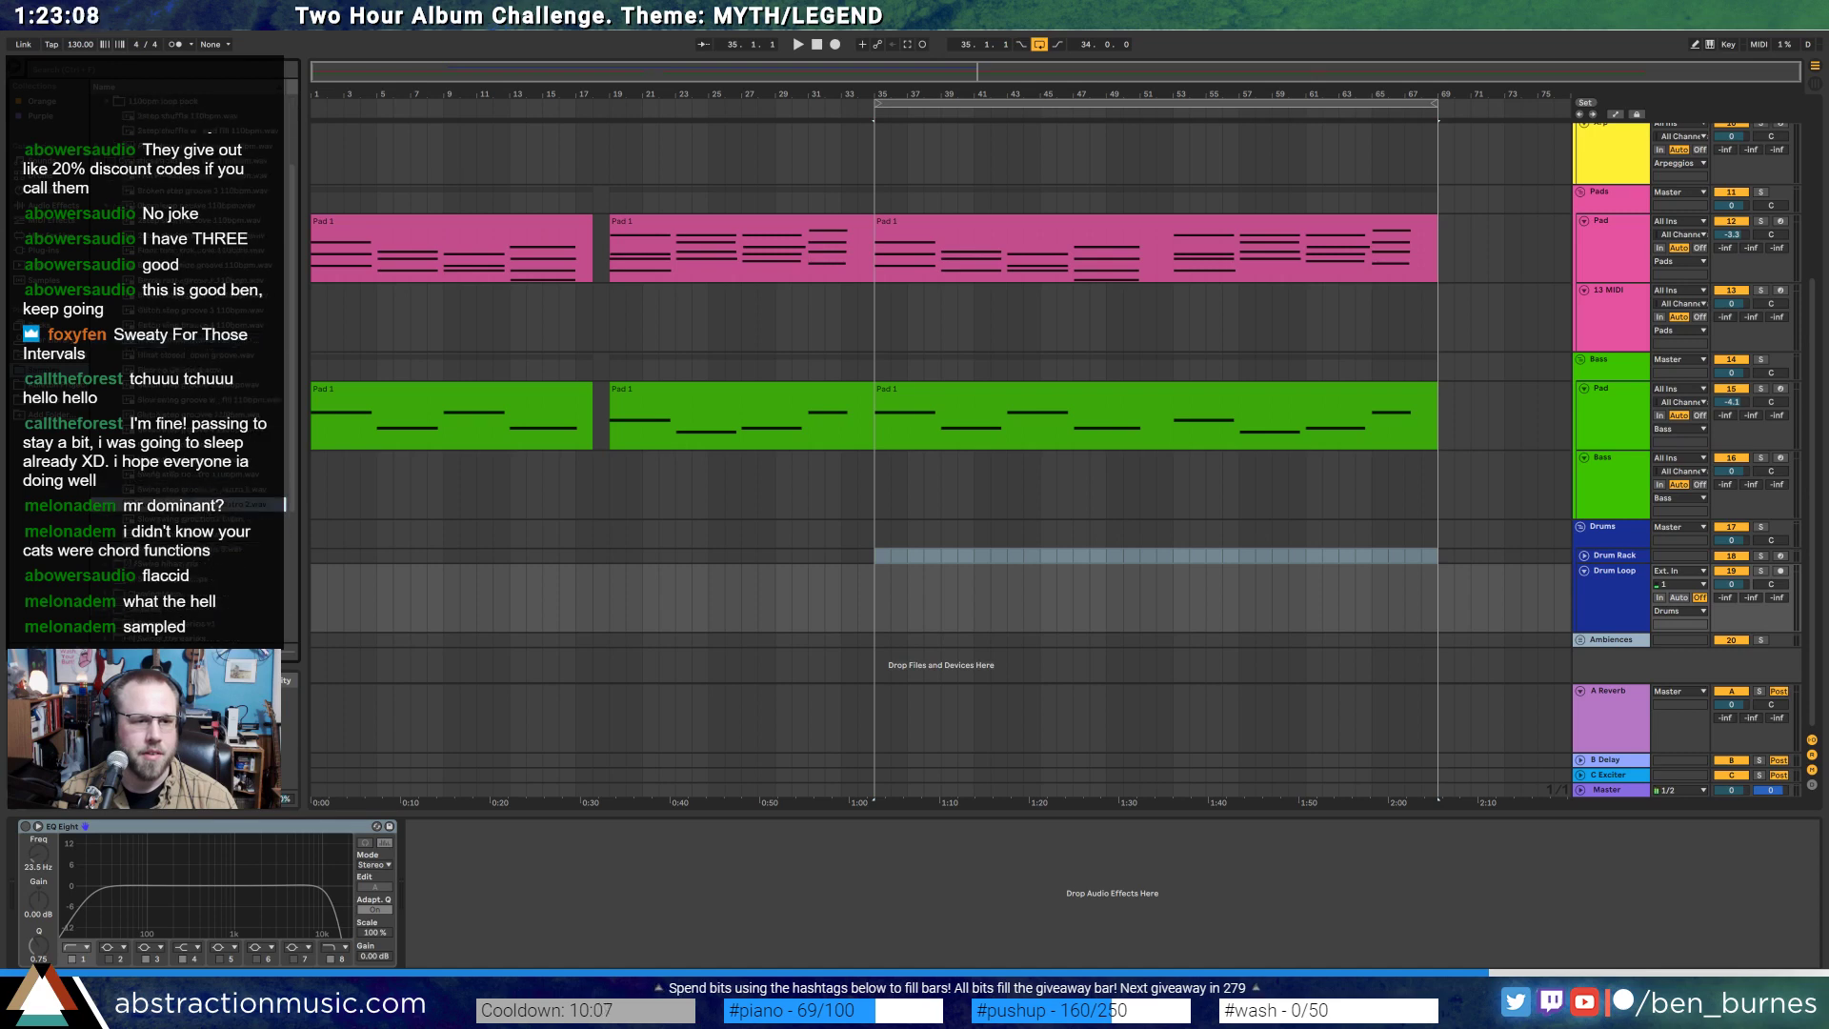
- Place the "Swing step groove w_ outro 2" loop on the Drum Loop track at bar 35 and open its waveform
drag(208, 508, 865, 597)
scroll(900, 603, up, 2)
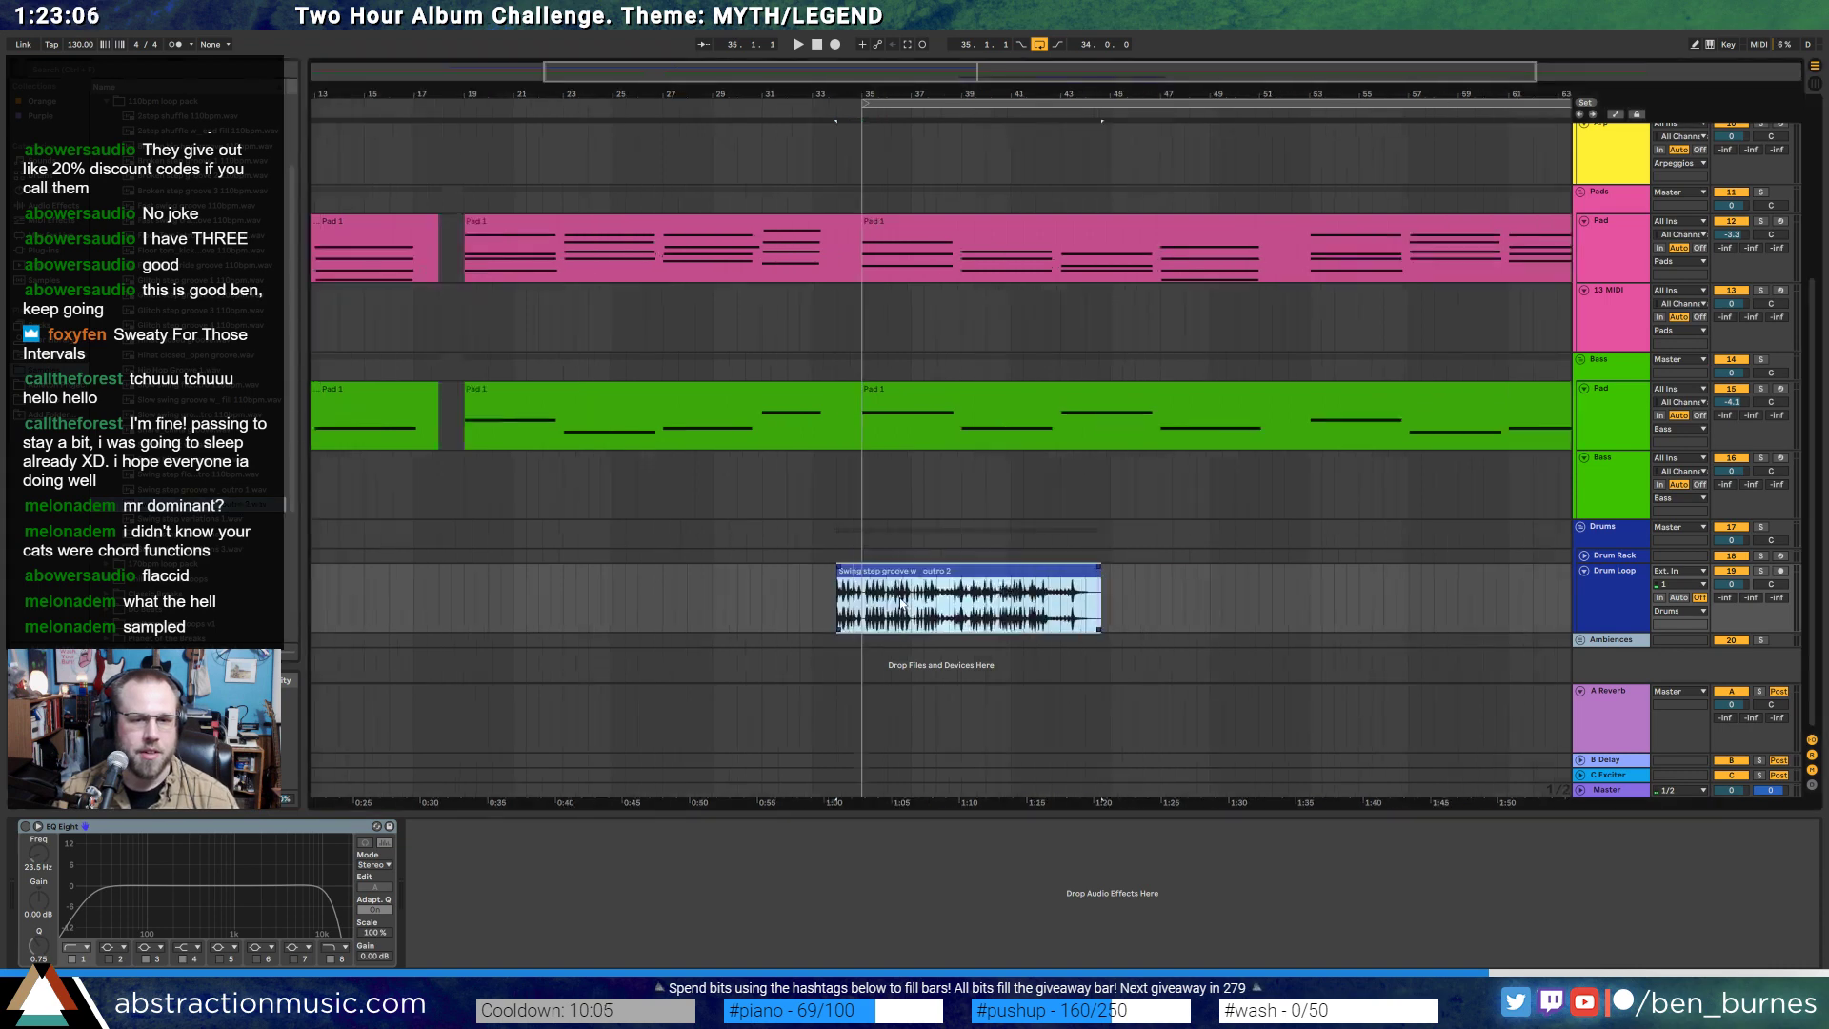
scroll(902, 604, up, 5)
drag(729, 571, 916, 579)
double_click(639, 578)
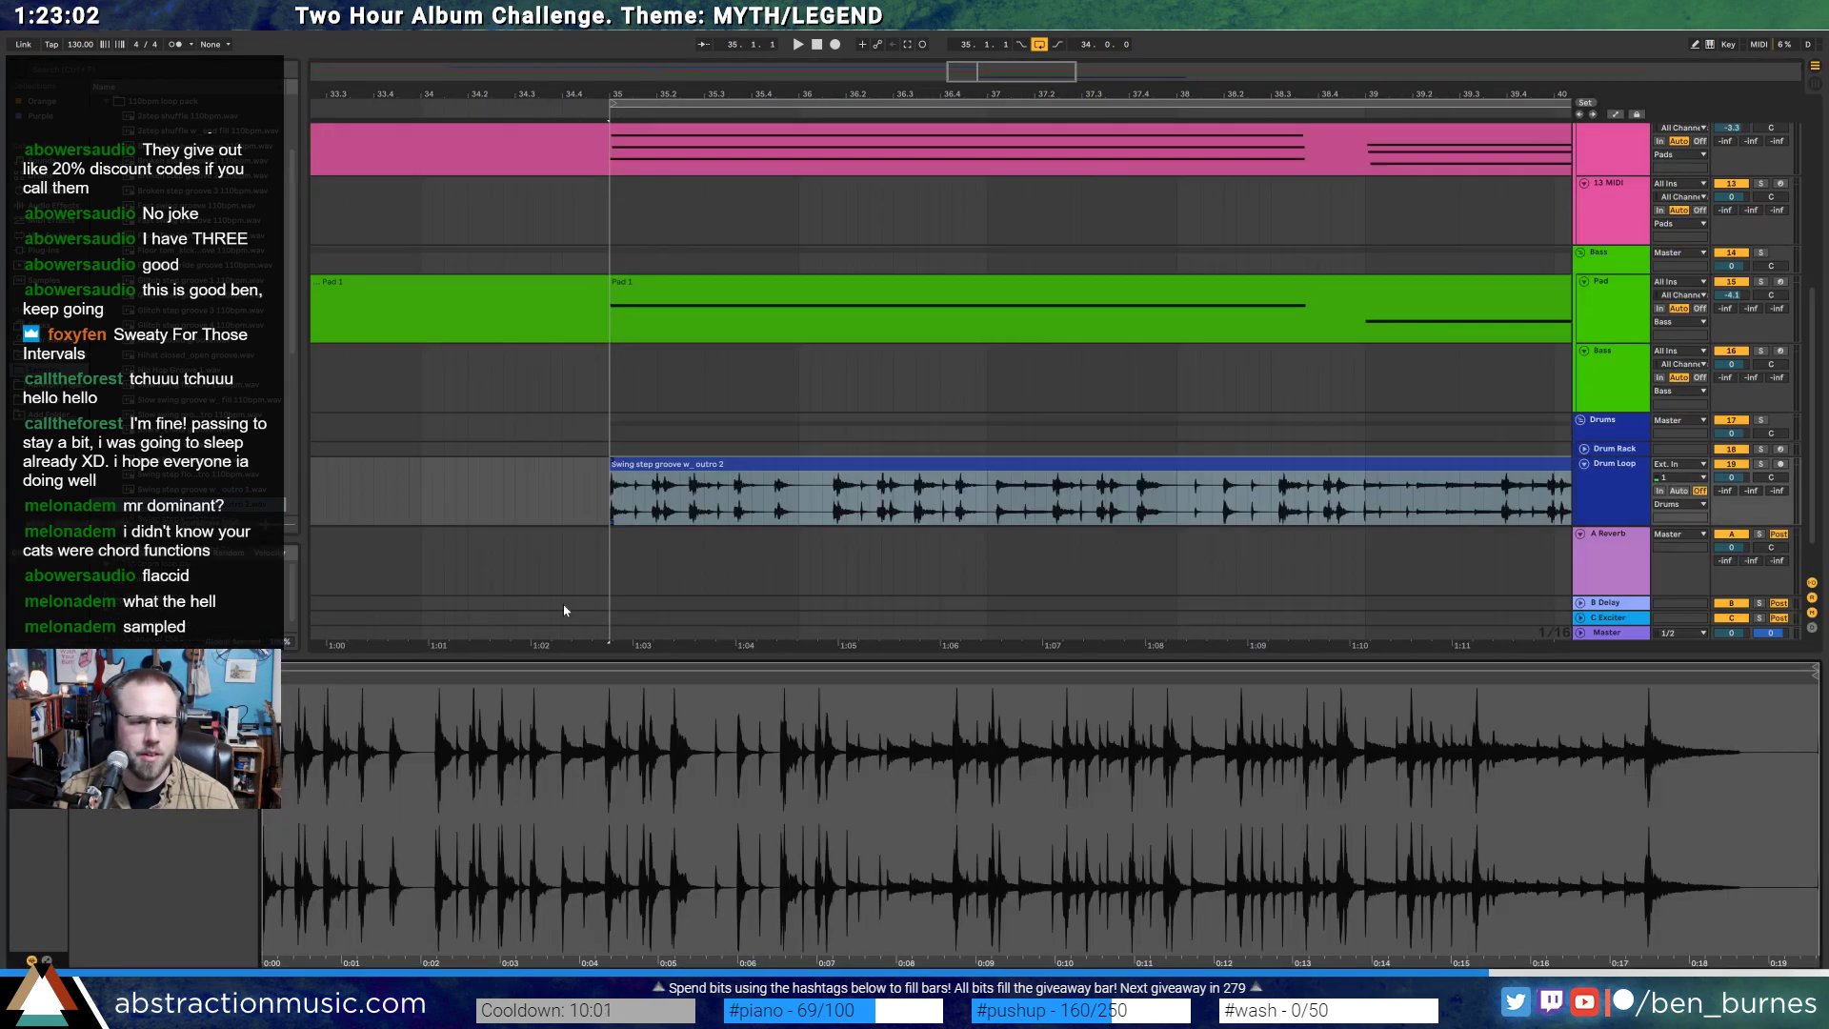
- Move the drum loop clip's start to the hit at about 0.4 s and trim the clip down to that hit
scroll(297, 701, up, 5)
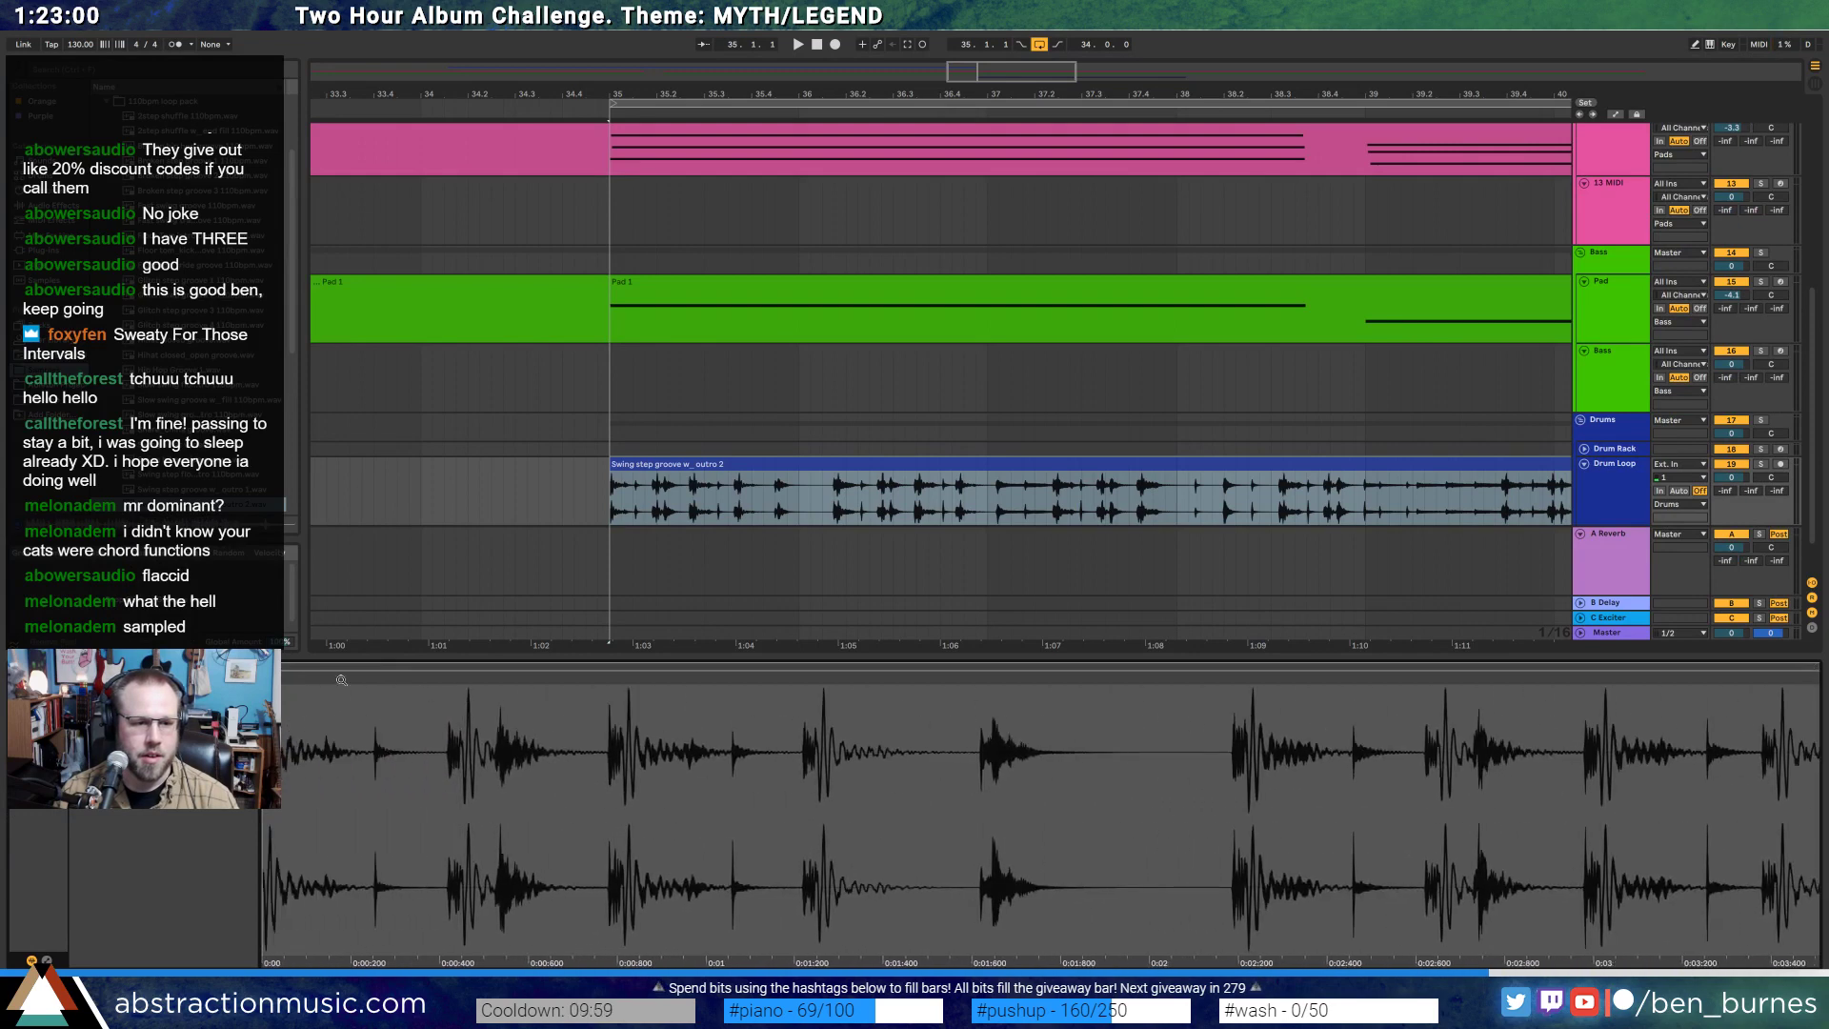
drag(264, 675, 448, 677)
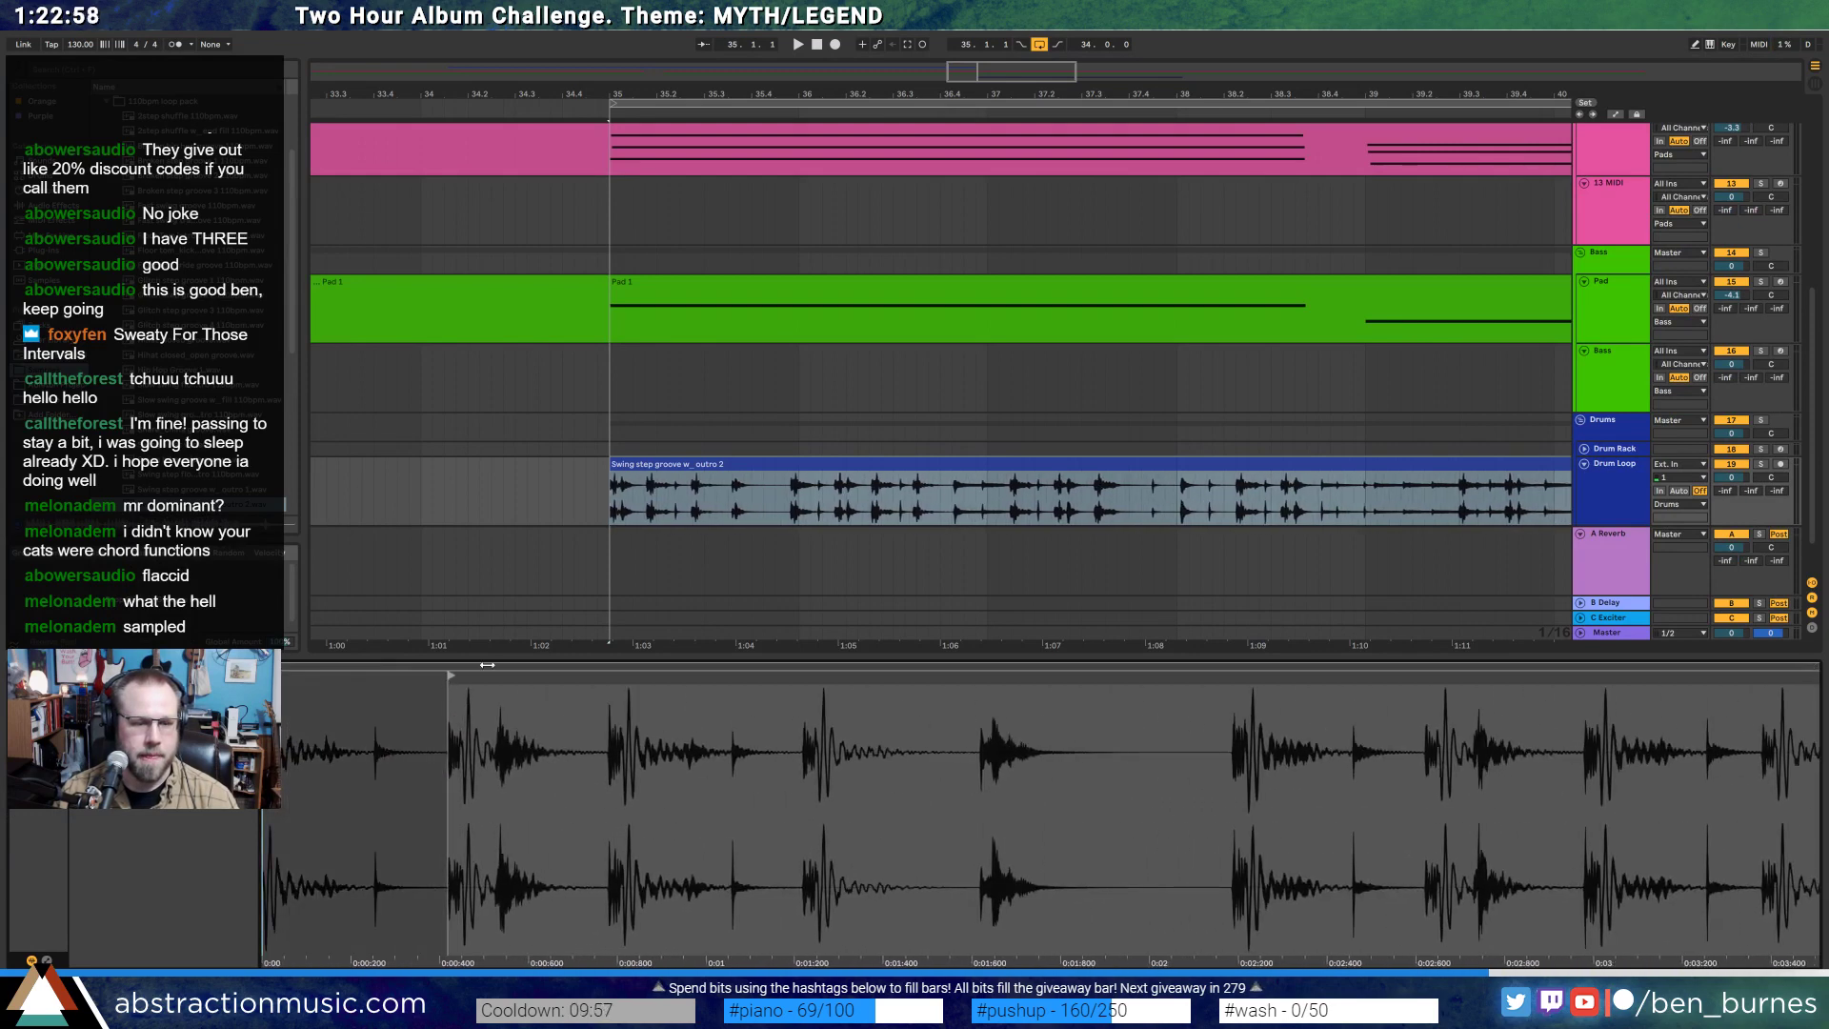
drag(650, 511, 847, 492)
key(Delete)
click(900, 467)
key(Delete)
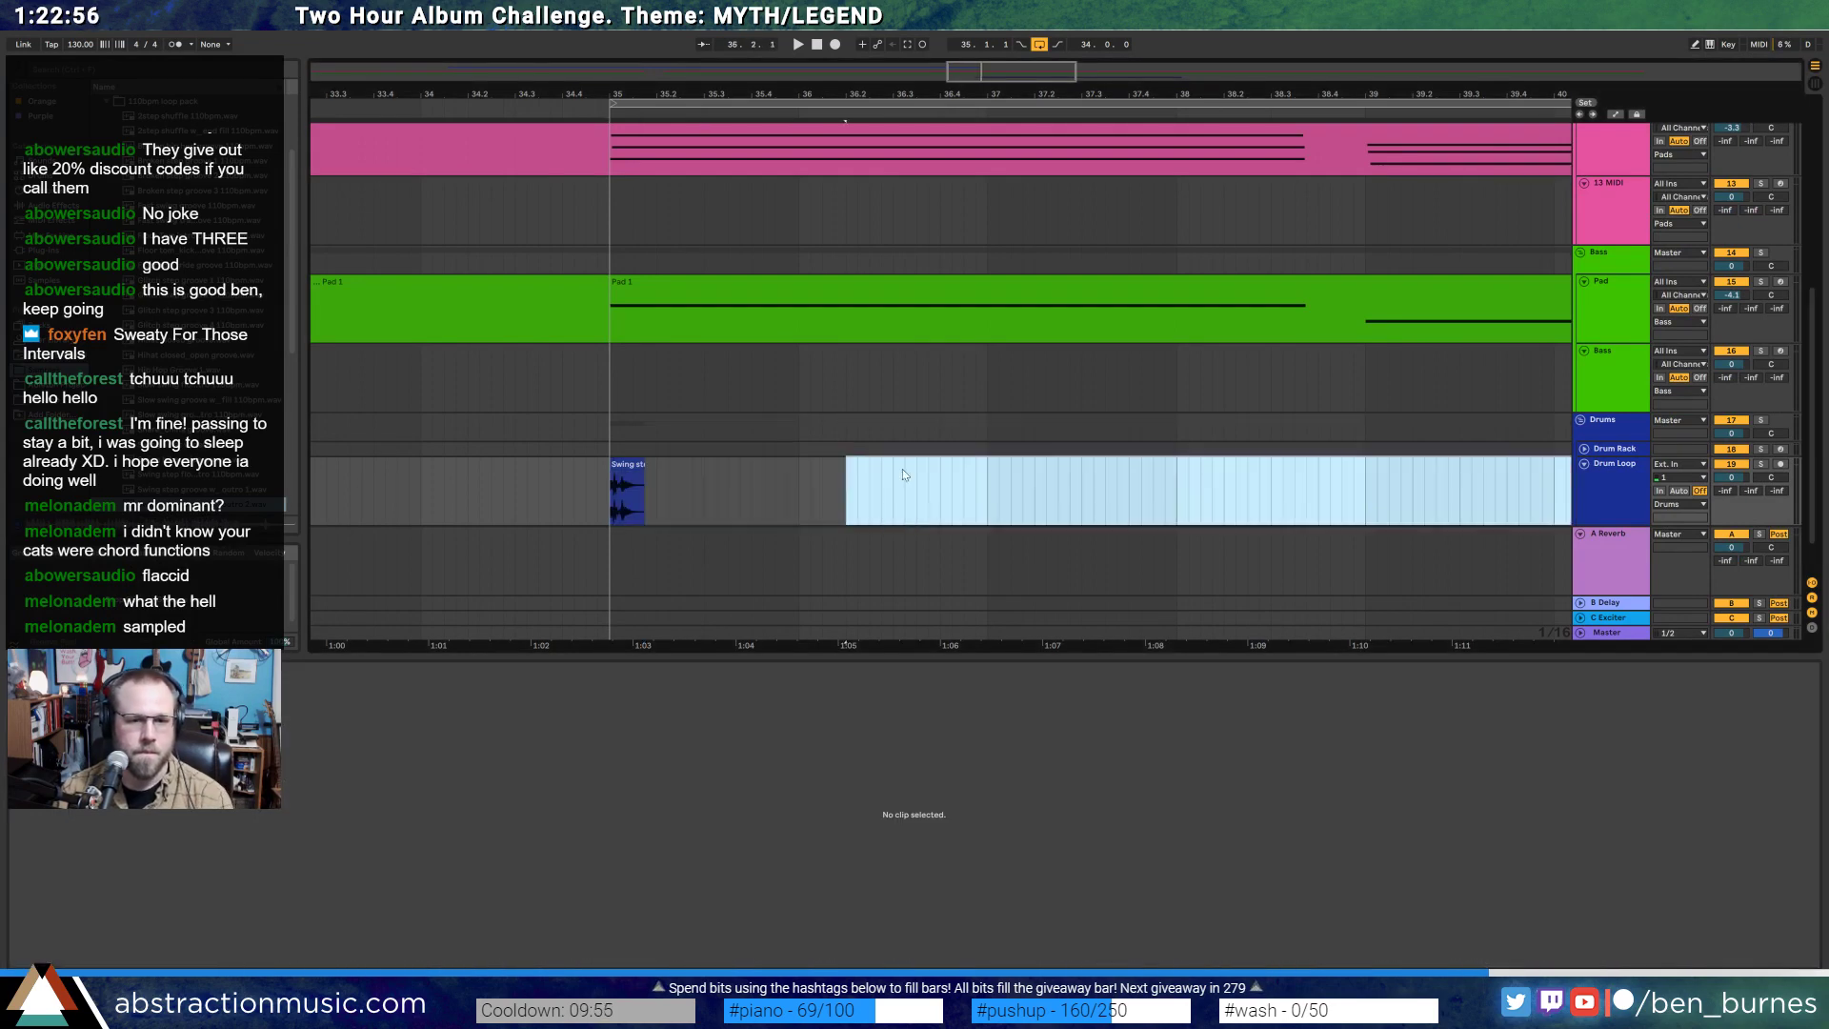
click(619, 469)
key(space)
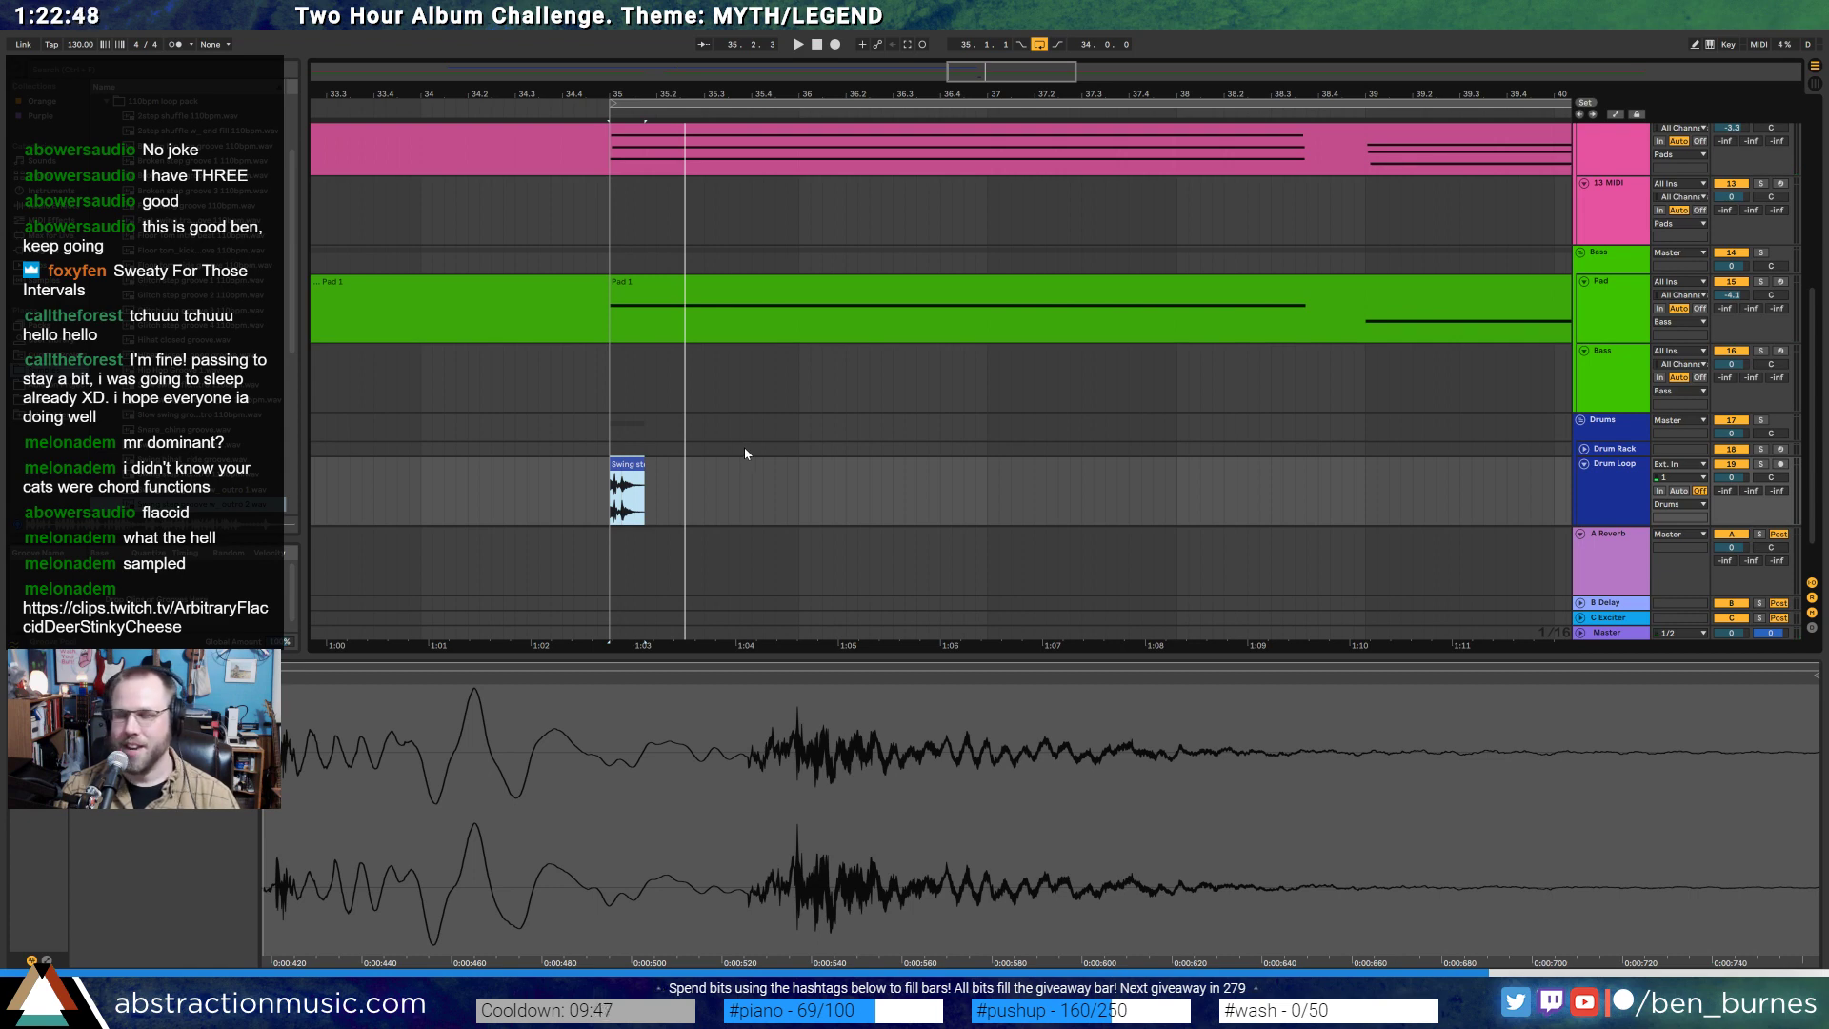
- Add a Ping Pong Delay after the EQ Eight on the Drum Loop track and play from the drum hit
scroll(758, 440, down, 3)
click(1758, 479)
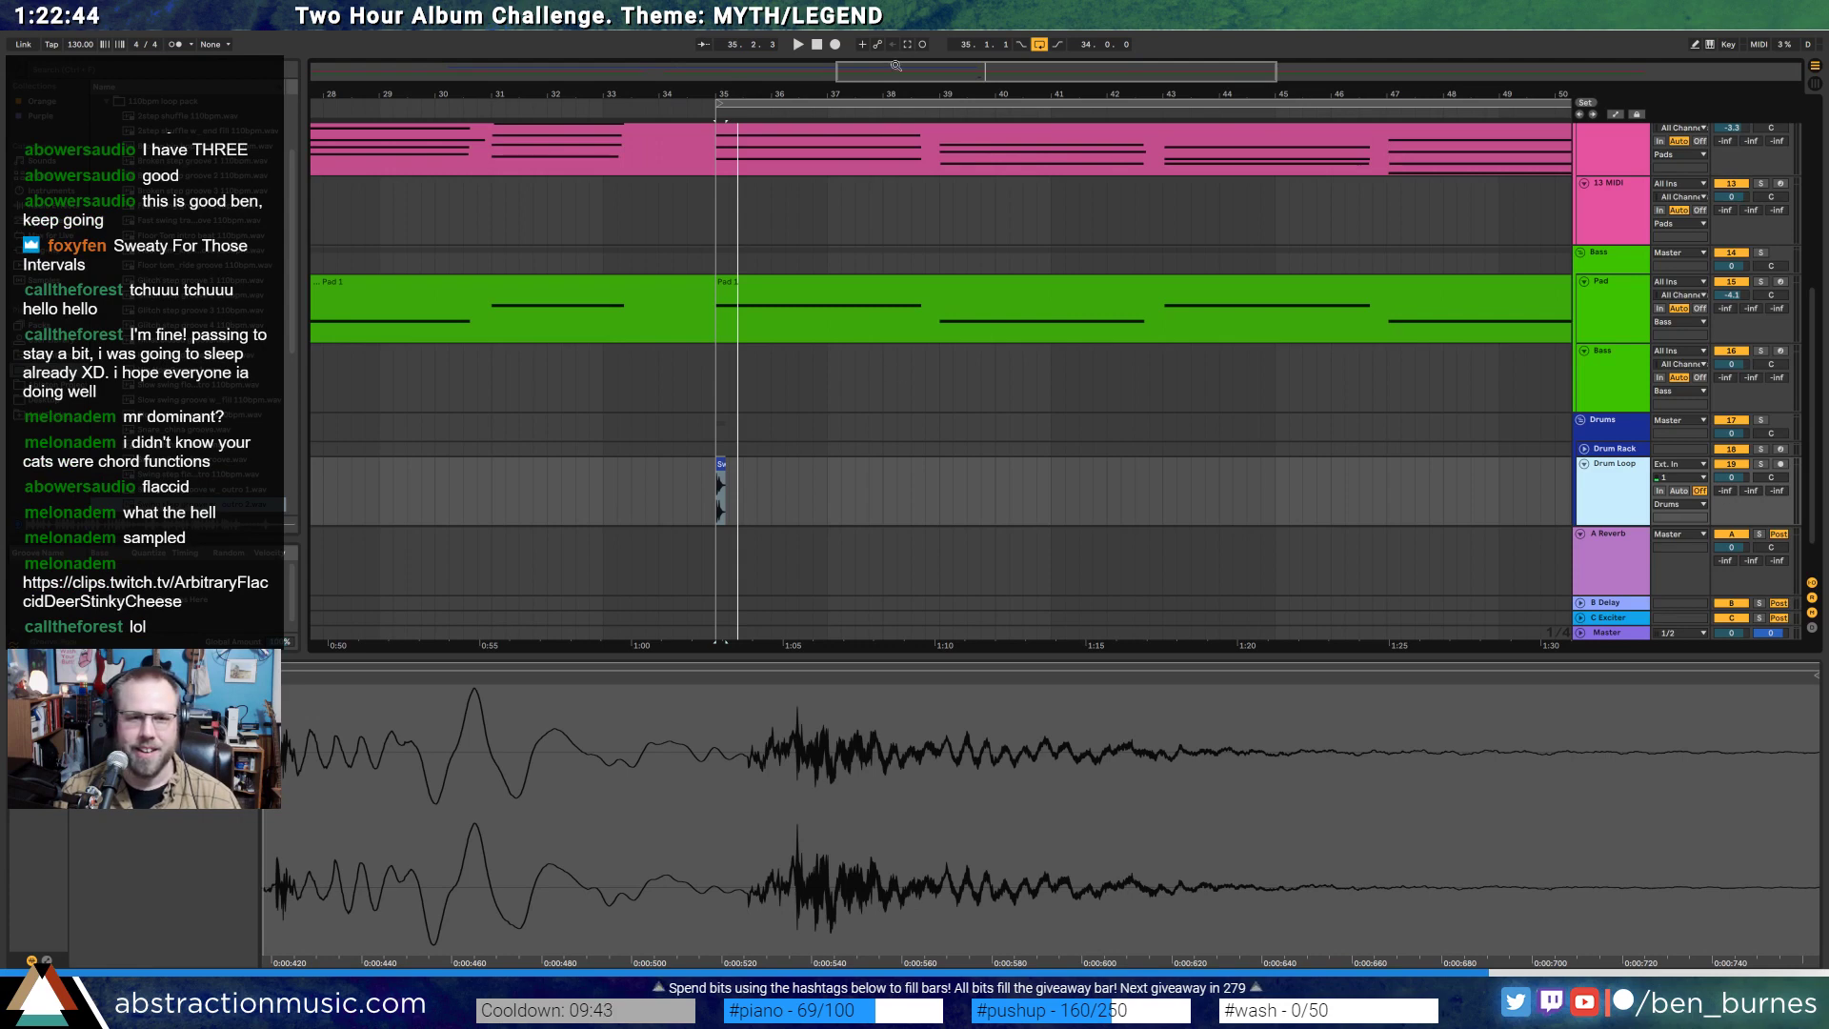
drag(896, 65, 1033, 69)
key(shift+Tab)
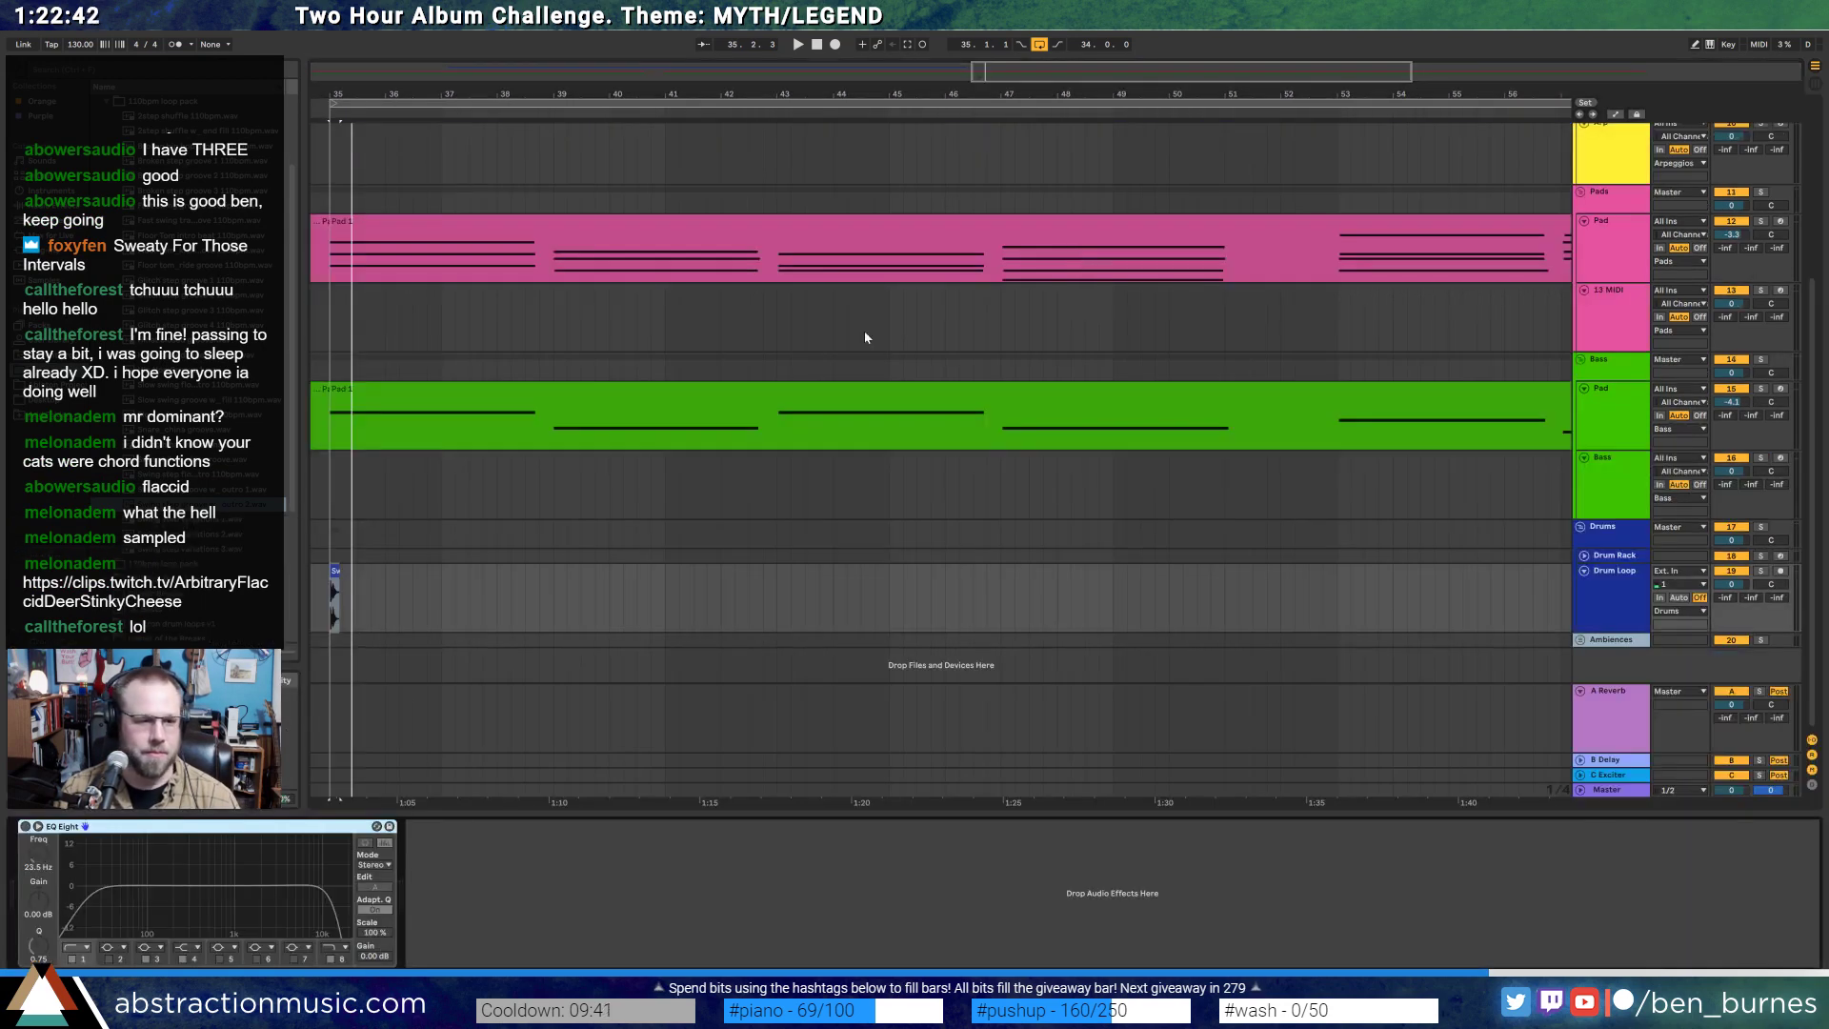
click(43, 193)
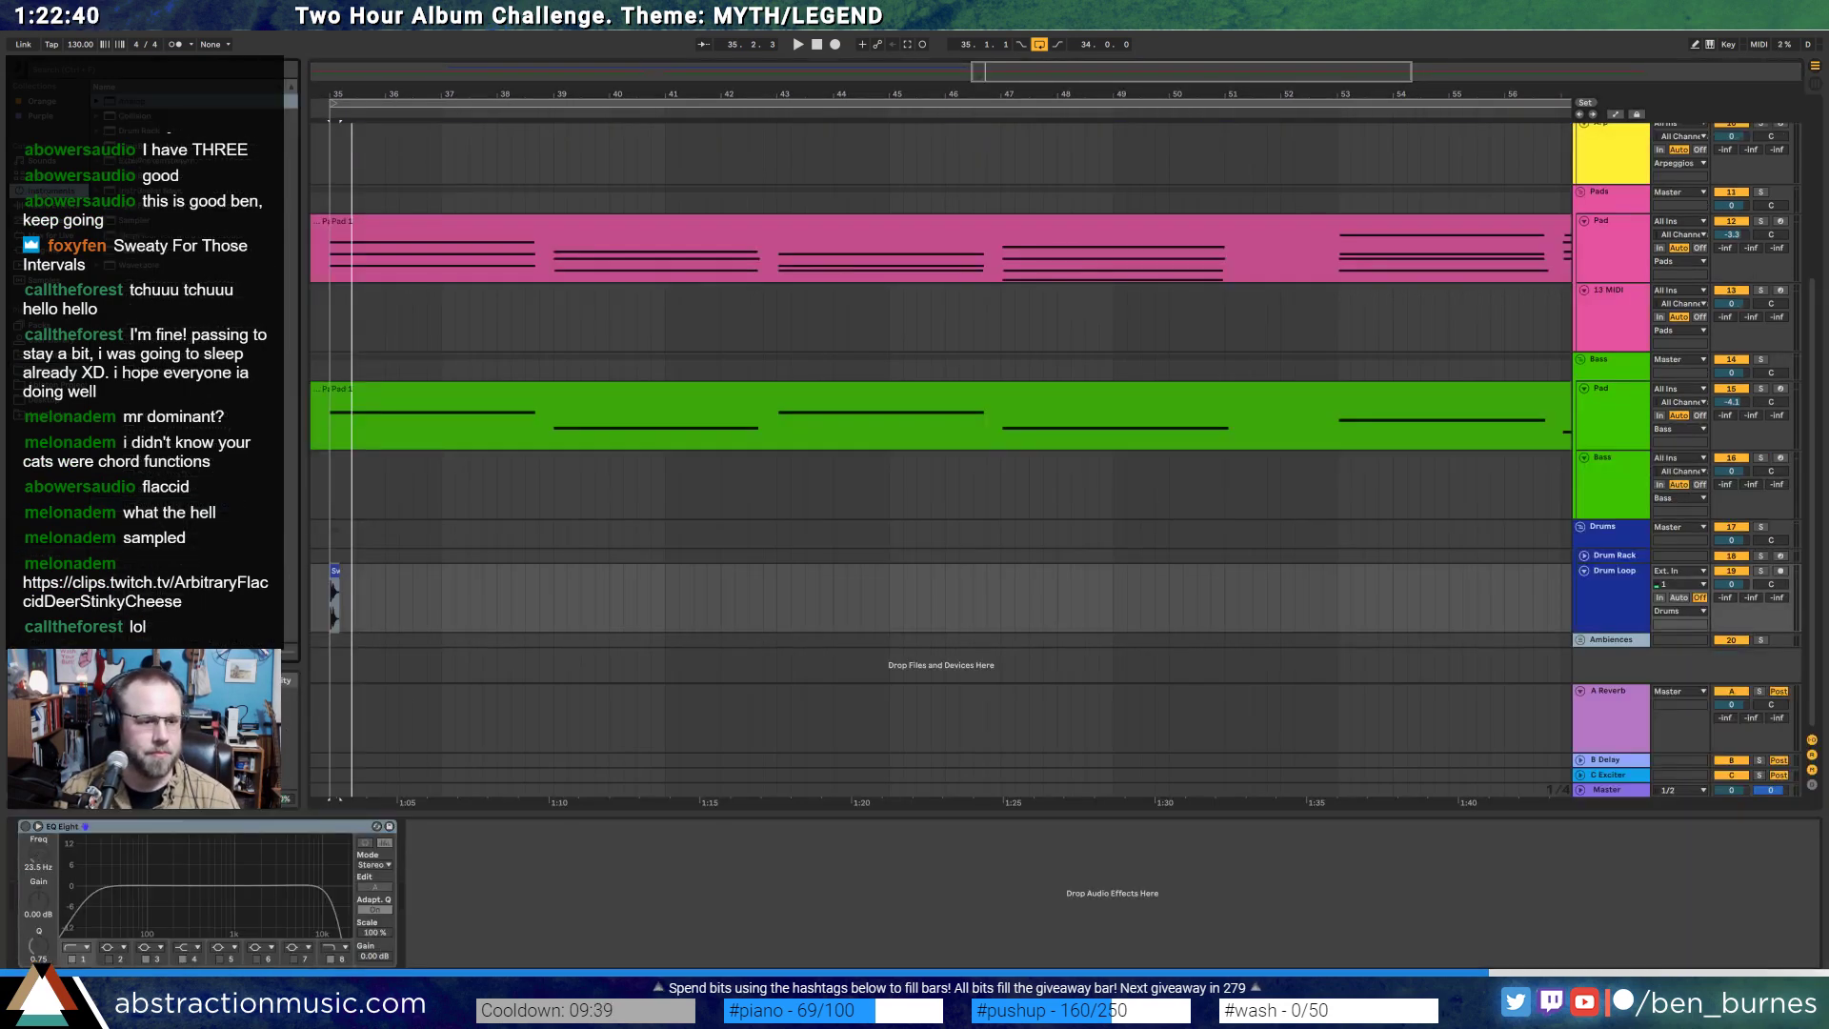
click(52, 207)
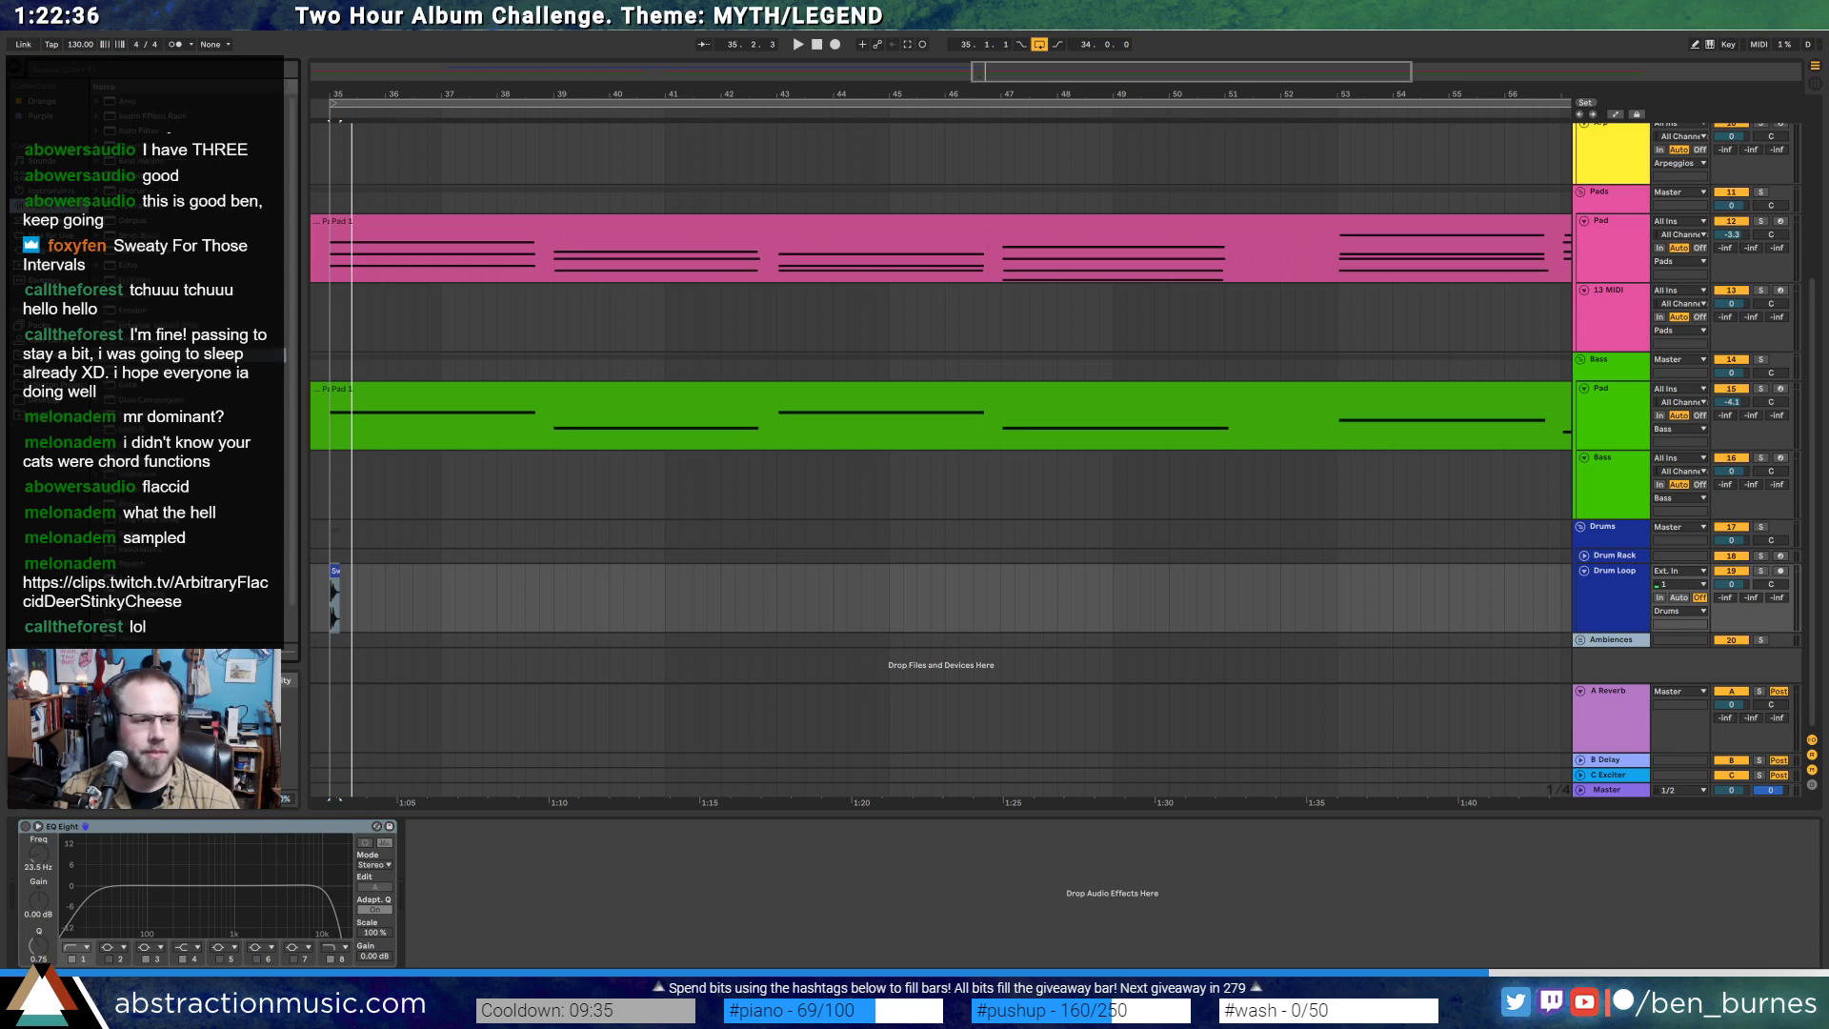
drag(143, 519, 474, 855)
key(space)
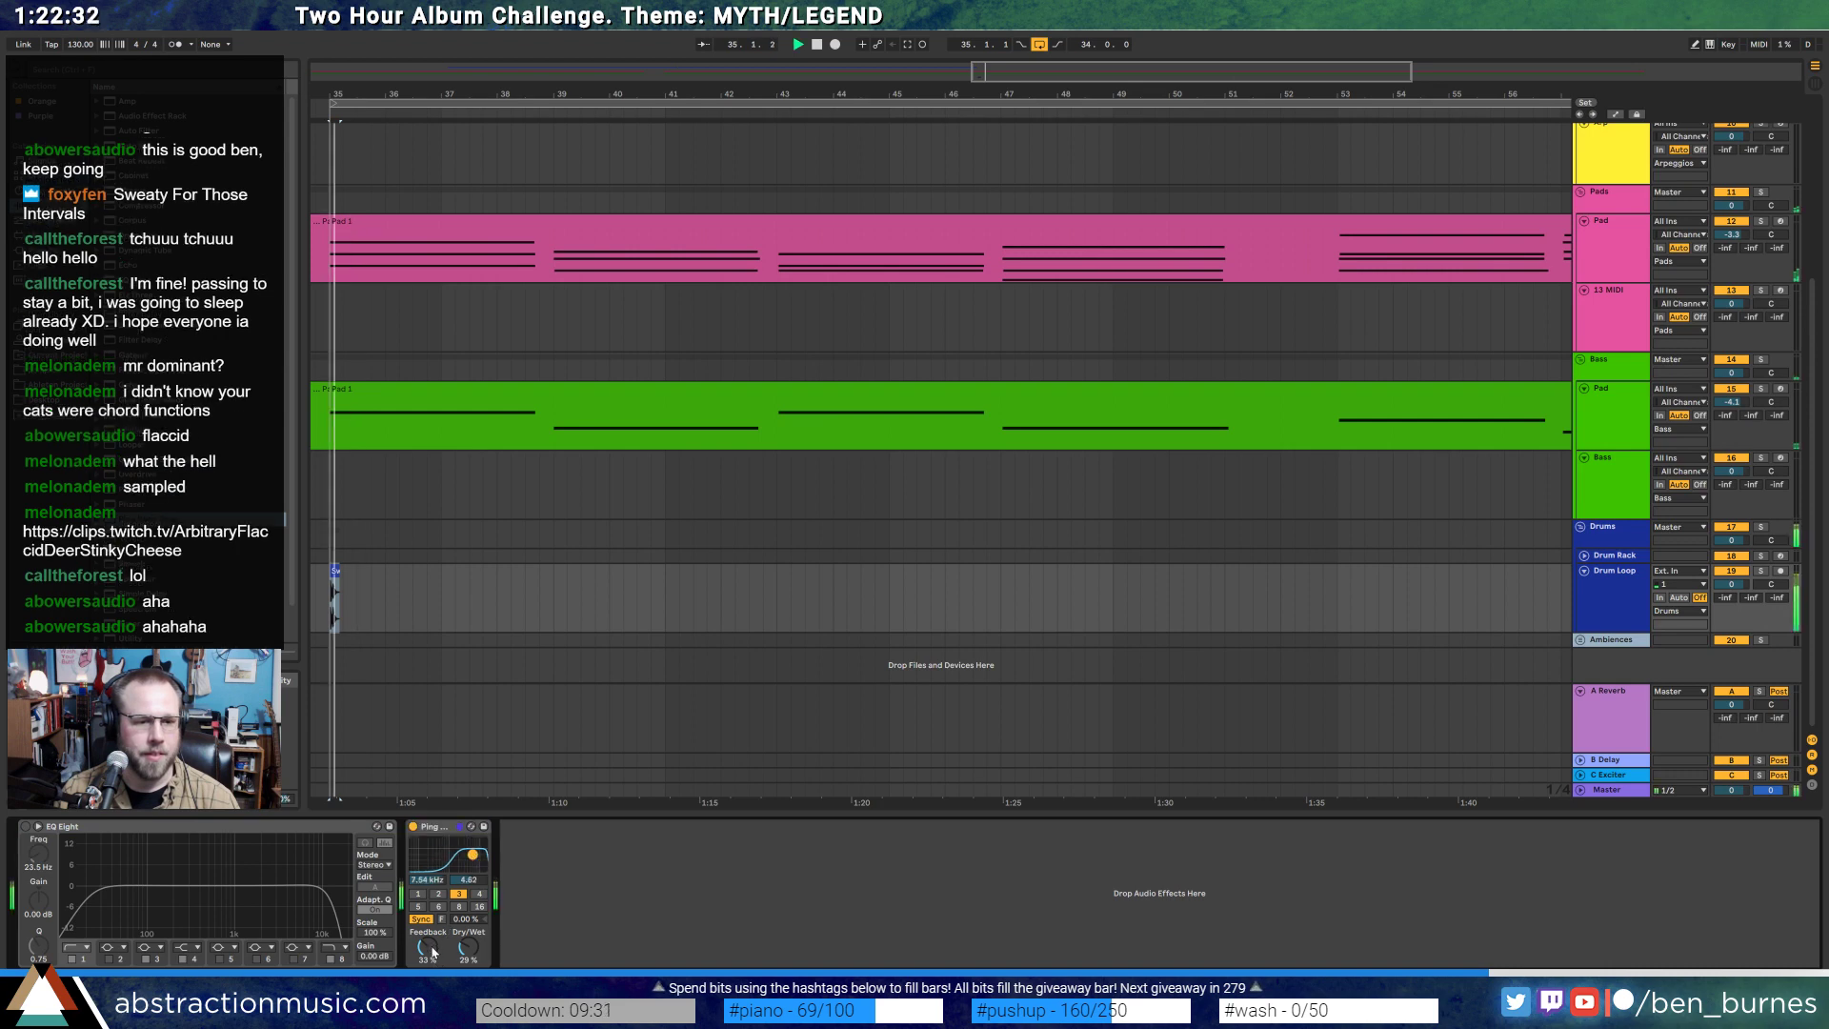
- Set the Ping Pong Delay's time to 5 sixteenths and replay the drum hit
click(417, 906)
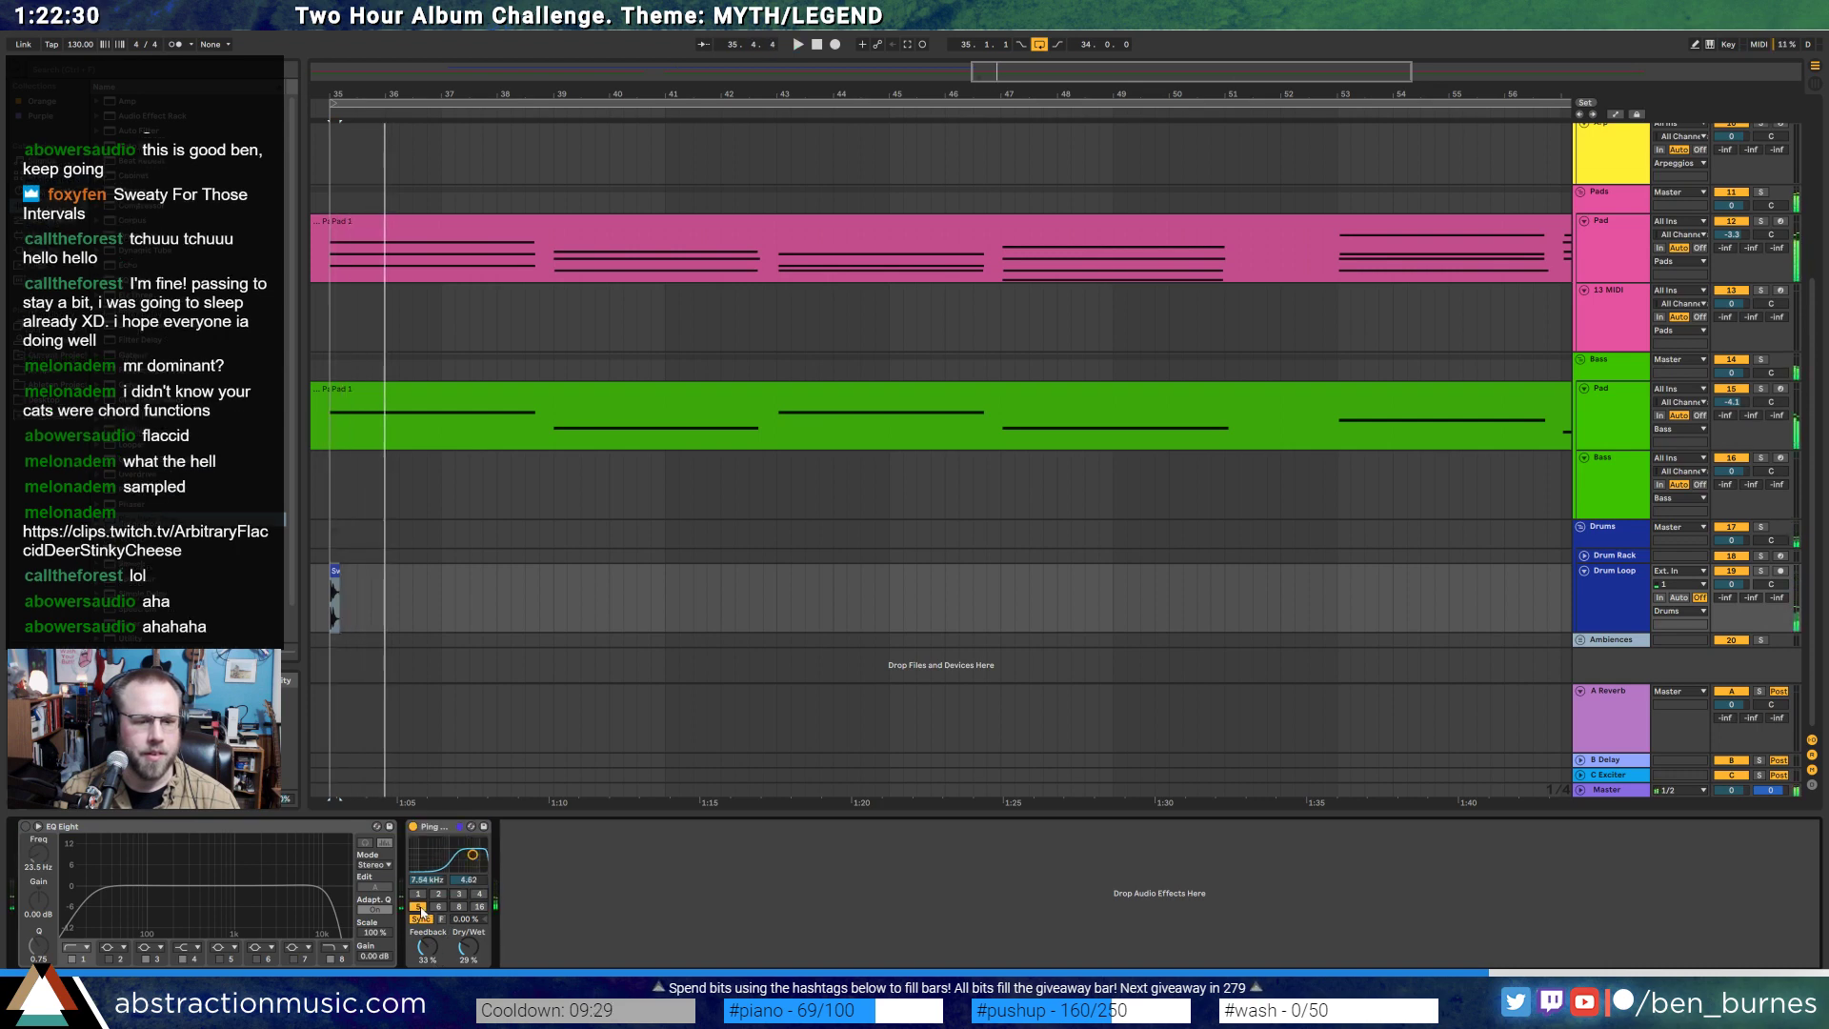
key(space)
key(space)
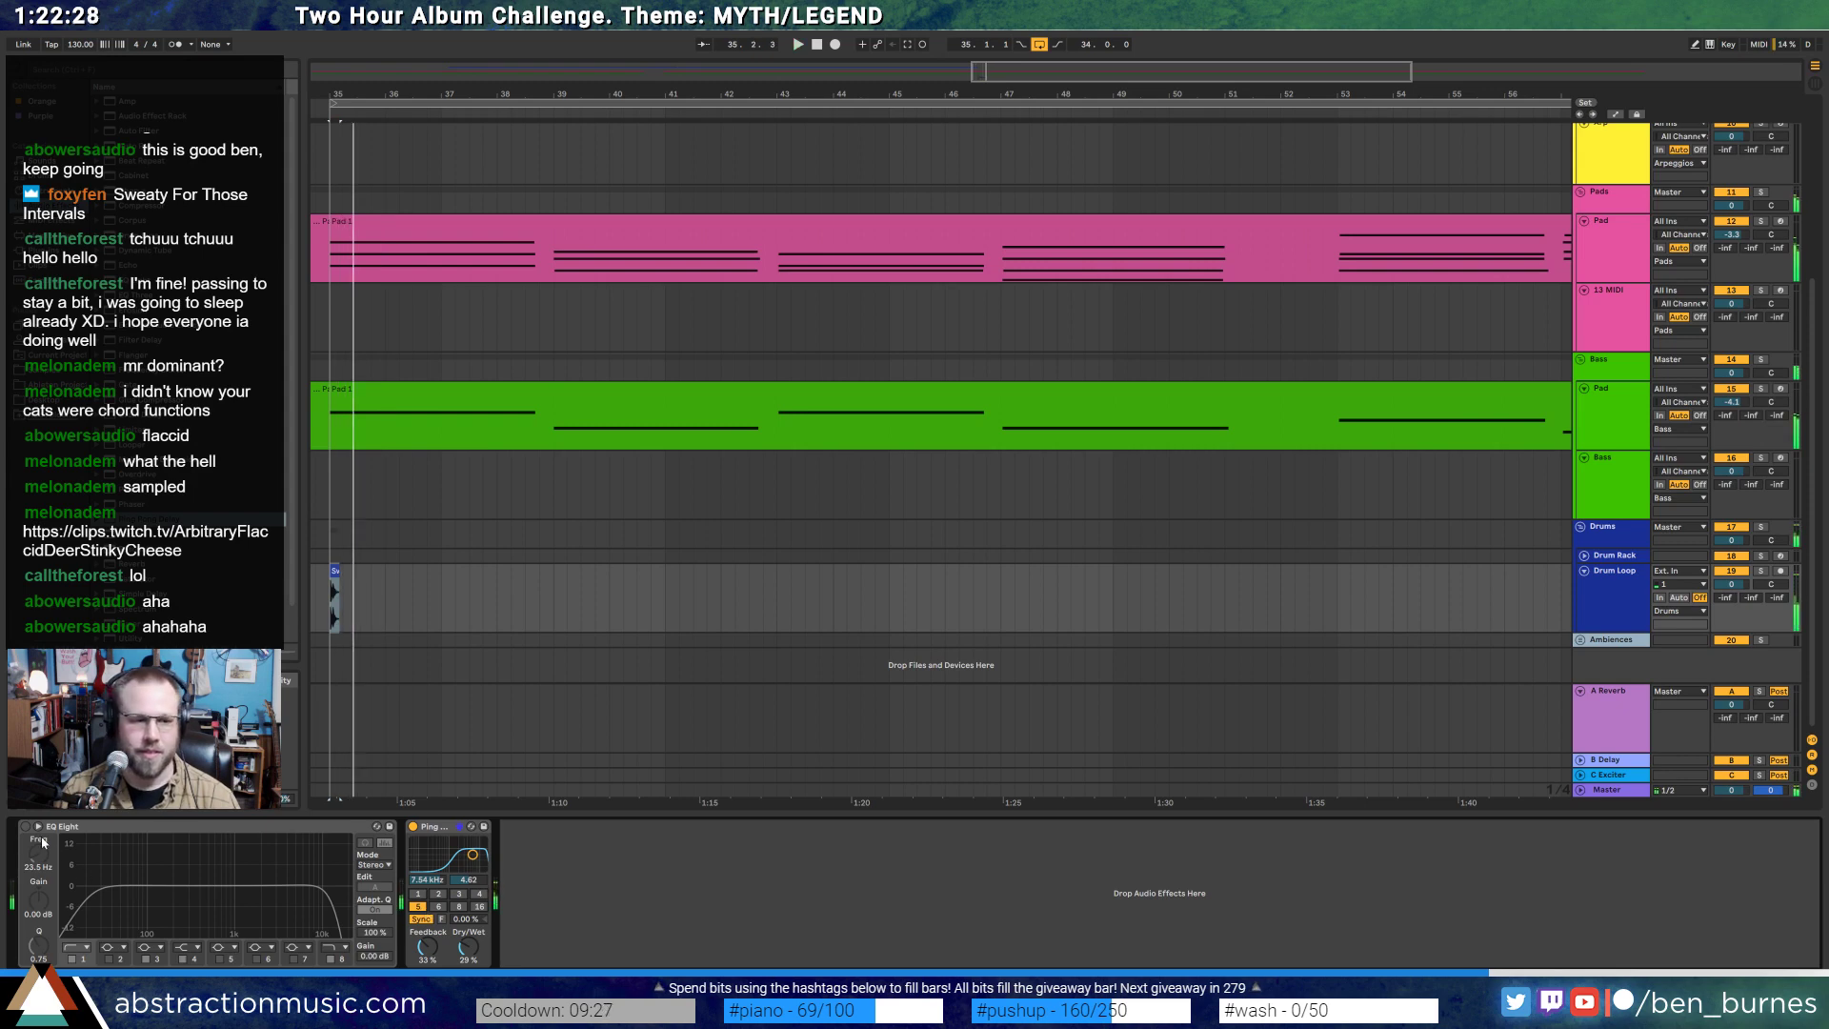
- Turn on the Drum Loop track's EQ Eight, raise its low cut to 66.7 Hz and shift the high cut upward
click(25, 827)
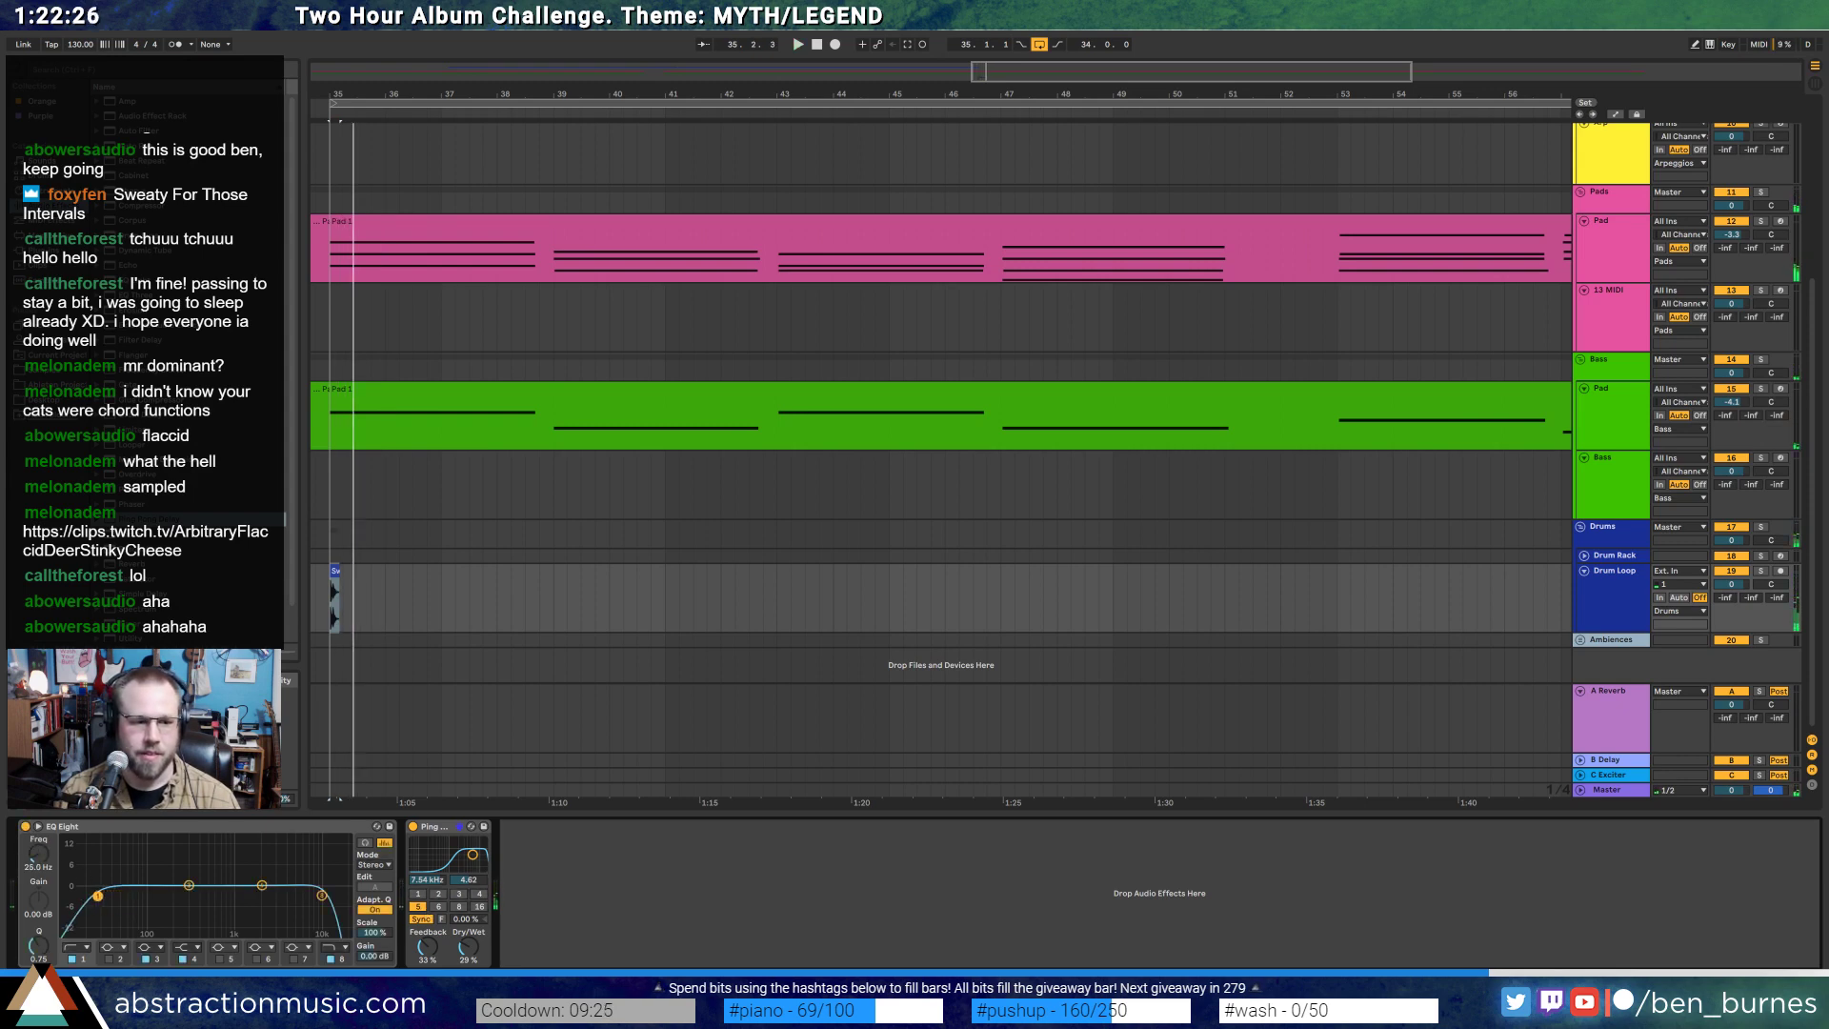
drag(166, 919, 181, 922)
key(space)
drag(322, 896, 343, 902)
key(space)
drag(181, 922, 133, 915)
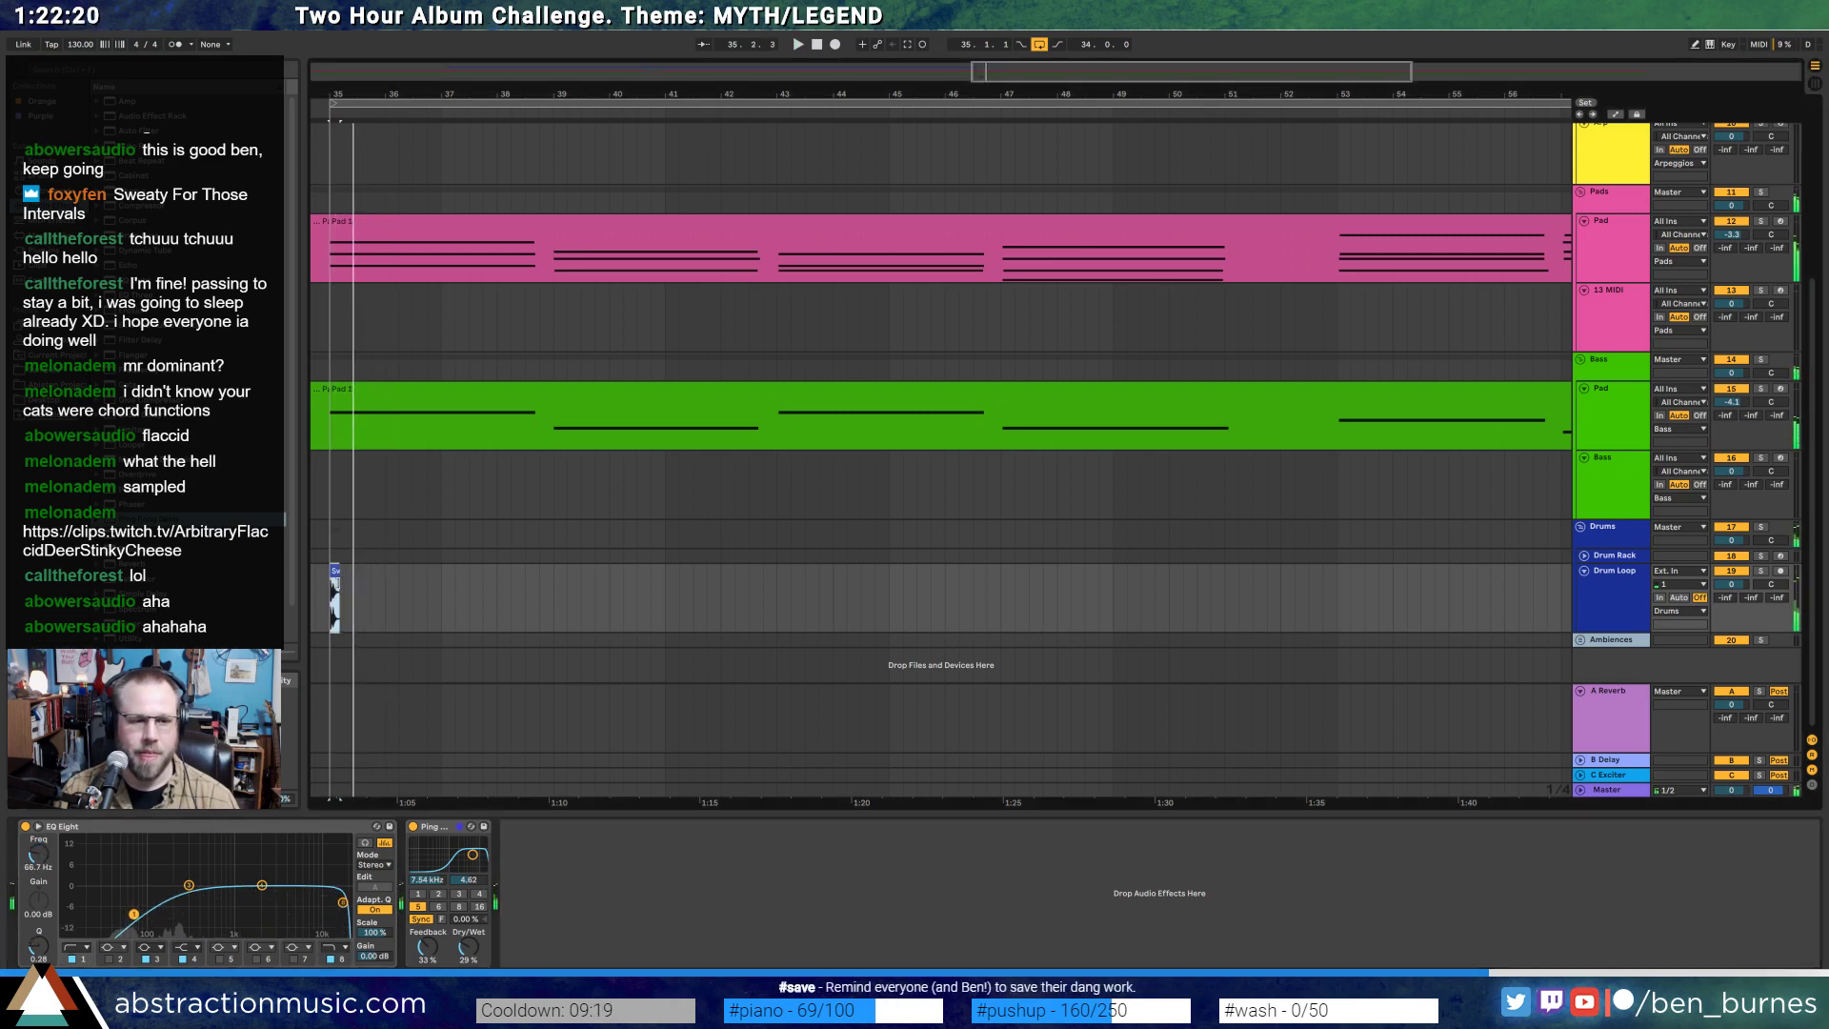
- Remove the Ping Pong Delay and the drum hit clip from the Drum Loop track, and play the song from the beginning
double_click(791, 71)
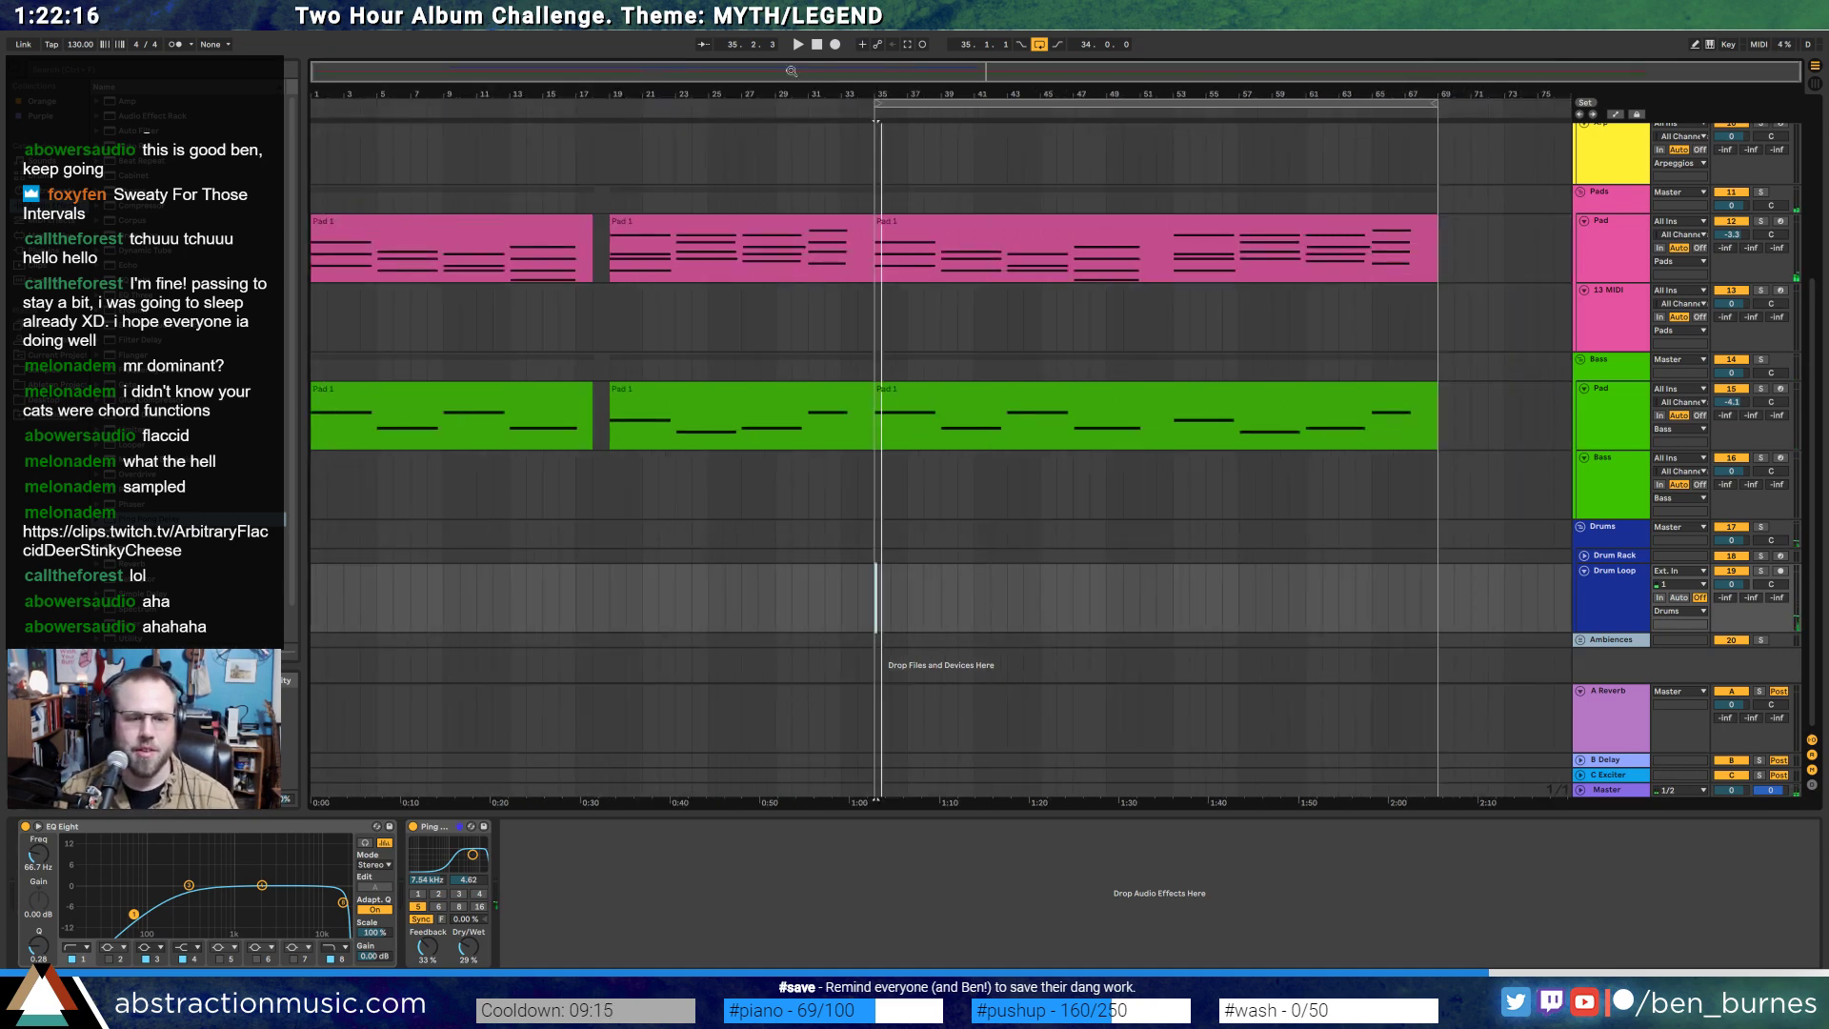
click(429, 828)
key(Delete)
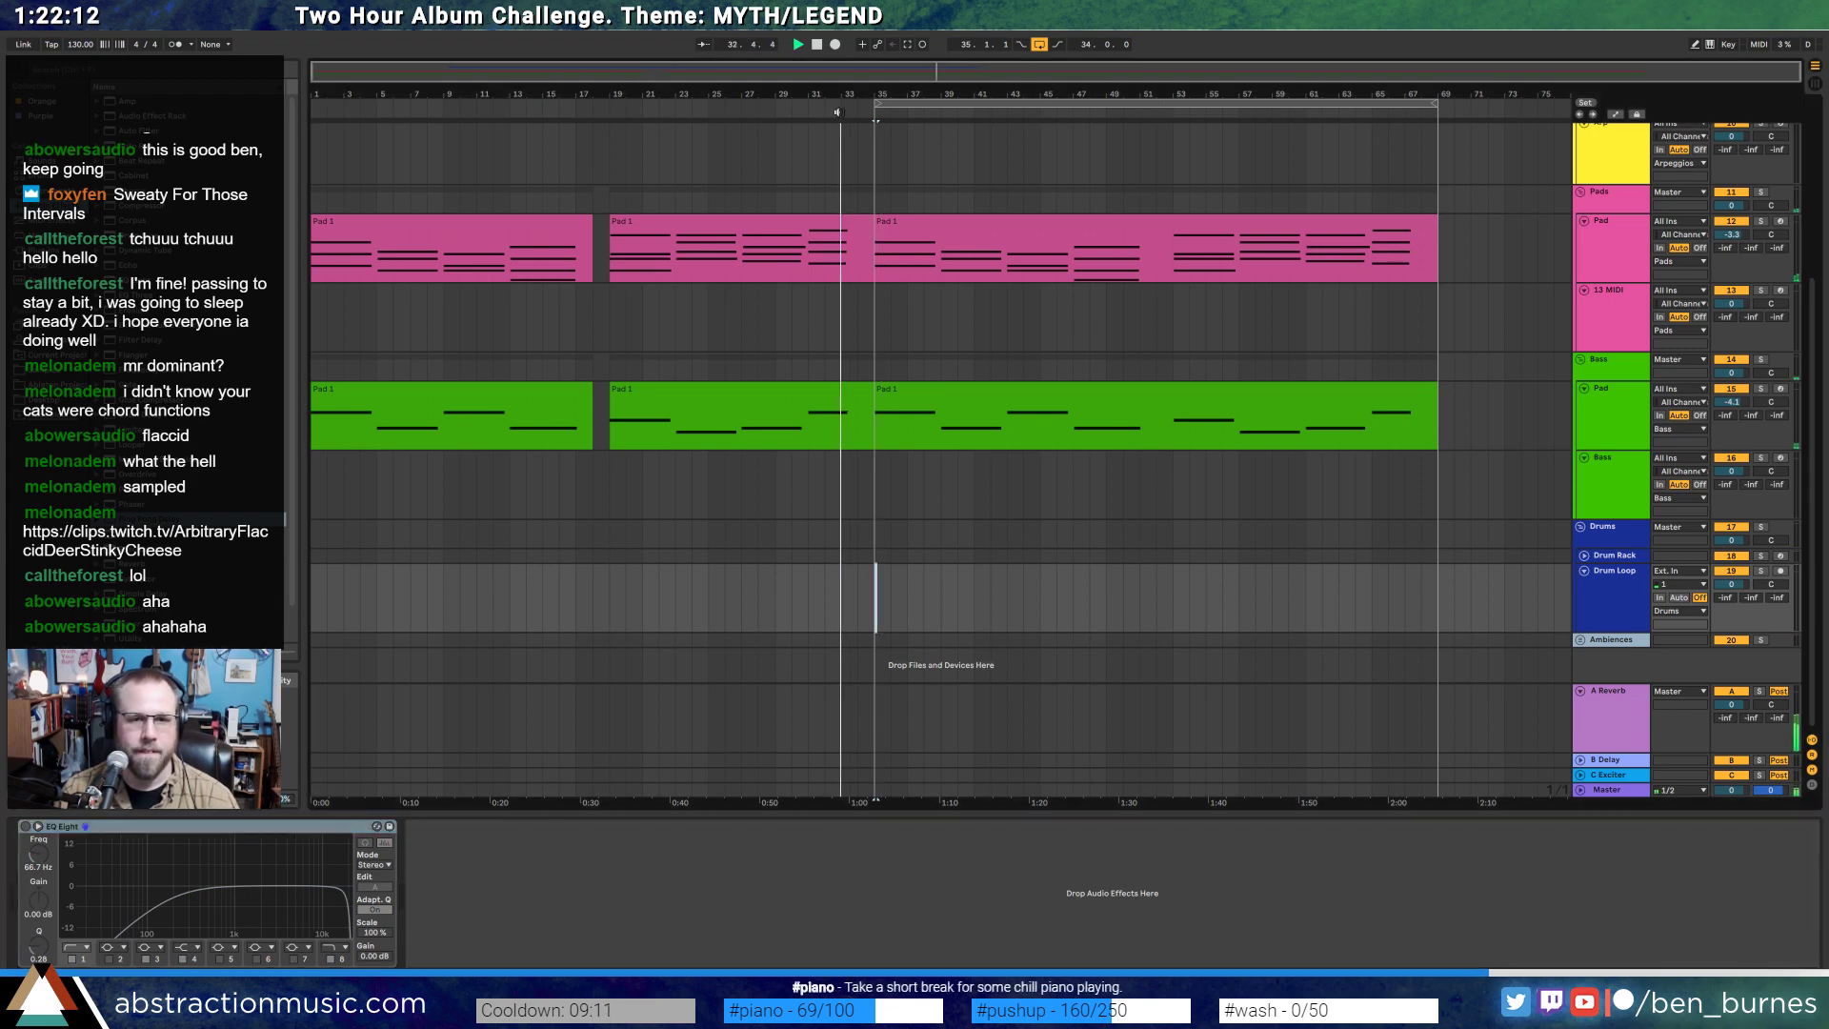
click(838, 119)
double_click(817, 45)
key(space)
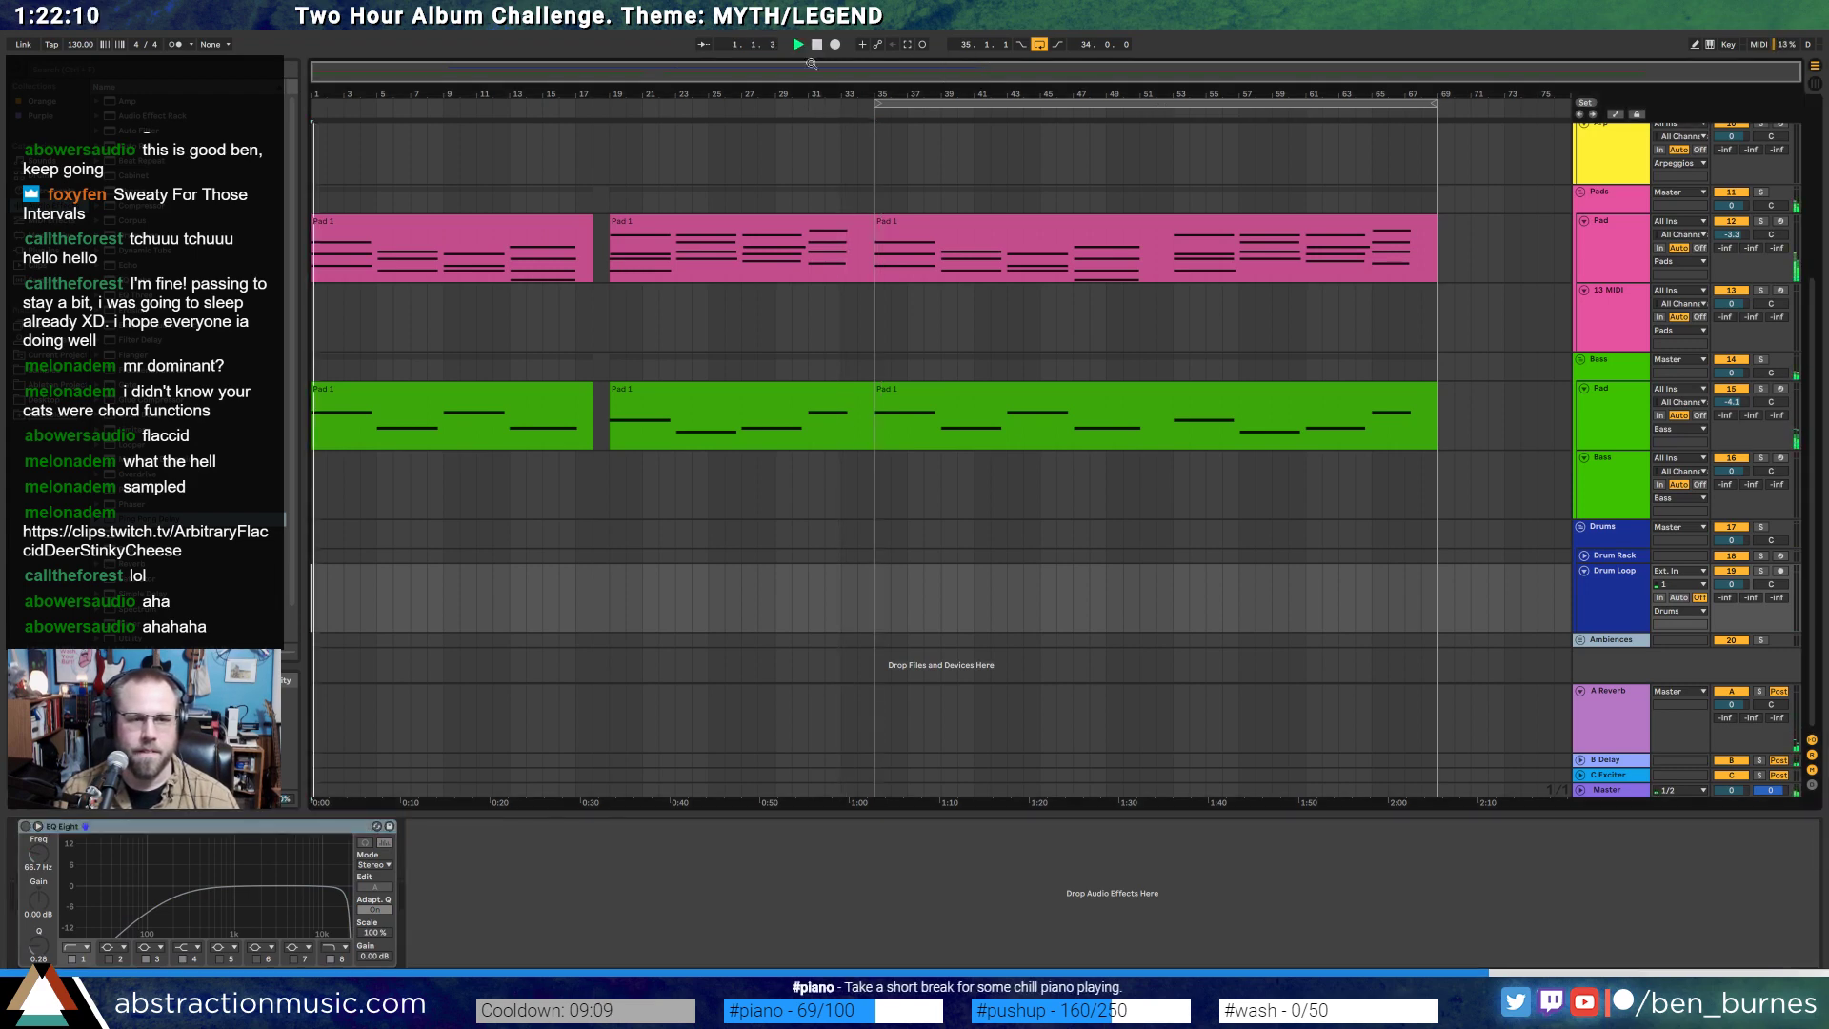
- Set the insert position to bar 35 on the Arp track and collapse the open loop folder in the sample browser
scroll(848, 286, up, 3)
click(883, 274)
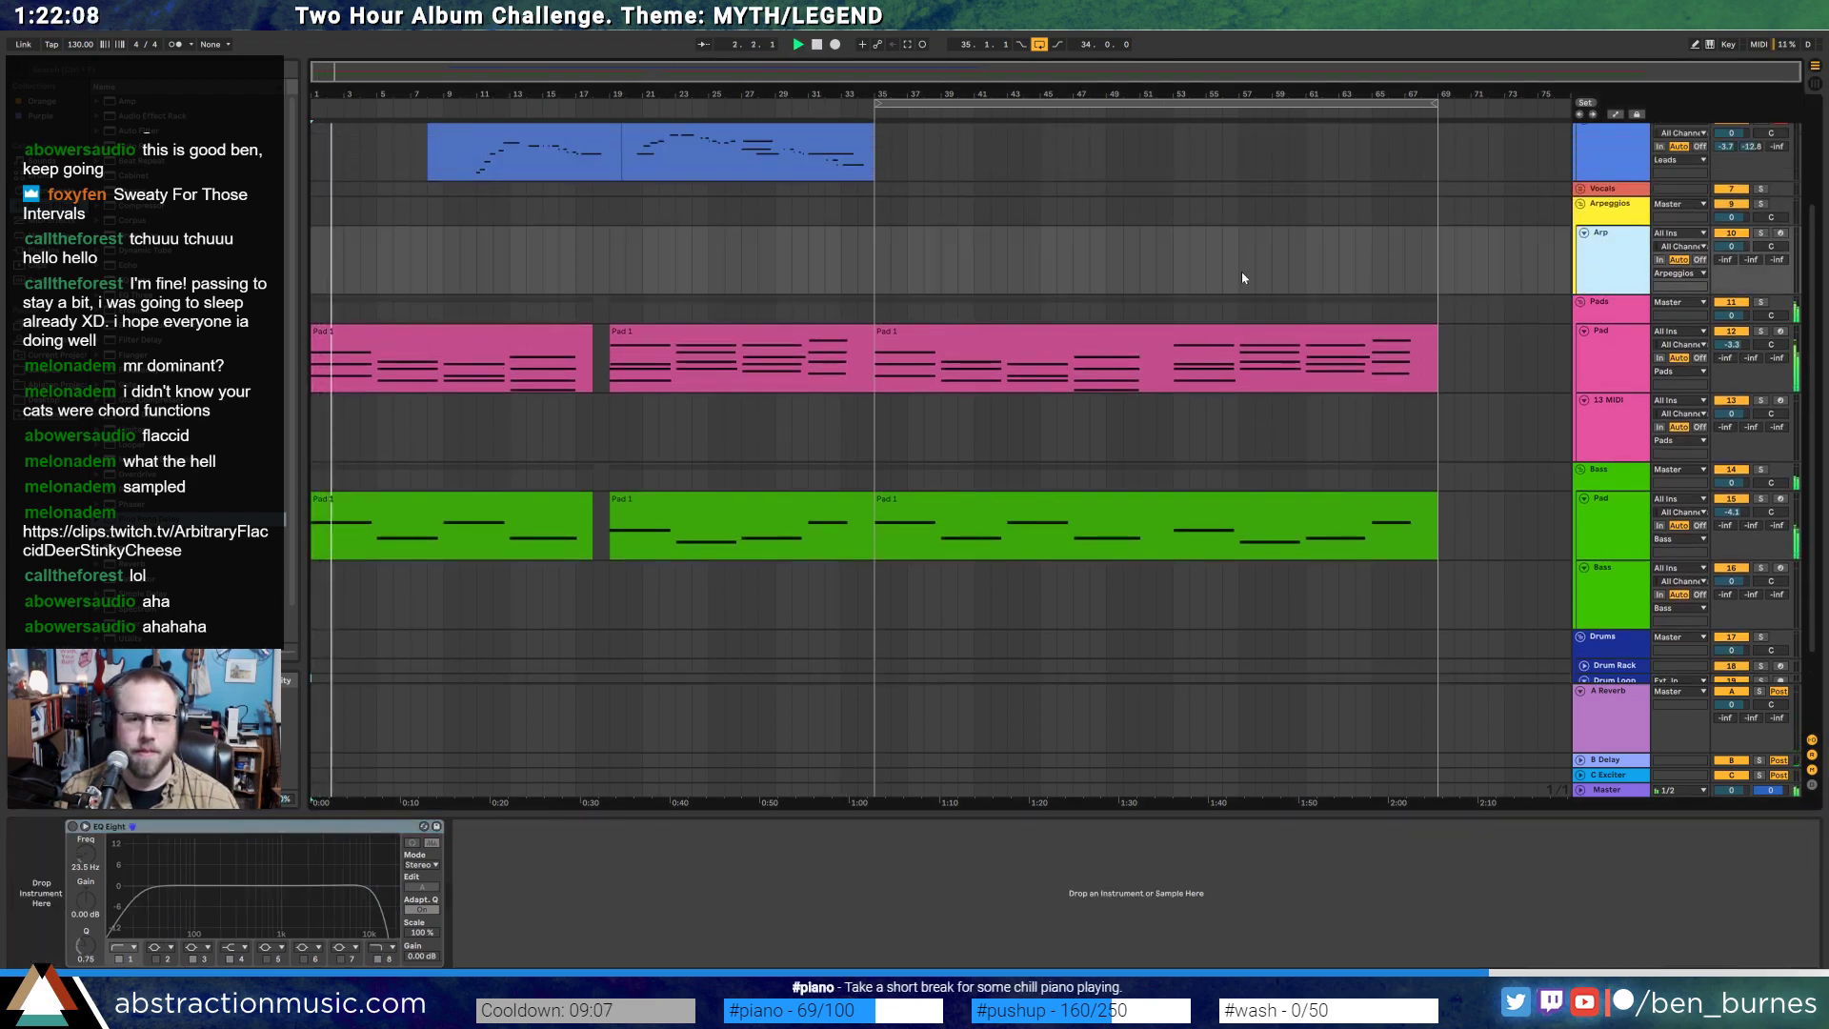
click(884, 281)
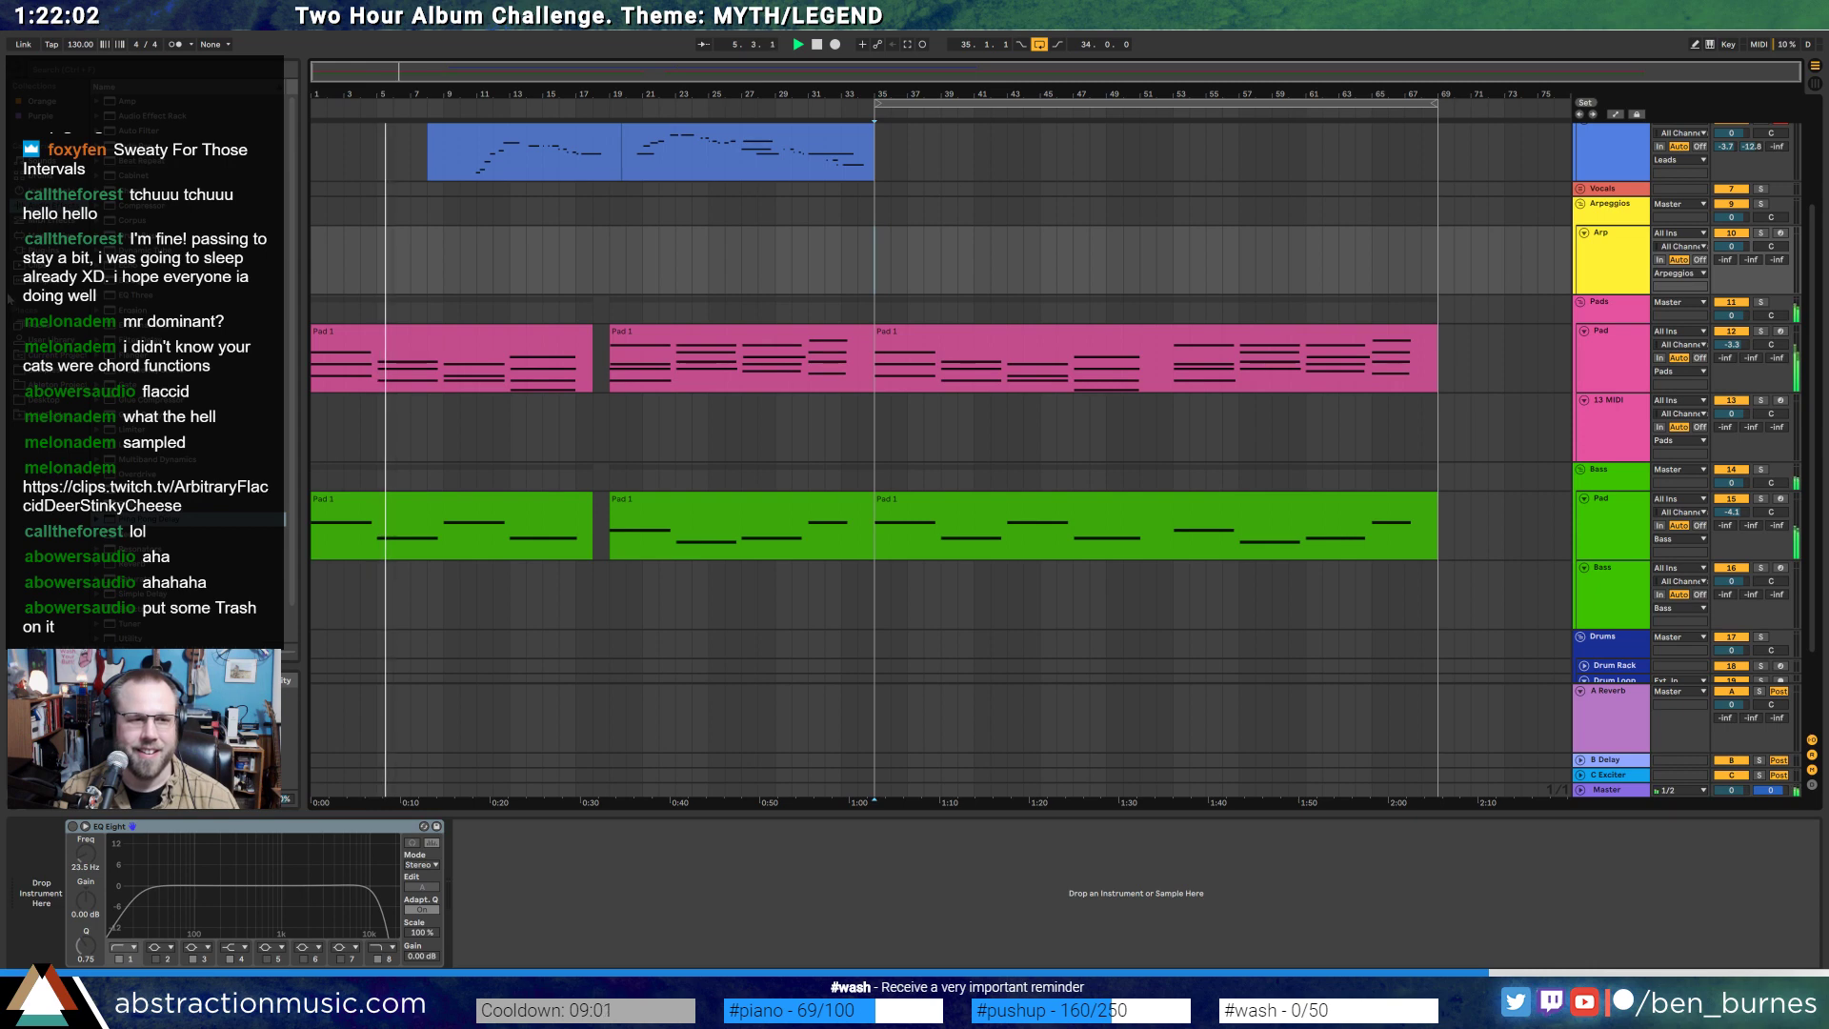
click(47, 370)
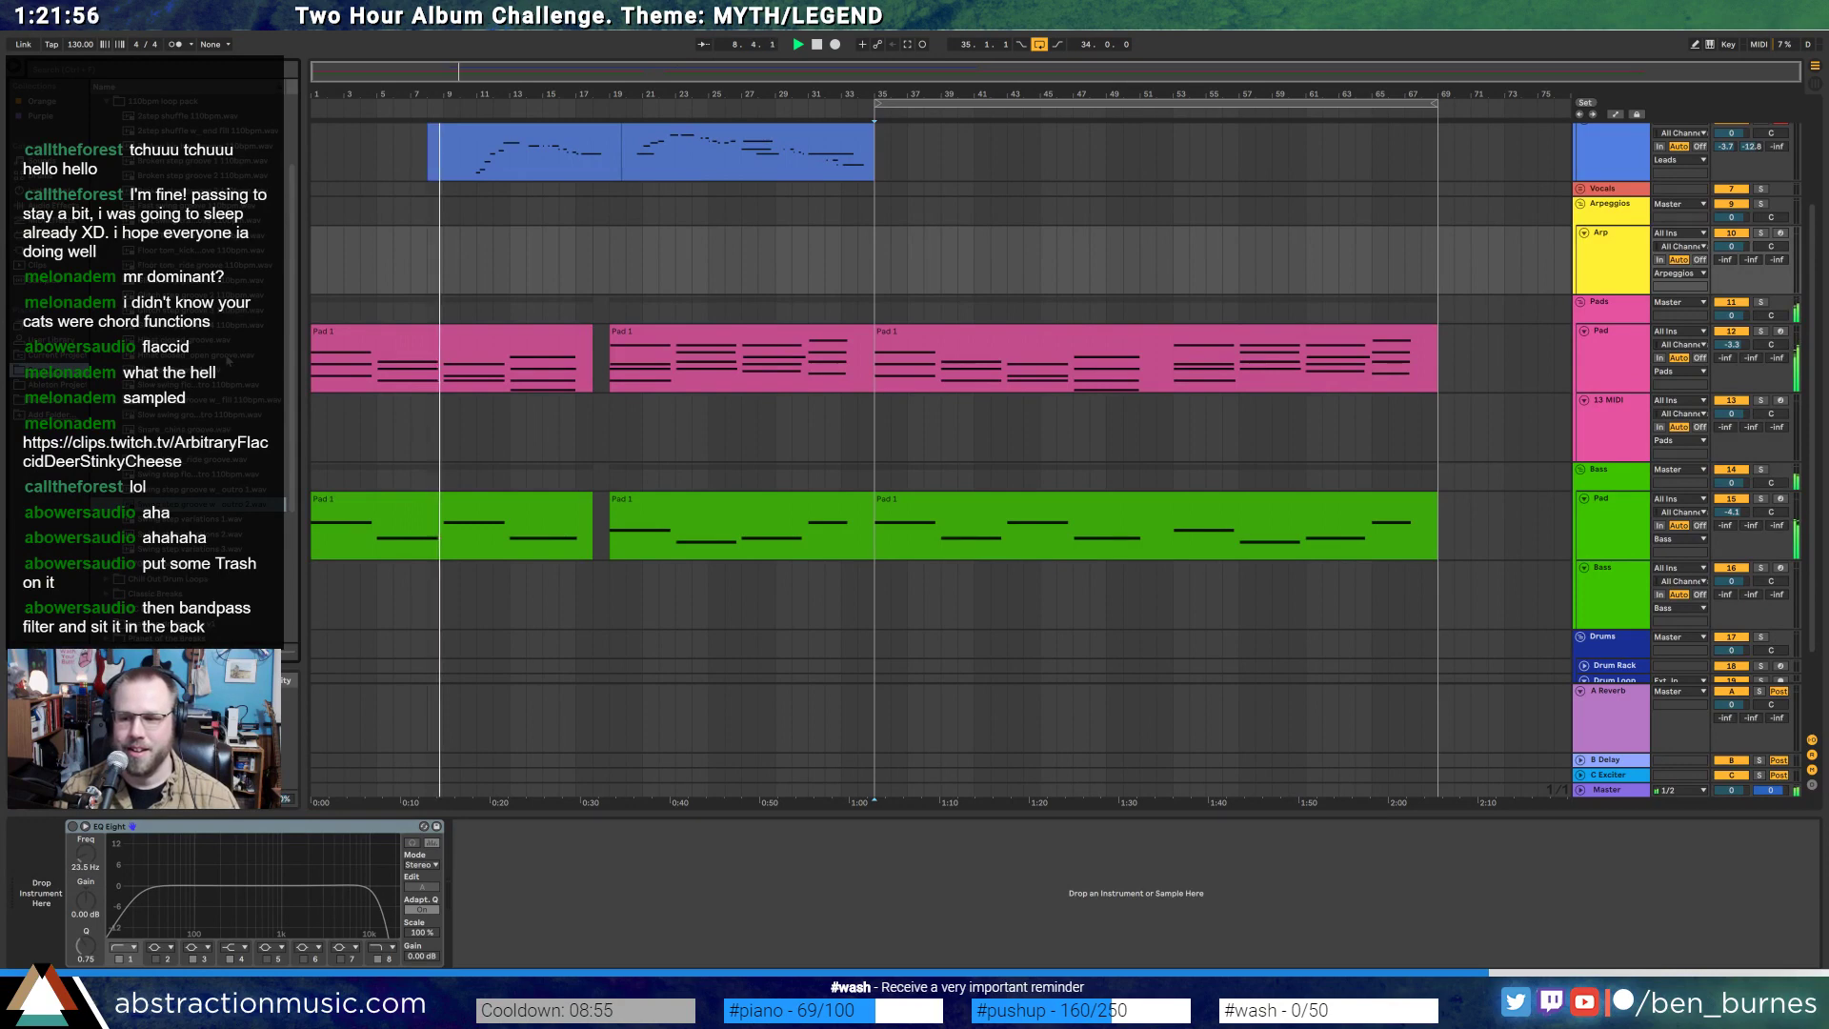
click(107, 101)
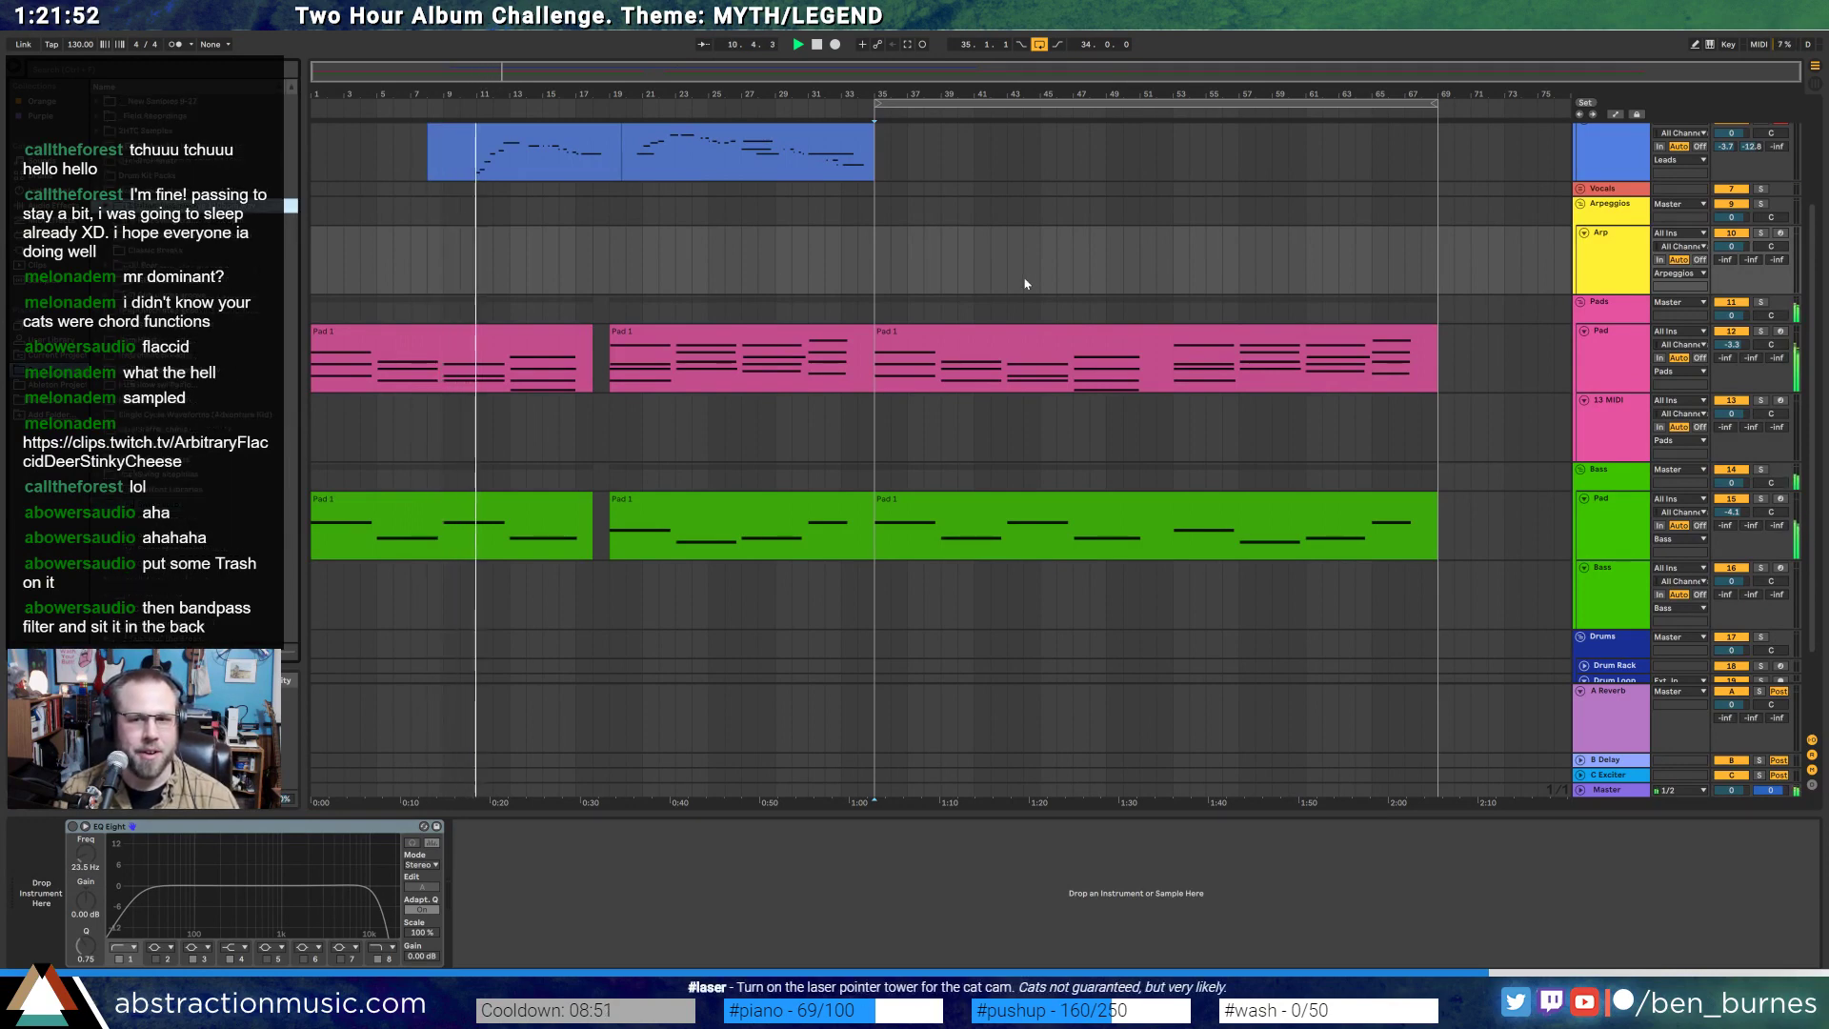
- Move the pad and bass clips at bar 35 to bar 37, loop their range and stop playback
scroll(986, 347, up, 1)
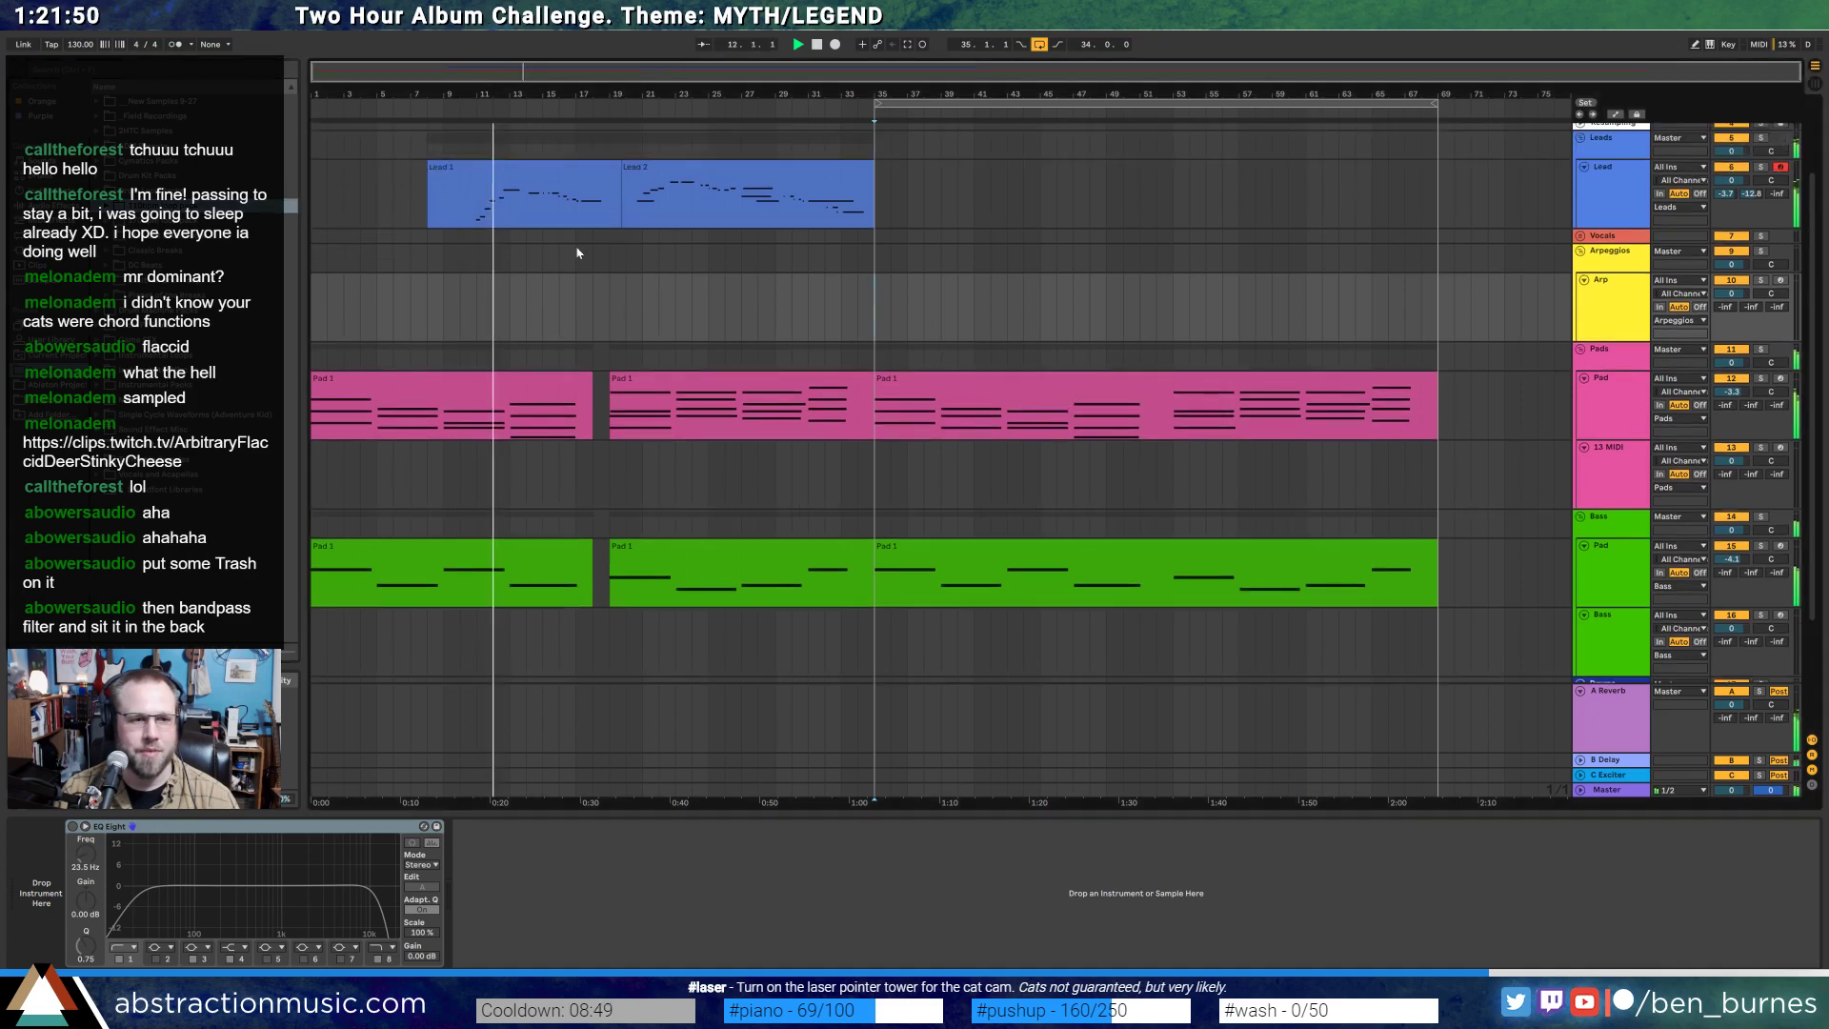
click(998, 380)
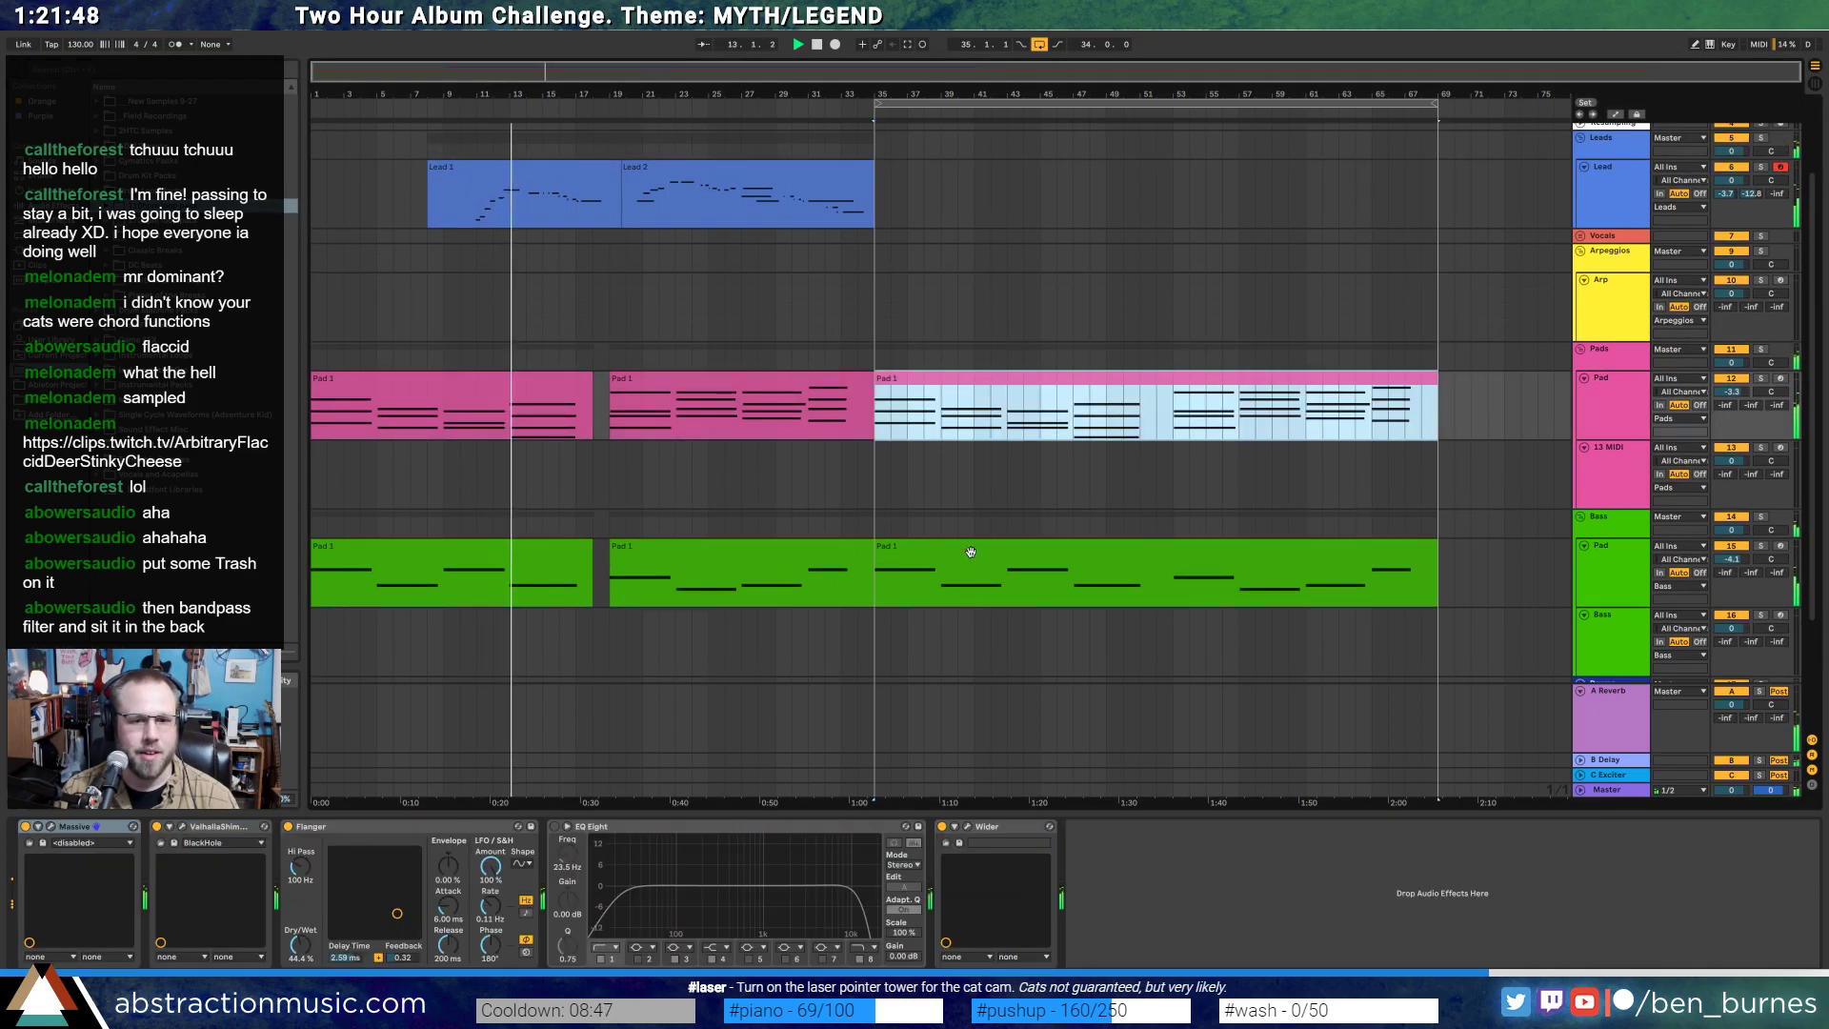
shift+click(966, 547)
drag(941, 373, 974, 374)
key(ctrl+l)
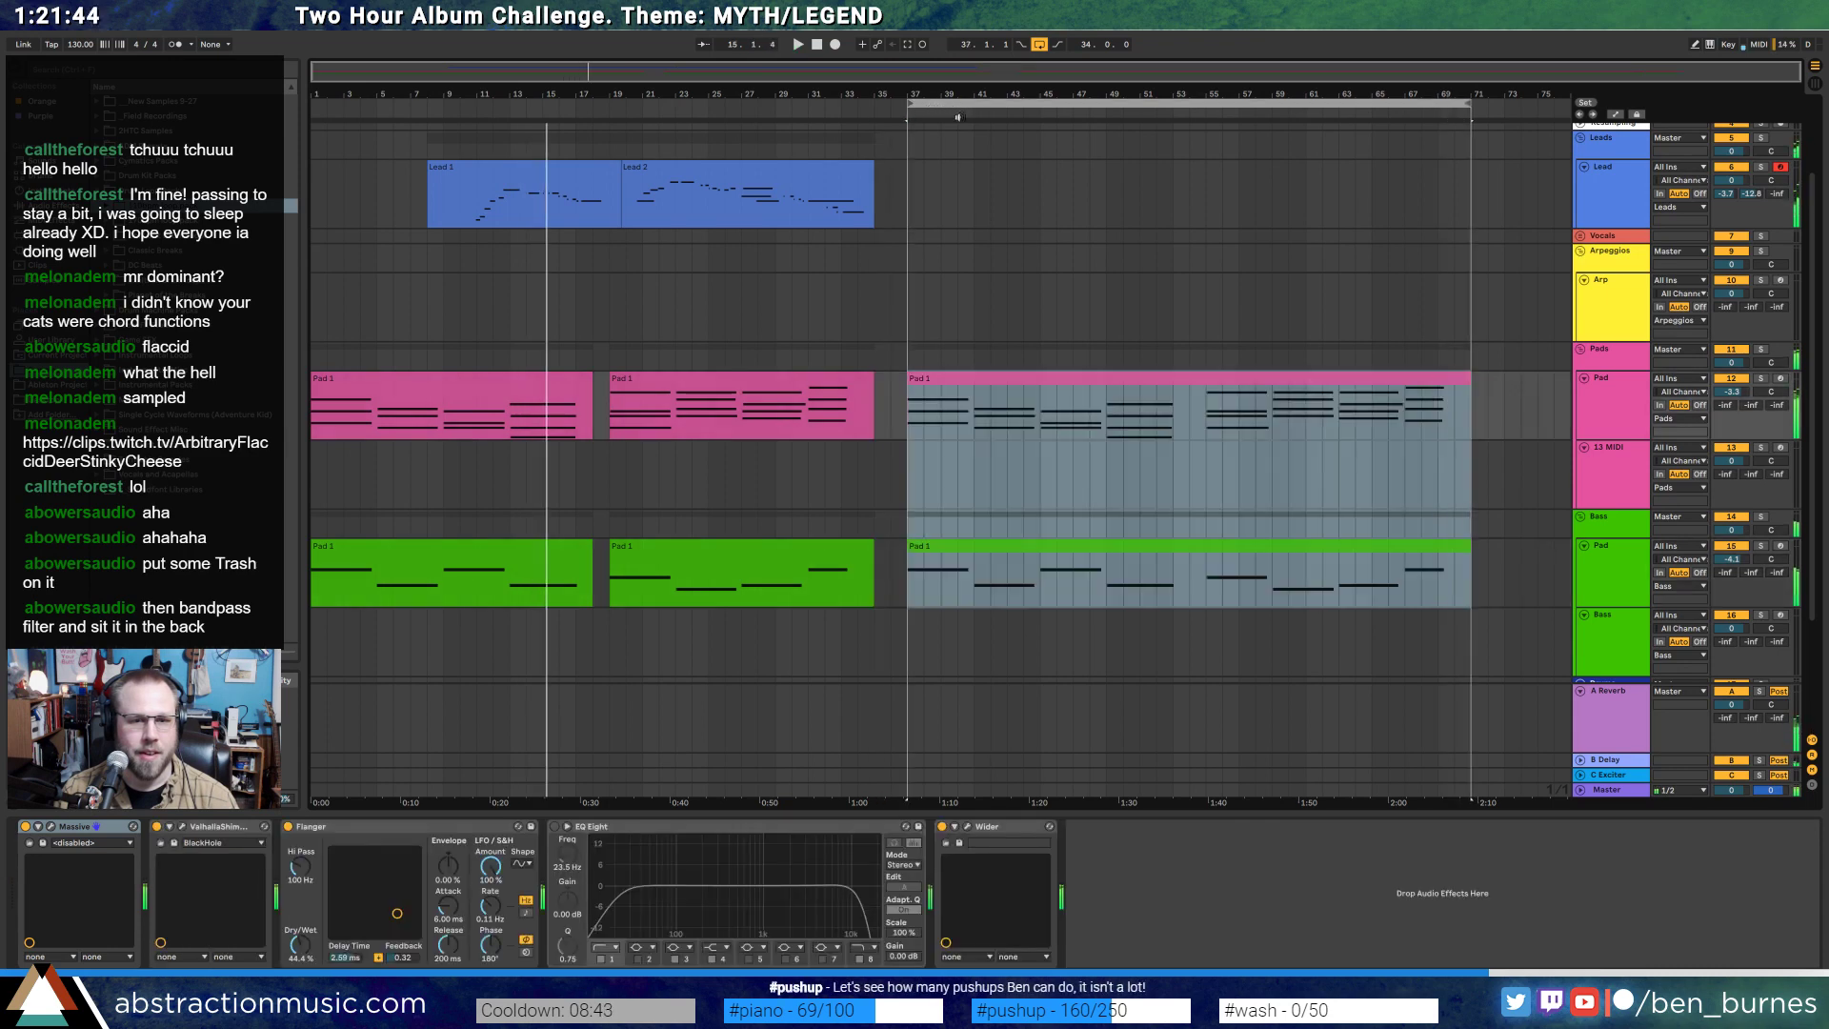
key(space)
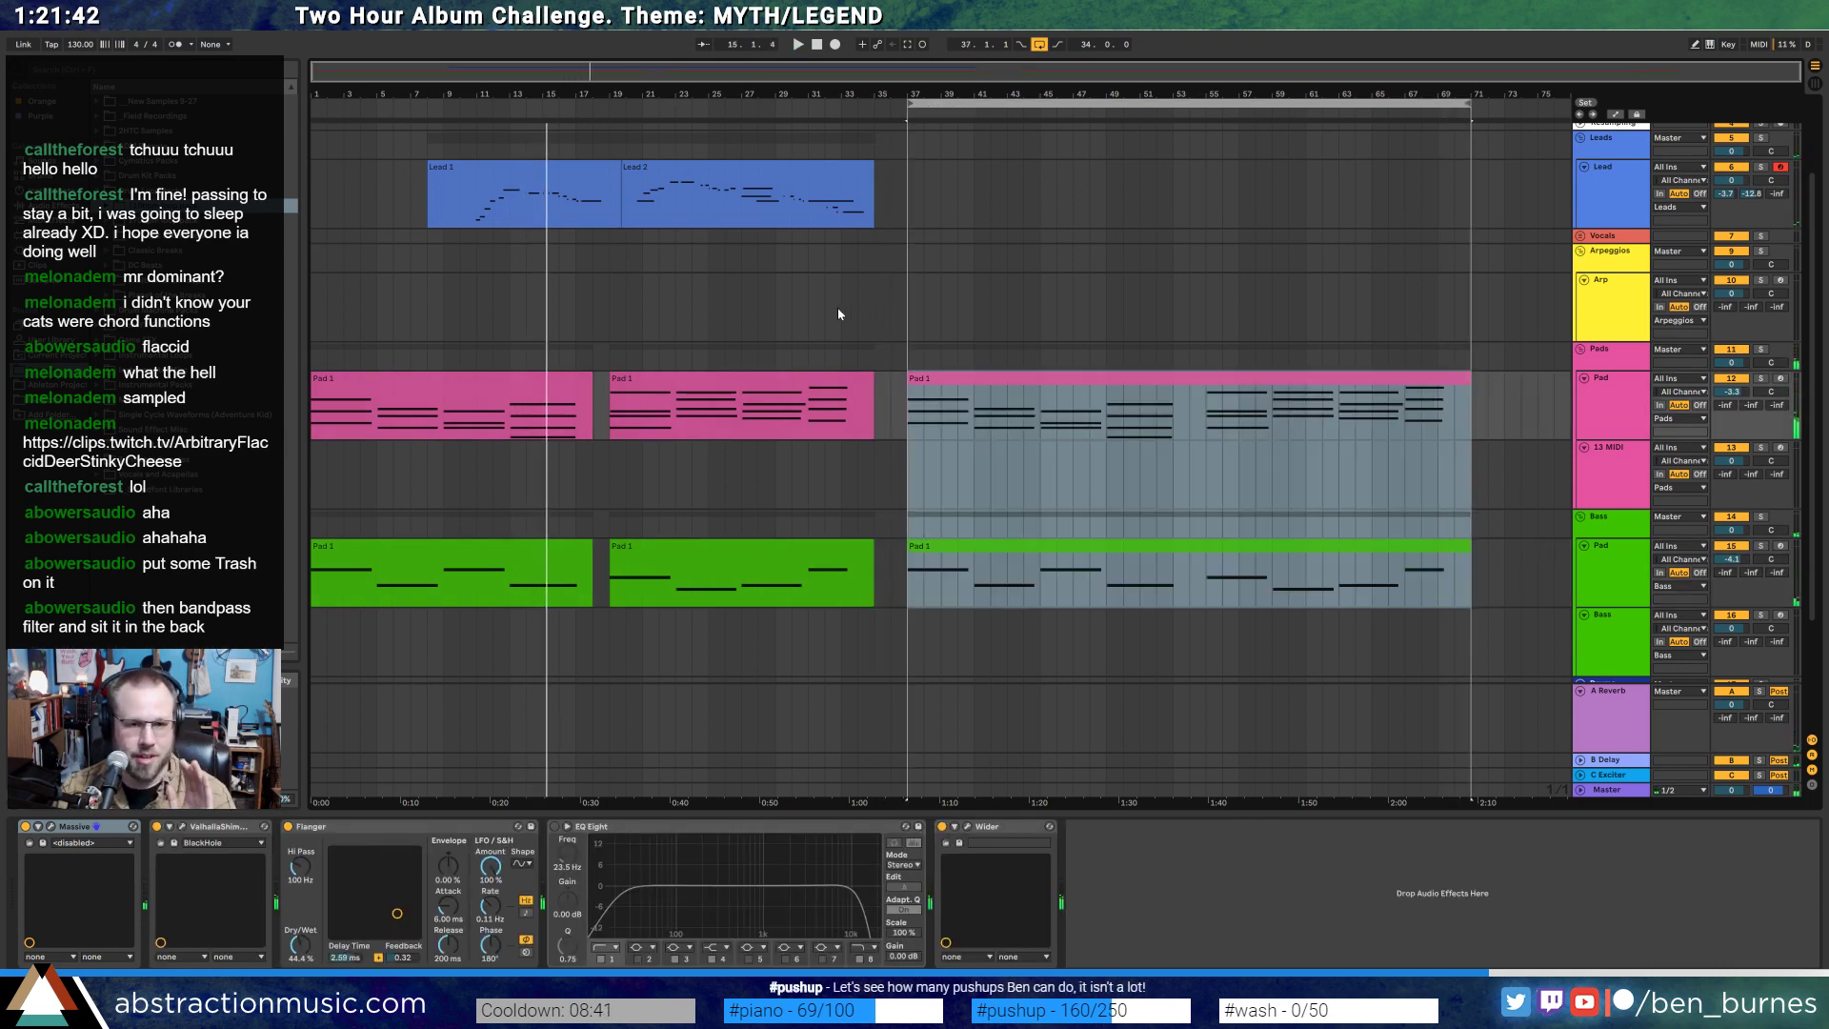
- Load Massive as the instrument on the Arp track, with the insert position at bar 33
click(840, 307)
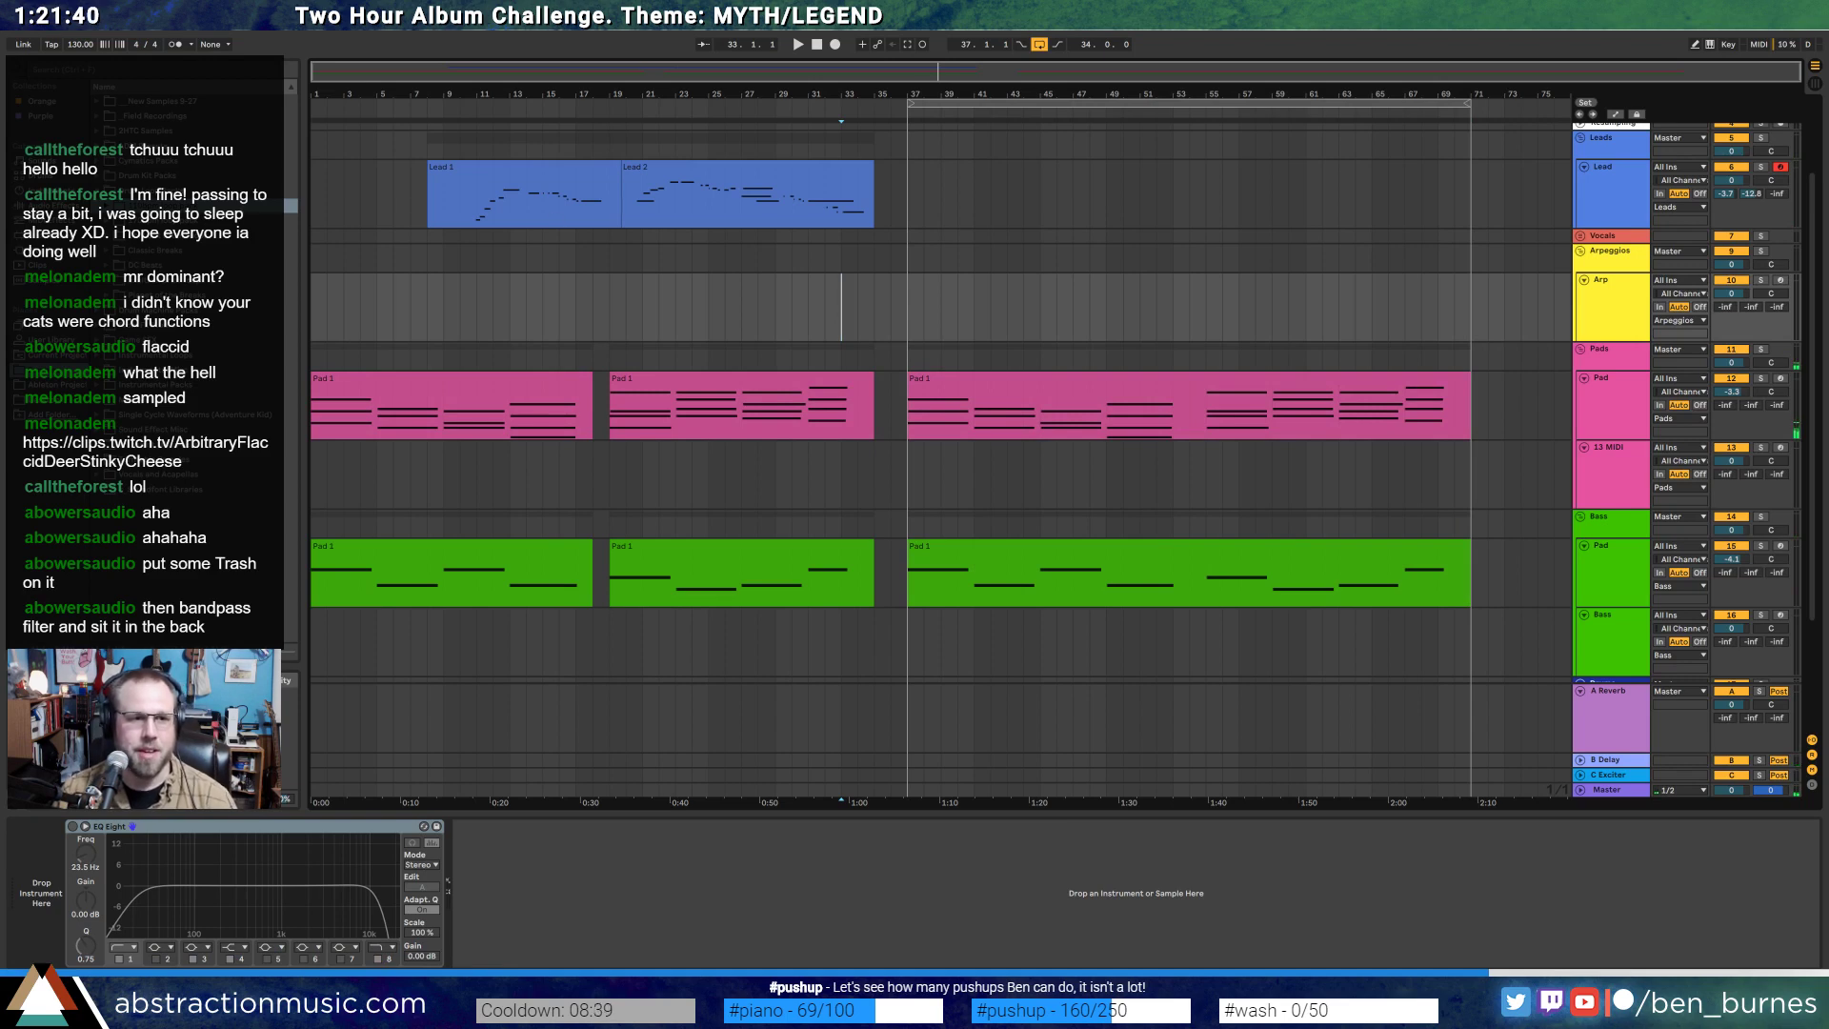
click(48, 191)
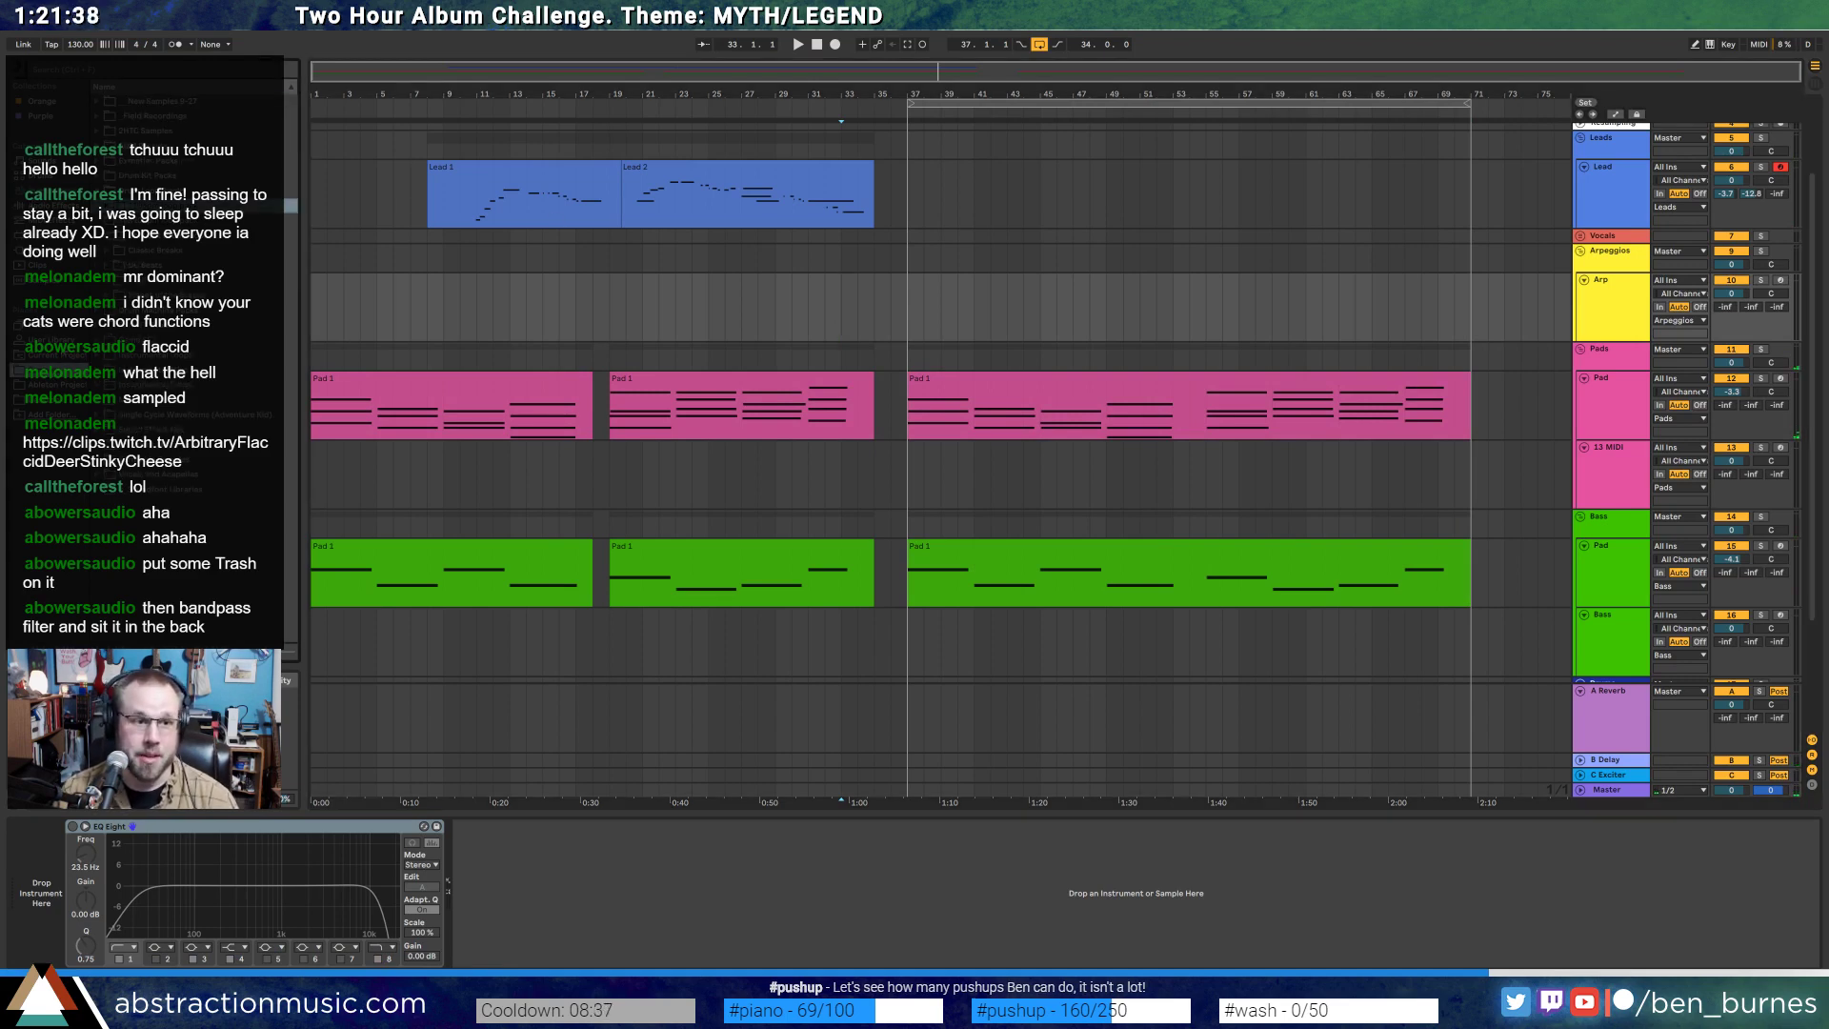
click(48, 251)
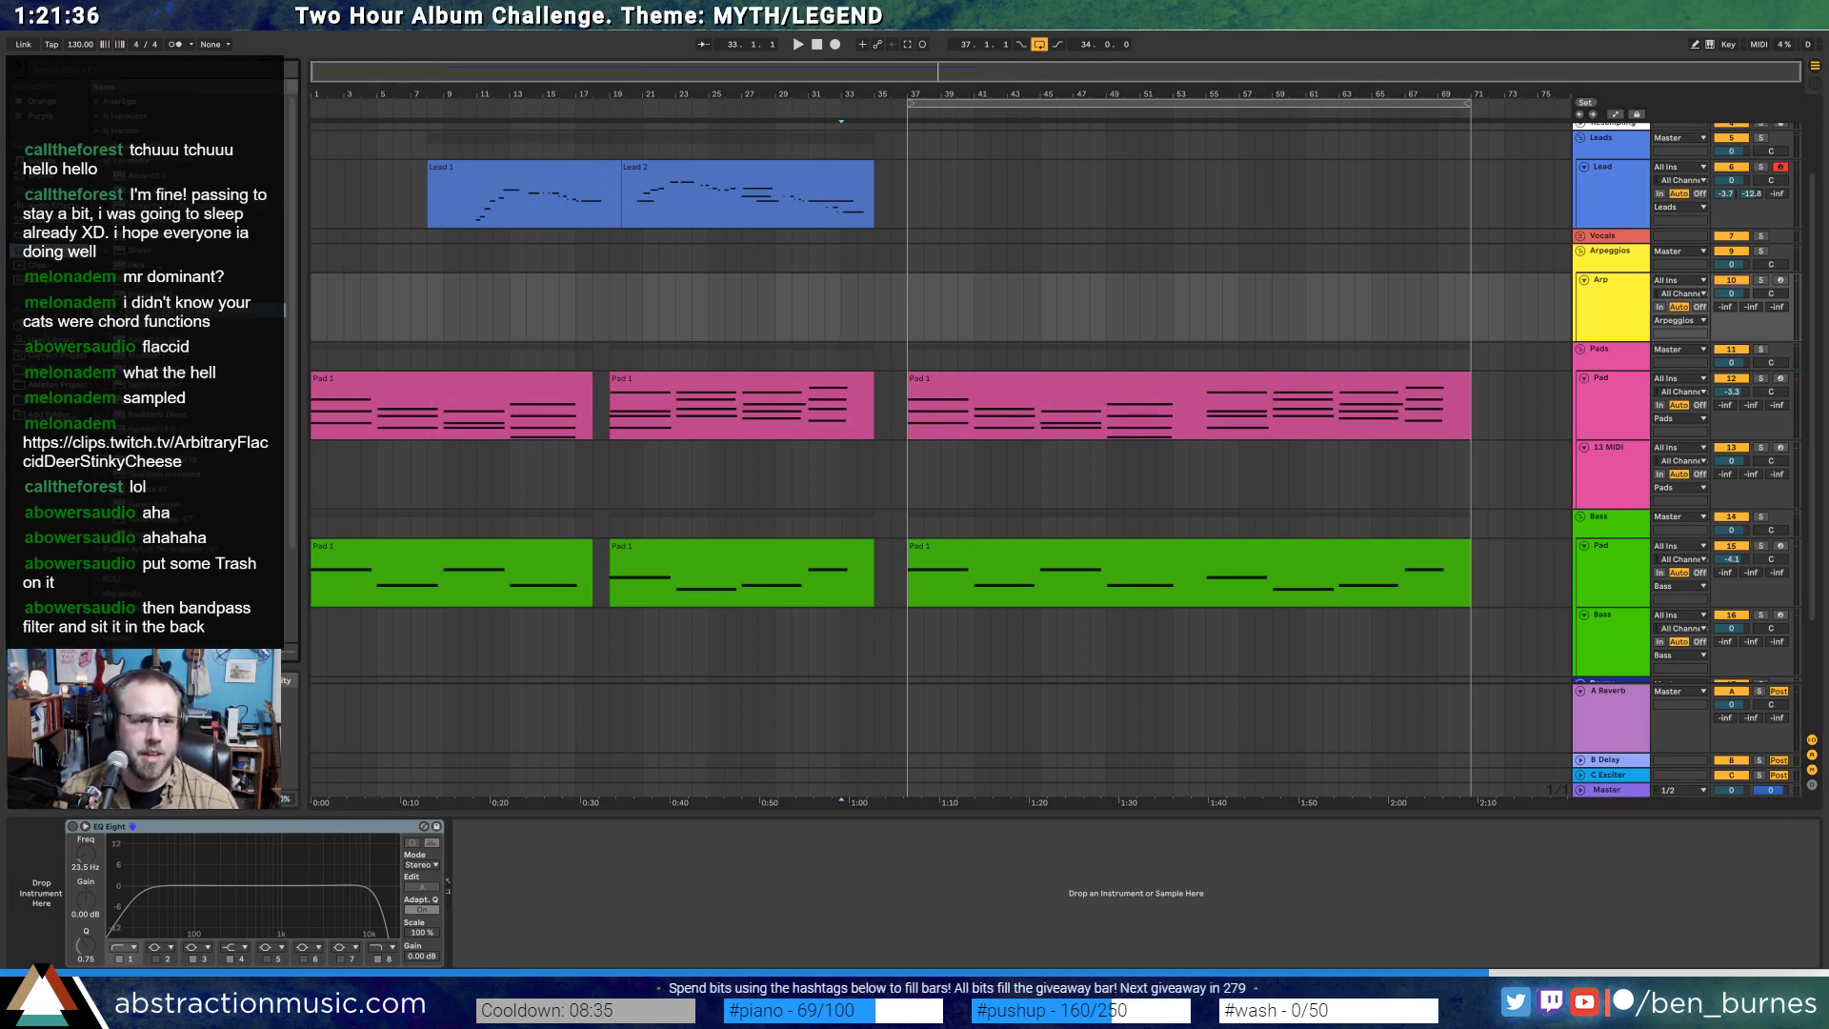
drag(191, 355, 397, 353)
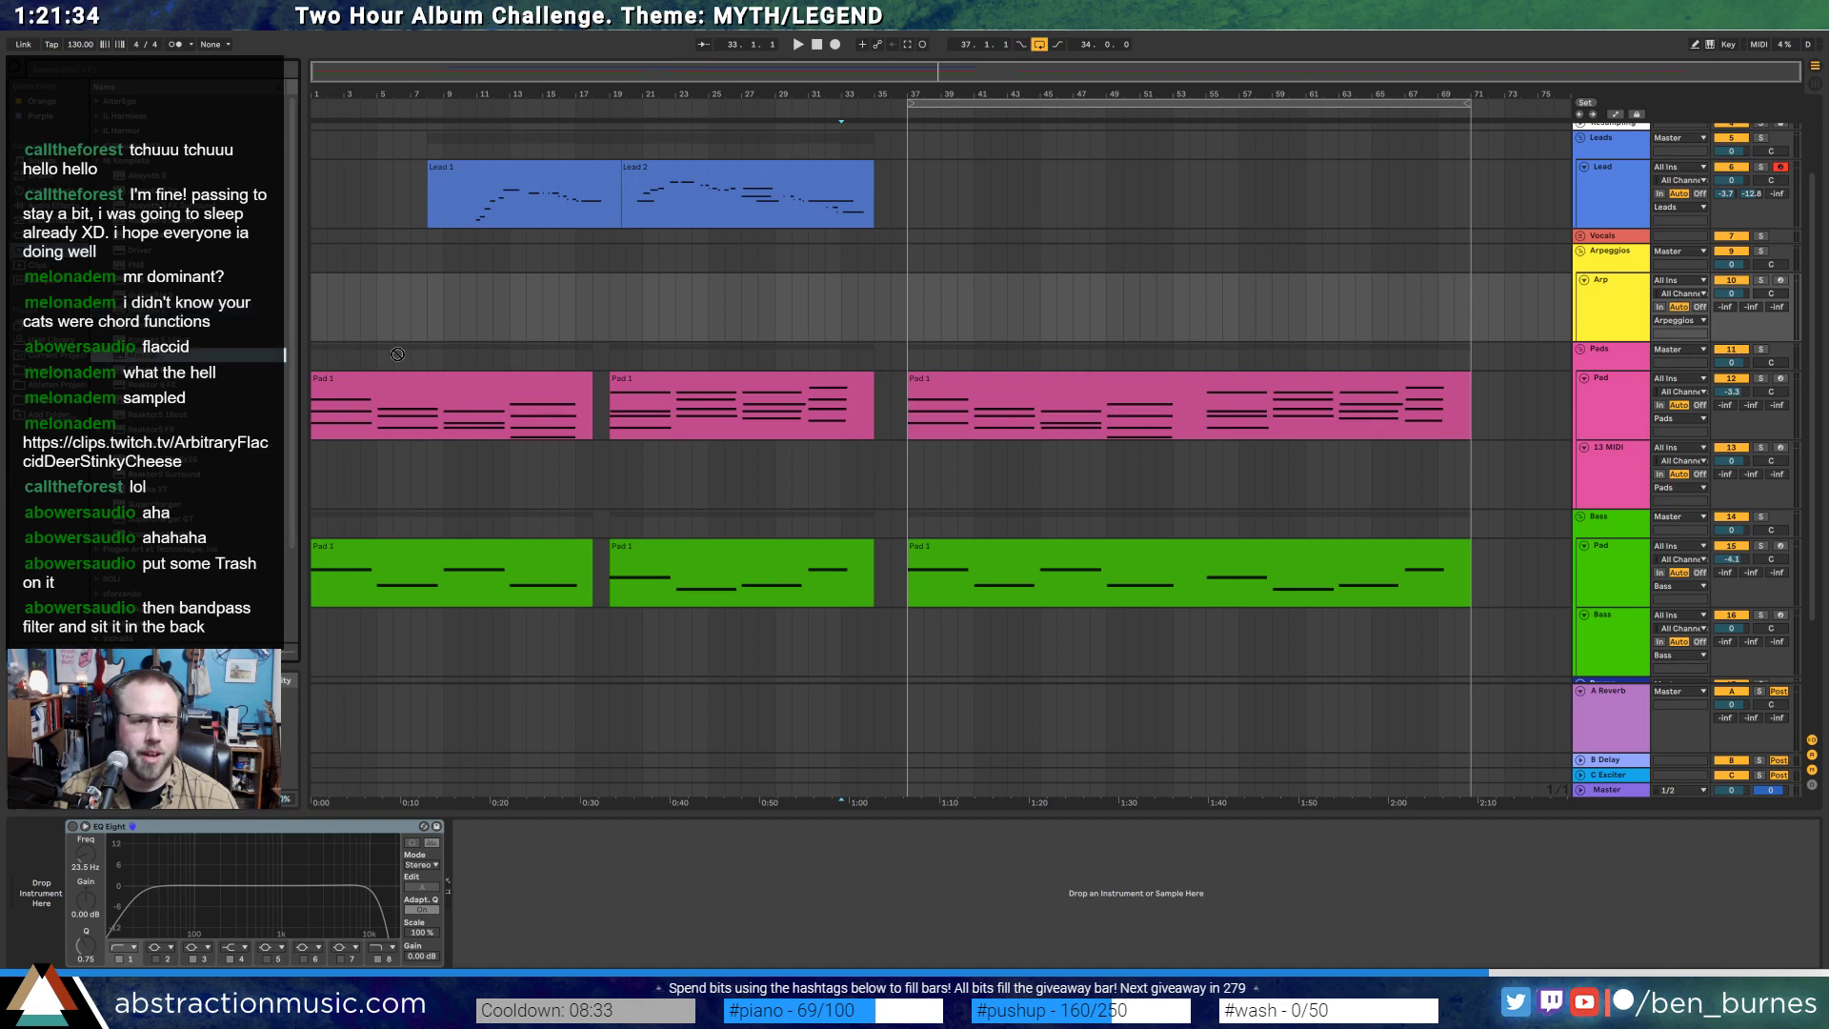
drag(911, 324, 911, 324)
drag(900, 174, 939, 437)
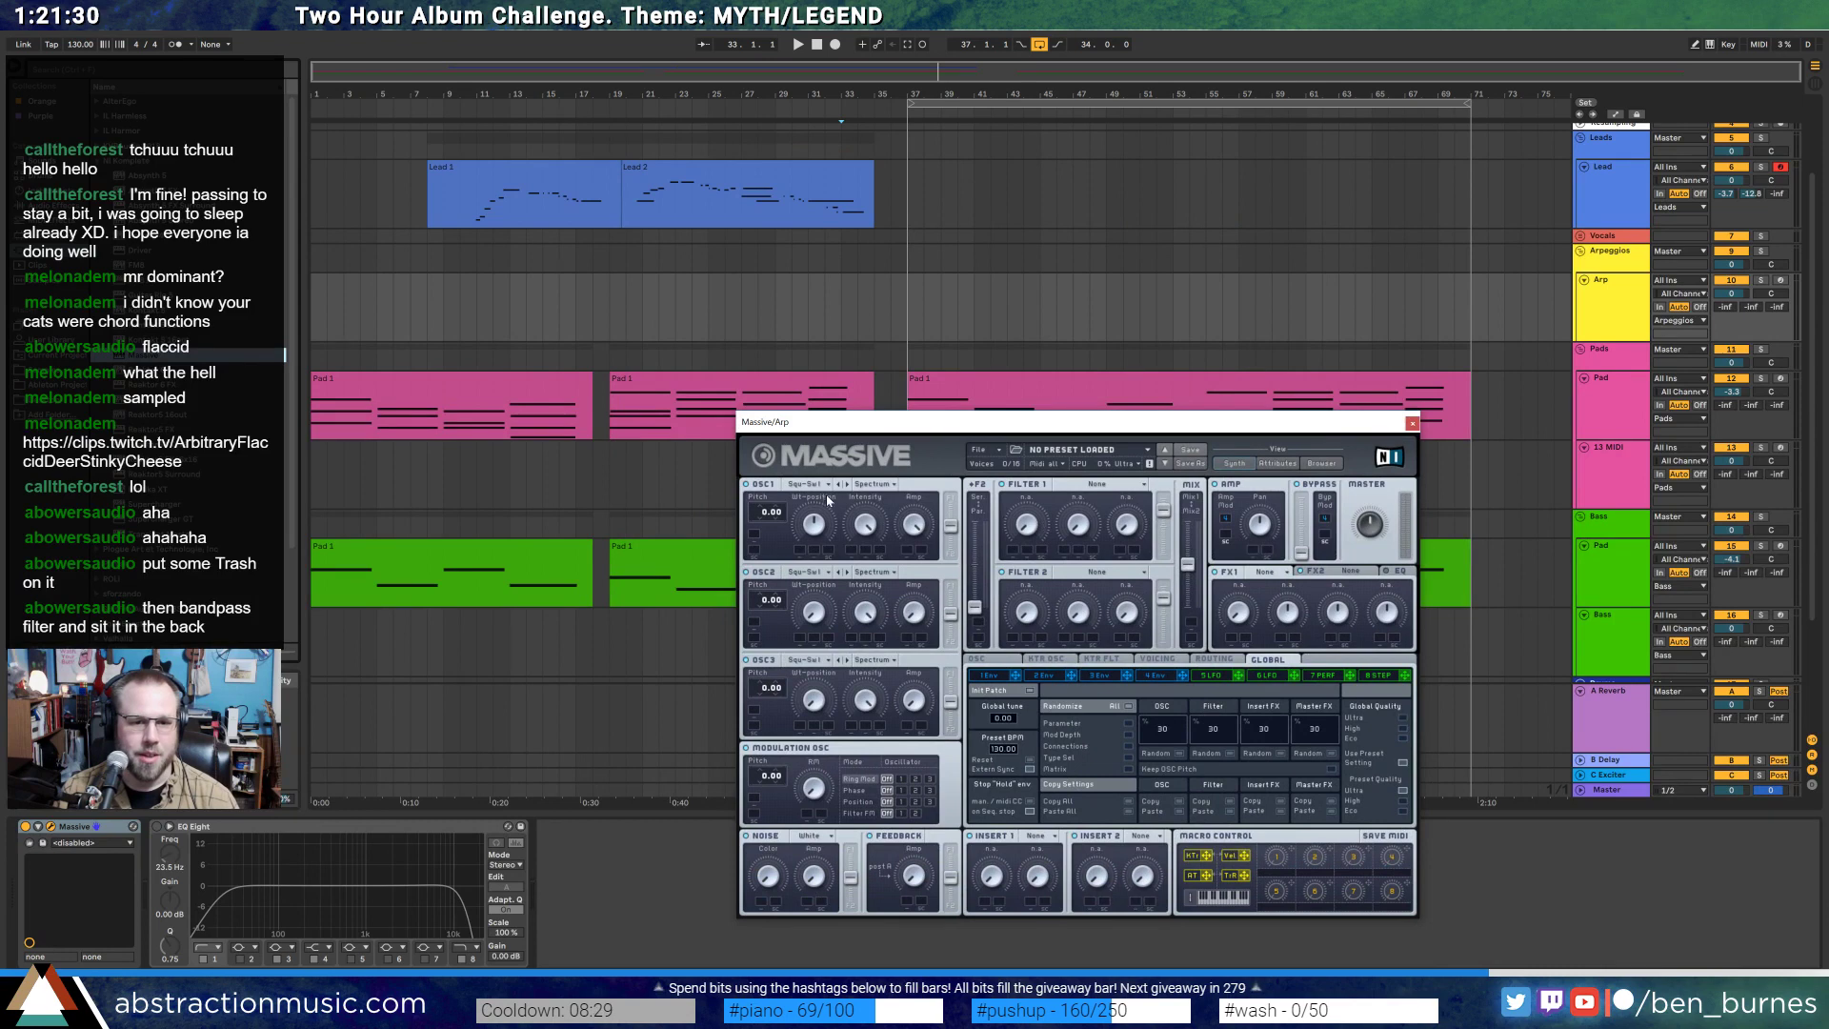
- Try other wavetables for Massive's oscillator 1 and switch its mode to Formant
click(808, 483)
click(866, 507)
click(812, 484)
click(825, 525)
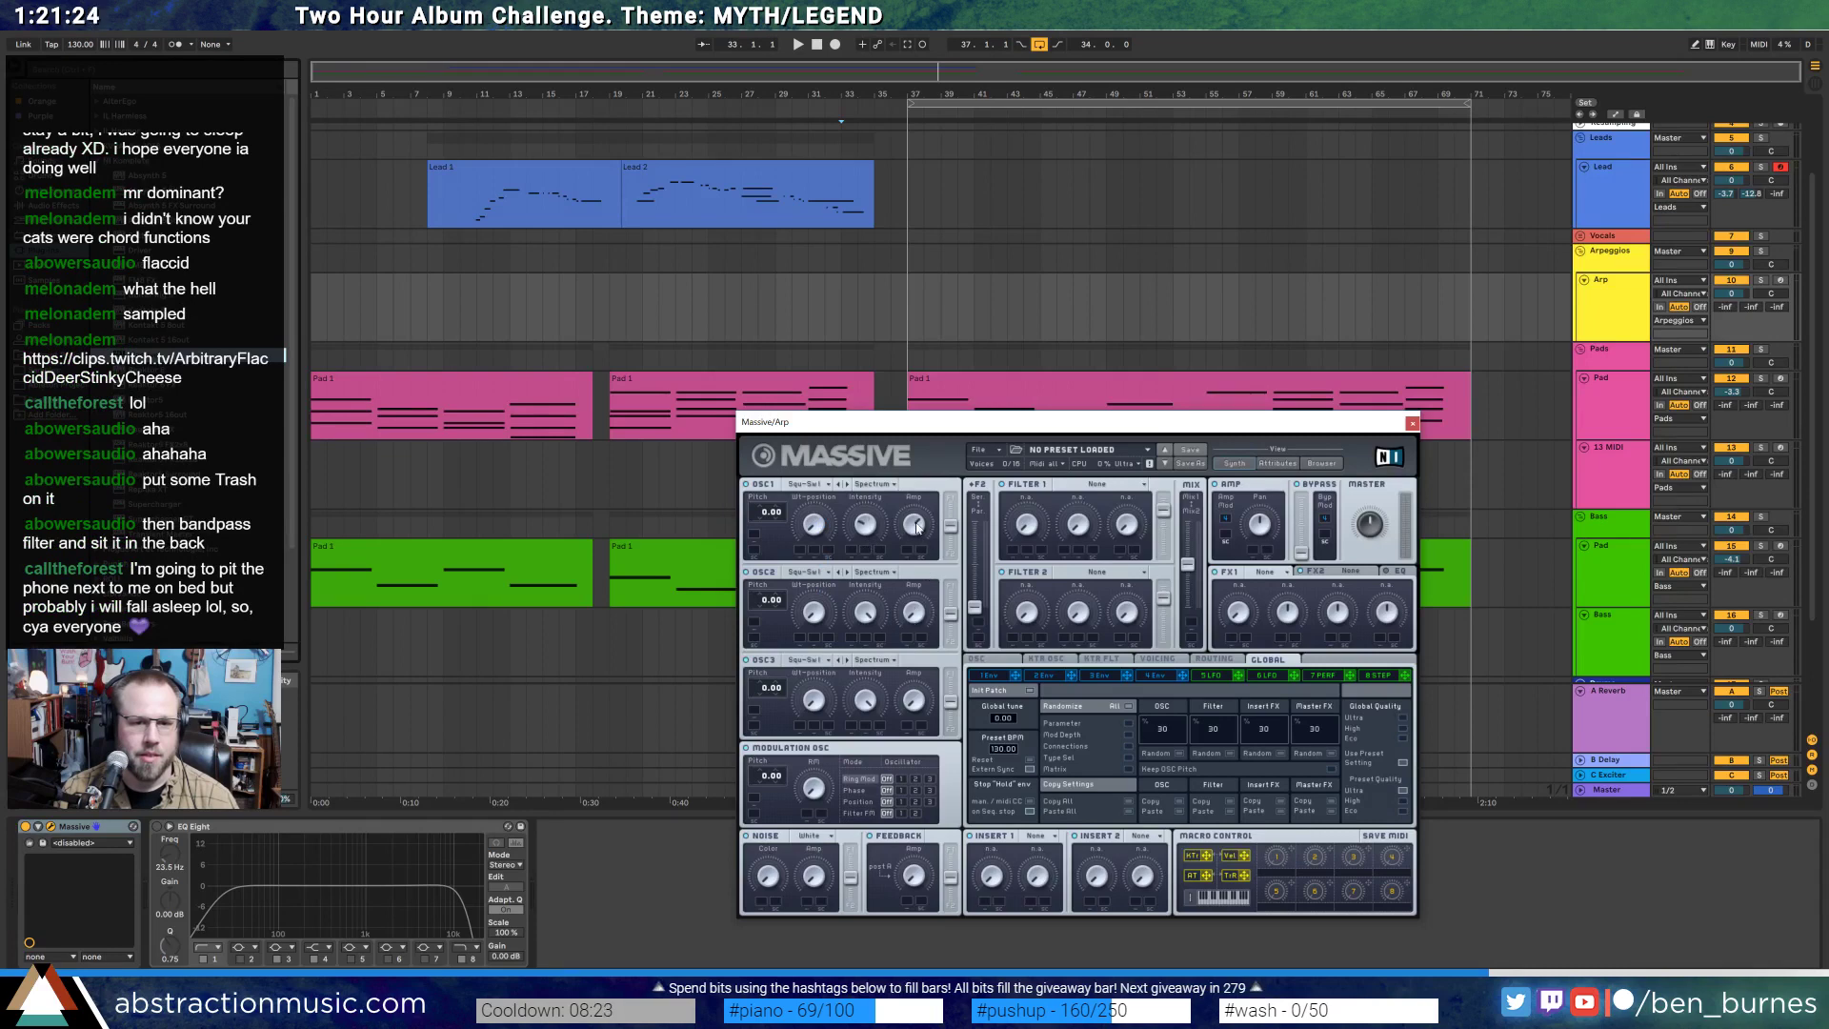
click(814, 483)
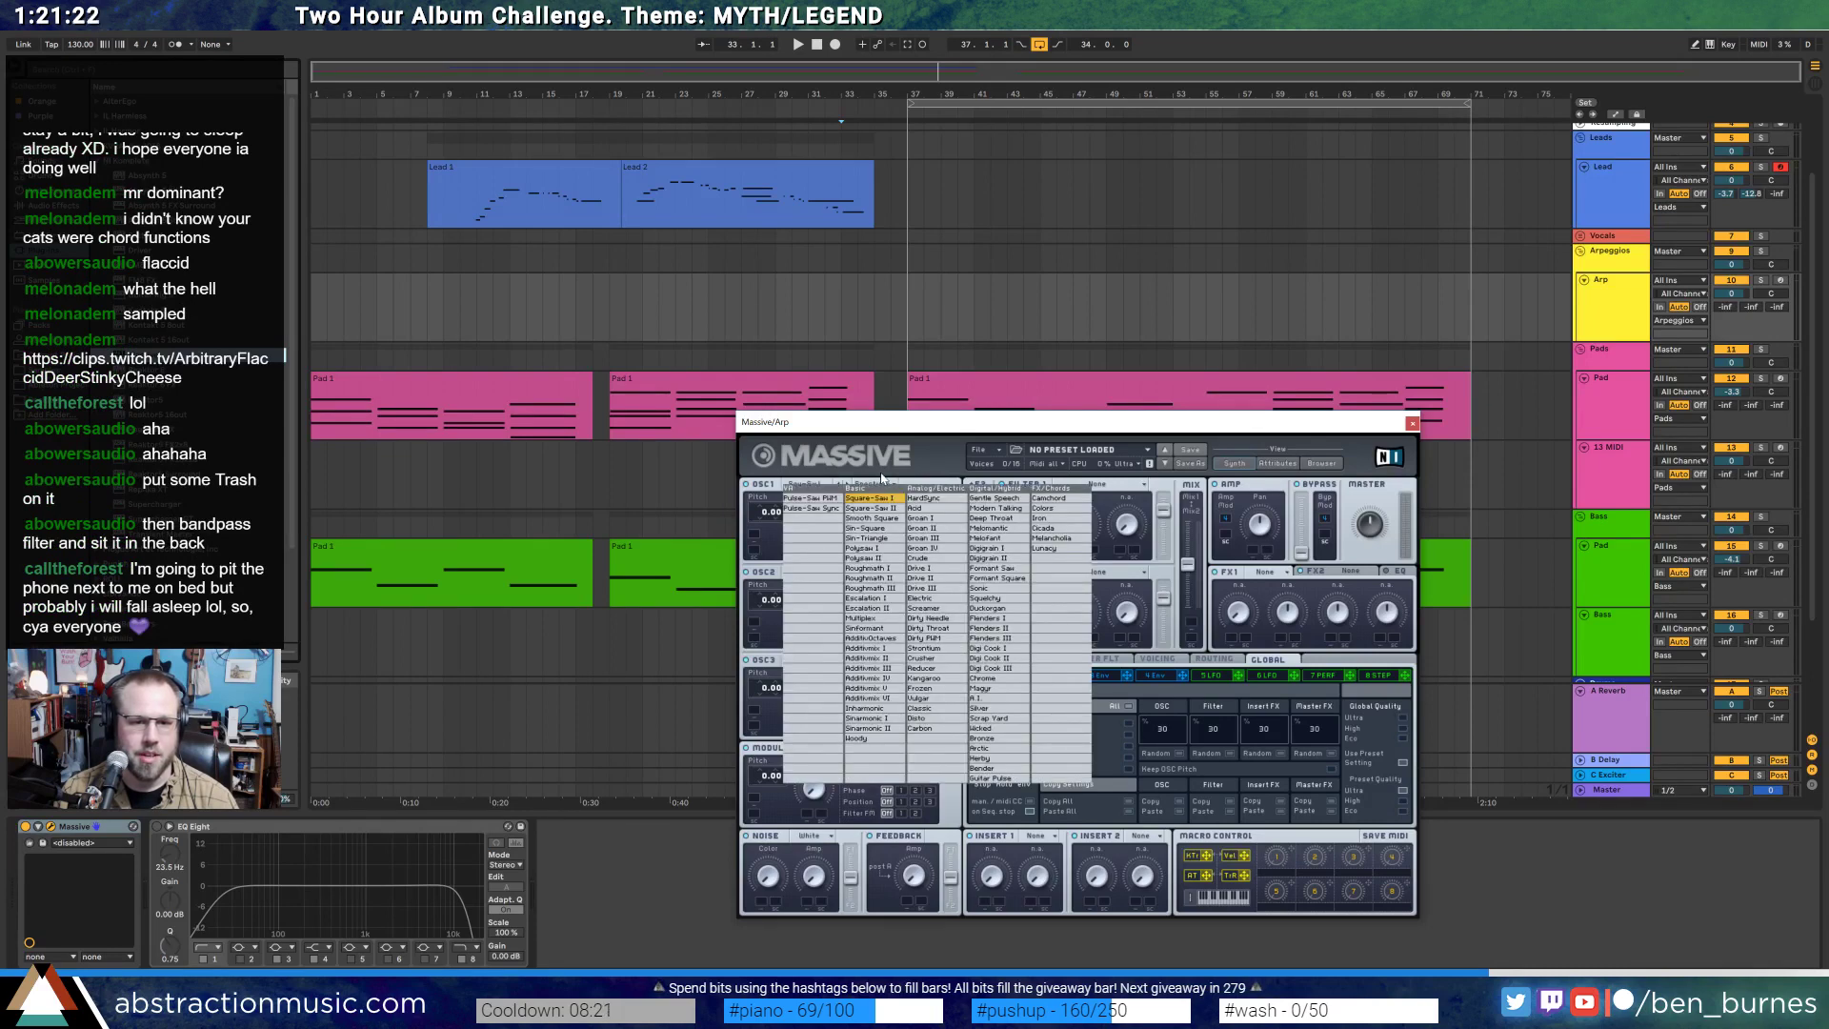
click(852, 486)
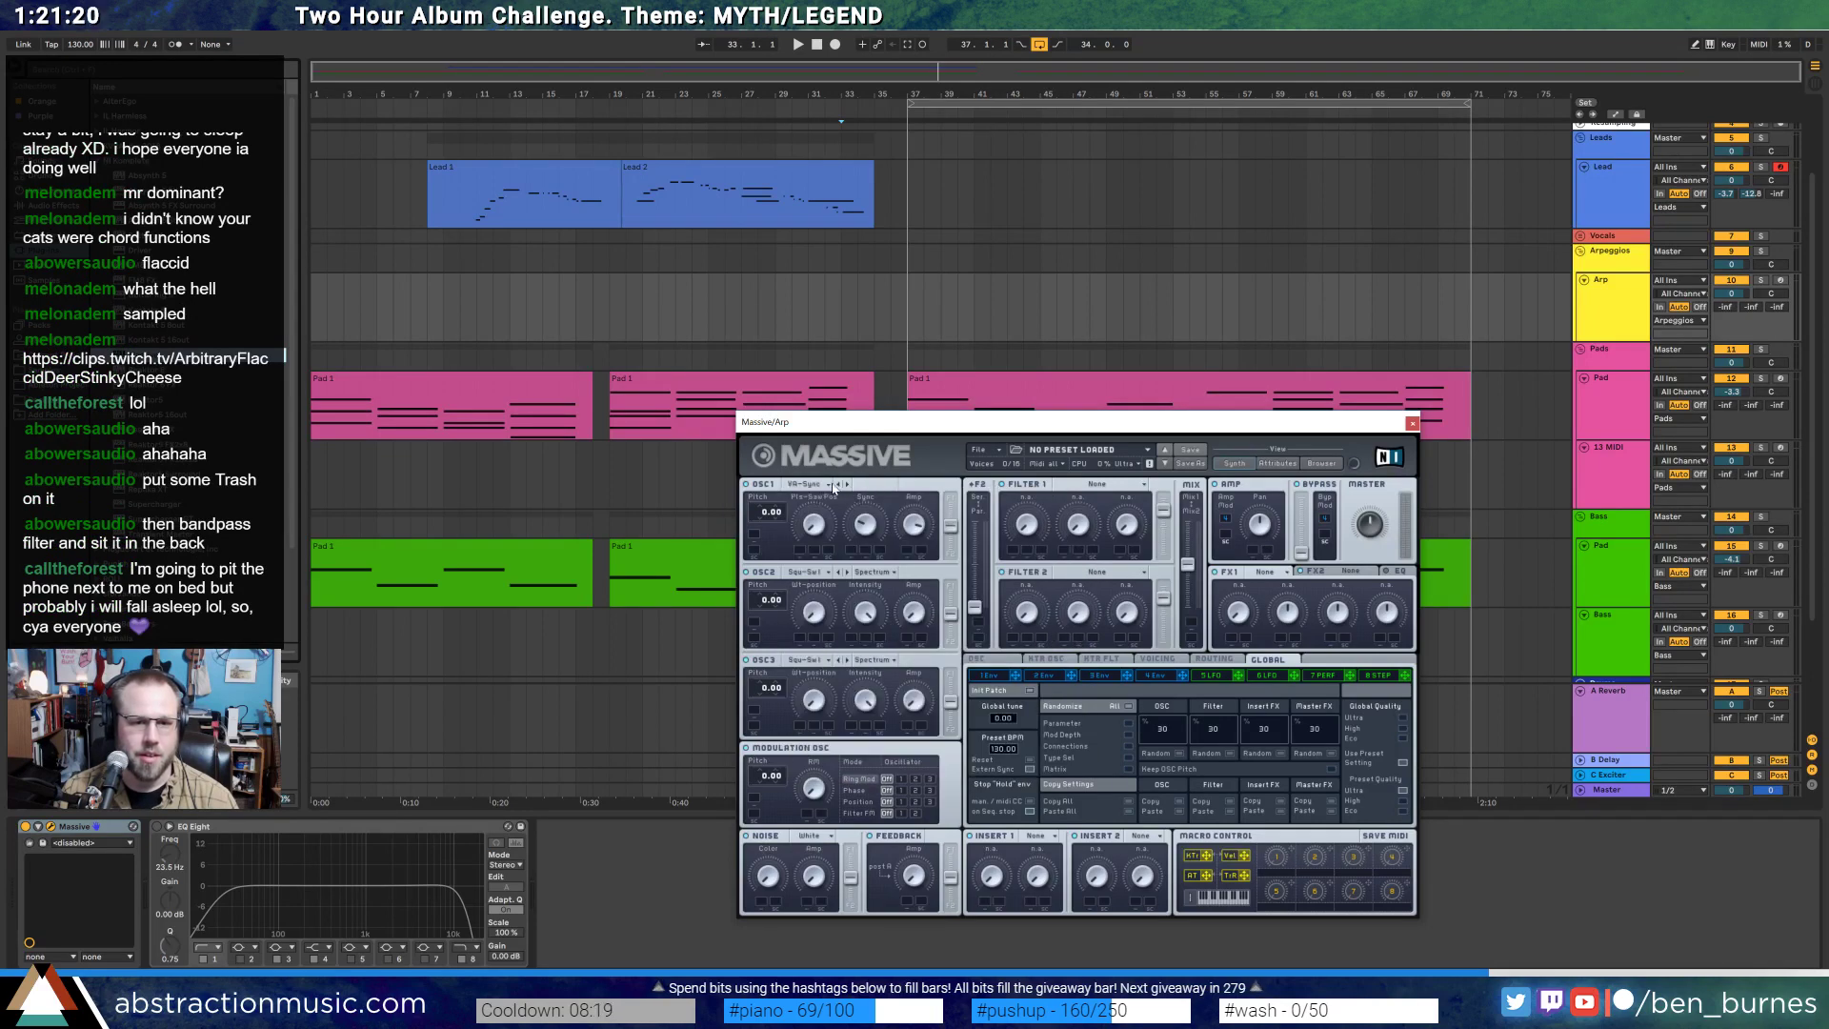
click(835, 487)
click(853, 480)
click(818, 488)
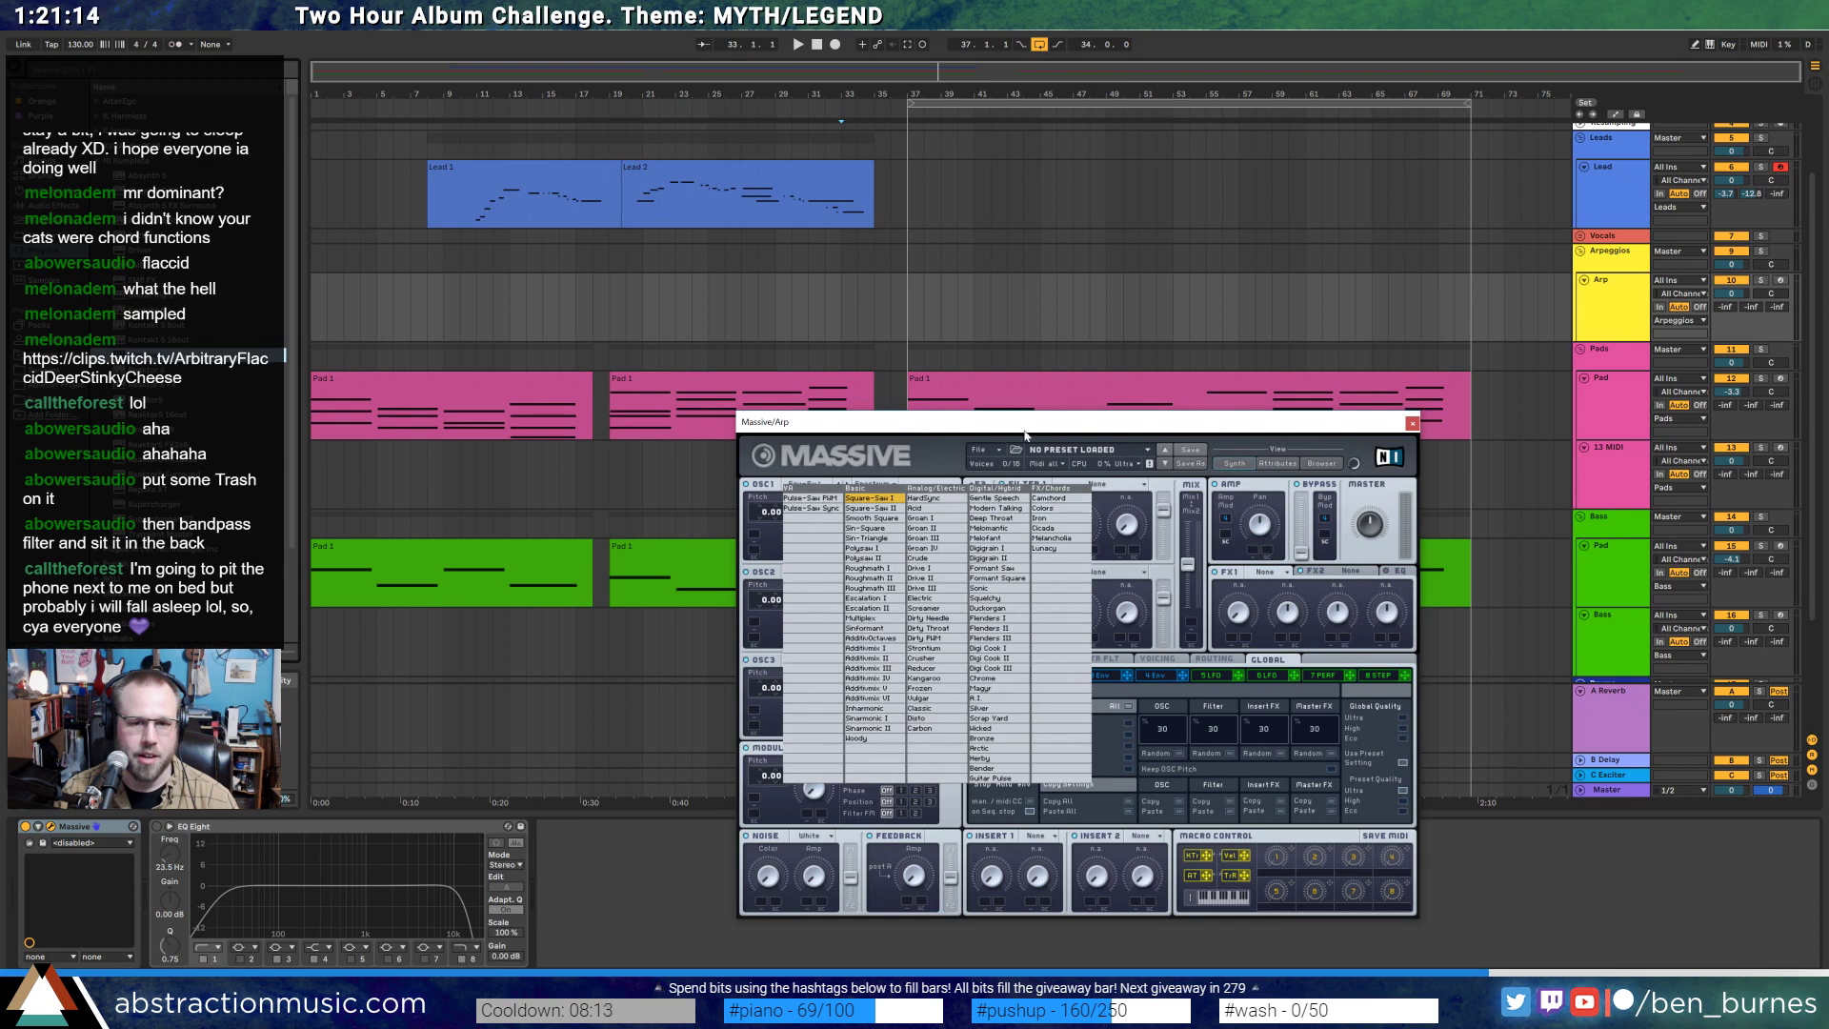
click(939, 462)
click(872, 484)
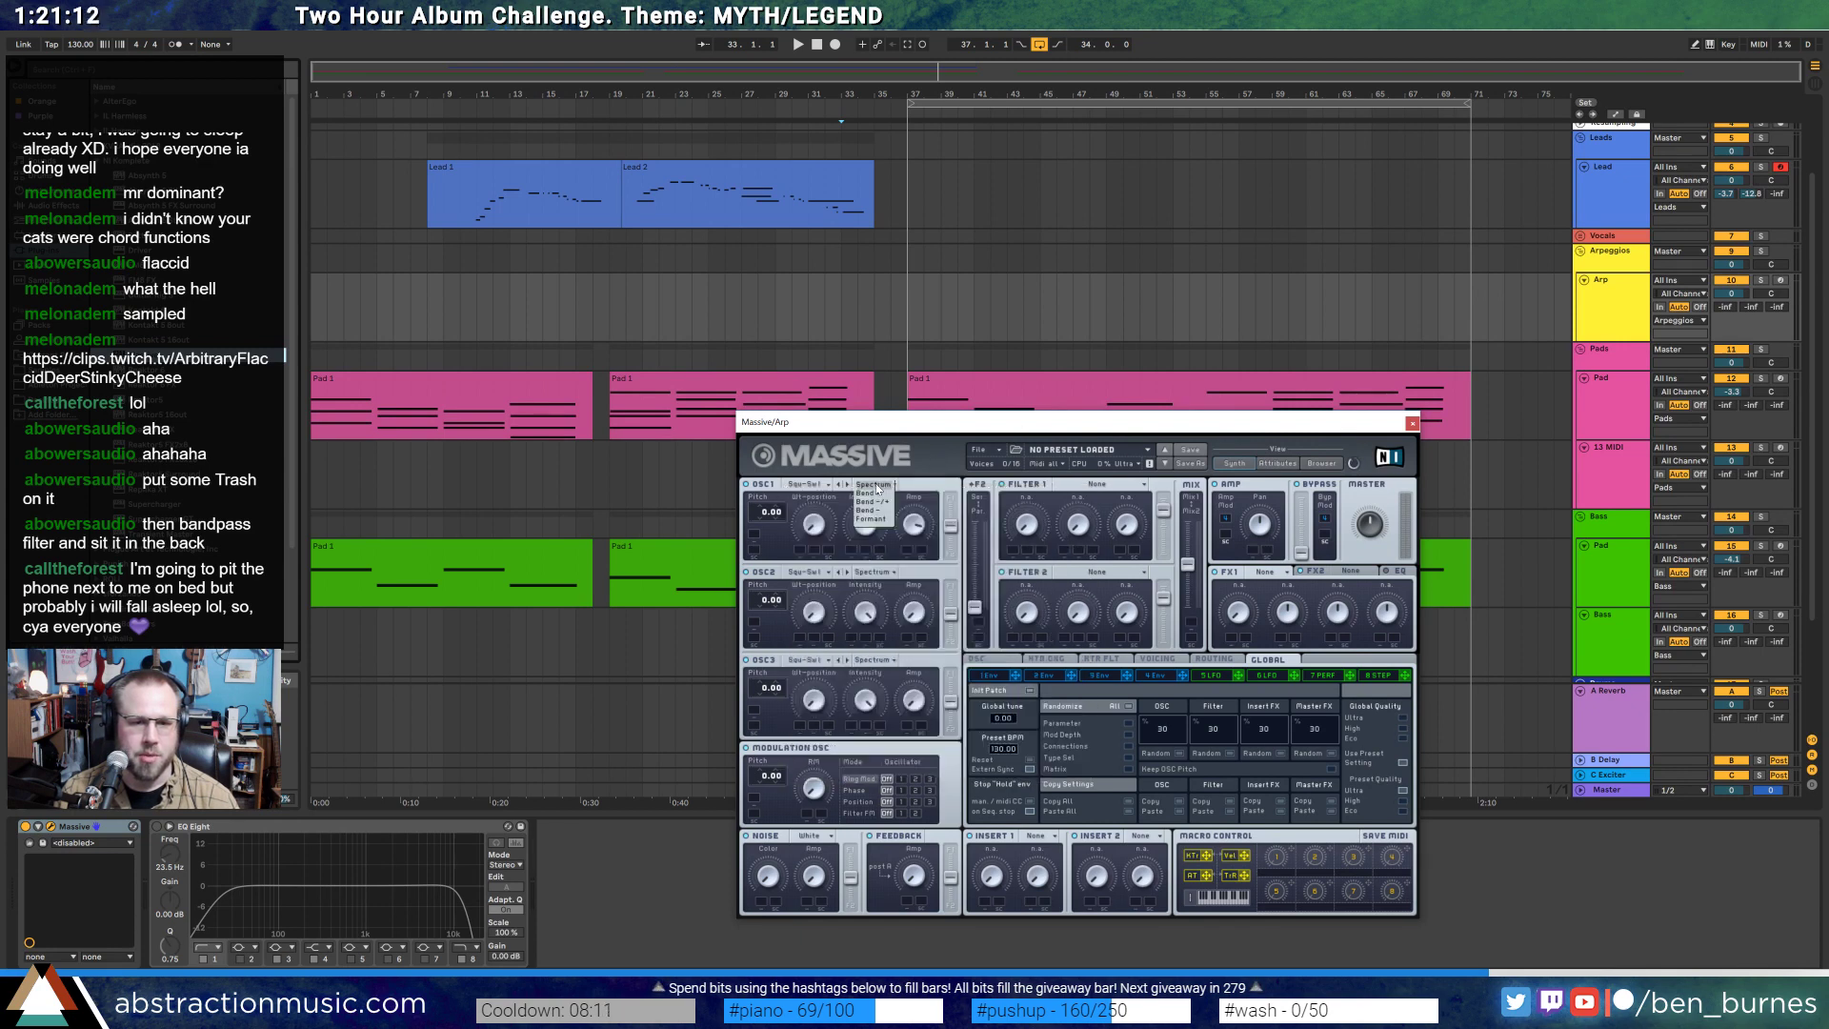
click(869, 533)
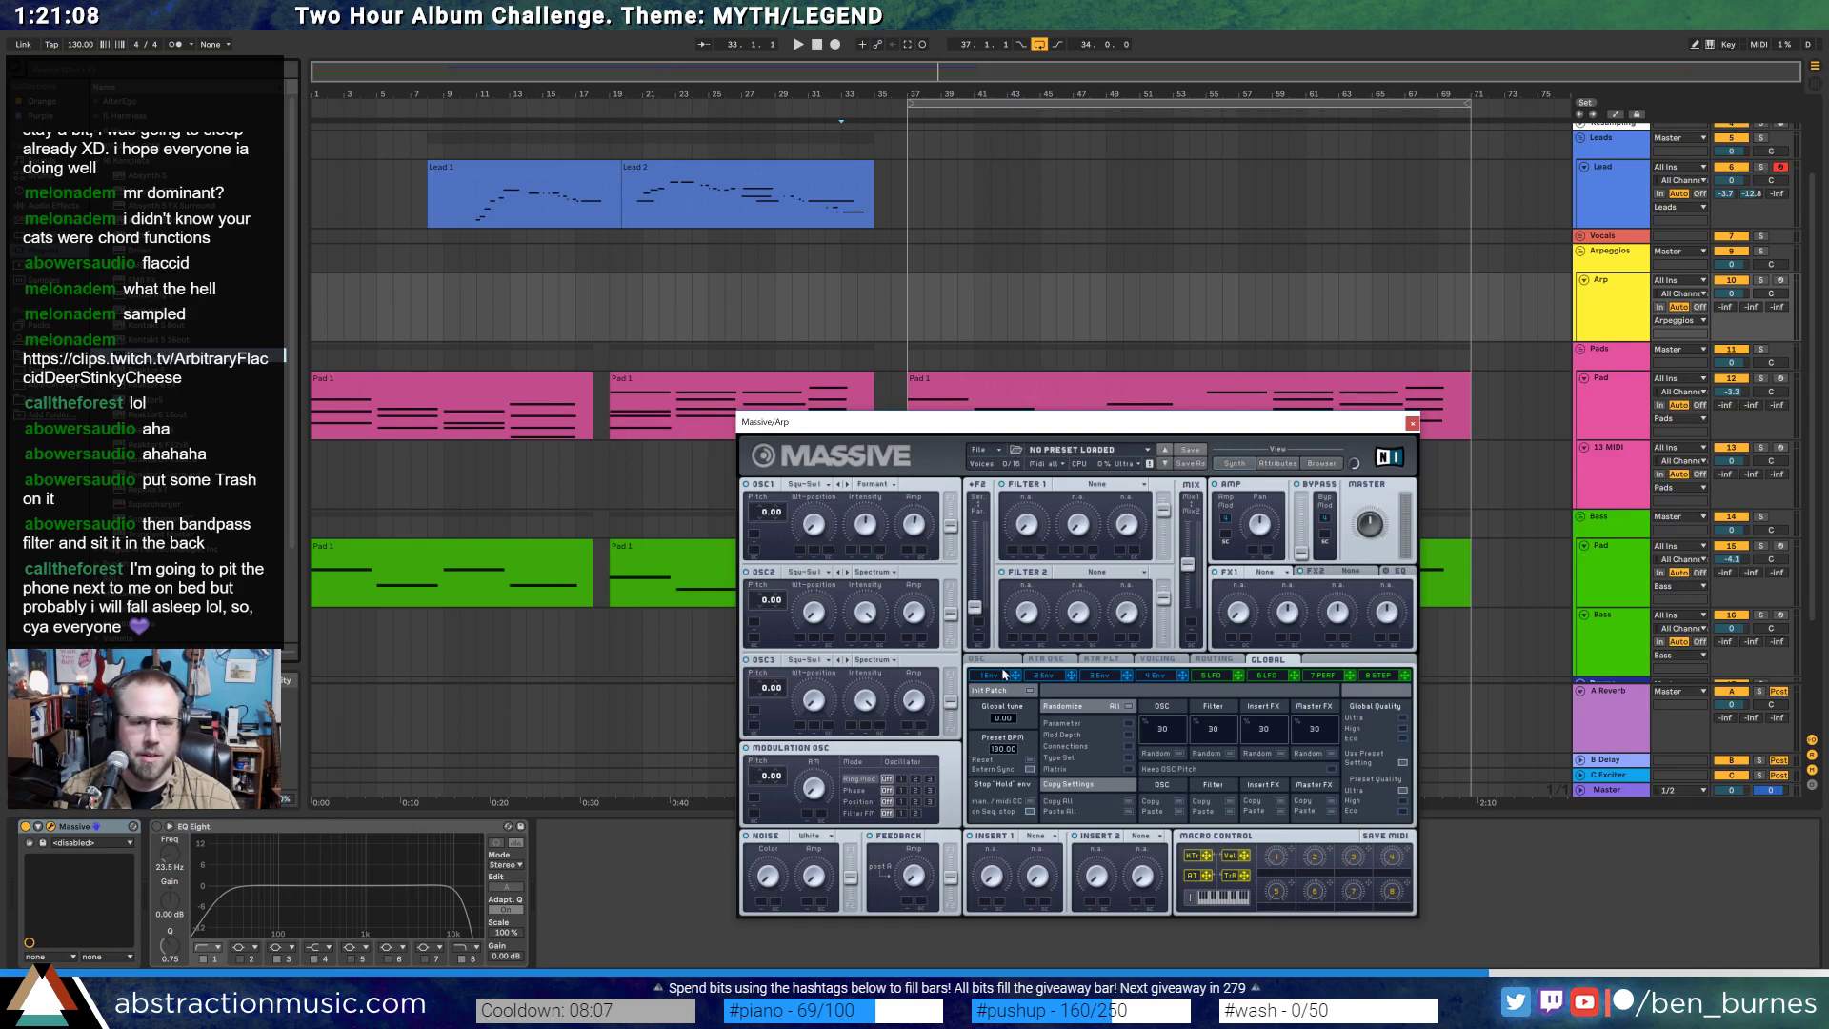
- Shape envelope 4 with a shorter attack and a decay to zero sustain, and assign velocity to the amp
click(1156, 675)
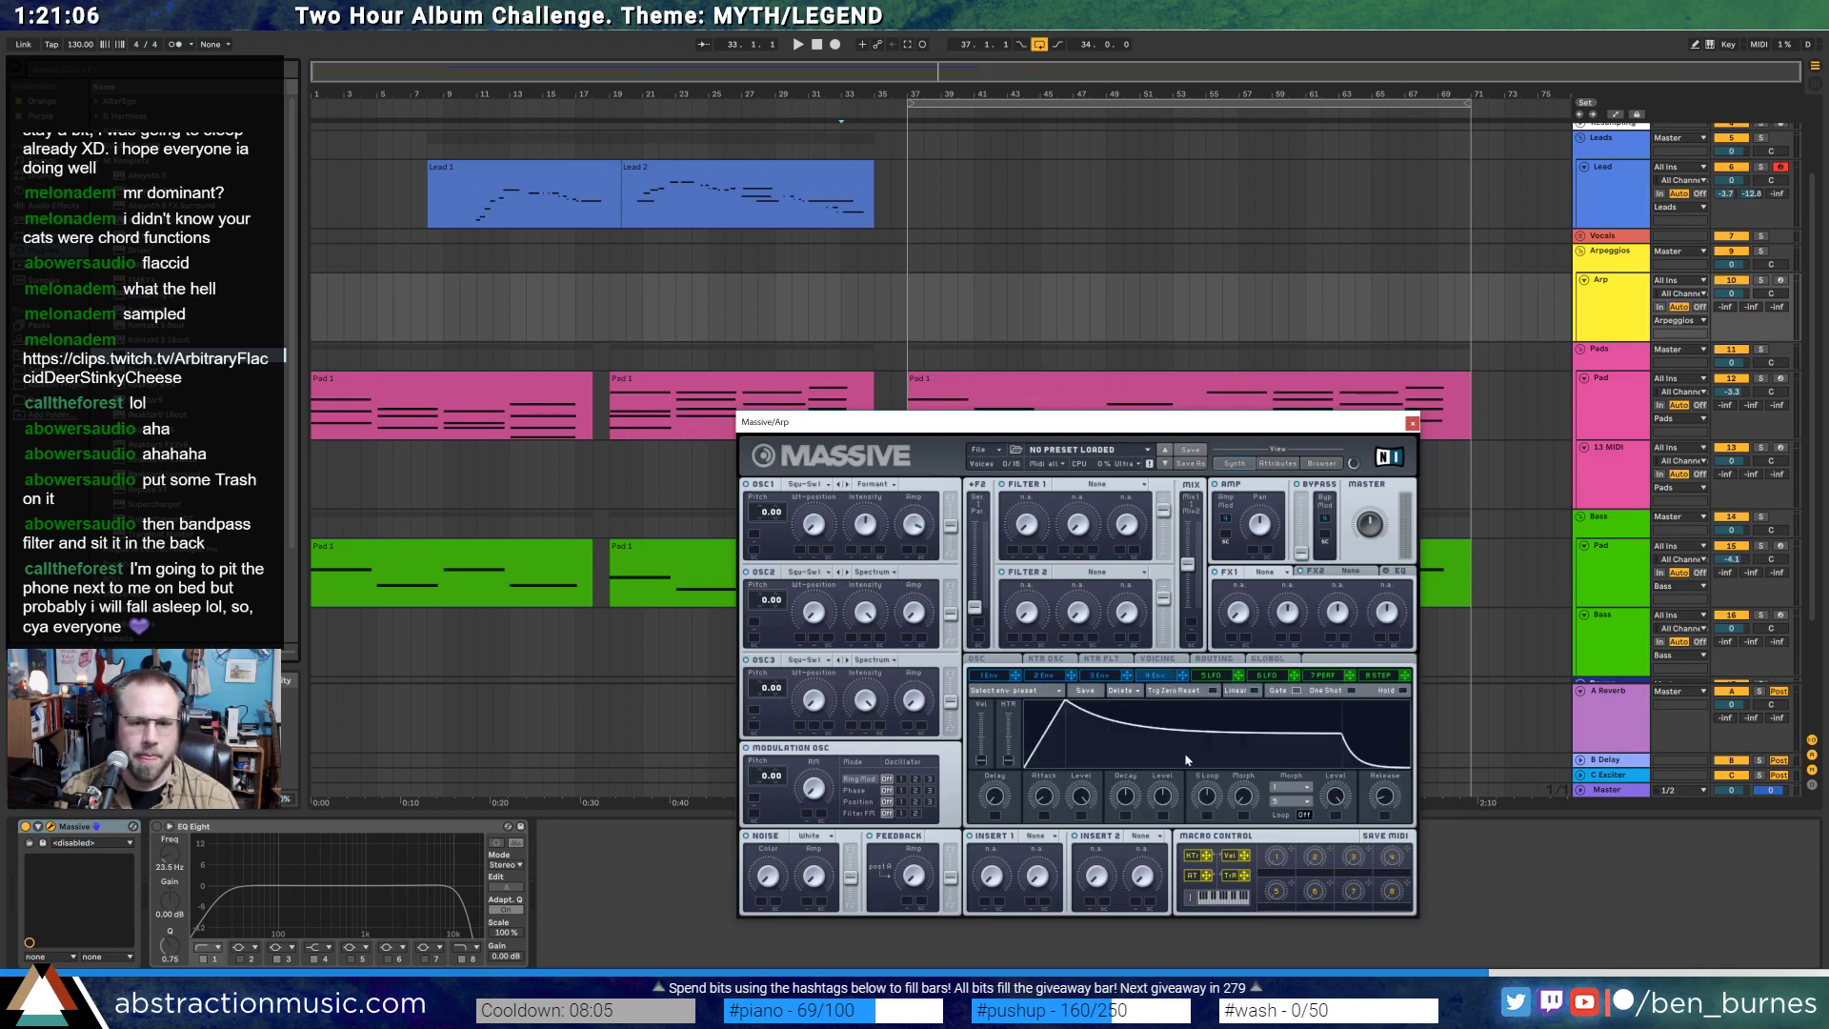
drag(1053, 705, 1032, 706)
drag(1327, 735, 1324, 811)
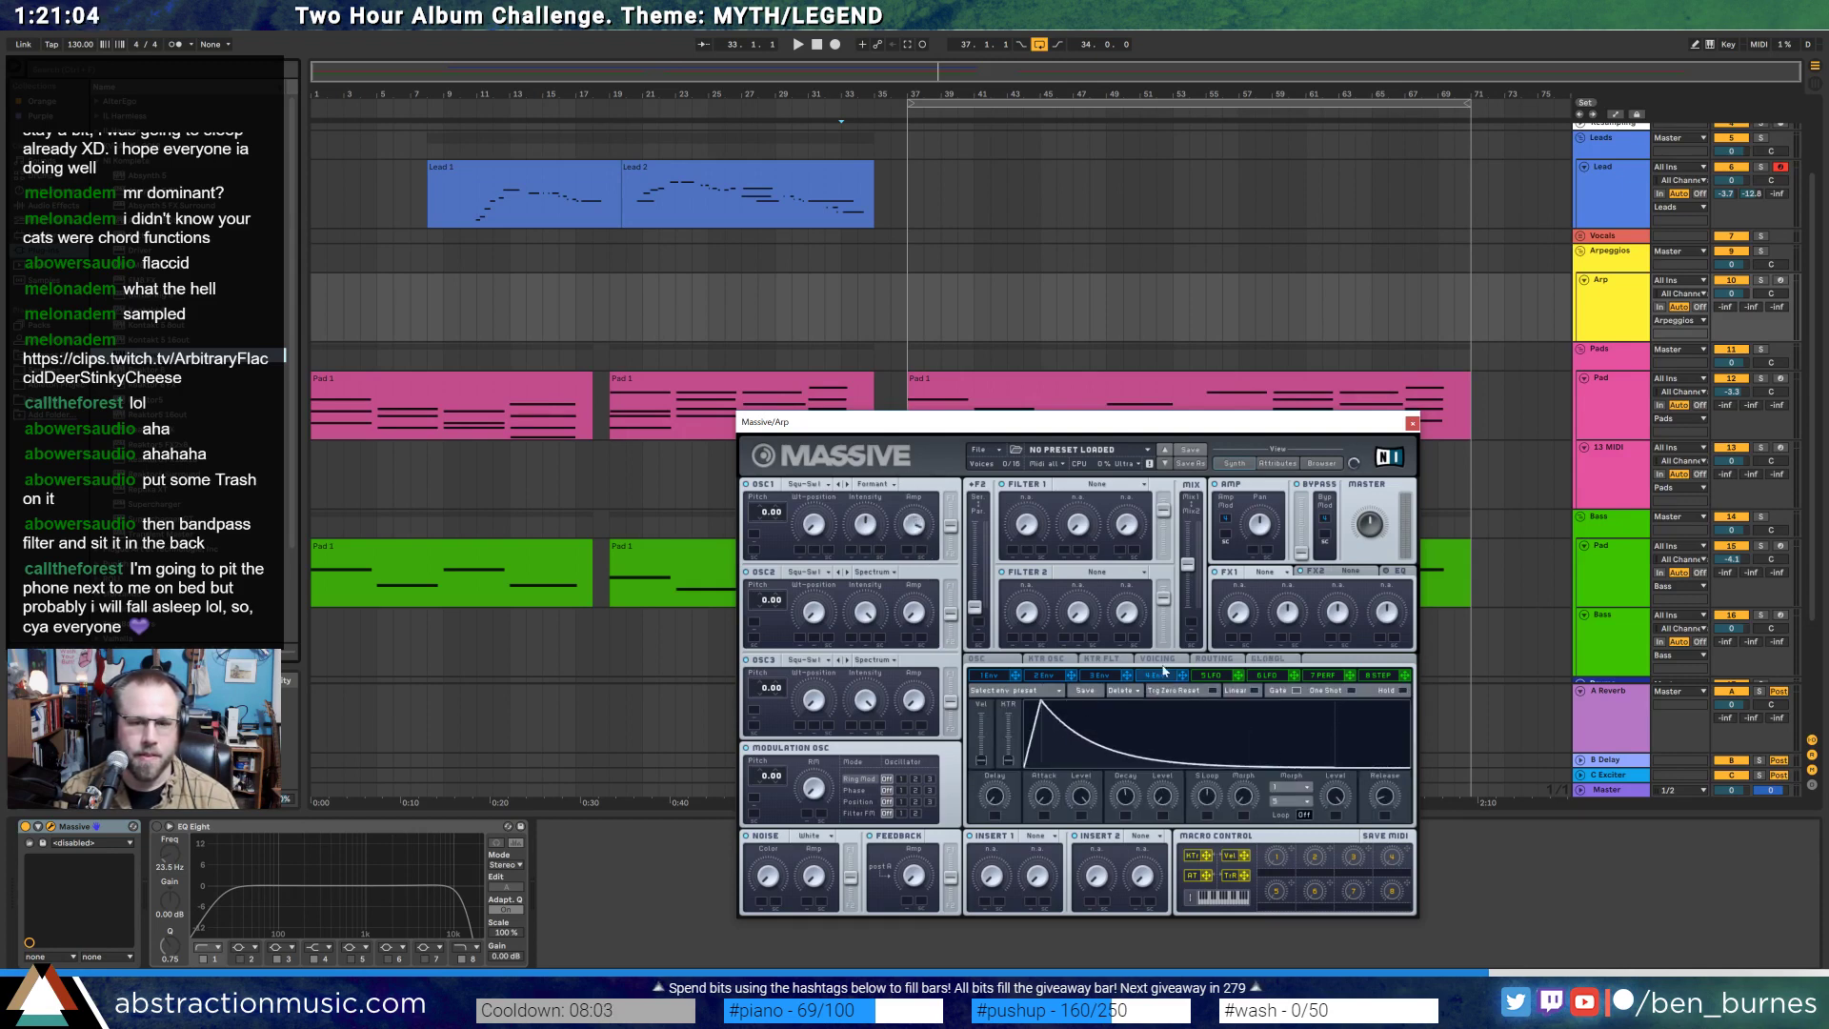
drag(1245, 857, 1227, 535)
- Close Massive, add low Reverb and Delay send levels to the Arp track and arm it
click(1414, 424)
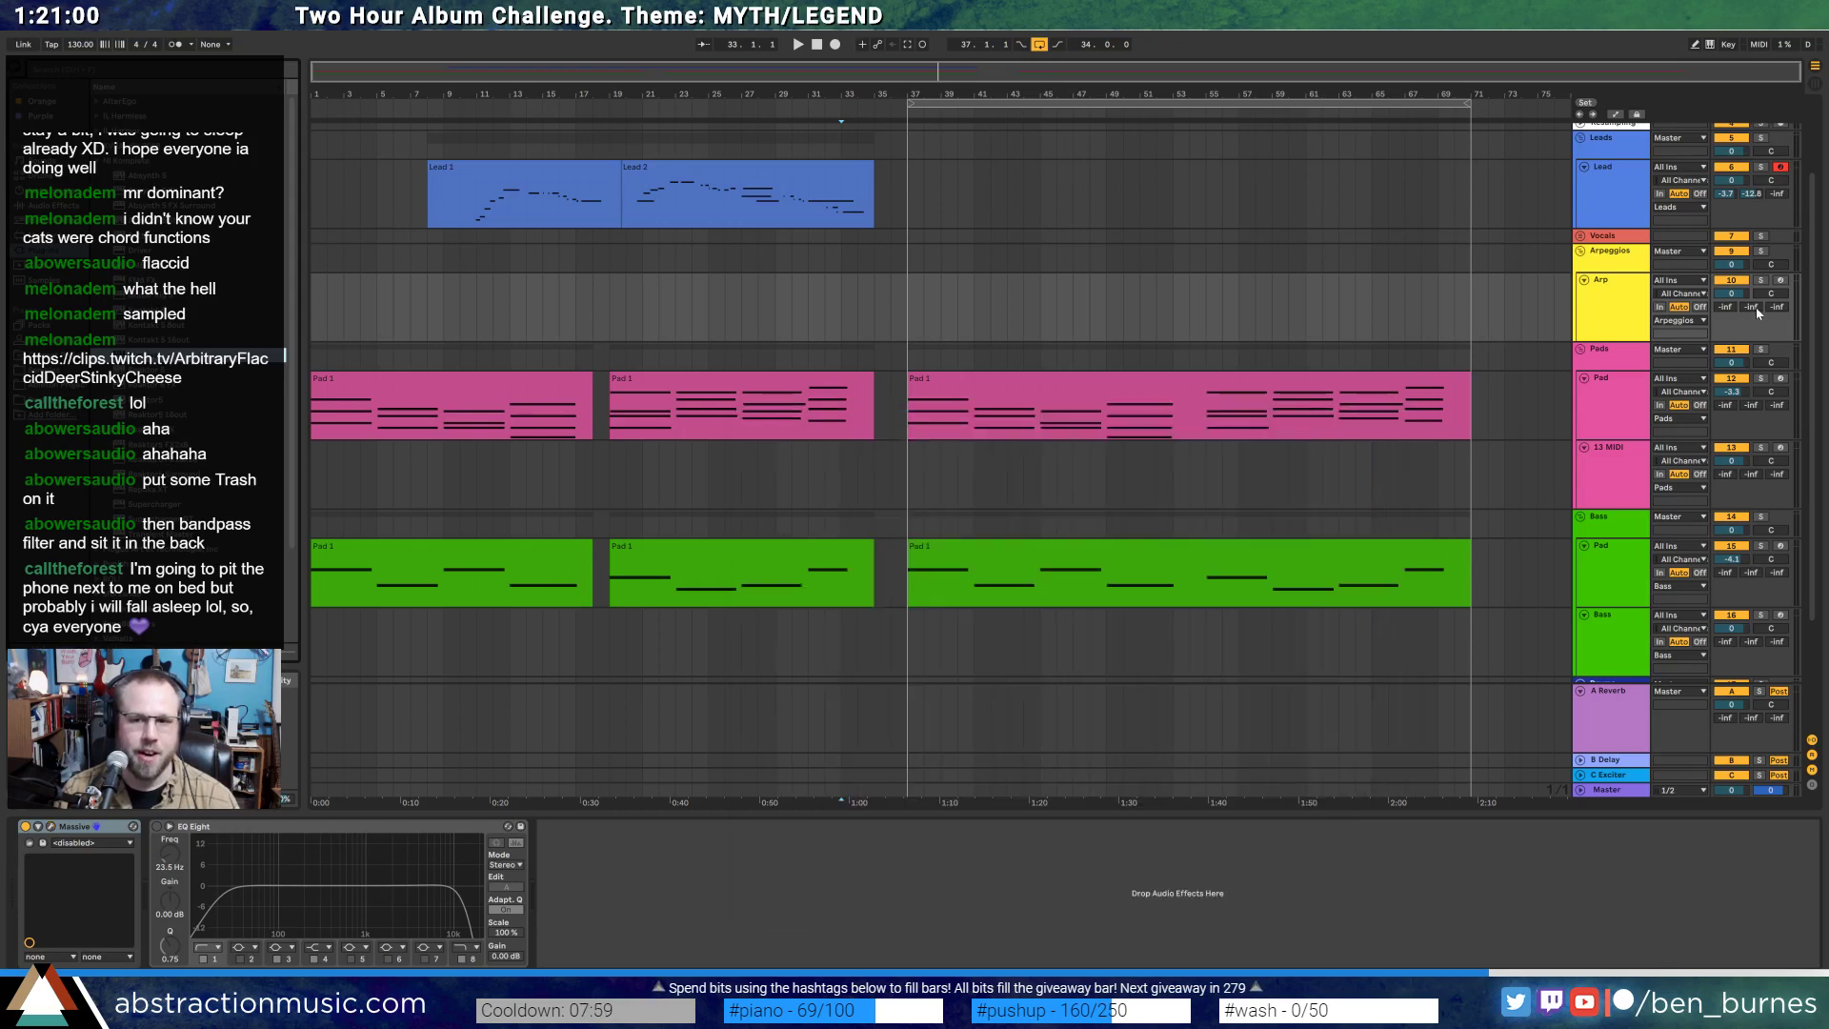
mouse_move(1729, 308)
mouse_down()
mouse_move(1730, 291)
mouse_move(1749, 299)
mouse_move(1750, 324)
mouse_up()
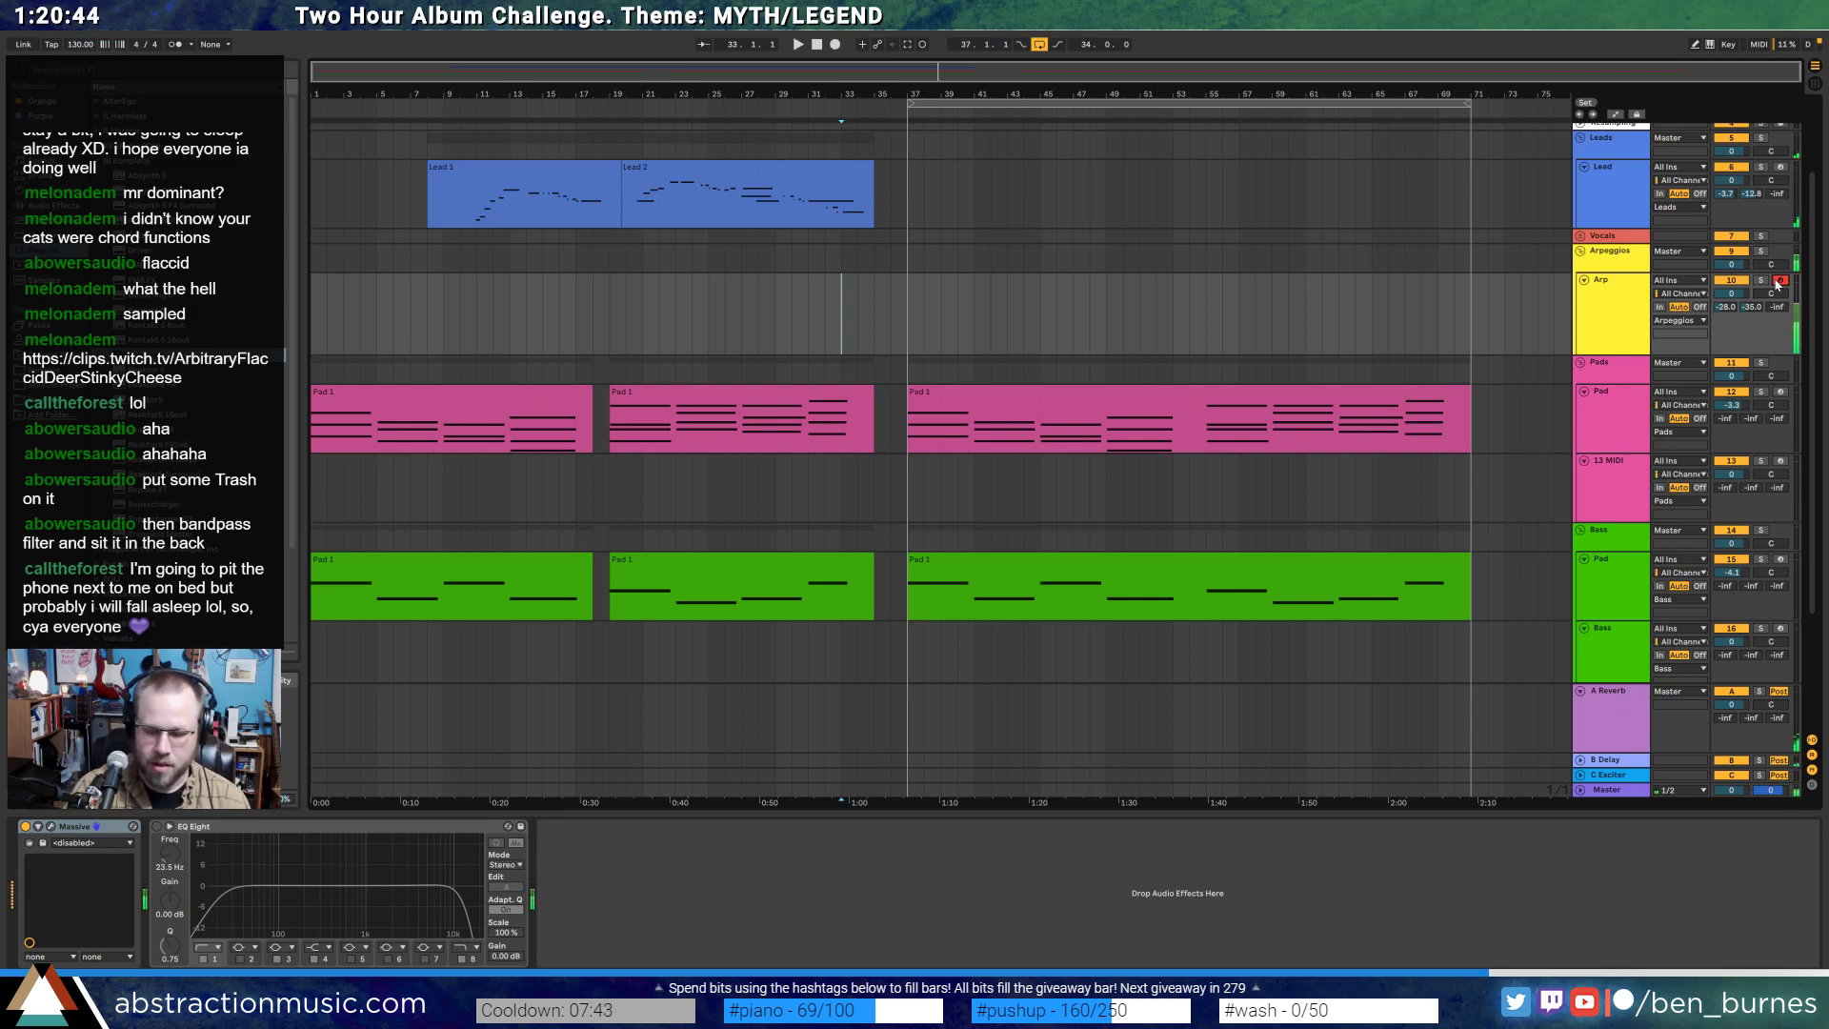
- Reopen Massive, set oscillator 1 to Spectrum mode and slightly lengthen envelope 4's attack
click(51, 826)
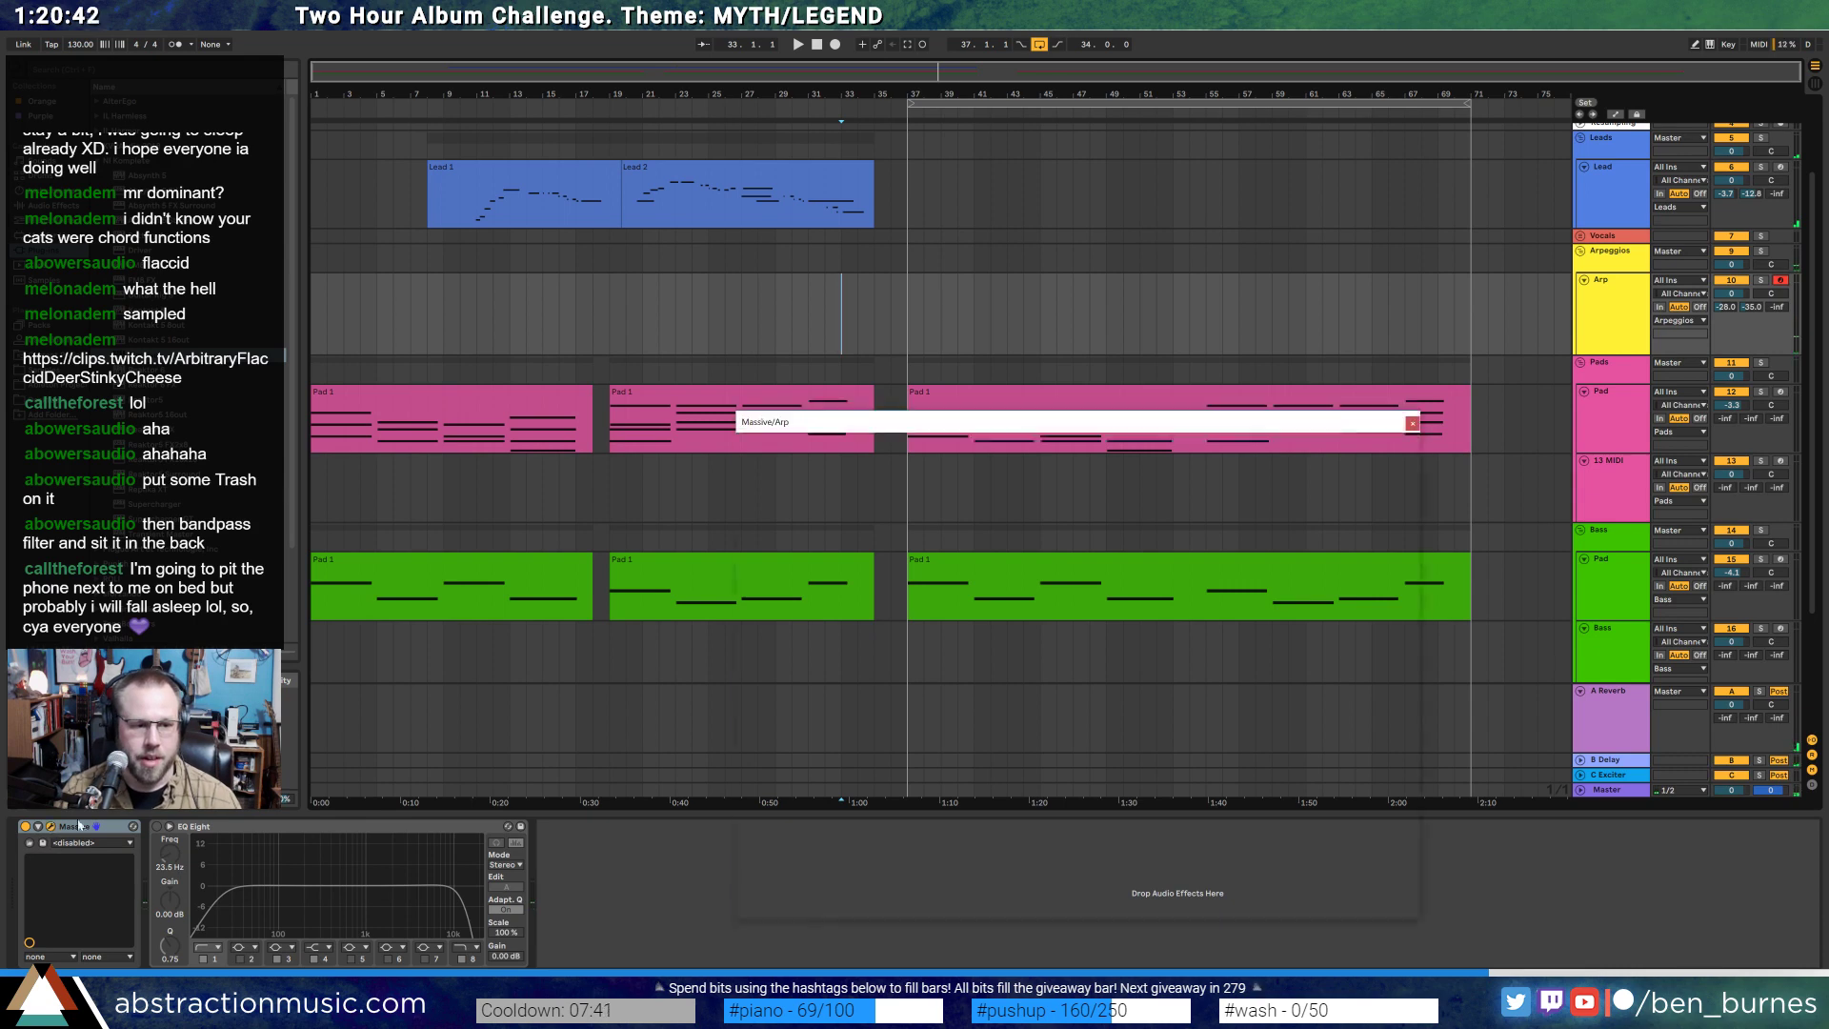
click(875, 484)
click(882, 487)
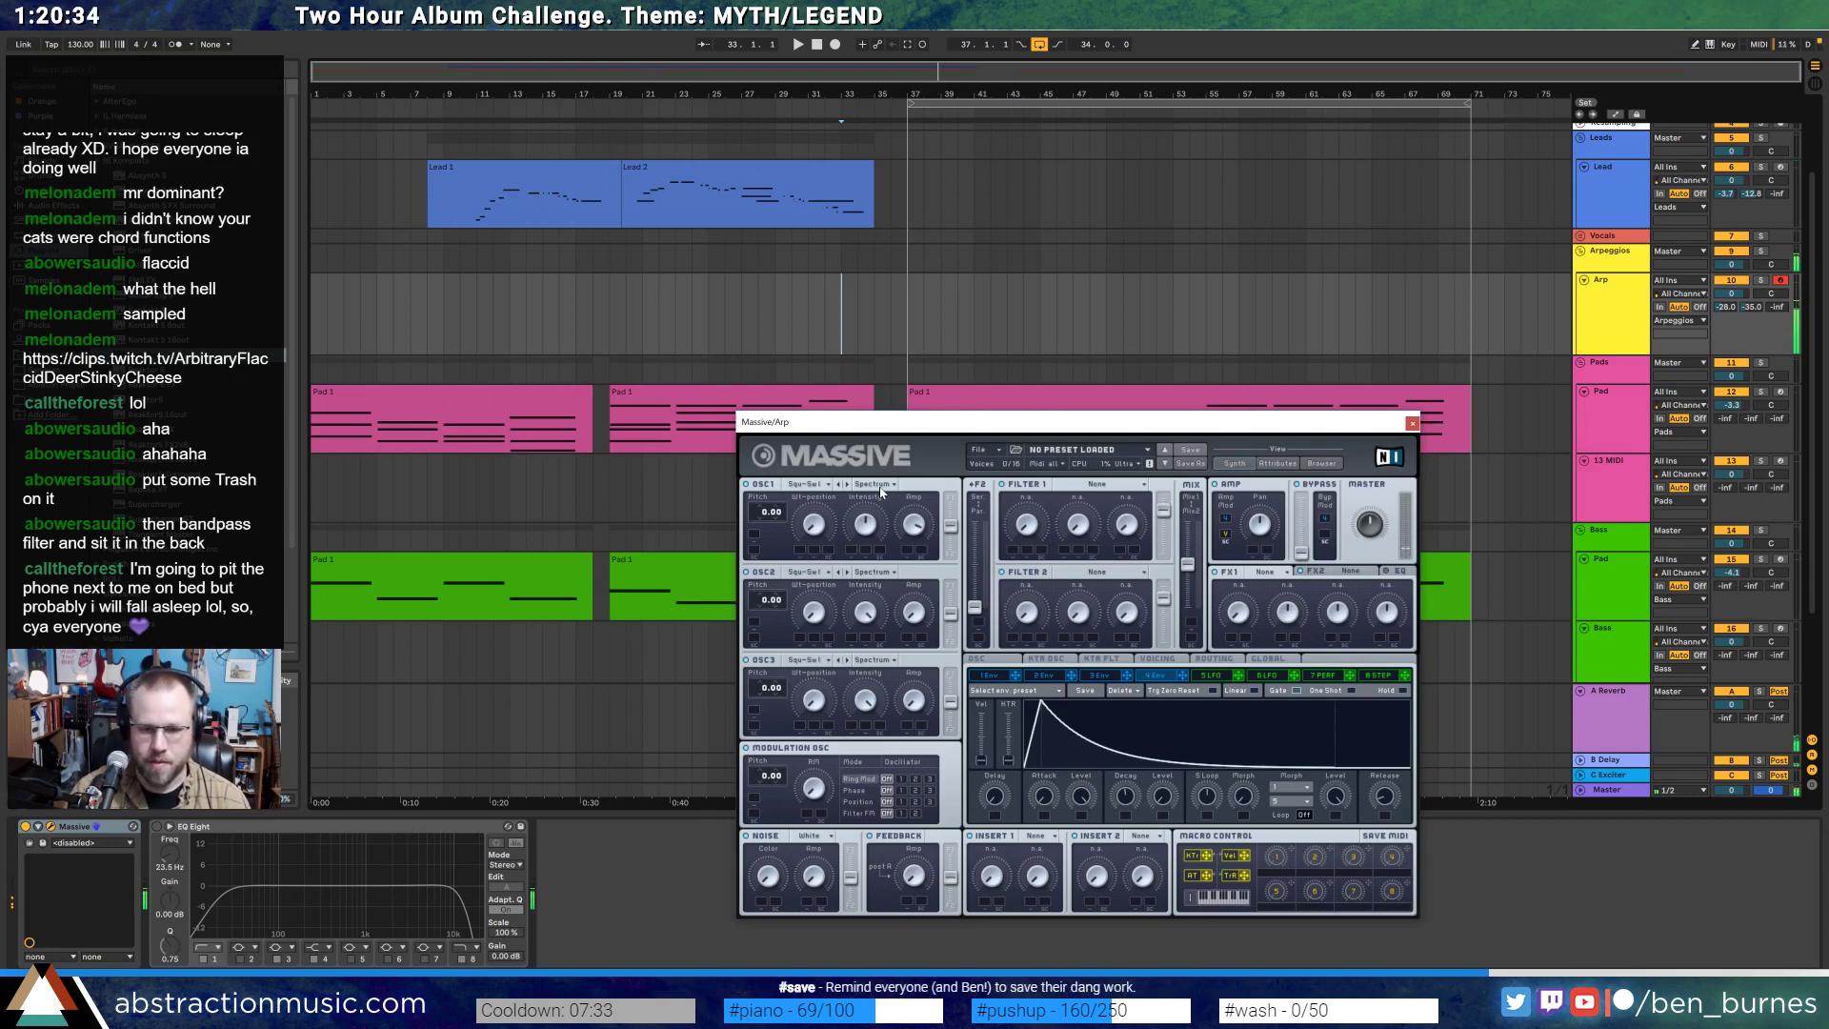
drag(1062, 702, 1269, 807)
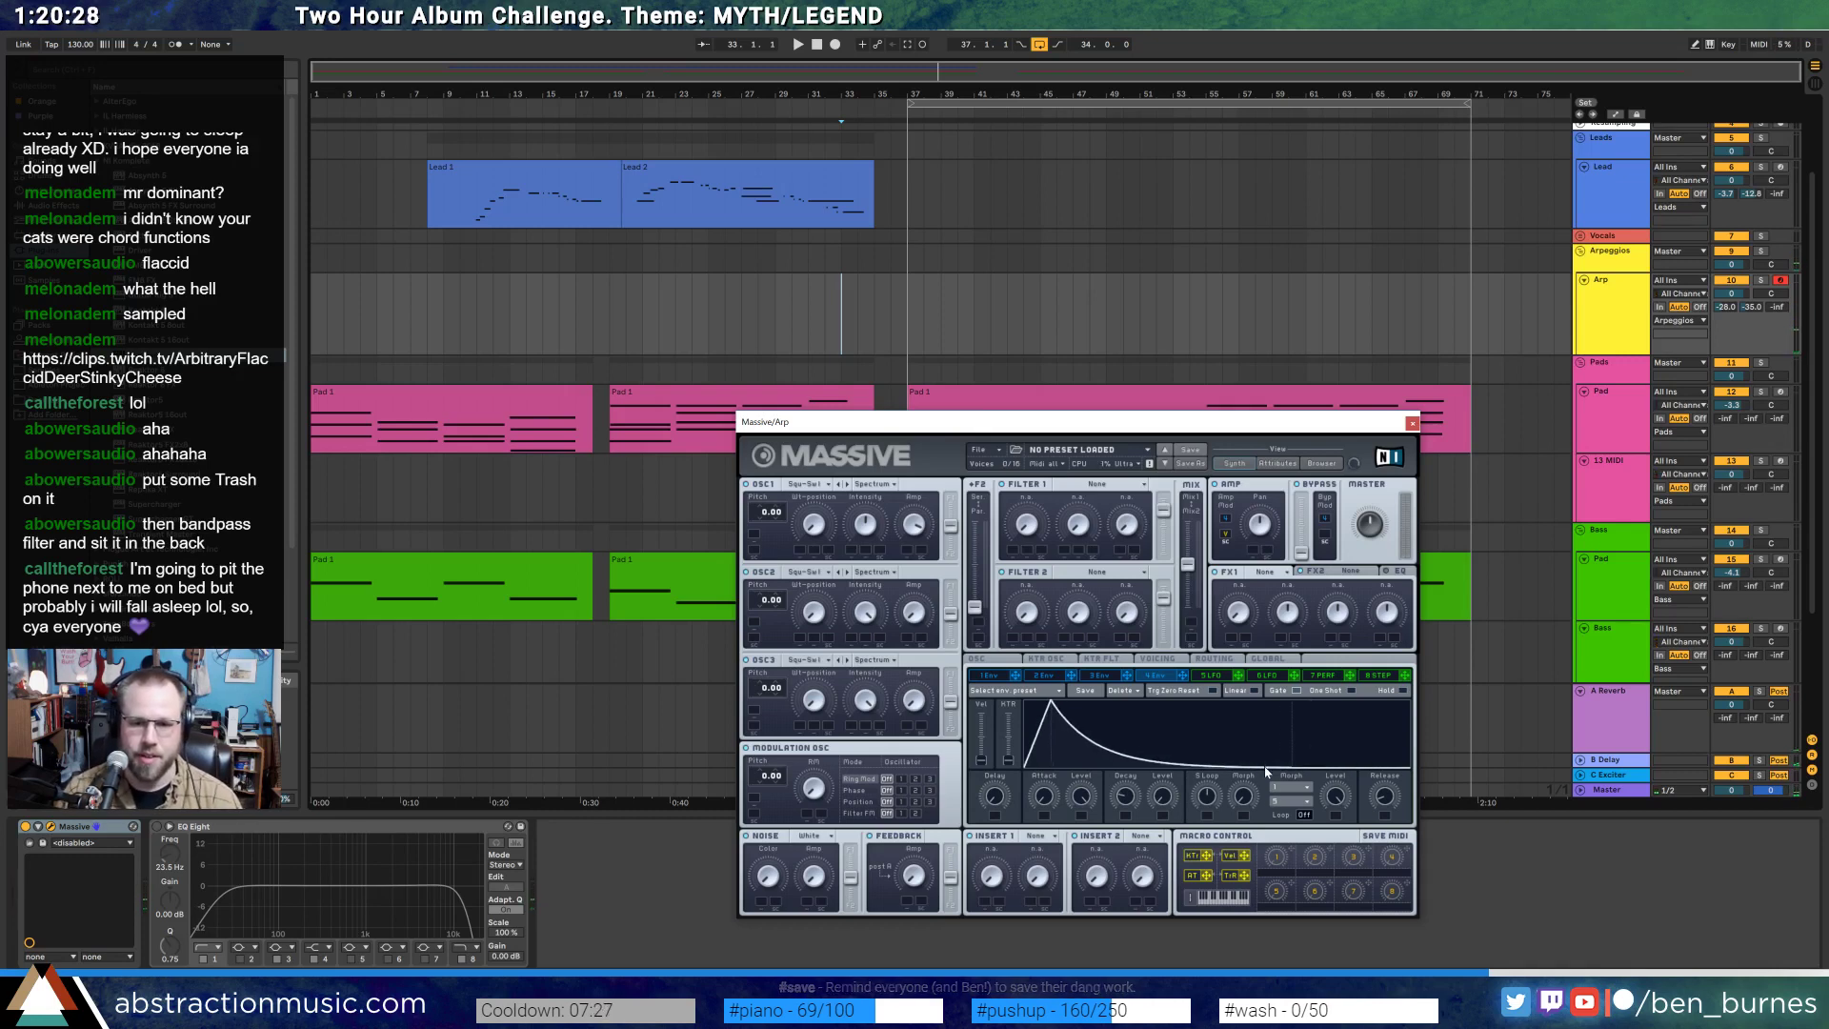
- Try Reverb and Small Reverb as Massive's FX1 effect
click(1265, 571)
click(1266, 582)
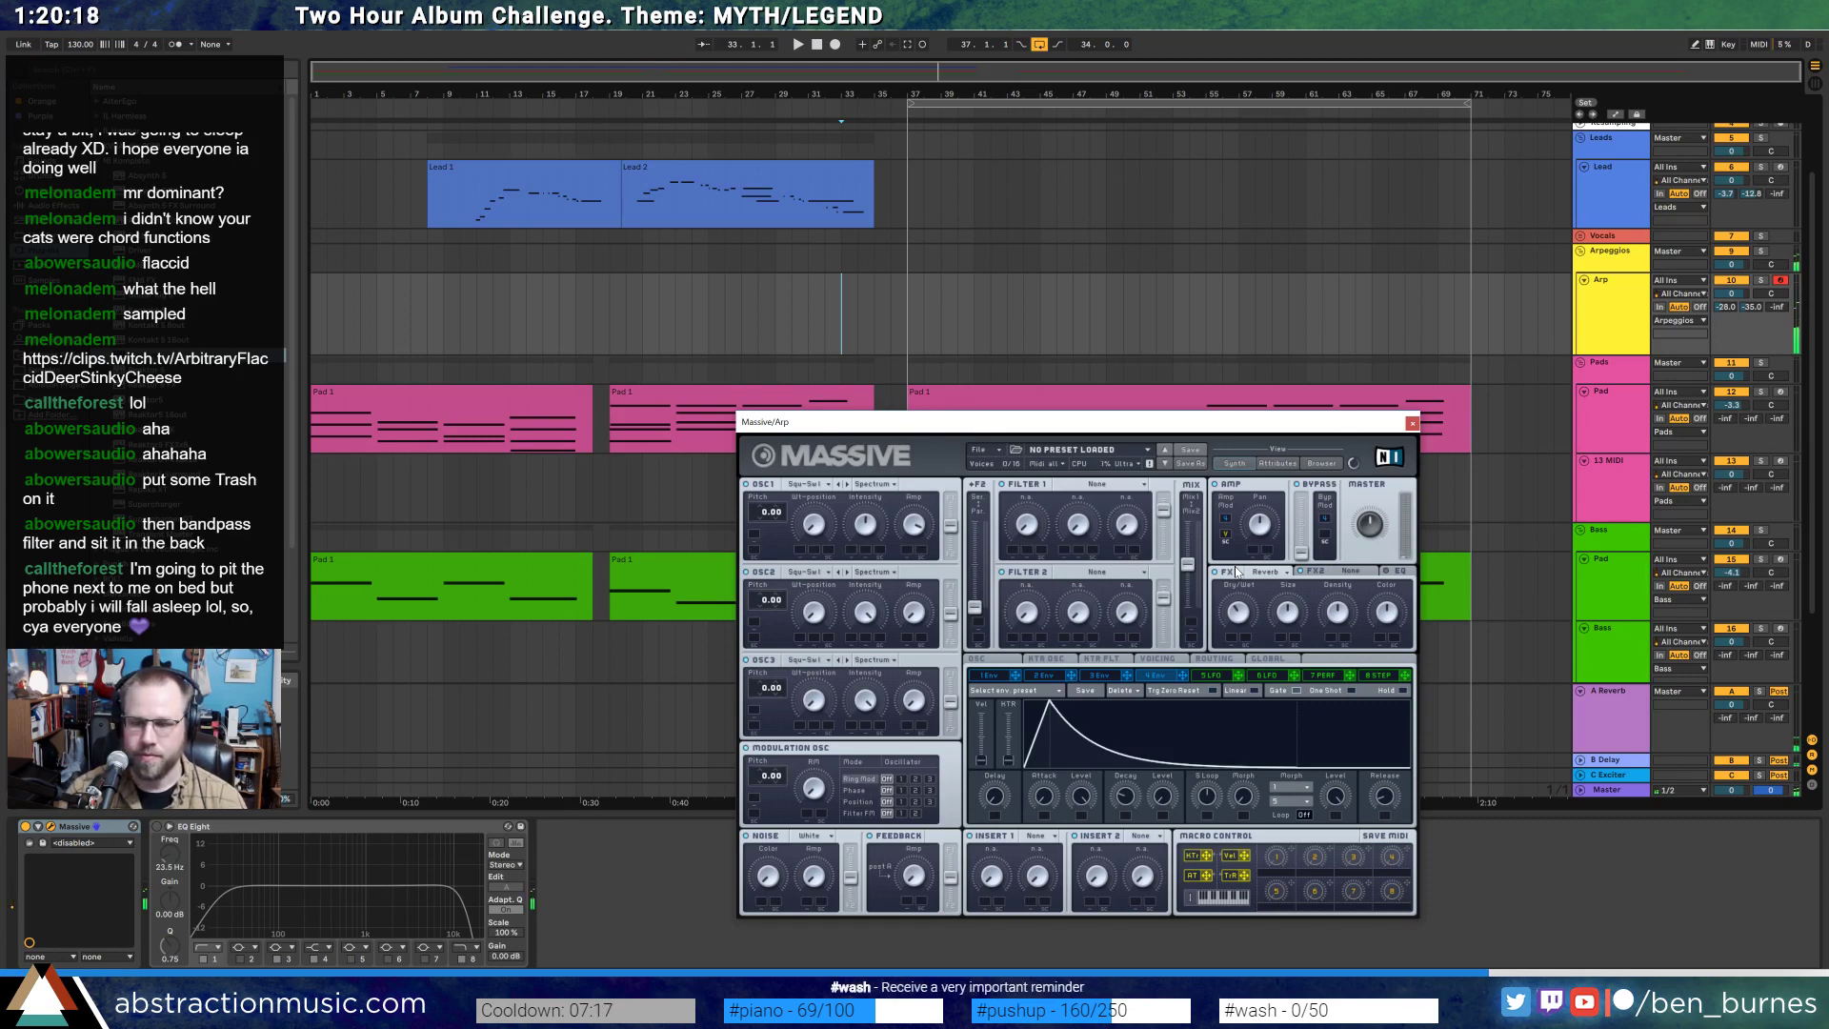
click(1266, 573)
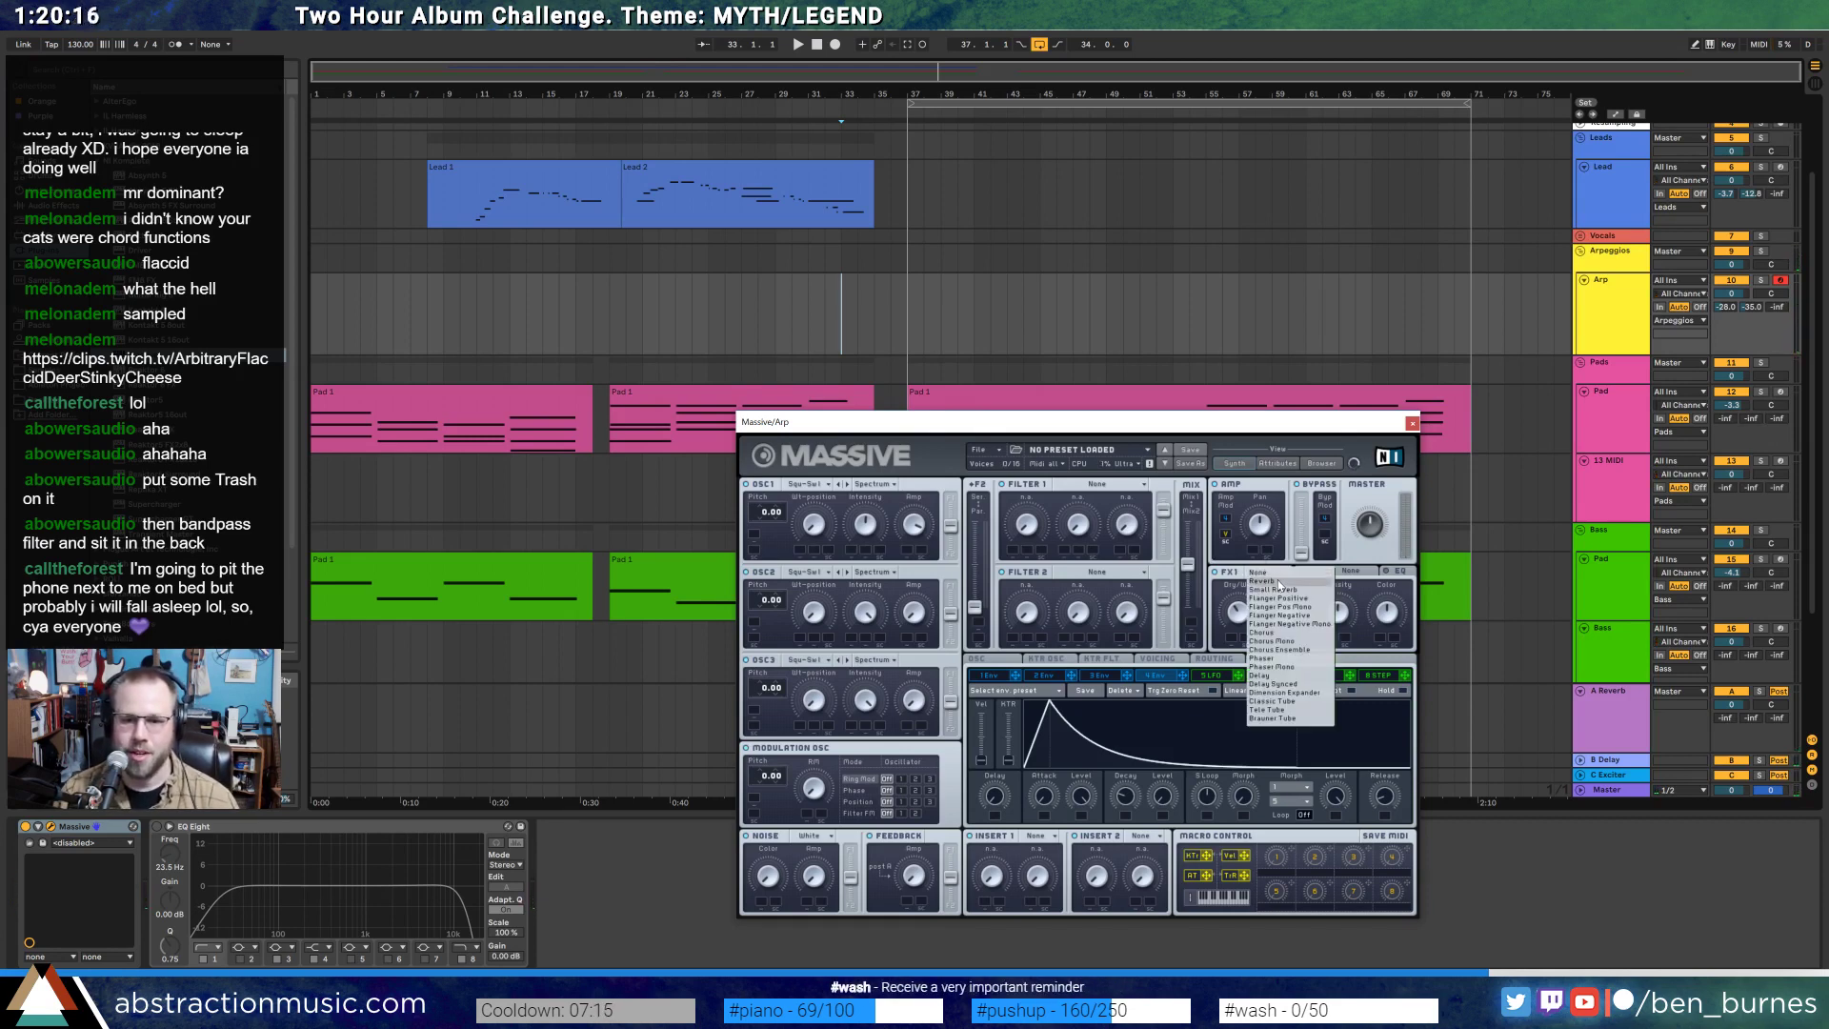
click(1263, 589)
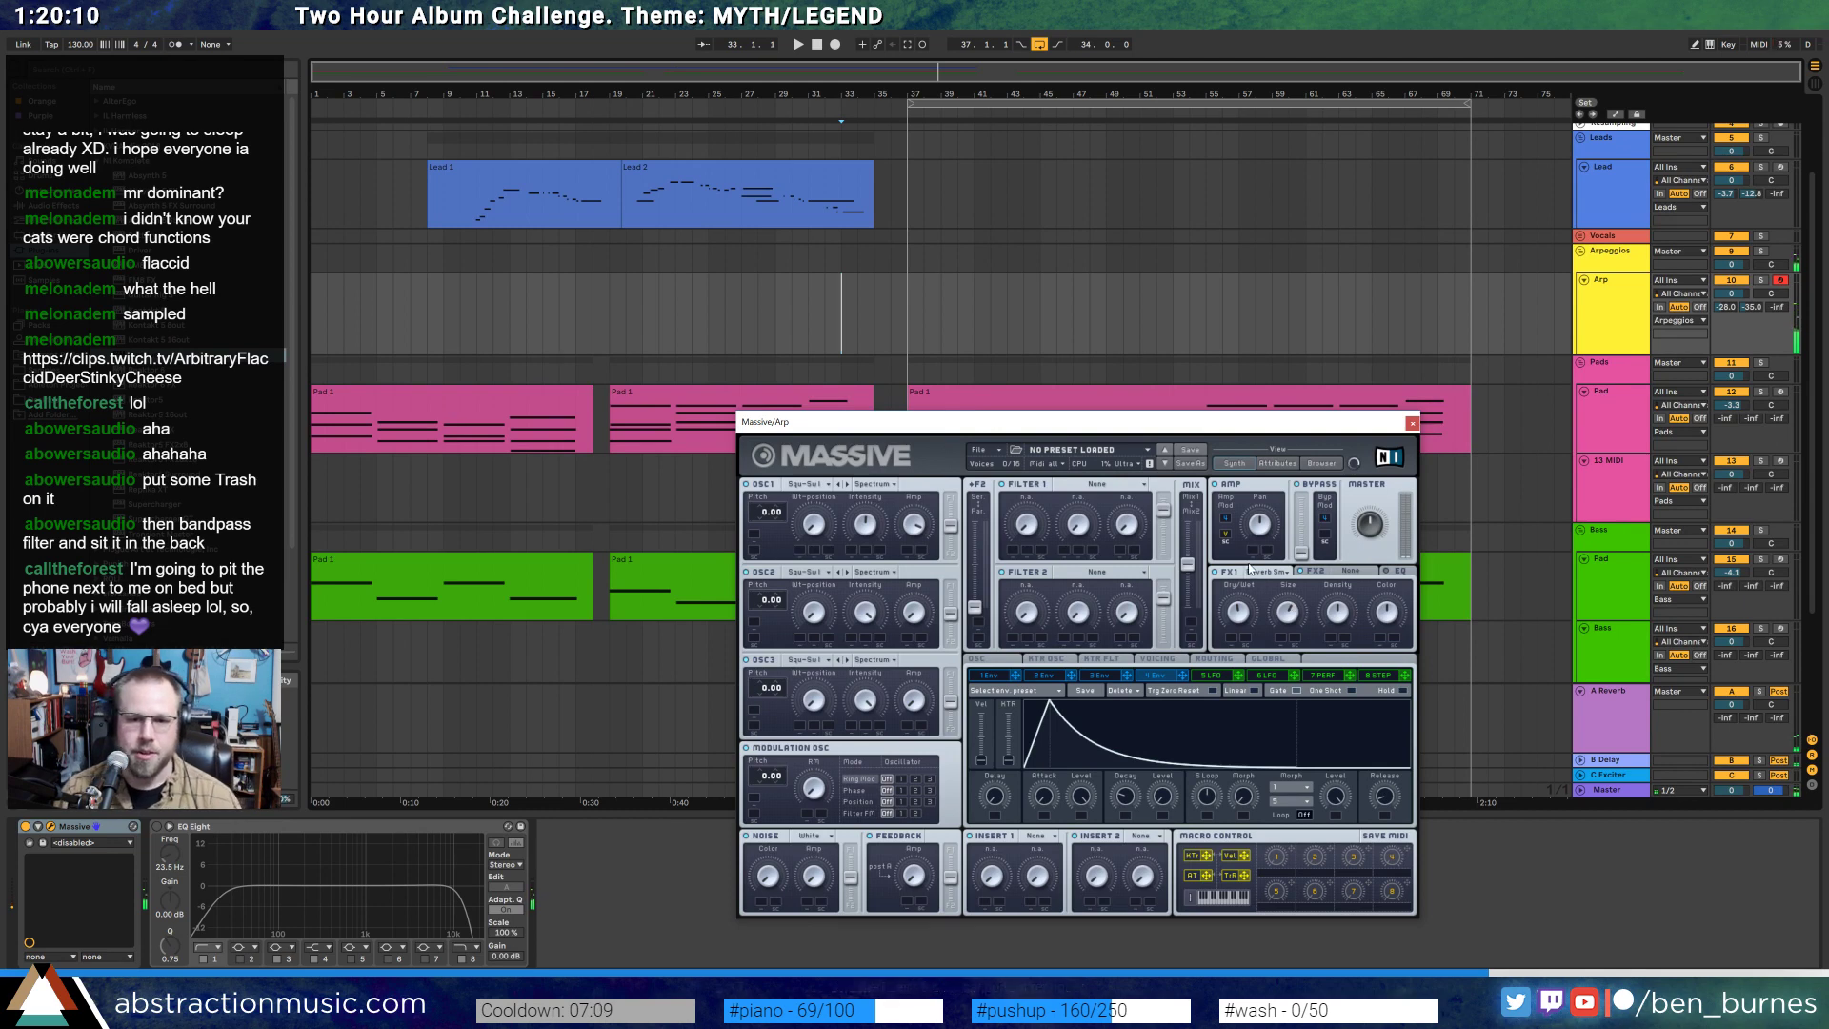
click(1267, 572)
click(1272, 583)
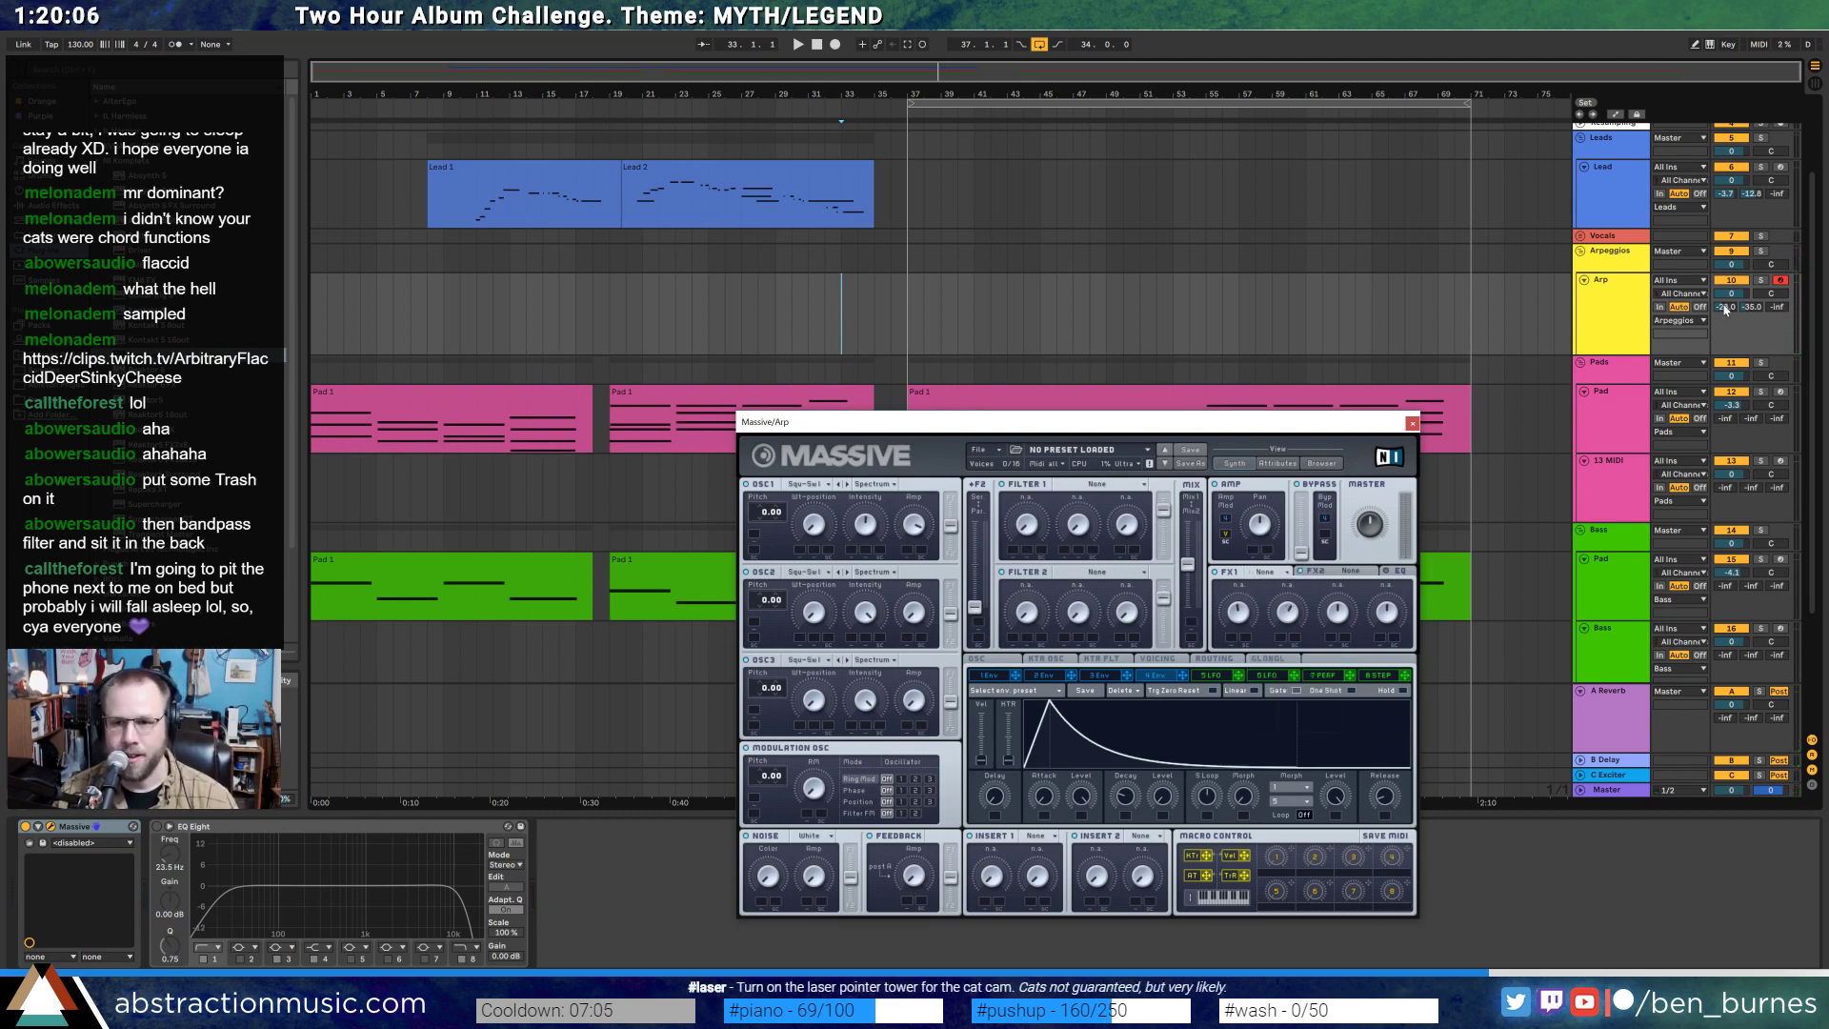
- Raise the Arp track's Reverb send to 0 and increase its Delay send, and adjust envelope 4's decay in Massive
drag(1725, 307, 1724, 249)
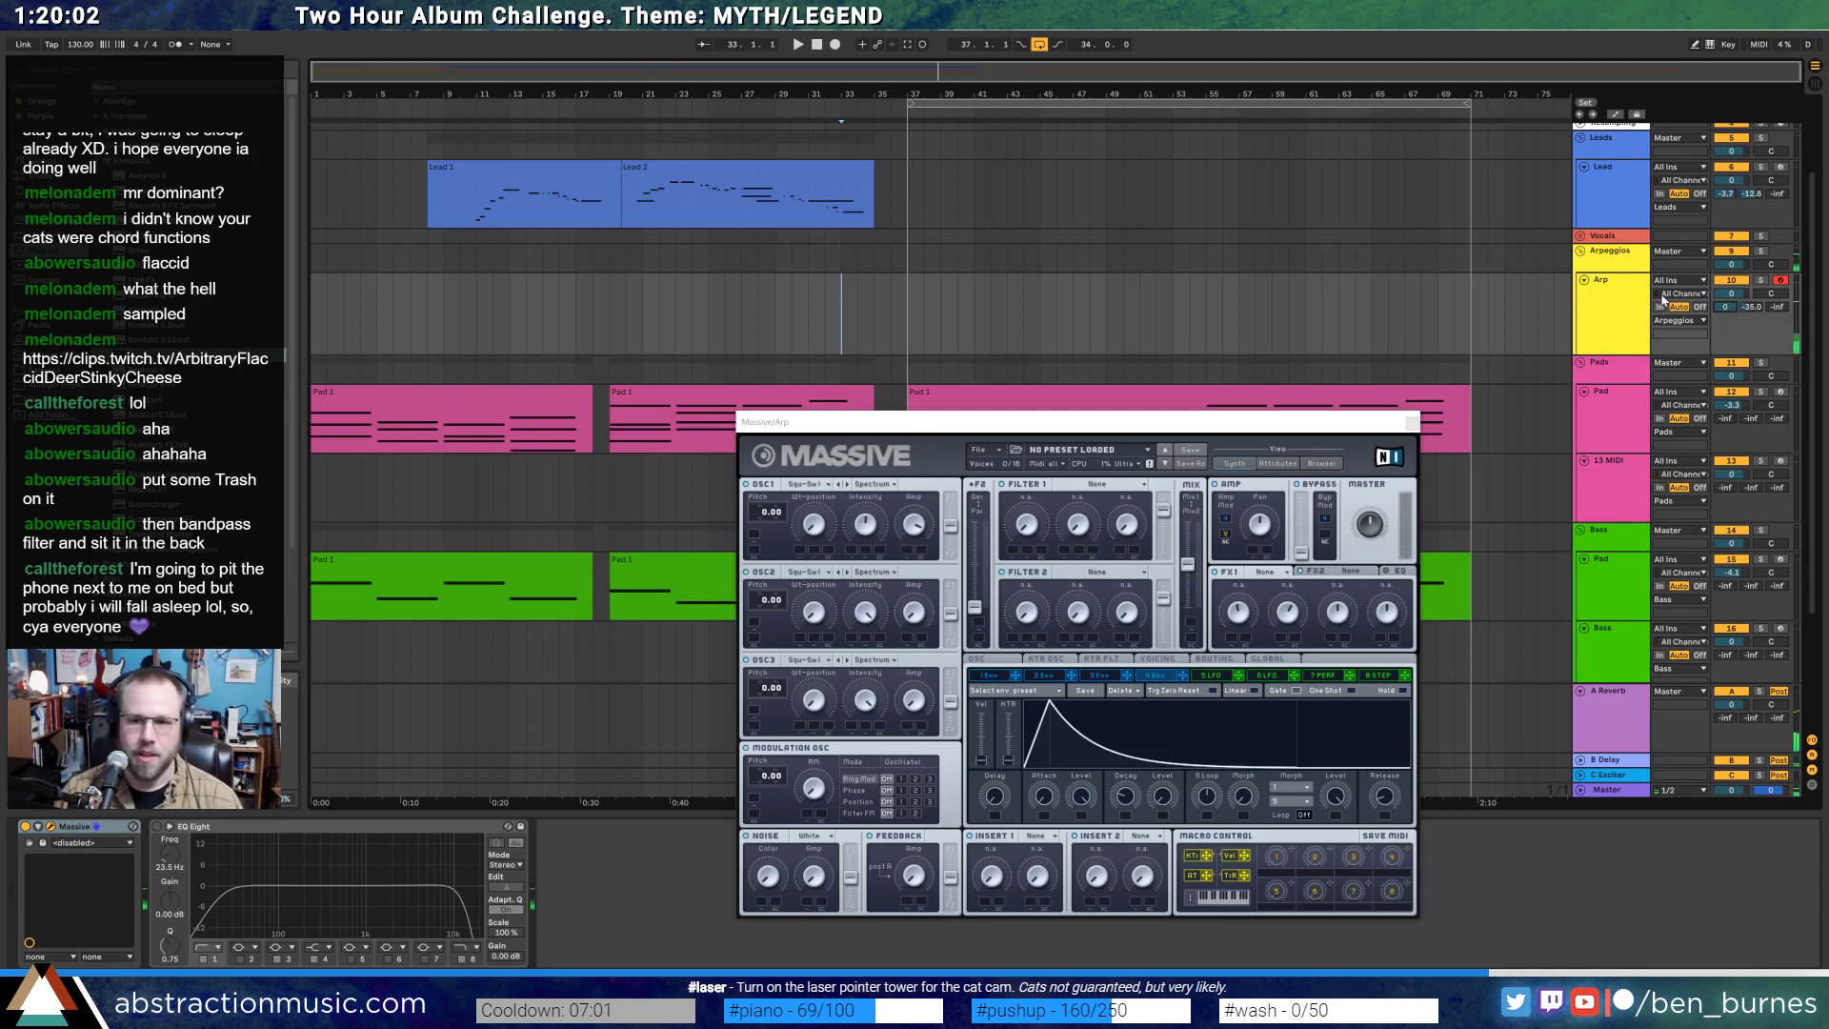
drag(1745, 308, 1745, 328)
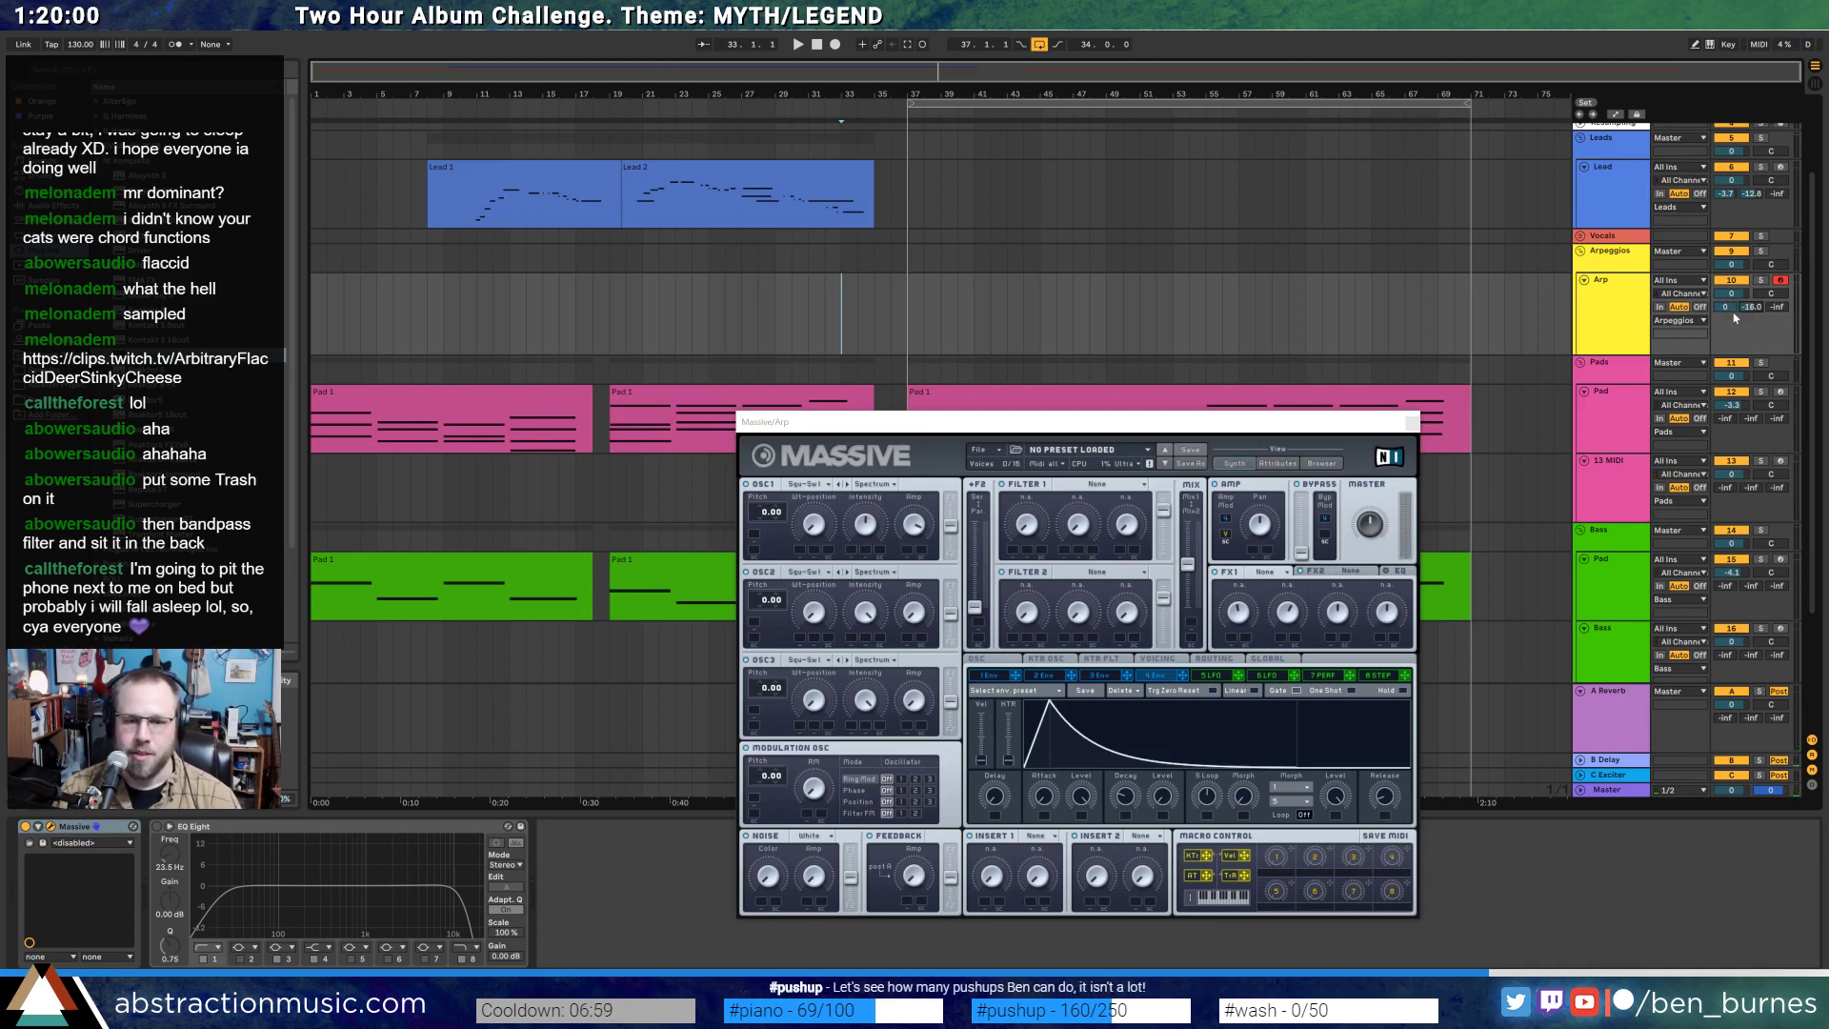
drag(1125, 797, 1125, 783)
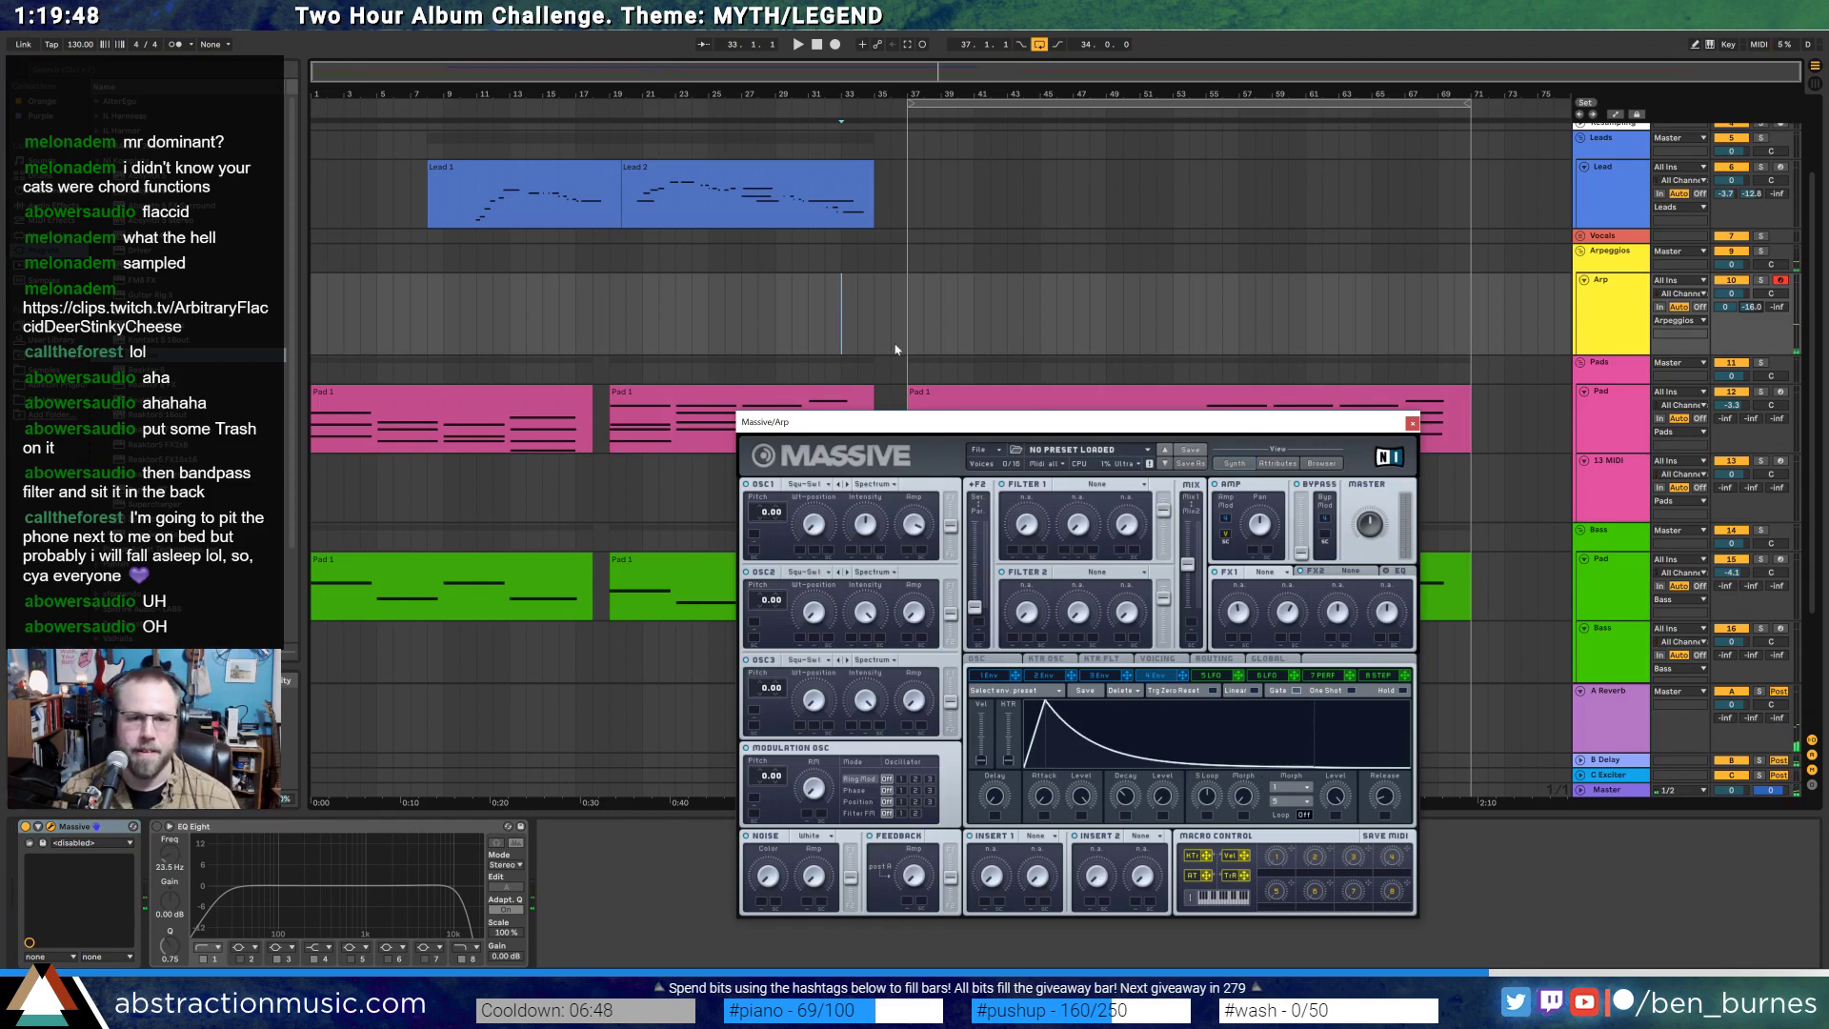
- Set Massive's Filter 1 to Lowpass 4 and raise the filter routing fader to its maximum
scroll(839, 333, up, 3)
scroll(848, 329, up, 2)
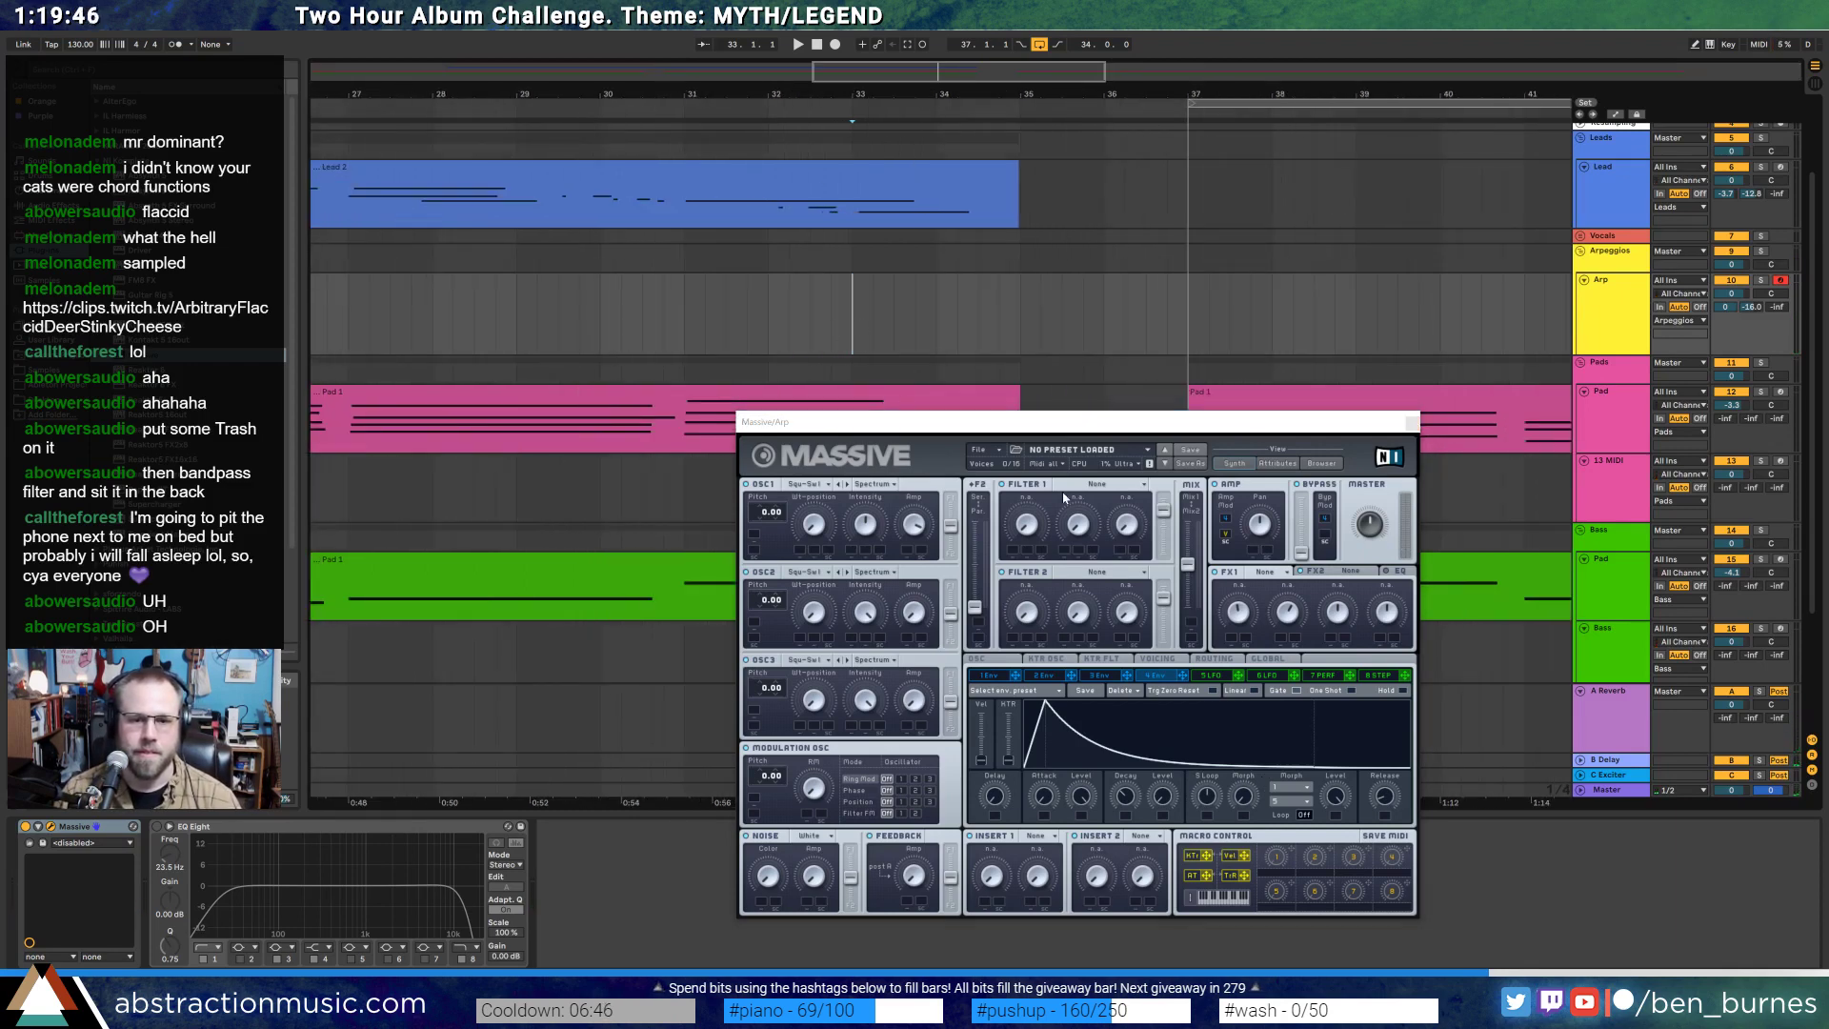
click(1072, 487)
click(1073, 492)
drag(981, 607, 918, 502)
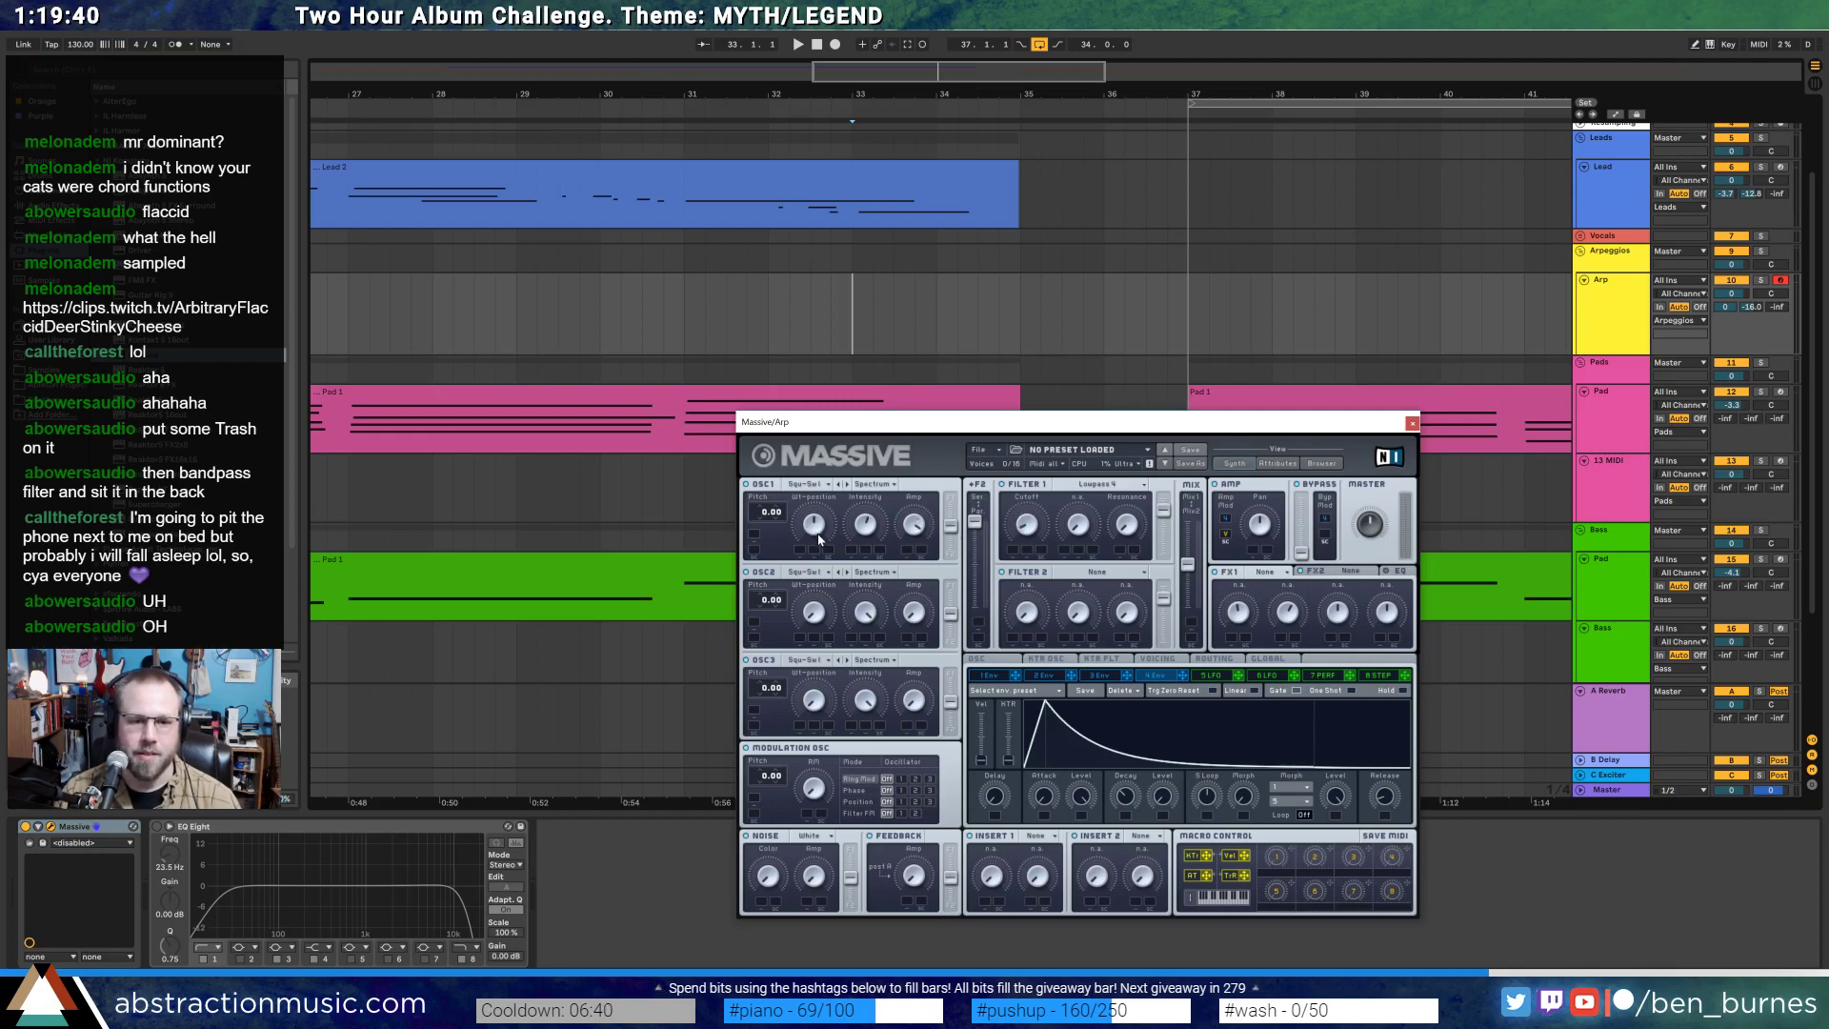
- Automate the Arp's oscillator 1 position to rise from 0 at bar 33 to nearly full at bar 37
key(a)
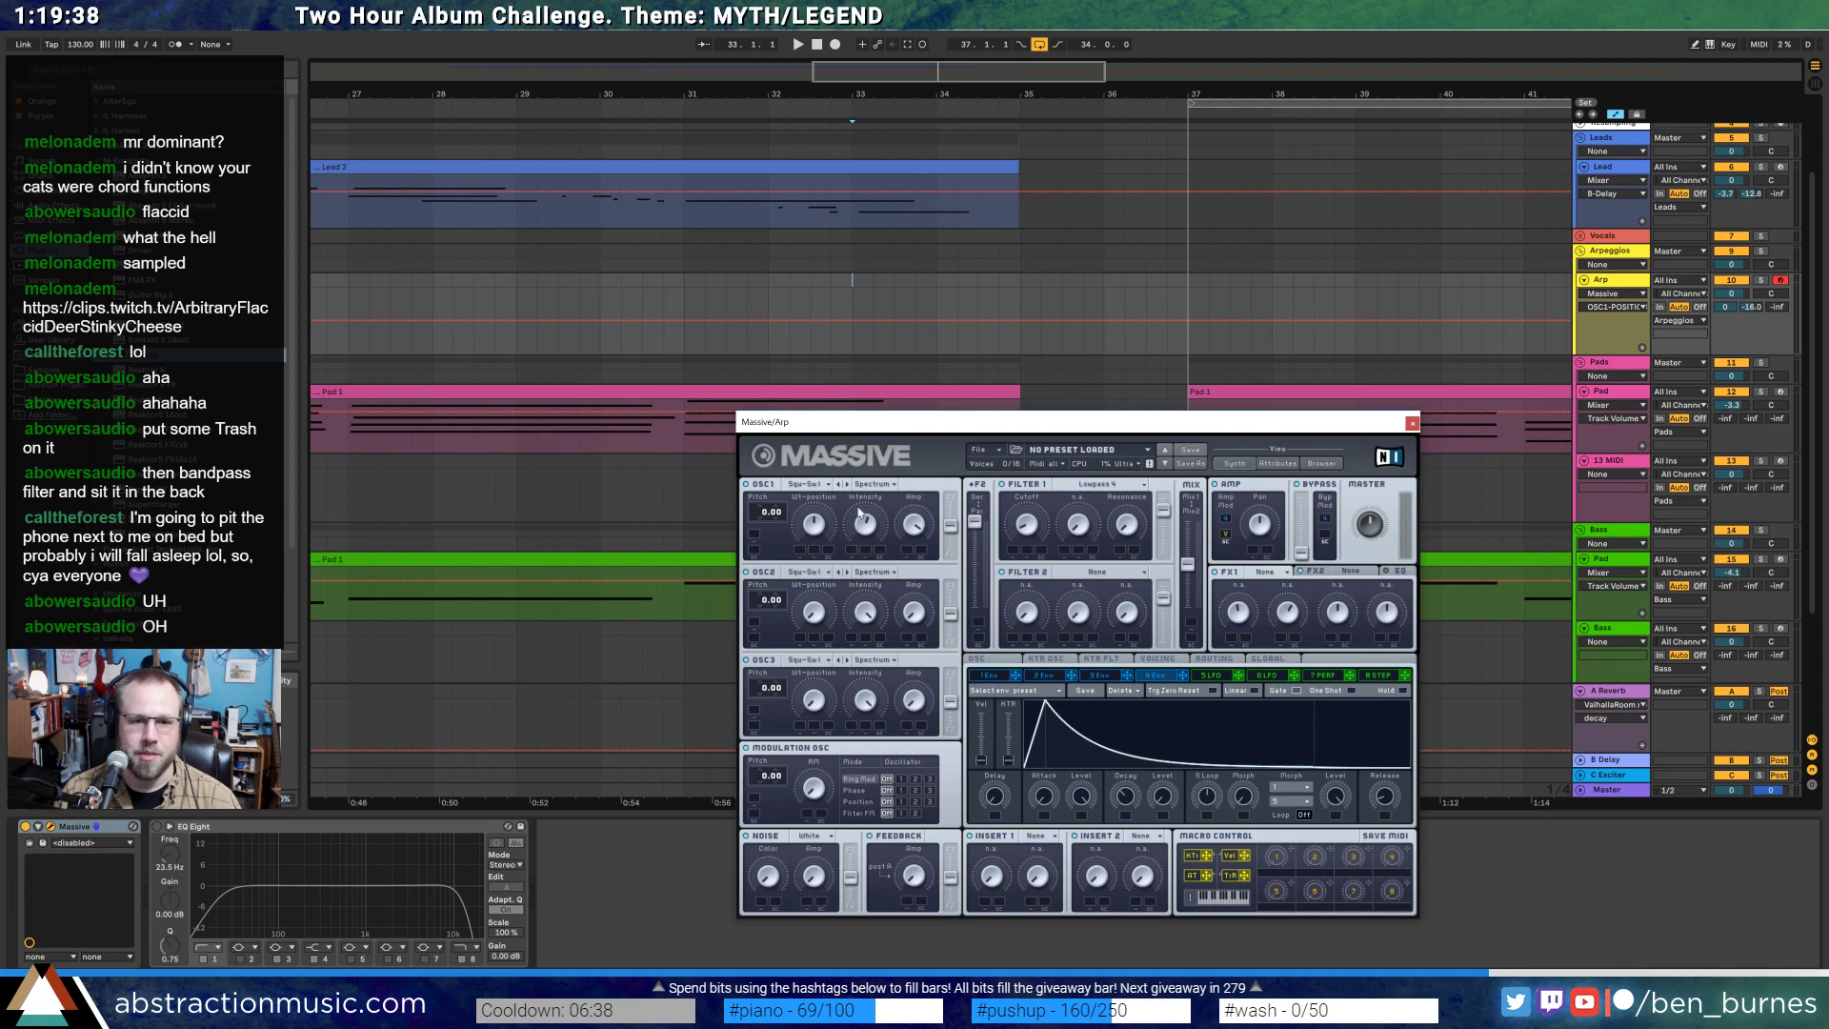
click(1630, 281)
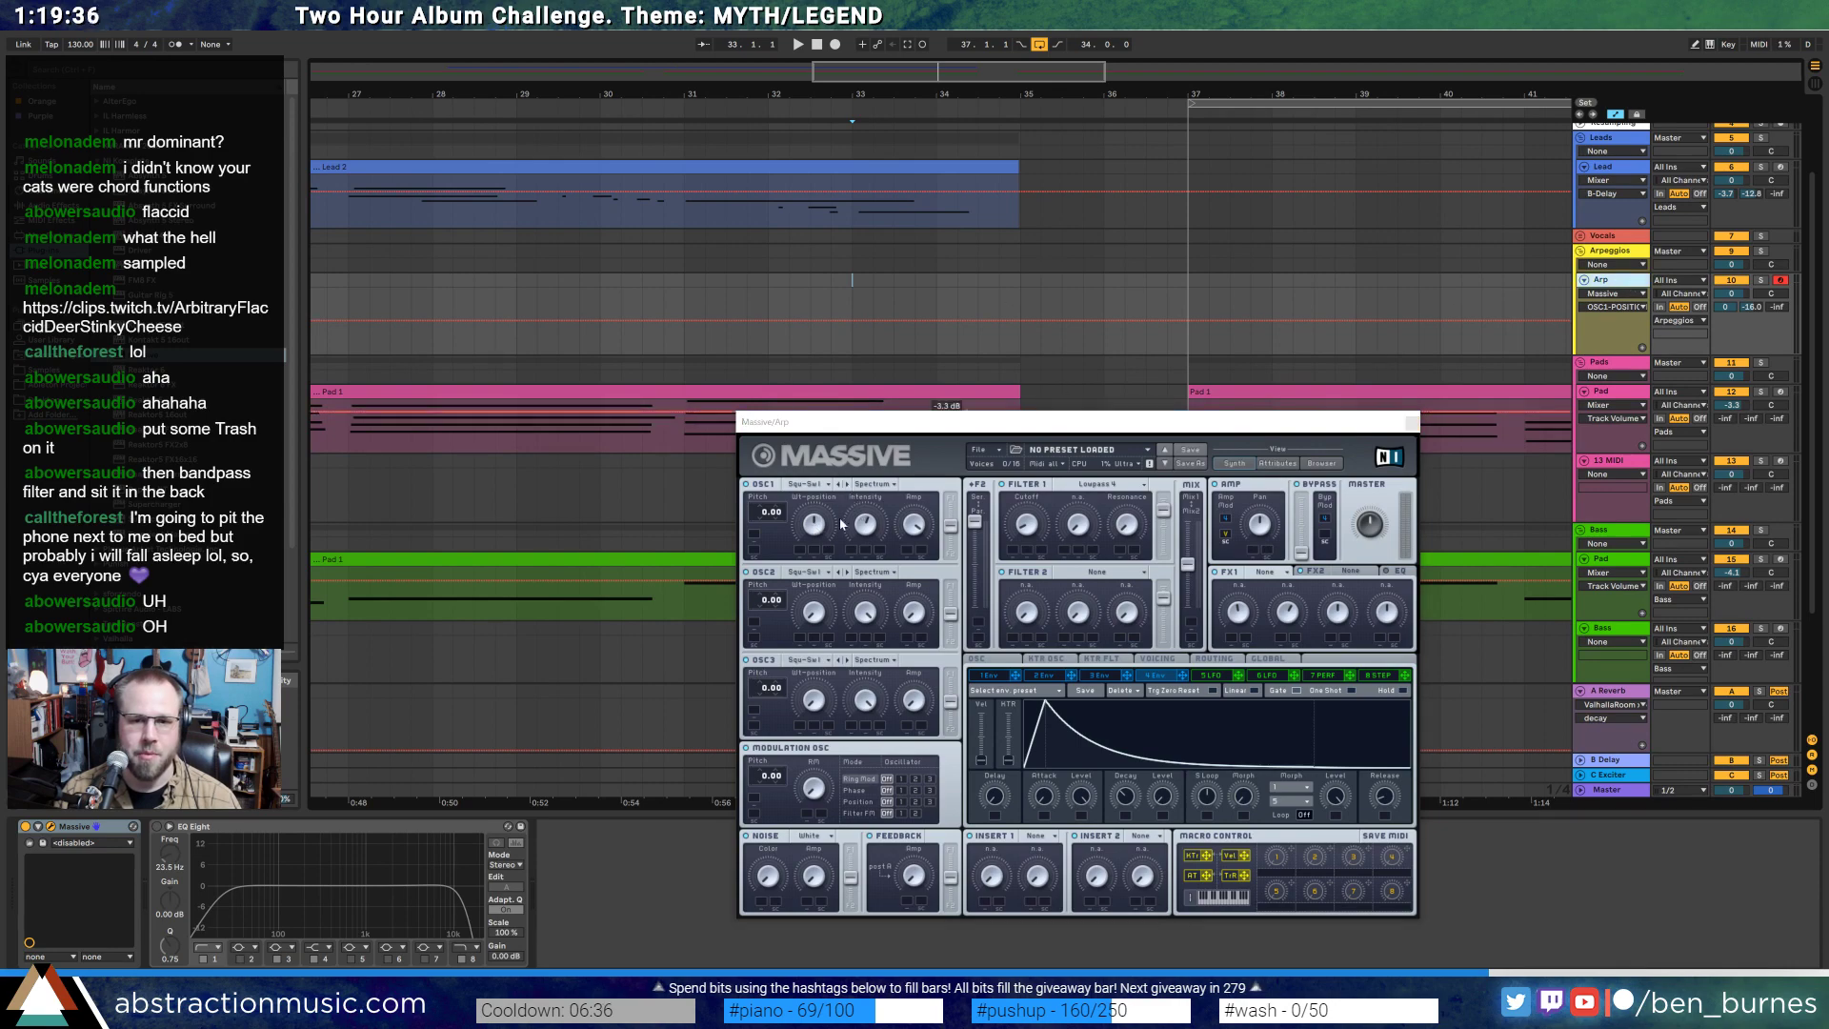
drag(806, 530, 826, 551)
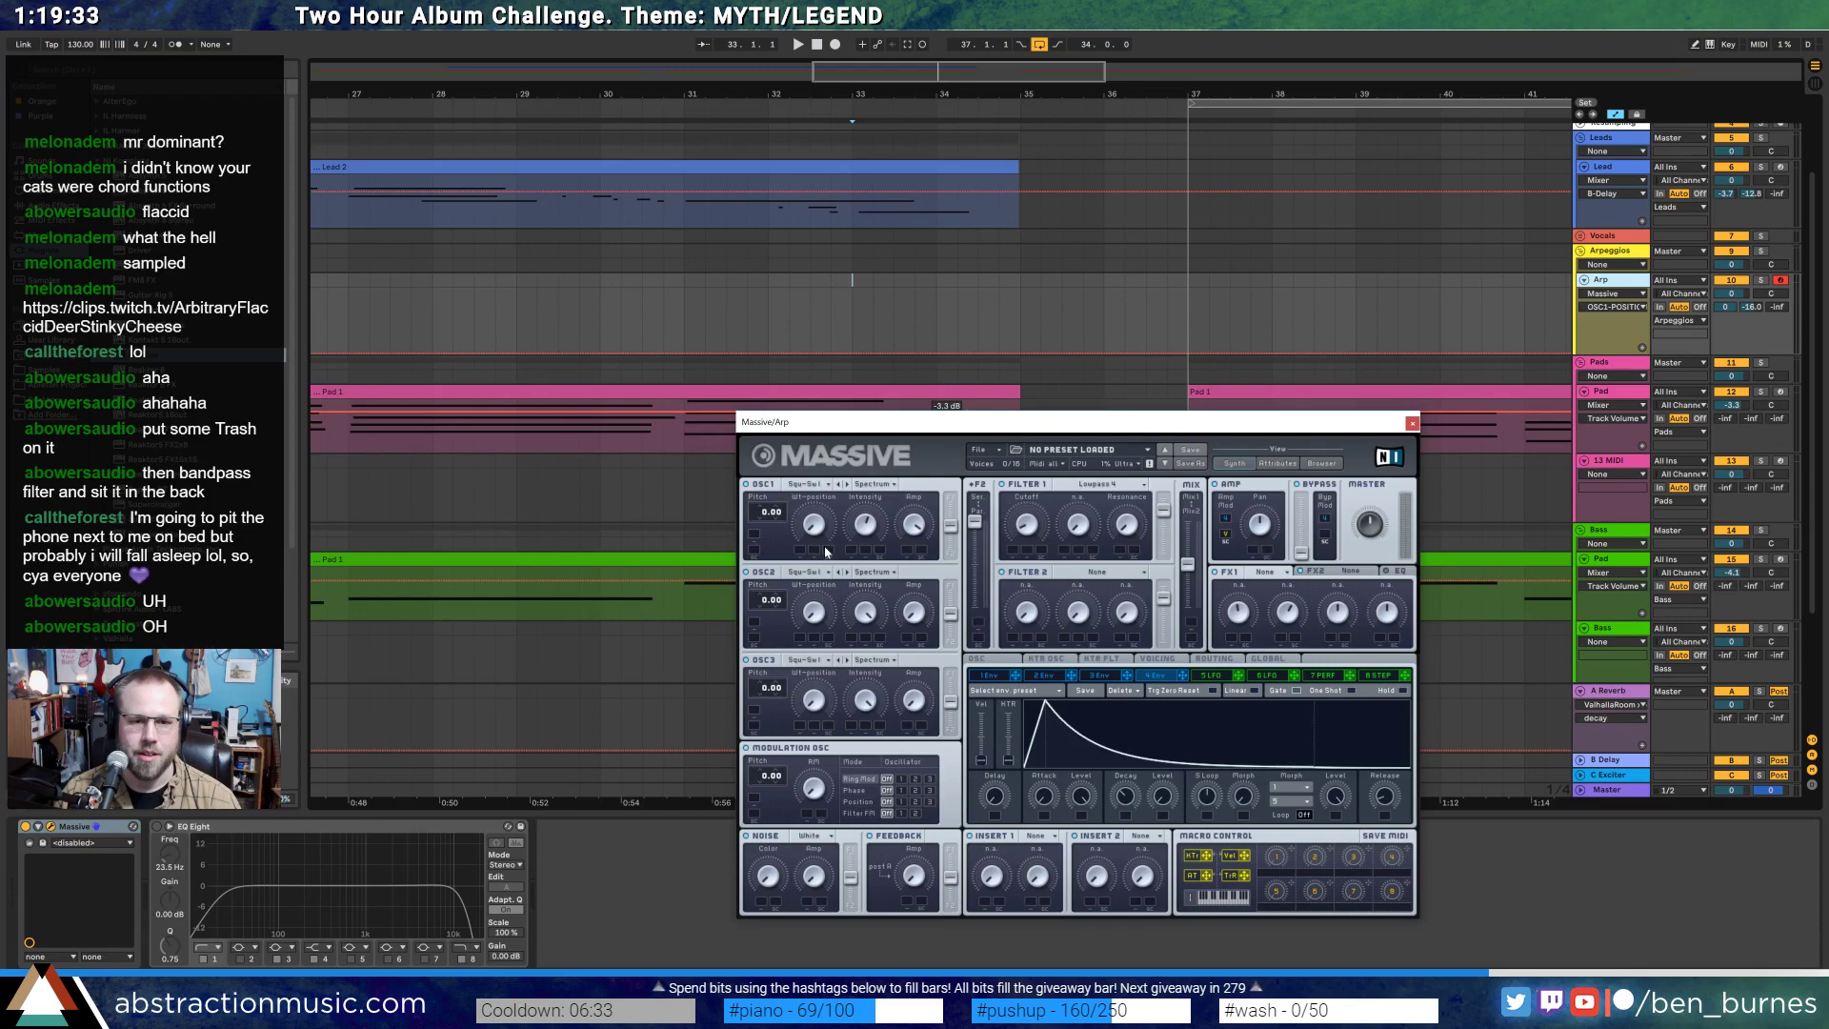
click(853, 354)
drag(1189, 354, 1189, 288)
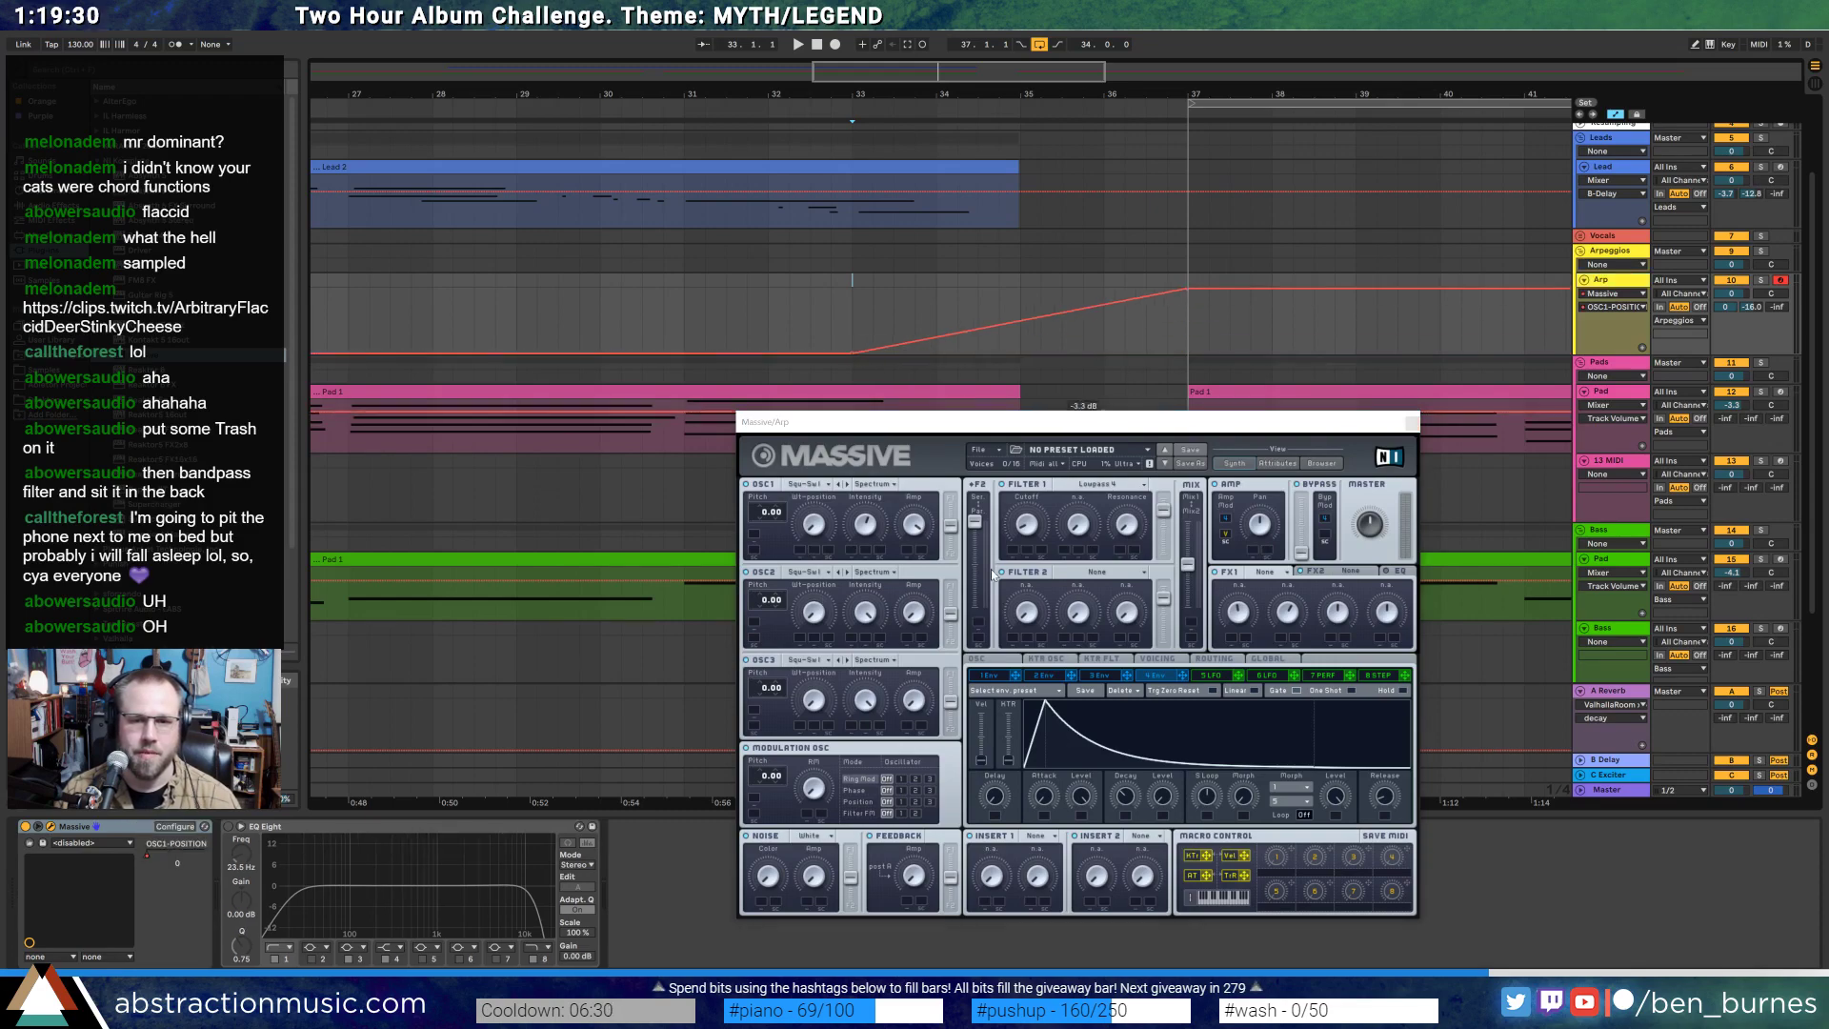
- Automate the Arp's Filter 1 cutoff to rise from bar 33 to a peak just past bar 35 and fall low by bar 37
click(1027, 525)
click(853, 351)
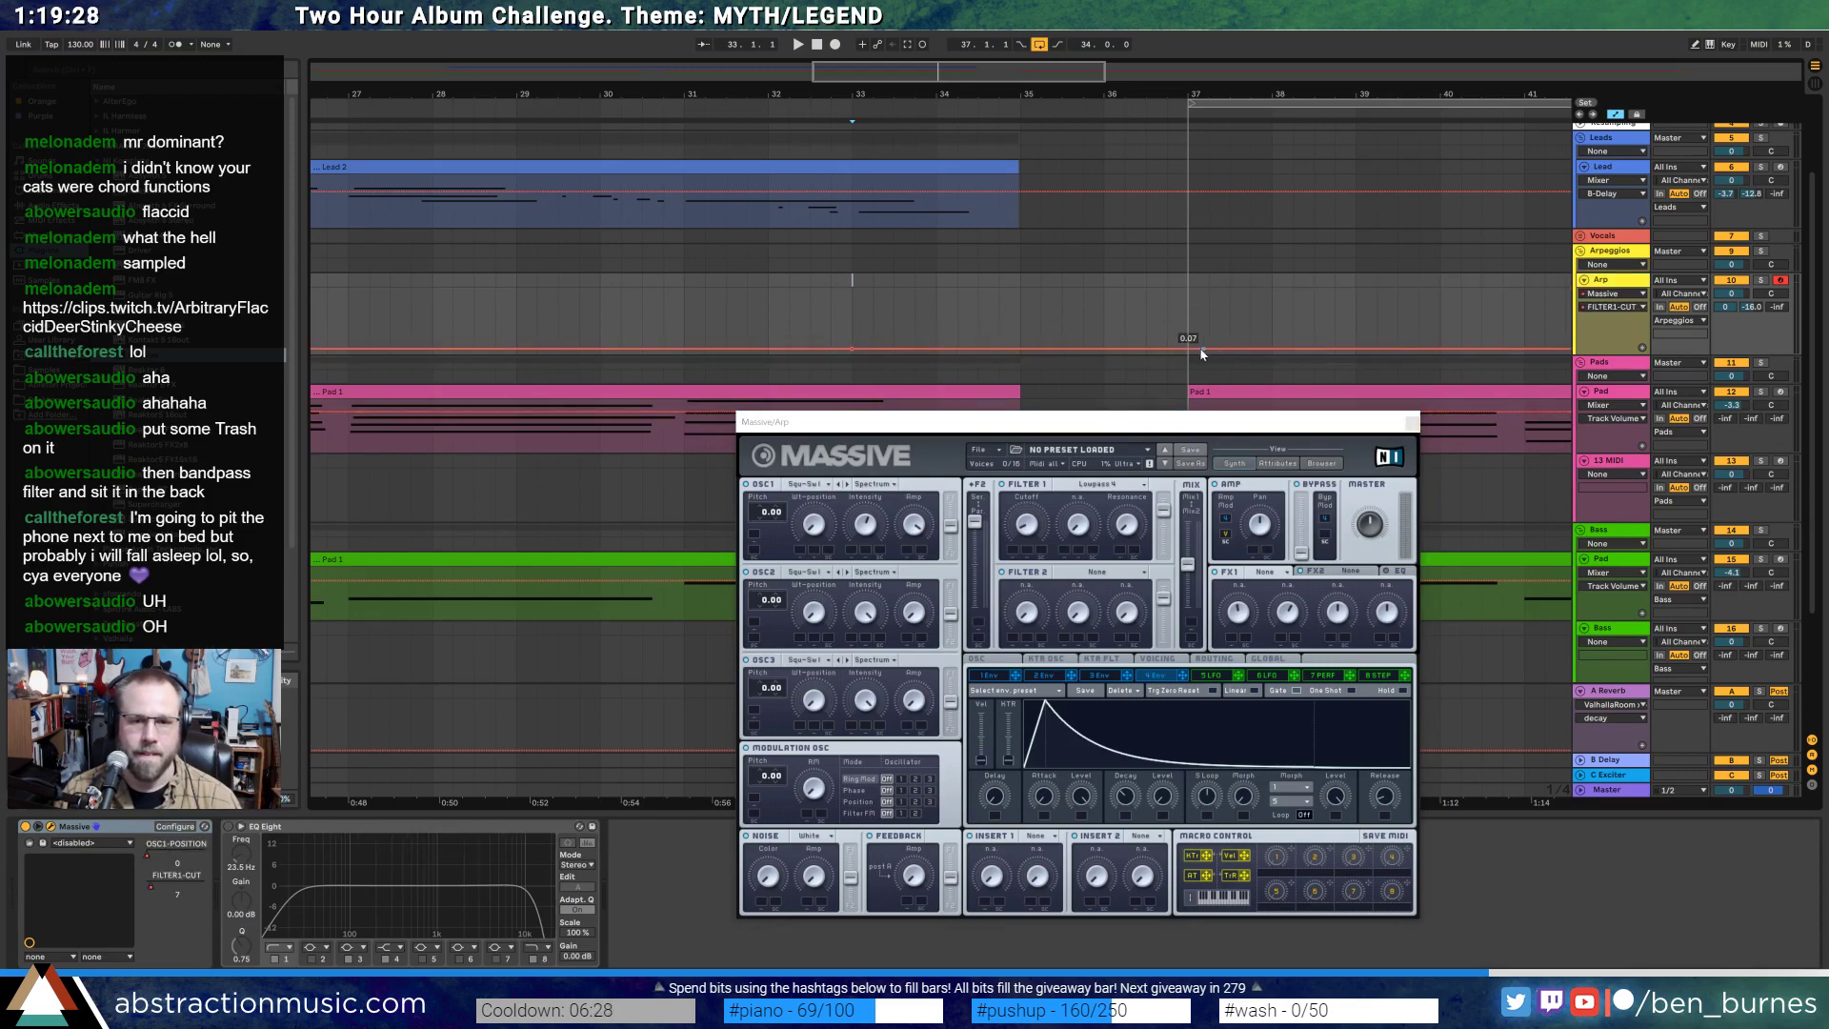
drag(1196, 352, 1189, 305)
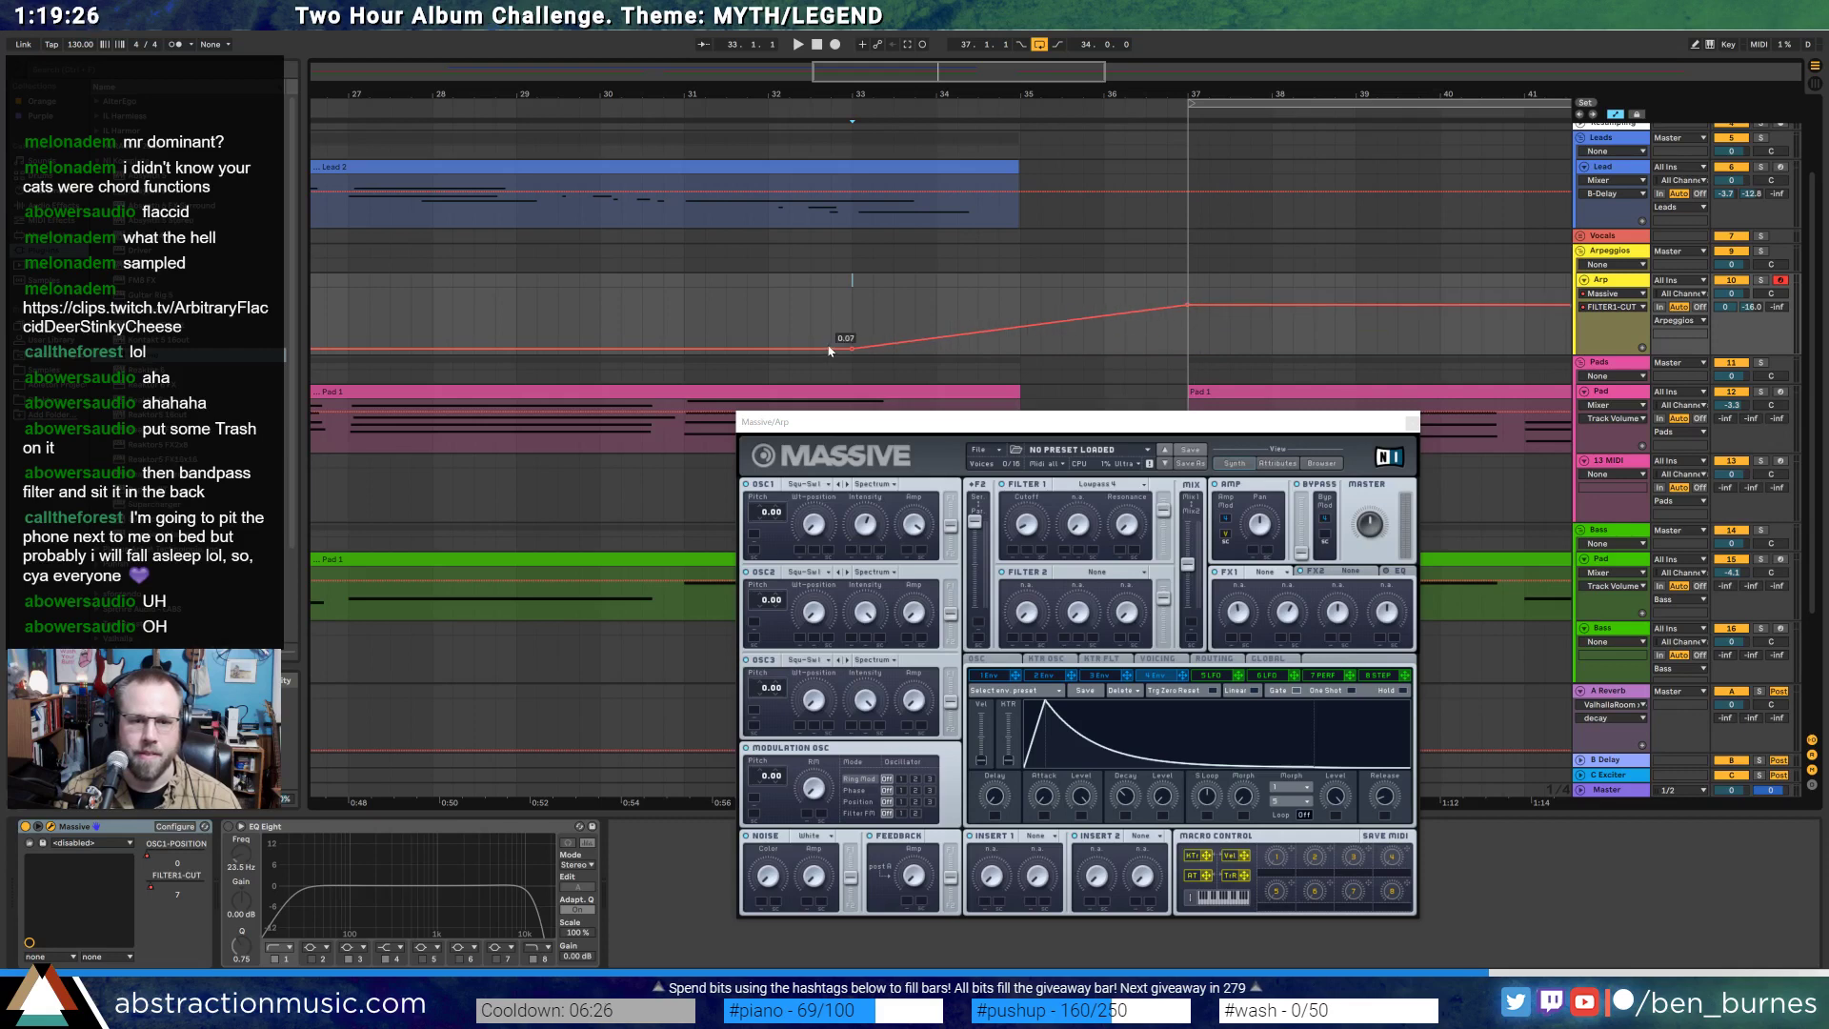
drag(814, 344, 815, 328)
mouse_move(1061, 316)
mouse_down()
mouse_move(1061, 297)
mouse_move(1020, 299)
mouse_move(1041, 306)
mouse_up()
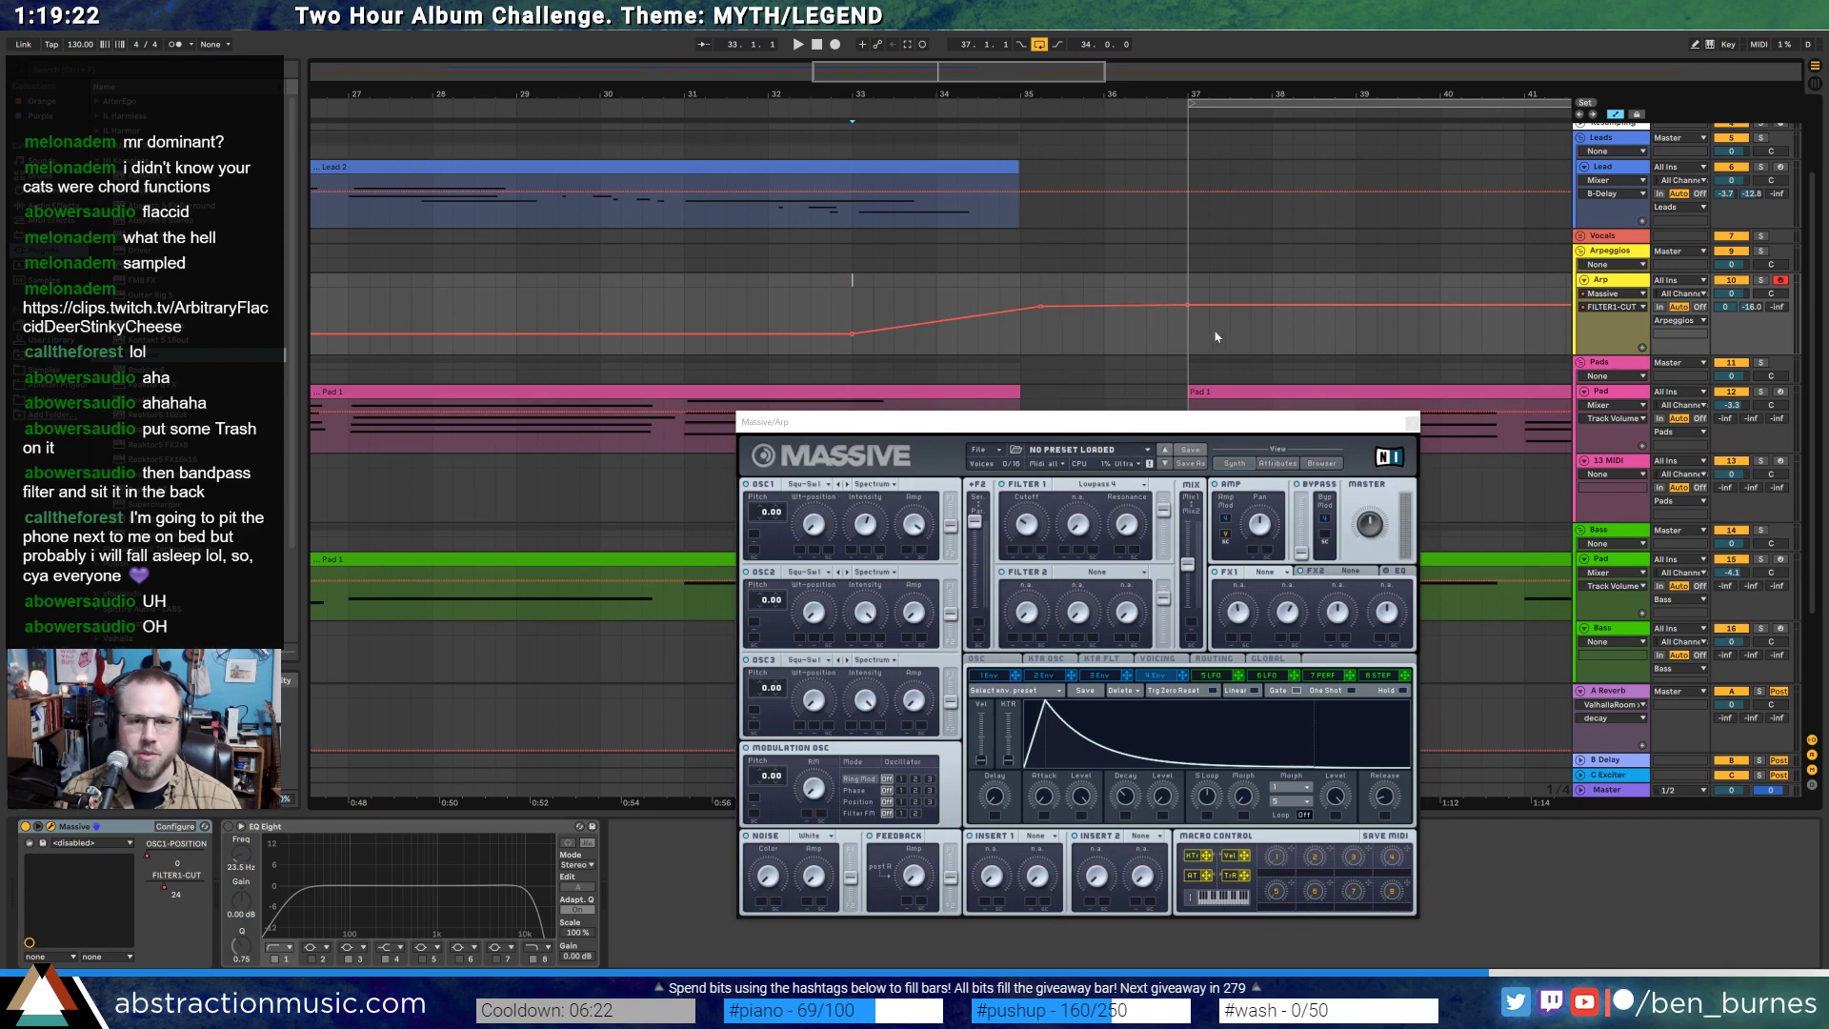
drag(1221, 306, 1200, 342)
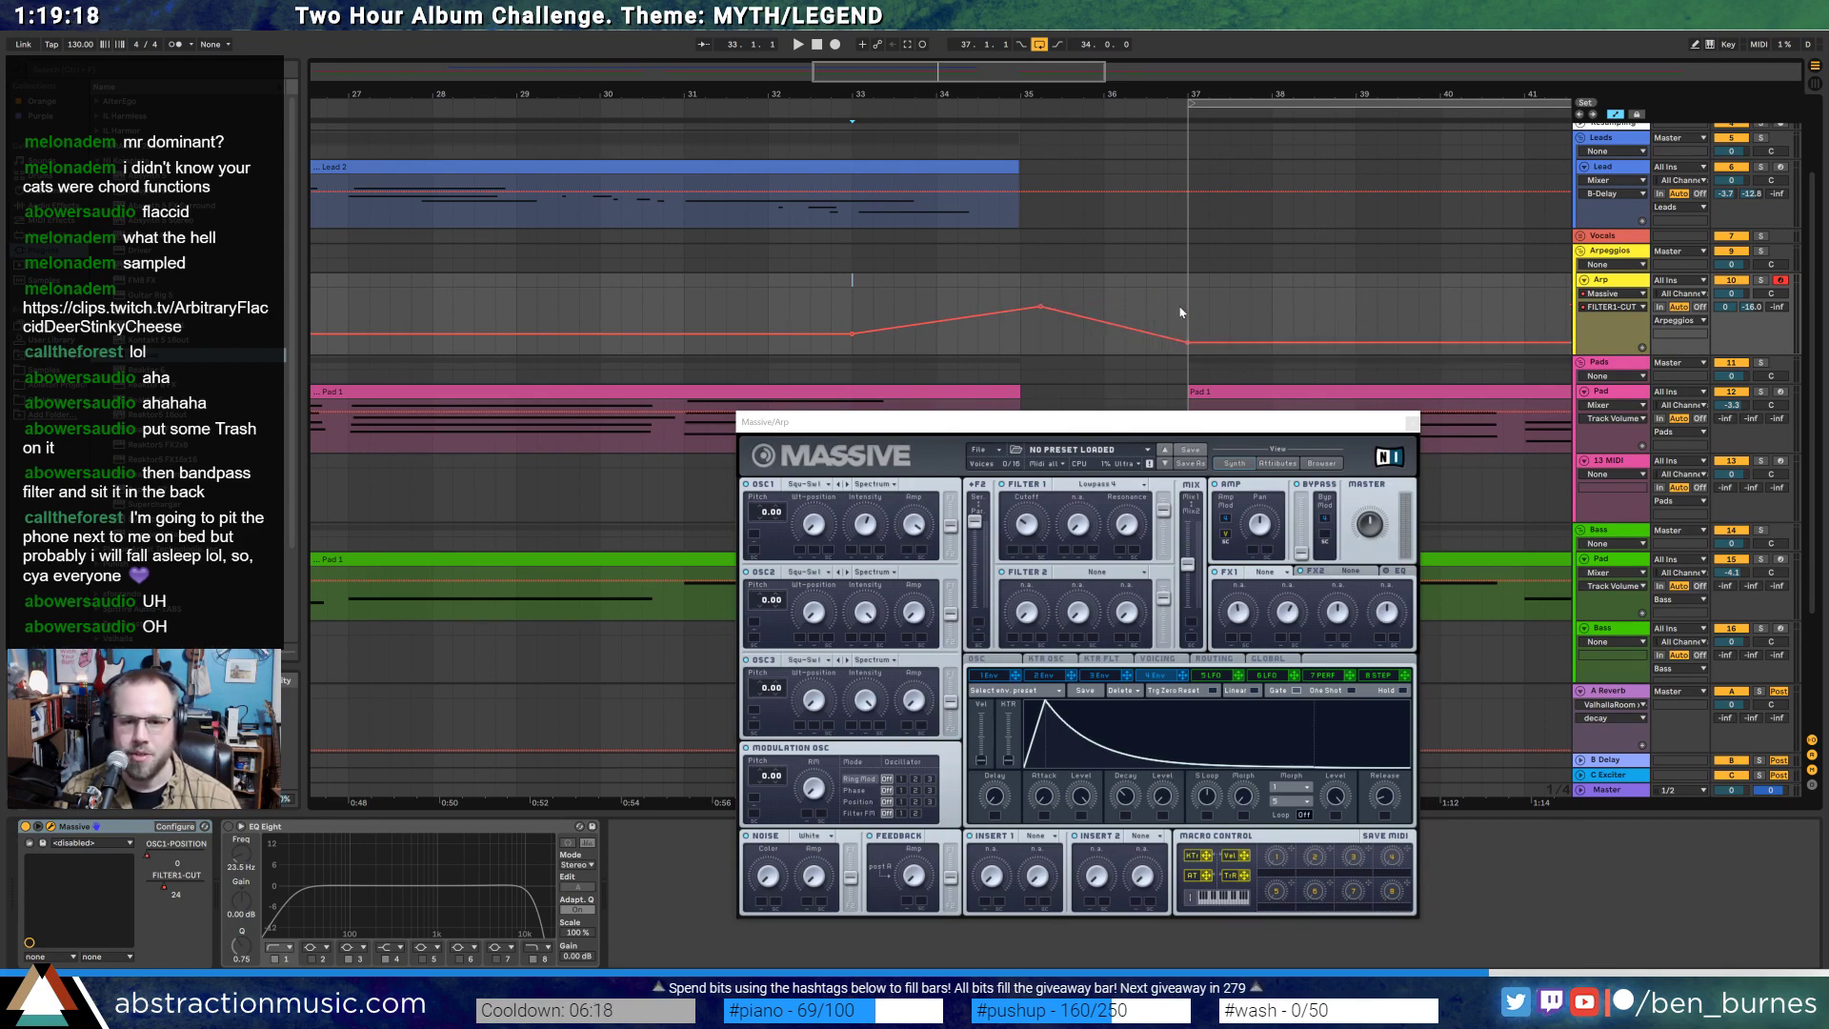
- Create an empty one-bar MIDI clip on the Arp track at bar 33 and close the Massive window
key(a)
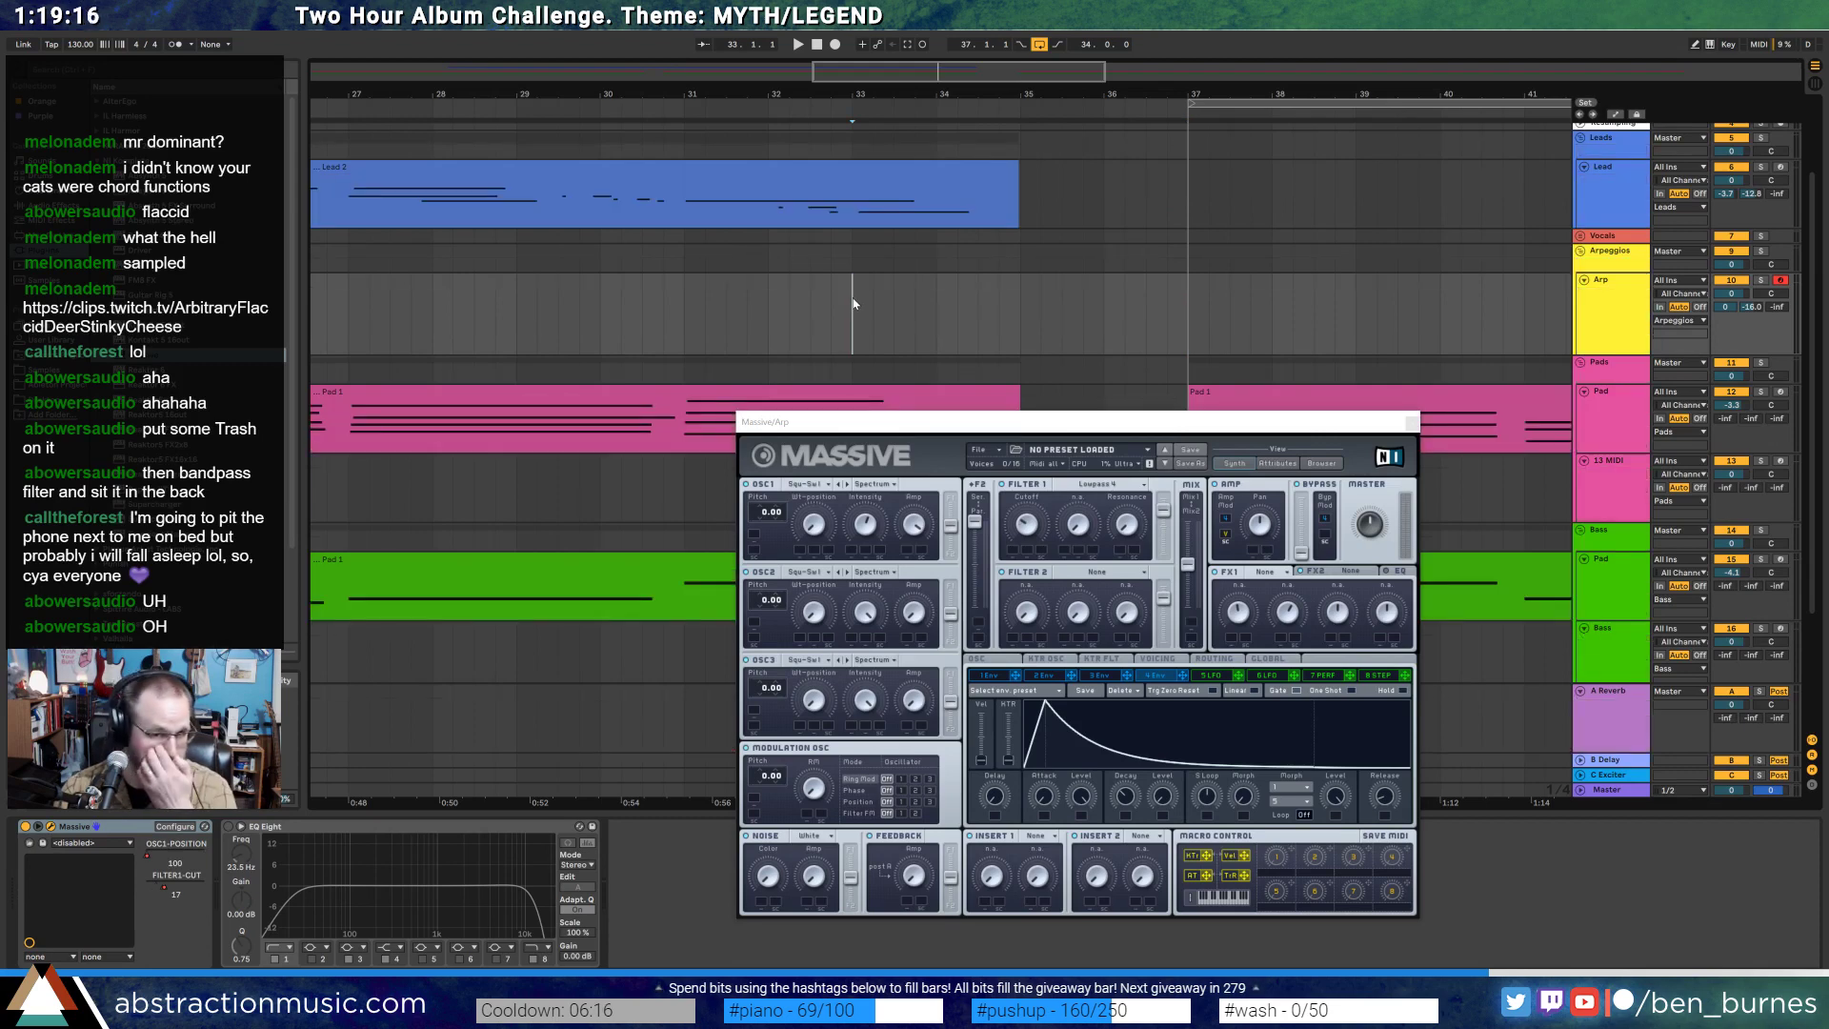
drag(853, 302, 938, 301)
key(ctrl+shift+m)
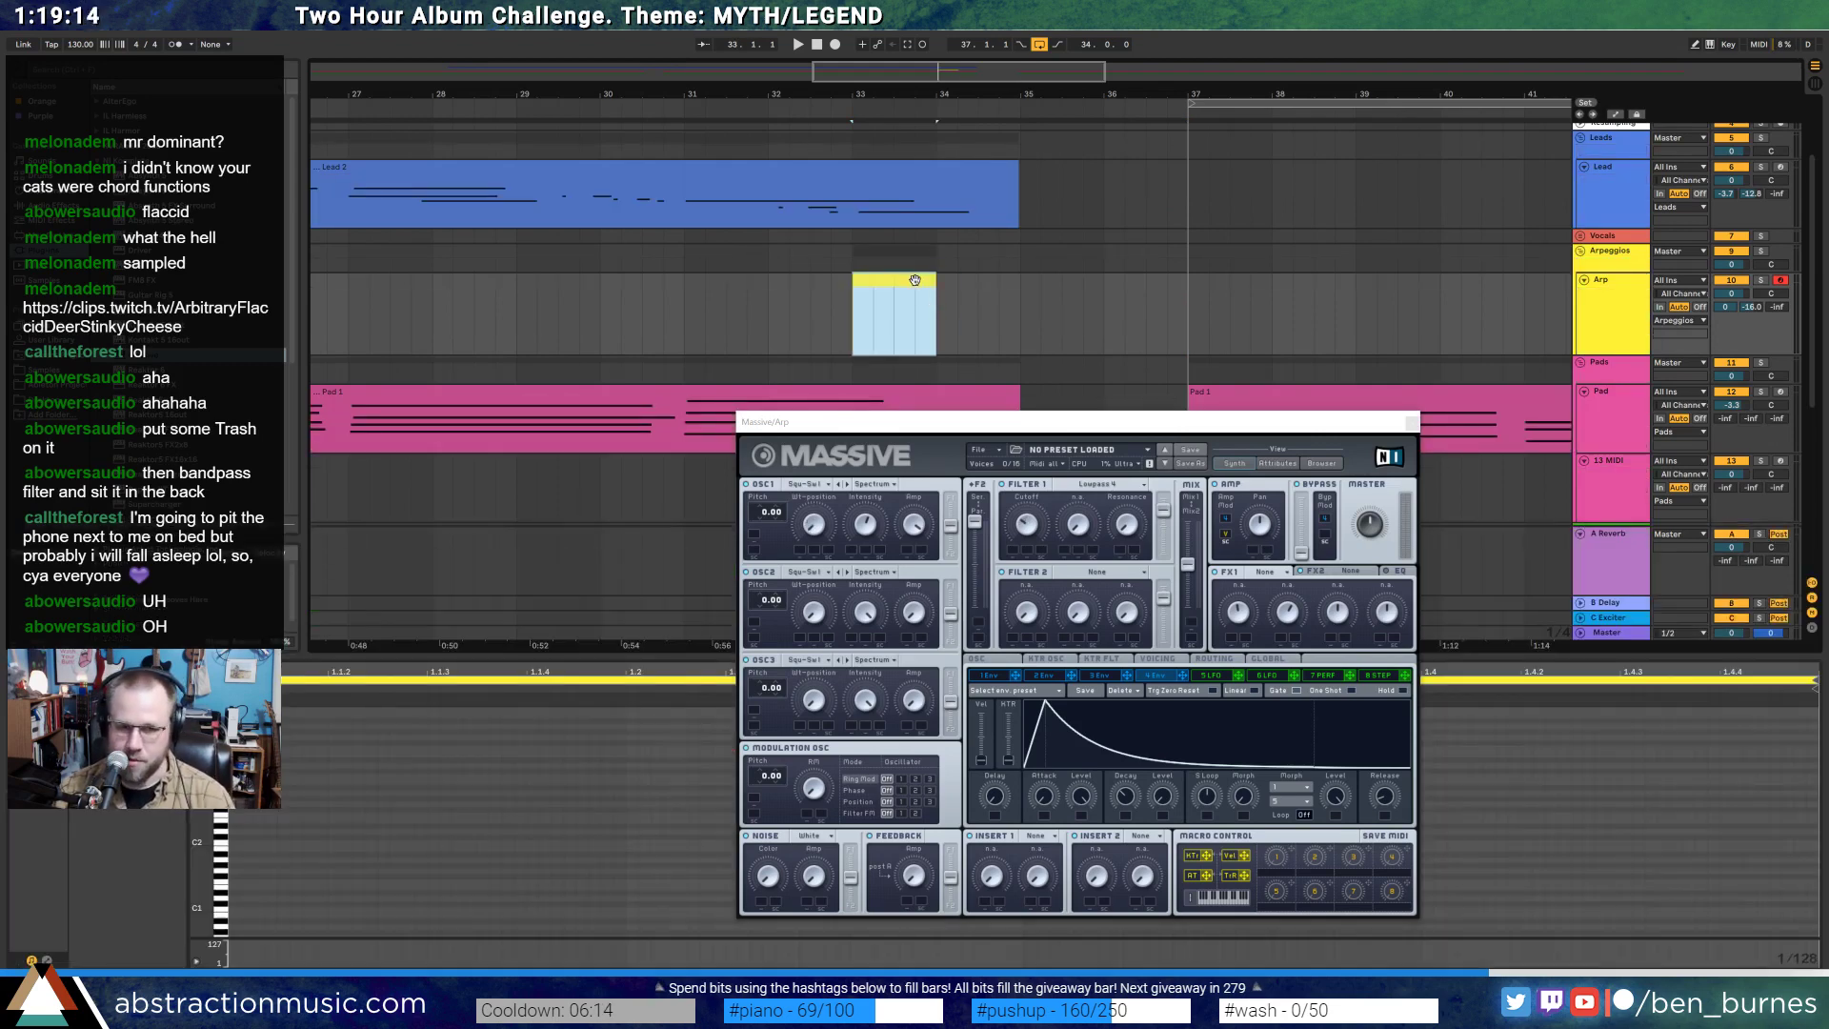
click(1412, 422)
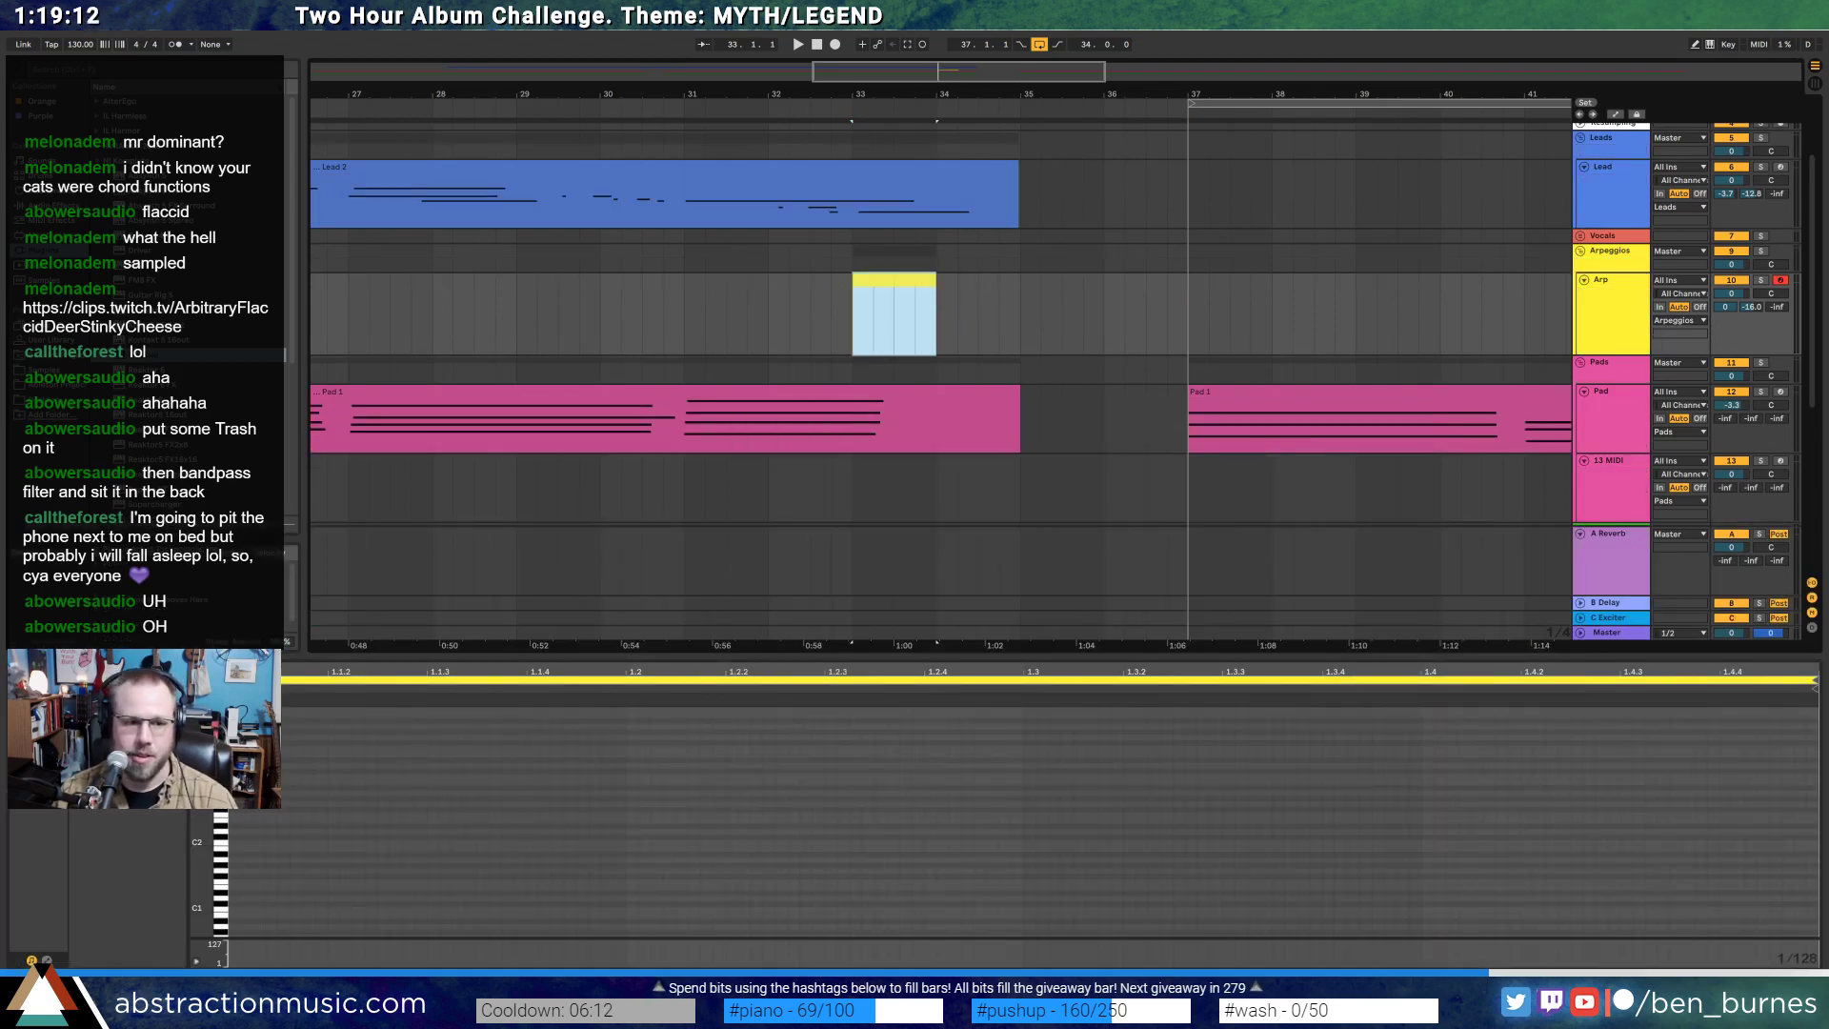
click(204, 771)
drag(204, 762, 198, 805)
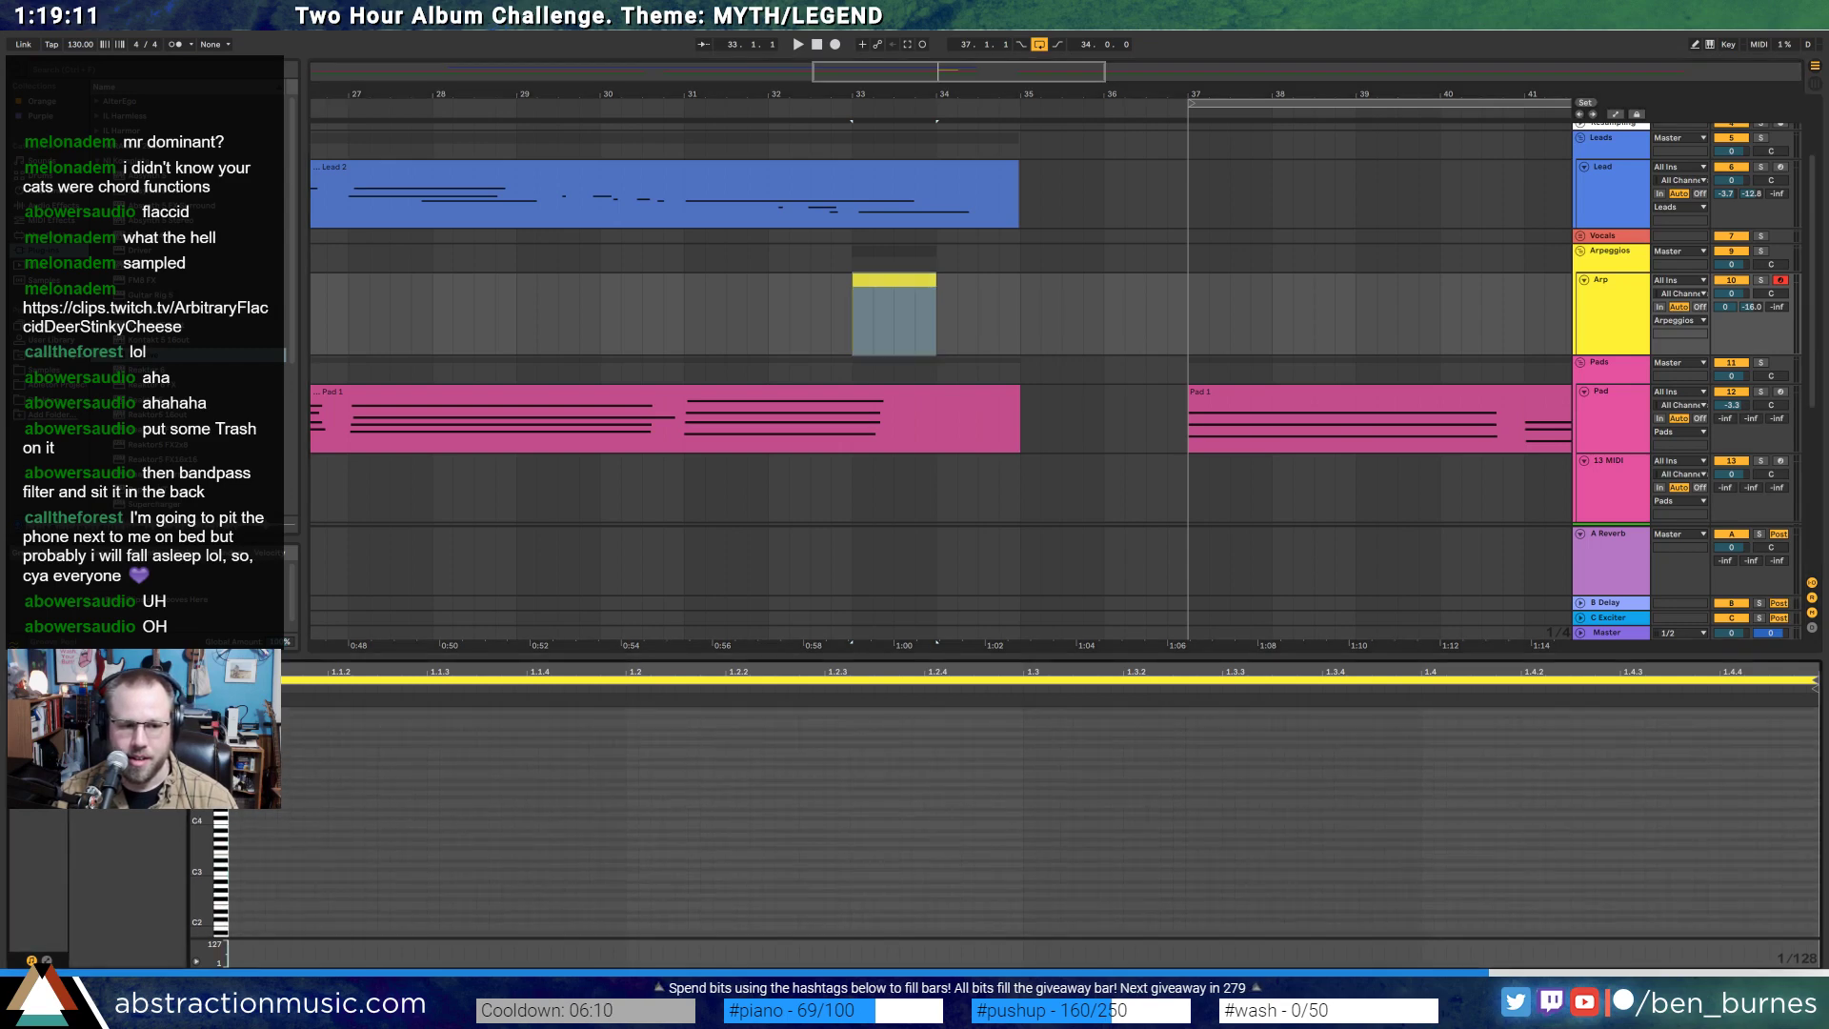
- Enter three consecutive rising sixteenth notes at the start of the Arp clip
double_click(232, 819)
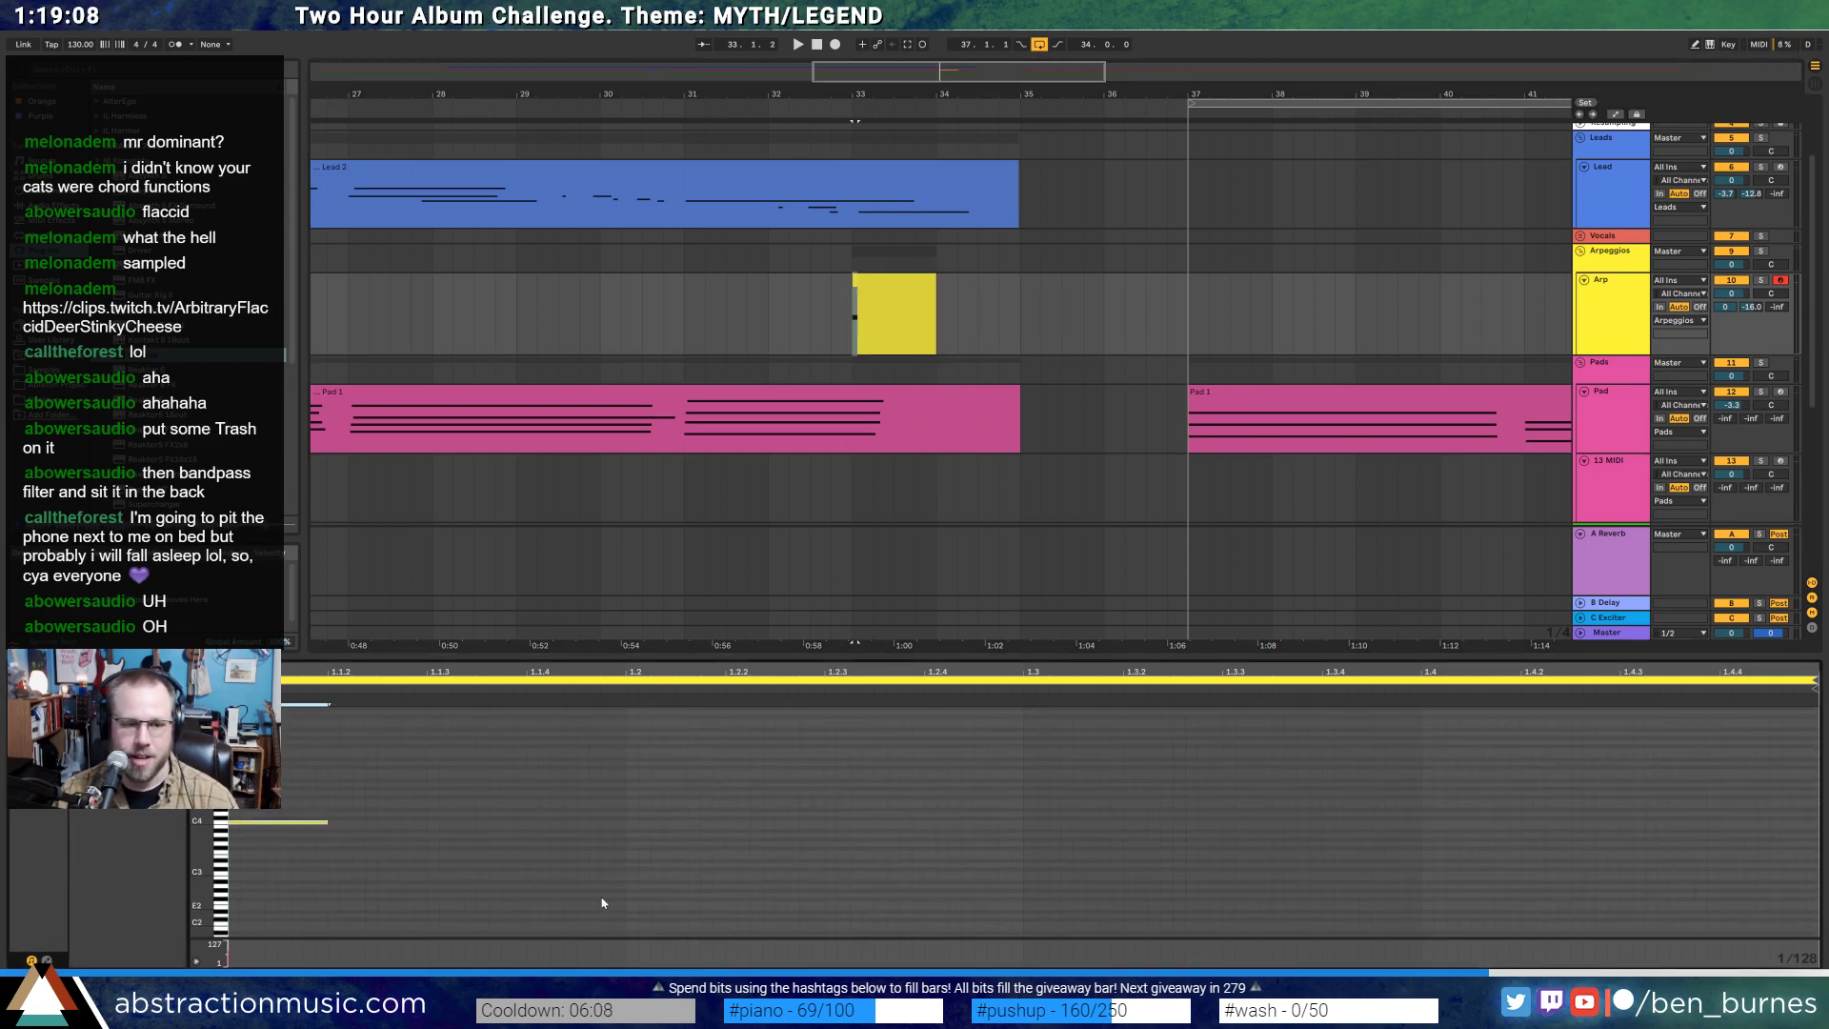
key(ctrl+2)
drag(202, 793, 328, 876)
key(Up)
key(Up)
key(ctrl+d)
key(Up)
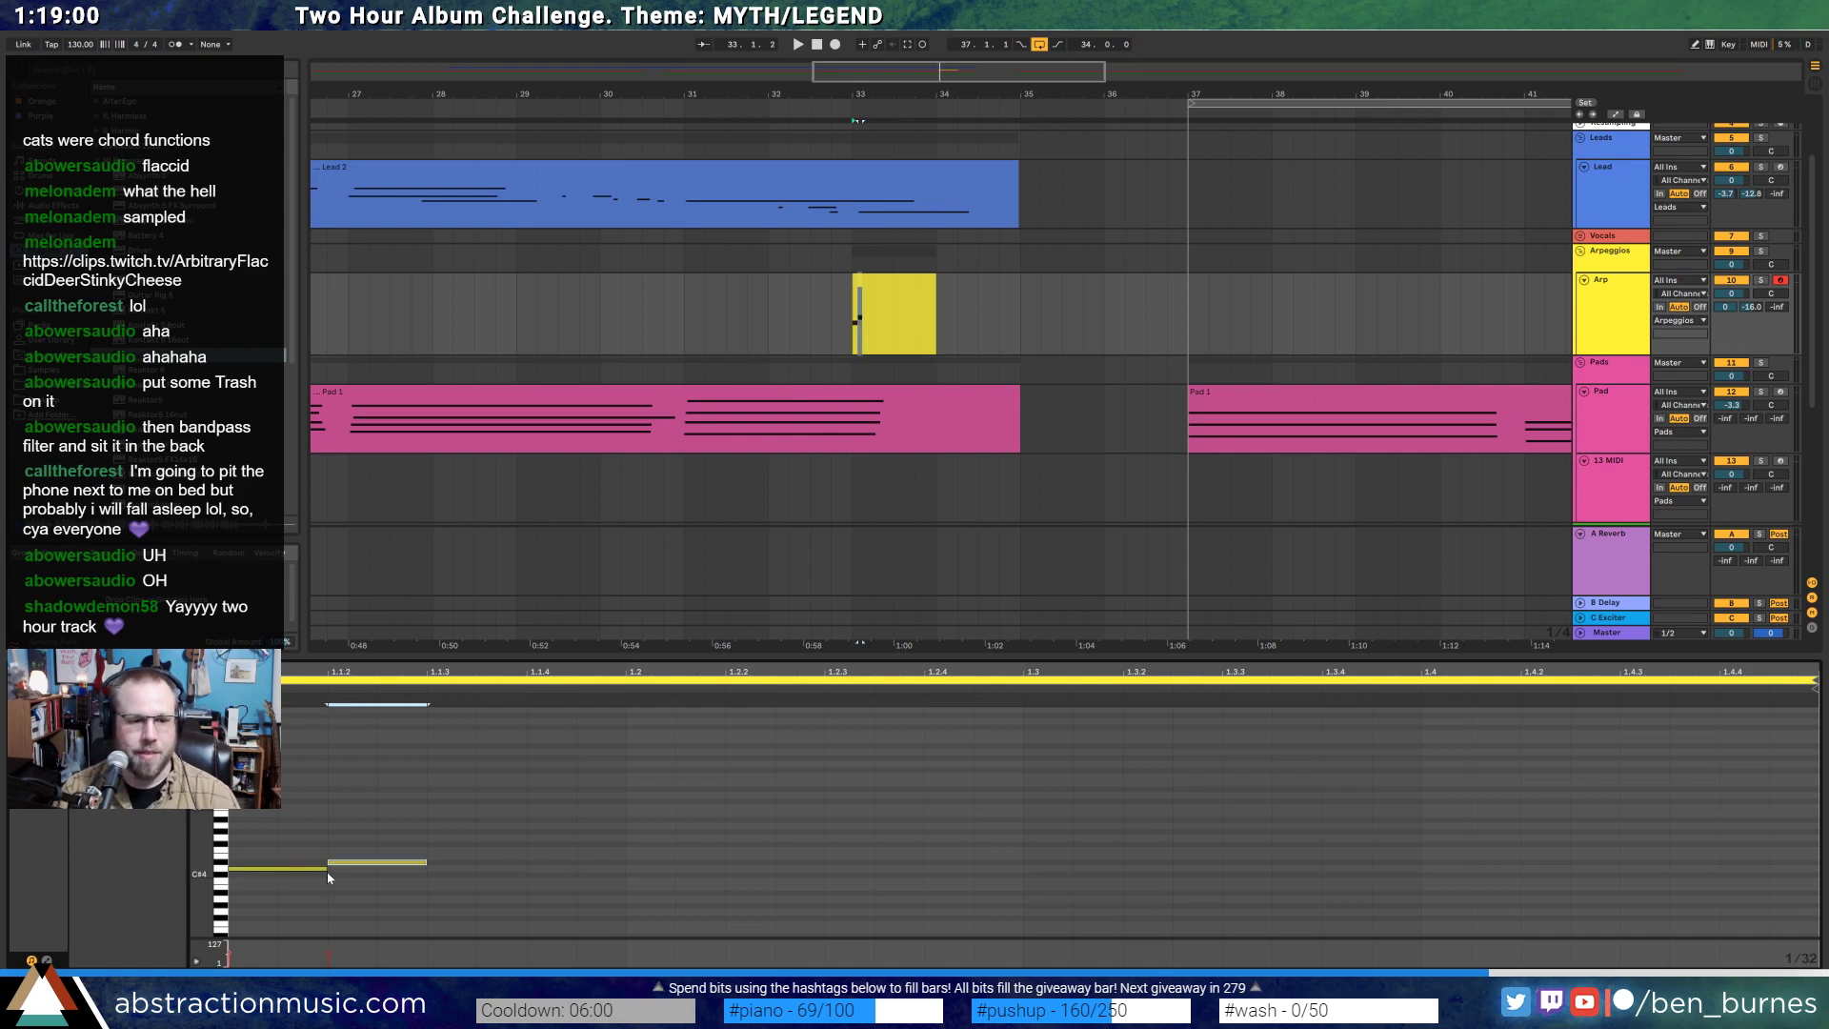
key(ctrl+d)
key(Up)
key(Up)
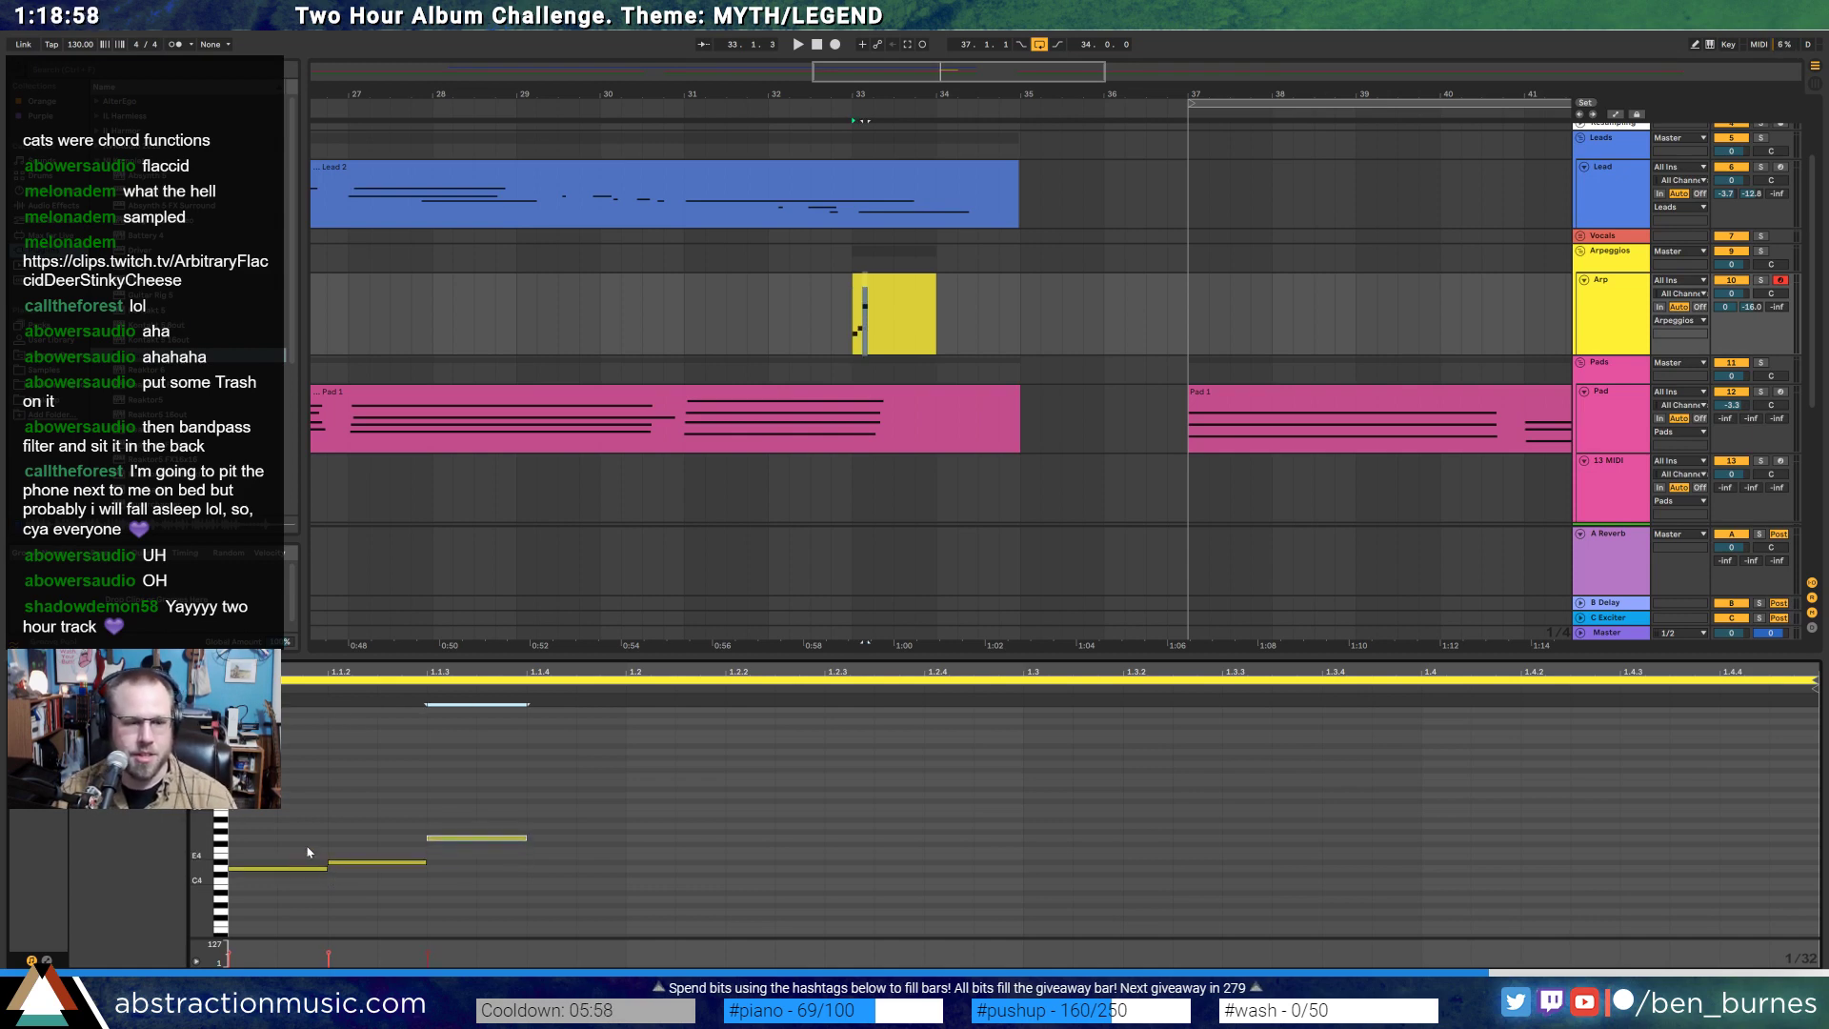
- Duplicate the three-note figure once so a copy directly follows the original in the Arp clip
drag(283, 797, 501, 937)
key(ctrl+d)
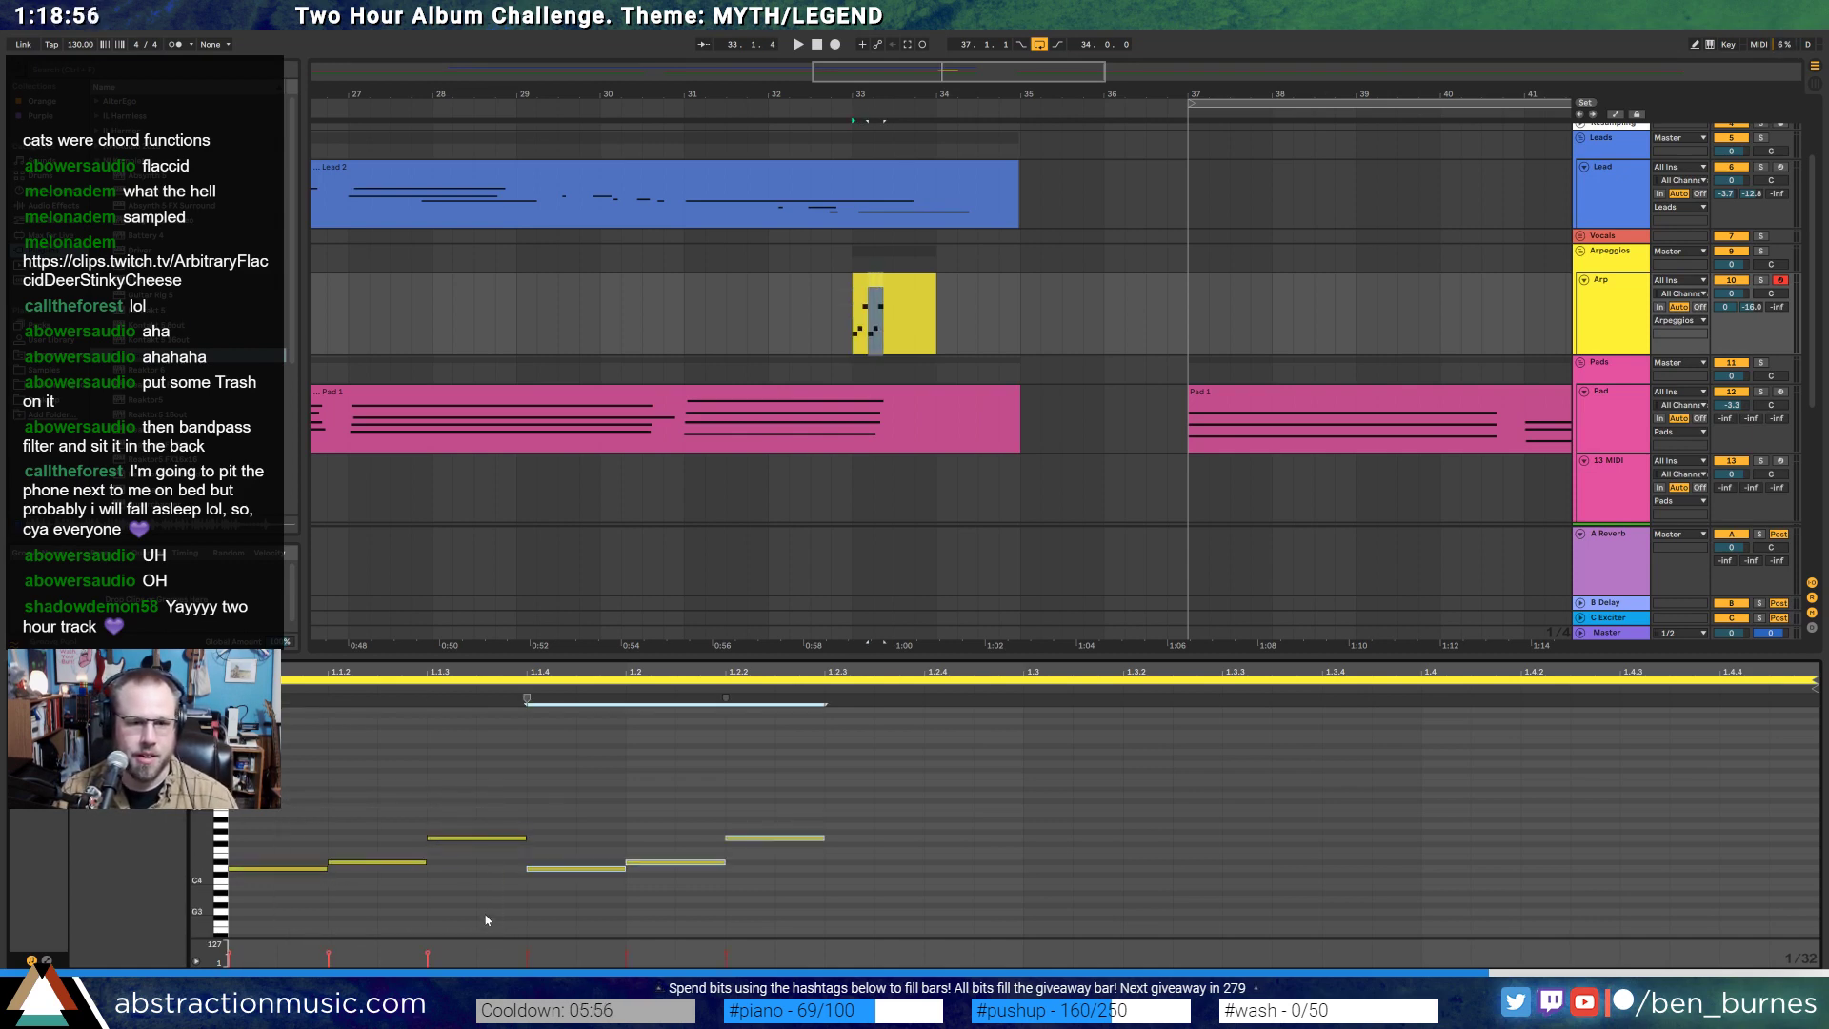
key(ctrl+d)
key(ctrl+d)
key(ctrl+z)
key(ctrl+z)
- Stretch all the arpeggio notes to one beat each, delete the notes beyond the one-bar clip, and start playback
key(ctrl+a)
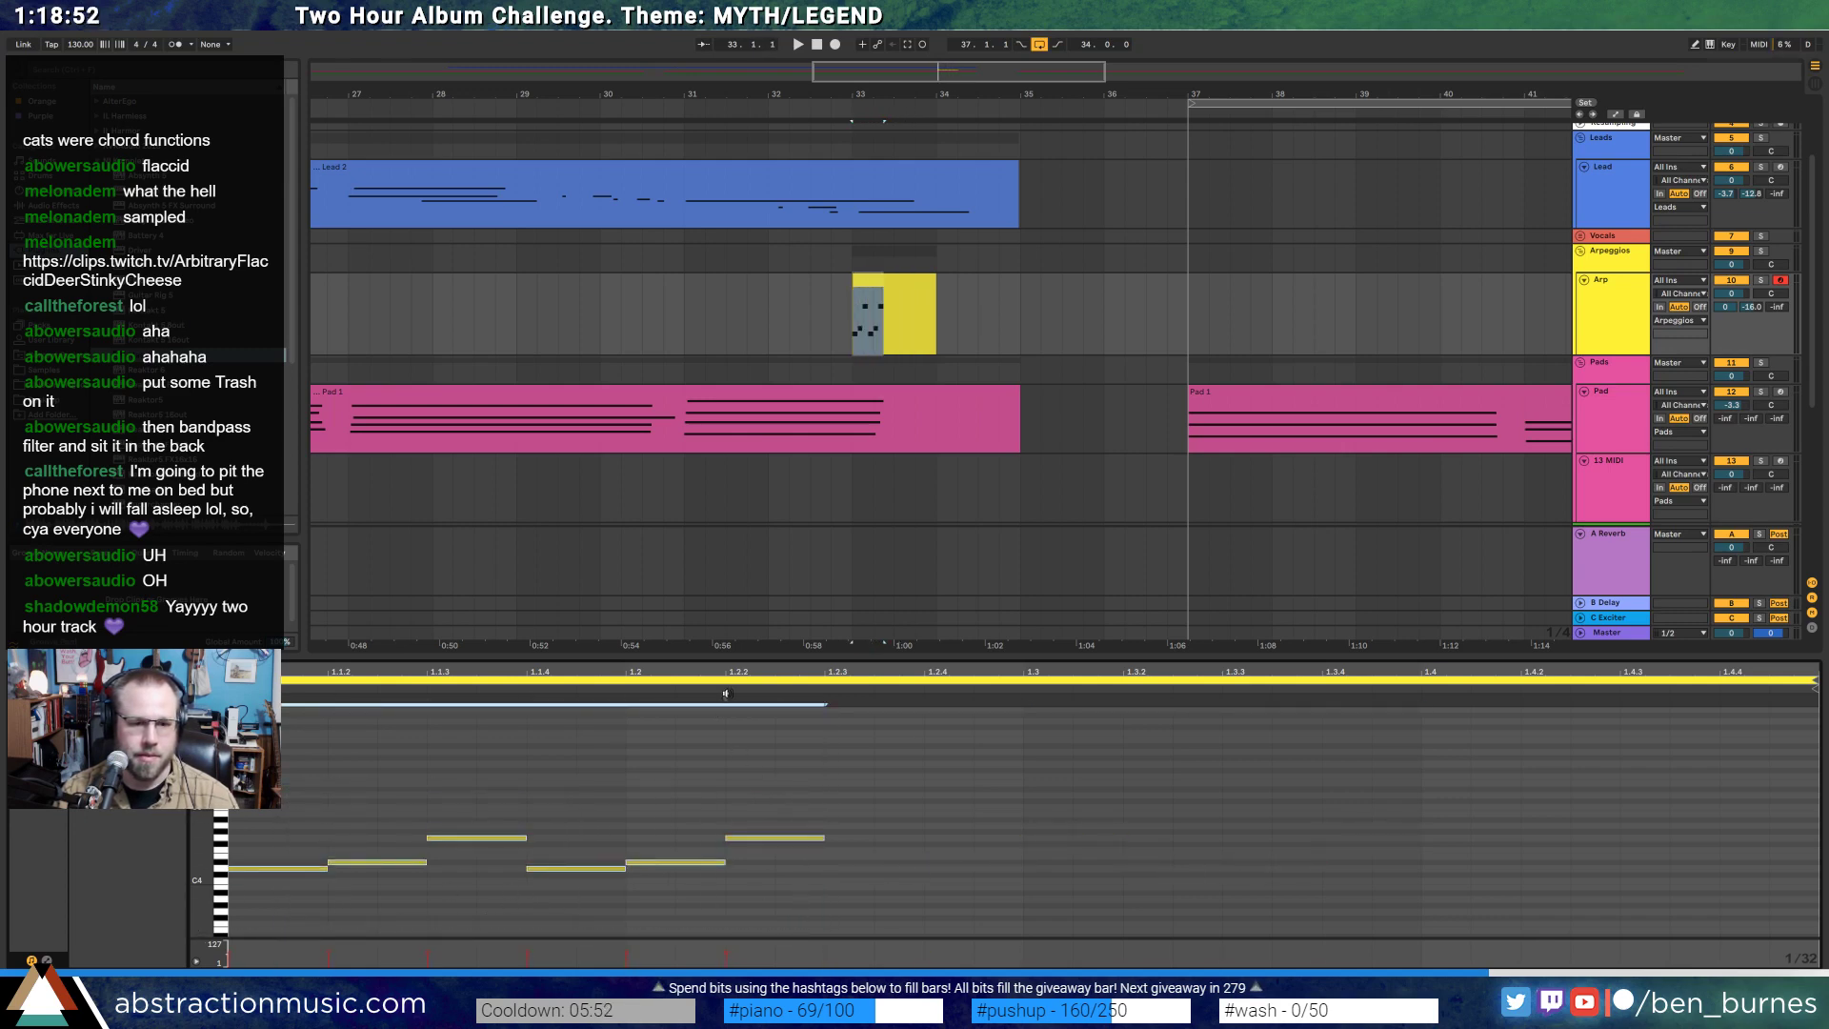
mouse_move(726, 694)
mouse_down()
mouse_move(1810, 733)
mouse_move(1724, 754)
mouse_move(1810, 753)
mouse_move(1674, 759)
mouse_up()
drag(1362, 677, 1362, 619)
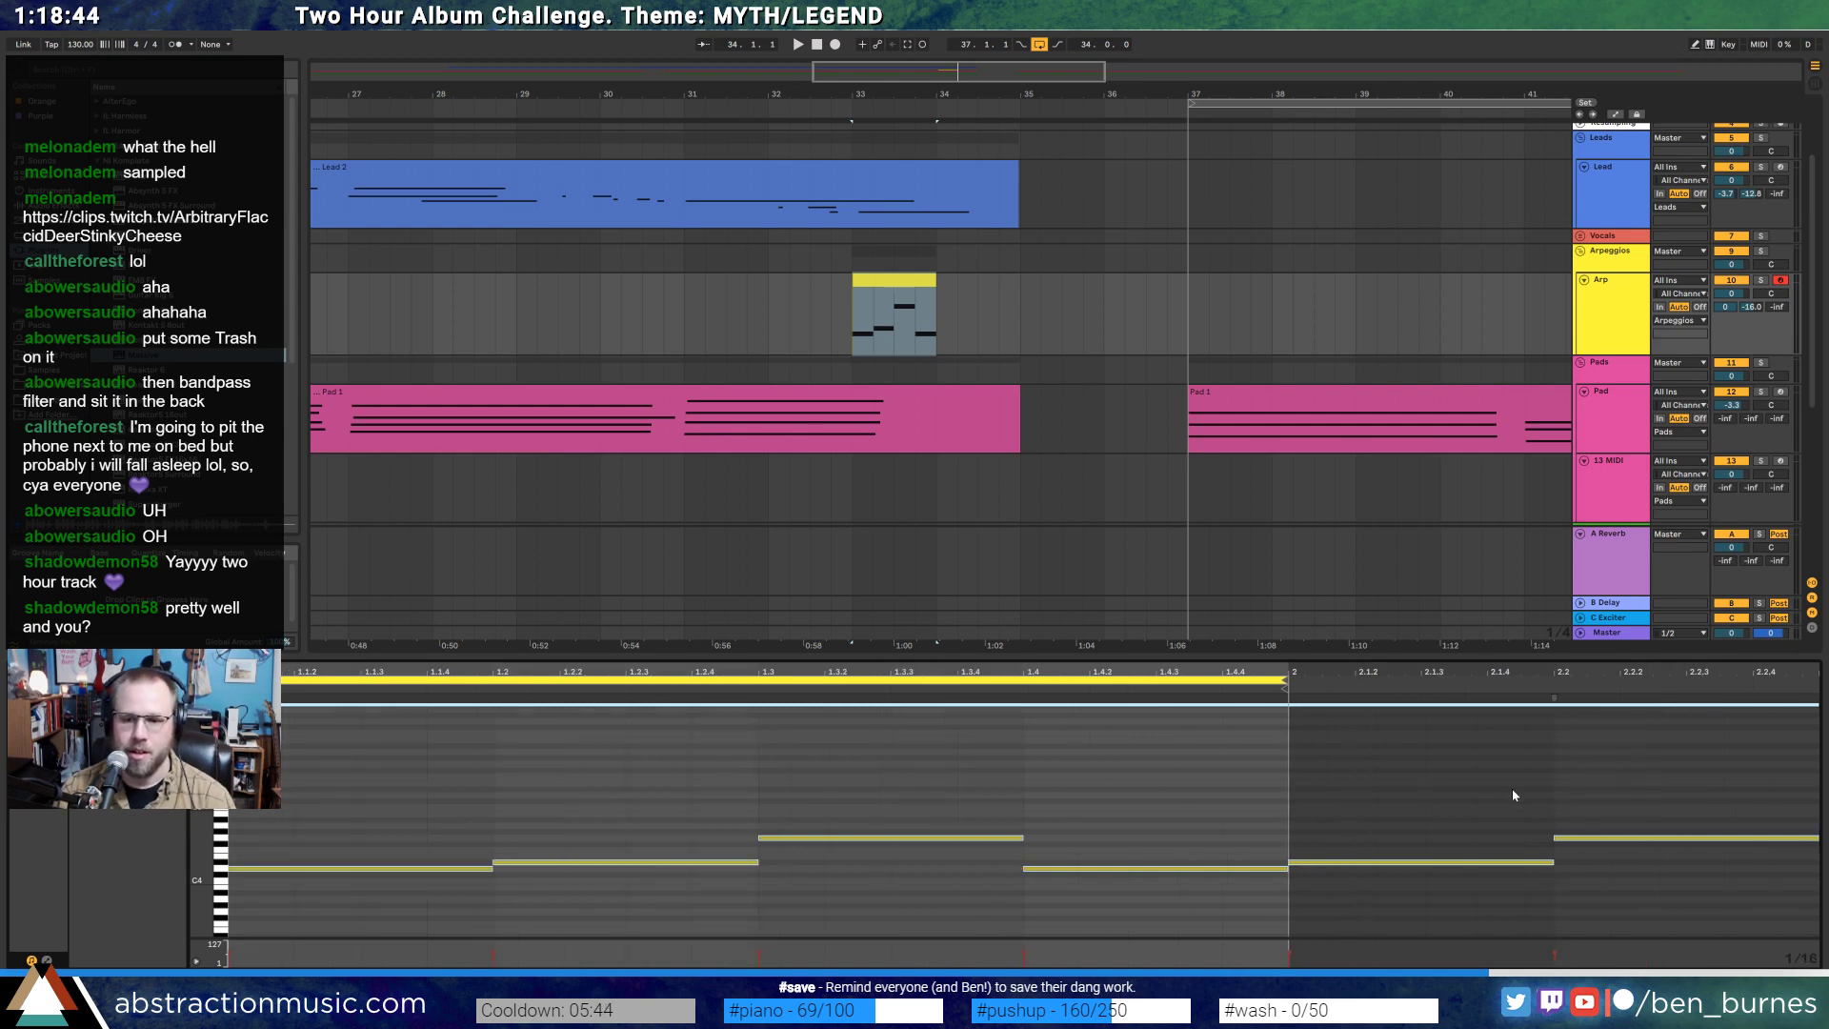
drag(1589, 888, 1369, 830)
key(Delete)
key(space)
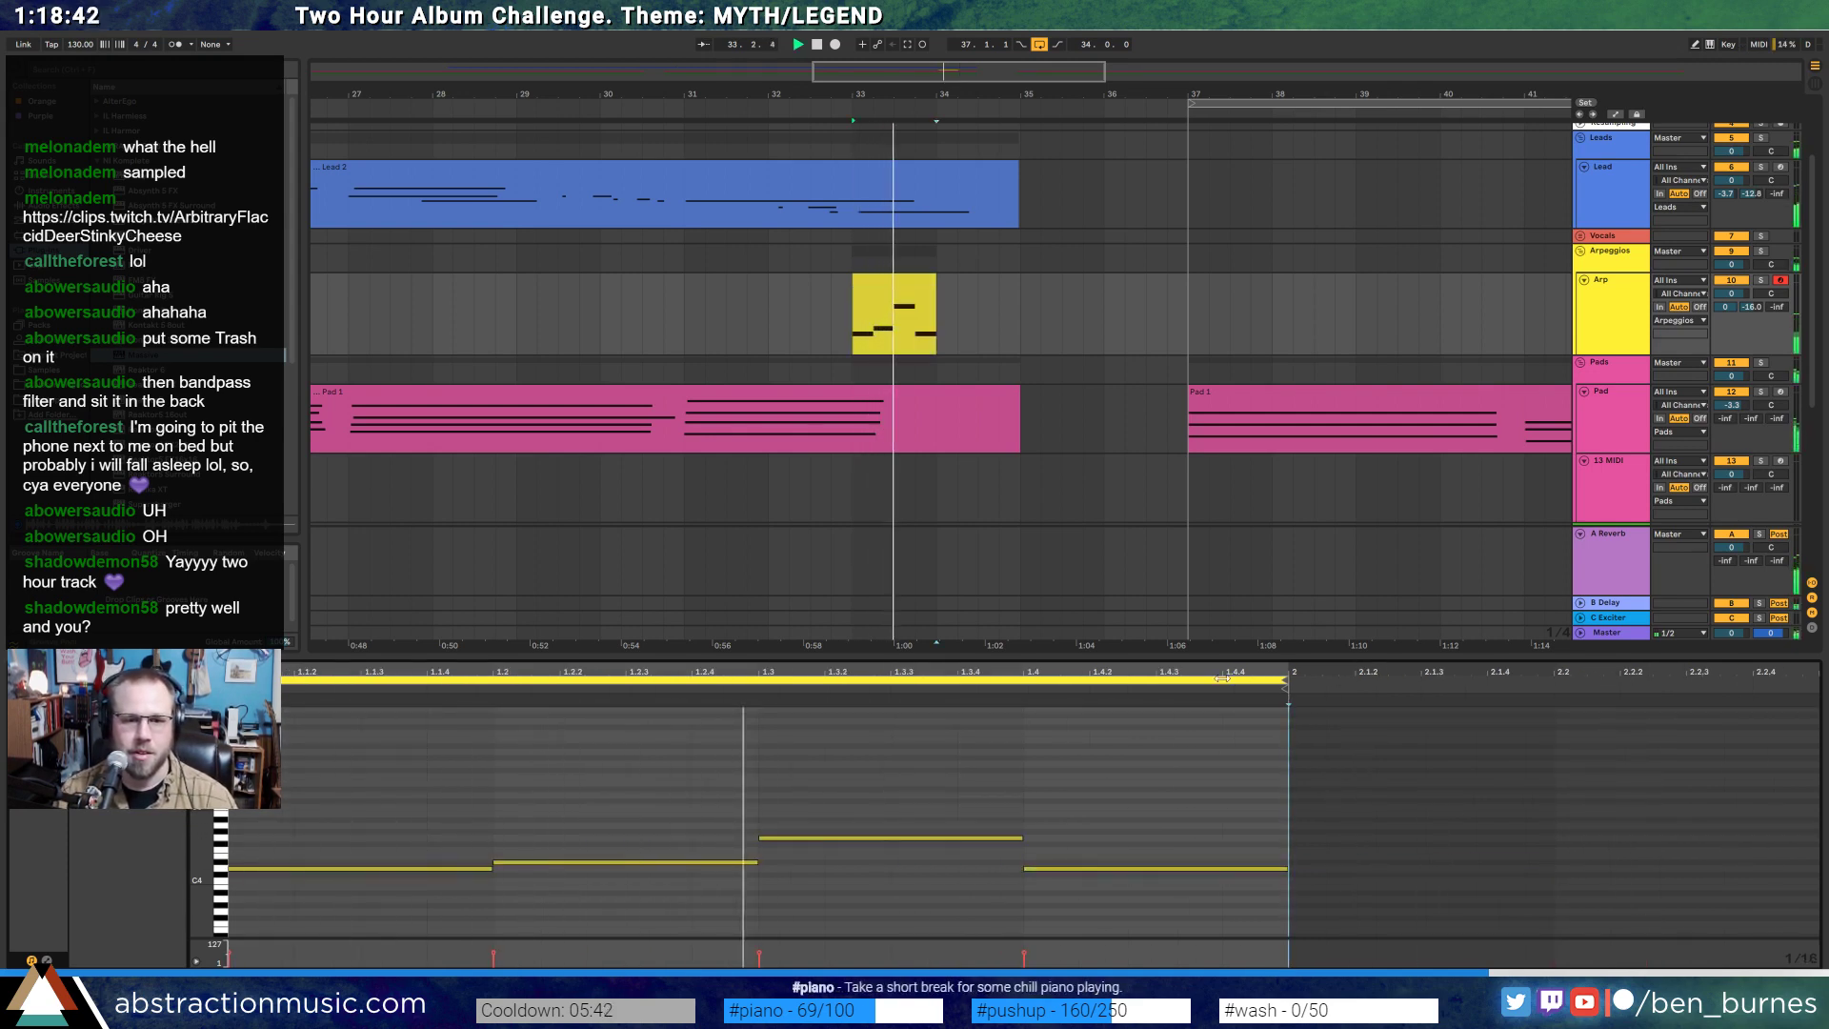
- Compress the arpeggio notes to shorter lengths and delete the fourth note, keeping the three-note figure
drag(416, 773, 1262, 938)
drag(1024, 701, 693, 713)
drag(734, 802, 809, 900)
key(Delete)
- Try repeating the compressed three-note figure after itself in the Arp clip
mouse_move(325, 786)
mouse_down()
mouse_move(671, 938)
mouse_move(649, 930)
mouse_up()
key(ctrl+d)
key(ctrl+d)
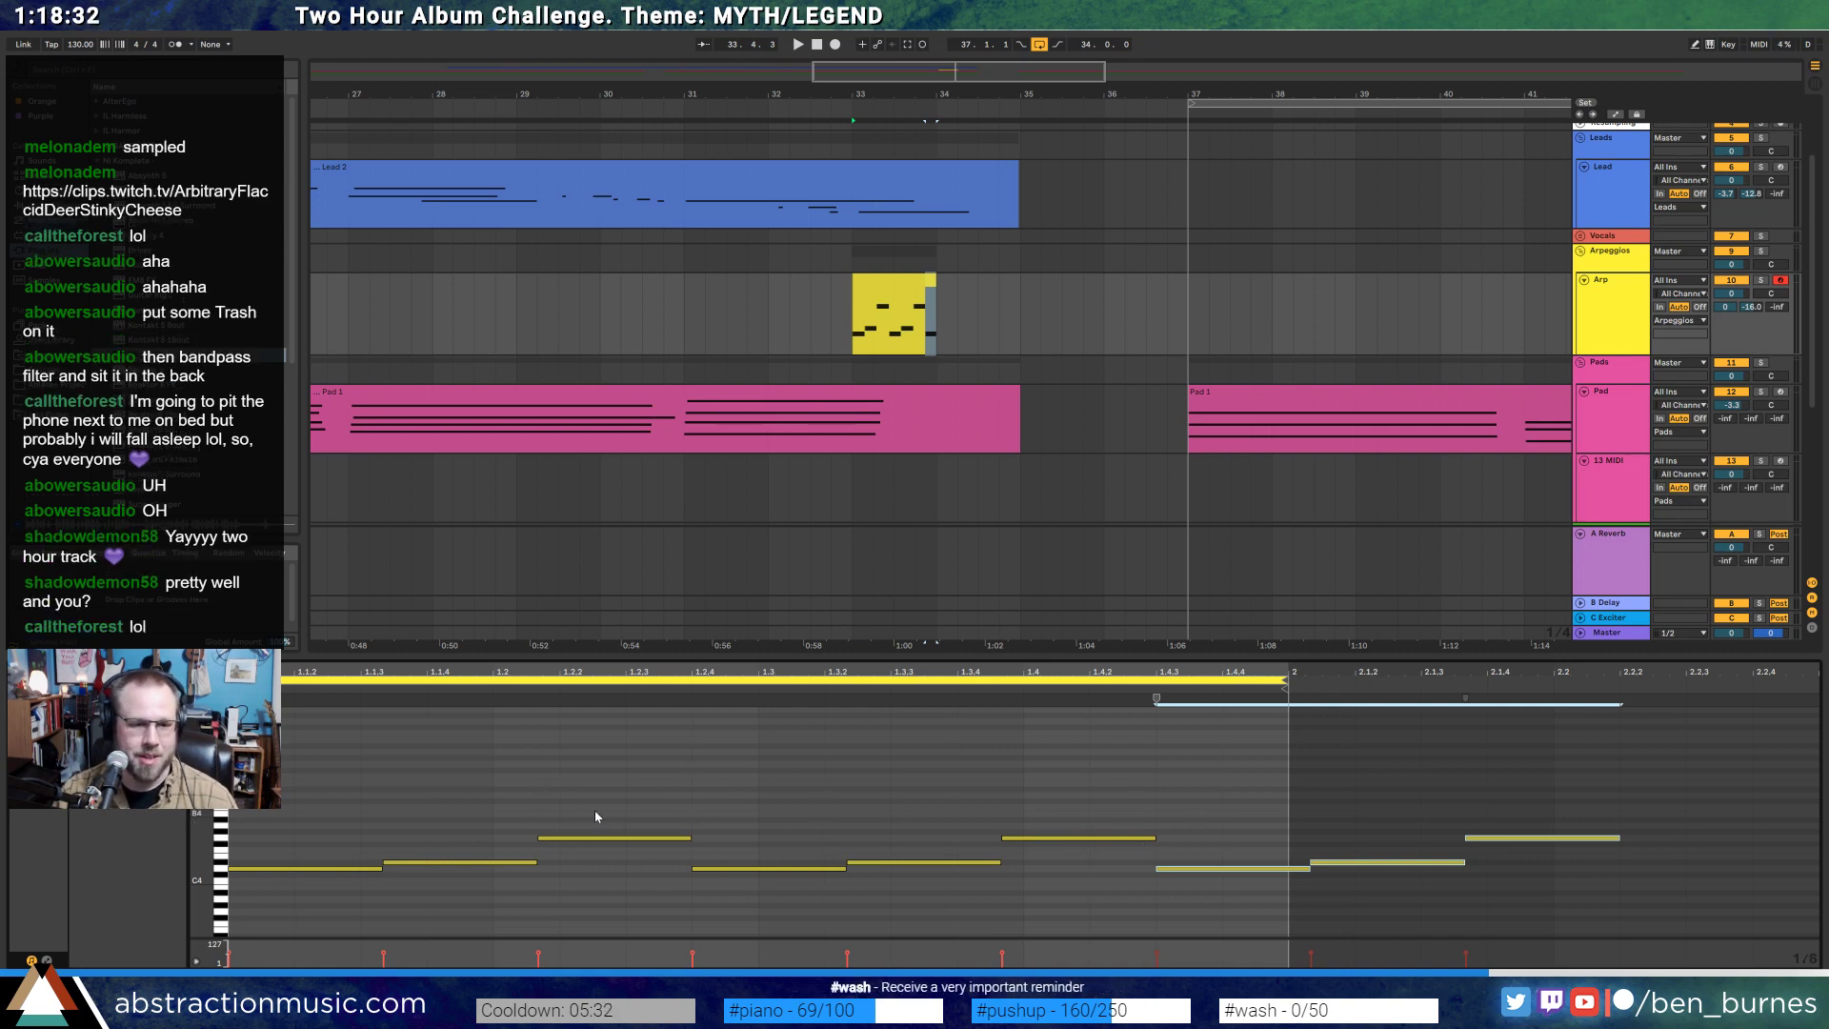
key(ctrl+z)
key(ctrl+z)
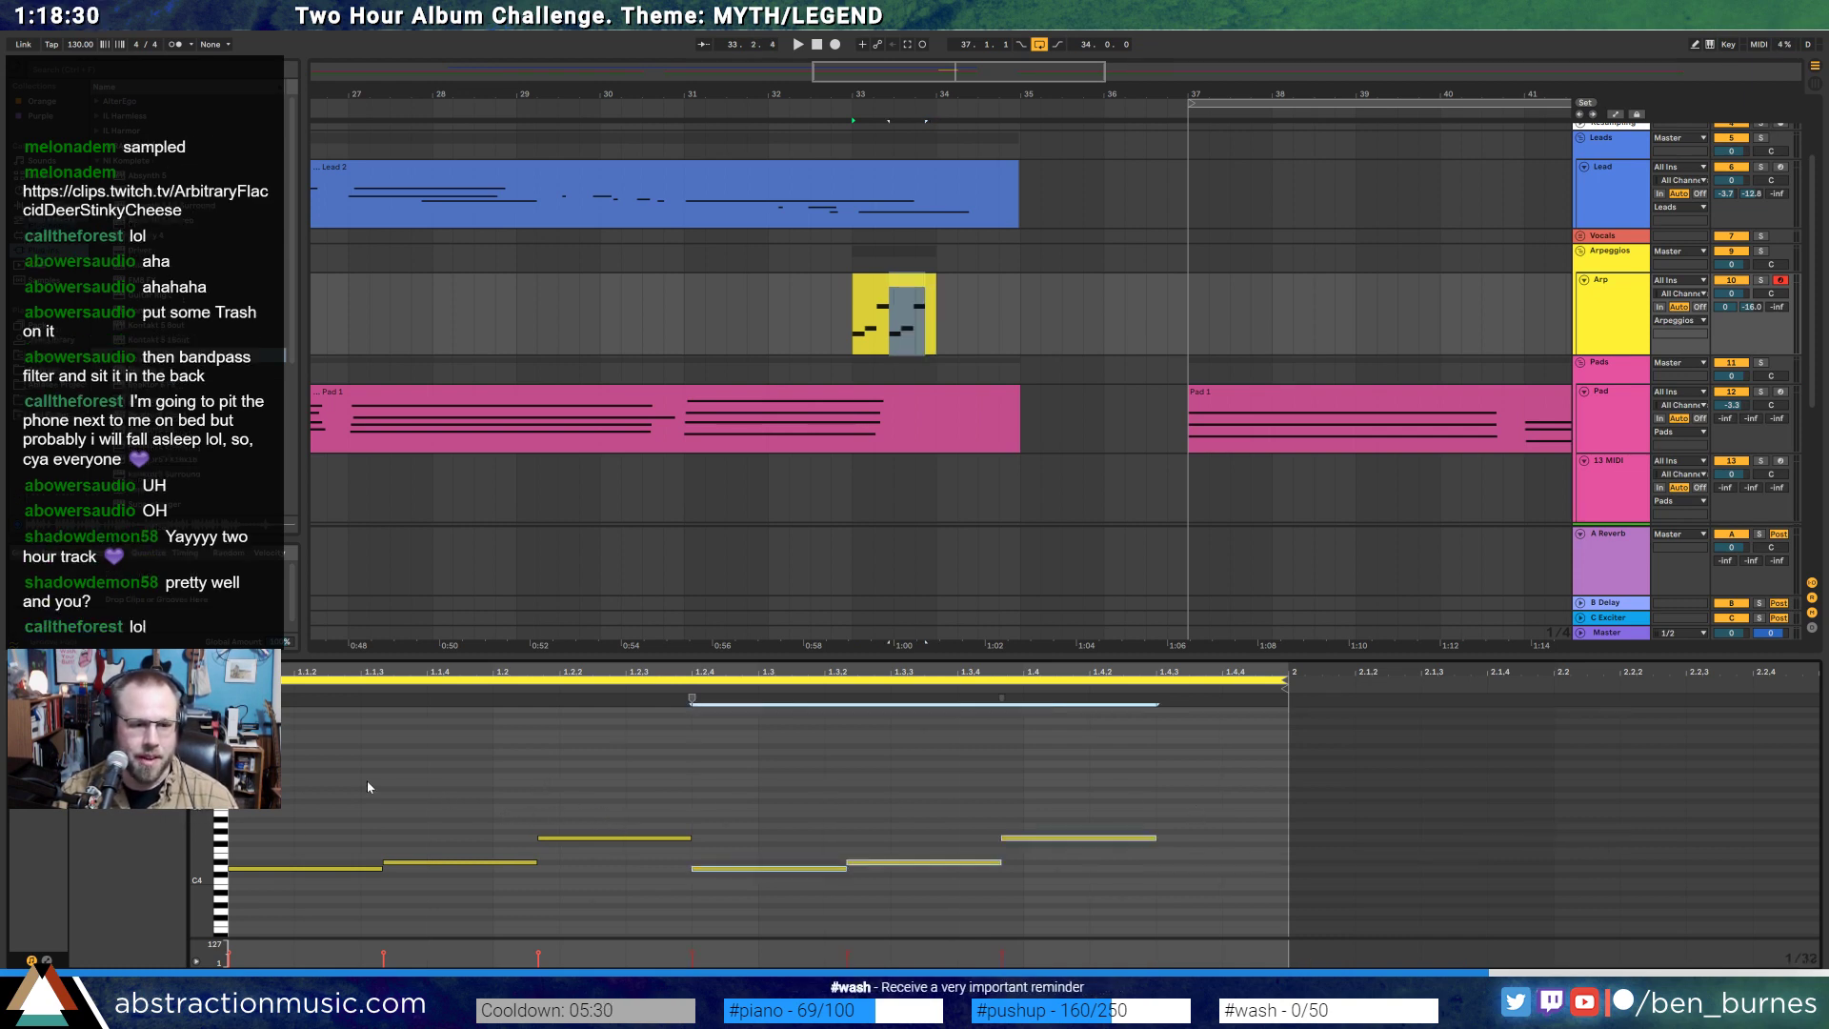
- Compress the three-note figure to eighth notes, duplicate it, and shorten the Arp clip's loop to end at beat 4
drag(535, 695, 493, 696)
drag(319, 788, 538, 915)
key(ctrl+d)
key(ctrl+d)
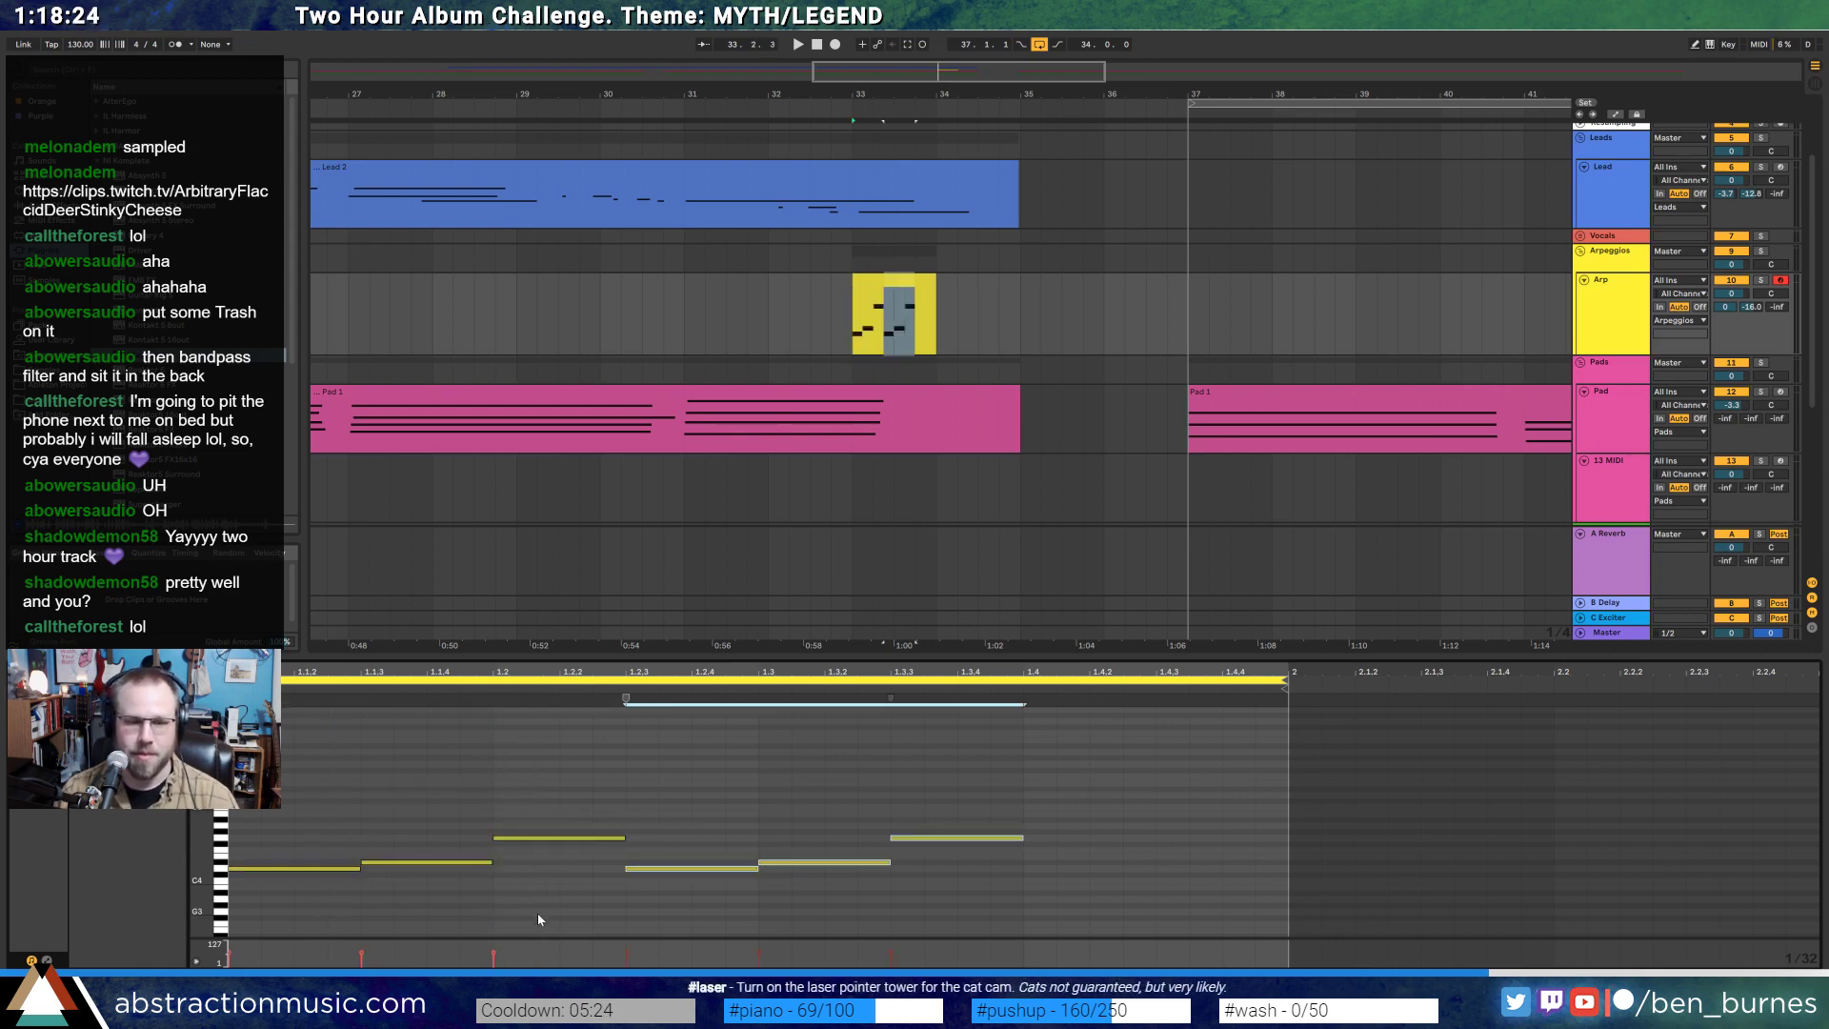
click(1288, 838)
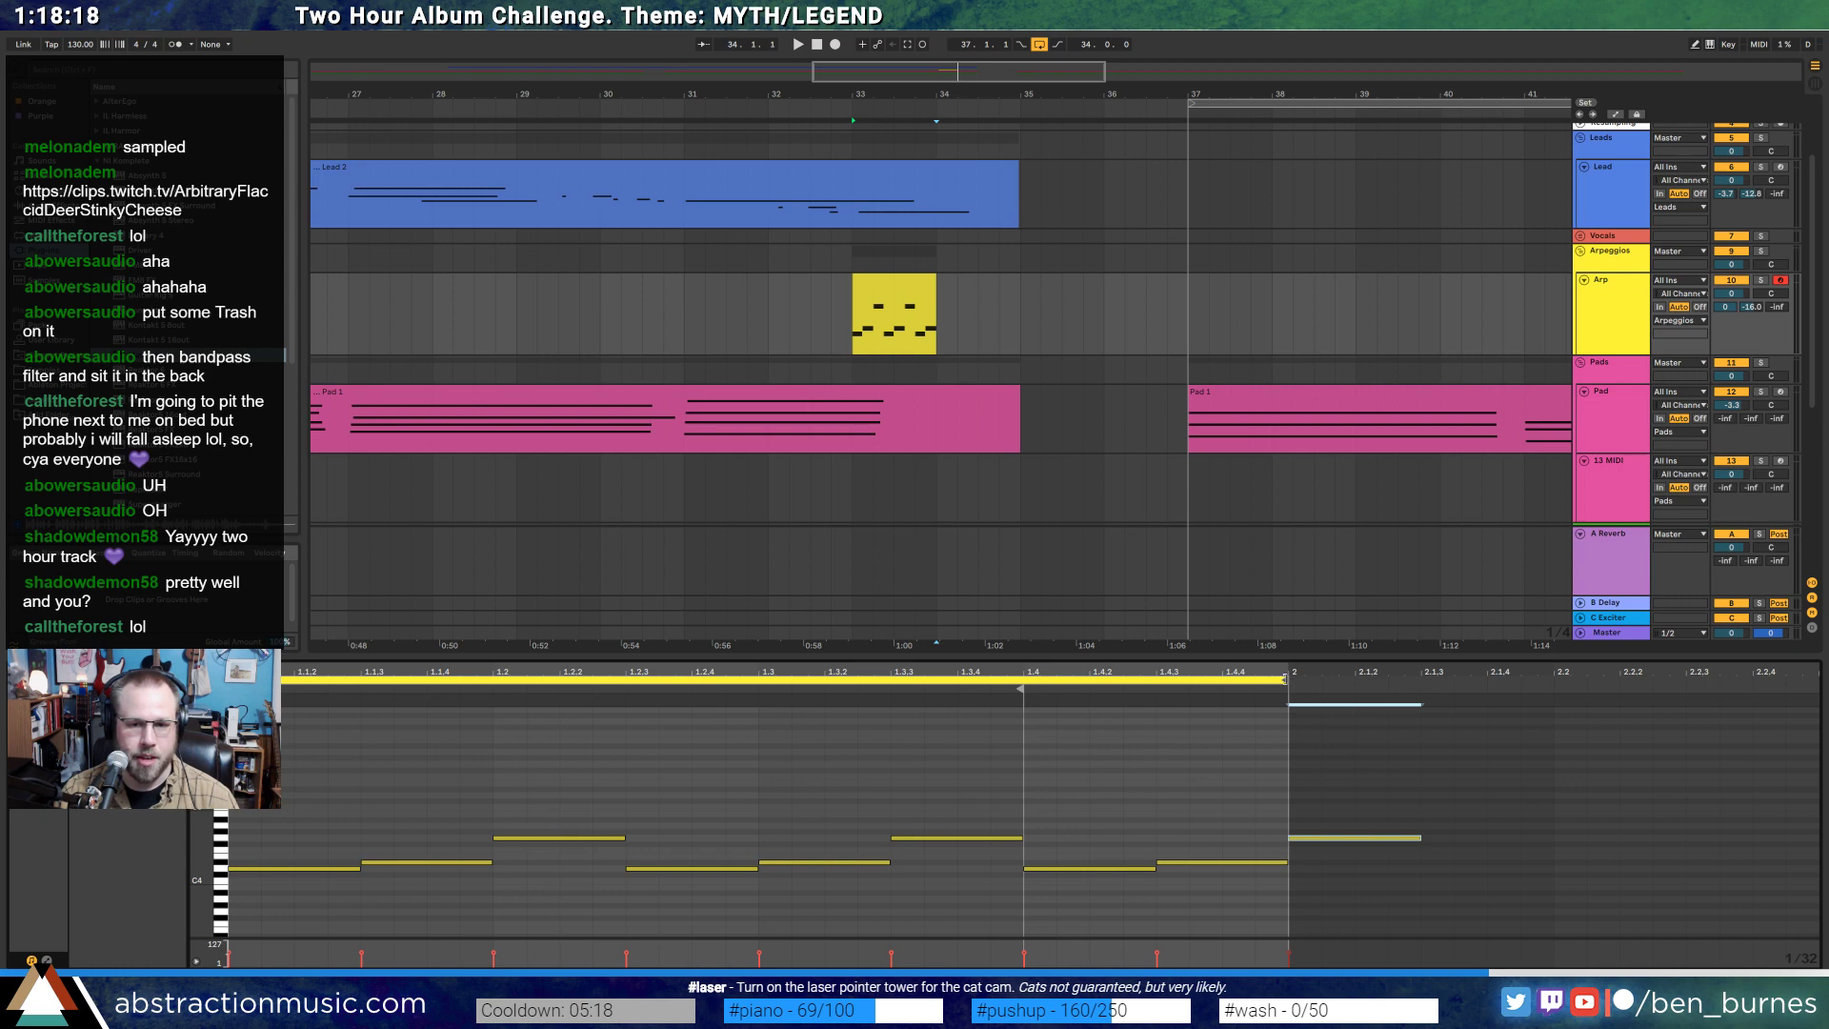
drag(1285, 679, 1025, 663)
- Extend the looping Arp clip to bar 37 and play the arrangement from the middle of bar 32
drag(944, 306, 1188, 307)
click(817, 312)
key(space)
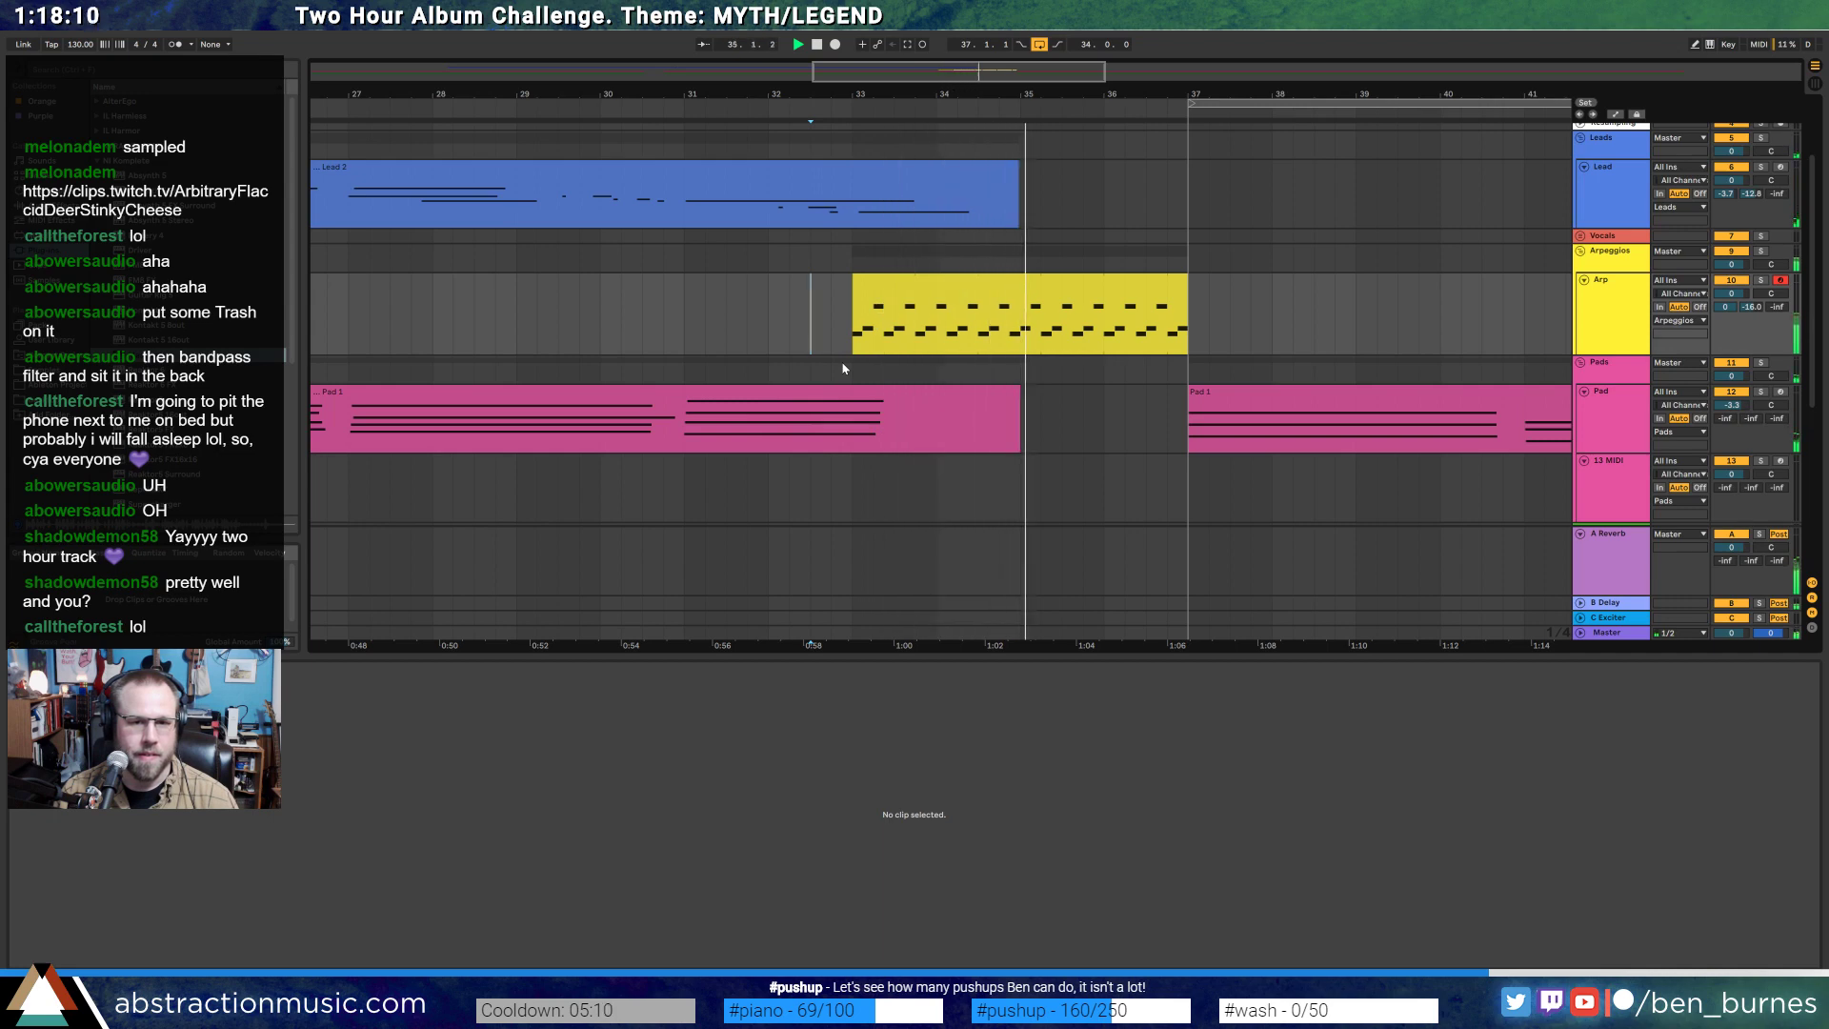
key(shift+Tab)
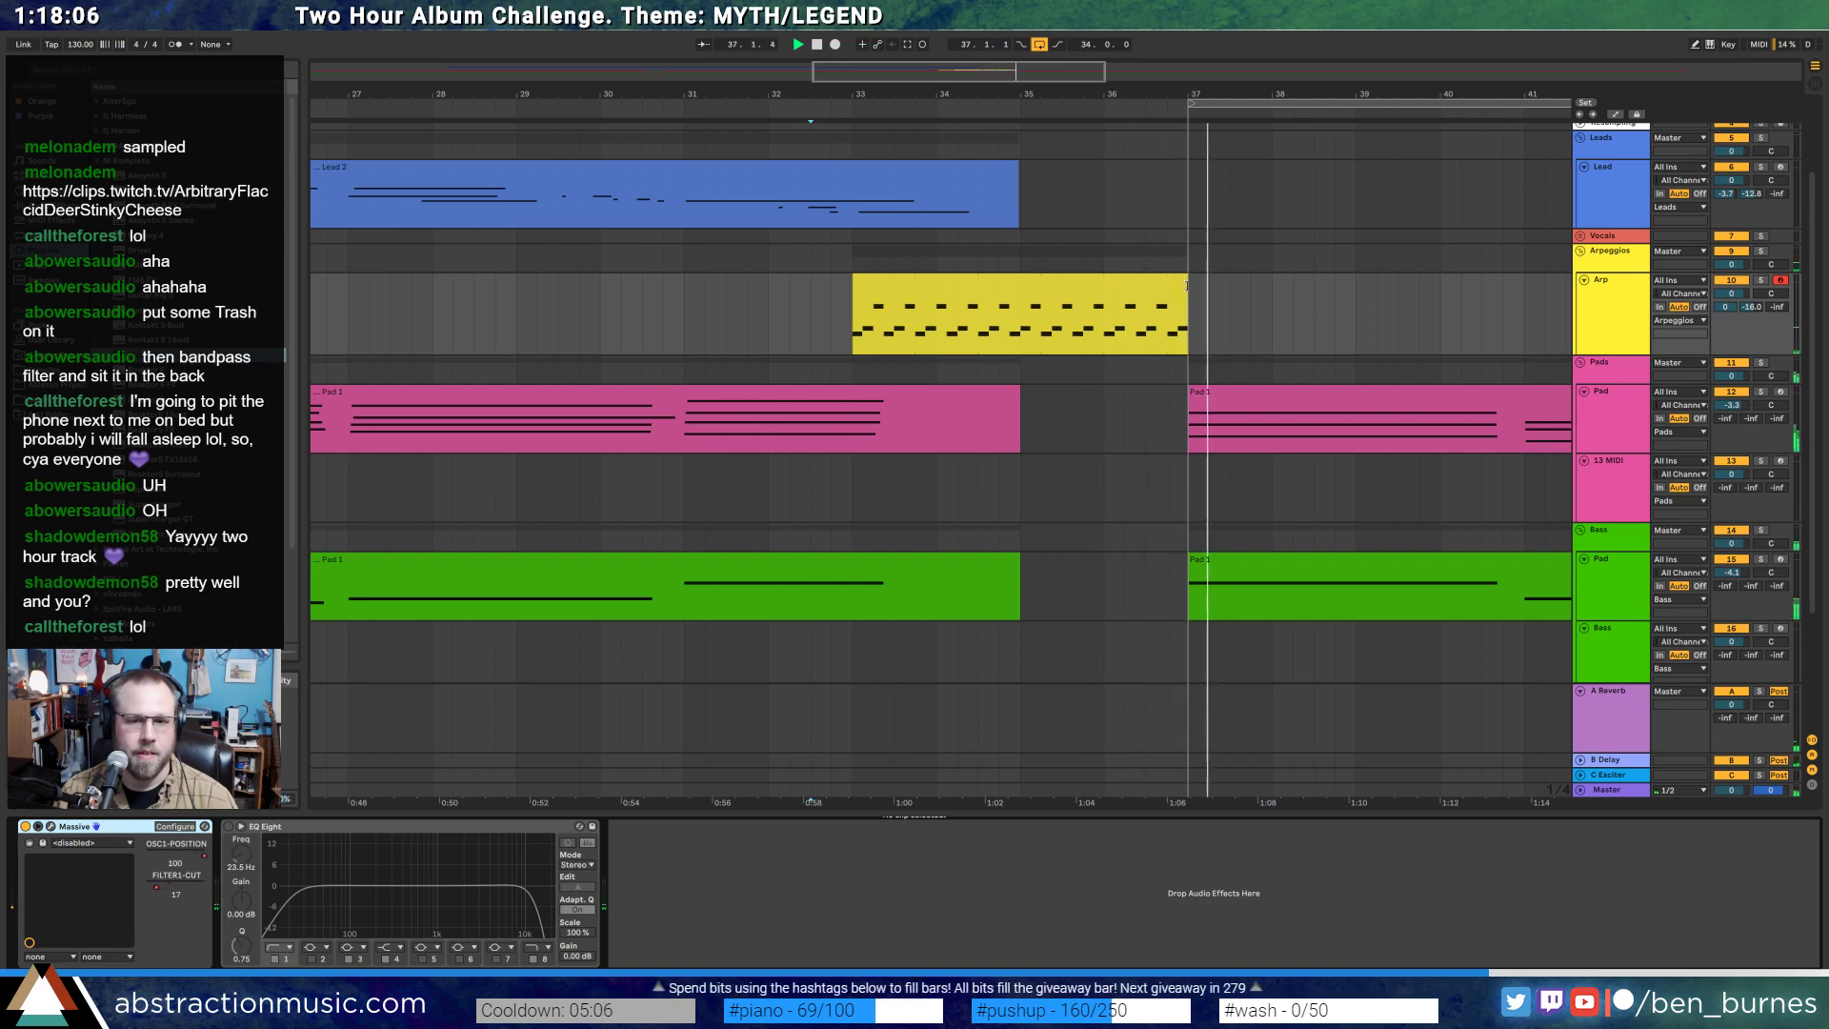
- Lengthen the Arp clip to half a beat past bar 37 and play the arrangement from bar 32
key(space)
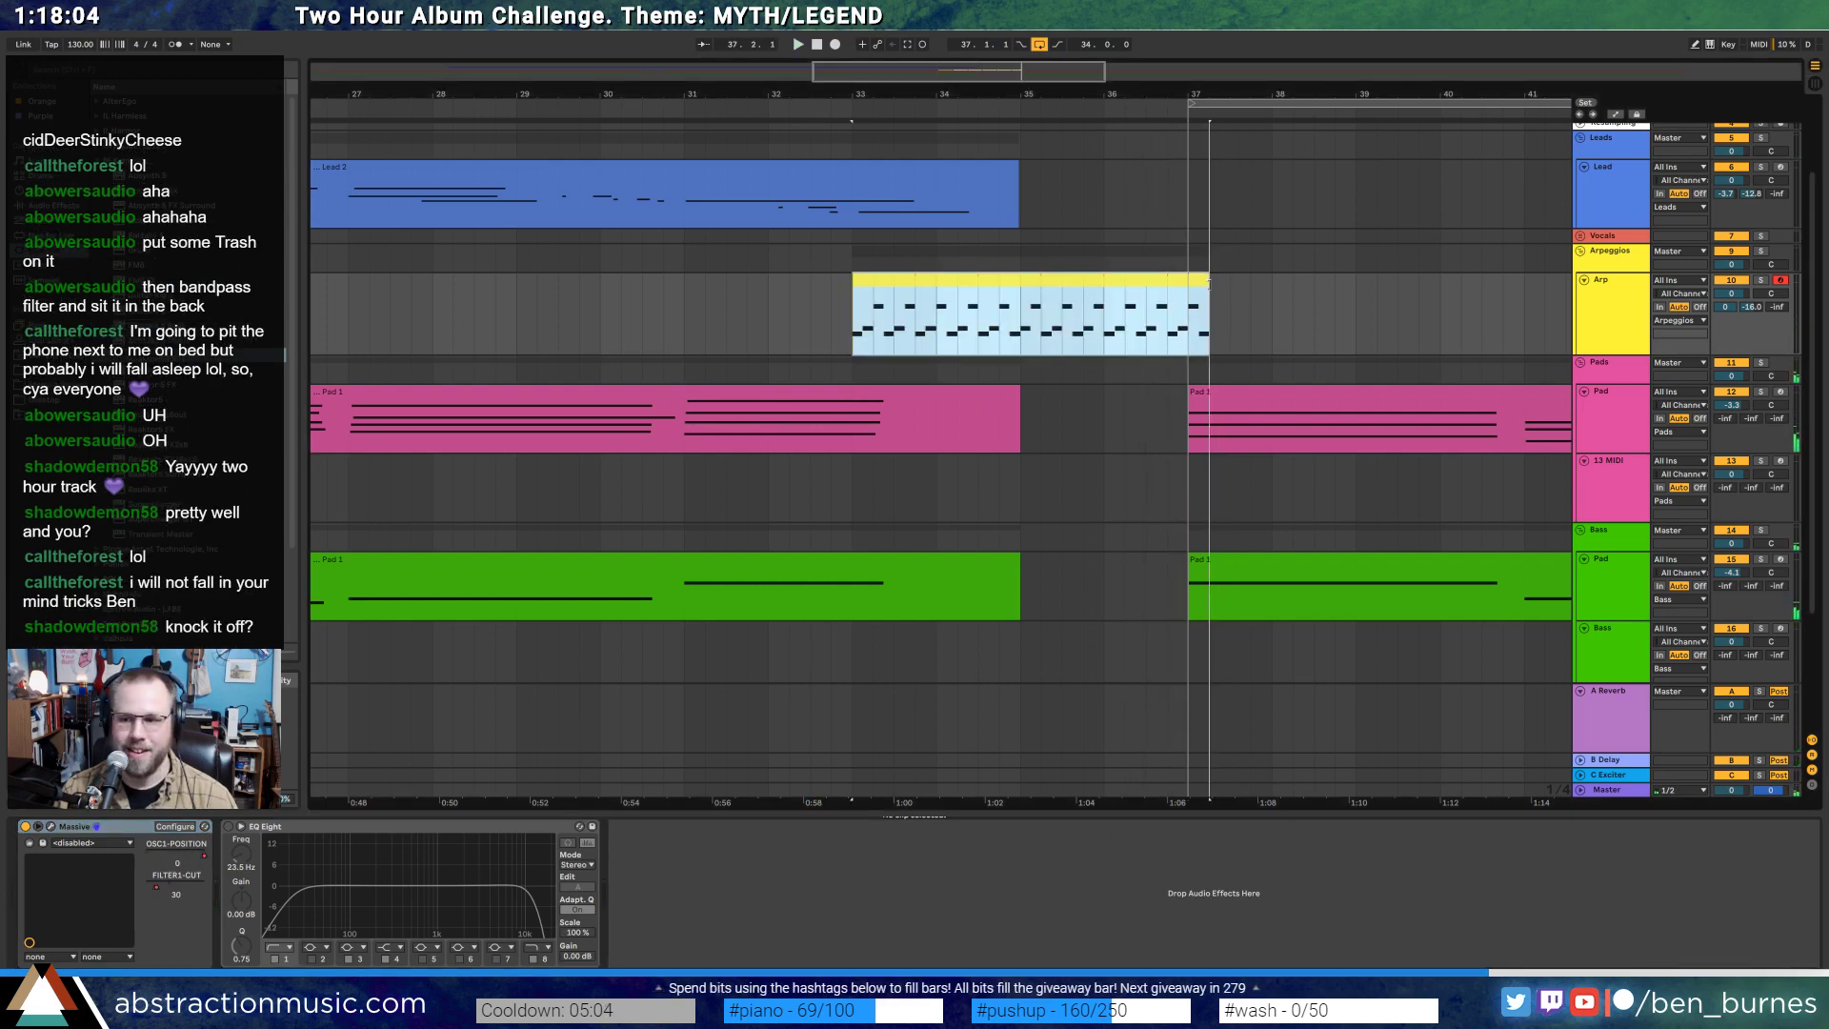
scroll(1208, 283, up, 2)
drag(1198, 283, 1179, 283)
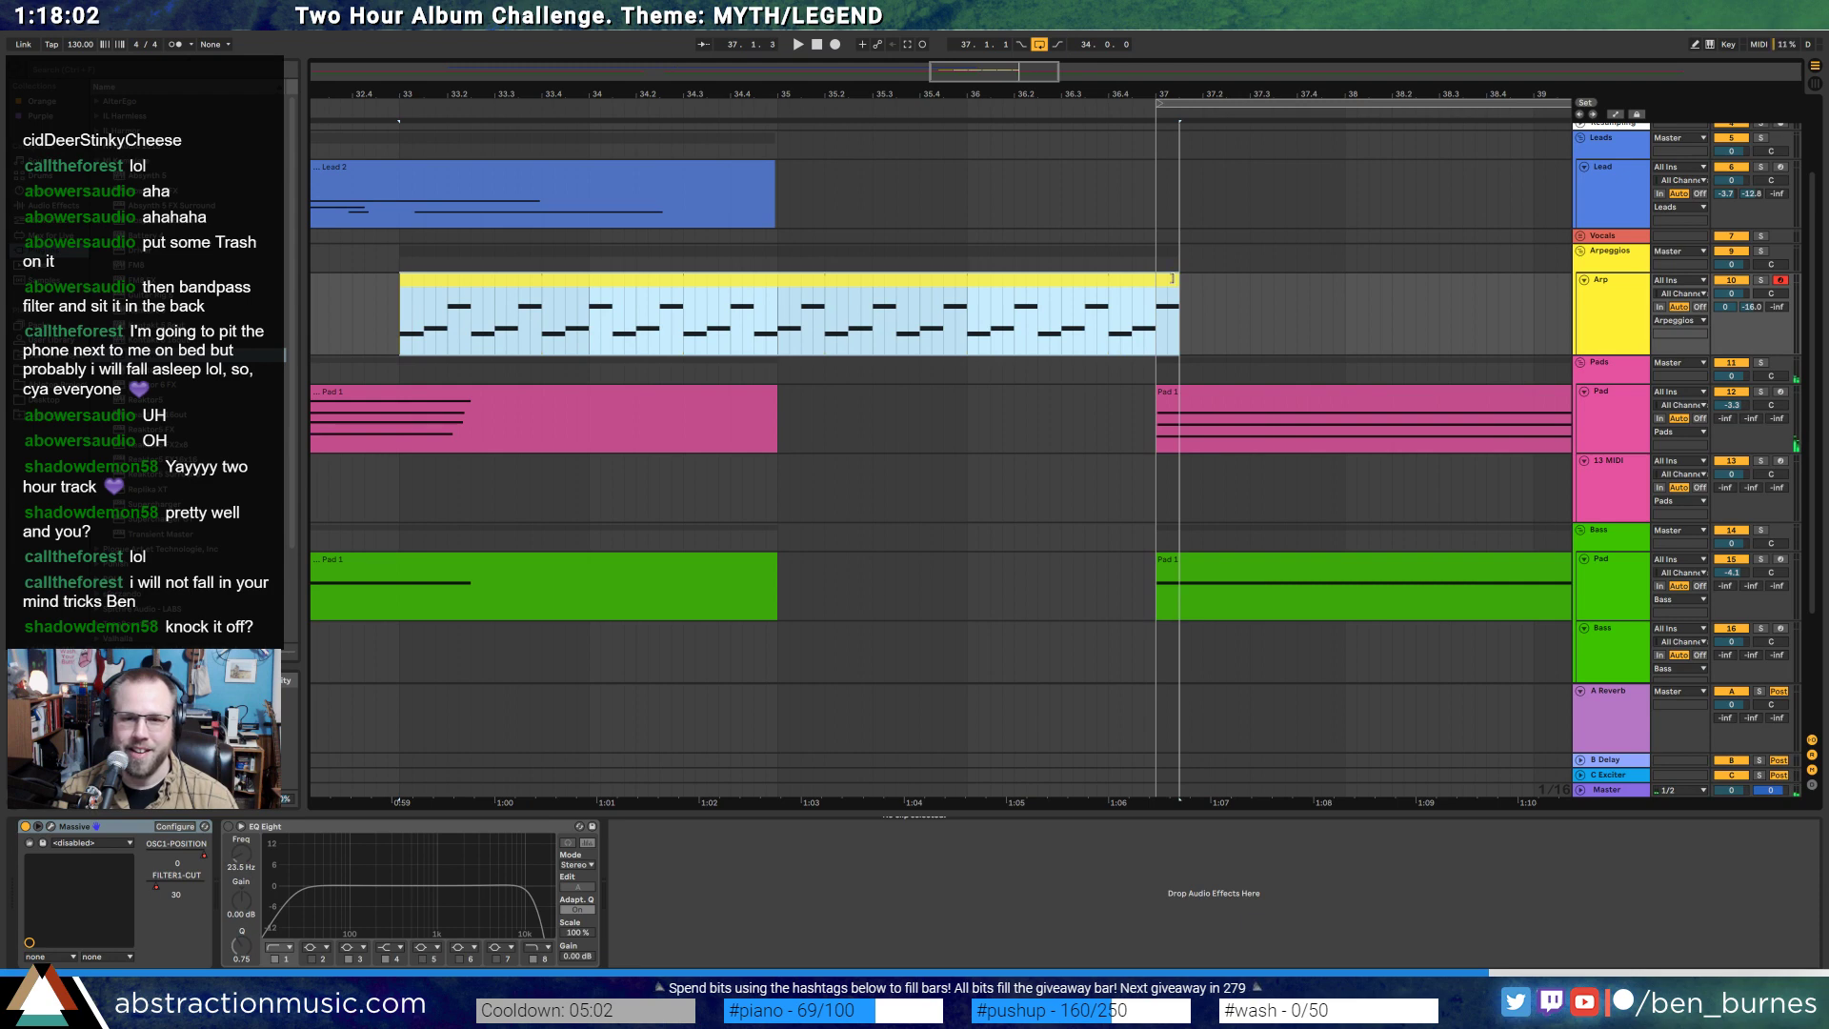
click(1239, 286)
scroll(908, 296, down, 5)
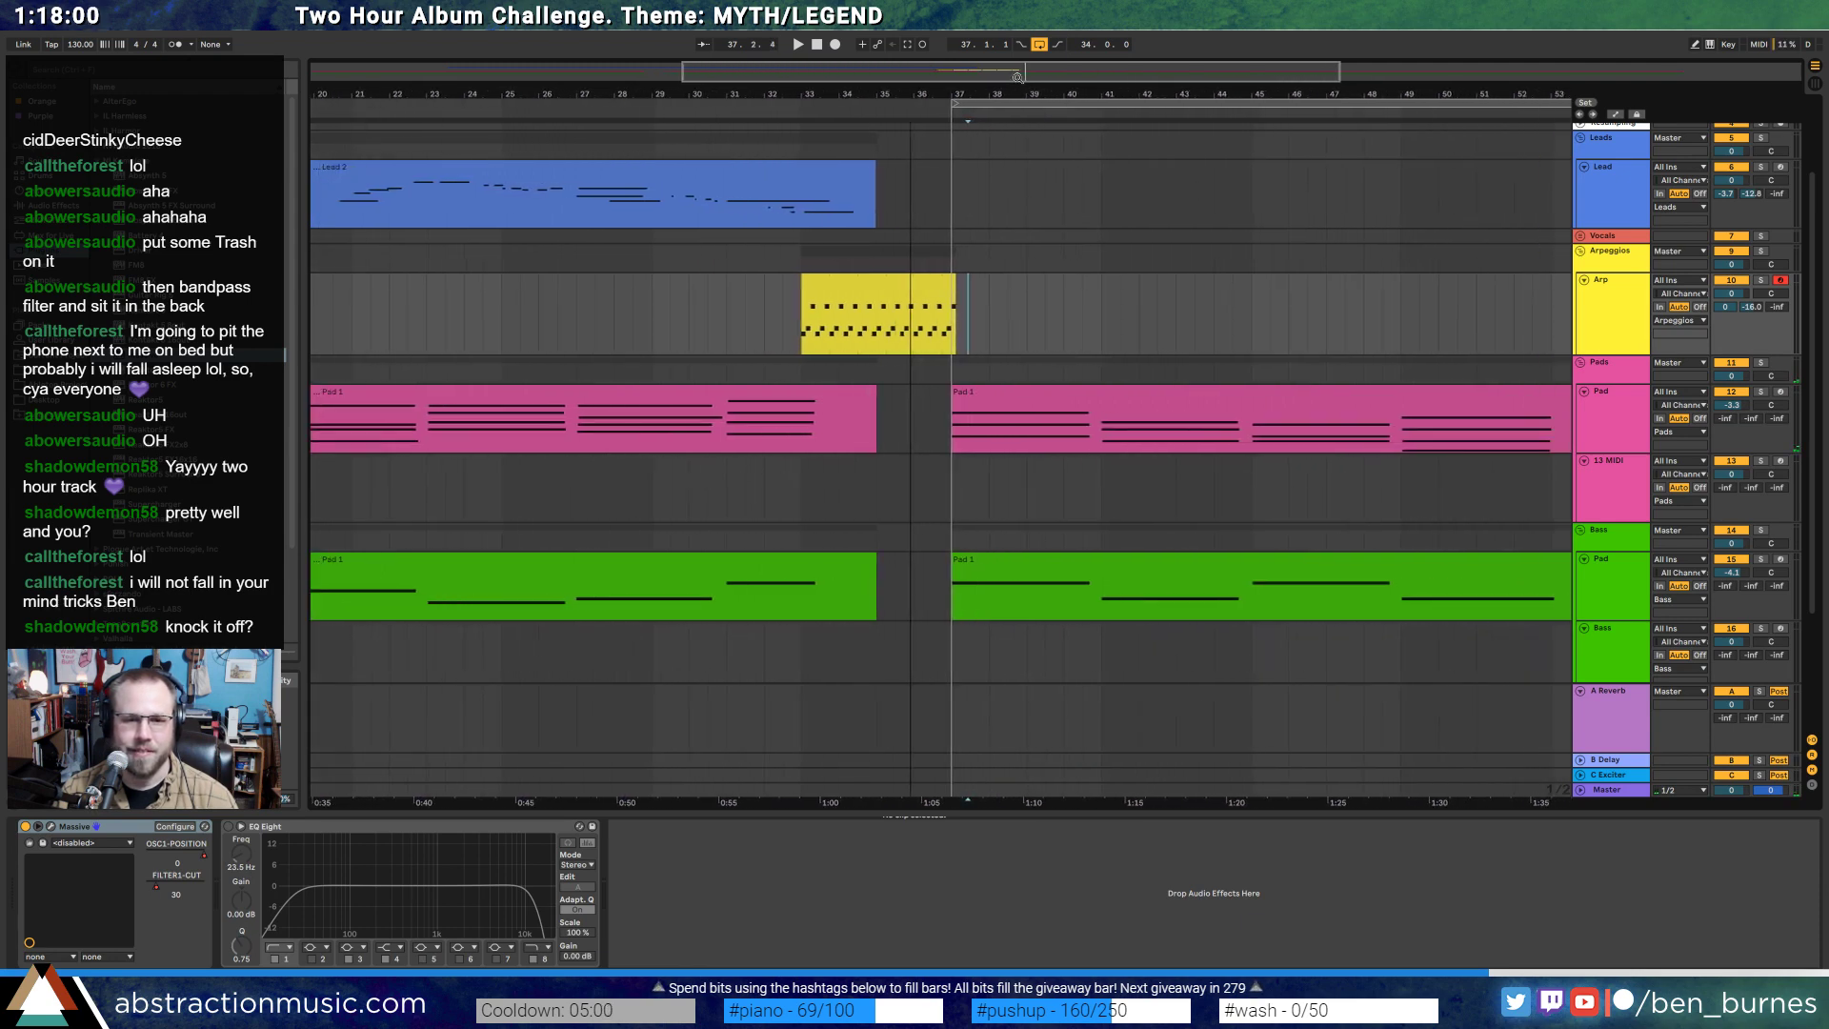
click(818, 309)
click(763, 307)
key(space)
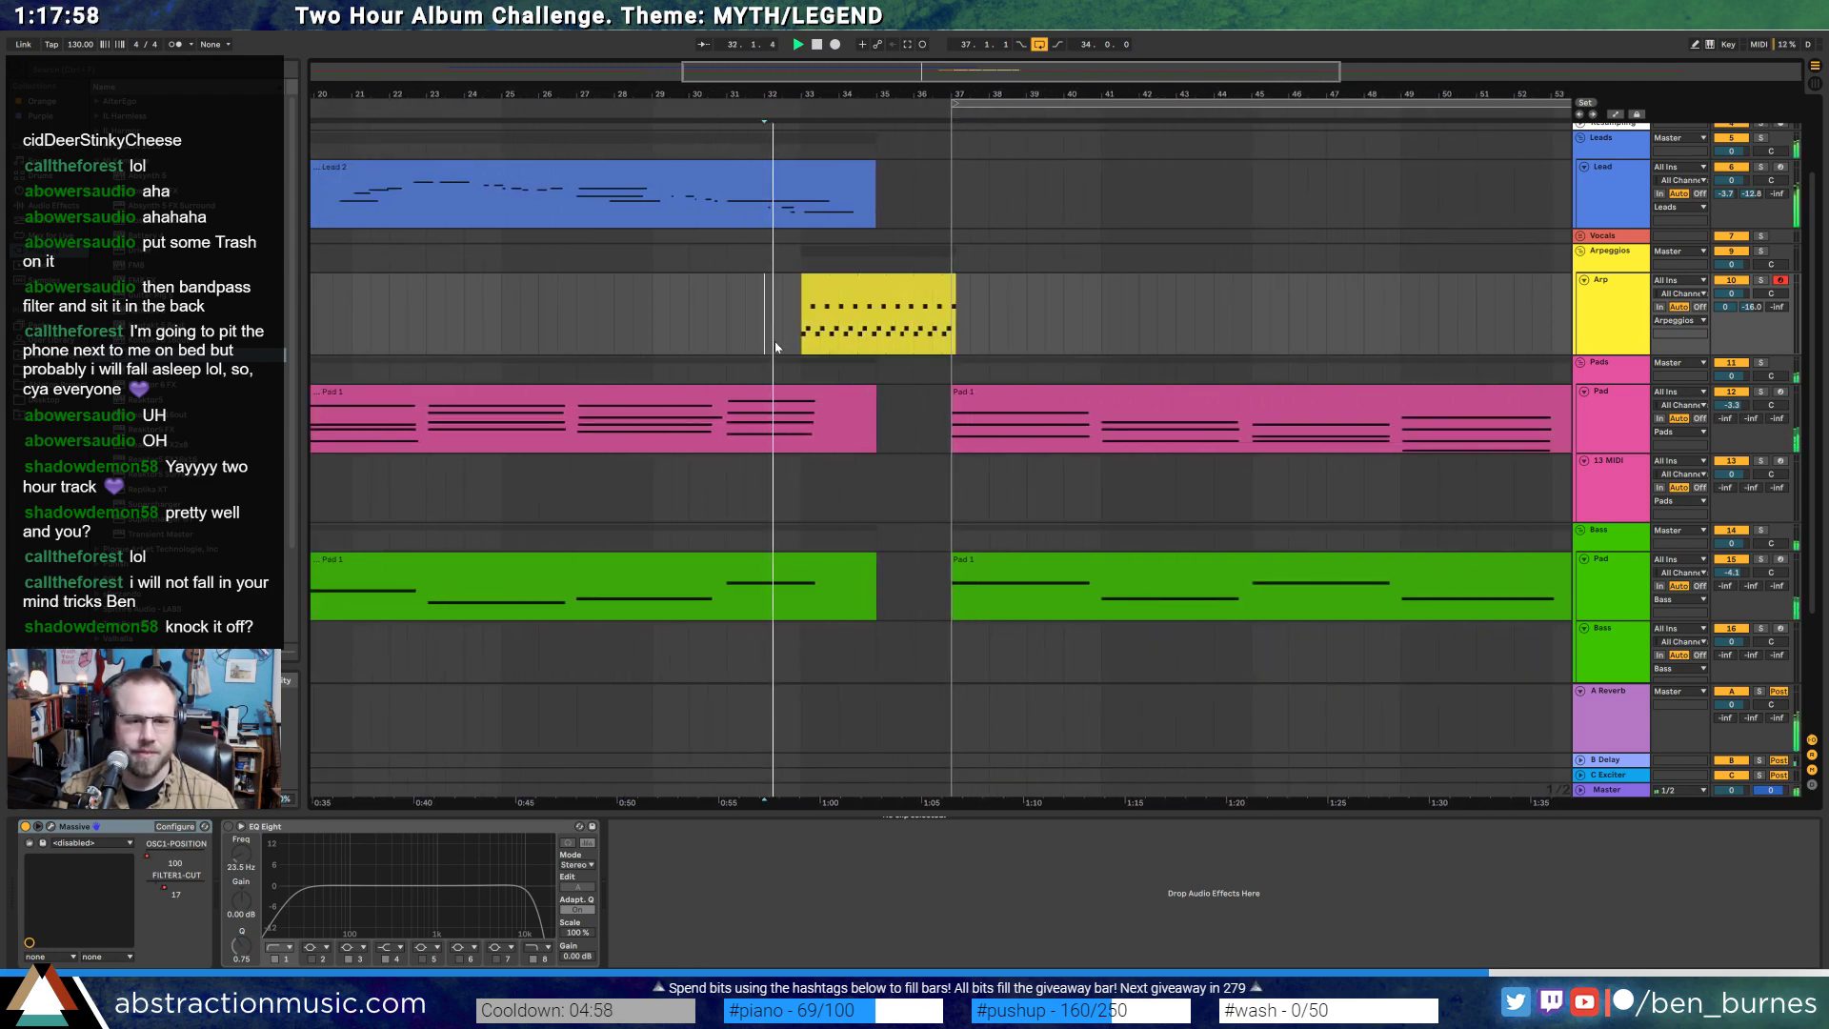
- Paste the ValhallaShimmer reverb onto the Arp track, place it between Massive and EQ Eight, and open its window
click(773, 430)
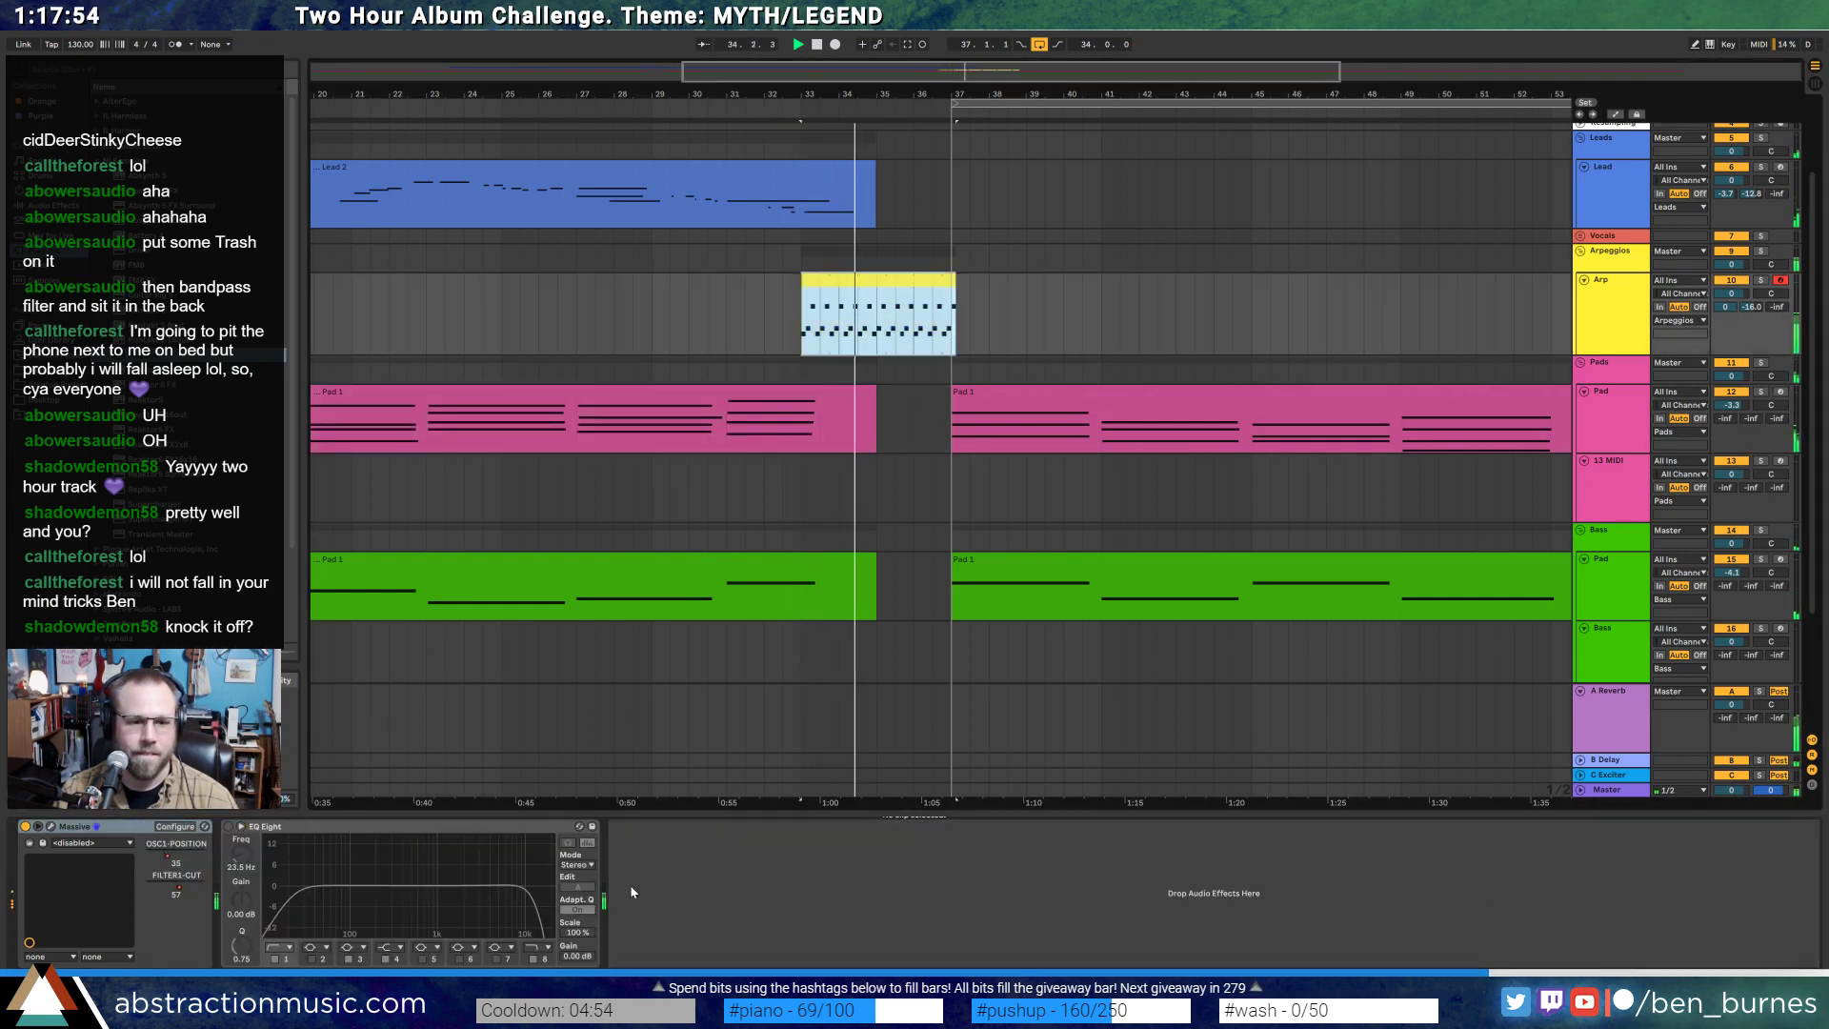
click(652, 875)
key(ctrl+v)
drag(674, 827, 259, 831)
click(255, 827)
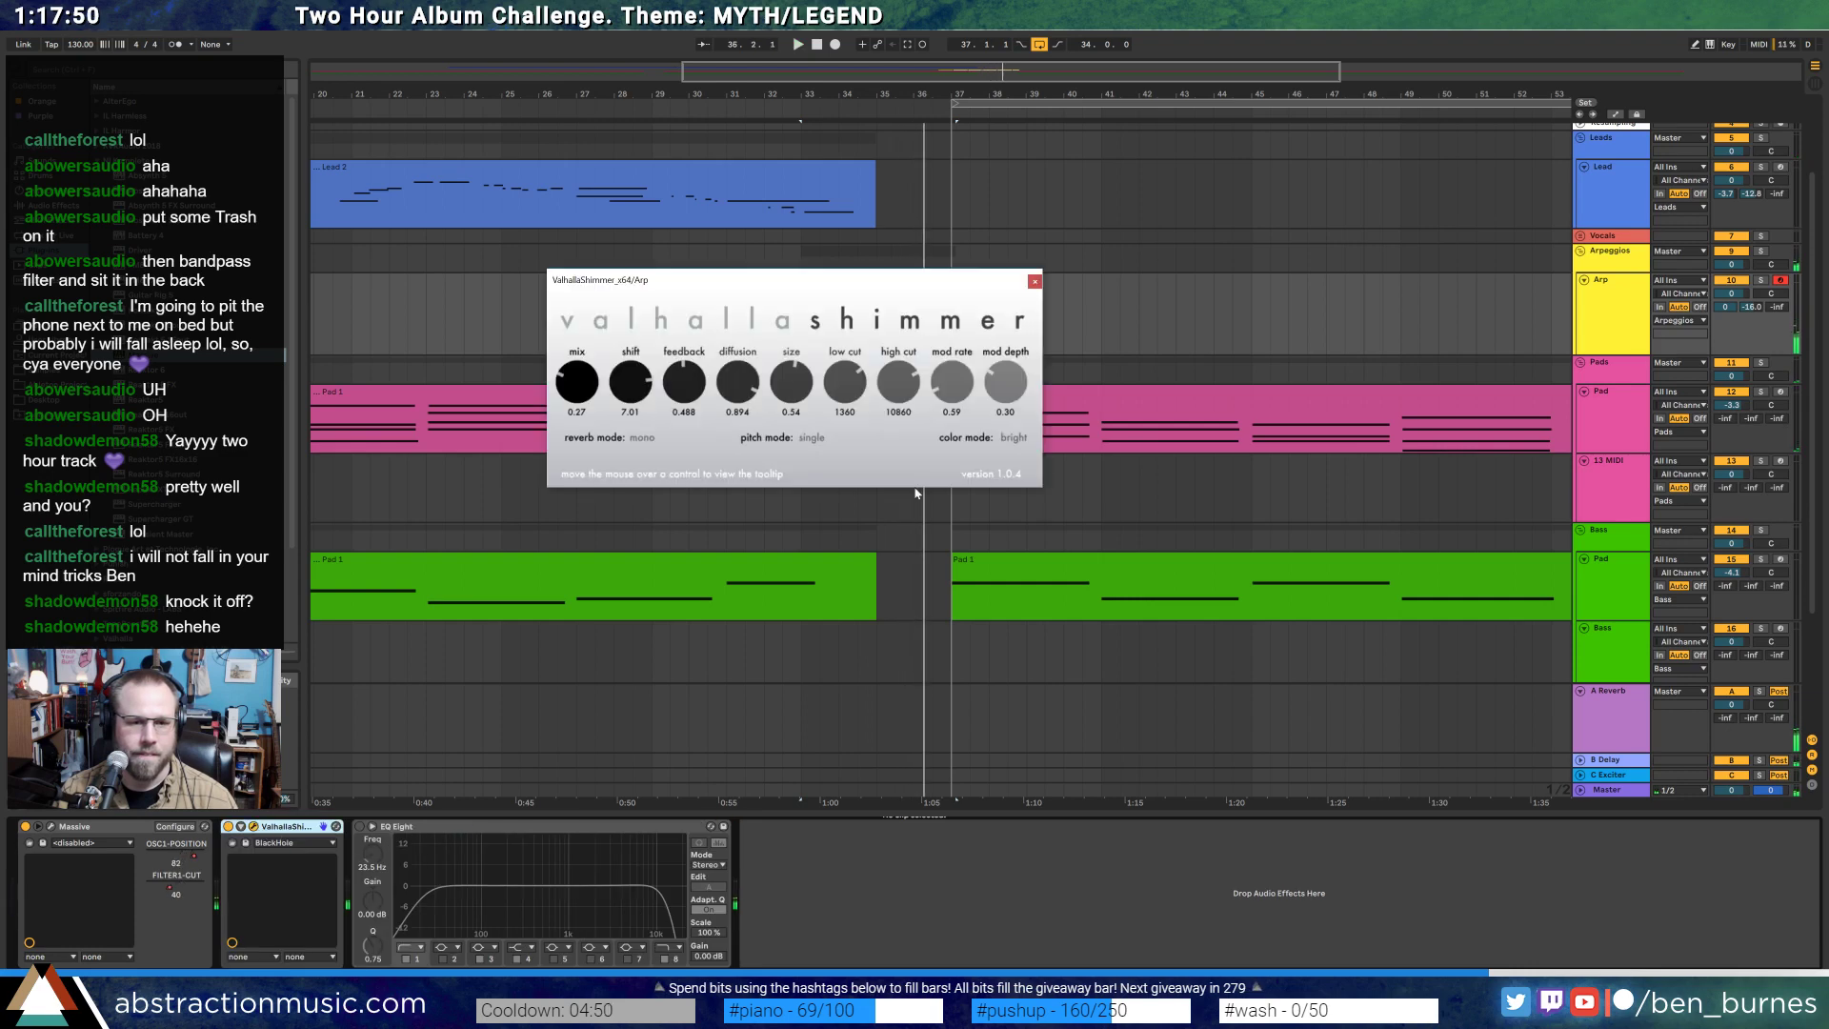
- Set the Arp's ValhallaShimmer mix to 0 and automate it to rise from bar 33 to about half at bar 36
drag(811, 282, 887, 518)
key(a)
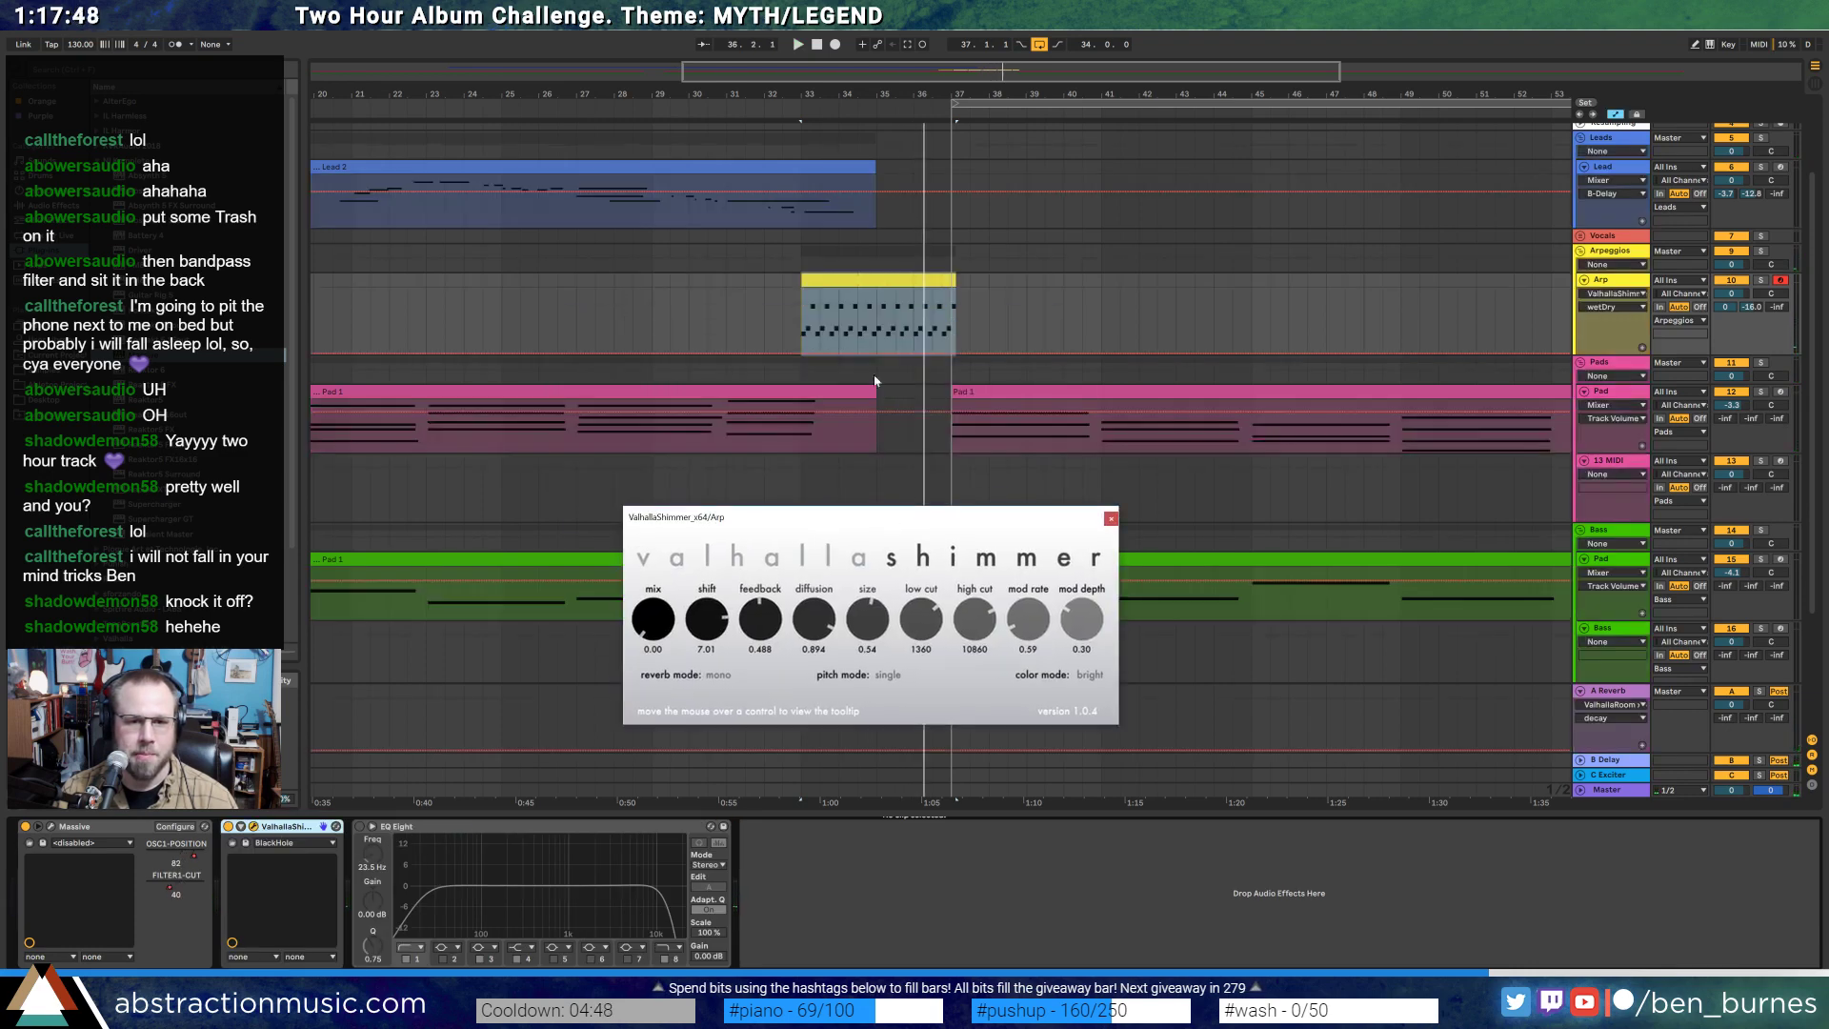
click(801, 353)
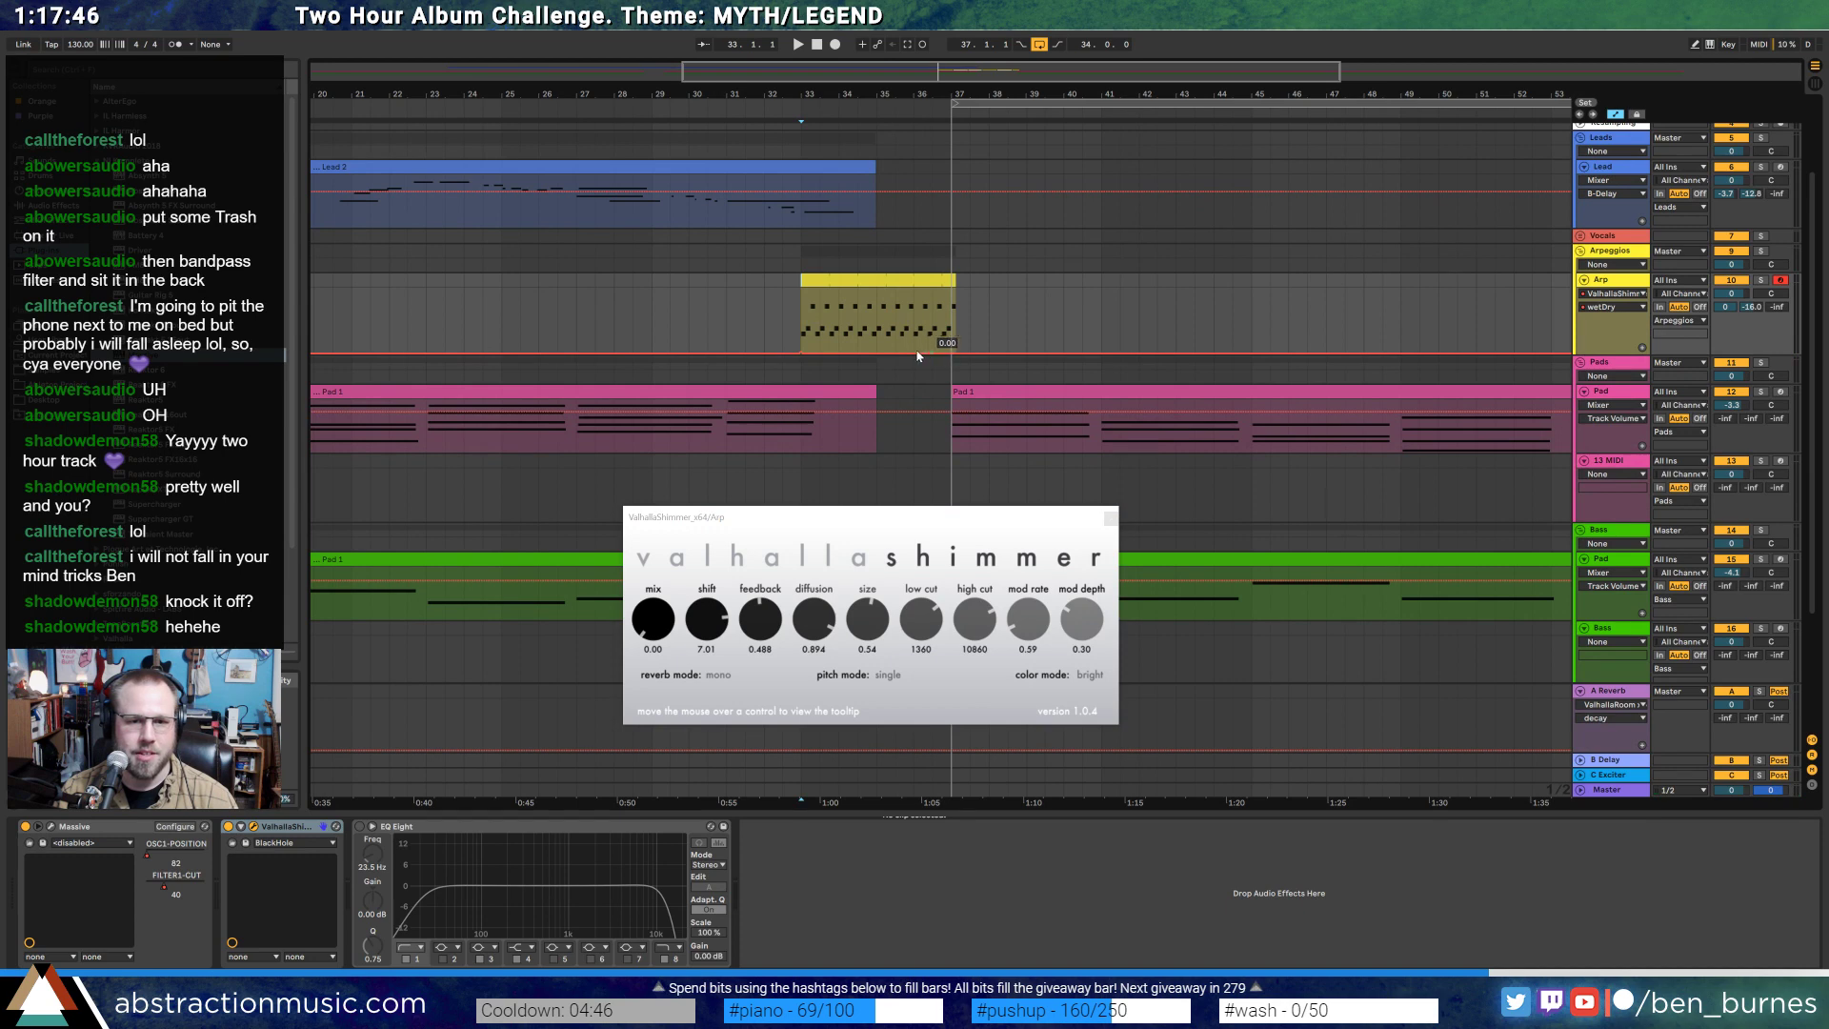
drag(895, 354, 913, 318)
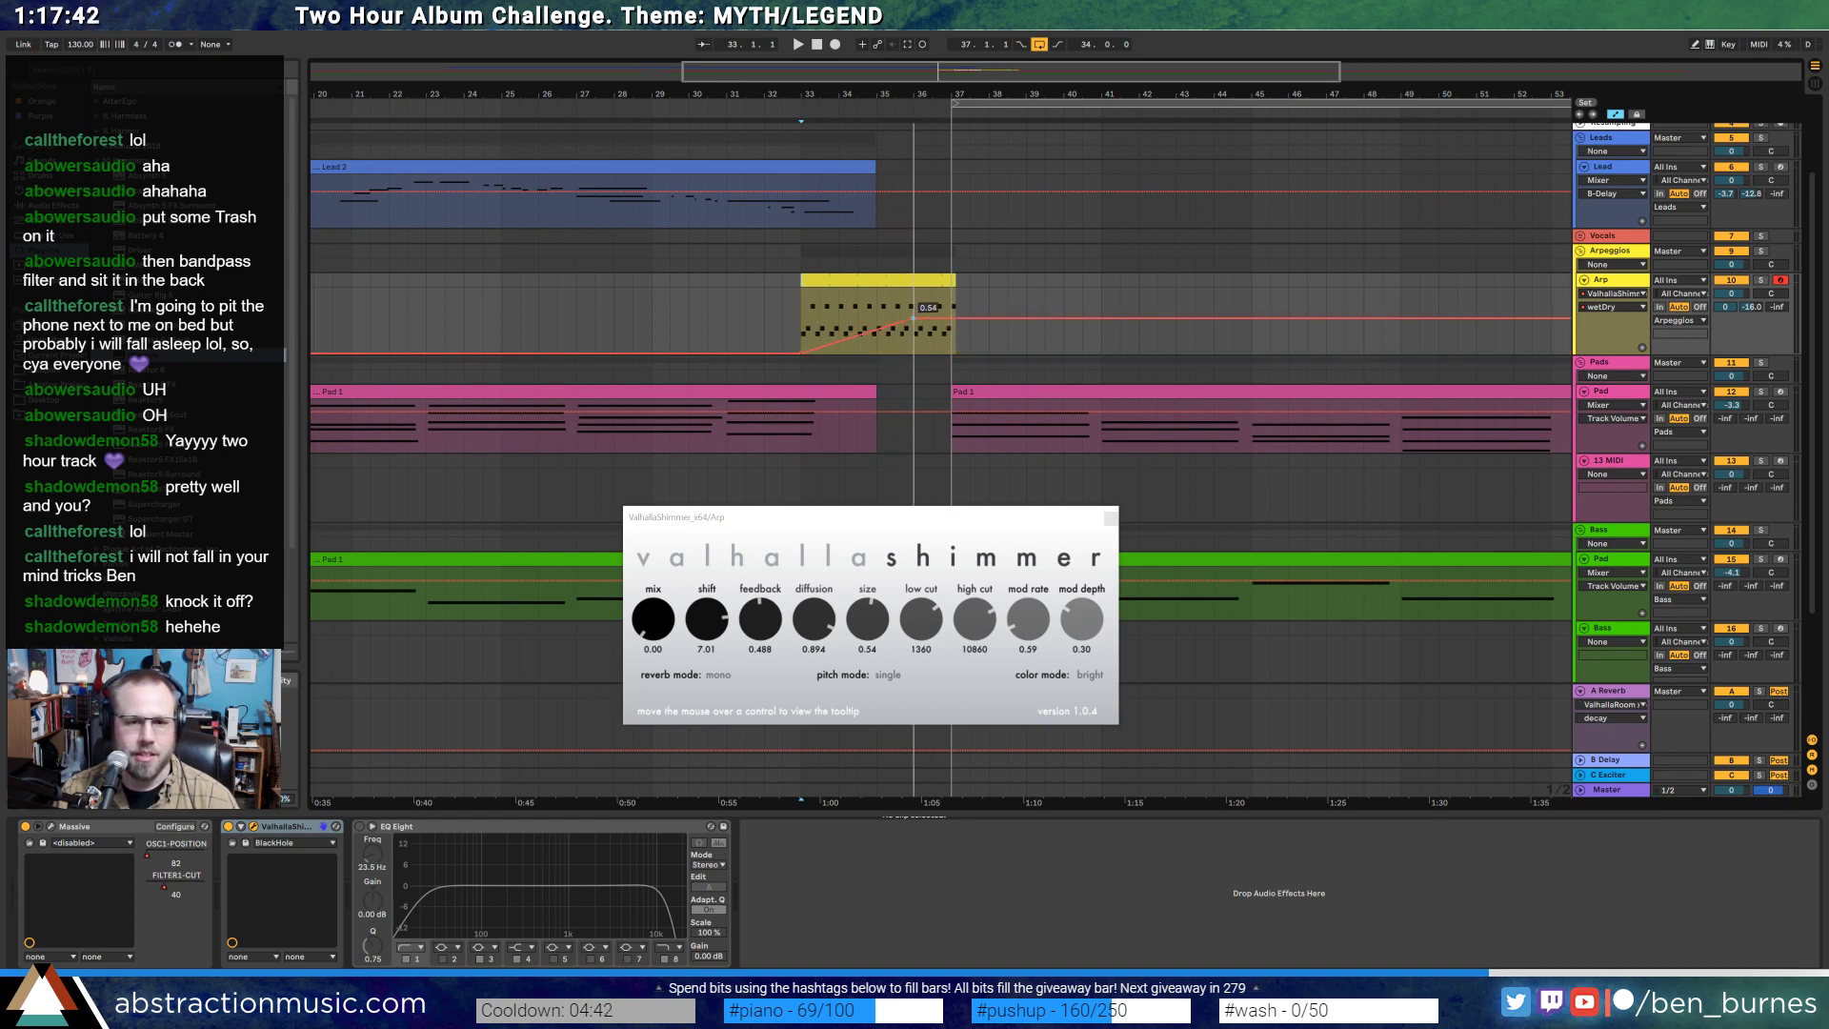
drag(914, 317, 913, 319)
- Review the Arp clip's notes and close the ValhallaShimmer window
key(shift+Tab)
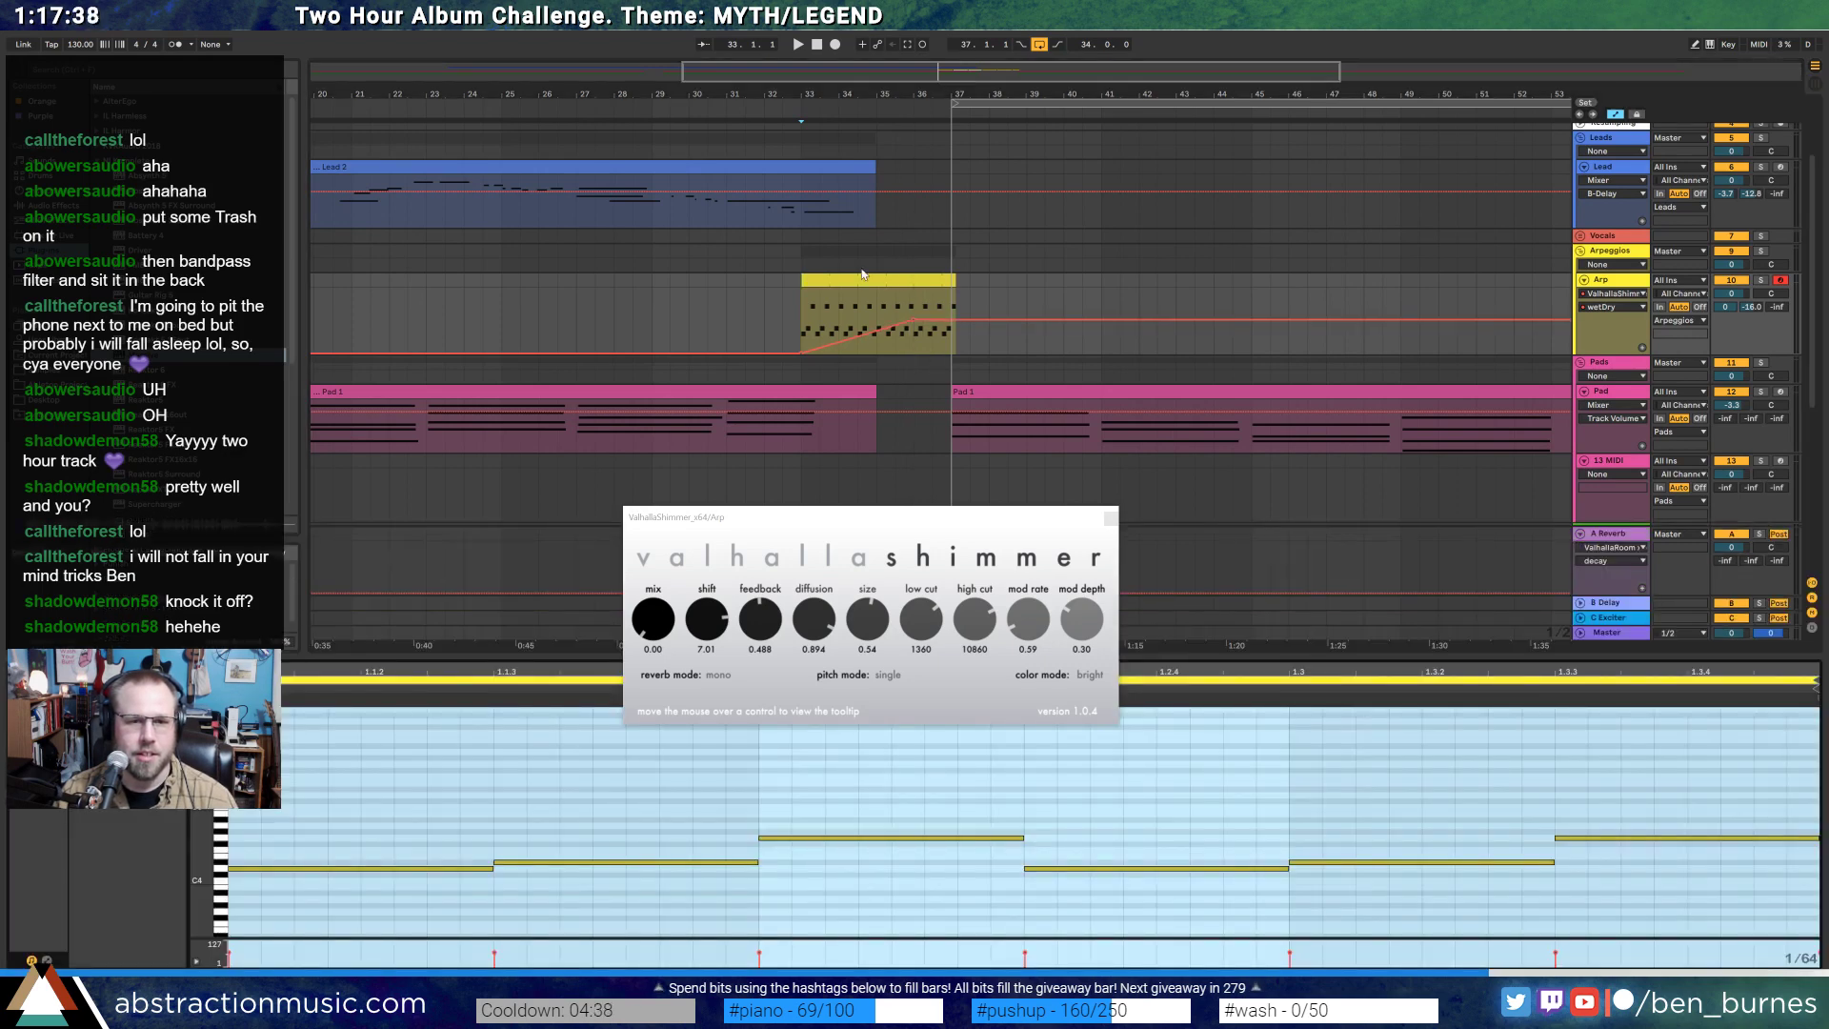
click(871, 300)
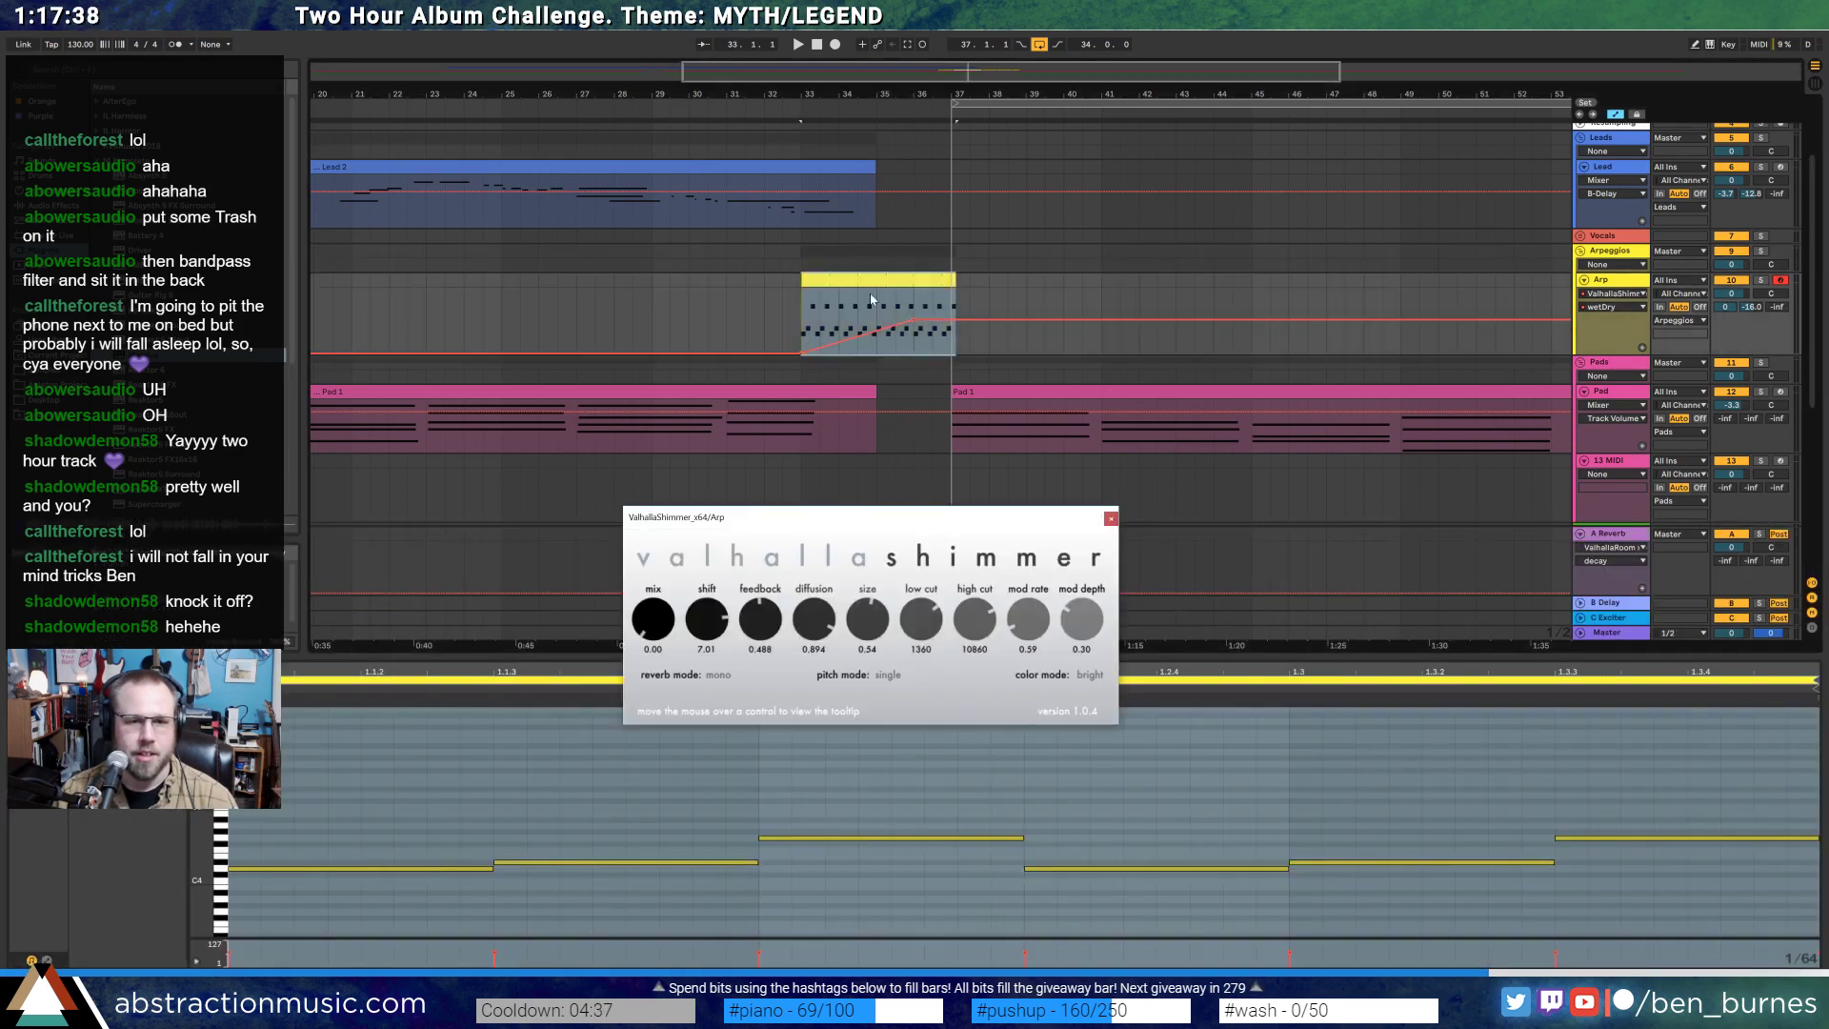
click(1110, 520)
click(741, 328)
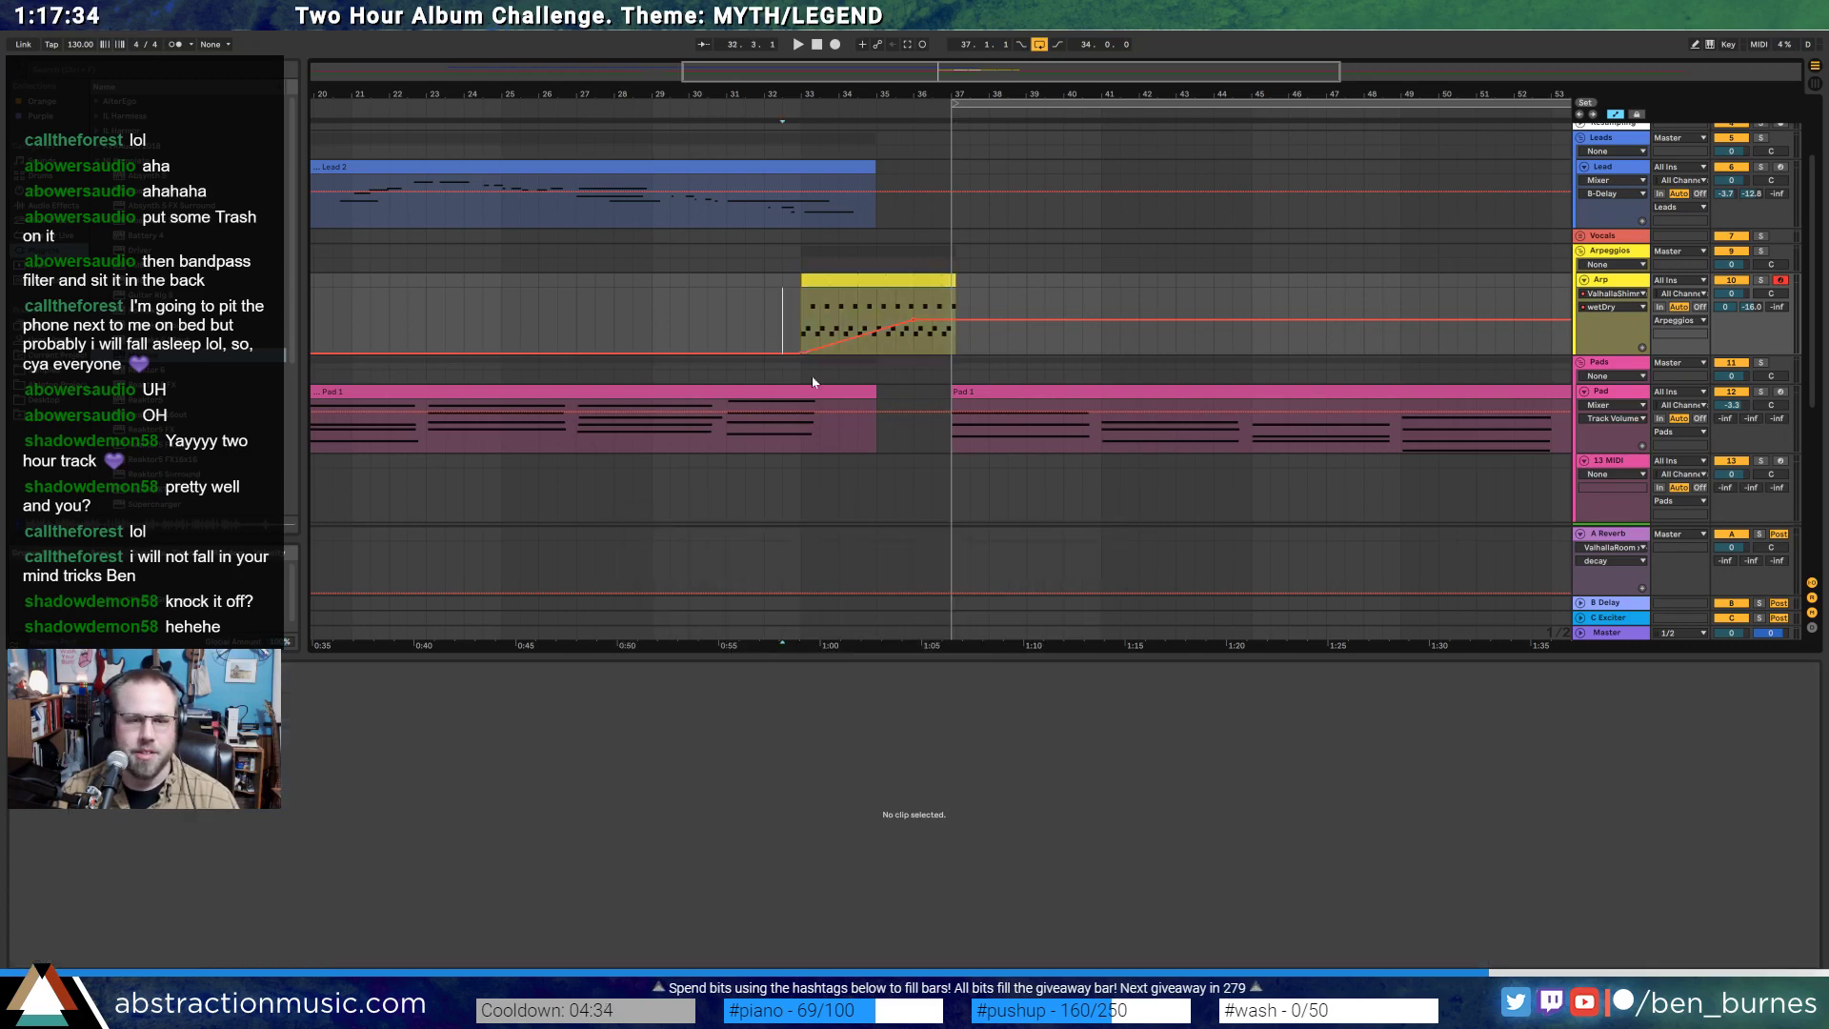
- Lengthen the Pad track's chord starting at bar 31 so it lasts until about bar 34
click(836, 419)
drag(1539, 863, 1530, 713)
key(a)
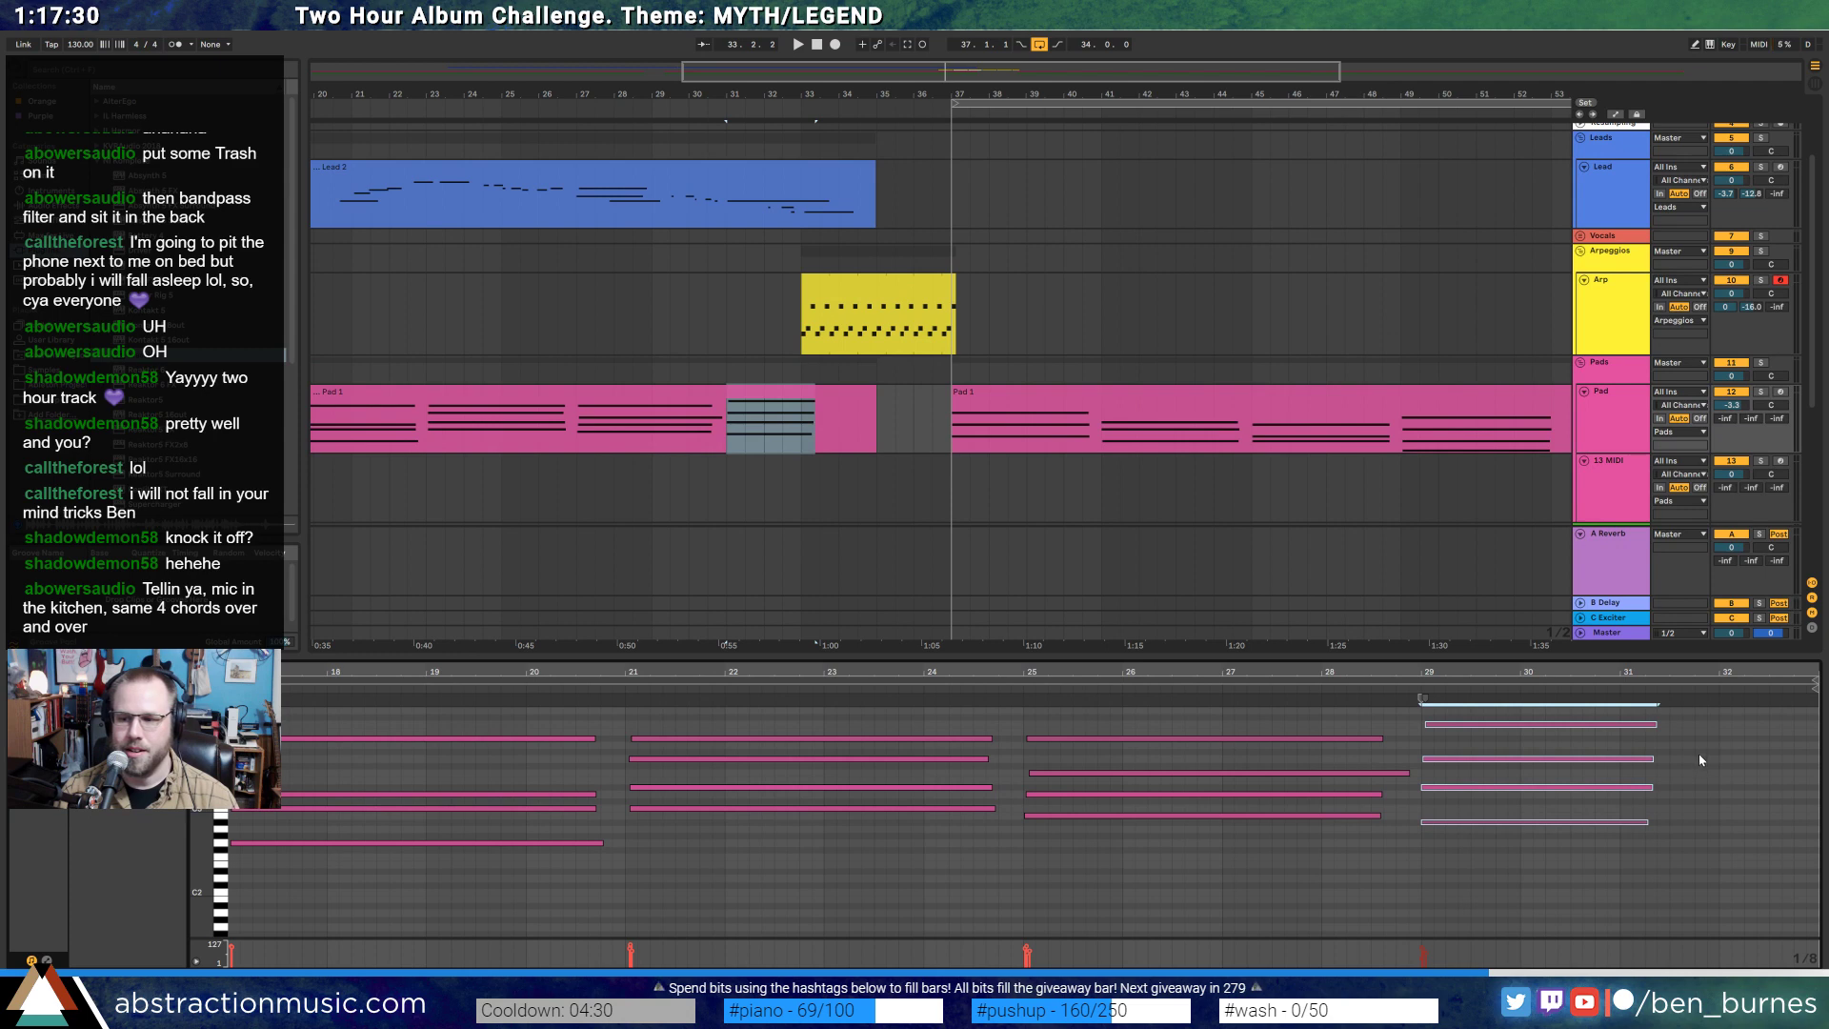
drag(1657, 726, 1730, 738)
key(shift+Tab)
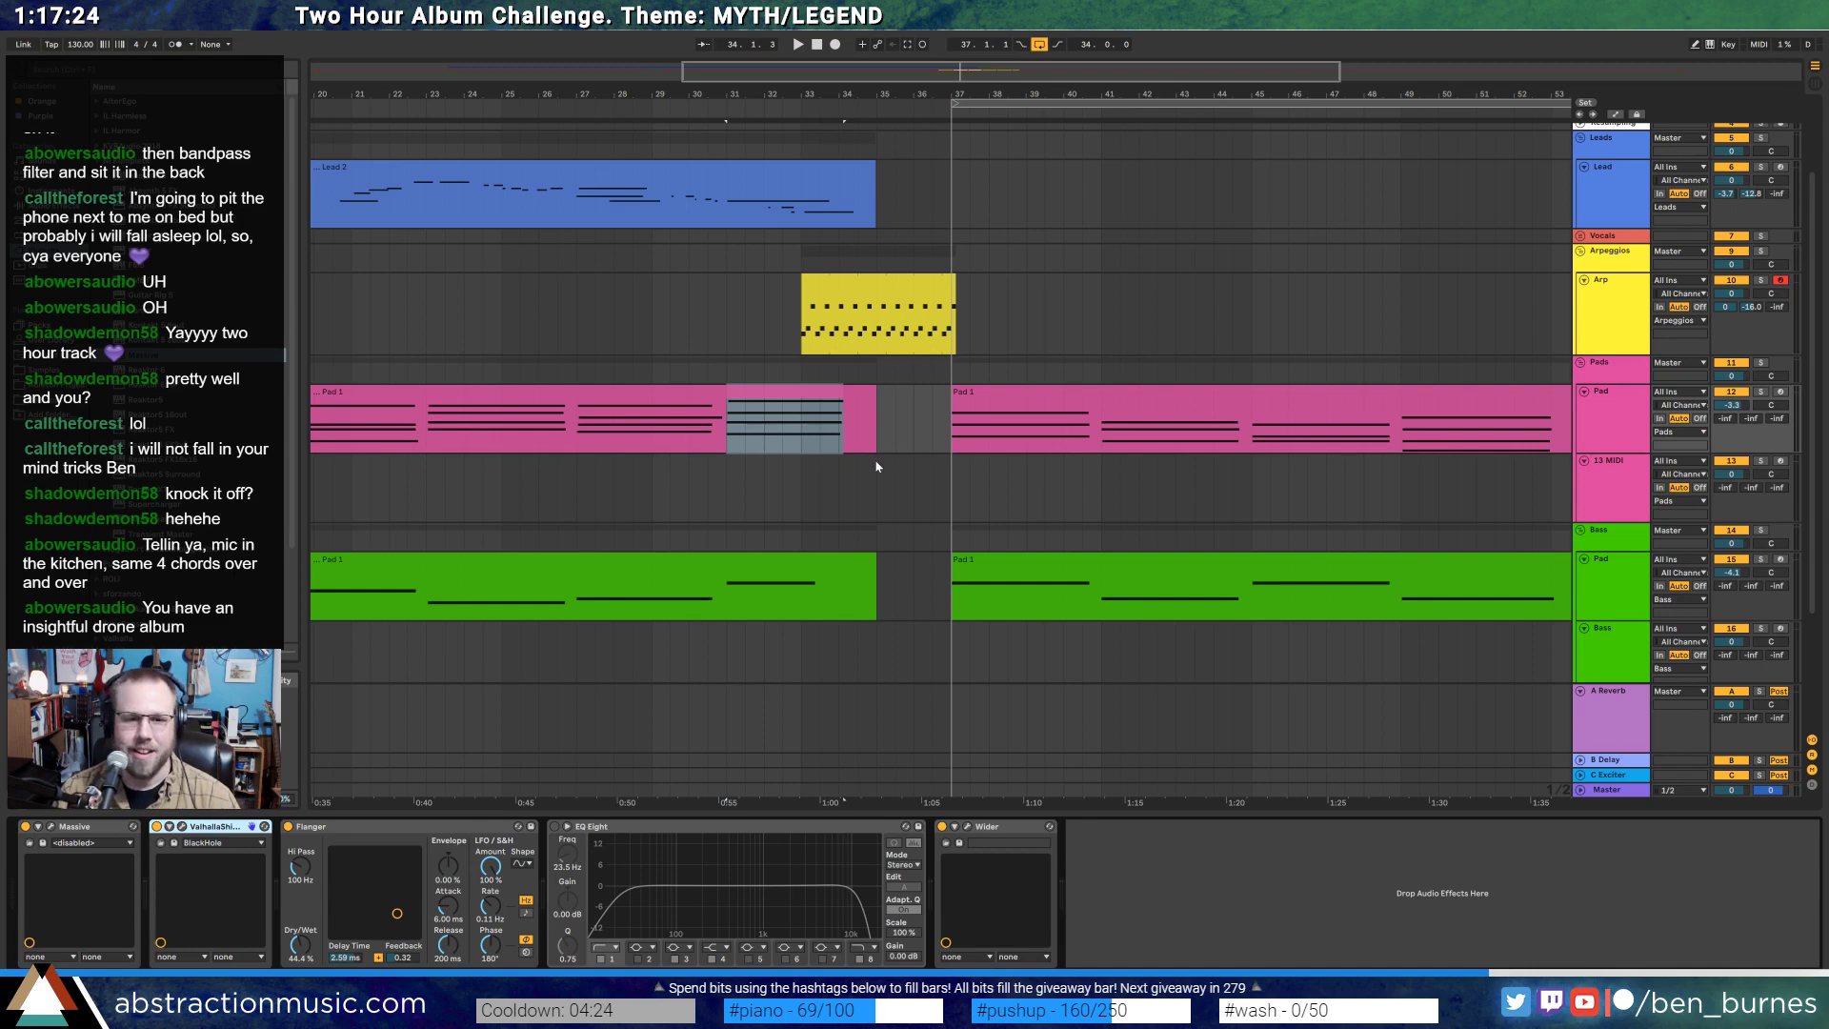
- Play the arrangement from bar 30 to check the pad and arpeggio, viewing the Arp clip's notes and device chain
click(726, 434)
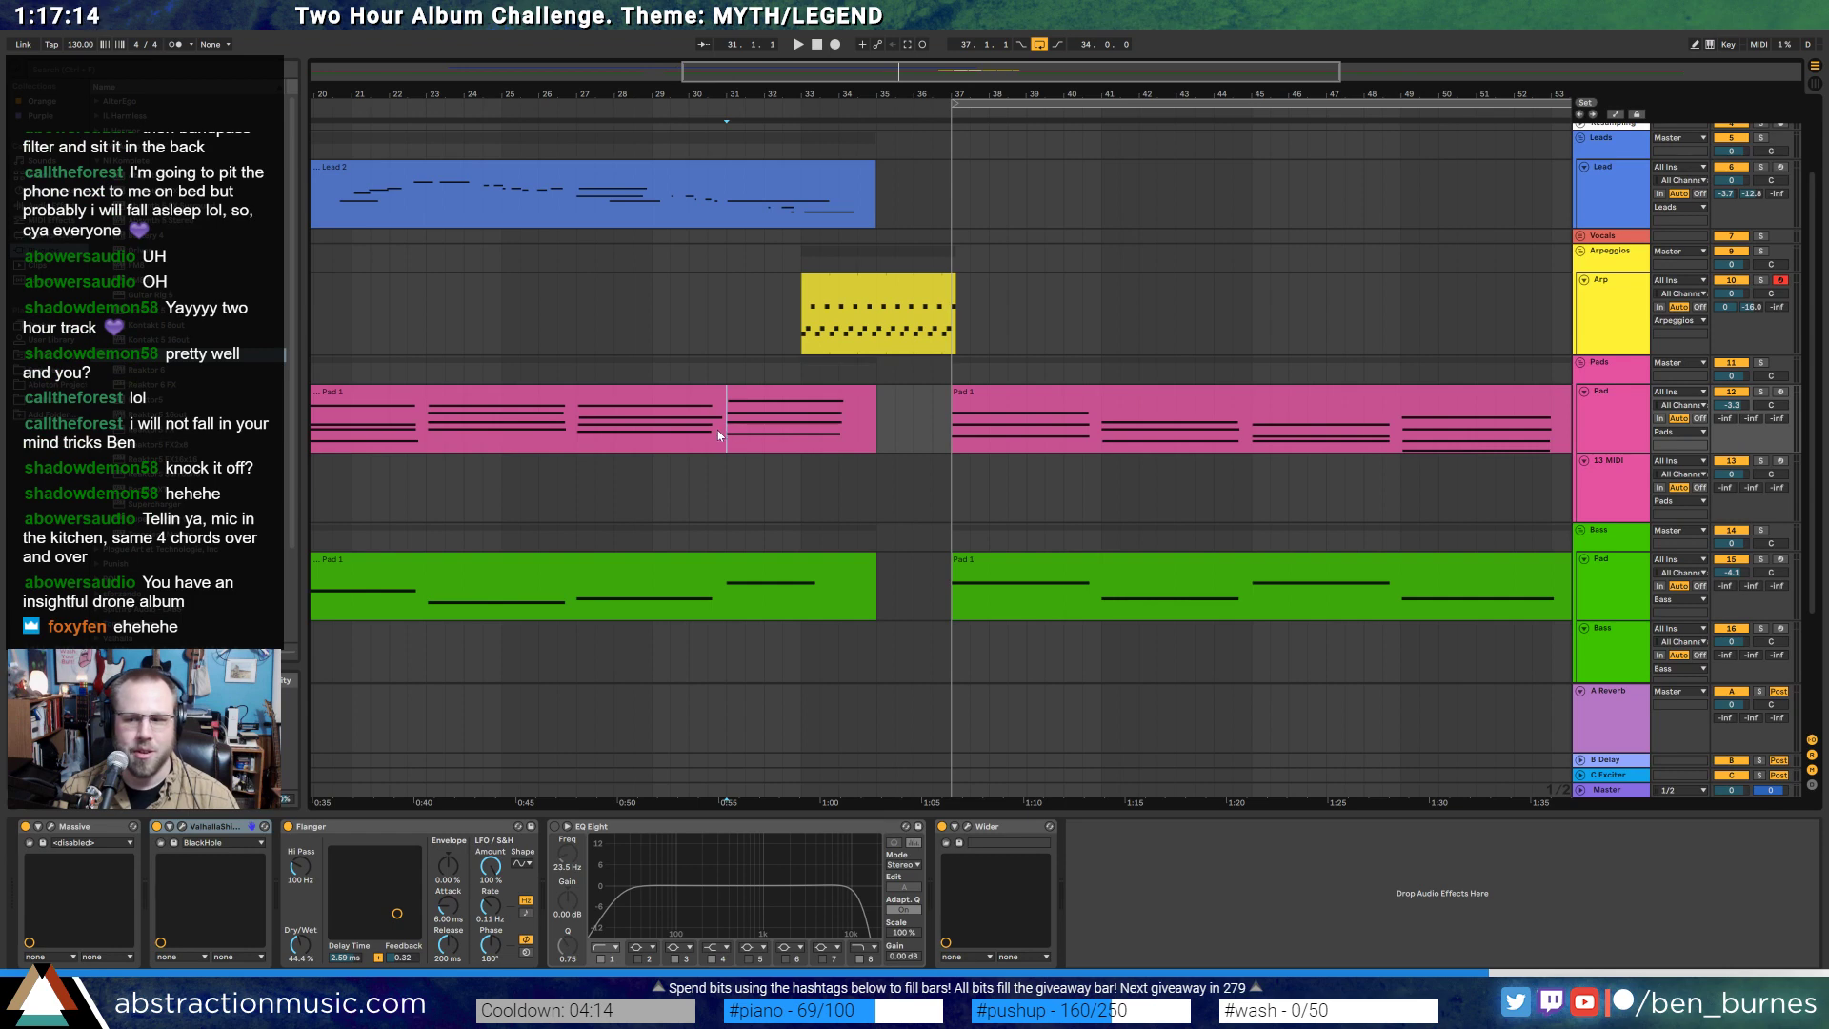
click(688, 437)
key(space)
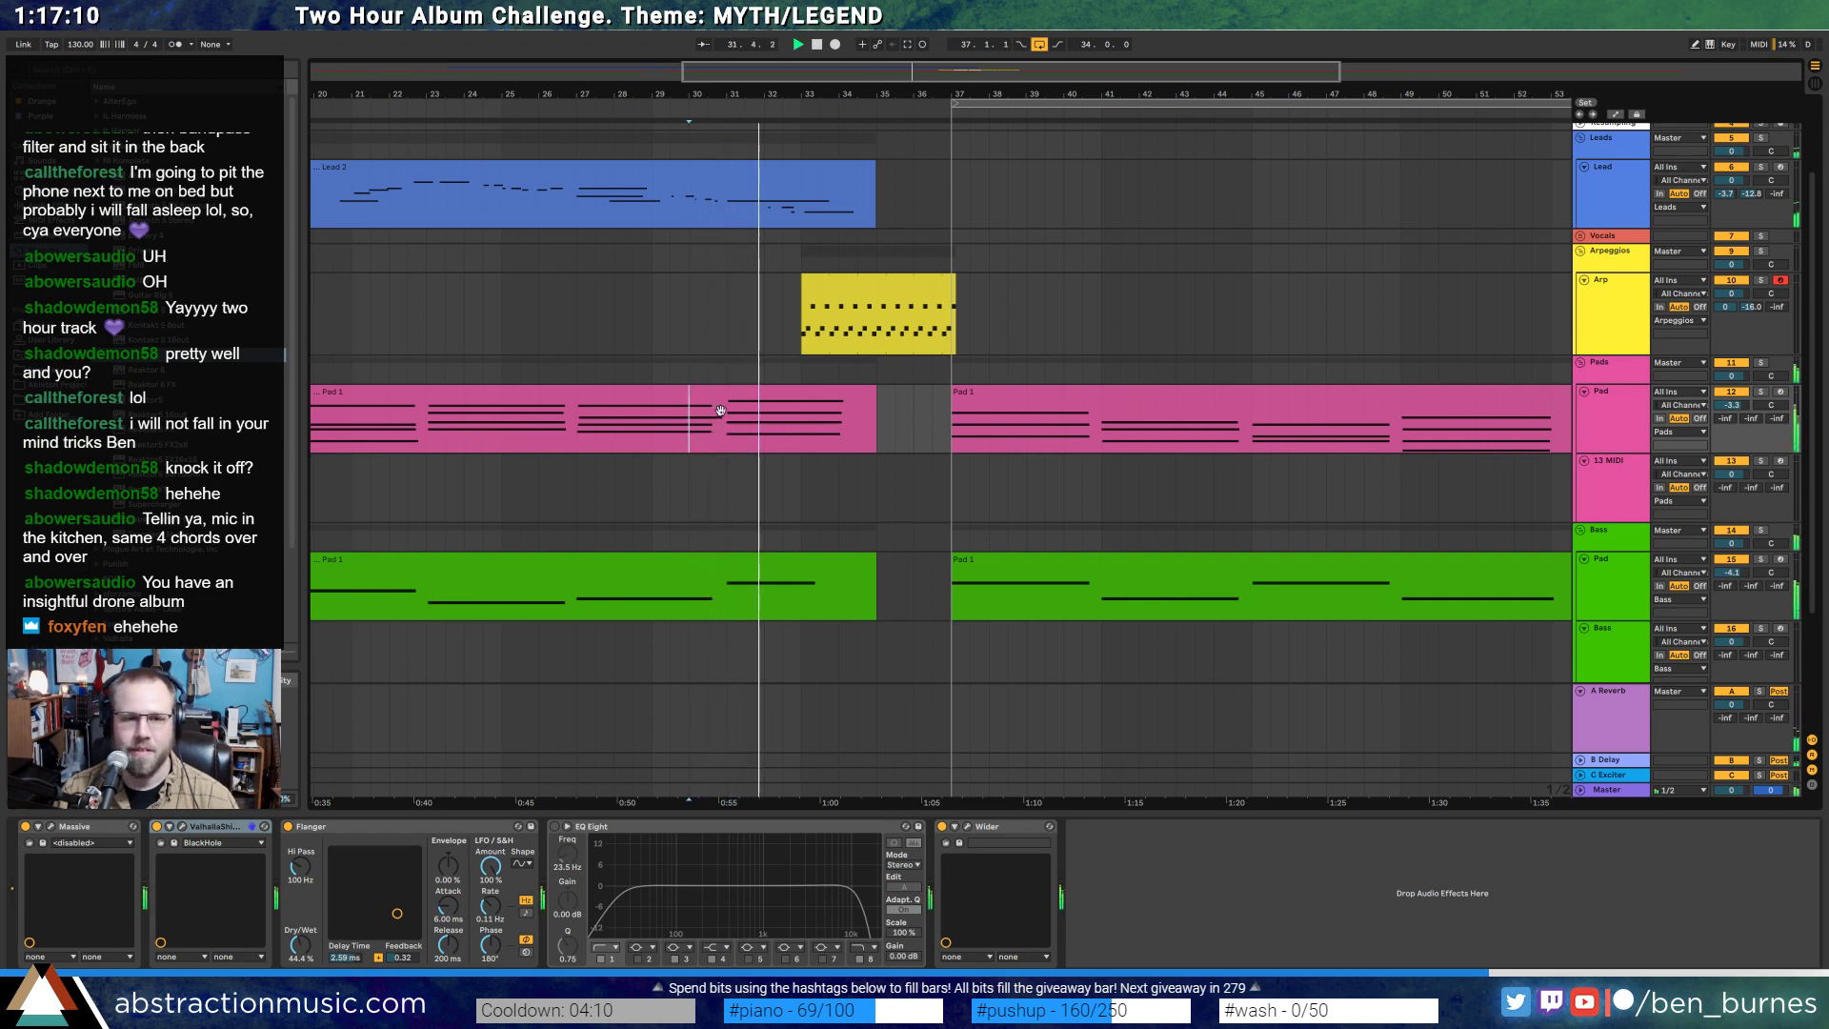
double_click(904, 283)
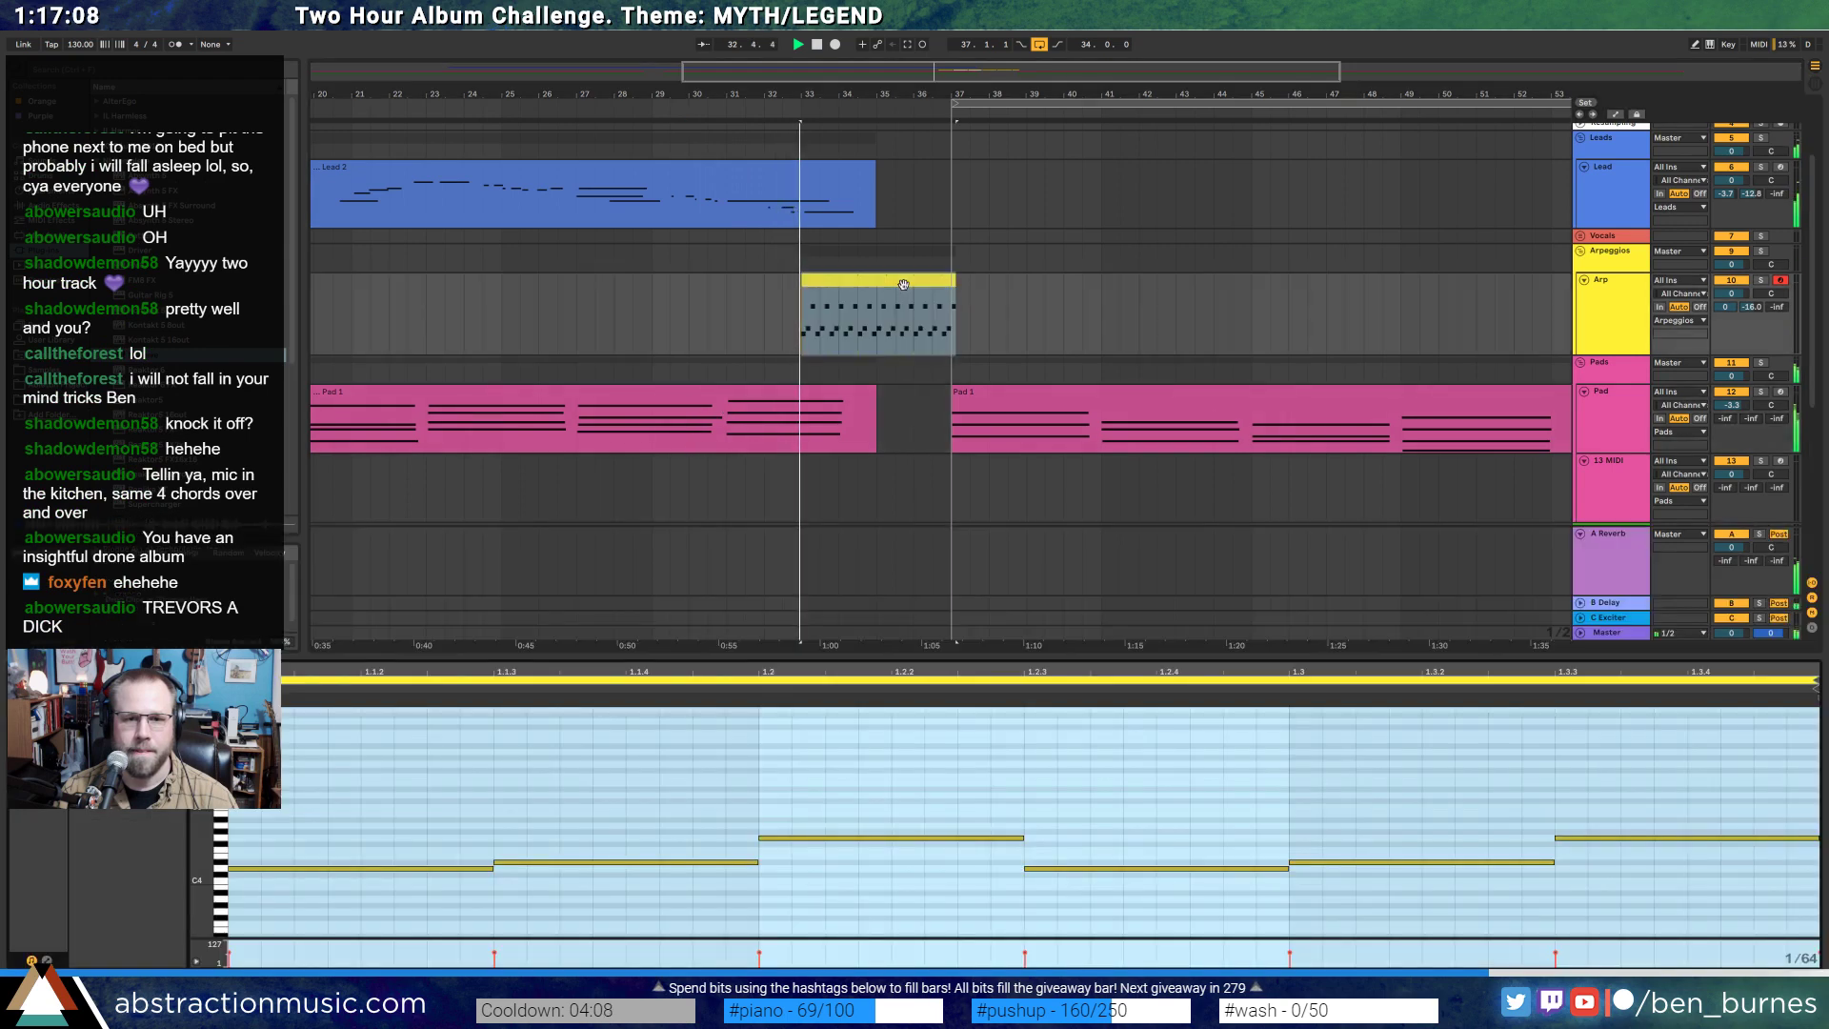
key(shift+Tab)
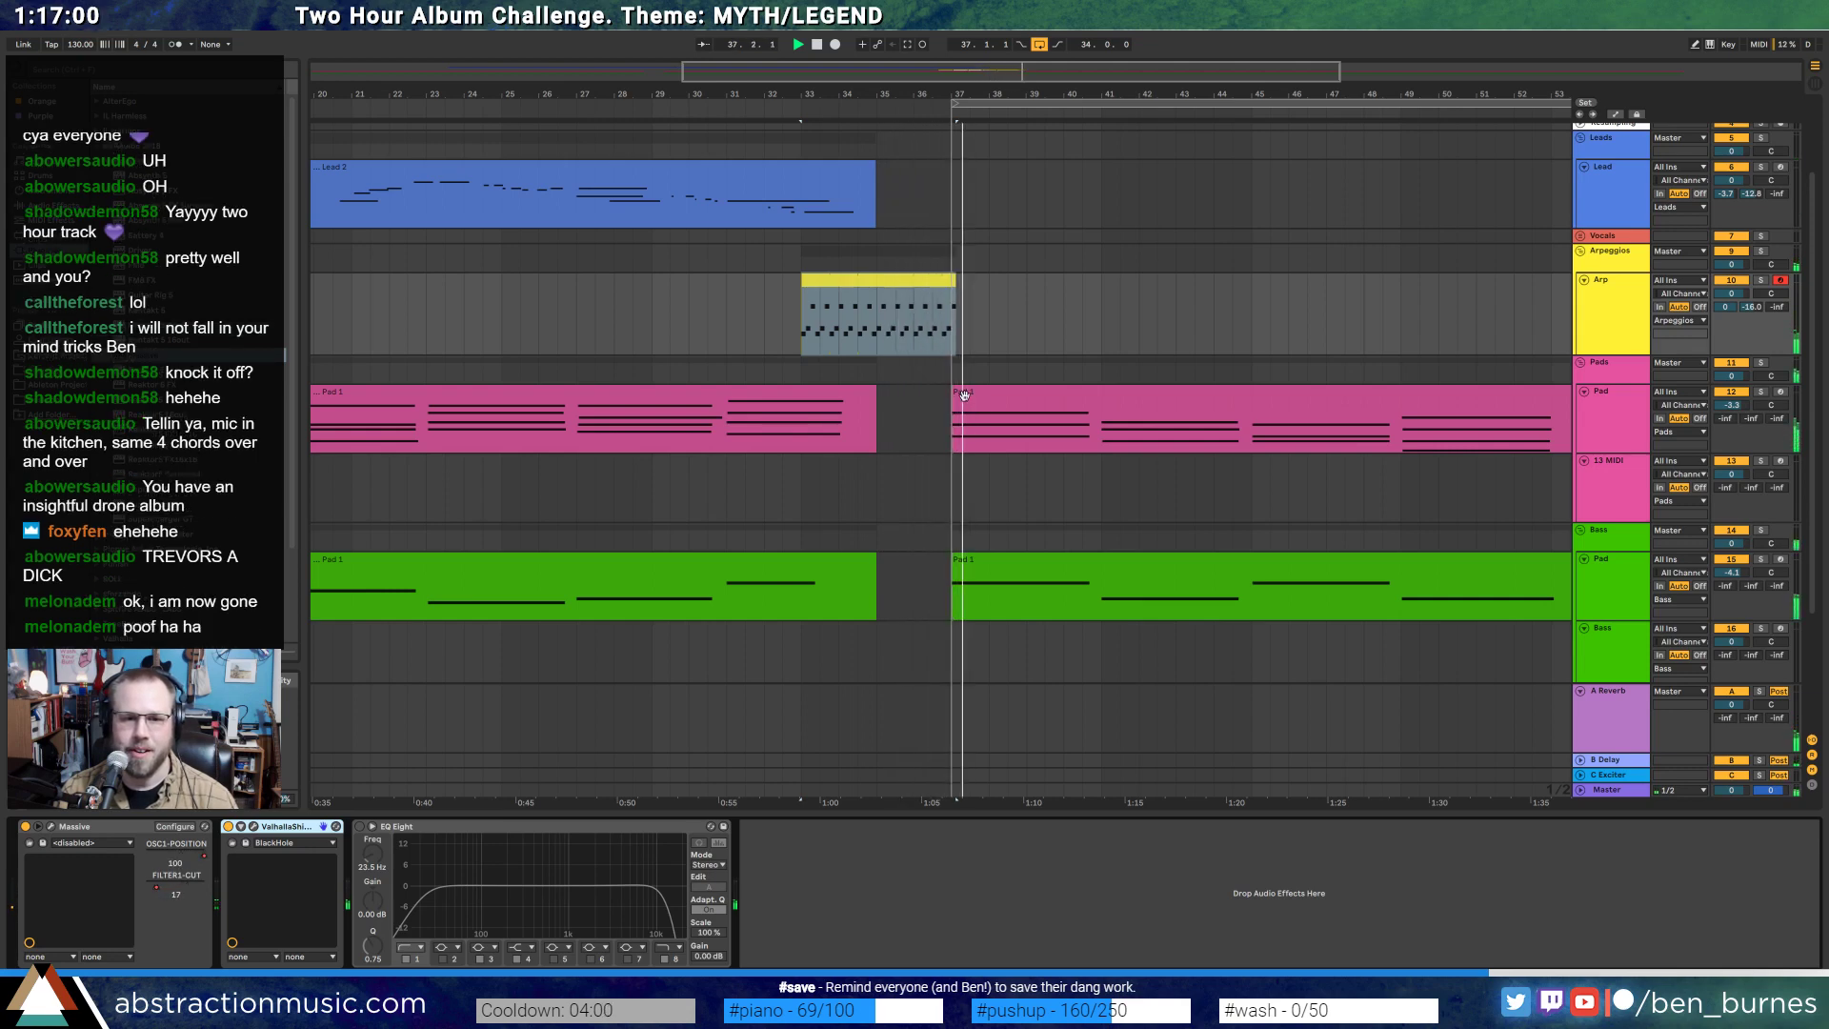
- Stop playback and move the bar 37 clips on both Pad tracks, along with the loop region, to start at bar 39
key(space)
drag(1041, 70, 1024, 10)
click(1018, 392)
shift+click(1003, 551)
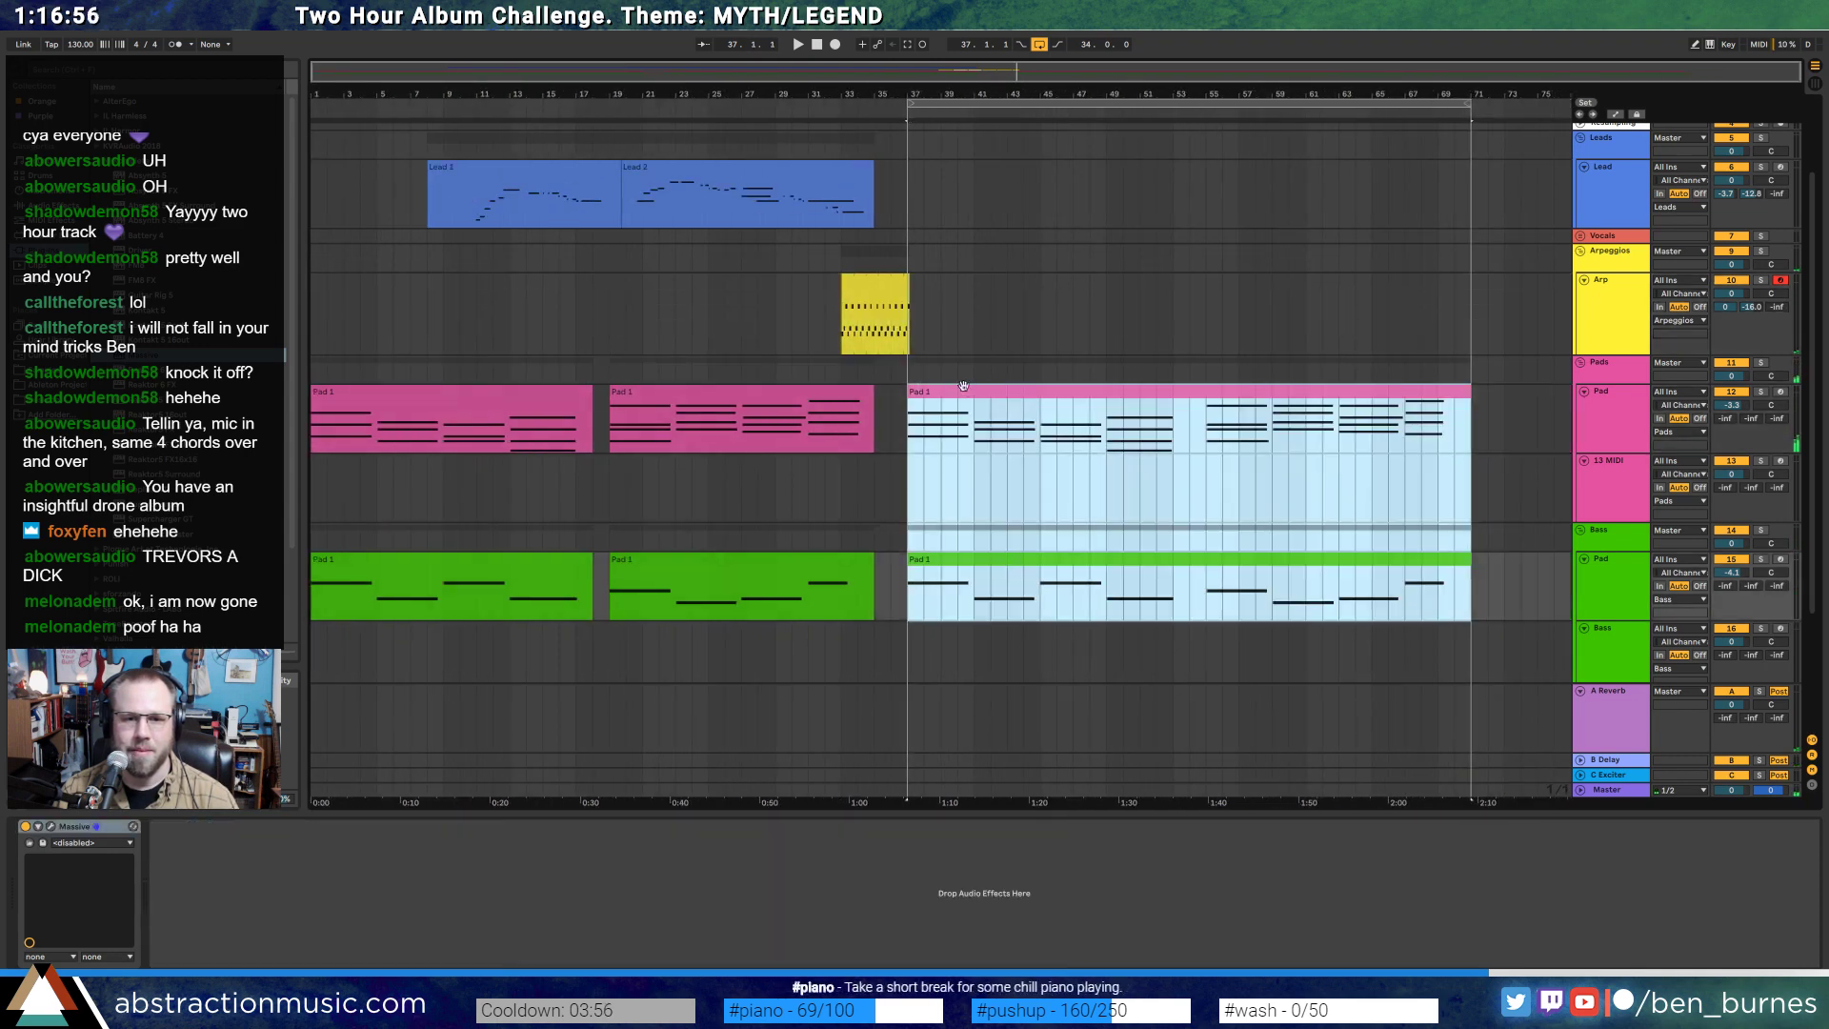
mouse_move(984, 395)
mouse_down()
mouse_move(1472, 401)
mouse_move(976, 401)
mouse_move(997, 400)
mouse_up()
click(926, 419)
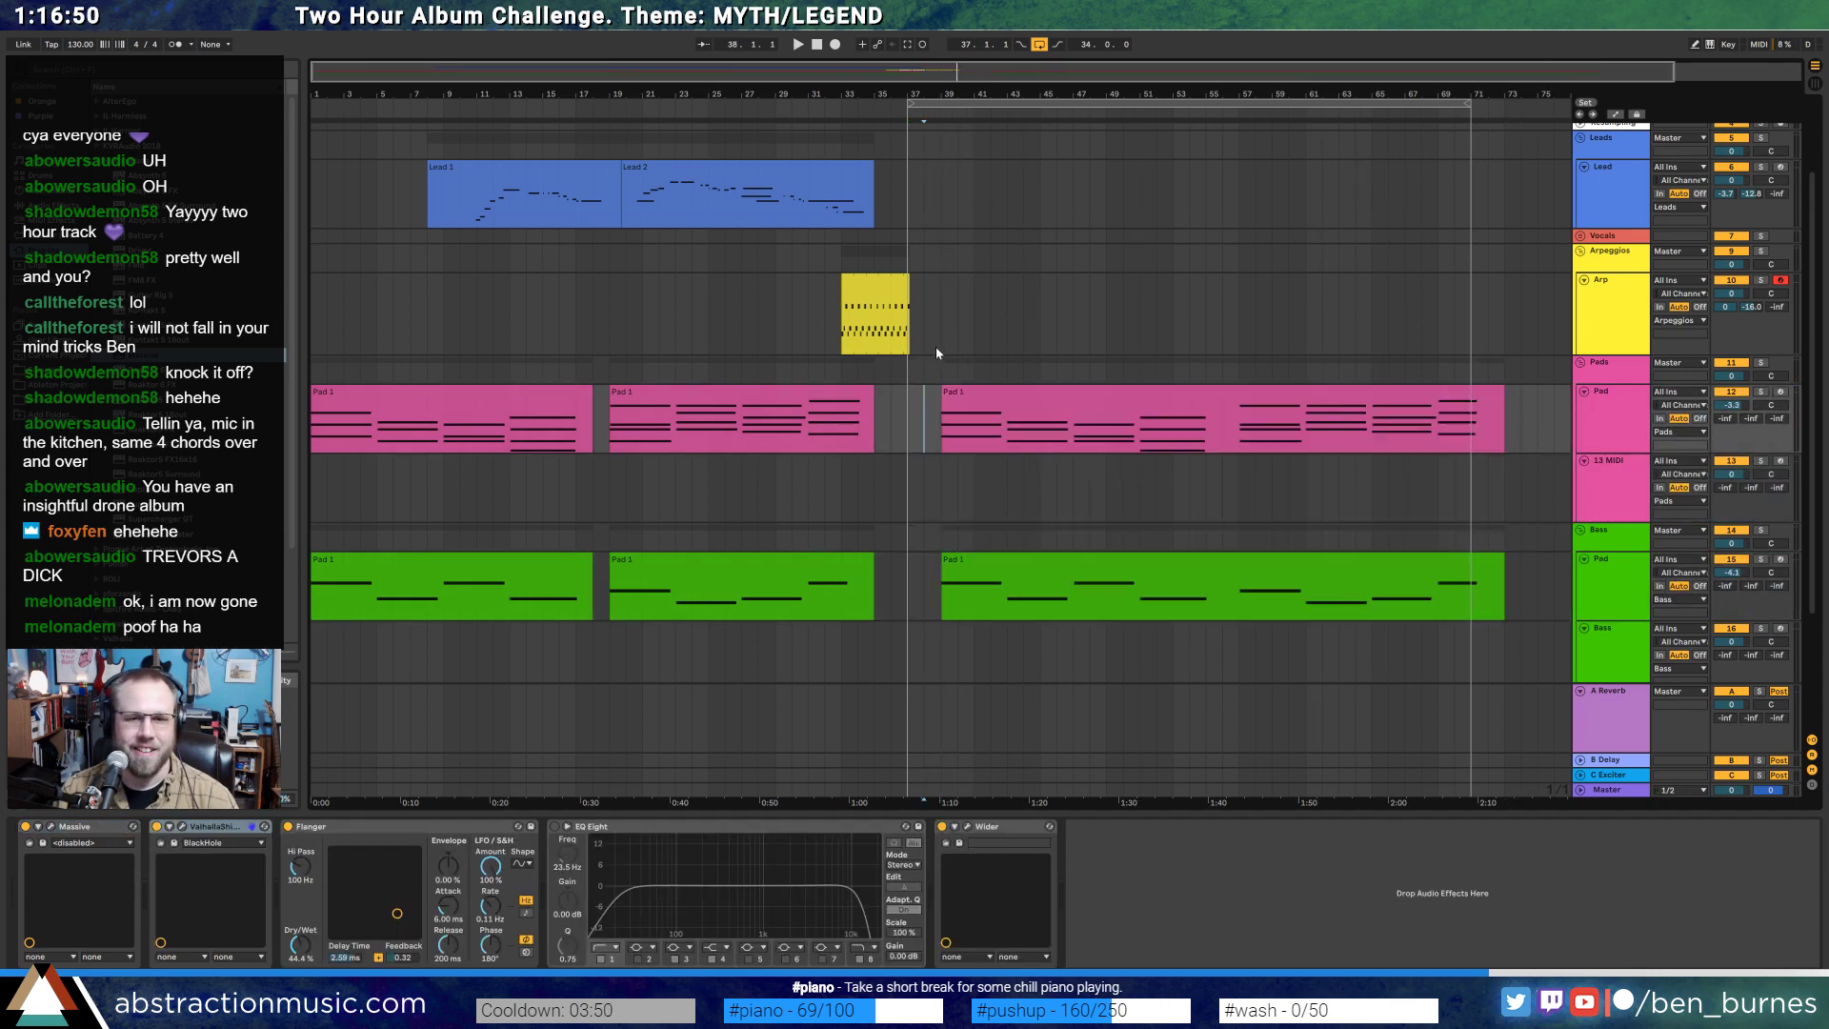
drag(973, 102, 1018, 107)
- Play the Arp clip from bar 33 and extend its end to bar 38
click(851, 287)
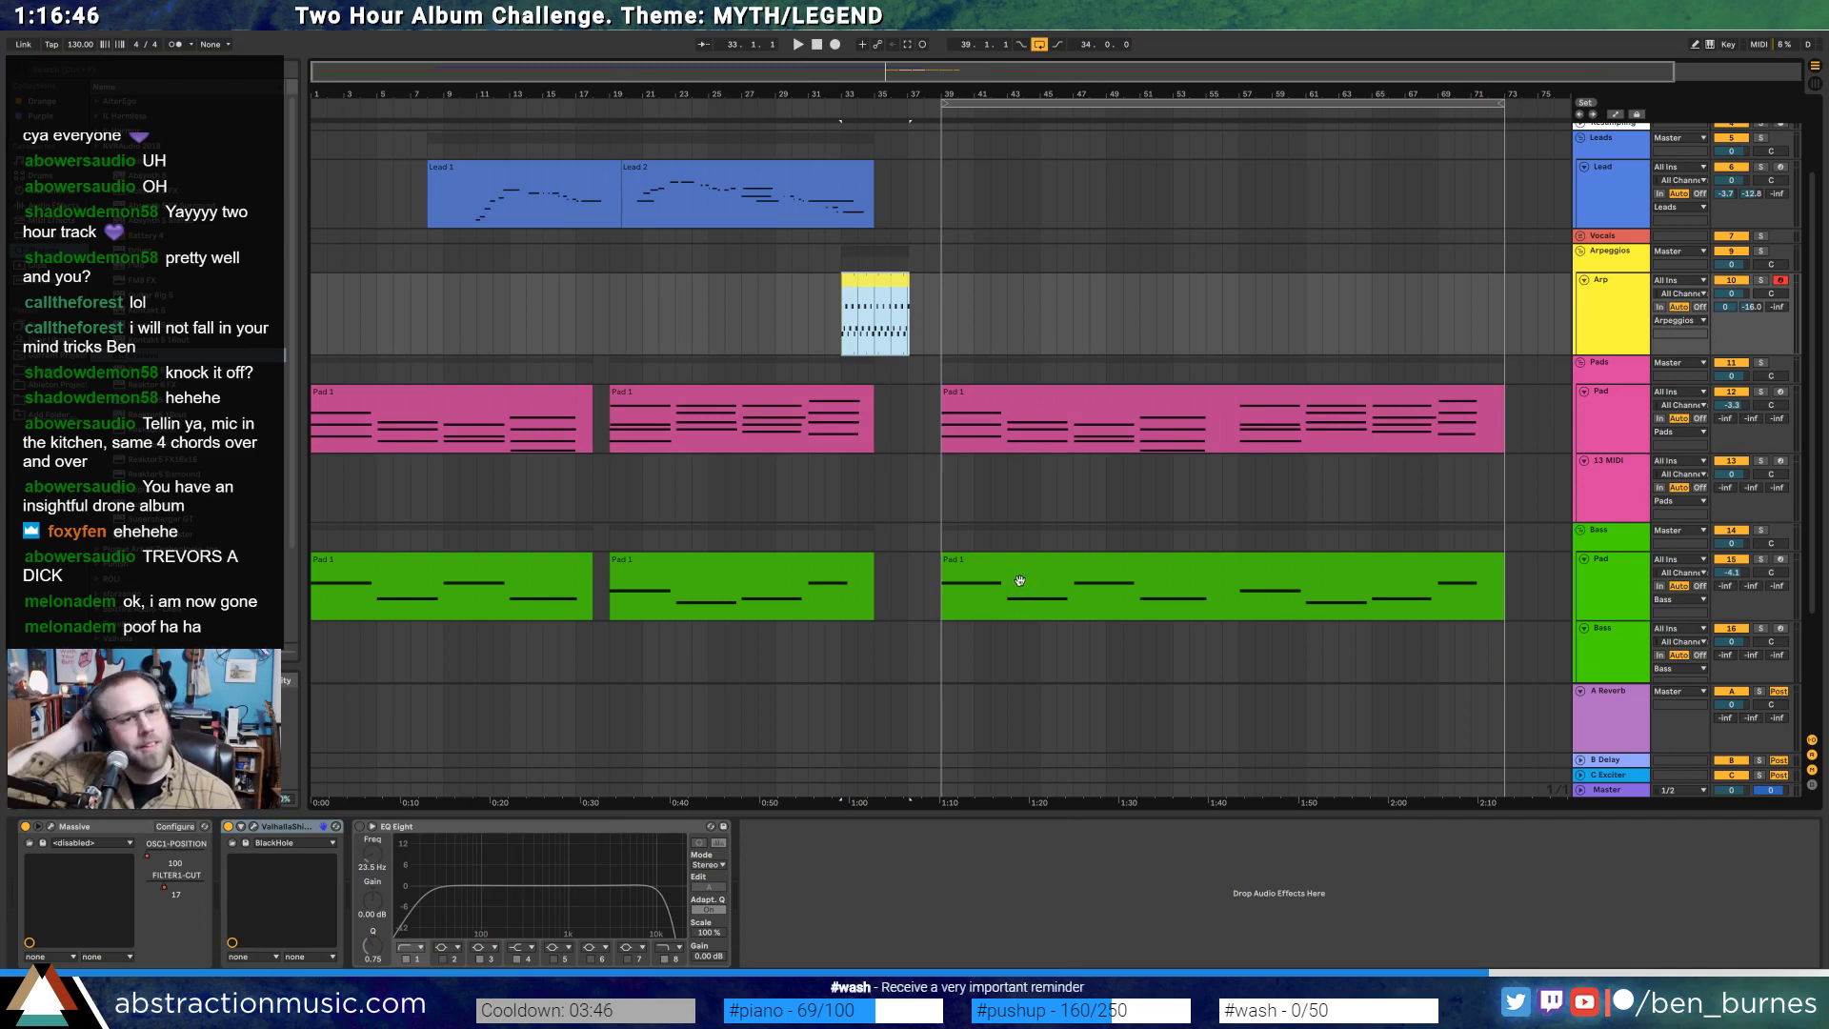
click(845, 344)
key(space)
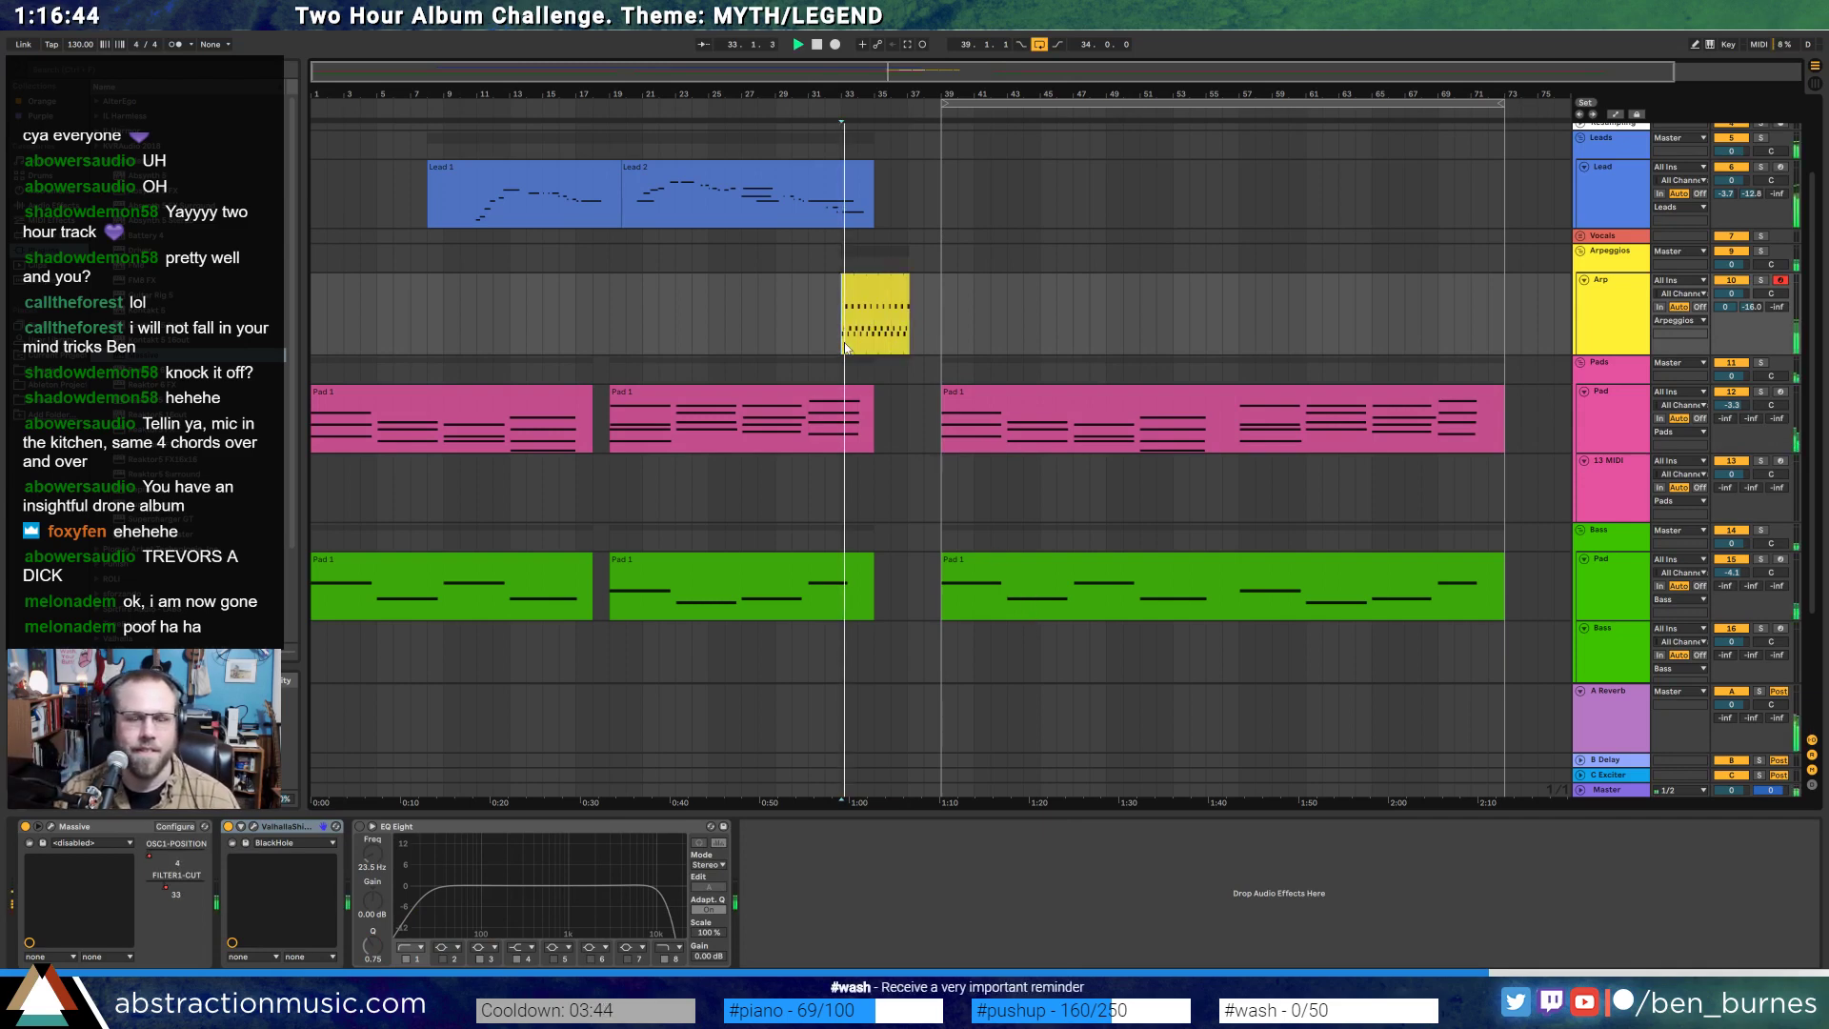
click(893, 283)
drag(908, 283, 925, 283)
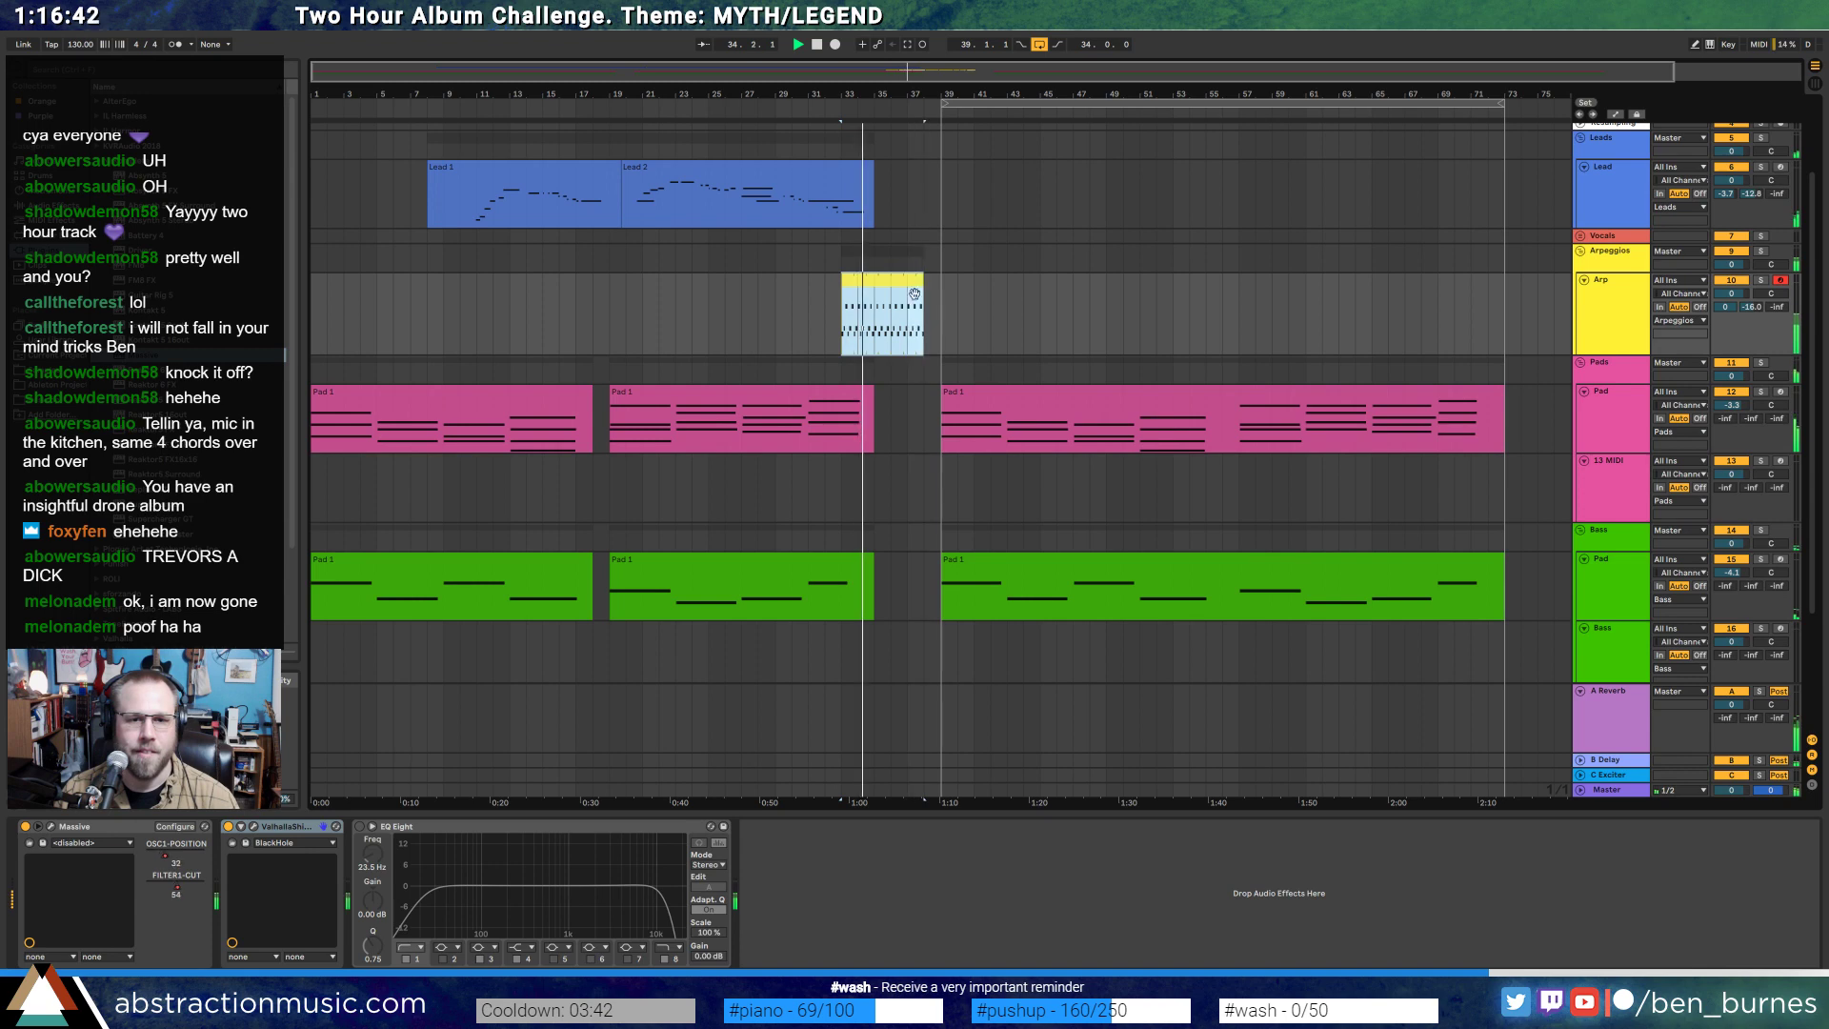
- Stretch the Arp's FILTER1-CUT automation so its fall reaches 0 at bar 38, then stop playback after listening
key(a)
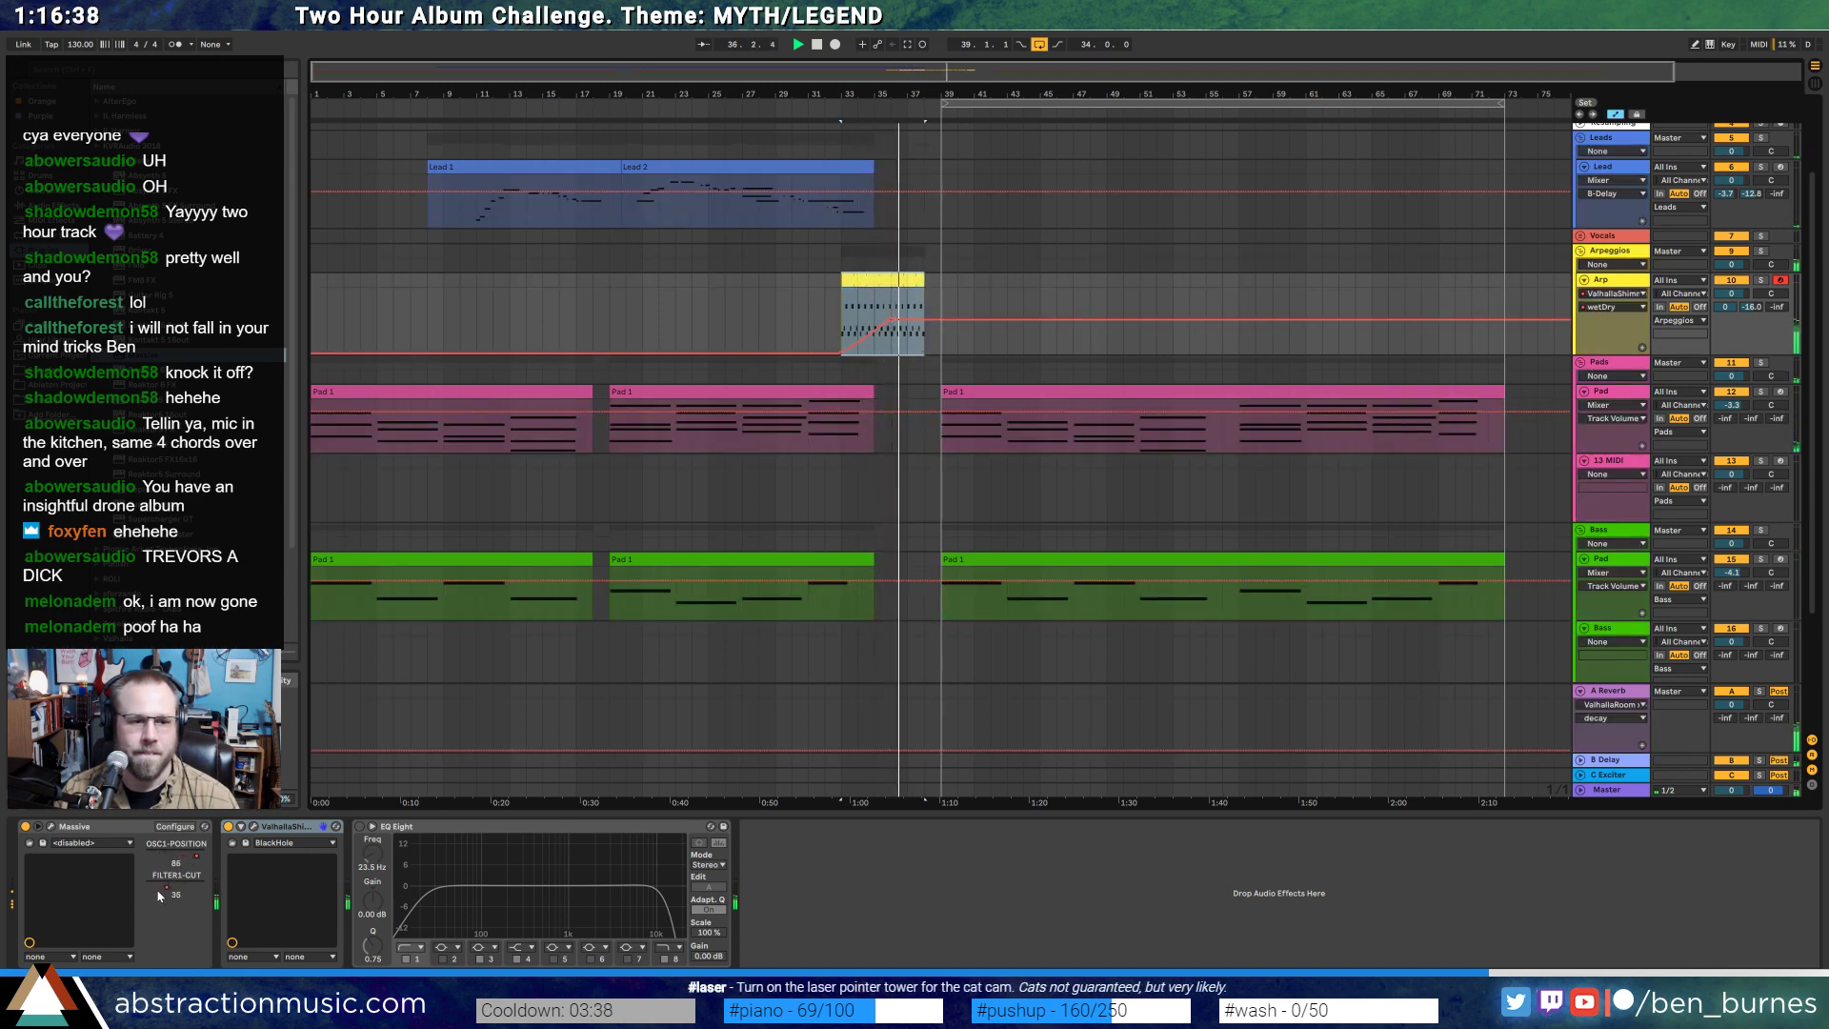
click(158, 888)
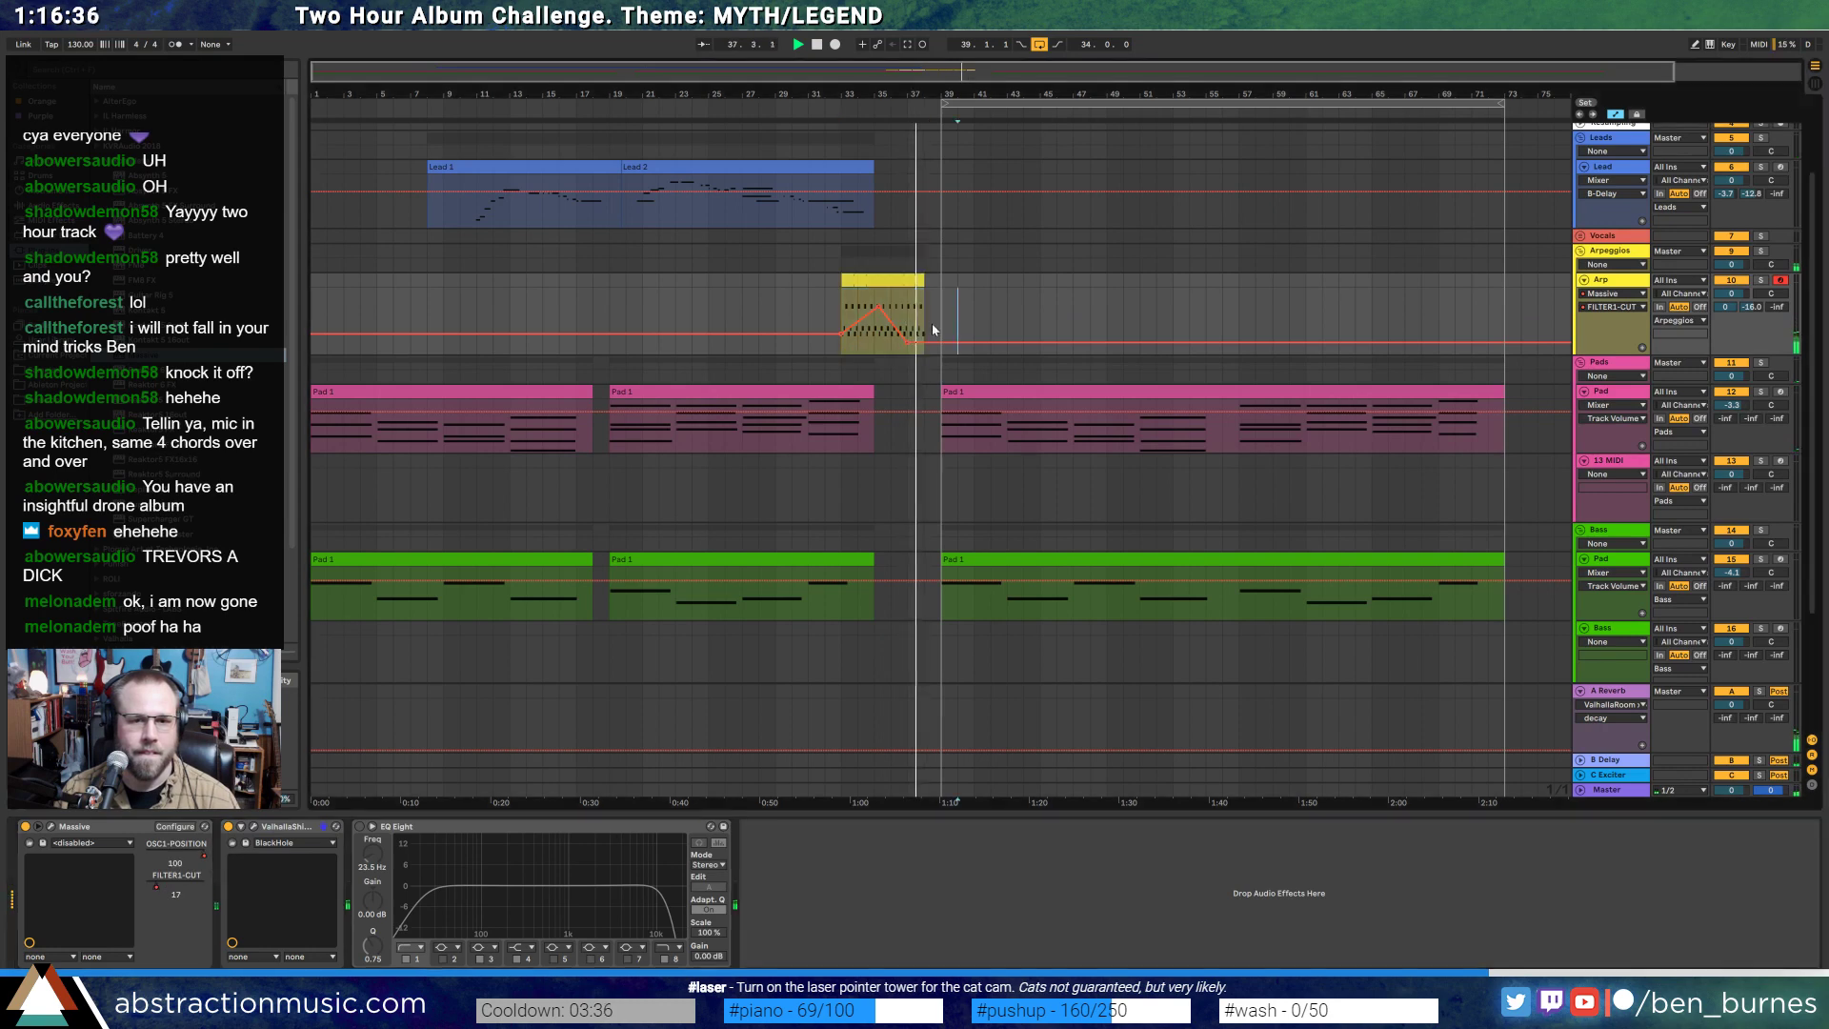
drag(905, 349, 923, 356)
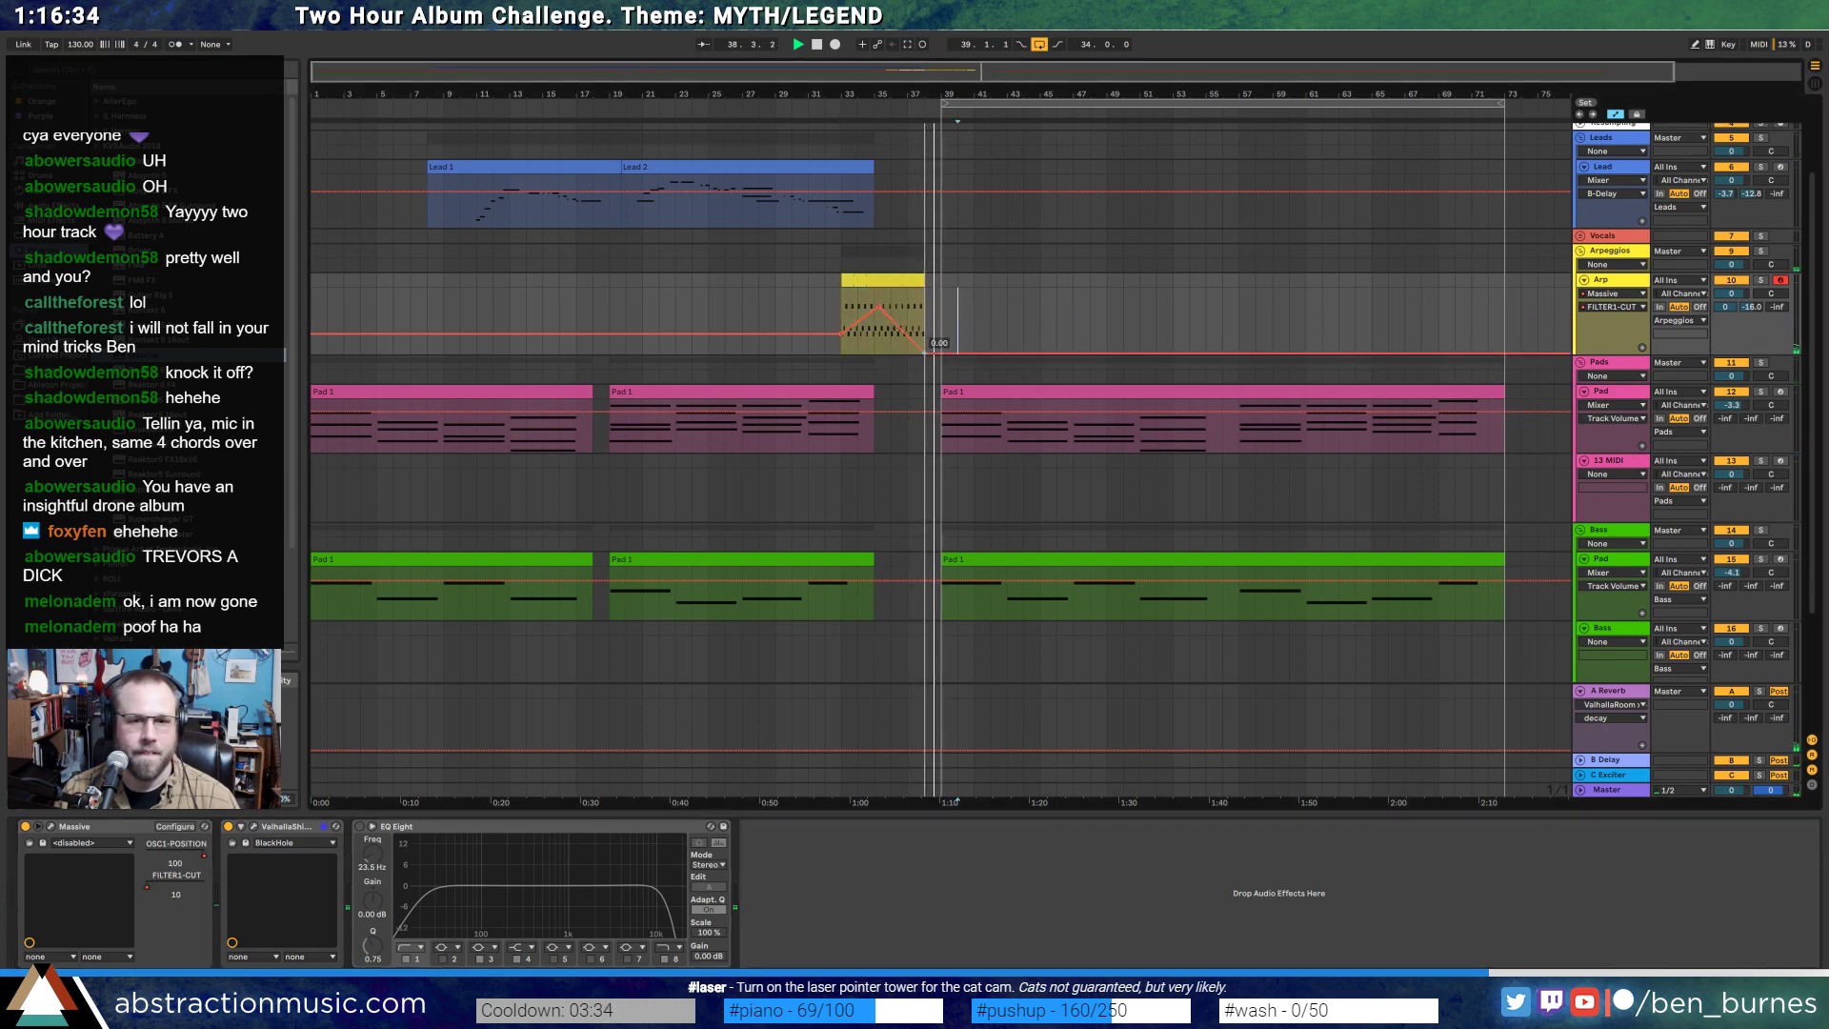
key(a)
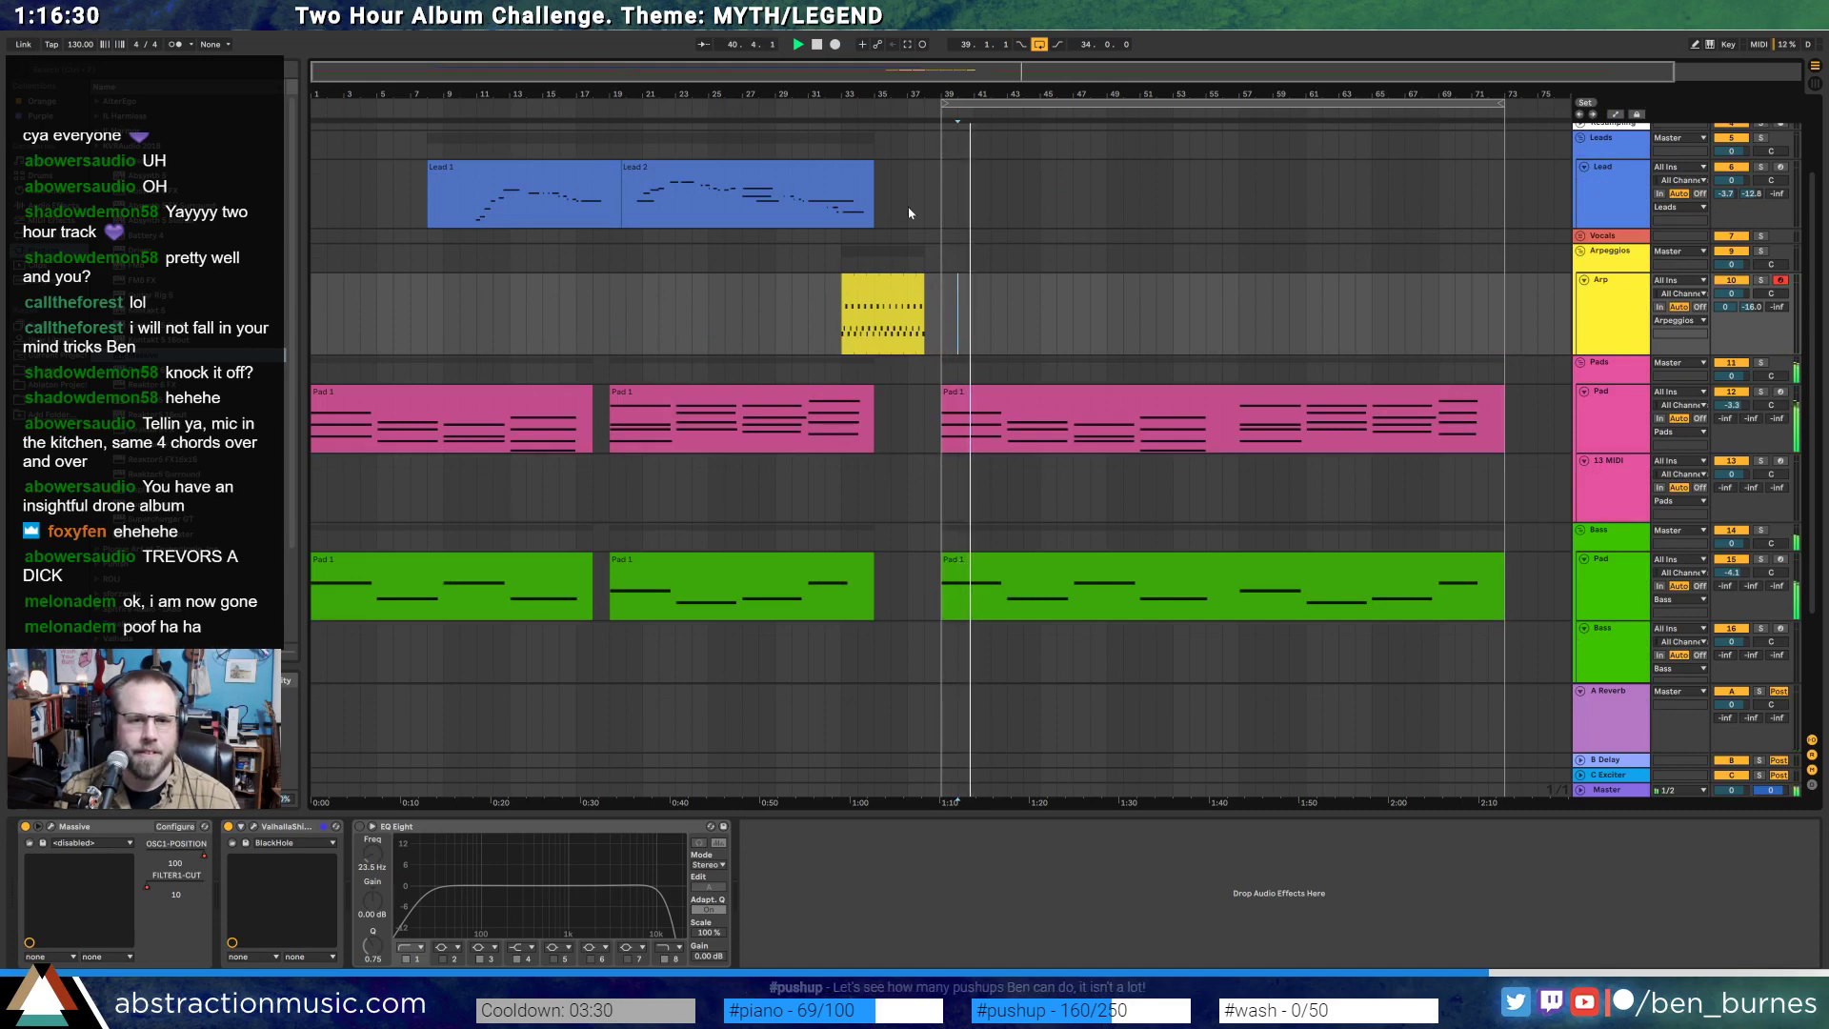
click(983, 567)
key(space)
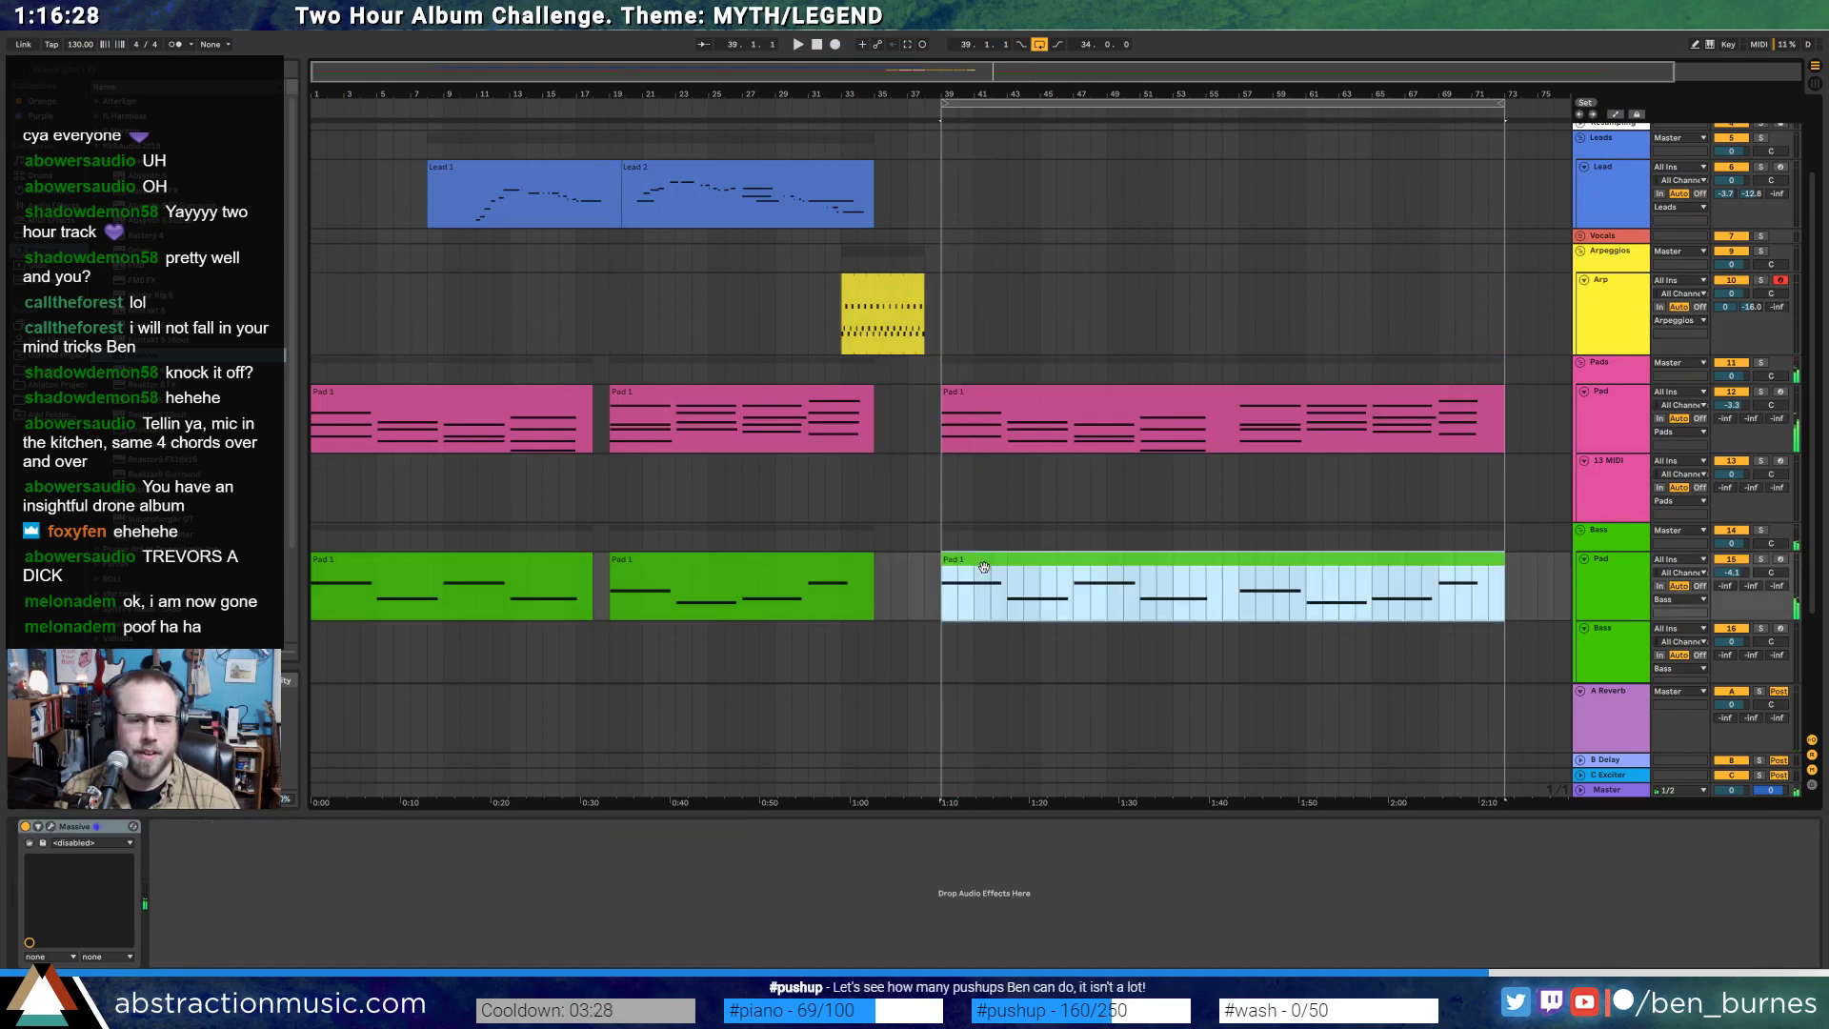
- Load Kontakt 5 onto the empty MIDI track 13 in the Pads group
scroll(1124, 603, down, 3)
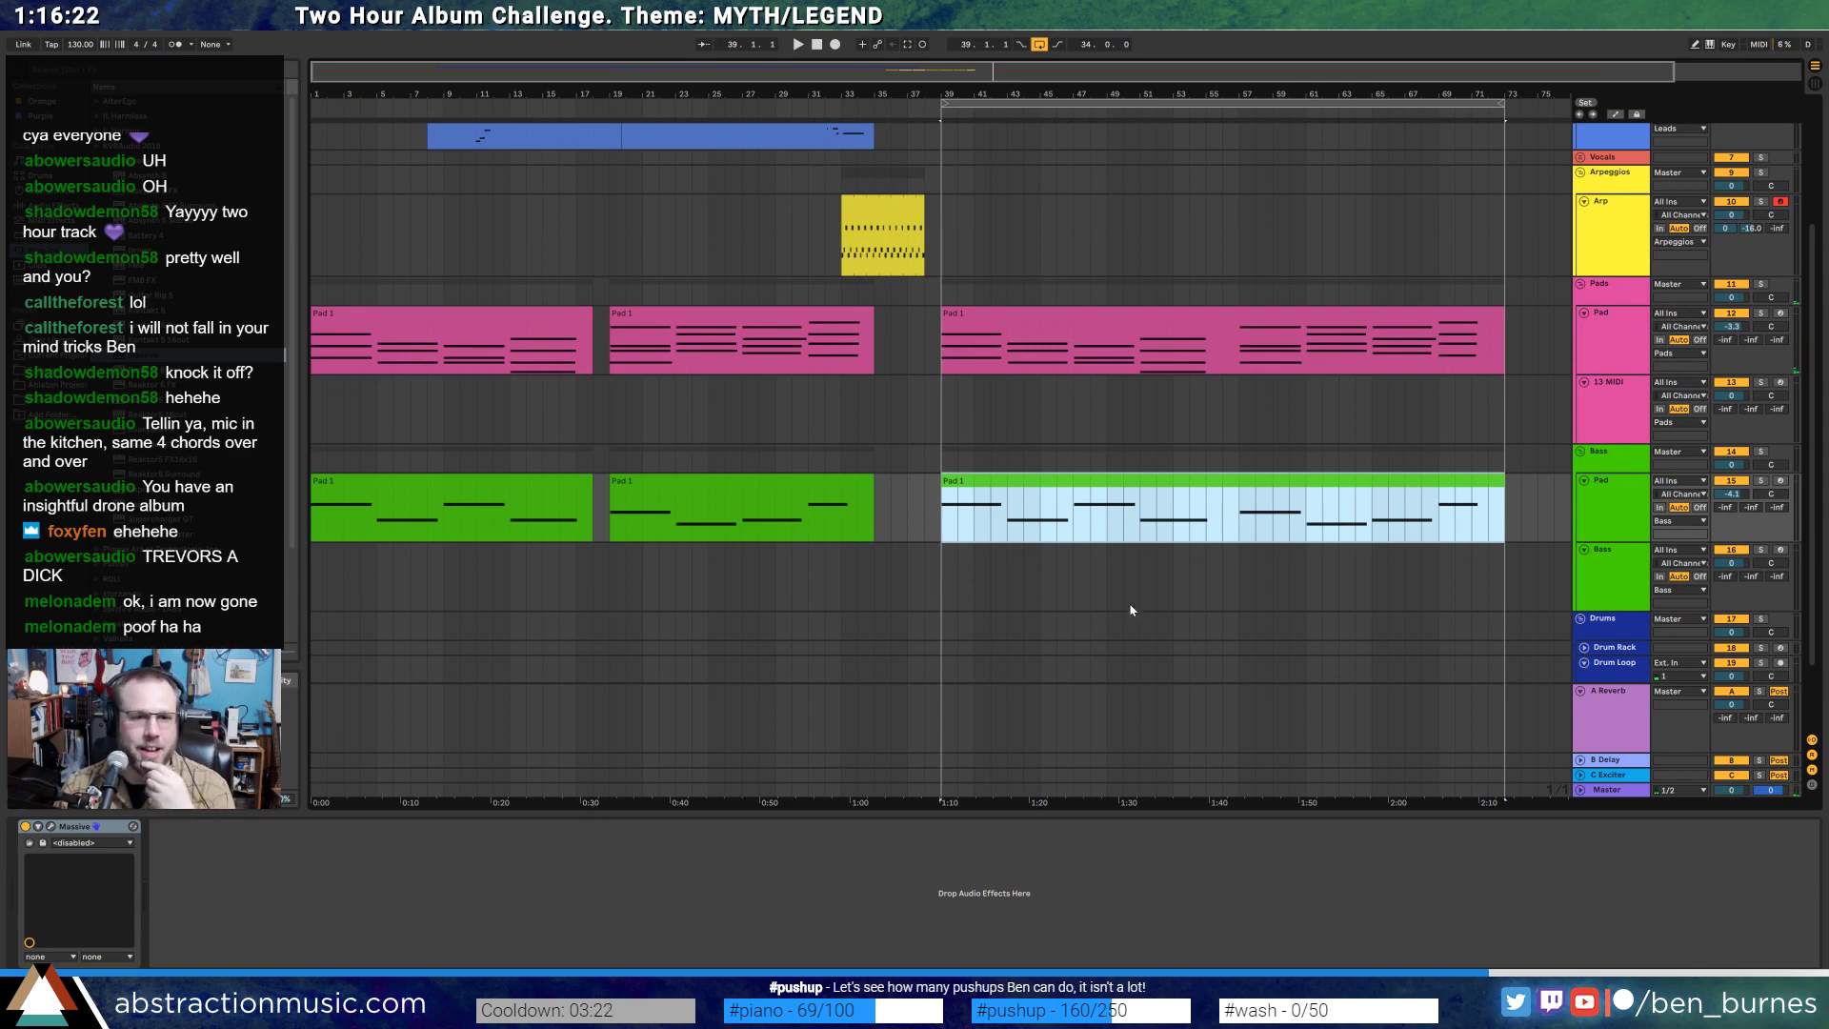
drag(963, 608, 319, 571)
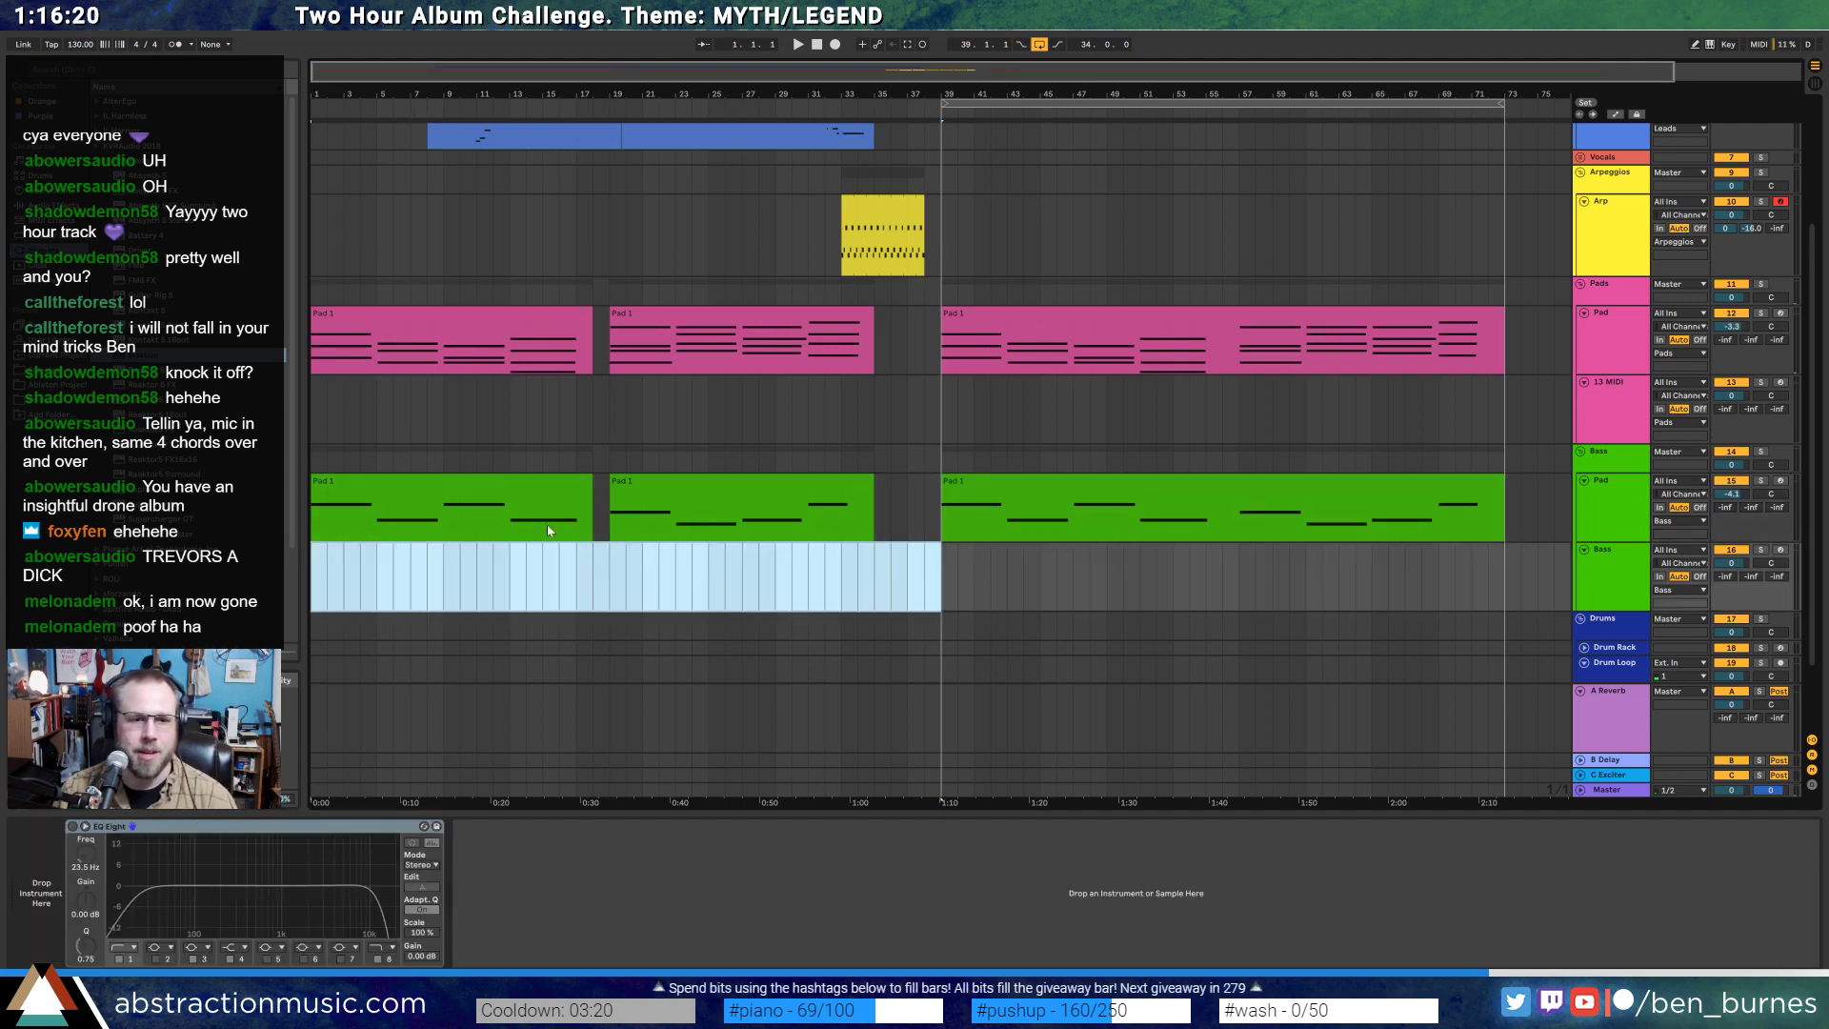
scroll(548, 530, up, 3)
click(1625, 542)
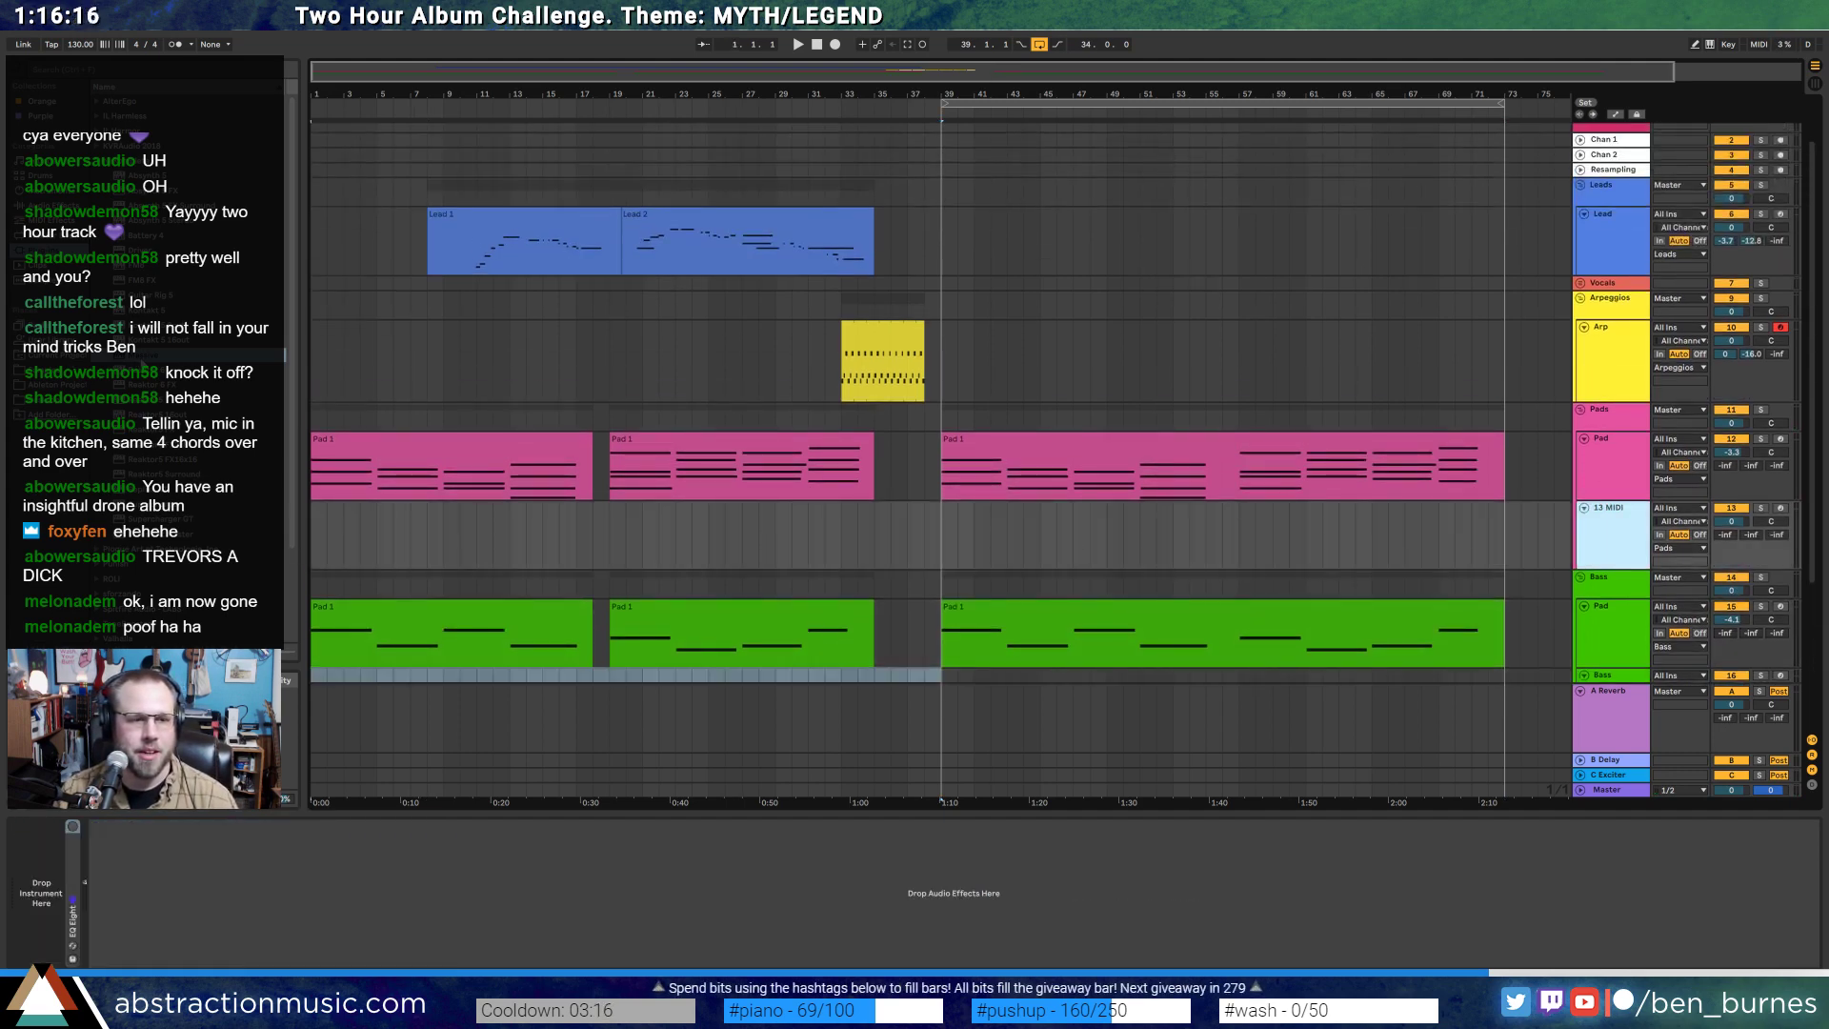
drag(143, 312, 708, 535)
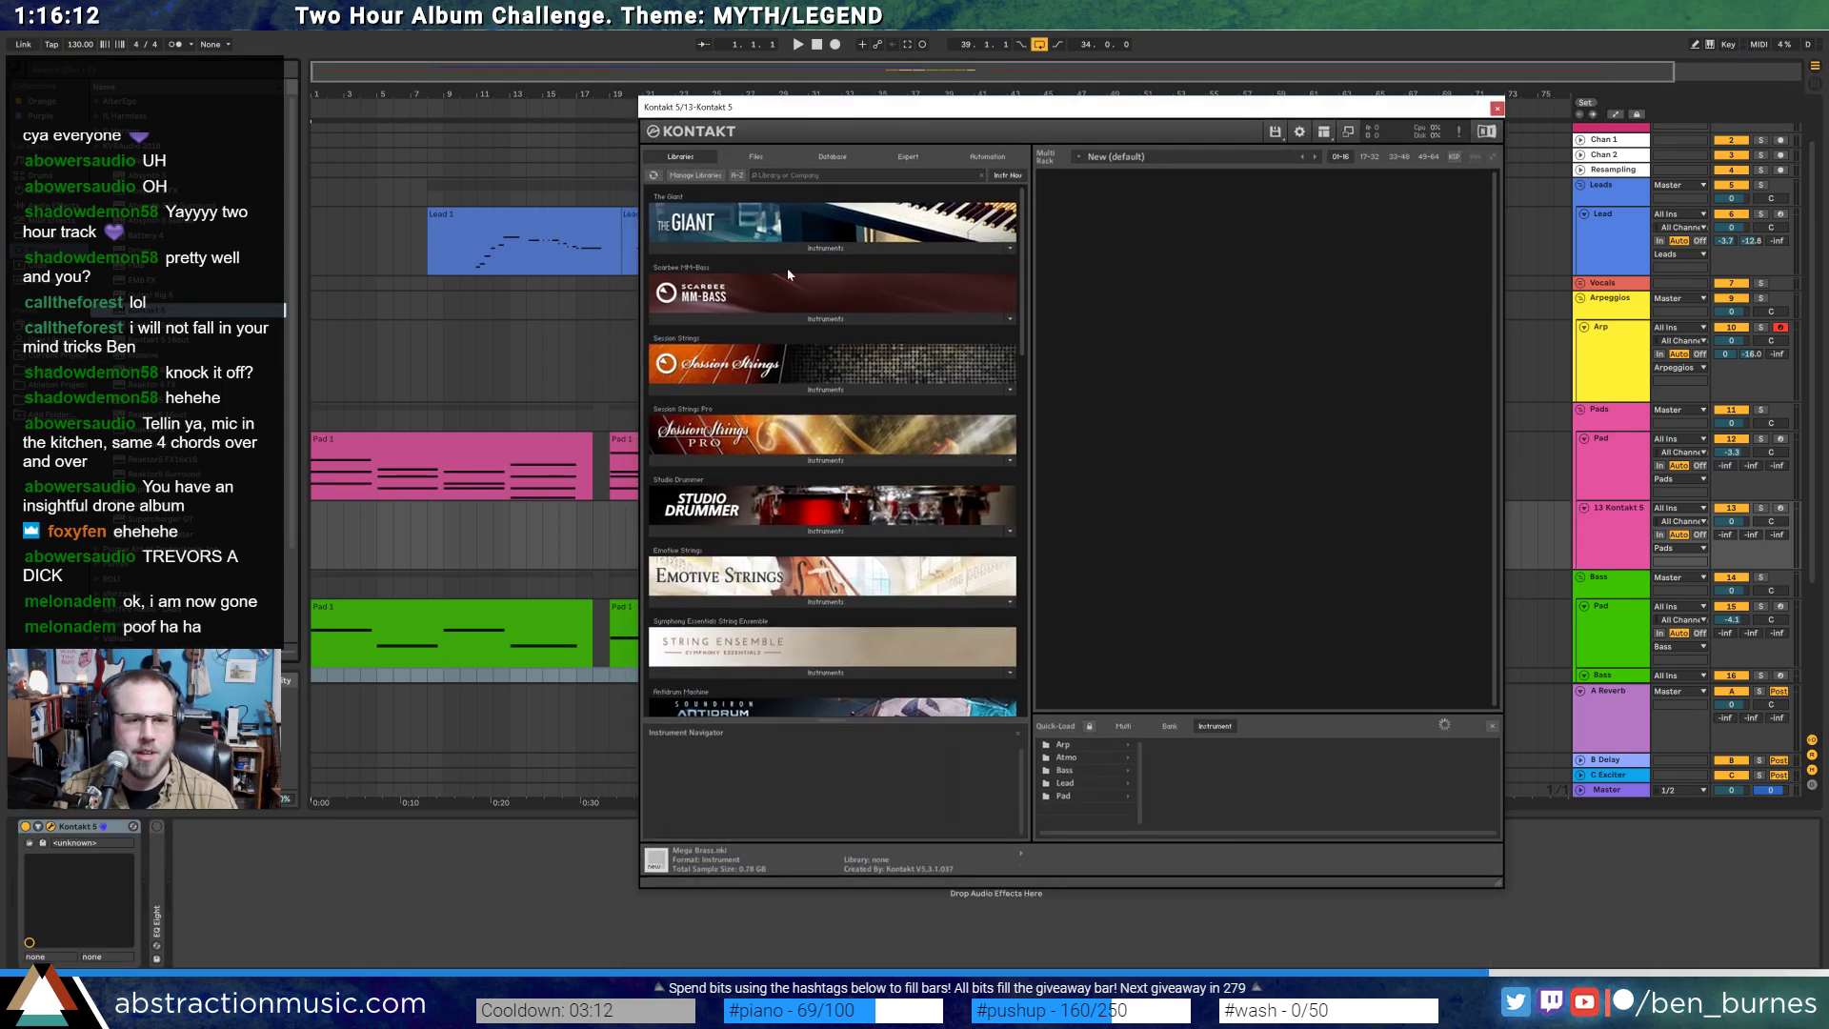
- Browse Kontakt's files to the Kontakt instruments folder of Soundiron Iron Pack 08 - Tuned Glass
click(796, 155)
click(785, 155)
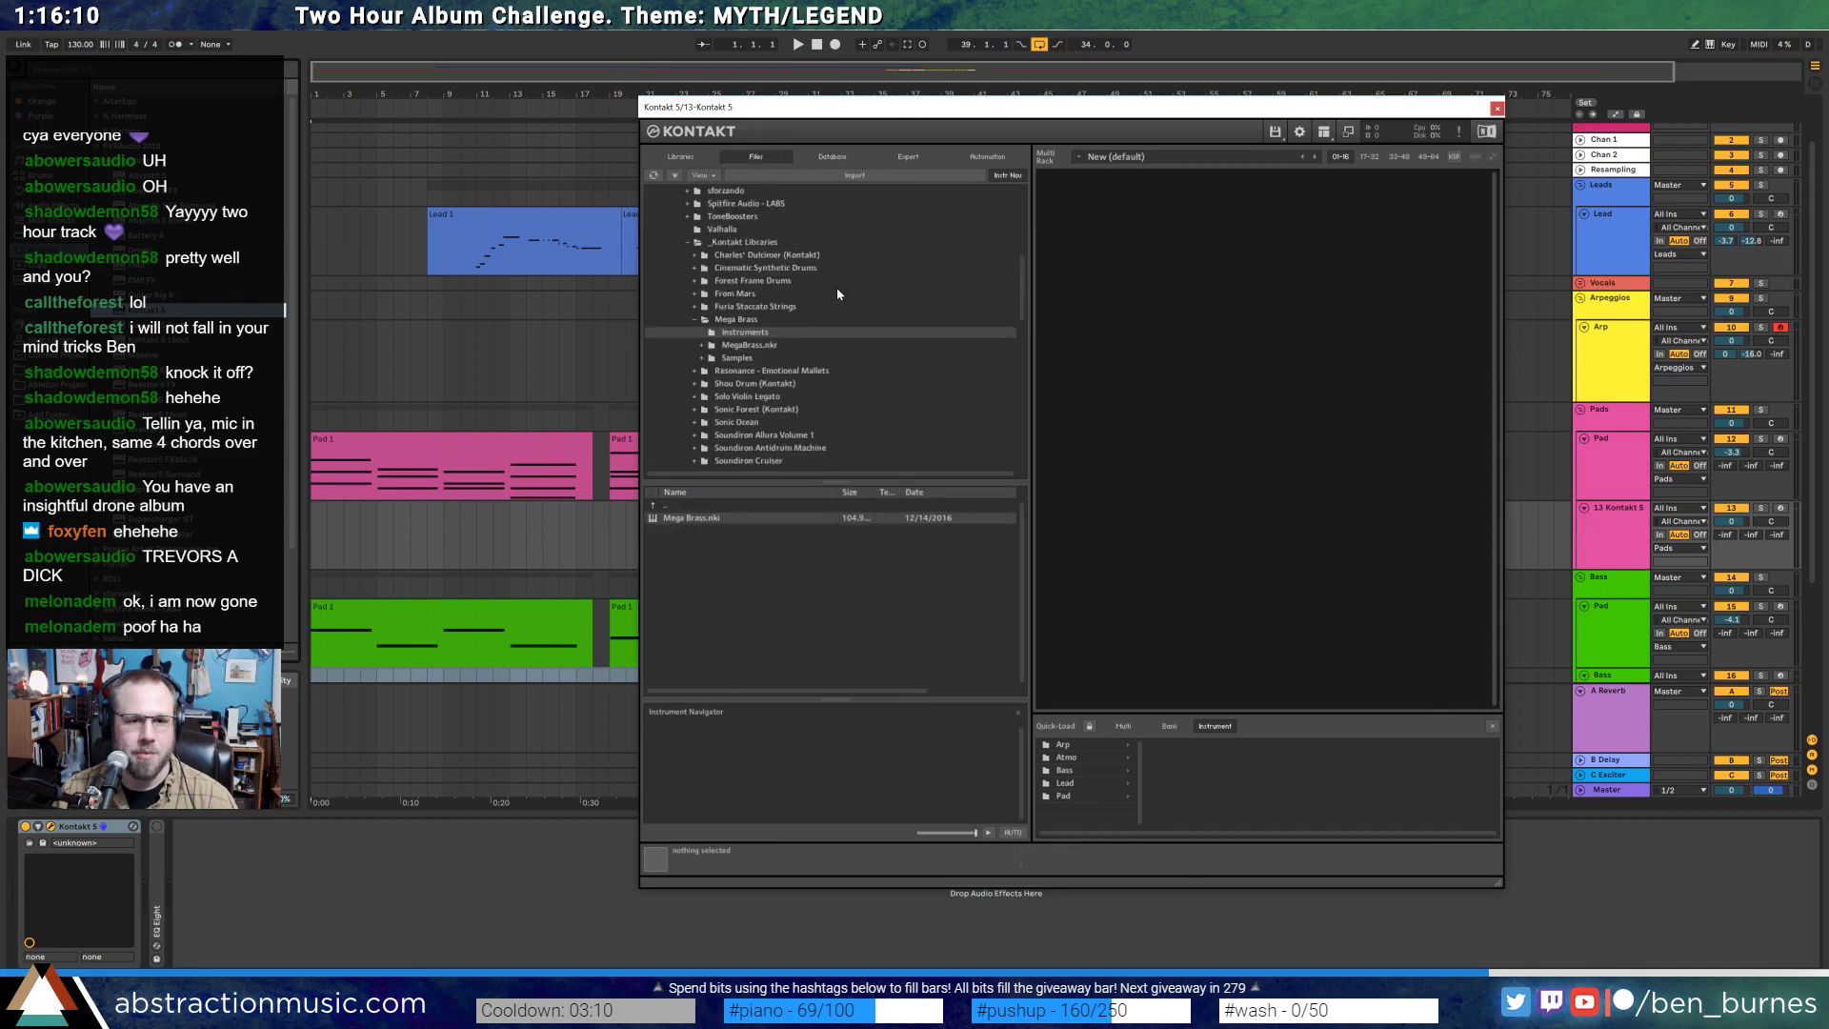
click(695, 321)
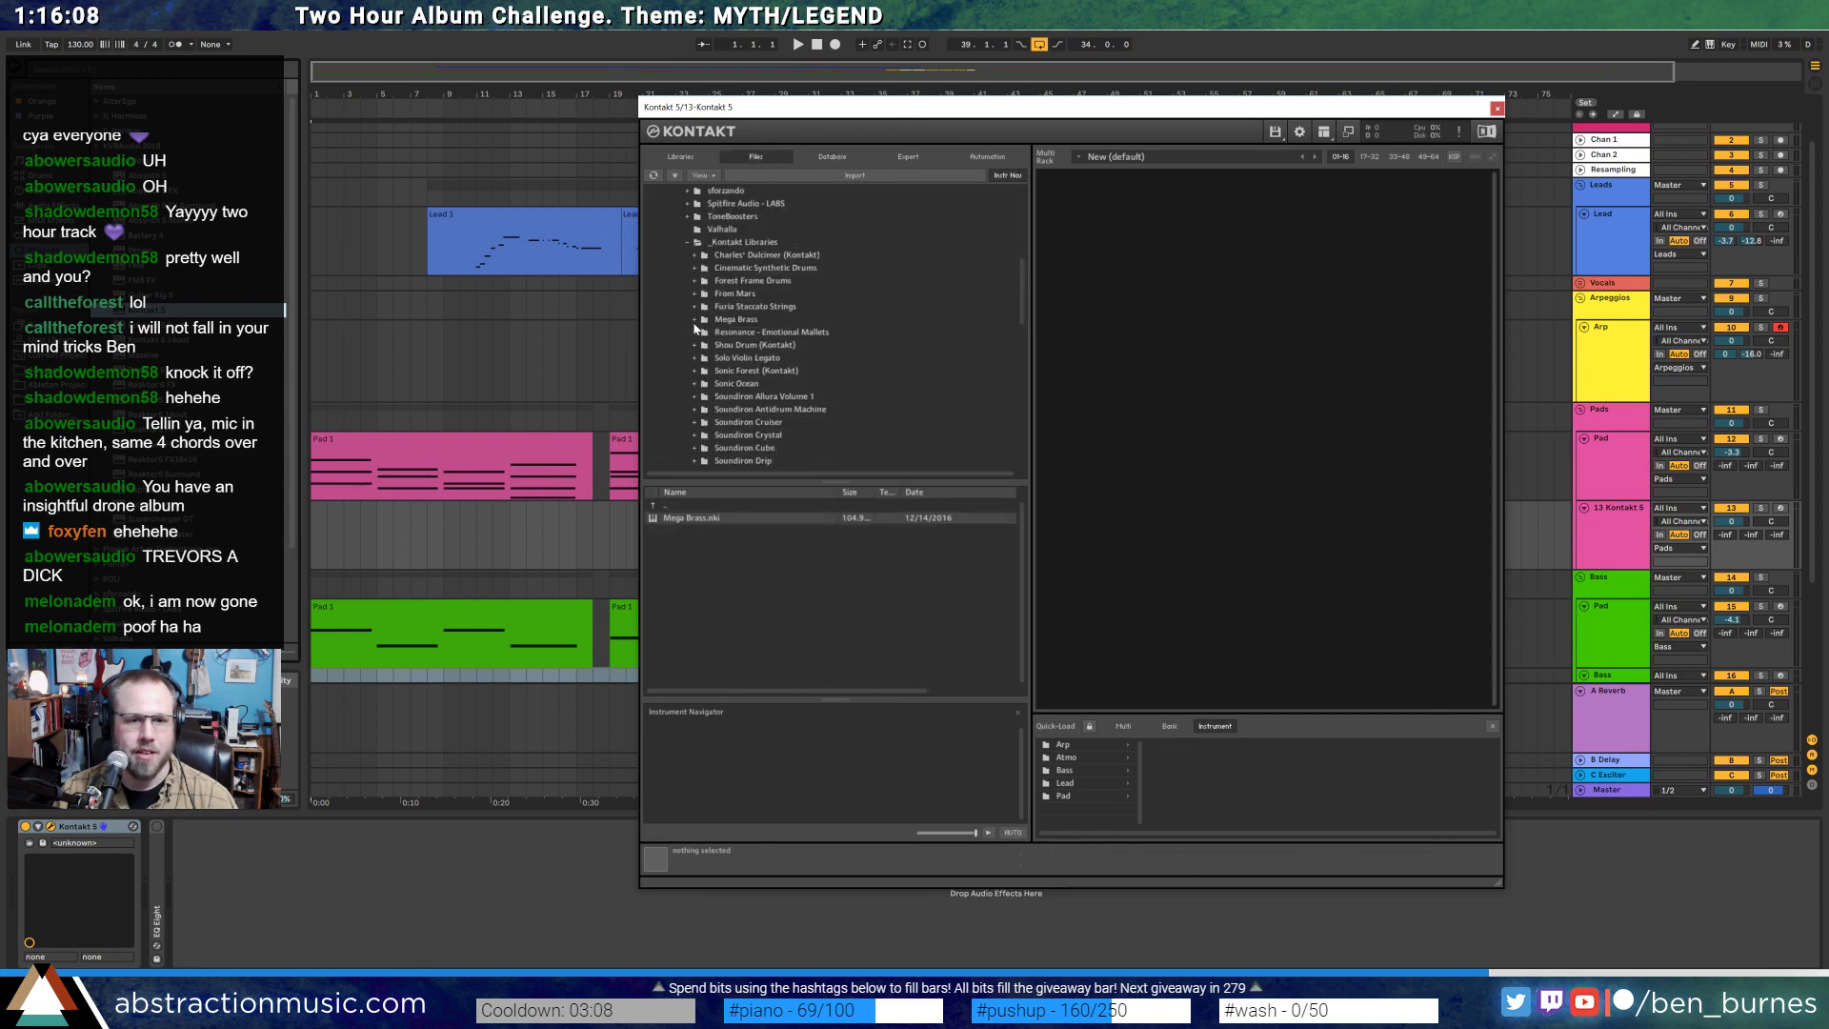
scroll(709, 376, down, 4)
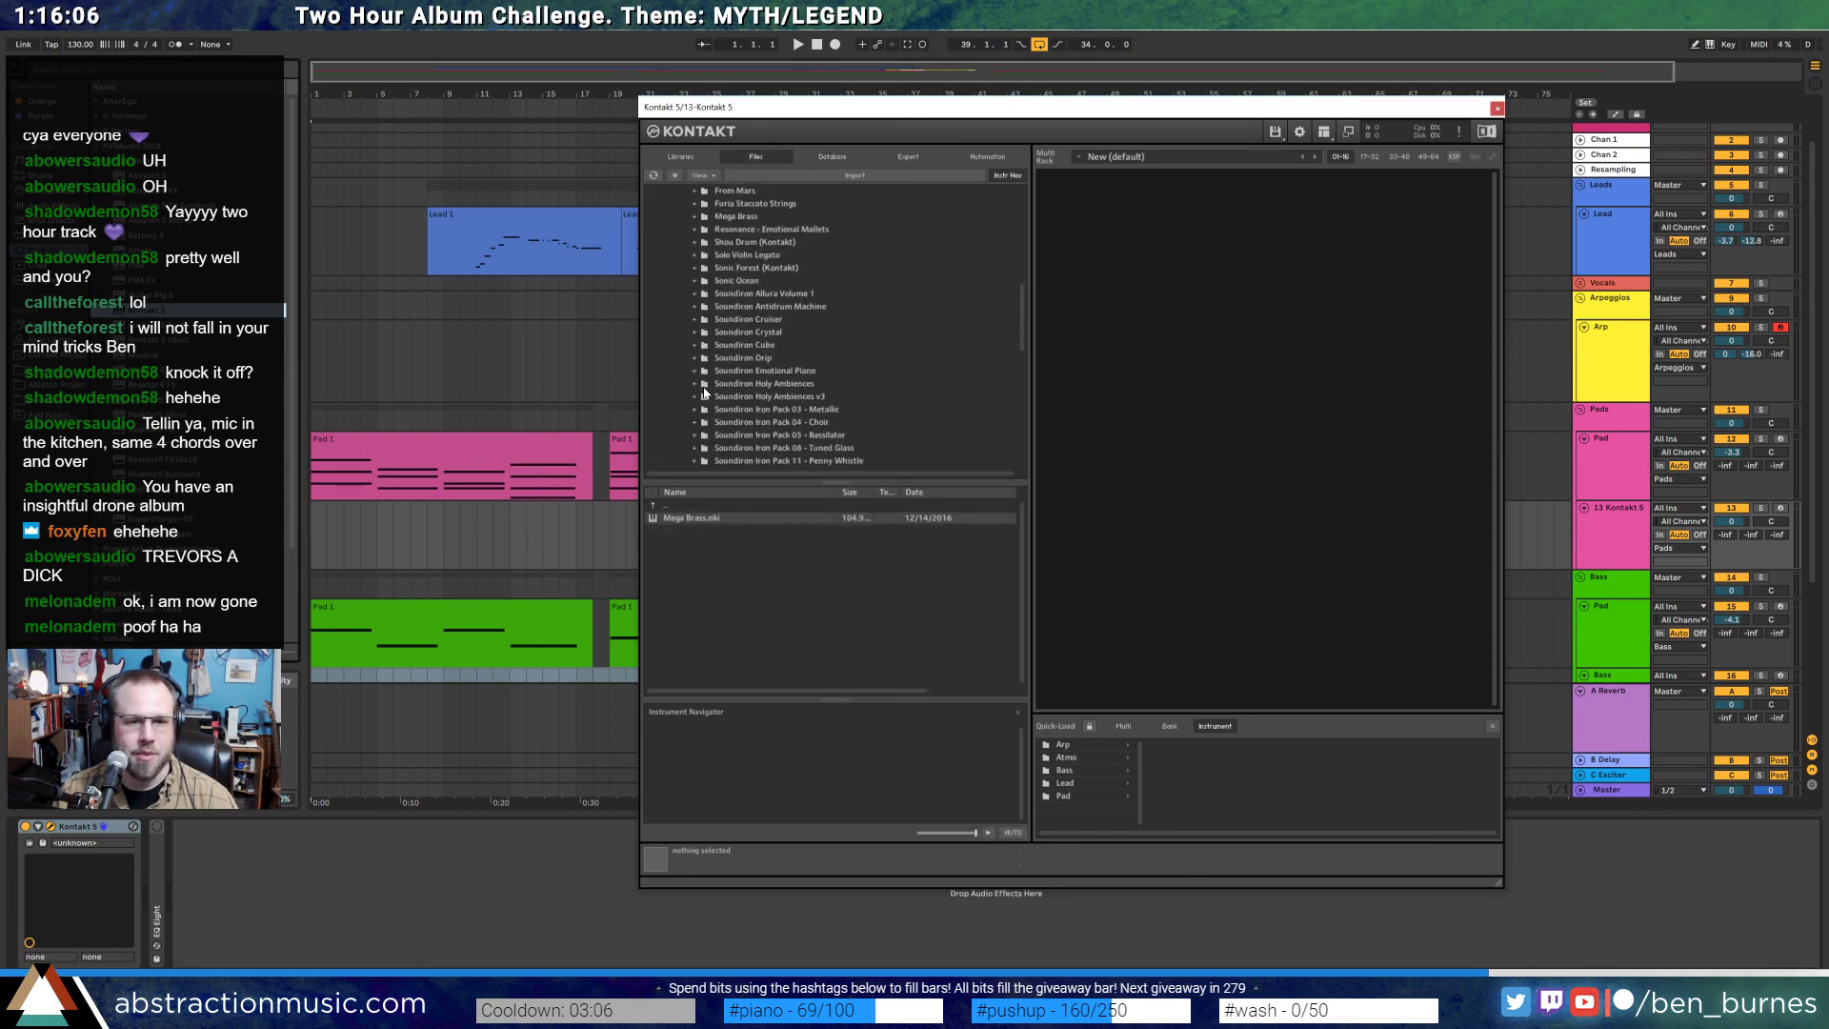
click(695, 397)
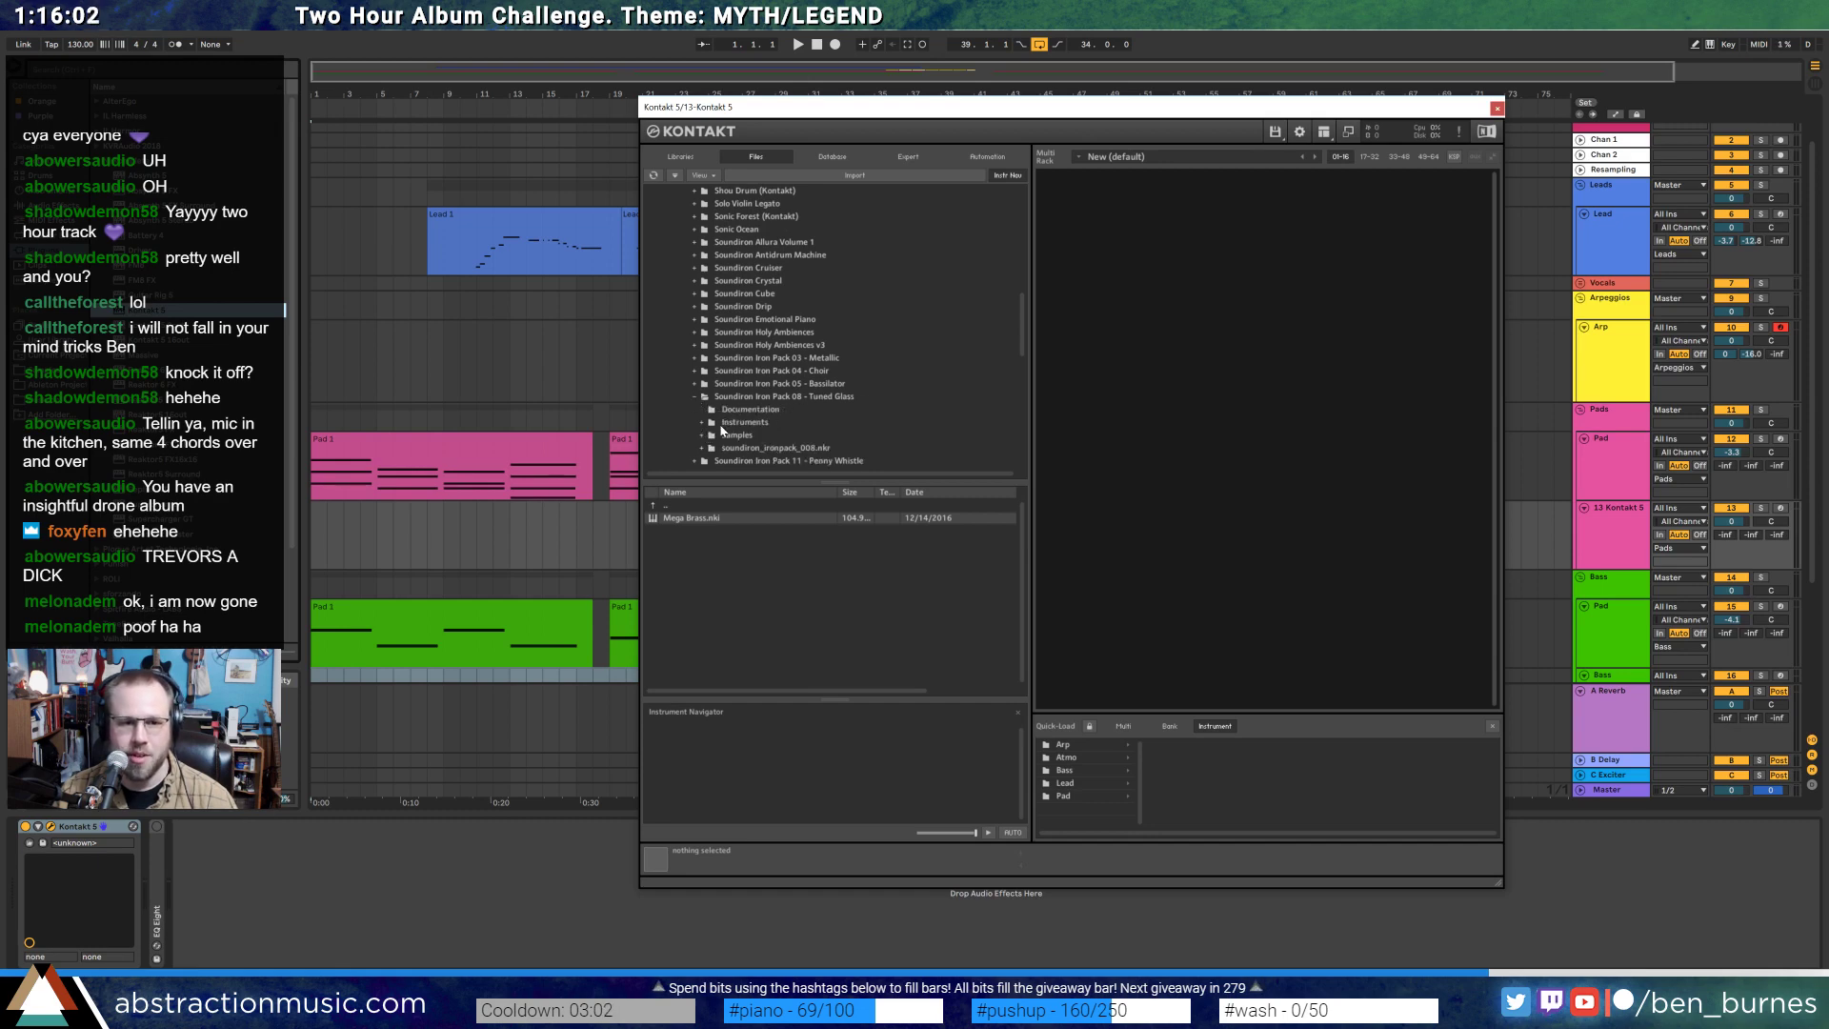
click(702, 422)
click(737, 435)
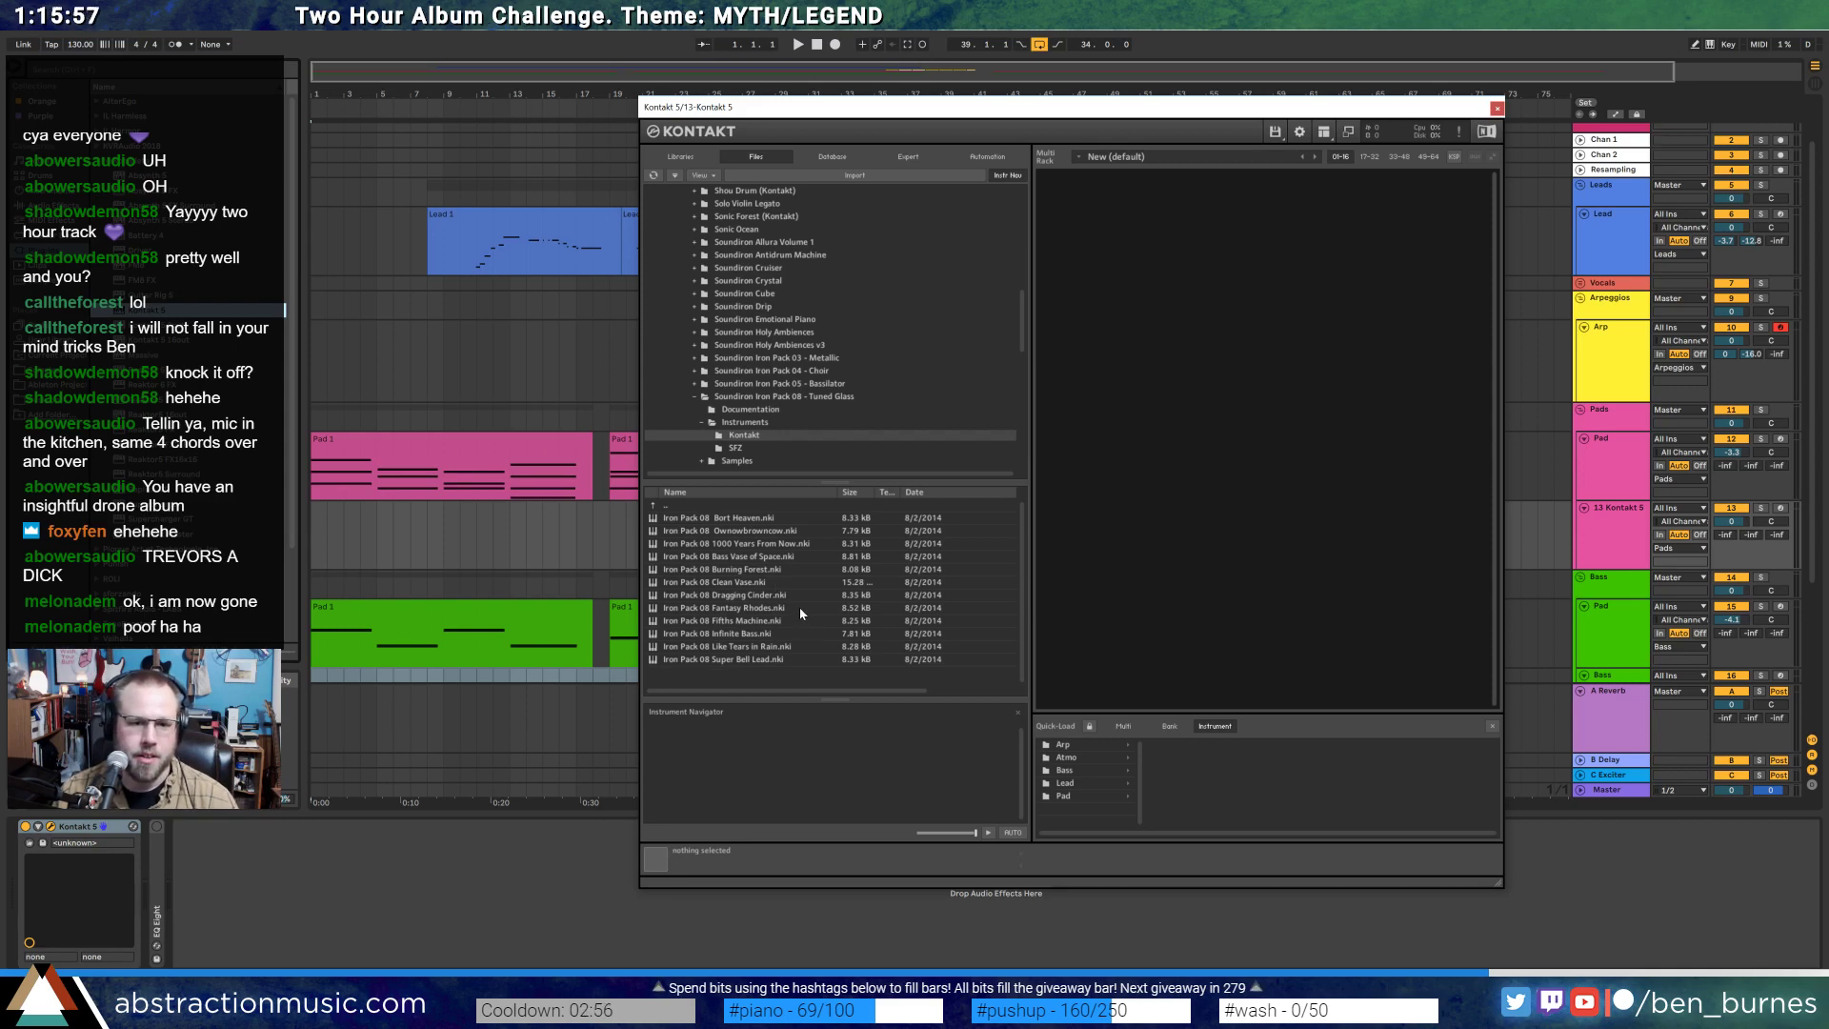
- Arm the Kontakt track and audition the Bass Vase of Space and 1000 Years From Now patches, removing each one
double_click(806, 556)
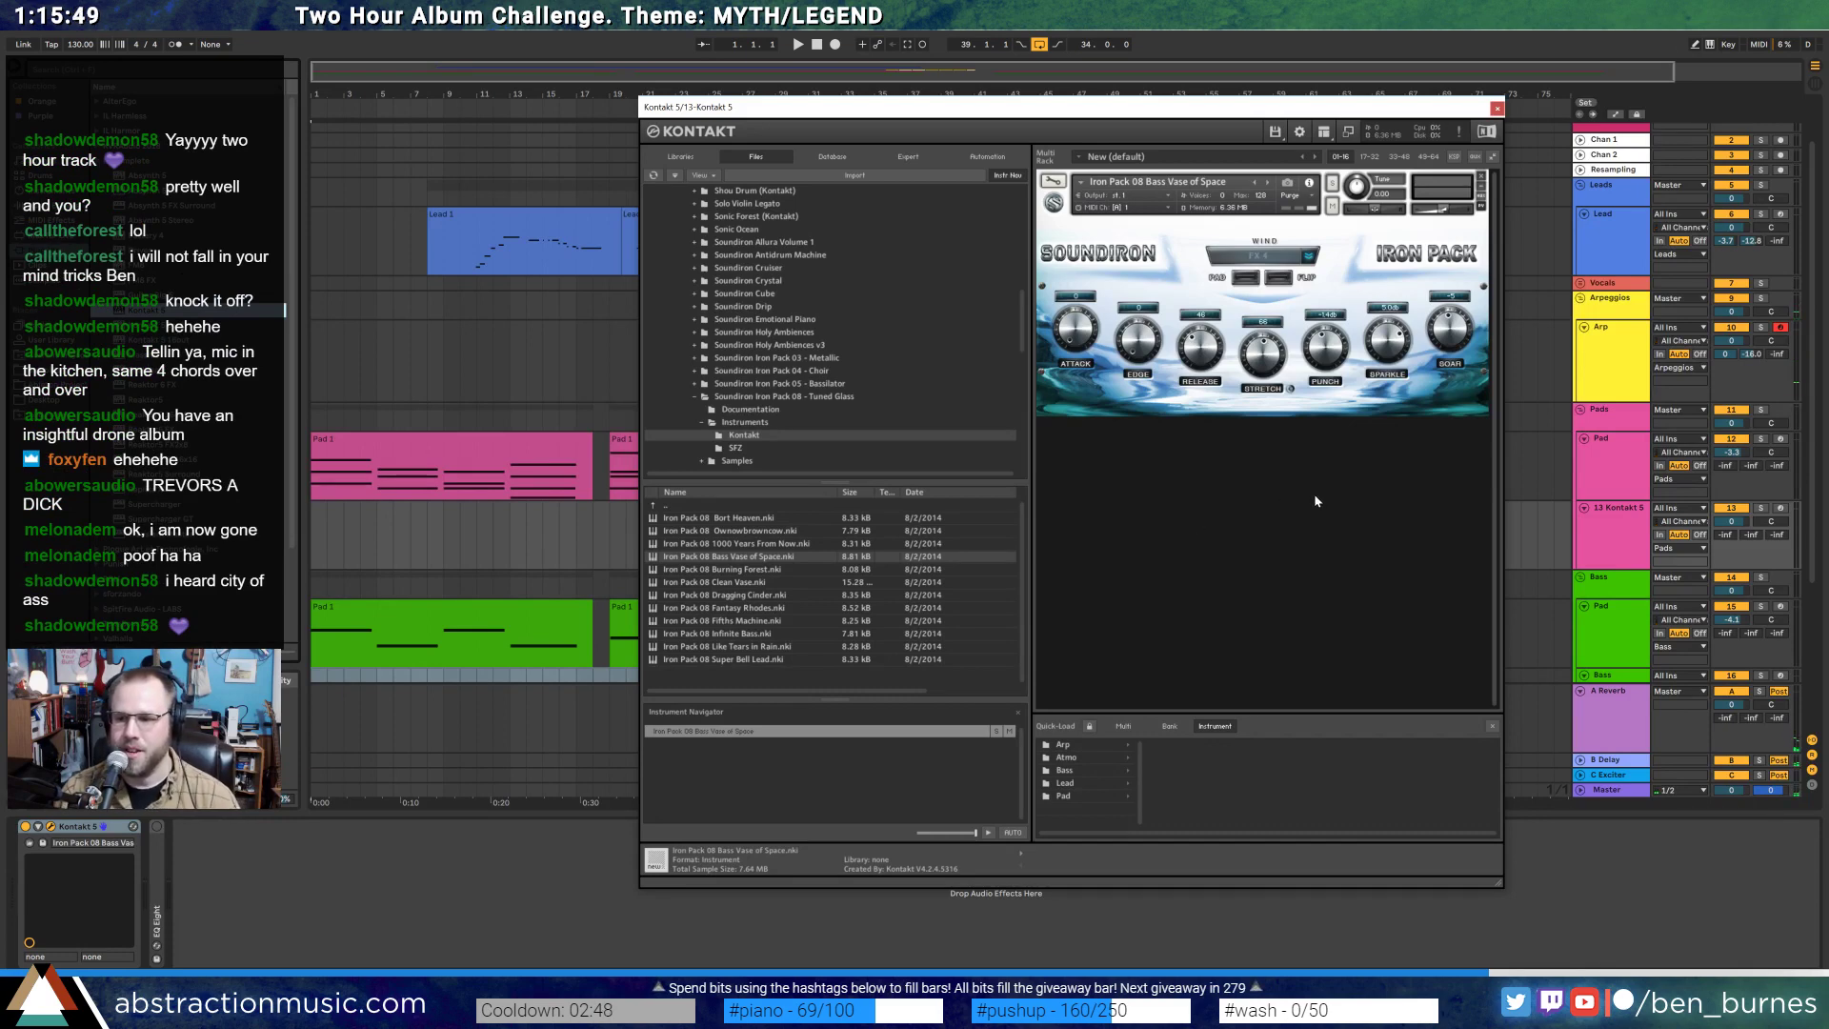
click(1779, 510)
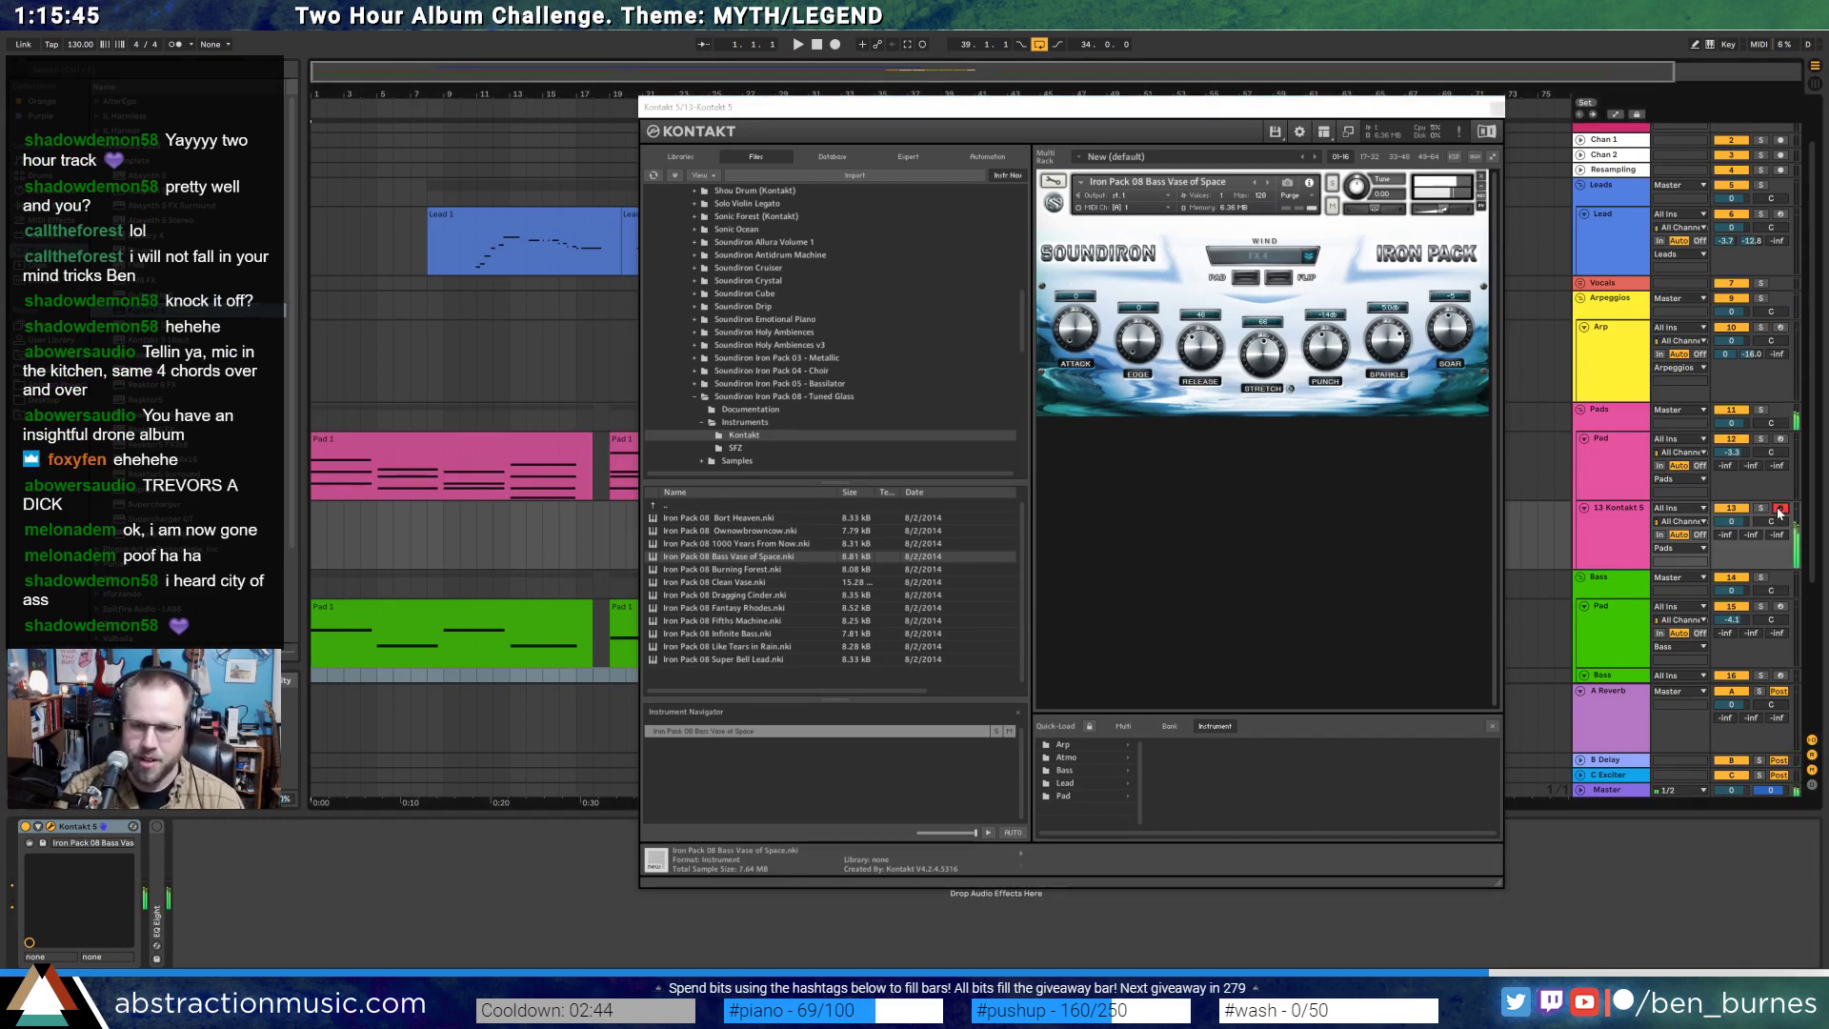
click(1482, 177)
click(788, 545)
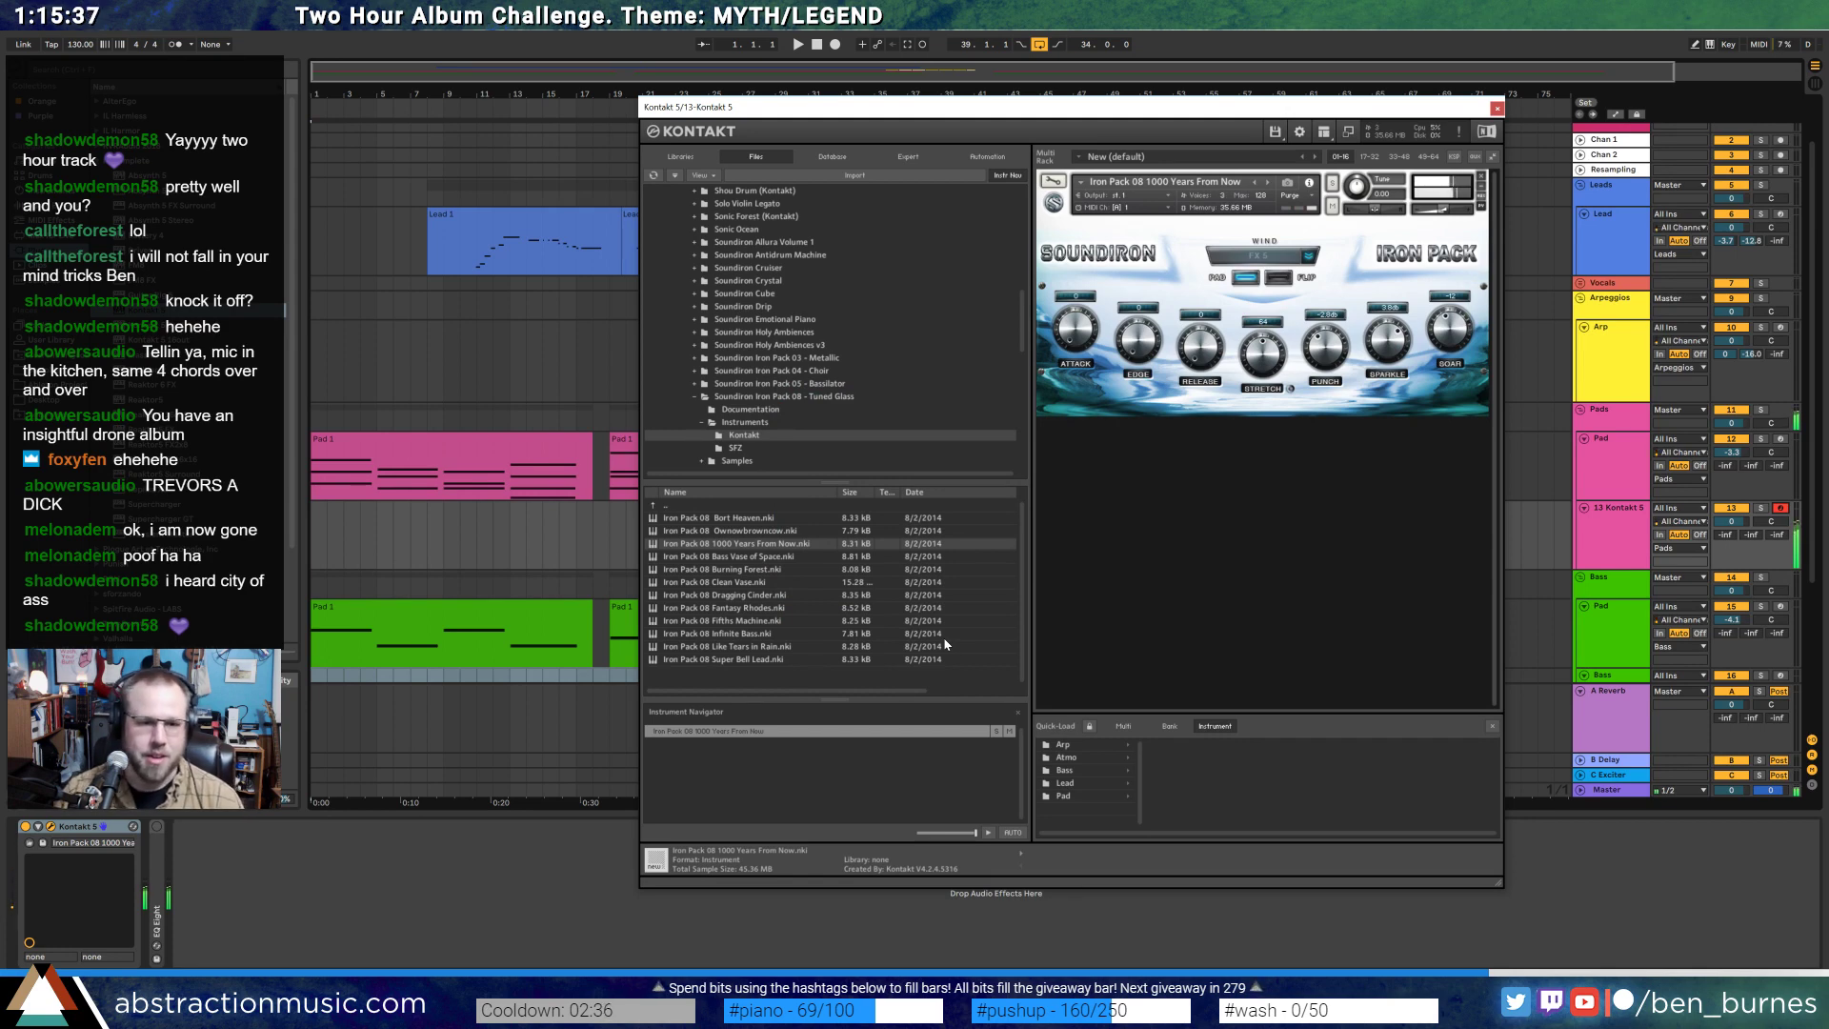
click(1479, 179)
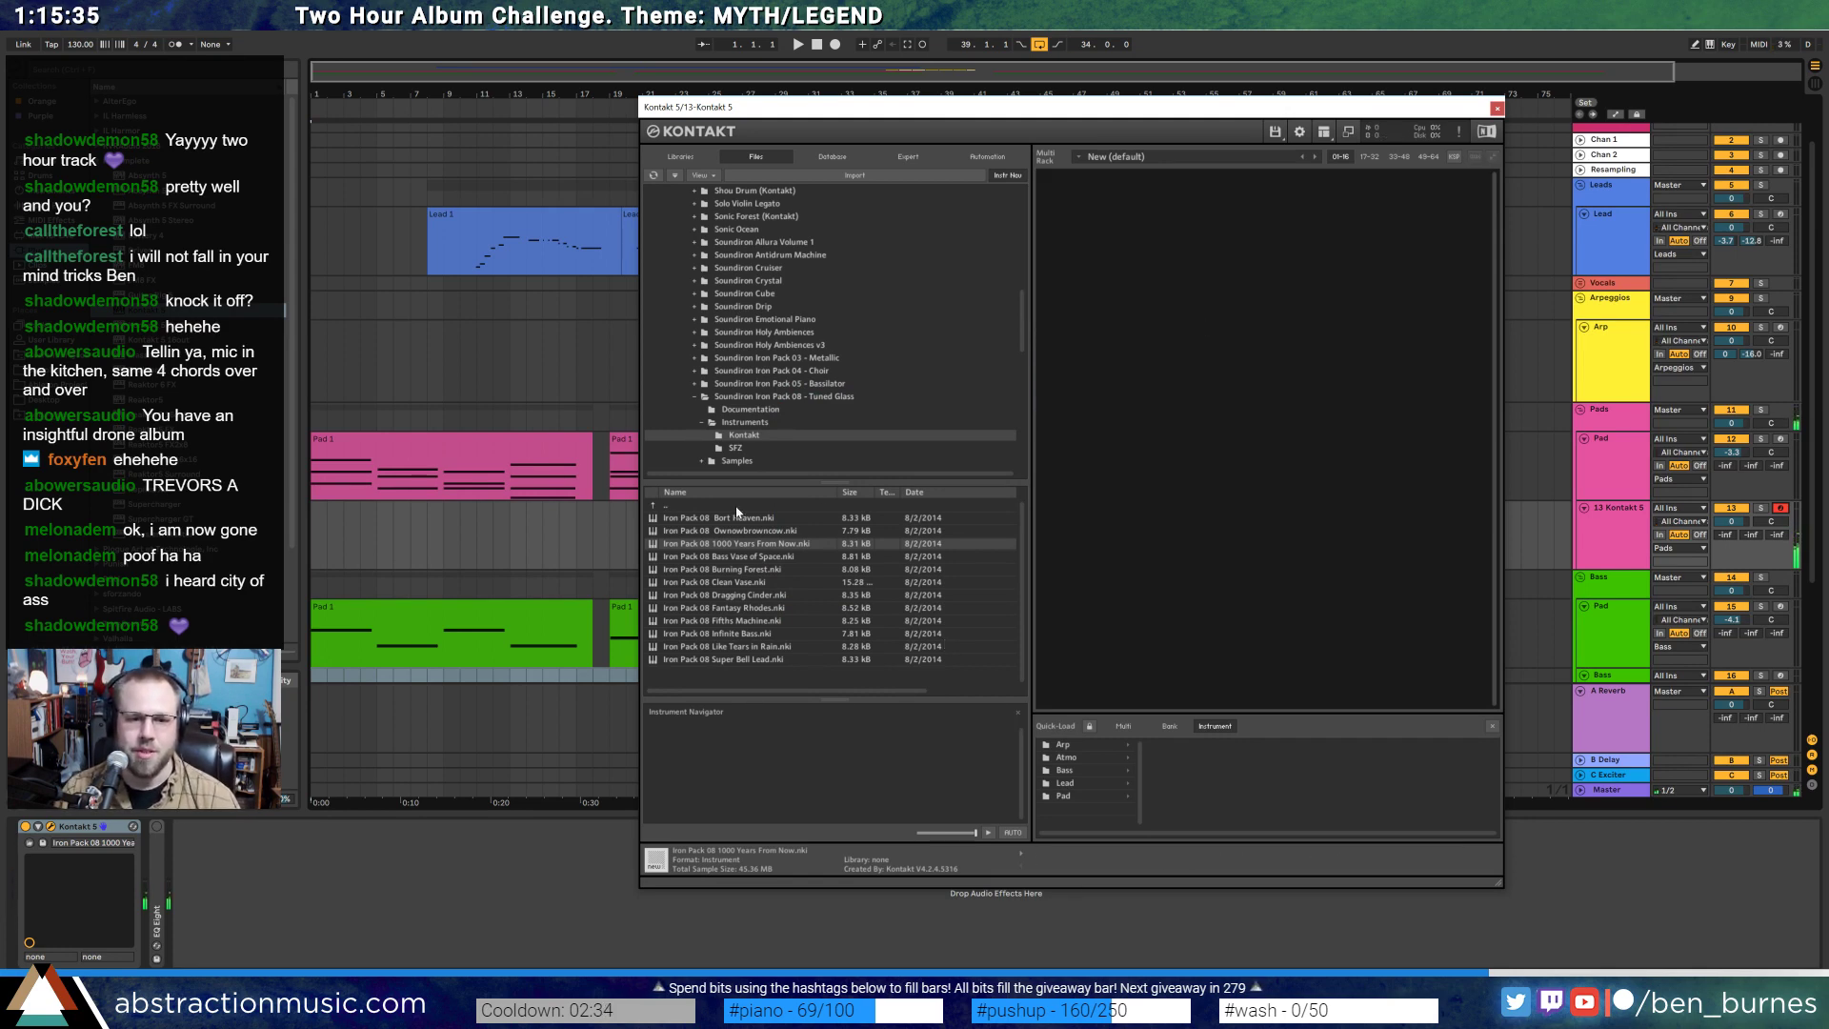
- Load the Iron Pack 08 Ownowbrowncow patch and close the Kontakt window
double_click(738, 532)
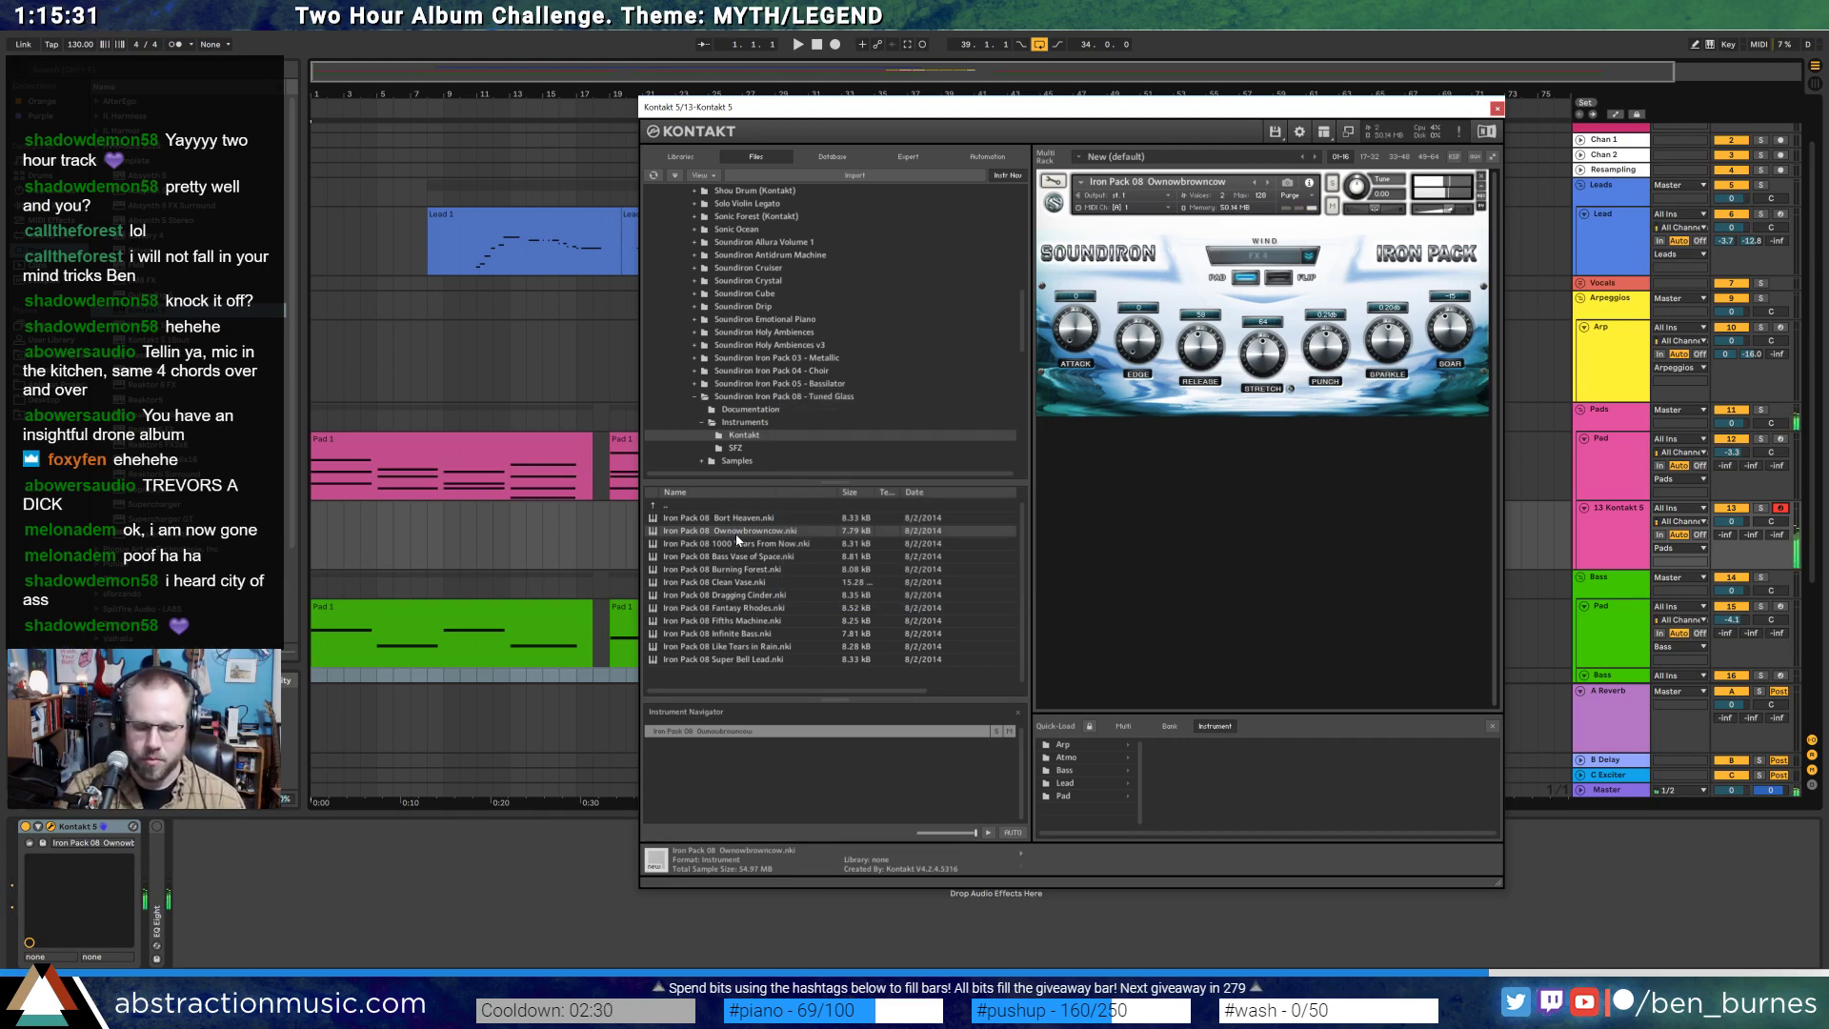
click(1495, 110)
click(592, 552)
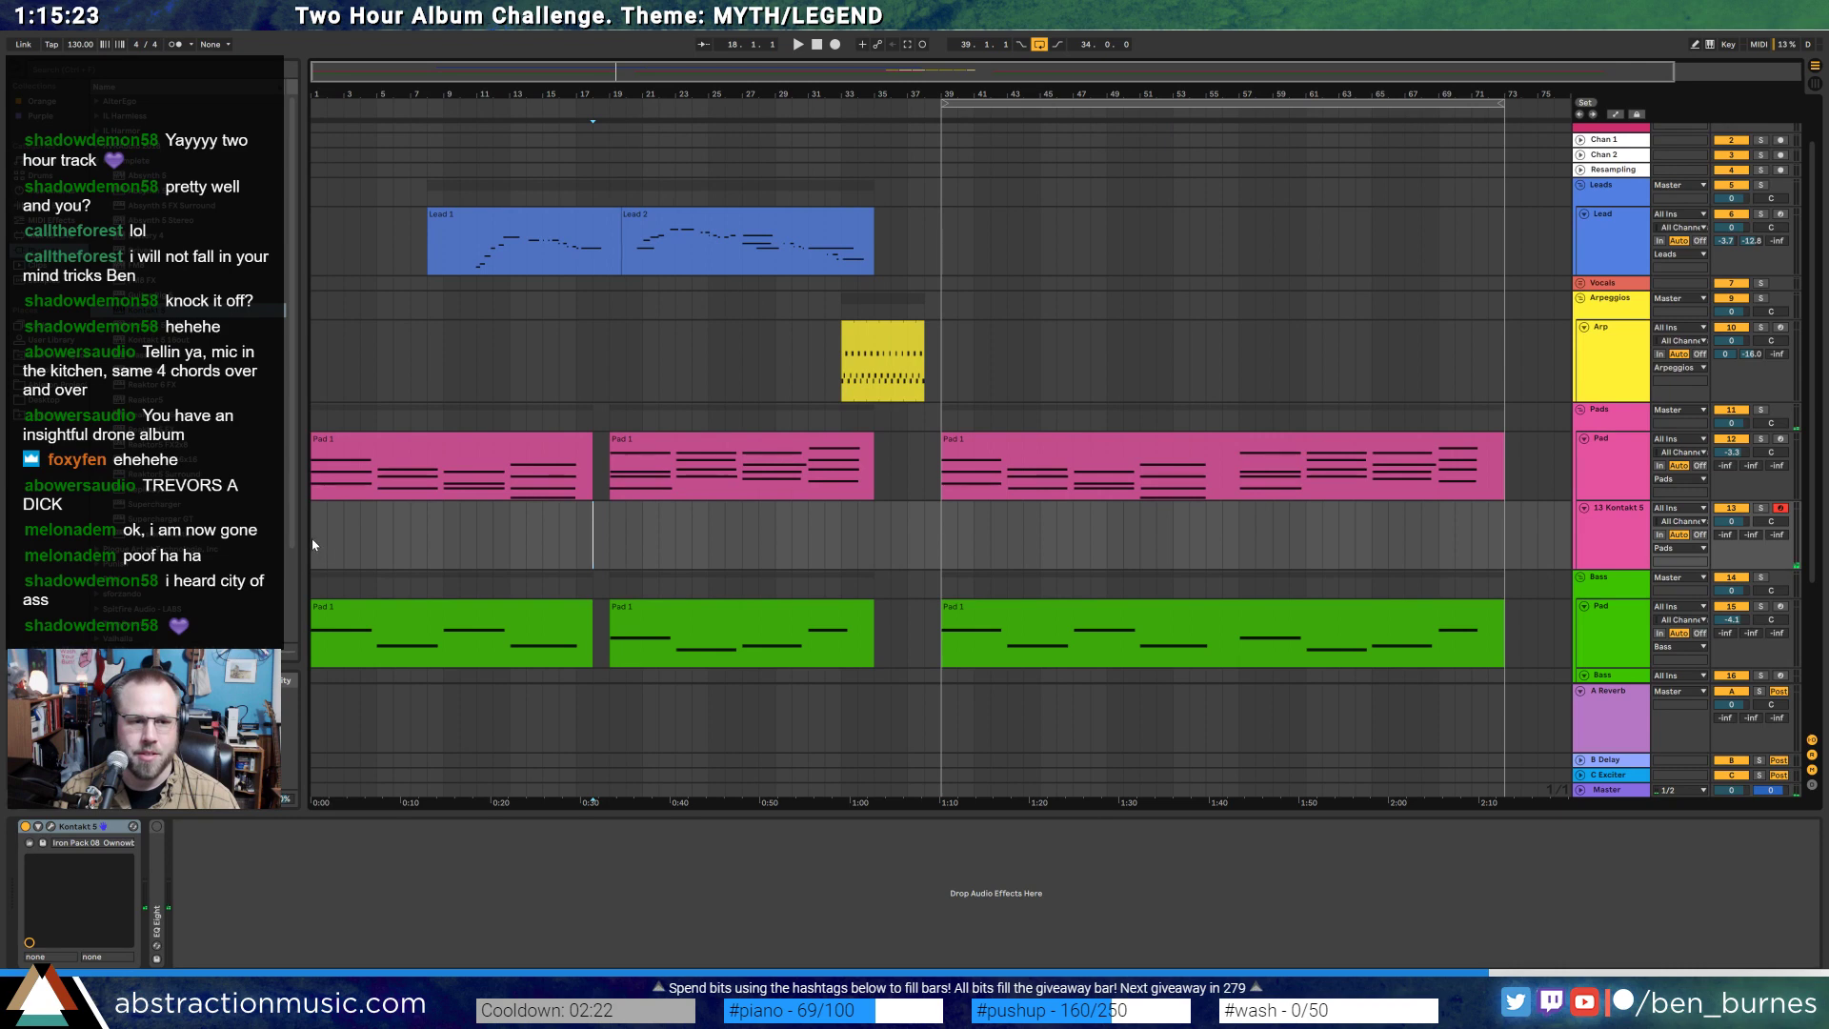
- Consolidate the first two clips on the pink Pad track into one and copy it onto the Kontakt track
click(410, 492)
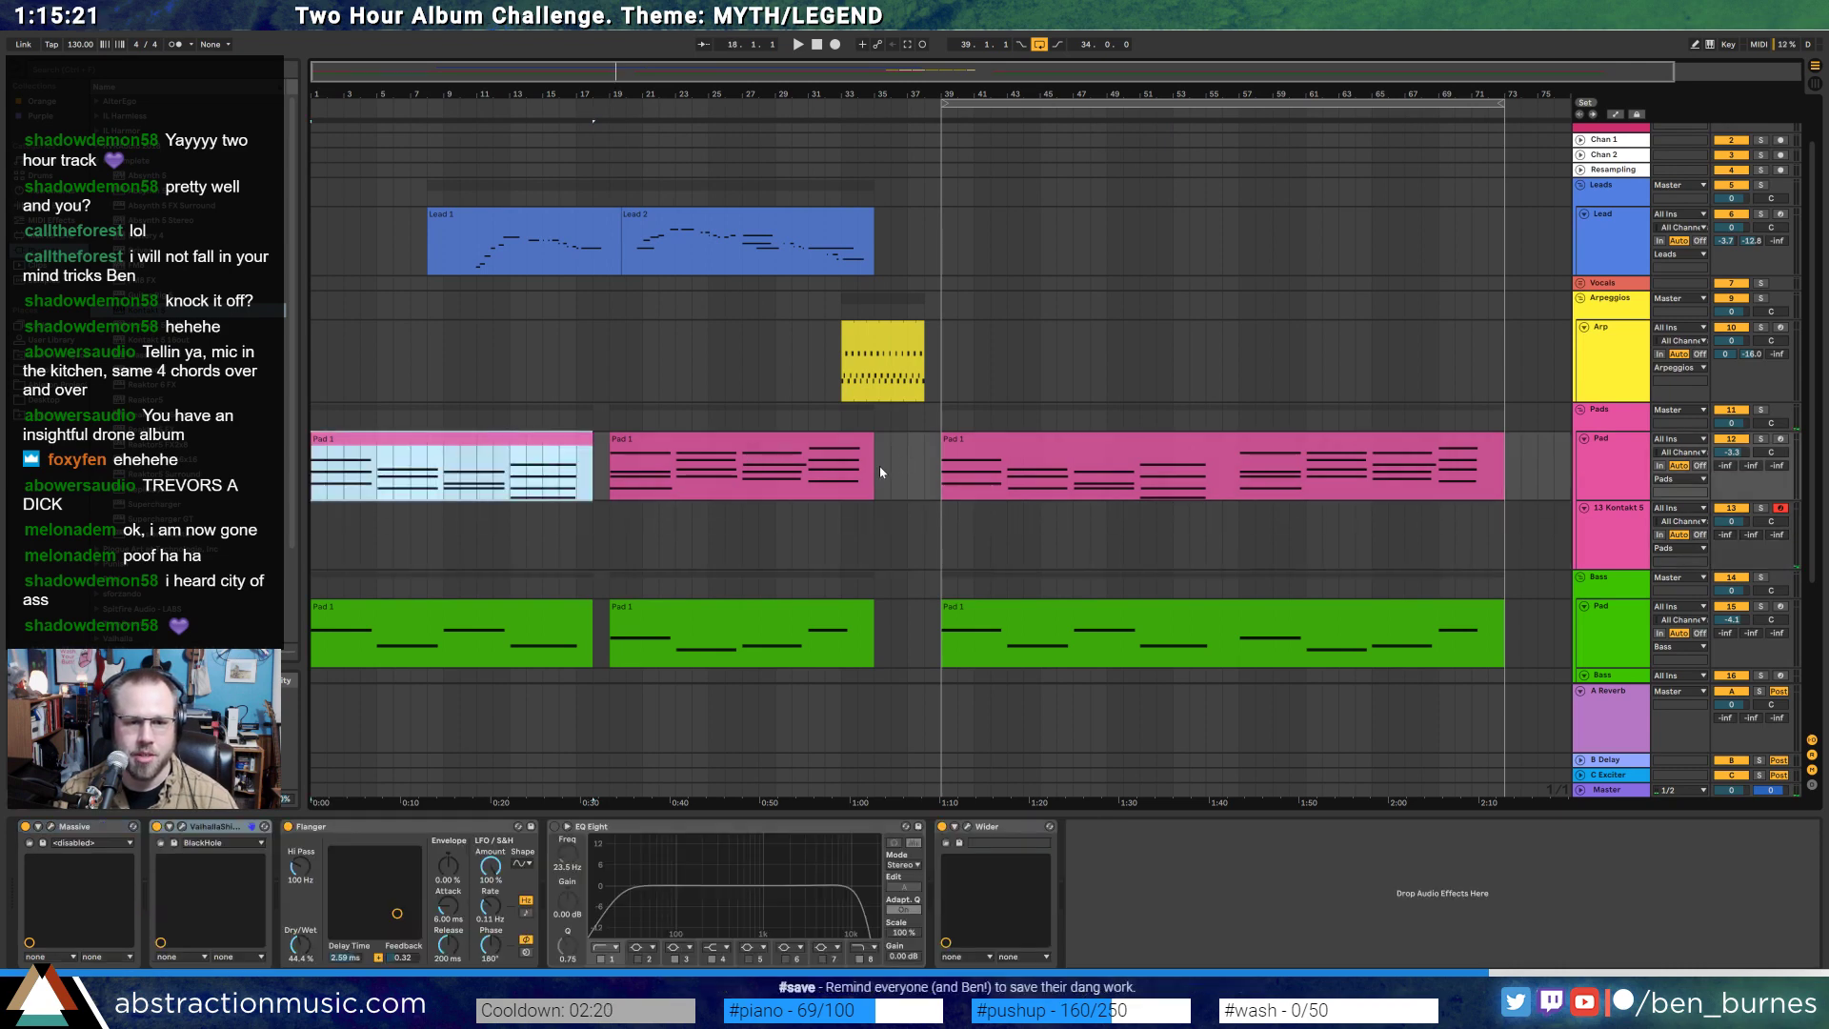
shift+click(876, 465)
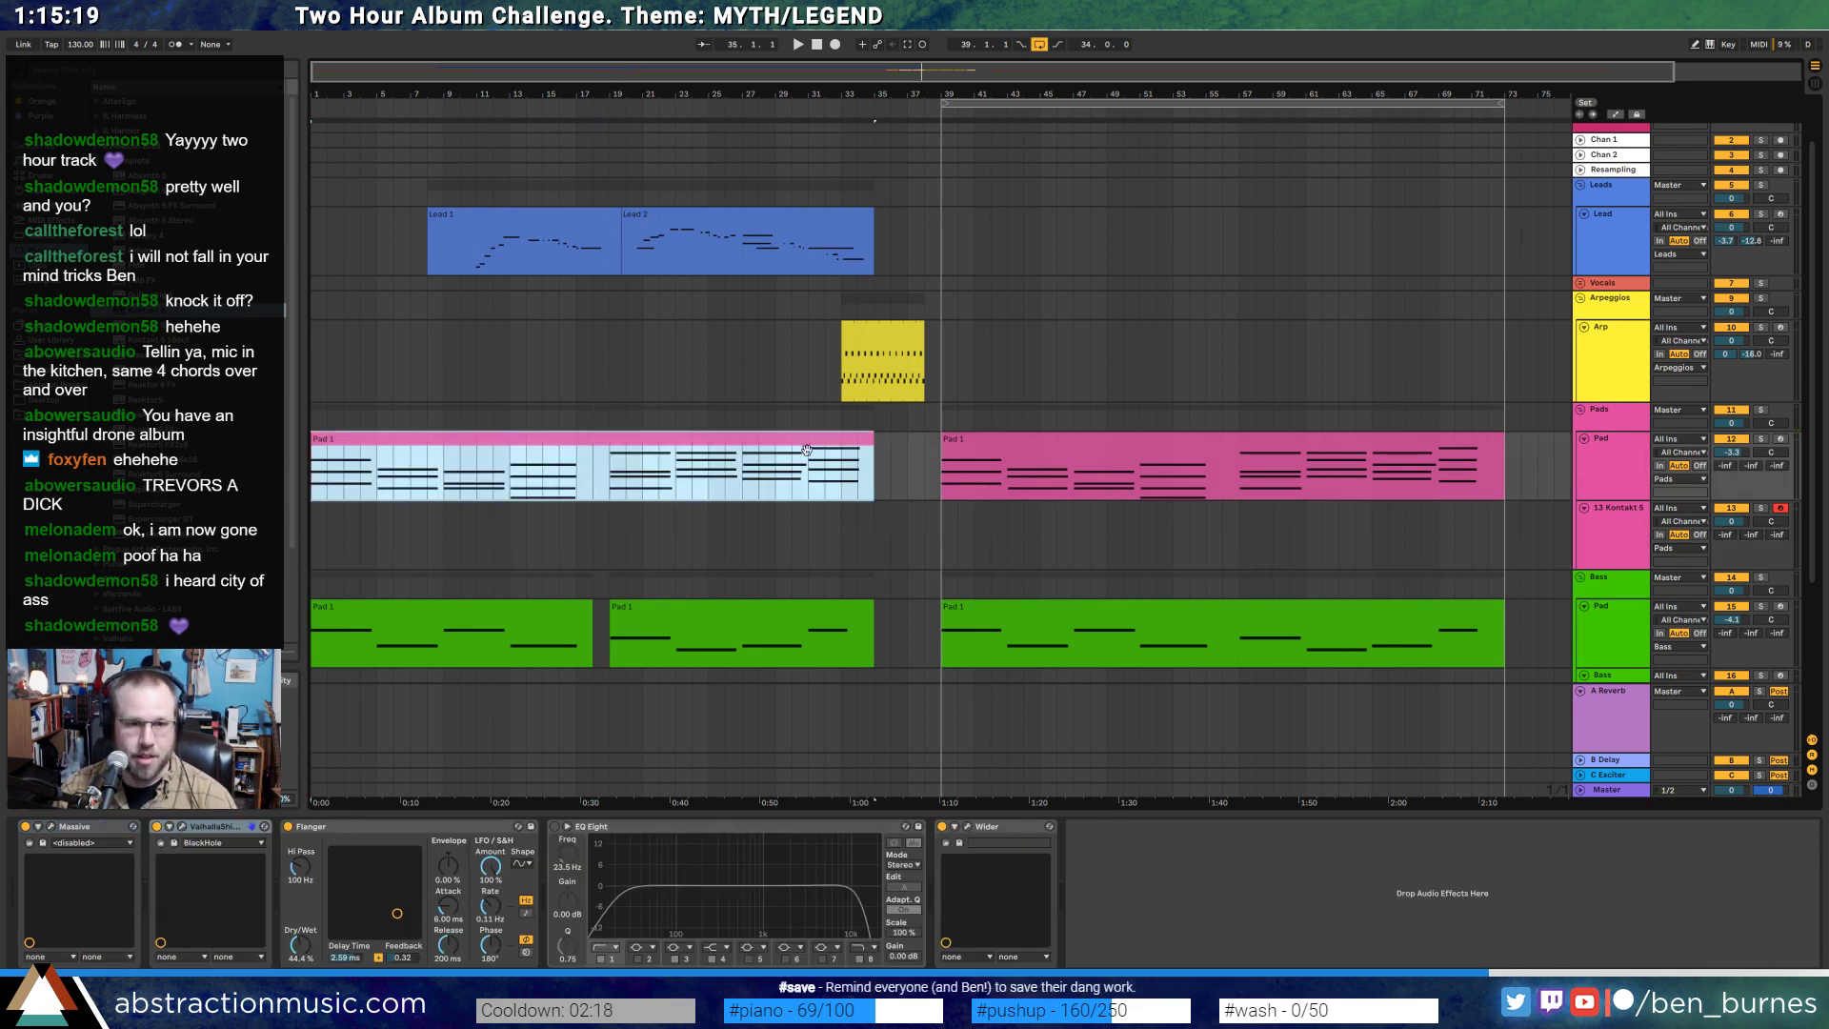
drag(802, 445, 794, 508)
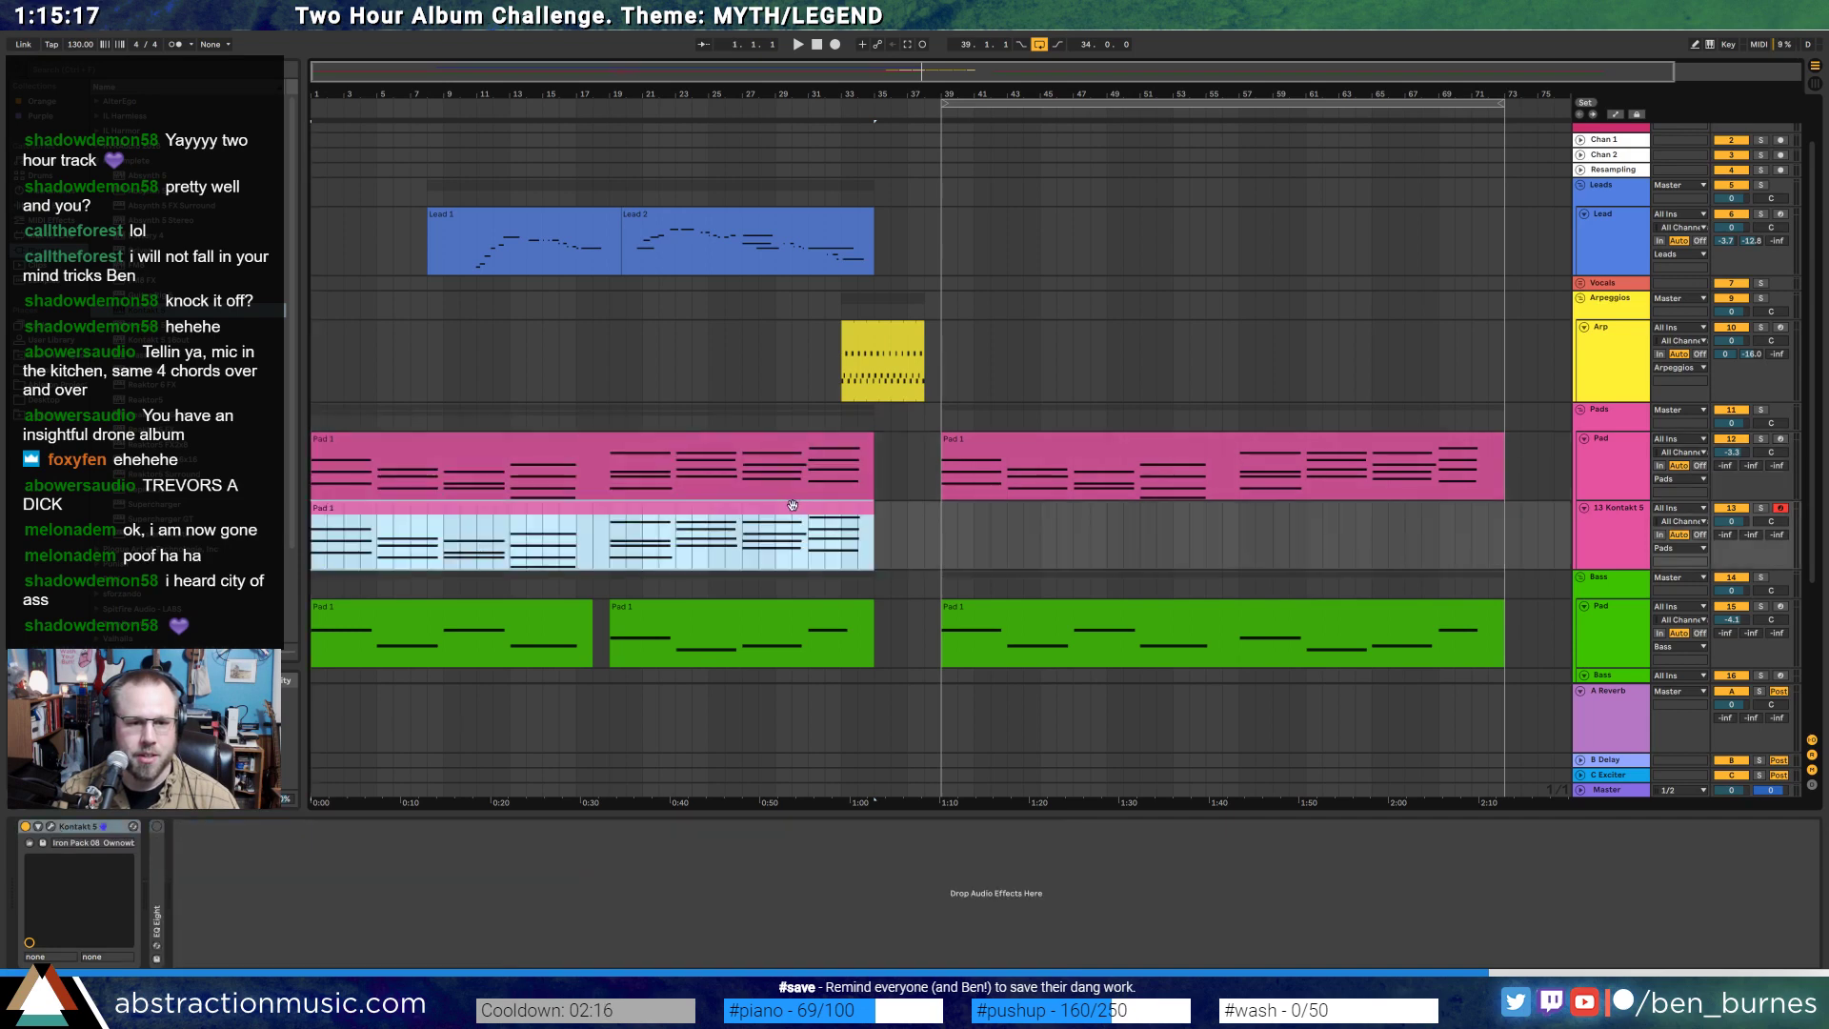
- Try to thin the copied clip's chords to single notes, then delete the clip from the Kontakt track
double_click(795, 510)
mouse_move(352, 740)
mouse_down()
mouse_move(378, 769)
mouse_move(406, 751)
mouse_move(442, 774)
mouse_up()
key(Delete)
key(Delete)
drag(626, 769, 647, 752)
key(Delete)
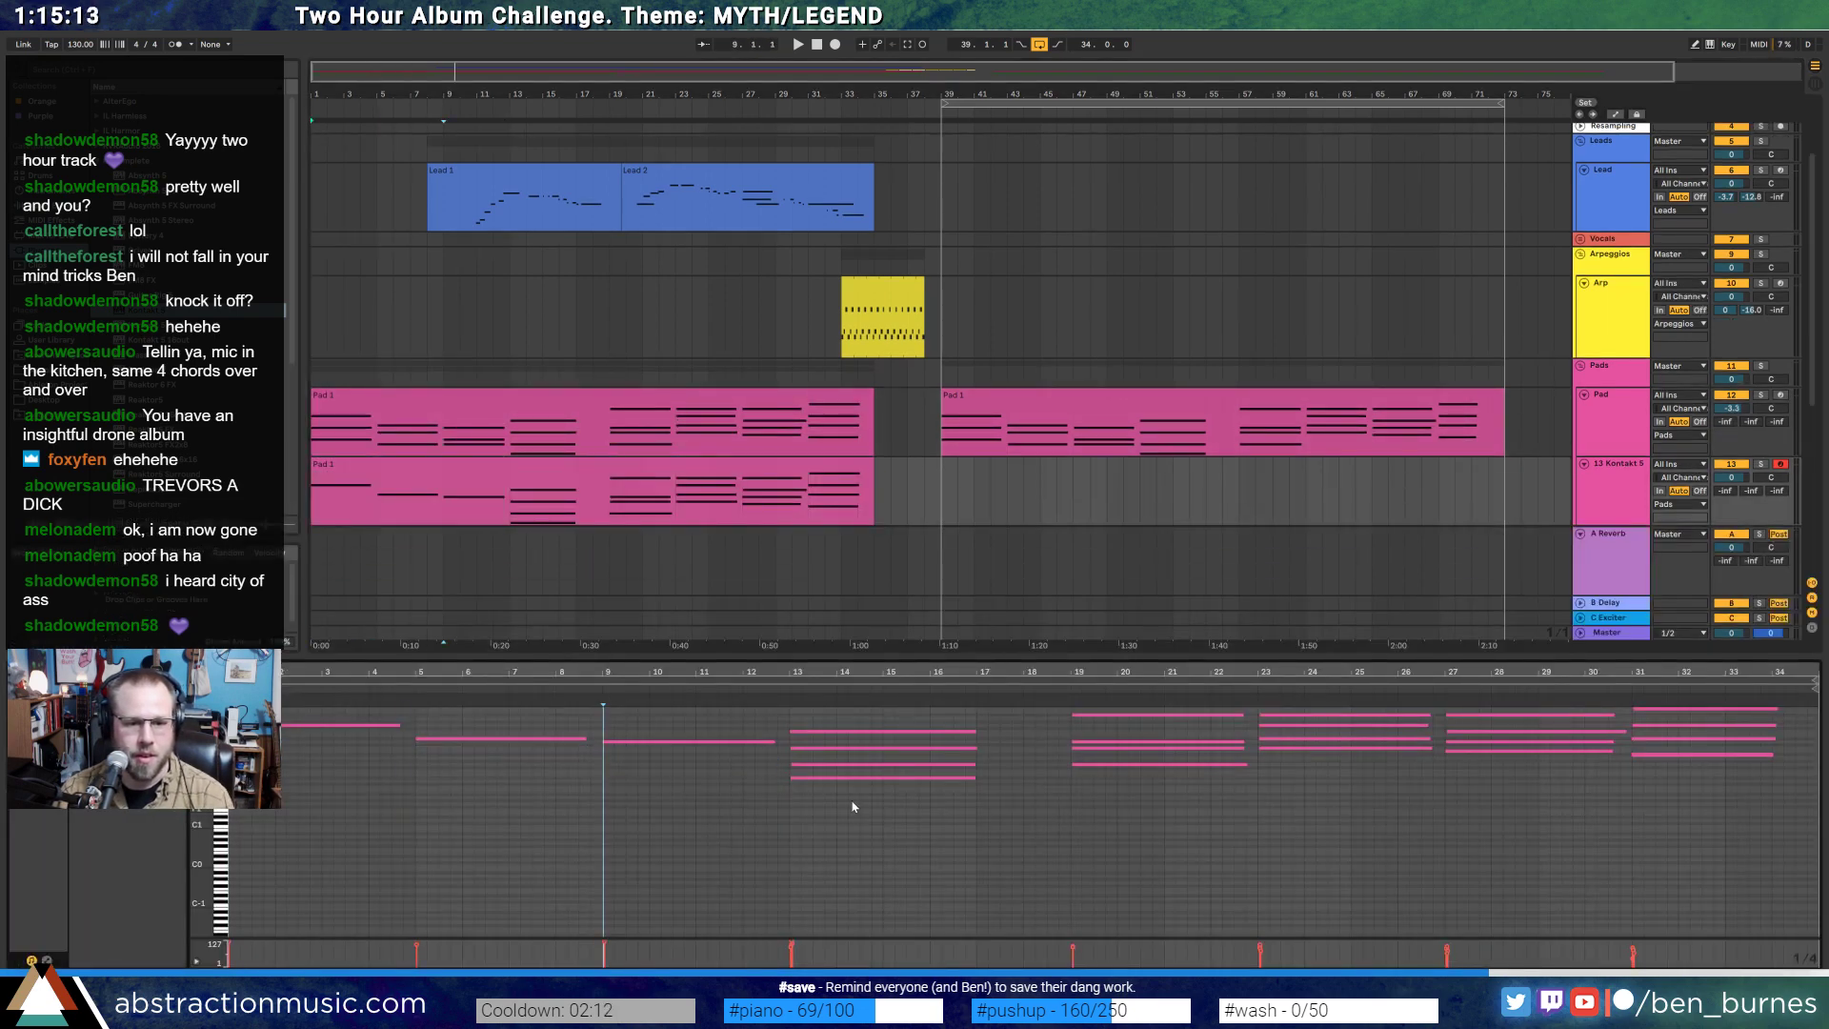
drag(852, 807, 789, 740)
key(Delete)
click(1155, 741)
drag(1255, 768, 1697, 854)
click(756, 471)
key(Delete)
scroll(743, 491, down, 3)
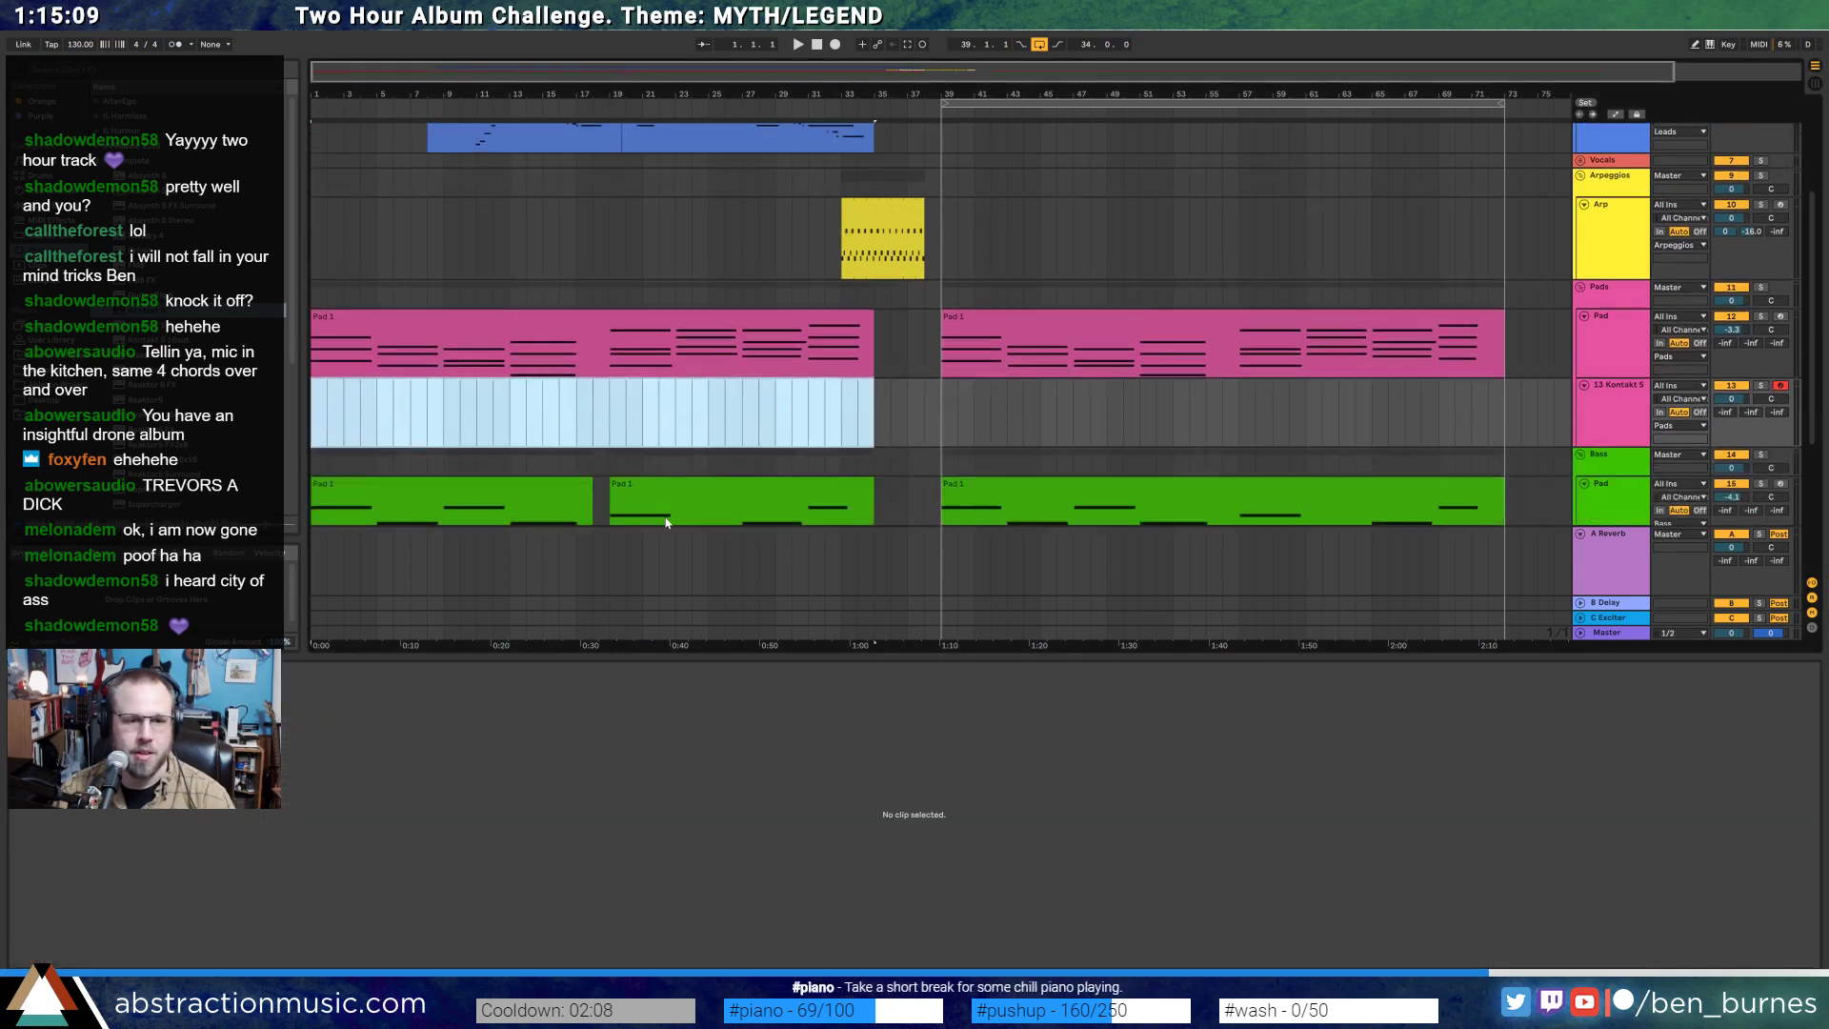
- Consolidate the first two clips on the bass Pad track and copy the result onto the Kontakt track at bar 1
click(675, 488)
shift+click(524, 492)
drag(524, 493, 538, 407)
- Transpose all notes of the copied bass clip up three octaves and play the arrangement from the start
click(361, 804)
key(ctrl+a)
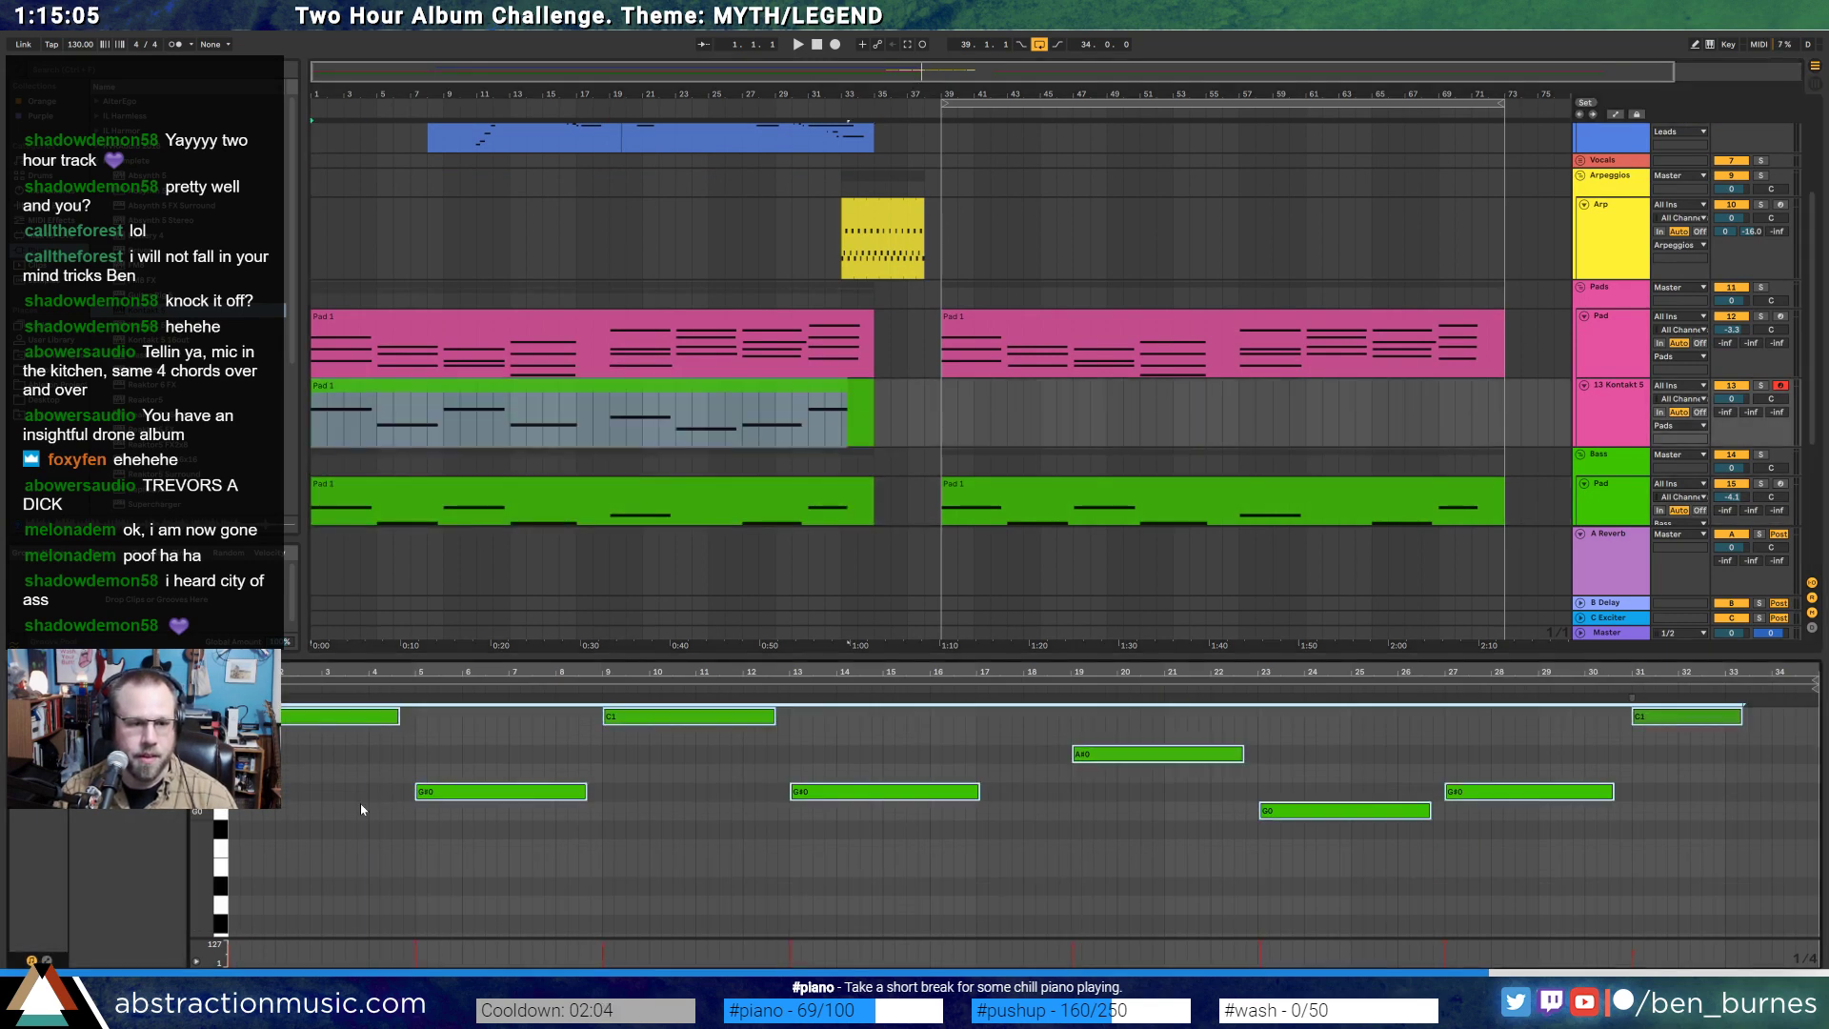
key(shift+Up)
key(shift+Up)
key(shift+Up)
key(space)
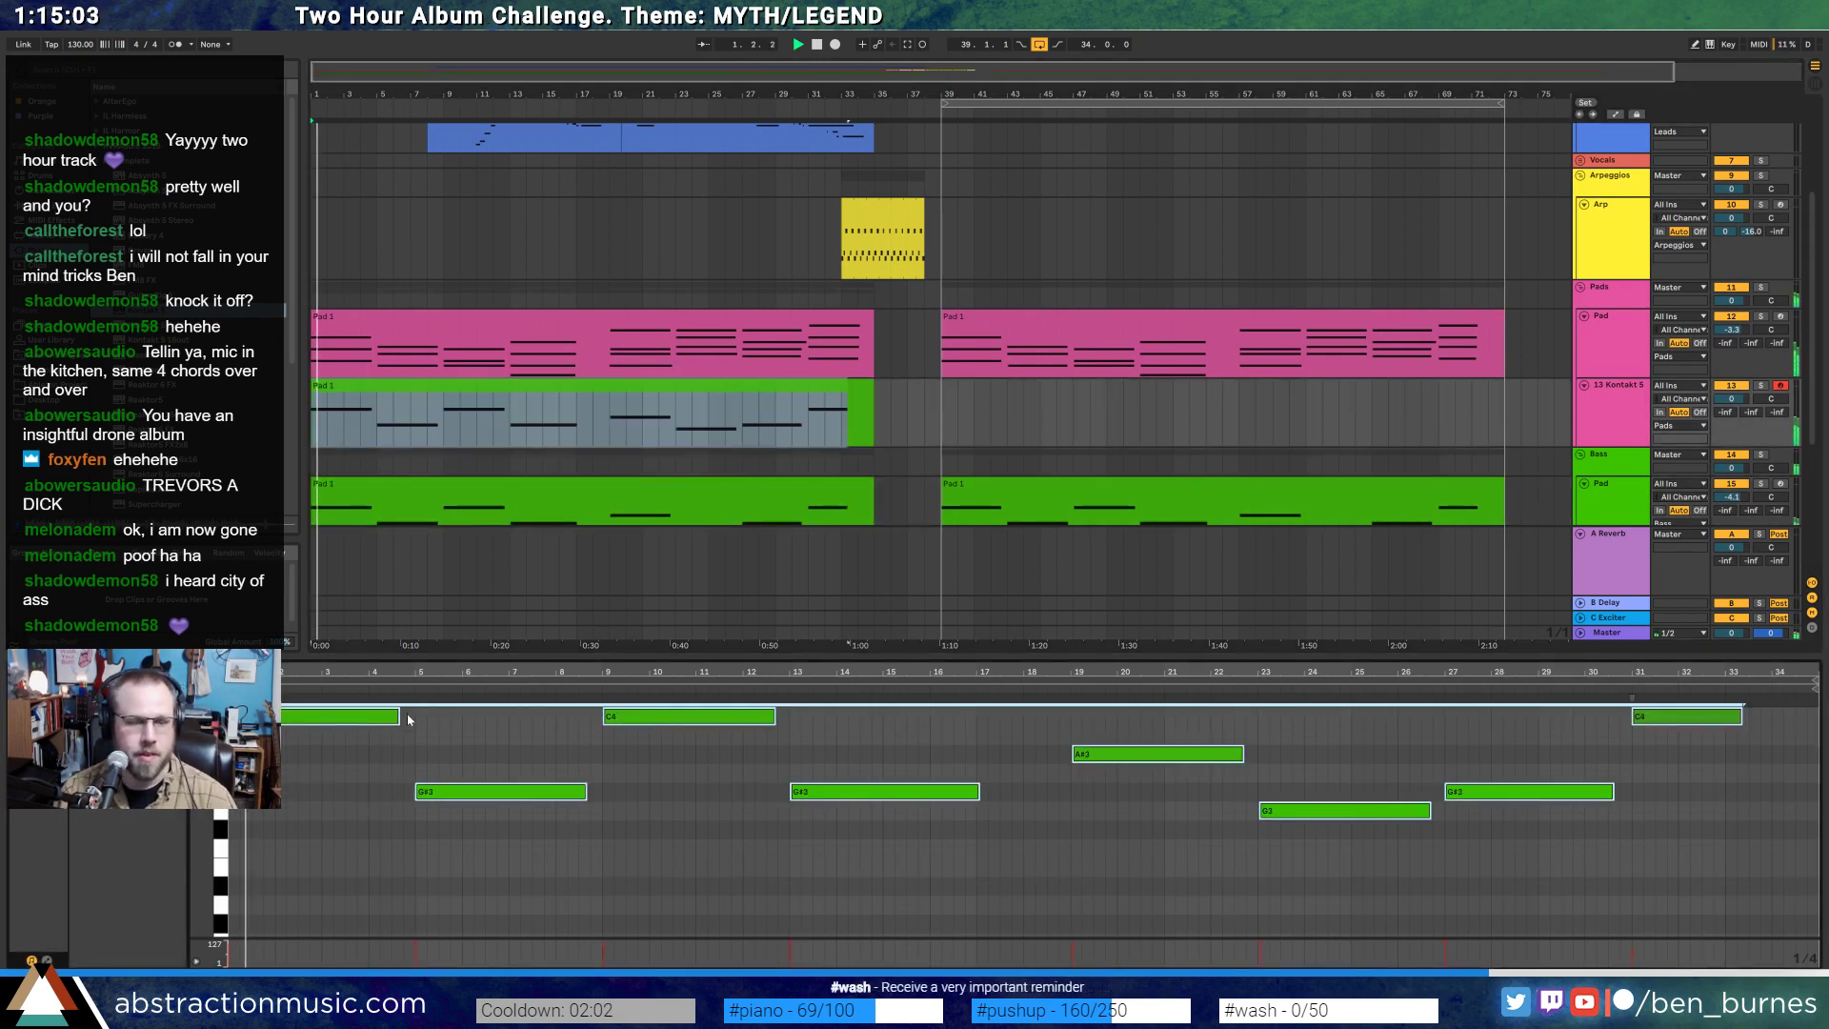
- Apply the Kontakt track's colour to its clips and lower the track's volume to about -10.7 dB
right_click(1601, 411)
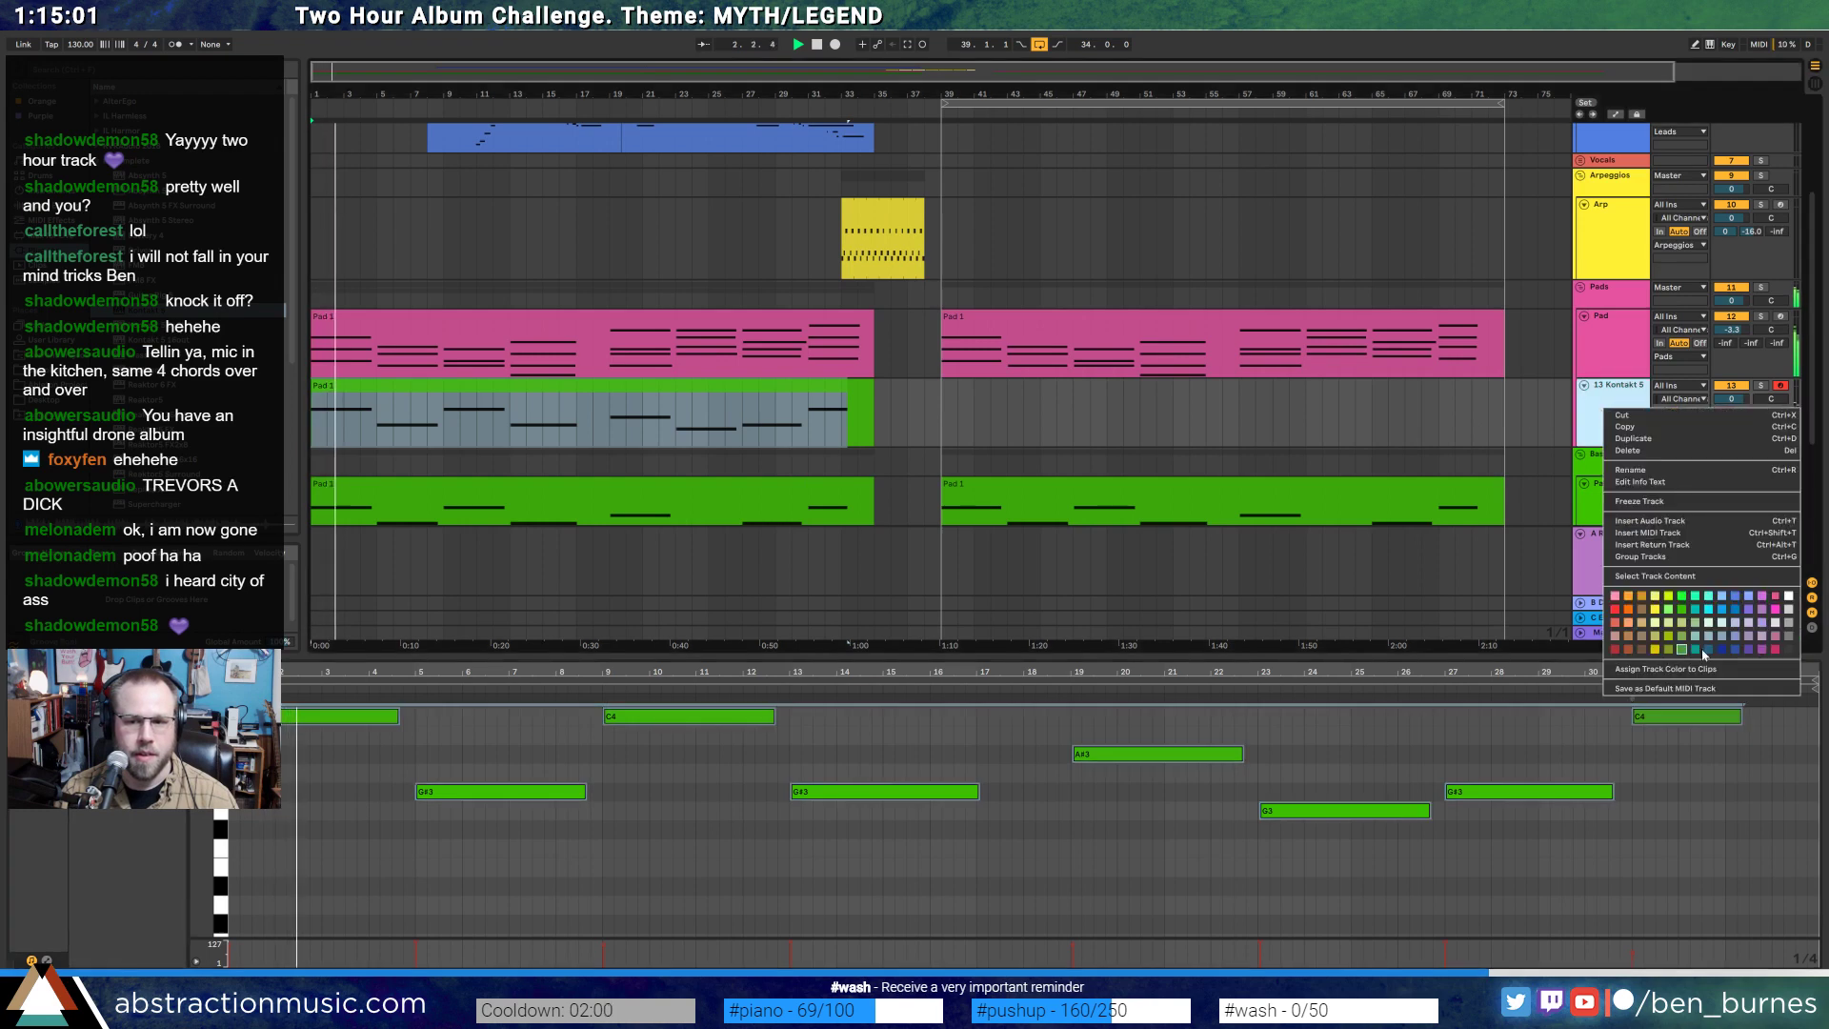
click(1680, 670)
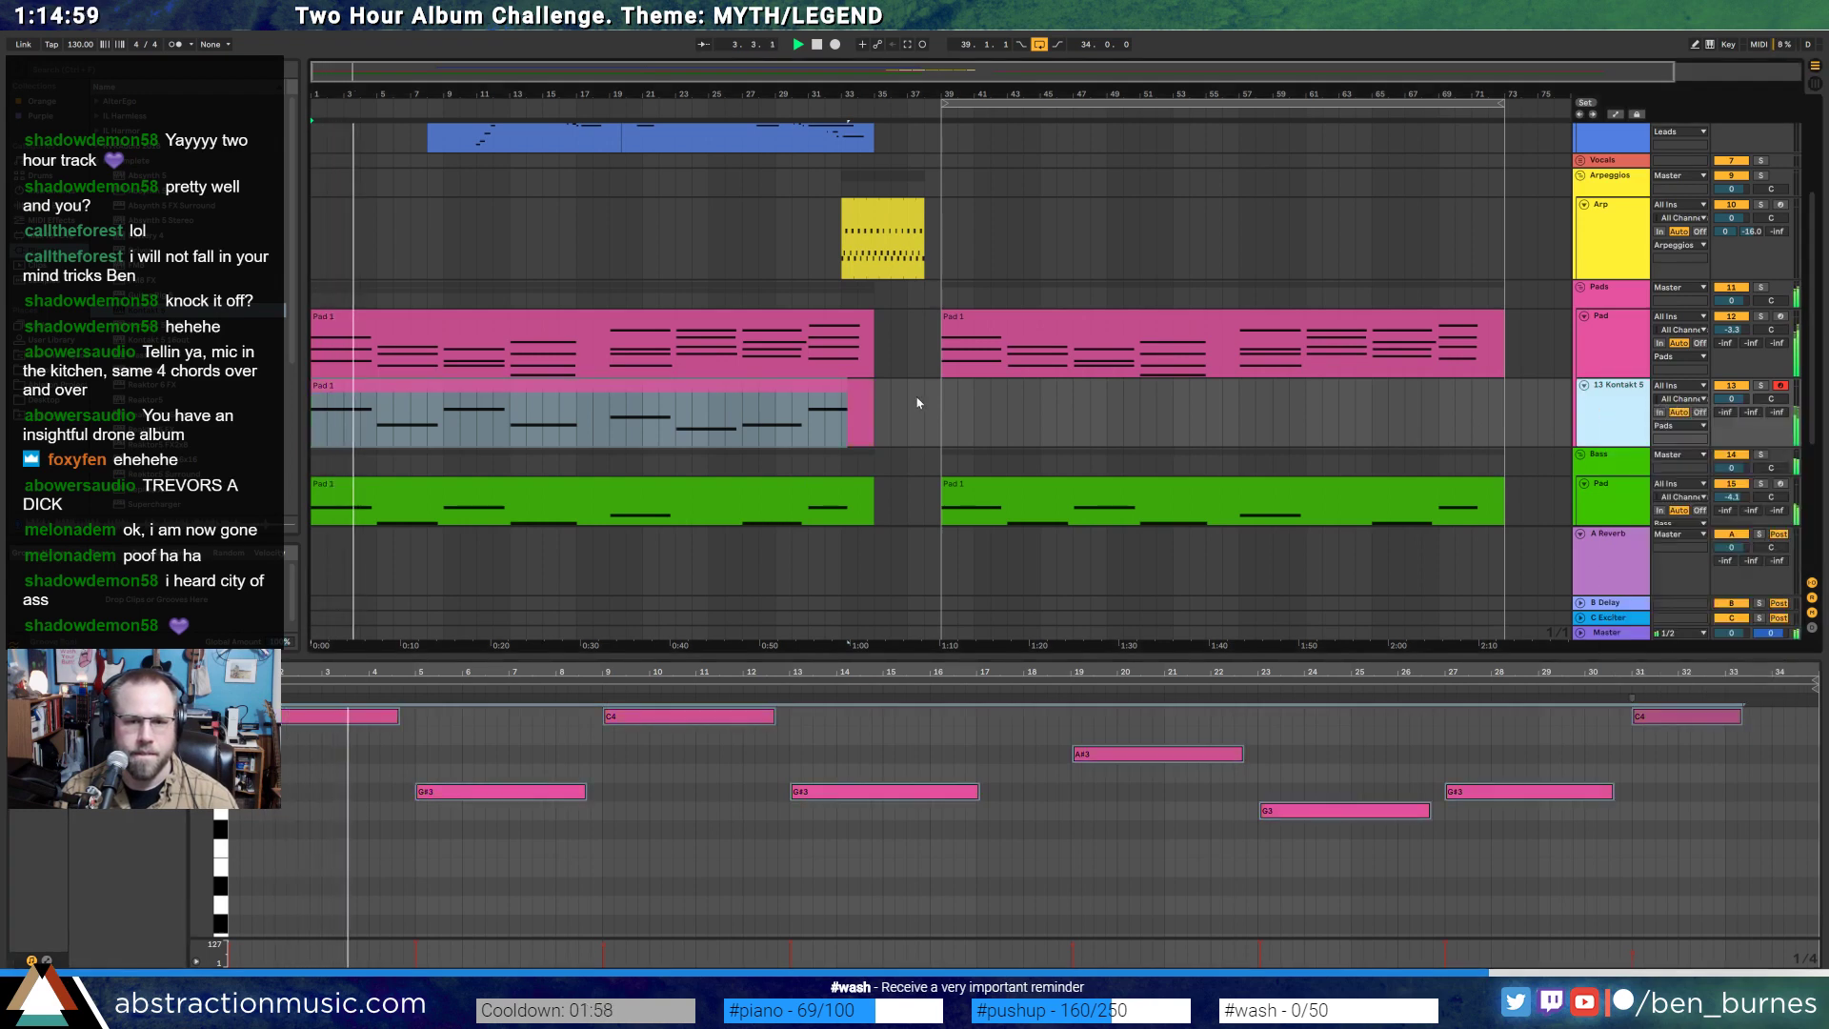
click(1450, 459)
drag(1732, 399, 1732, 412)
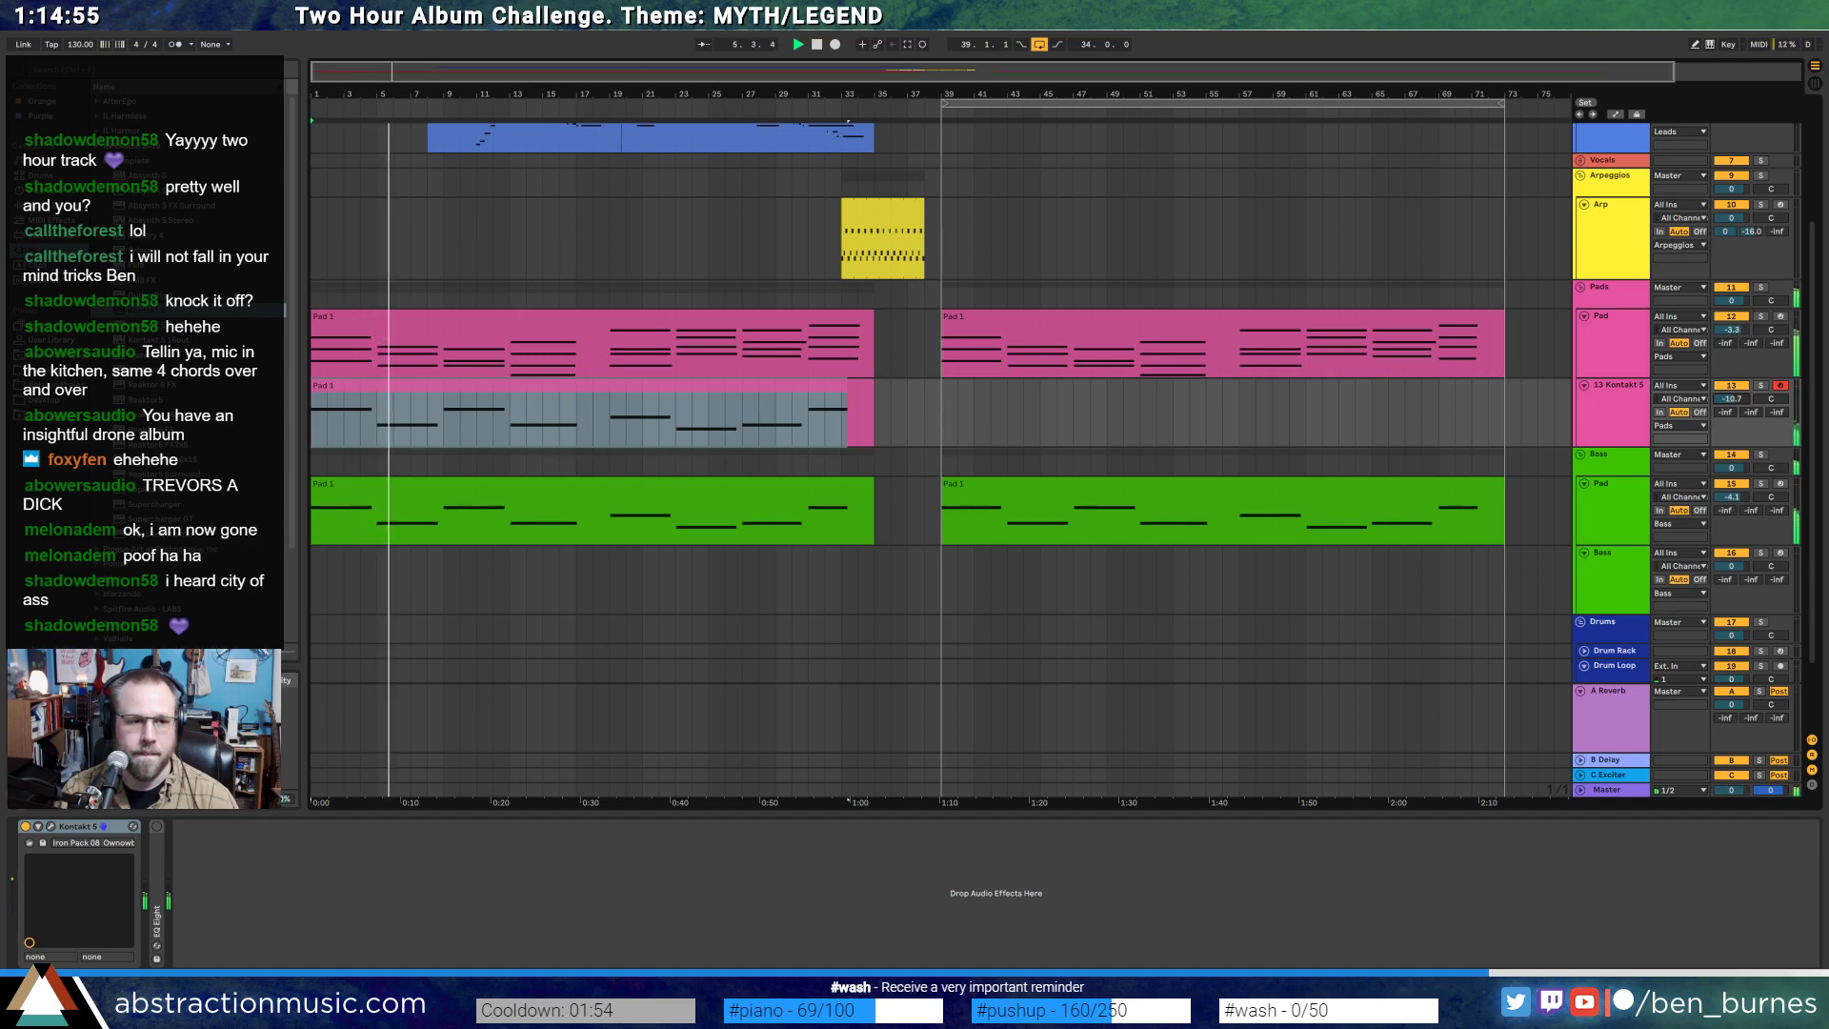
- Expand the Kontakt track's EQ Eight and raise its low-cut band to about 1.14 kHz with a much gentler, wider curve
click(53, 206)
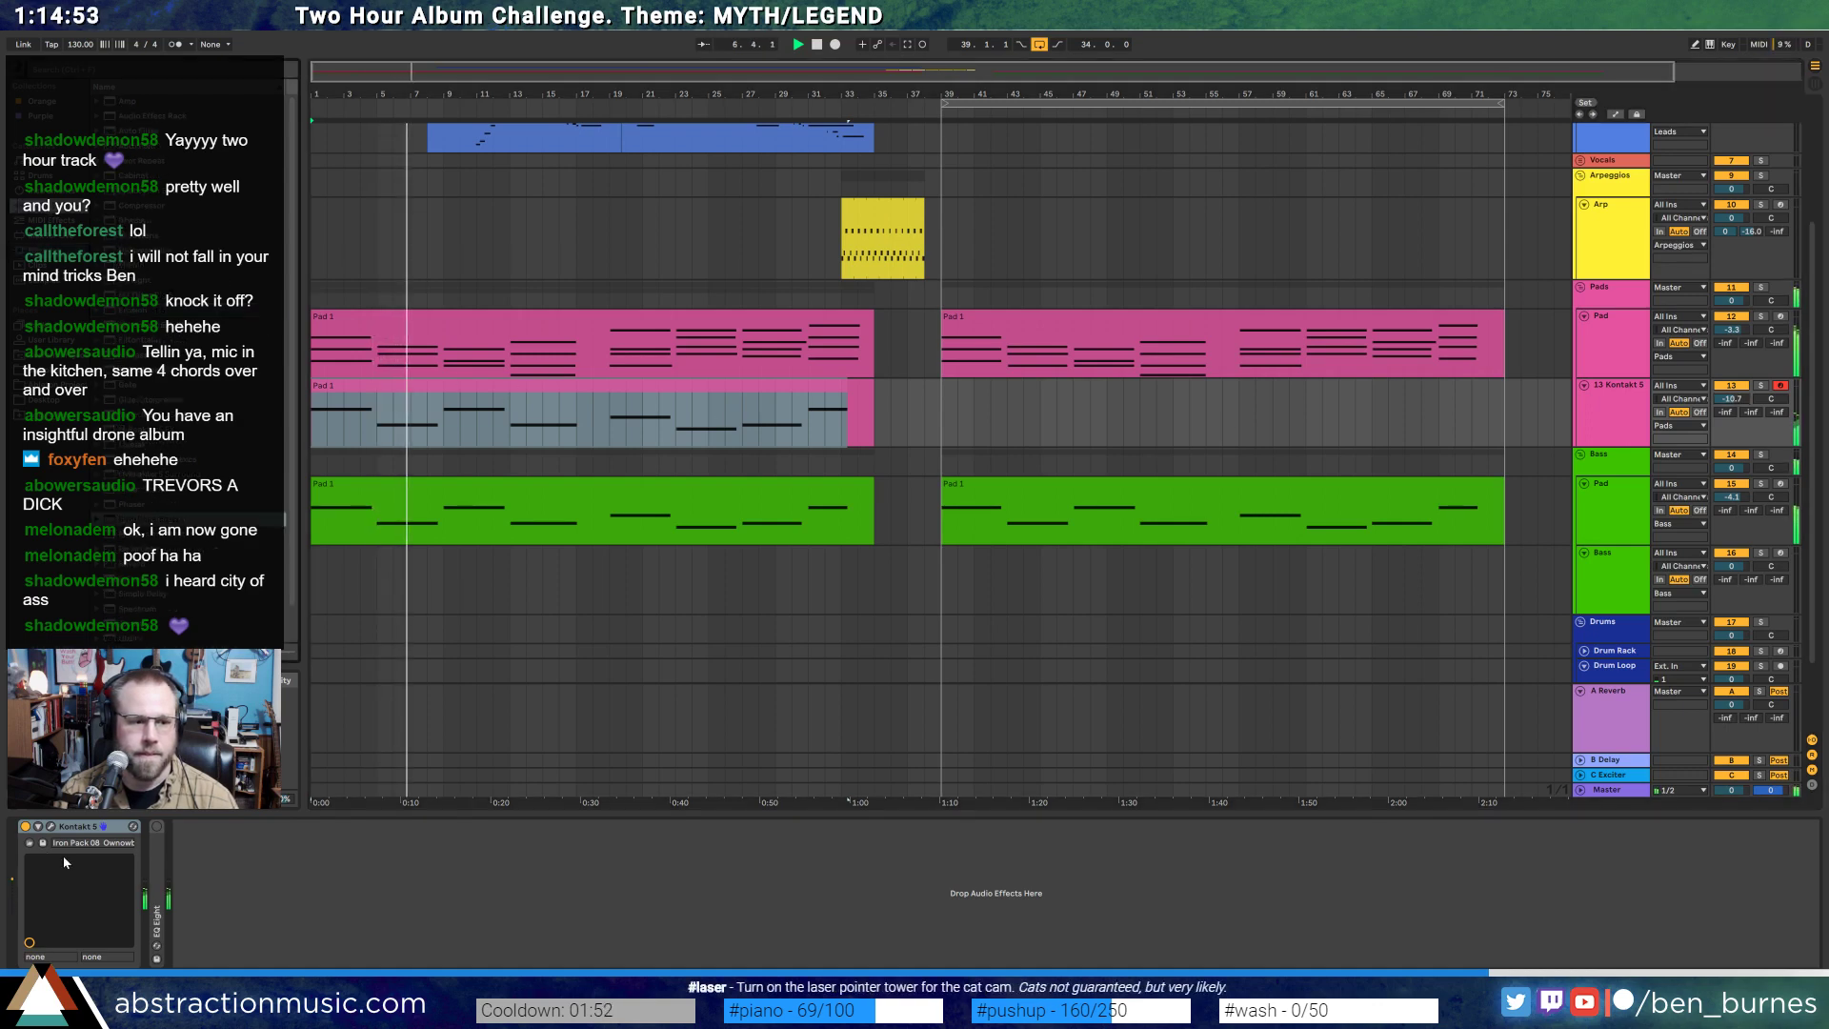
click(155, 855)
double_click(154, 844)
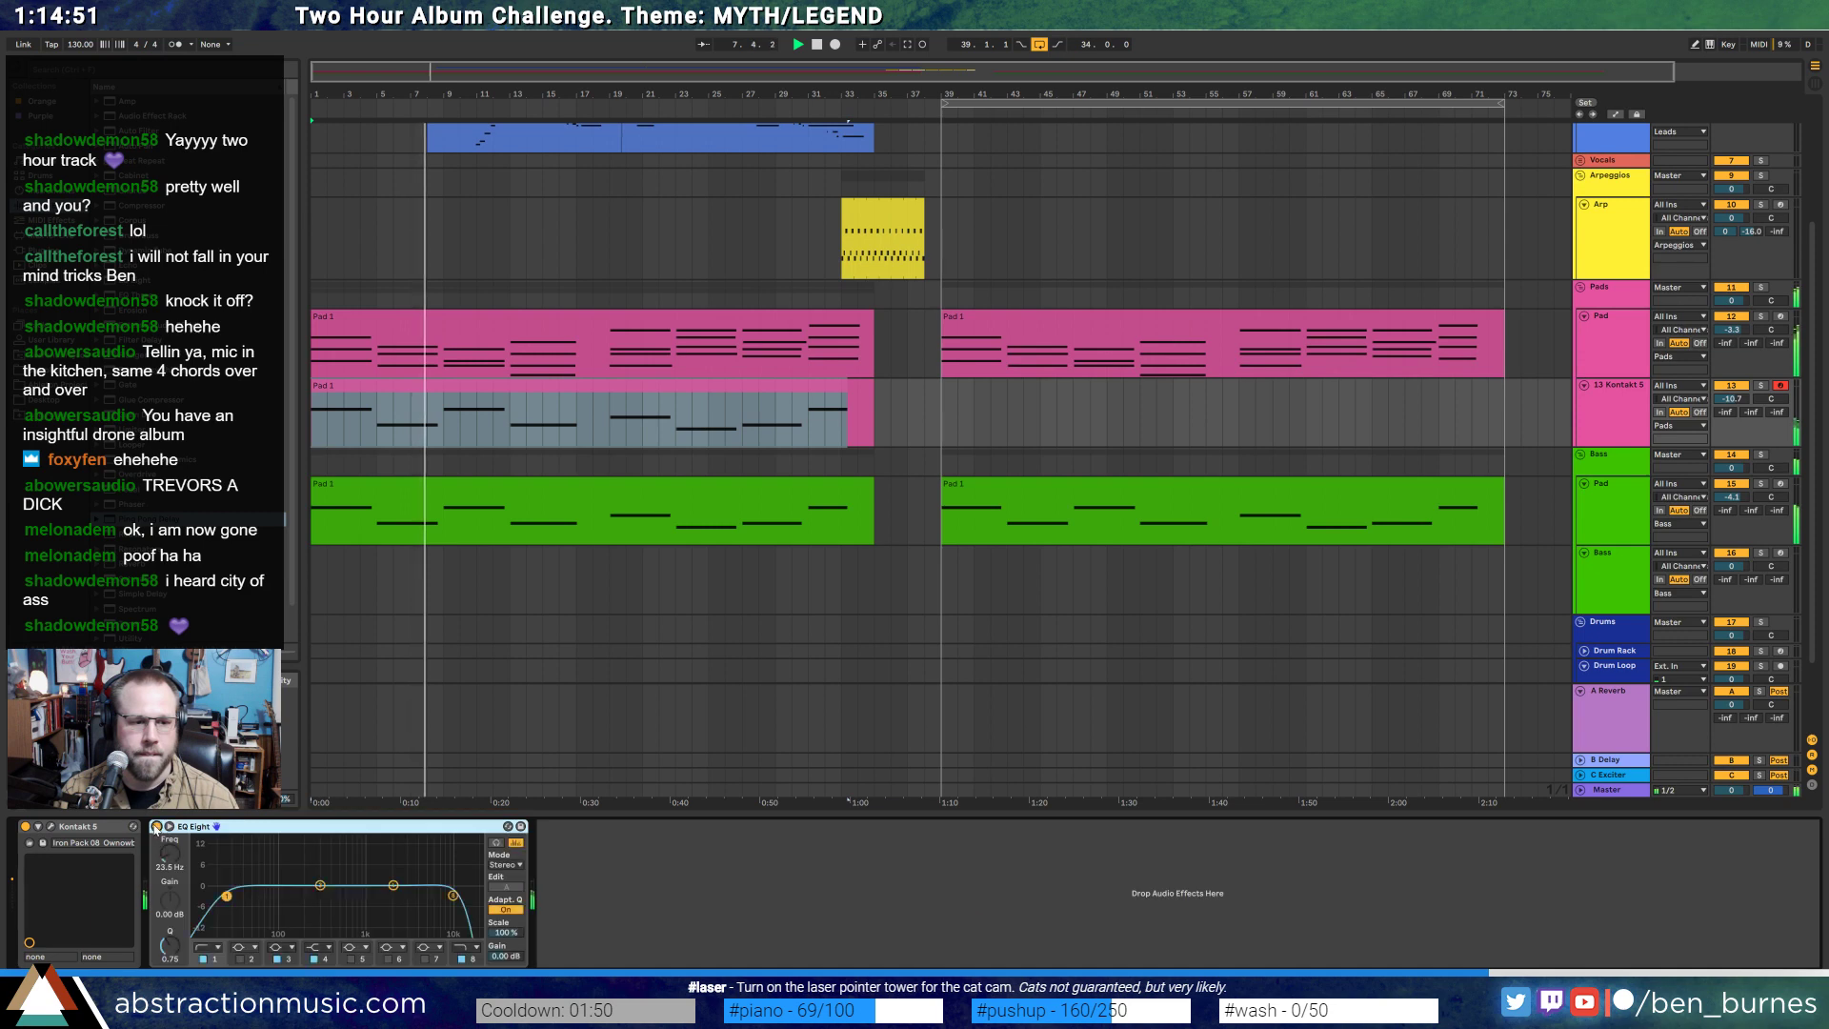
drag(363, 926, 370, 926)
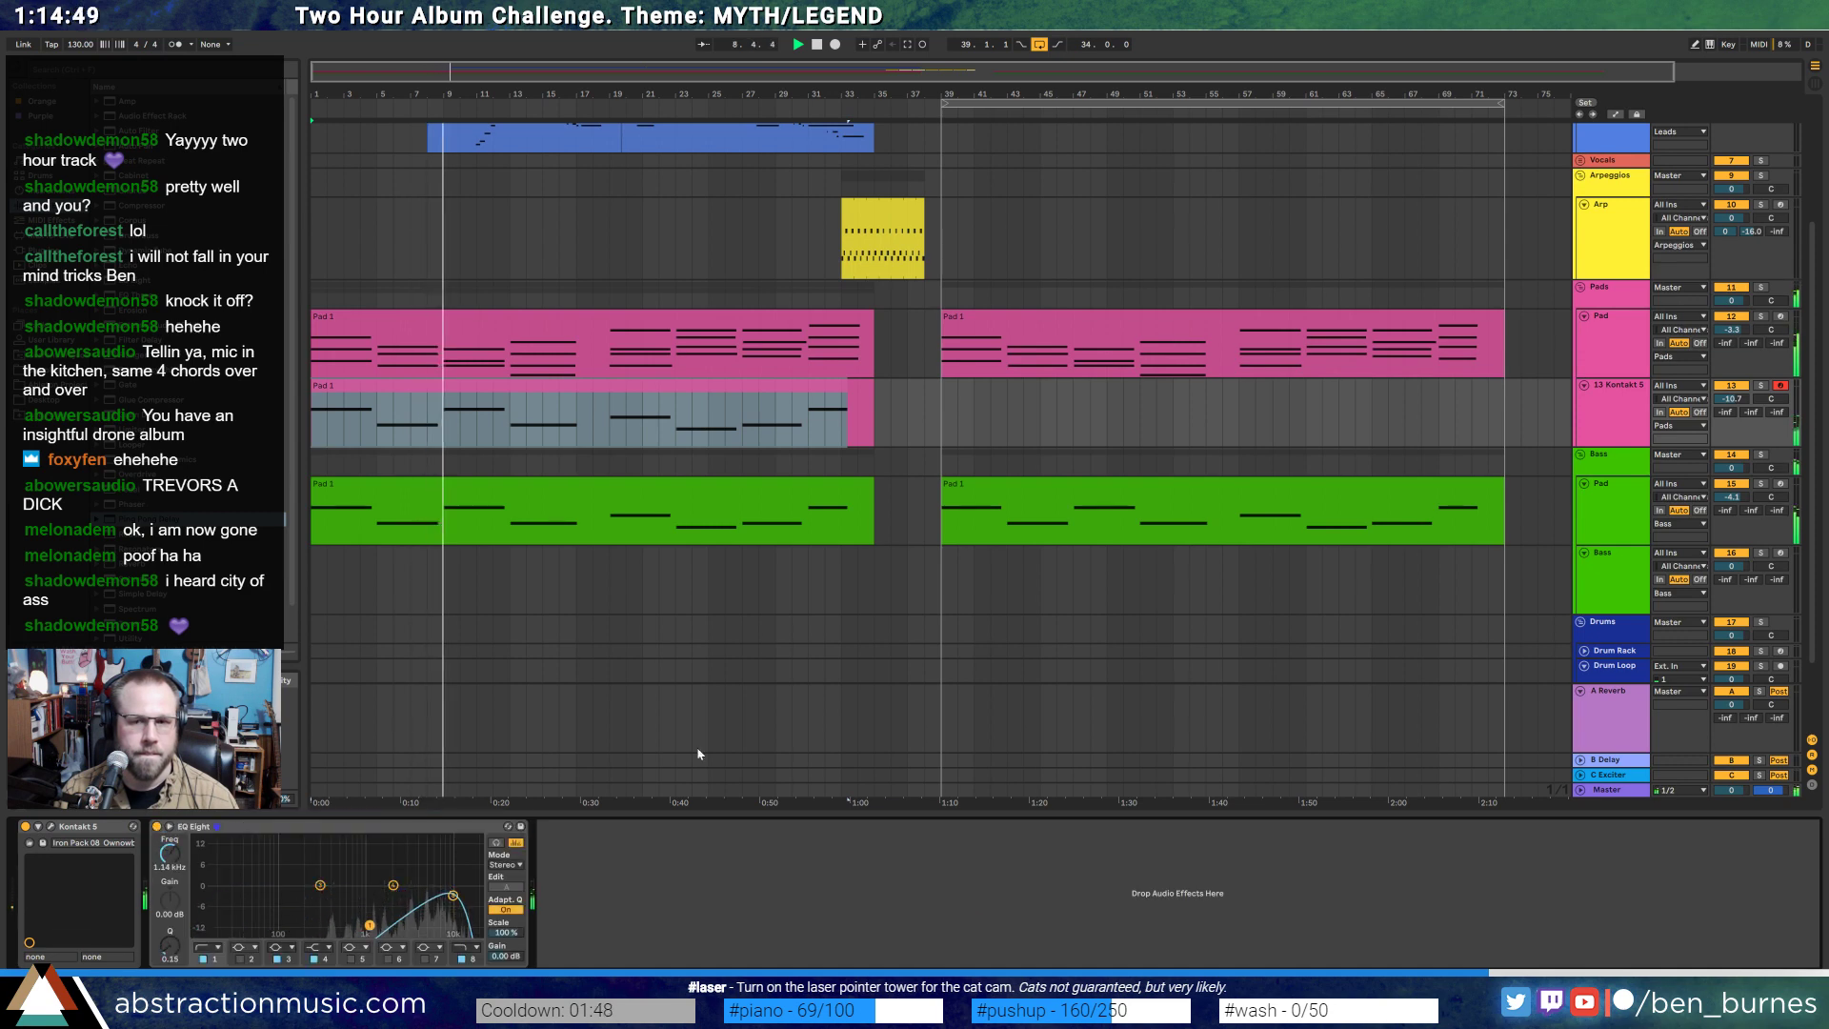
- Lower the Kontakt track's volume to about -15.1 dB and bring its device chain back into view
drag(1737, 400, 1738, 412)
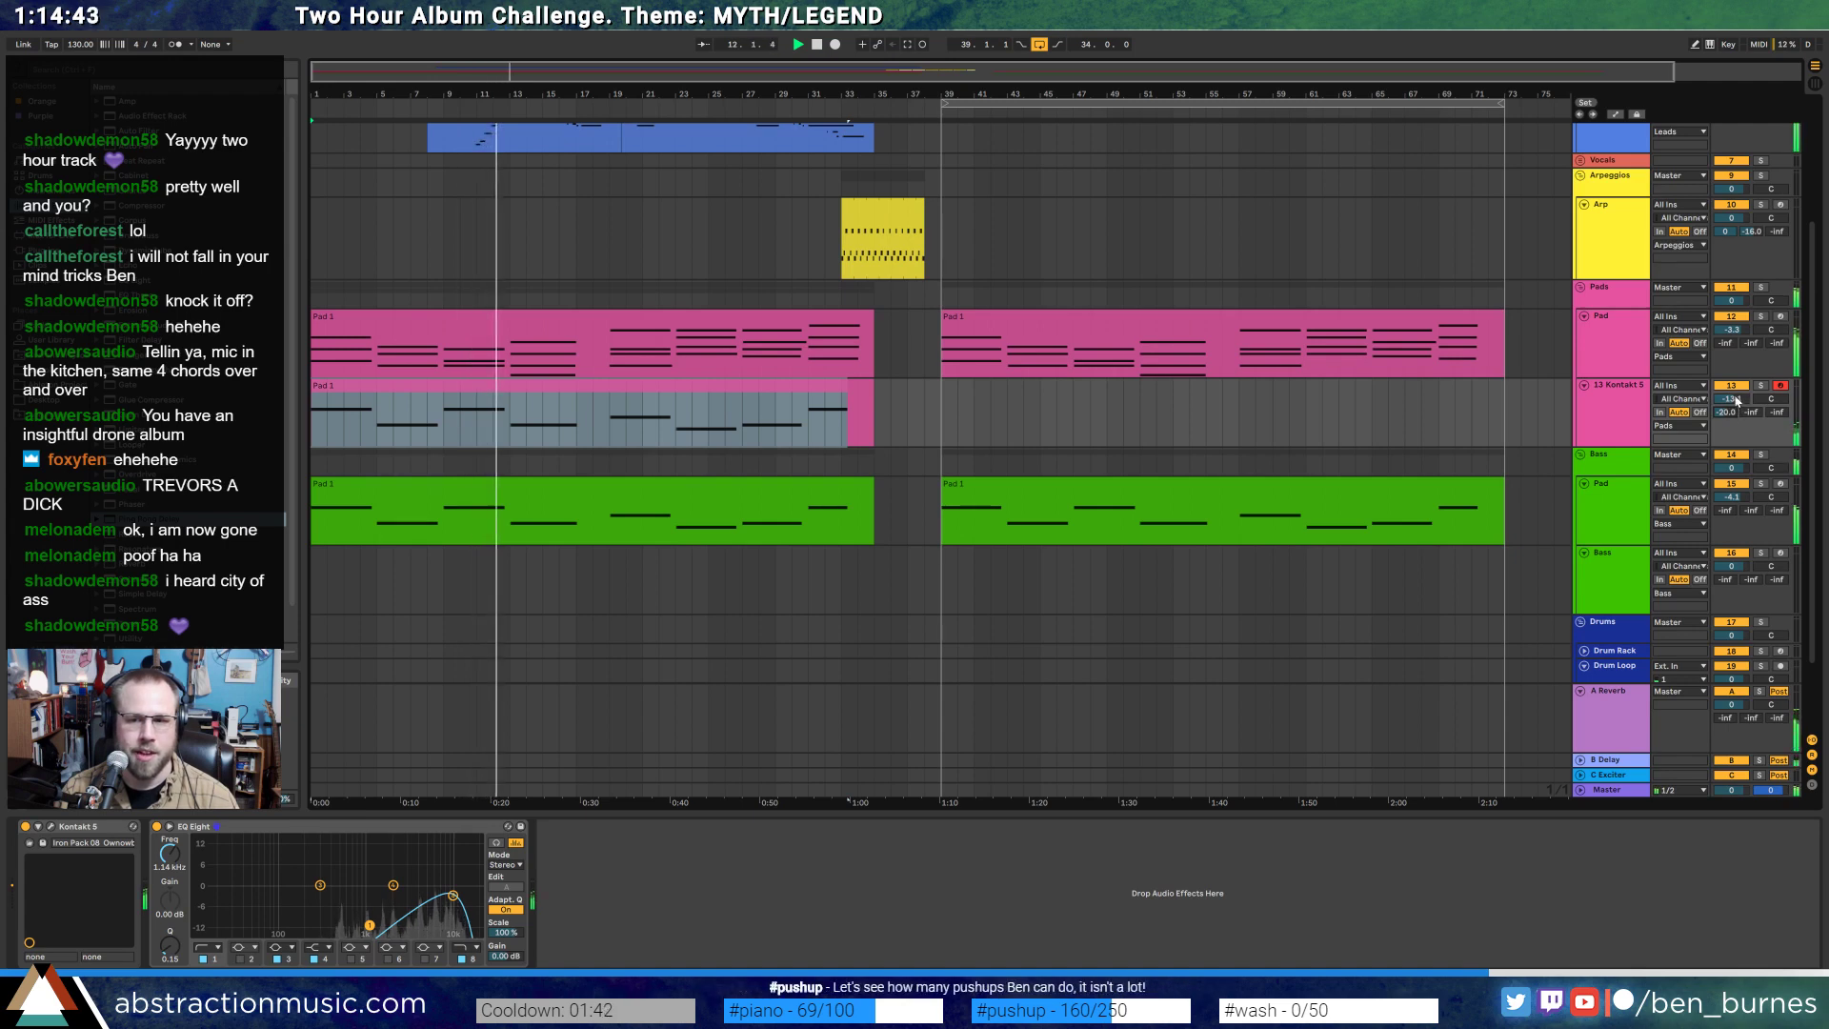
drag(1732, 398, 1732, 409)
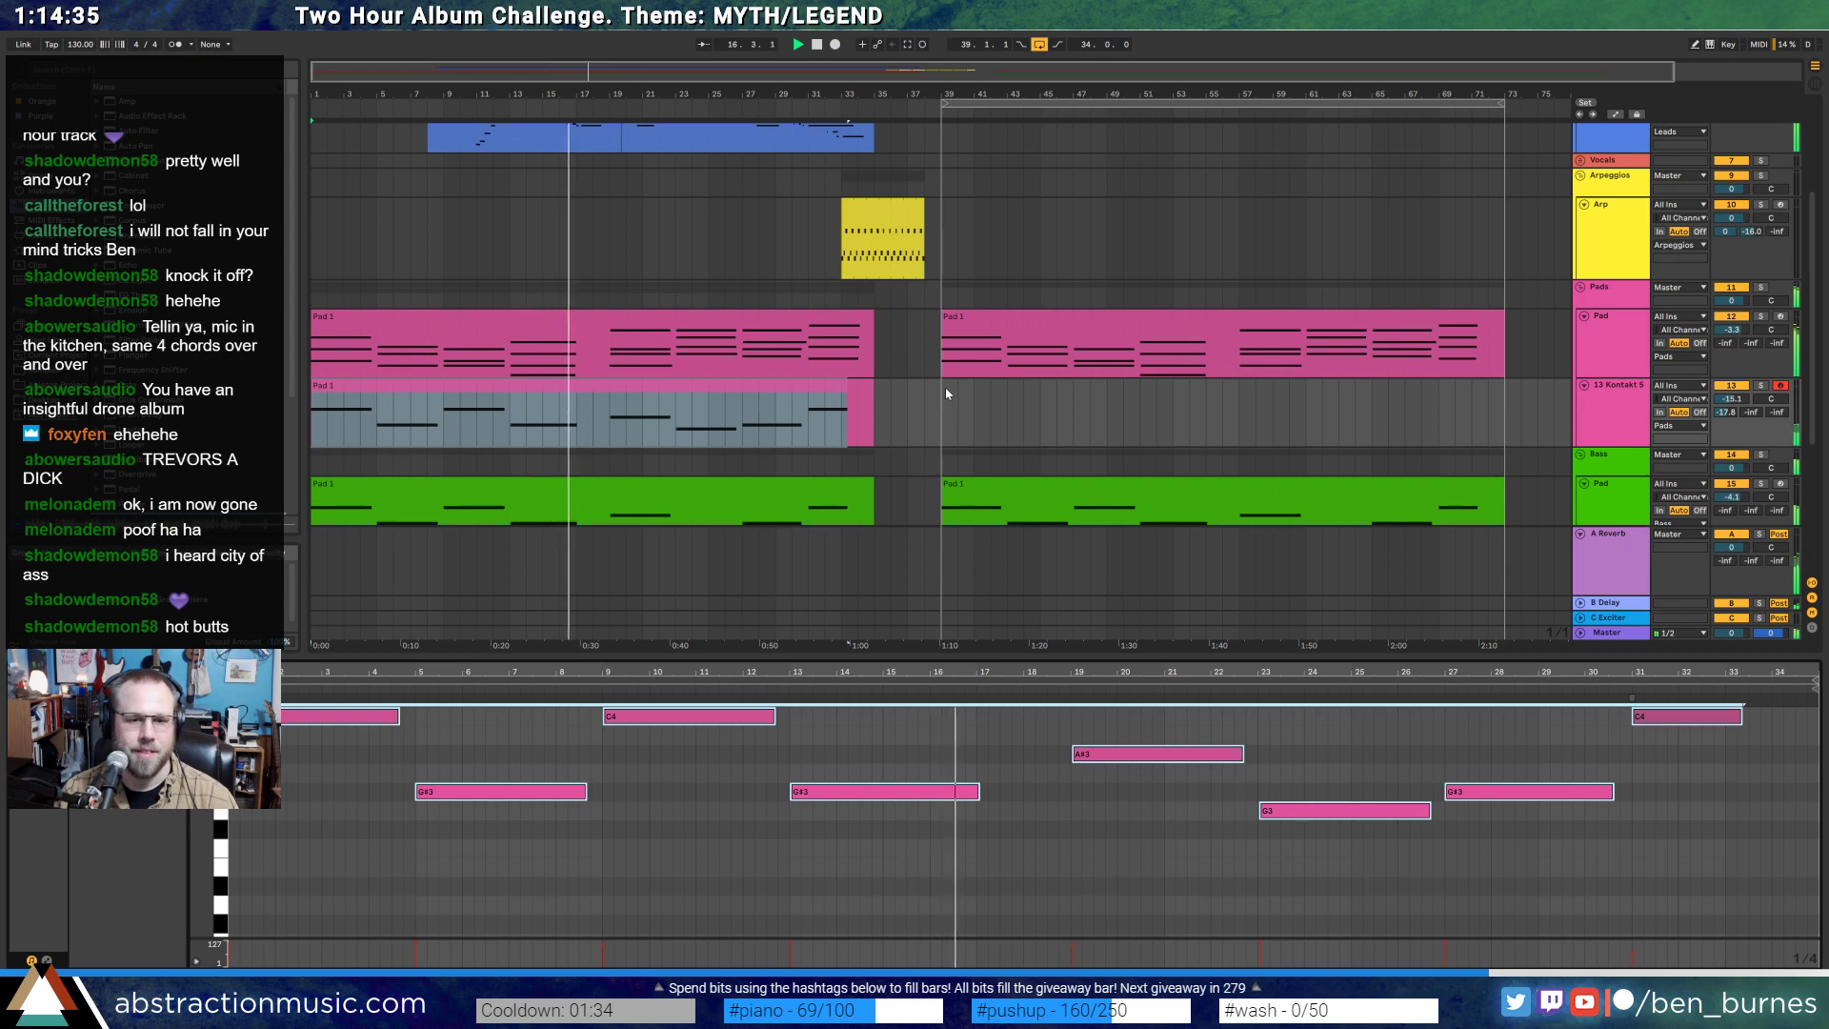
key(shift+Tab)
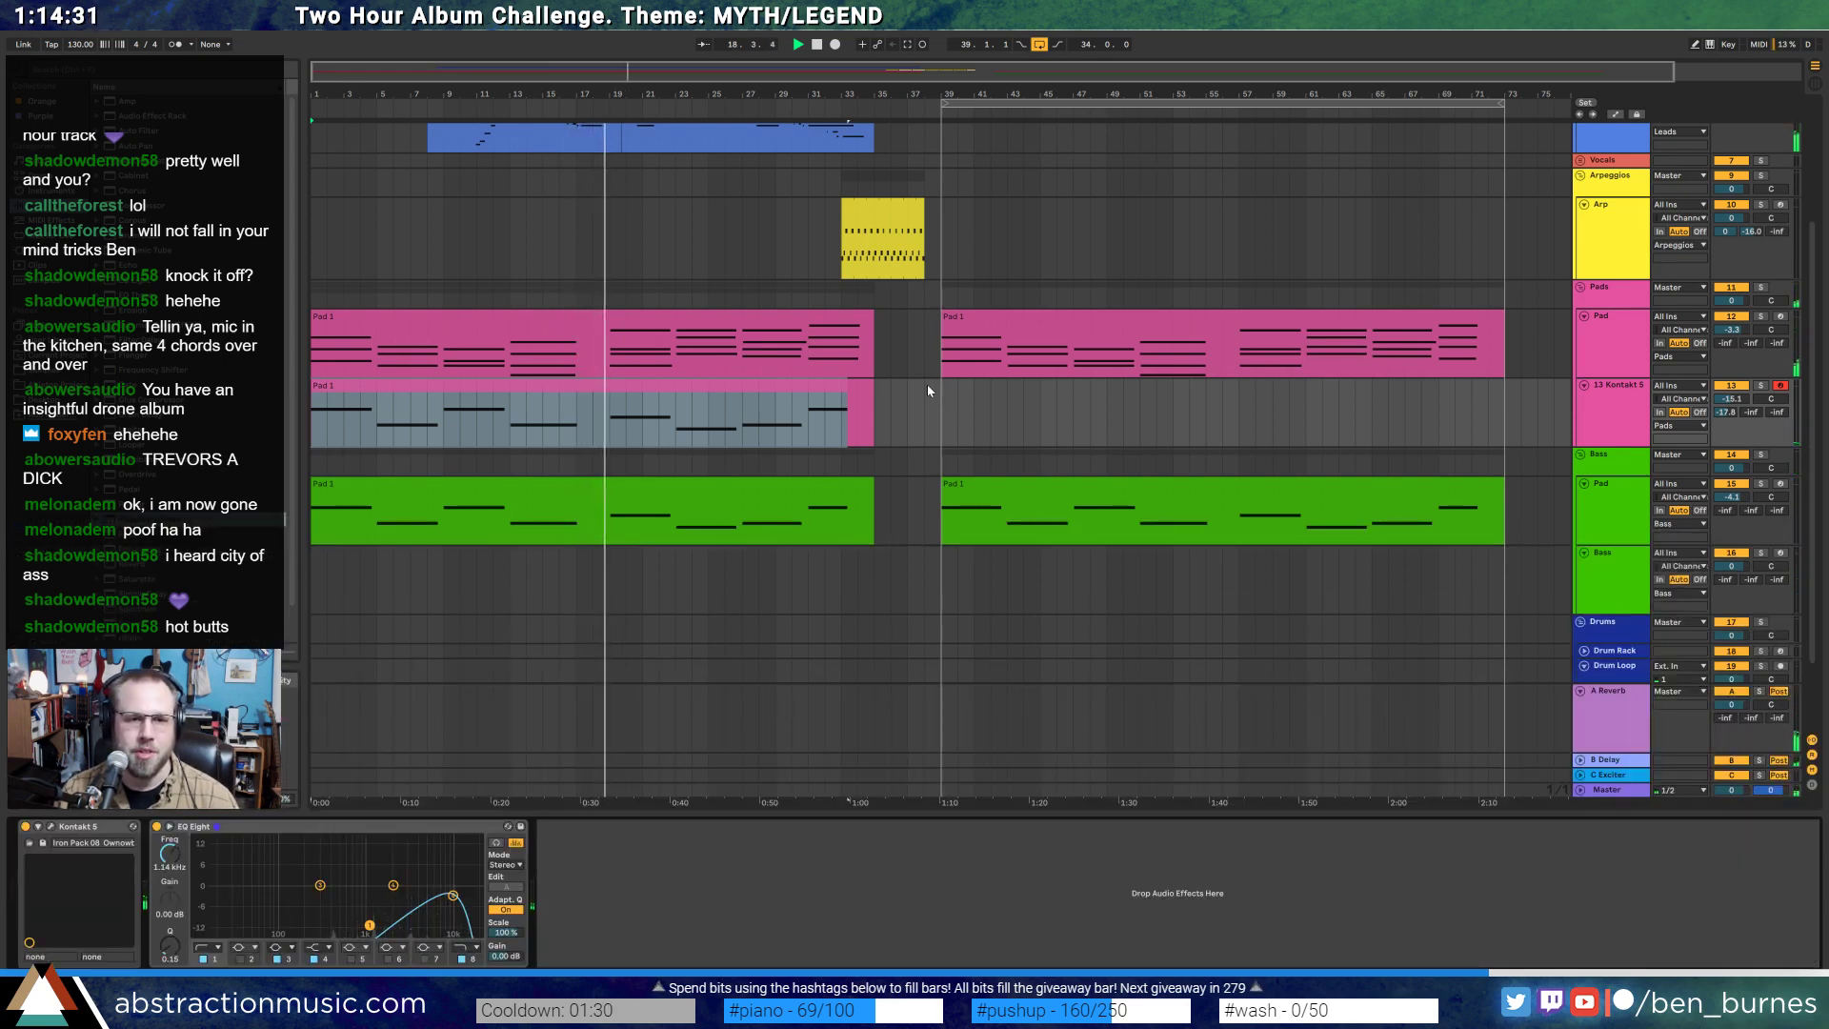
- In the Lead 1 clip, start the final long G4 slightly later, put a short G4 before it, and play back the phrase
scroll(931, 391, up, 1)
double_click(583, 171)
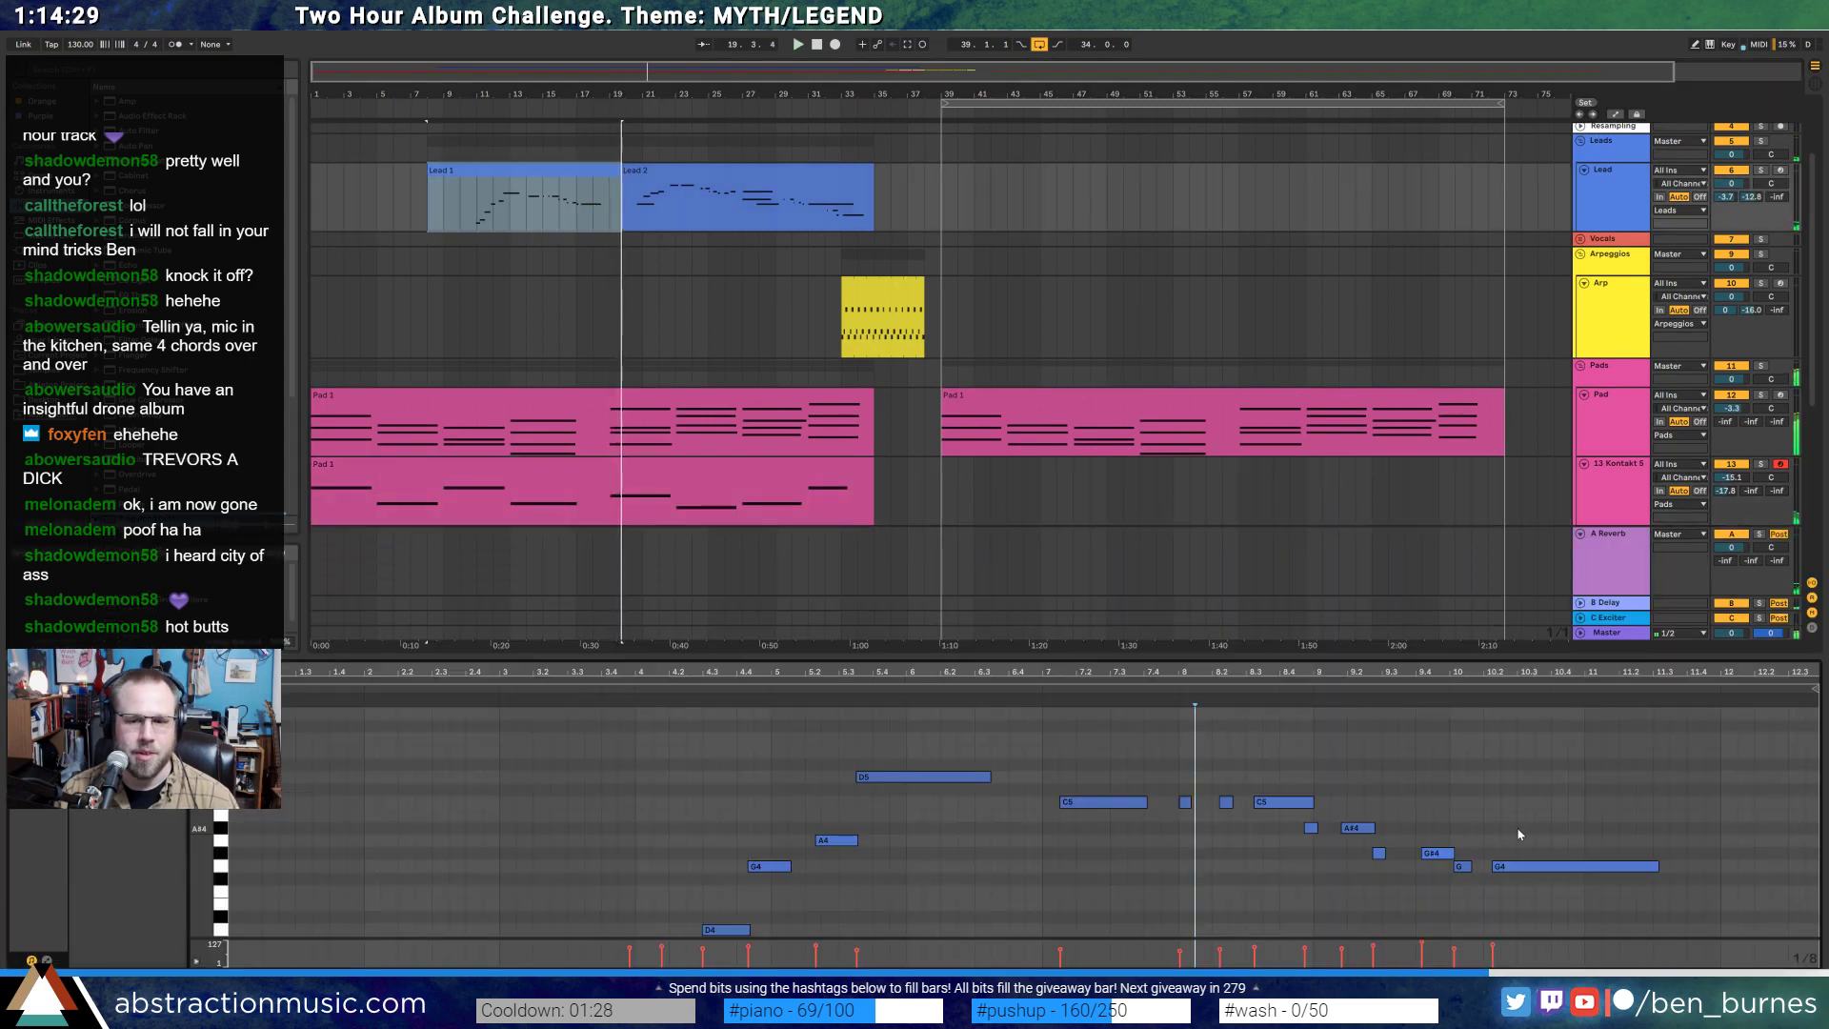
mouse_move(1512, 870)
mouse_down()
mouse_move(1563, 872)
mouse_move(1525, 870)
mouse_up()
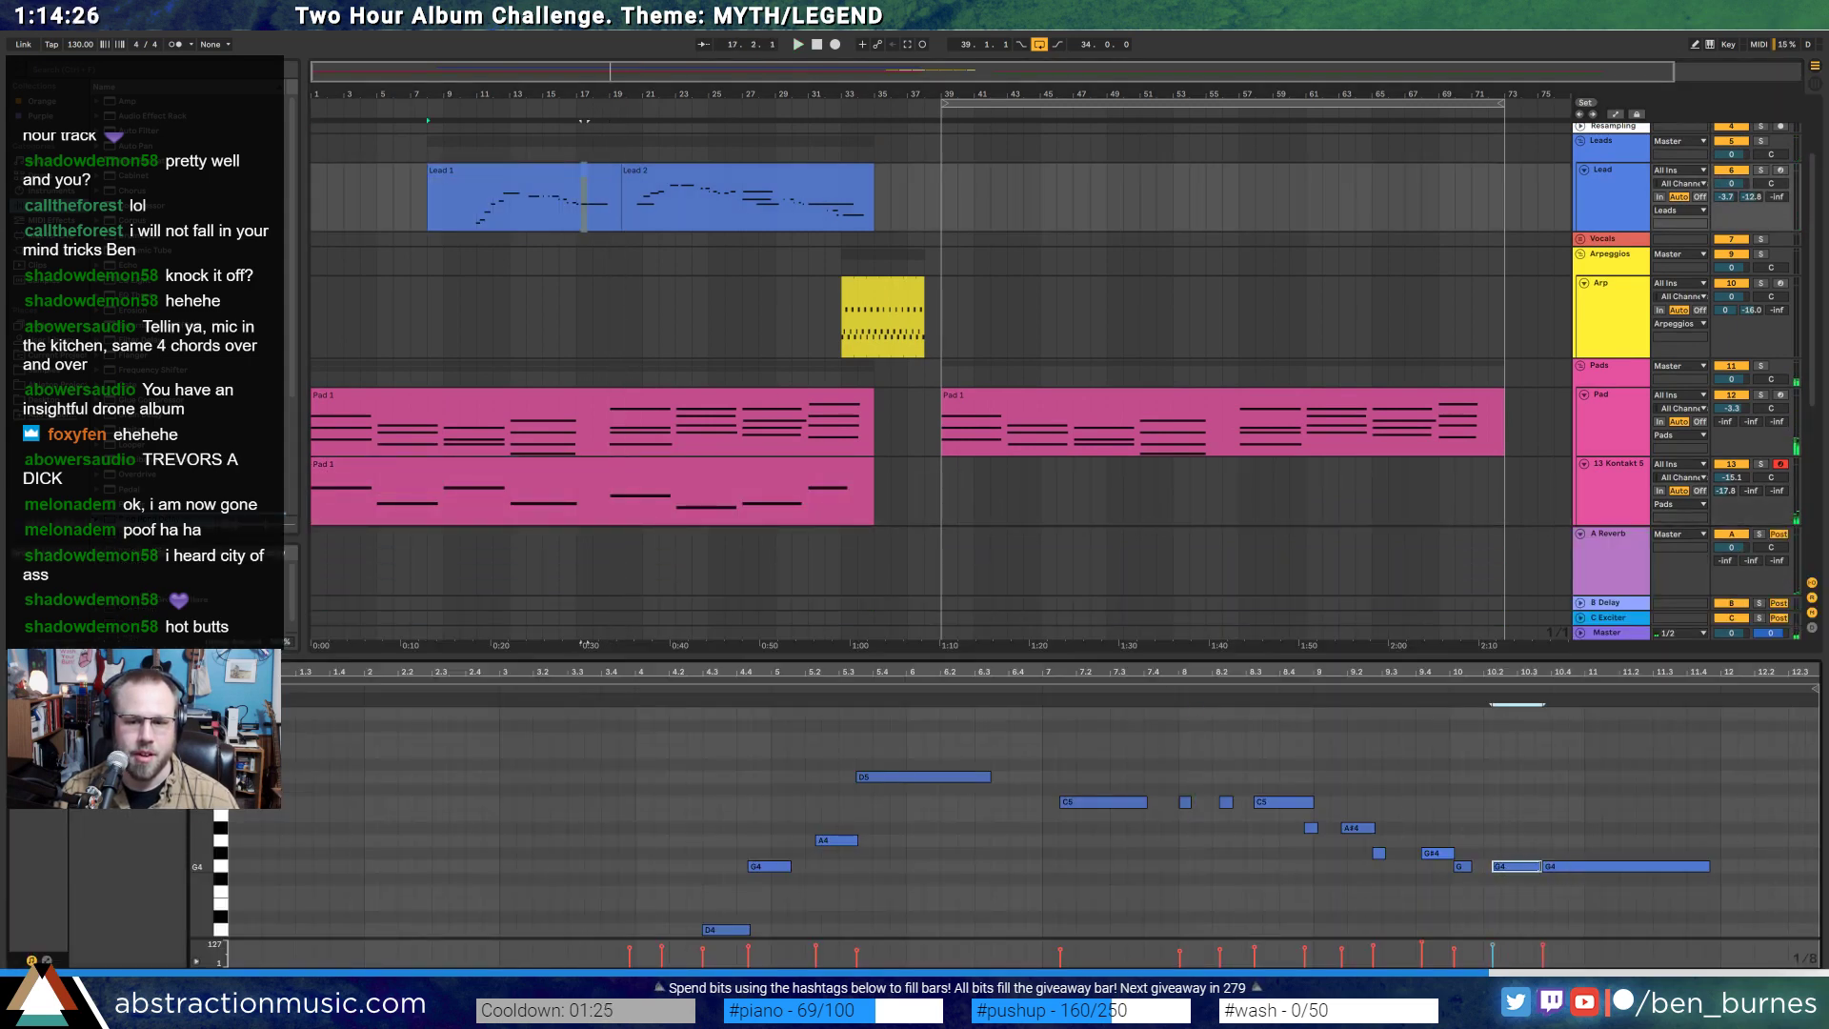
click(1420, 688)
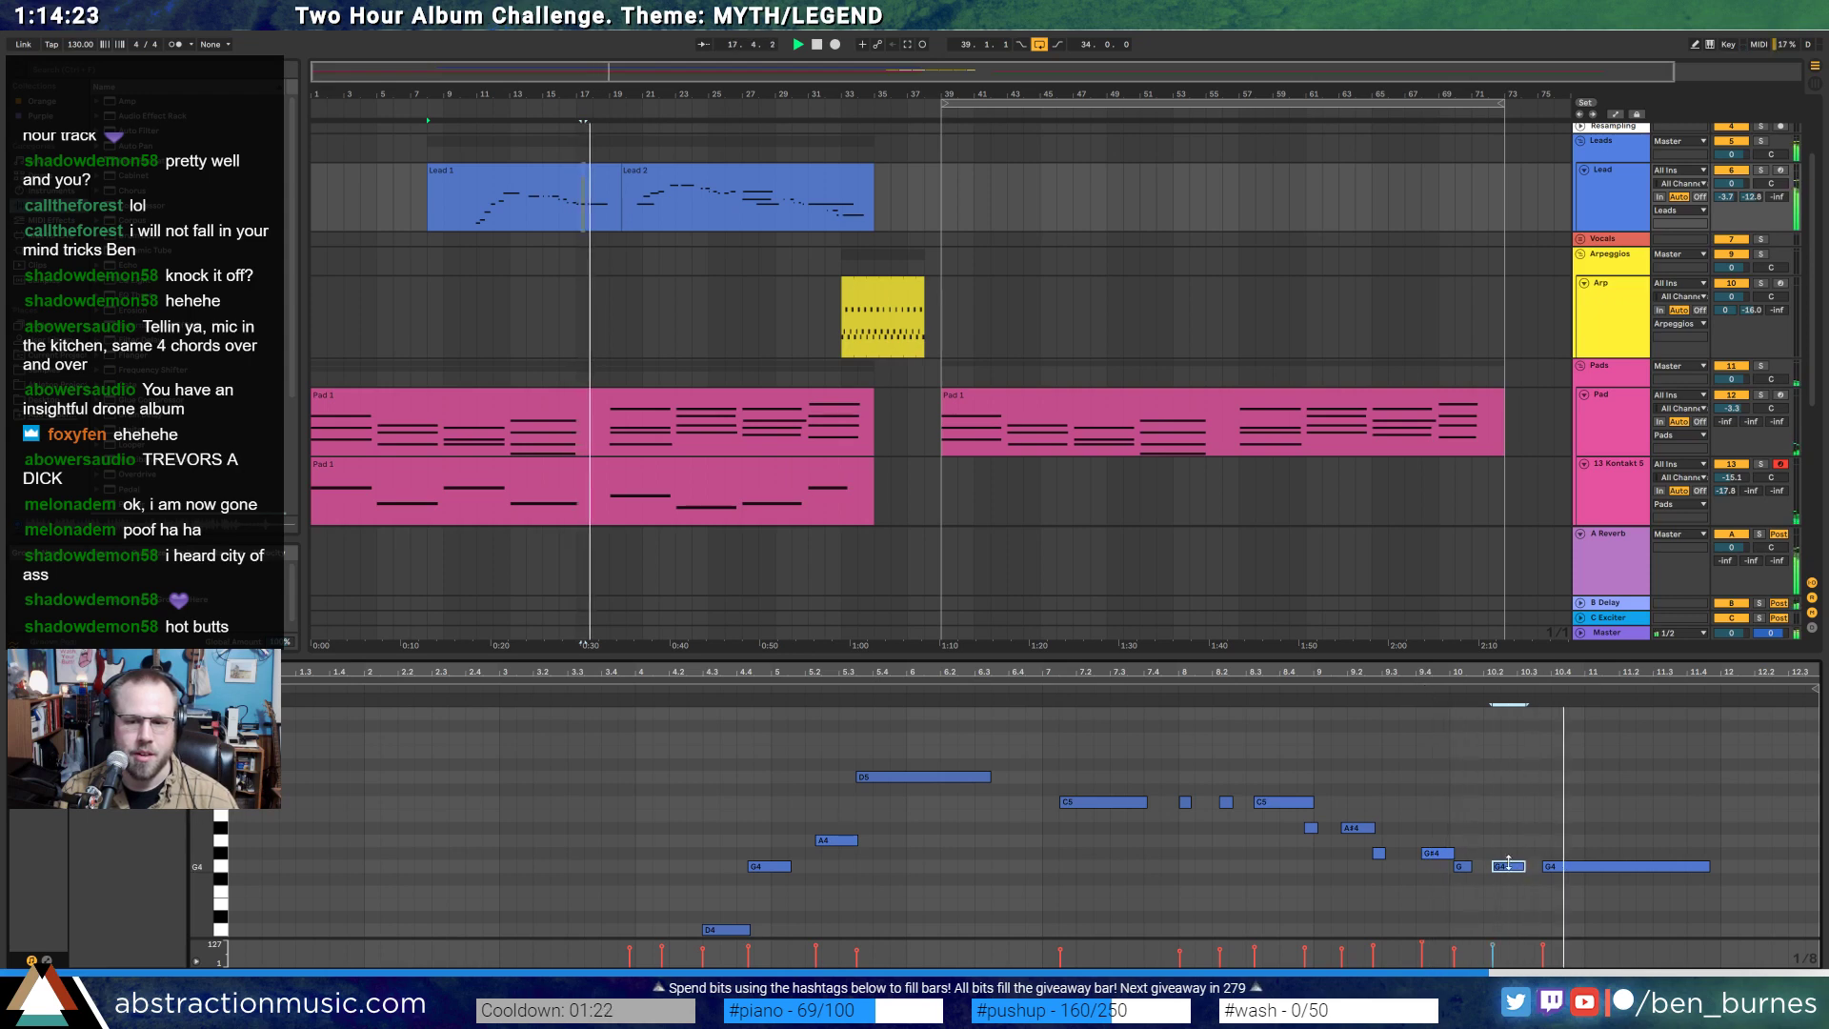
drag(1509, 864, 1568, 880)
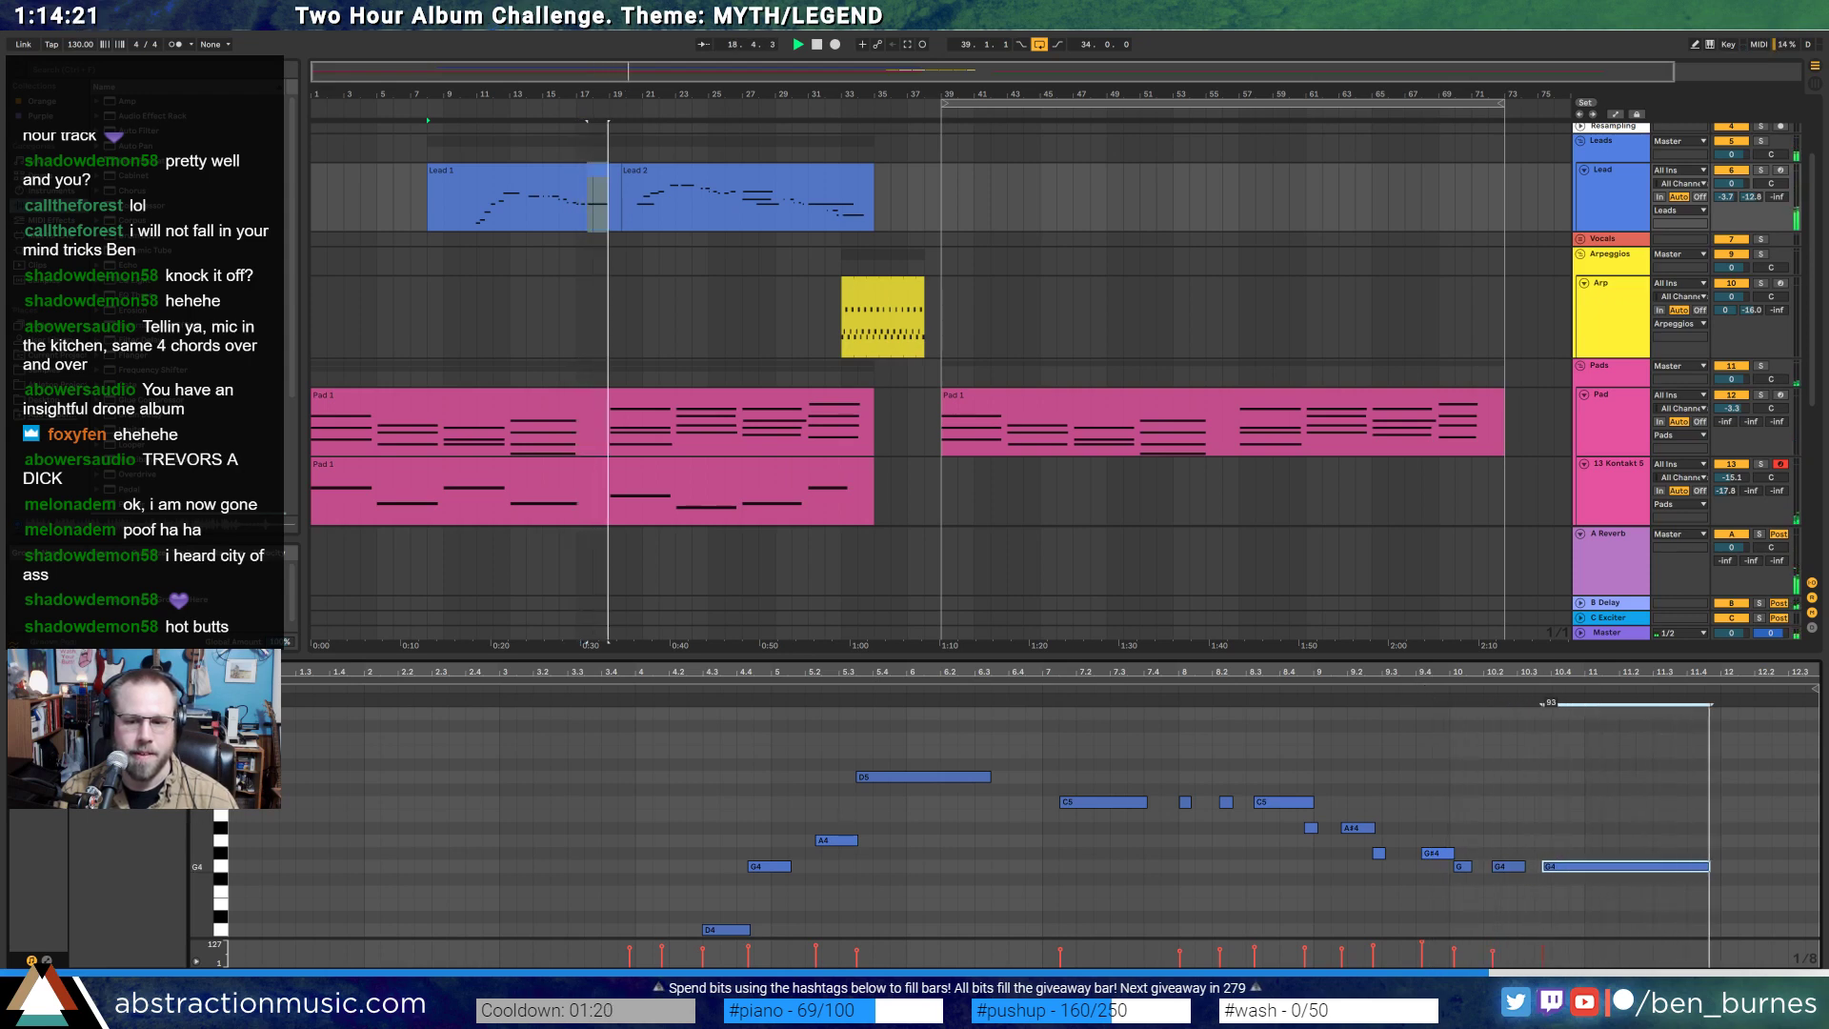
click(1103, 467)
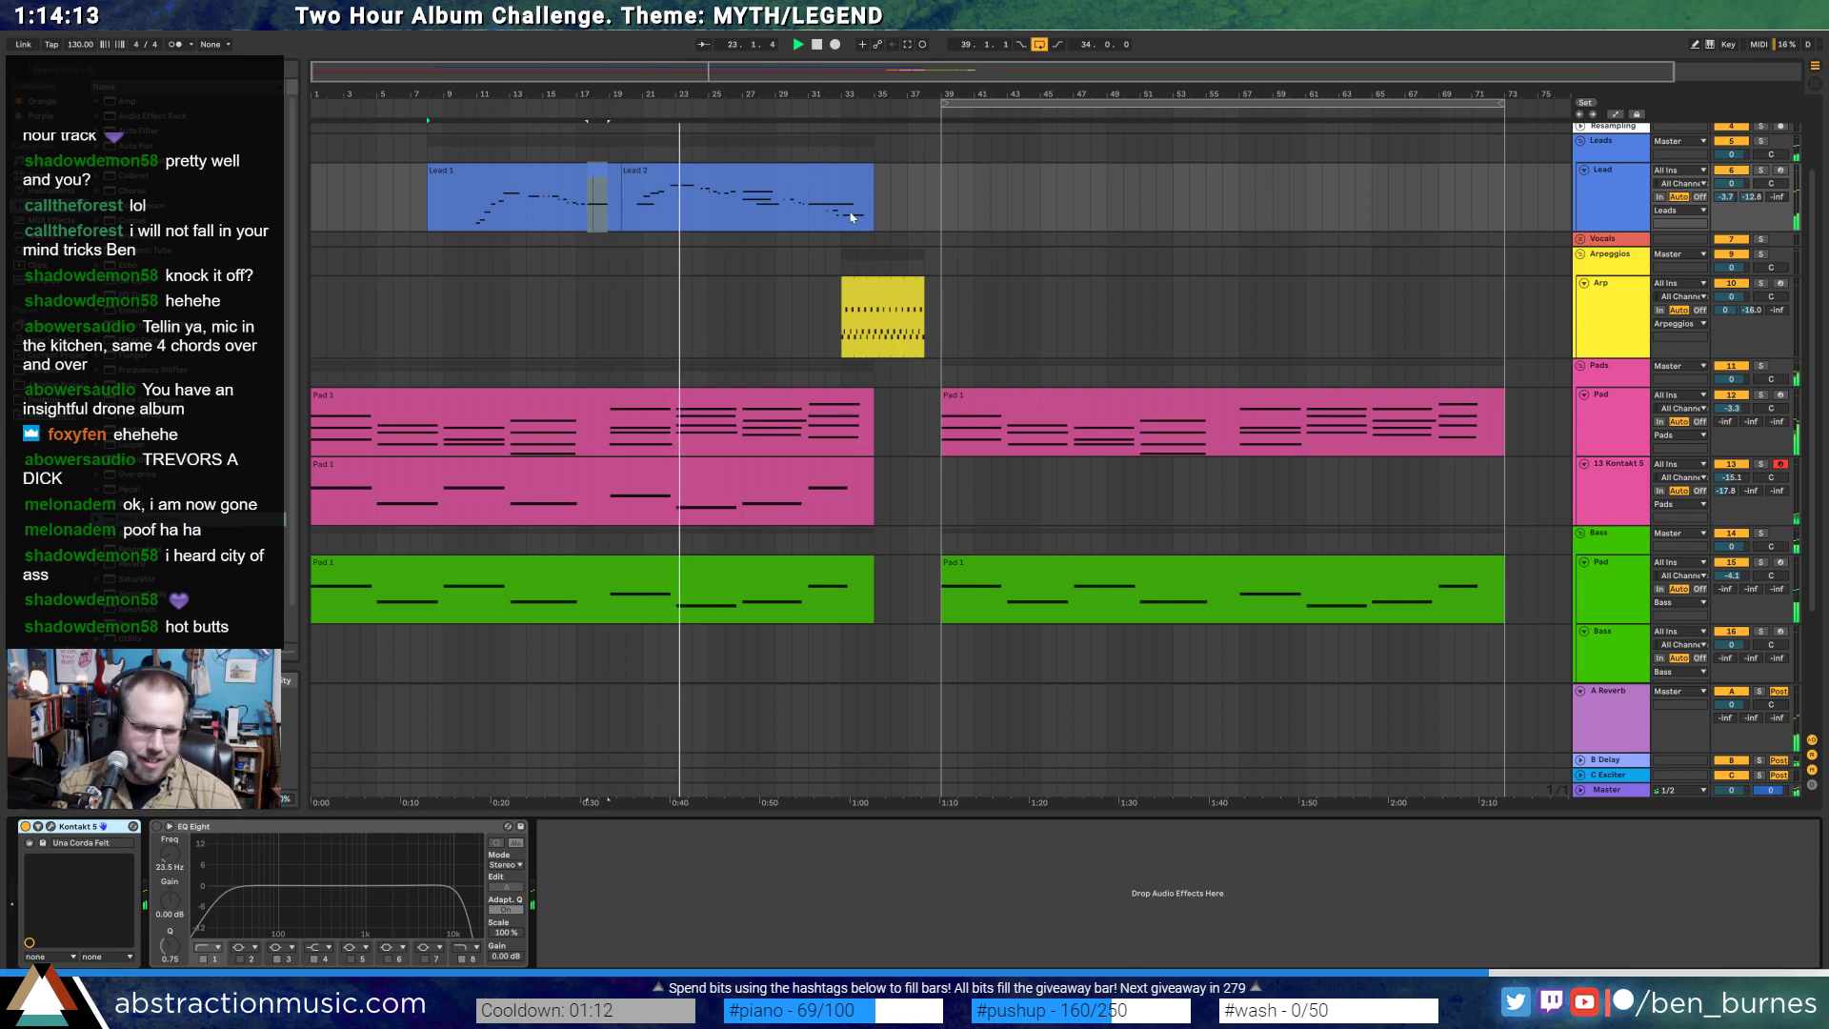
- Copy the arp clip to bar 39 and flatten the copy's Massive OSC1-Position automation ramp to a constant level
drag(881, 284, 979, 313)
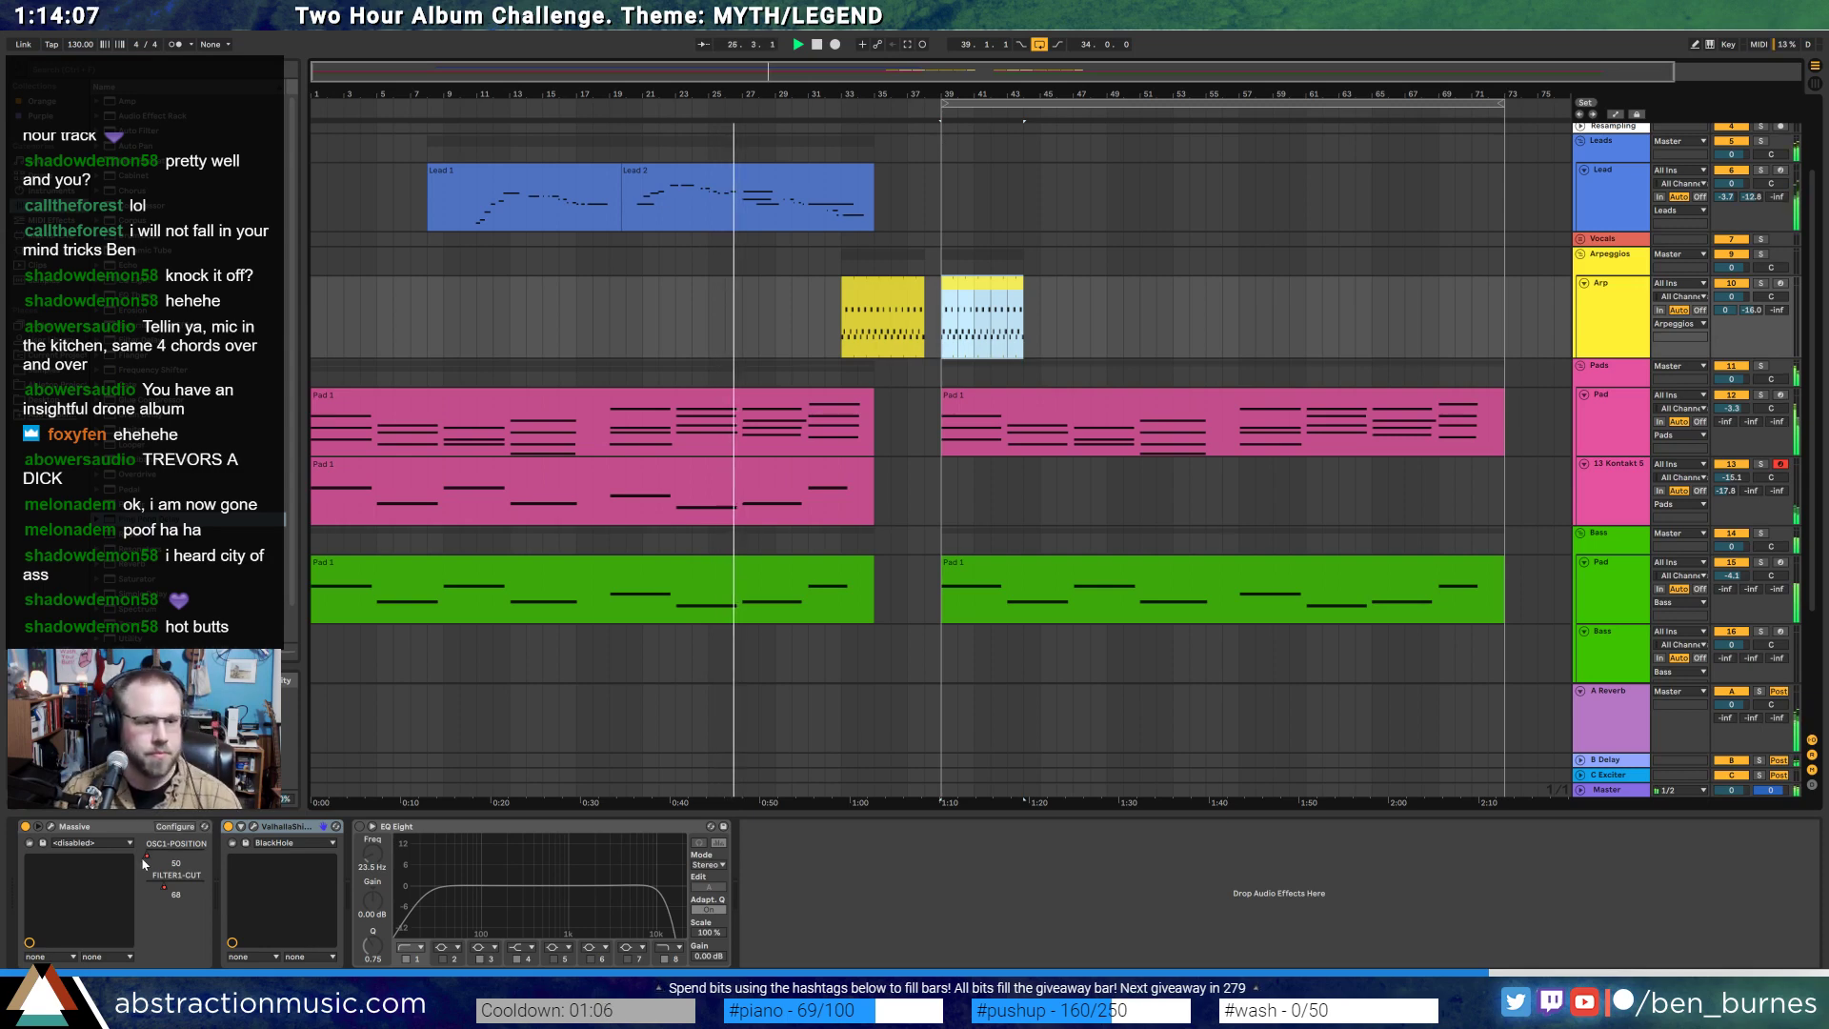
key(a)
click(931, 342)
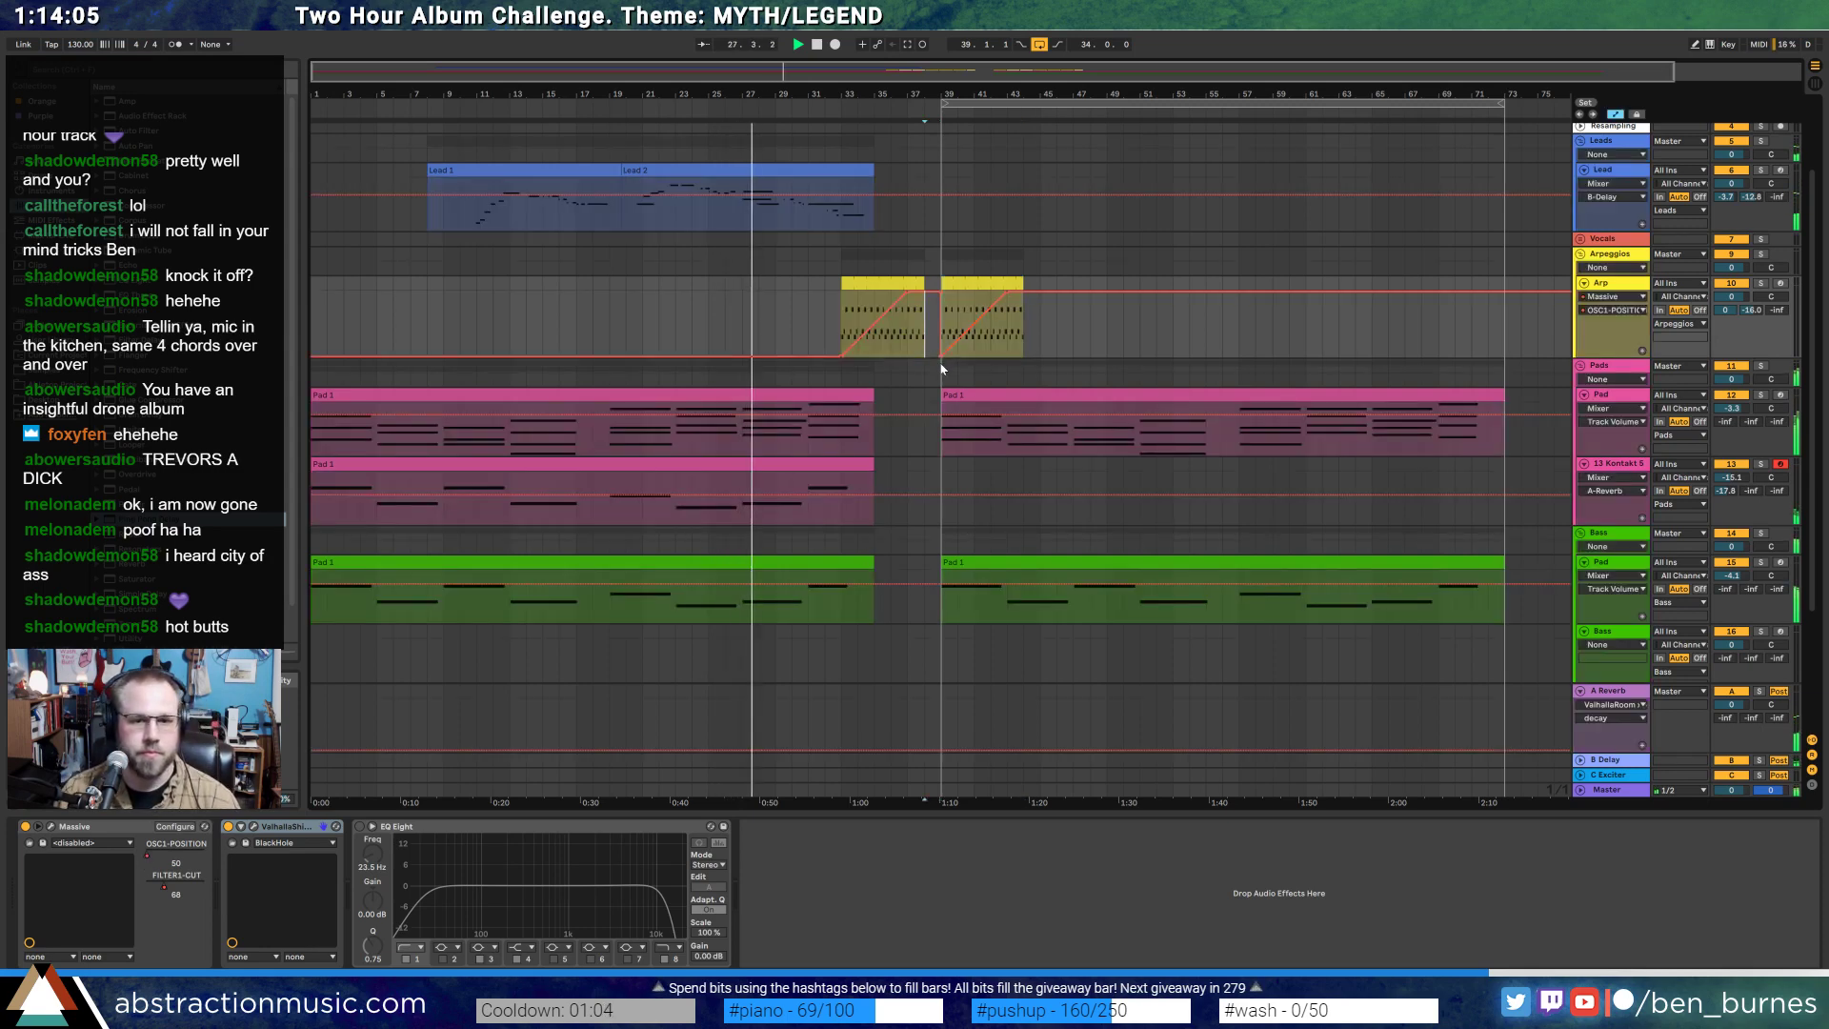
drag(941, 361, 941, 317)
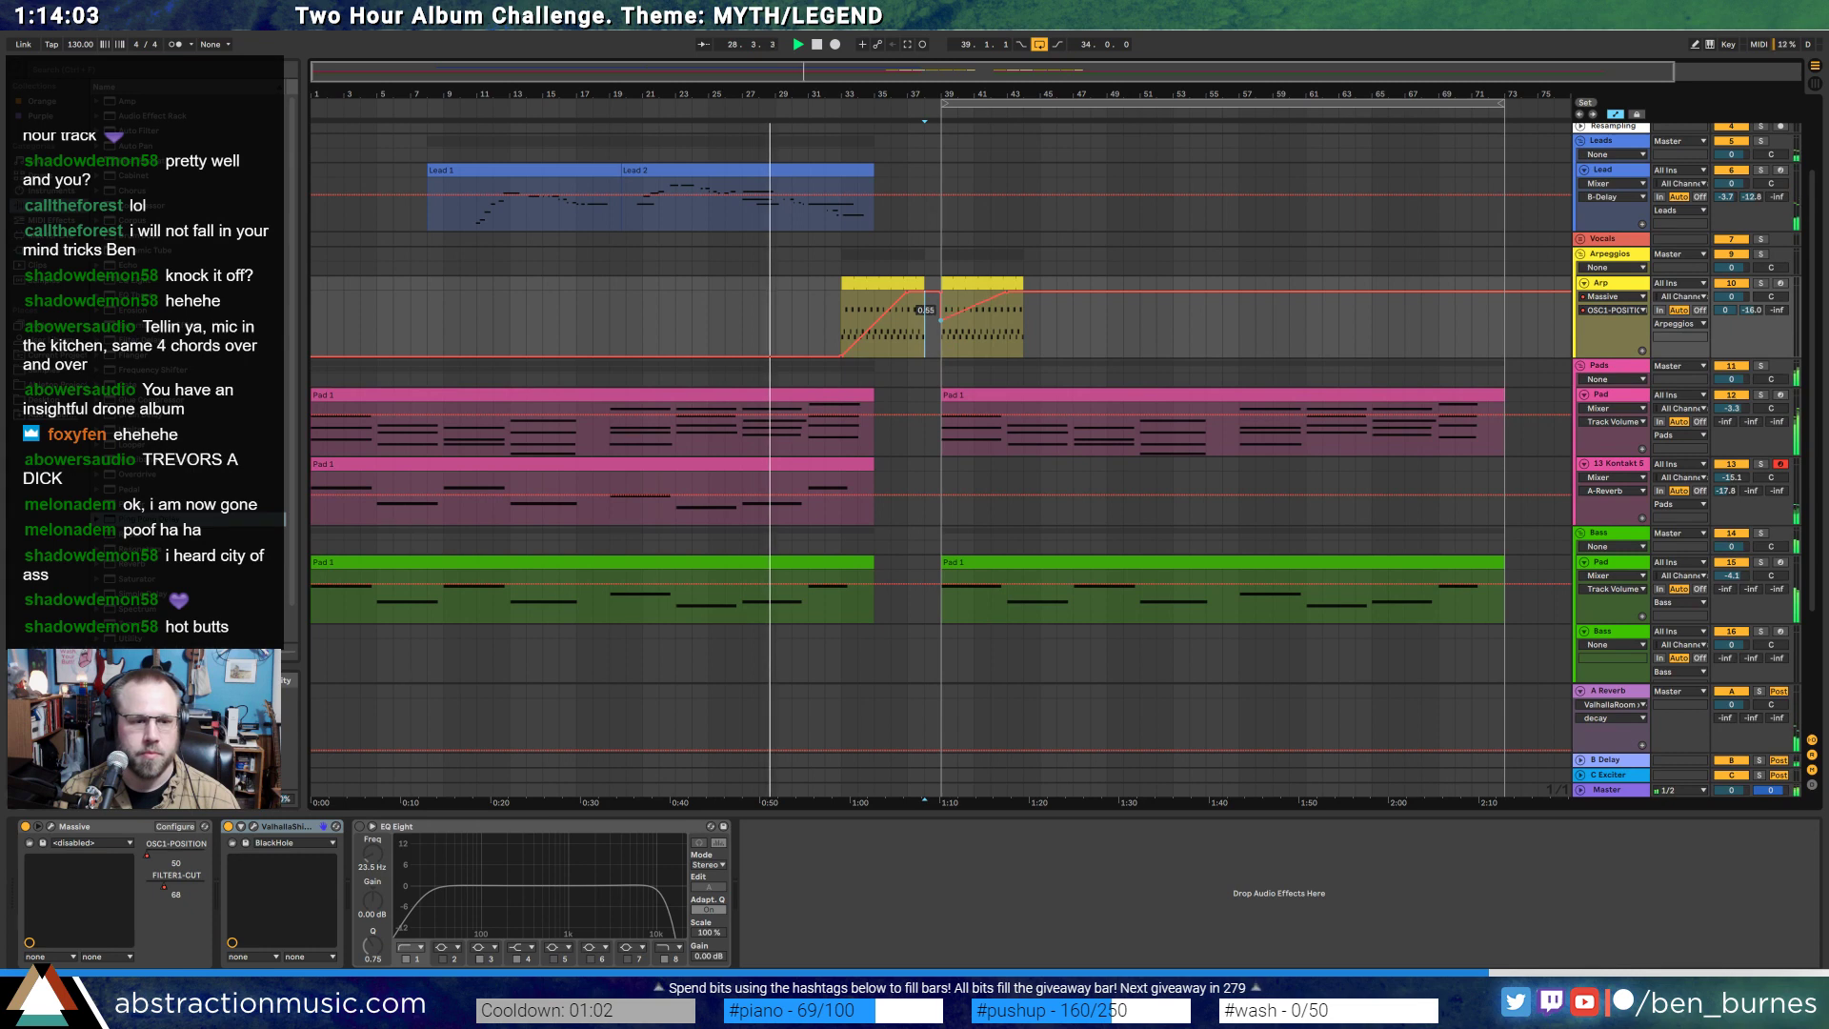
click(1009, 294)
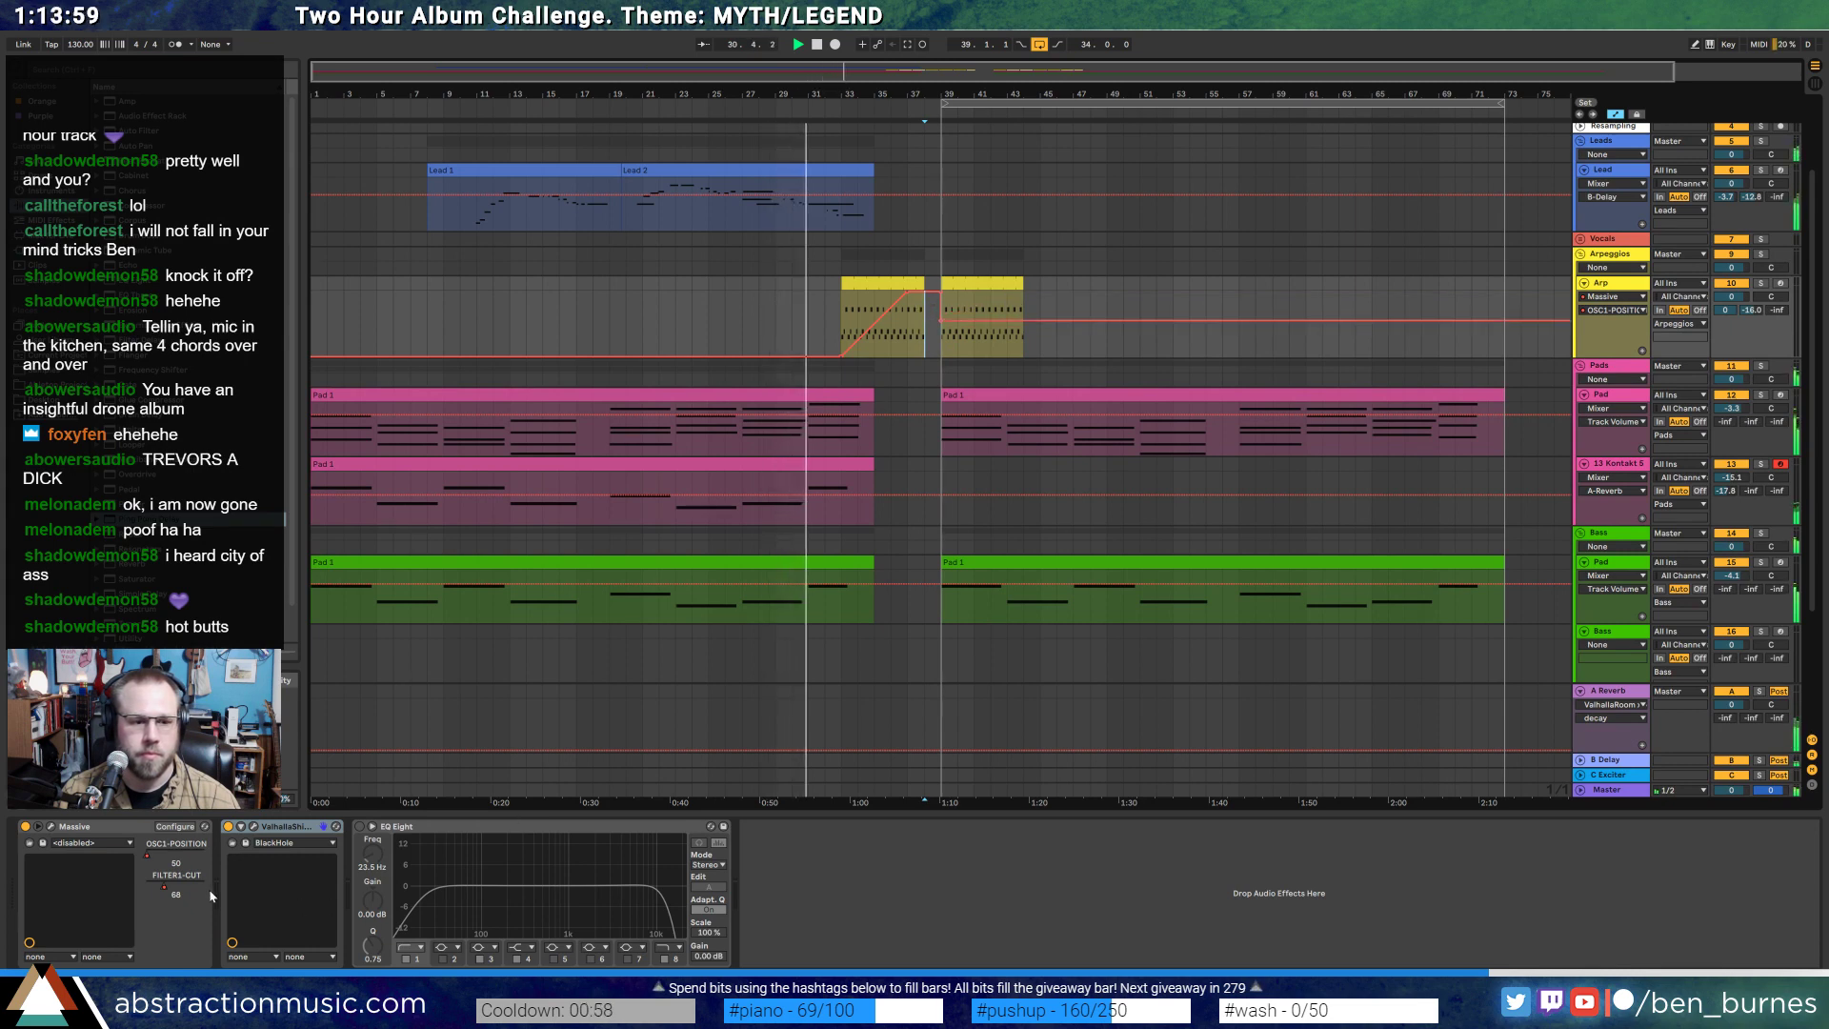
- Flatten the copied arp clip's FILTER1-CUT automation to a constant level, stop playback and hide the automation
click(178, 876)
click(938, 313)
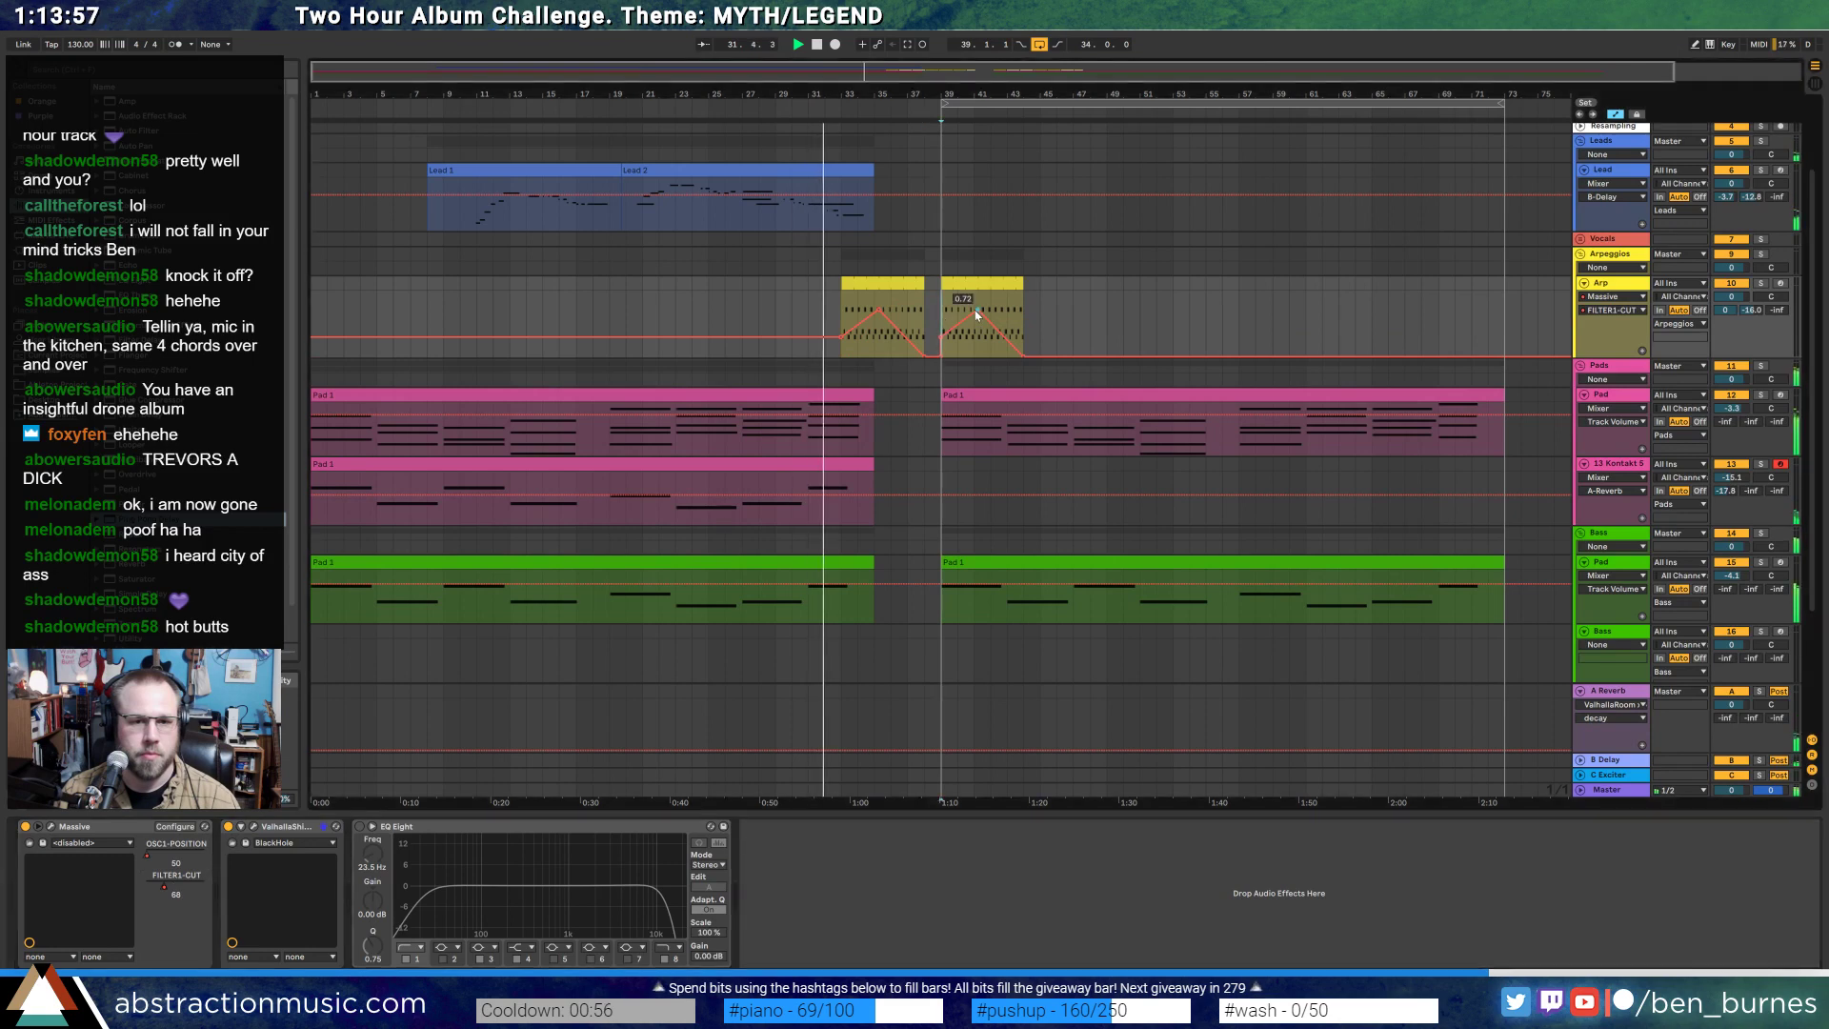
drag(977, 313, 942, 327)
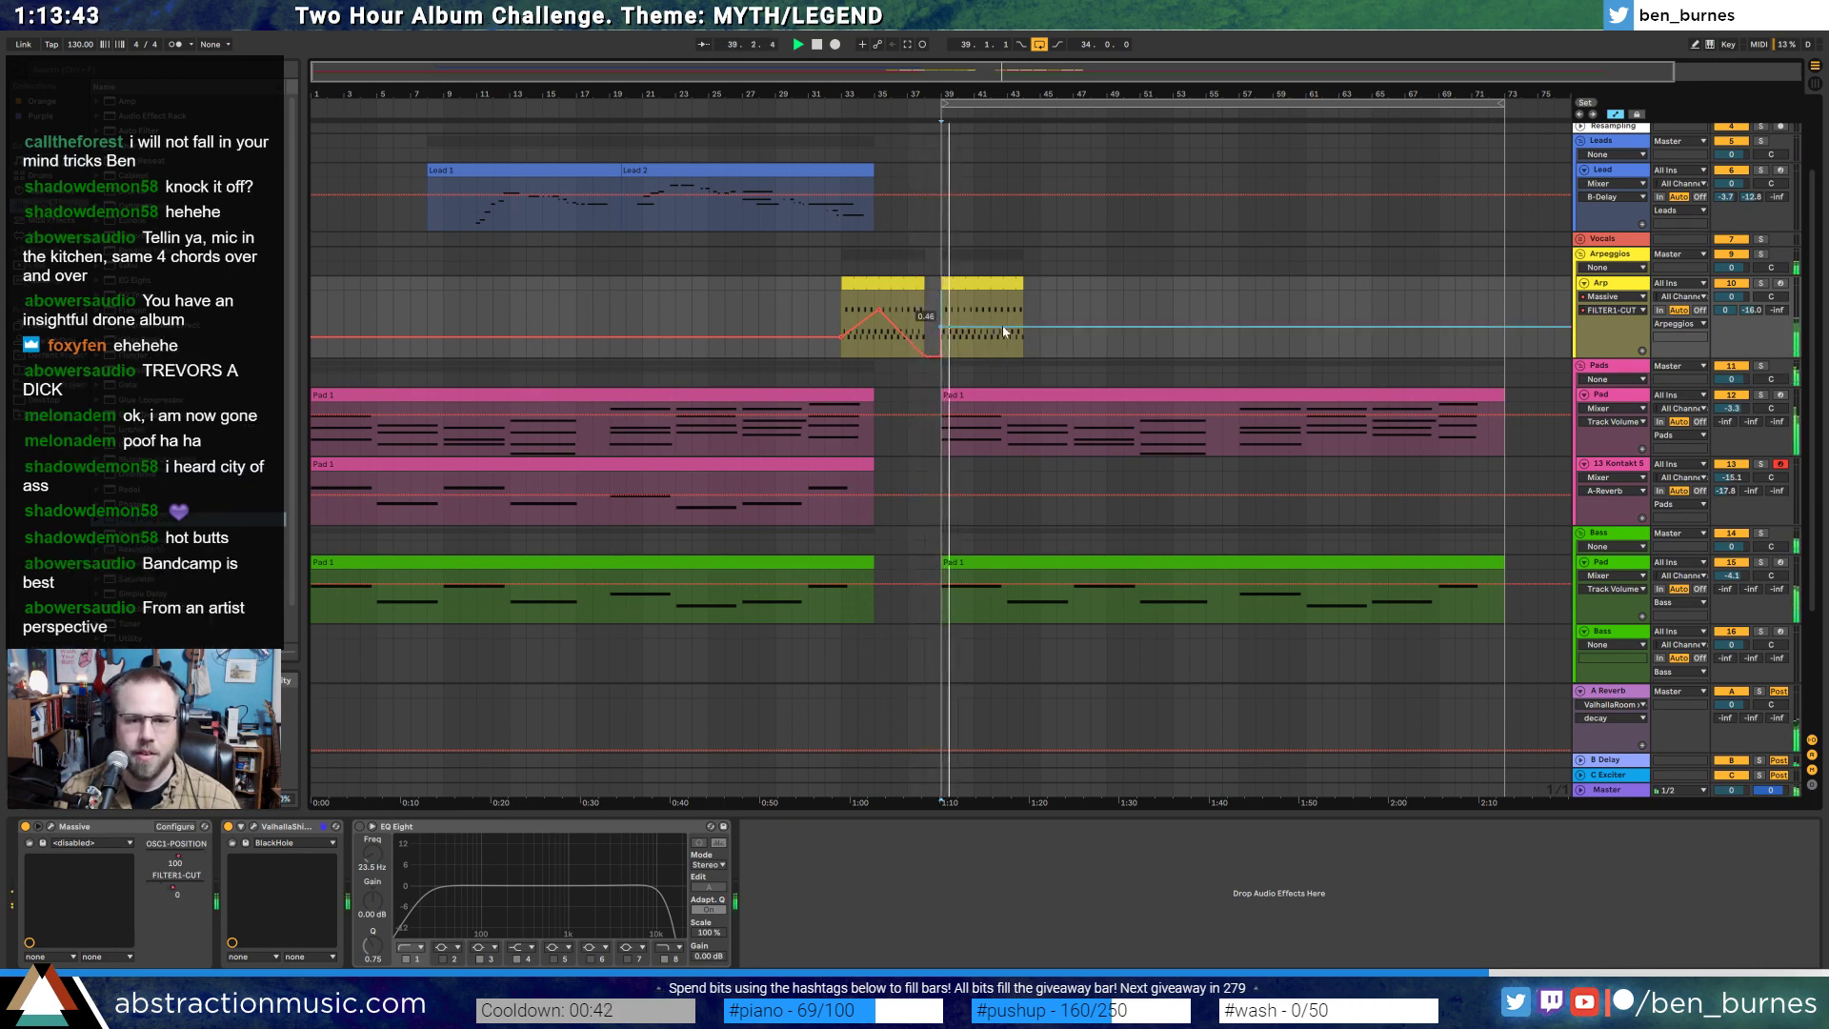
key(space)
drag(970, 334, 970, 332)
key(a)
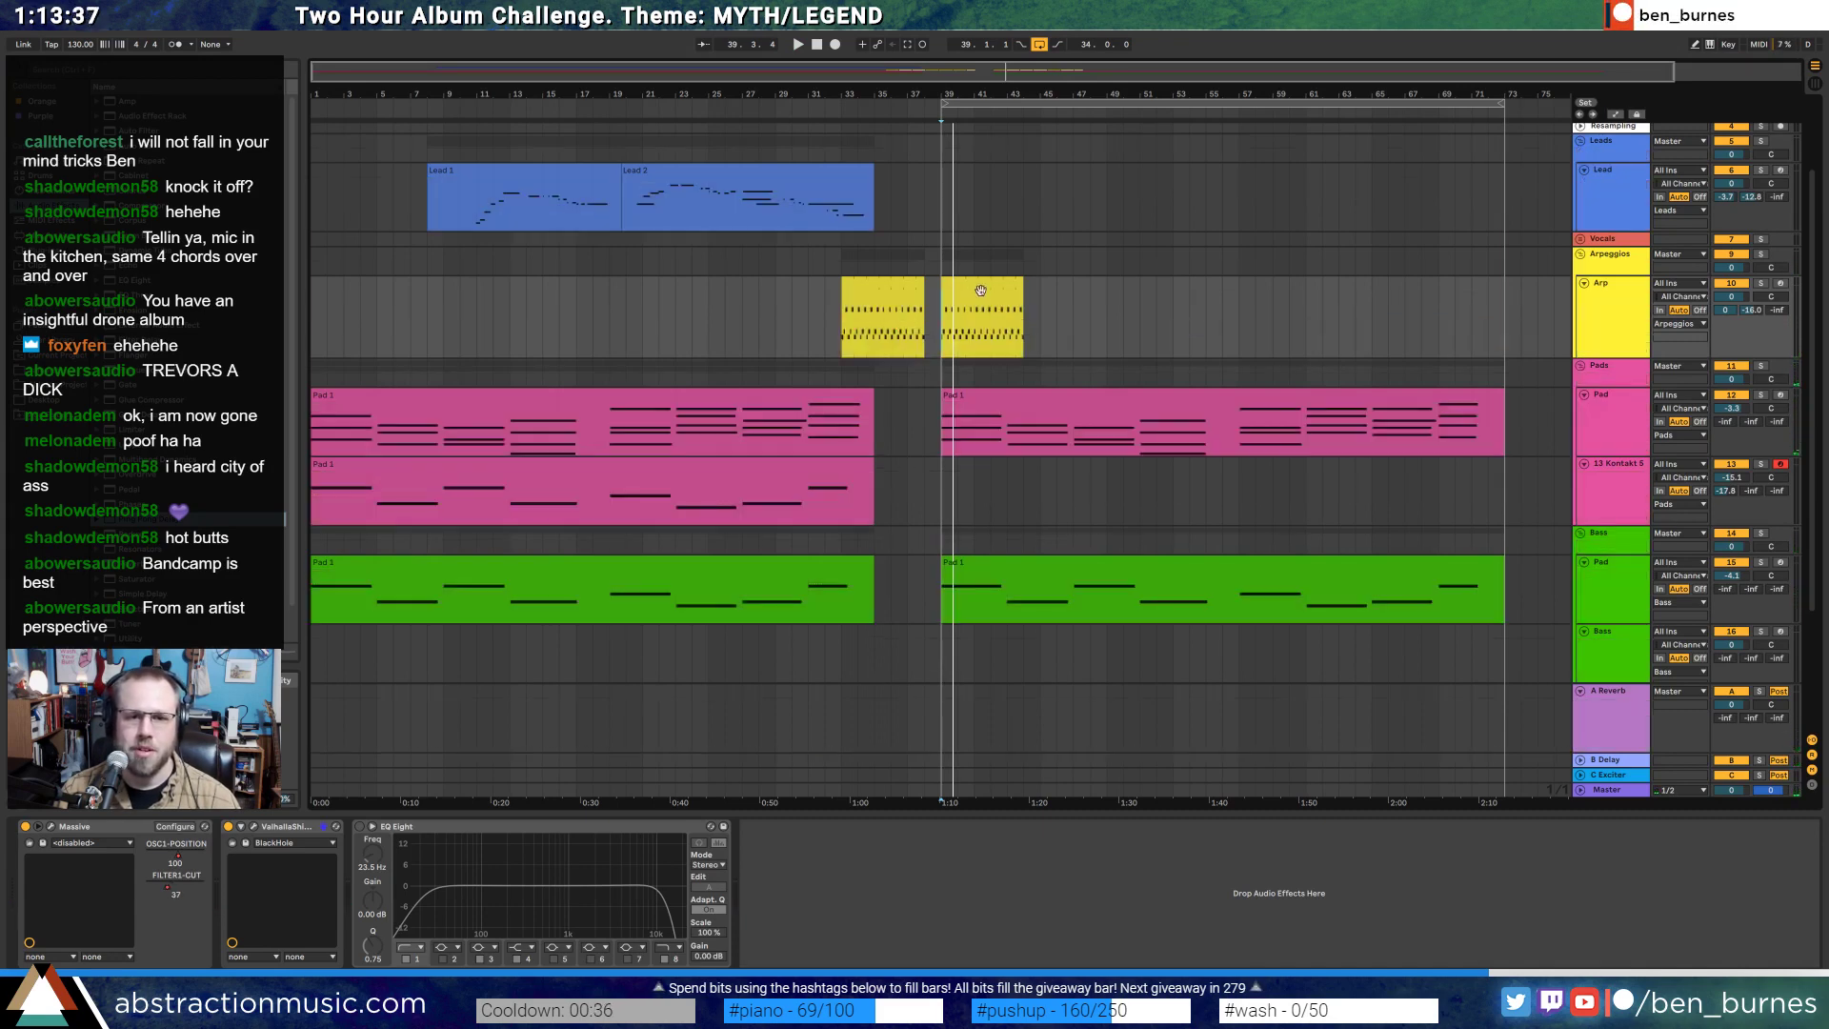
- Delete the copied arp clip at bar 39
click(981, 301)
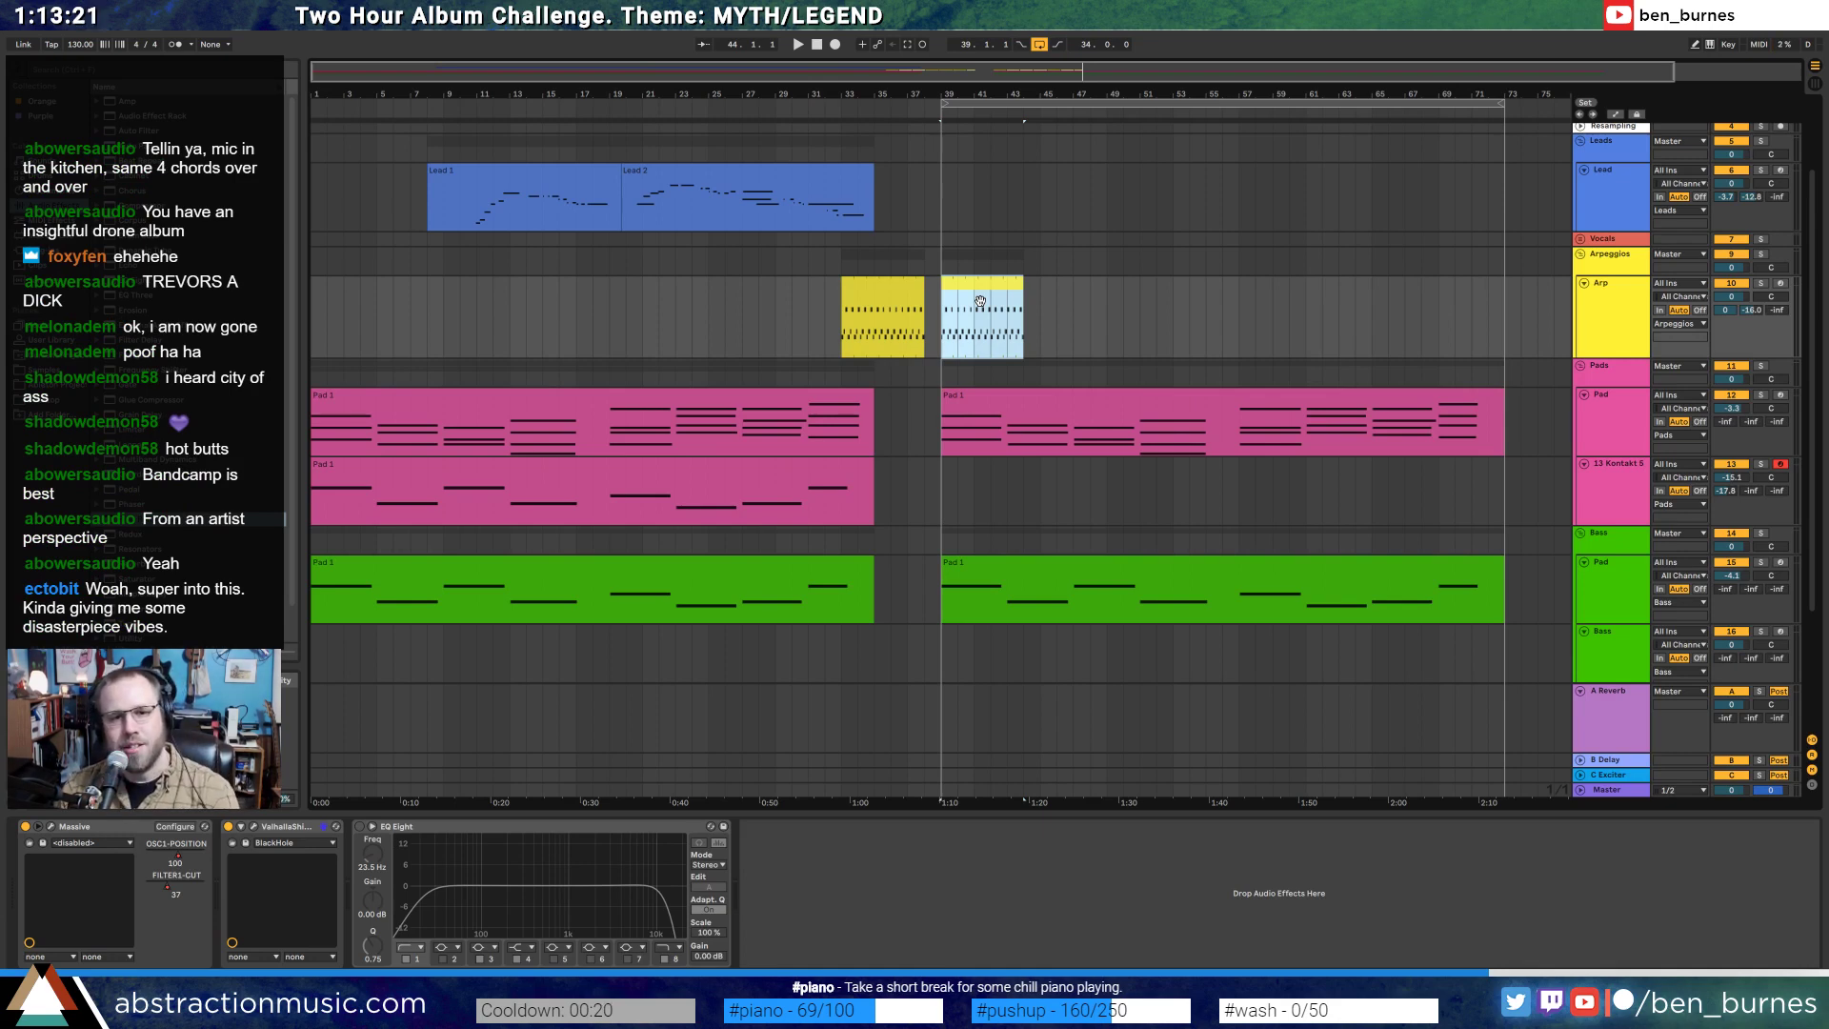
key(Delete)
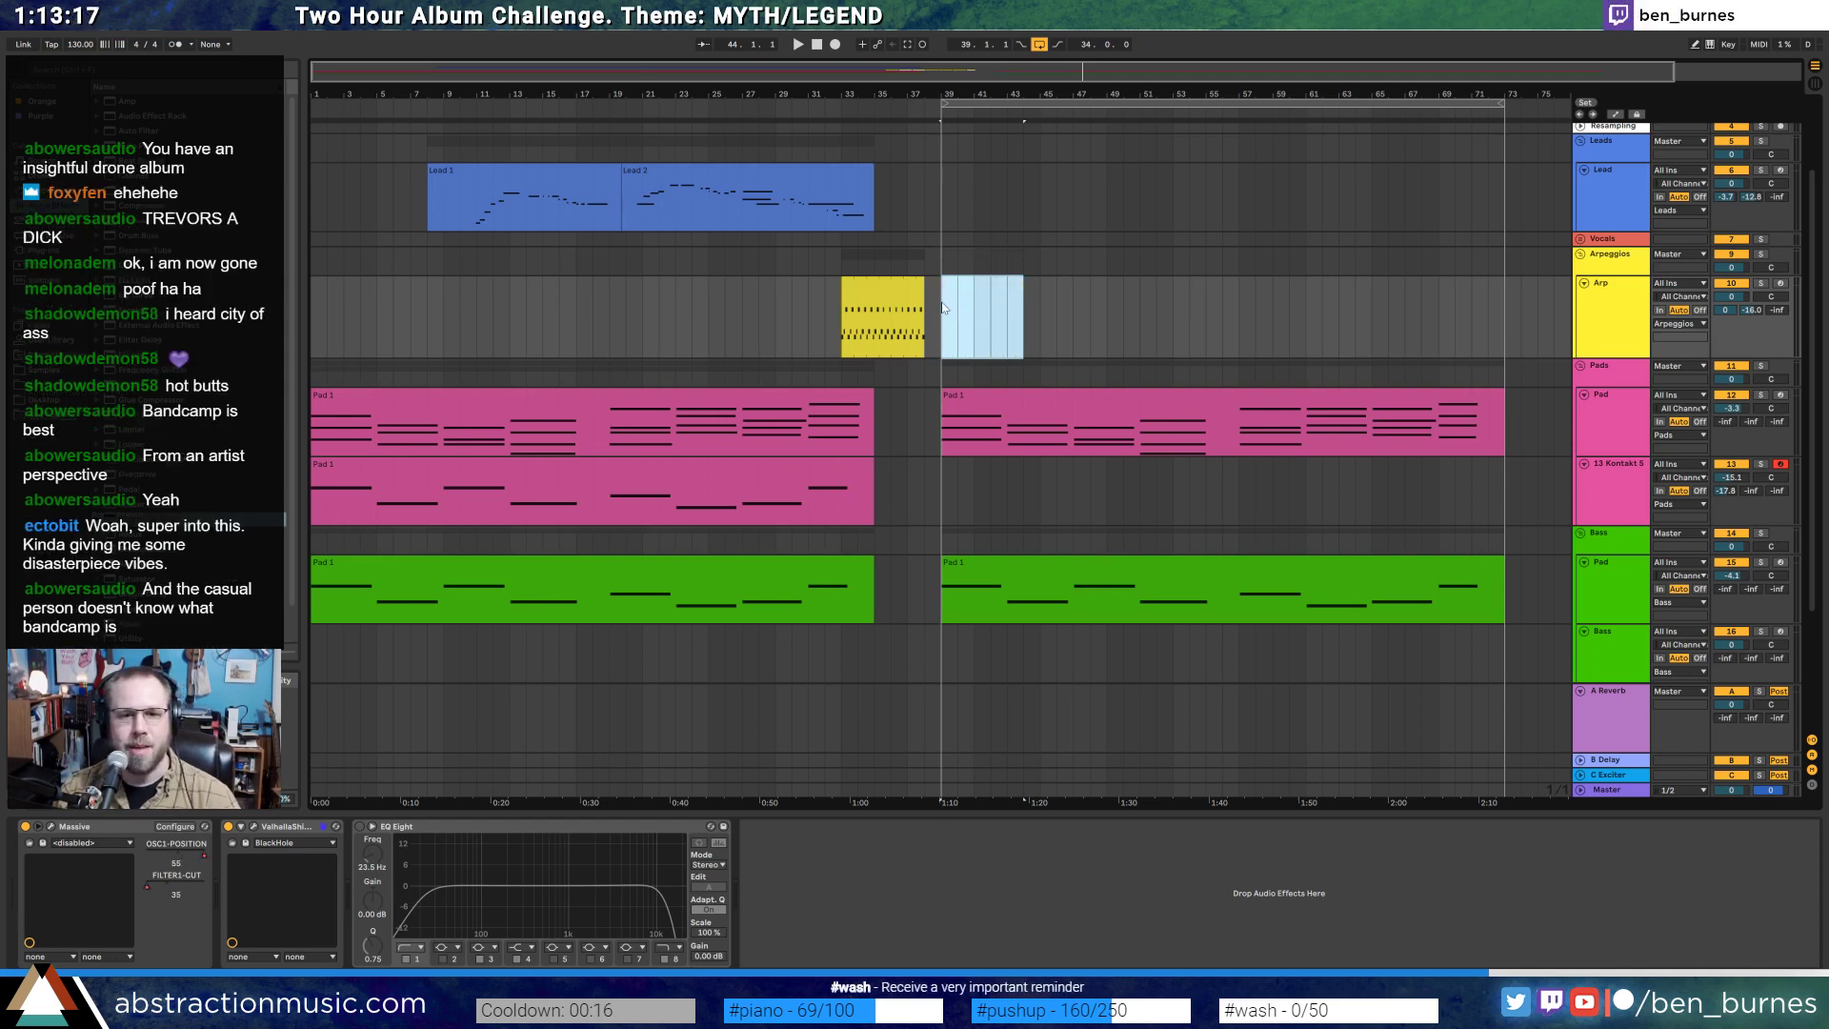
click(941, 301)
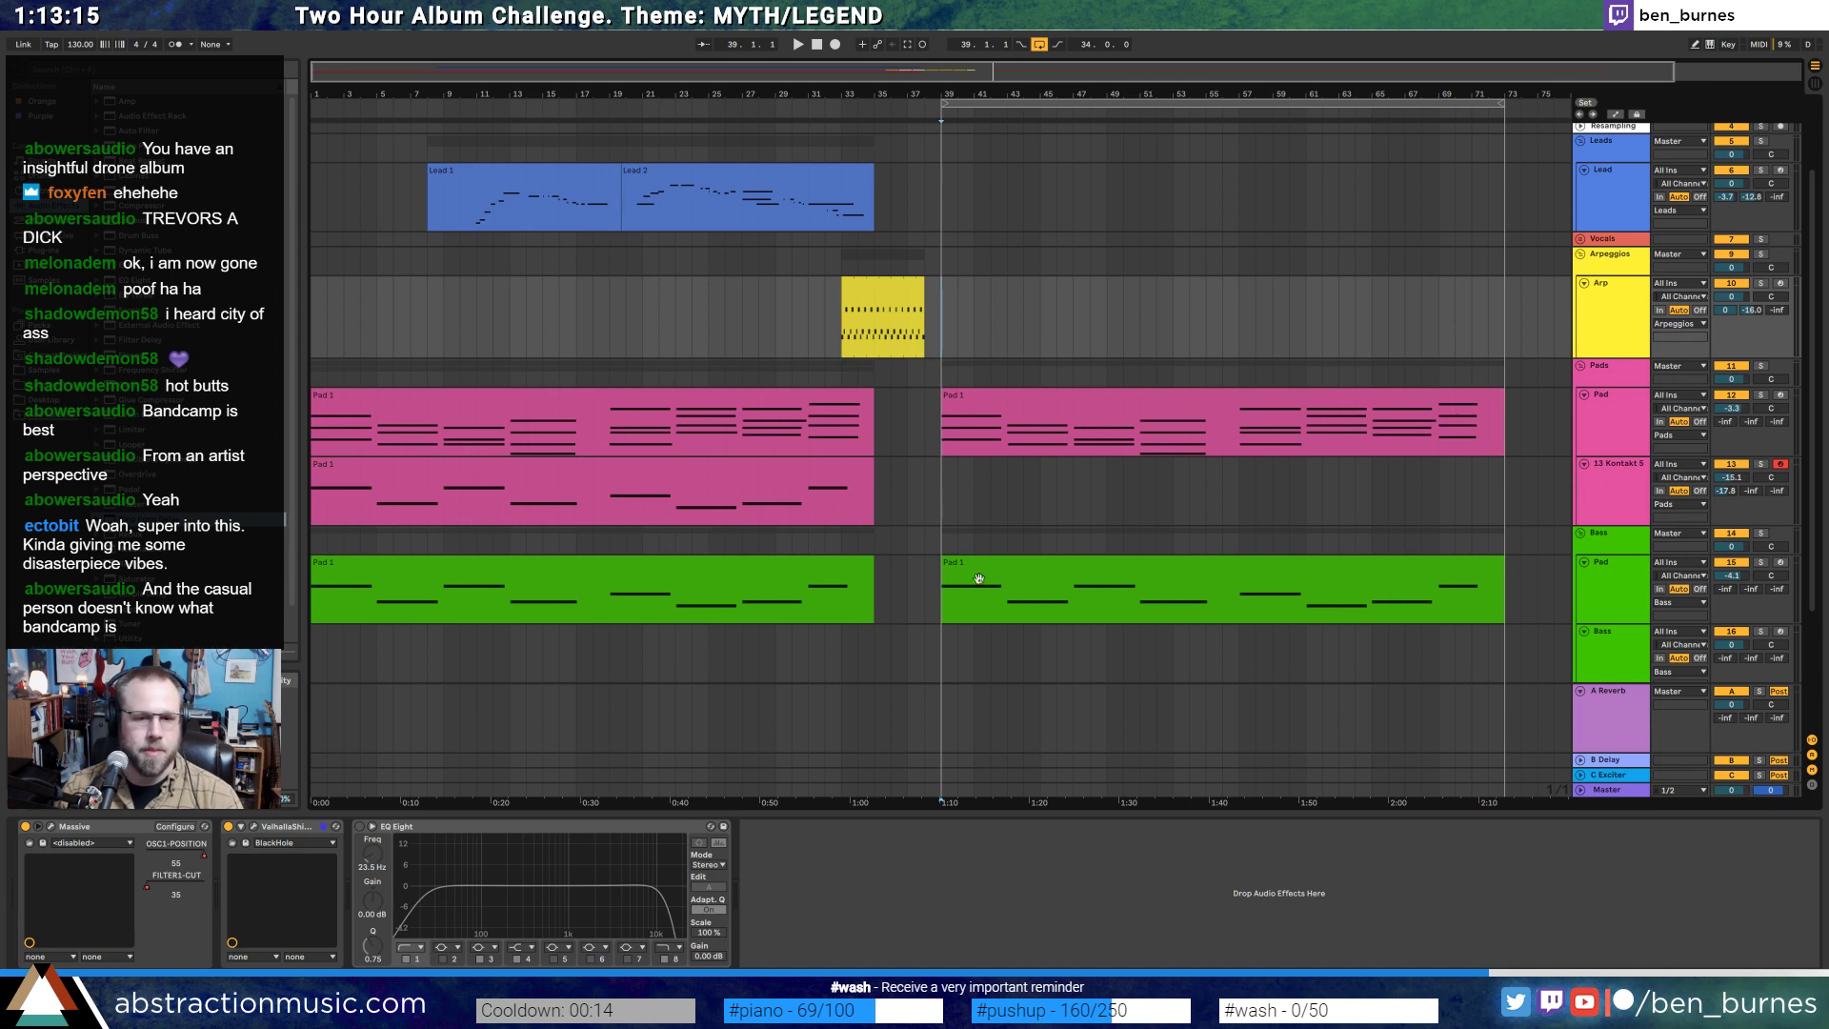
- In the second Pad chord clip, move the last four chords two bars earlier to bar 17 and shorten the chord at bar 13
click(1016, 571)
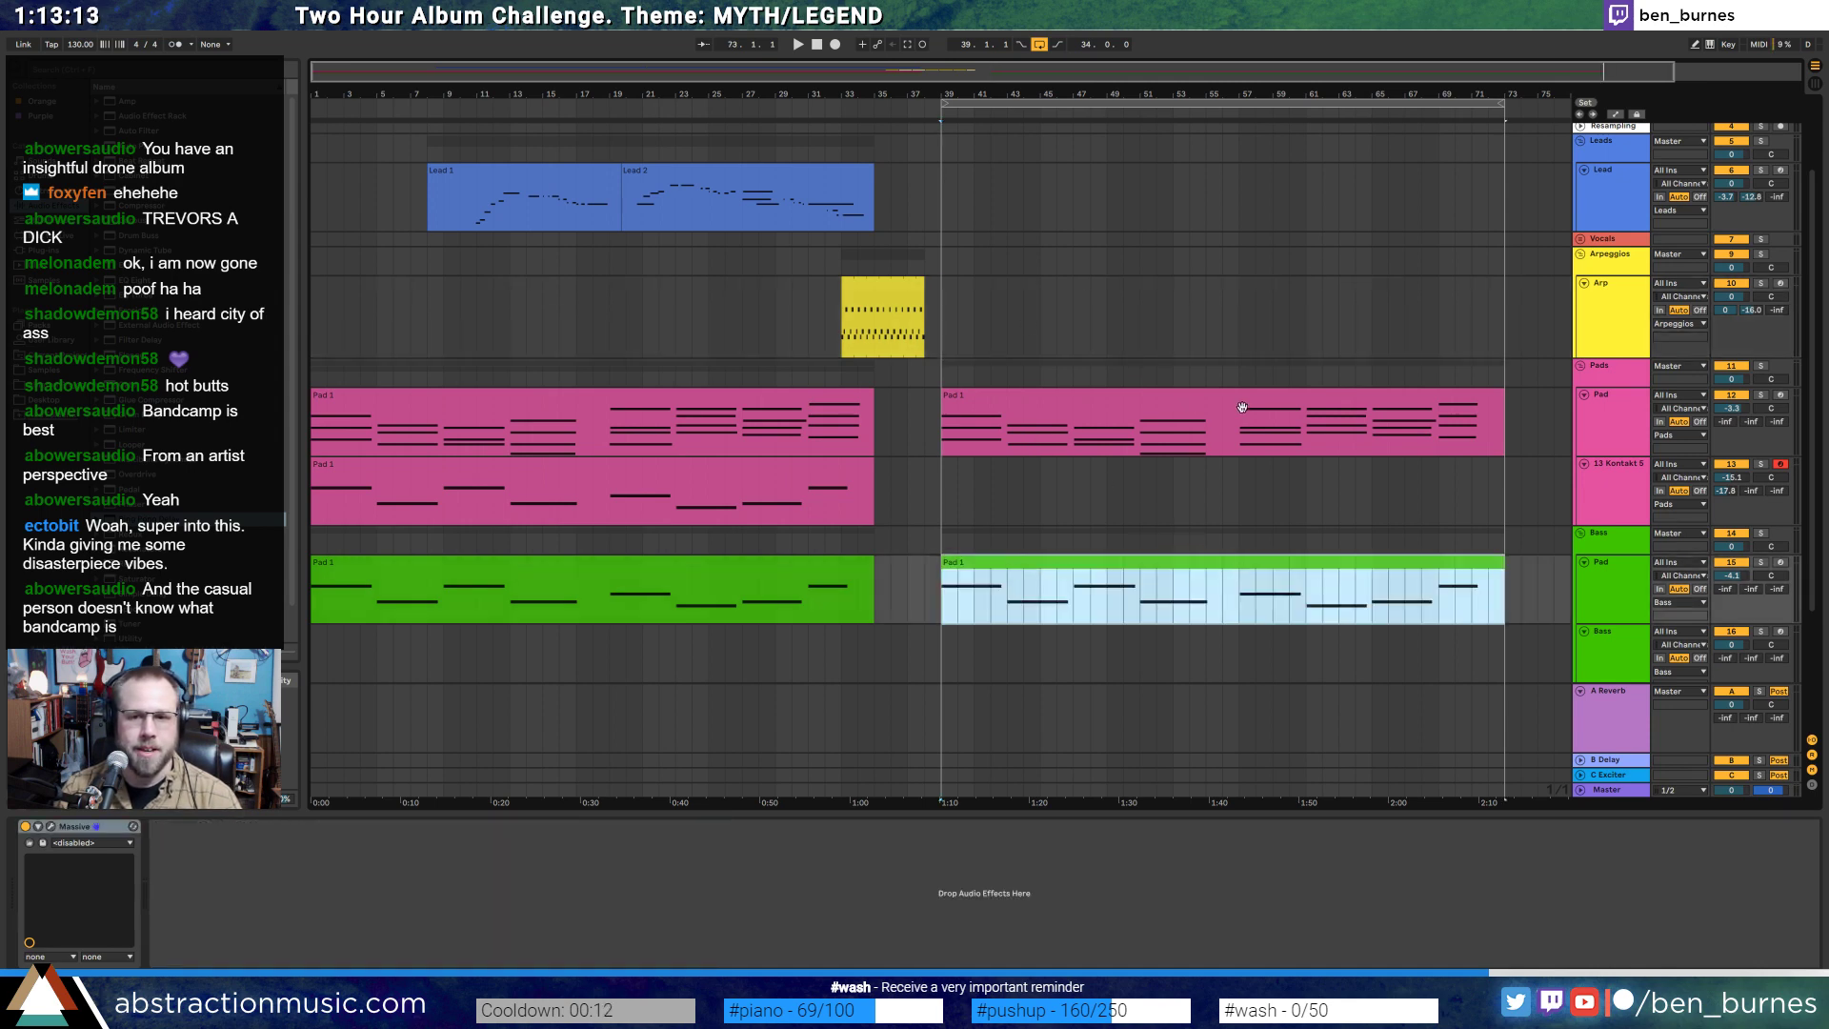
click(1001, 411)
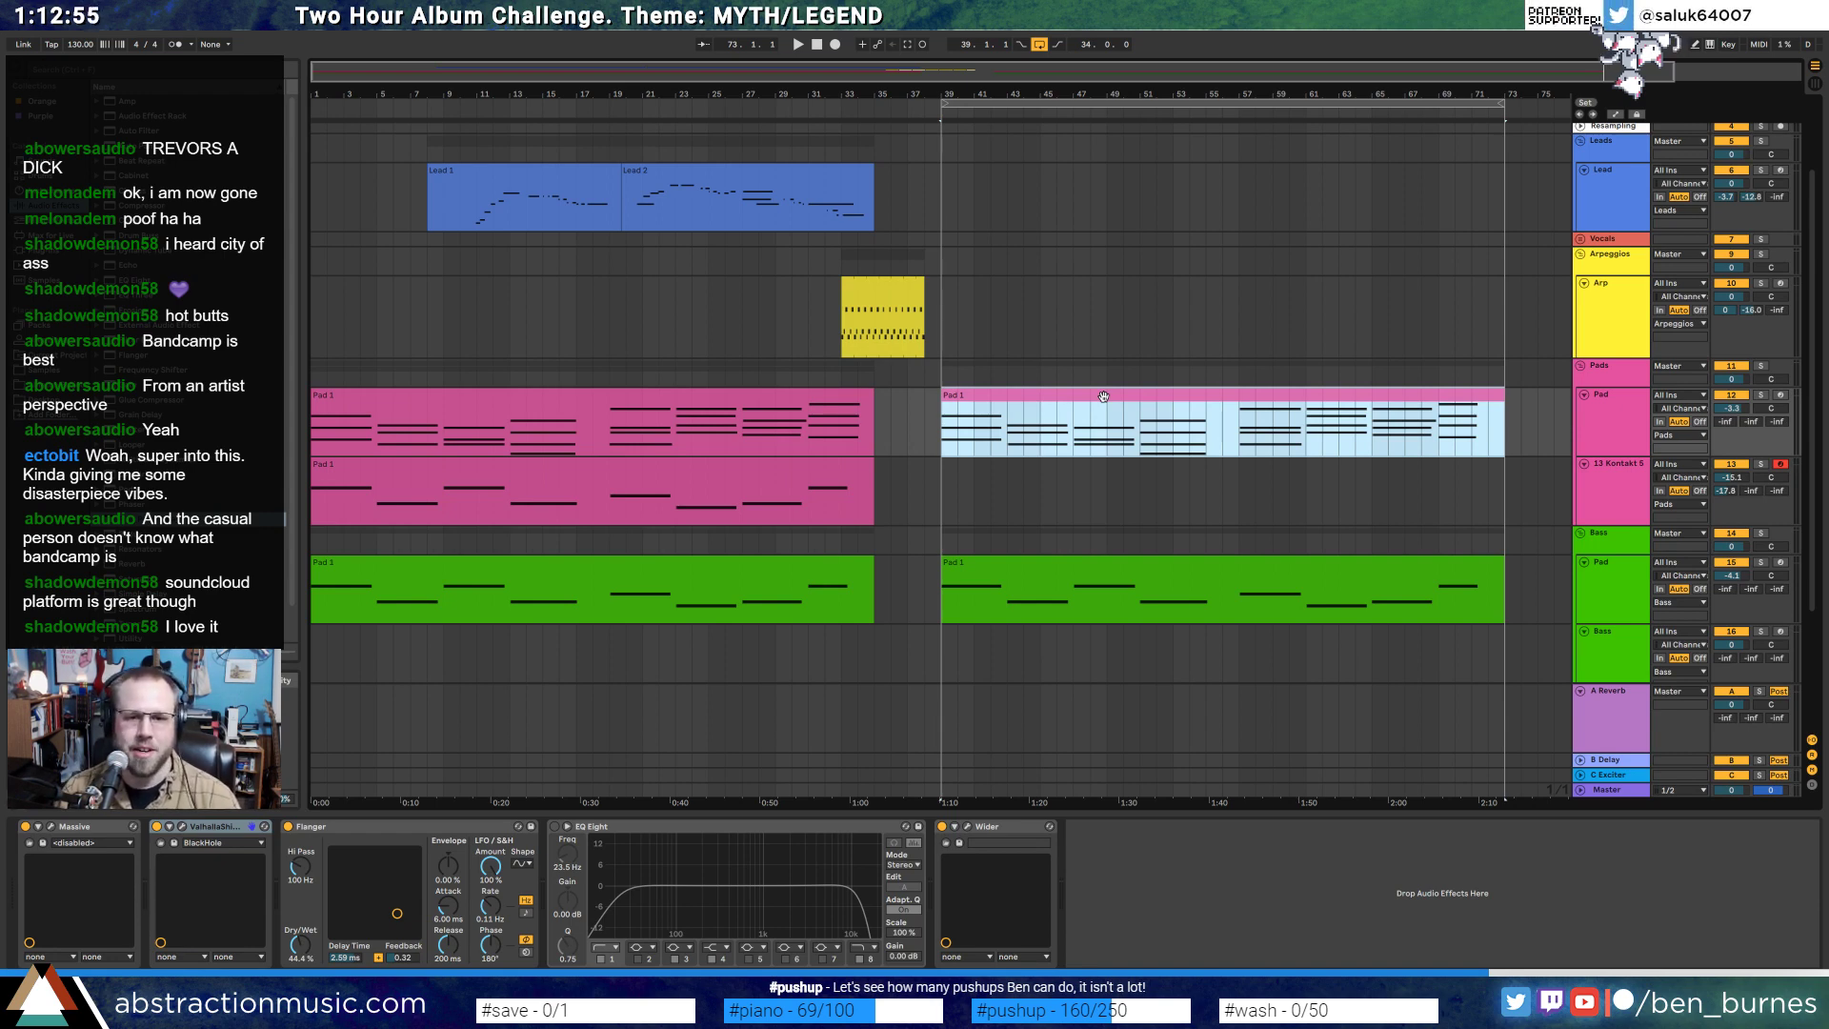
double_click(1313, 405)
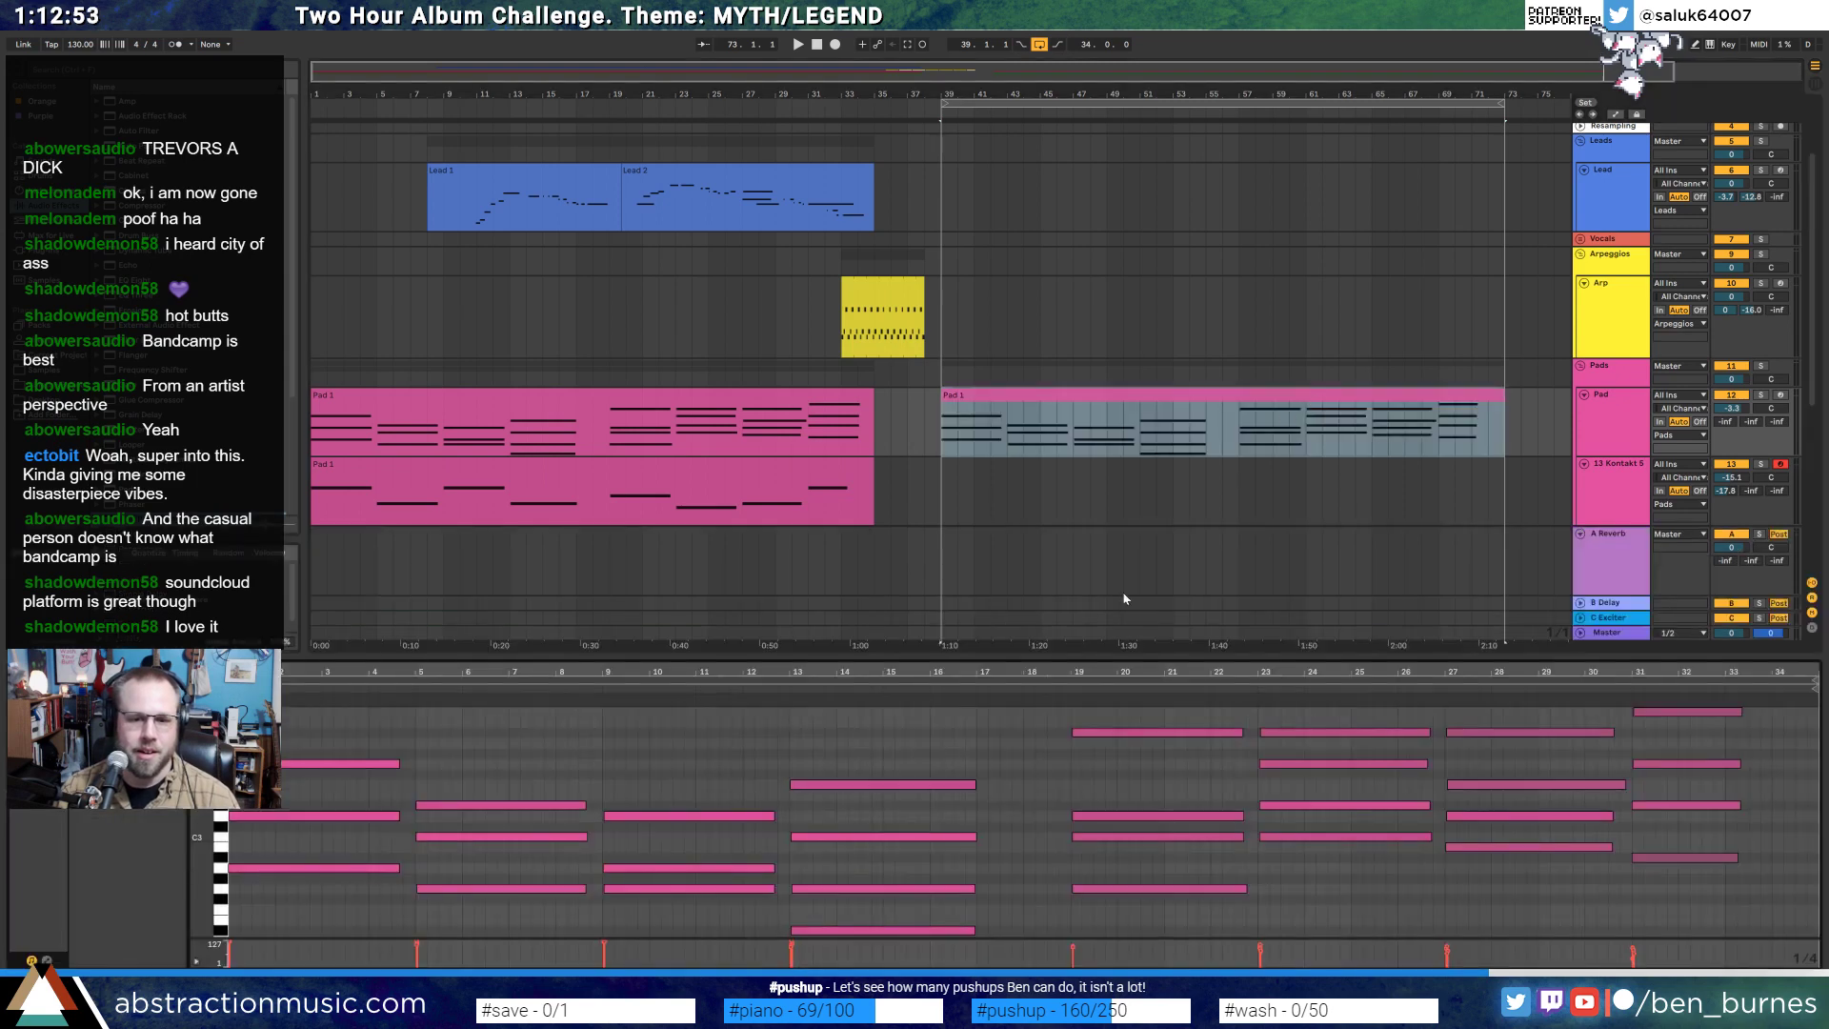
drag(1139, 708, 1807, 936)
key(Left)
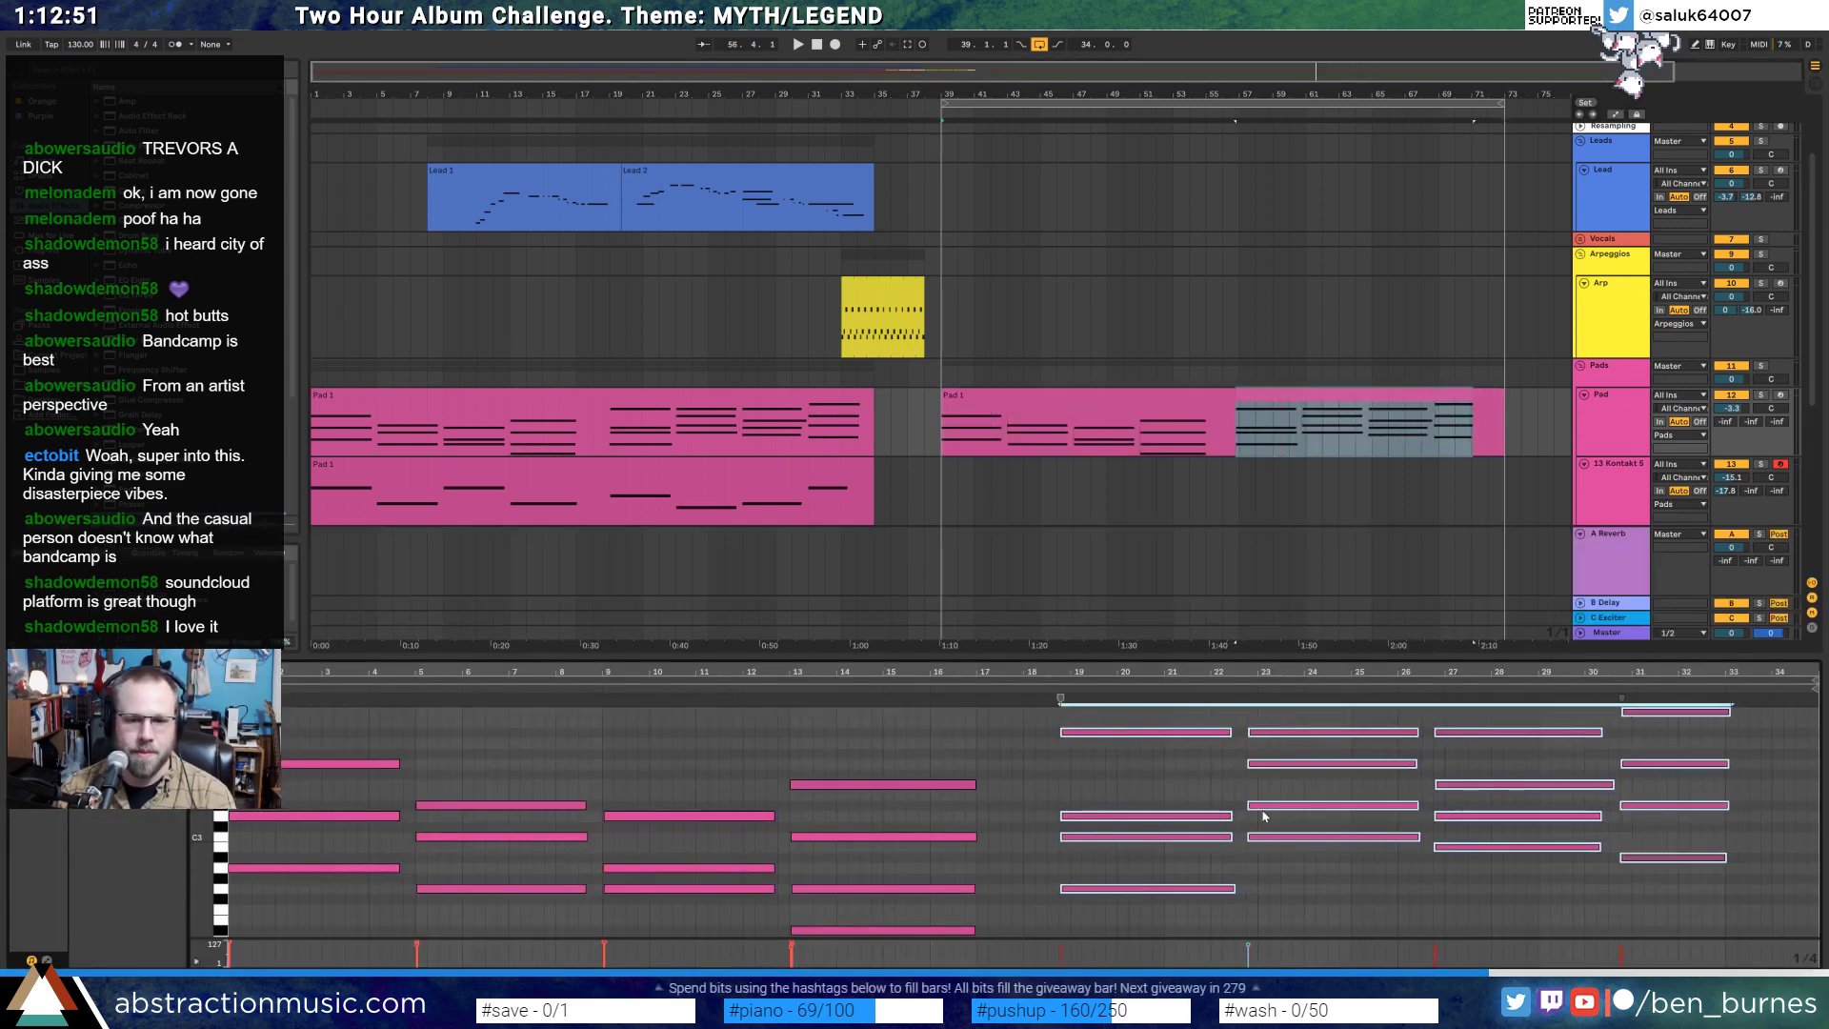
key(Left)
key(Left)
key(Left)
key(Left)
key(Left)
key(Left)
key(Left)
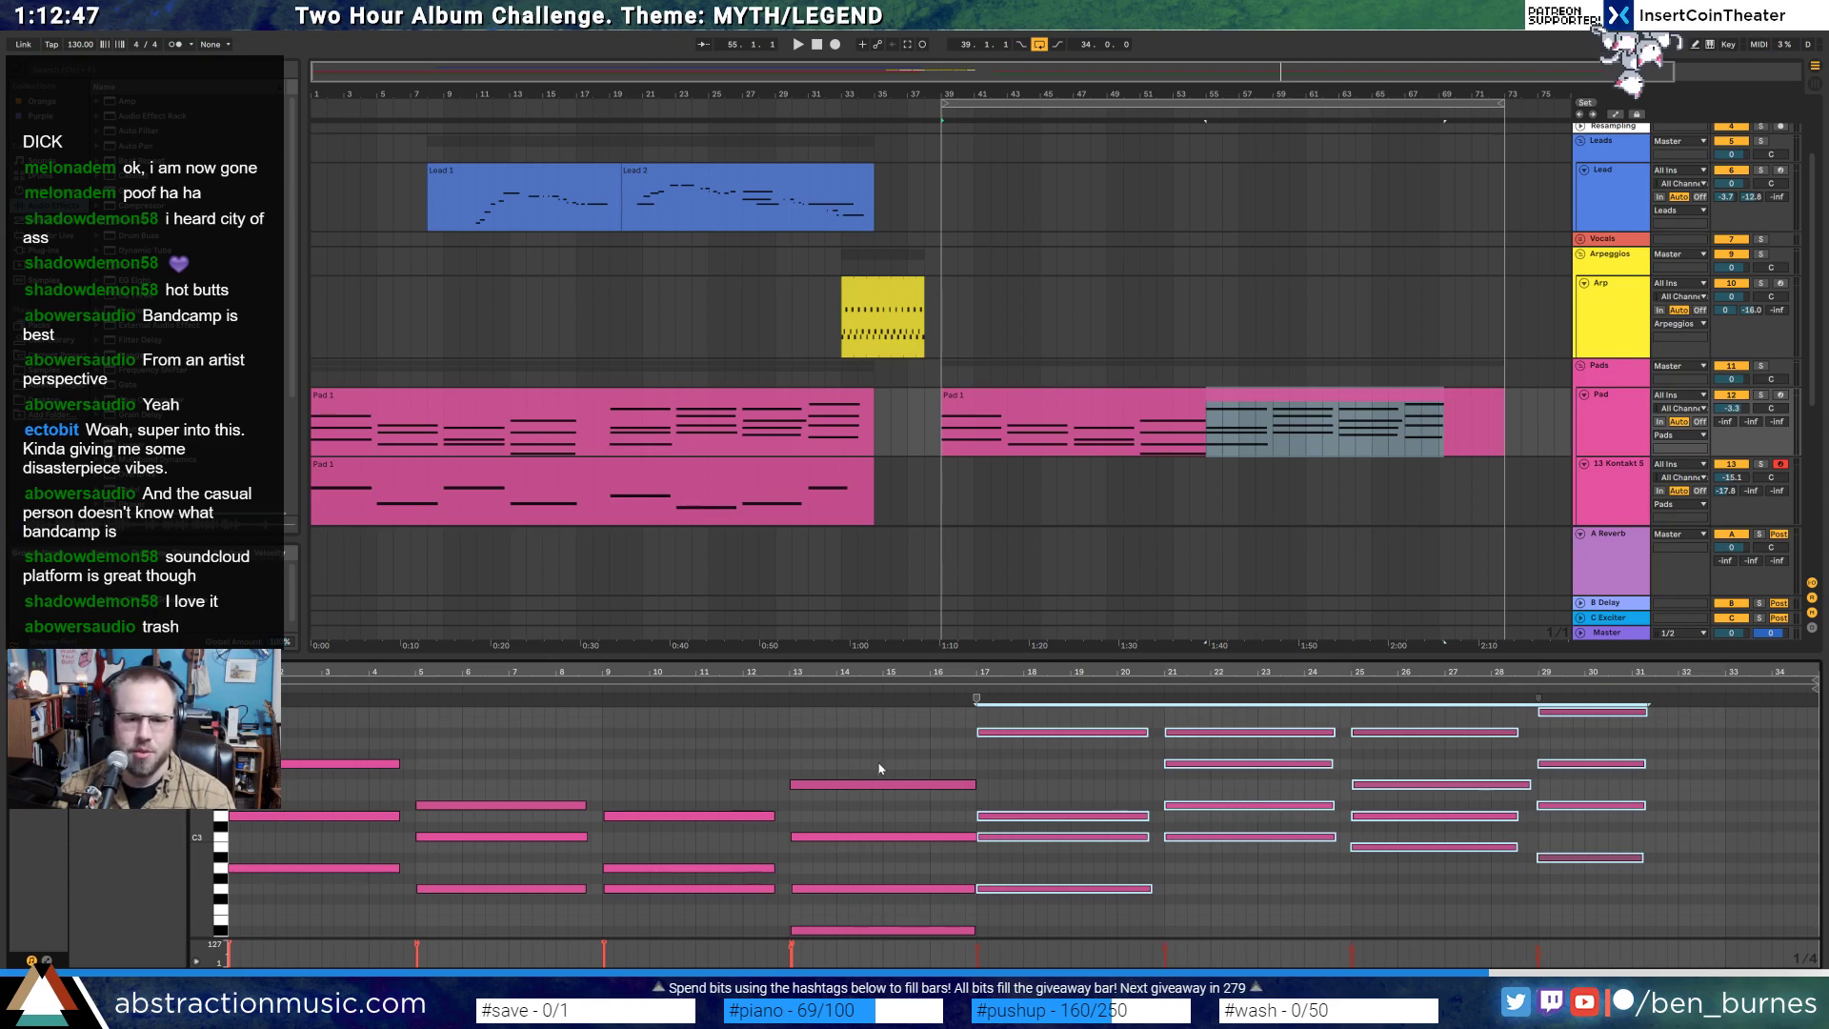
drag(881, 768, 877, 948)
- Trim the second Pad chord clip and the loop to end at bar 71, and lengthen the clip's last chord to fill it
mouse_move(1467, 399)
mouse_down()
mouse_move(1440, 399)
mouse_move(1477, 429)
mouse_up()
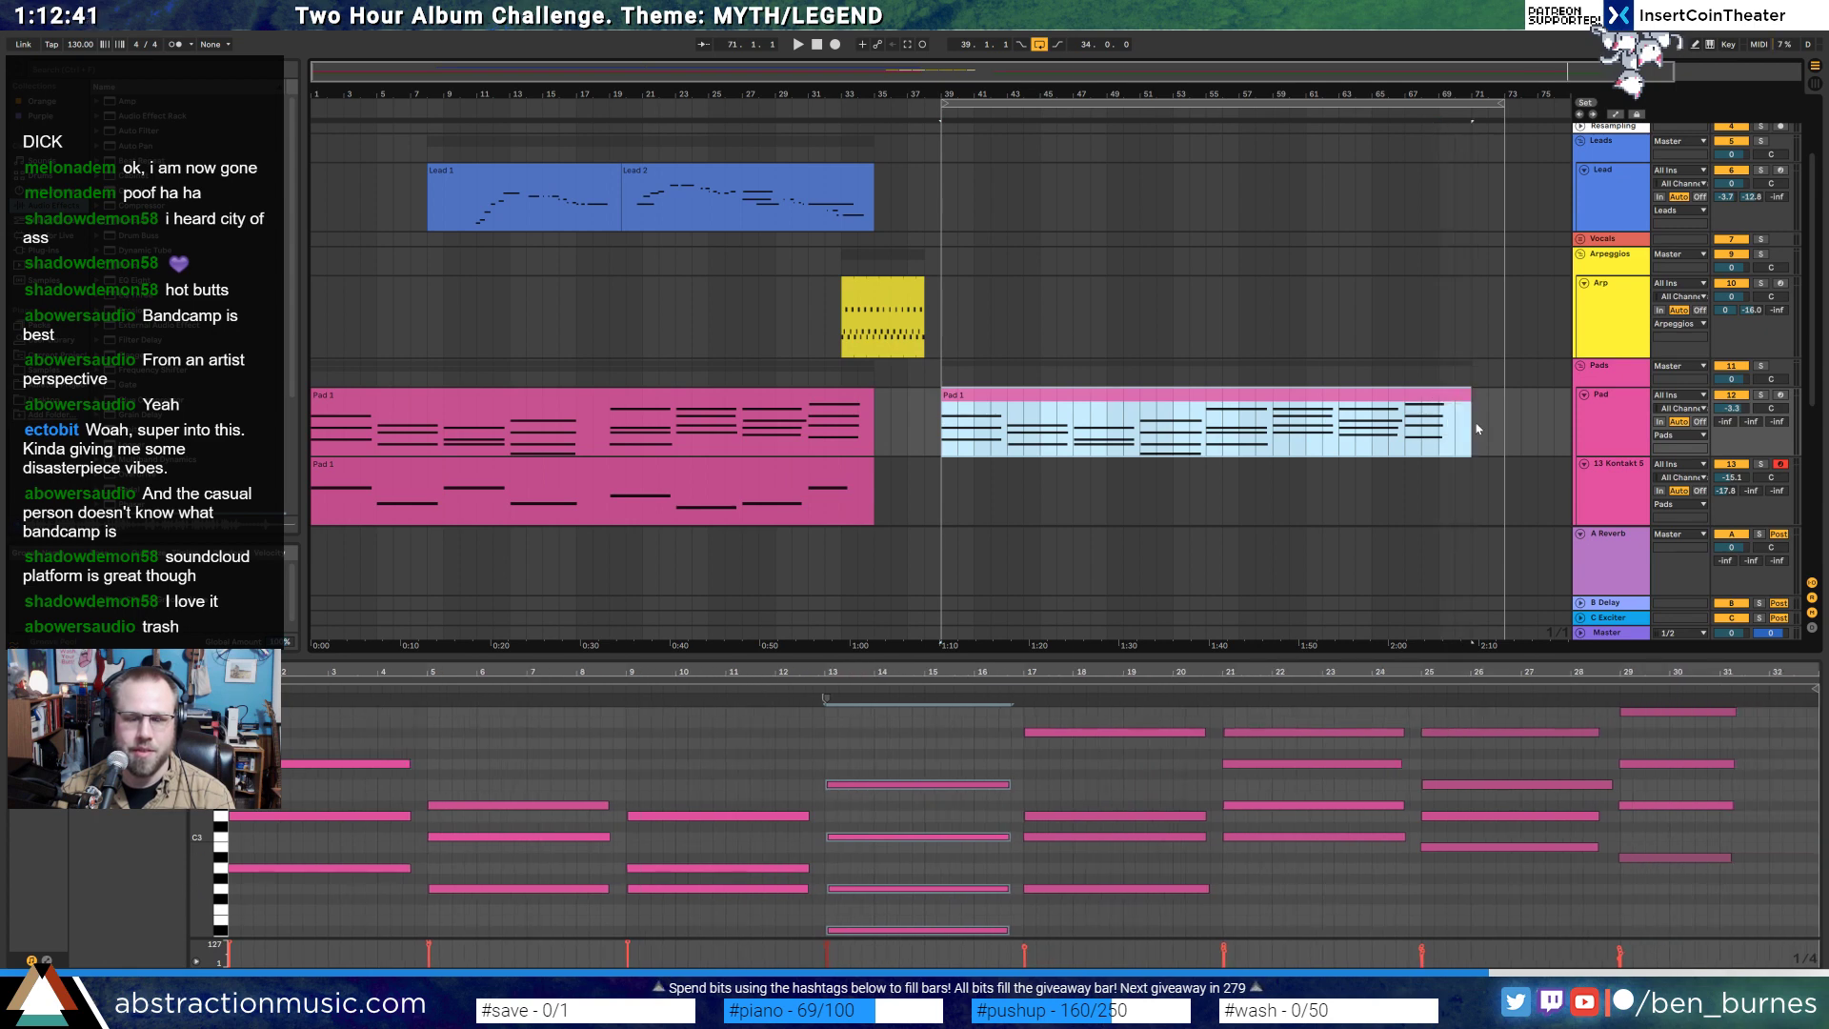
drag(1682, 883, 1656, 601)
key(shift+Right)
key(shift+Right)
key(shift+Right)
key(shift+Right)
key(shift+Right)
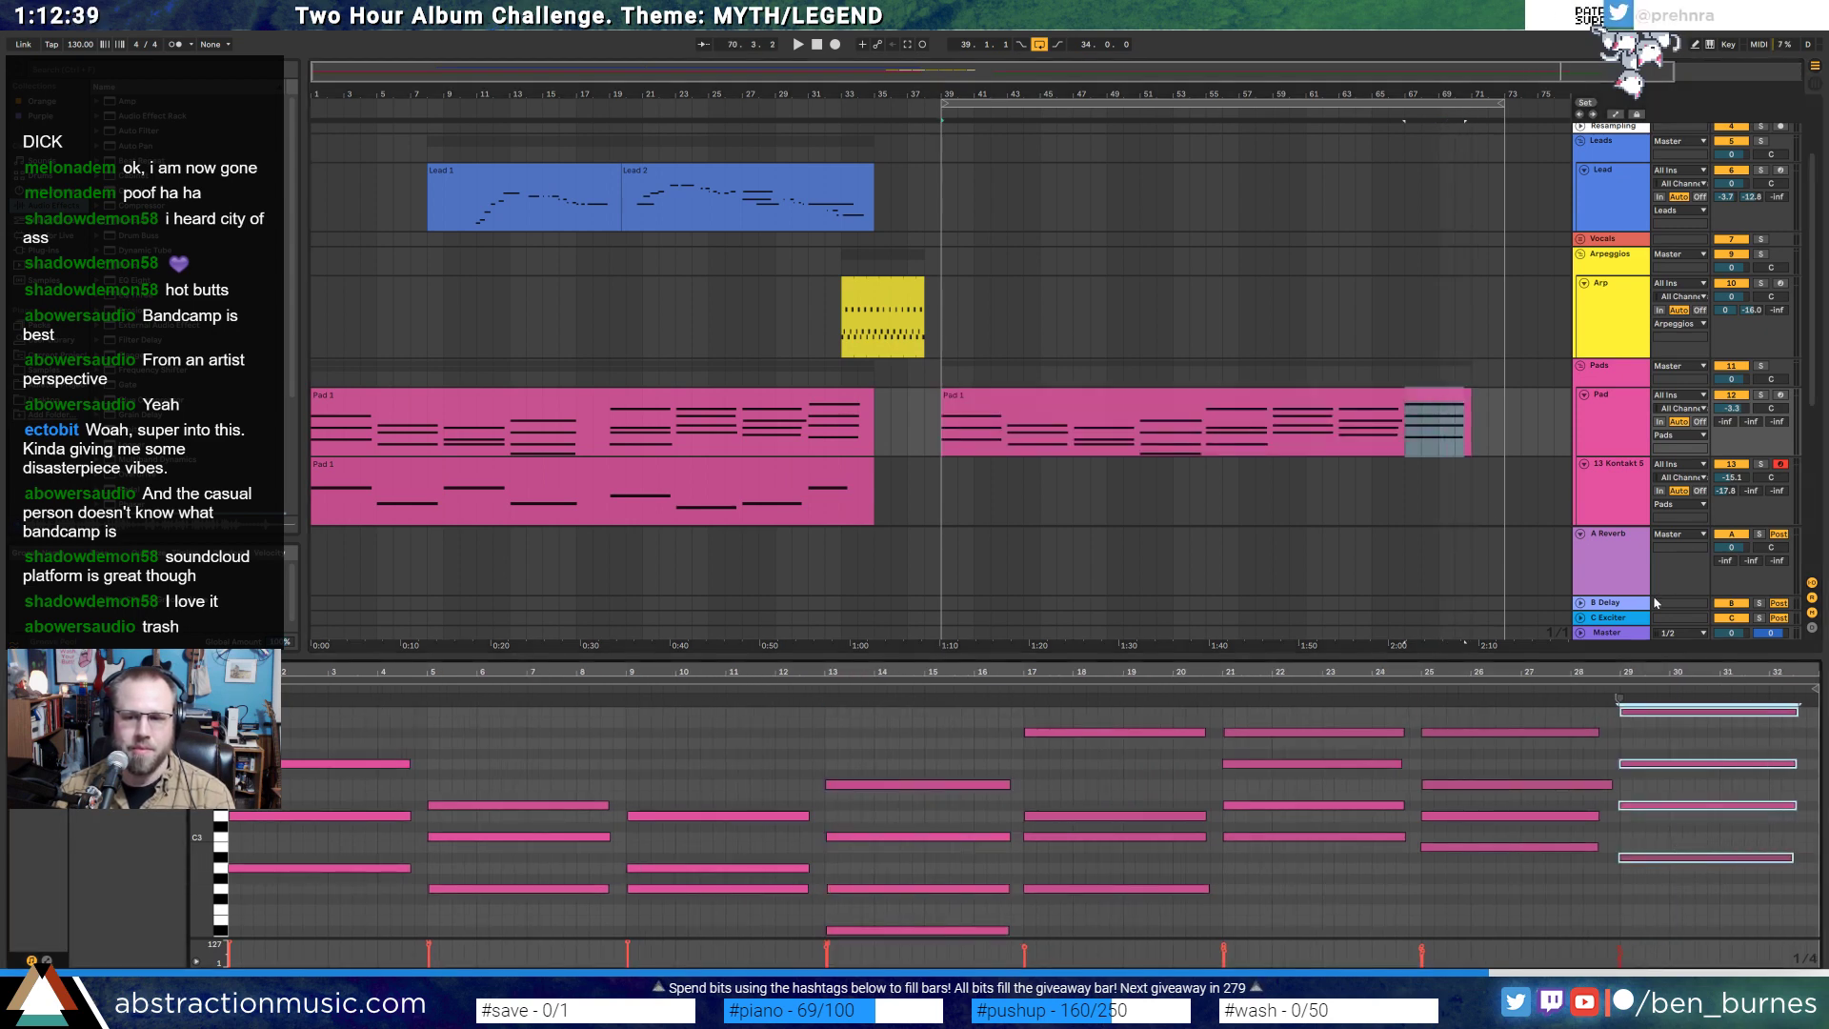
drag(1501, 103, 1470, 105)
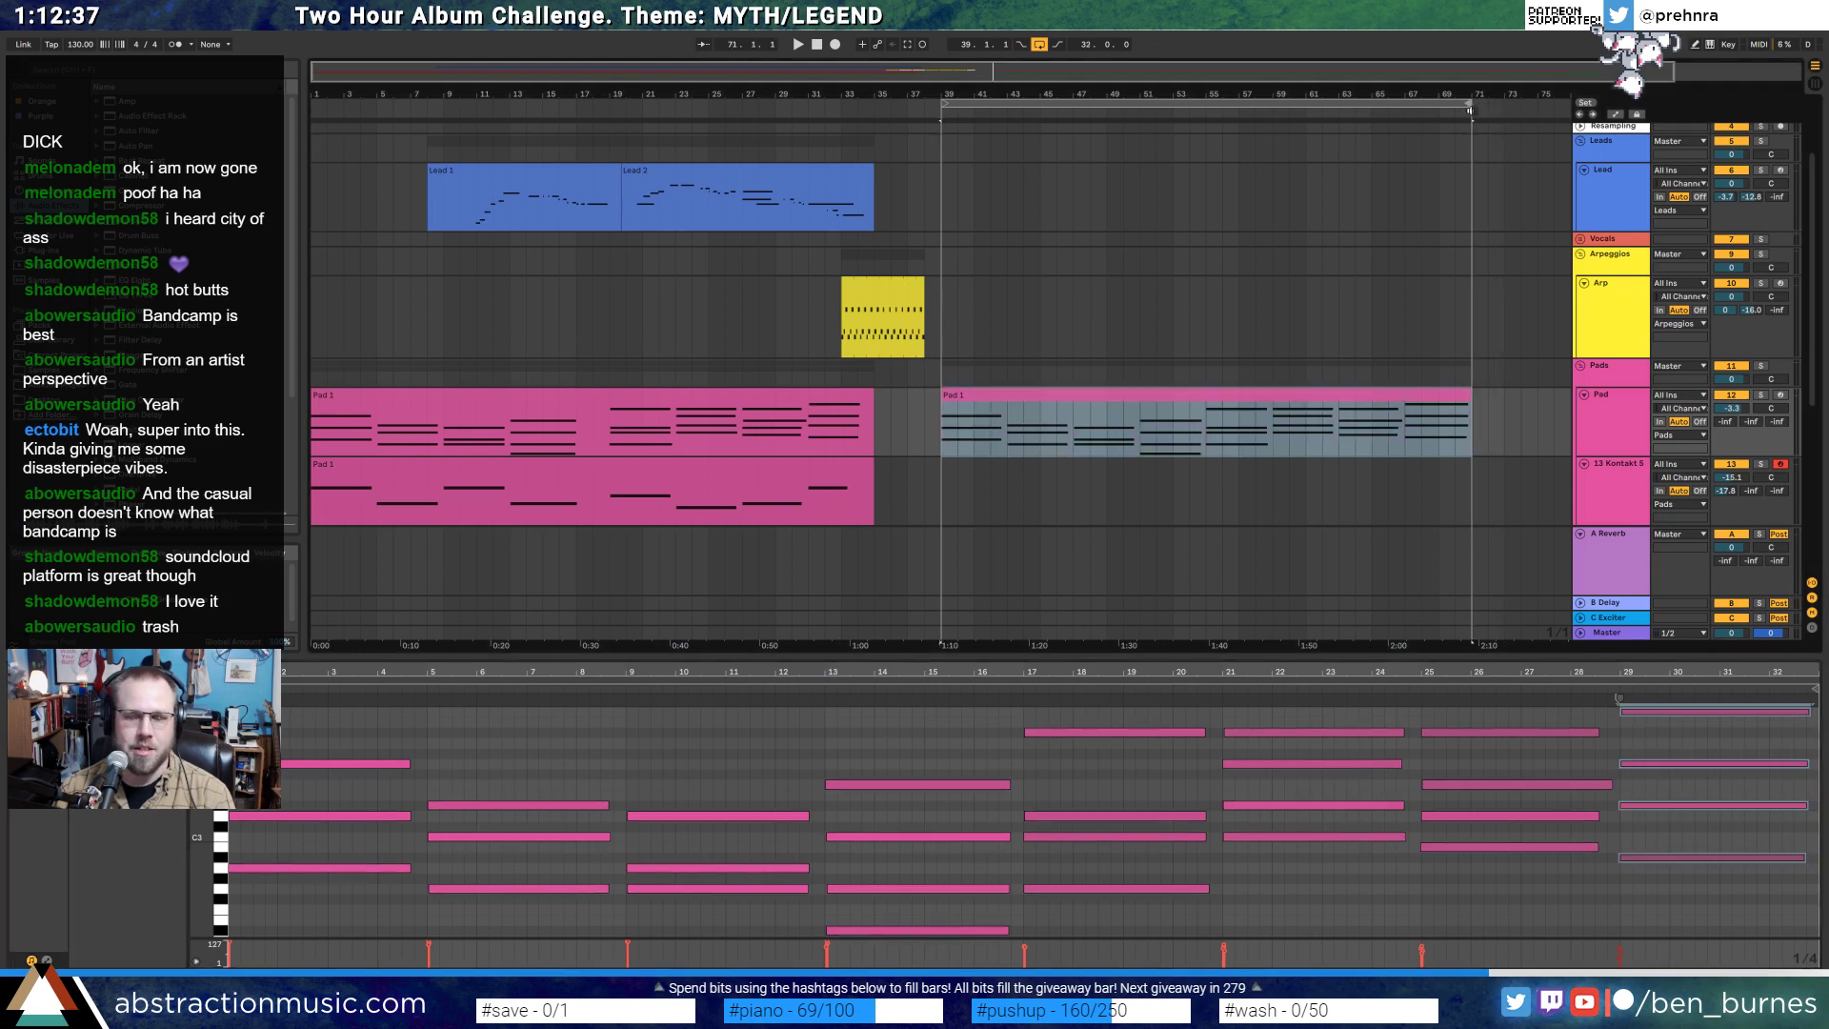
- In the second bass Pad clip, move the last four notes two bars earlier to bar 17 and shorten the note at bar 13
scroll(1349, 349, down, 4)
click(1444, 446)
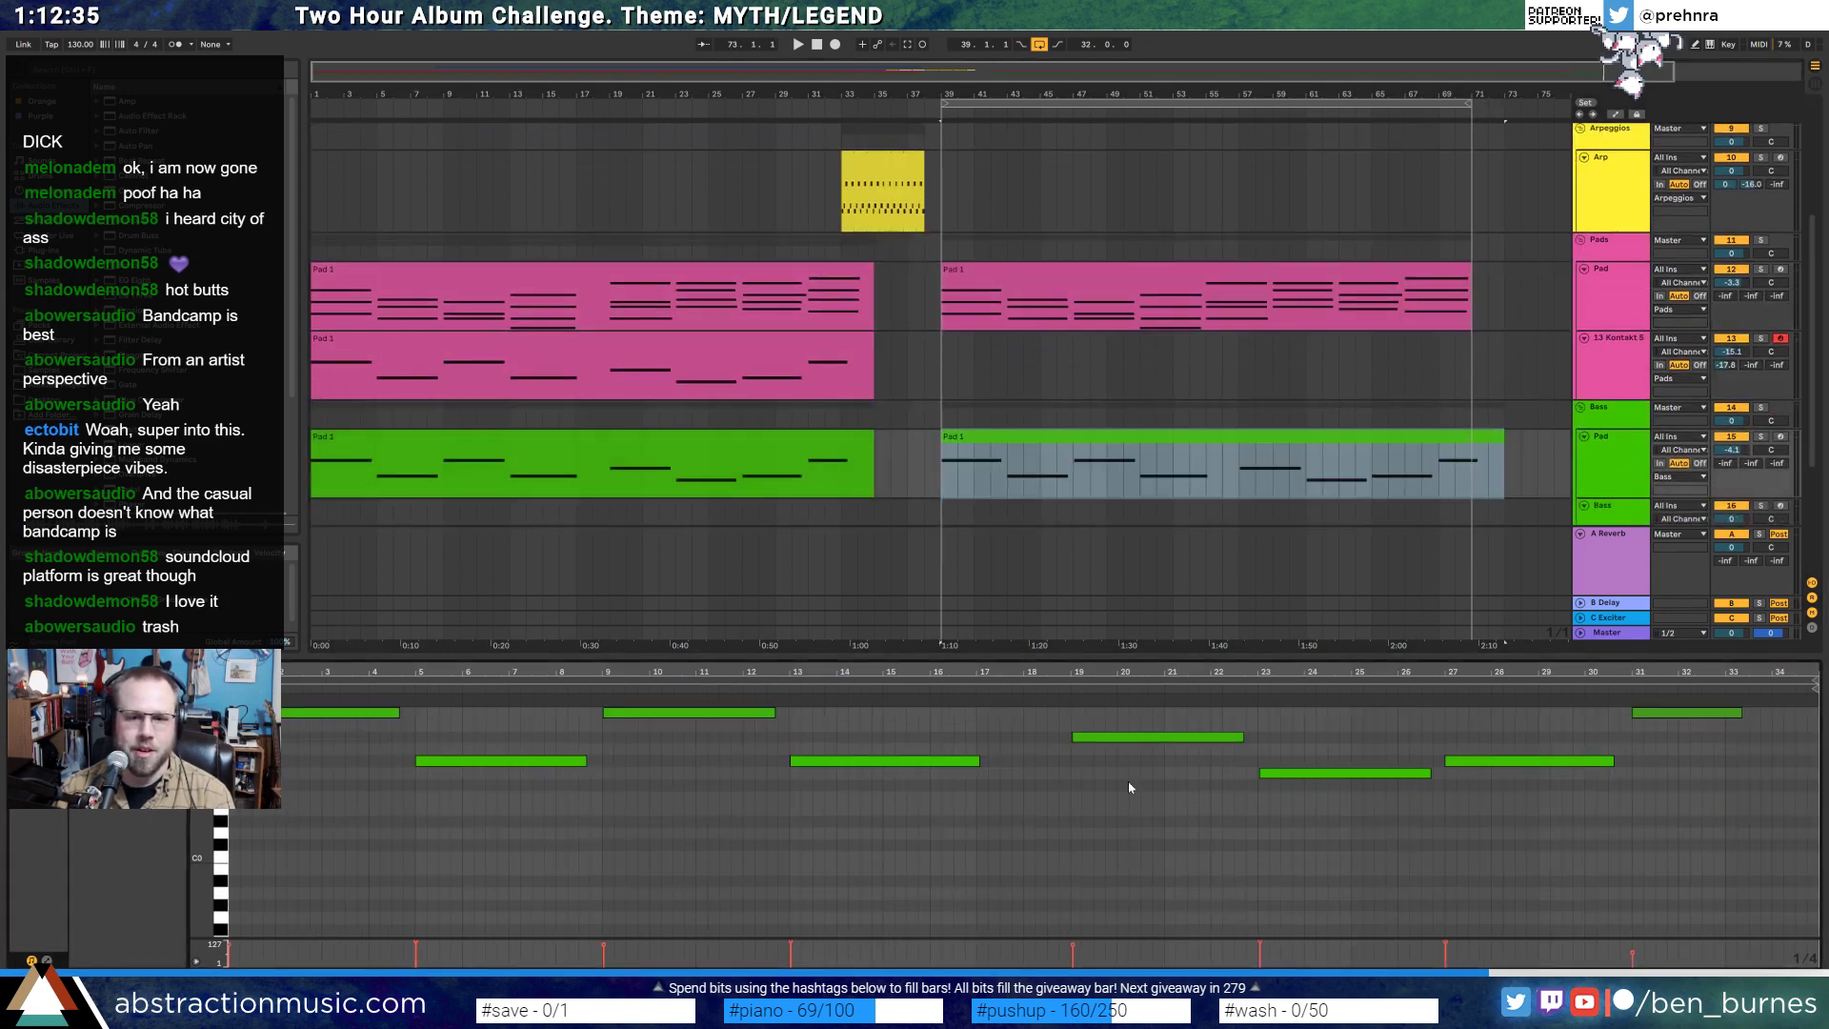
drag(1135, 868, 1721, 559)
key(Left)
key(Left)
key(Left)
key(Left)
key(Left)
key(Left)
key(Left)
key(Left)
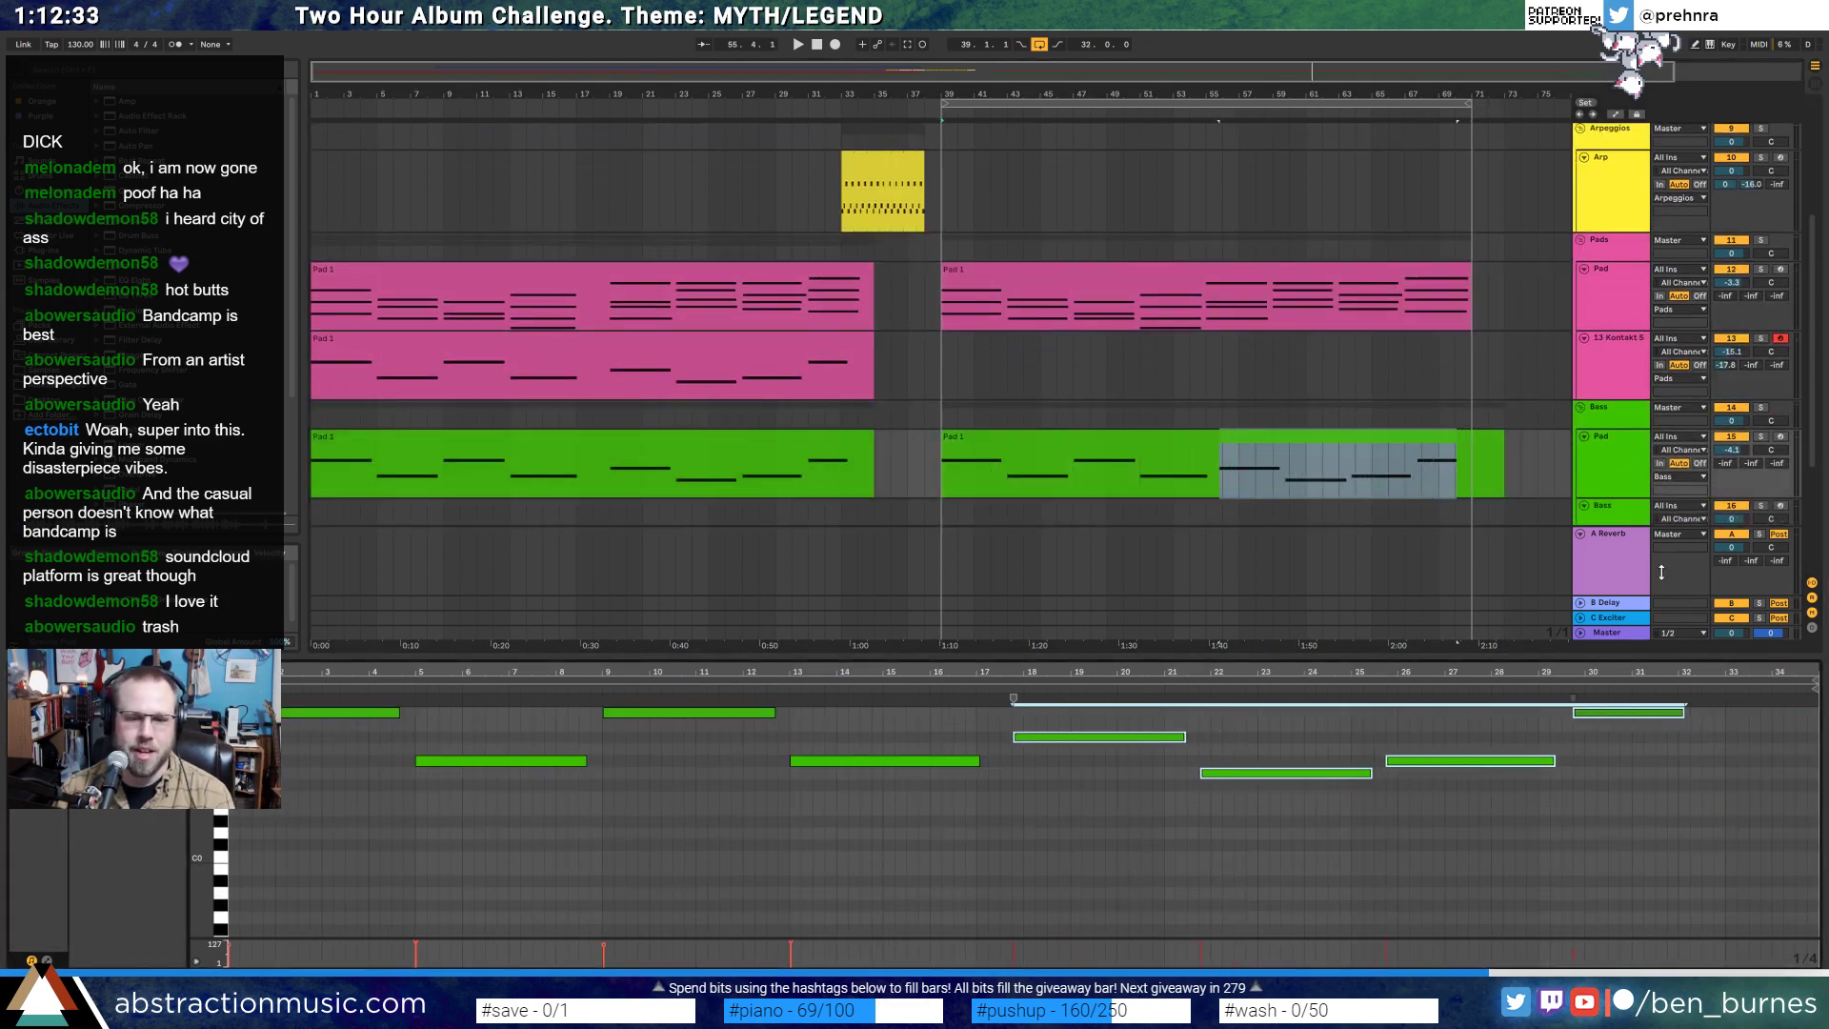
click(942, 761)
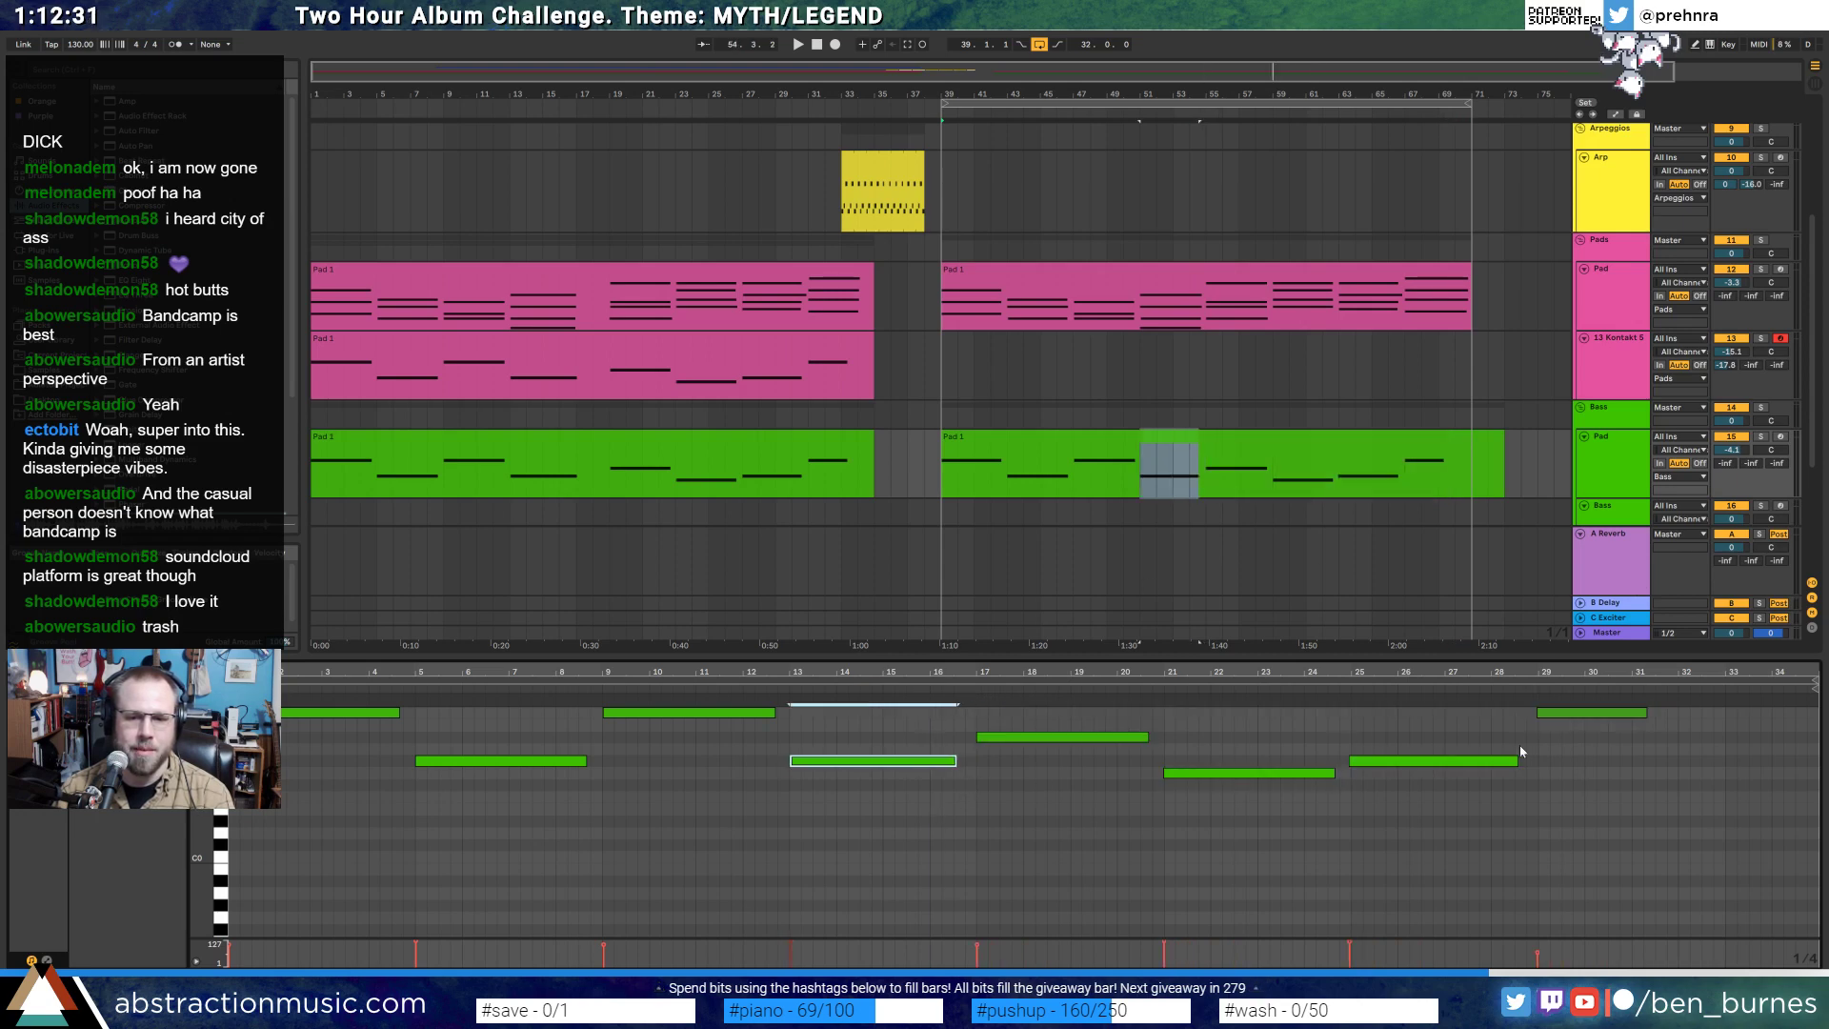
- Lengthen the last note of the second bass Pad clip and trim the clip to end at bar 71
drag(1596, 760, 1592, 664)
key(shift+Left)
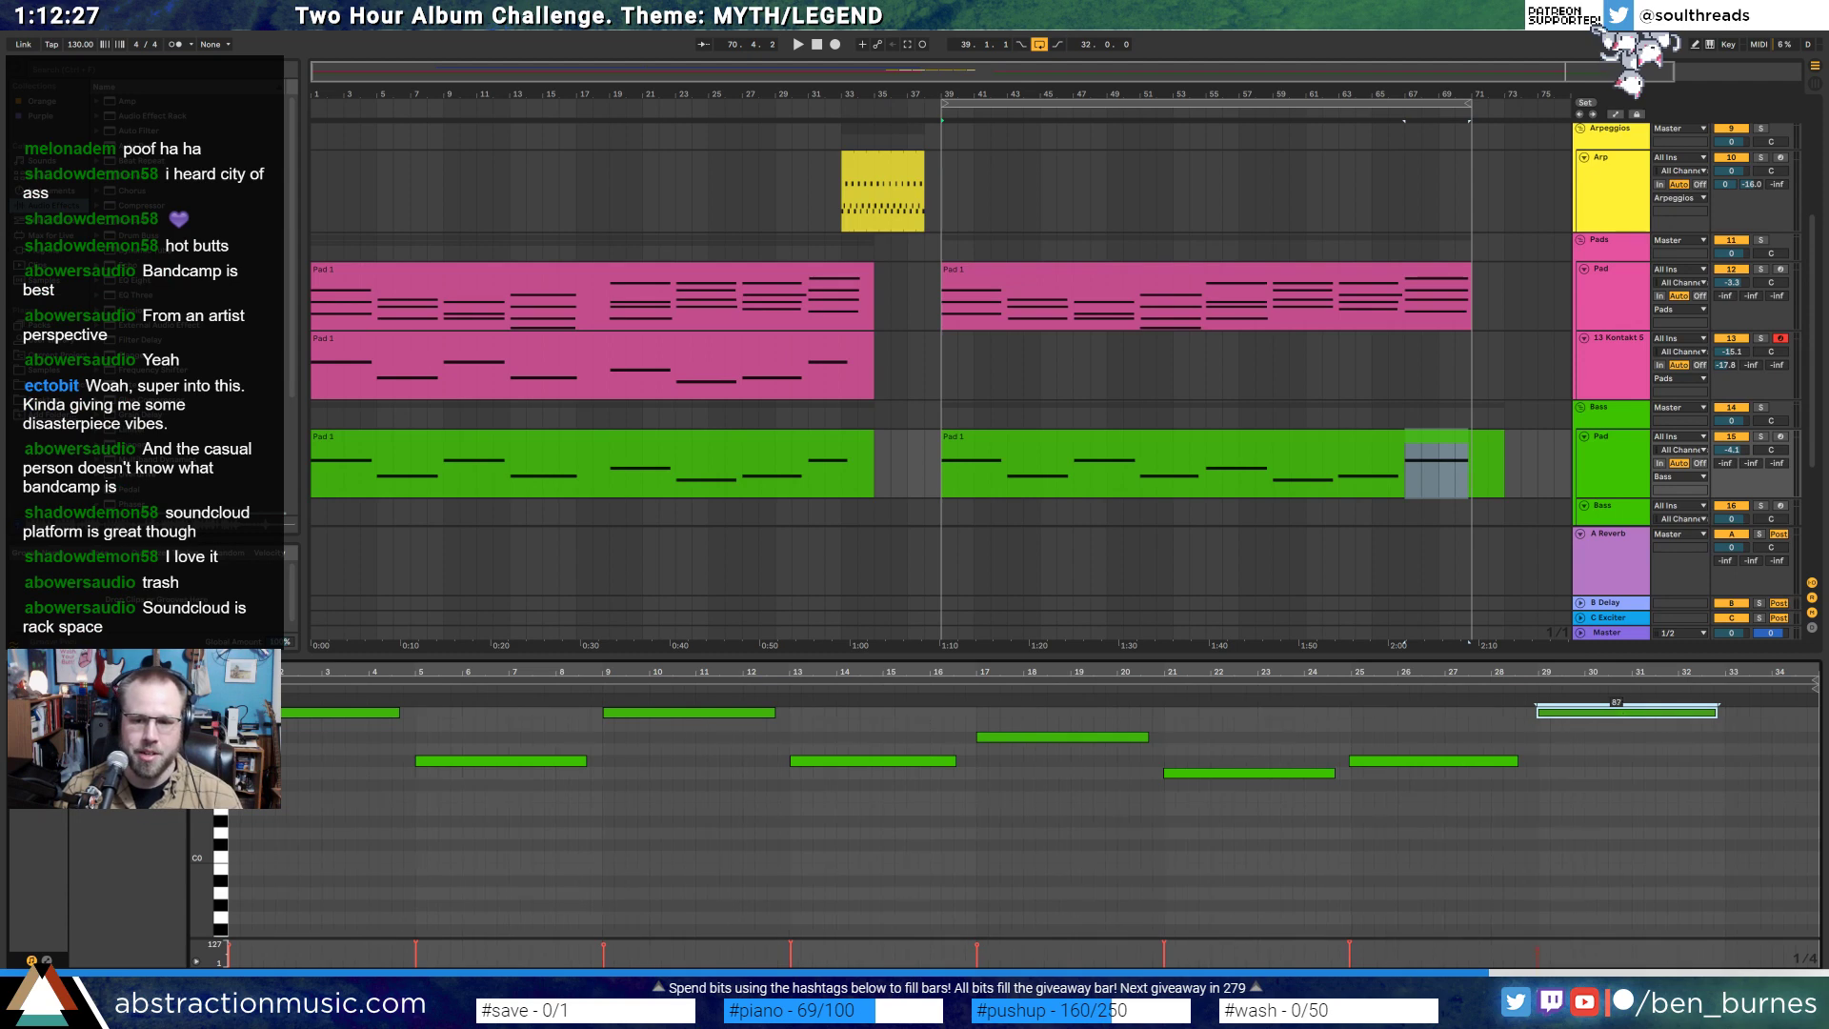
click(1612, 762)
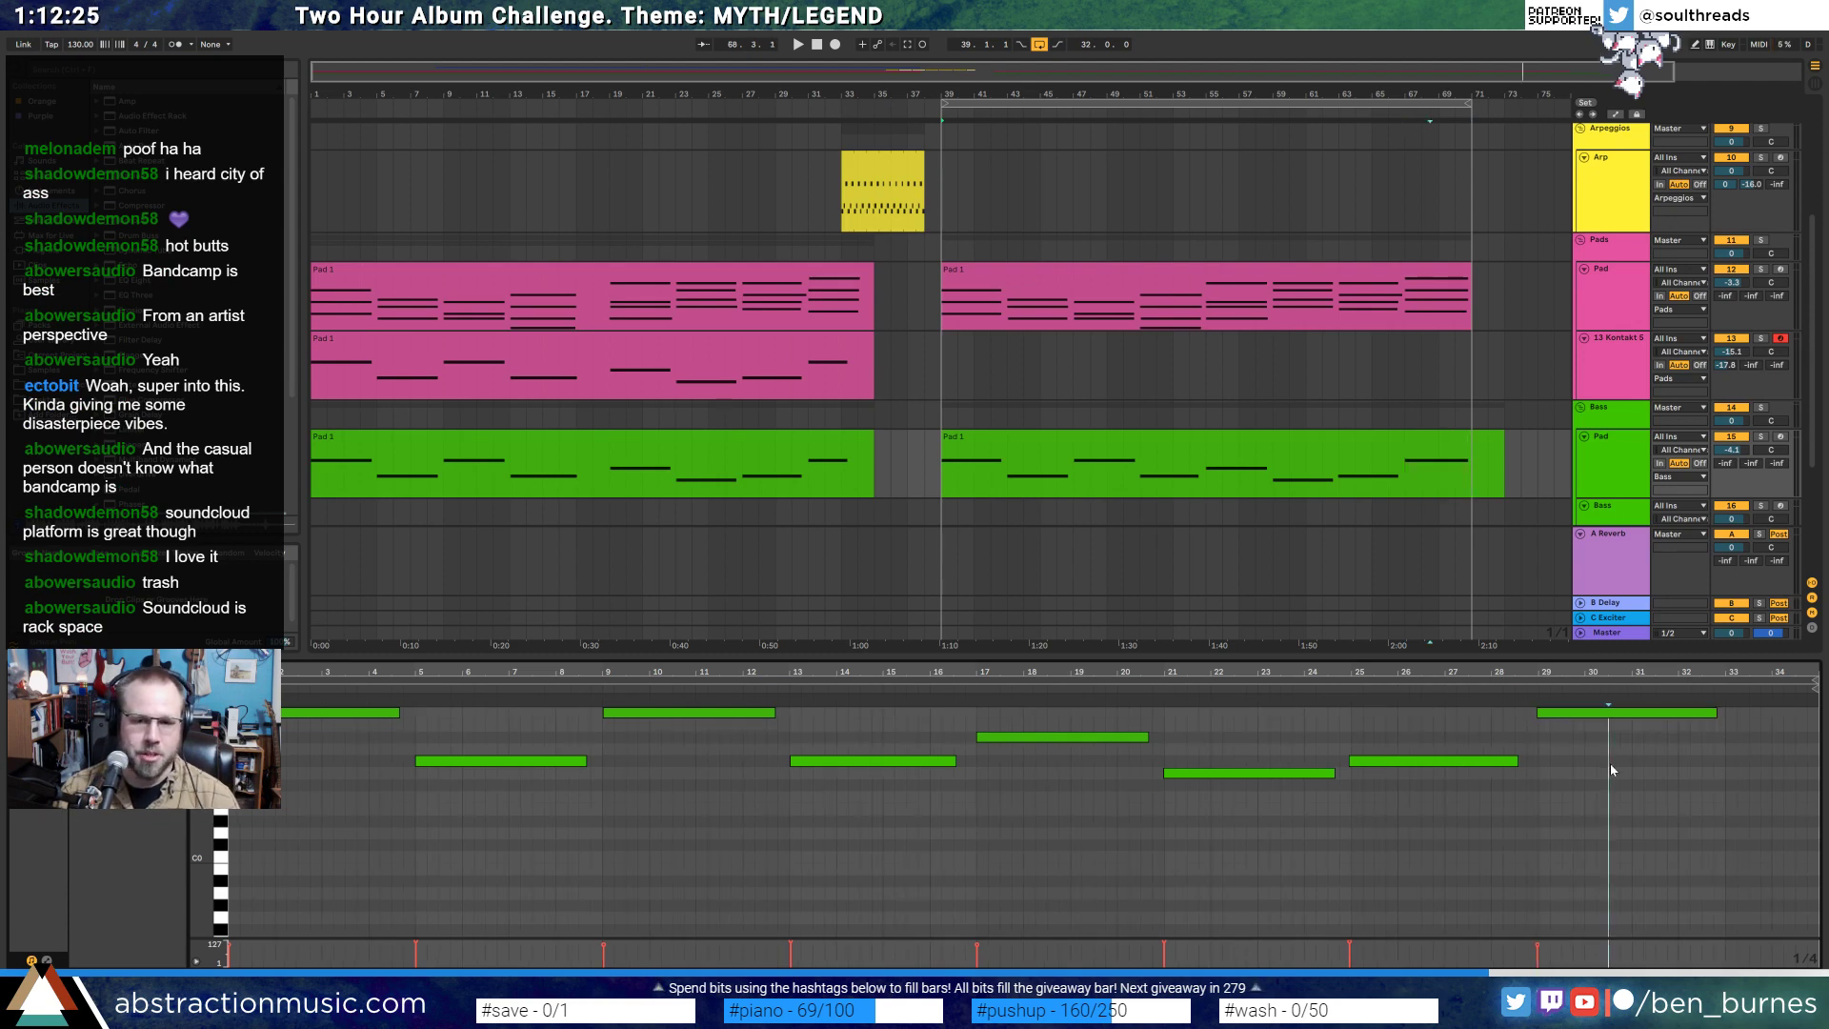
click(1504, 459)
drag(1502, 458, 1472, 459)
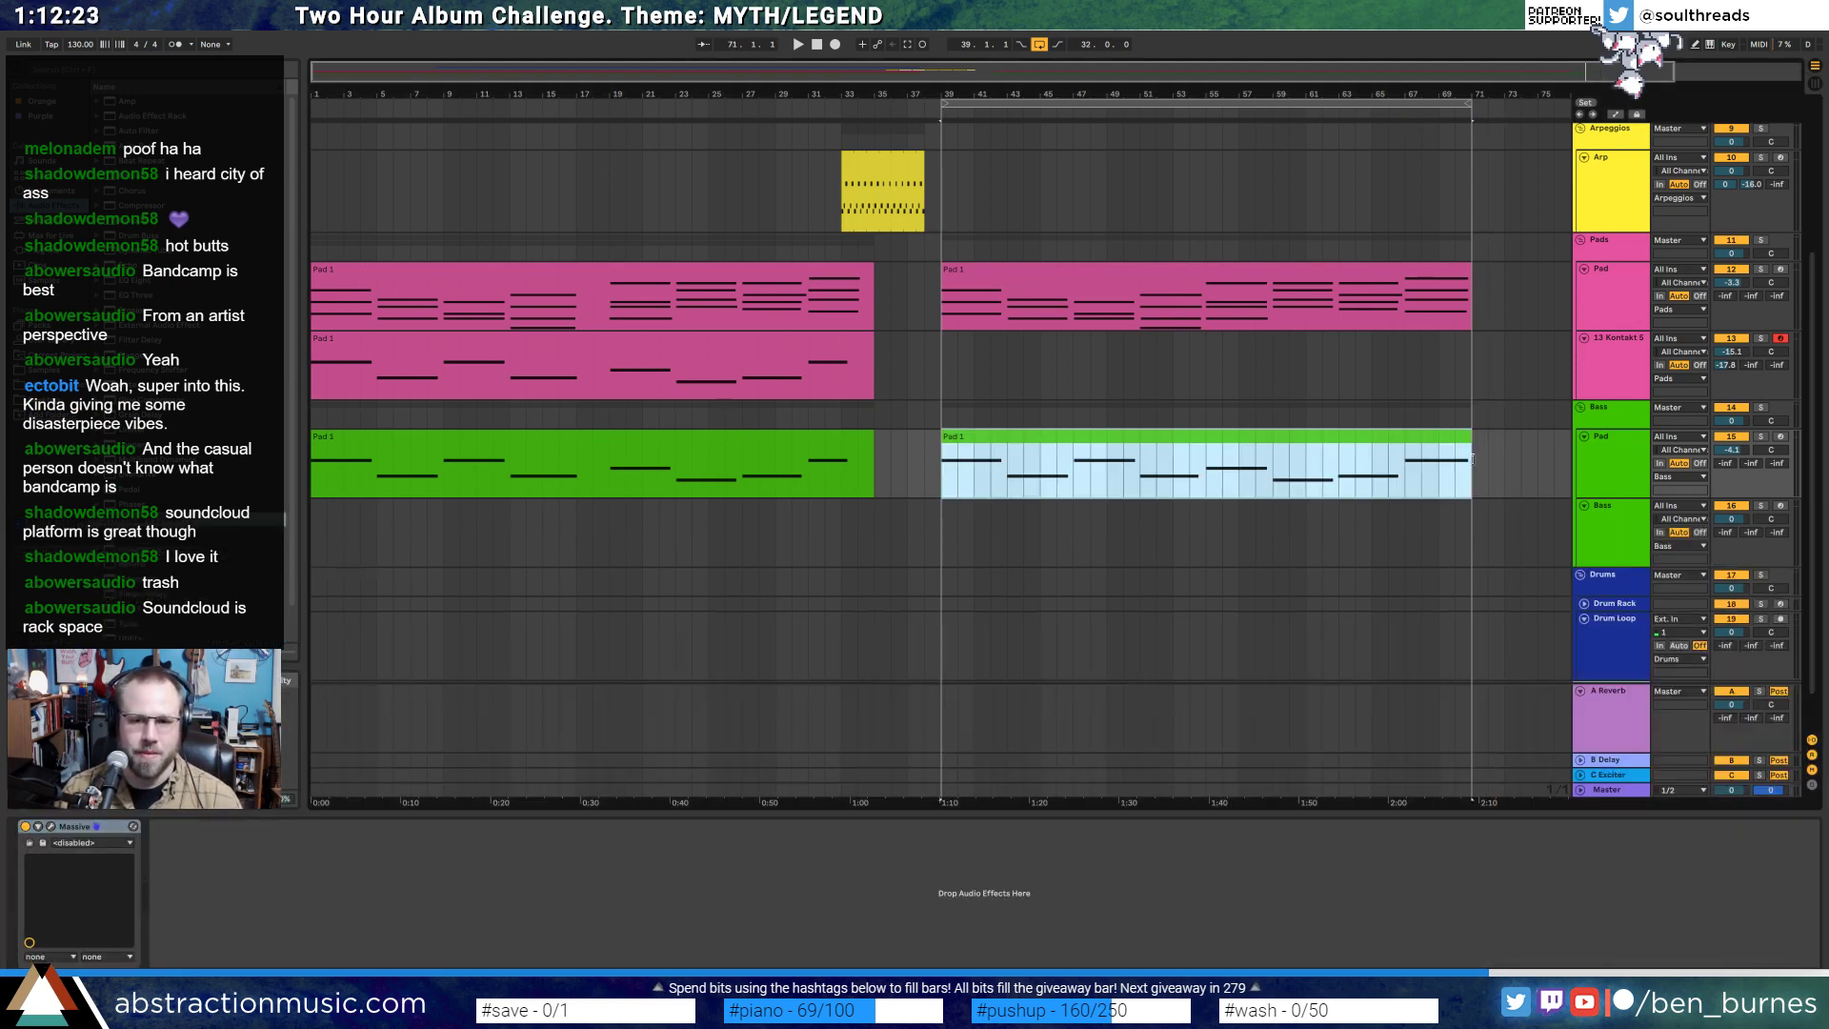
- Play back the second section from bar 39 to hear the shortened pad chords and bass
click(1307, 487)
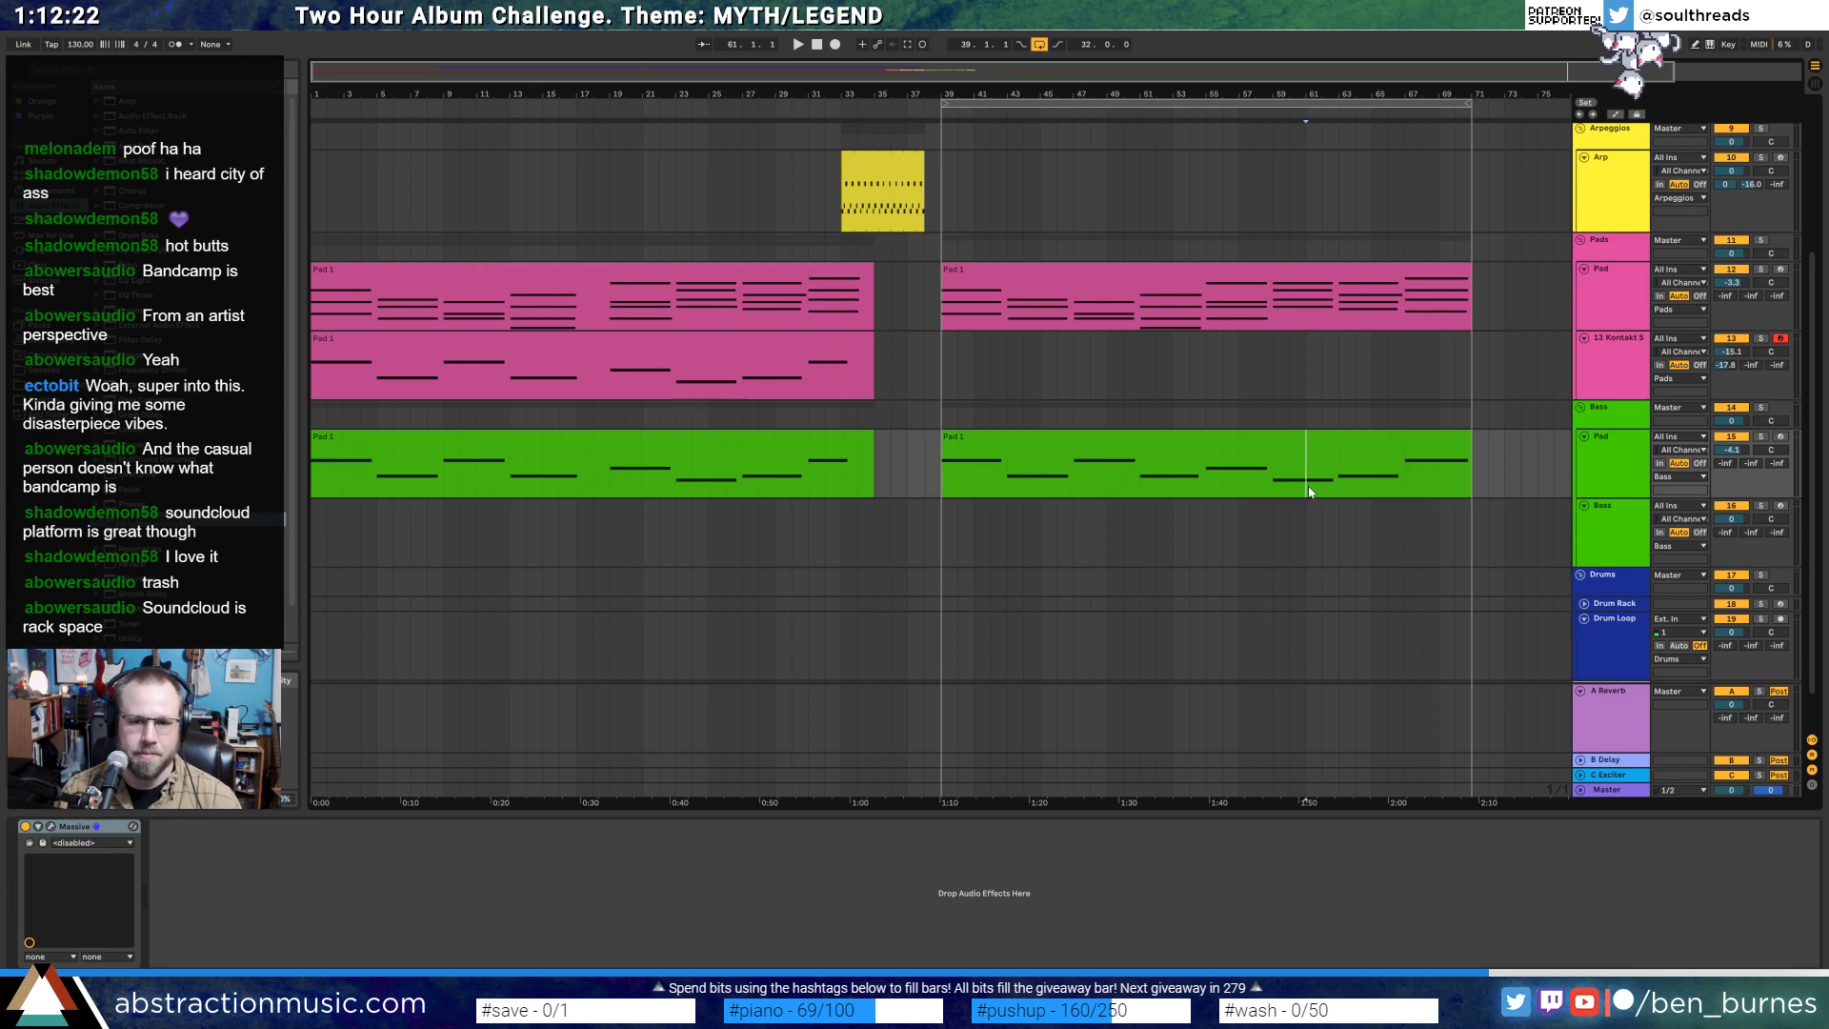
click(935, 298)
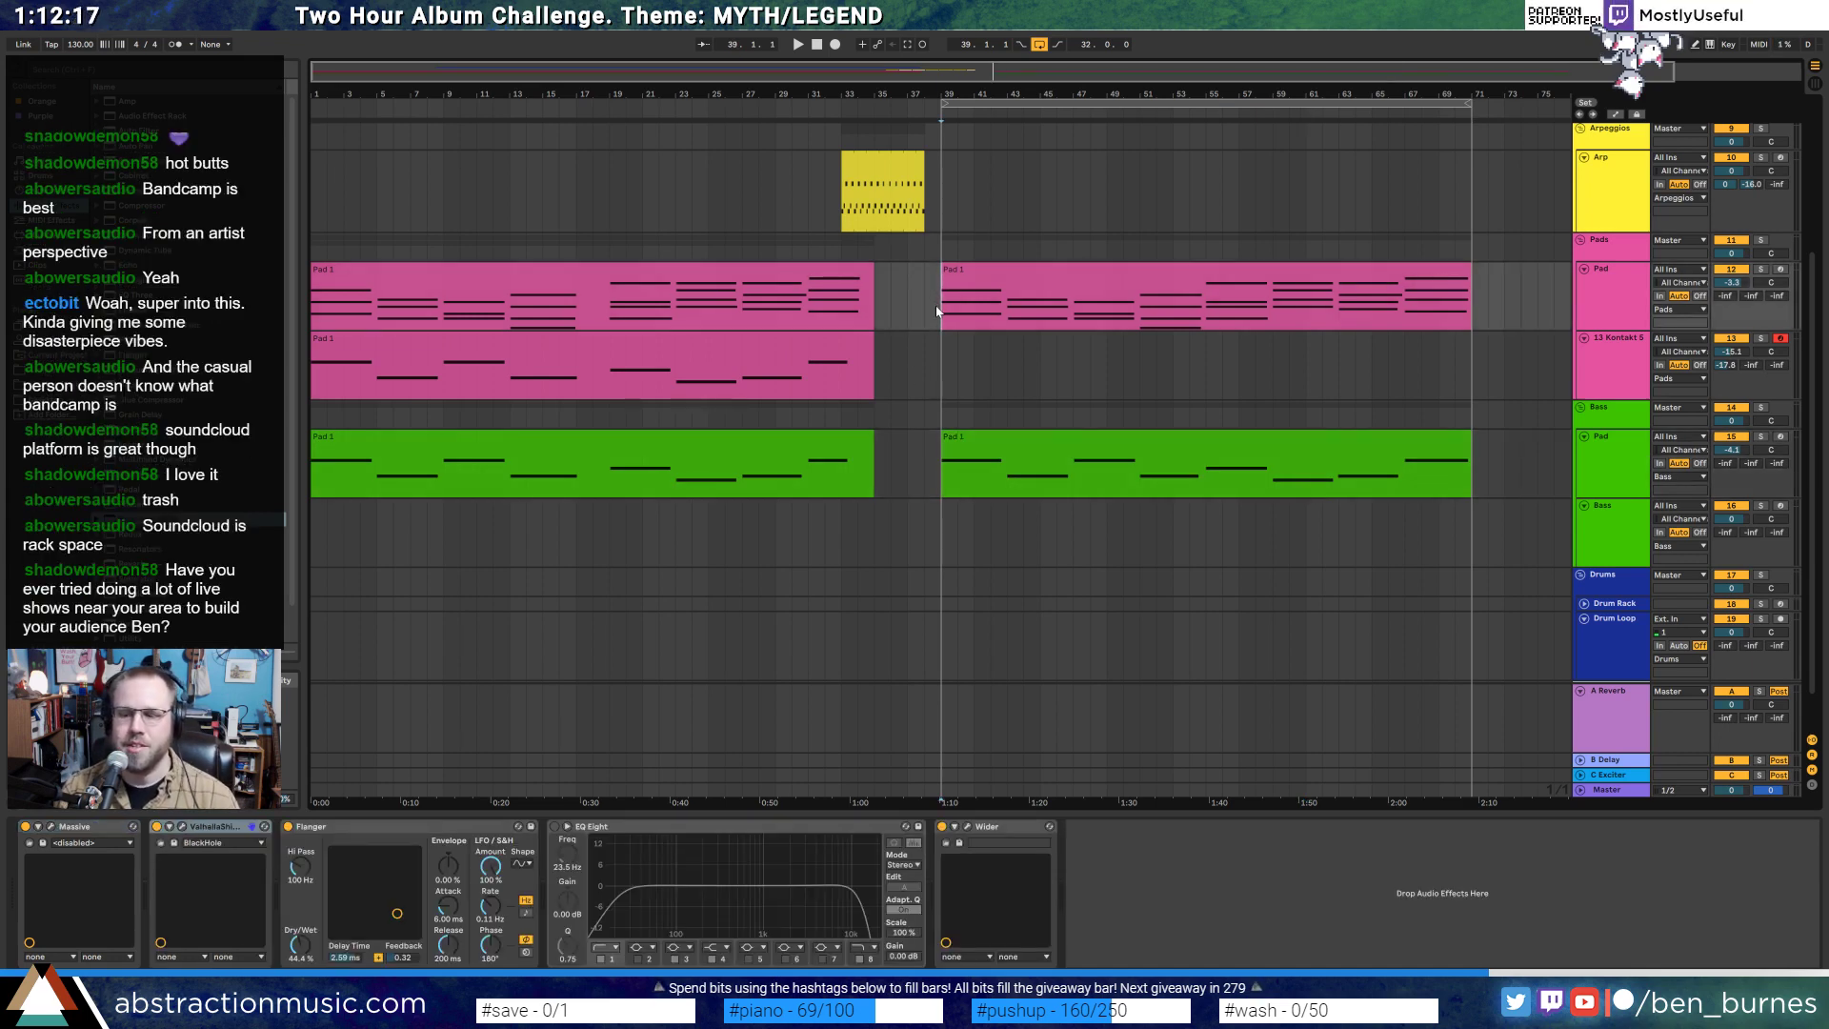
key(space)
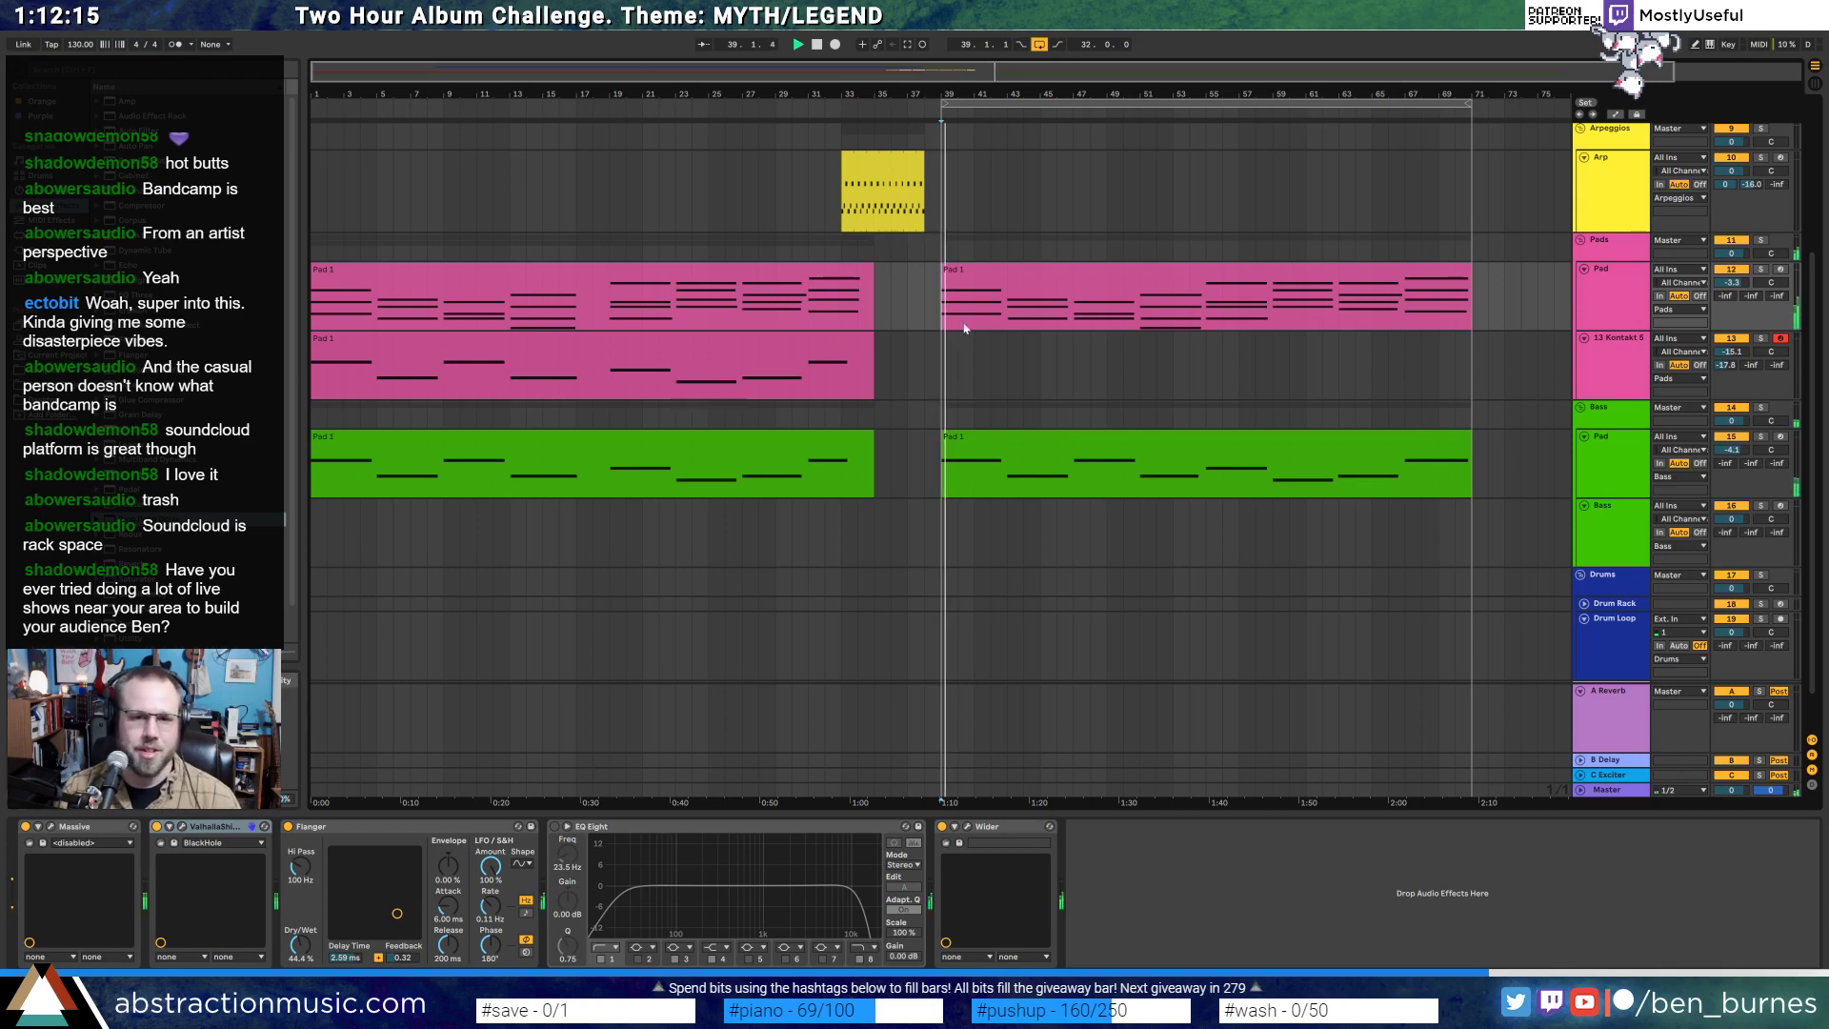
scroll(1610, 358, up, 4)
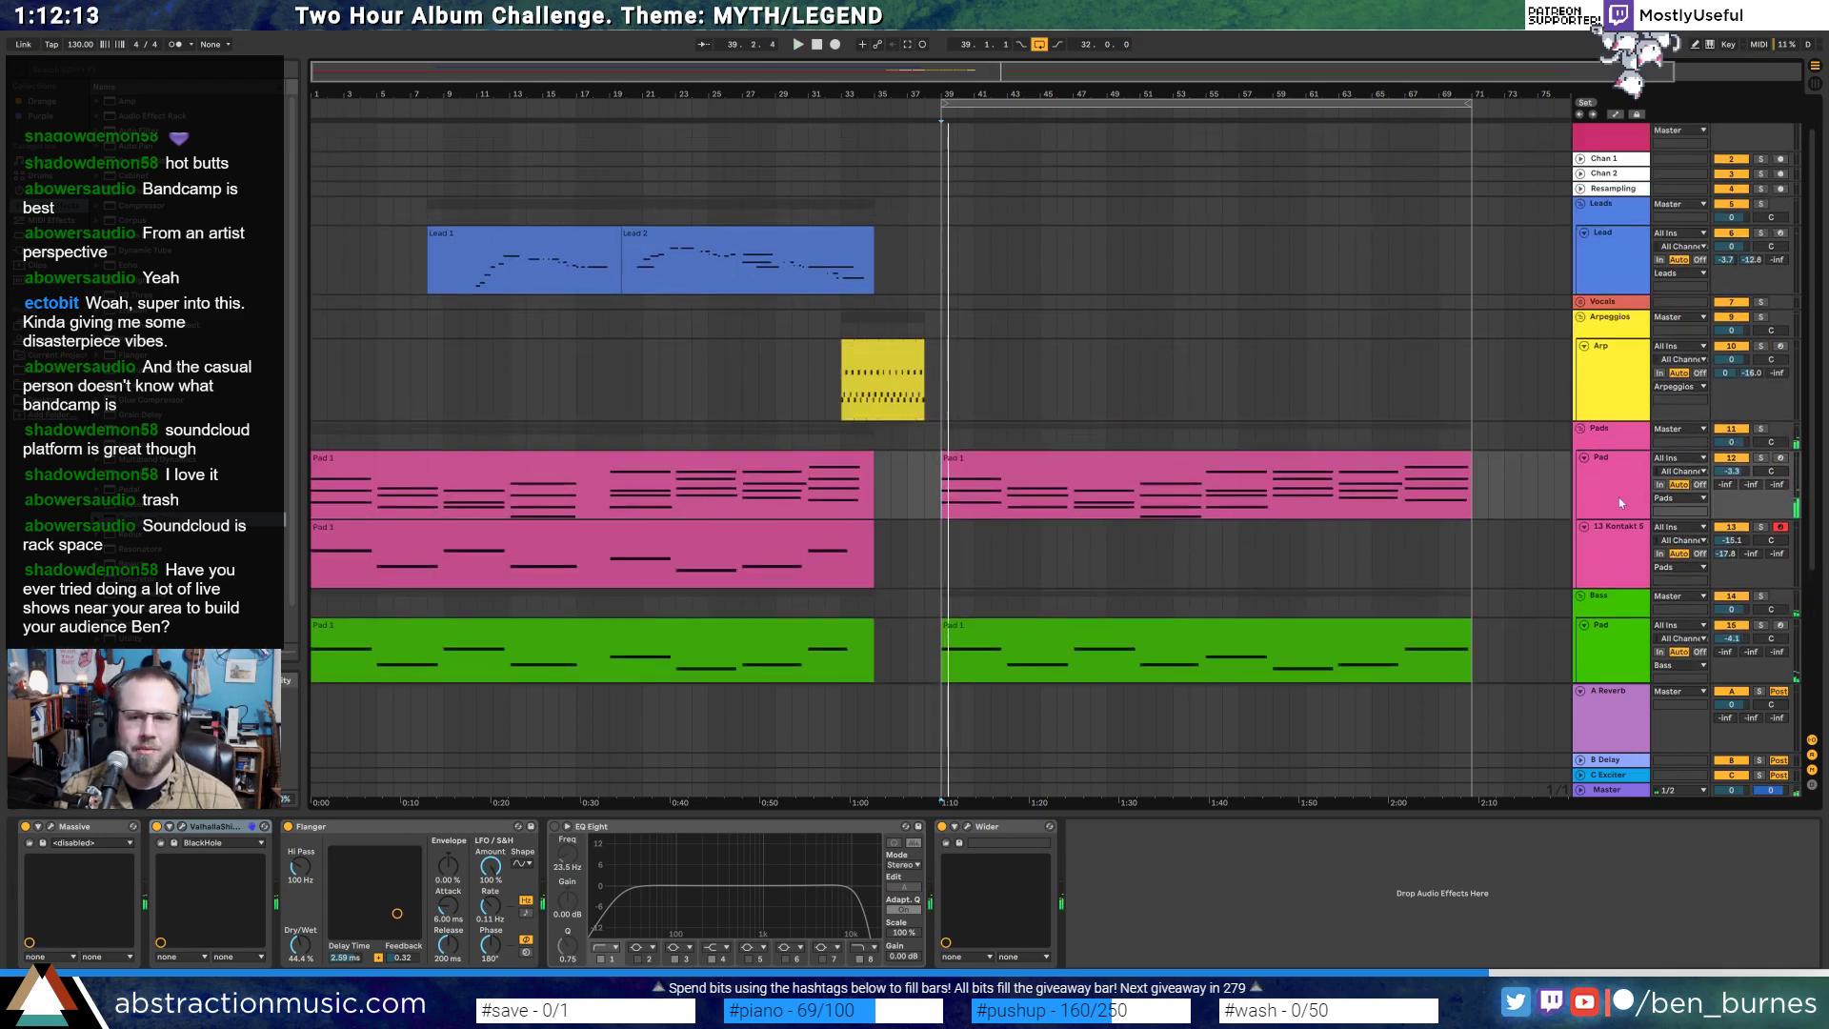
- Insert a new MIDI track below the Pad track and move the second Pad chord clip onto it at bar 39
click(1626, 540)
click(793, 546)
key(space)
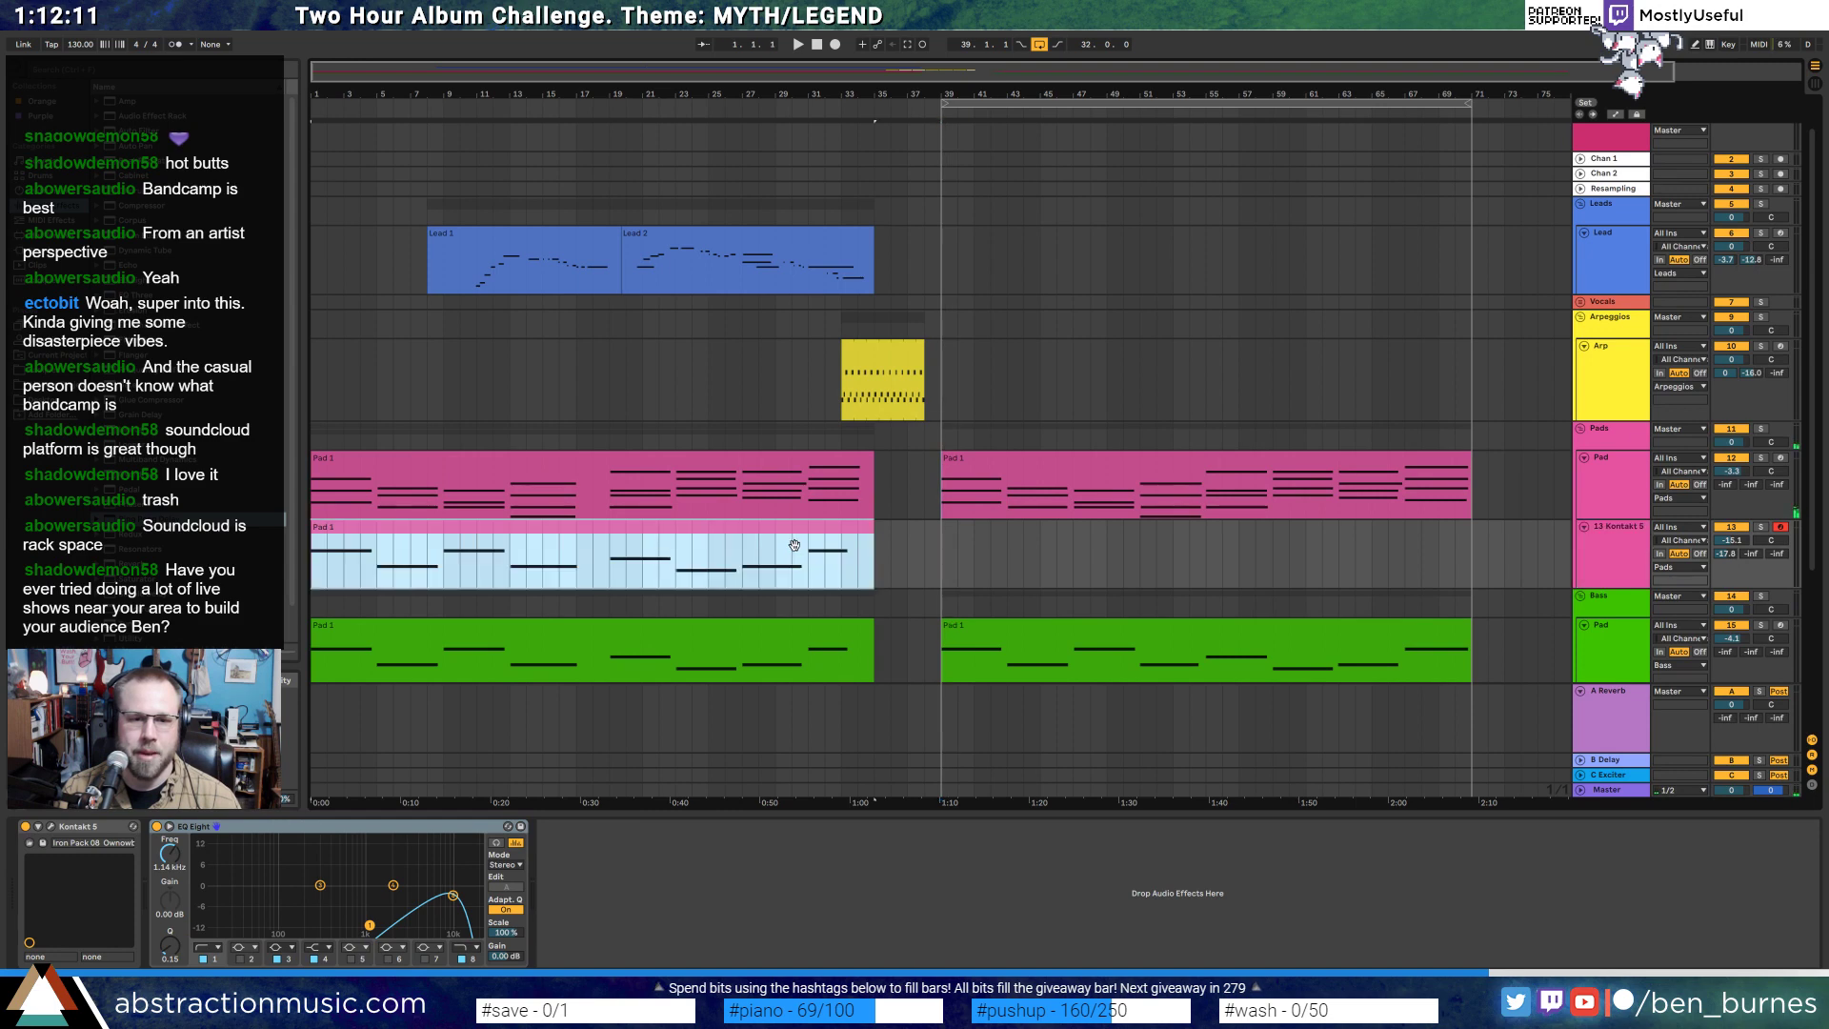
click(1595, 488)
key(ctrl+shift+t)
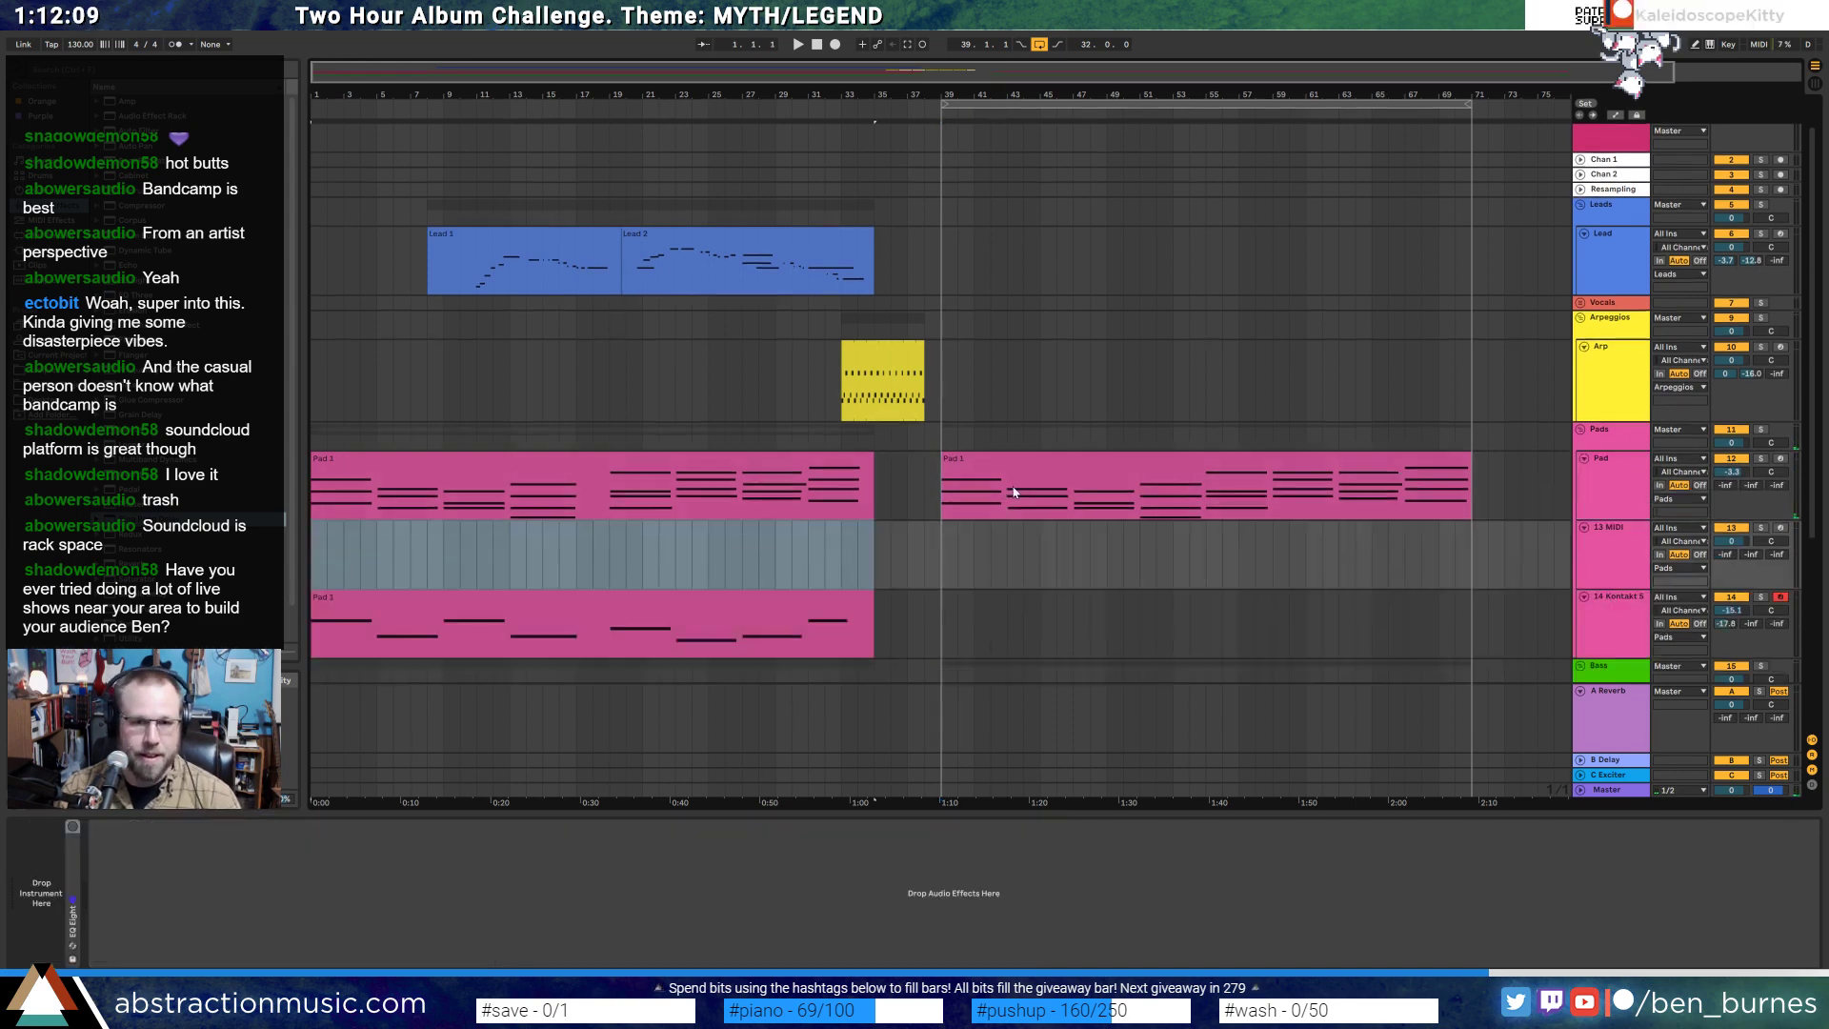
drag(1027, 471, 985, 550)
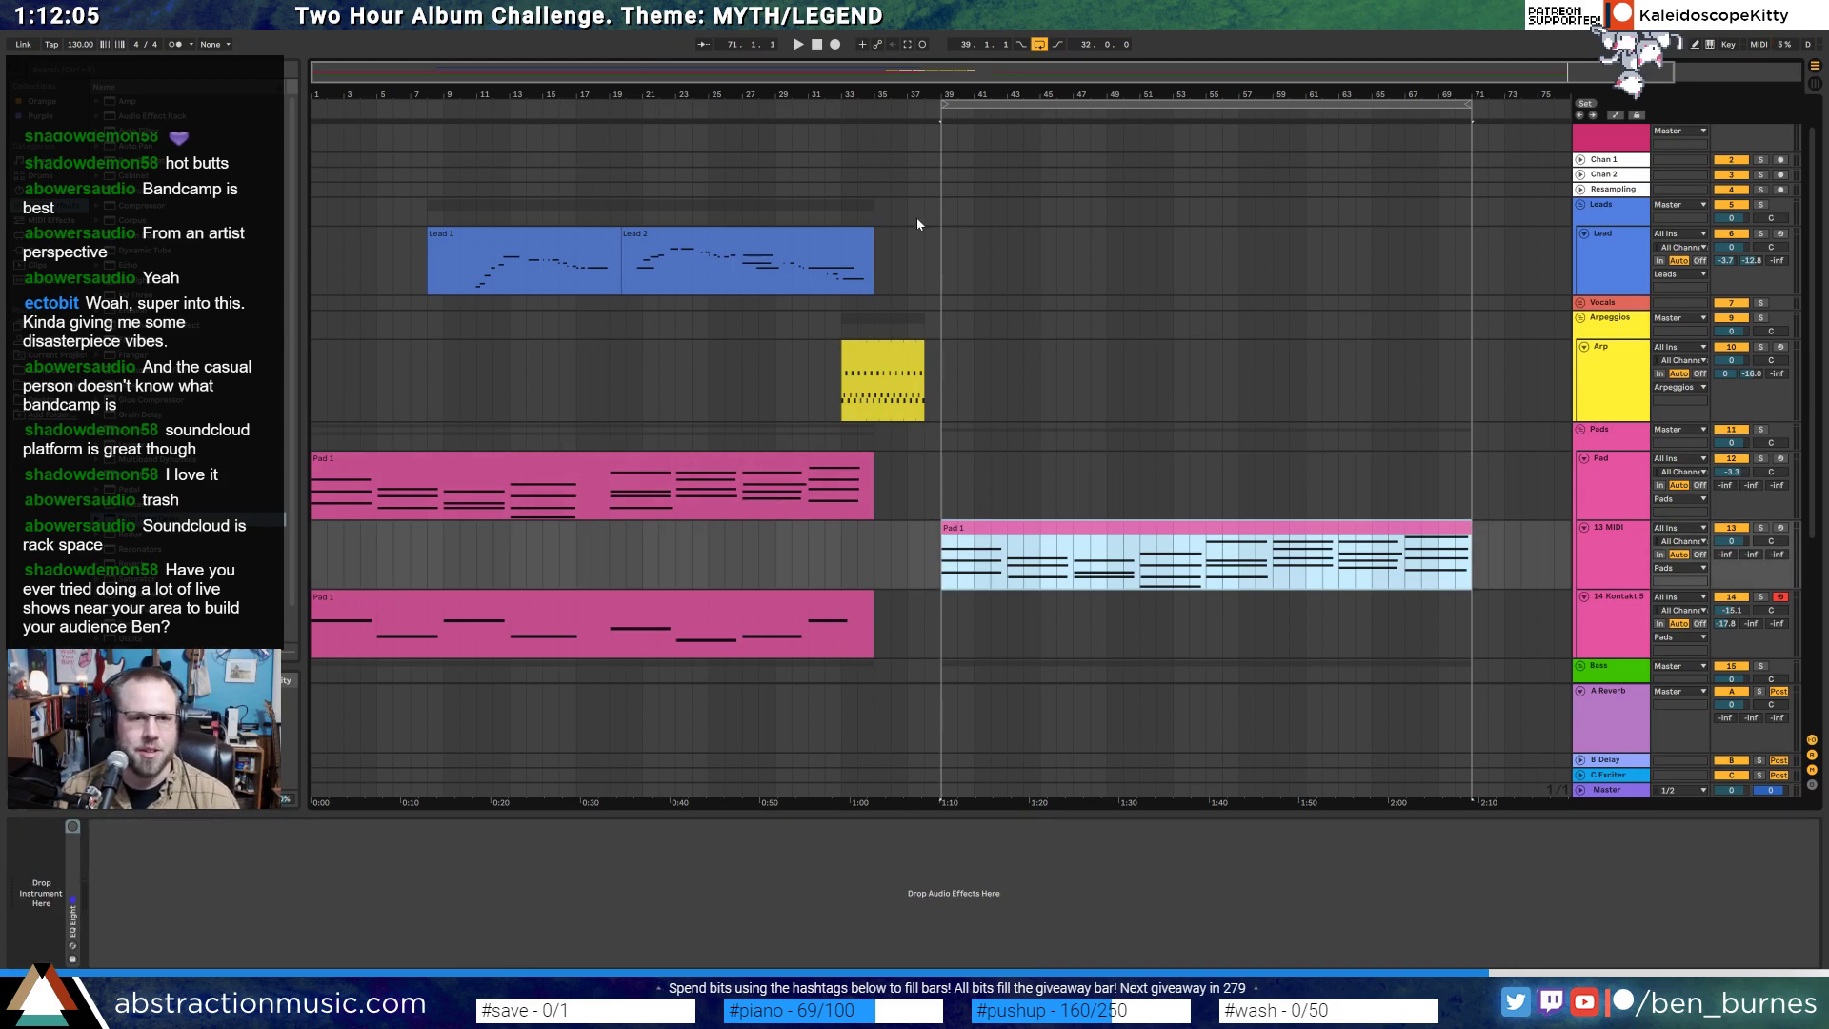
- Load the Kontakt 5 instrument onto the new MIDI track
click(40, 373)
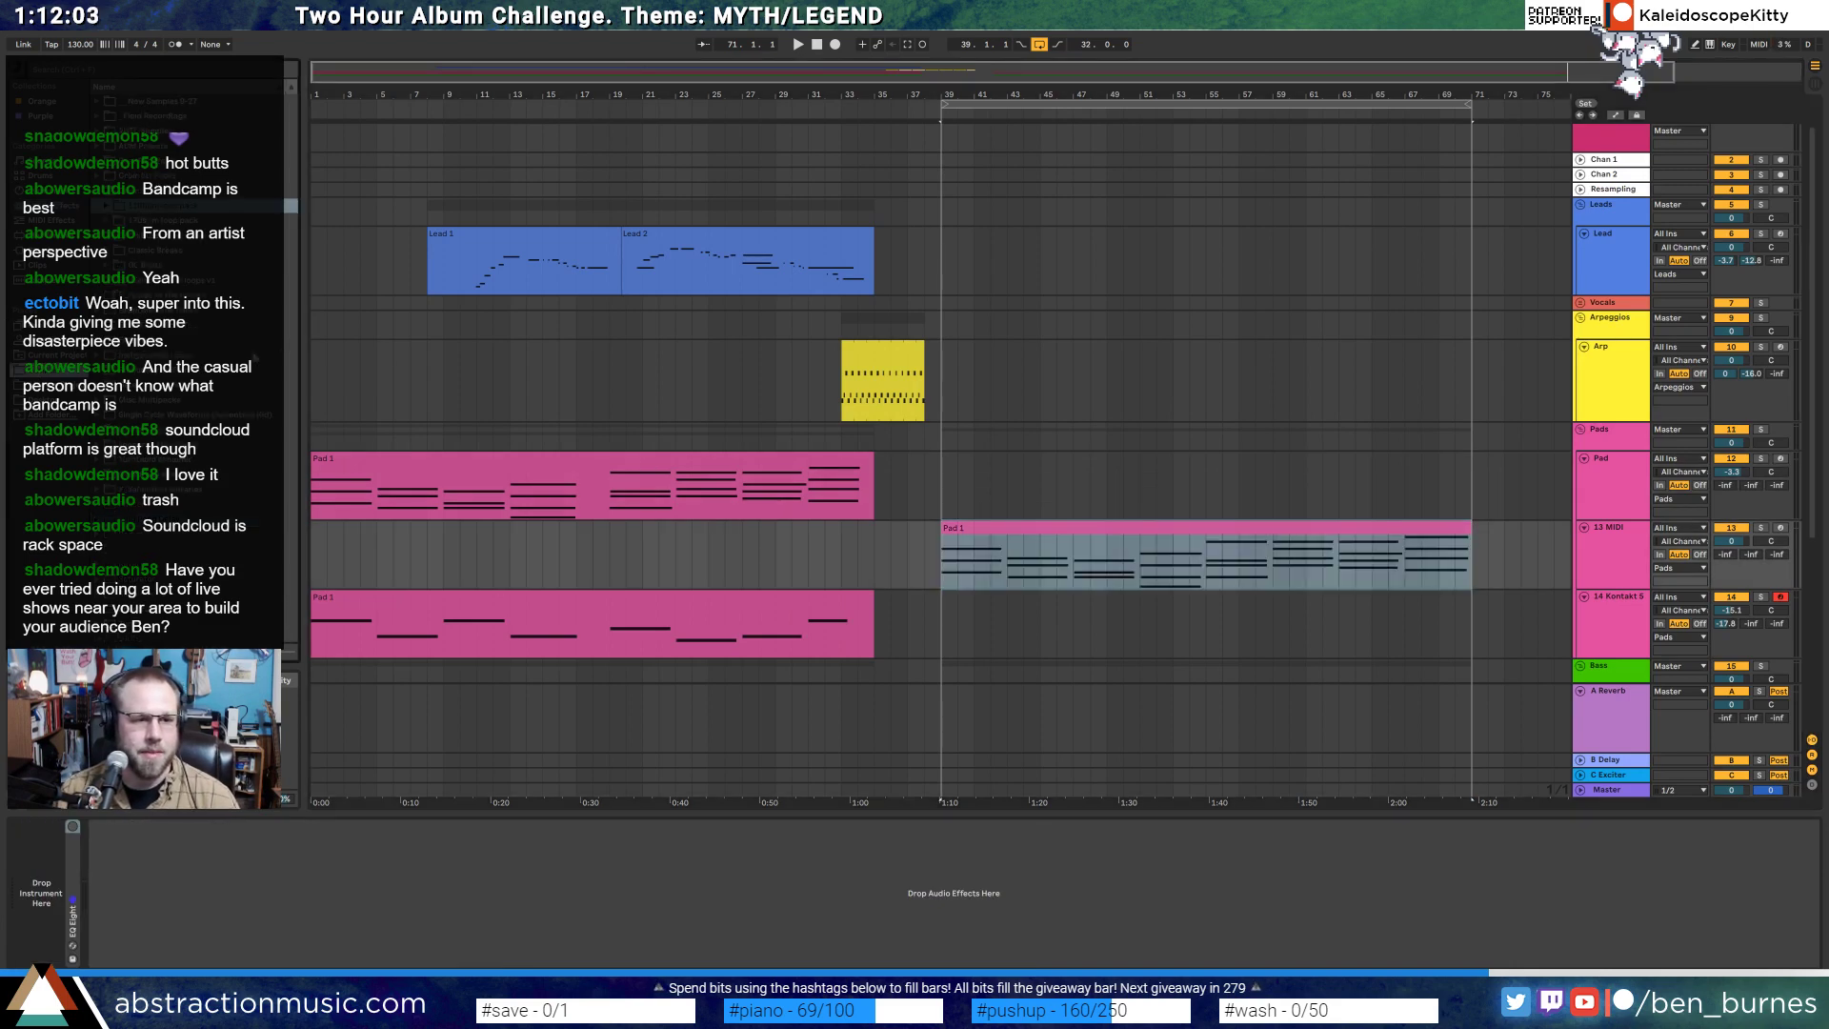
click(99, 192)
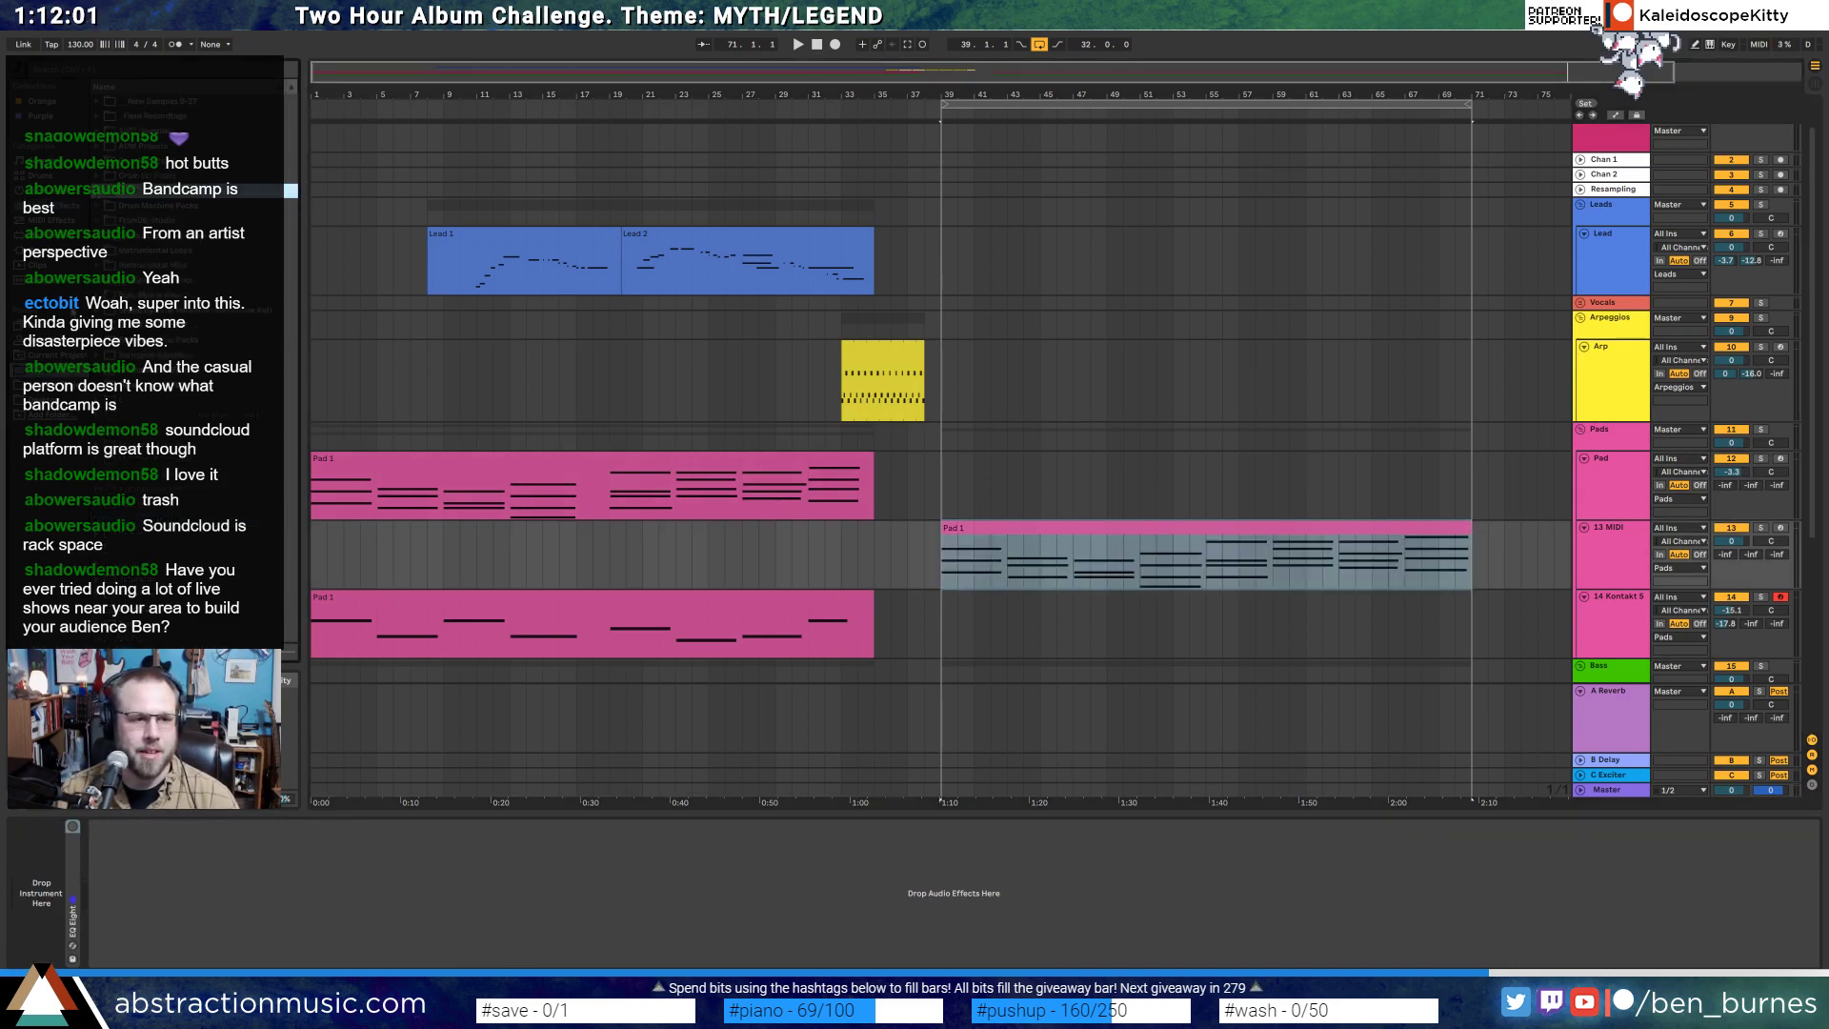
click(40, 252)
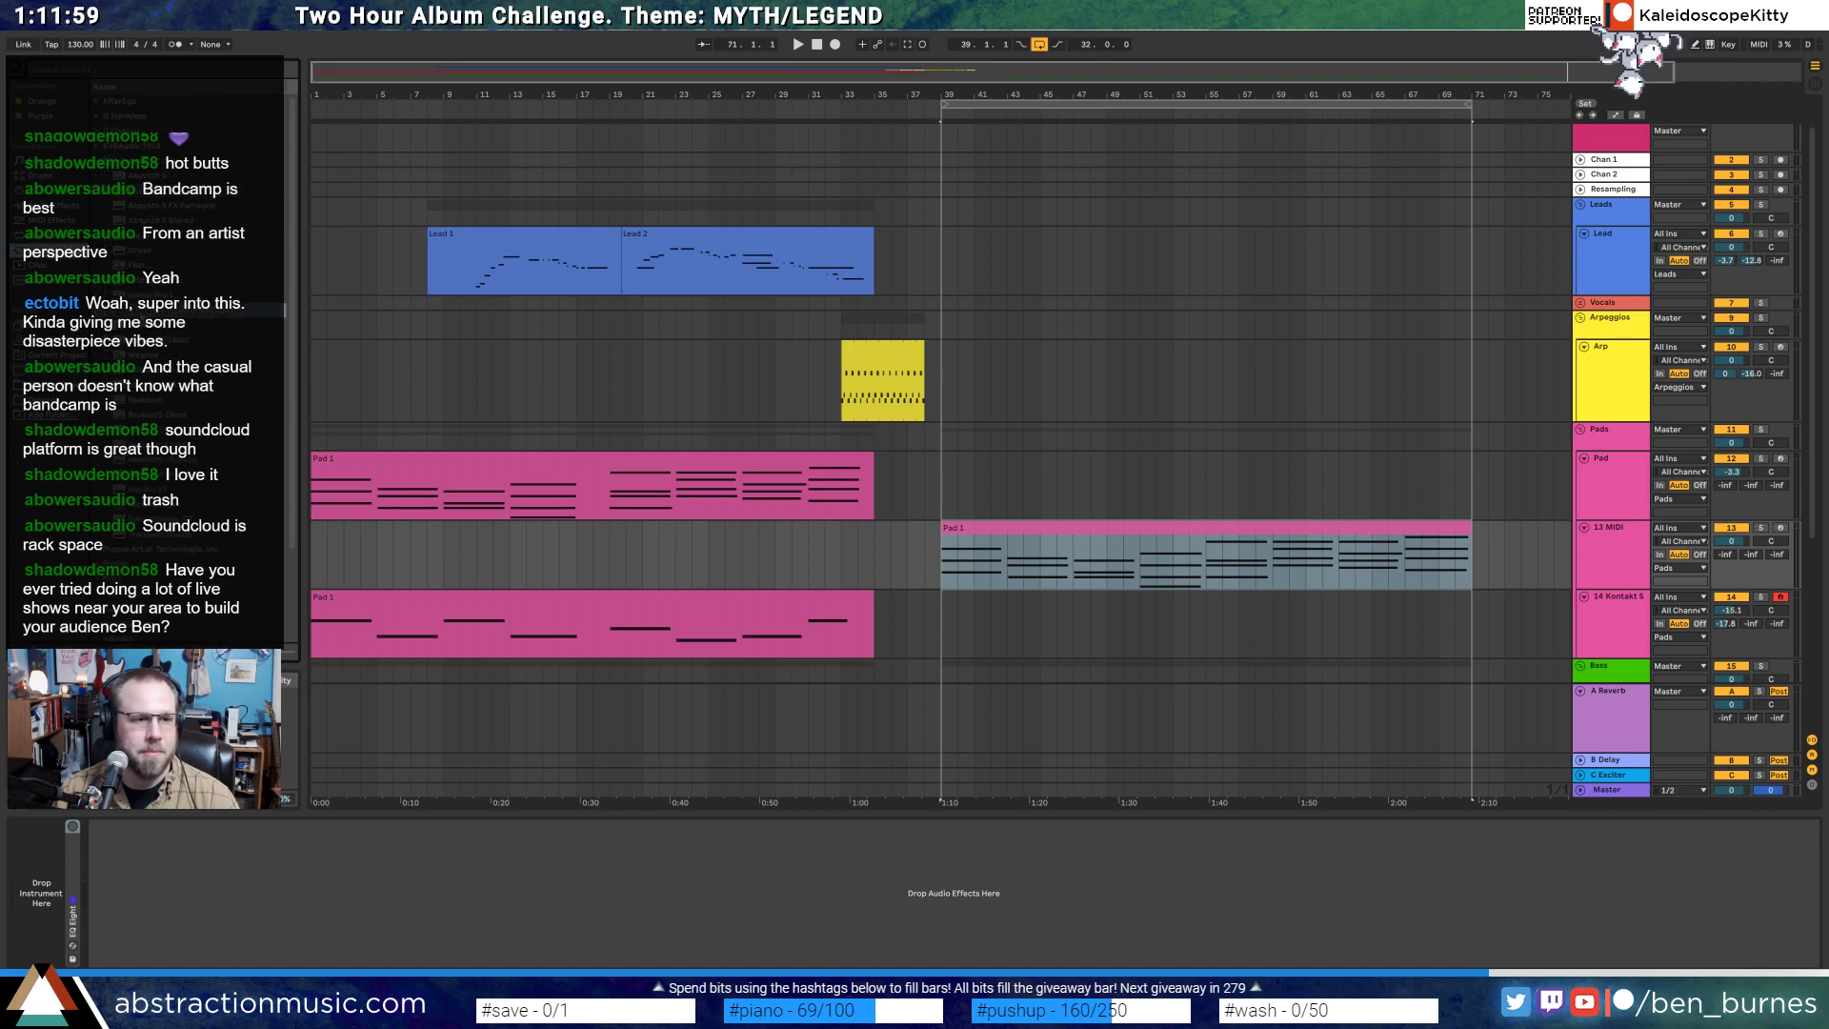
drag(143, 311, 1158, 587)
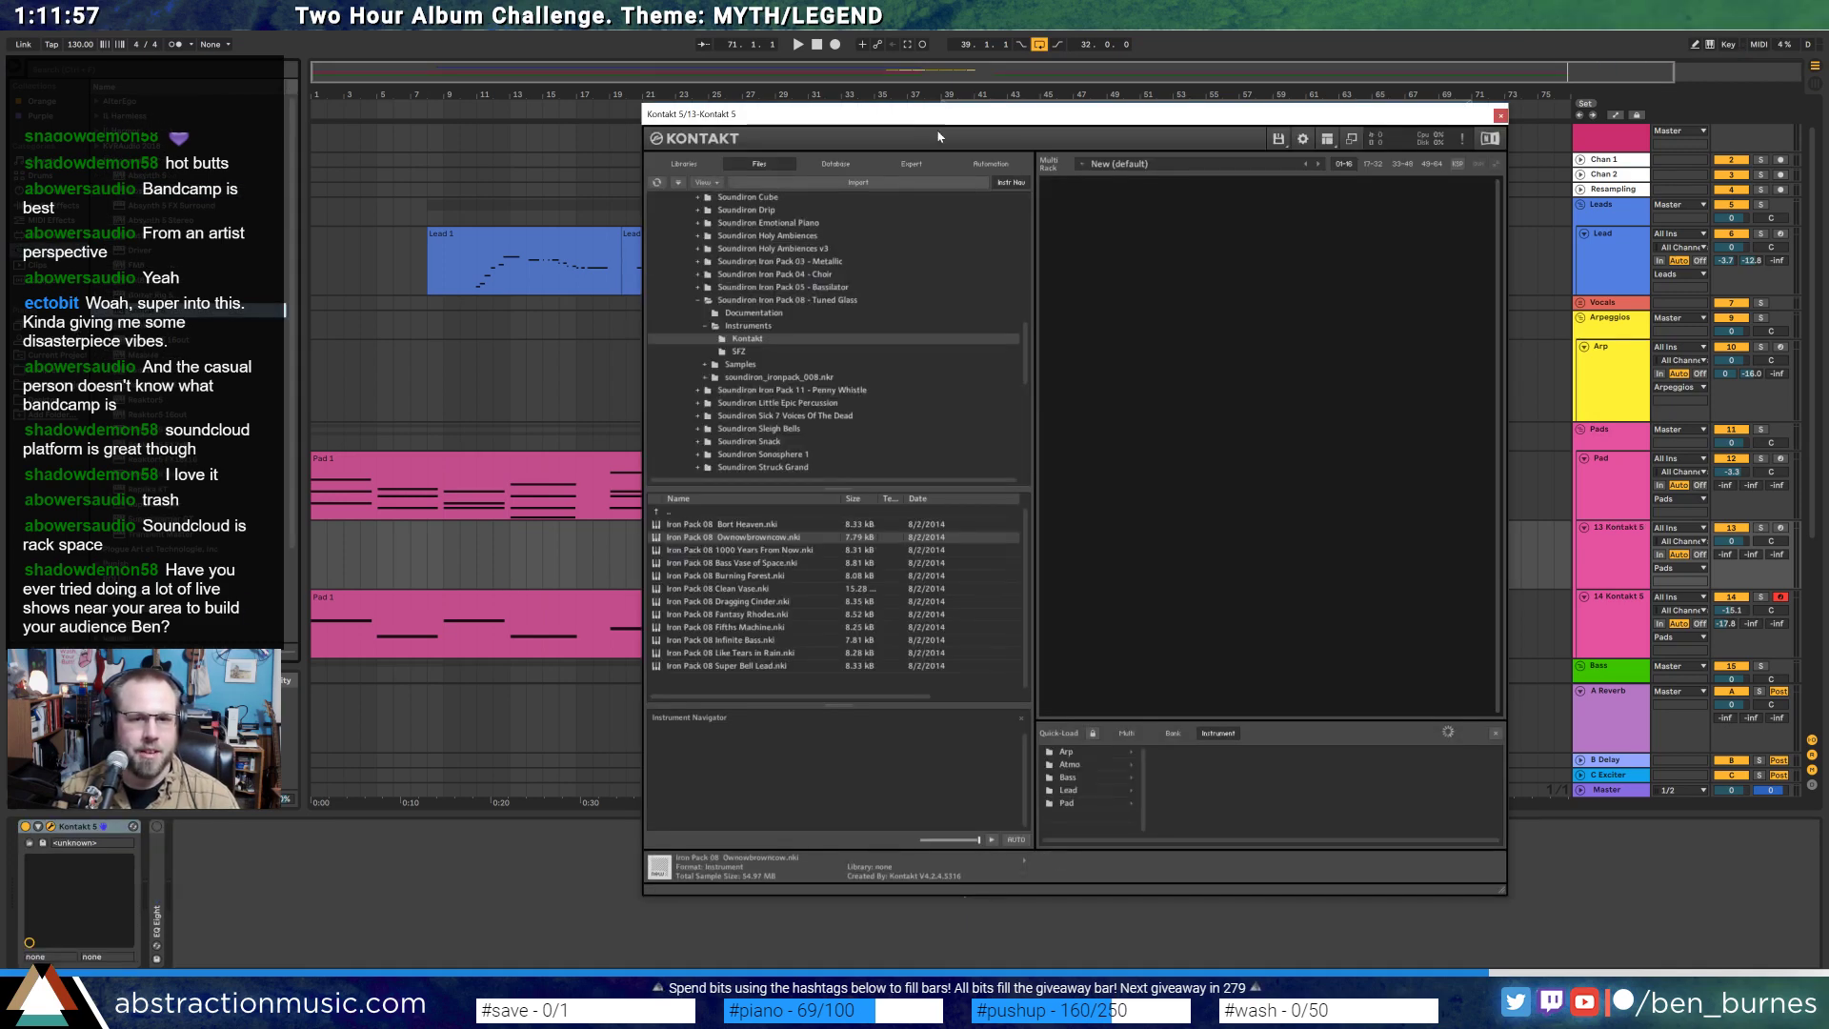
- Load Scarbee Mark I - Stretch Tuned from the Scarbee Vintage Keys library into Kontakt and close its window
scroll(797, 591, down, 4)
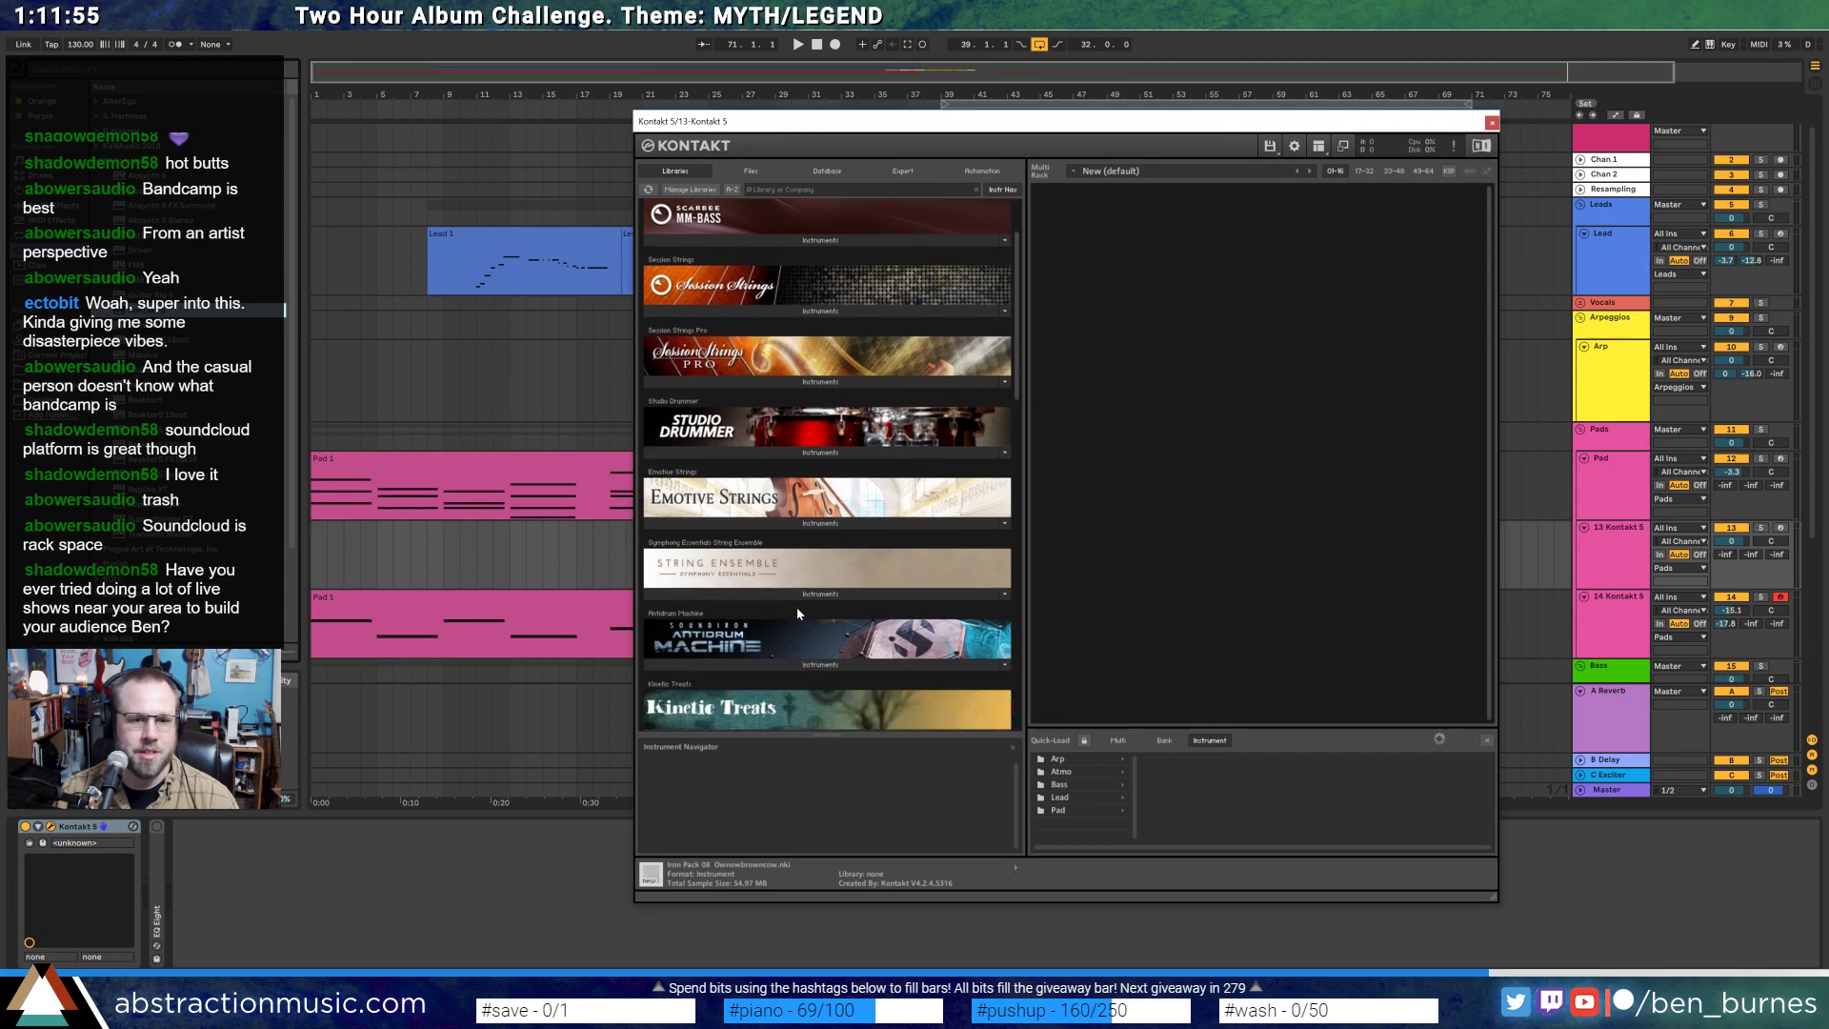
drag(1016, 307, 1016, 597)
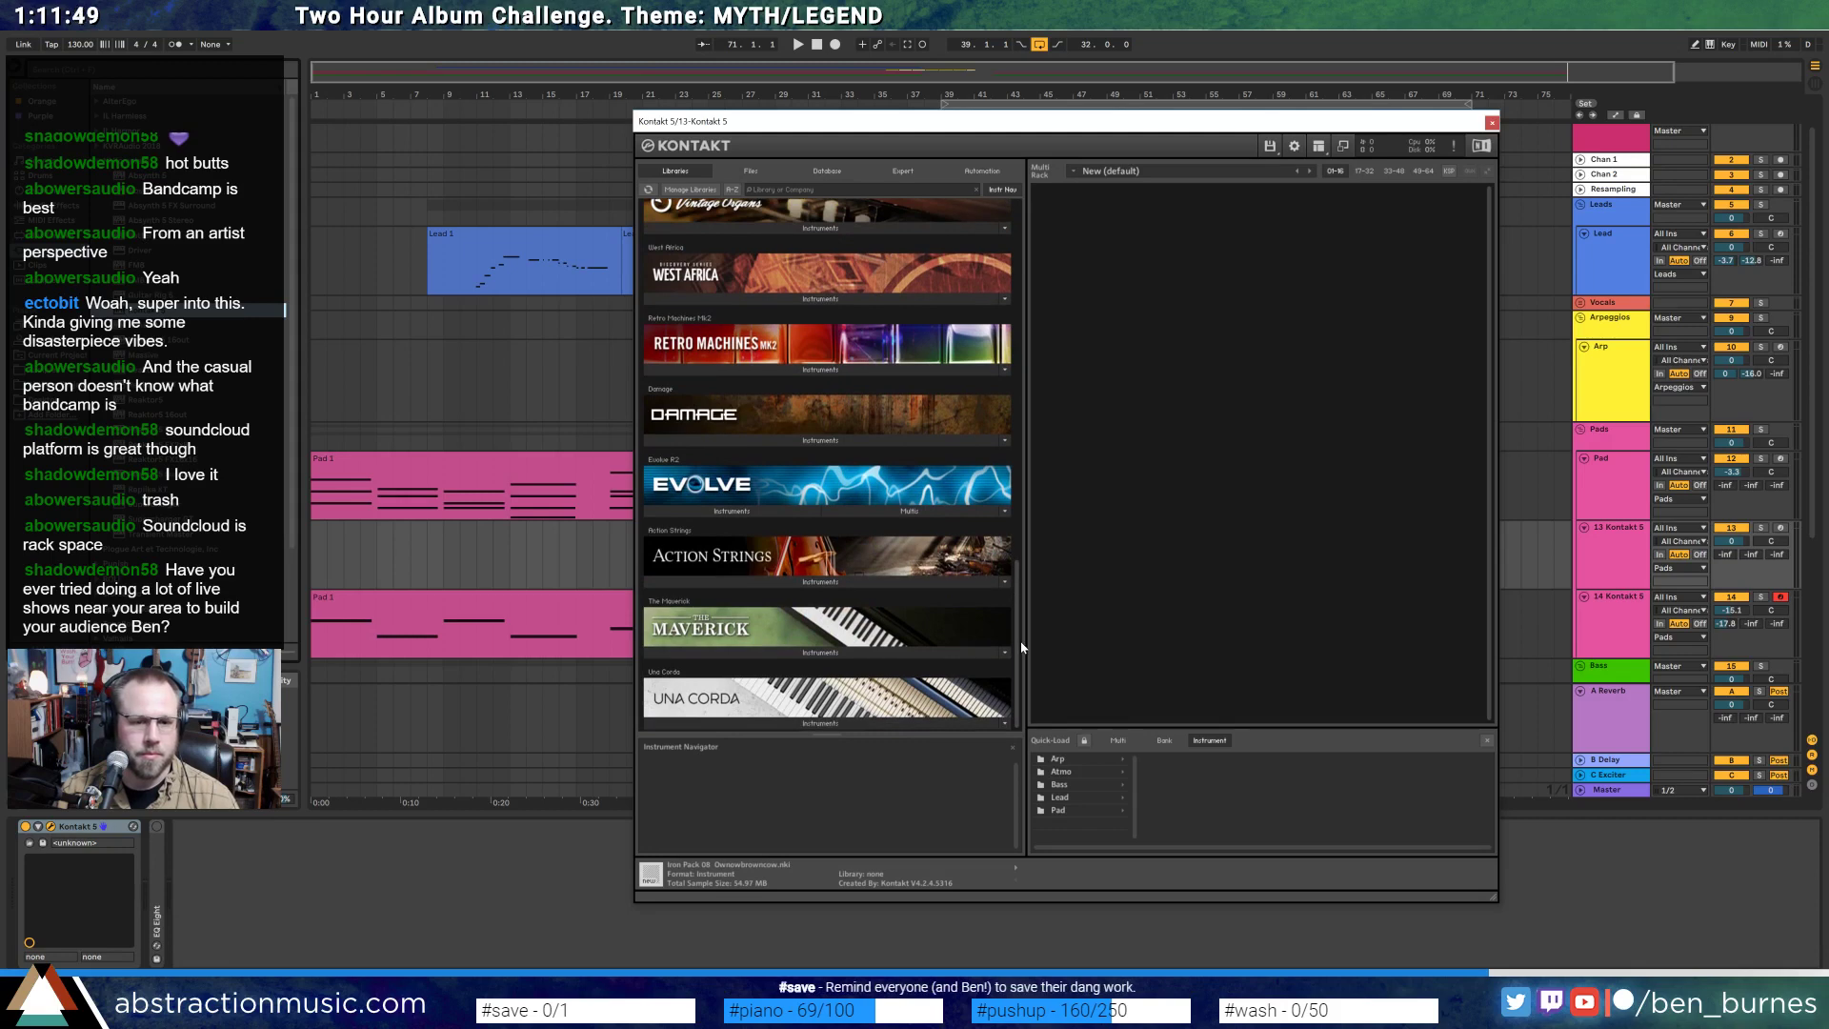
scroll(1022, 636, up, 1)
drag(1027, 557, 1038, 242)
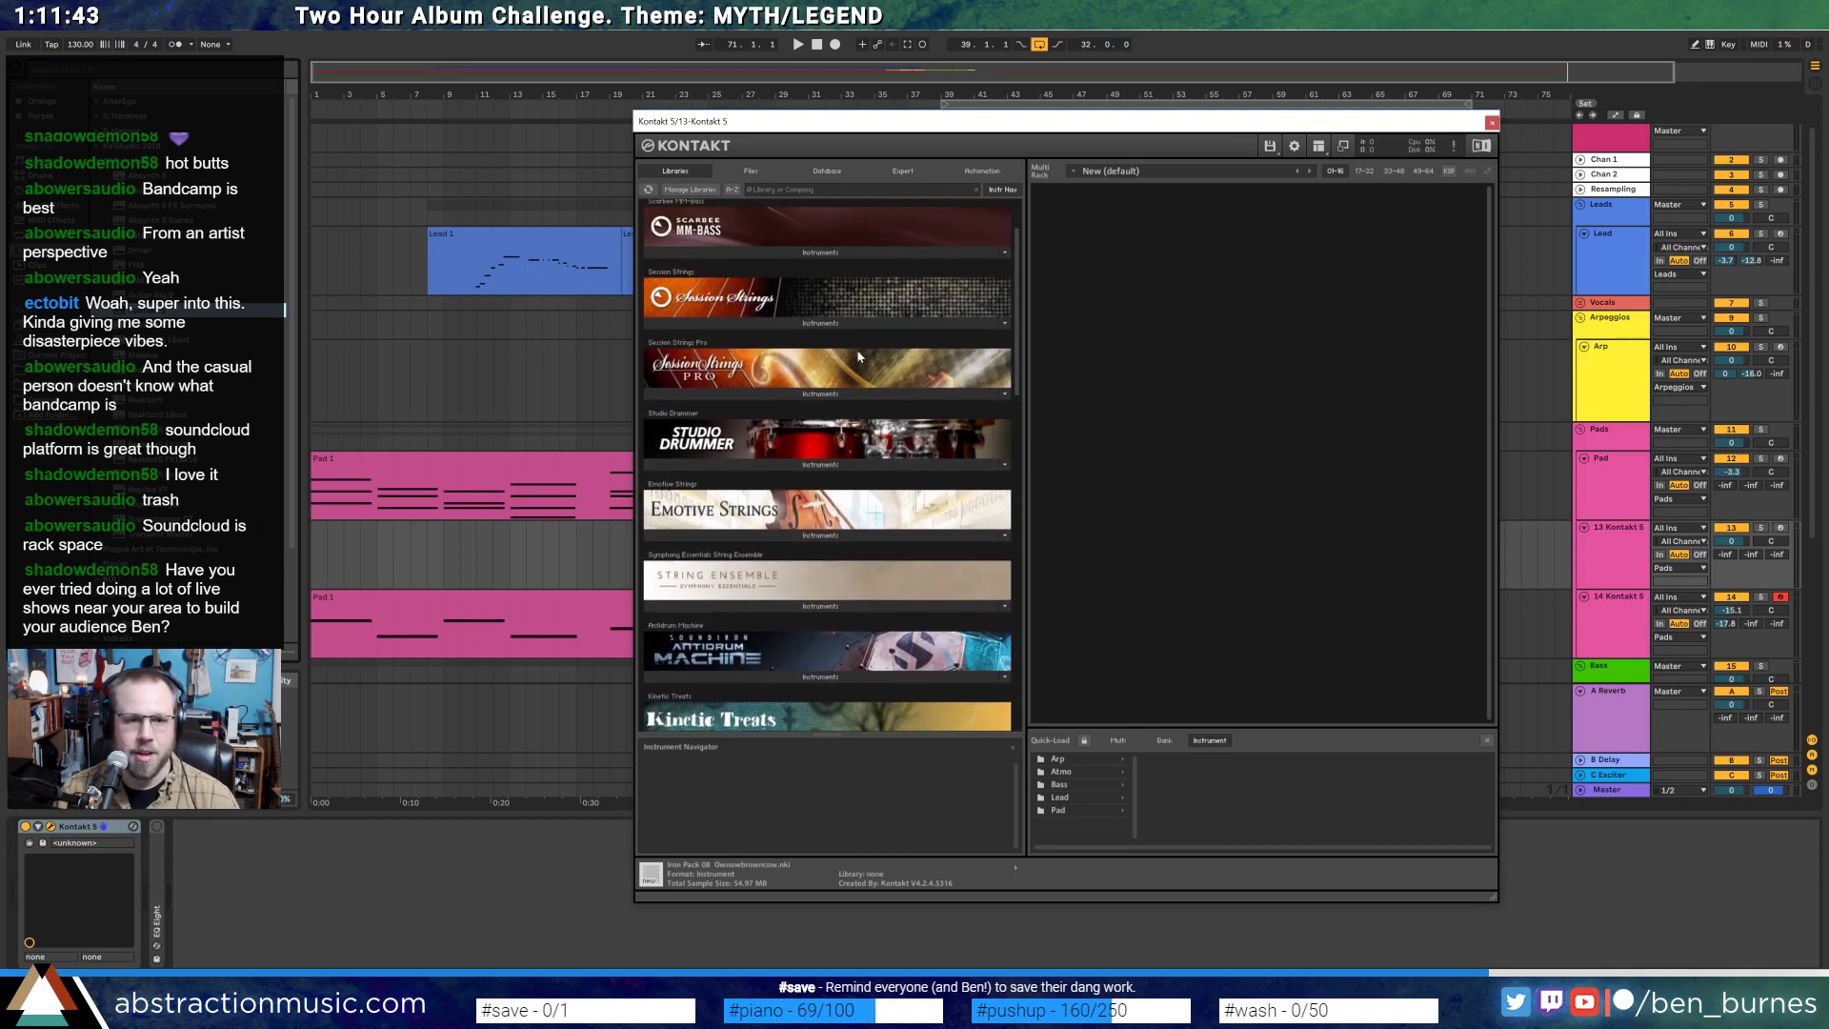
scroll(856, 361, up, 5)
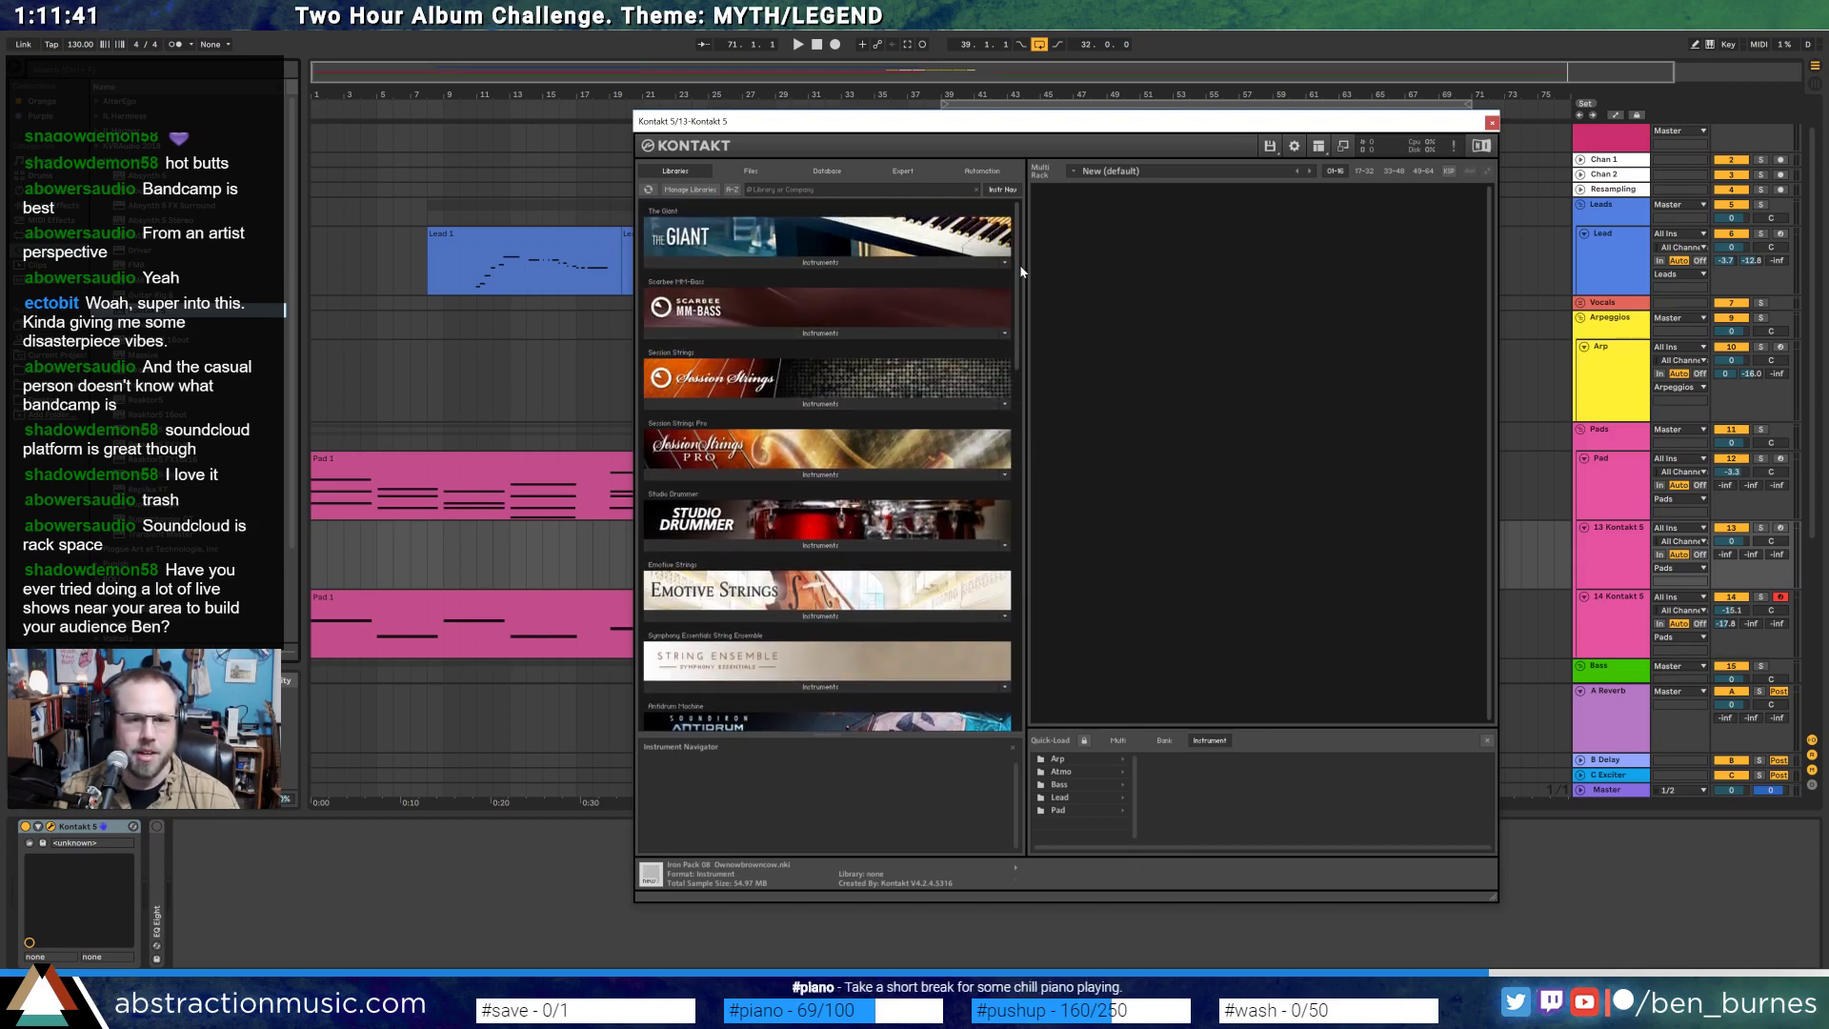
scroll(801, 476, down, 5)
click(779, 573)
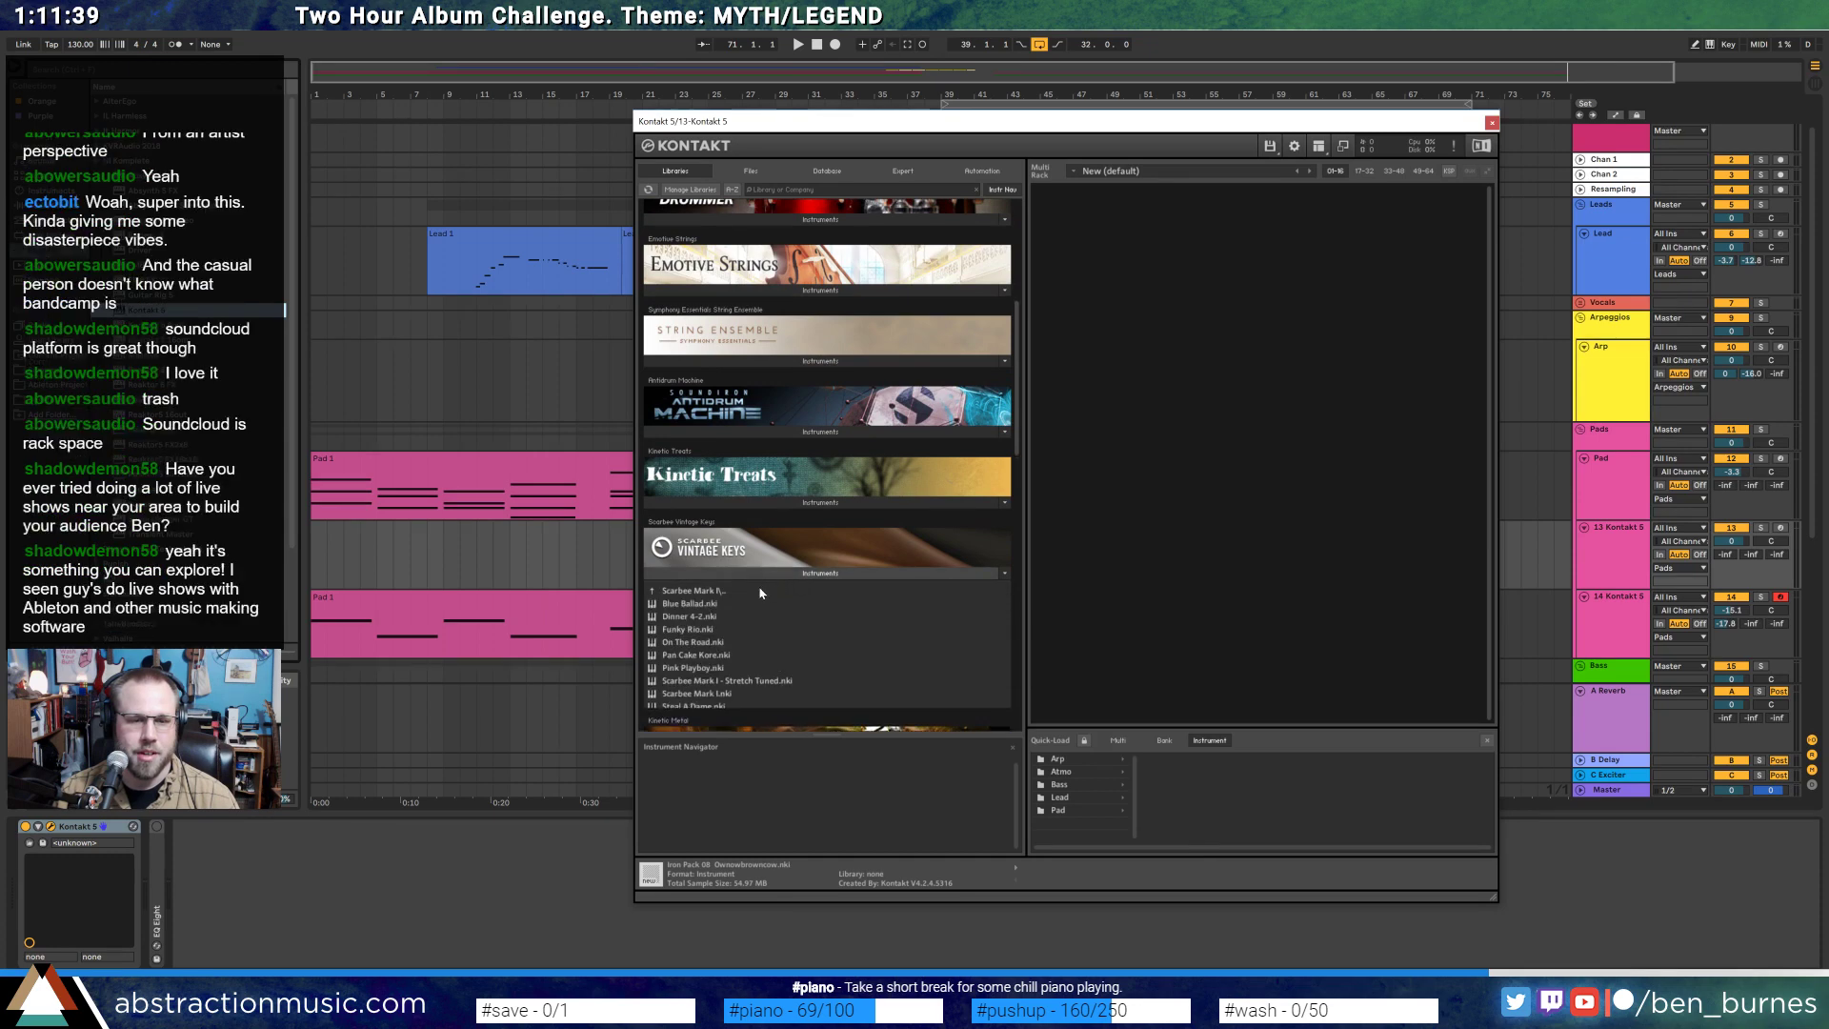
double_click(743, 680)
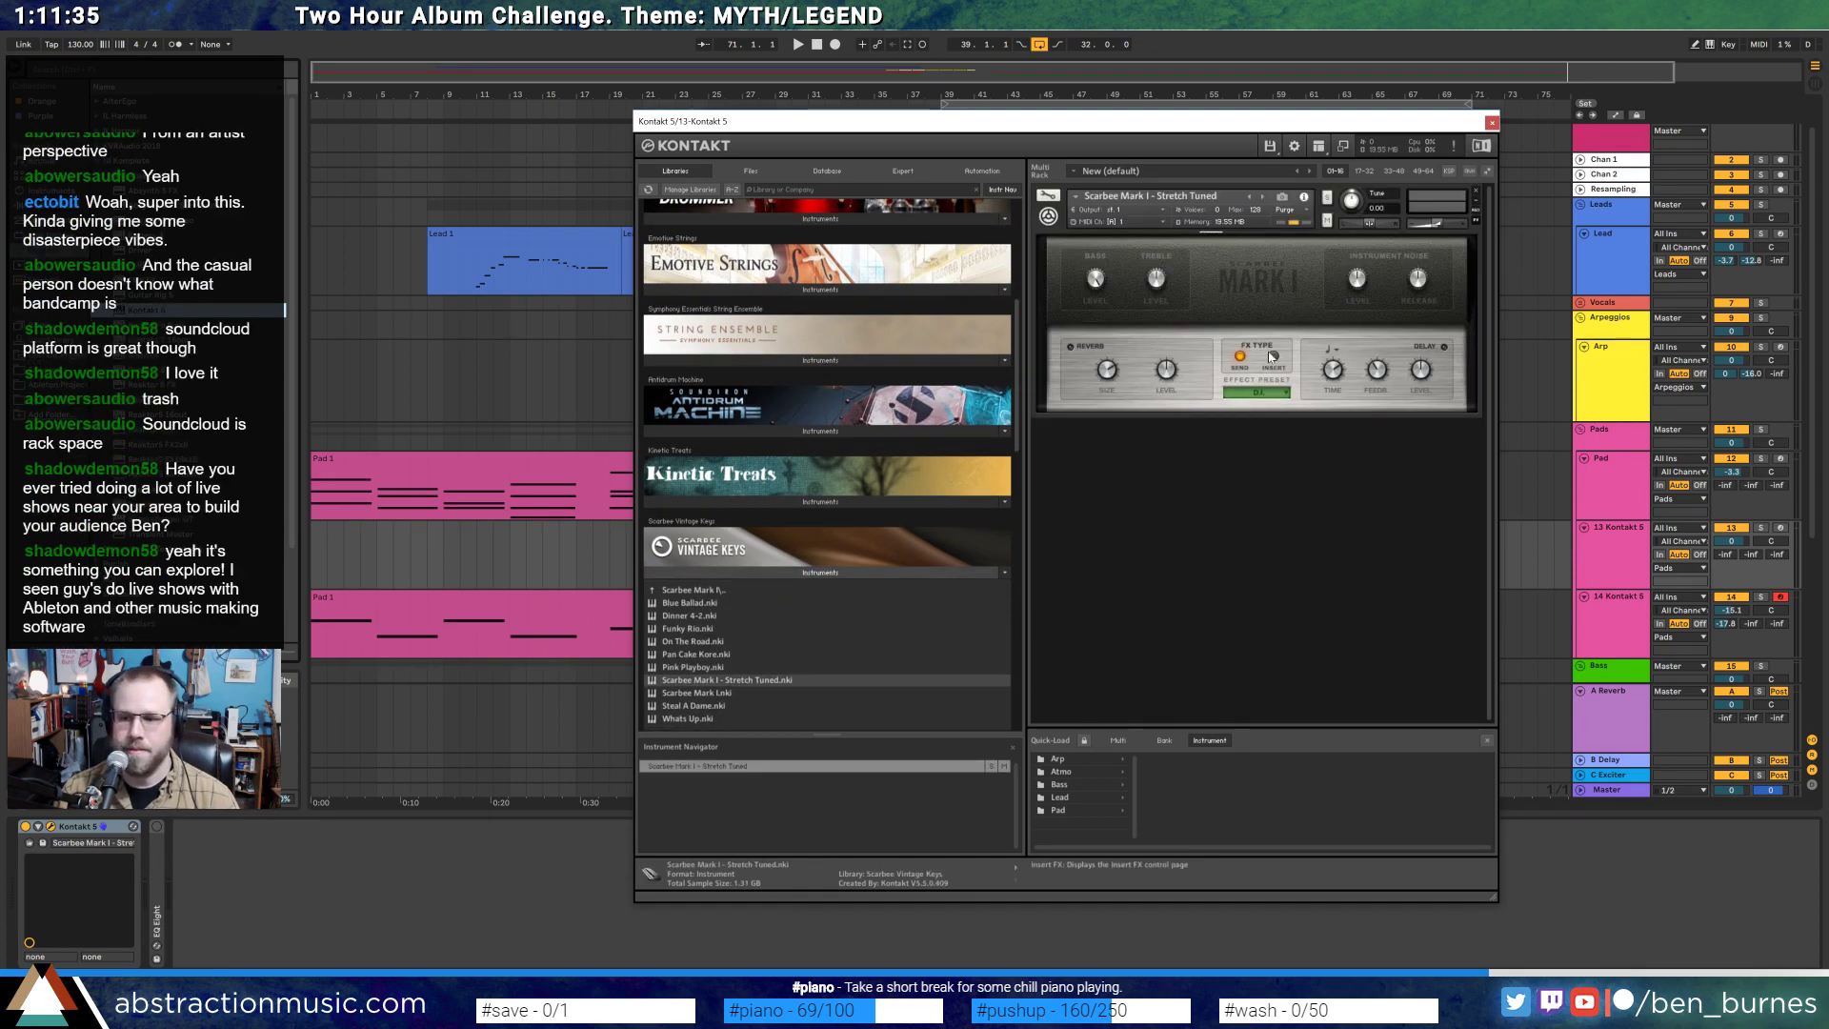
click(1491, 124)
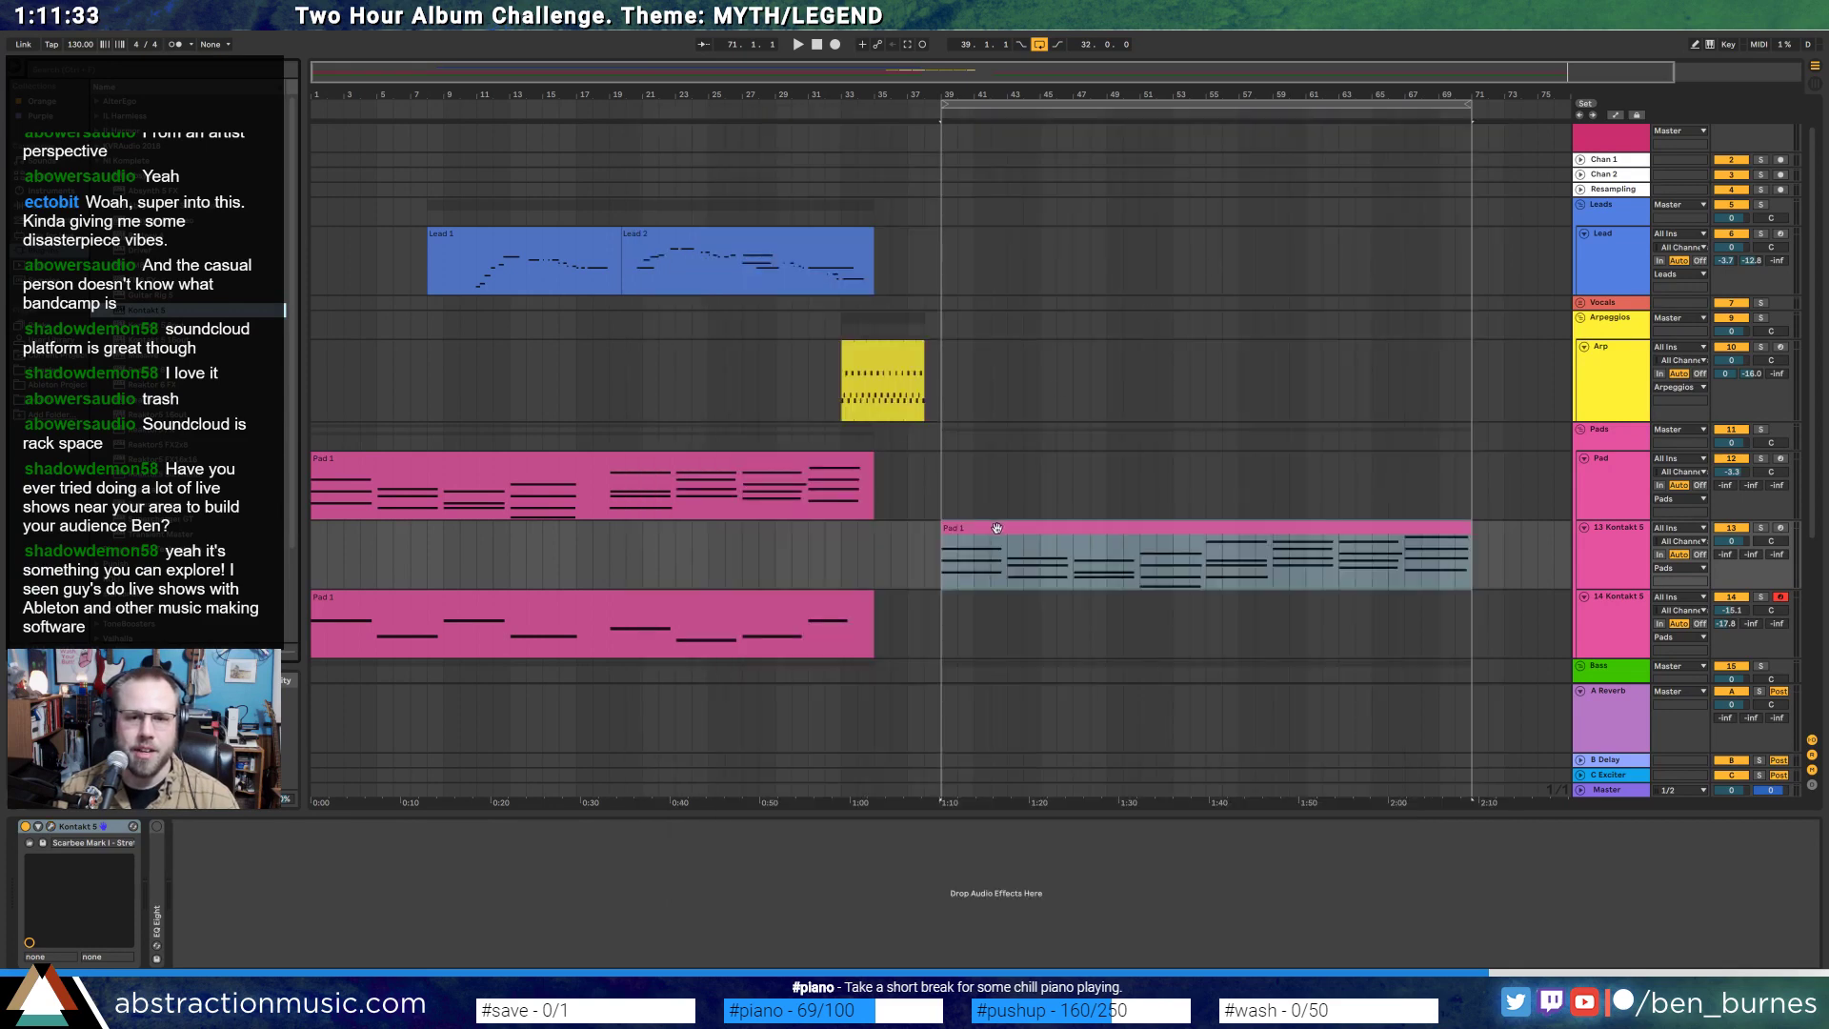
- Lower the velocity of all chord notes in the electric piano clip and audition the result
double_click(1073, 553)
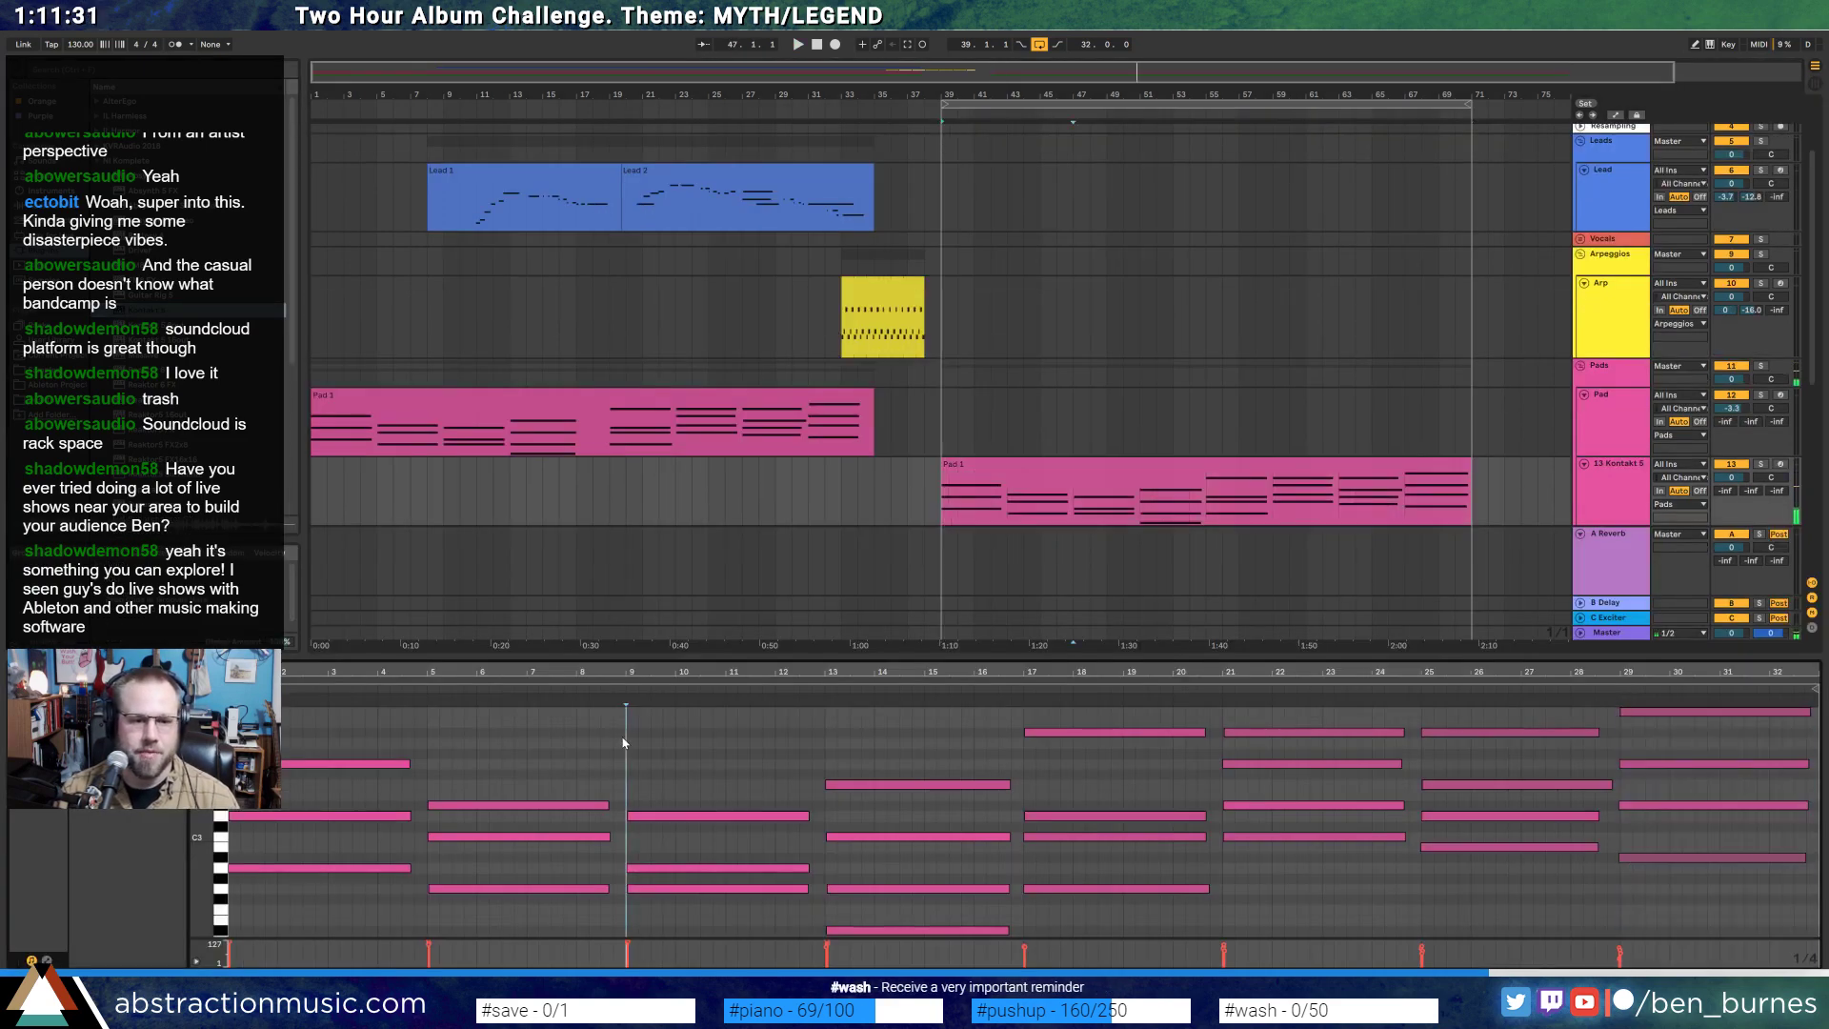
key(ctrl+a)
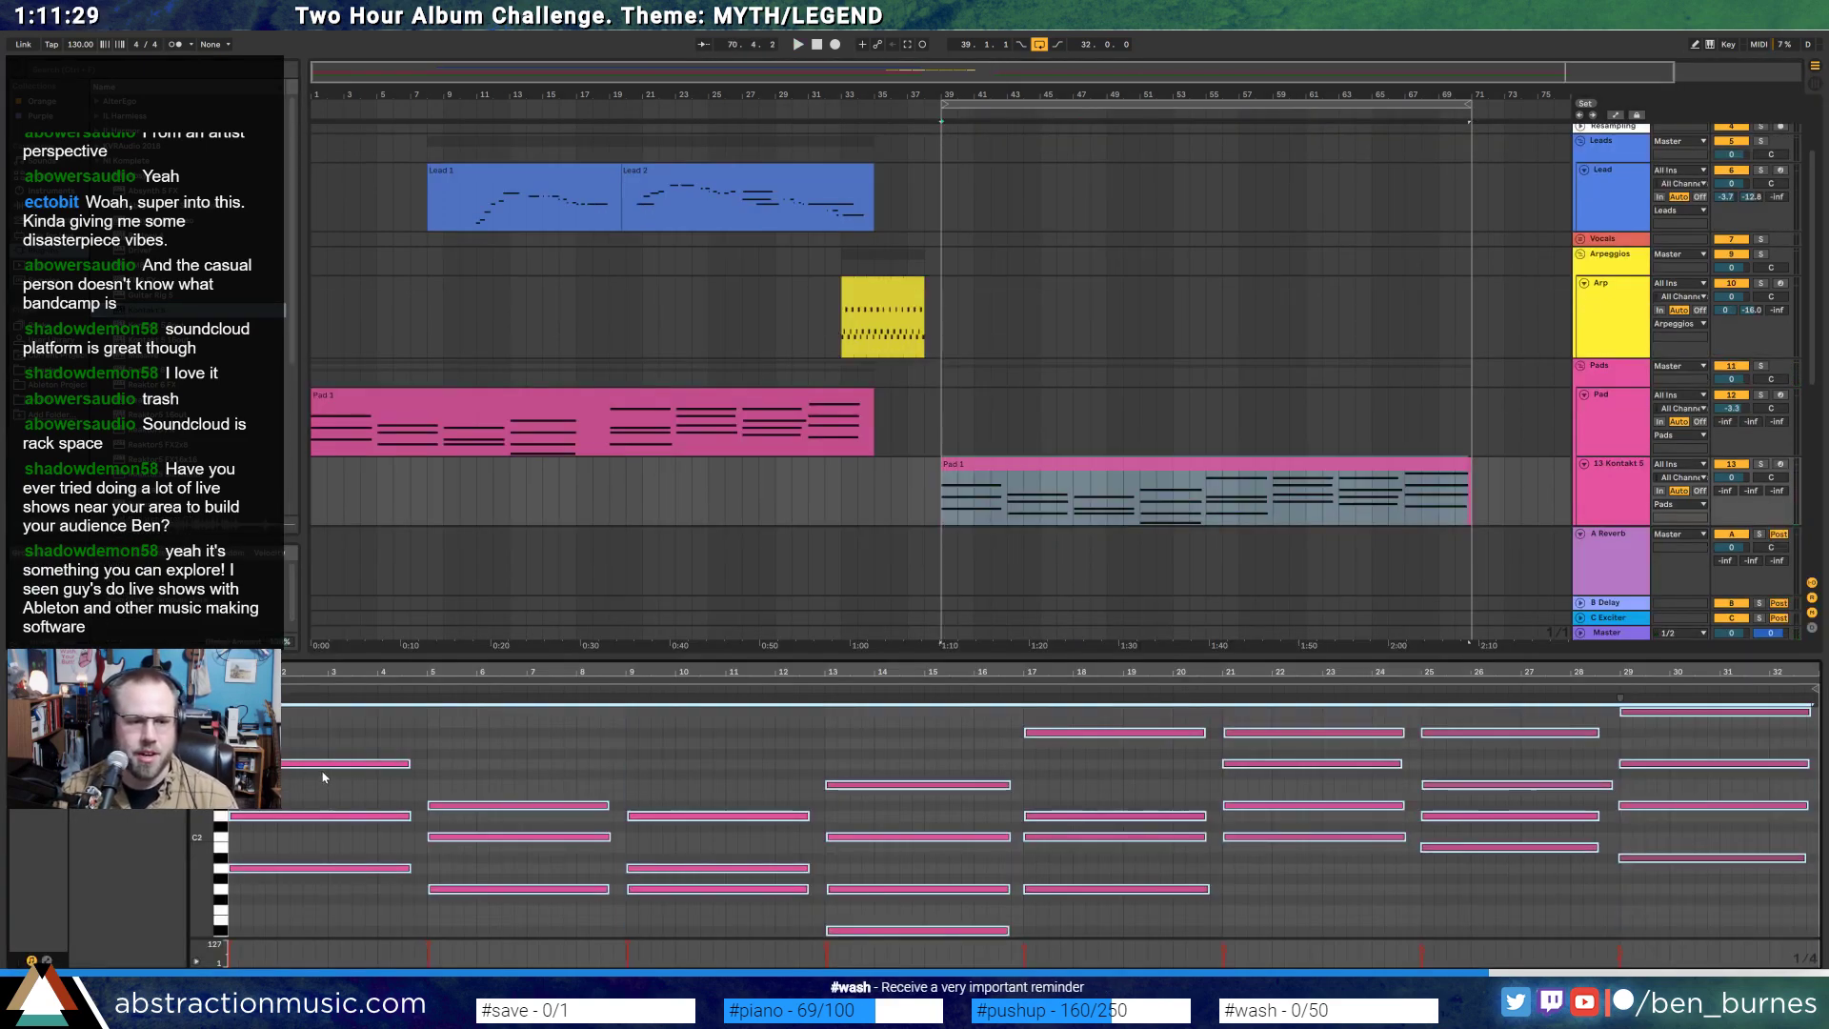
drag(324, 764, 324, 848)
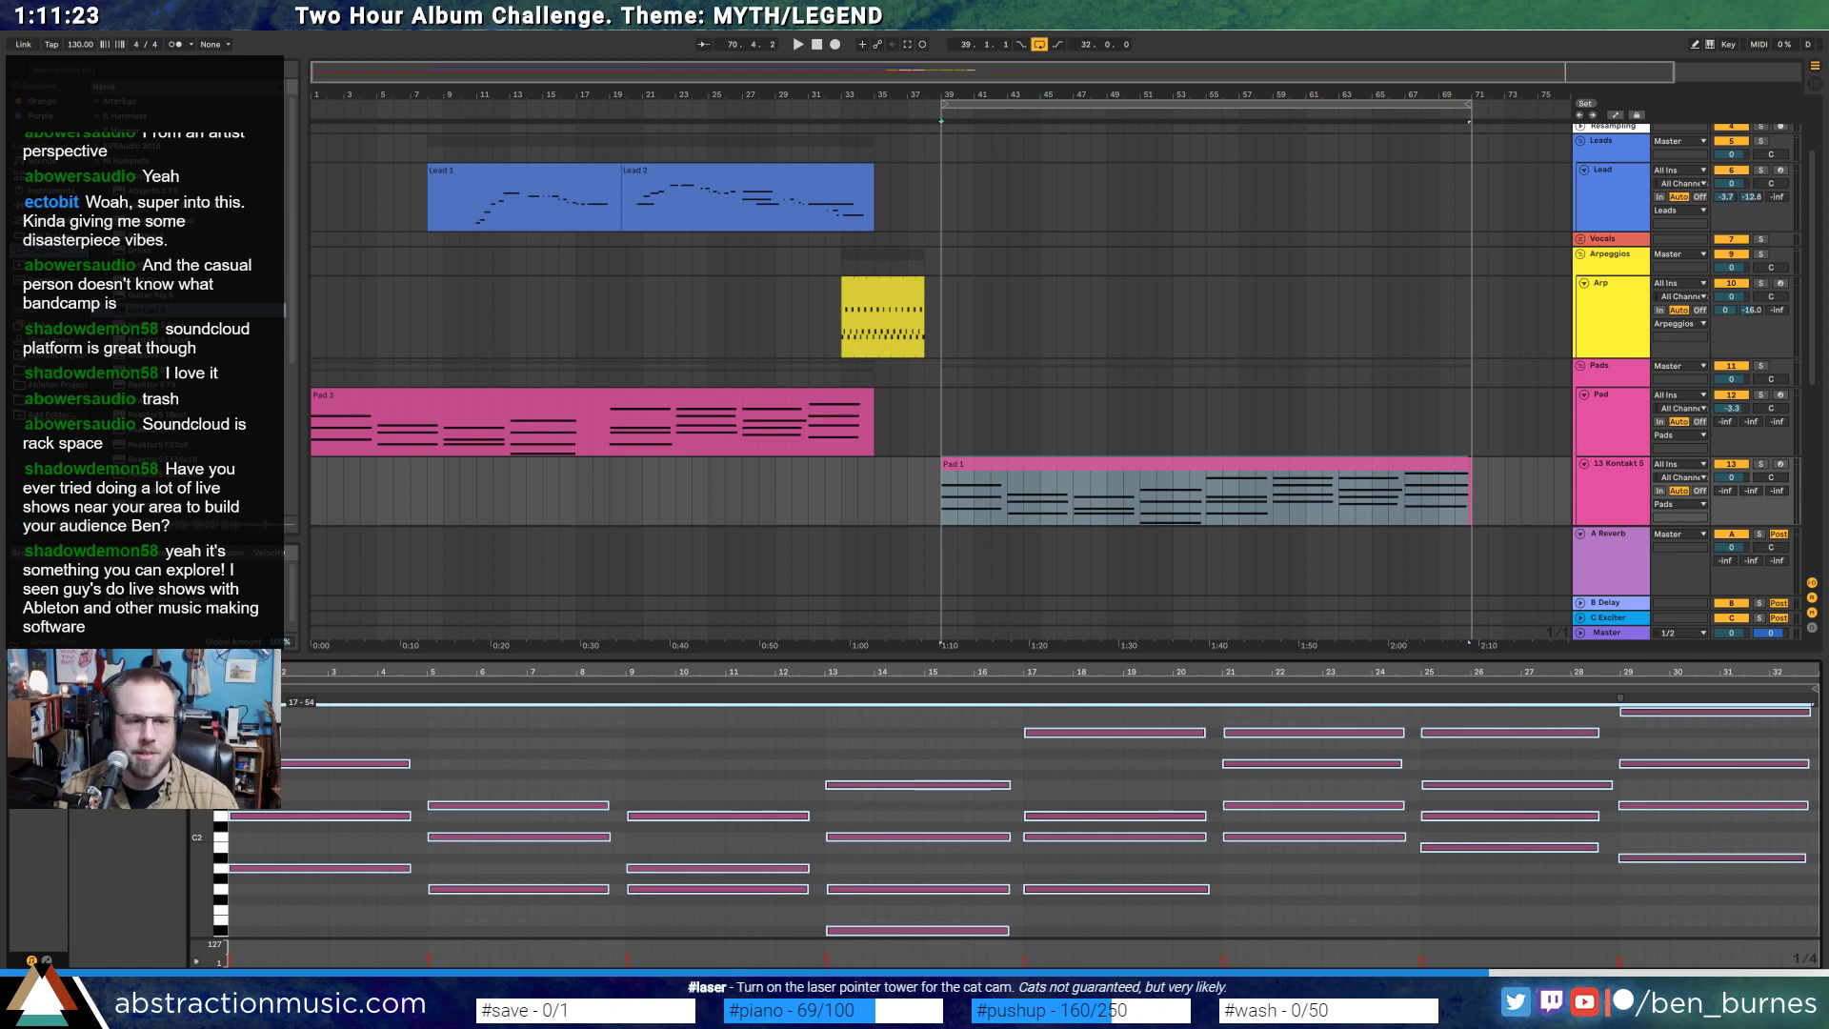
key(space)
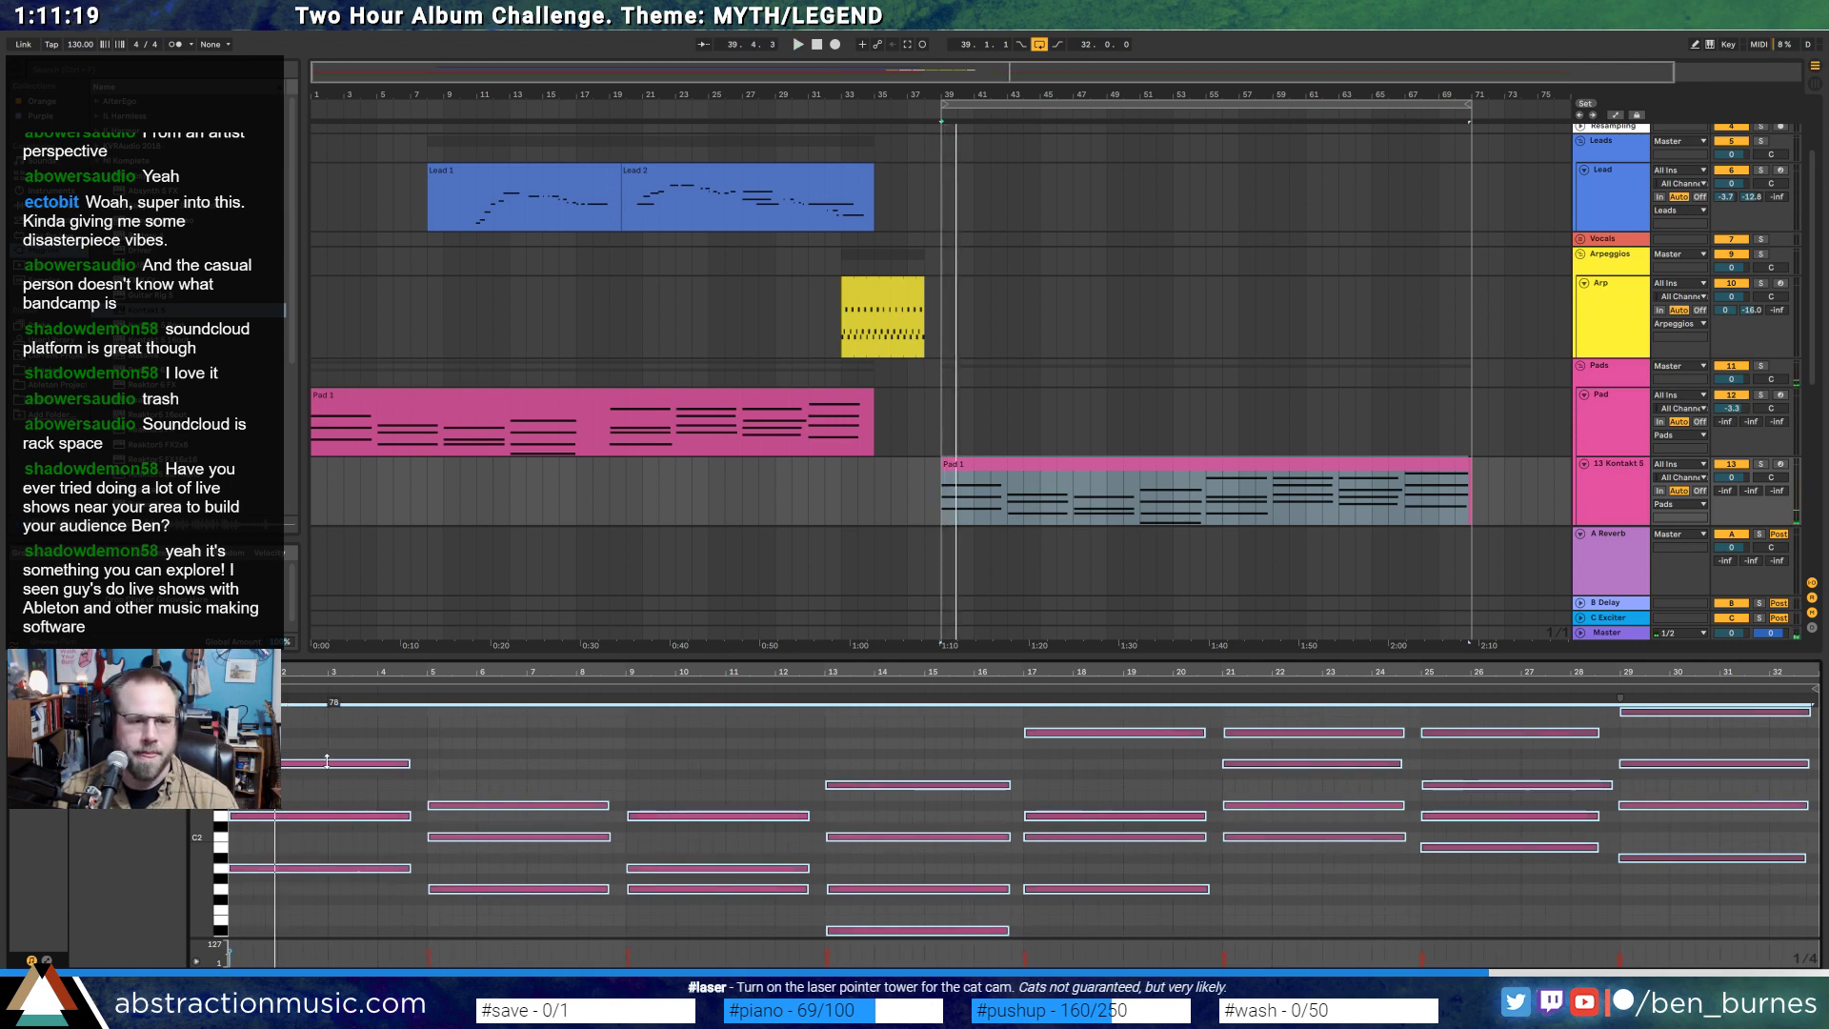
key(space)
key(space)
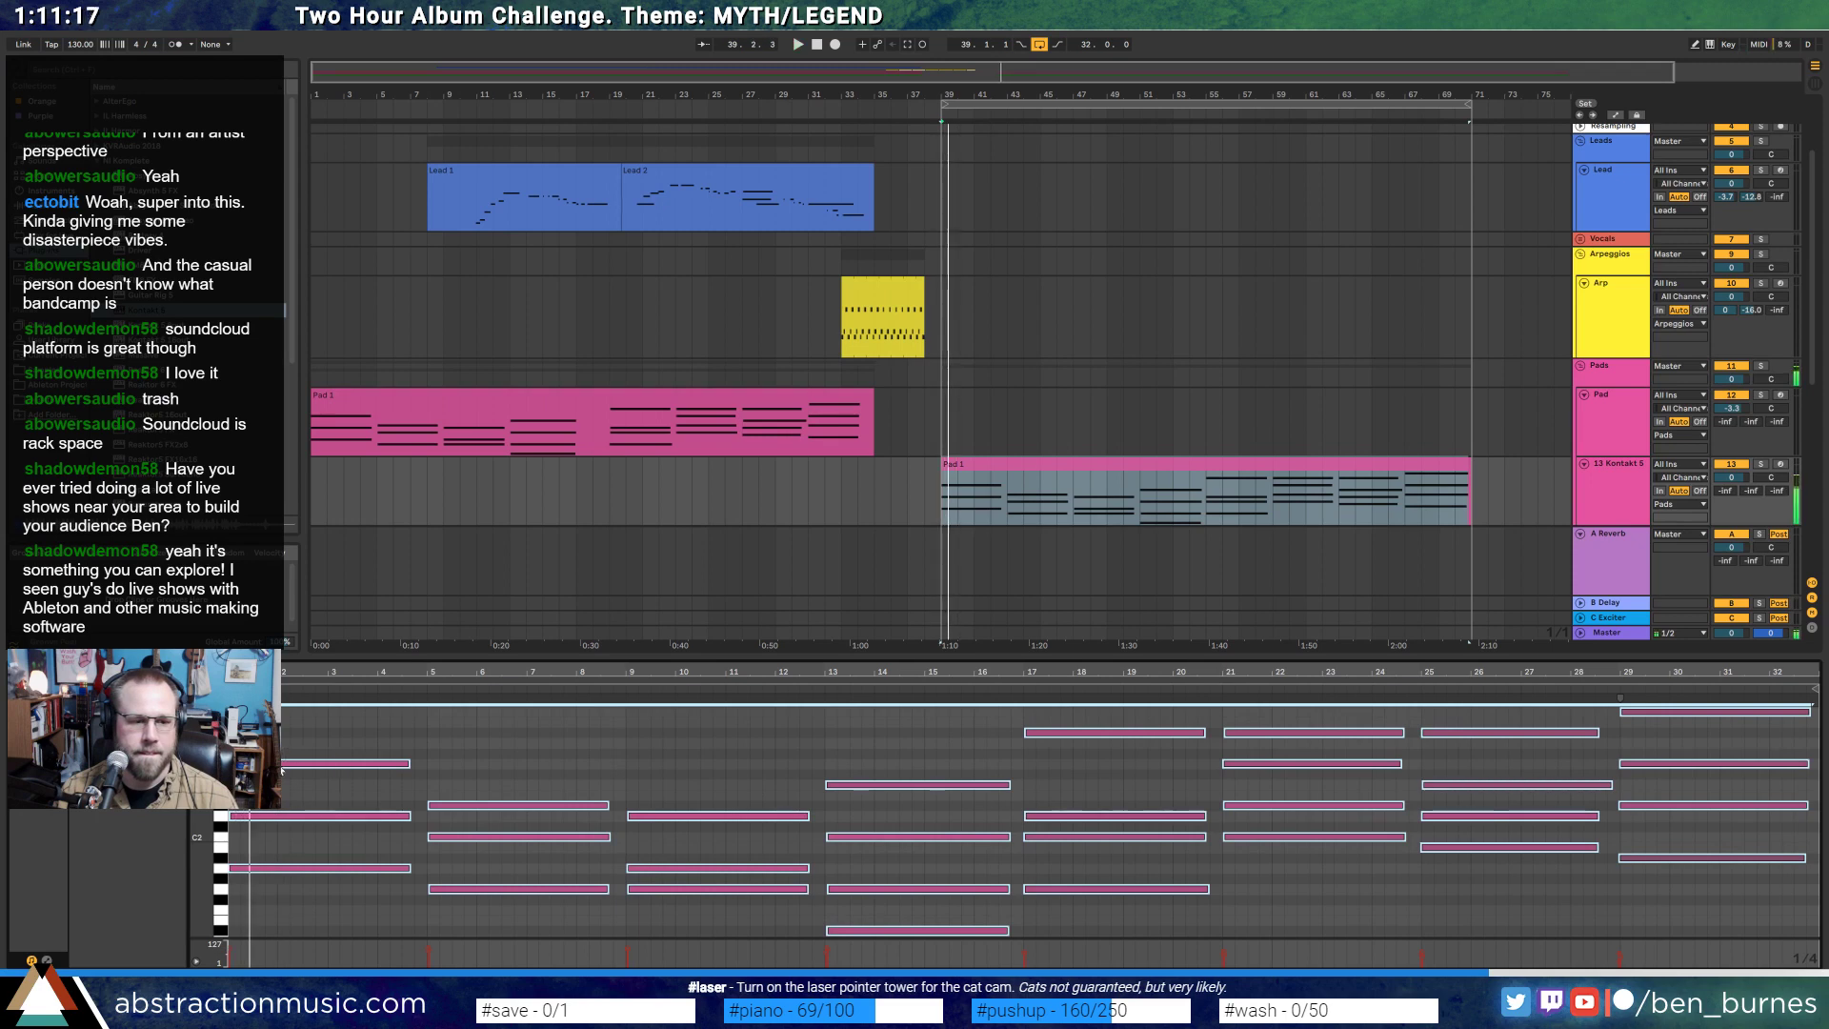
click(290, 831)
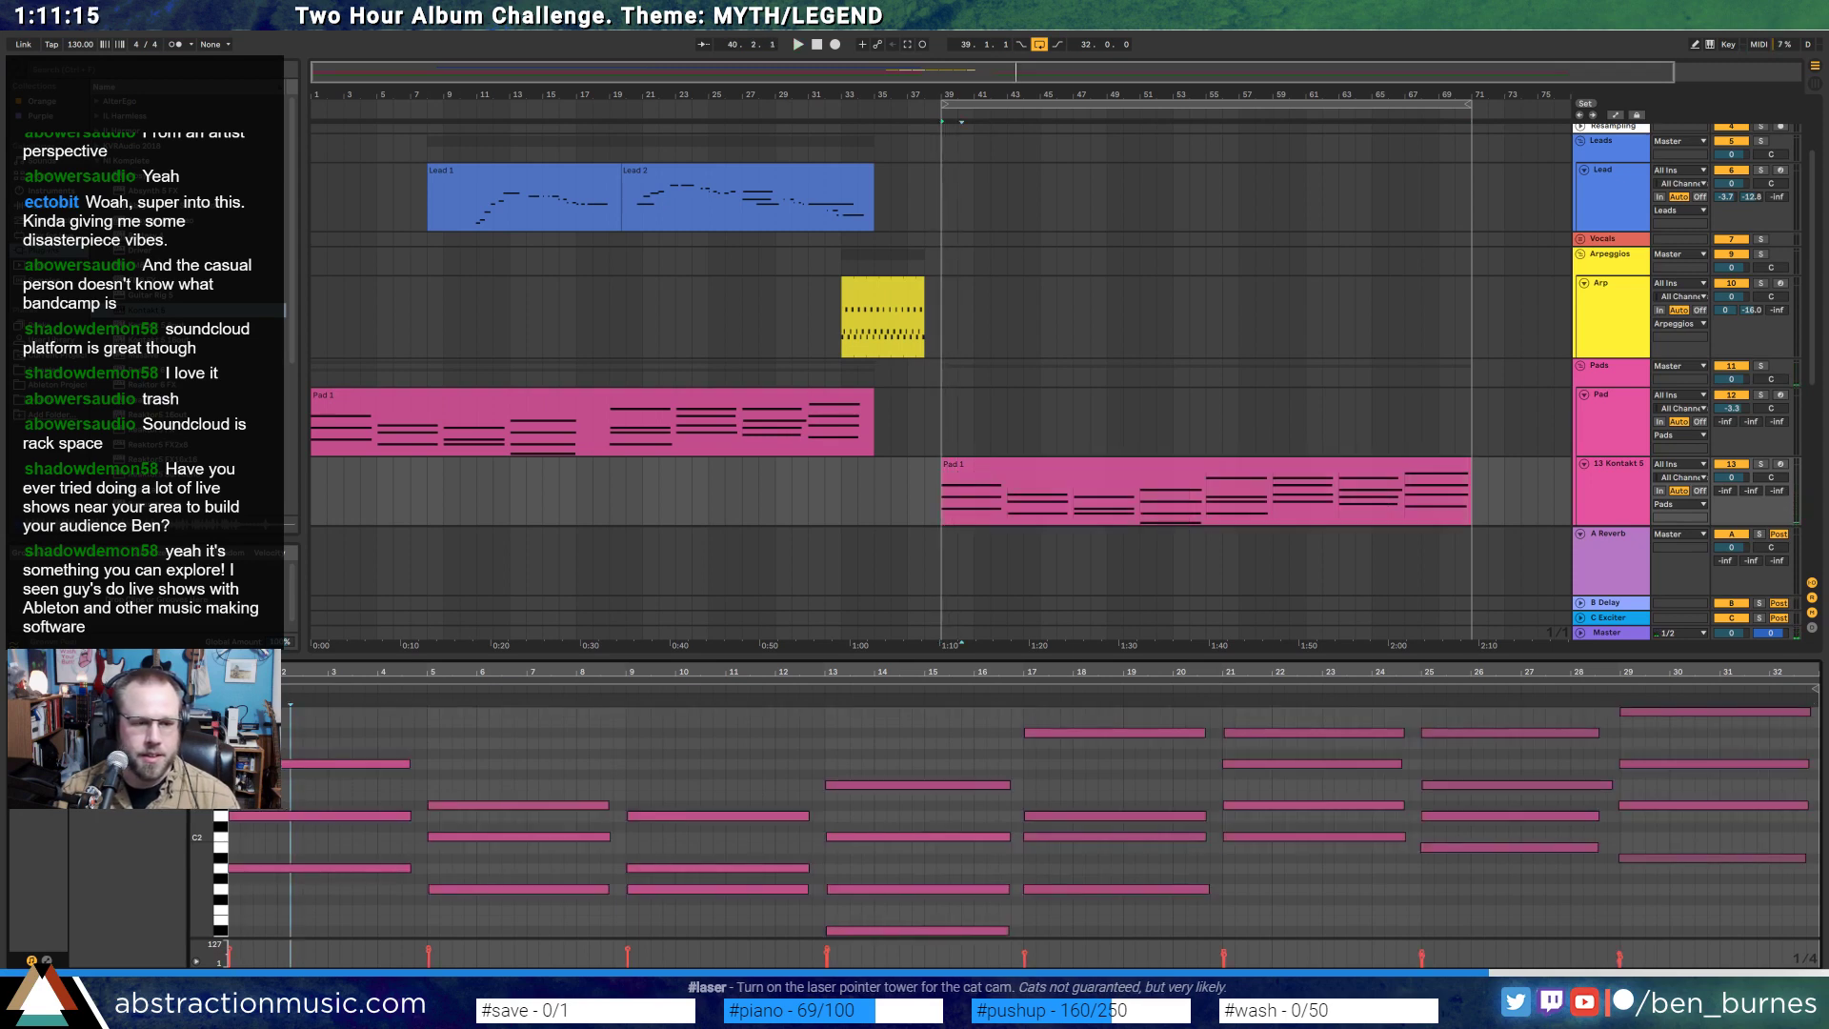
- Cut the second Pad clip at bar 39 from the bass Pad track and select the empty Bass track
drag(202, 776, 164, 779)
drag(1116, 481, 1120, 417)
scroll(1121, 418, down, 2)
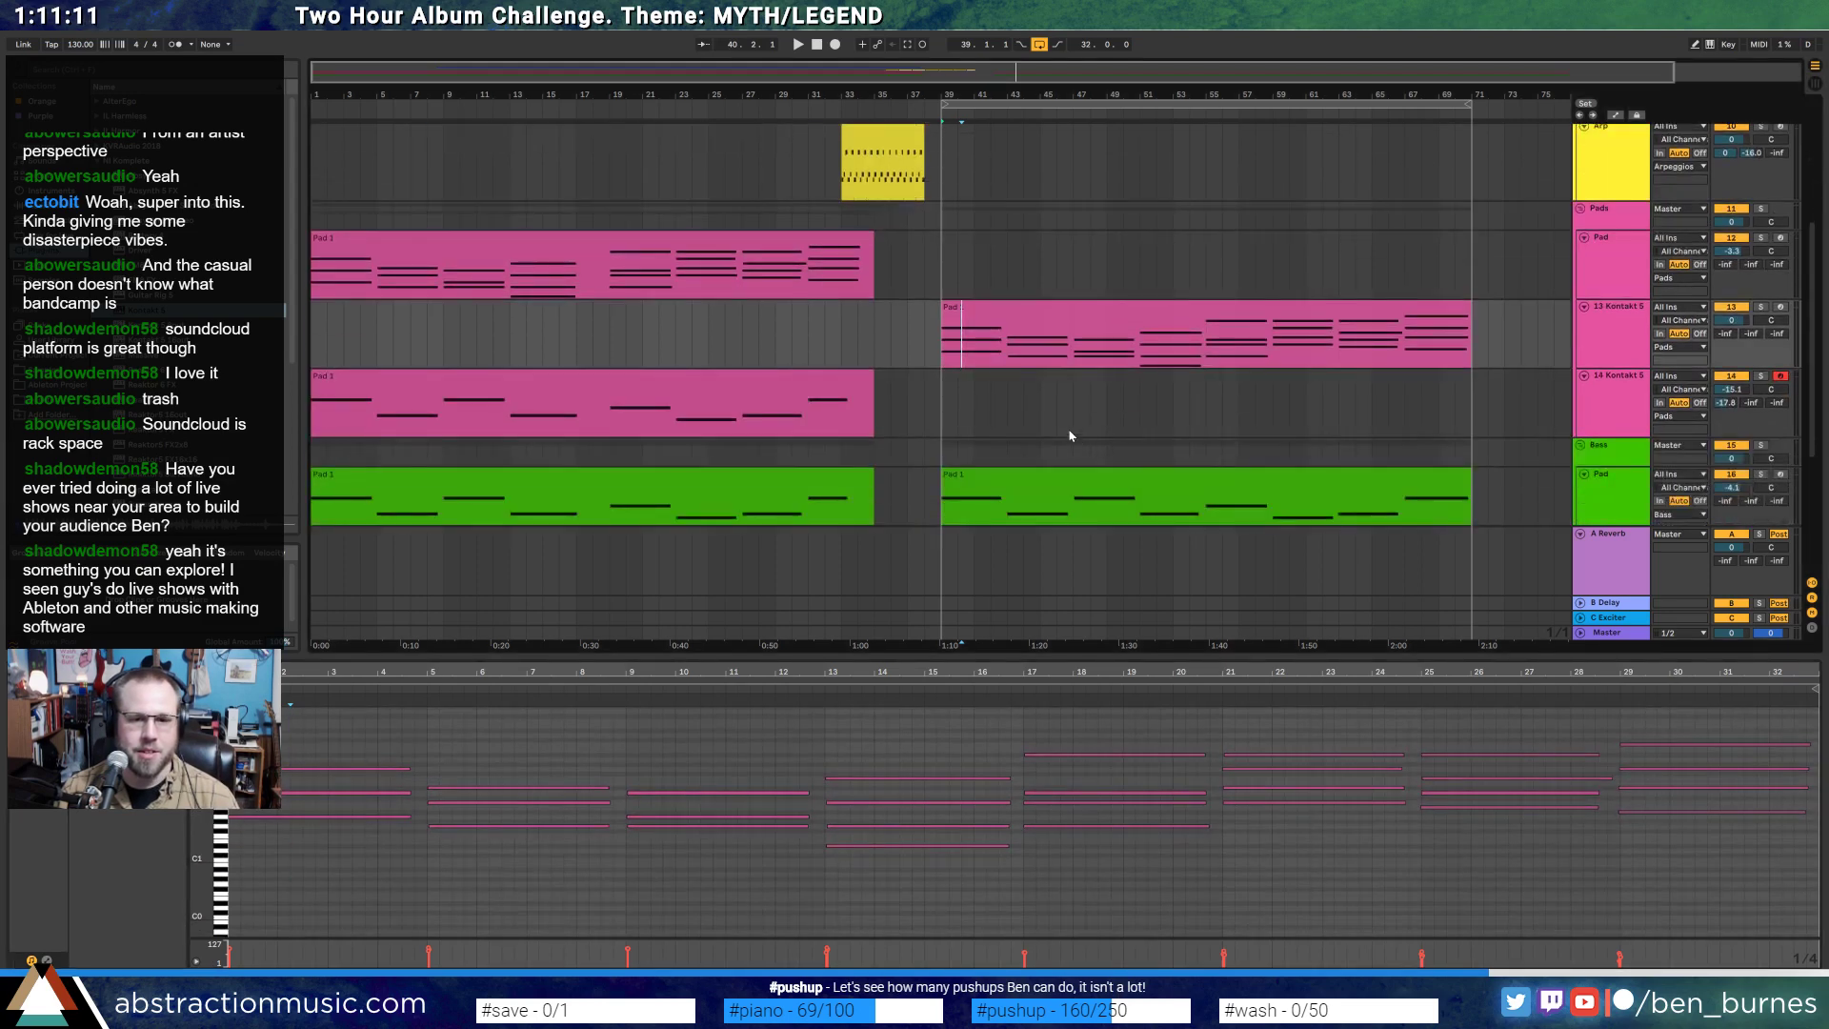
click(1043, 481)
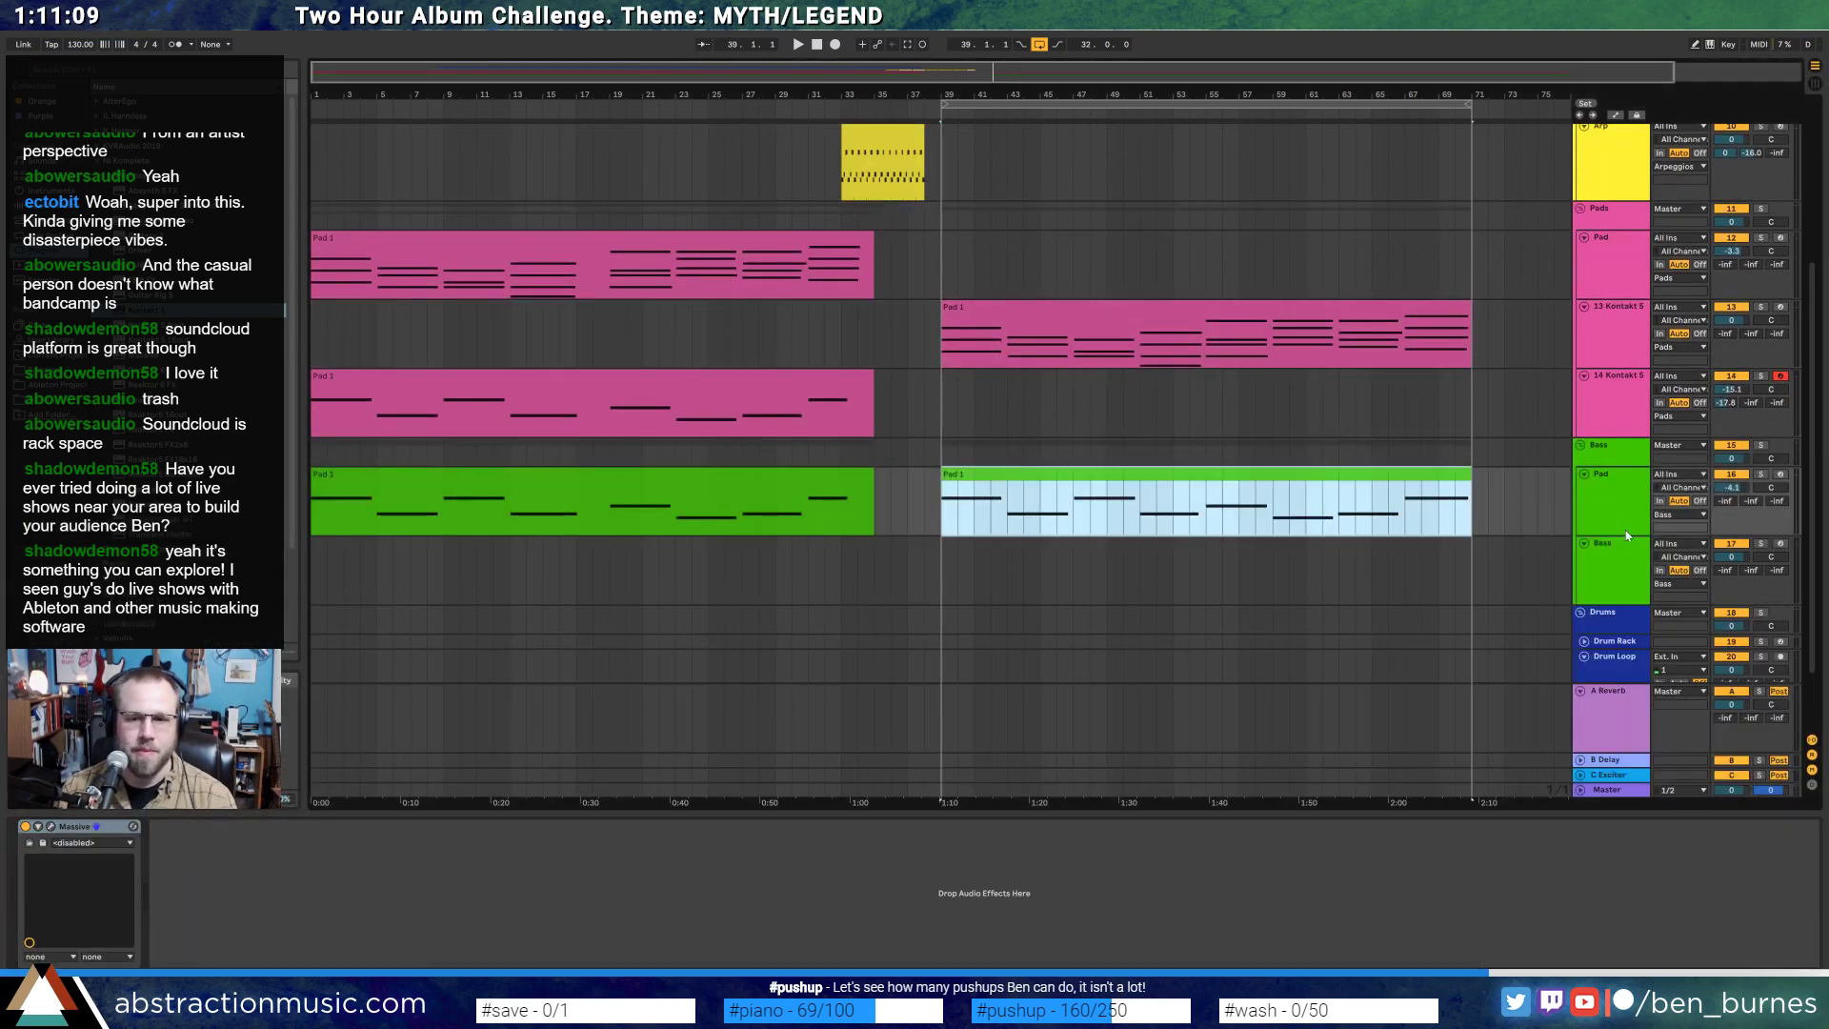
key(ctrl+x)
click(1619, 559)
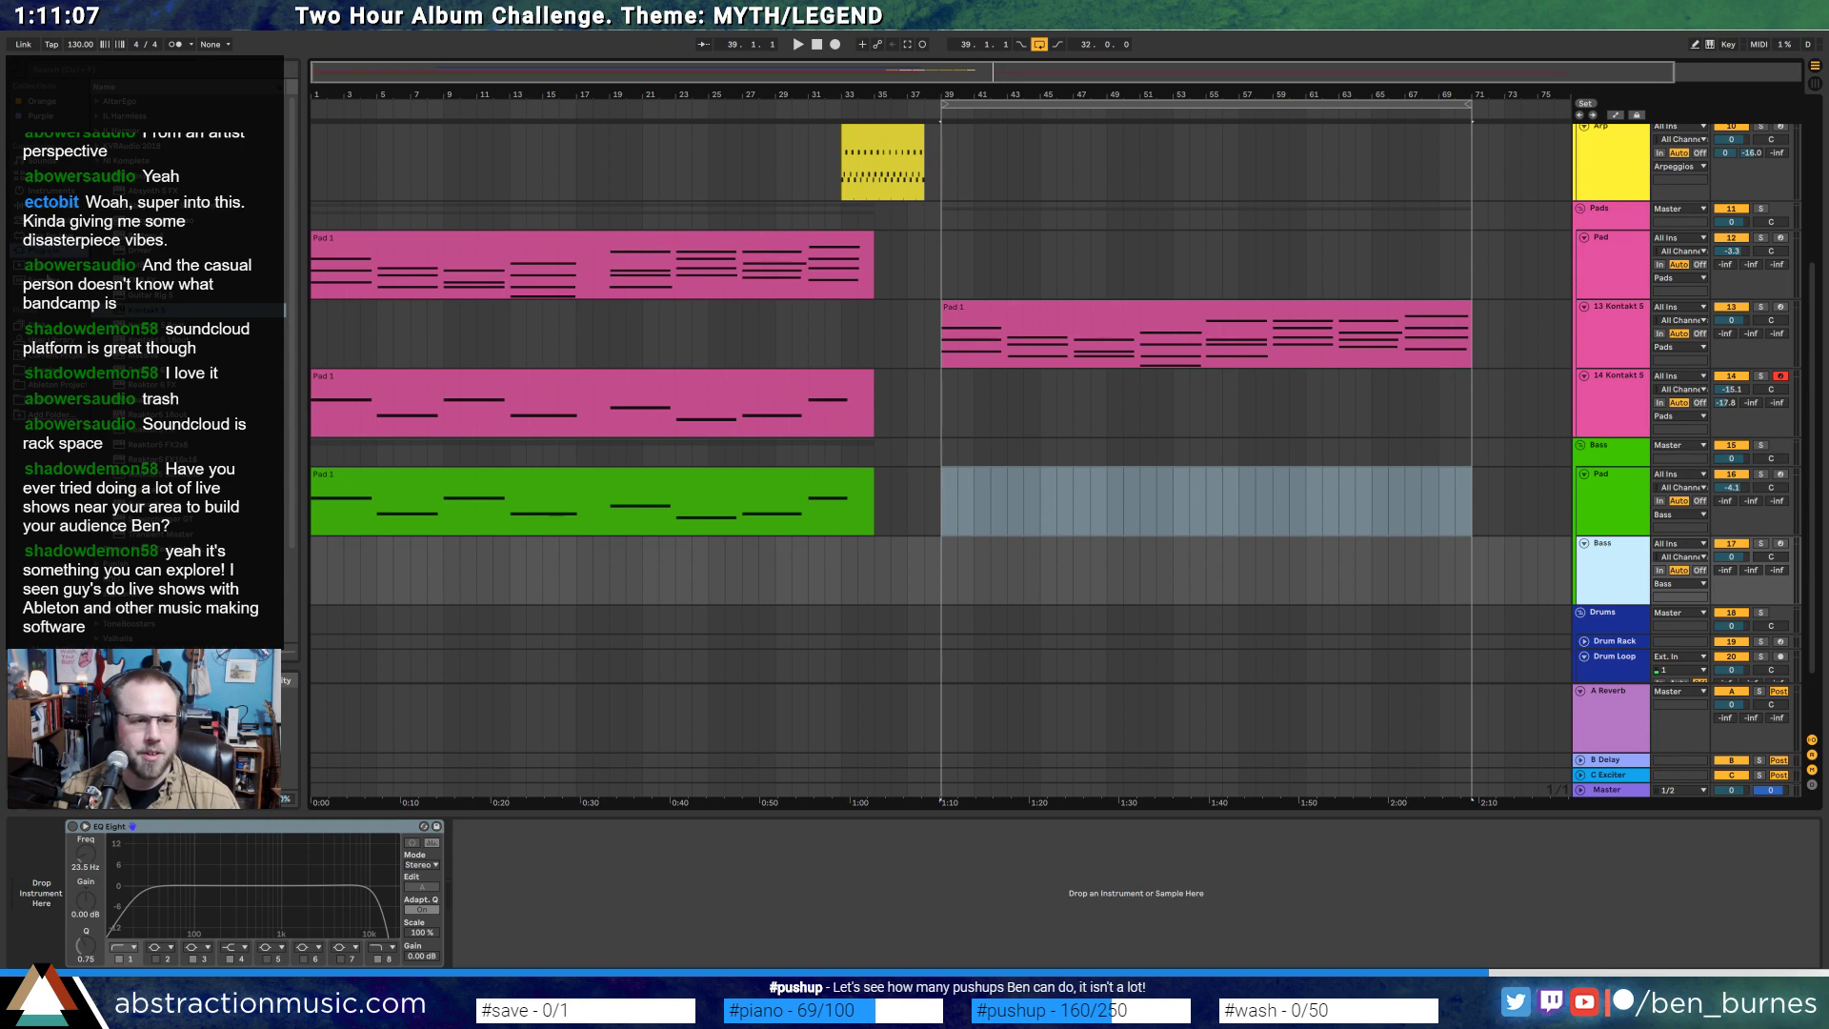
- Compress all chords in the electric piano clip to half their length and trim the clip to end at bar 55
double_click(1099, 313)
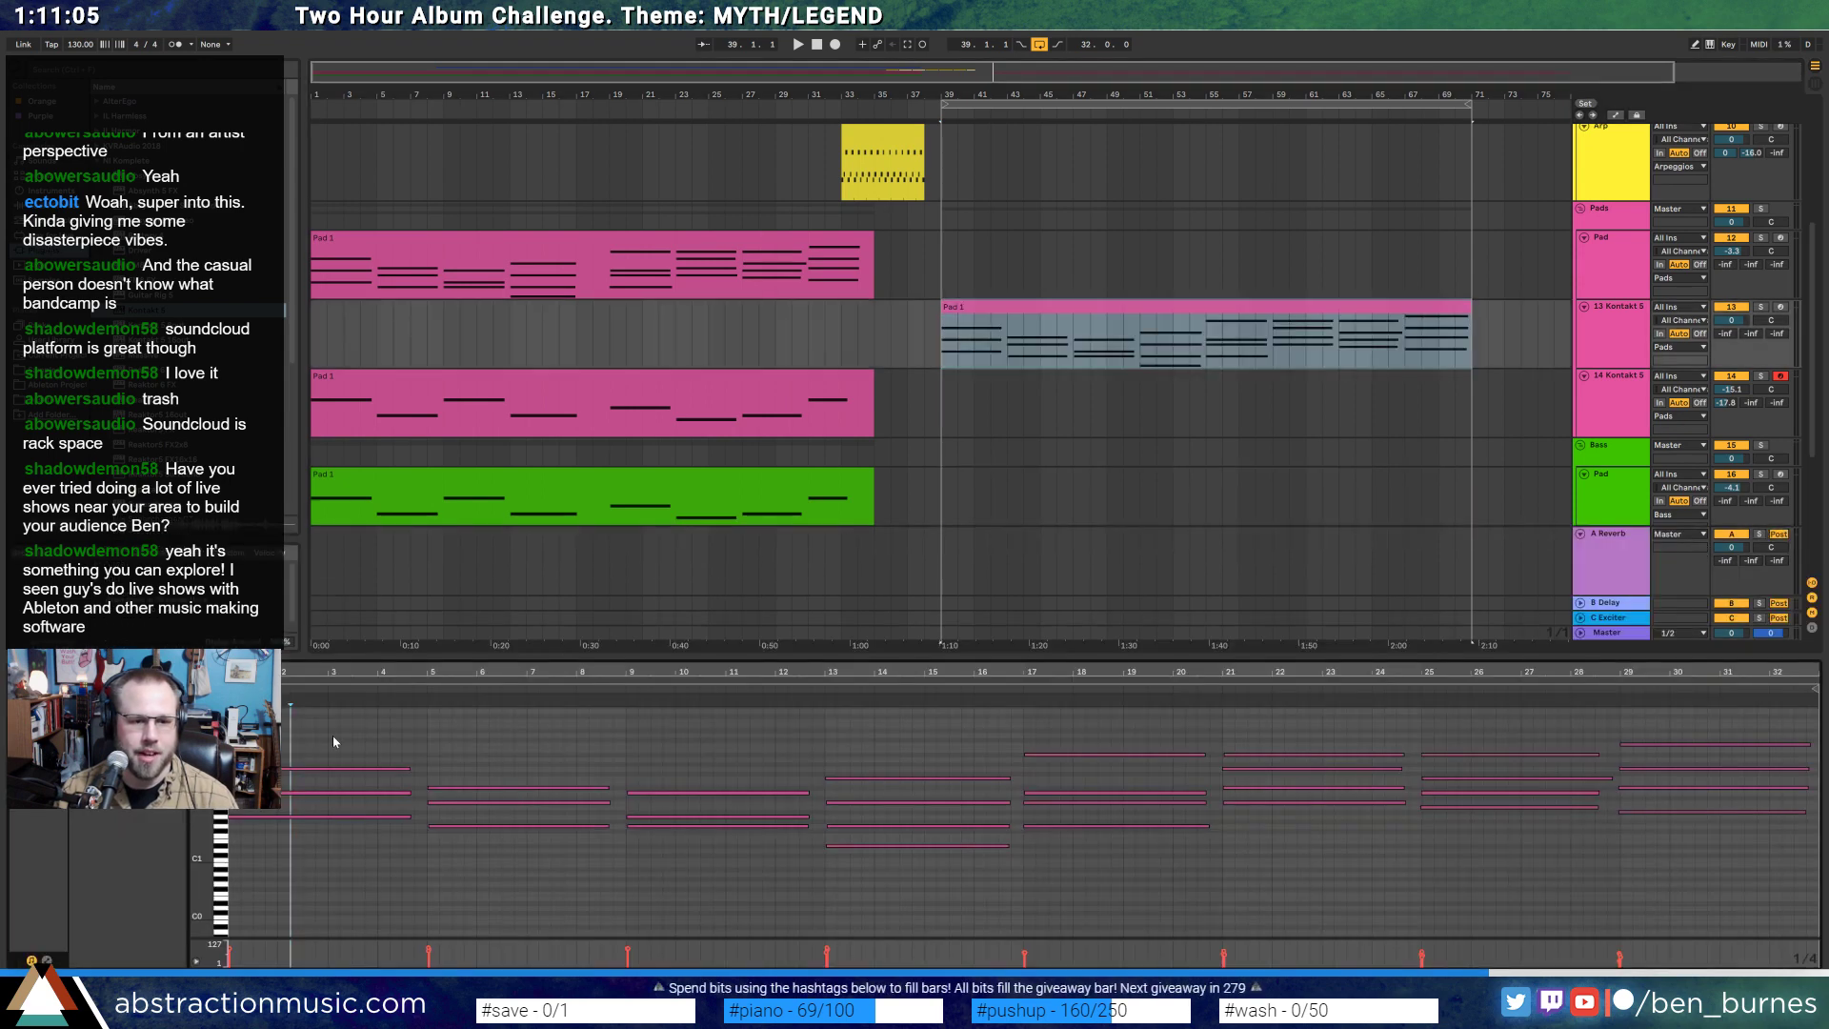
drag(323, 731, 1819, 937)
drag(1620, 698, 935, 705)
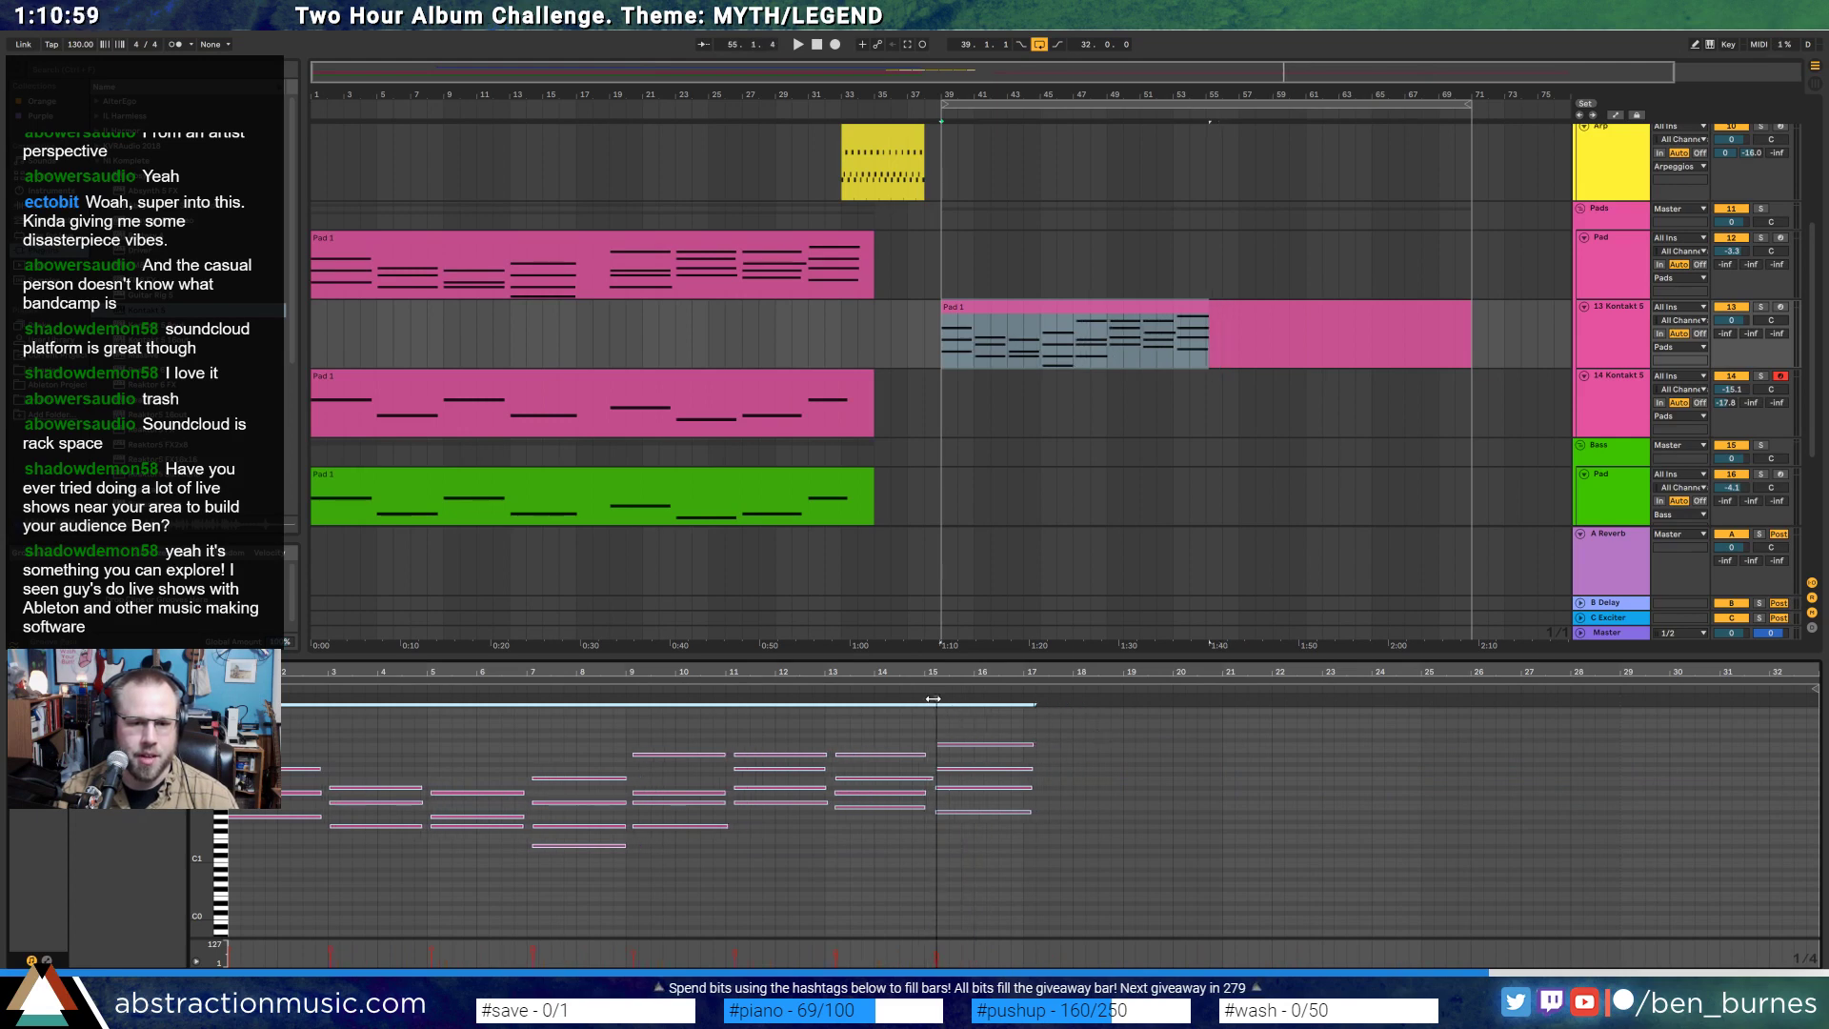
click(1063, 748)
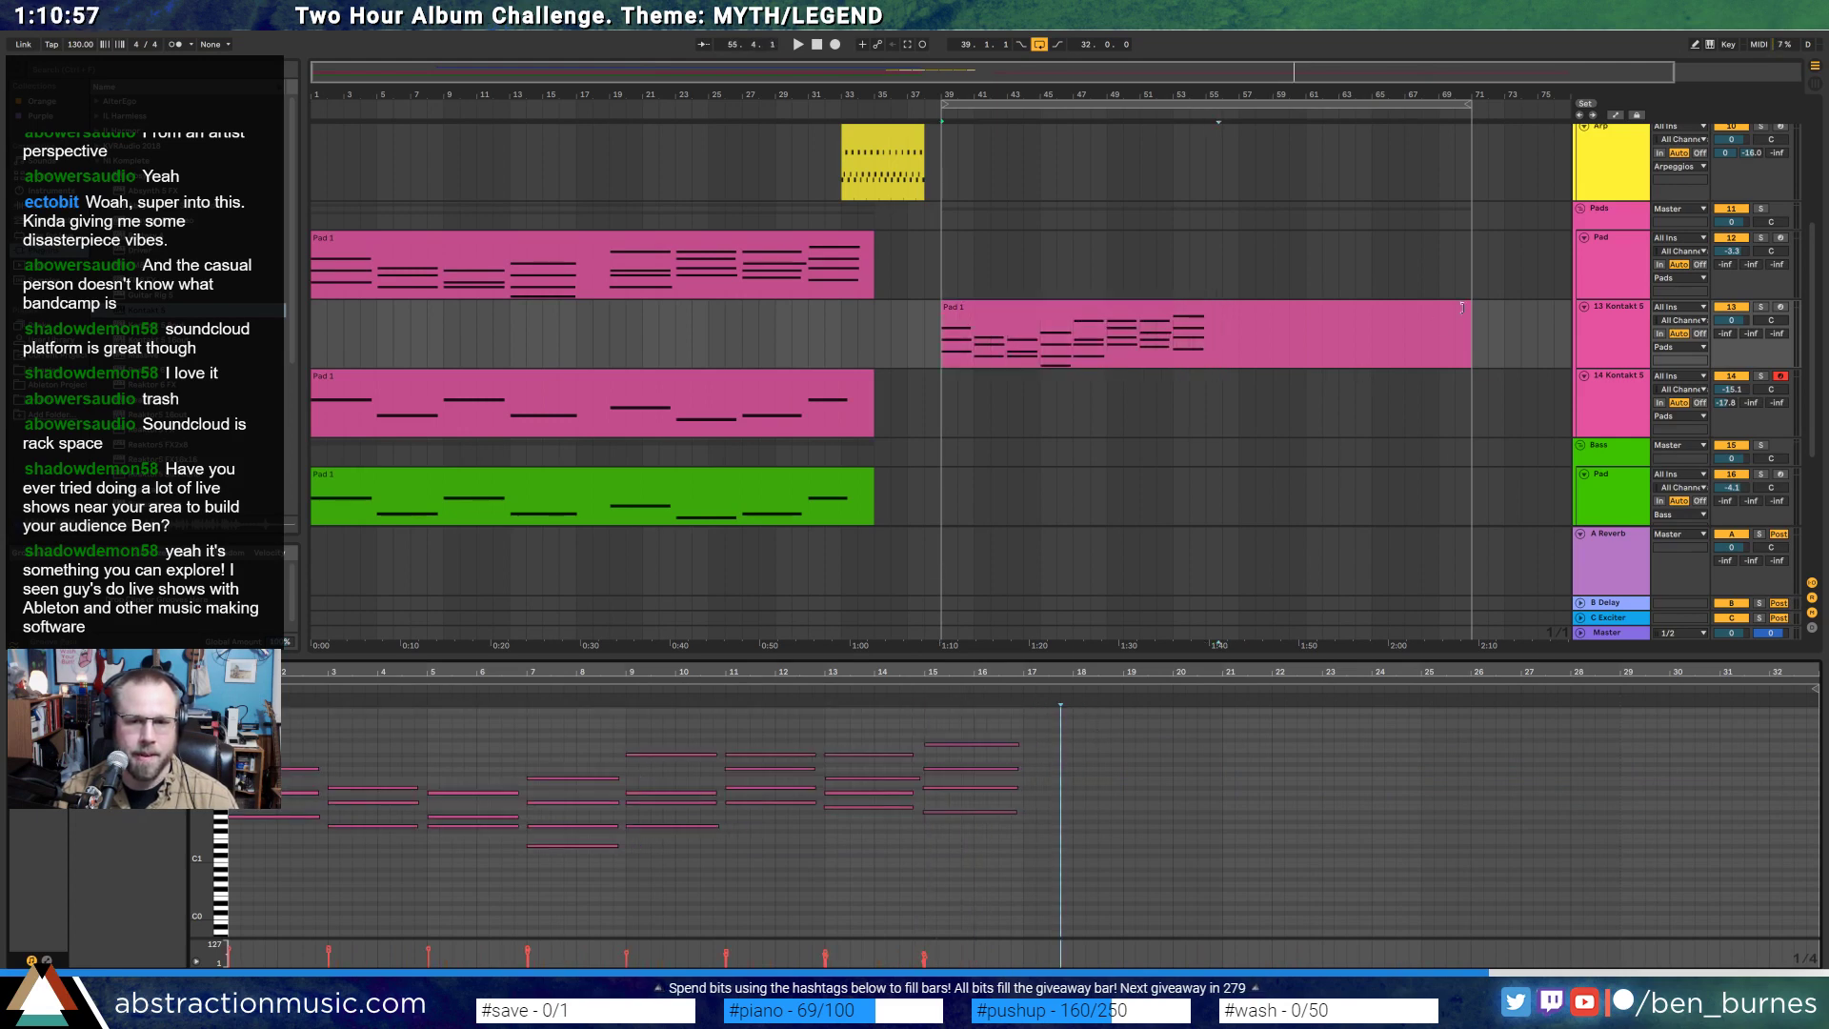
drag(1464, 308, 1201, 335)
click(1240, 389)
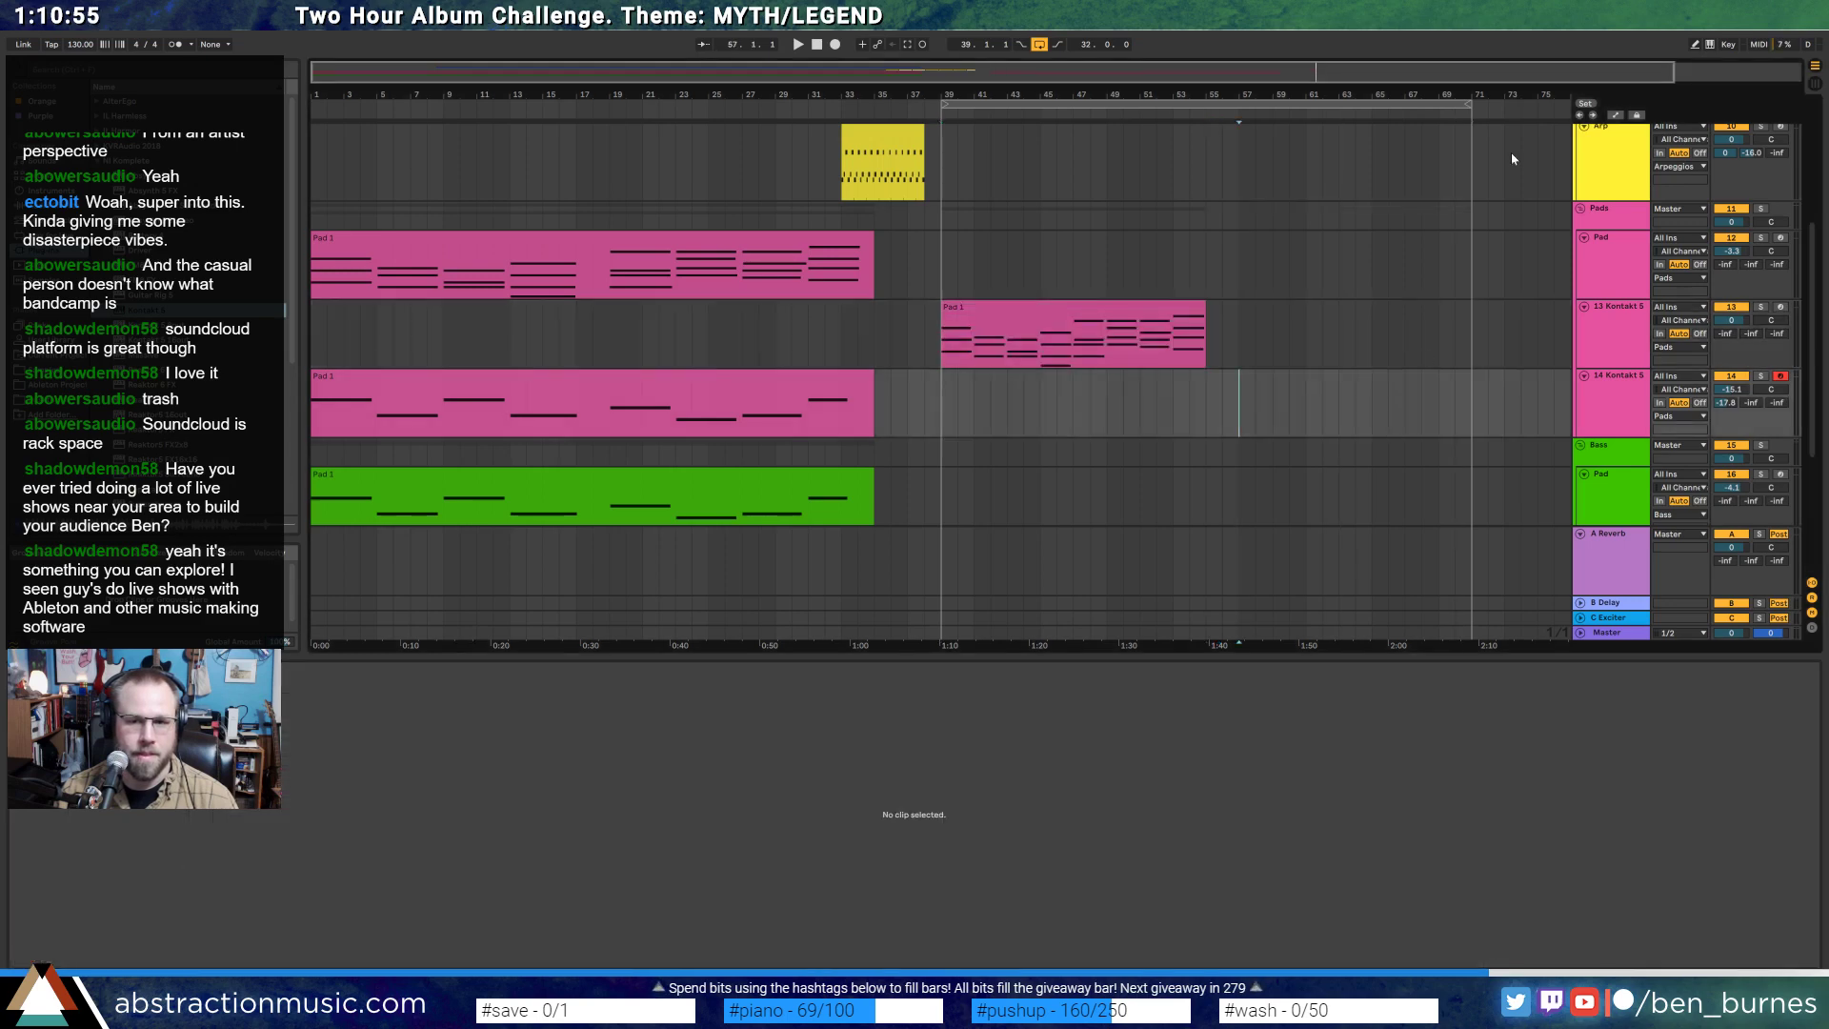
- Shorten the loop to 16 bars, ending at bar 55, and play back the compressed electric piano chords
drag(1467, 112, 1203, 164)
key(space)
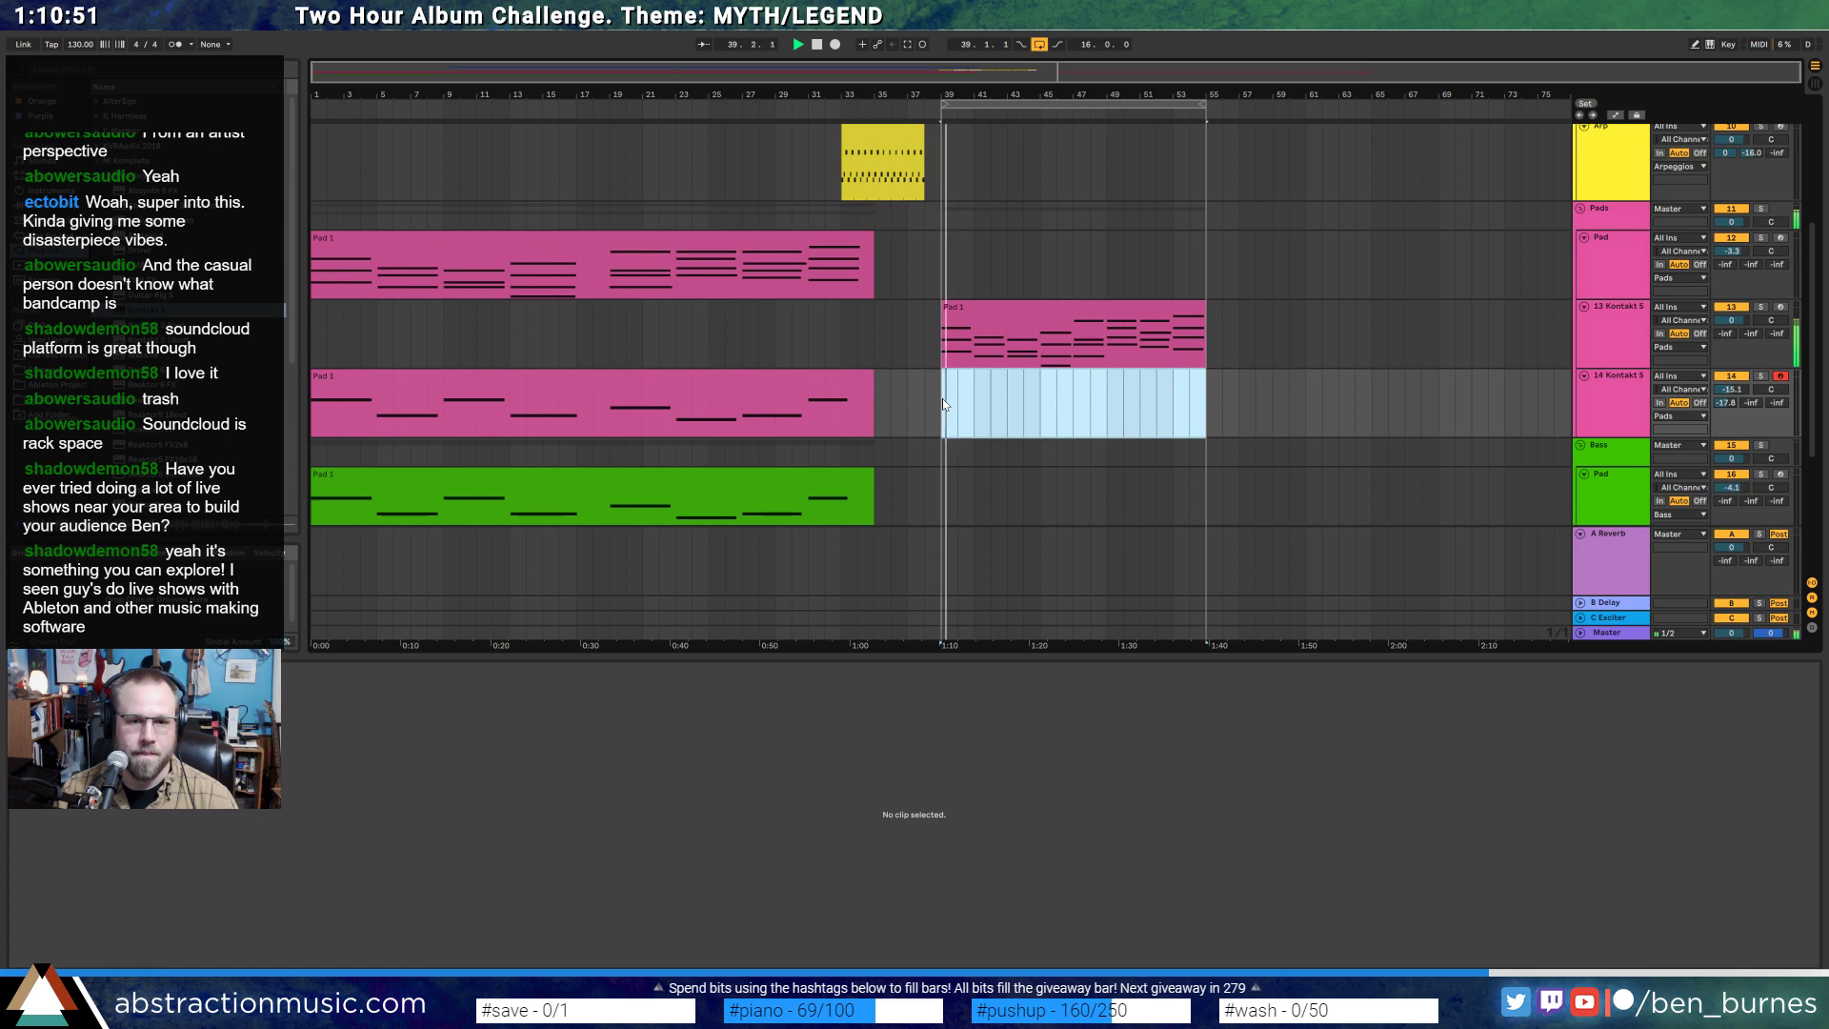
click(993, 309)
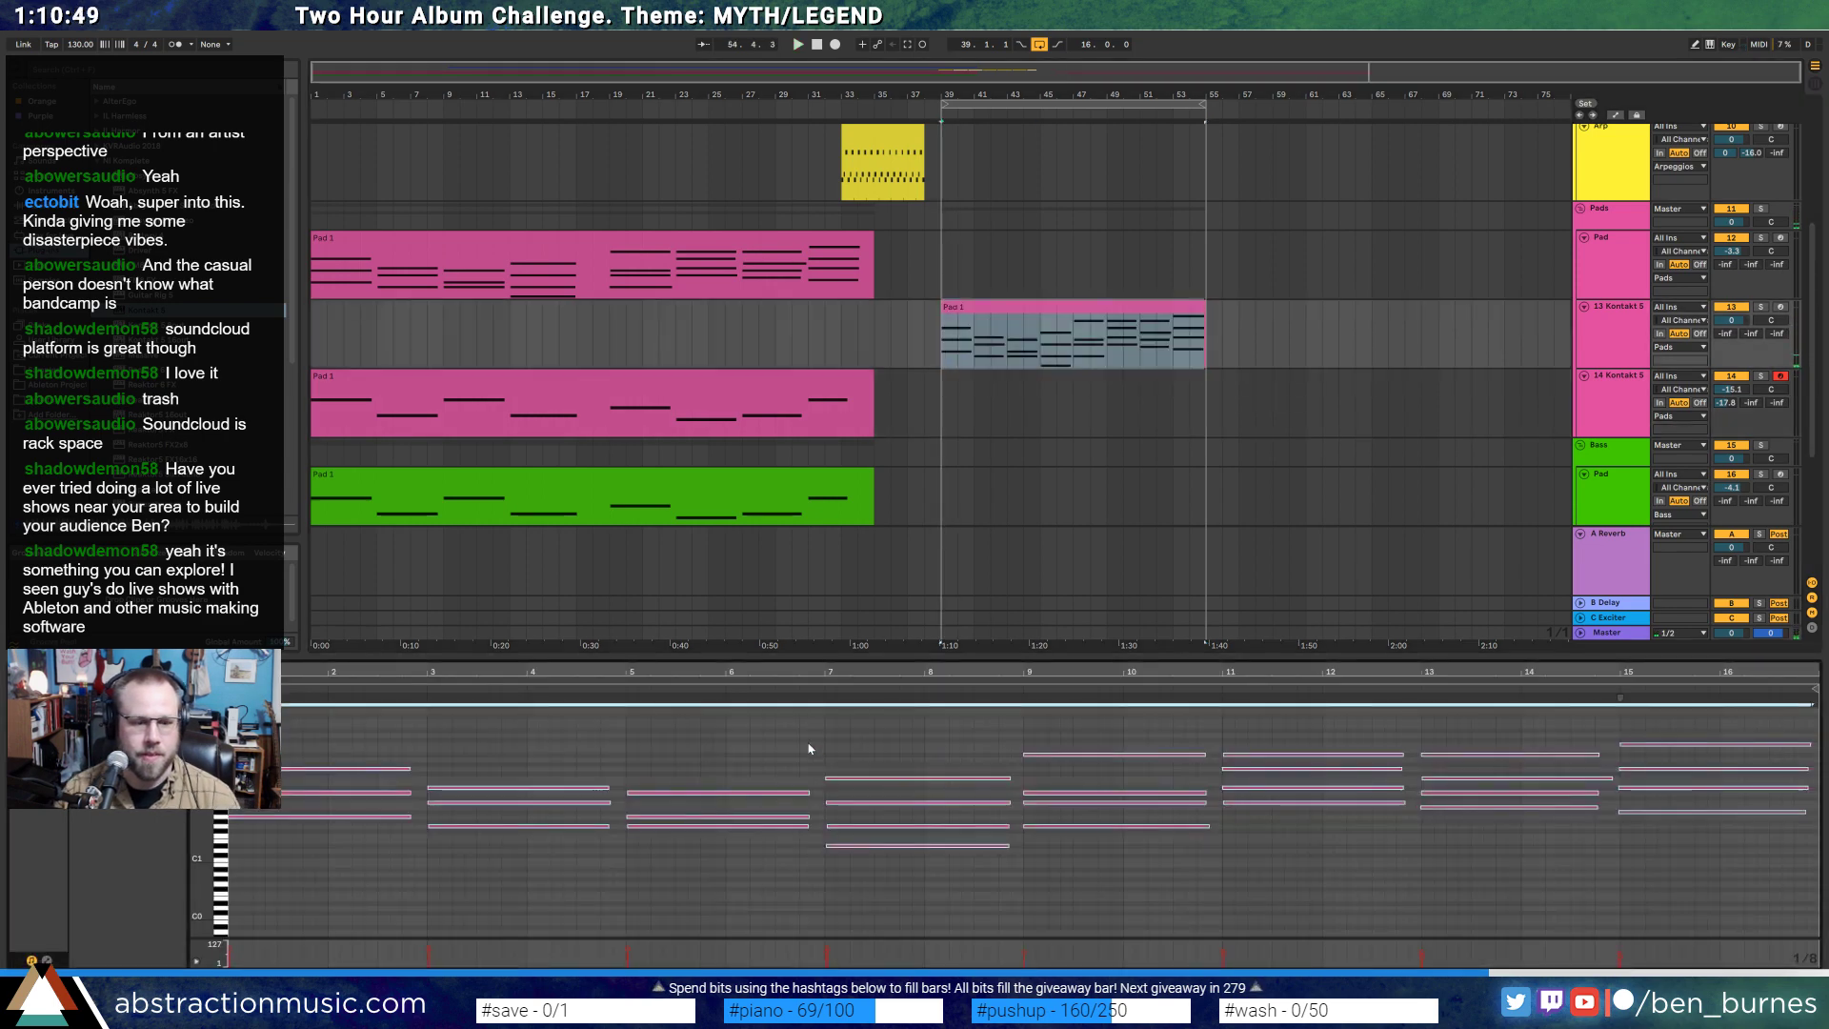
- Replace Scarbee Mark I - Stretch Tuned with Scarbee Mark I in the electric piano's Kontakt and arm its track for recording
key(shift+Tab)
click(52, 827)
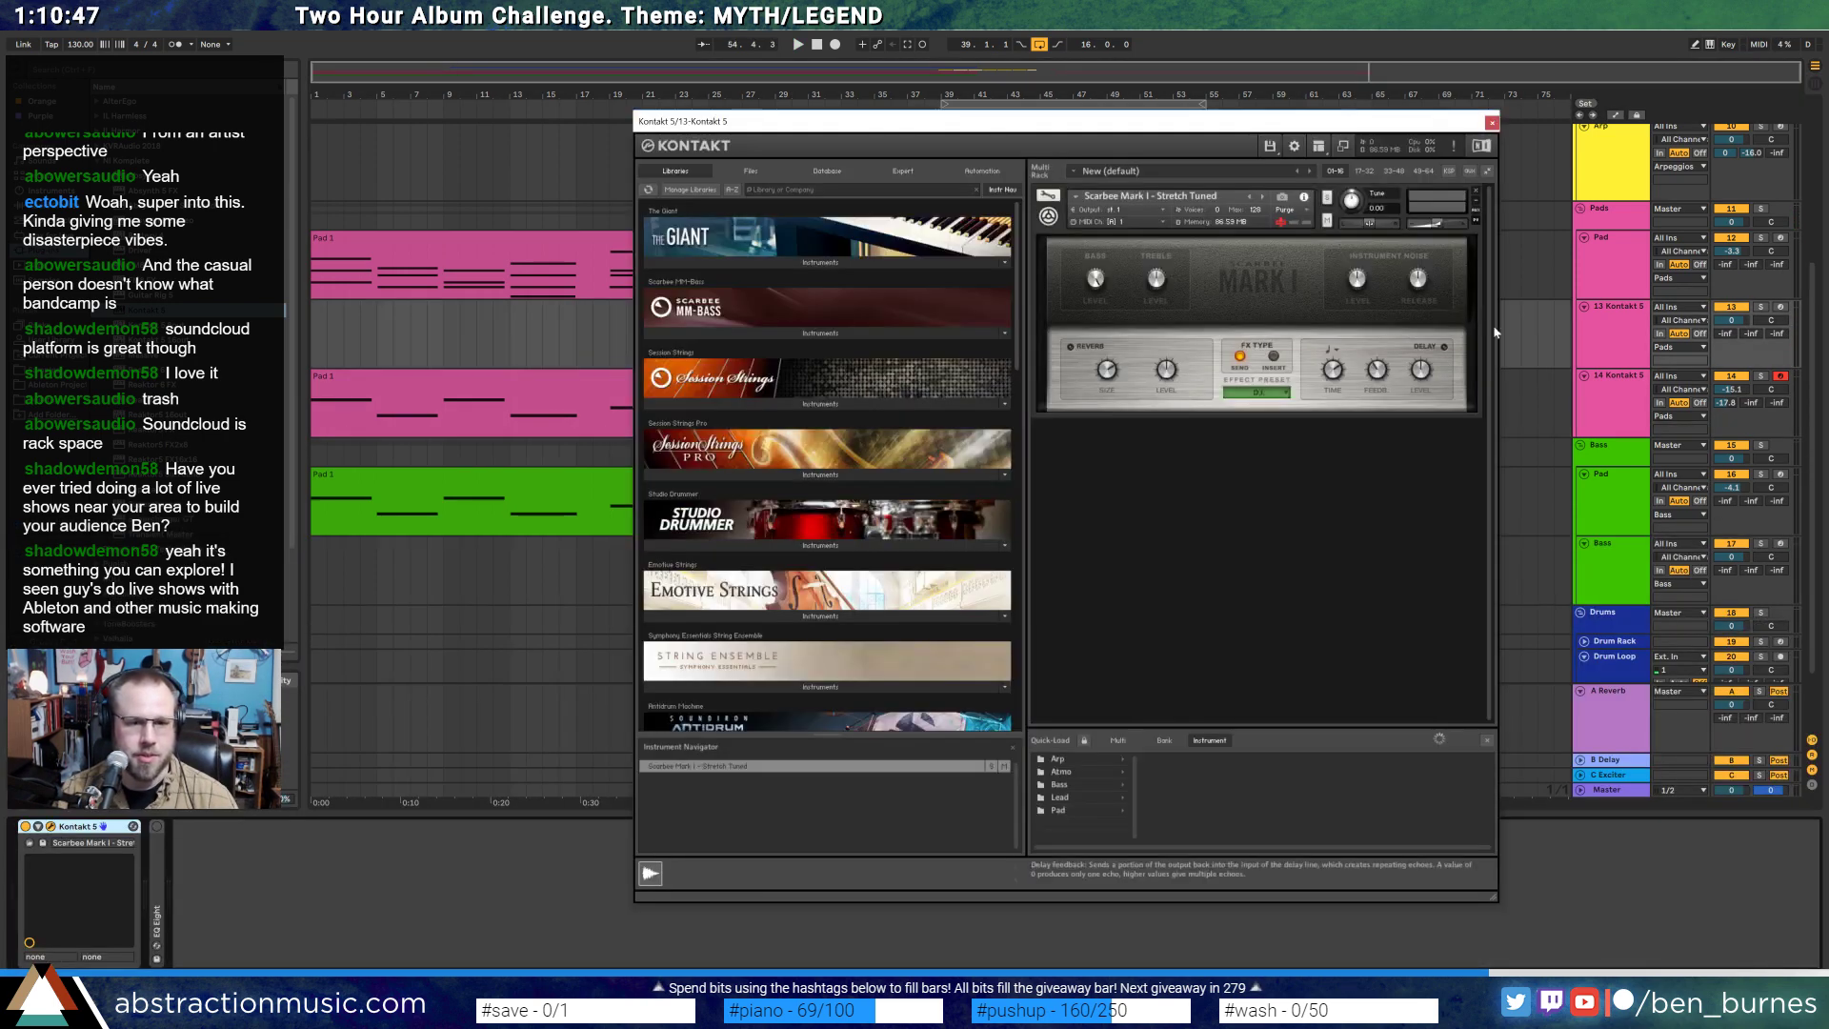
click(1476, 197)
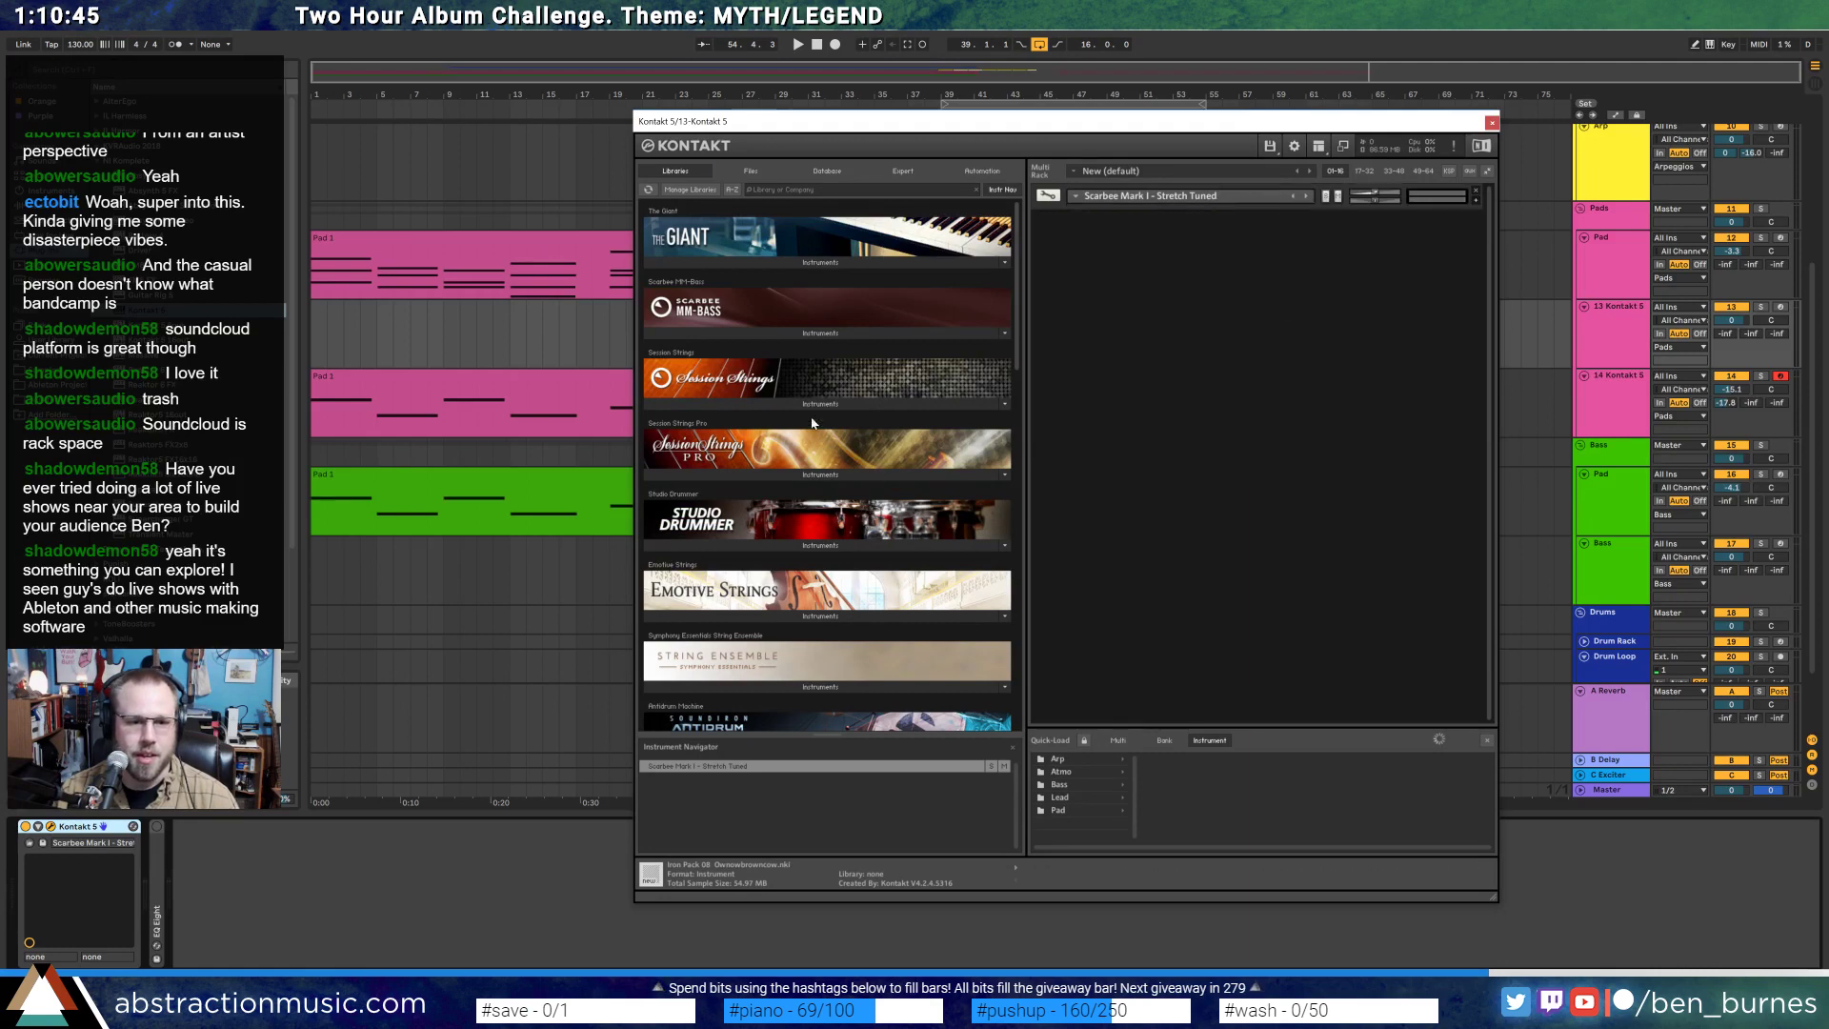
scroll(871, 533, down, 2)
scroll(871, 533, down, 3)
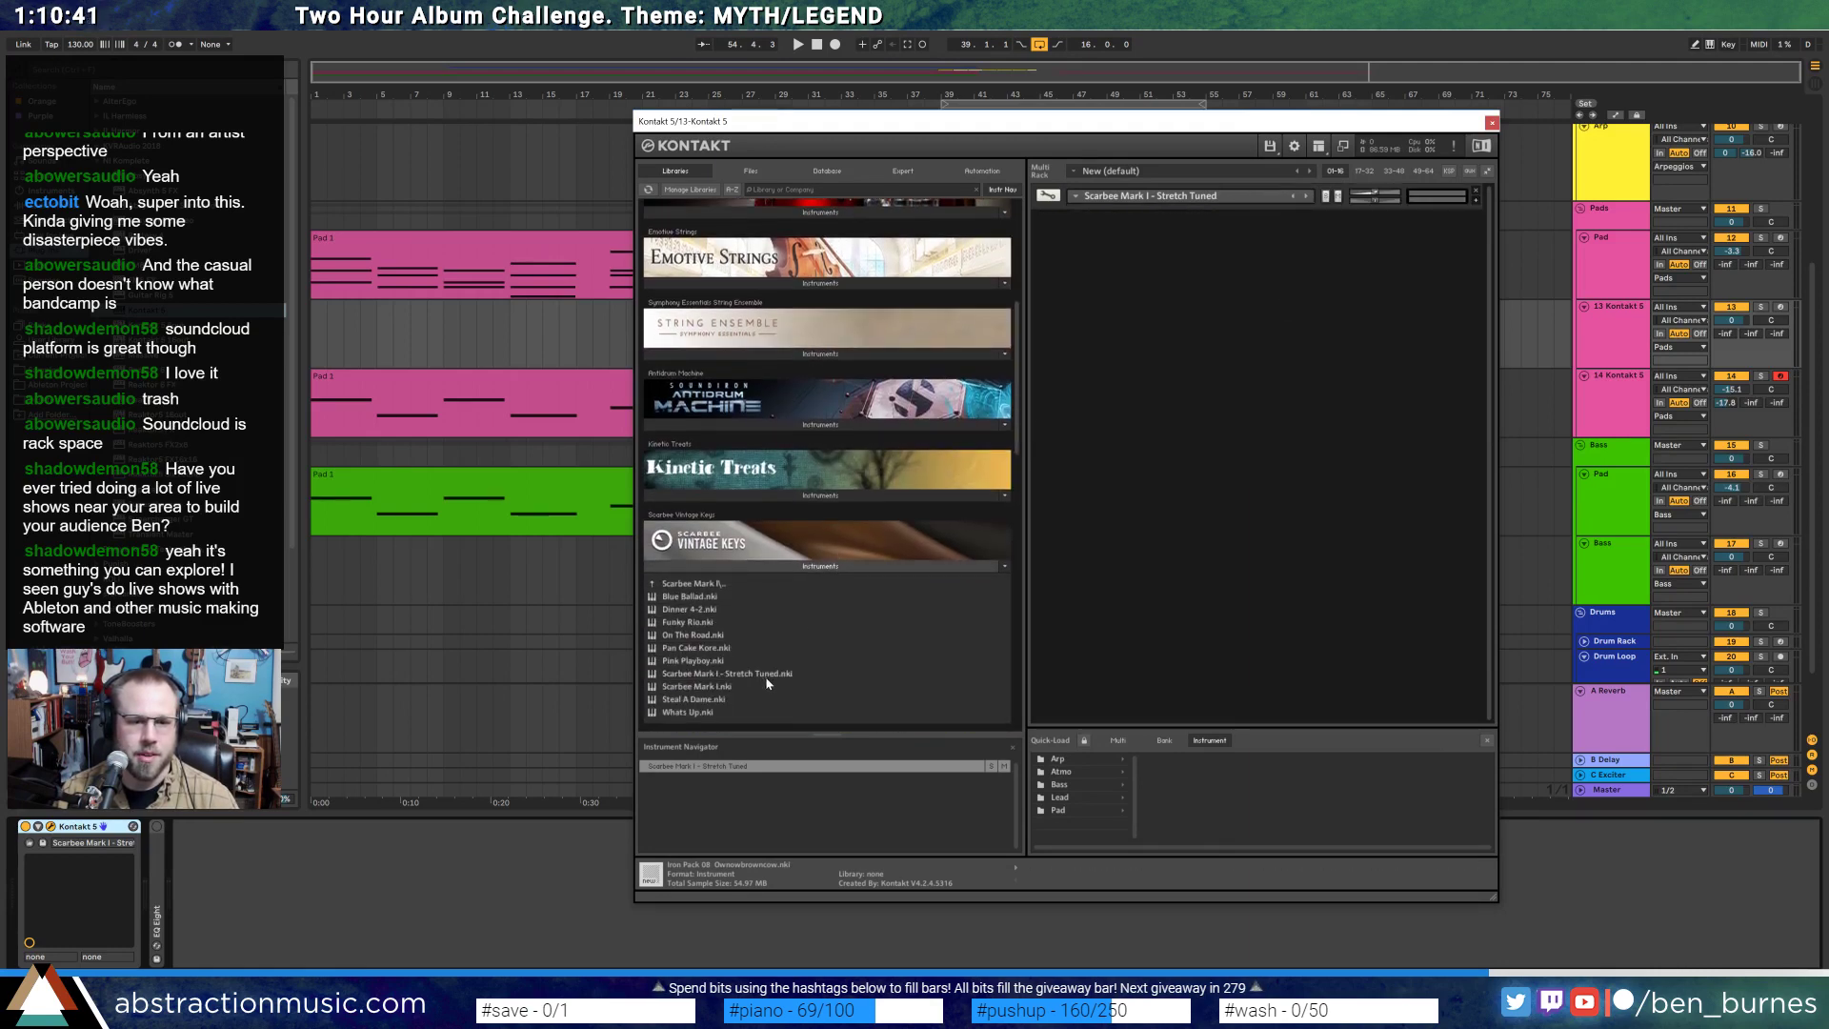
double_click(768, 686)
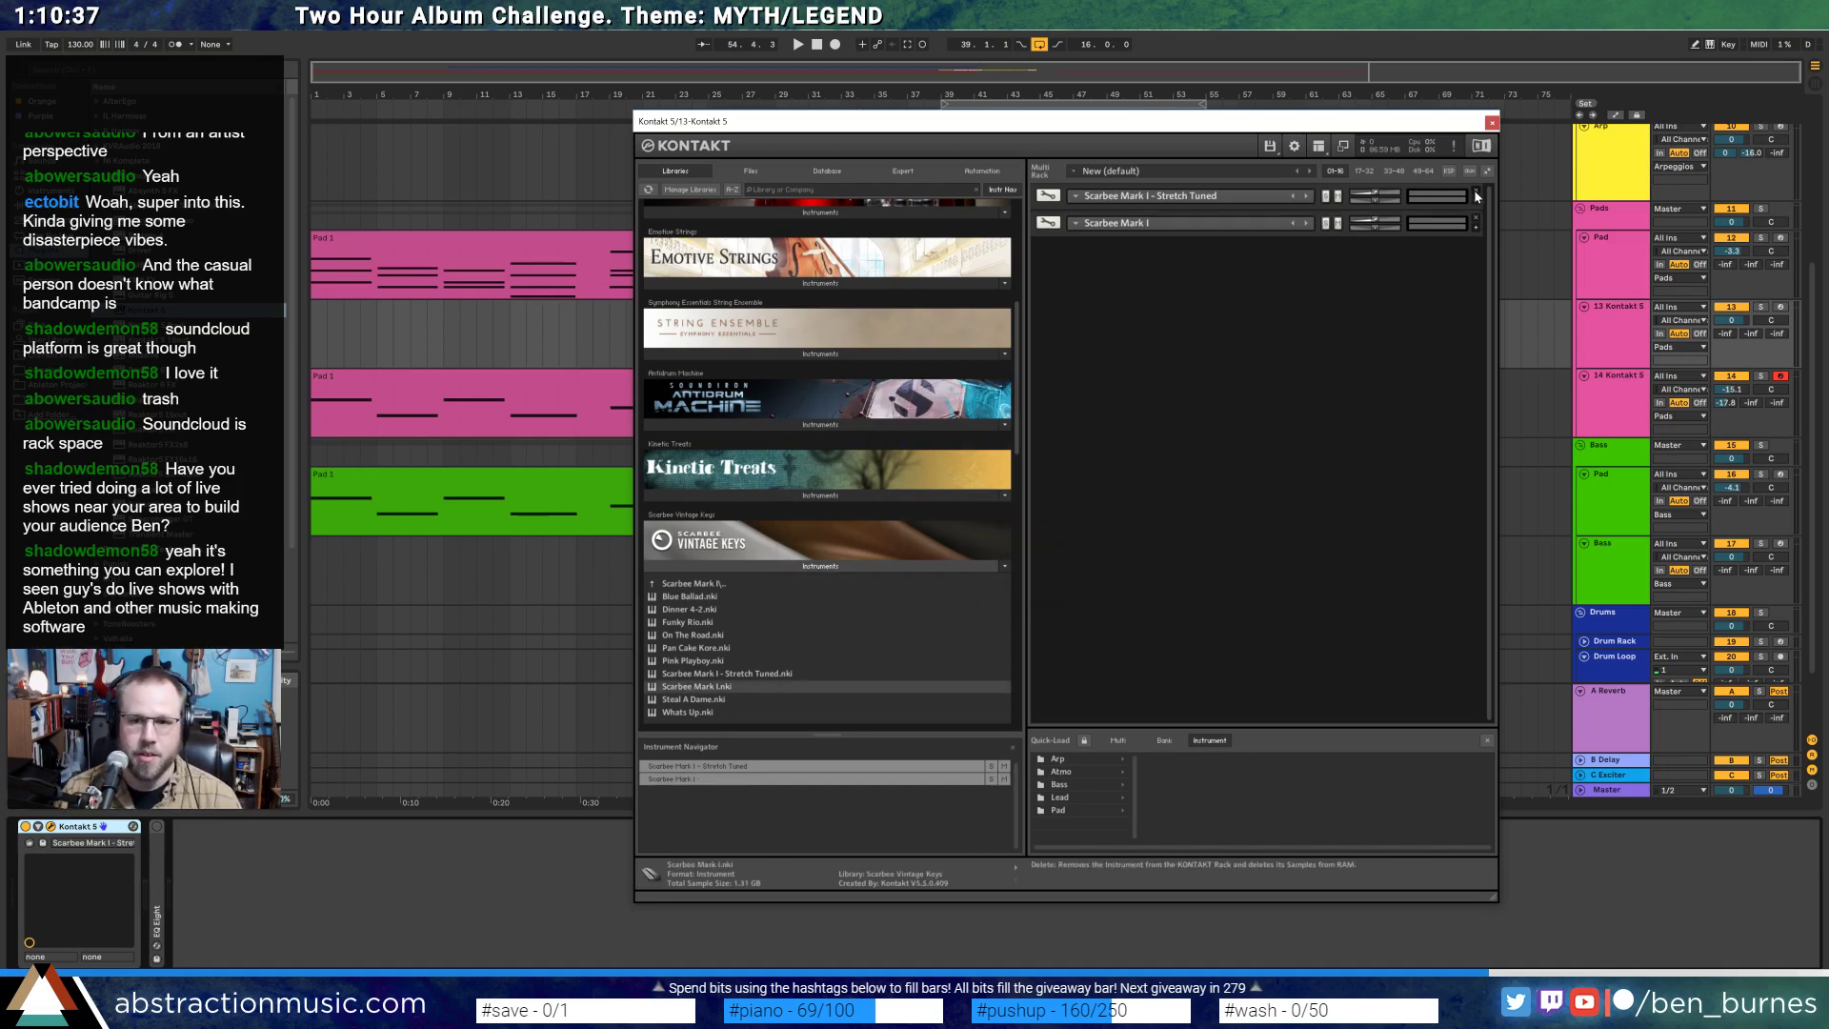
click(1475, 193)
click(1475, 193)
double_click(721, 690)
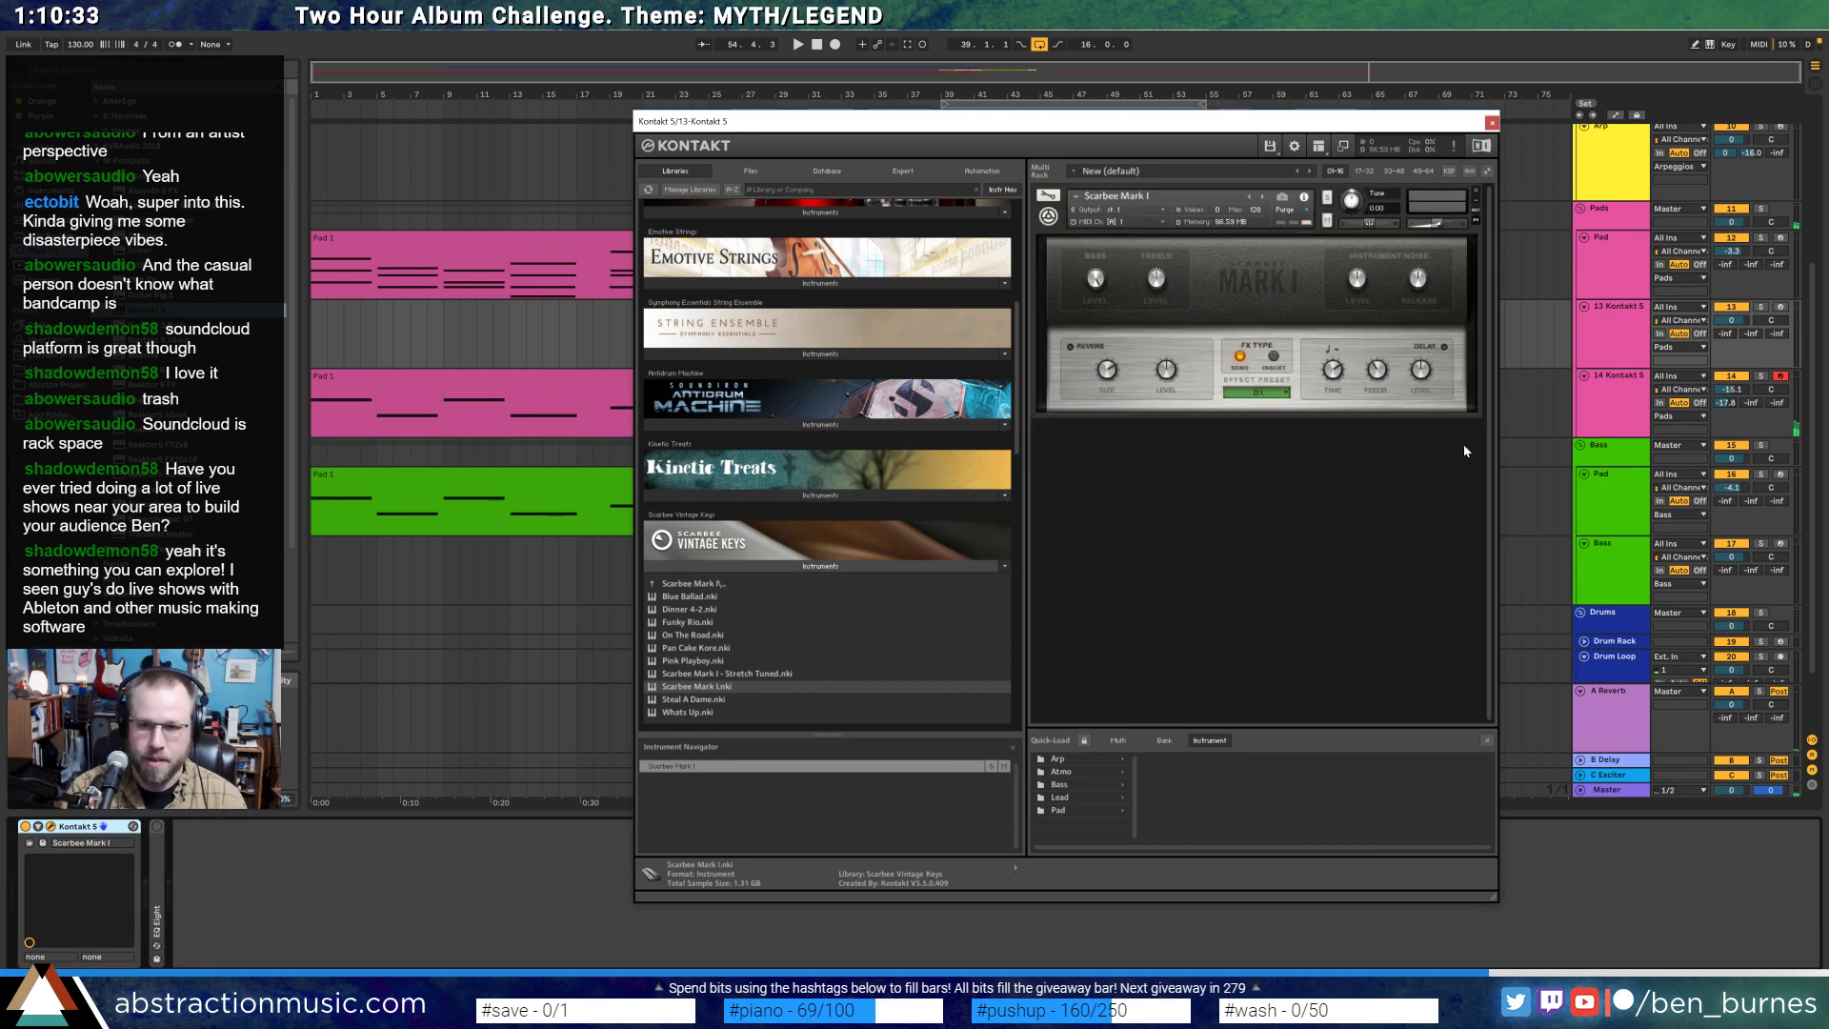
click(1780, 308)
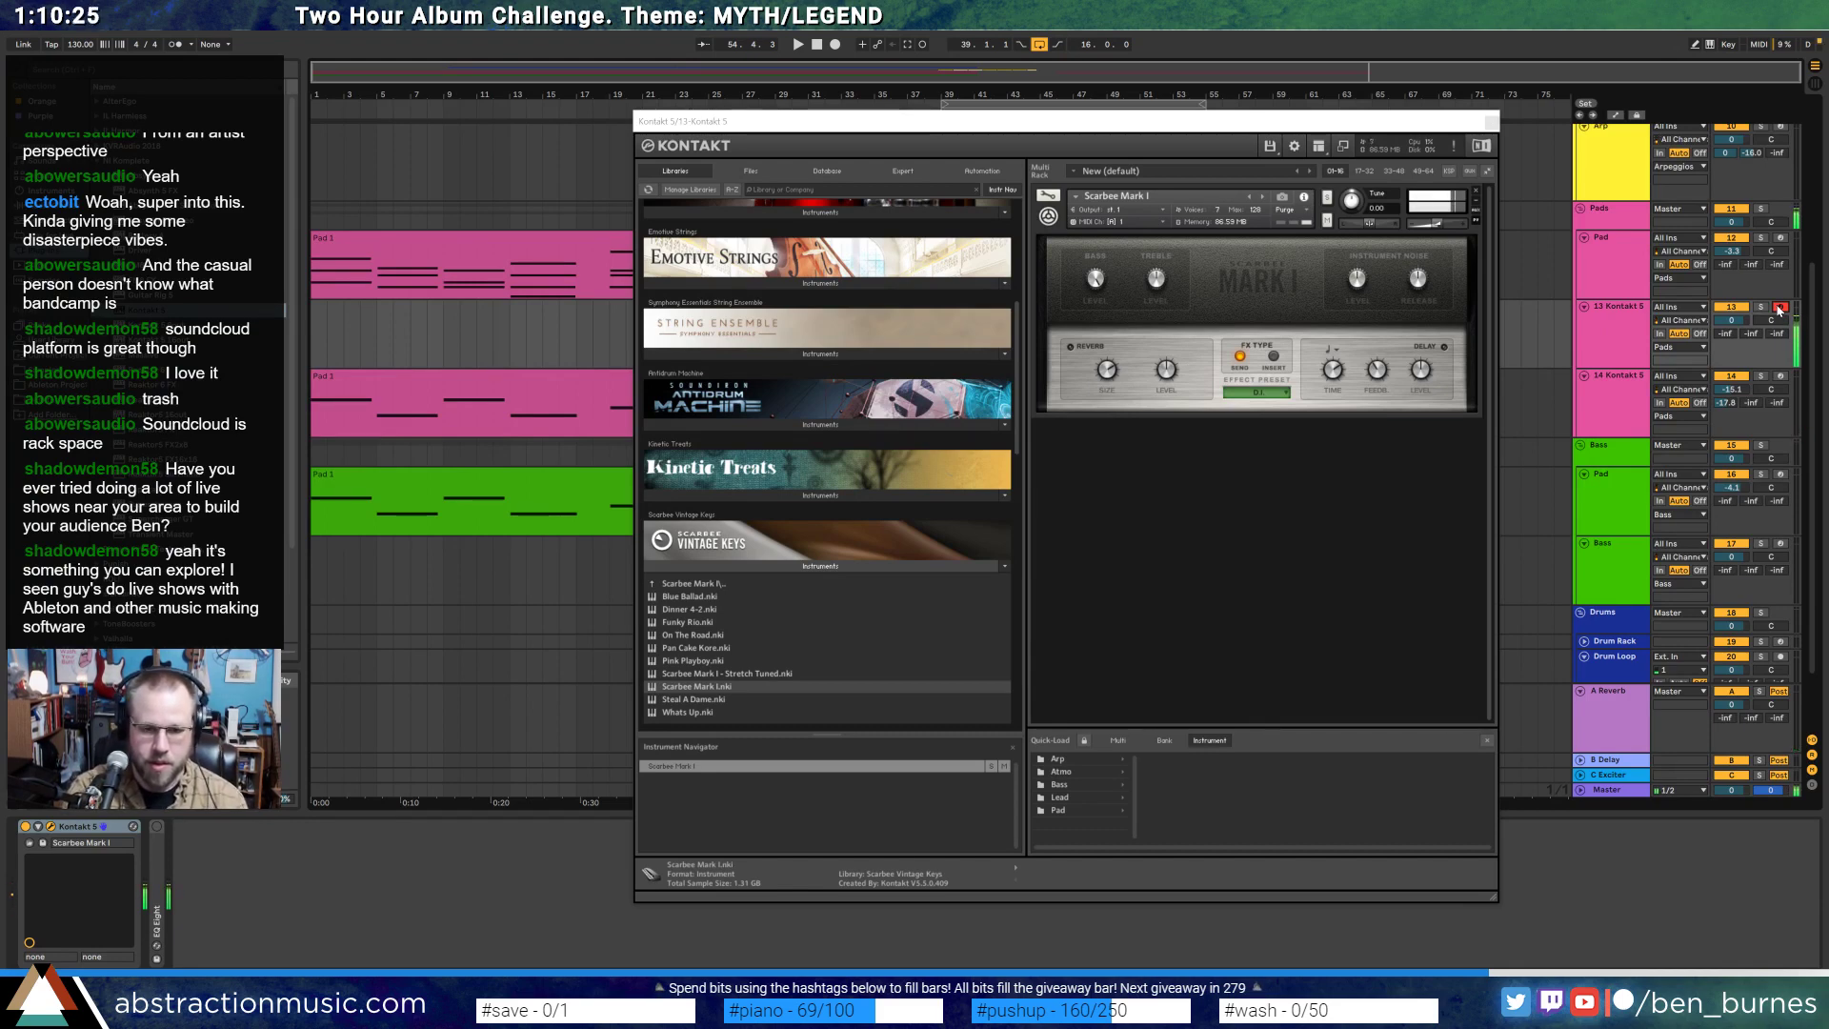
click(1492, 122)
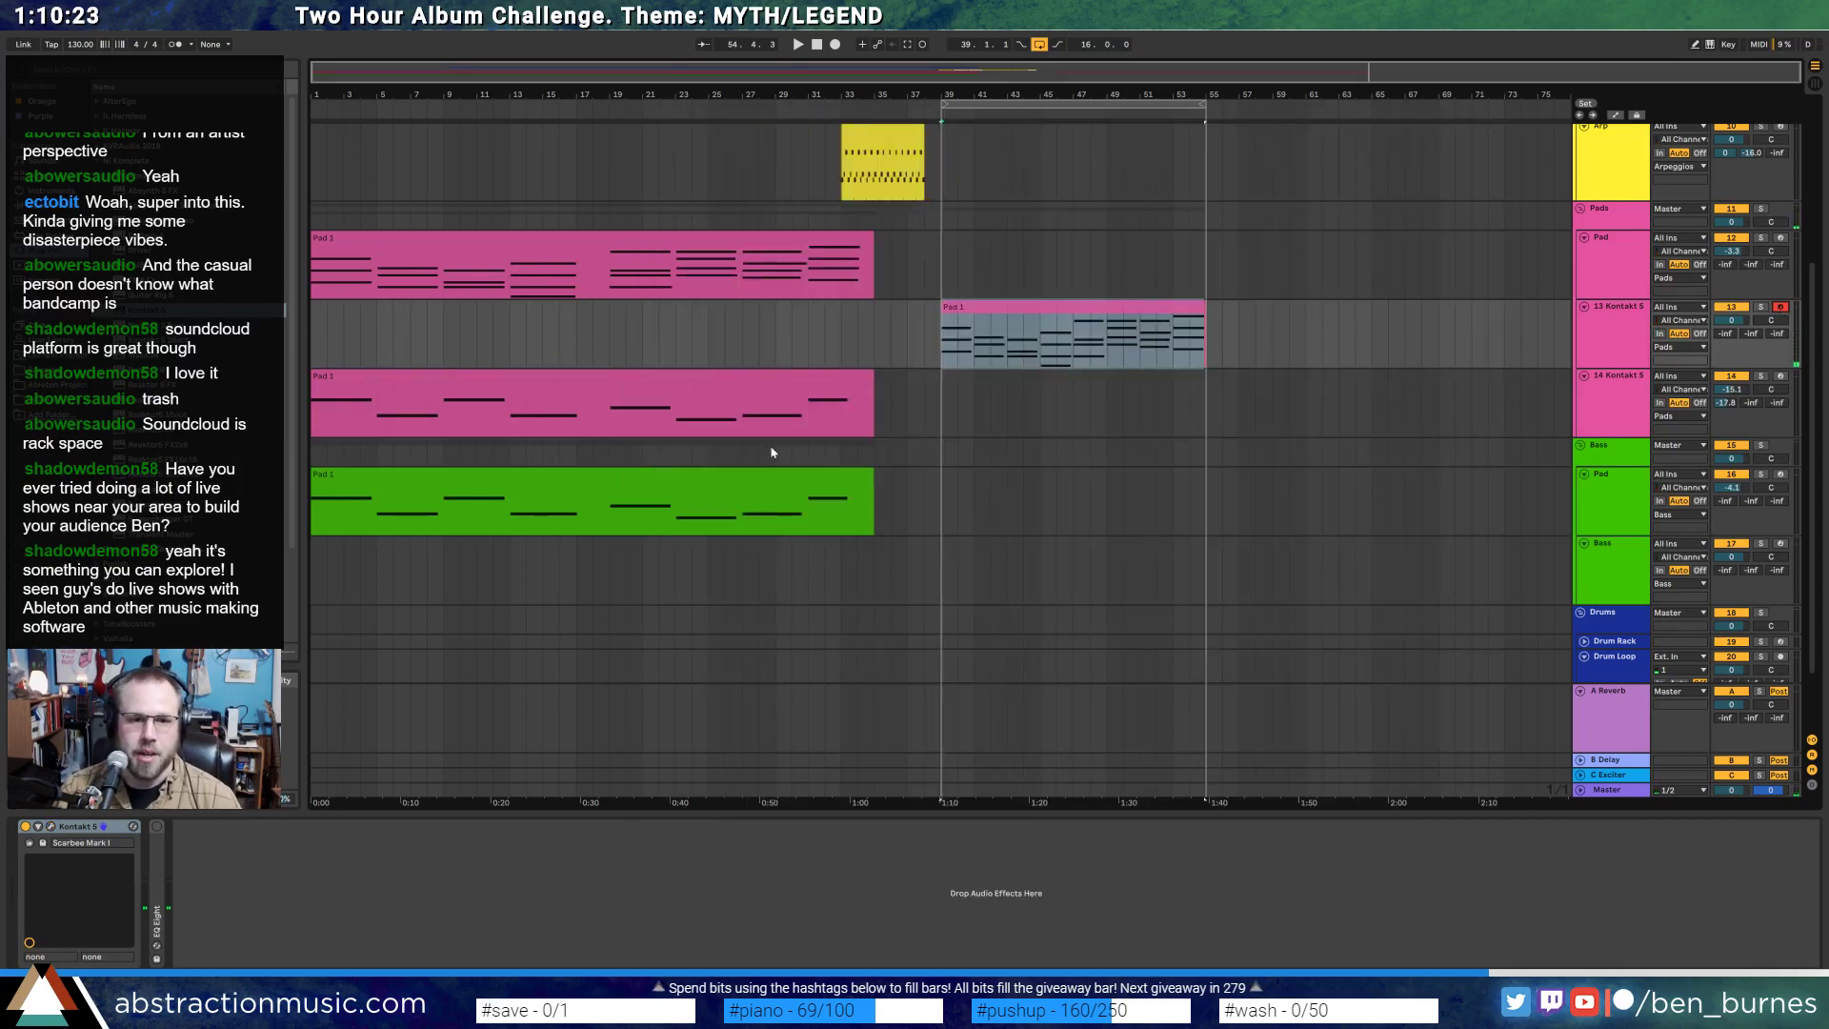
- Copy all notes of the green bass Pad clip and paste them at the start of the electric piano clip below the chords
double_click(591, 500)
click(593, 910)
key(ctrl+a)
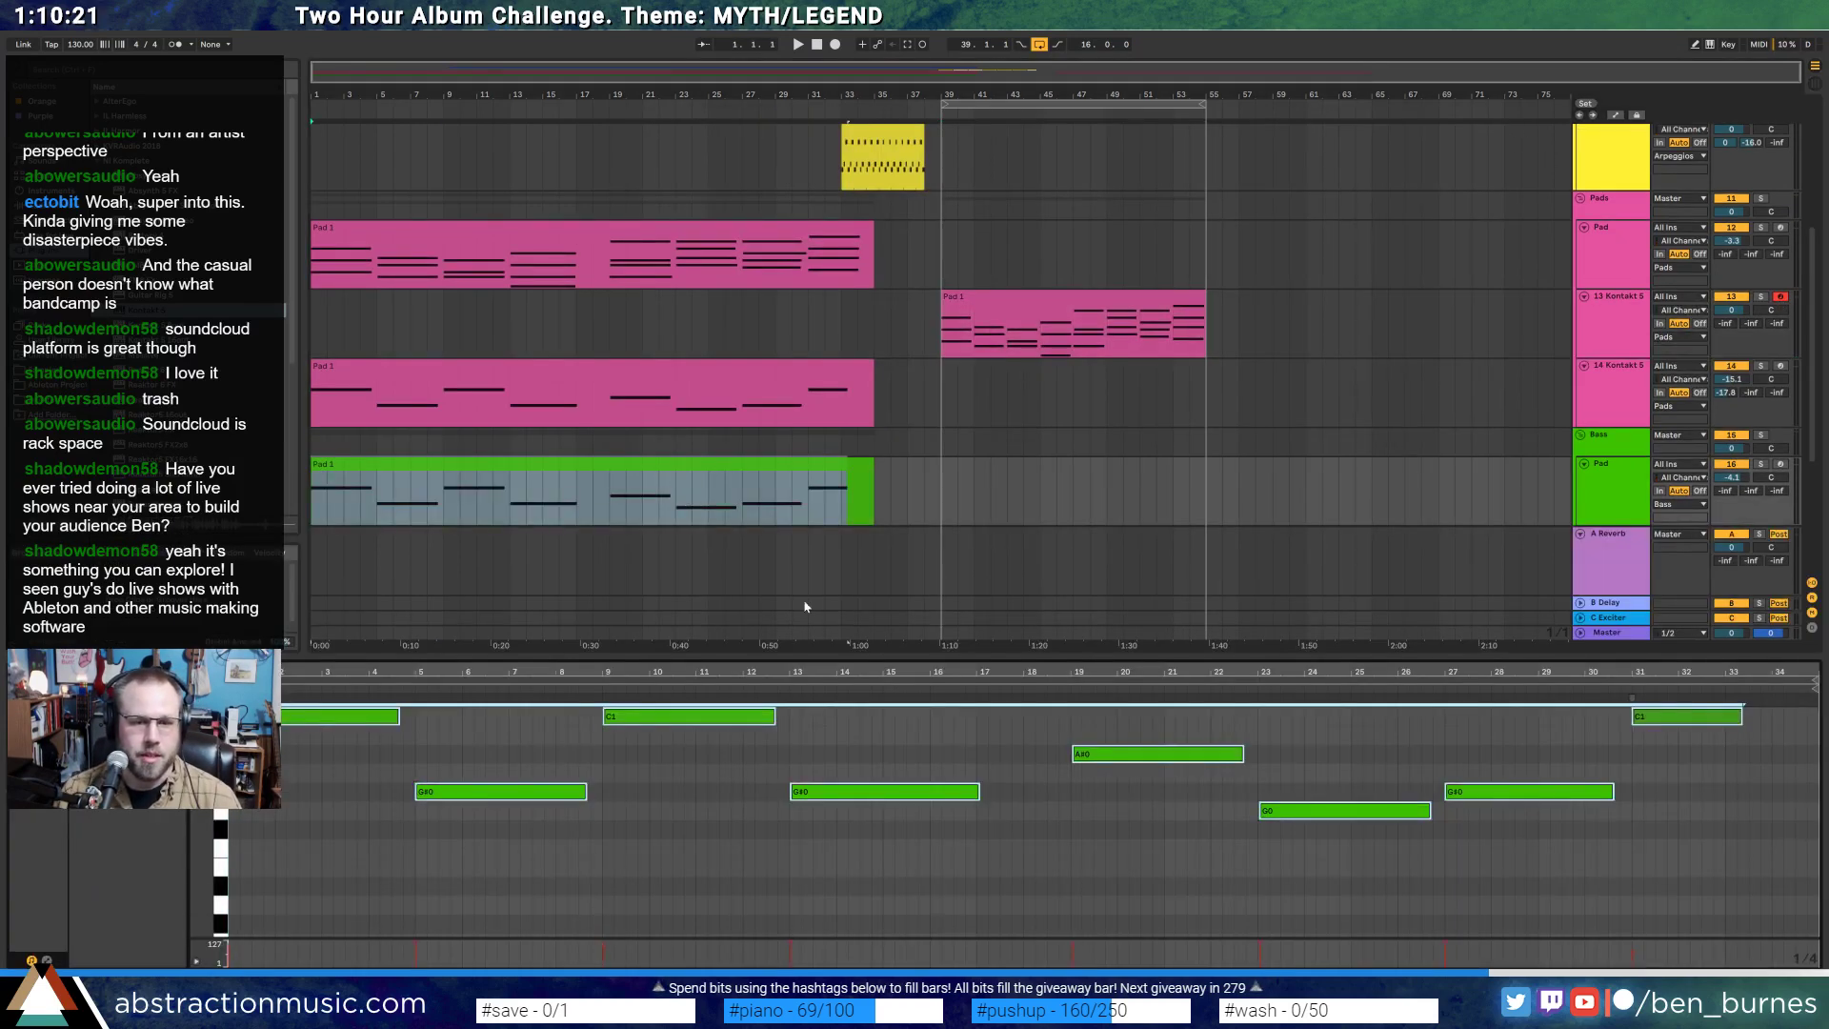
click(1070, 304)
scroll(1088, 500, down, 3)
scroll(1102, 408, up, 4)
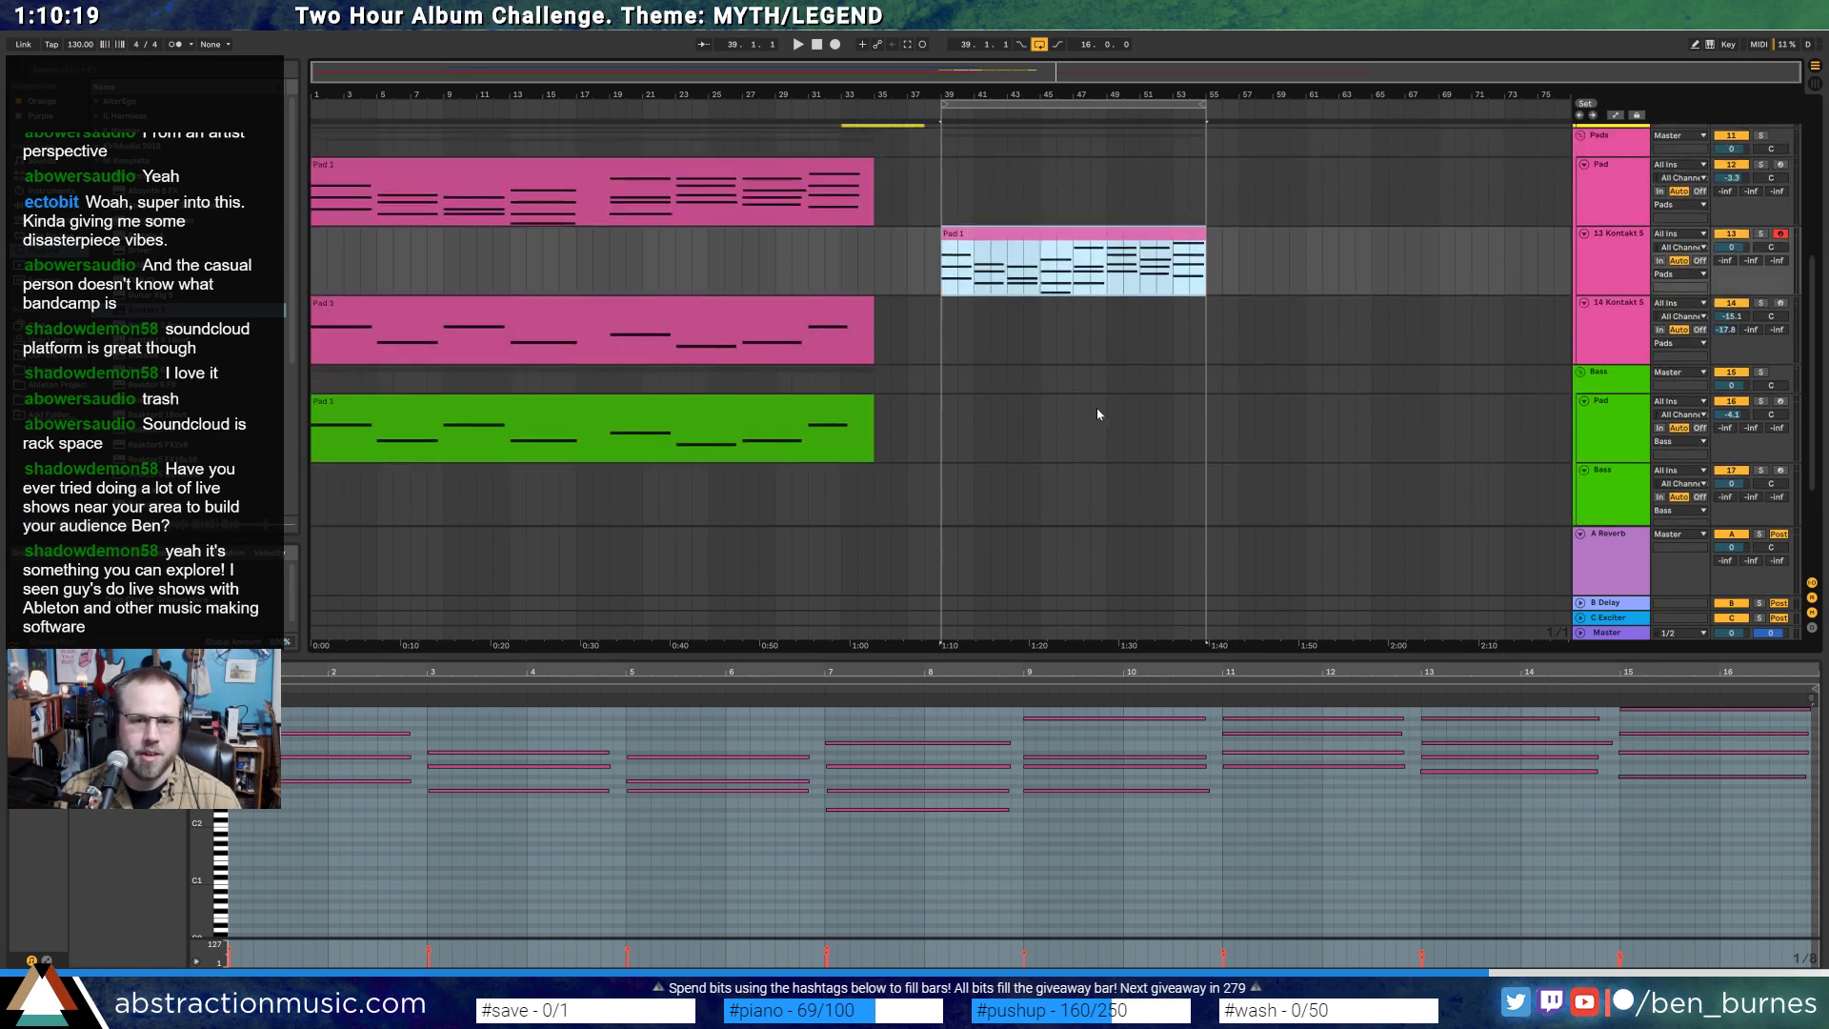
click(230, 870)
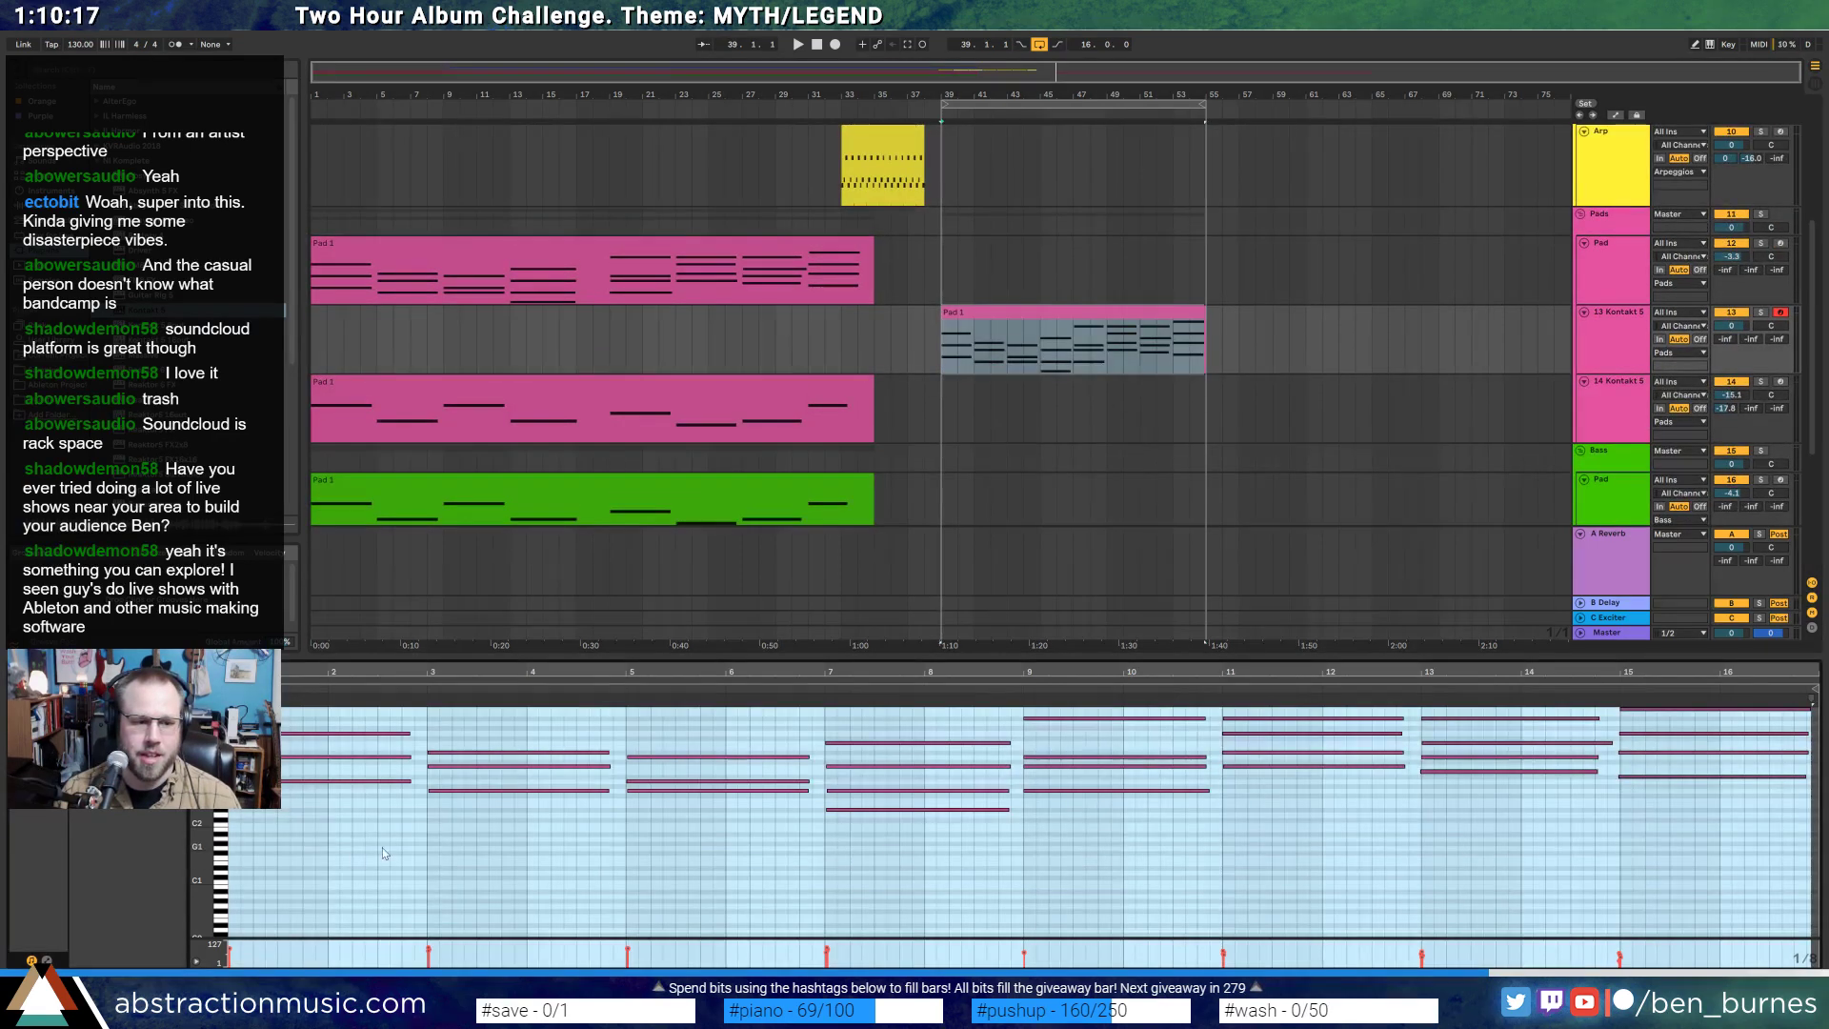
key(ctrl+v)
key(minus)
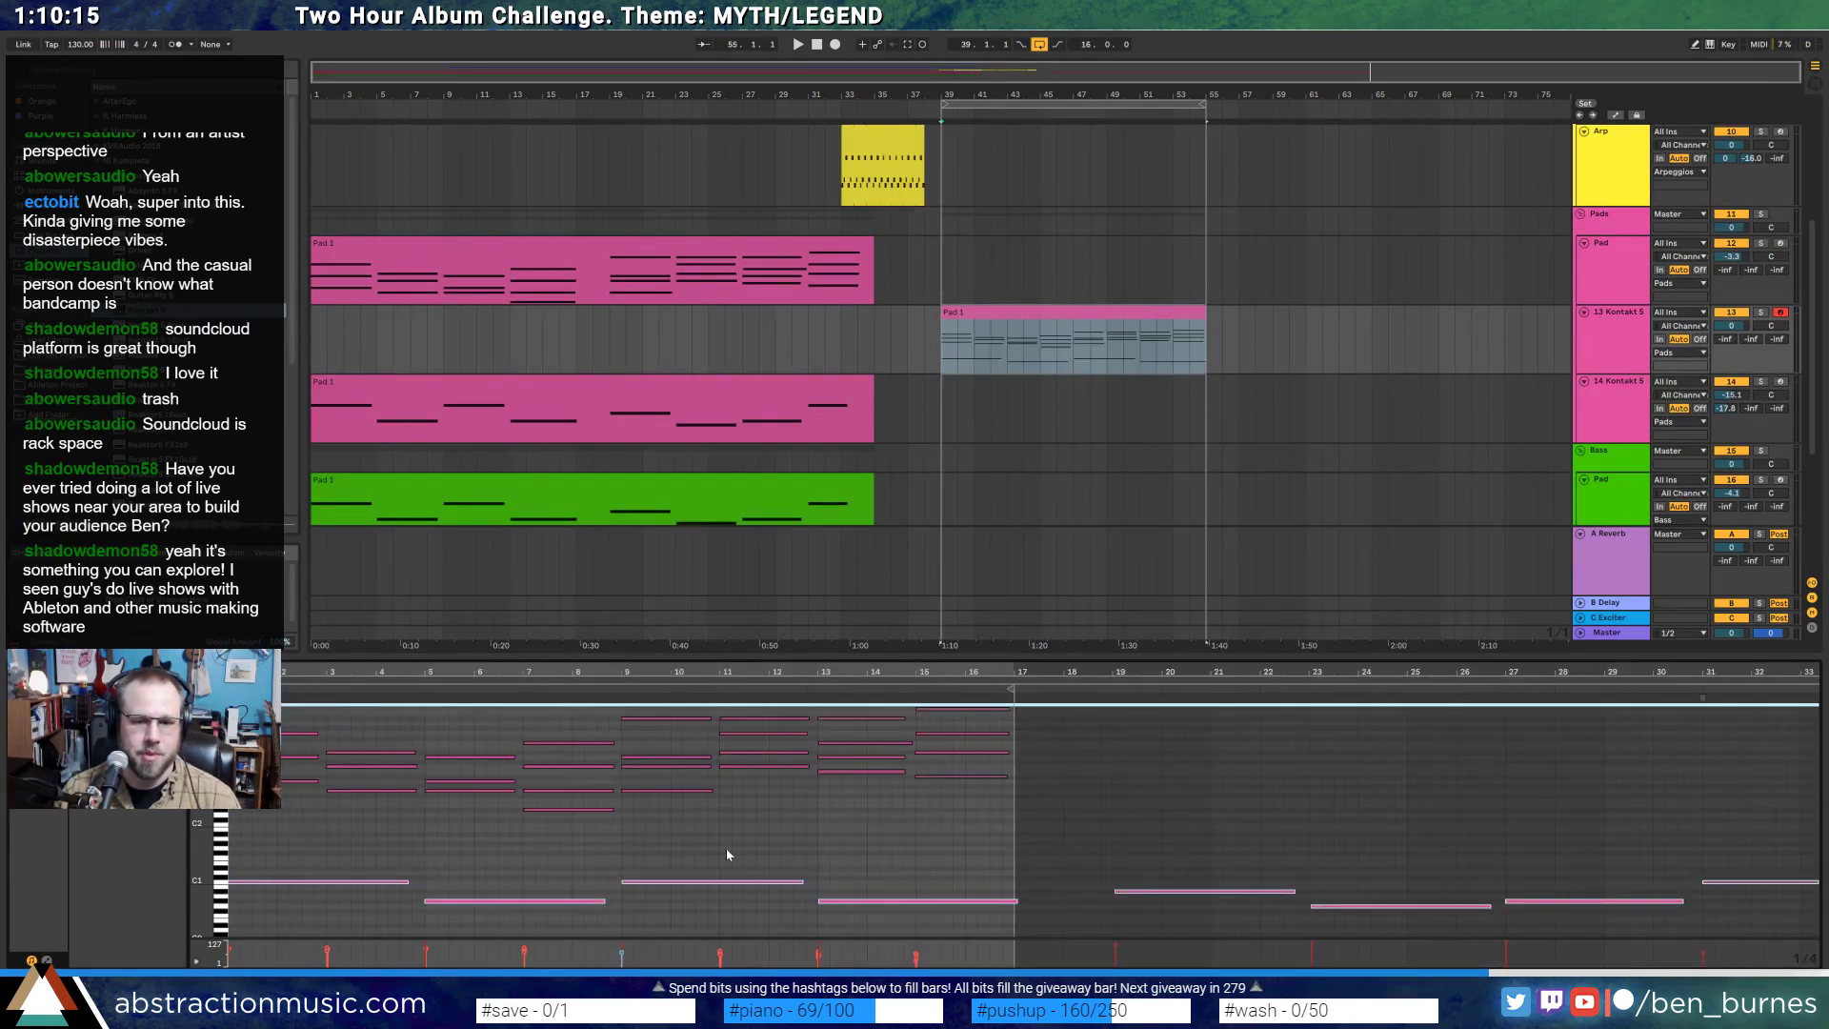
- Shift the last four pasted bass notes earlier to start at bar 17 and lengthen the final one to about bar 33
drag(1207, 834, 1799, 937)
key(Left)
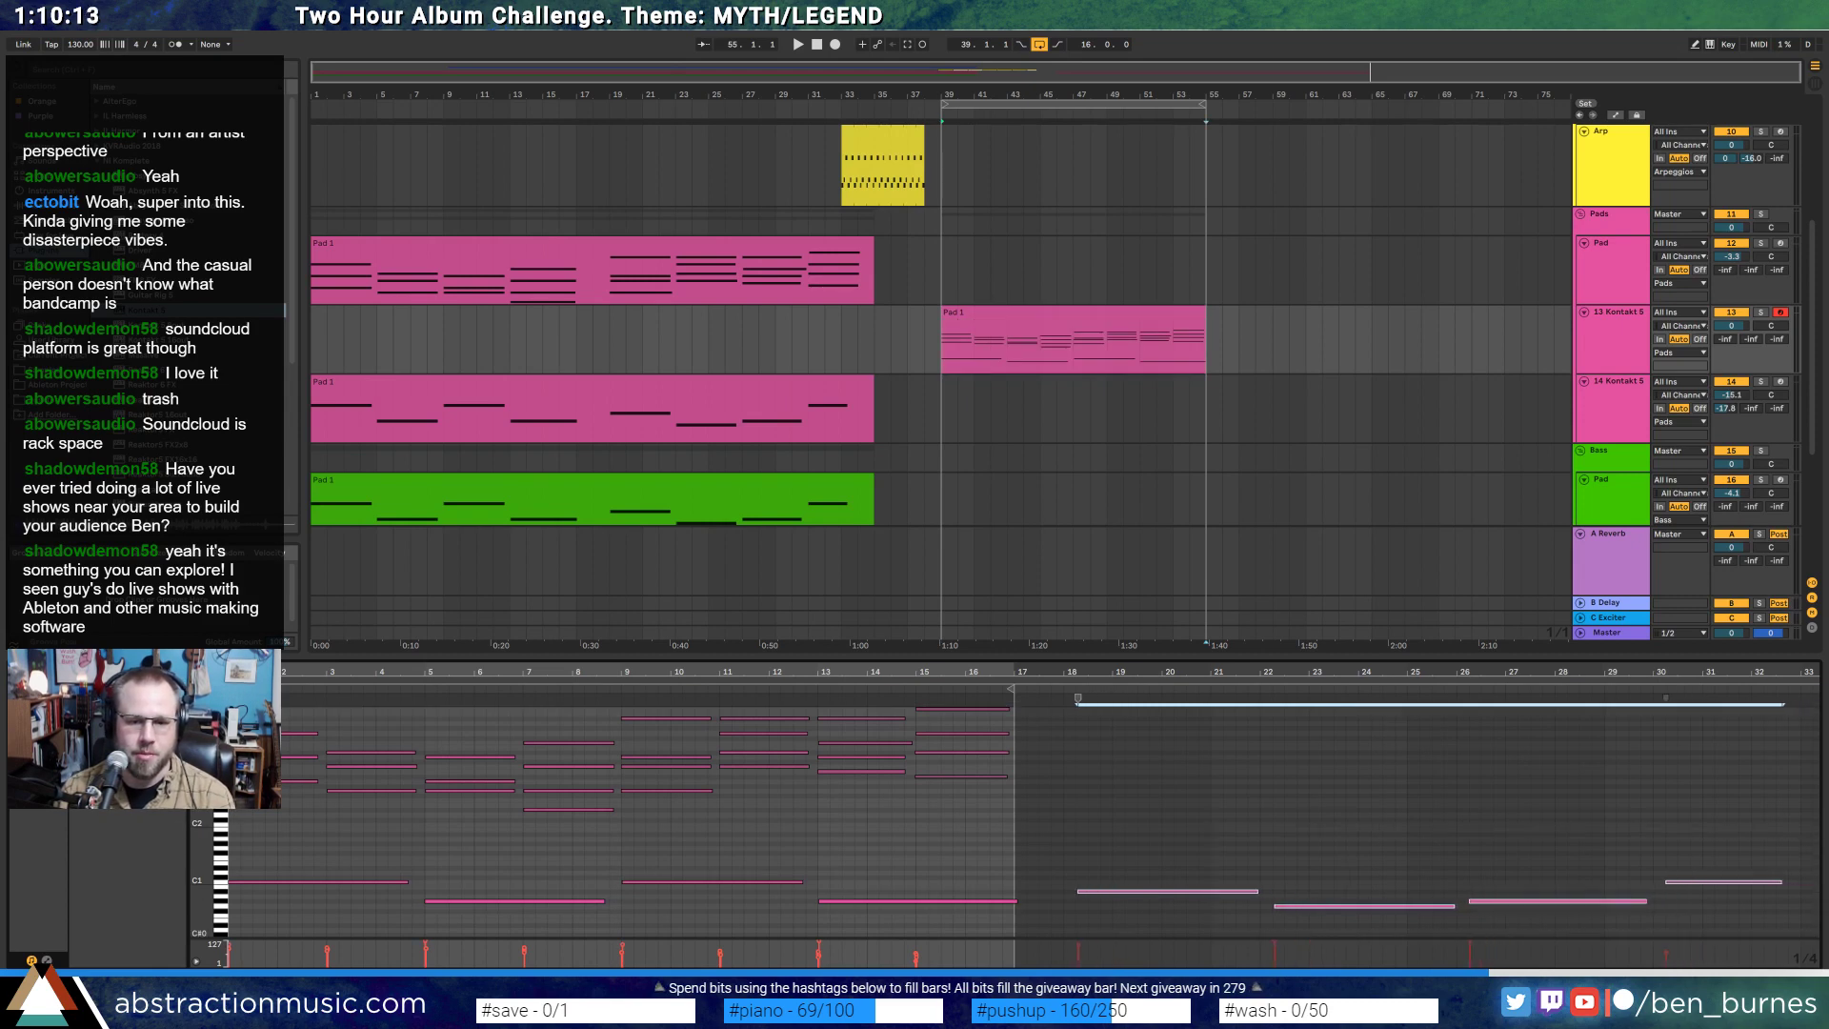
drag(1619, 841, 1676, 920)
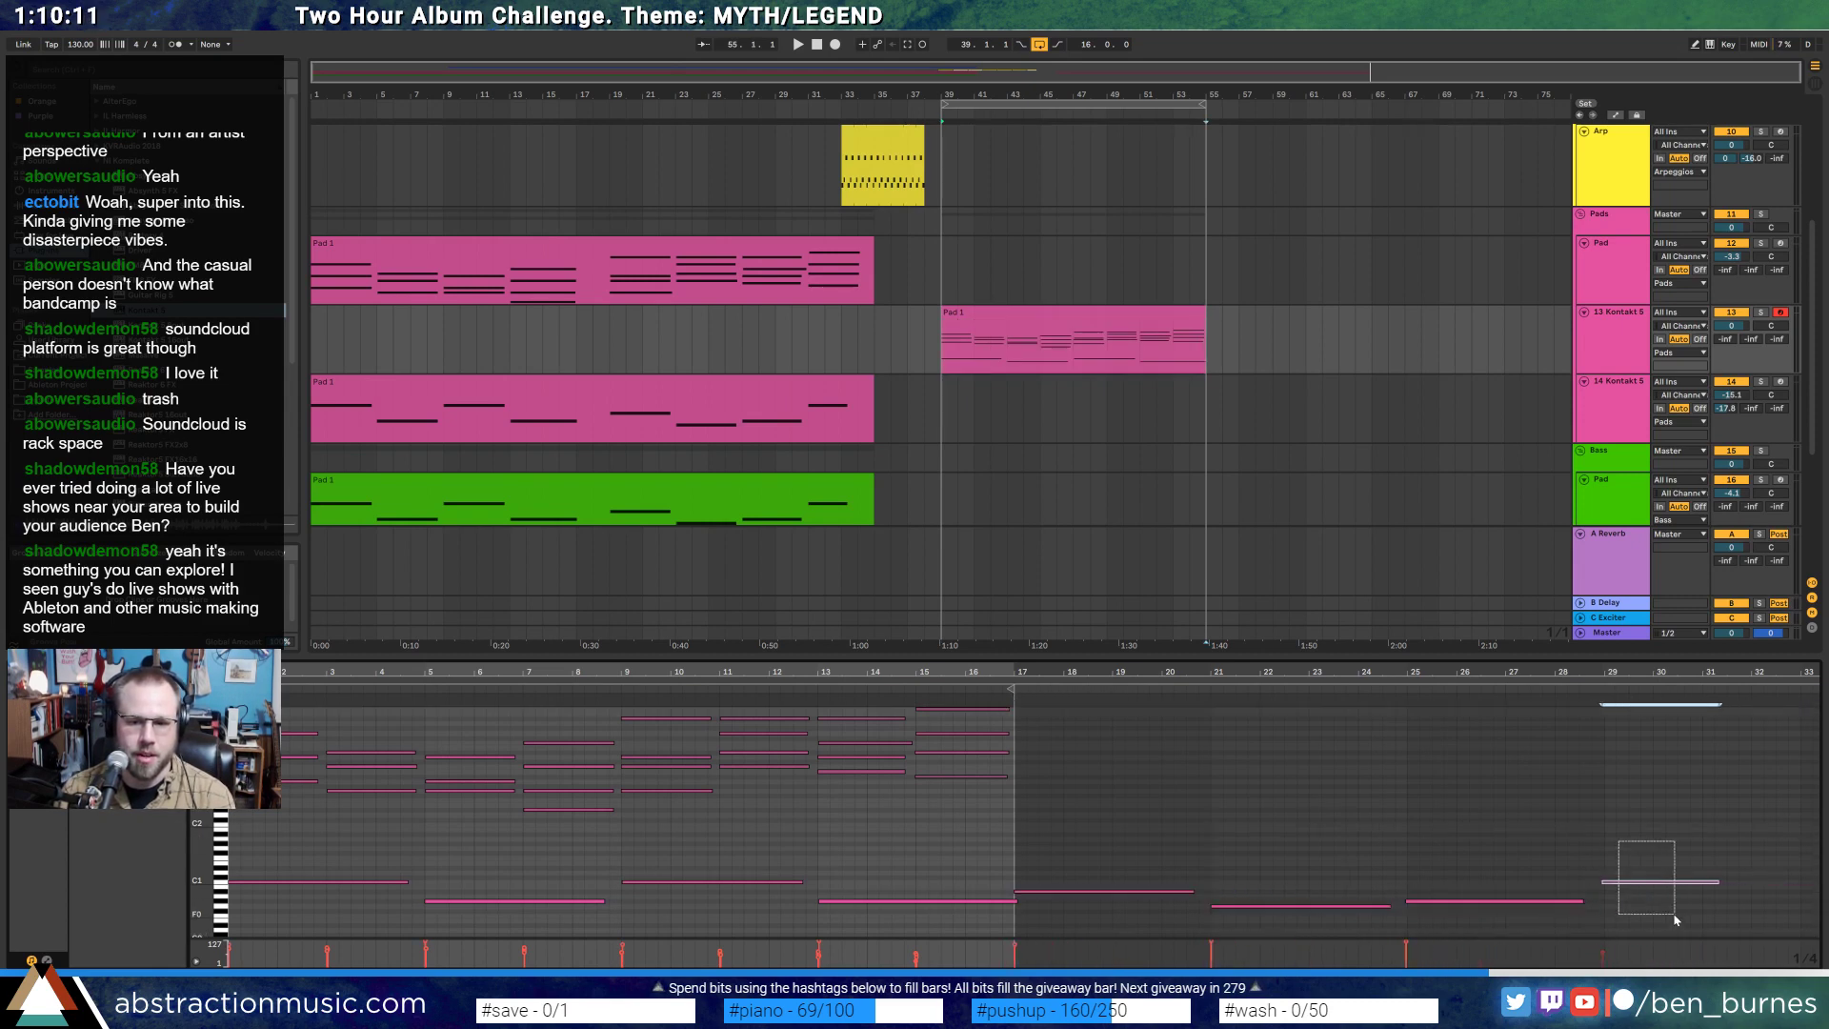
click(1717, 882)
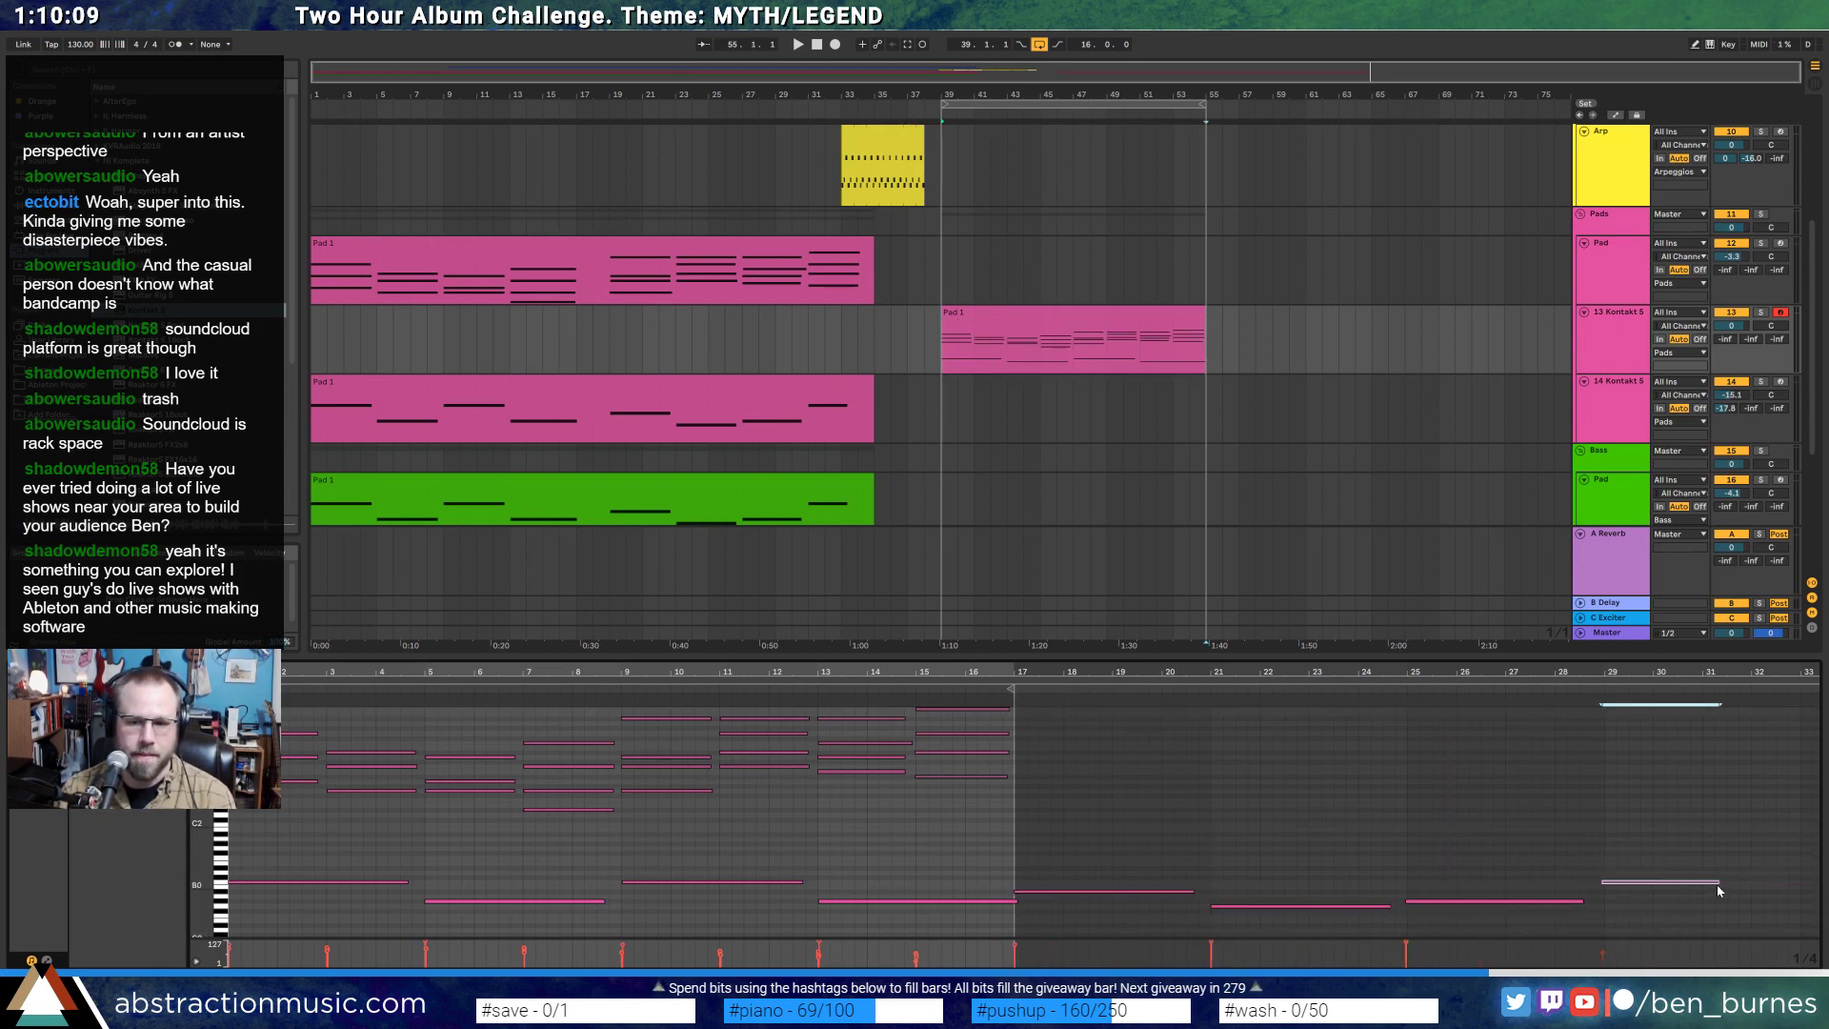
drag(1717, 882, 1771, 883)
click(1789, 861)
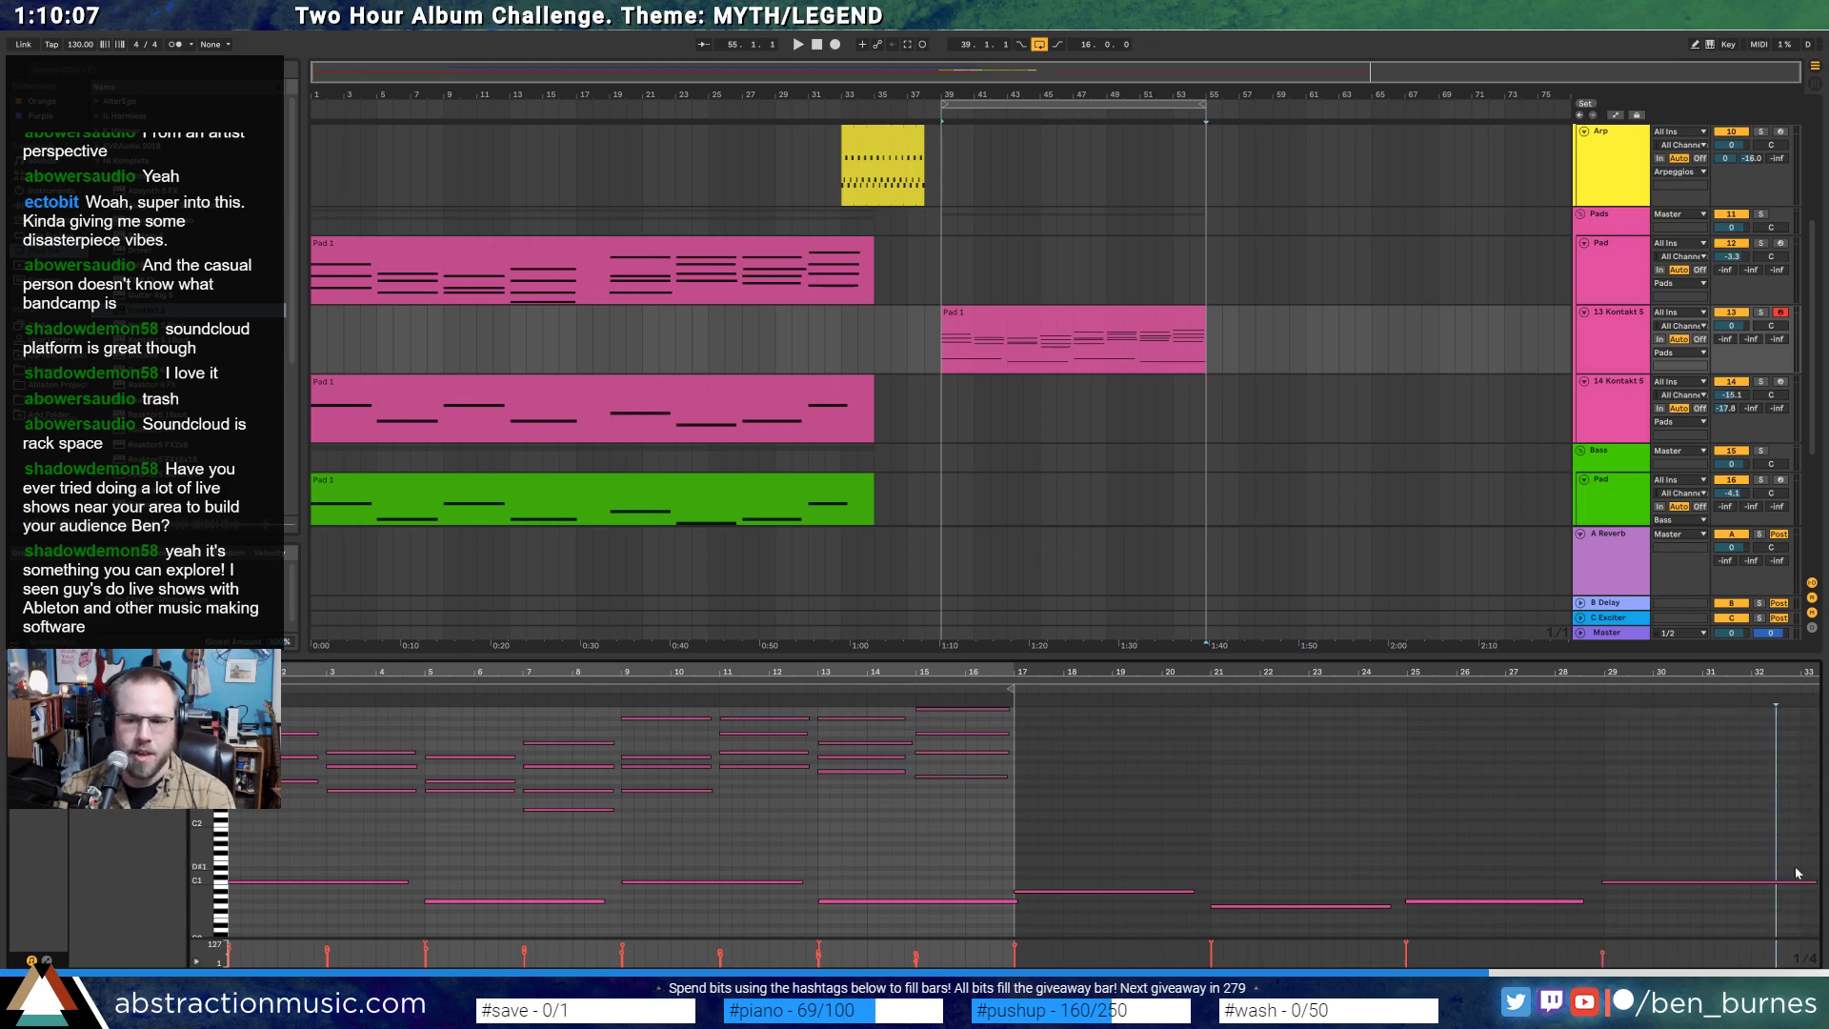
- Compress the pasted bass notes to half their length, align them with the piano chords and audition the start
key(ctrl+a)
mouse_move(1610, 702)
mouse_down()
mouse_move(969, 724)
mouse_move(869, 747)
mouse_move(910, 742)
mouse_up()
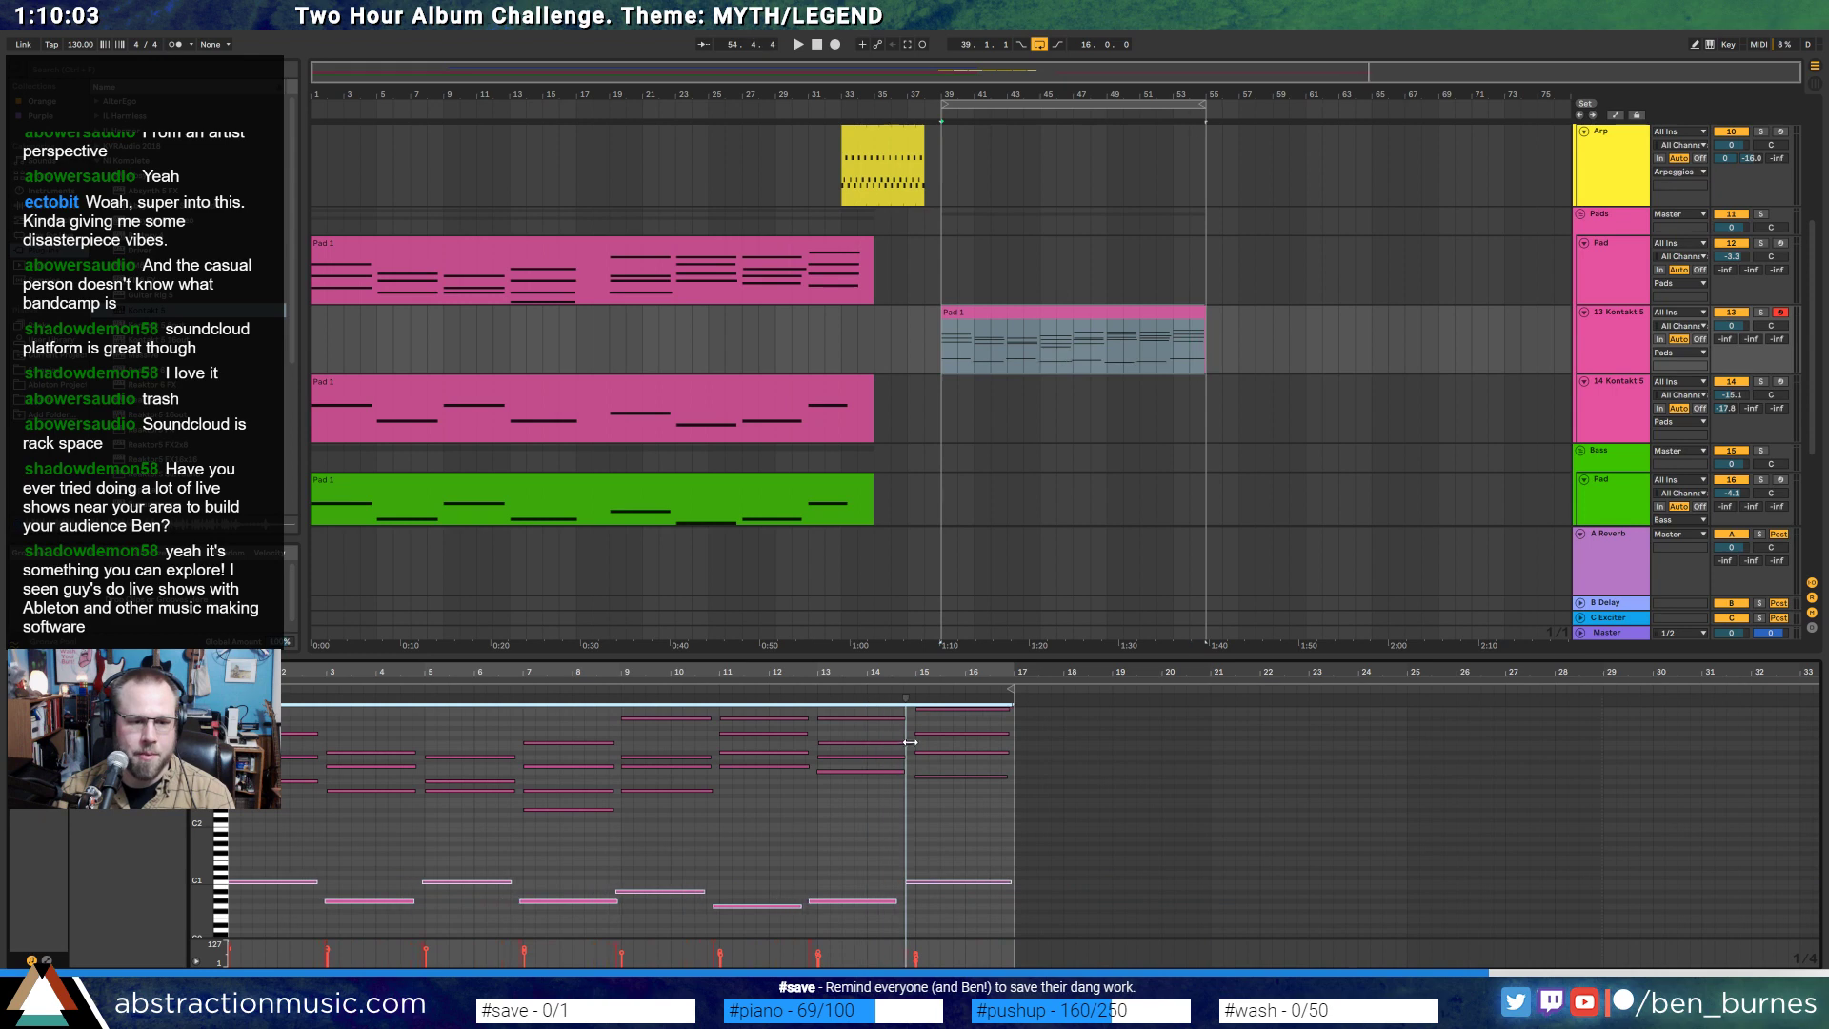
drag(993, 843, 984, 916)
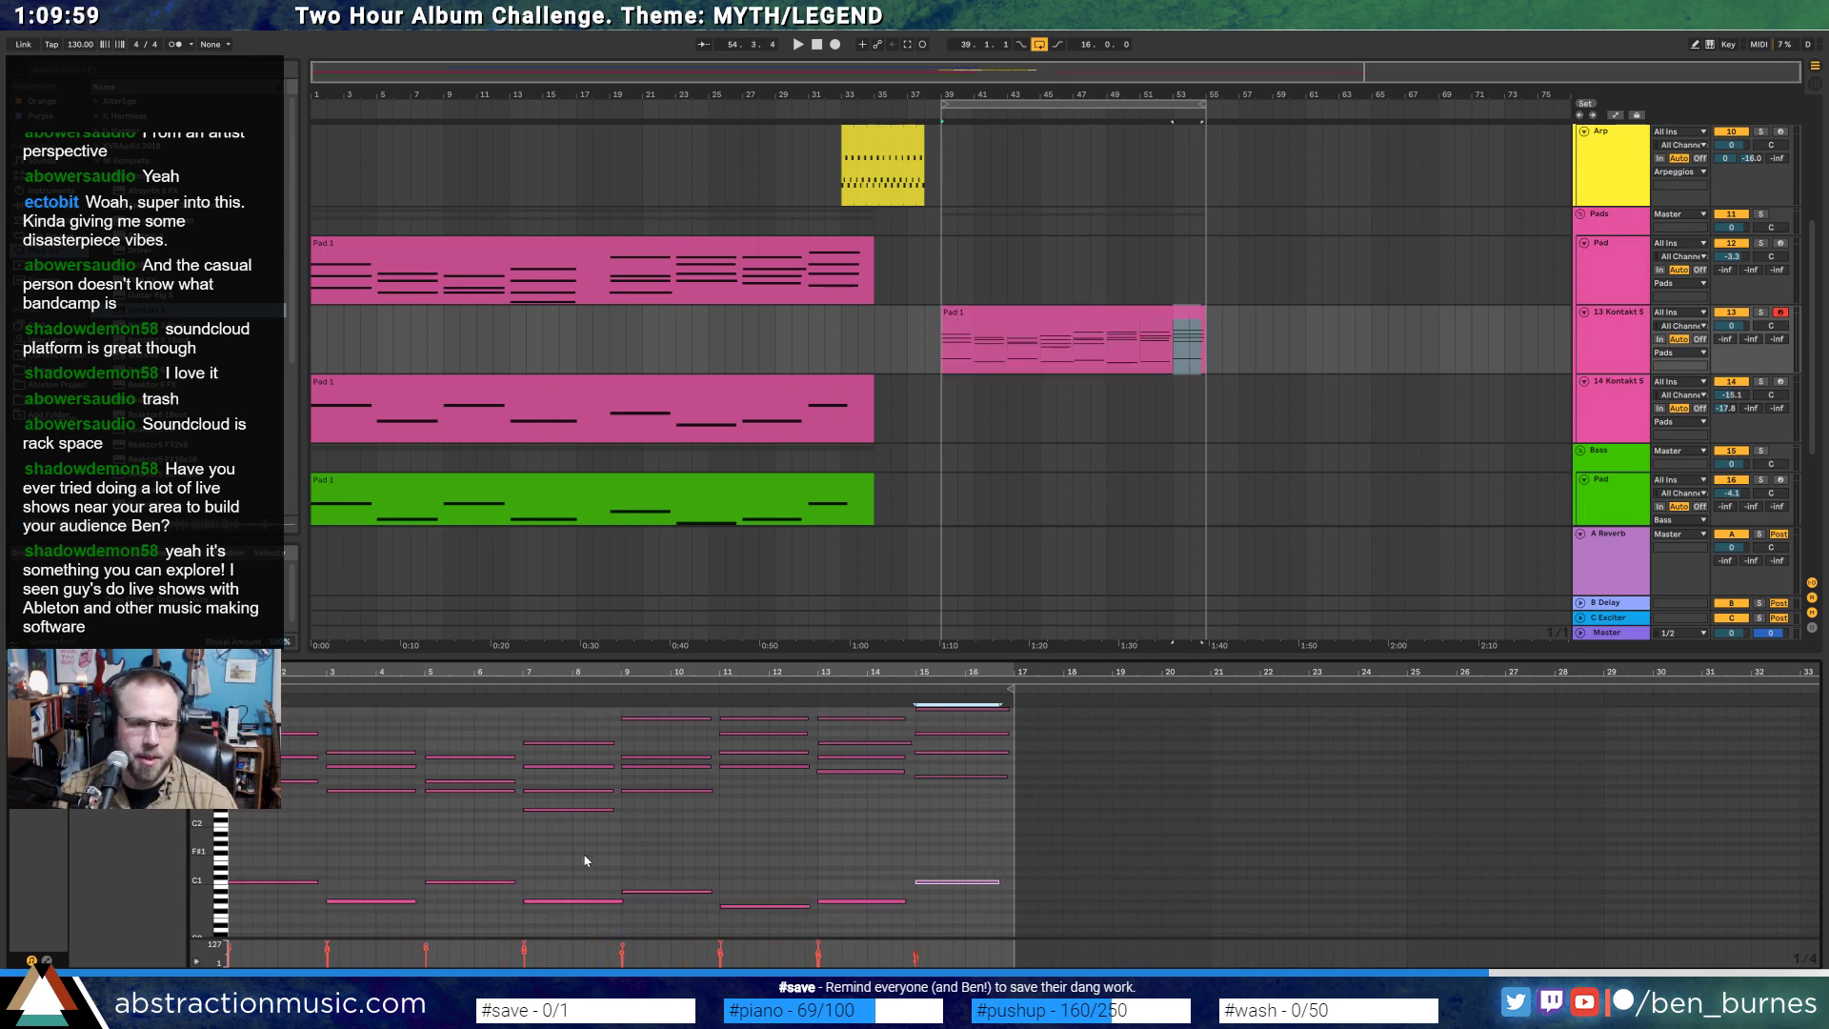
key(space)
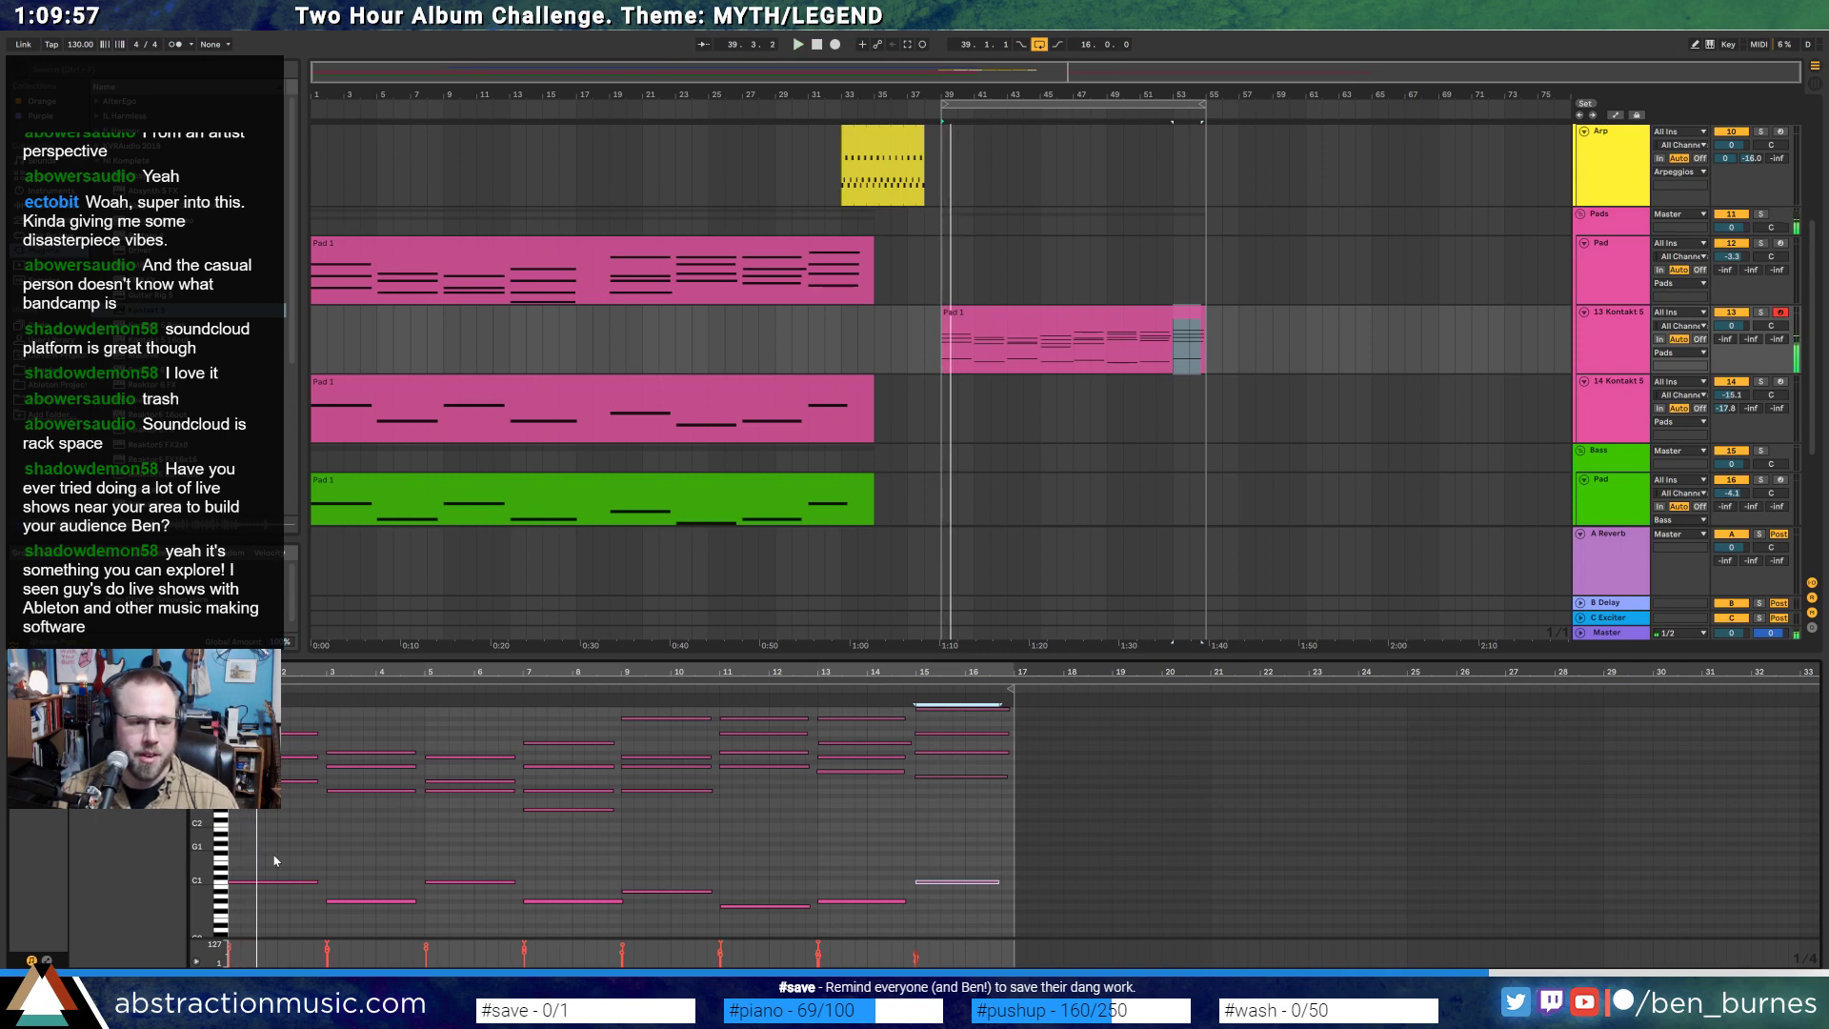
key(space)
- Transpose the bass notes in the electric piano clip up one octave and audition them with the chords
drag(265, 851, 1128, 930)
key(shift+Up)
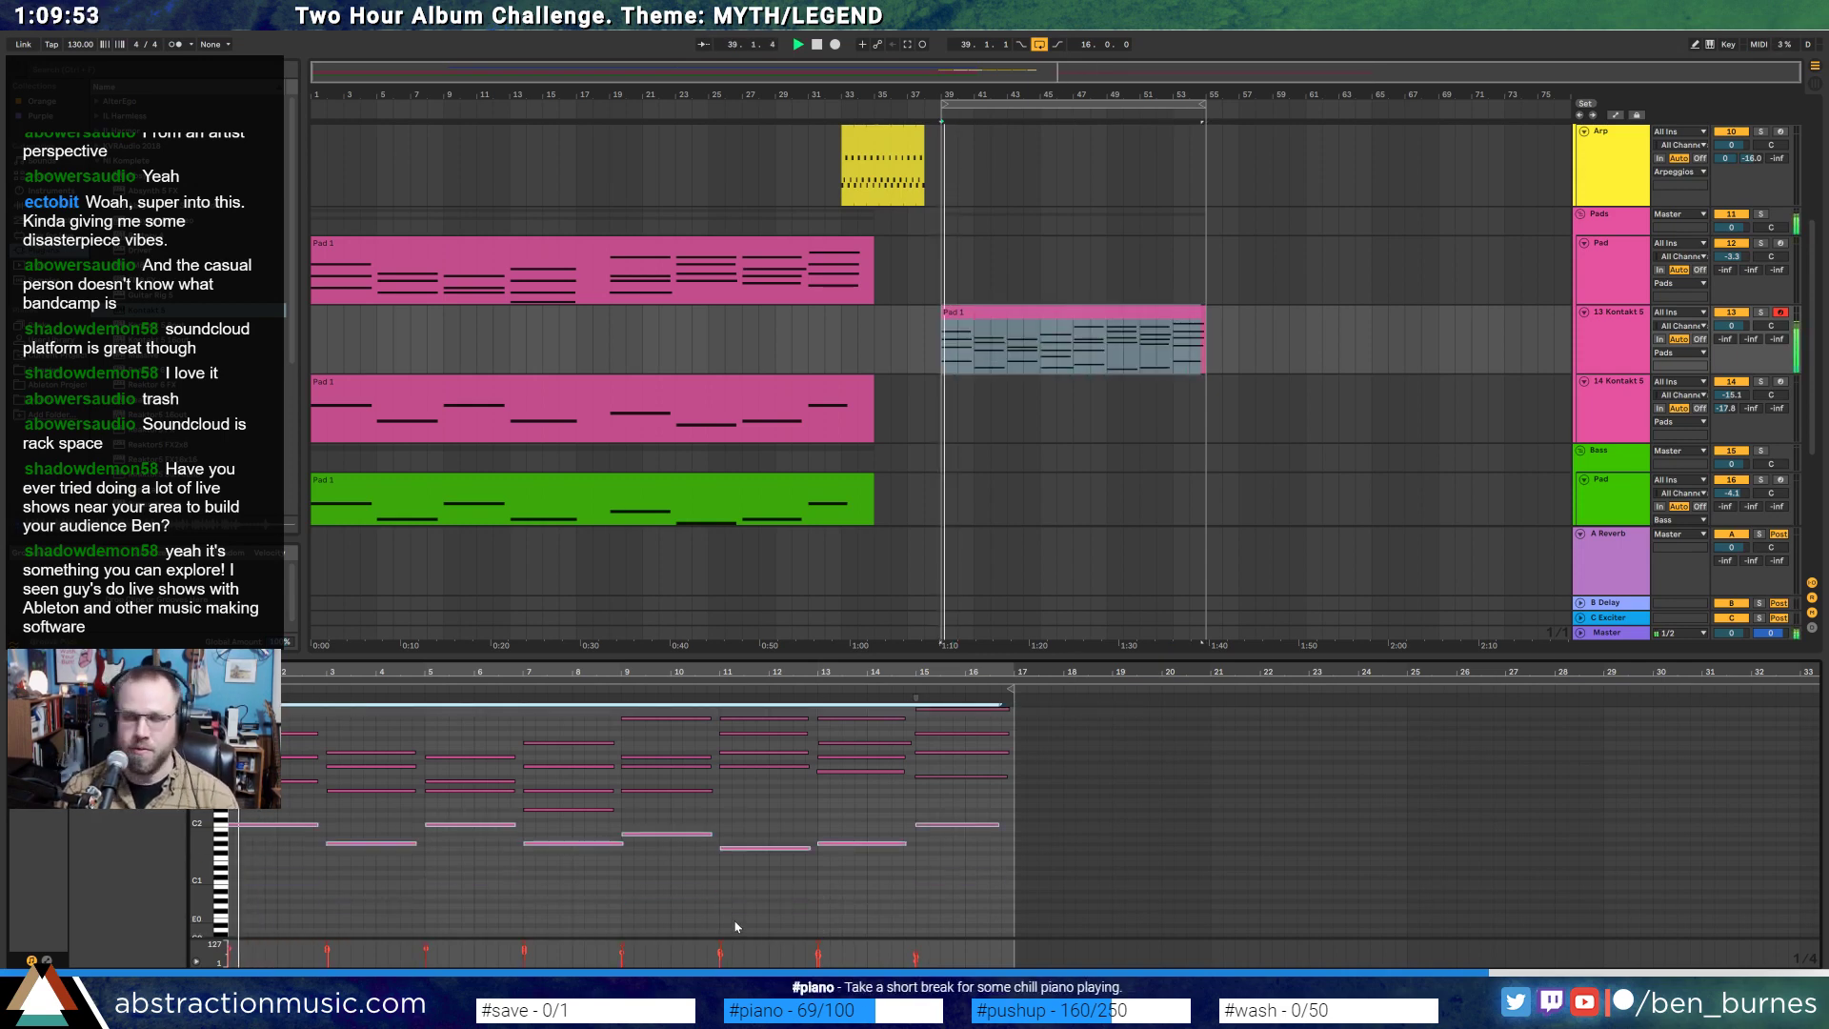
key(space)
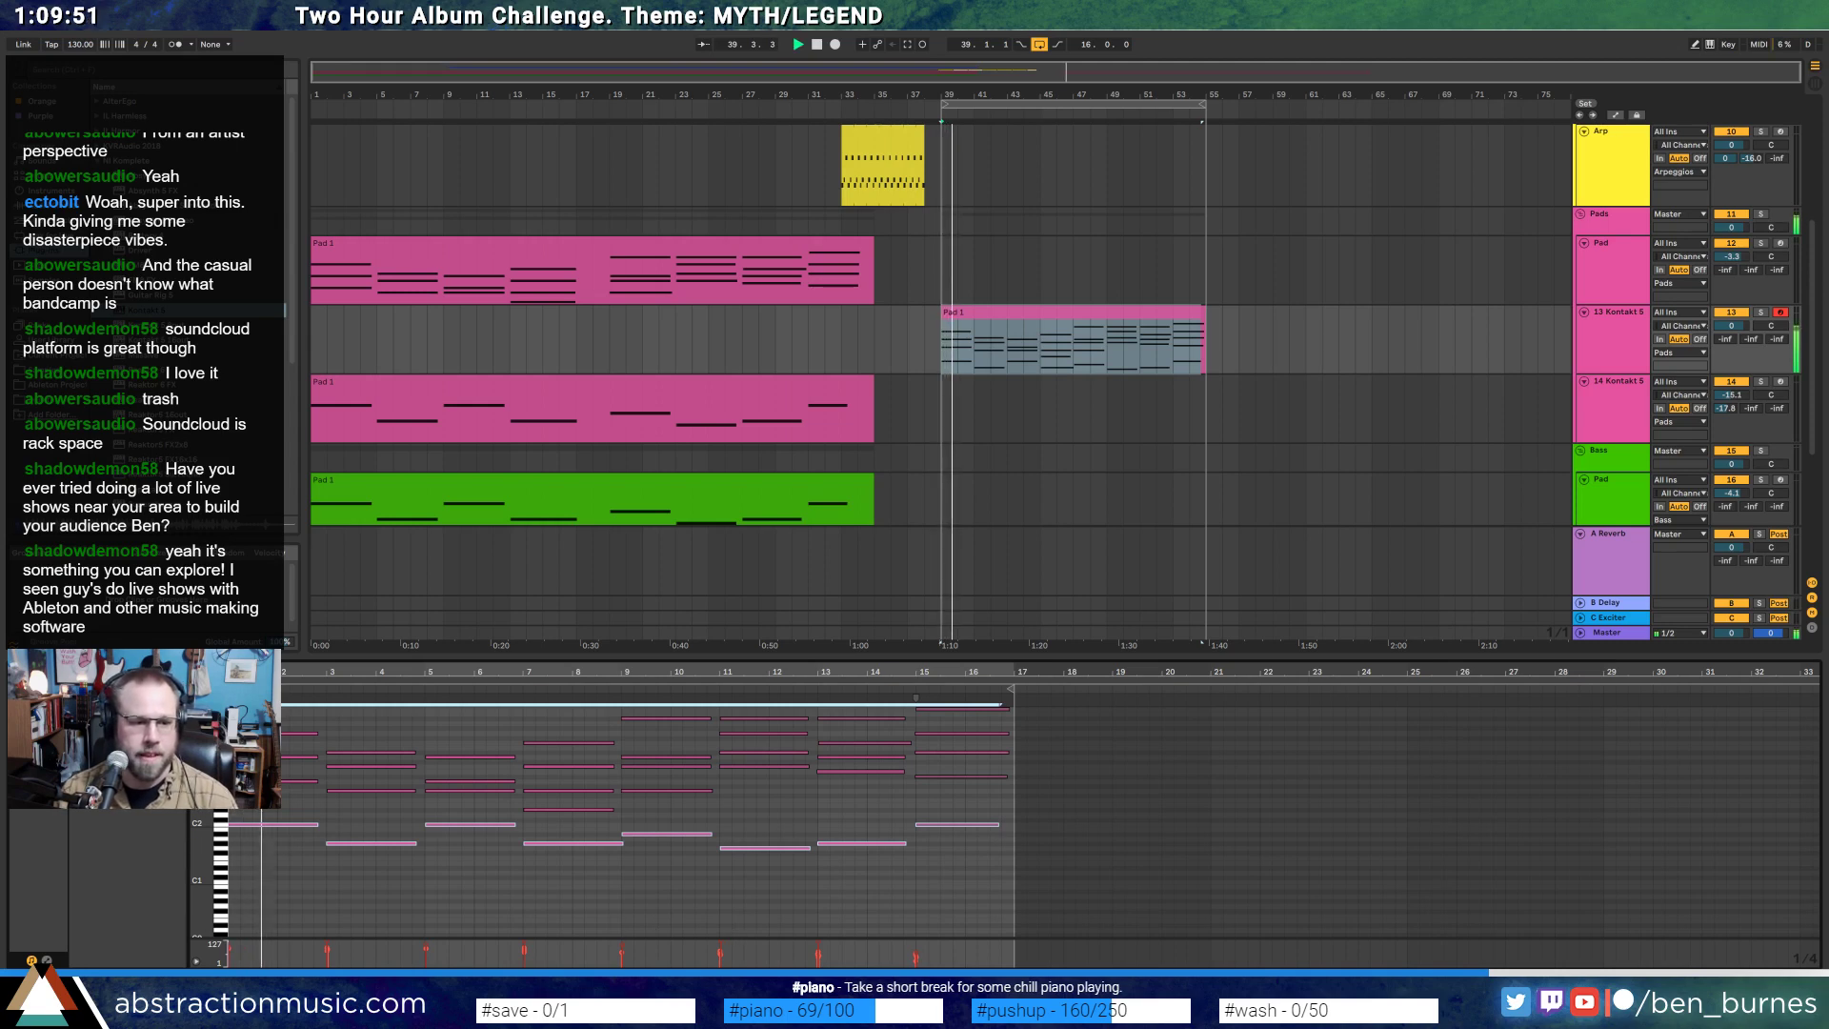
scroll(648, 820, up, 3)
scroll(620, 875, up, 2)
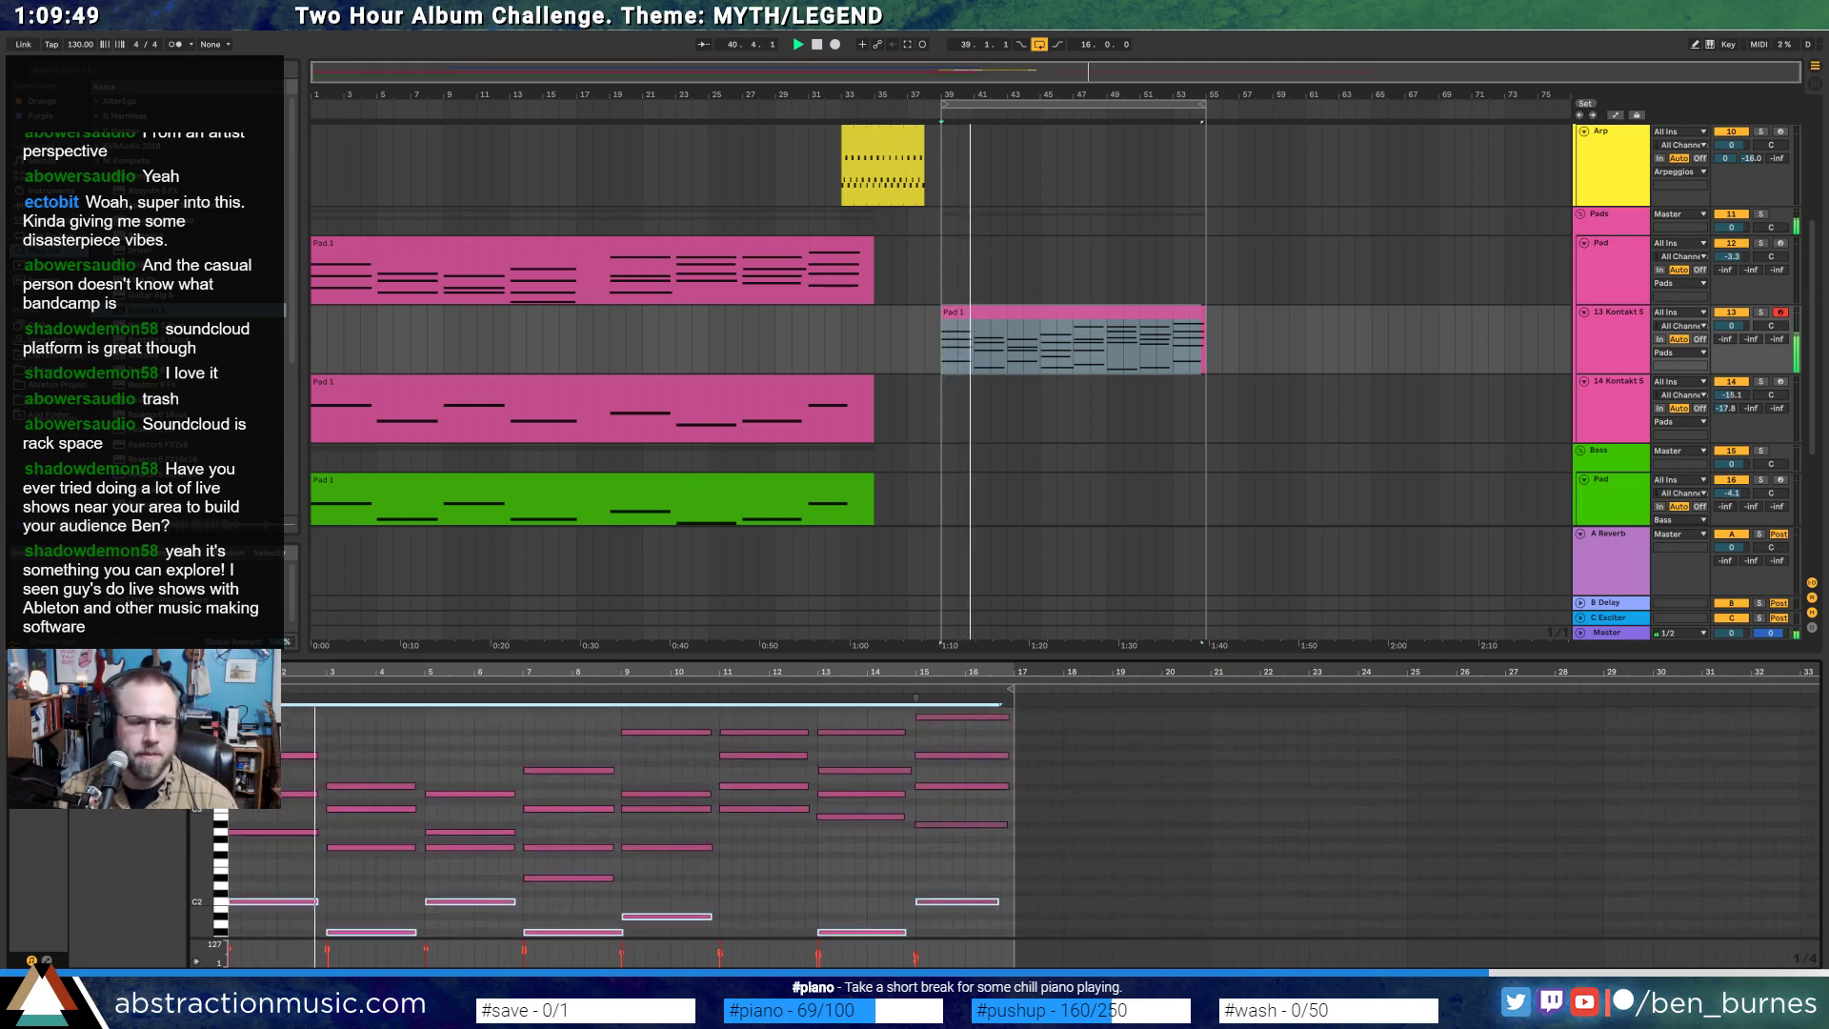
key(space)
- Lengthen the first two chords to meet the chord after each, and quantize all notes, including their ends, to the current grid
drag(278, 731, 291, 932)
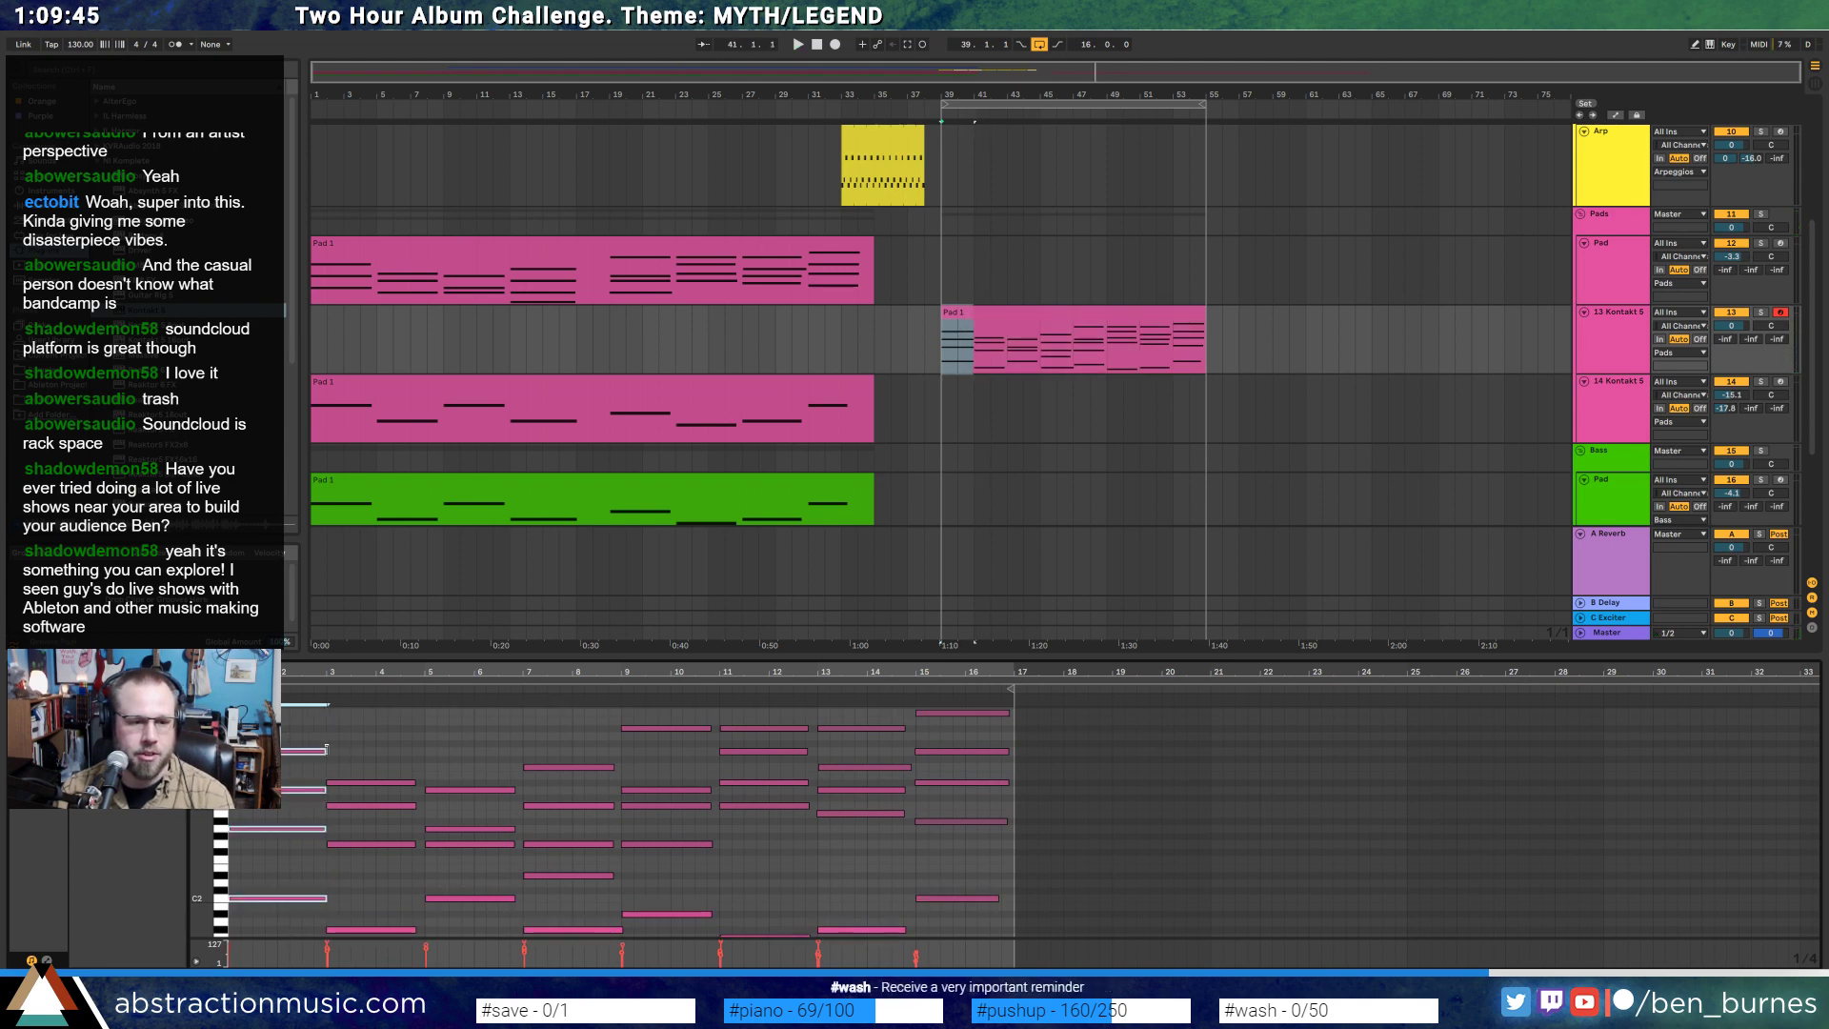
drag(372, 744, 426, 785)
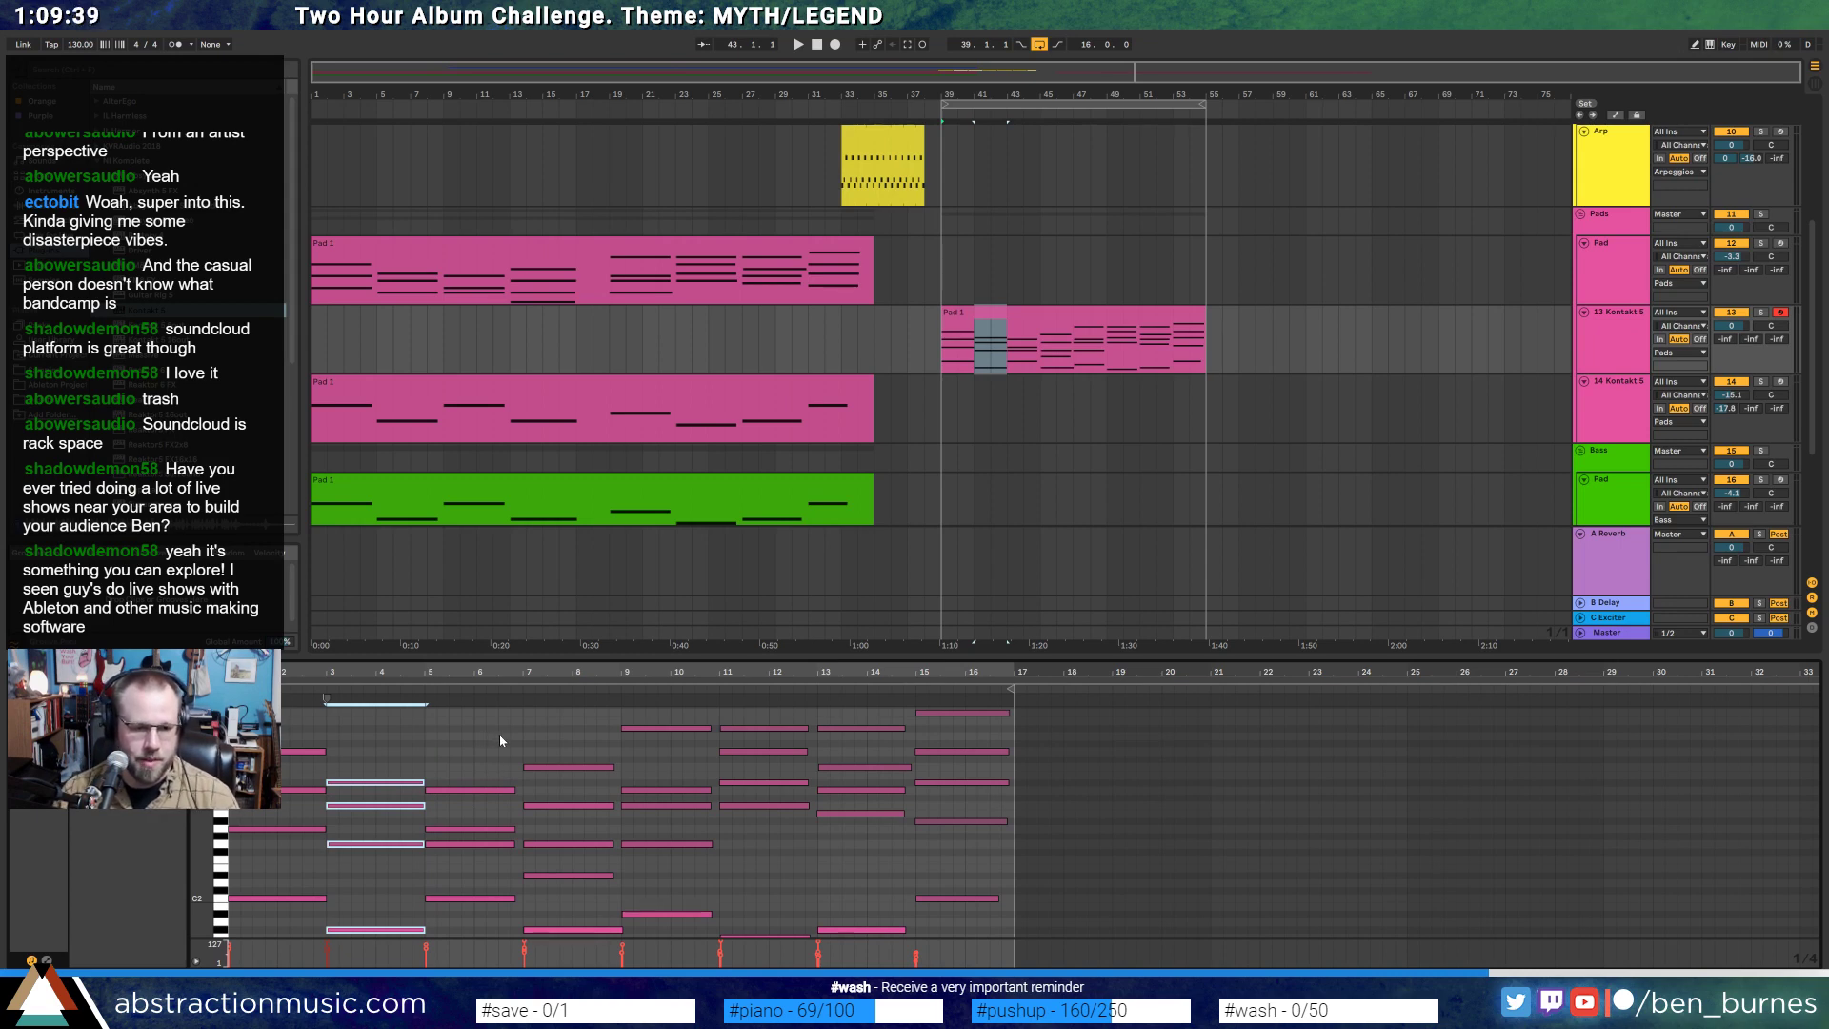
click(486, 744)
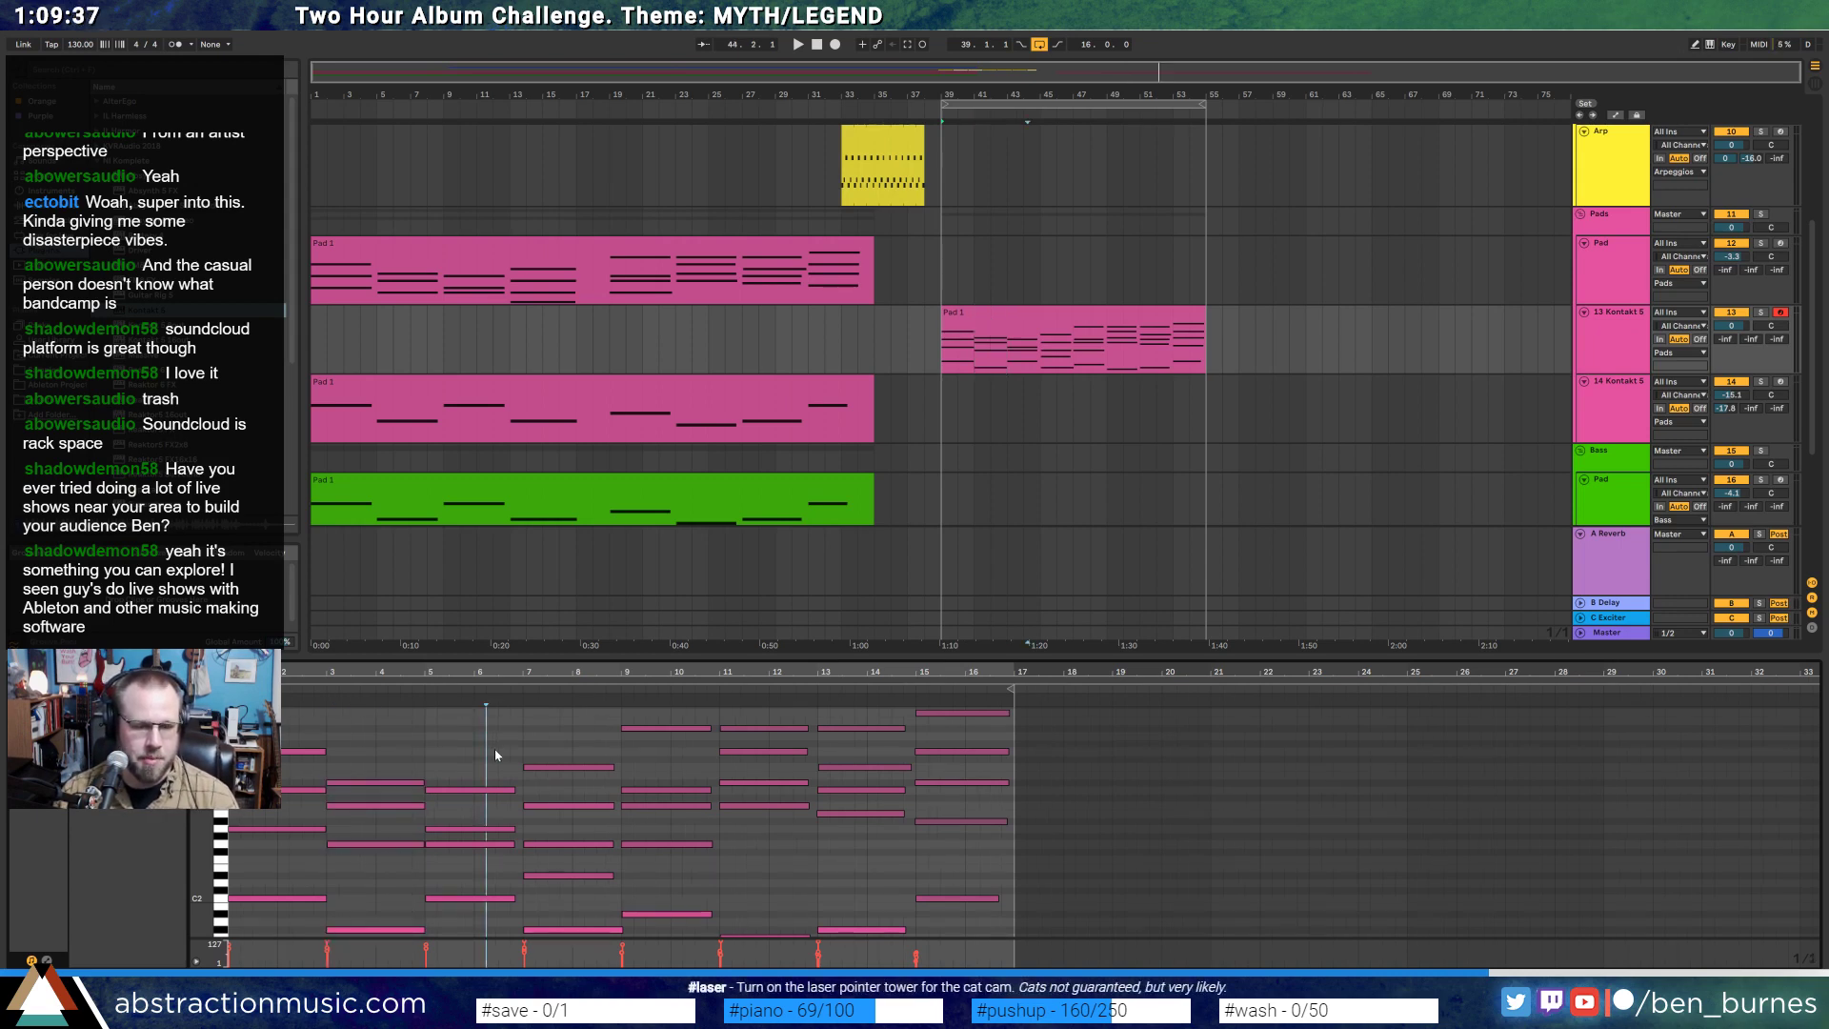
key(ctrl+a)
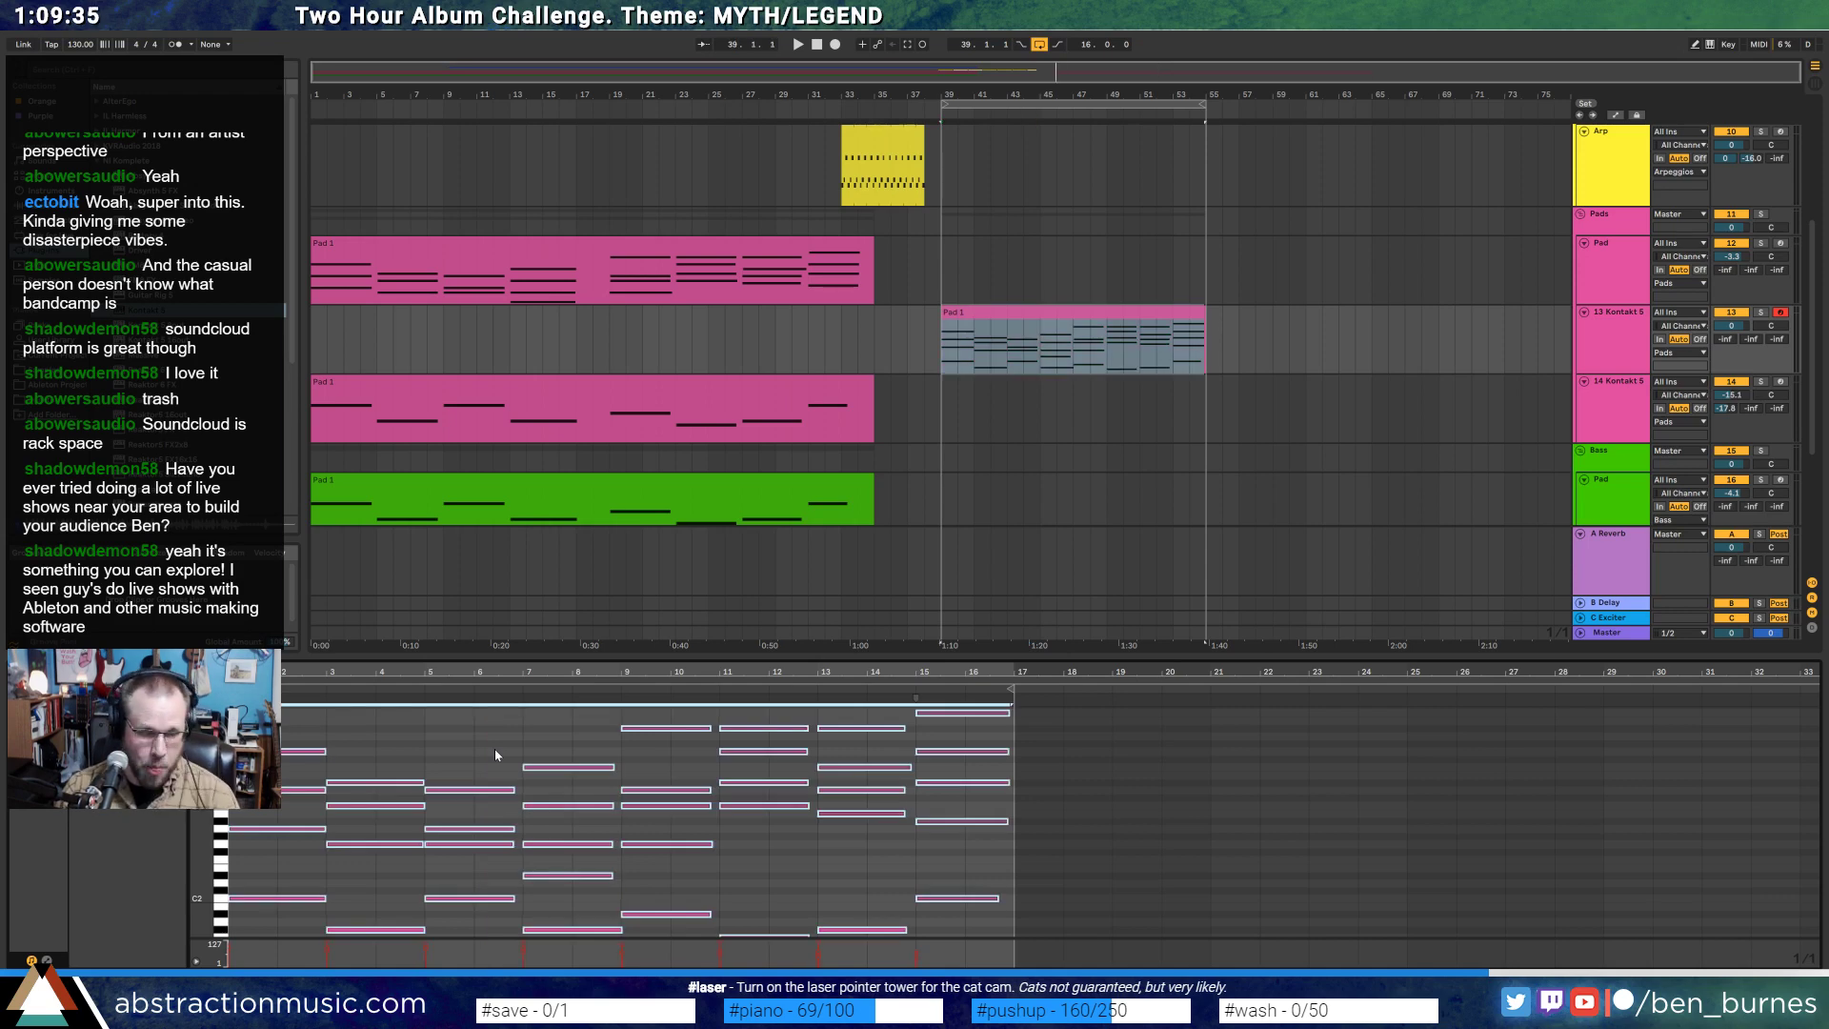
right_click(494, 748)
click(571, 499)
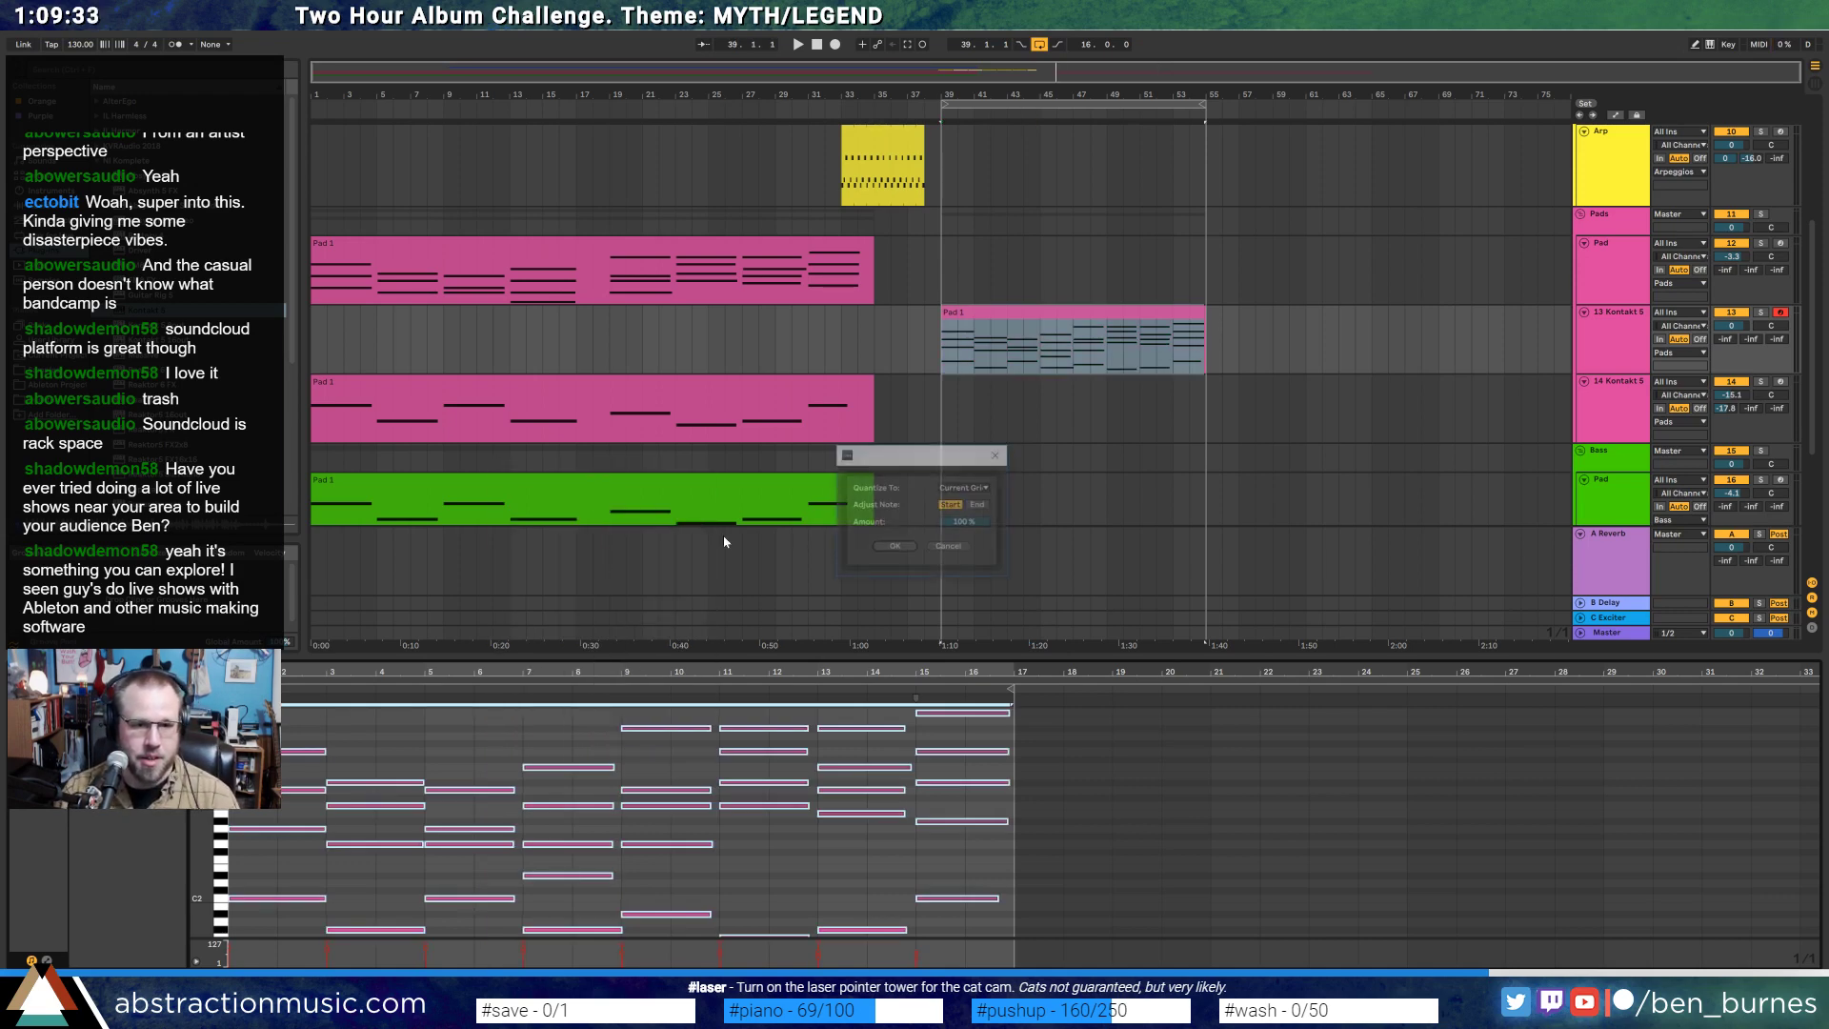
click(895, 547)
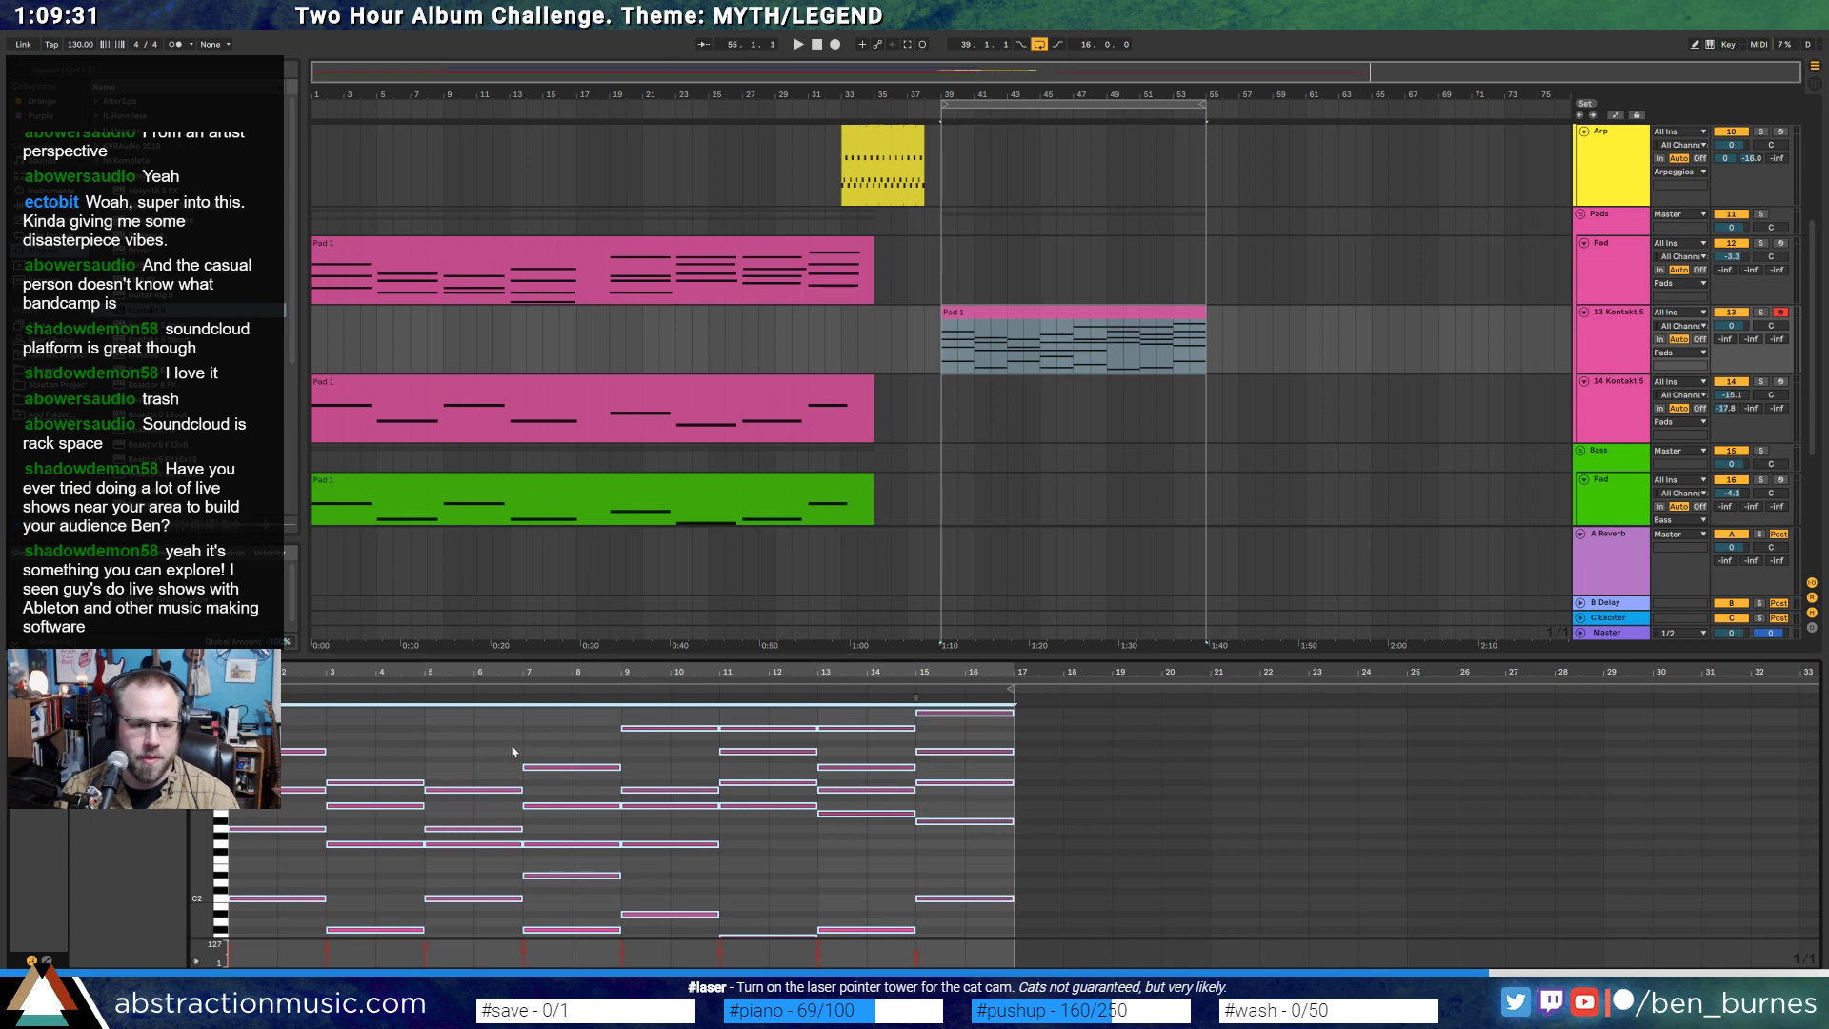
- Play the electric piano clip and transpose all of its notes up one octave
key(space)
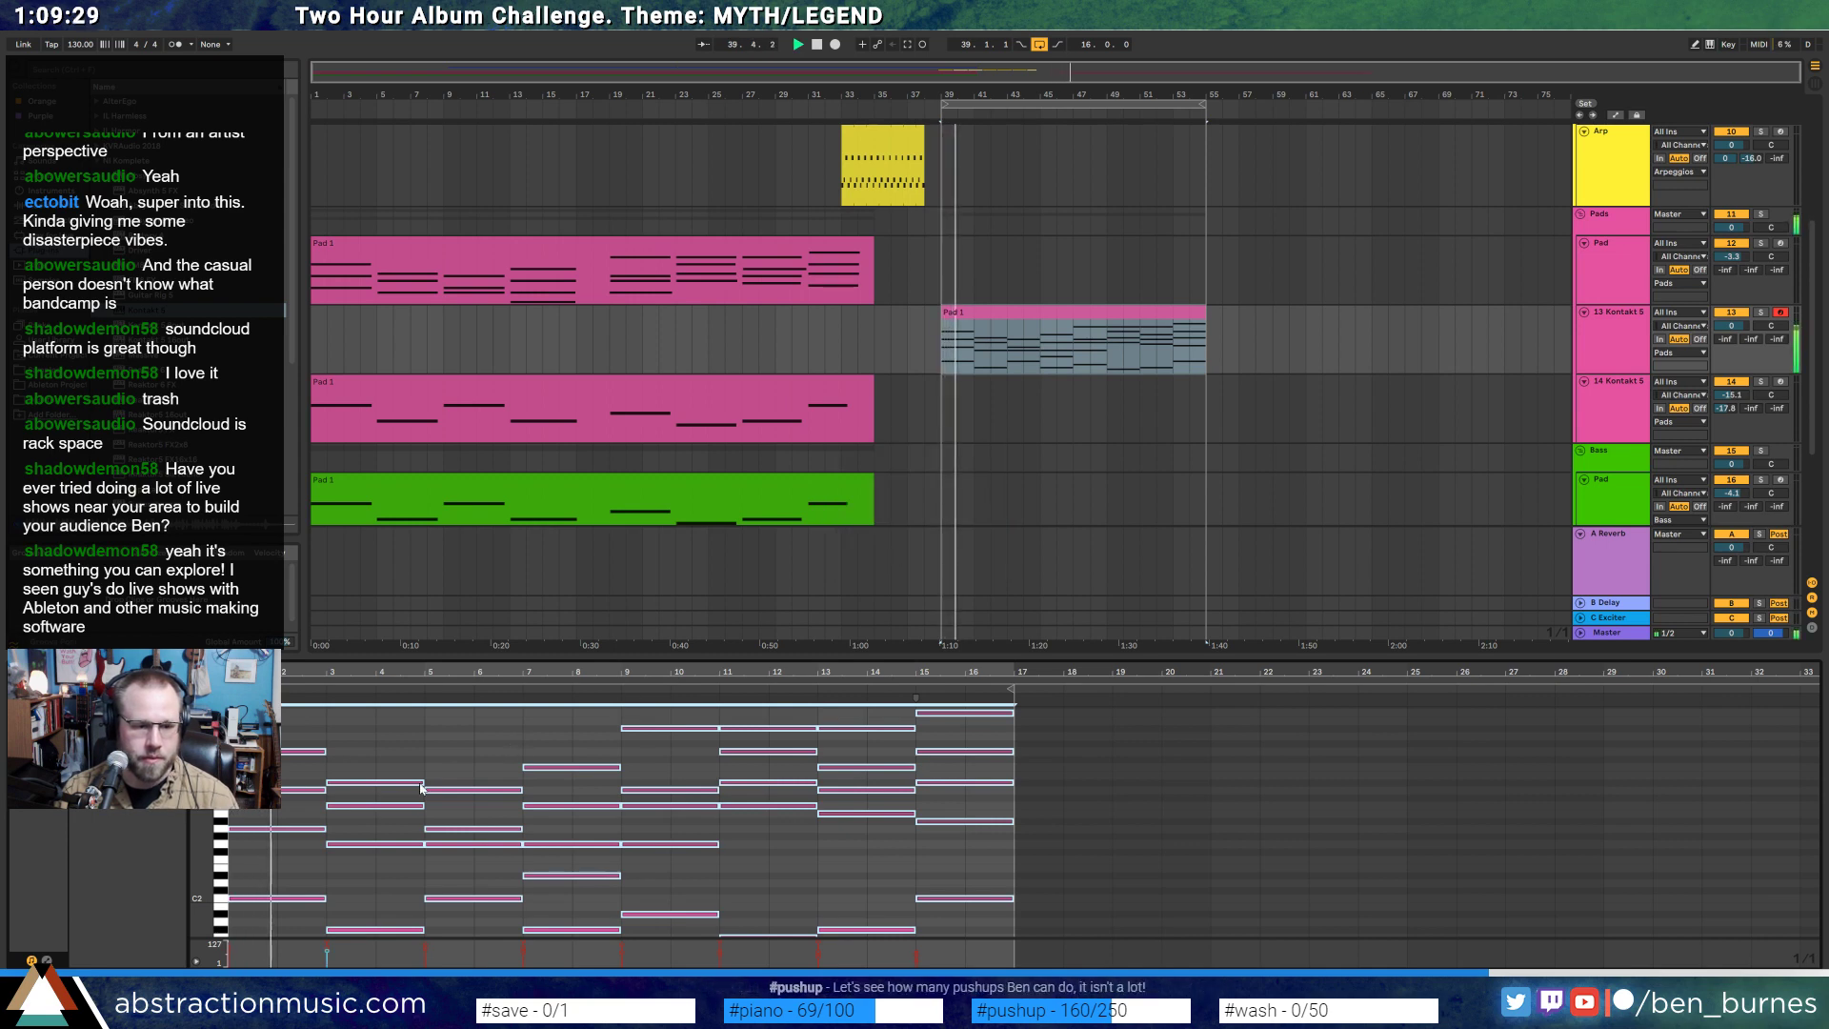
key(shift+Up)
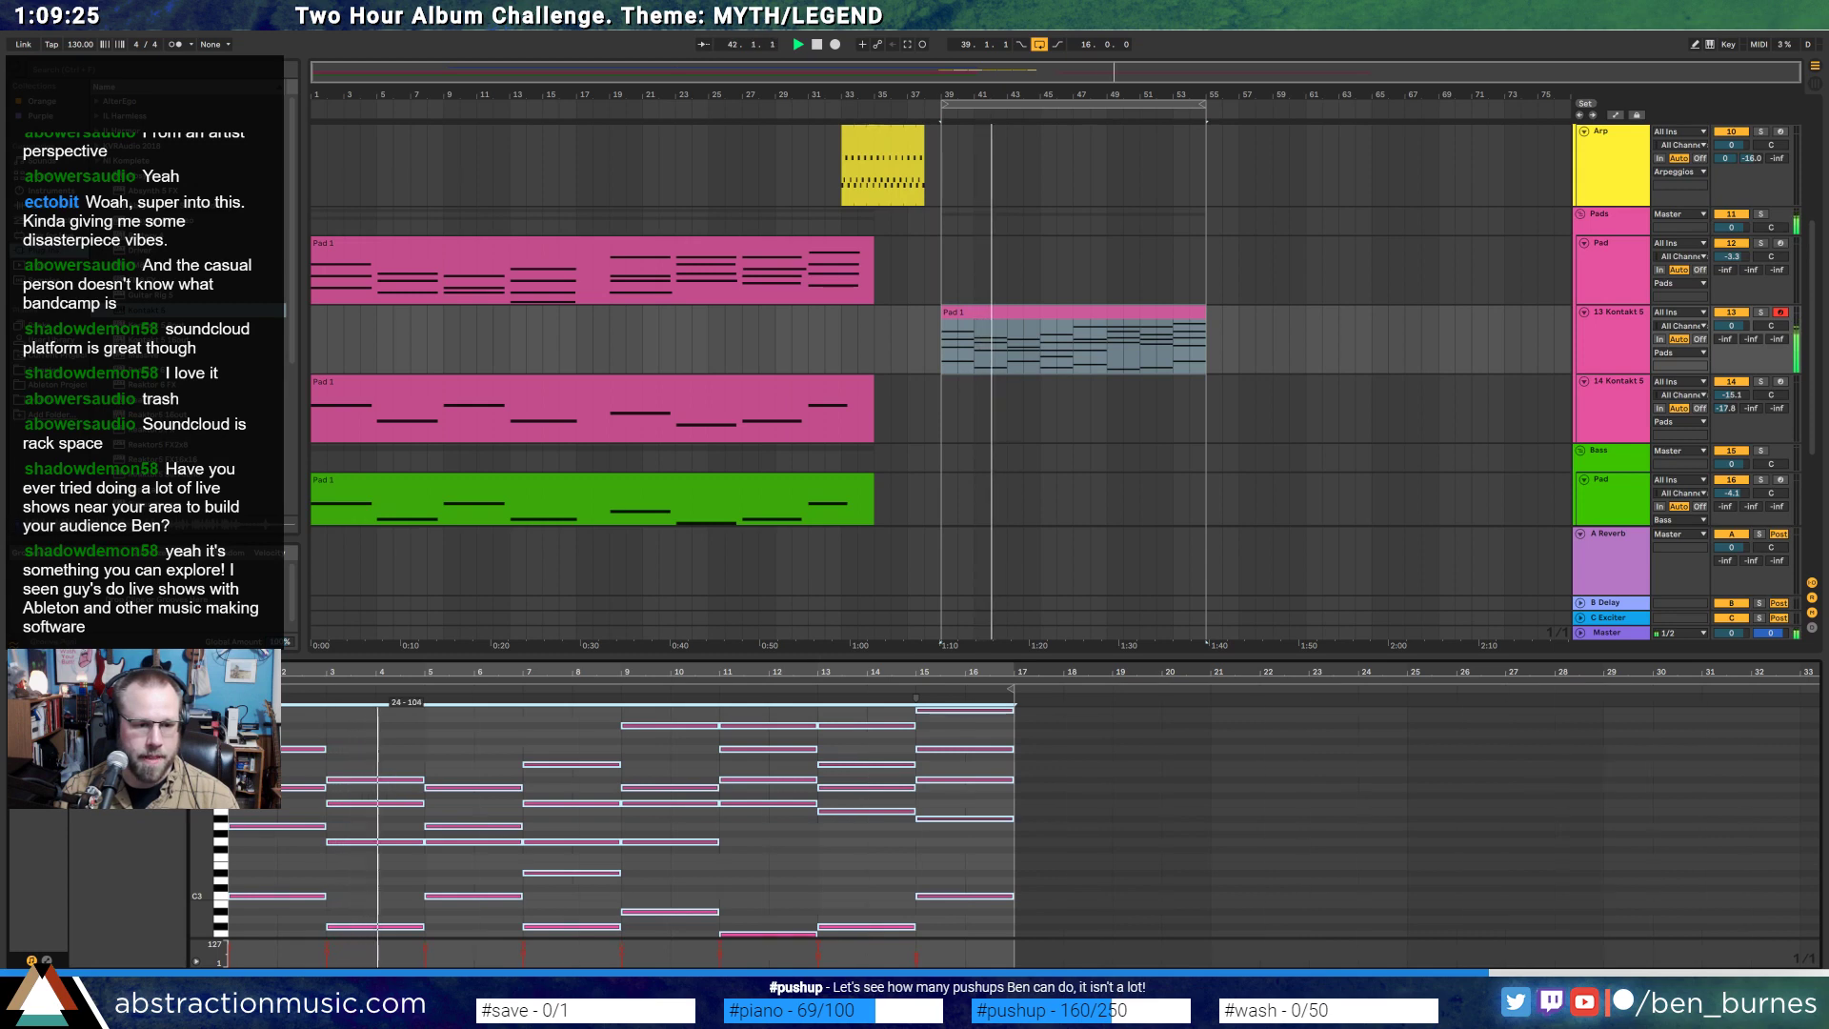
click(413, 744)
- Show the electric piano track's devices and audition drum loops from the browser's sample folders against the looping chords
key(shift+Tab)
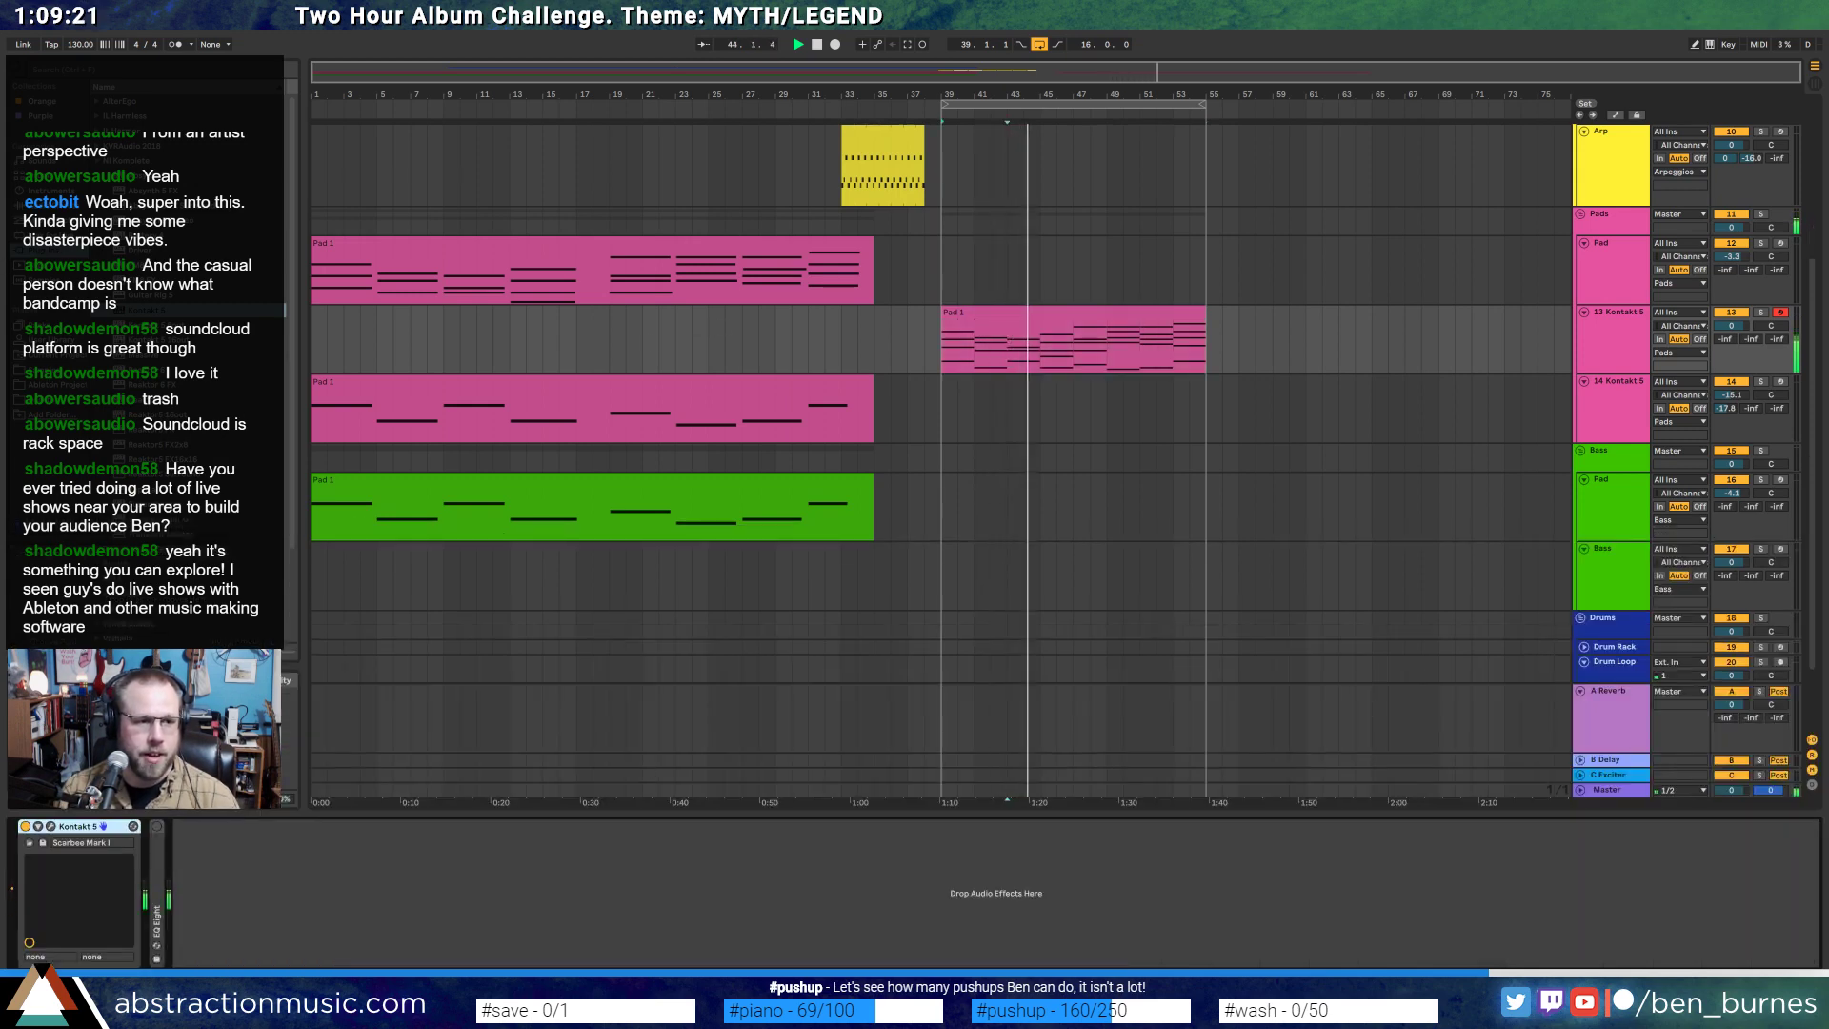
click(143, 191)
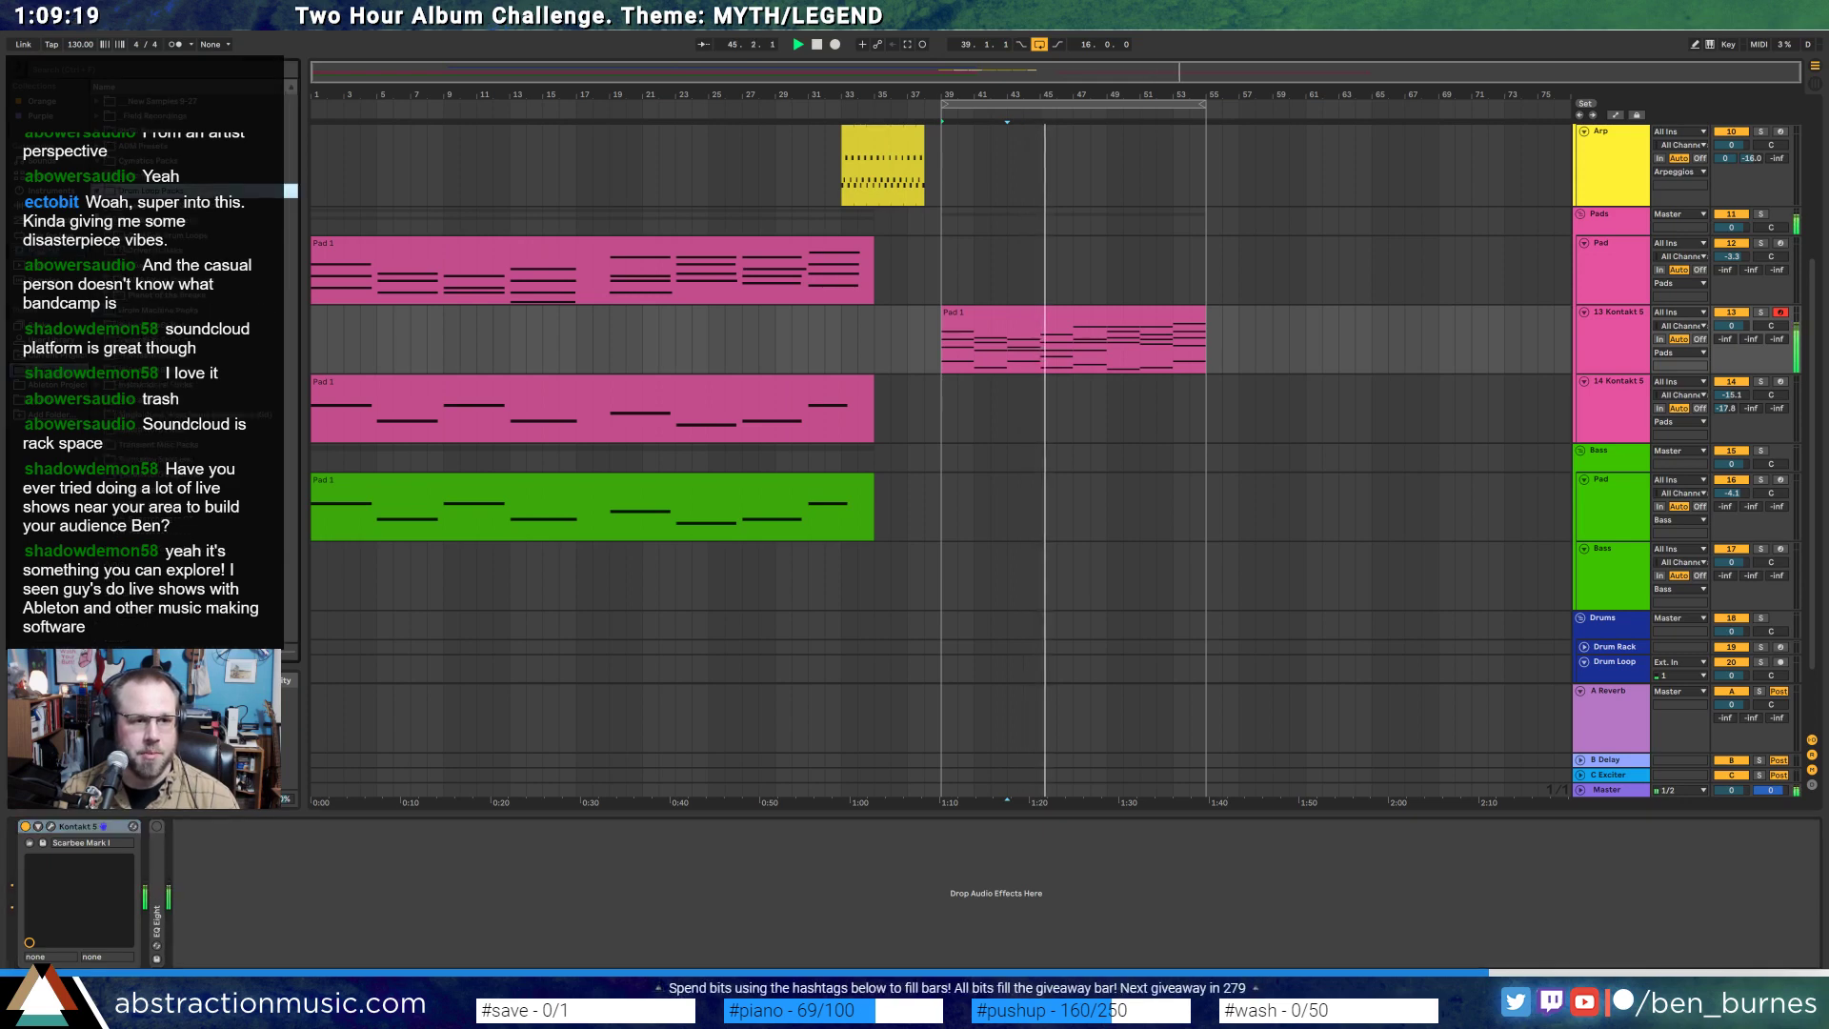
click(97, 191)
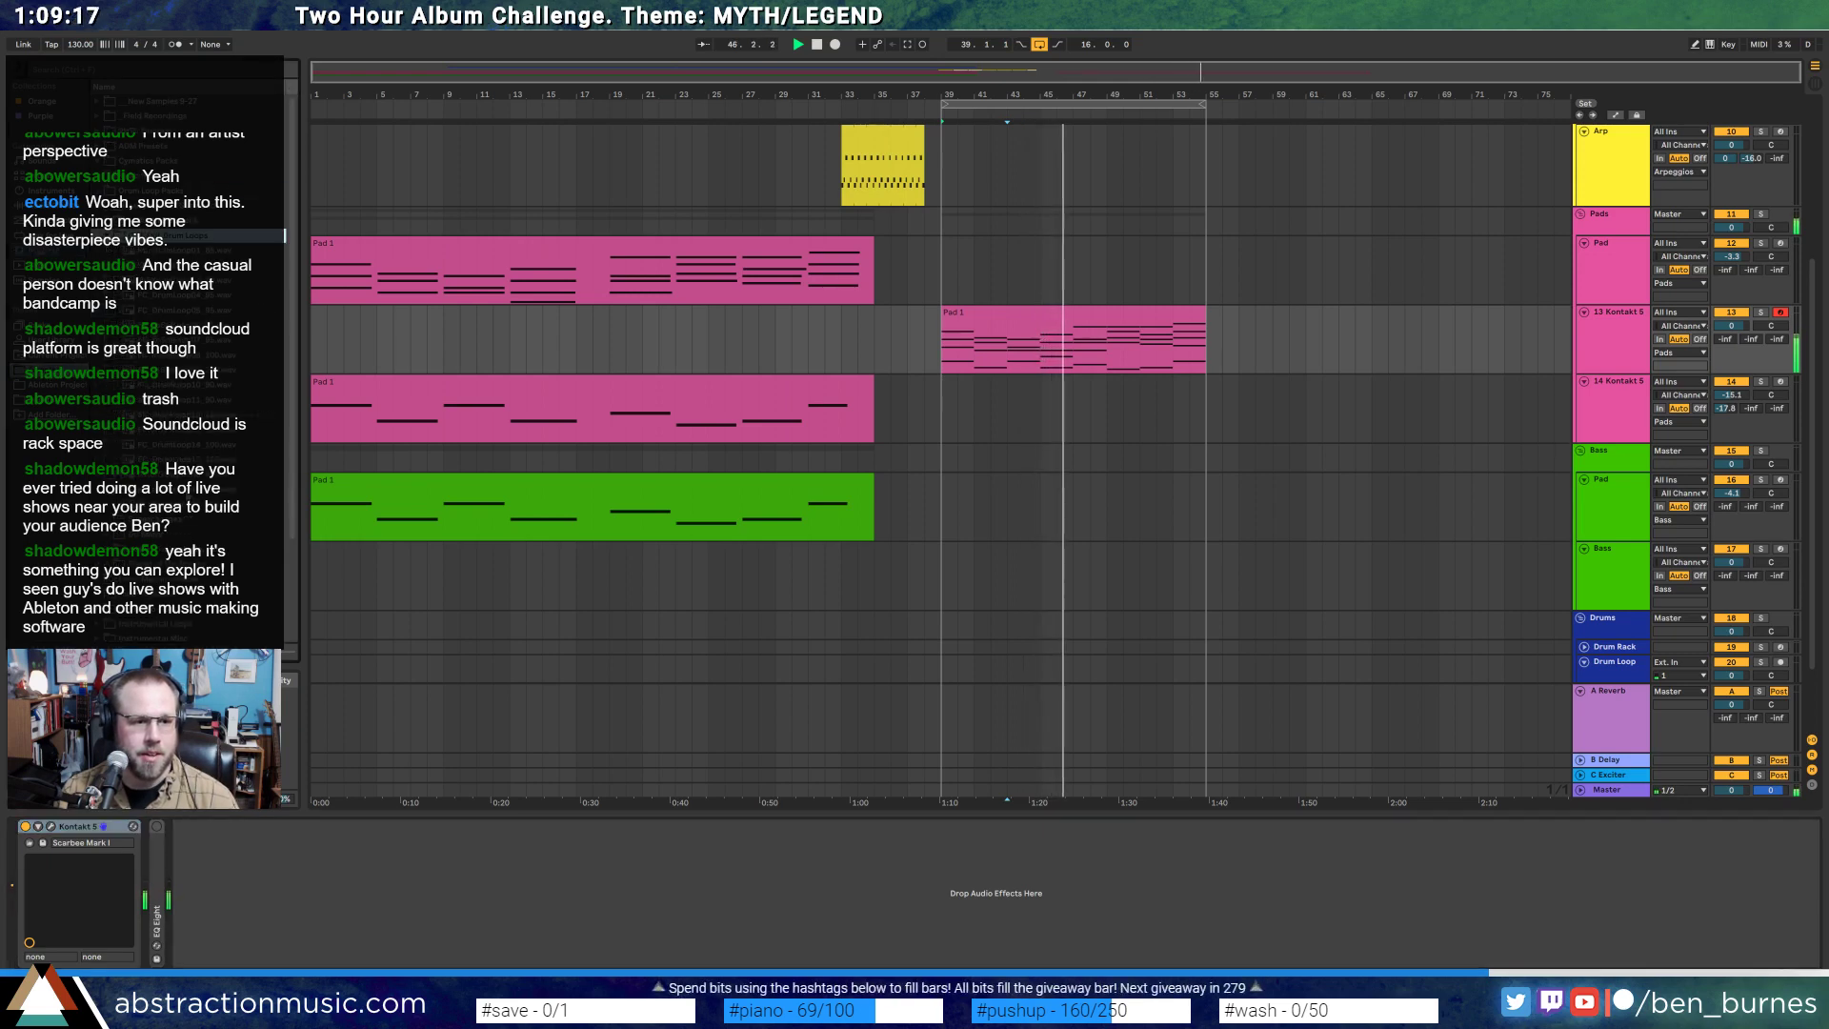
click(179, 370)
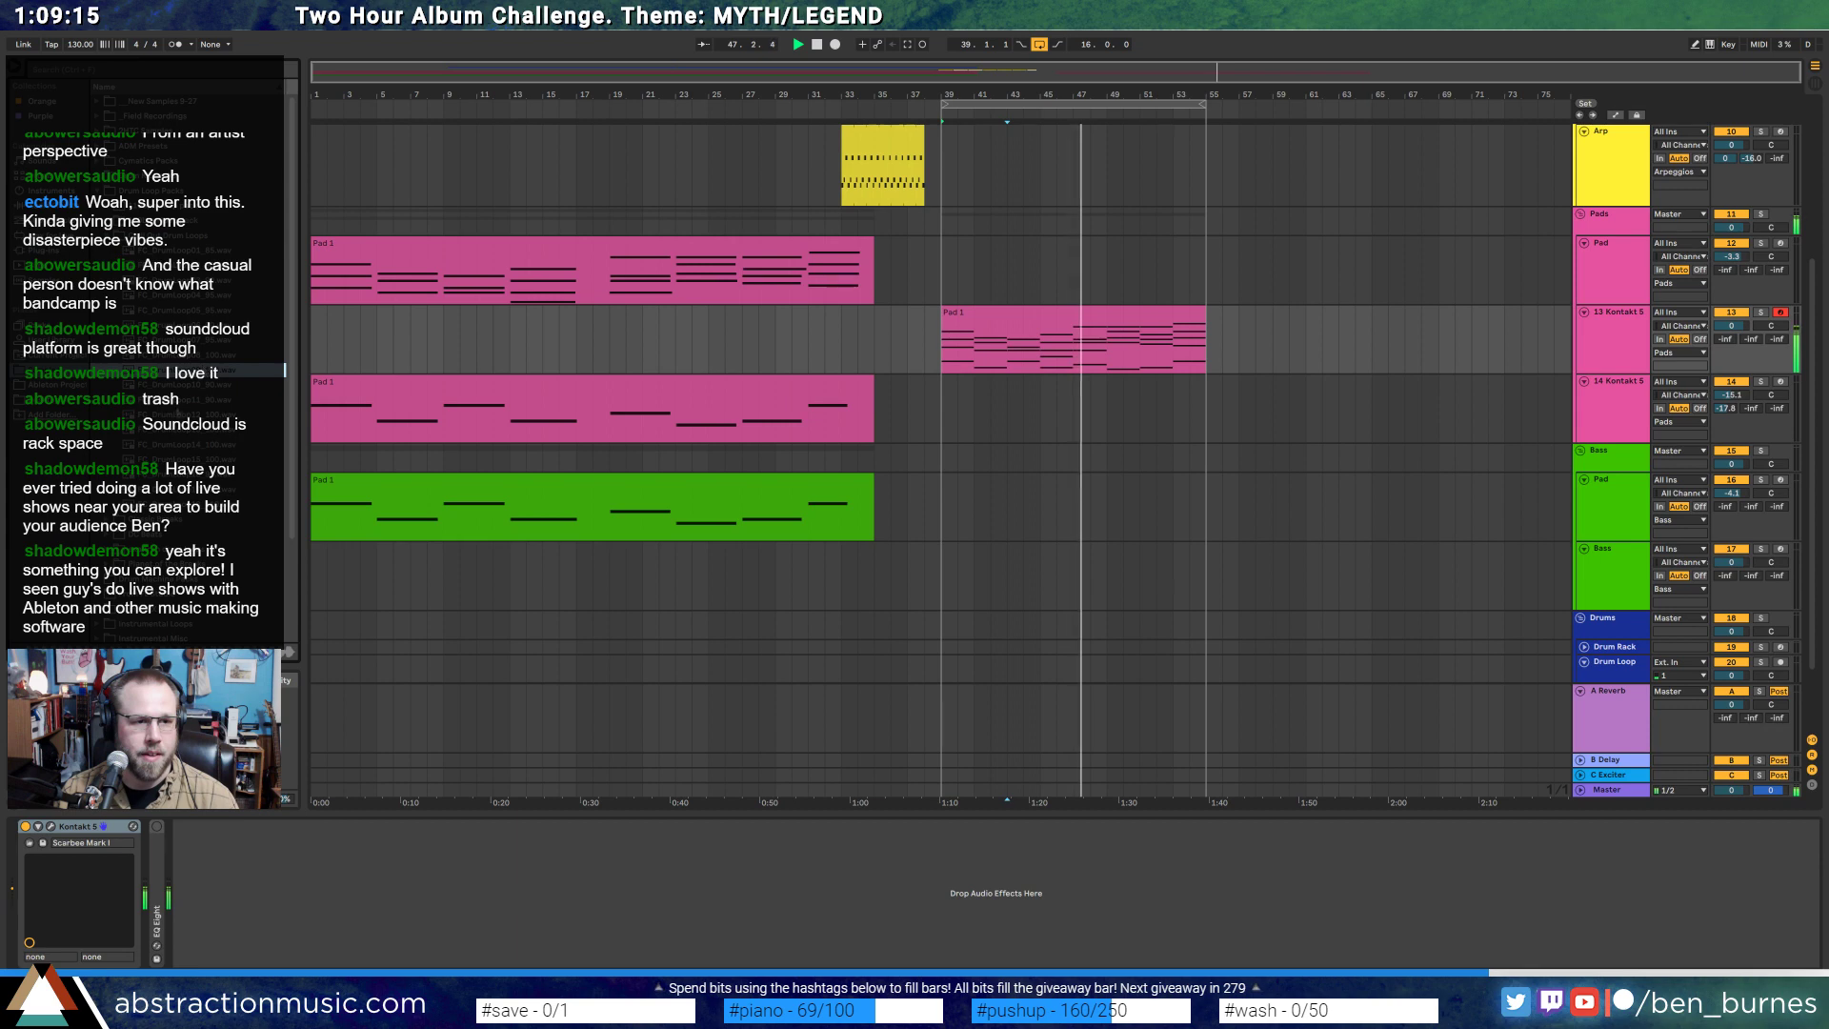
click(178, 414)
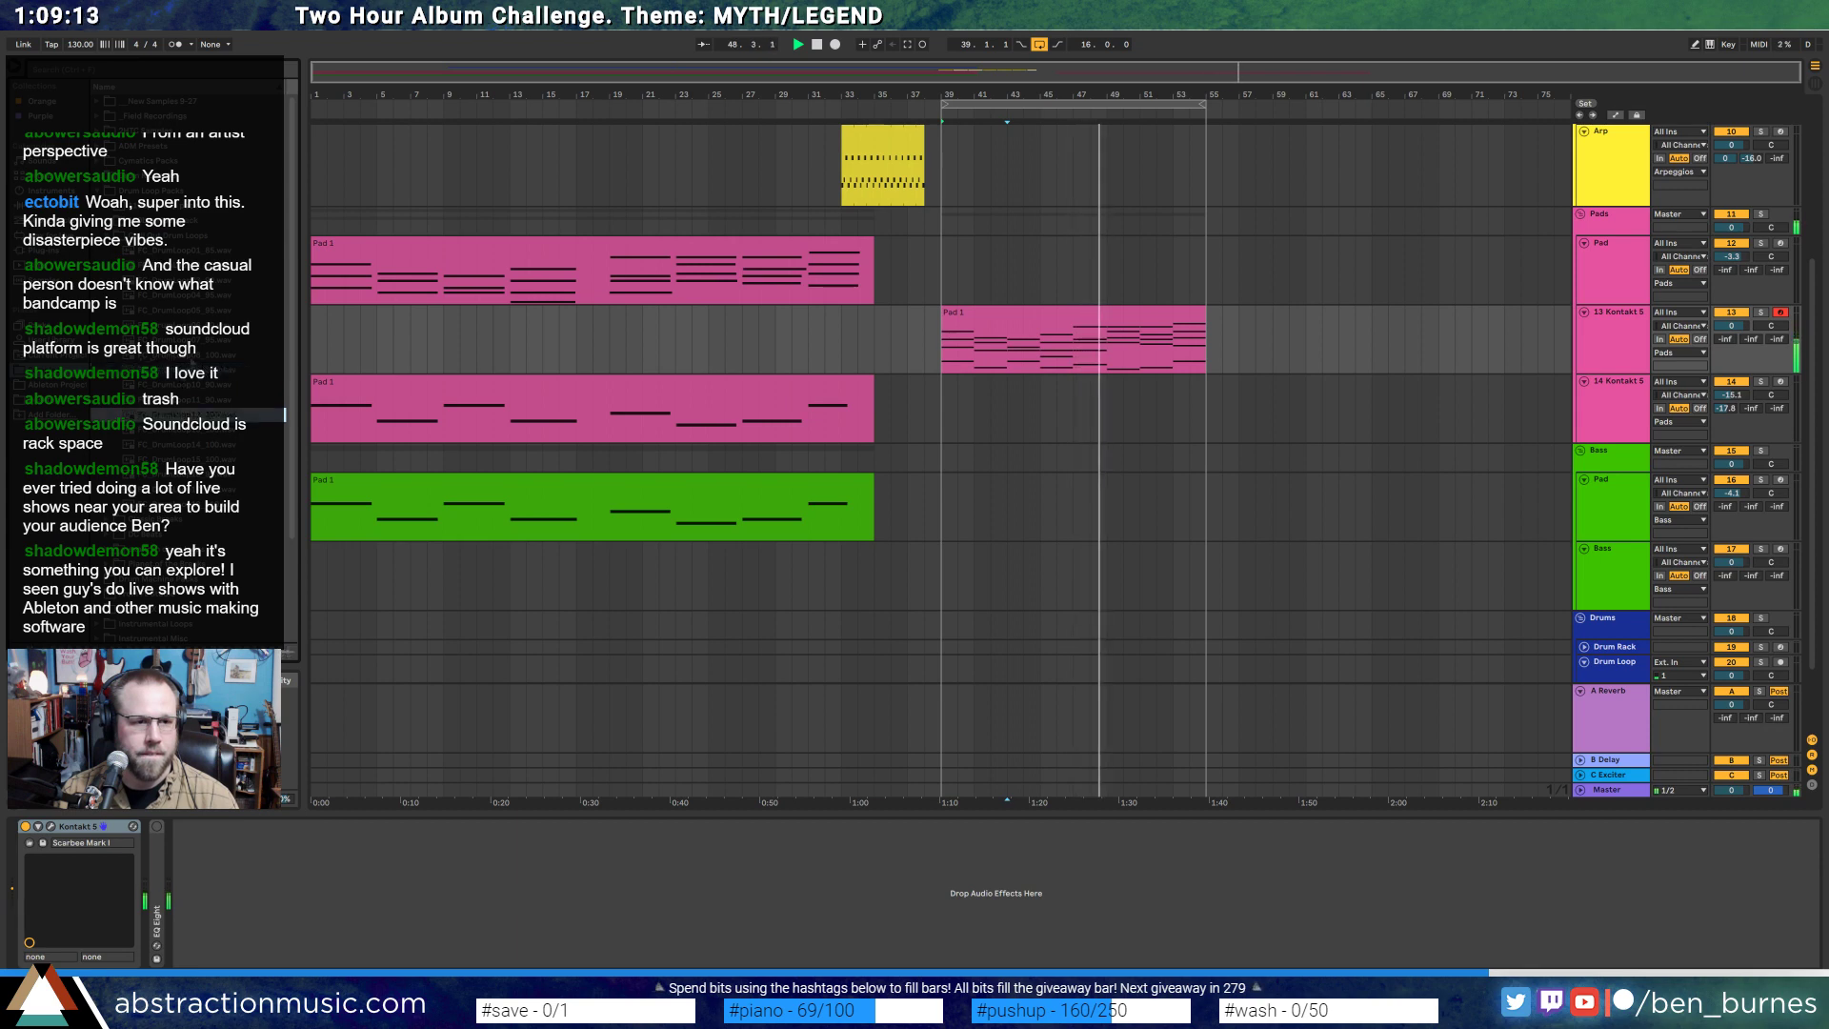
click(192, 358)
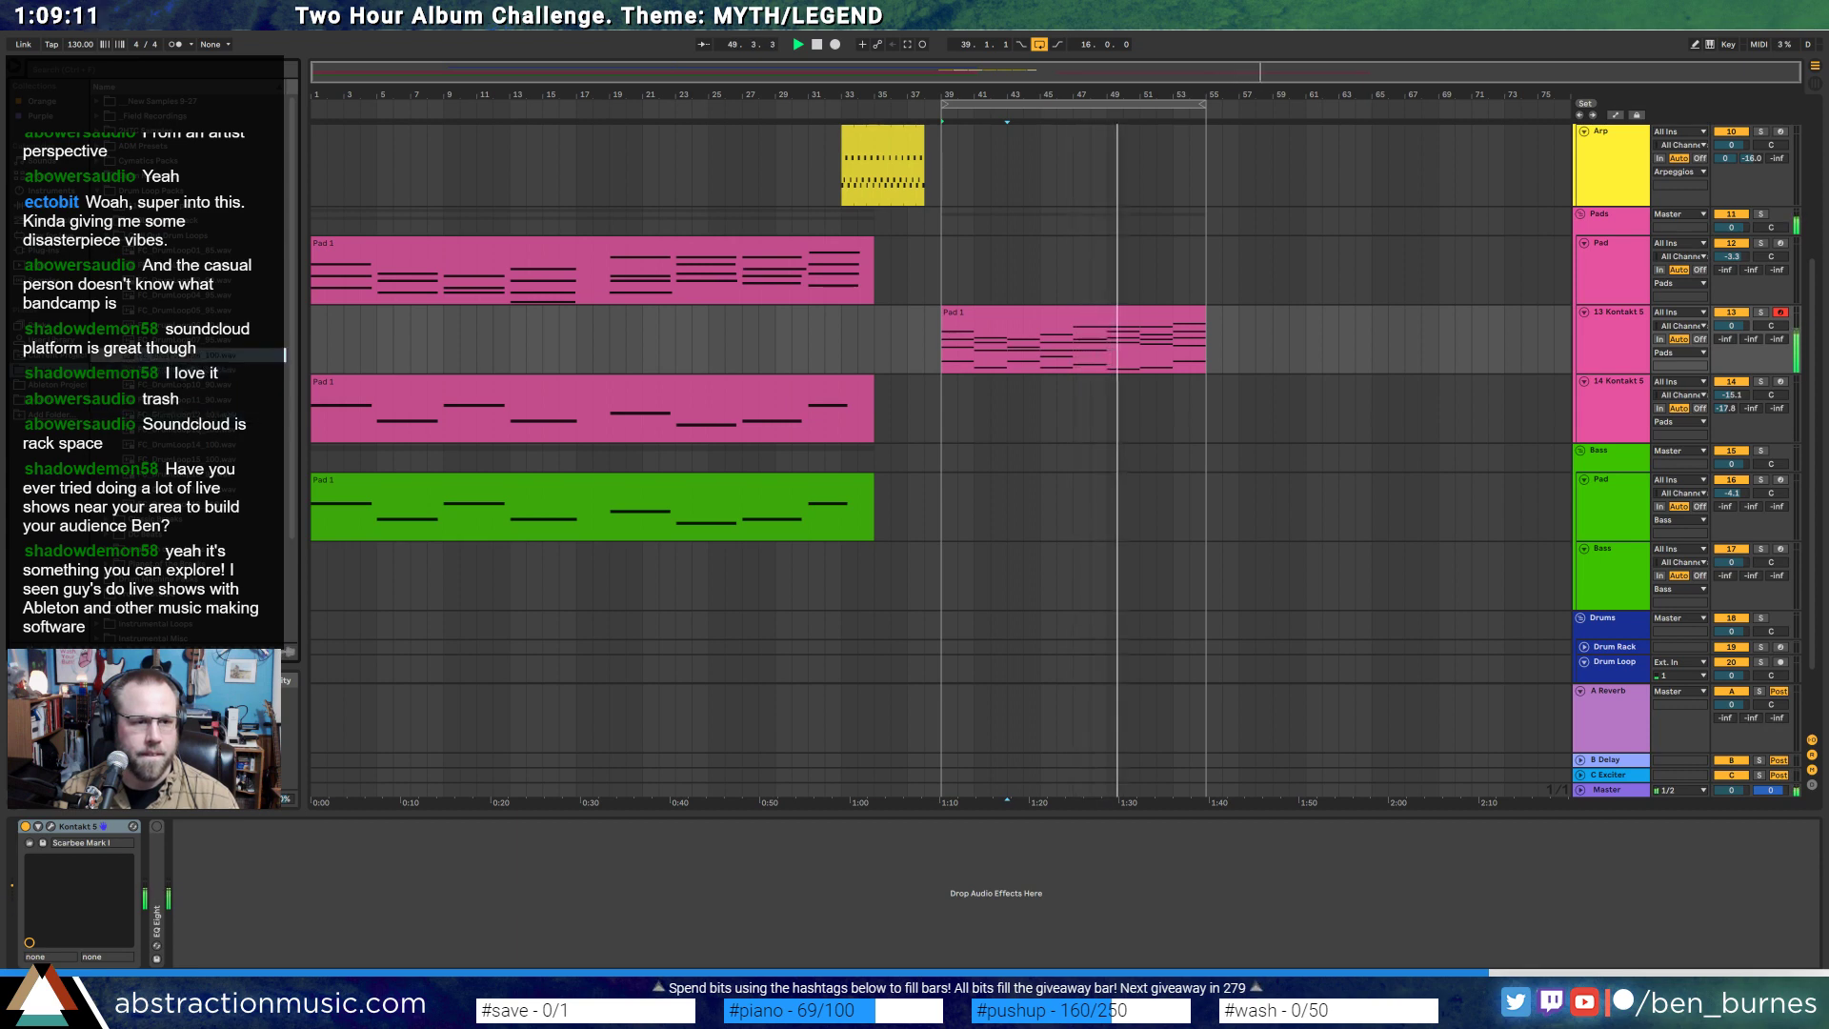
click(190, 415)
click(191, 429)
click(190, 444)
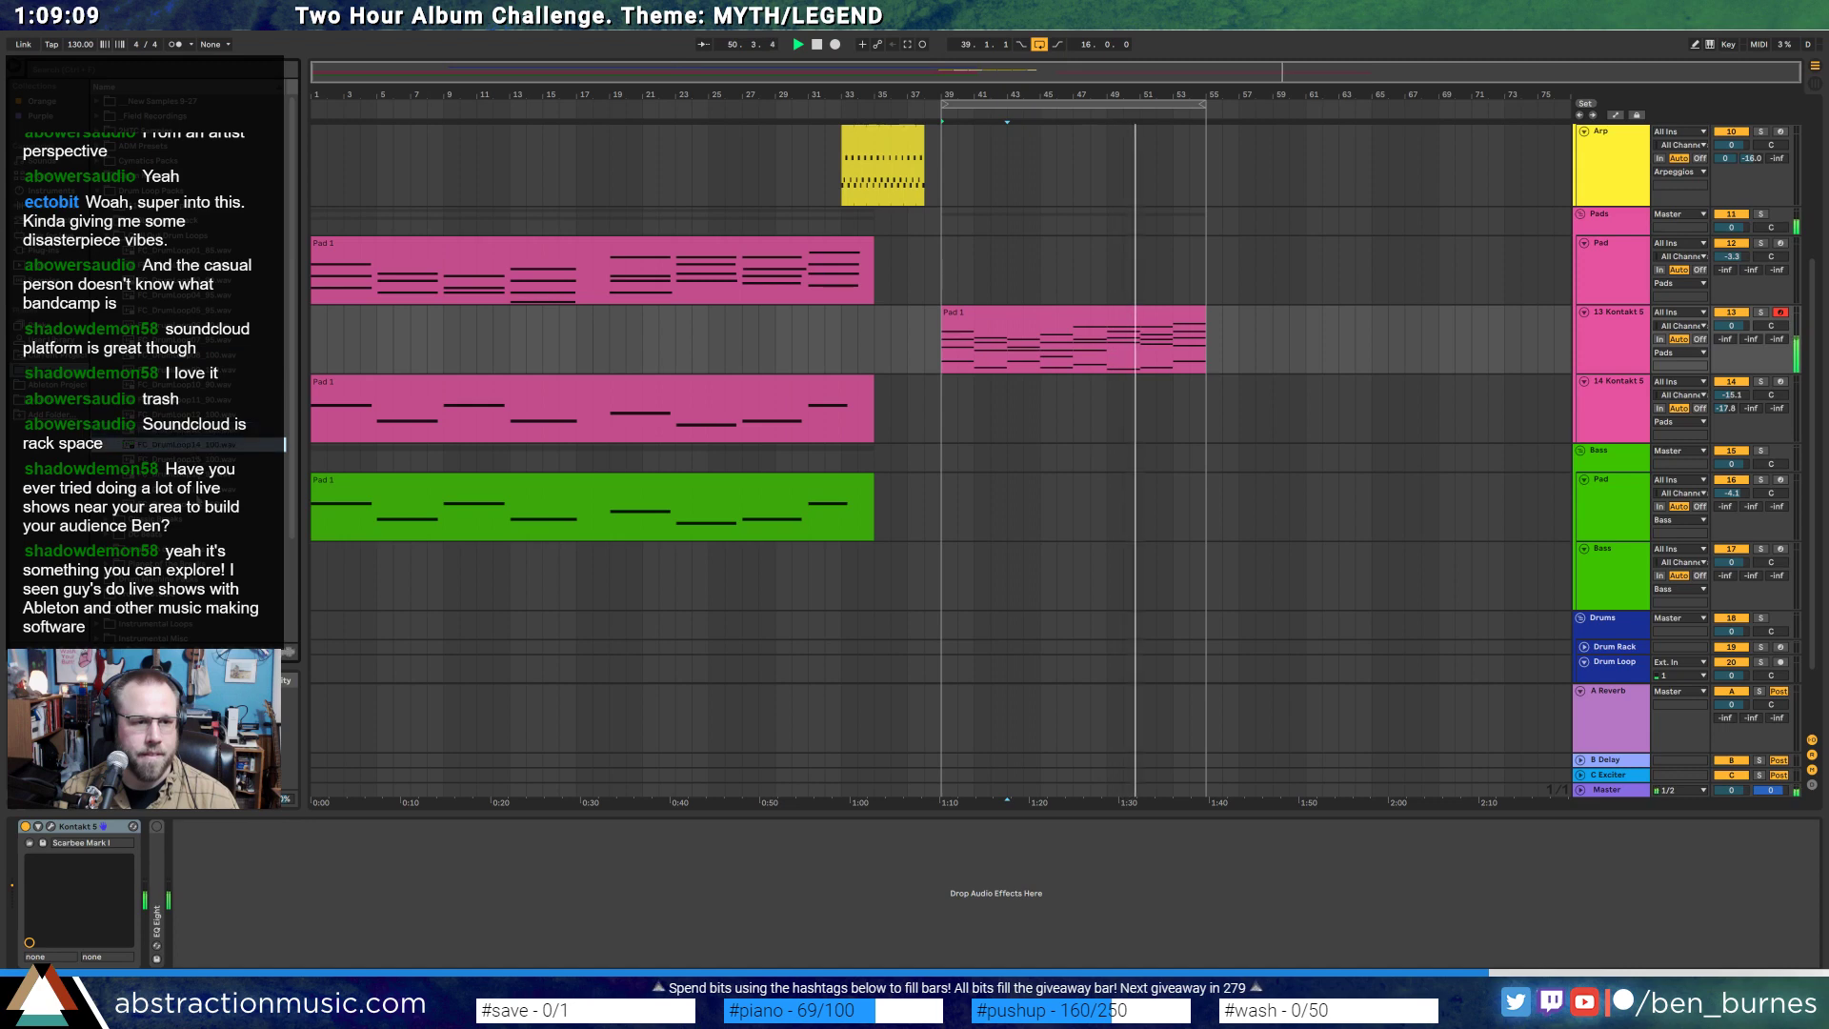
key(Down)
key(Down)
key(Down)
key(Down)
key(Down)
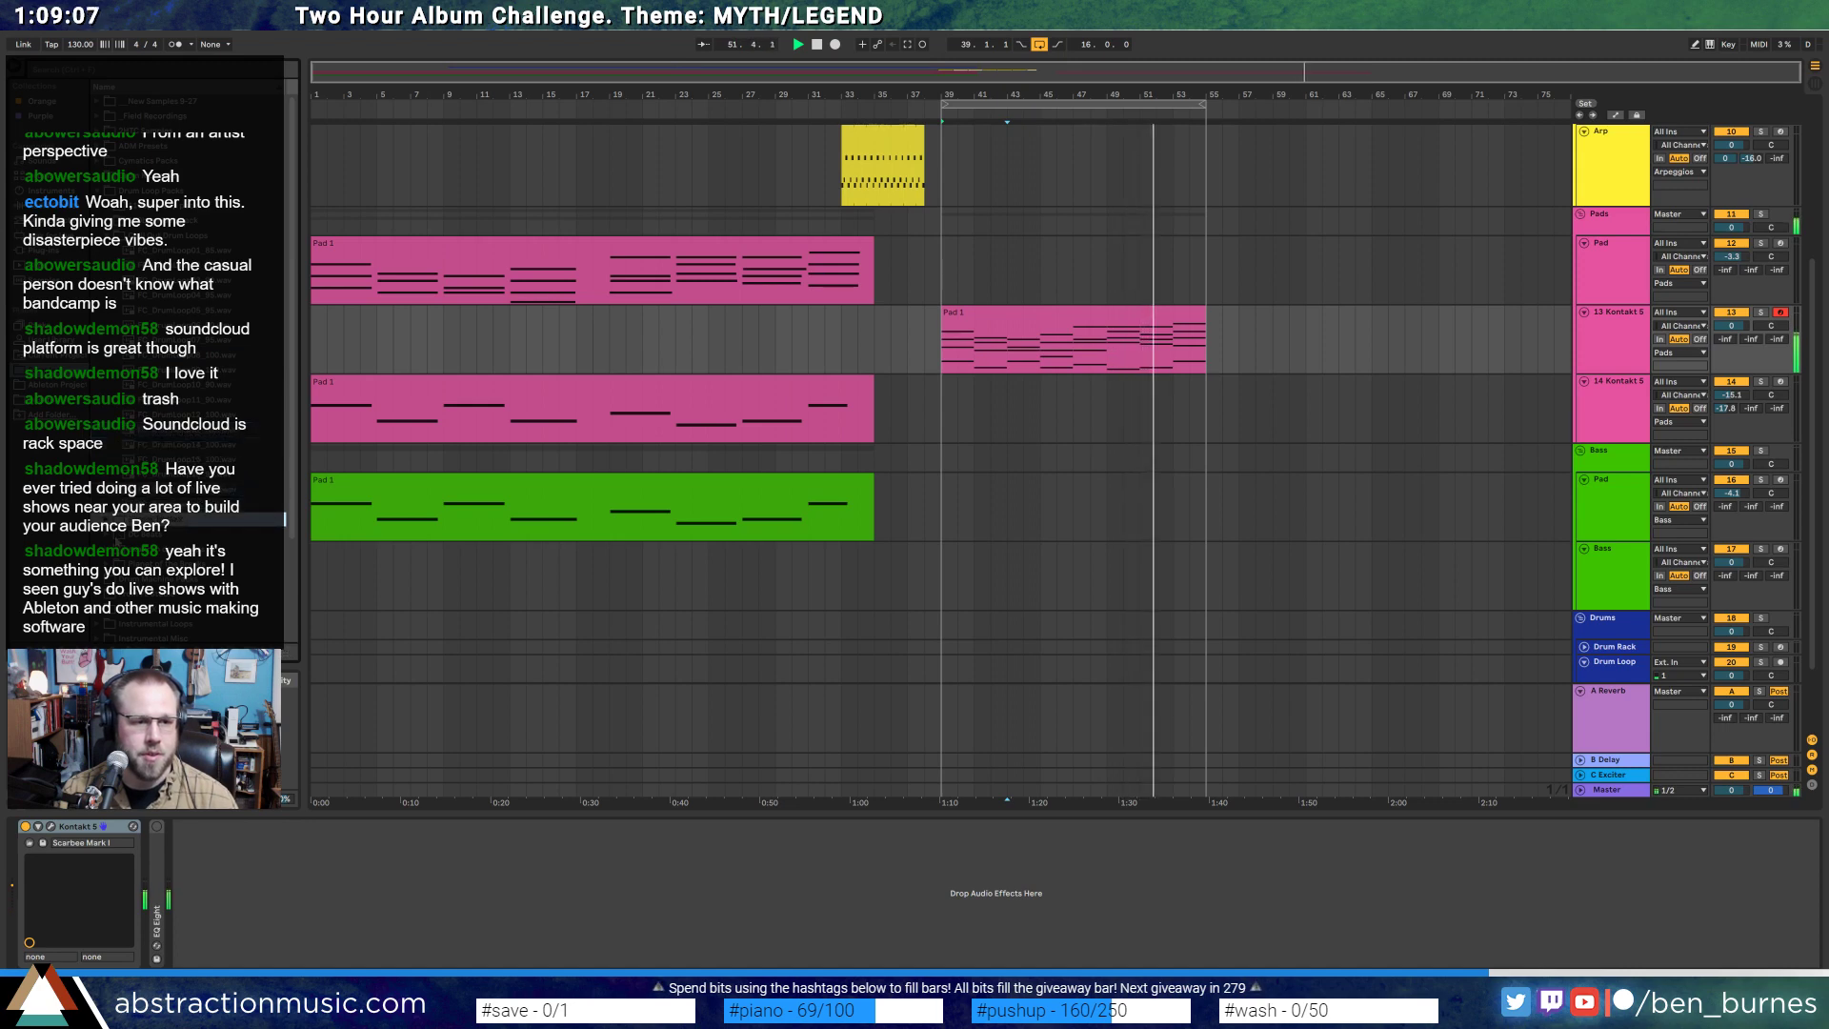
- Look further down the sample library for other drum loop folders and preview samples over the playing chords
click(115, 536)
scroll(229, 496, down, 6)
scroll(238, 492, down, 3)
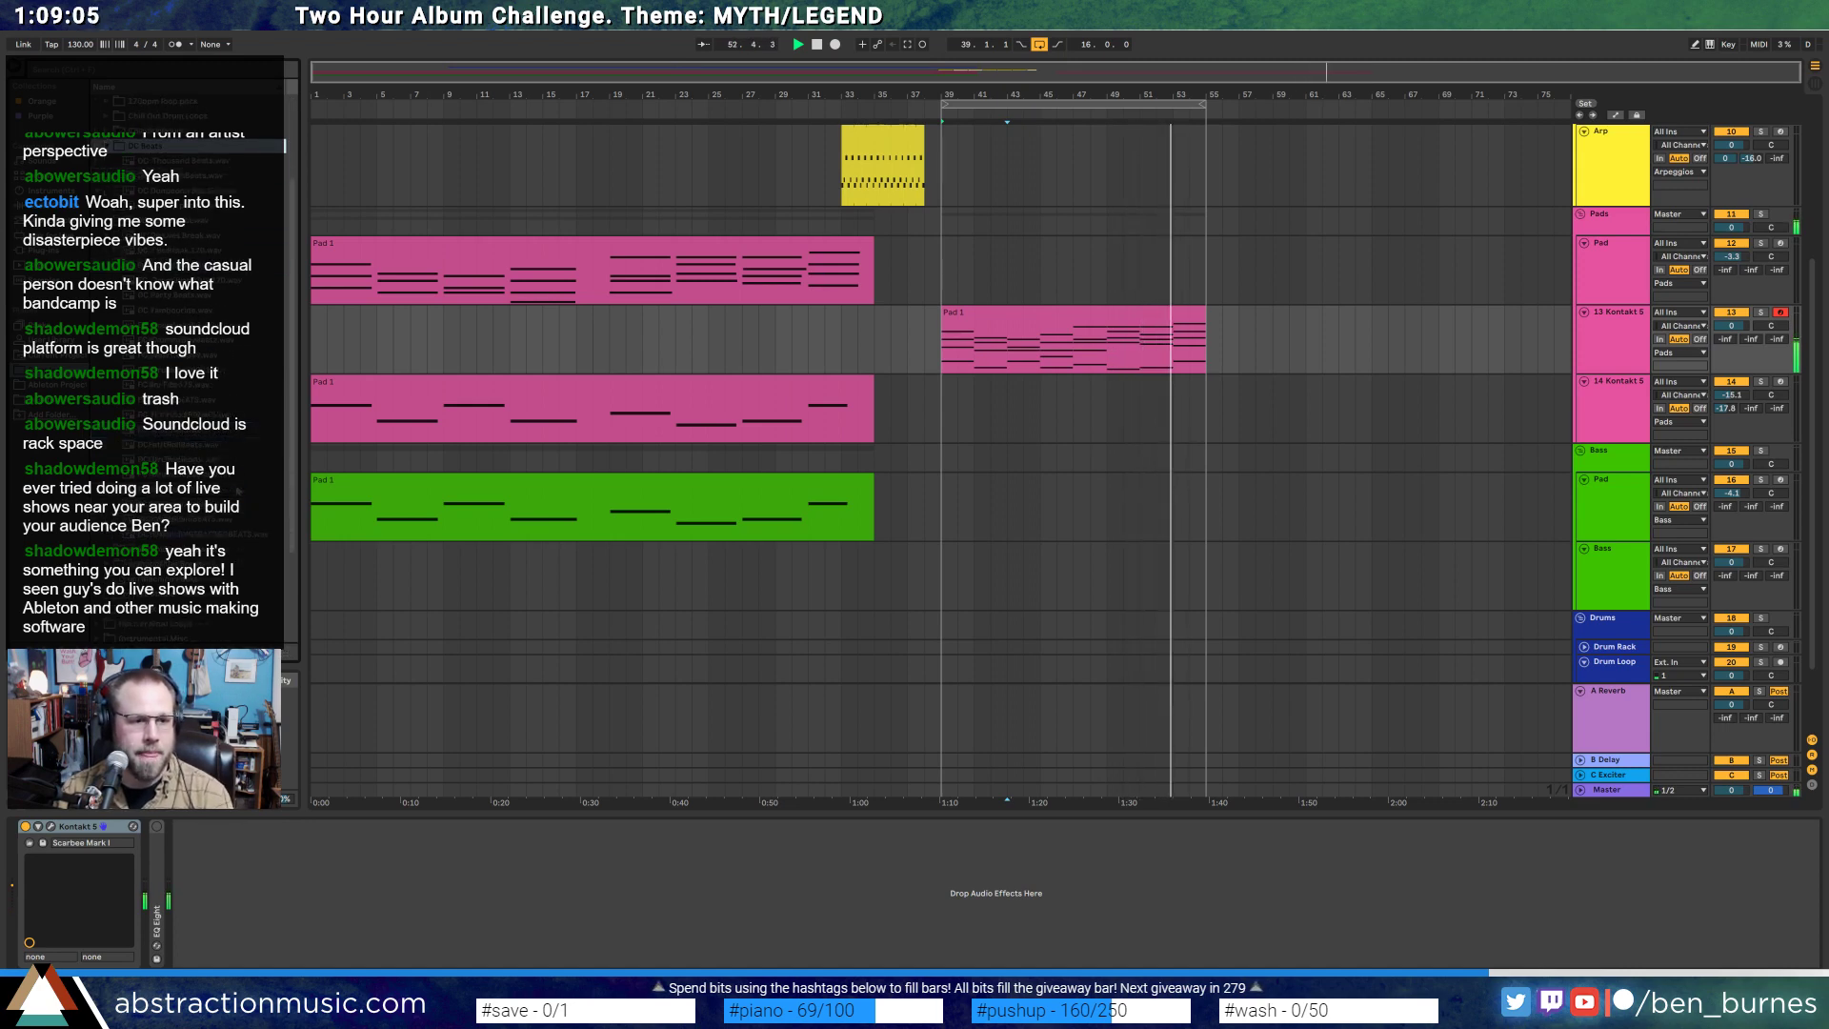
scroll(238, 492, down, 1)
scroll(238, 487, up, 1)
click(234, 460)
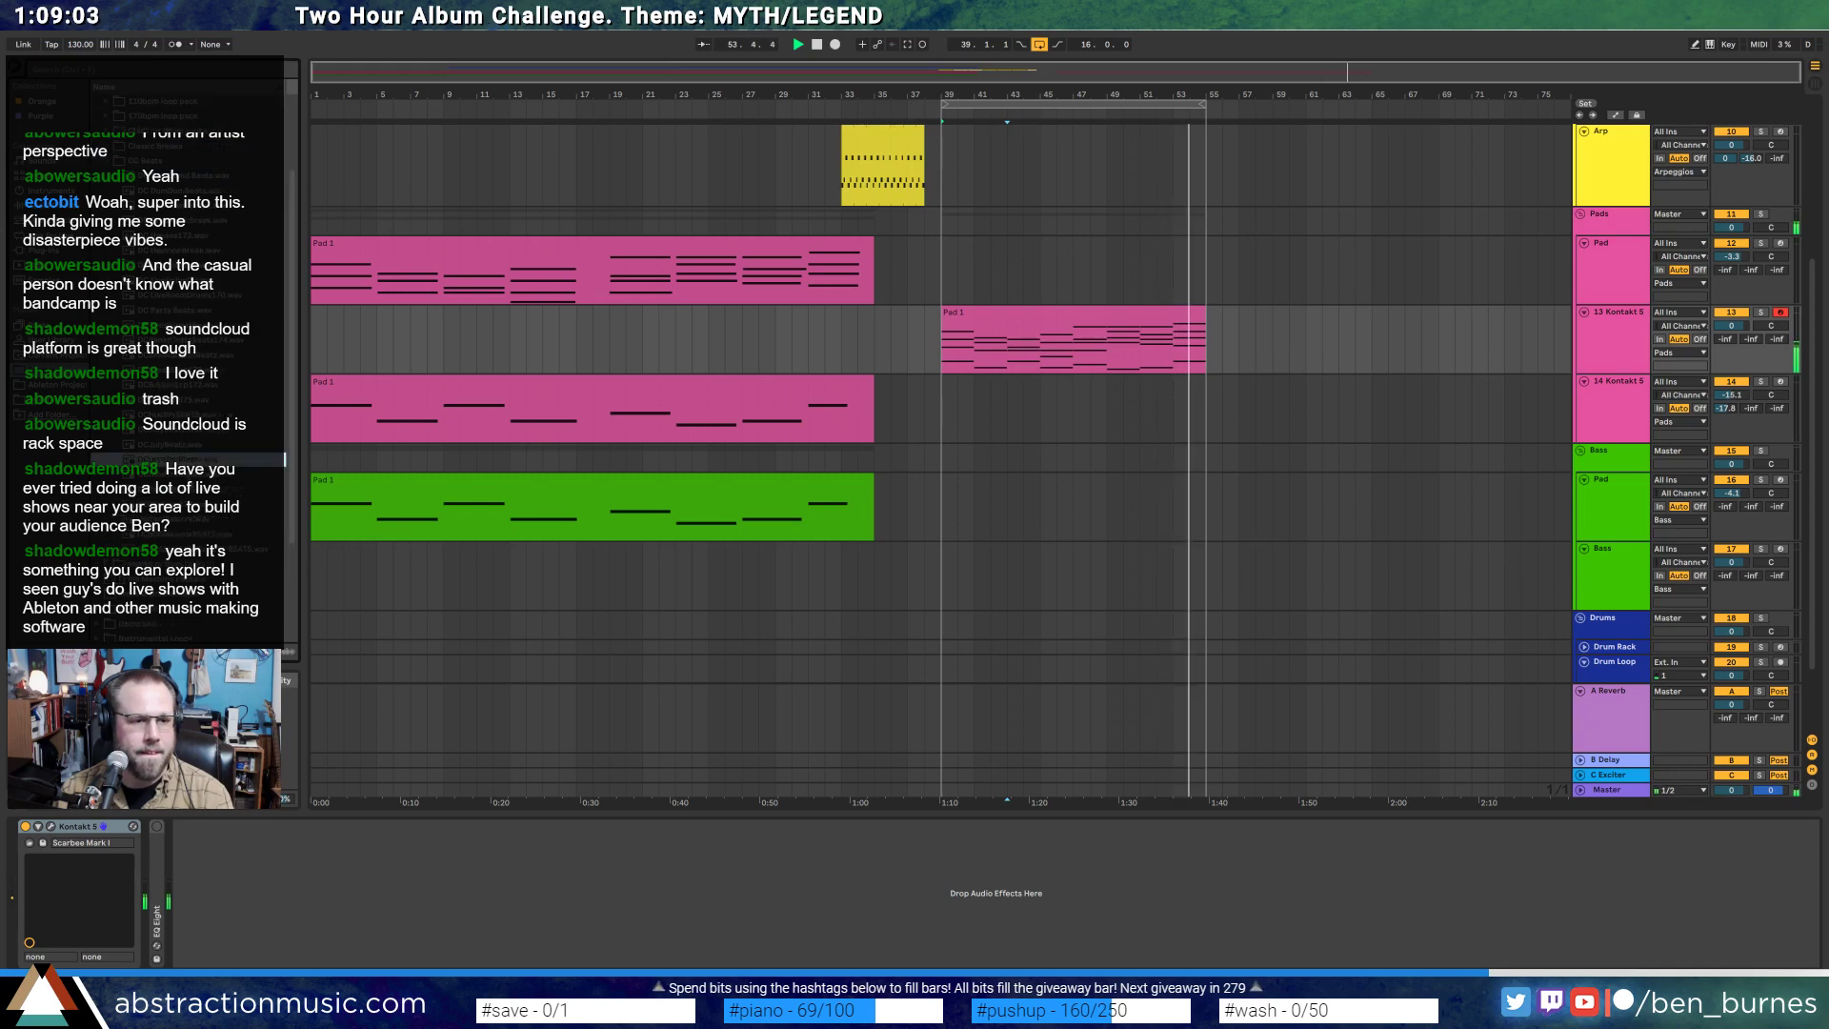
click(191, 161)
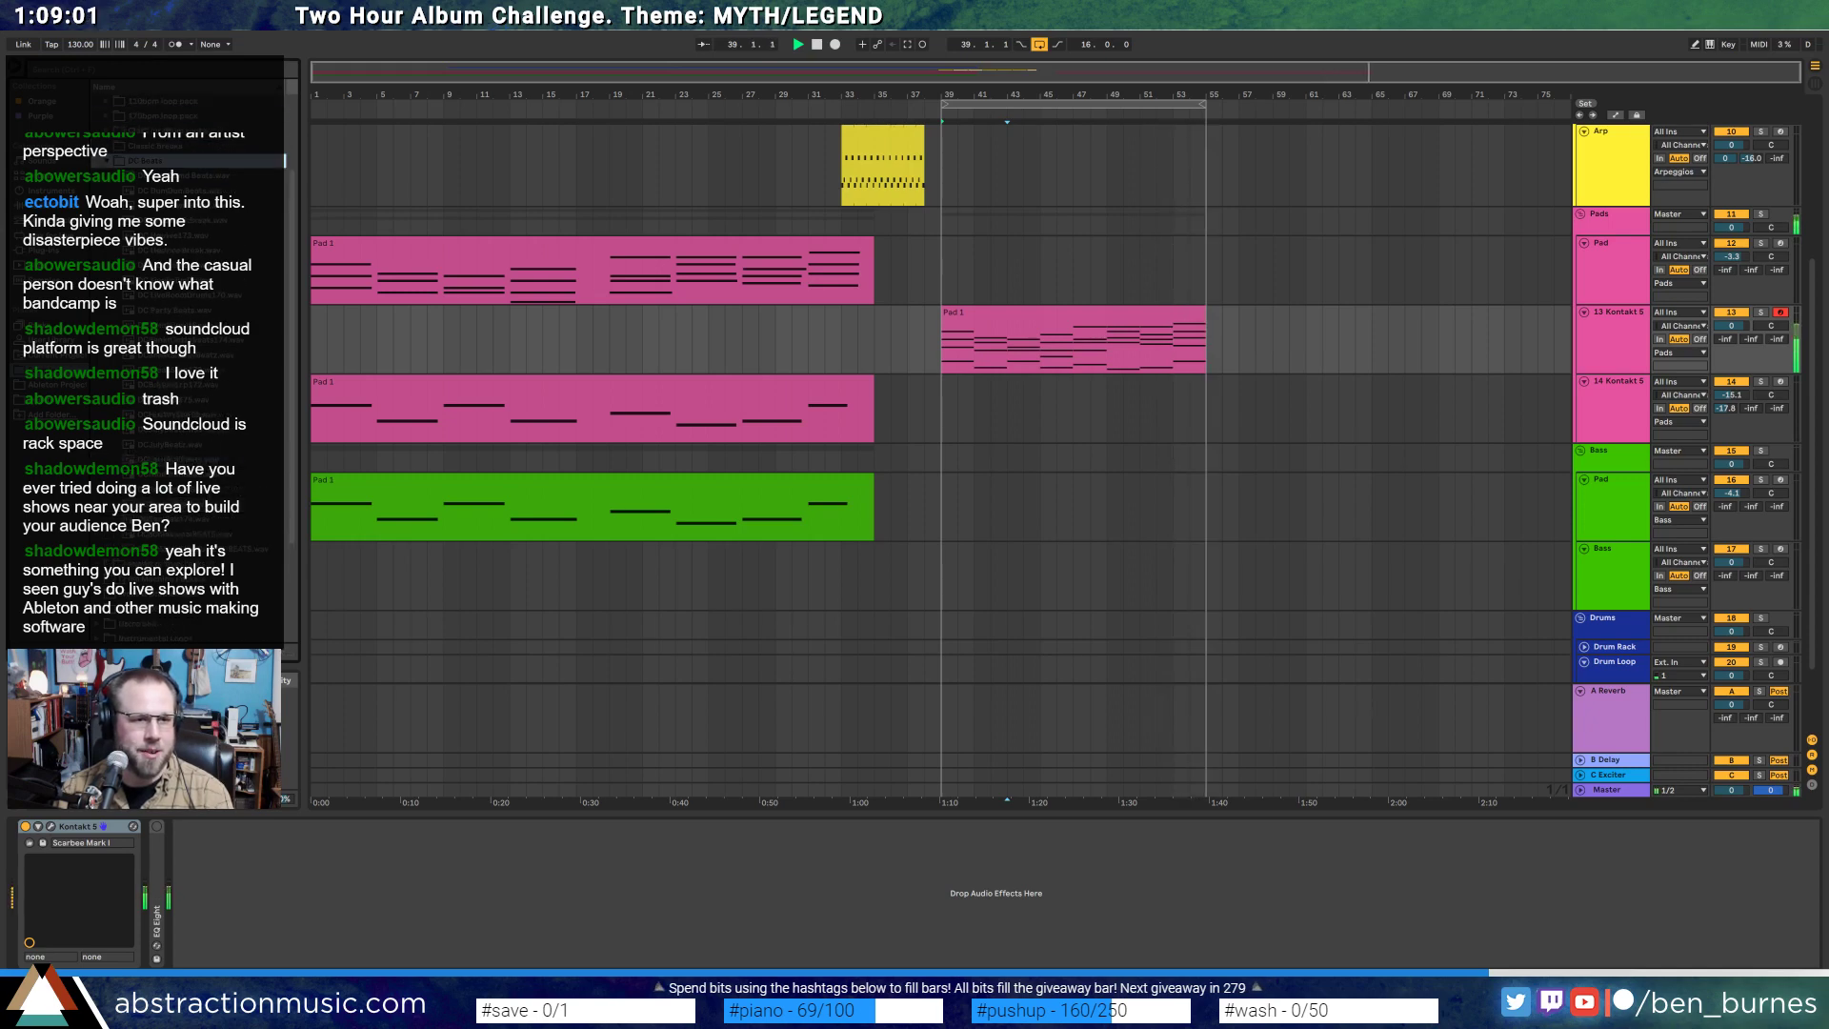
- Collapse the current sample folder, expand the next one and audition its loops against the electric piano section
key(Left)
key(Down)
key(Right)
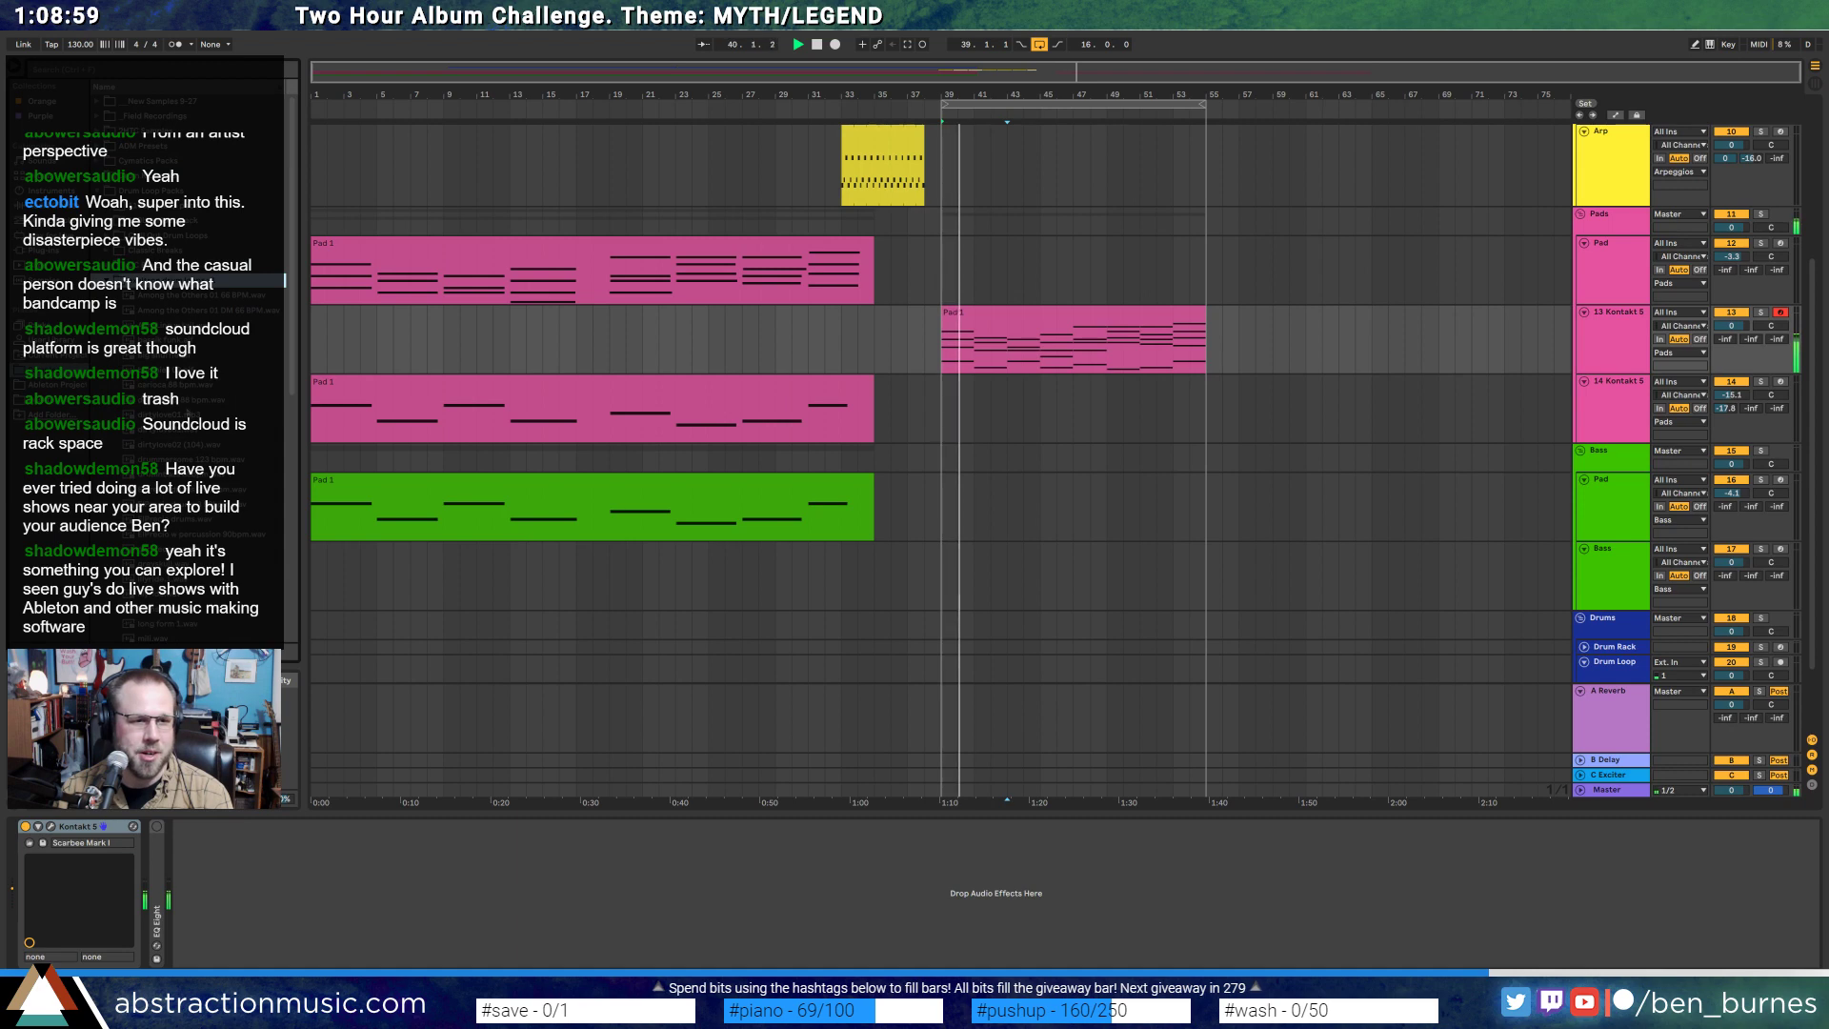
click(190, 385)
click(191, 519)
scroll(190, 519, down, 1)
click(191, 550)
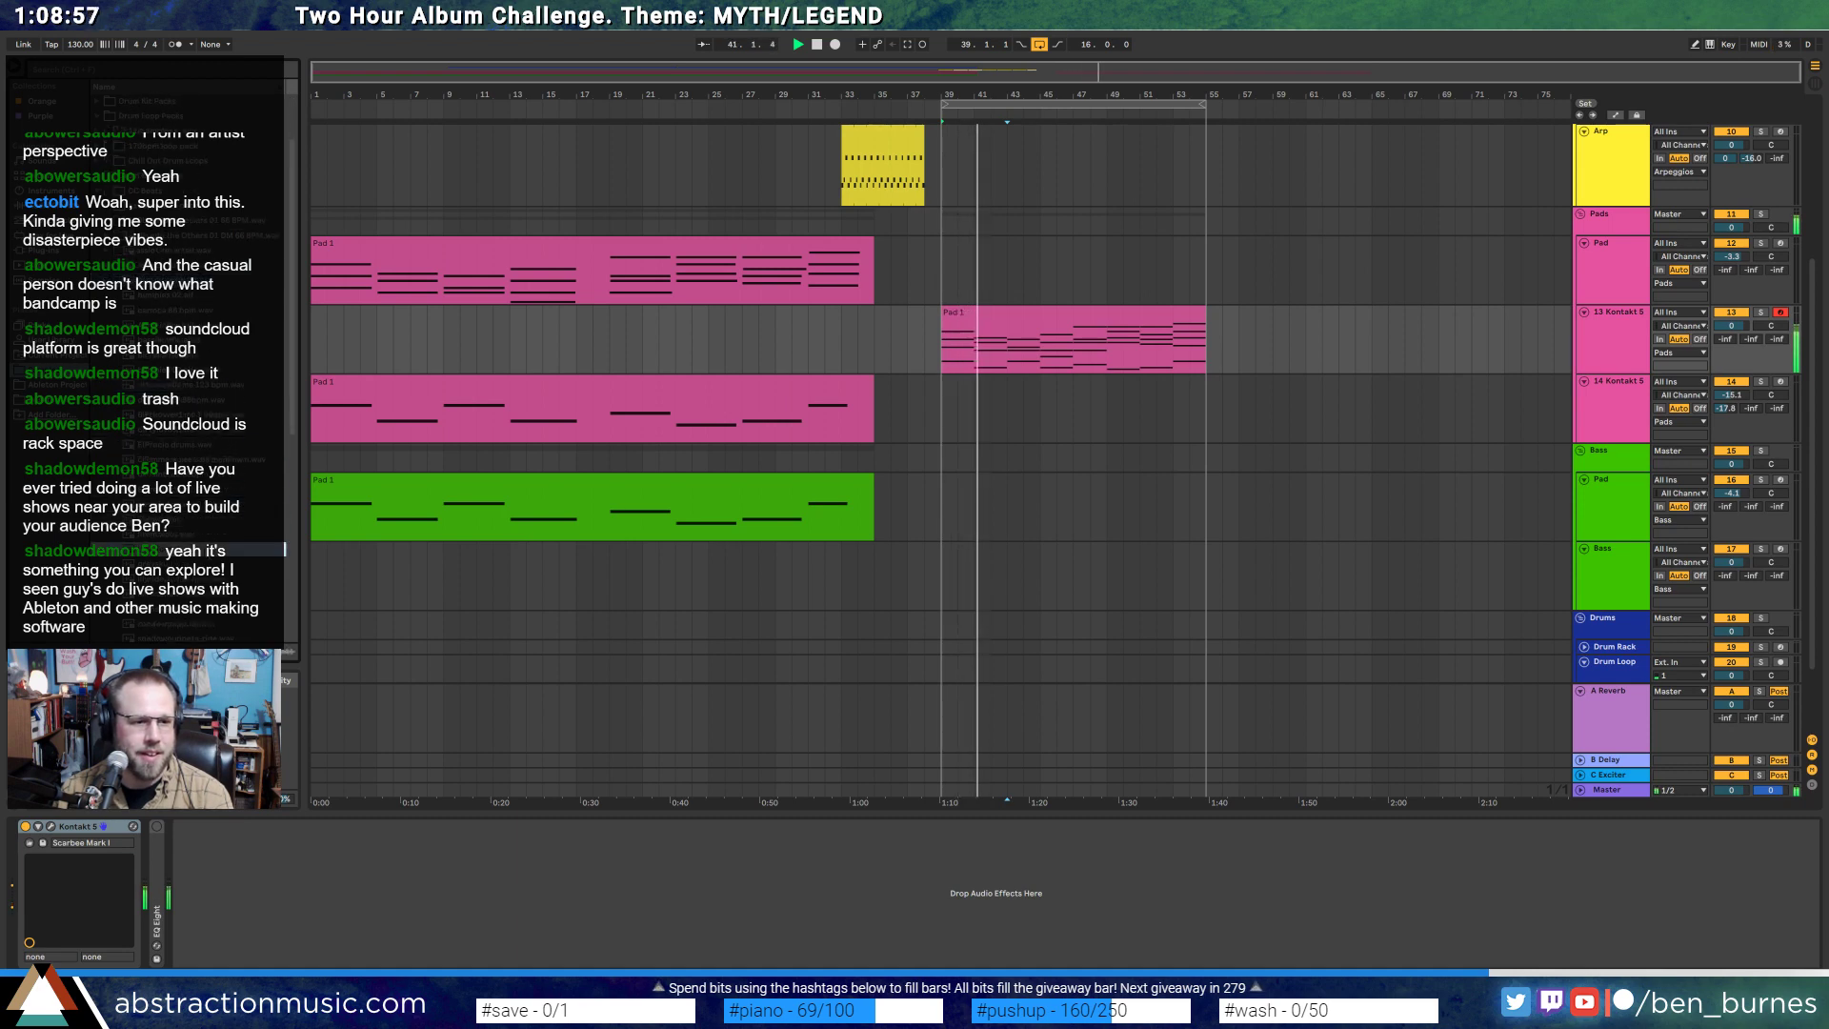
scroll(205, 550, down, 1)
click(205, 550)
click(205, 521)
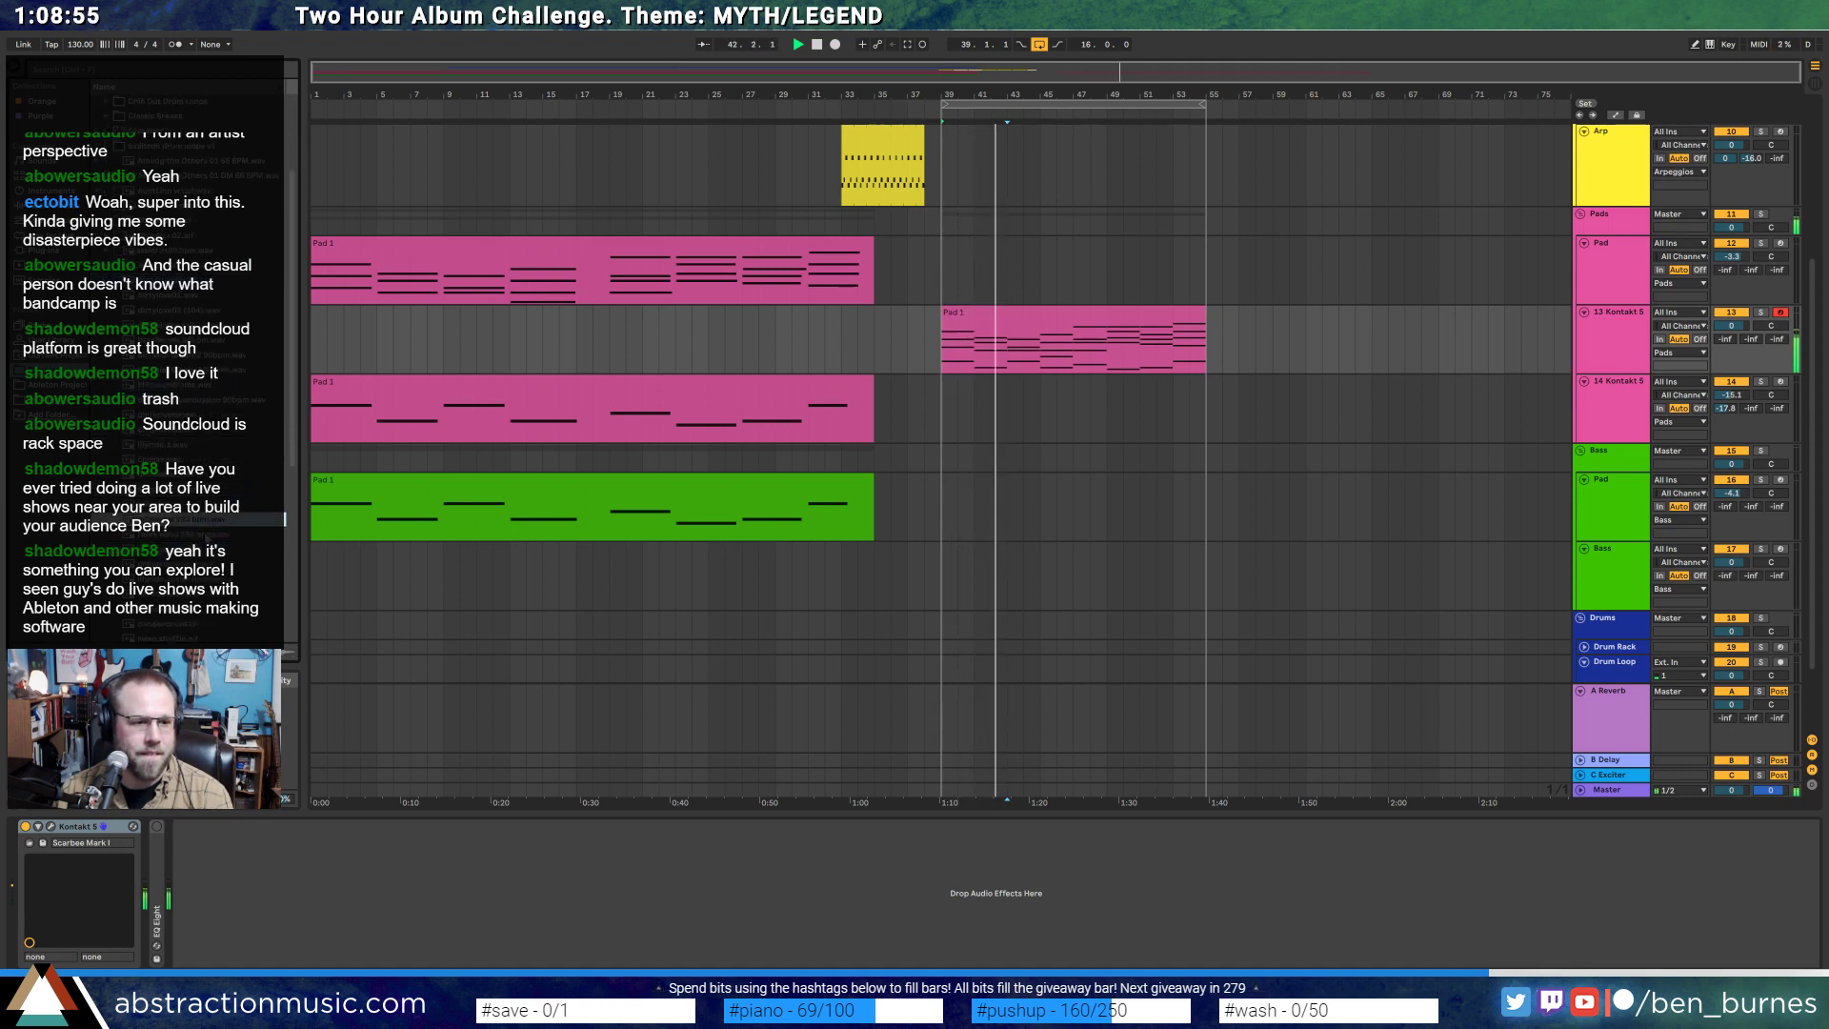
key(Down)
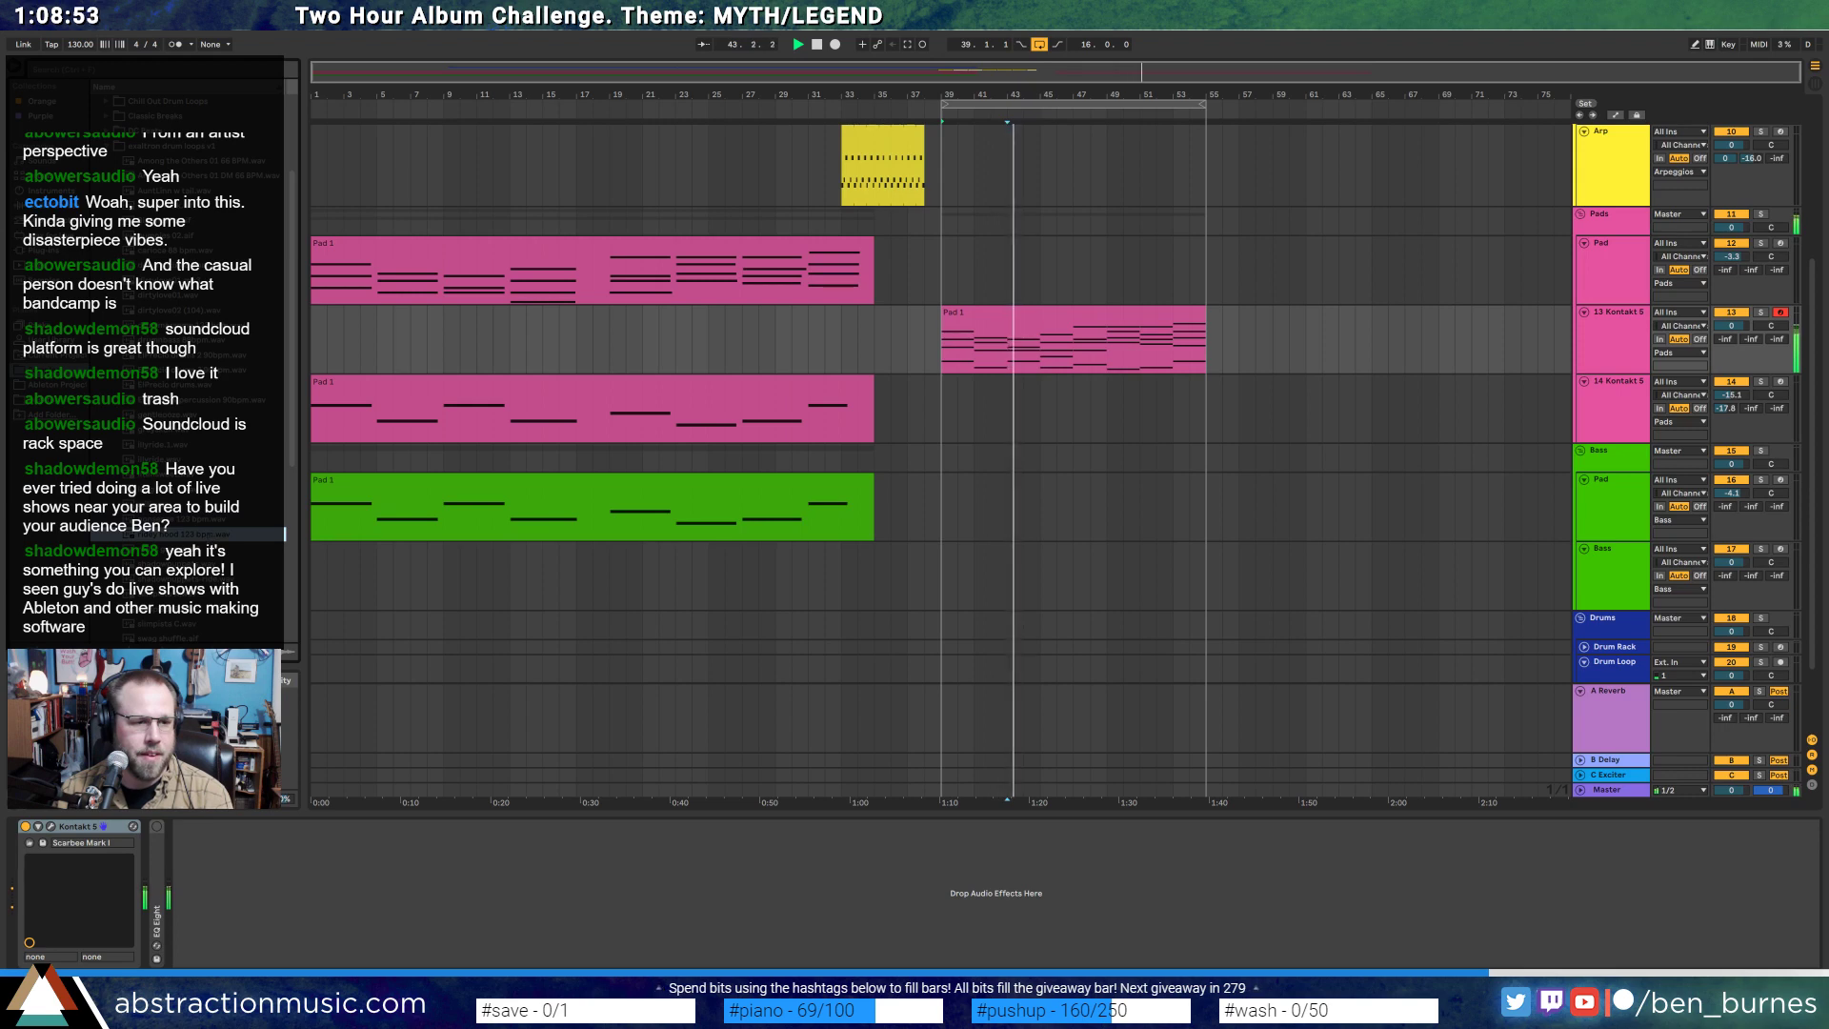
scroll(205, 534, down, 2)
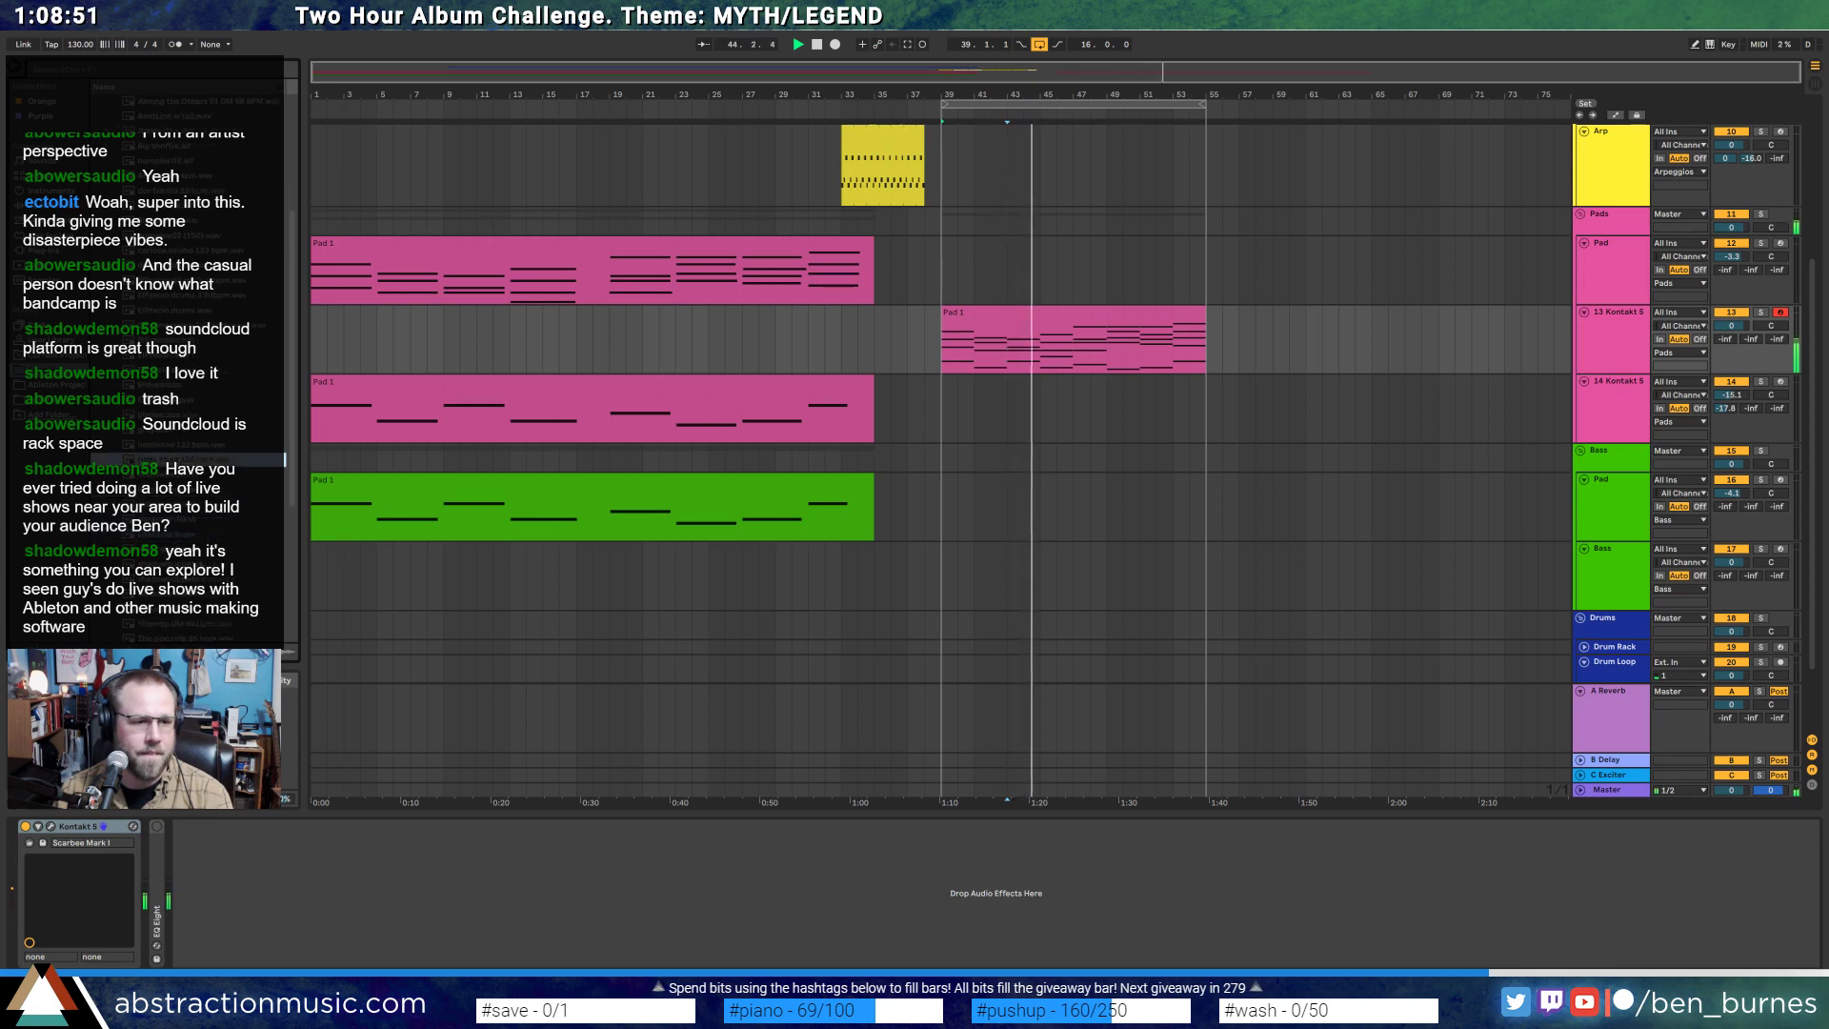
scroll(205, 550, down, 1)
click(204, 550)
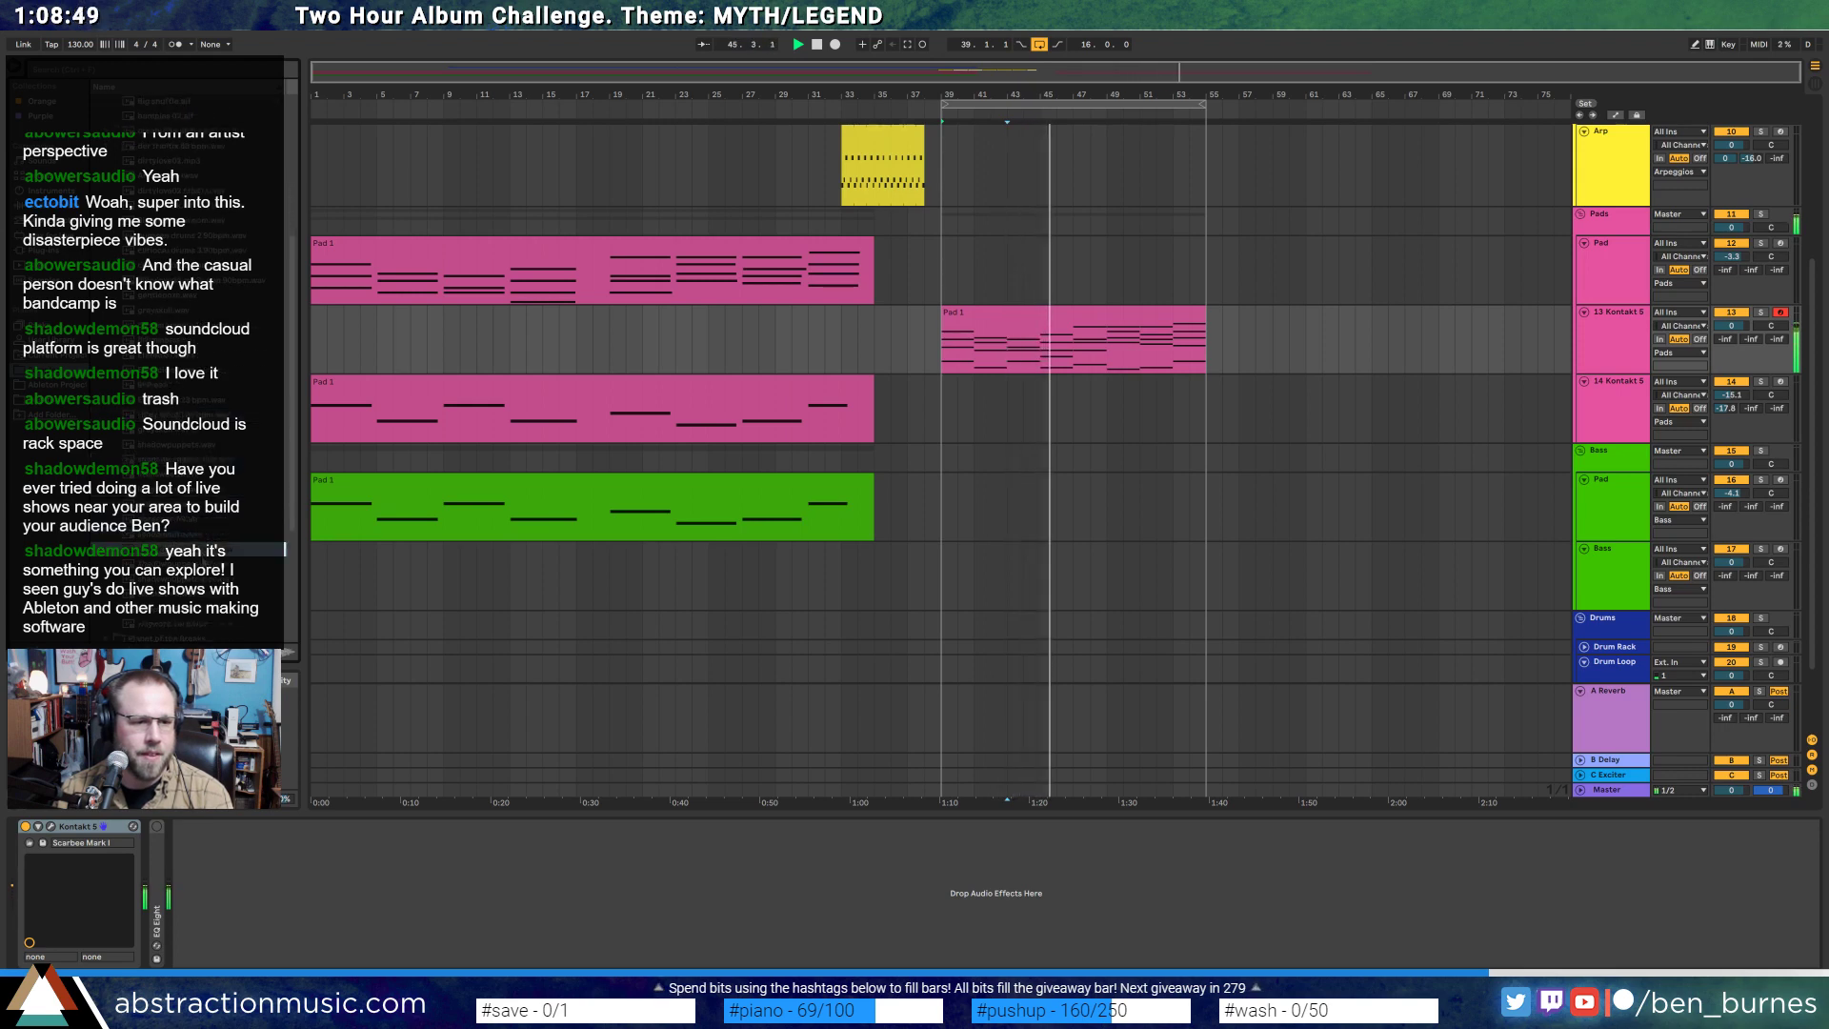
key(Down)
key(Down)
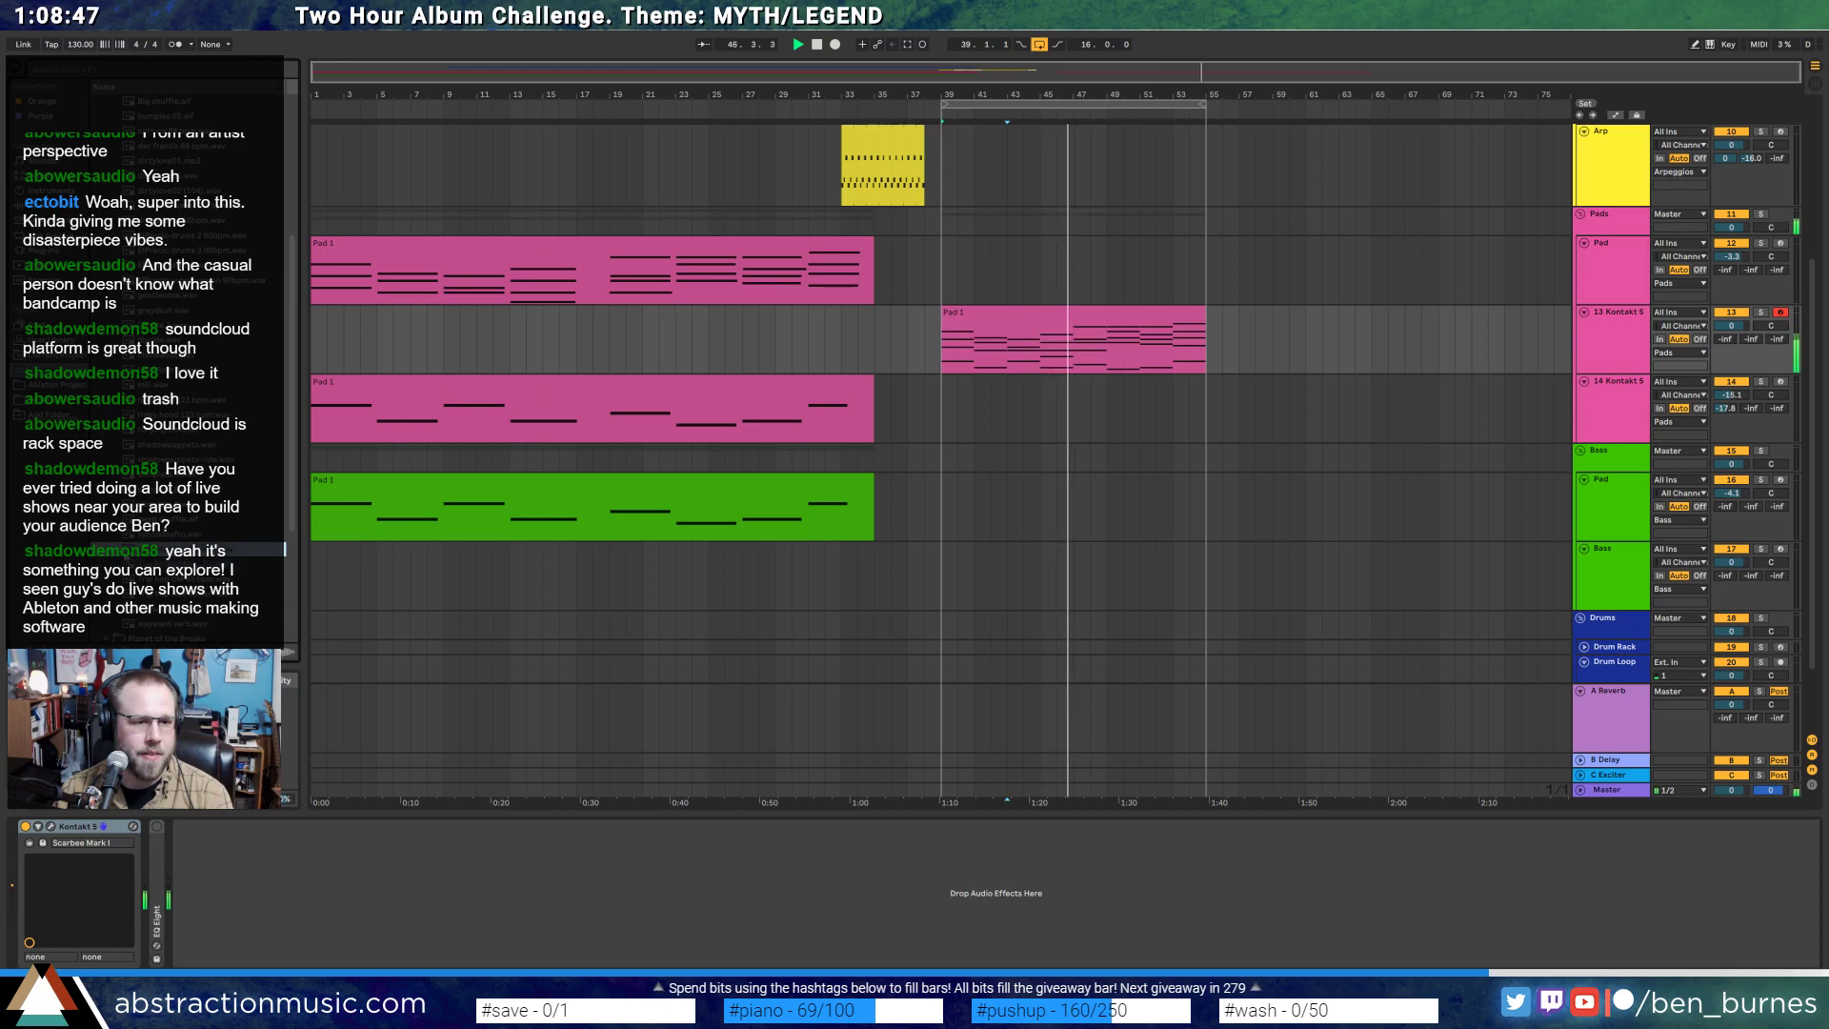
- Place the syncotastic 123 bpm drum loop at bar 39 on the Drum Loop track and shorten it to where its audio ends
drag(205, 550, 945, 661)
double_click(957, 639)
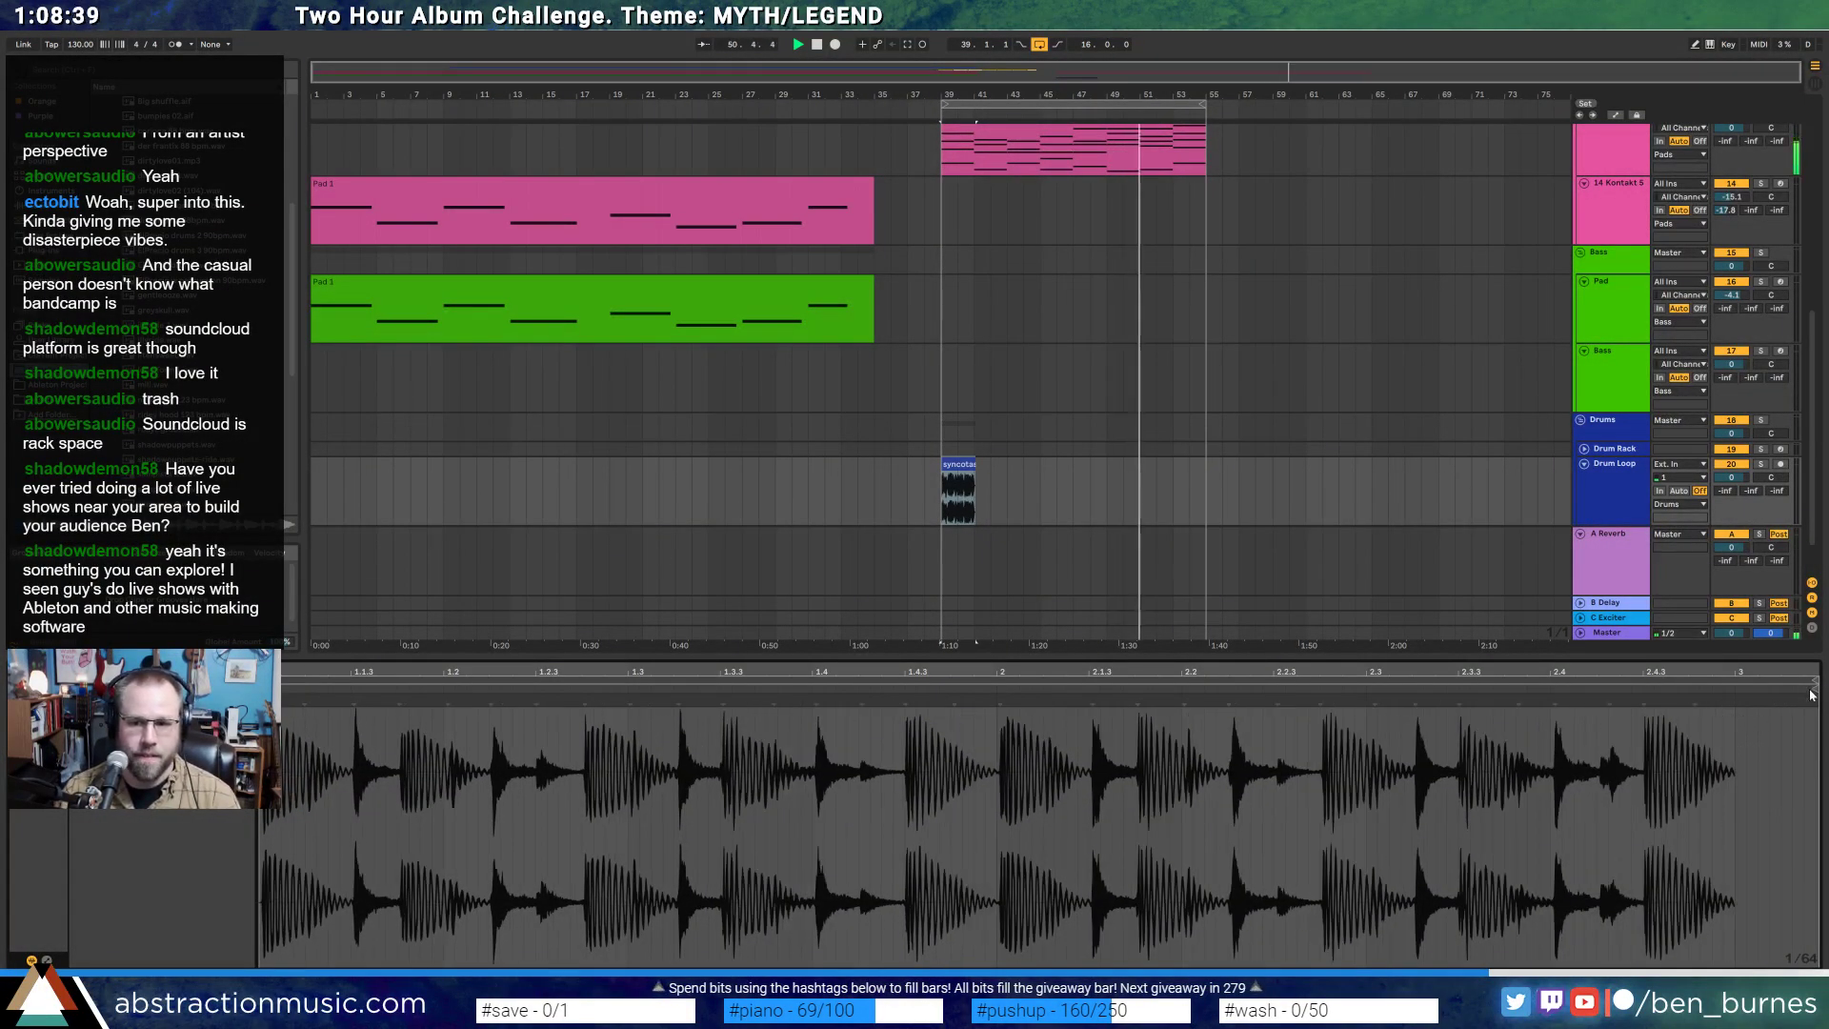
drag(1813, 688, 1735, 682)
key(shift+Tab)
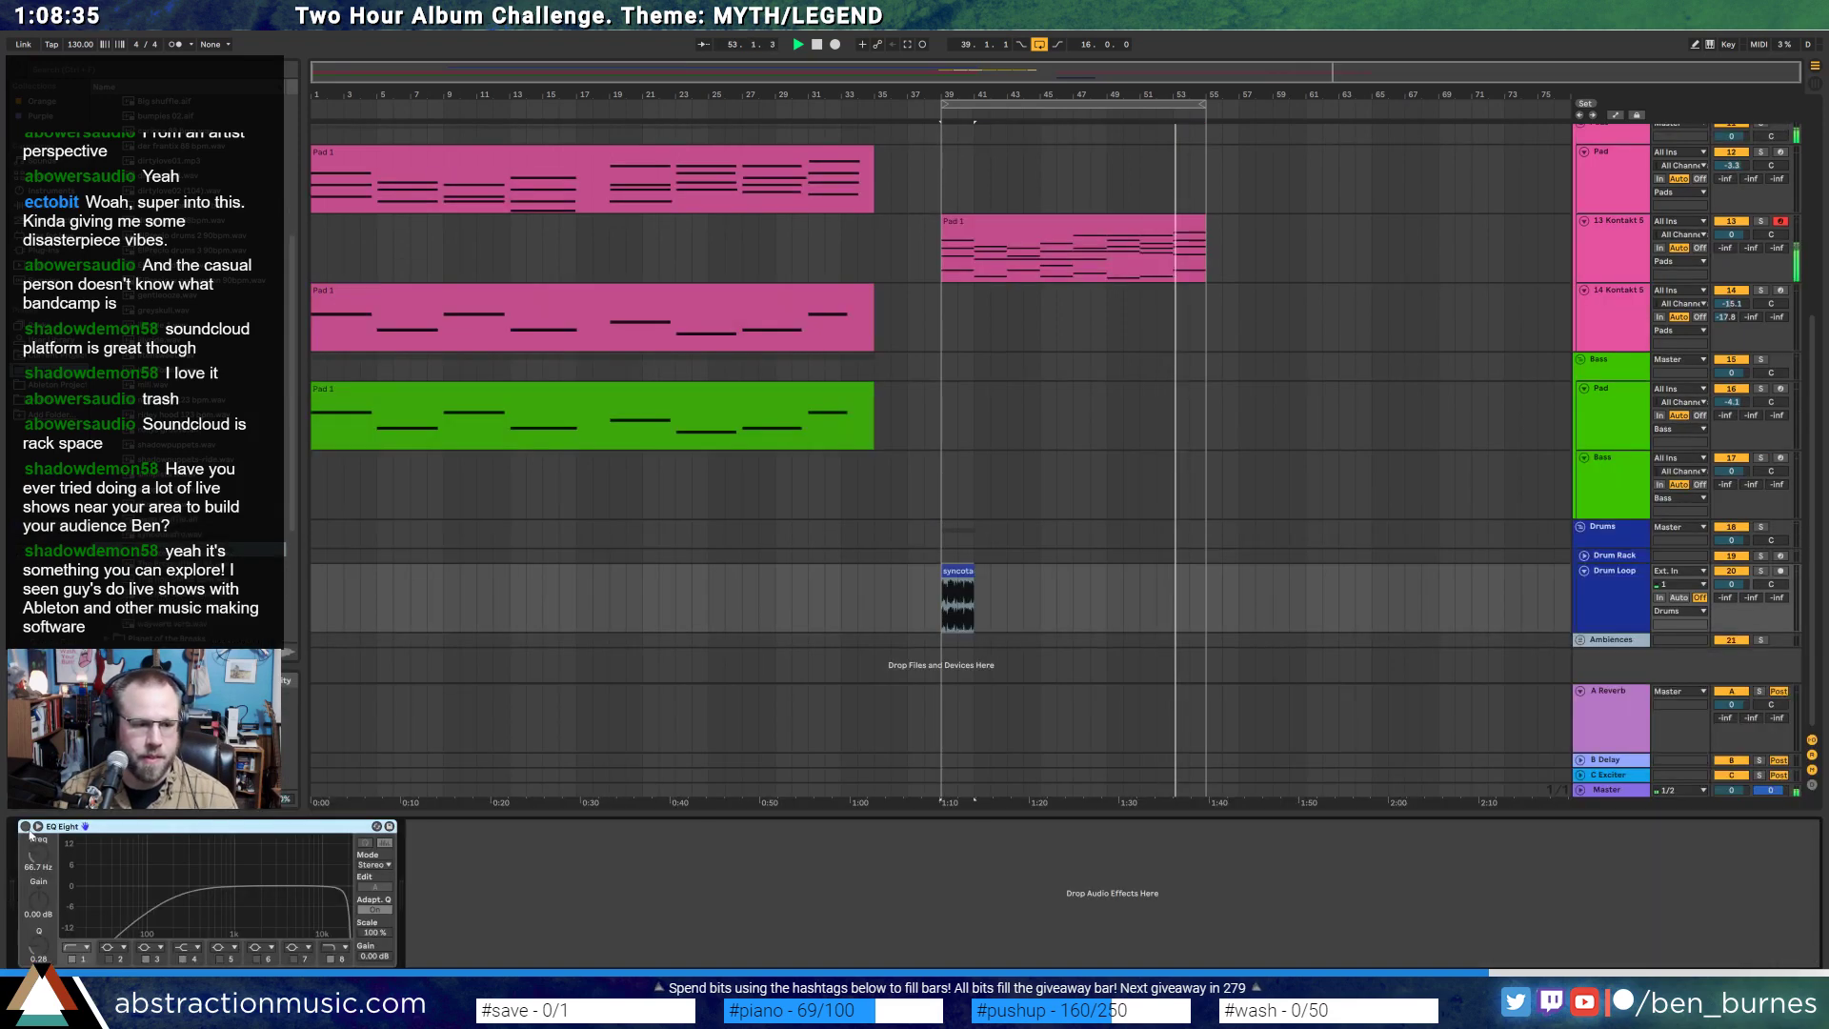
- Enable the Drum Loop track's EQ Eight and extend the looped drum clip from bar 39 to bar 55
click(26, 827)
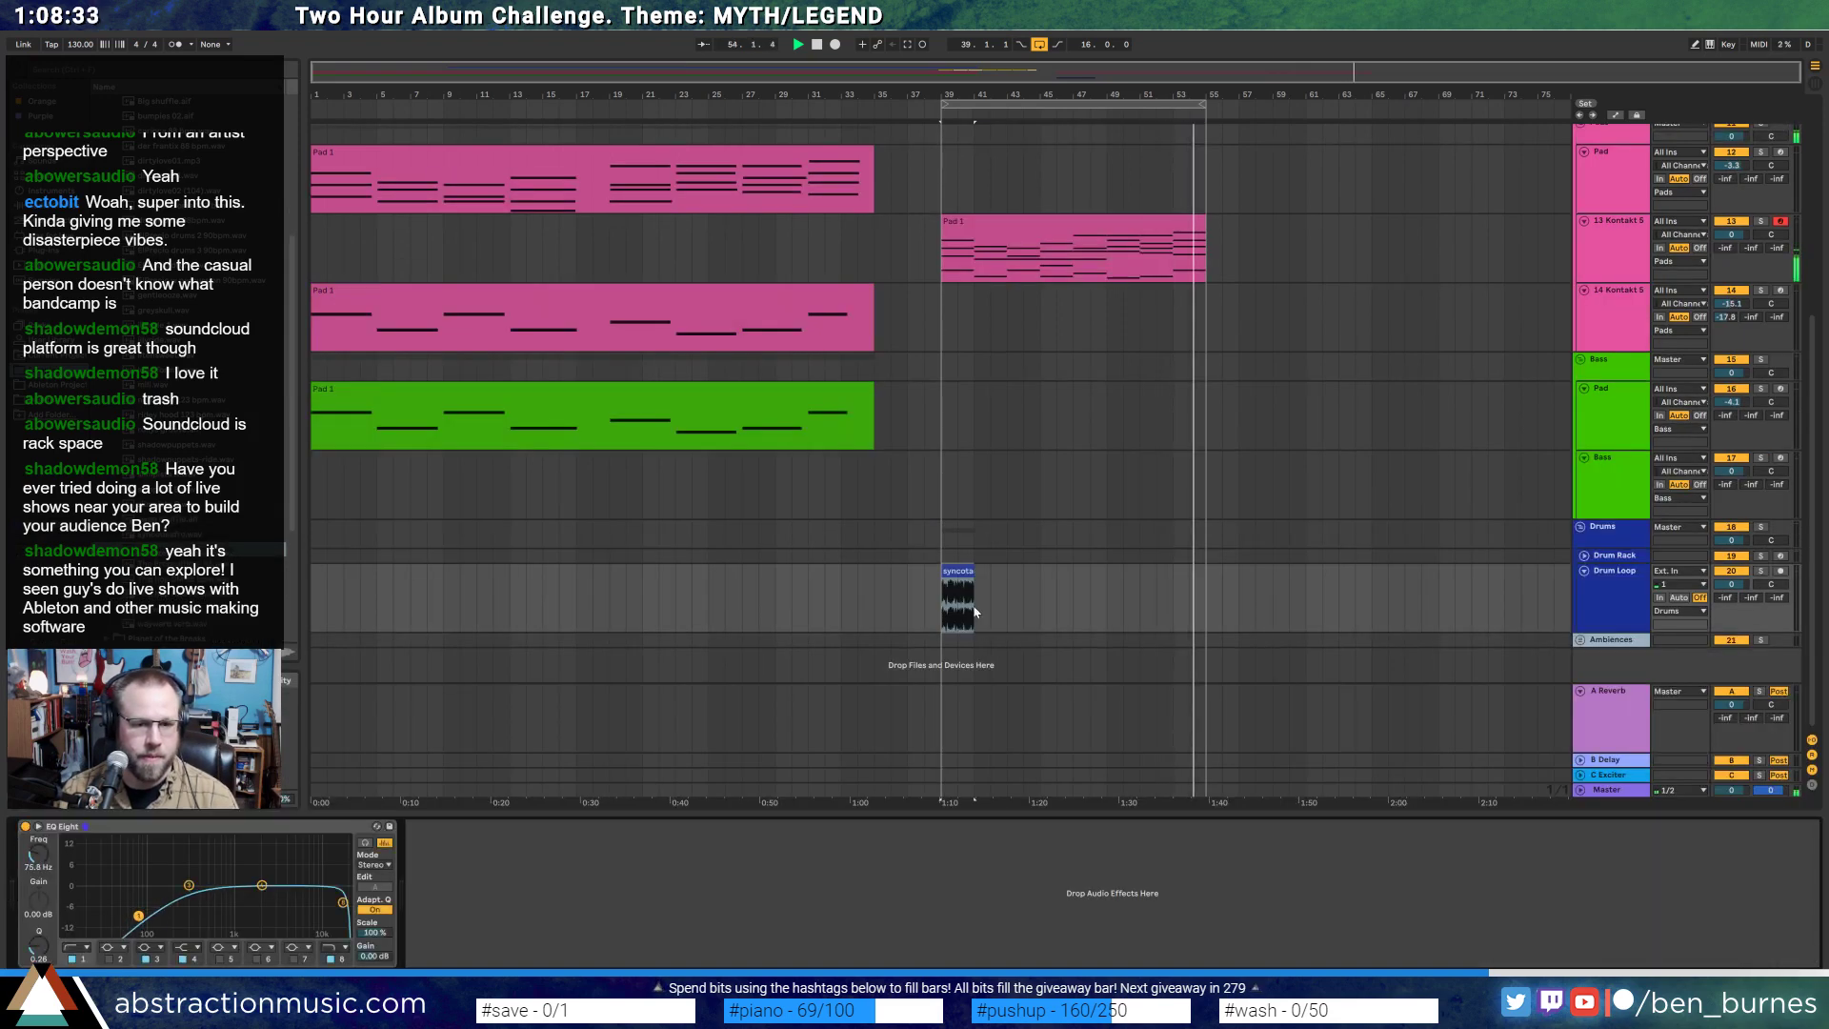
double_click(956, 580)
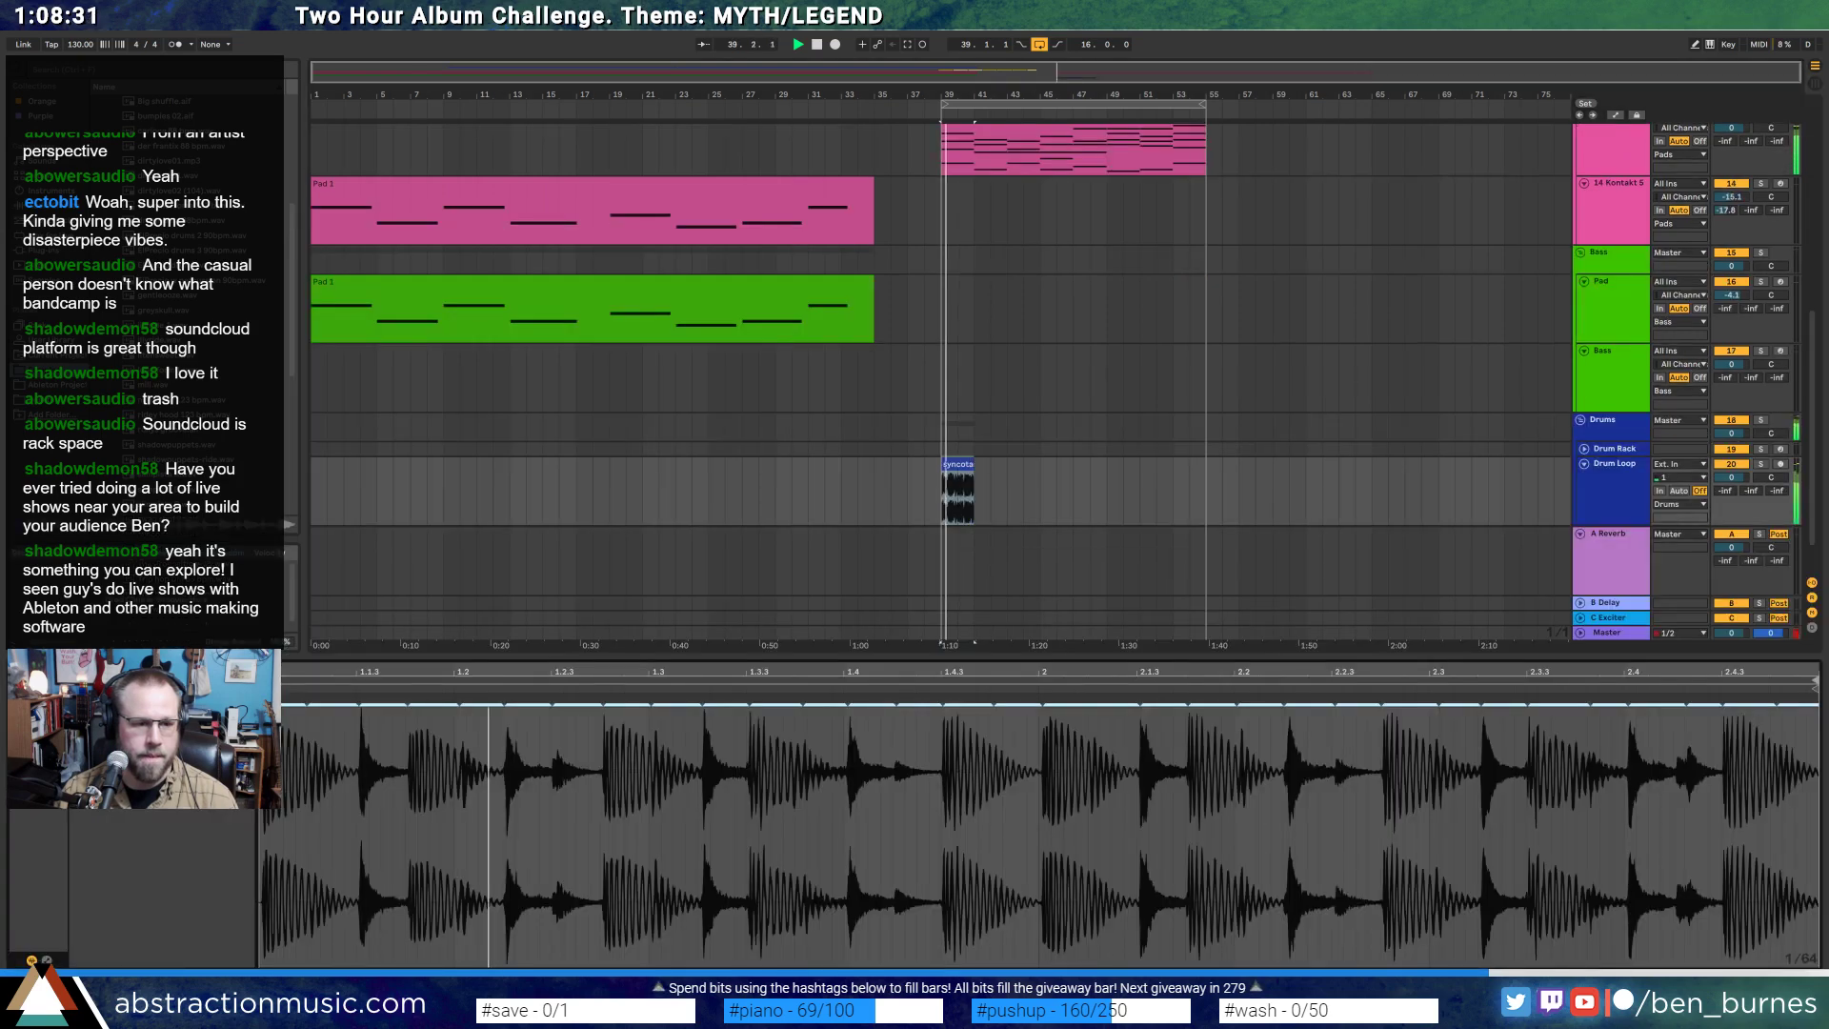
click(1047, 681)
key(ctrl+z)
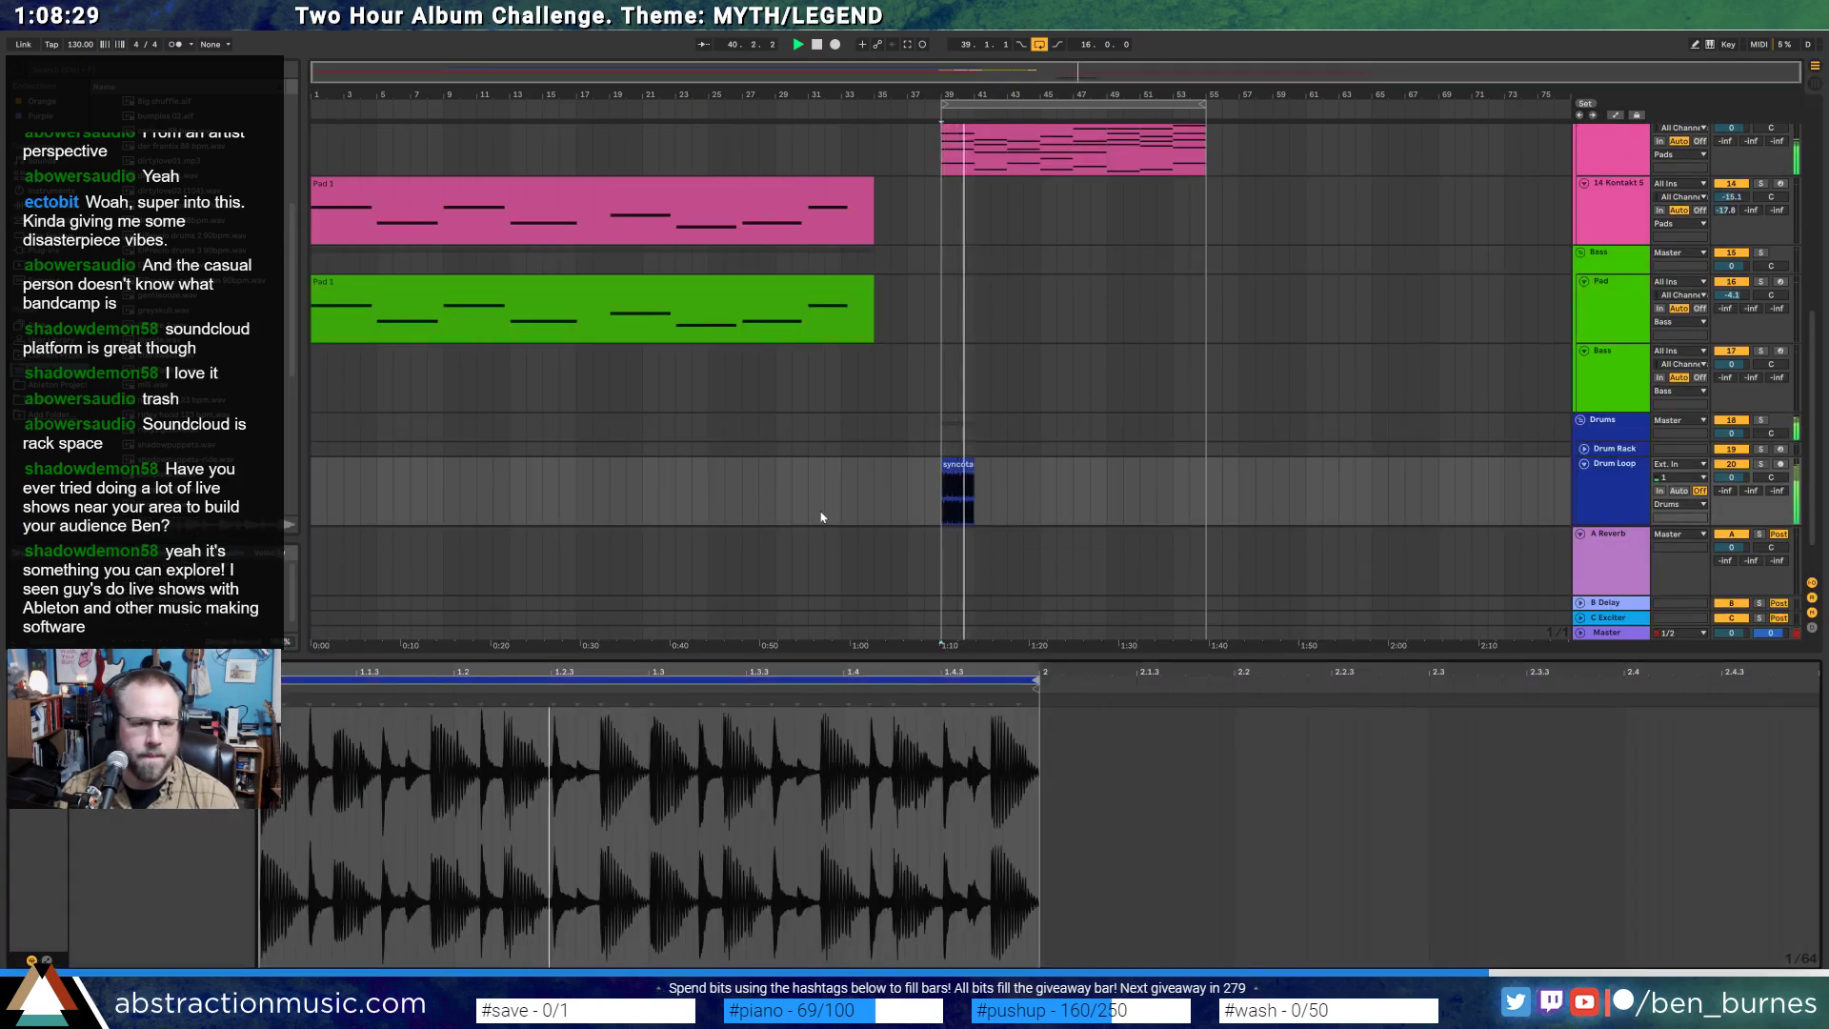
key(space)
key(ctrl+z)
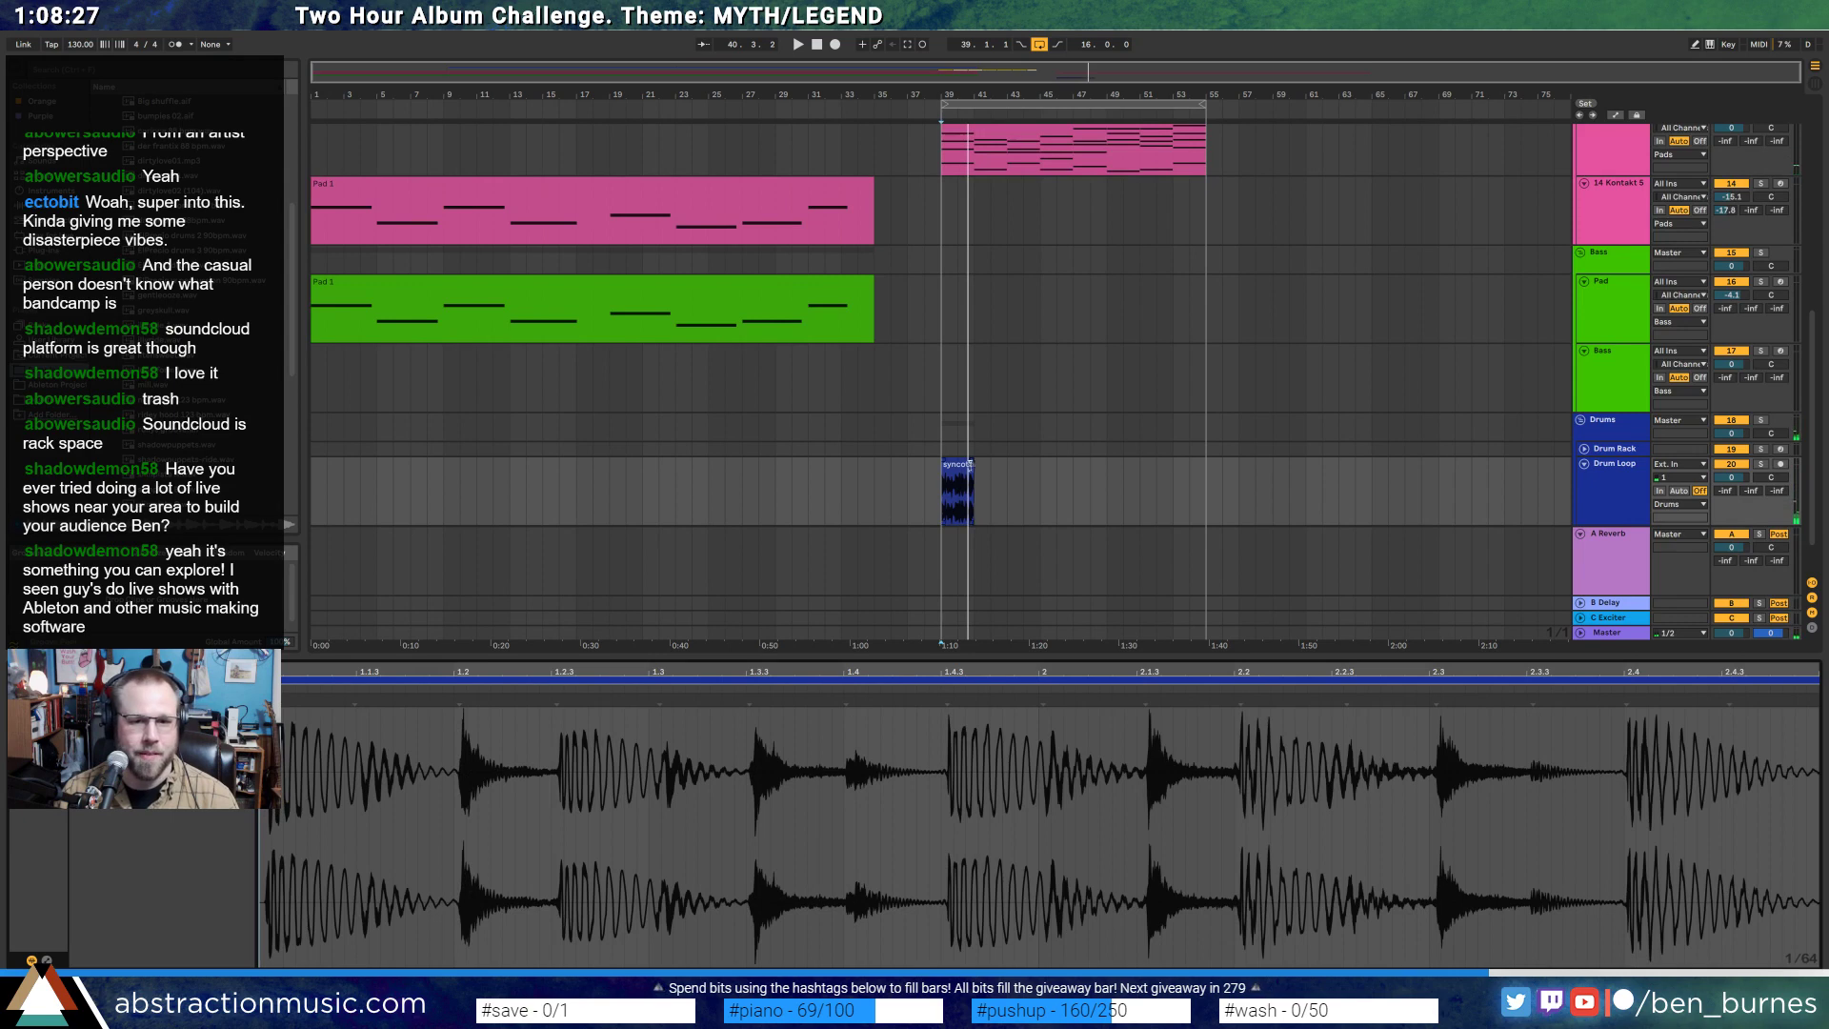
drag(971, 466, 1220, 486)
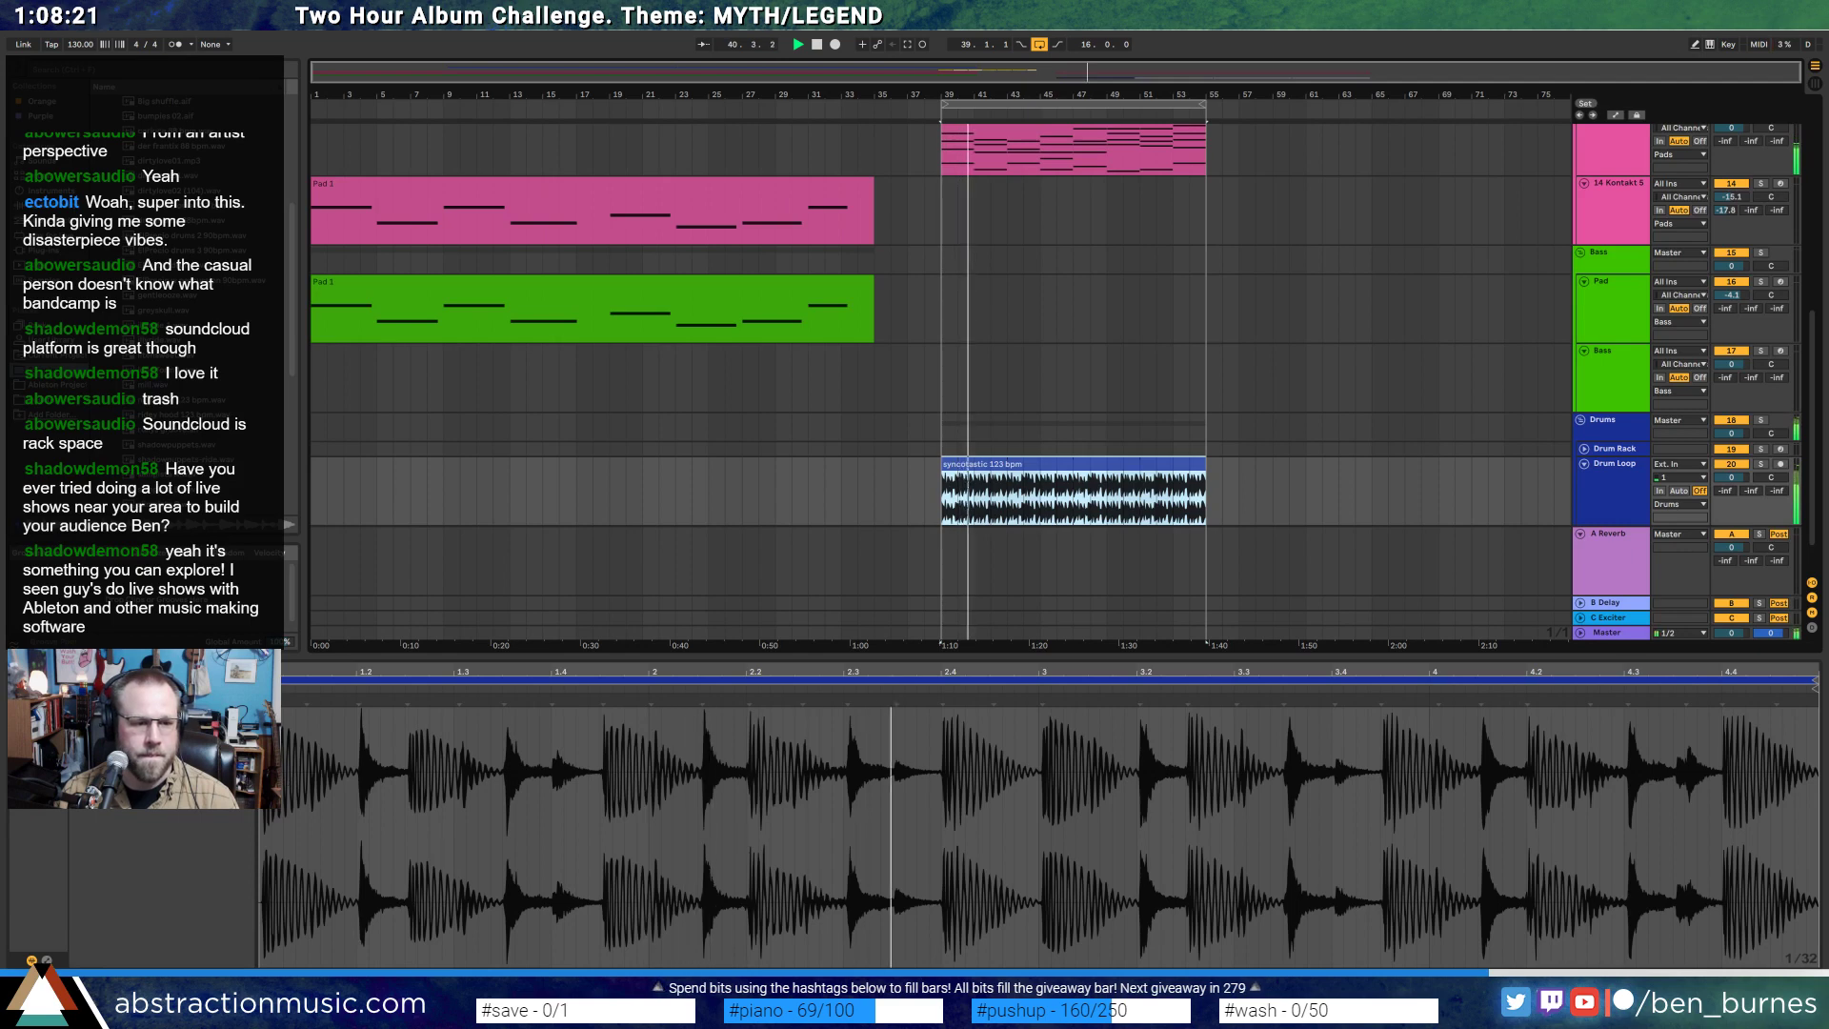
- Try a narrow band-pass sound on the drum loop by pulling the EQ Eight low cut up and high cut down to 7.58 kHz
key(shift+Tab)
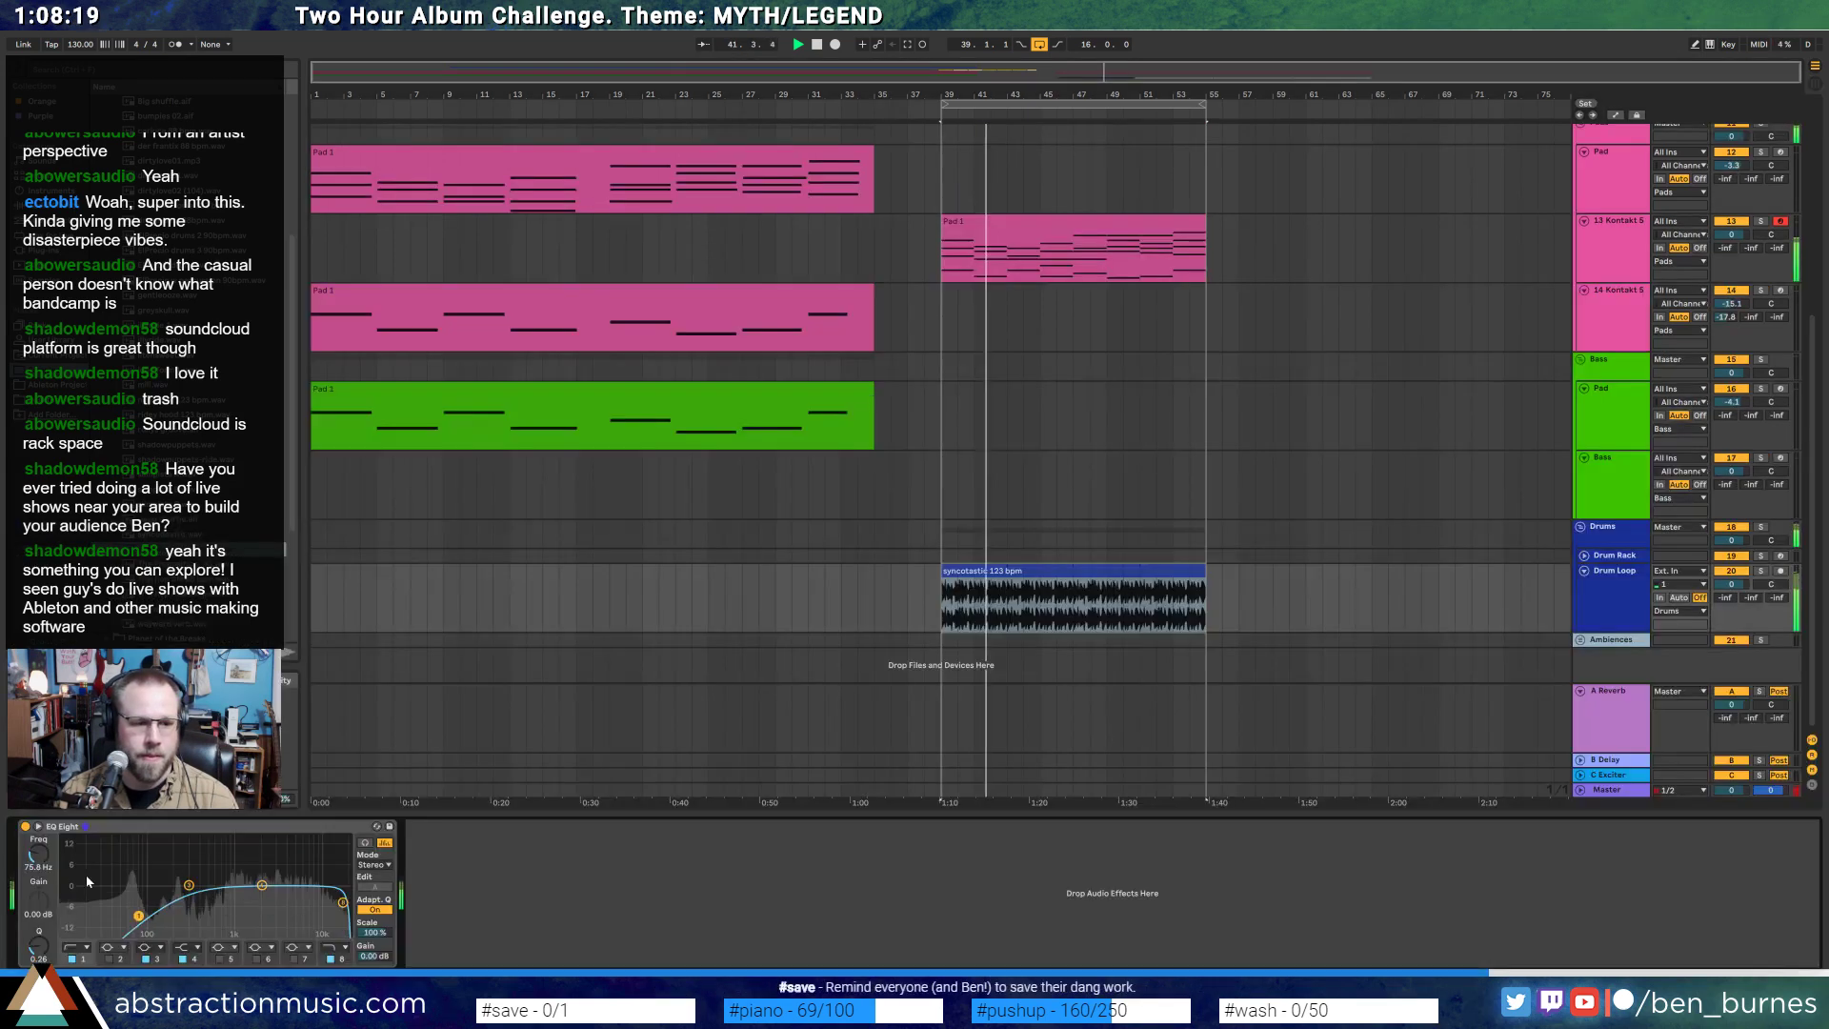
mouse_move(142, 915)
mouse_down()
mouse_move(274, 901)
mouse_move(308, 919)
mouse_up()
key(space)
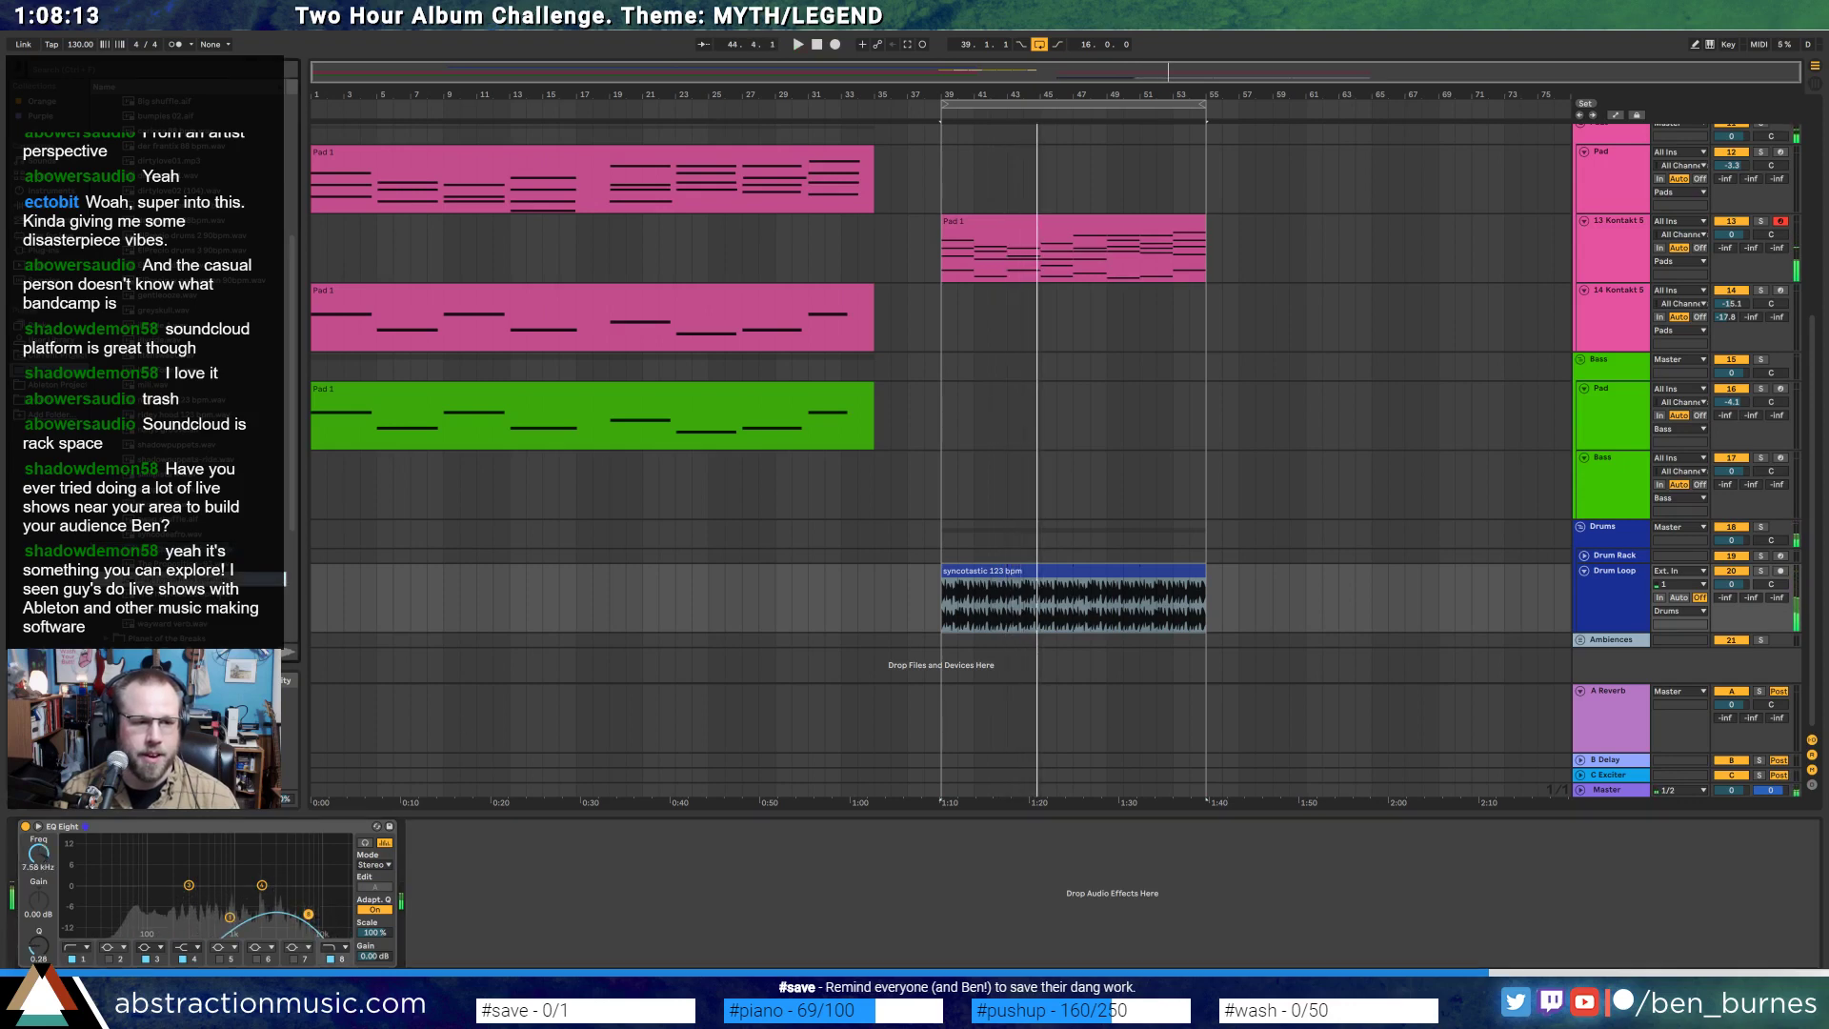
- Delete the drum loop clip and widen the Drum Loop track's EQ Eight again, with the high cut at 14.7 kHz
click(220, 626)
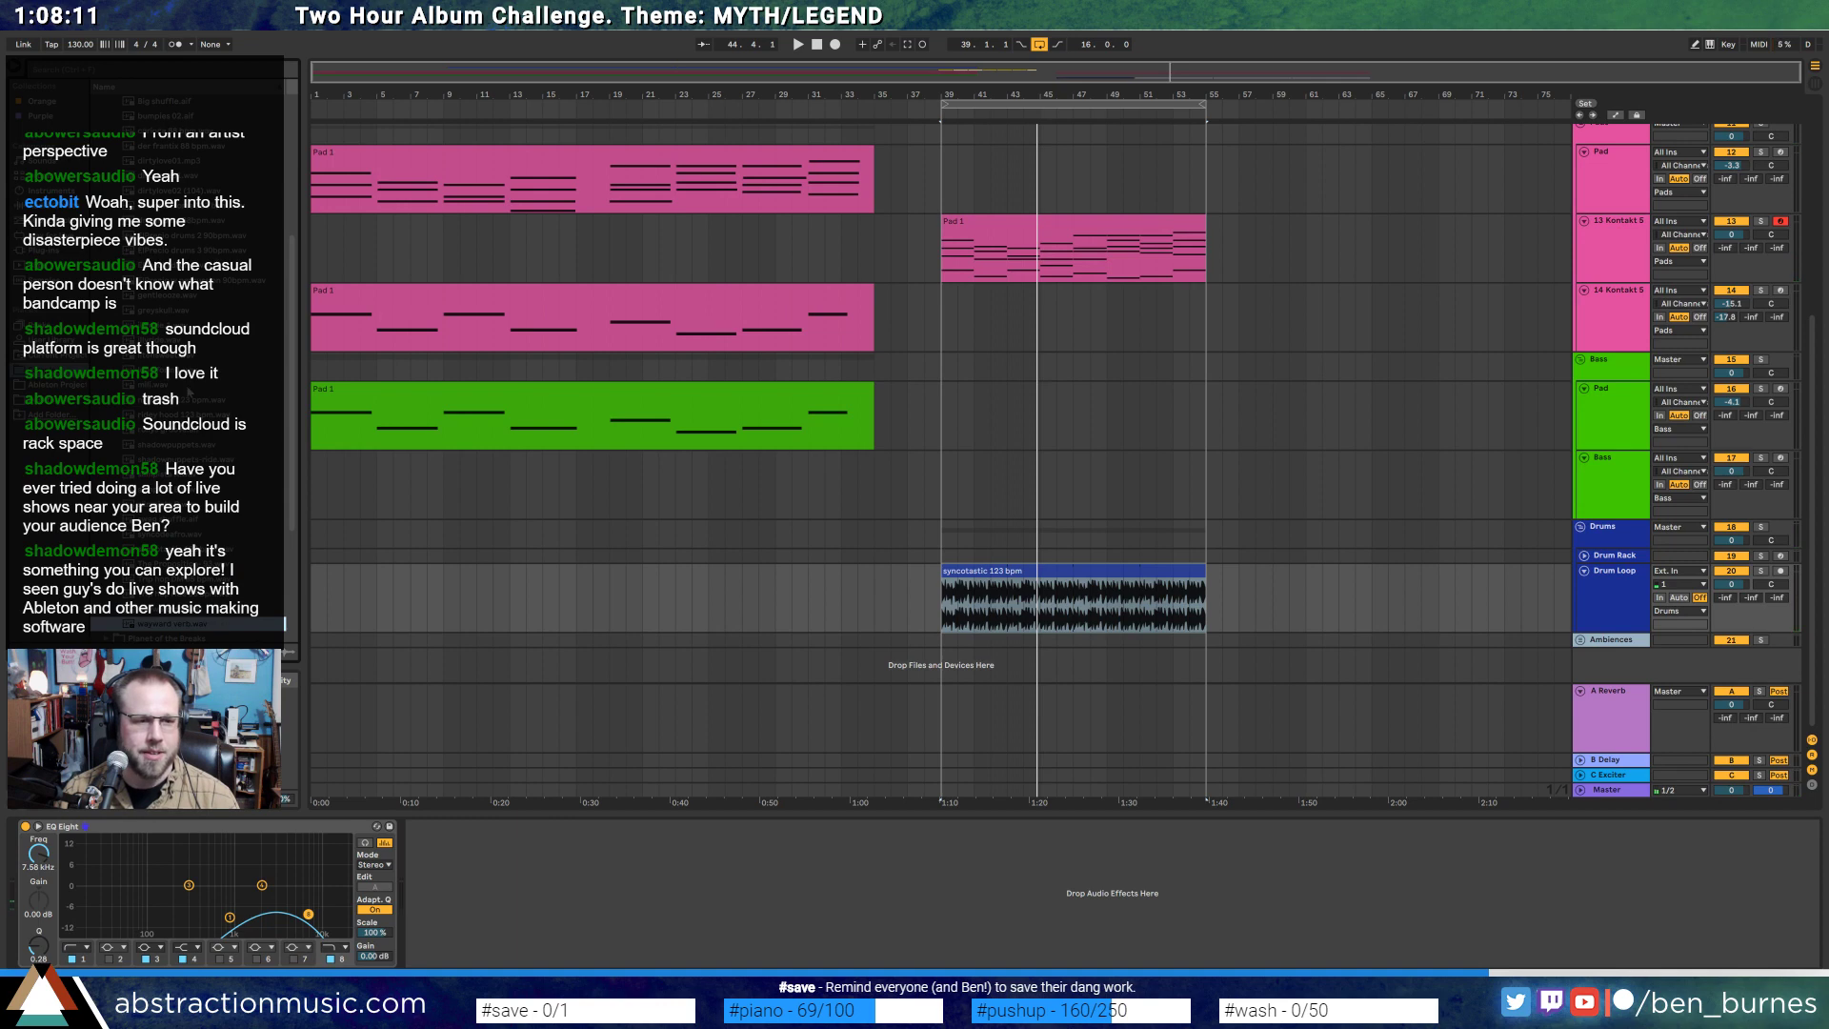
click(1066, 586)
key(Delete)
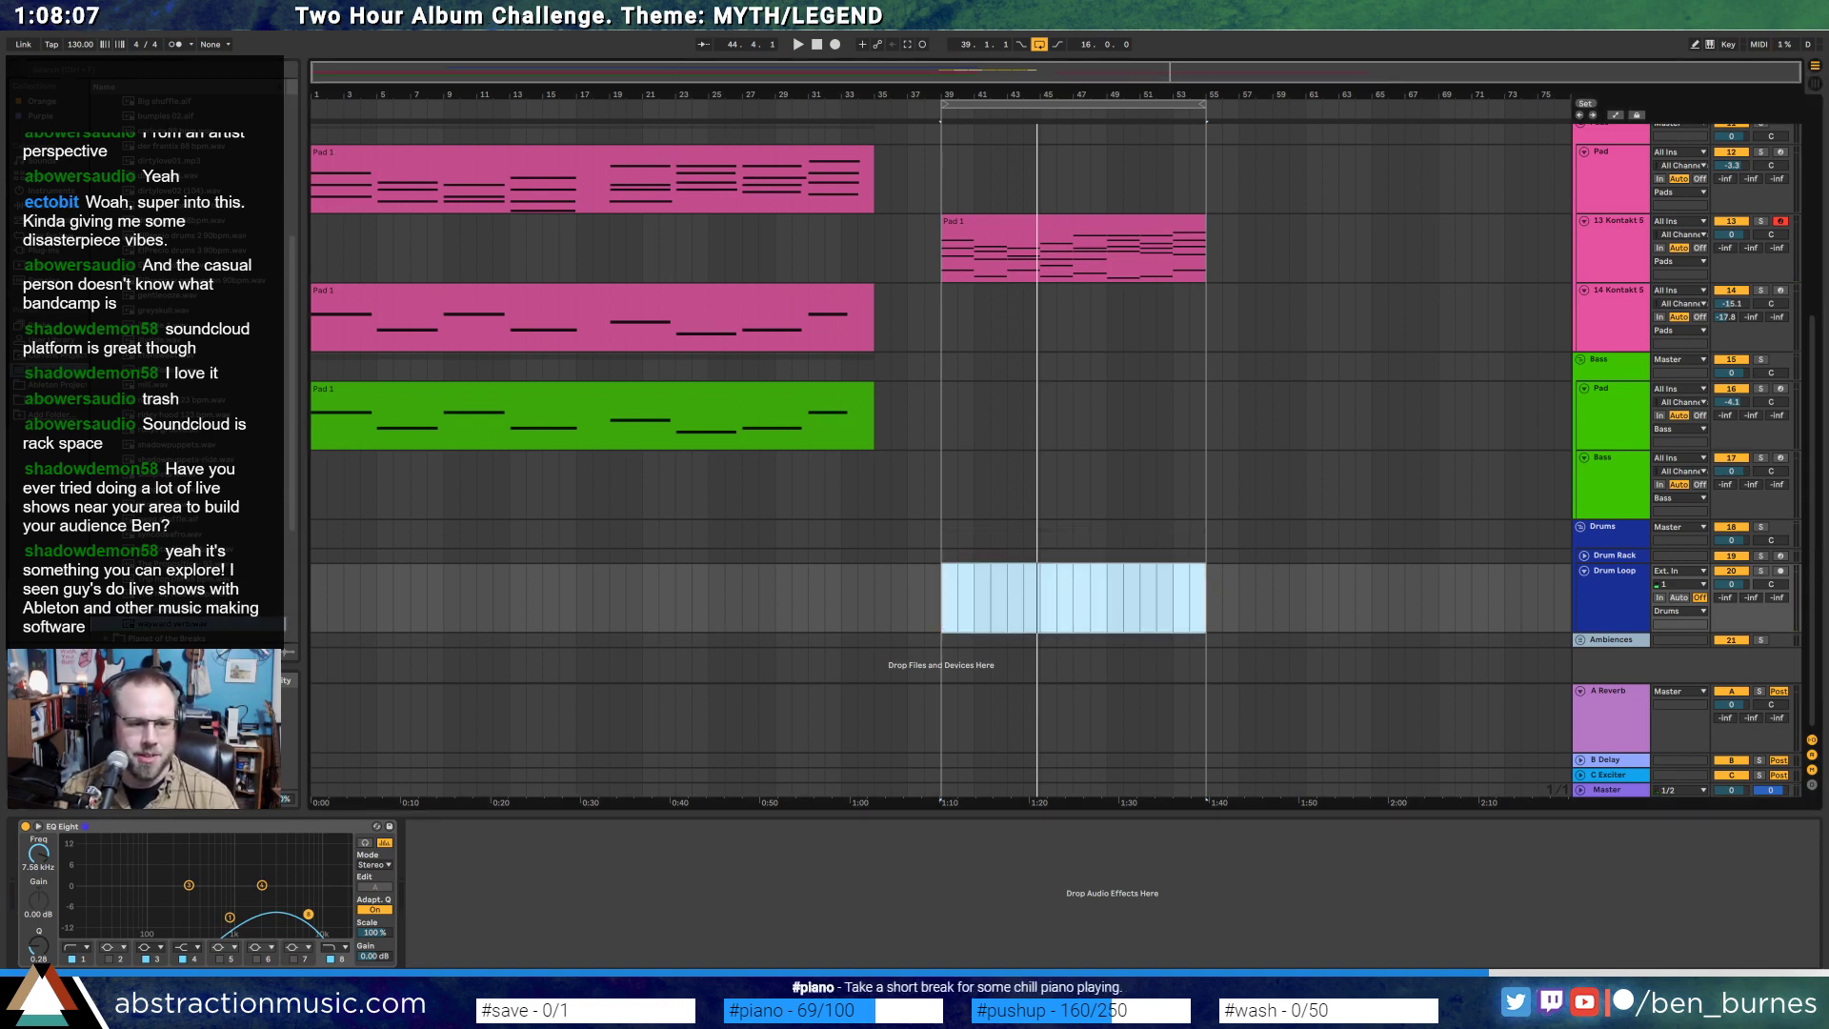
drag(229, 917, 87, 908)
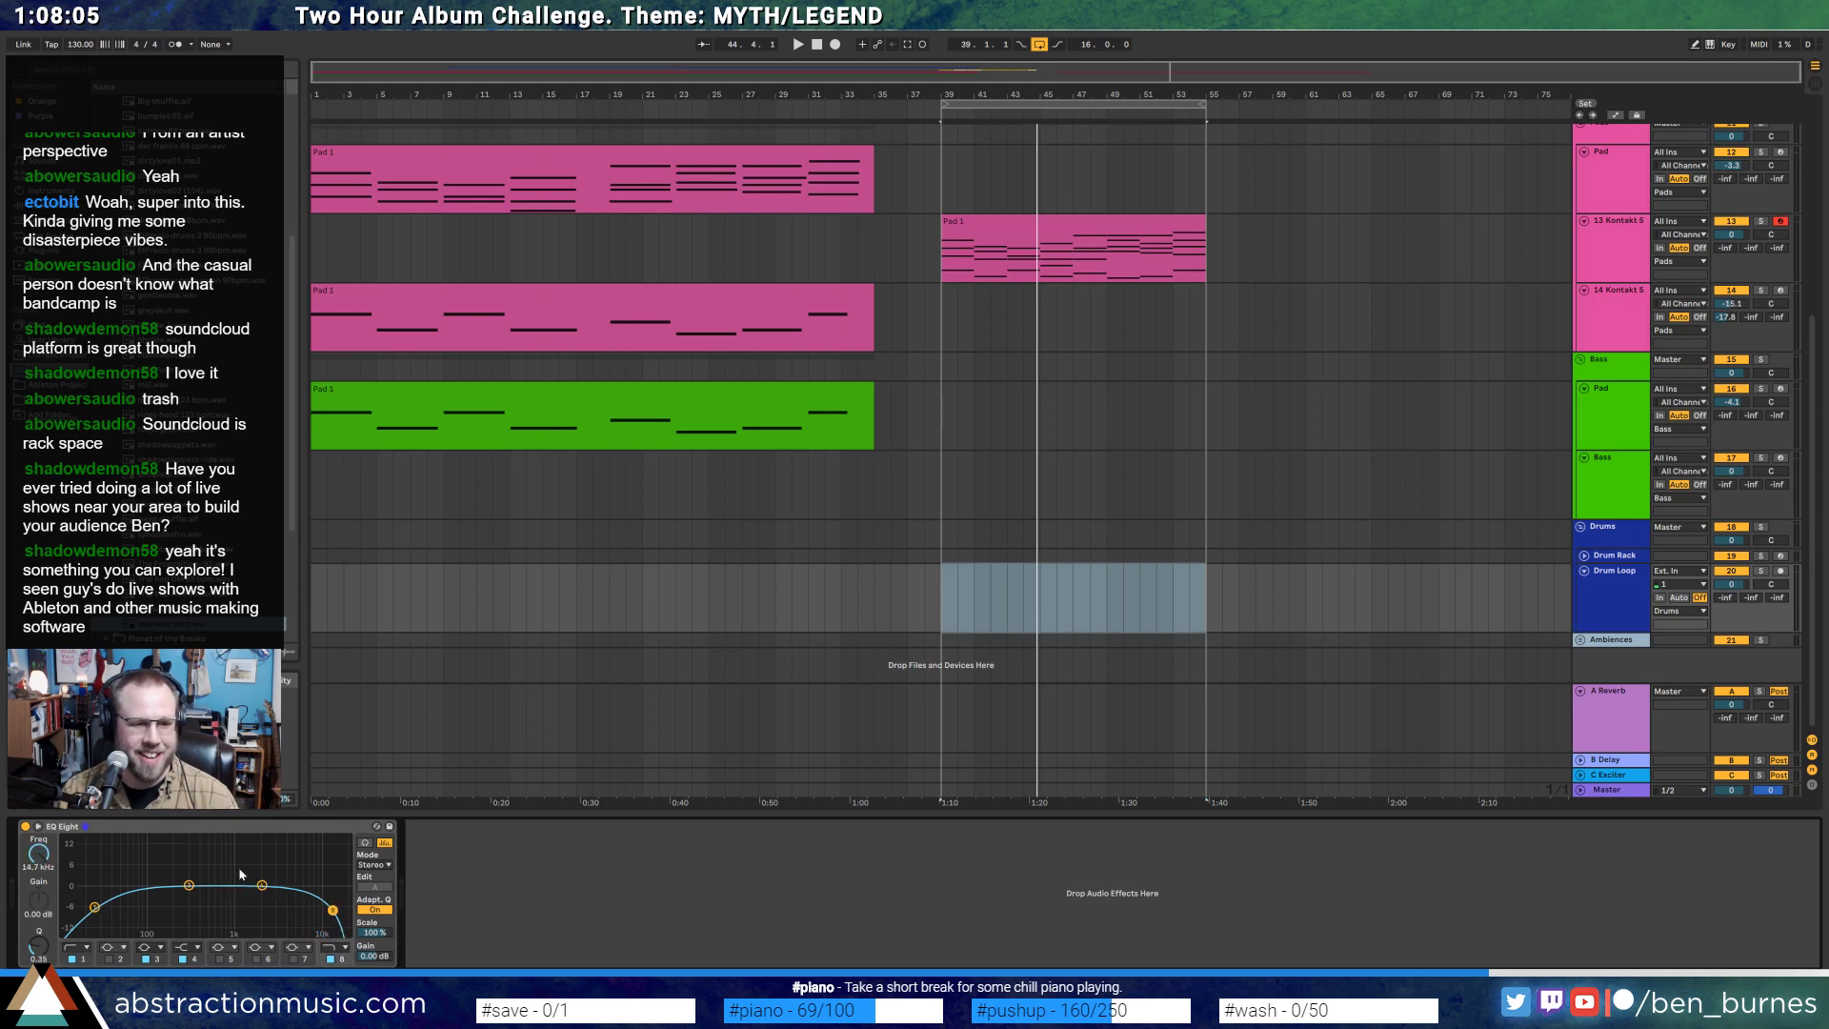
- Audition the clip at bar 39 on the 13 Kontakt 5 track
click(948, 612)
click(978, 220)
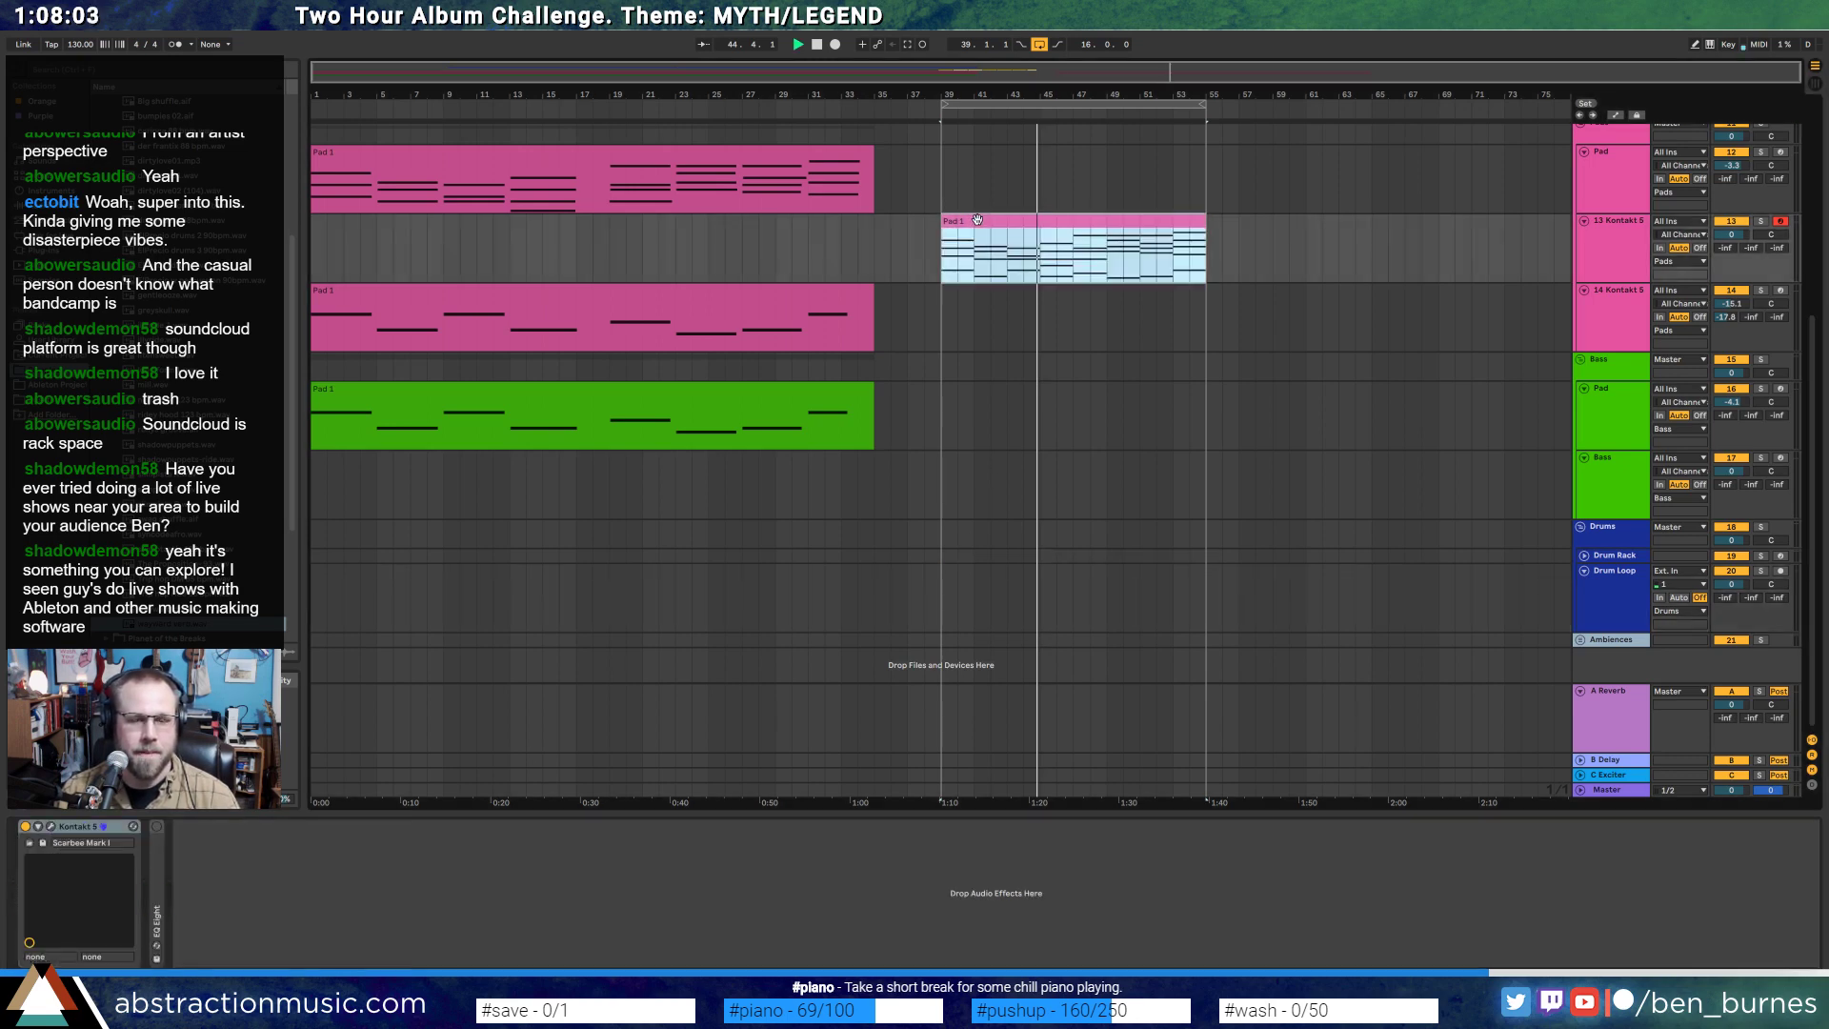
key(space)
key(space)
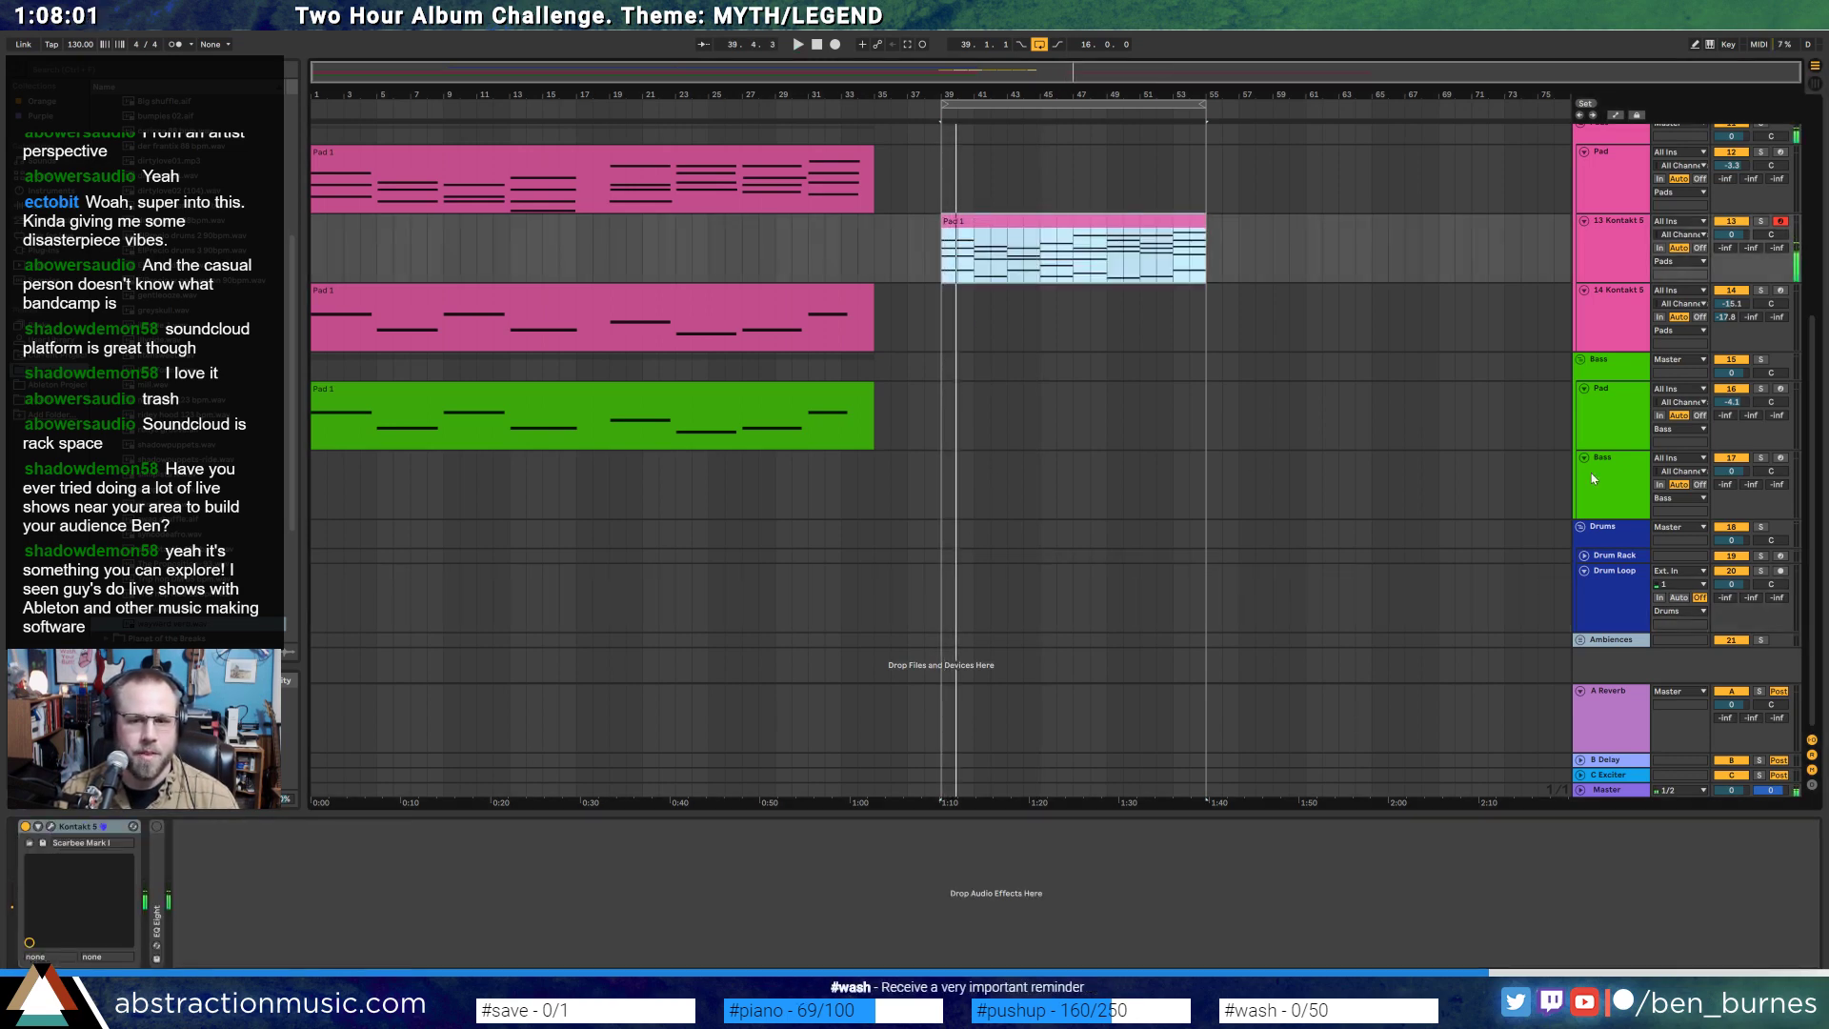
- Add a Kontakt 5 instrument to the Bass track ahead of its EQ Eight
click(1595, 478)
click(49, 250)
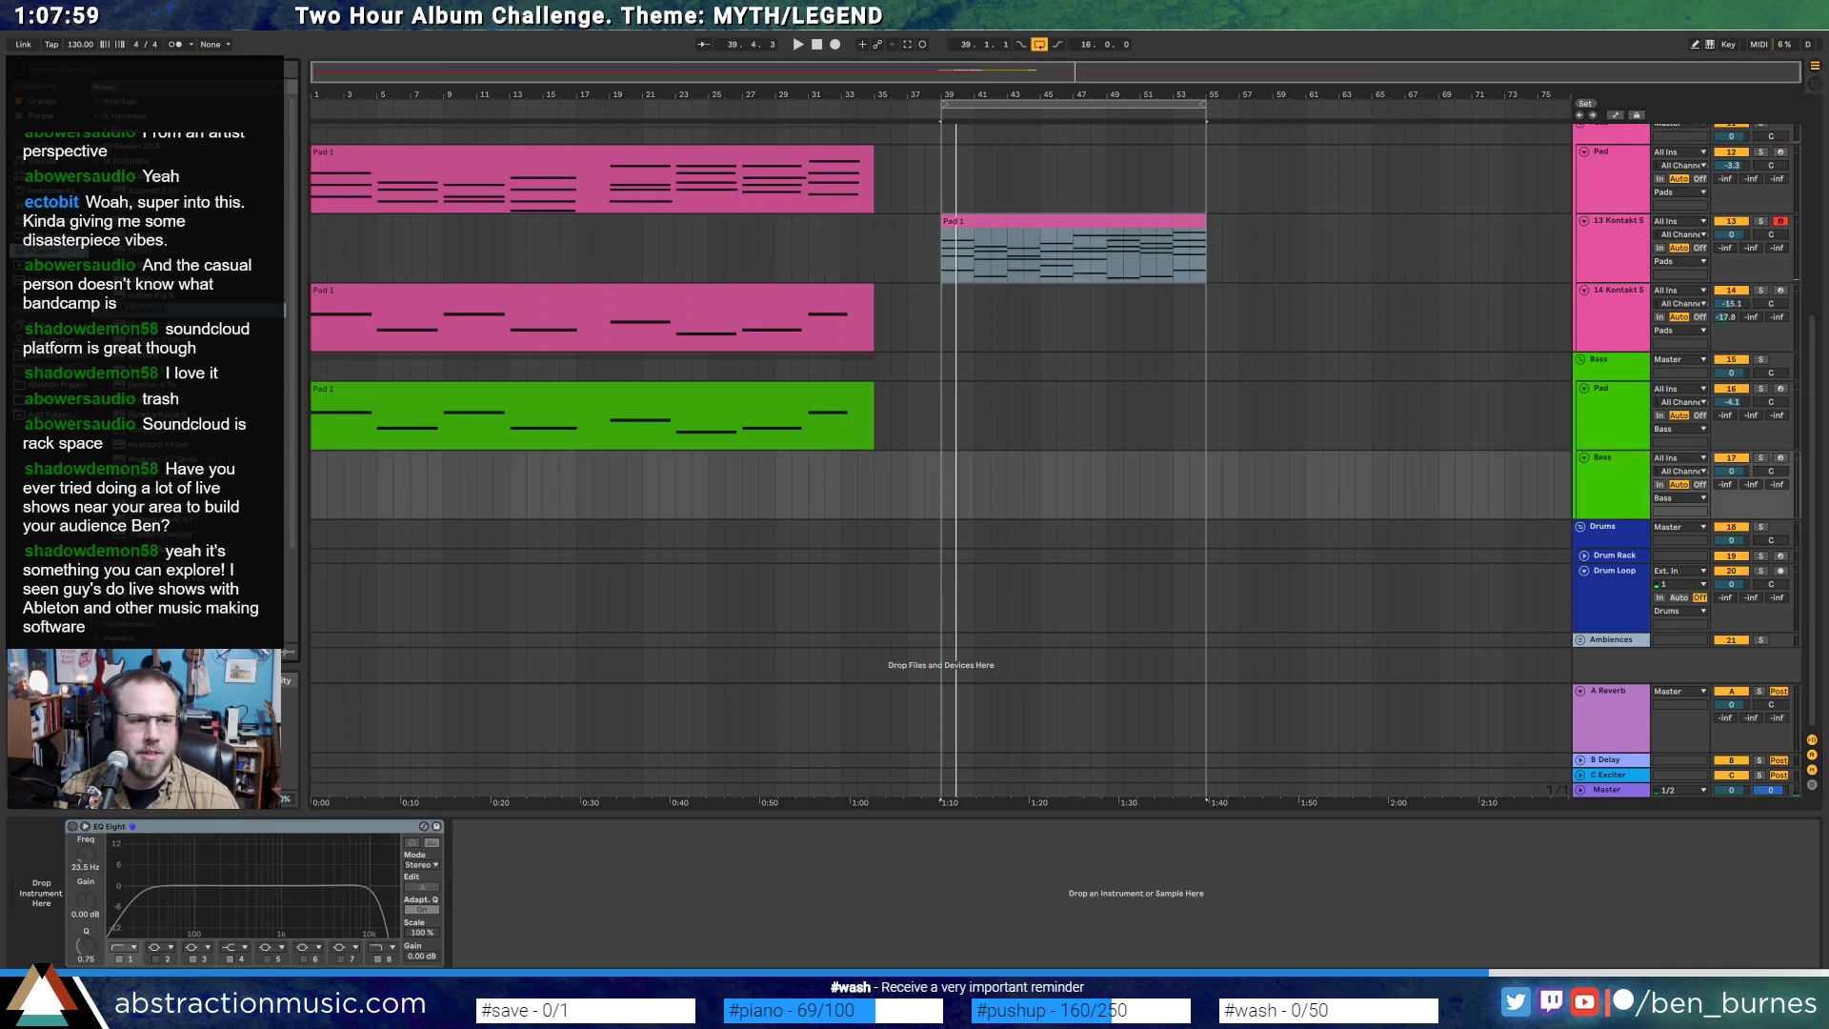
drag(158, 313, 54, 867)
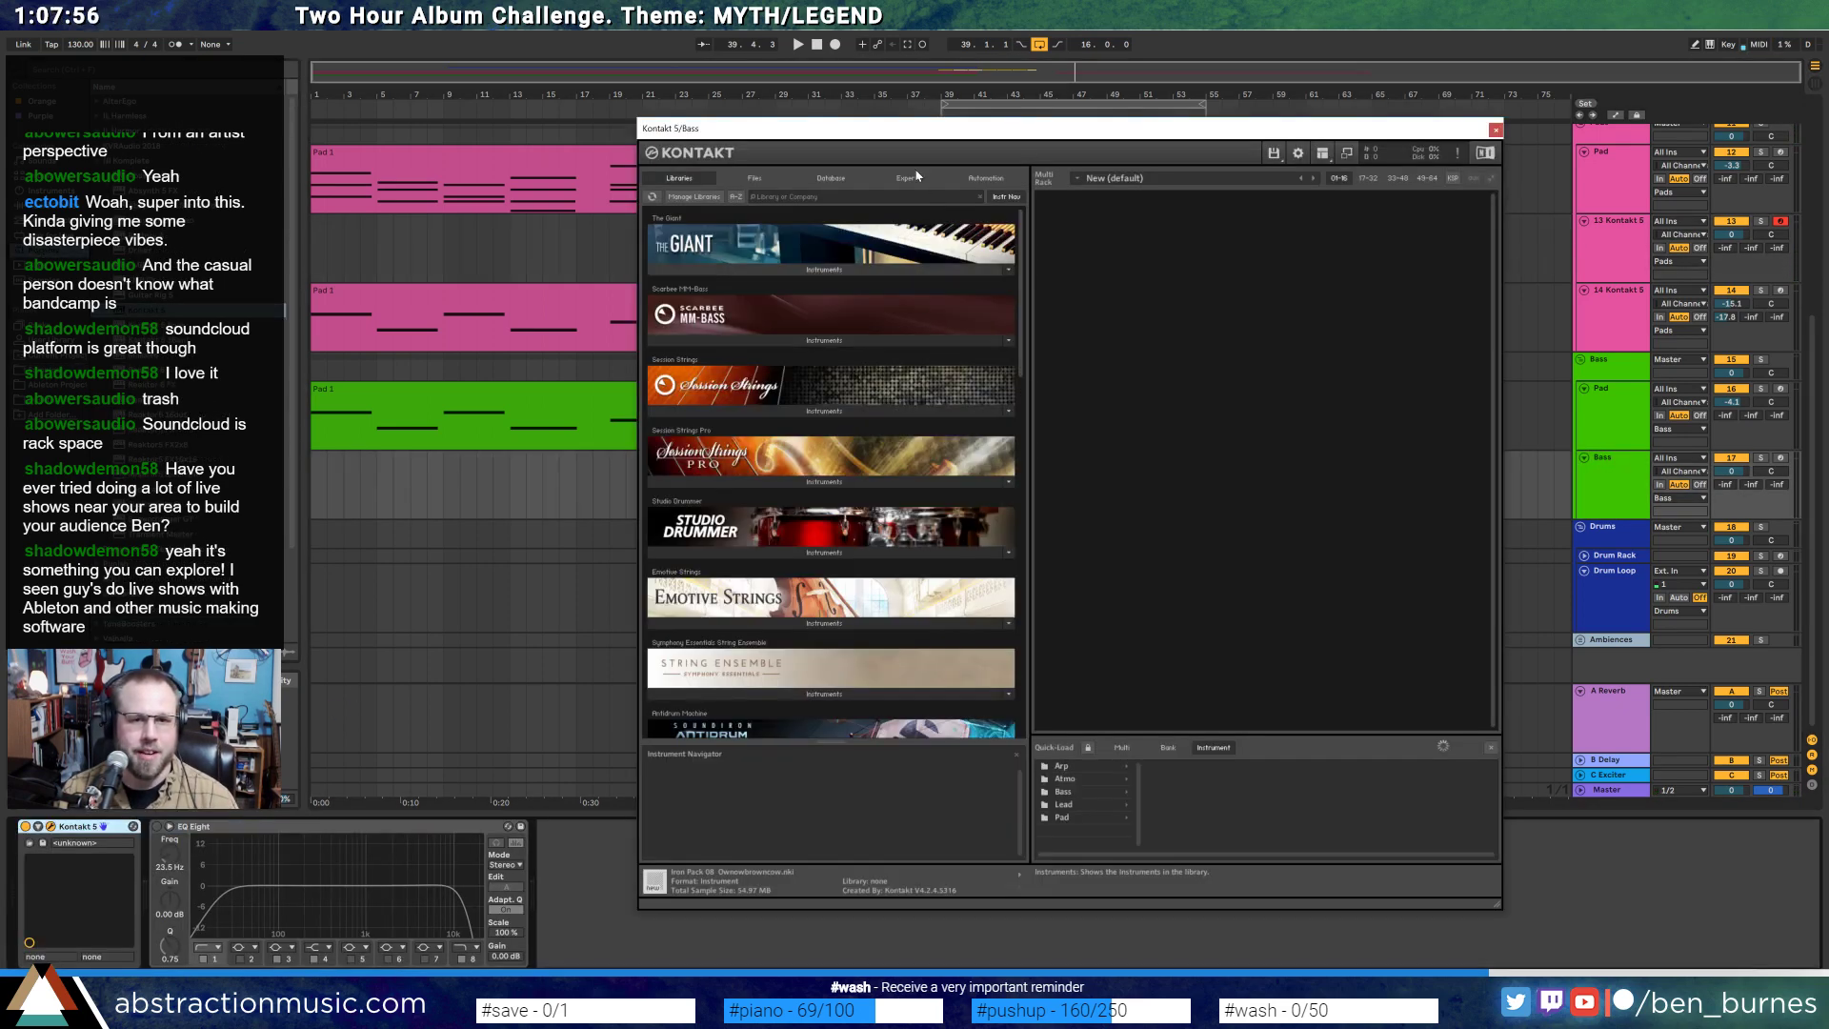
- Load Upright Bass.nki from Kontakt's Bass quick-load folder and set the insert position to bar 39 on the Bass track
drag(916, 128, 827, 225)
click(739, 262)
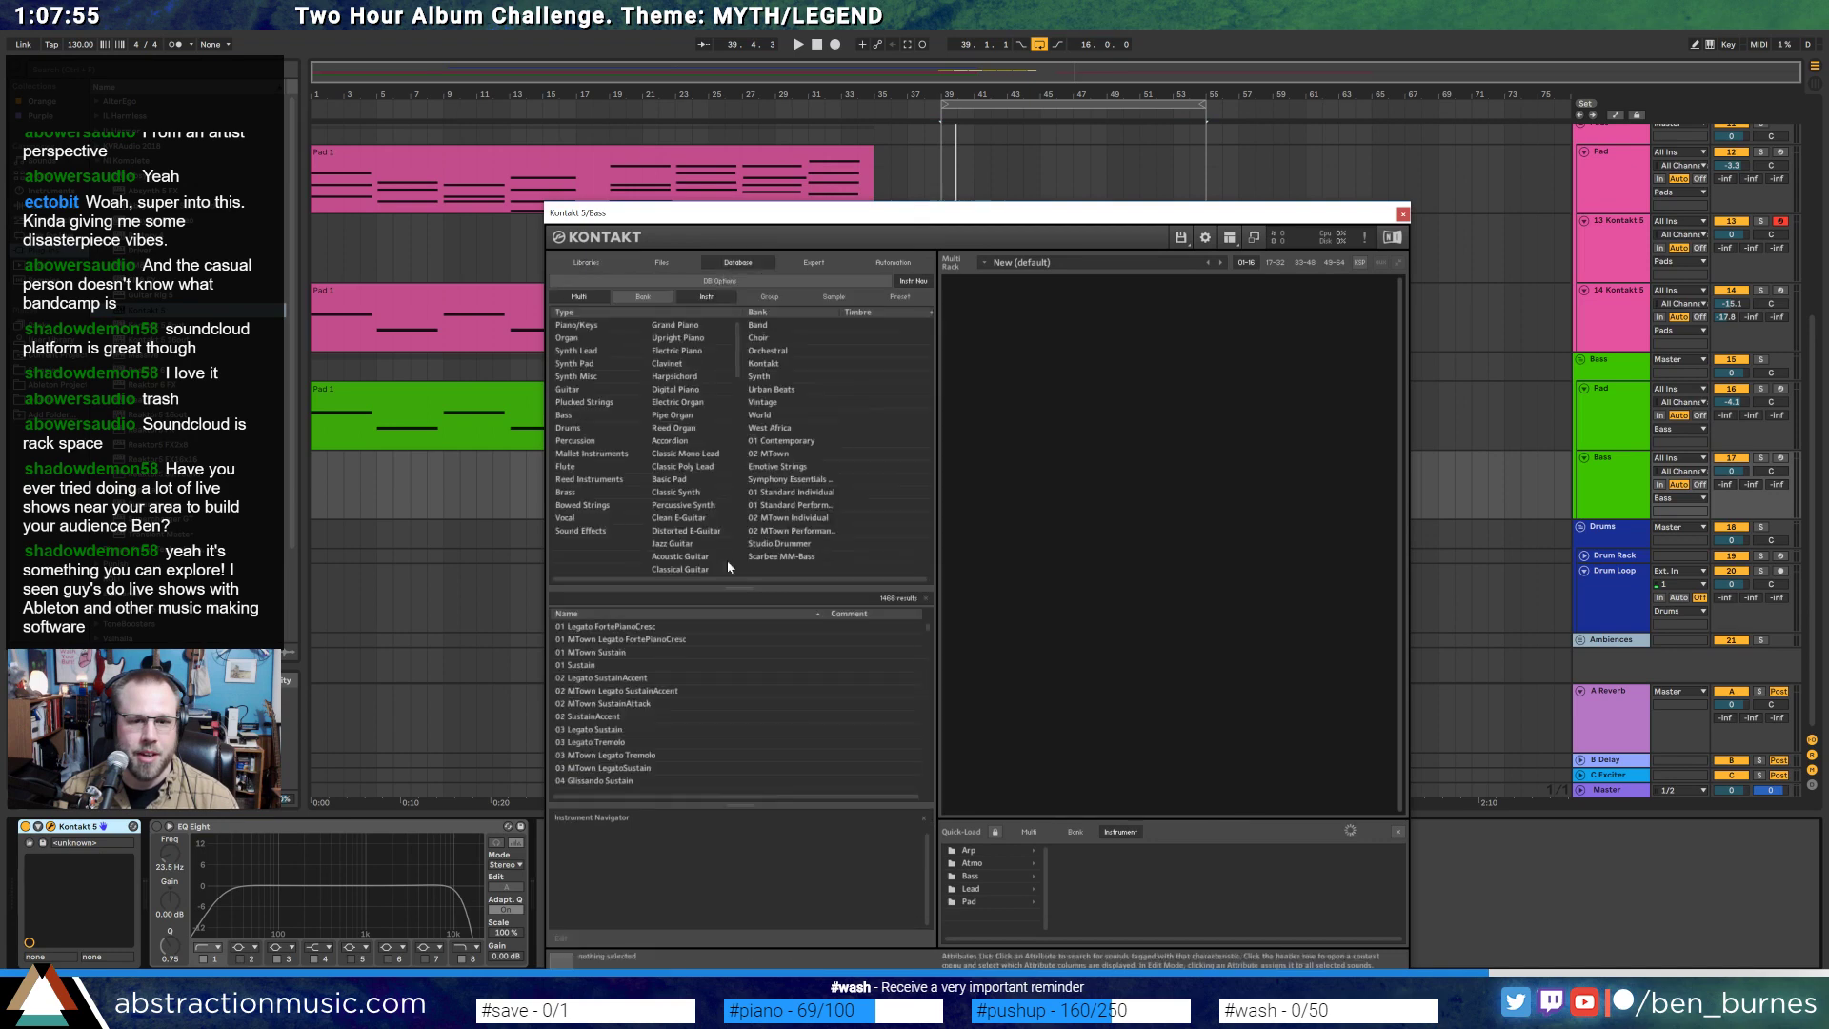
double_click(1100, 851)
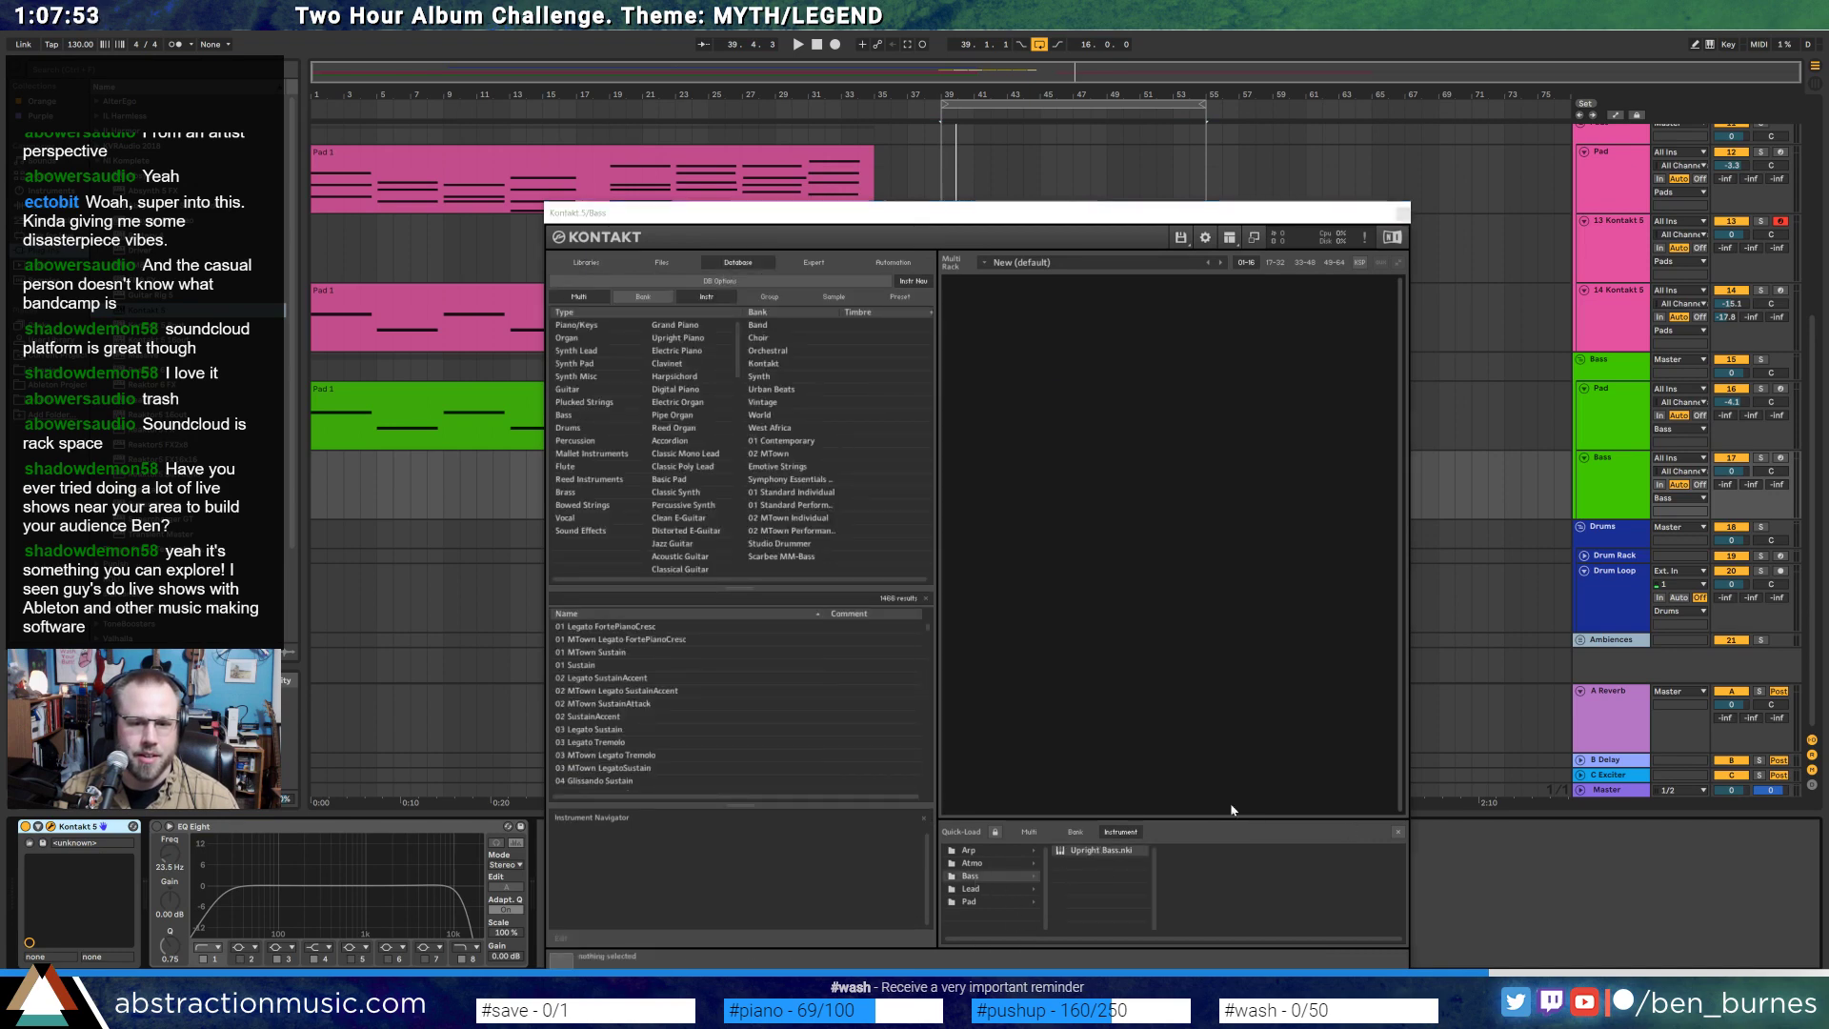
click(1403, 213)
click(942, 479)
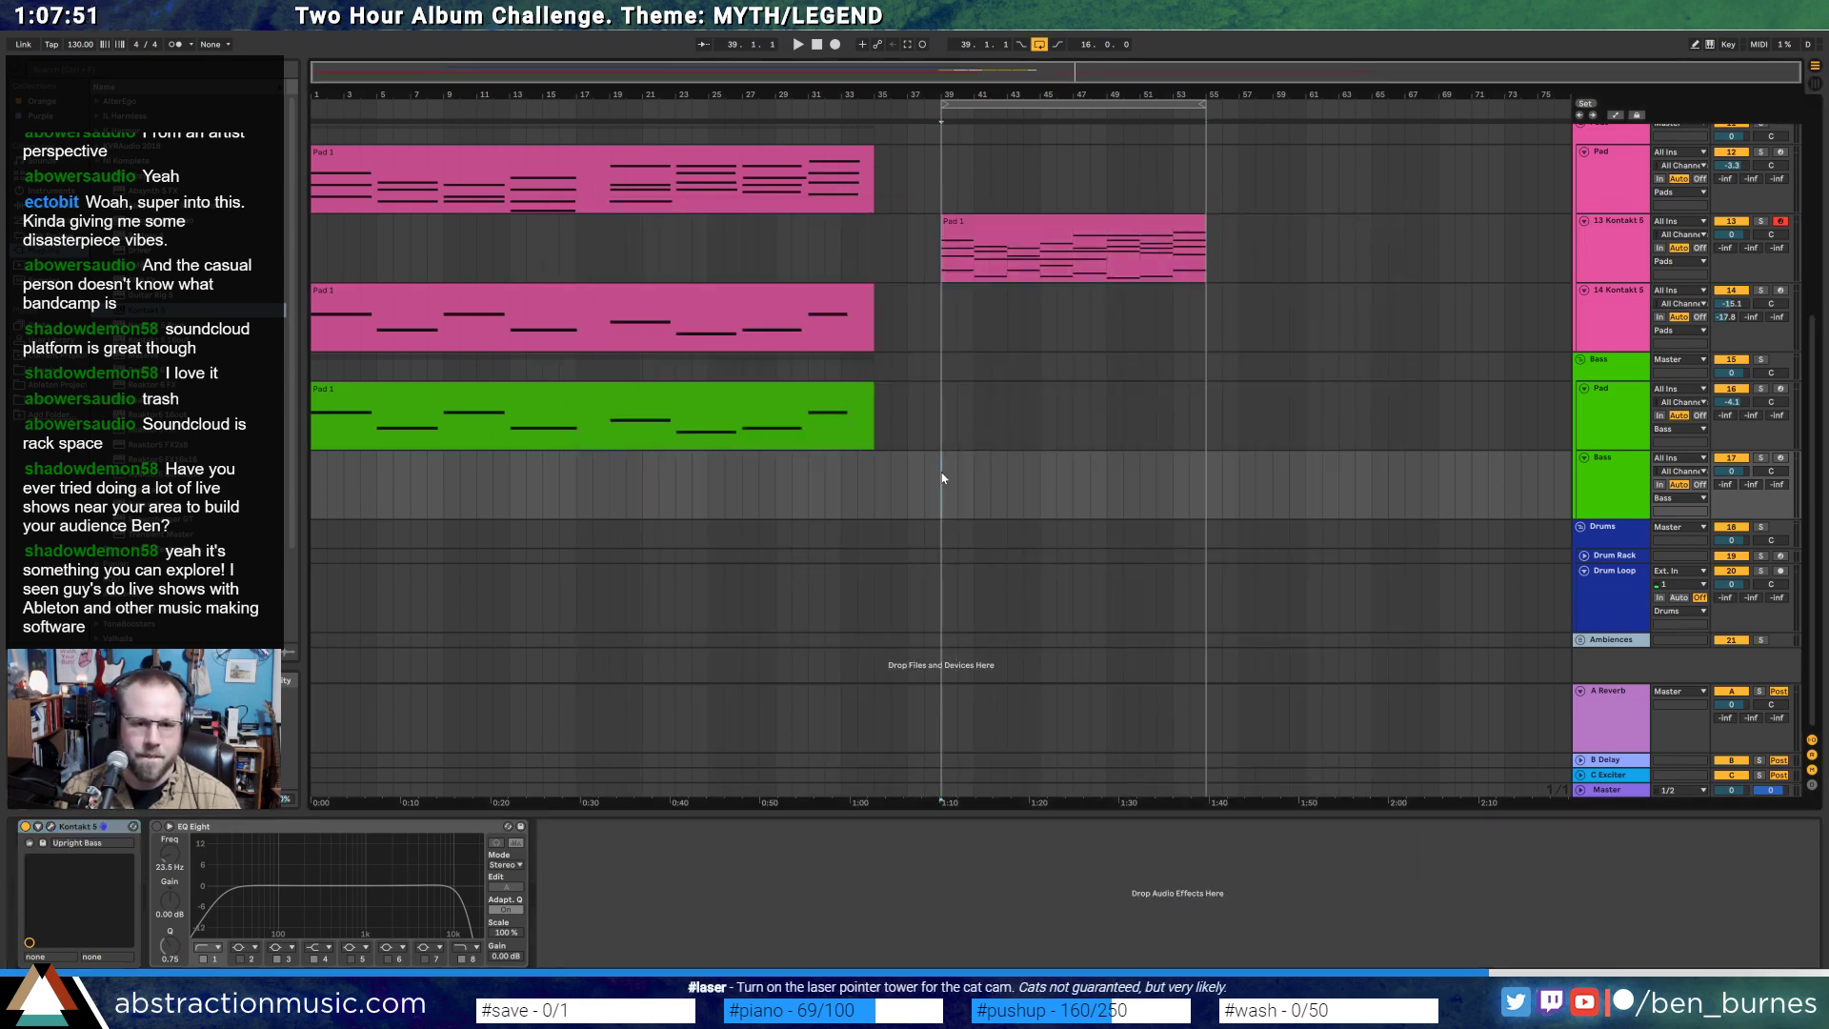
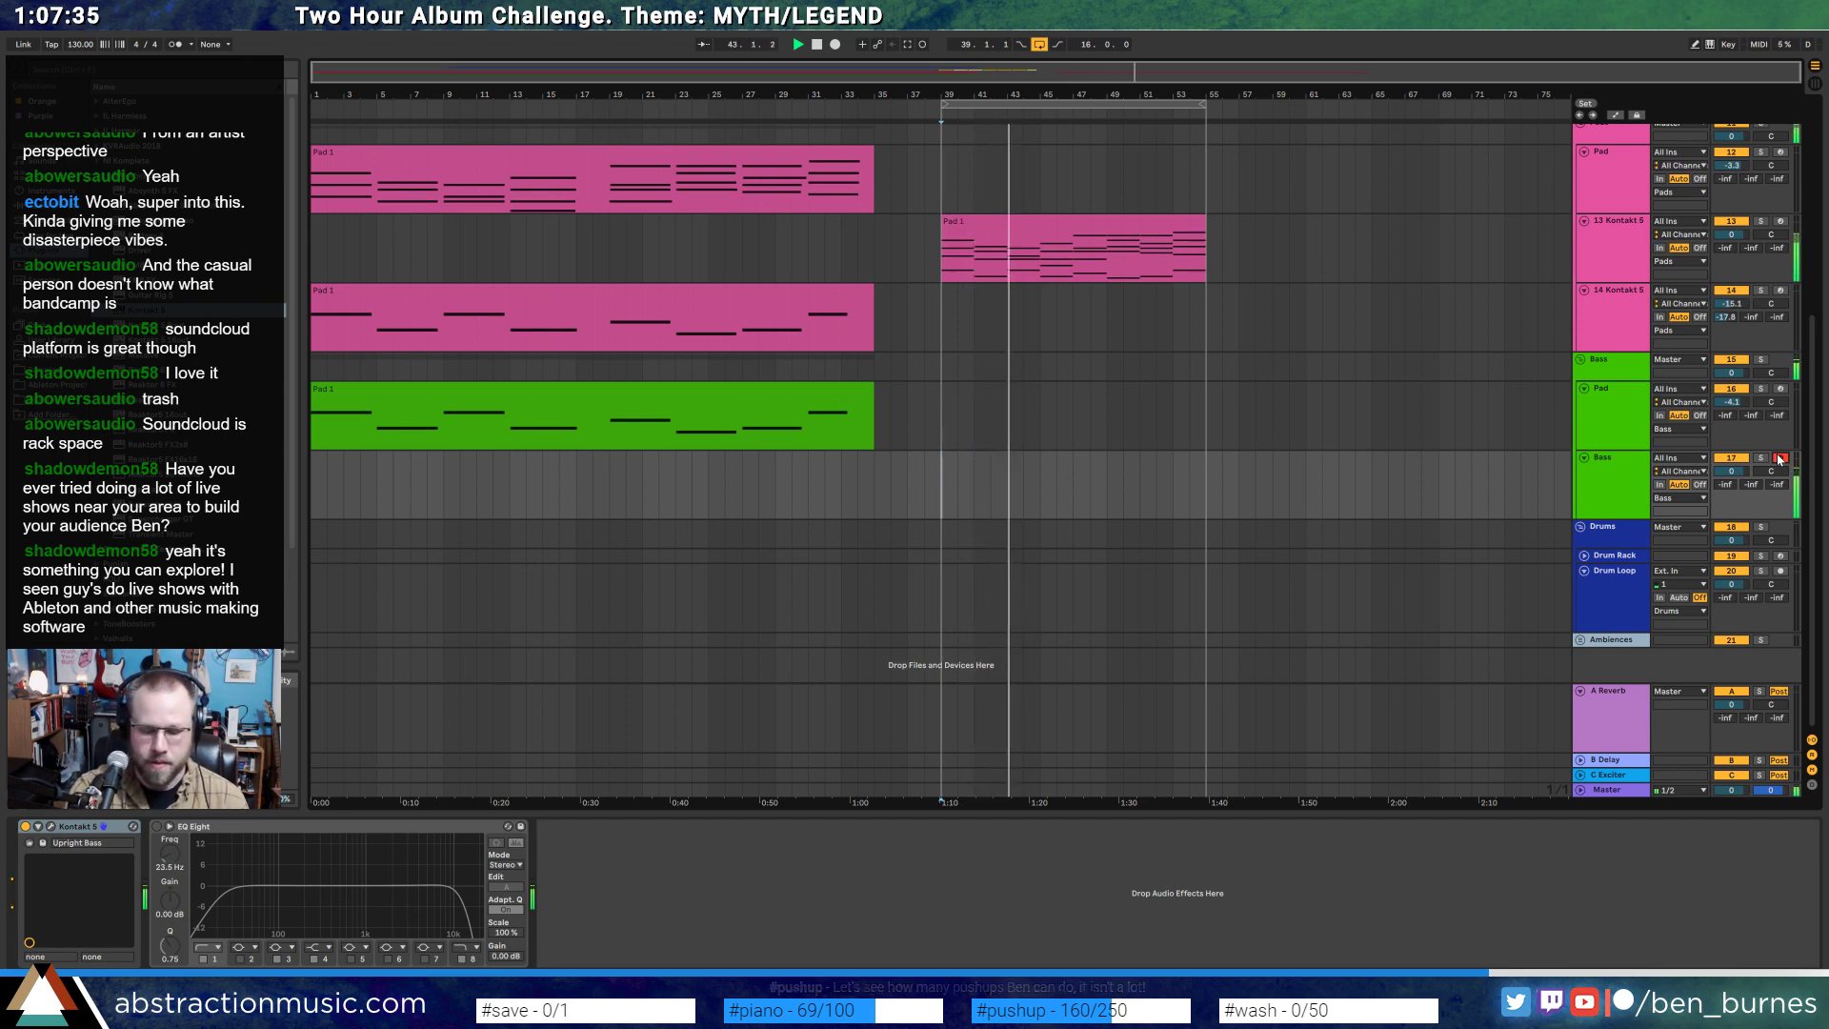
- Delete the clip at bar 39 on the 13 Kontakt 5 track and copy the Pad track's opening clip to bar 39
click(1159, 246)
key(Delete)
scroll(1190, 314, up, 5)
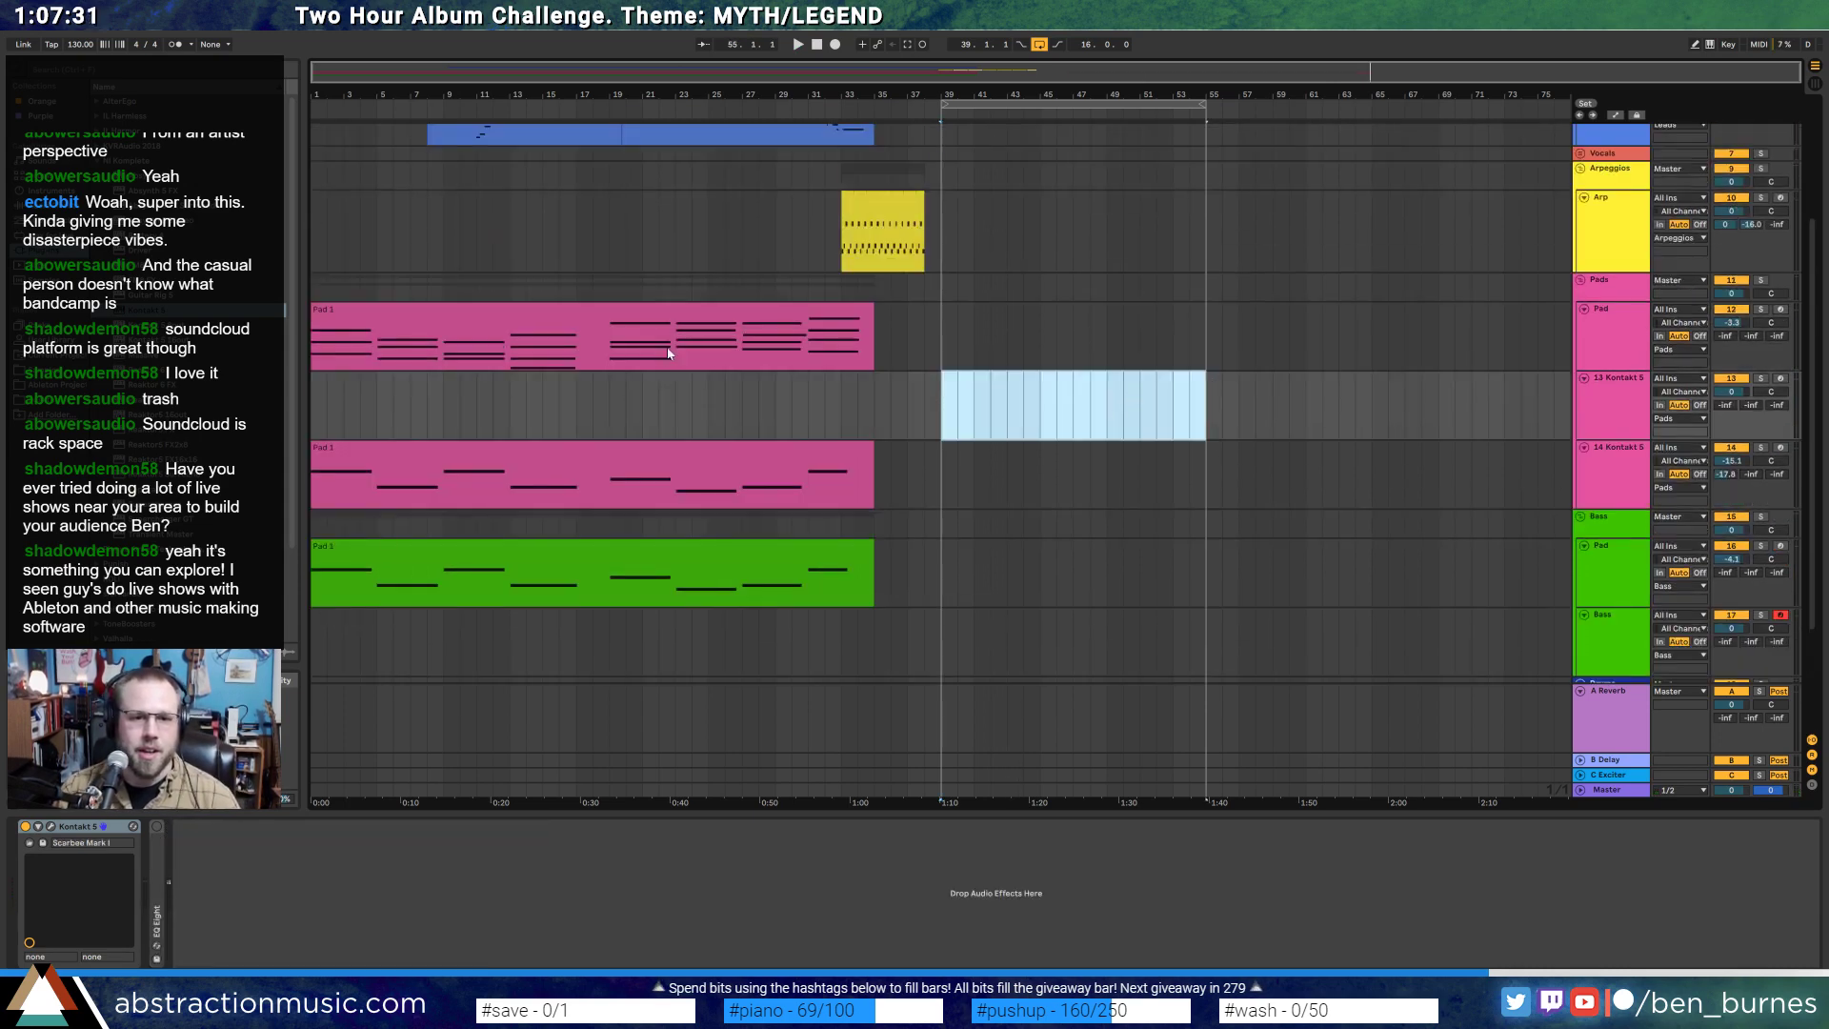
click(687, 325)
drag(611, 315, 1252, 348)
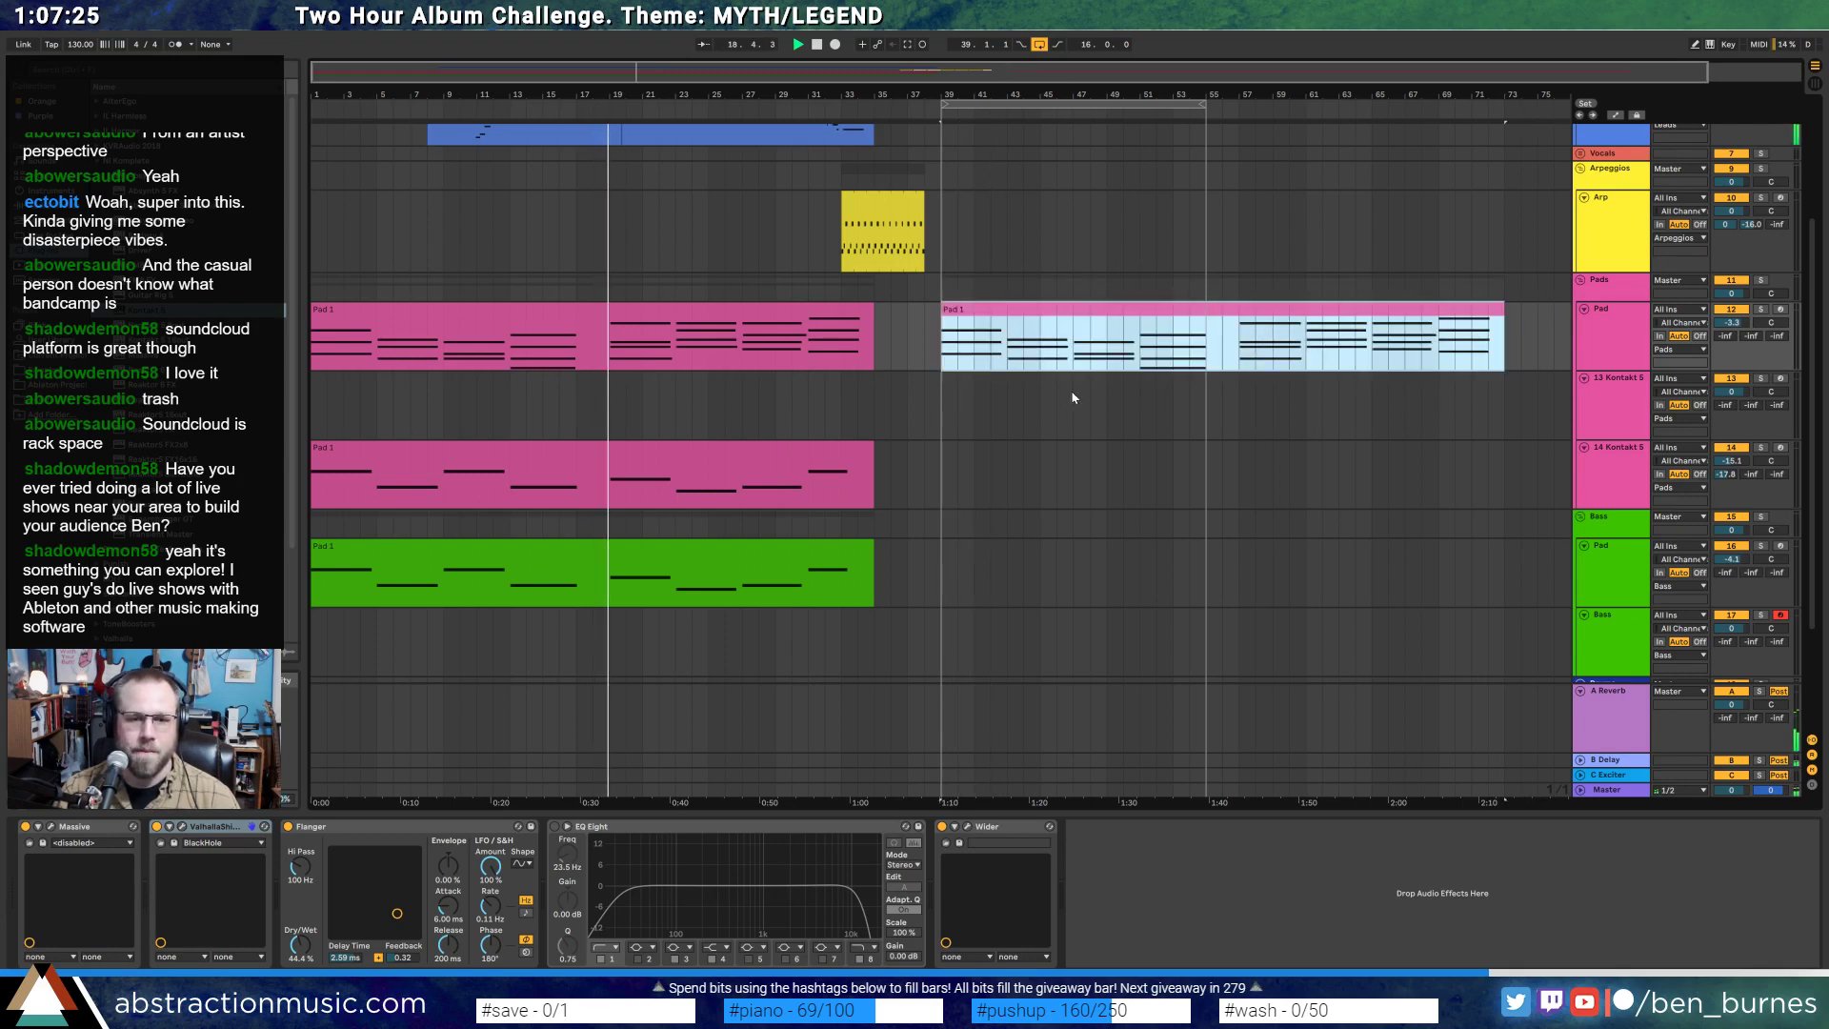
- Copy the green Pad clip in the Bass group to bar 39 and extend the arrangement loop to 32 bars
scroll(1260, 463, up, 2)
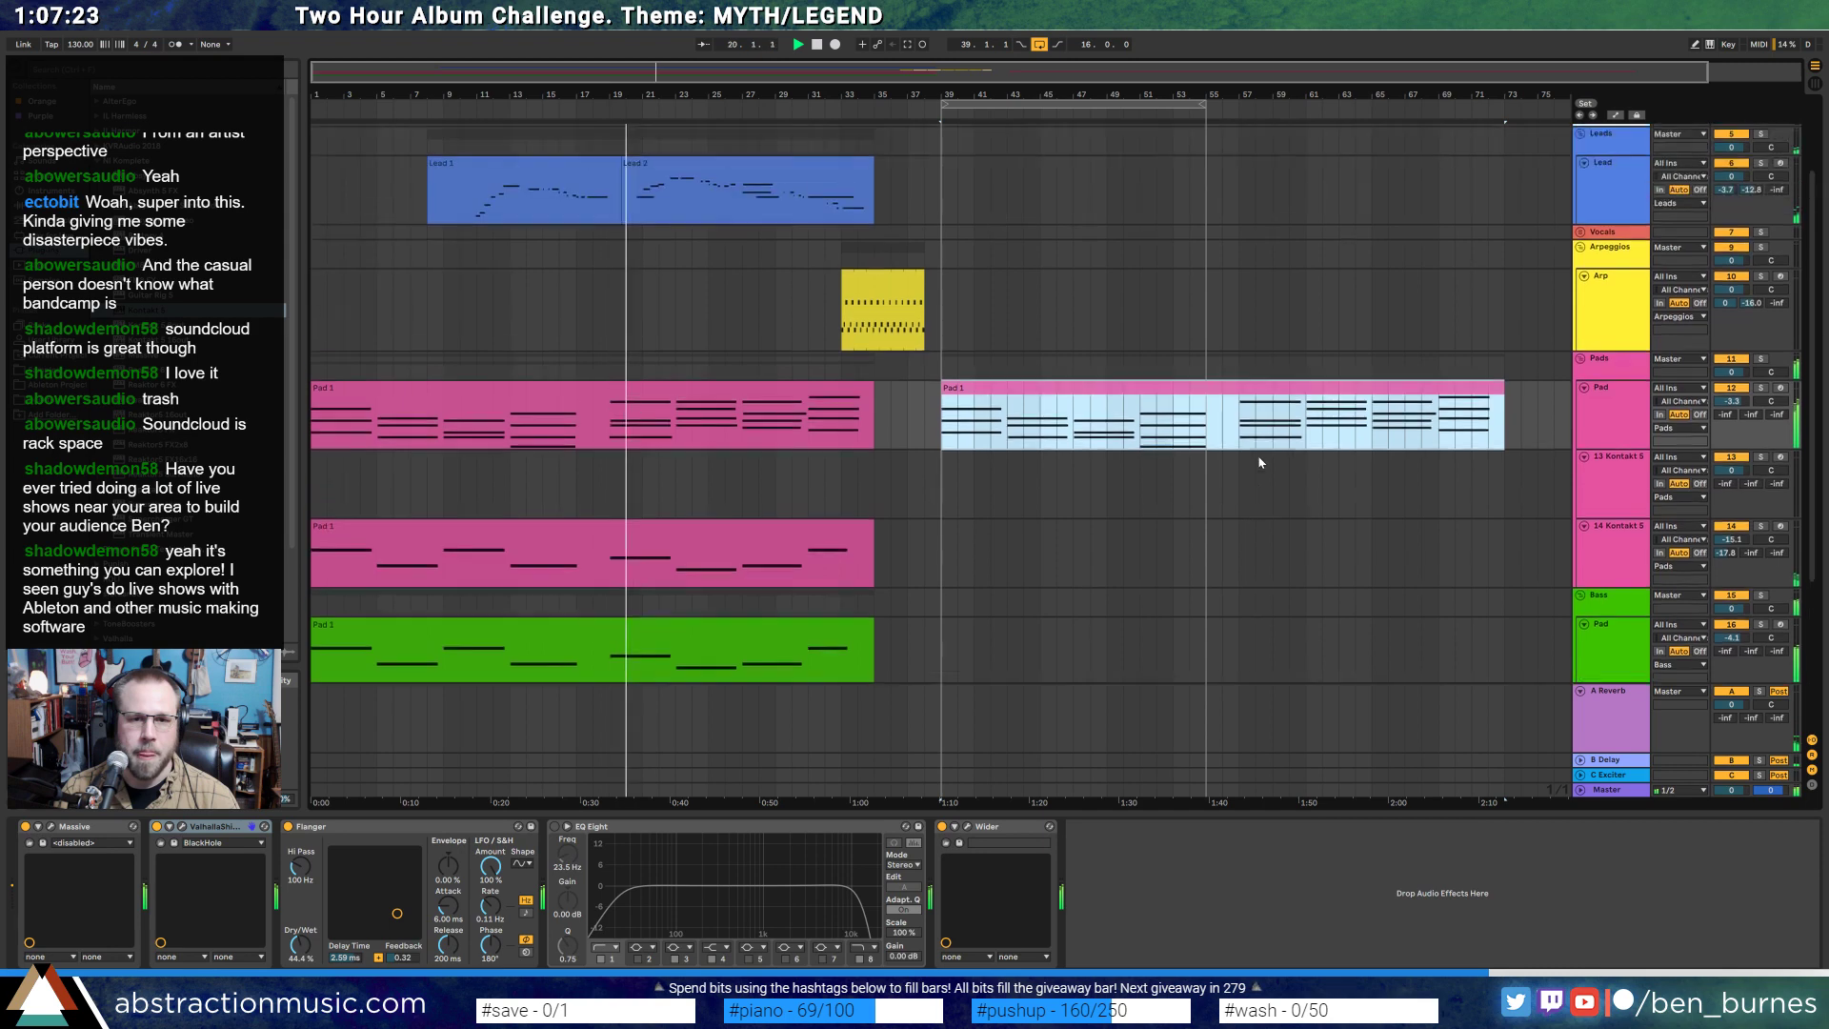
scroll(734, 588, down, 1)
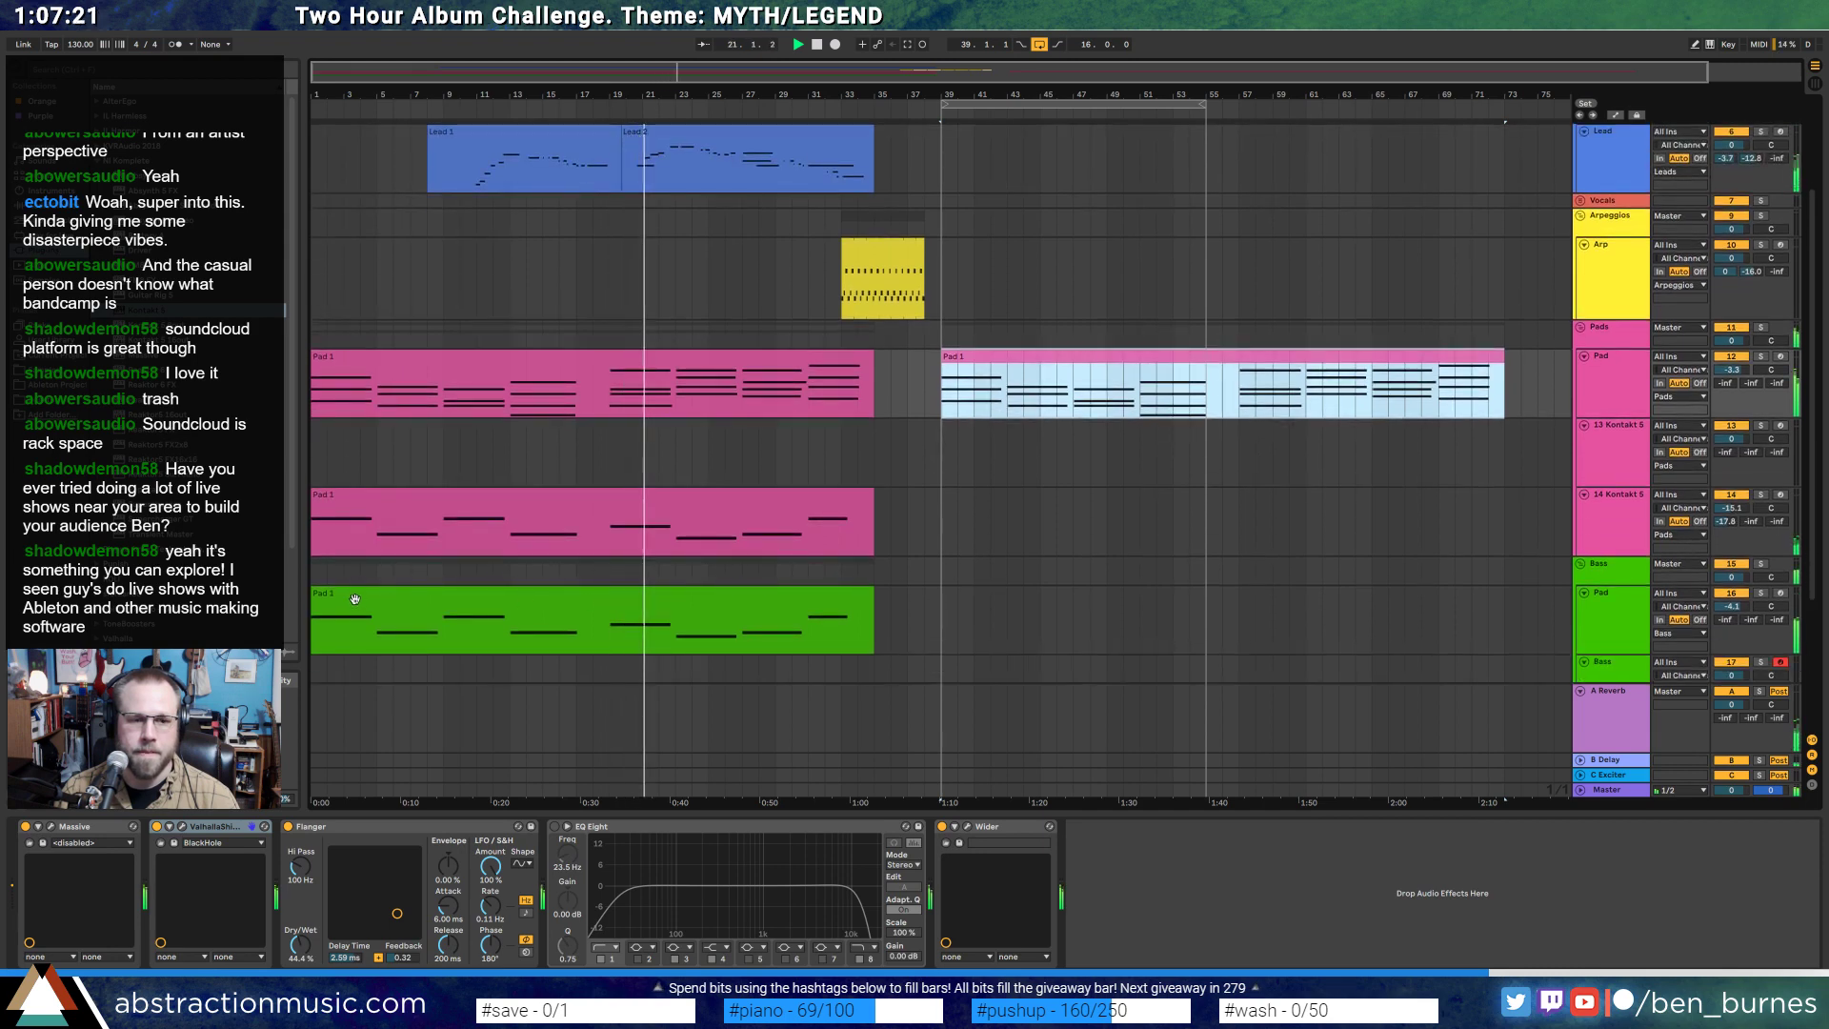
drag(354, 599, 985, 600)
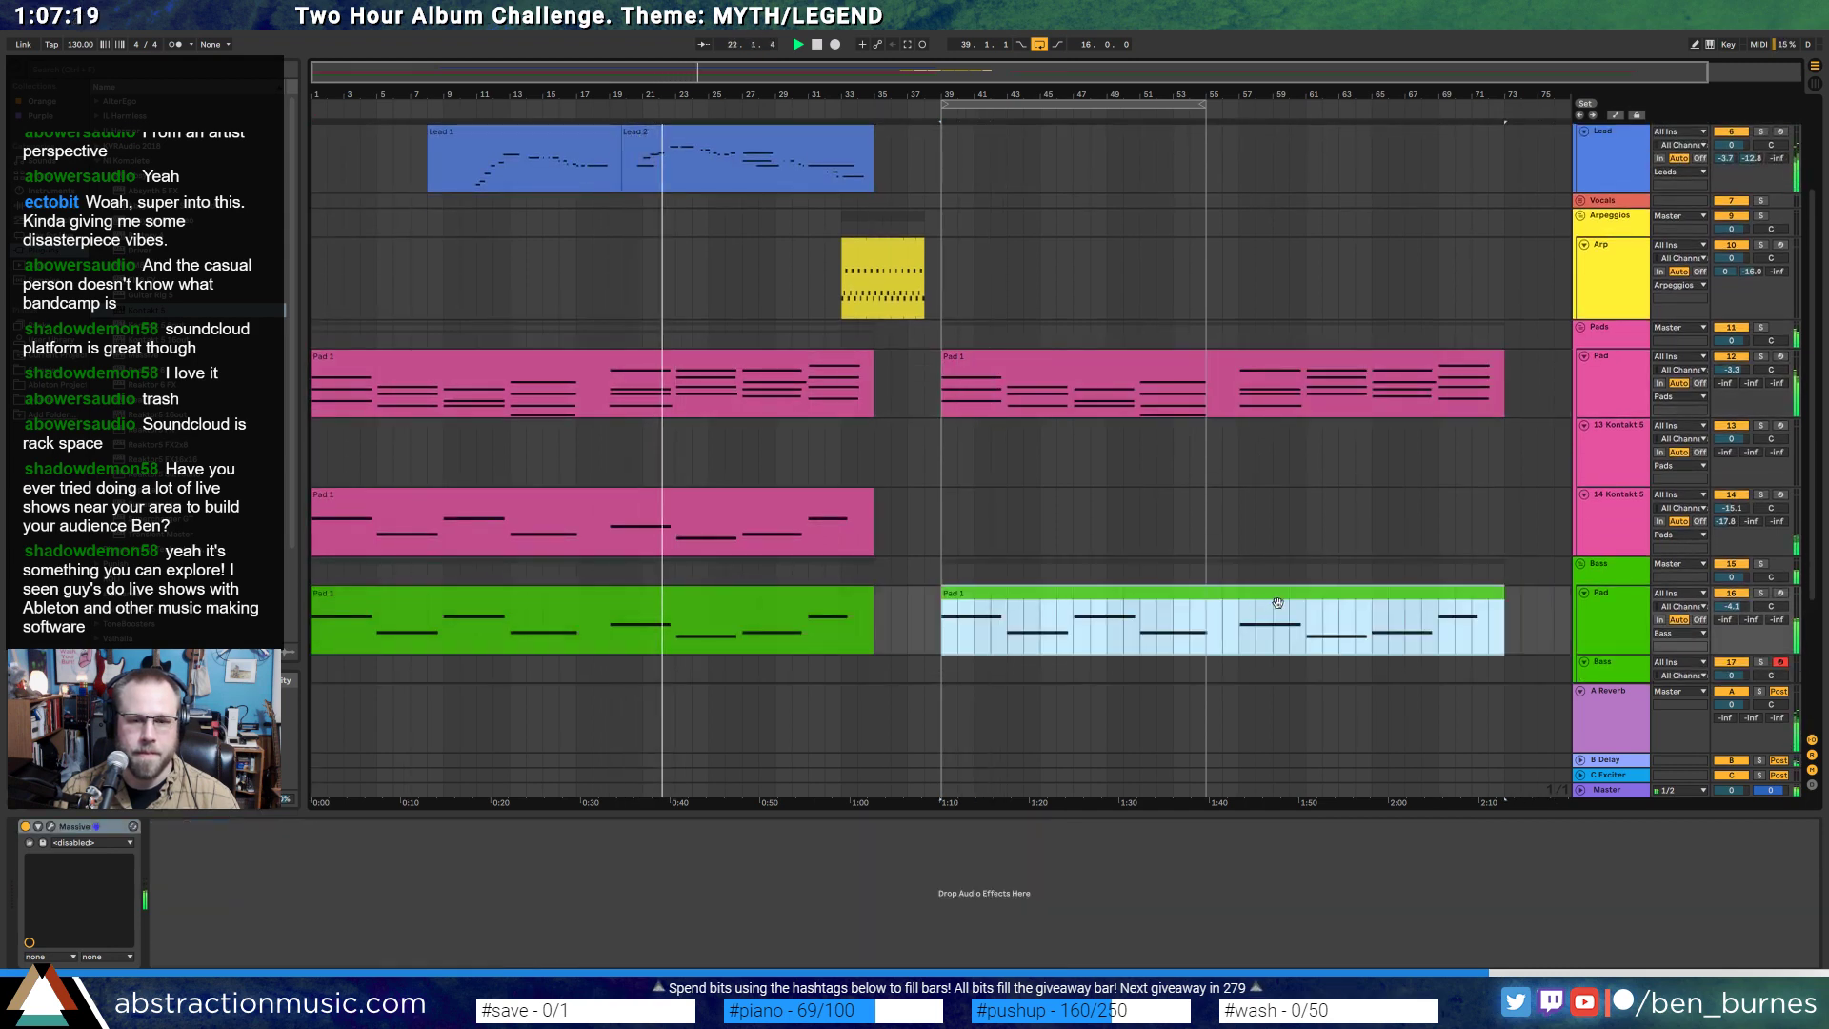
drag(1205, 105, 1454, 104)
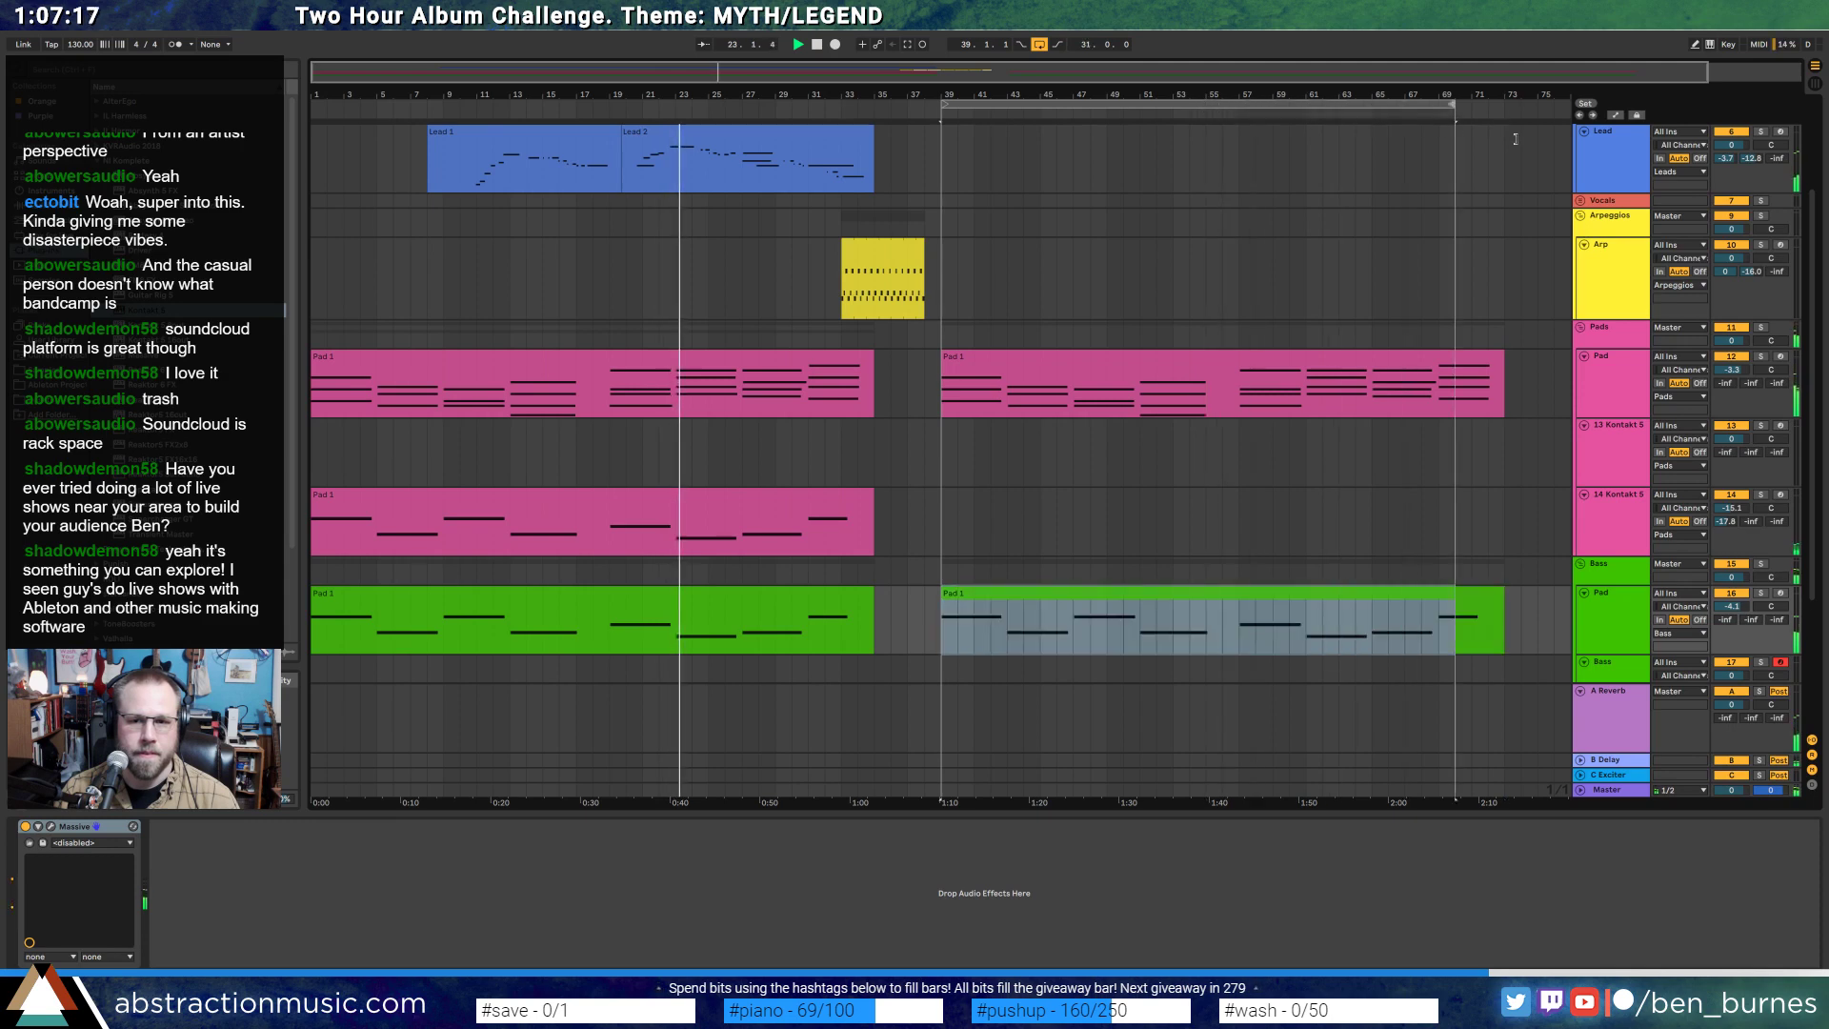
- In the copied Pad clip, move the last four chords two bars earlier to bar 17 and shorten the fourth chord
click(1272, 349)
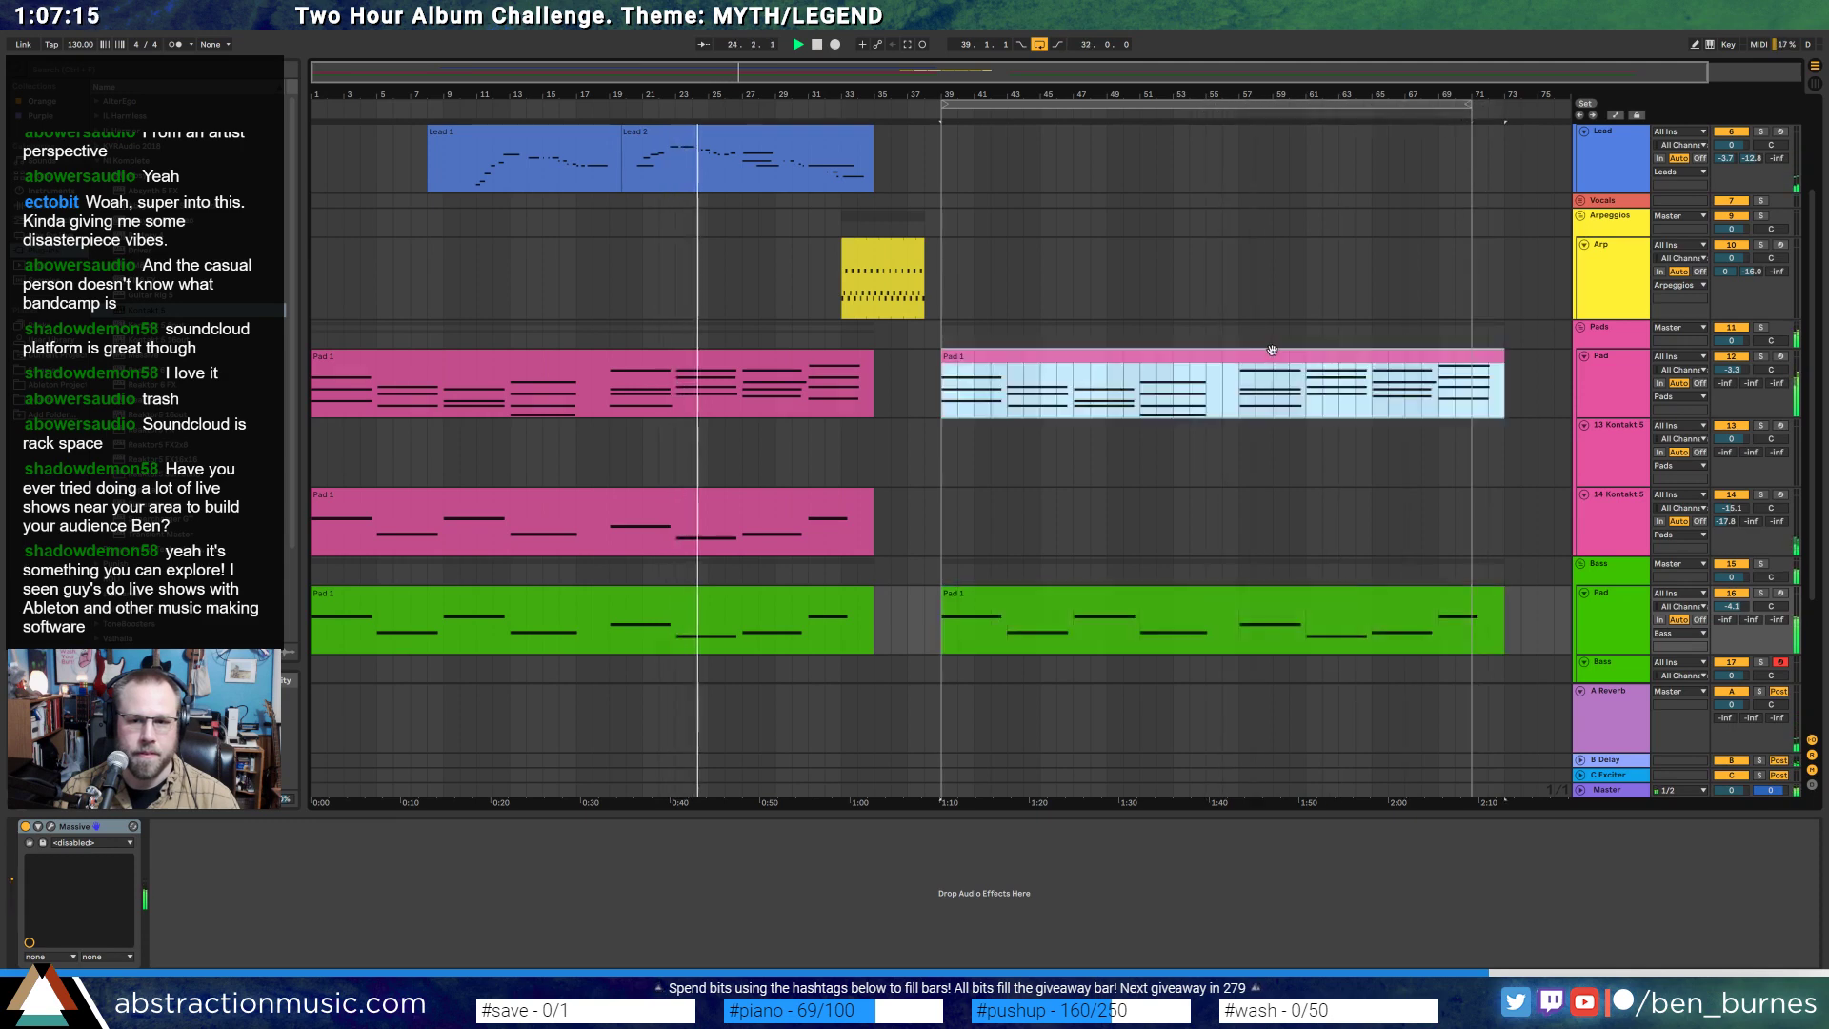
double_click(1272, 351)
mouse_move(1661, 851)
mouse_down()
mouse_move(1087, 707)
mouse_move(1048, 746)
mouse_move(923, 801)
mouse_up()
click(917, 746)
key(shift+Left)
- In the copied green Pad clip, move the last four notes two bars earlier to bar 17 and shorten the G#0 note at bar 13
scroll(1202, 480, down, 2)
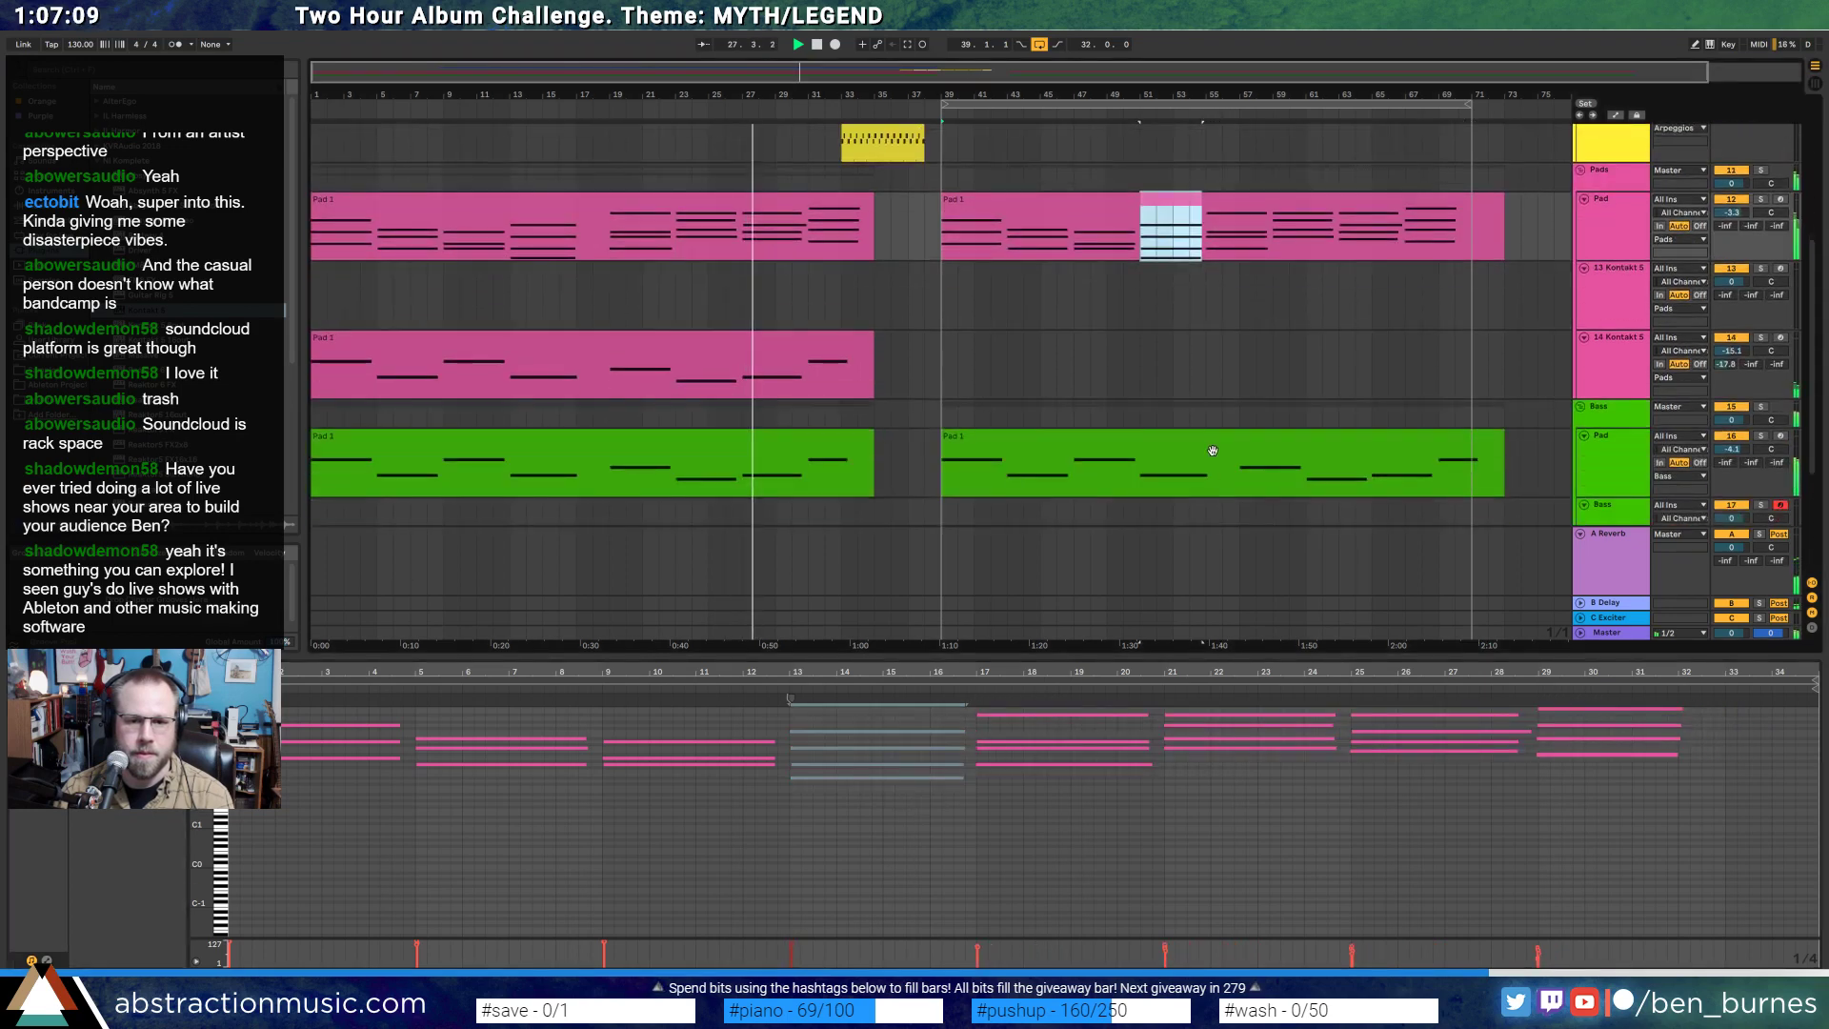
double_click(1210, 441)
drag(1137, 919, 1771, 484)
key(Left)
key(Left)
key(Left)
key(Left)
key(Left)
key(Left)
key(Left)
key(Left)
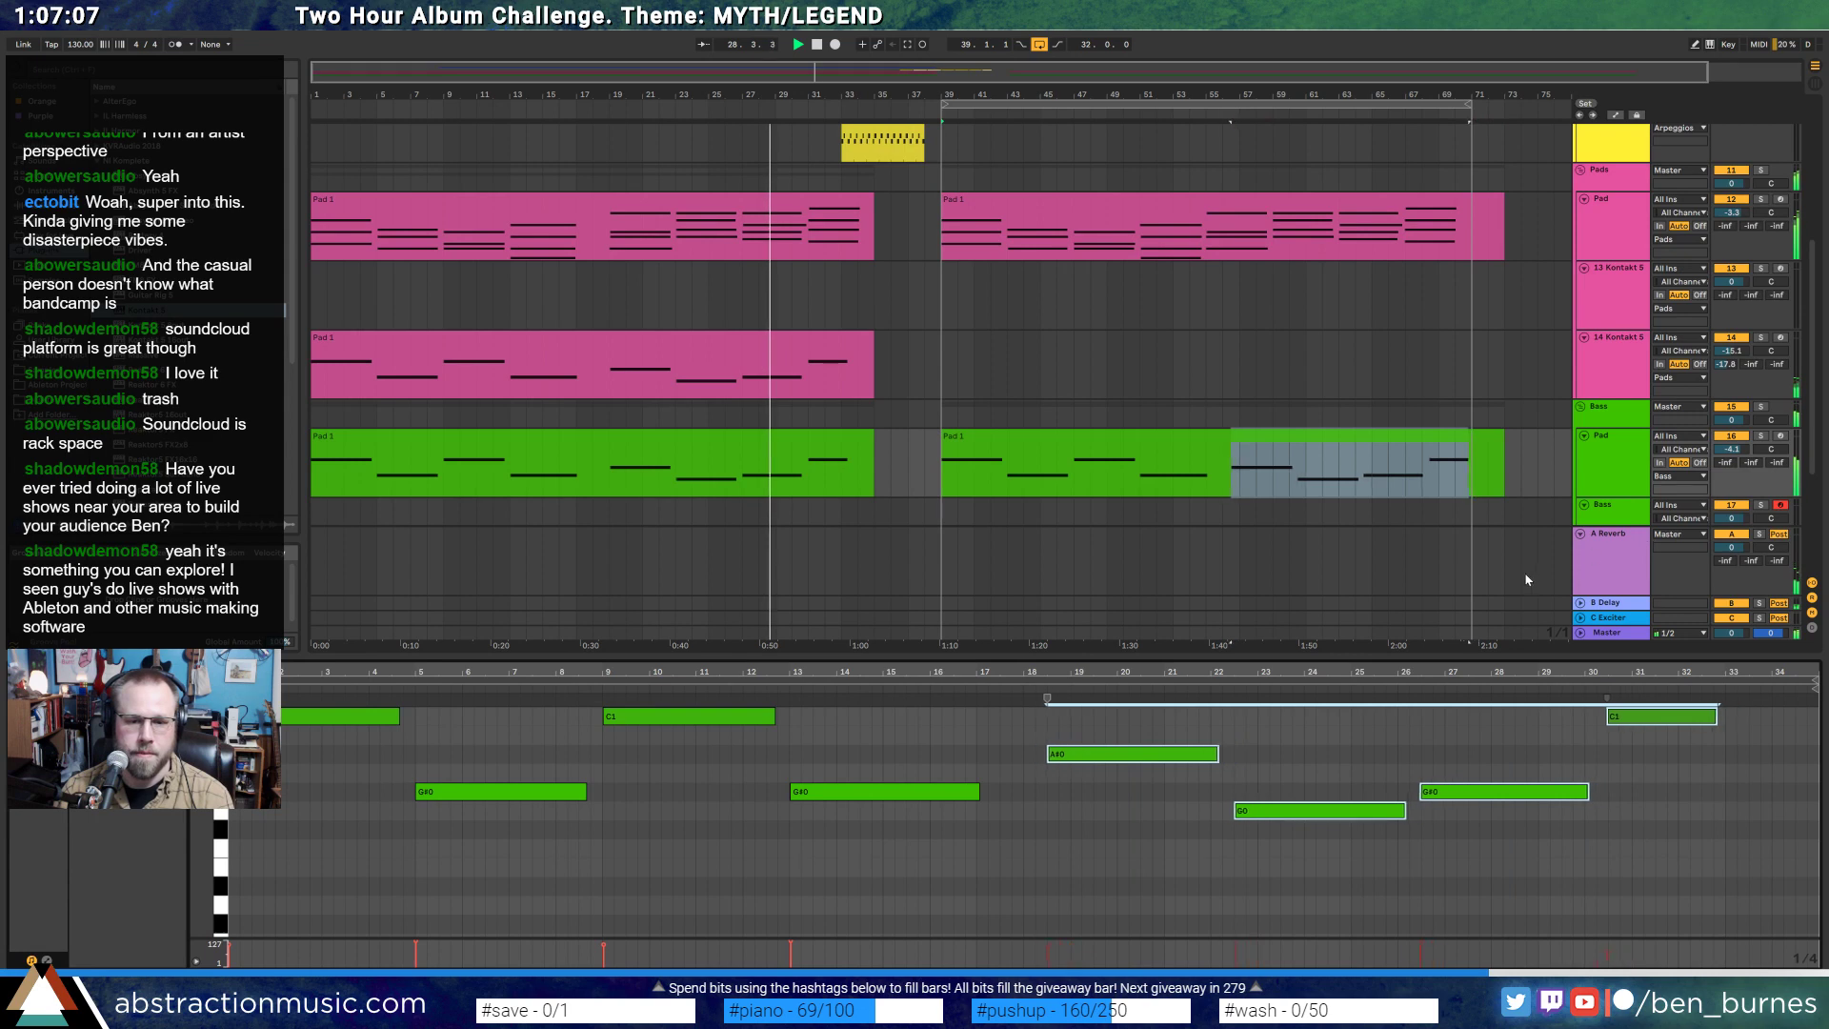
drag(893, 739, 909, 844)
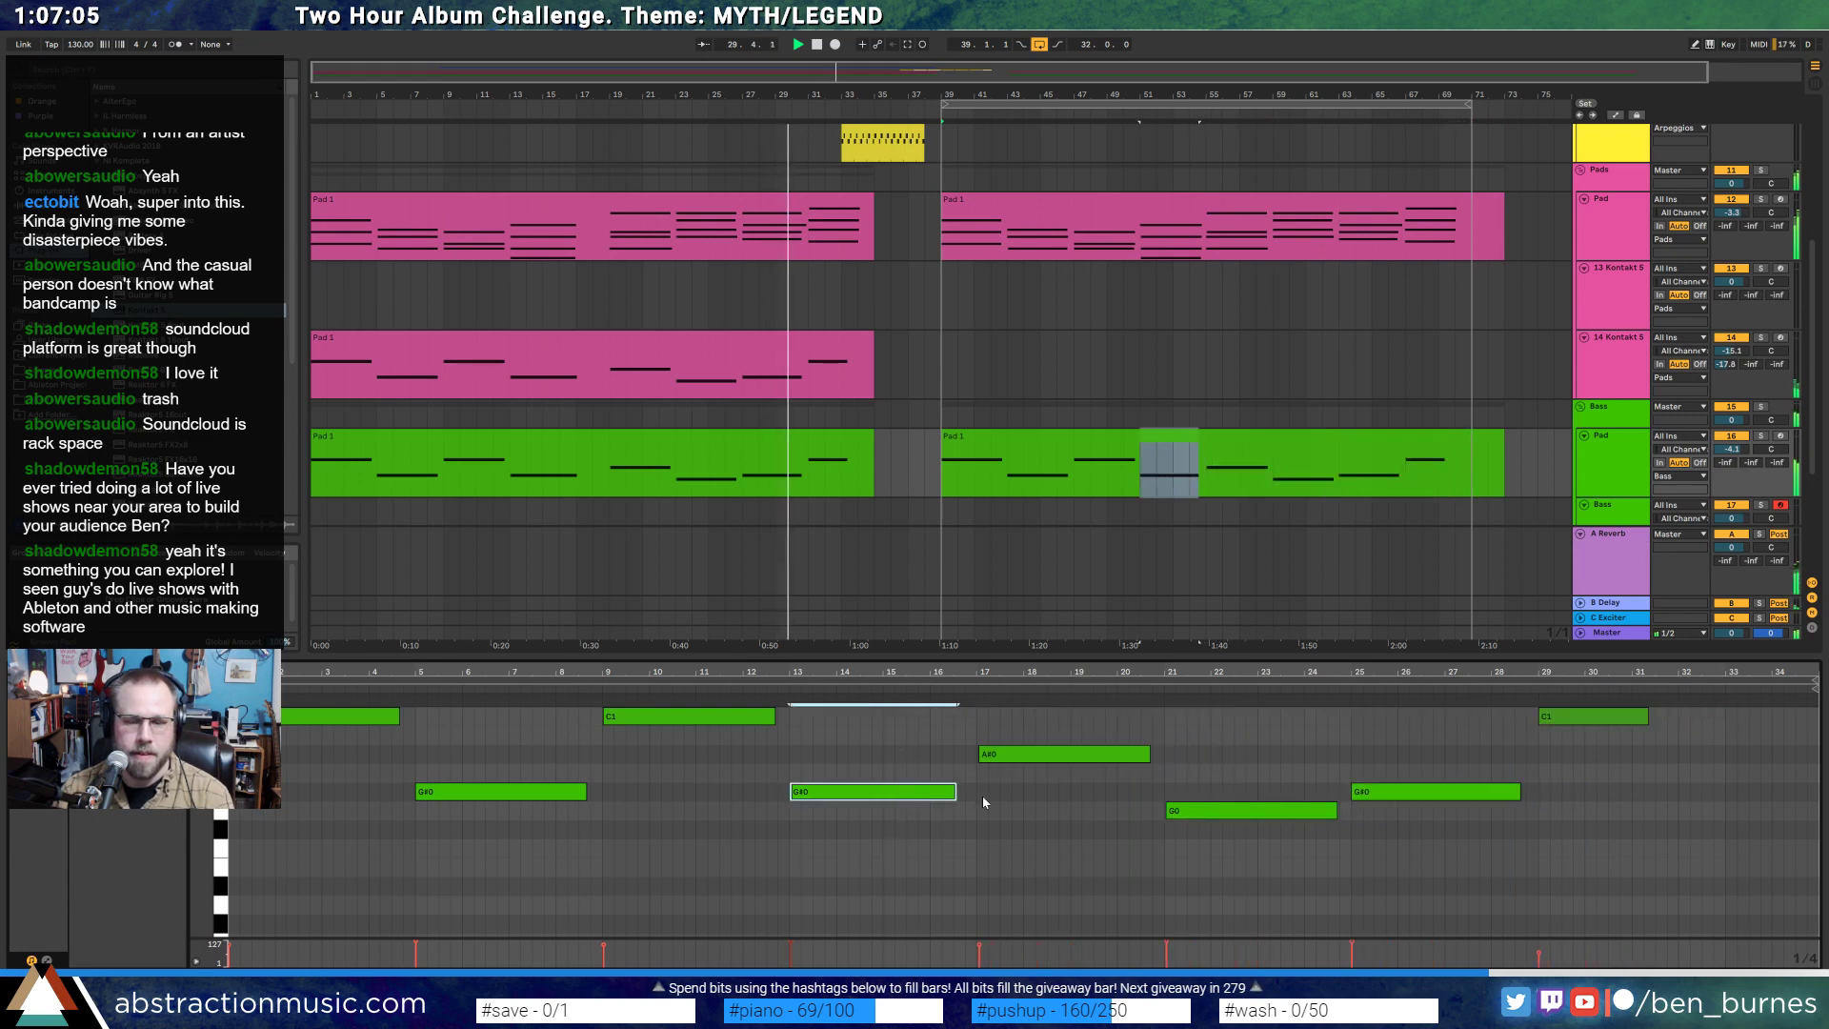
key(shift+Tab)
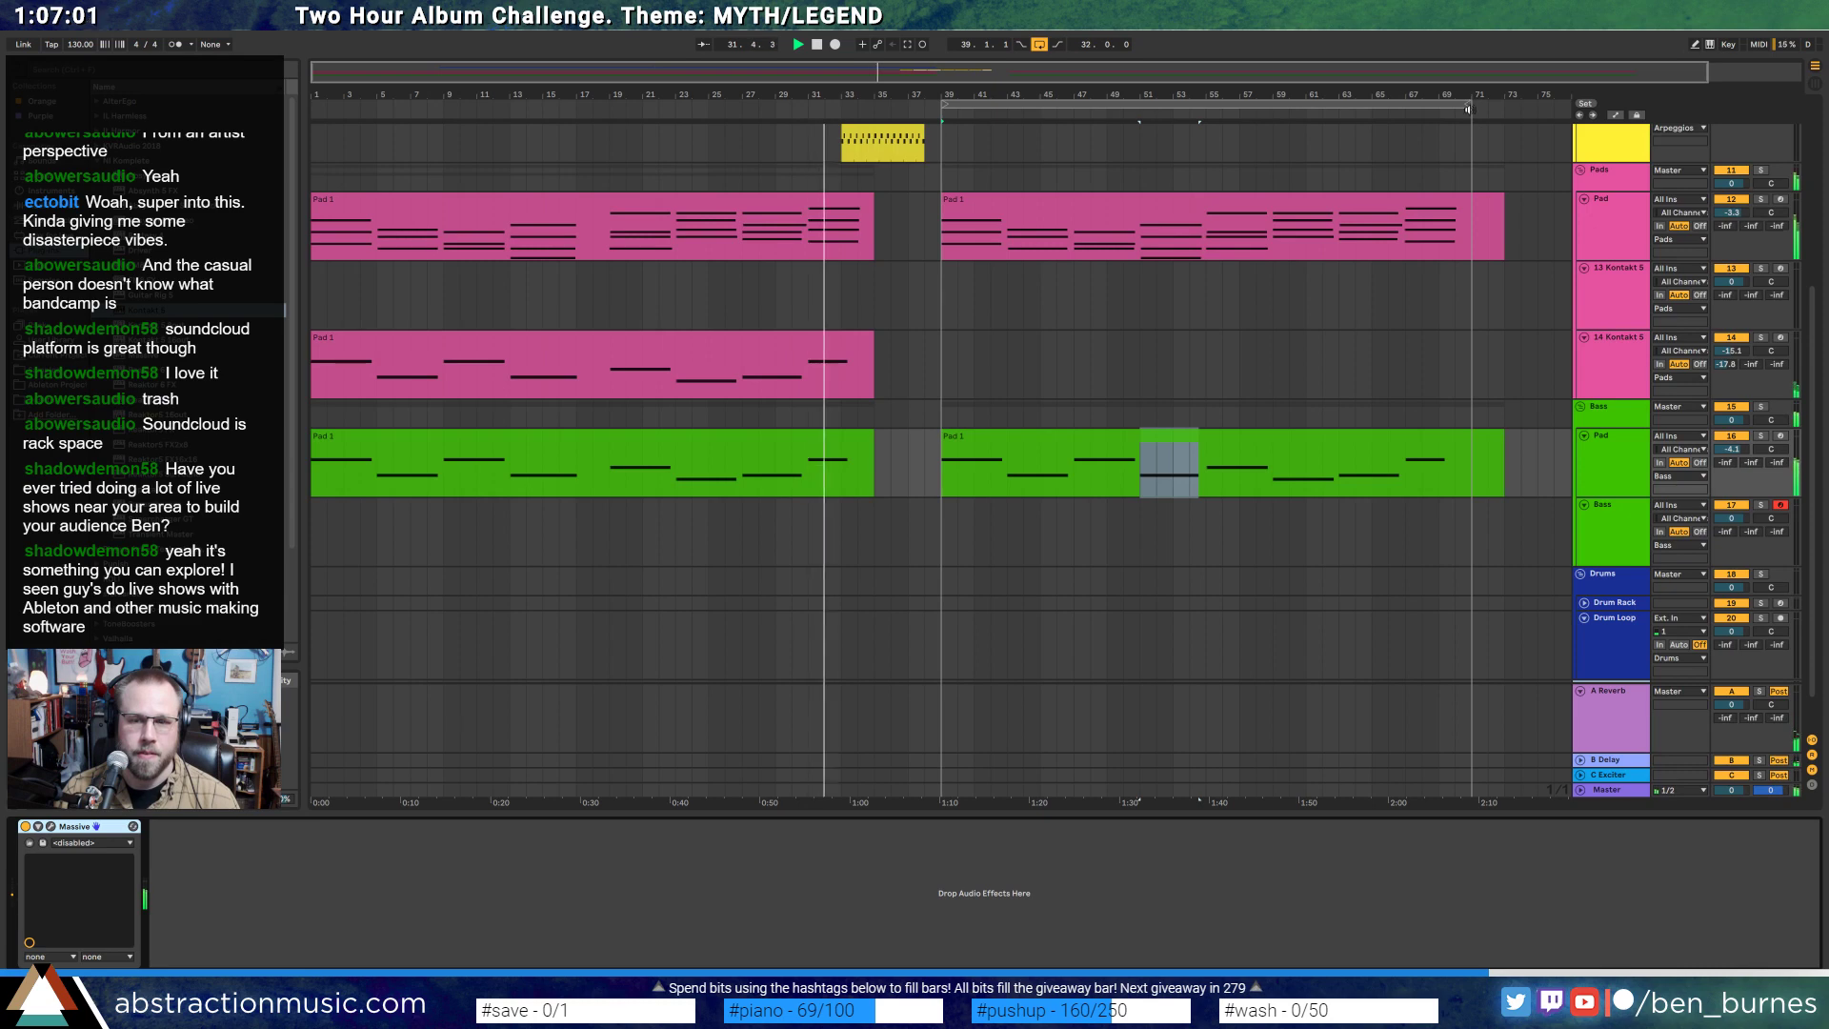
- Trim the ends of both copied Pad clips to the loop end at bar 71
drag(1503, 224, 1472, 224)
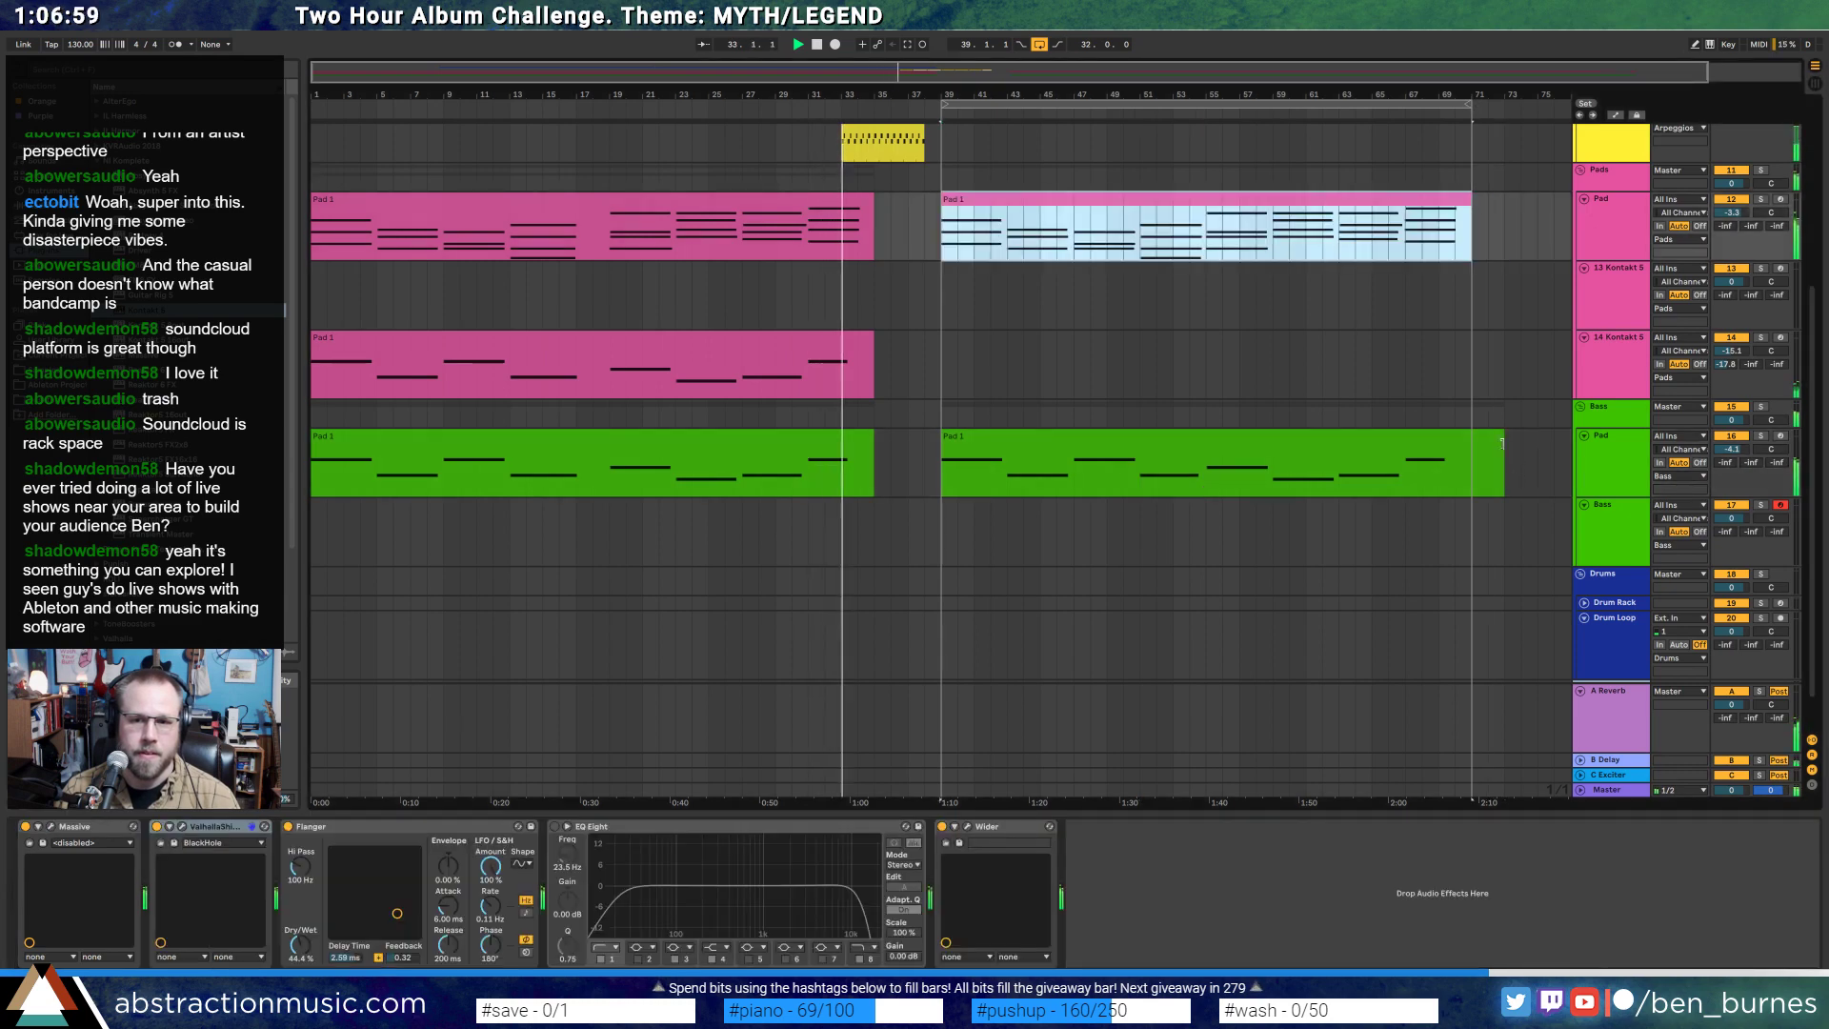
drag(1502, 443, 1472, 445)
- Open the Lead 2 clip's notes and check its final long note
scroll(1491, 480, up, 5)
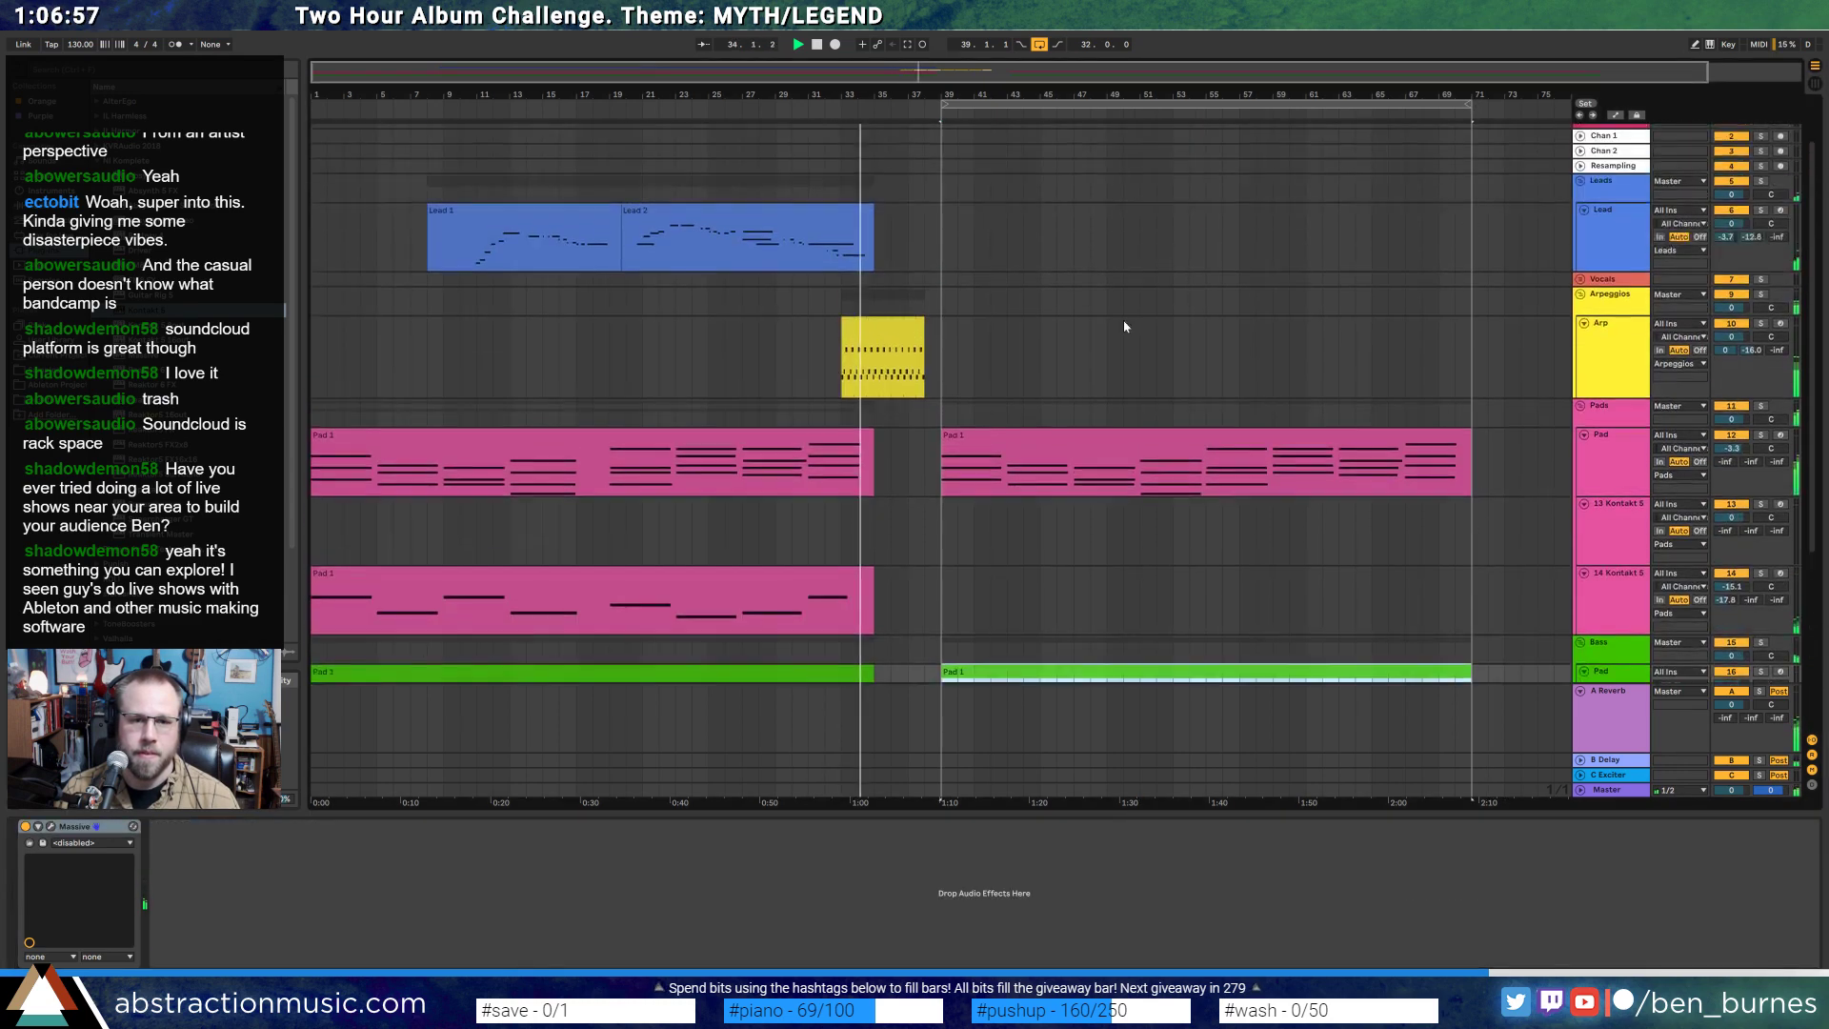
double_click(838, 211)
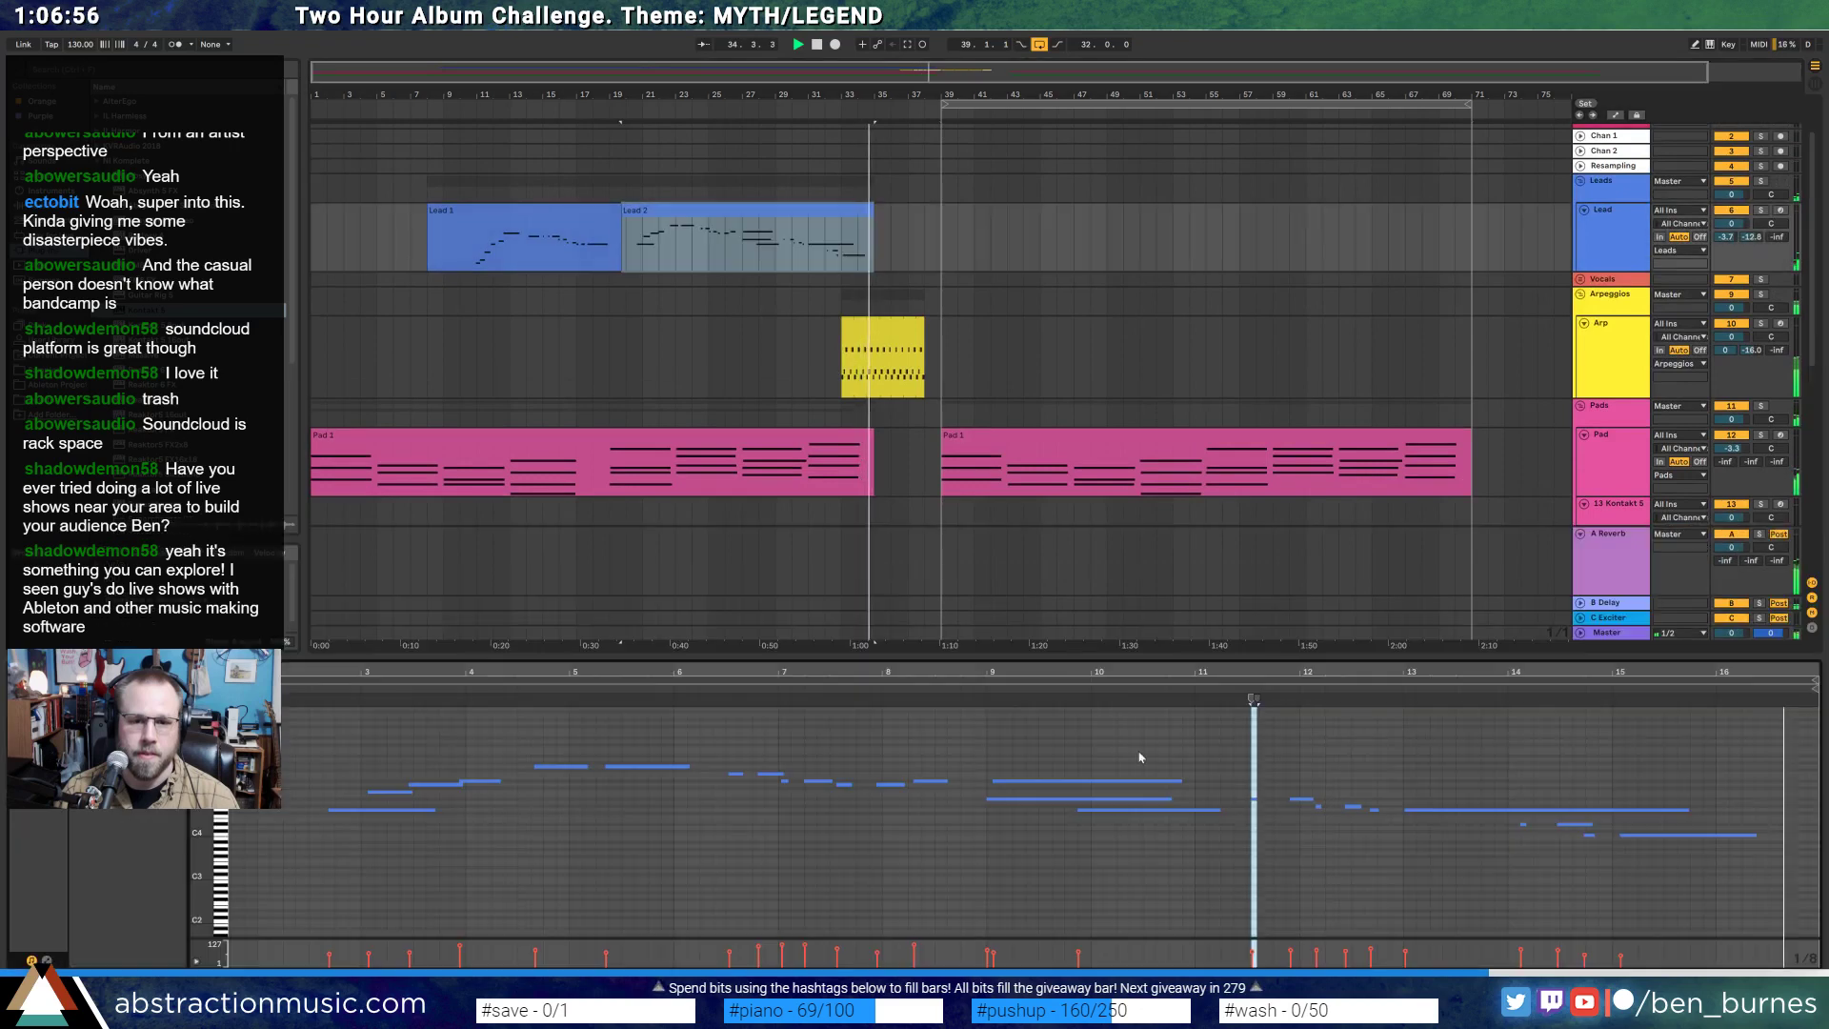
click(1639, 835)
key(shift+Tab)
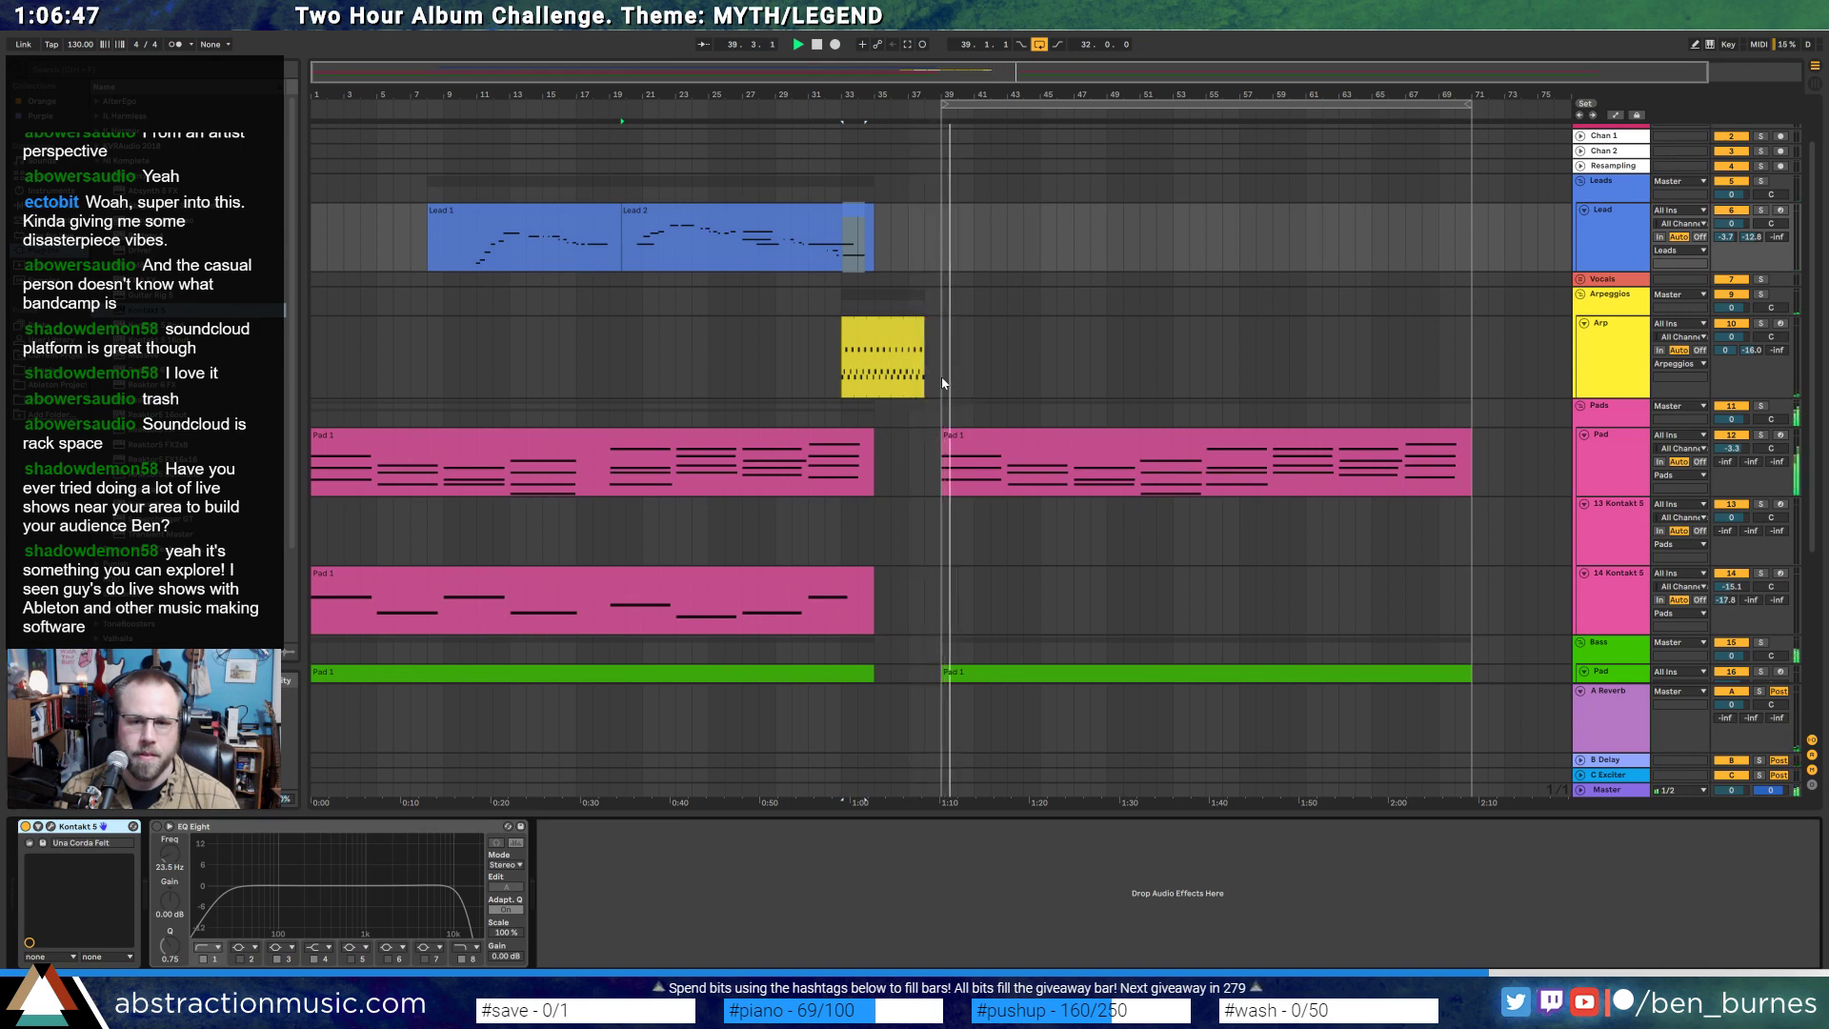
- In the copied pink Pad clip at bar 39, transpose the highest note of each of the first three chords down one octave
double_click(960, 444)
key(space)
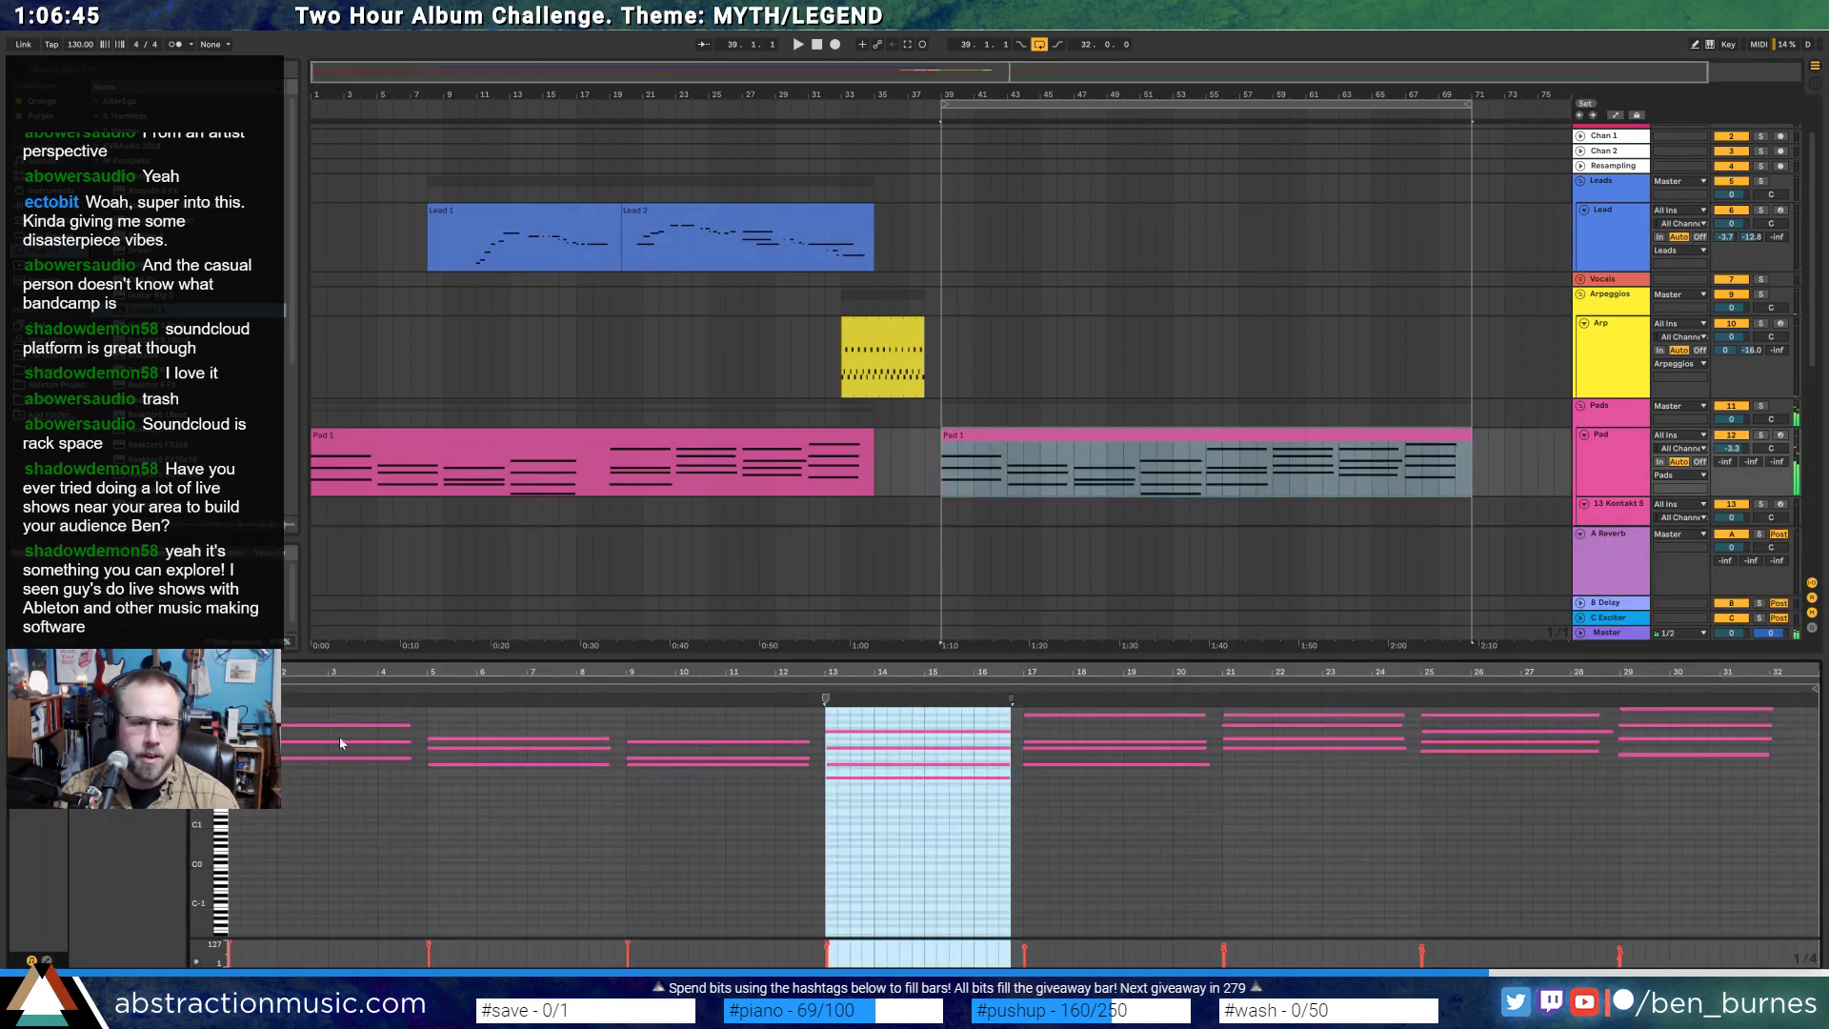
drag(305, 719, 327, 734)
drag(442, 737, 459, 732)
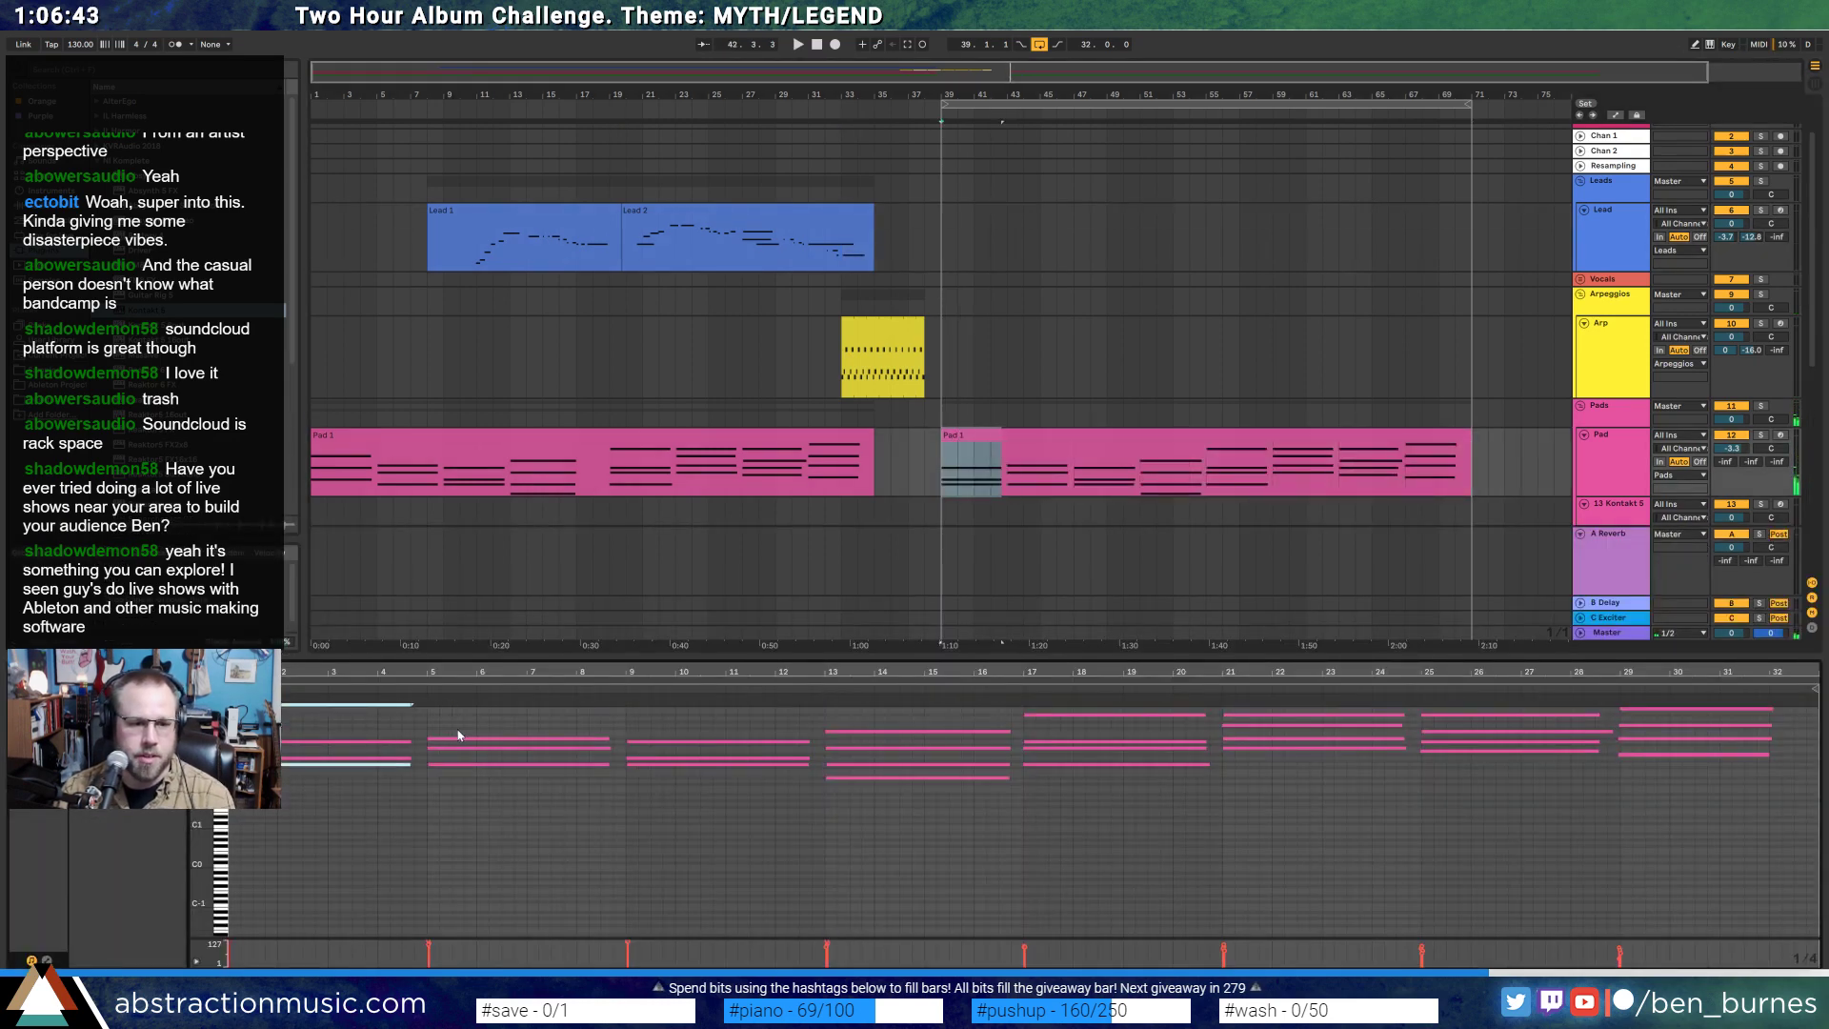
key(ctrl+d)
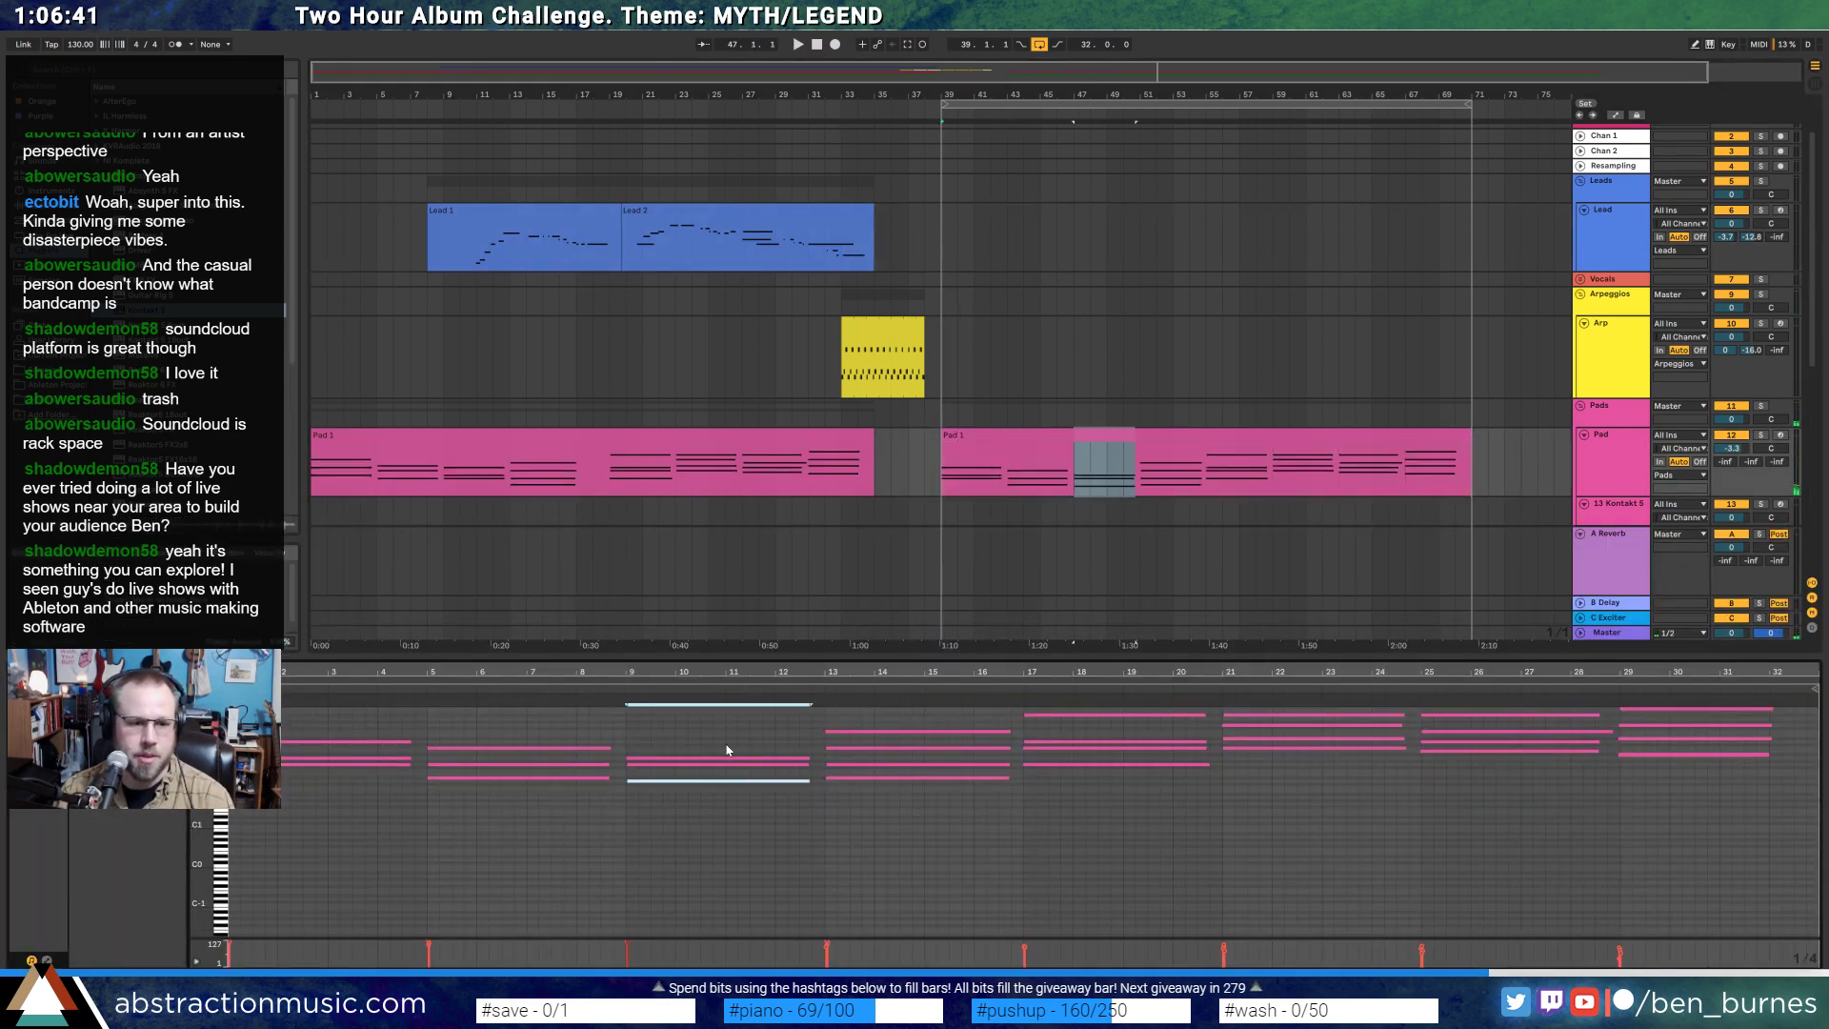
- Thin out all eight chords of the copied Pad clip by deactivating one or two notes in each
key(space)
key(space)
click(341, 733)
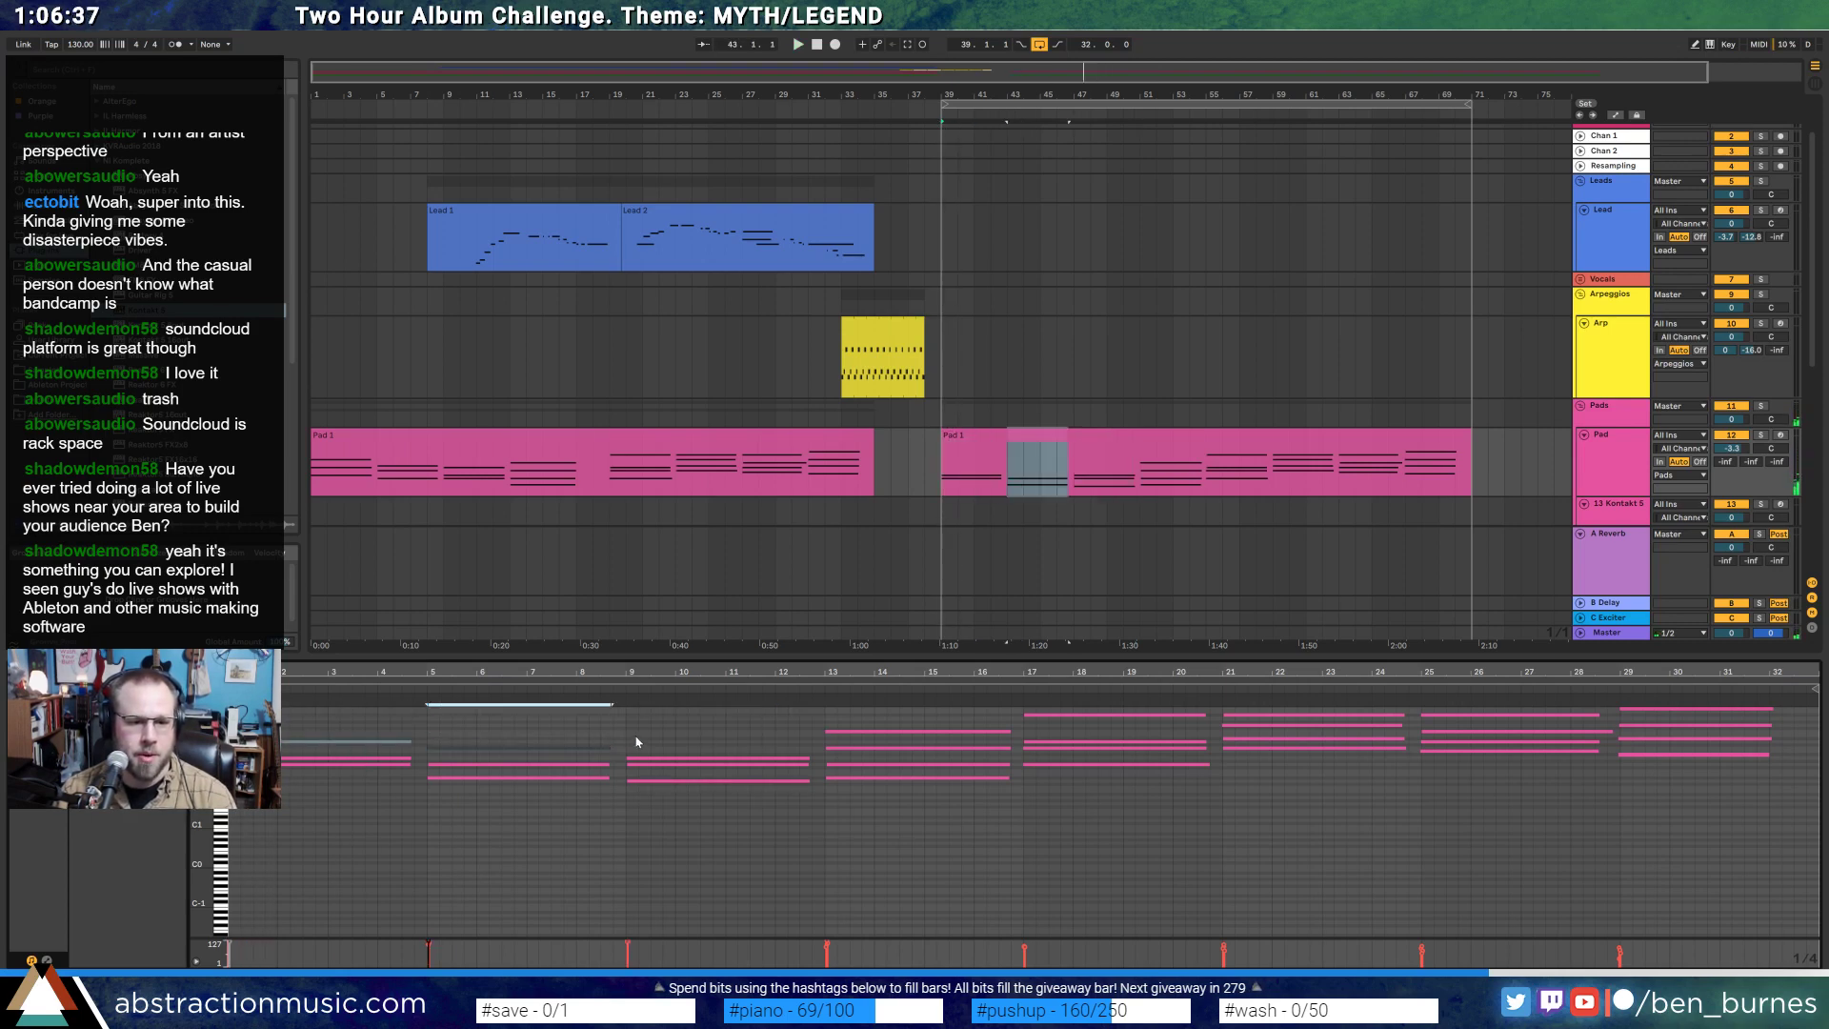
click(648, 781)
drag(893, 722, 909, 760)
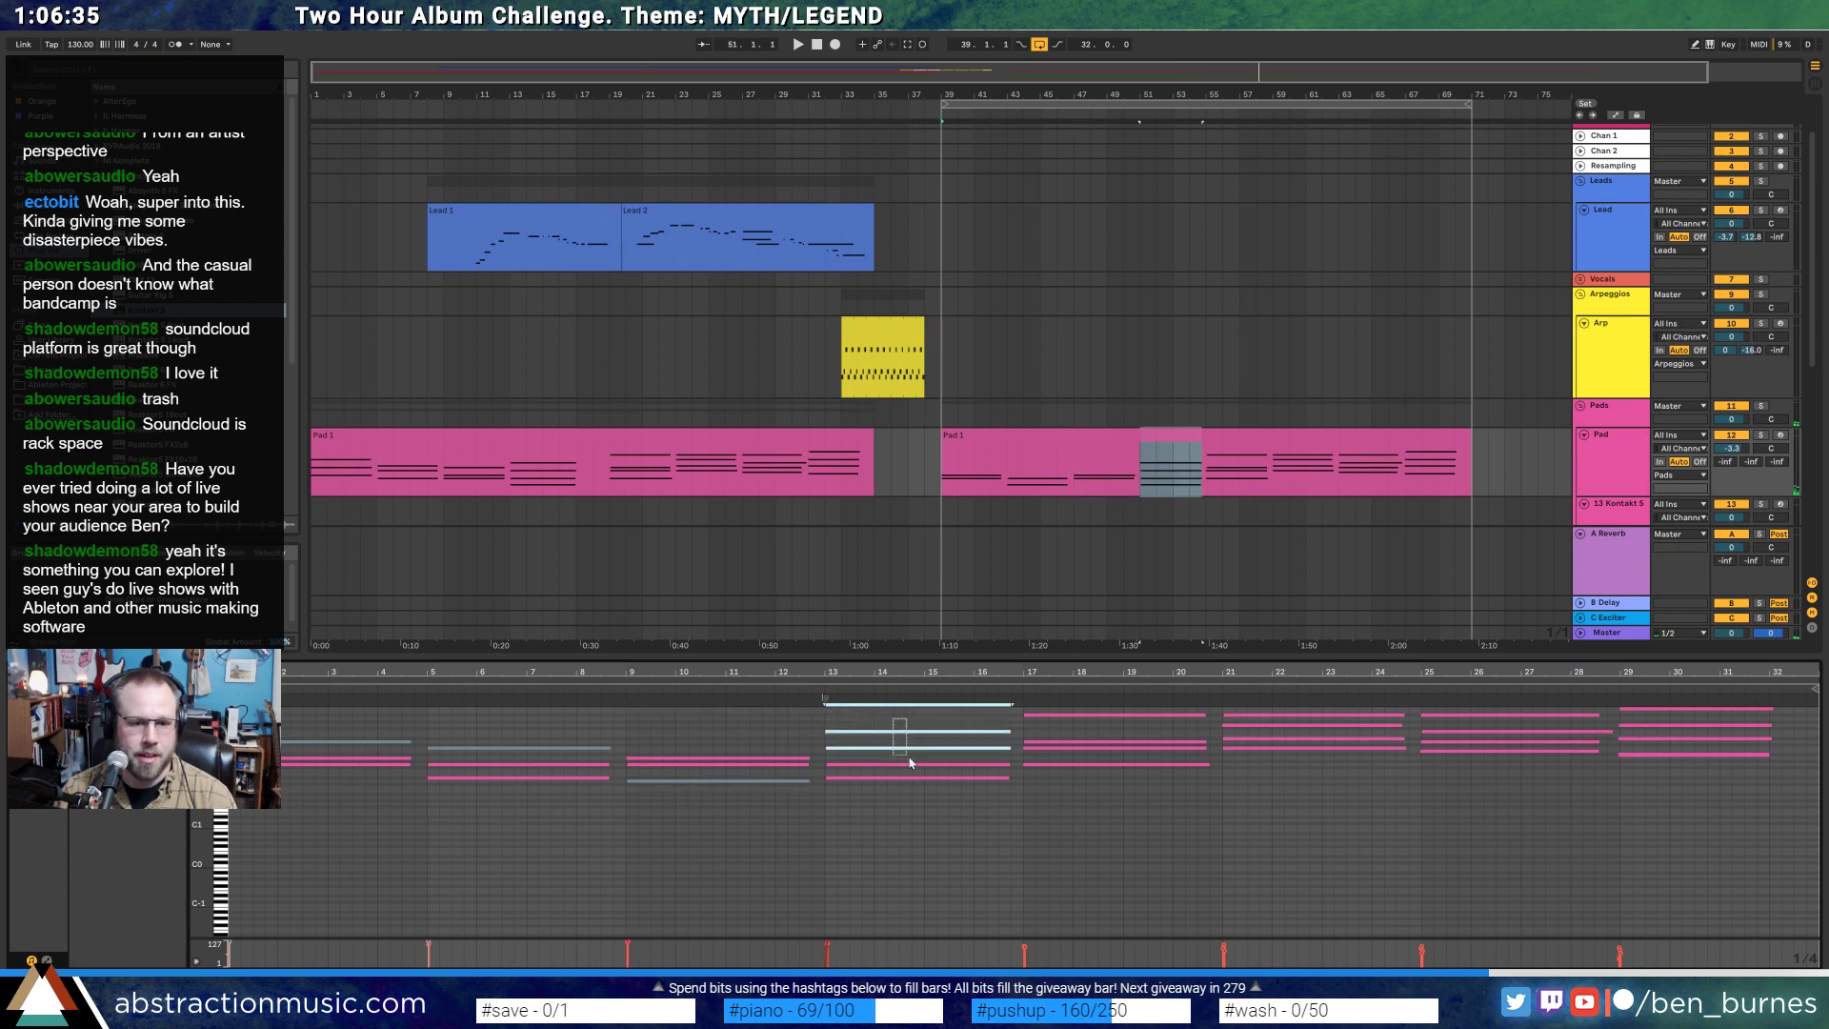
click(1061, 711)
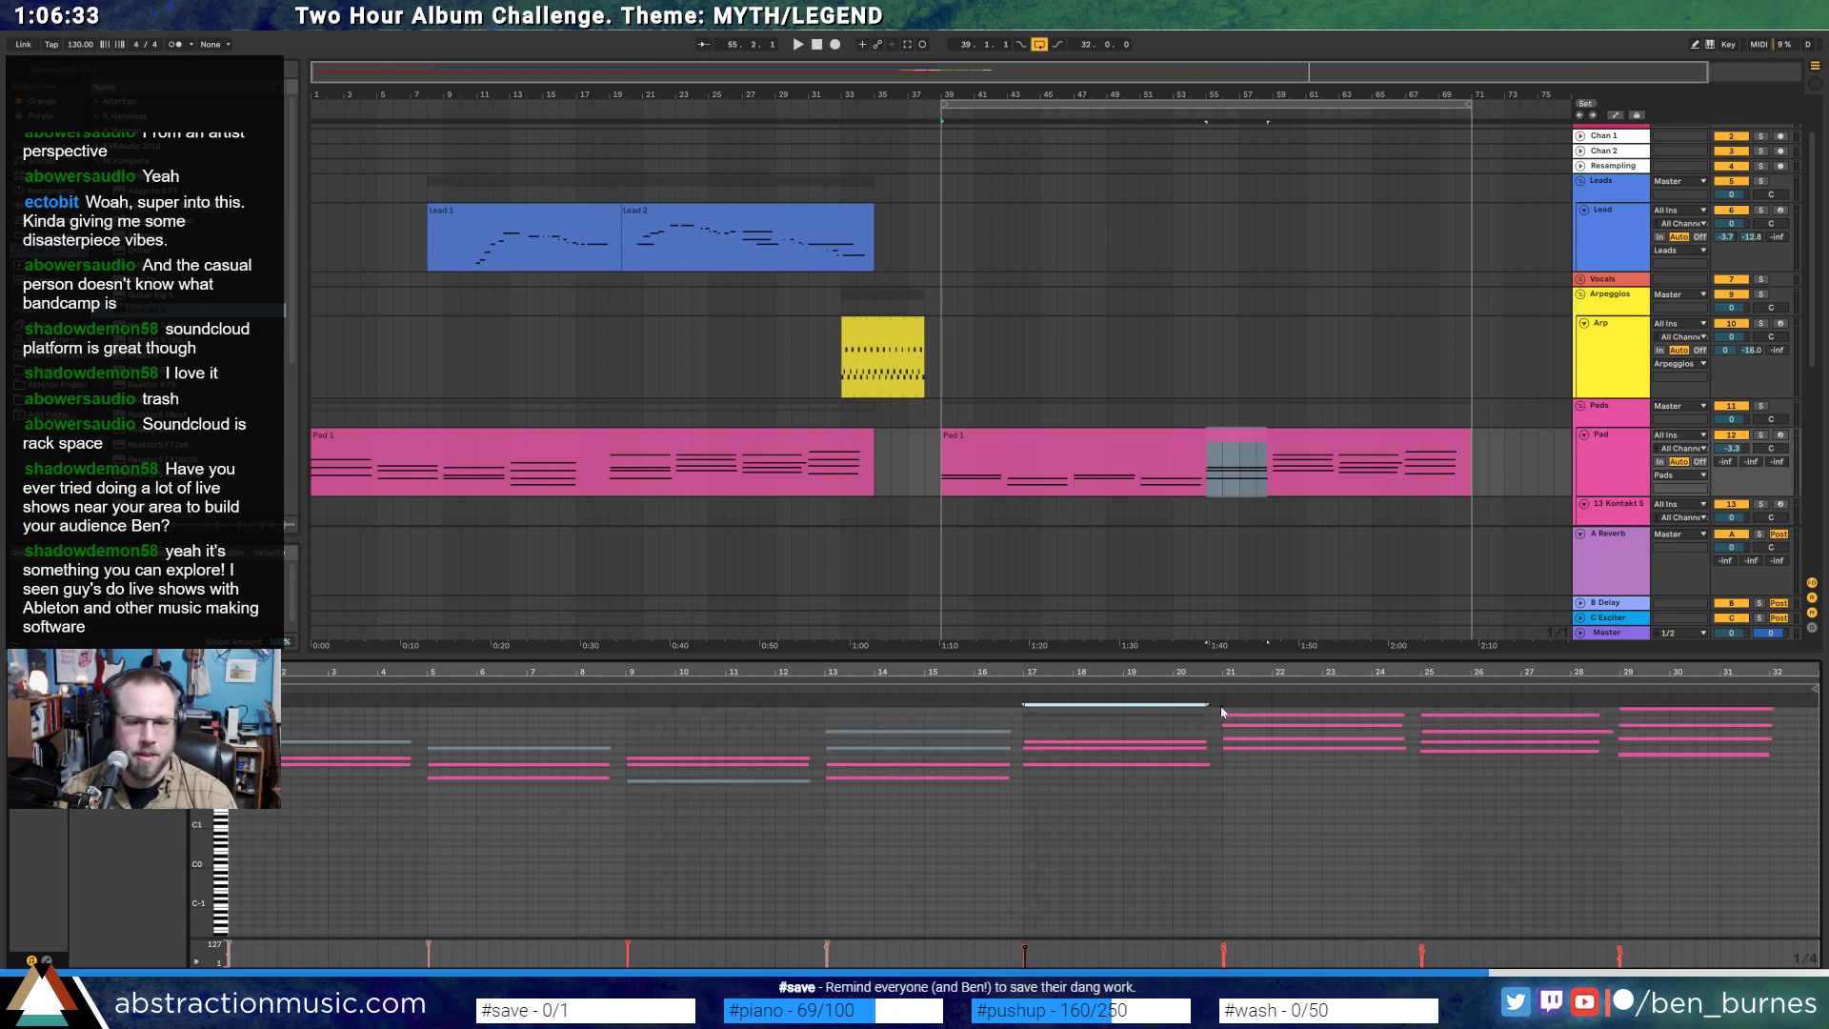
scroll(1222, 711, up, 1)
drag(1248, 731, 1272, 772)
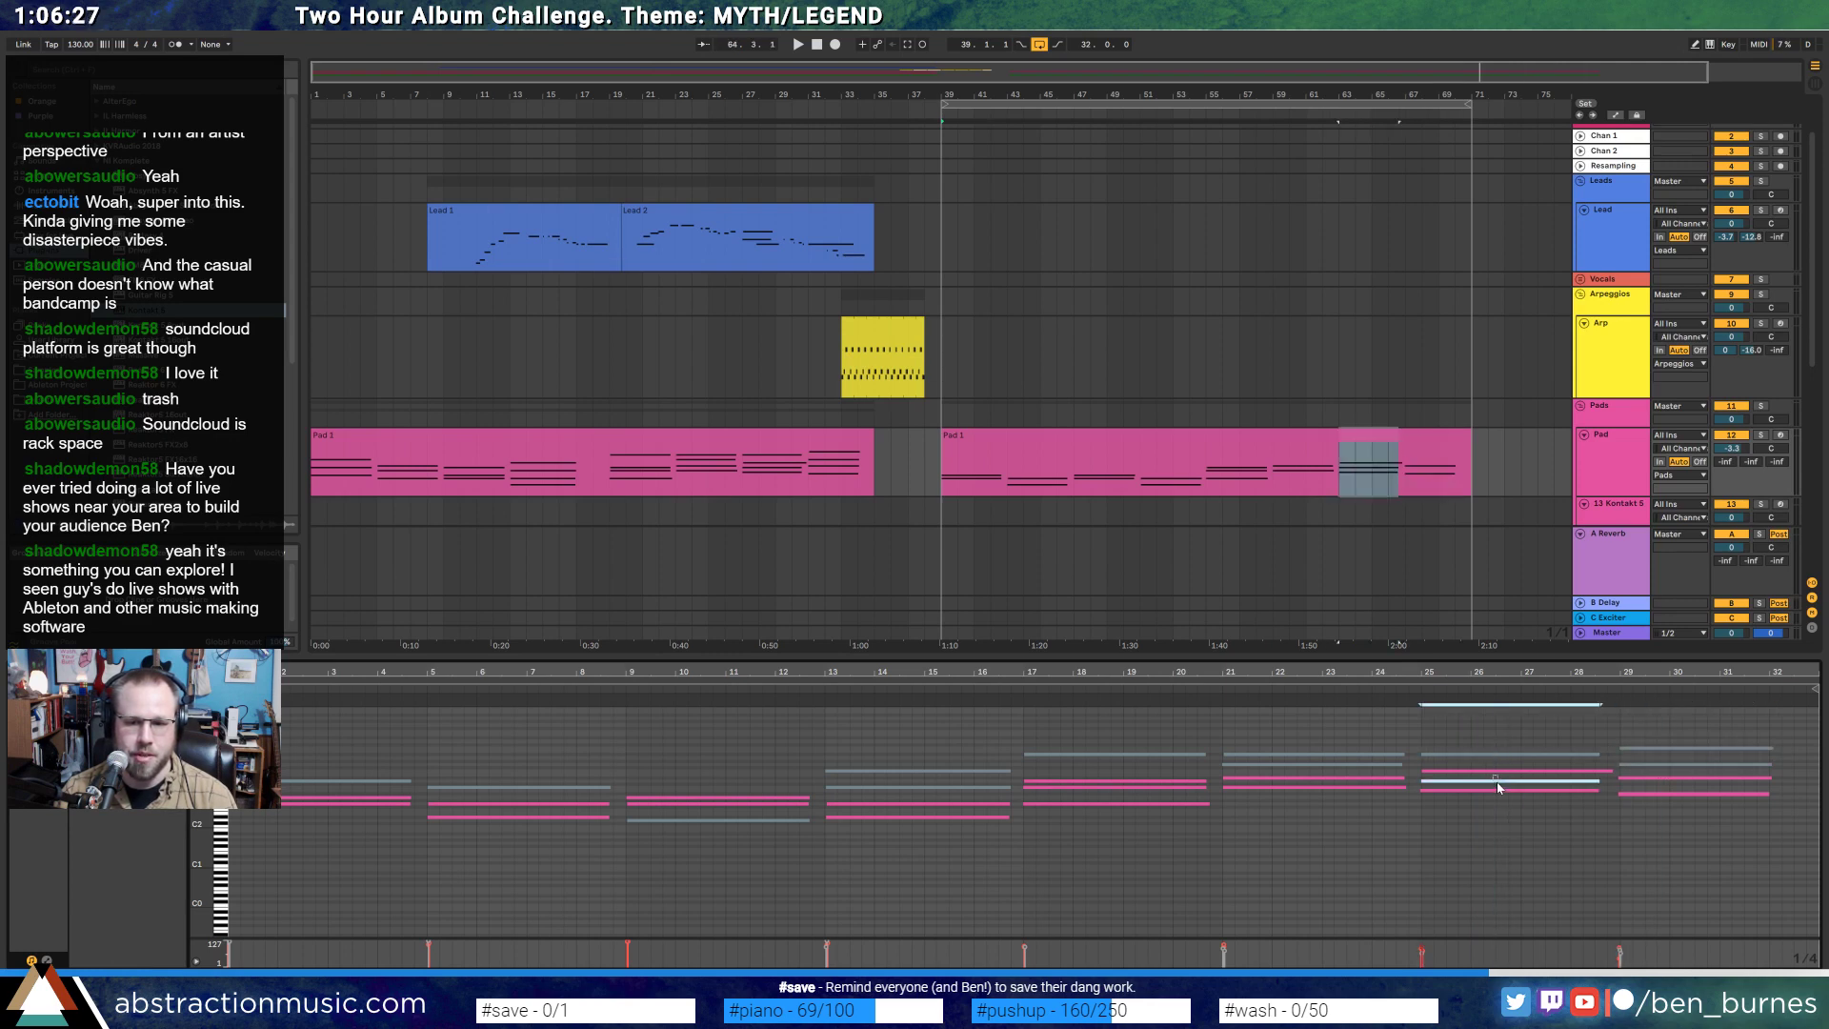
- Play the copied Pad clip and lower the velocity of the lowest active note in each of the first four chords
click(1071, 443)
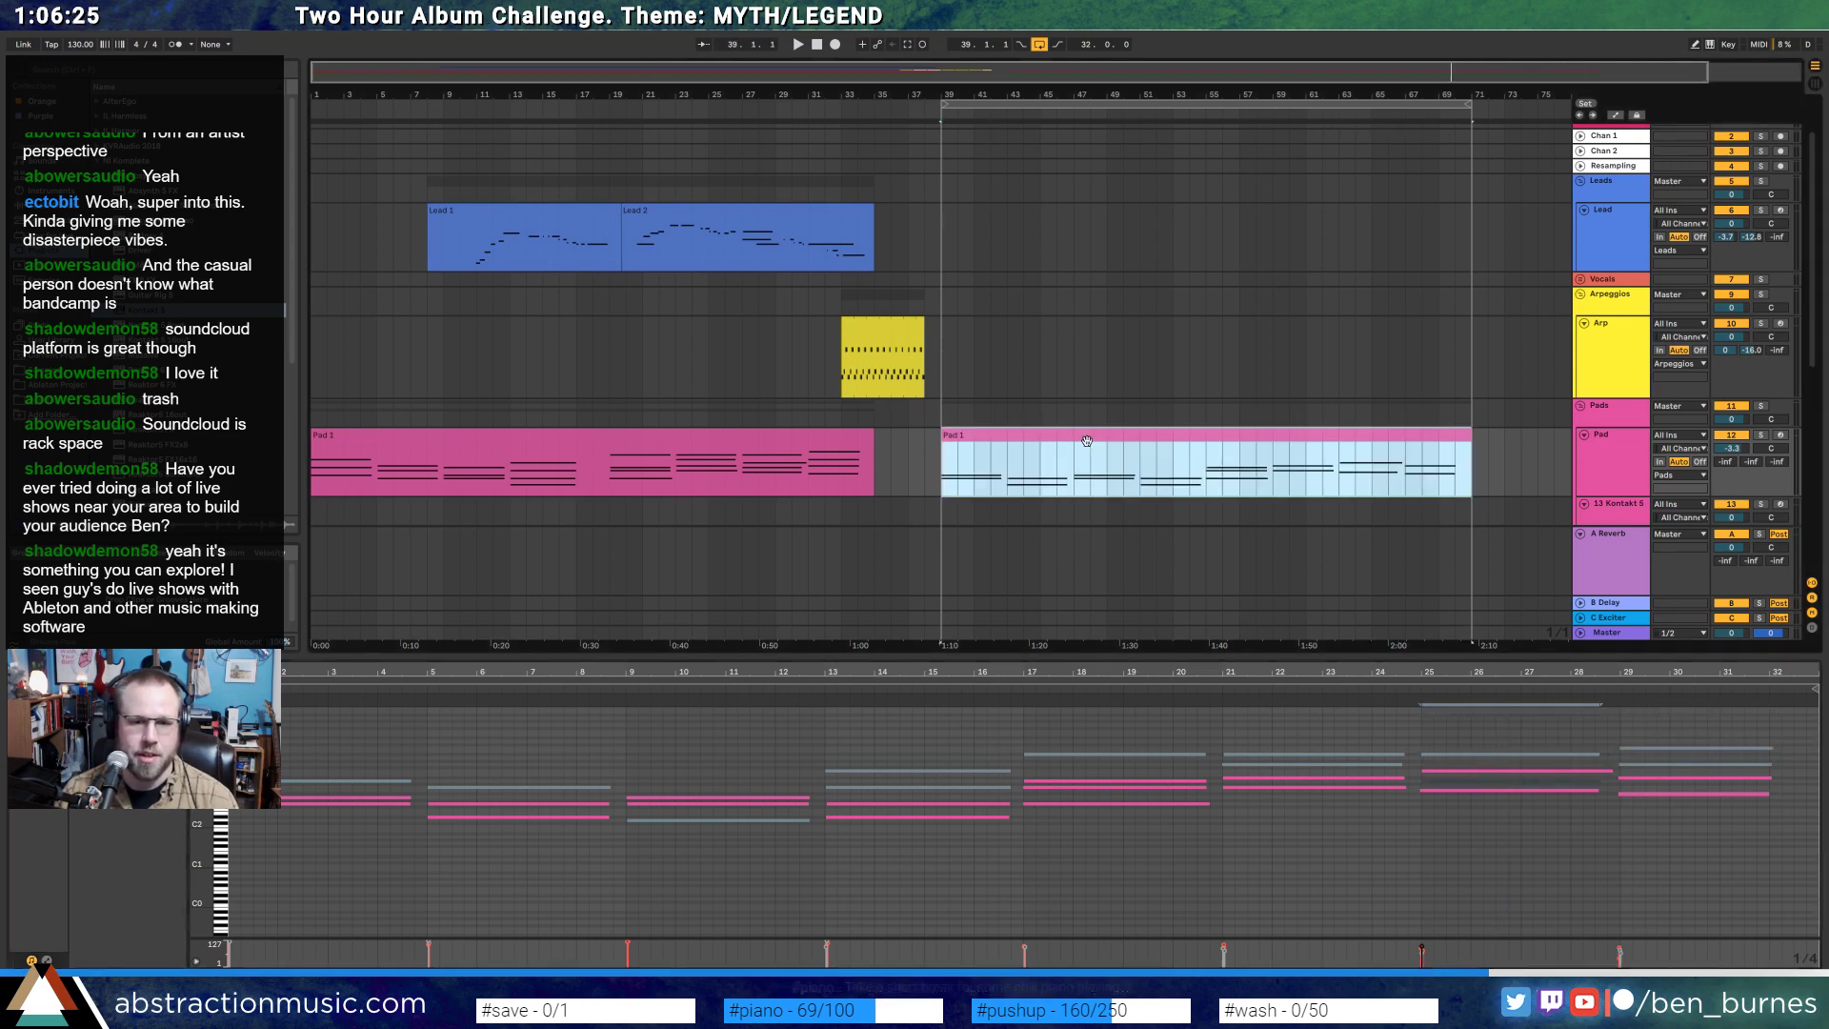
key(space)
key(shift+Tab)
key(shift+Tab)
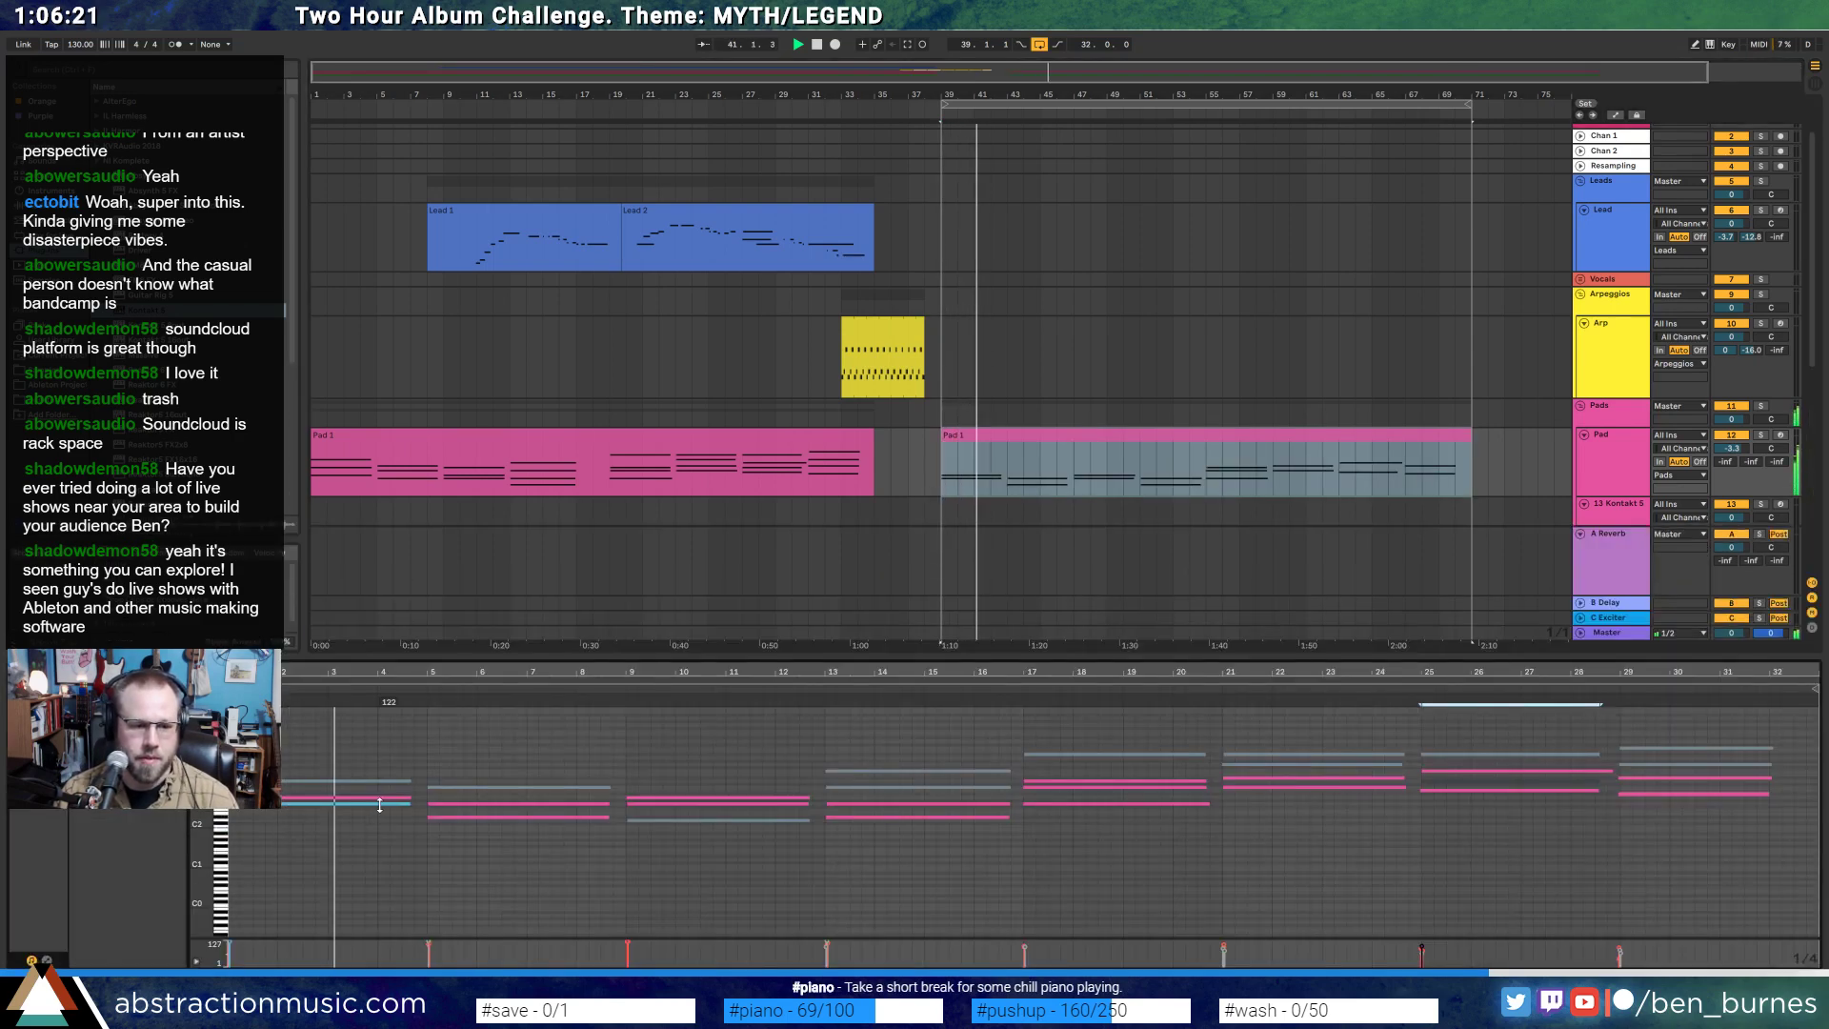
click(448, 817)
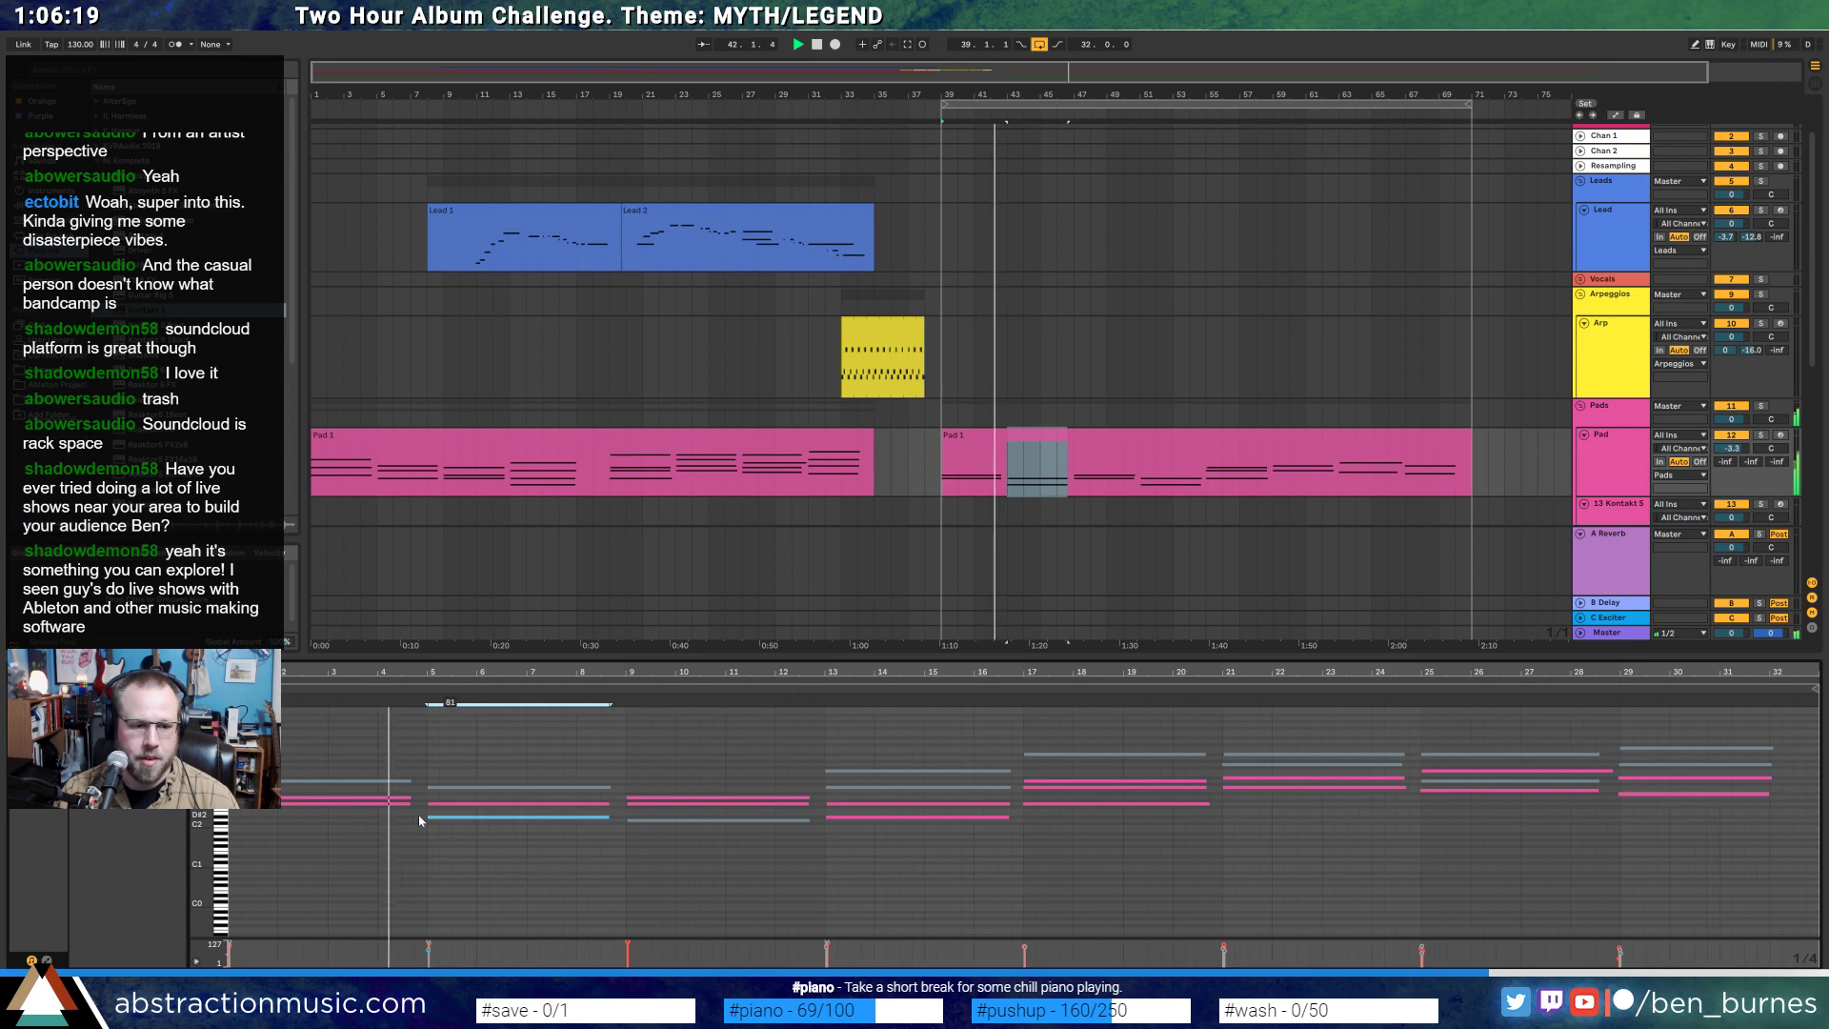
click(379, 804)
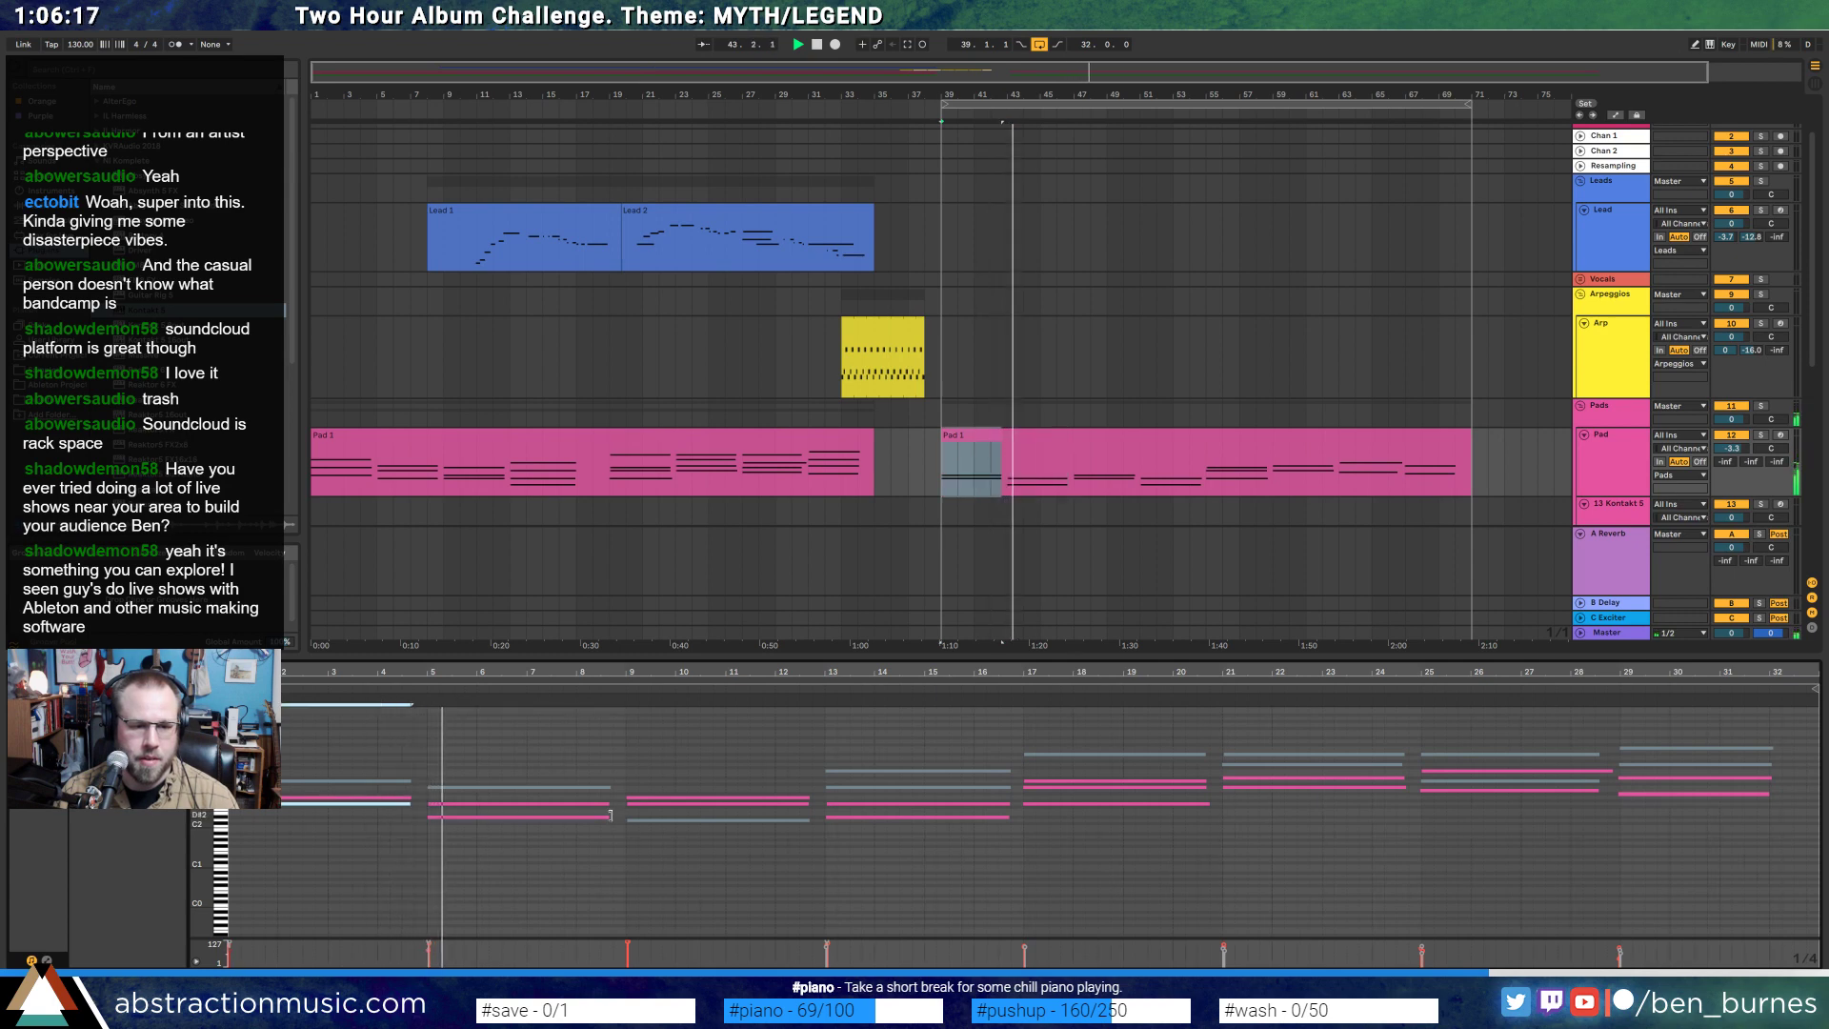
click(646, 803)
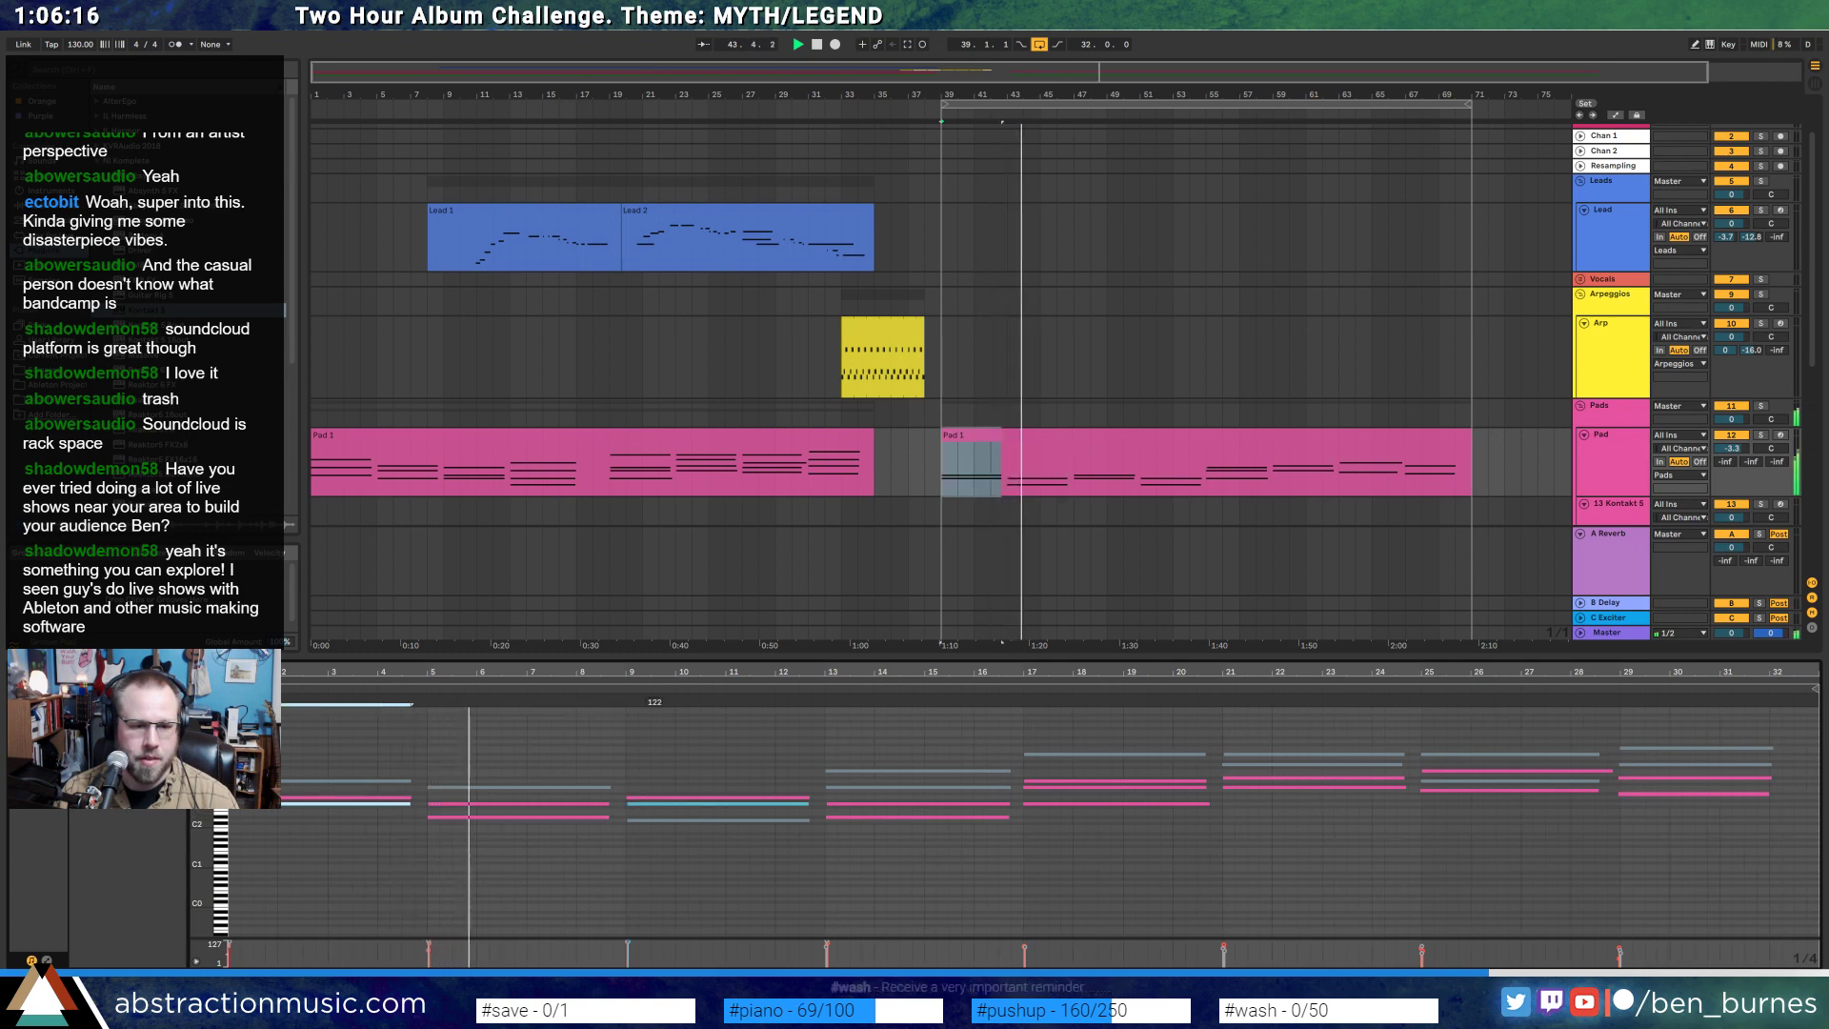
click(845, 818)
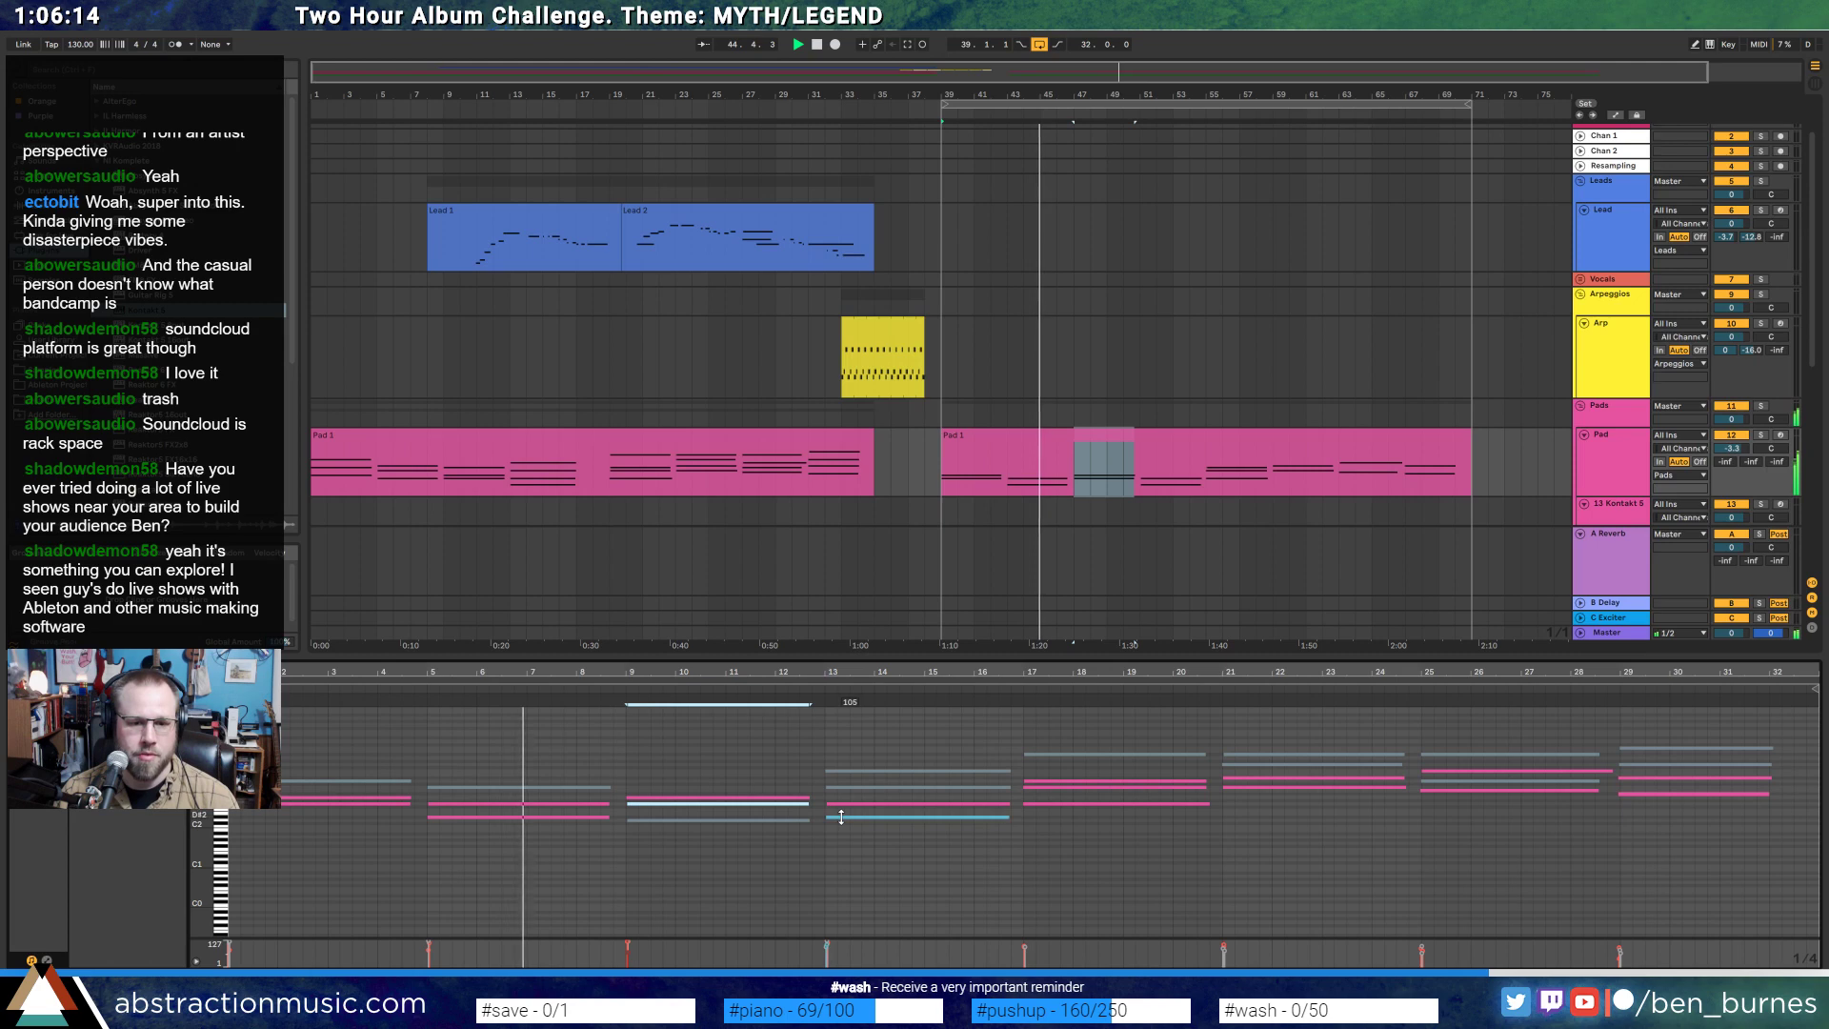
- Deactivate an inner note of the chord at bar 17 and lower the lowest notes' velocities in the last four chords
click(1041, 785)
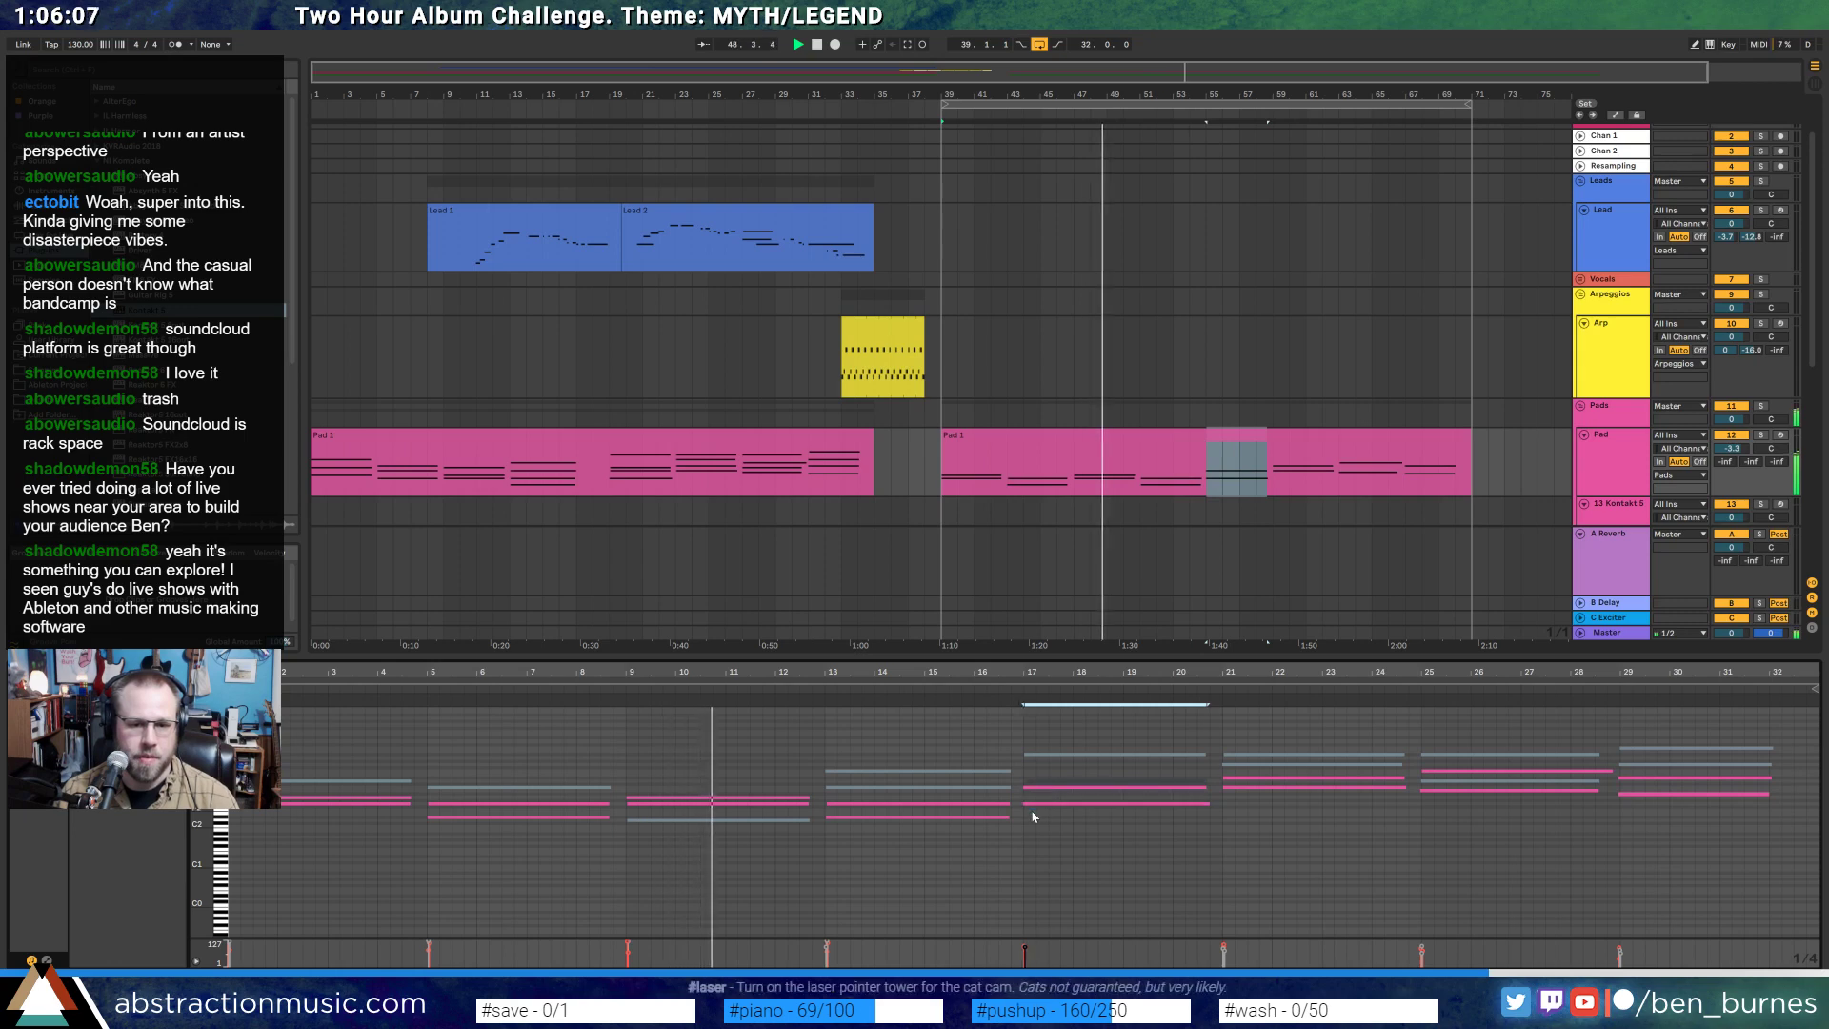
click(1038, 805)
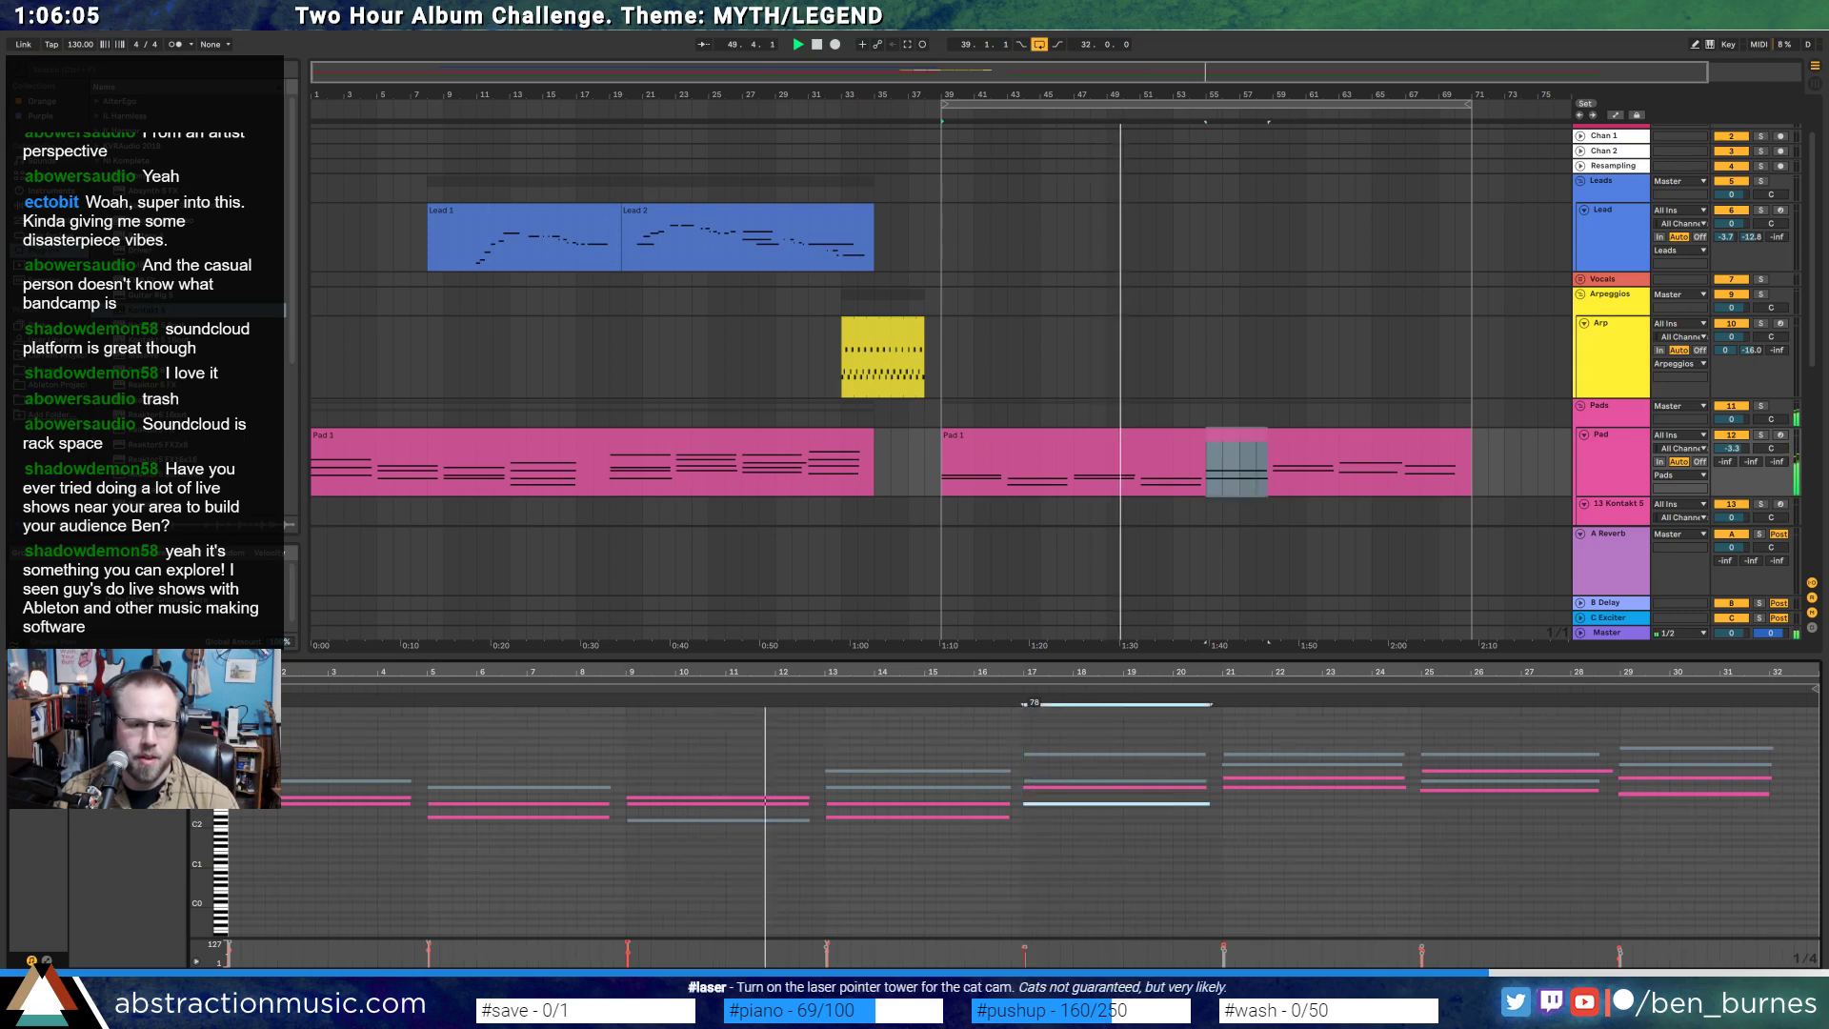
click(1259, 787)
drag(1259, 787, 1259, 799)
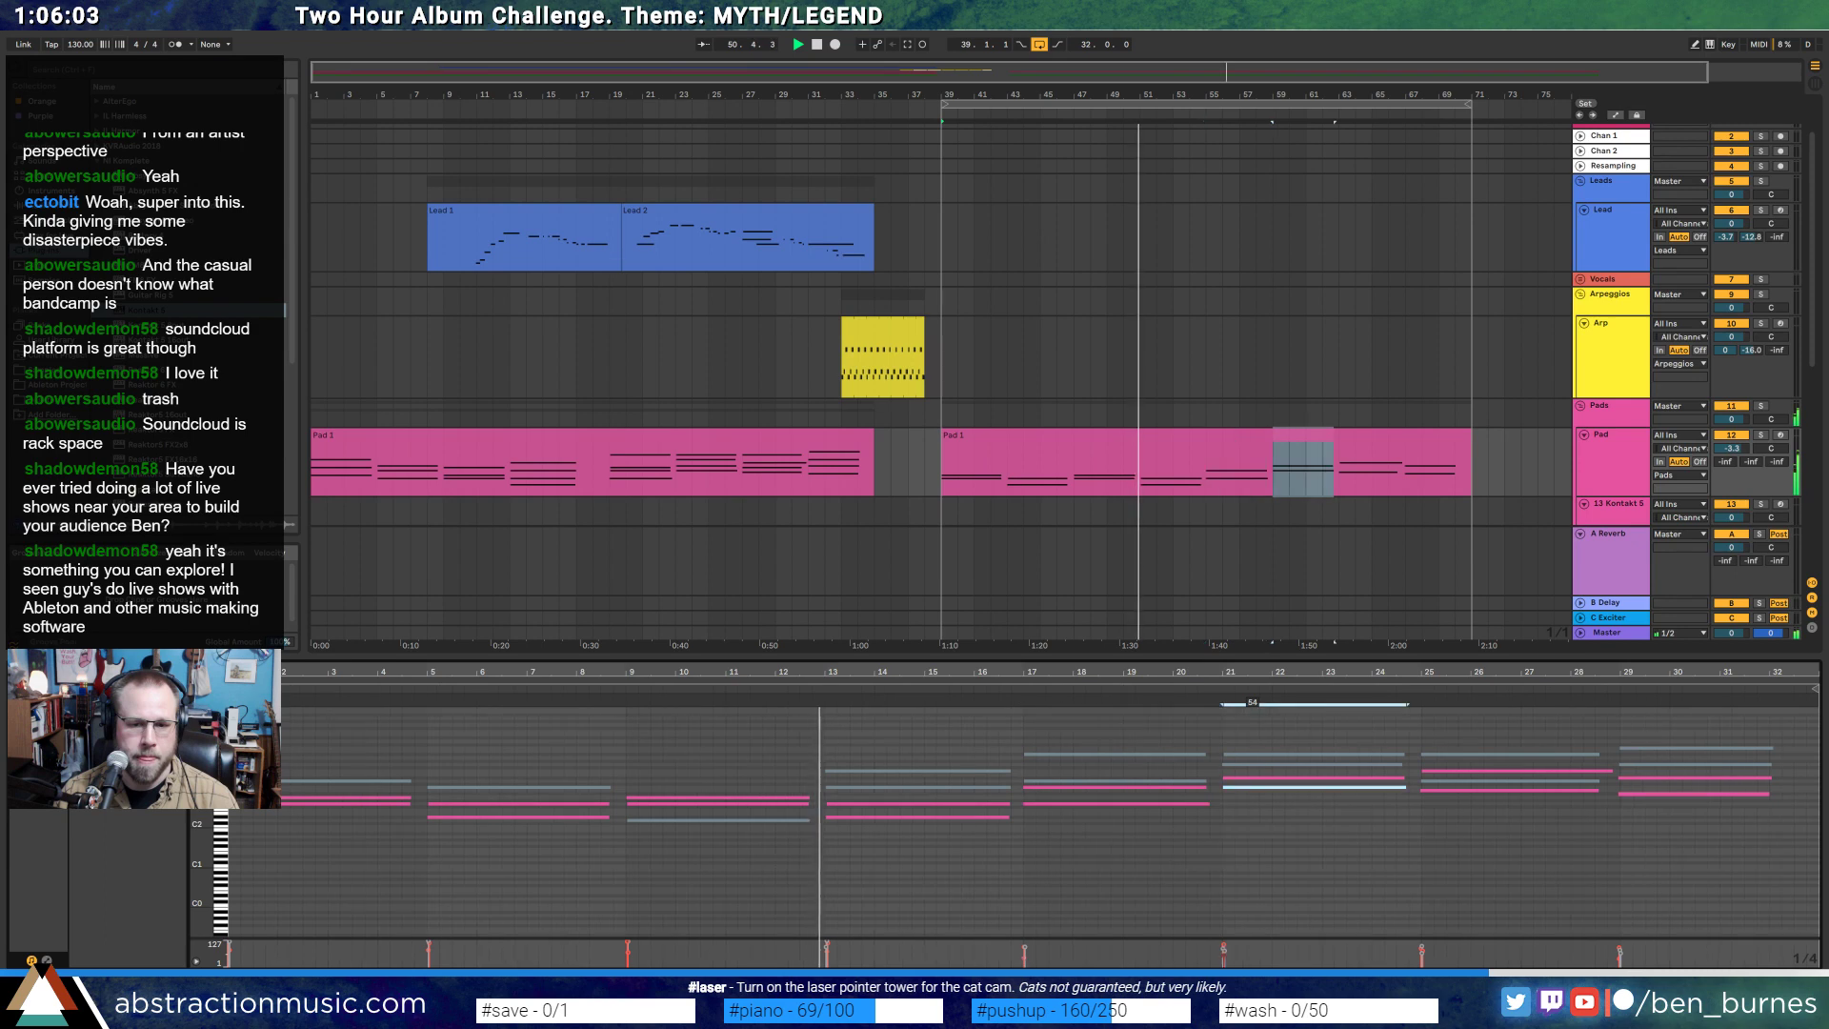
drag(1465, 790, 1465, 810)
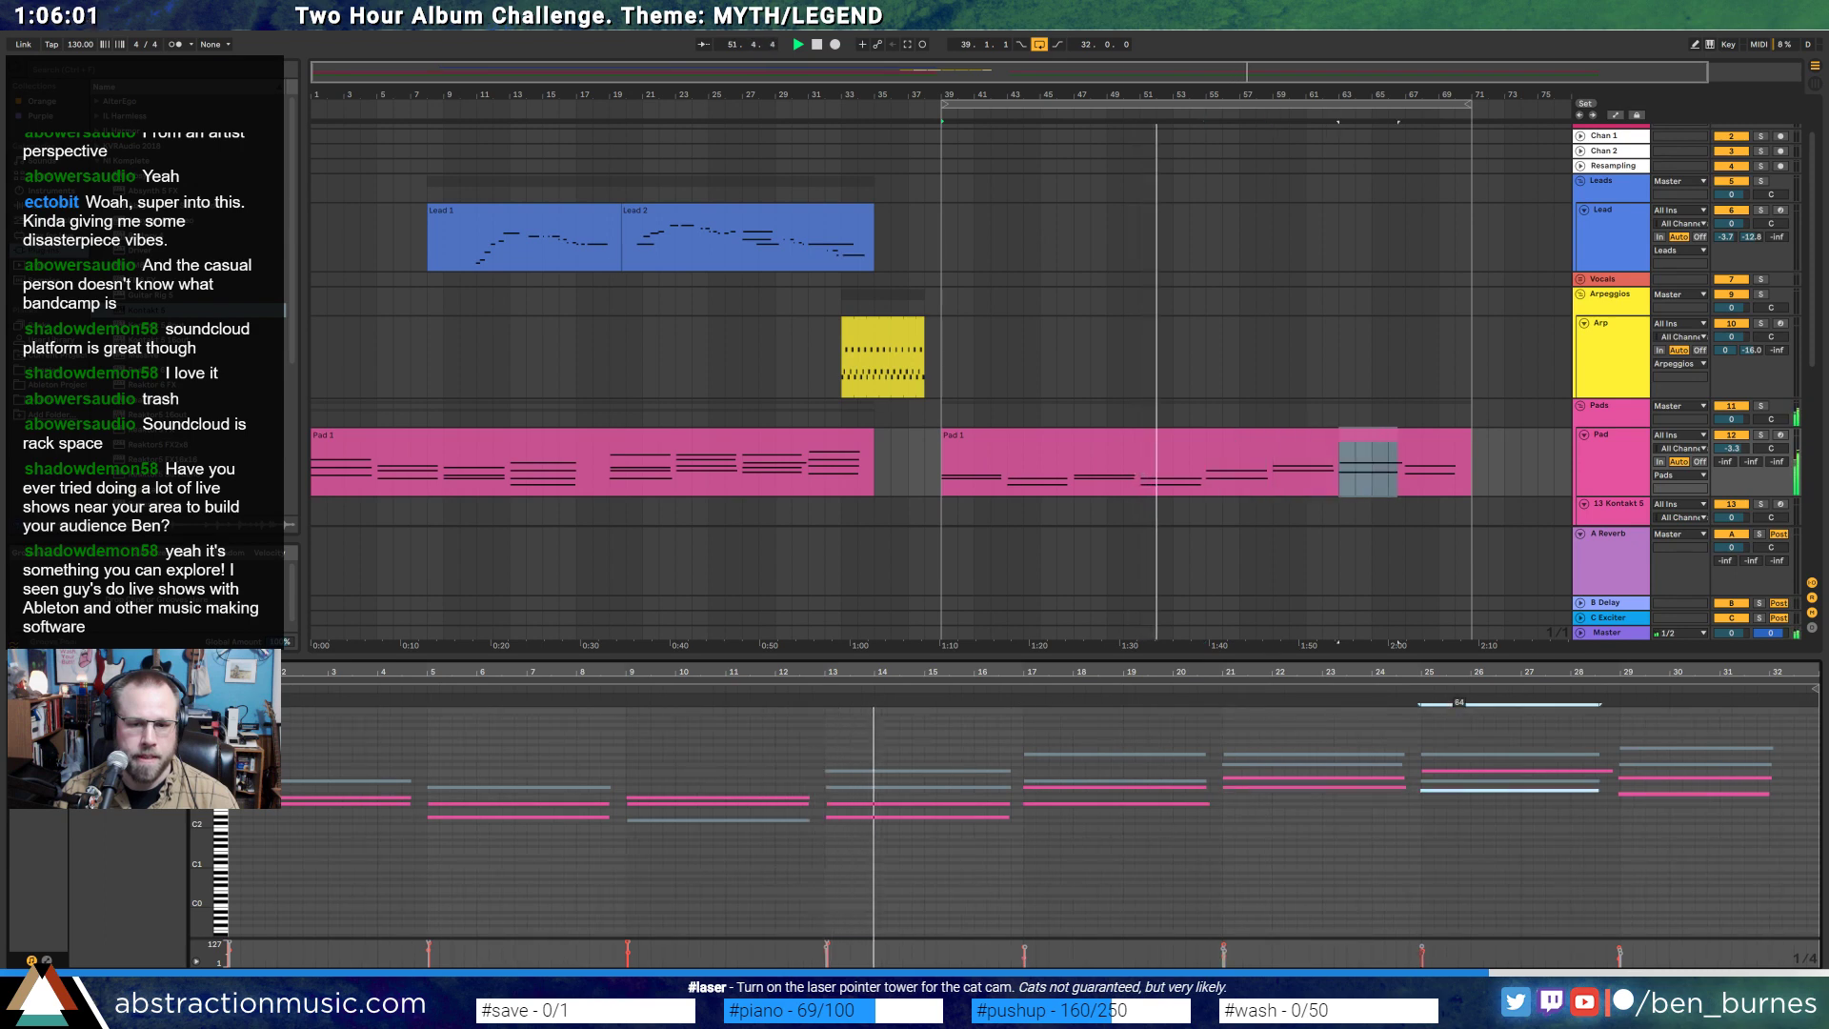
drag(1649, 794, 1649, 809)
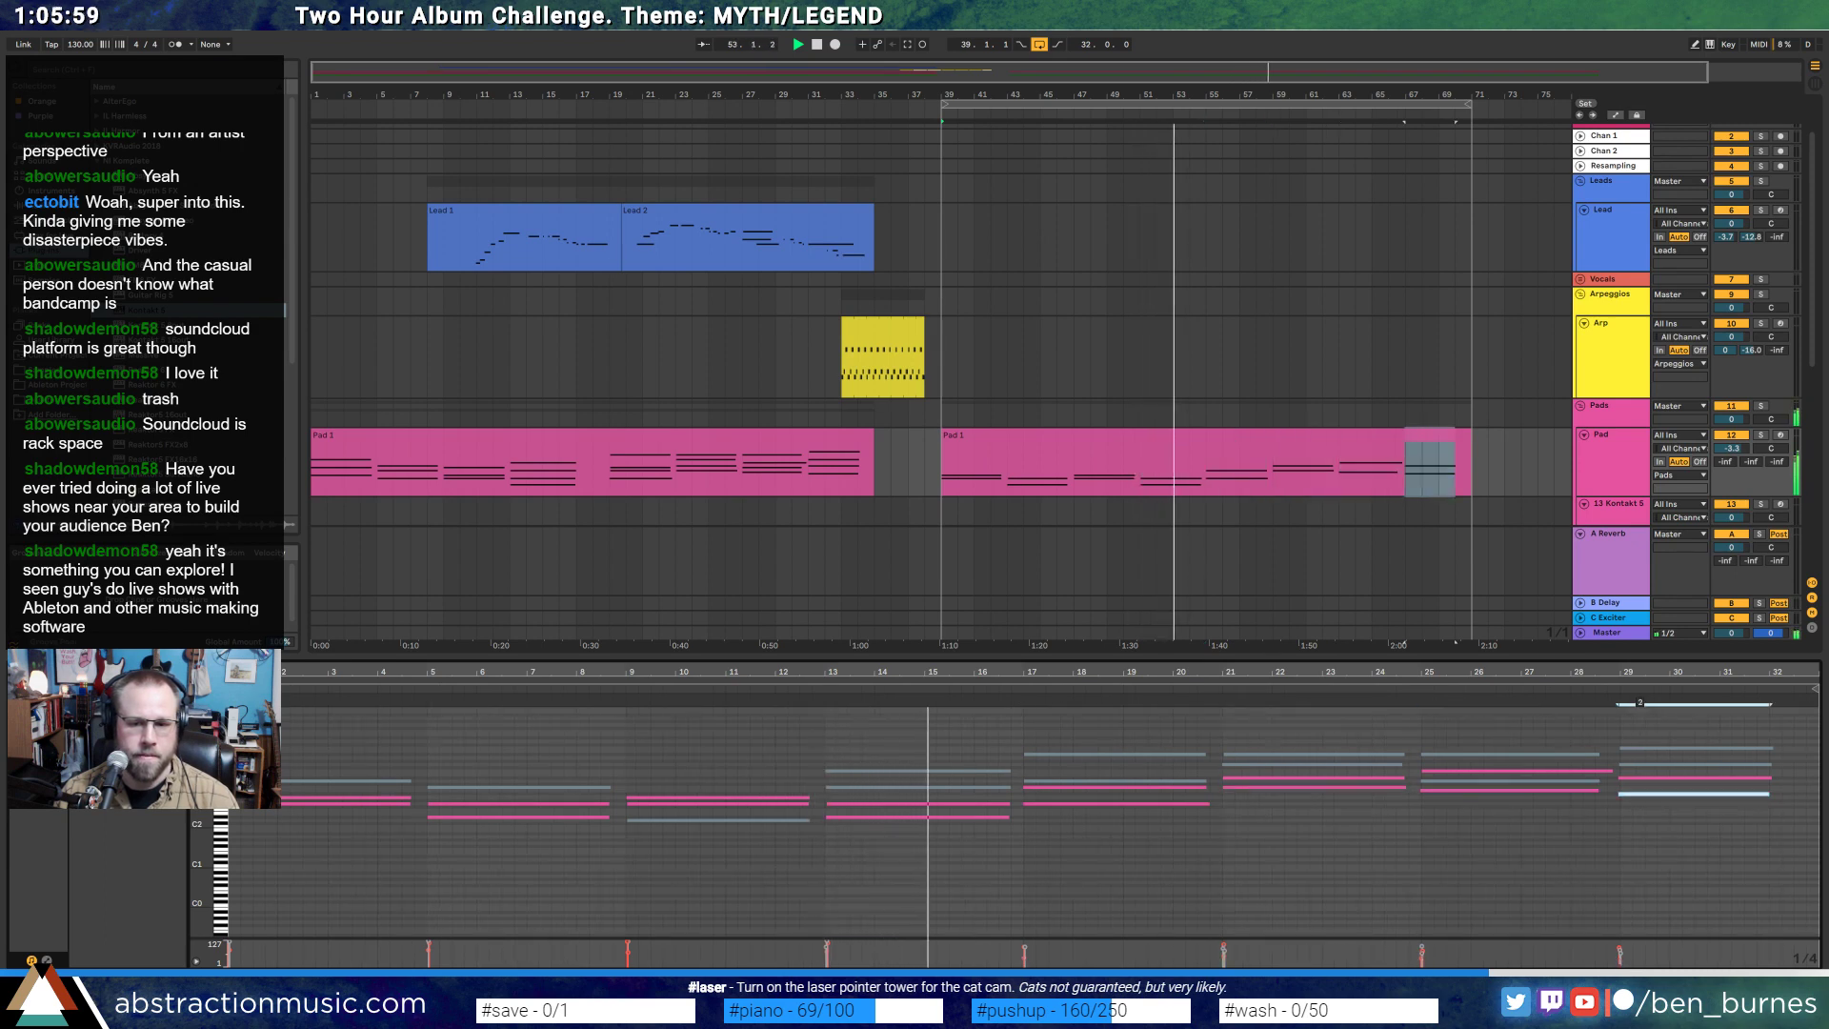
- Arm the Lead track and record a new lead melody from bar 39 to the loop end at bar 71
key(shift+Tab)
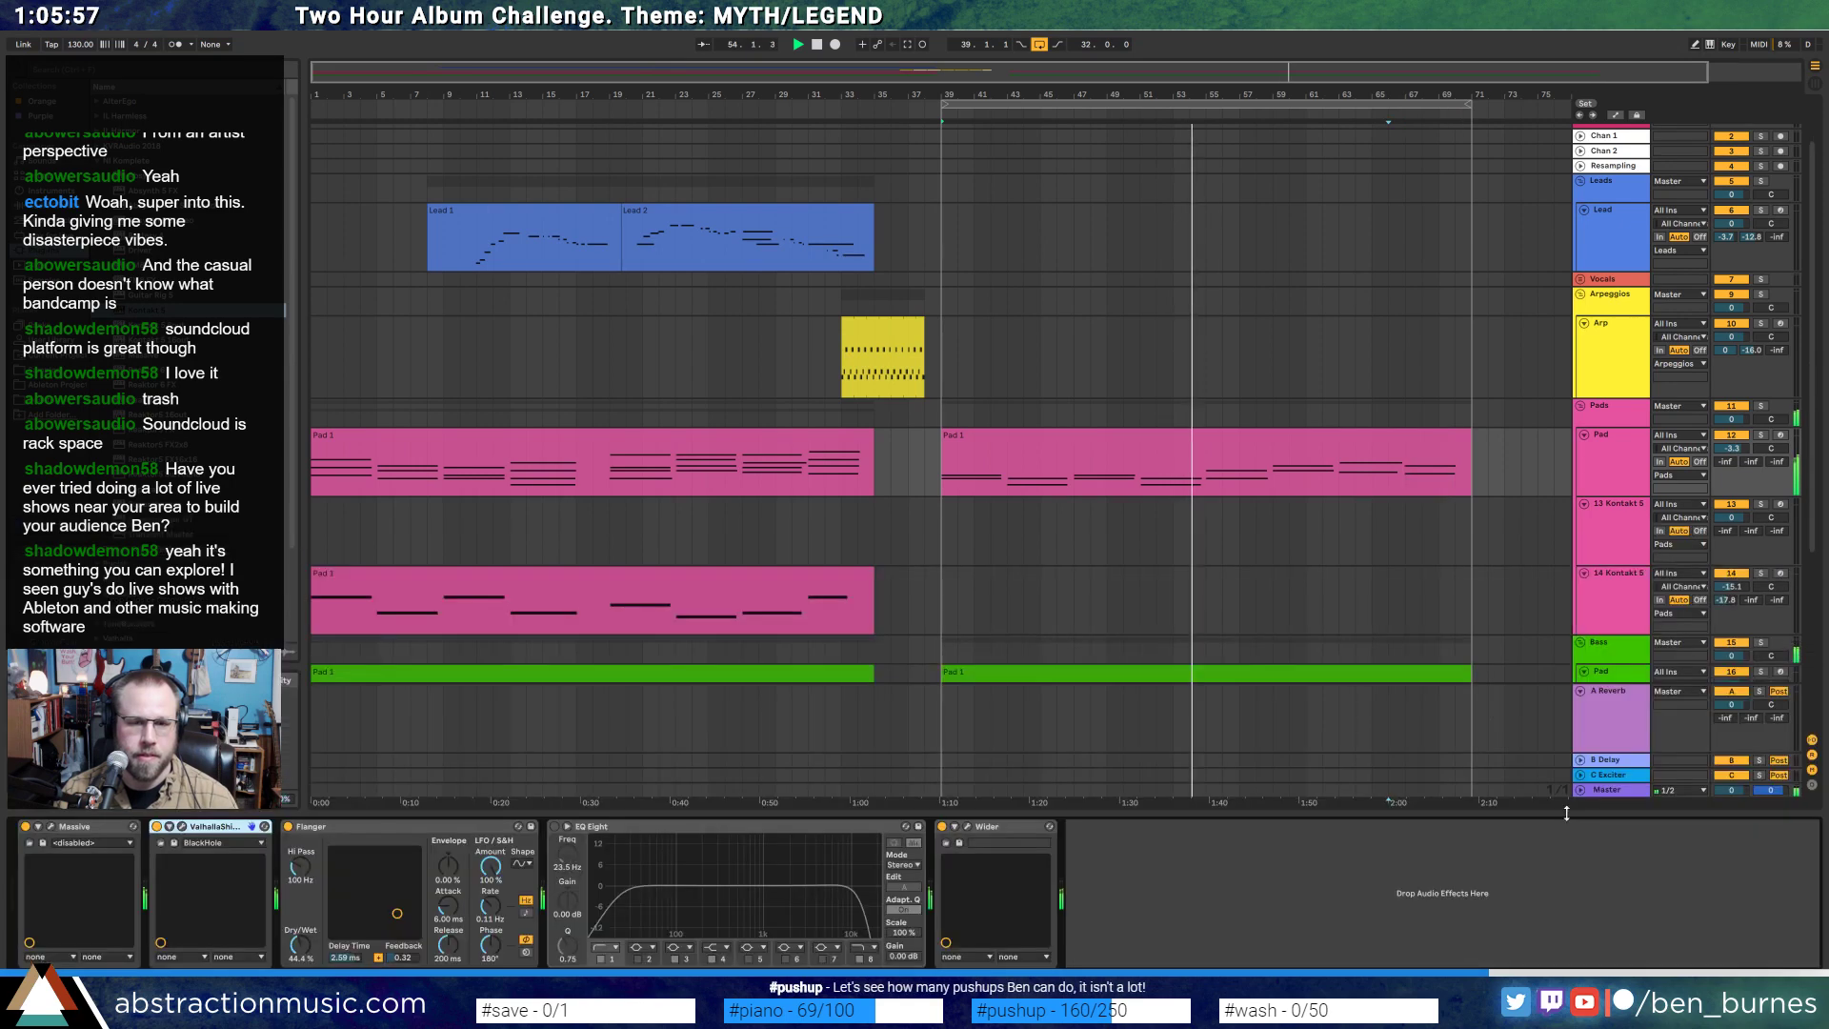
click(953, 249)
key(space)
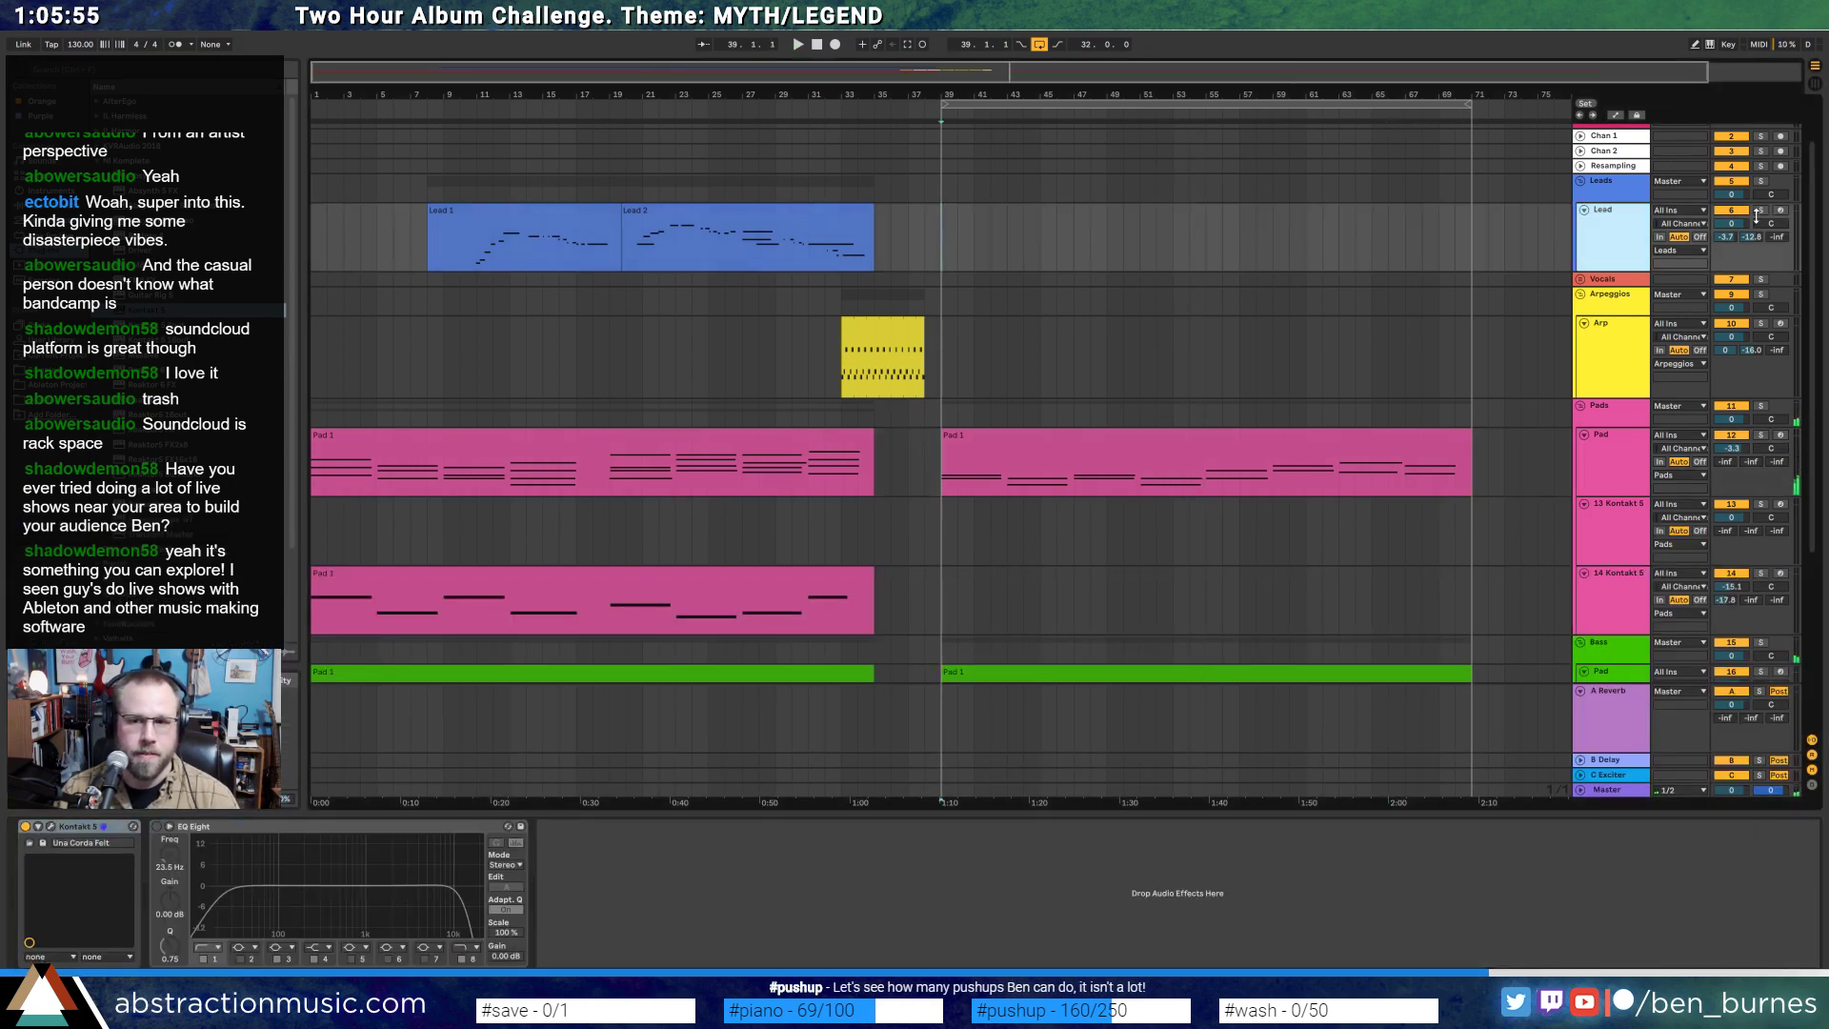
click(1780, 211)
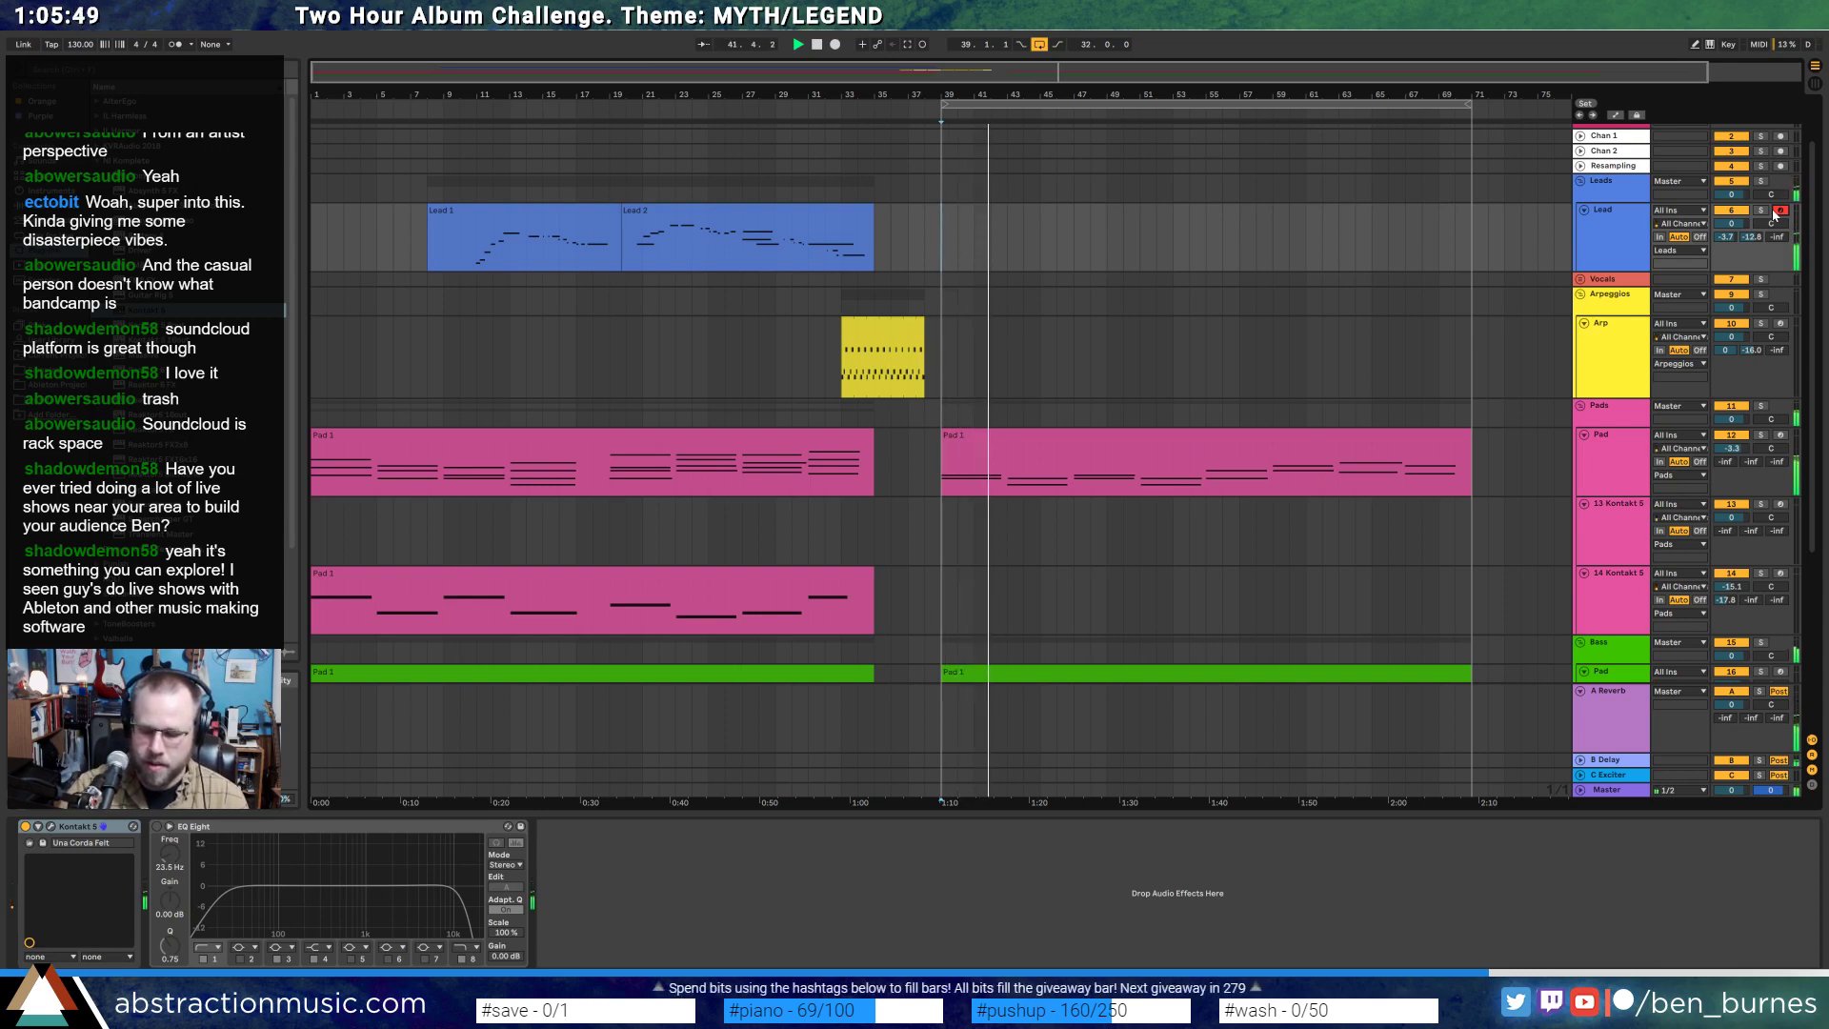
key(space)
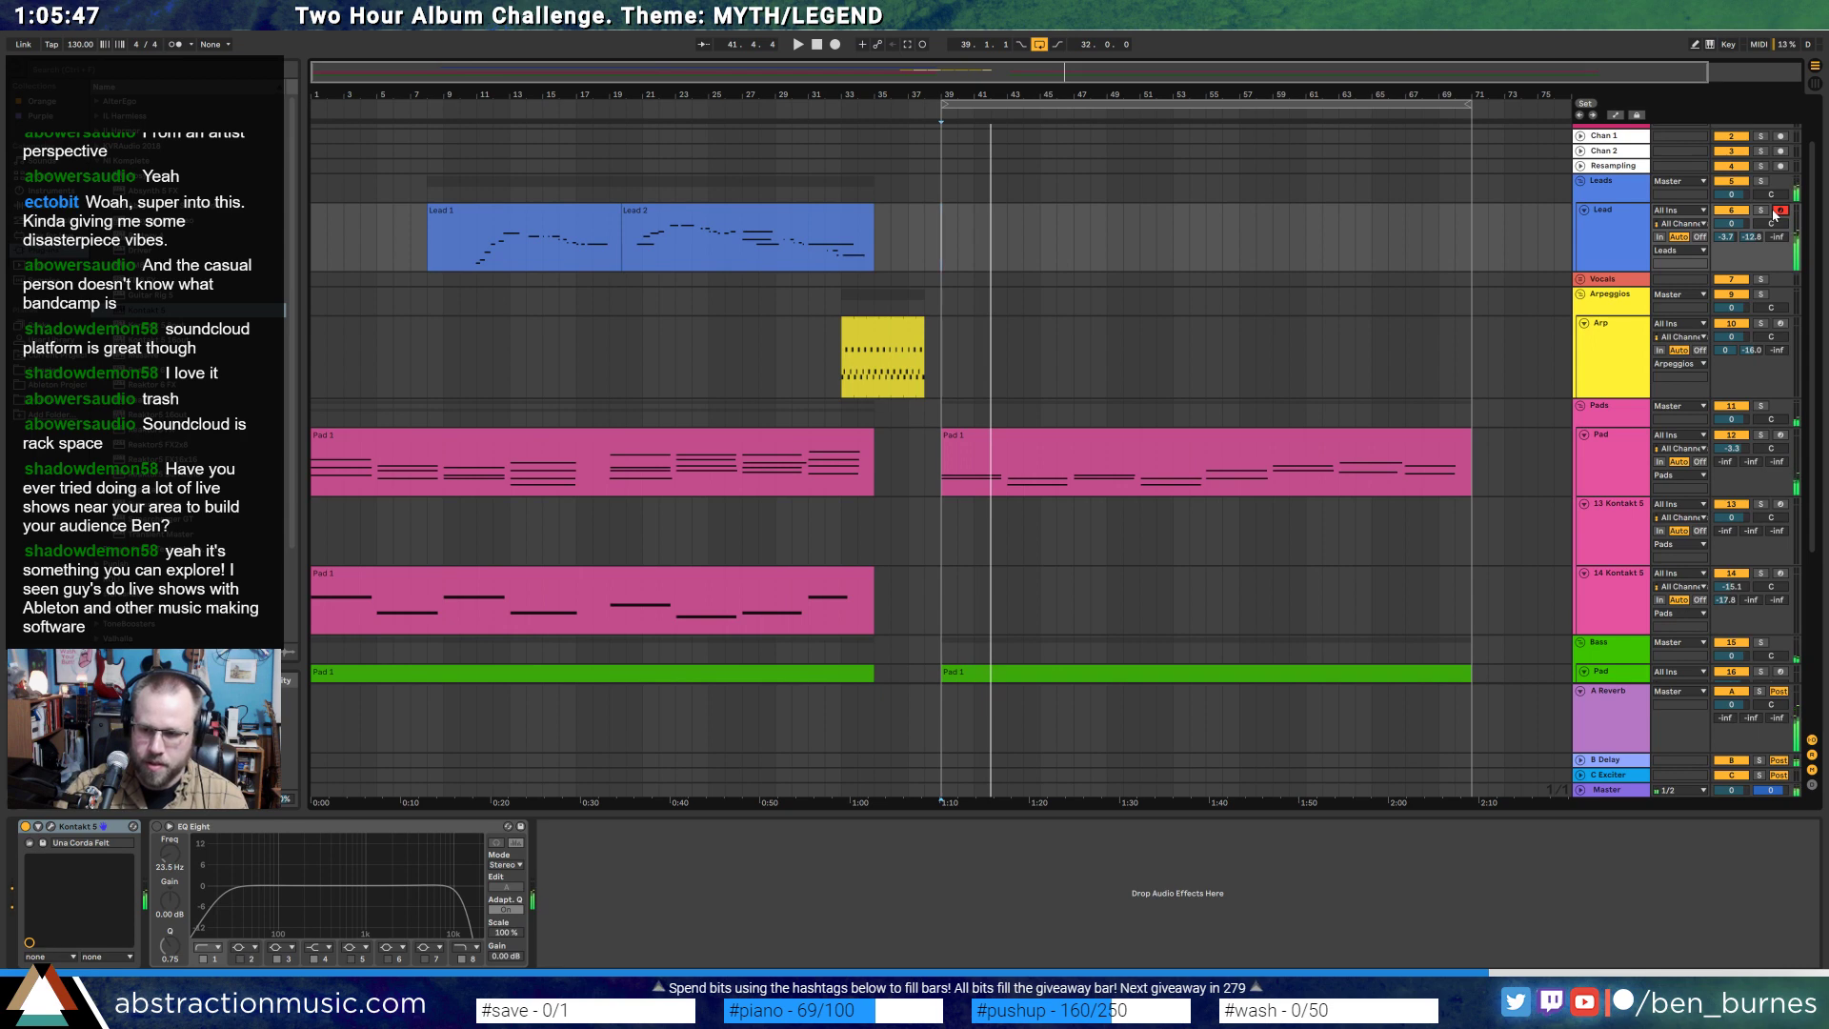
key(F9)
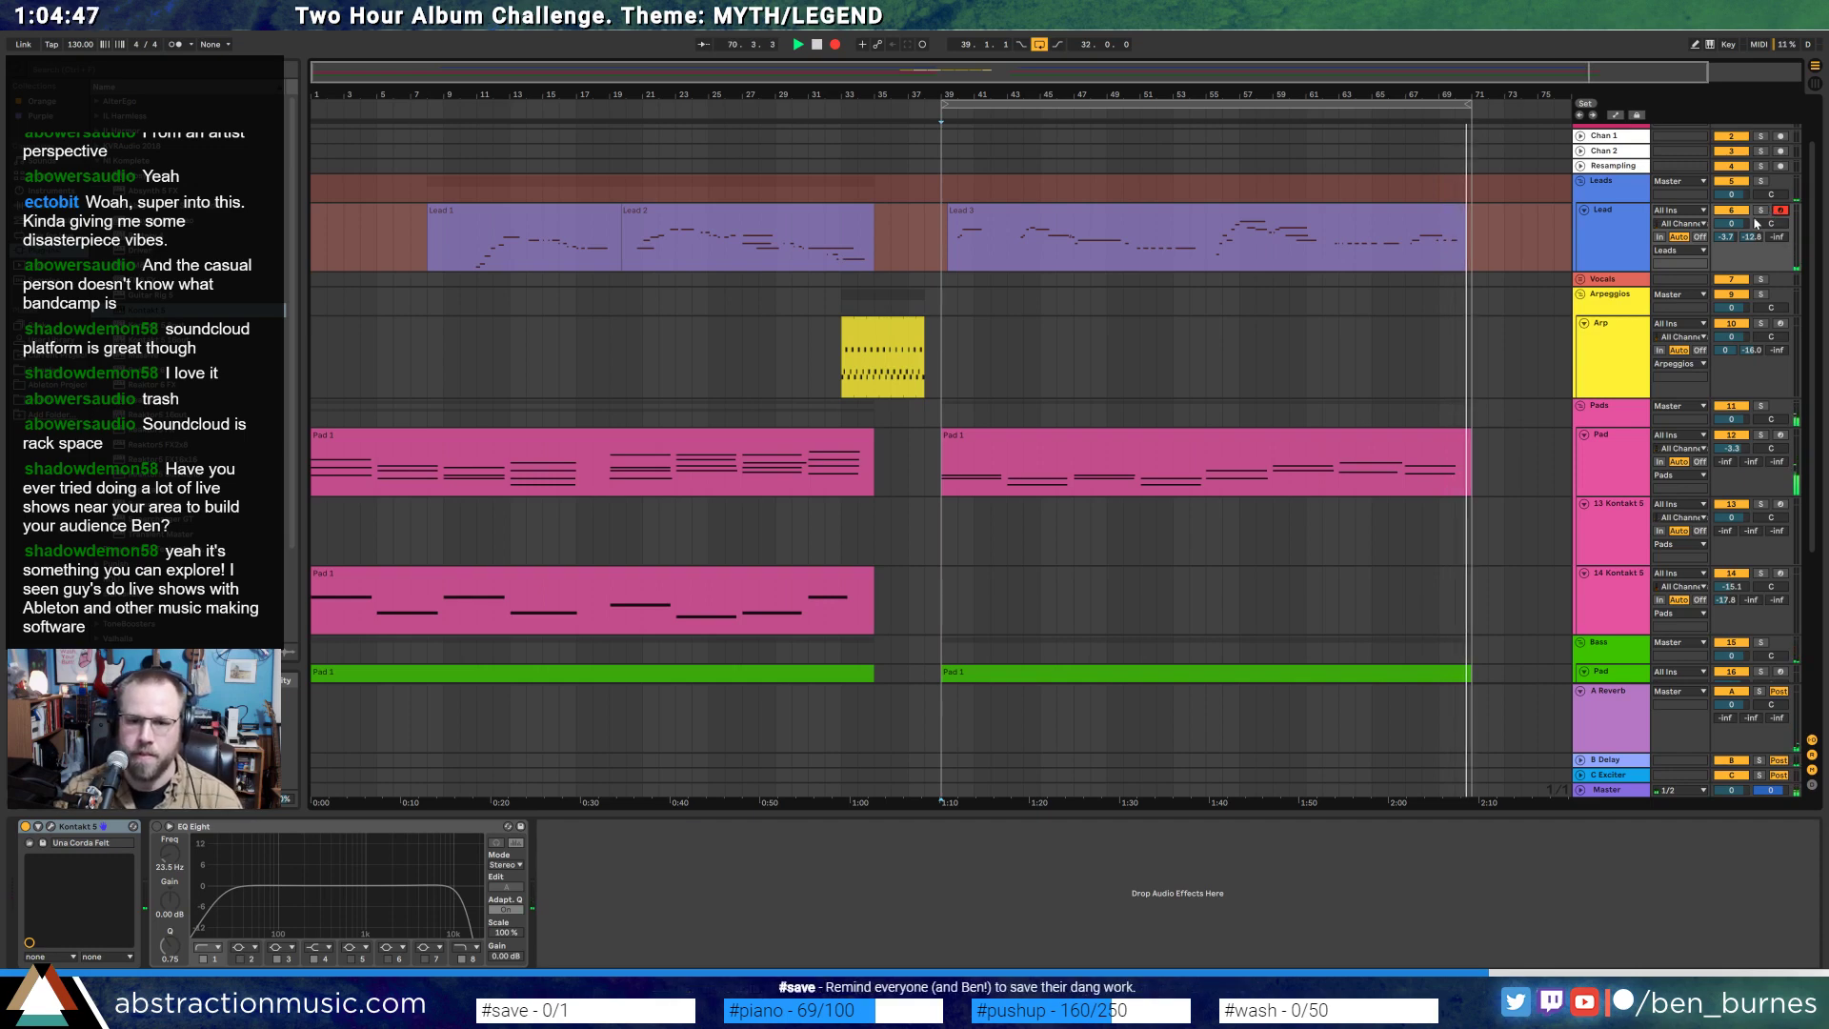
key(space)
- Copy the bar 39 Pad clip onto track 13 and delete that track's Kontakt instrument
click(761, 440)
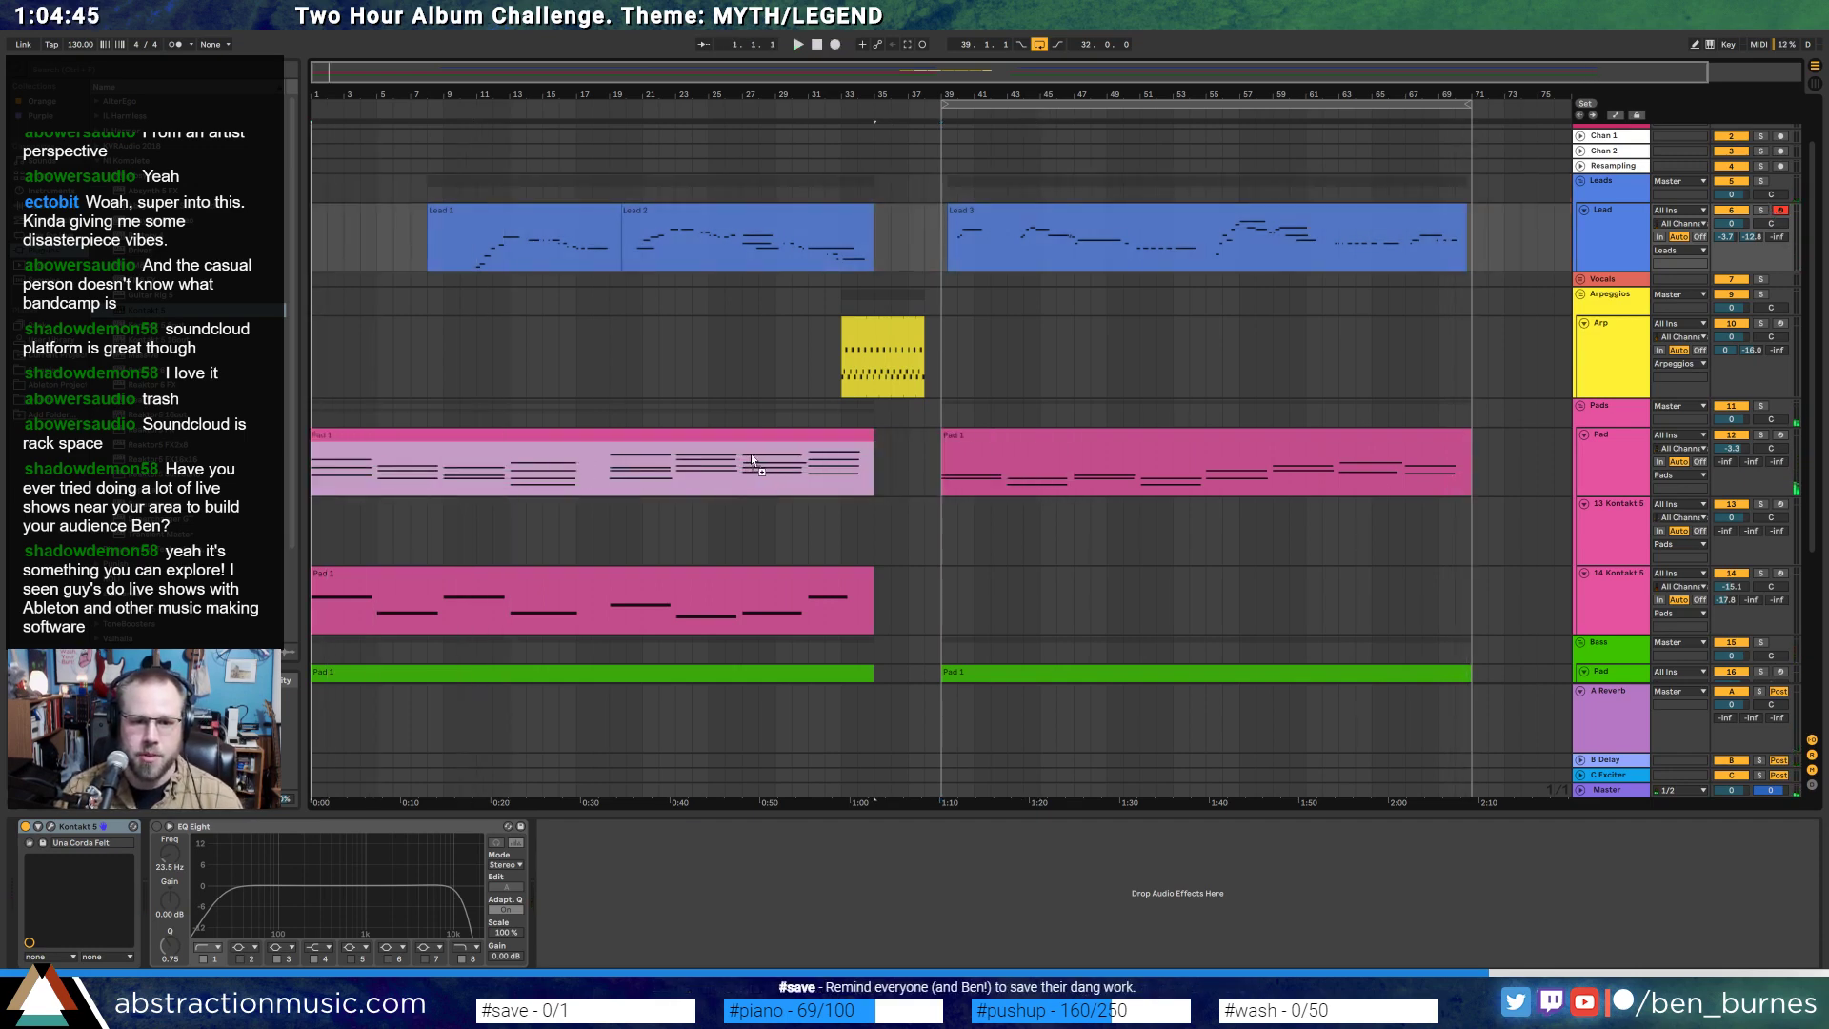
drag(1031, 446, 1031, 510)
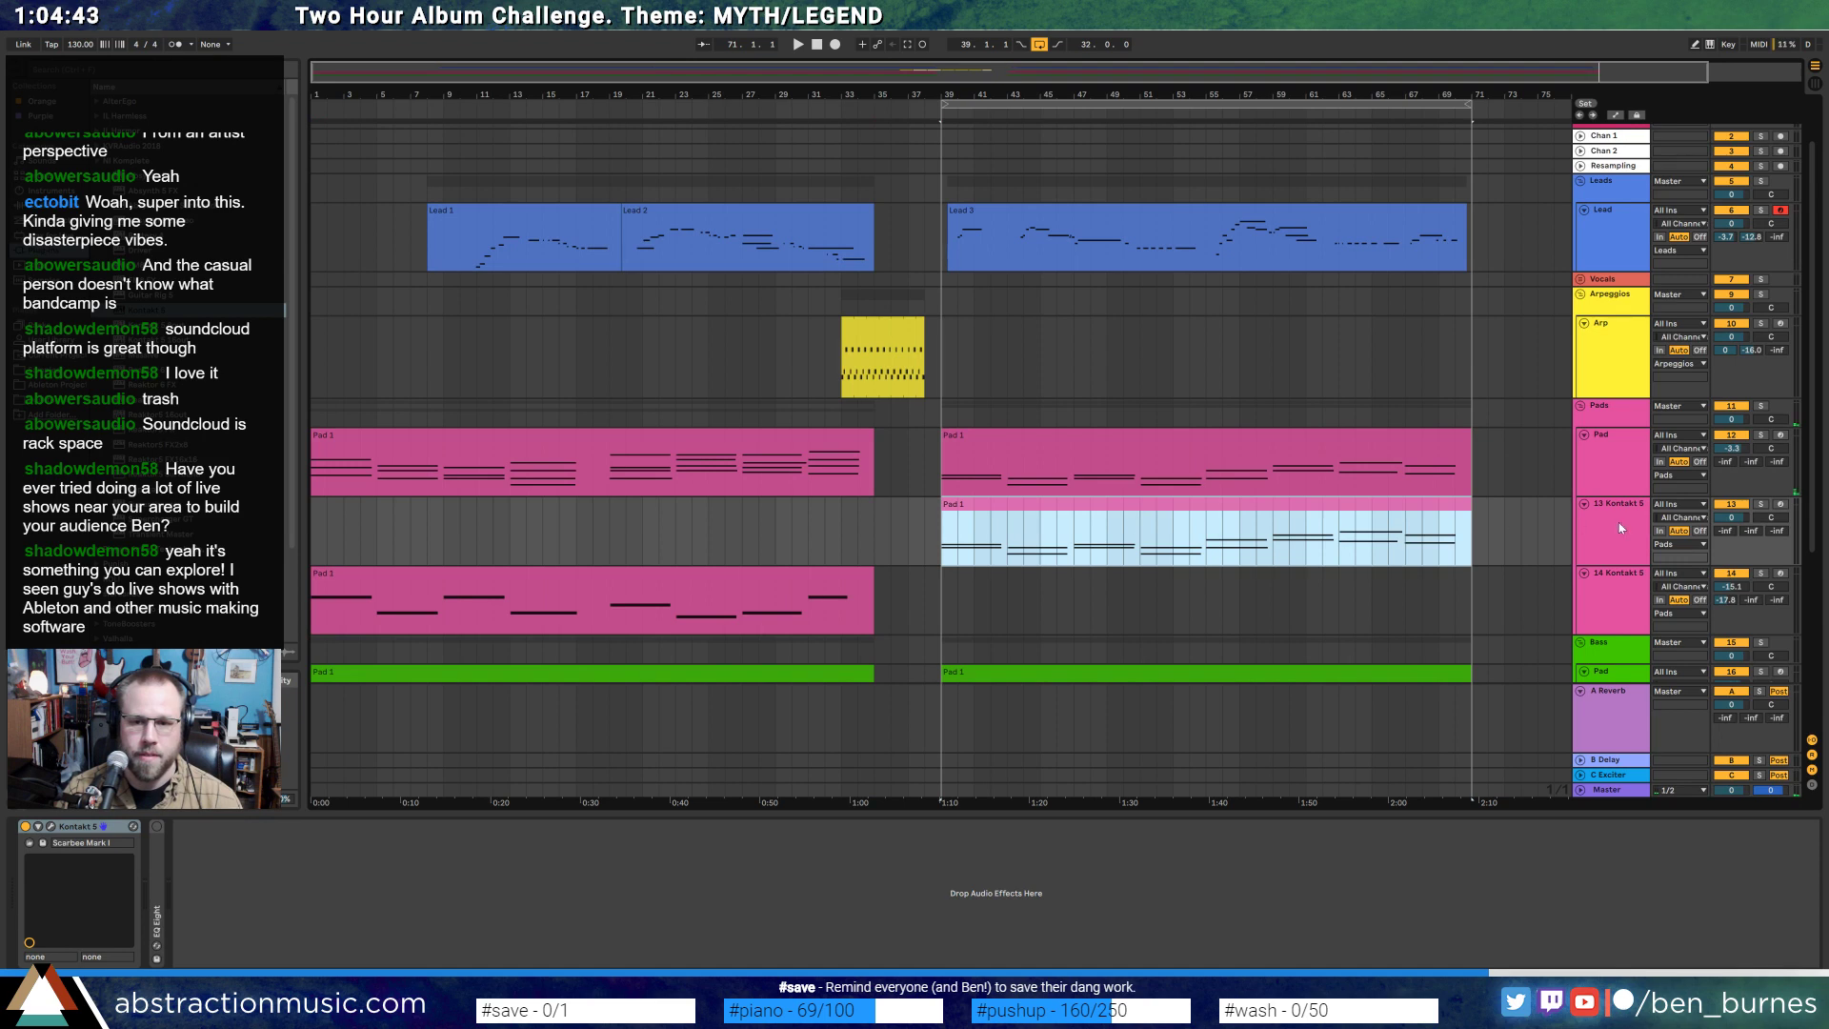
click(80, 827)
key(Delete)
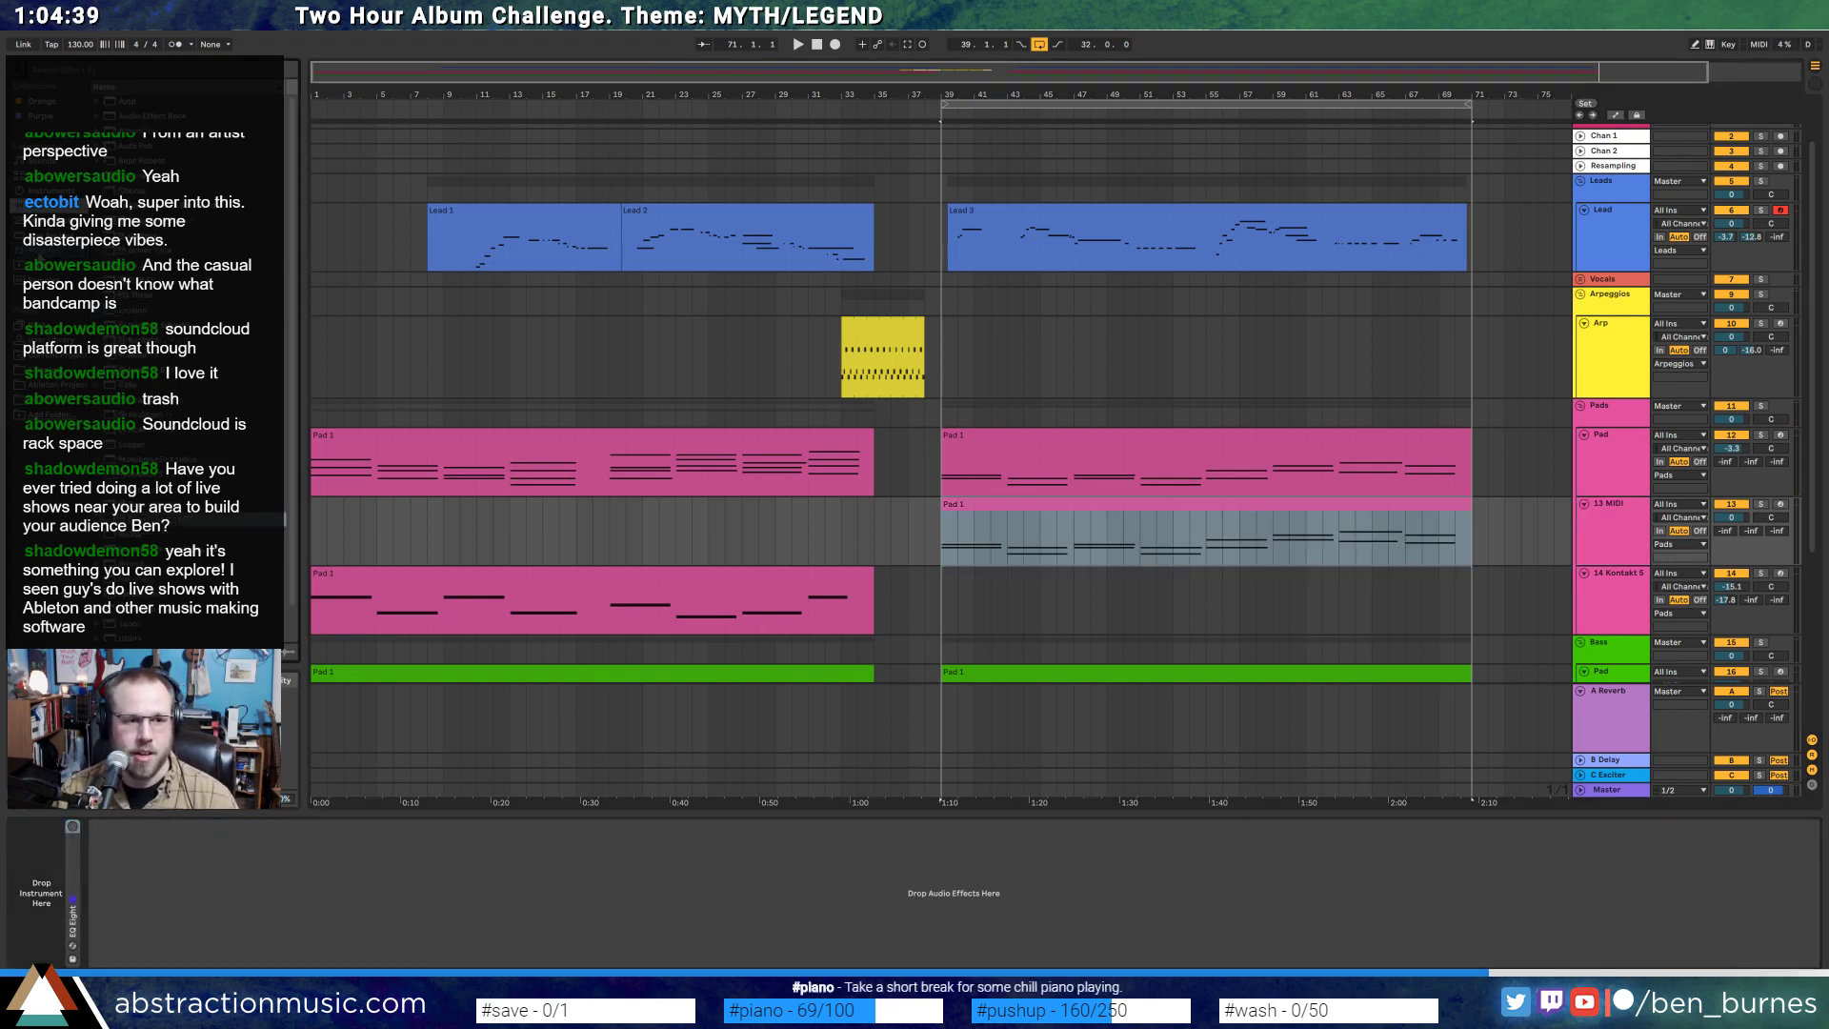
- Load the Operator instrument onto track 13 and play the section
click(38, 250)
click(162, 309)
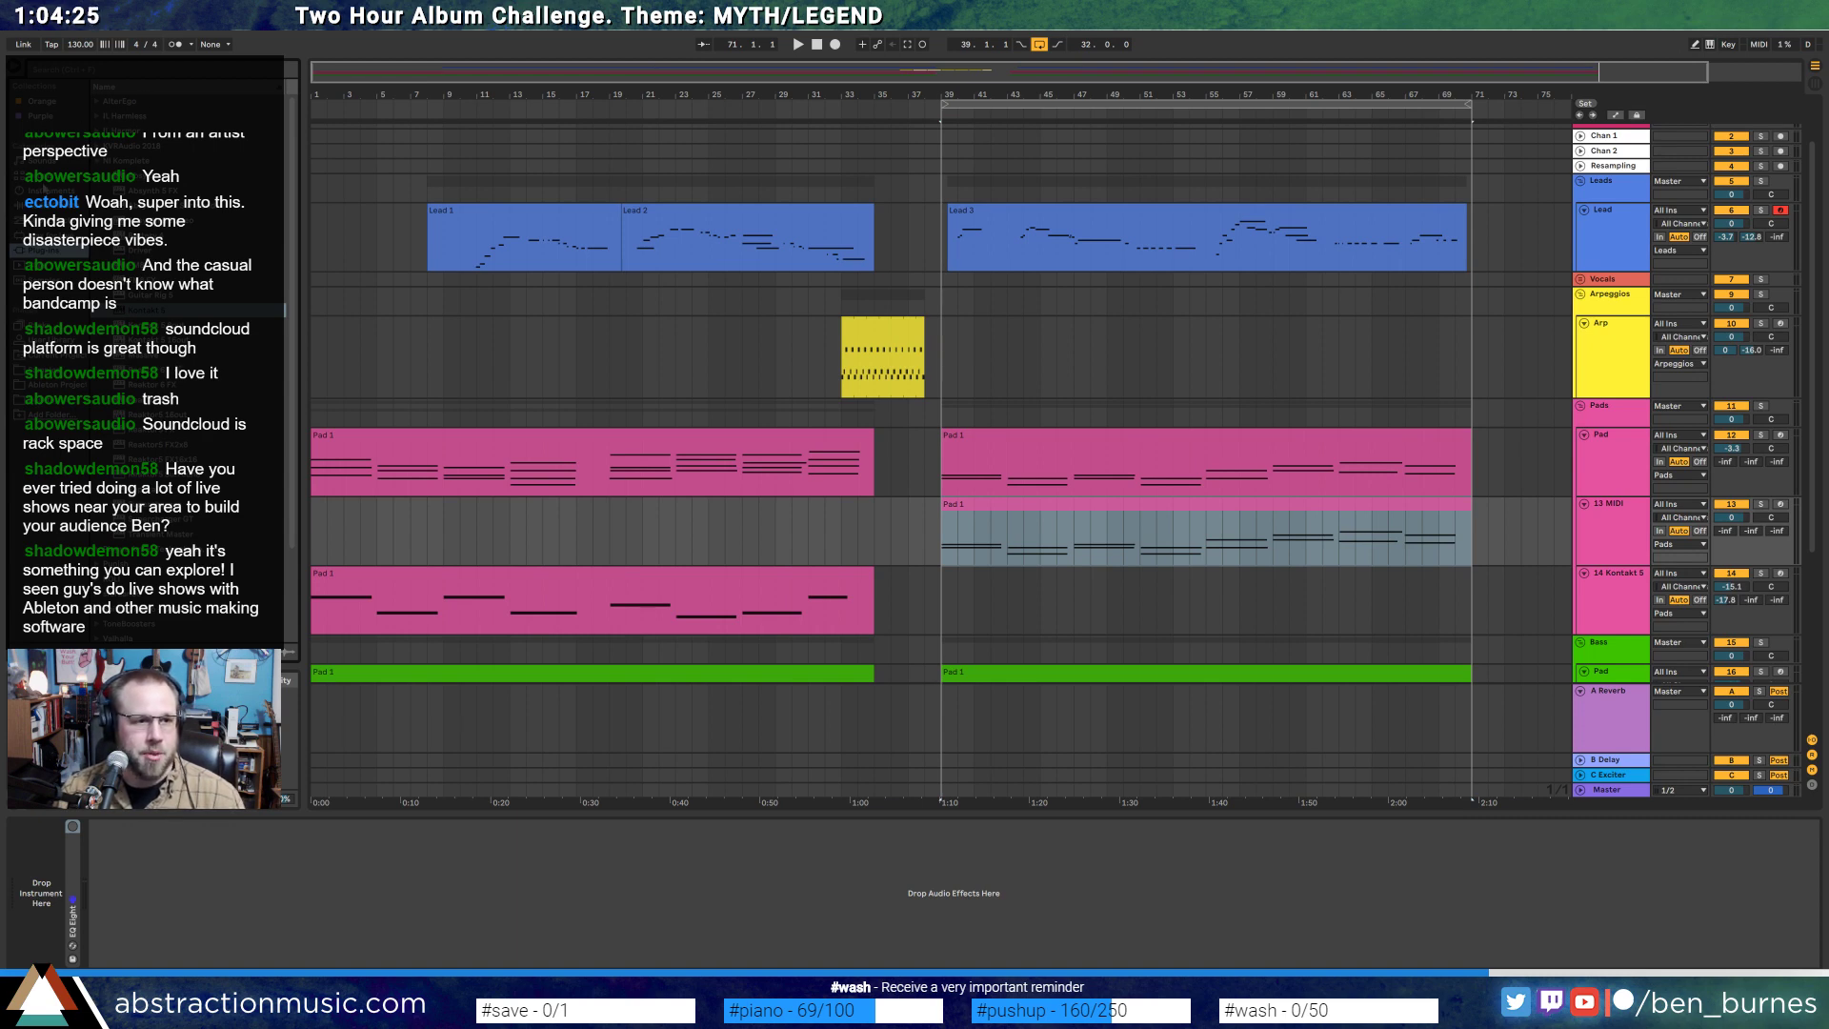
click(63, 208)
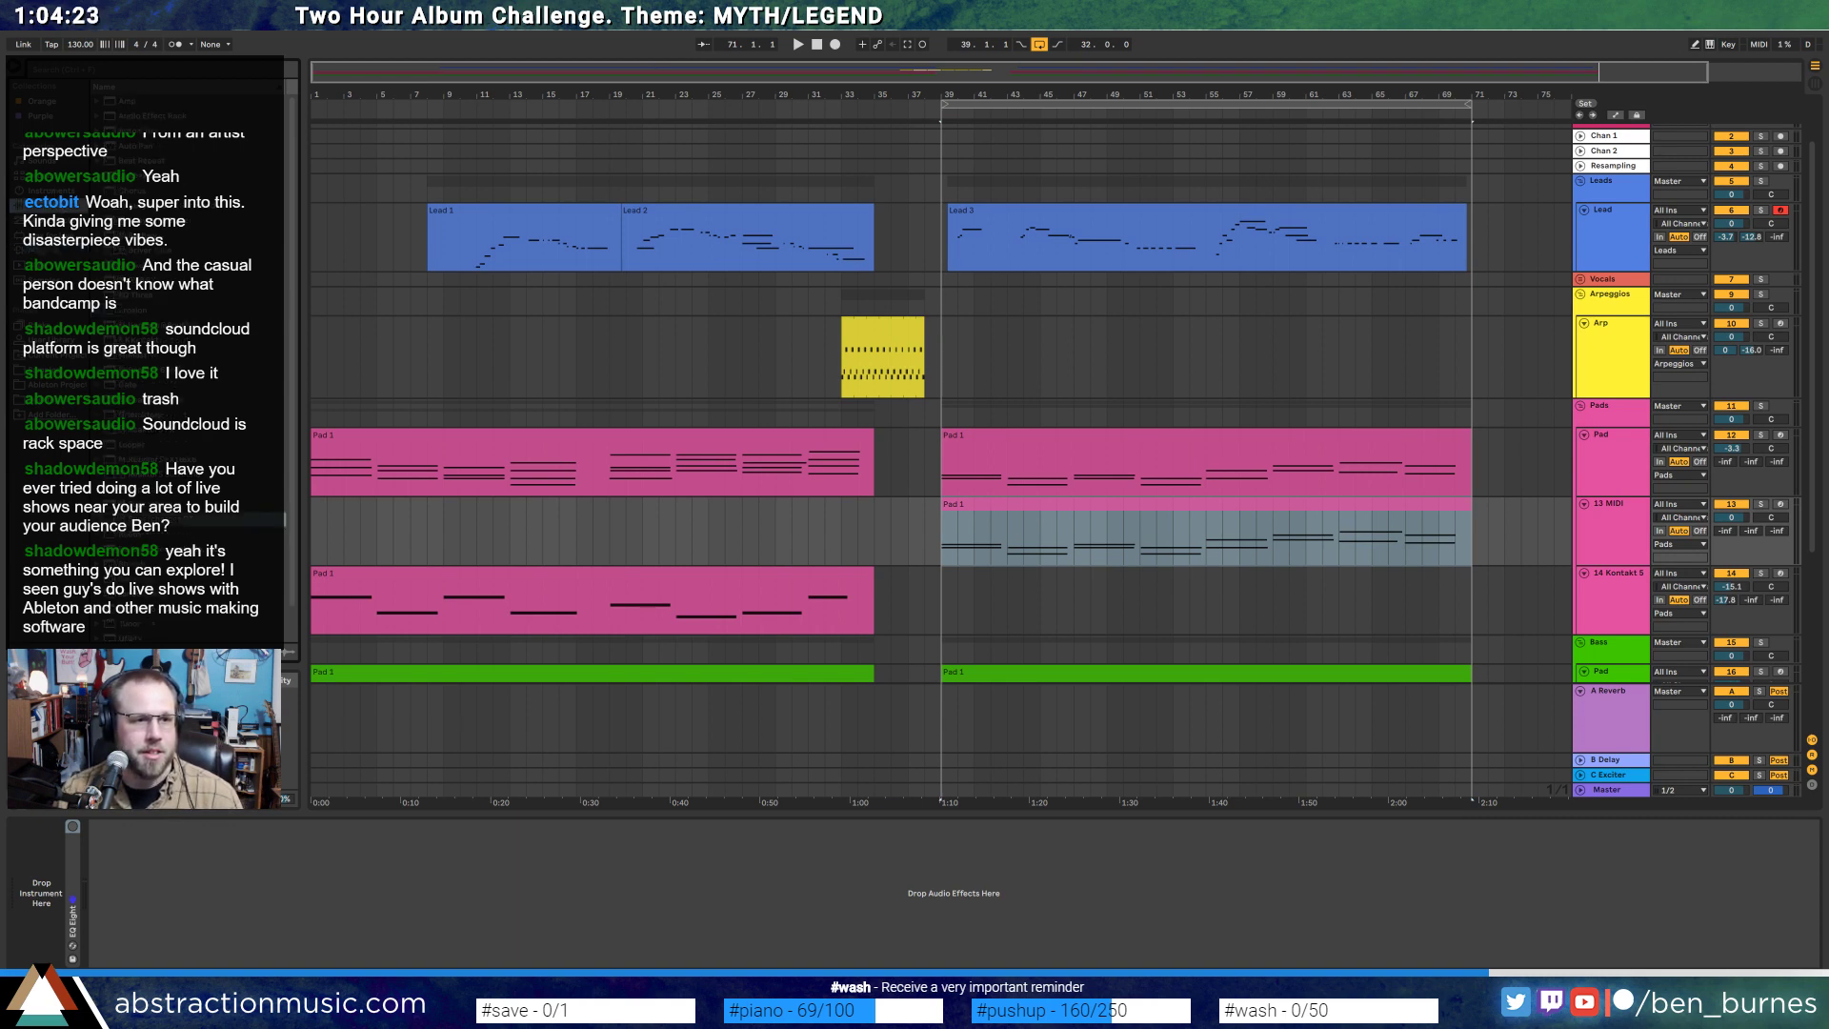
click(54, 191)
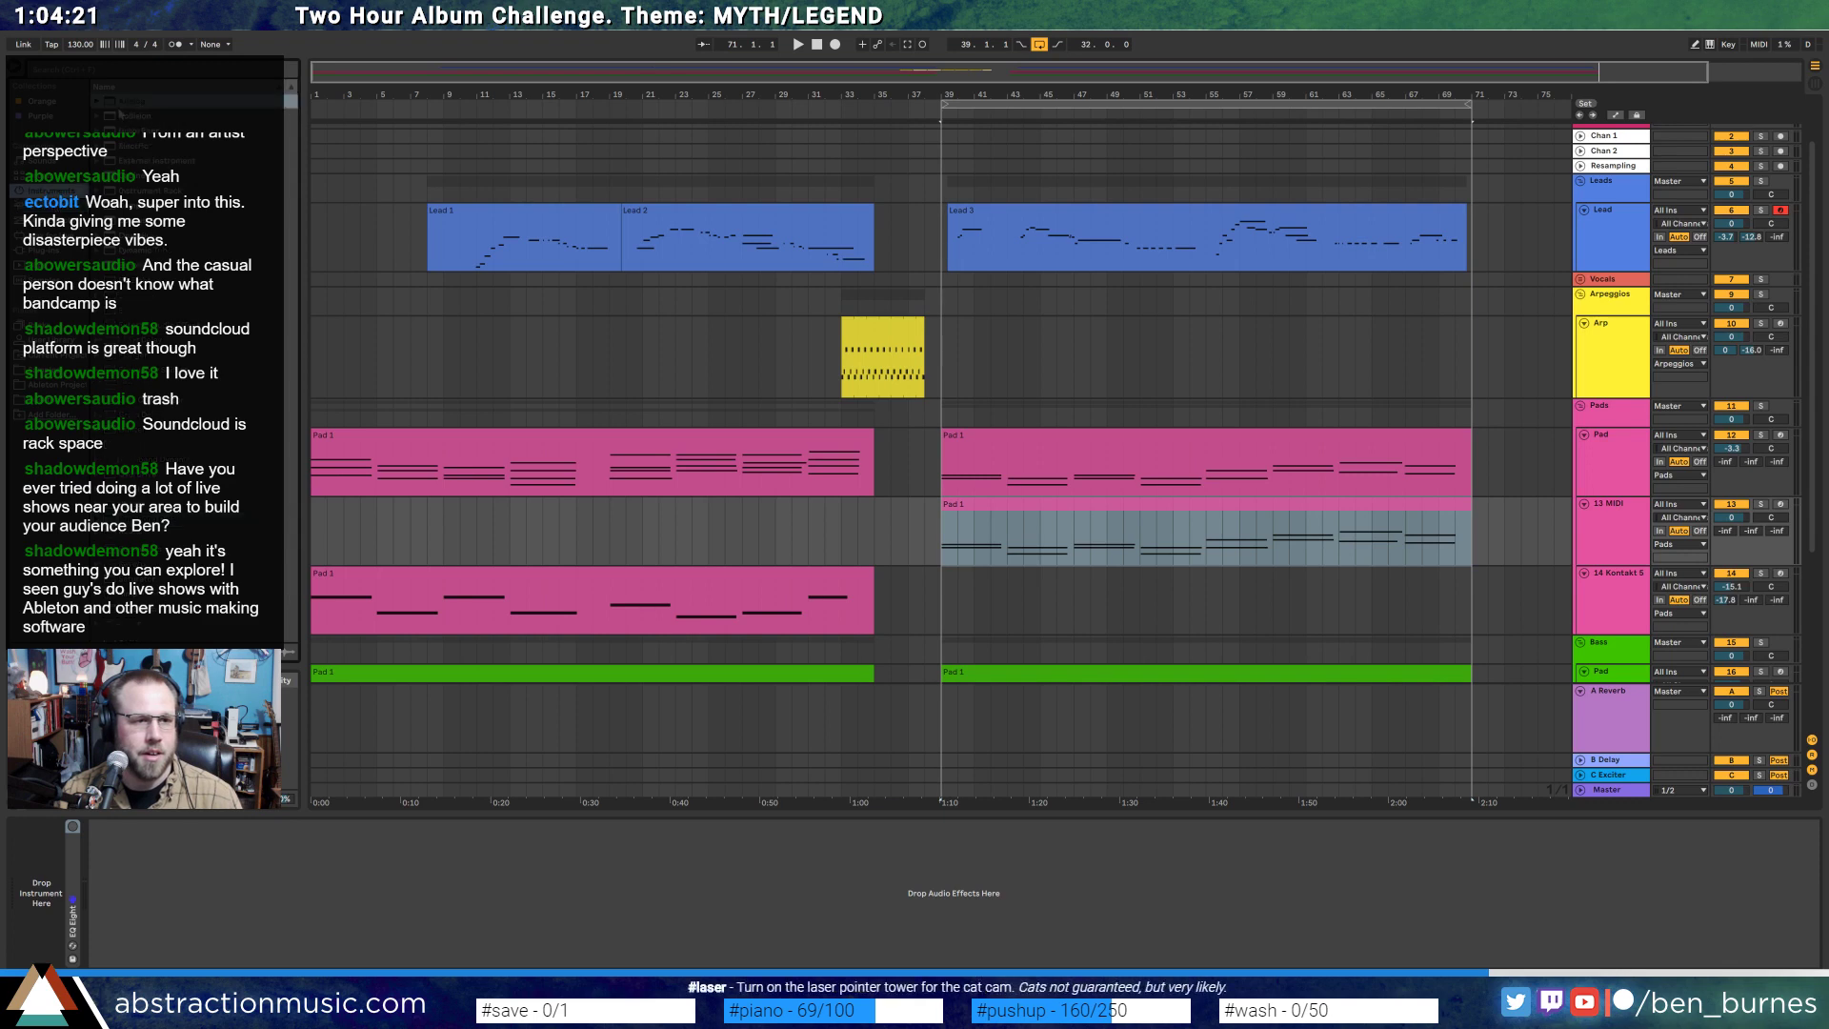
drag(126, 206, 148, 842)
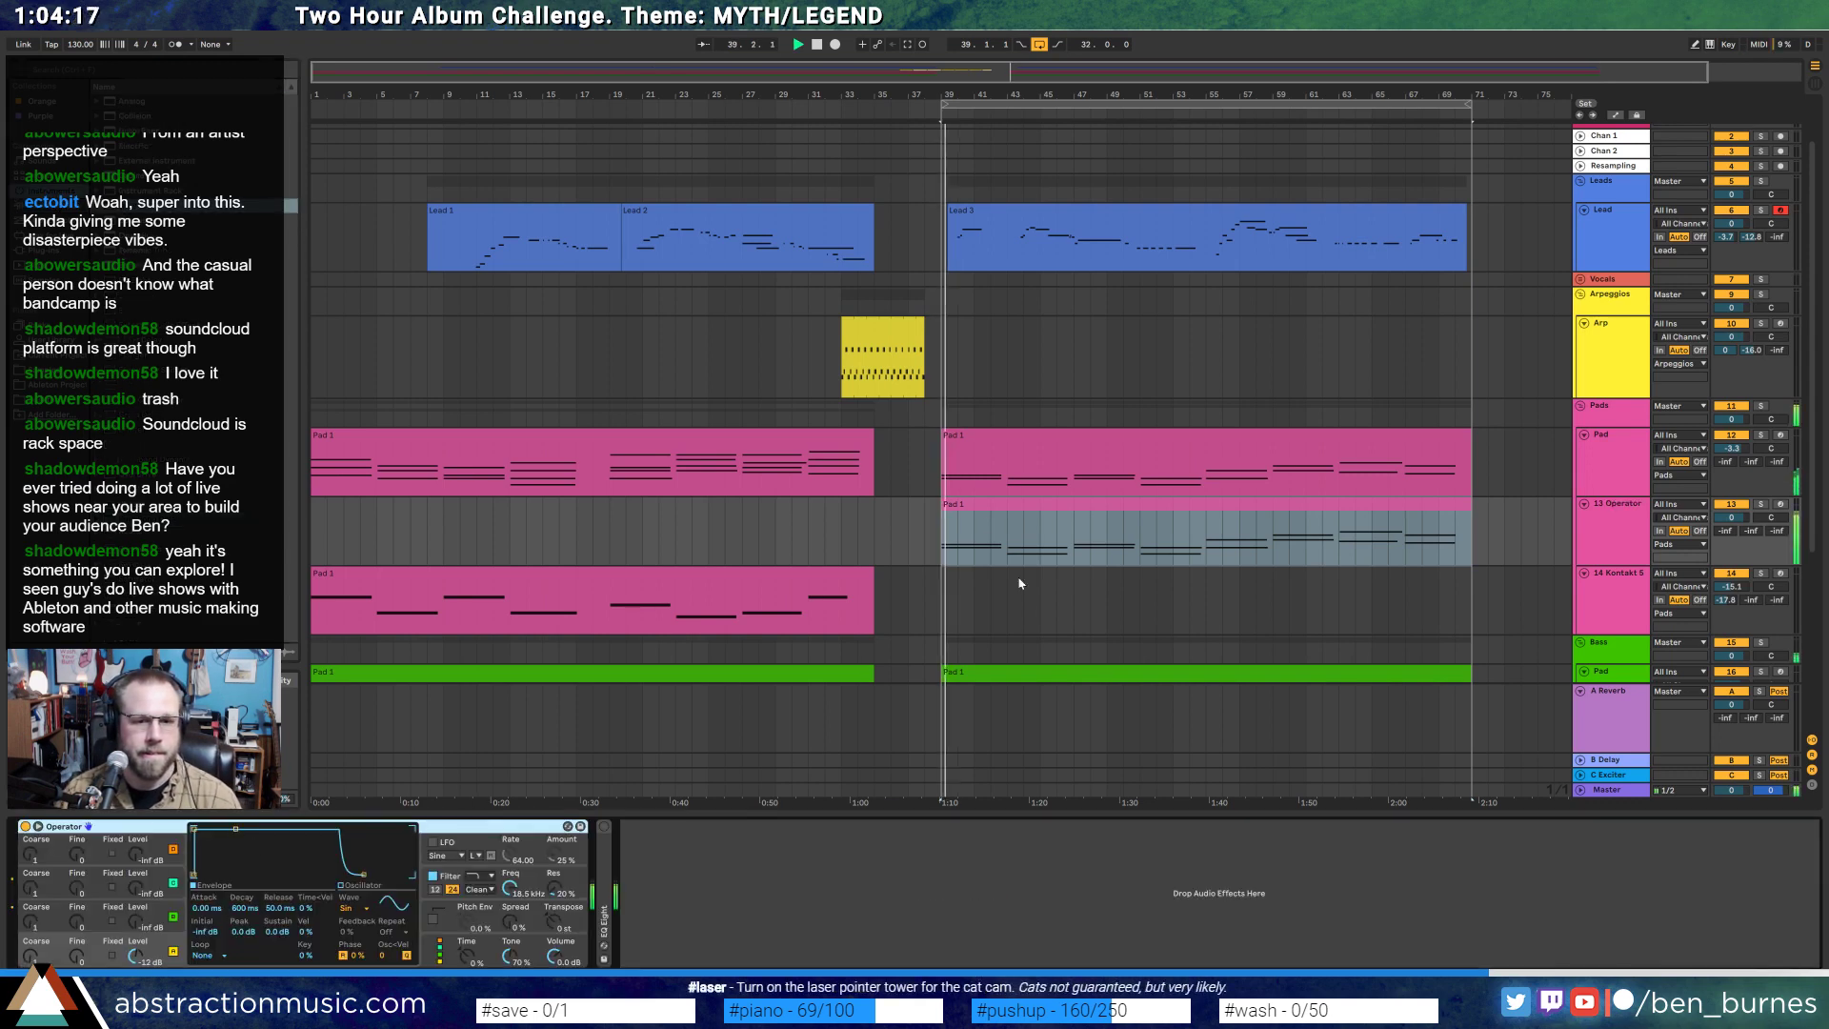
- Reactivate all notes in track 13's Pad clip and transpose them up one octave
click(998, 507)
double_click(998, 507)
drag(391, 765, 1656, 871)
drag(1717, 729, 382, 896)
key(0)
key(0)
key(space)
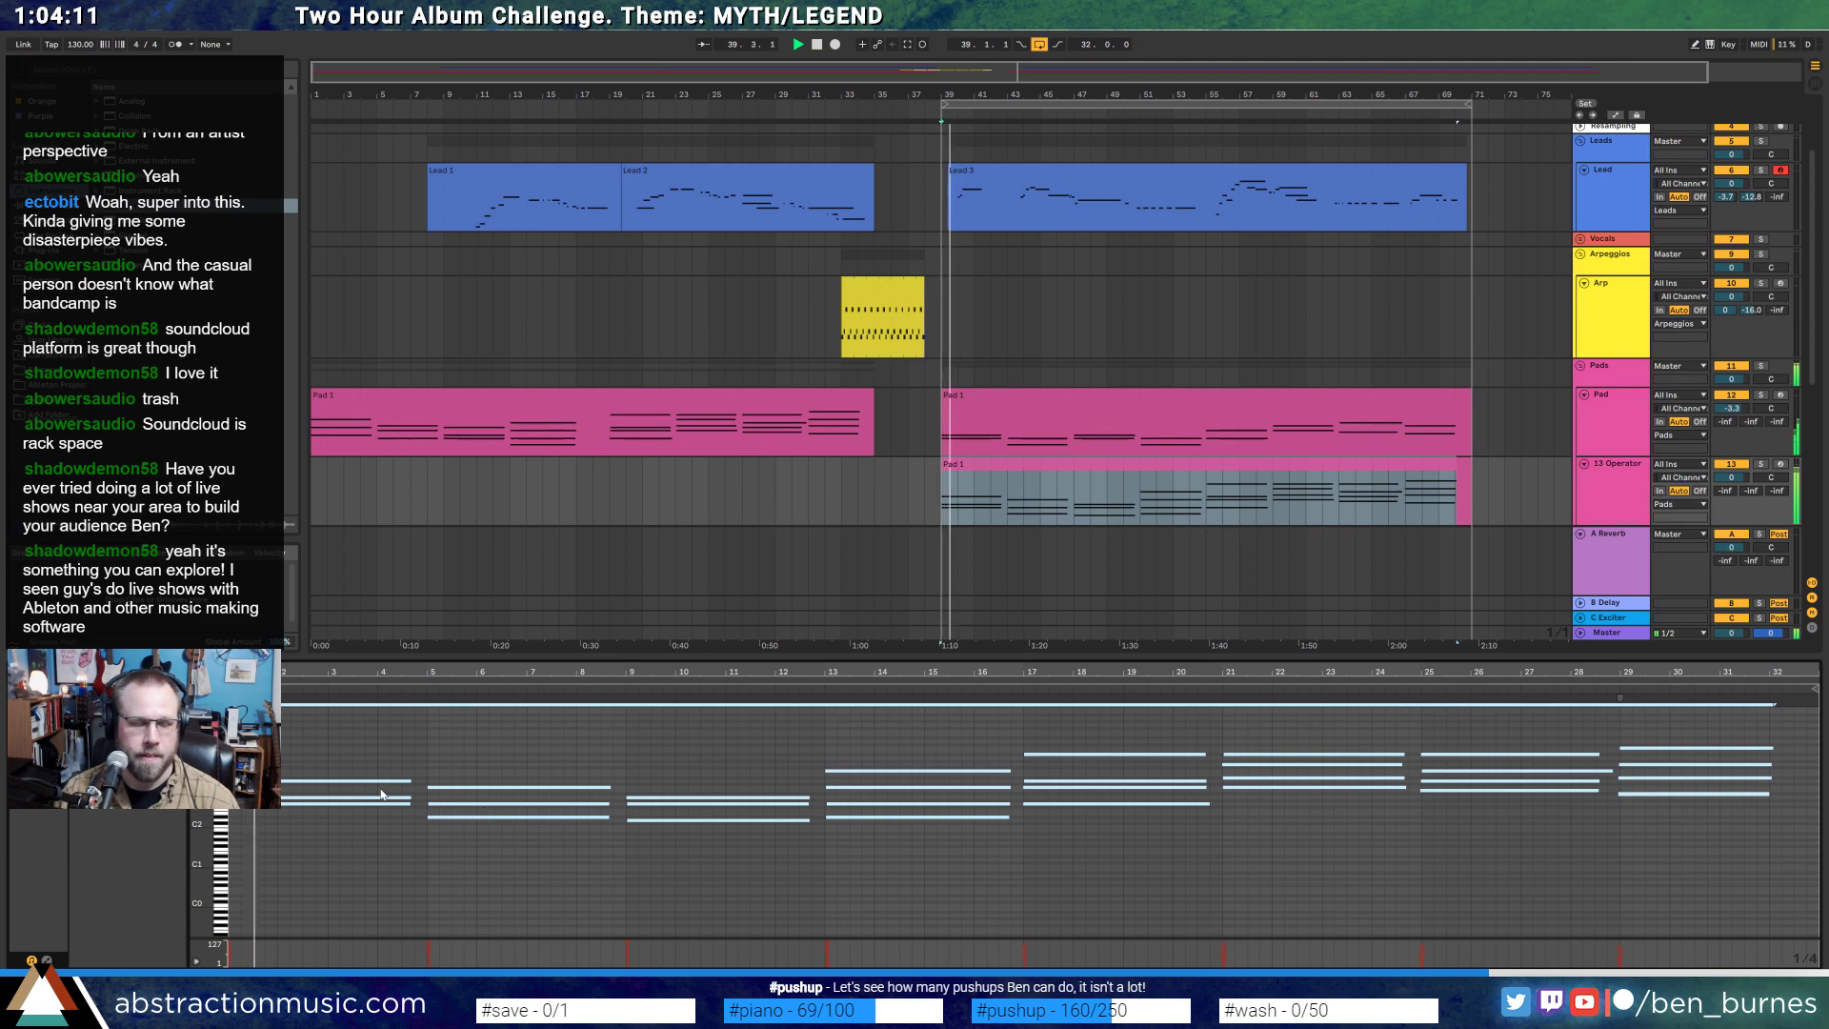
key(shift+Up)
key(shift+Tab)
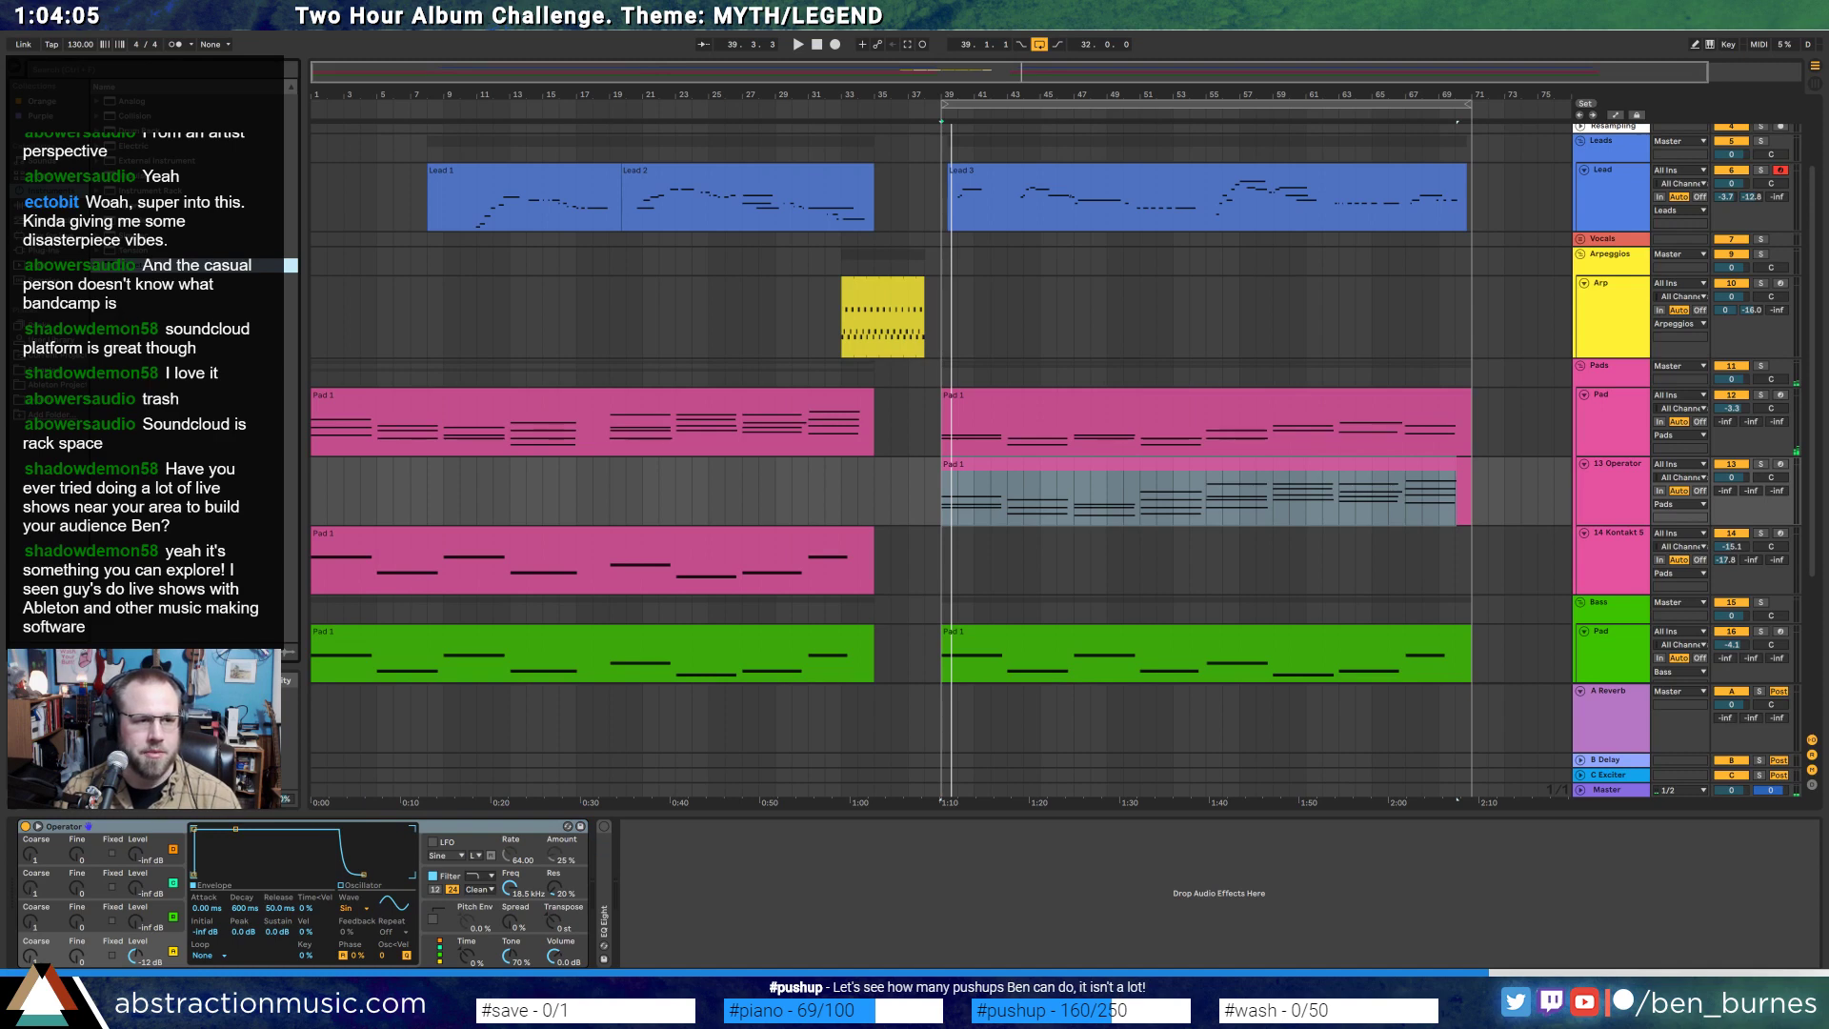
- Replace Operator on track 13 with Wavetable and add an Echo effect directly after it
double_click(136, 266)
click(50, 205)
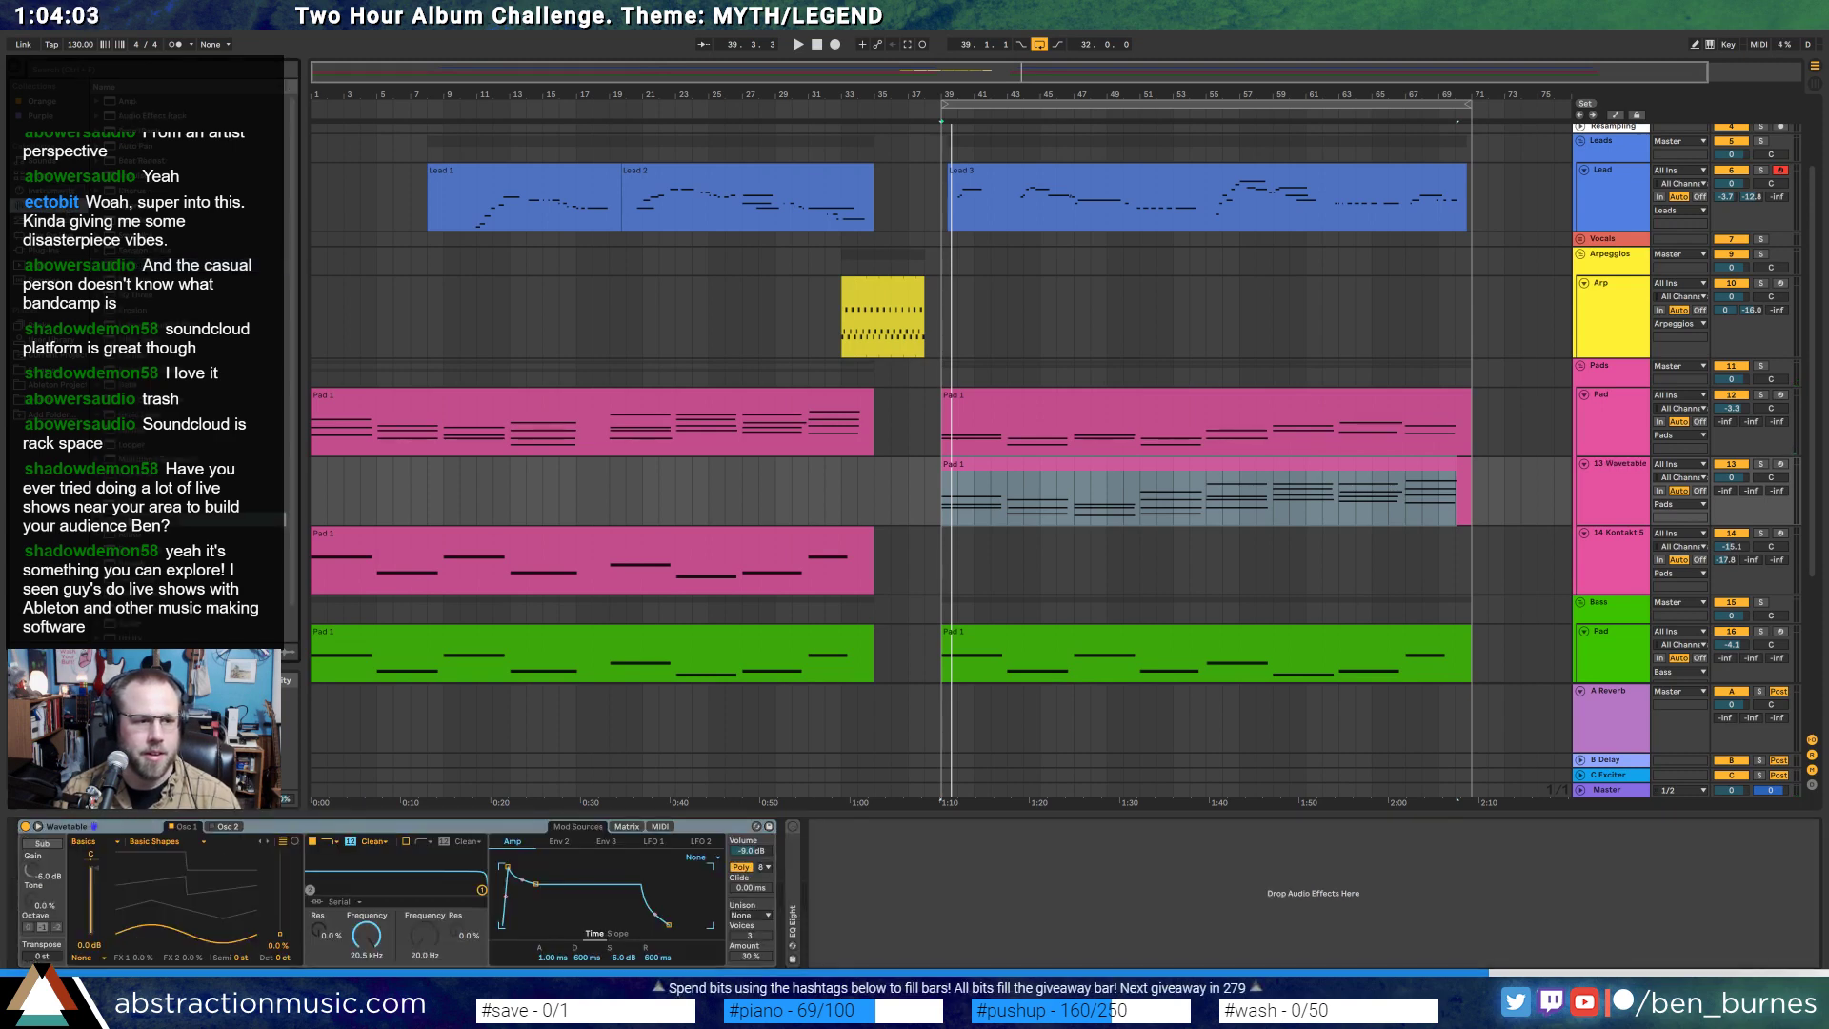
drag(131, 266, 785, 864)
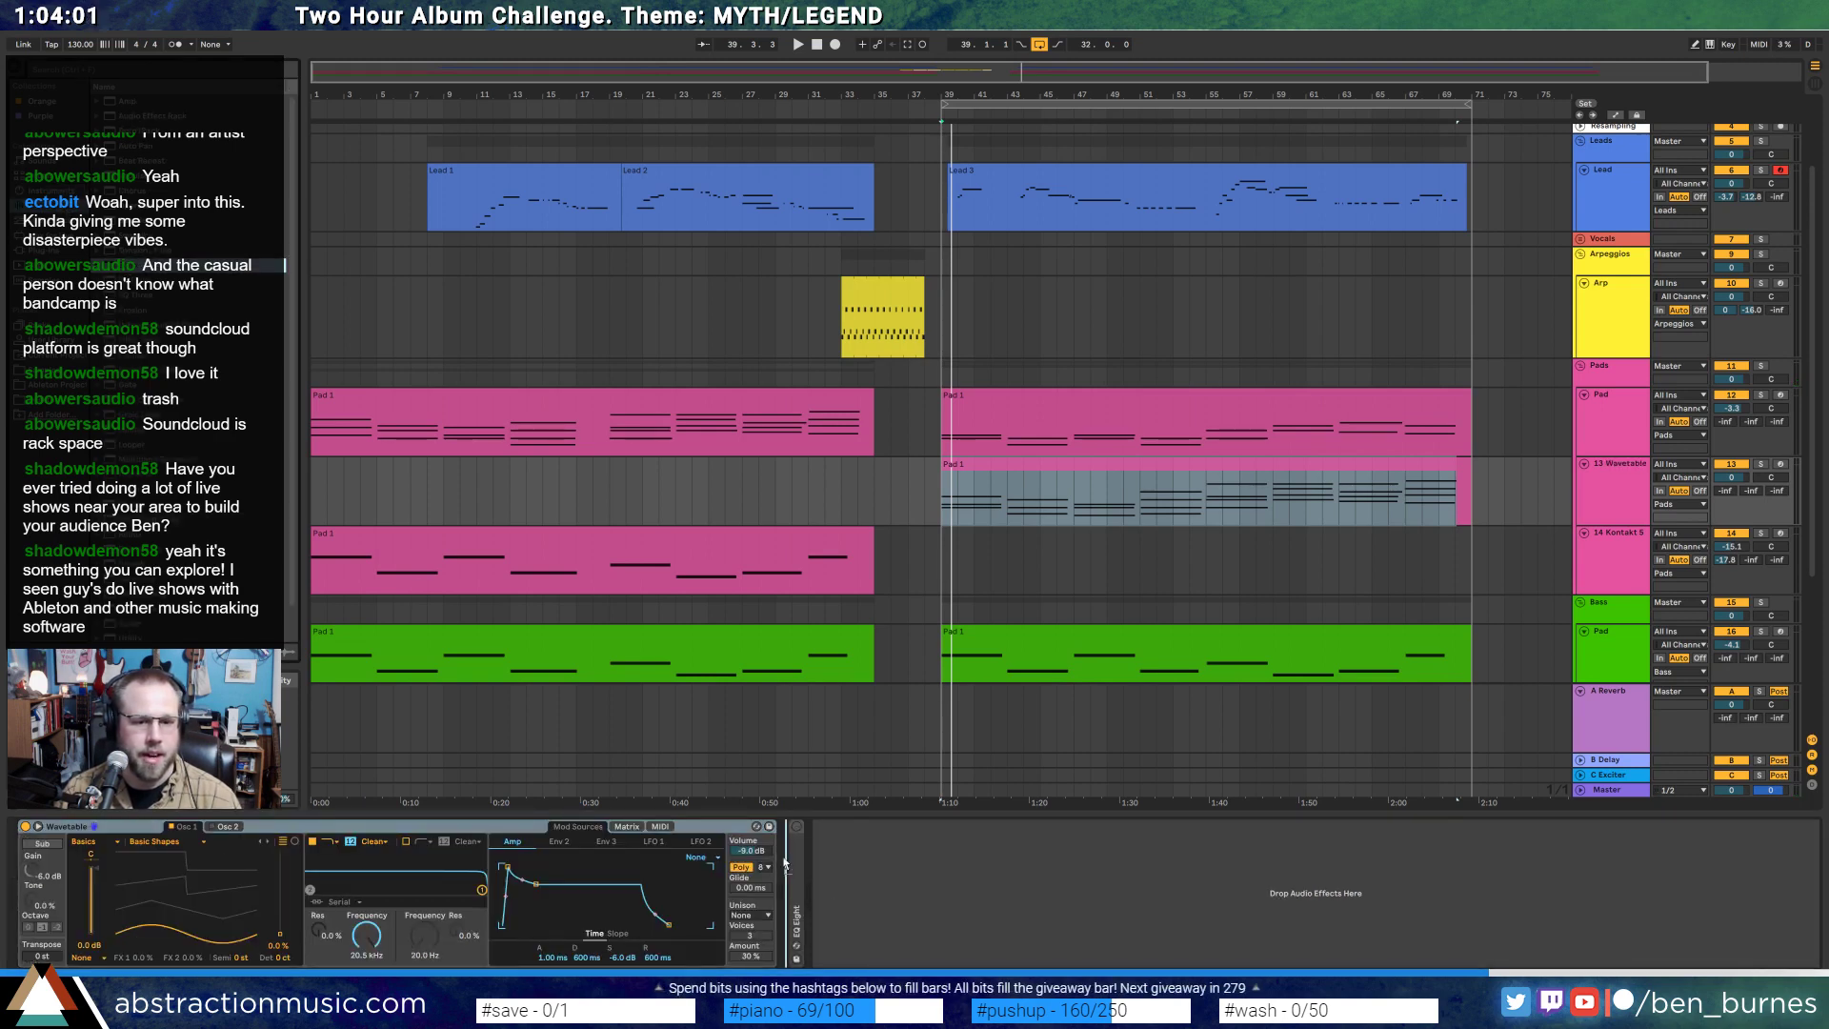
drag(894, 827, 981, 881)
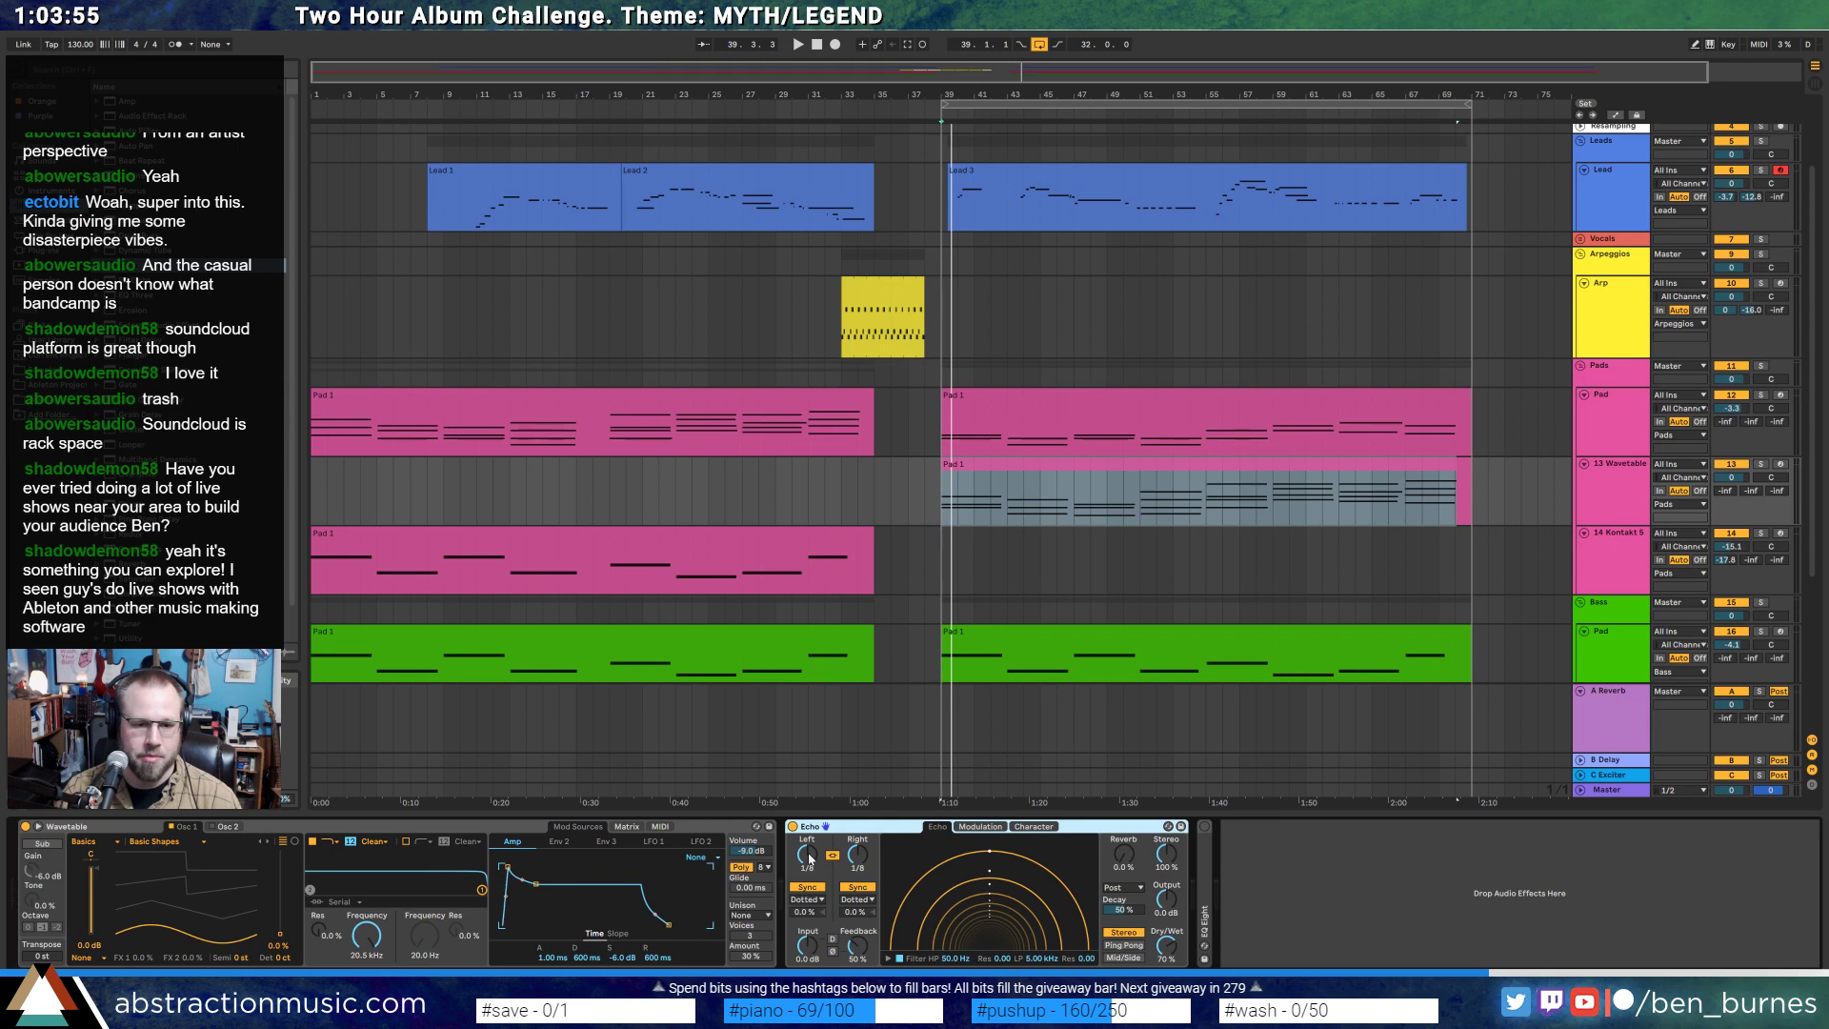
- Set Echo's left delay to 1/2 dotted and right delay to 1/2 triplet, offset both times and raise the feedback
mouse_move(807, 855)
mouse_down()
mouse_move(807, 870)
mouse_move(807, 827)
mouse_up()
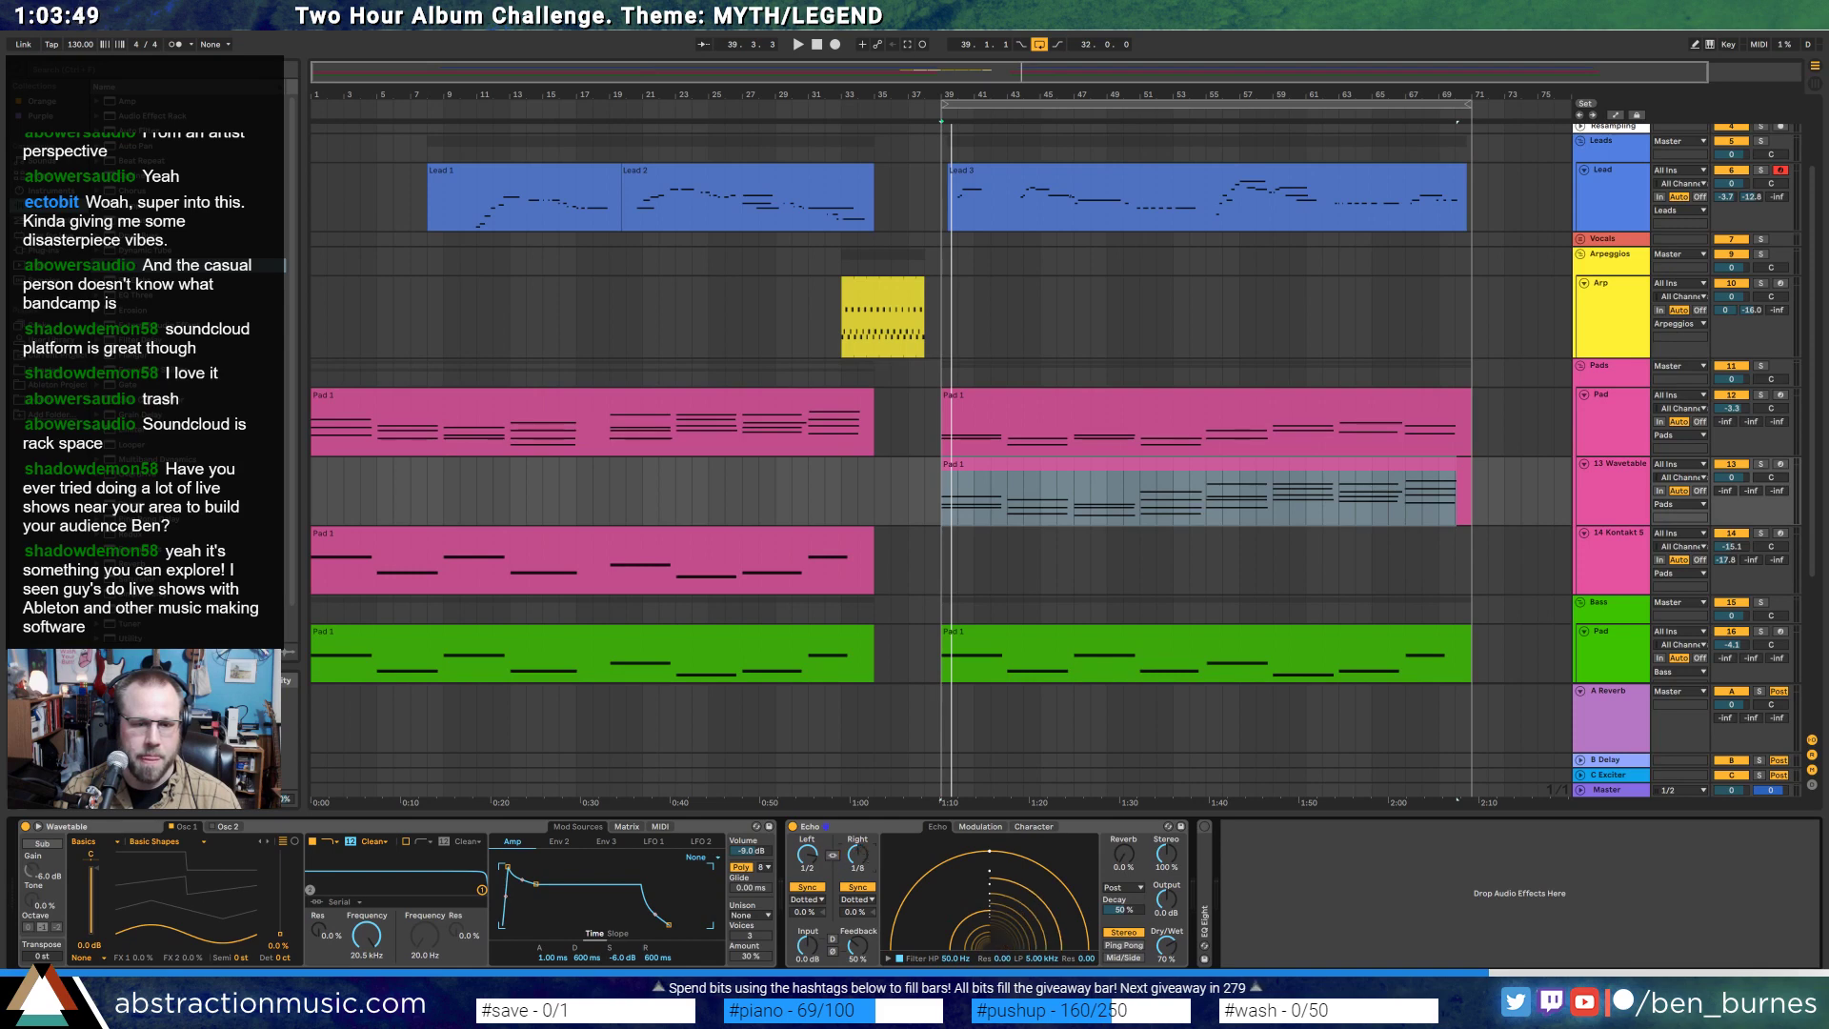
click(863, 923)
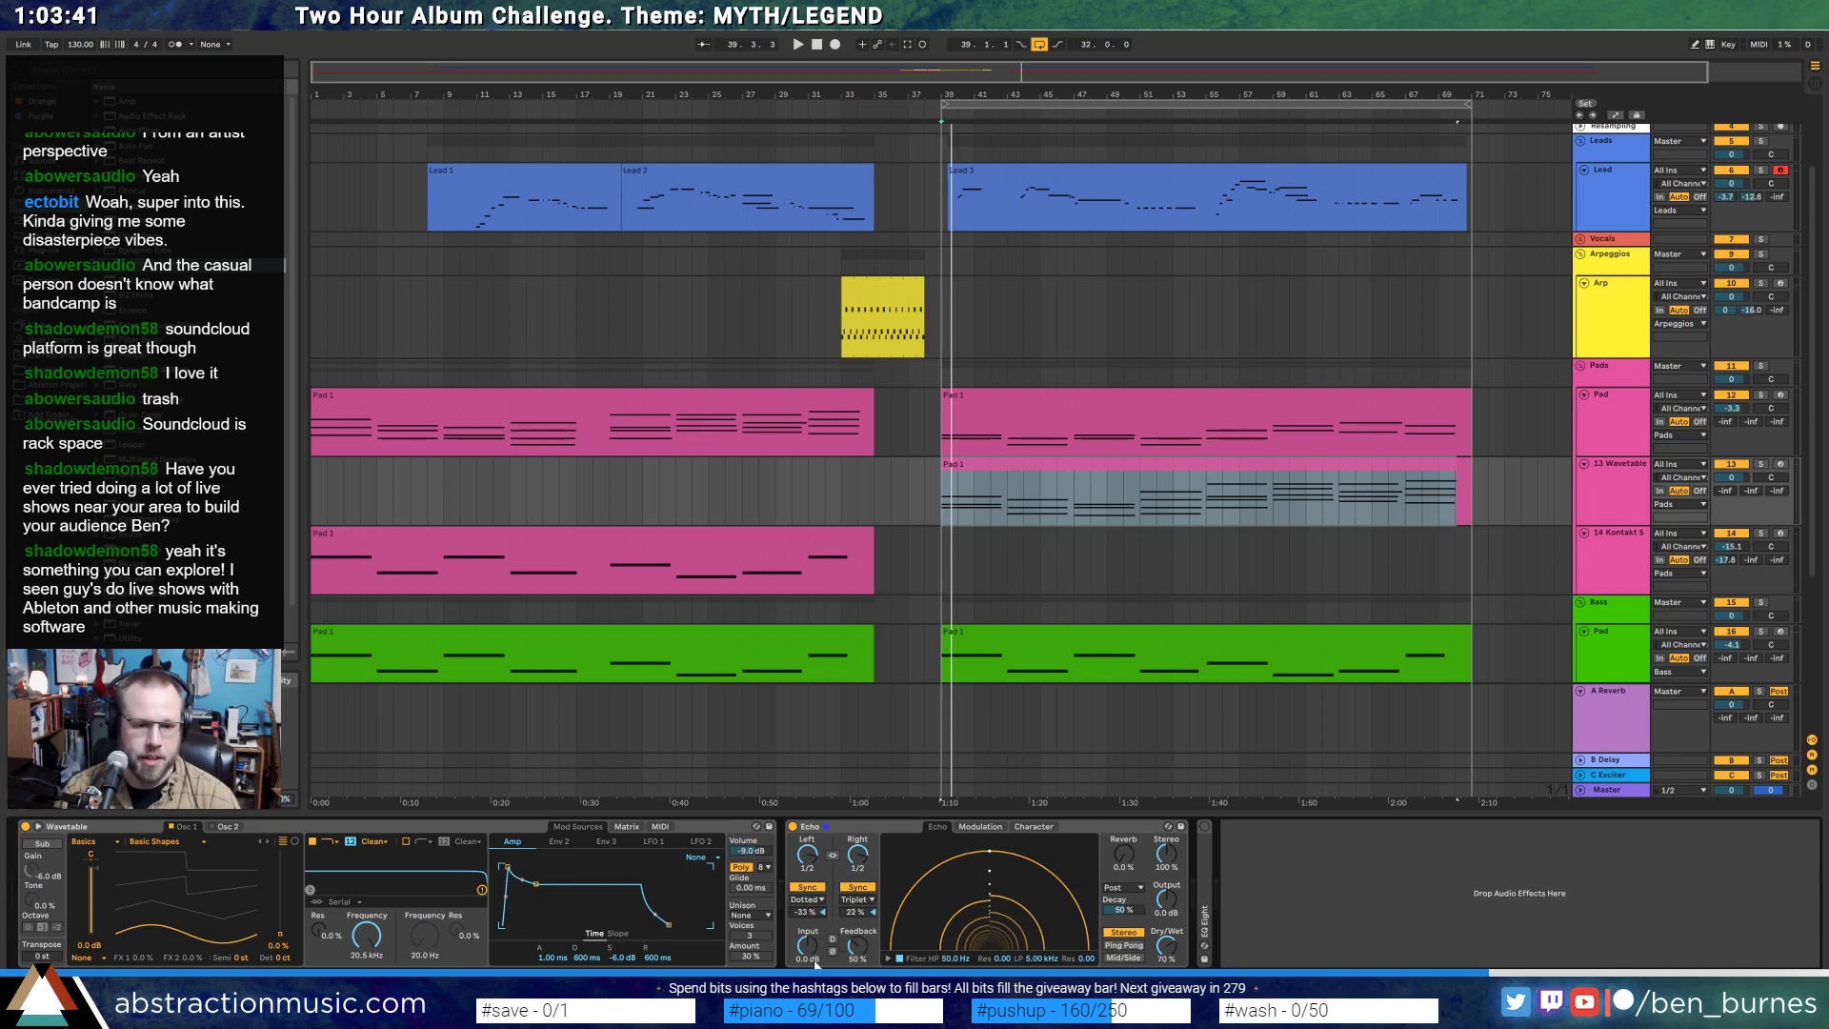
drag(856, 947, 856, 929)
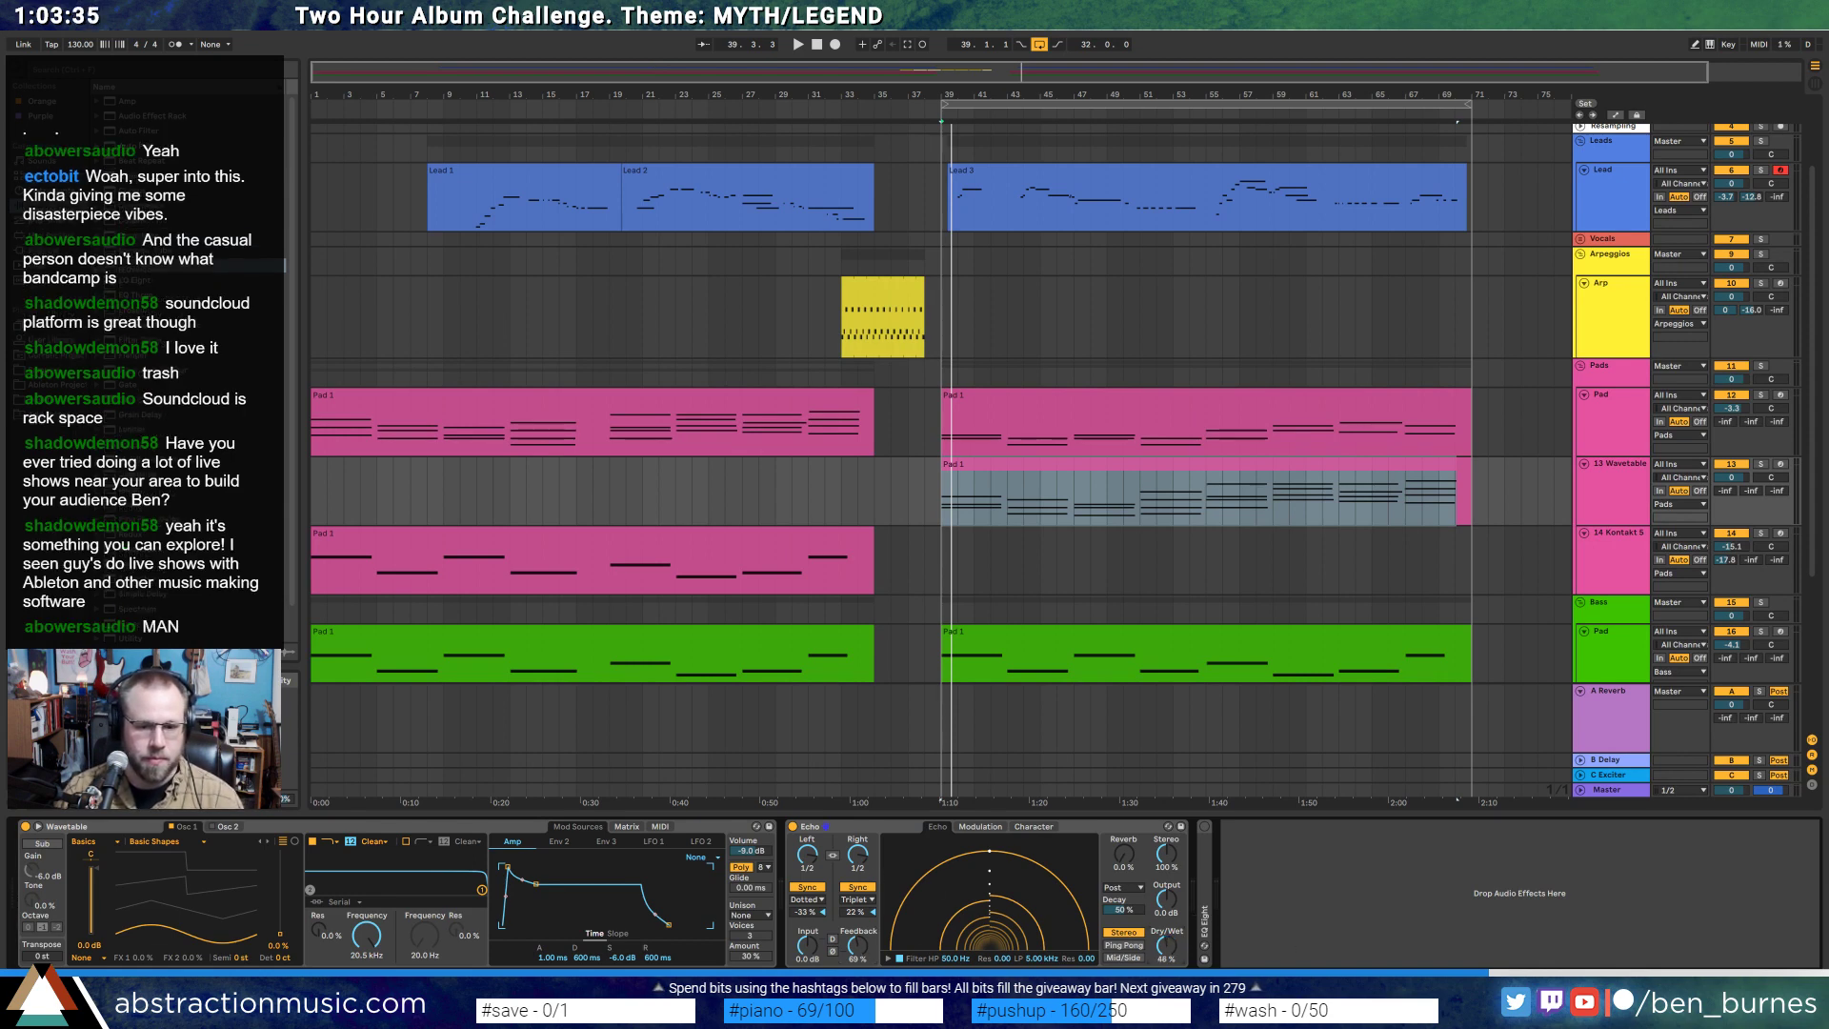
- Set Echo's reverb to 44% and enable its noise character with 4.7% amount and 19% morph
drag(1125, 854, 1124, 829)
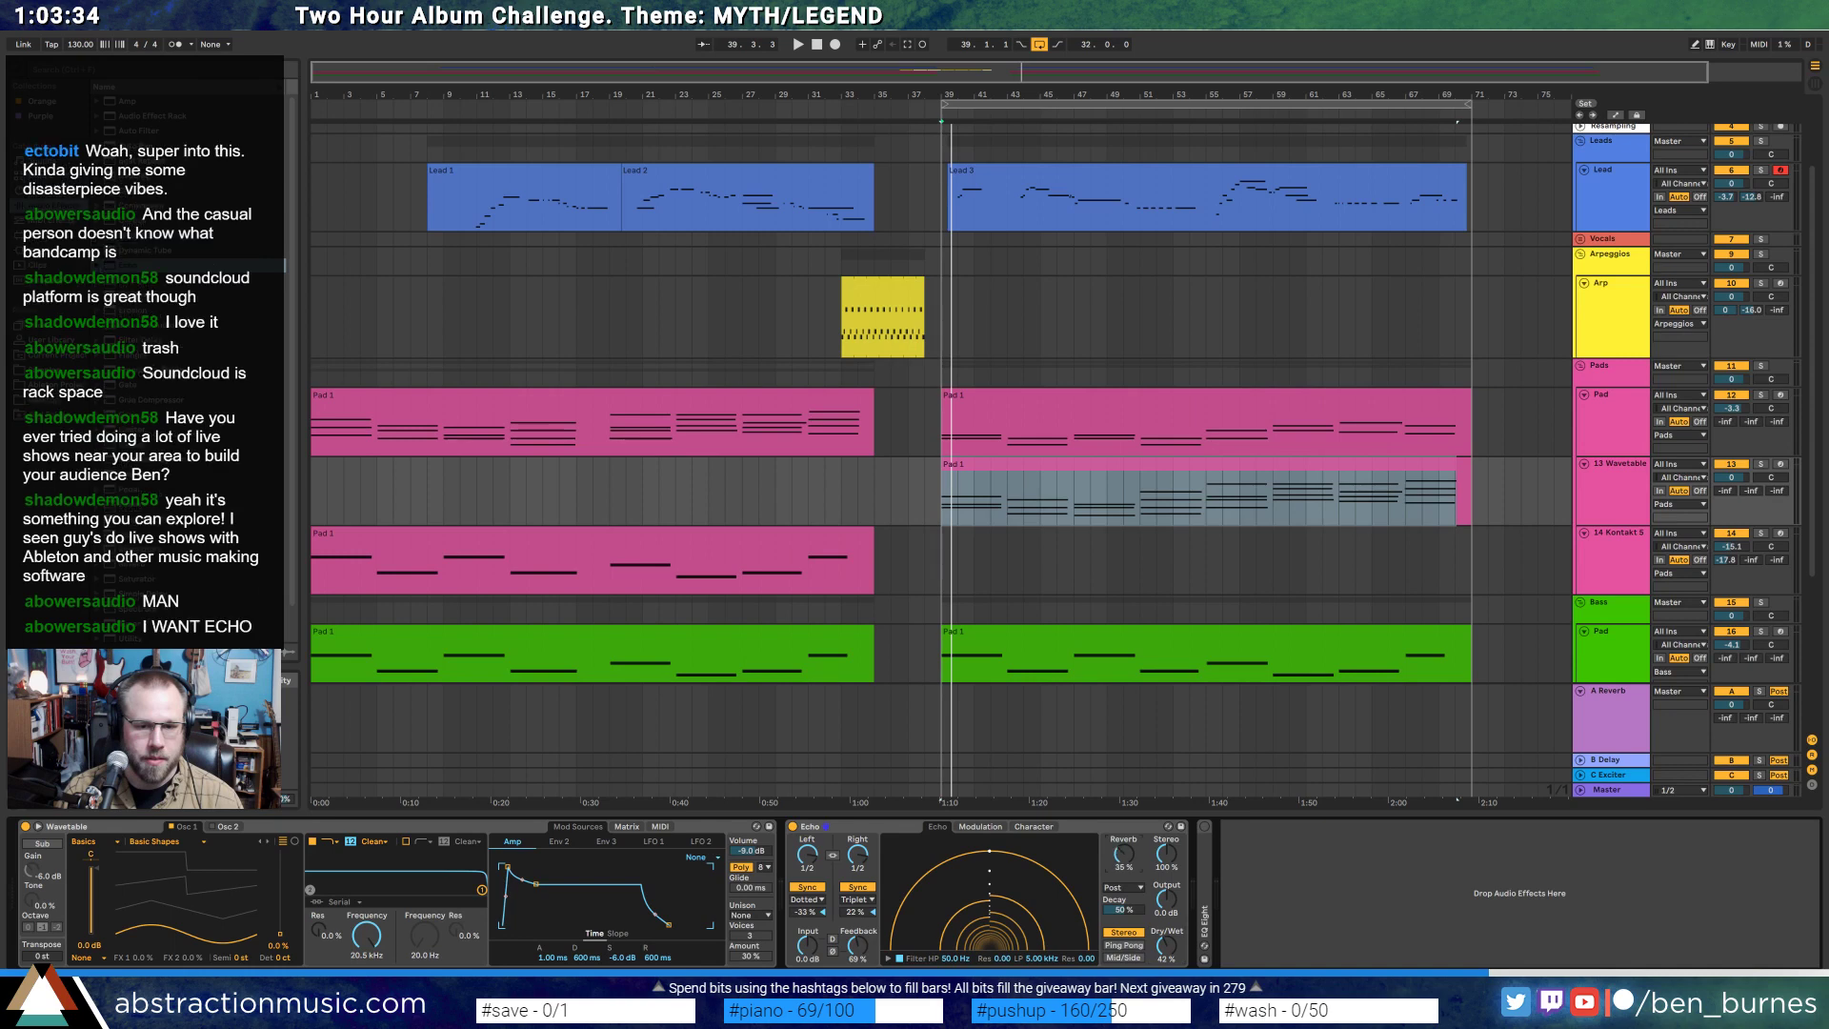
click(995, 828)
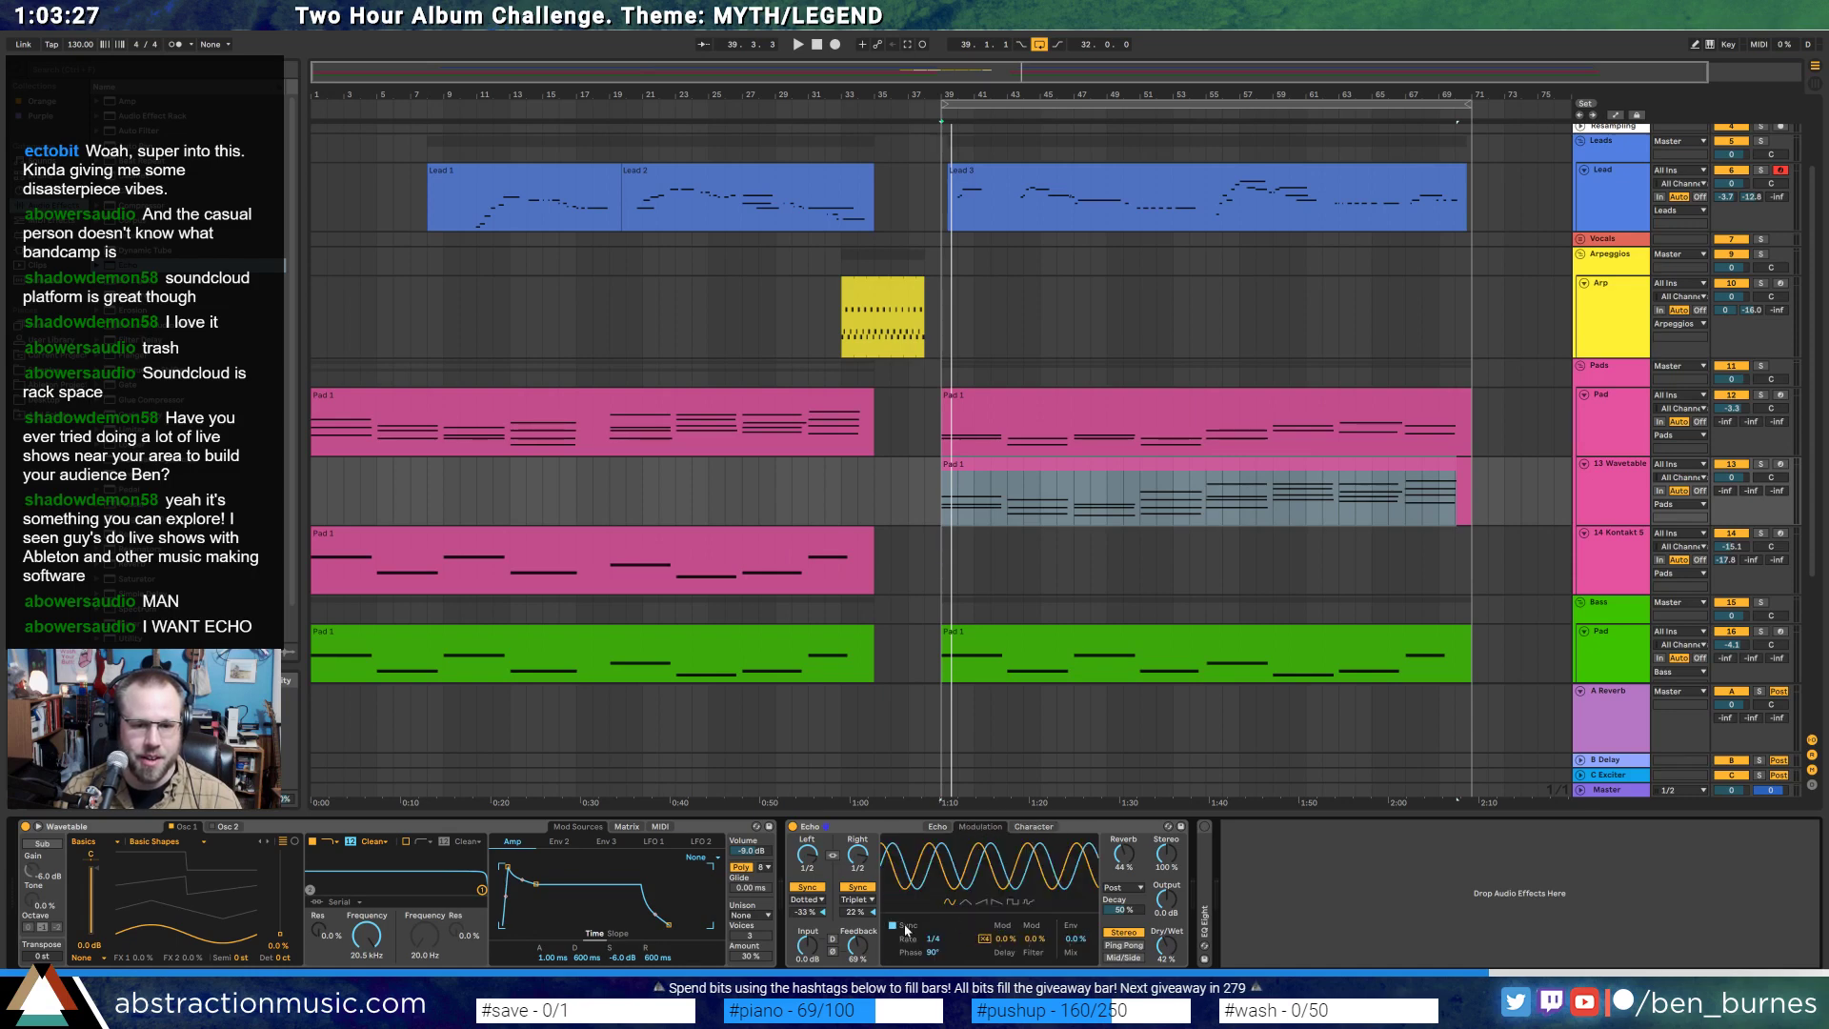
click(1035, 828)
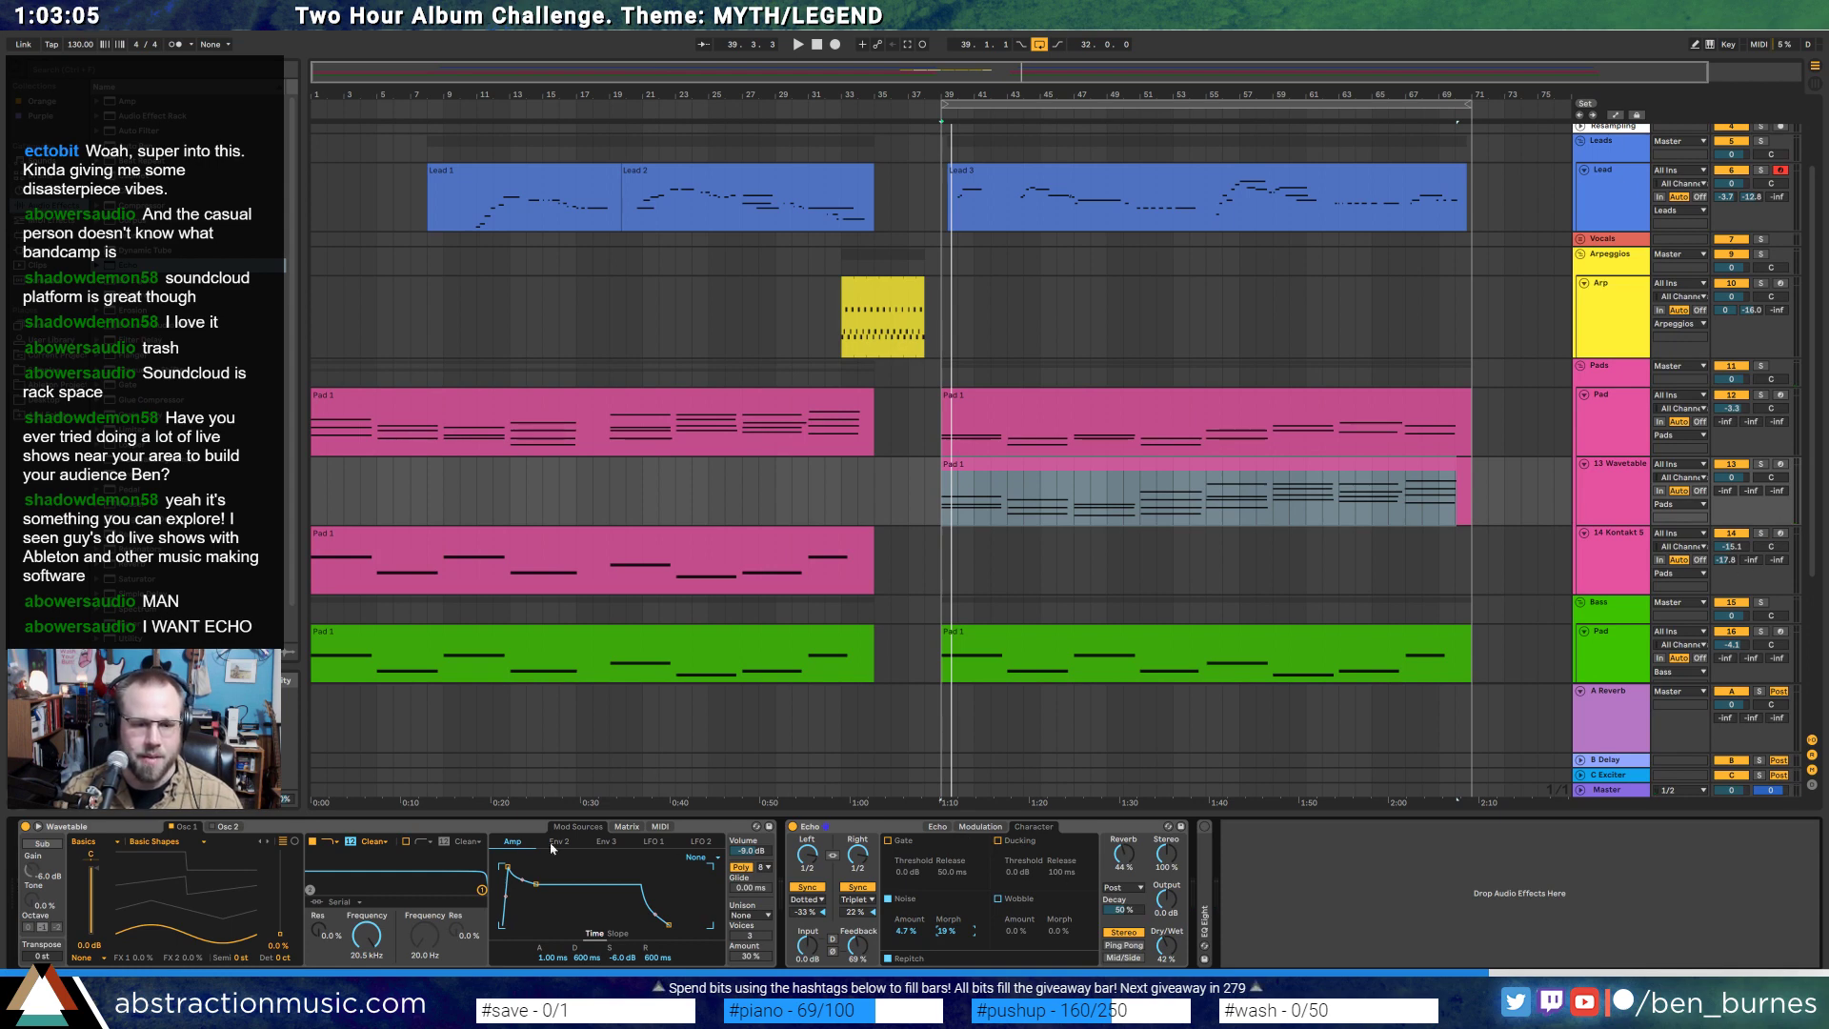
- Shape Wavetable's amp envelope into a pluck with 0 ms attack, 1.14 s decay and -inf sustain, auditioning it in playback
drag(537, 886, 541, 926)
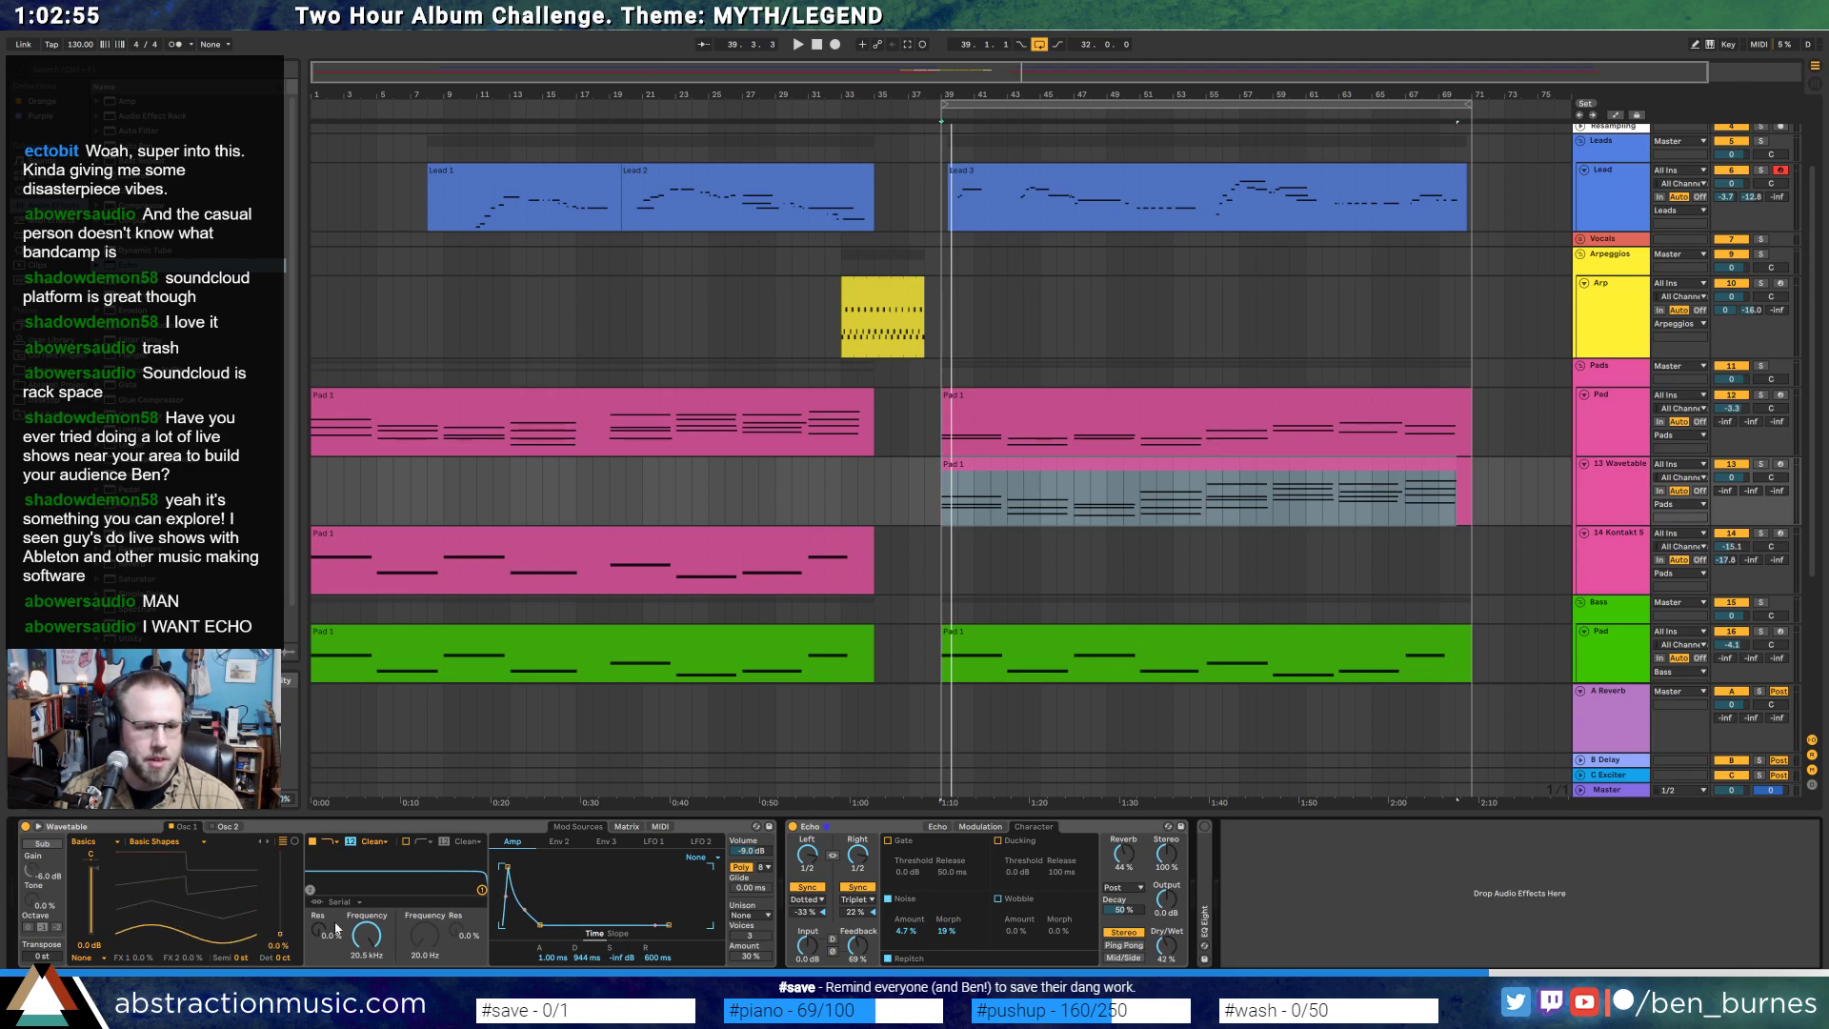
drag(505, 869, 503, 869)
key(space)
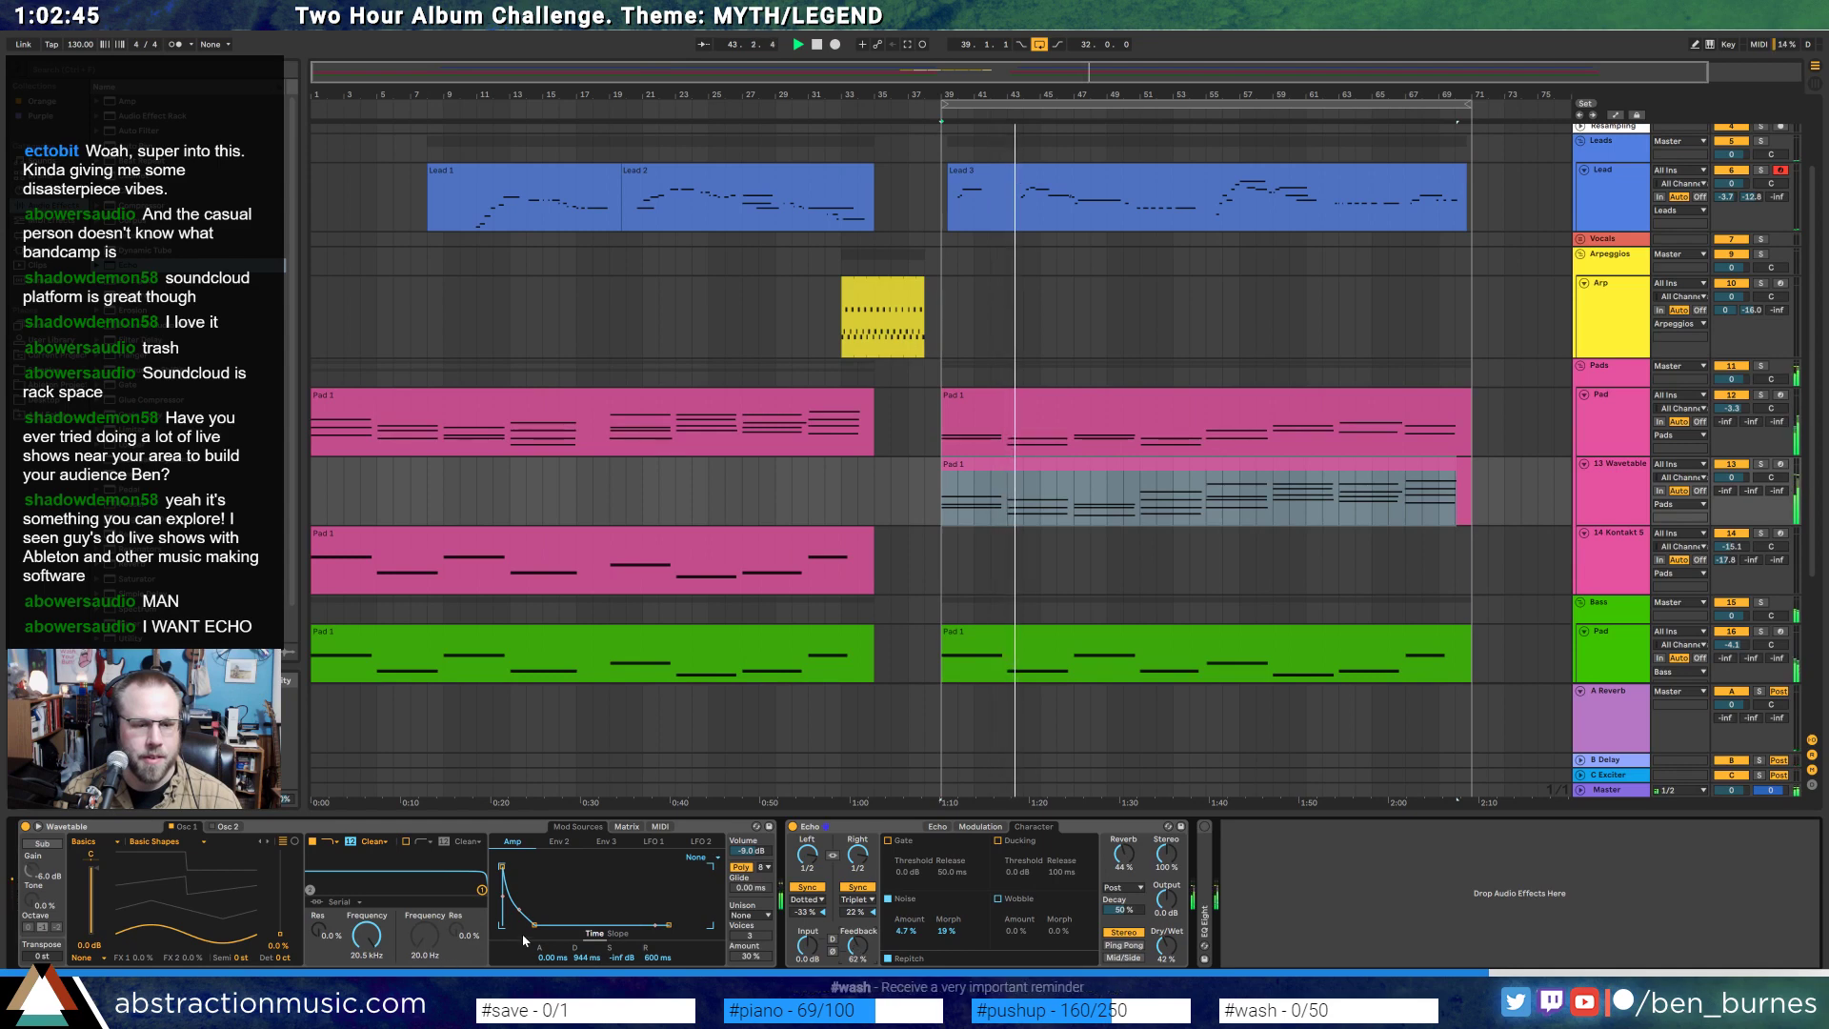
drag(533, 927, 520, 917)
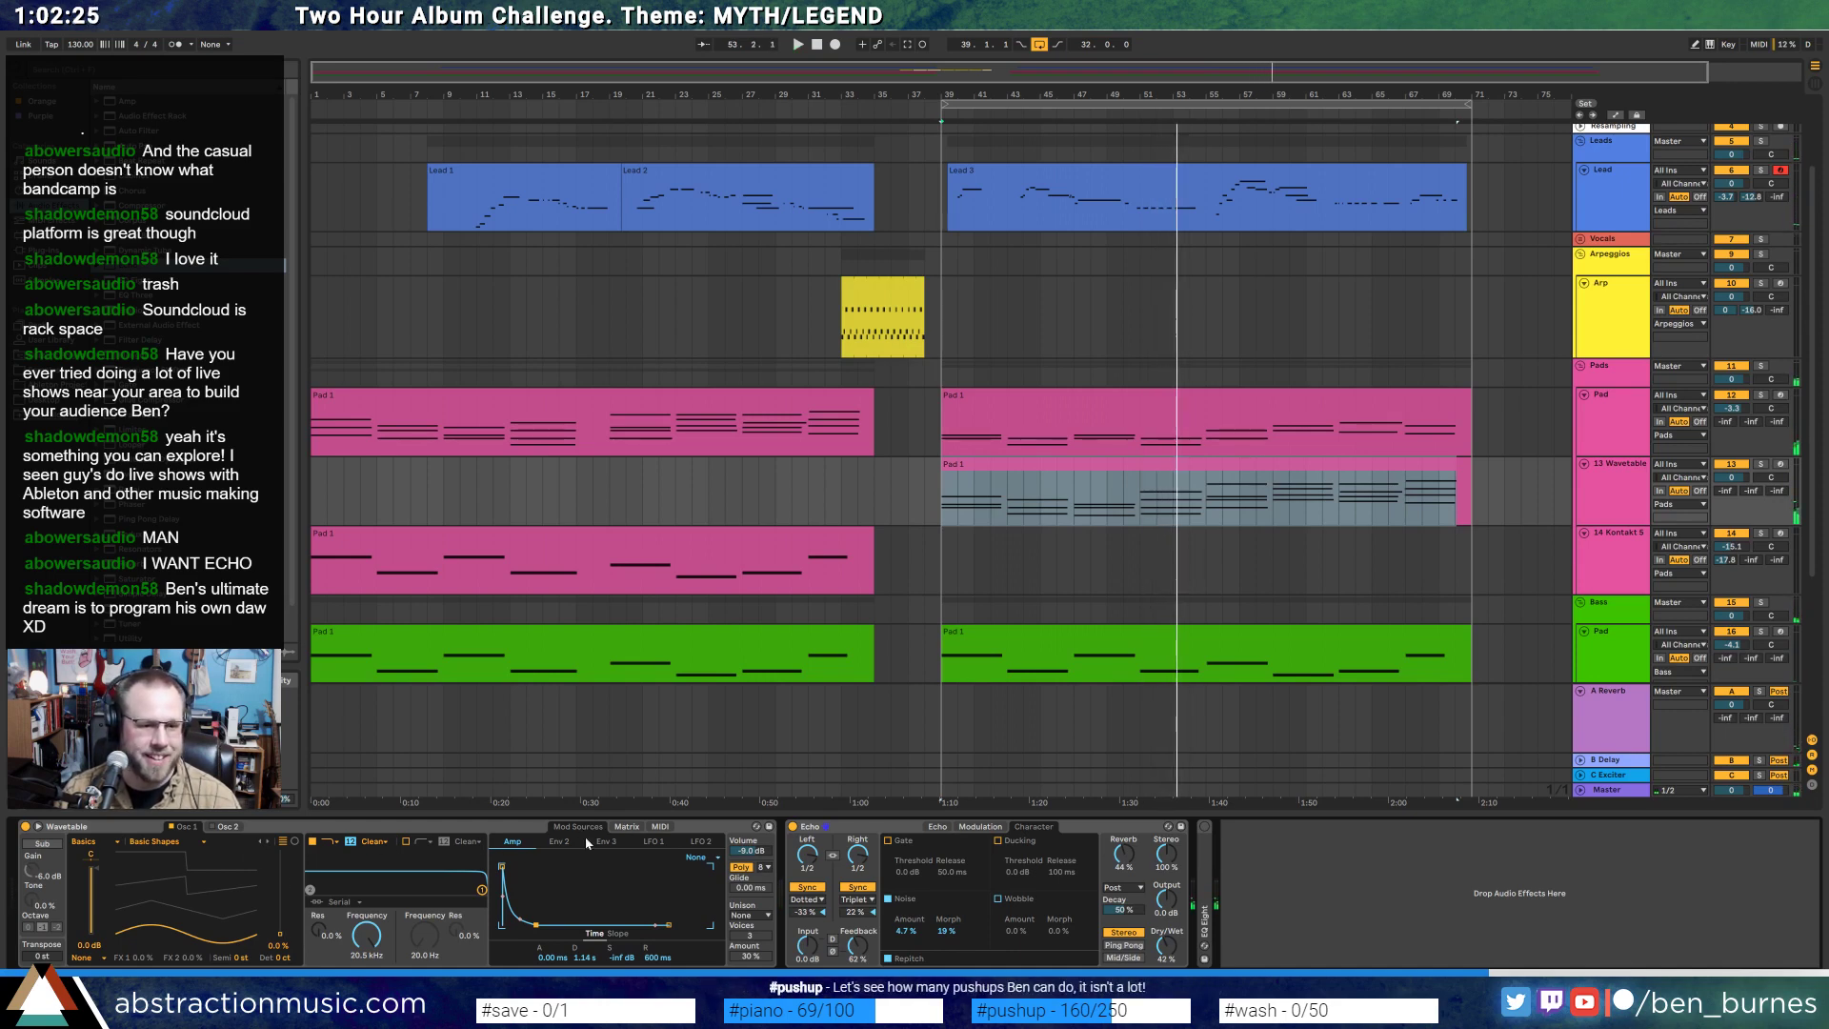
- Set velocity modulation of Wavetable's Osc 1 position to 34 while the section plays
double_click(1100, 493)
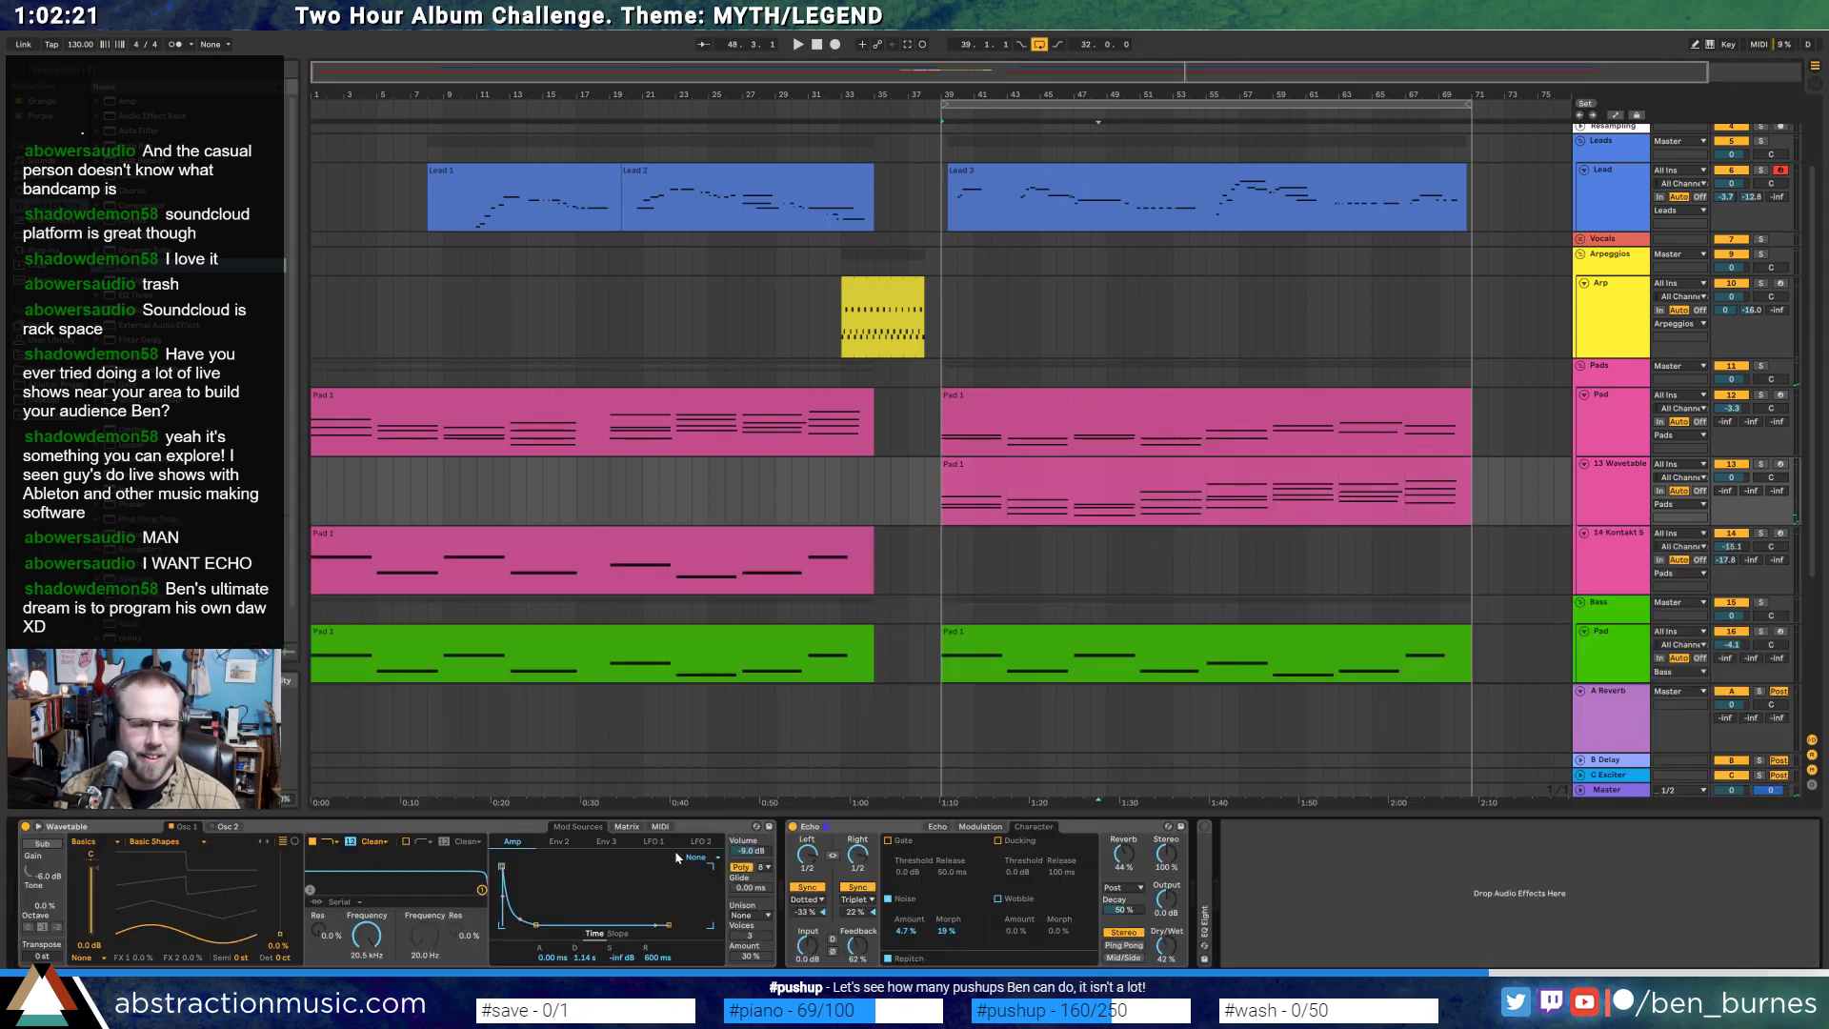
click(279, 832)
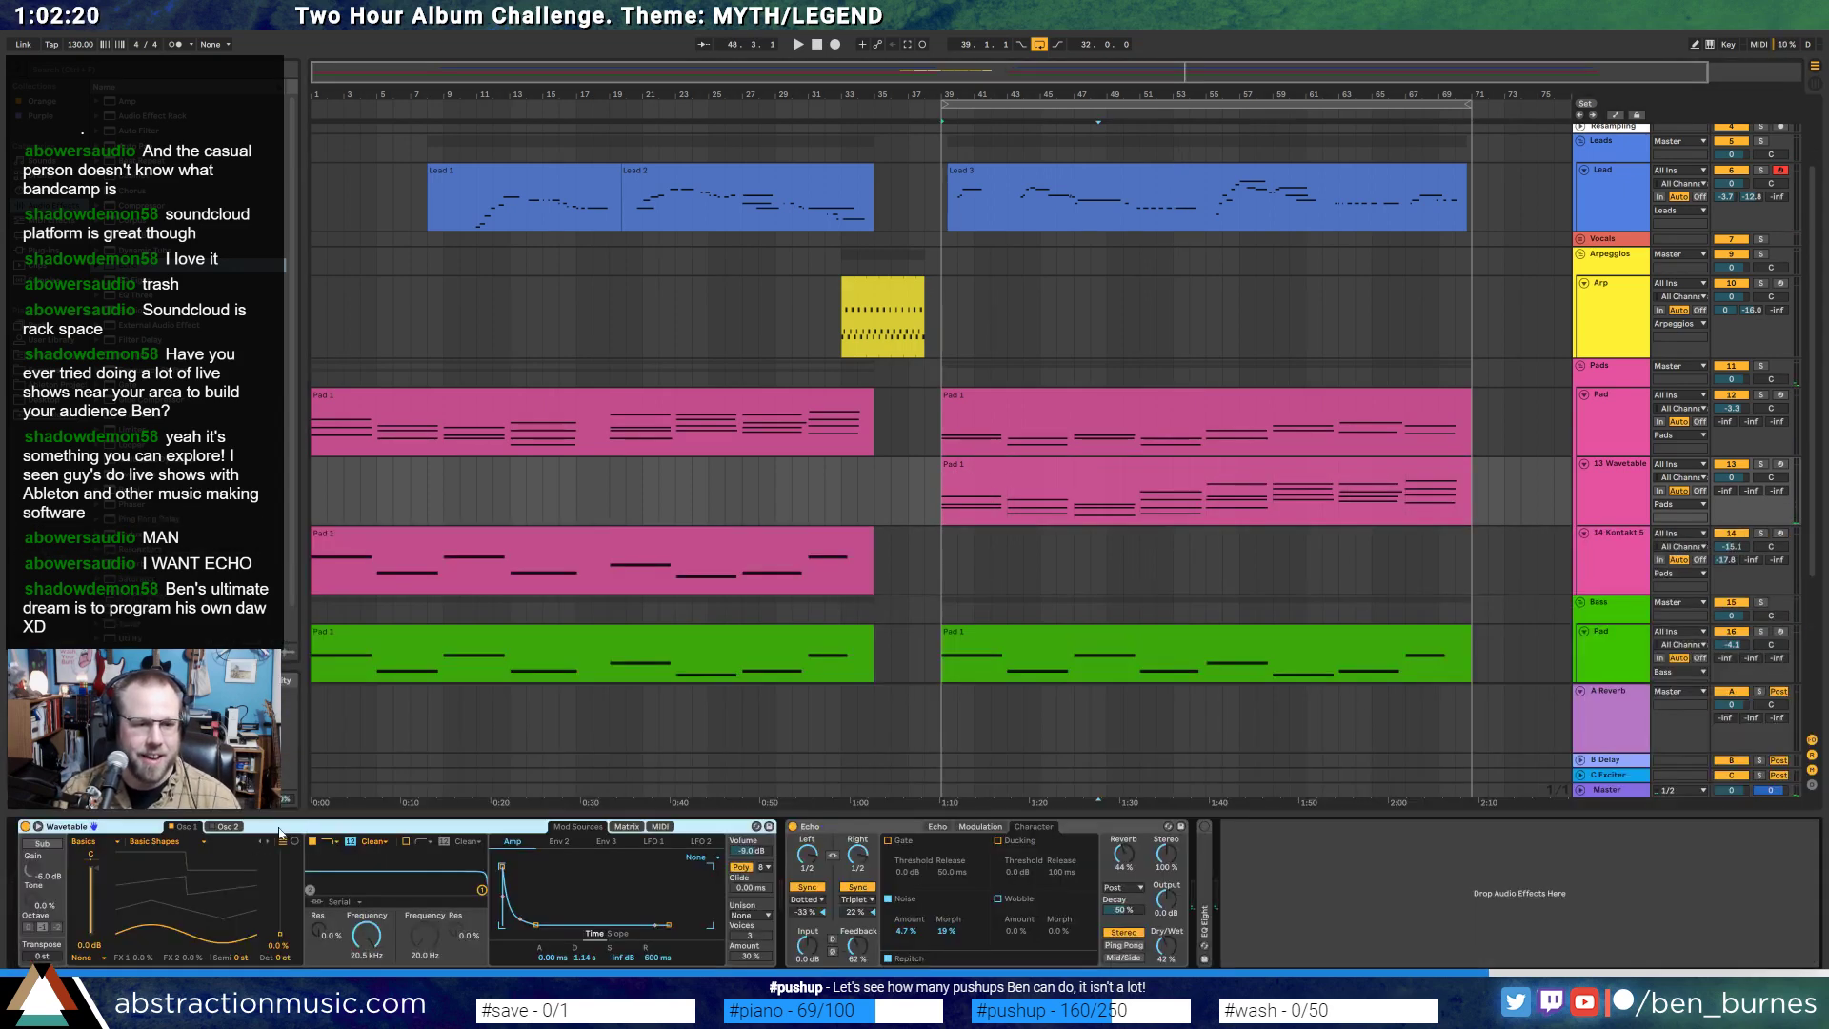
click(661, 827)
click(628, 827)
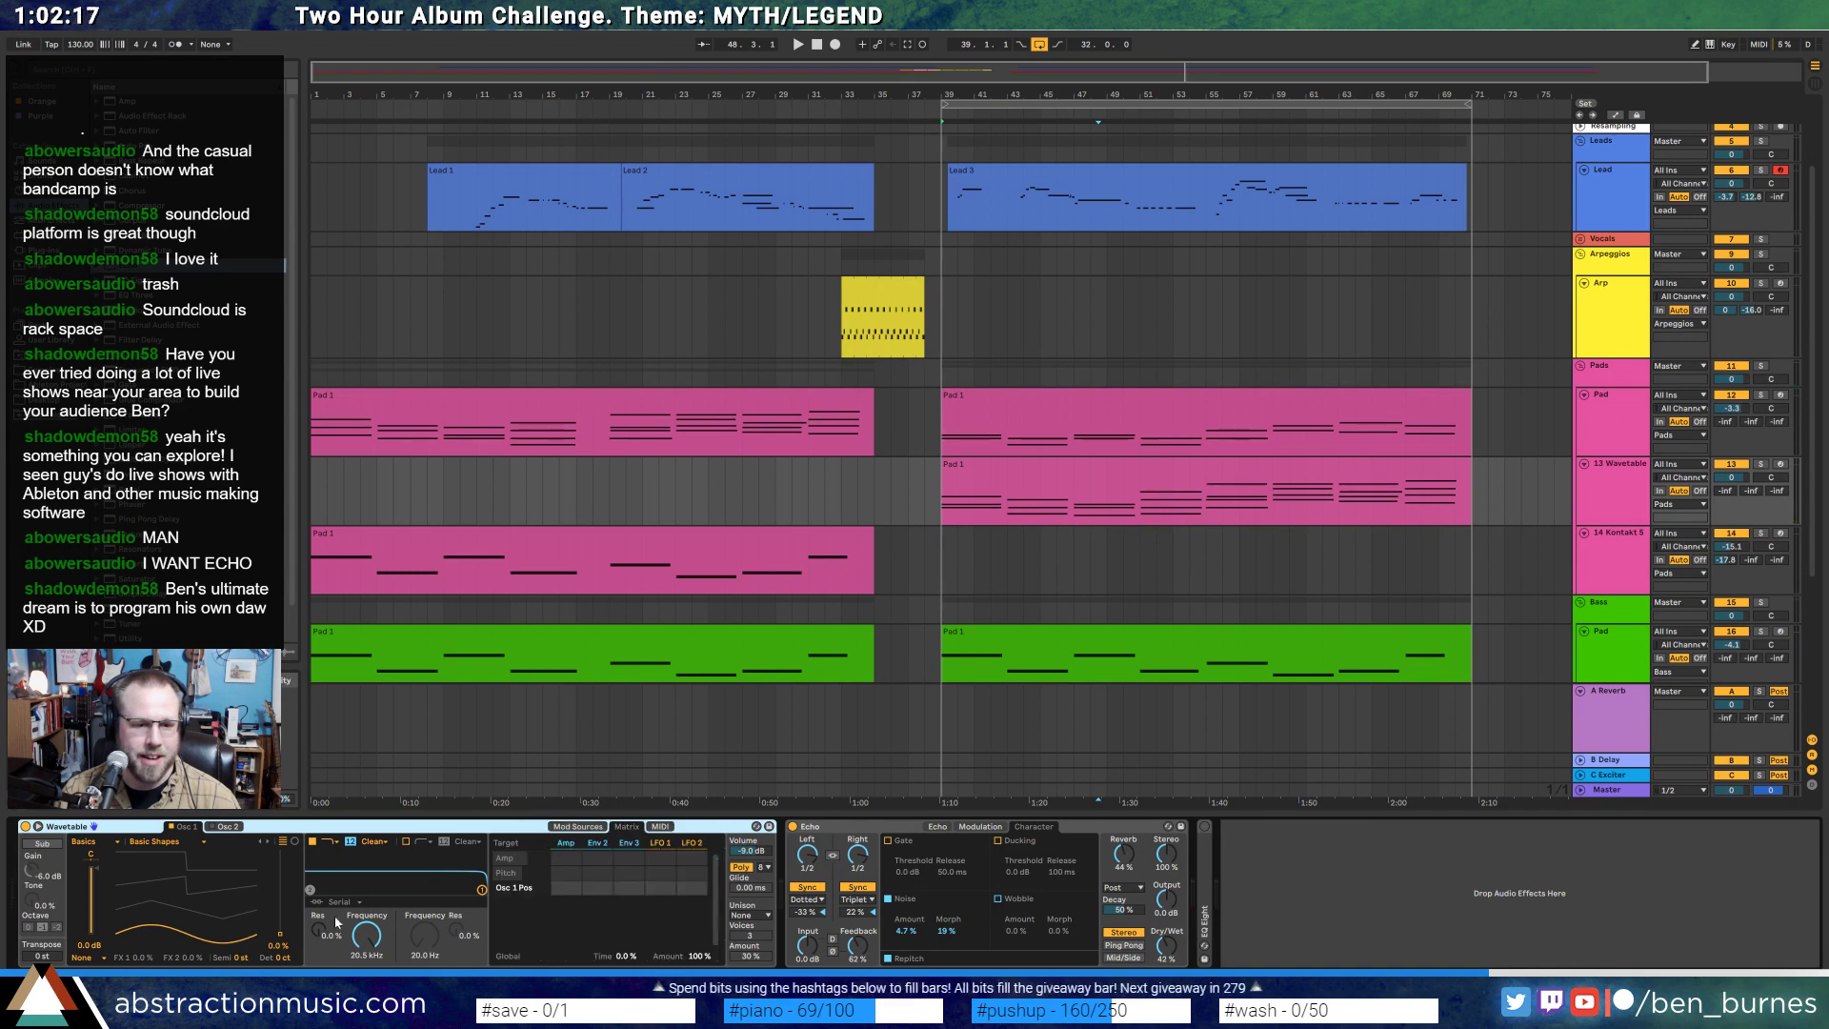
click(279, 935)
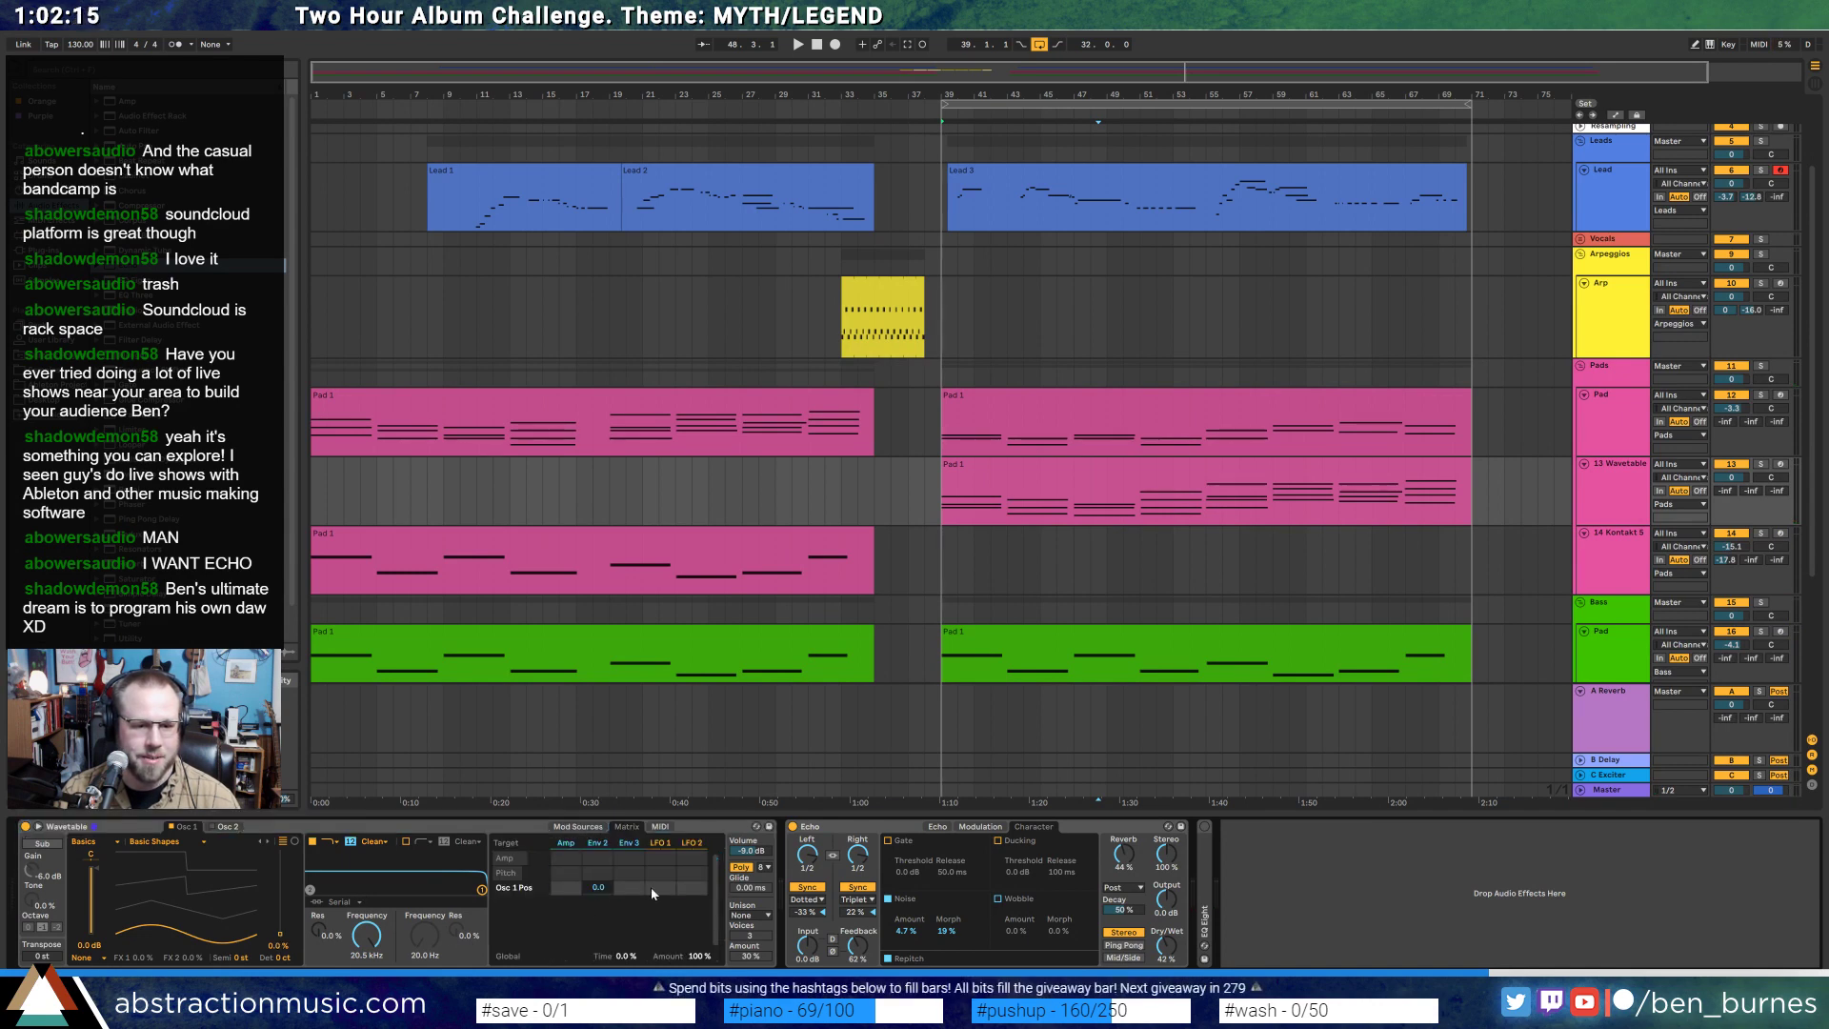
click(656, 828)
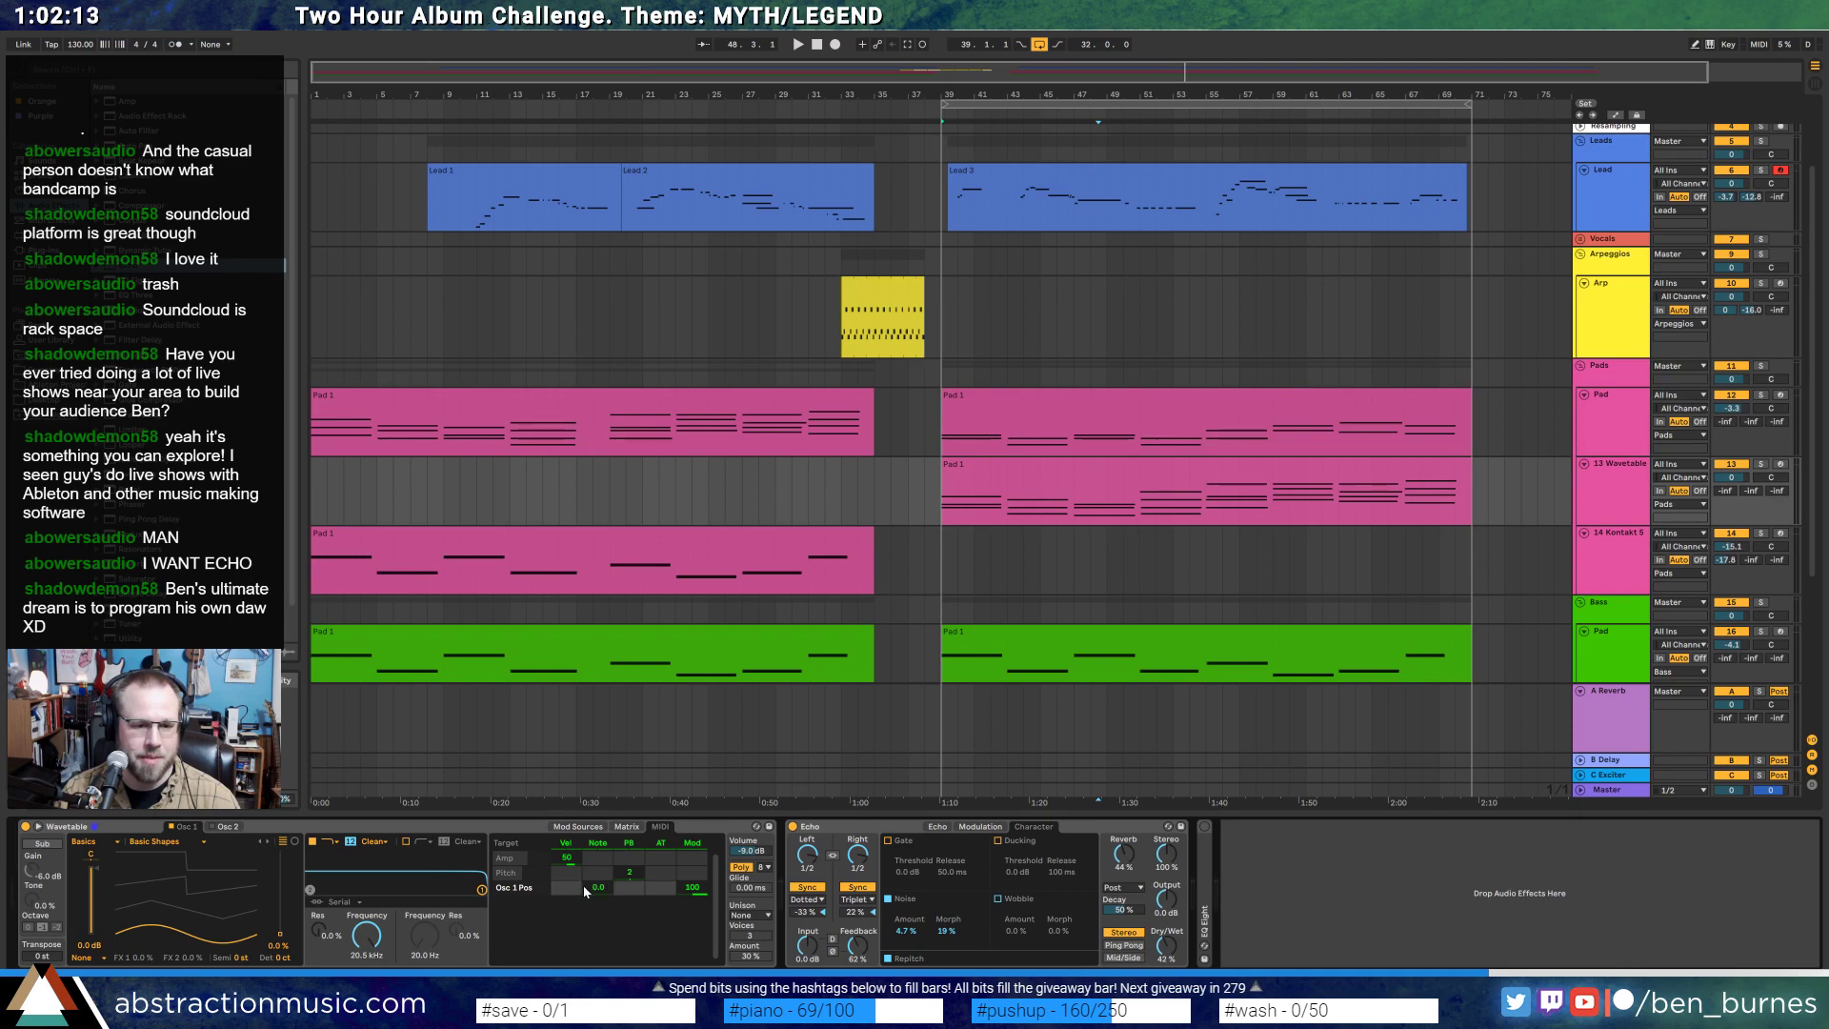
key(space)
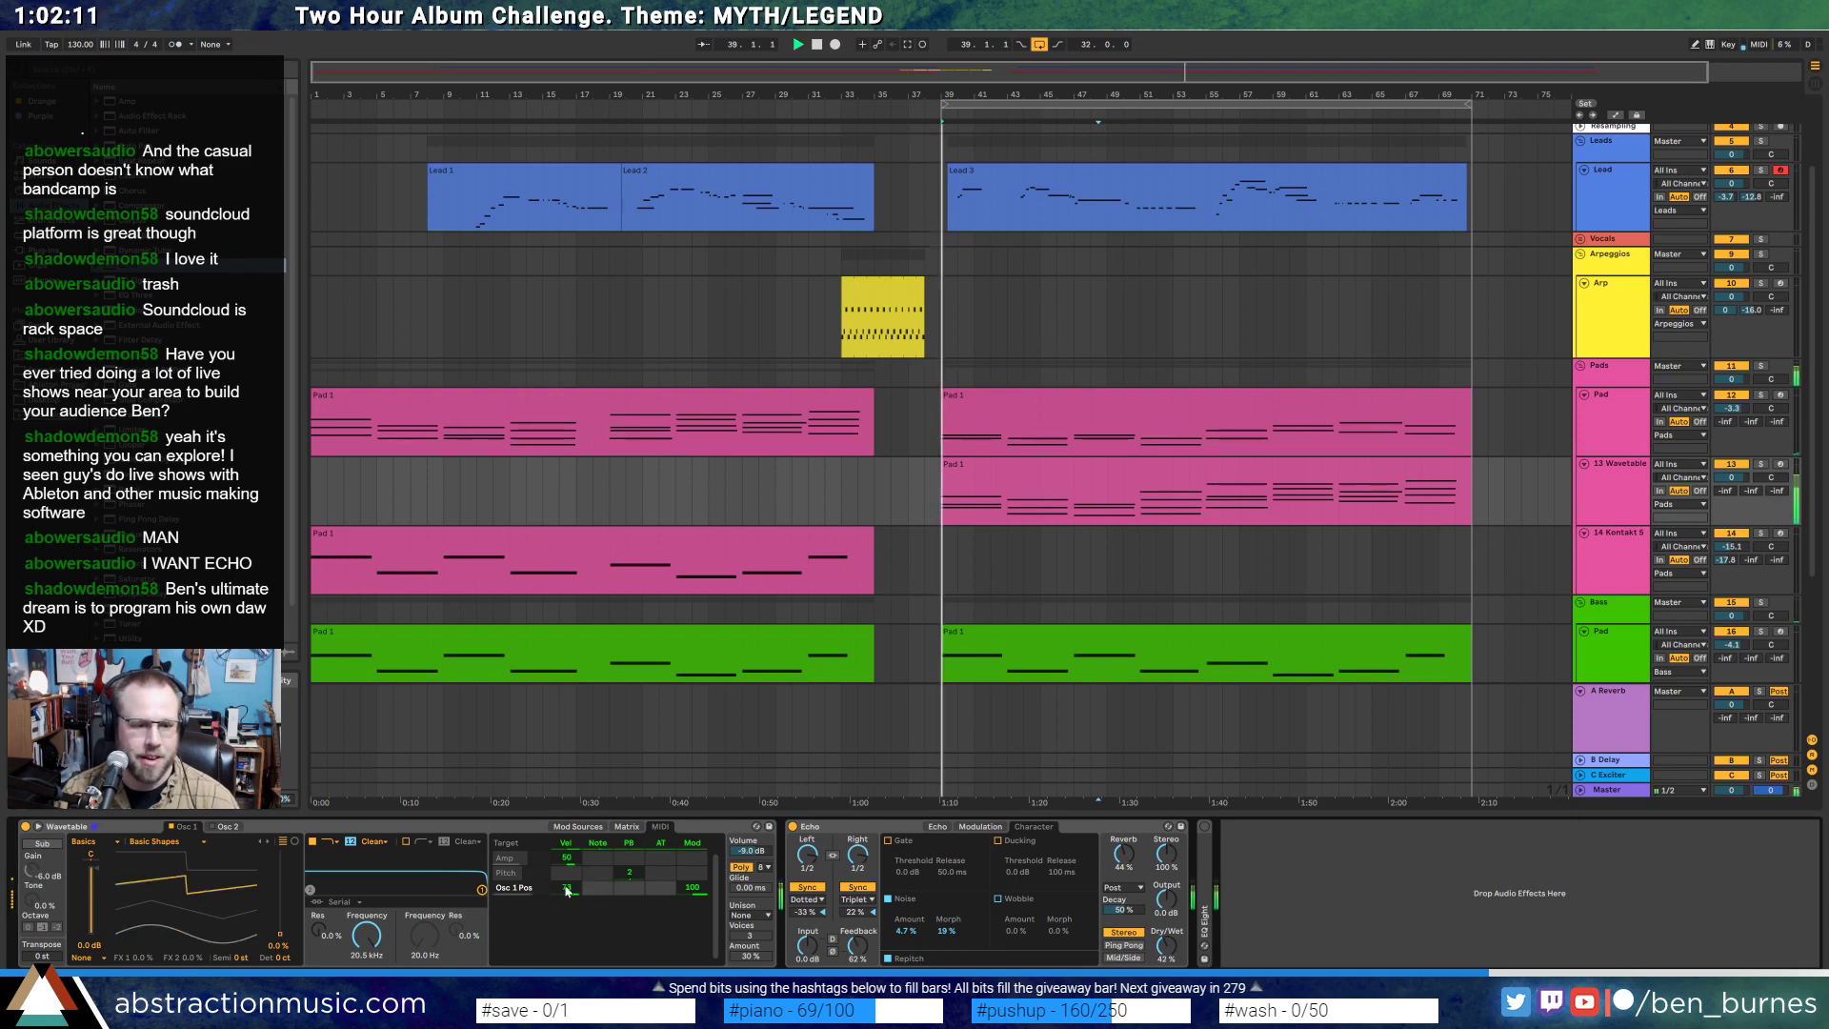
drag(564, 893, 569, 897)
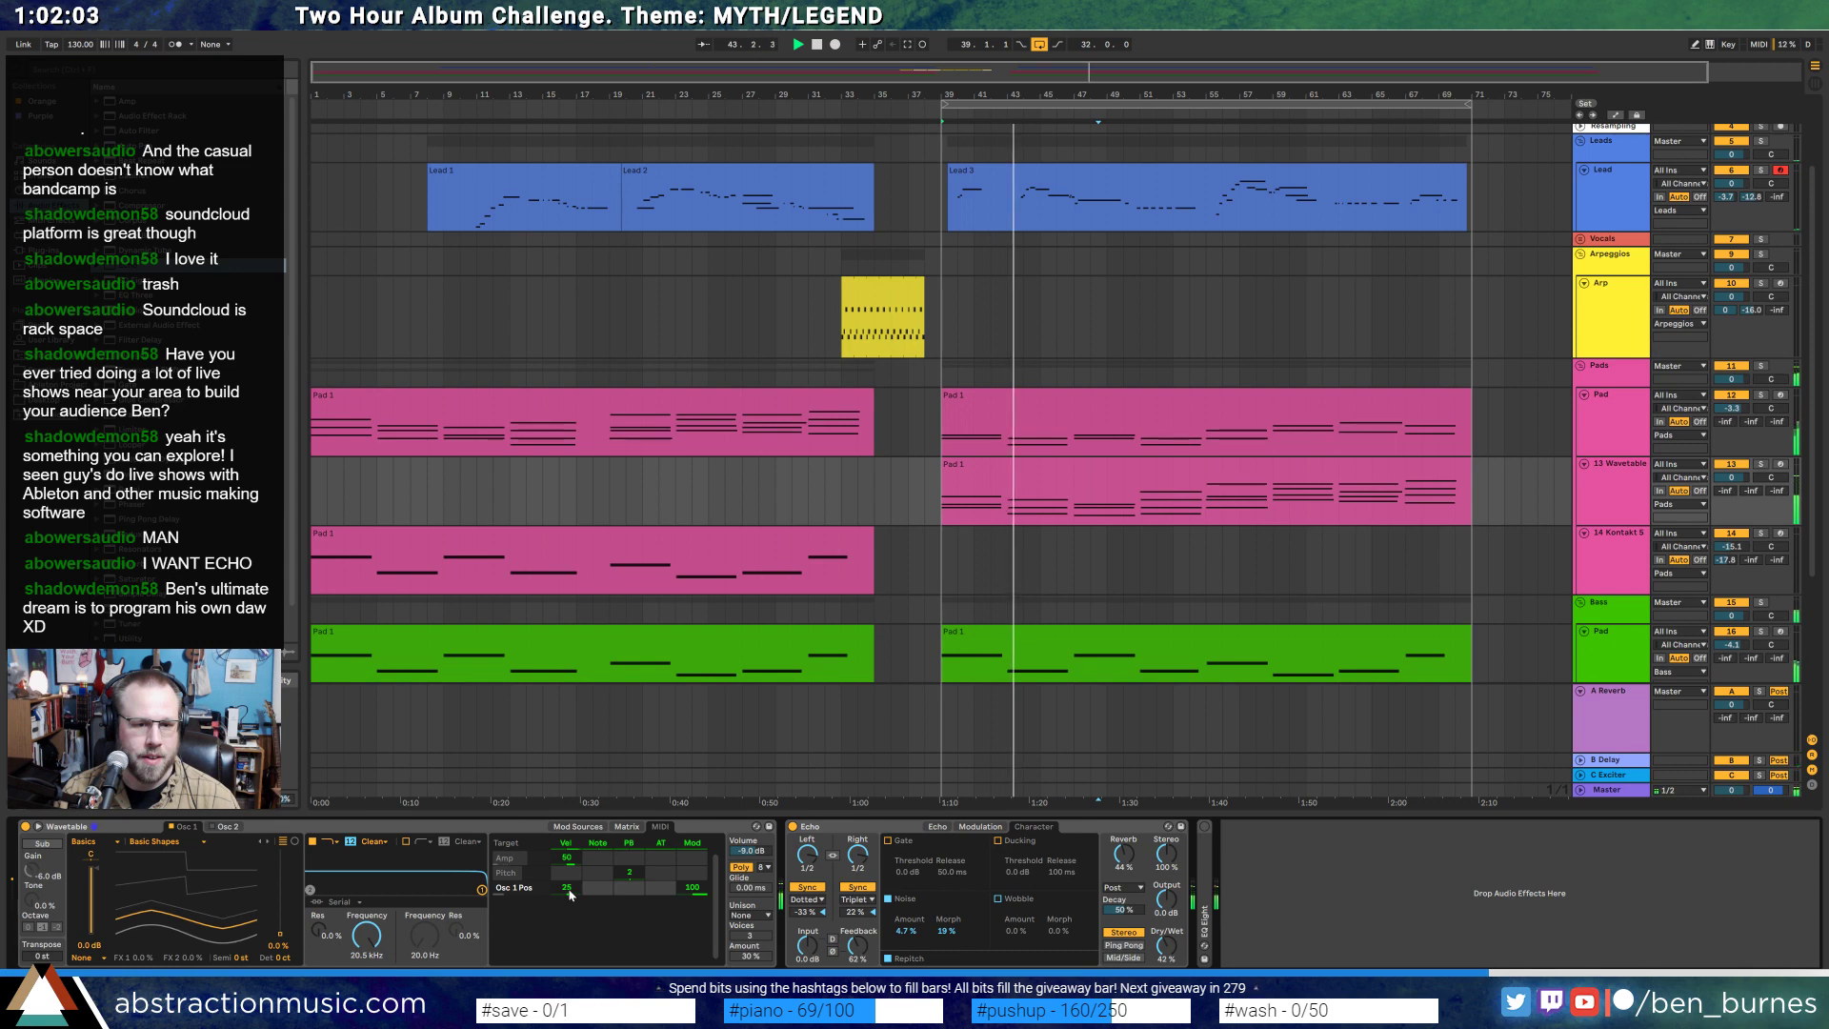
drag(568, 892, 569, 883)
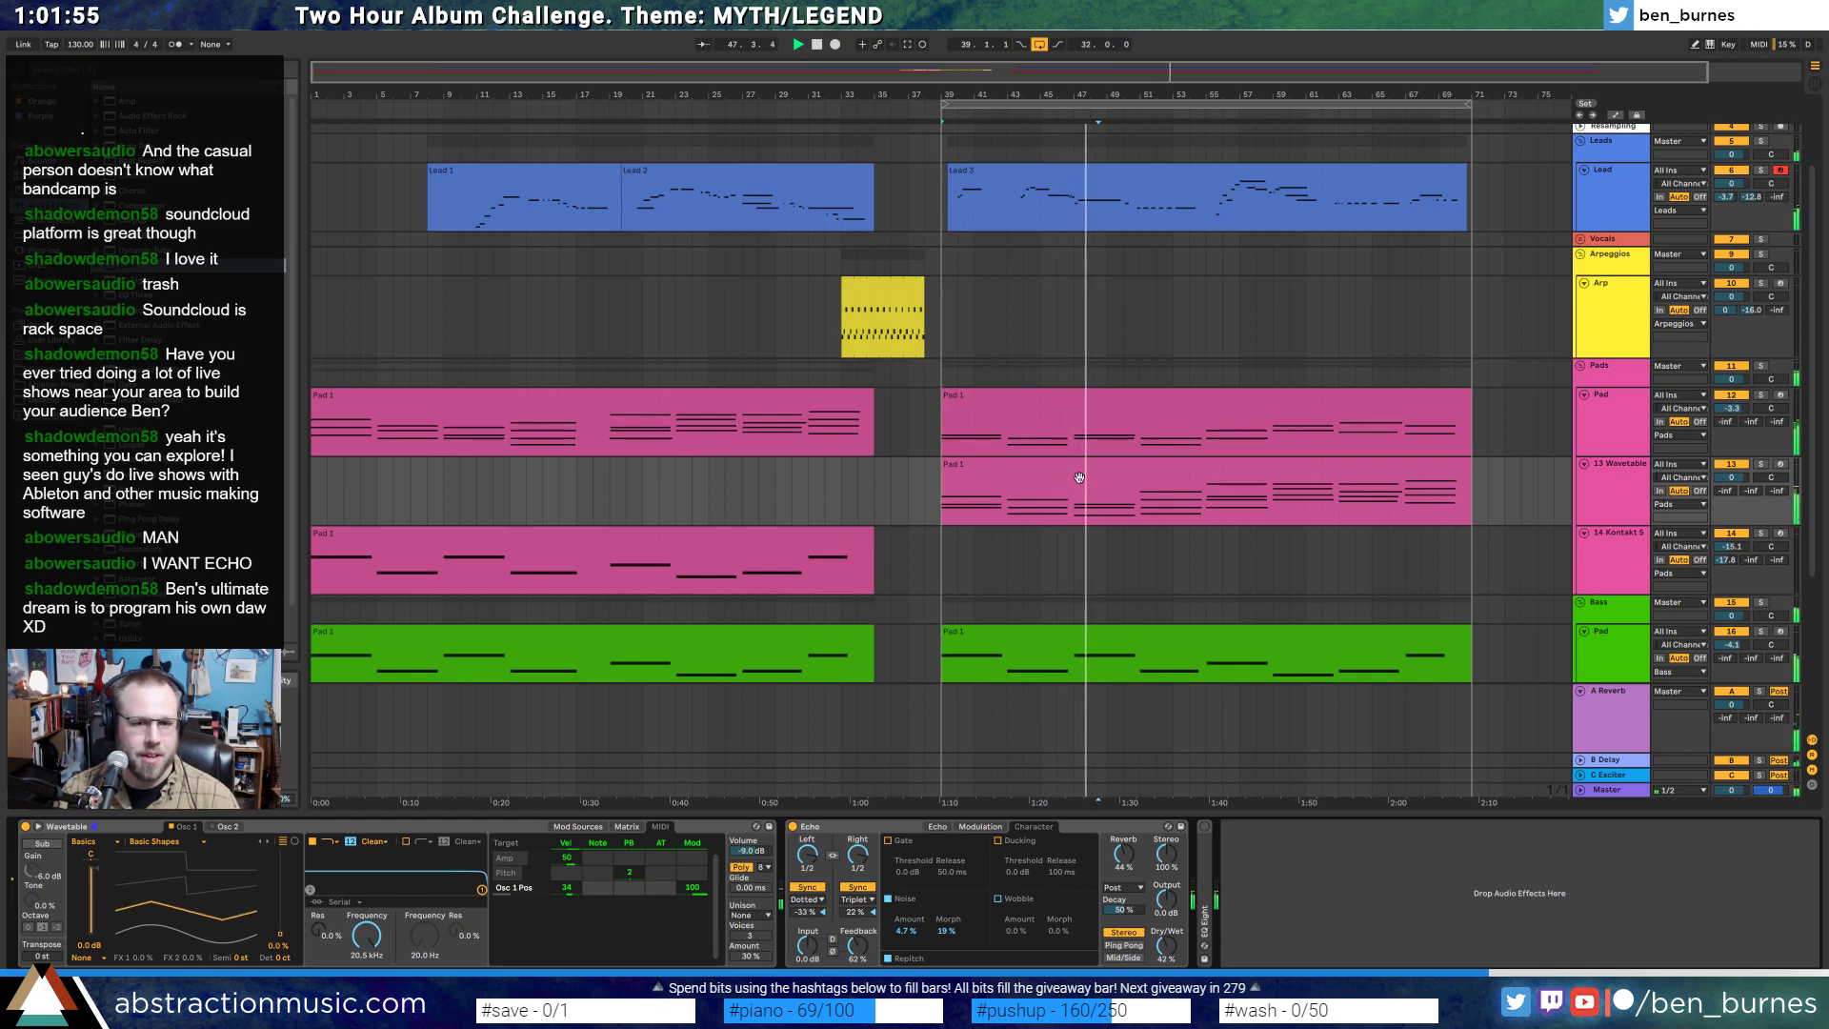
- Examine the chord notes in the bar 39 clips of track 13 and the Pad track during playback
double_click(1066, 481)
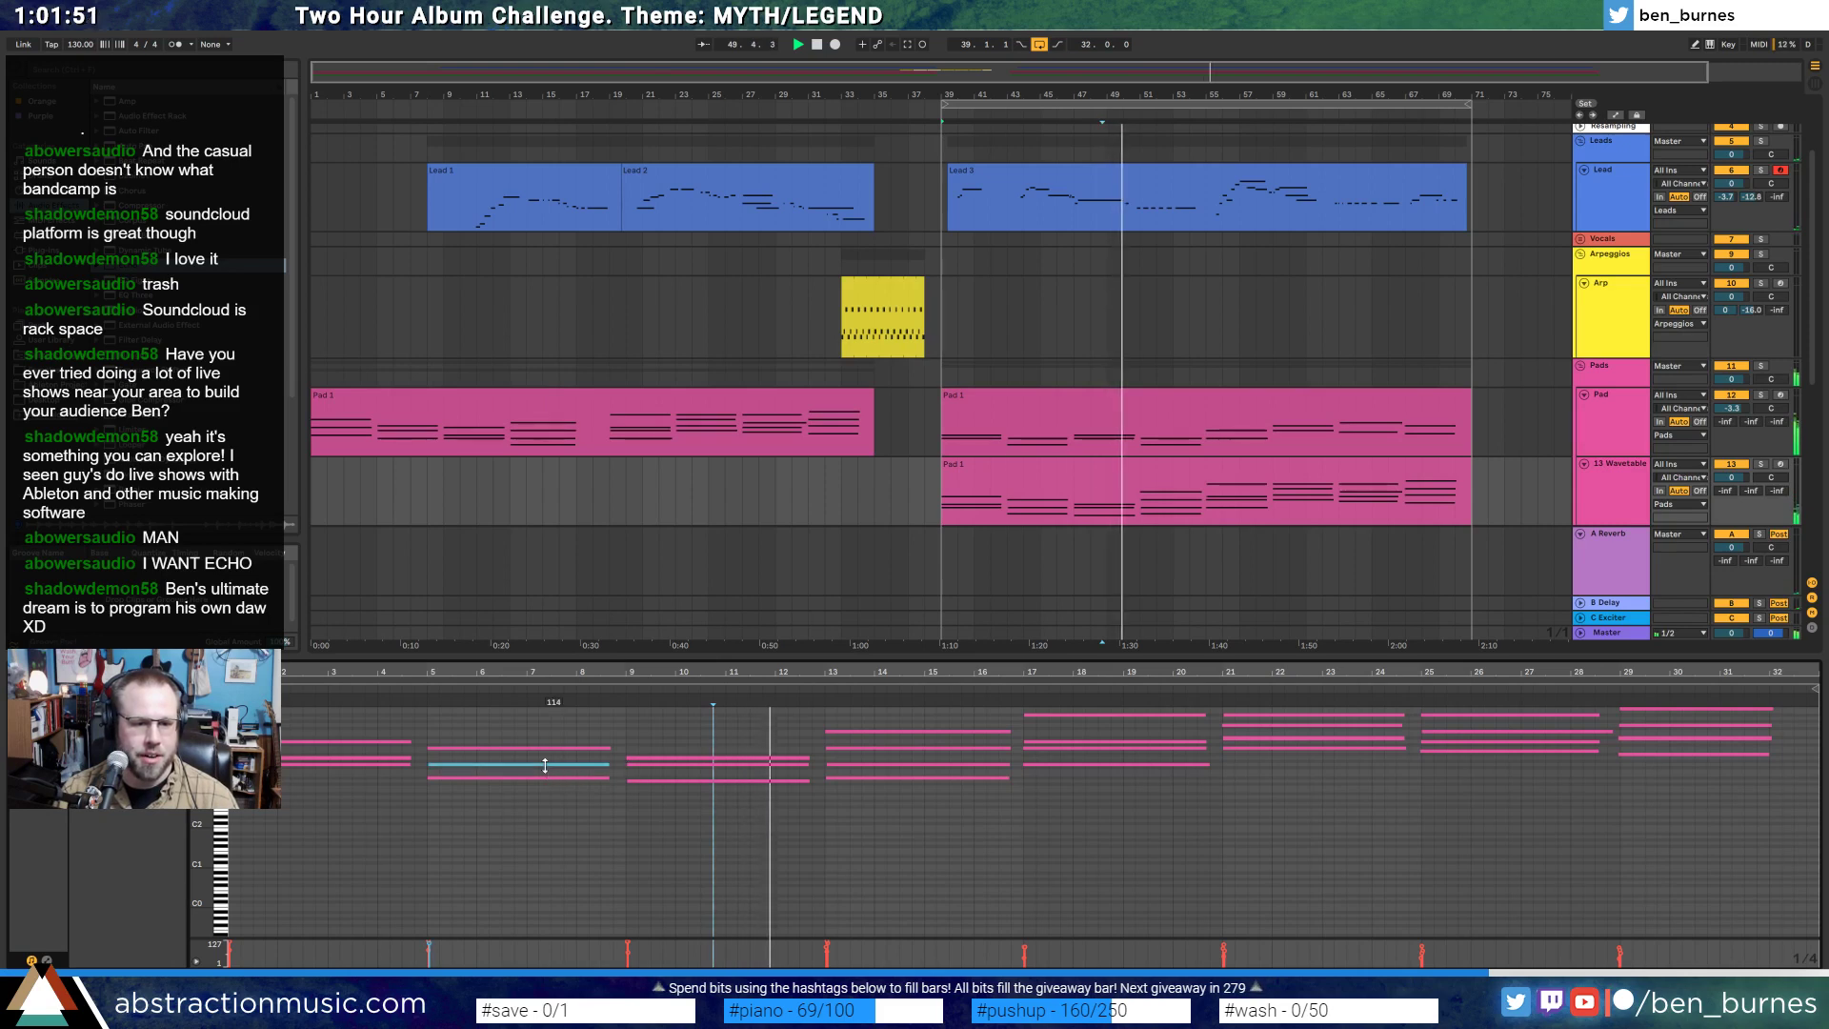
click(547, 765)
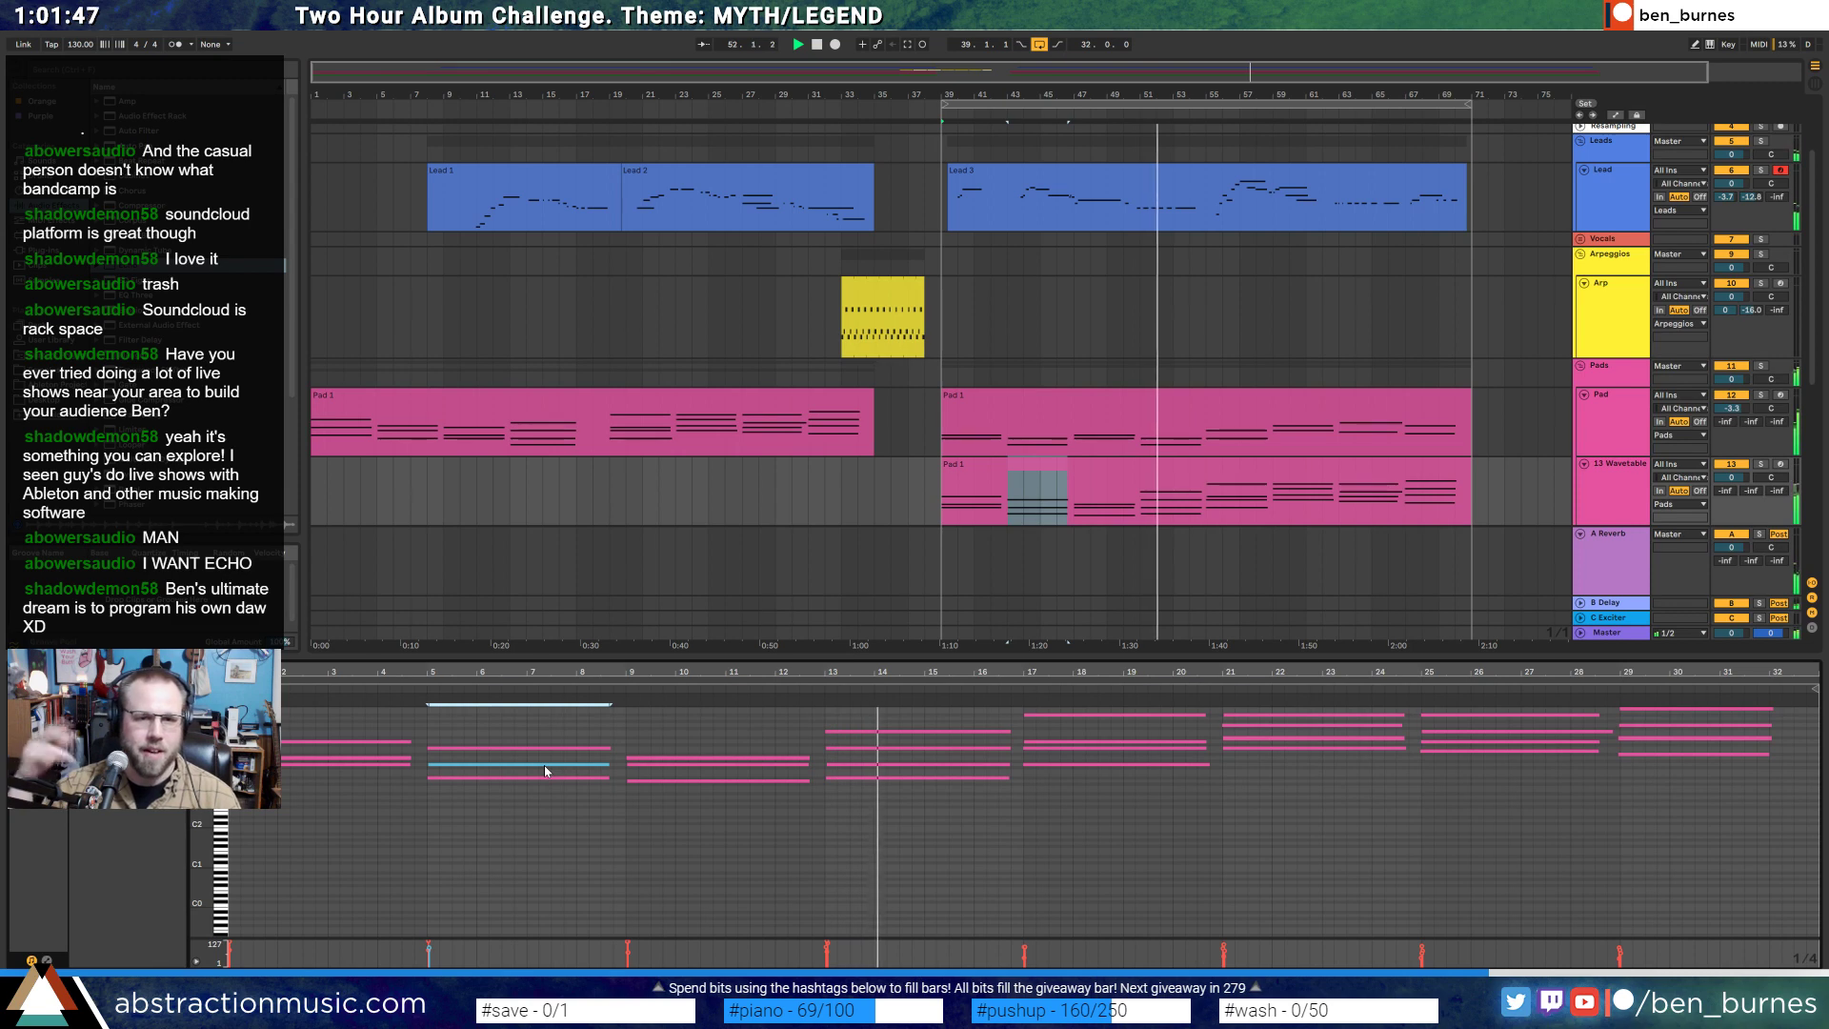
key(shift+Tab)
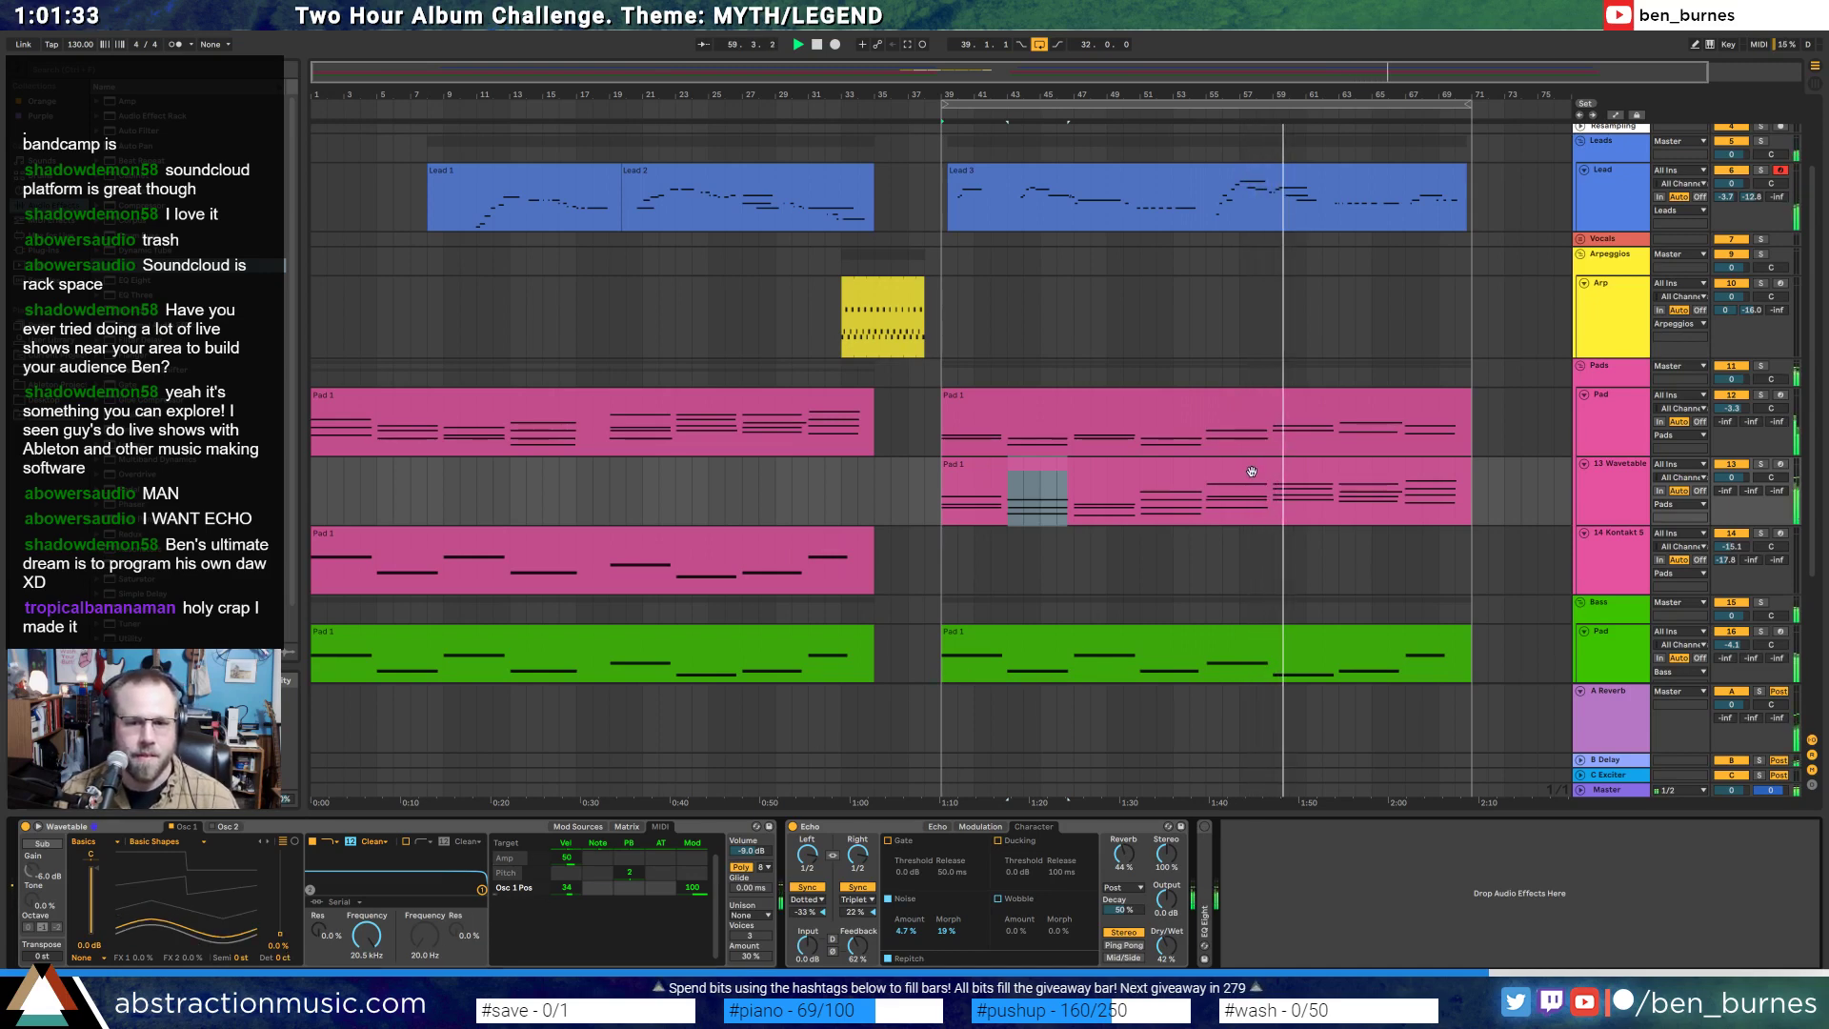
double_click(1204, 515)
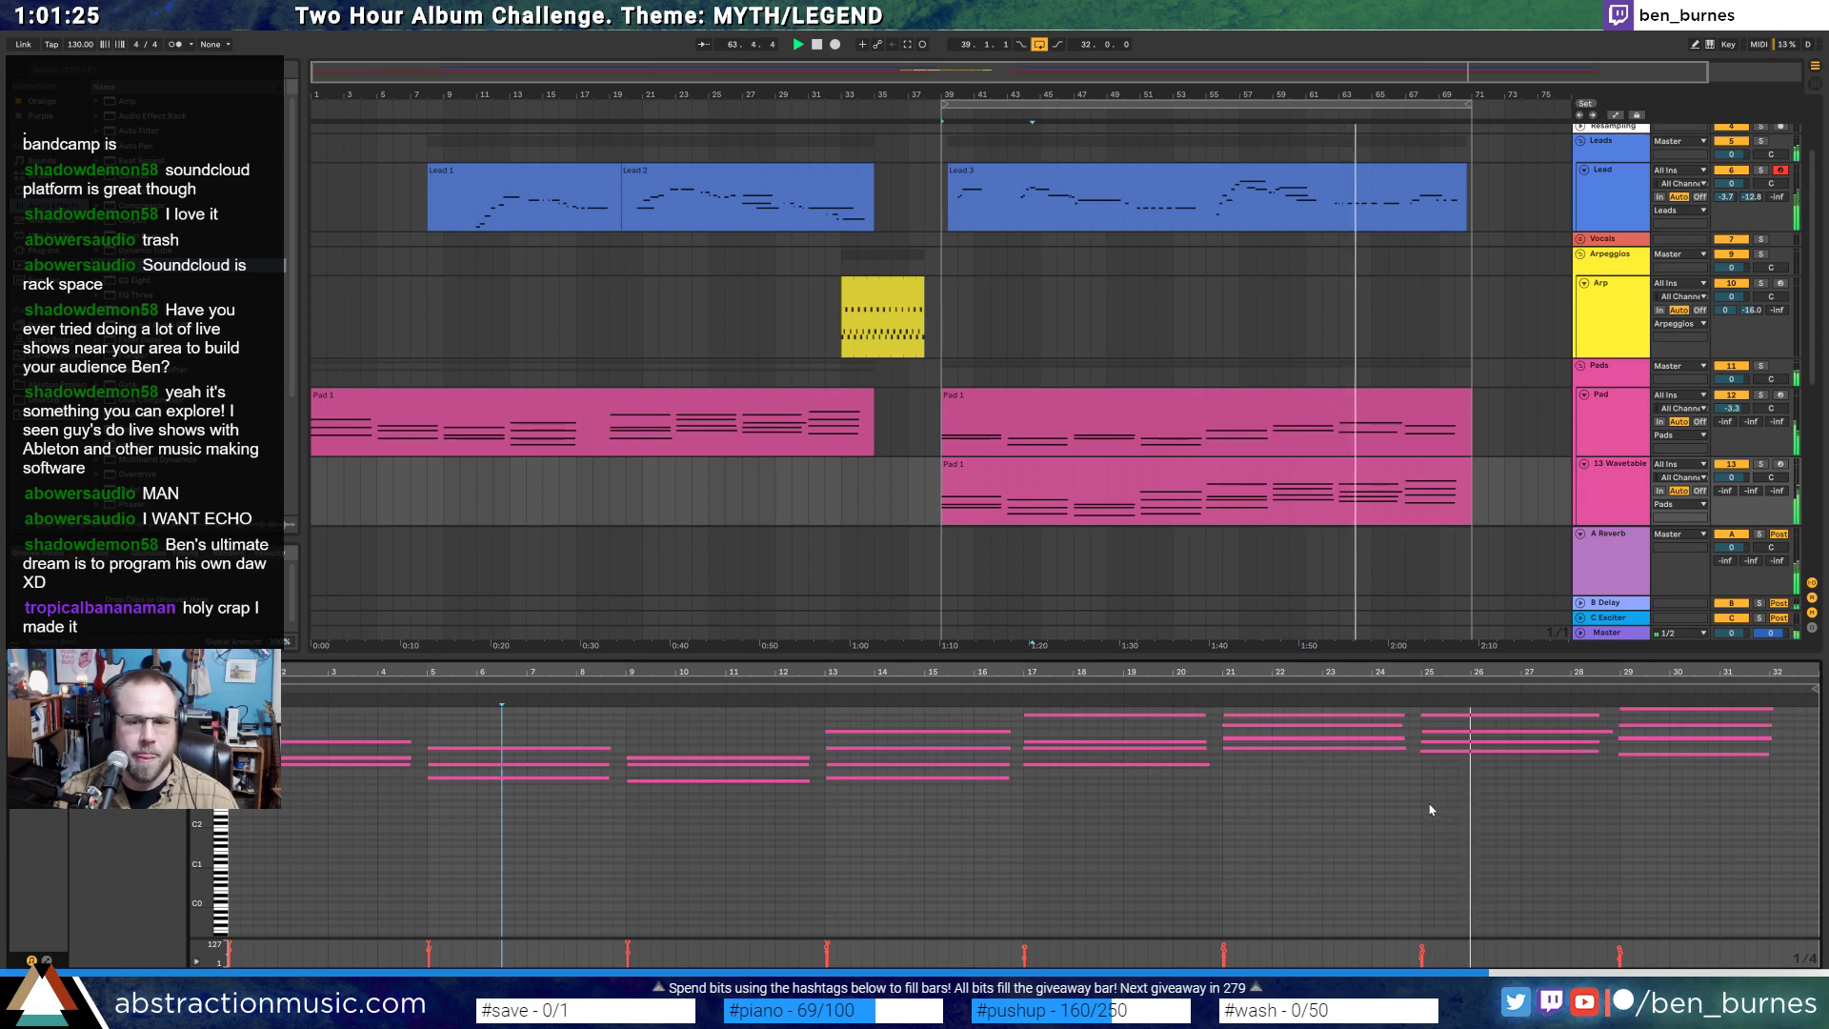
key(shift+Tab)
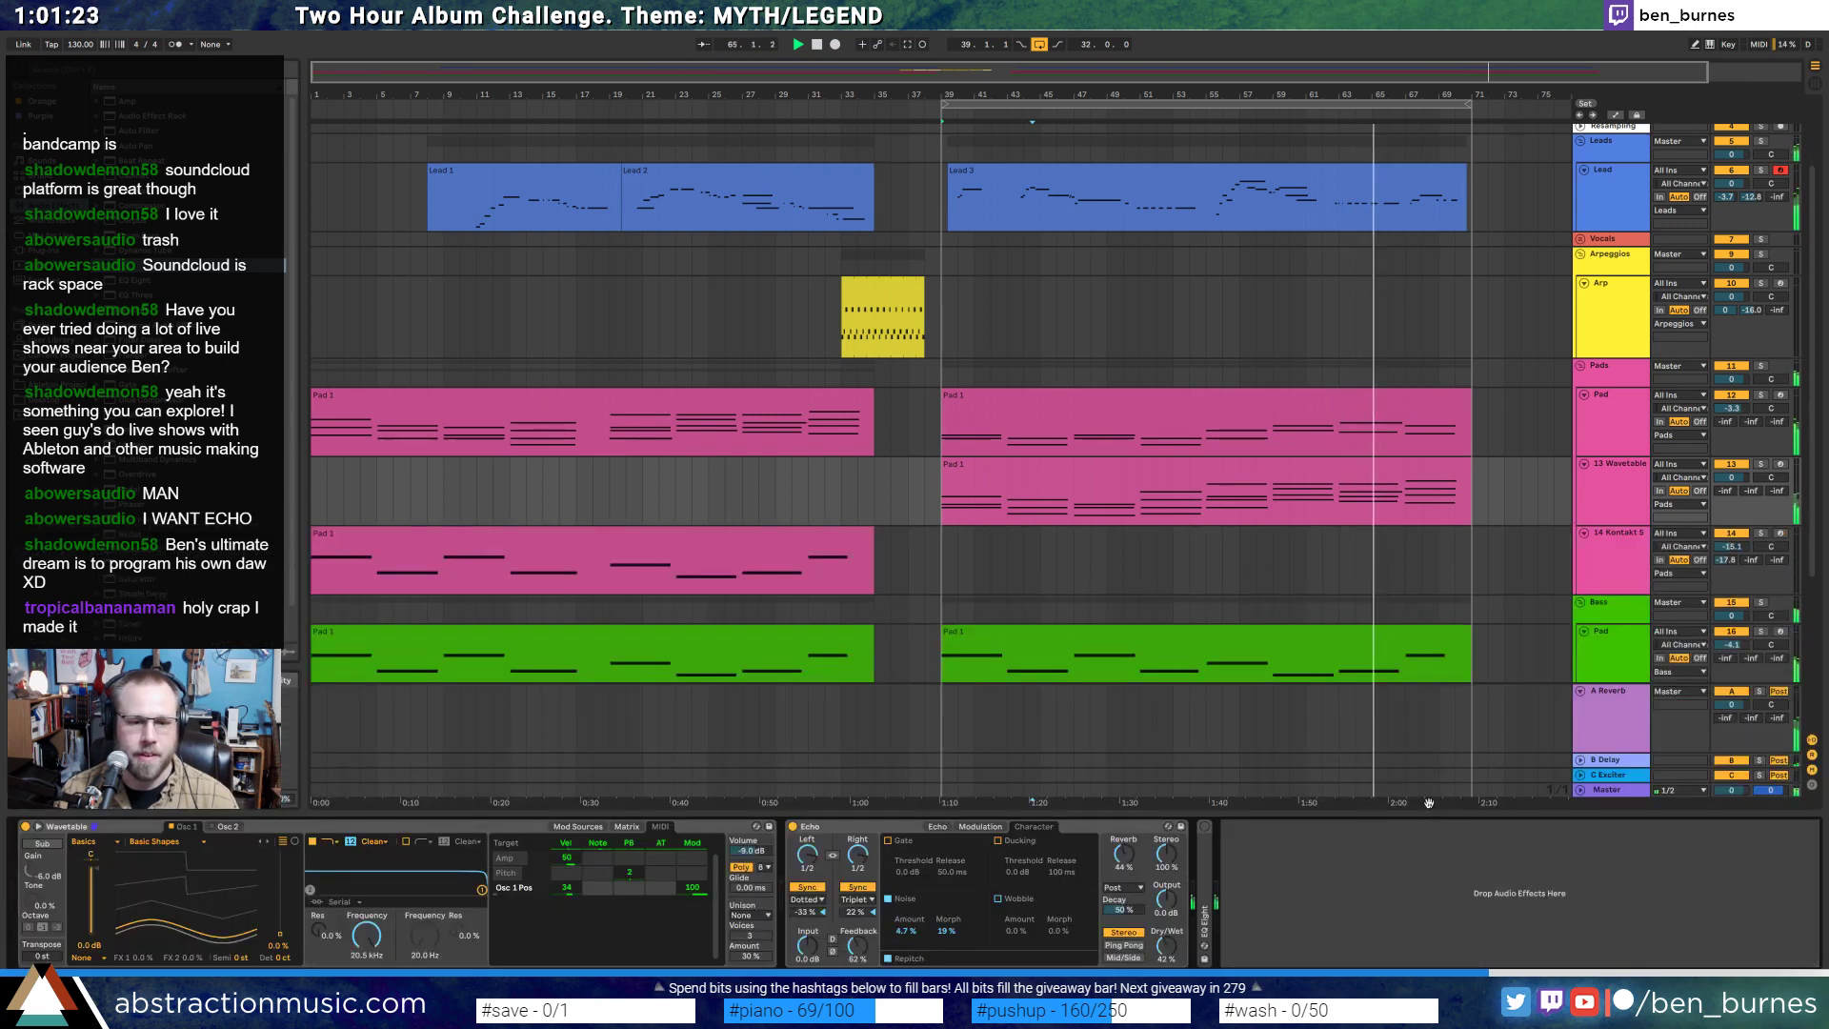
double_click(1195, 419)
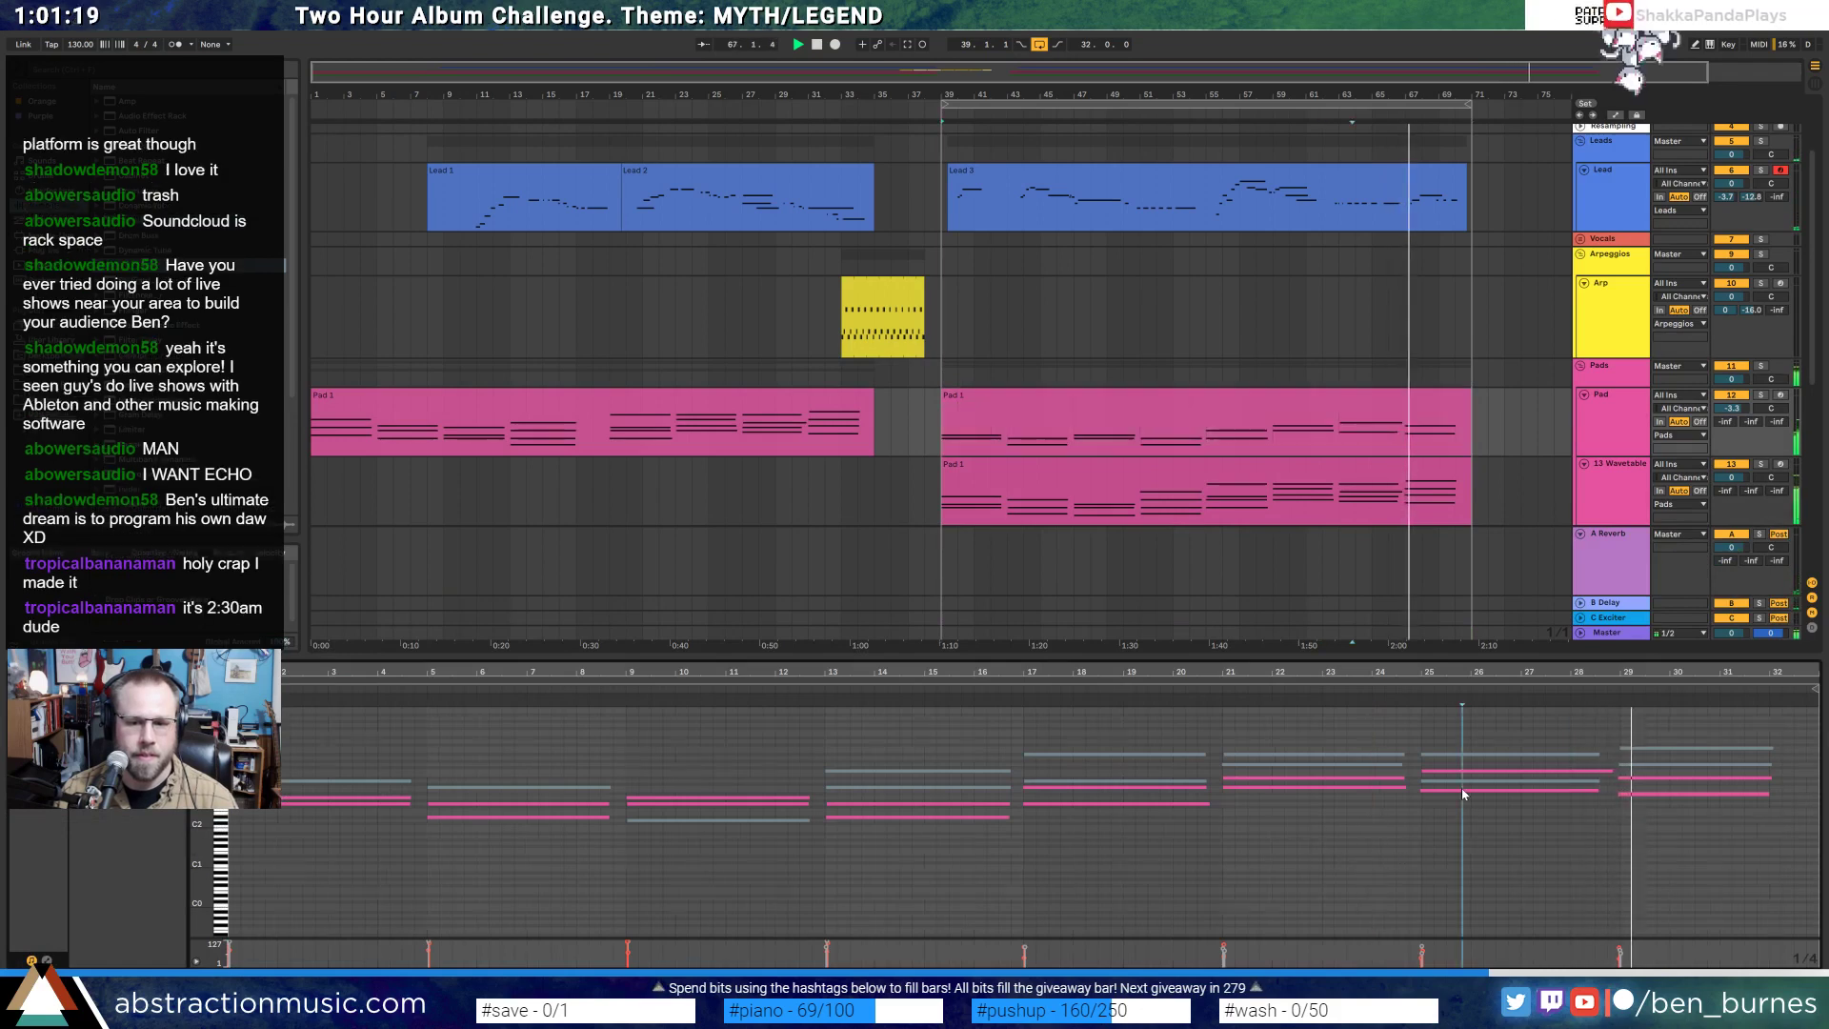
click(1462, 791)
click(1463, 771)
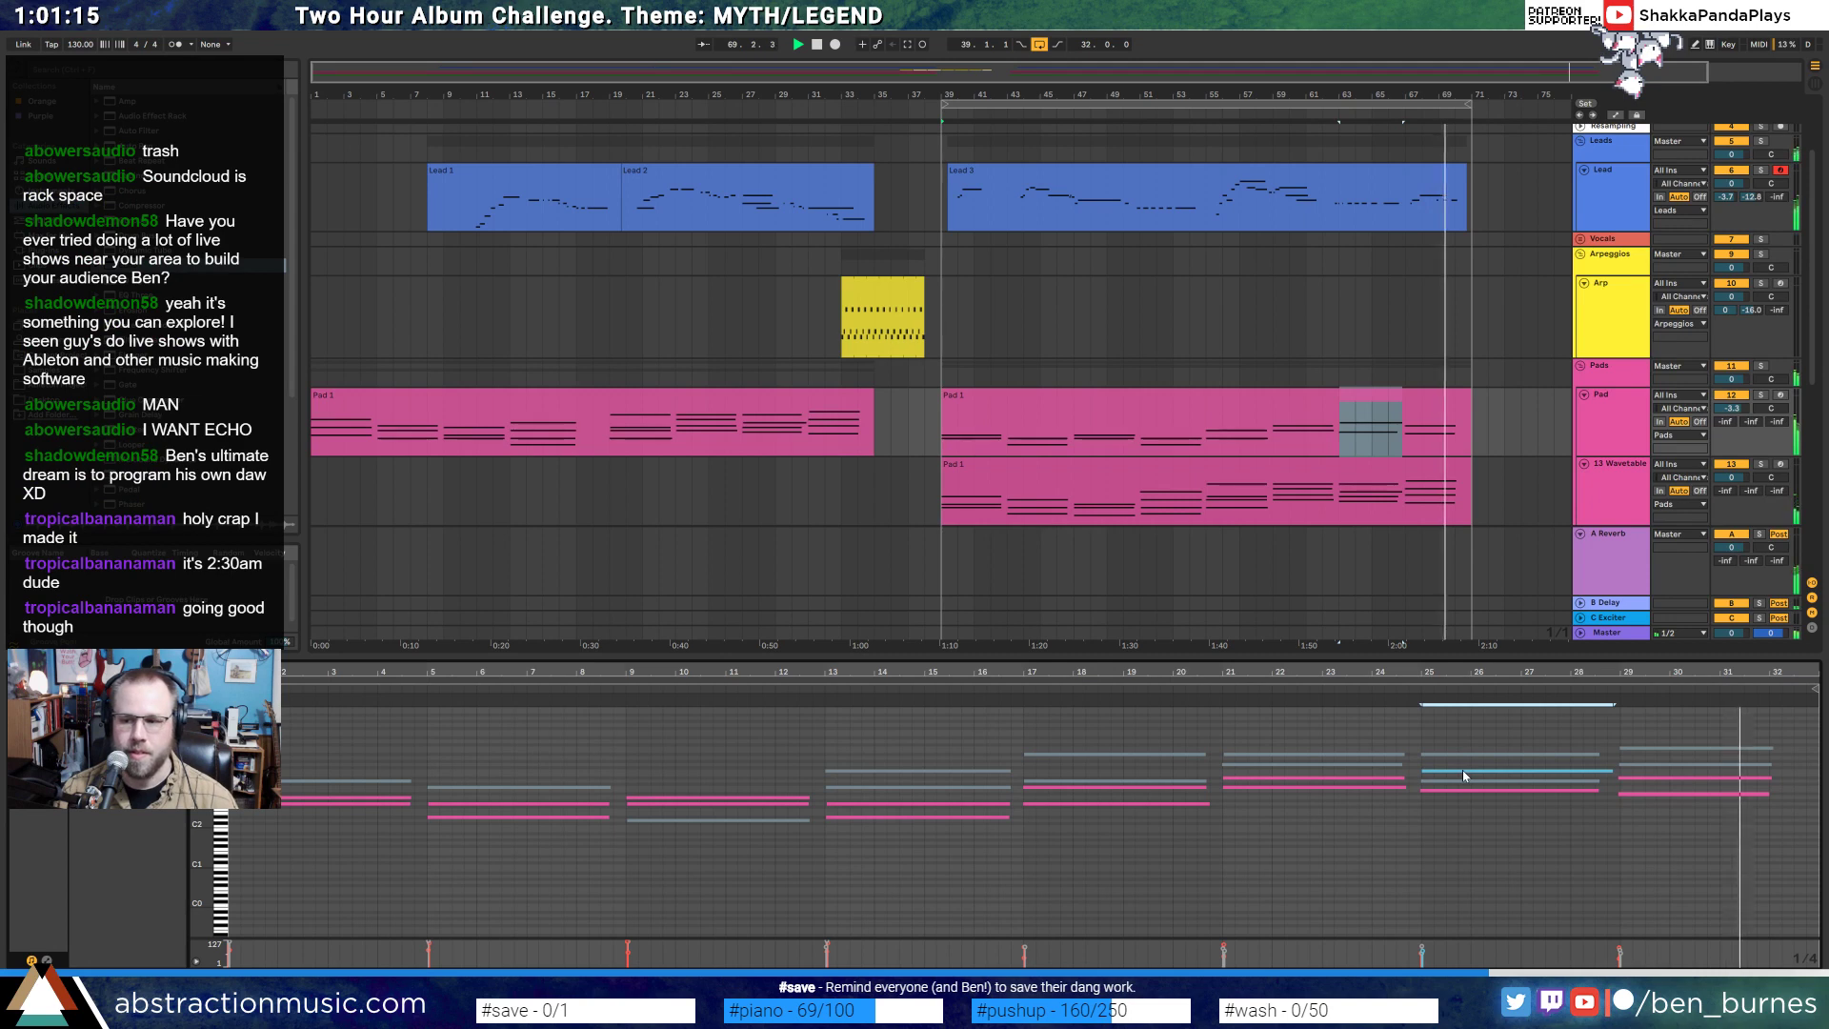
key(shift+Tab)
- Stop playback and lower track 13's volume to -4.7 dB
key(space)
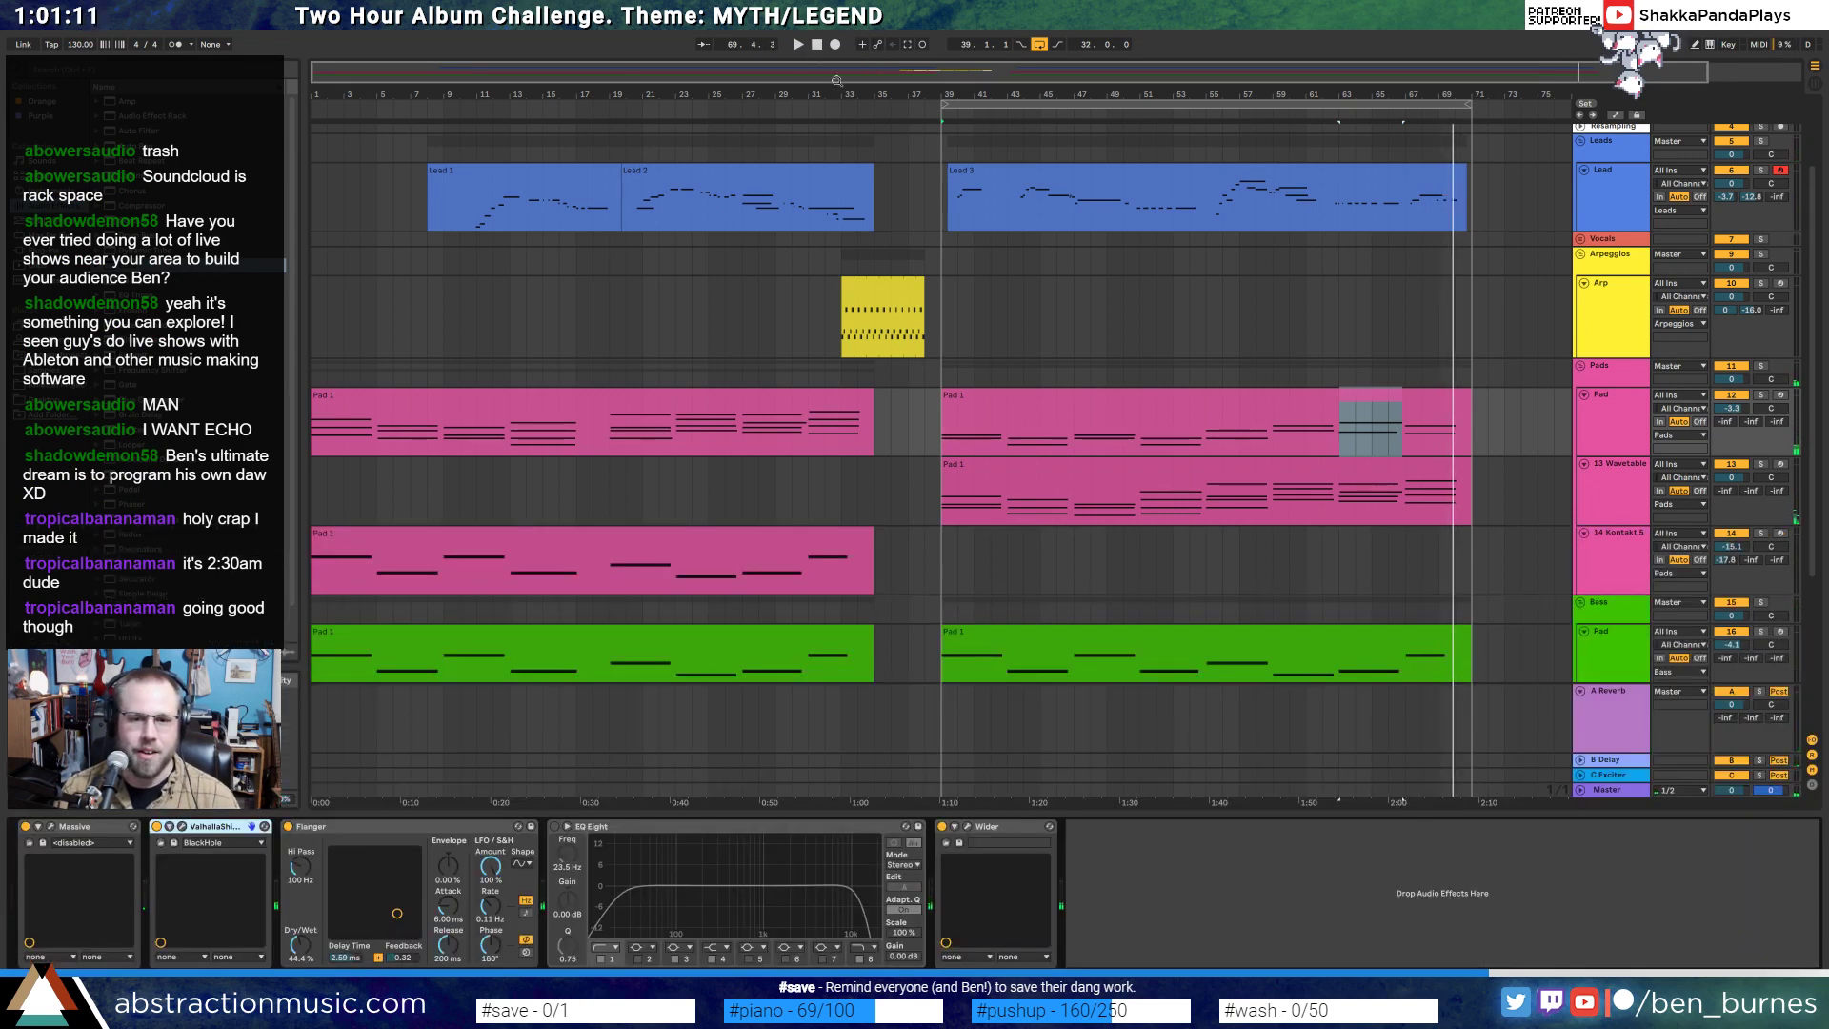
click(1113, 483)
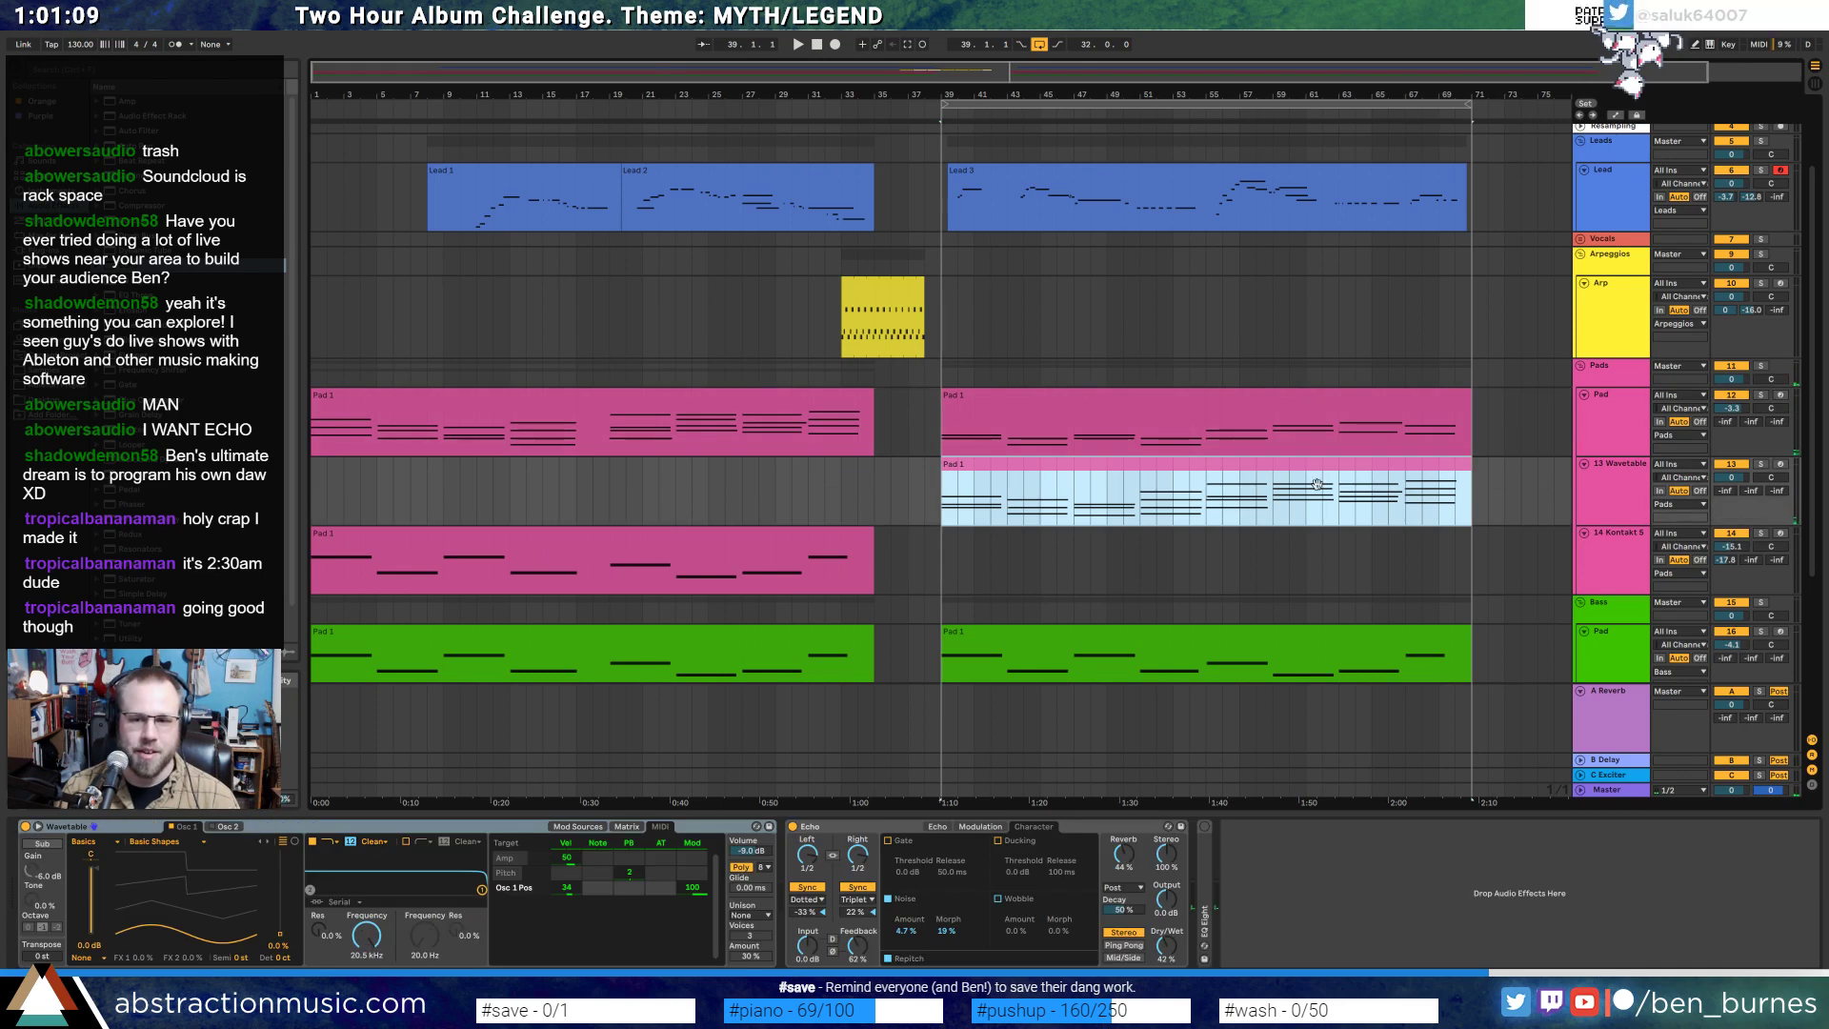
drag(1731, 477, 1731, 495)
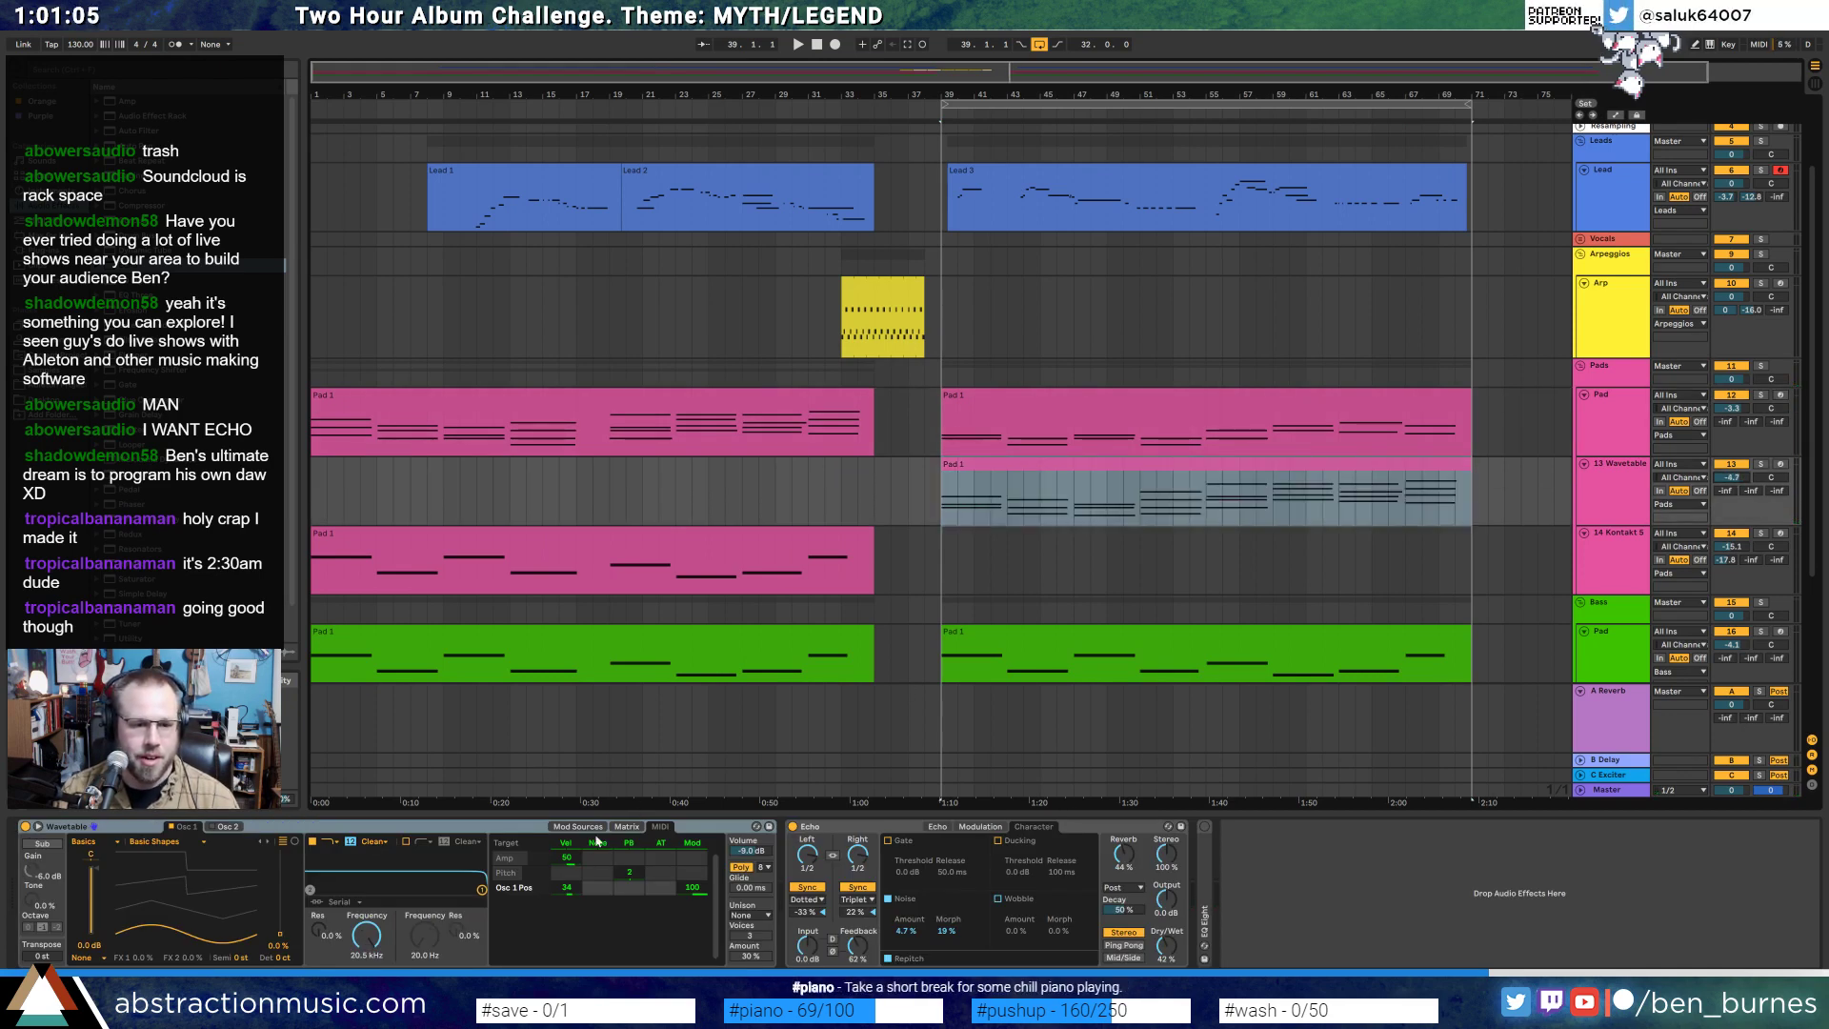
- Try to modulate Wavetable's Osc 1 position with LFO 1 in the modulation matrix
click(634, 829)
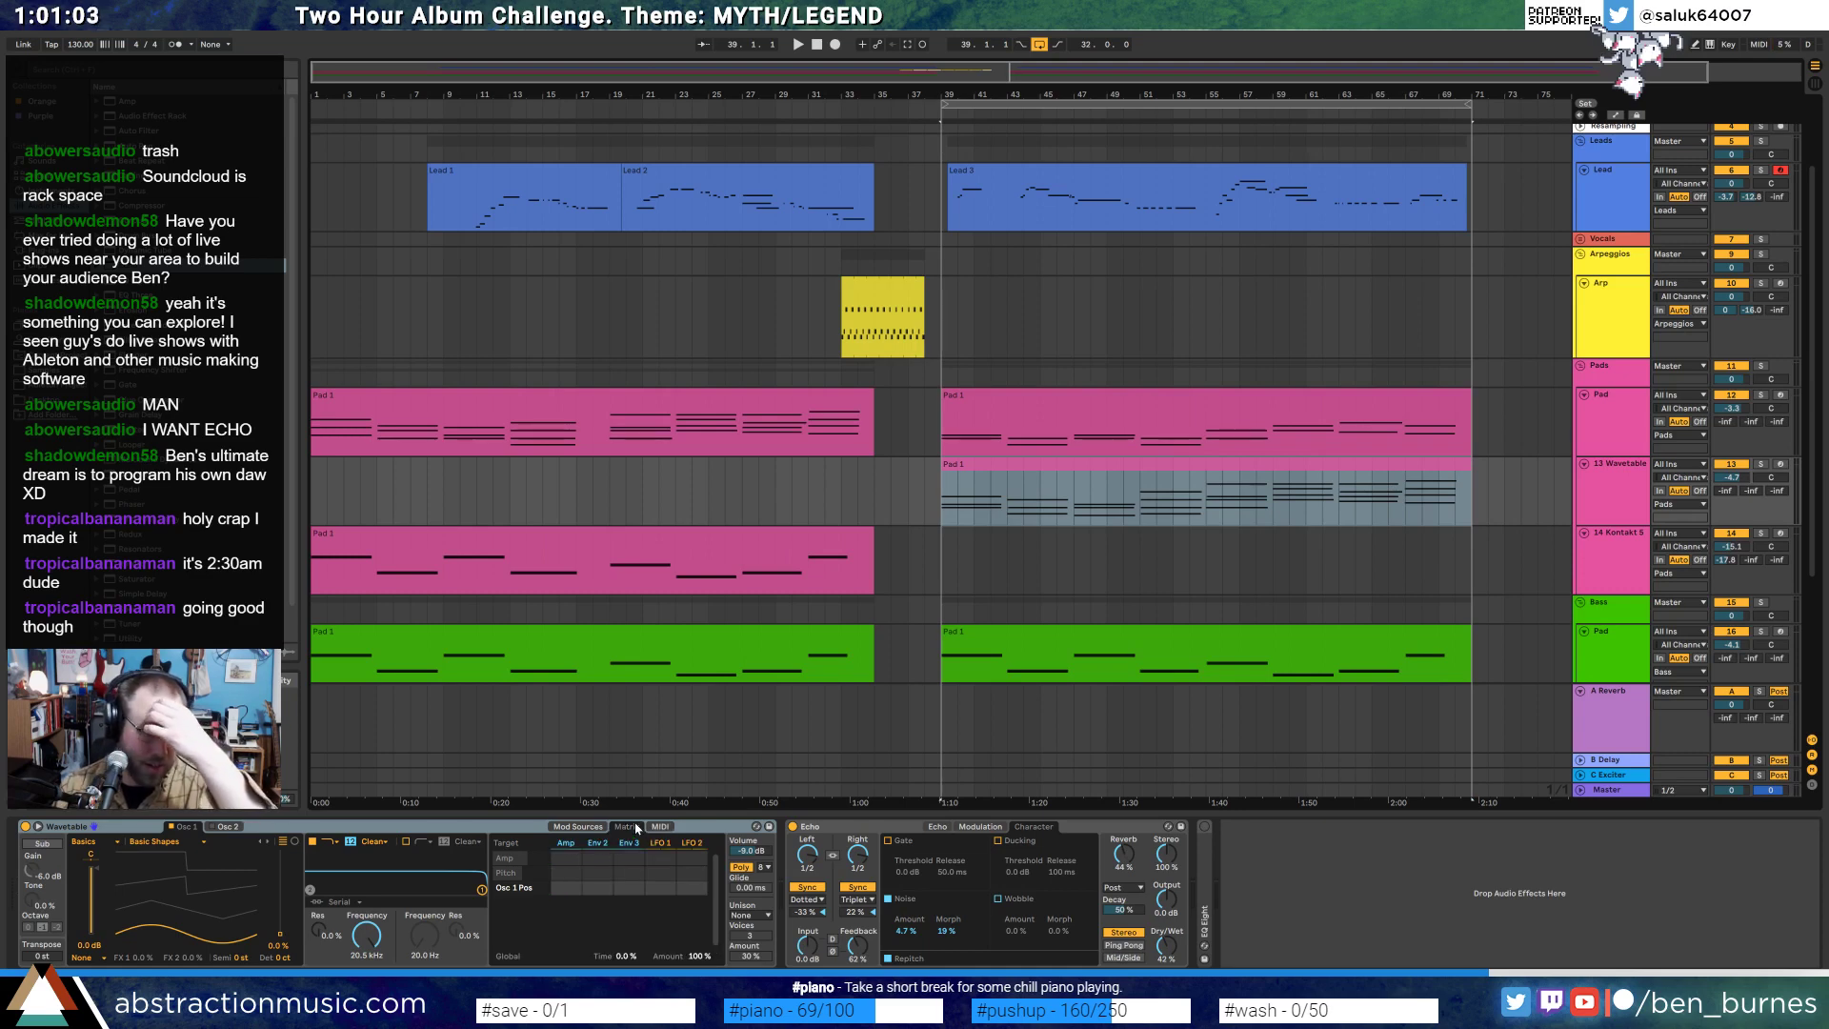
click(585, 828)
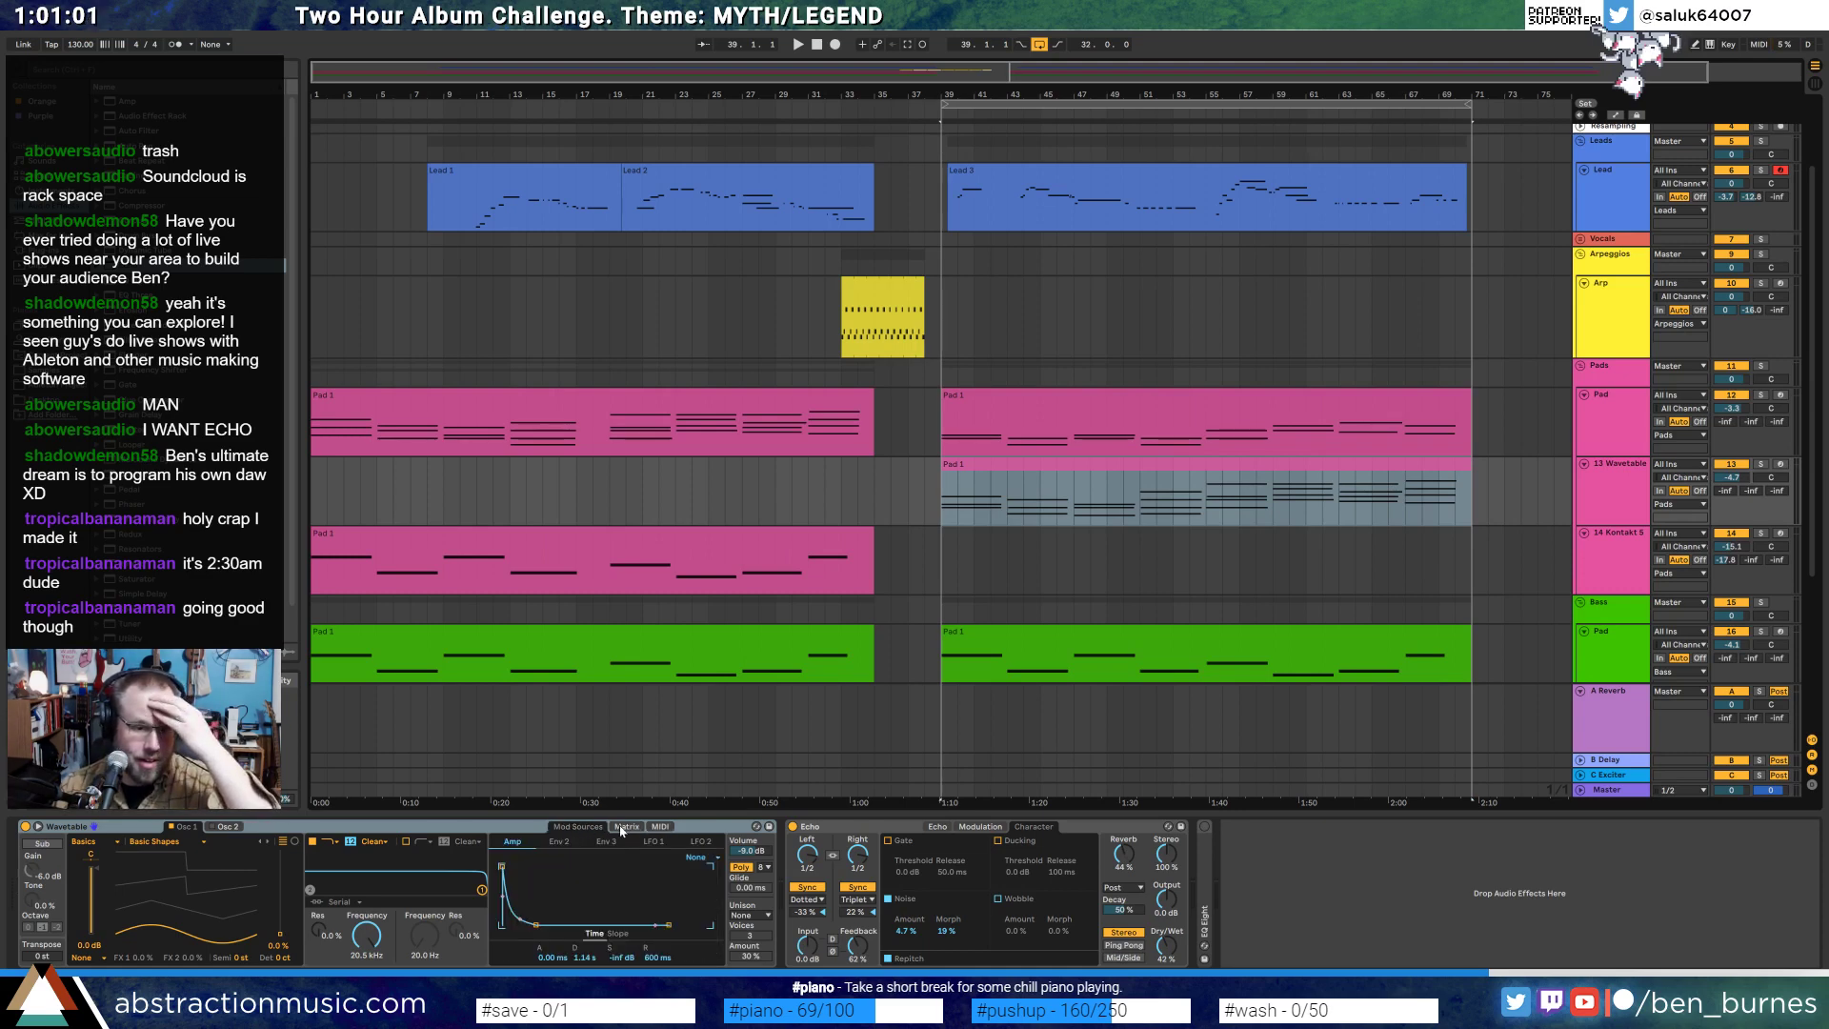
click(622, 829)
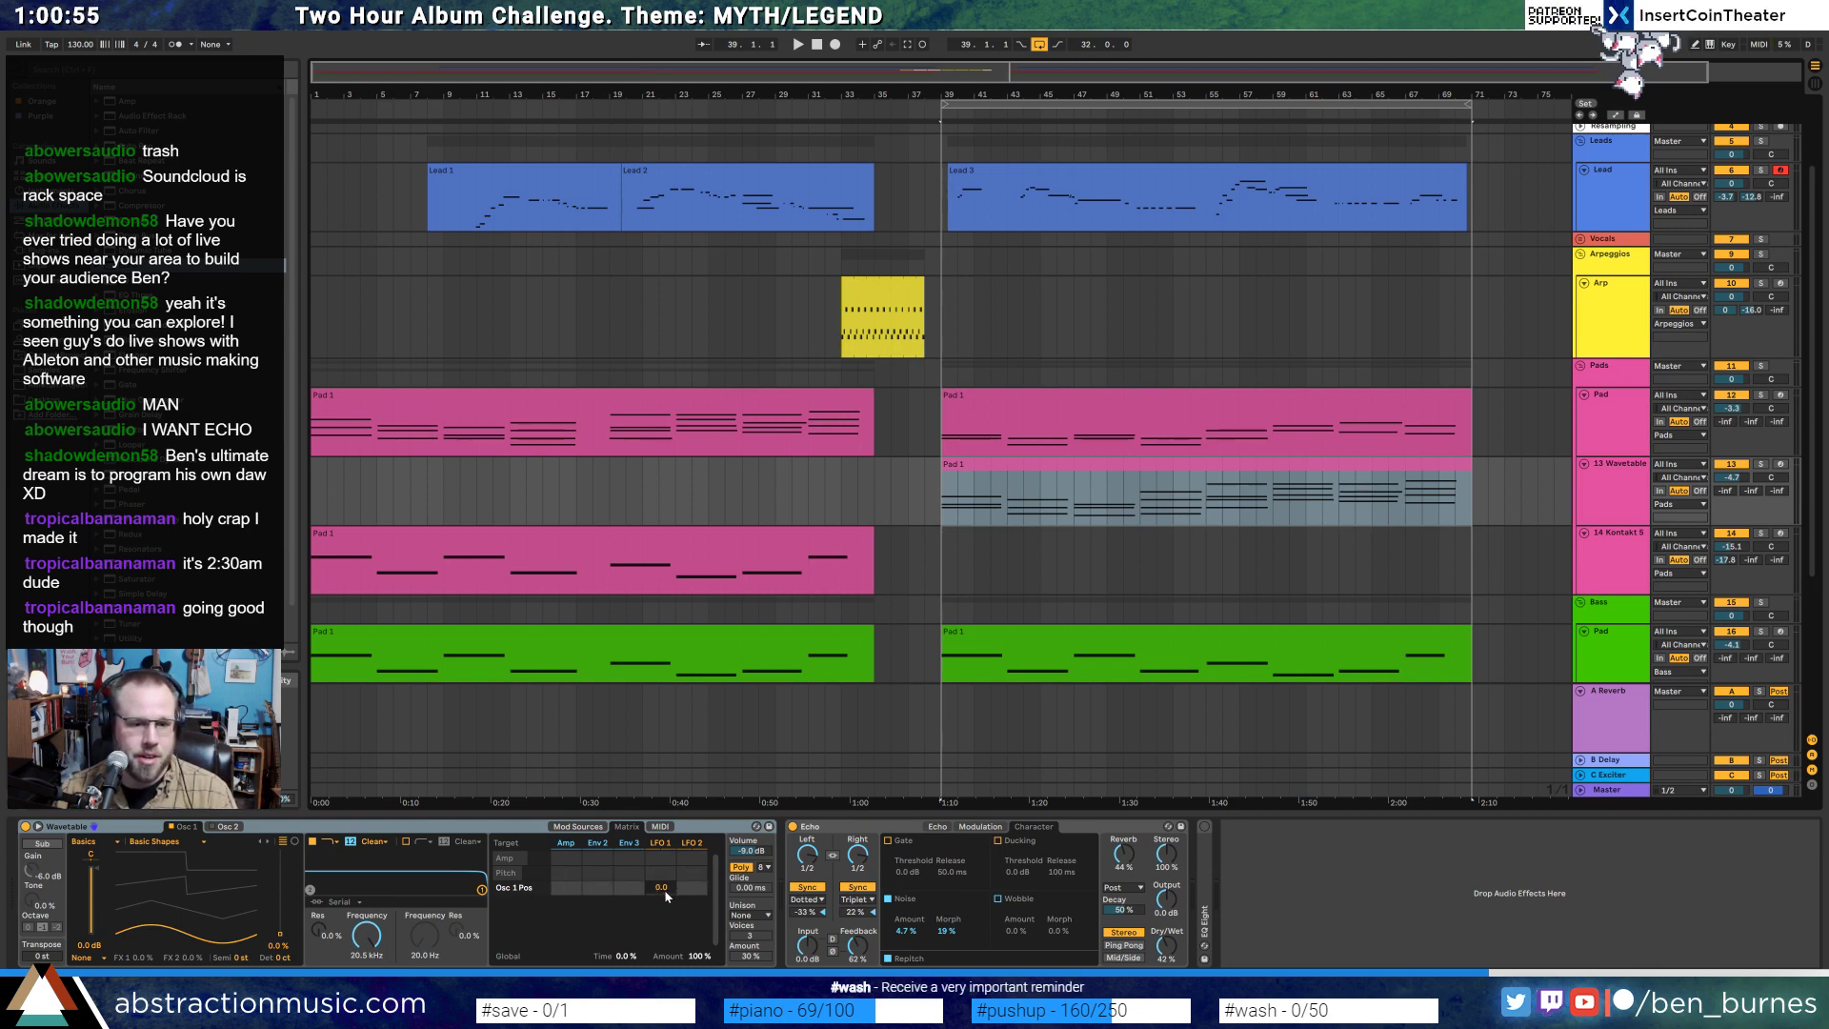
drag(667, 895, 706, 754)
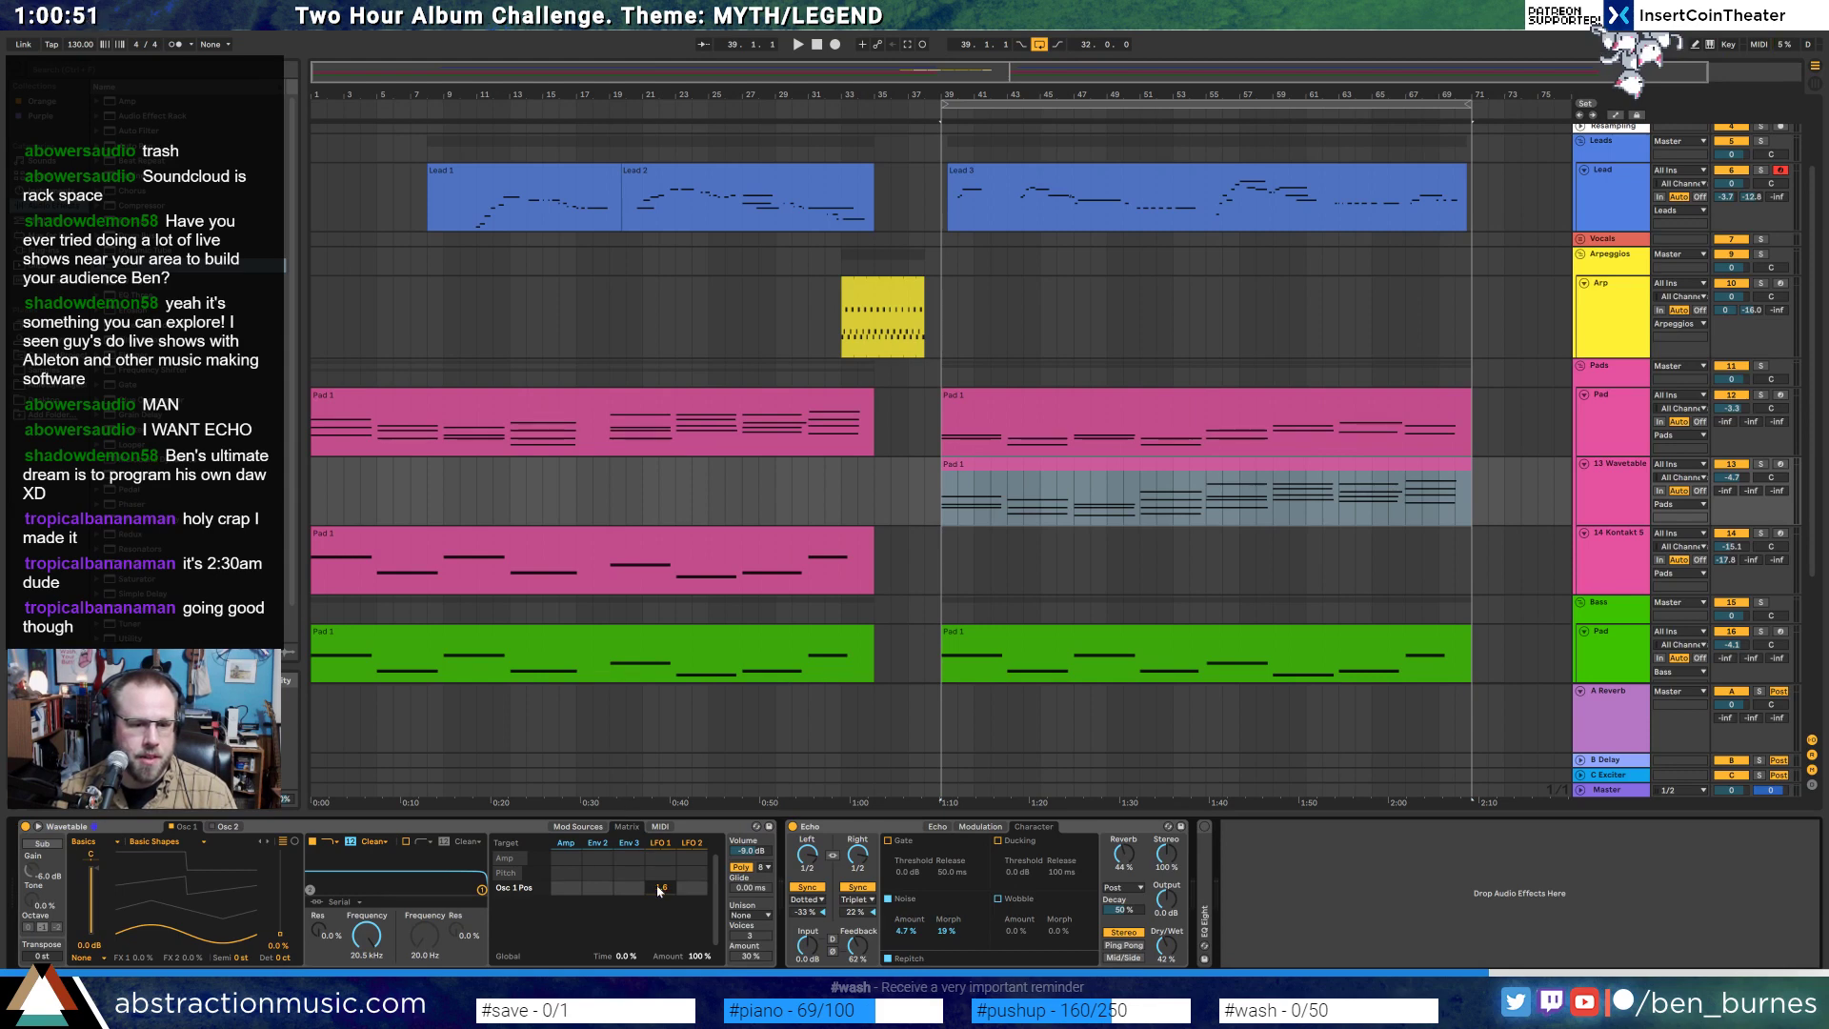
- Expand Wavetable's modulation view and give LFO 2 a random waveform with a 27.94 Hz rate and -53% shape
click(575, 827)
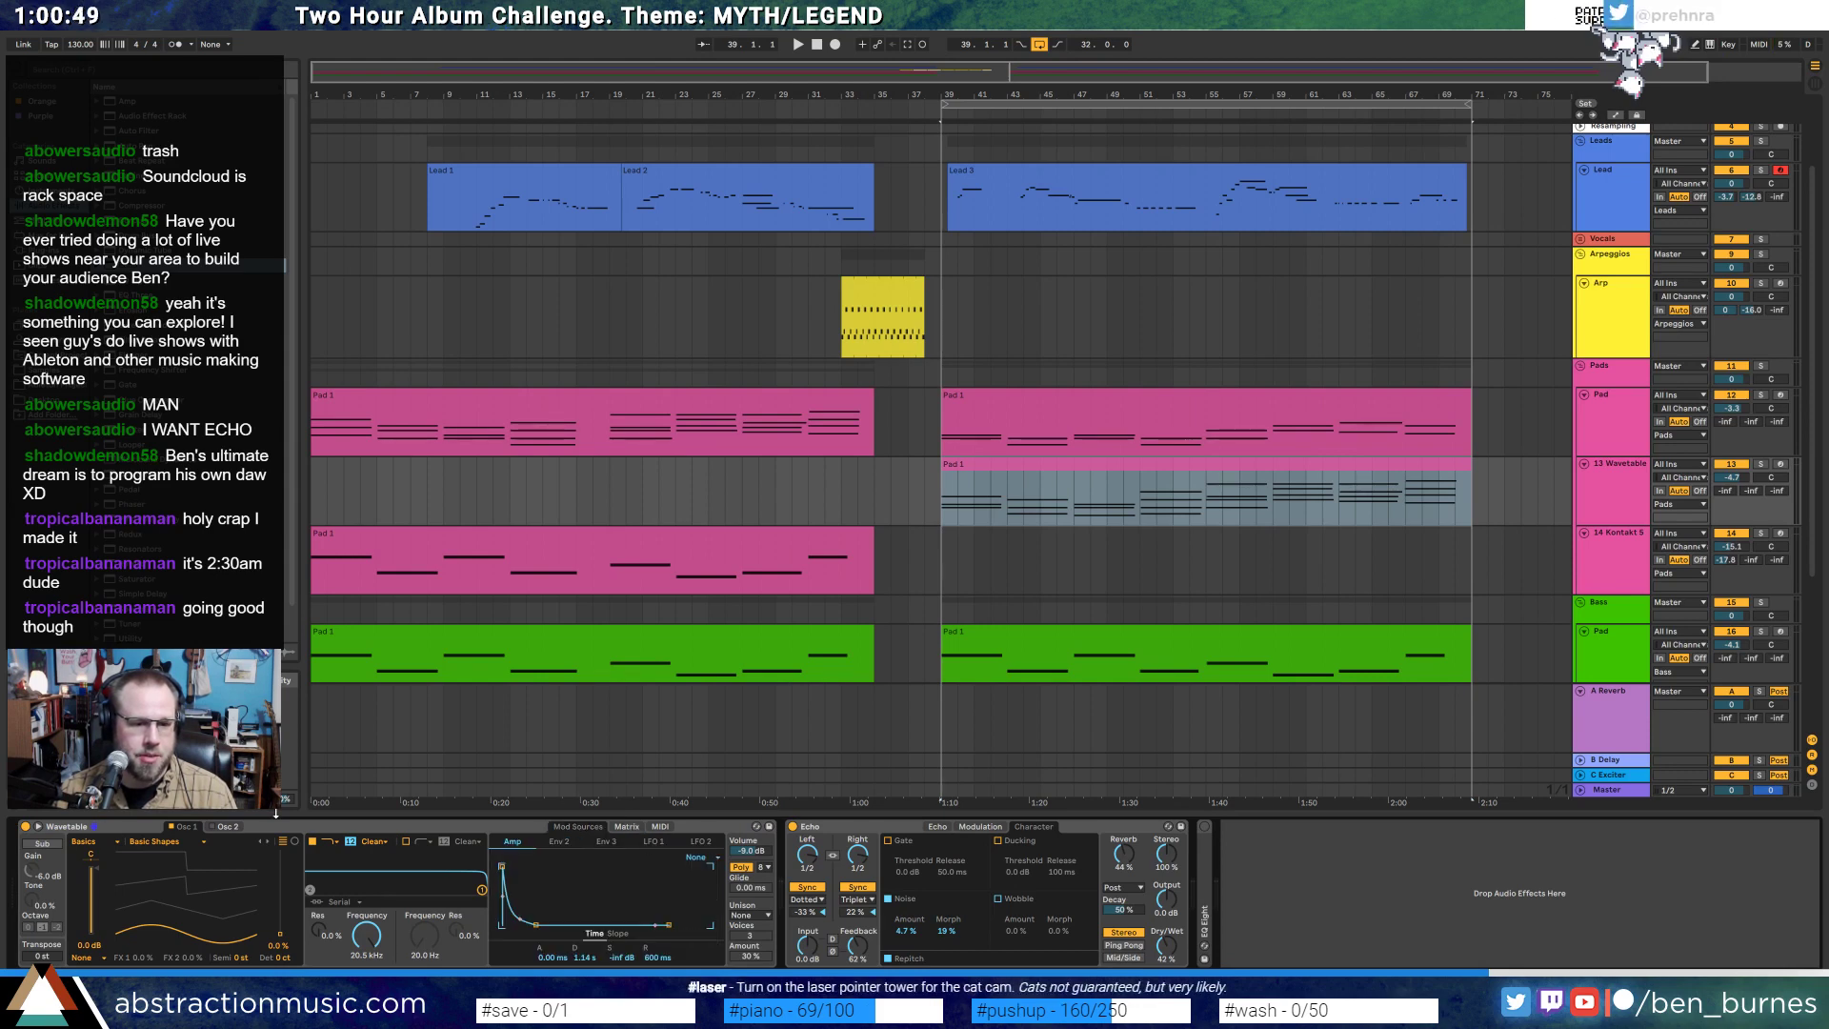
click(96, 826)
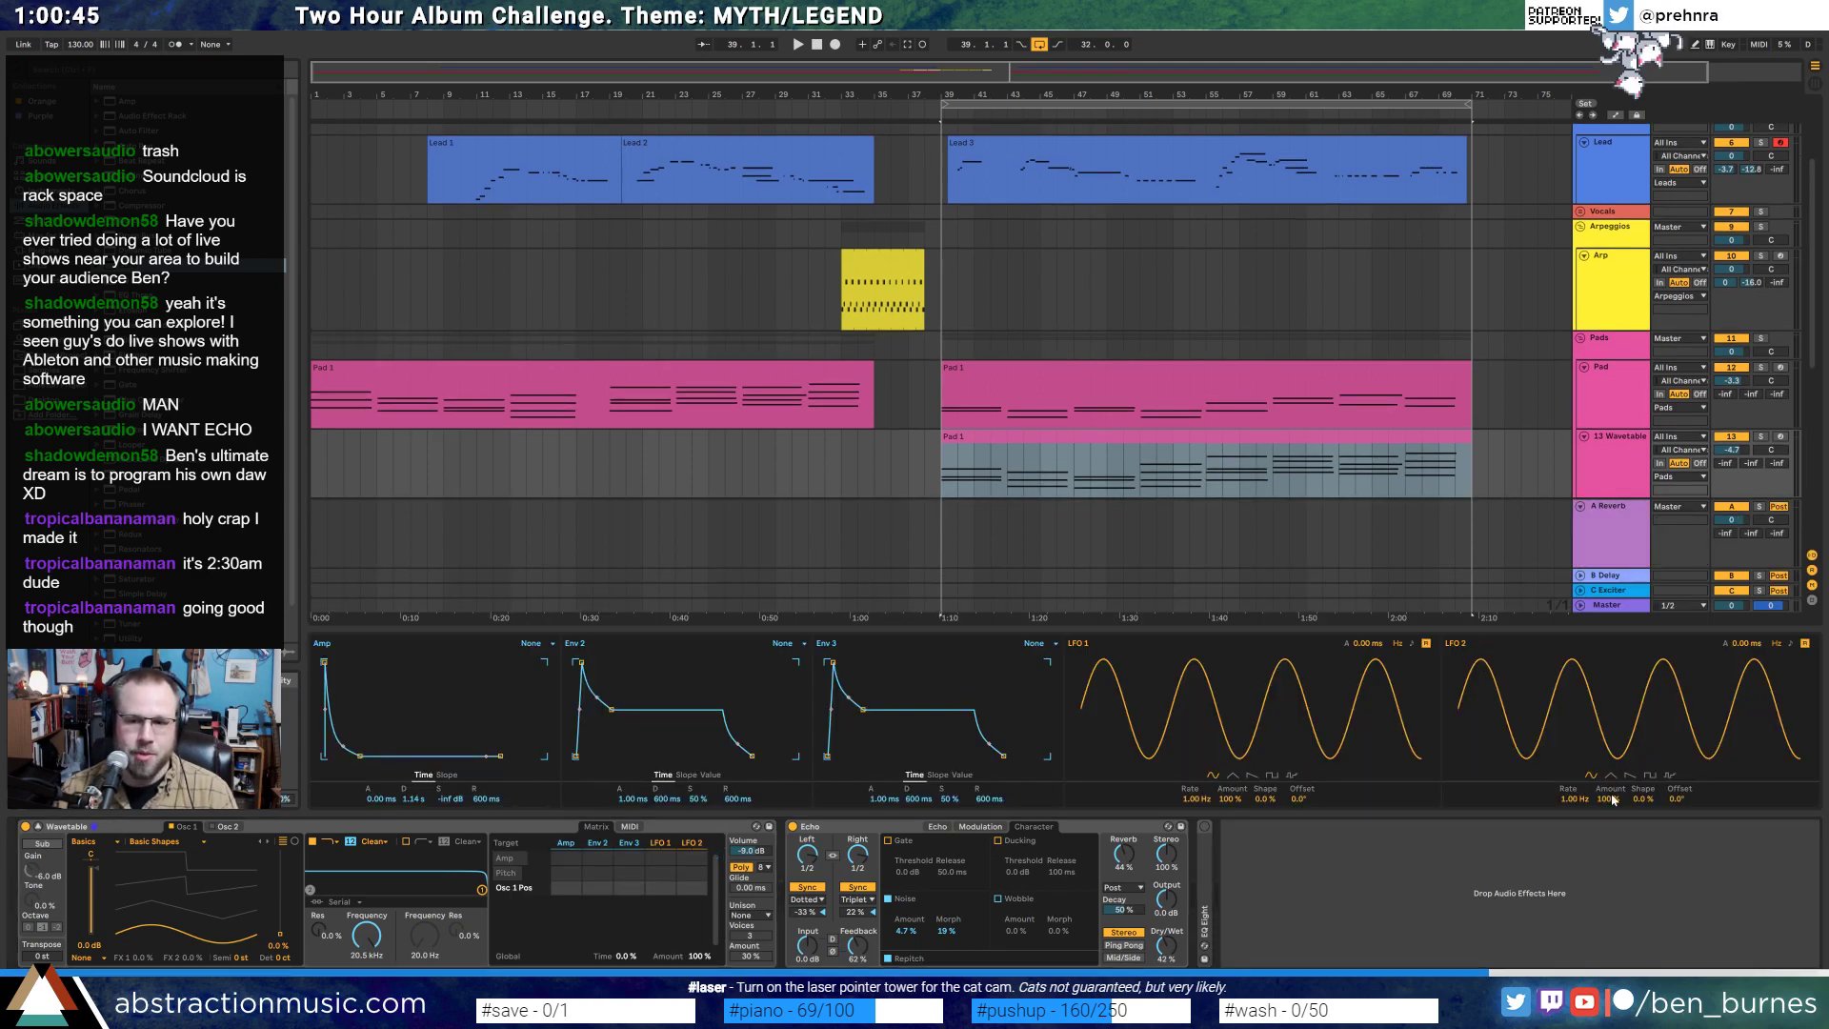
click(1667, 777)
drag(1577, 799, 1644, 871)
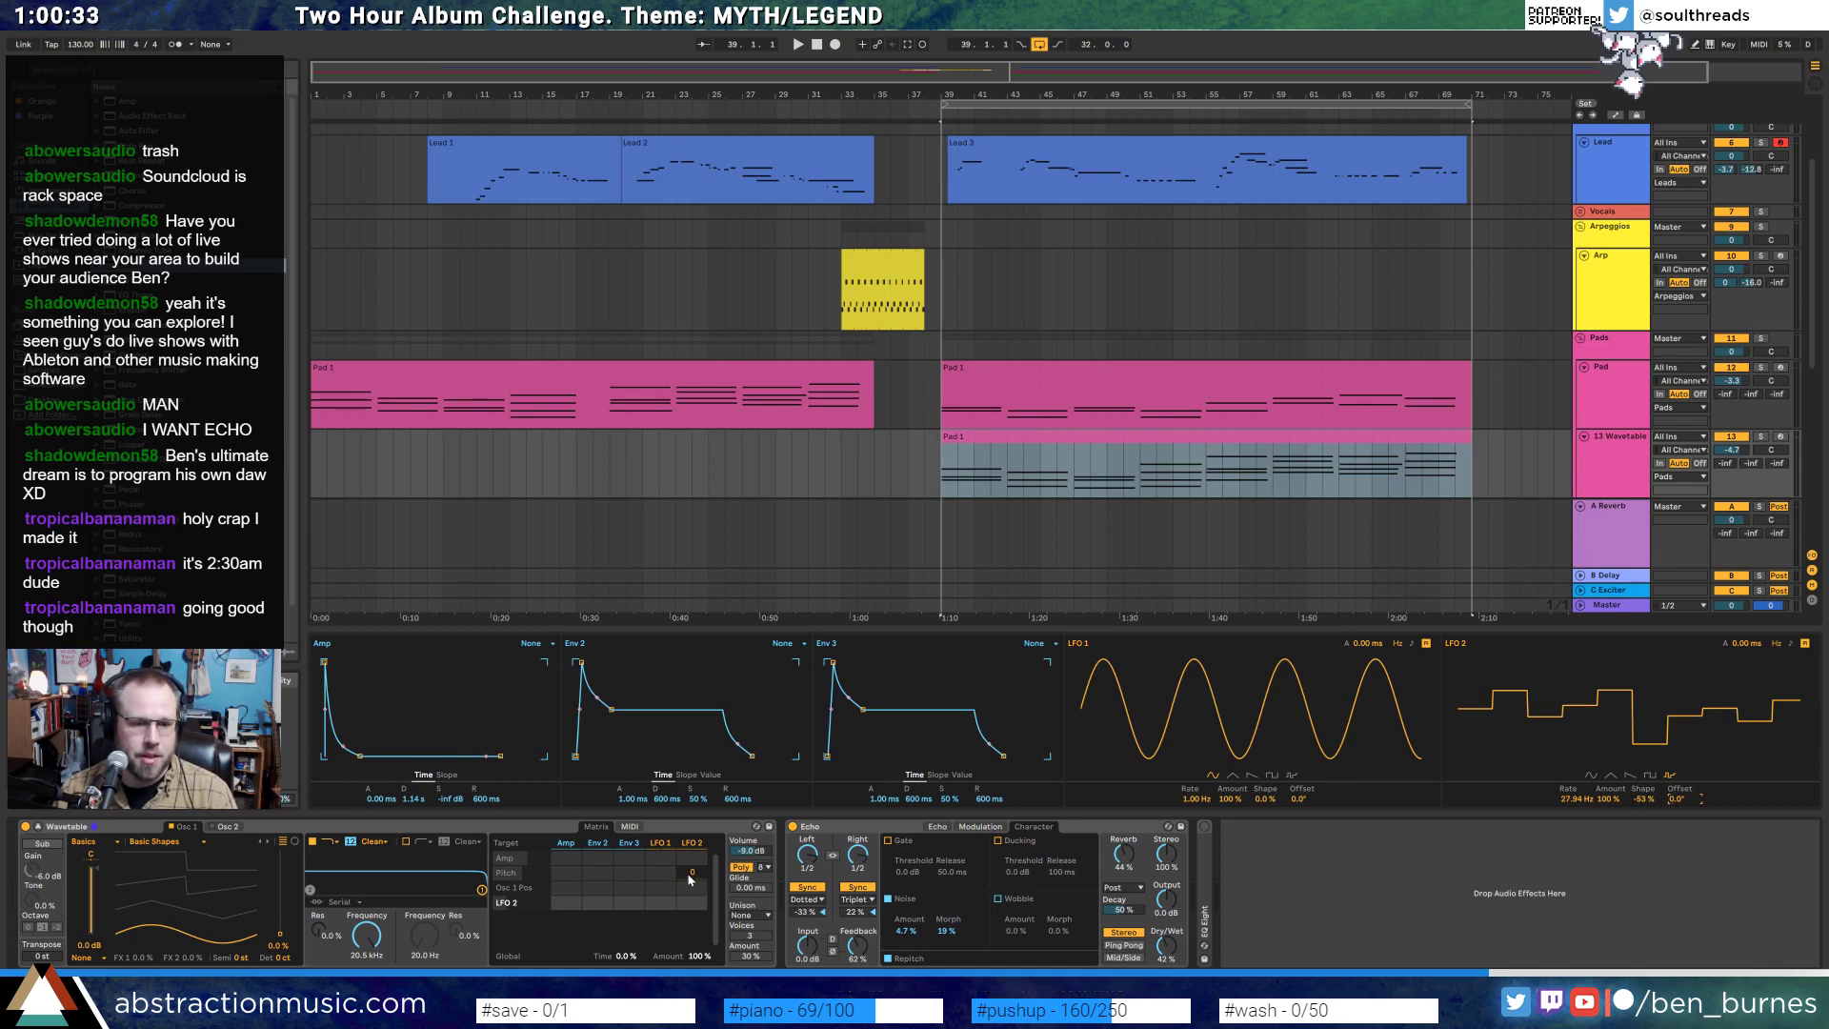
click(630, 827)
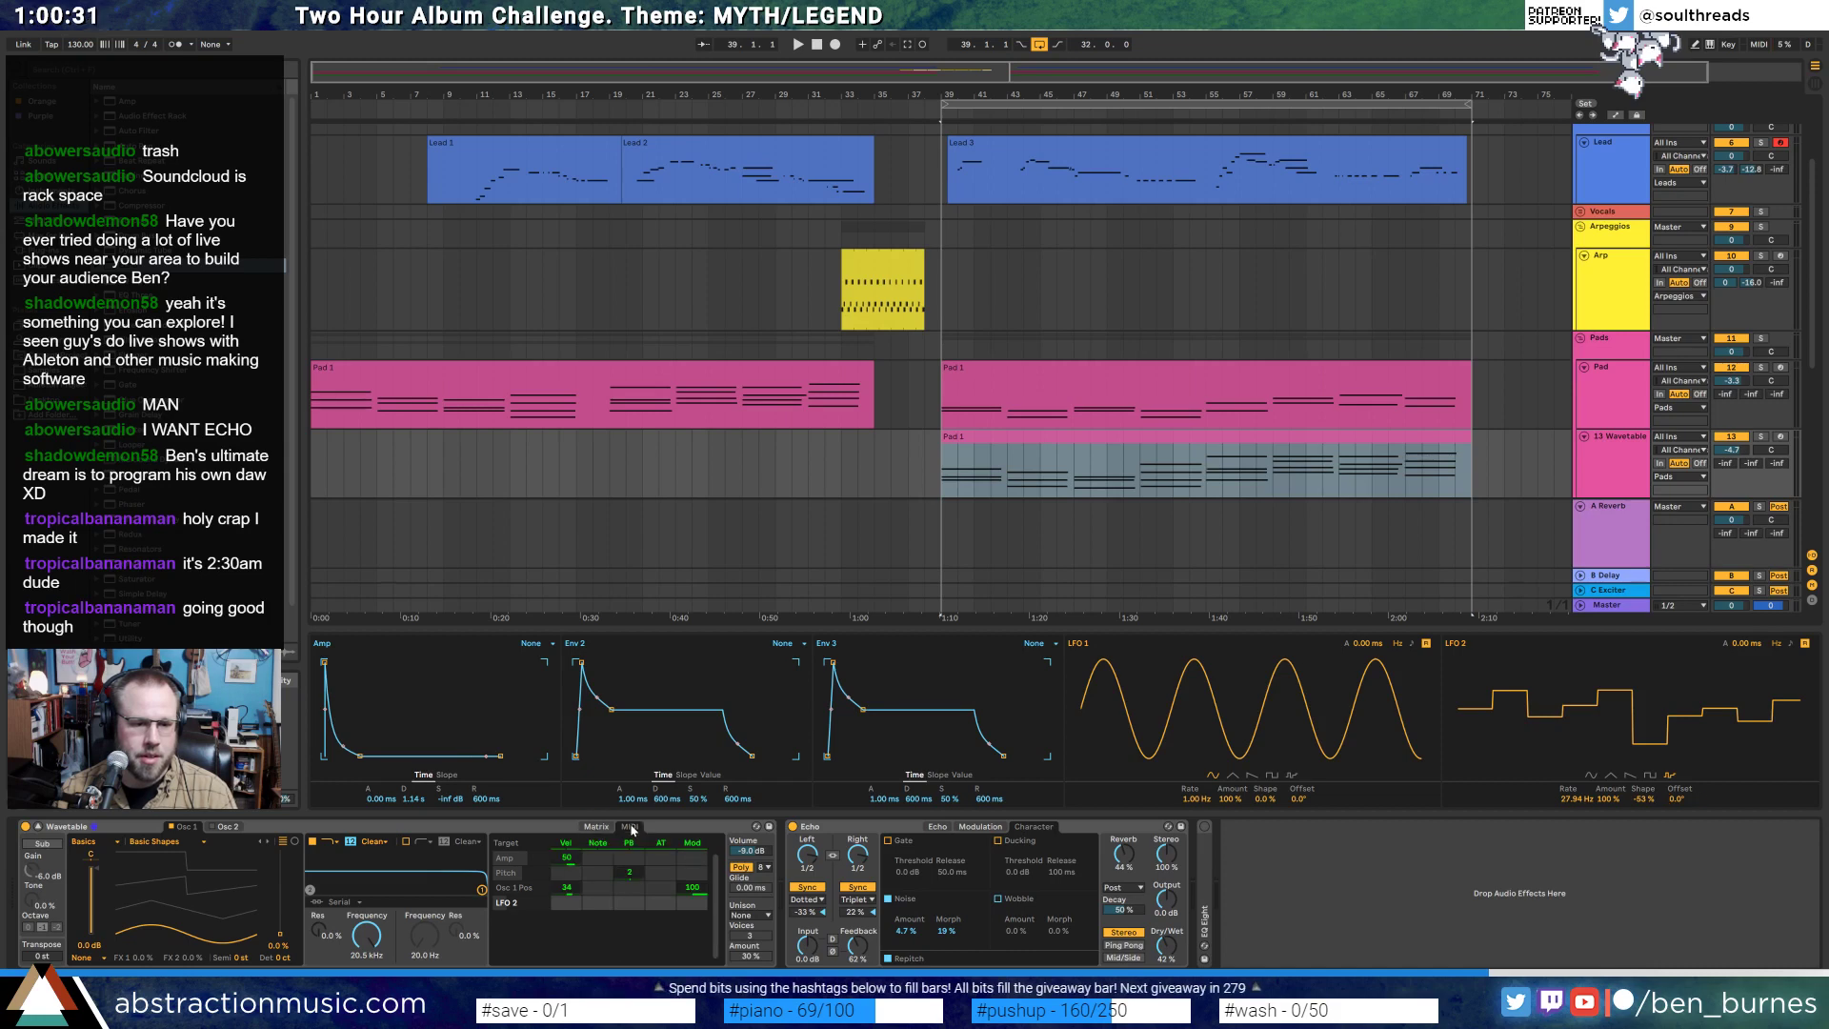
- Route LFO 2 to Wavetable's Osc 1 Pan with an amount of 25 and set the LFO 2 rate to 3.10 Hz
click(598, 827)
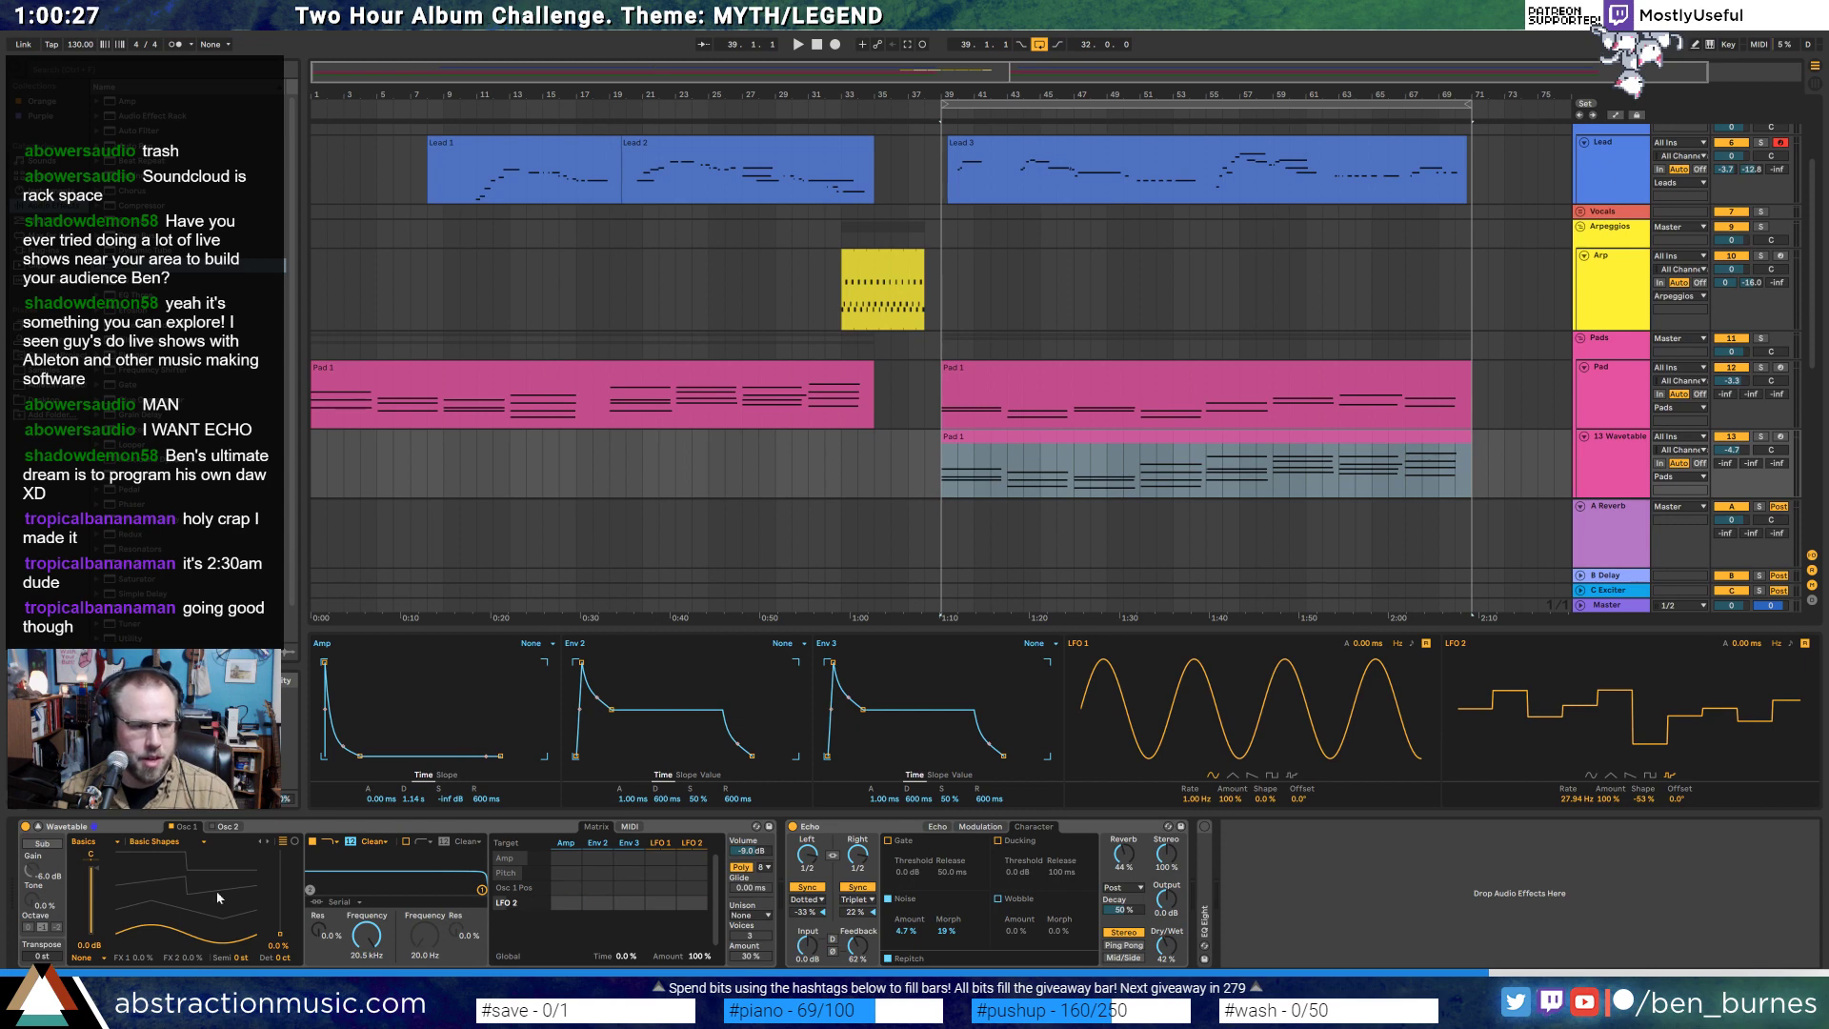
click(90, 860)
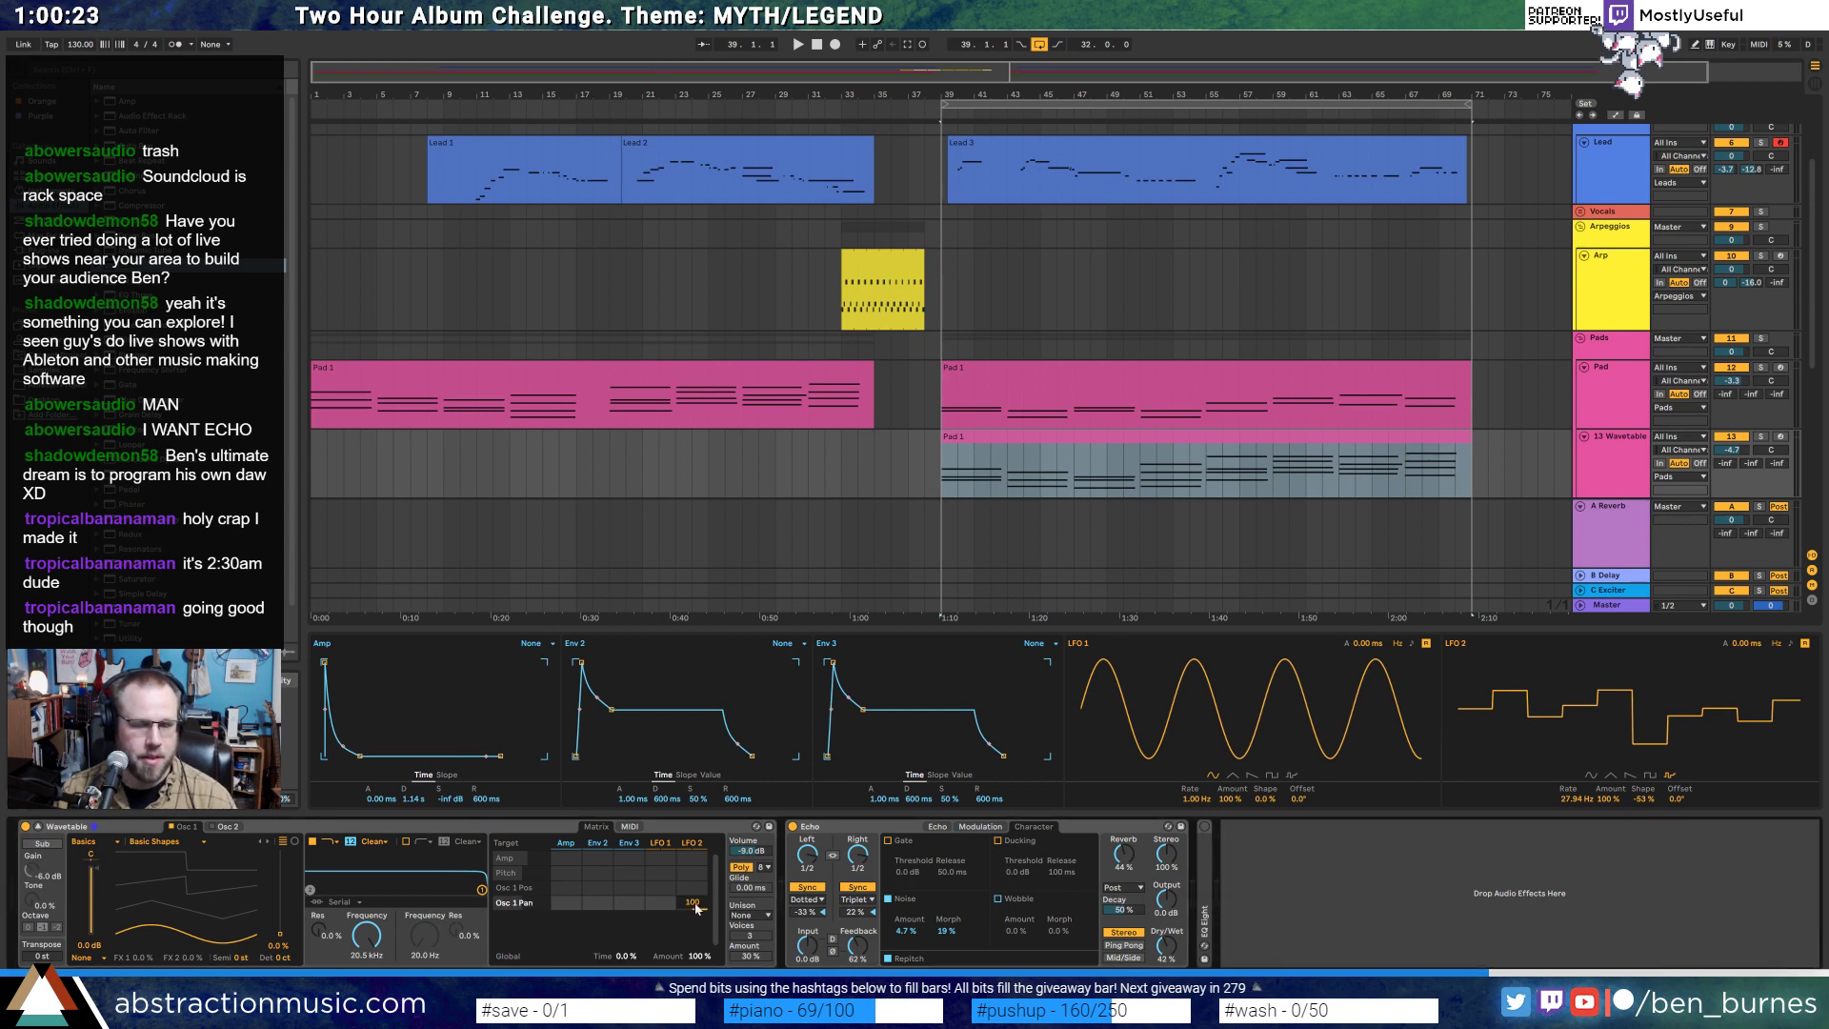
key(space)
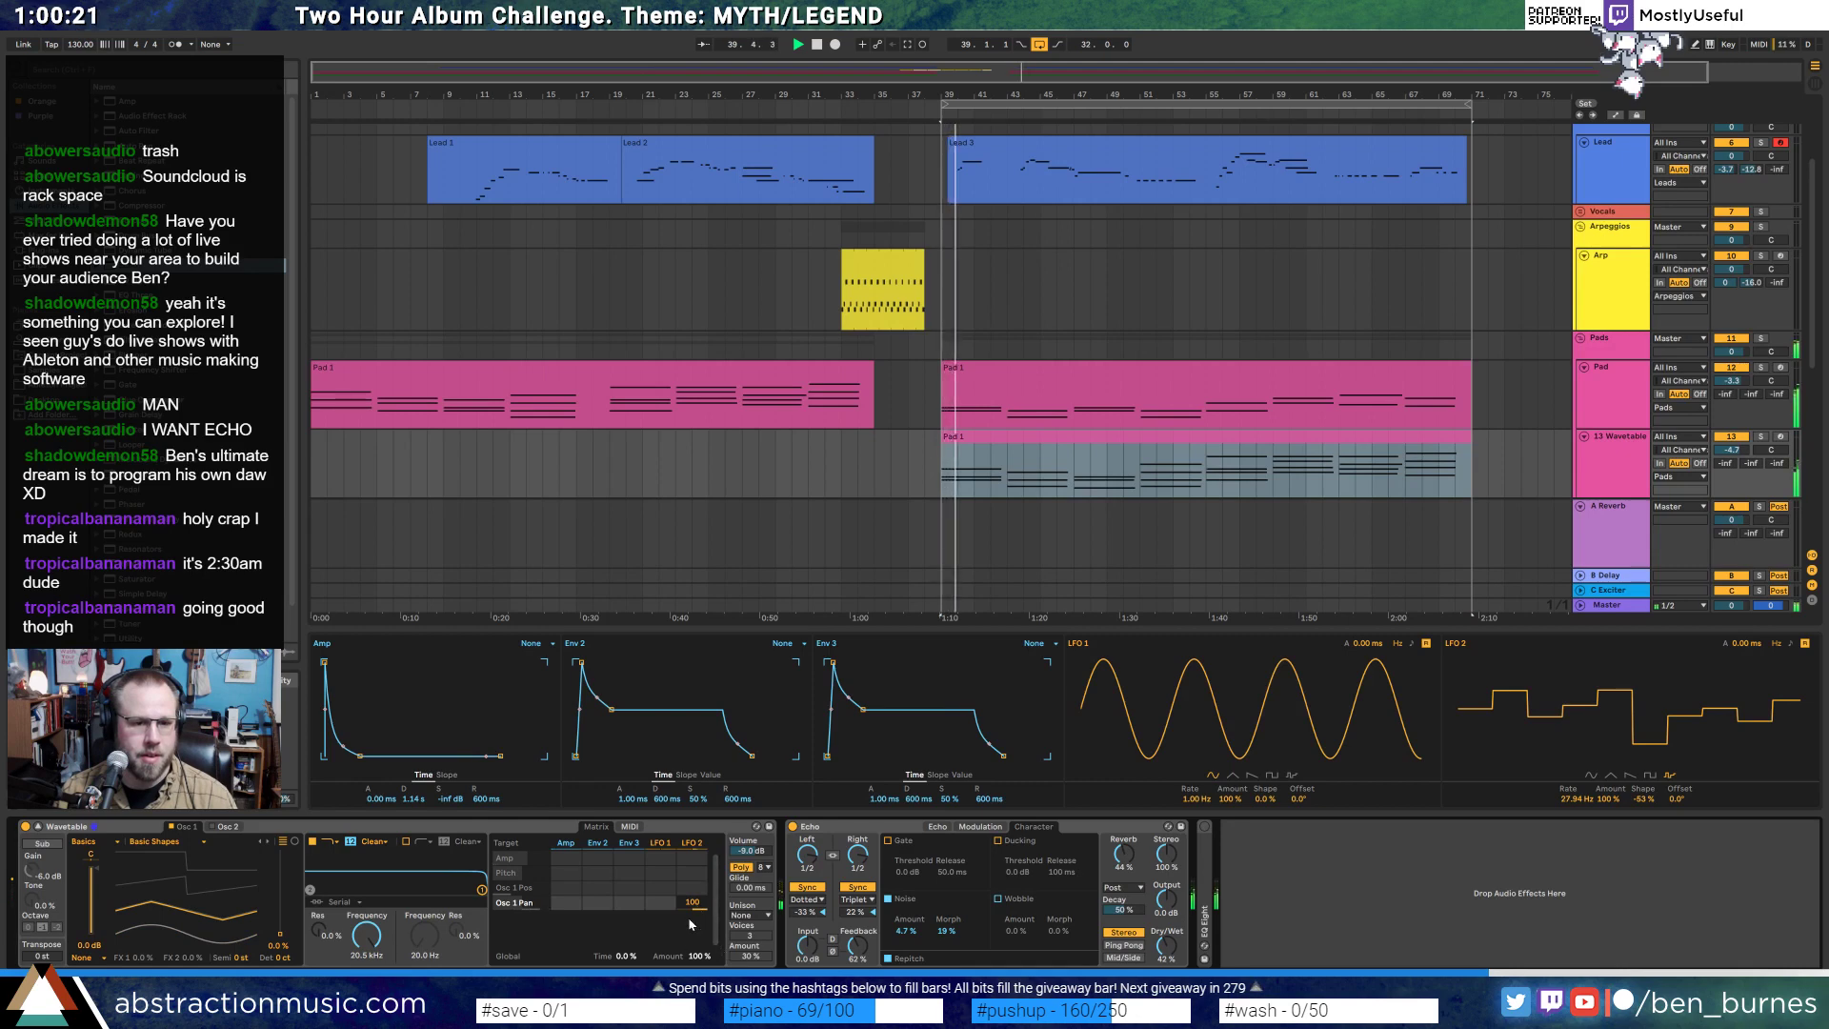
drag(693, 902, 693, 973)
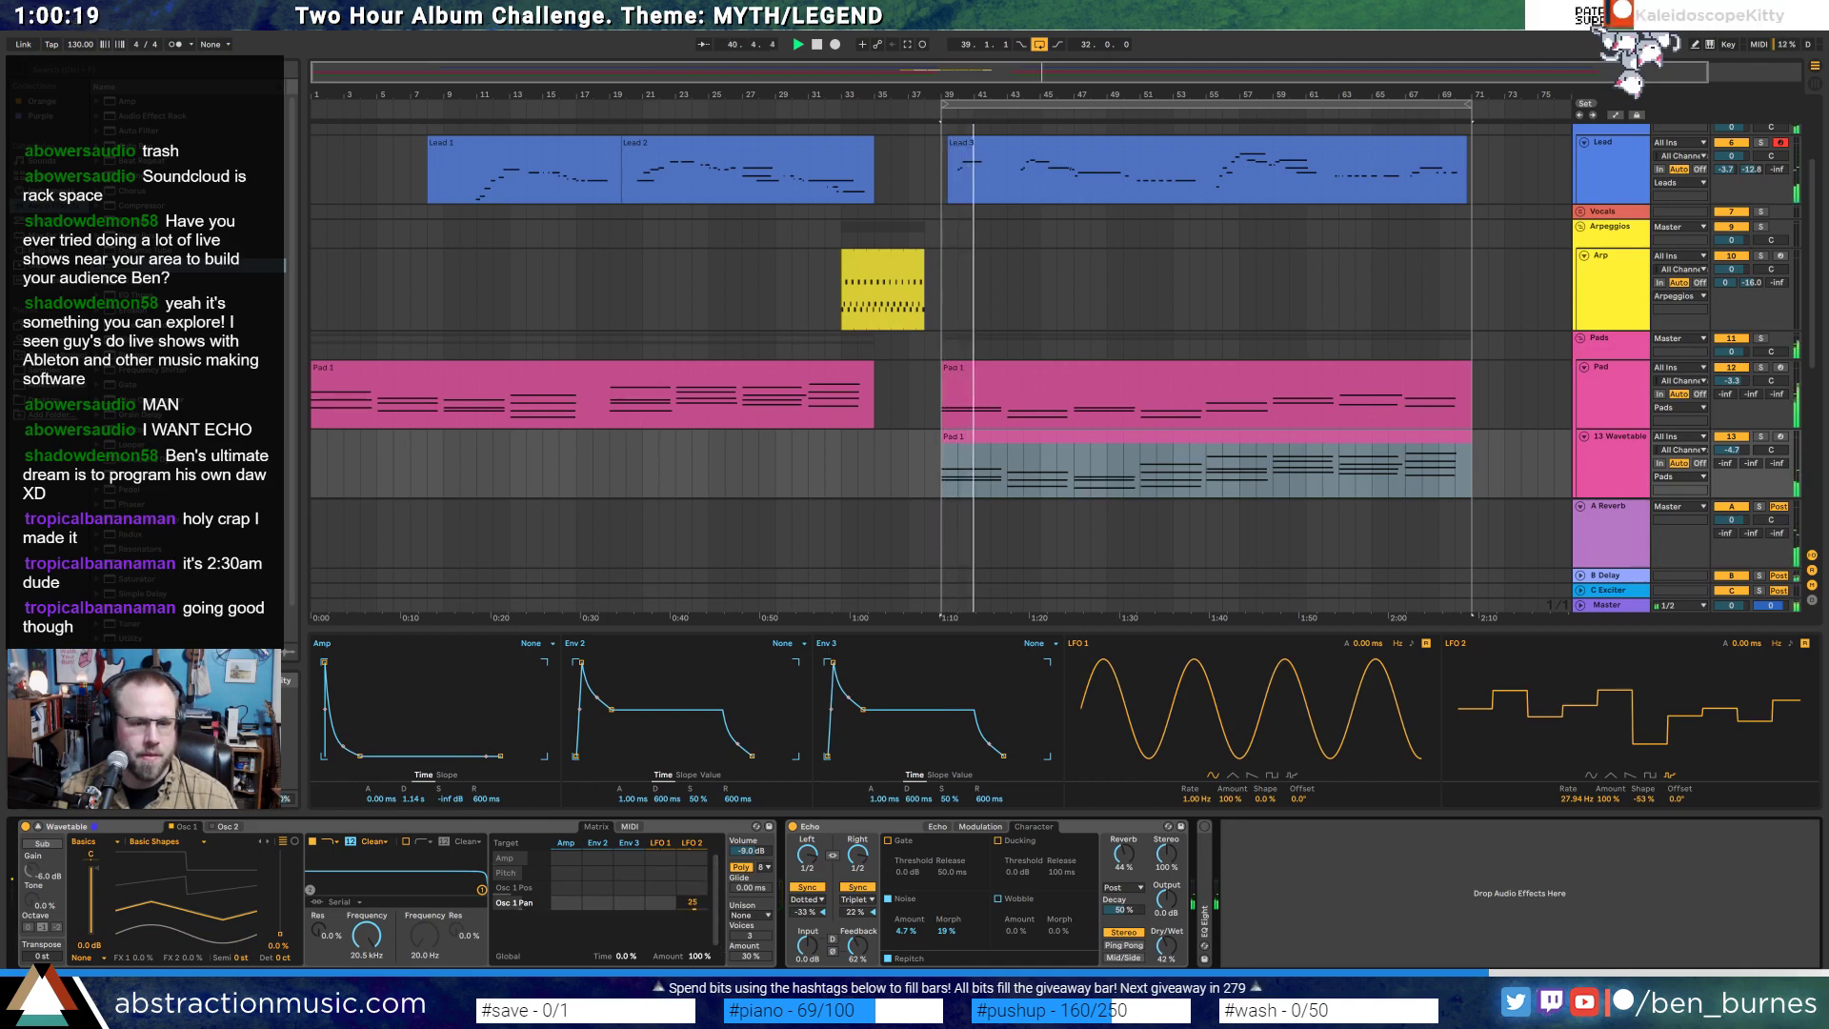
drag(1570, 799, 1574, 853)
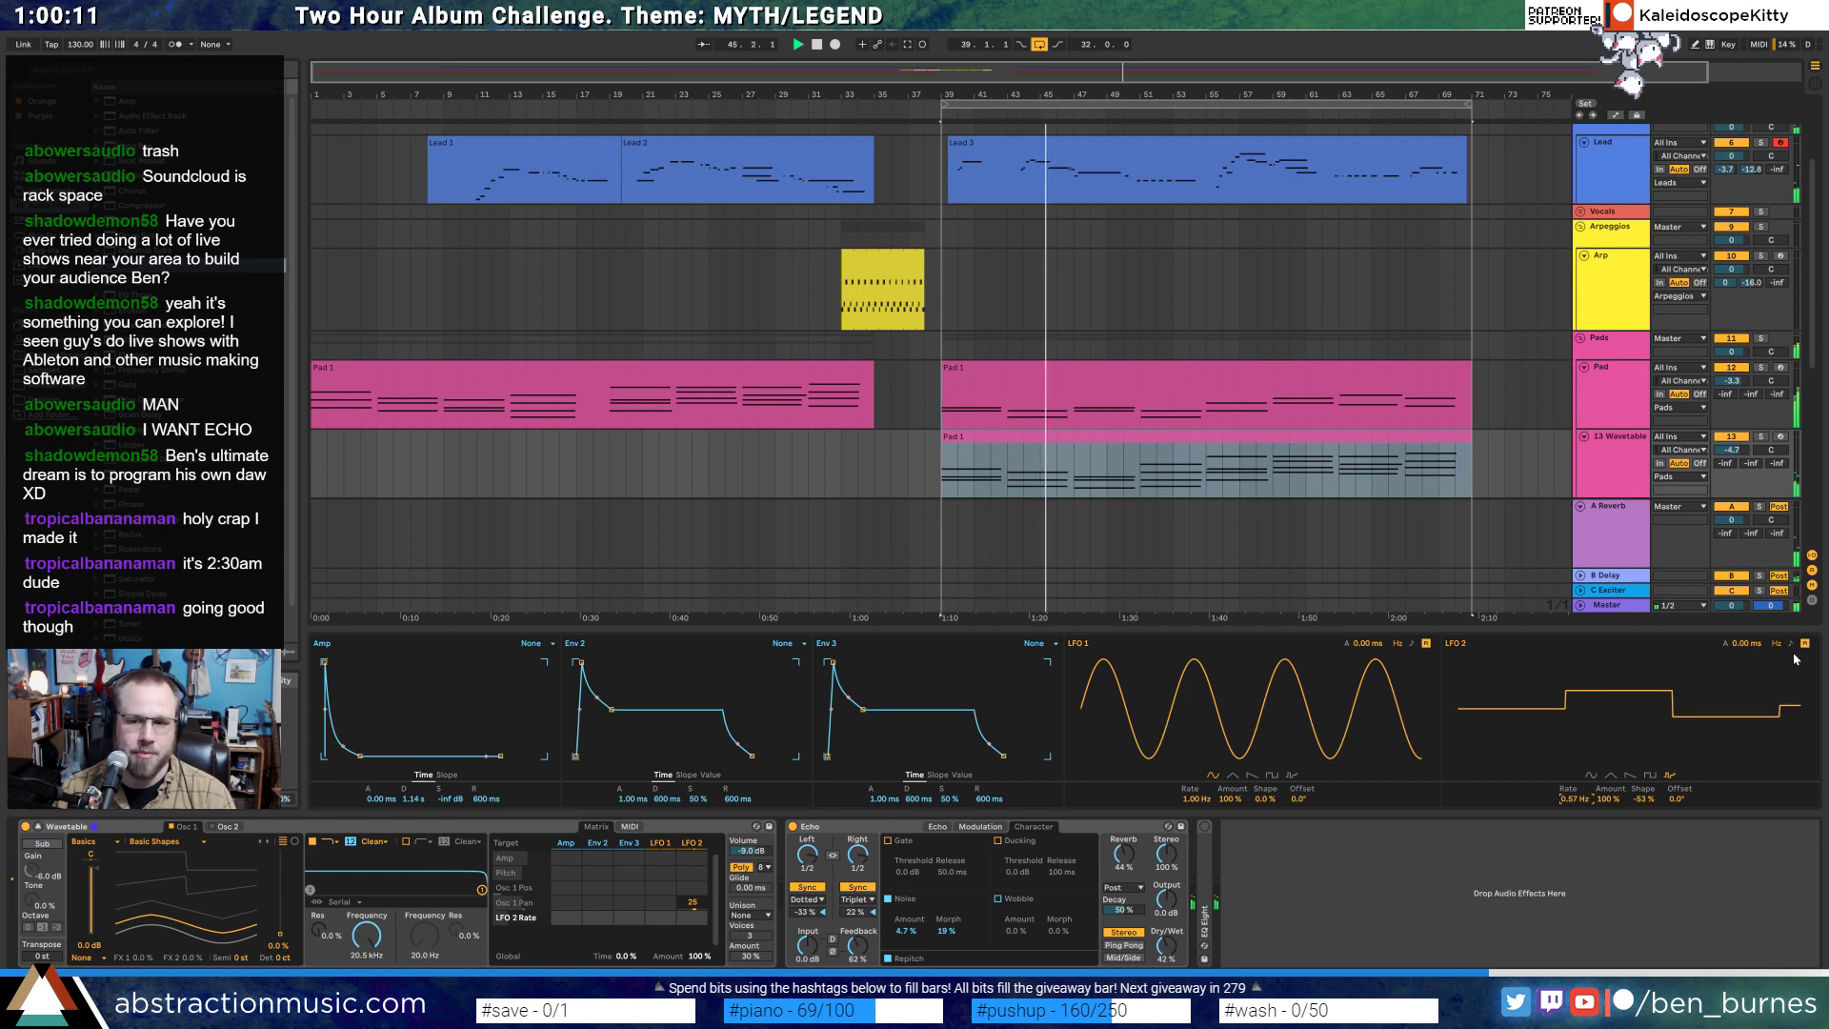
drag(1563, 805, 1563, 767)
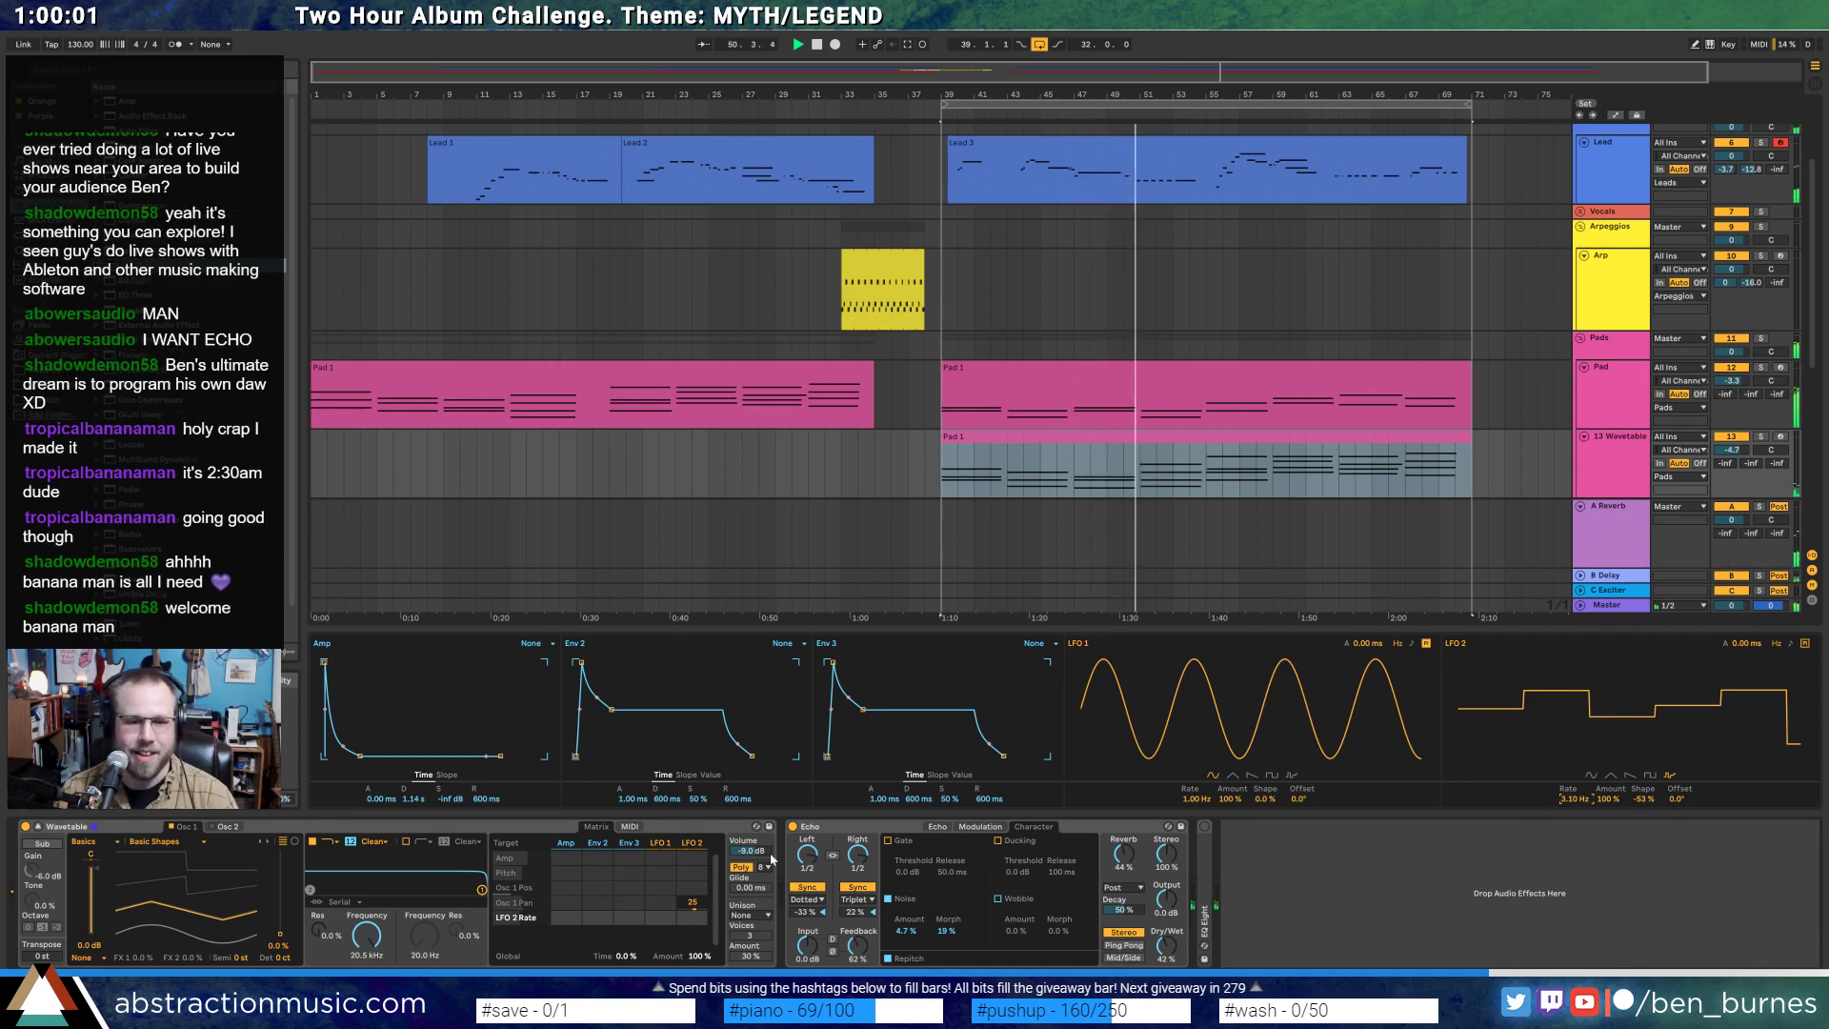
- Set the velocity modulation of Wavetable's Osc 1 position to 42
click(638, 827)
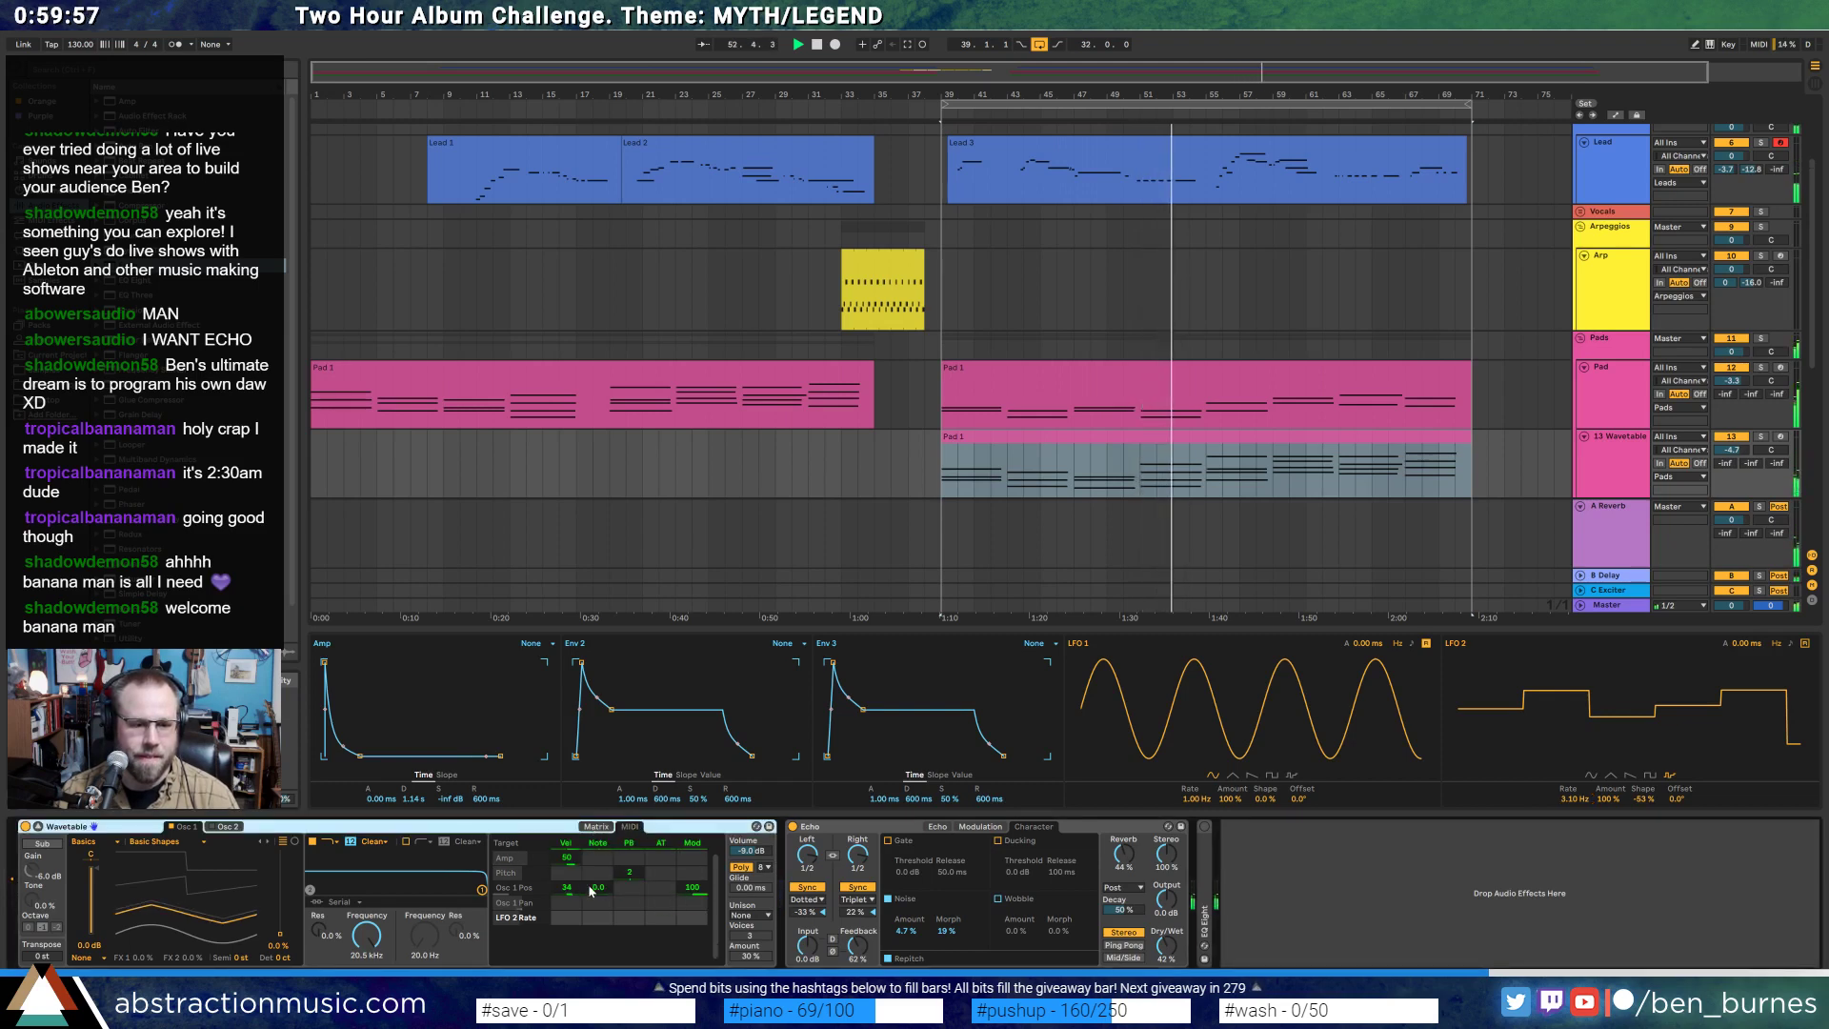
drag(573, 892, 566, 885)
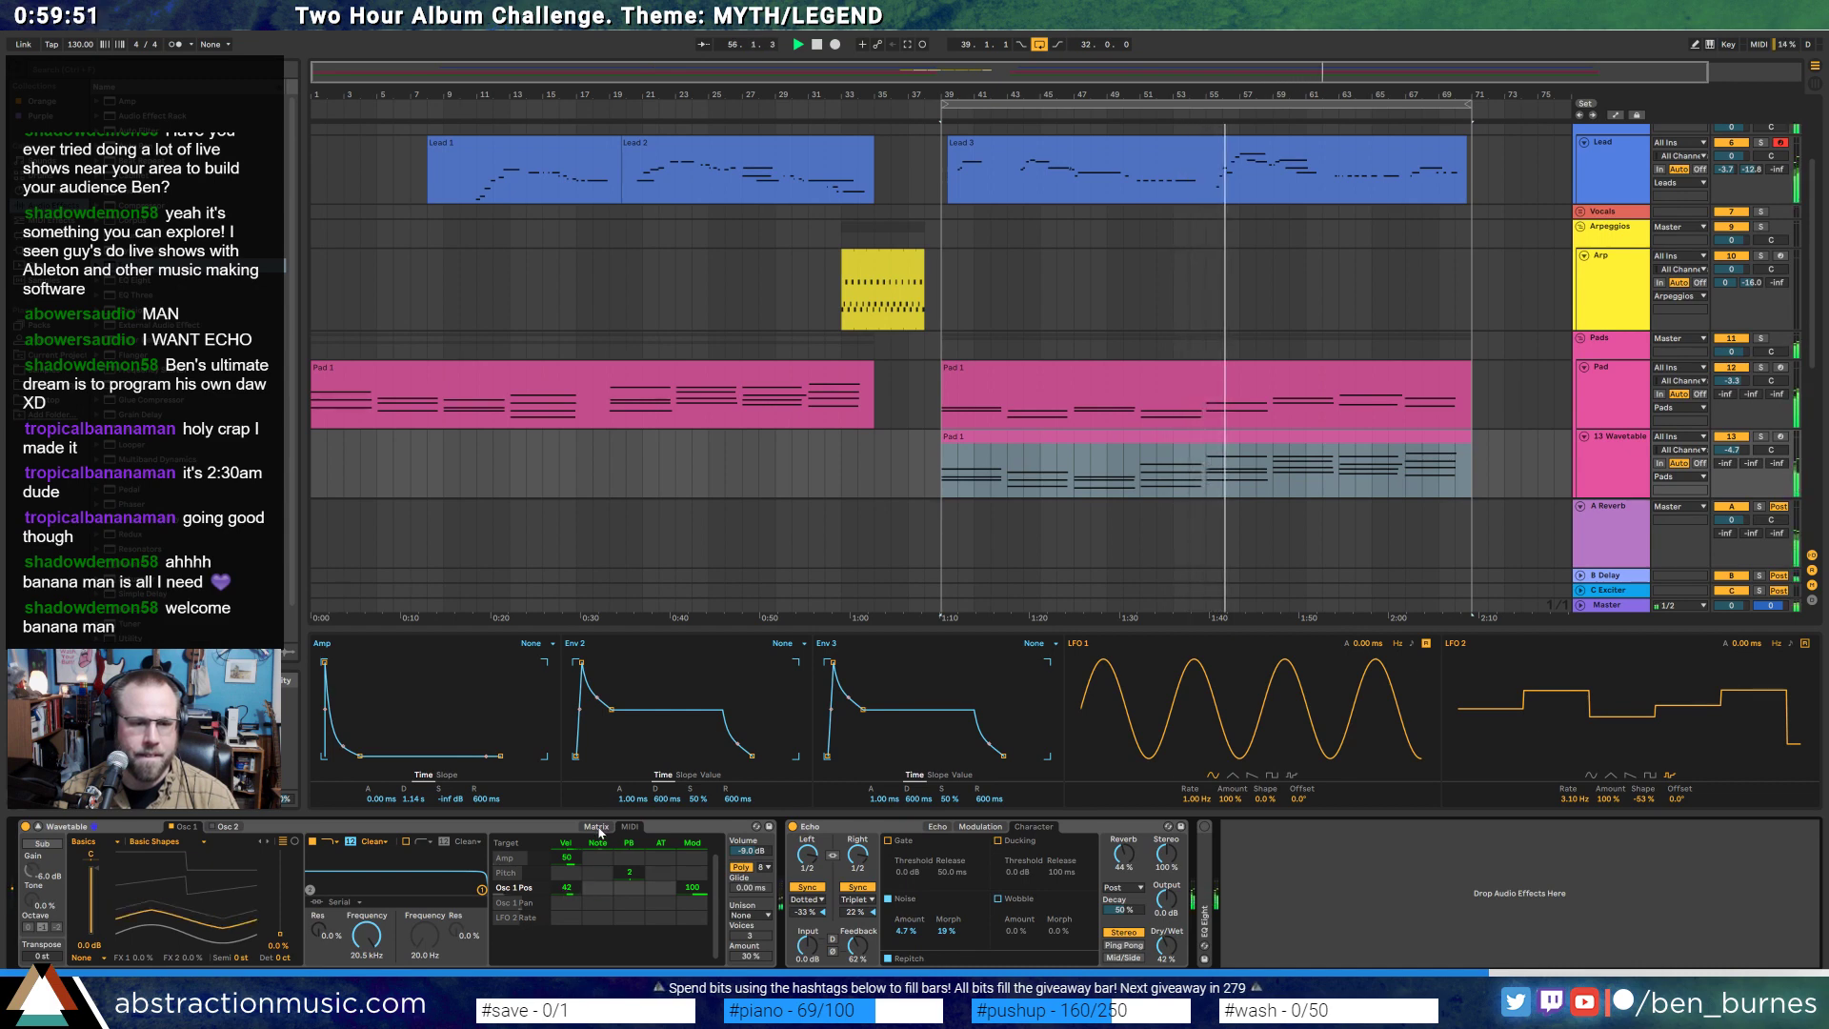
click(596, 826)
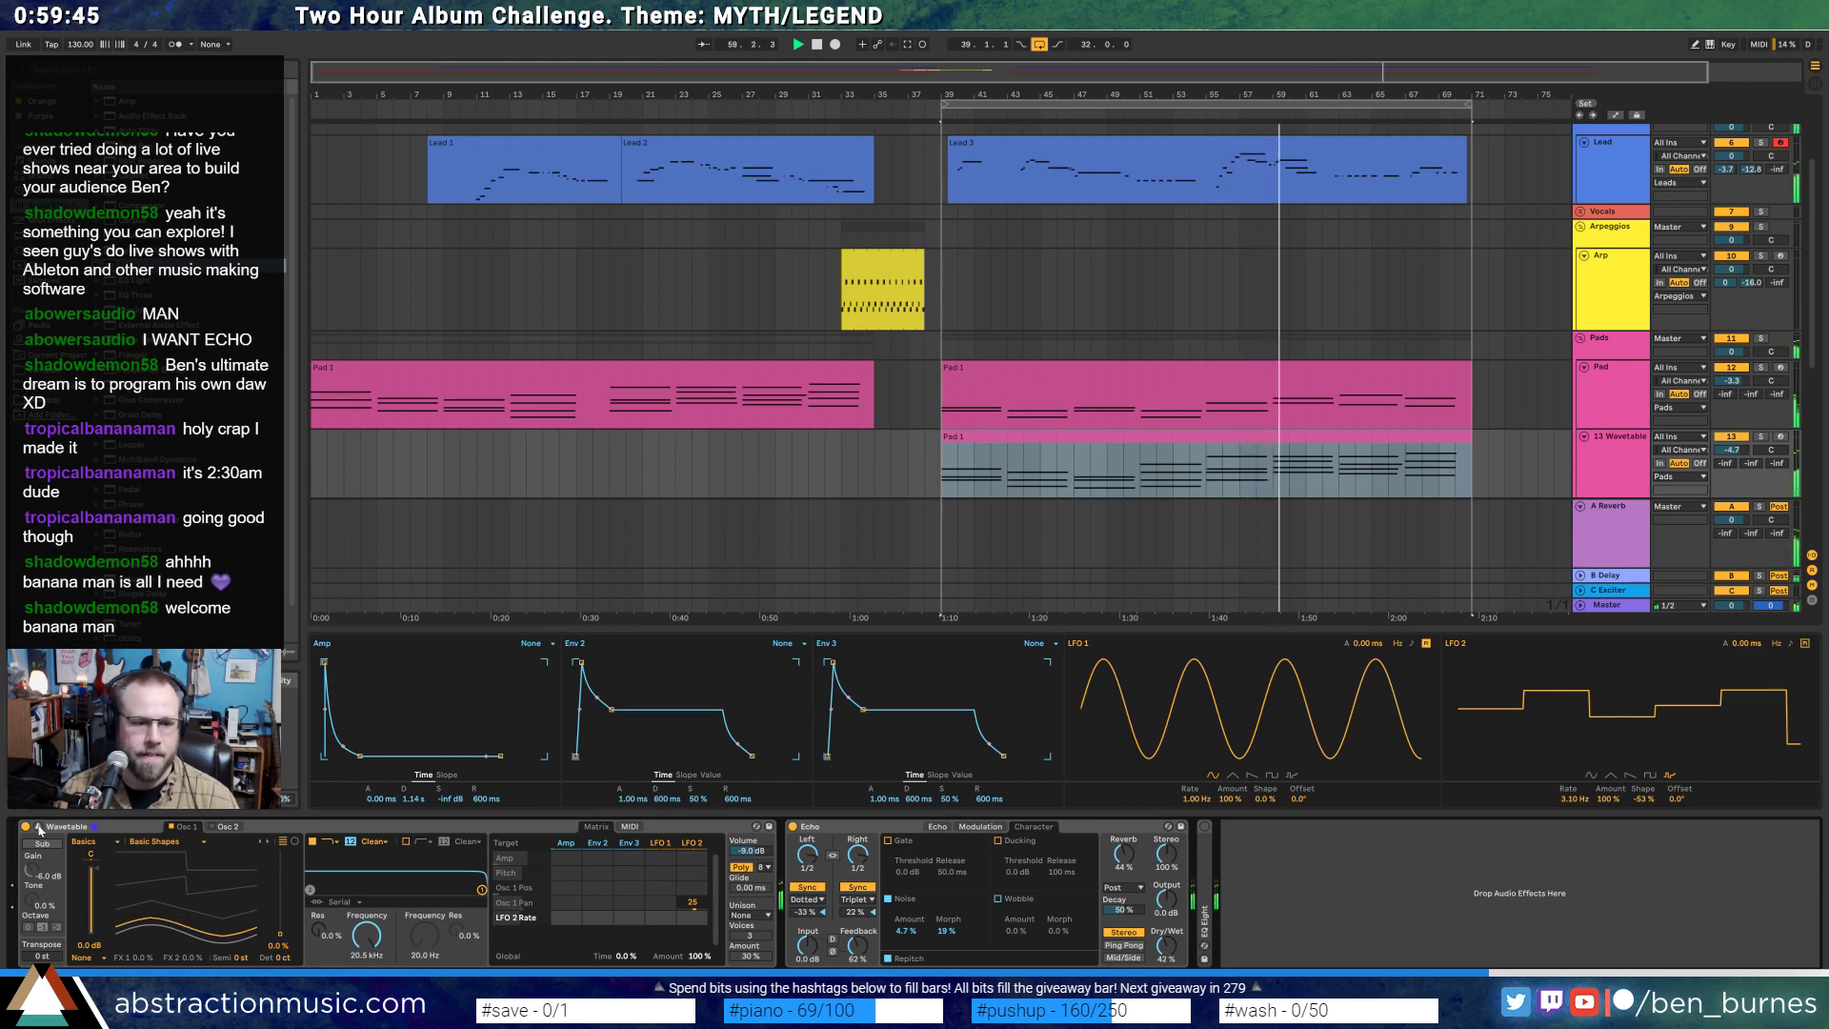
- In track 13's bar 39 clip, select every chord note except the lowest ones and nudge them slightly later
click(39, 826)
double_click(1216, 462)
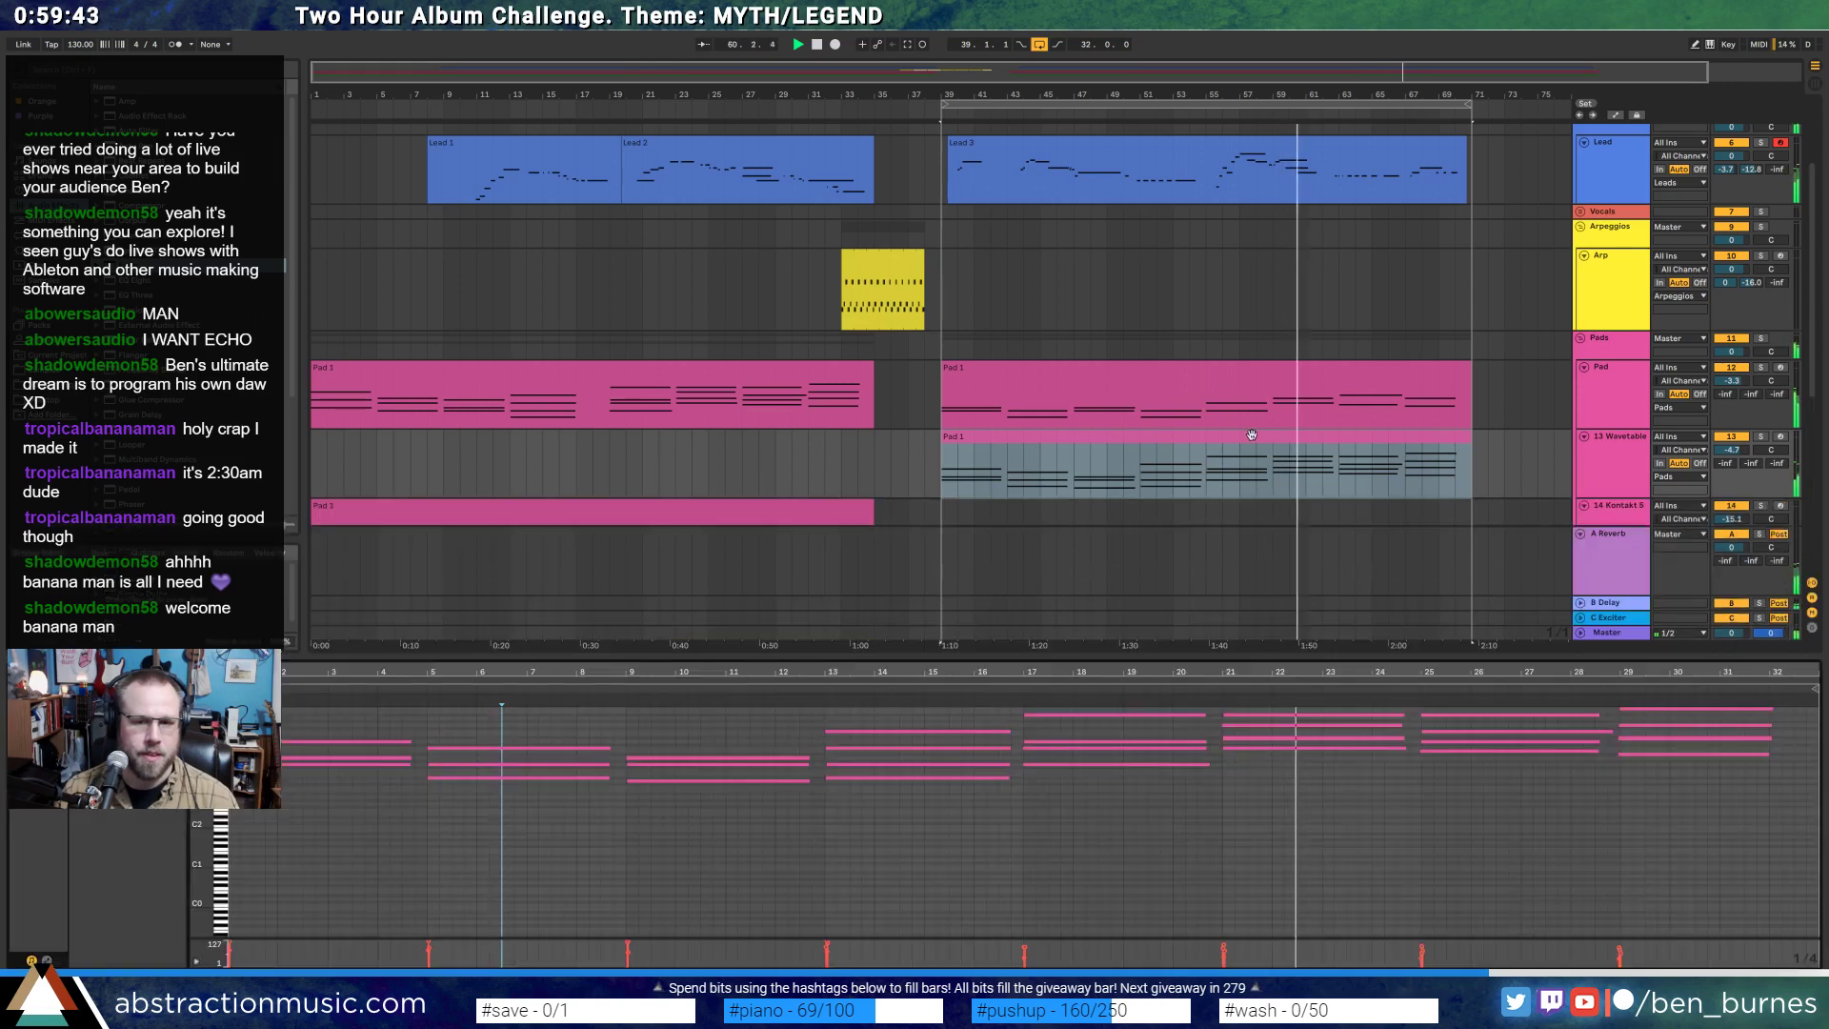
key(space)
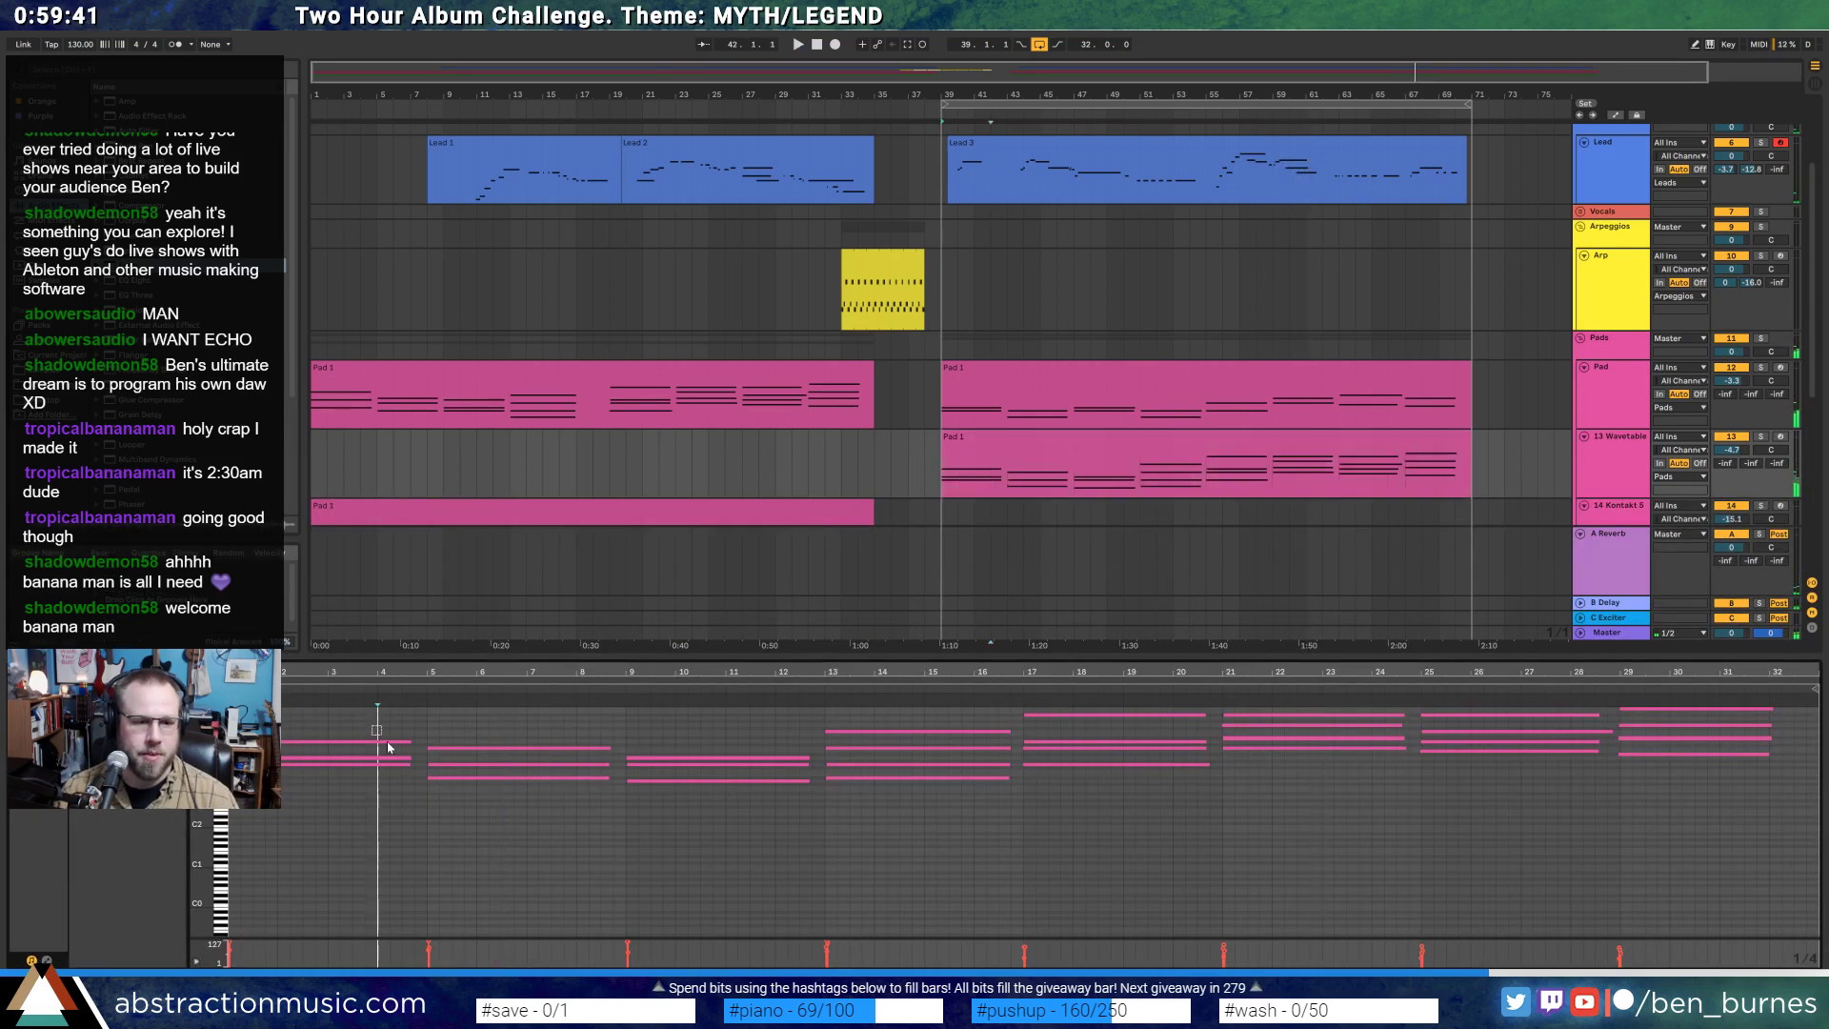
drag(373, 726, 785, 762)
drag(933, 739, 940, 772)
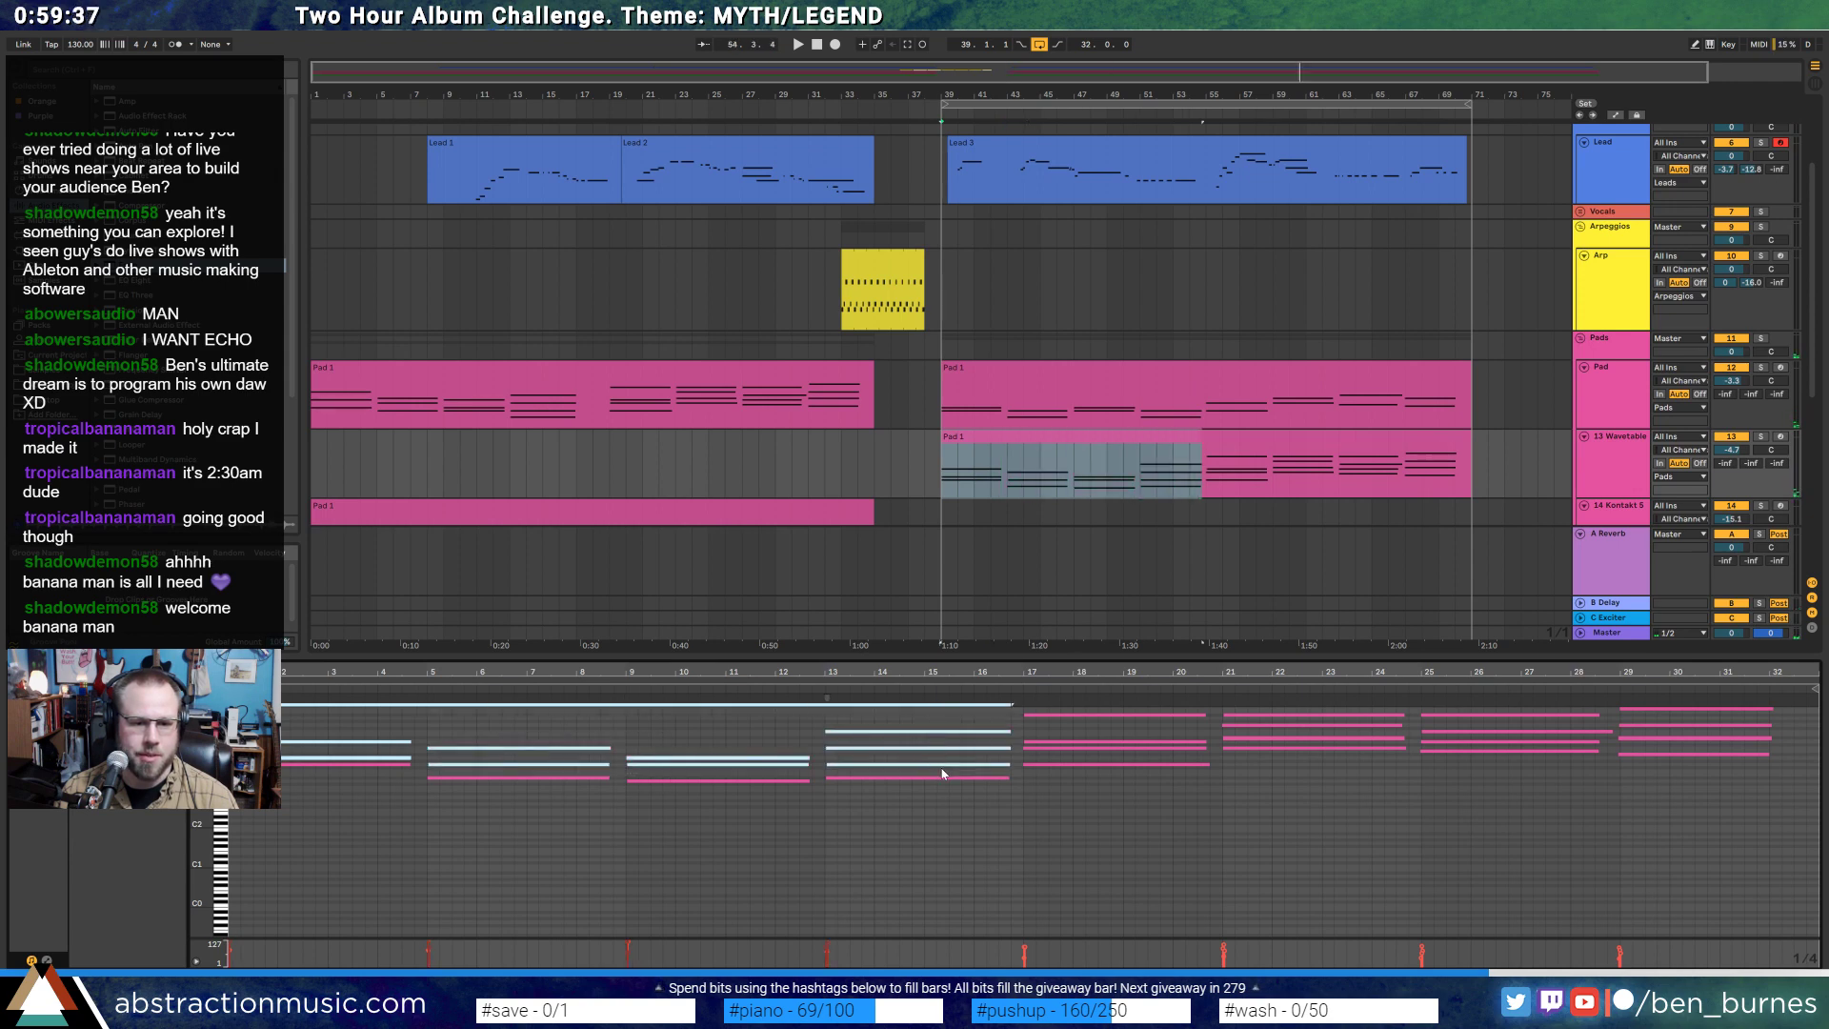
drag(1059, 754, 1173, 702)
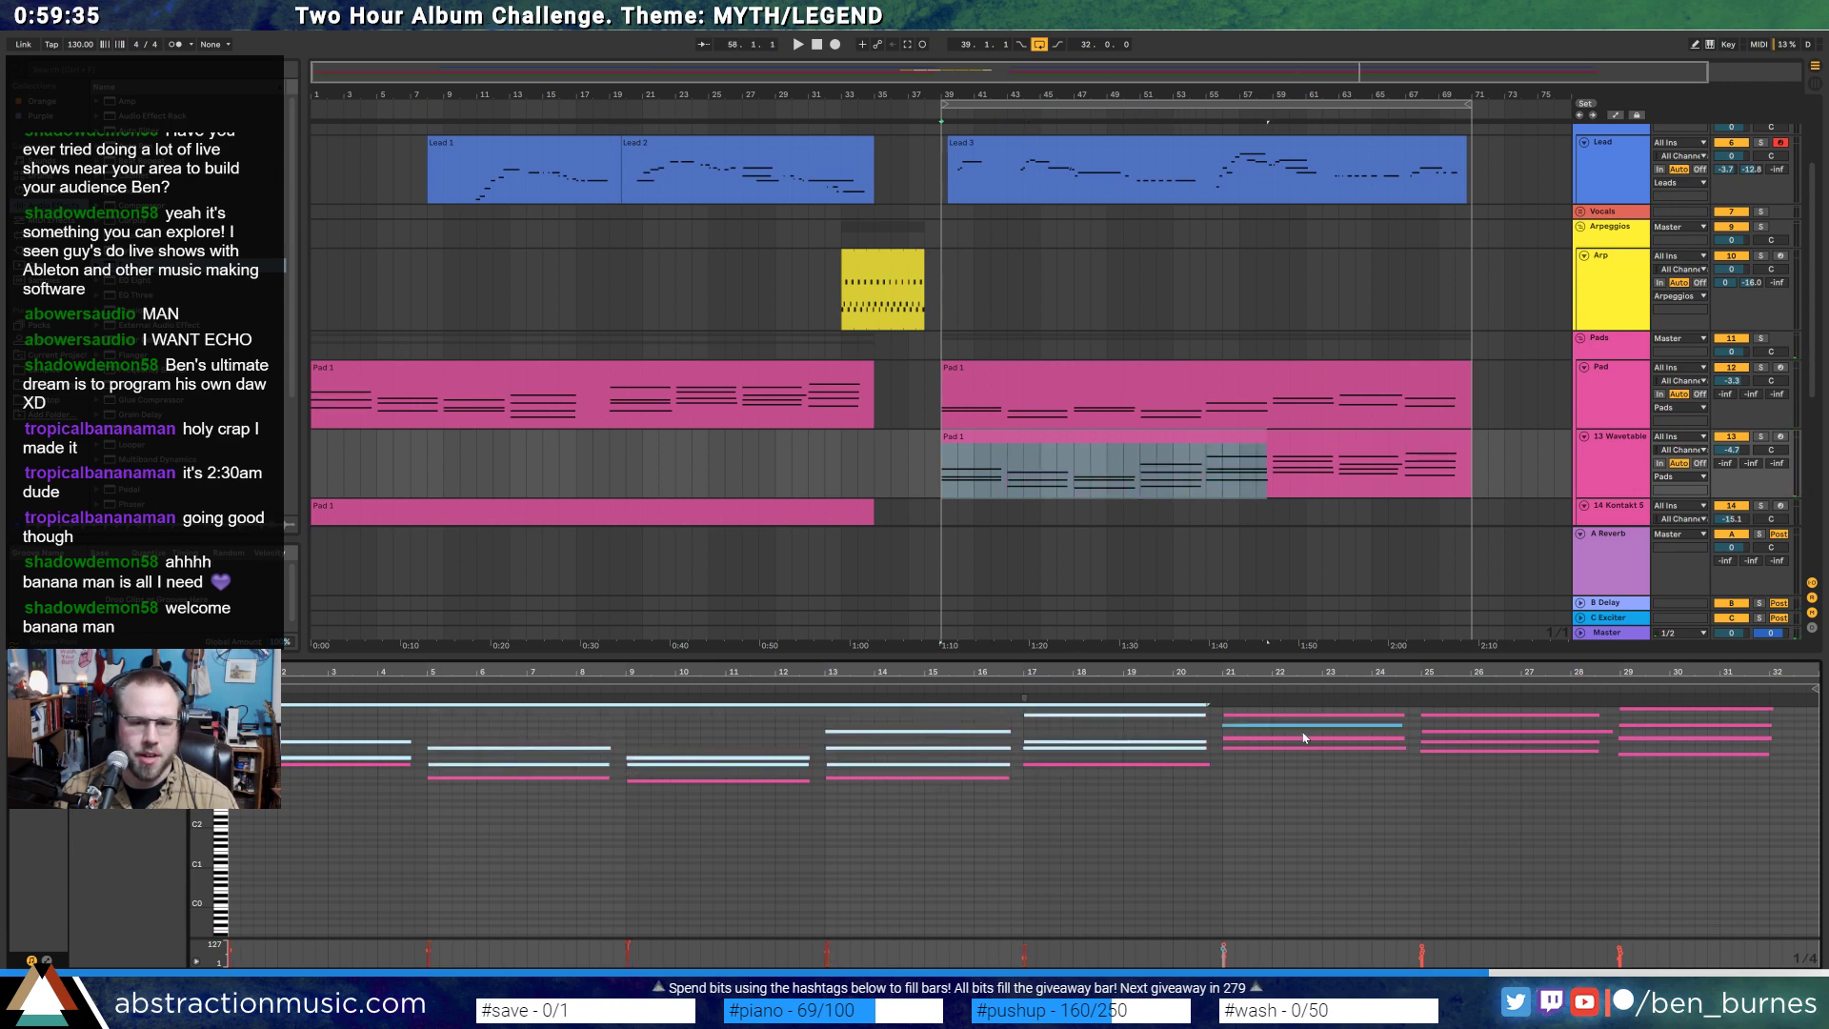
scroll(1304, 737, up, 3)
drag(1301, 731, 1684, 783)
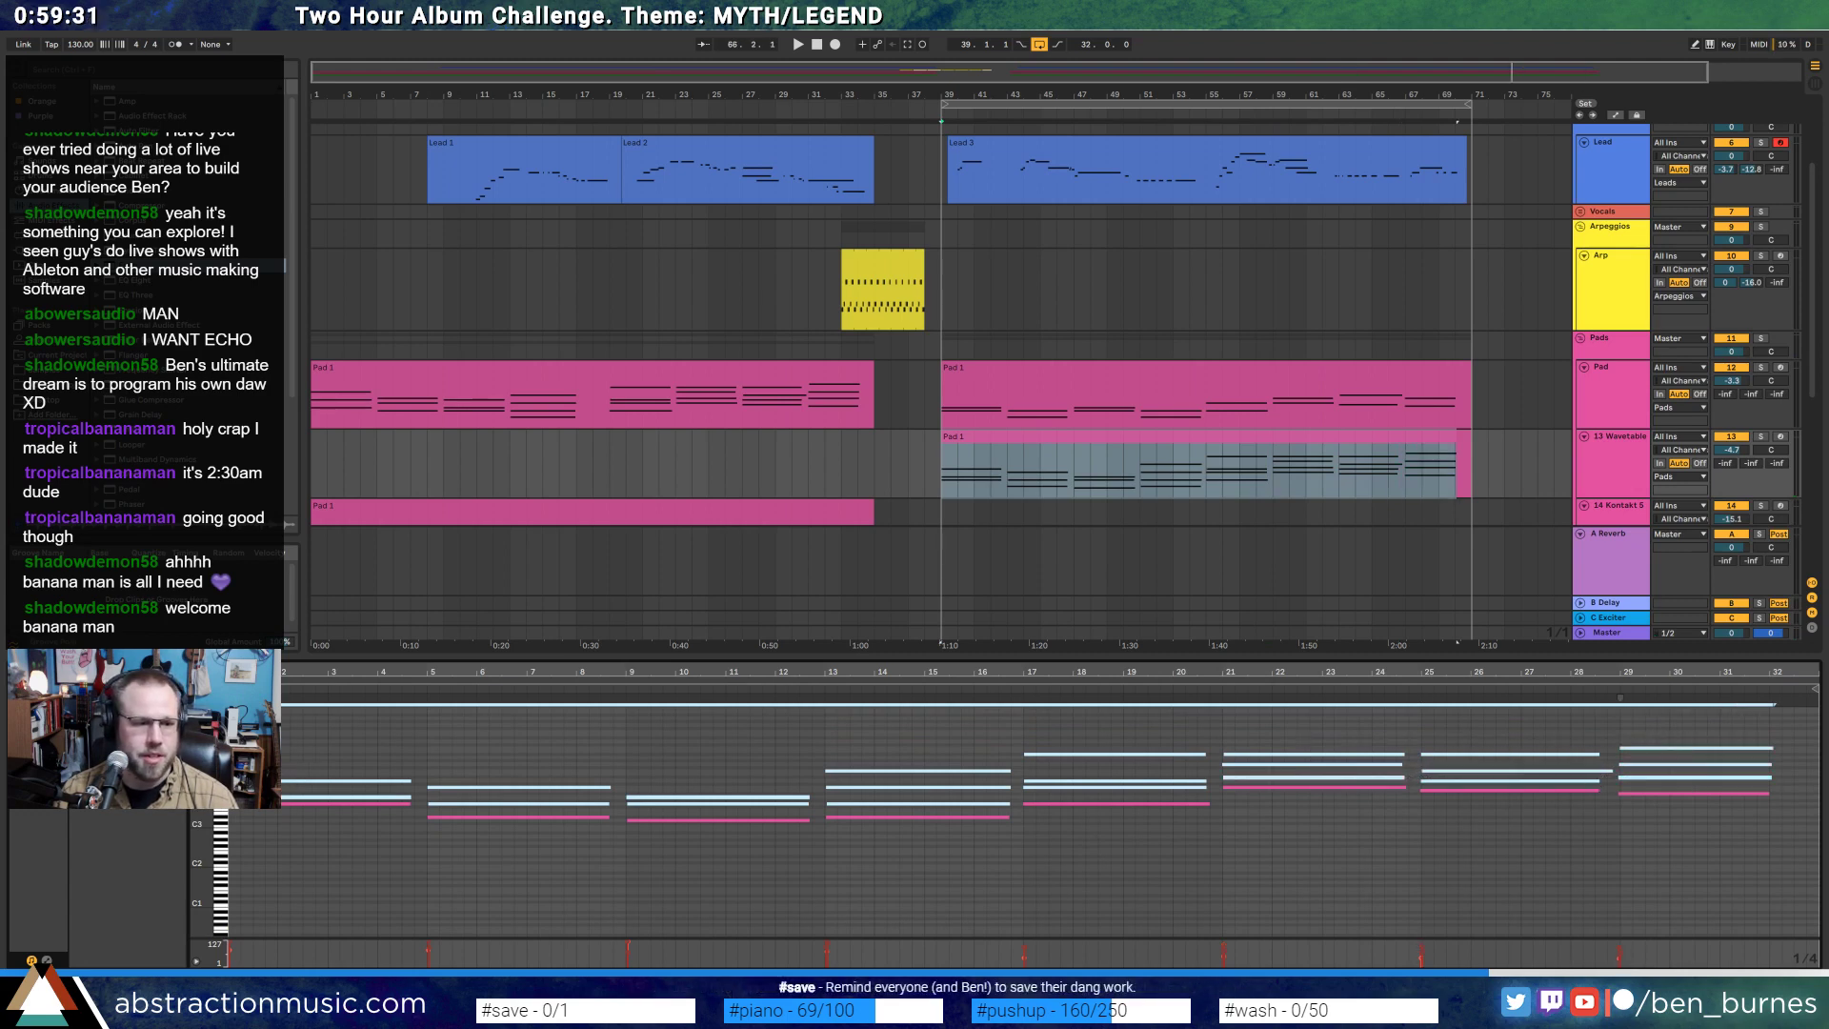
drag(289, 672, 535, 672)
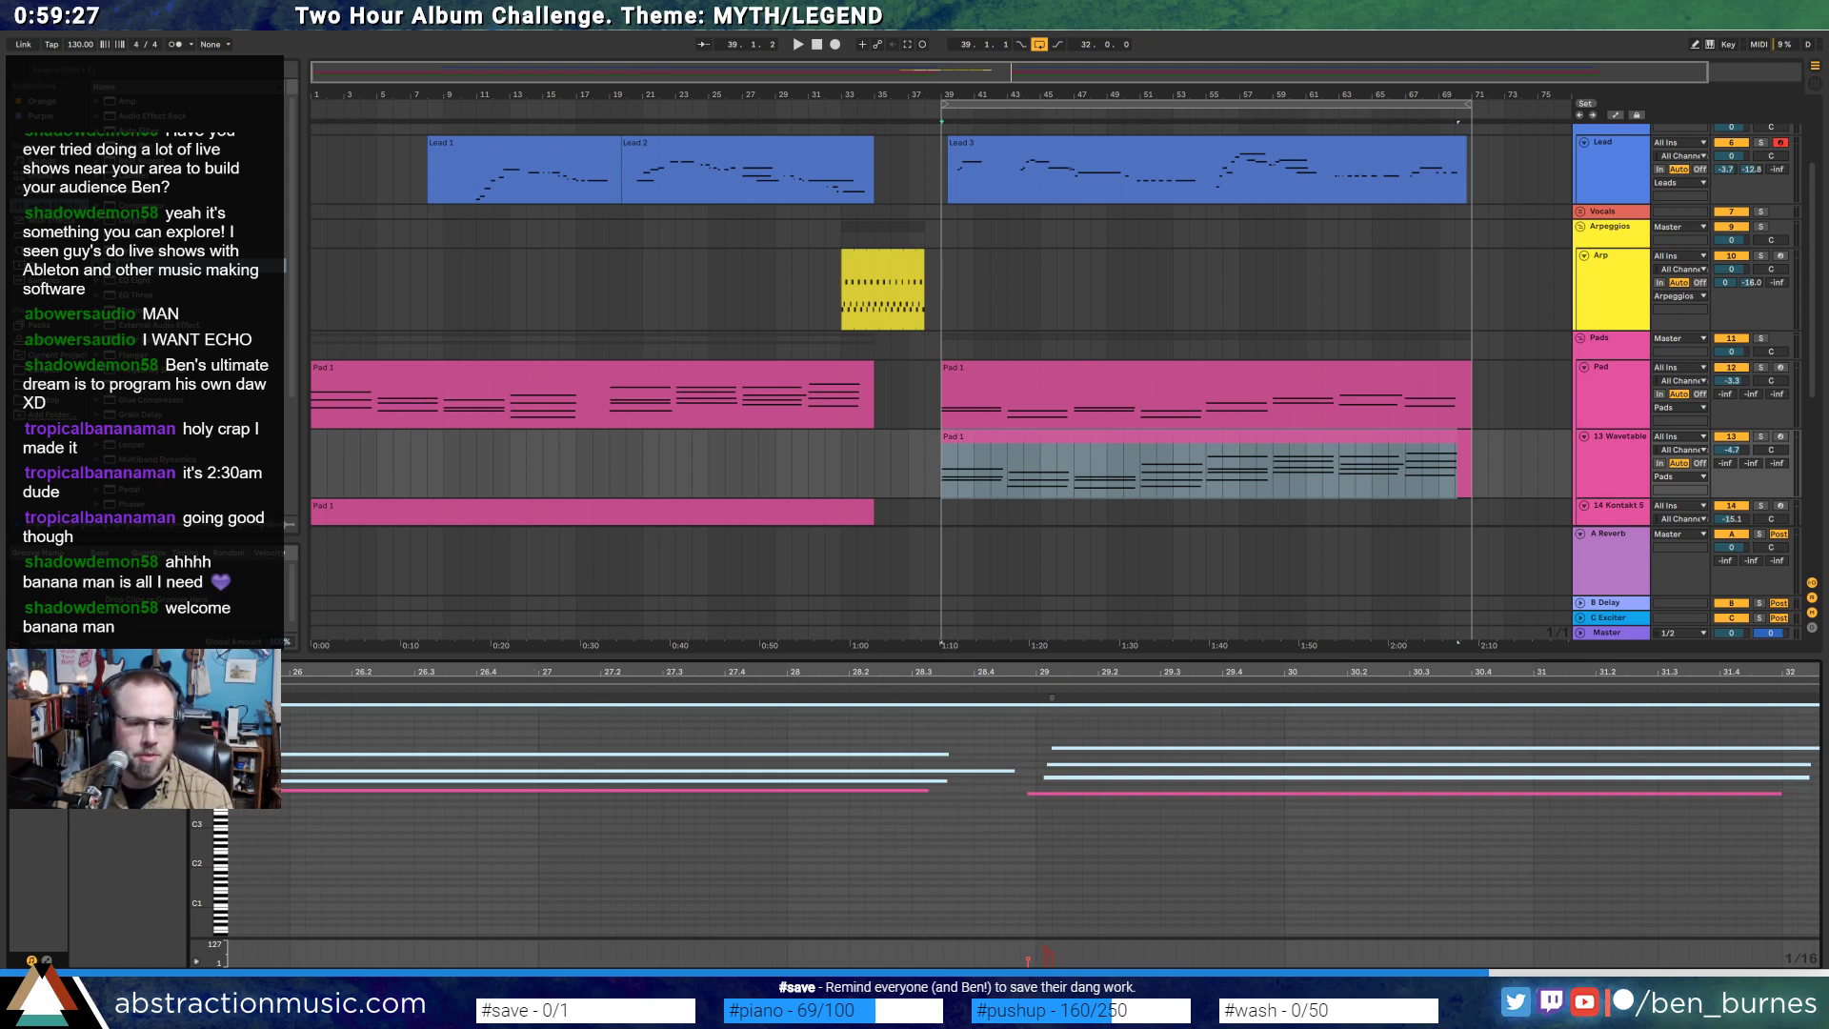
drag(1547, 673, 1547, 600)
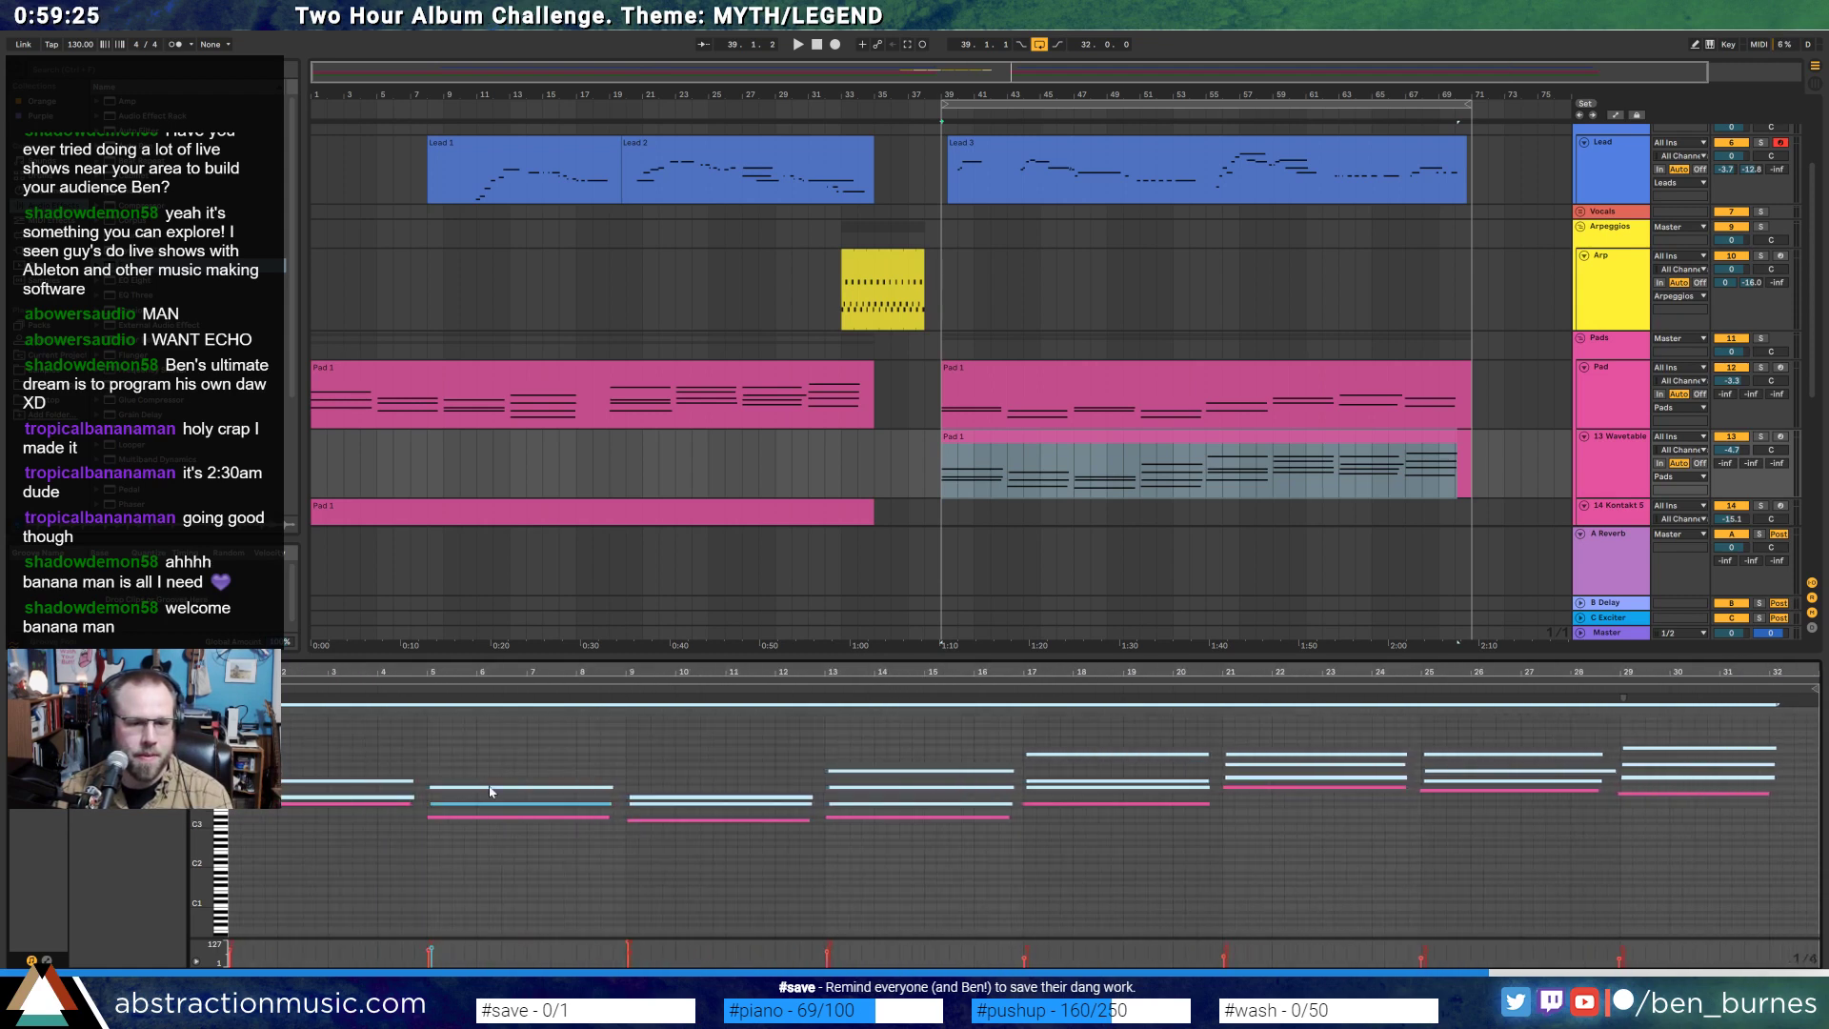
- Remove the second-lowest note of each chord from the selection, undo the oversized shift, and nudge the remaining notes slightly later
click(413, 797)
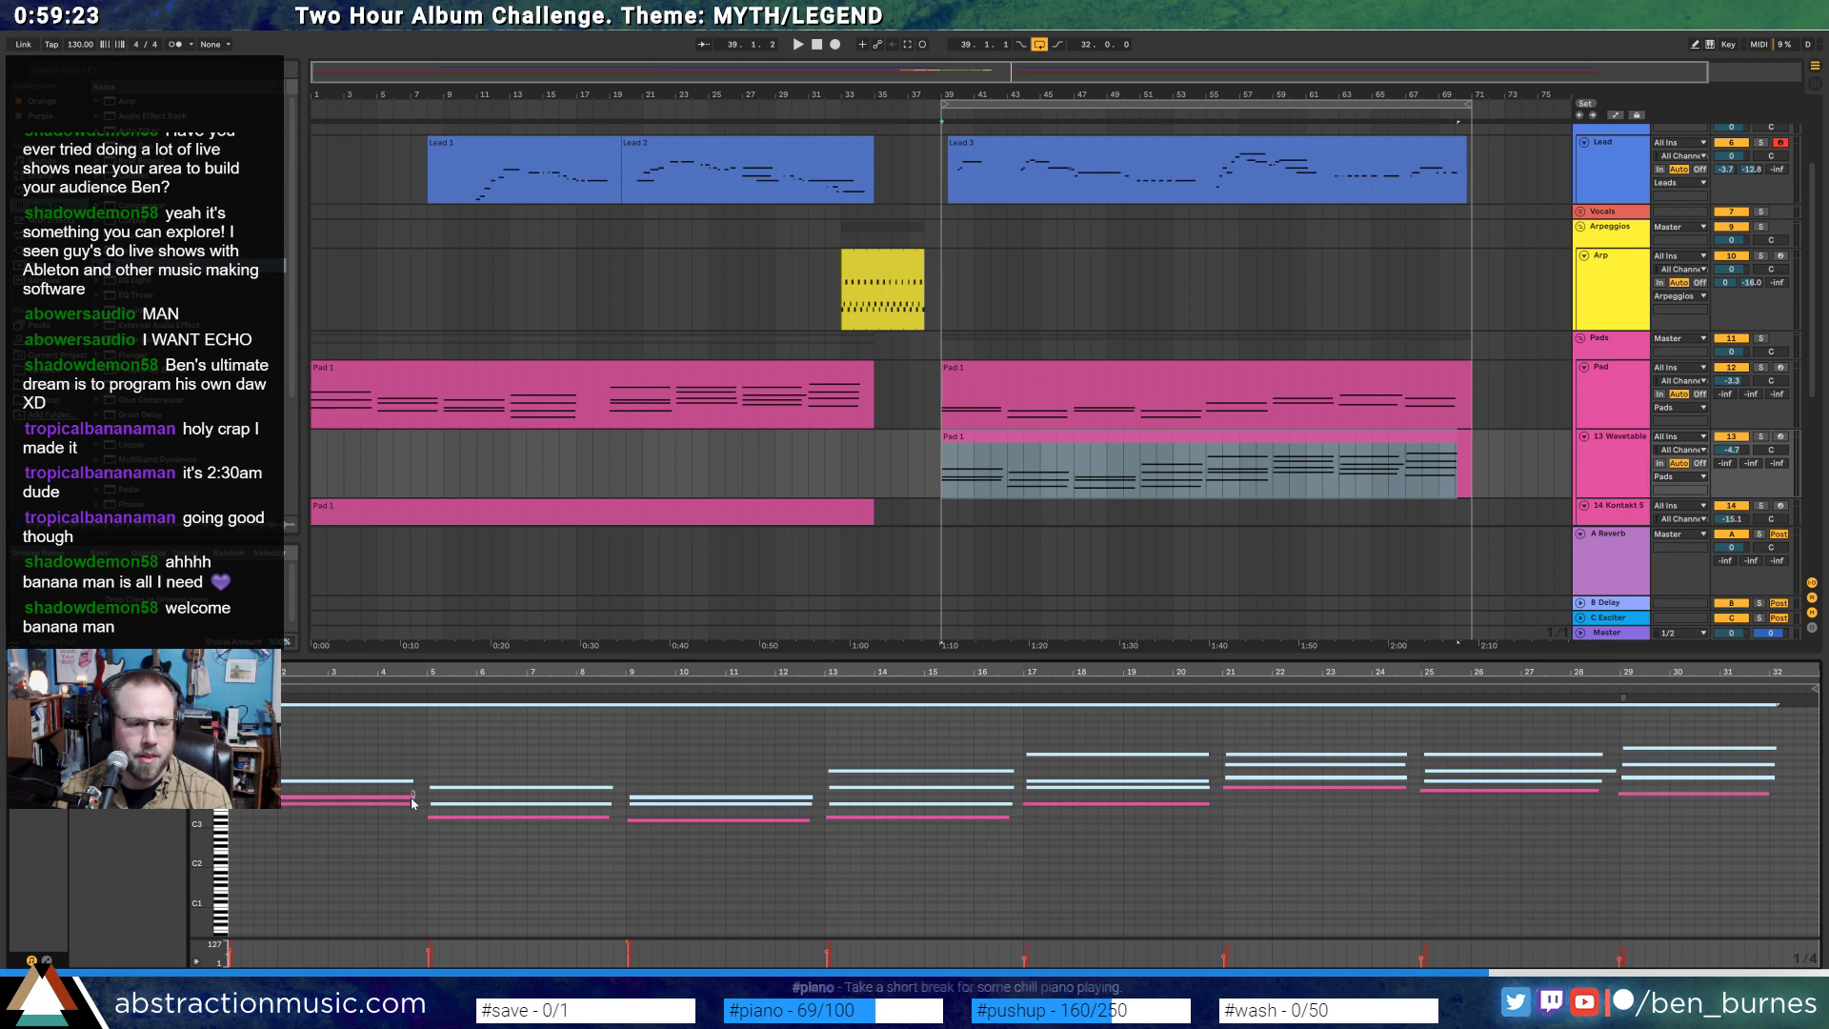
drag(651, 812, 656, 807)
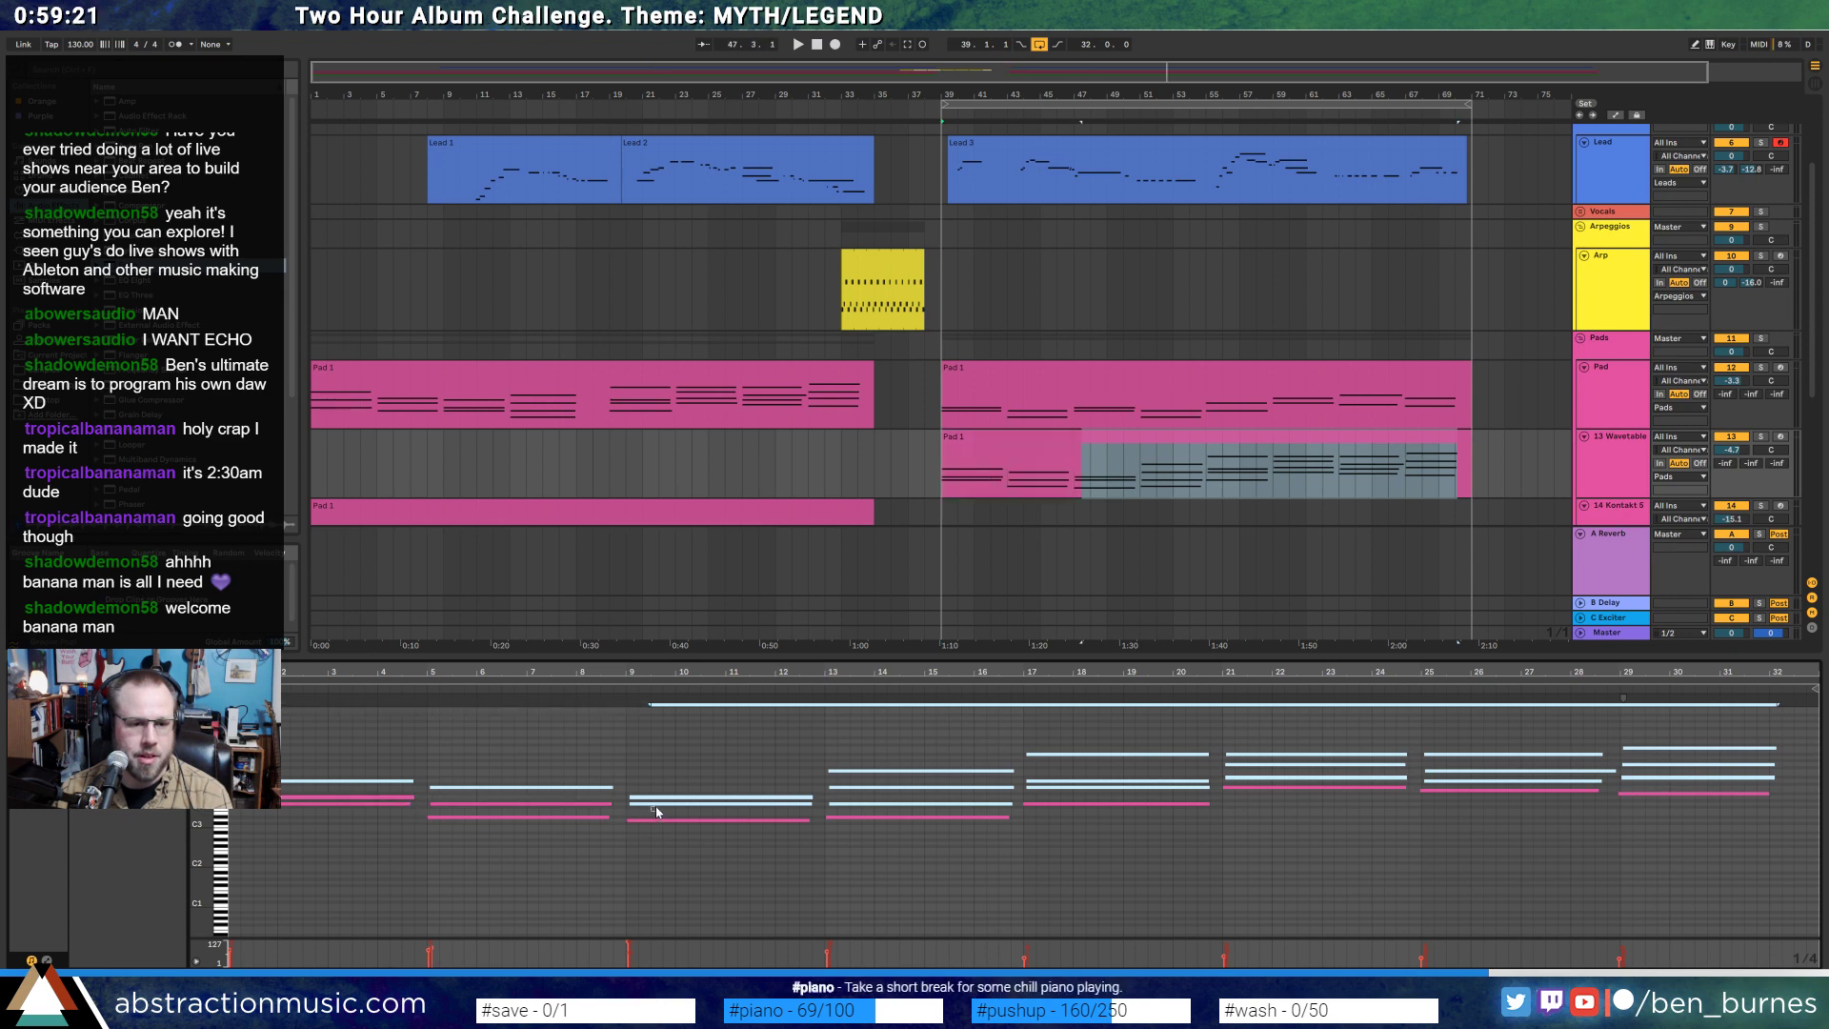
click(659, 806)
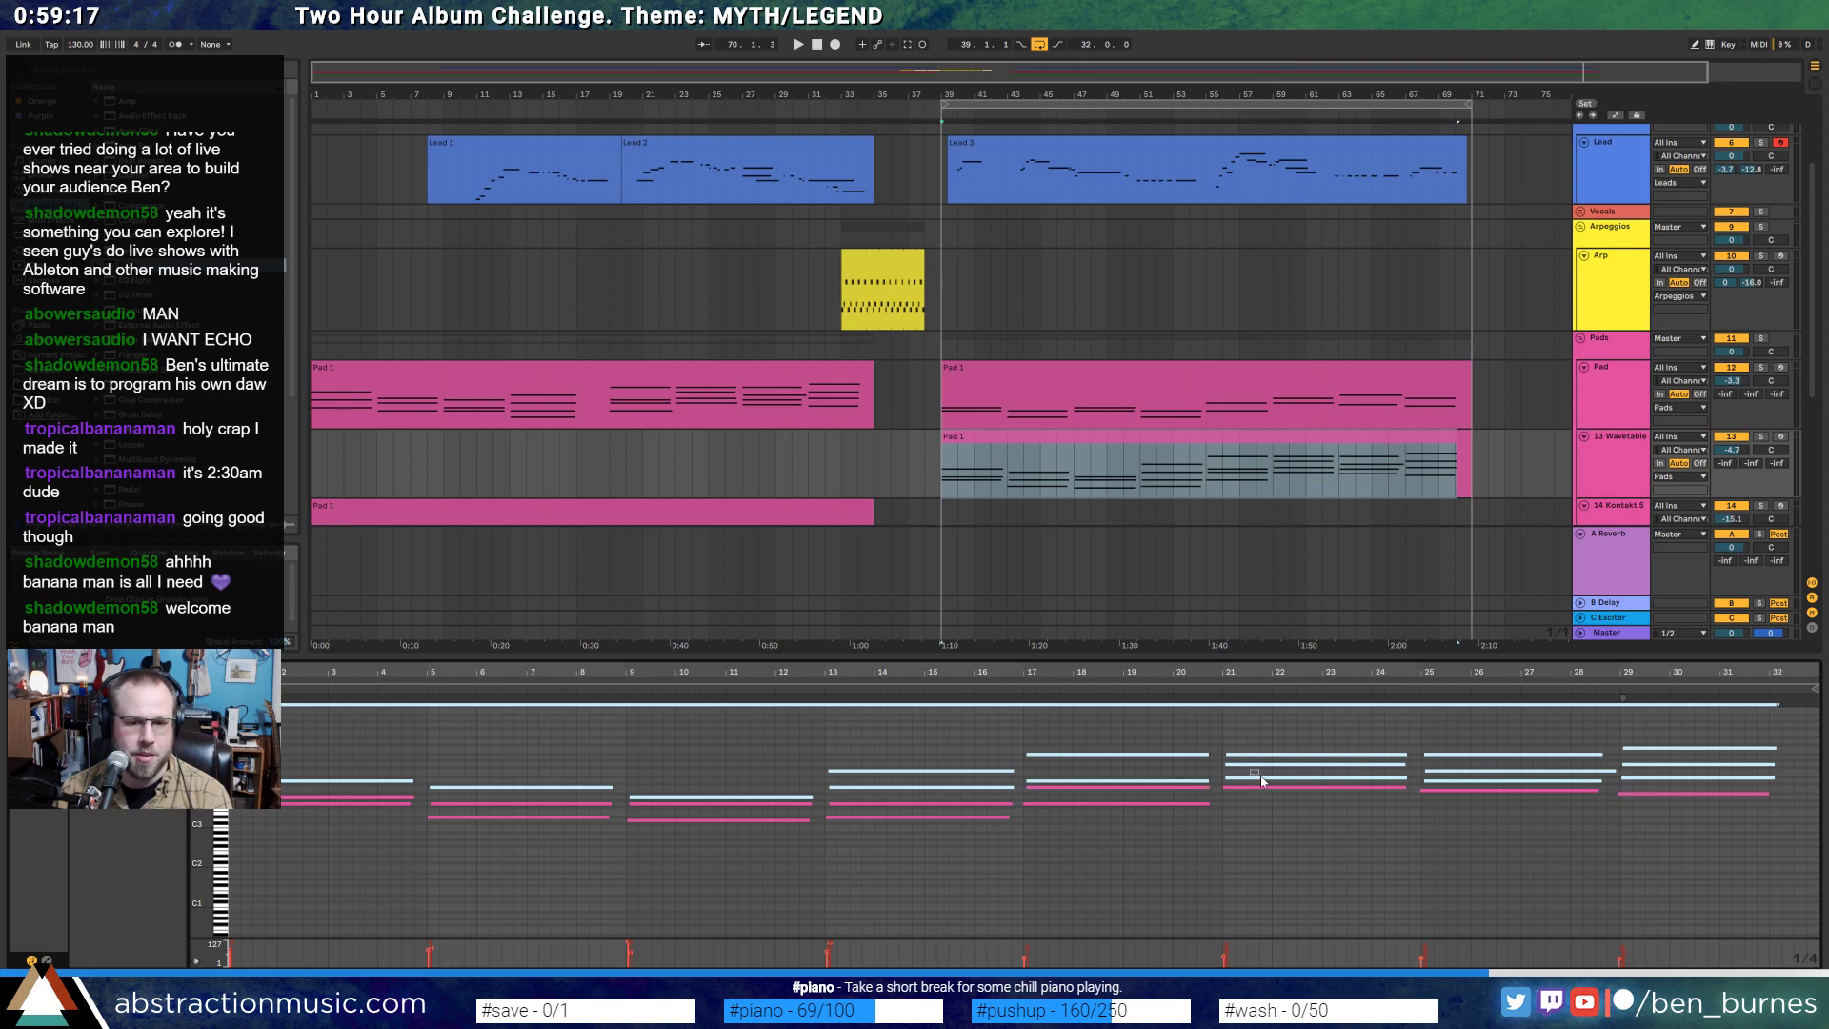
click(1640, 778)
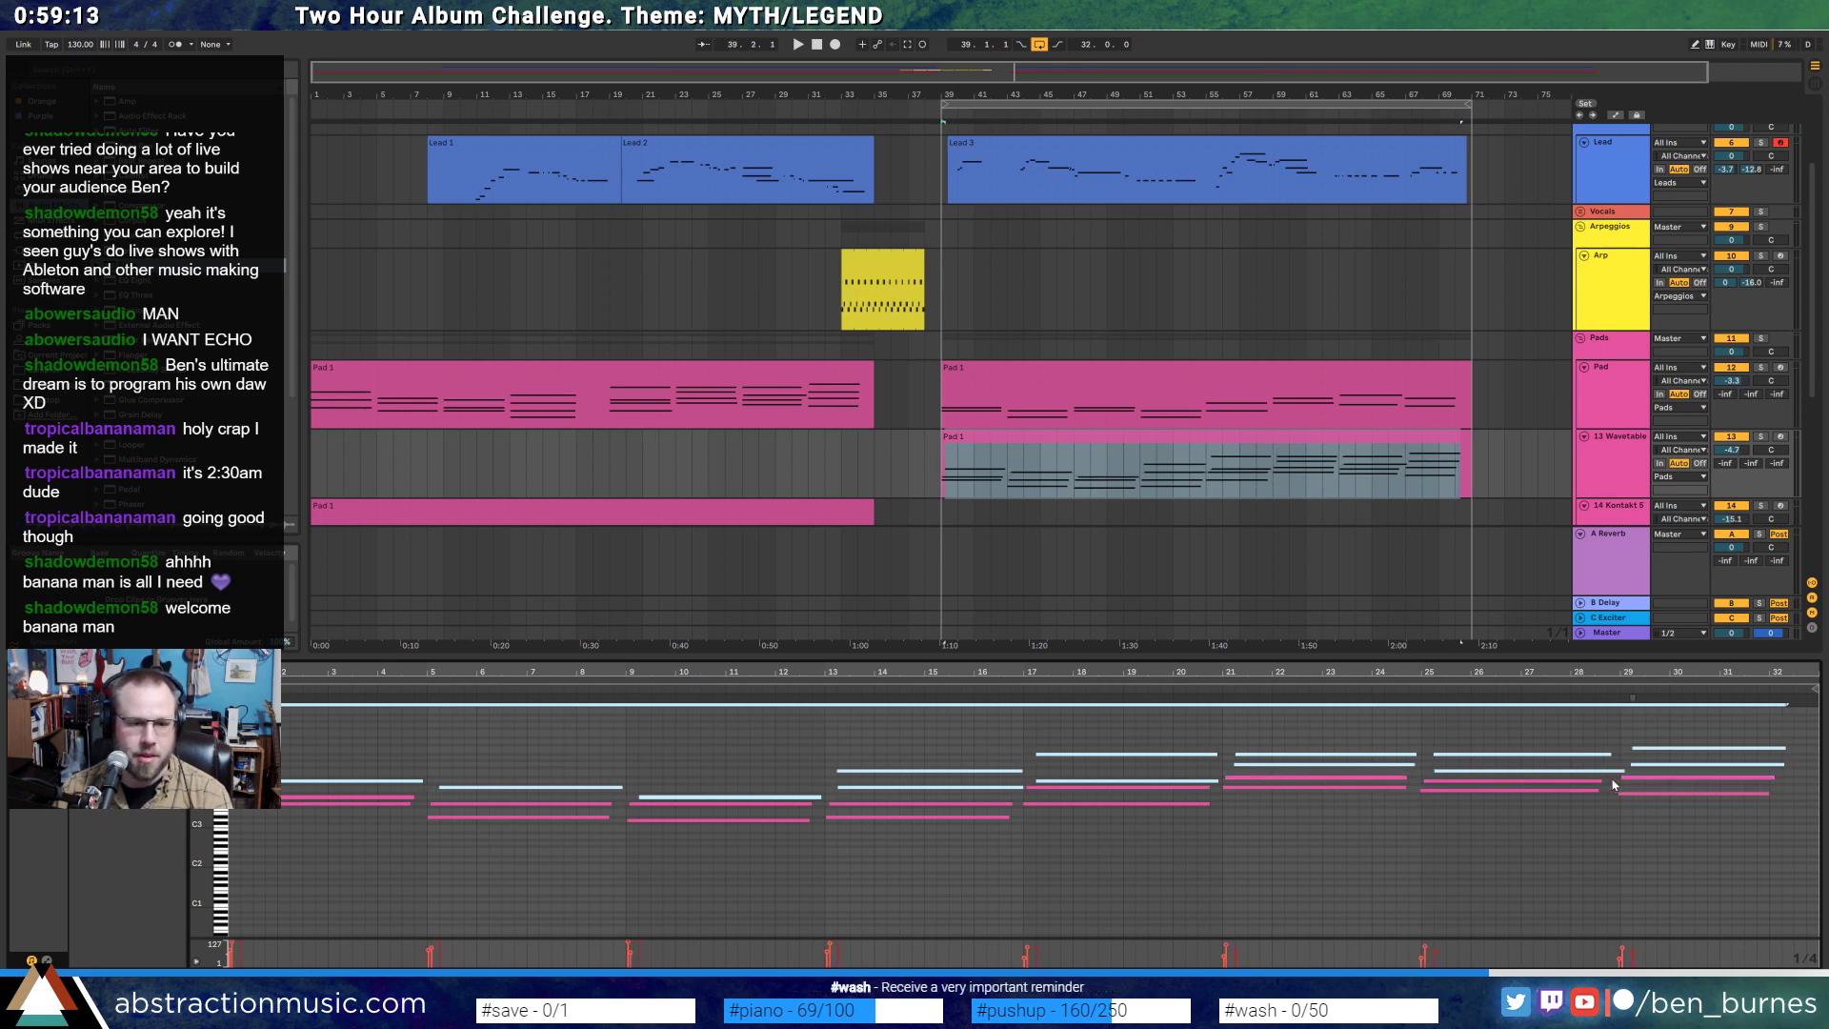
key(ctrl+z)
drag(635, 675, 633, 673)
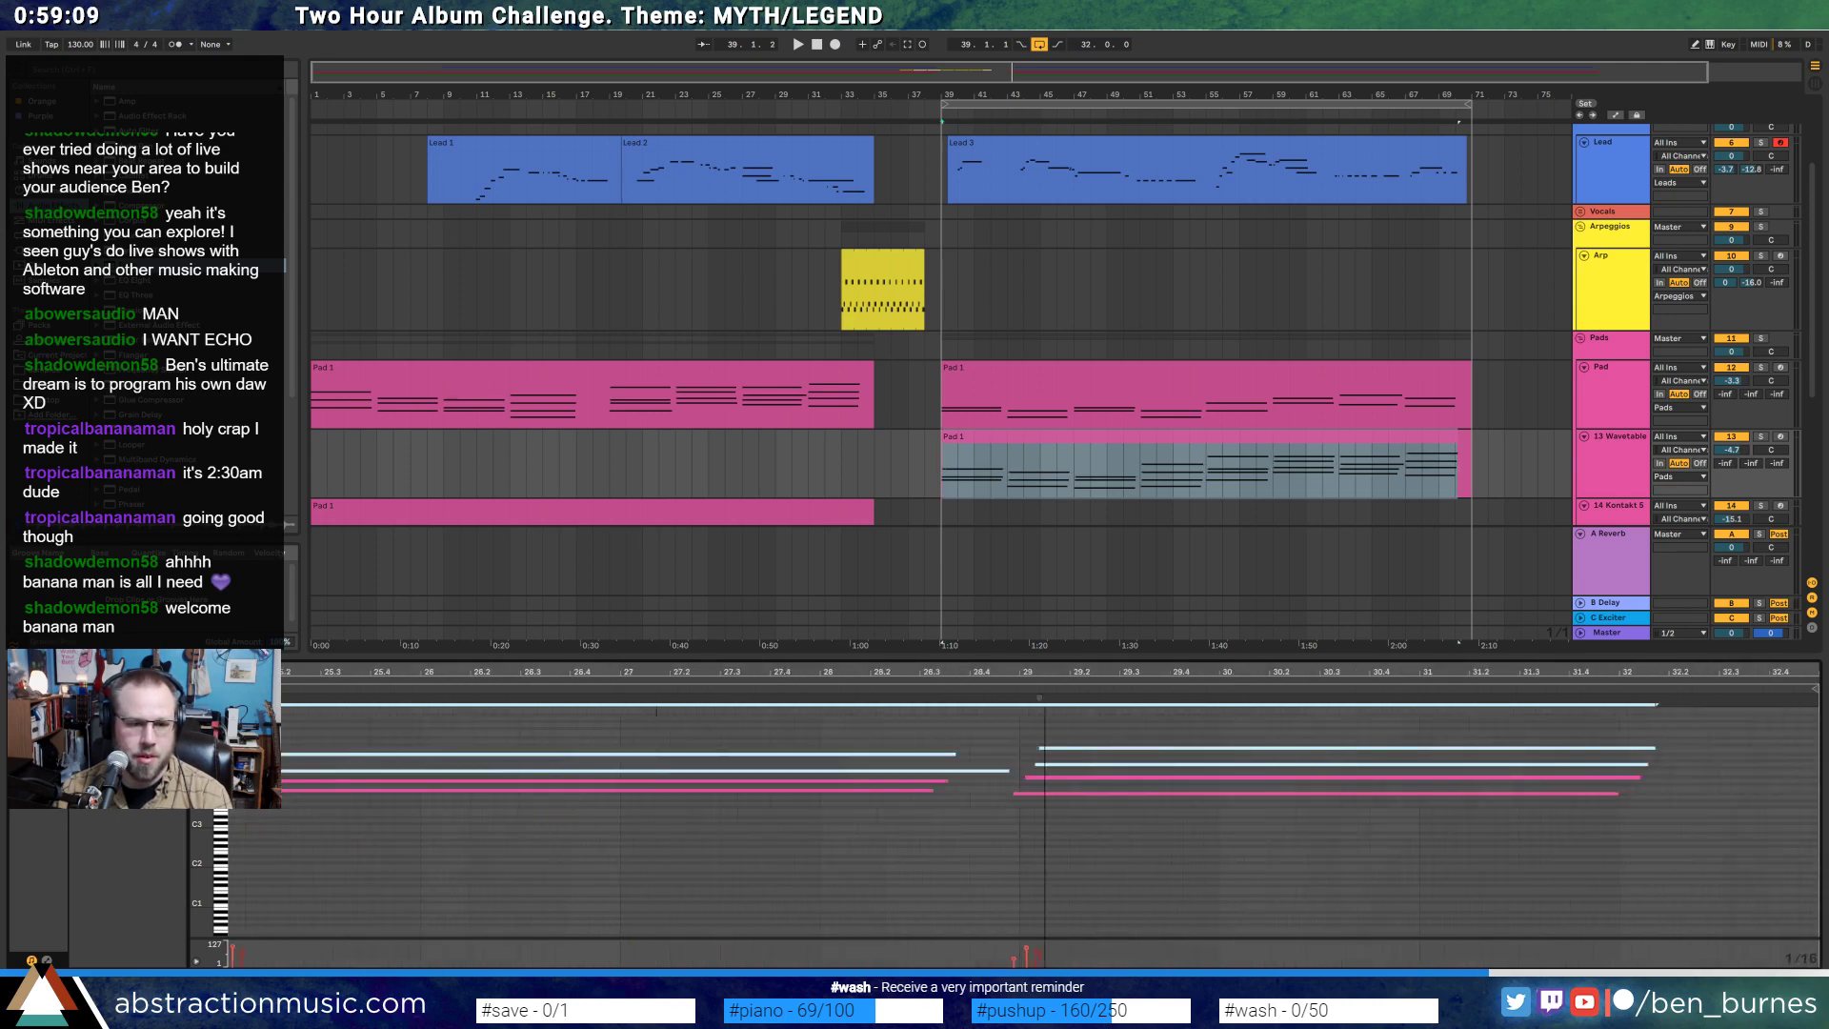
key(x)
key(space)
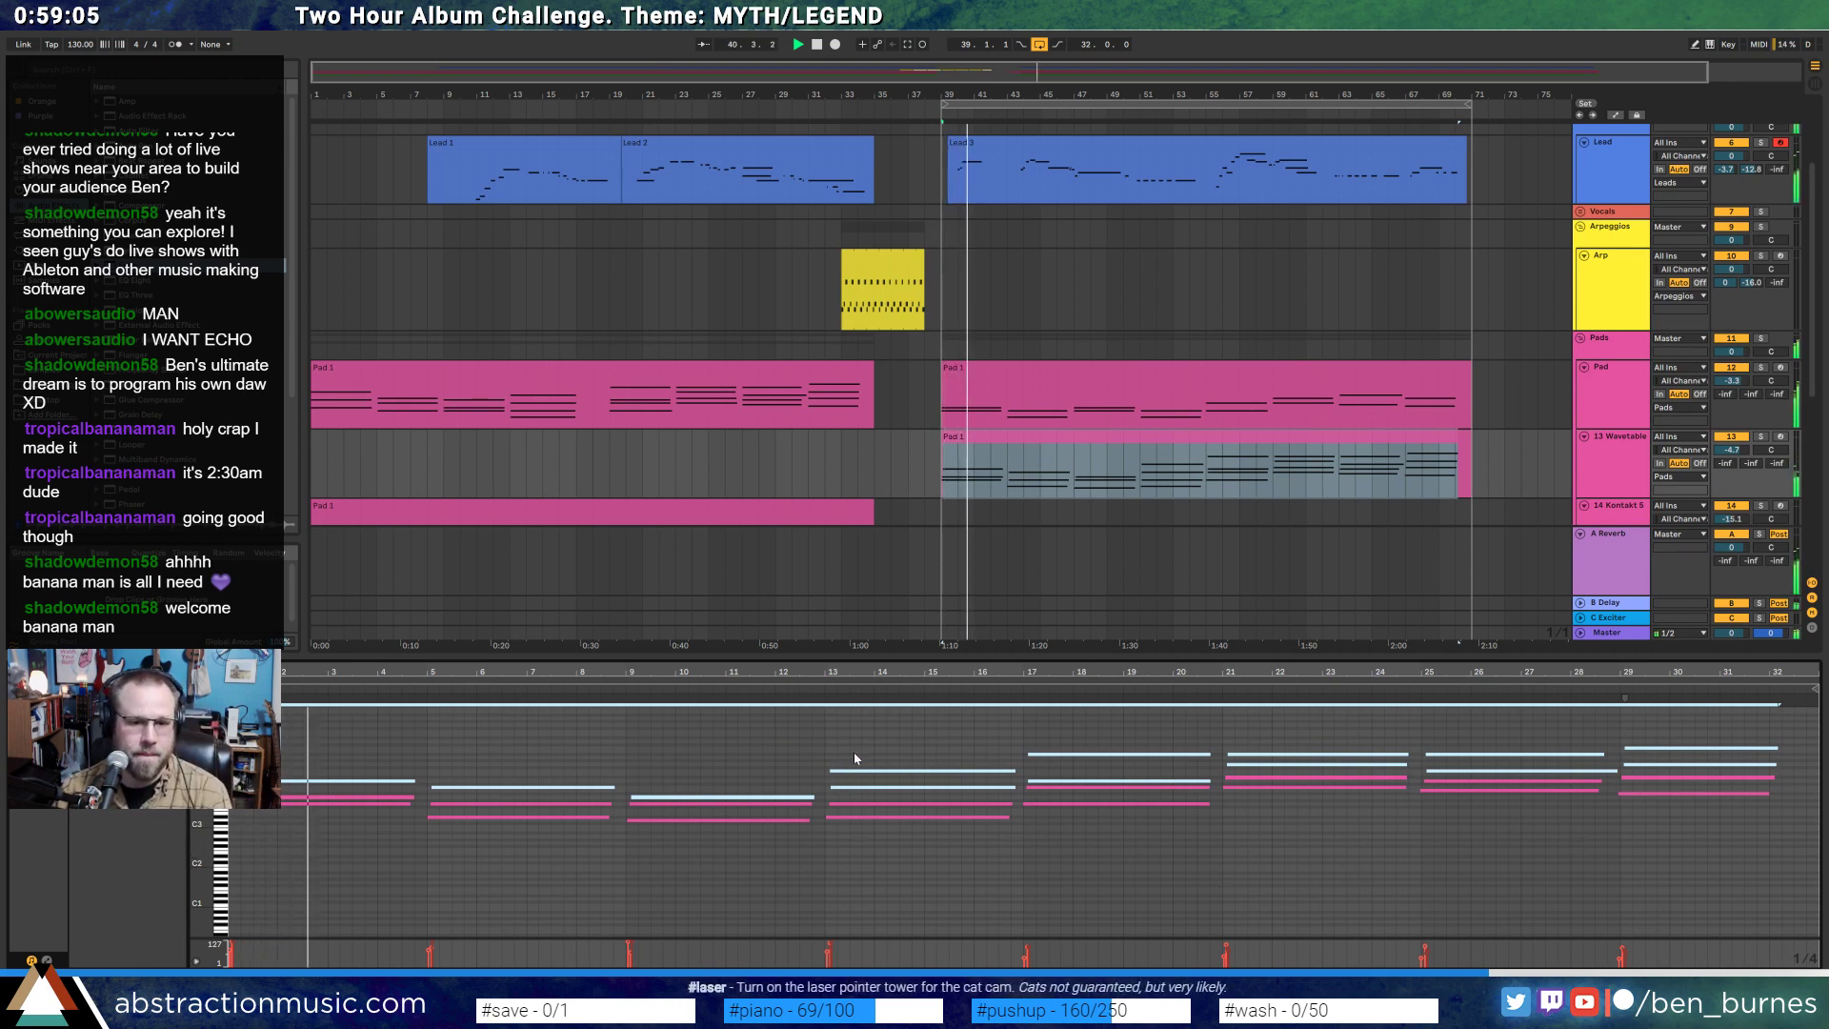
- Reduce the selection to the top notes of the four-note chords and nudge them slightly later to finish the strum
shift+click(871, 788)
shift+click(1078, 782)
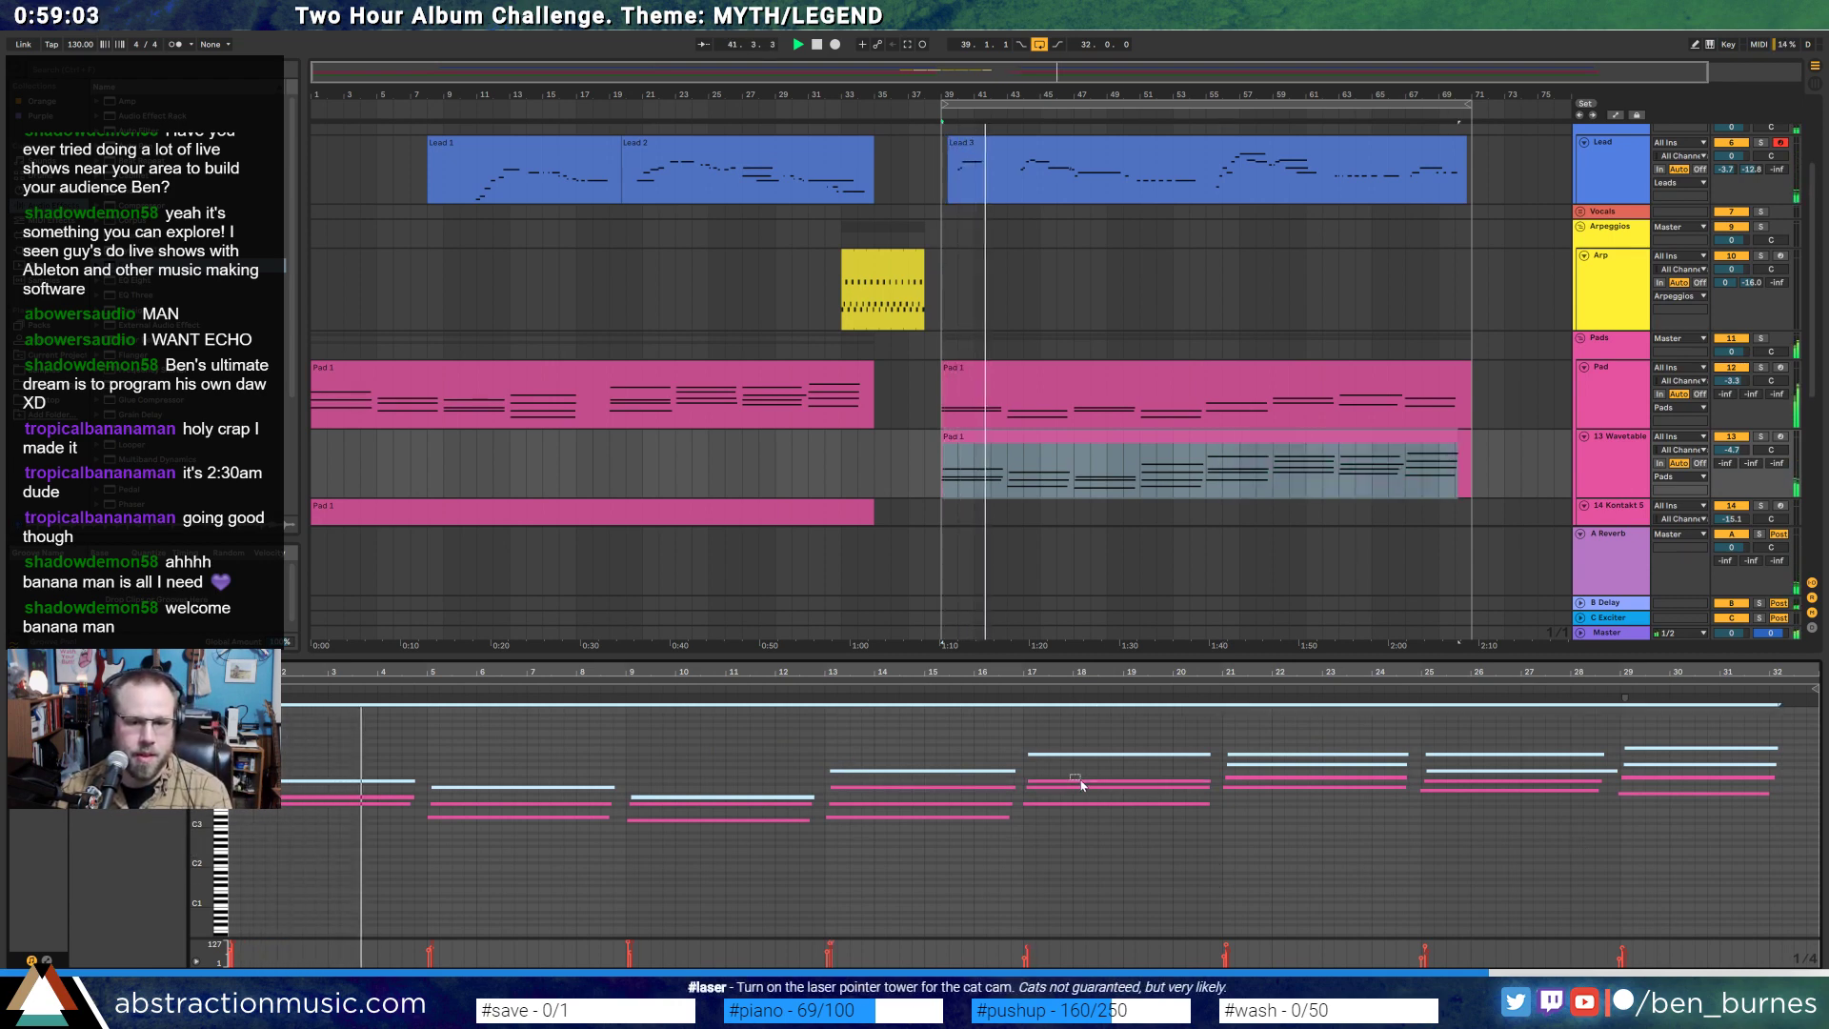
shift+click(1229, 765)
shift+click(1429, 770)
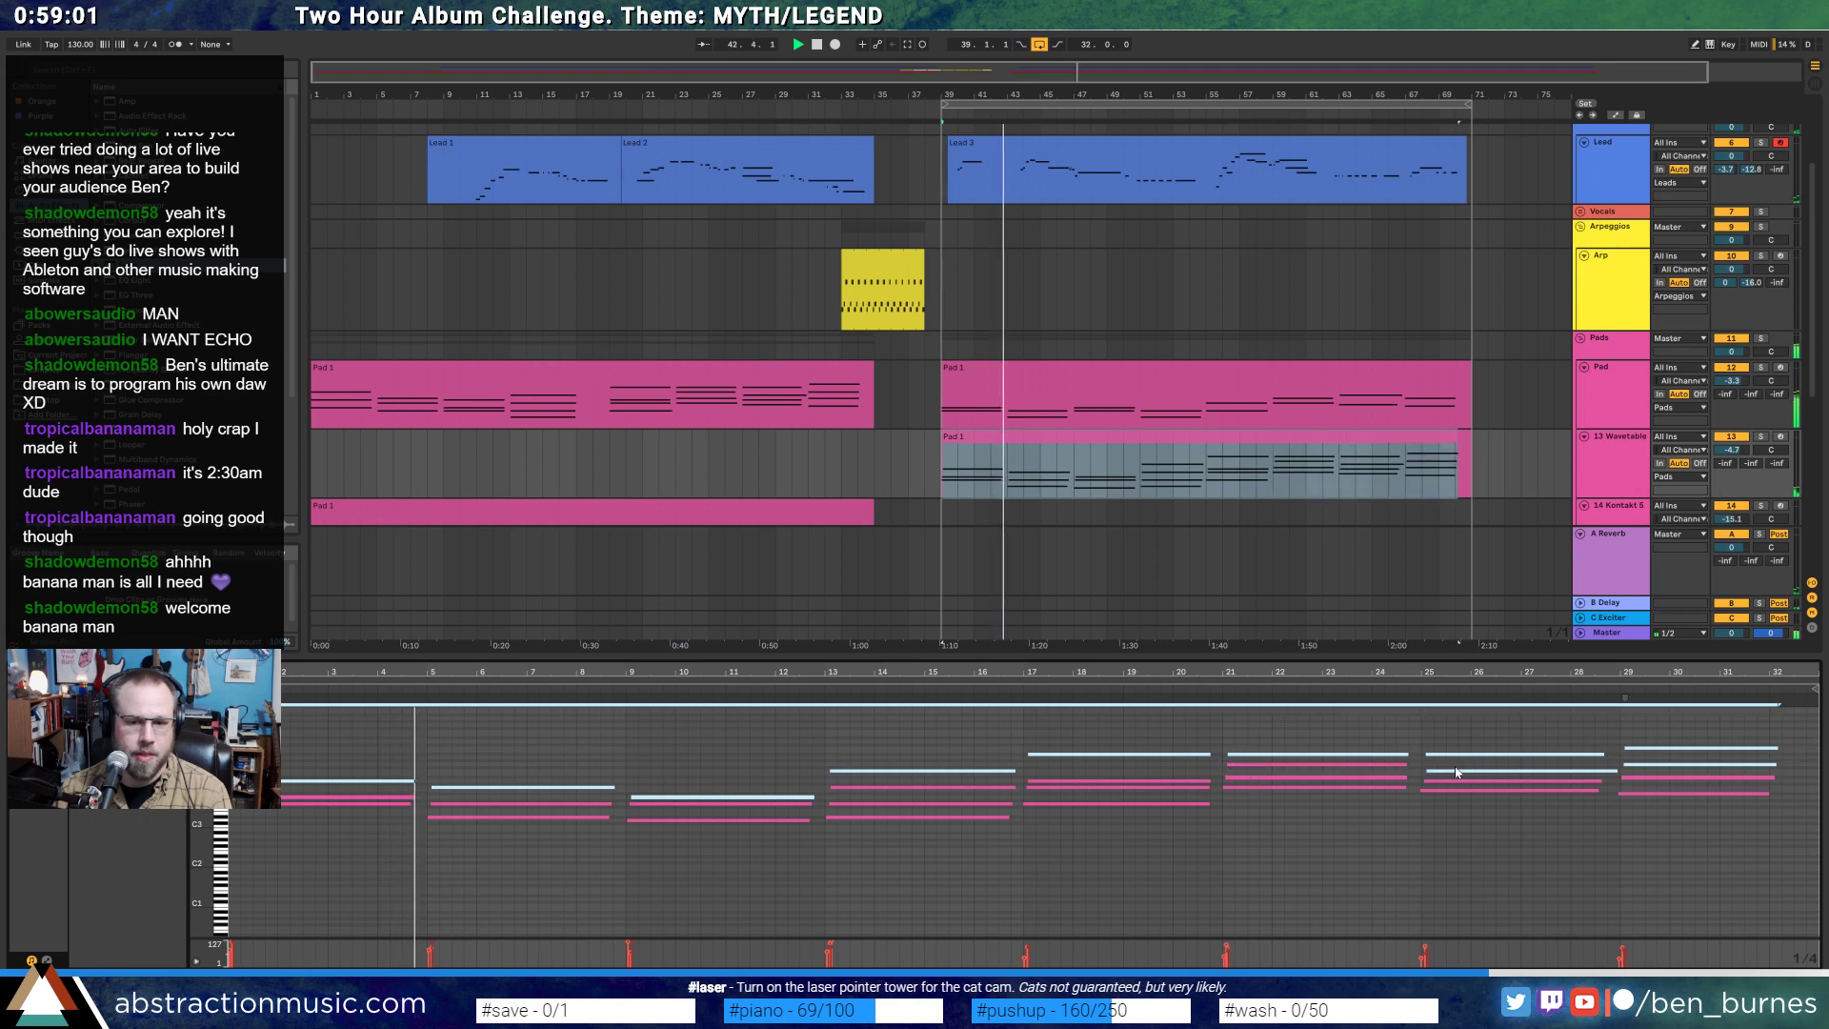
drag(1630, 766, 1636, 767)
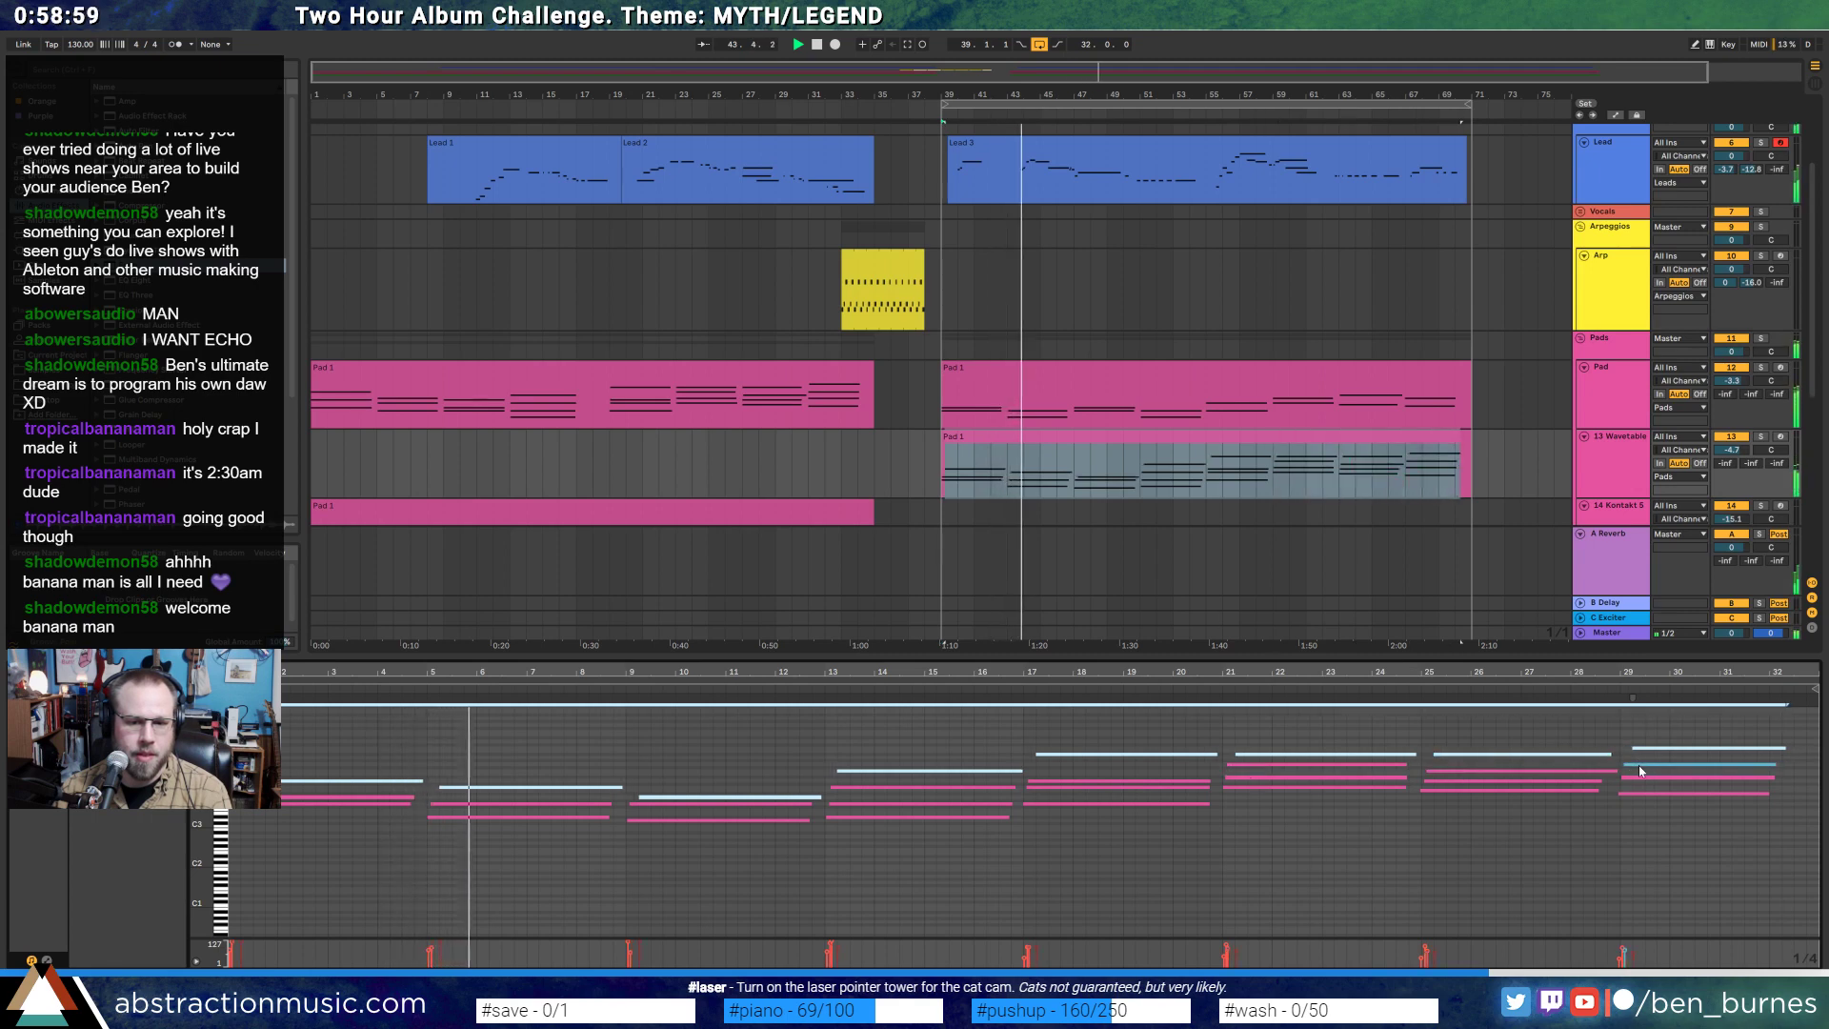
key(Left)
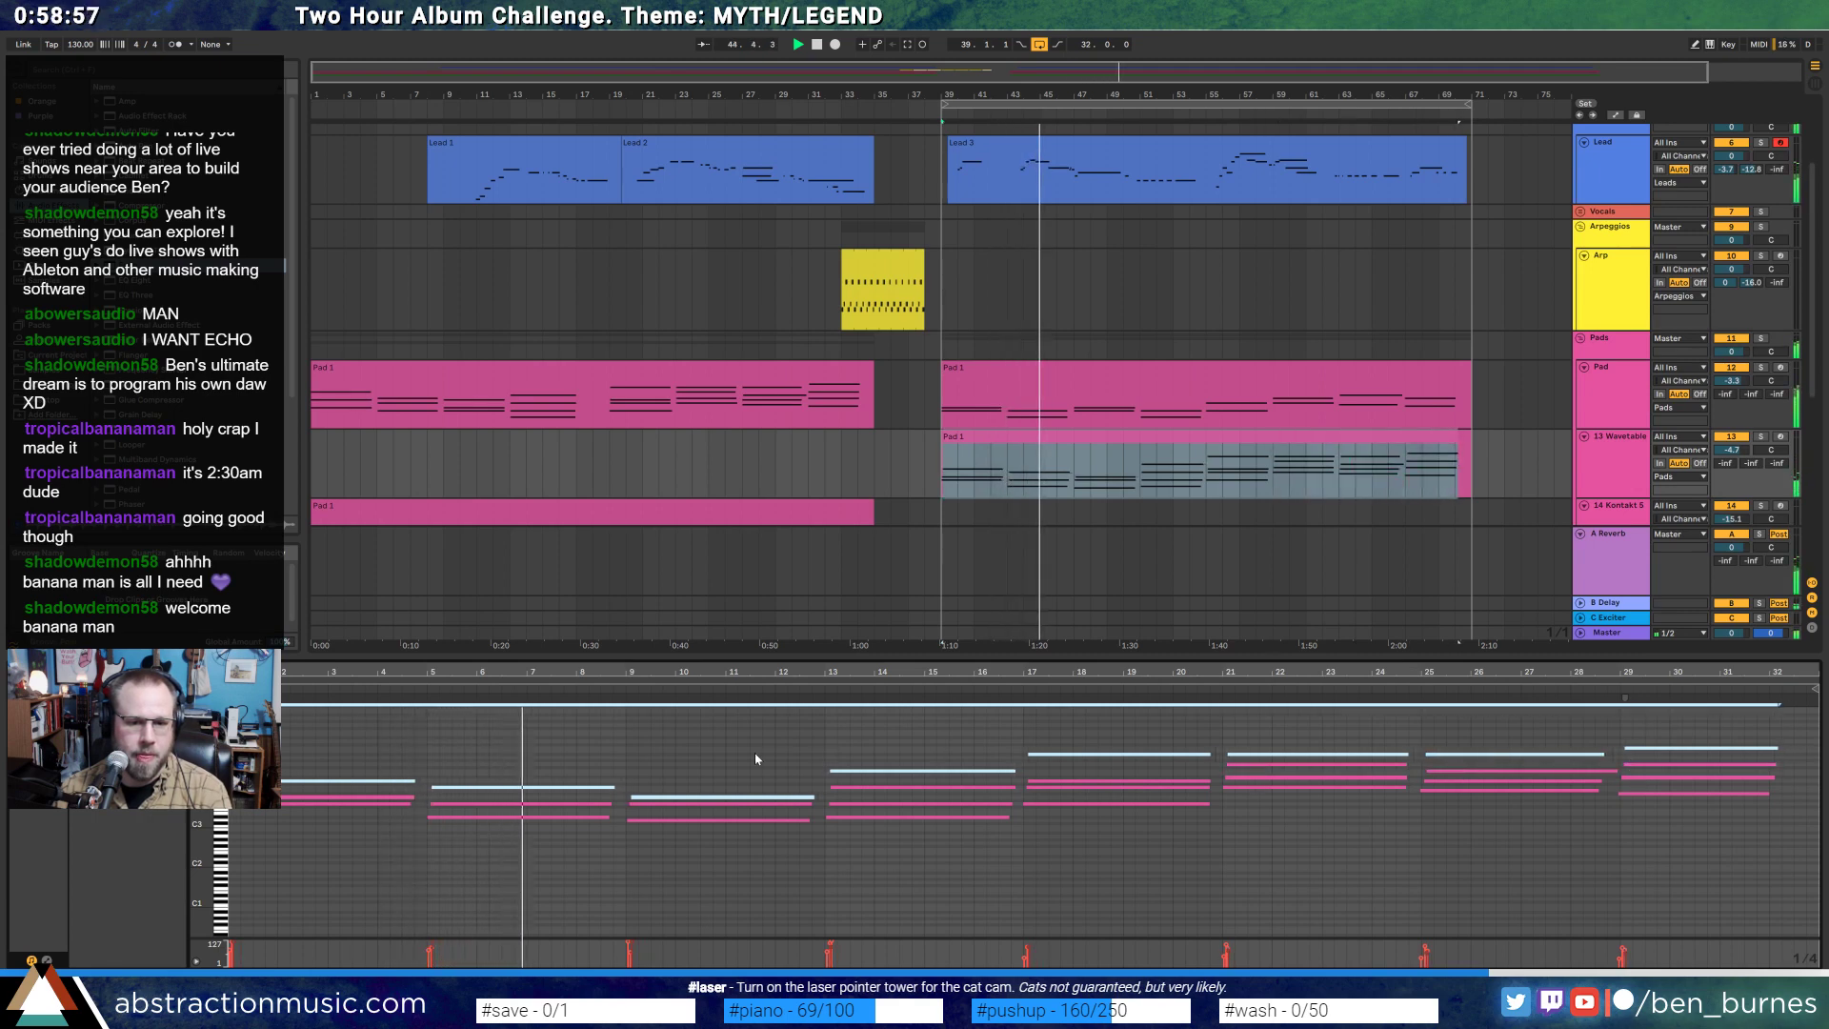
shift+click(695, 796)
shift+click(524, 787)
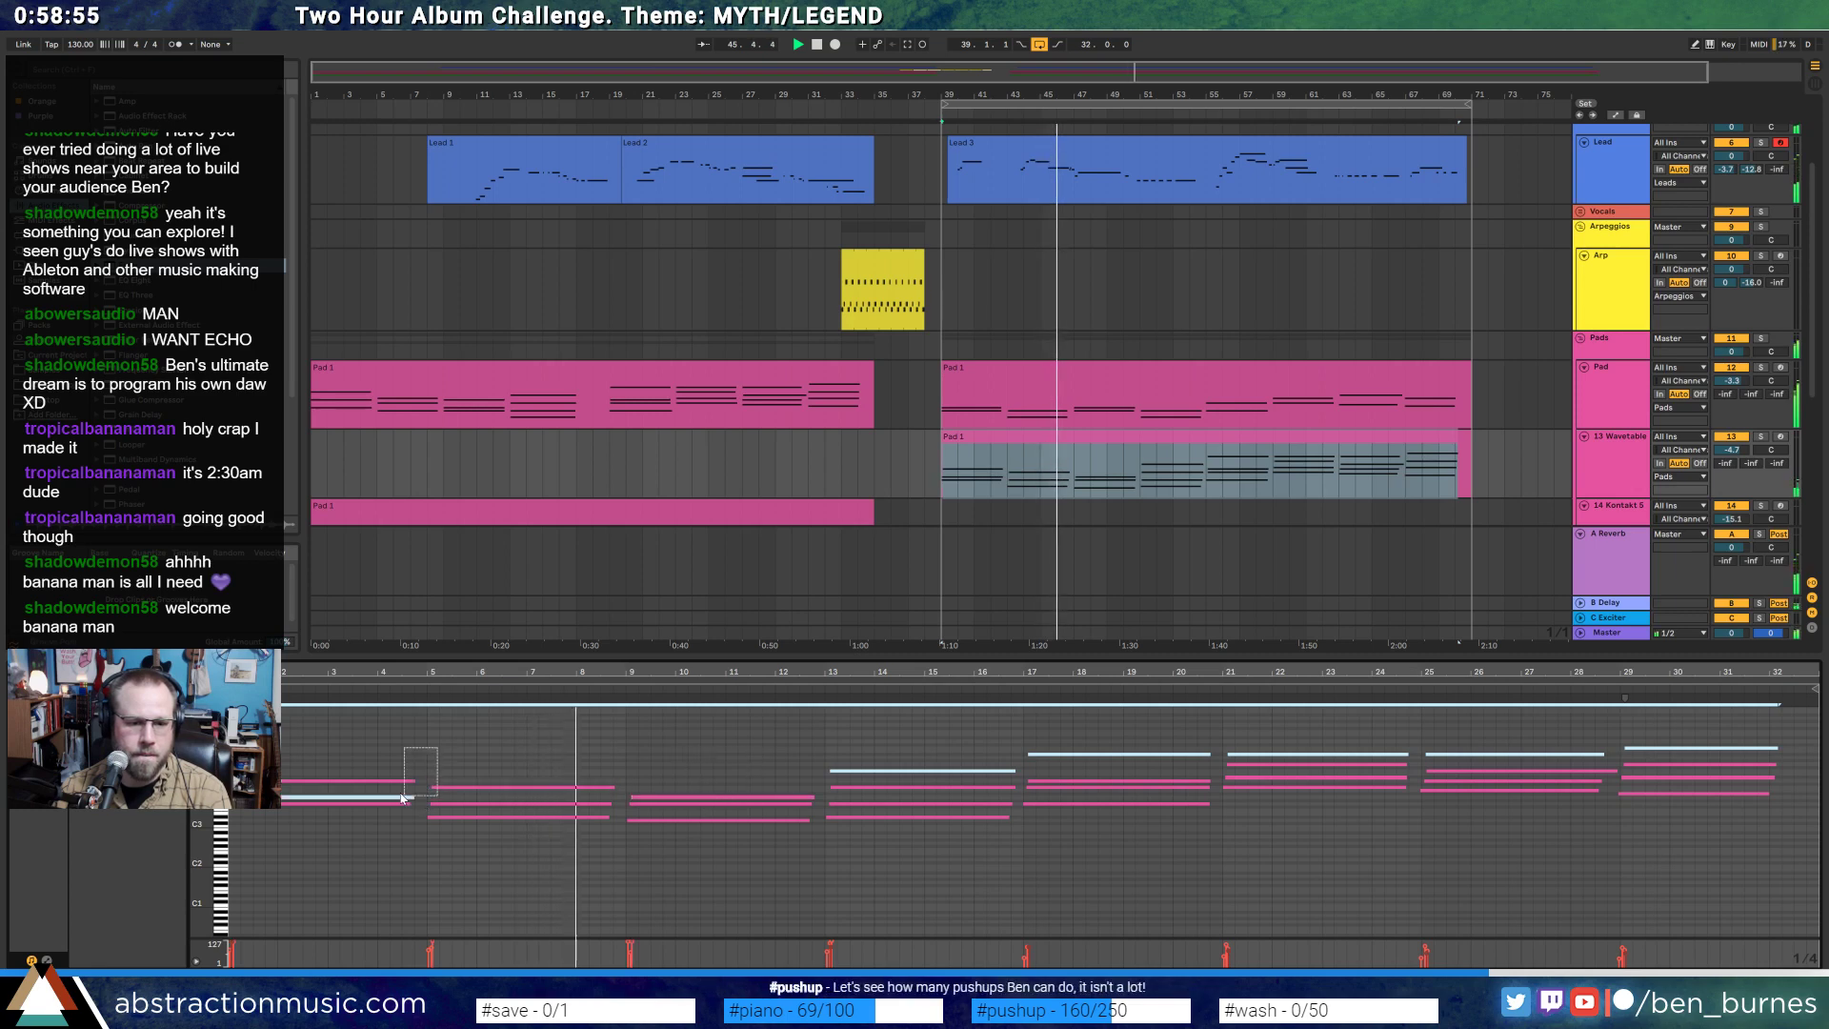
shift+click(352, 780)
key(Right)
- Transpose all notes in the Pad track's bar 39 clip up an octave and lower their velocities to 33–70
double_click(1159, 386)
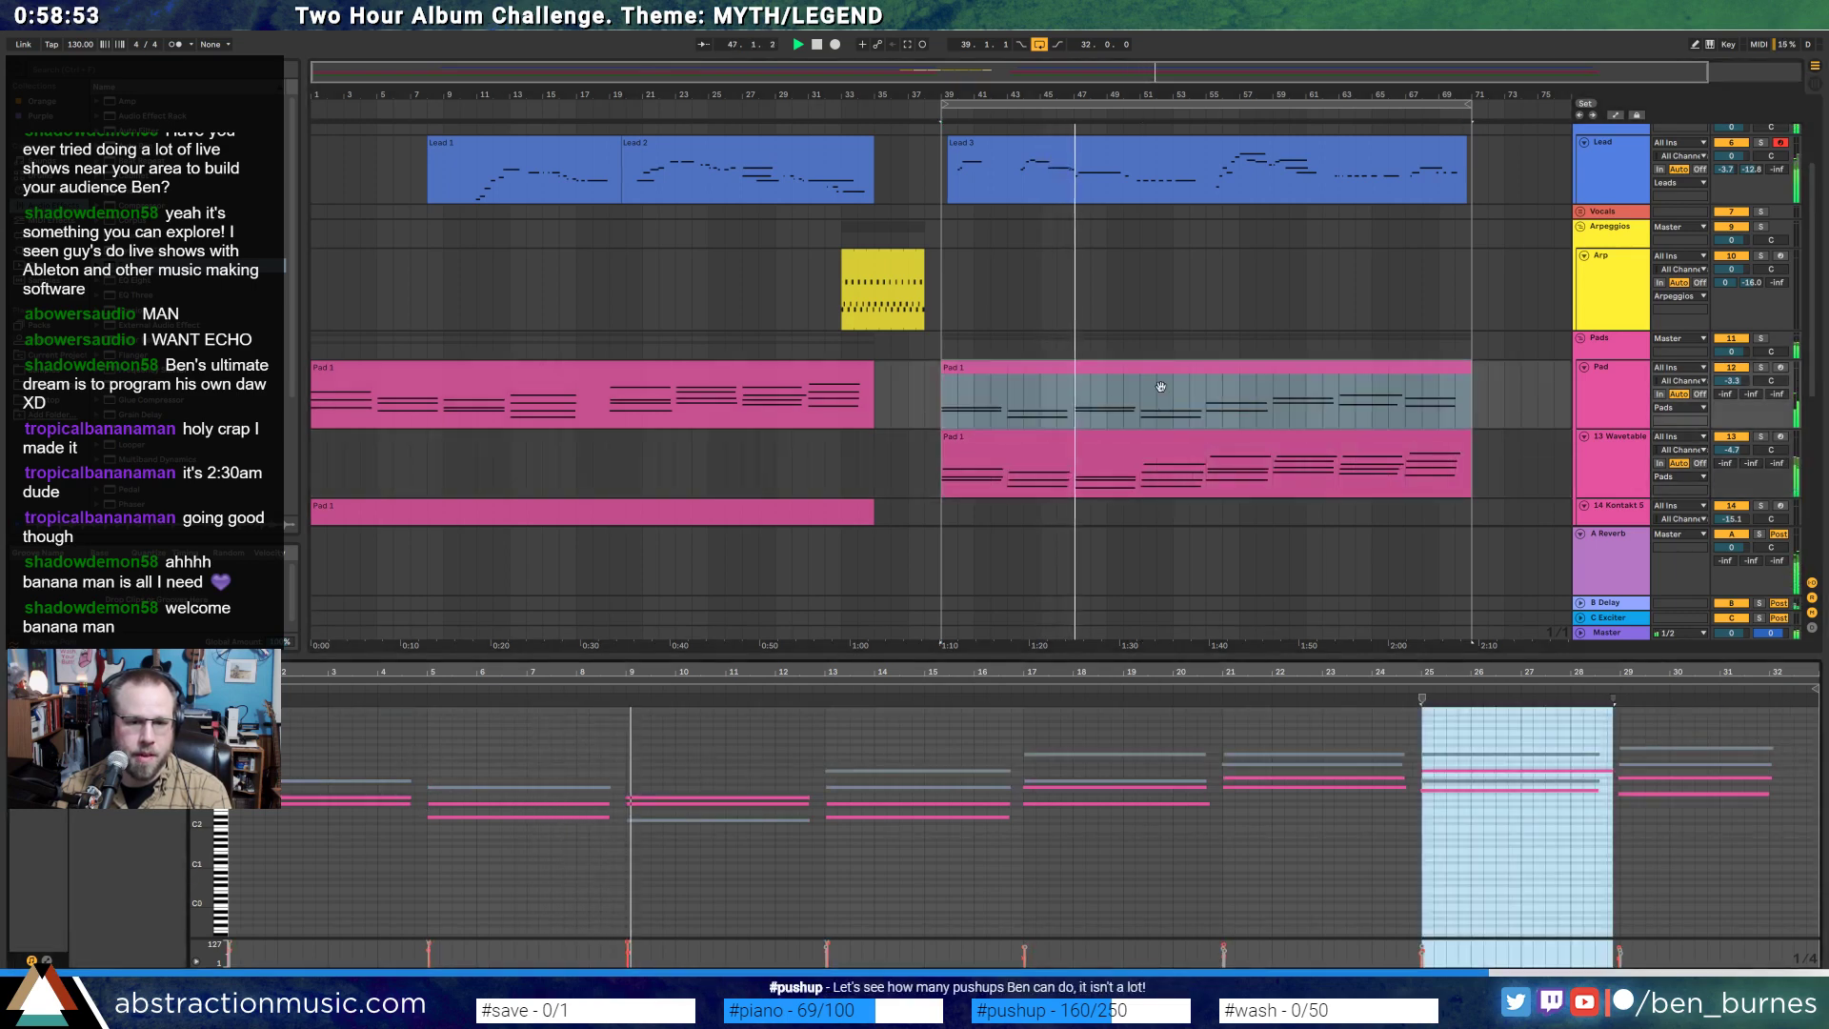
click(853, 732)
key(ctrl+a)
key(shift+Up)
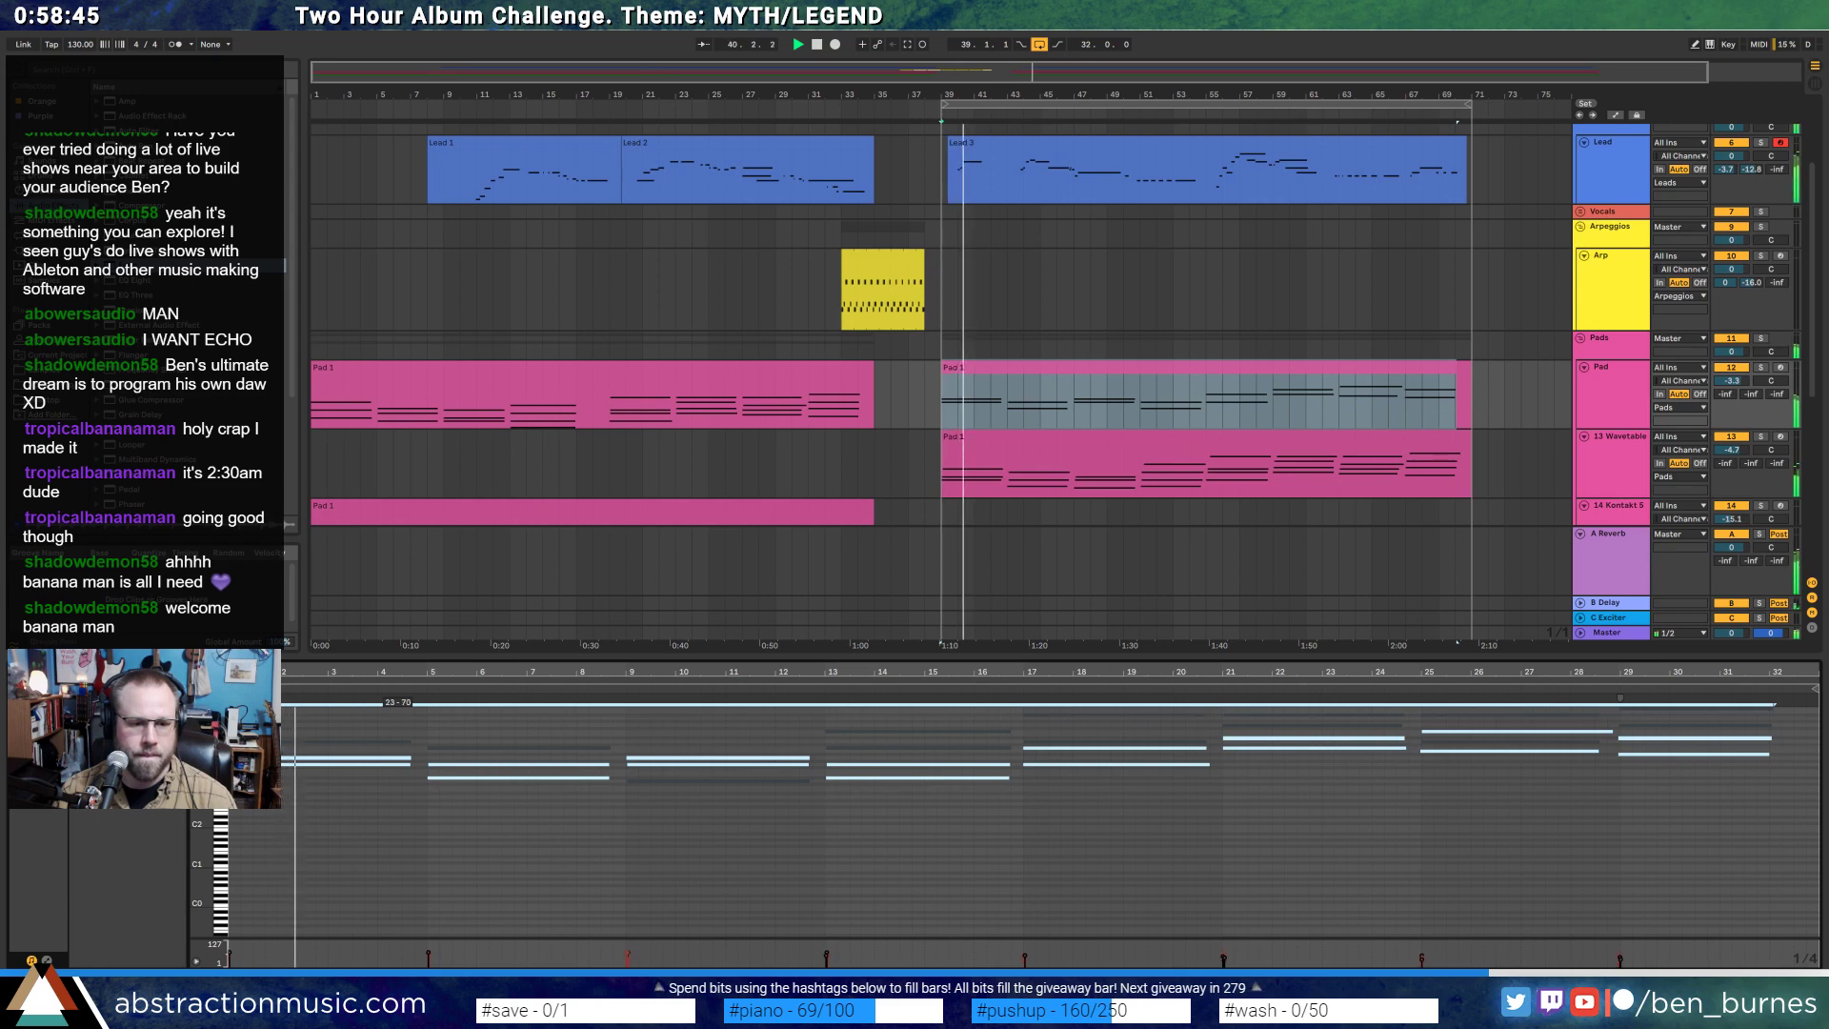
- Adjust individual chord velocities in the Pad clip, setting the chord at clip bar 17 to 39–82 and the last chord to 31–69
click(1011, 956)
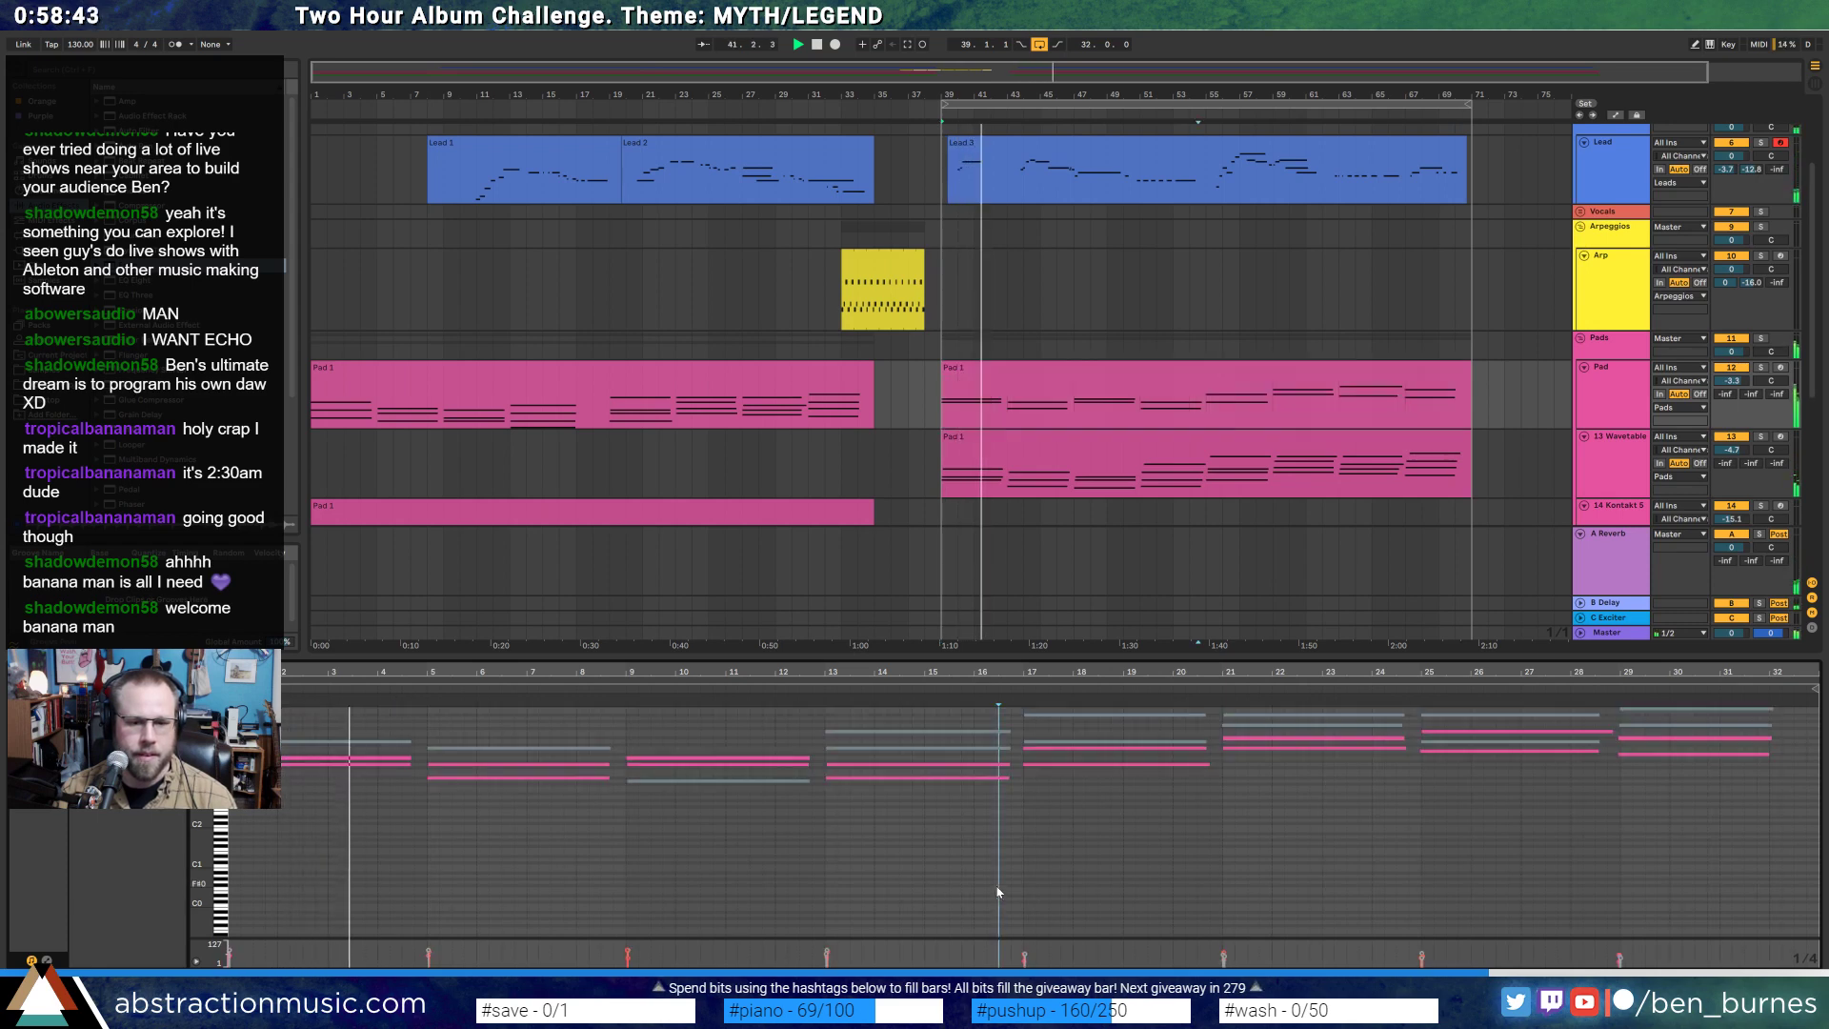
click(1025, 958)
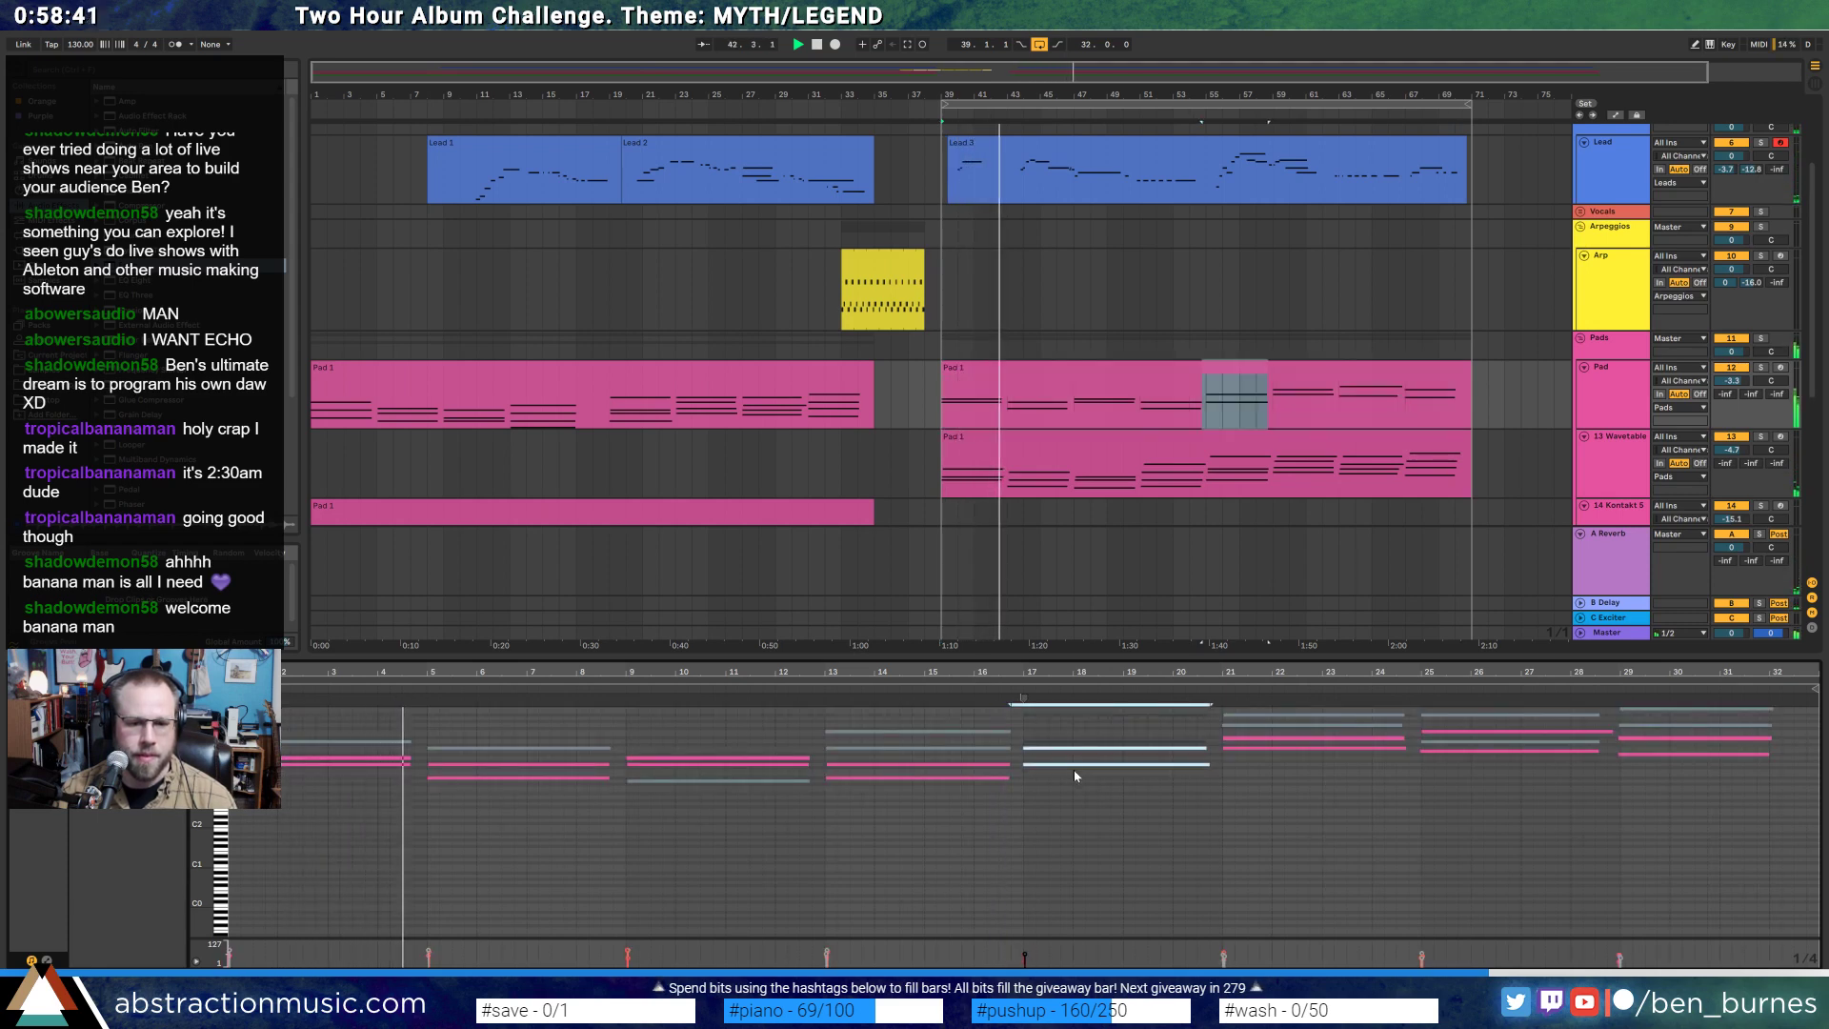
drag(1066, 764, 1066, 760)
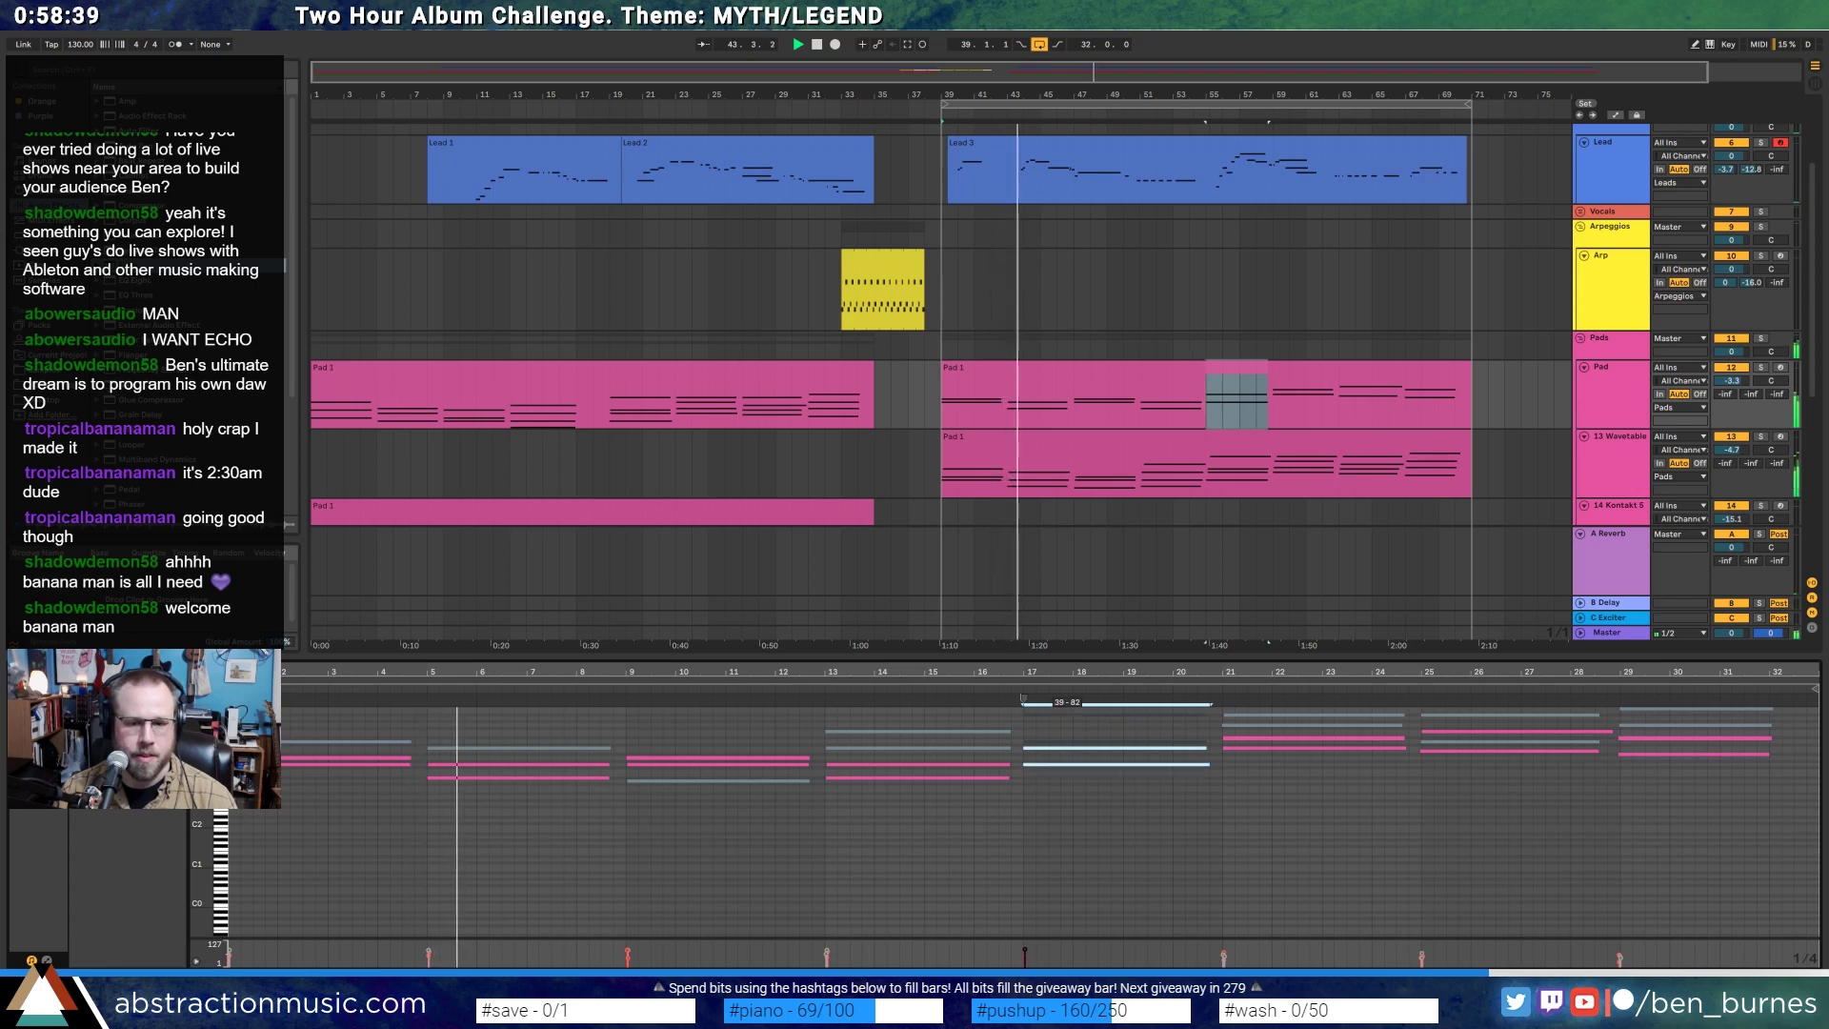
drag(1418, 774, 1446, 724)
drag(1595, 807, 1649, 730)
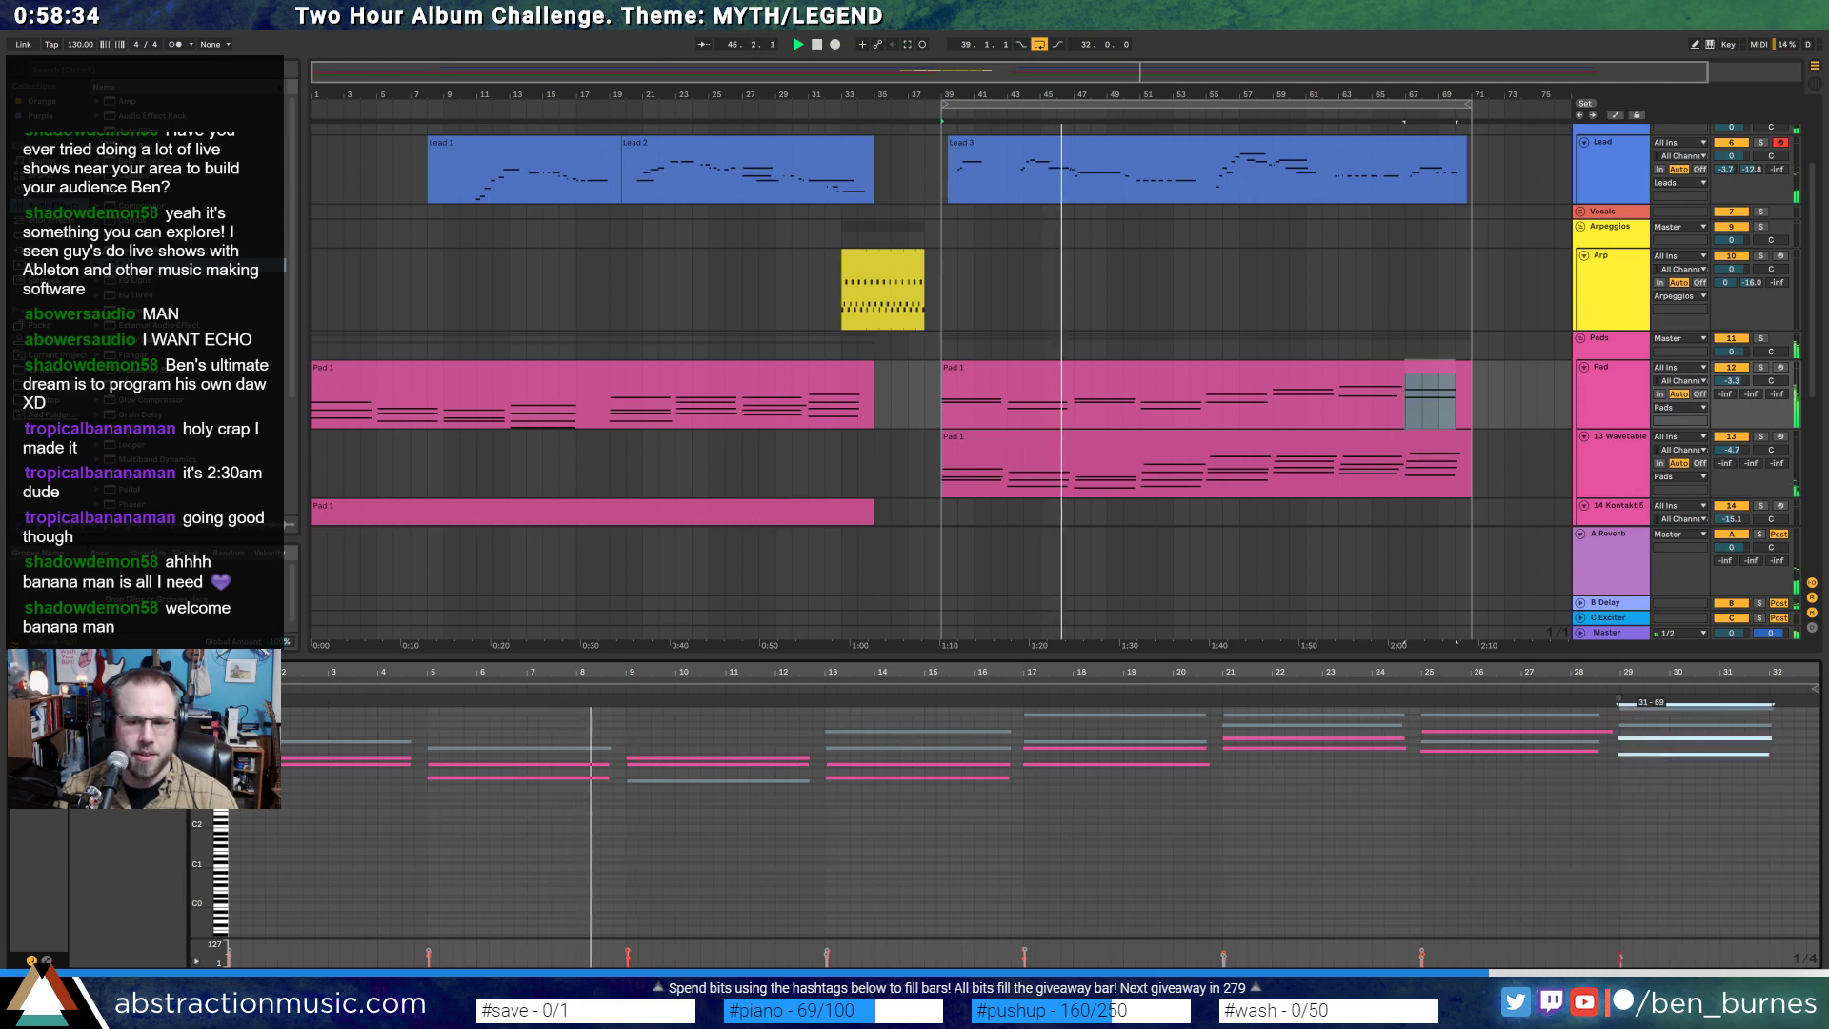
click(1599, 819)
- Copy the Arp clip into the second section so it spans bars 55 to 71, and play the section
key(shift+Tab)
key(space)
click(948, 279)
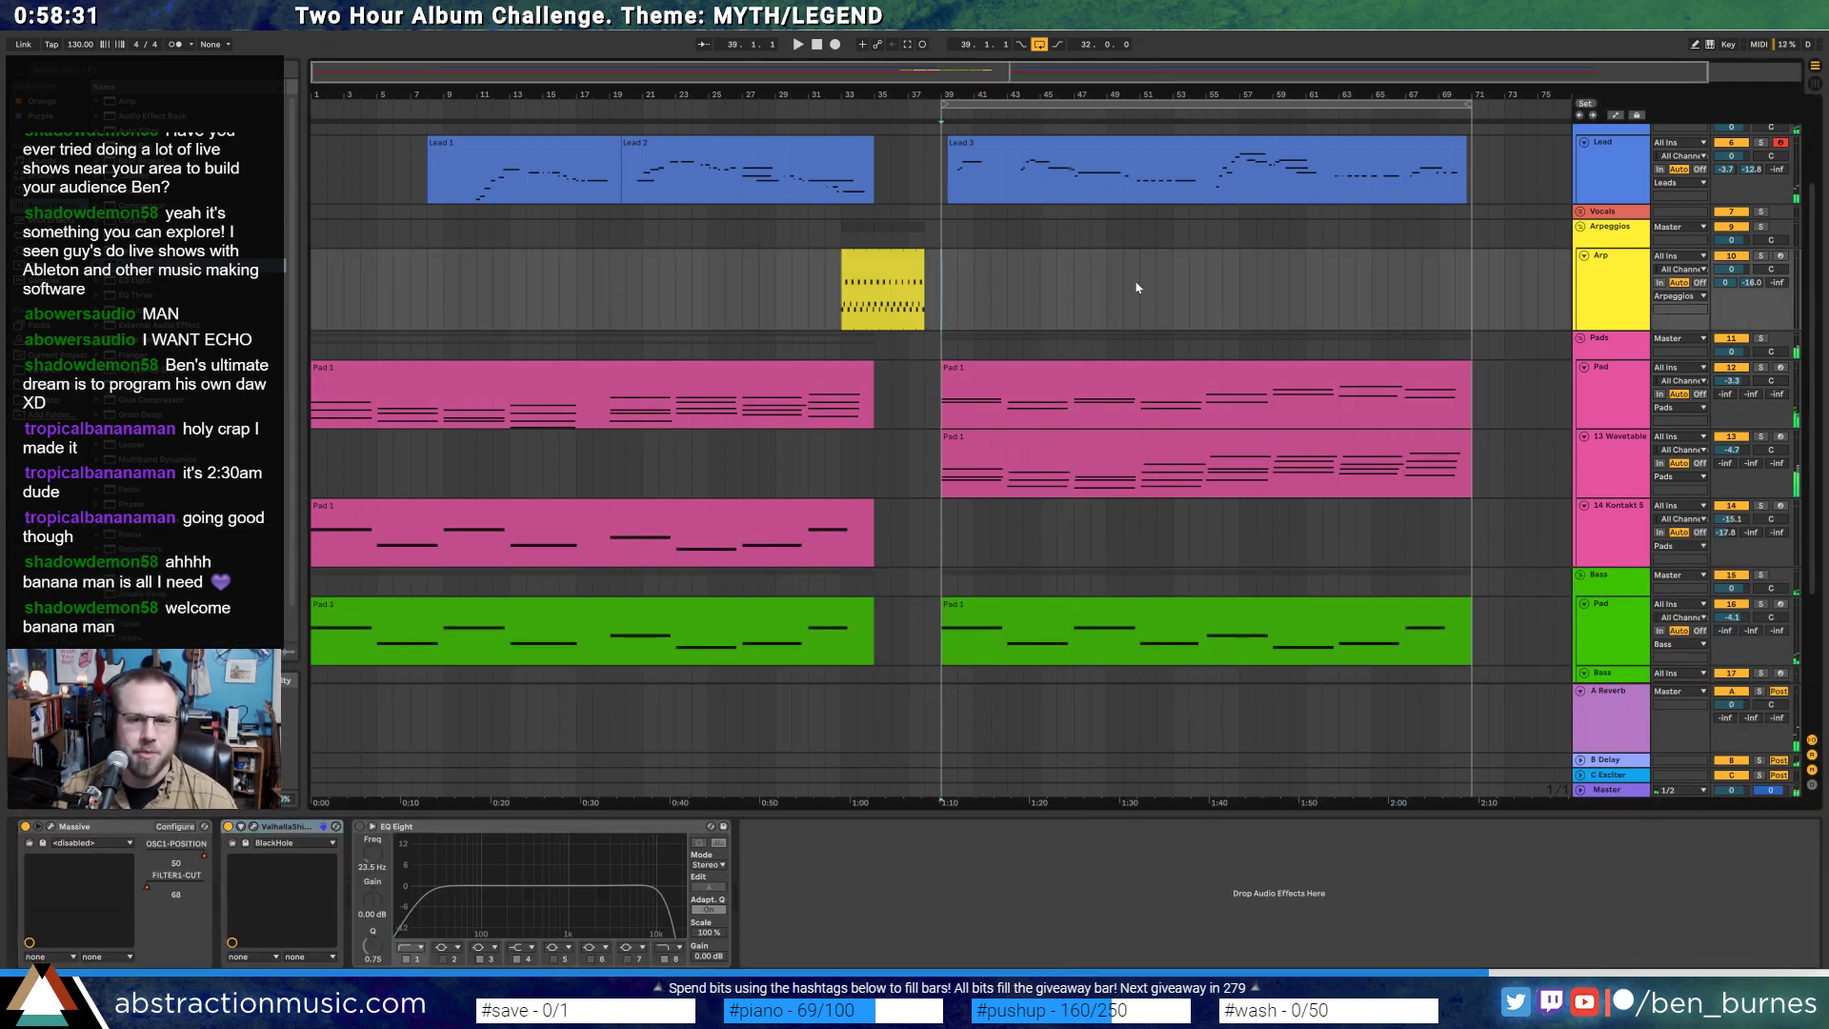
drag(894, 252, 1470, 270)
key(space)
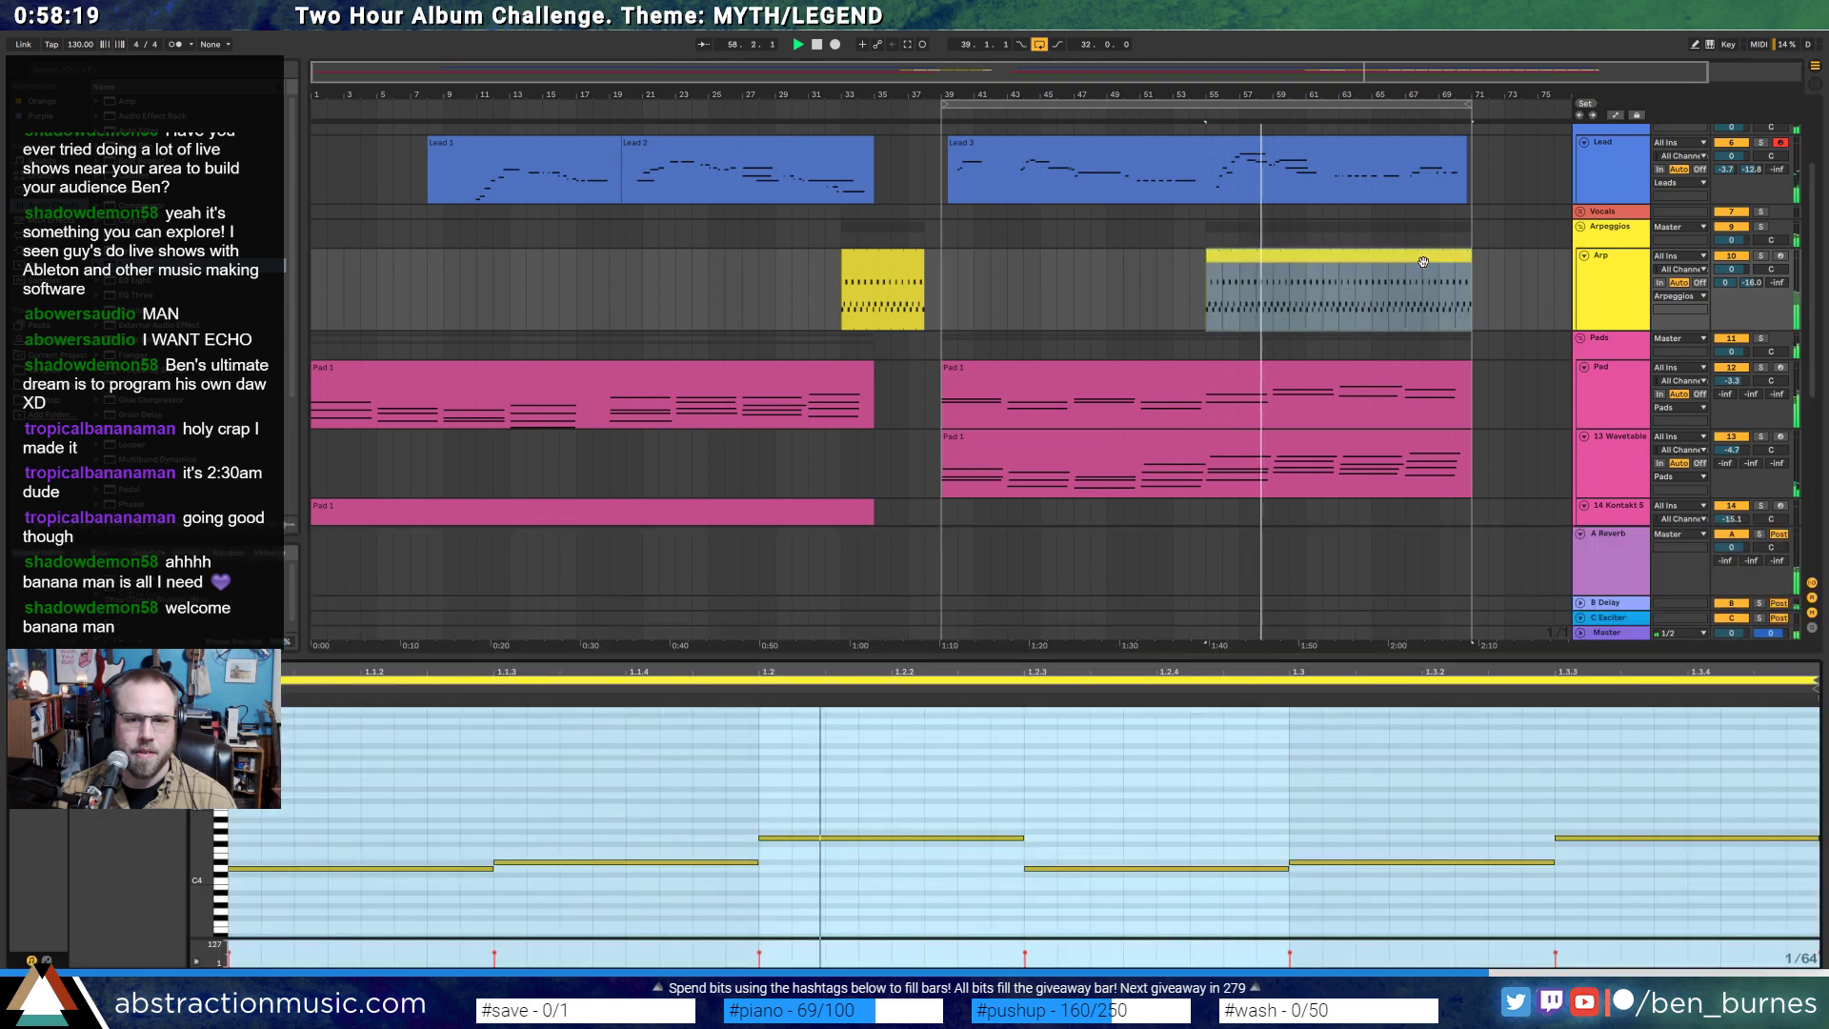
- Split the second section's Arp clip at bar 59, separating the part that runs to bar 71
double_click(1424, 262)
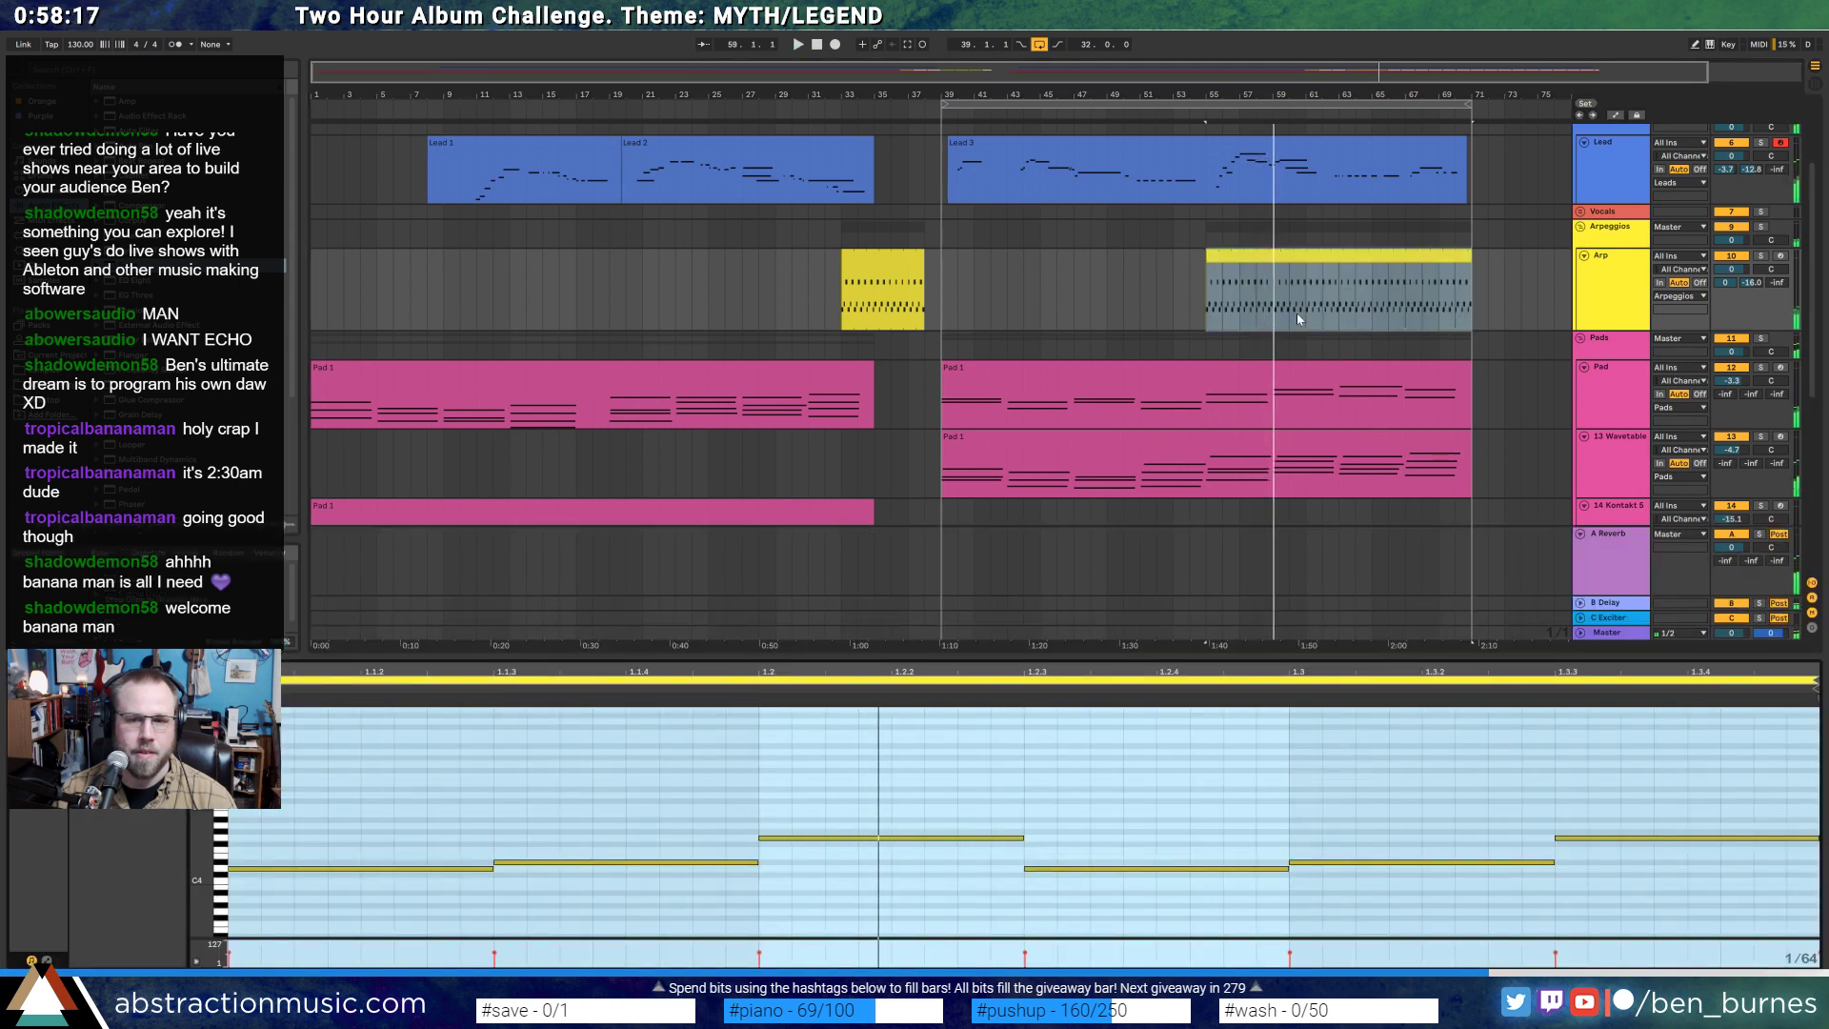
scroll(1296, 312, up, 5)
click(1728, 91)
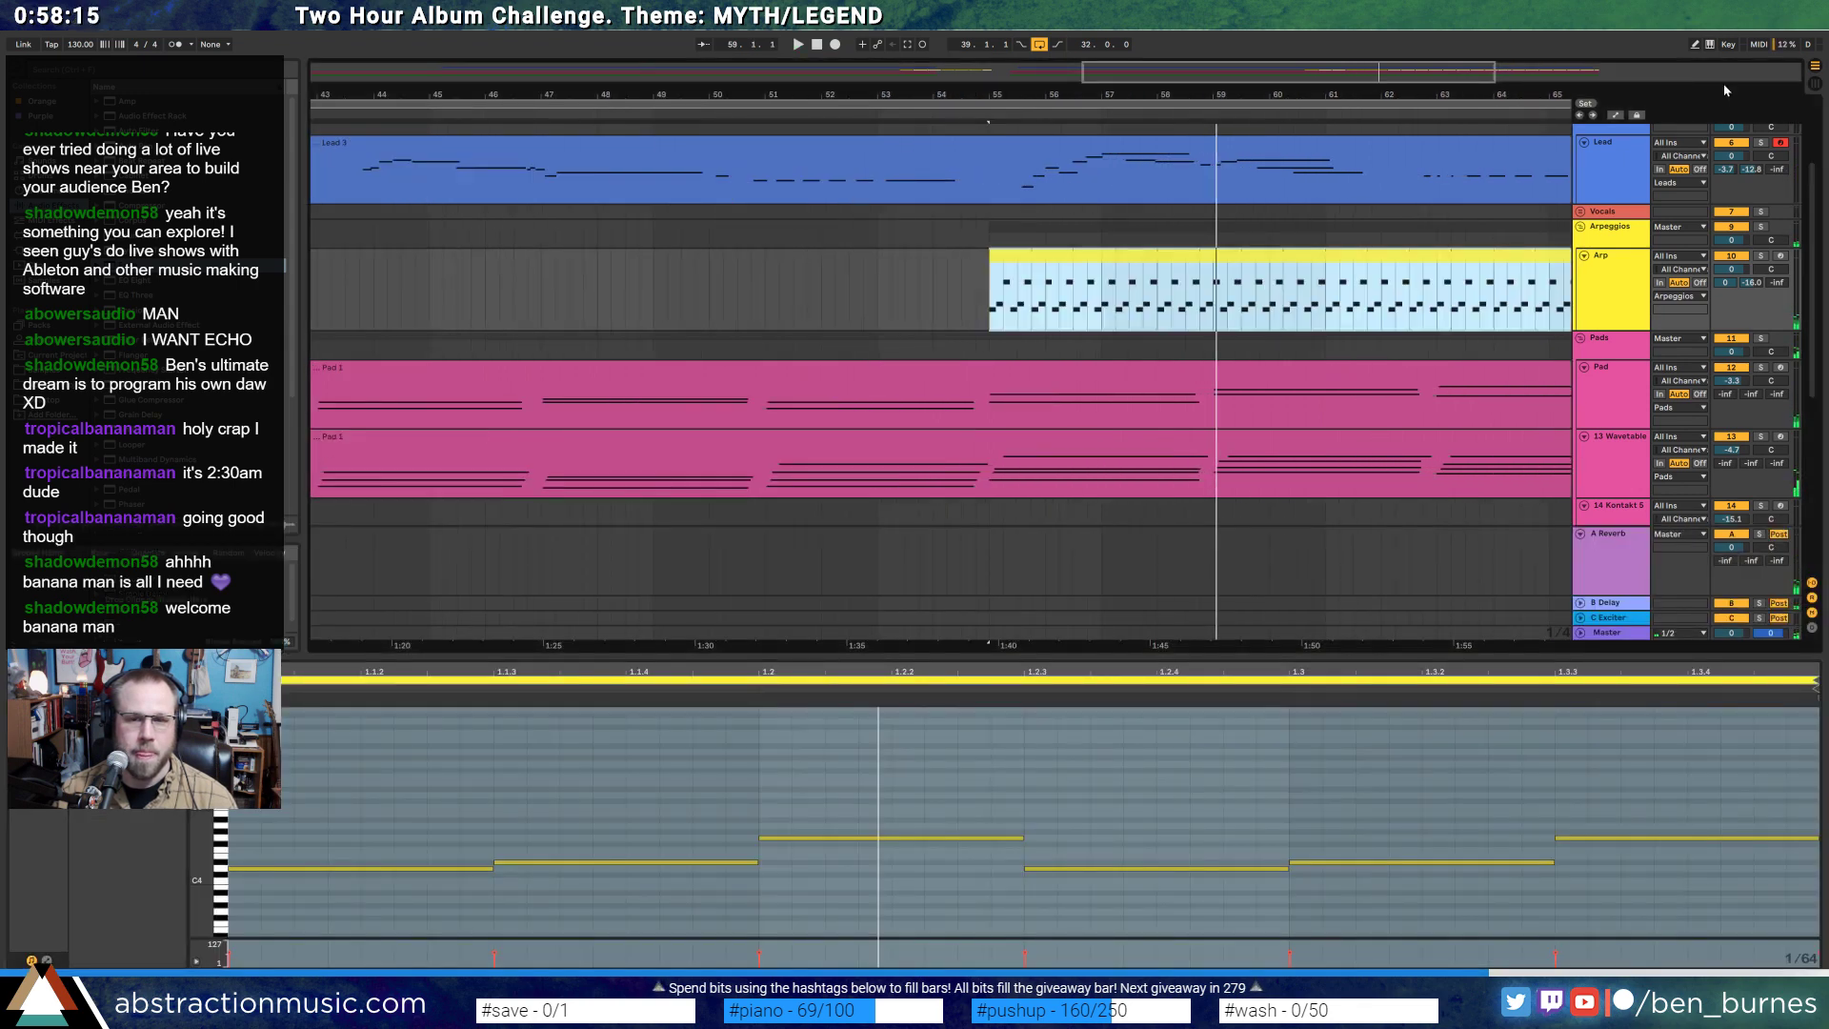
scroll(1353, 209, right, 5)
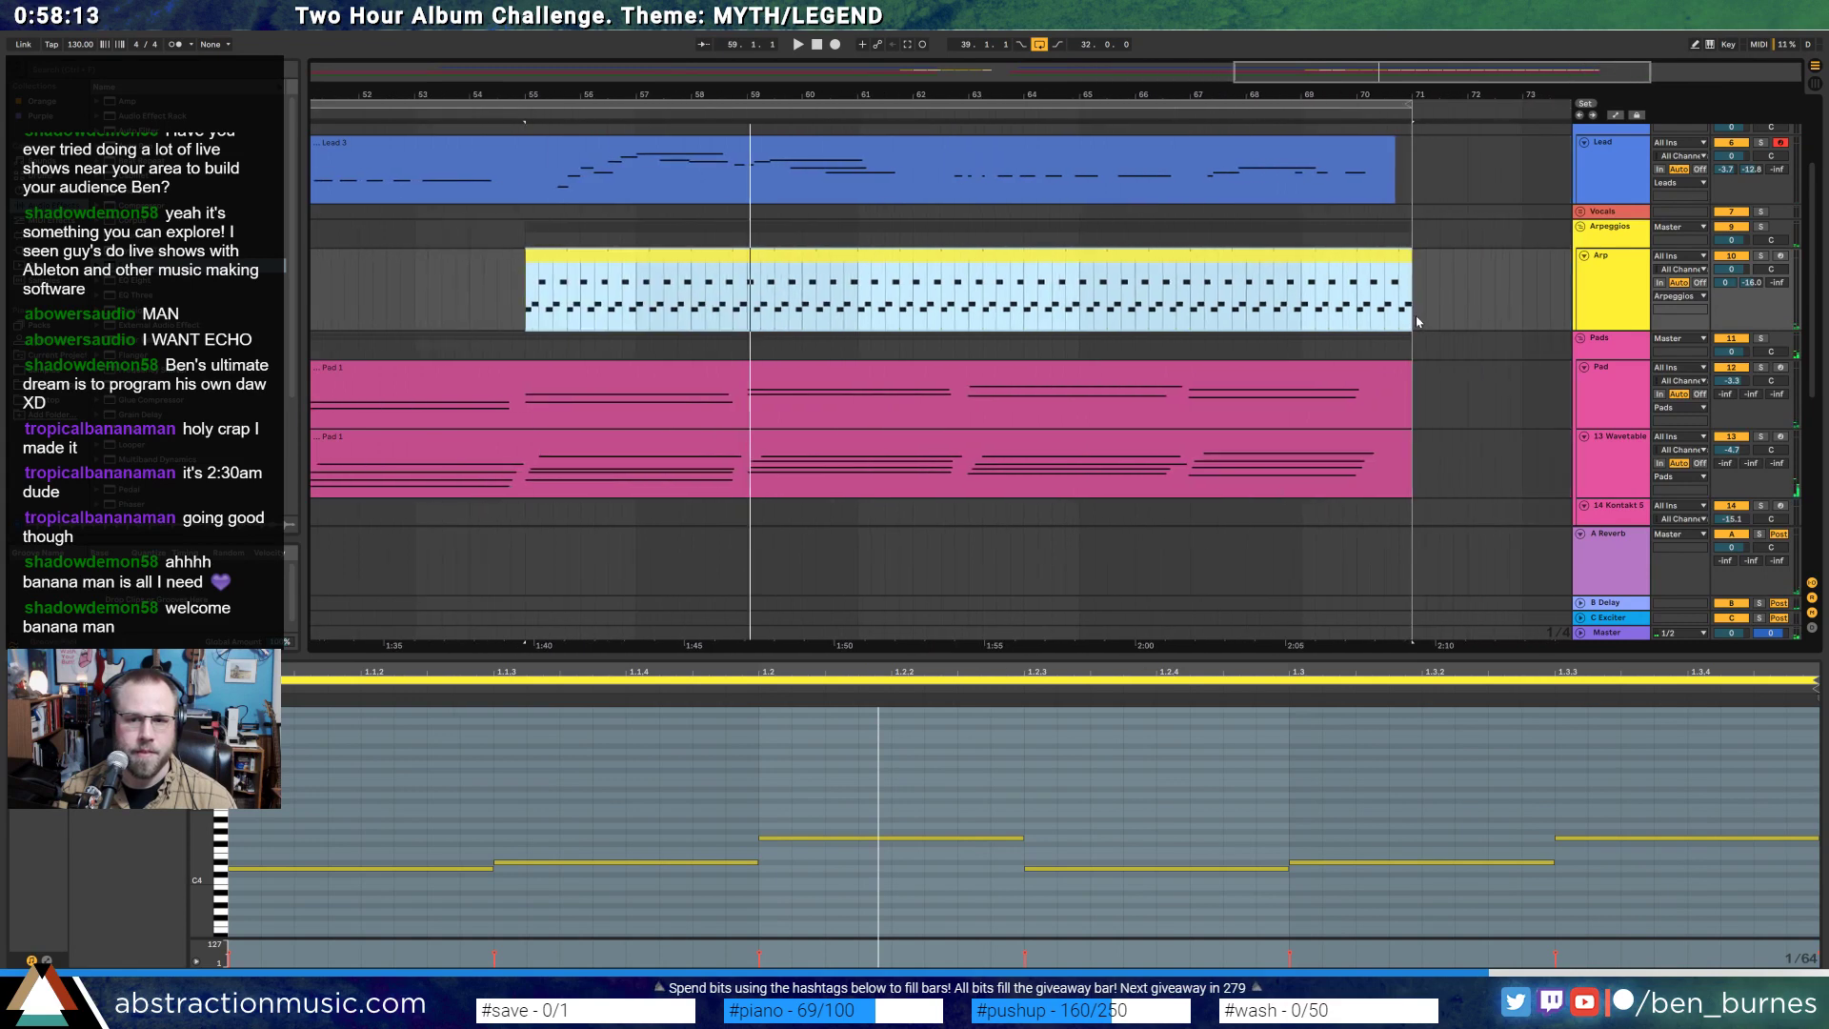
drag(1417, 322, 708, 326)
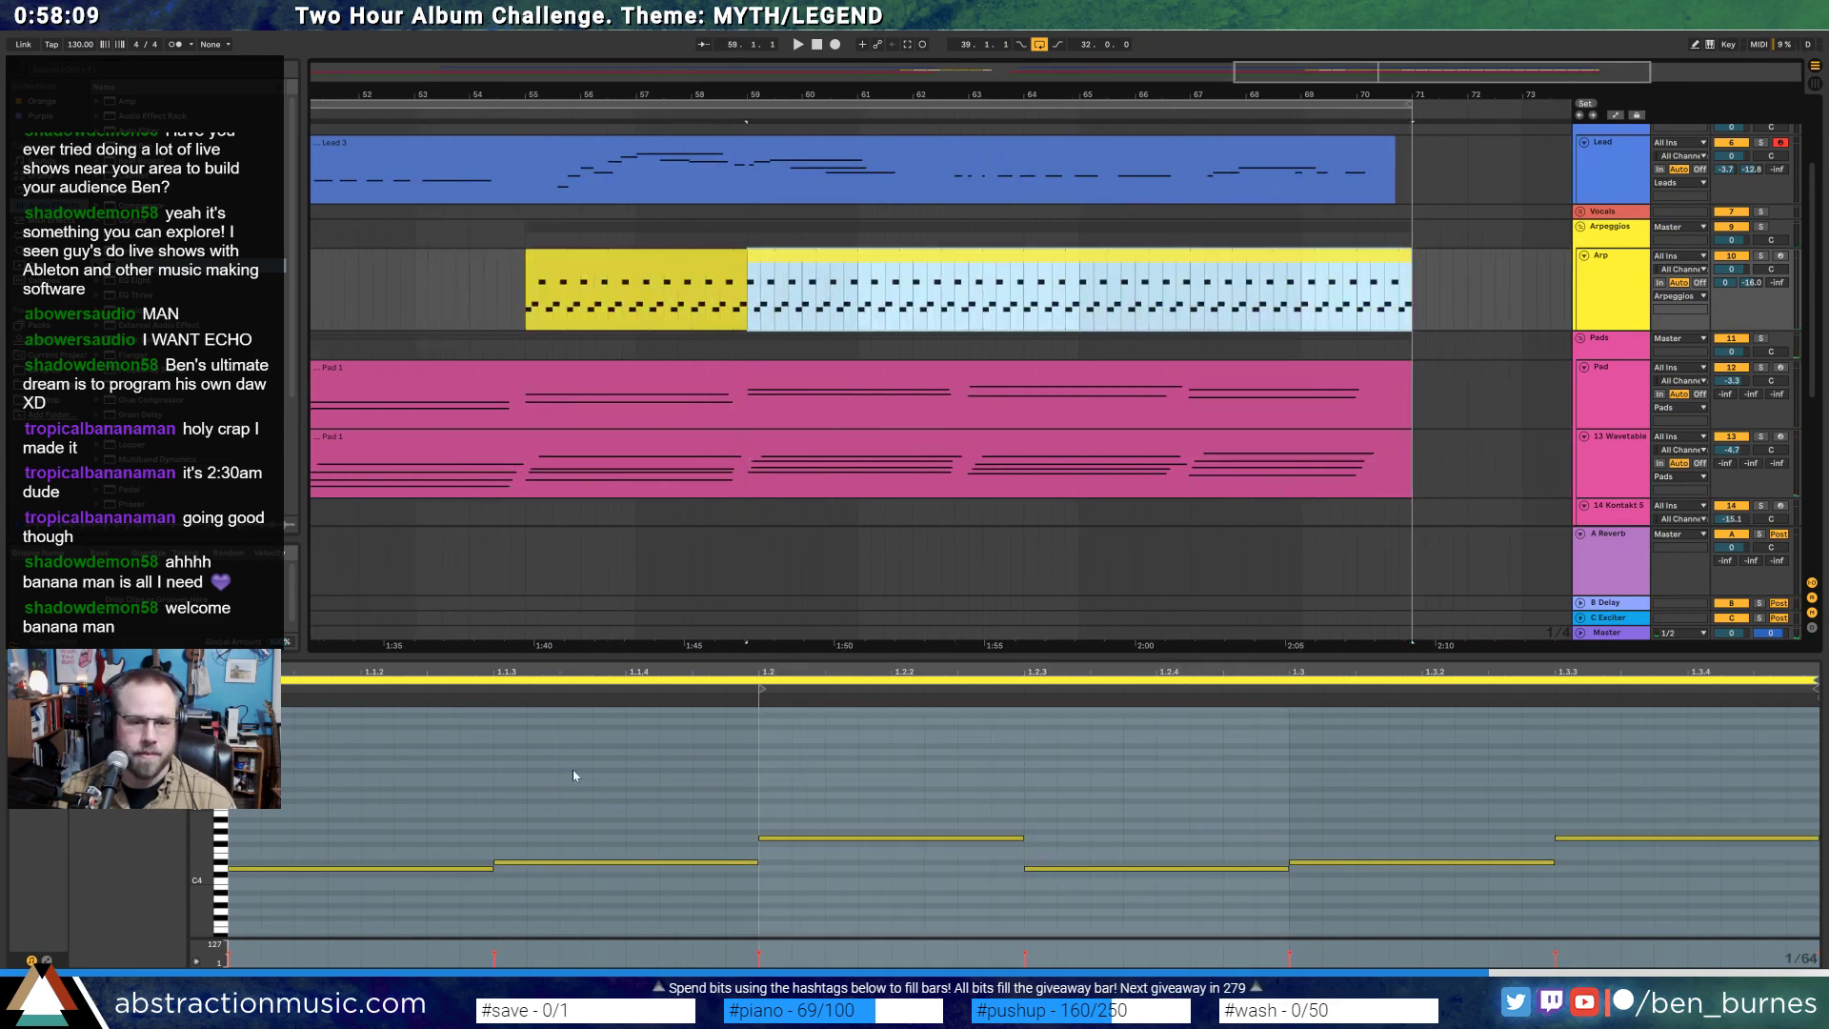
- In the bar 59 Arp clip, raise the top notes a semitone, lower the fourth note two semitones and the fifth one, and play it
click(906, 769)
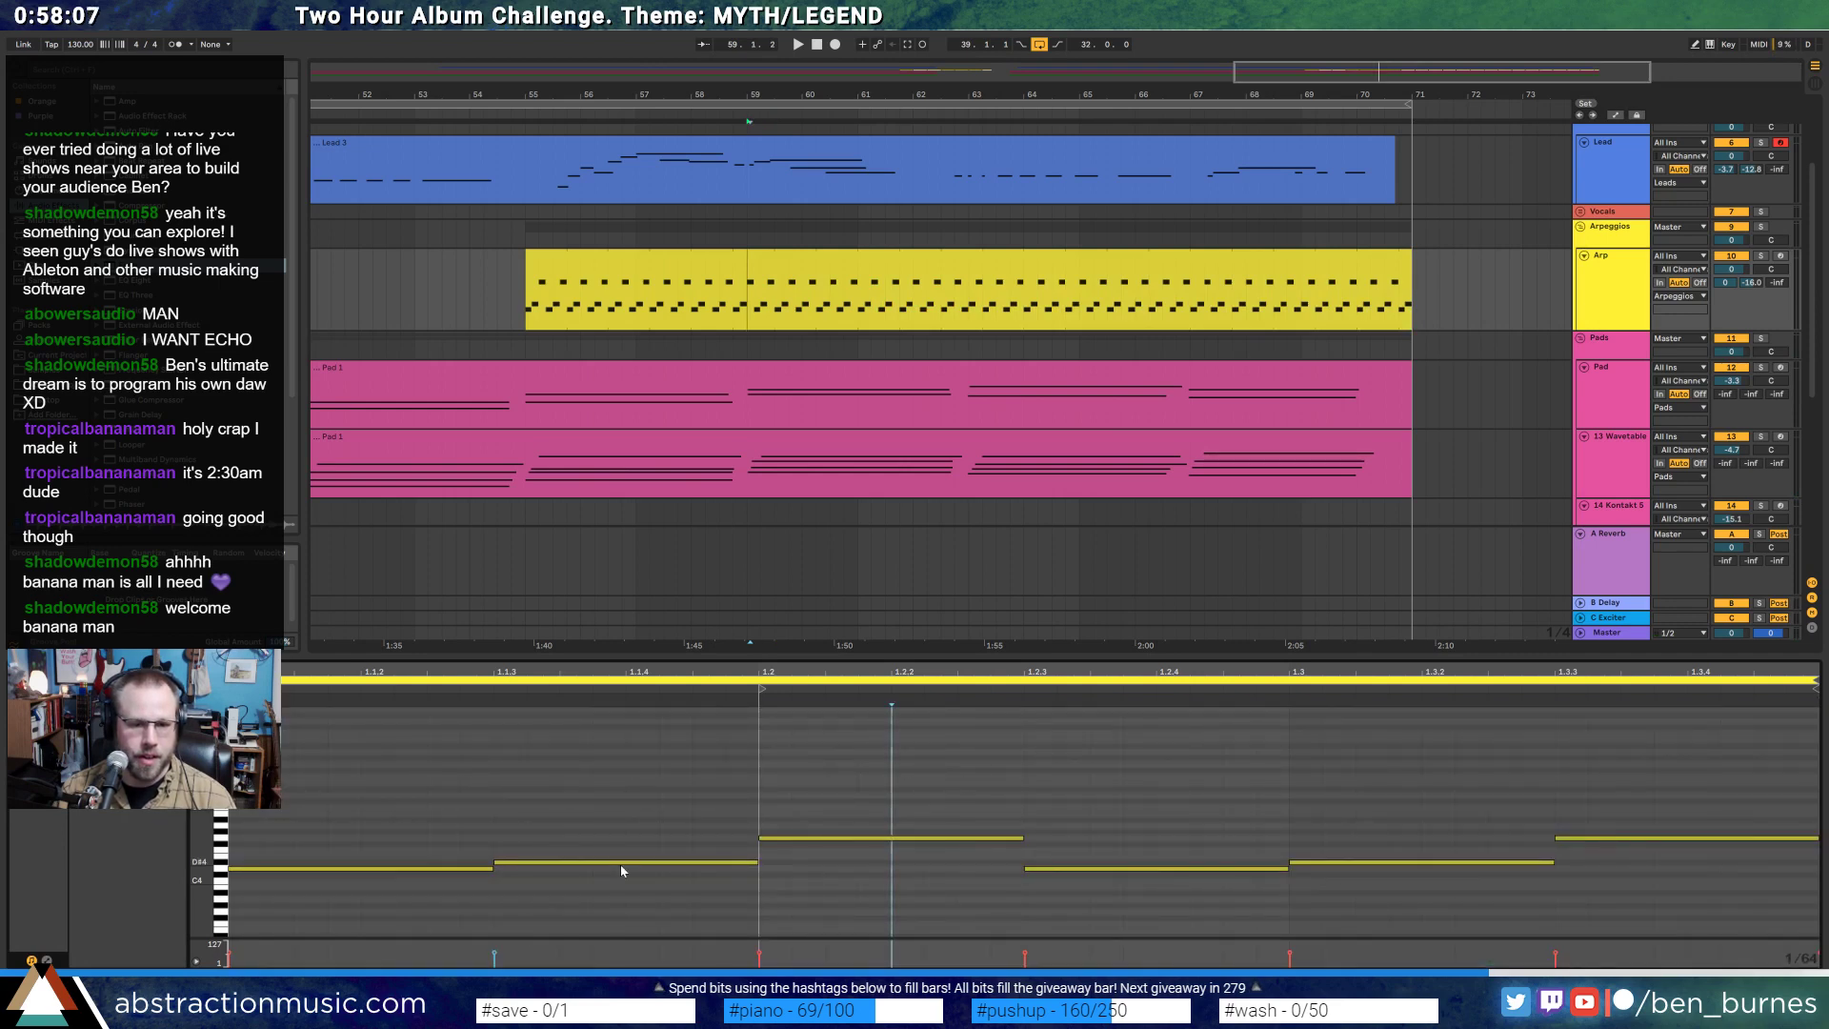
drag(904, 801, 1546, 853)
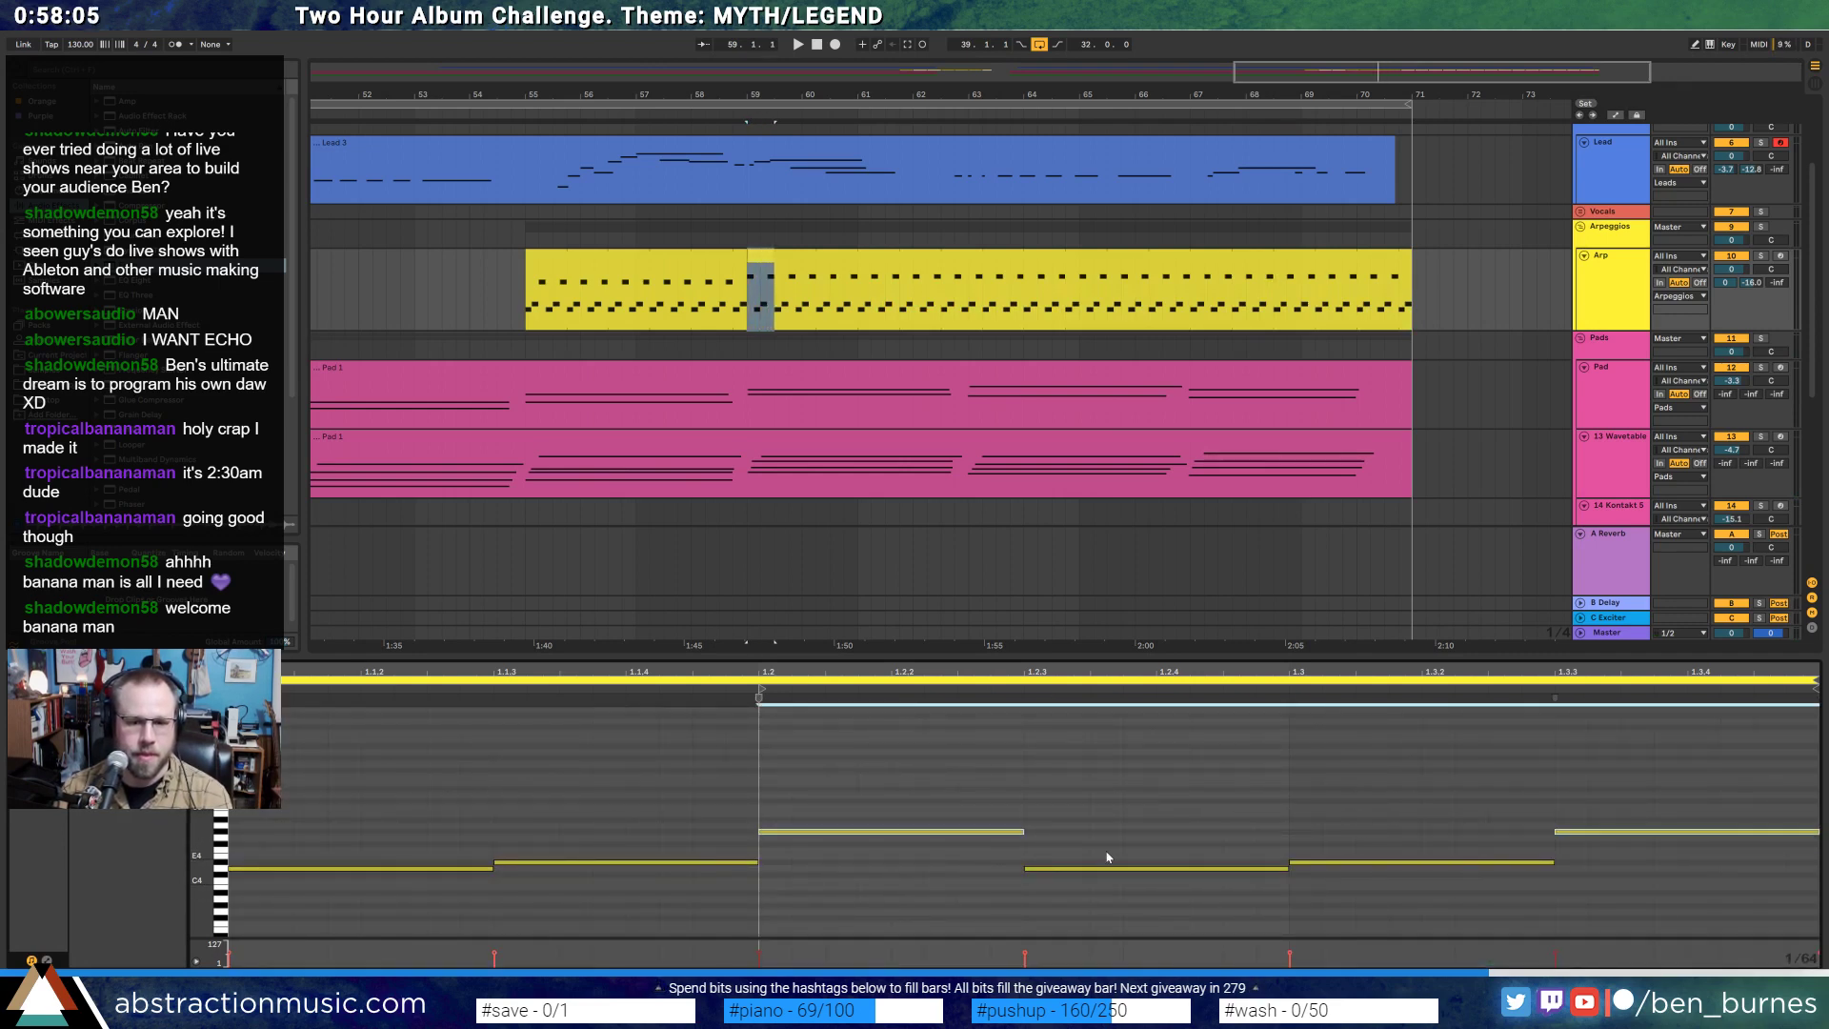
drag(1109, 853, 1380, 894)
key(Down)
key(Down)
key(Up)
key(space)
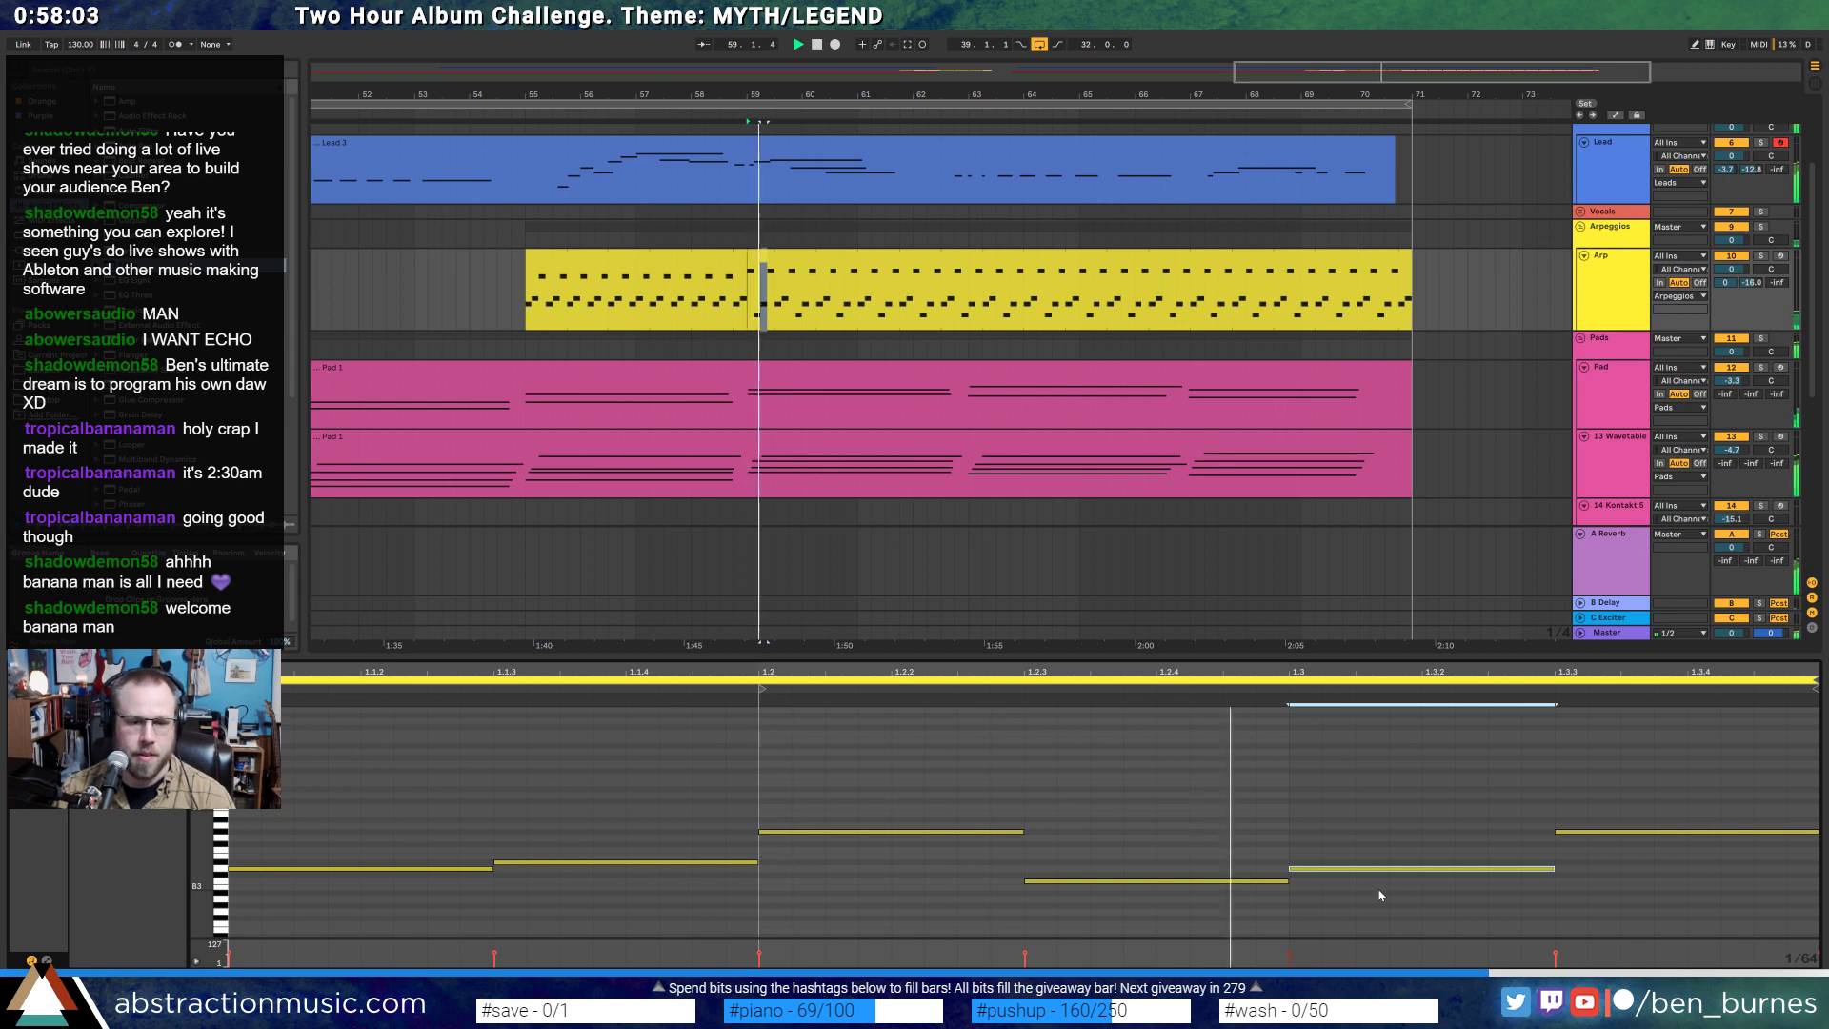
- Automate Massive's OSC1-POSITION on the Arp track with a ramp rising from 0 at bar 55 to its maximum at bar 59
key(shift+Tab)
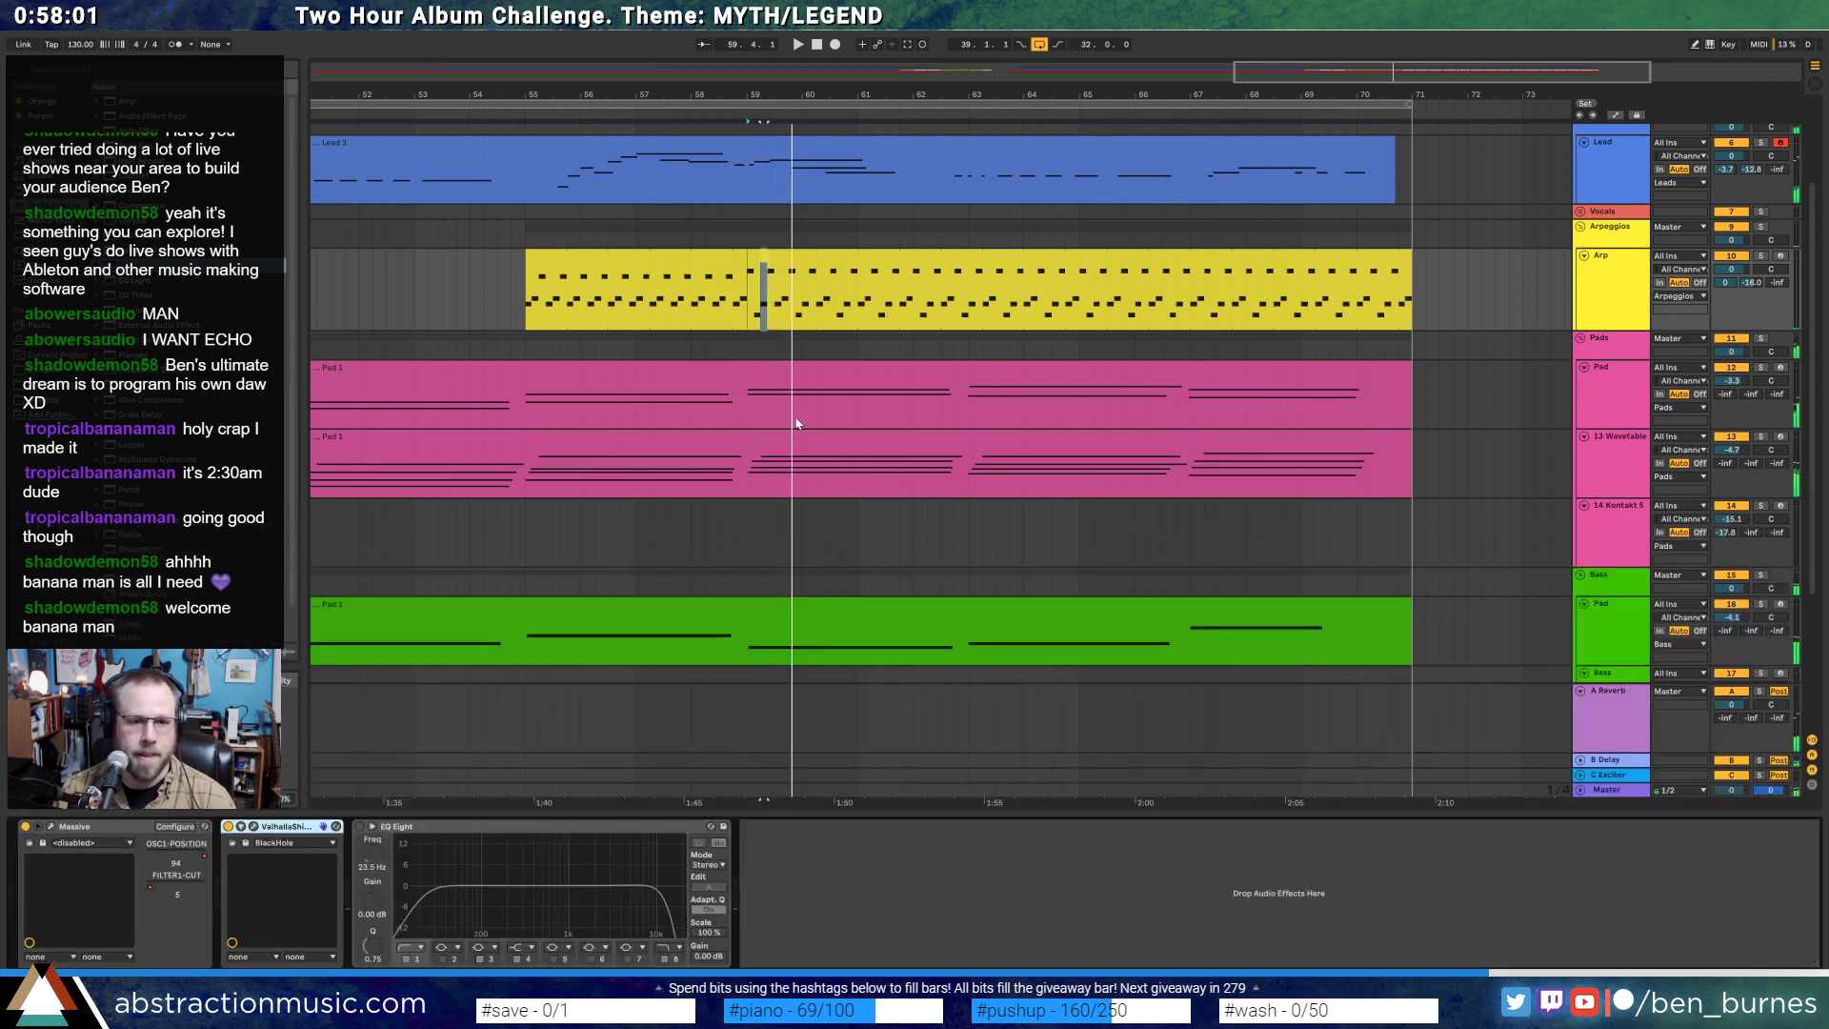
key(a)
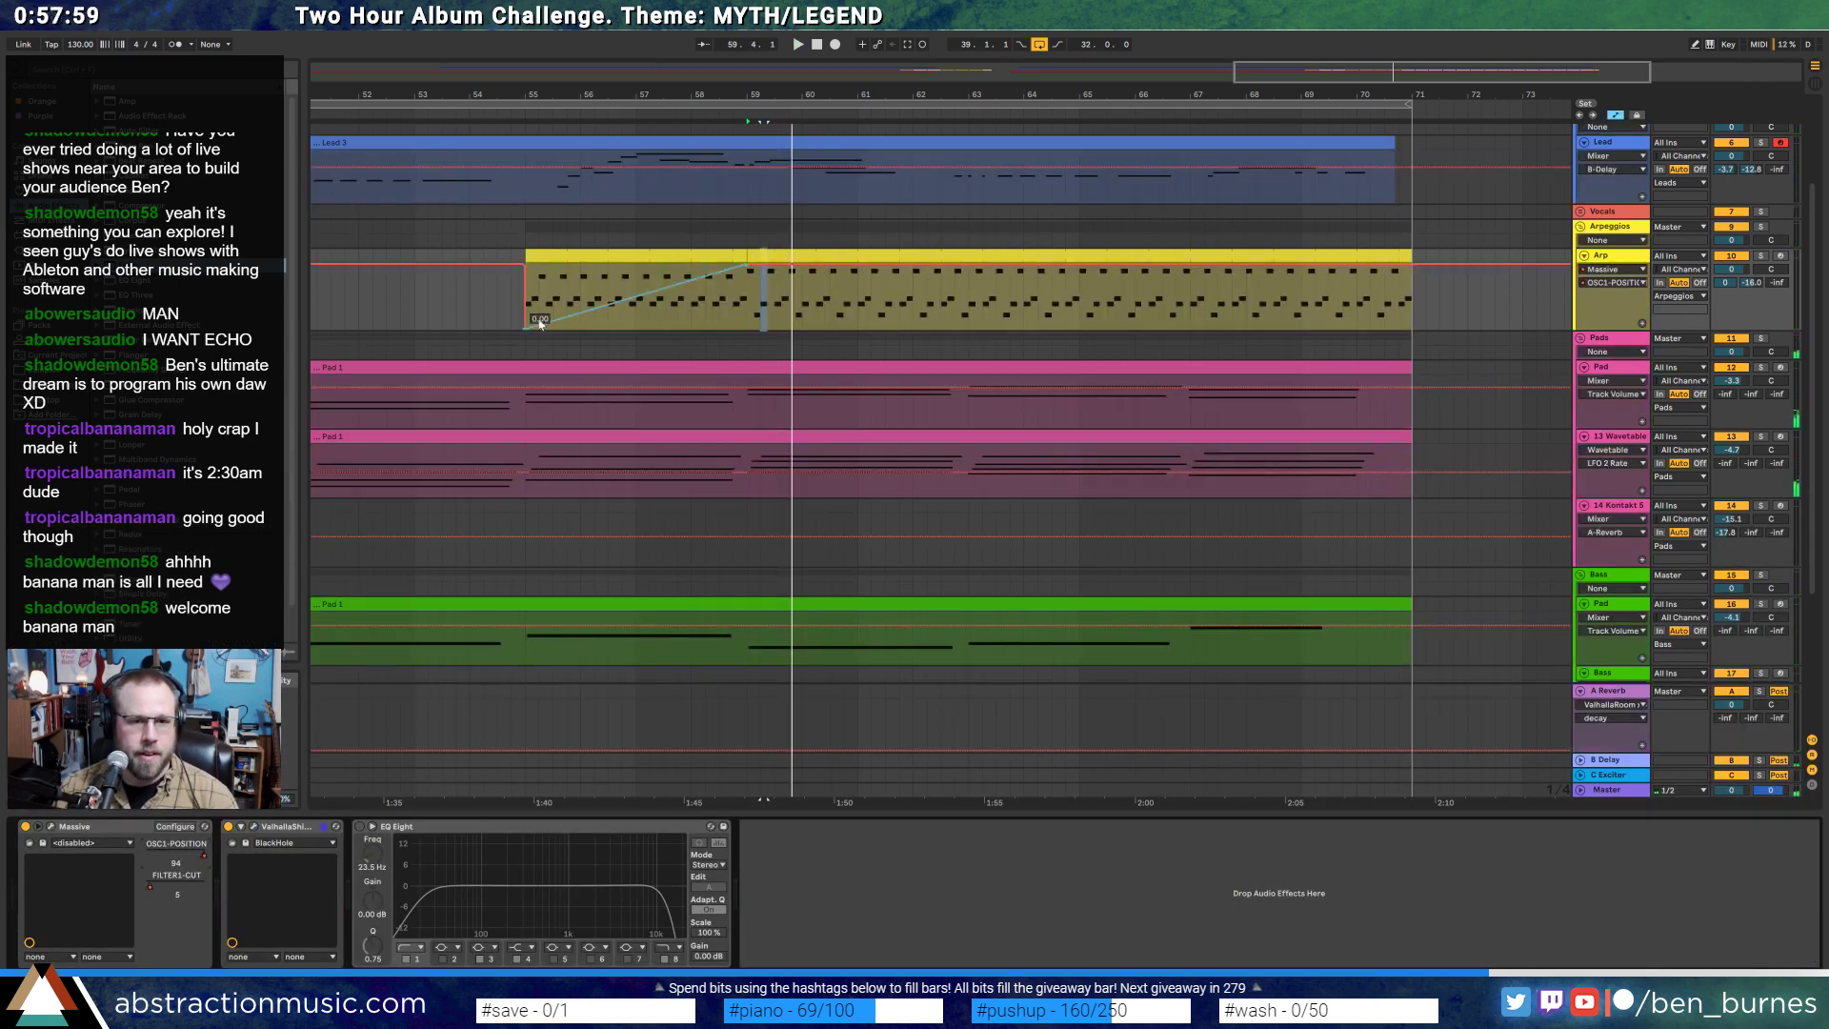
drag(749, 315, 524, 307)
click(593, 292)
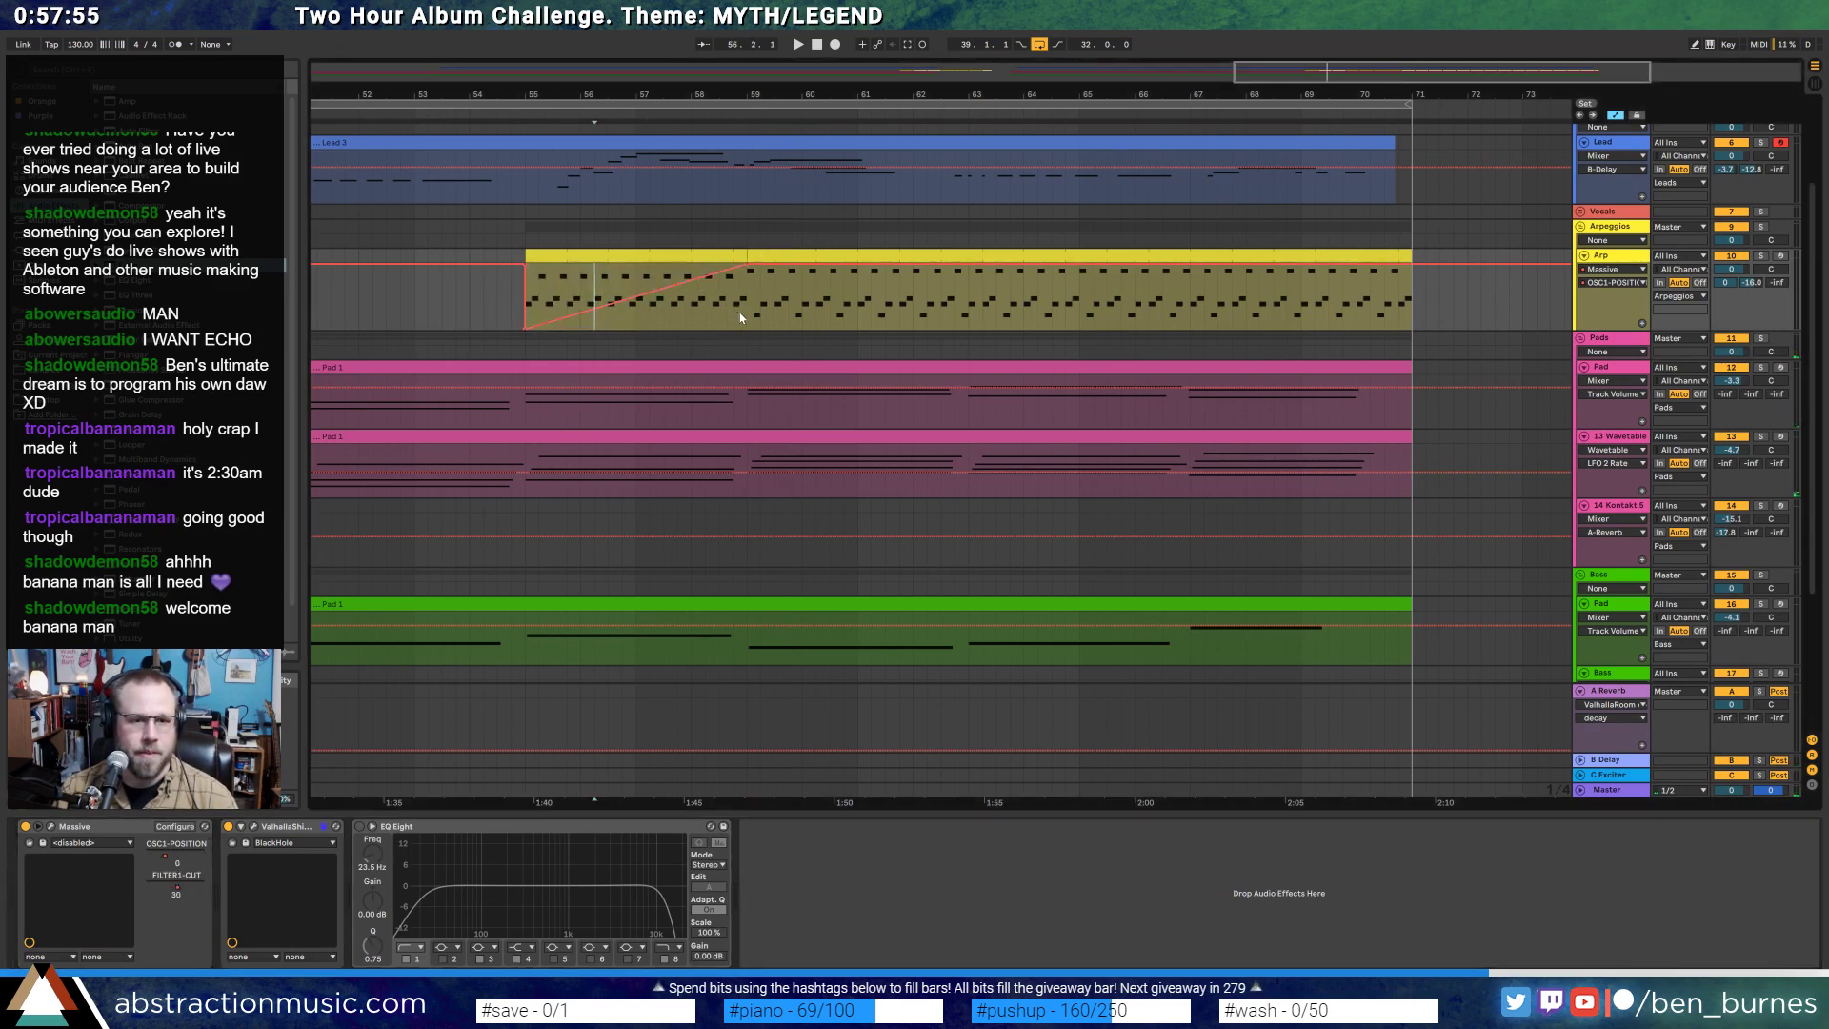
- Repeat the four-bar OSC1-POSITION ramp across the Arp track to bar 71 and add a breakpoint just before bar 55
drag(622, 308, 529, 314)
key(ctrl+d)
key(ctrl+d)
key(ctrl+d)
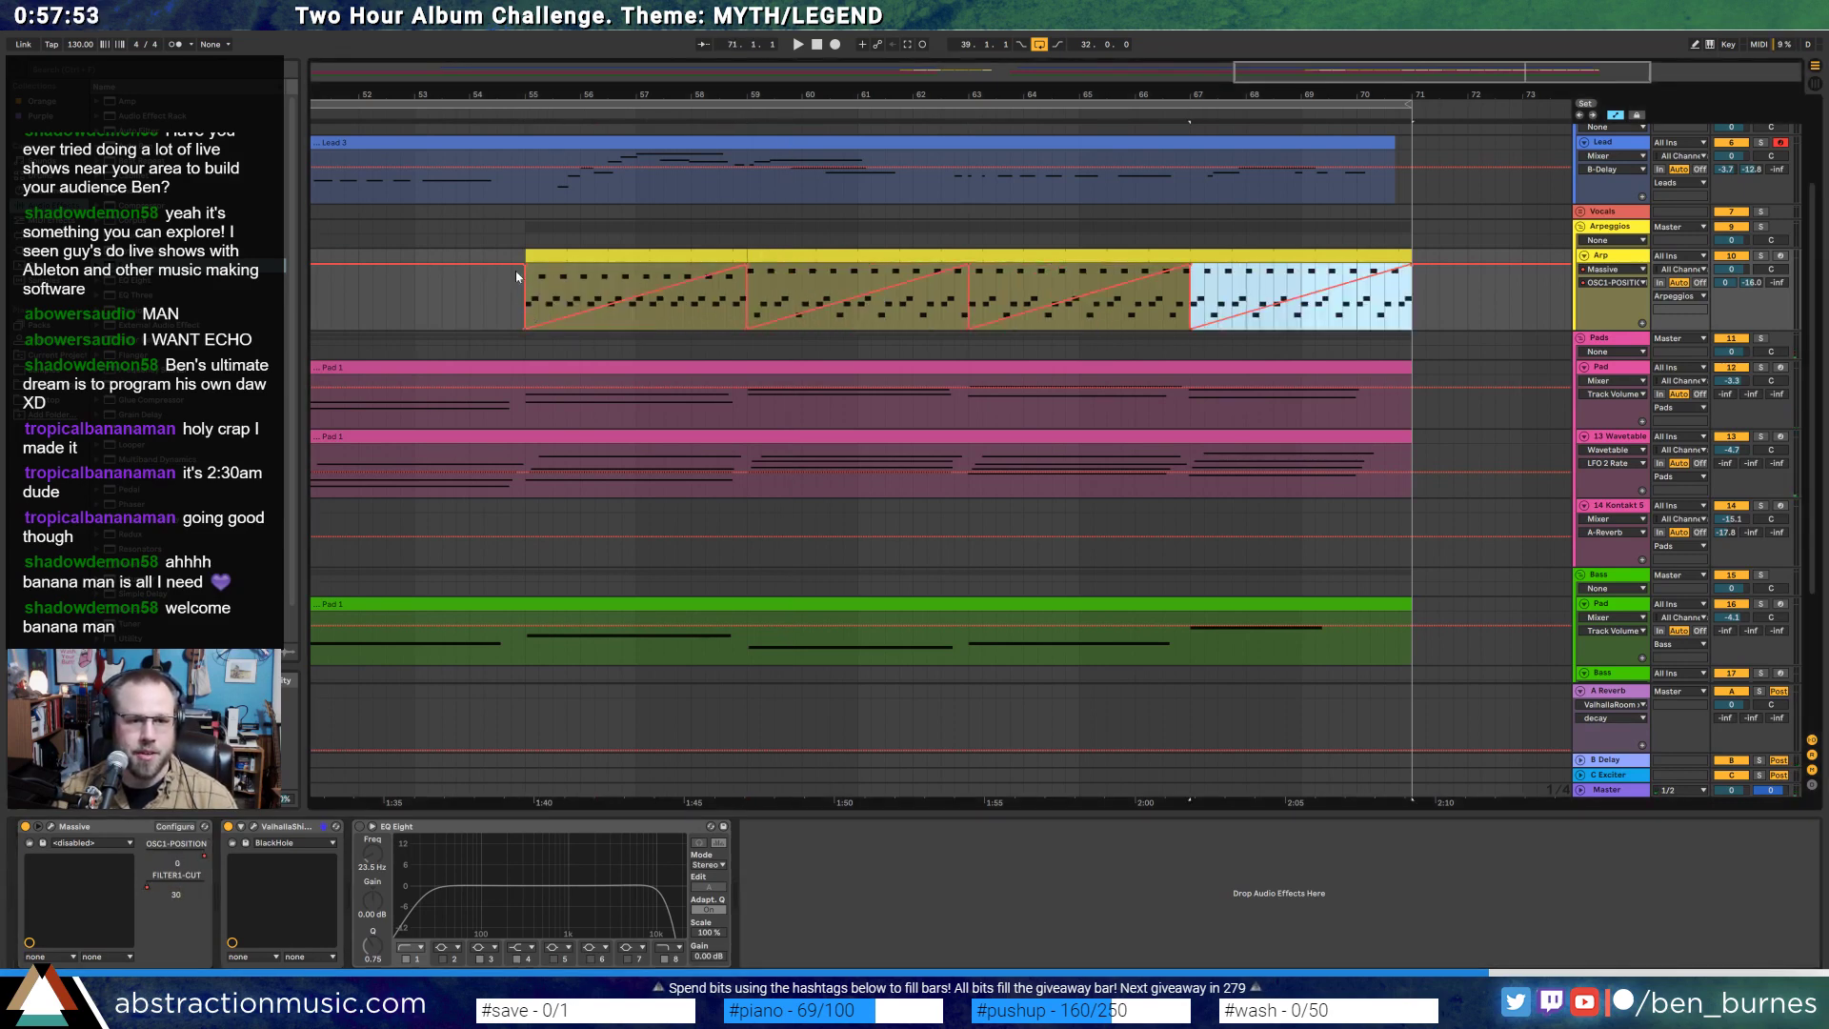
click(516, 267)
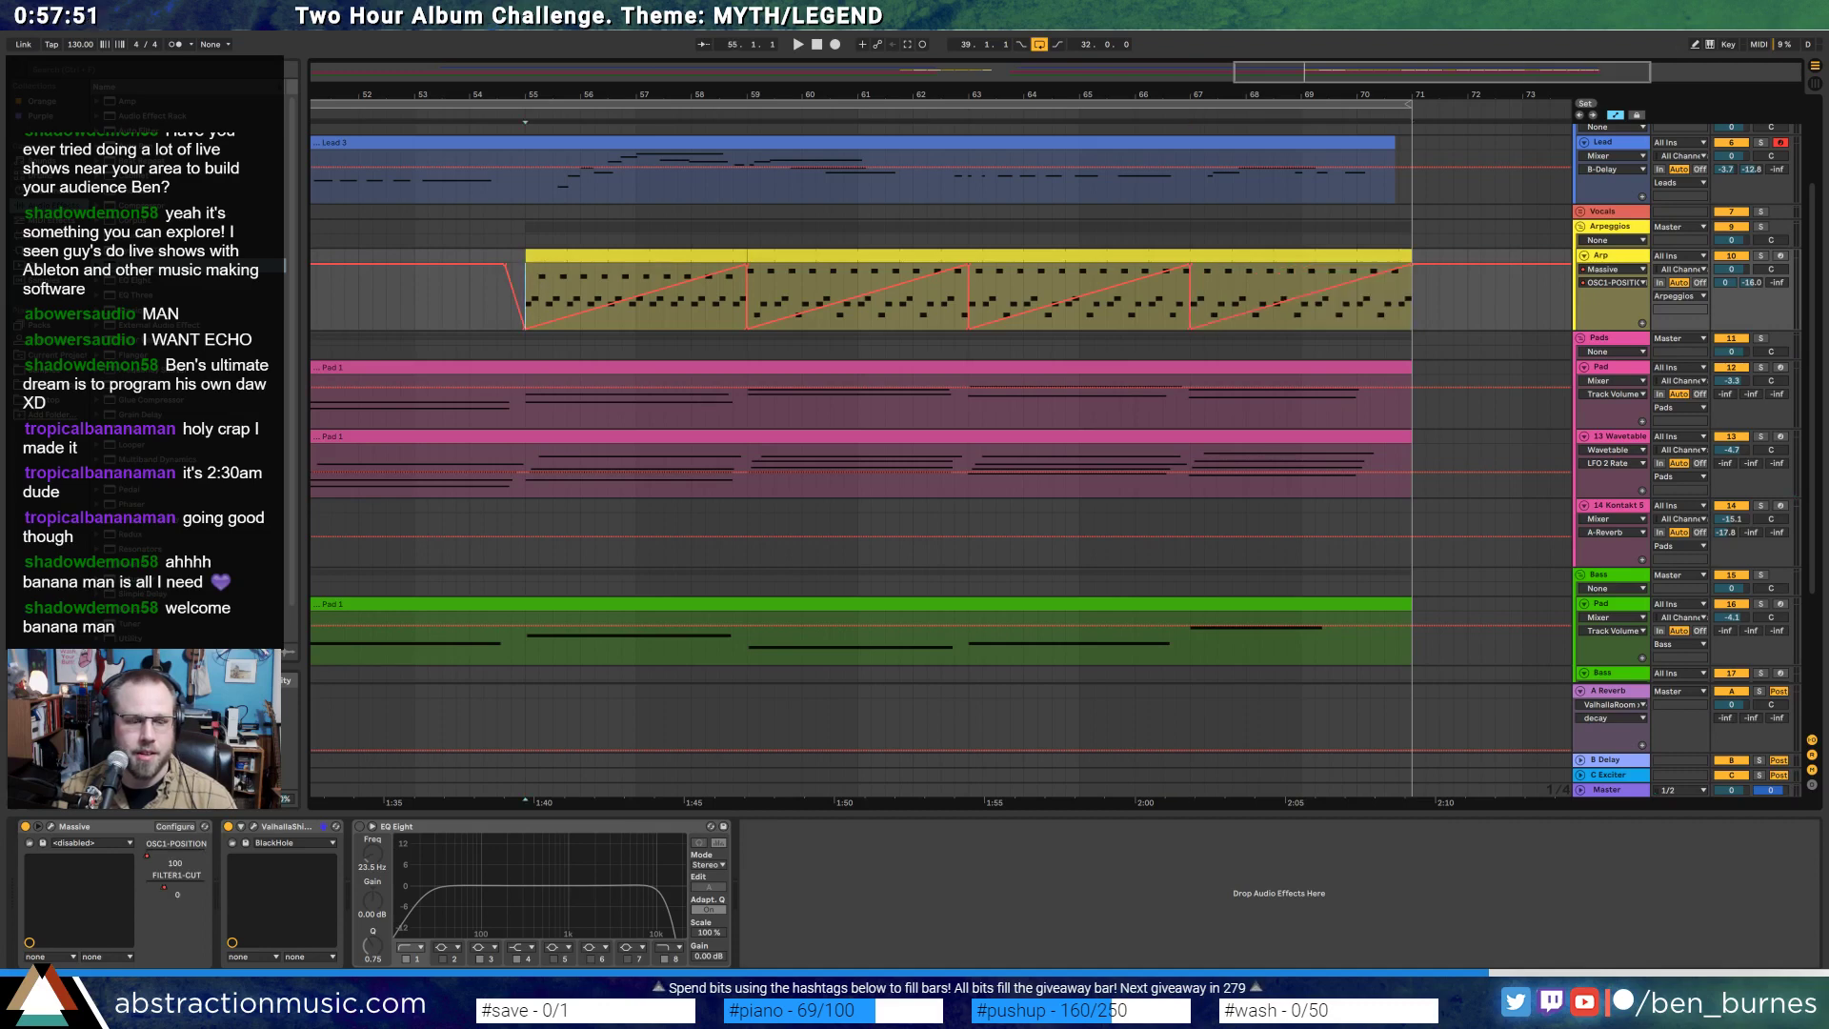
- Shape the Arp's FILTER1-CUT automation to rise and fall over bars 55–59, repeat it to bar 71, and play the result
click(166, 888)
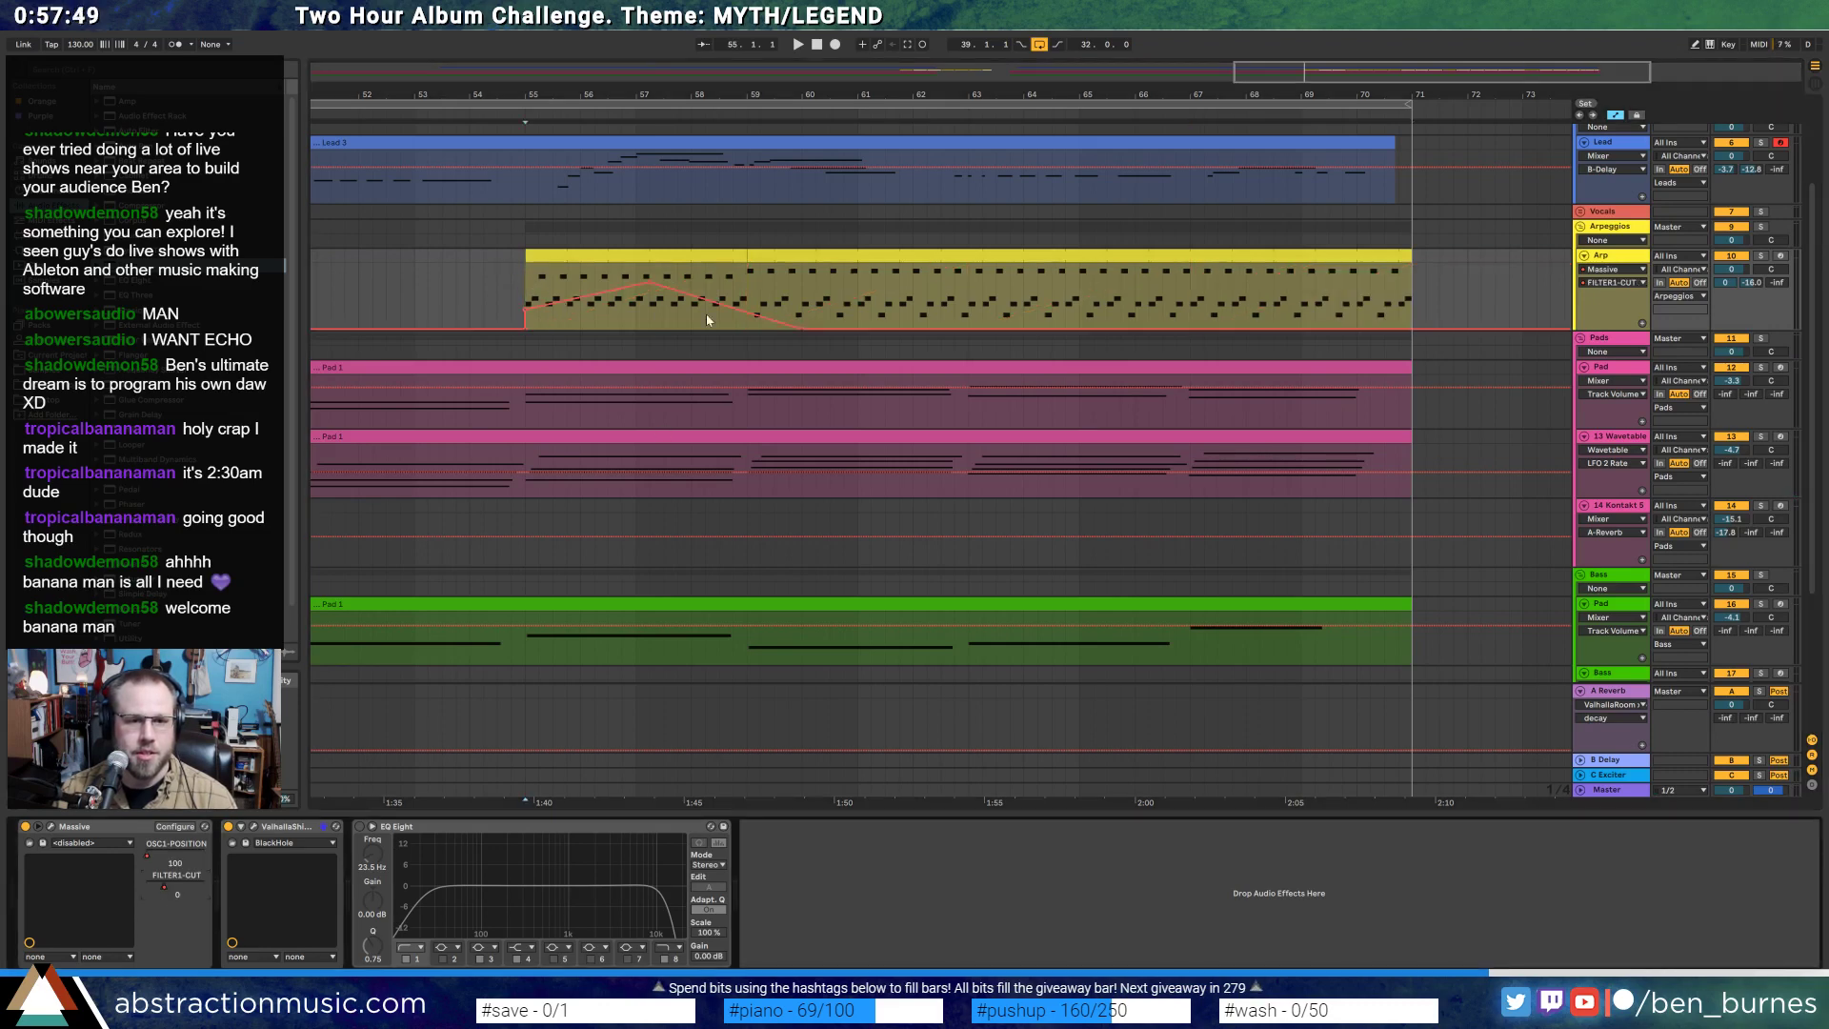
drag(803, 329, 569, 302)
key(ctrl+d)
key(ctrl+d)
key(ctrl+d)
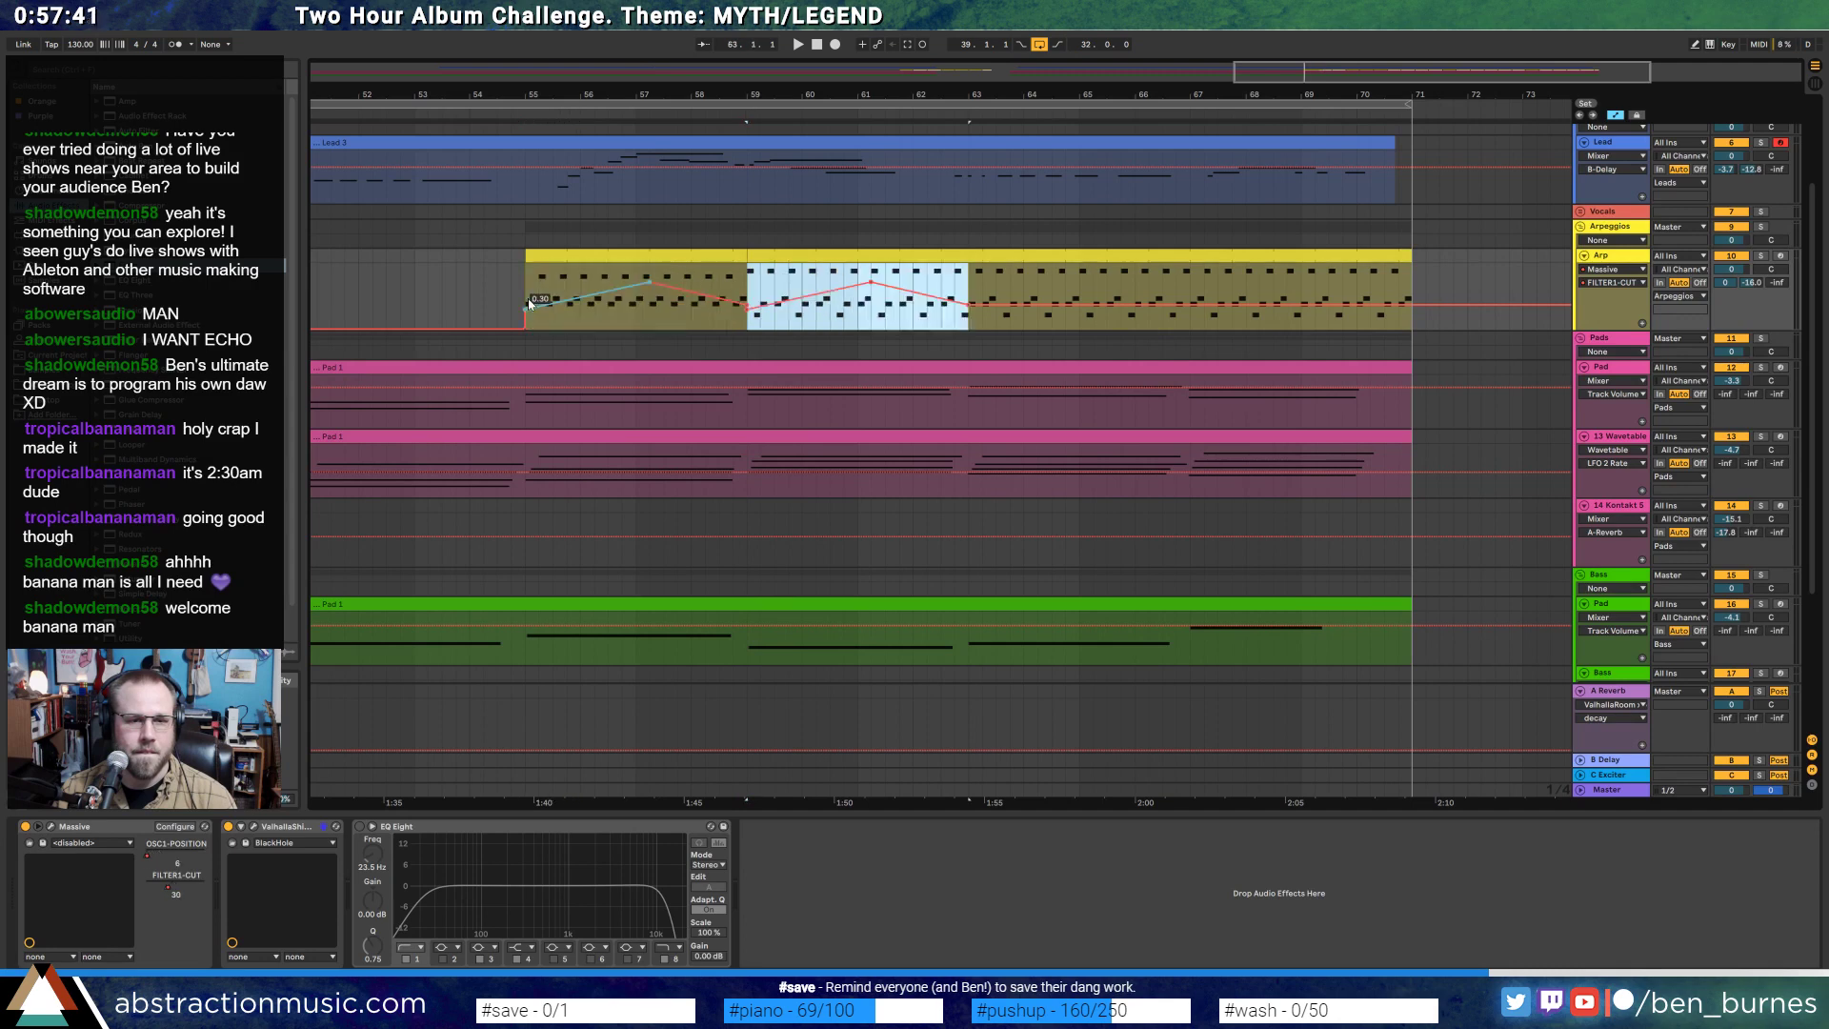
key(space)
click(527, 303)
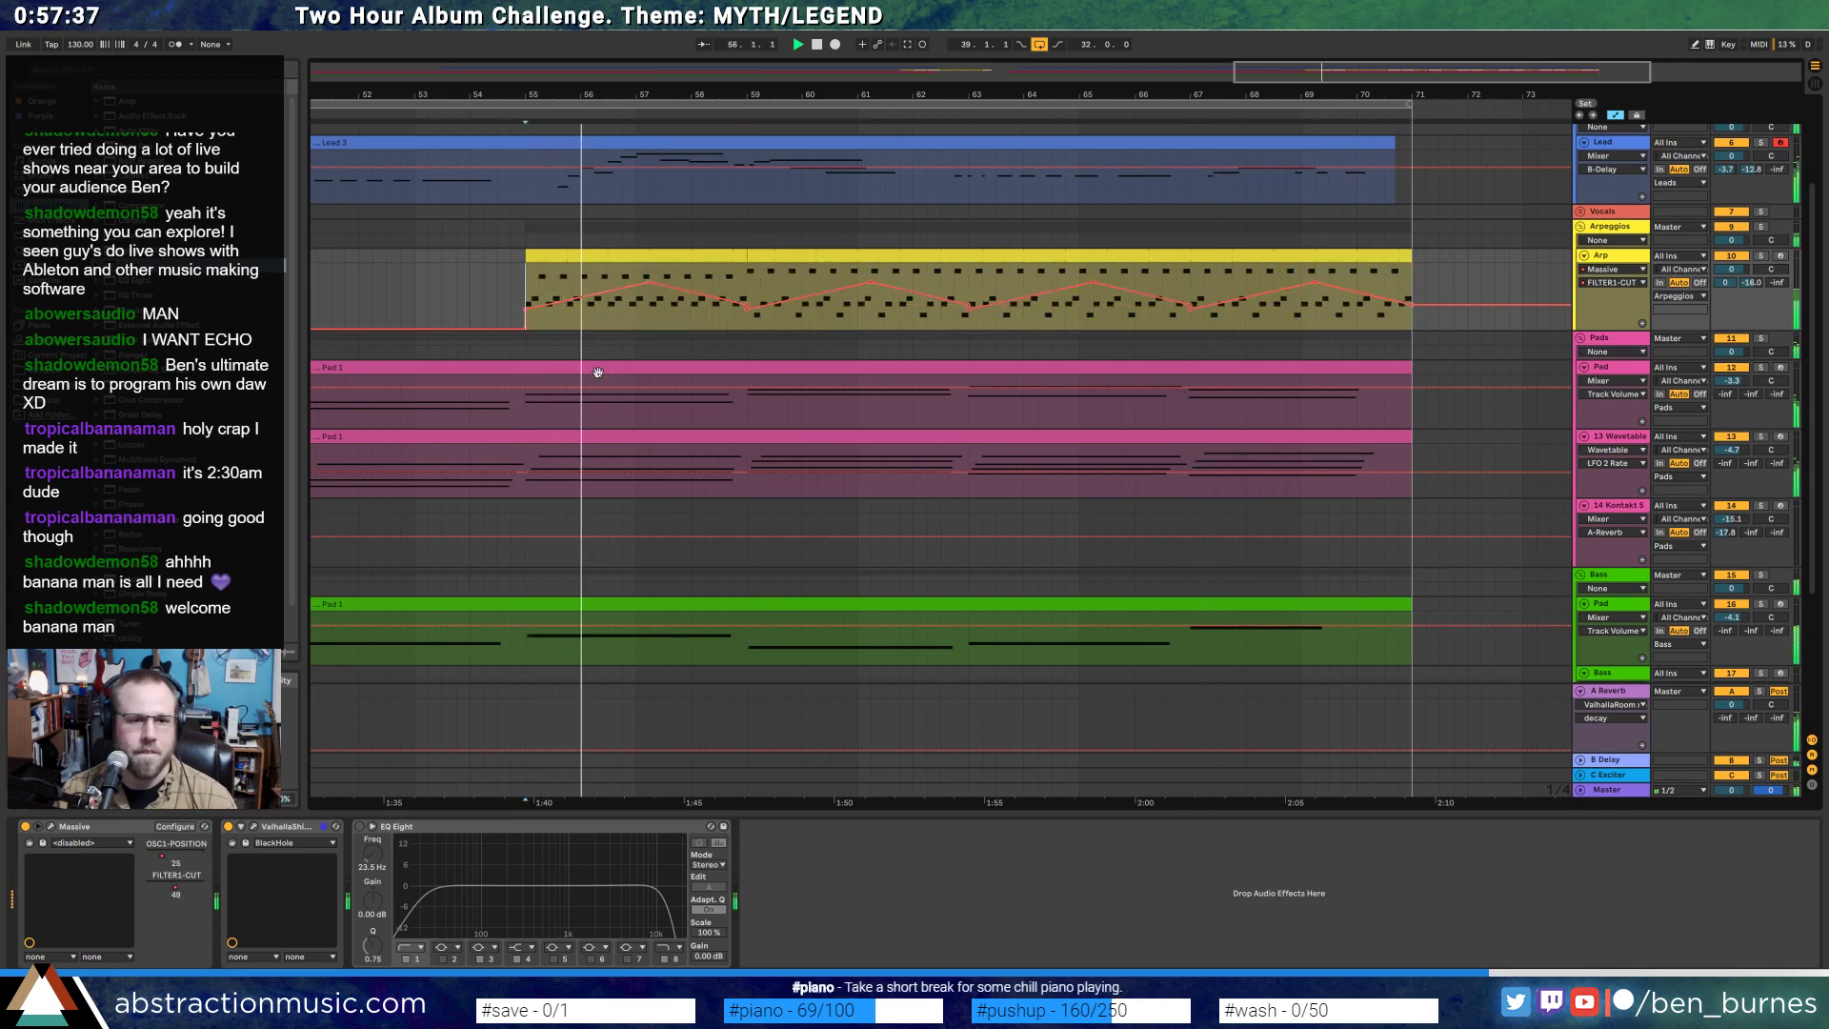
click(511, 305)
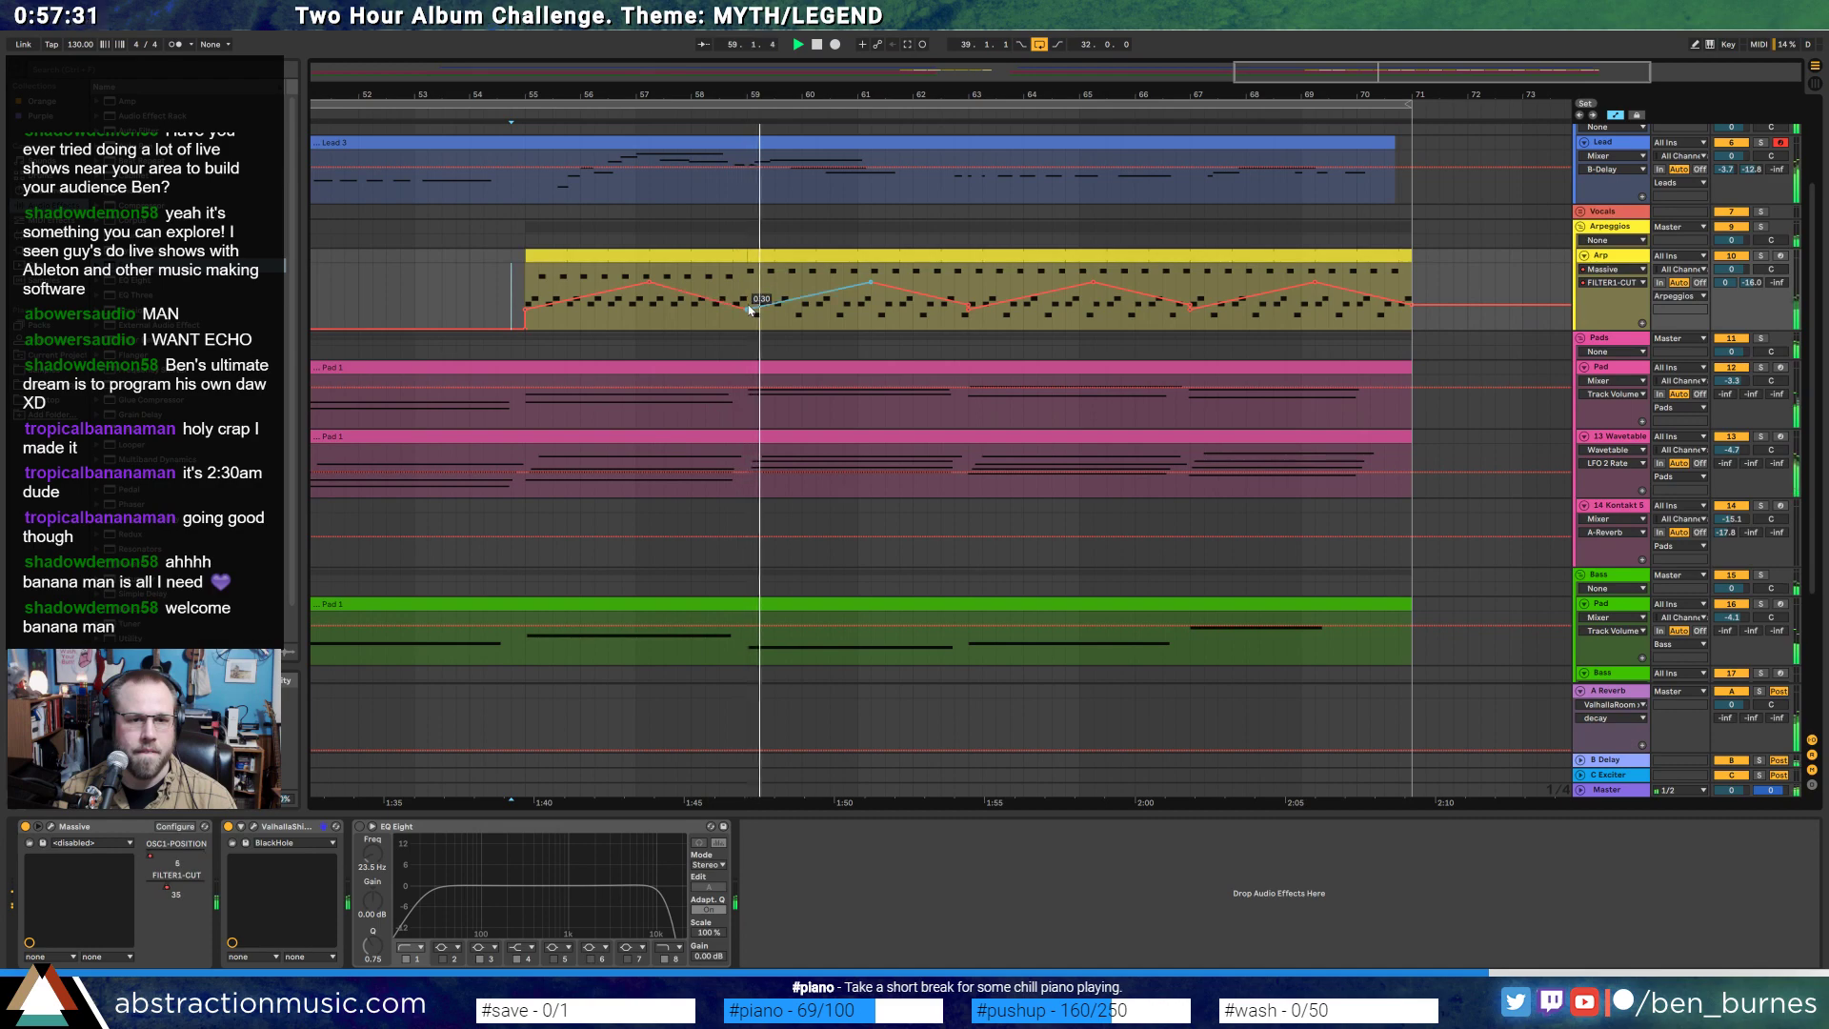
- Stop playback and show the notes of the bar 59 Arp clip together with both pad clips for multi-clip editing
click(775, 268)
click(795, 259)
key(space)
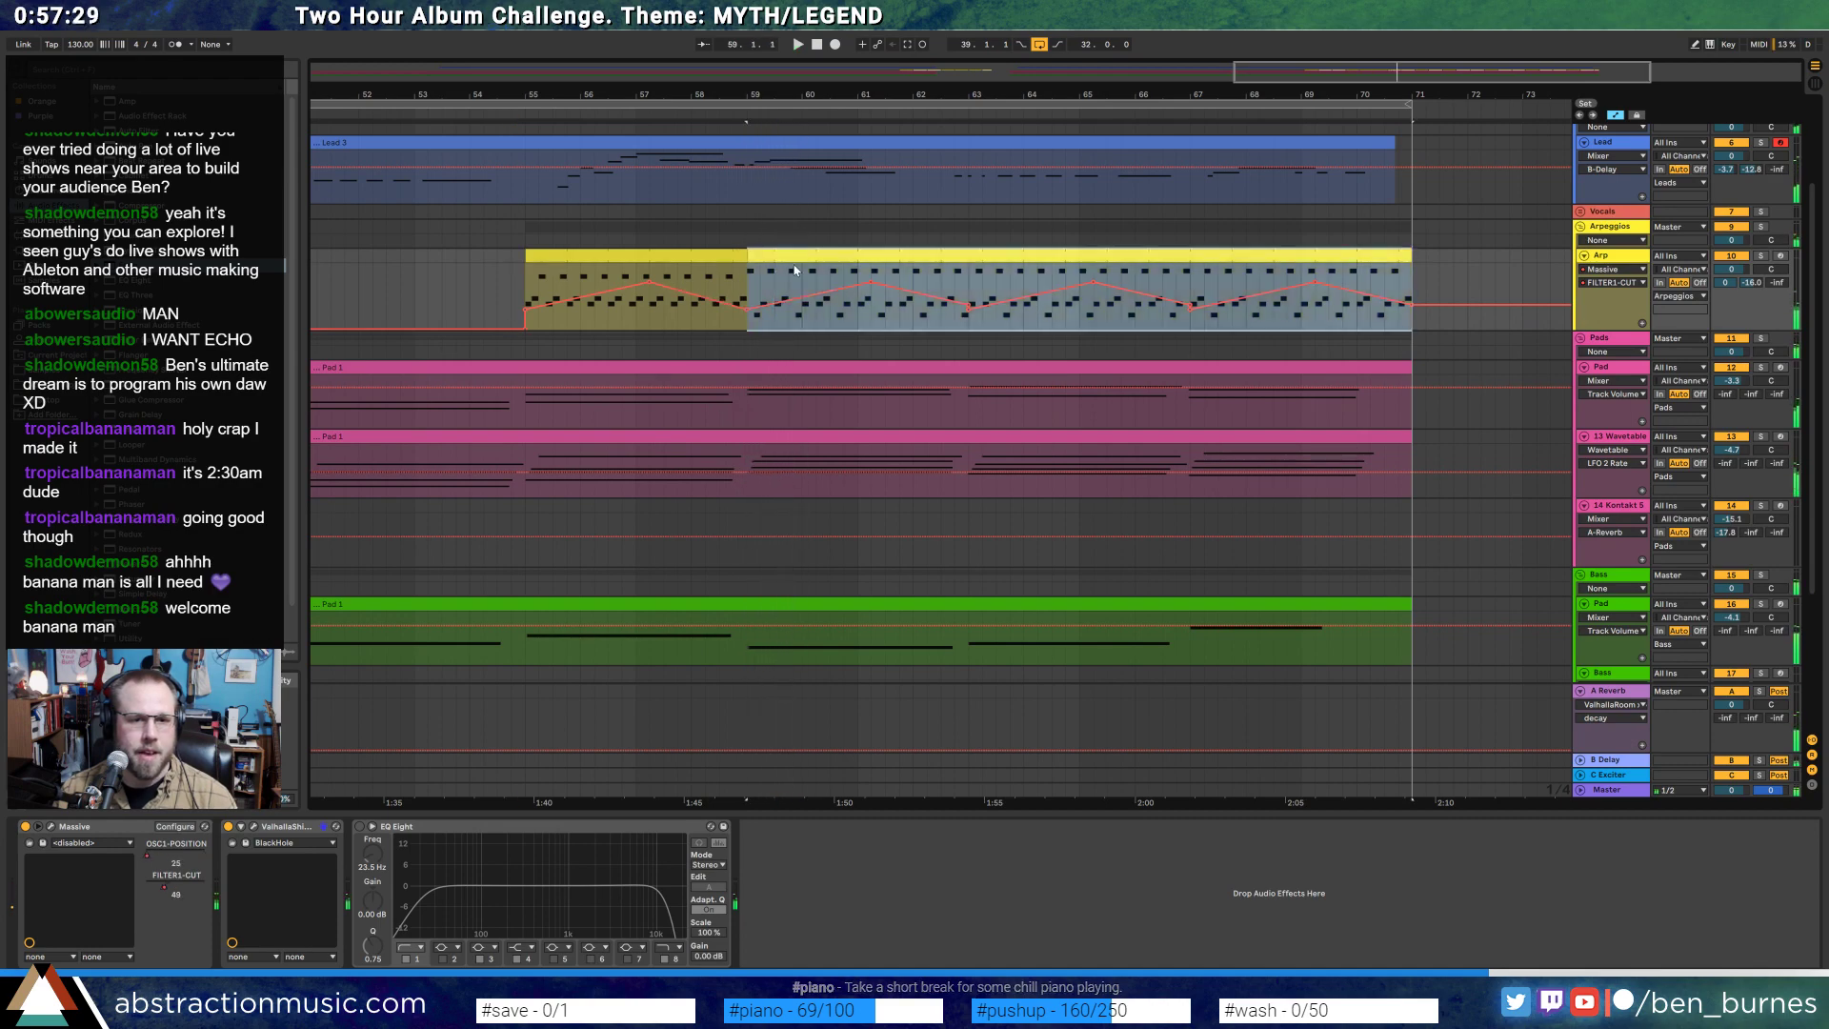
shift+click(864, 435)
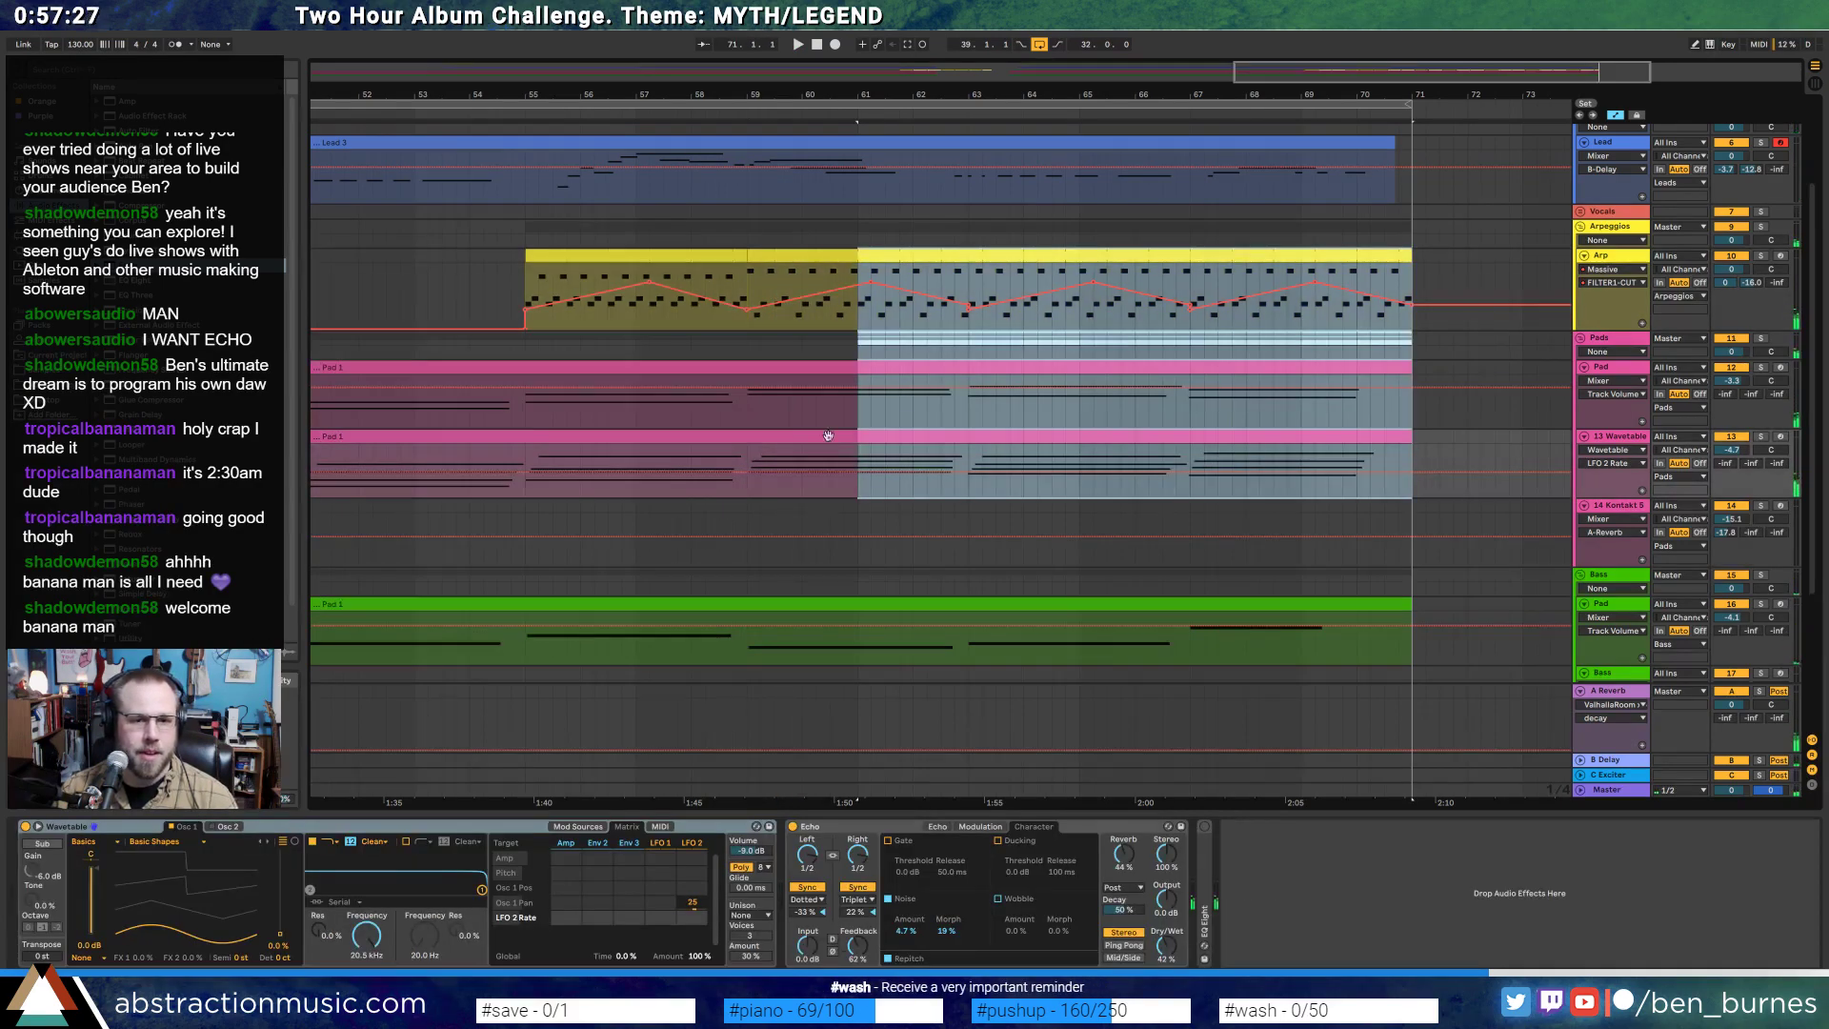
click(829, 431)
click(866, 259)
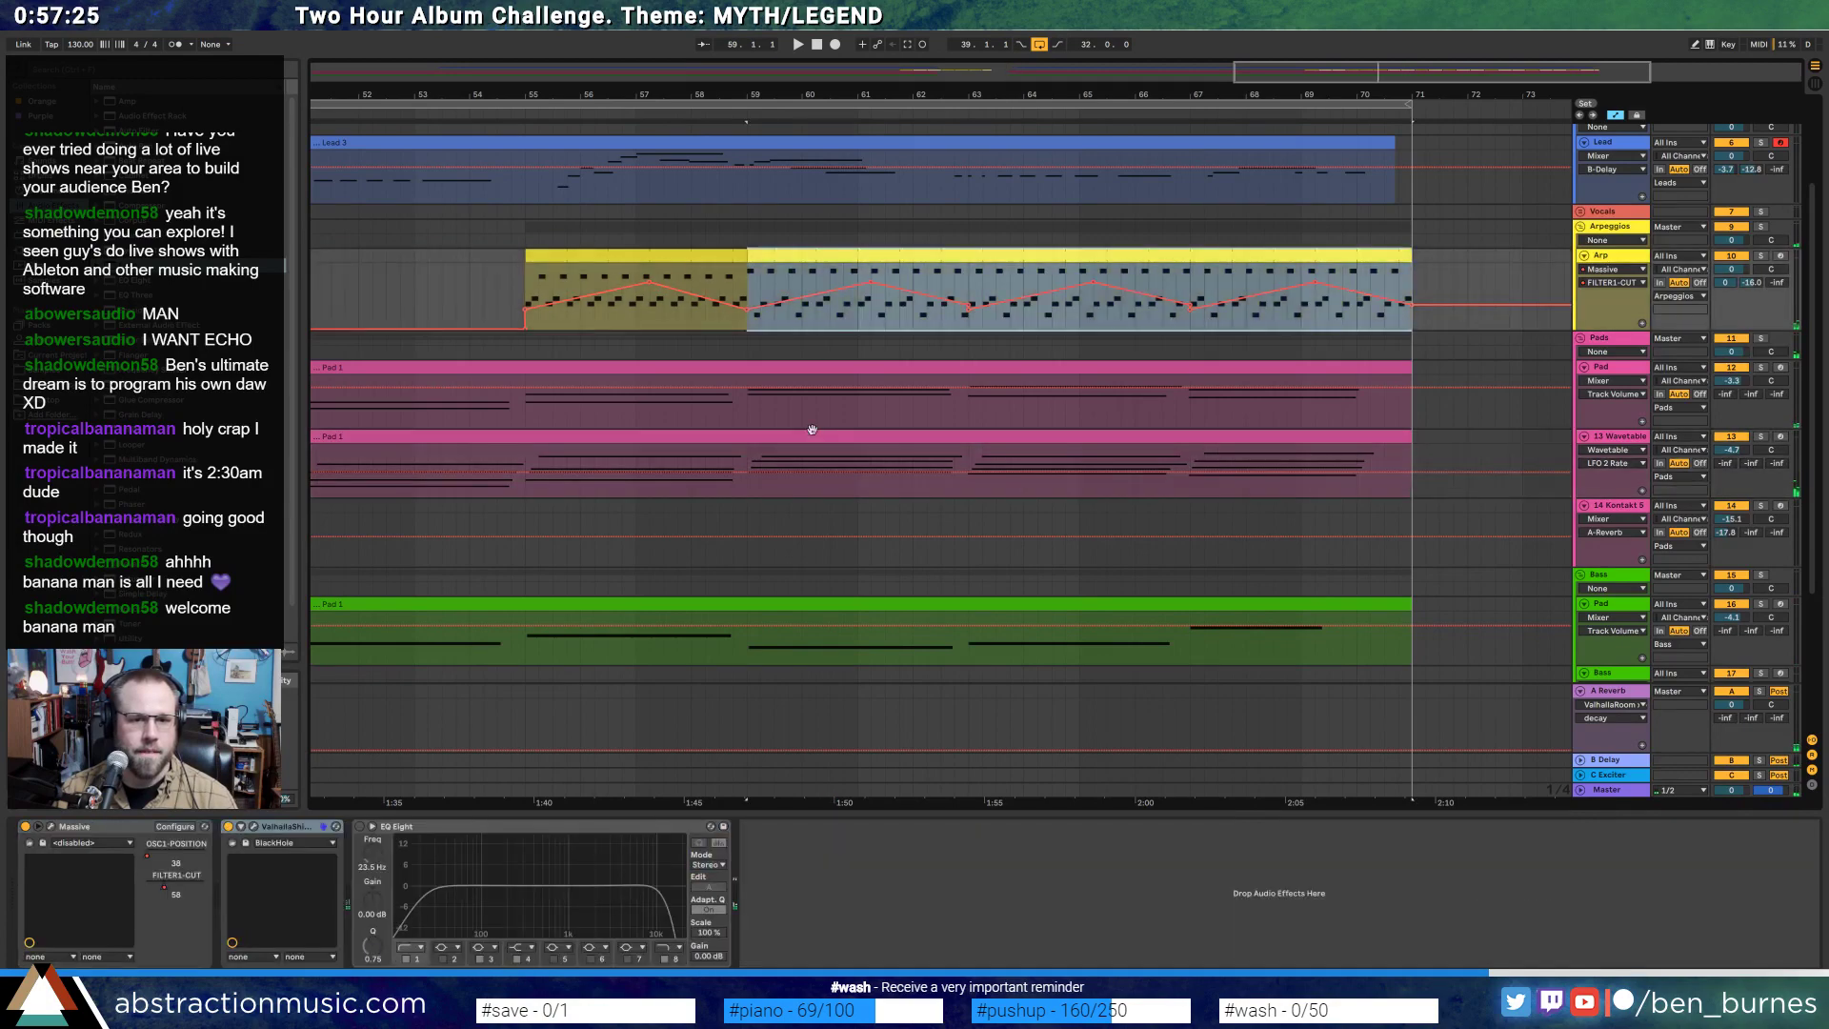
shift+click(813, 434)
key(shift+Tab)
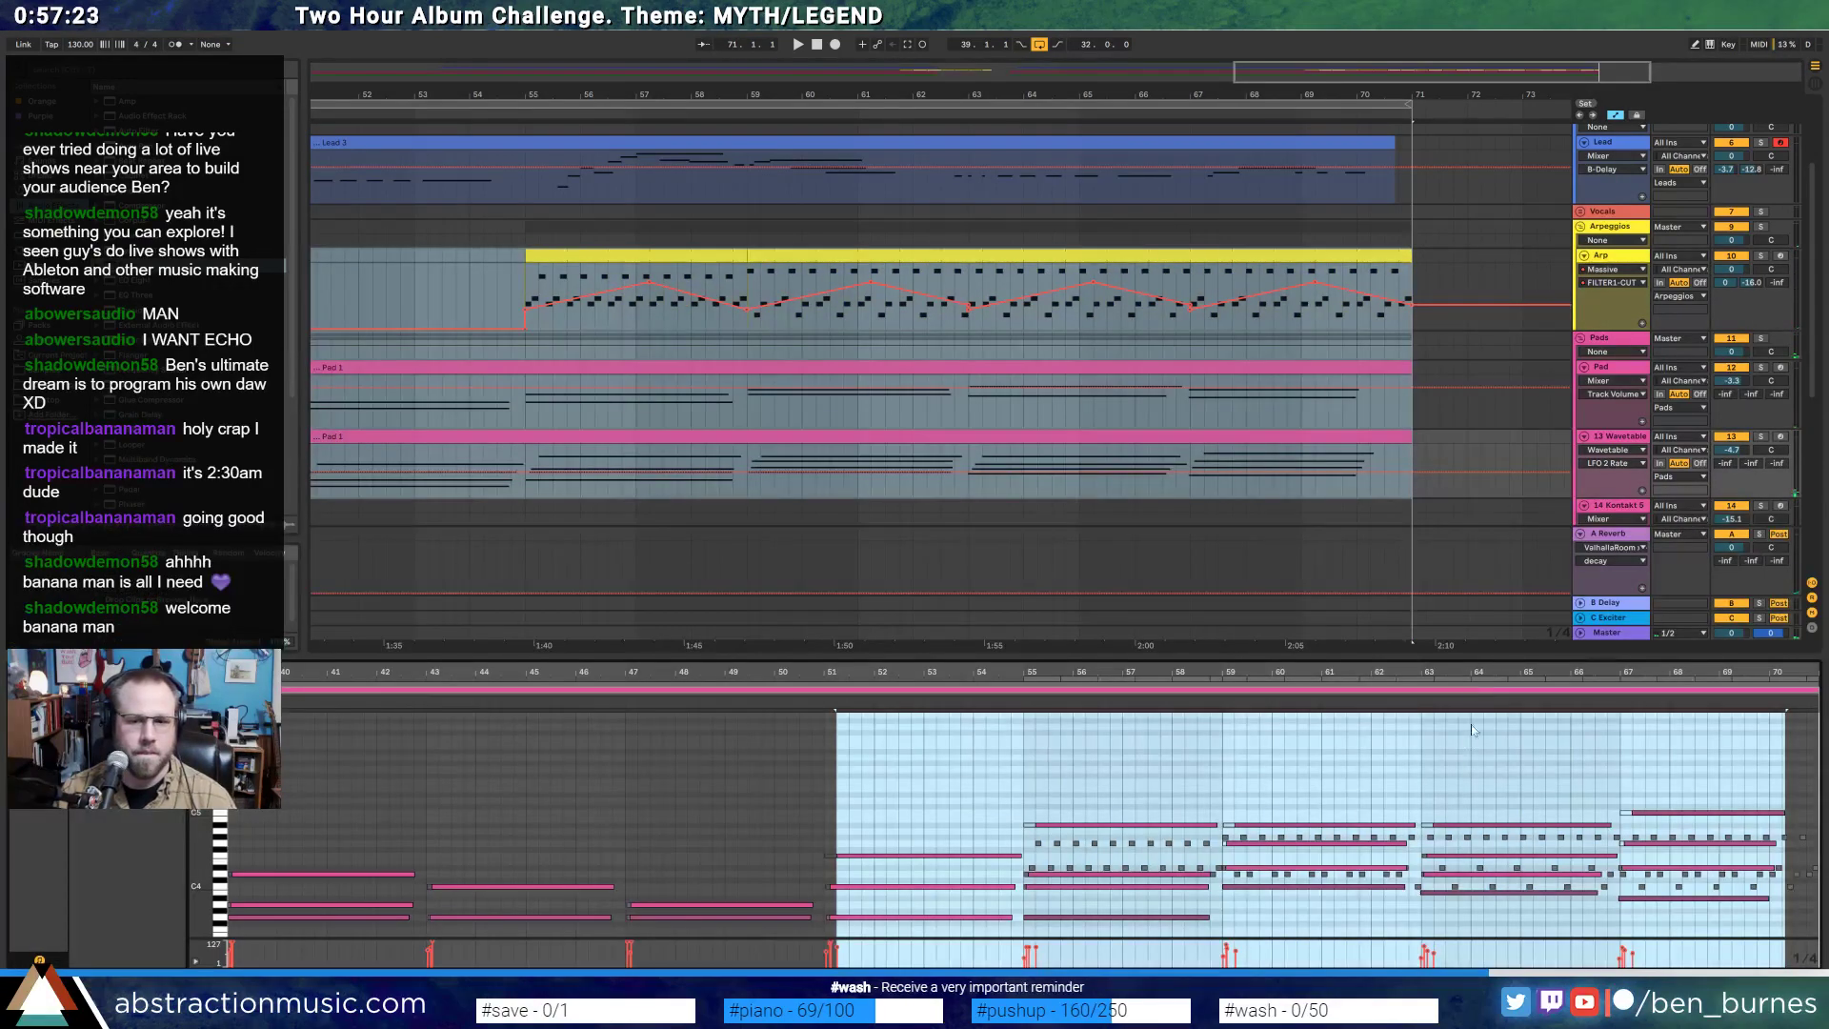
ctrl+scroll(1472, 731, up, 4)
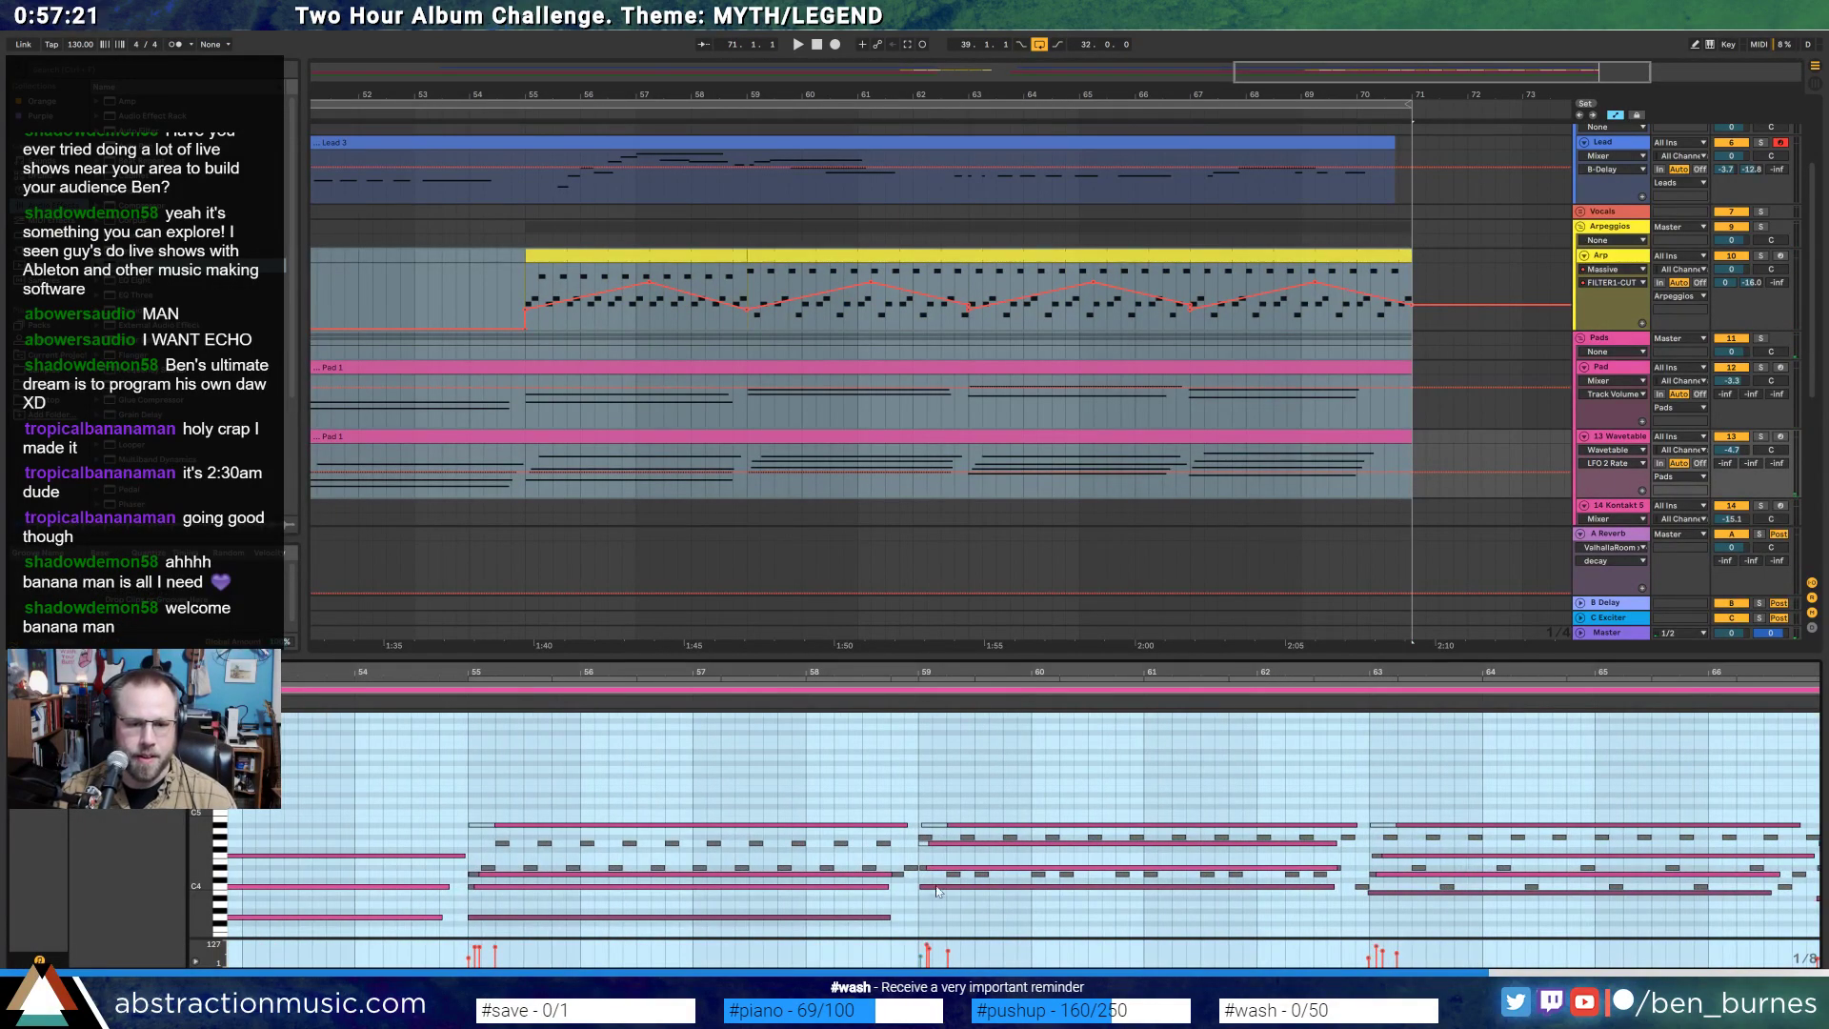
- Make the bar 59 Arp clip active among the shown clips and lower its top notes a semitone
click(936, 881)
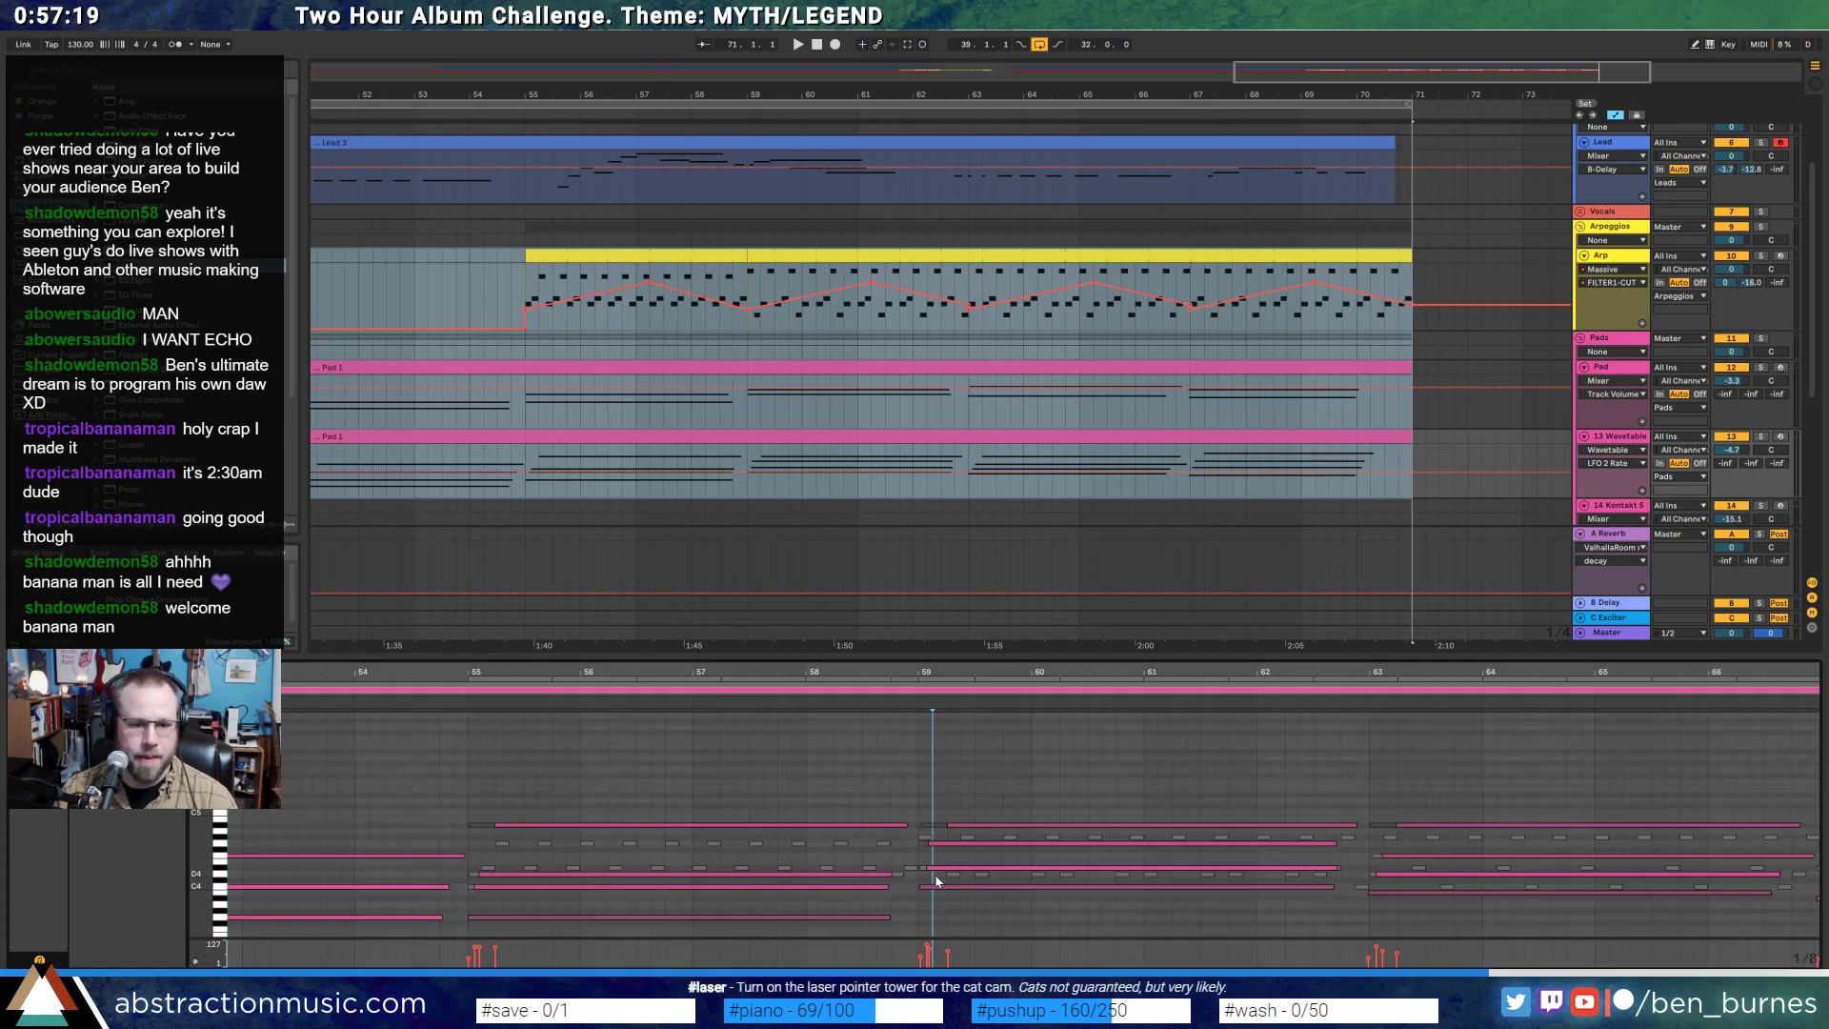
click(934, 882)
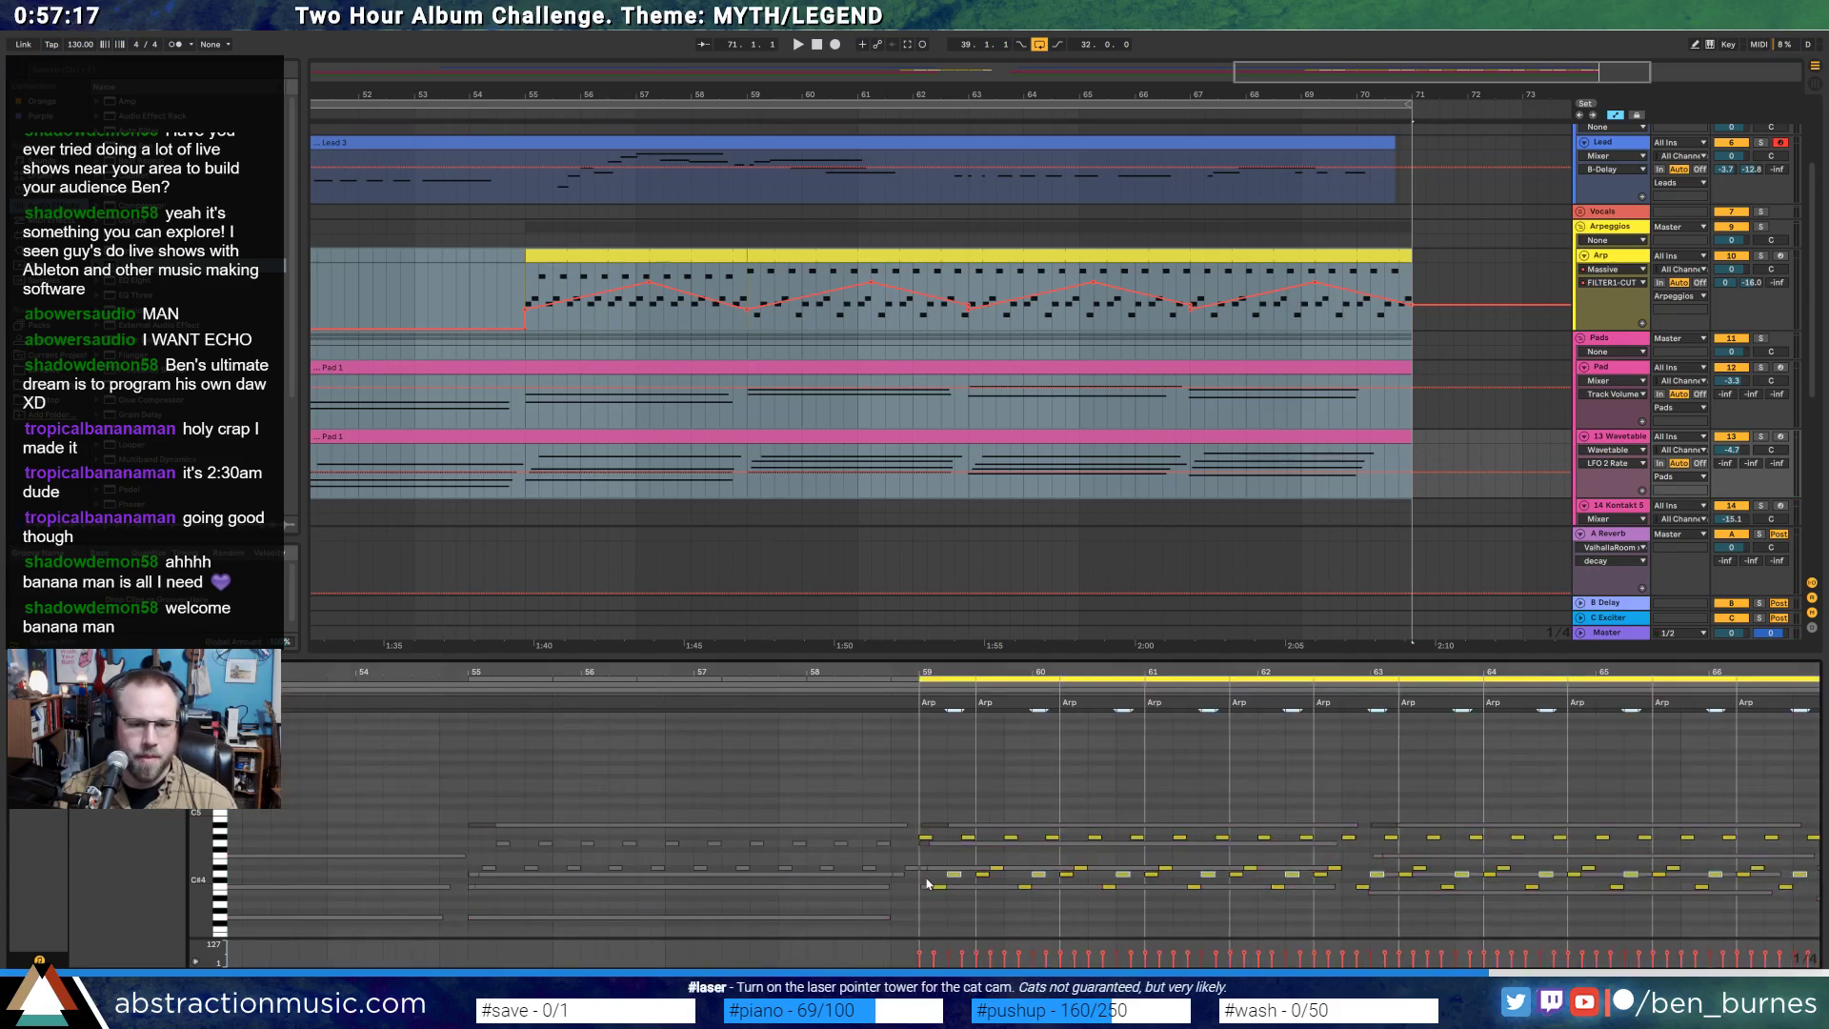
drag(927, 831, 1360, 844)
key(Down)
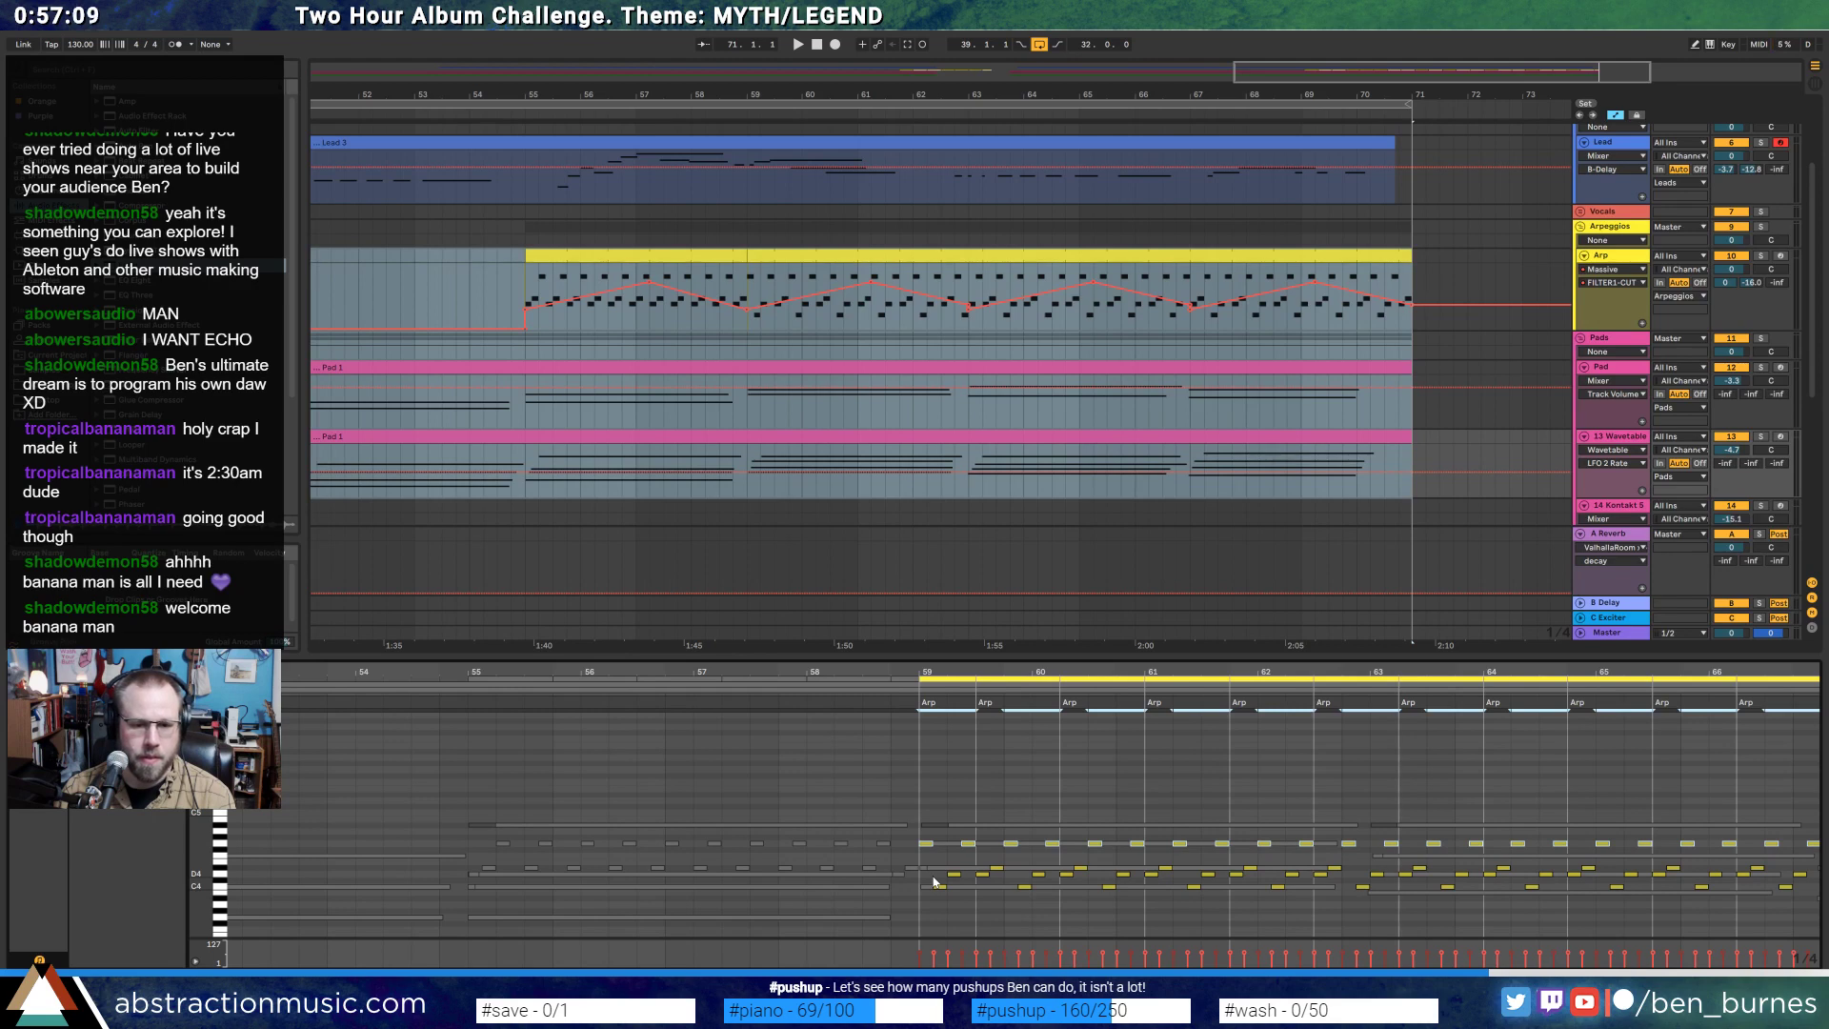
- Lower the repeating D#4 note in the bar 59 Arp clip to C4 and play from bar 59
click(999, 871)
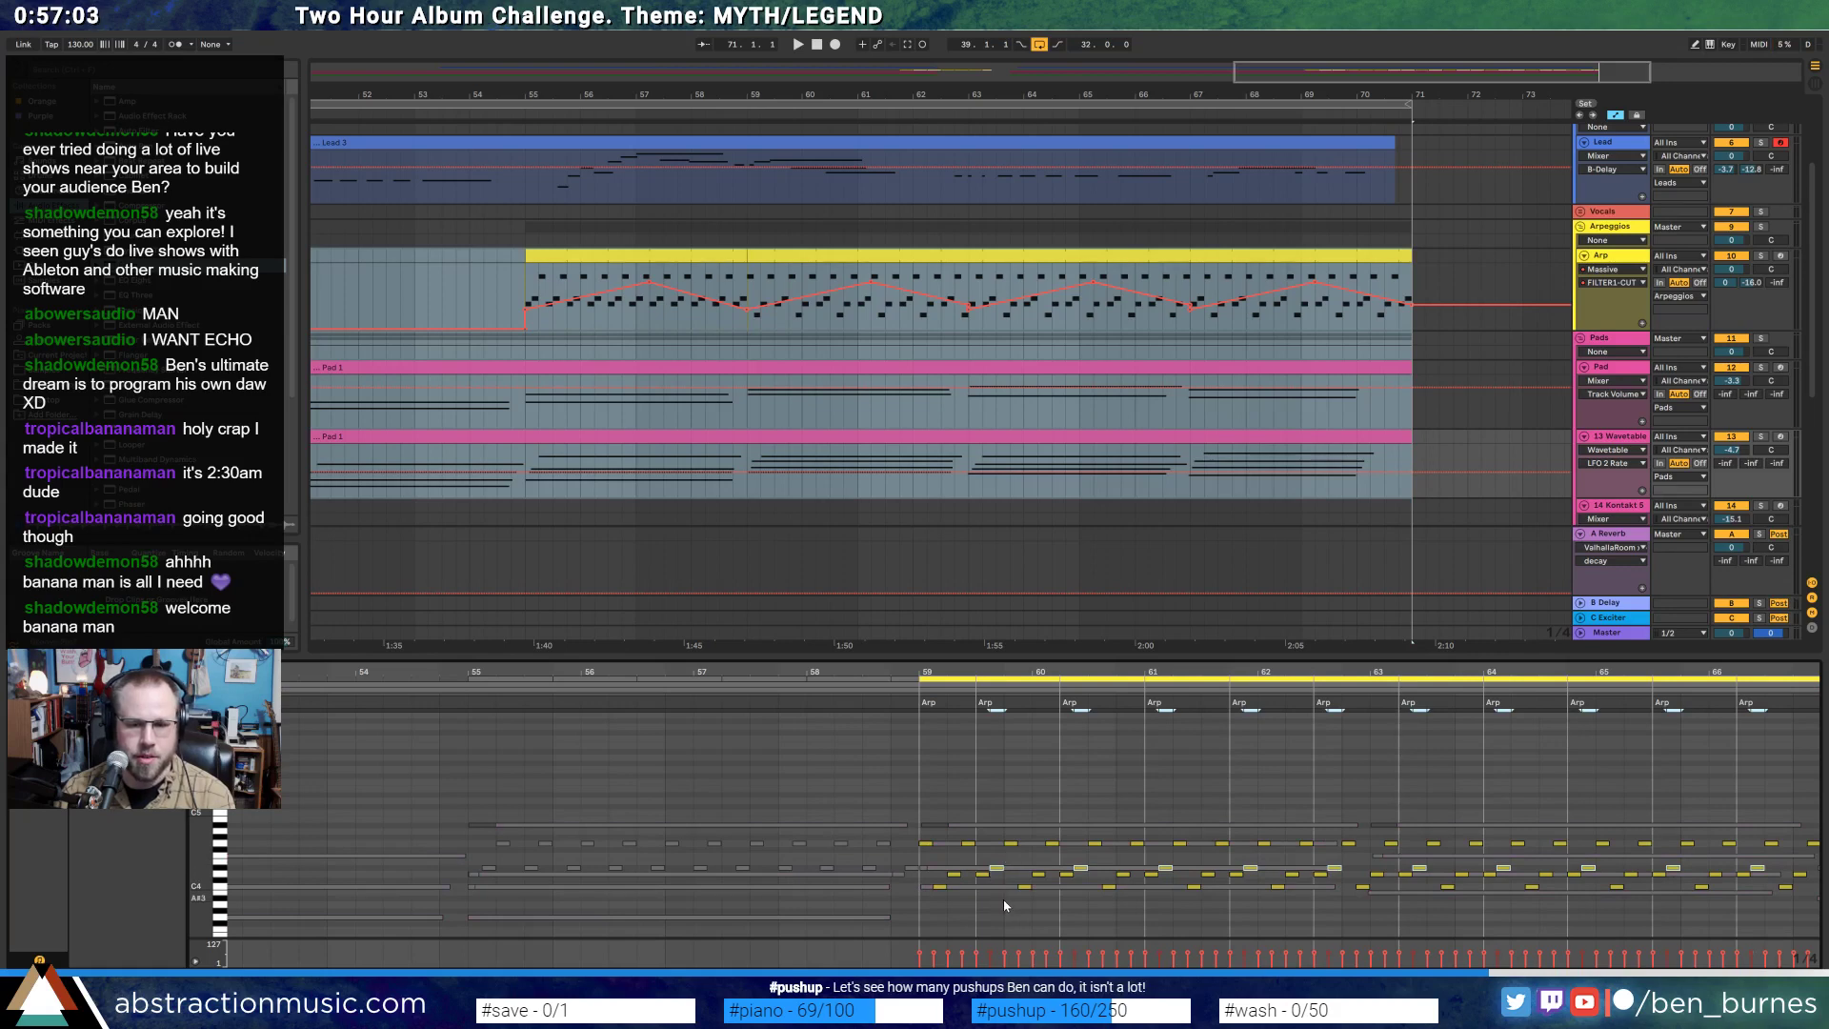
key(Down)
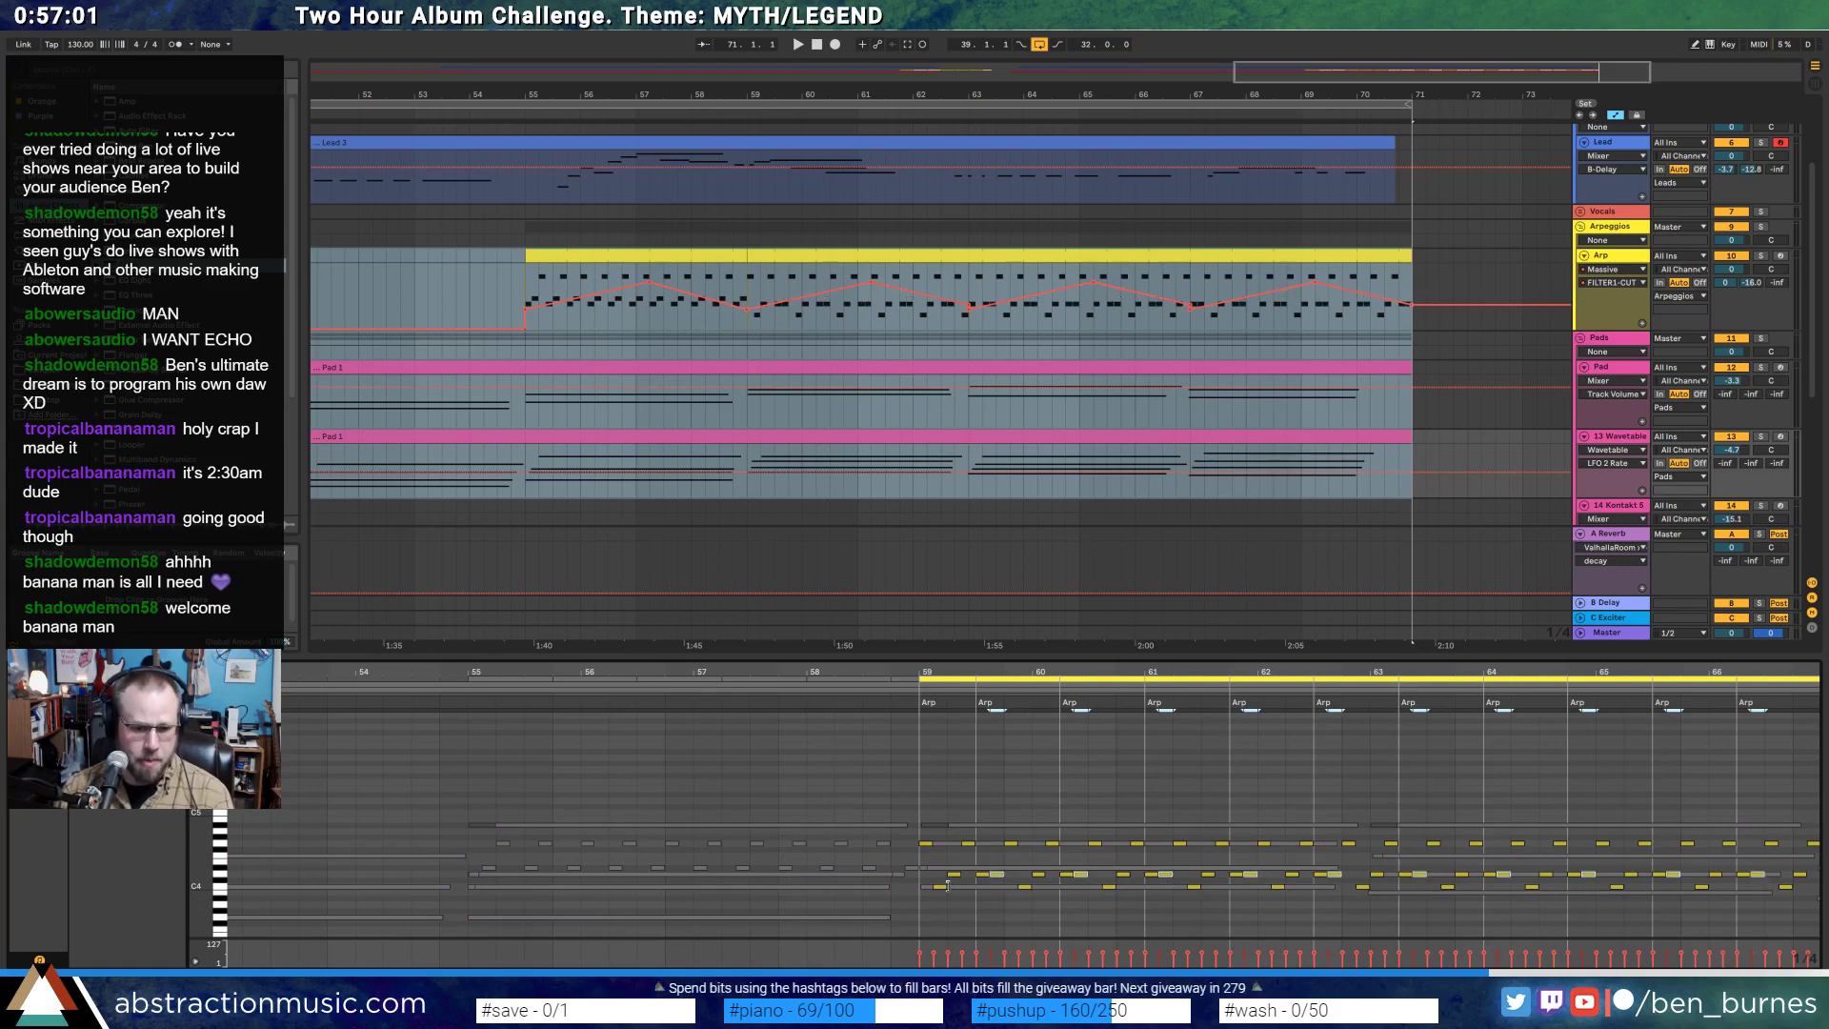
key(Down)
key(Down)
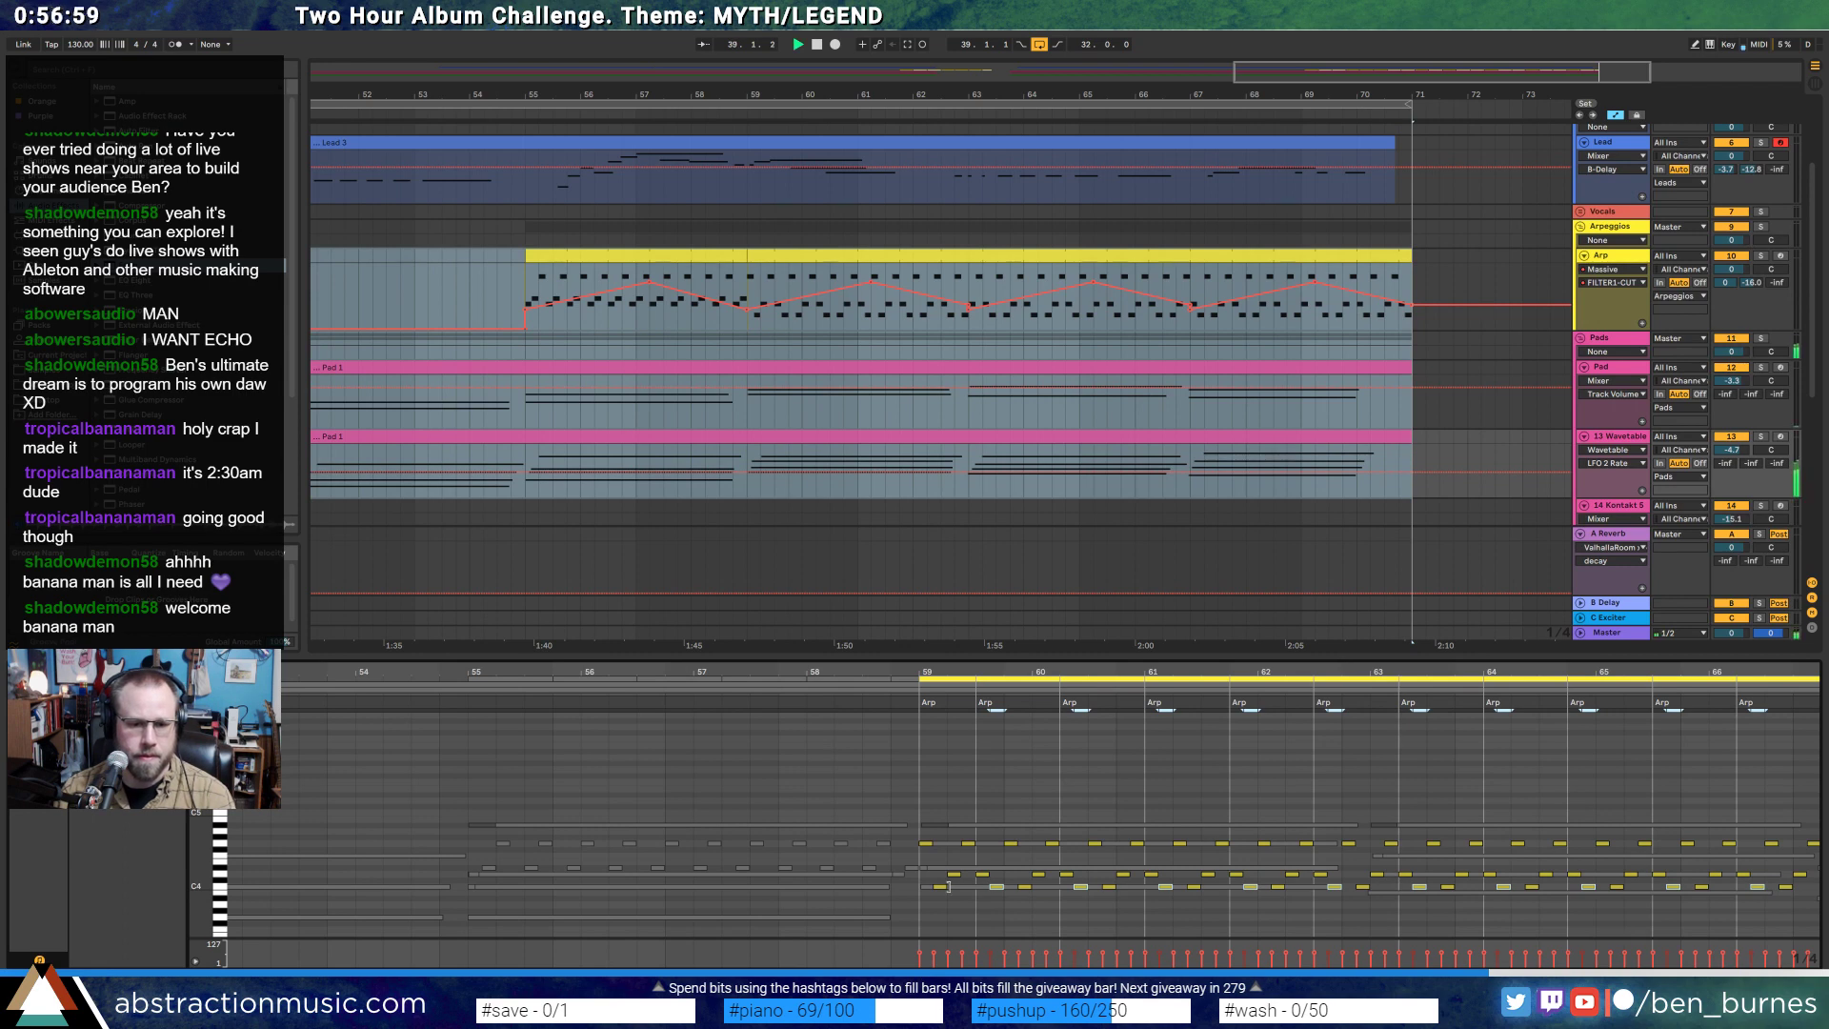
click(755, 292)
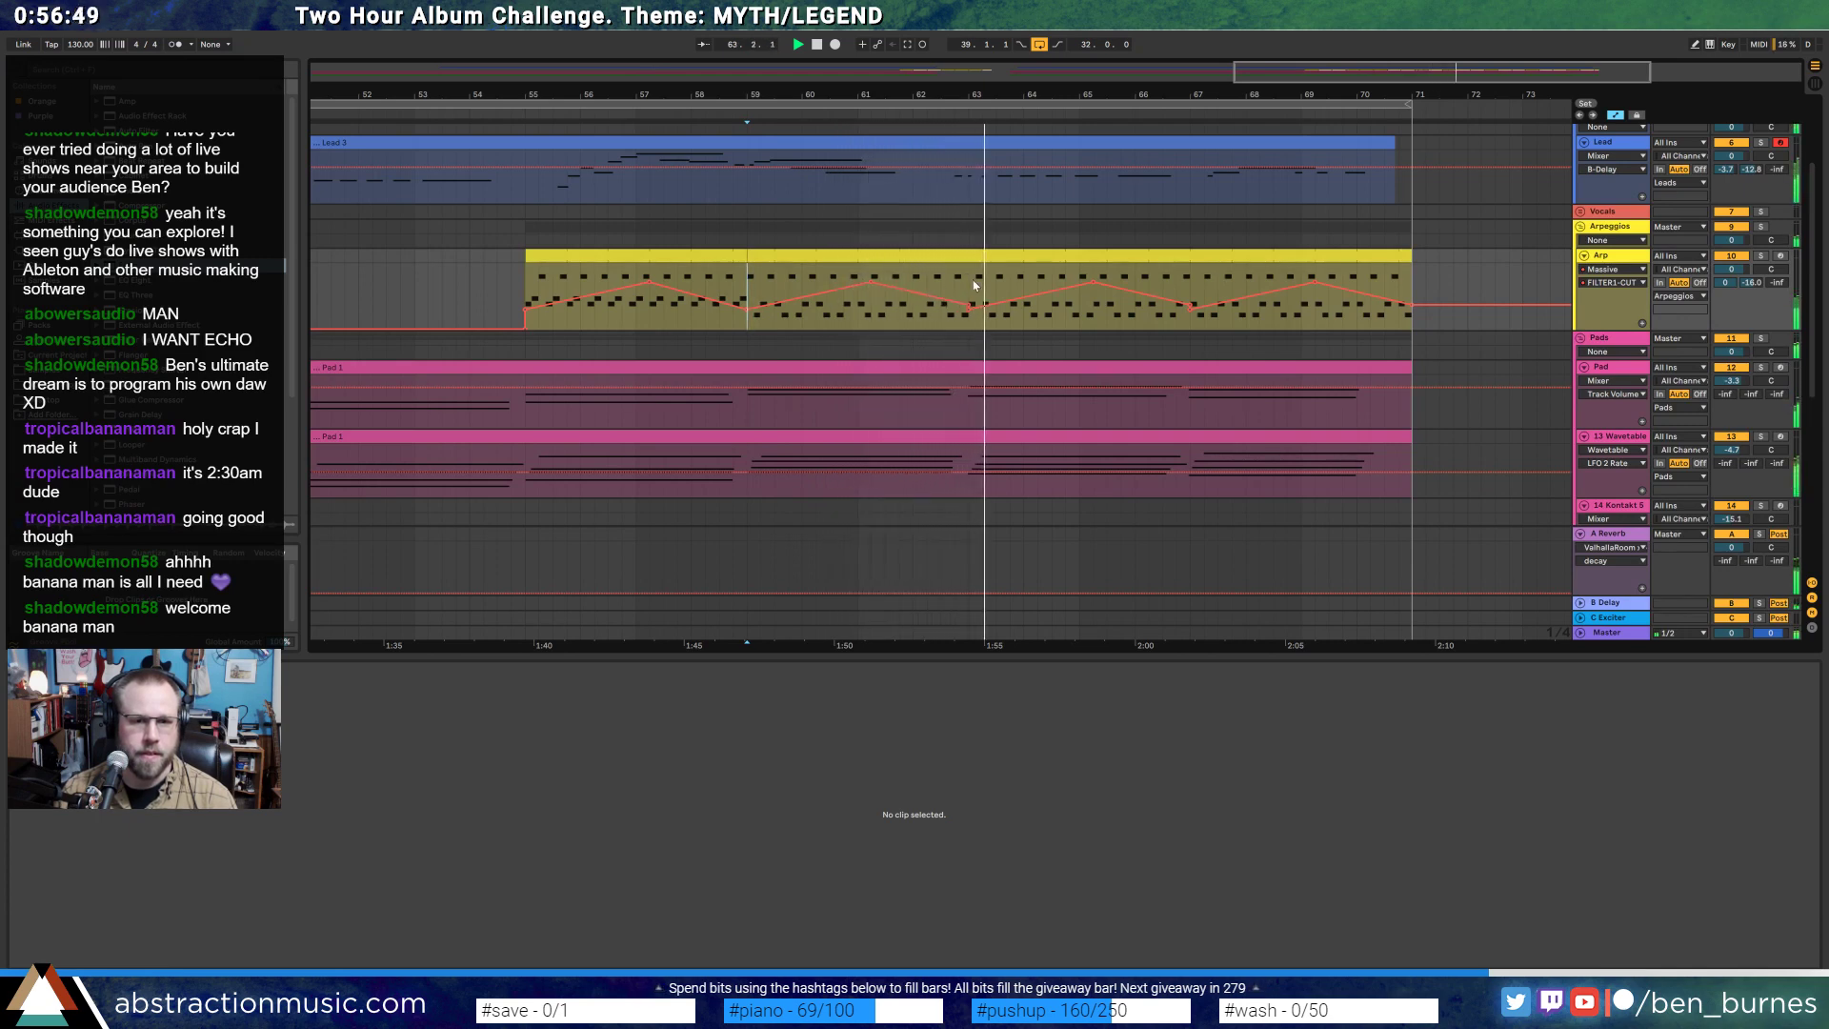
- Stop playback and split the Arp clip at bar 63, separating the part up to bar 71
click(1030, 288)
key(space)
drag(1031, 287, 1416, 266)
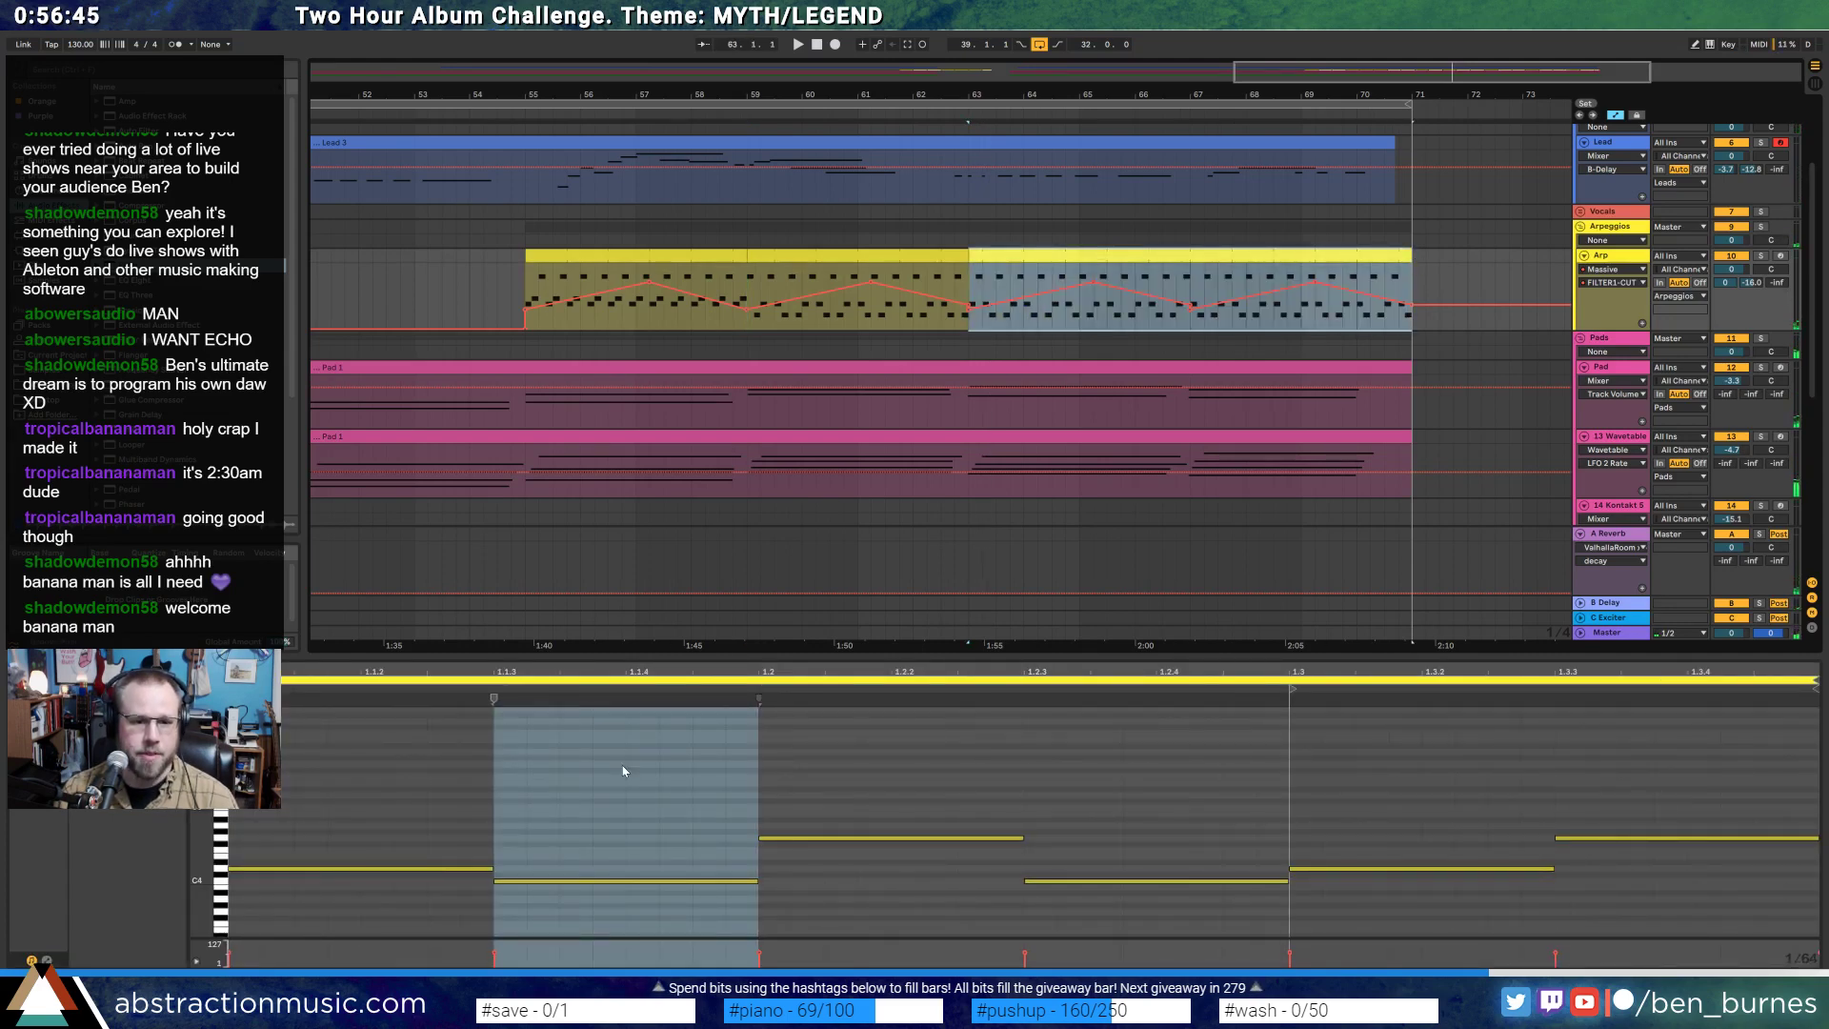
- Try other pitches for the first note of the bar 63 Arp clip
click(591, 773)
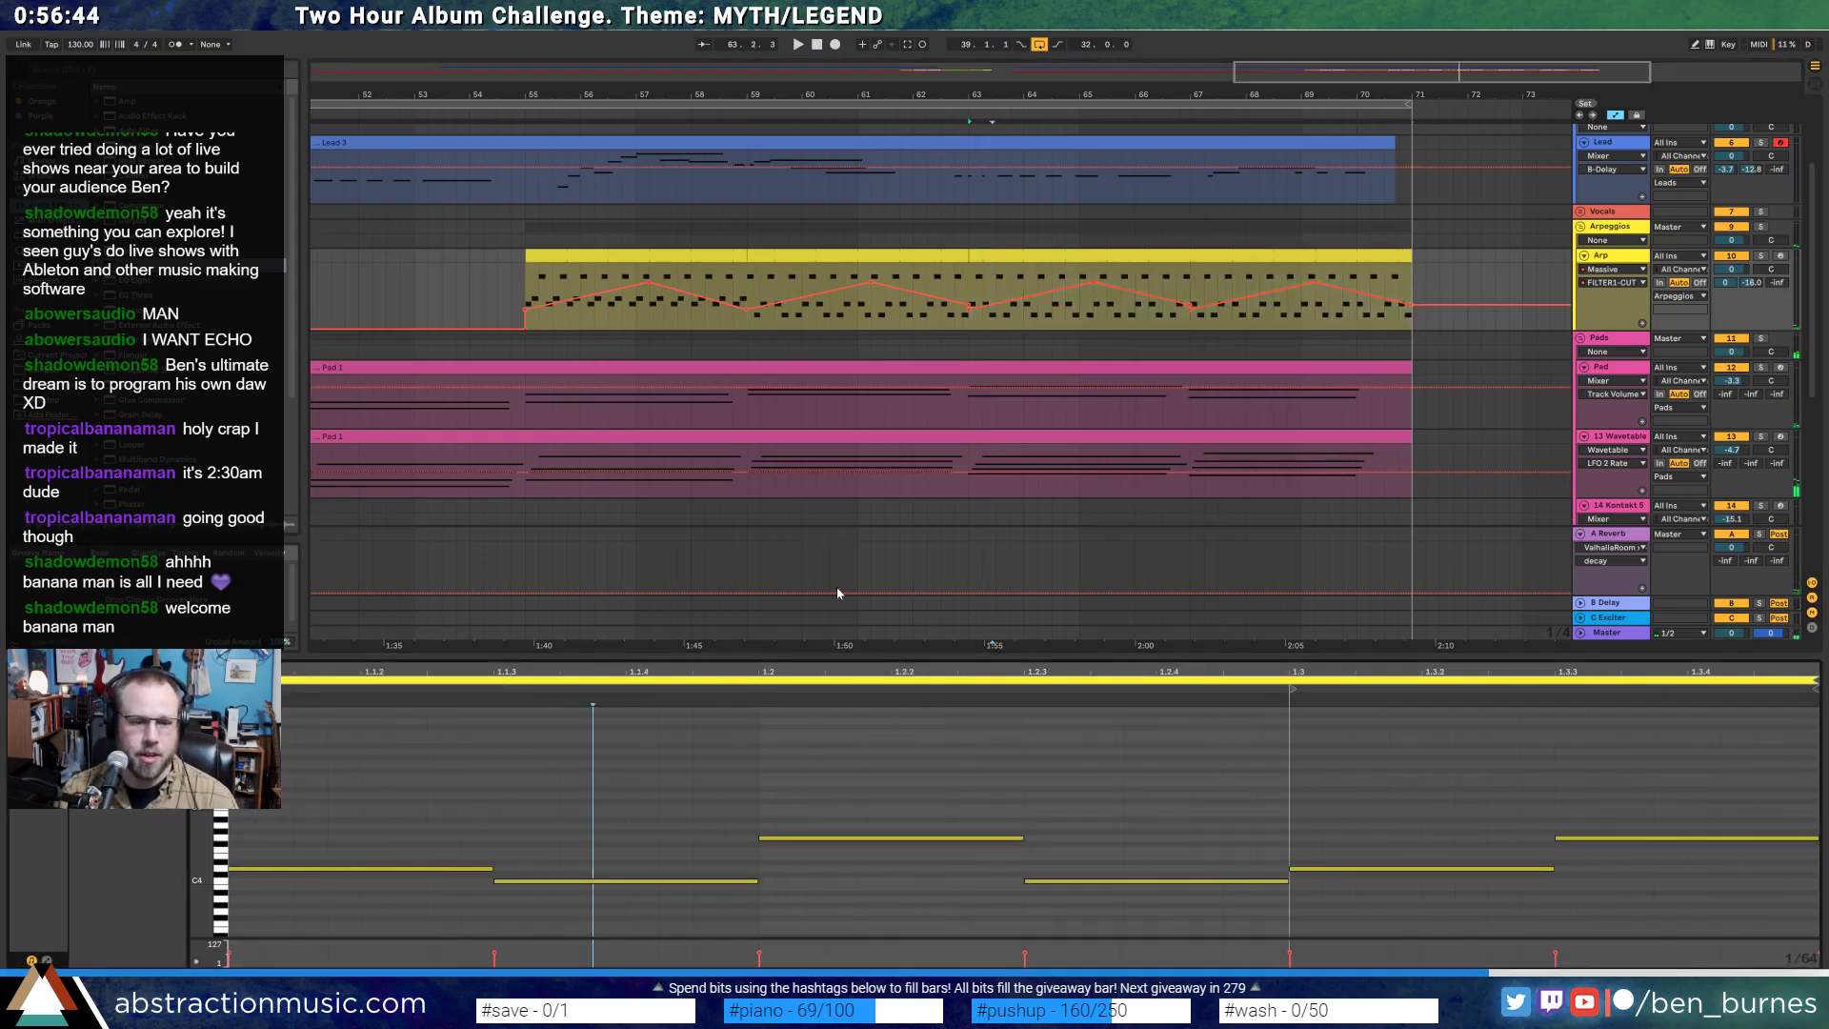
scroll(571, 829, down, 3)
click(422, 814)
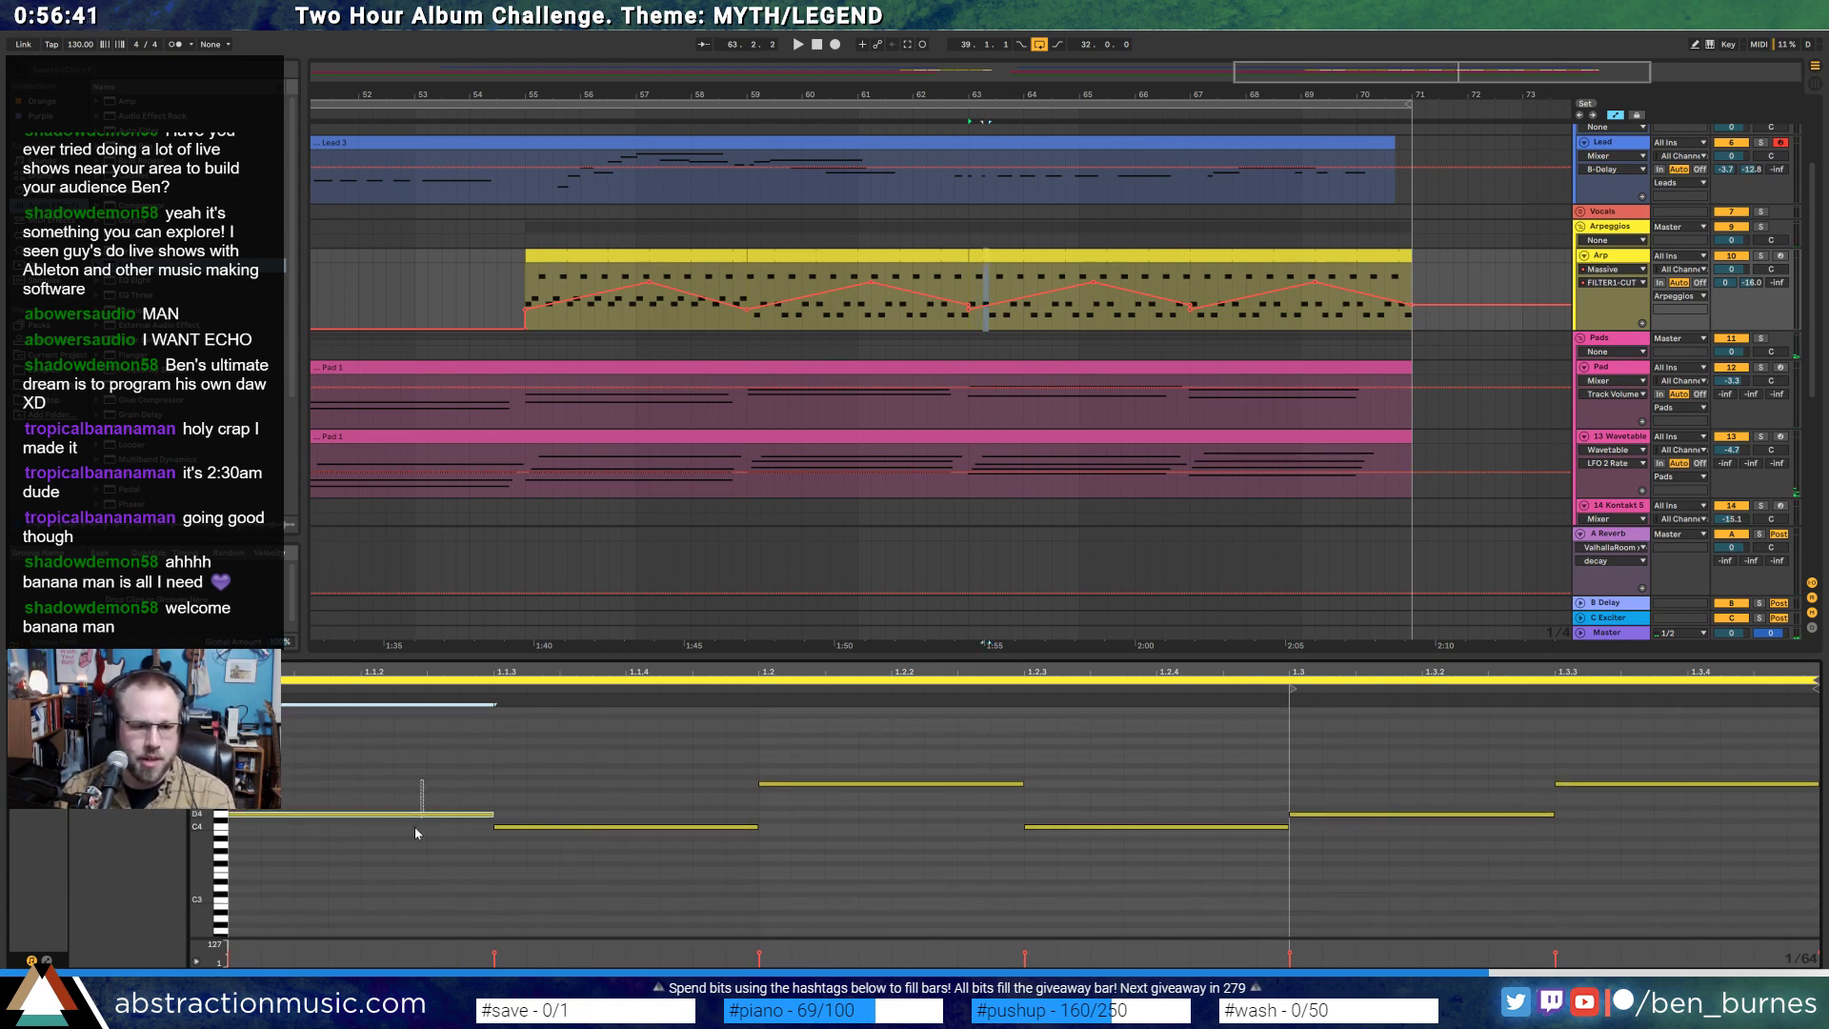
key(Down)
key(Up)
key(Up)
key(Up)
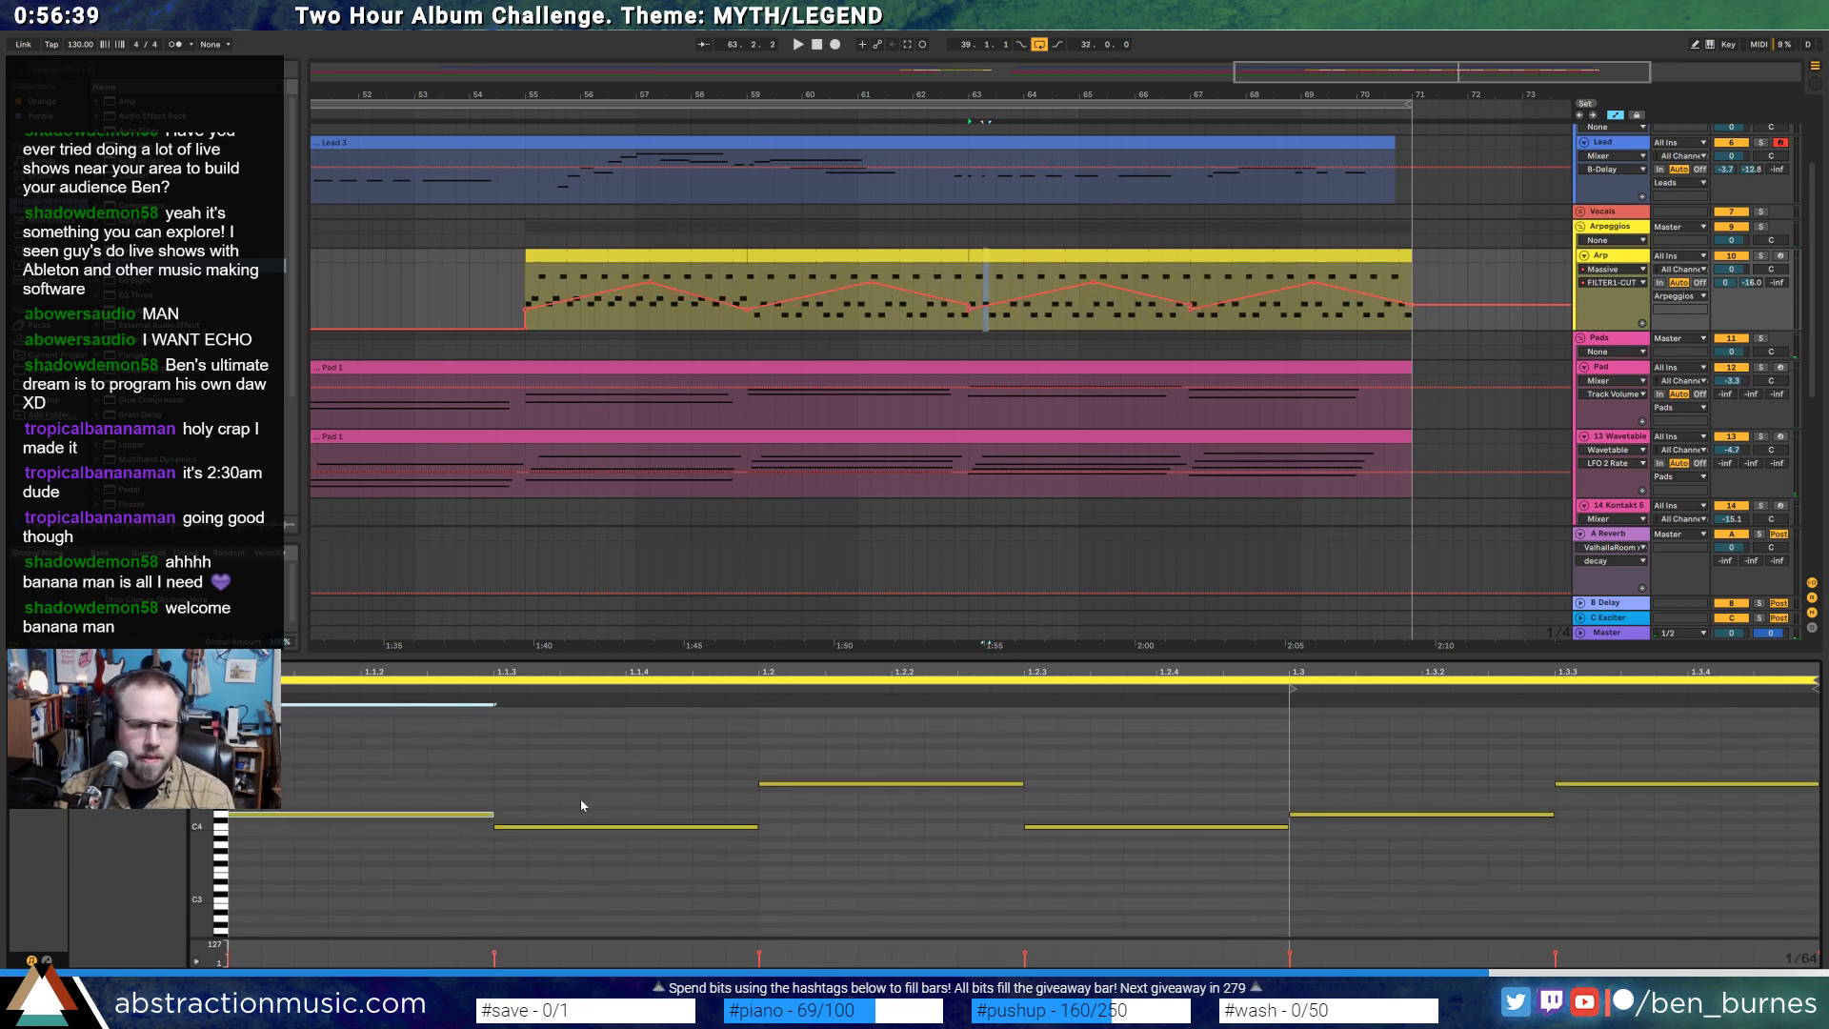
- Lower the second note of the bar 63 Arp clip a semitone, and try the first note a semitone lower before returning it to D4
click(583, 808)
click(621, 818)
click(617, 827)
key(Down)
click(438, 818)
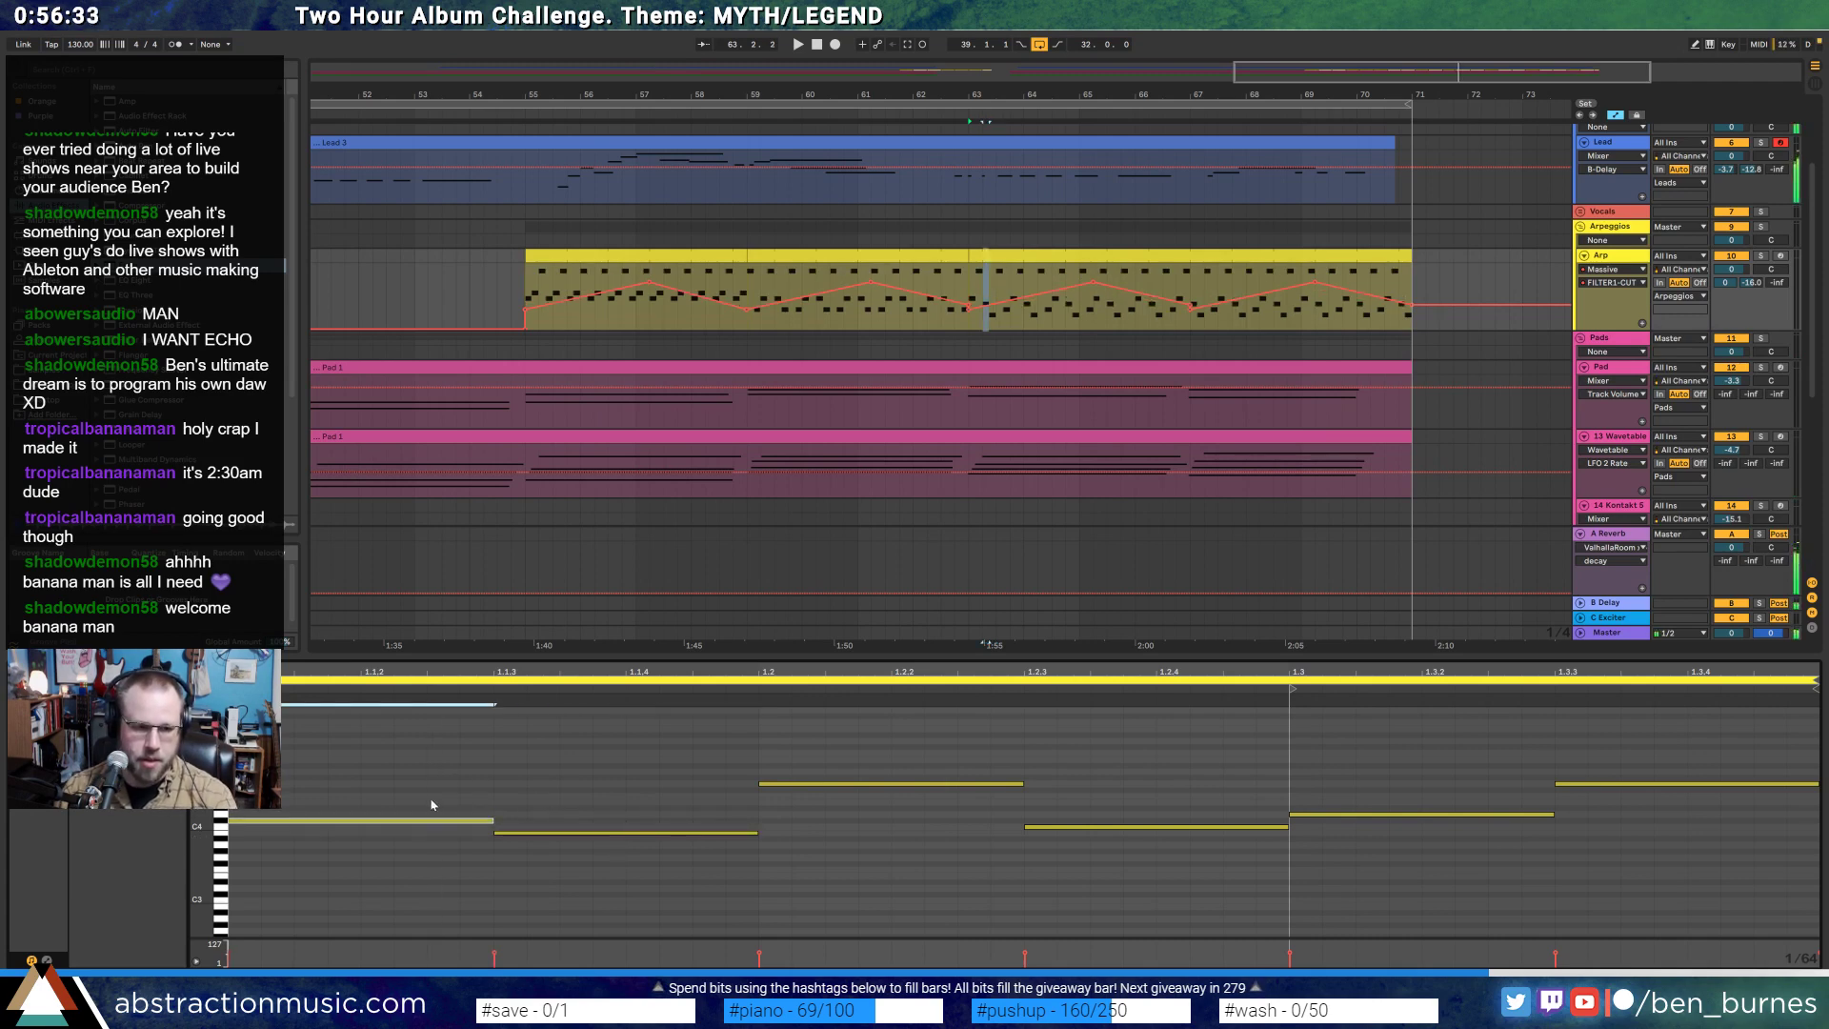
key(Up)
- Raise the third note of the bar 63 Arp clip a semitone and lower the fourth note a semitone
click(843, 784)
key(Up)
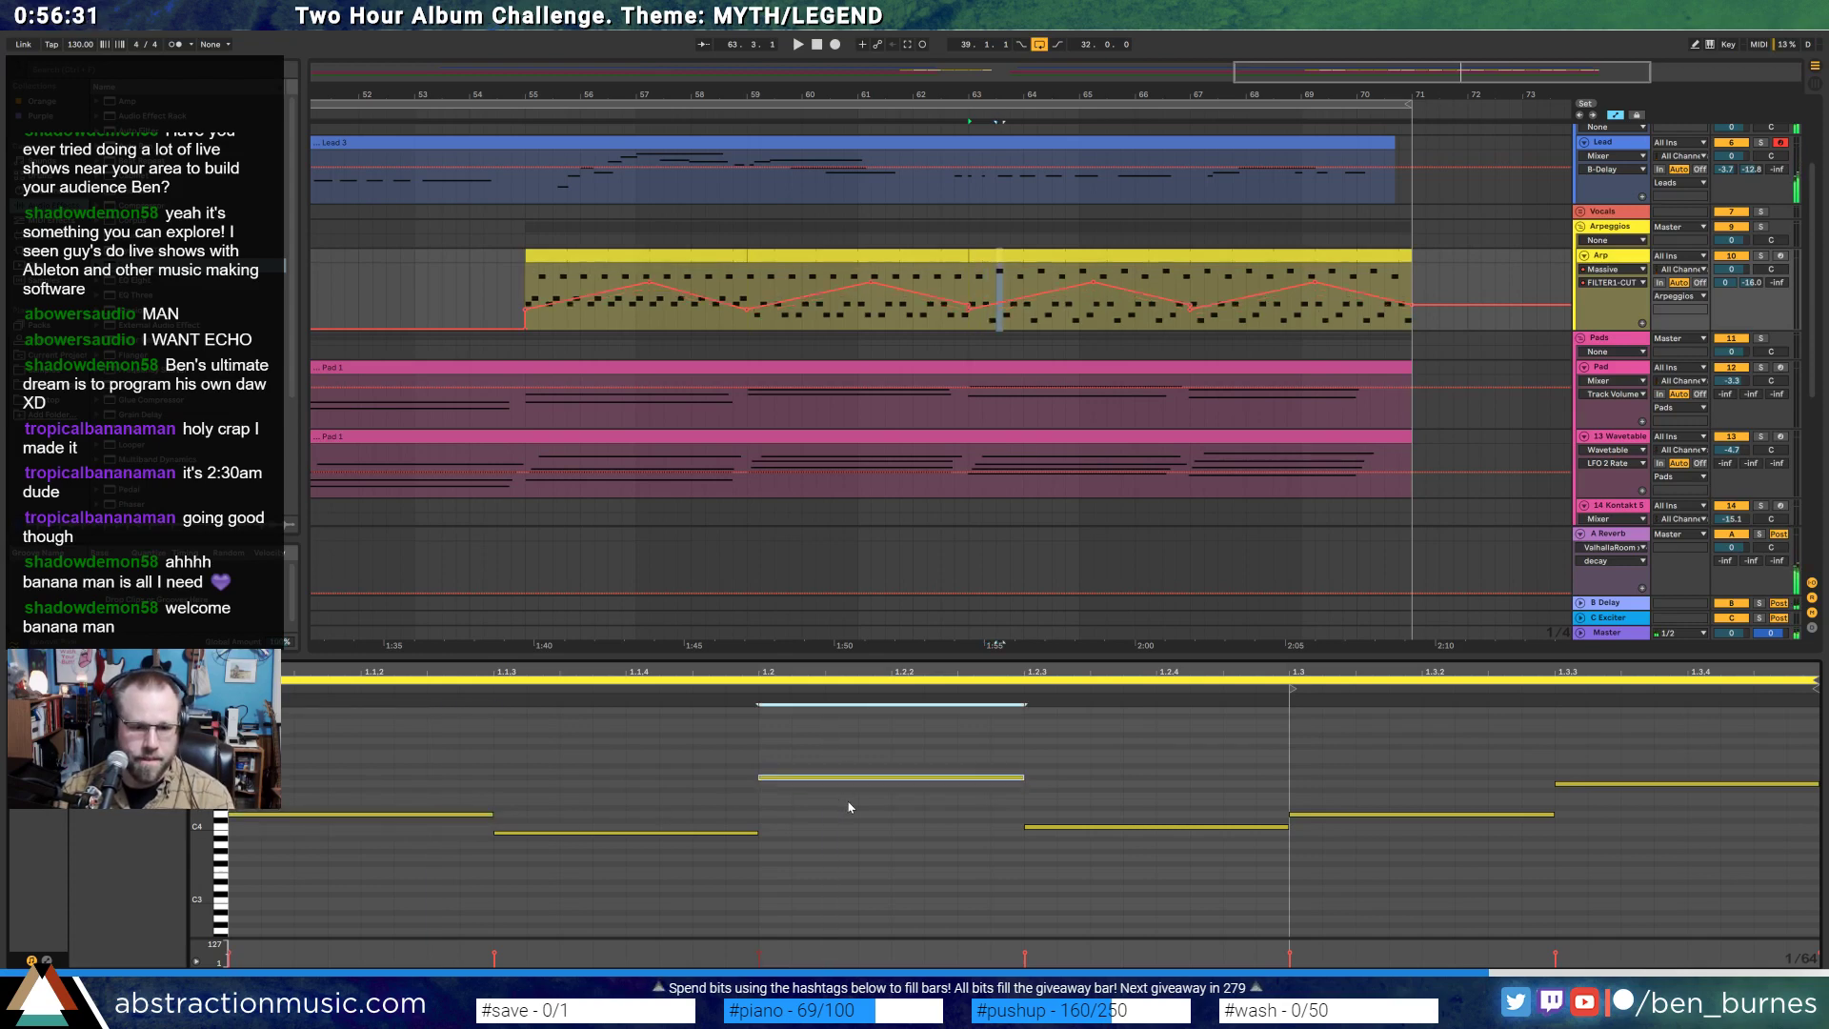
drag(1217, 788, 1209, 863)
key(Down)
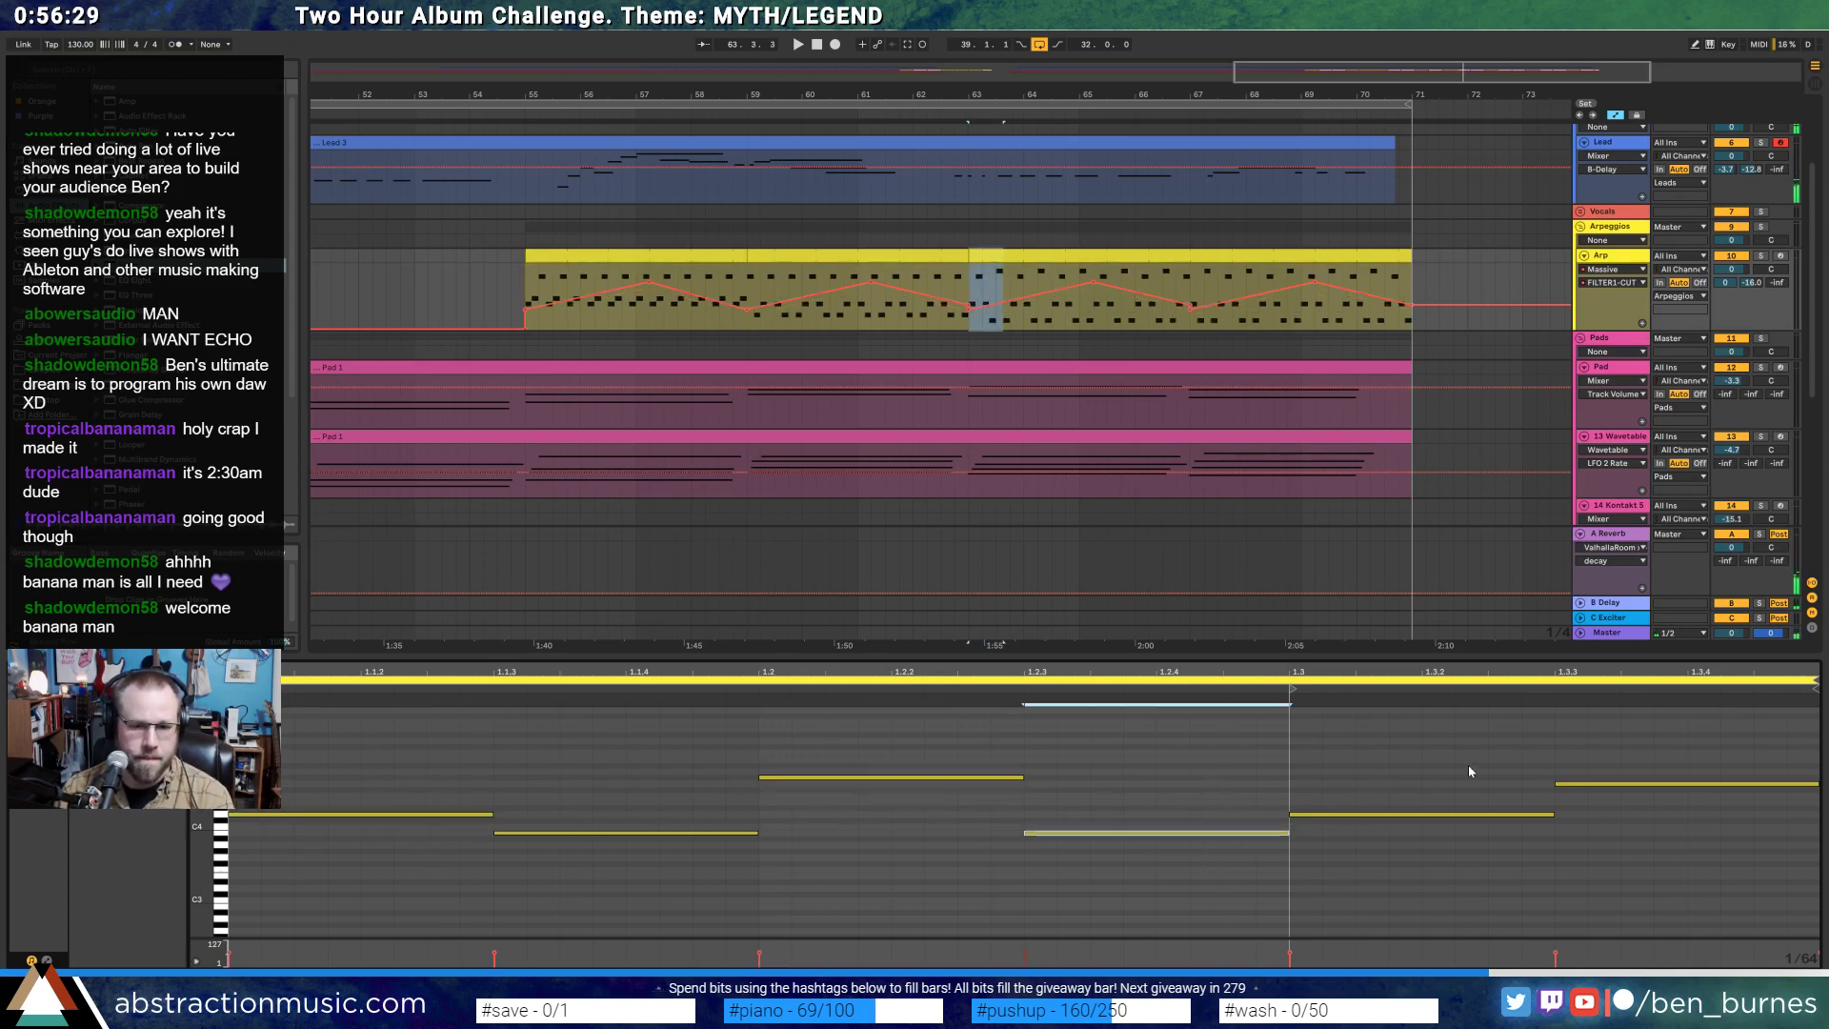
- Raise the sixth note of the bar 63 Arp clip a semitone and audition the pattern
drag(1580, 755, 1621, 819)
key(Up)
key(space)
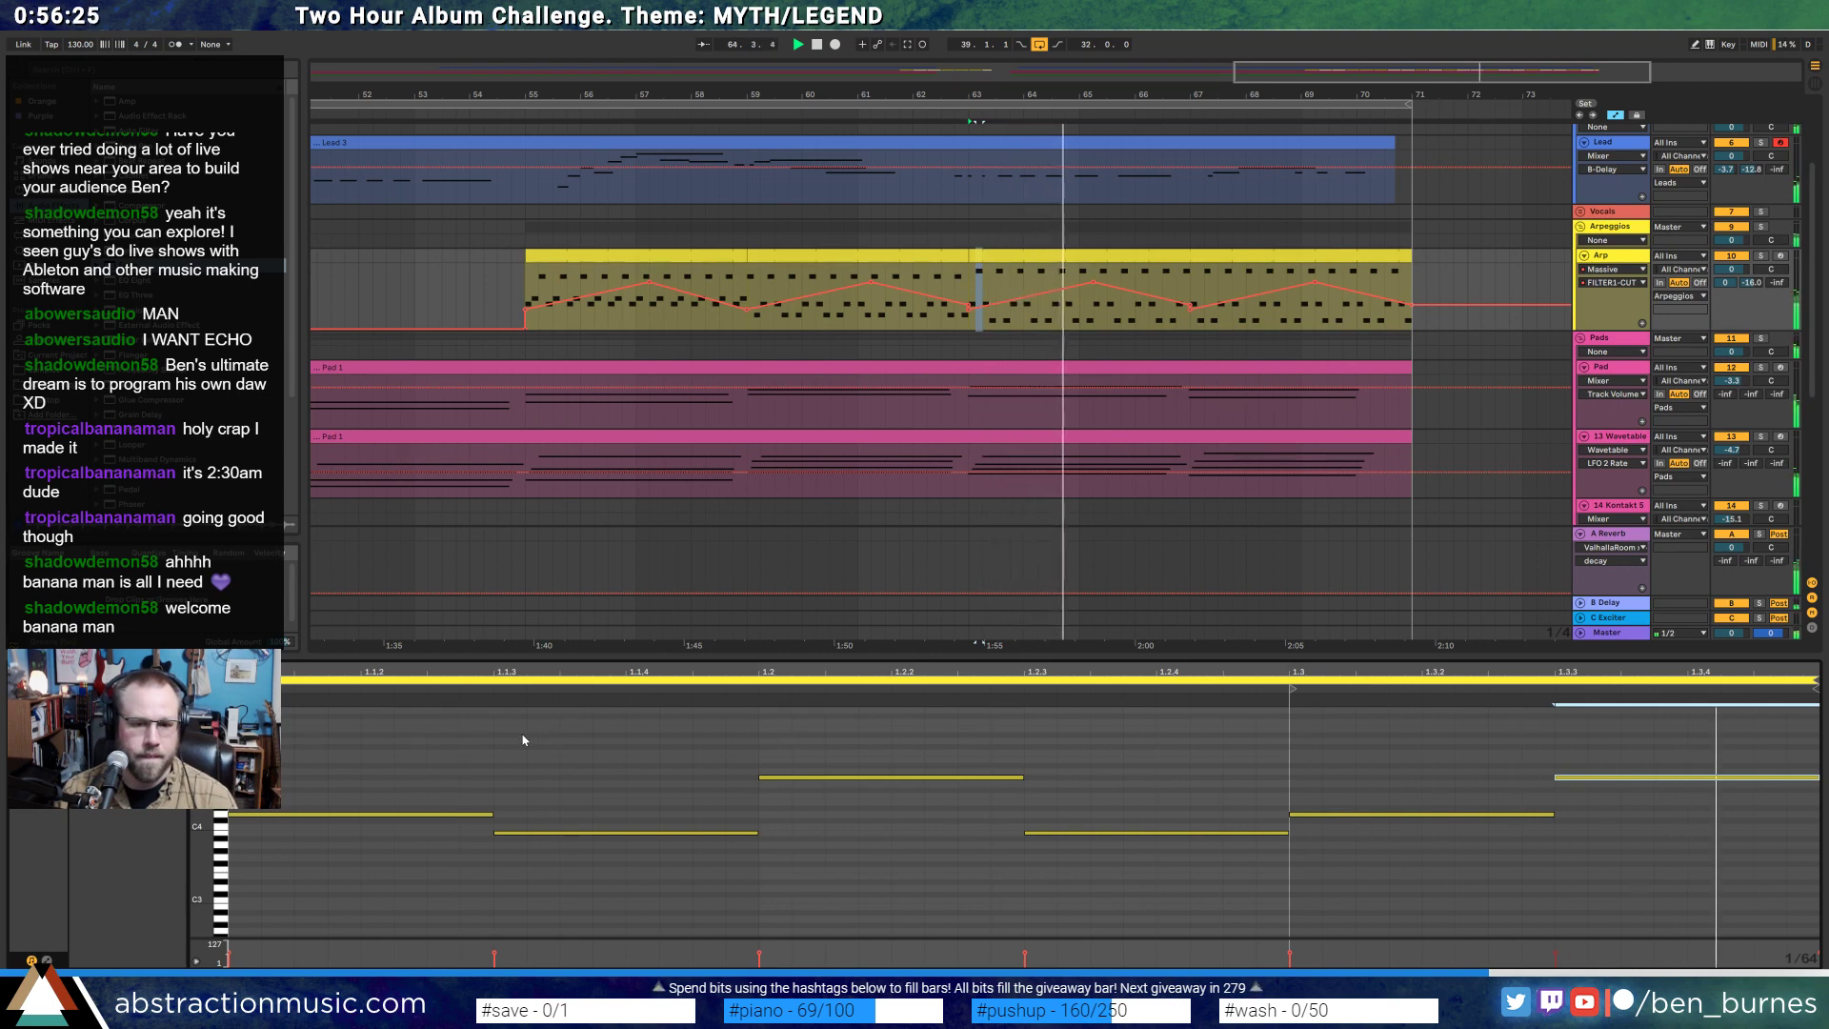
key(space)
- Lower the first note of the bar 63 Arp clip to B3, raise the second to D4, and audition the change
click(403, 815)
key(Down)
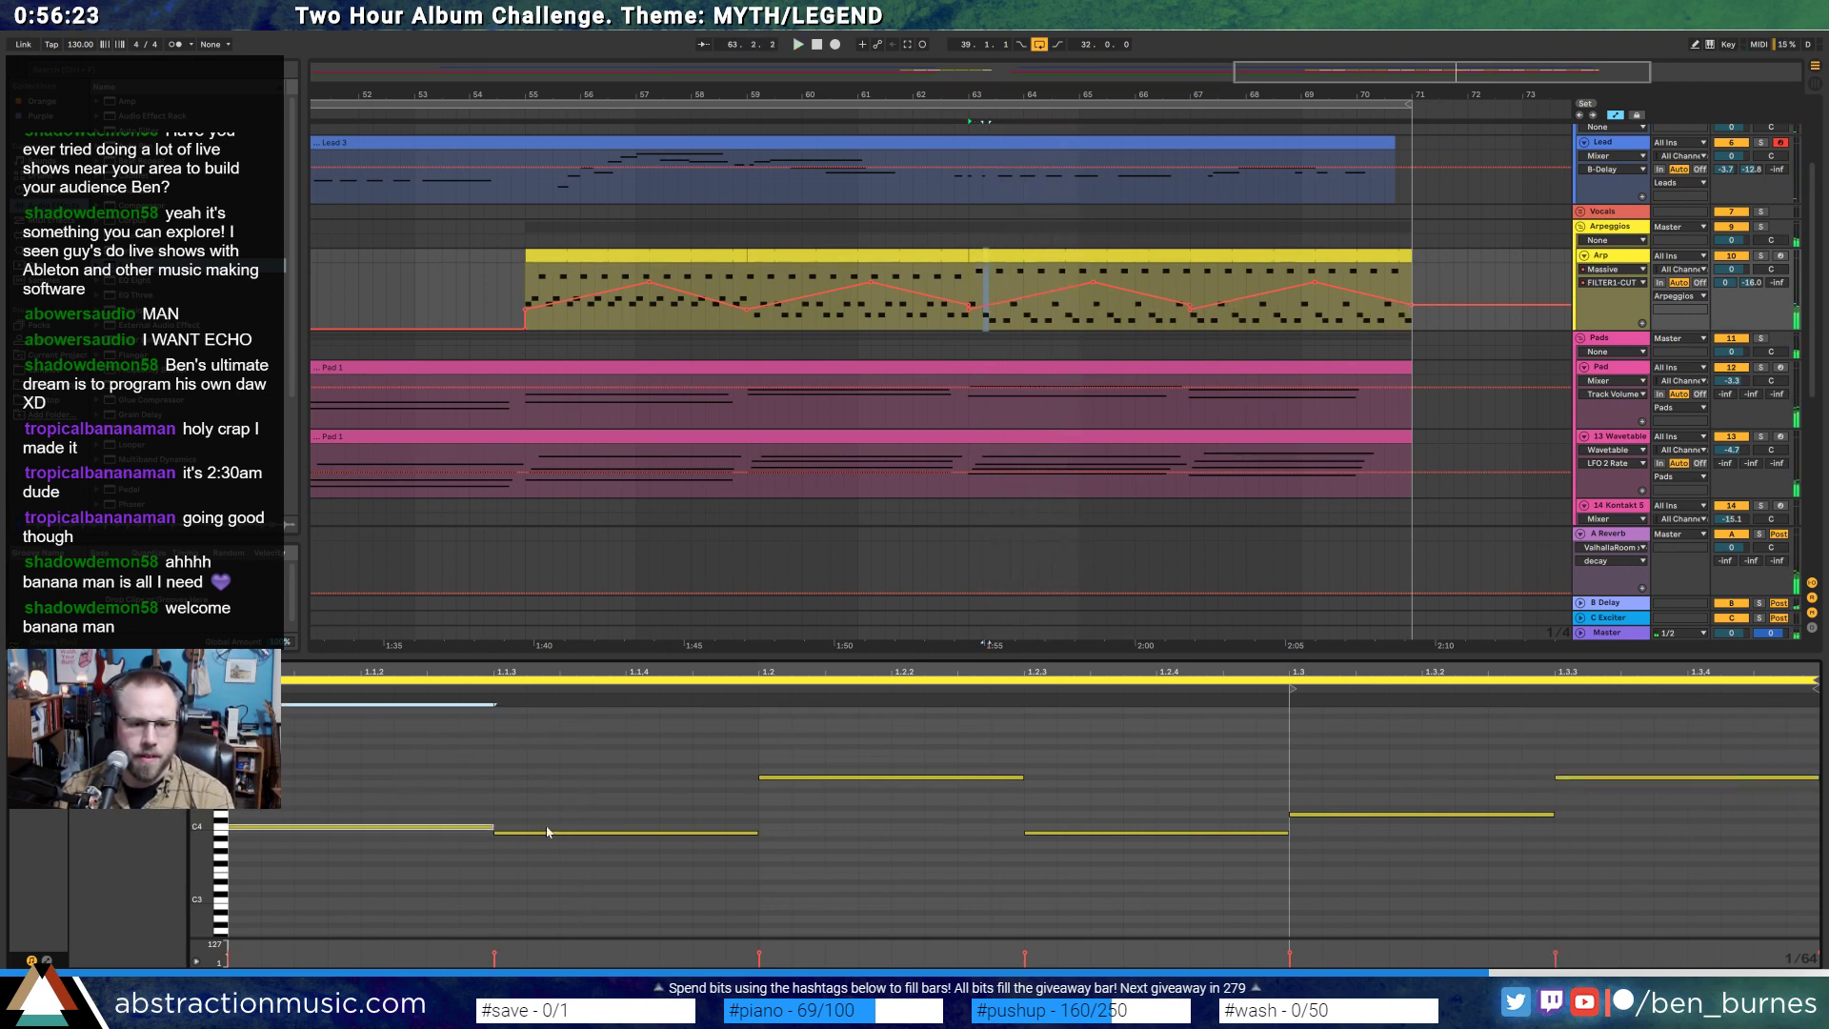
click(576, 834)
key(Up)
key(space)
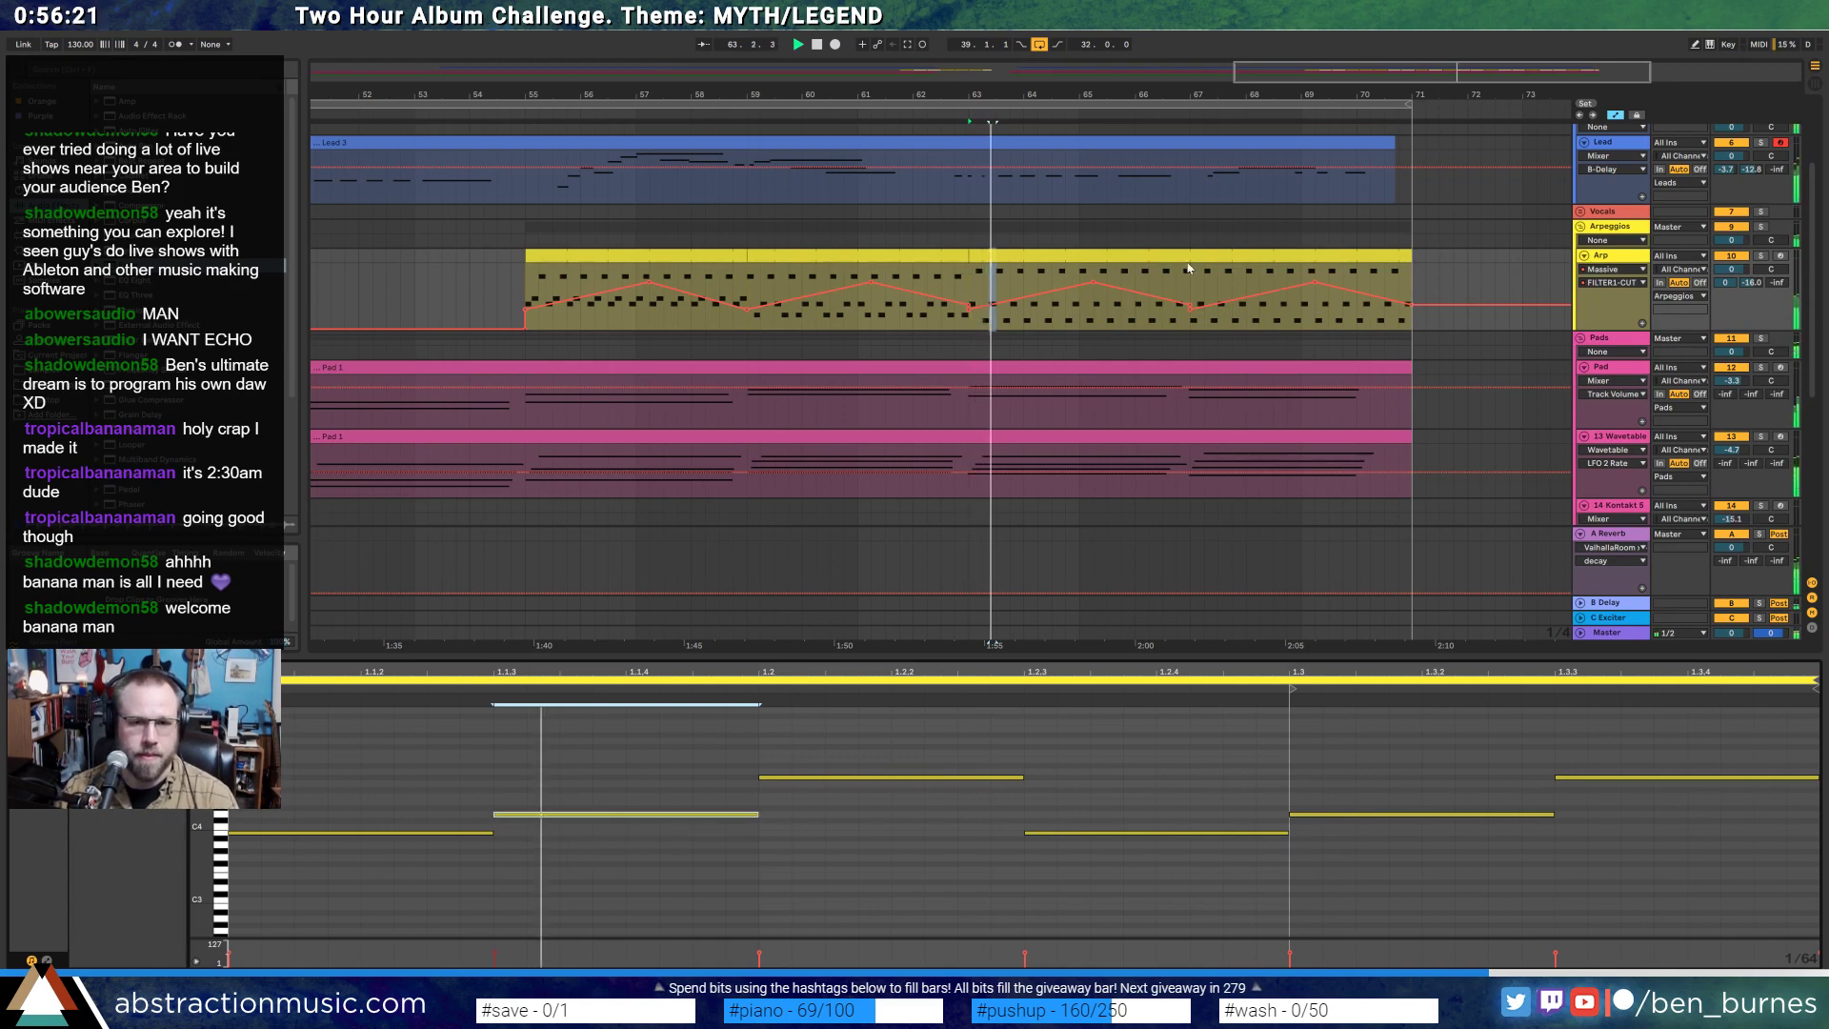
key(space)
- Replace the Arp part from bar 67 with a copy of the bar 55 clip and play from just before bar 55
drag(1192, 284, 1357, 283)
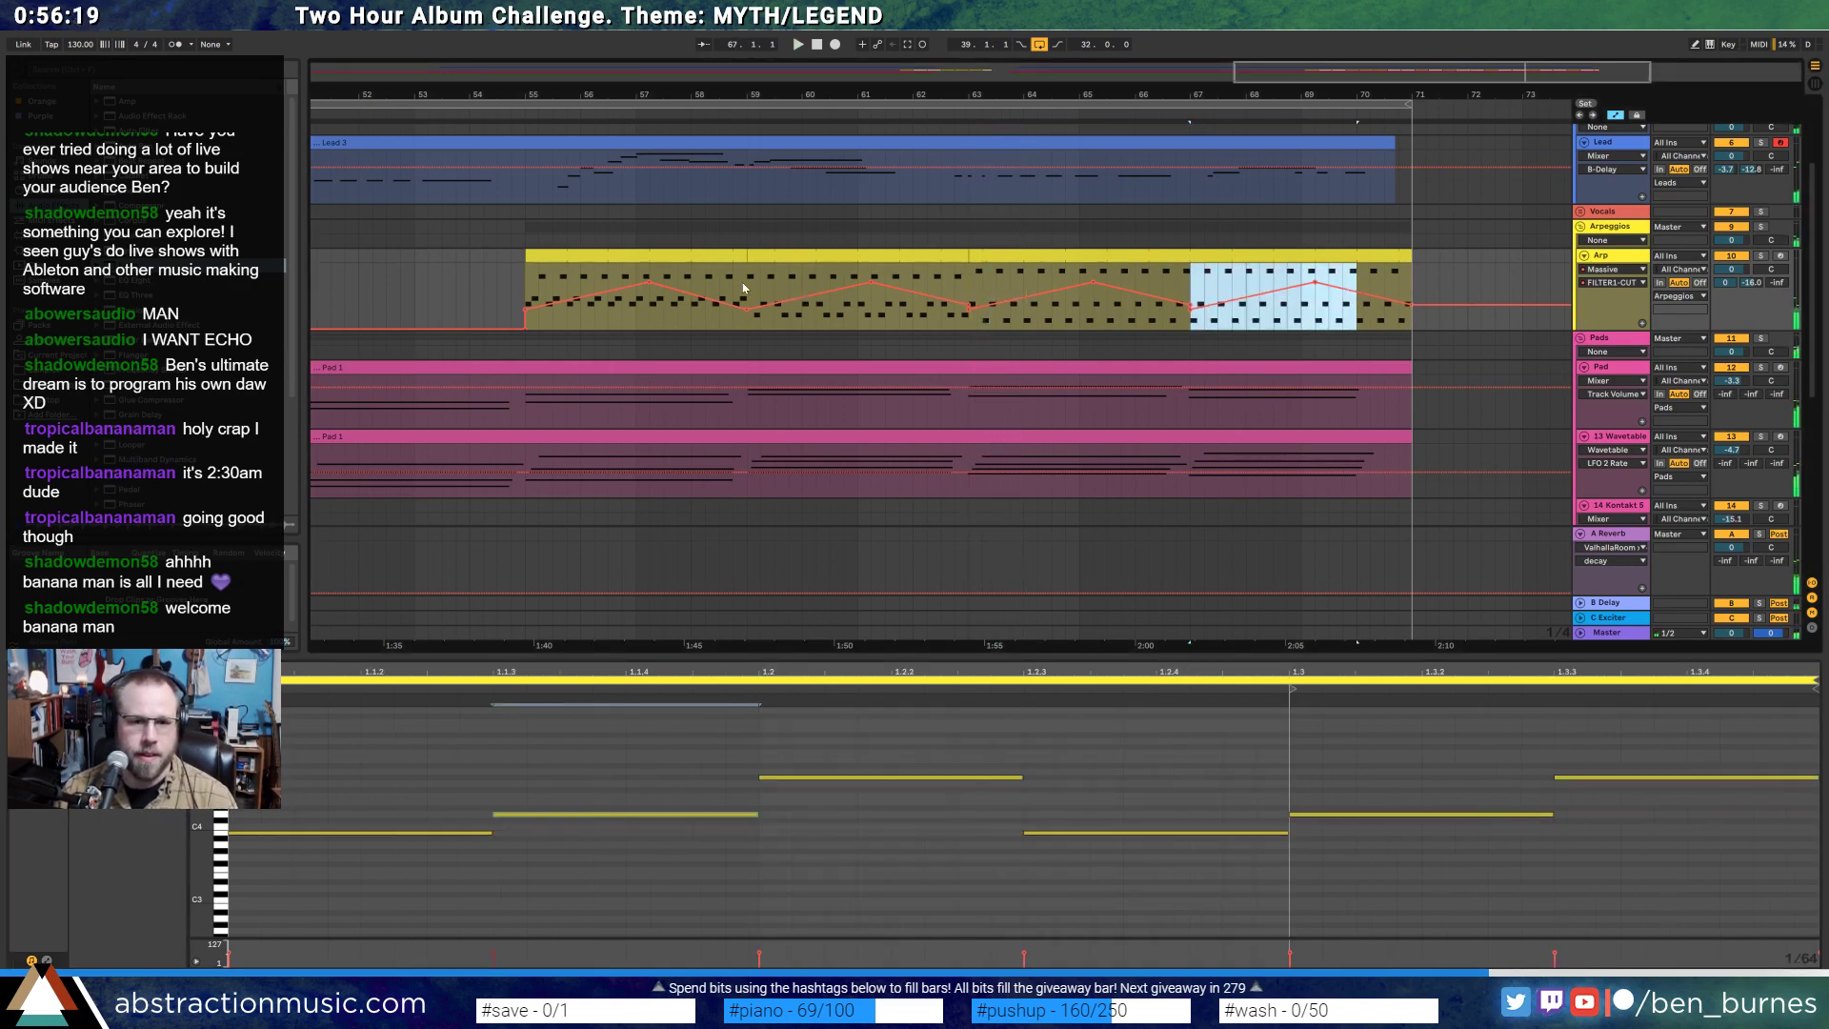
click(719, 255)
click(1258, 260)
key(ctrl+v)
key(ctrl+z)
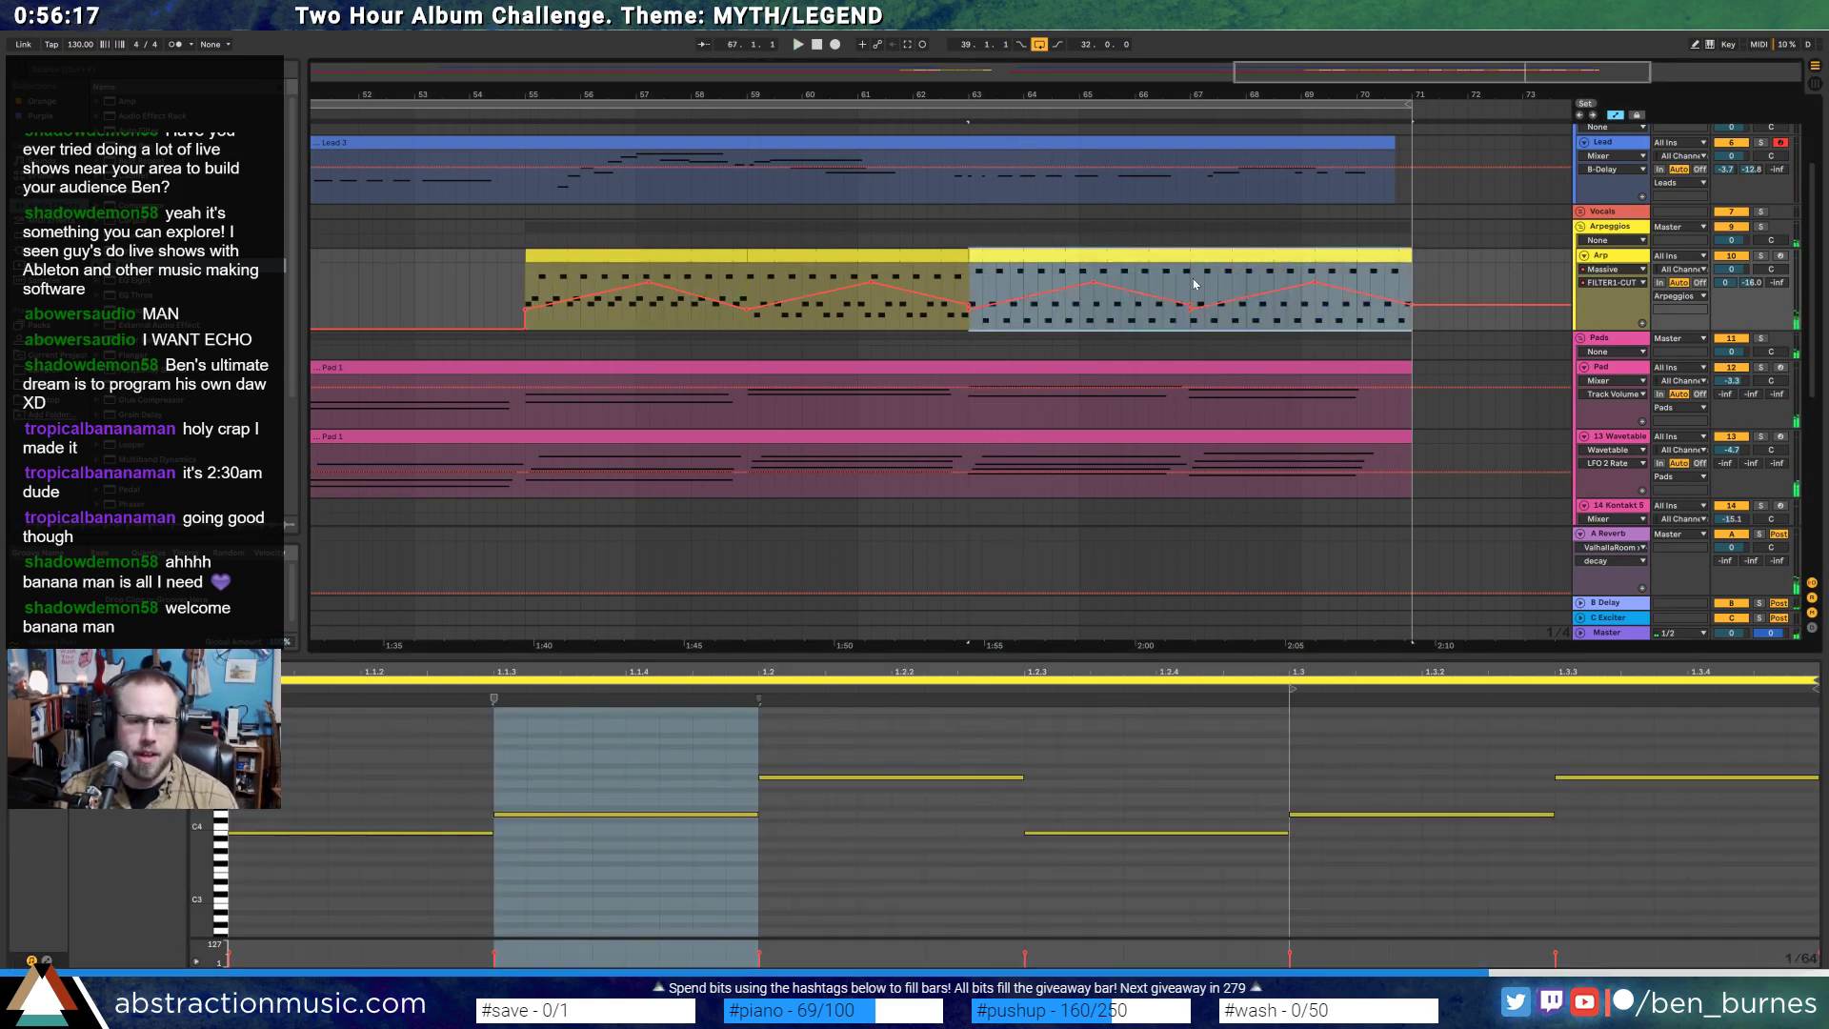
click(1191, 293)
key(ctrl+v)
click(521, 277)
key(space)
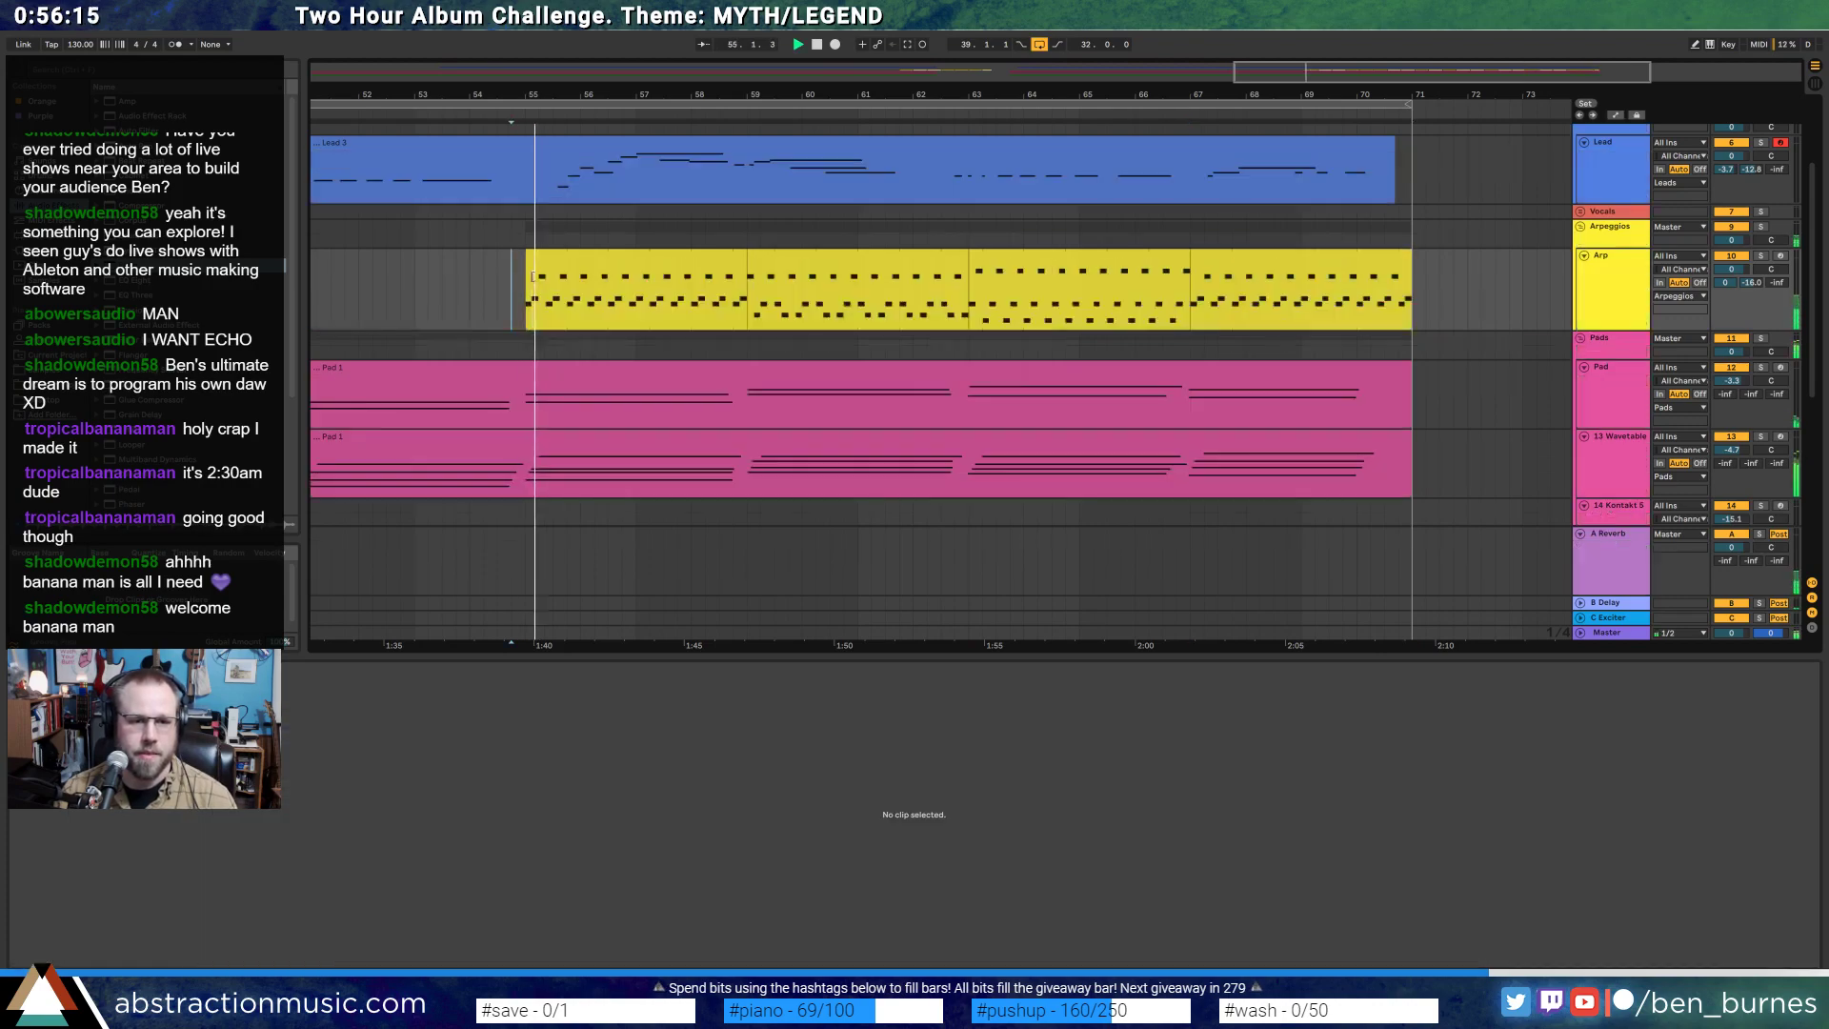
- Show the automation and repeat the first four-bar filter cutoff rise and fall on the Arp track three times, up to bar 71
click(624, 255)
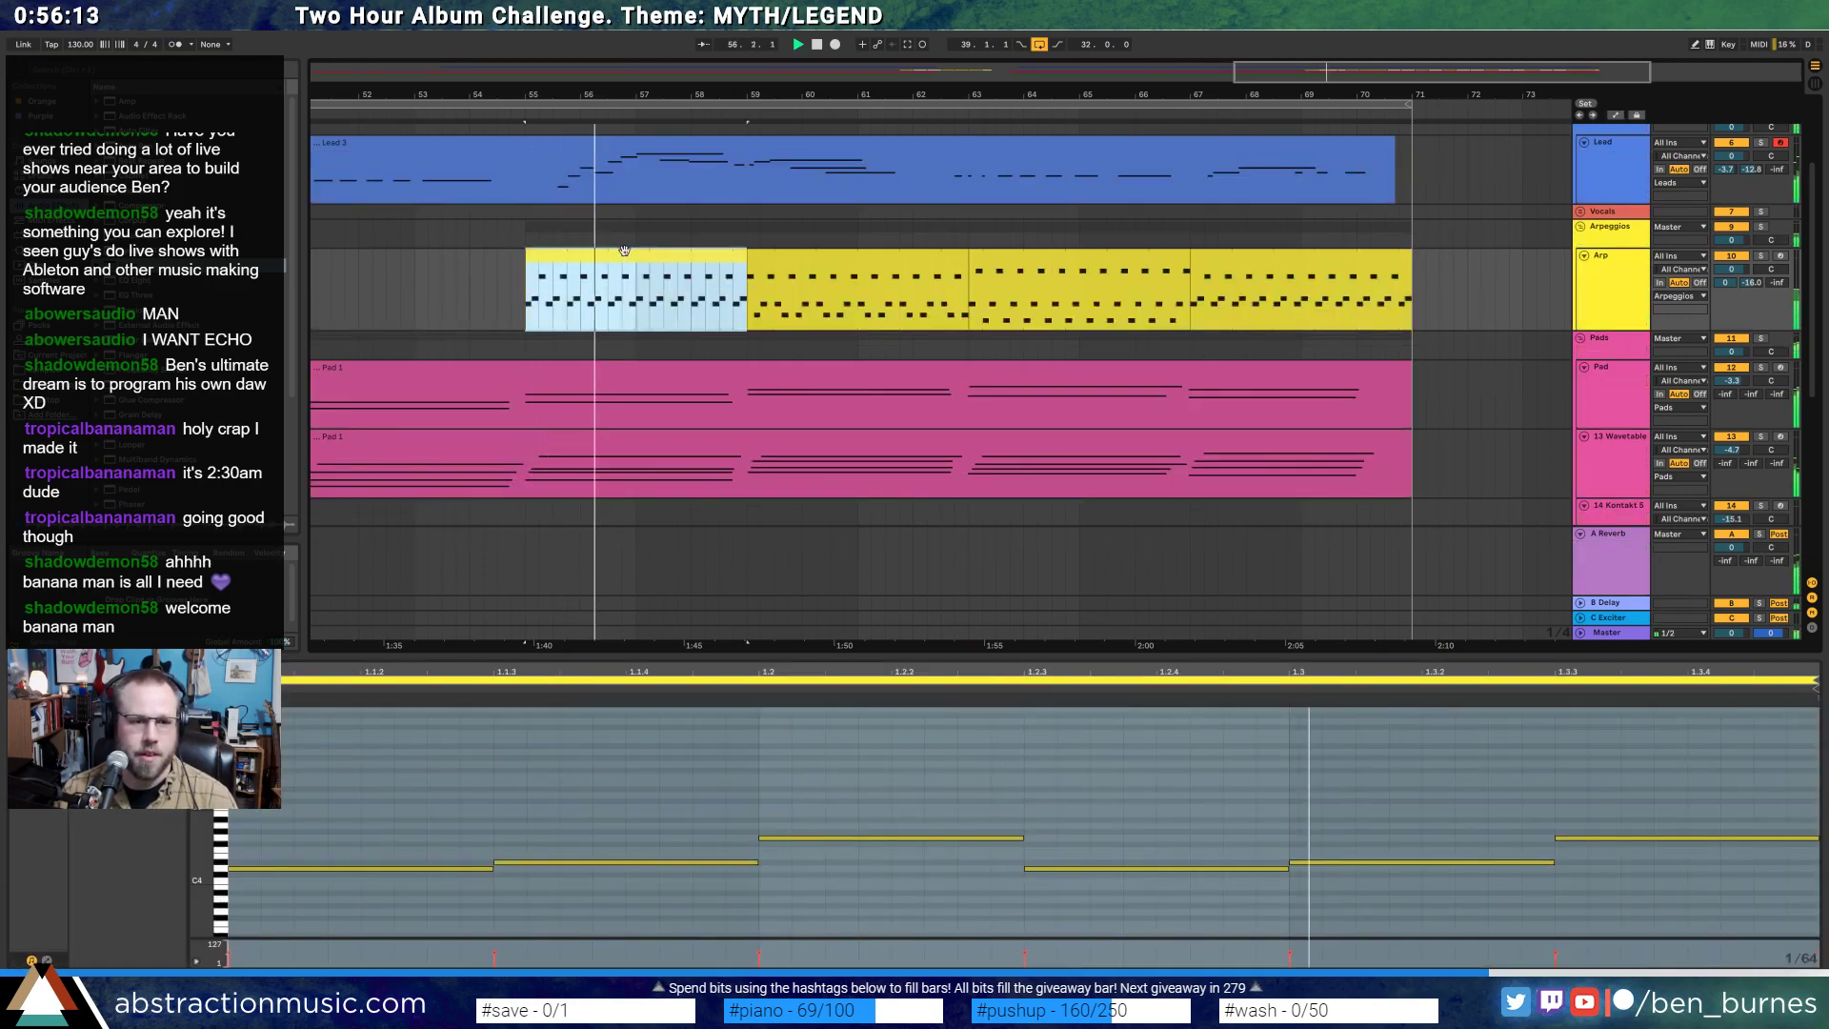
key(a)
click(484, 314)
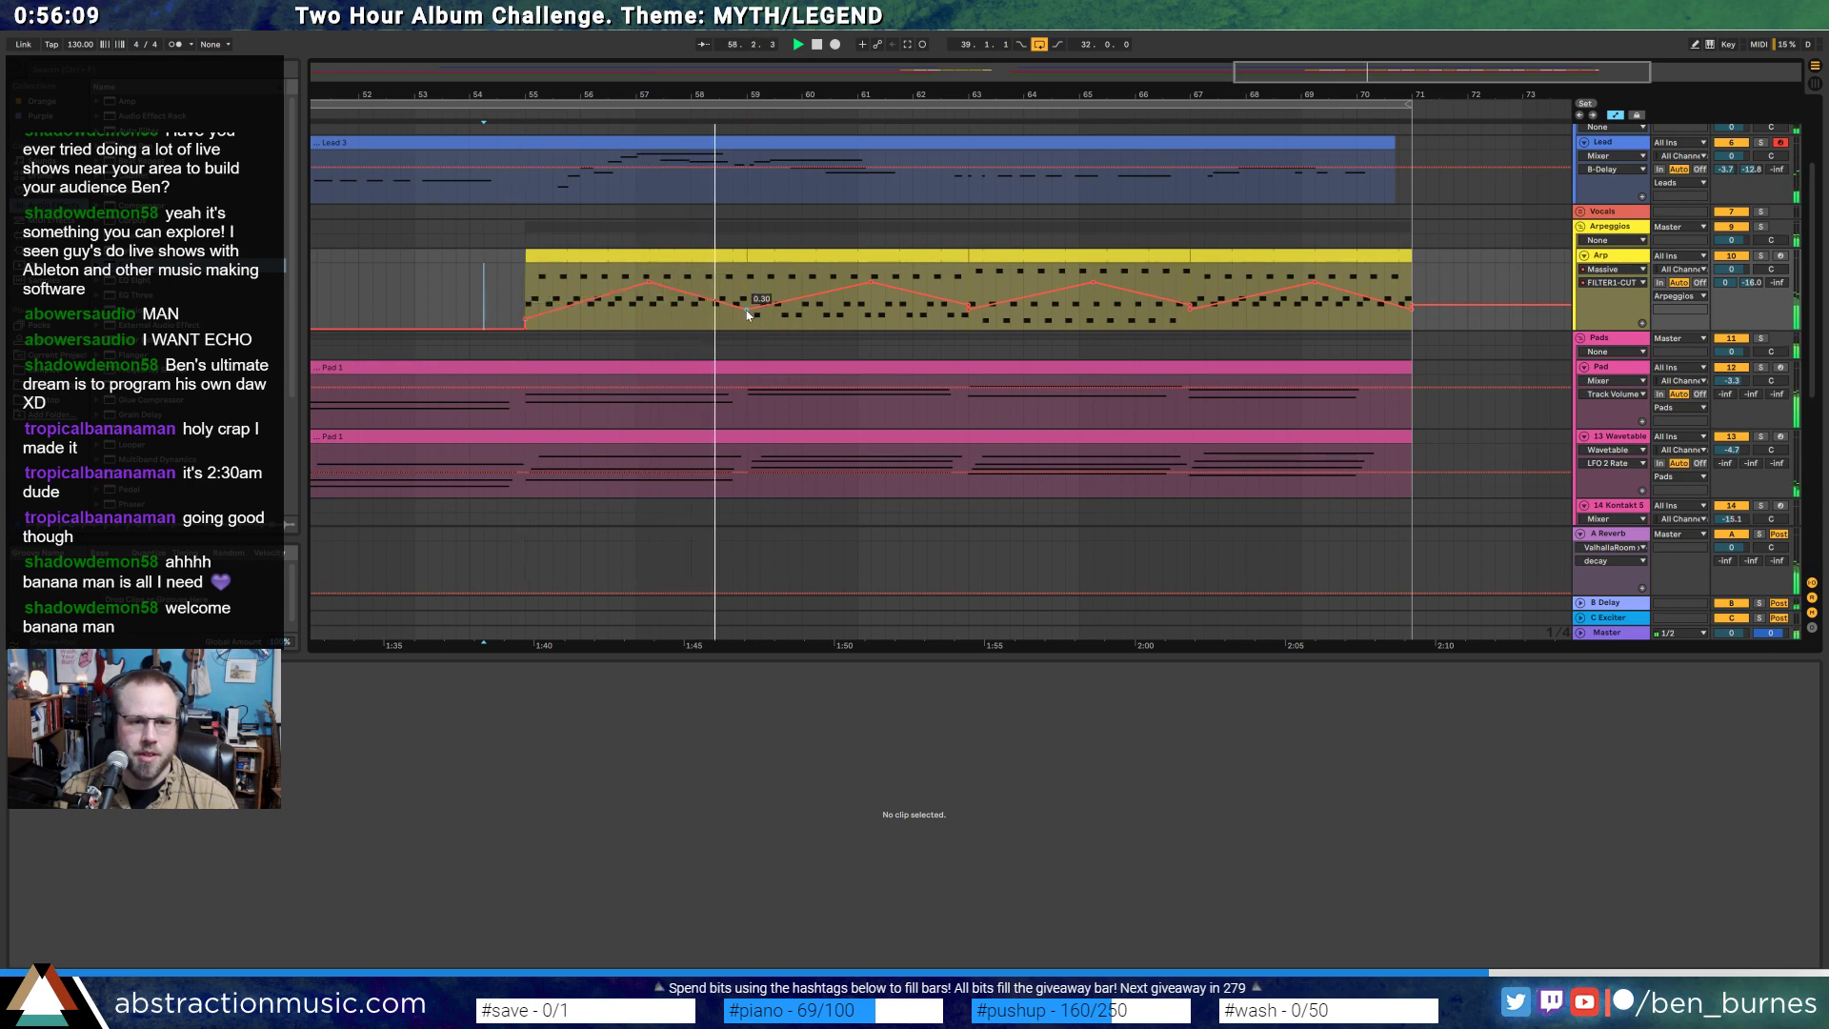
drag(746, 310, 527, 320)
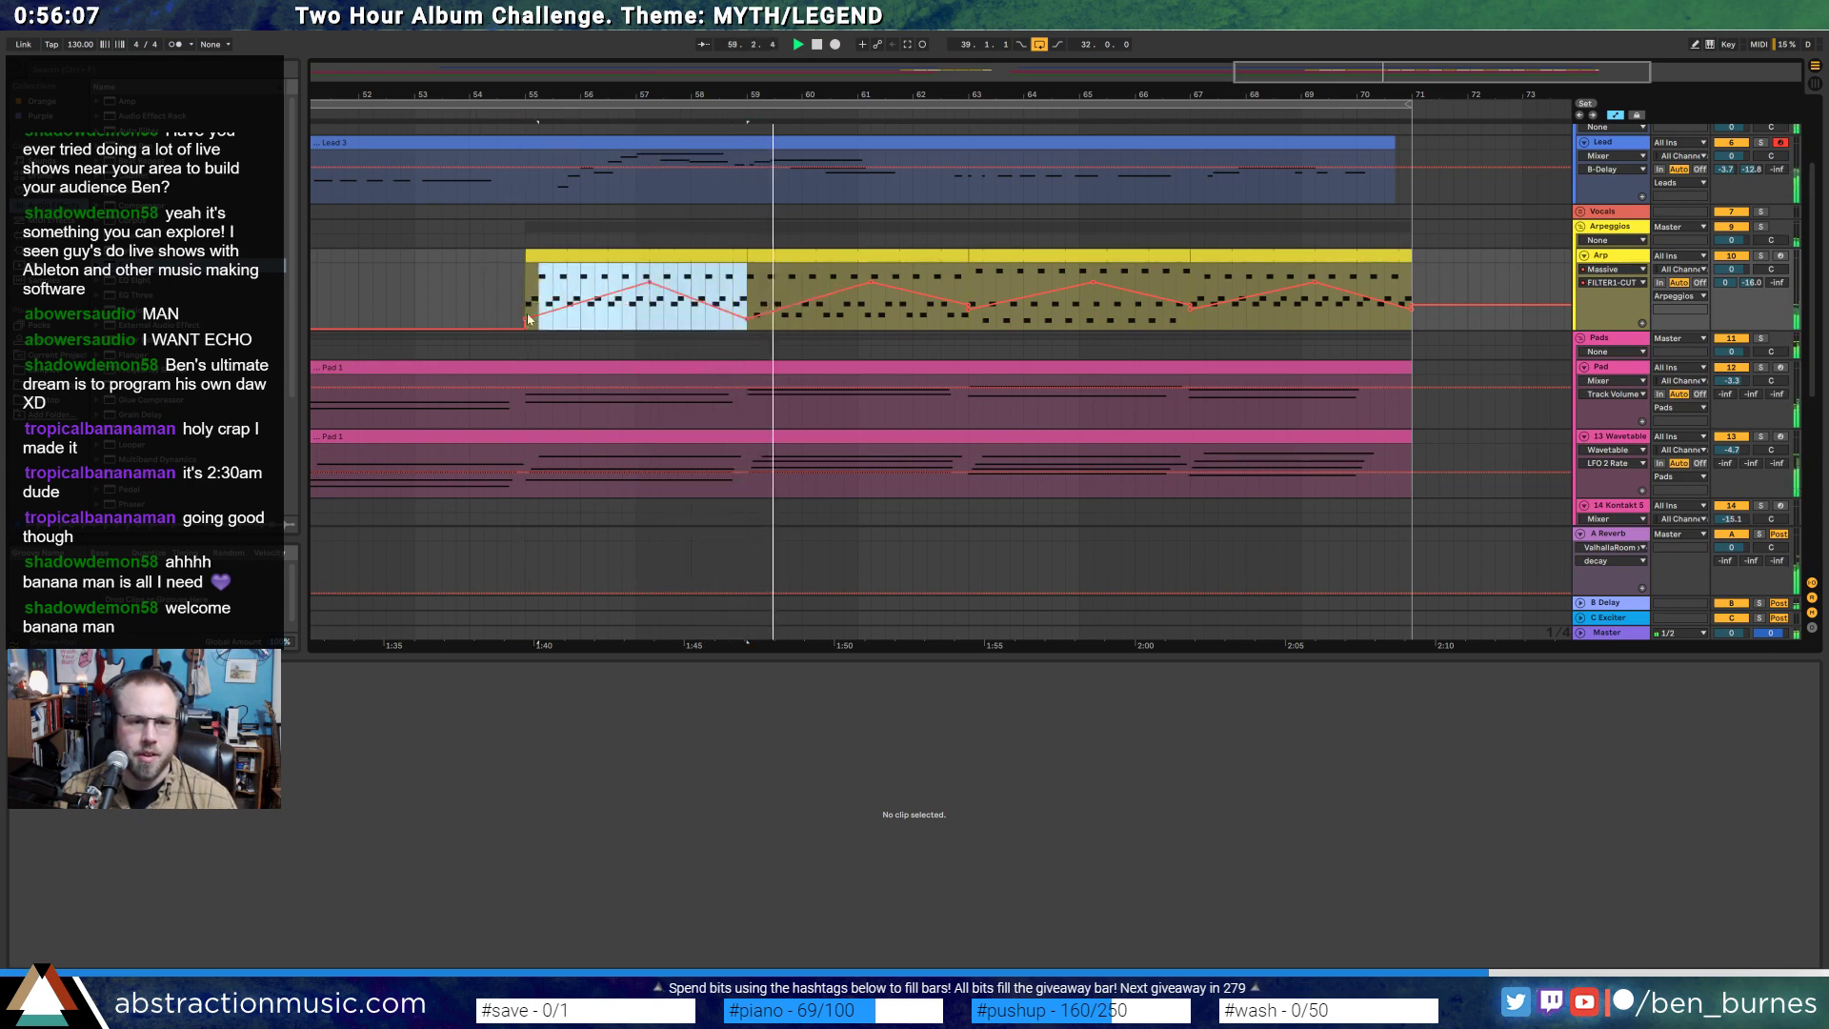
key(ctrl+d)
key(ctrl+d)
key(ctrl+d)
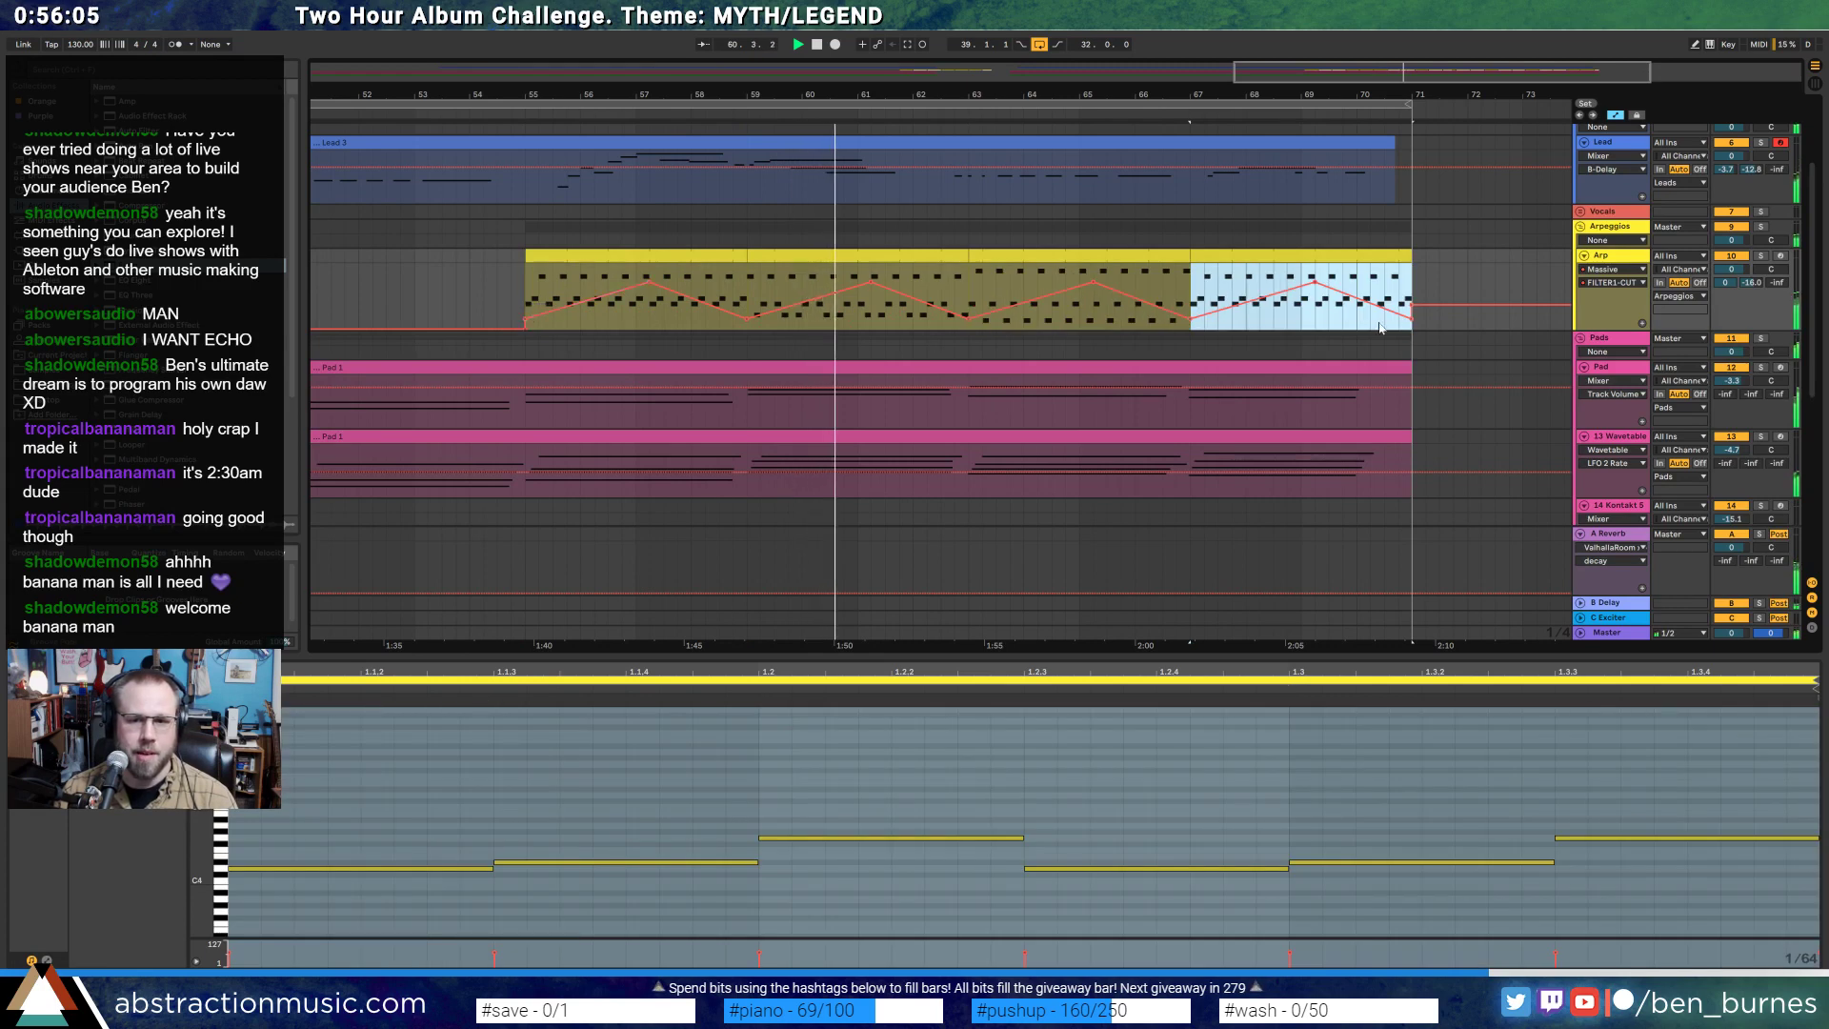
click(1438, 291)
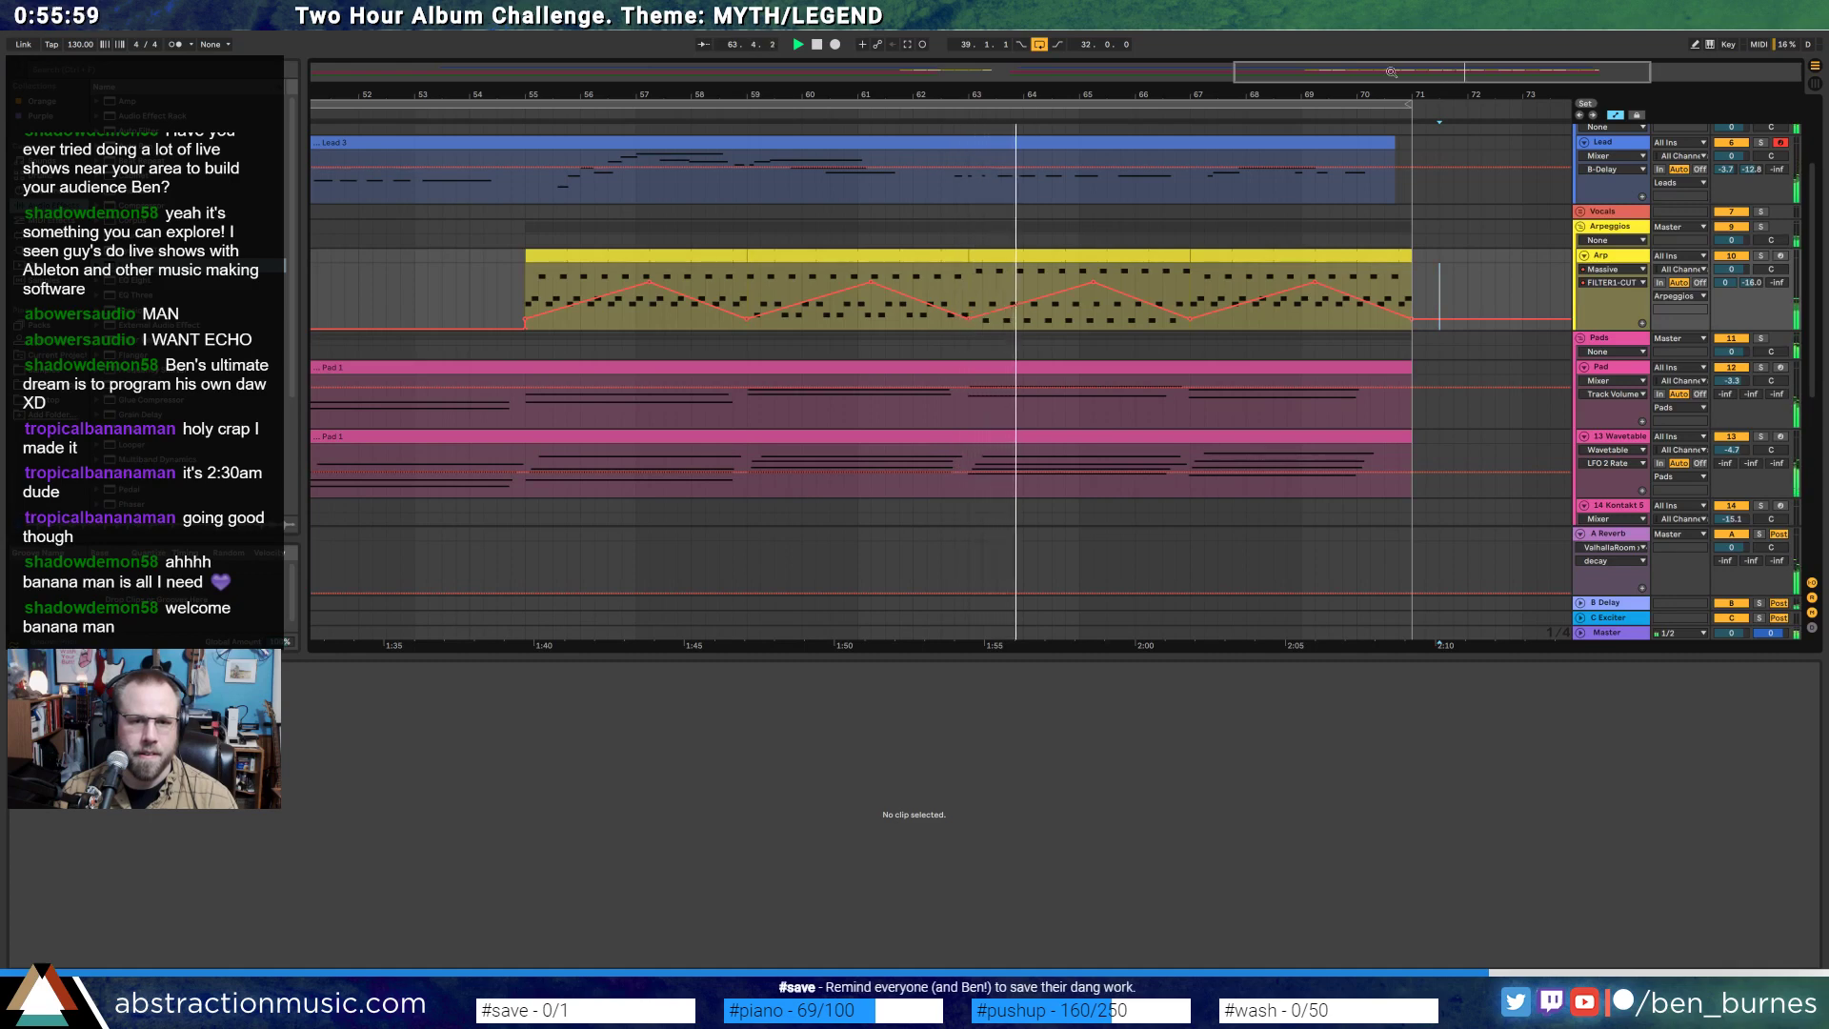
- Hide the automation, trim the end of the second-section Lead clip back to bar 62, and audition the phrase from bar 55
drag(751, 94, 751, 59)
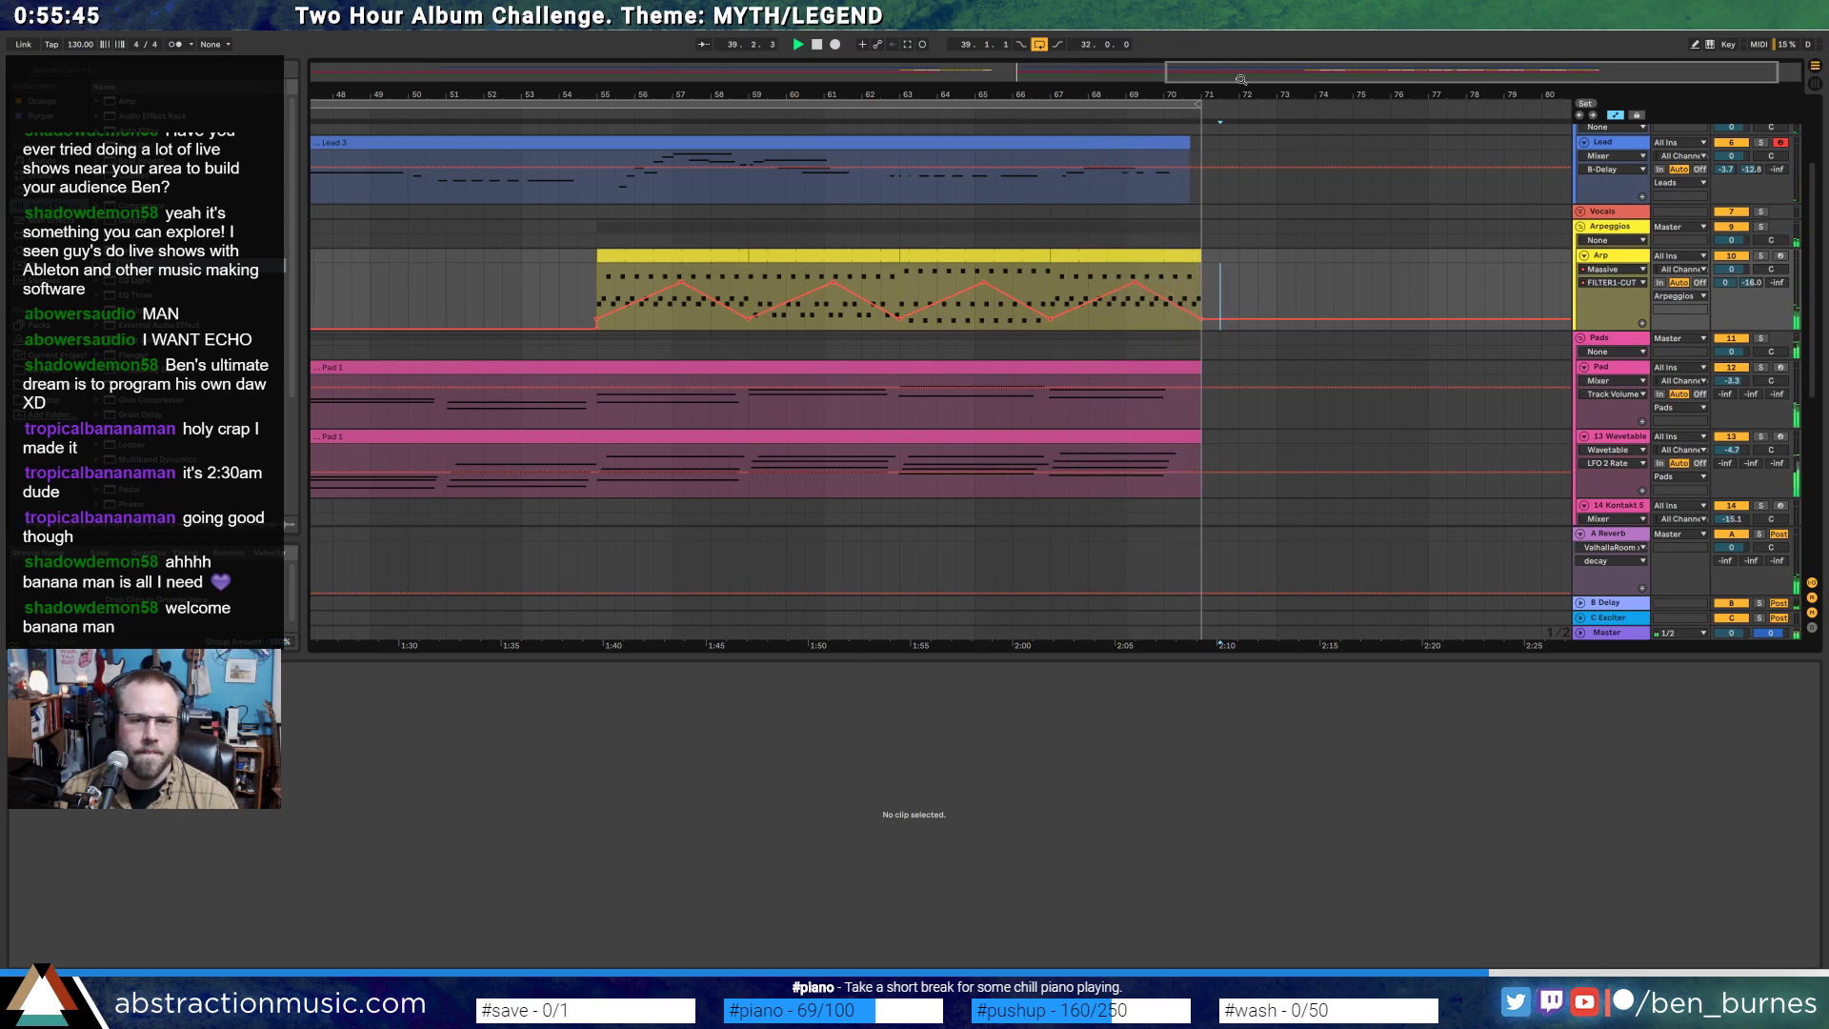
drag(1241, 80, 1234, 38)
key(space)
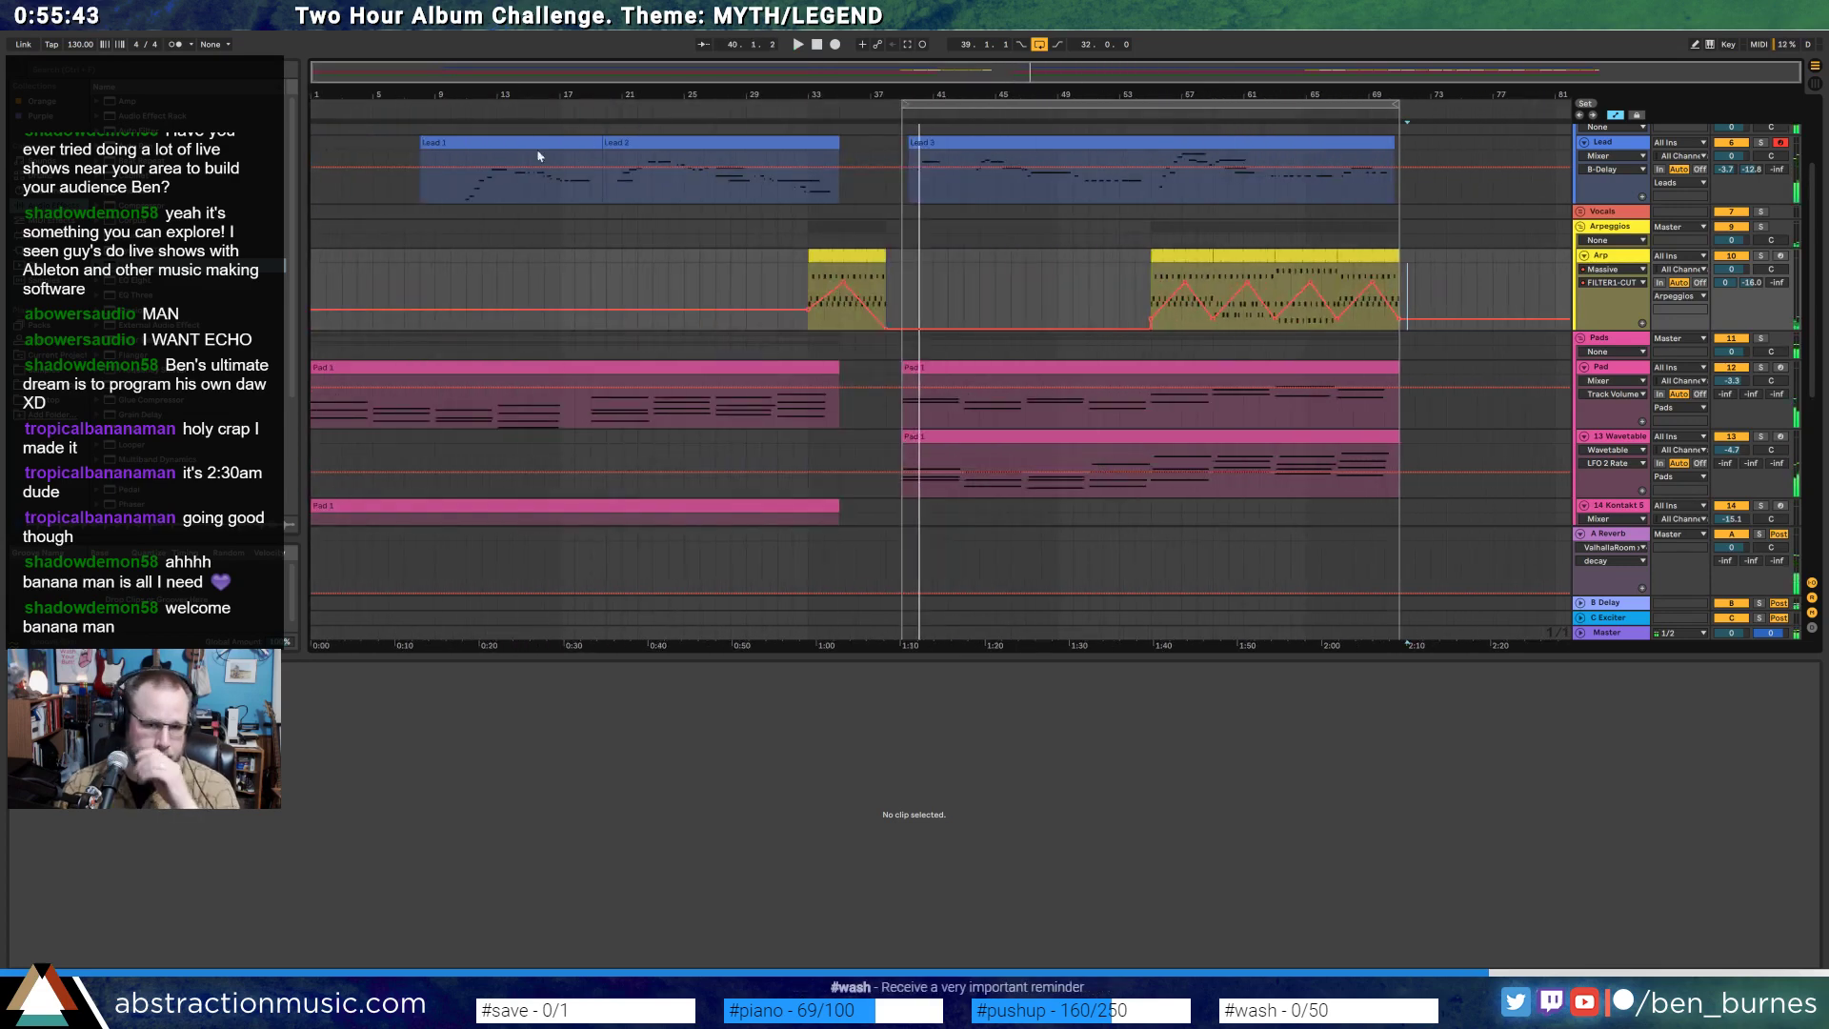
key(a)
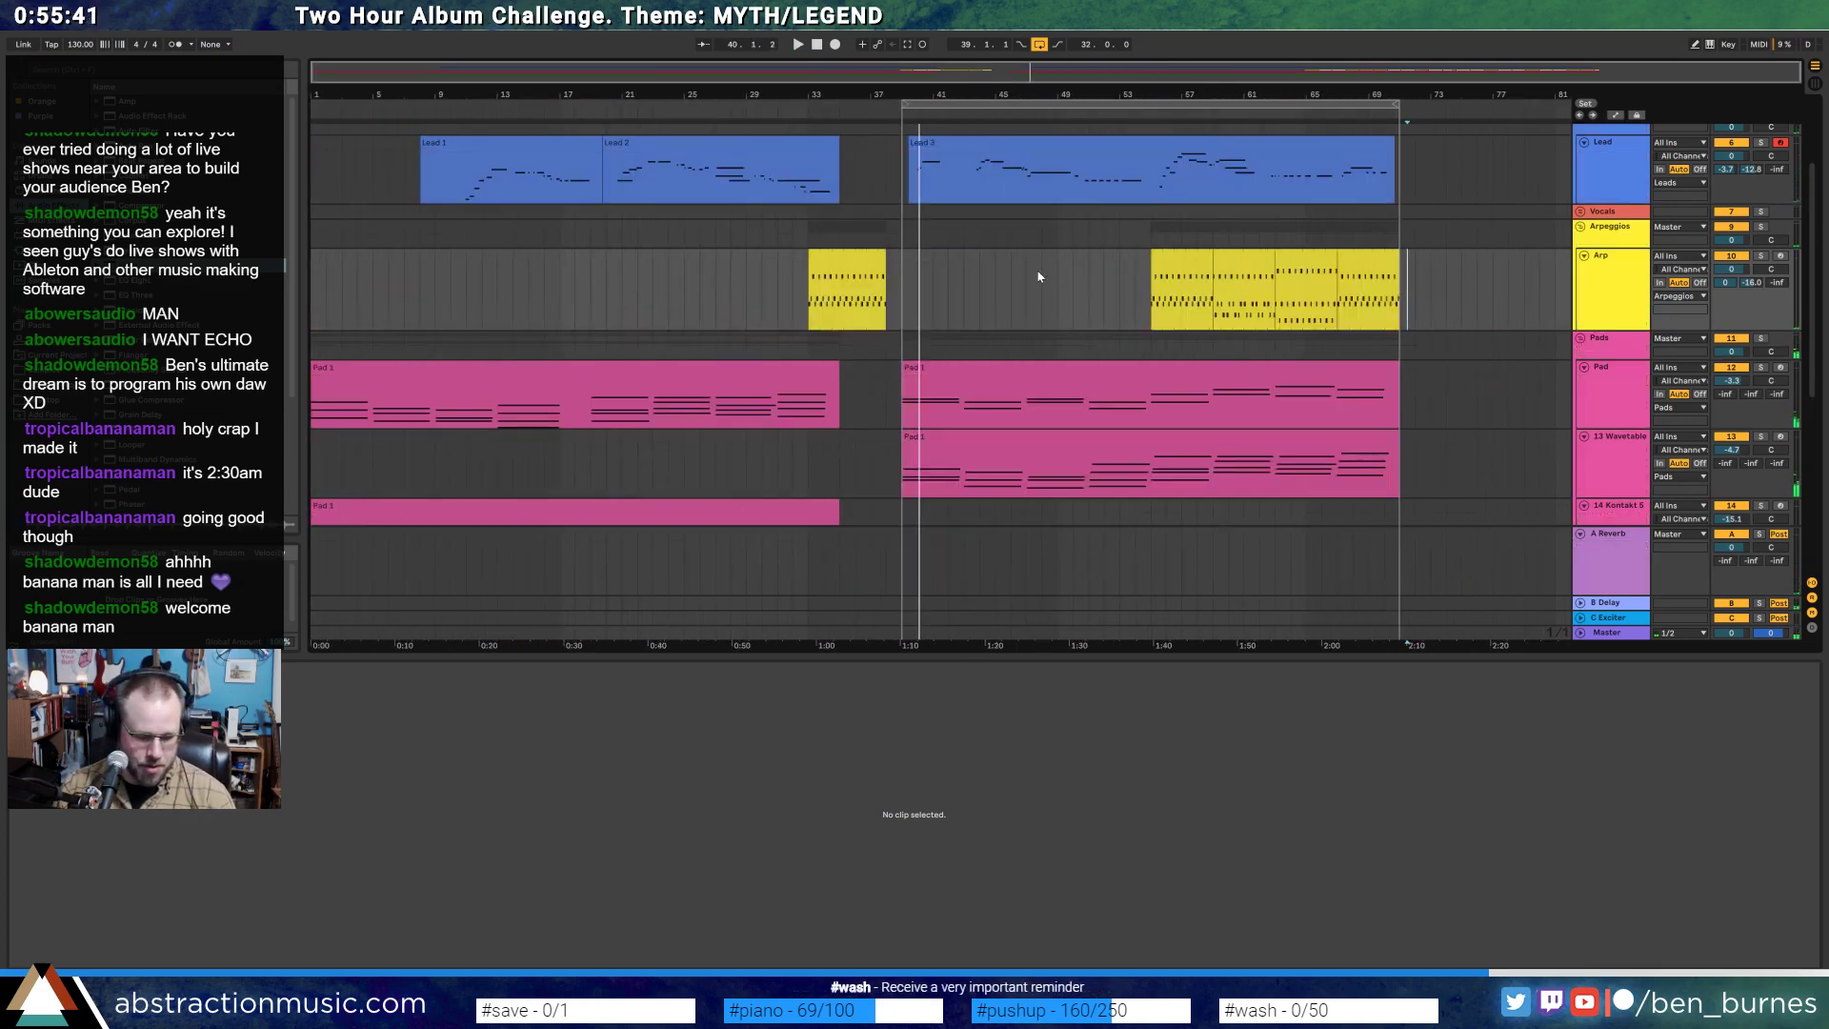
click(1166, 179)
drag(1355, 75, 1090, 159)
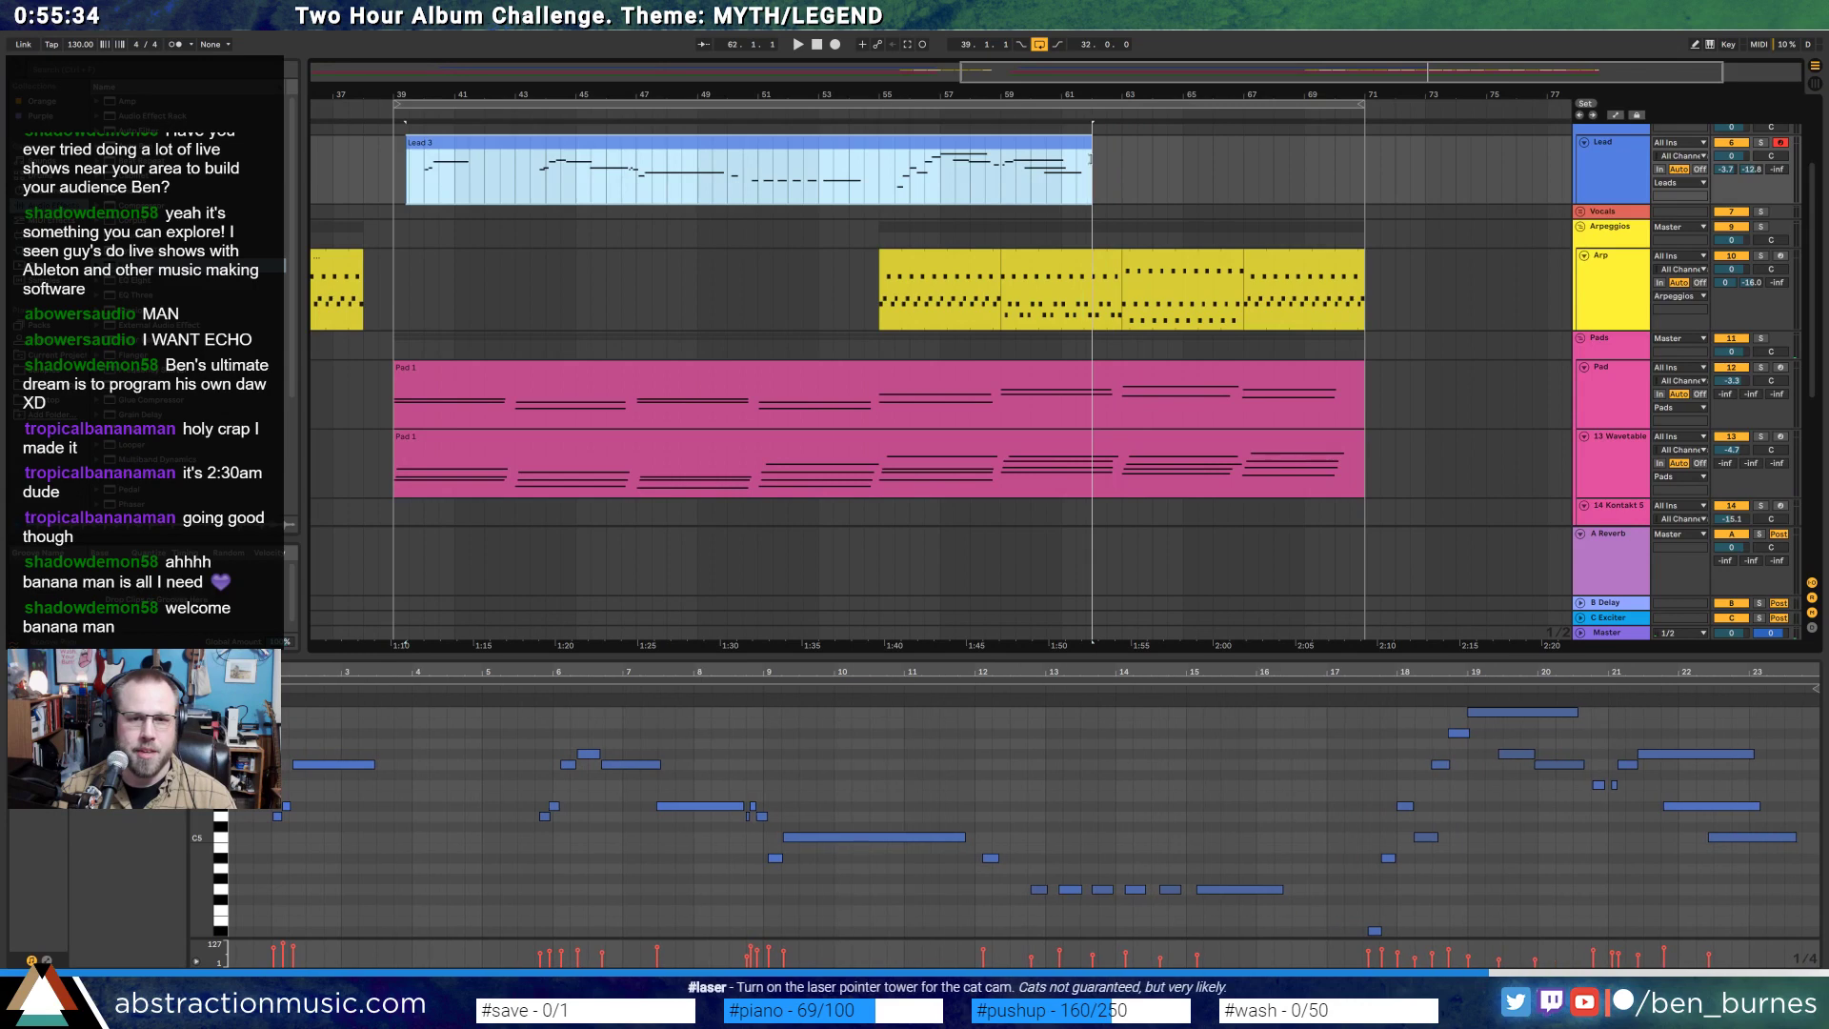
click(881, 190)
key(space)
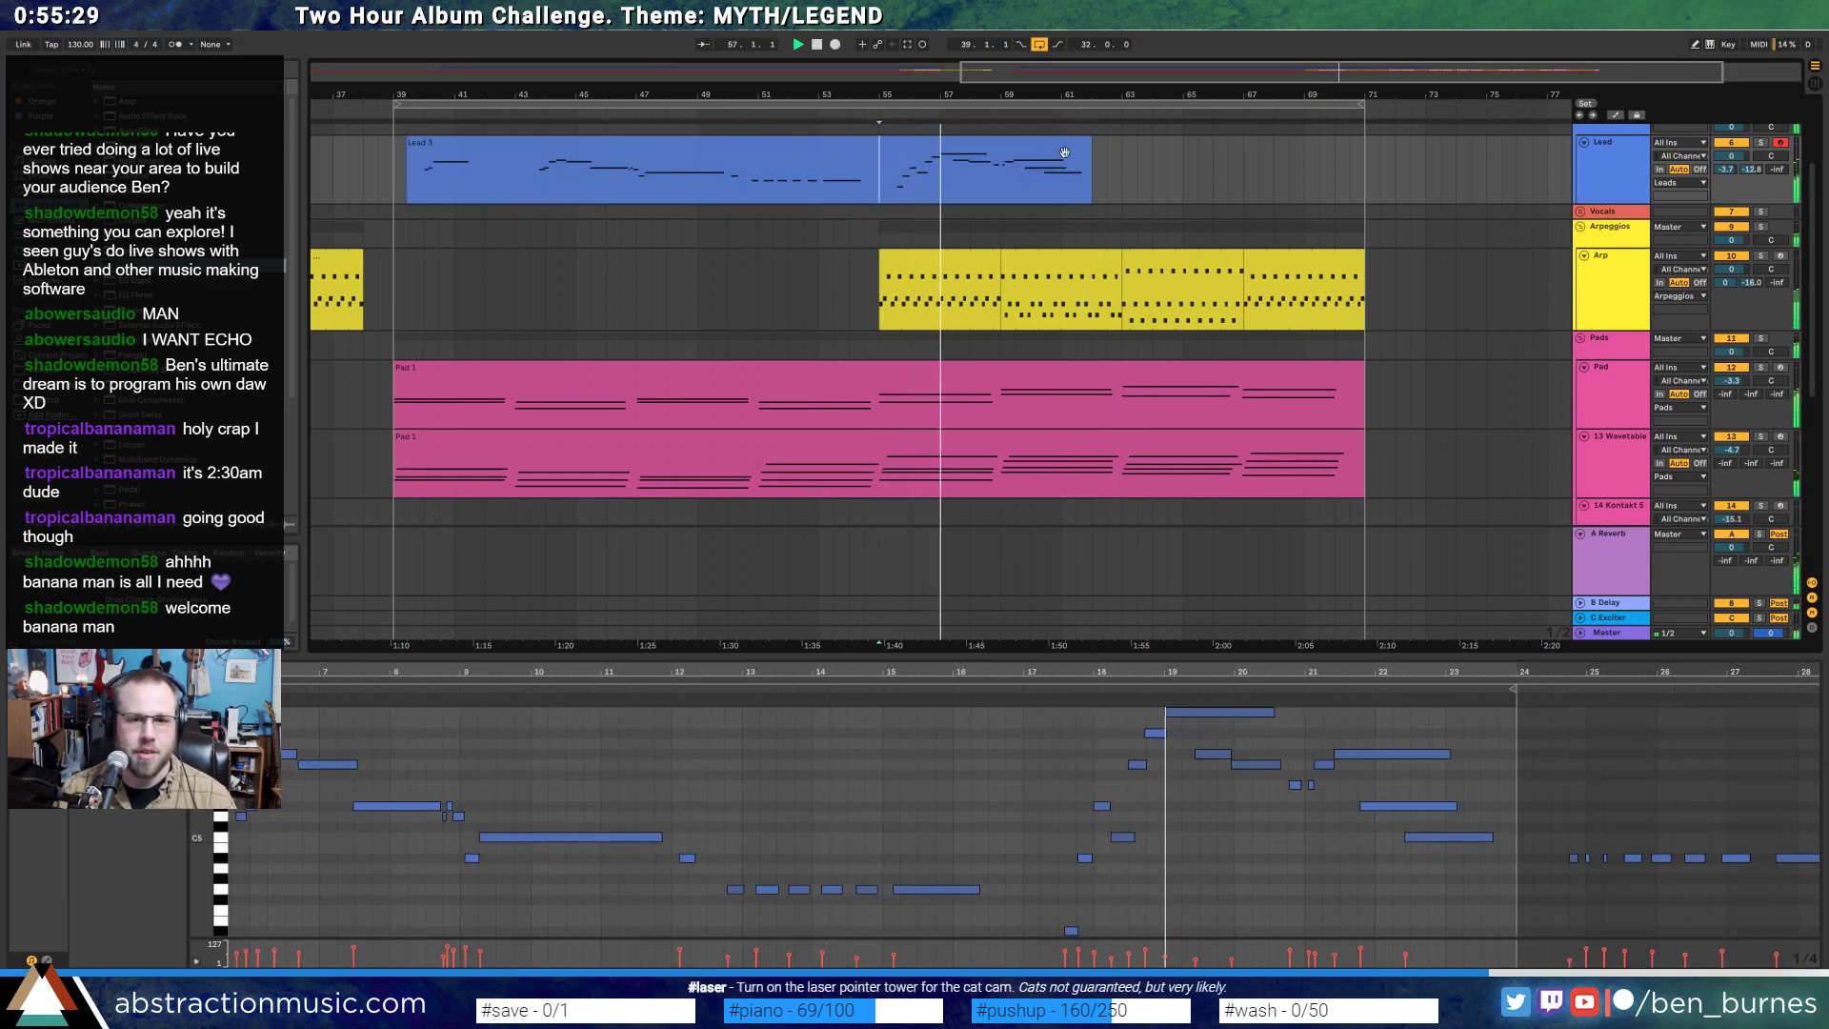
key(space)
- Move the Lead phrase between the middle of bar 55 and bar 62 to bar 71
drag(894, 186, 1484, 175)
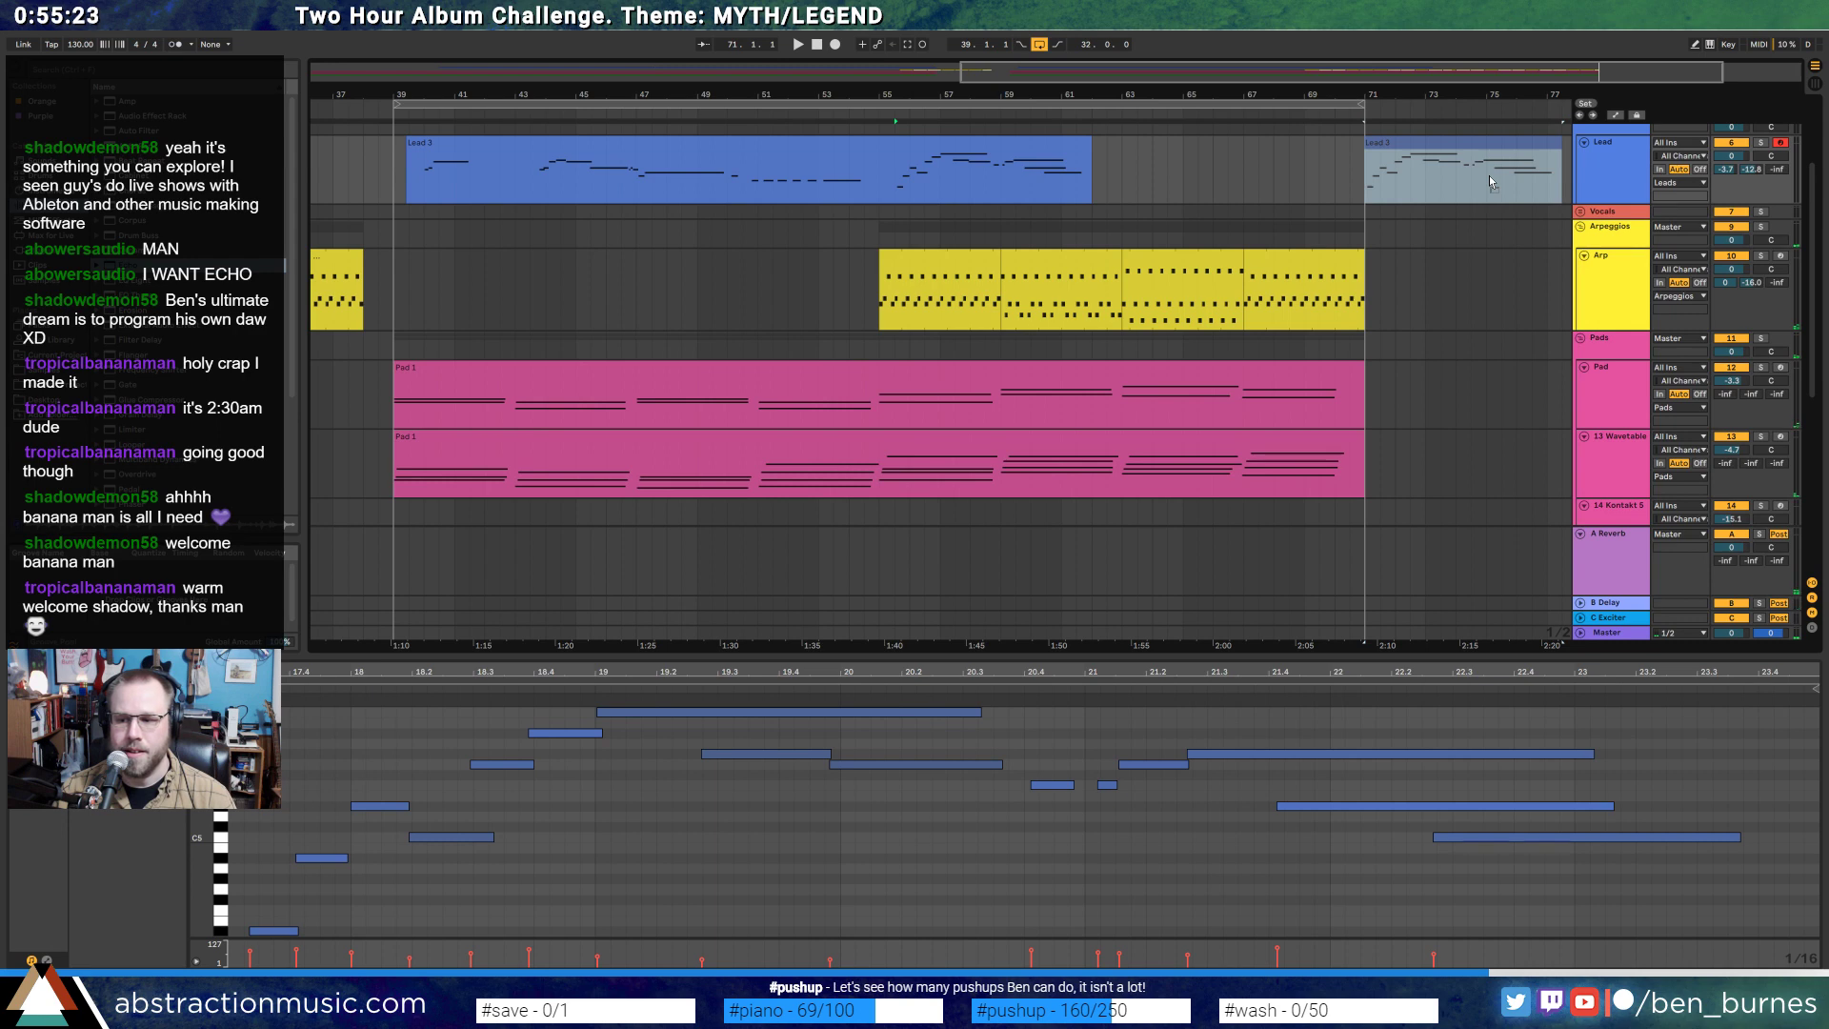
drag(1489, 176, 1489, 175)
drag(1184, 70, 1262, 70)
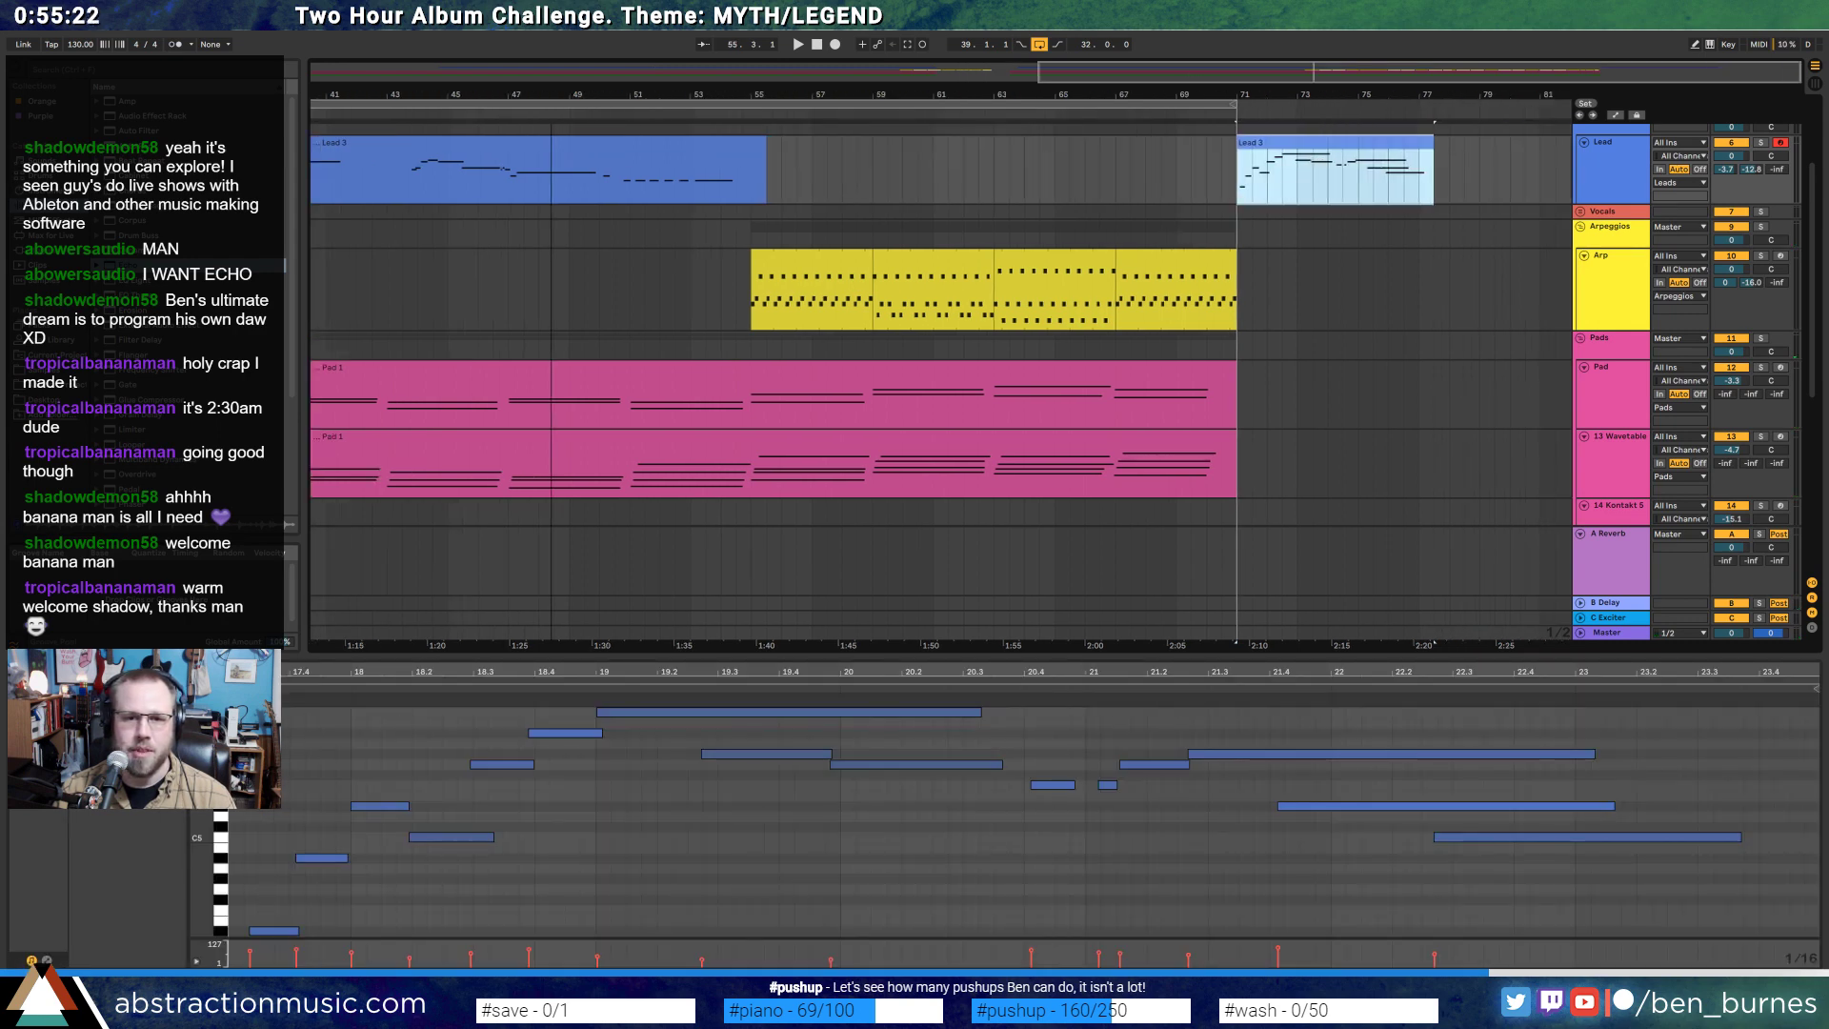
- Extend the last Arp clip to bar 75 and slope its filter cutoff automation down to the minimum at the clip's end
click(1226, 307)
drag(1232, 263, 1361, 265)
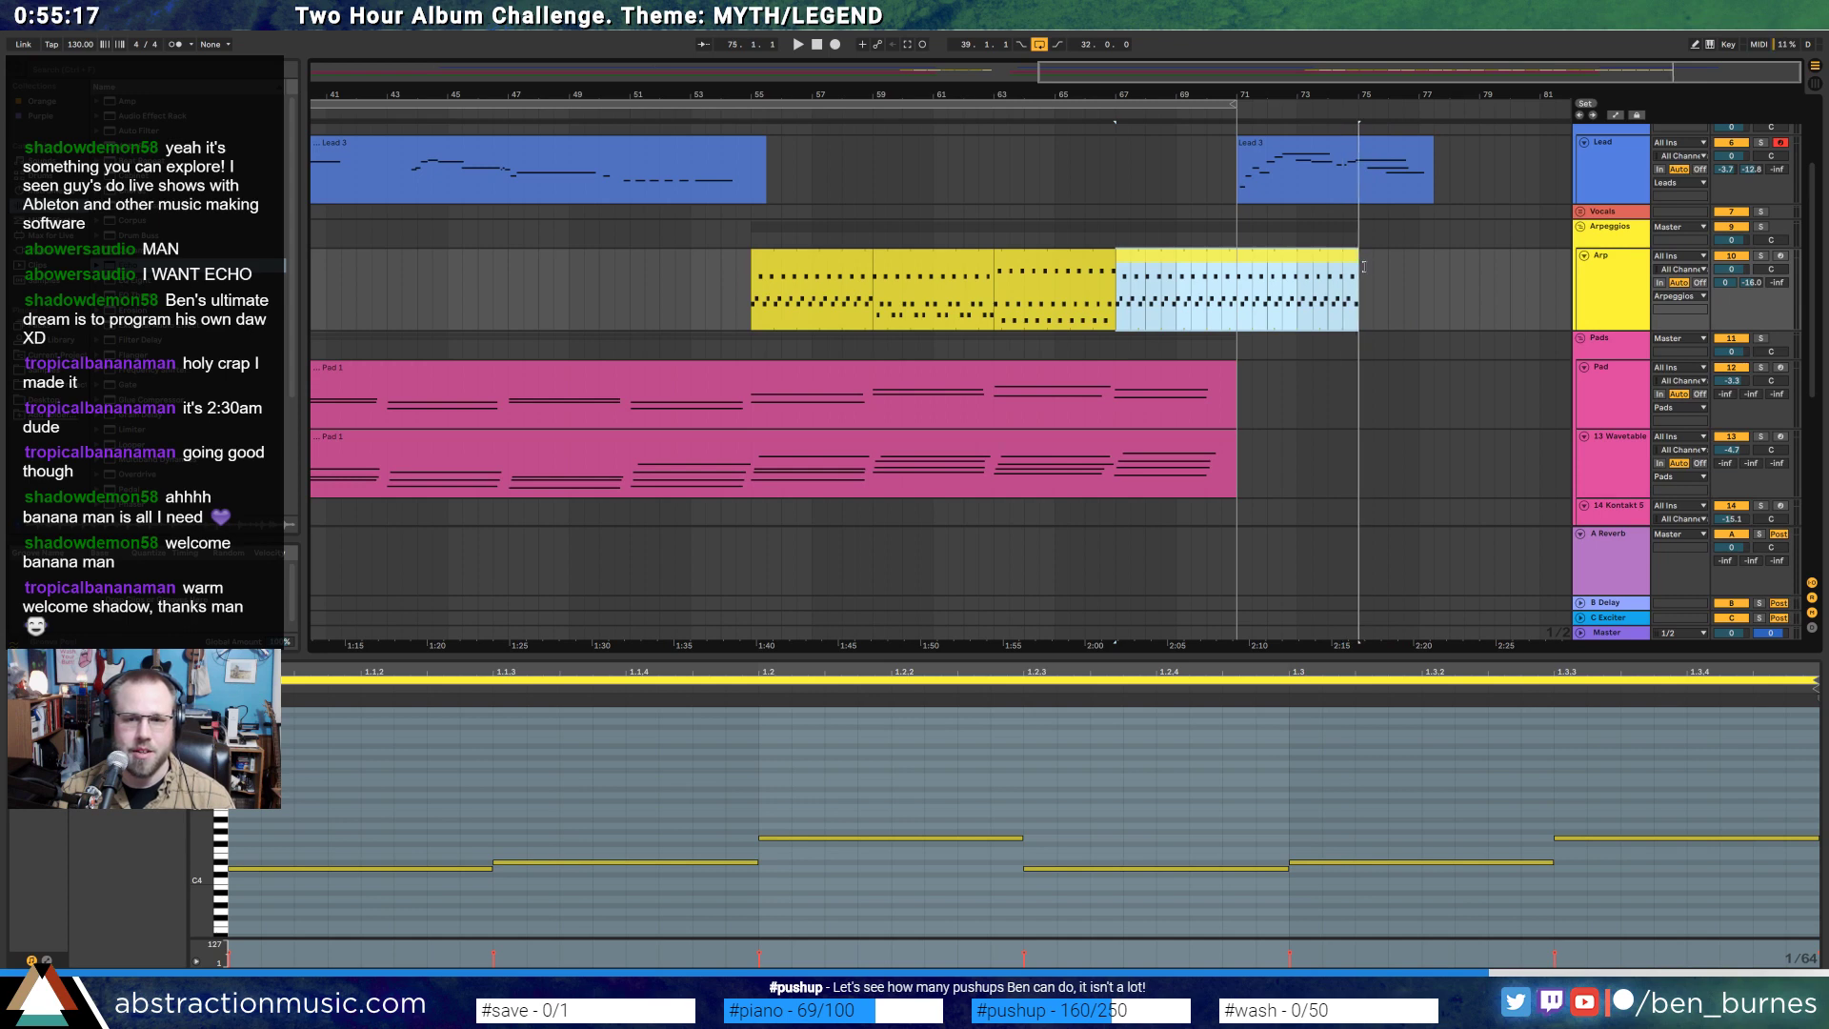
key(a)
click(1268, 314)
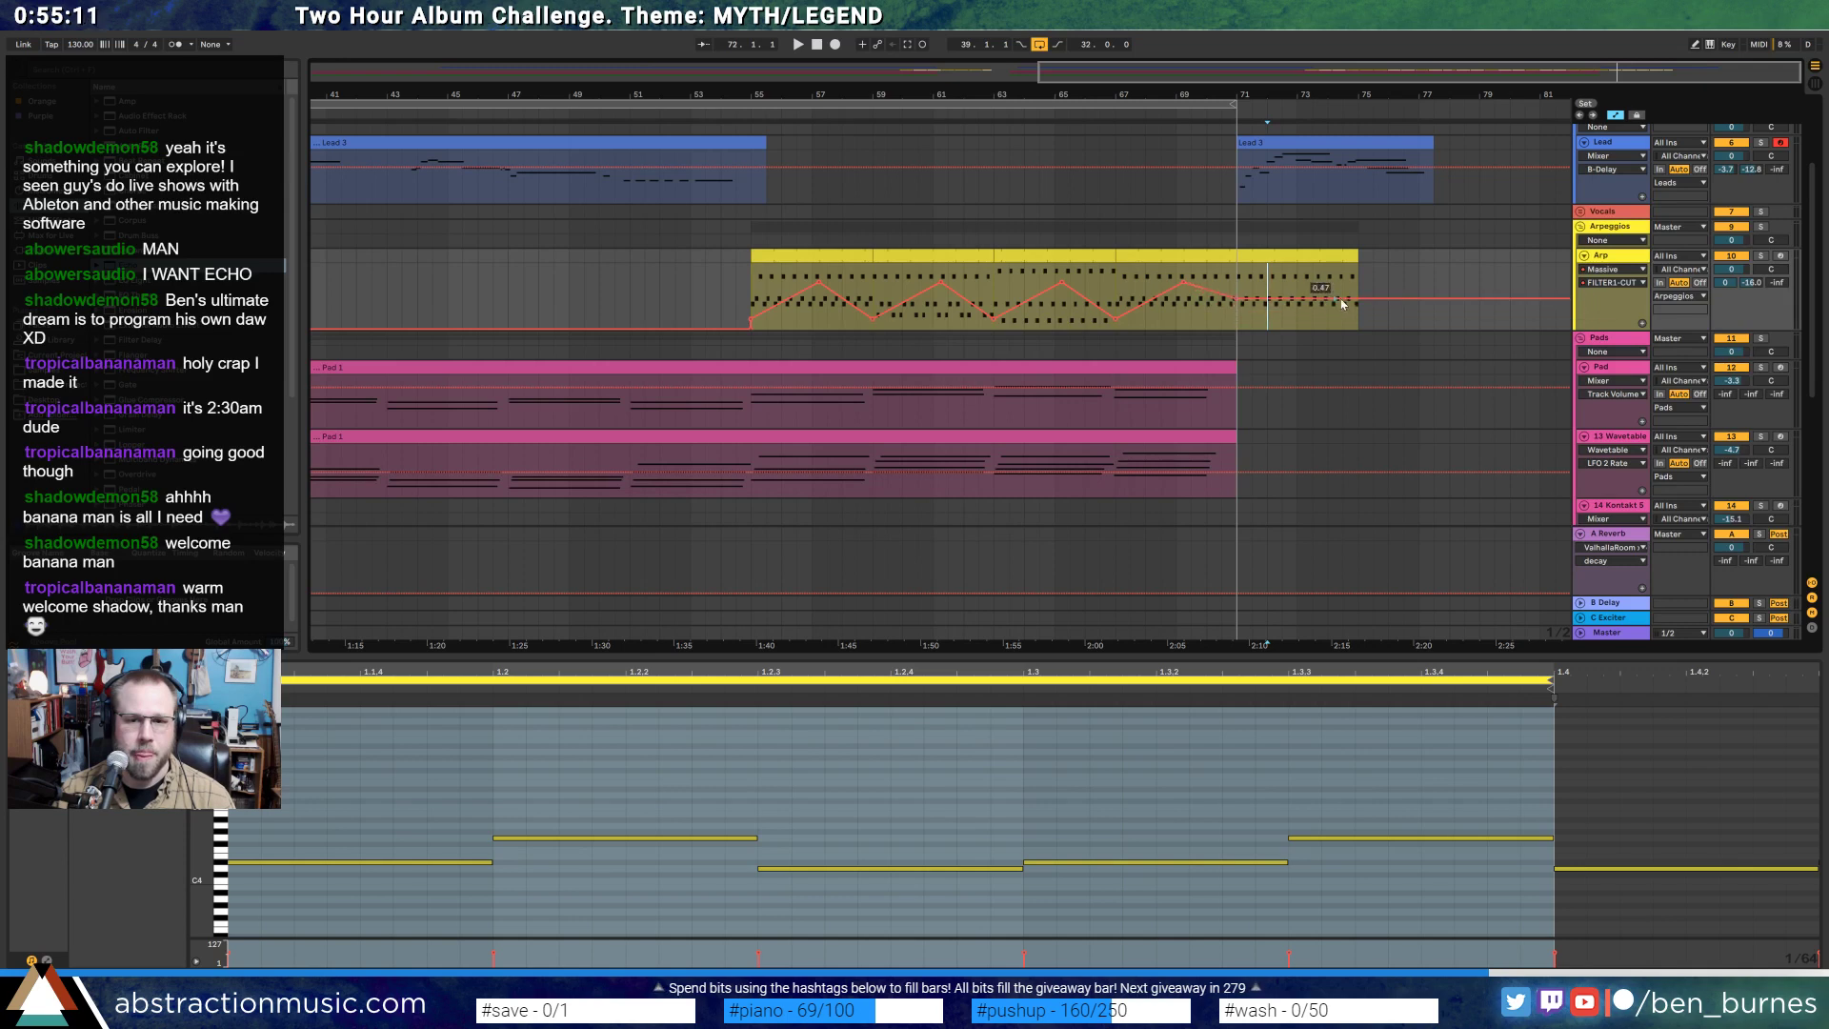
- Shift the moved Lead clip one bar earlier to bar 70 and play the ending with looping turned off
drag(1308, 145, 1278, 146)
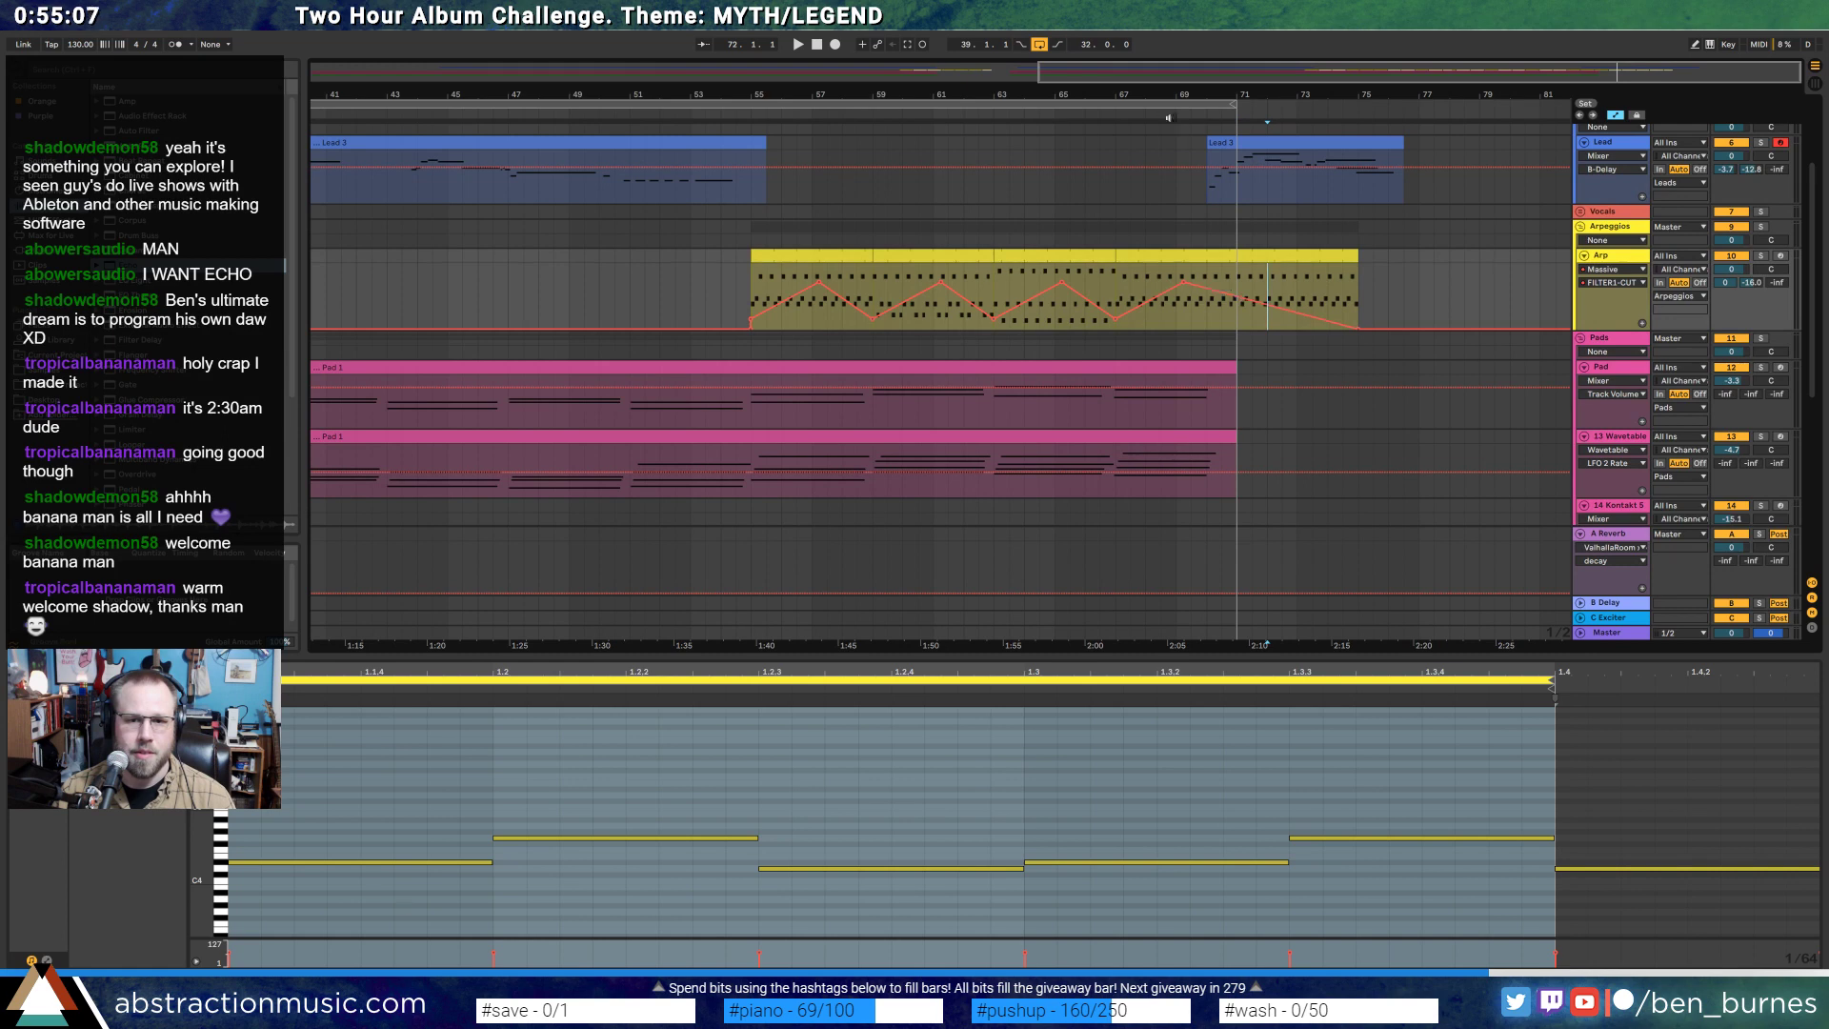
click(1169, 118)
click(1040, 45)
drag(1042, 94, 1042, 48)
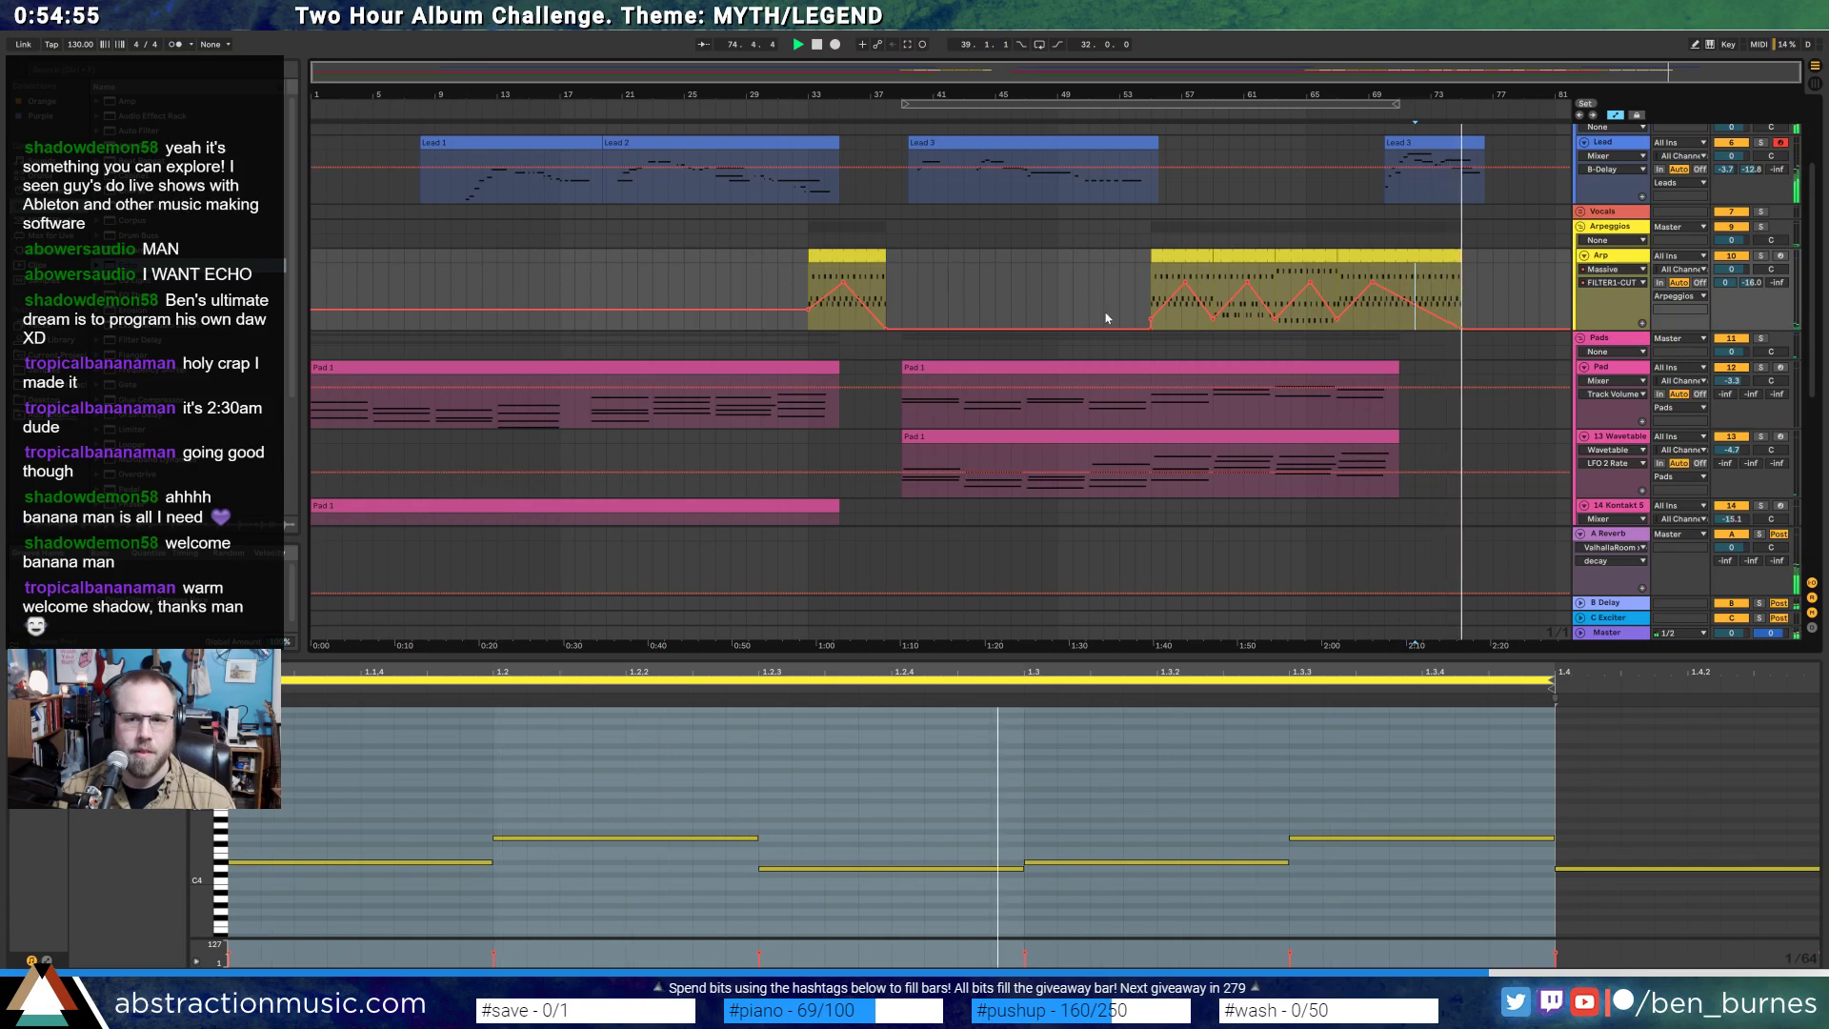
- Stop playback and raise the final note of the bar 70 Lead clip two semitones to D5
double_click(1435, 143)
key(space)
click(1694, 837)
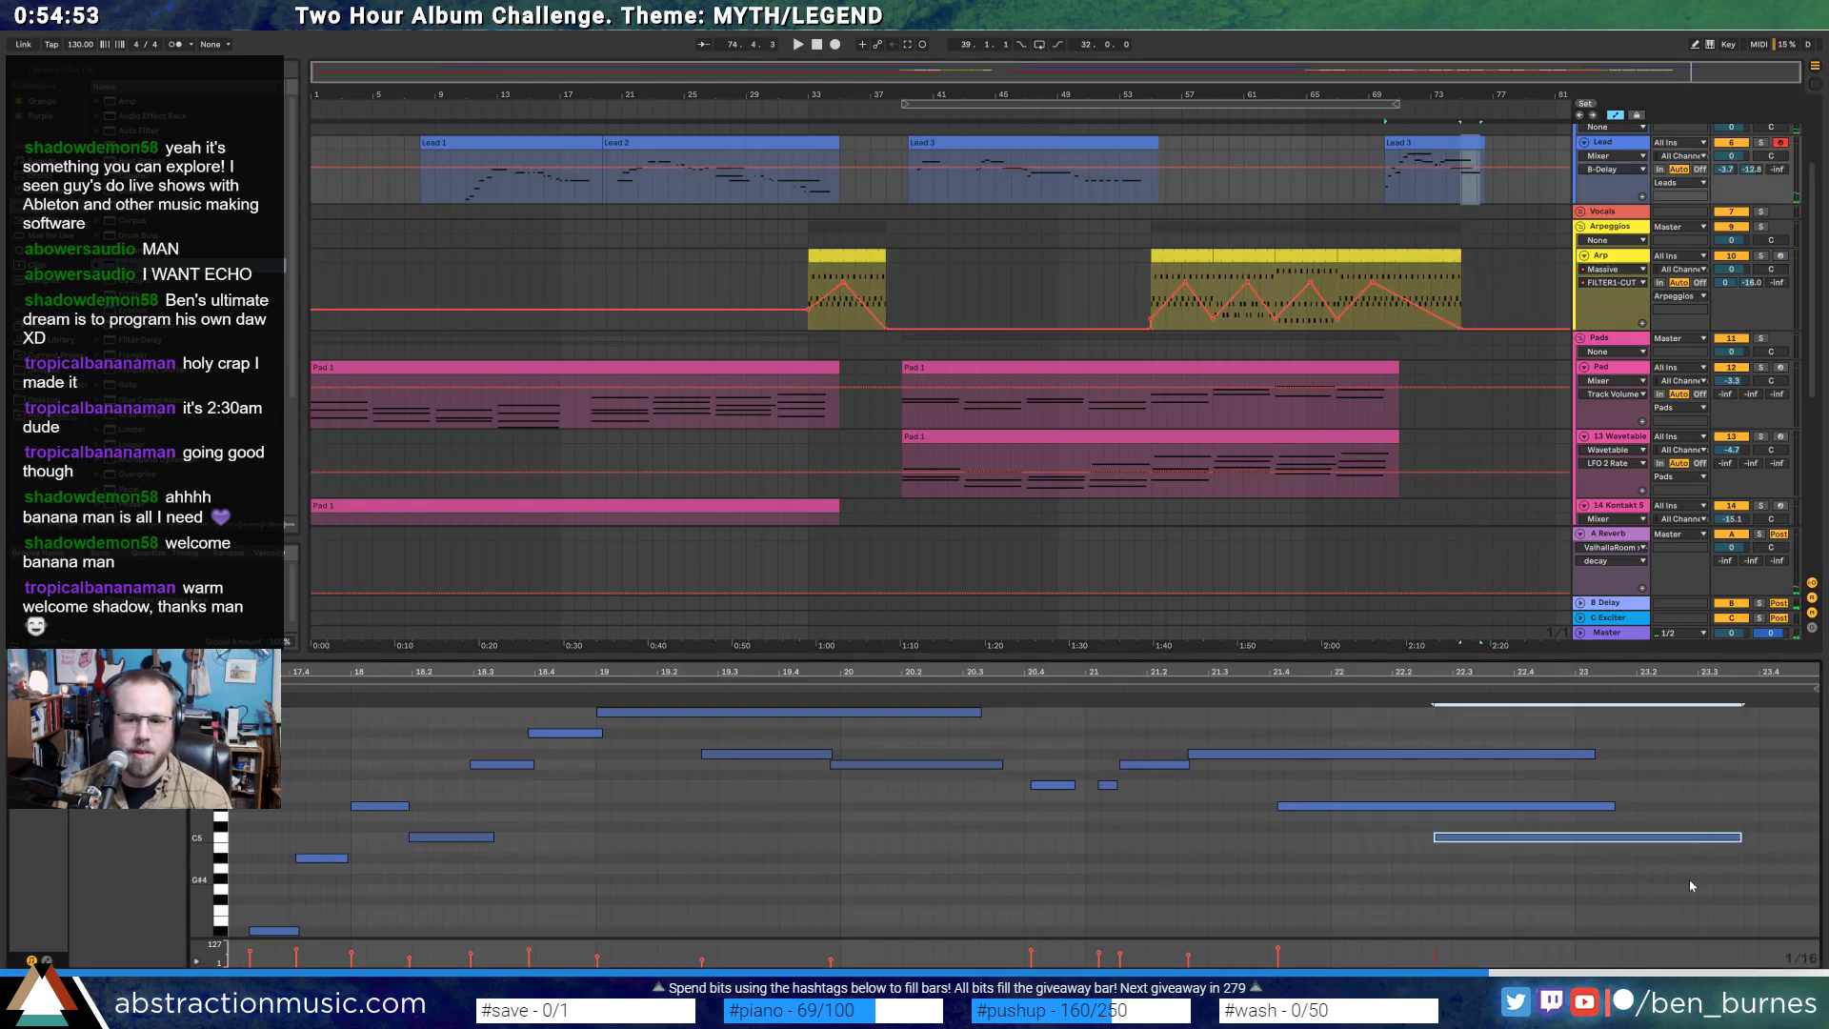
key(Up)
key(Up)
click(1605, 806)
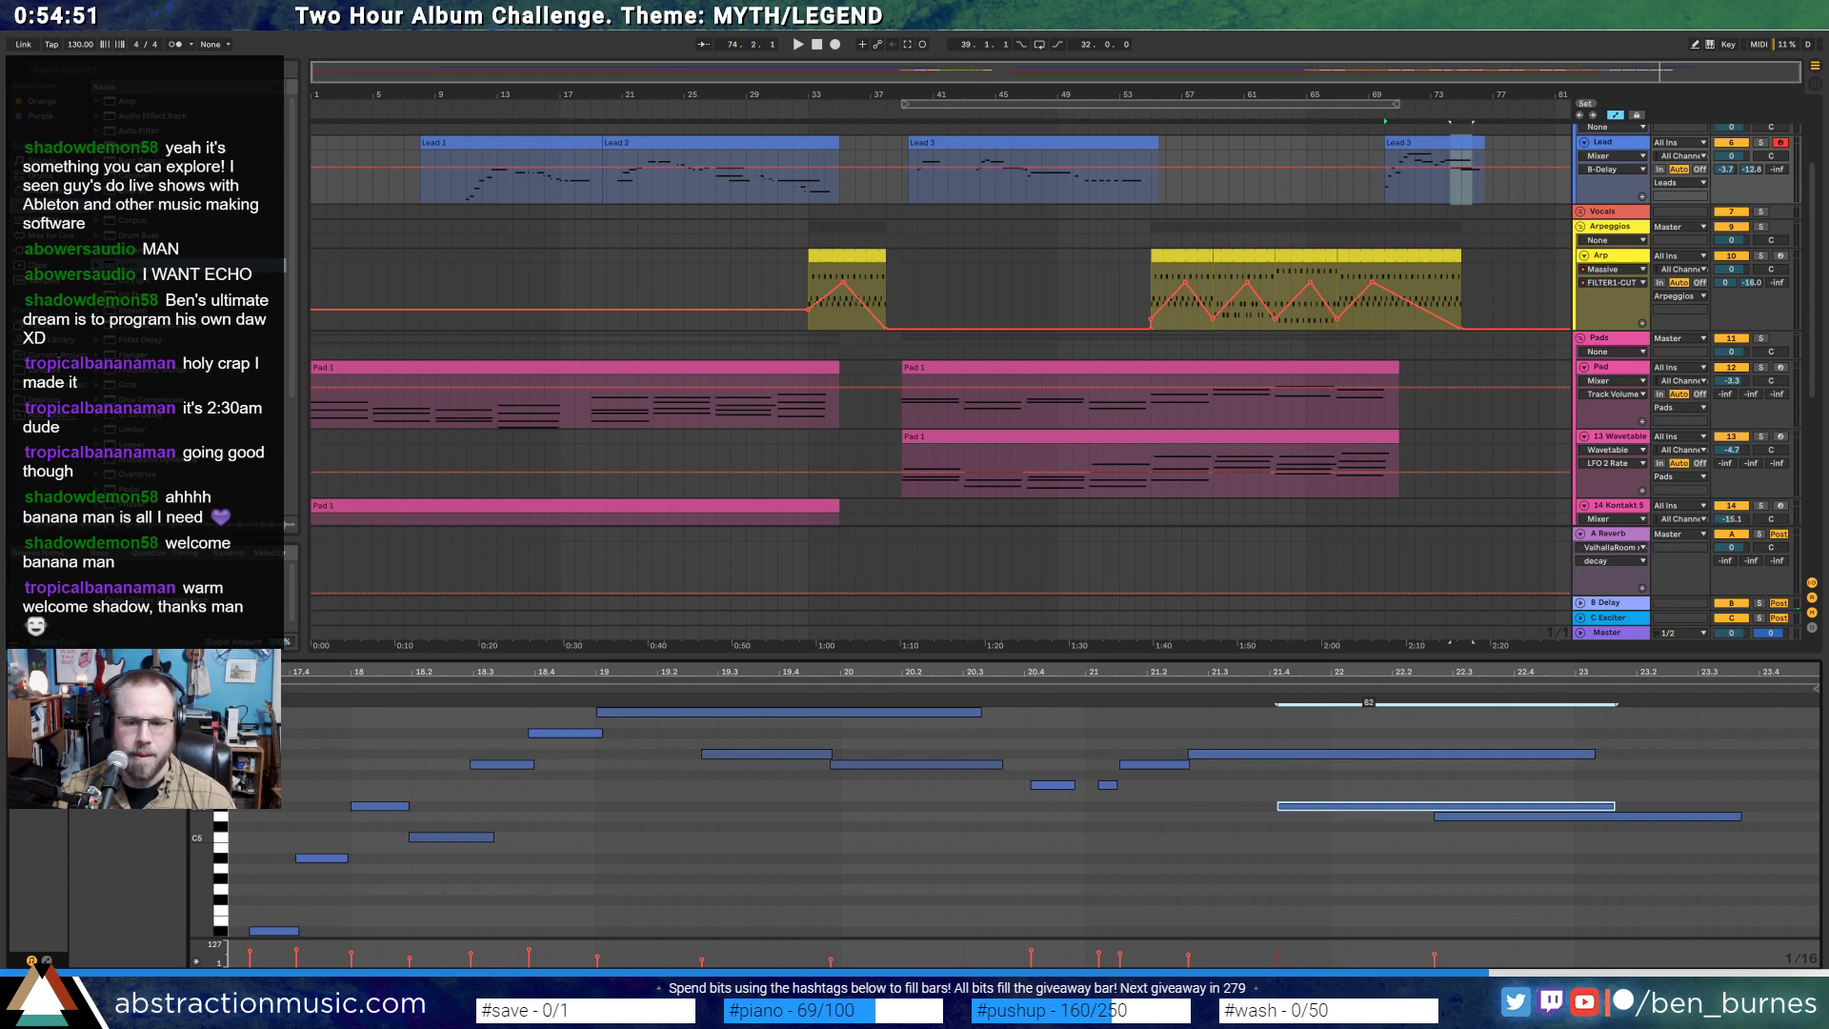
- Insert a new MIDI track below Lead and copy the bar 70 Lead clip onto it
key(shift+Tab)
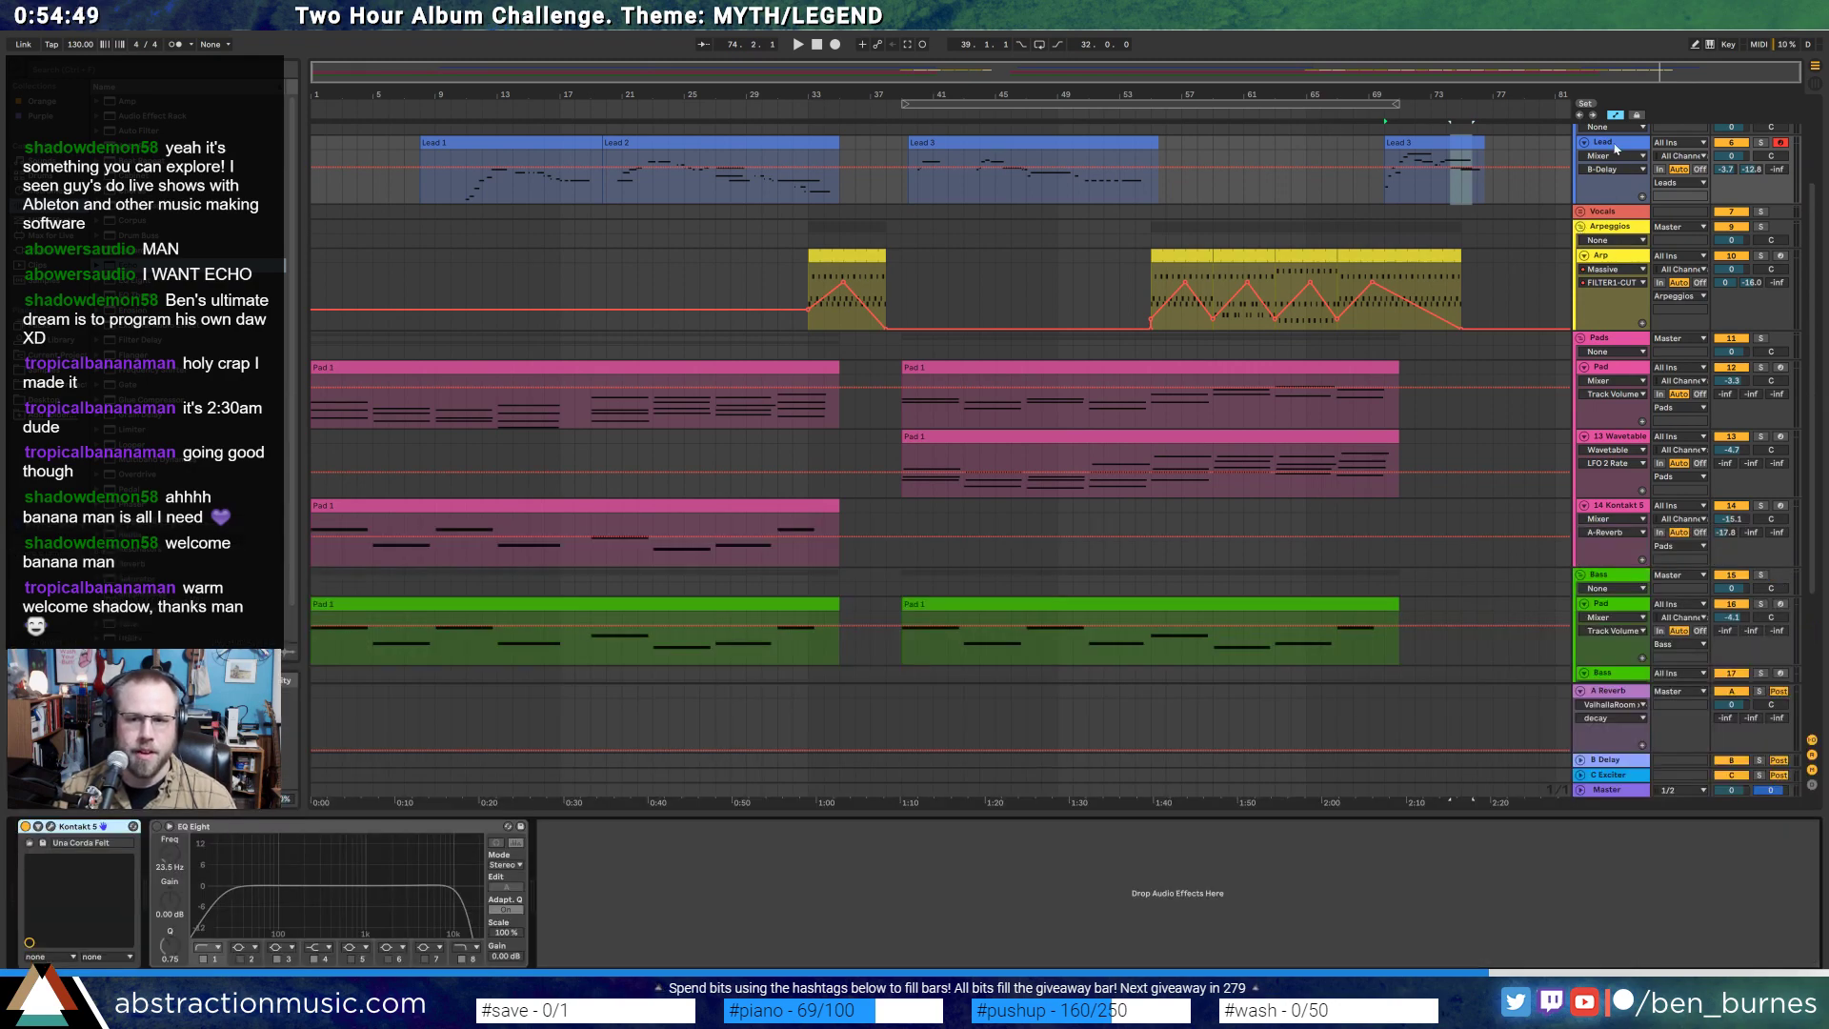
key(ctrl+shift+t)
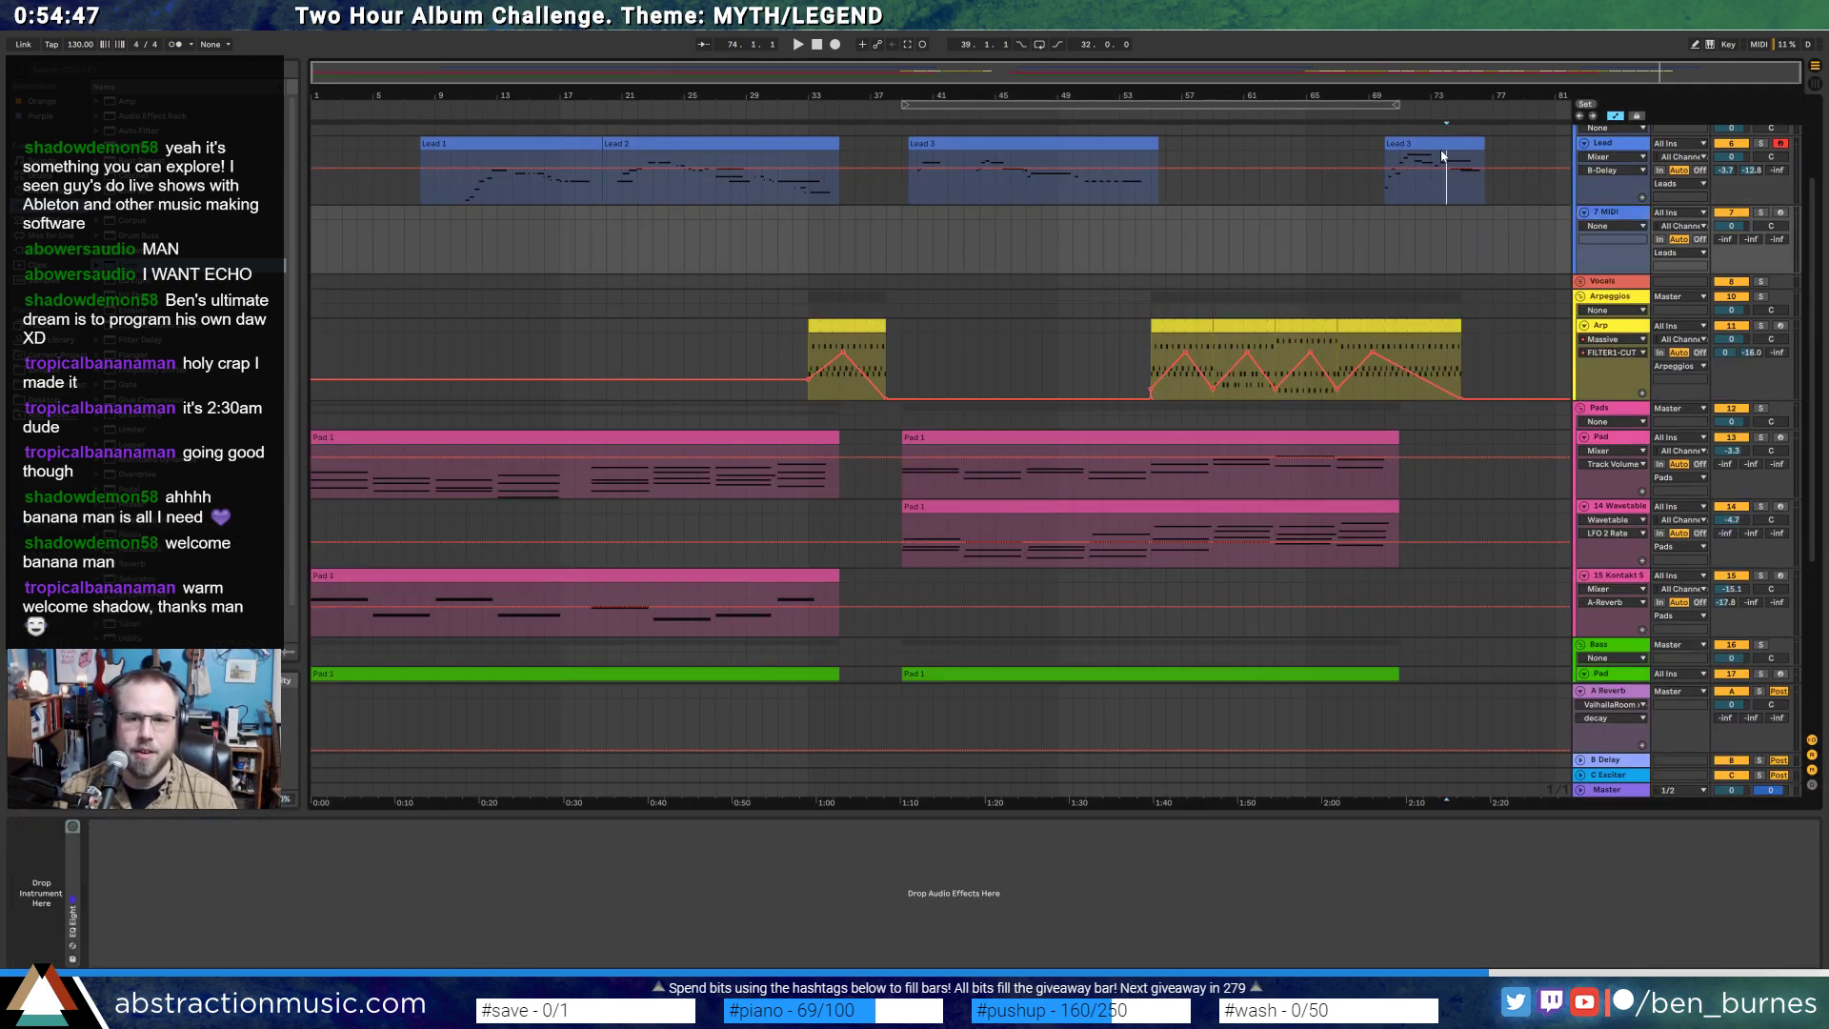
drag(1443, 155, 1446, 225)
key(a)
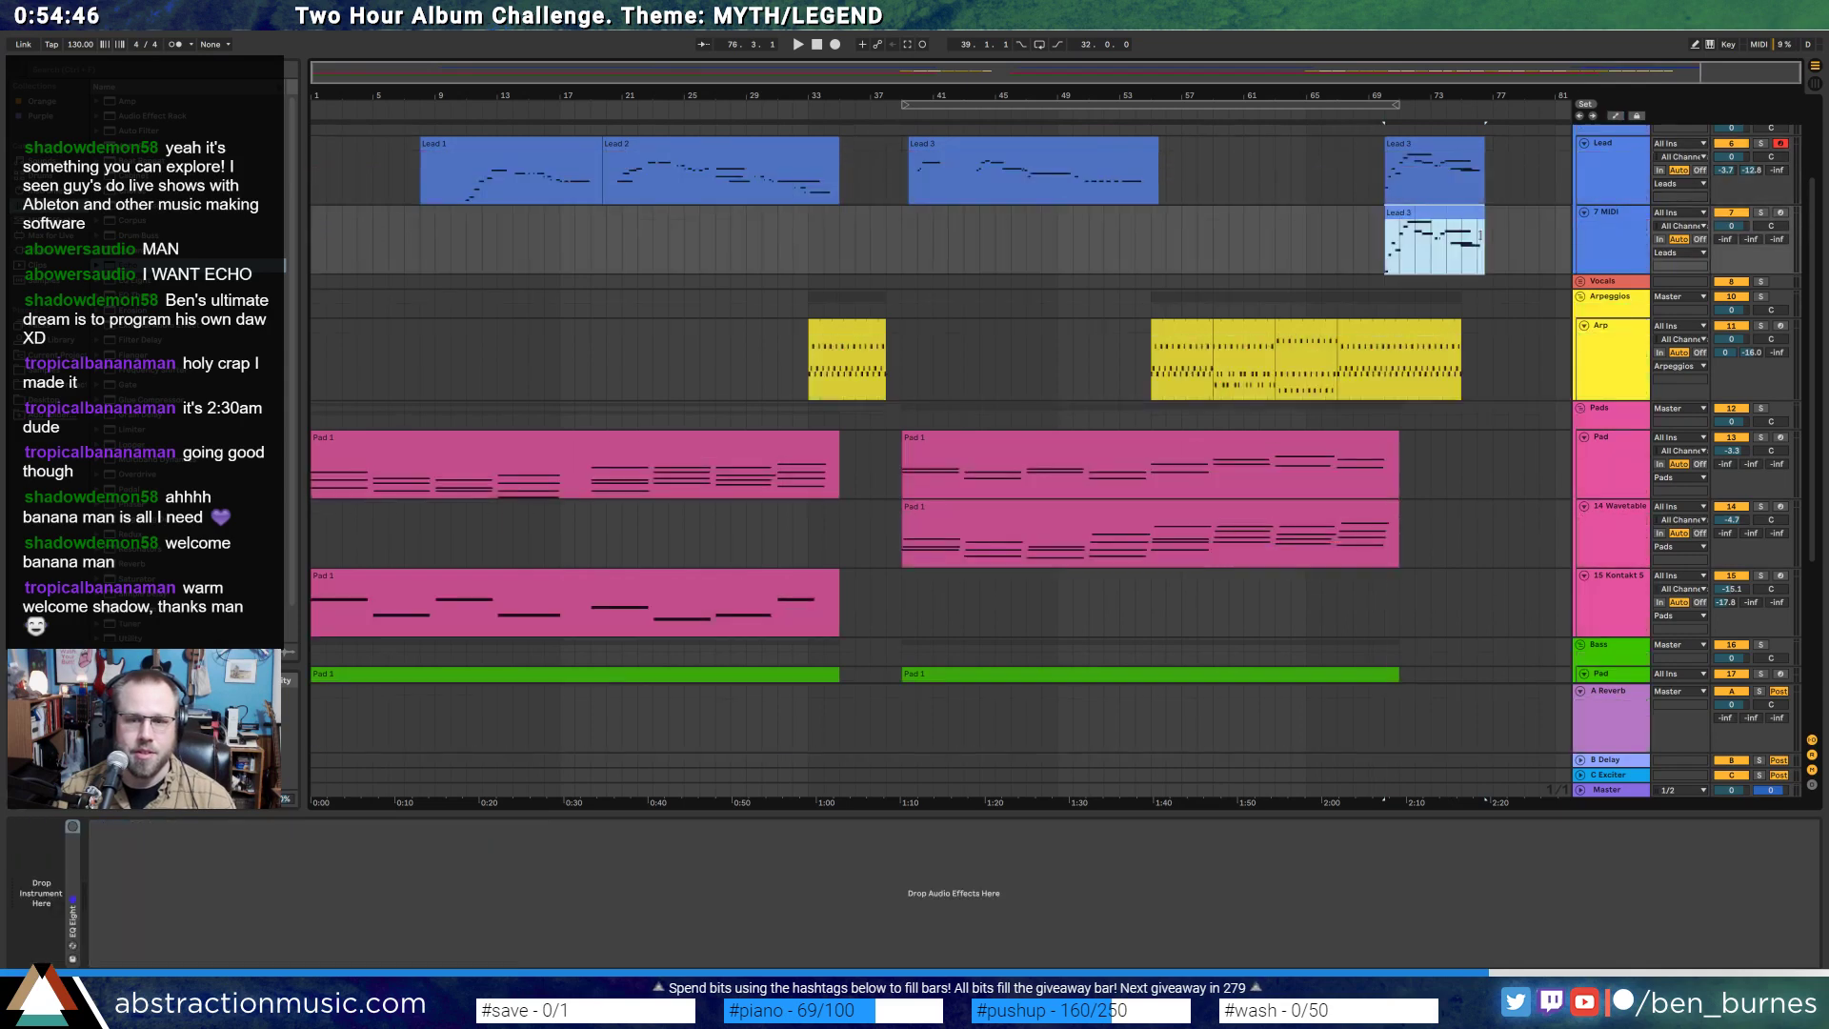
- Load Analog on the new track, switch oscillator 1 to a sine shape, turn off oscillator 2, and look at the amp envelope
click(46, 190)
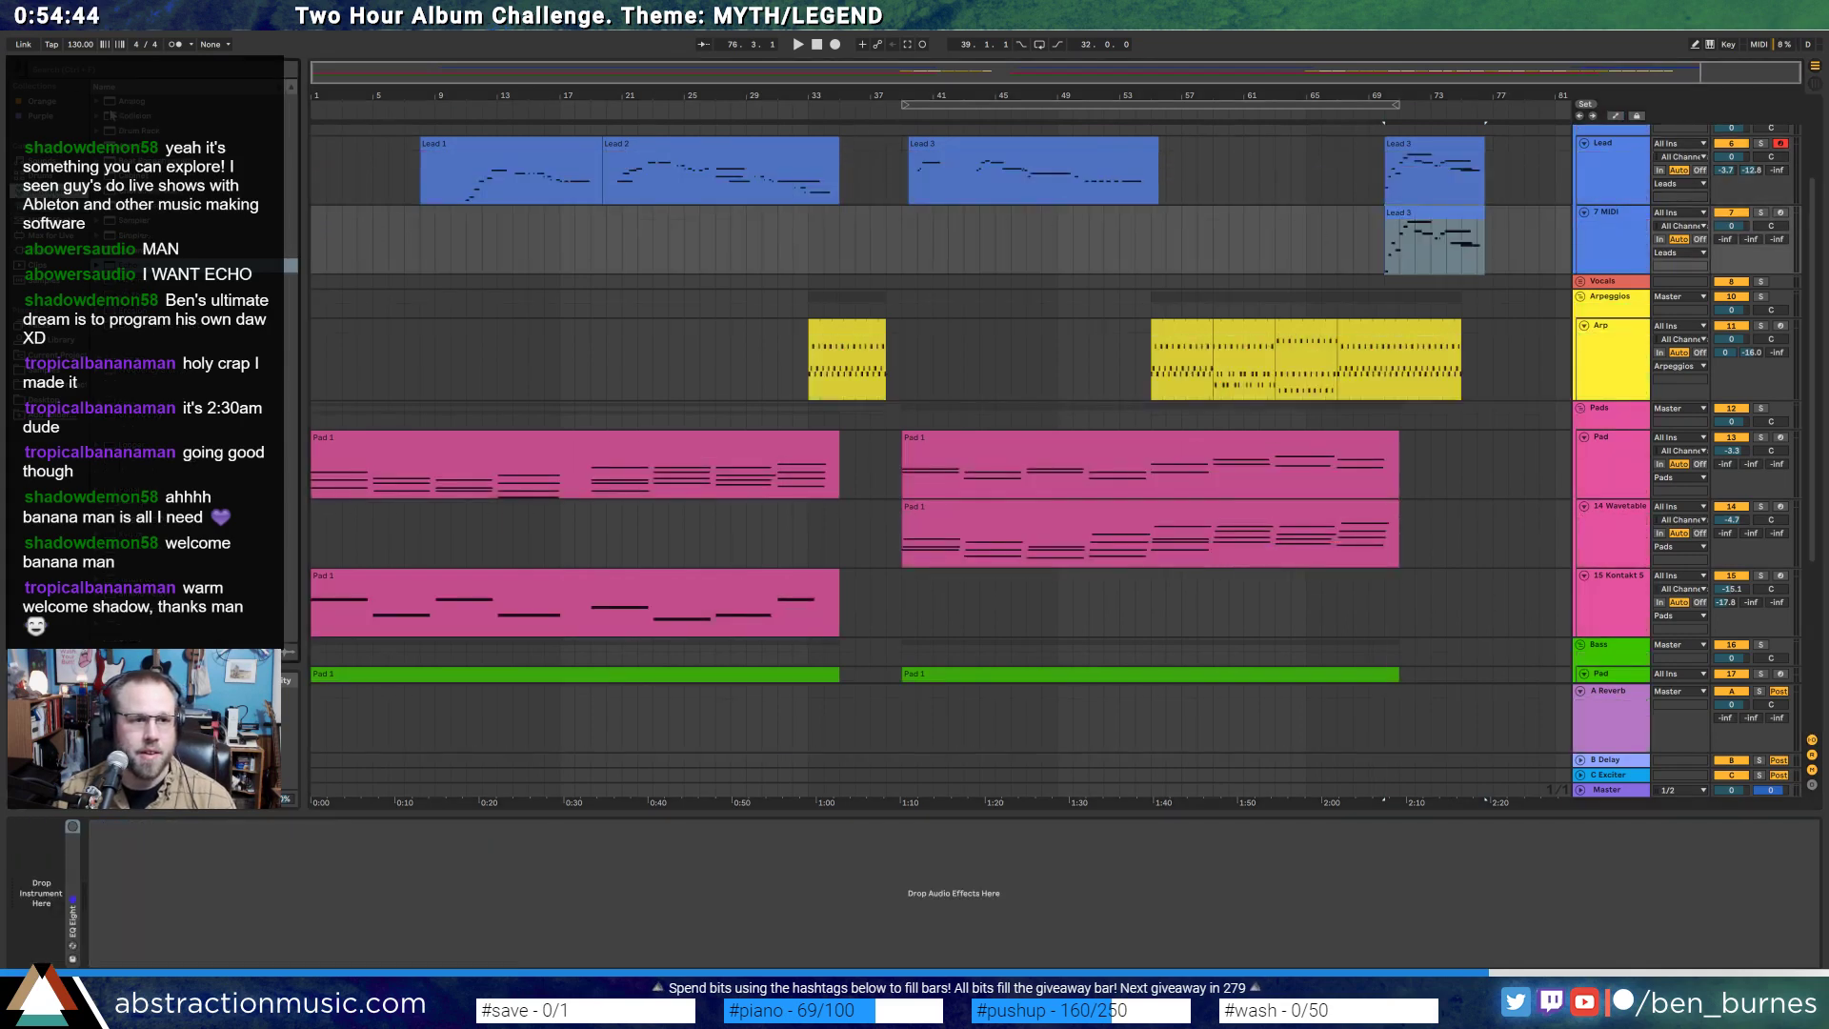
drag(110, 108, 42, 927)
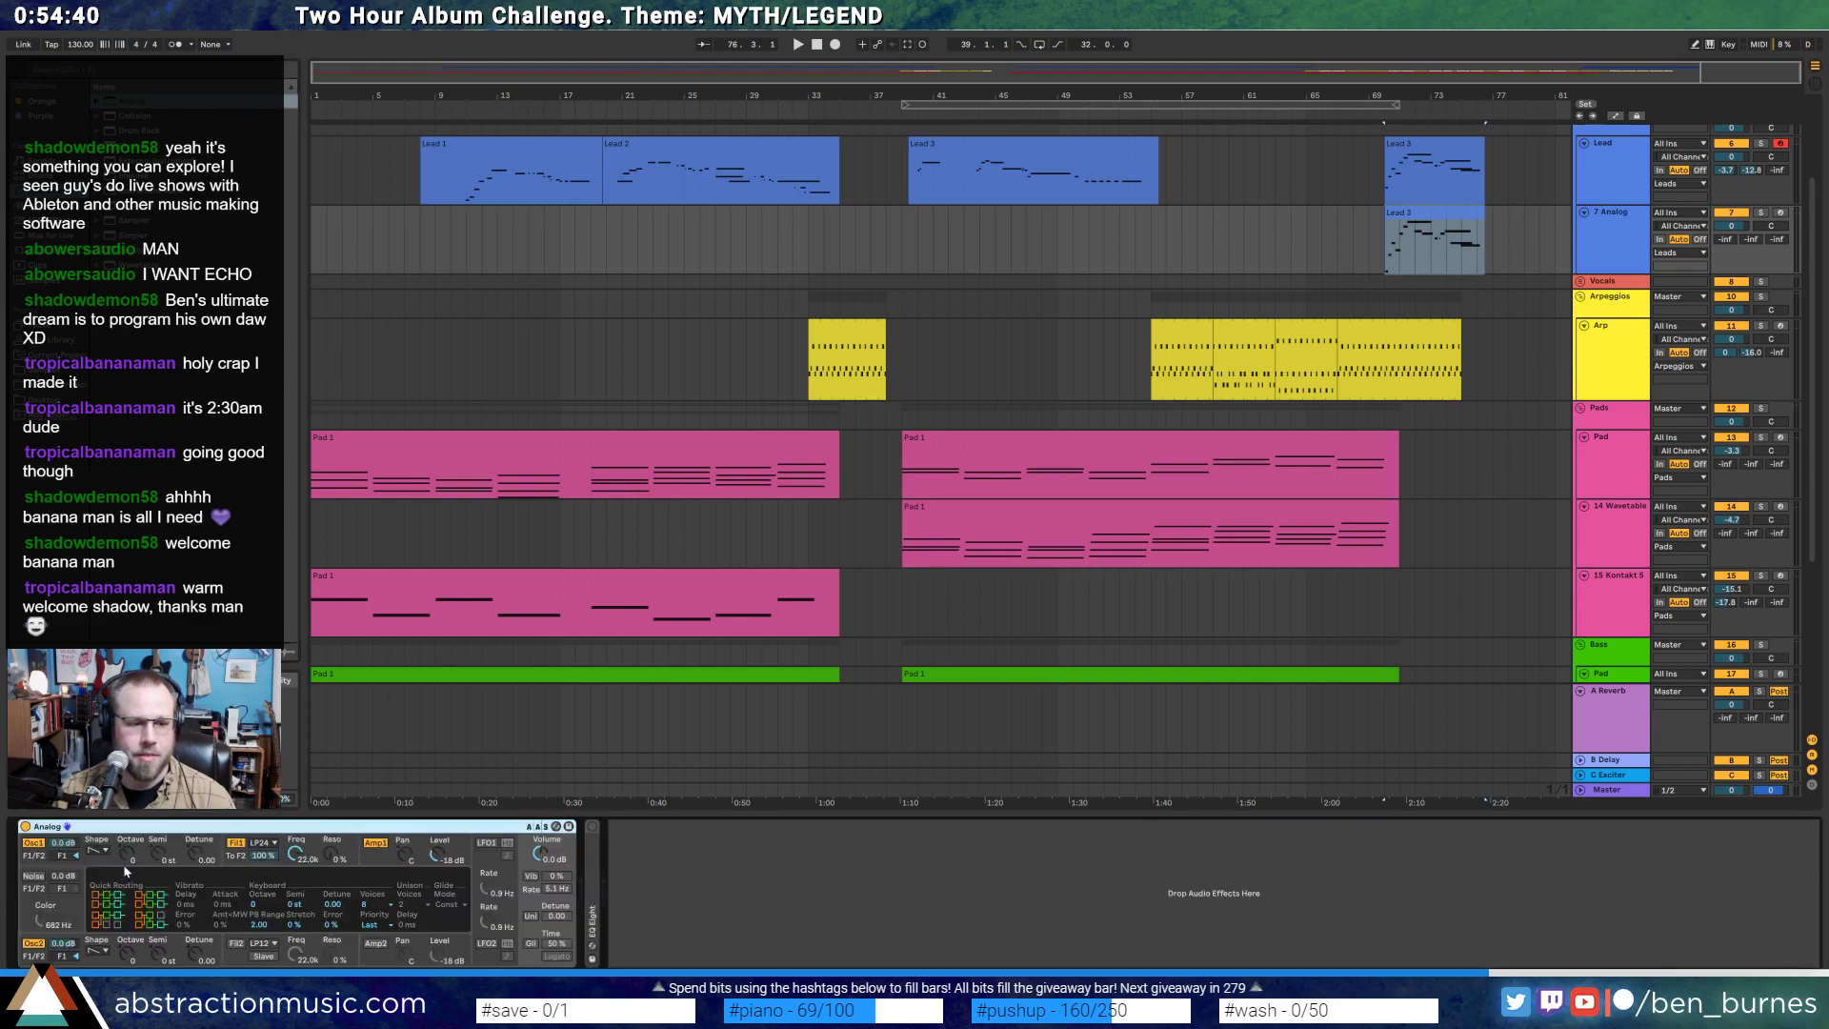
click(98, 851)
click(34, 944)
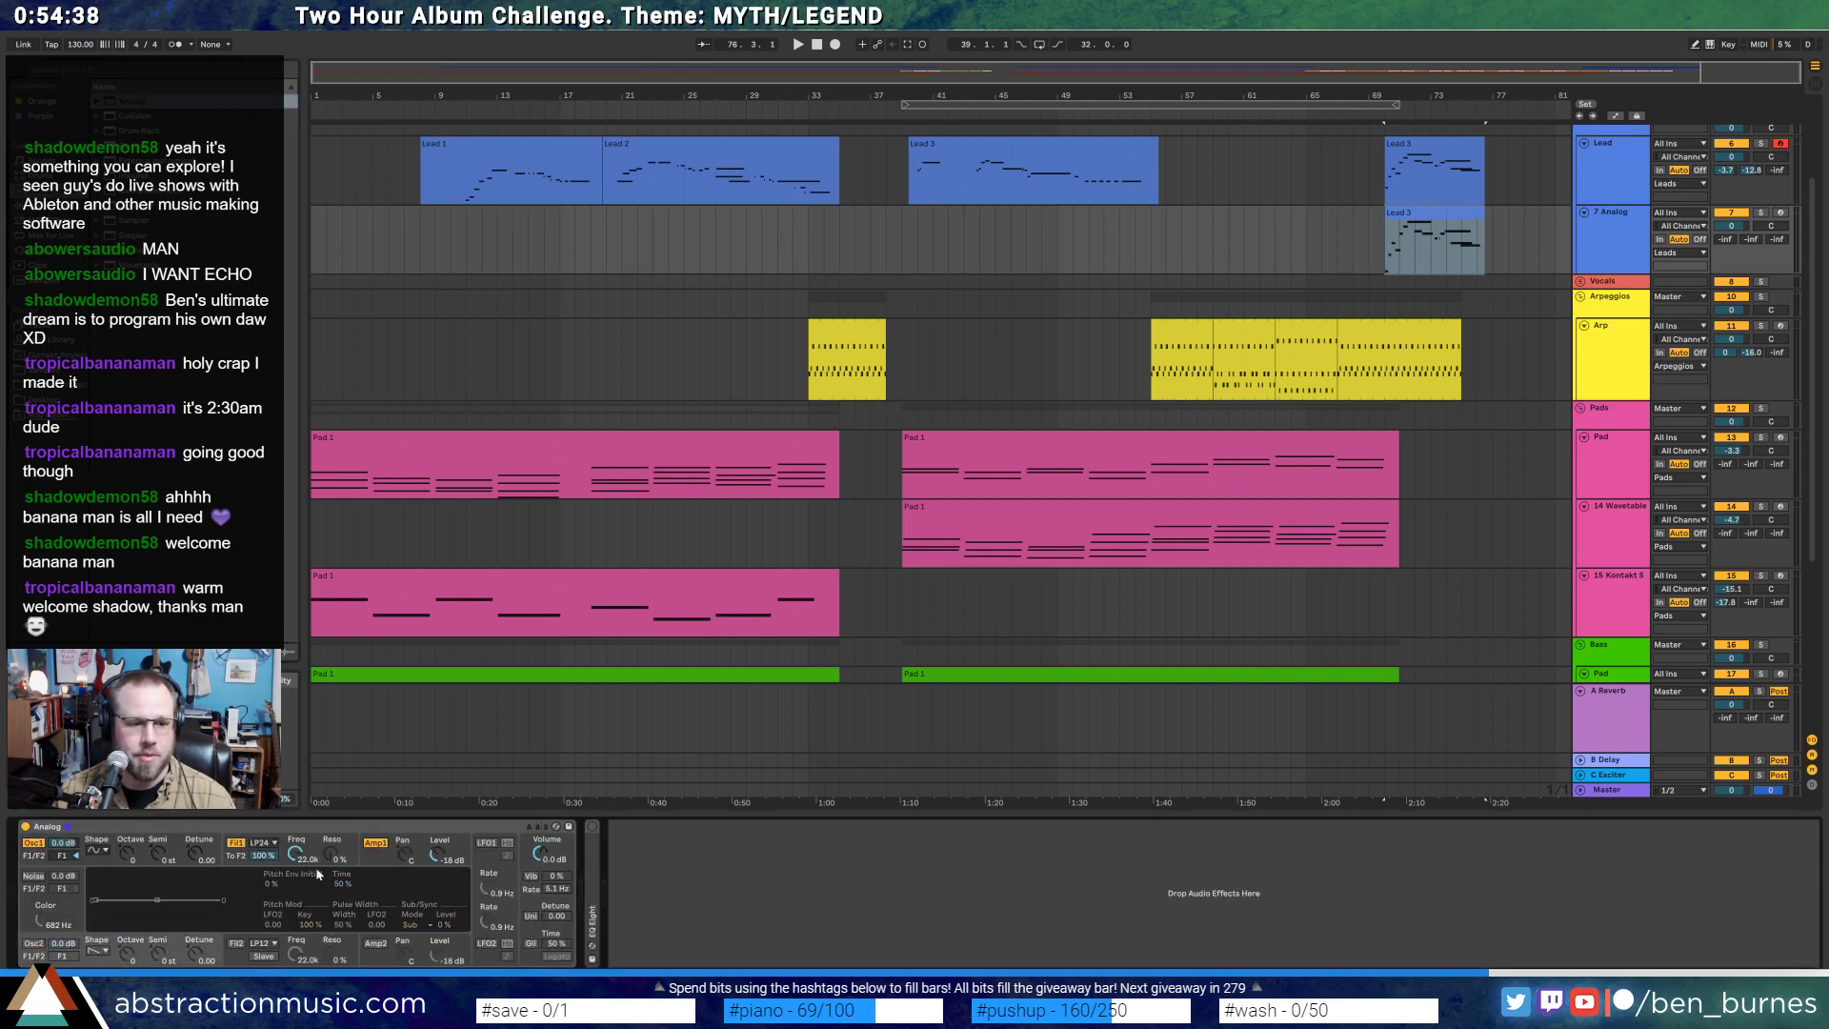
click(365, 863)
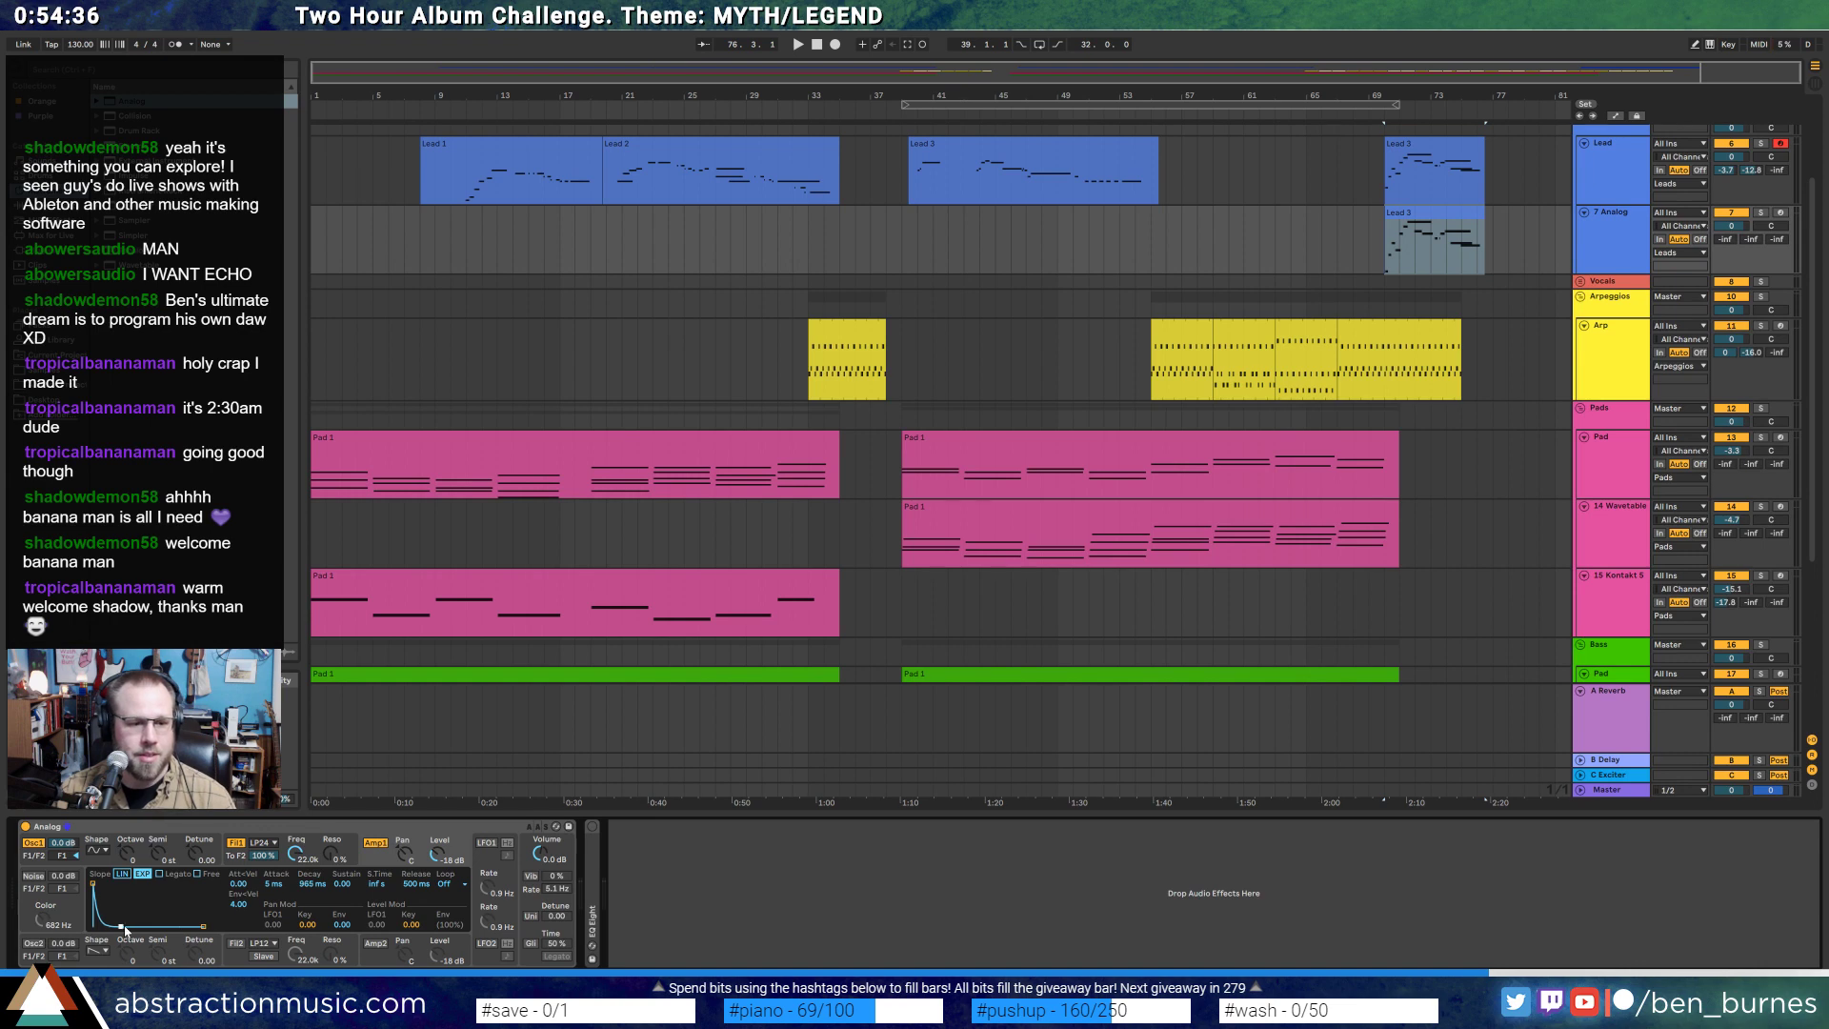
click(531, 917)
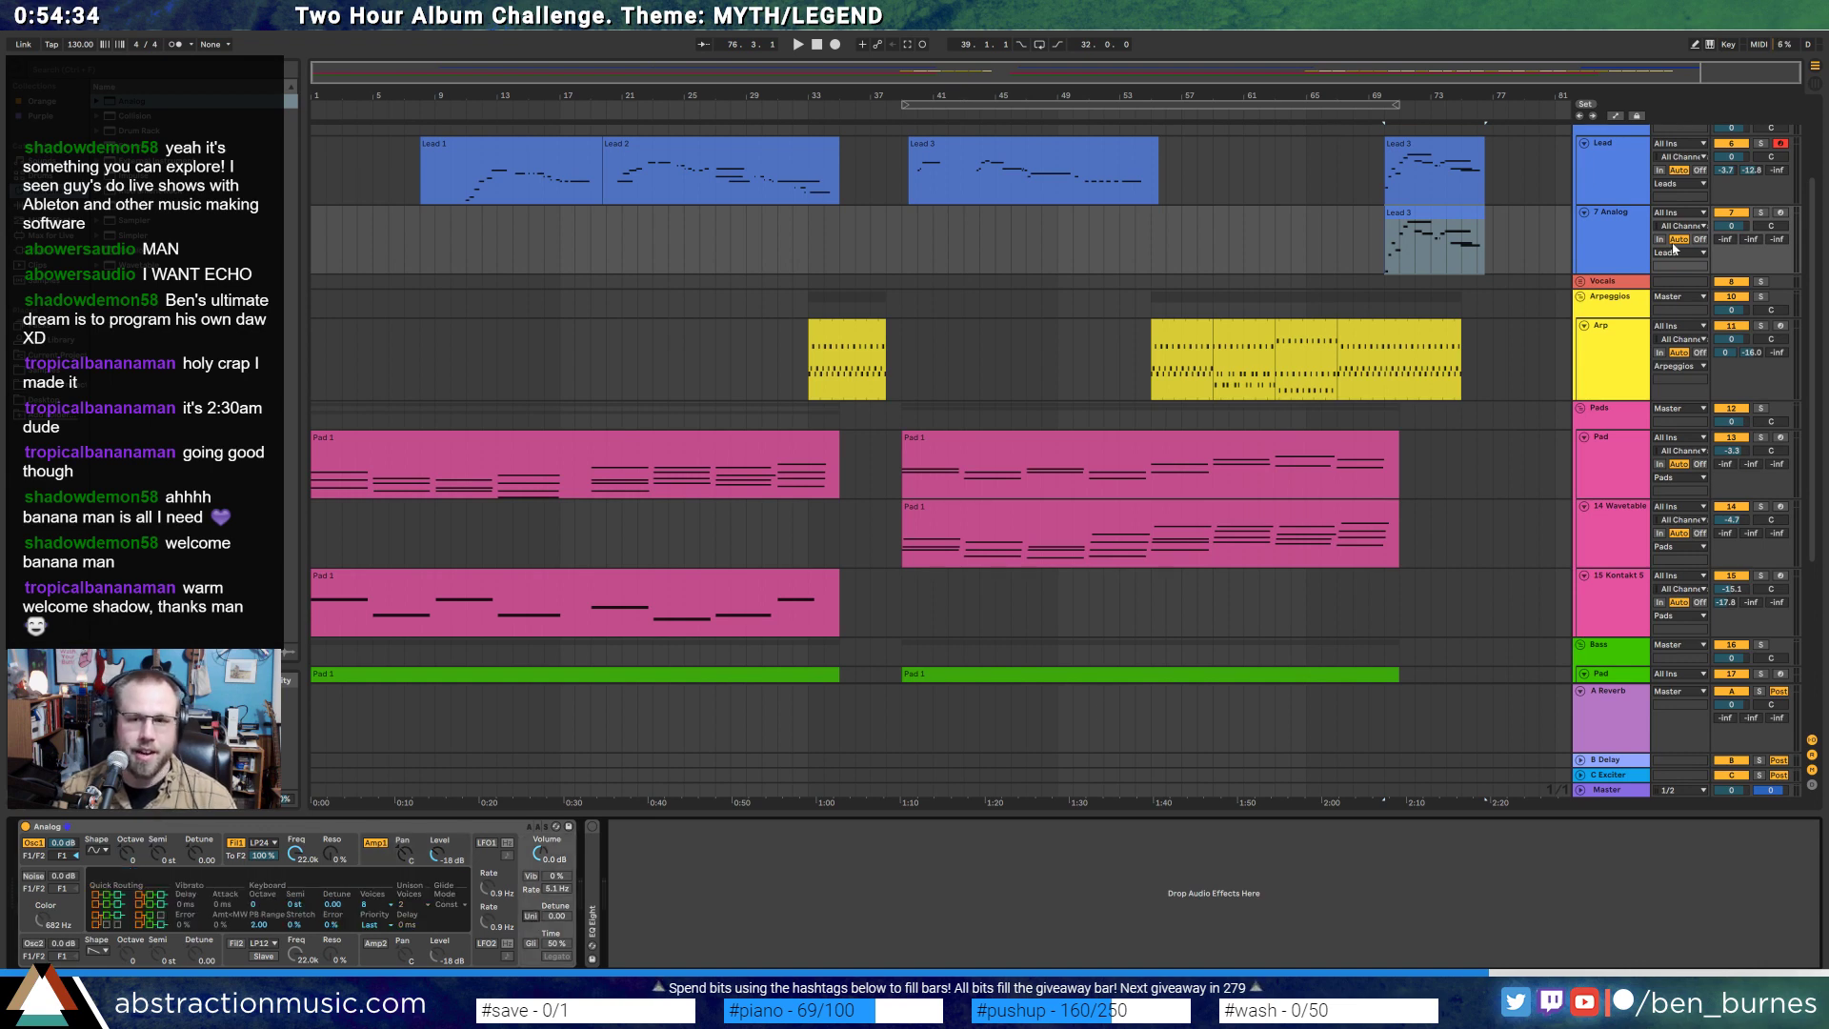
- Play the doubled lead from bar 70, raise the Analog track's reverb send, and set oscillator 1's octave to -1
click(1389, 236)
key(space)
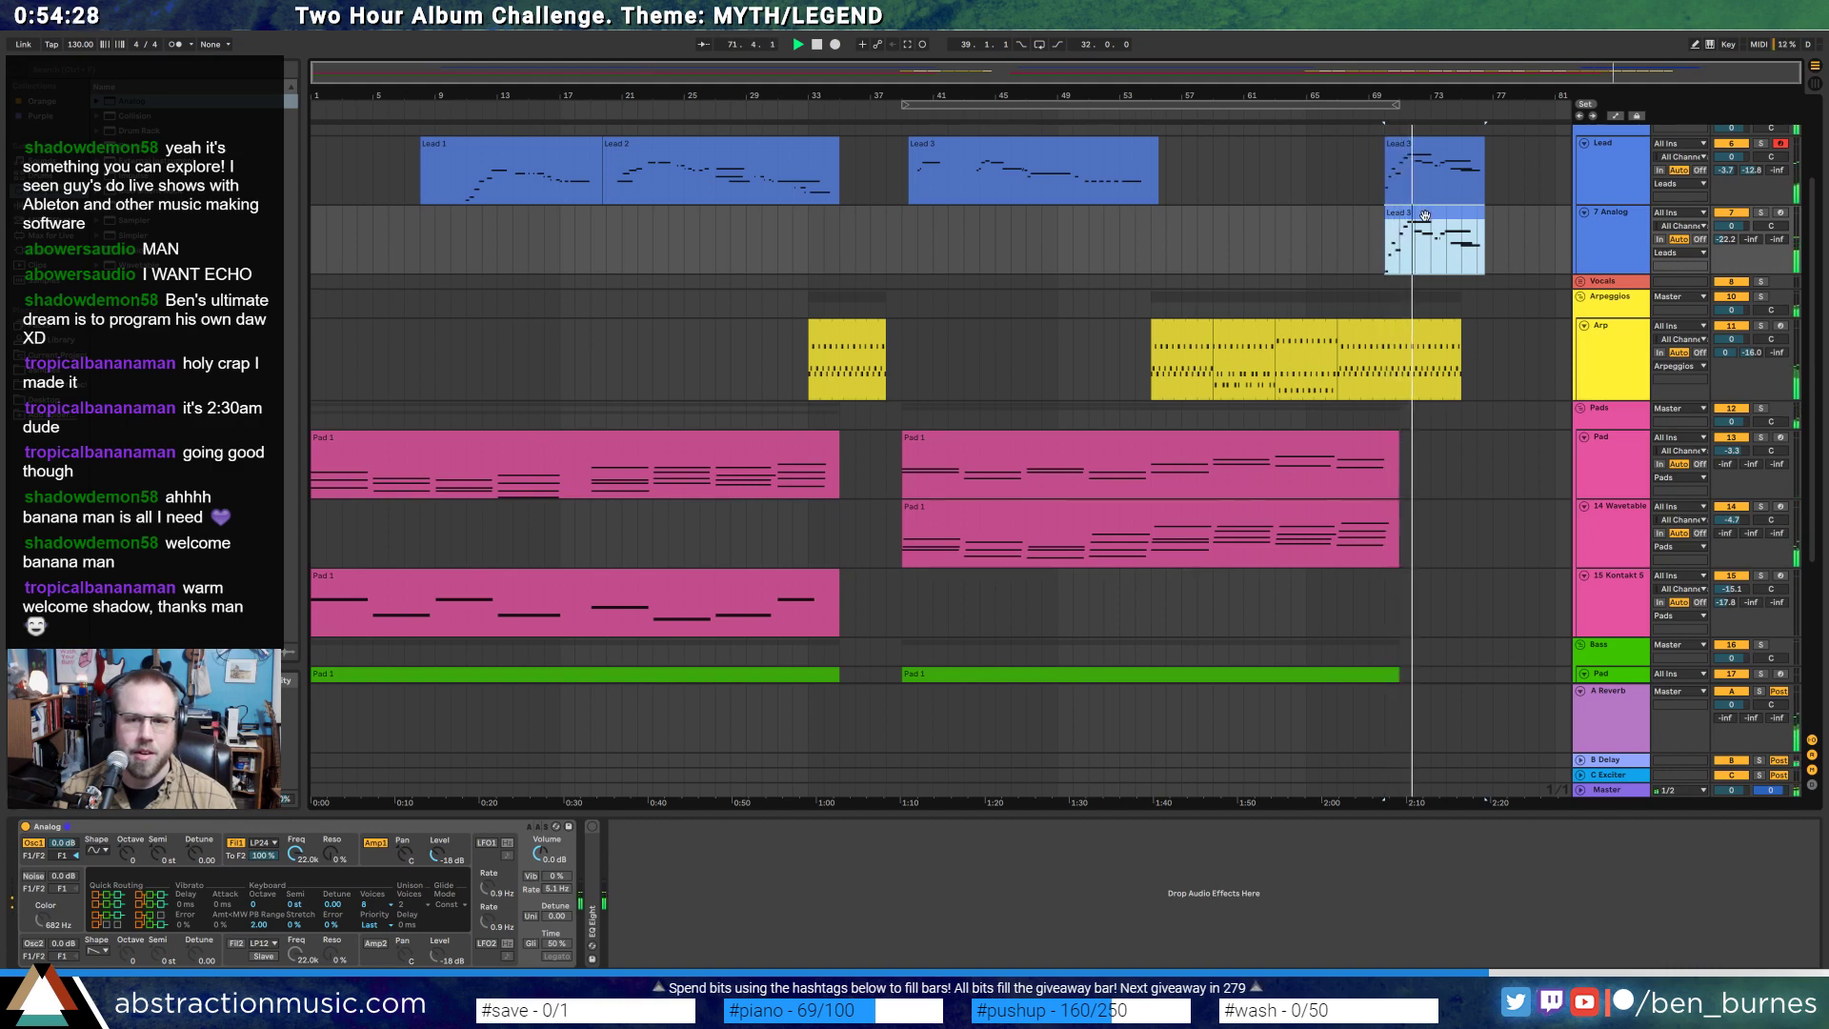
drag(1726, 240, 1726, 209)
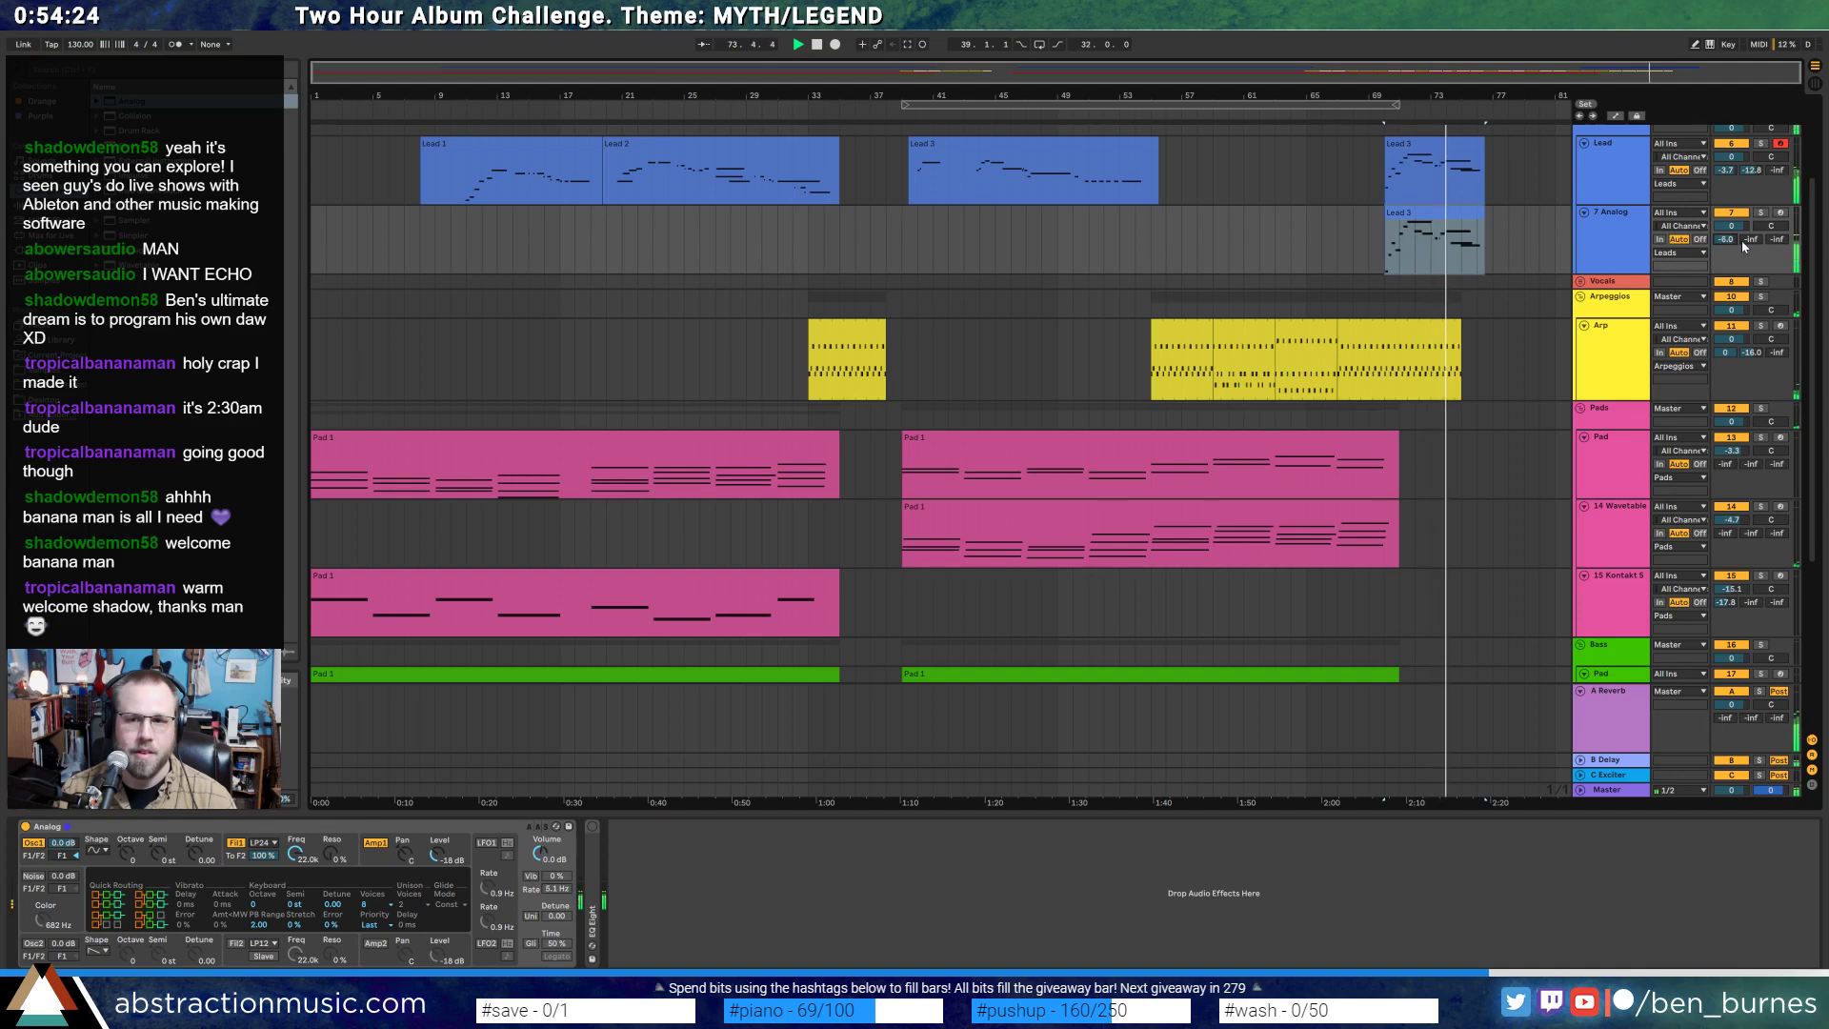
drag(126, 853, 127, 862)
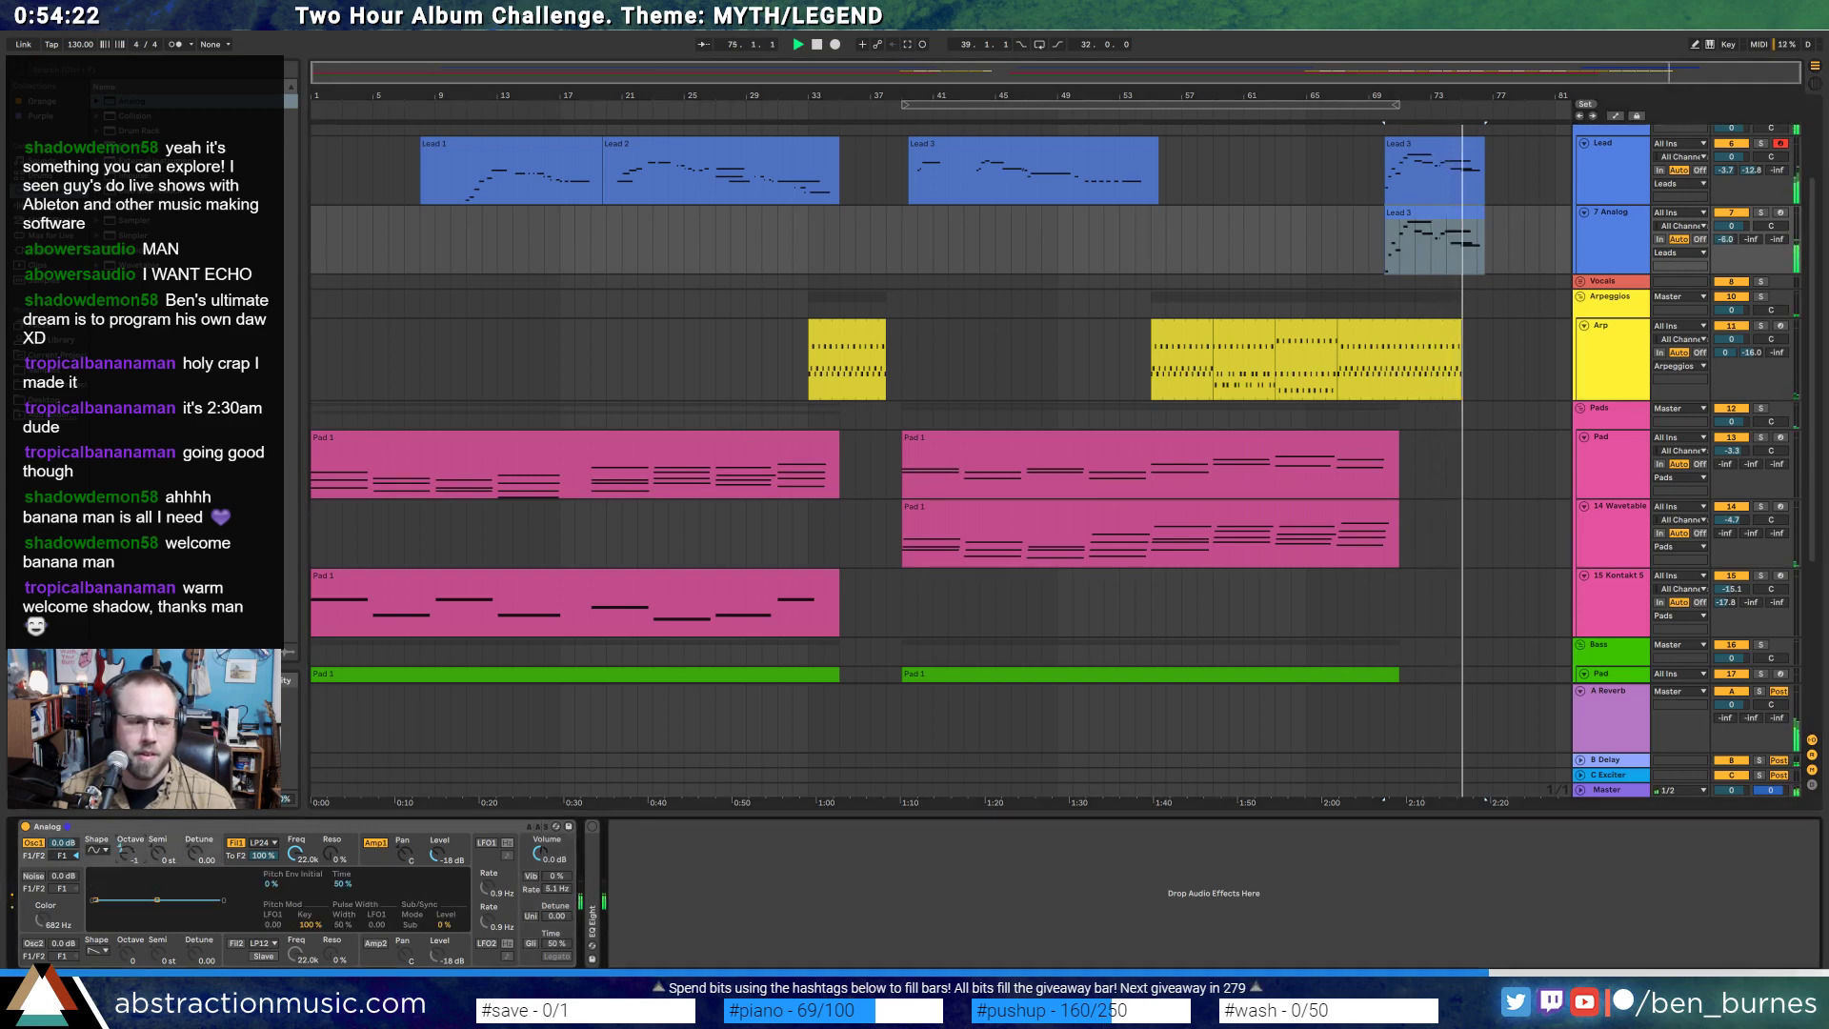
- Replay the doubled lead phrase and shorten the bar 70 clips on the Lead and Analog tracks to end at bar 76
key(space)
key(space)
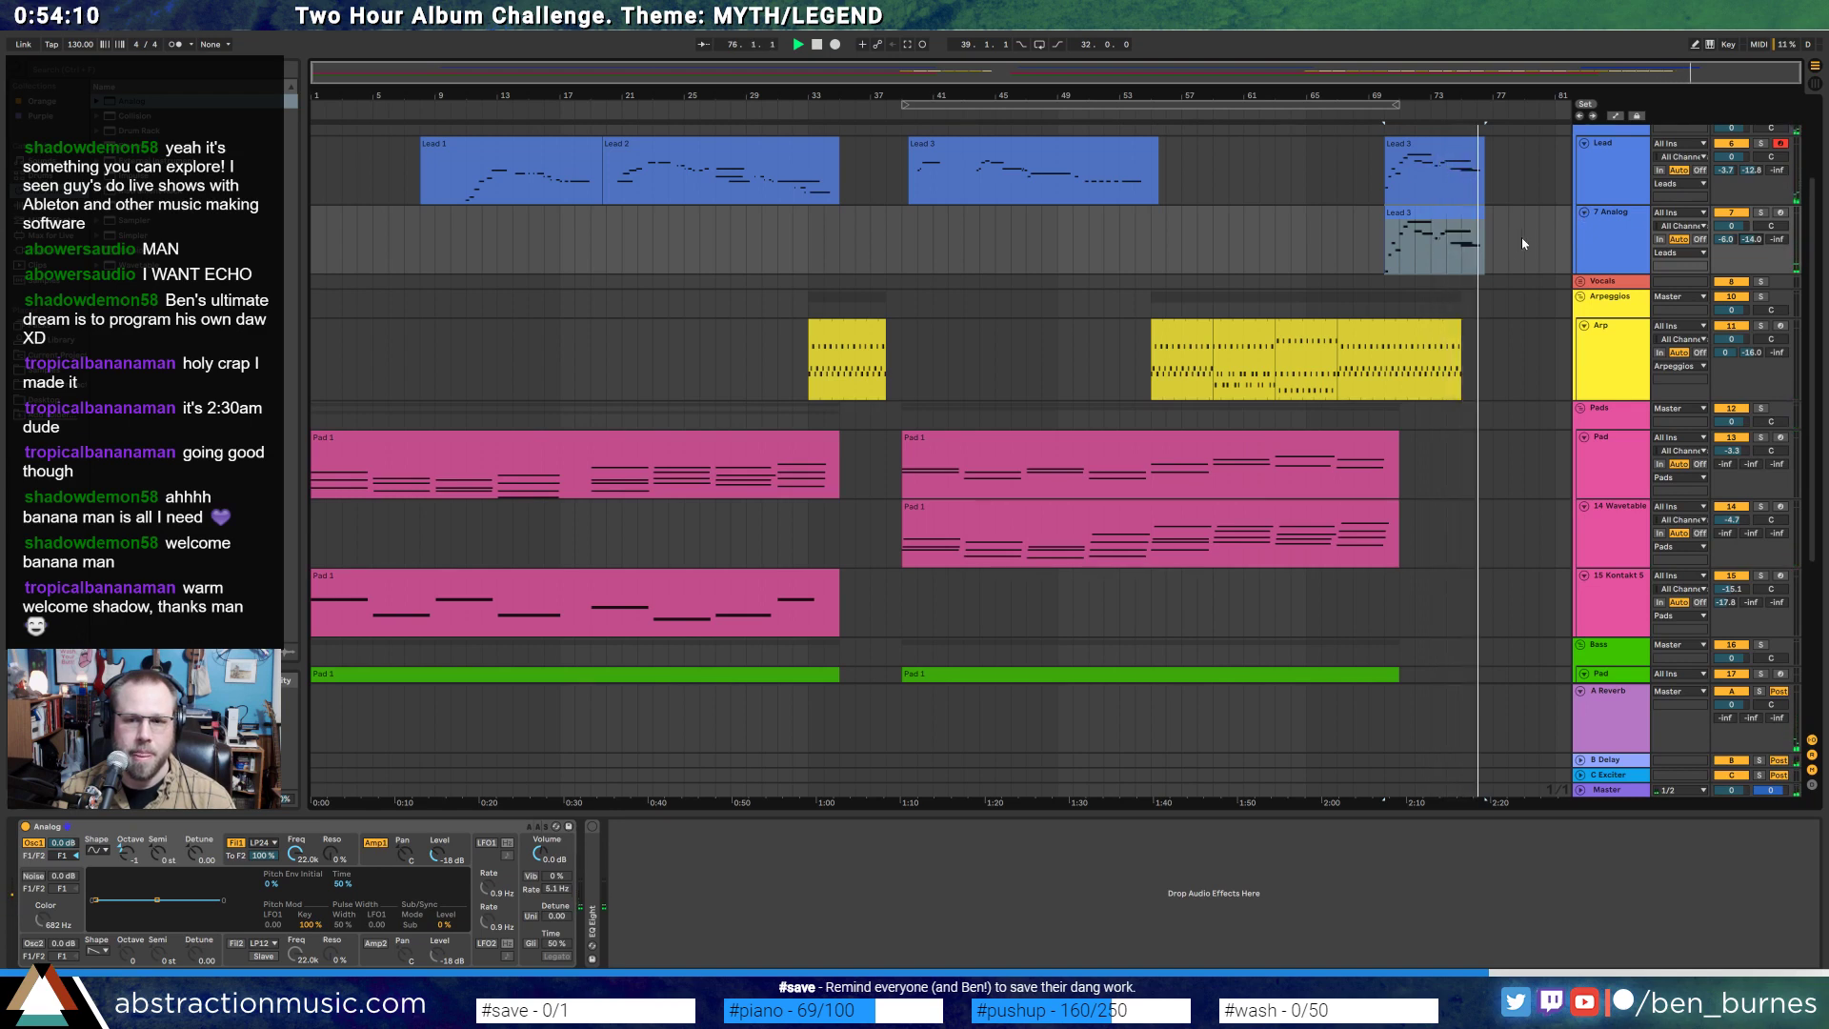
click(1482, 145)
shift+click(1483, 213)
drag(1484, 212, 1477, 212)
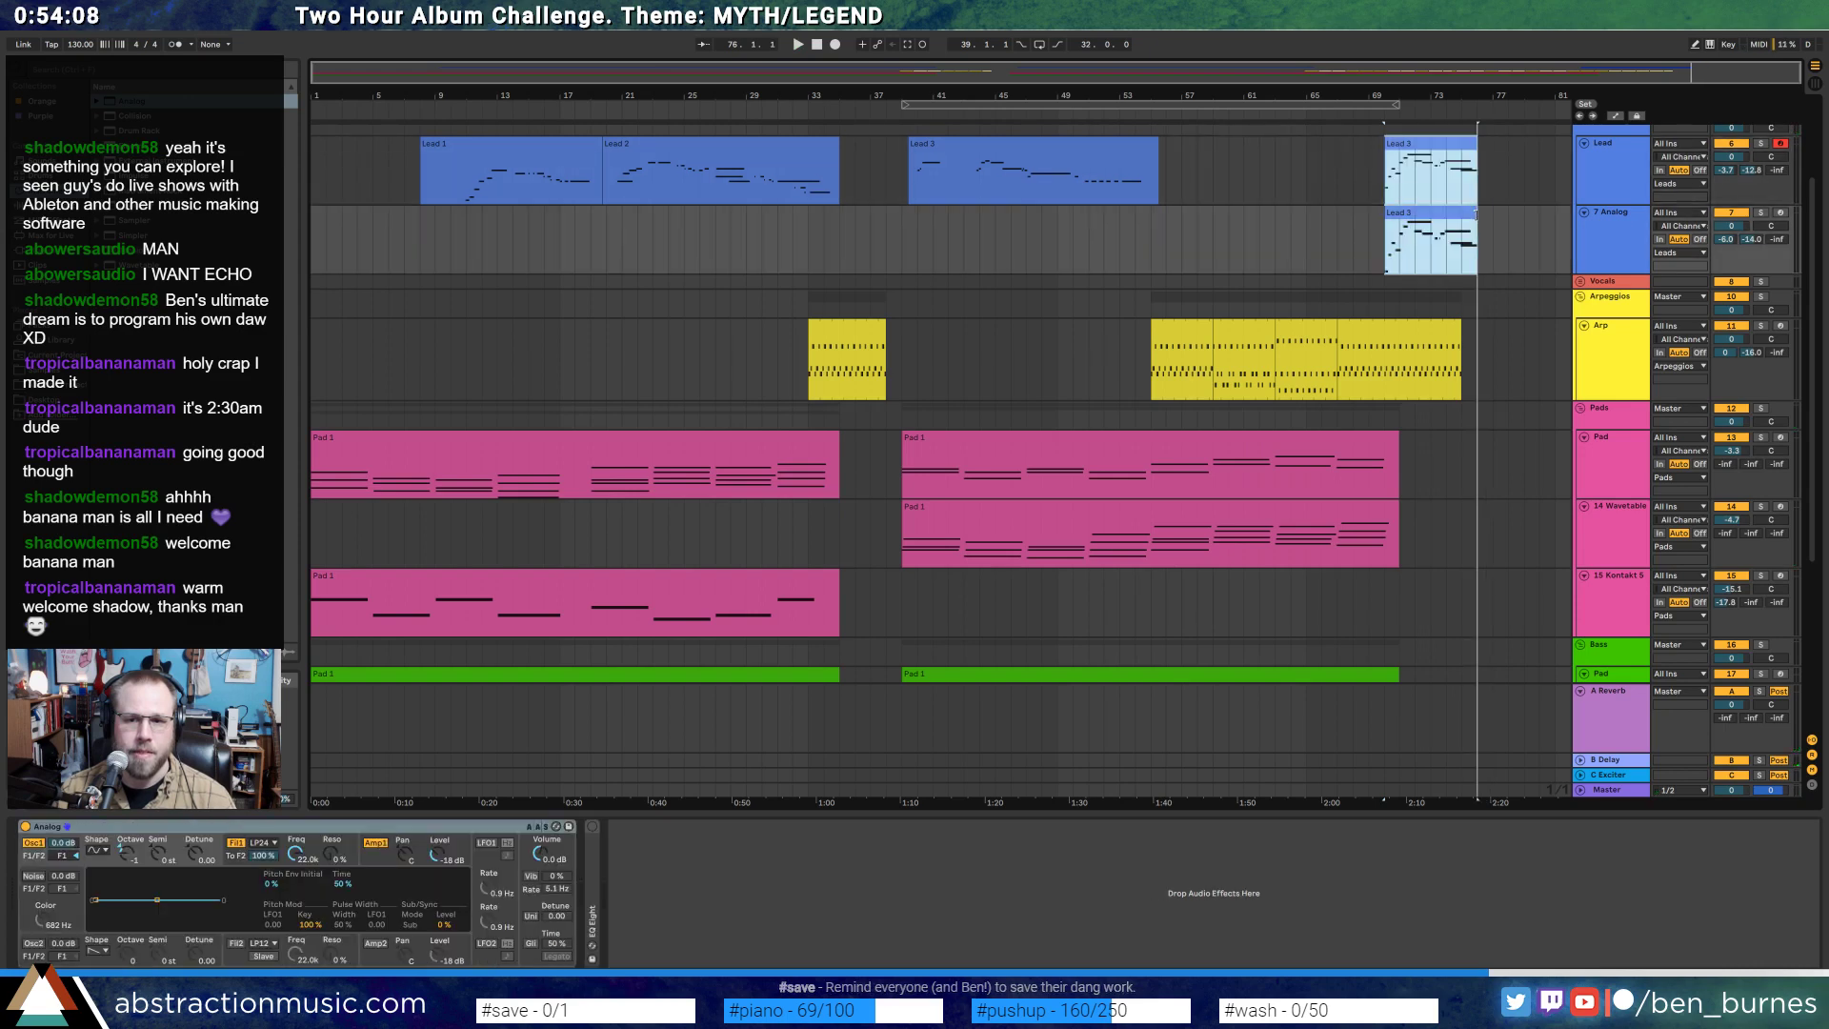
click(1509, 230)
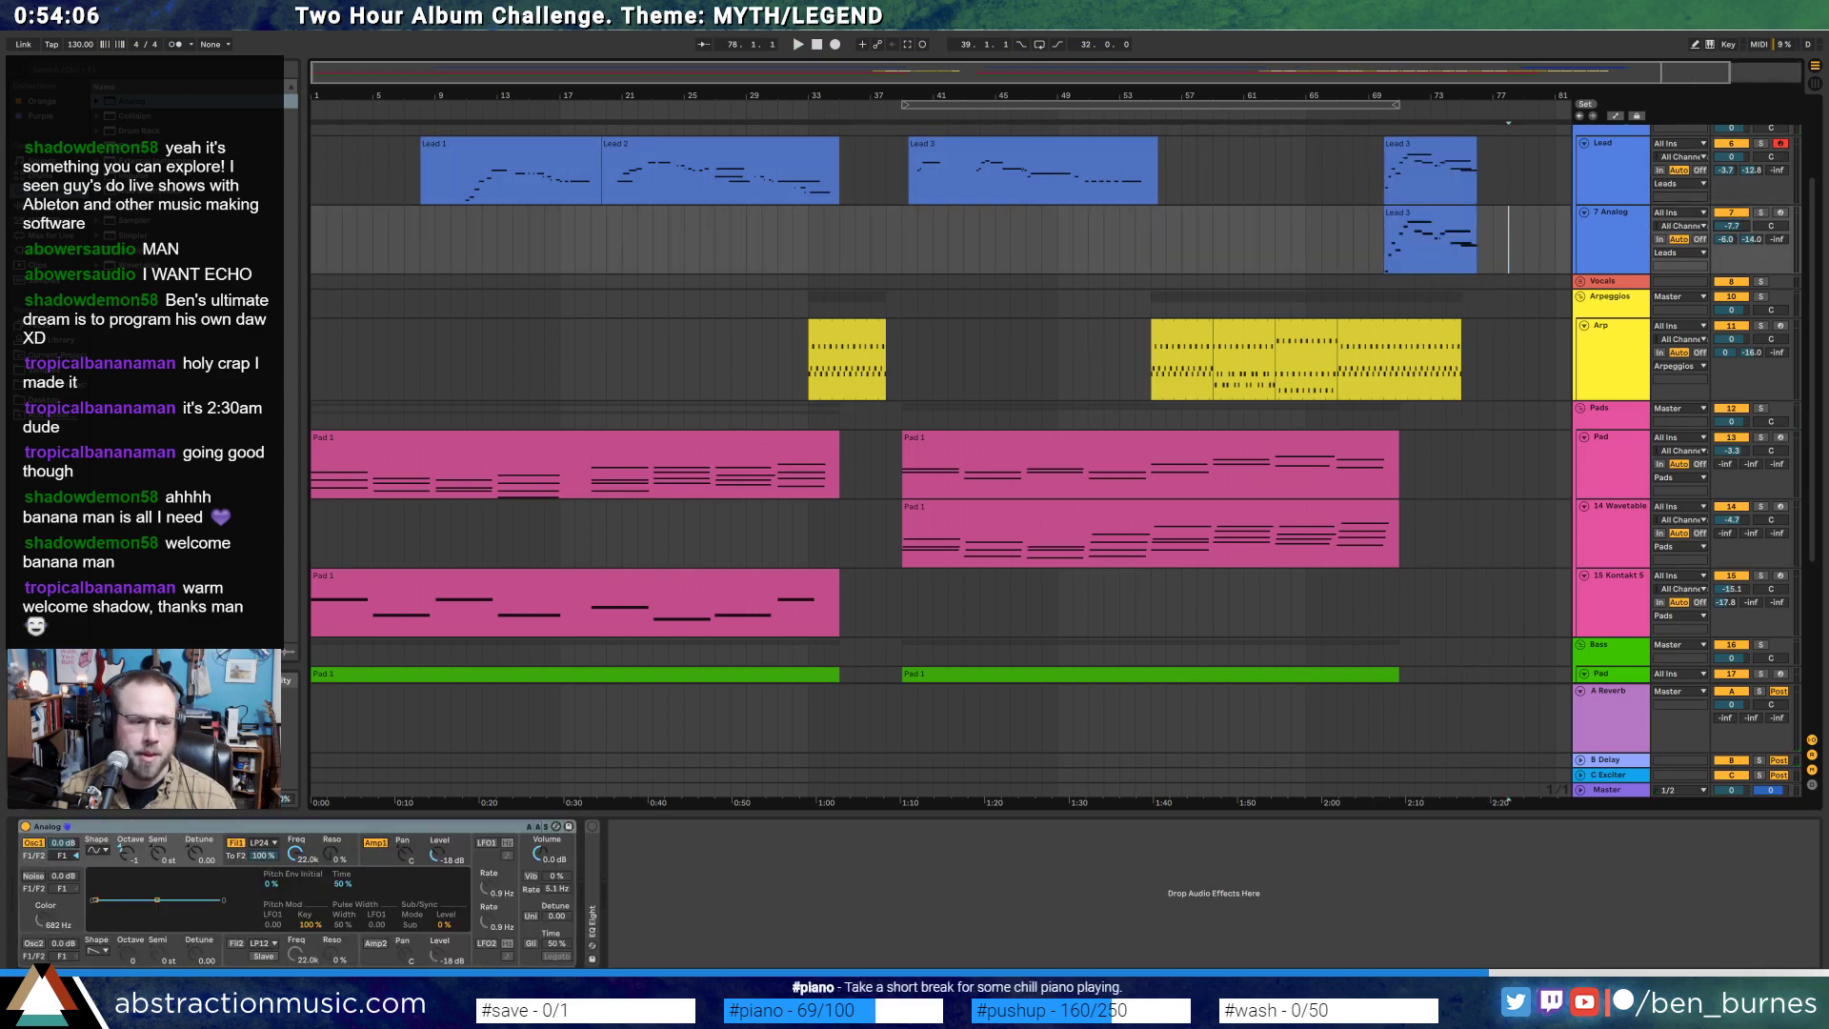
- Turn on oscillator 2 in Analog, set its level to -22 dB, and play the arrangement from bar 49
click(39, 958)
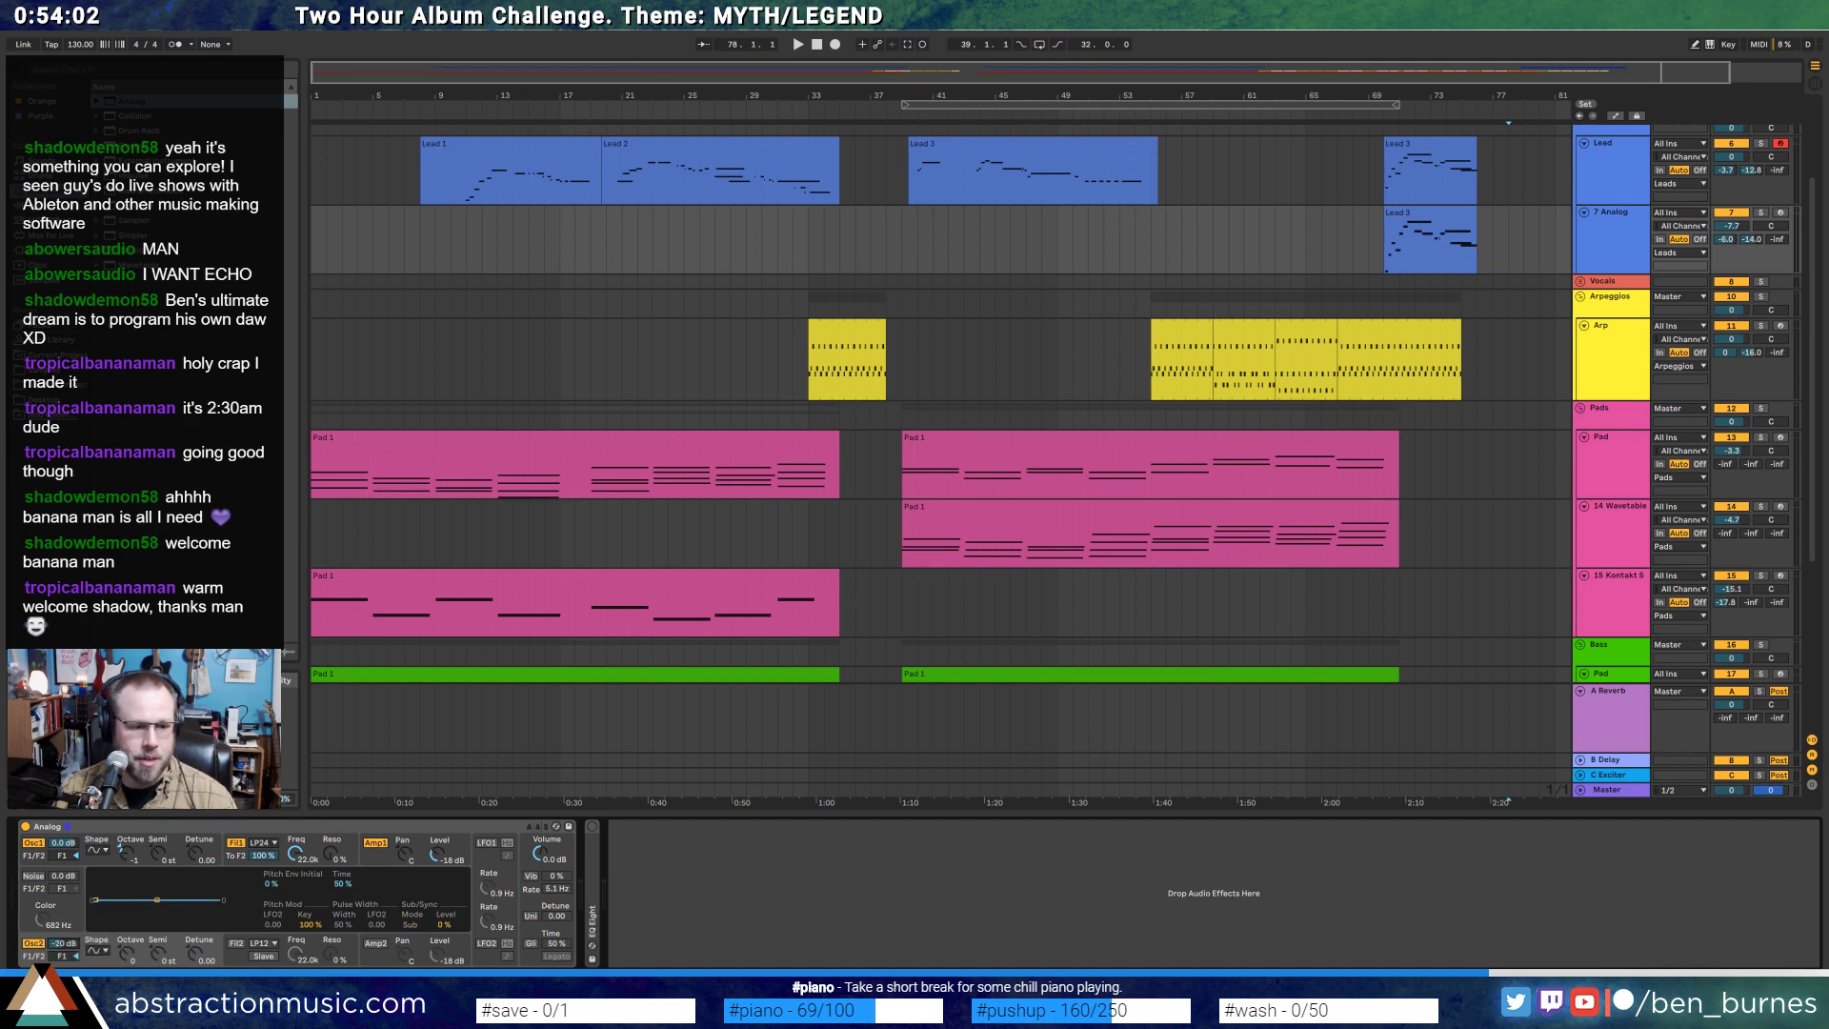
click(1067, 116)
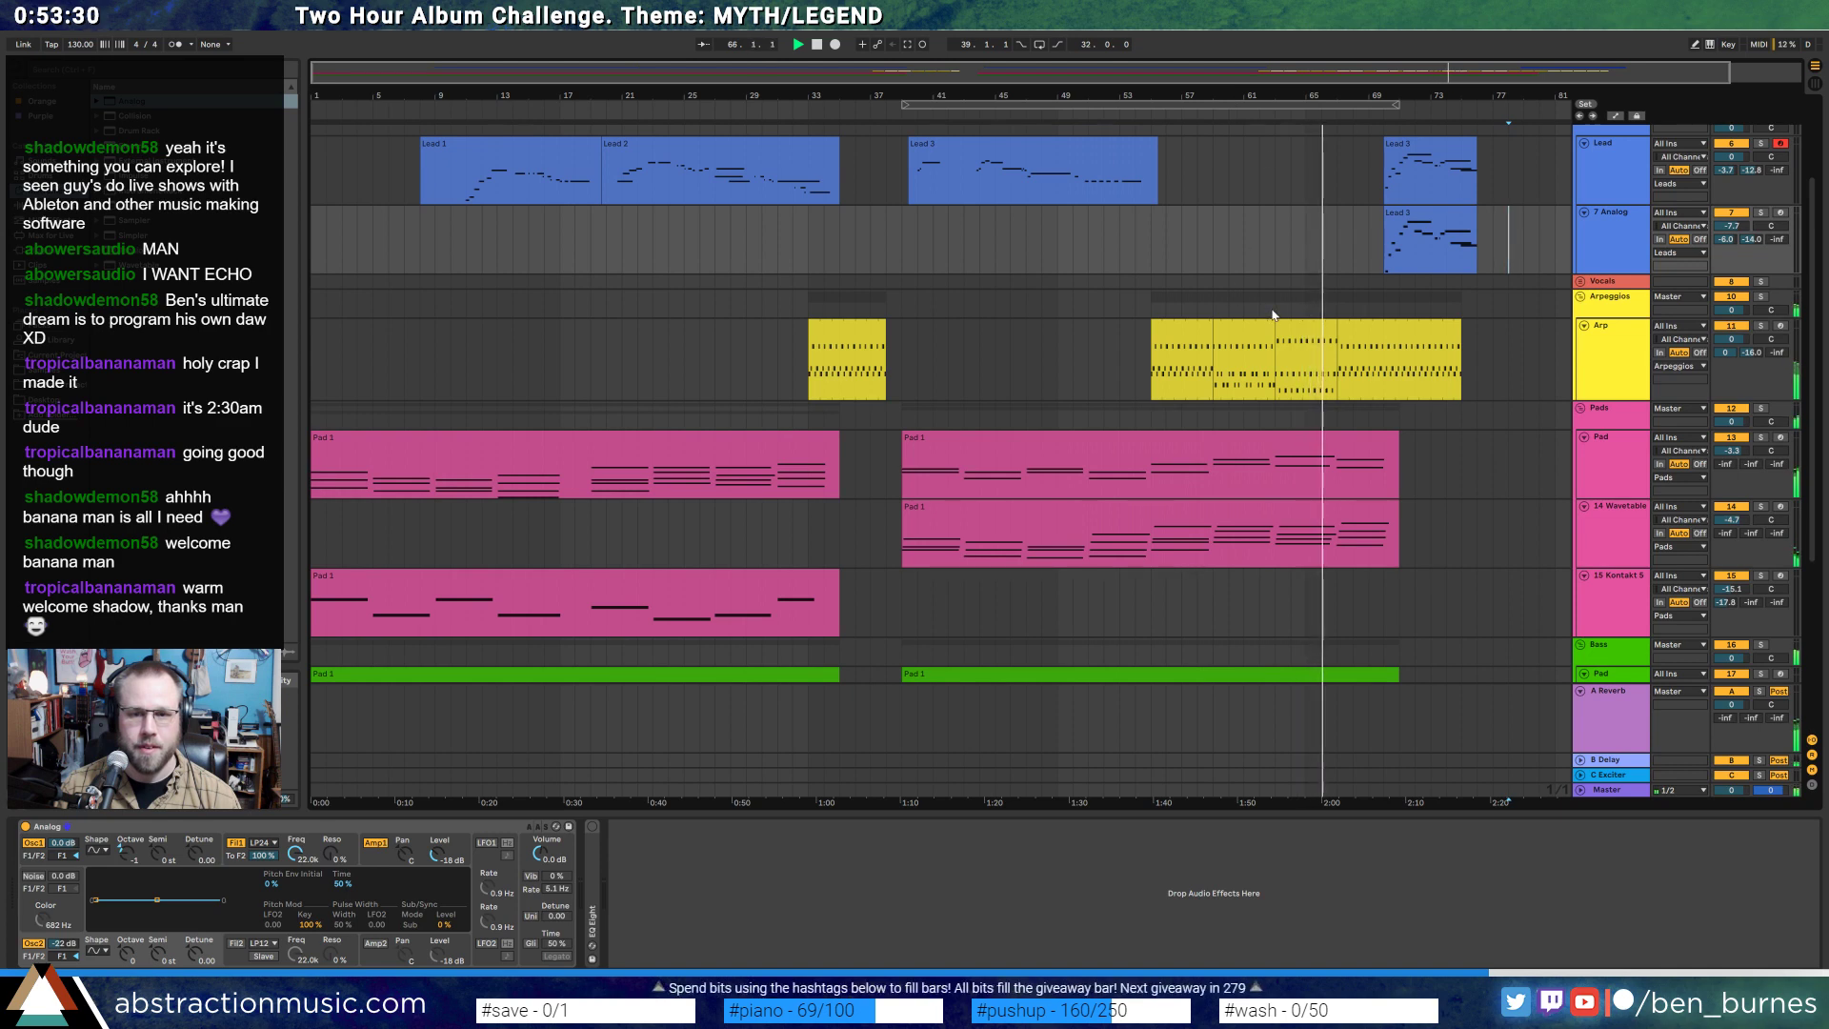
- Delete the overlapping C5 note in the opening run and the second note under the long high note from the Analog clip
double_click(1429, 239)
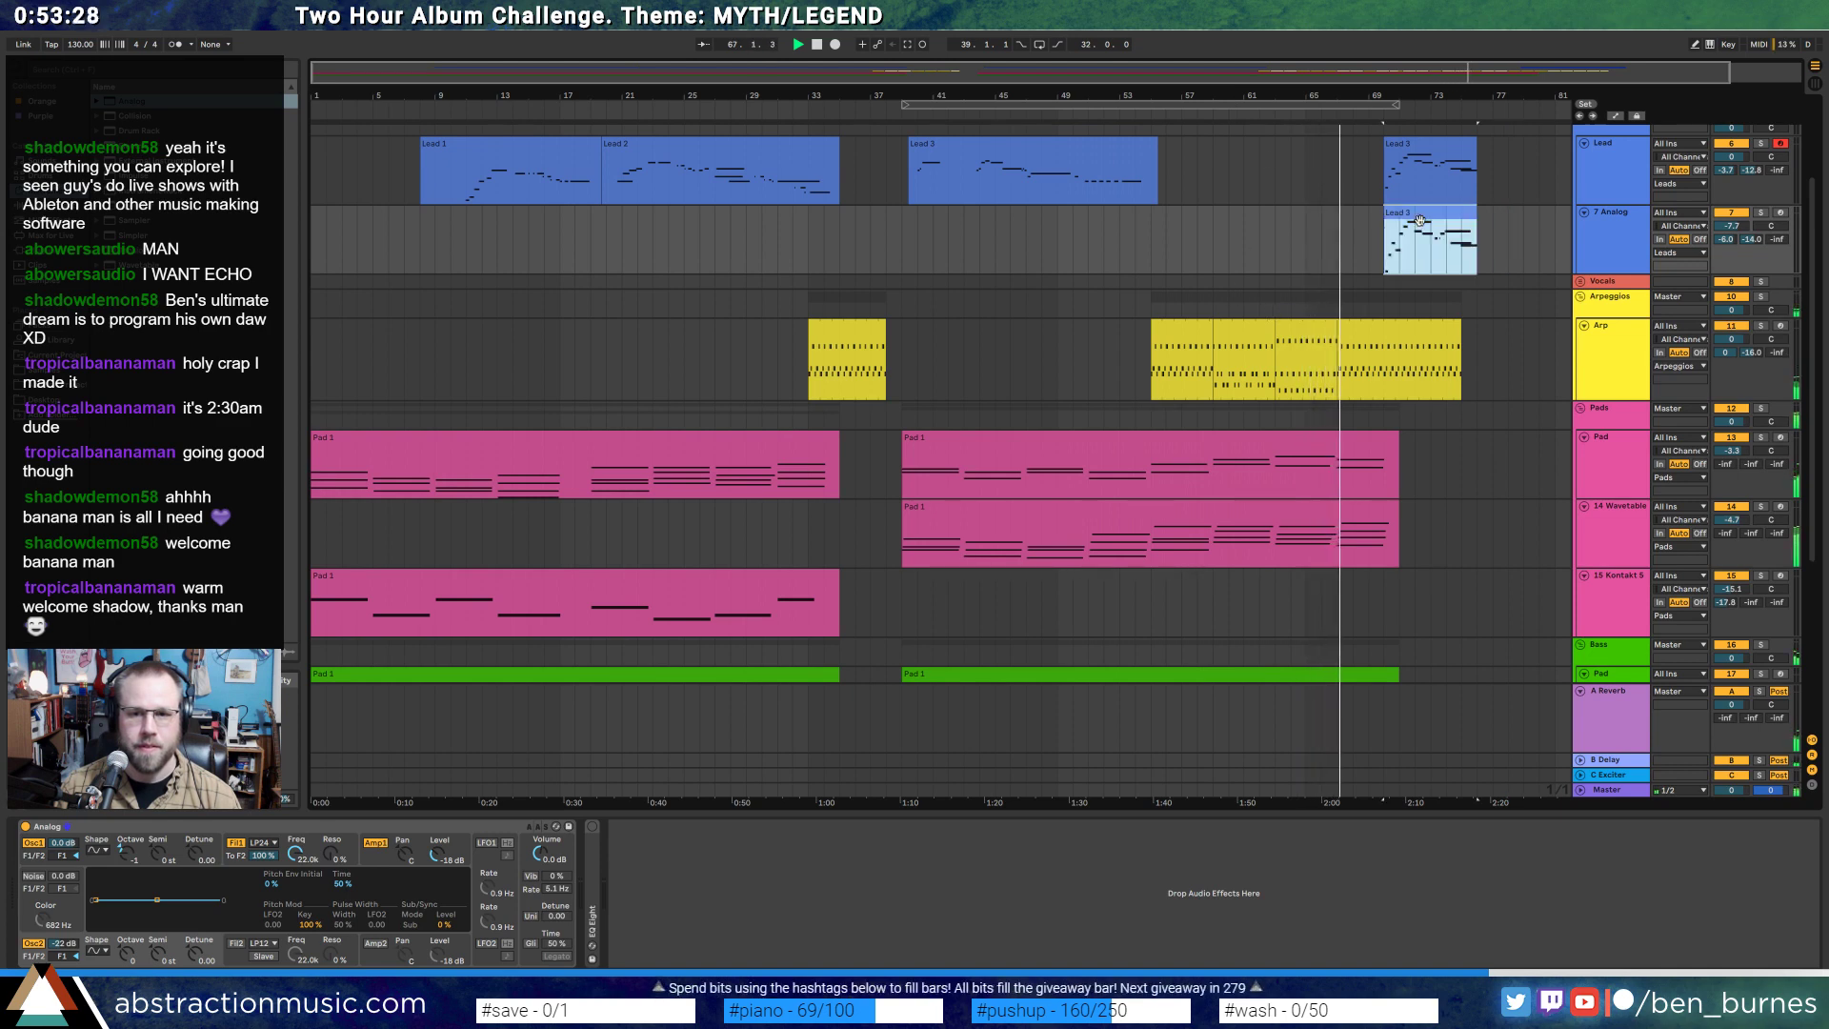
key(ctrl+a)
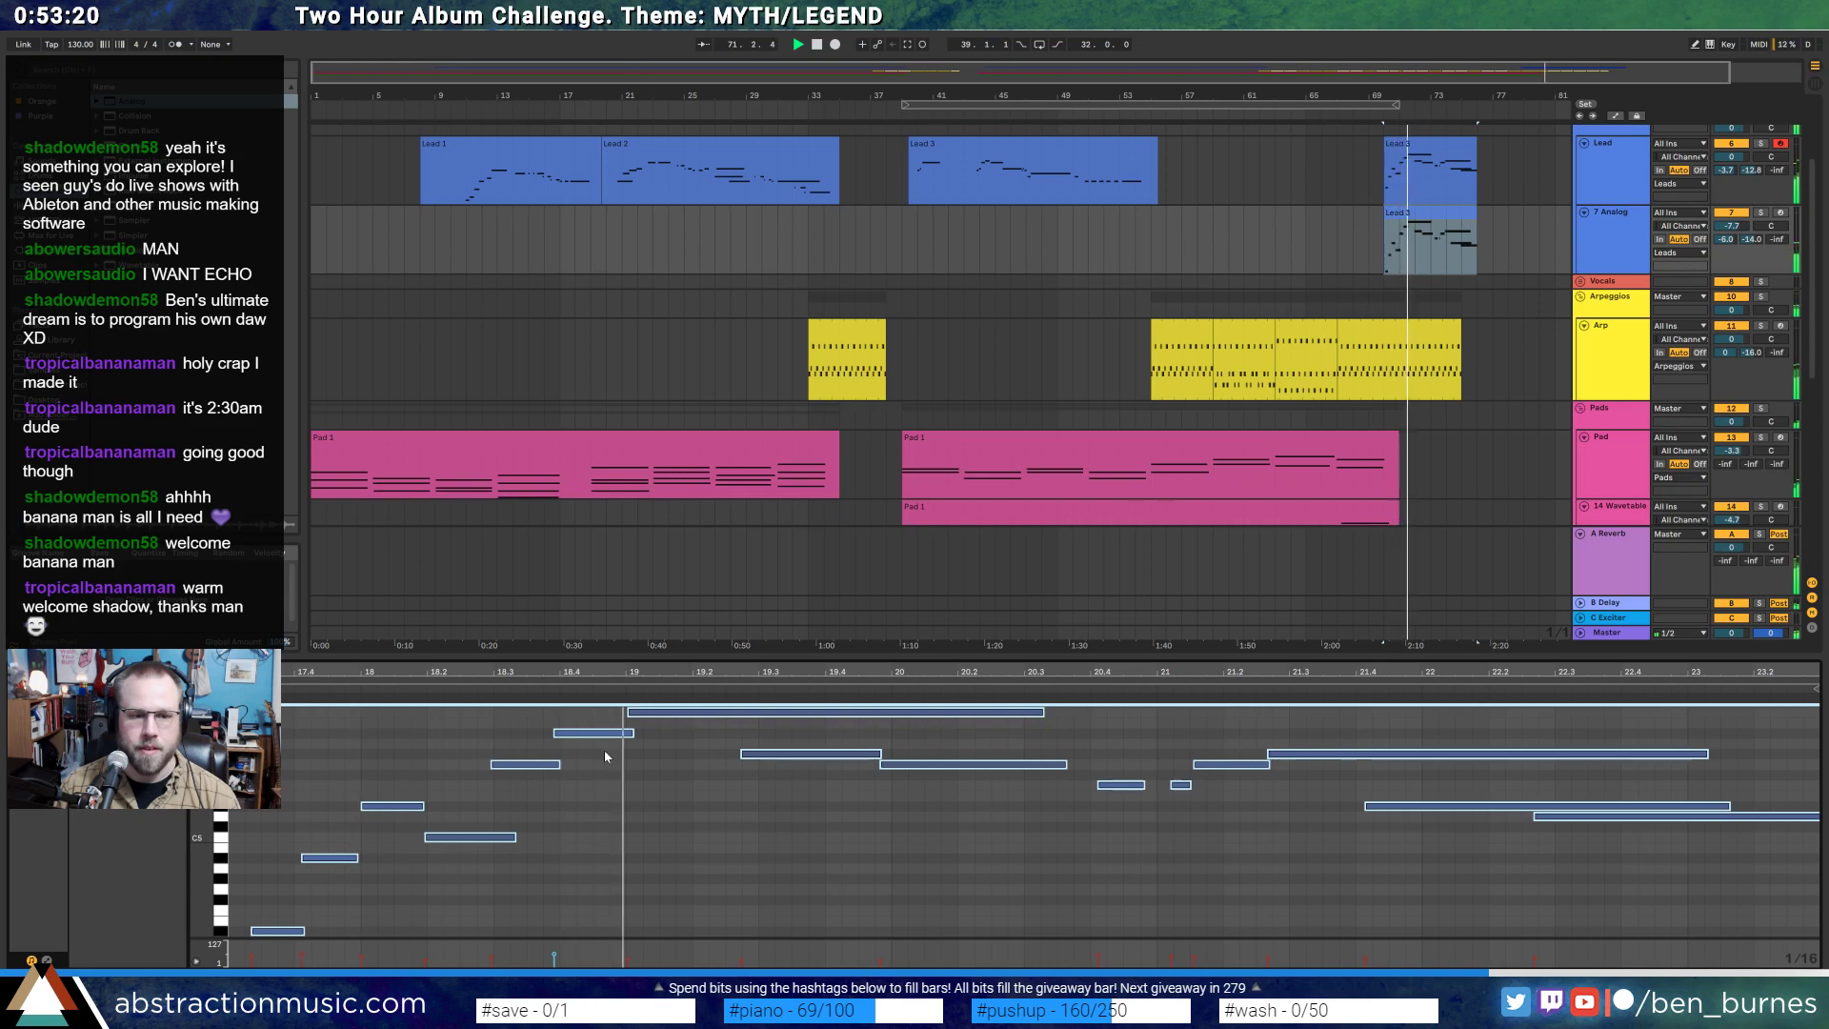
click(498, 846)
click(498, 838)
key(Delete)
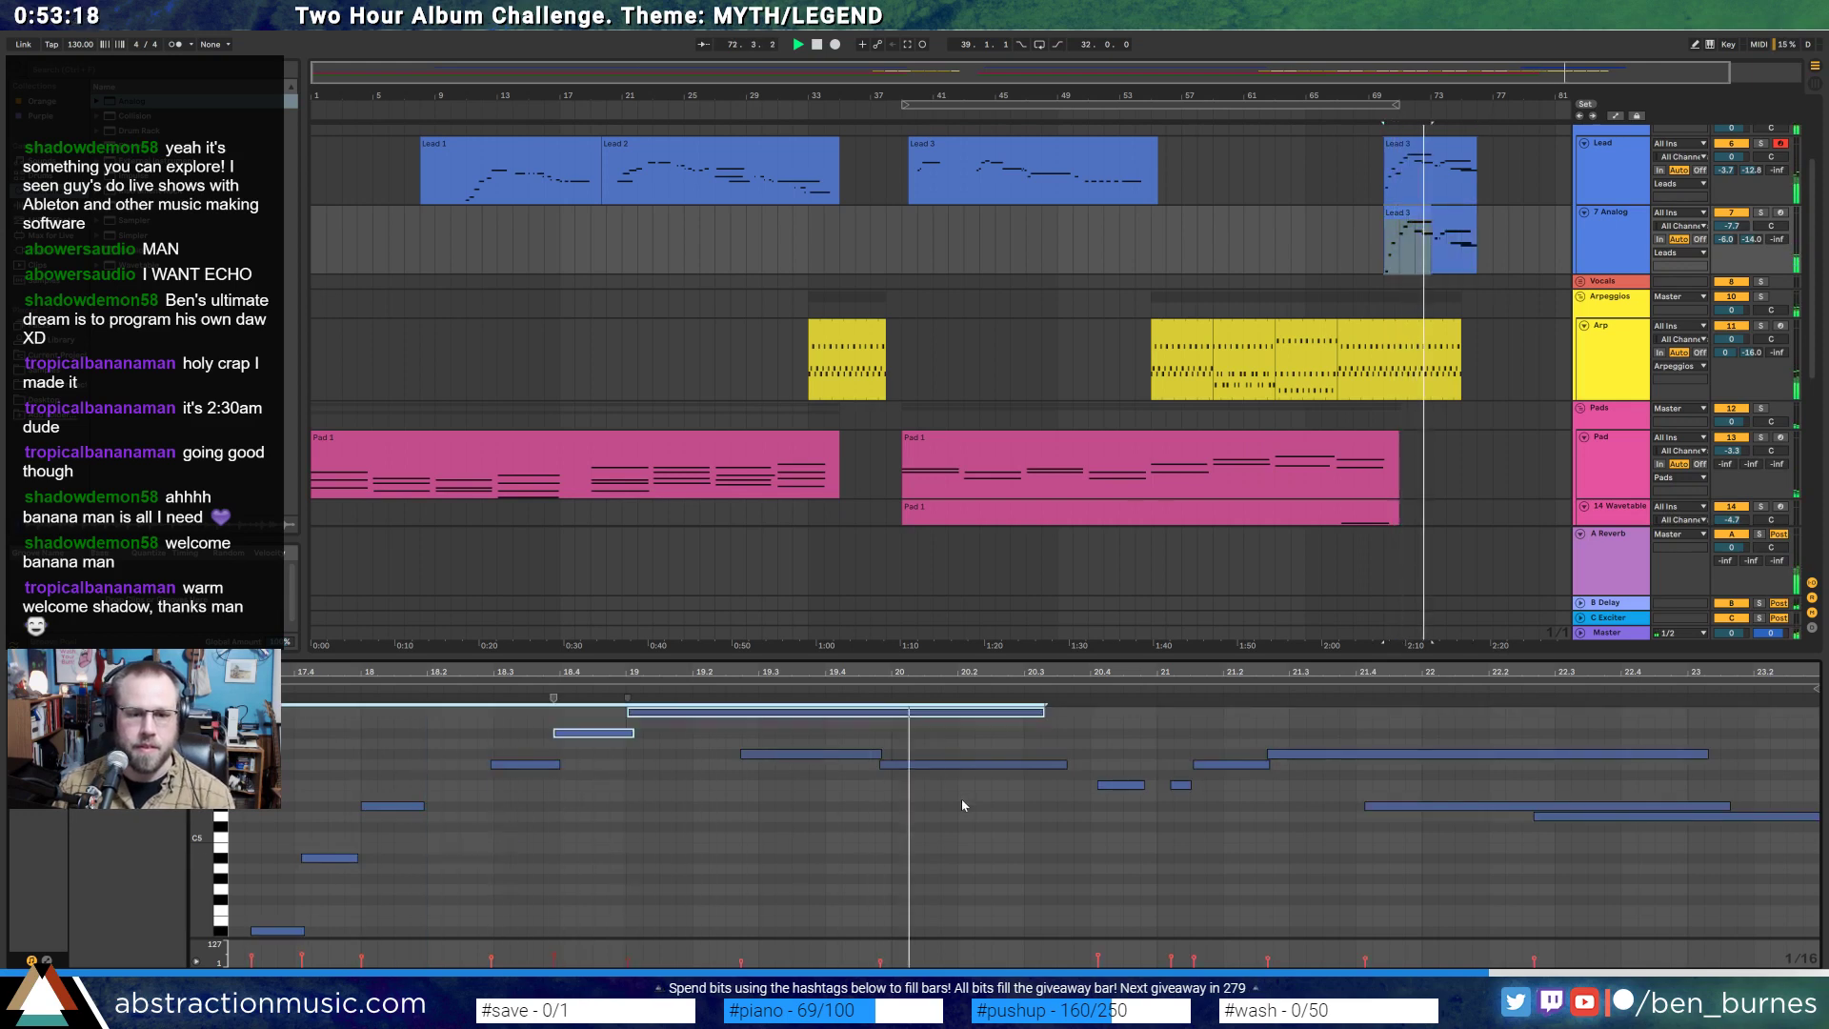
drag(975, 741, 974, 821)
key(Delete)
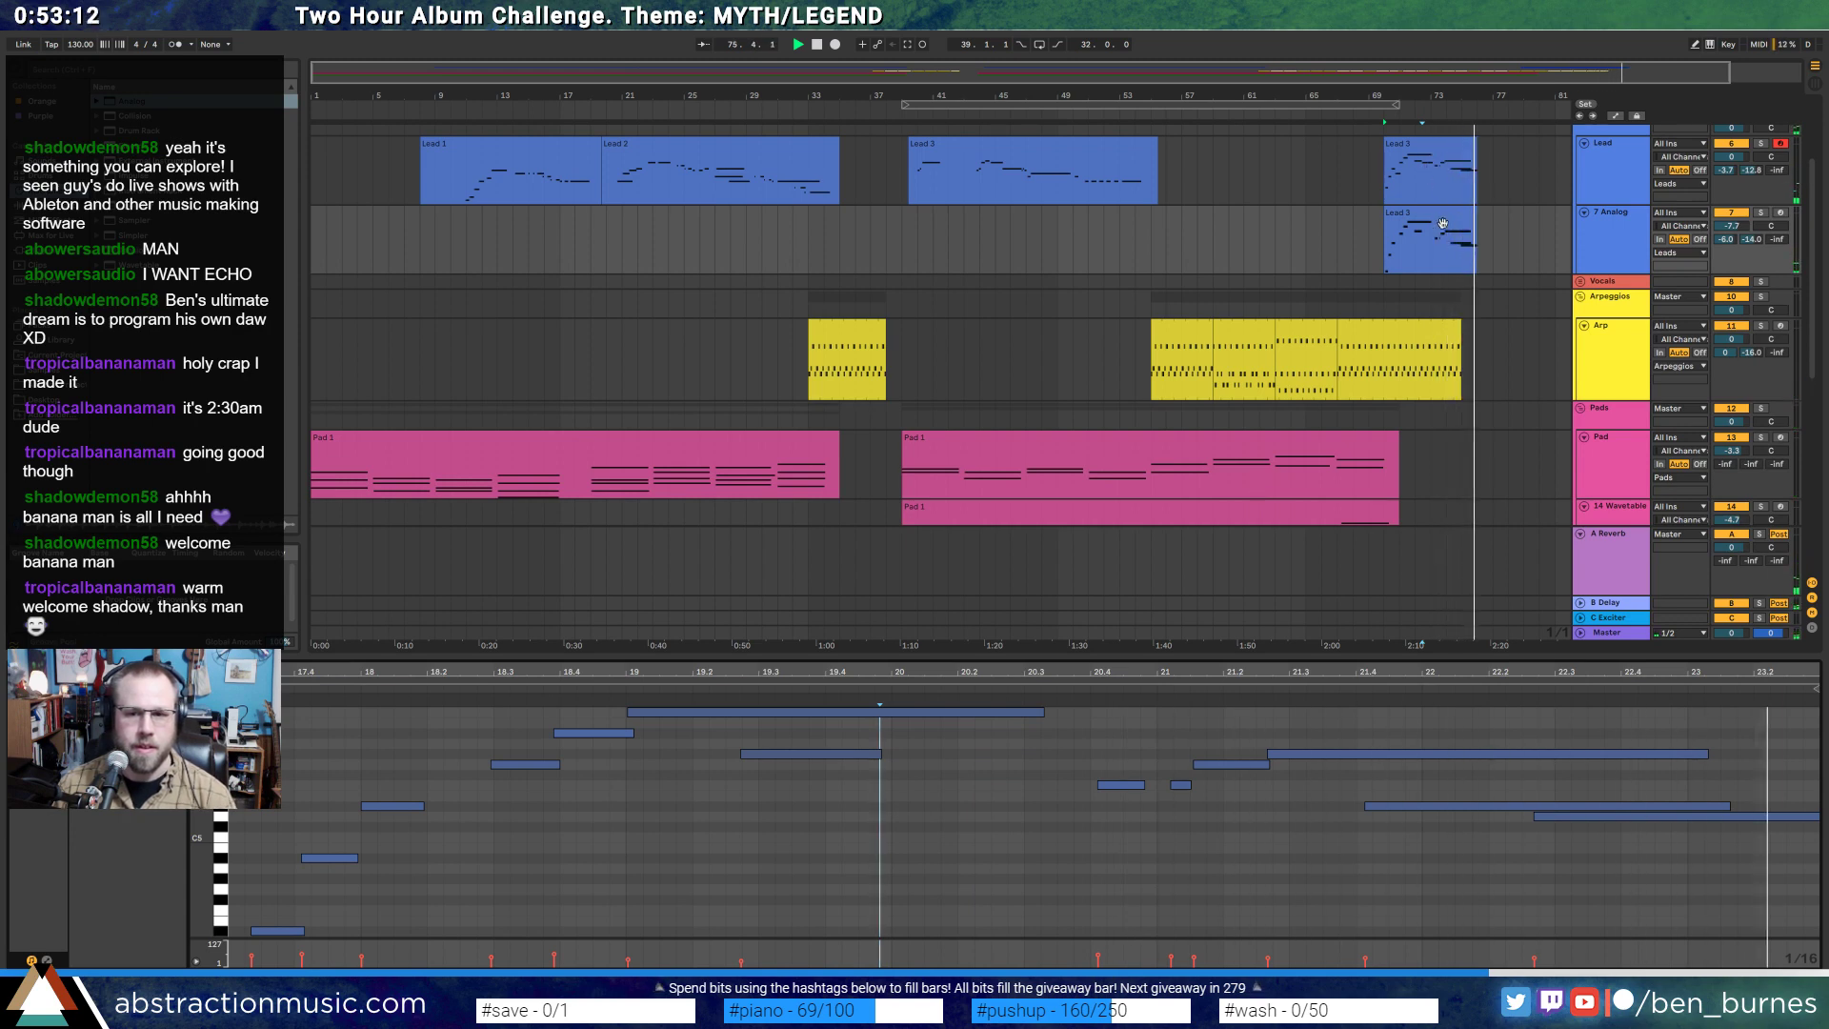
- Copy the opening section's Pad clip to bar 76 on the same track and play the transition into it
drag(1485, 88, 1660, 74)
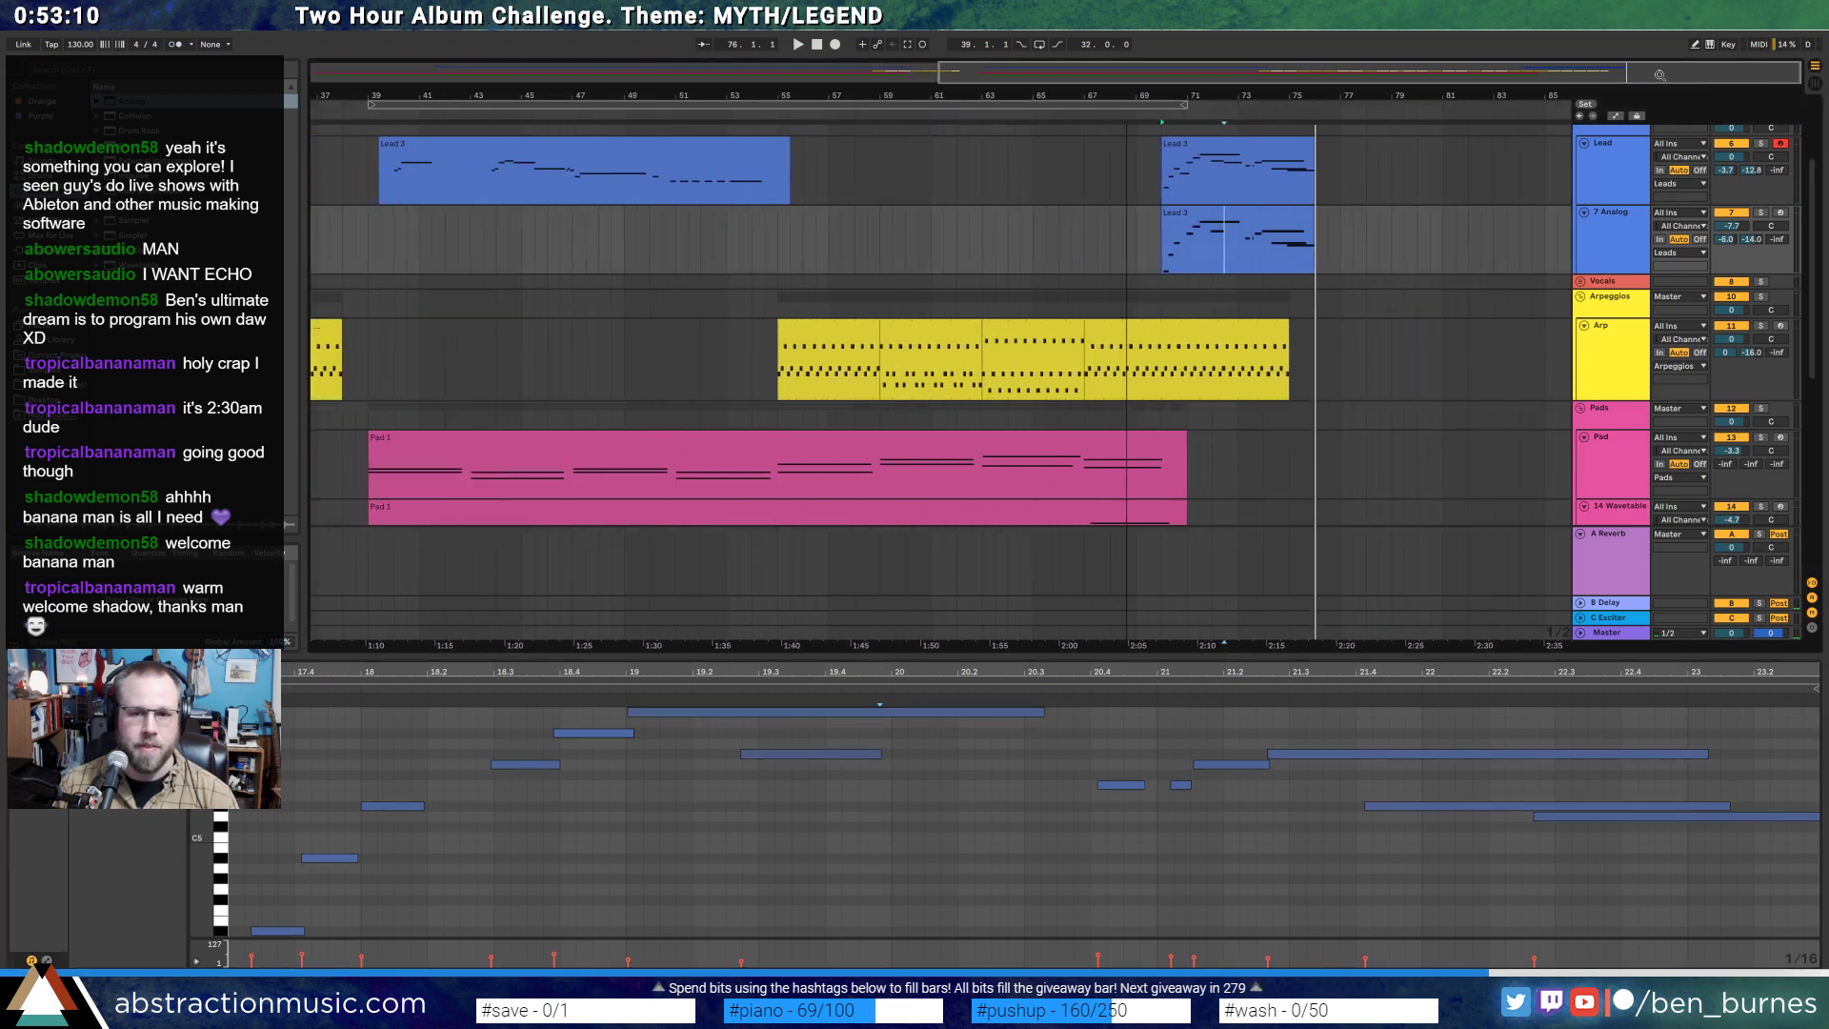
key(shift+Tab)
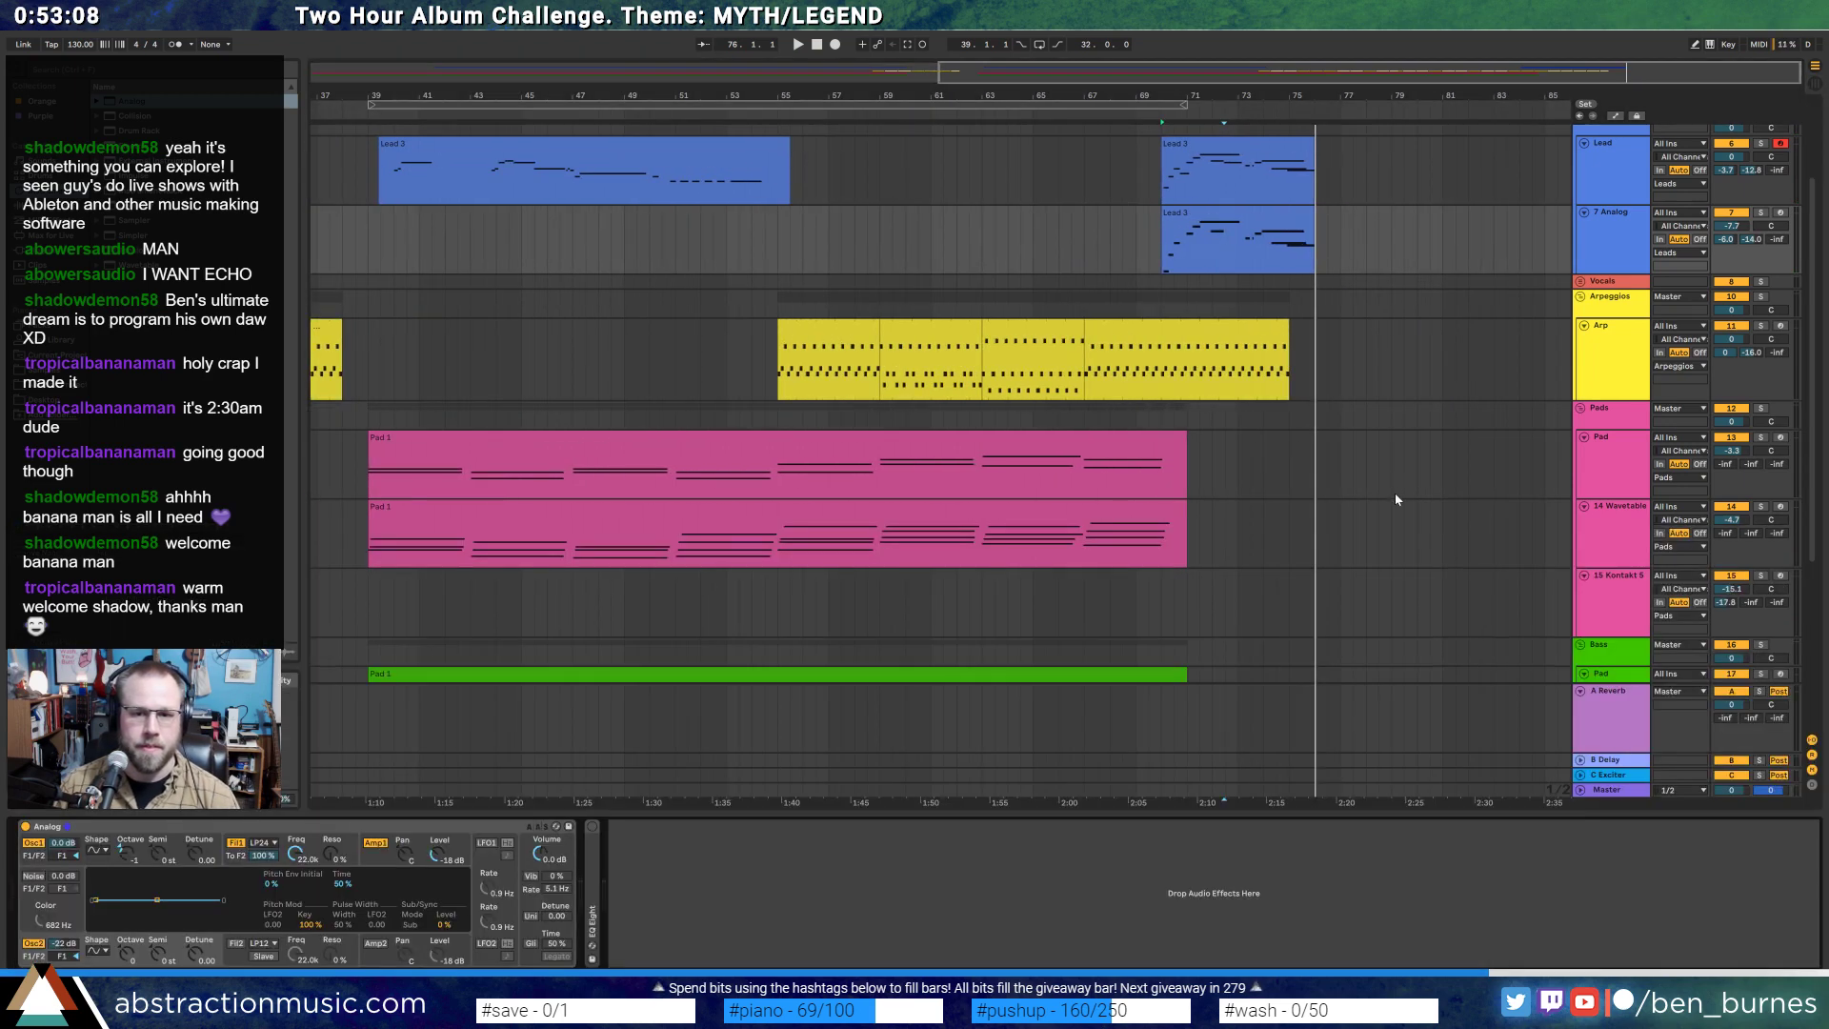
scroll(1394, 493, down, 2)
scroll(1394, 503, down, 2)
click(1319, 443)
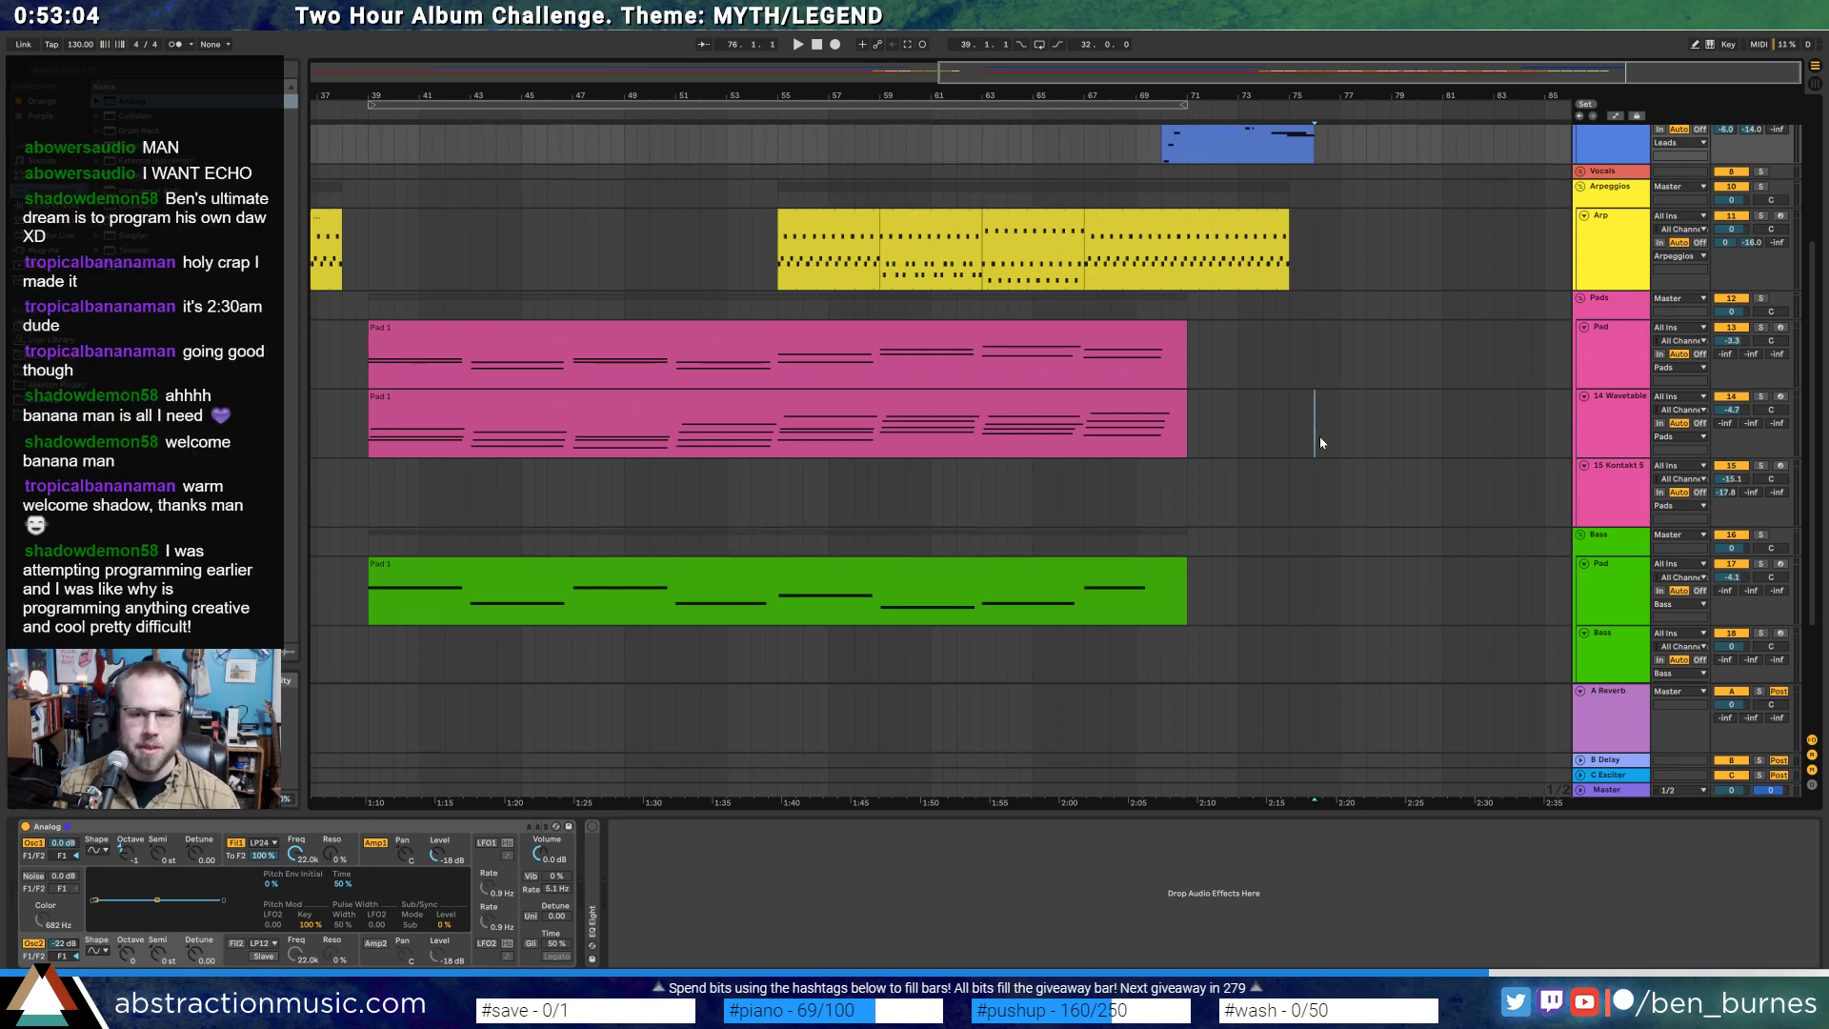
click(1320, 443)
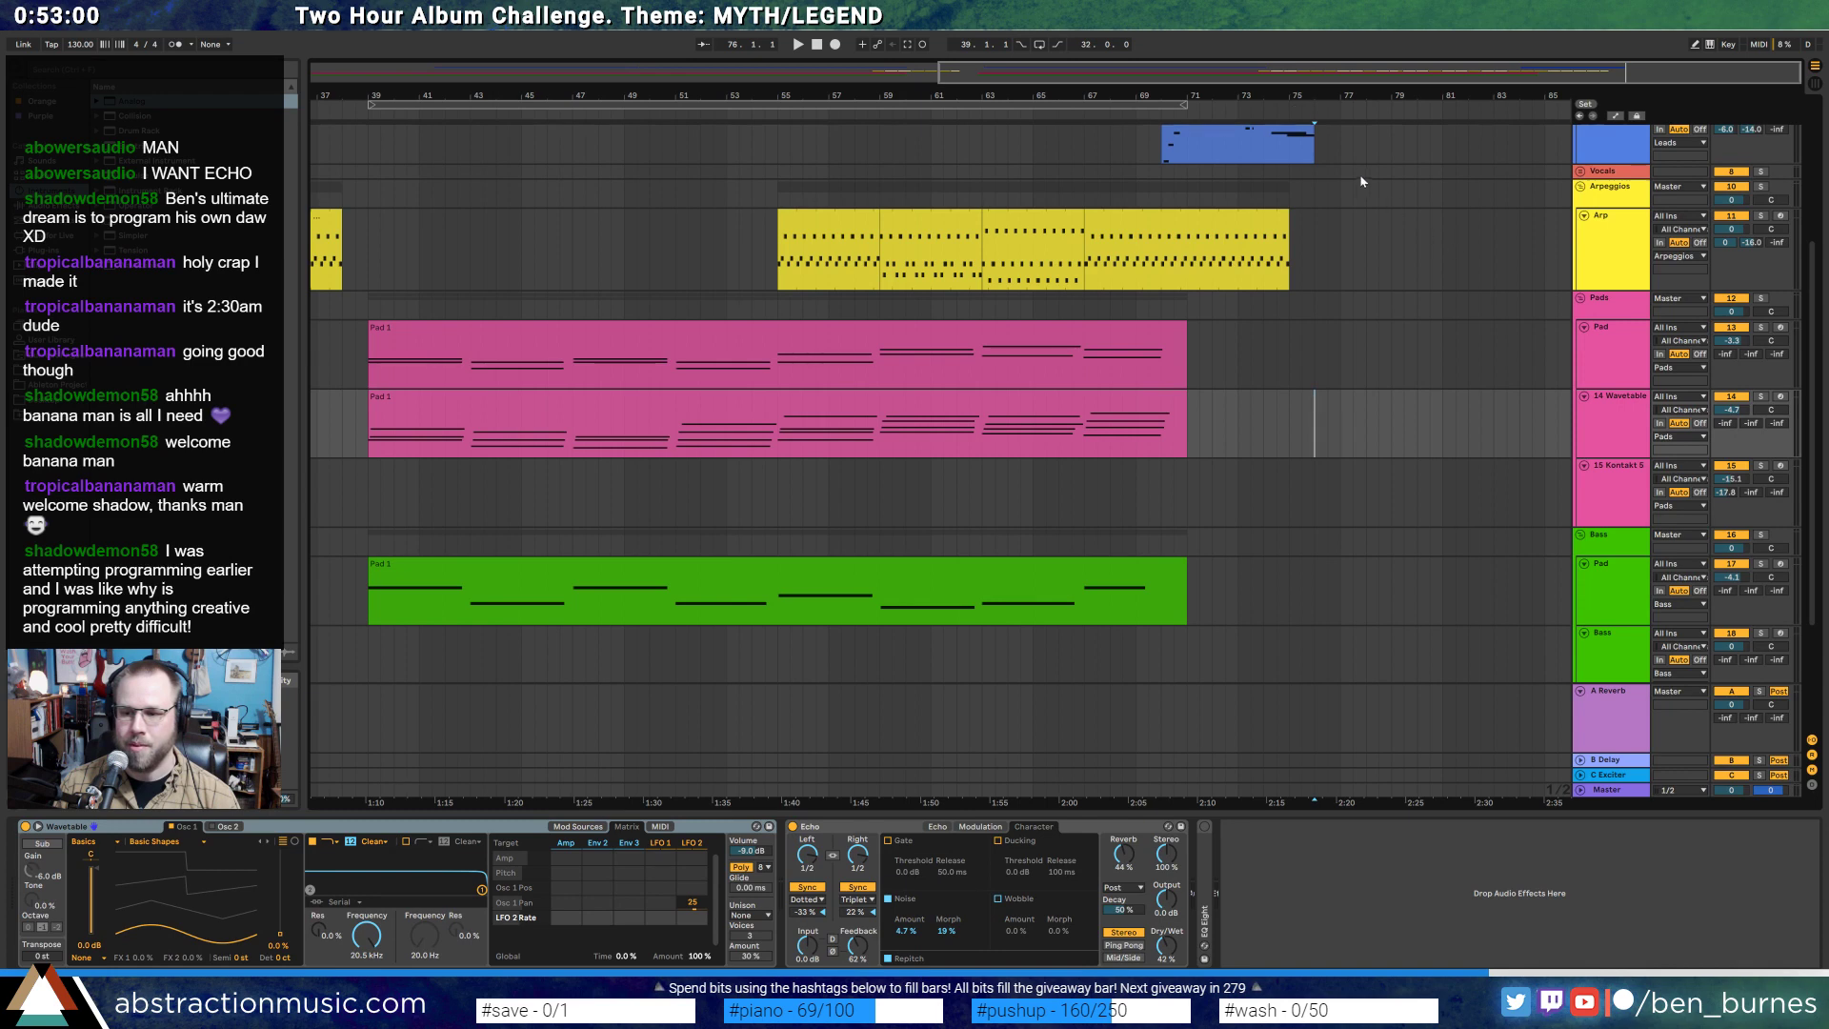
scroll(751, 332, down, 3)
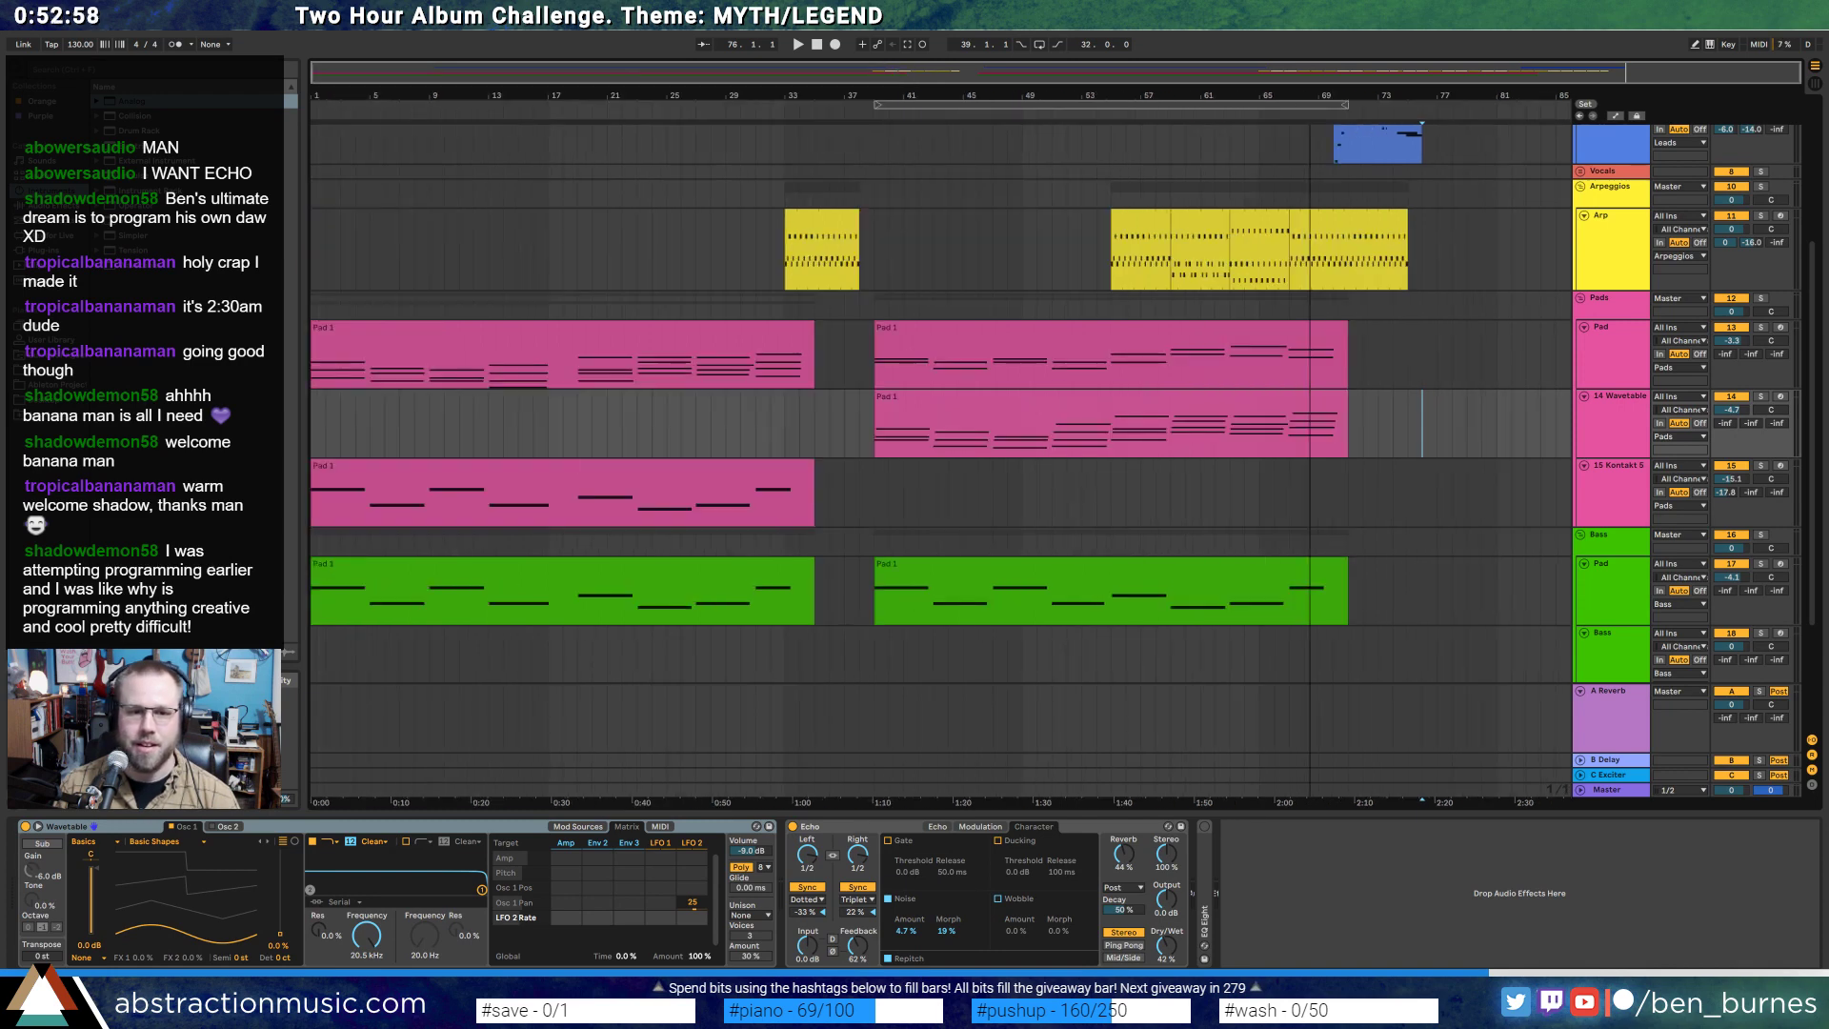
click(955, 347)
click(549, 345)
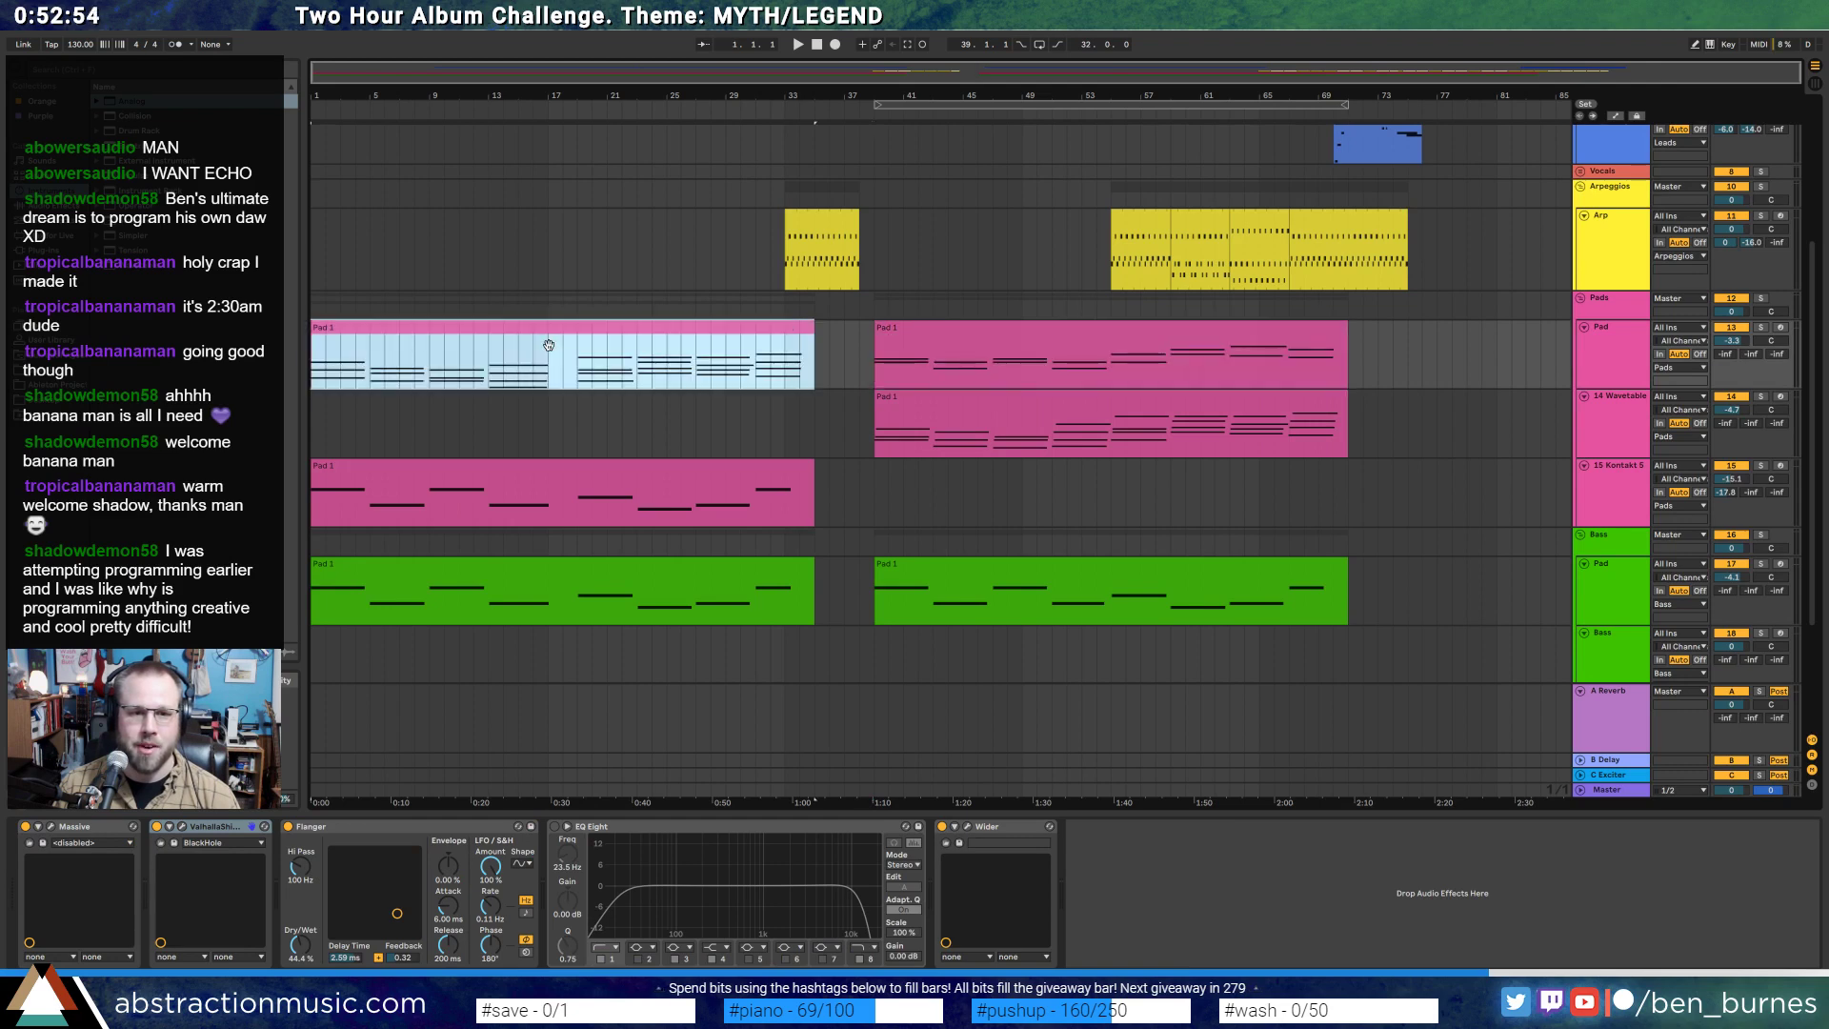
drag(549, 345, 1520, 345)
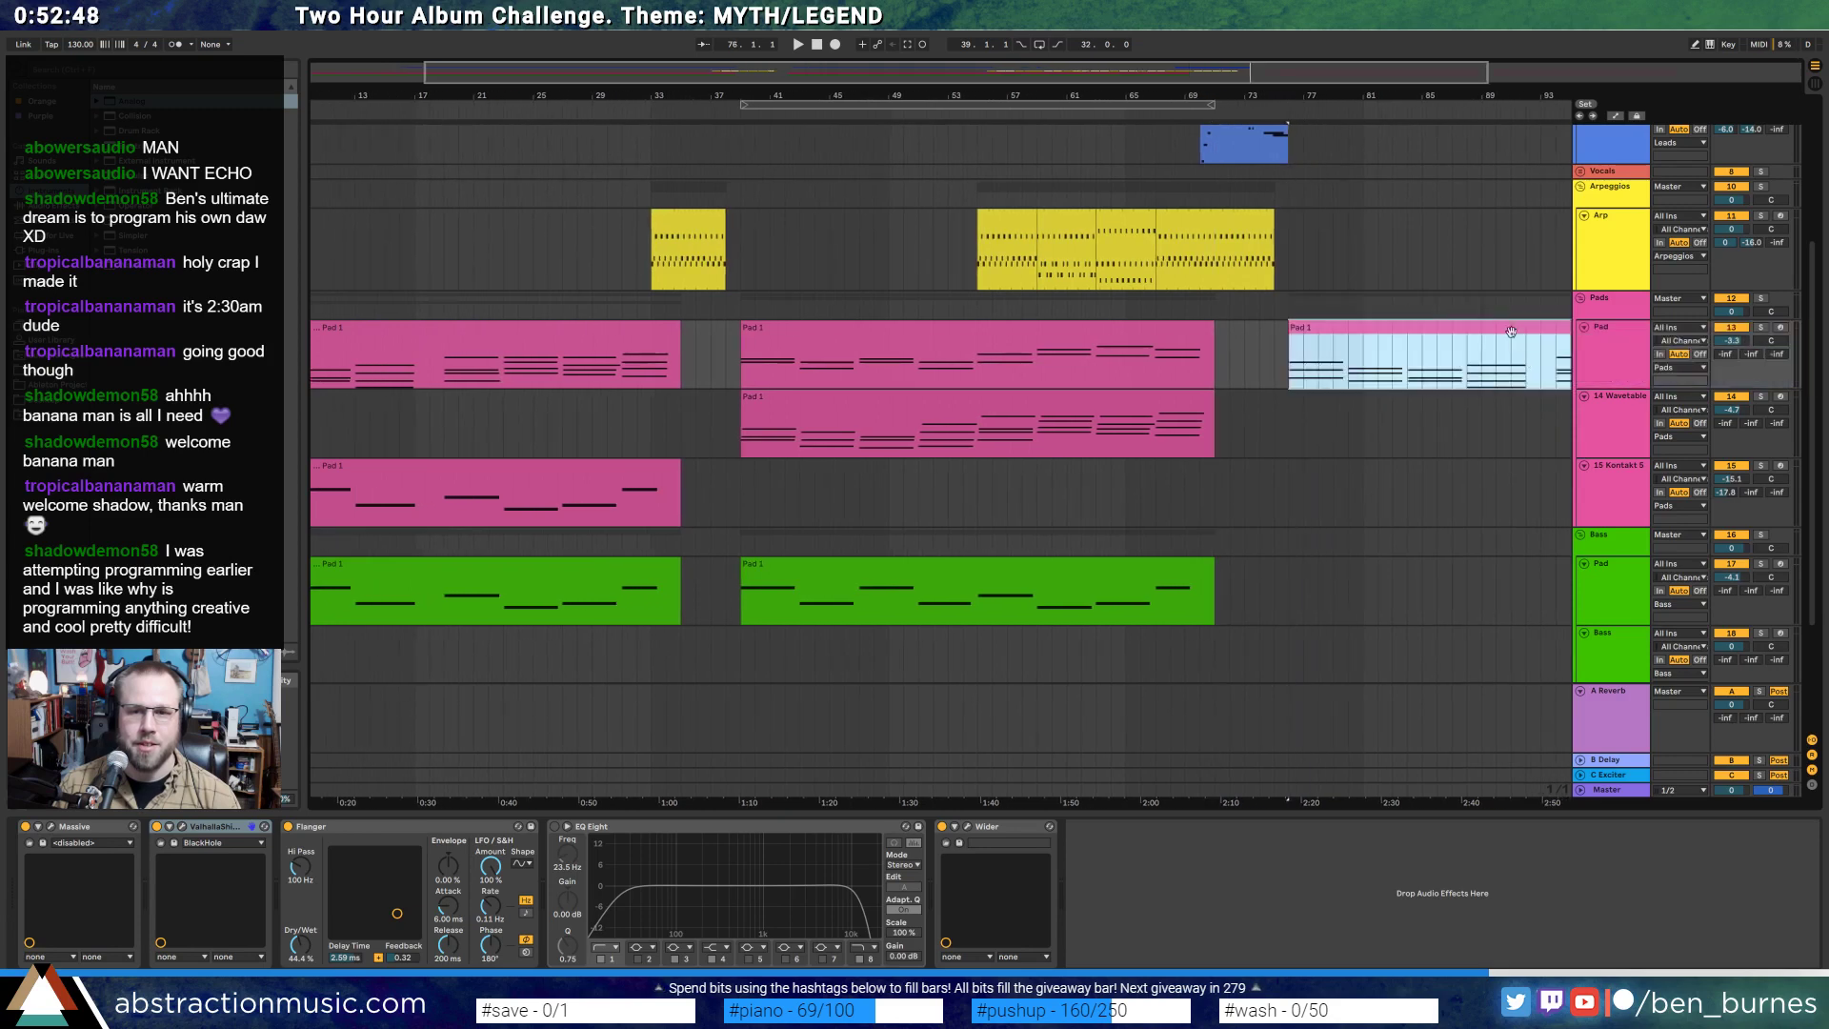
scroll(1360, 216, up, 2)
click(1274, 117)
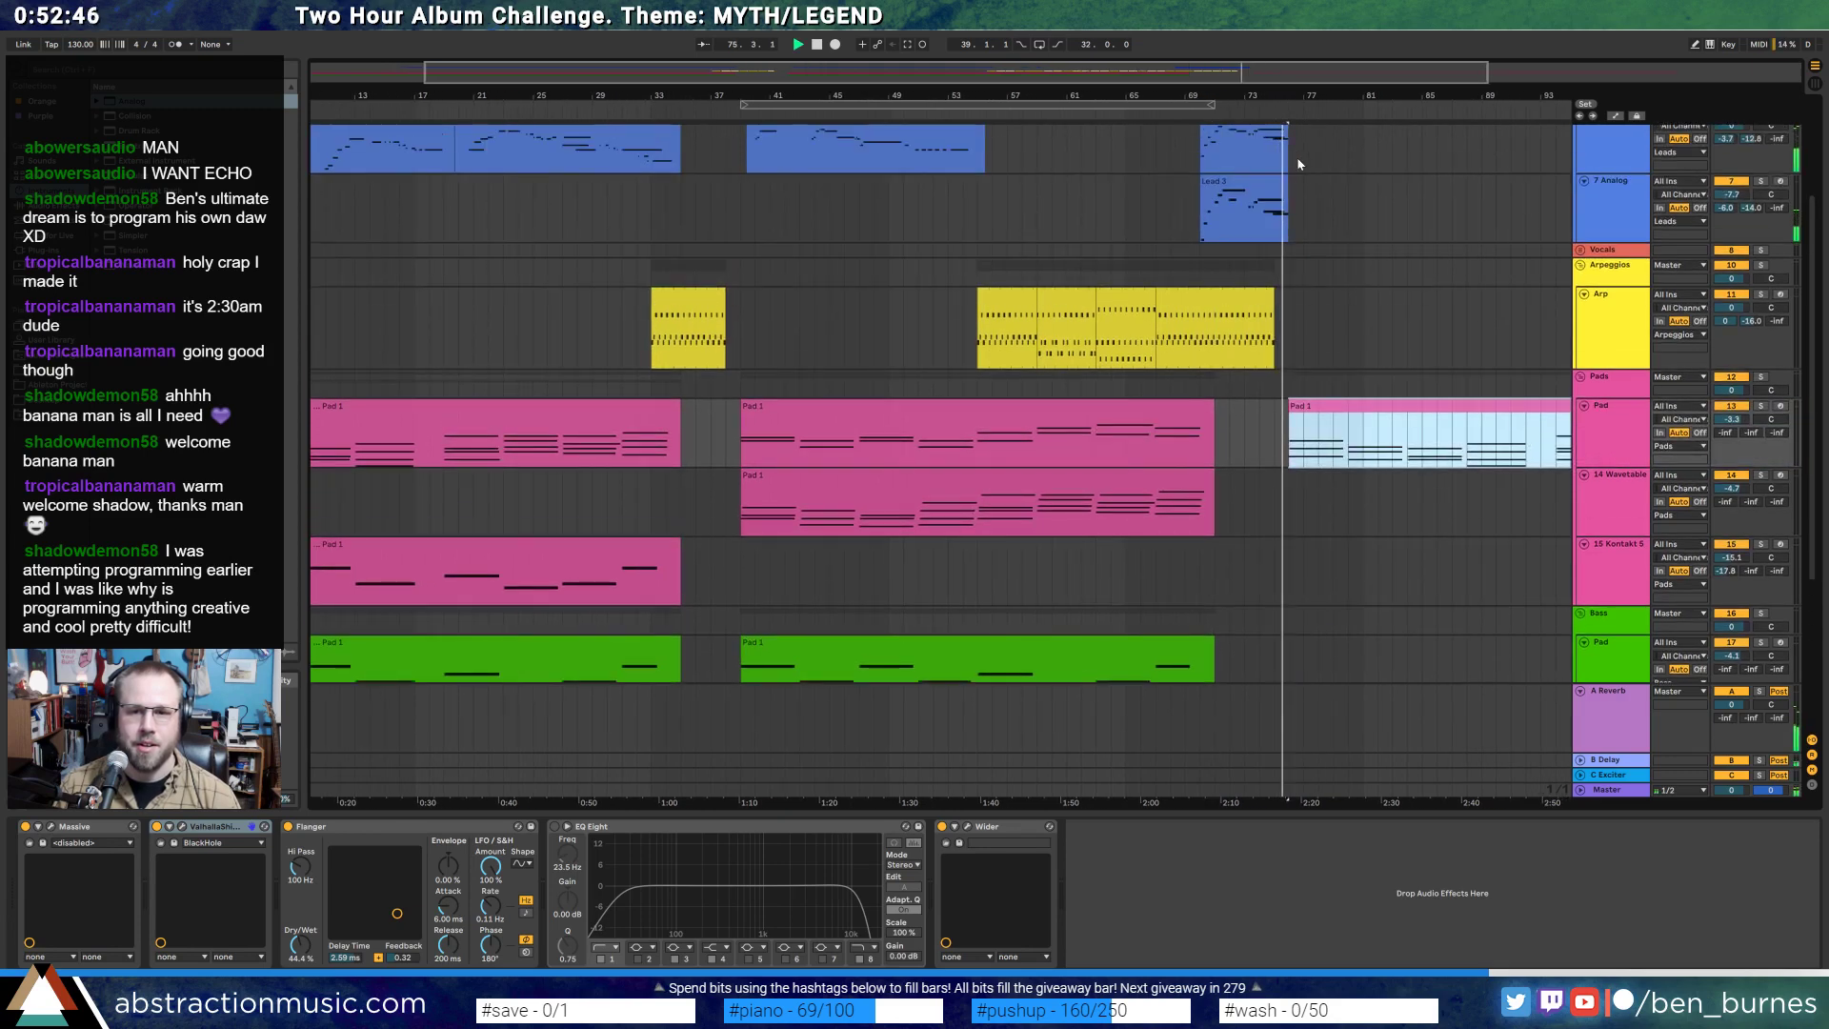
key(space)
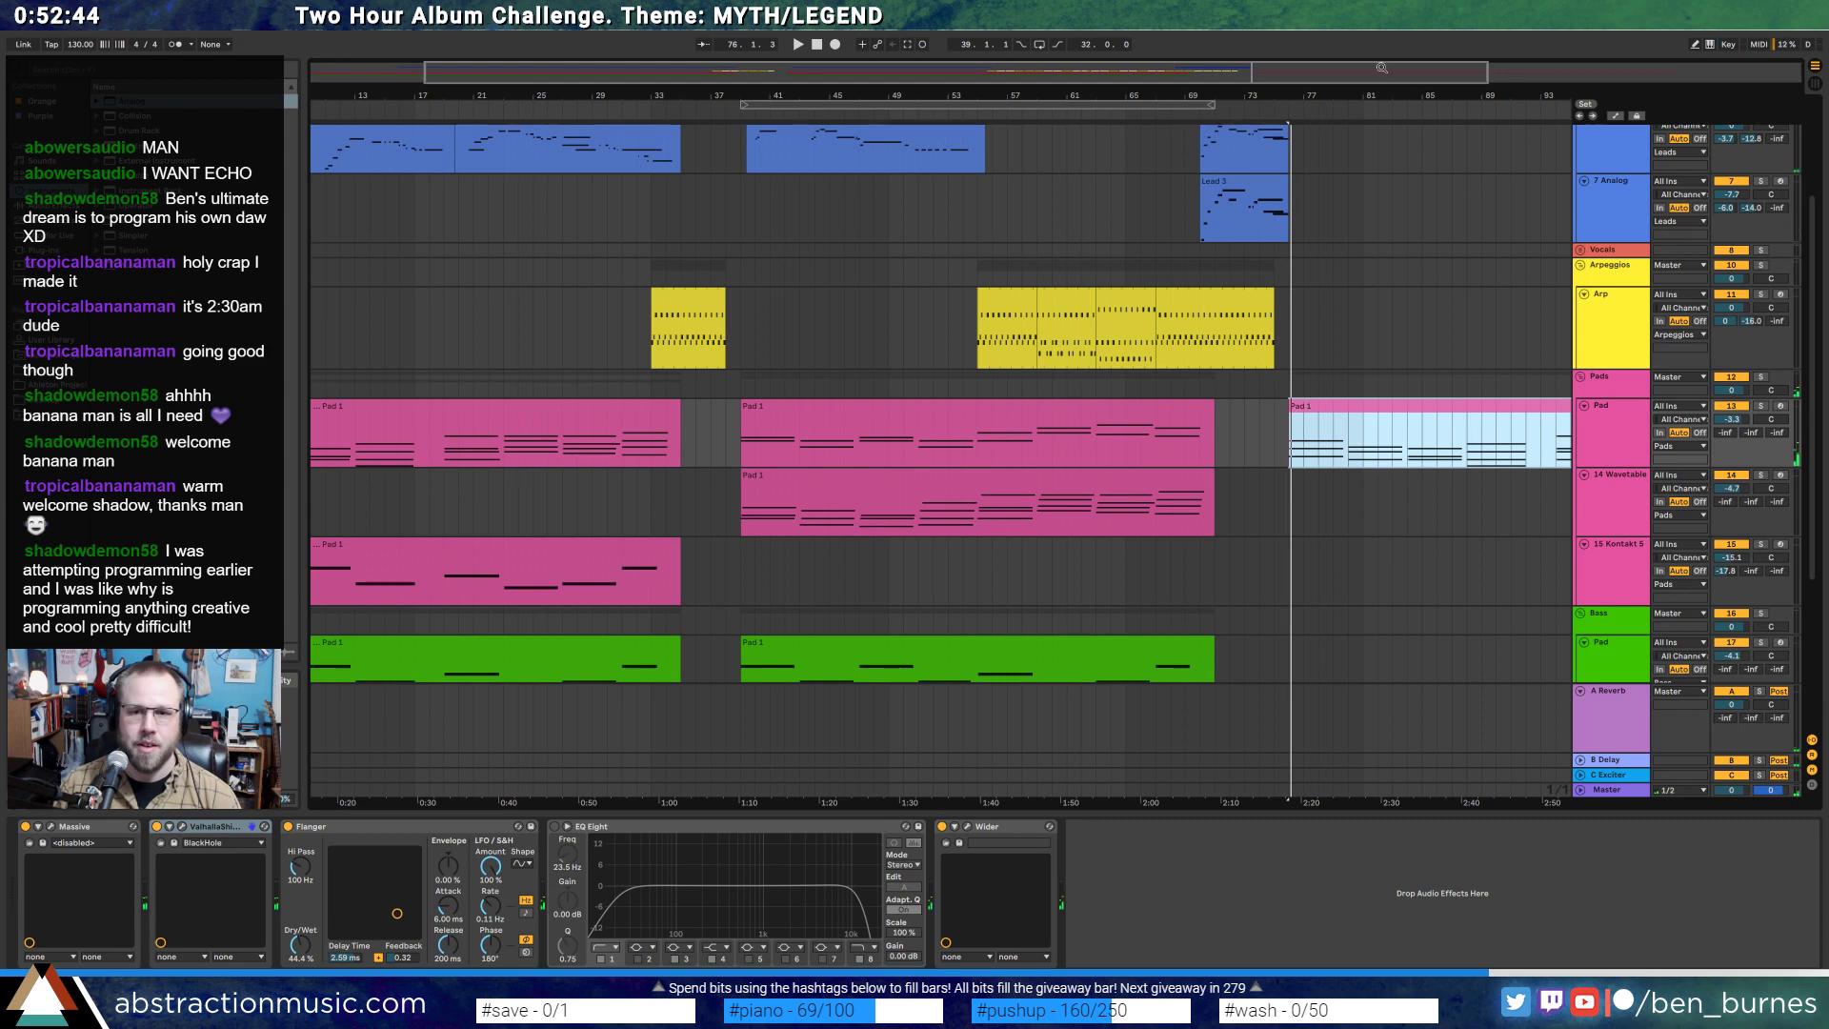
drag(1381, 68, 1566, 88)
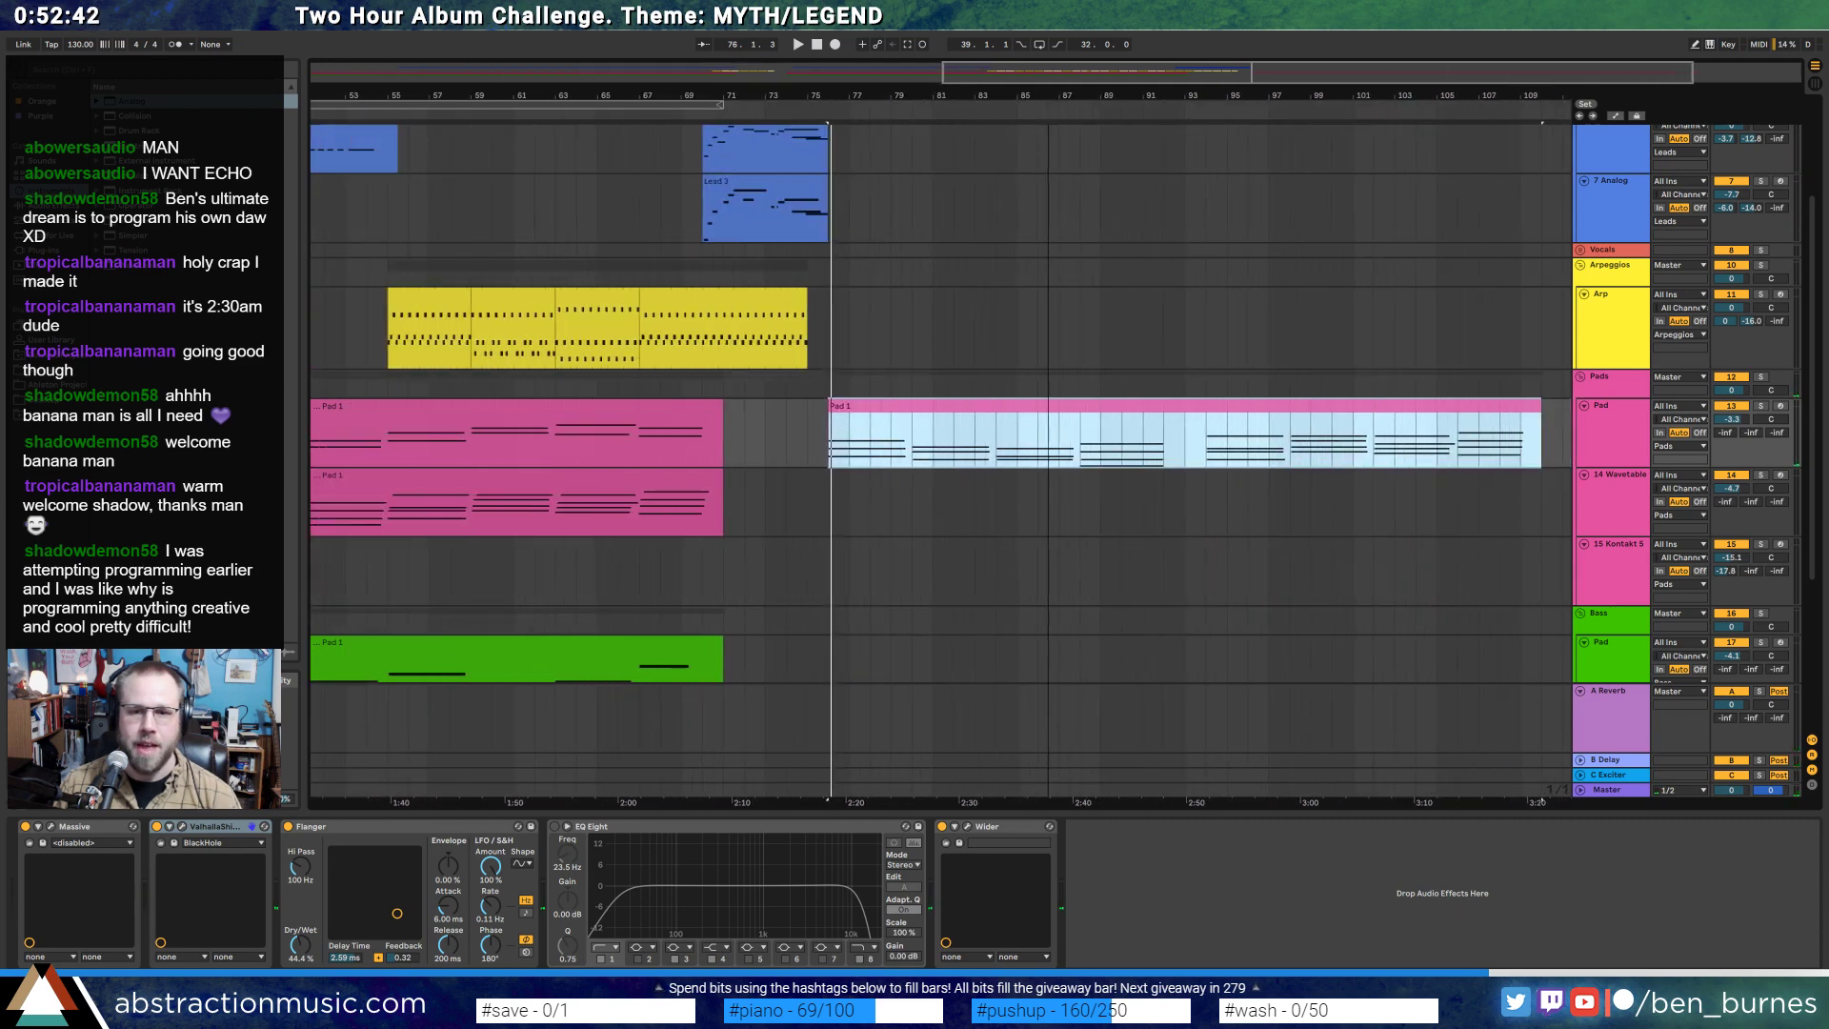
- Move the last four chords of the copied Pad clip earlier so they start at the clip's bar 17
double_click(1399, 401)
drag(1068, 827, 1761, 647)
key(Left)
key(Left)
key(Left)
key(Left)
key(Left)
key(Left)
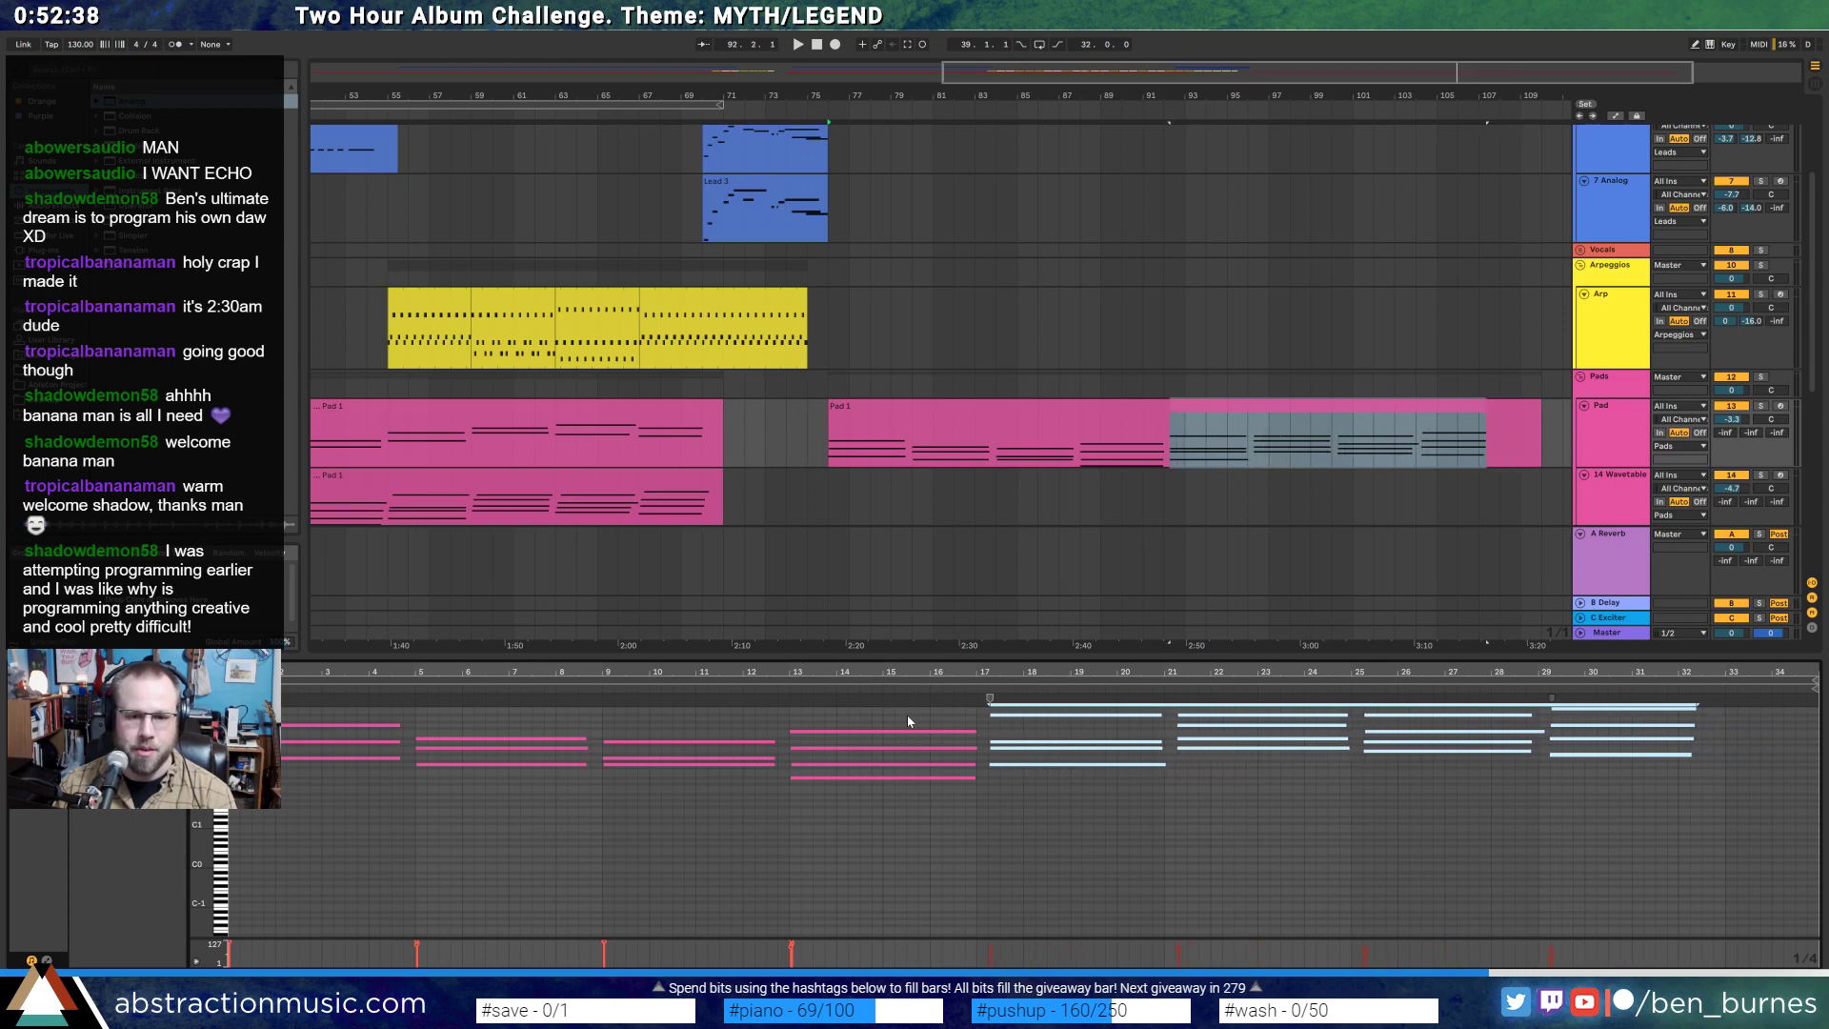
key(Left)
- Shorten the fourth chord and lengthen the last chord of the copied Pad clip, and trim the clip to end at bar 108
drag(907, 721, 918, 825)
key(shift+Left)
key(shift+Left)
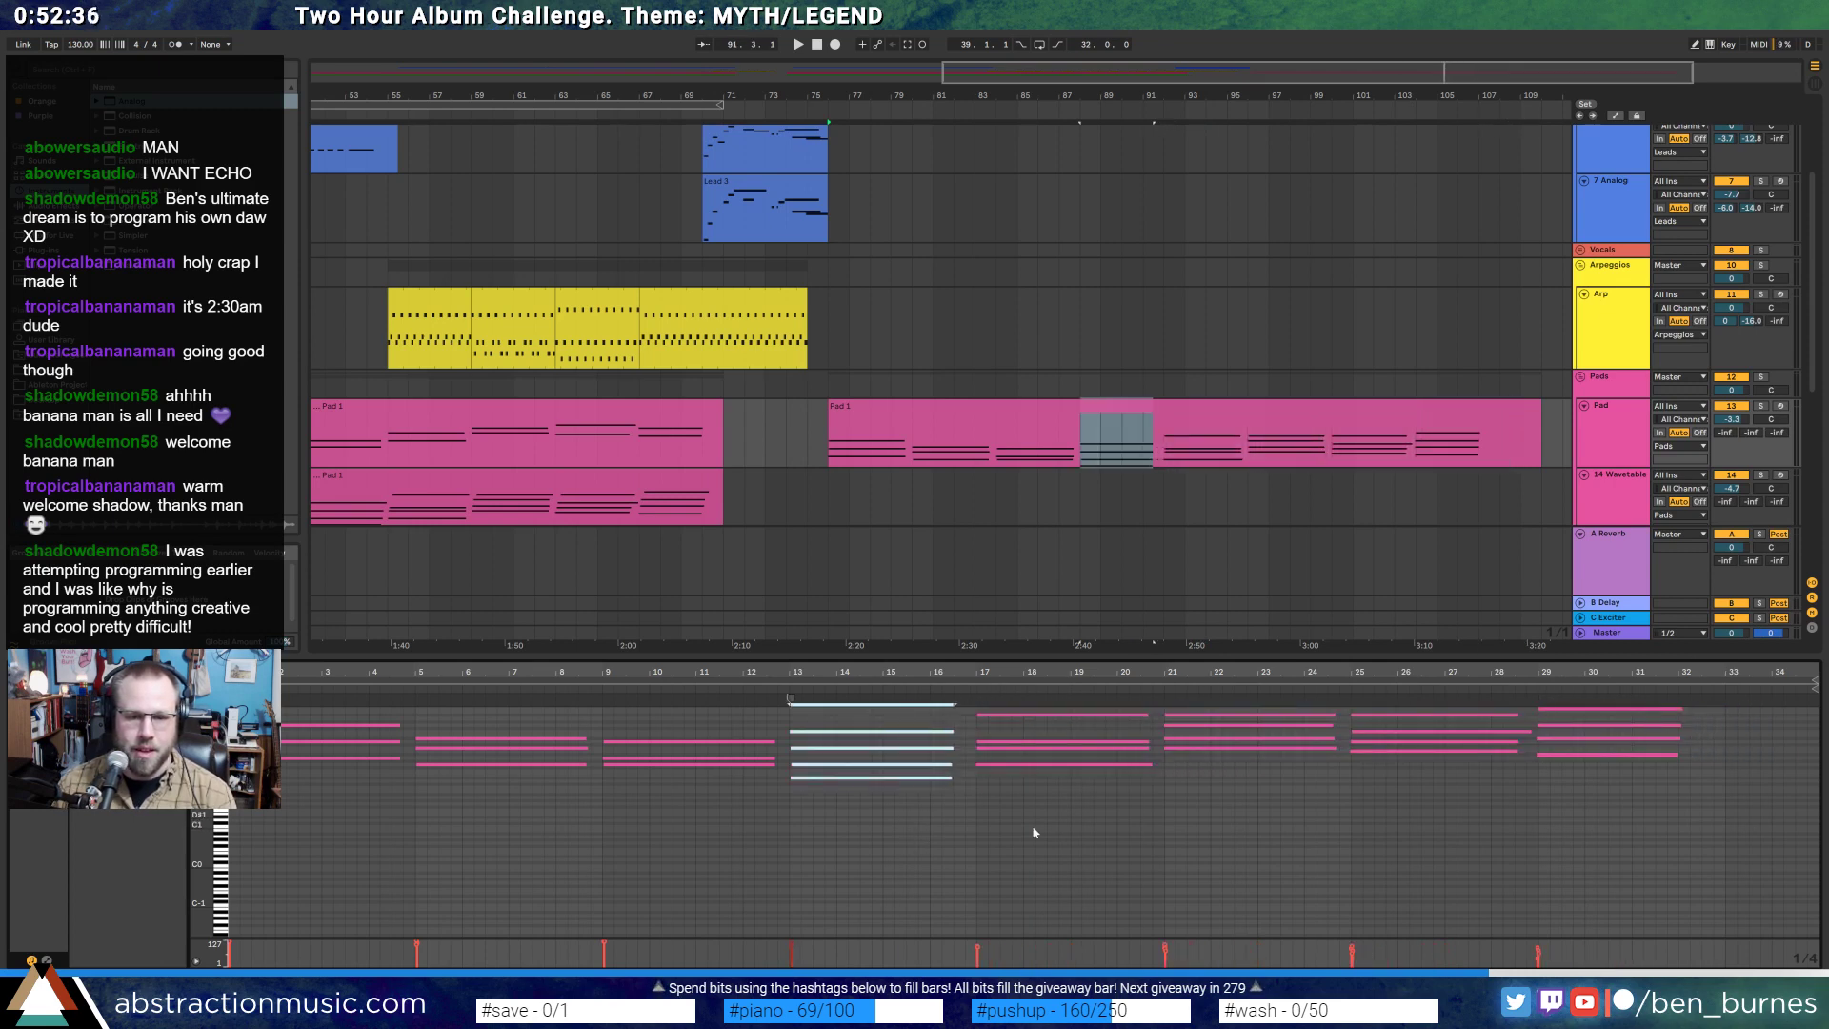
click(1187, 827)
drag(1649, 810, 1640, 622)
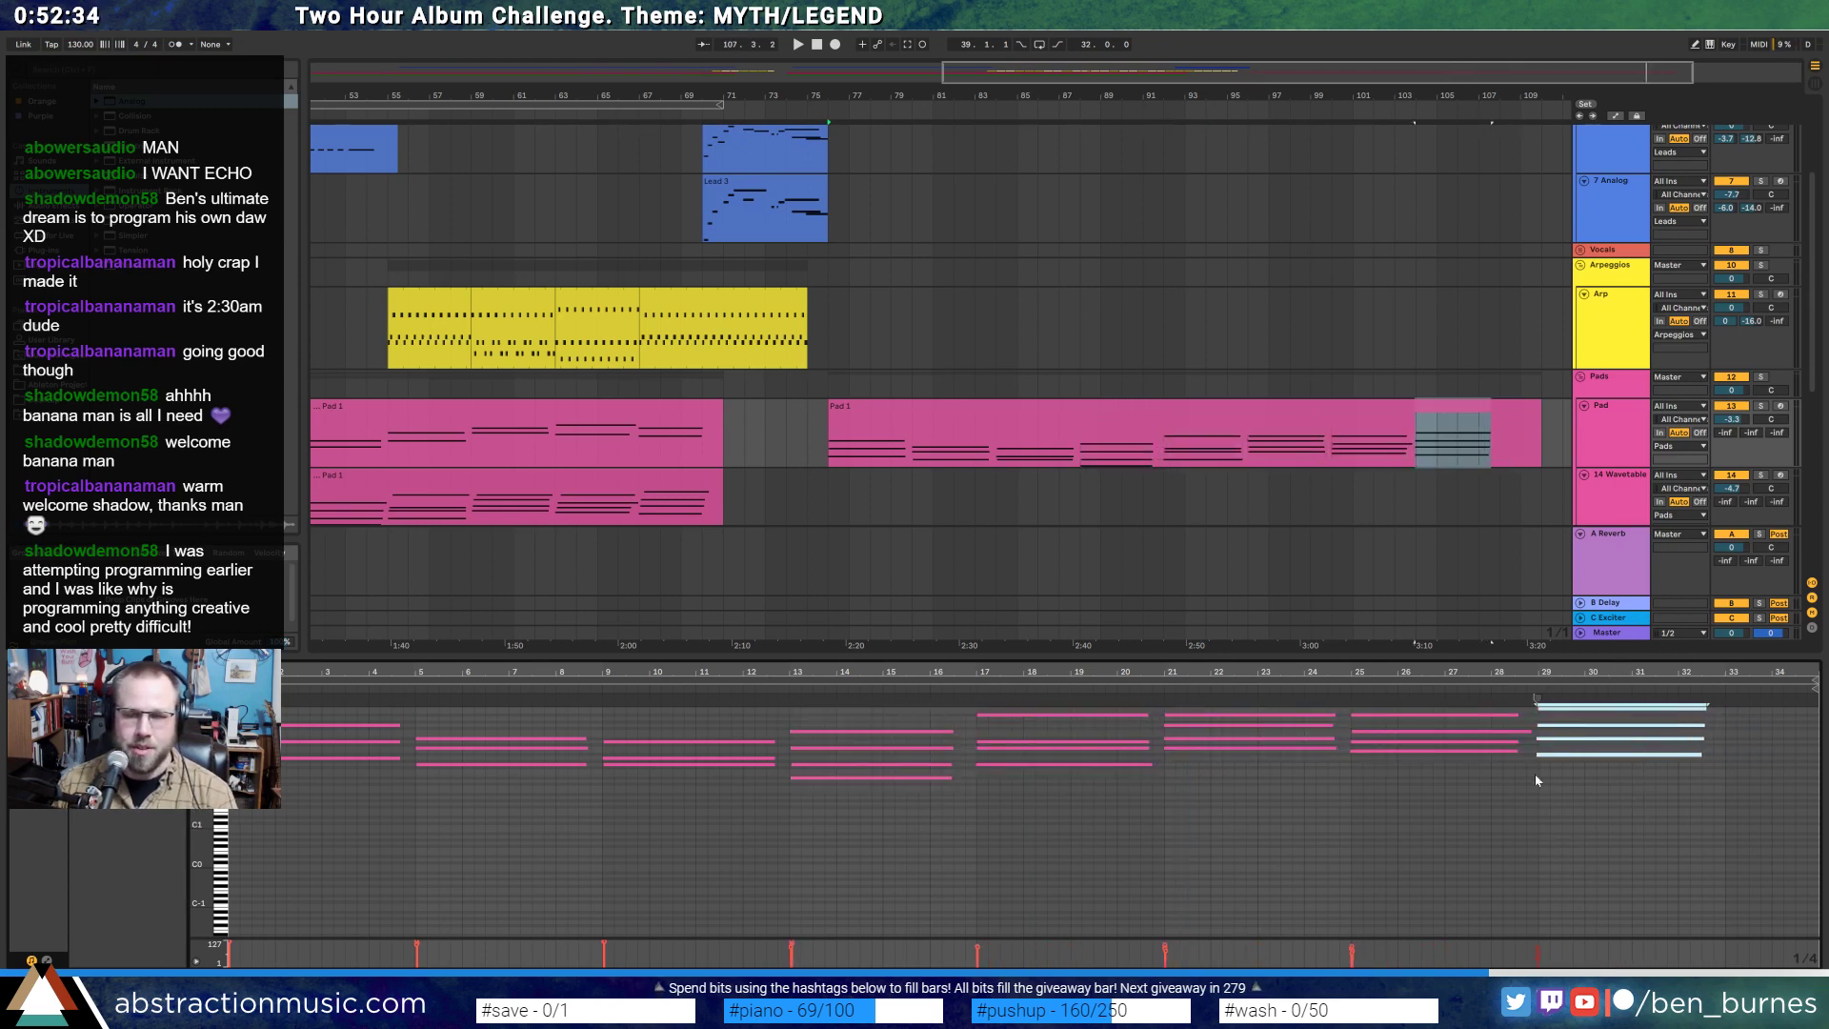
click(1644, 791)
drag(1535, 414, 1498, 420)
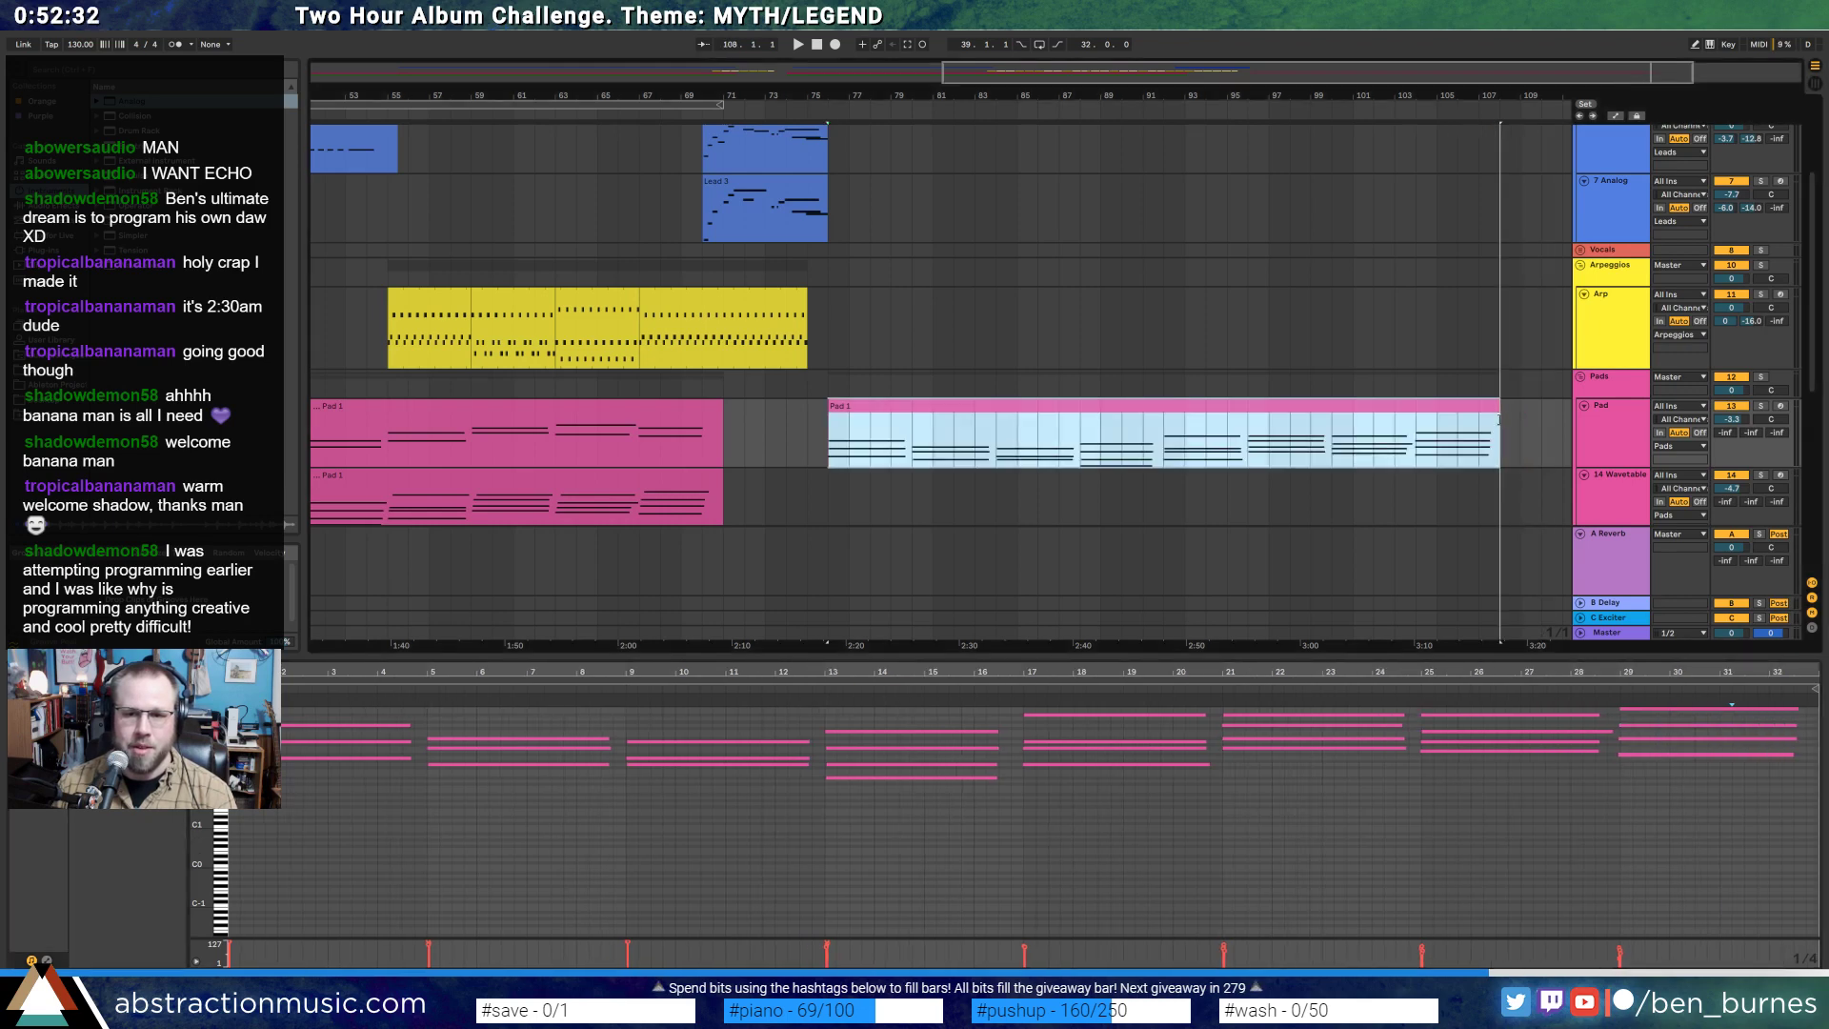
- Set the arrangement loop to the new Pad clip, starting at bar 76 and lasting 32 bars
click(1403, 500)
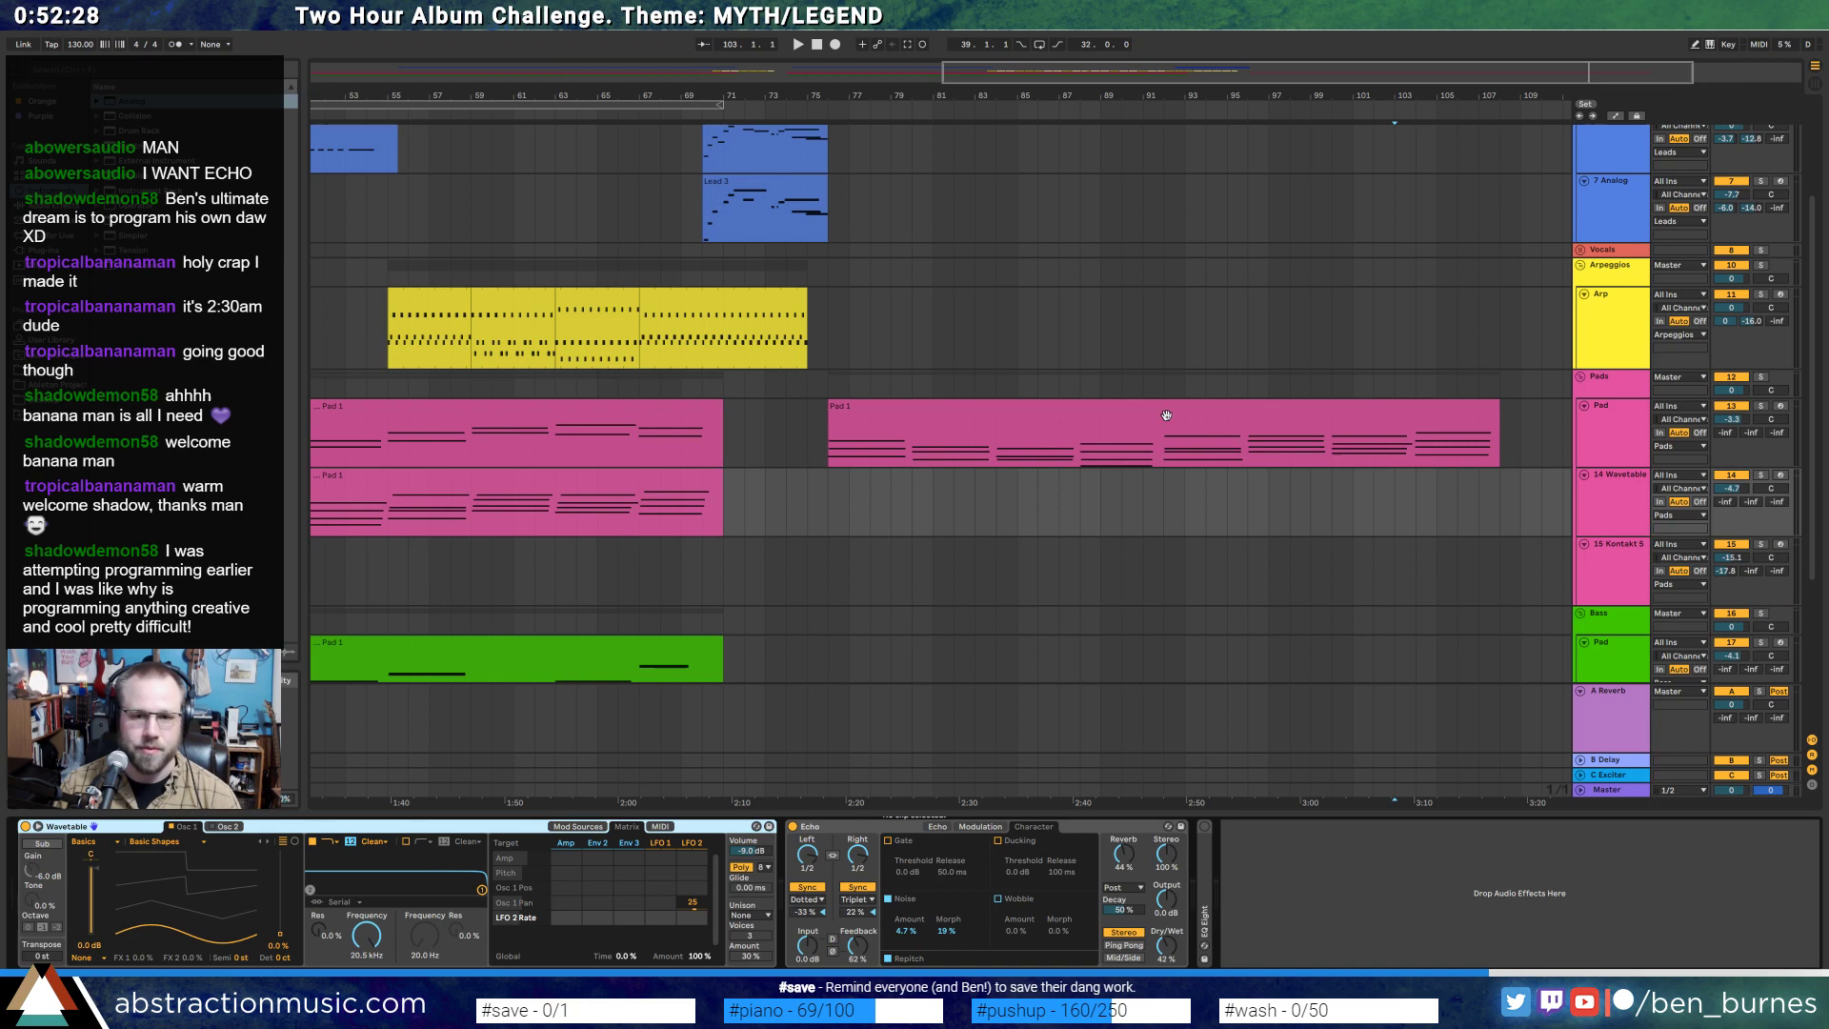
click(1165, 416)
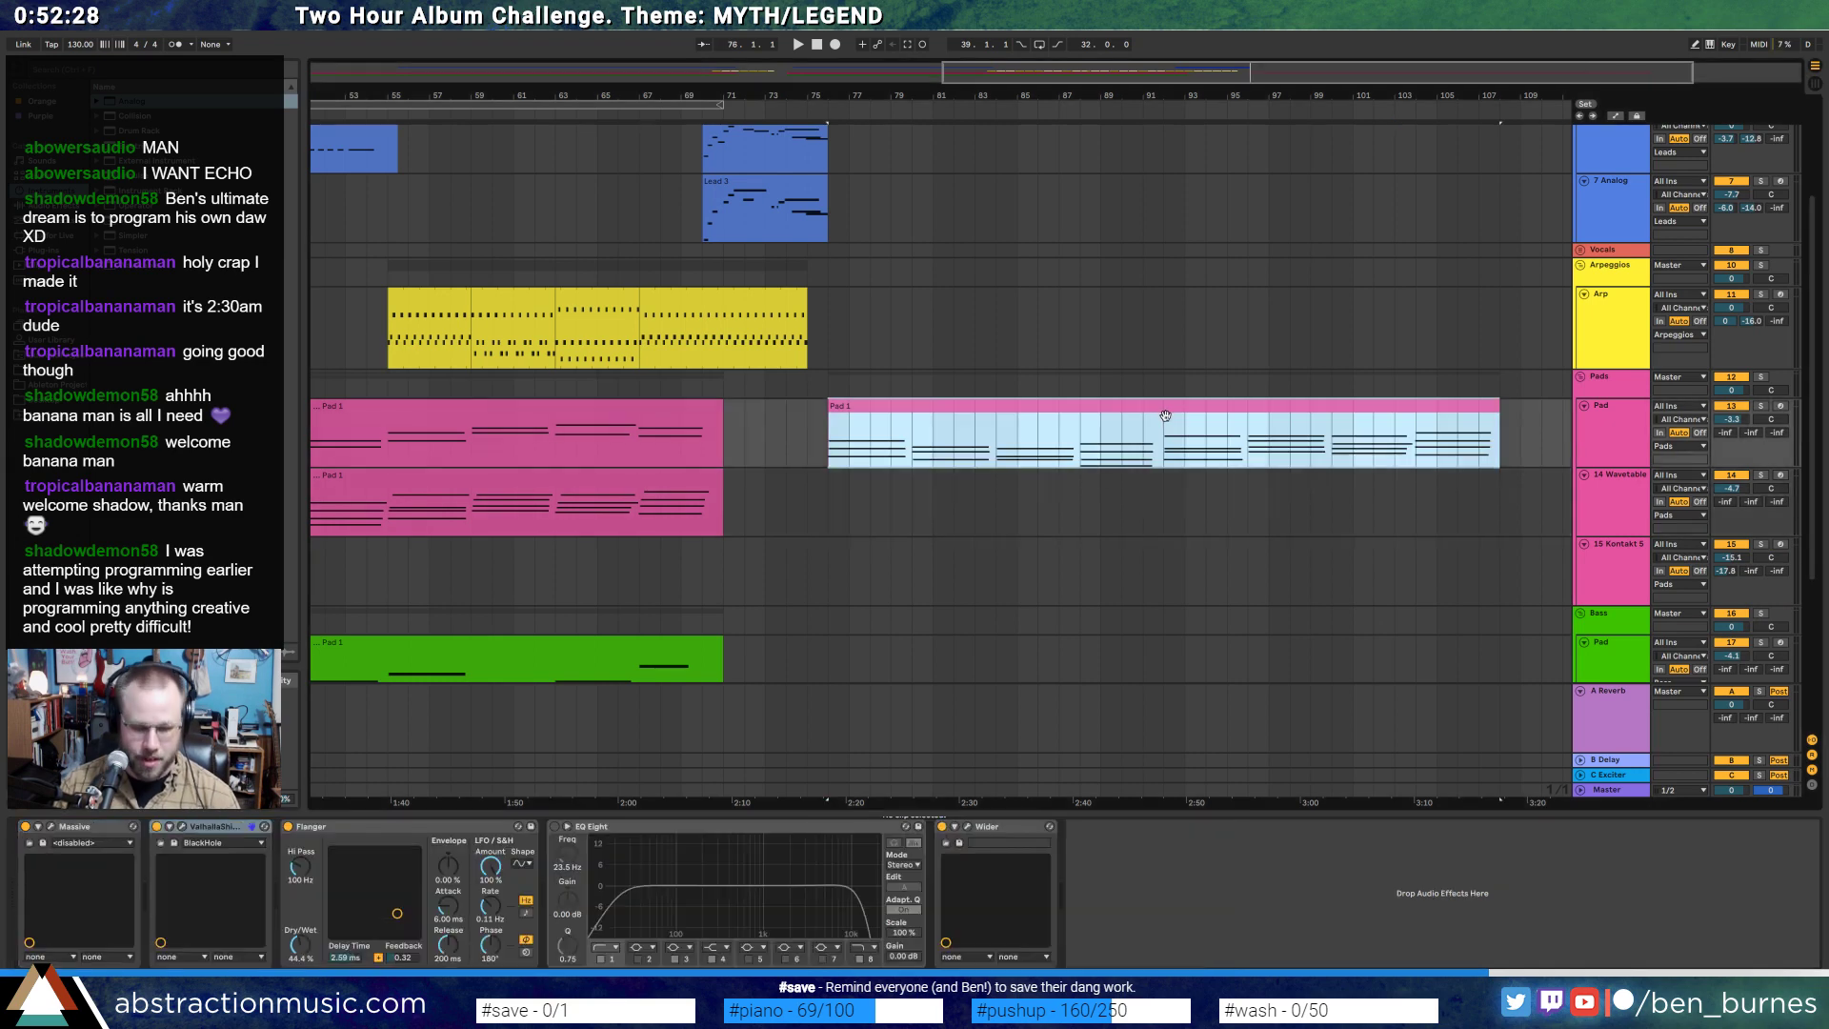
key(ctrl+l)
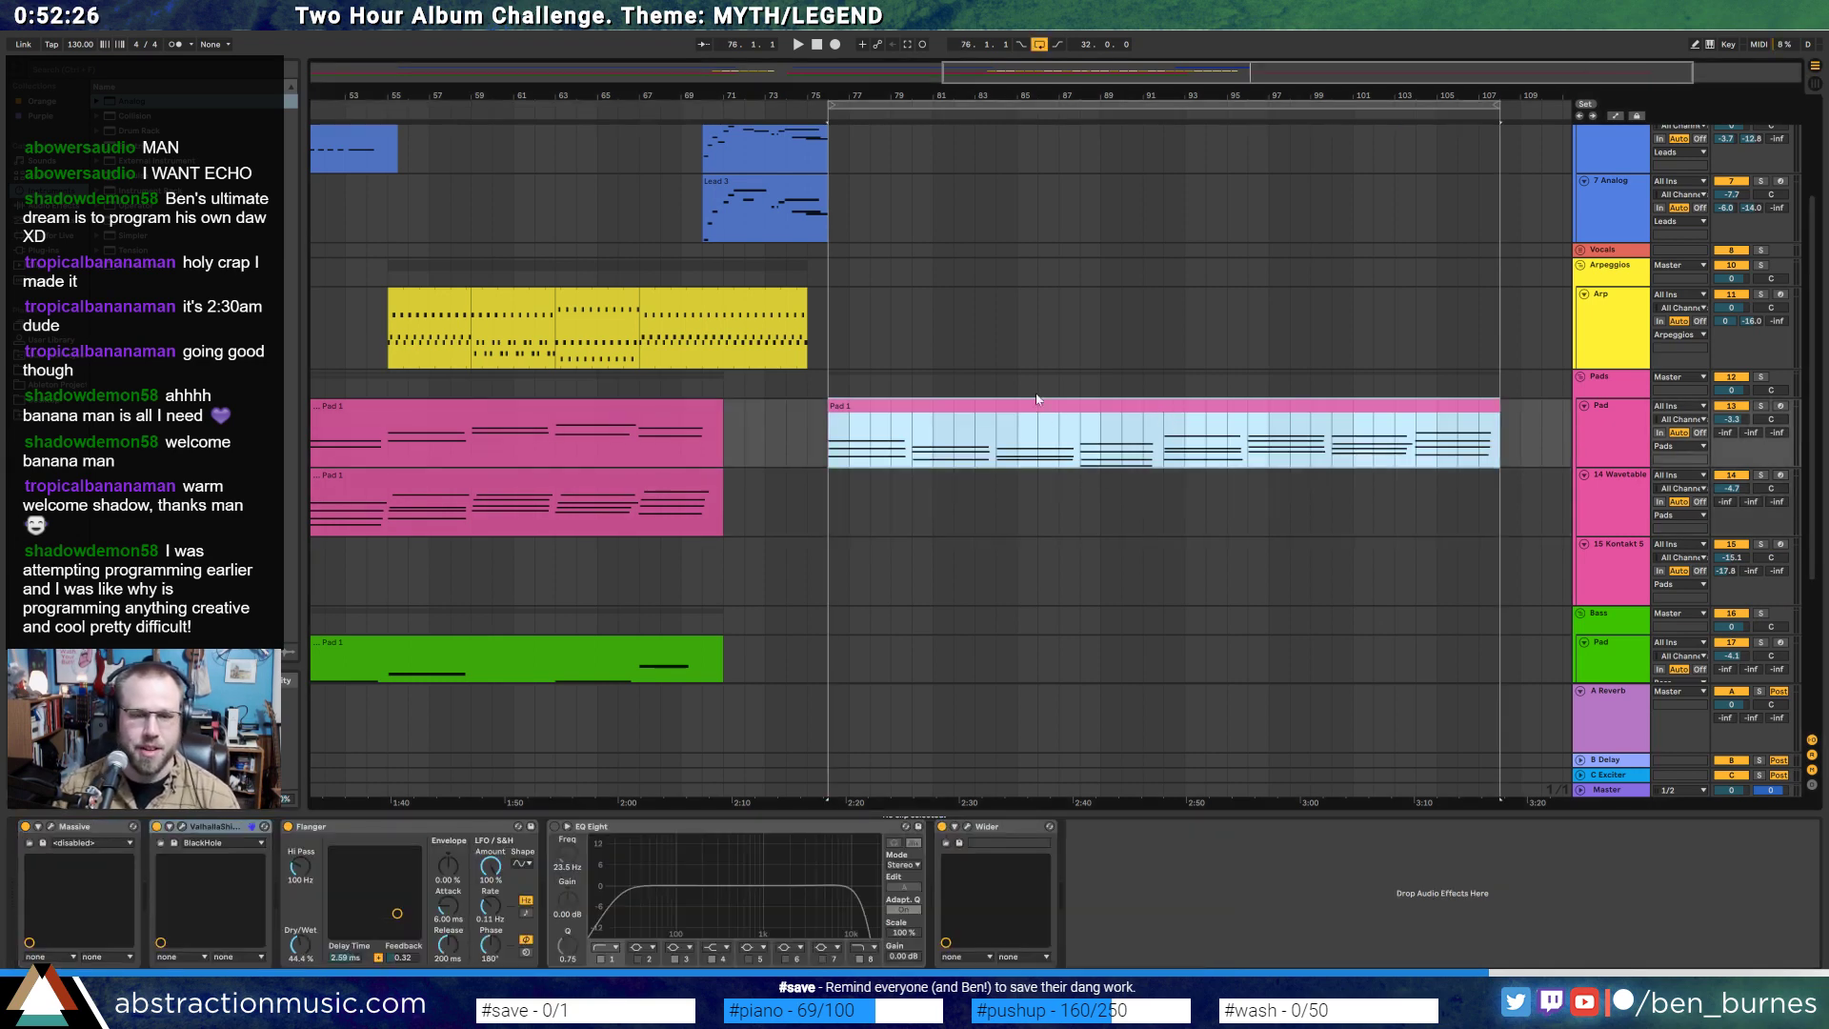
click(1612, 658)
scroll(1225, 587, down, 3)
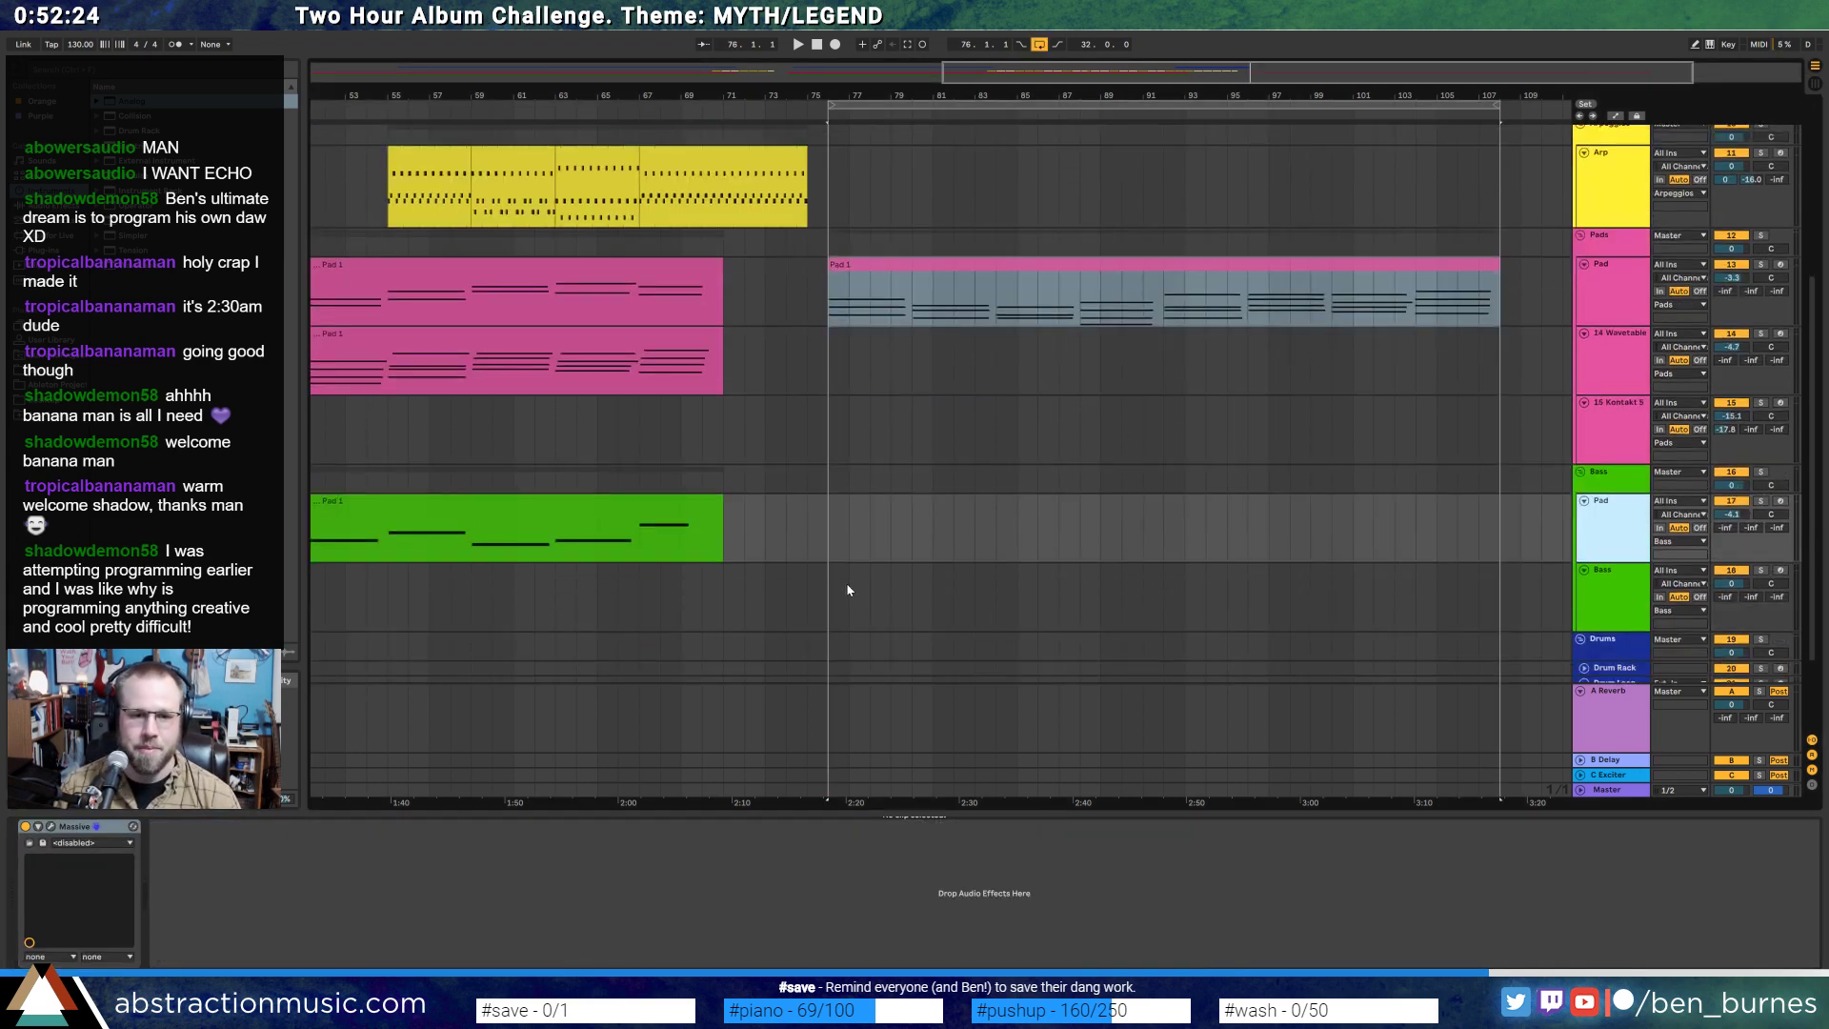
scroll(1568, 600, down, 1)
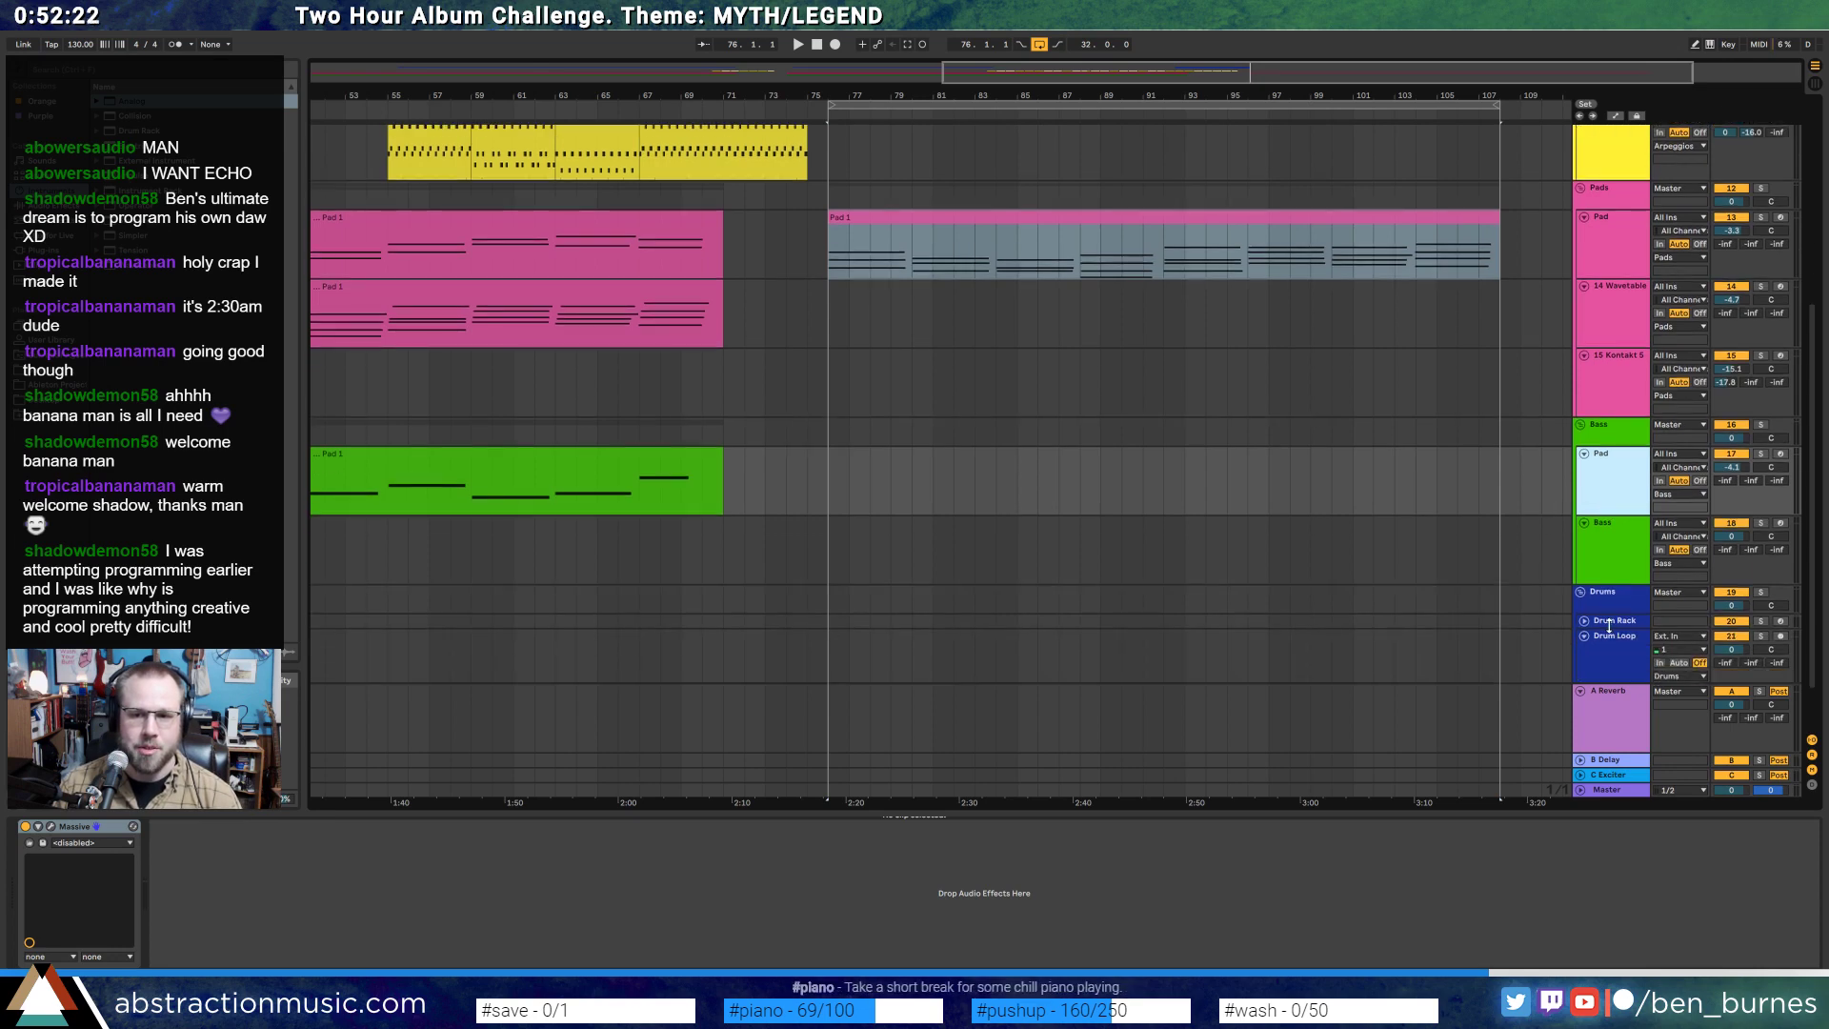
click(1599, 625)
scroll(1038, 482, up, 3)
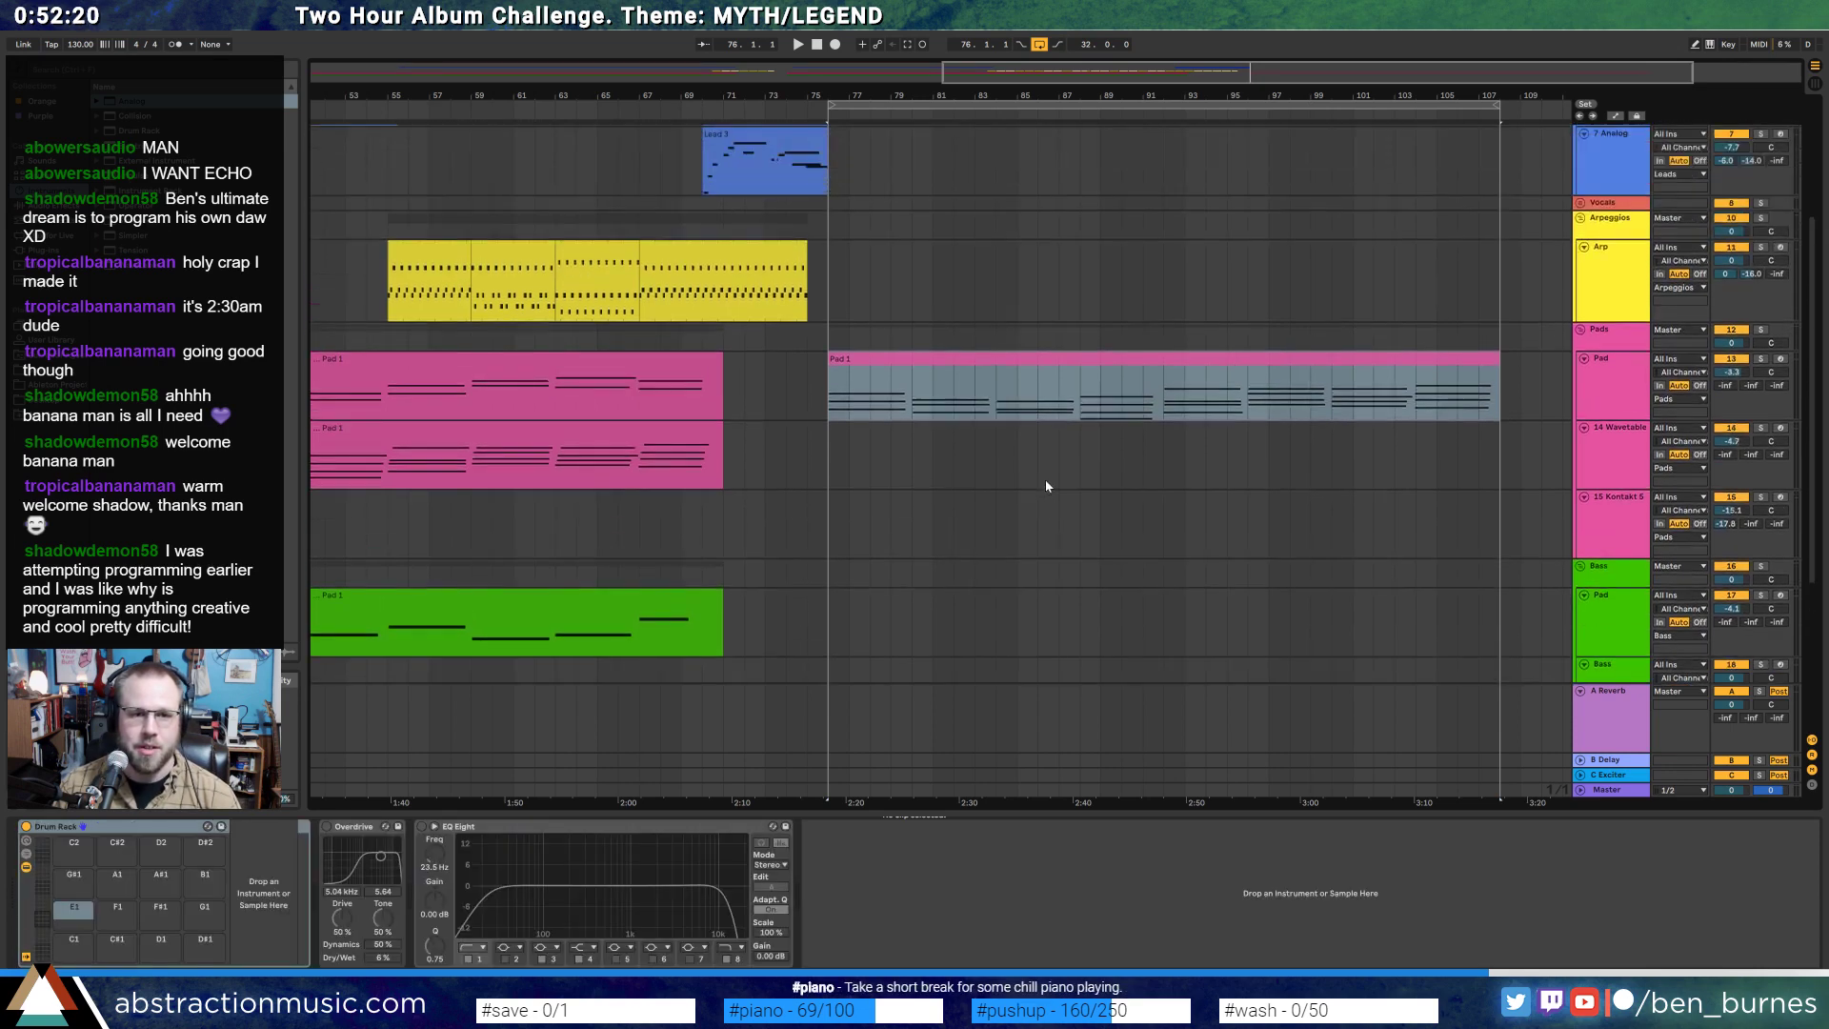
- Insert a new MIDI track below Arp and copy the first clip of the second-section arpeggio onto it at bar 76
click(1632, 275)
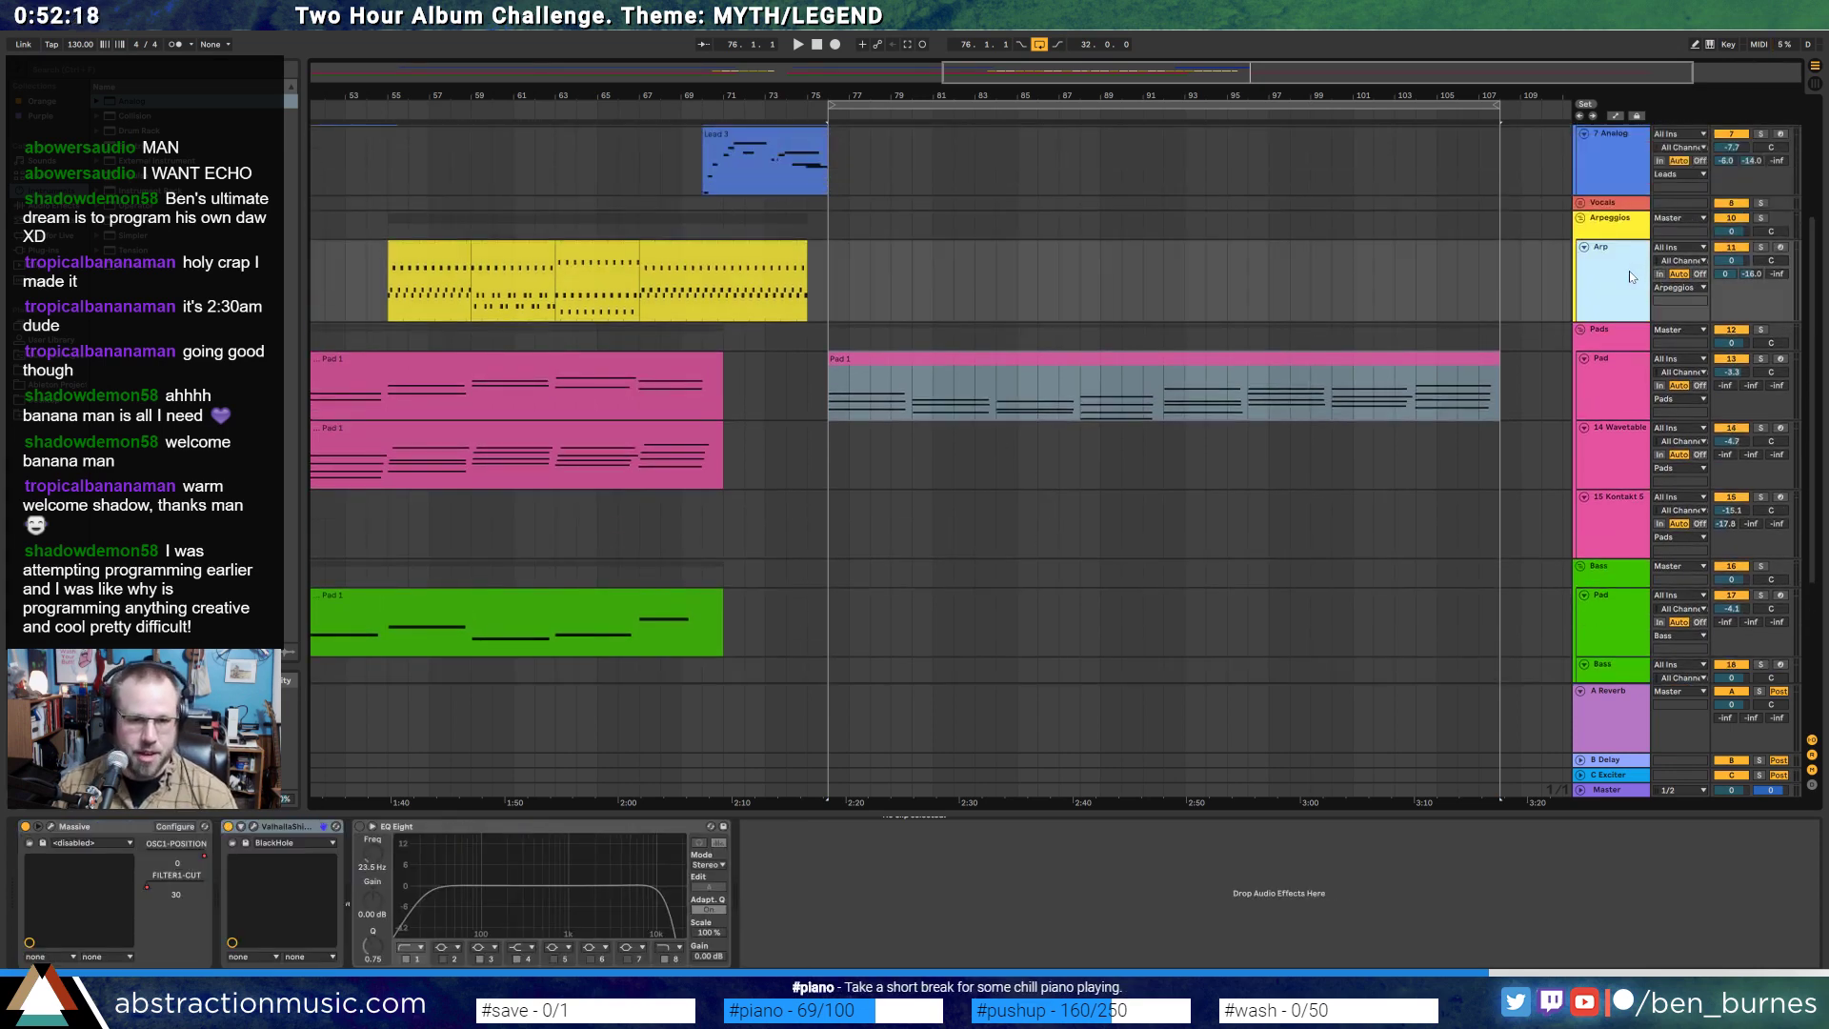
key(ctrl+shift+t)
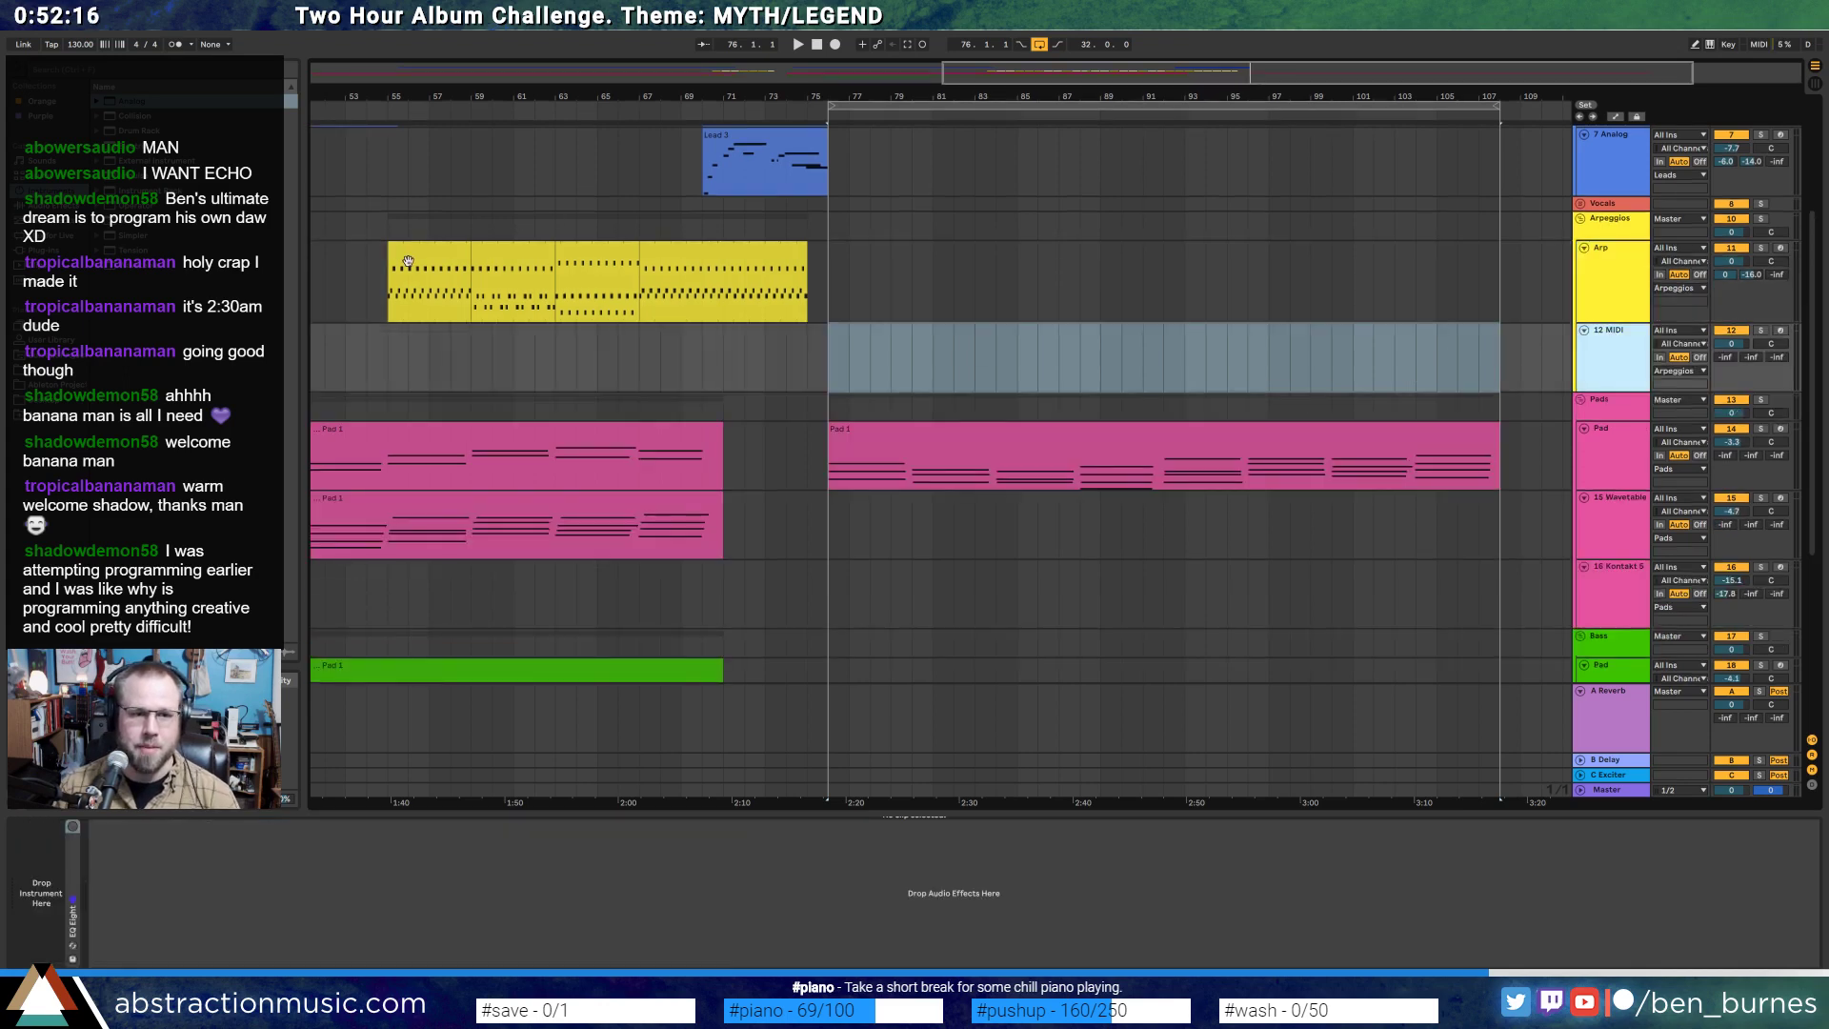
drag(408, 261, 854, 367)
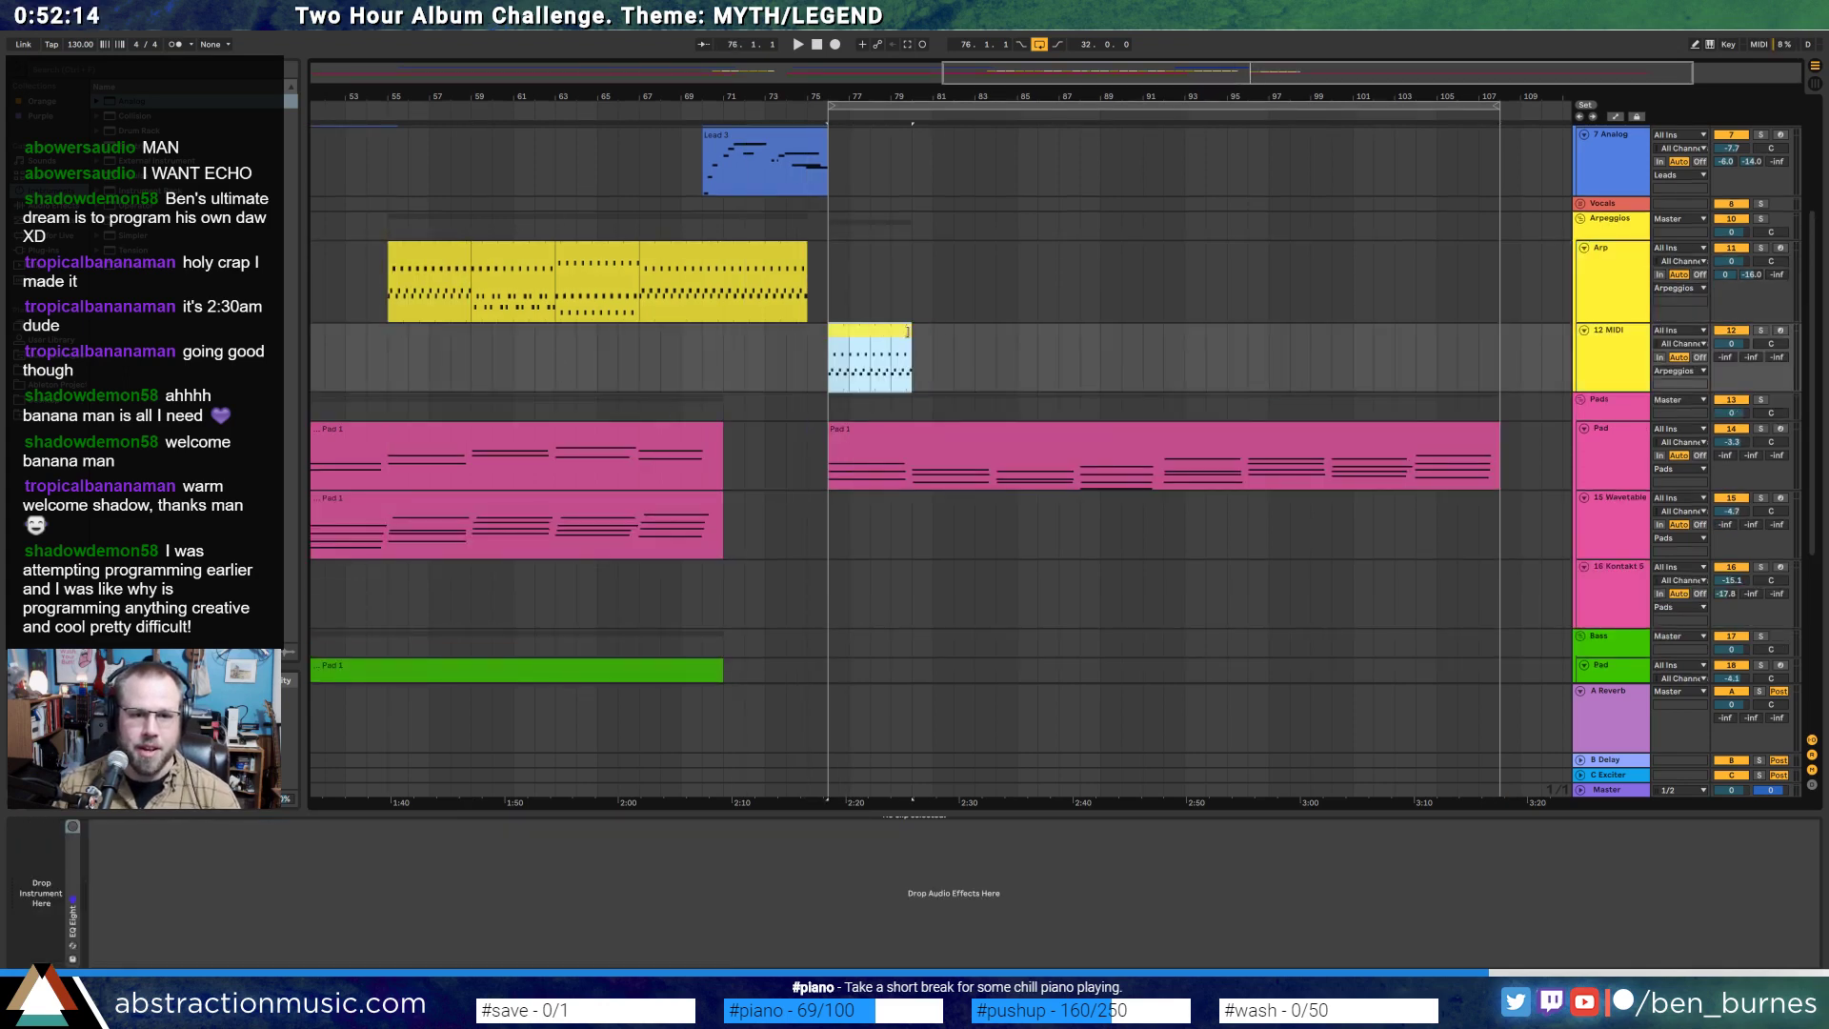
- Load Kontakt 5 as the instrument on the new MIDI track below Arp
click(52, 193)
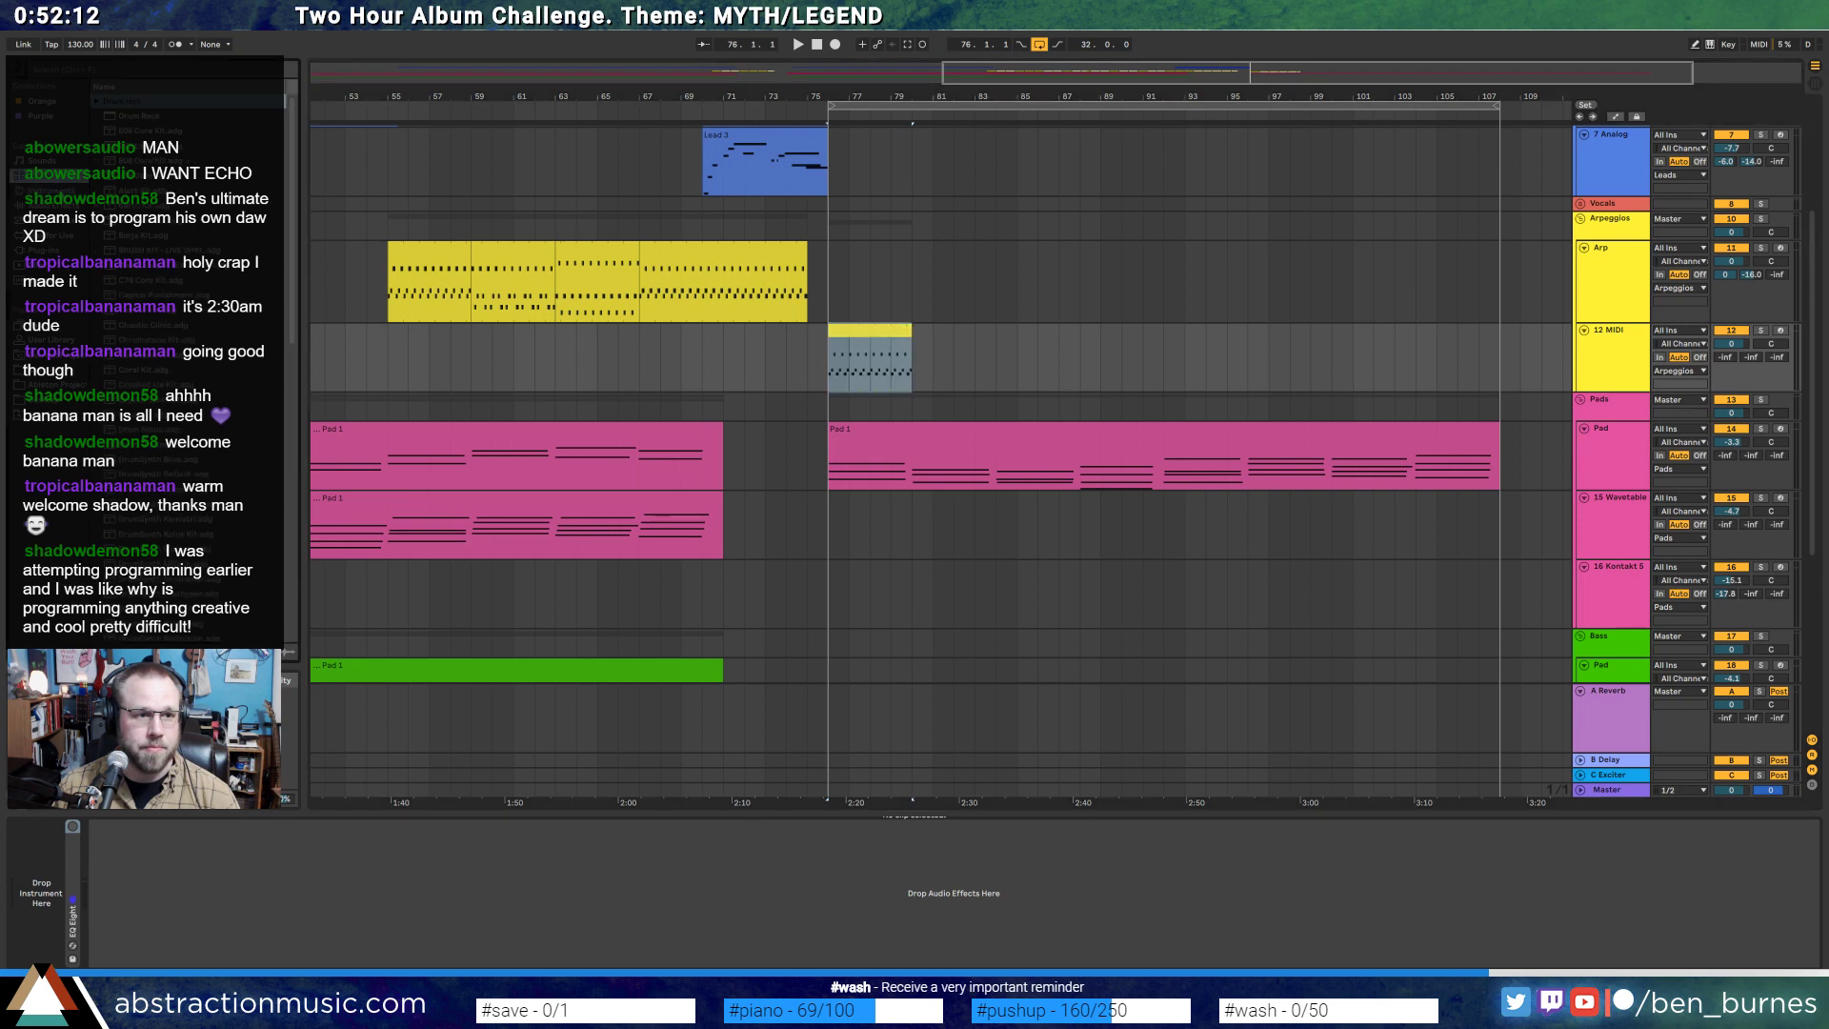
click(59, 243)
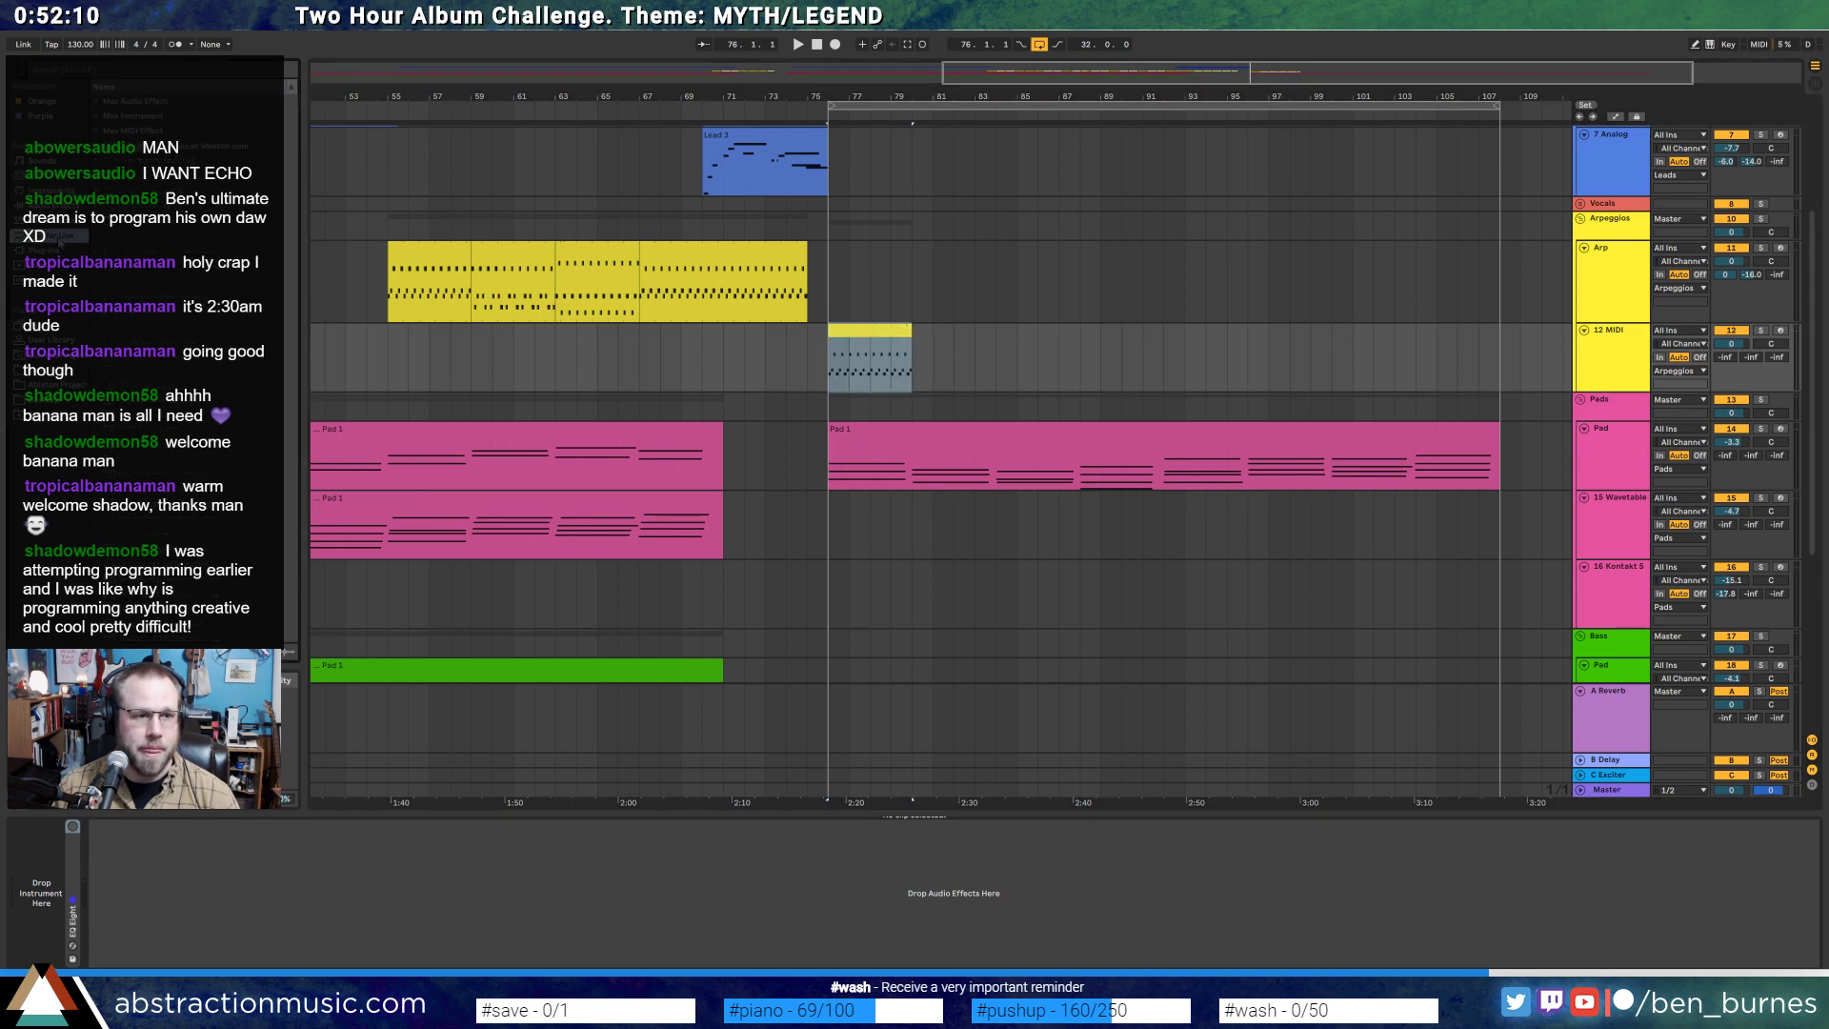
click(48, 250)
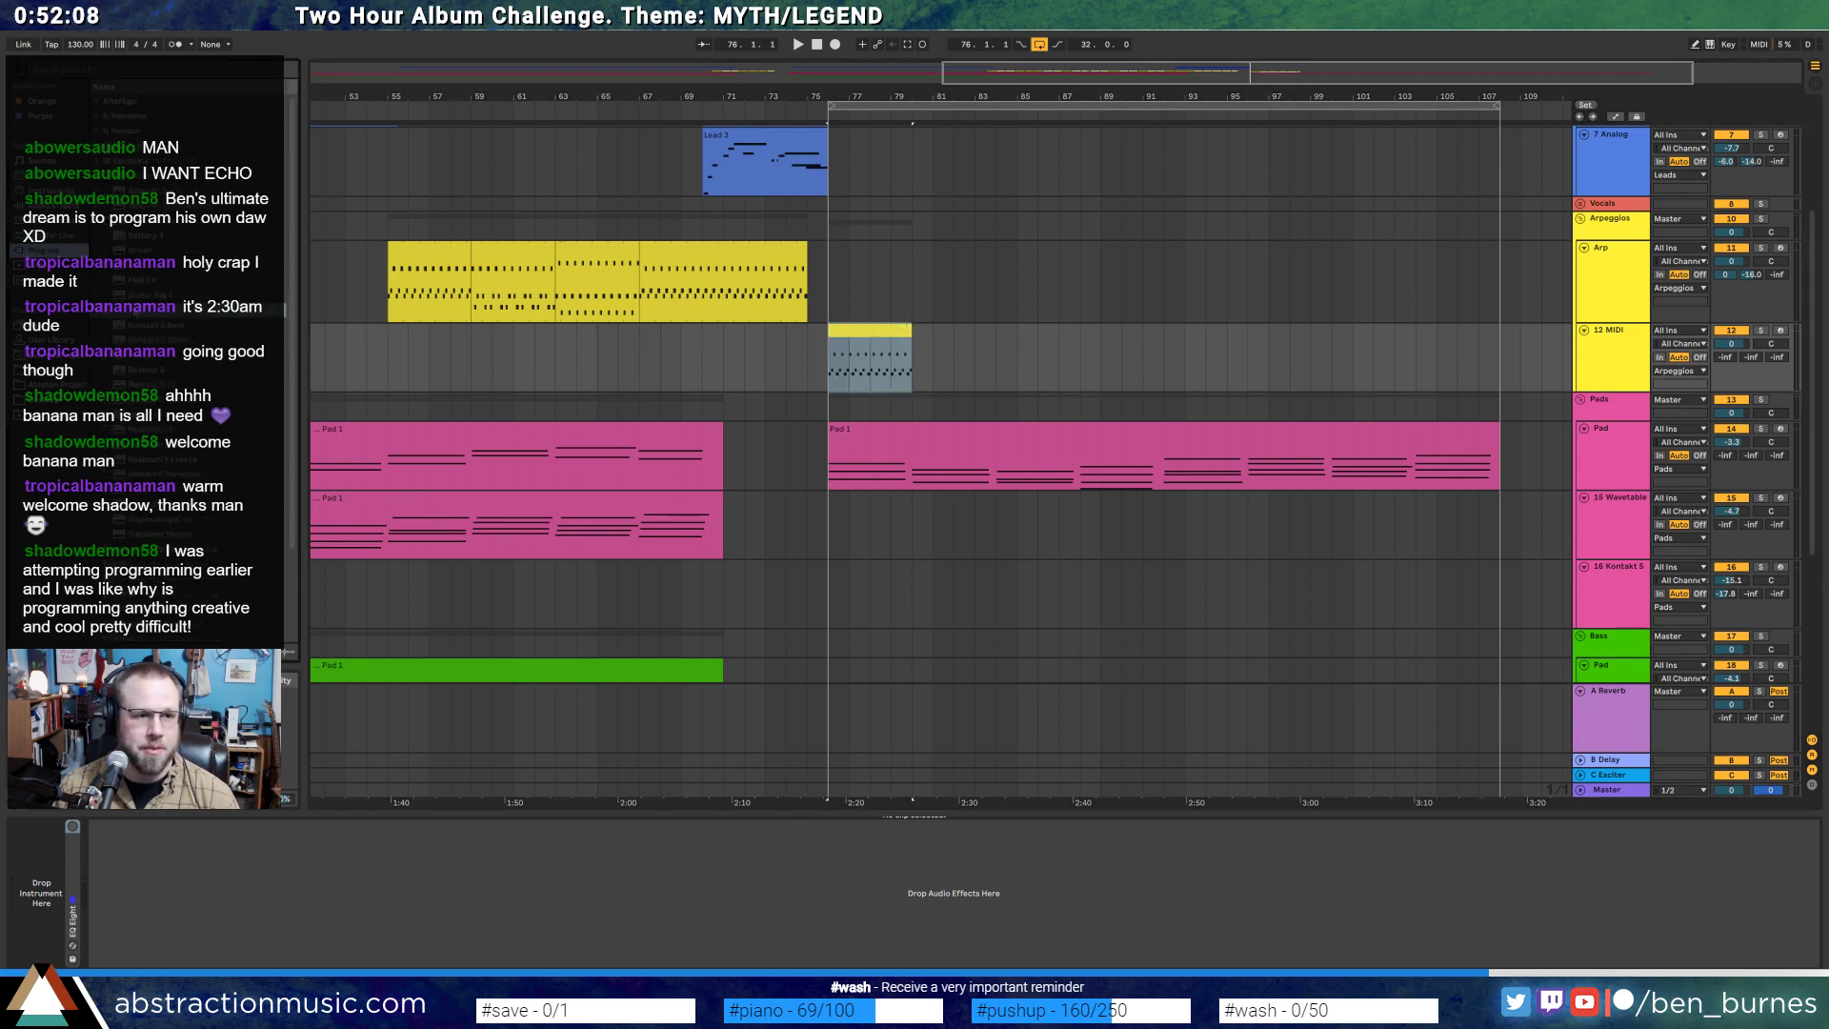
double_click(145, 310)
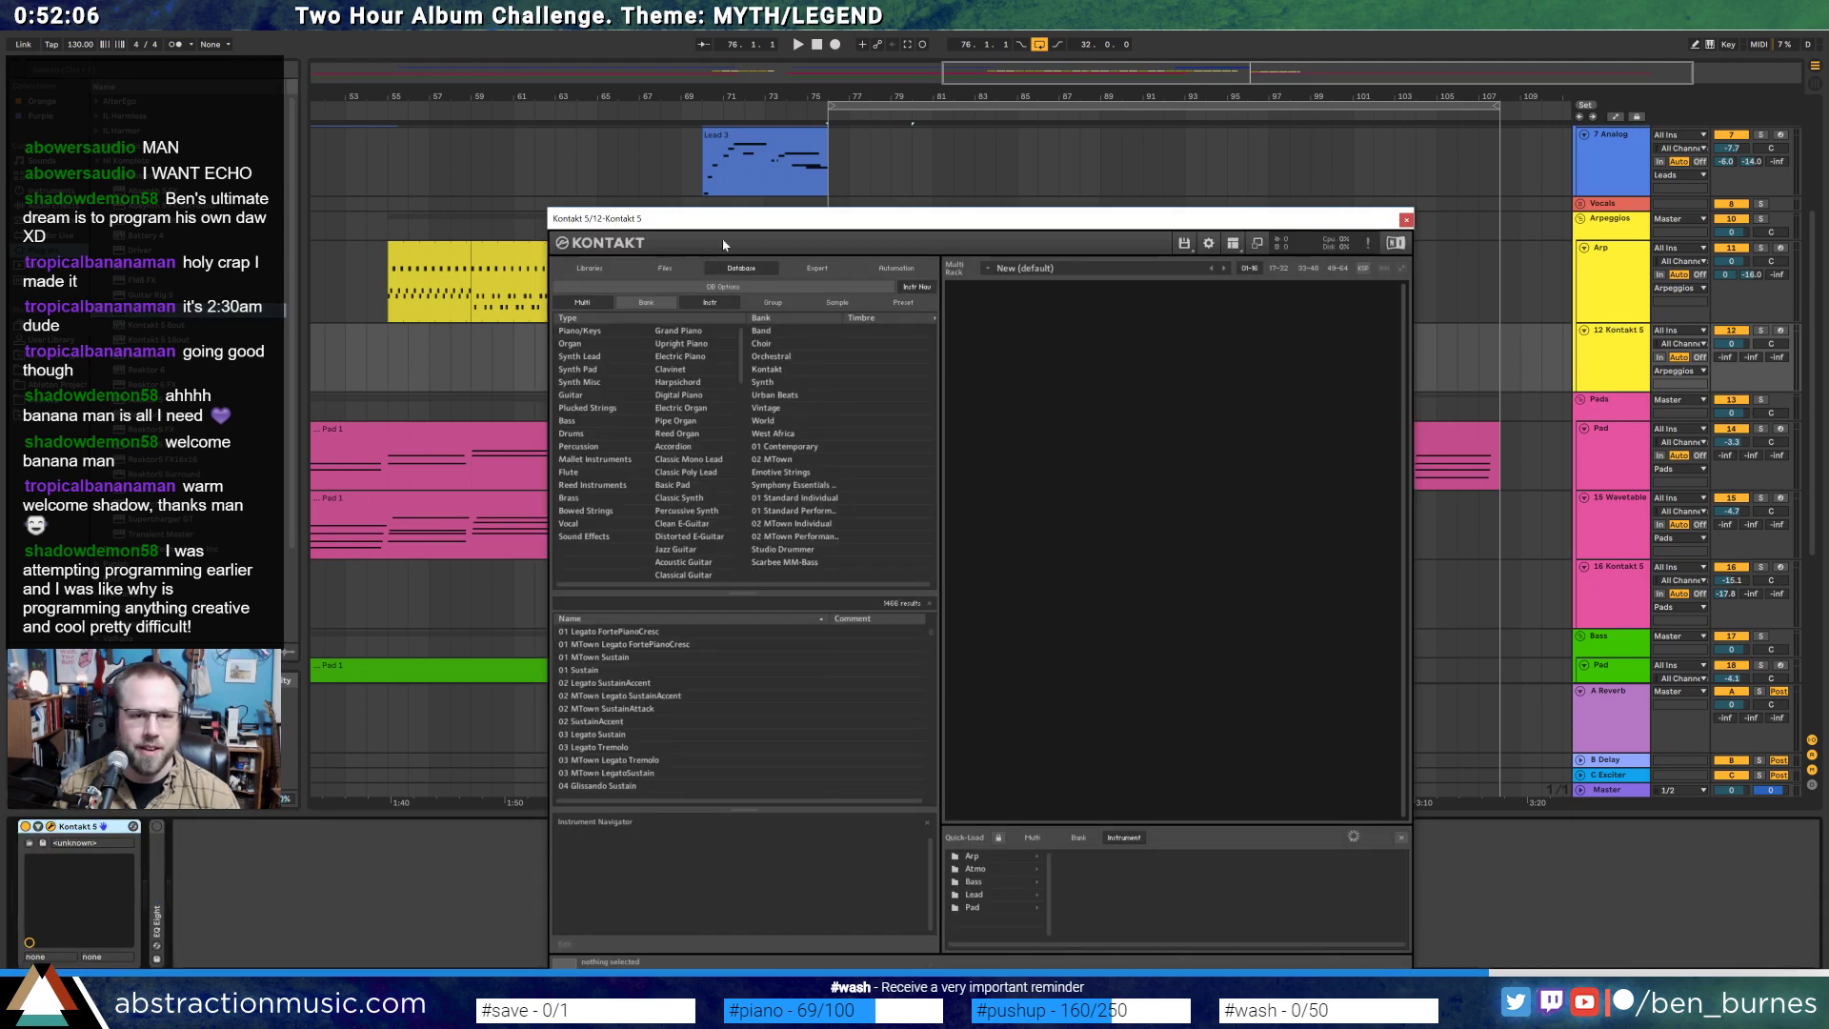
drag(723, 238, 907, 186)
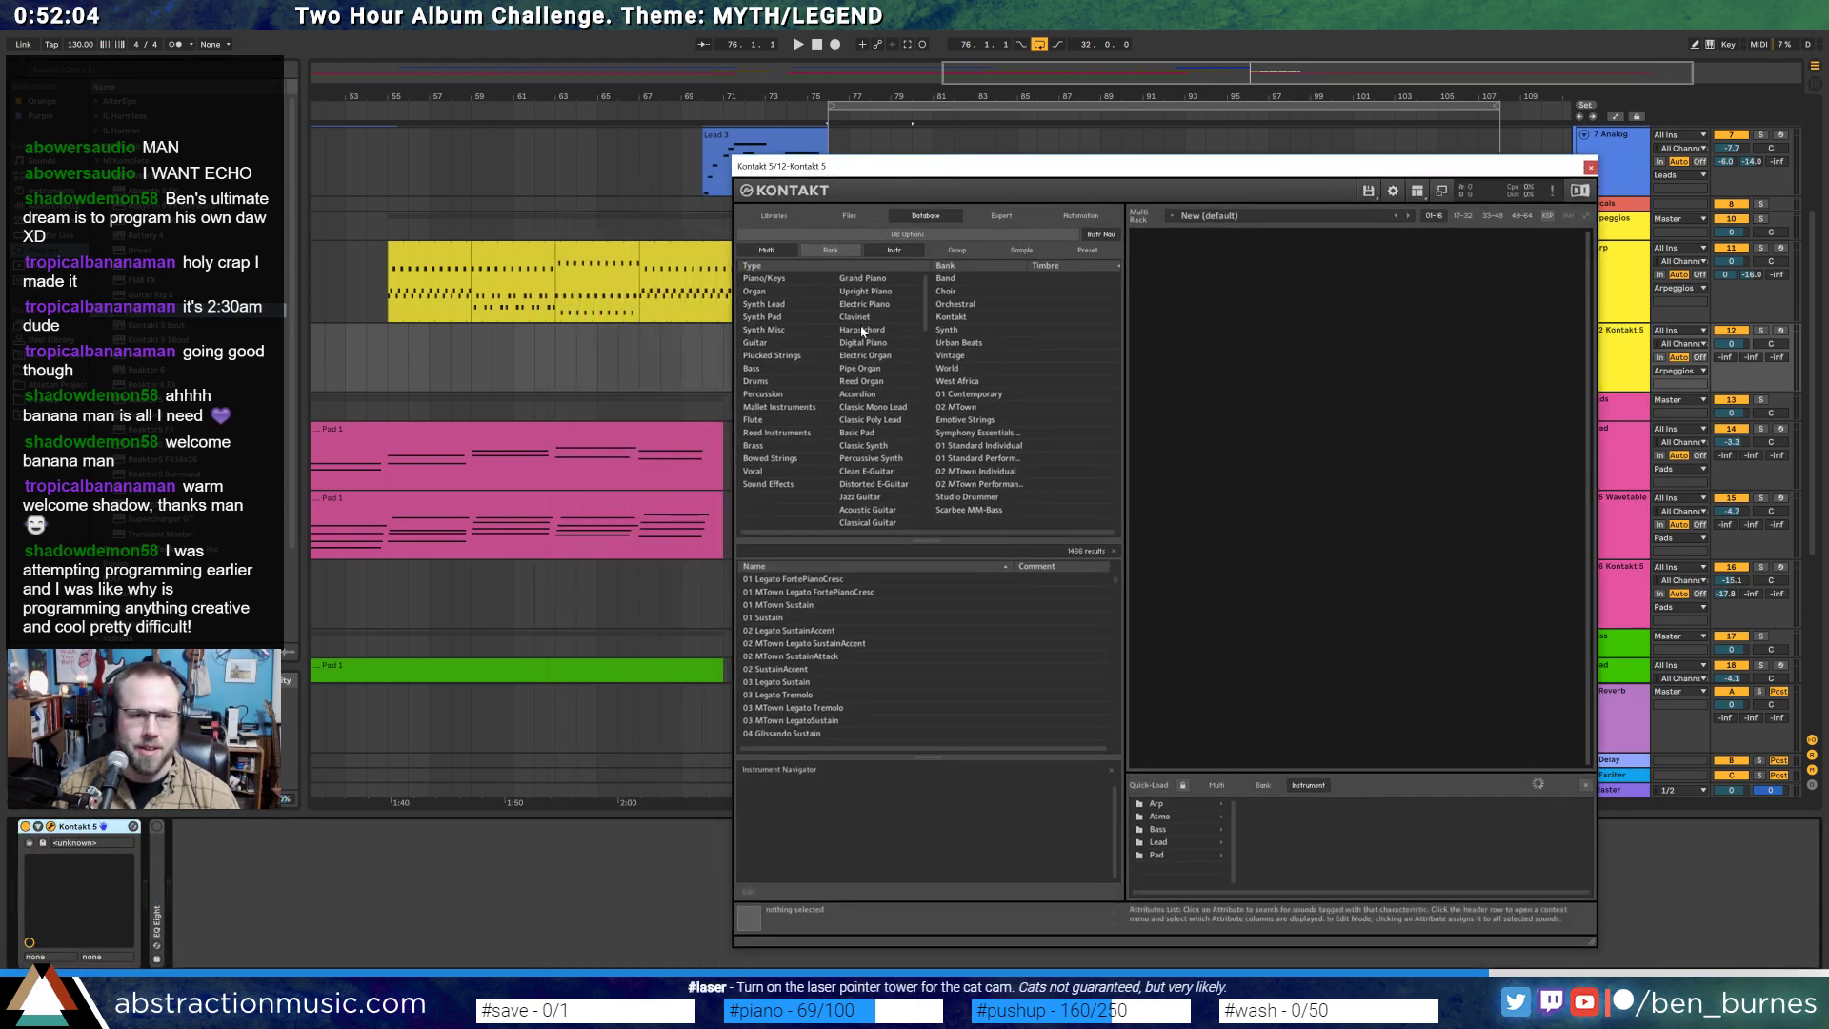
- Browse Kontakt's files to Soundiron Cruiser's Custom FX Presets and load "Cruiser - FX - Shiny Tingles.nki"
click(845, 218)
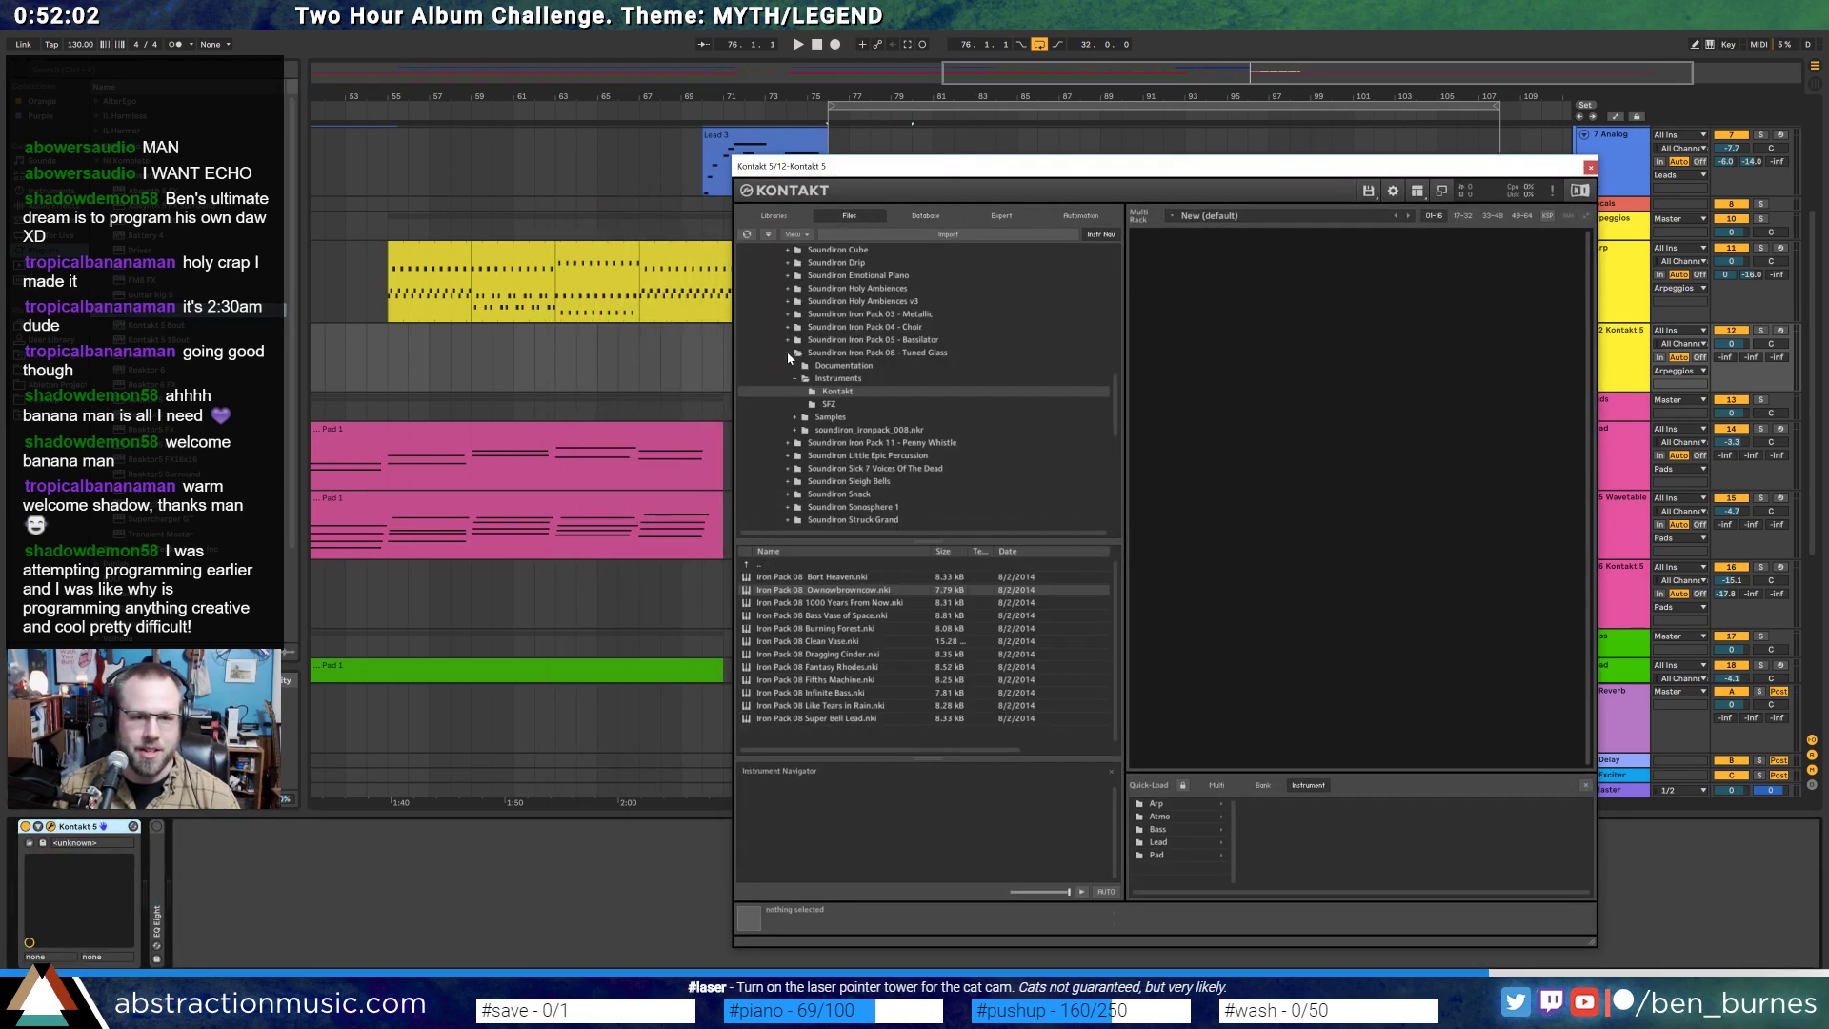
click(787, 354)
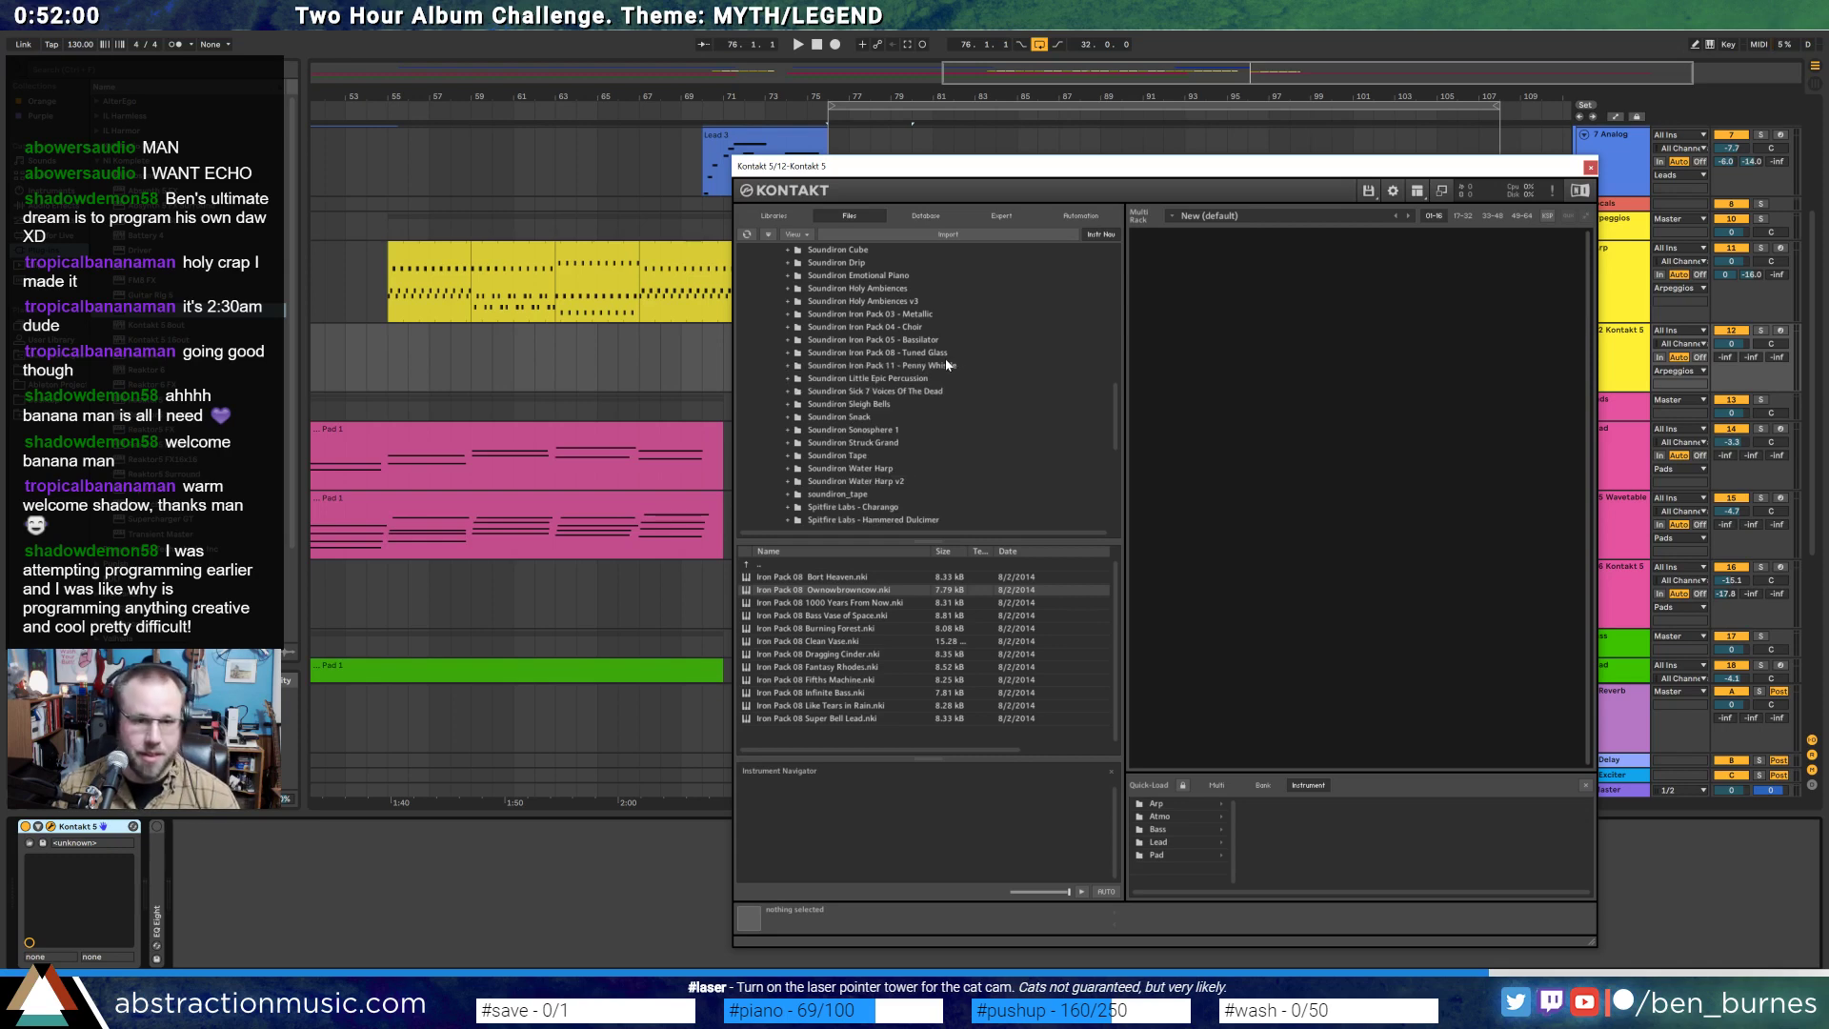
scroll(939, 364, up, 2)
click(789, 301)
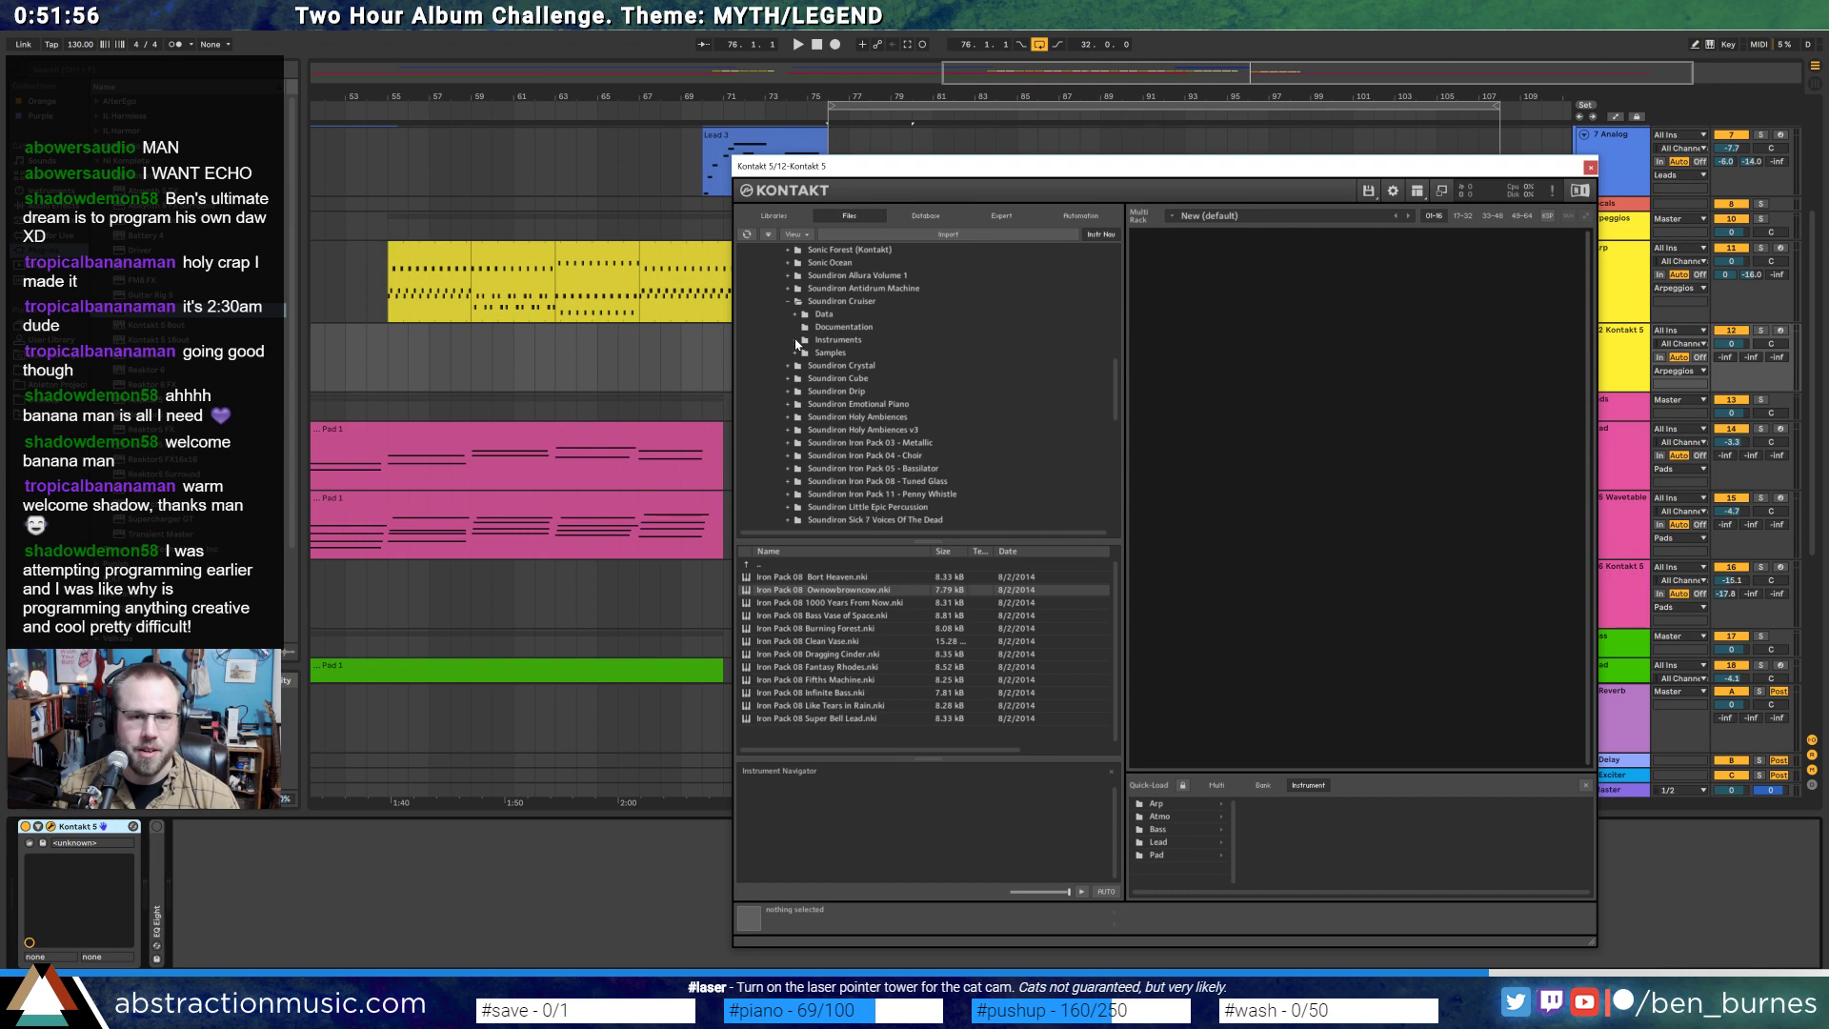
click(796, 341)
click(835, 353)
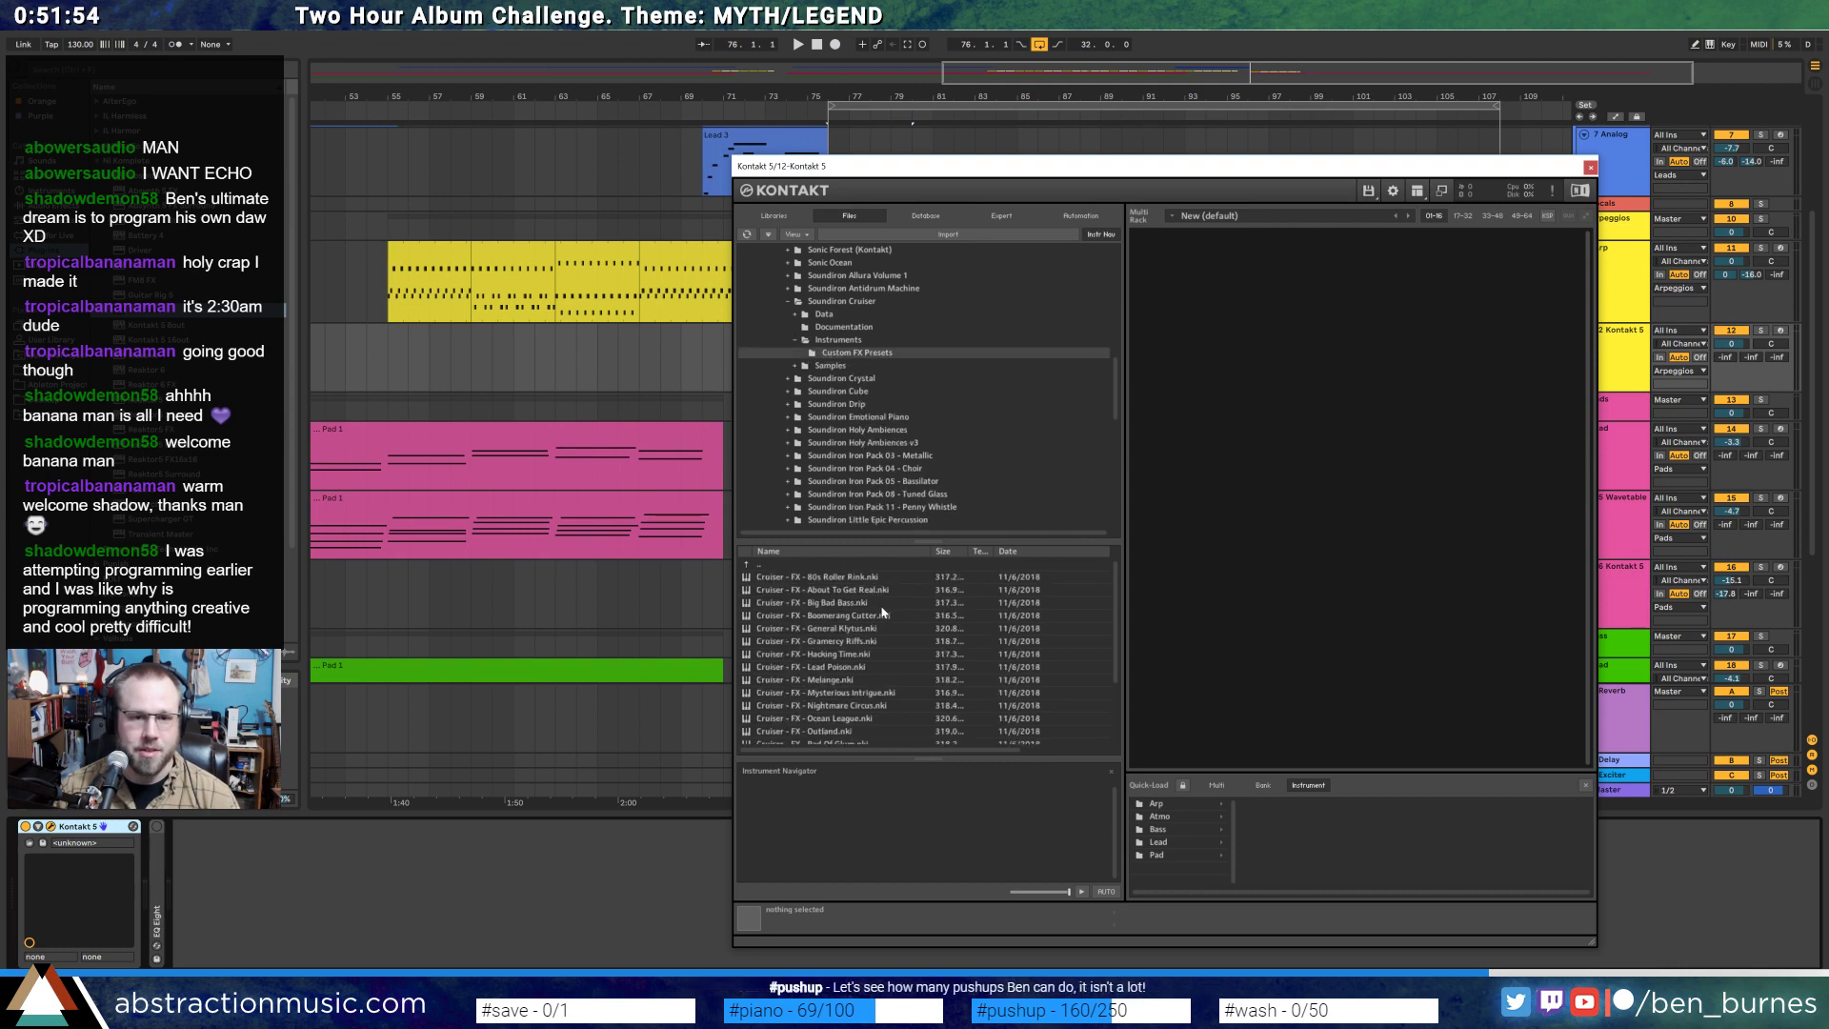
scroll(882, 613, down, 2)
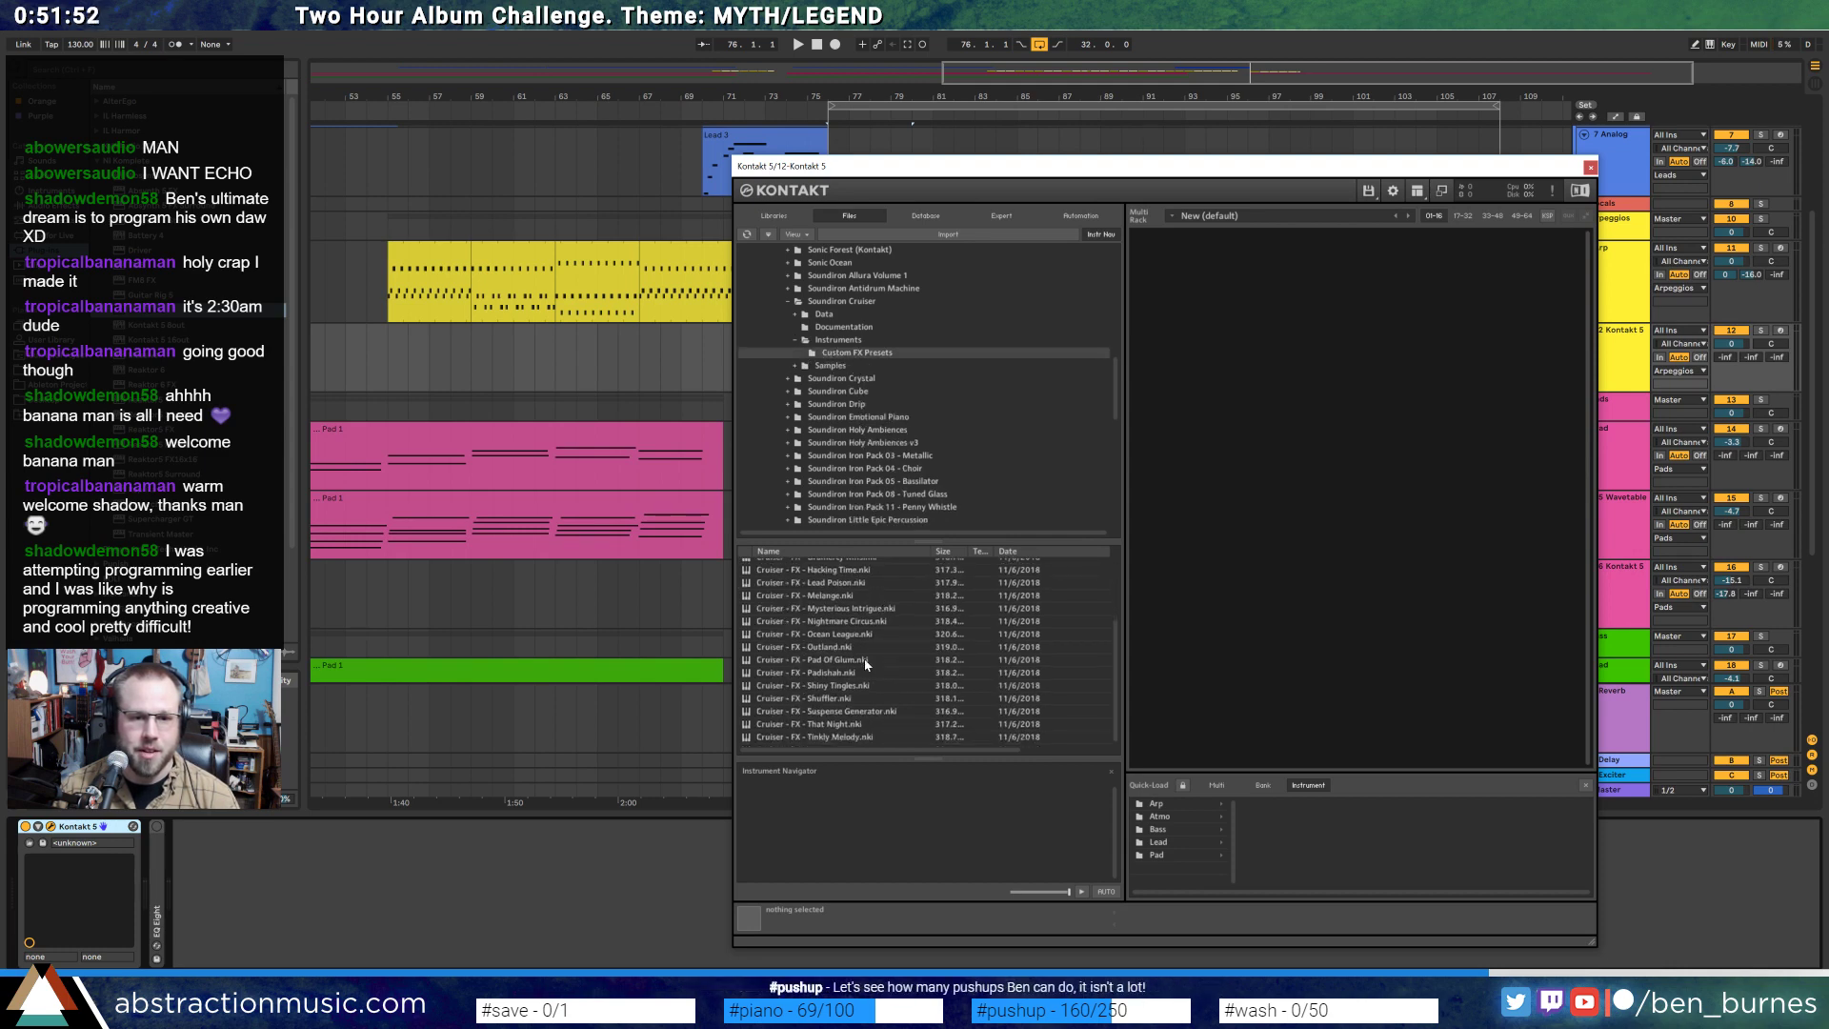
click(871, 685)
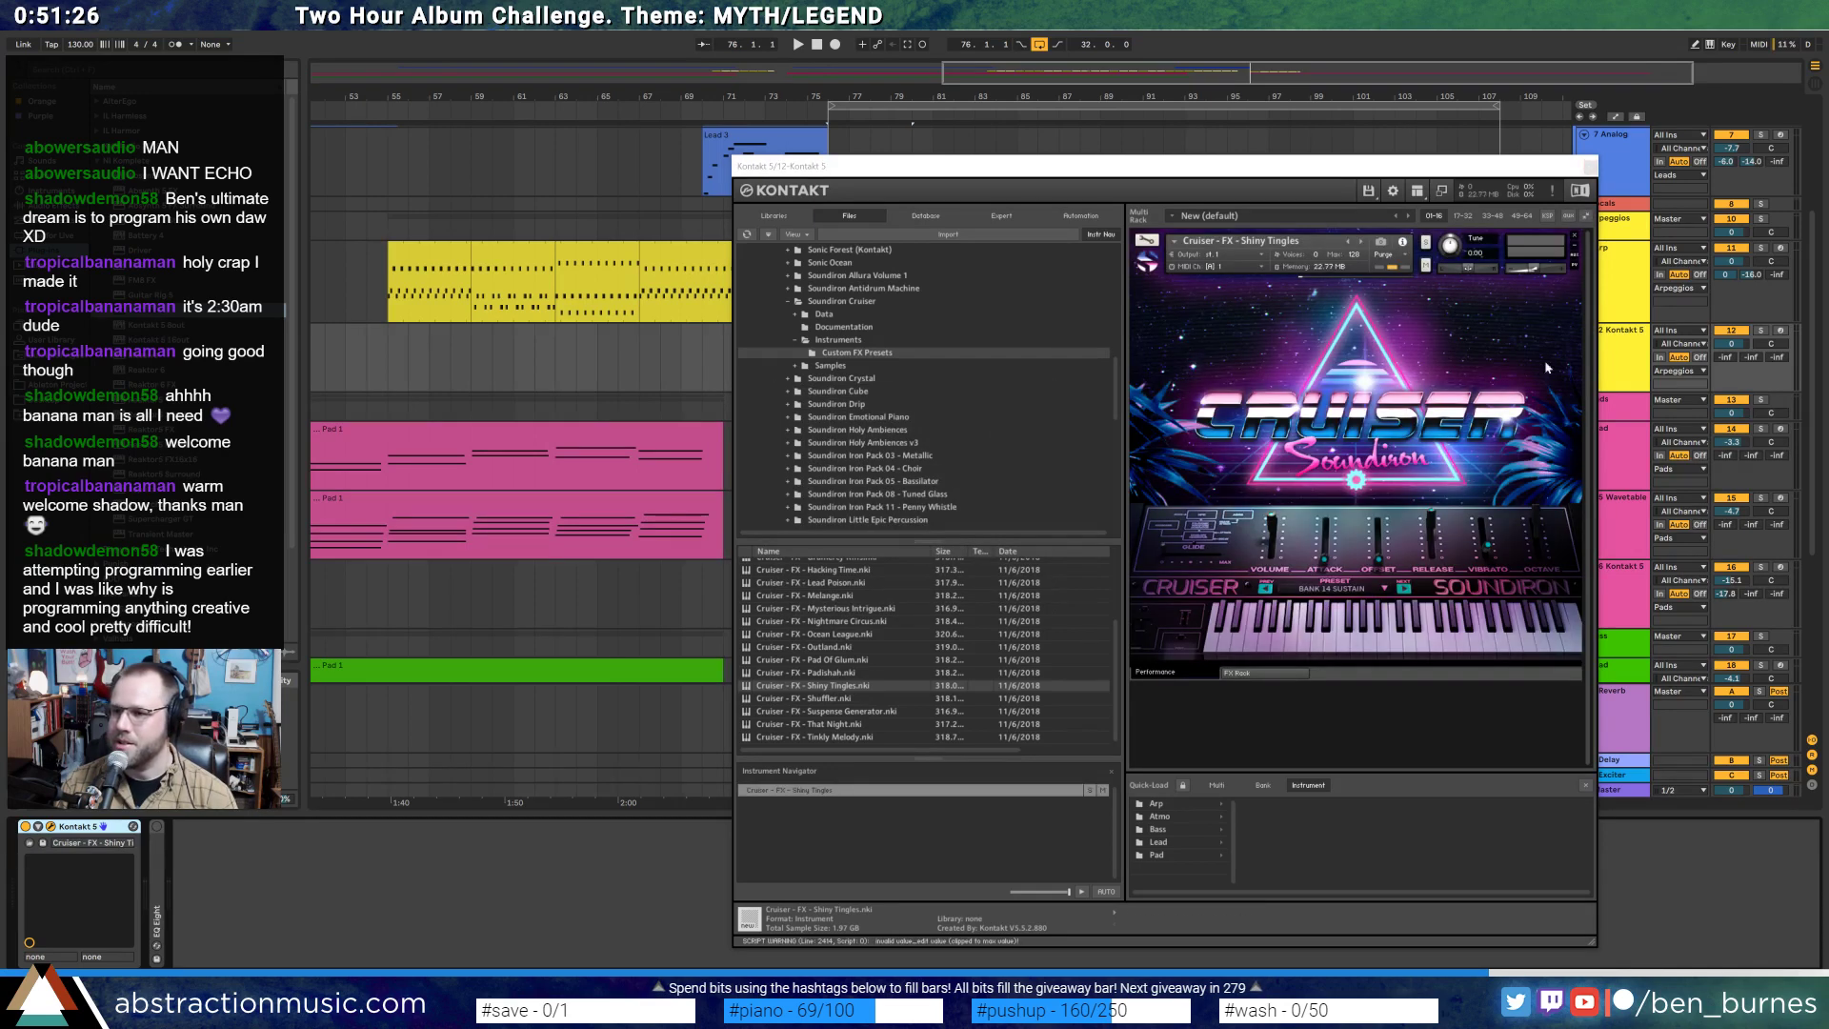
drag(1473, 176, 1209, 158)
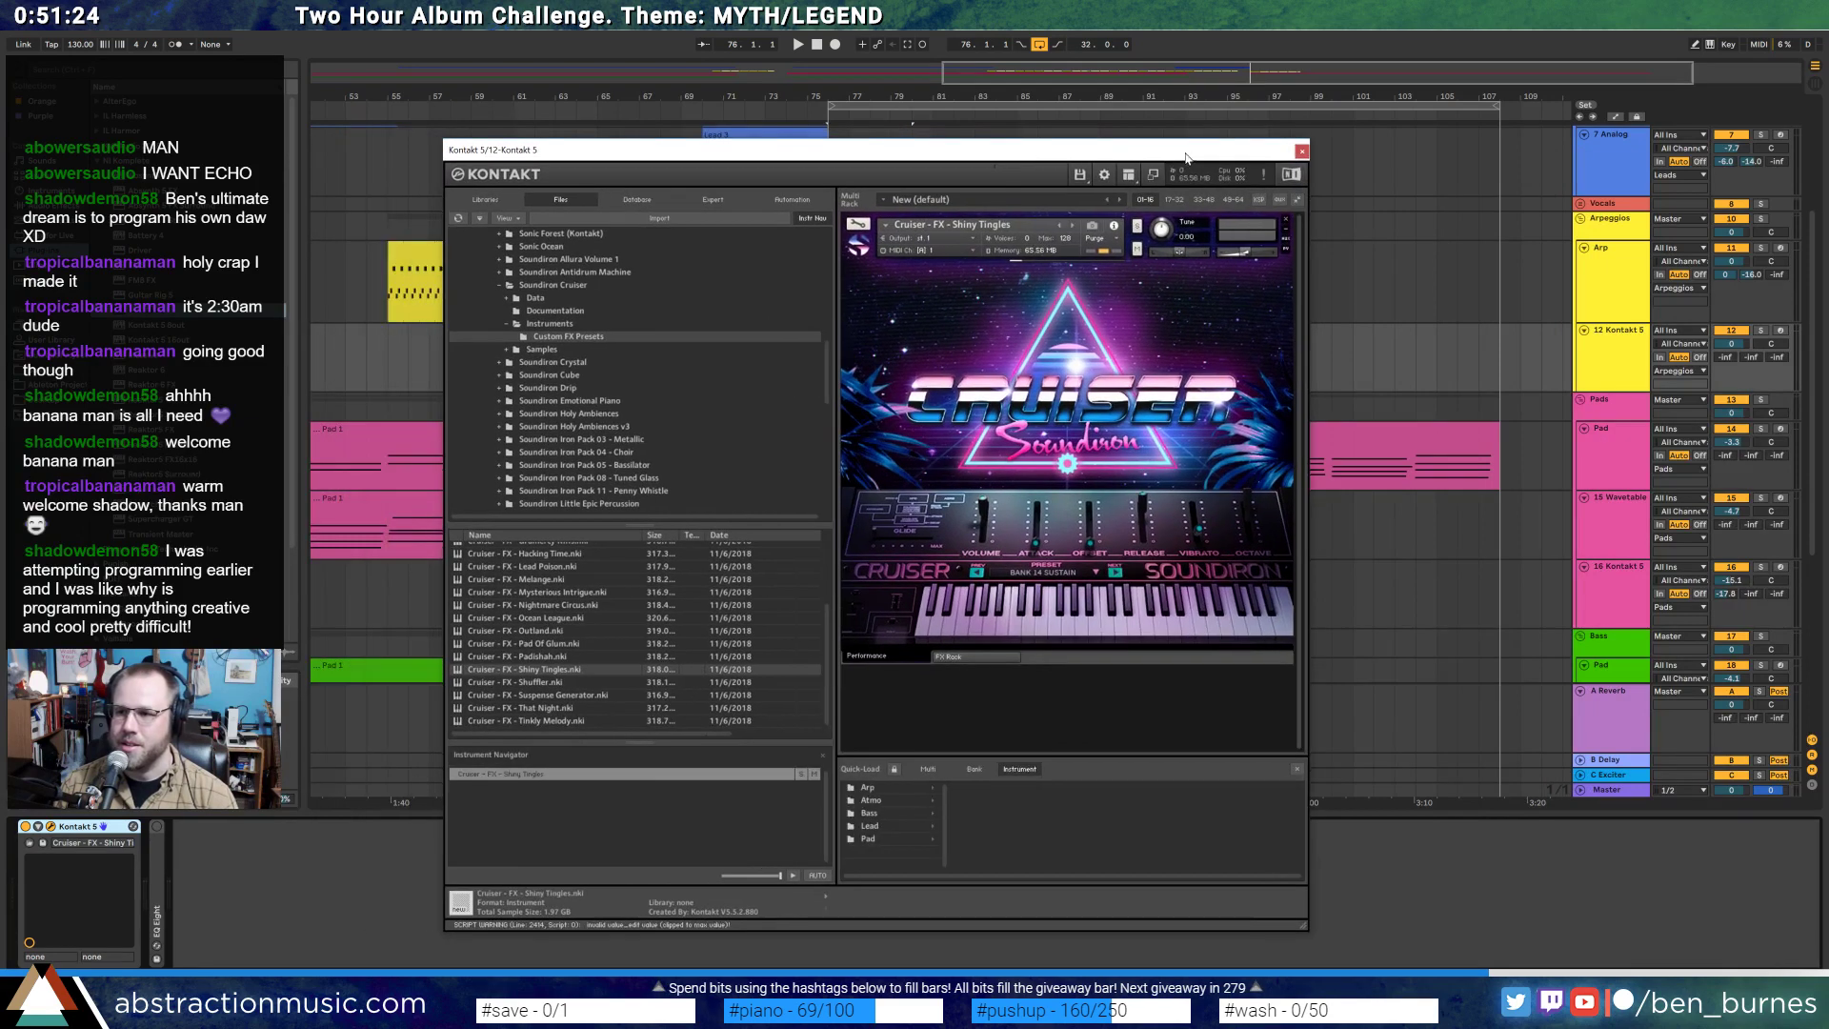
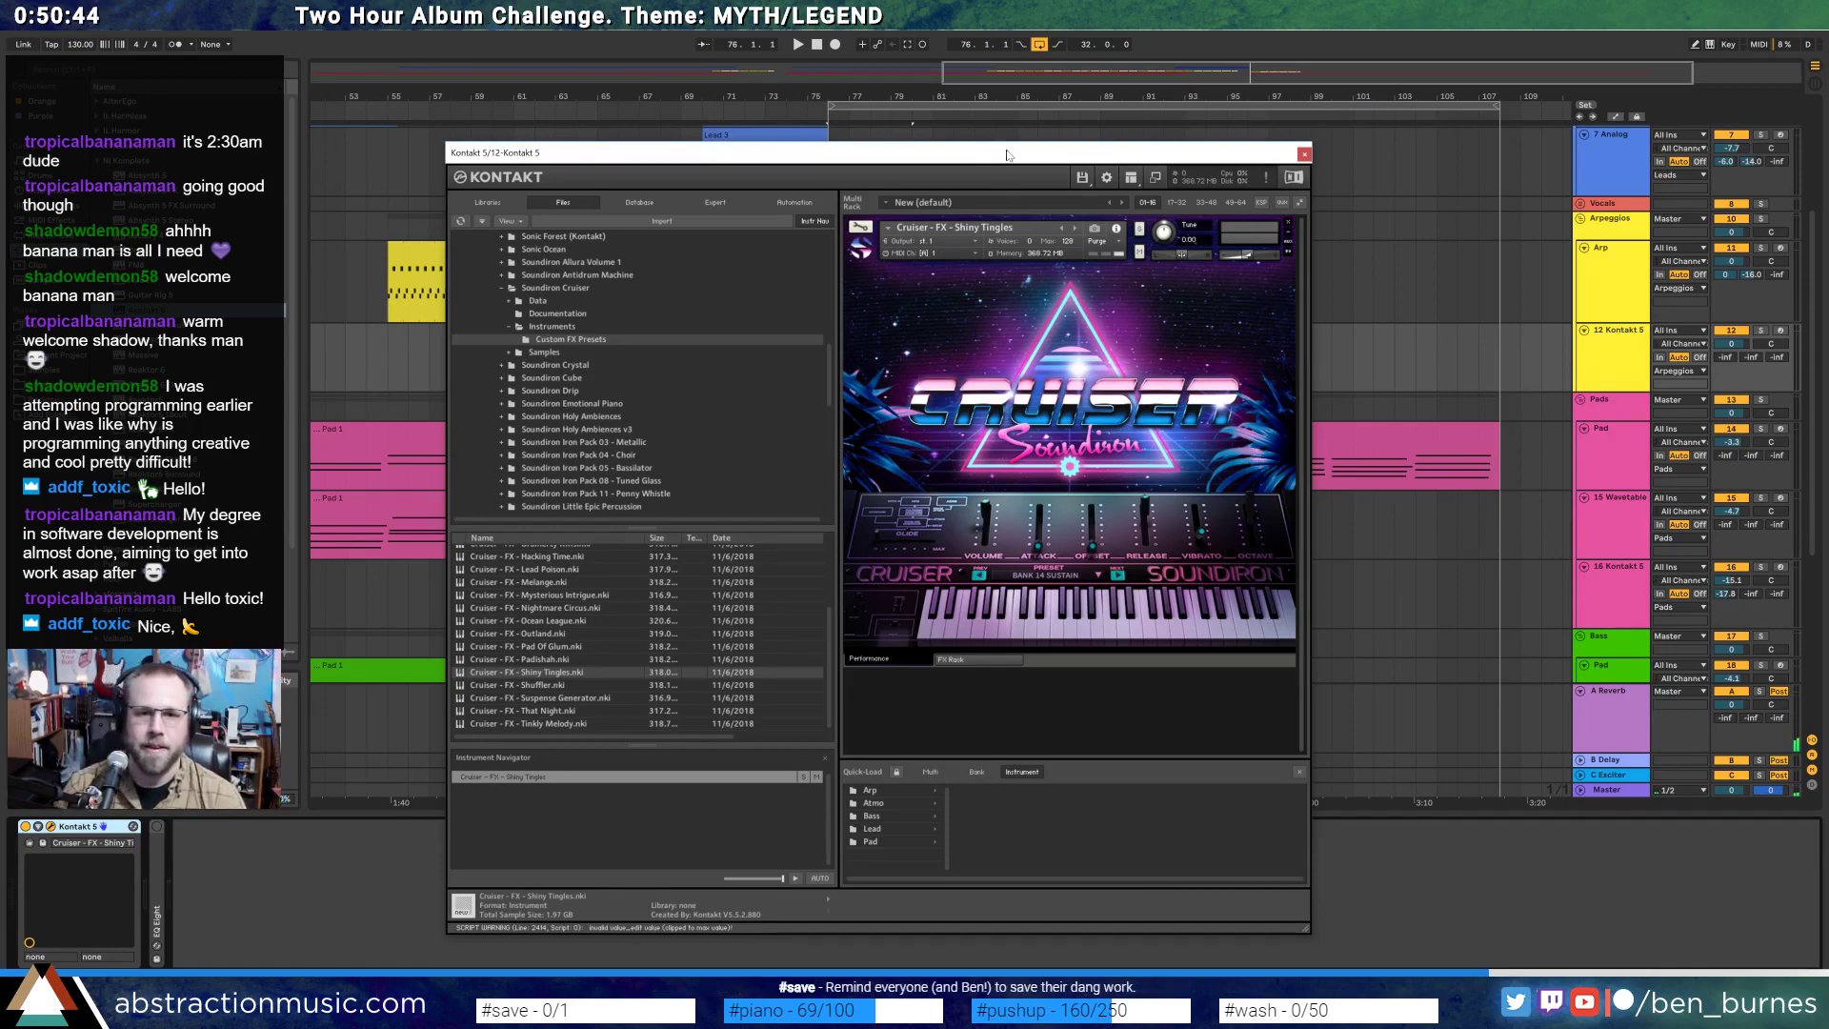
- Play the section from bar 76 and extend the Kontakt track's arpeggio clip to end at bar 84
drag(1007, 154, 1062, 289)
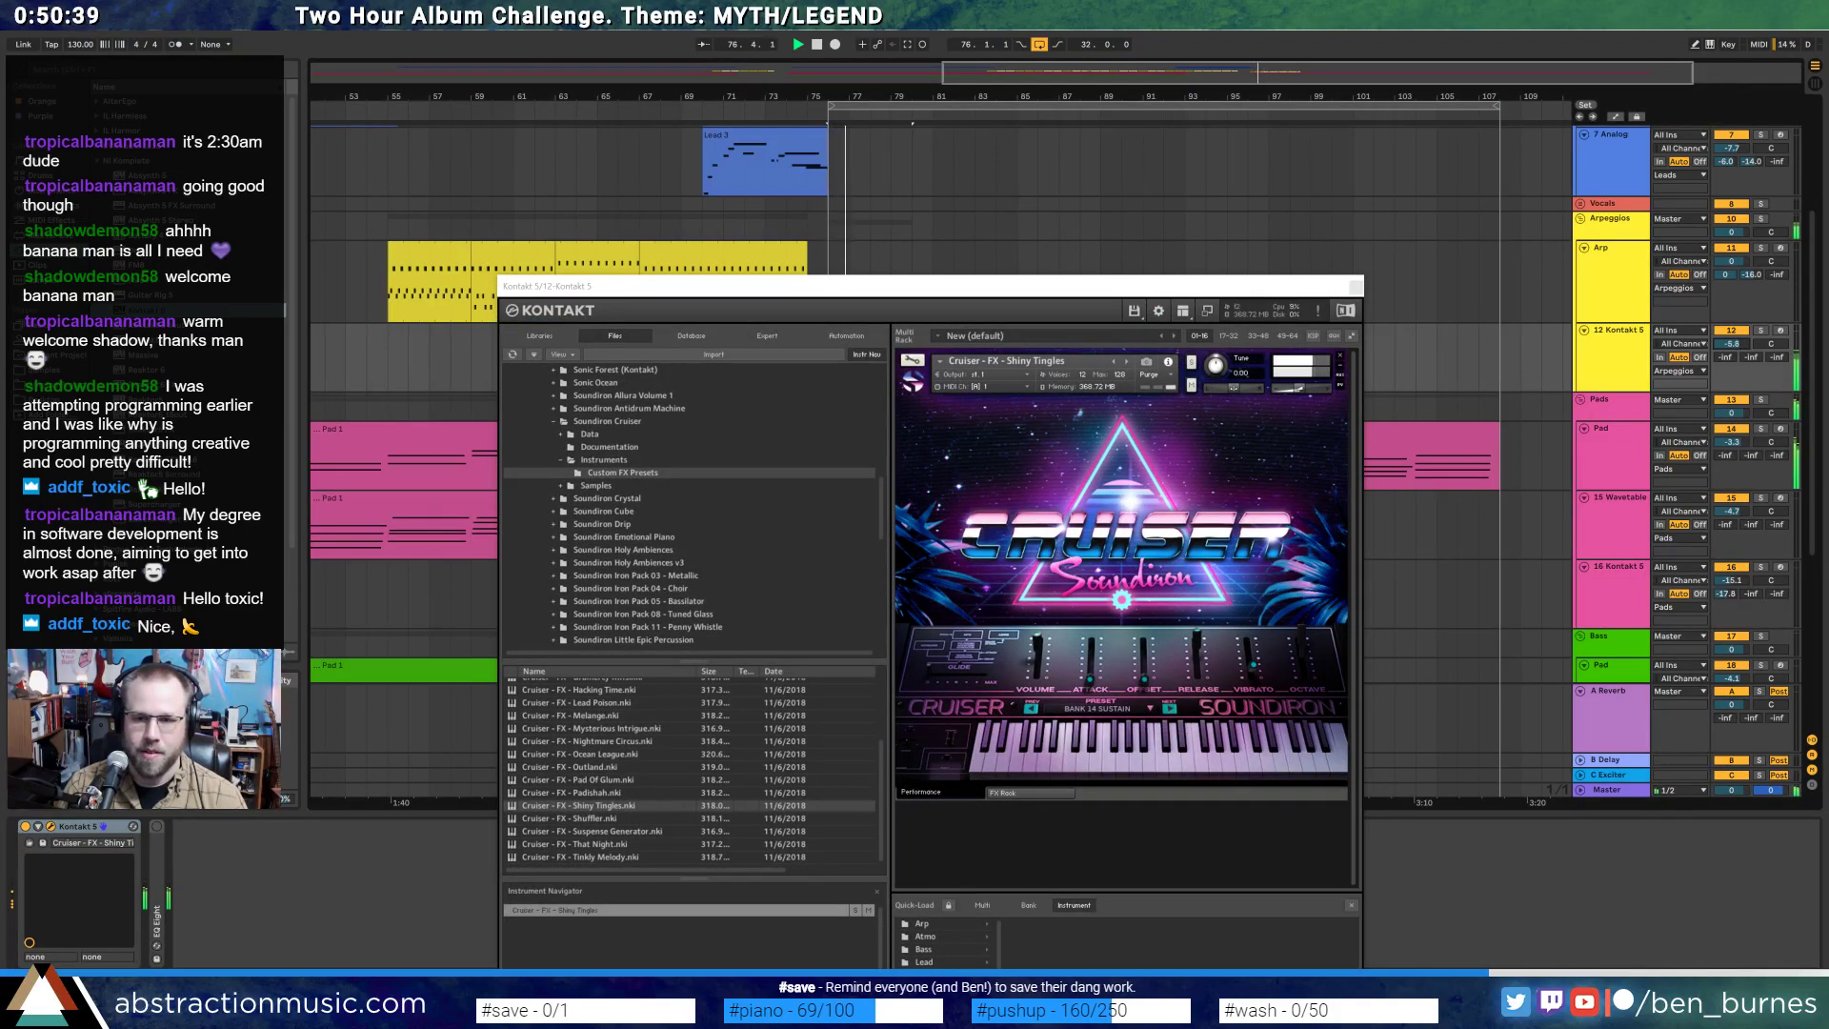
click(1354, 285)
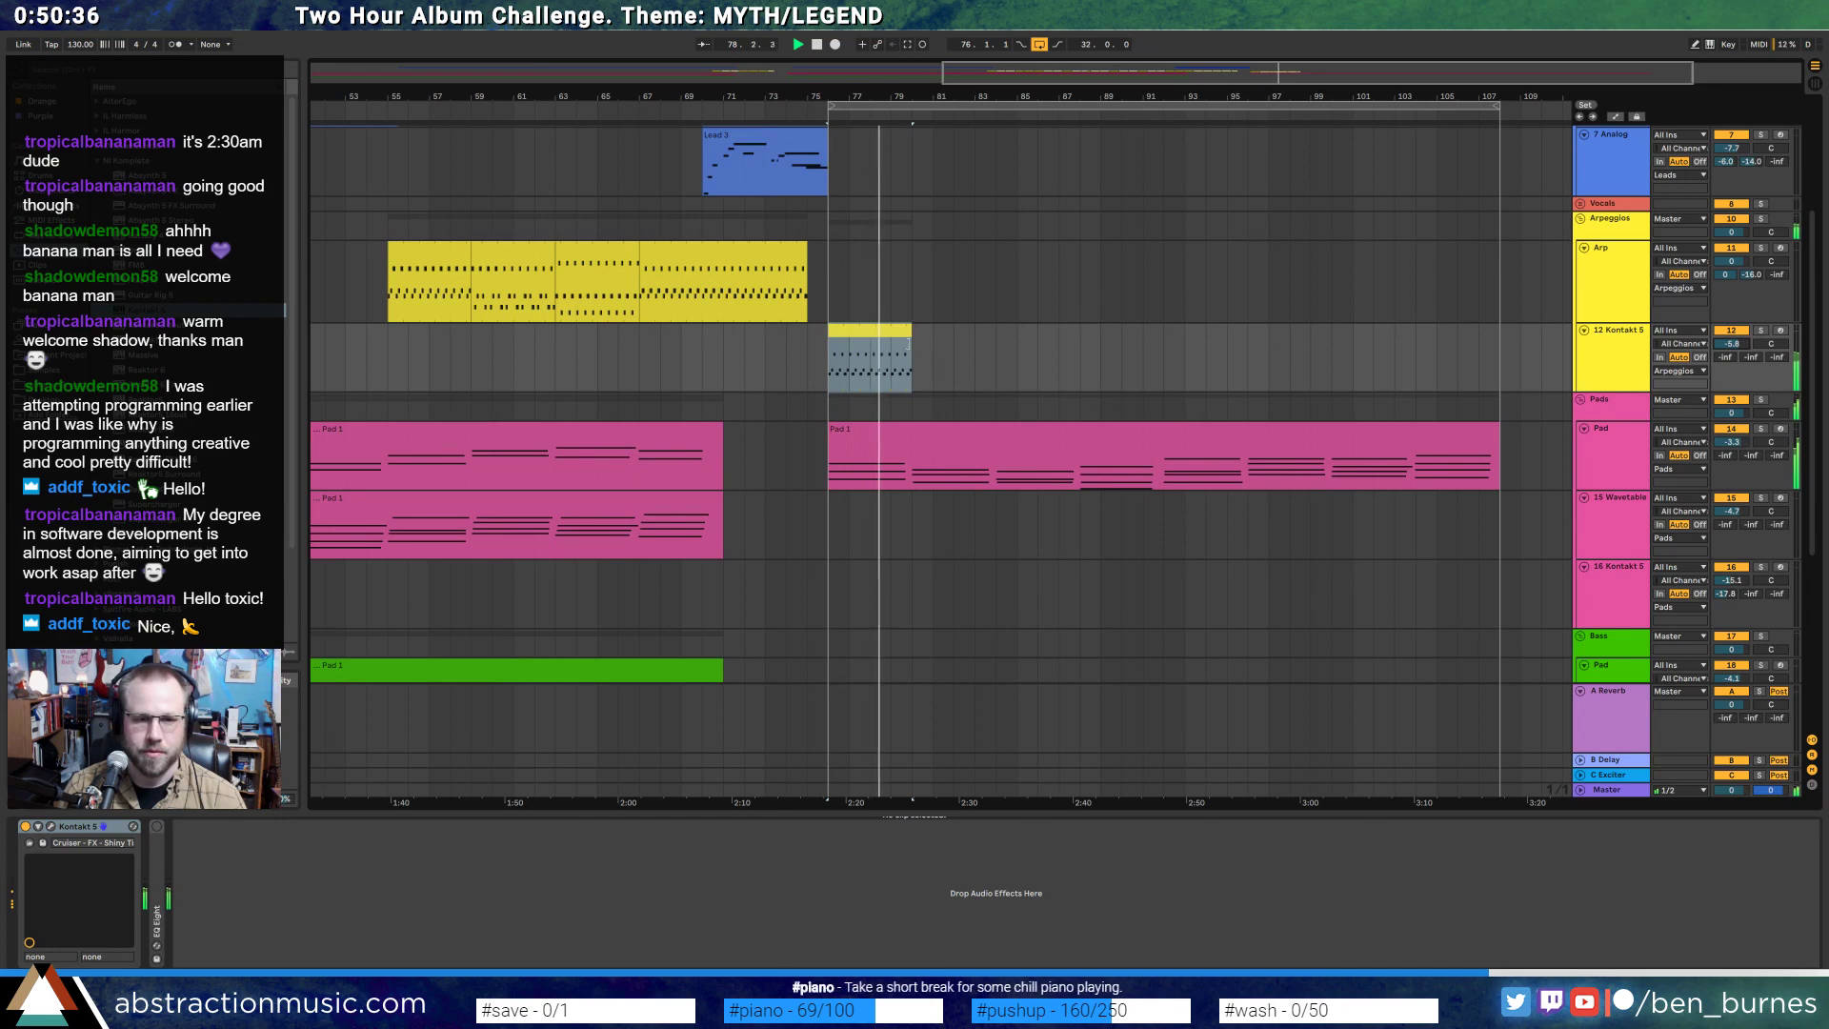
mouse_move(905, 341)
mouse_down()
mouse_move(1016, 337)
mouse_move(996, 335)
mouse_up()
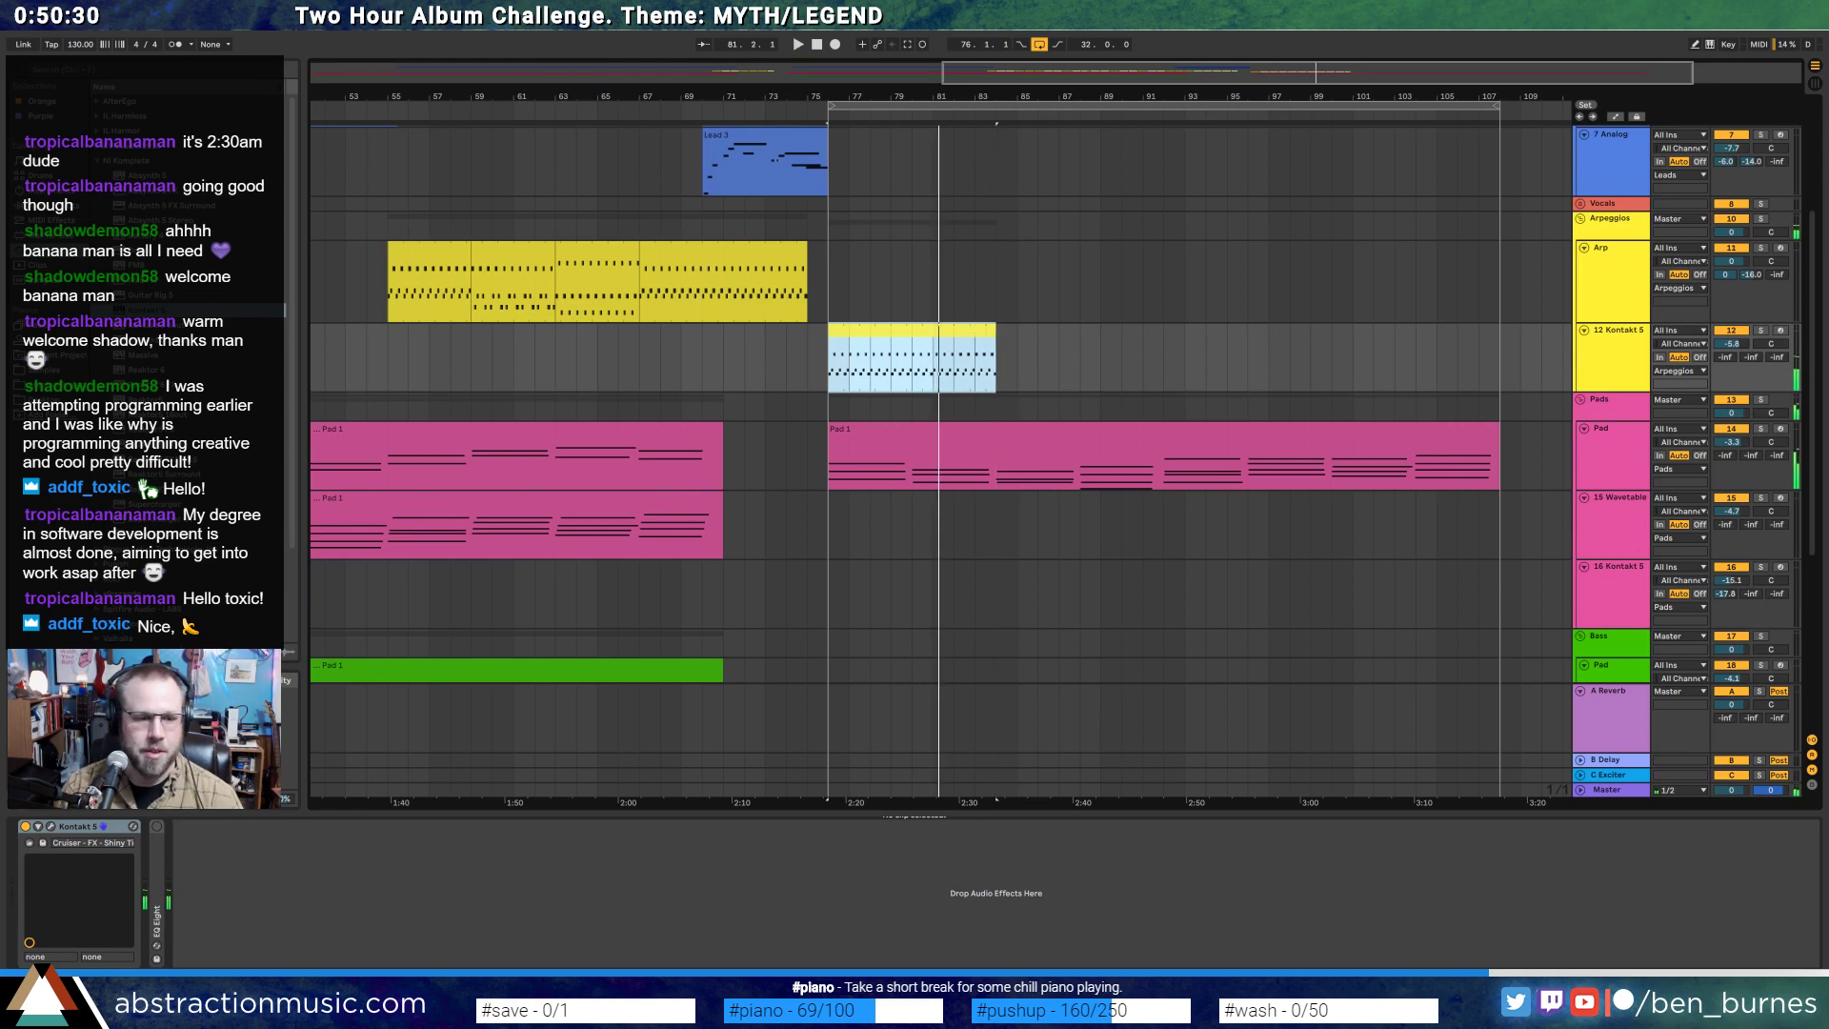
- Reopen Kontakt on the new arpeggio track and lower the Shiny Tingles Vibrato fader during playback
click(53, 827)
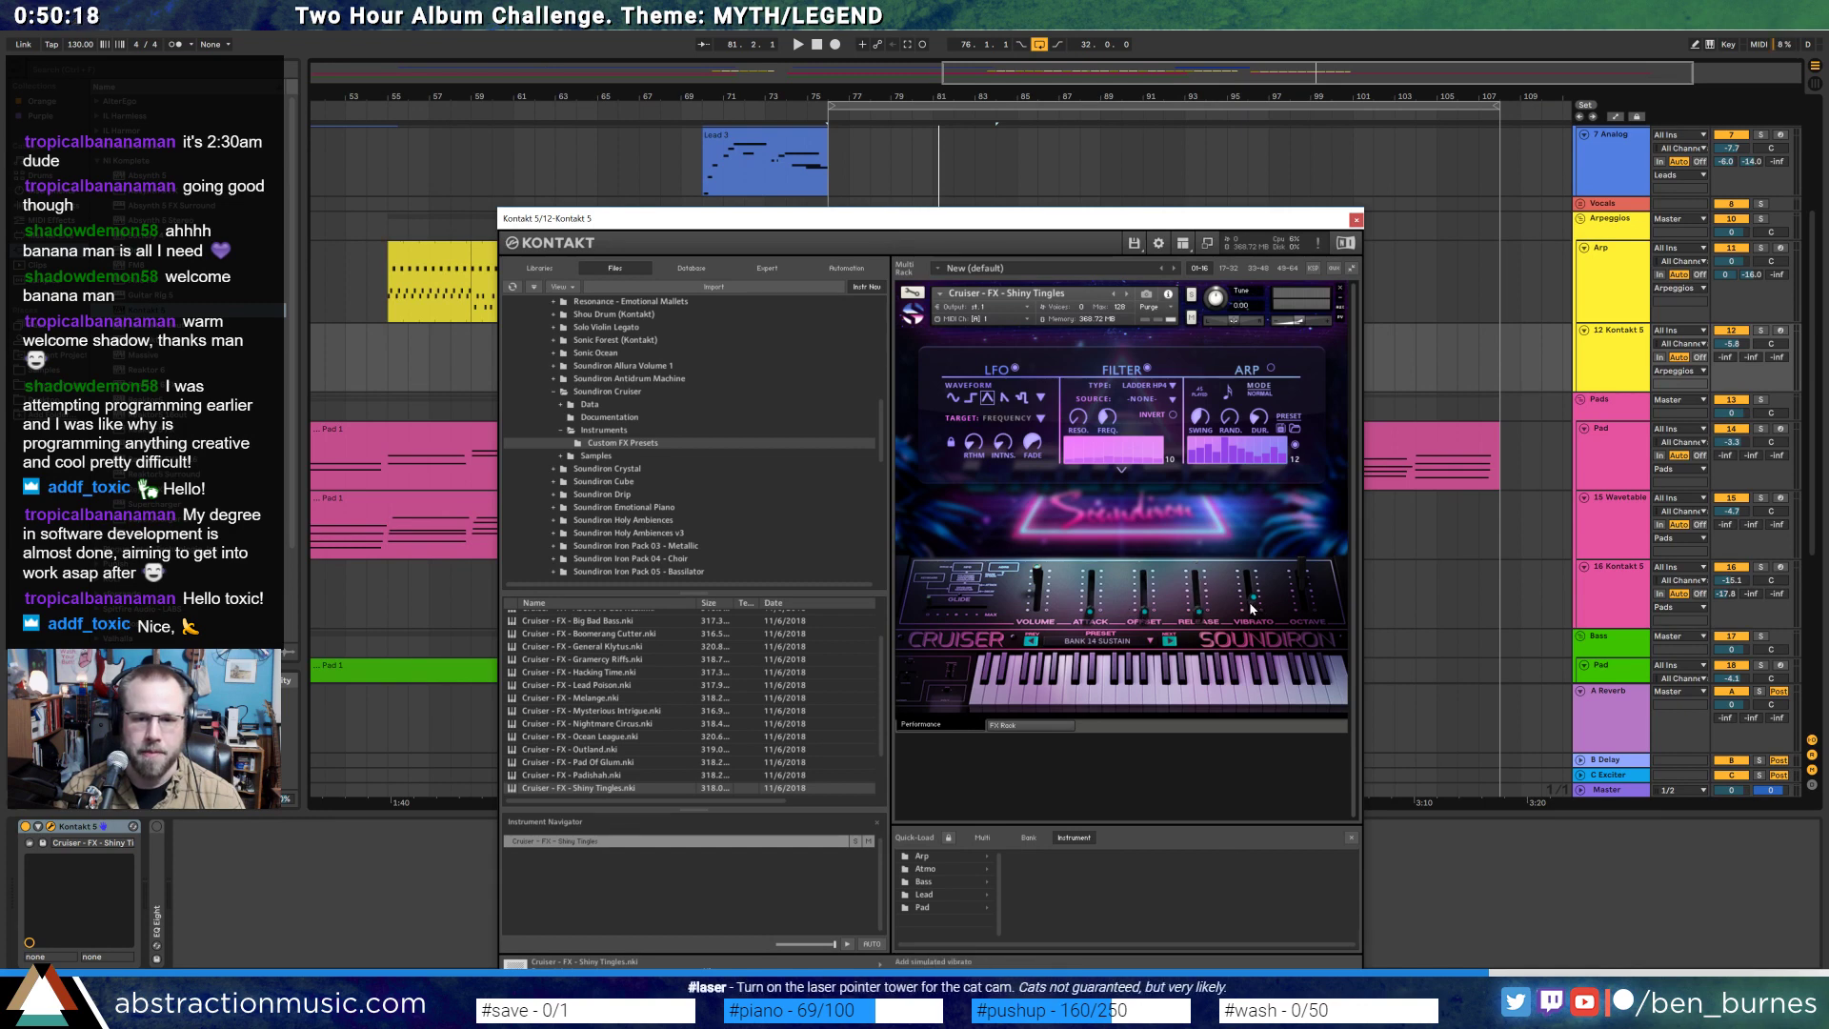
key(space)
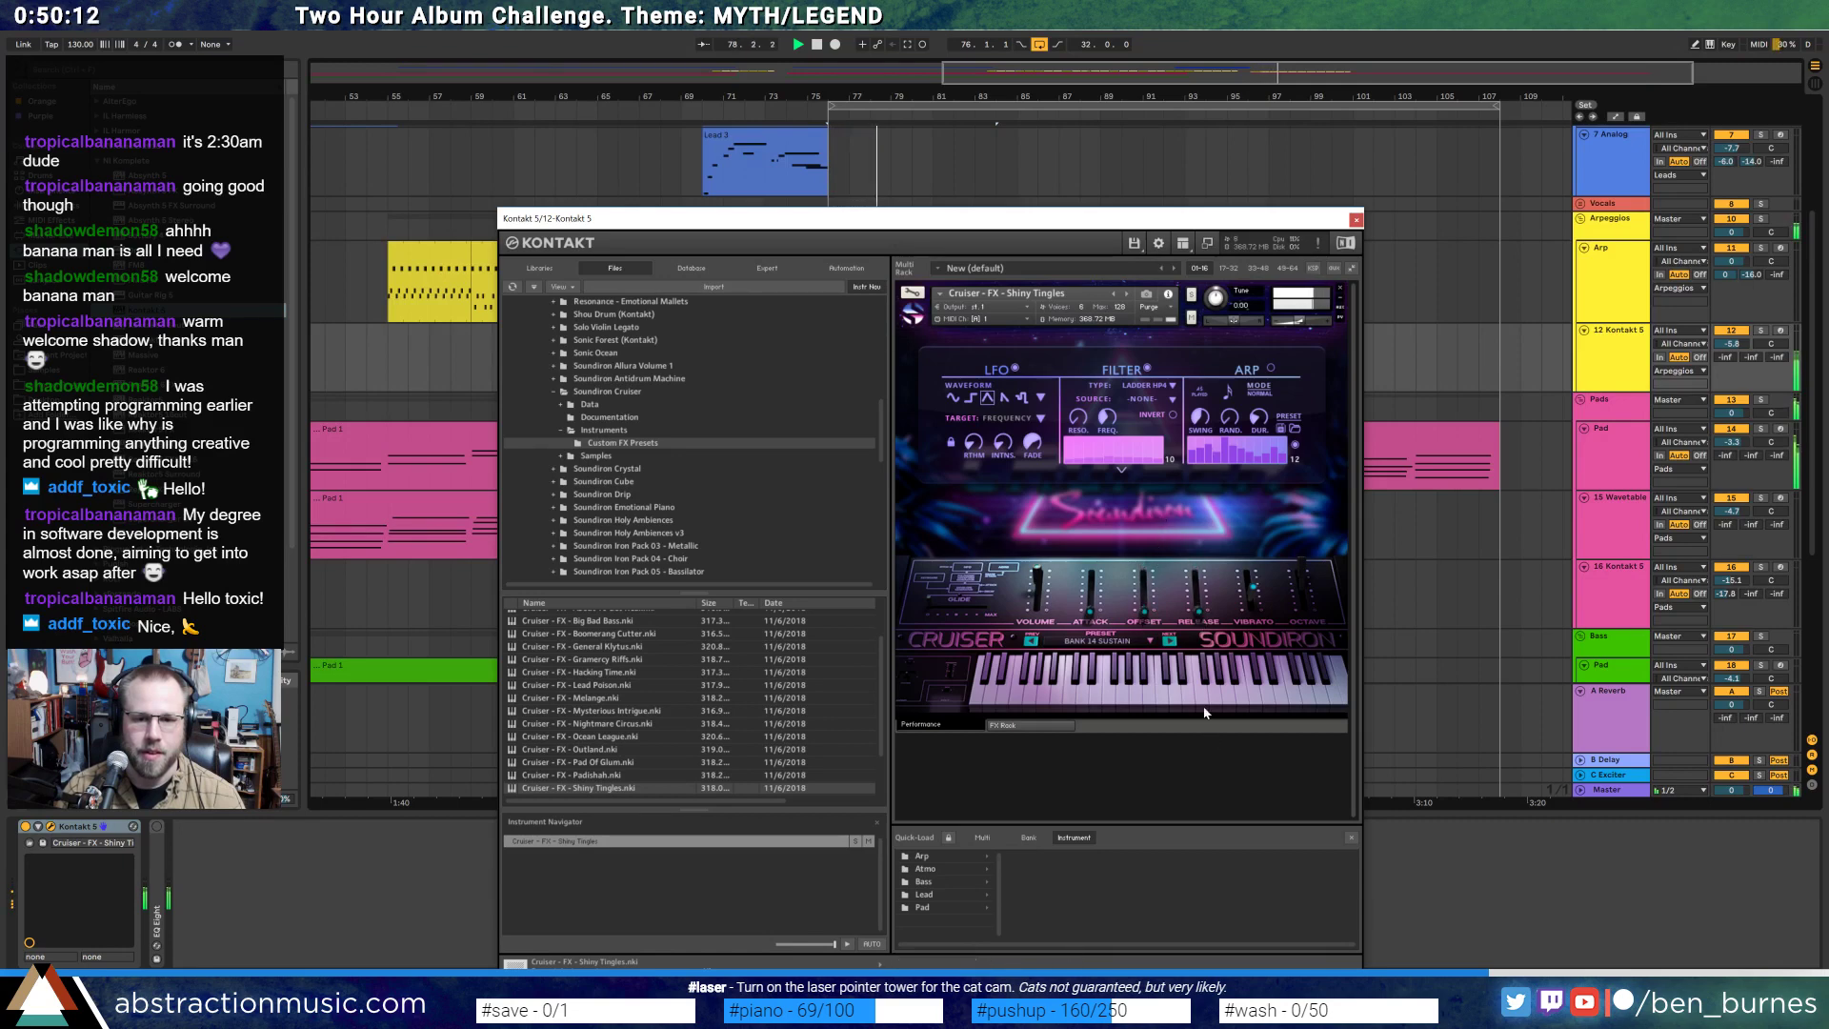
drag(1254, 589, 1264, 672)
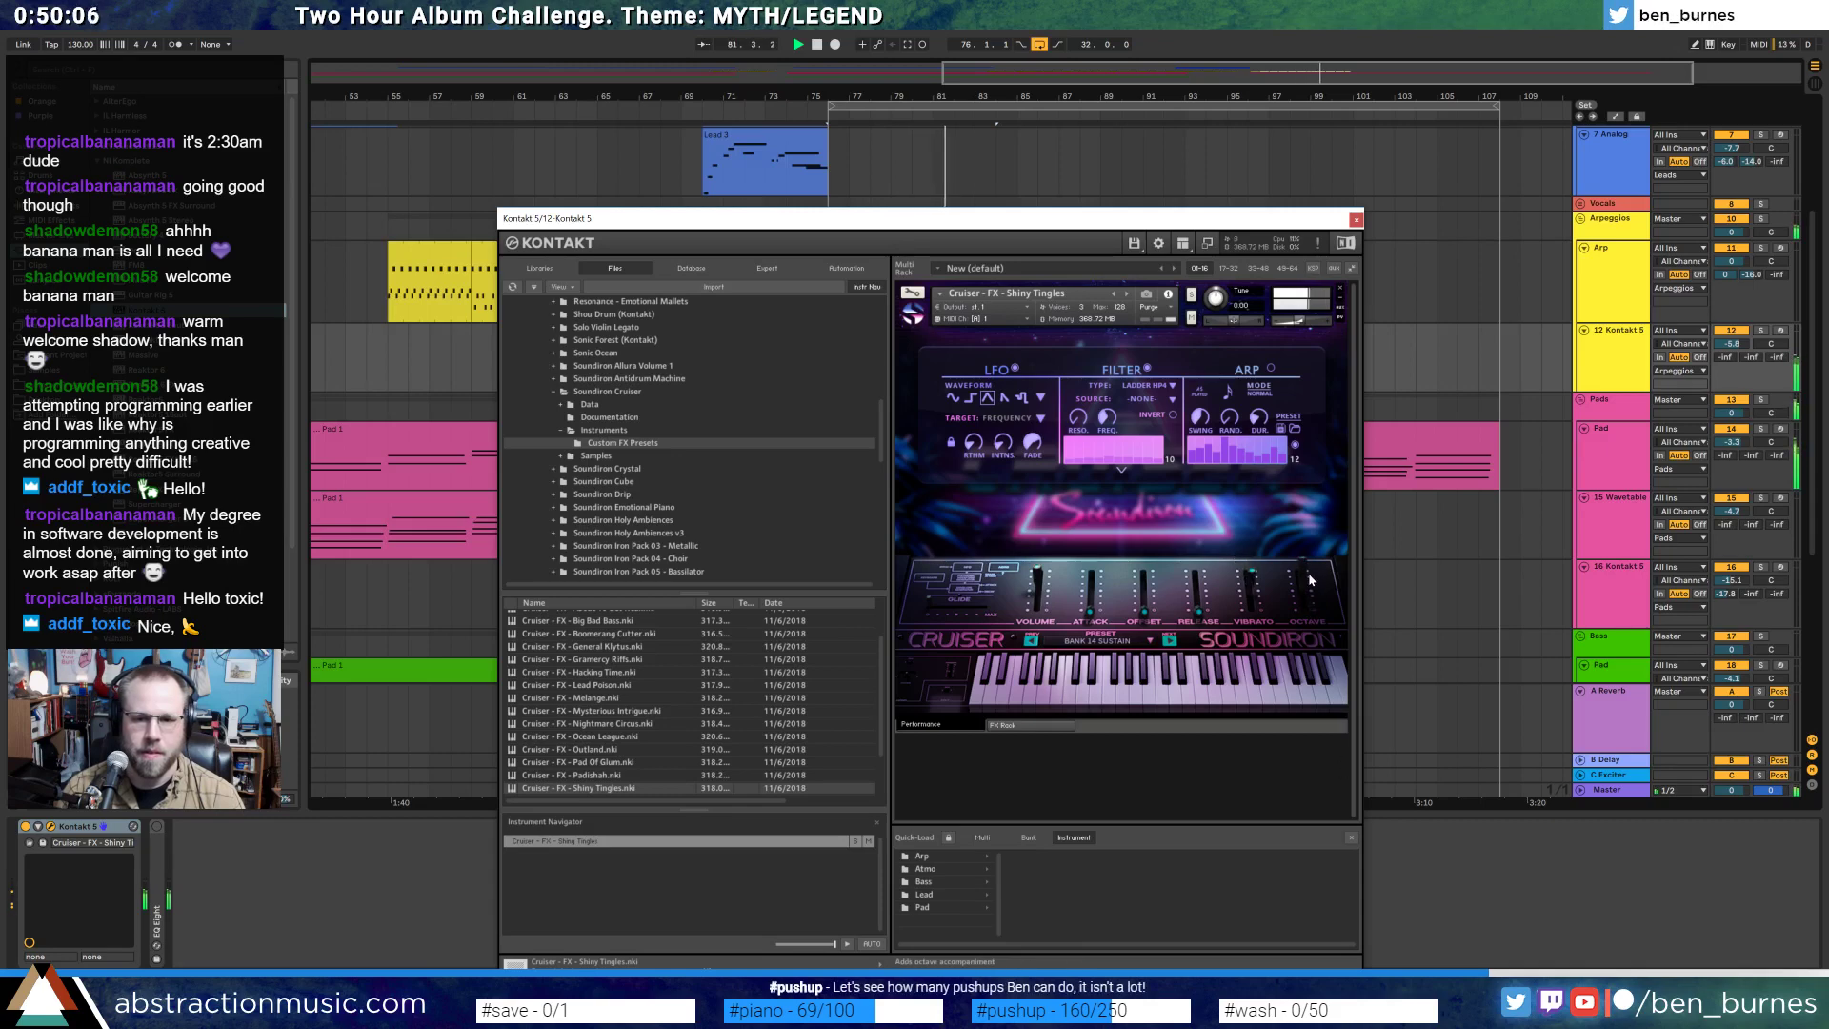
key(space)
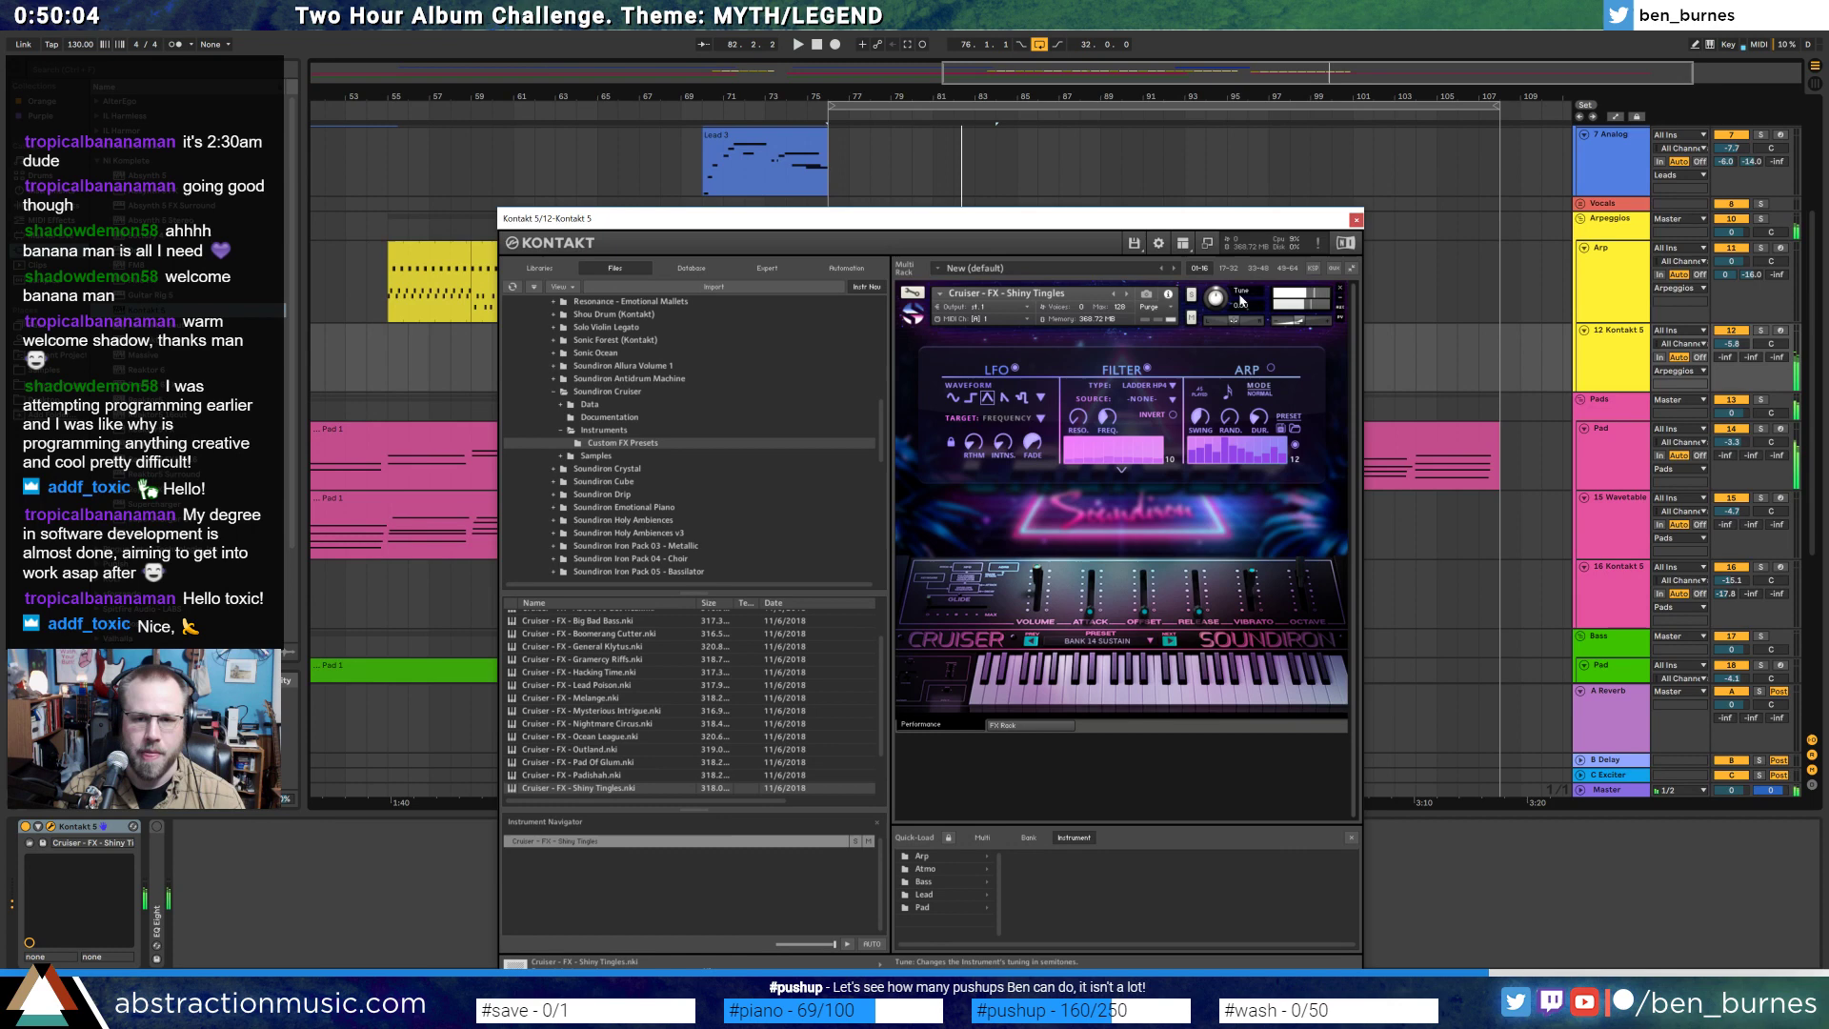
click(1355, 220)
- Shorten all notes in the Kontakt arpeggio clip to about a quarter of their length and play the result
double_click(950, 365)
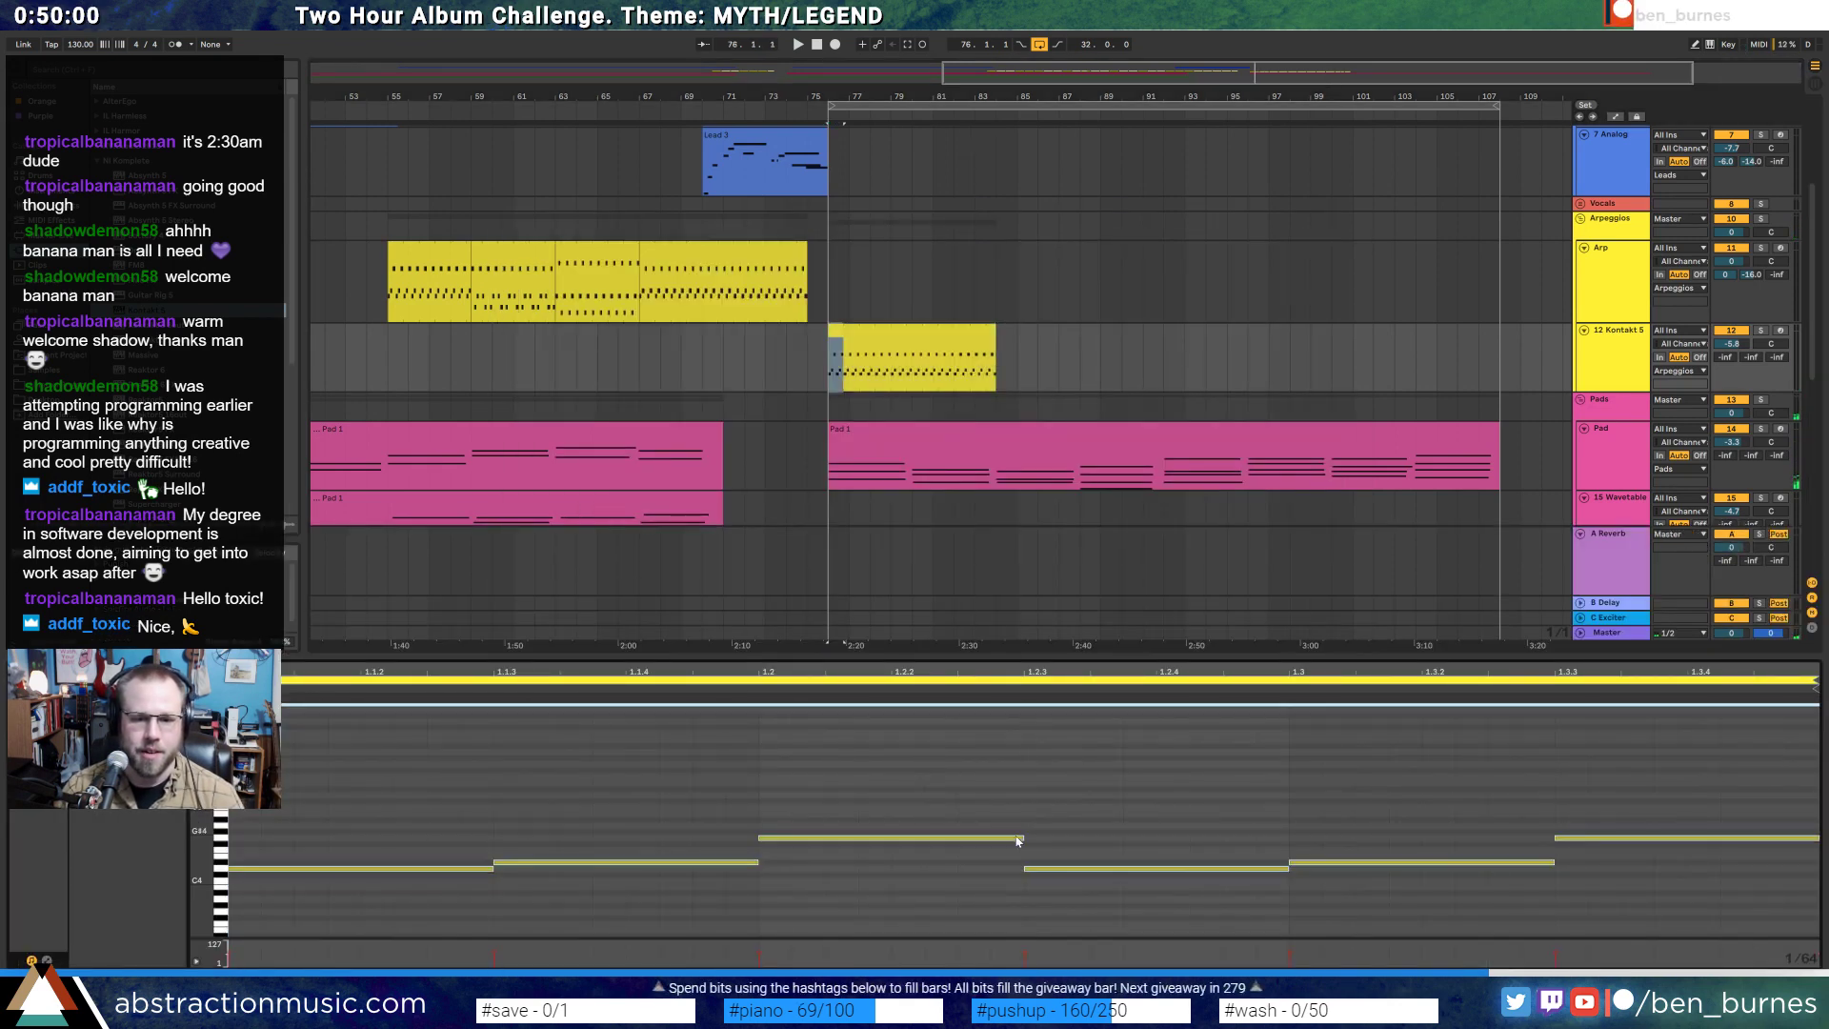
drag(1022, 838, 825, 840)
key(space)
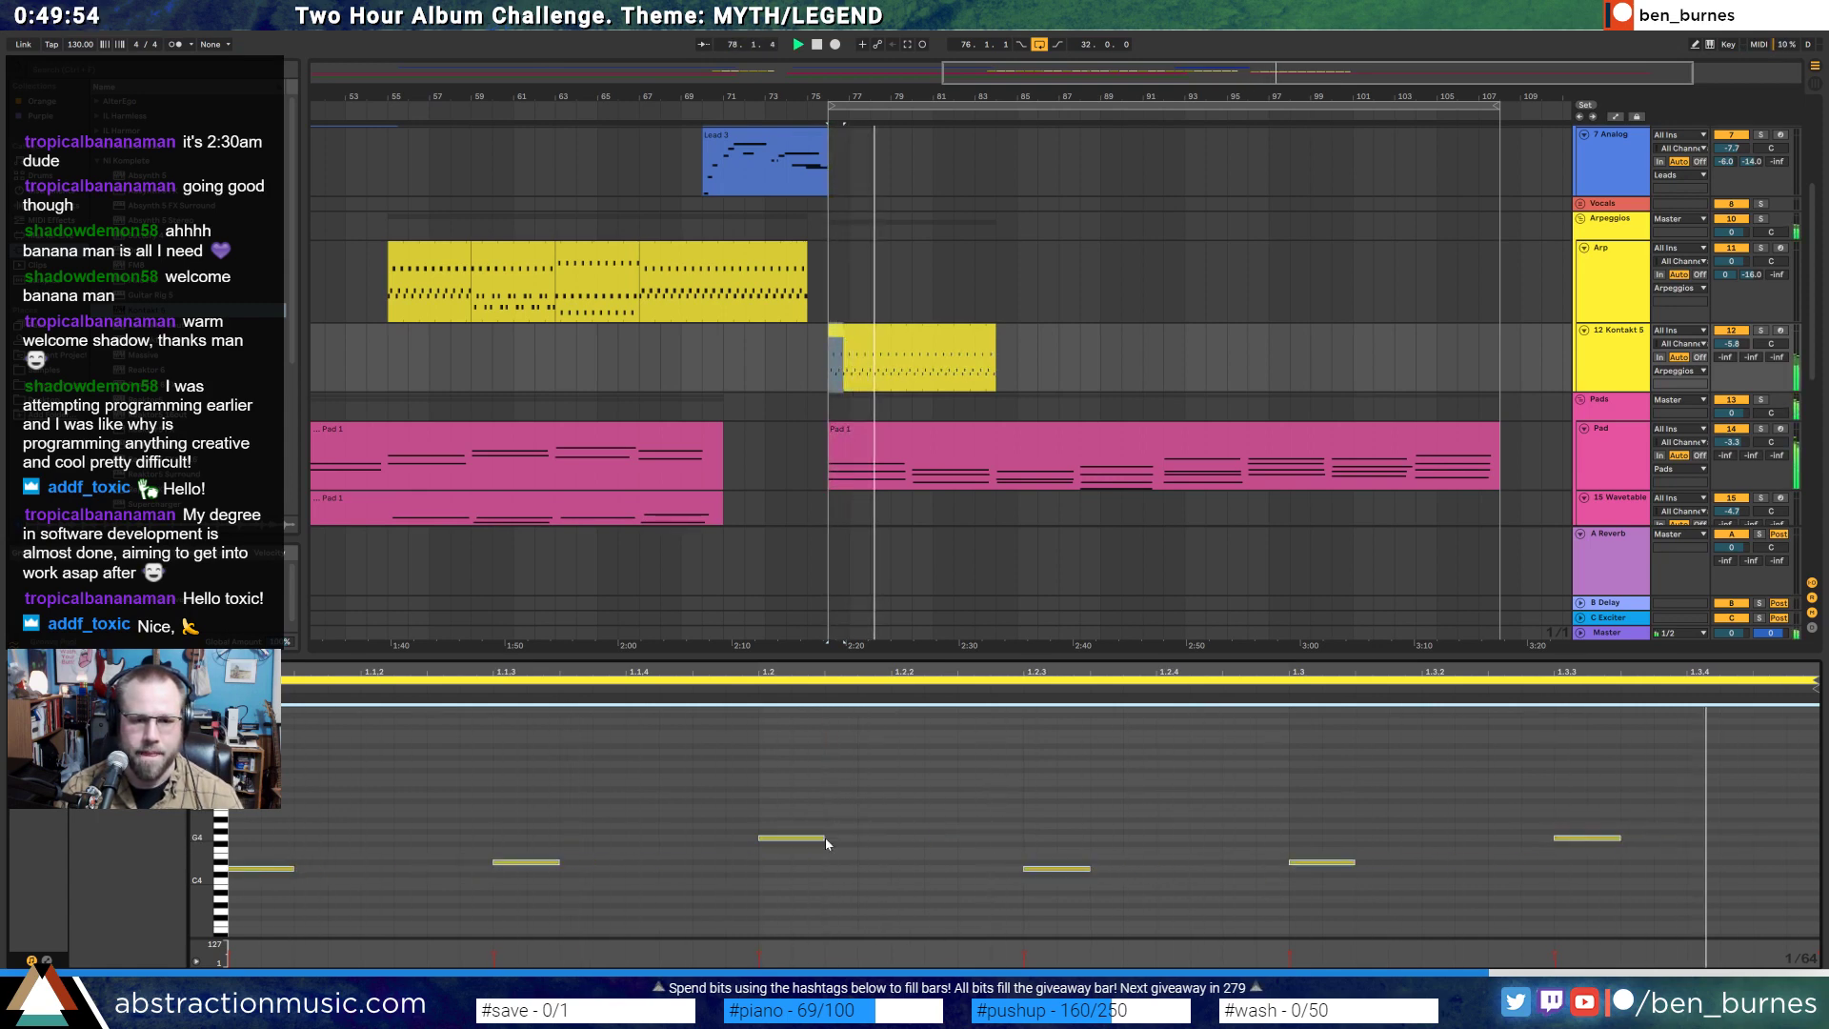
key(shift+Tab)
- Extend the Kontakt arpeggio clip to end at bar 92 and bring up the Pad track's effect chain
click(50, 827)
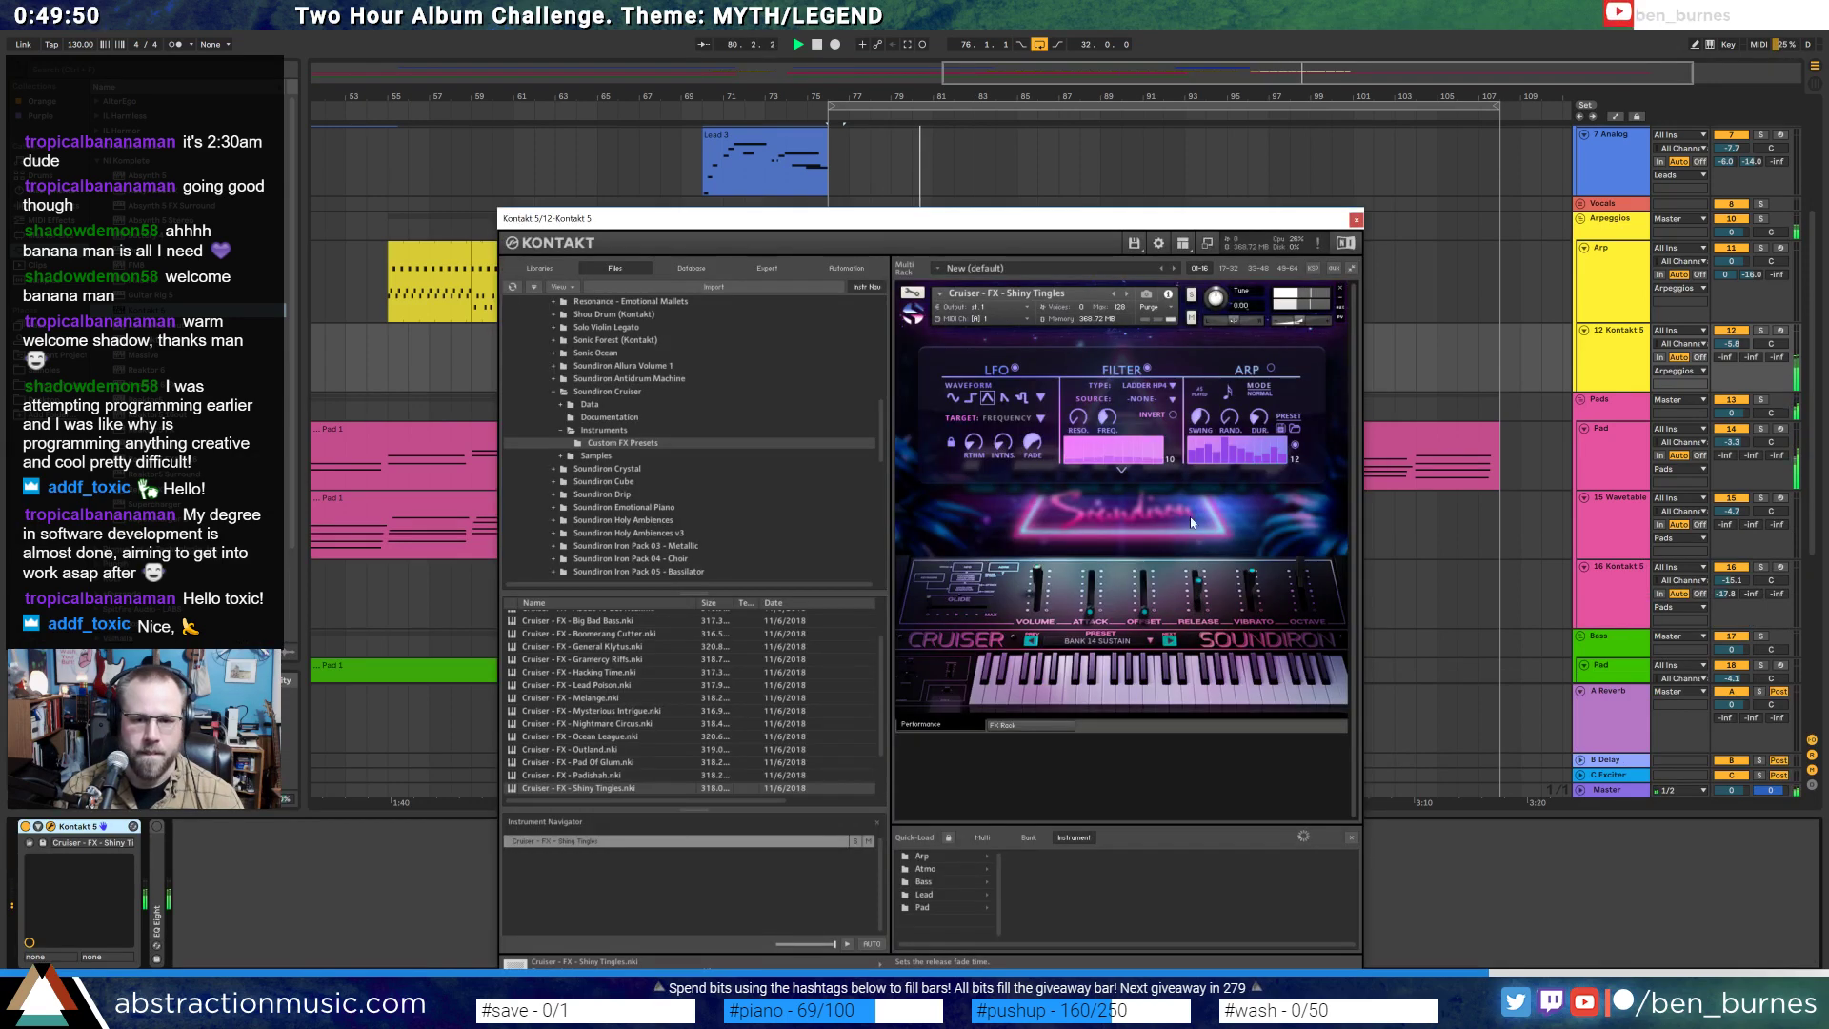
click(1356, 221)
drag(1000, 327, 1164, 327)
click(953, 456)
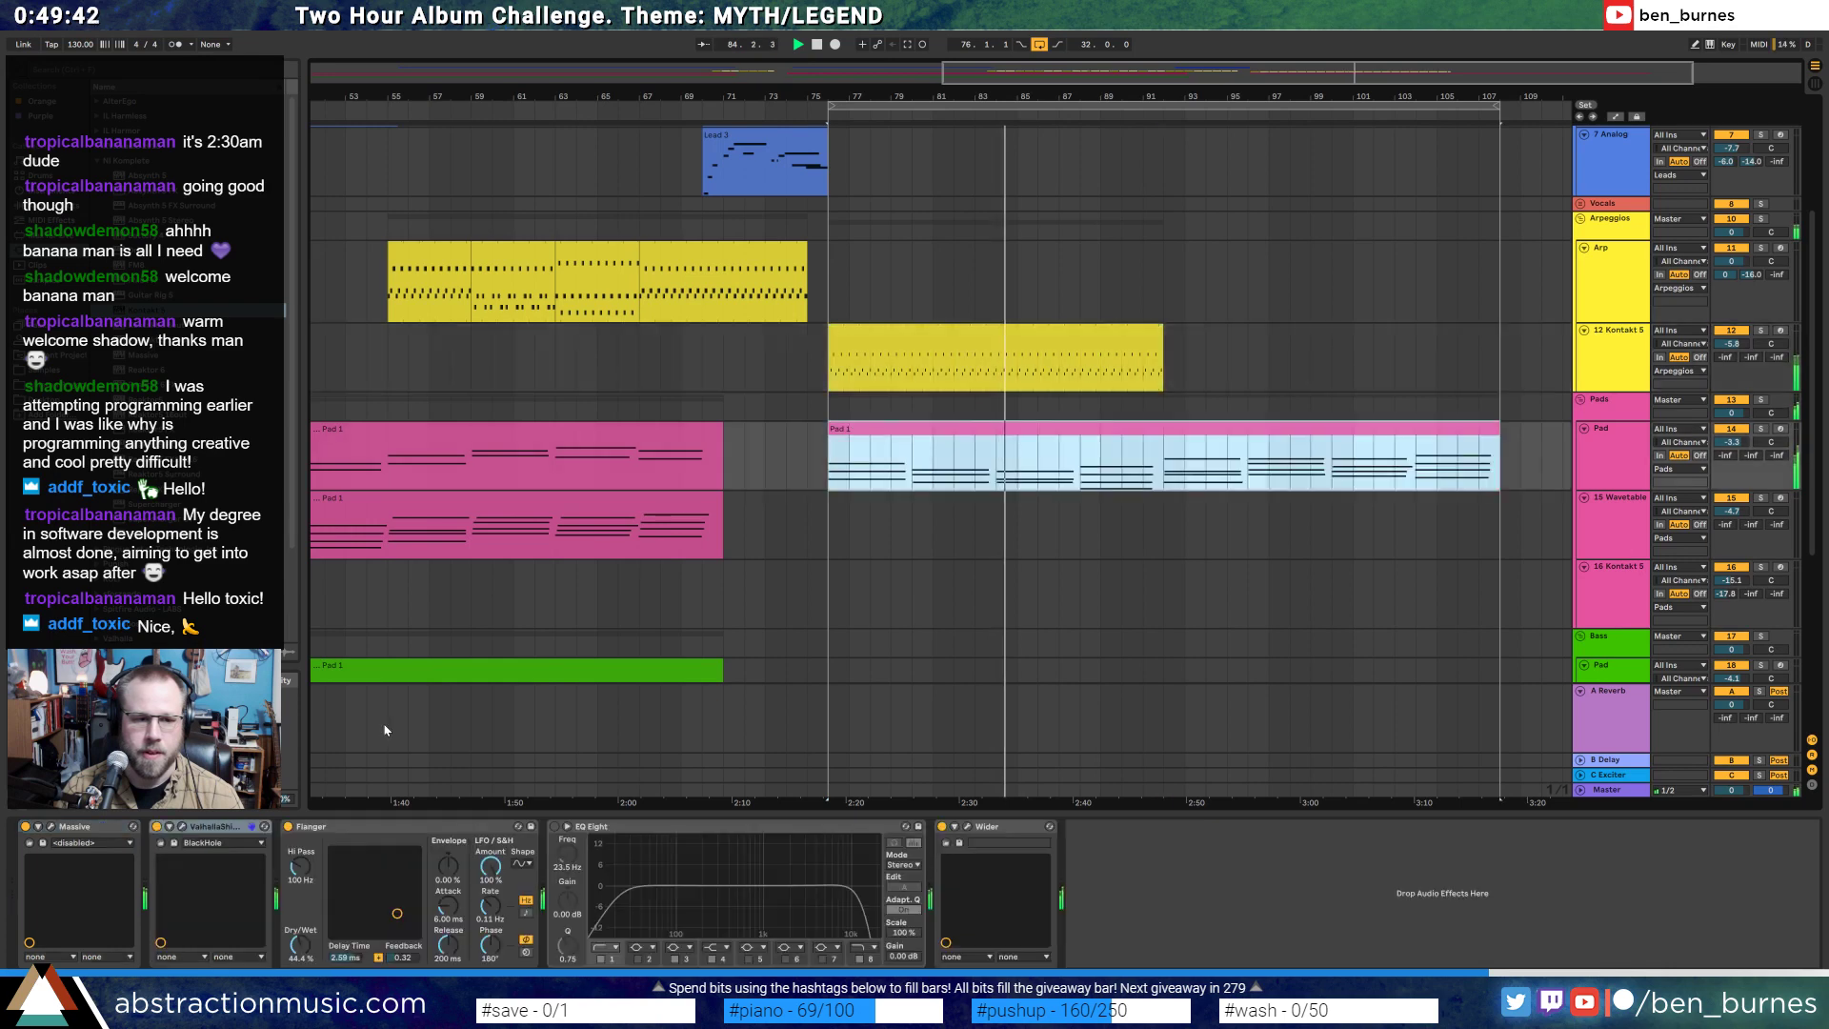
click(201, 829)
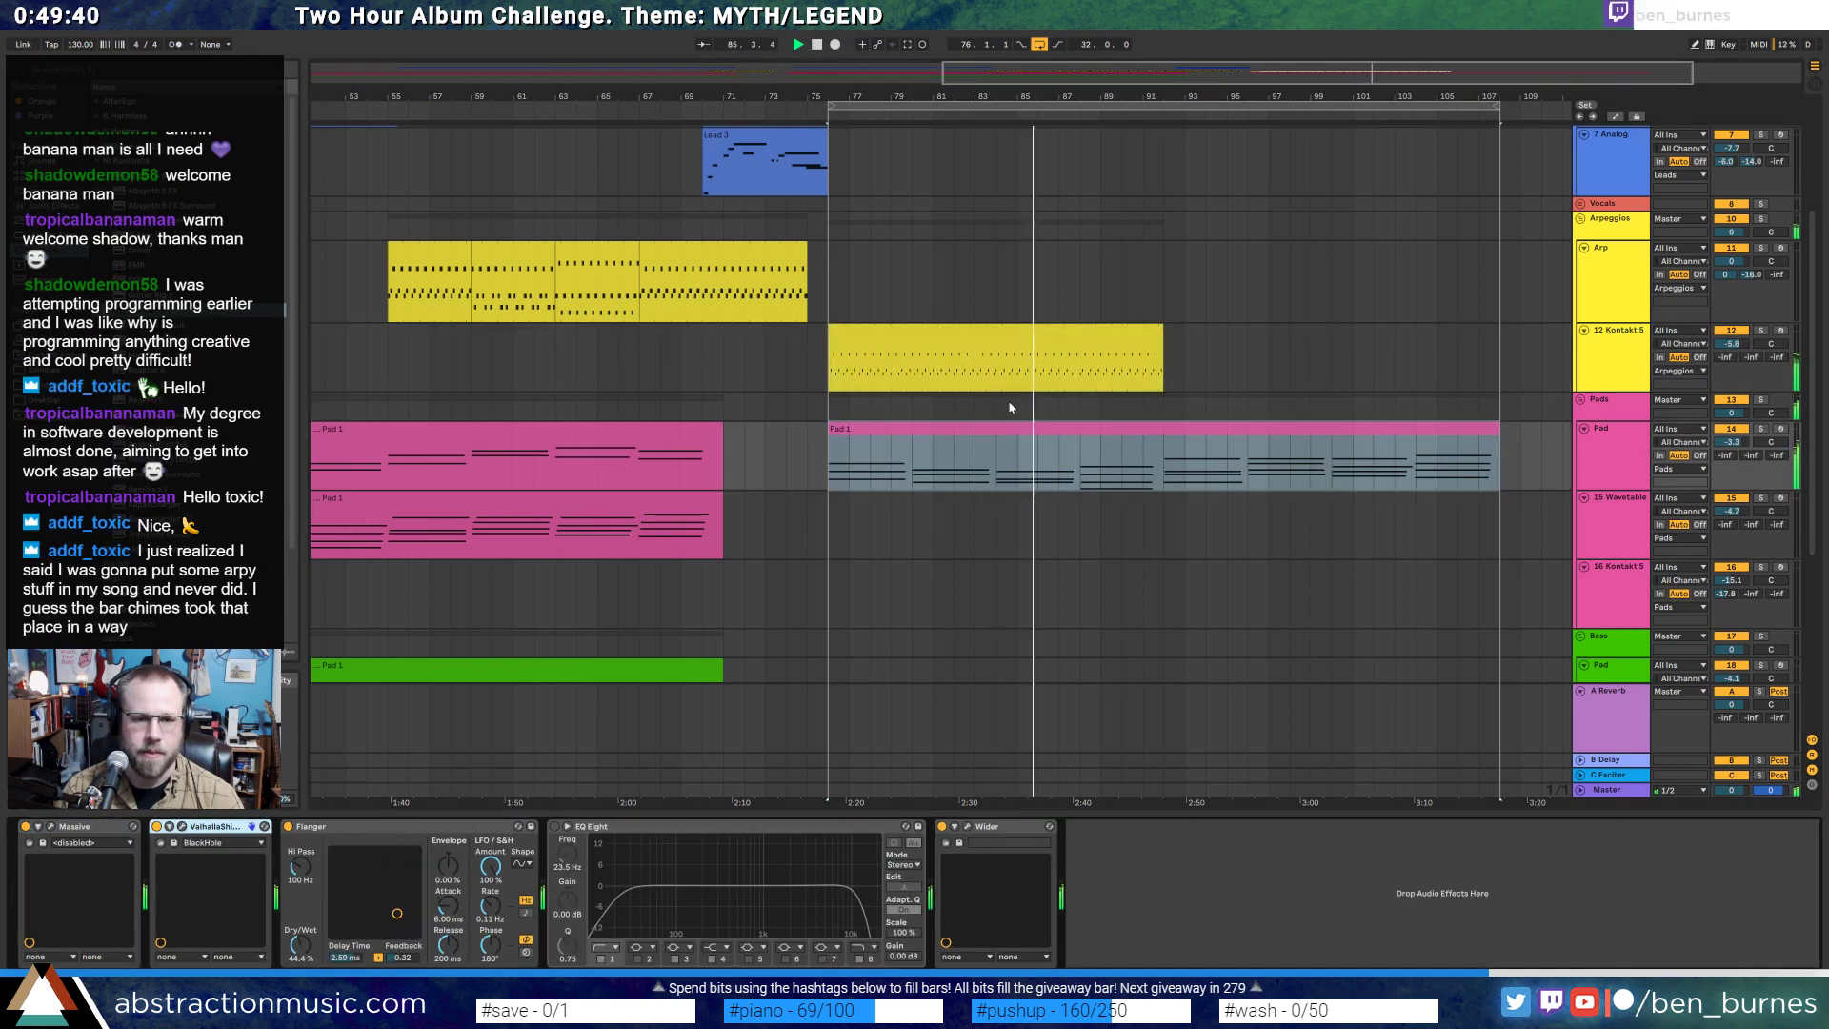
- Halve the length of all notes in the Kontakt arpeggio clip and play it back
click(1039, 335)
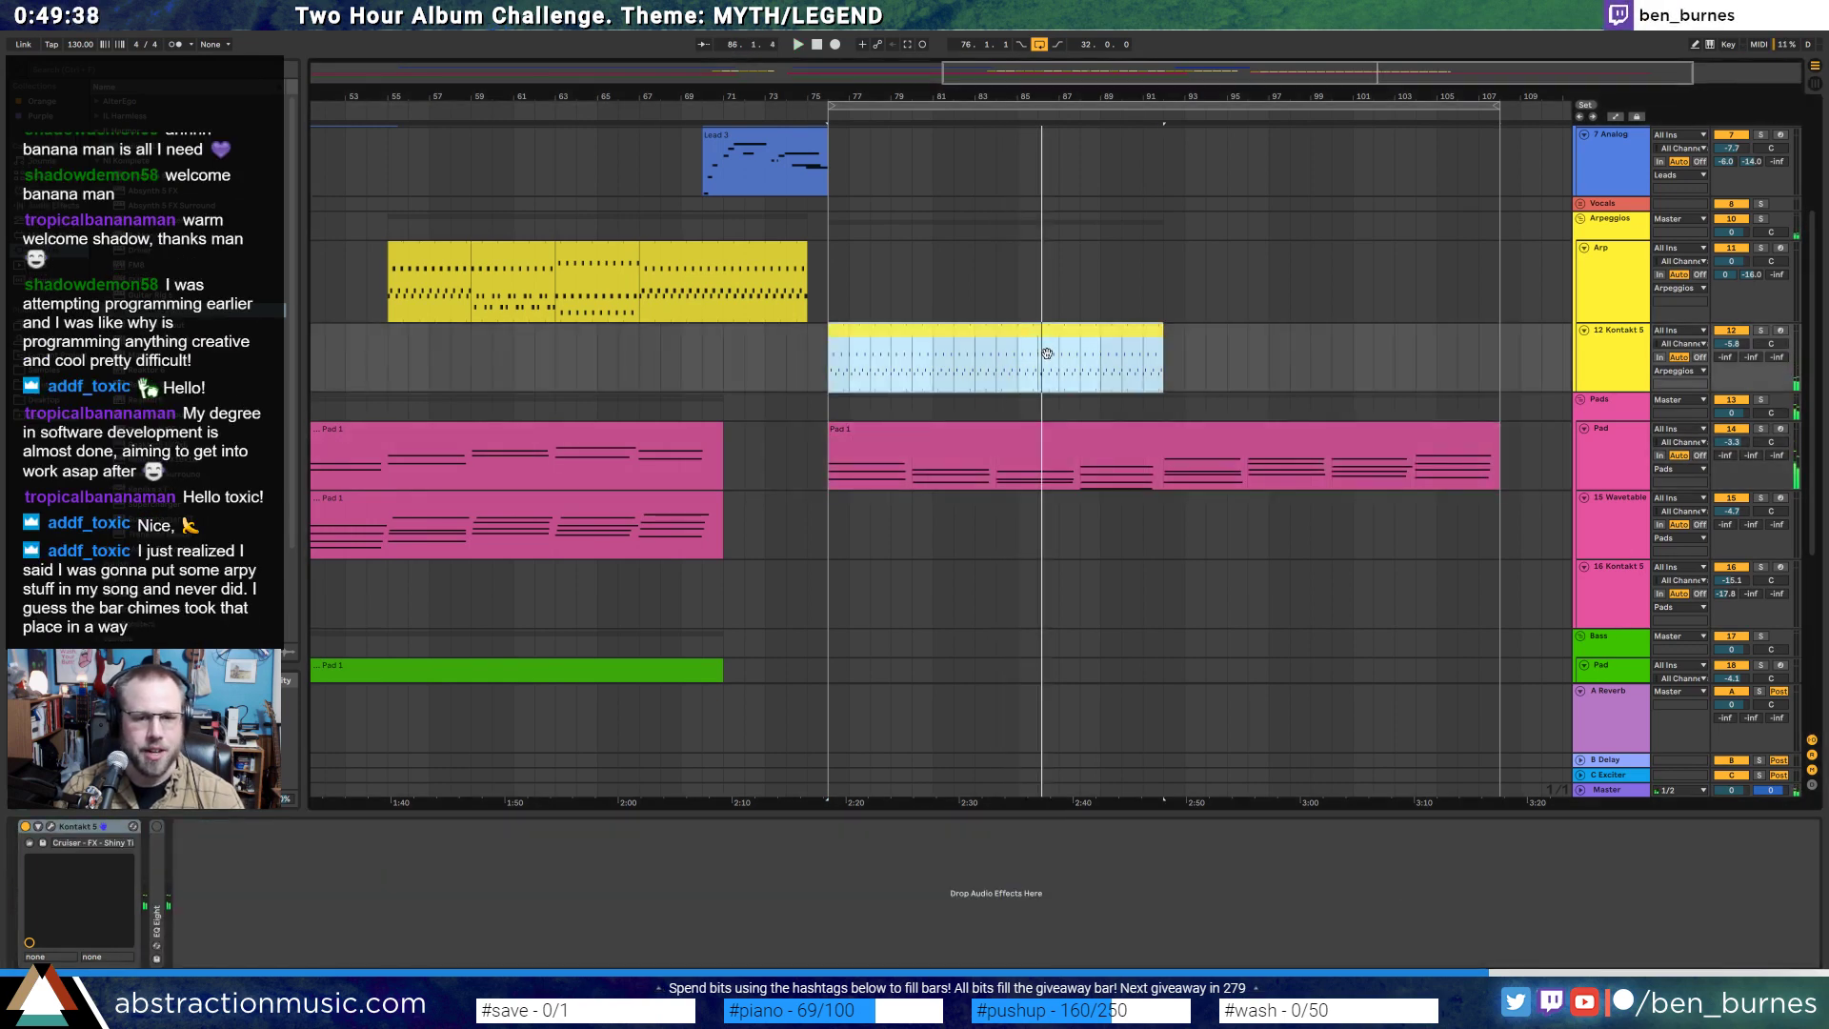
double_click(1043, 341)
click(542, 864)
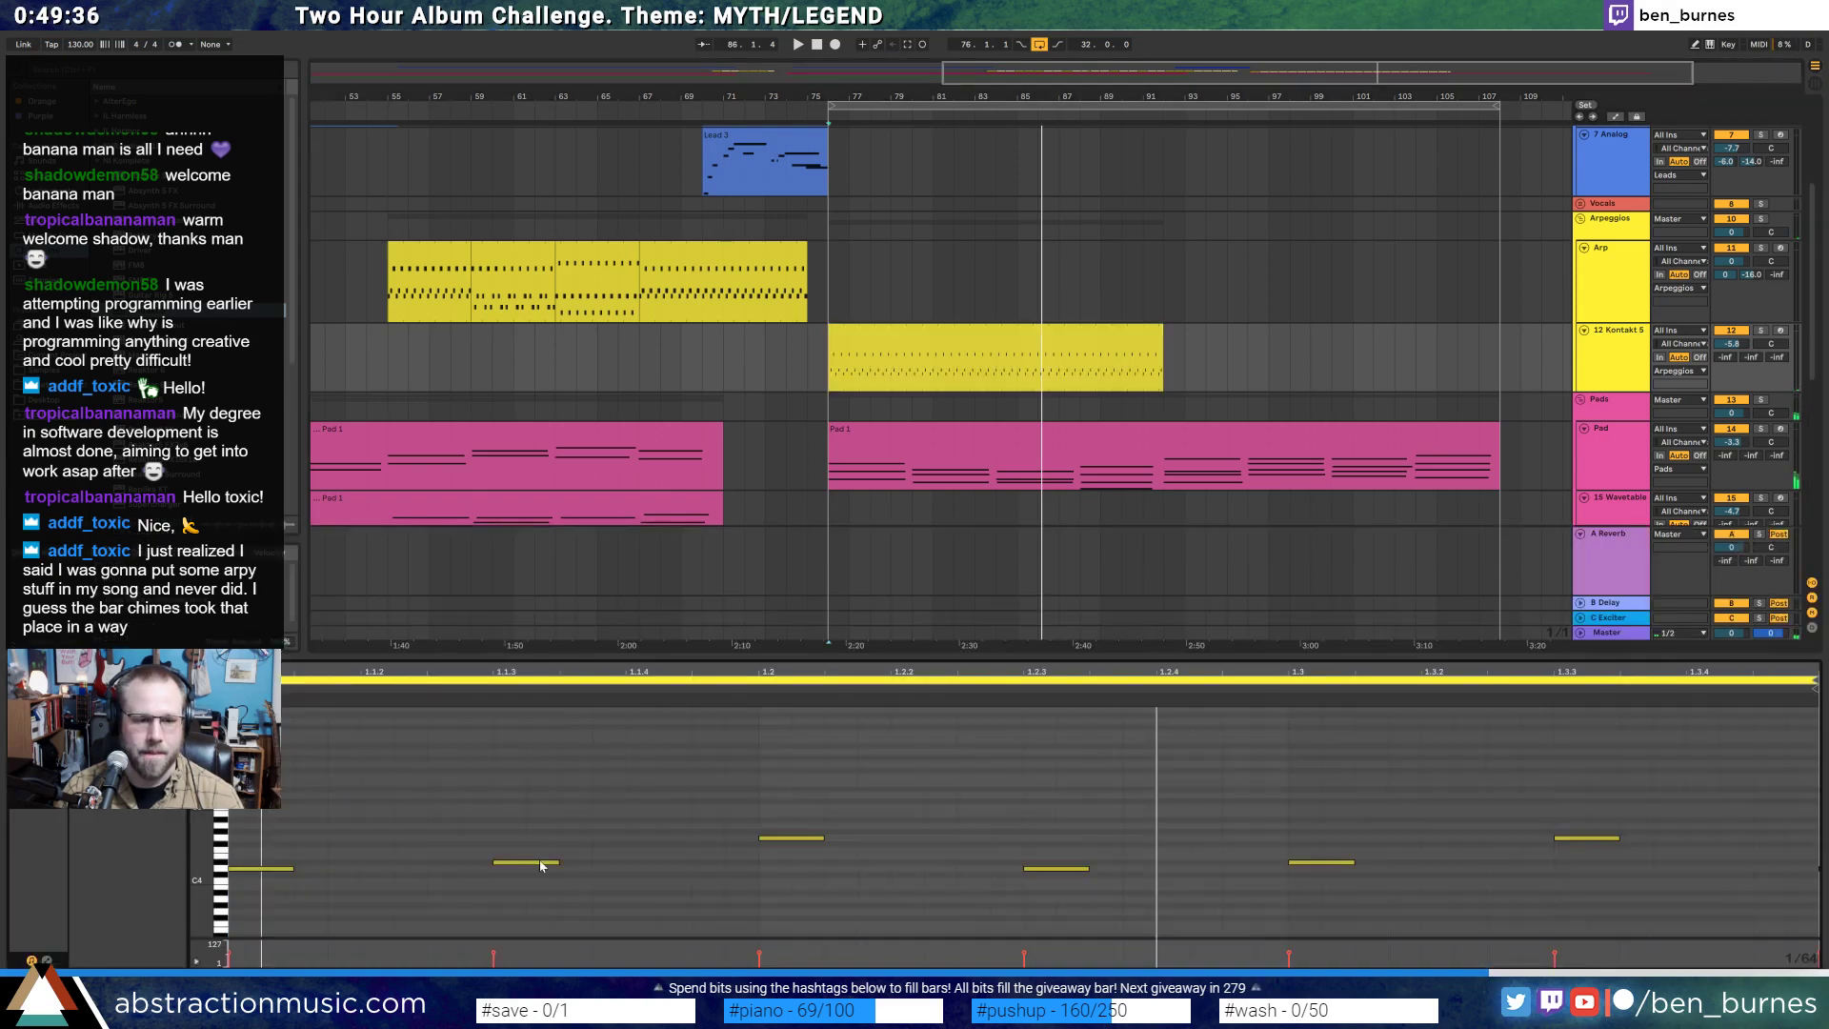
key(ctrl+a)
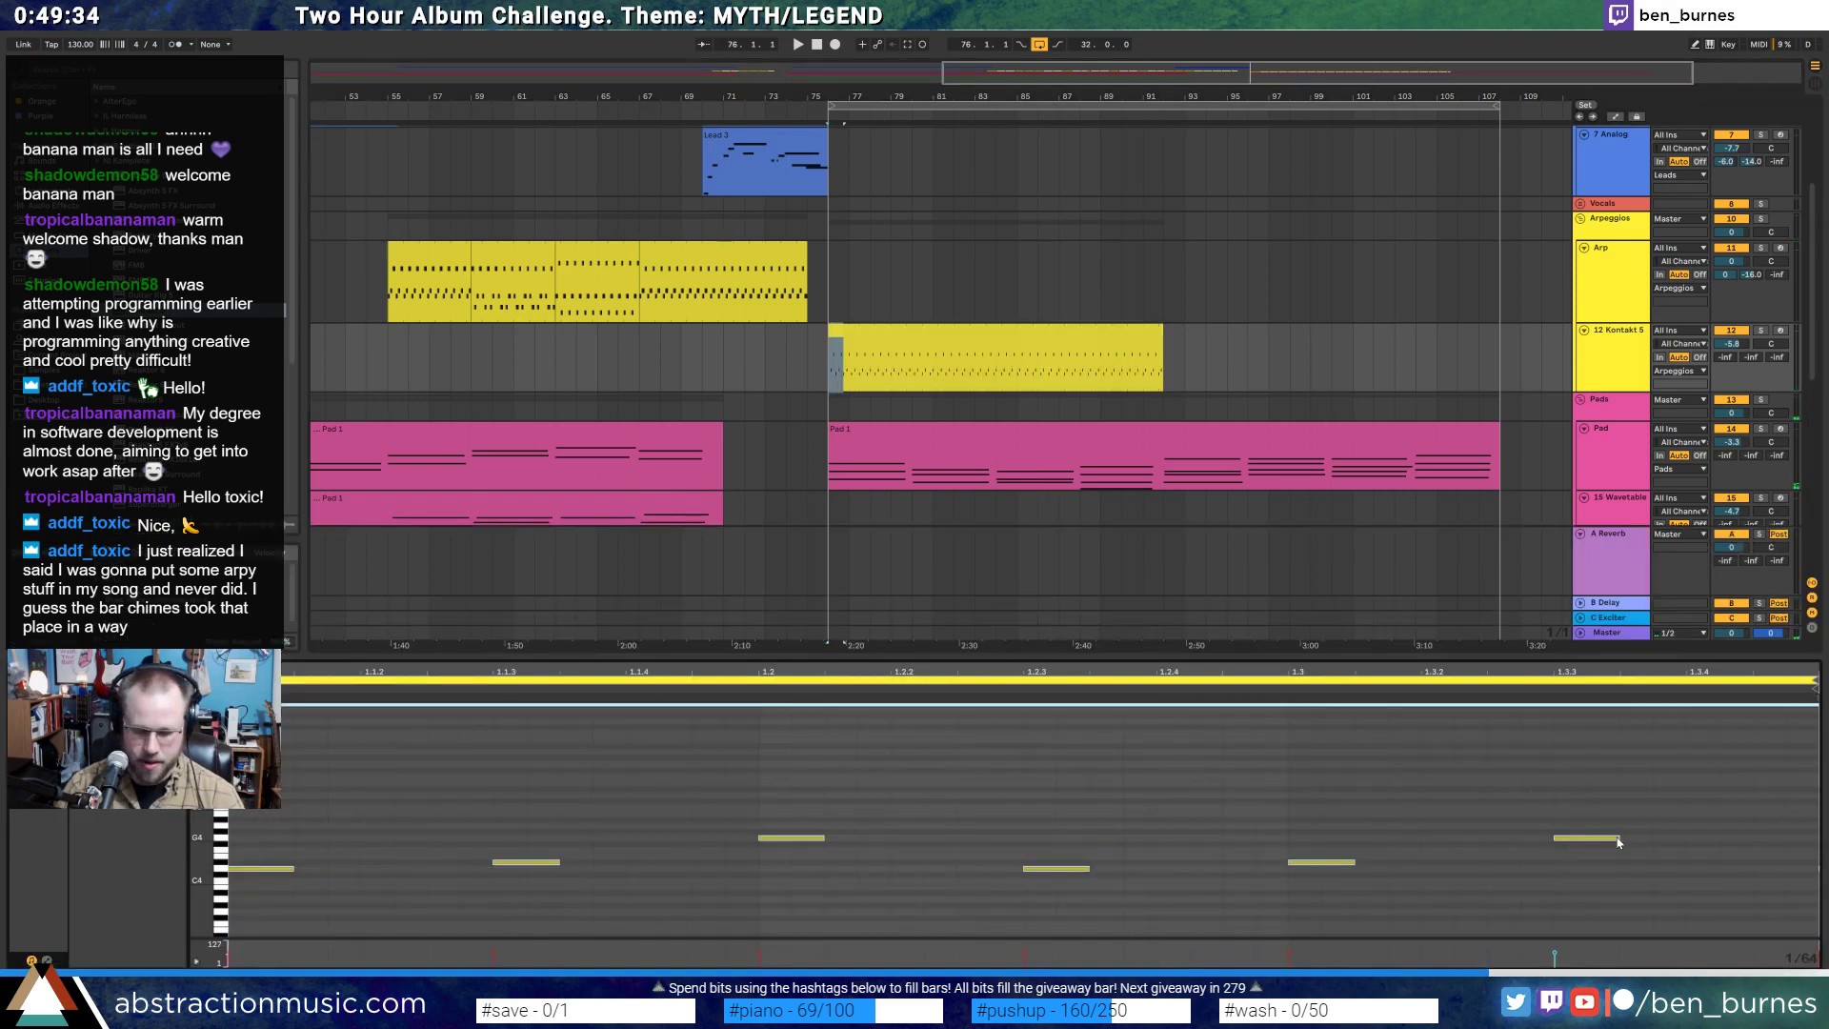
key(shift+Left)
key(space)
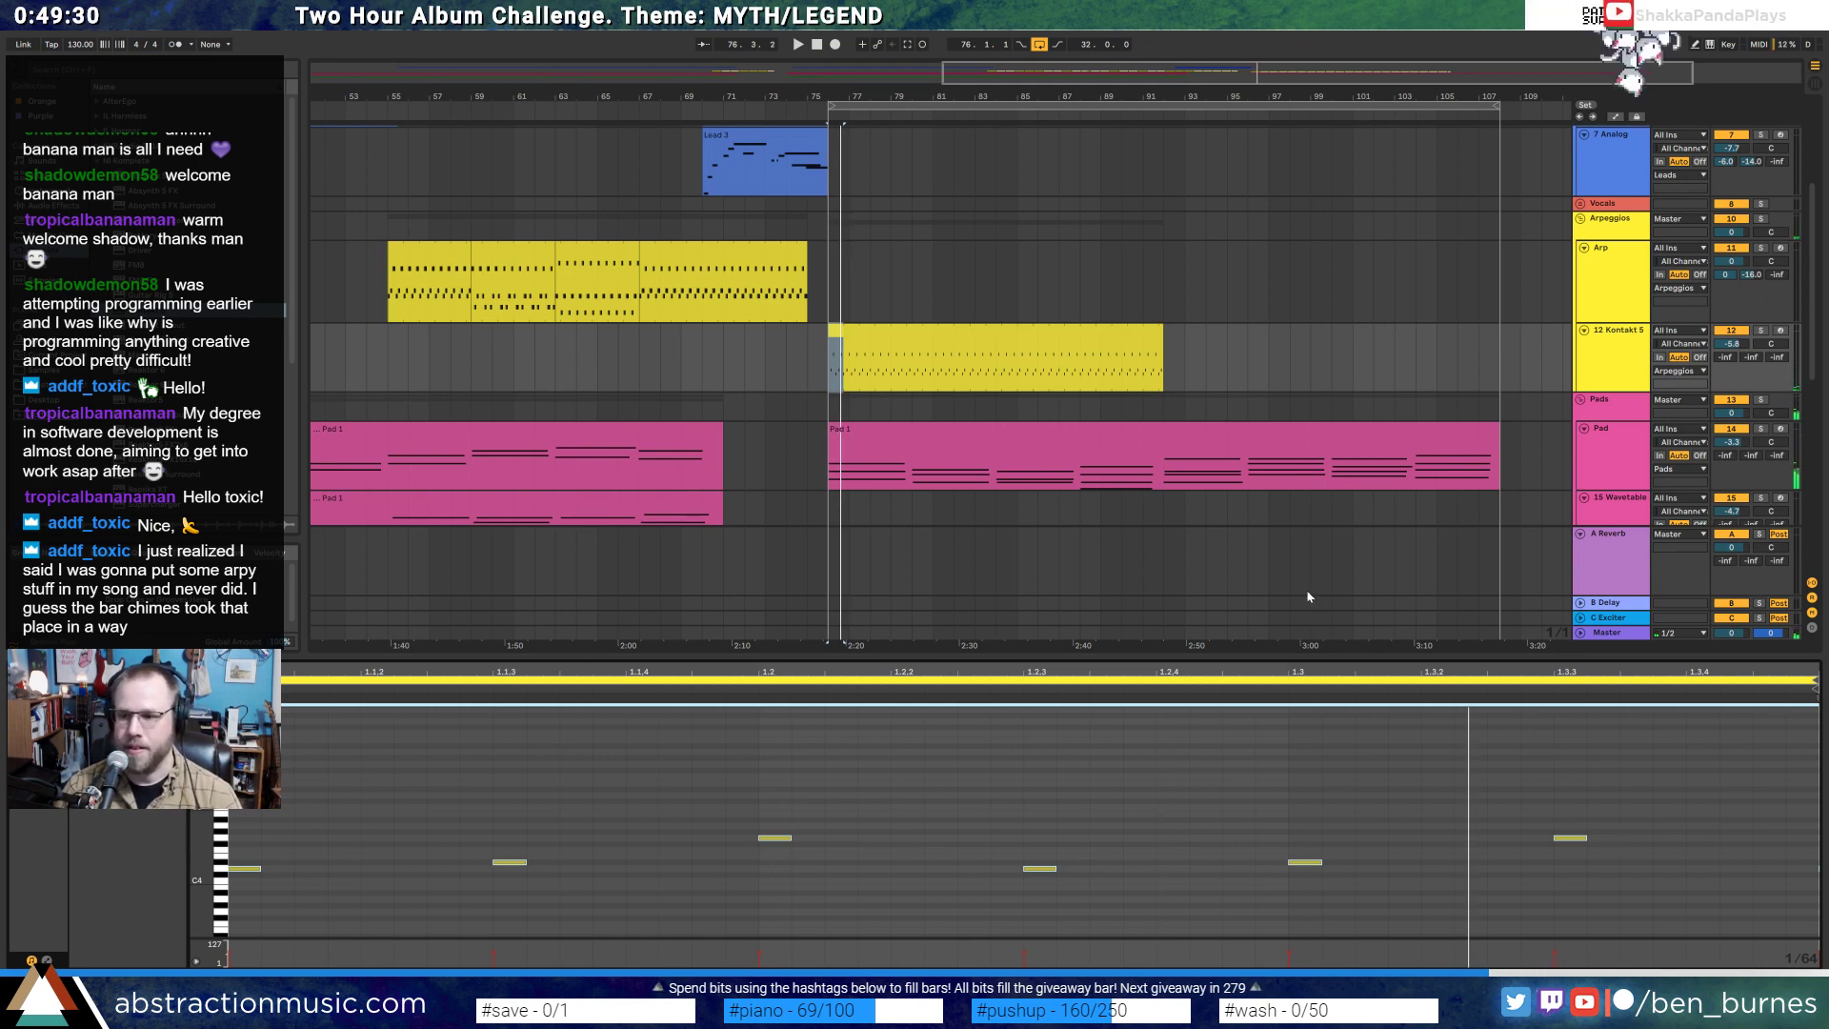
- Delete the arpeggio clip from the Kontakt track, leaving the insertion point at bar 76
click(1124, 343)
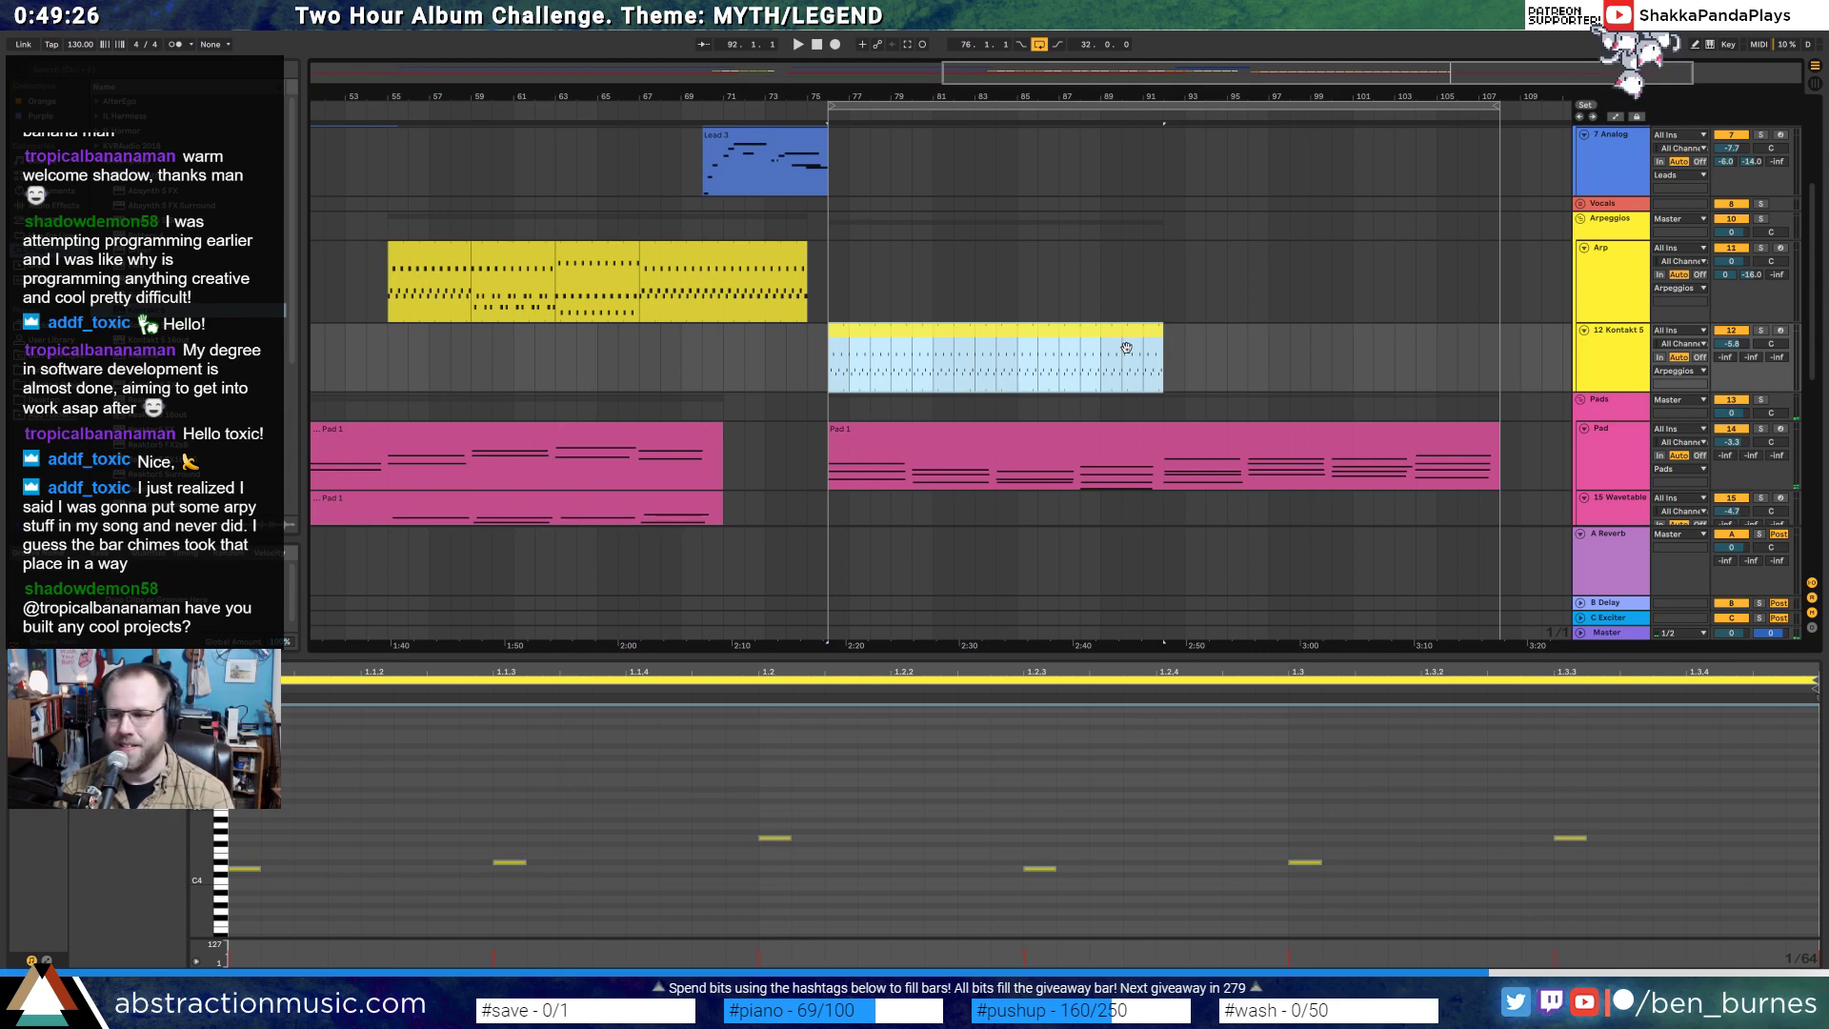
key(Delete)
click(831, 381)
- Bring up the Drum Rack track's device chain
scroll(1044, 457, down, 6)
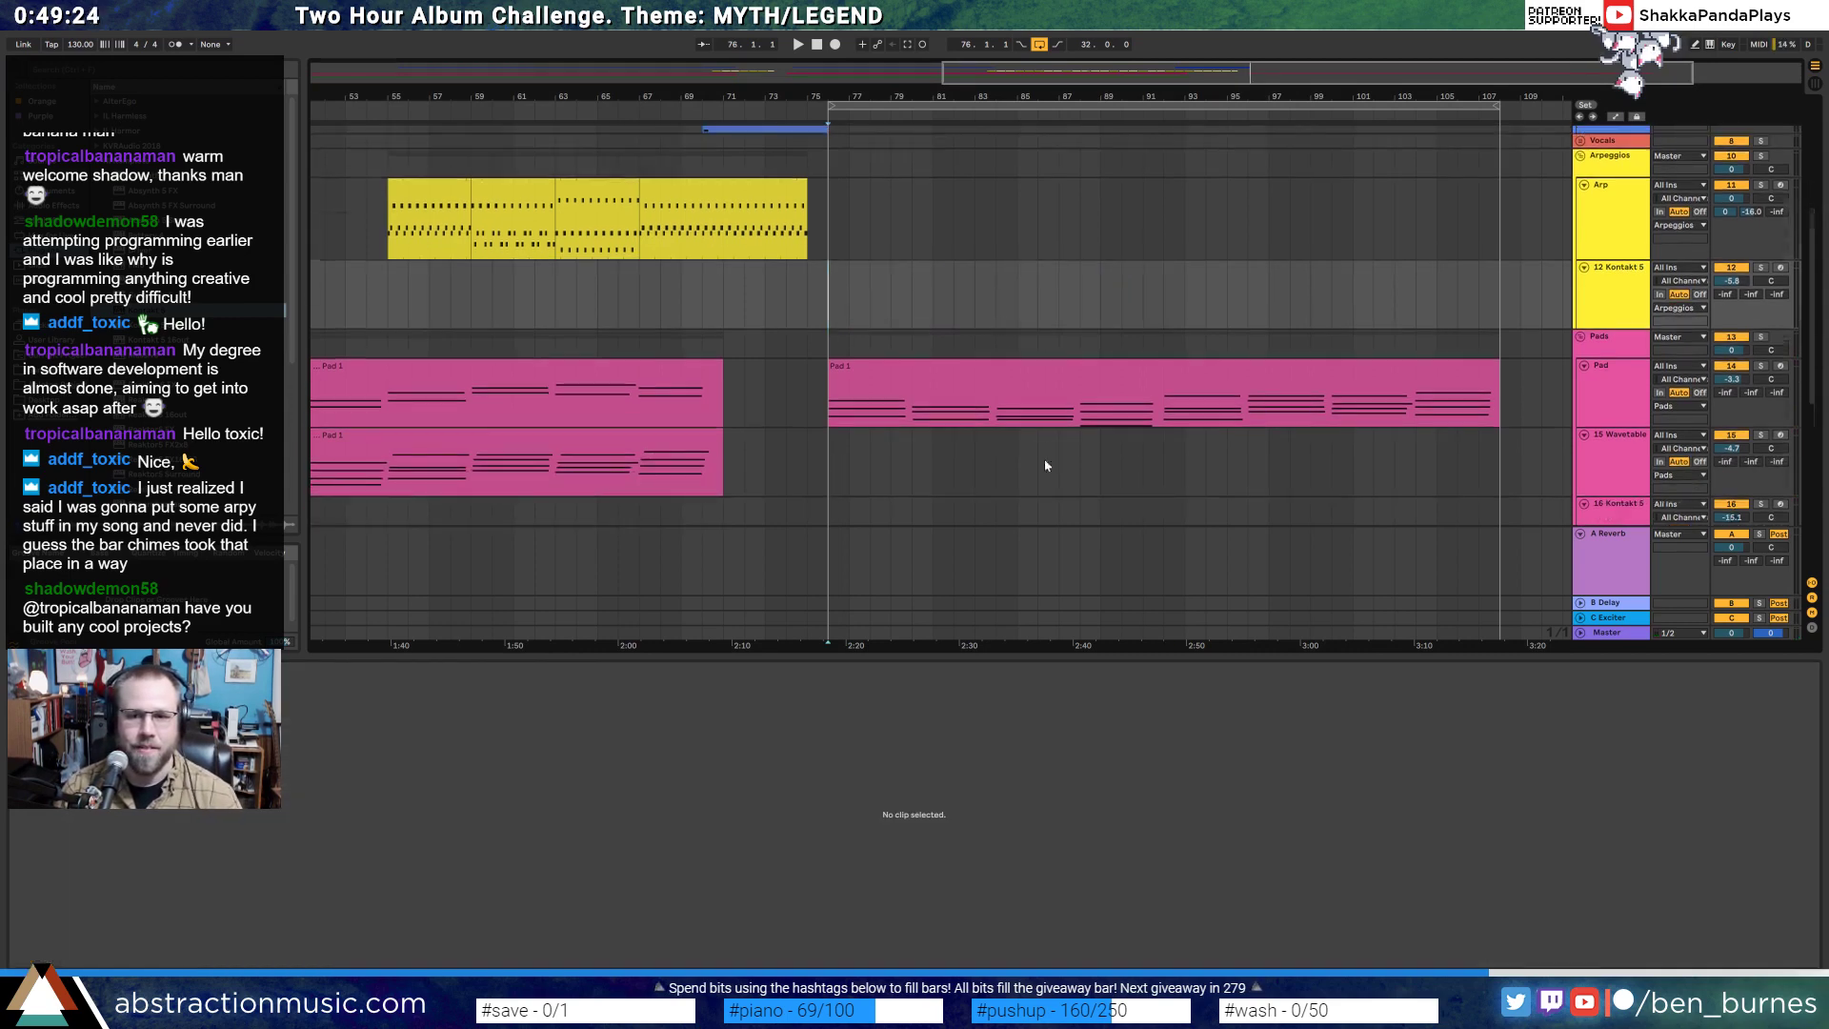
key(shift+Tab)
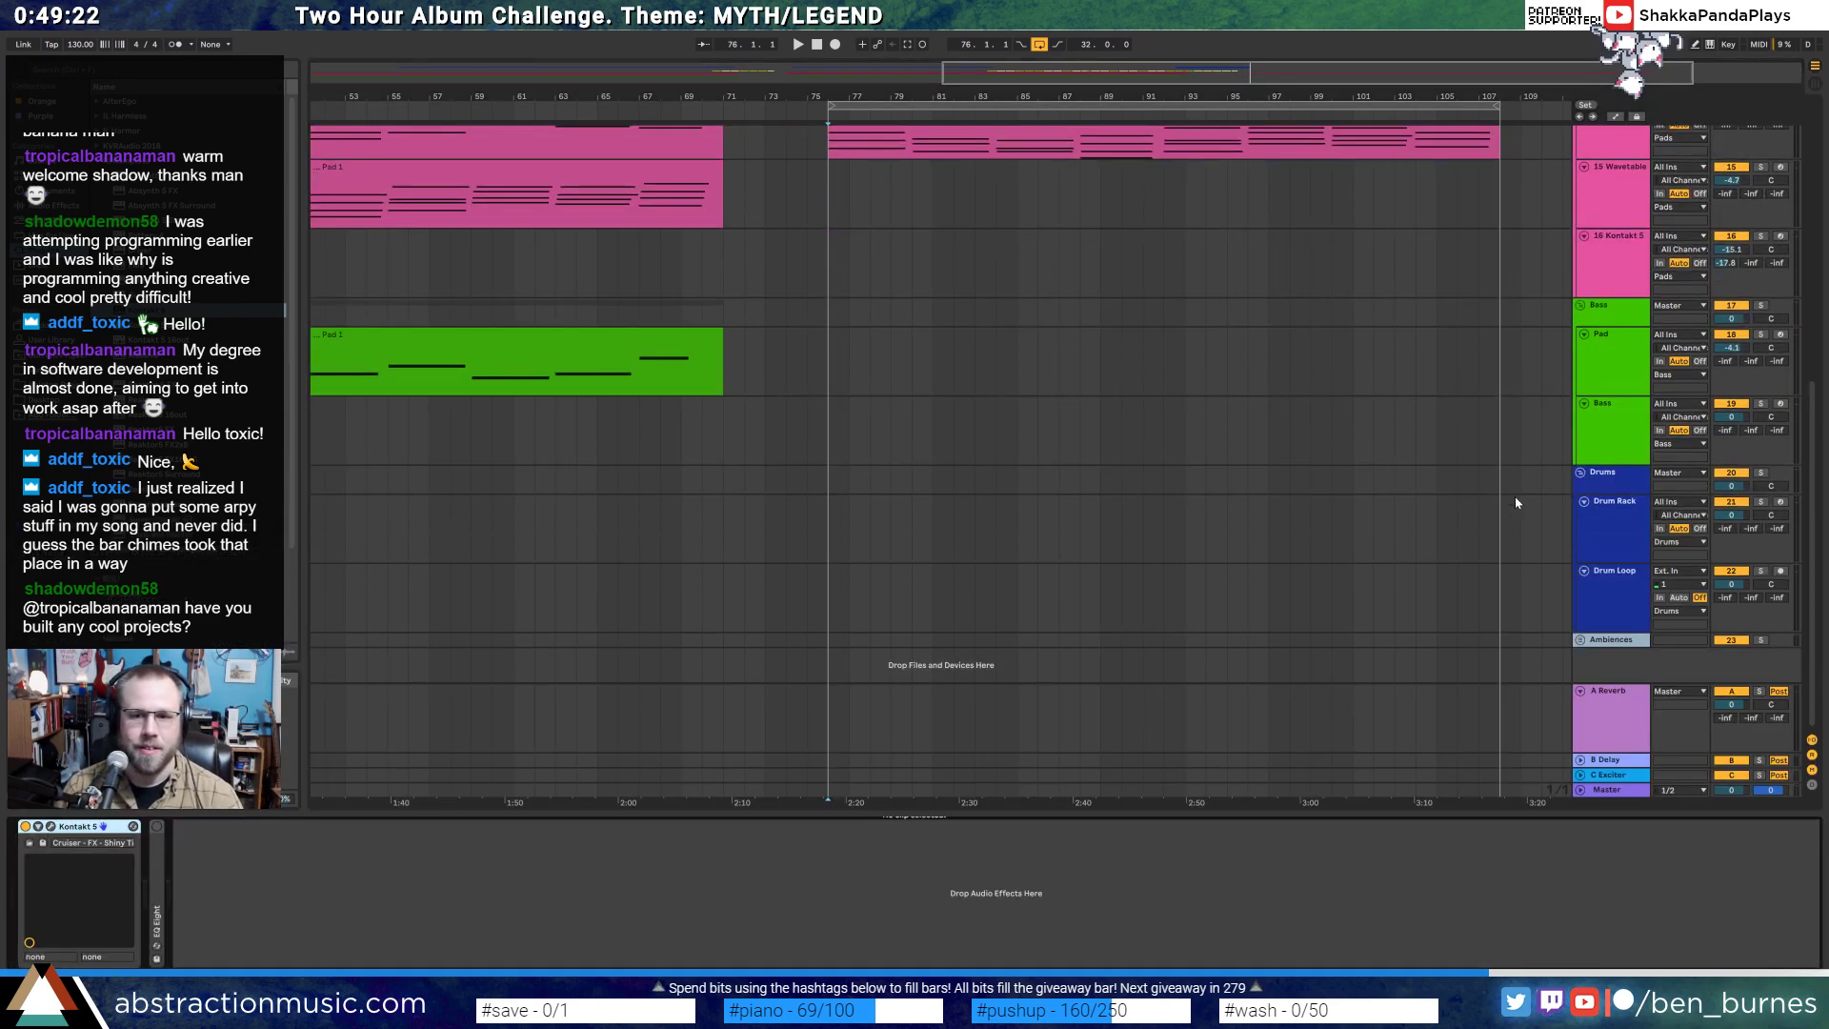
click(1587, 519)
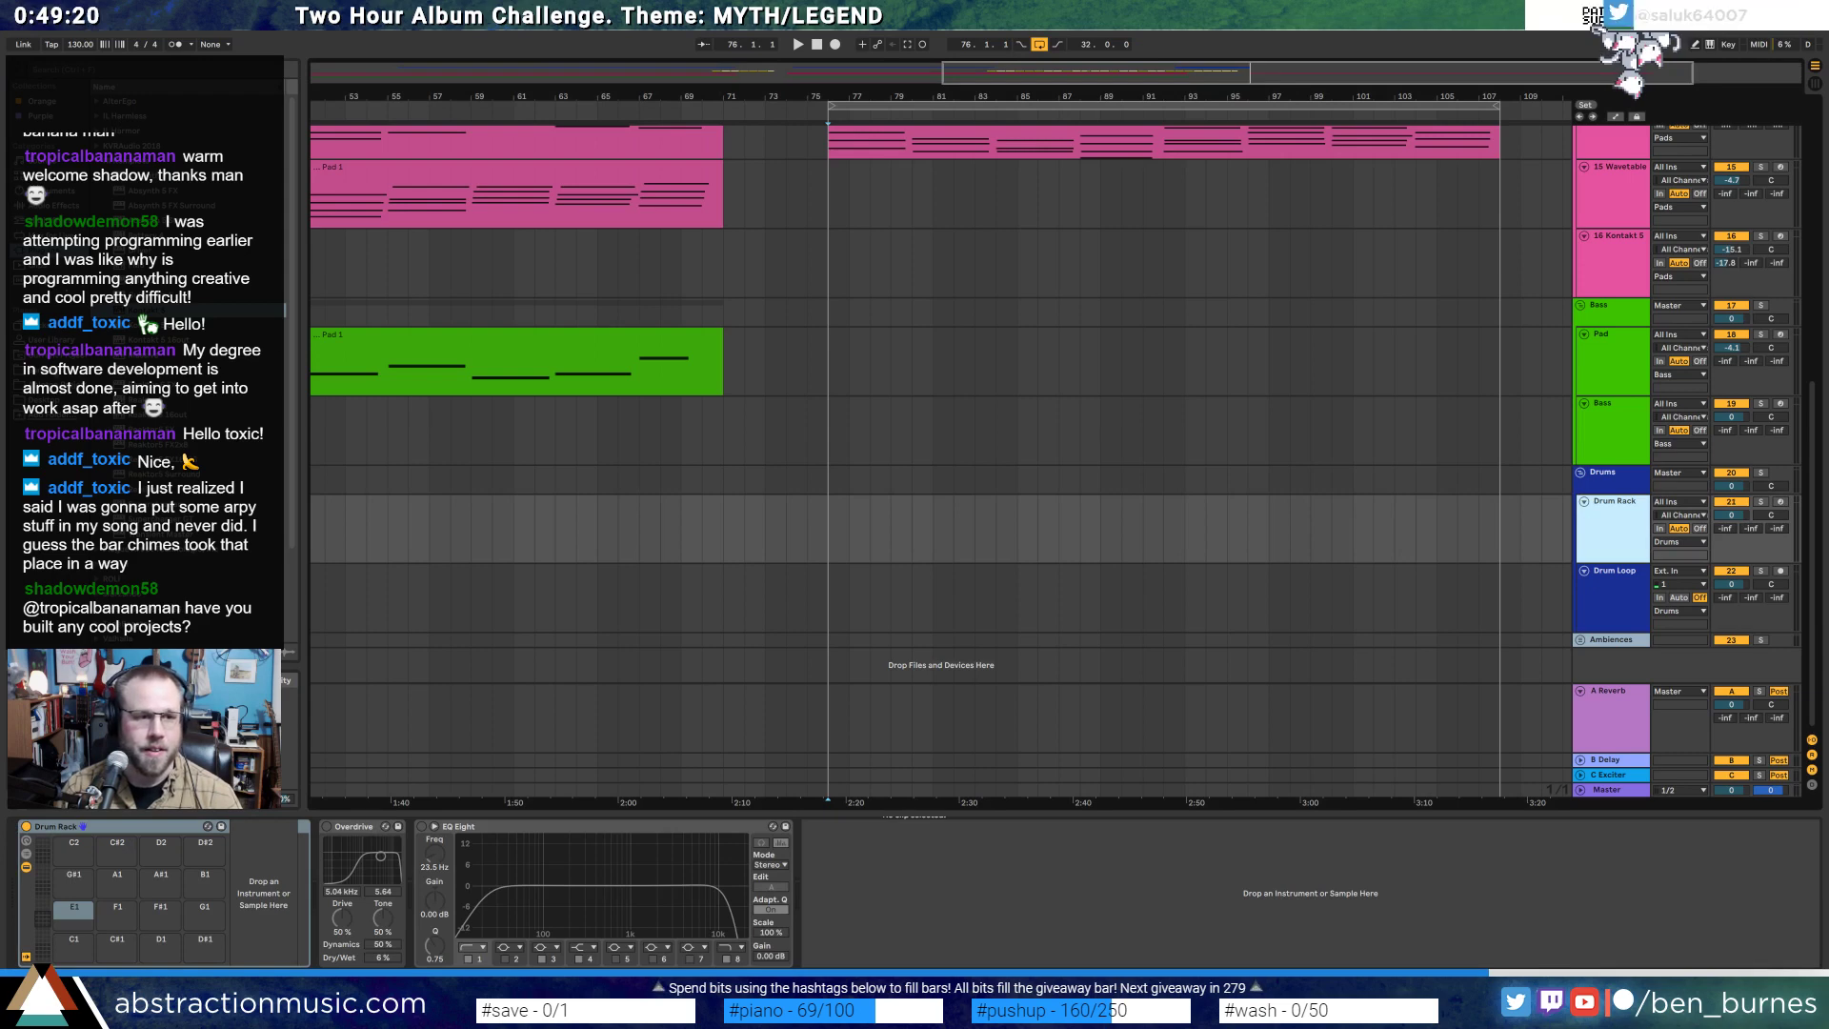
- Audition drum samples from the library folders and set the insertion point at bar 76 on the Drum Rack track
click(54, 370)
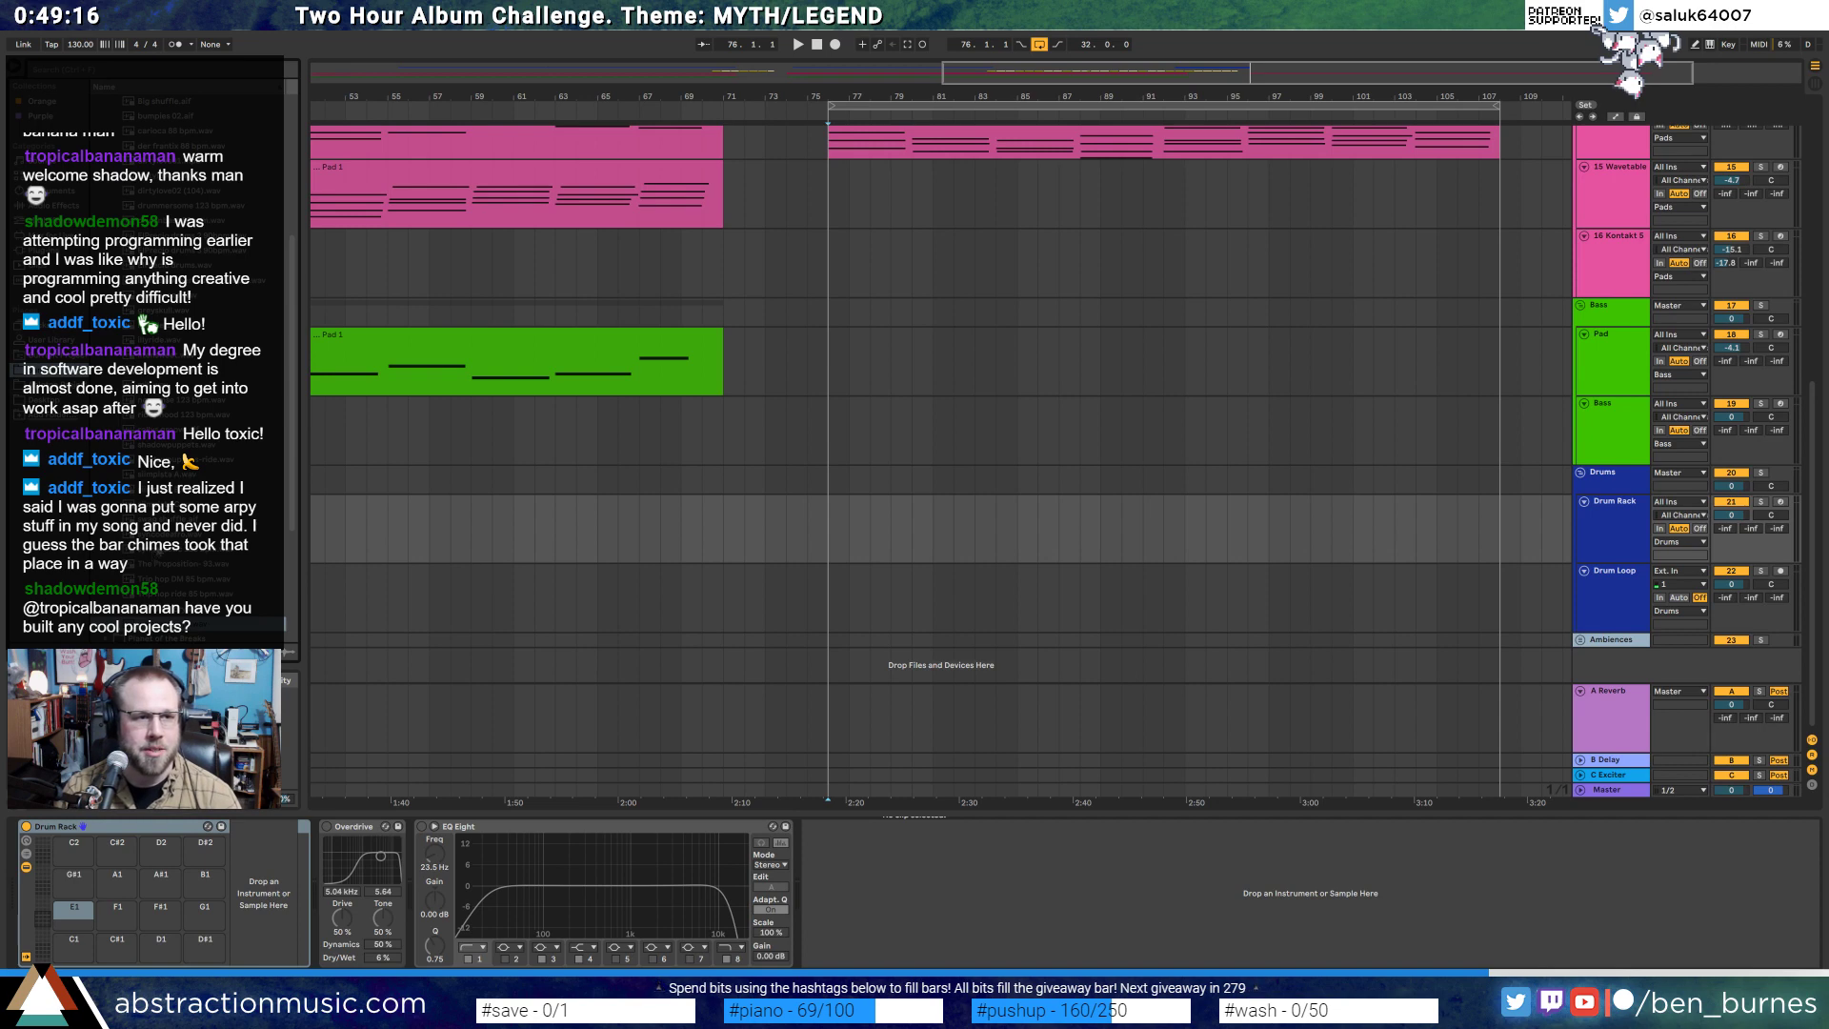
scroll(263, 568, down, 5)
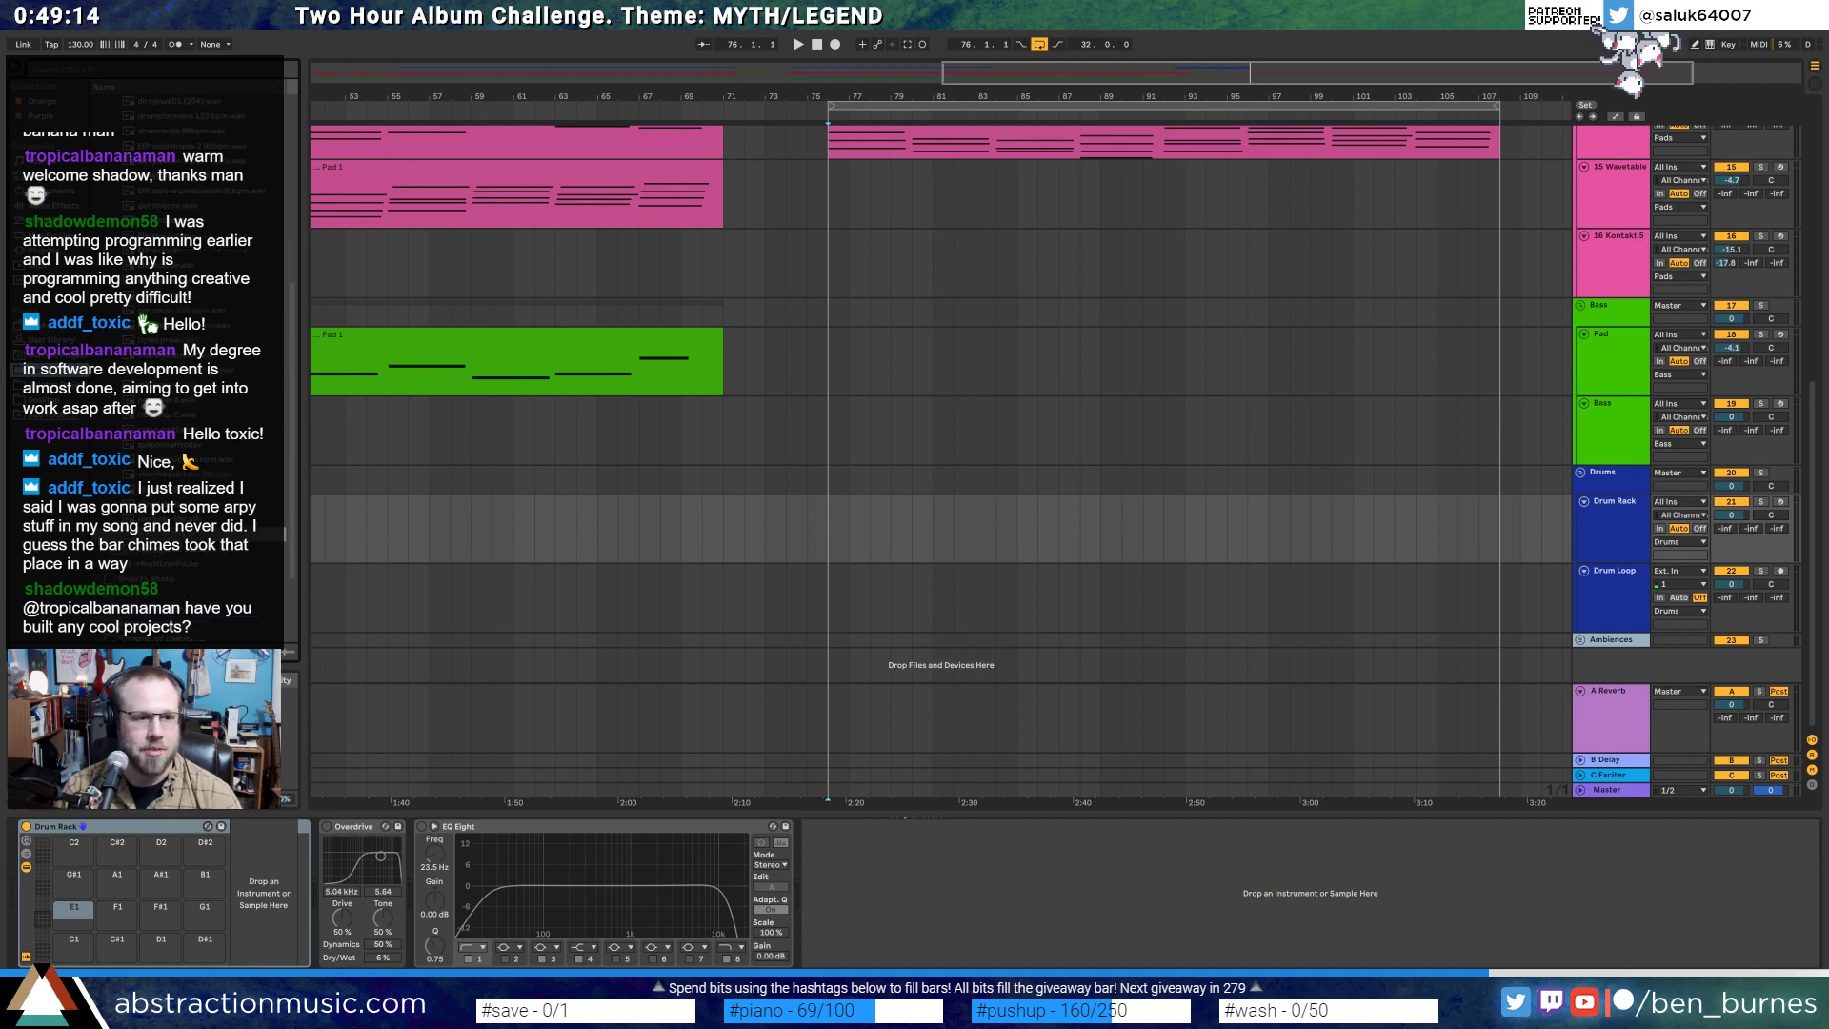
click(217, 576)
scroll(214, 569, down, 4)
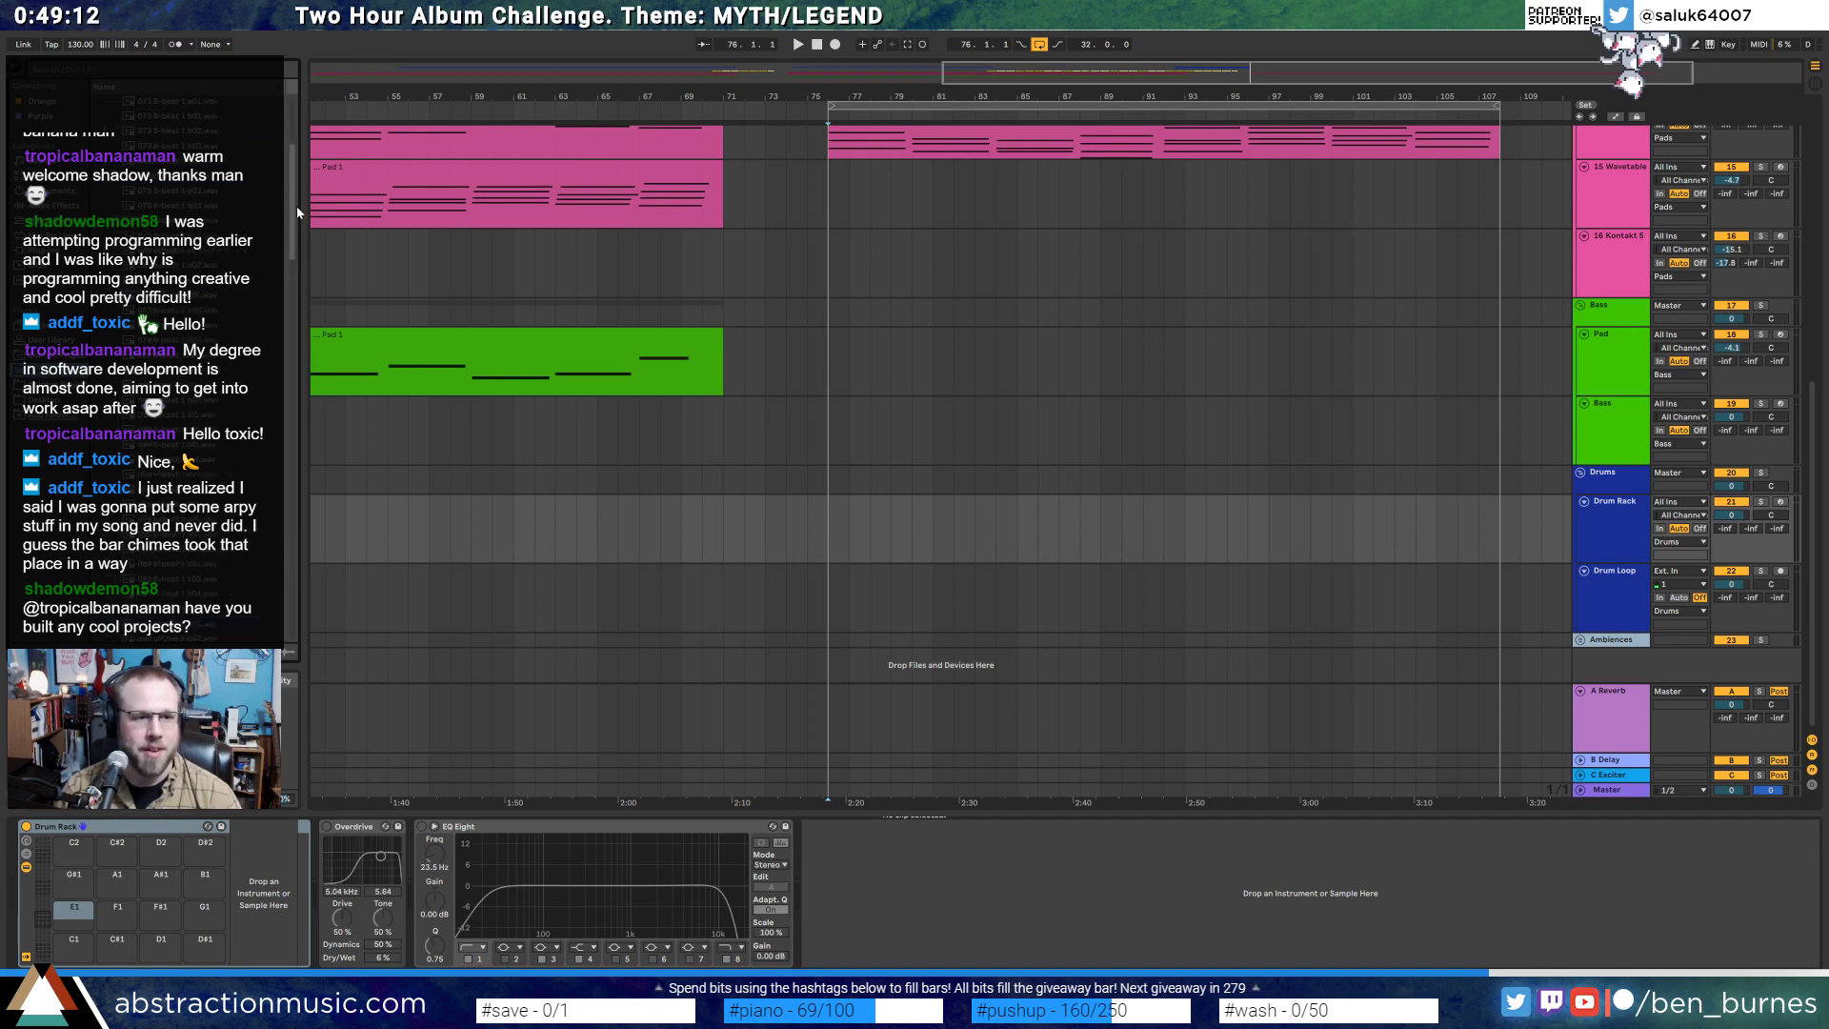
drag(298, 207, 290, 566)
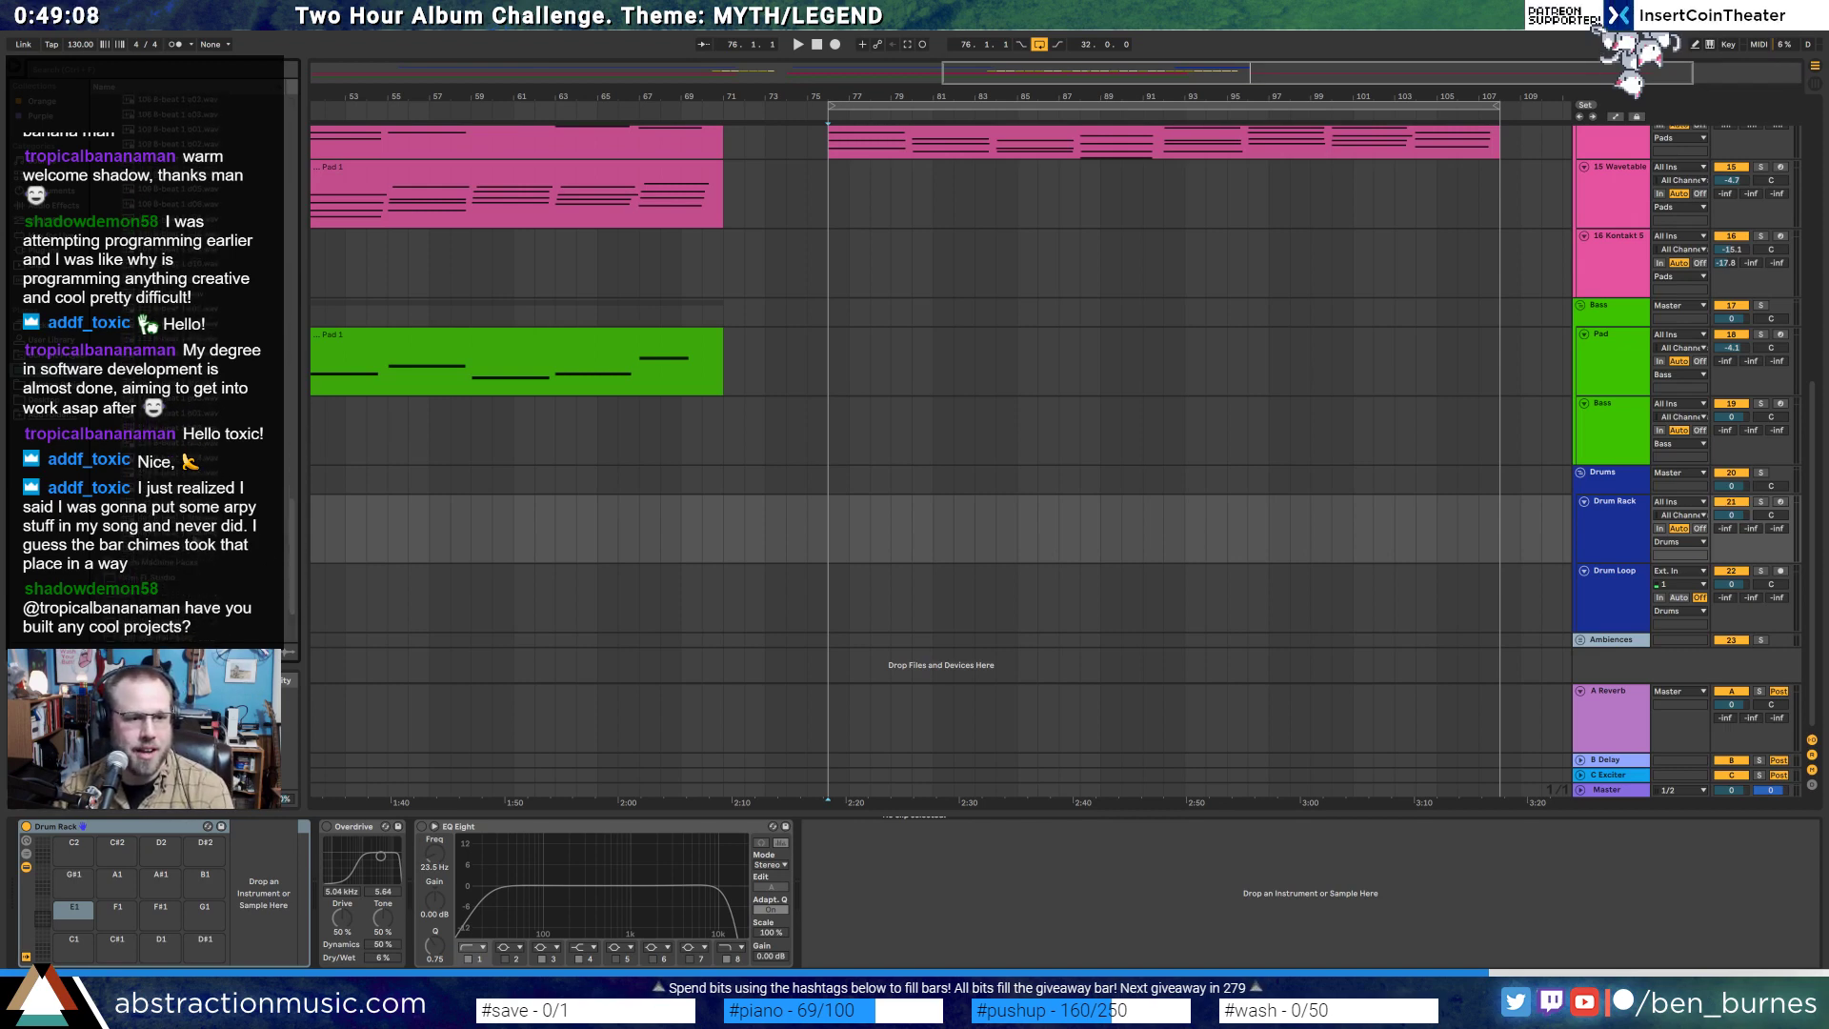
click(197, 547)
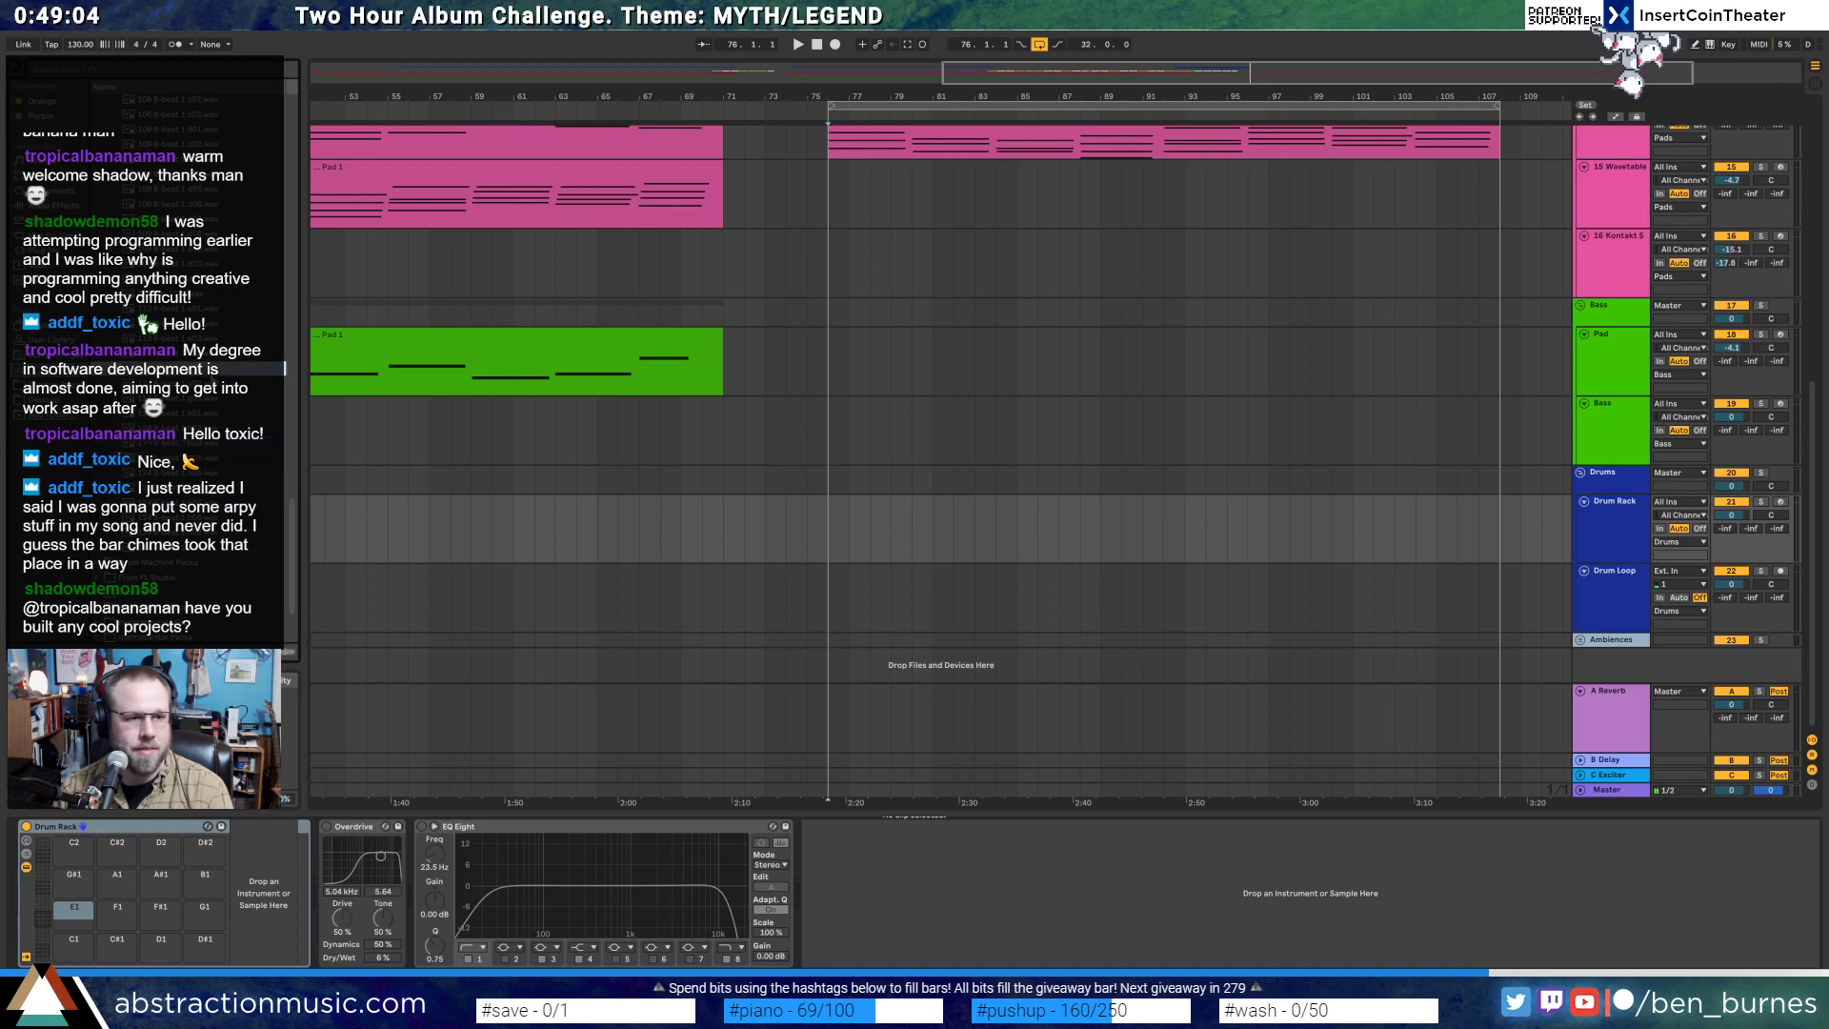
drag(285, 500, 296, 127)
click(106, 241)
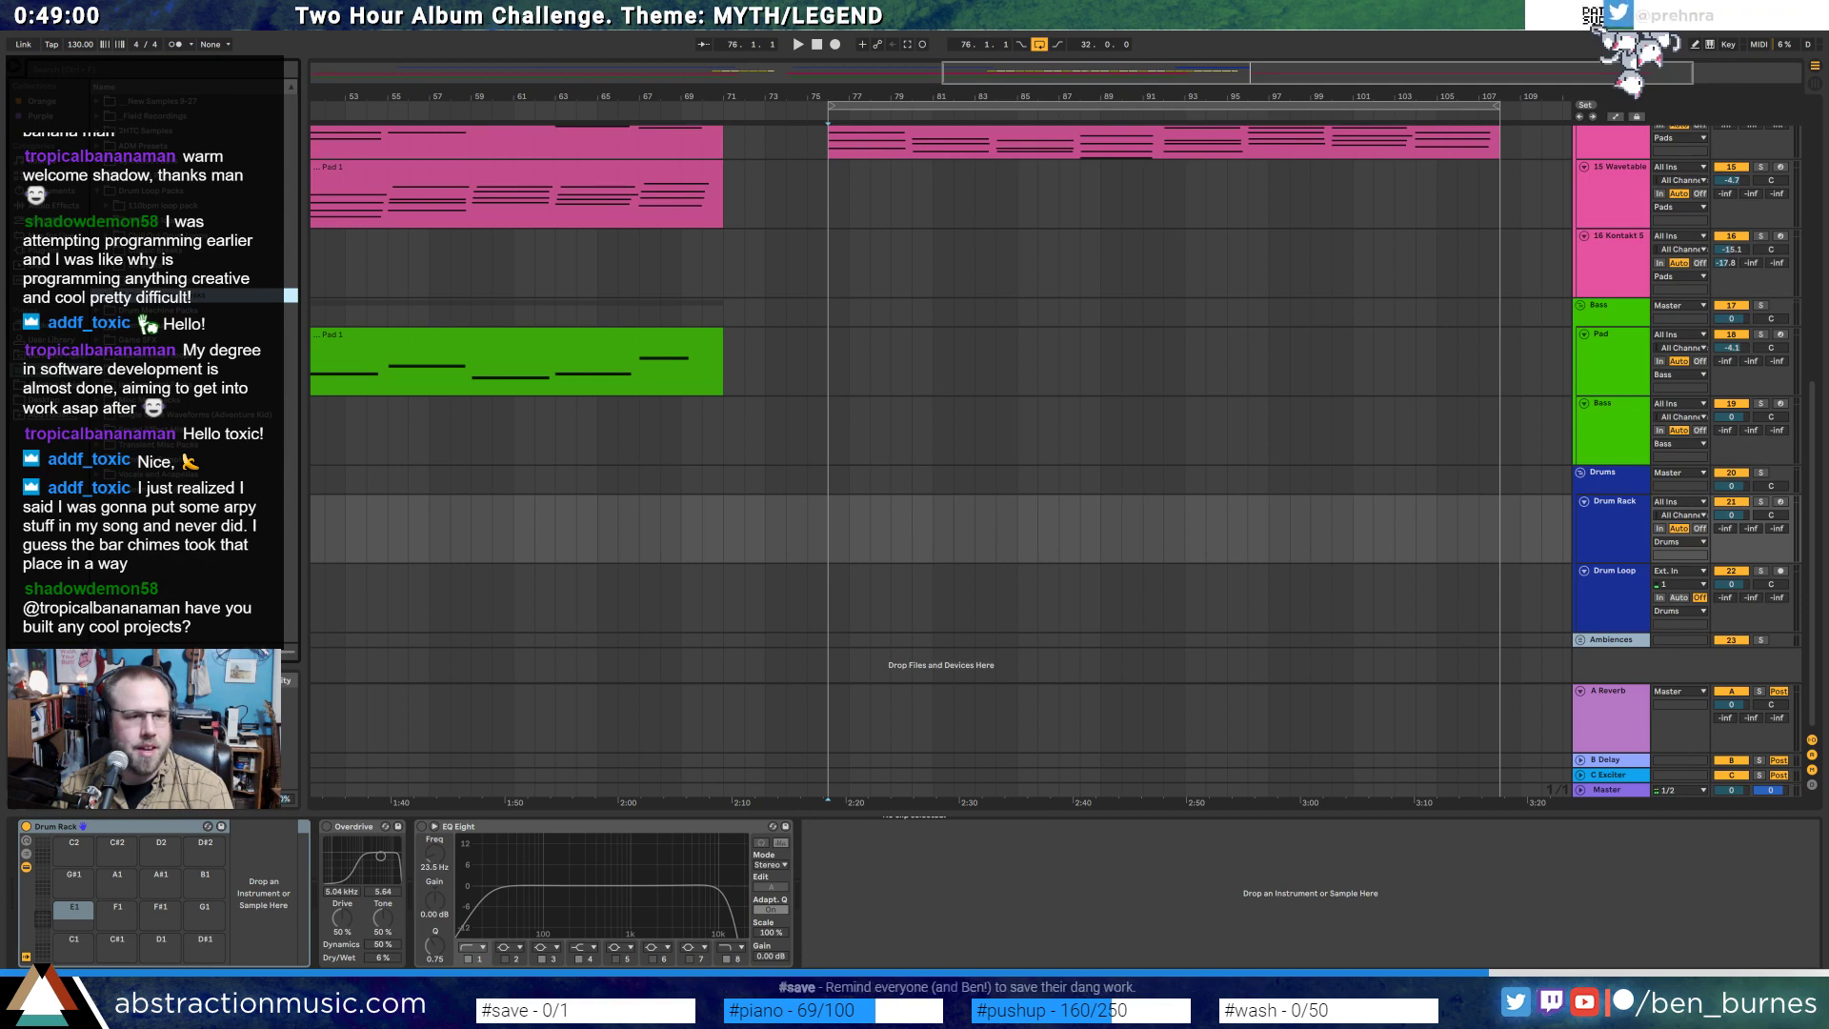
click(98, 193)
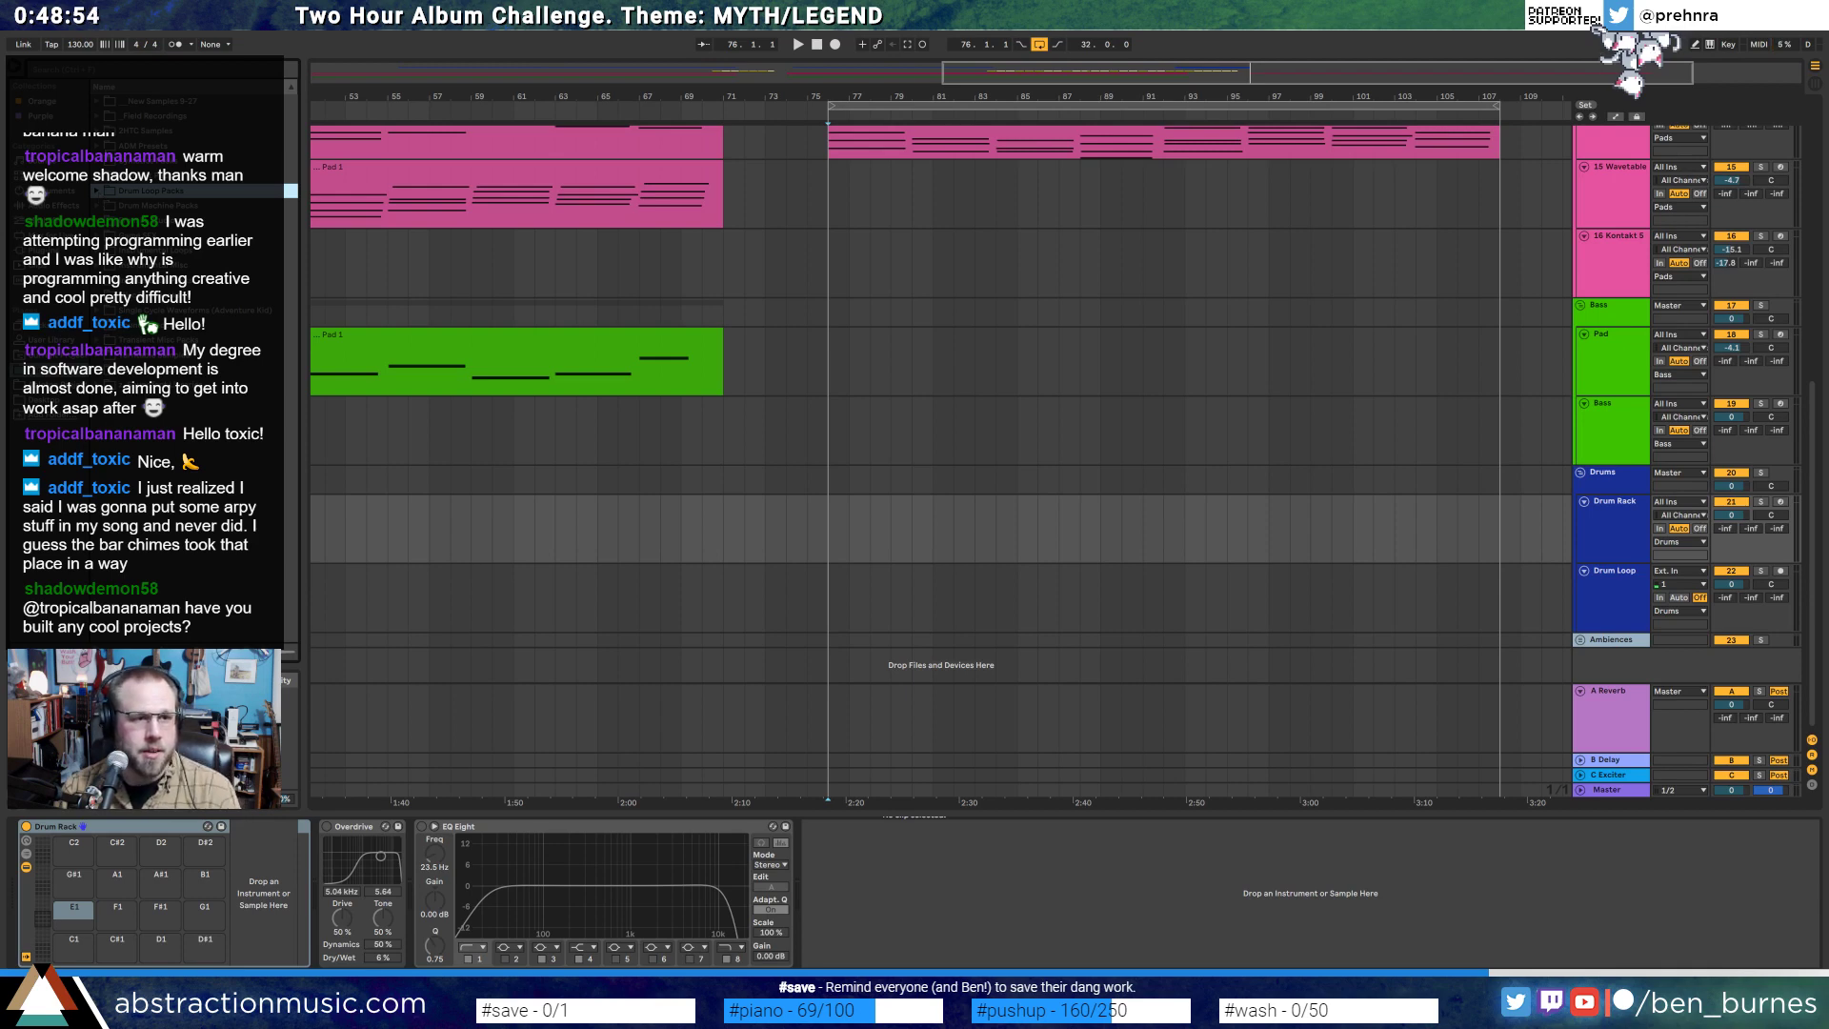
click(826, 538)
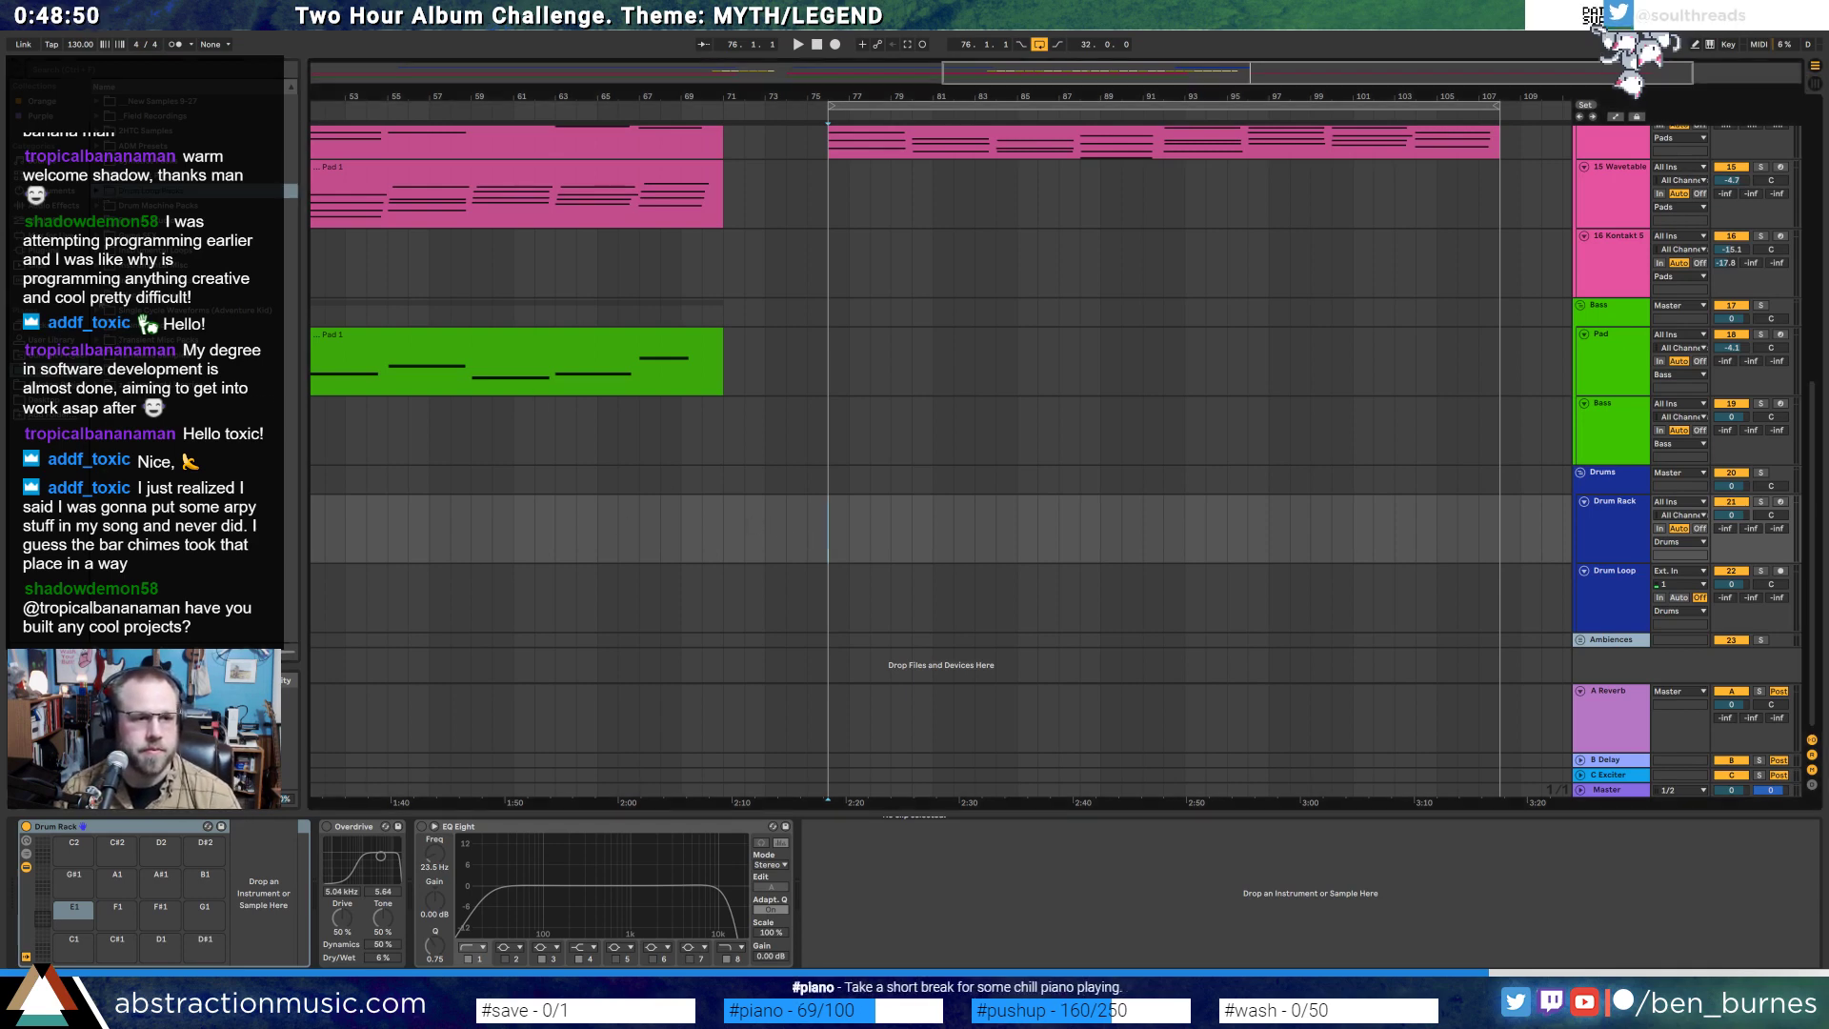
- Audition the Scratch sample loops and select 095_Scratch_HiHat23_PLP for the section
click(98, 296)
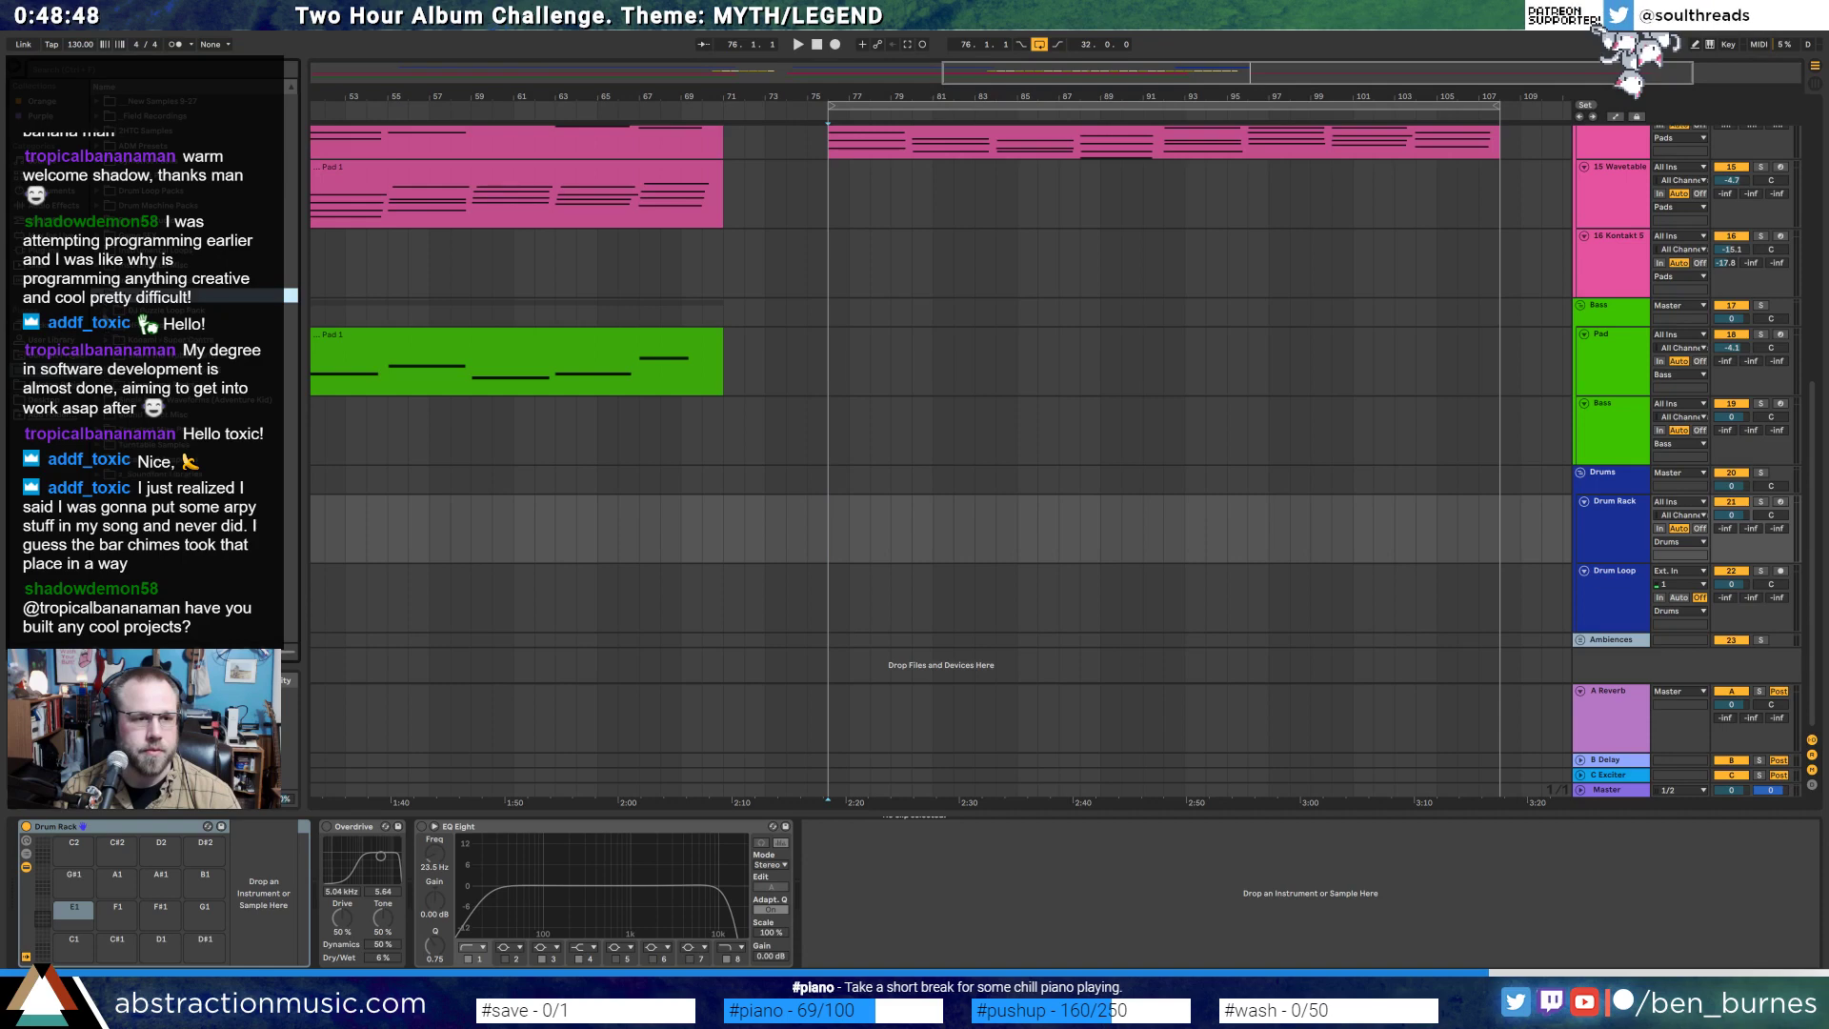
click(97, 310)
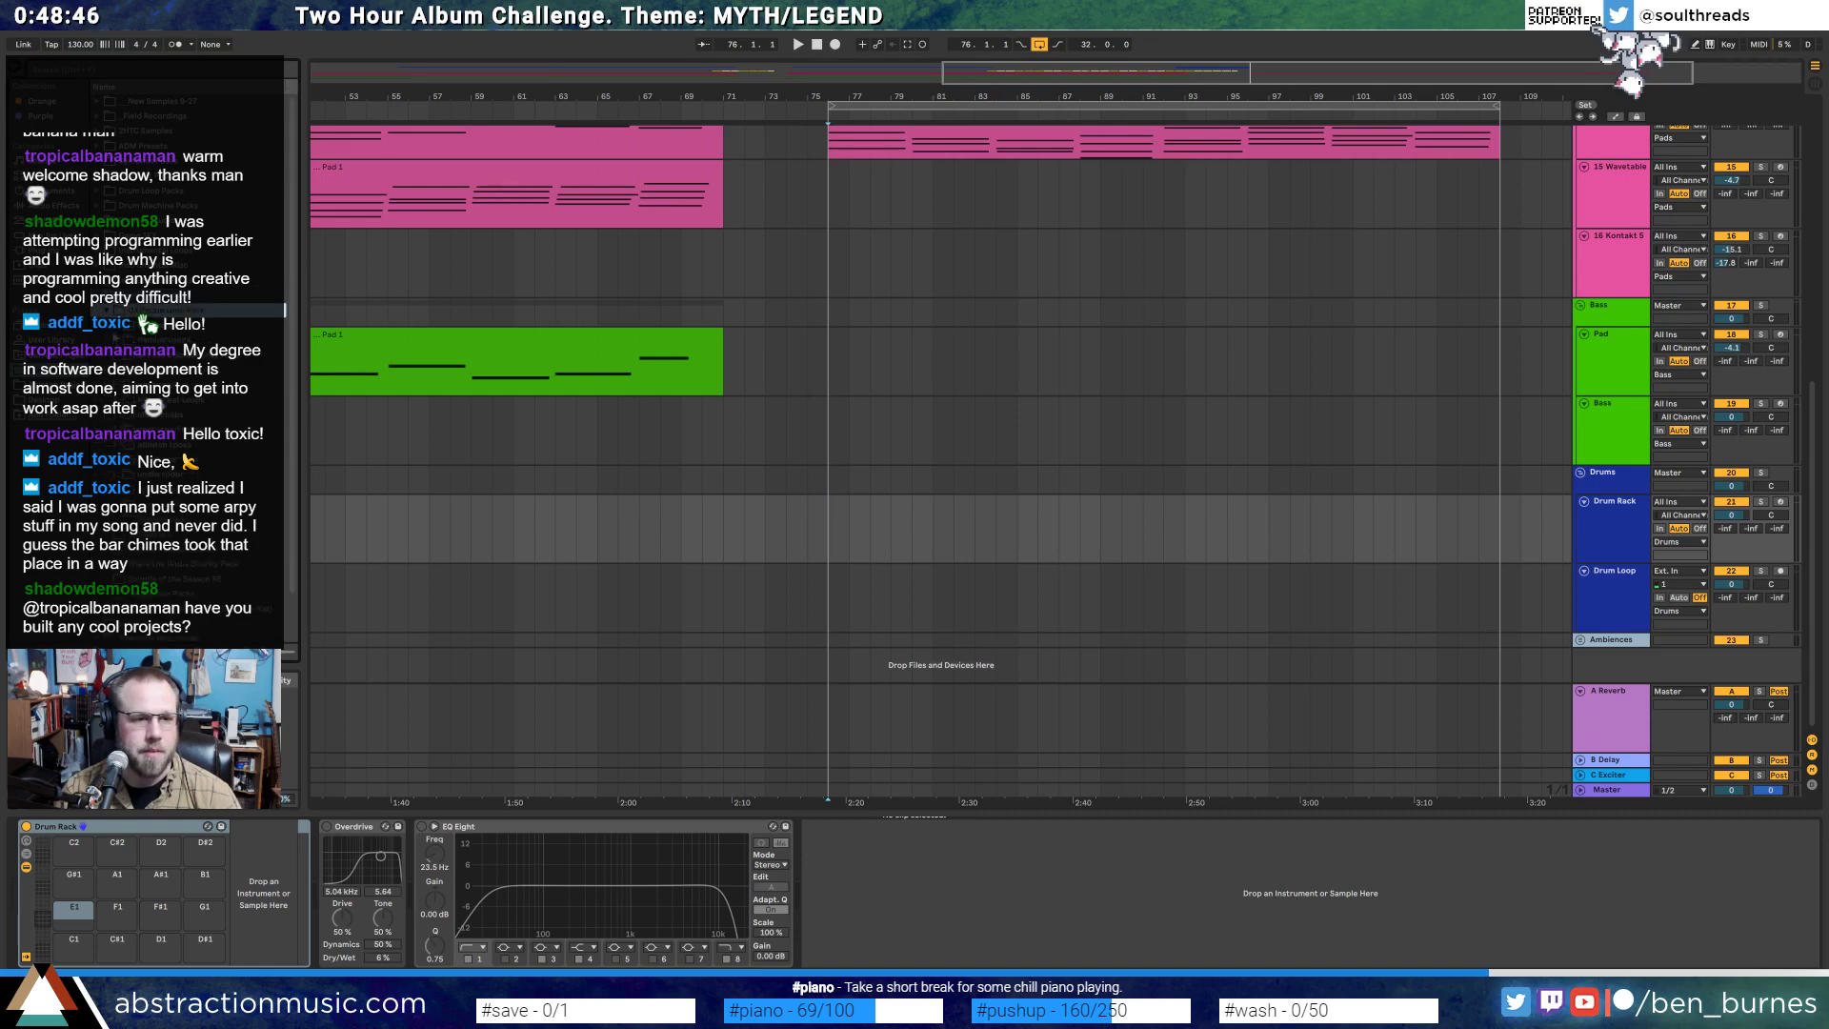
key(Down)
click(189, 415)
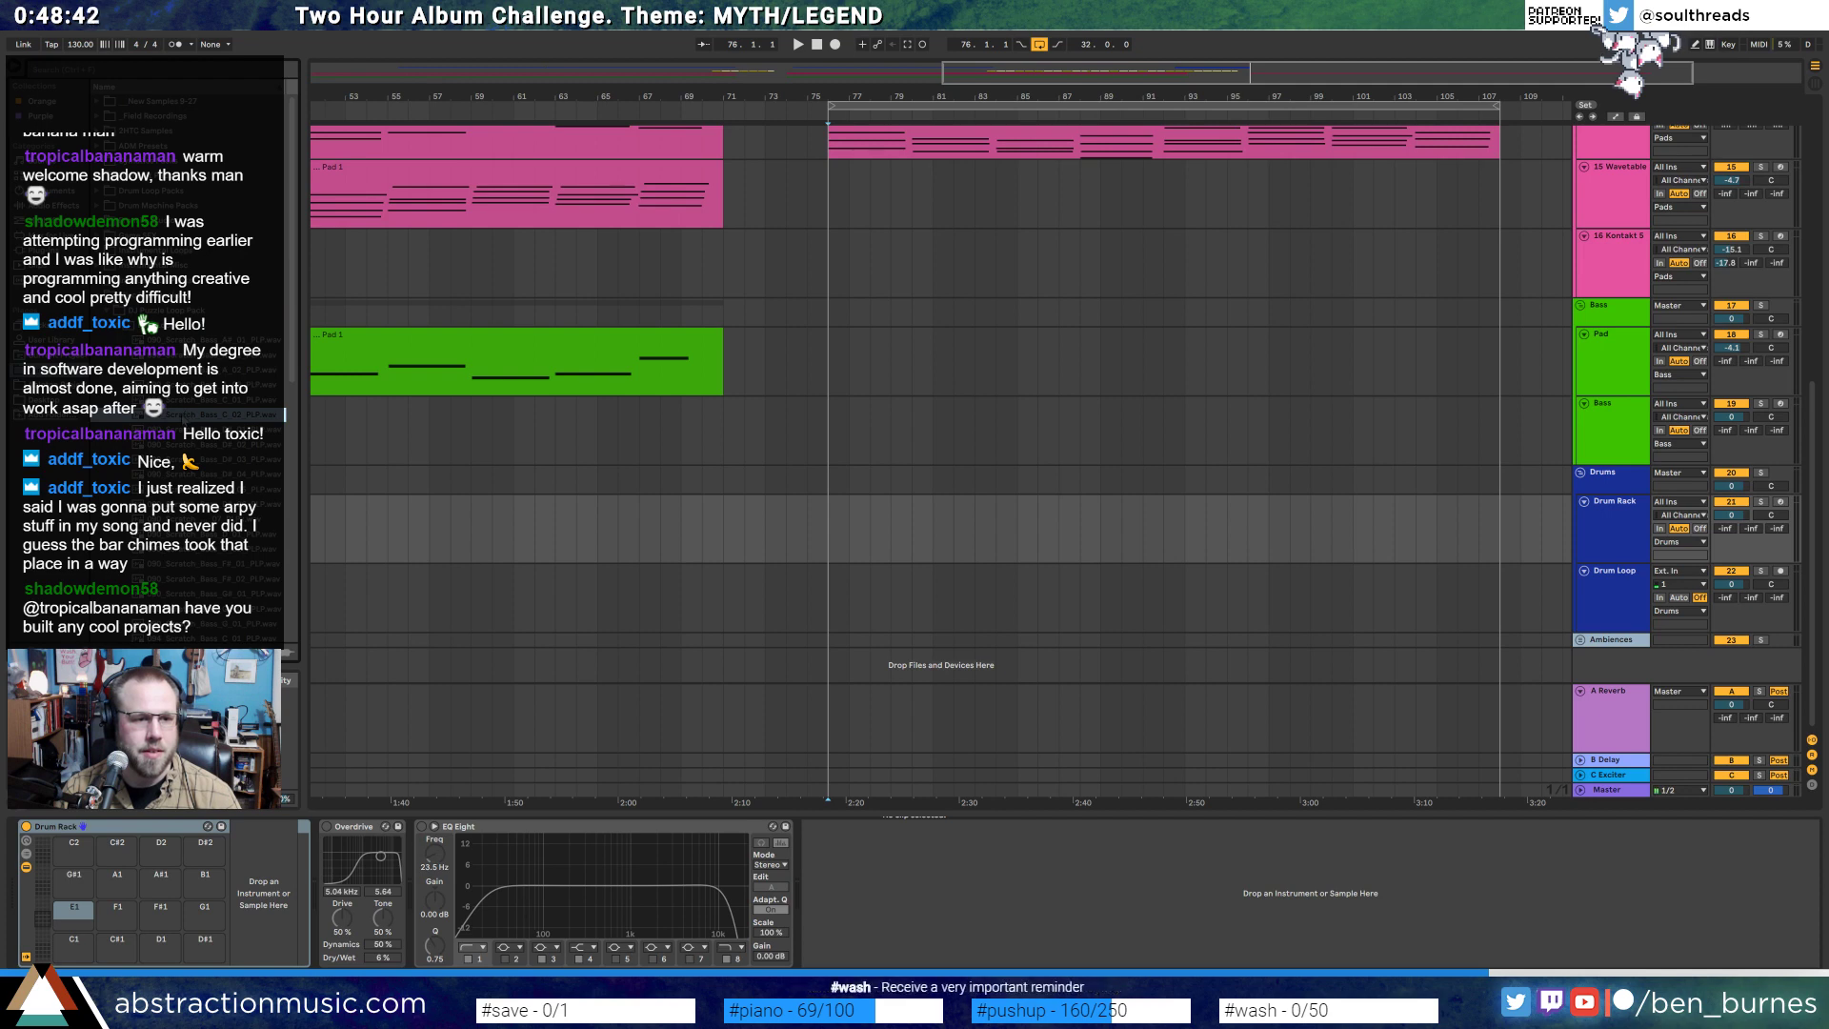
scroll(184, 421, down, 4)
scroll(184, 415, down, 2)
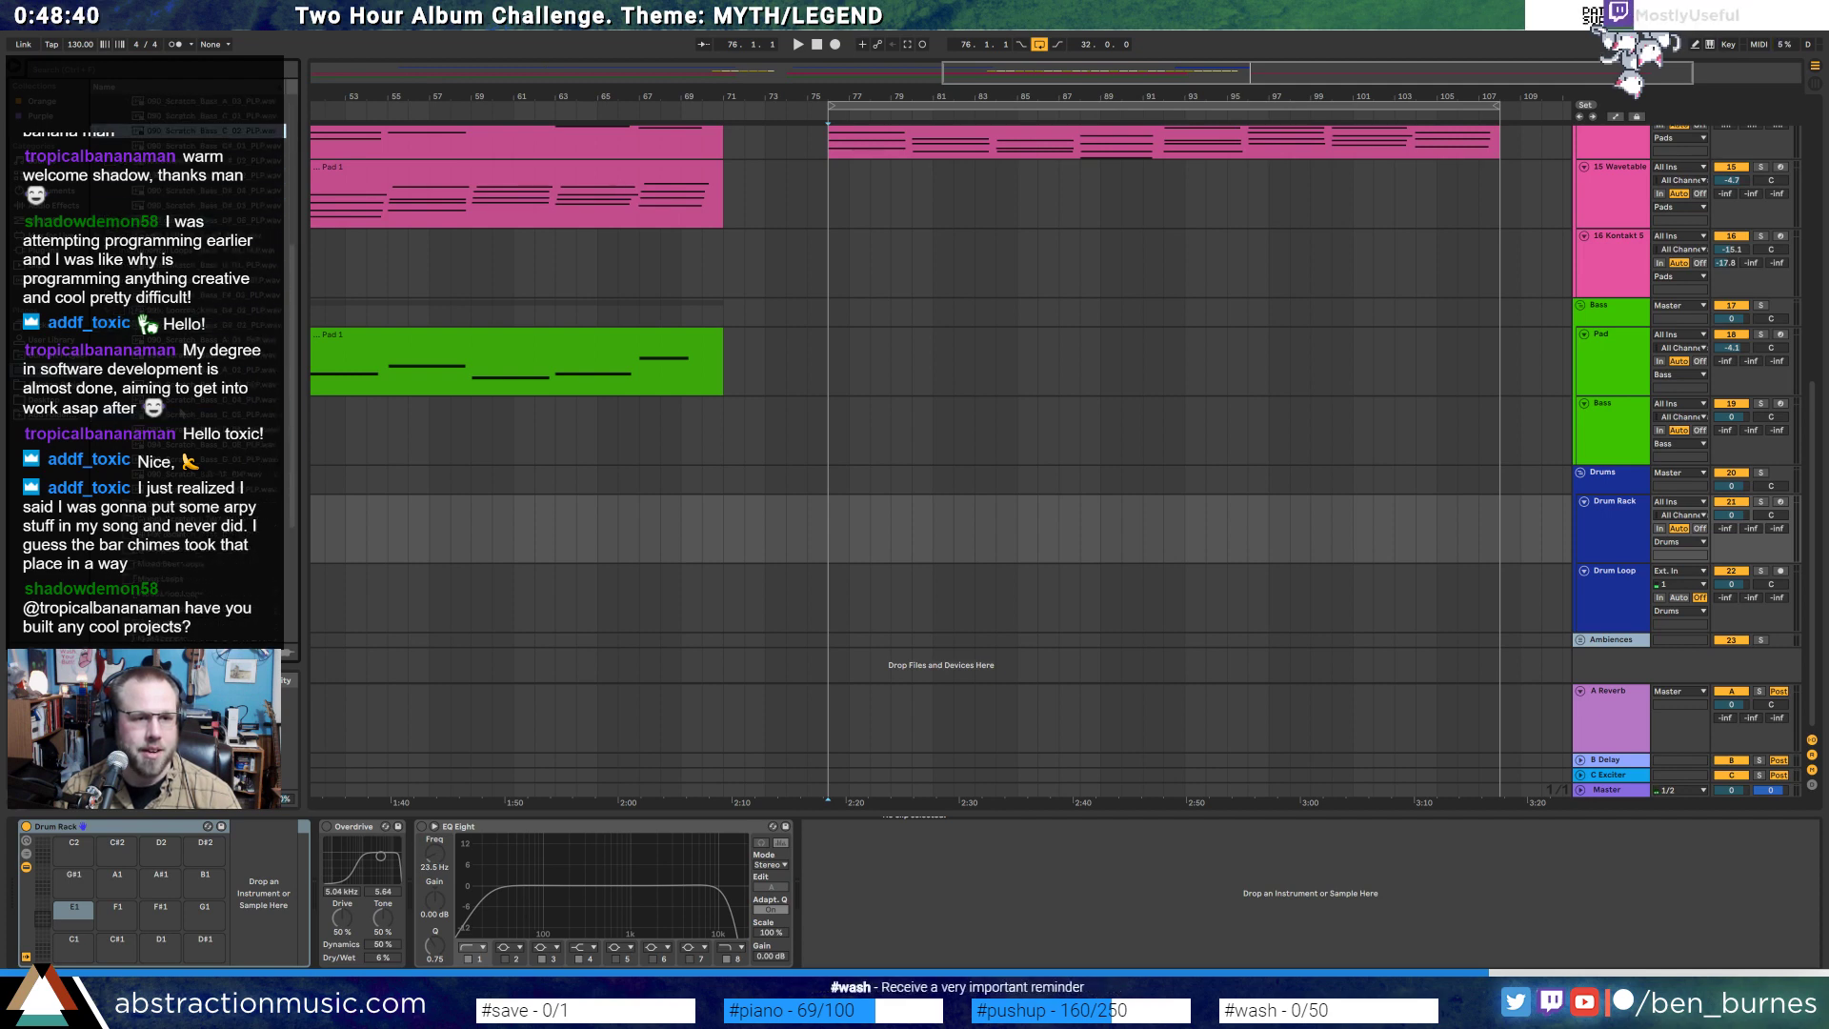
click(180, 387)
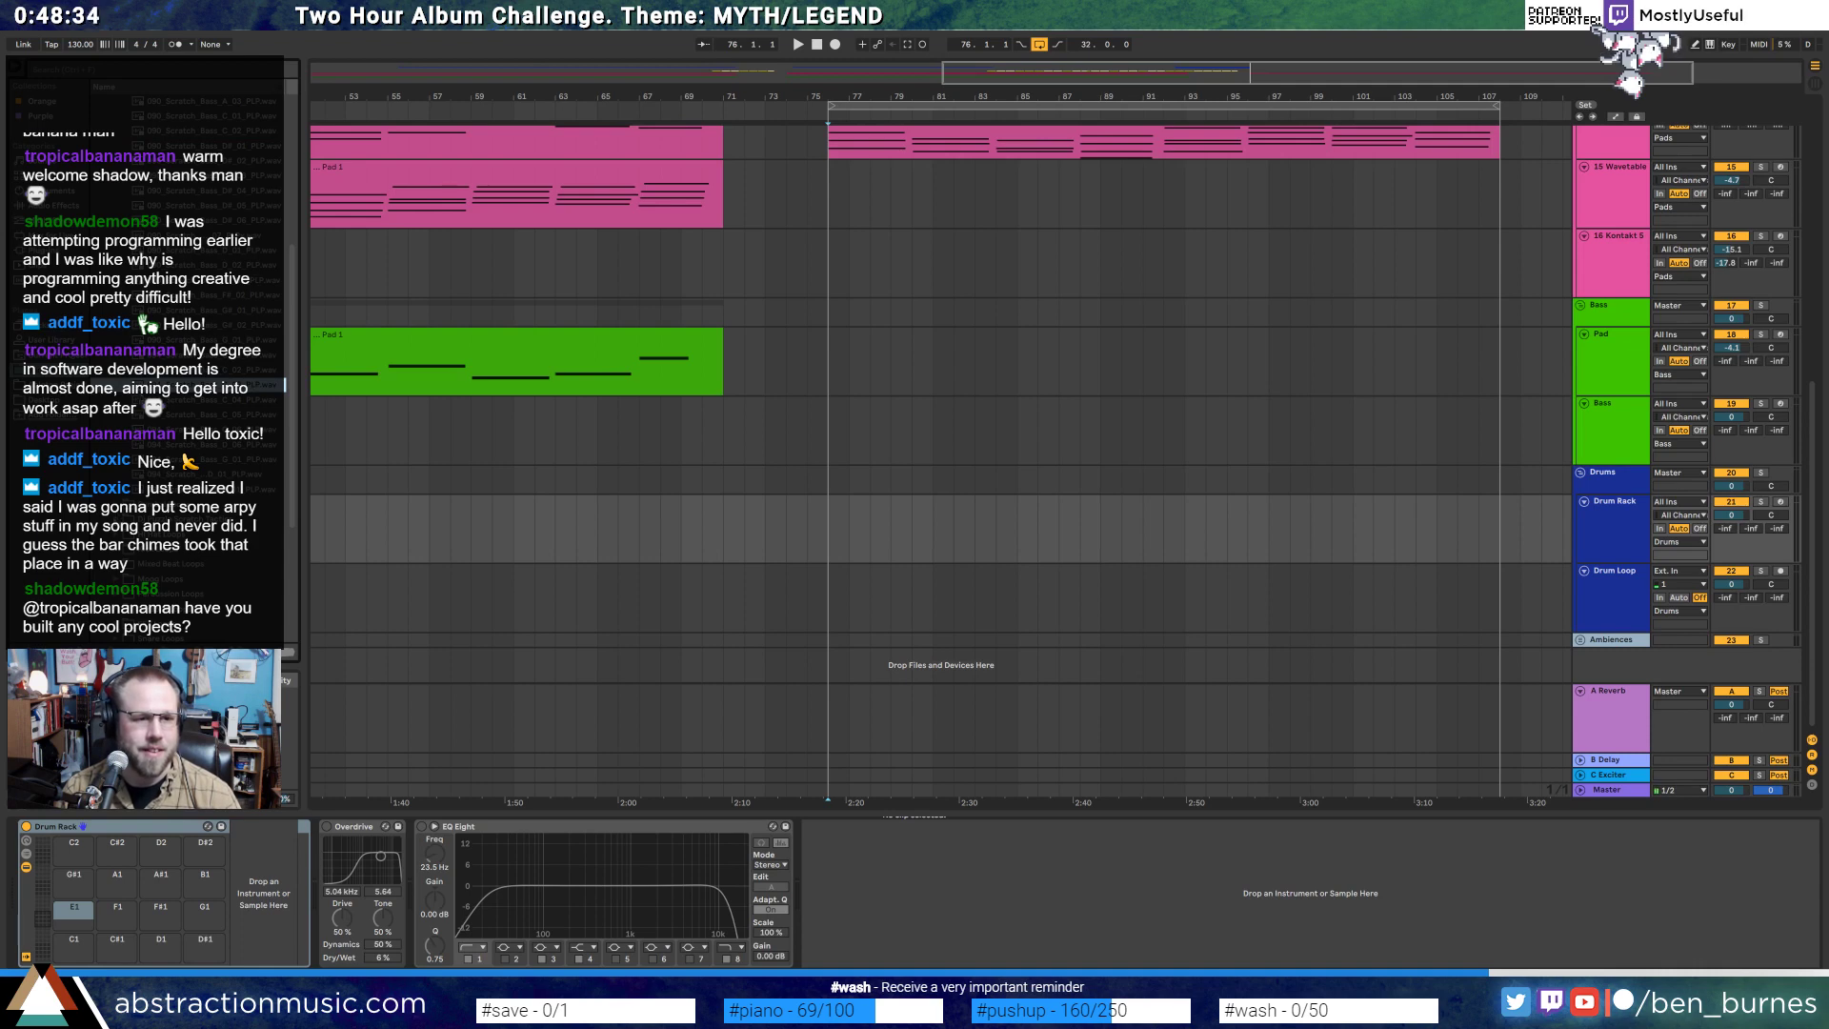
scroll(172, 438, down, 2)
click(164, 453)
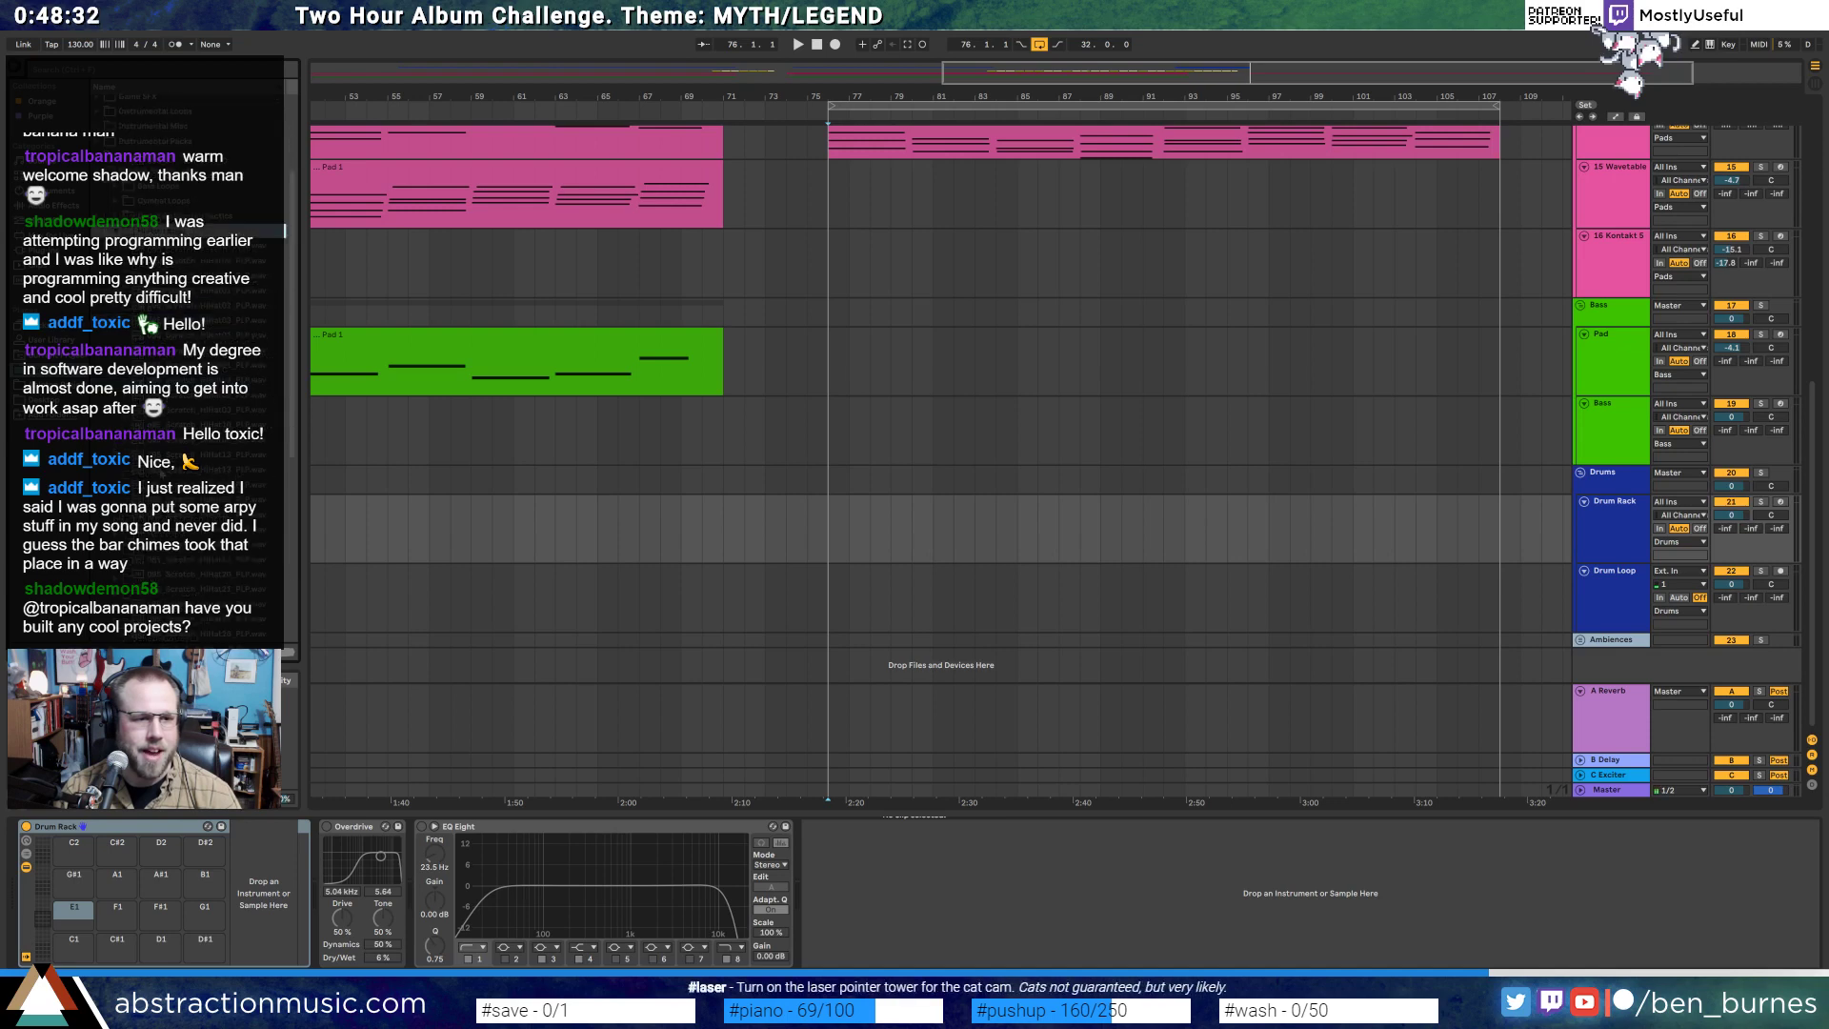
scroll(161, 473, down, 4)
click(161, 471)
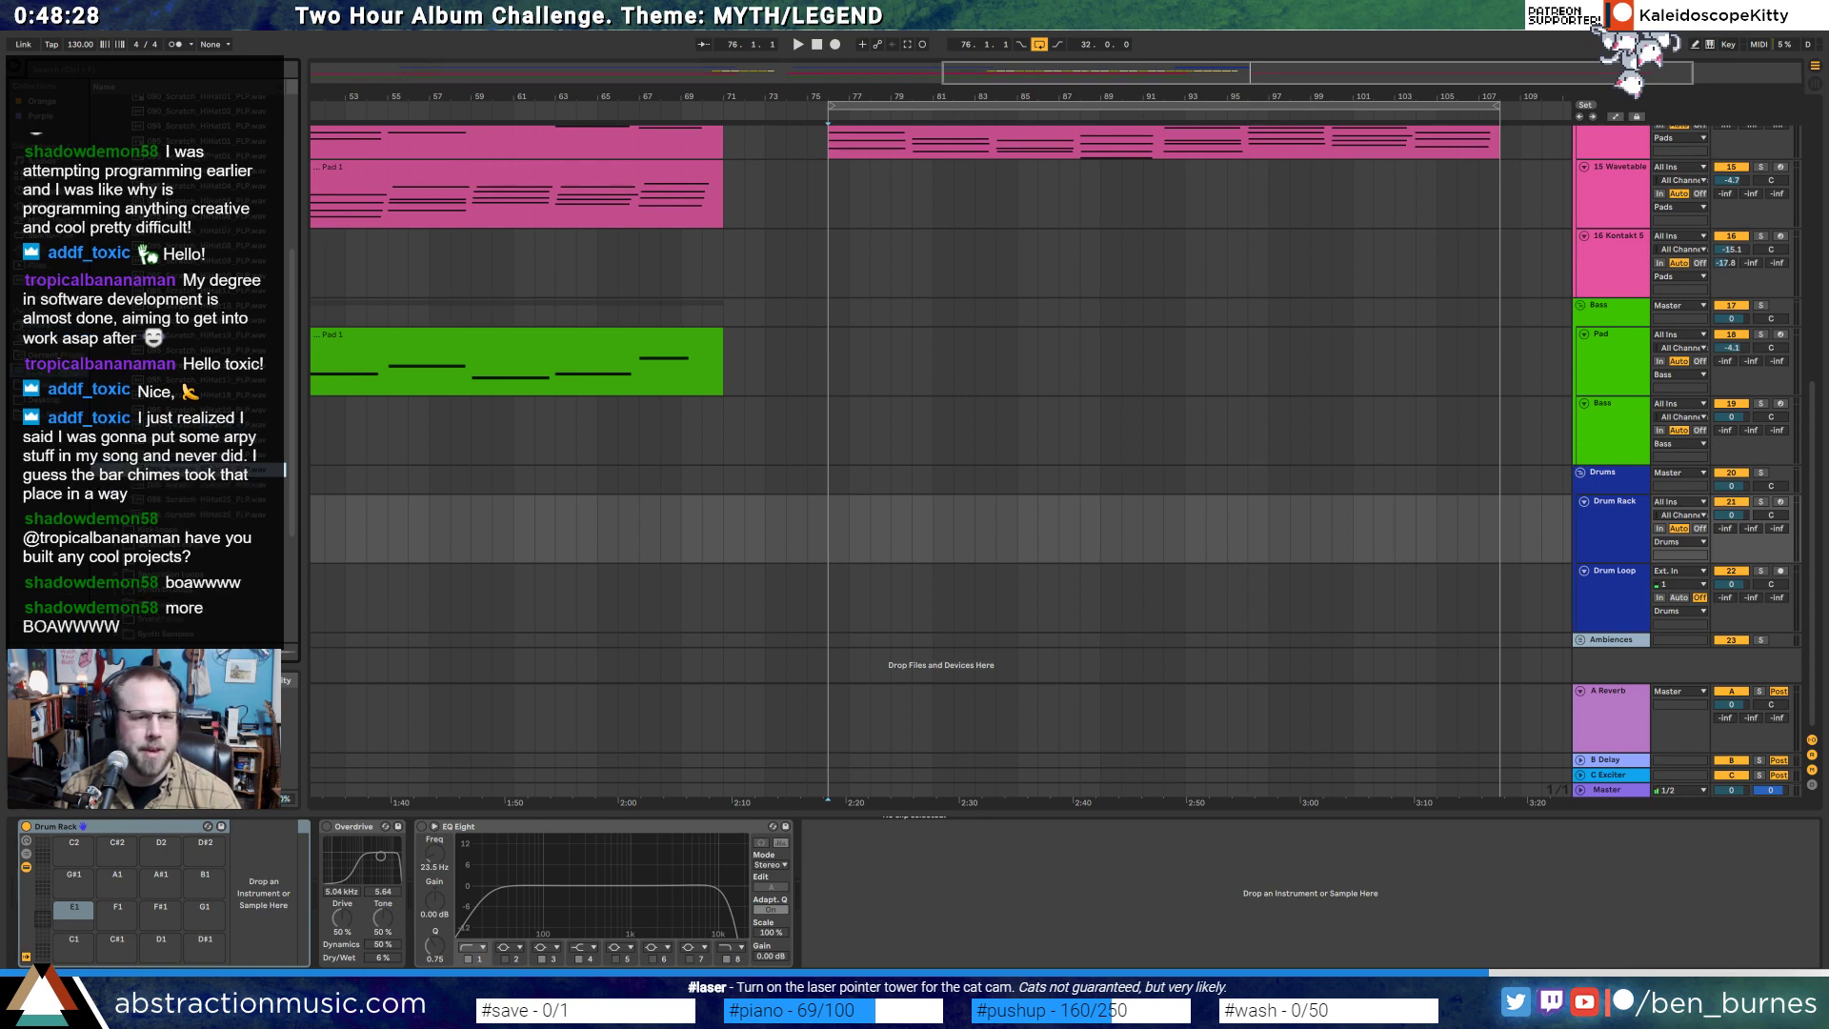
- Try placing 095_Scratch_HiHat23_PLP on the Drum Rack track at bar 76 and delete the converted MIDI clip
drag(161, 471, 821, 557)
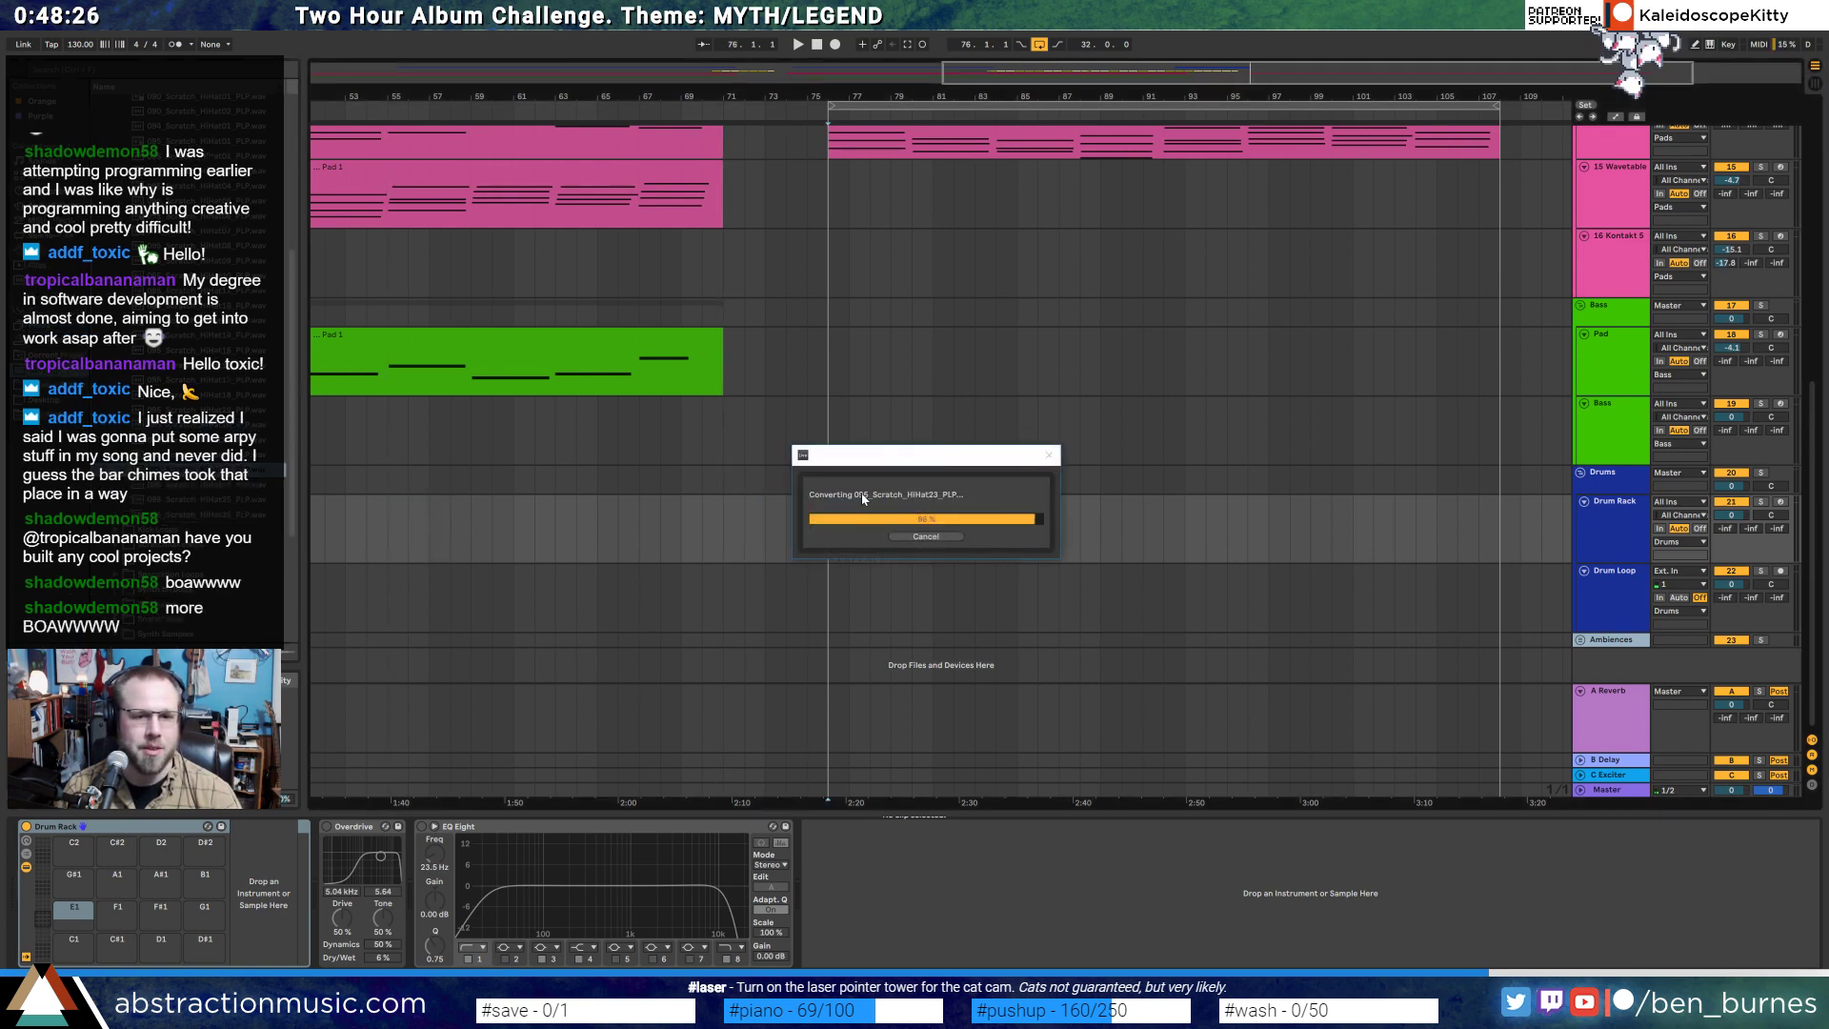
double_click(837, 502)
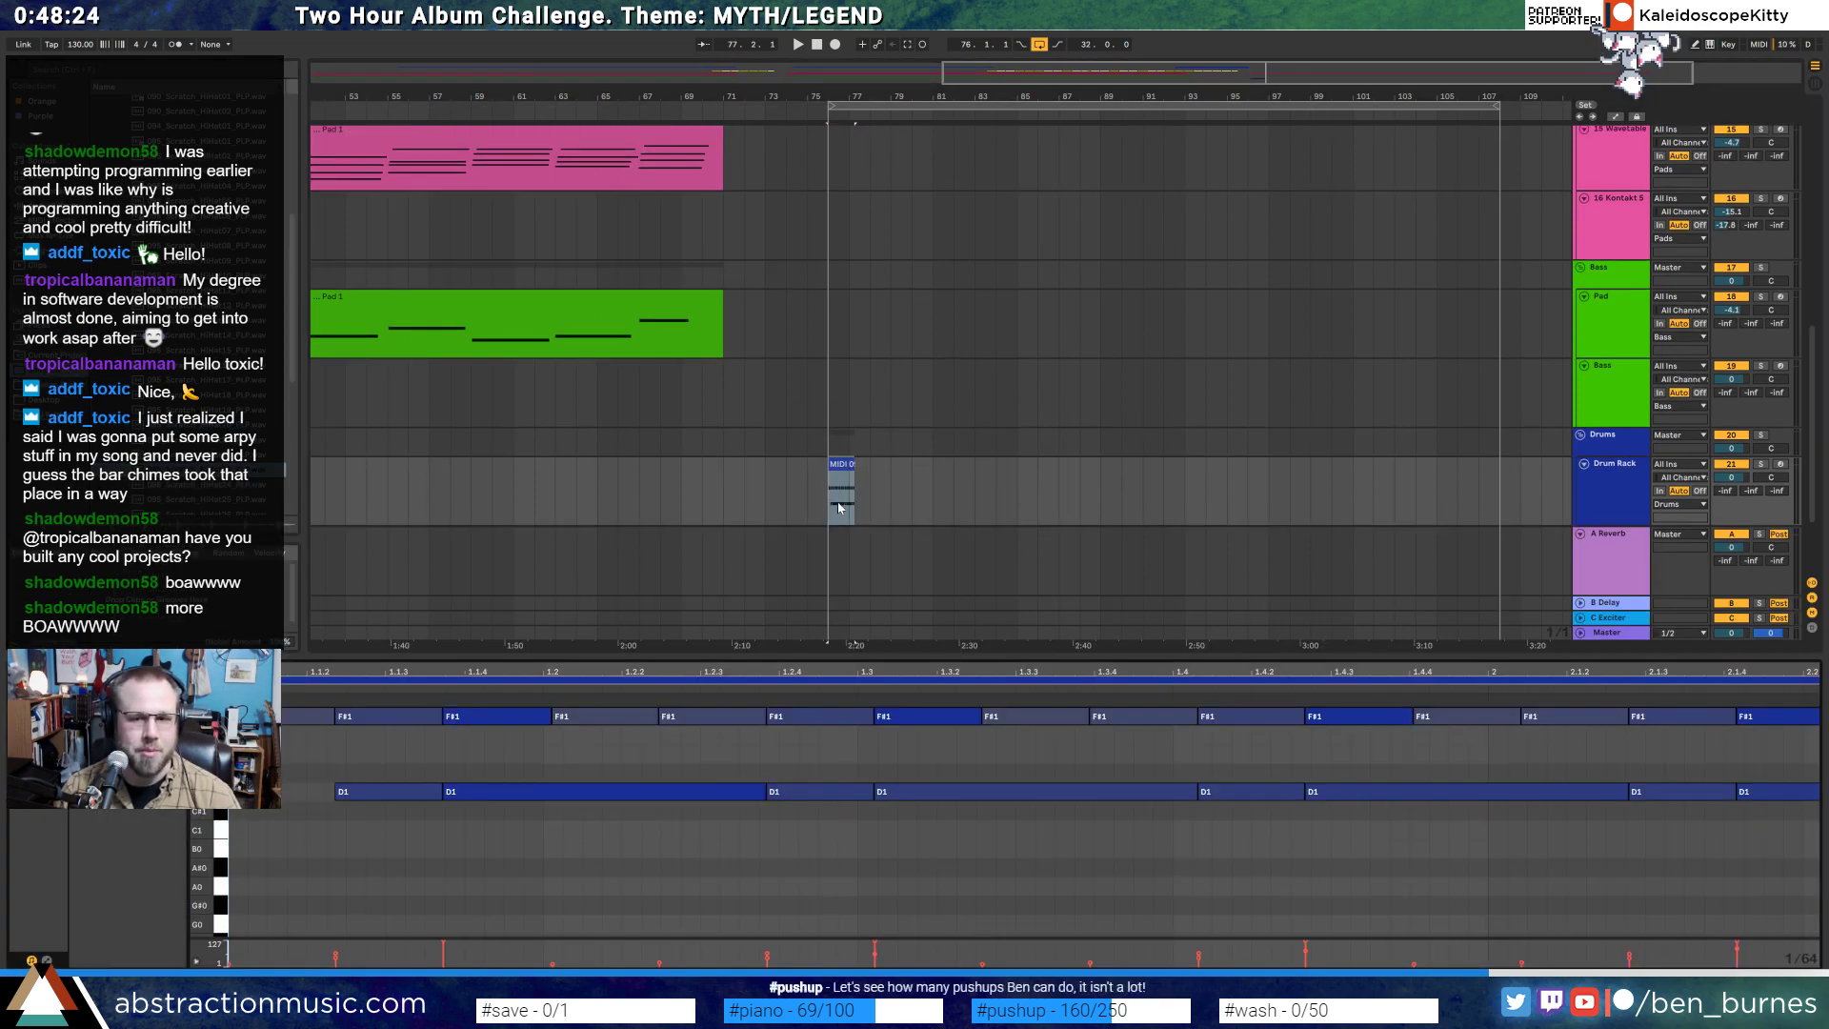
key(Delete)
- Place the 095_Scratch_HiHat23_PLP loop on the Drum Loop audio track at bar 76
click(1588, 446)
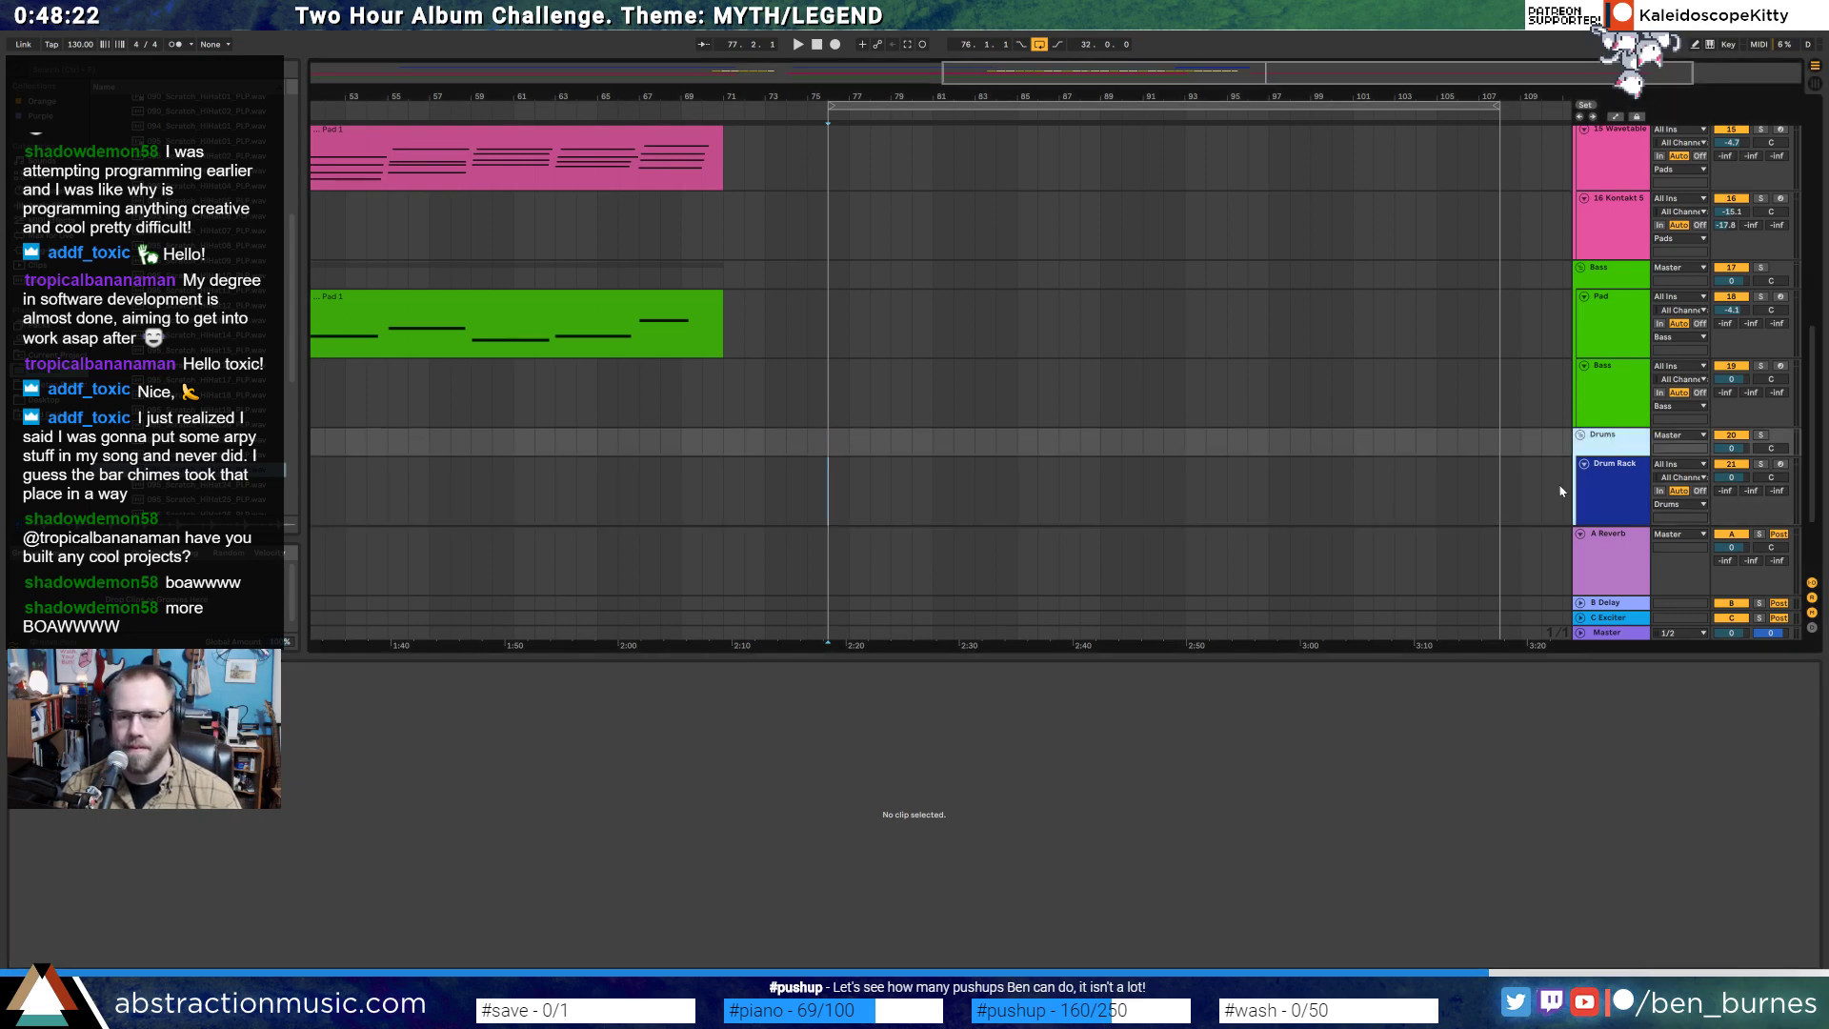
click(1601, 494)
scroll(1685, 490, down, 2)
click(1615, 480)
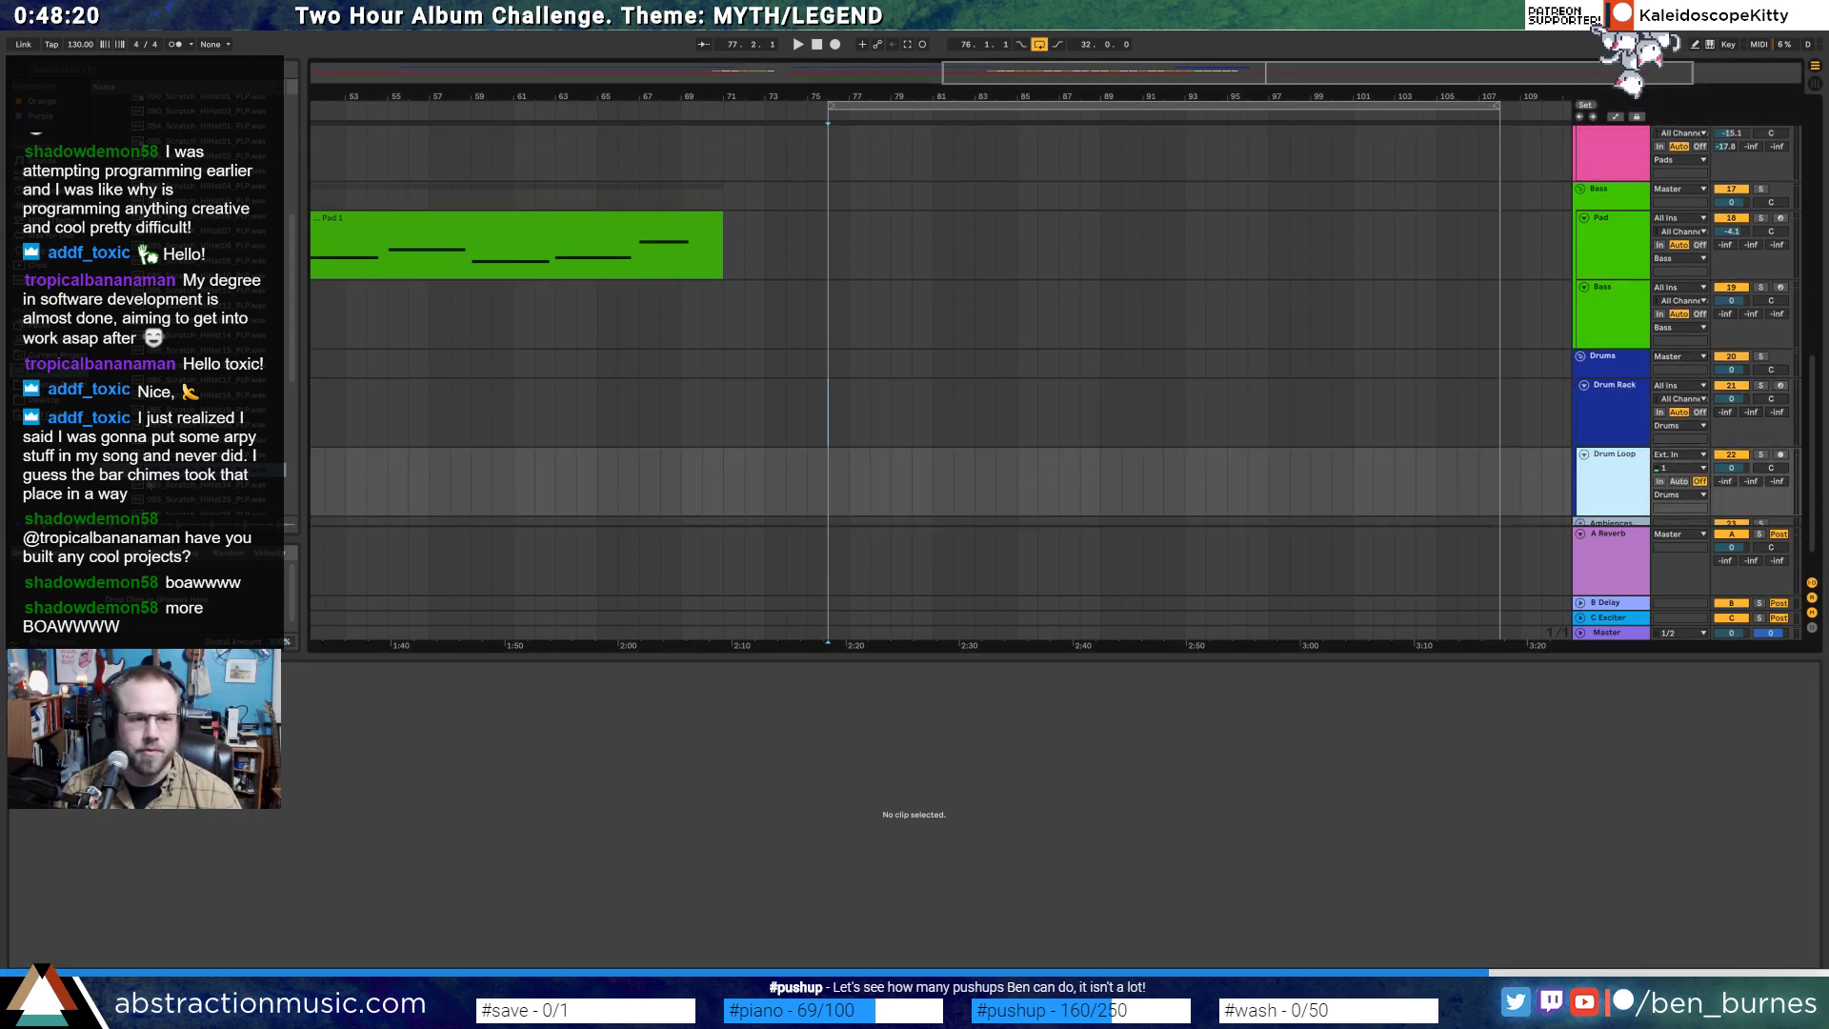
drag(224, 470, 829, 482)
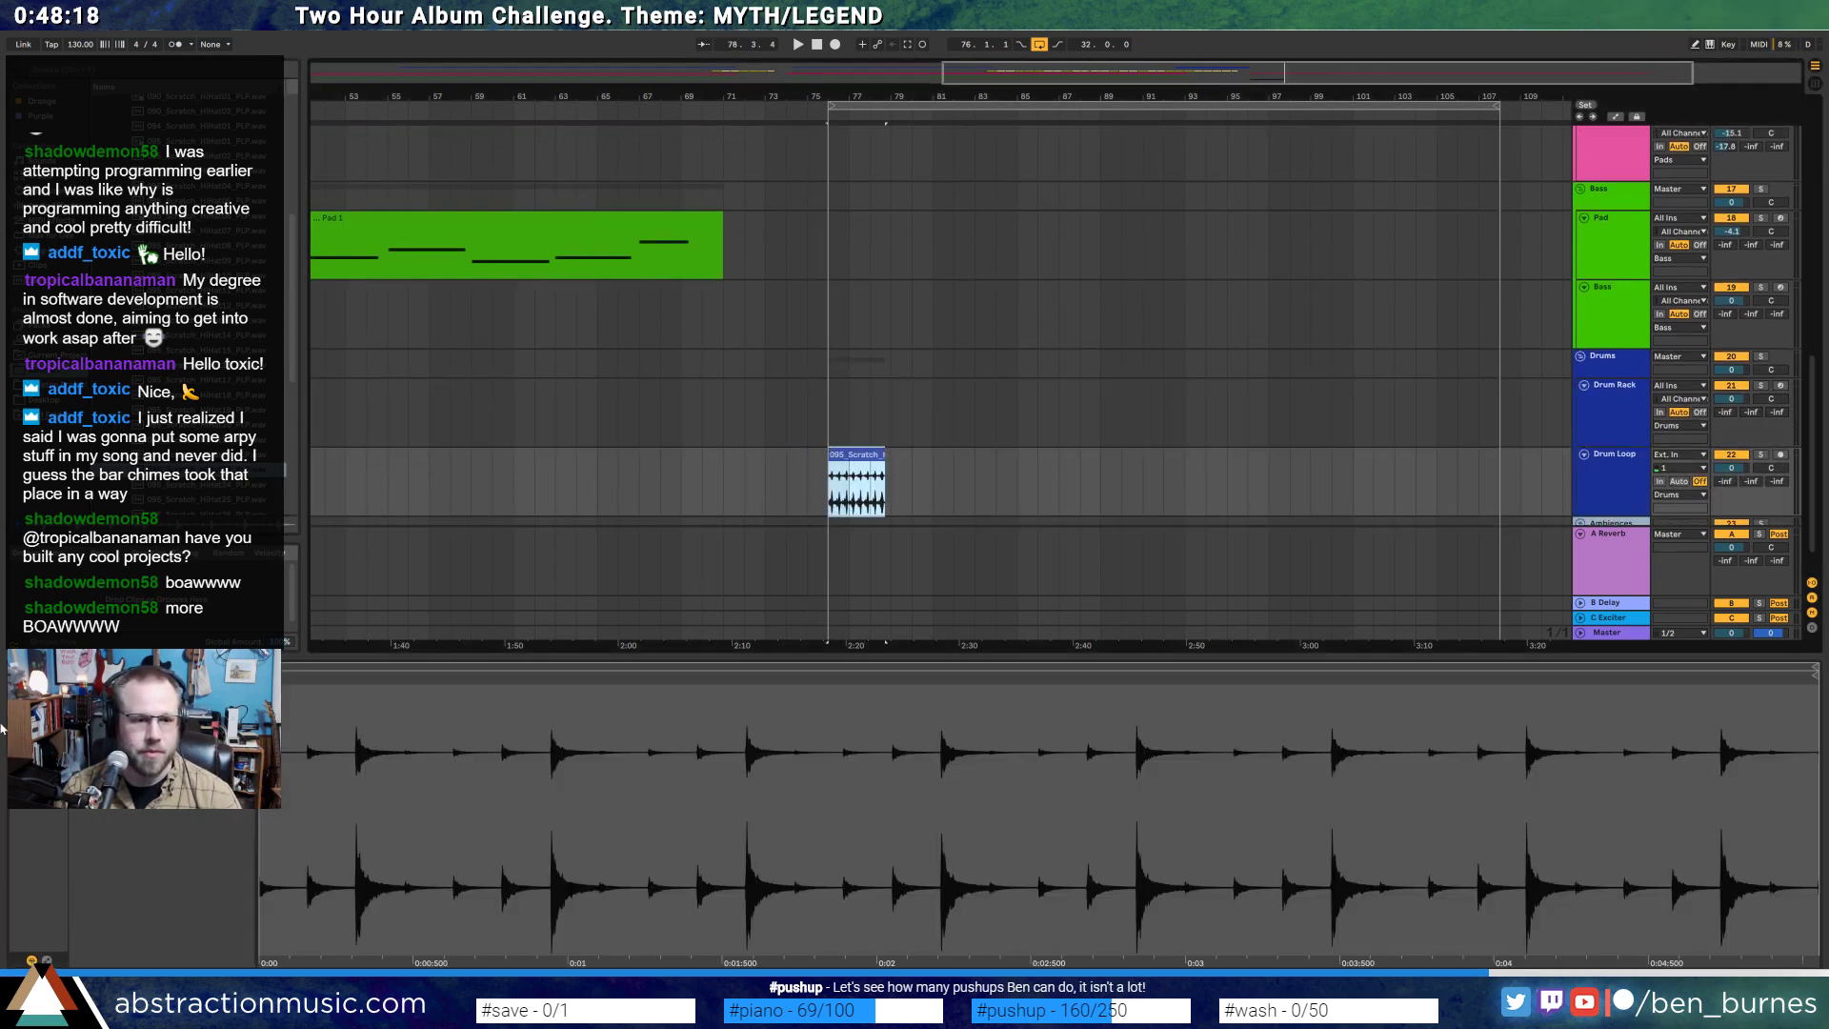
- Warp the hi-hat loop with an original tempo of 95 BPM and set the clip's end to the end of the sample
click(157, 724)
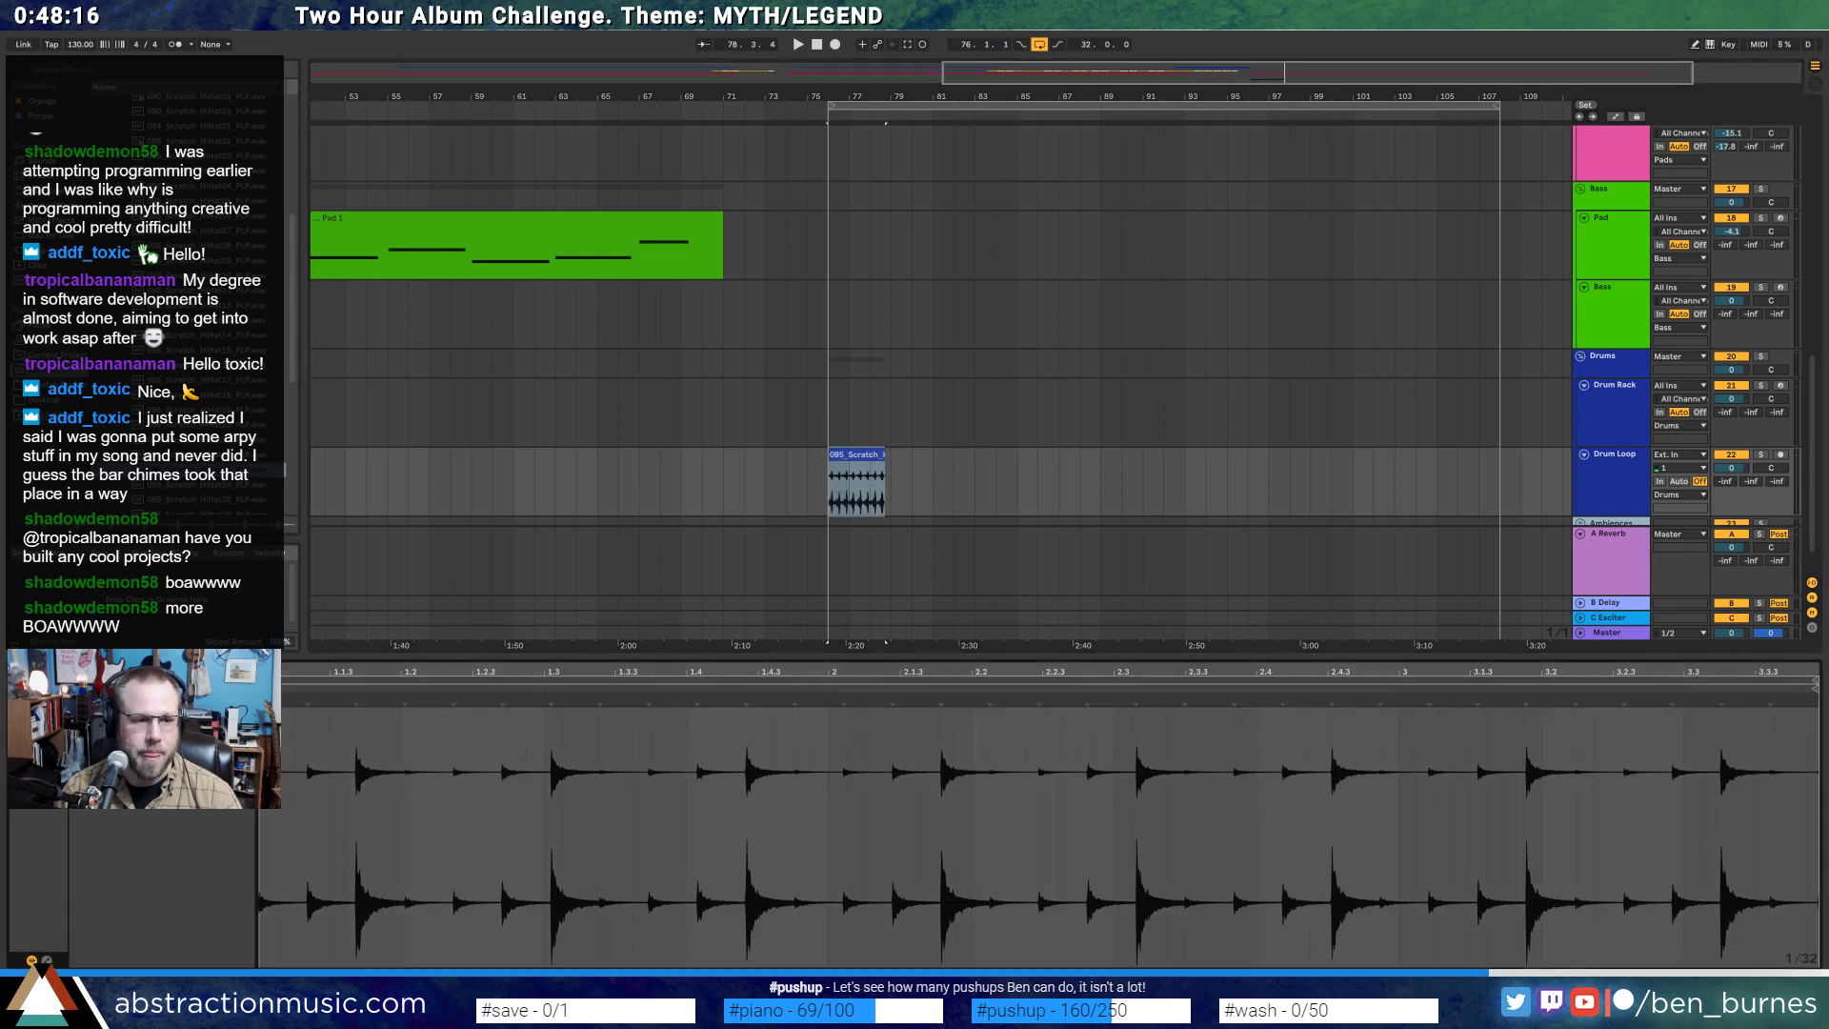
text(95)
key(Return)
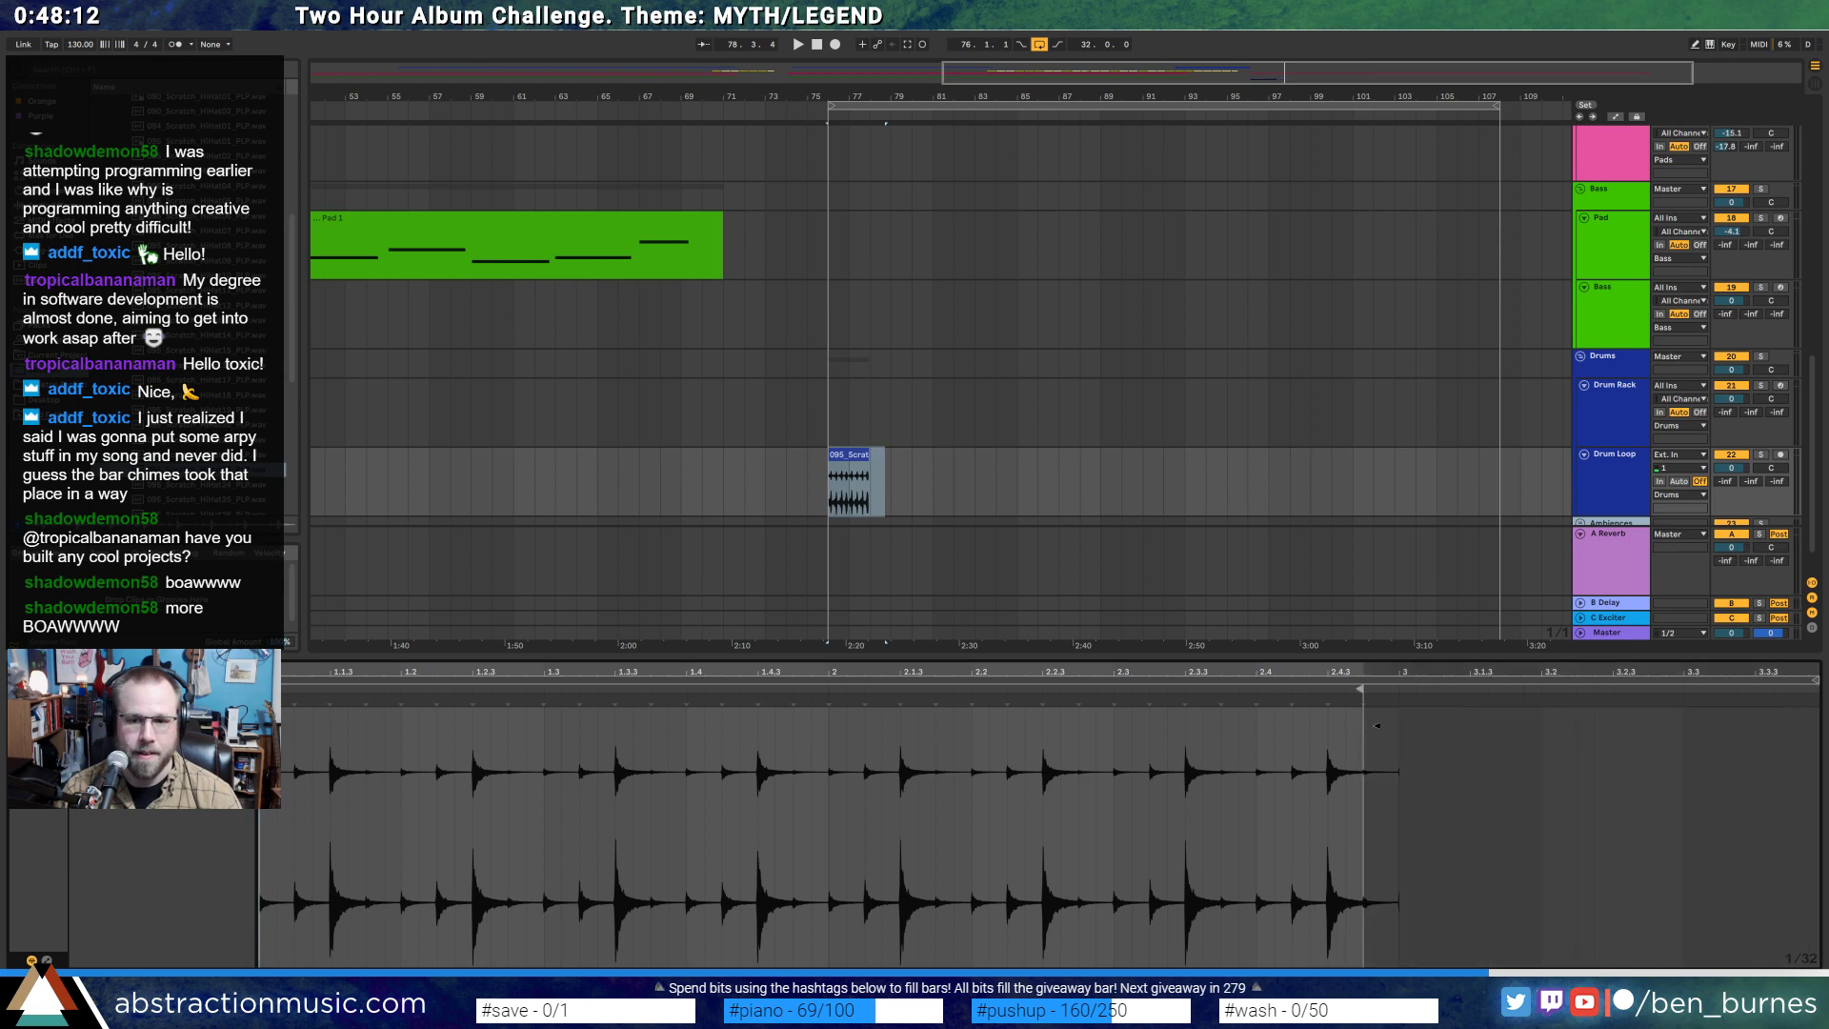
key(space)
drag(1813, 681, 1398, 680)
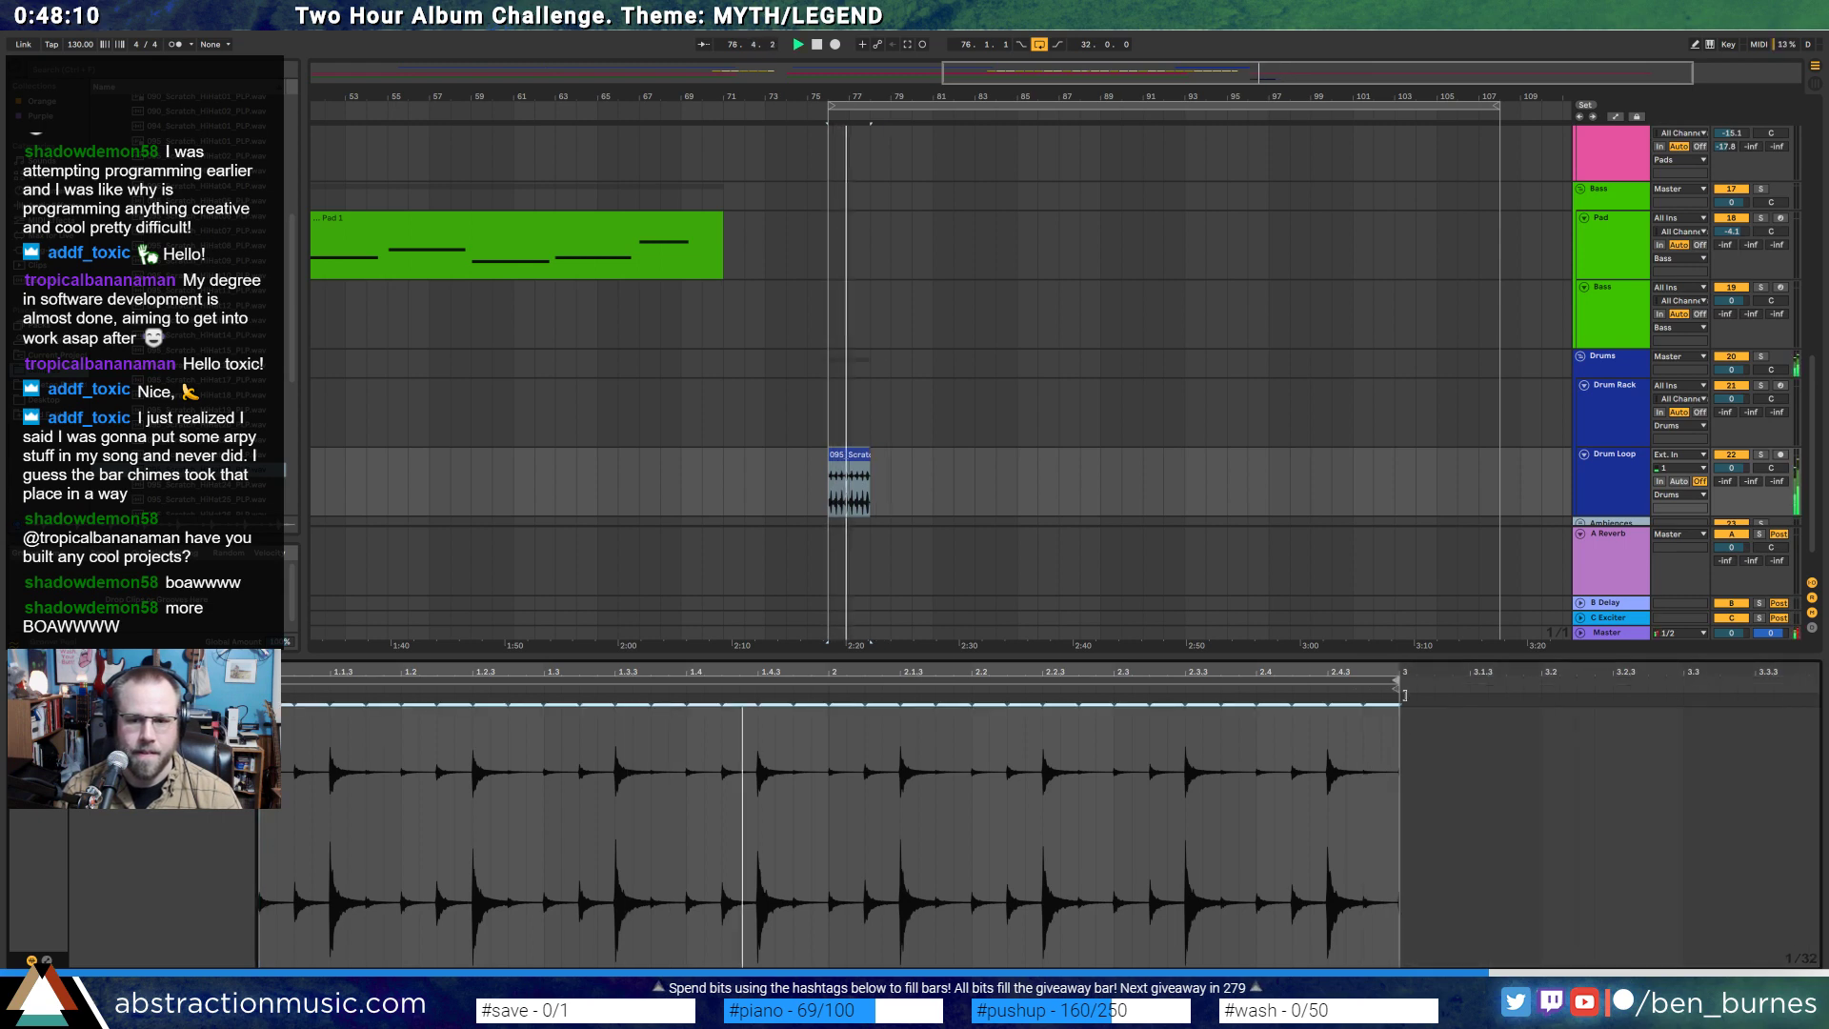
- Stretch the hi-hat loop to span four bars from bar 76 and play it back
key(space)
key(ctrl+z)
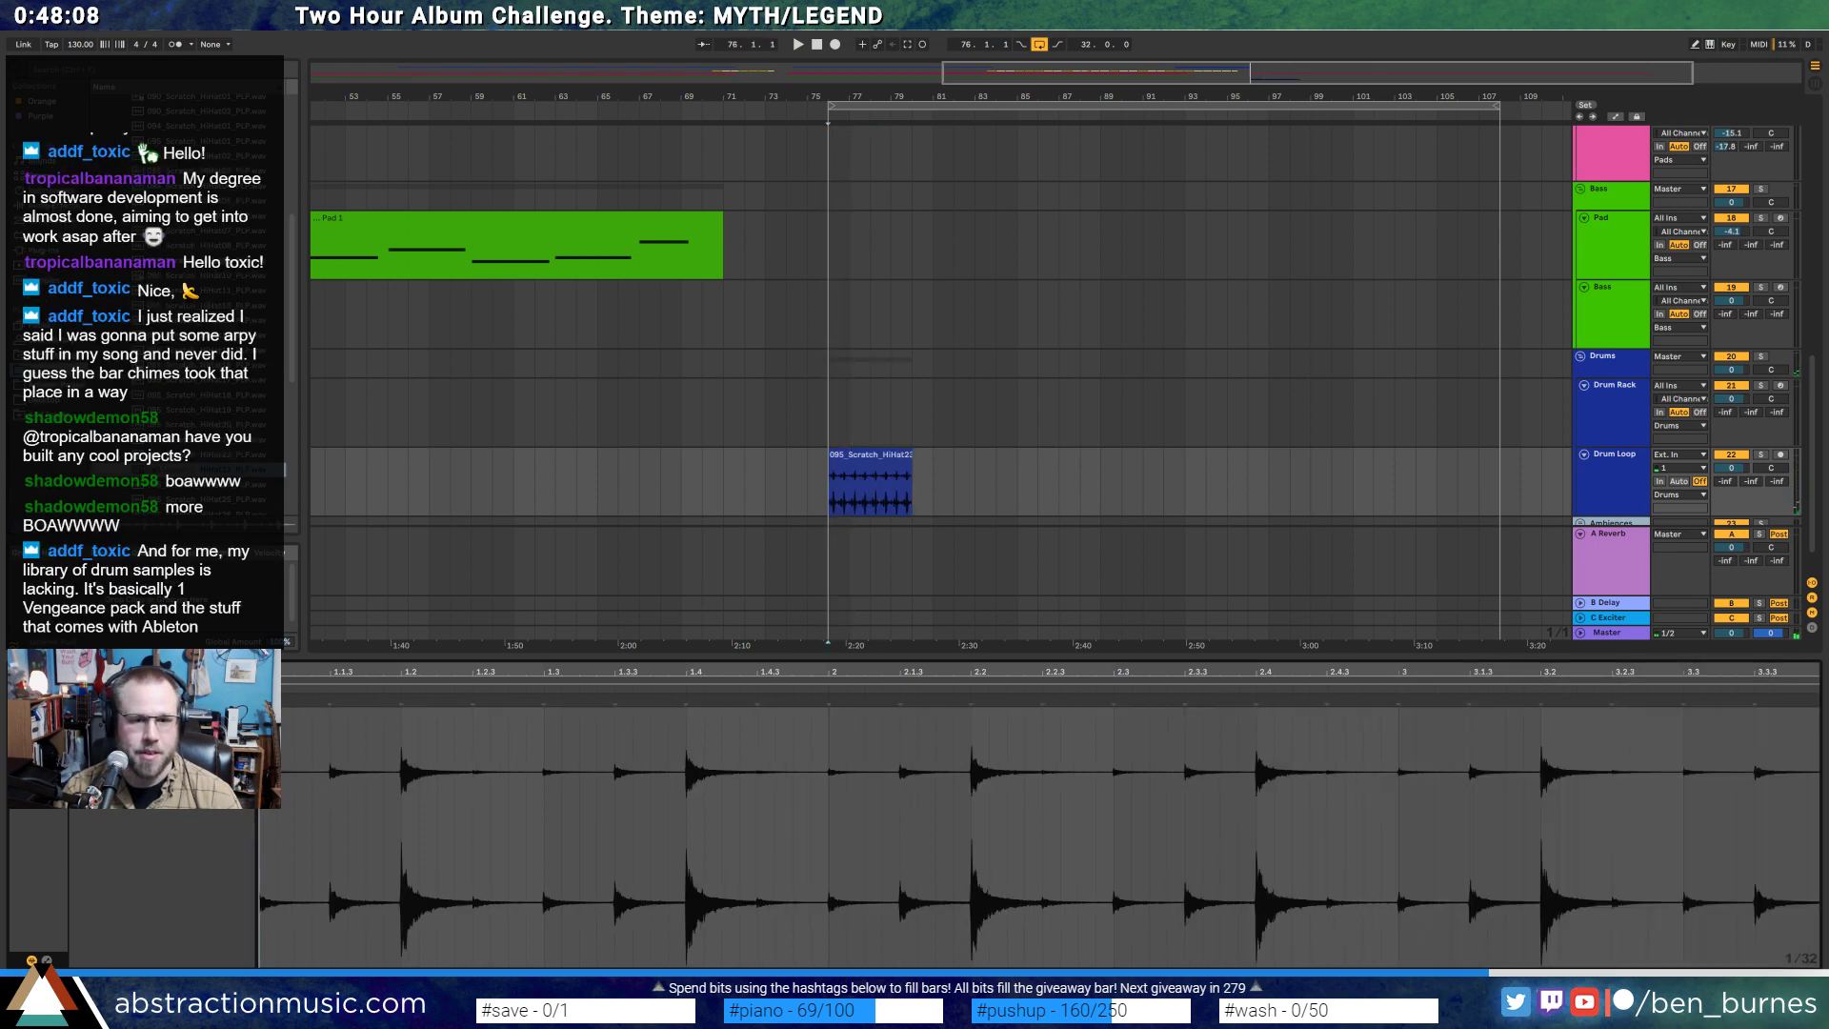
key(space)
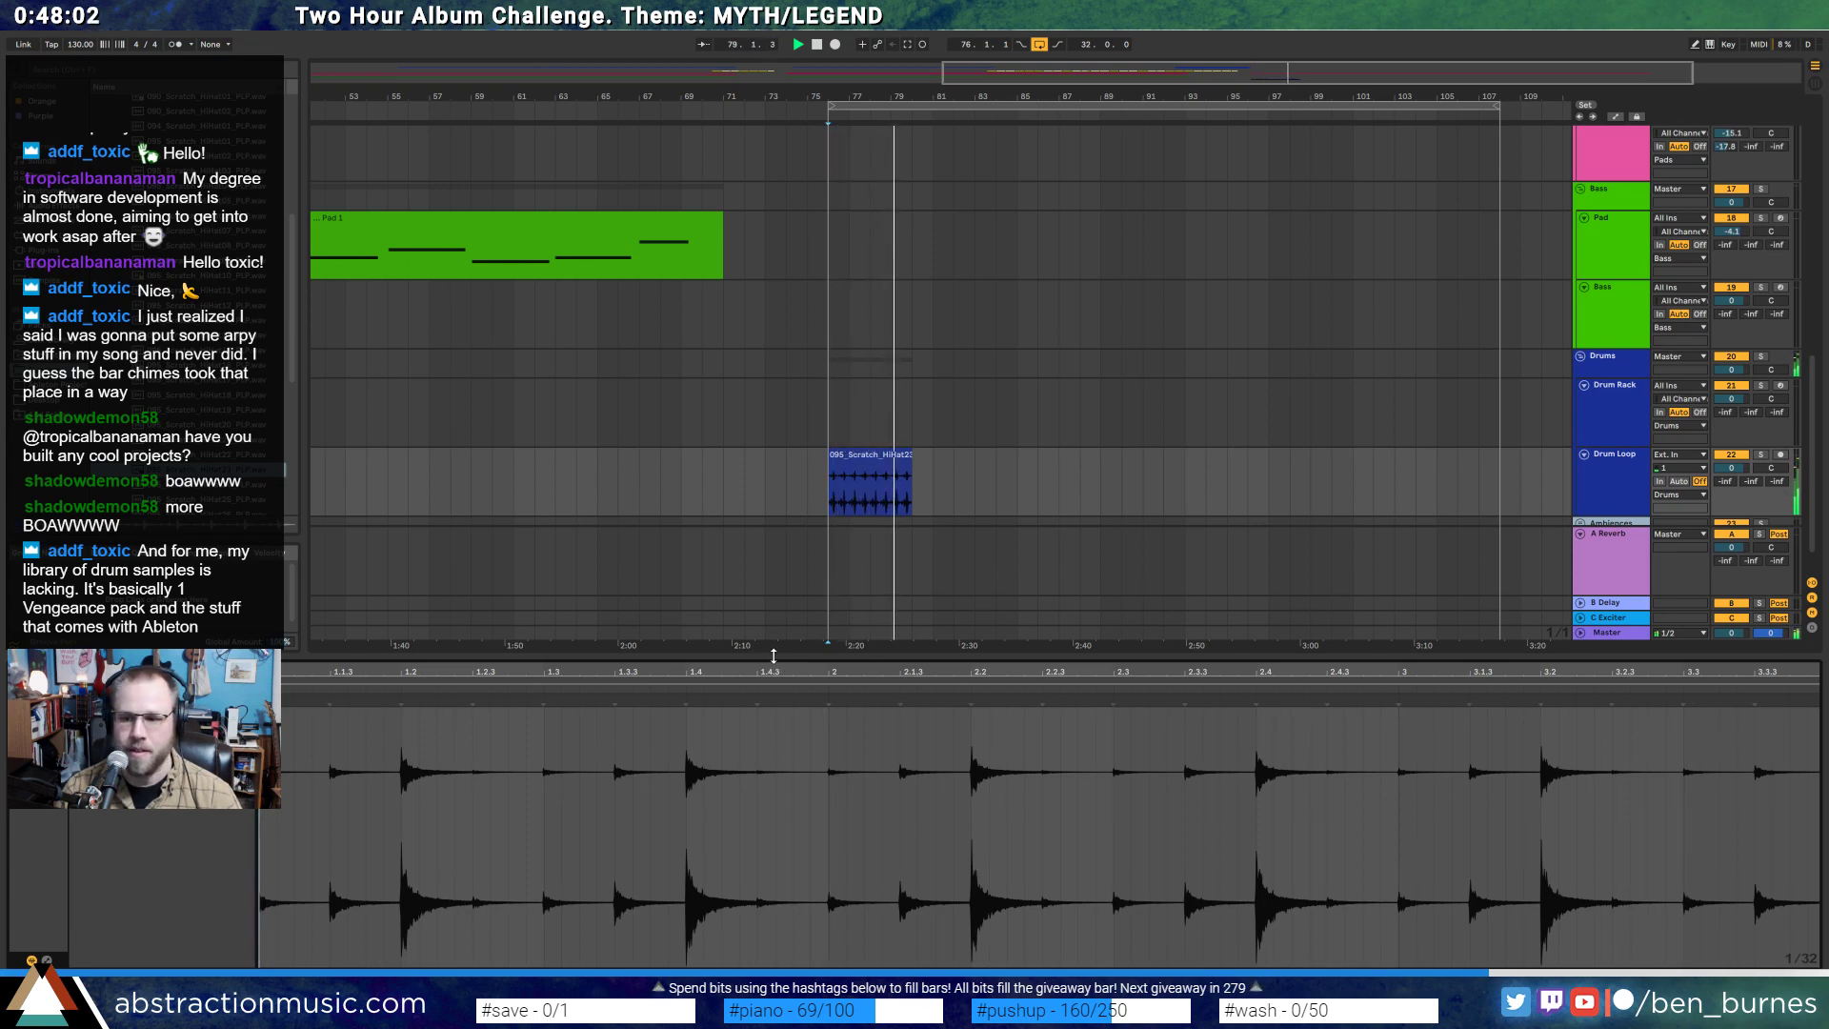
key(space)
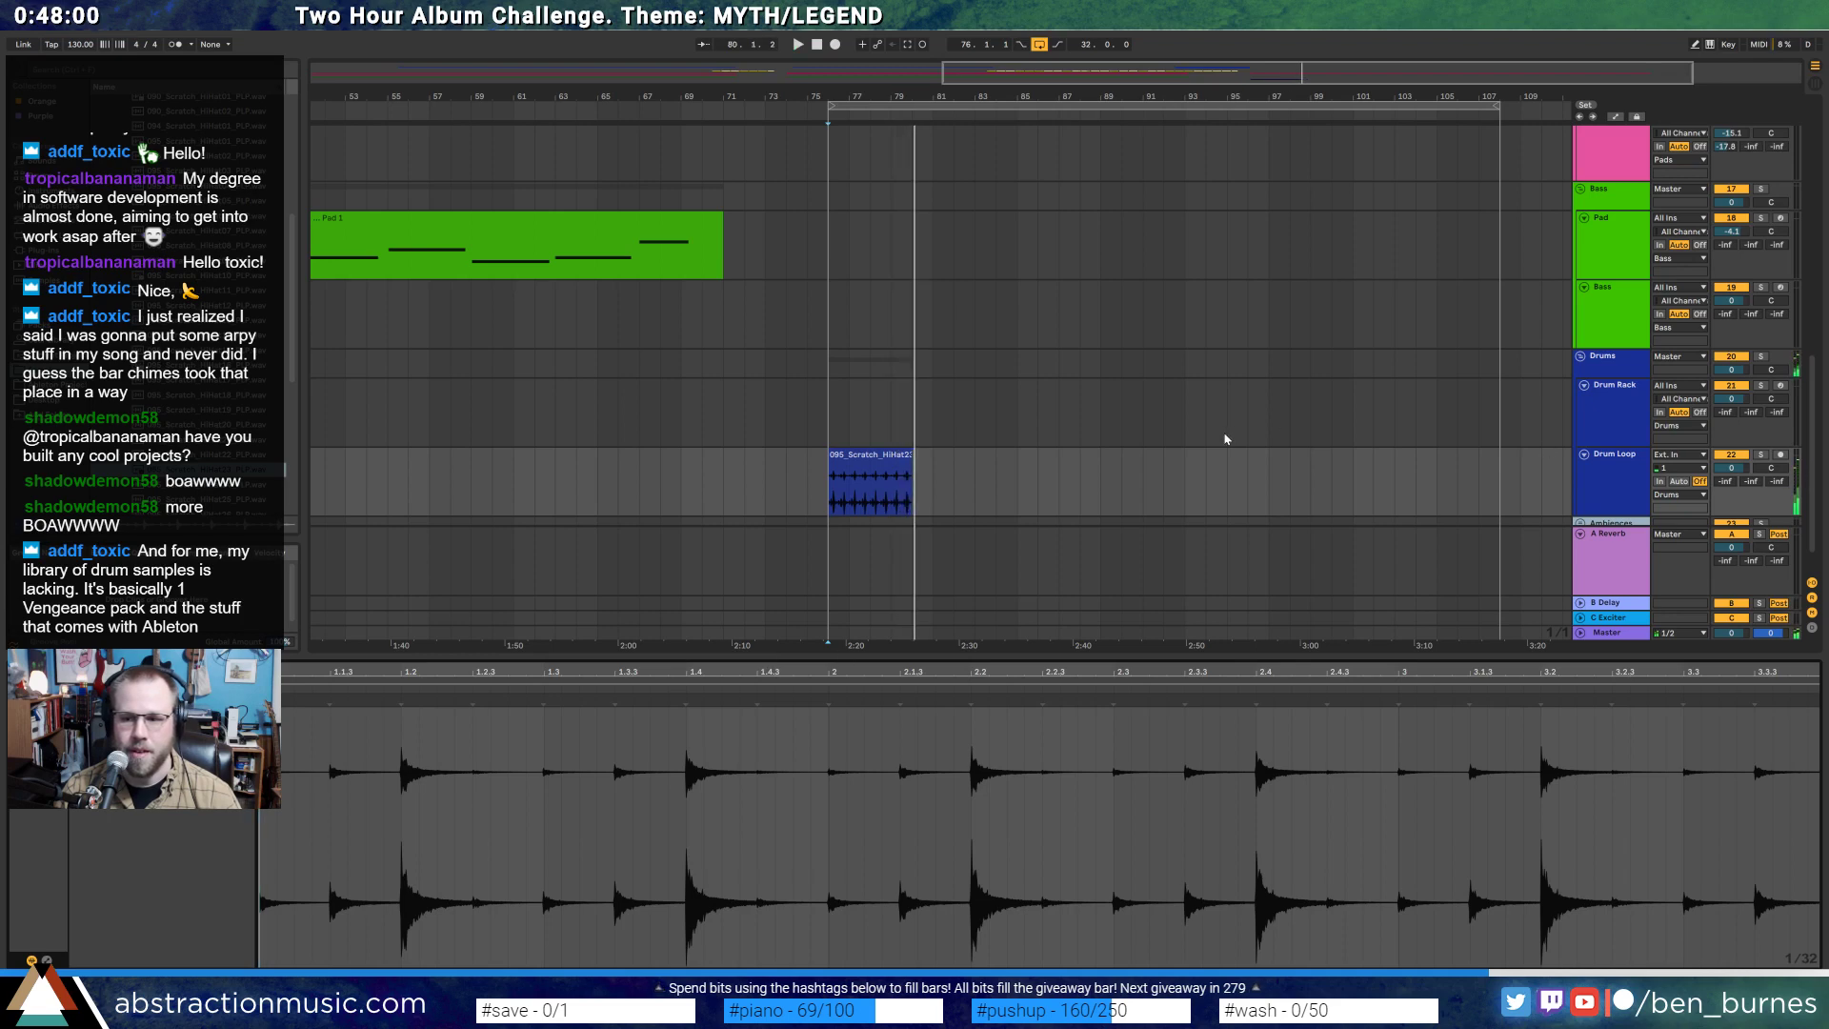
- Bring up the Drum Loop track's EQ Eight and select the hi-hat clip
key(shift+Tab)
click(870, 571)
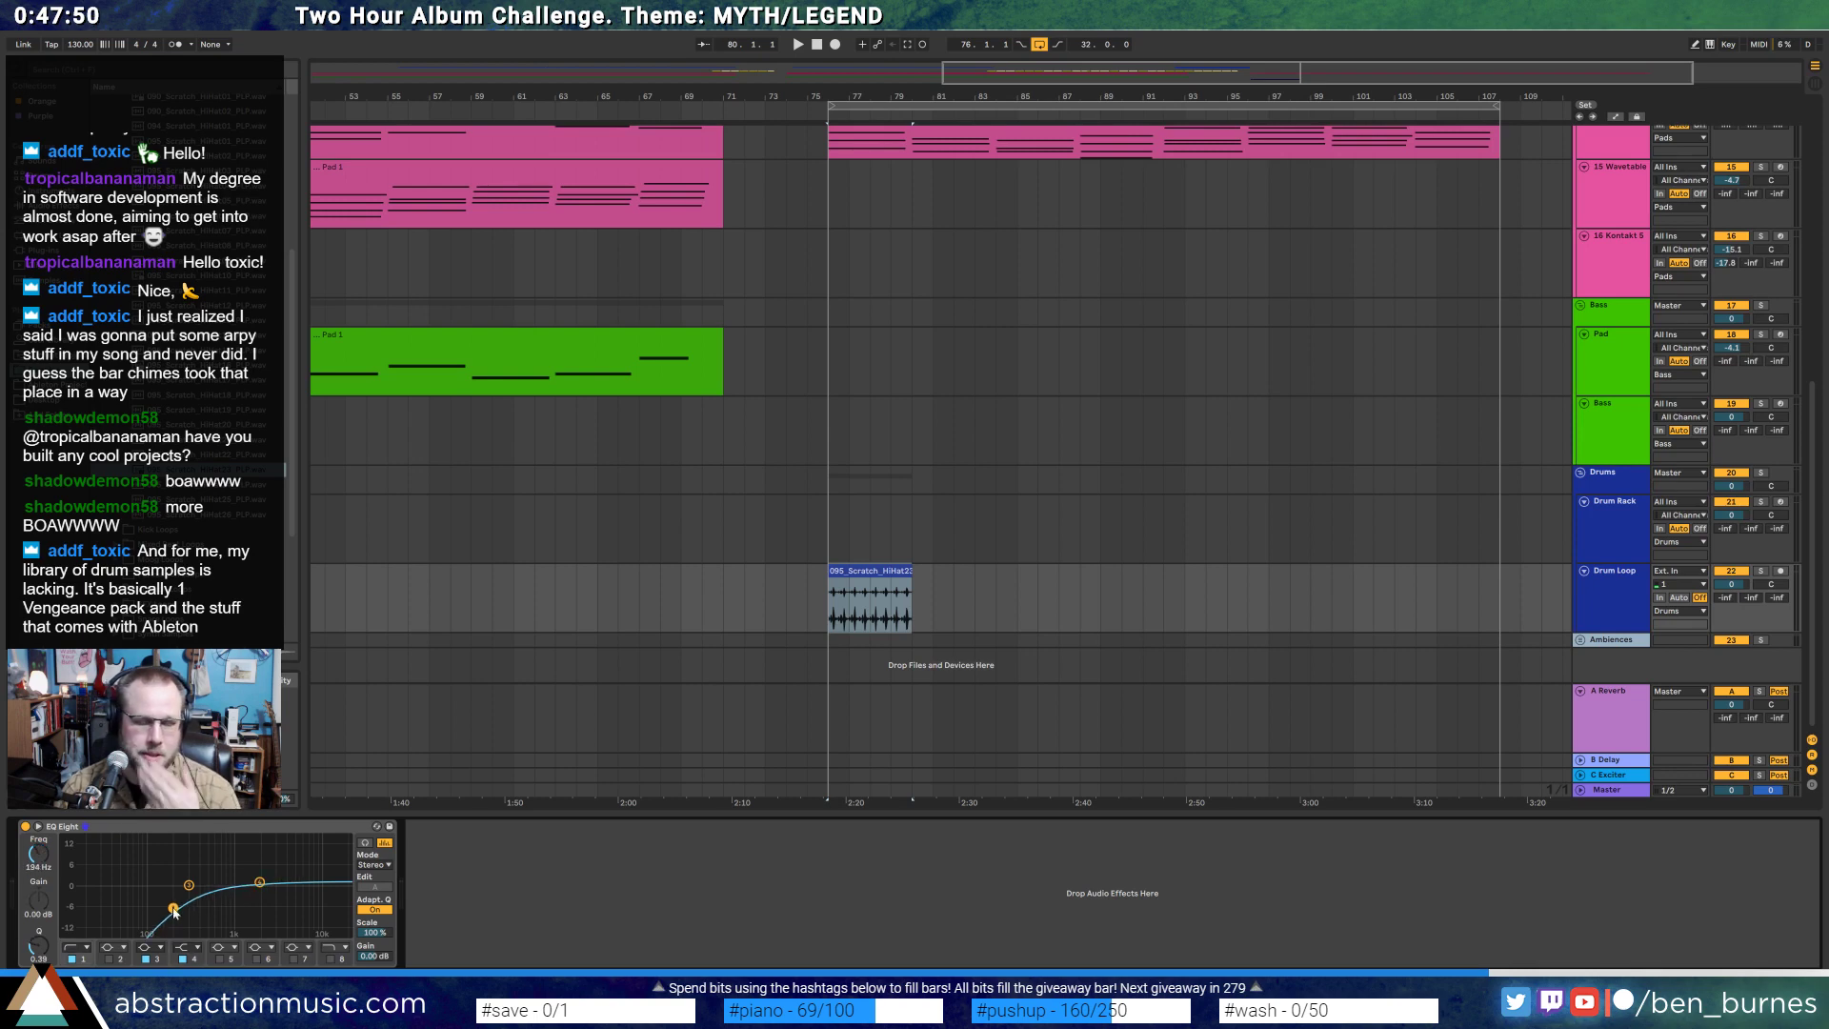
click(883, 575)
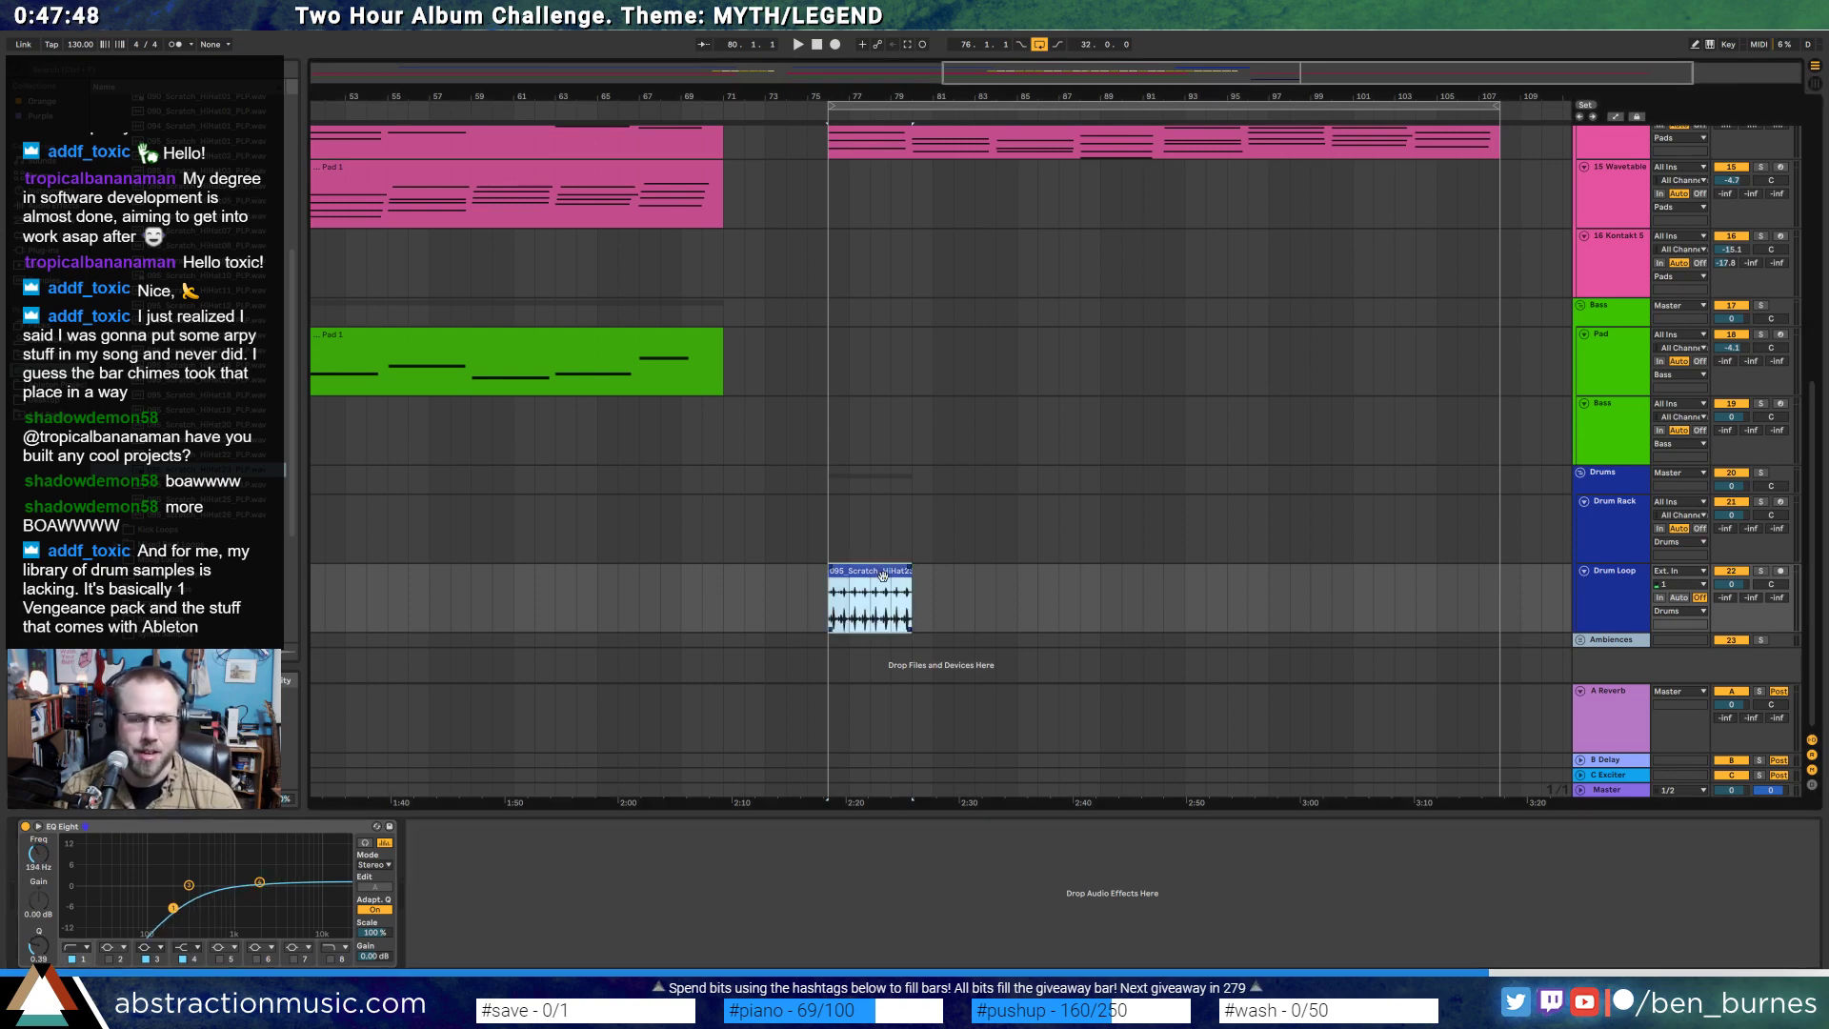
- Open the hi-hat clip's waveform, play it from bar 76, and zoom the arrangement to the clip
double_click(884, 575)
key(space)
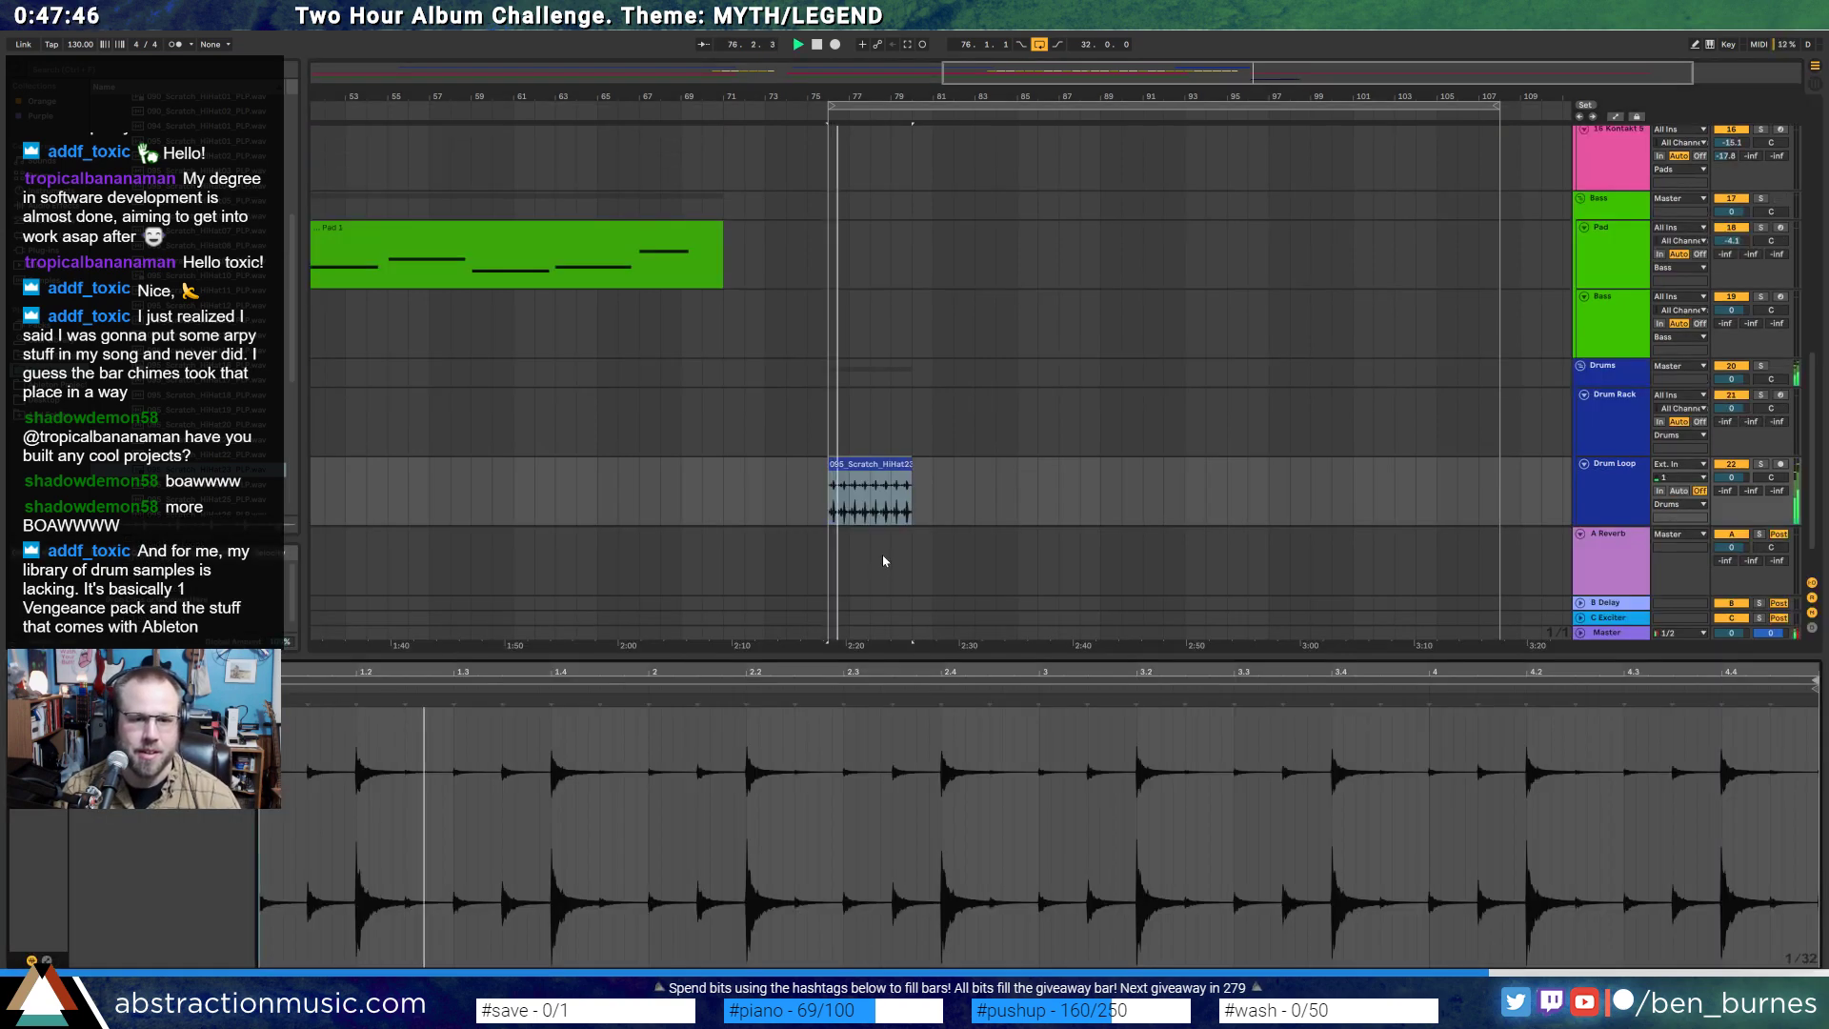
double_click(1623, 519)
double_click(865, 577)
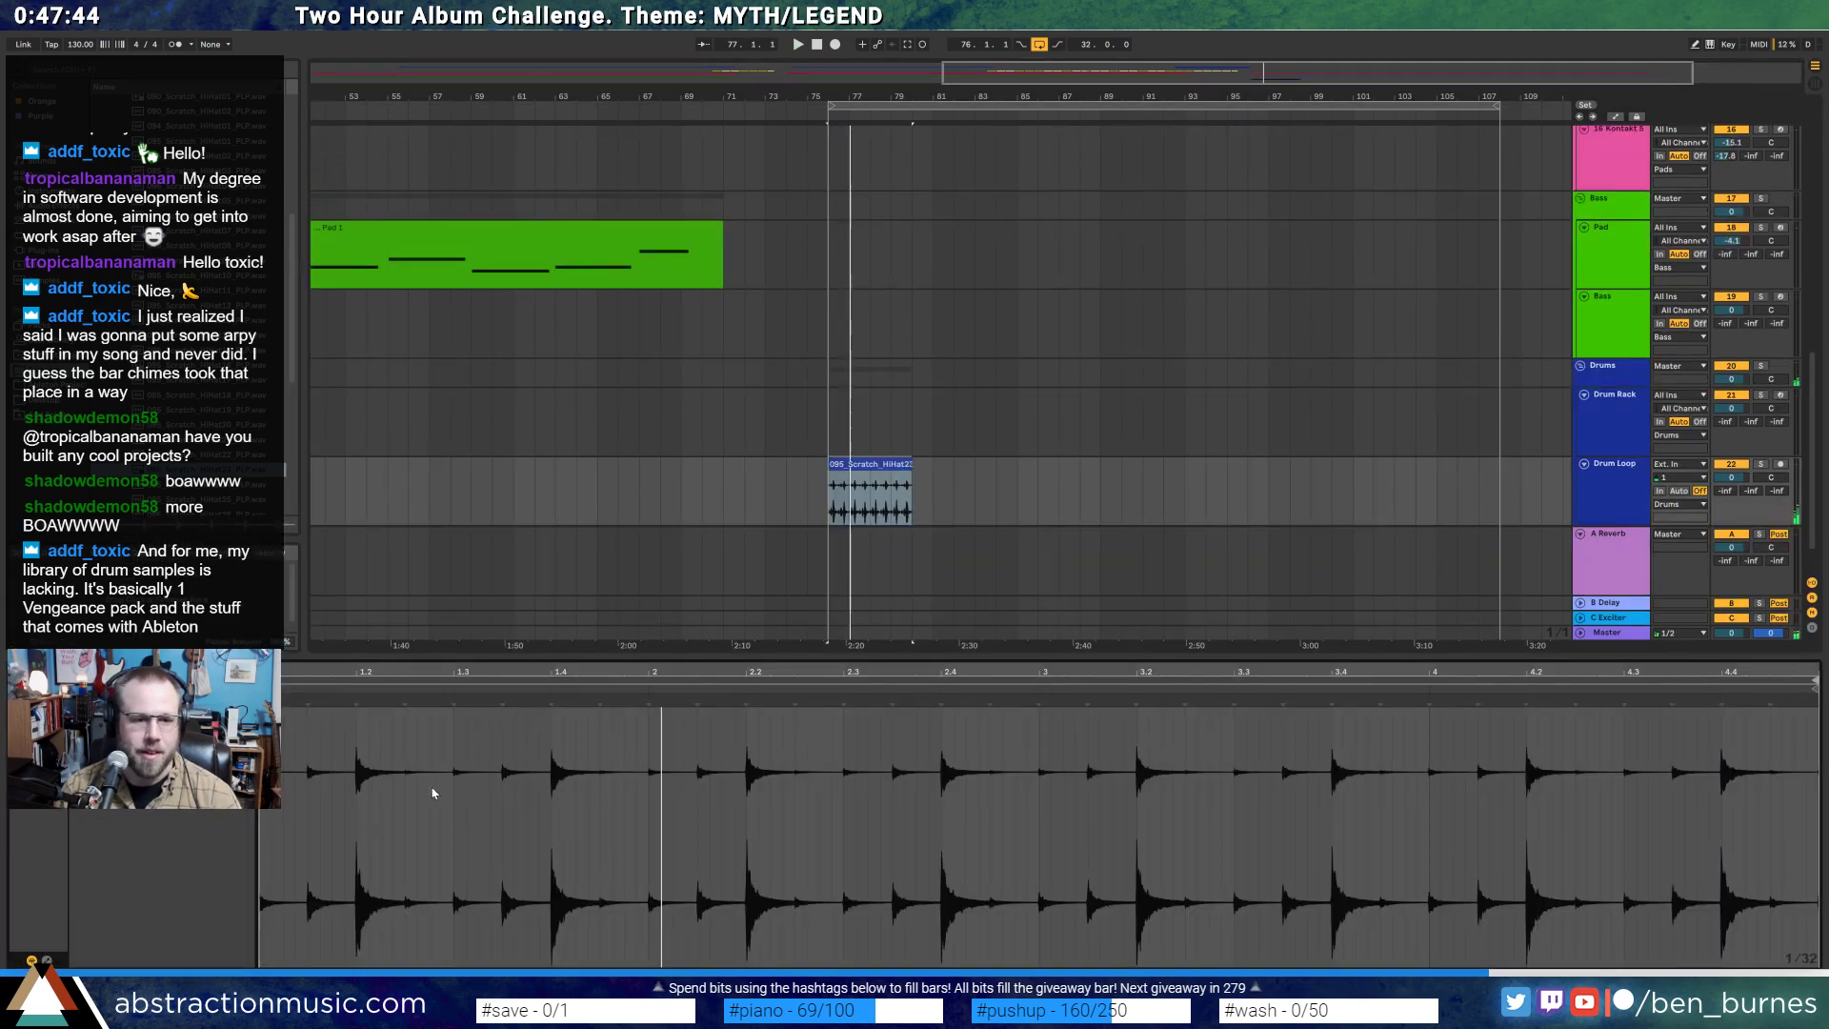
key(space)
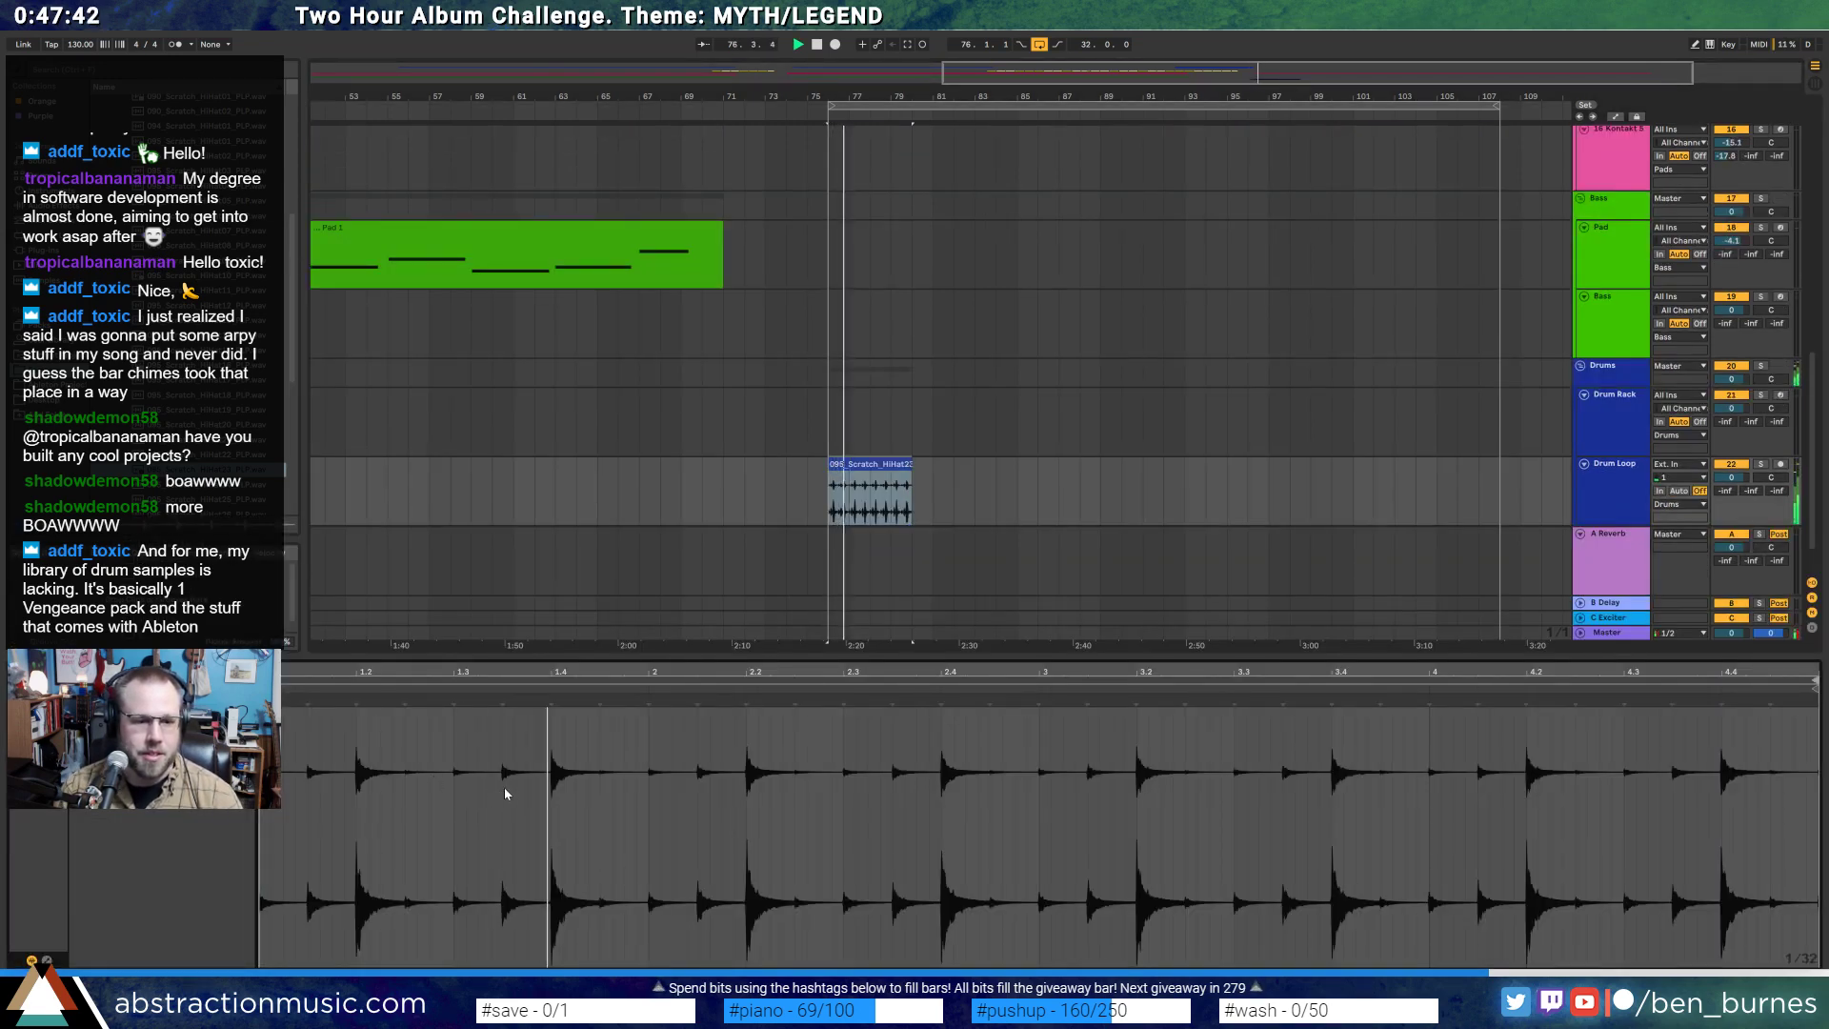
key(z)
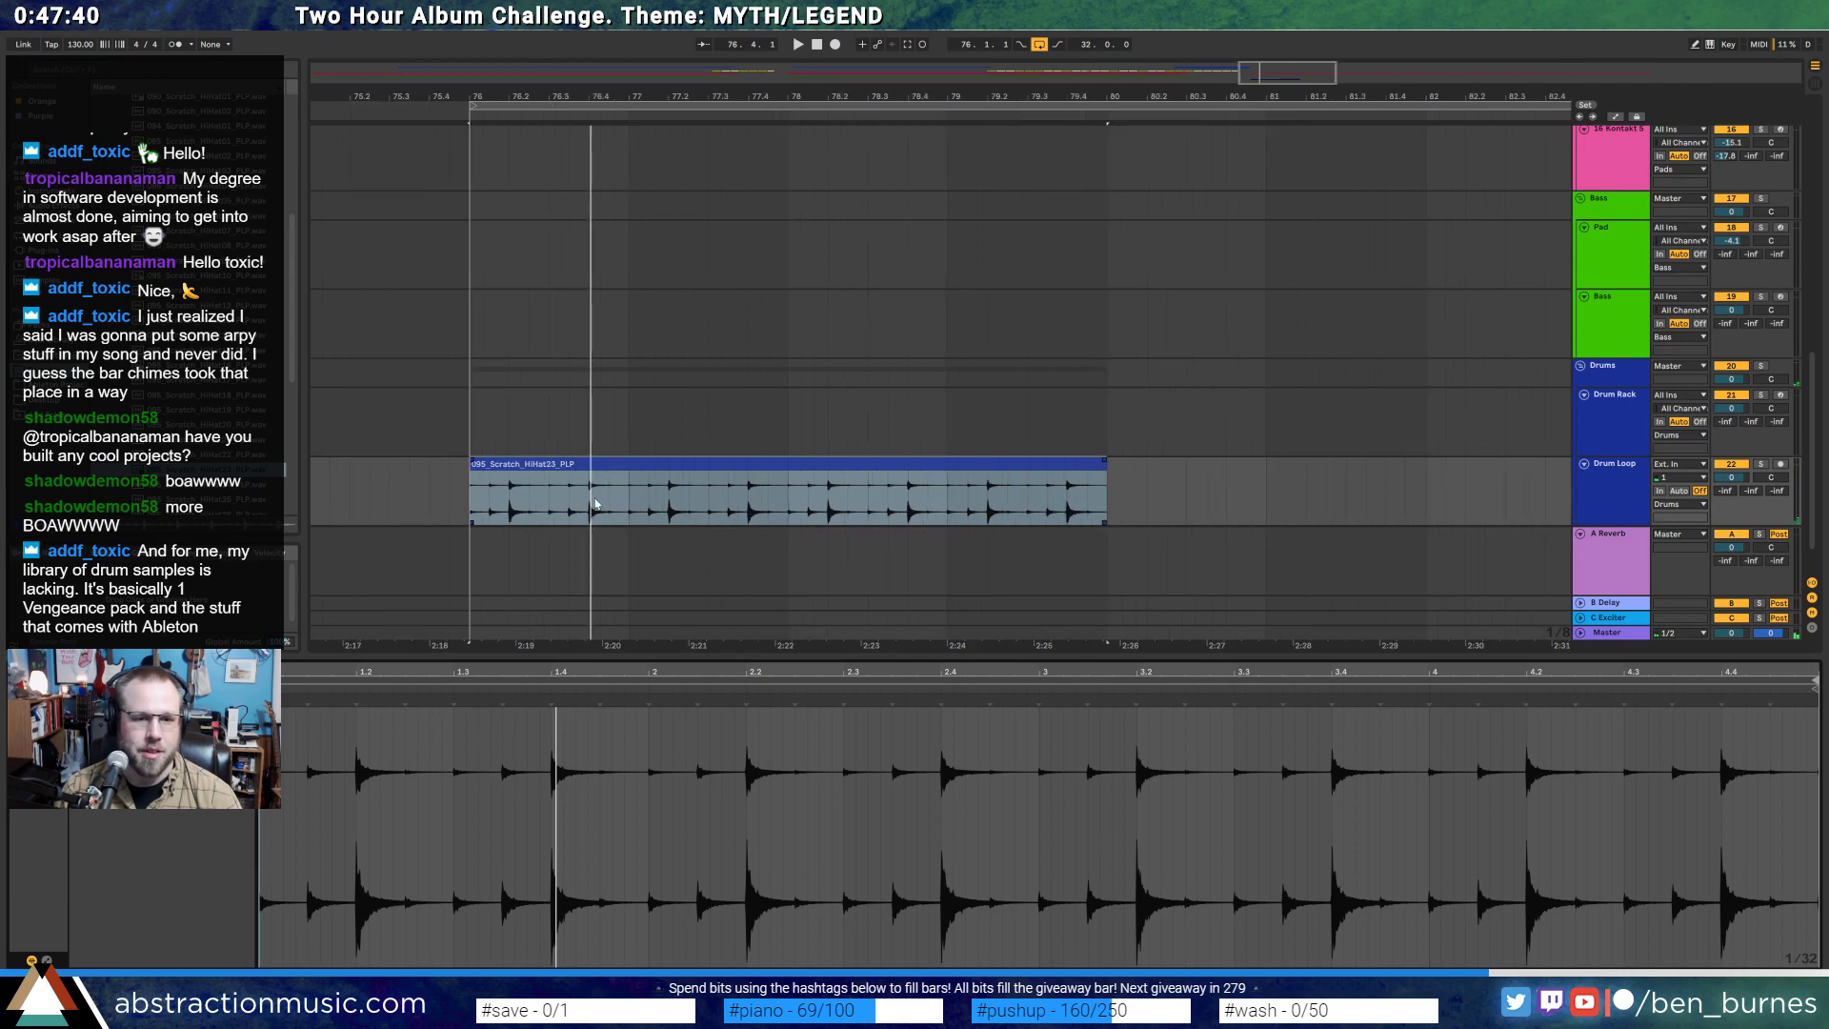
- Move the hi-hat slice with the hit on beat 76.4 an eighth note earlier and play the result
mouse_move(585, 505)
mouse_down()
mouse_move(627, 503)
mouse_move(588, 475)
mouse_up()
key(space)
click(515, 466)
key(space)
key(space)
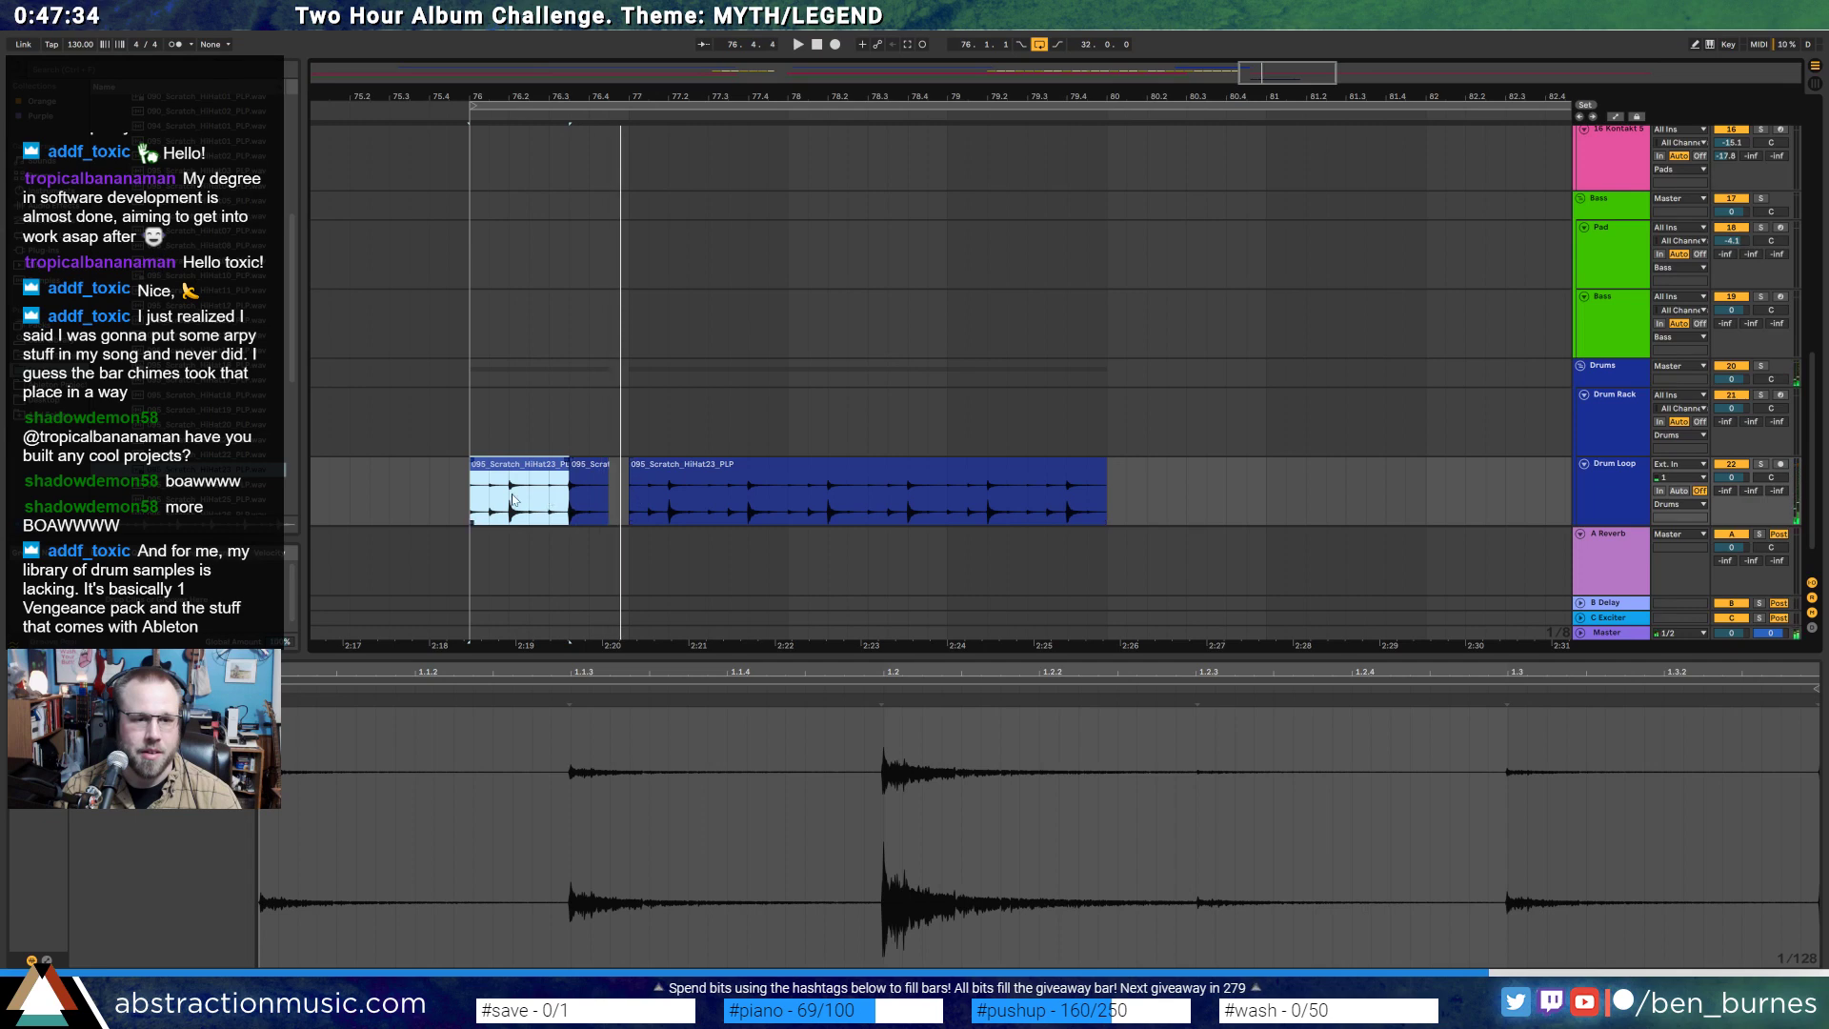
- Copy the quieter slice from the middle of bar 76 and paste it over the gap at the bar's end
drag(530, 502, 566, 502)
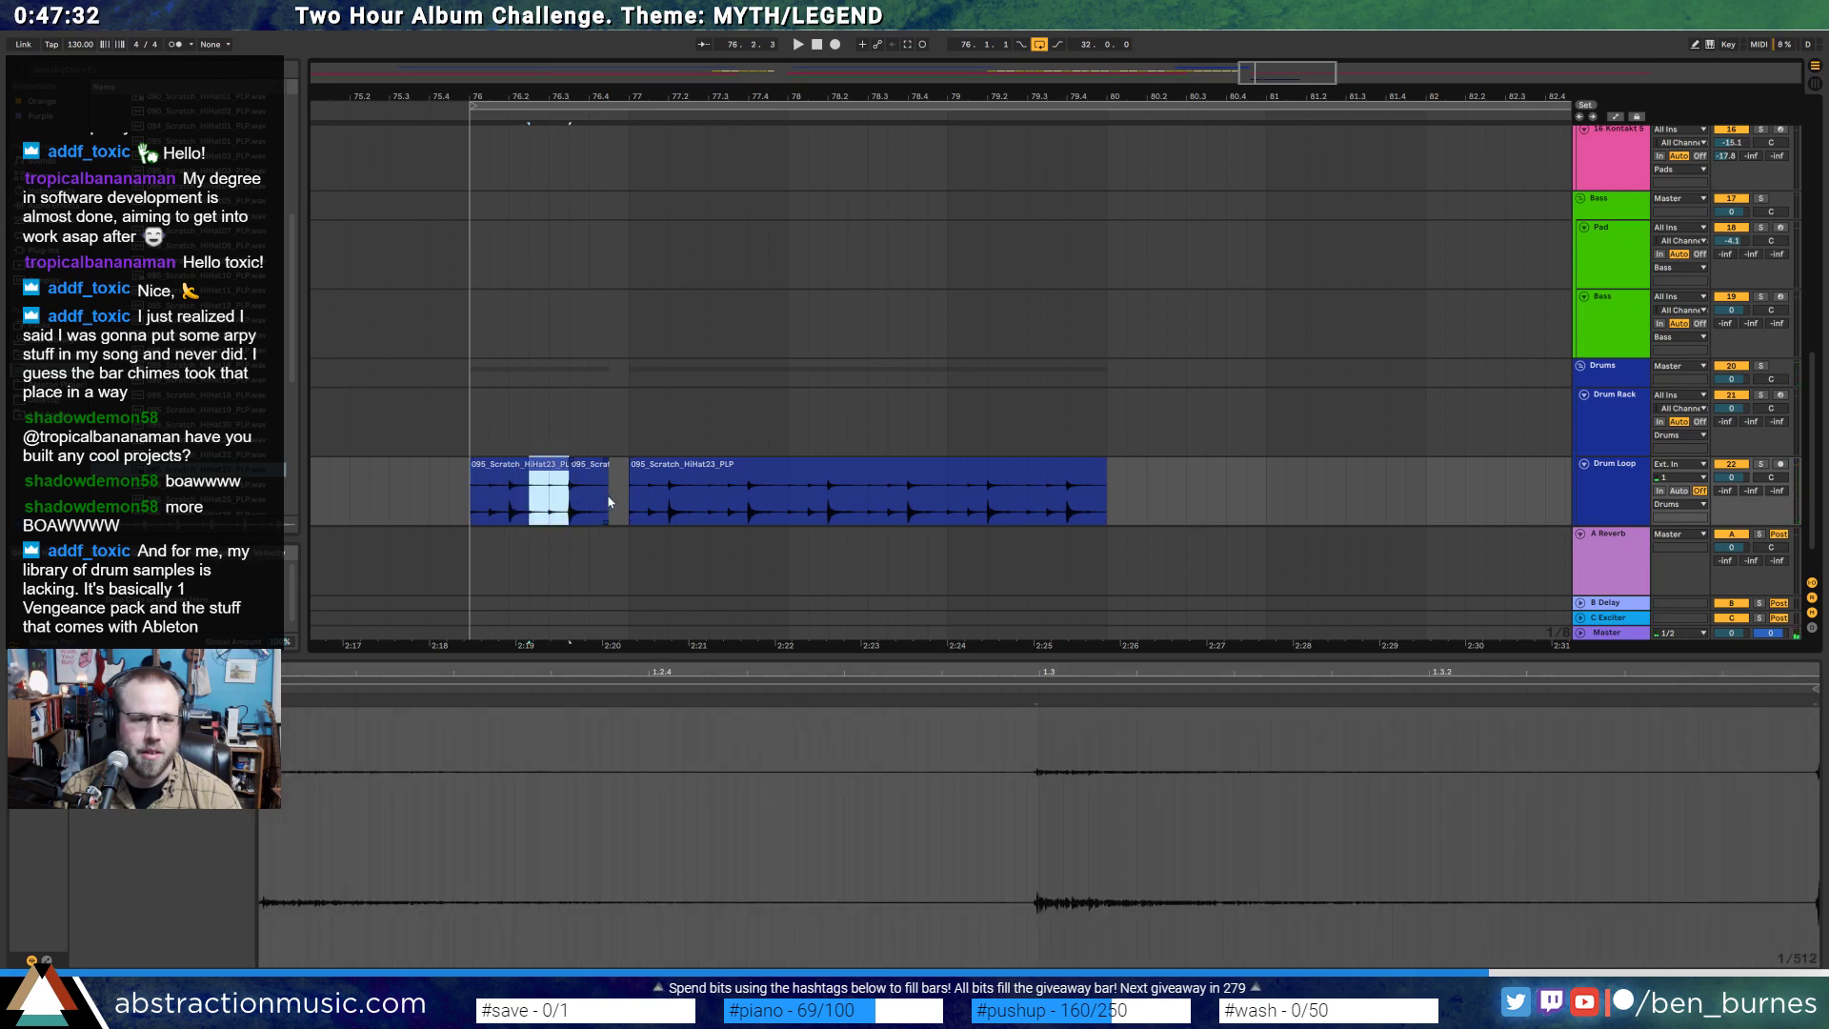
click(589, 498)
key(ctrl+v)
- Select all hi-hat slices of bar 76 and duplicate them three times to fill bars 77 to 79
shift+click(527, 468)
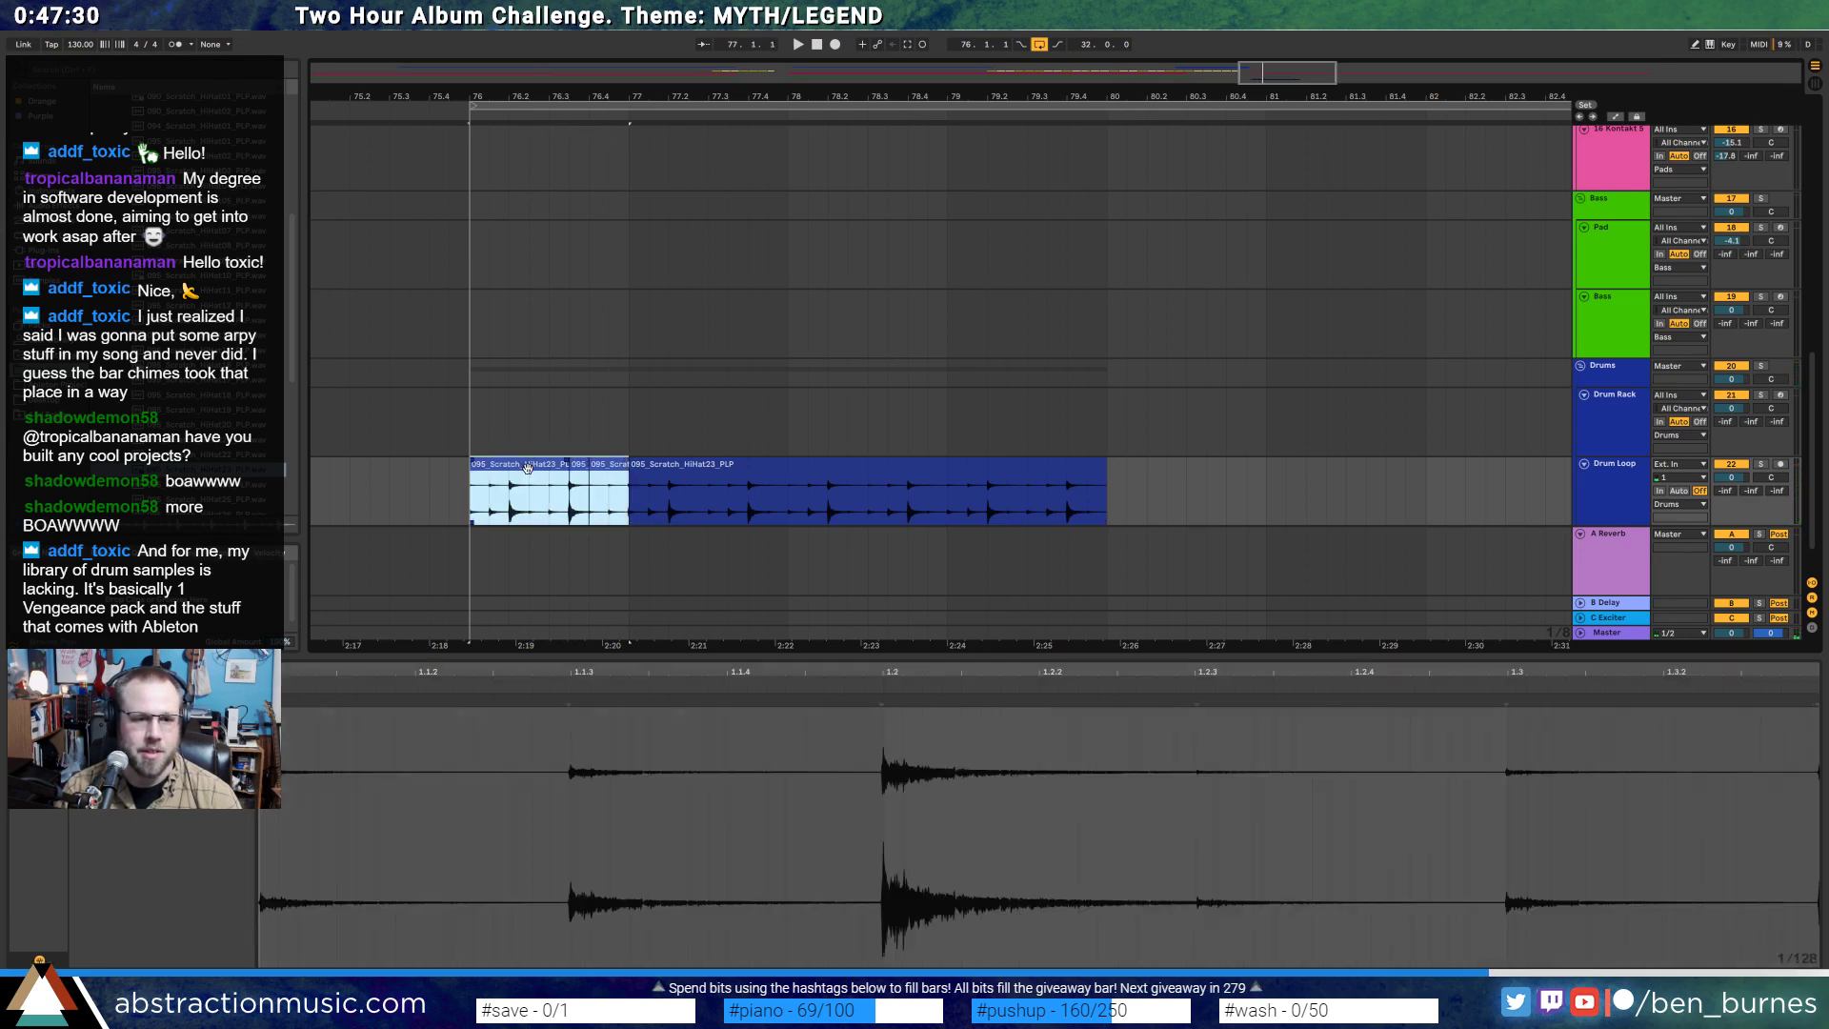
key(ctrl+d)
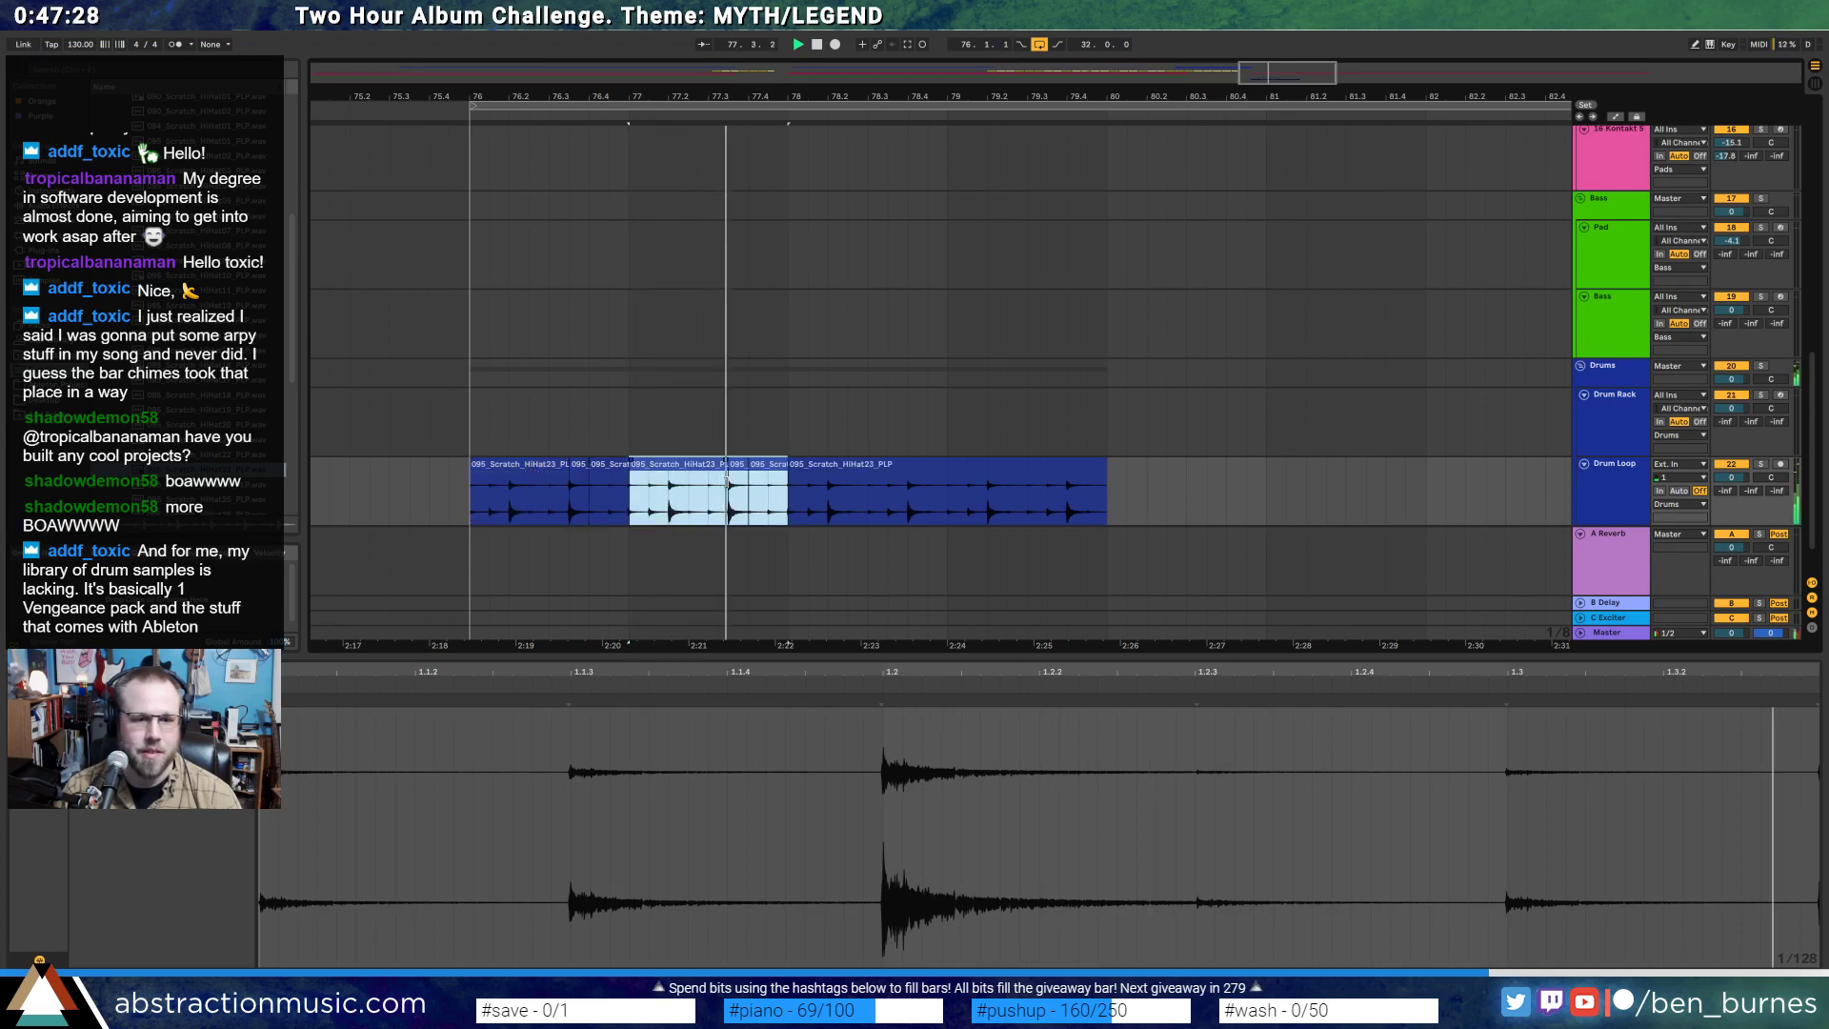
key(space)
key(ctrl+d)
key(ctrl+d)
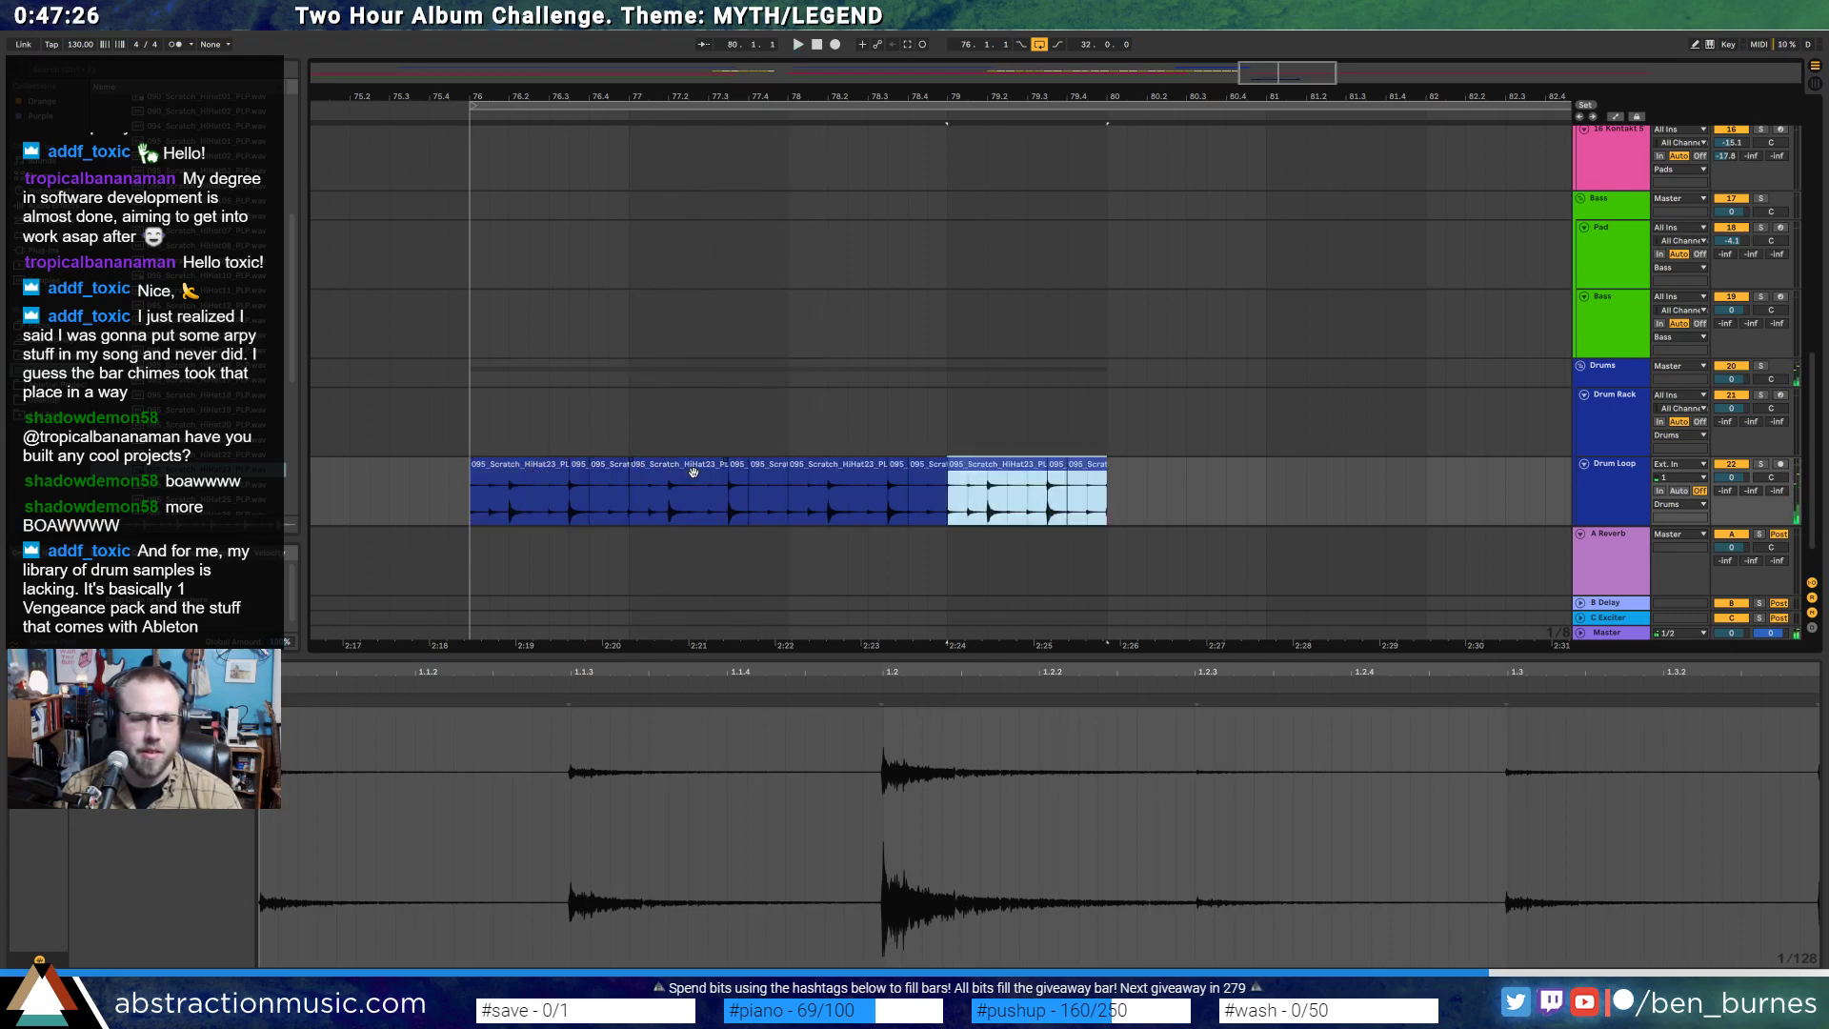
- Play the re-cut hi-hat loop from bar 76 and raise the Drum Loop track's reverb and delay sends
click(483, 503)
key(space)
click(470, 500)
key(space)
key(space)
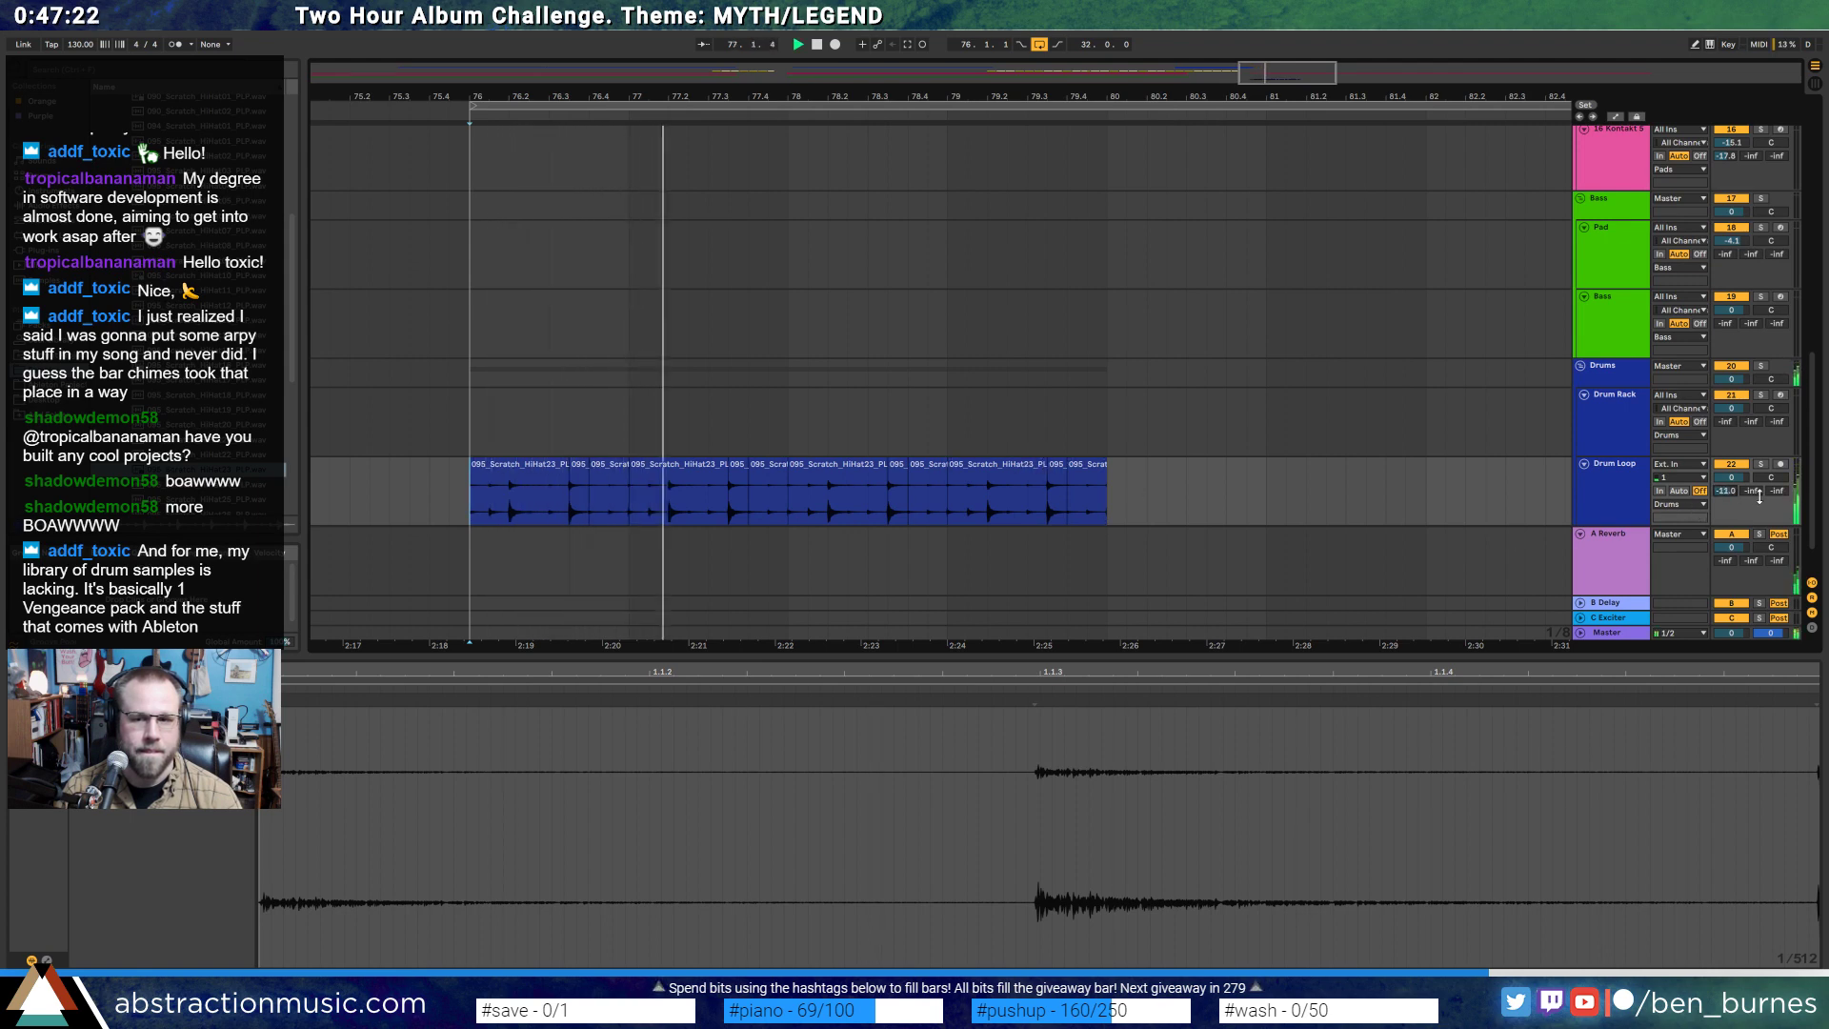
drag(1737, 490, 1738, 514)
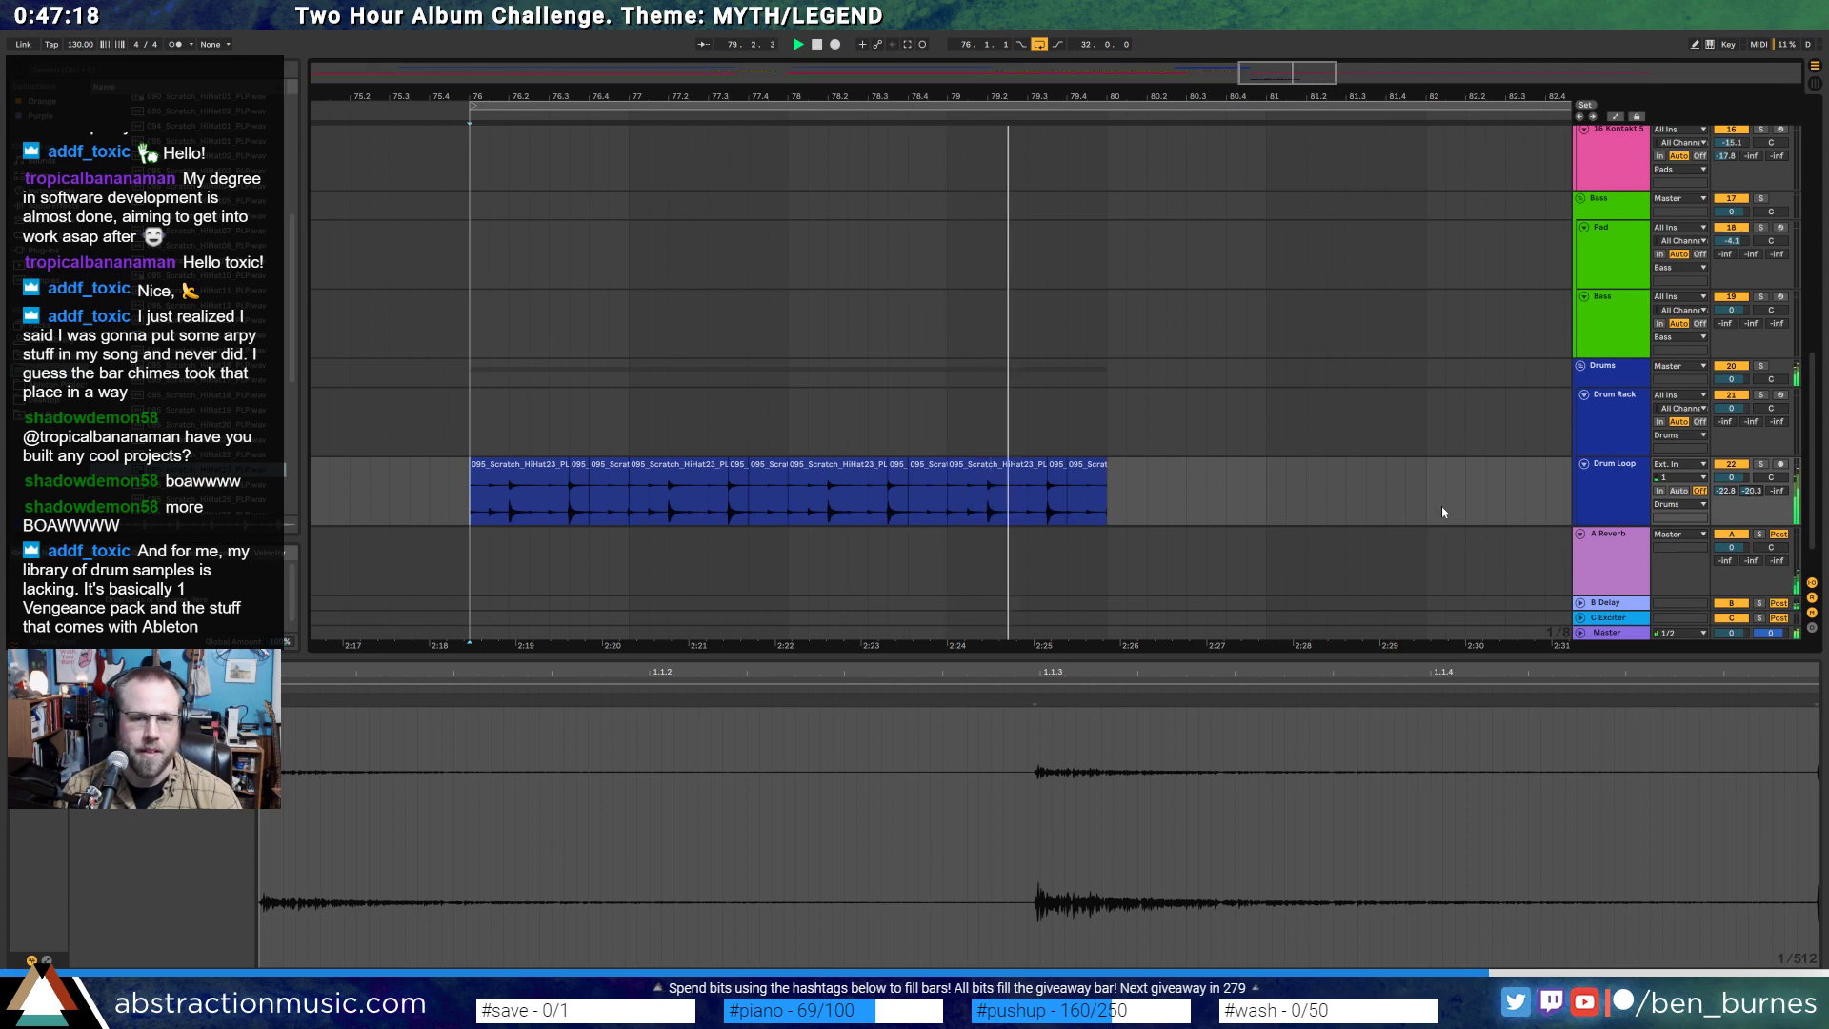
key(space)
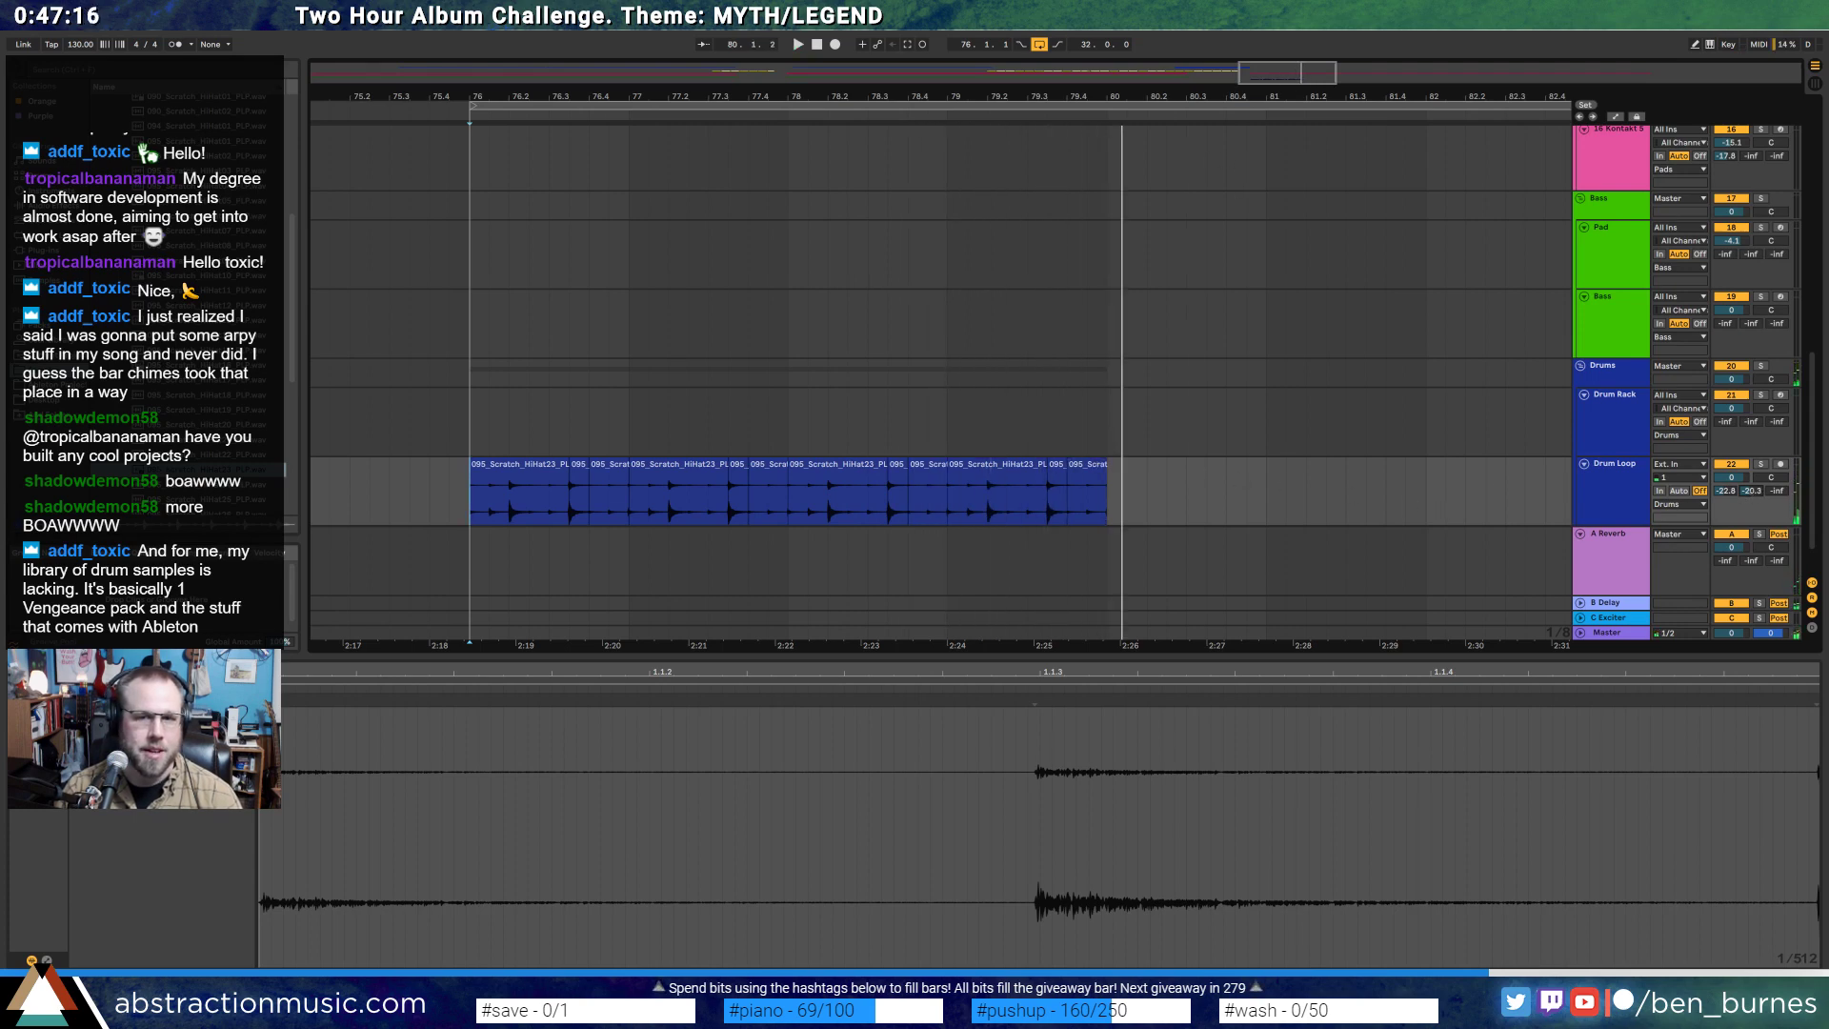
- Play the section with the Drum Loop track's EQ Eight shown, setting its low cut to 267 Hz and reducing the highs
drag(1236, 97, 688, 75)
key(shift+Tab)
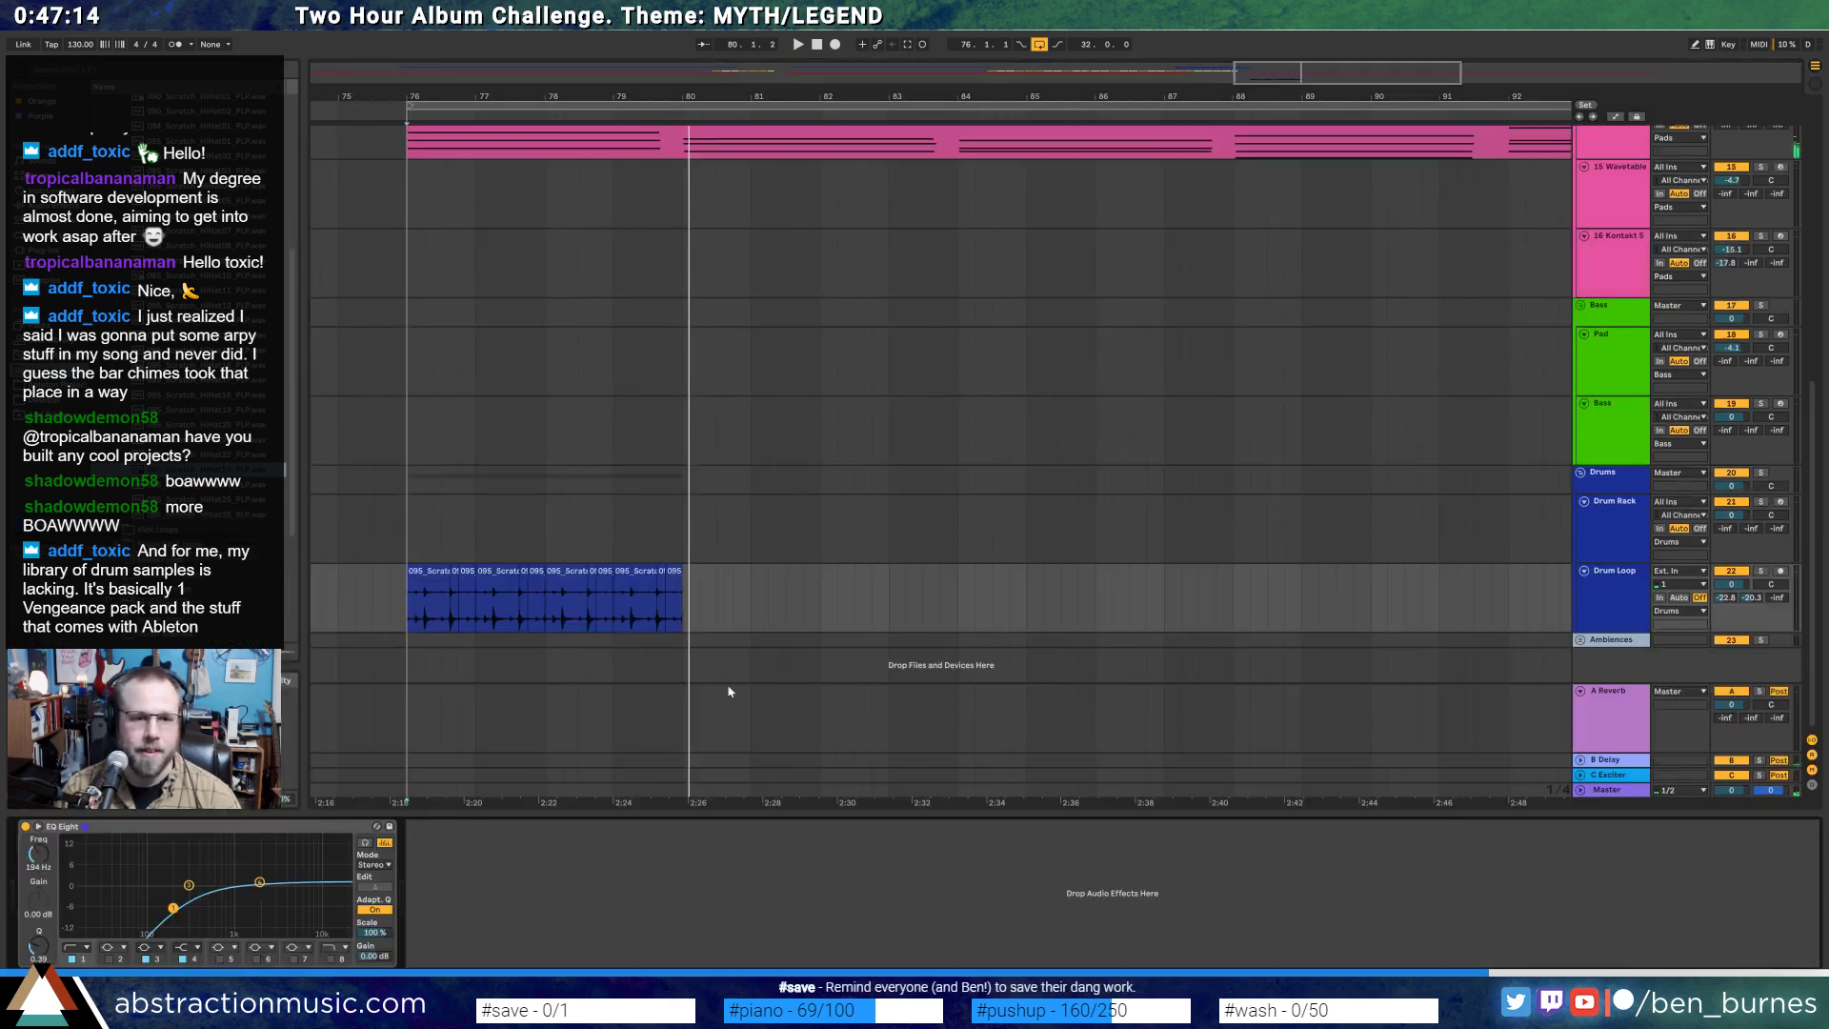
key(space)
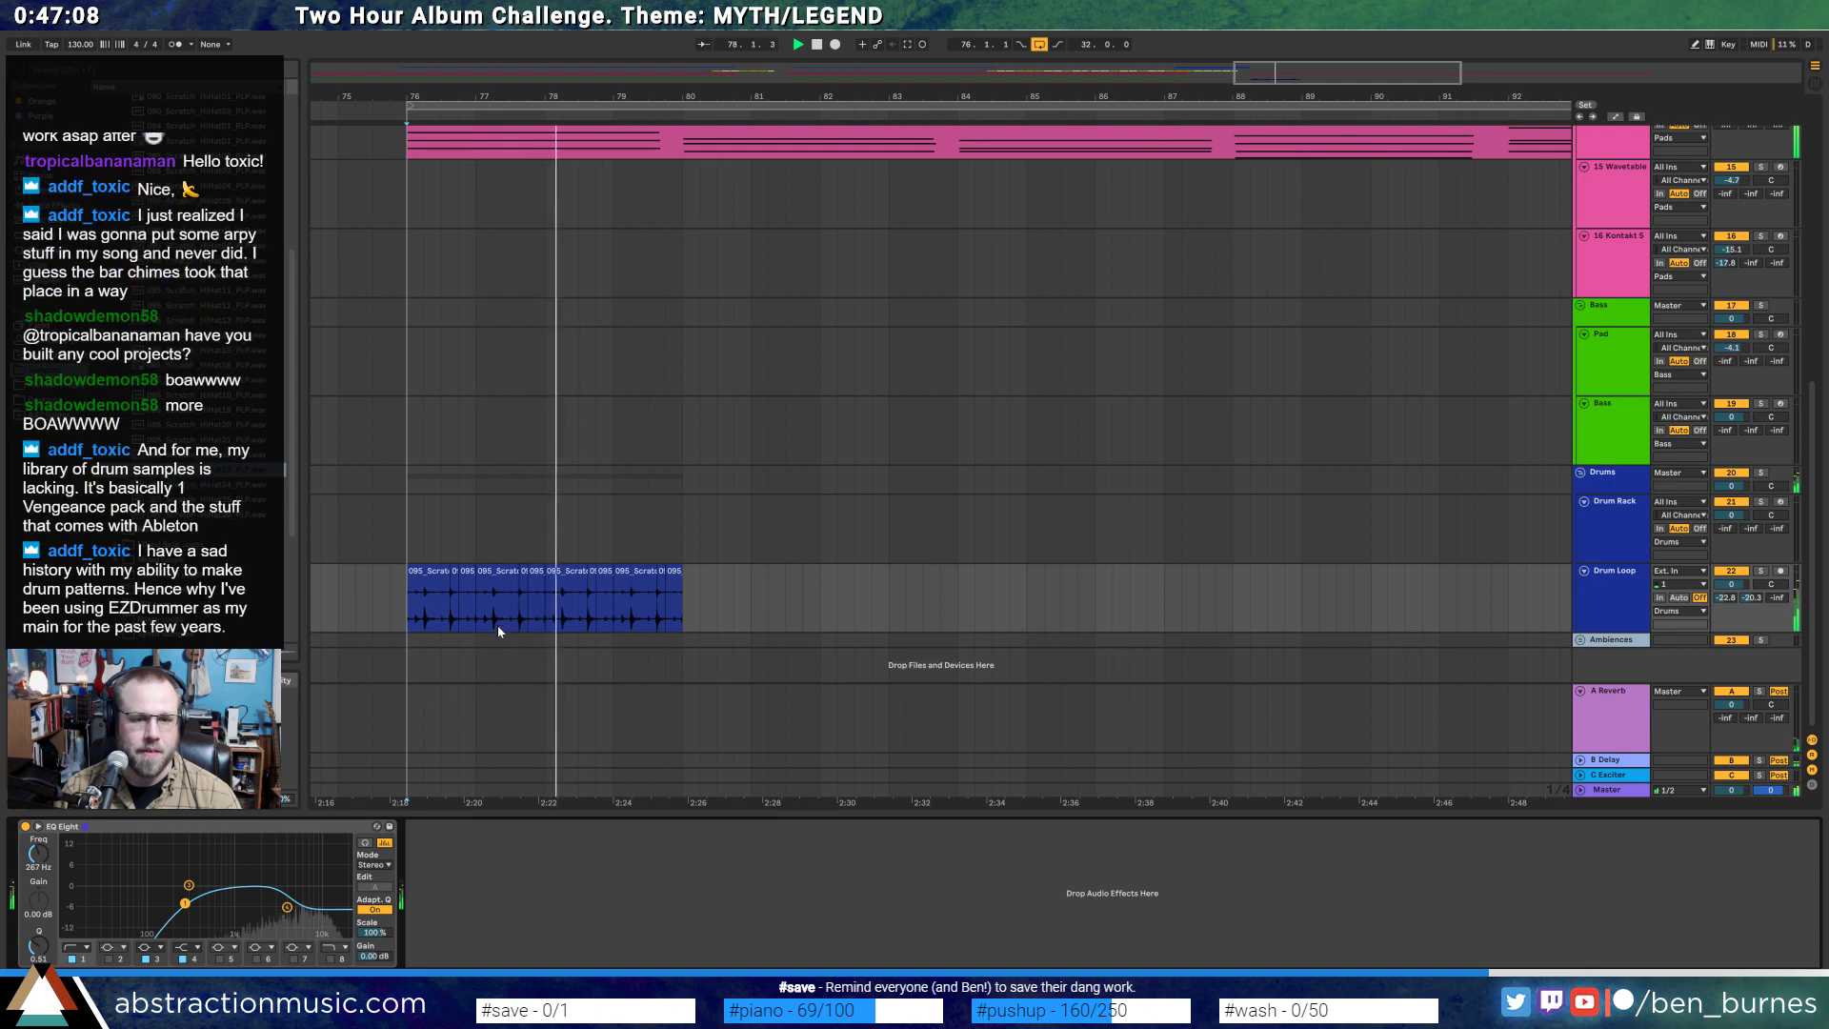
key(space)
- Select the Drum Rack track and look through the sample library's drum folders for a kick
click(709, 551)
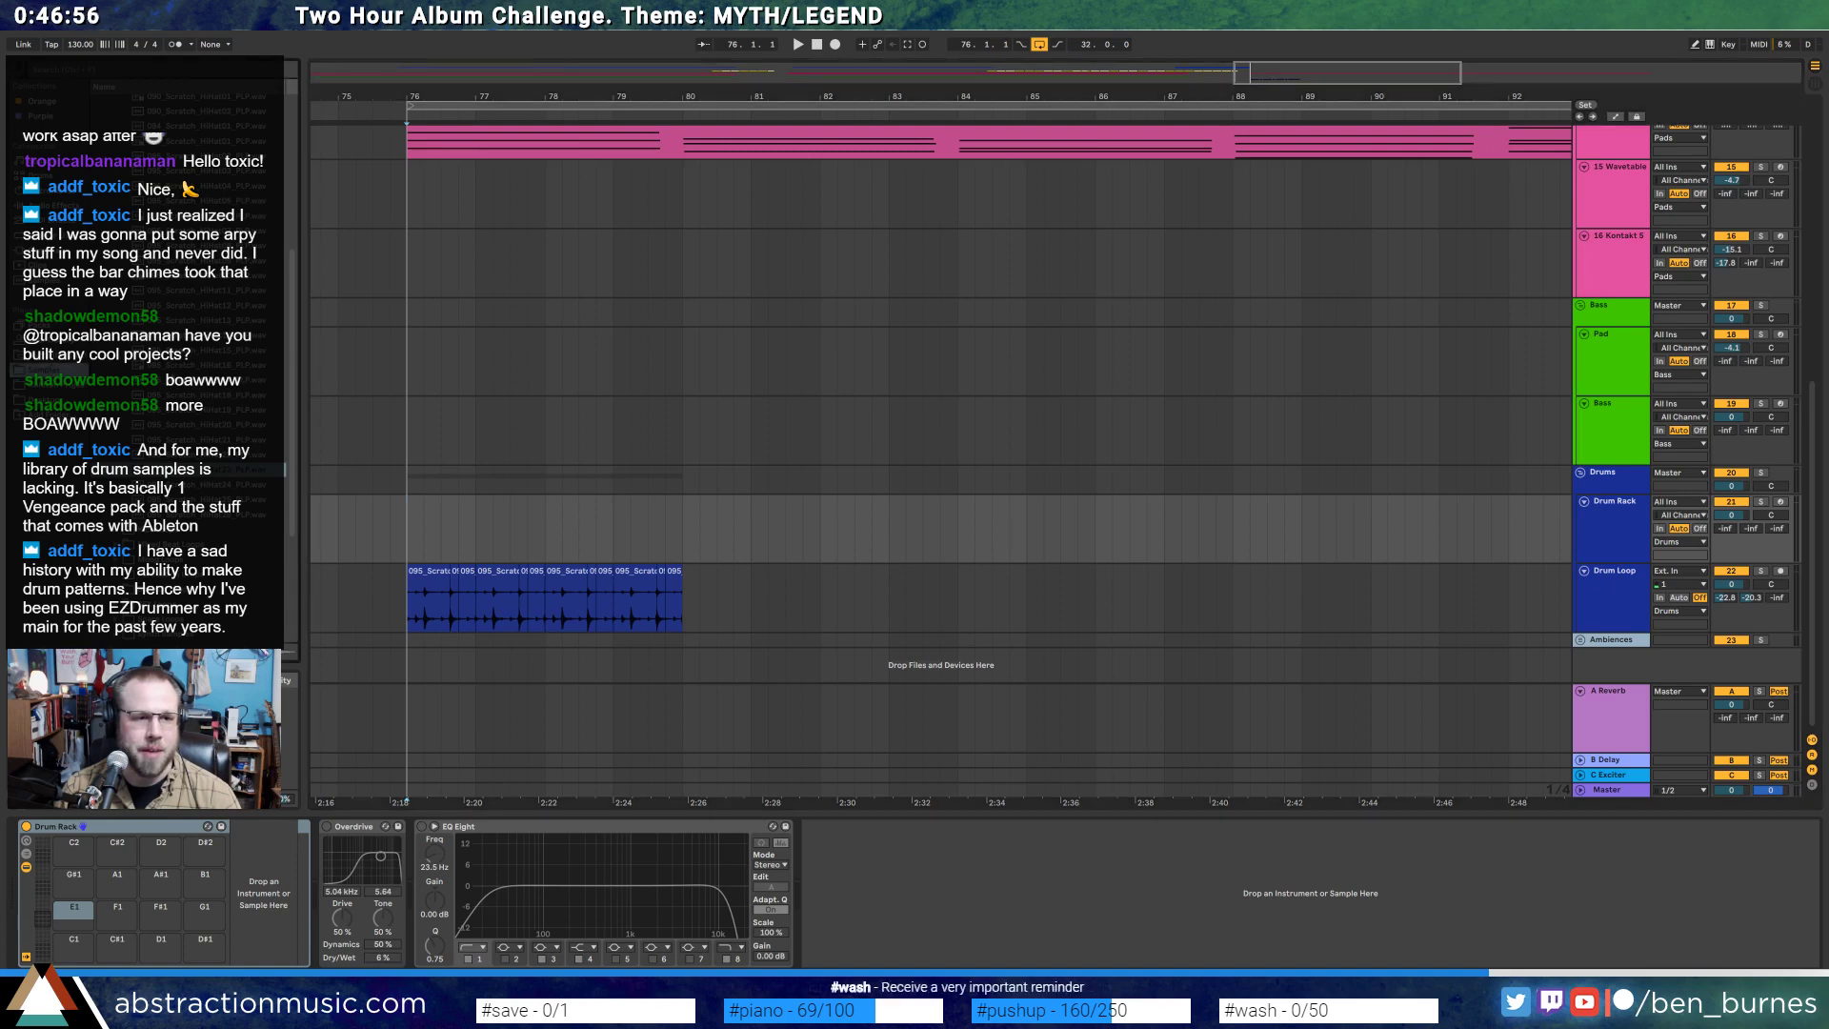
drag(293, 480, 294, 280)
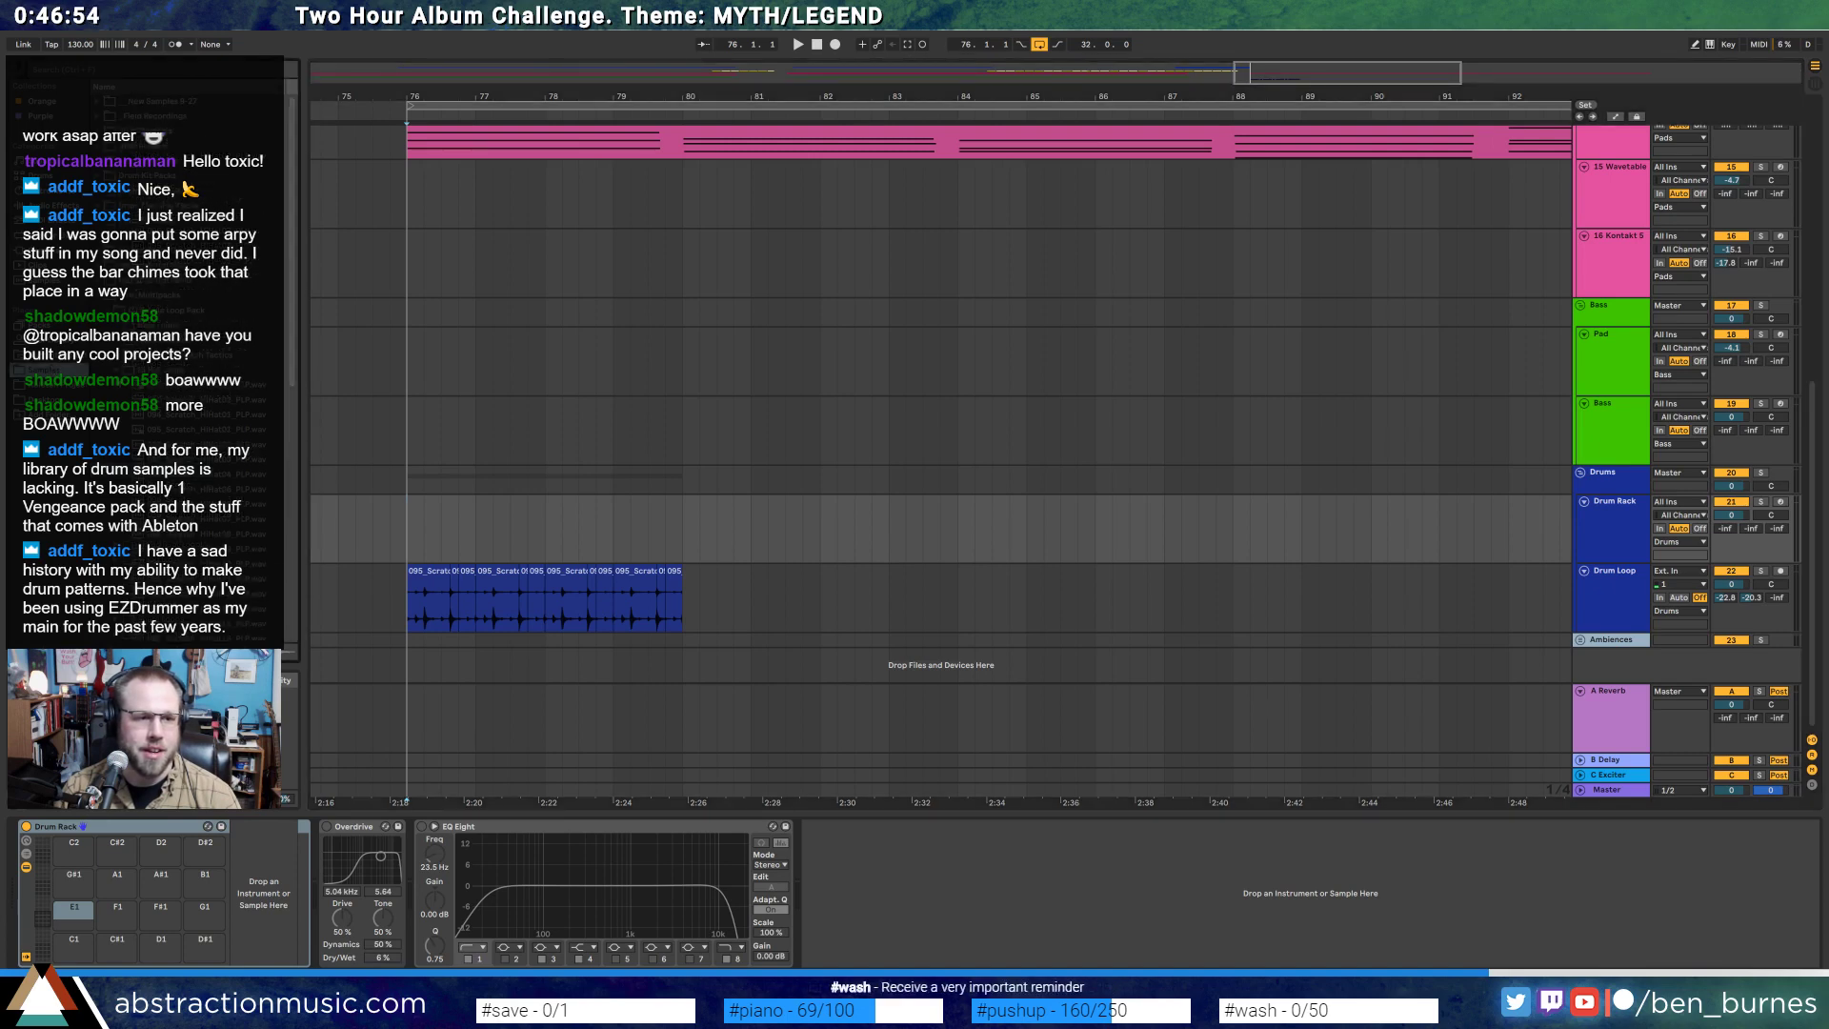
click(115, 370)
click(98, 176)
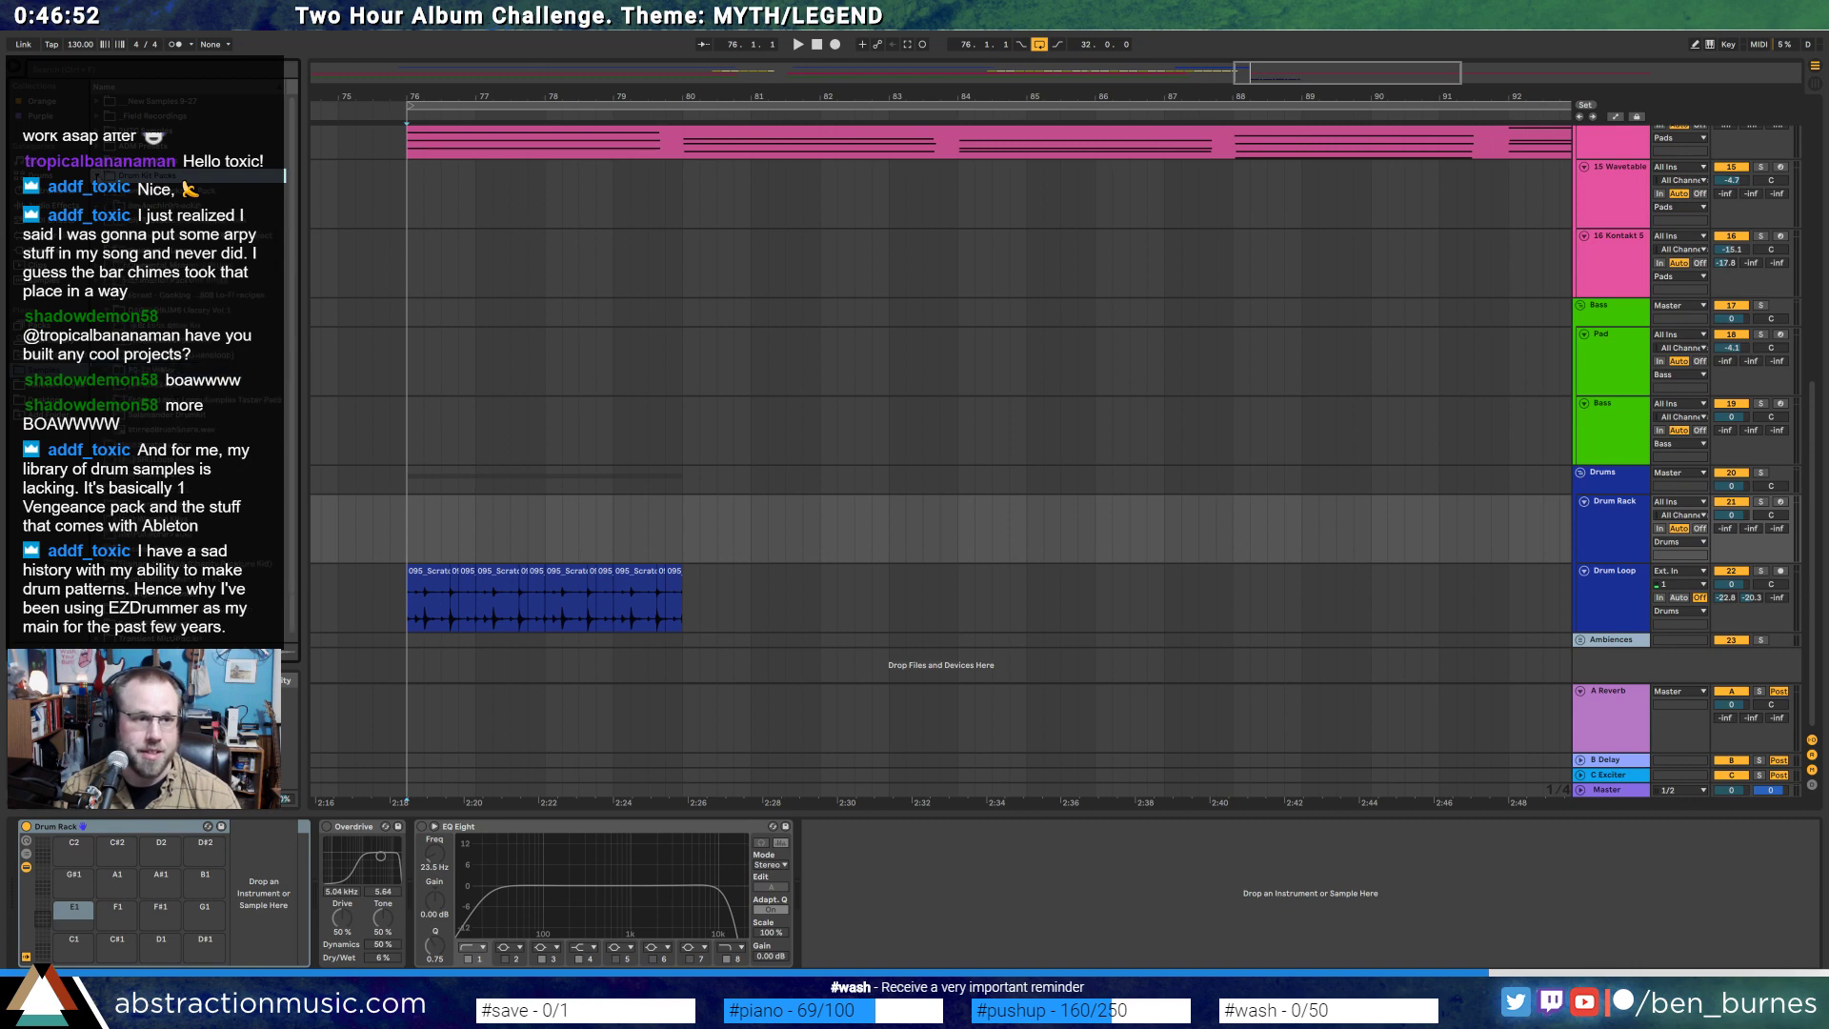
key(Left)
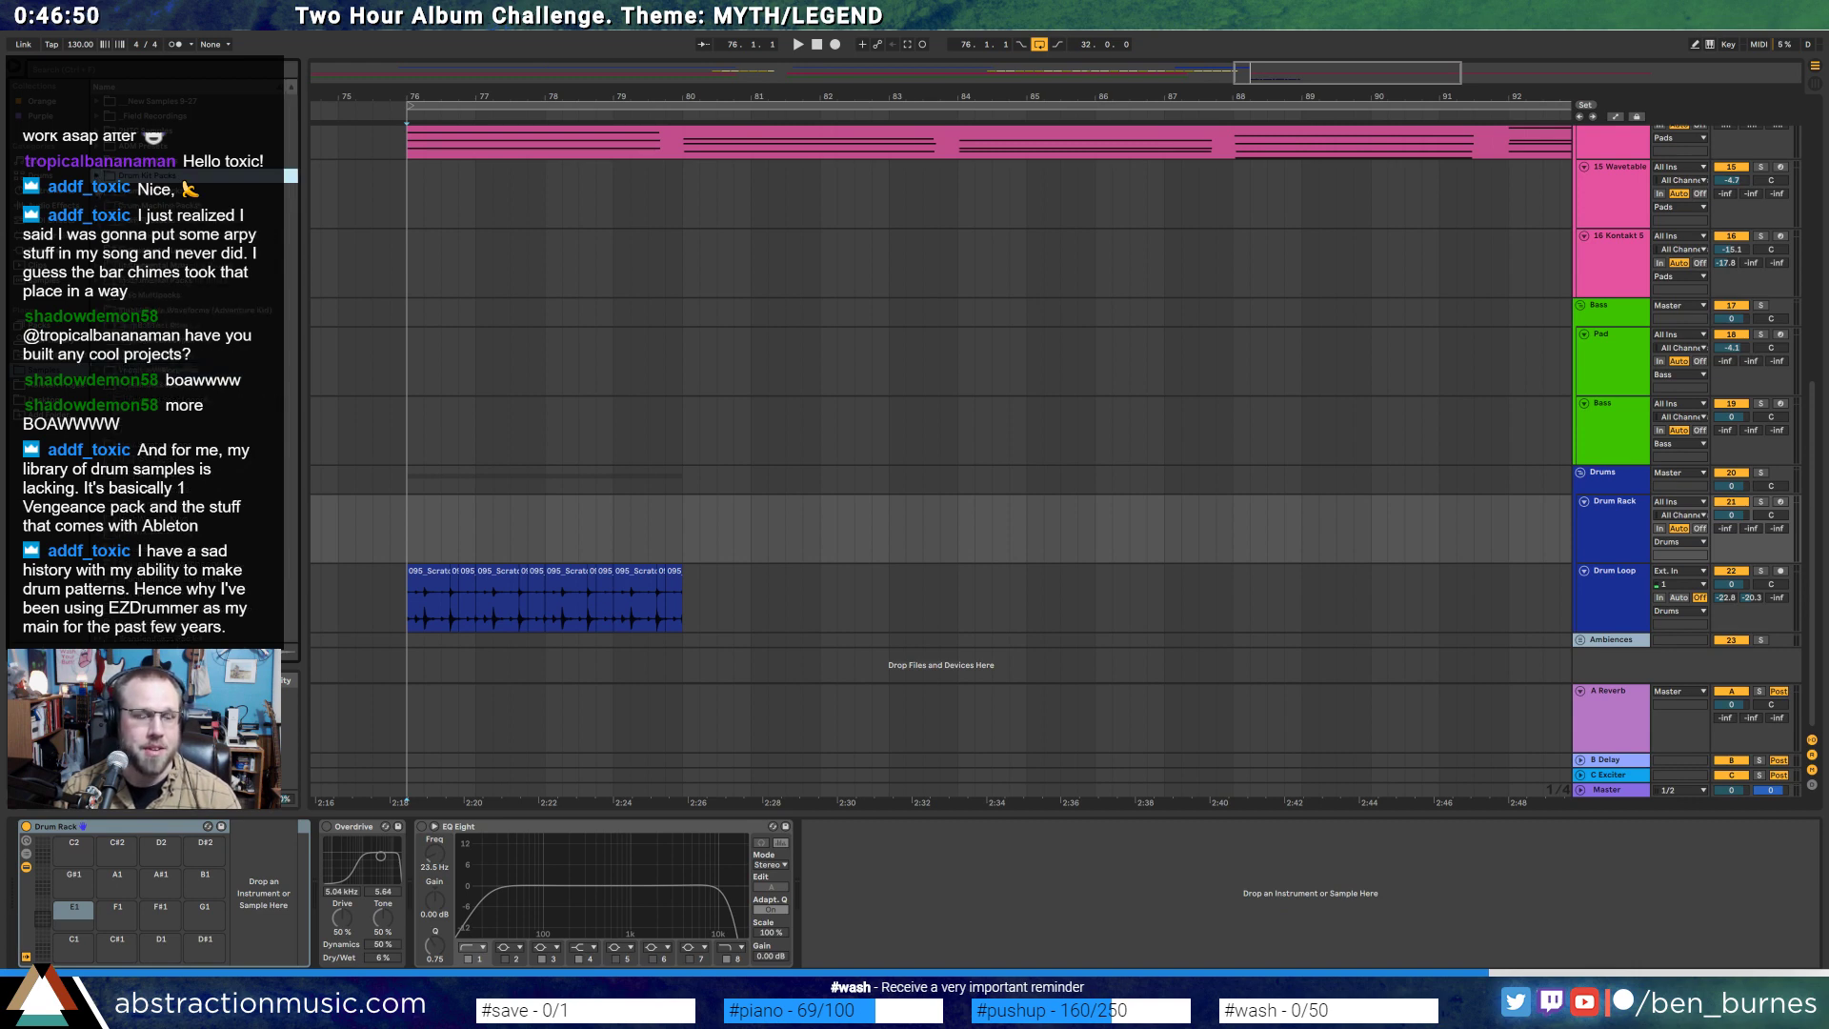
click(97, 206)
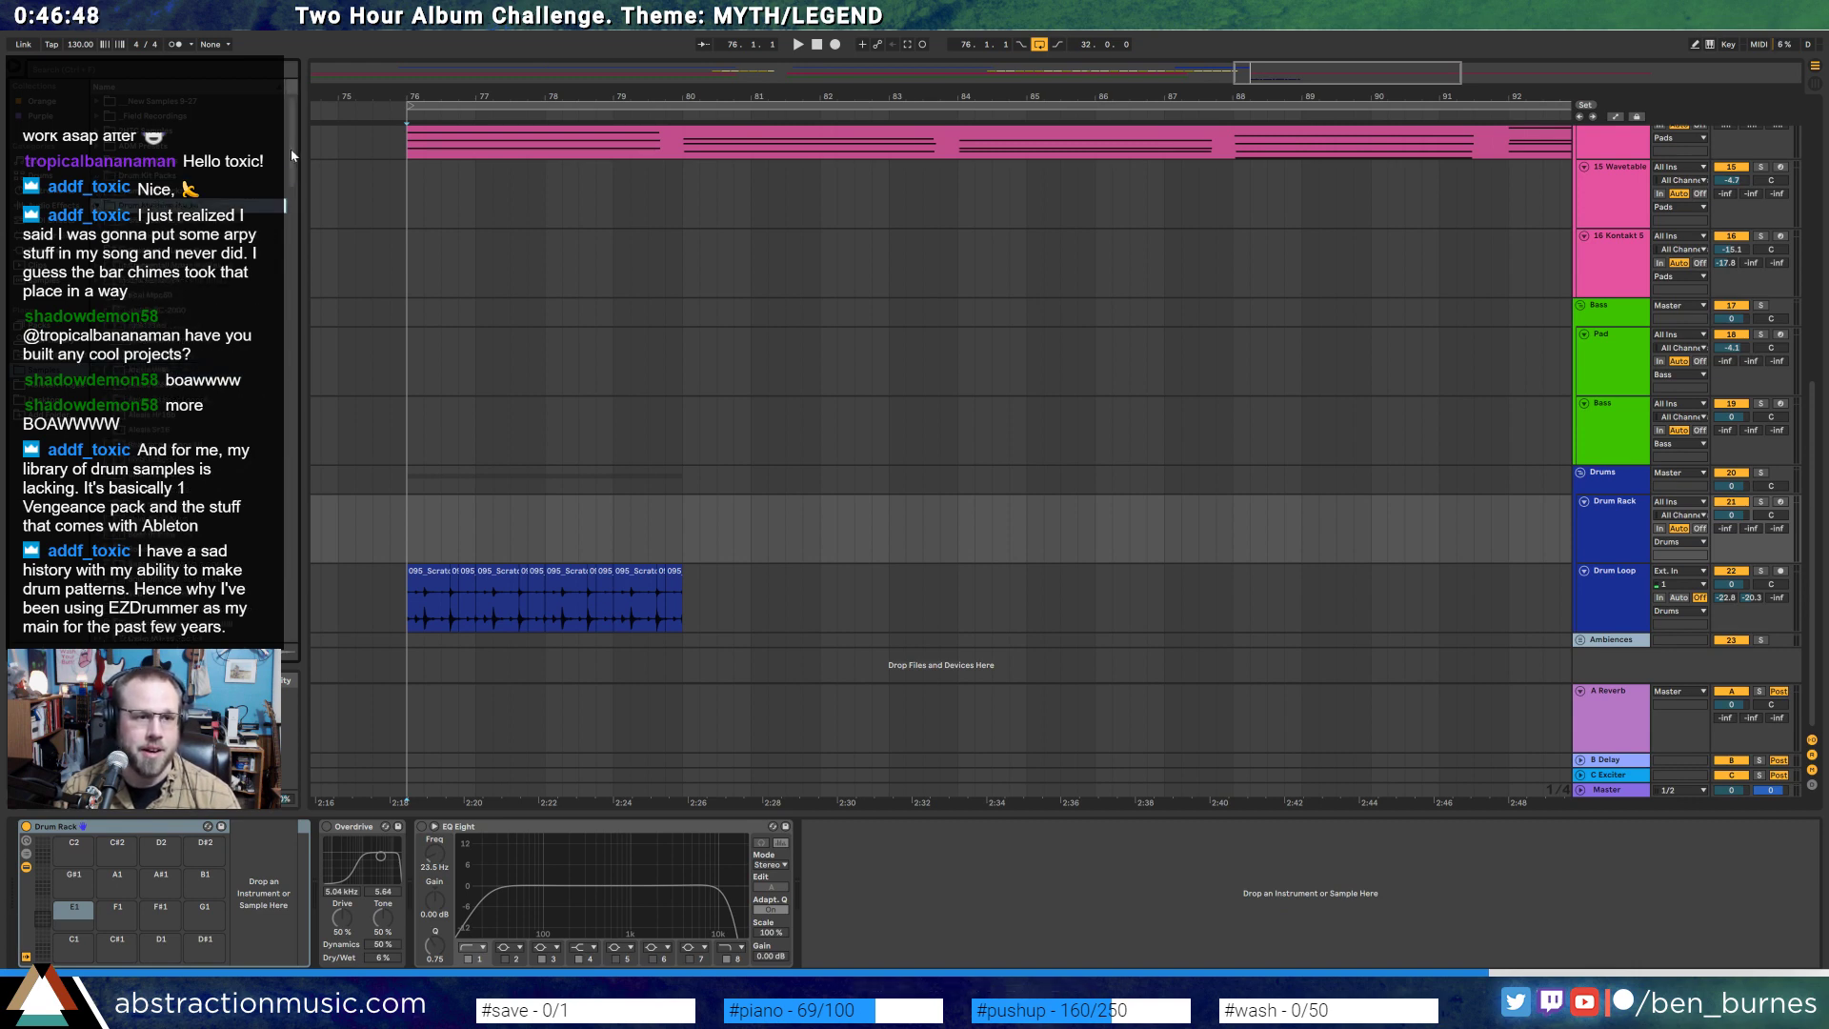
drag(291, 150, 293, 444)
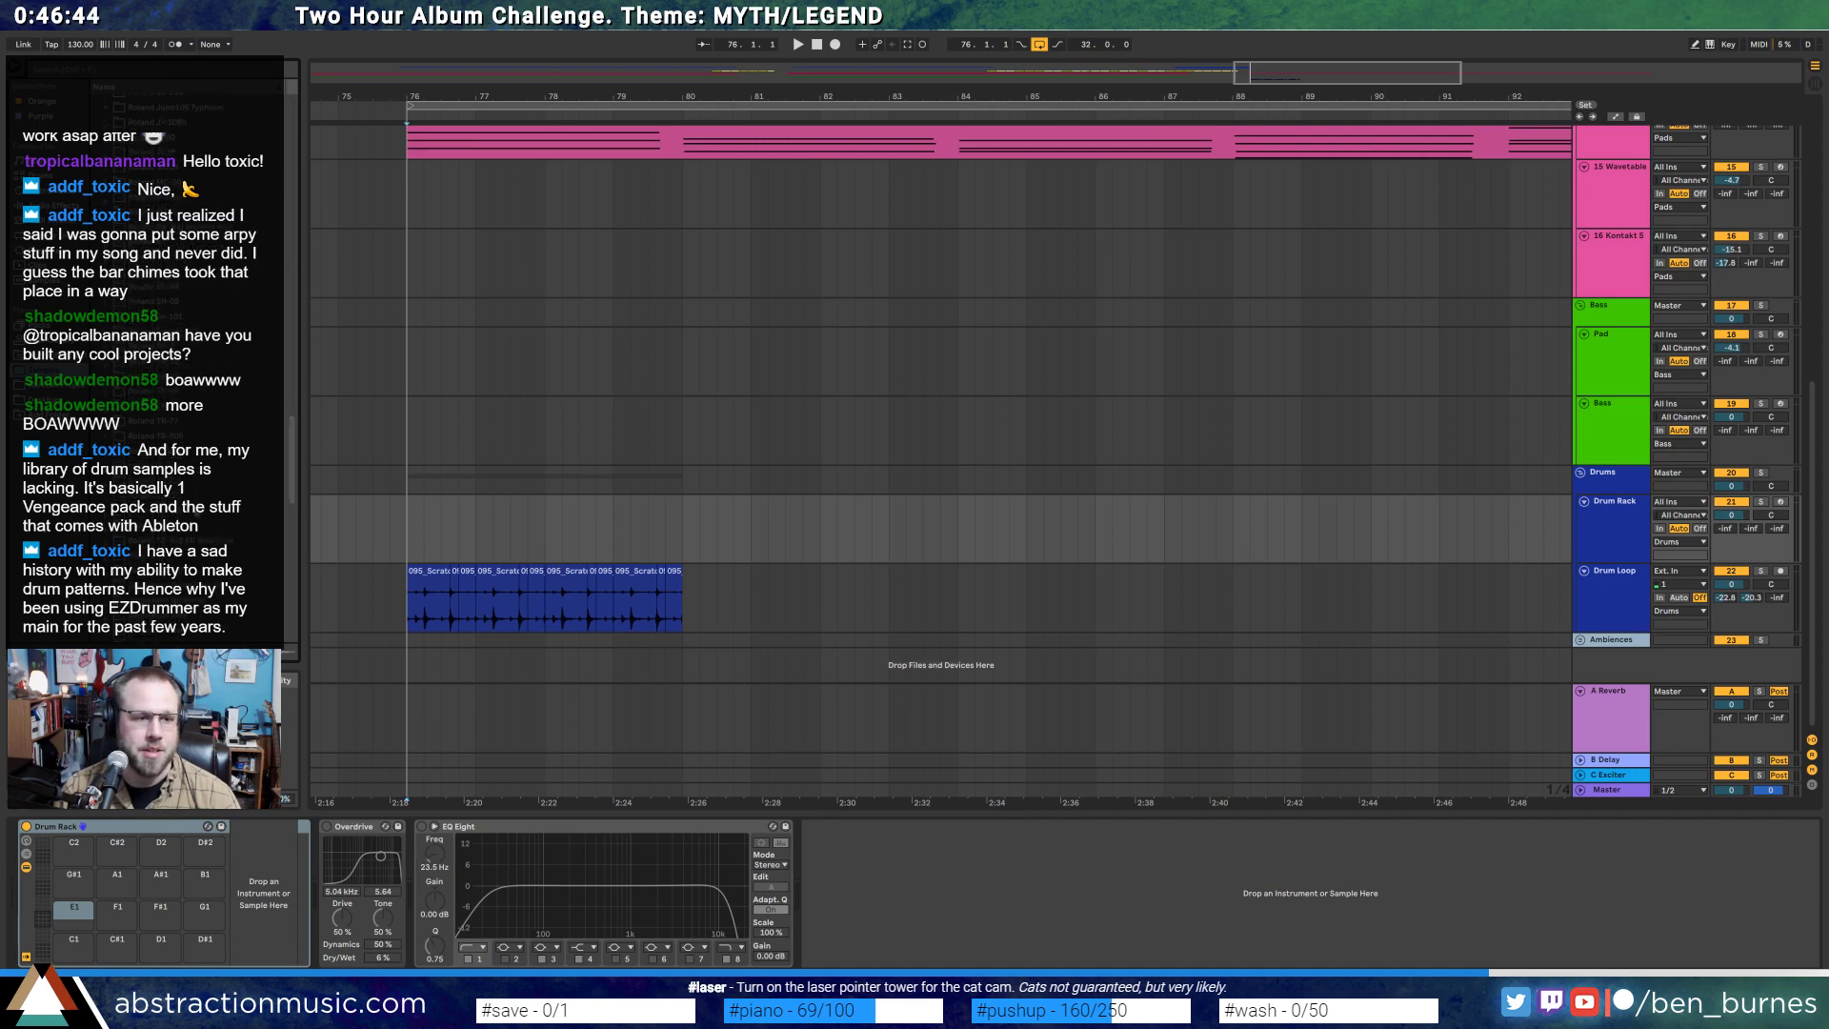
key(Right)
scroll(191, 381, down, 7)
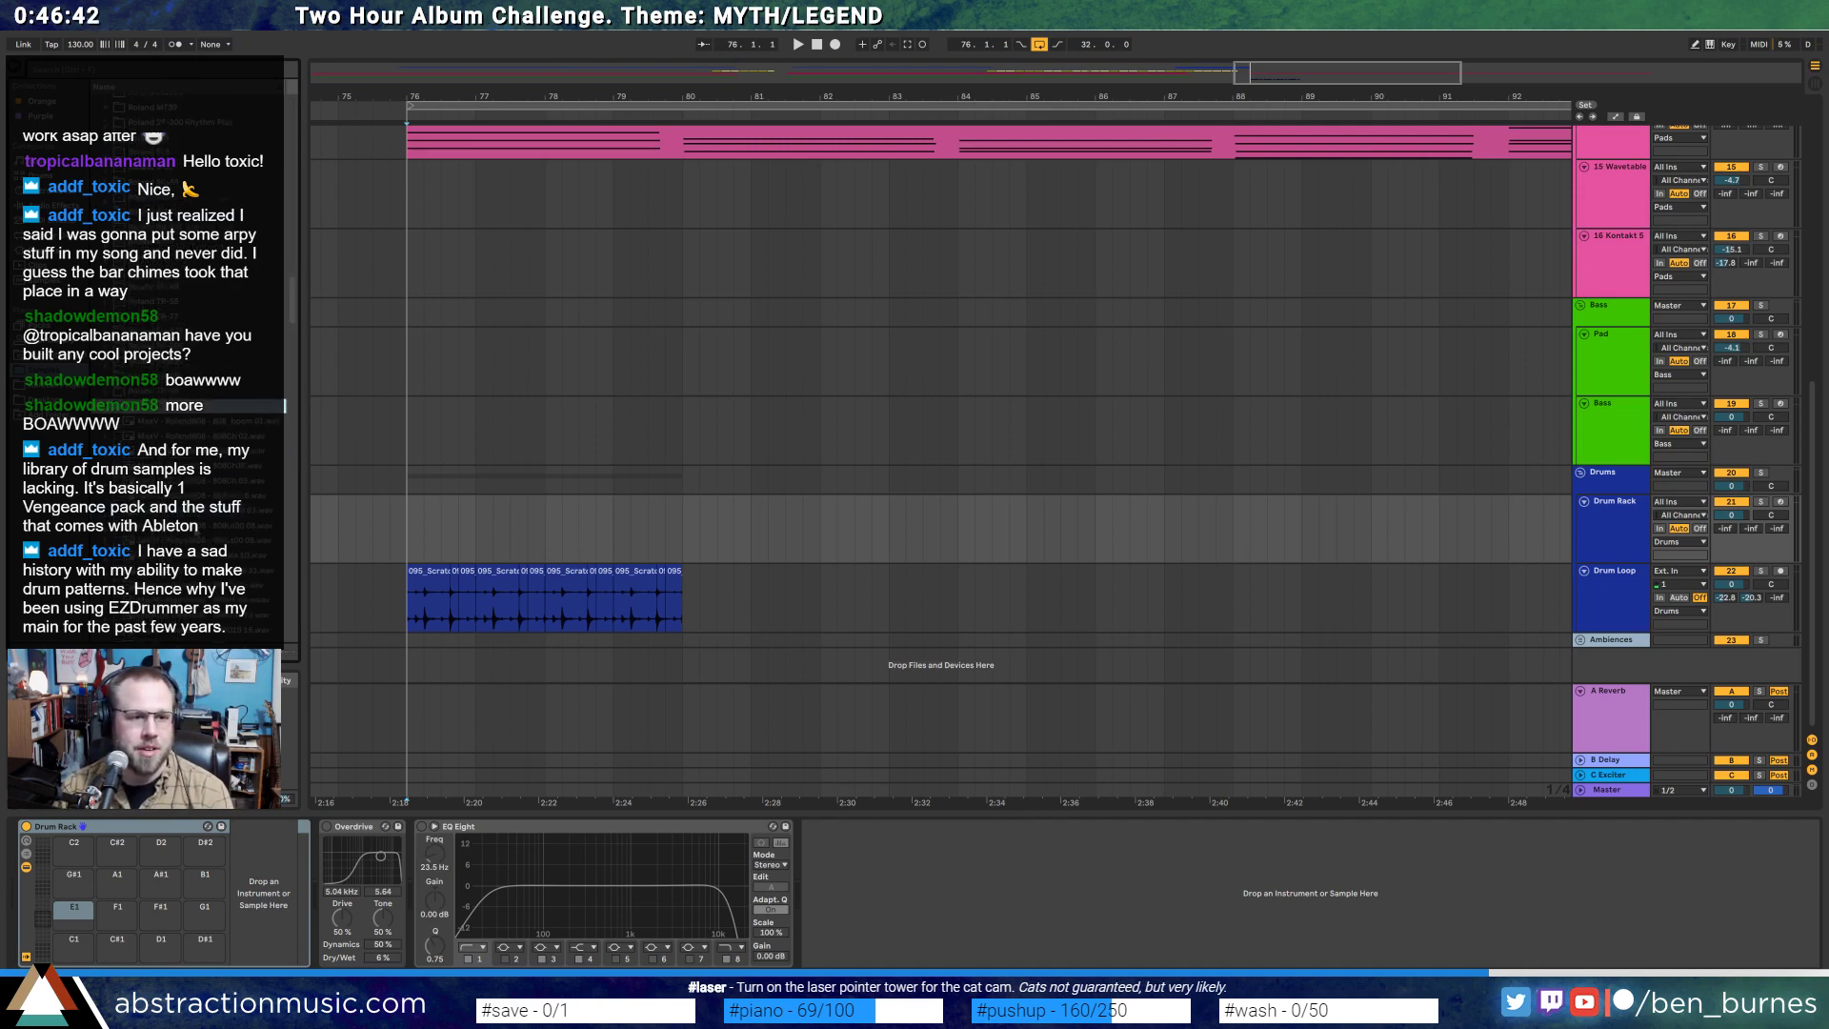
drag(292, 321, 277, 433)
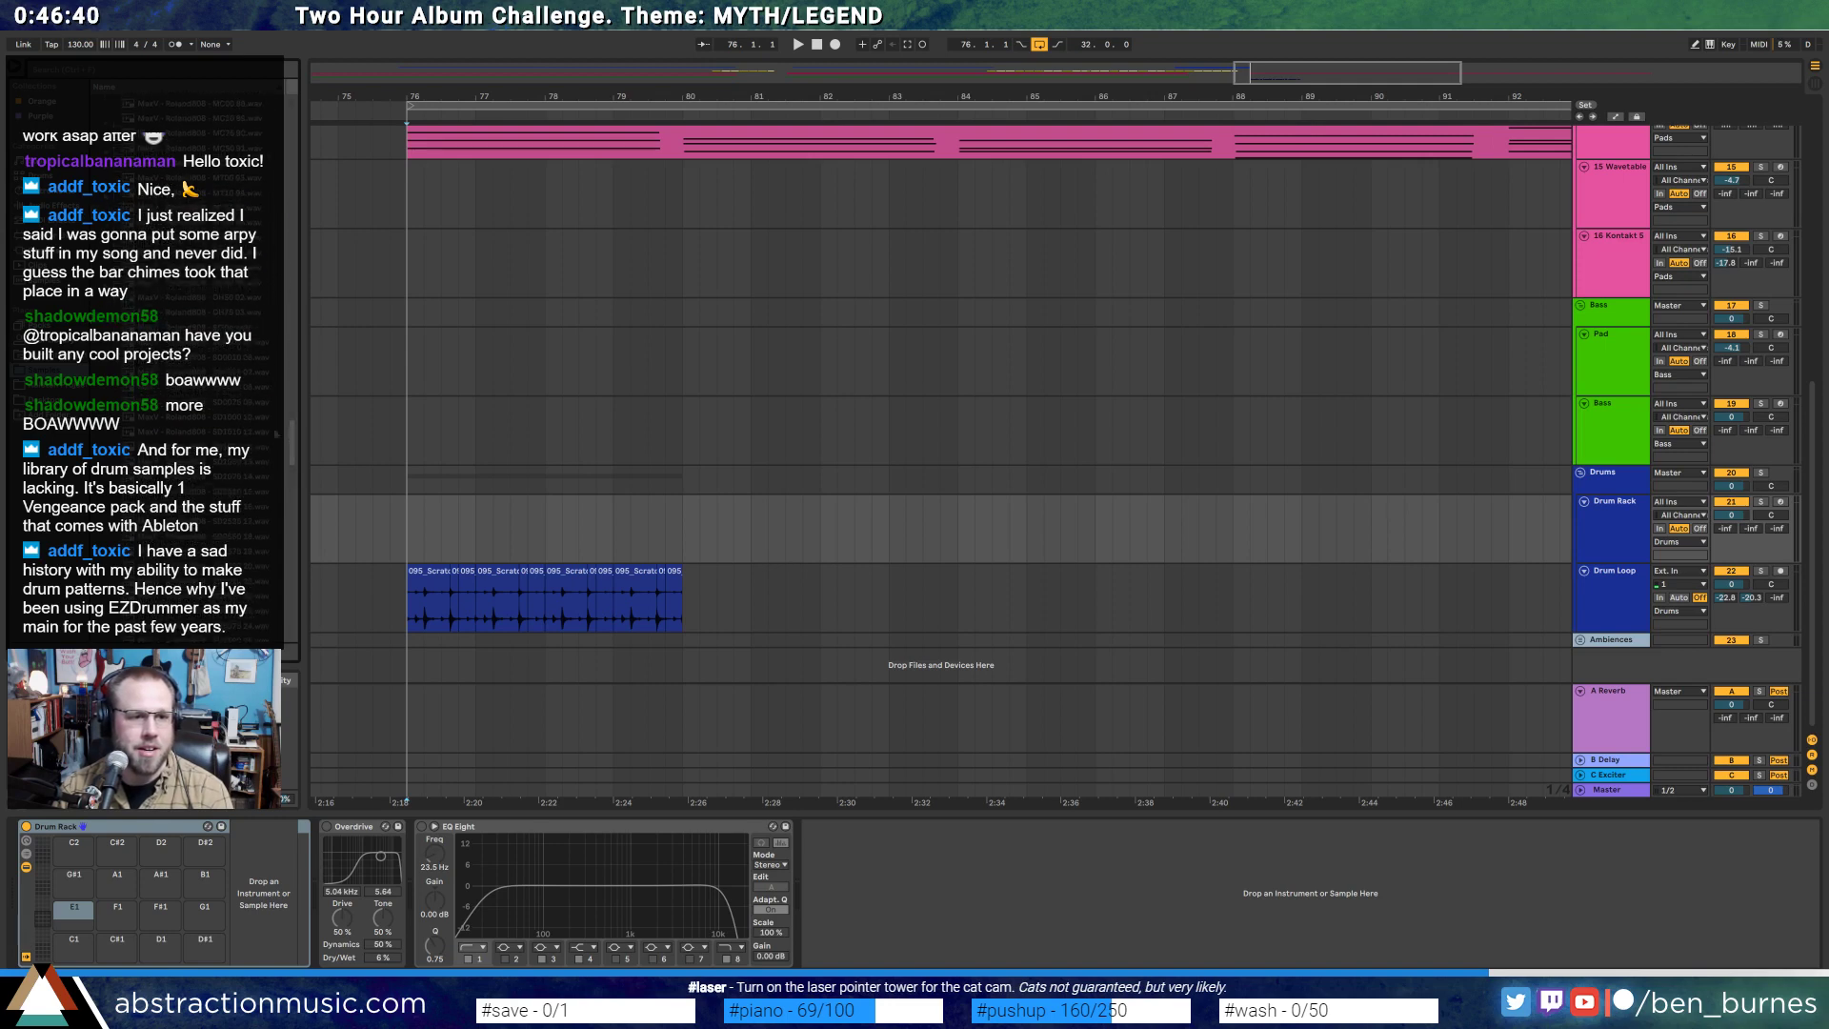
- Audition several kick samples from the drum sample folder
click(231, 479)
click(227, 525)
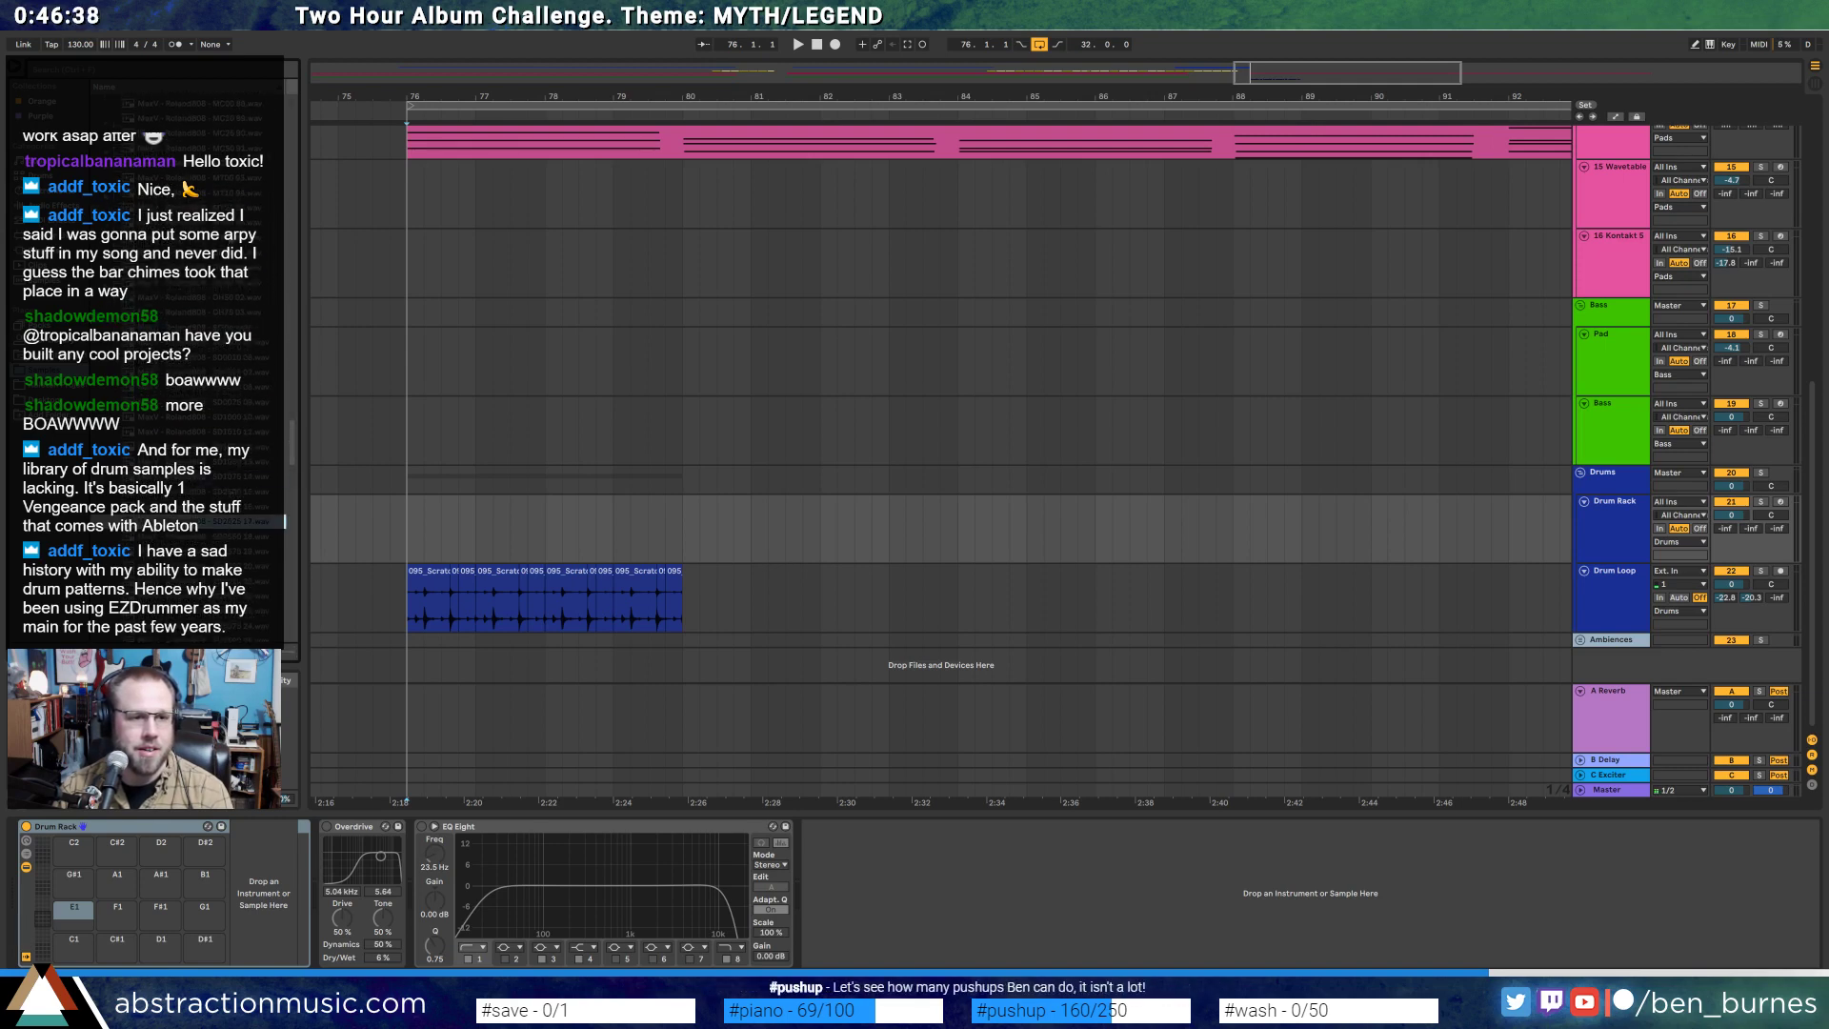
click(240, 238)
scroll(242, 238, up, 4)
click(244, 164)
scroll(246, 191, up, 3)
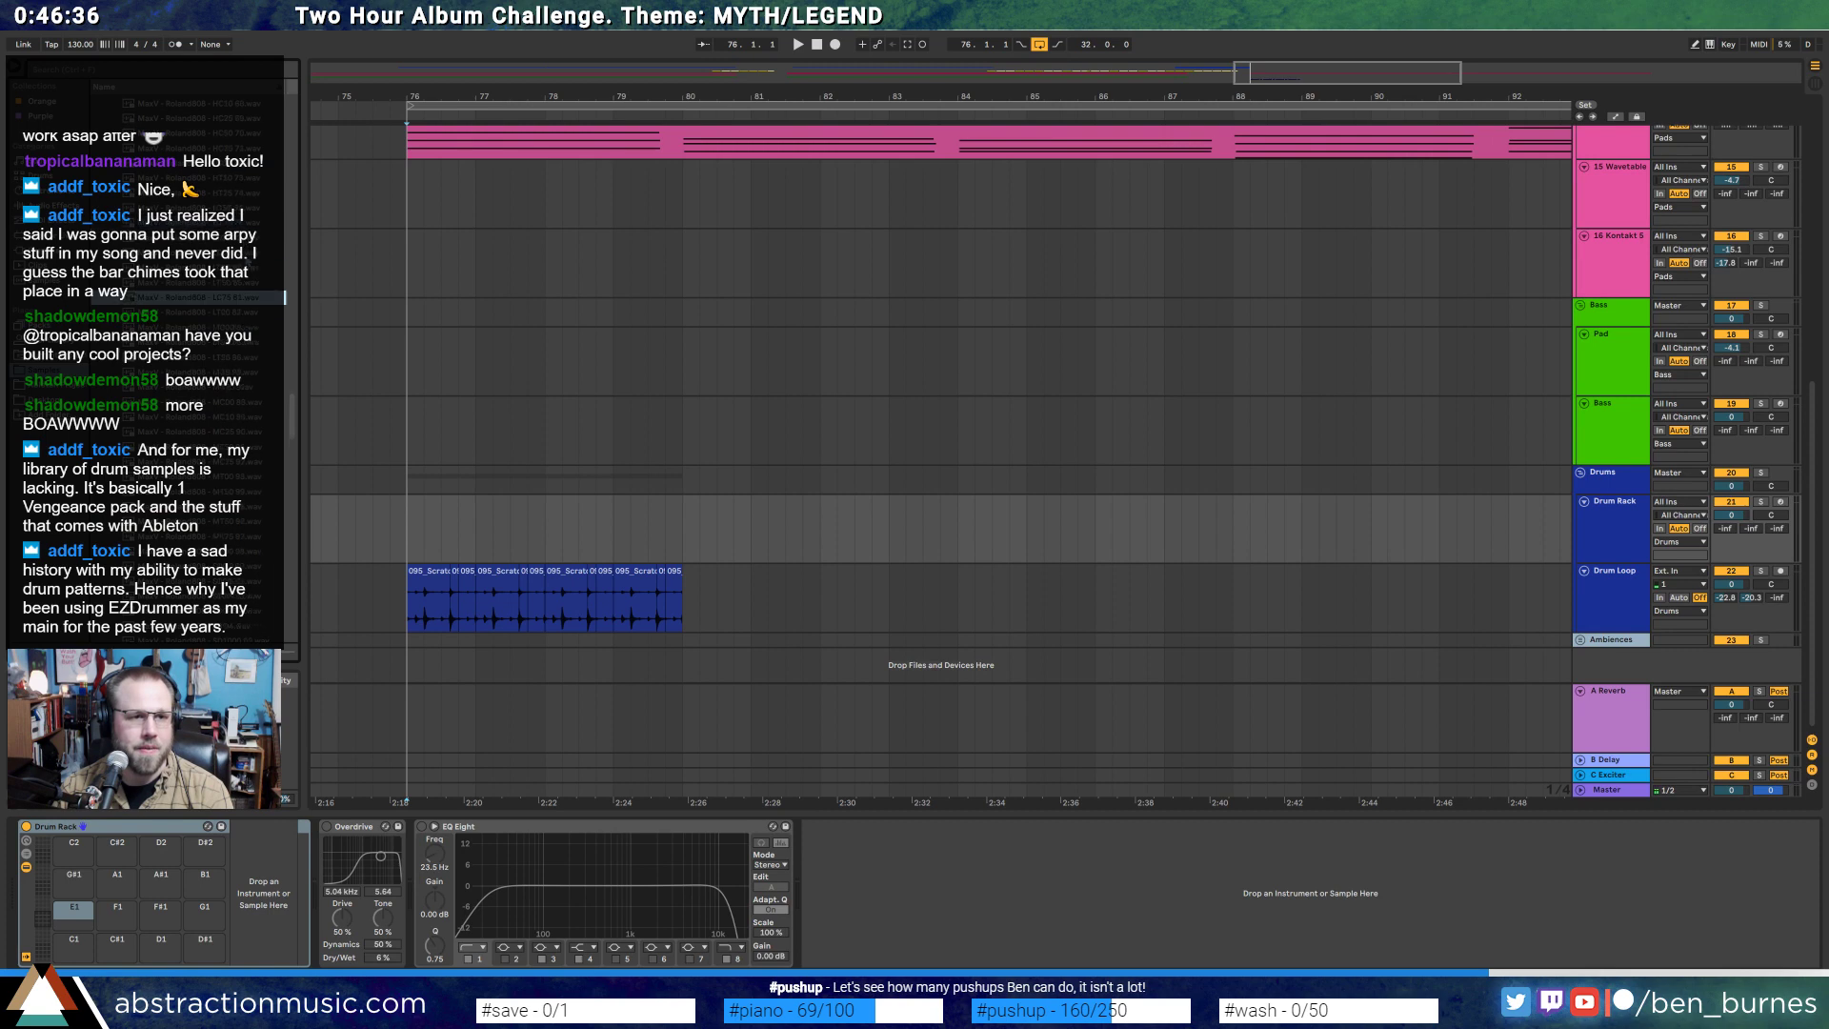
scroll(171, 298, up, 10)
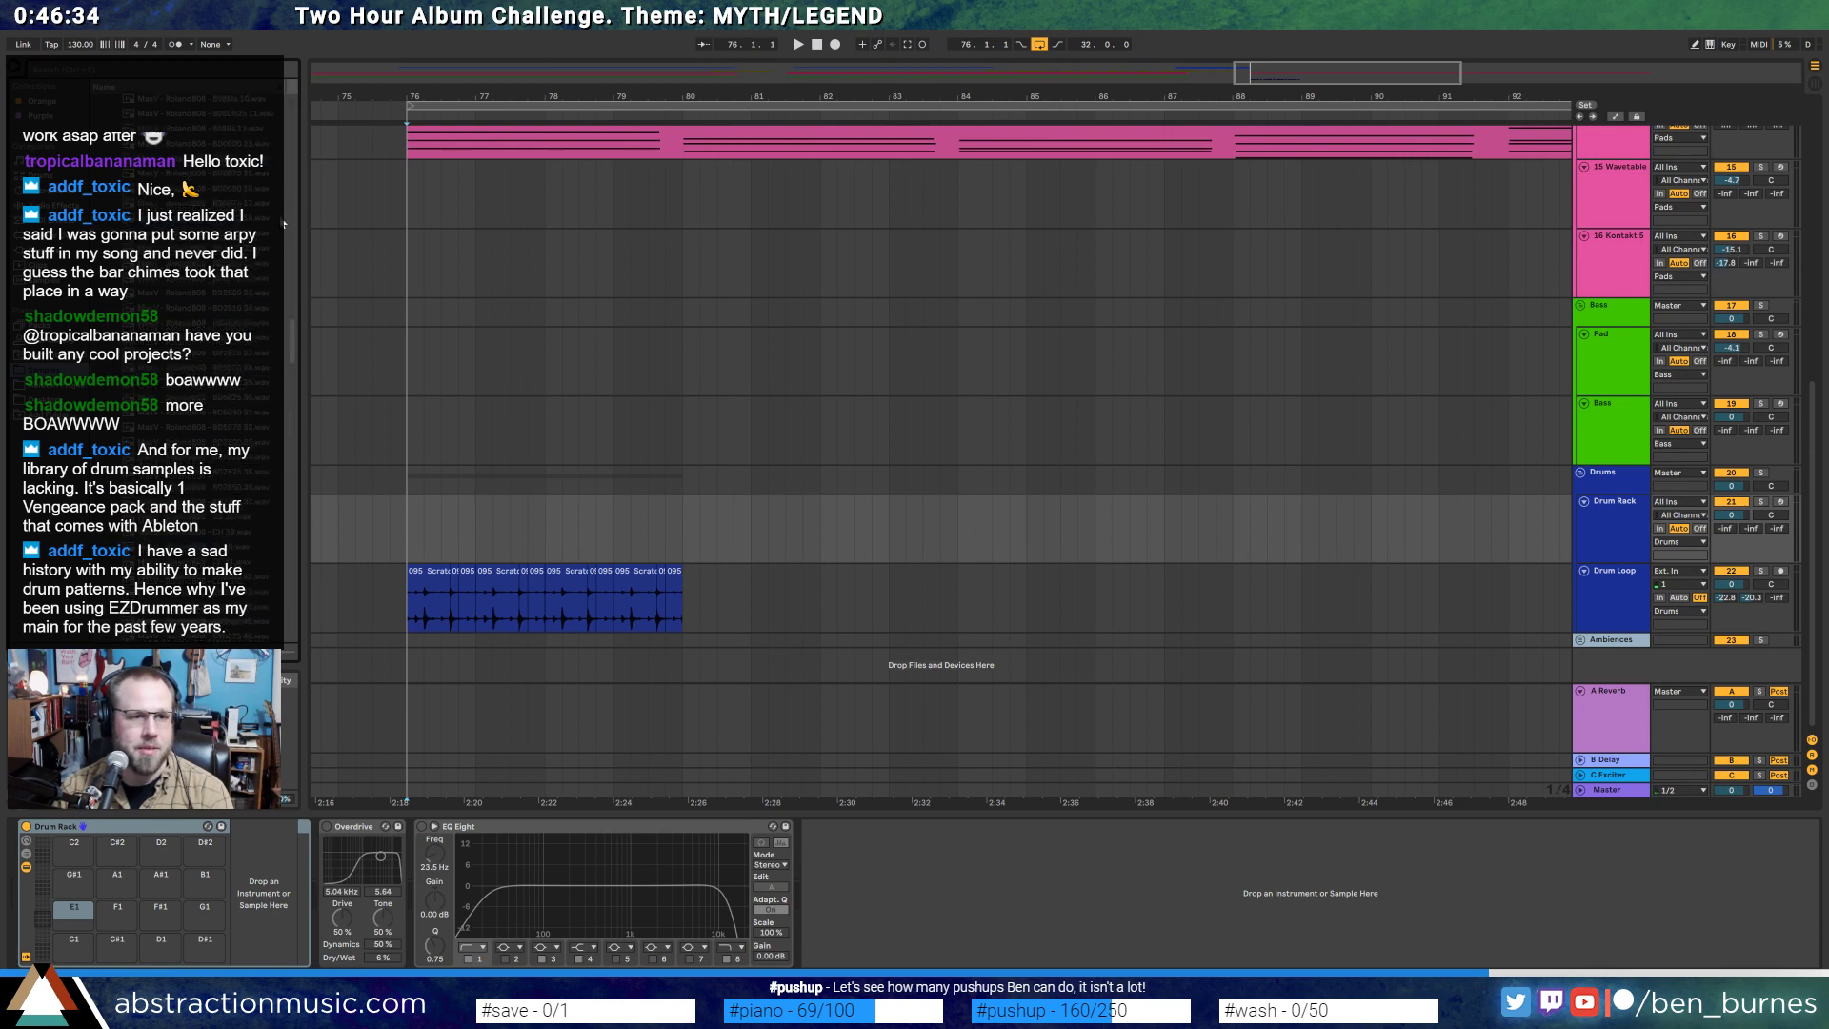
click(246, 264)
click(226, 295)
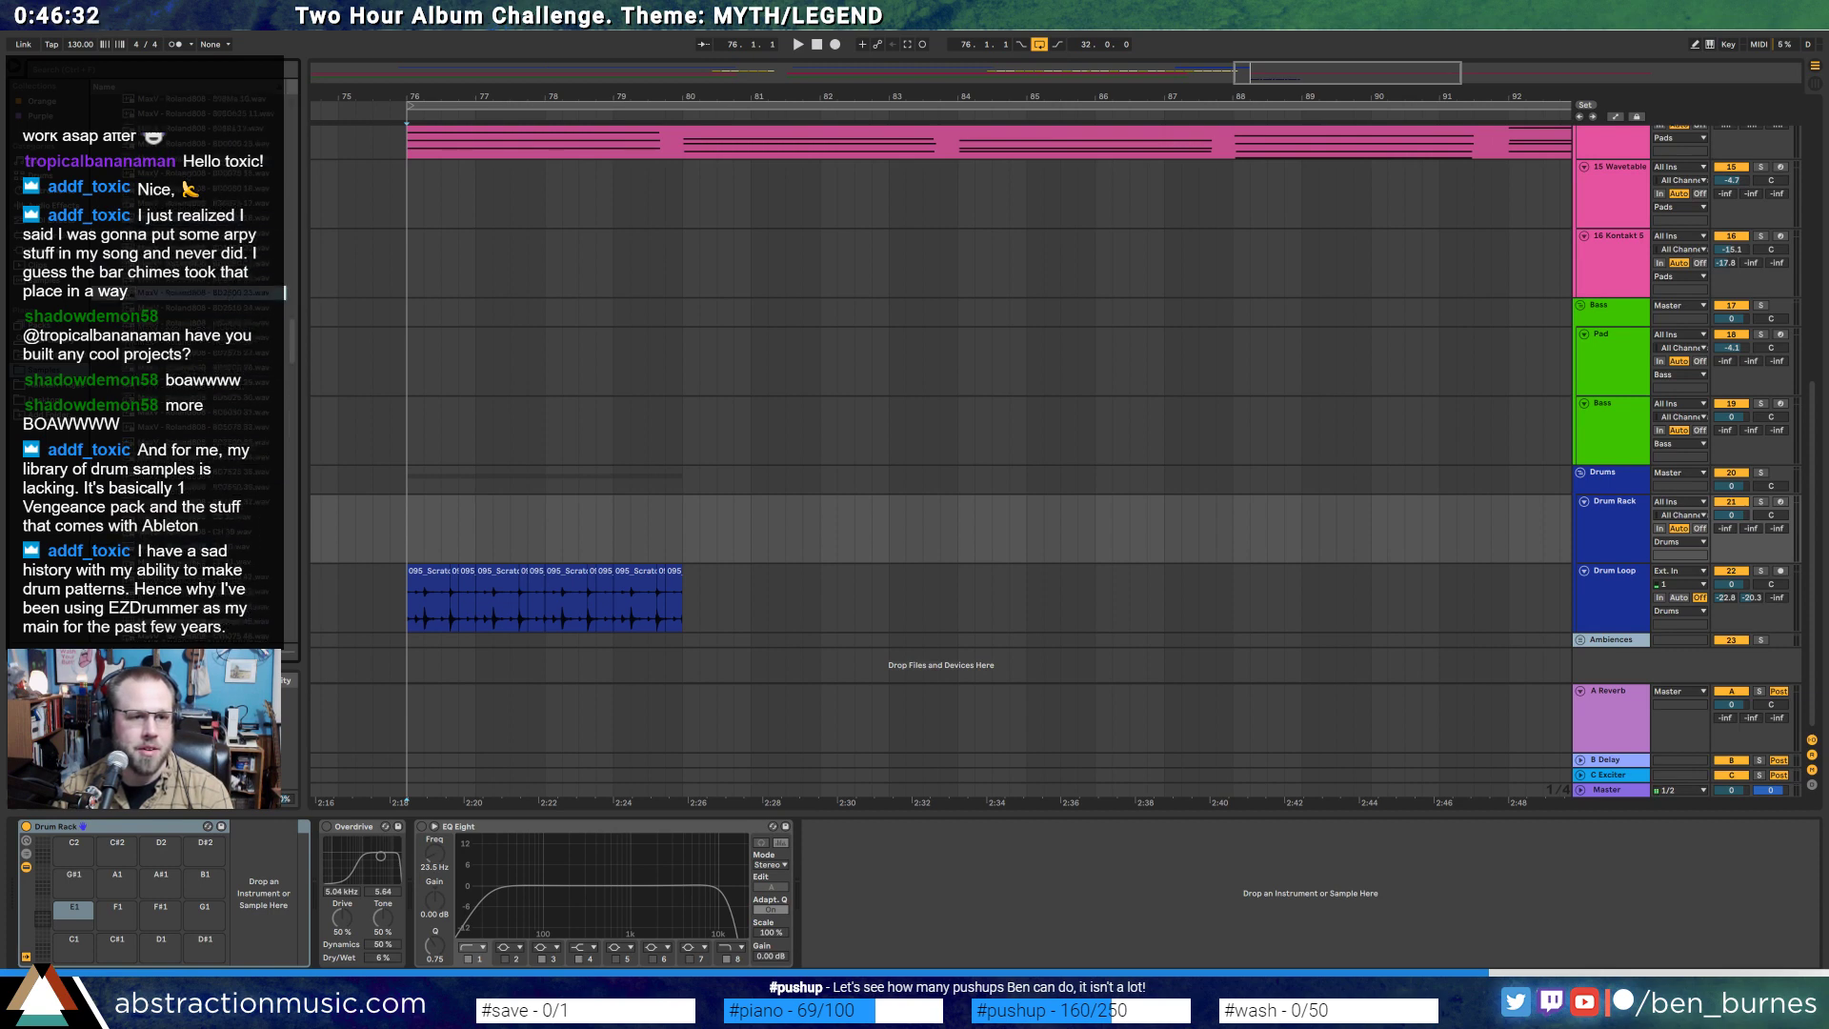
- Load the MaxV - Roland808 - BD kick onto the Drum Rack's C1 pad and create a one-bar MIDI clip at bar 76
click(230, 264)
drag(230, 264, 73, 945)
drag(412, 533, 471, 544)
key(ctrl+shift+m)
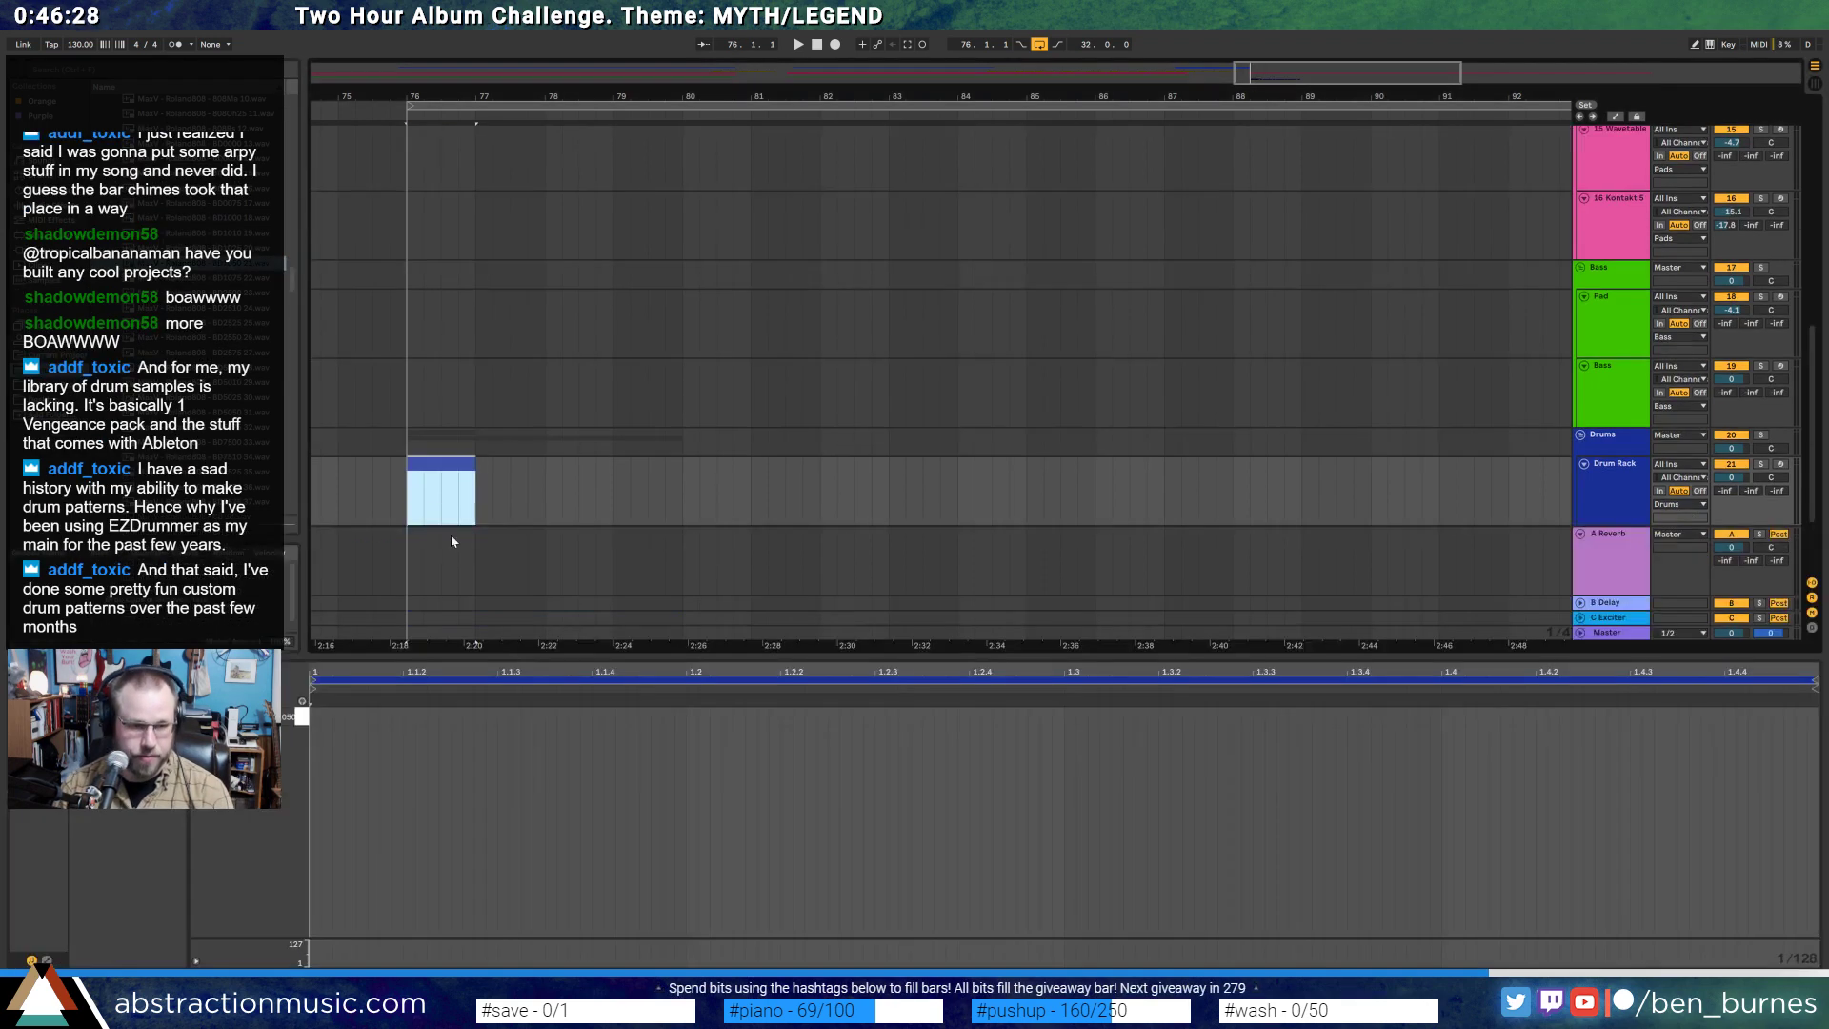
- Program kick notes on beats 1 and 1.2.3 of the new clip and play the pattern
double_click(317, 716)
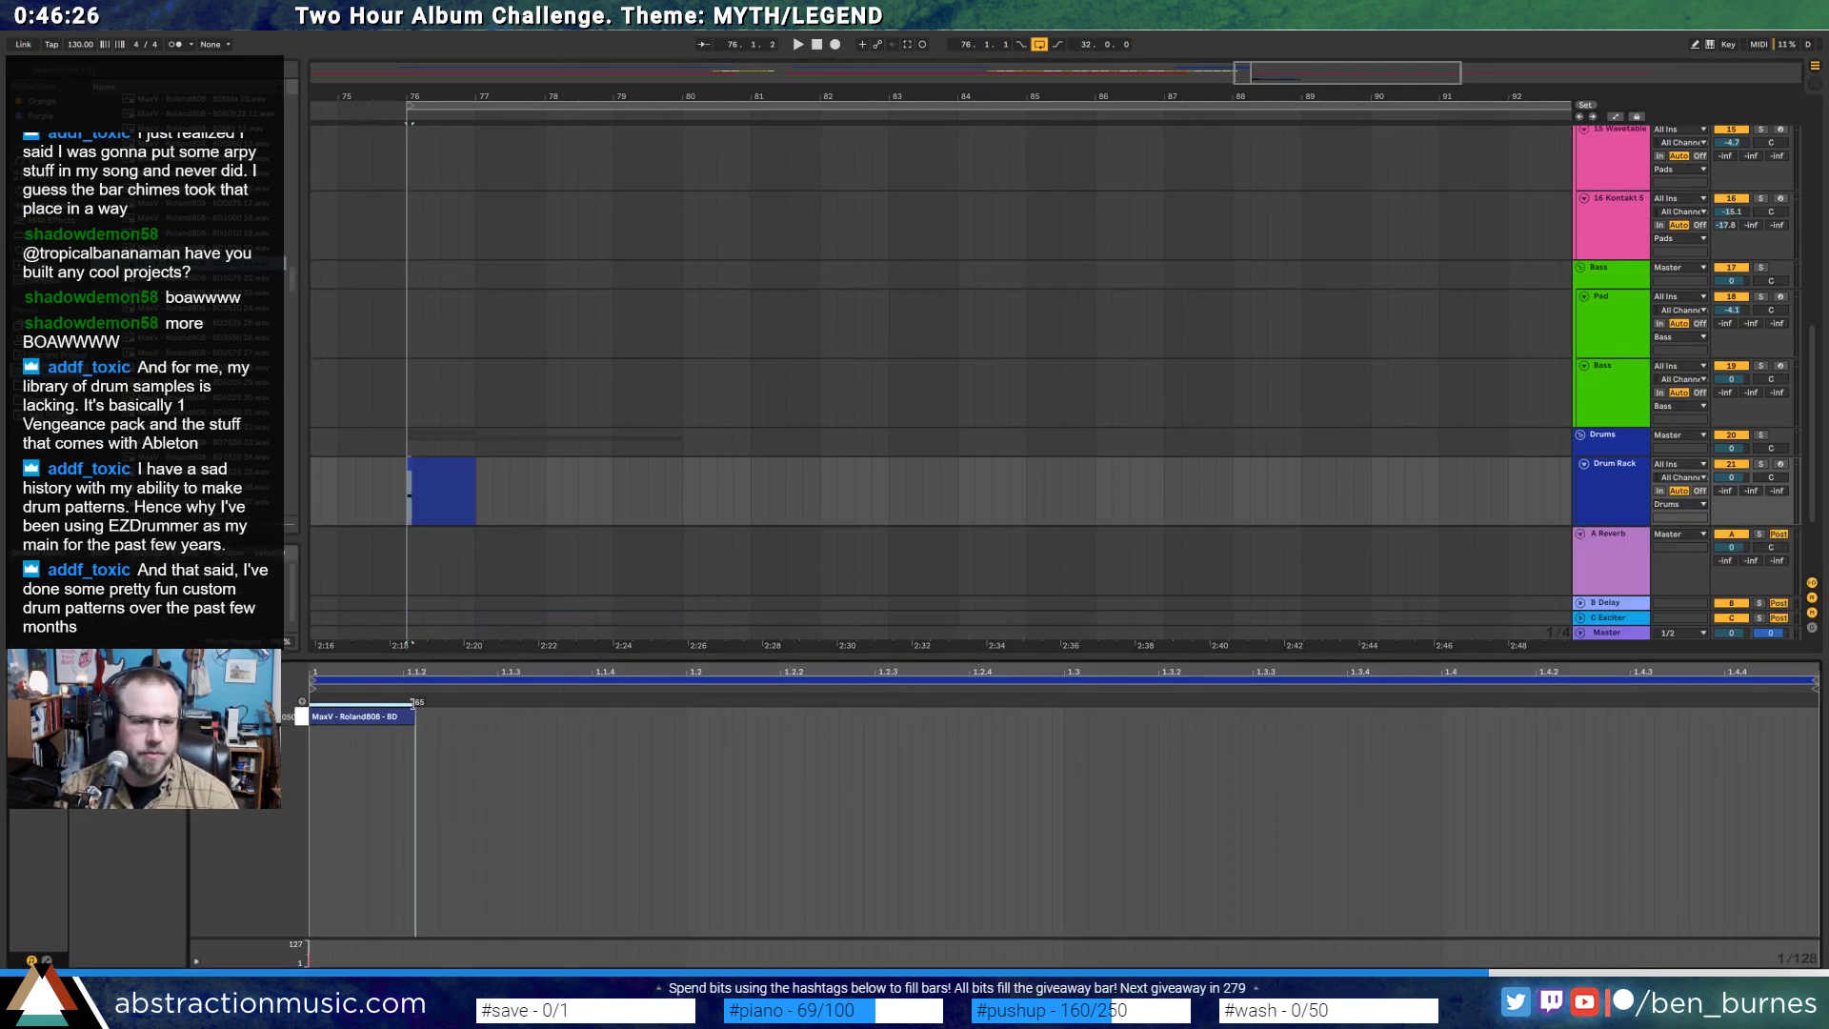
double_click(629, 717)
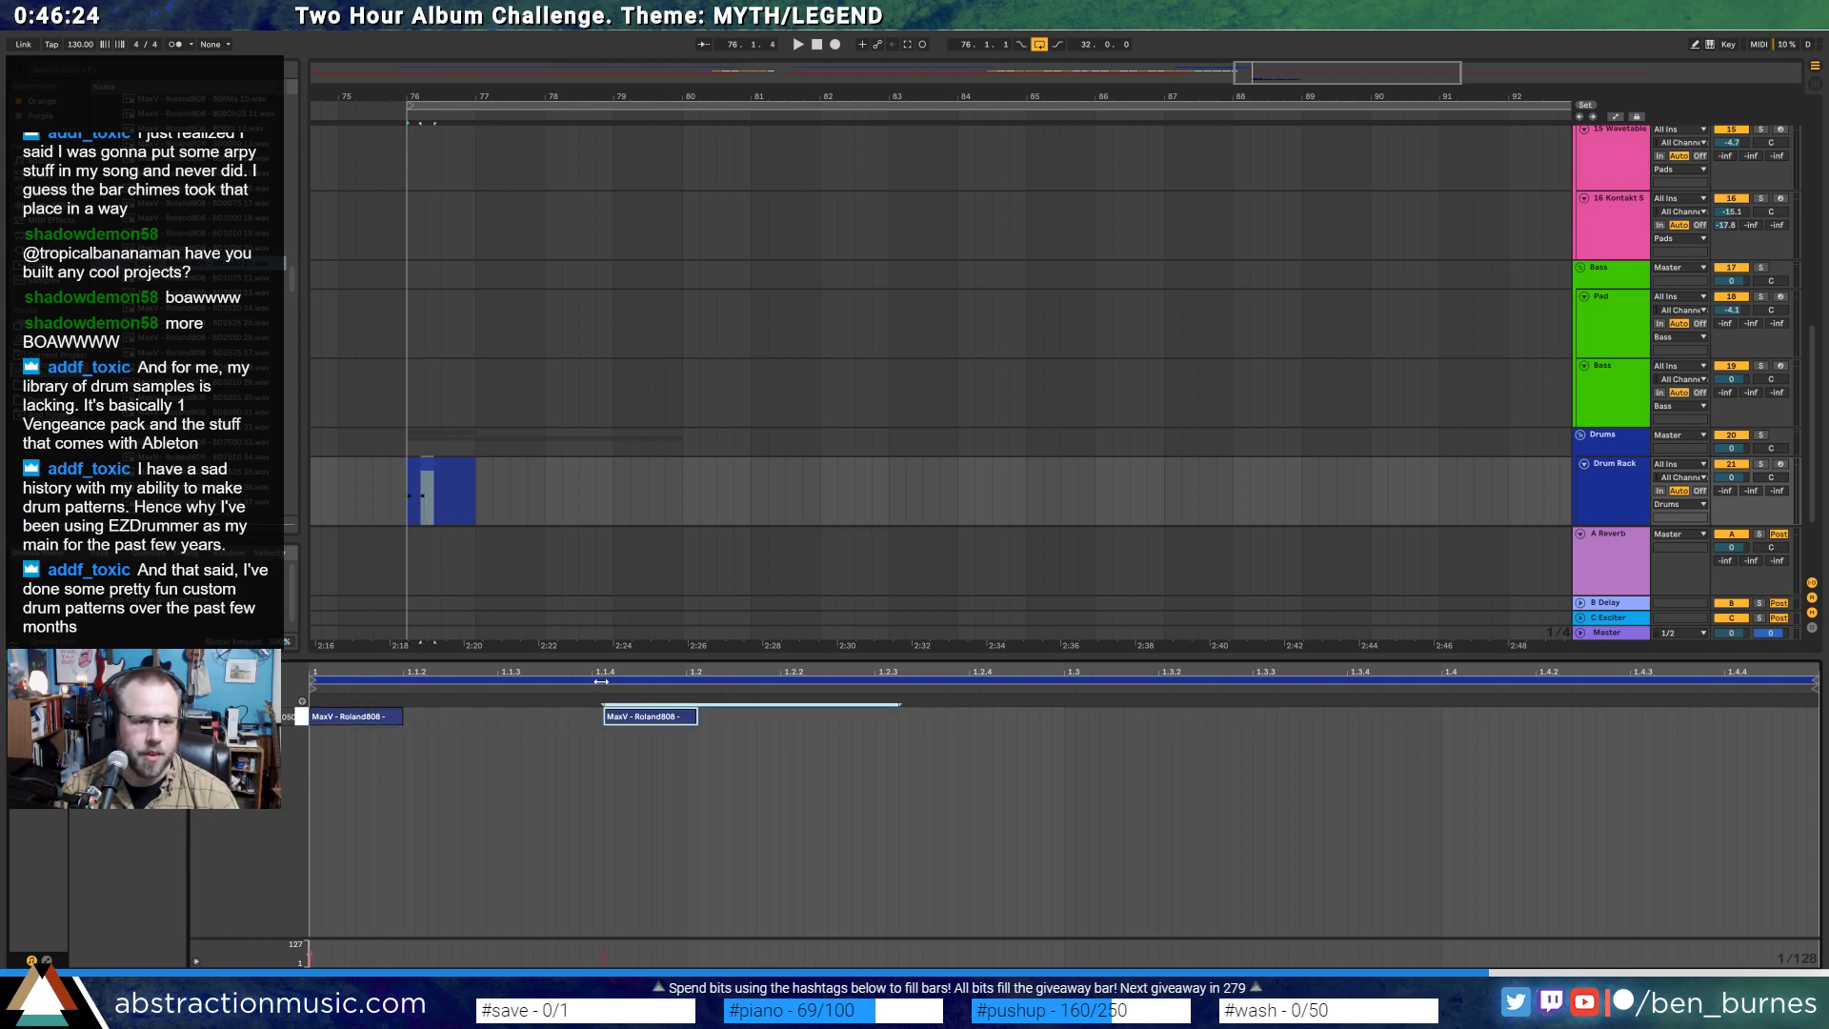
key(space)
drag(631, 716, 903, 716)
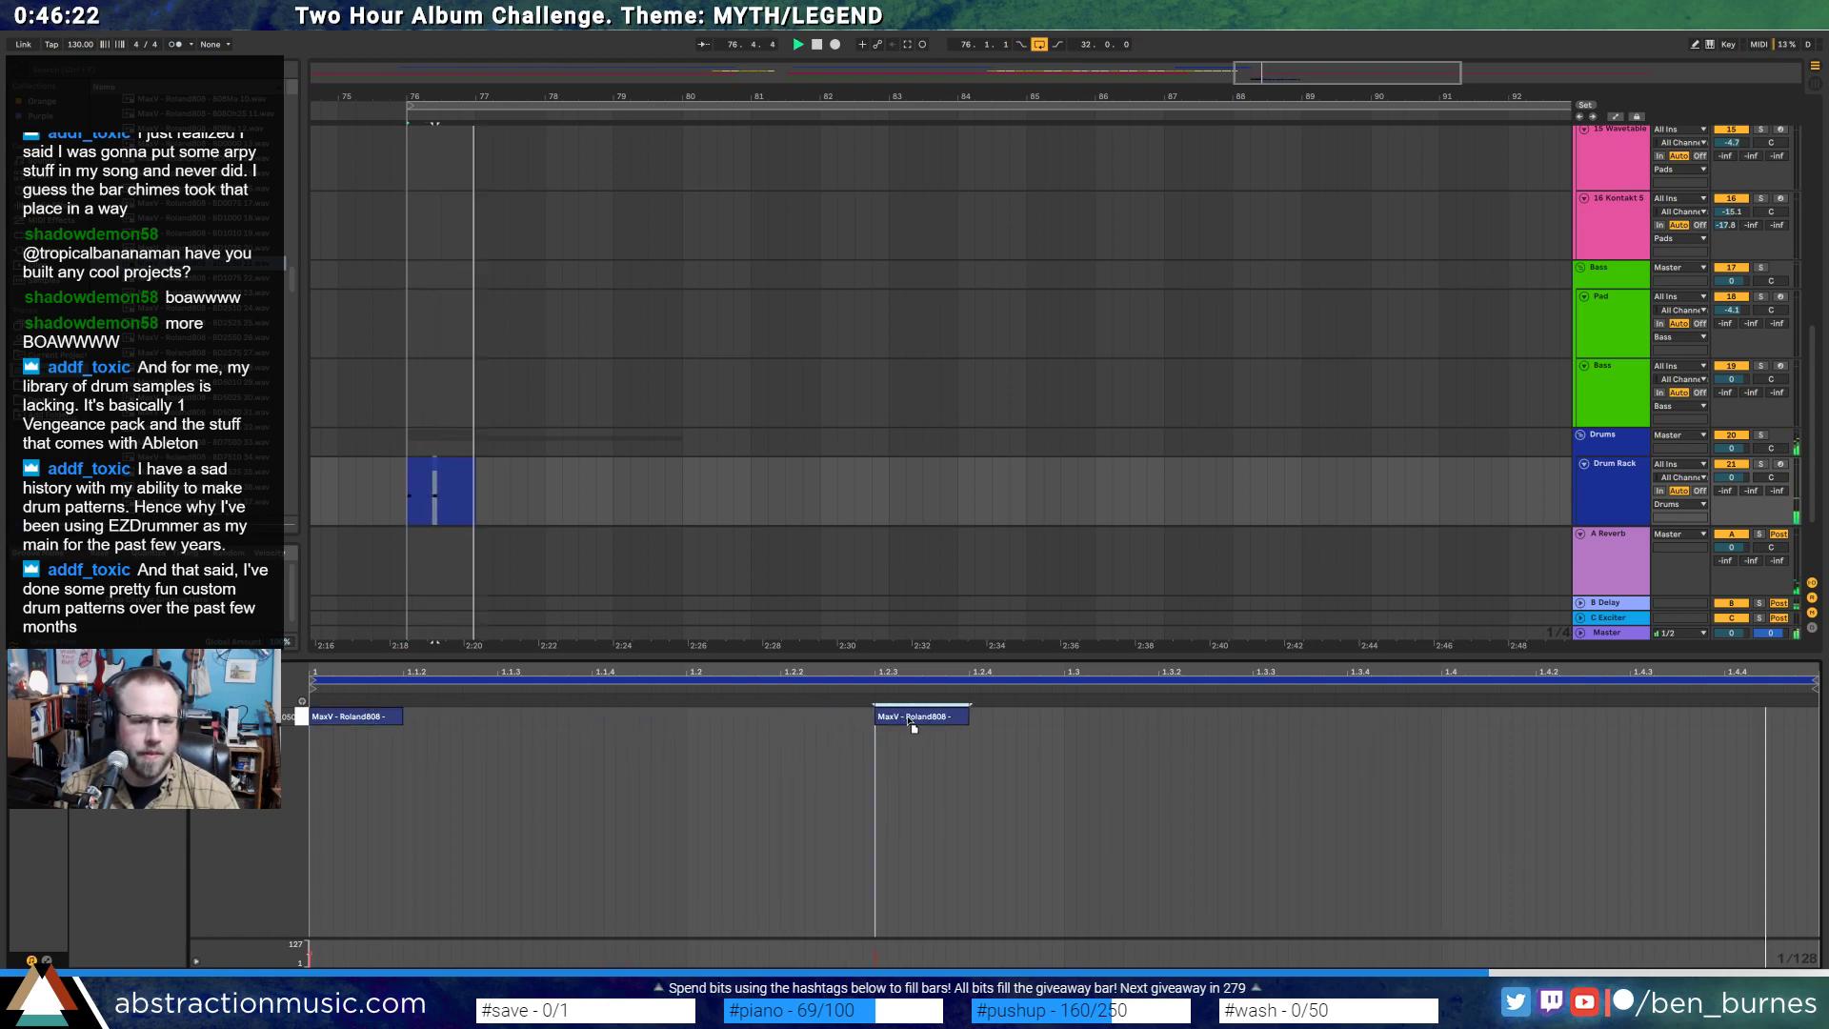
key(space)
- Extend the kick clip to four bars, ending at bar 80, and play it with the hi-hats
drag(471, 472, 686, 474)
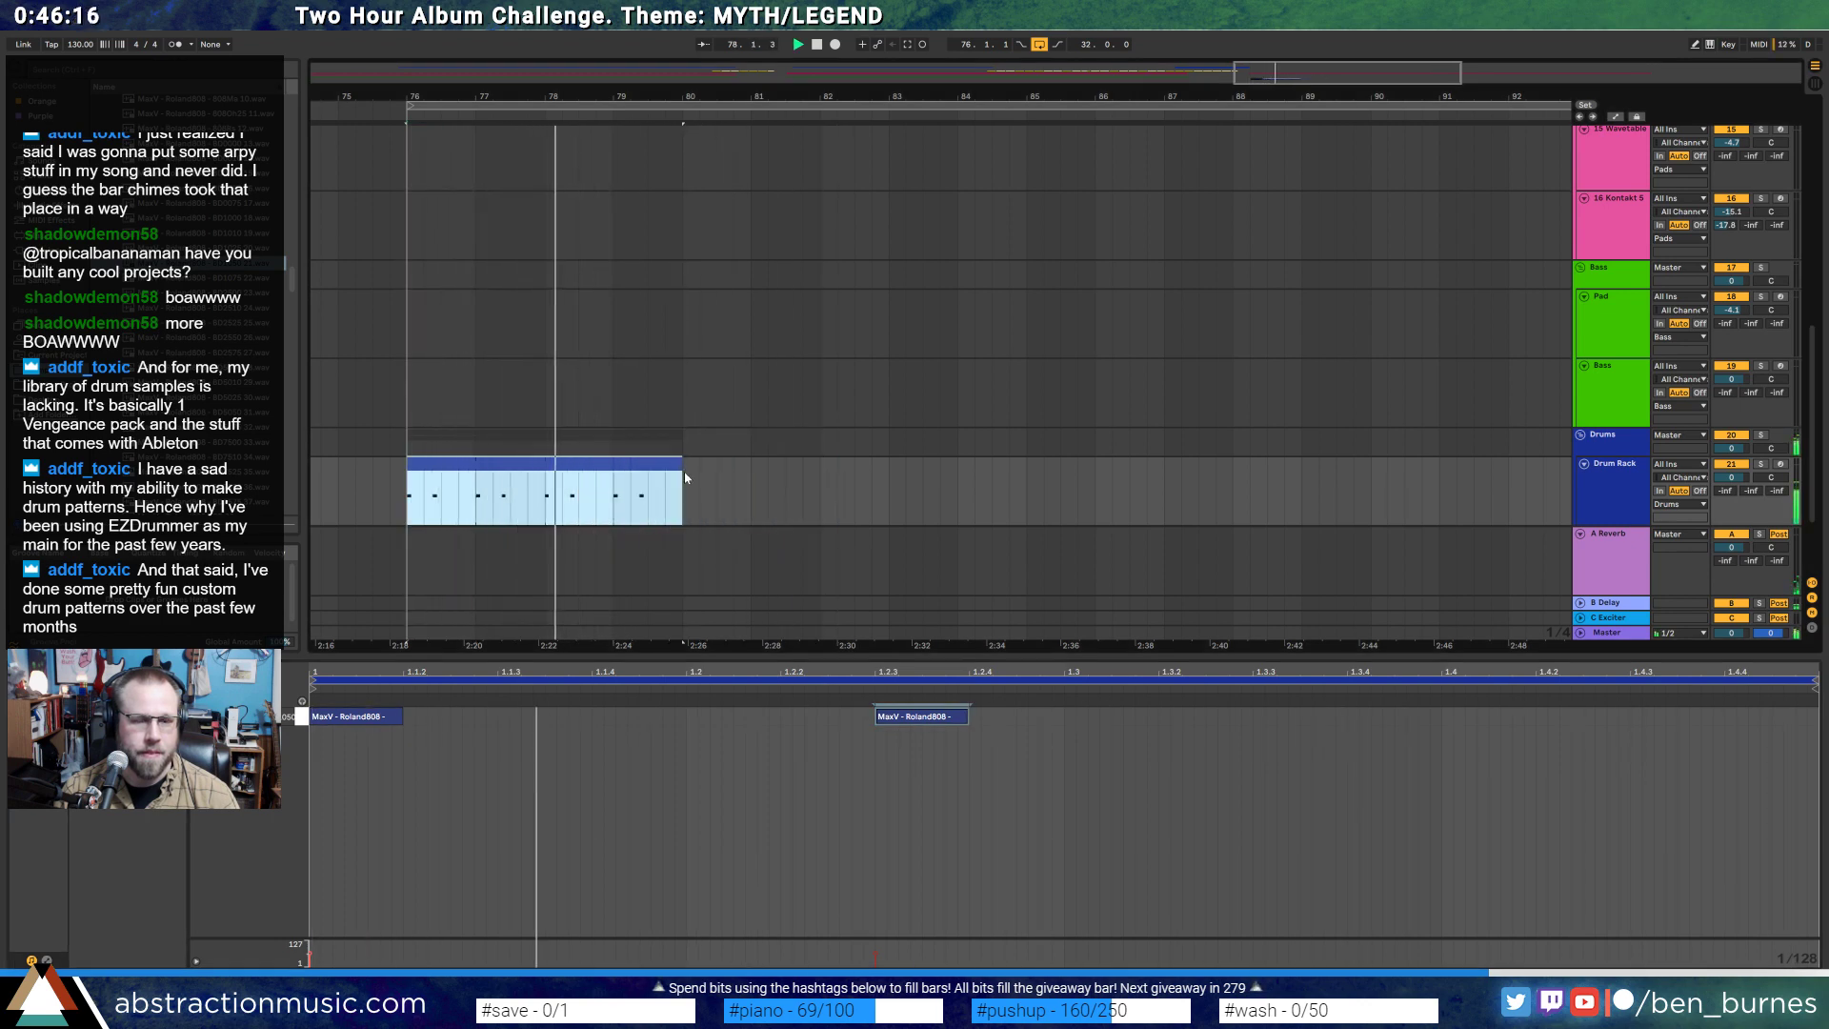
scroll(655, 463, down, 4)
scroll(793, 532, down, 4)
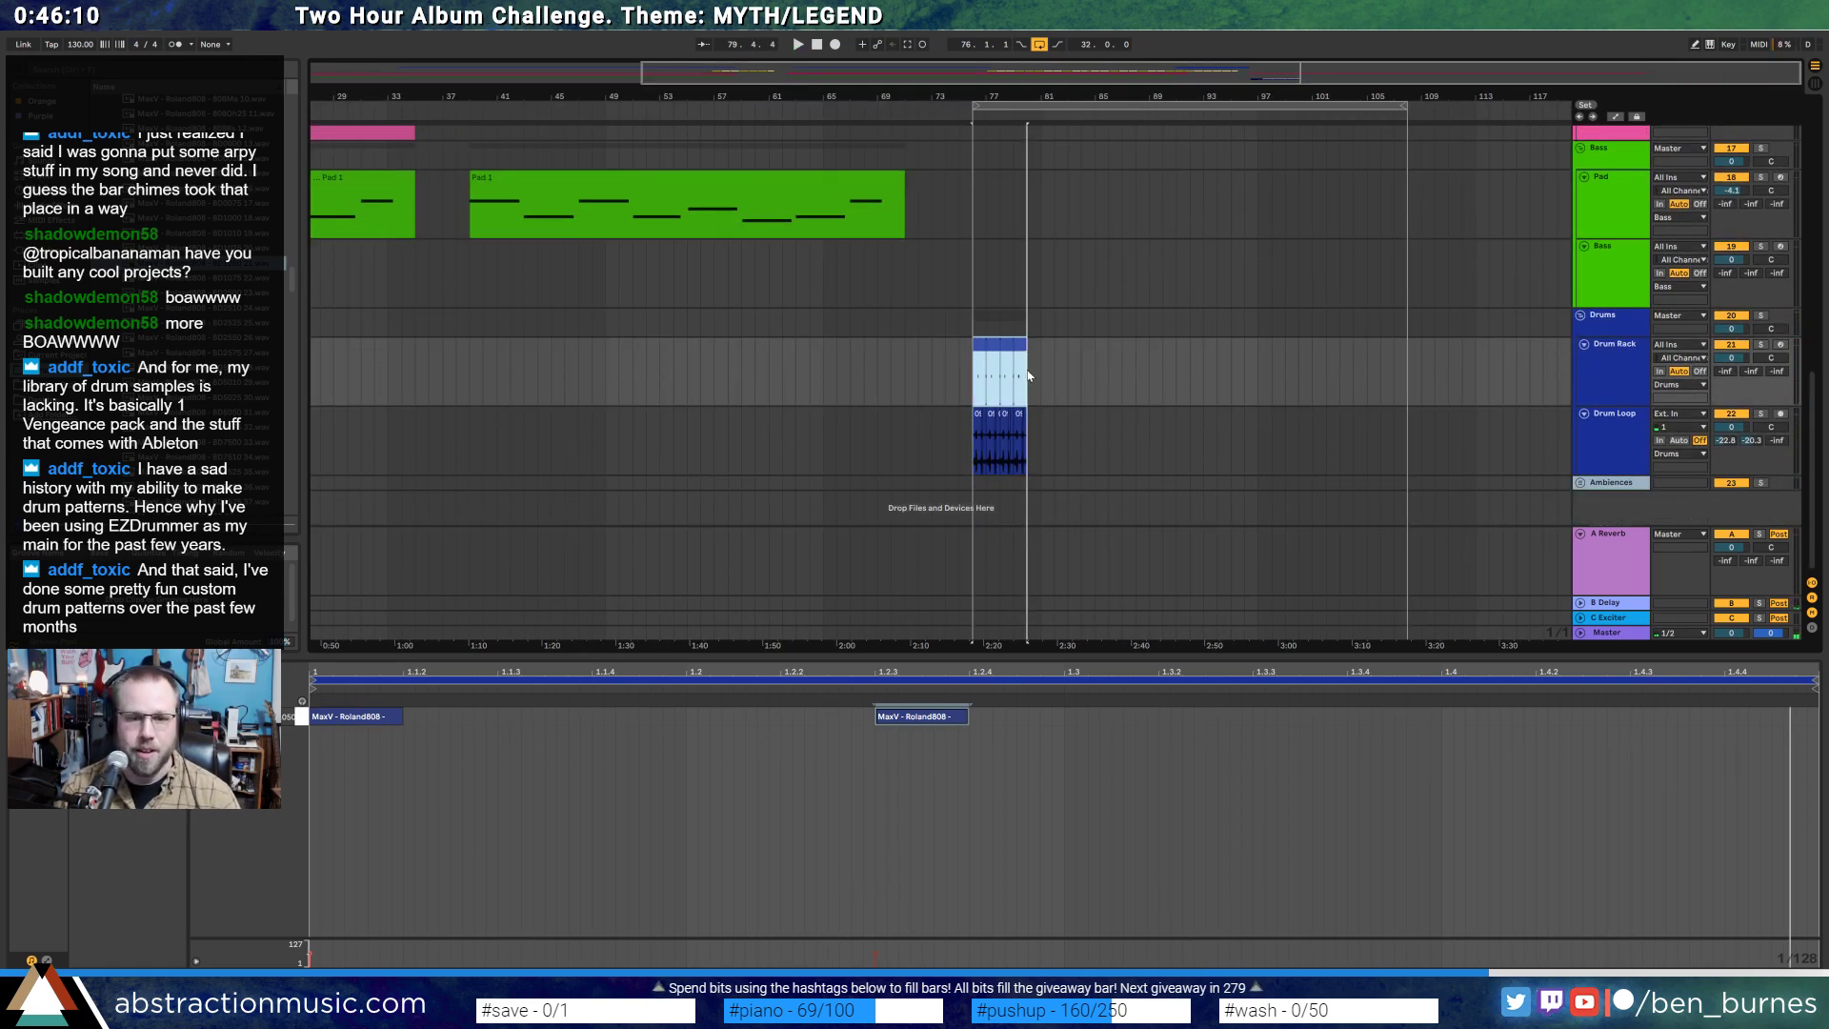
- Extend the kick clip to bar 84 and duplicate the four bars of hi-hat slices to match
click(1028, 377)
key(shift+Tab)
scroll(1105, 497, up, 4)
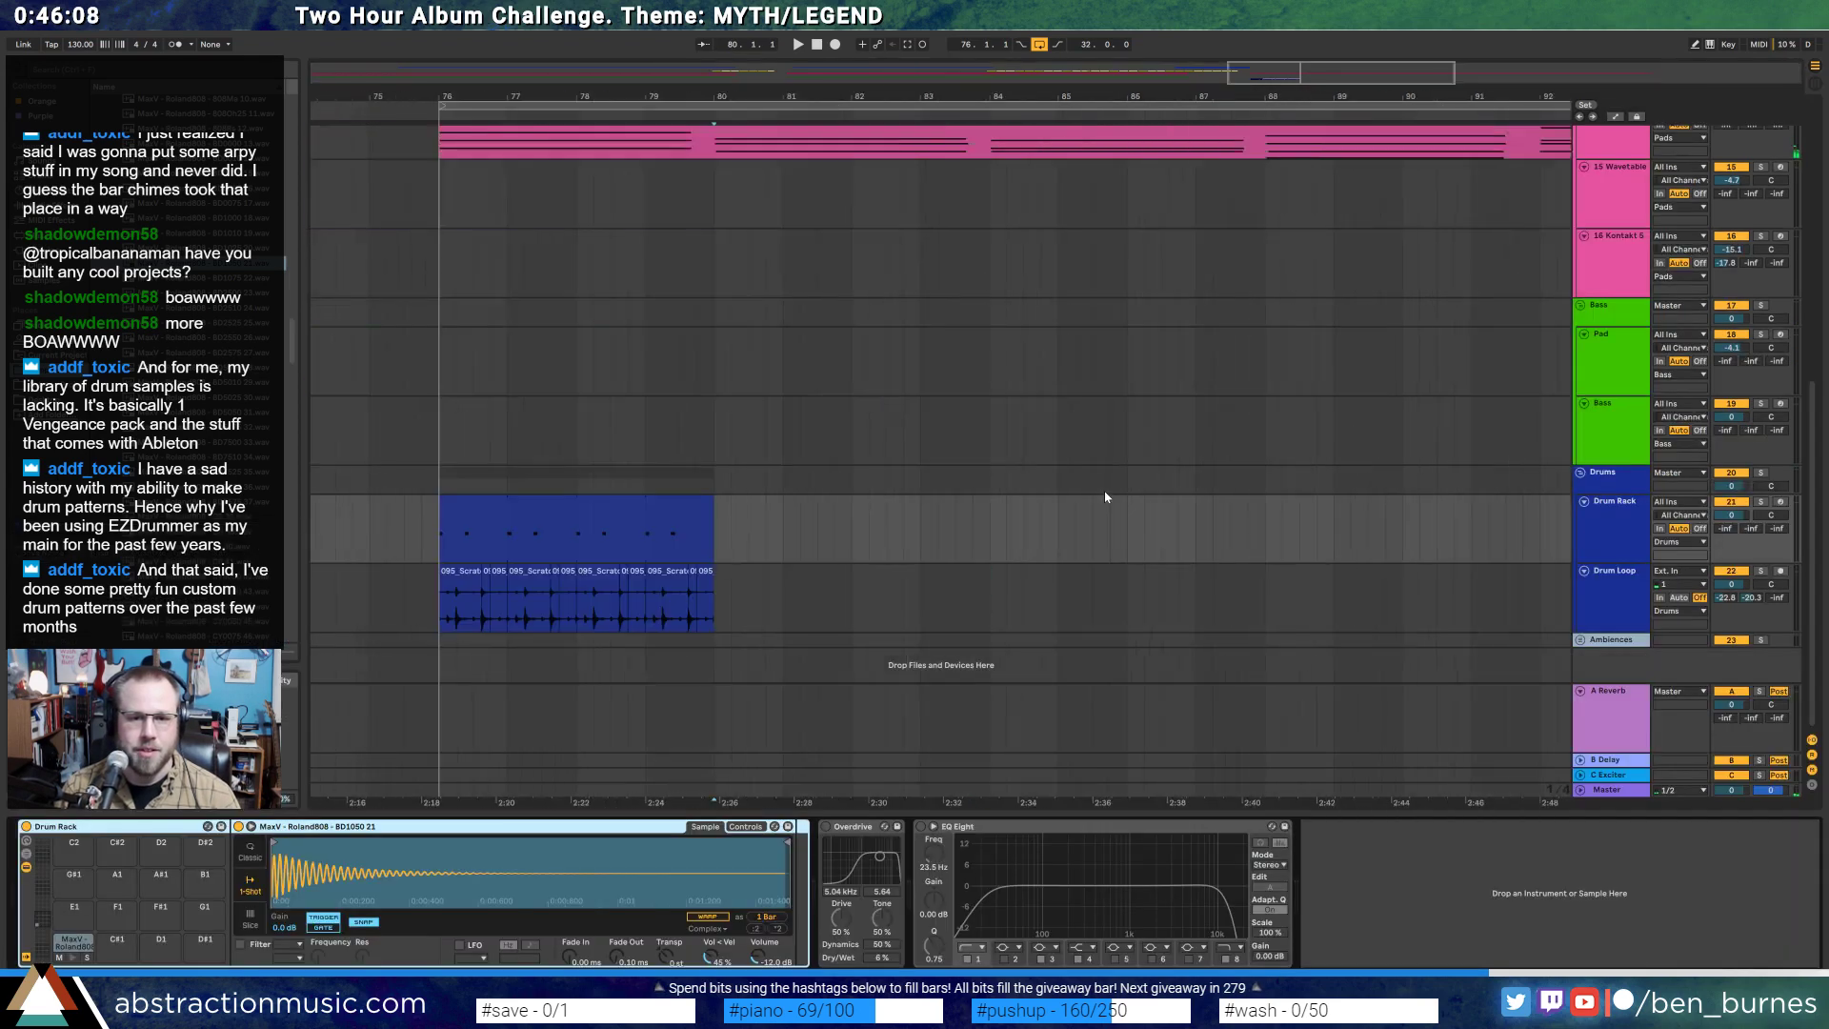
drag(713, 519, 990, 515)
drag(716, 593, 457, 610)
key(ctrl+d)
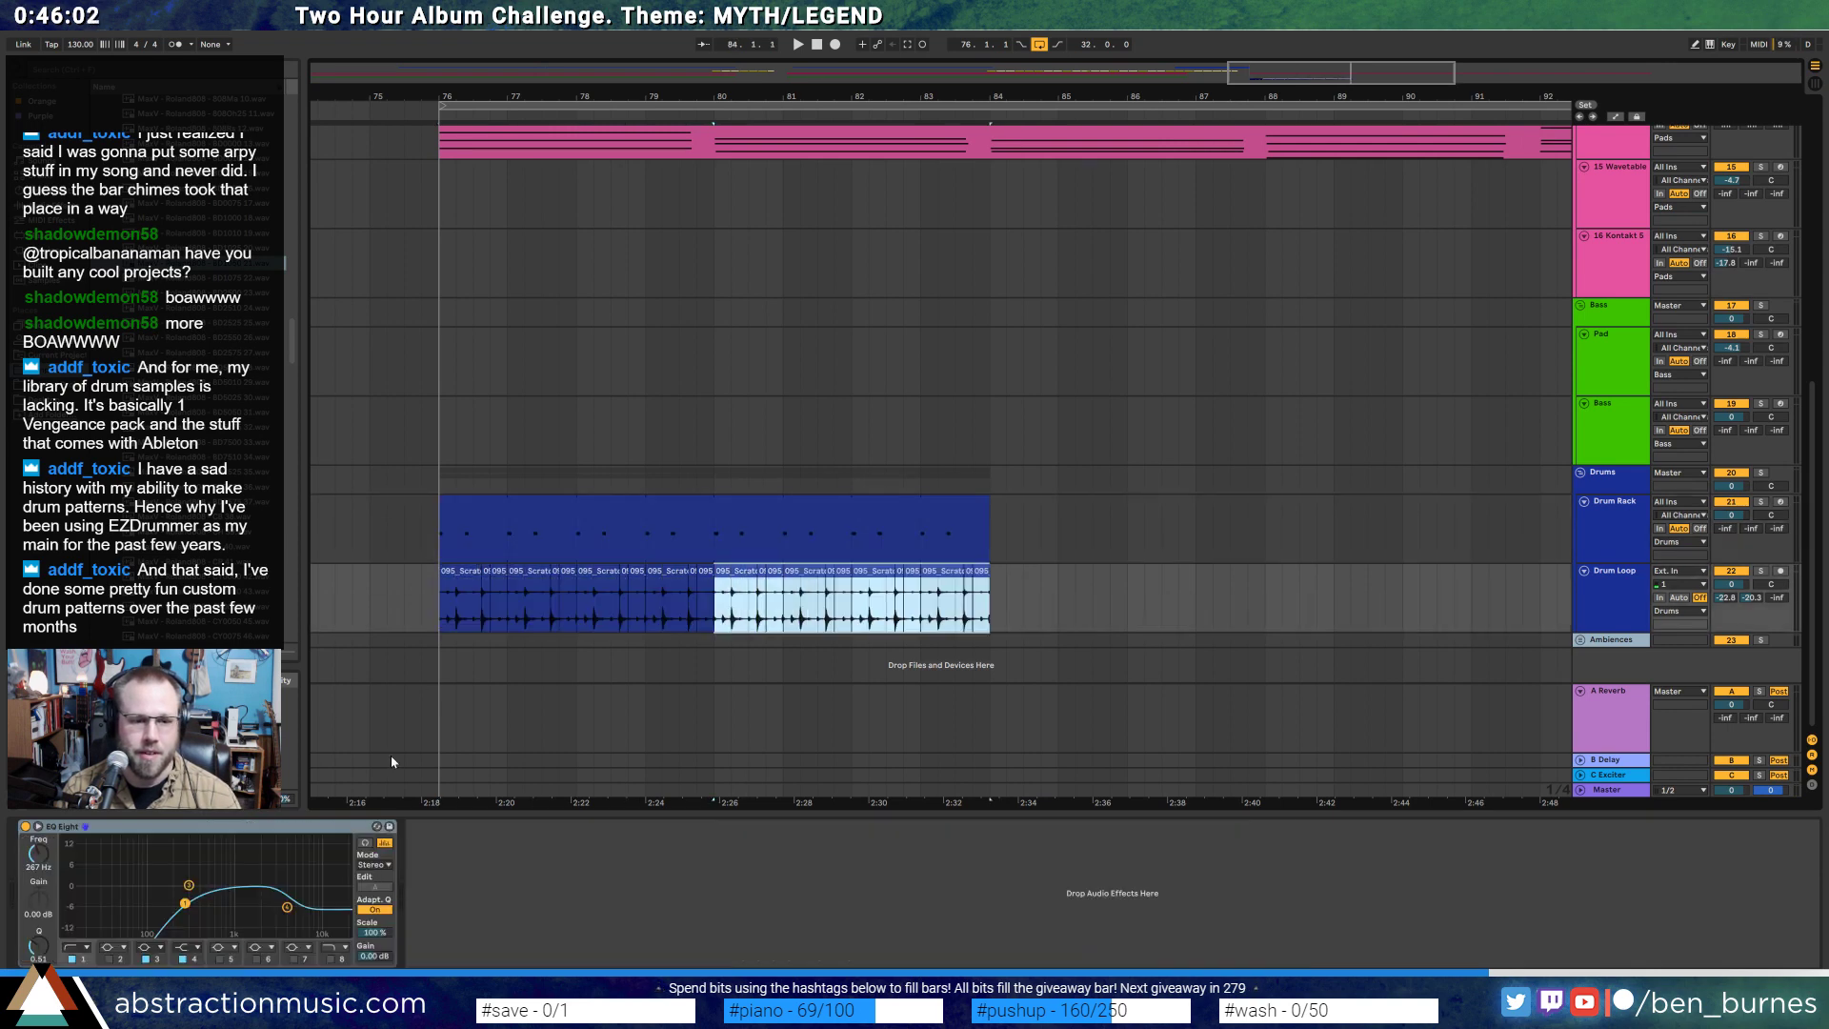
- Lower the Drum Loop EQ Eight's low cut to 150 Hz, cut its highs more strongly, and play the section
drag(286, 908, 163, 901)
key(space)
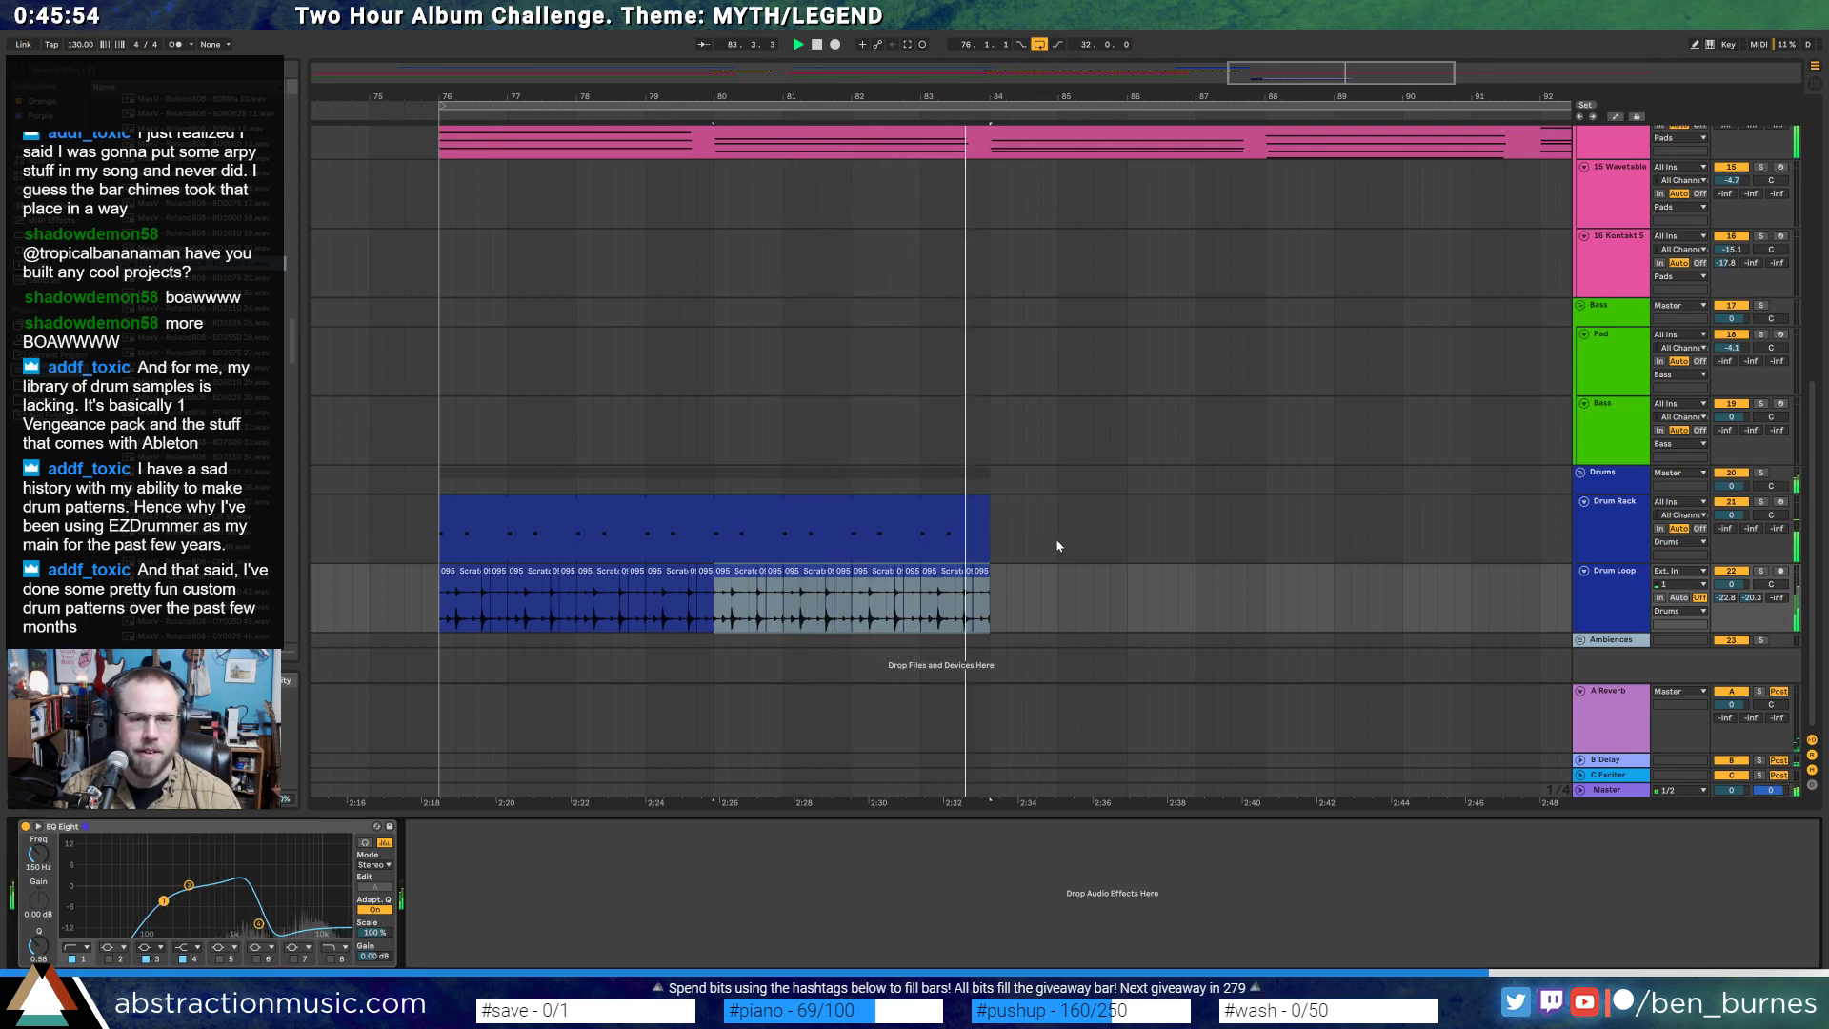
key(space)
- Consolidate the hi-hat slices of bars 76 and 77 into one clip and open its waveform
click(940, 512)
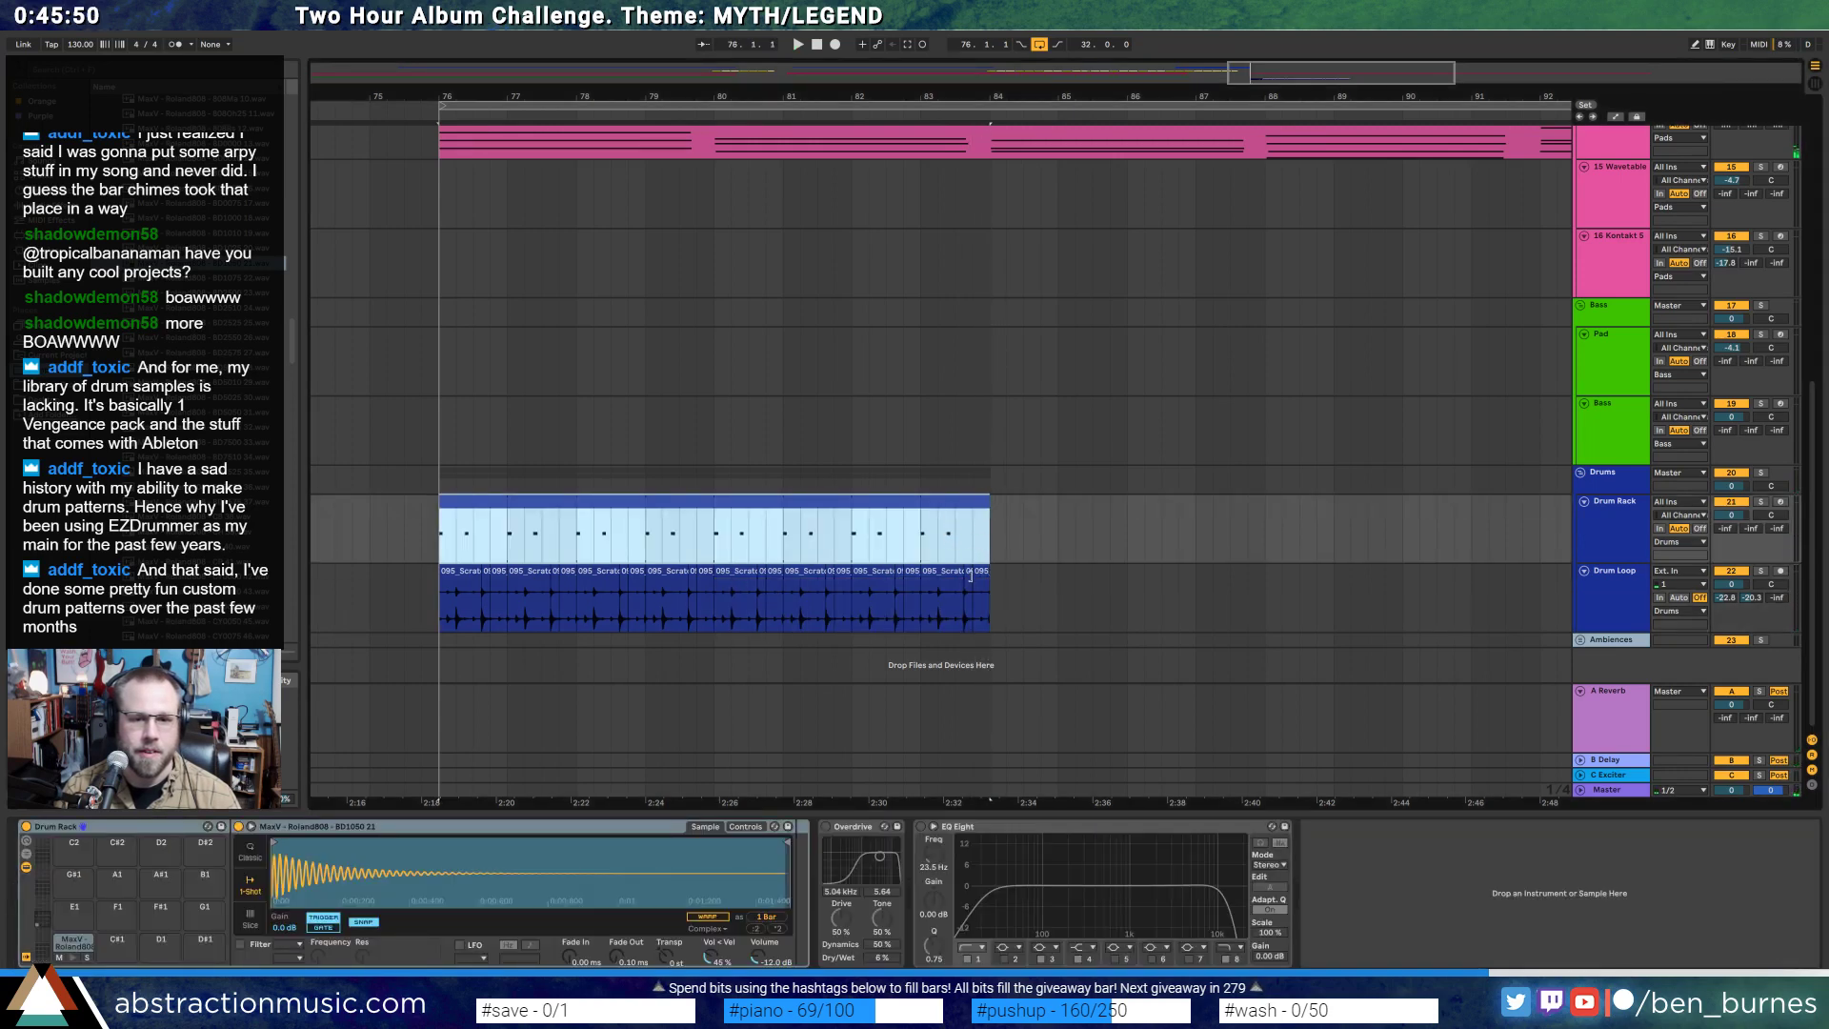
click(448, 575)
scroll(467, 583, up, 4)
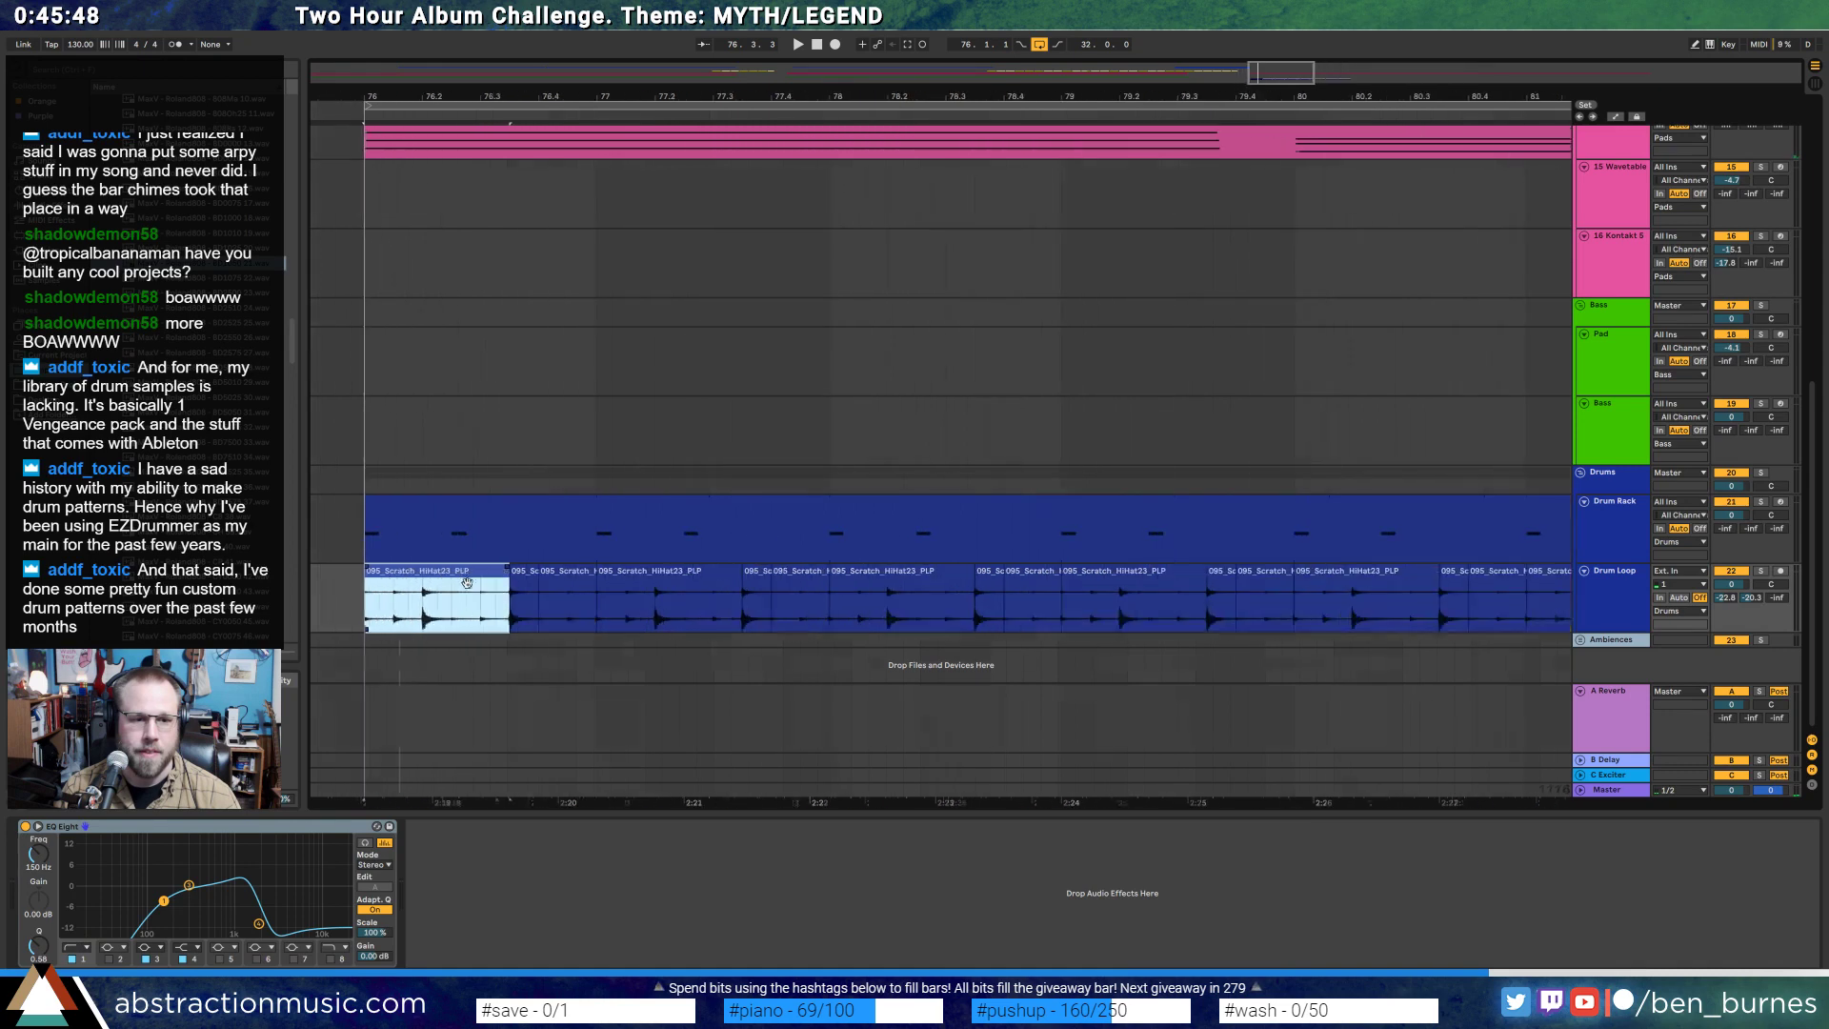
shift+click(799, 576)
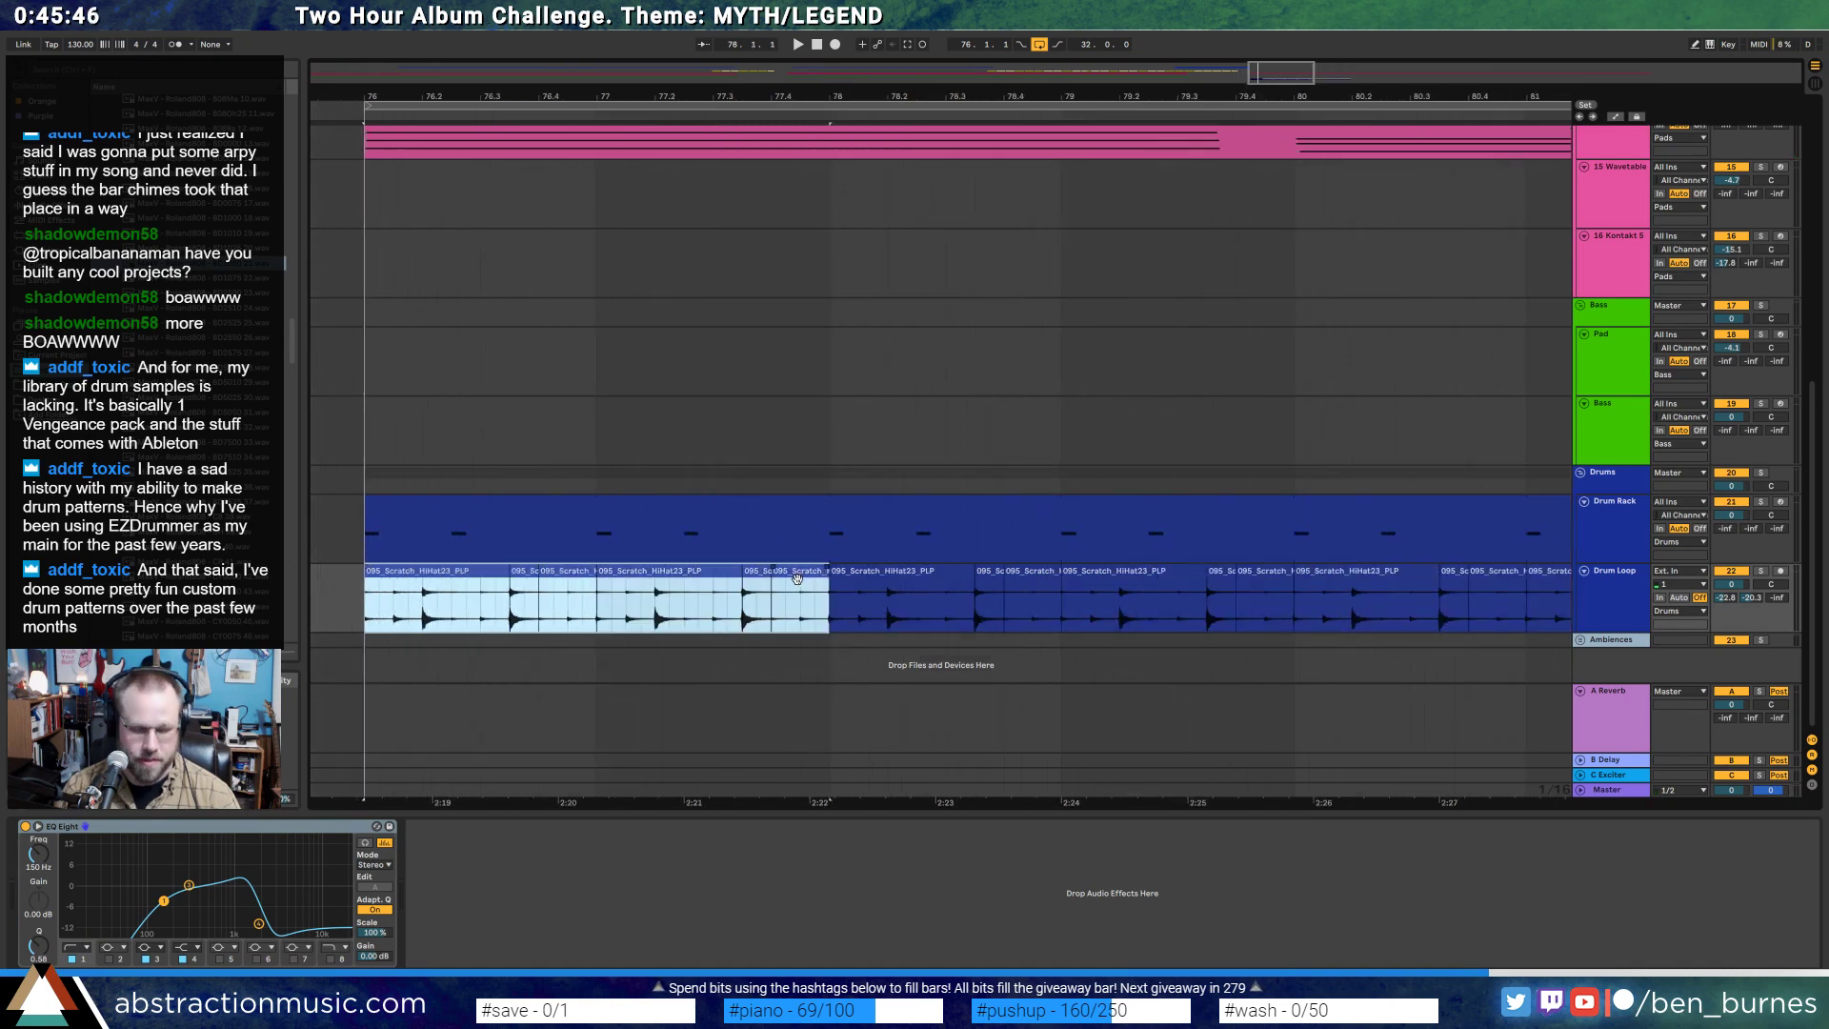
key(ctrl+j)
double_click(814, 573)
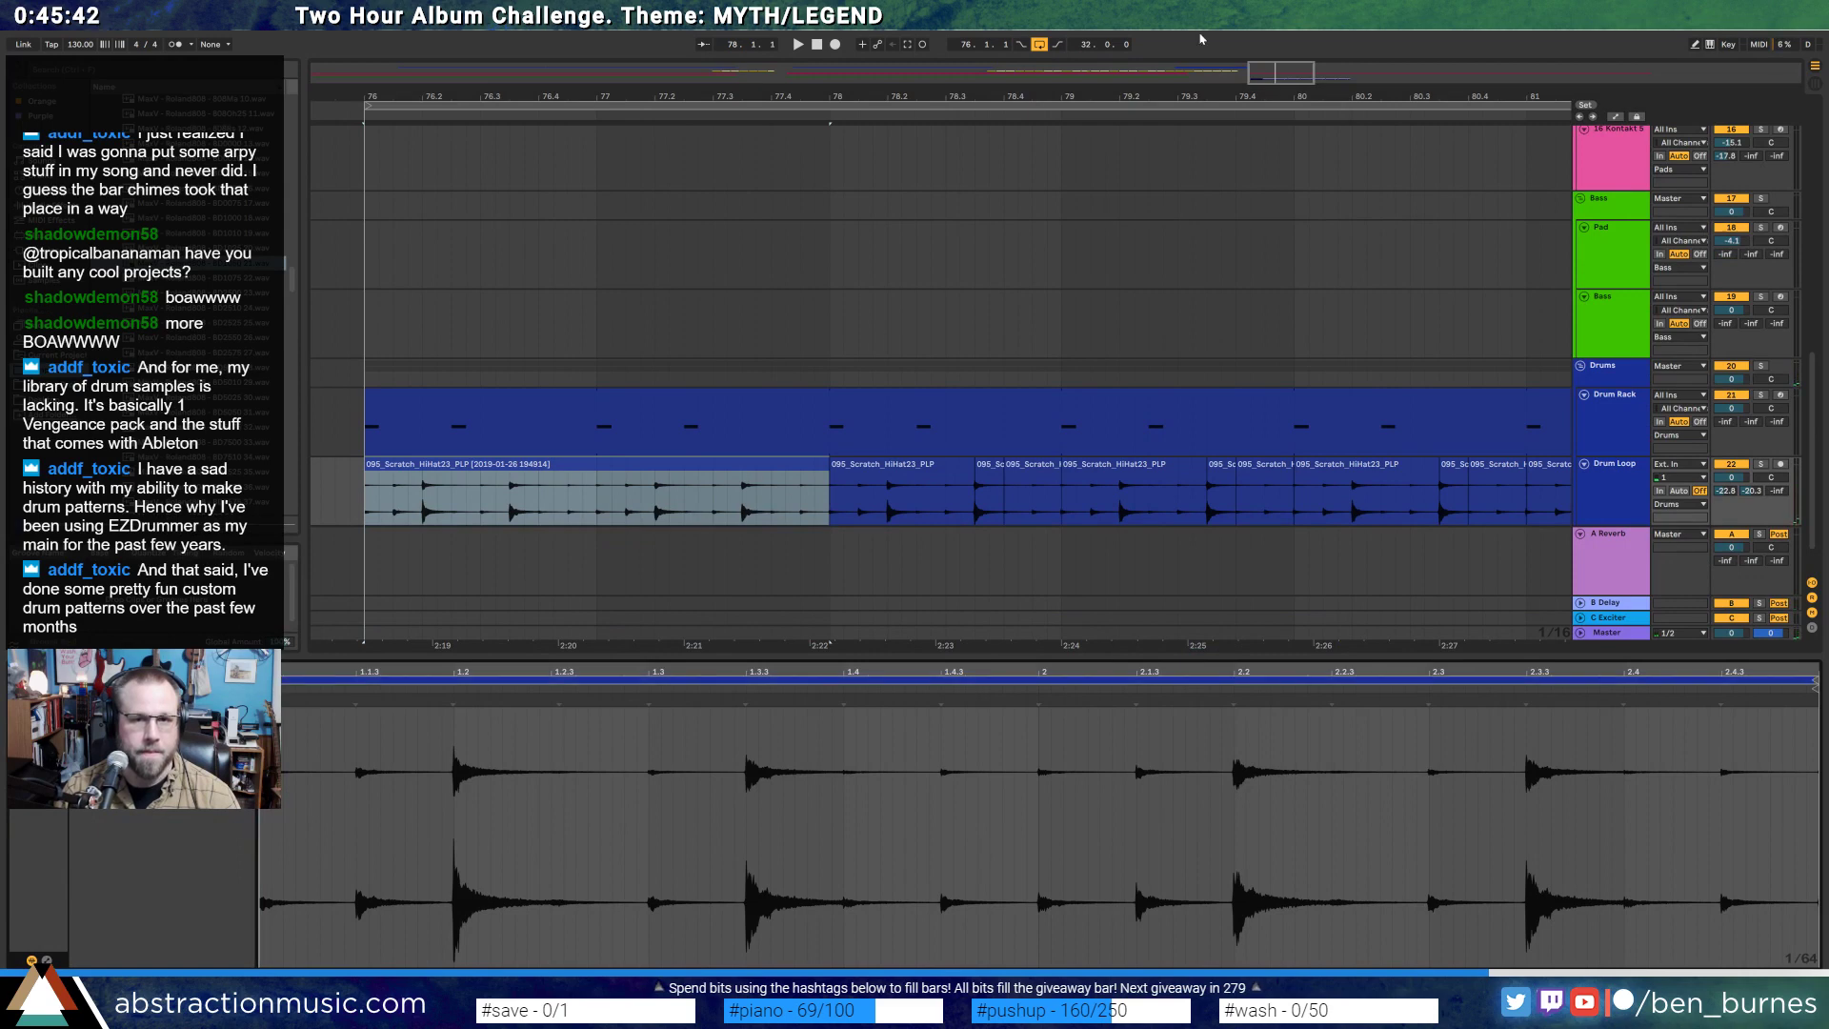
- Extend the consolidated hi-hat clip to bar 84 and play it with the kick pattern
drag(332, 96, 333, 43)
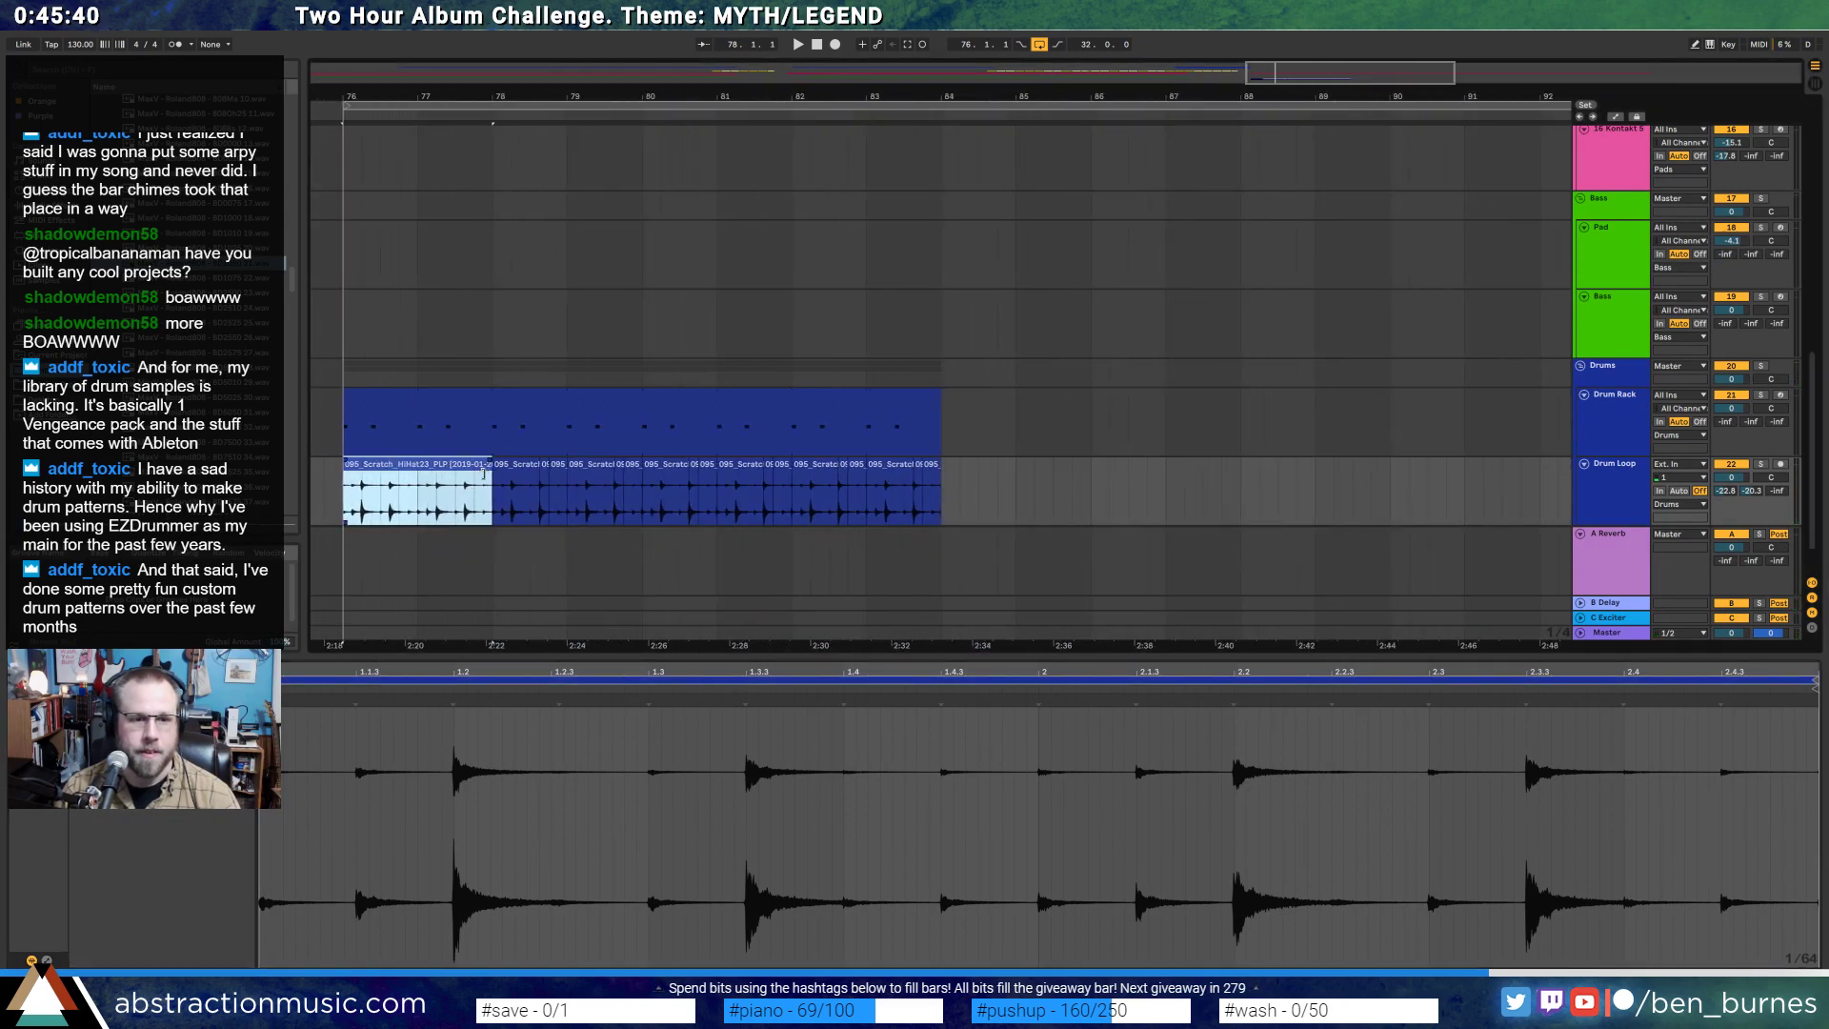
drag(485, 473, 939, 469)
key(space)
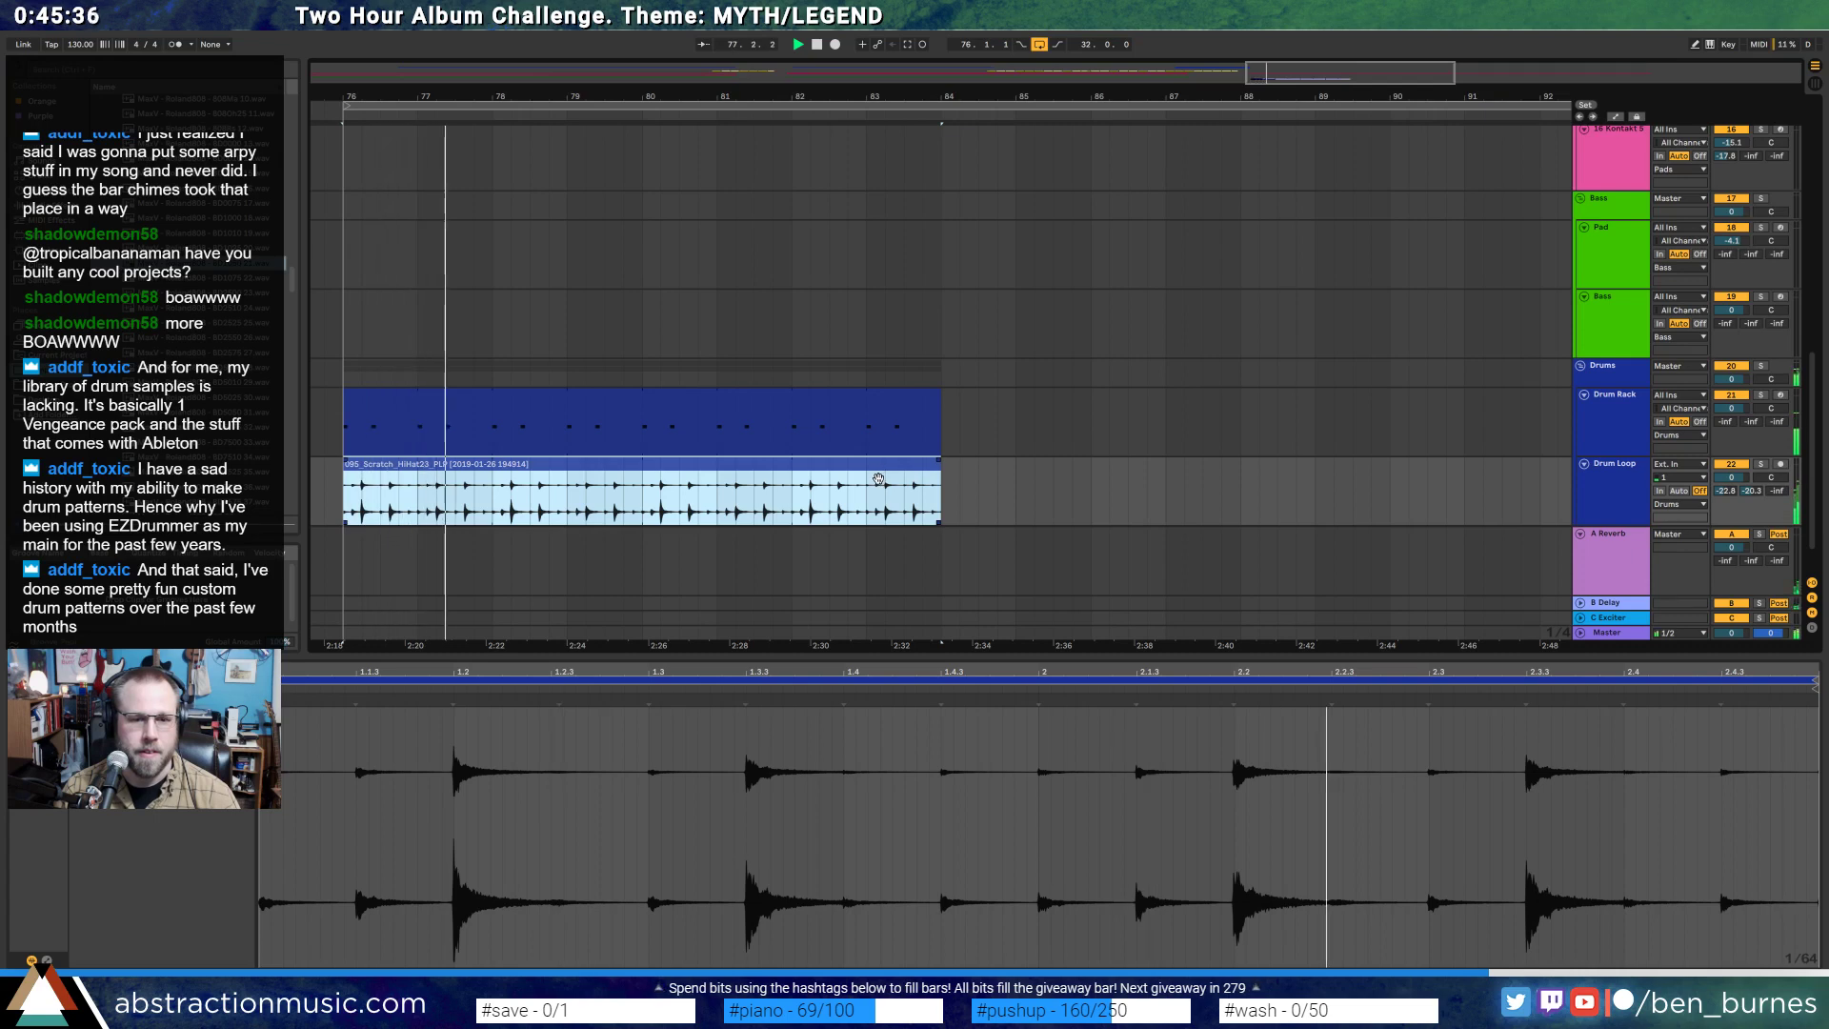
key(shift+Tab)
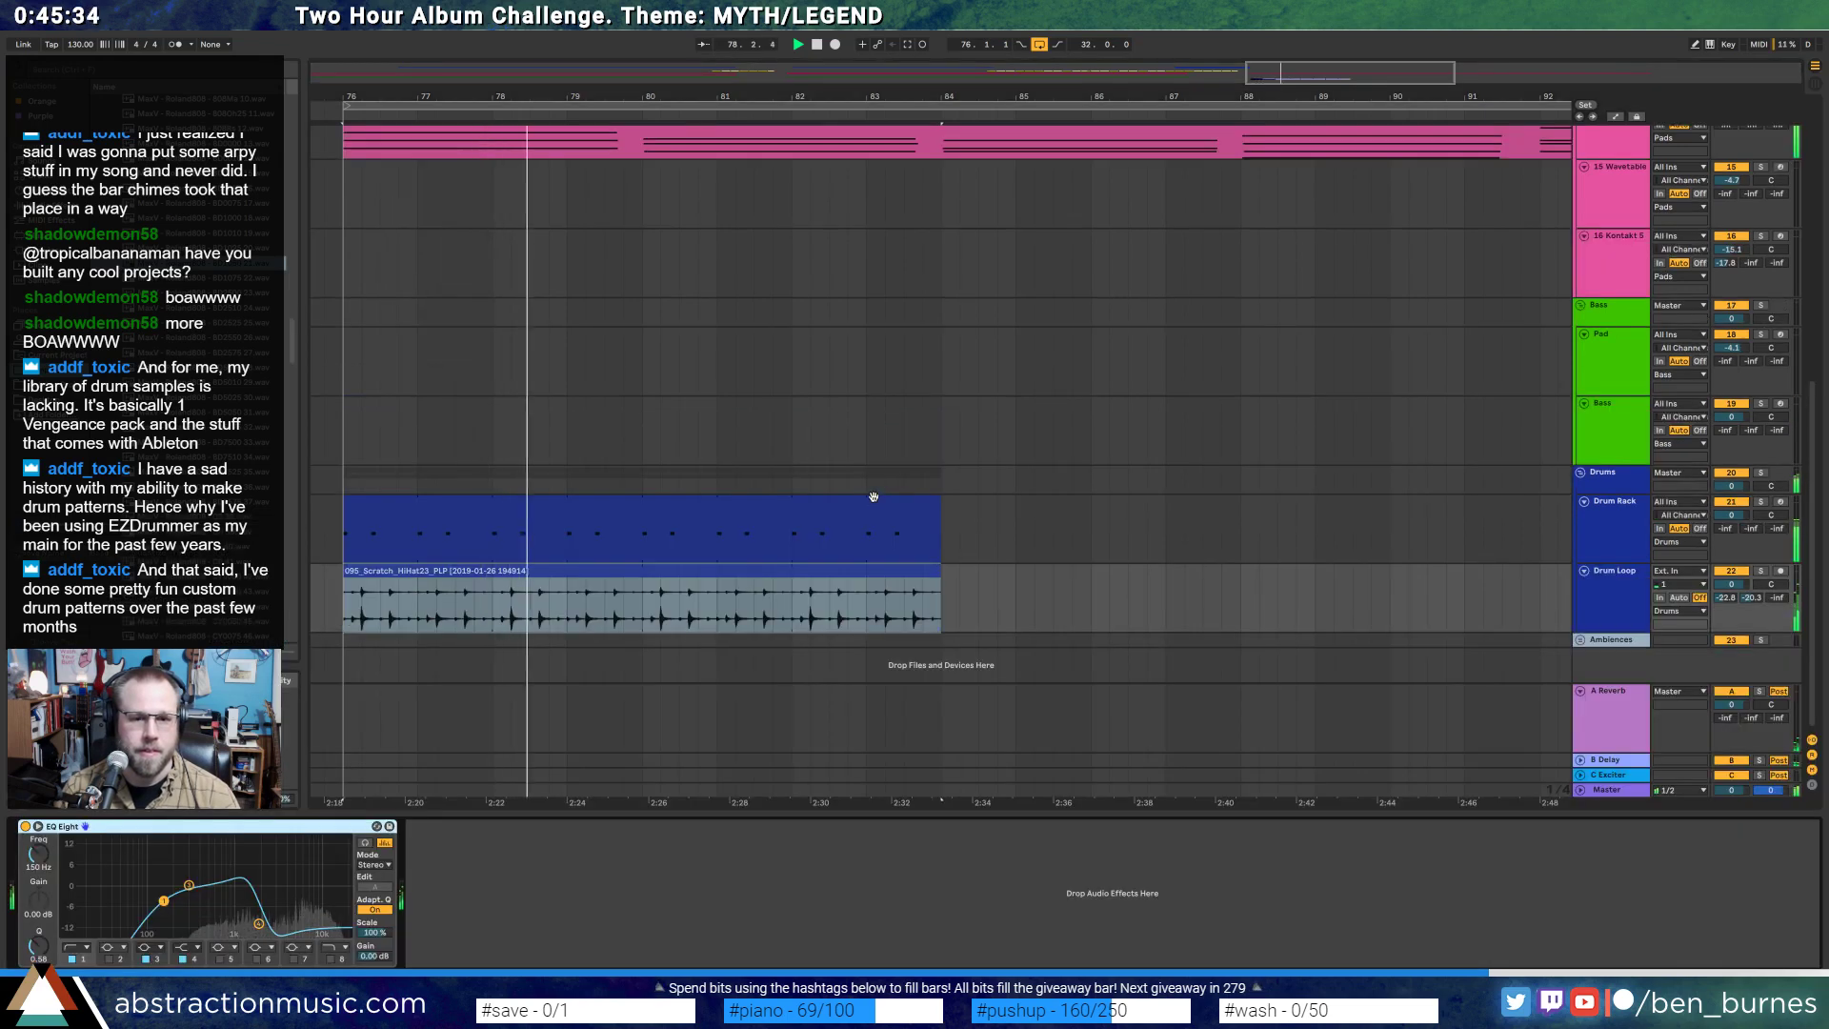
- Audition drum samples for the kick's Drum Rack and load TR-808Tom02 onto the C#1 pad
click(647, 508)
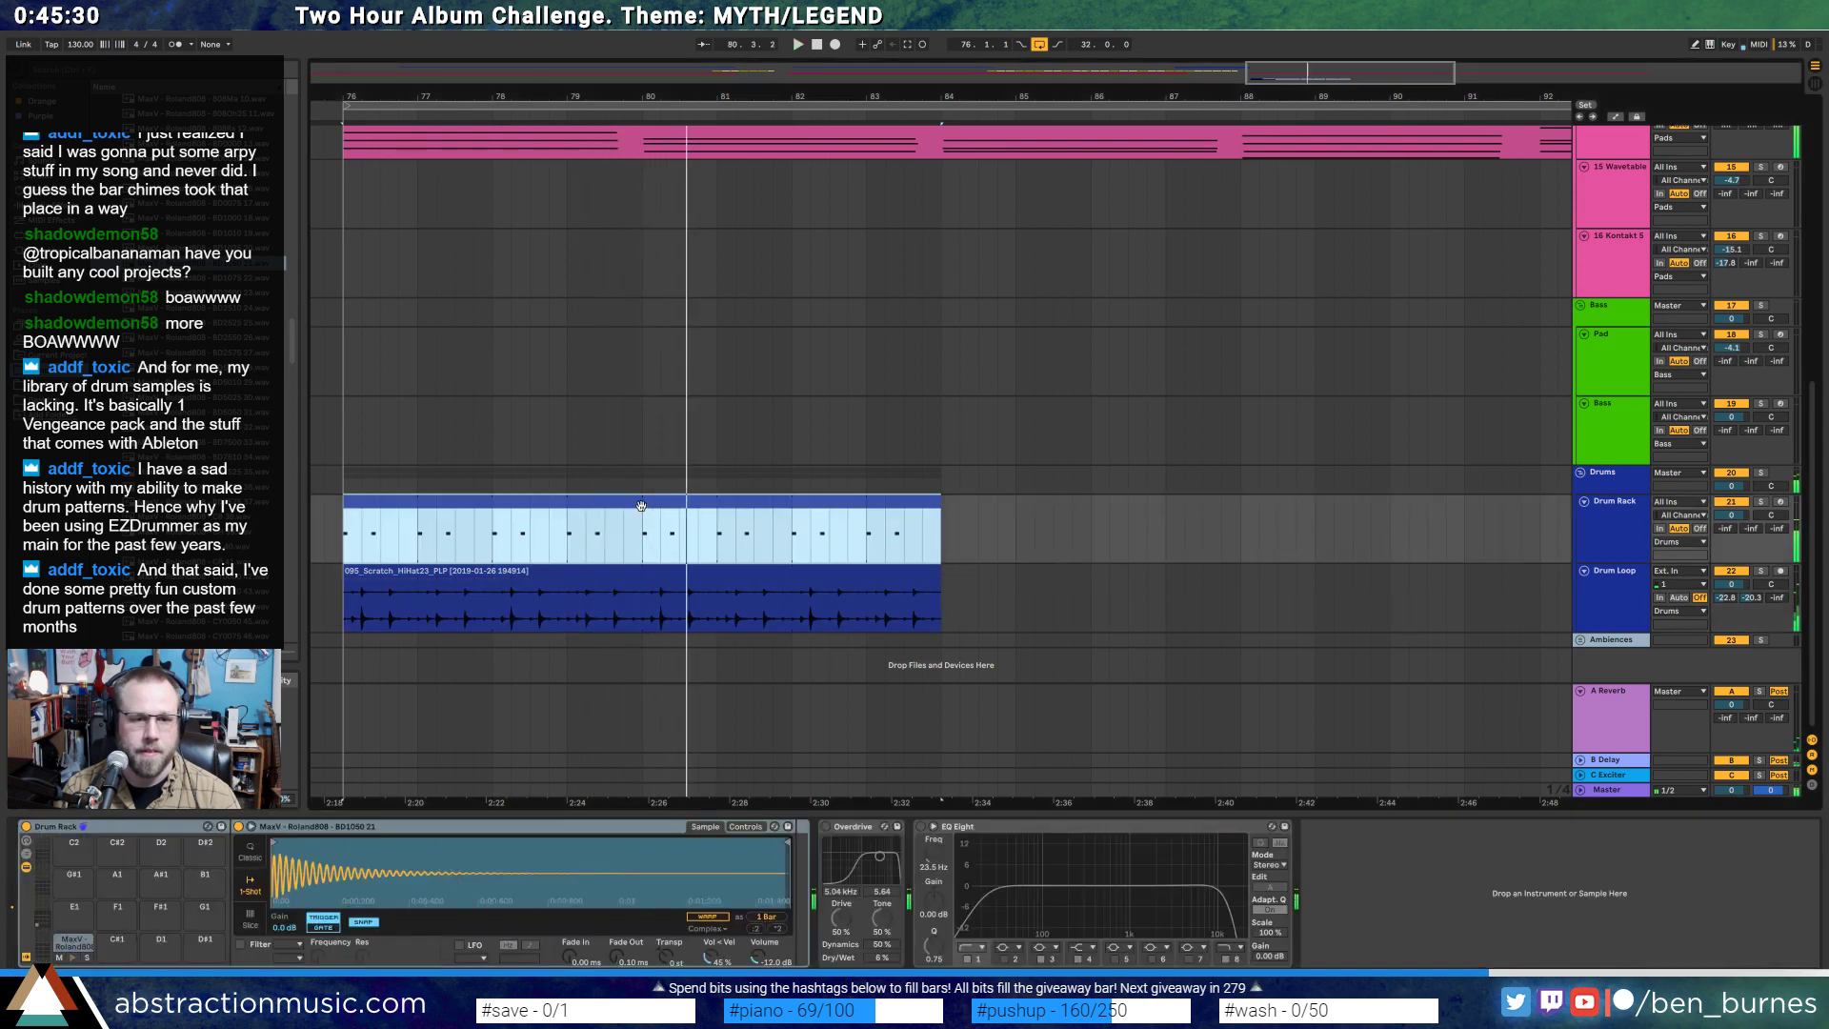
click(248, 263)
scroll(248, 441, down, 5)
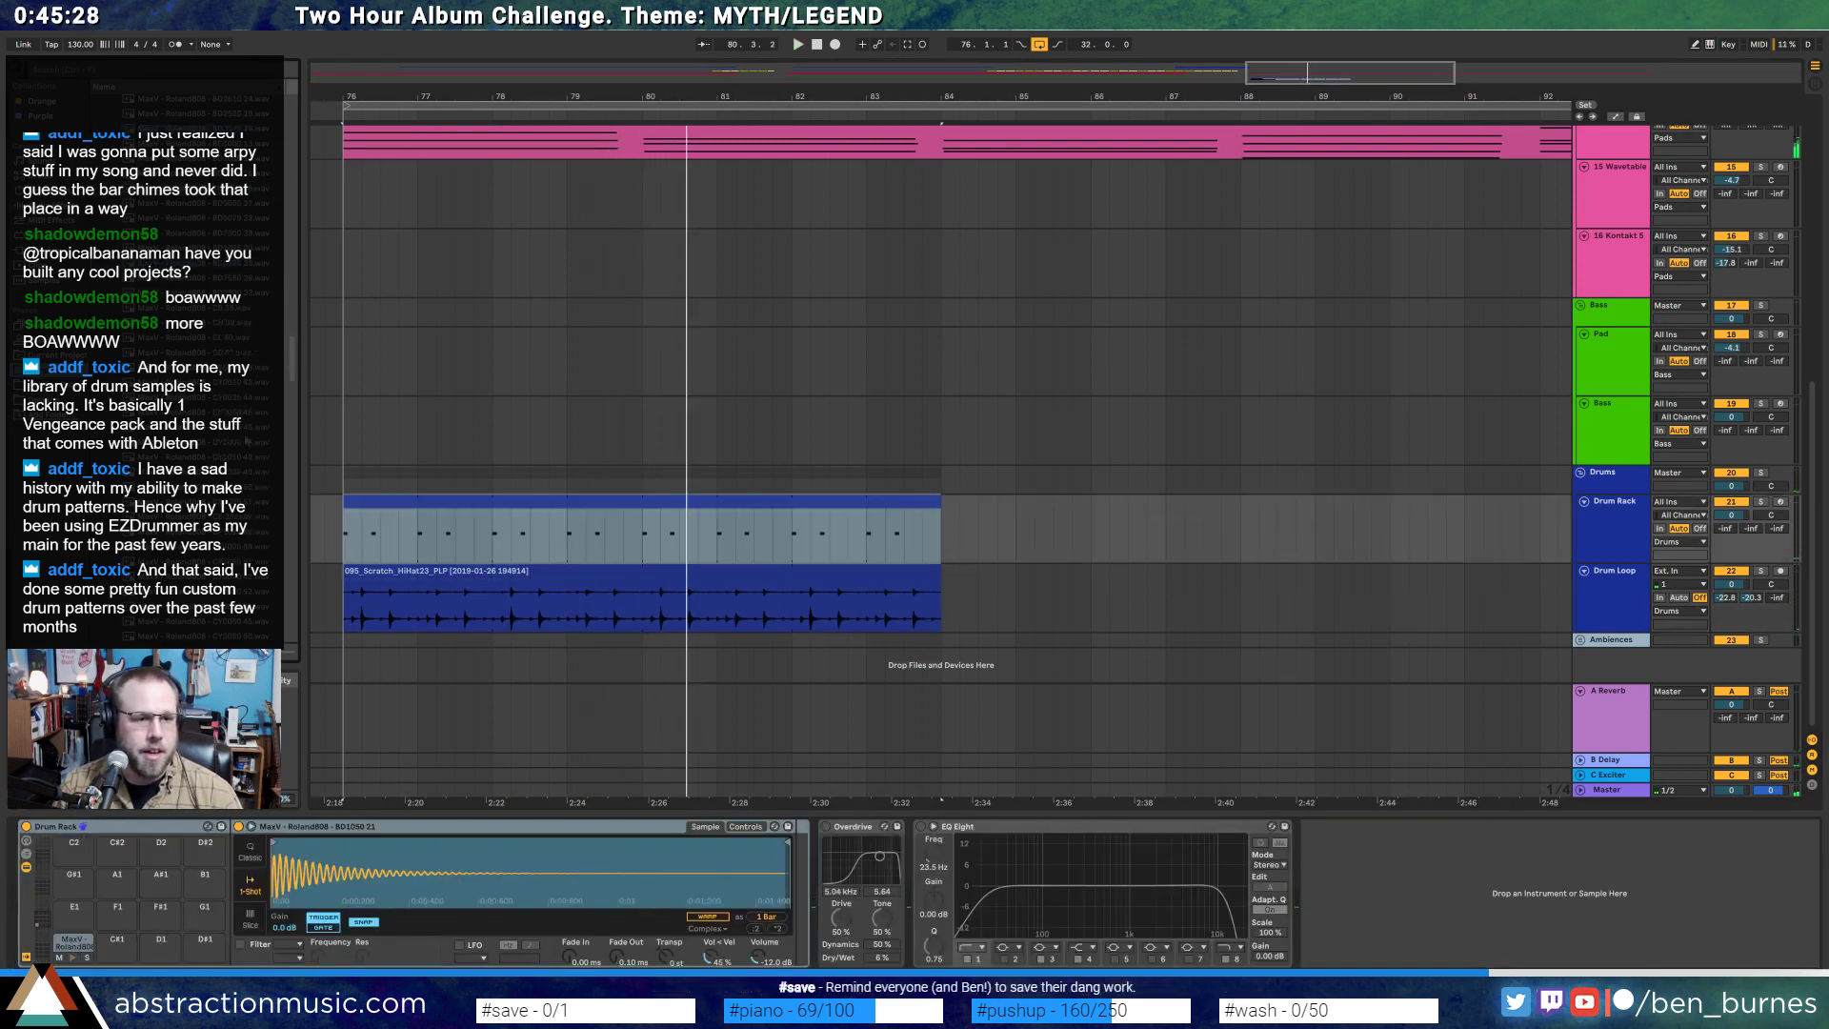
drag(294, 365, 284, 551)
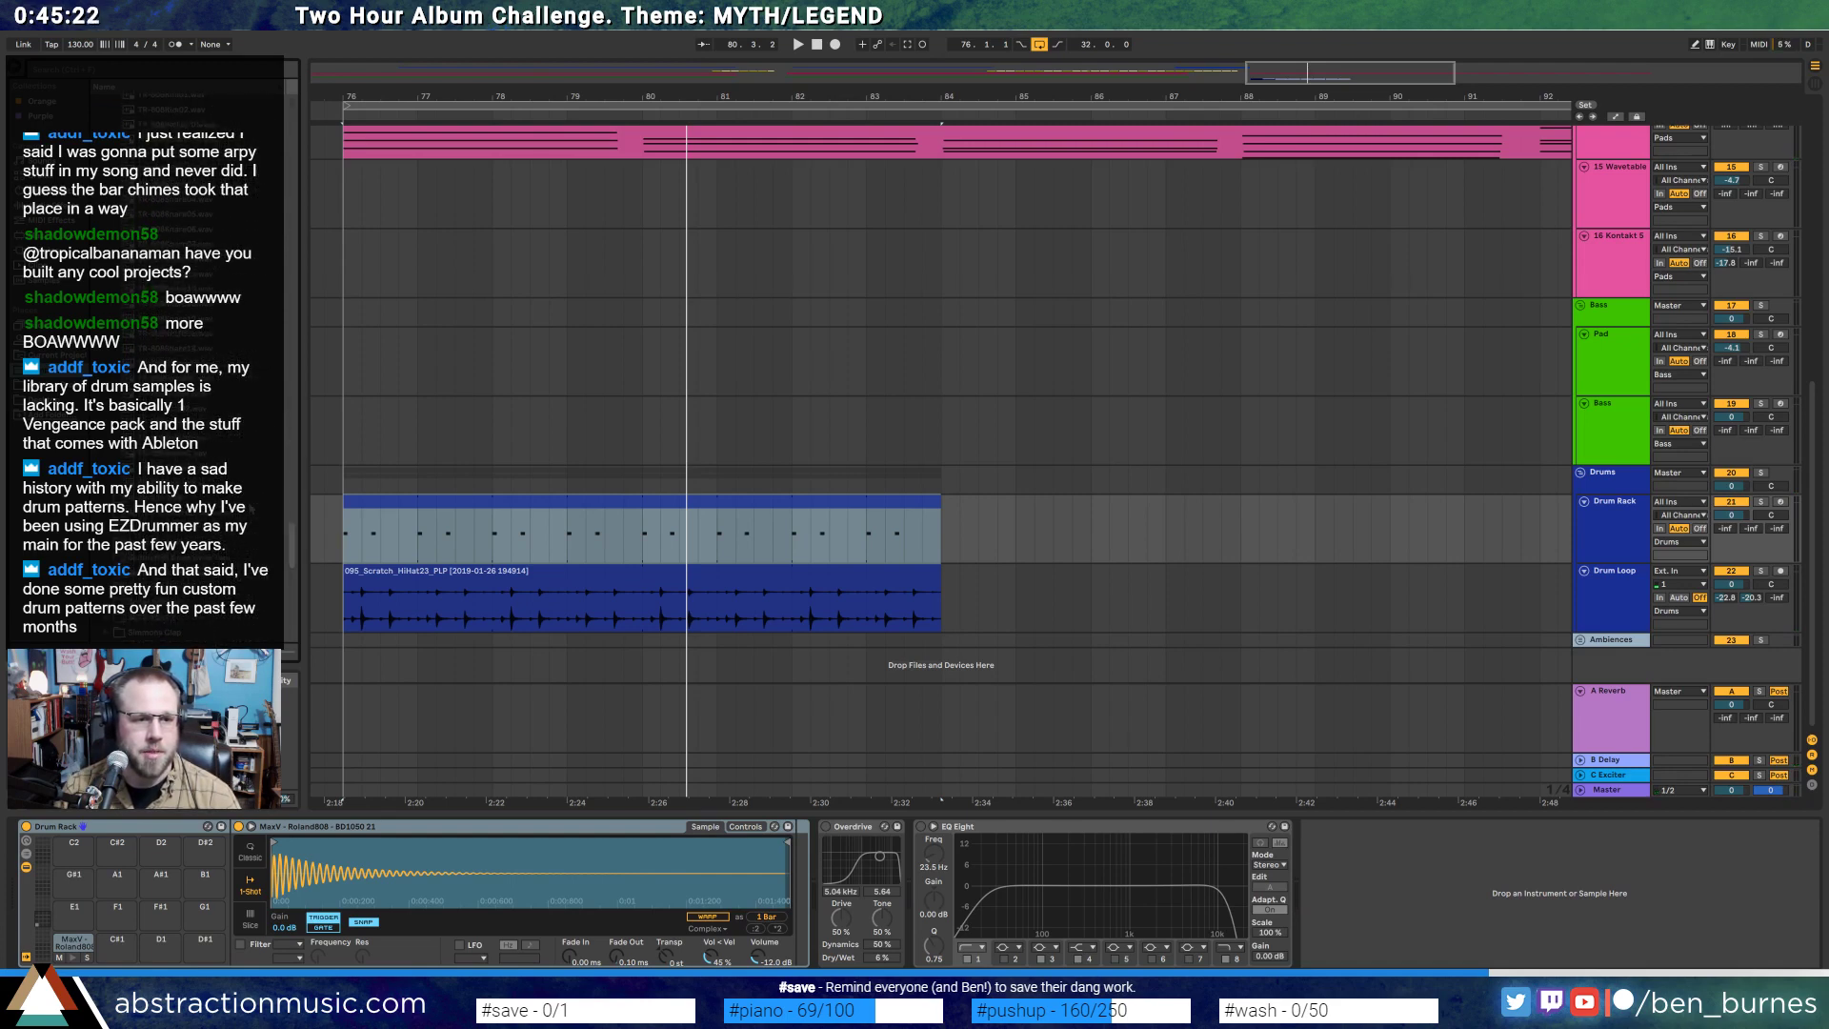
click(200, 424)
click(197, 410)
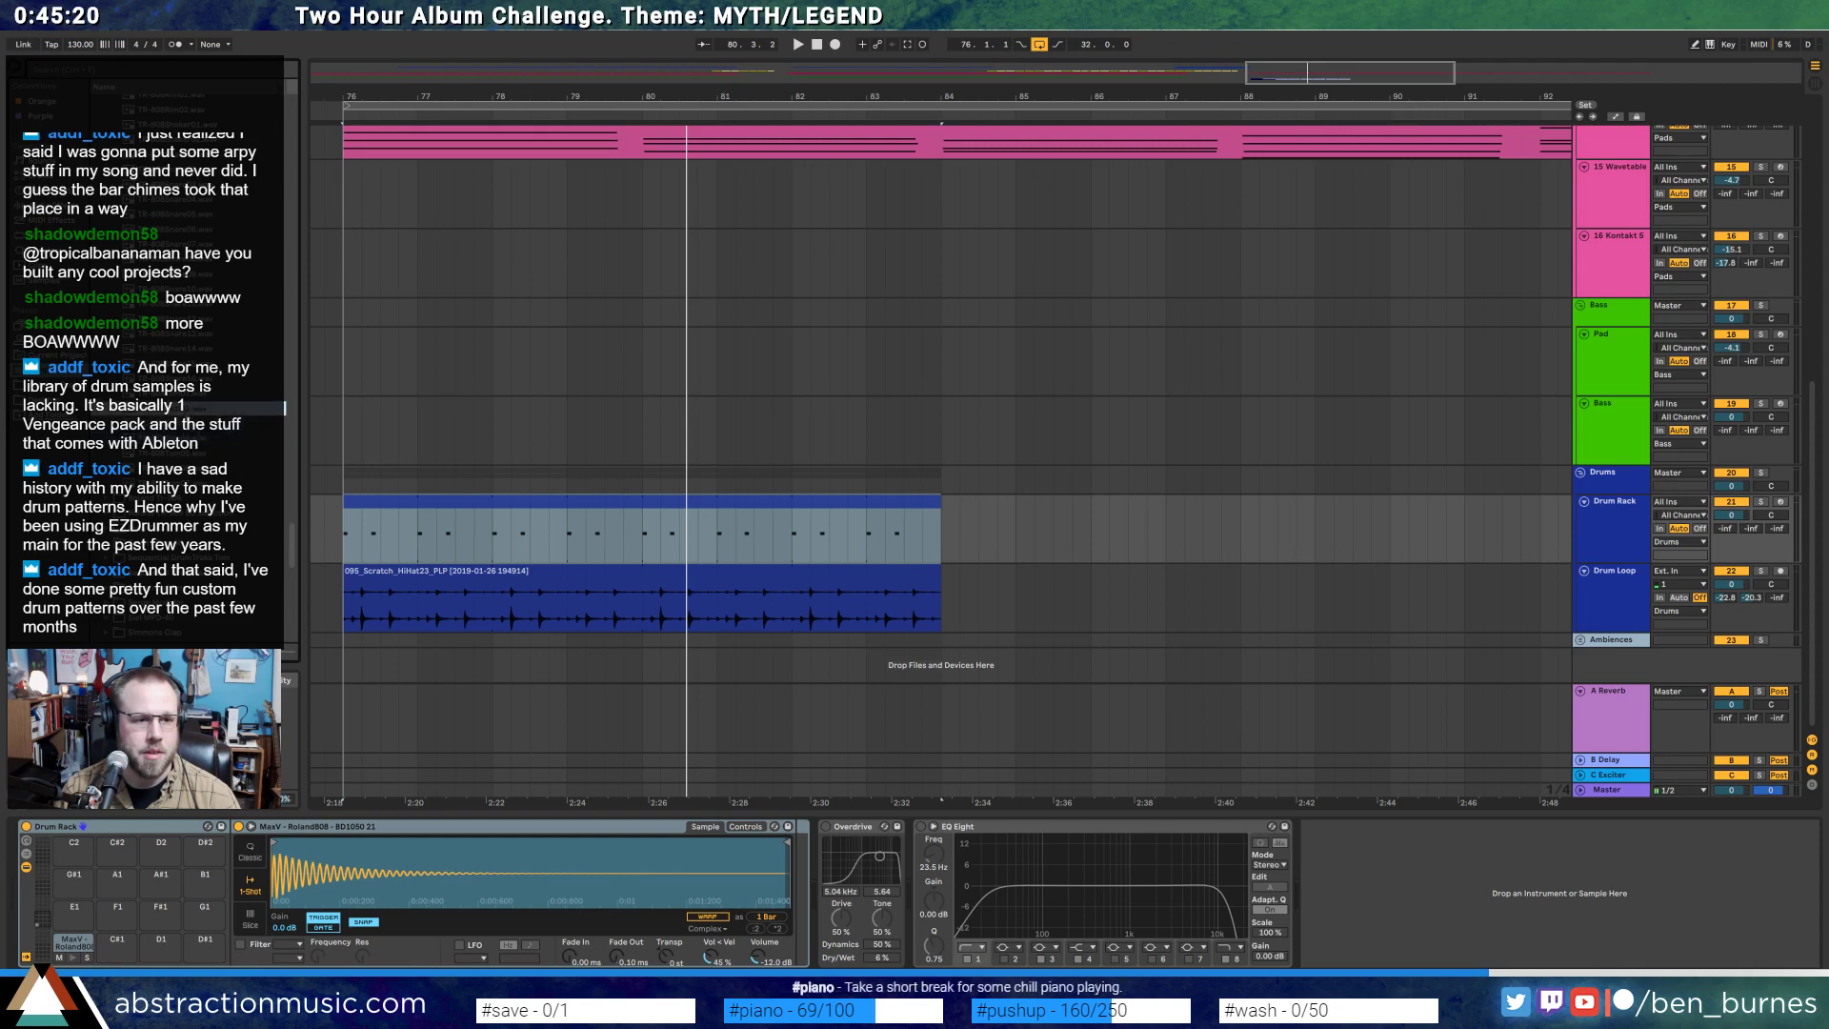
click(194, 394)
click(193, 409)
drag(122, 956, 124, 952)
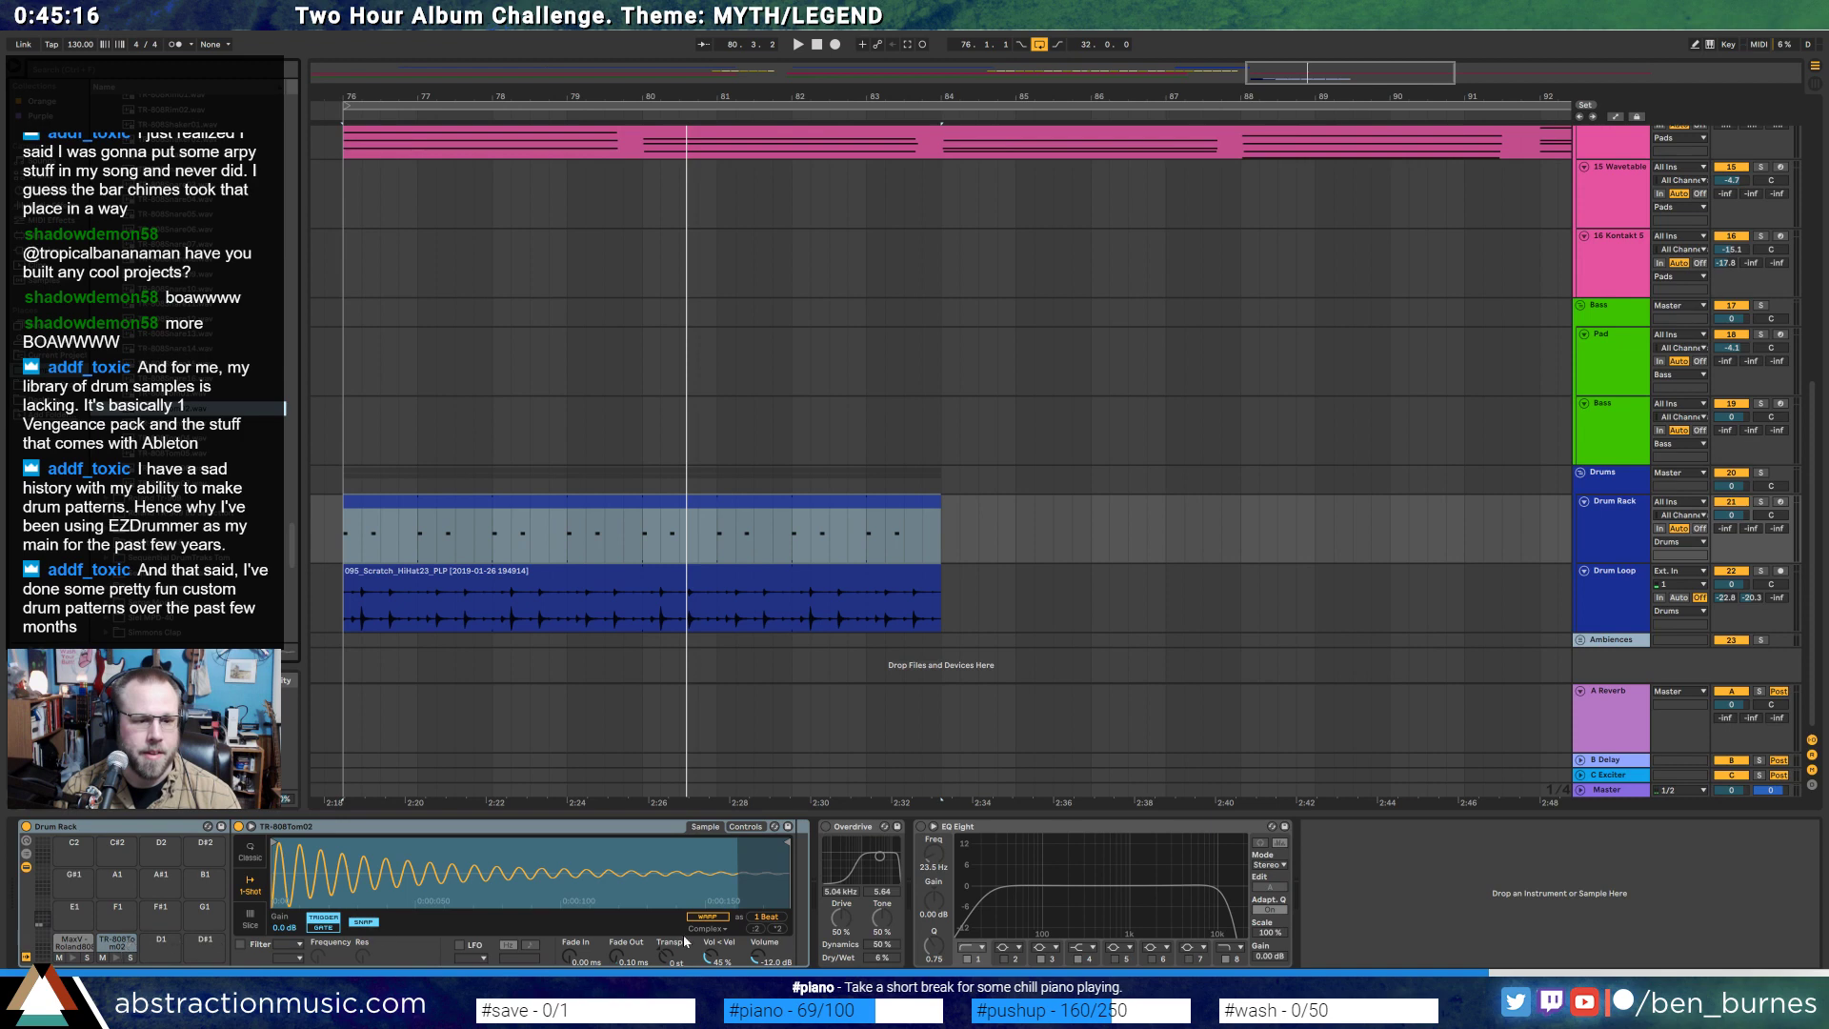
- Transpose the TR-808 tom by +2 st in its Simpler controls and audition it
click(117, 958)
click(745, 827)
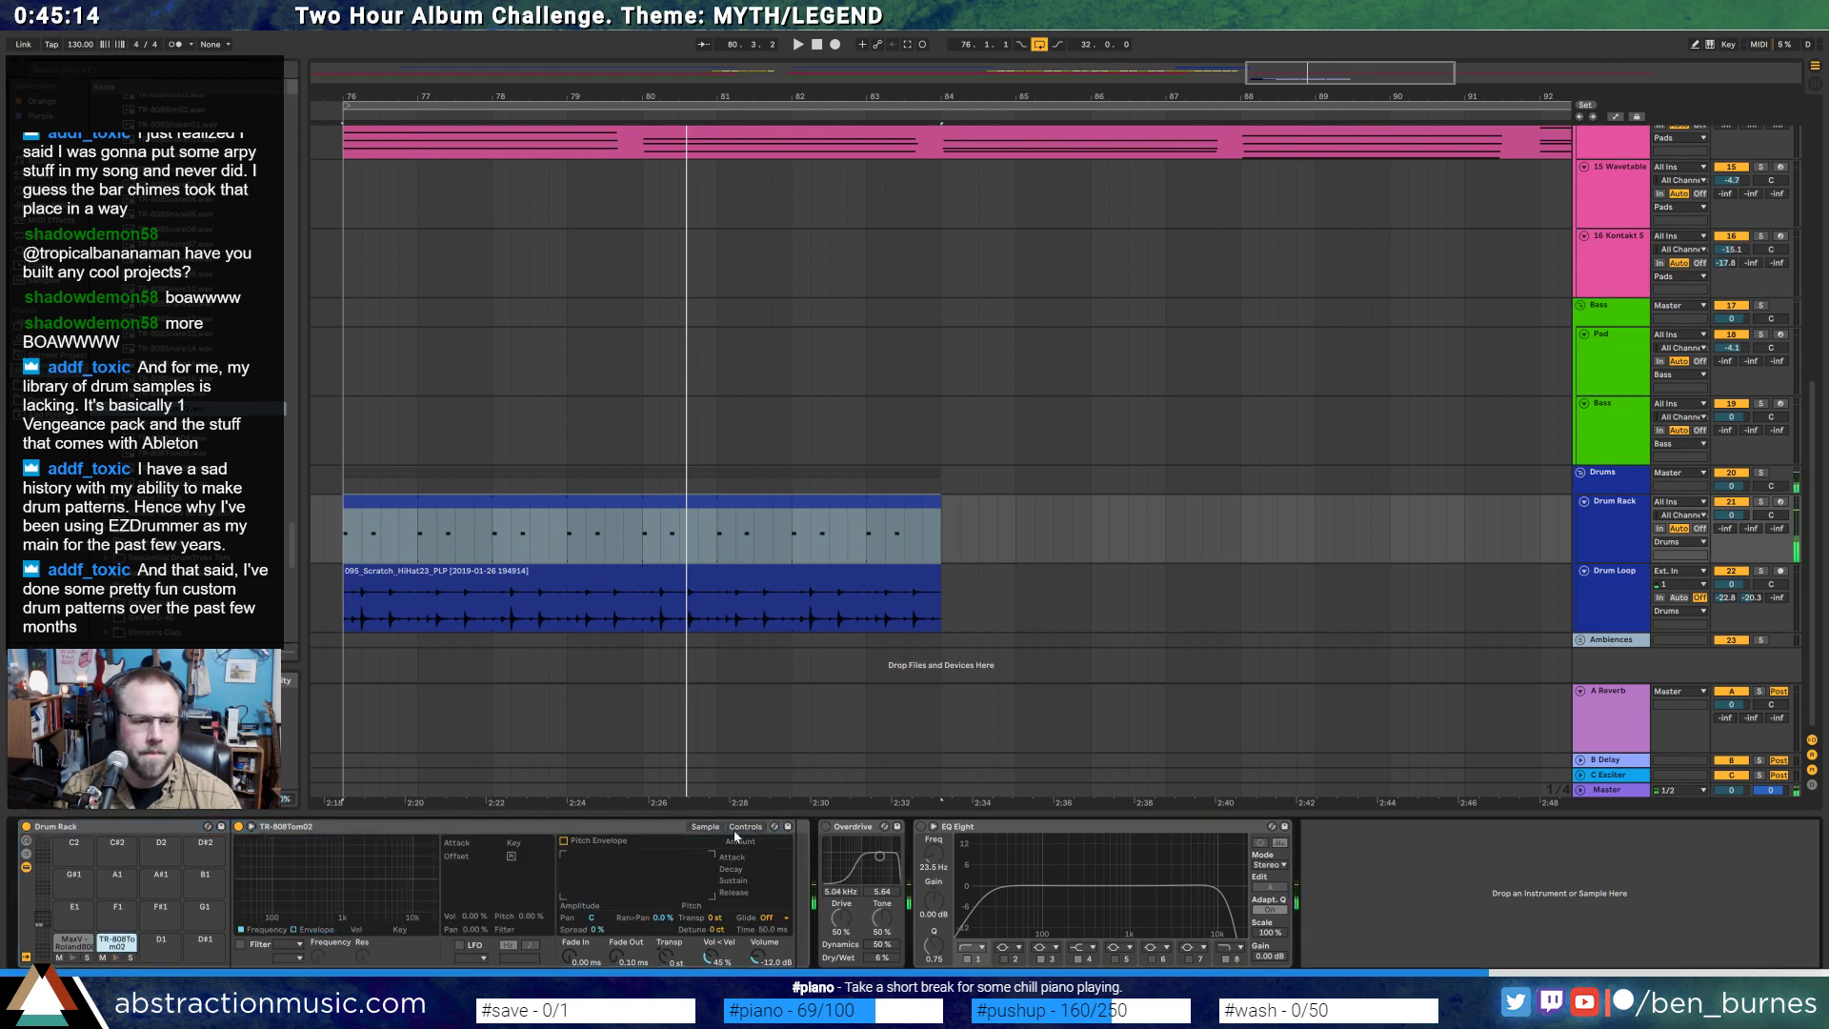
click(115, 958)
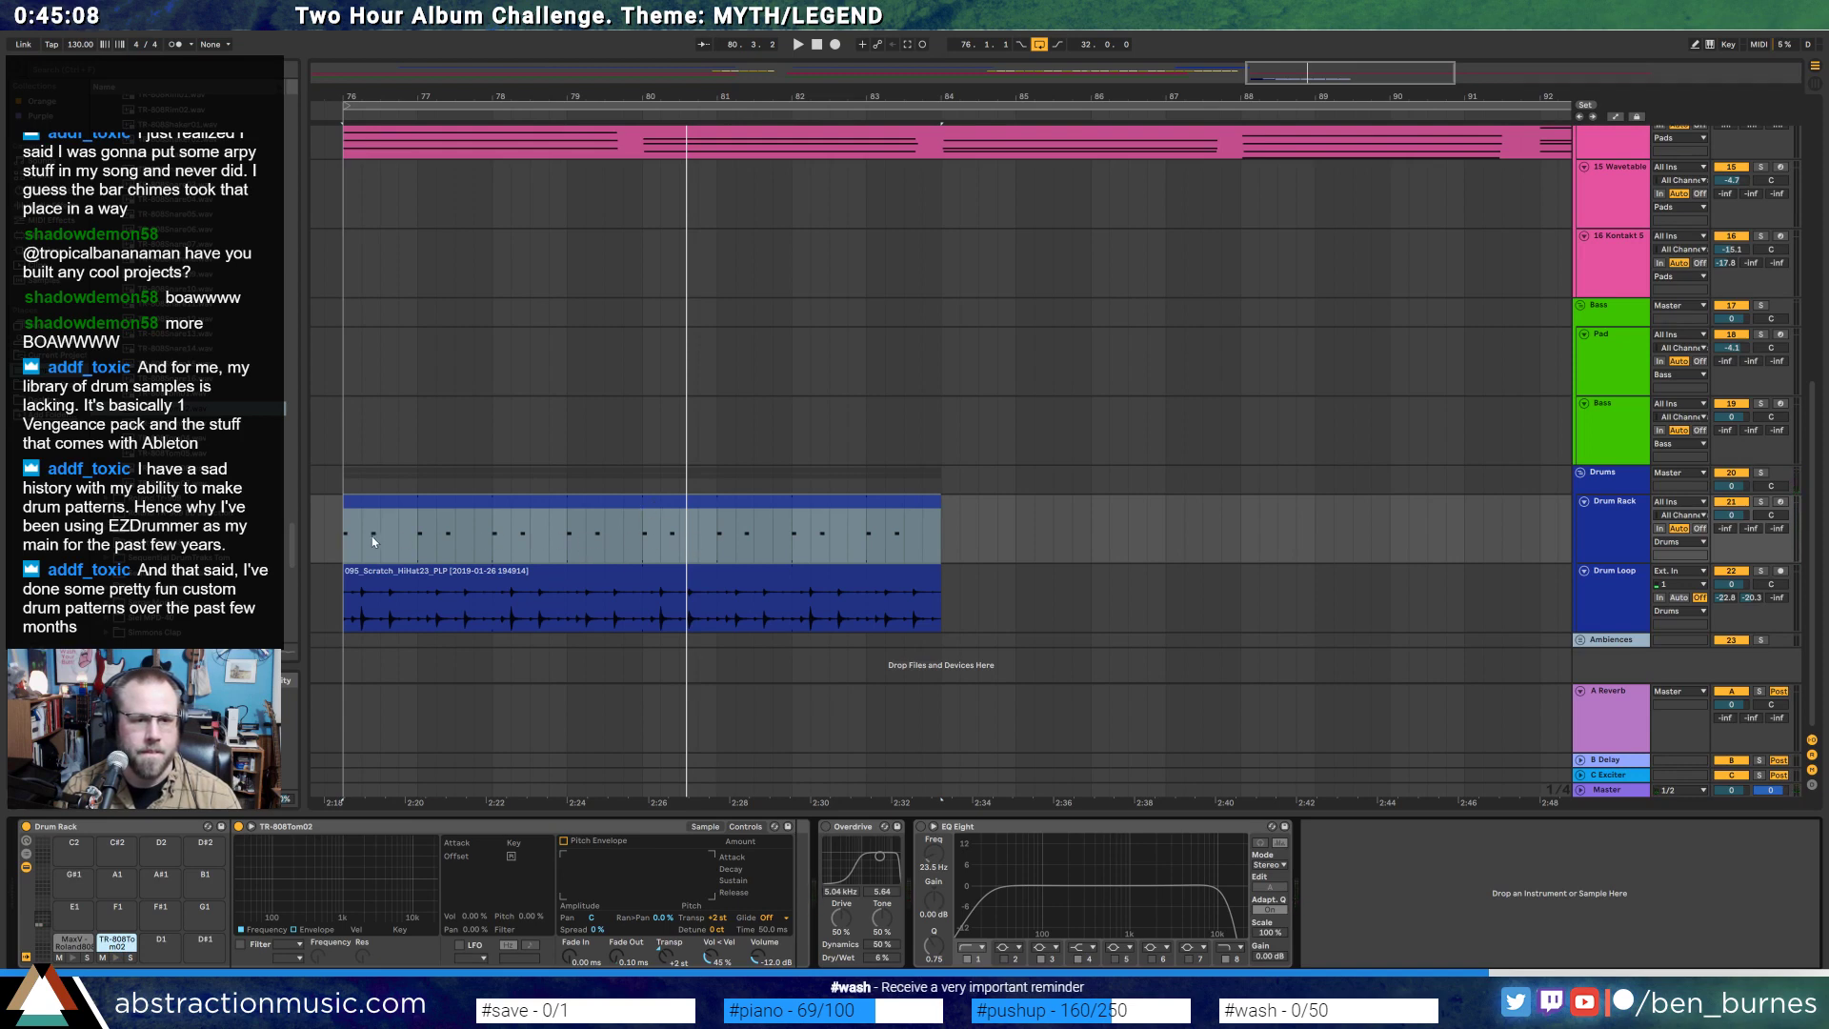
- Isolate the kick's first four bars from bar 76 as a clip and add a TR-808 tom note in the fourth bar's last beat
drag(352, 541, 543, 544)
drag(543, 544, 348, 544)
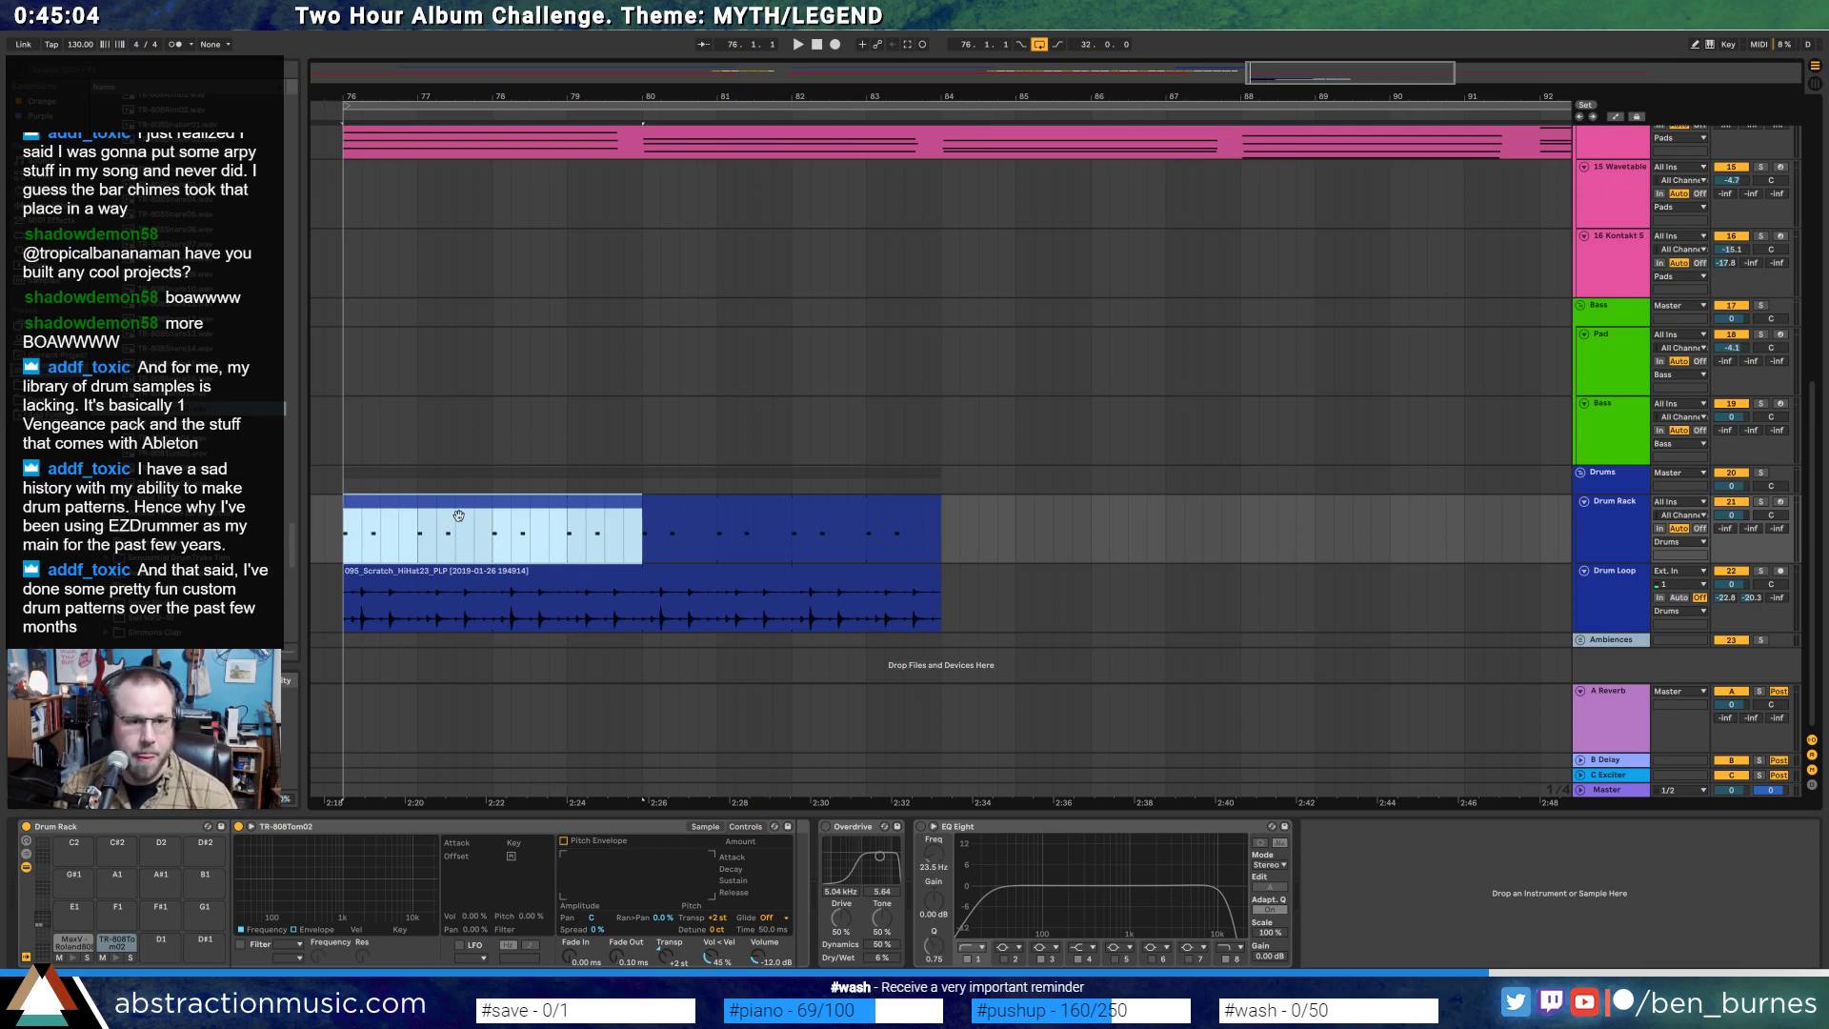
key(shift+Tab)
key(space)
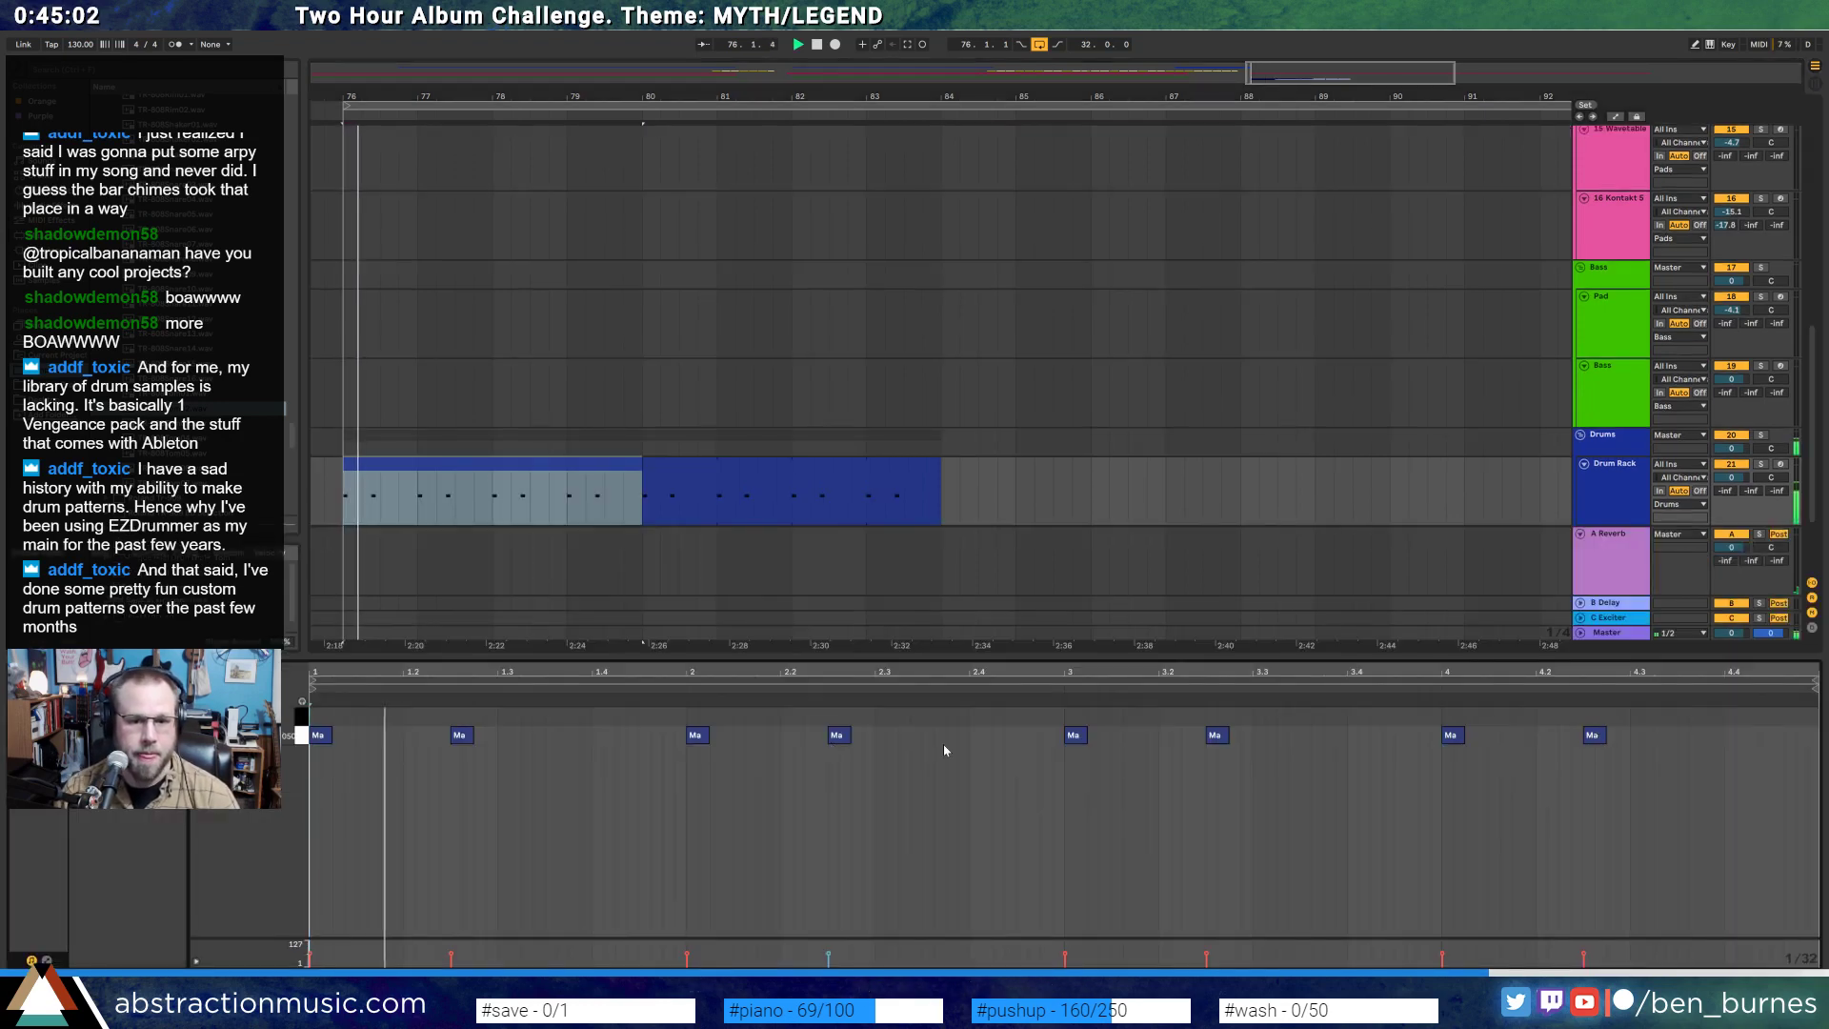
double_click(1778, 716)
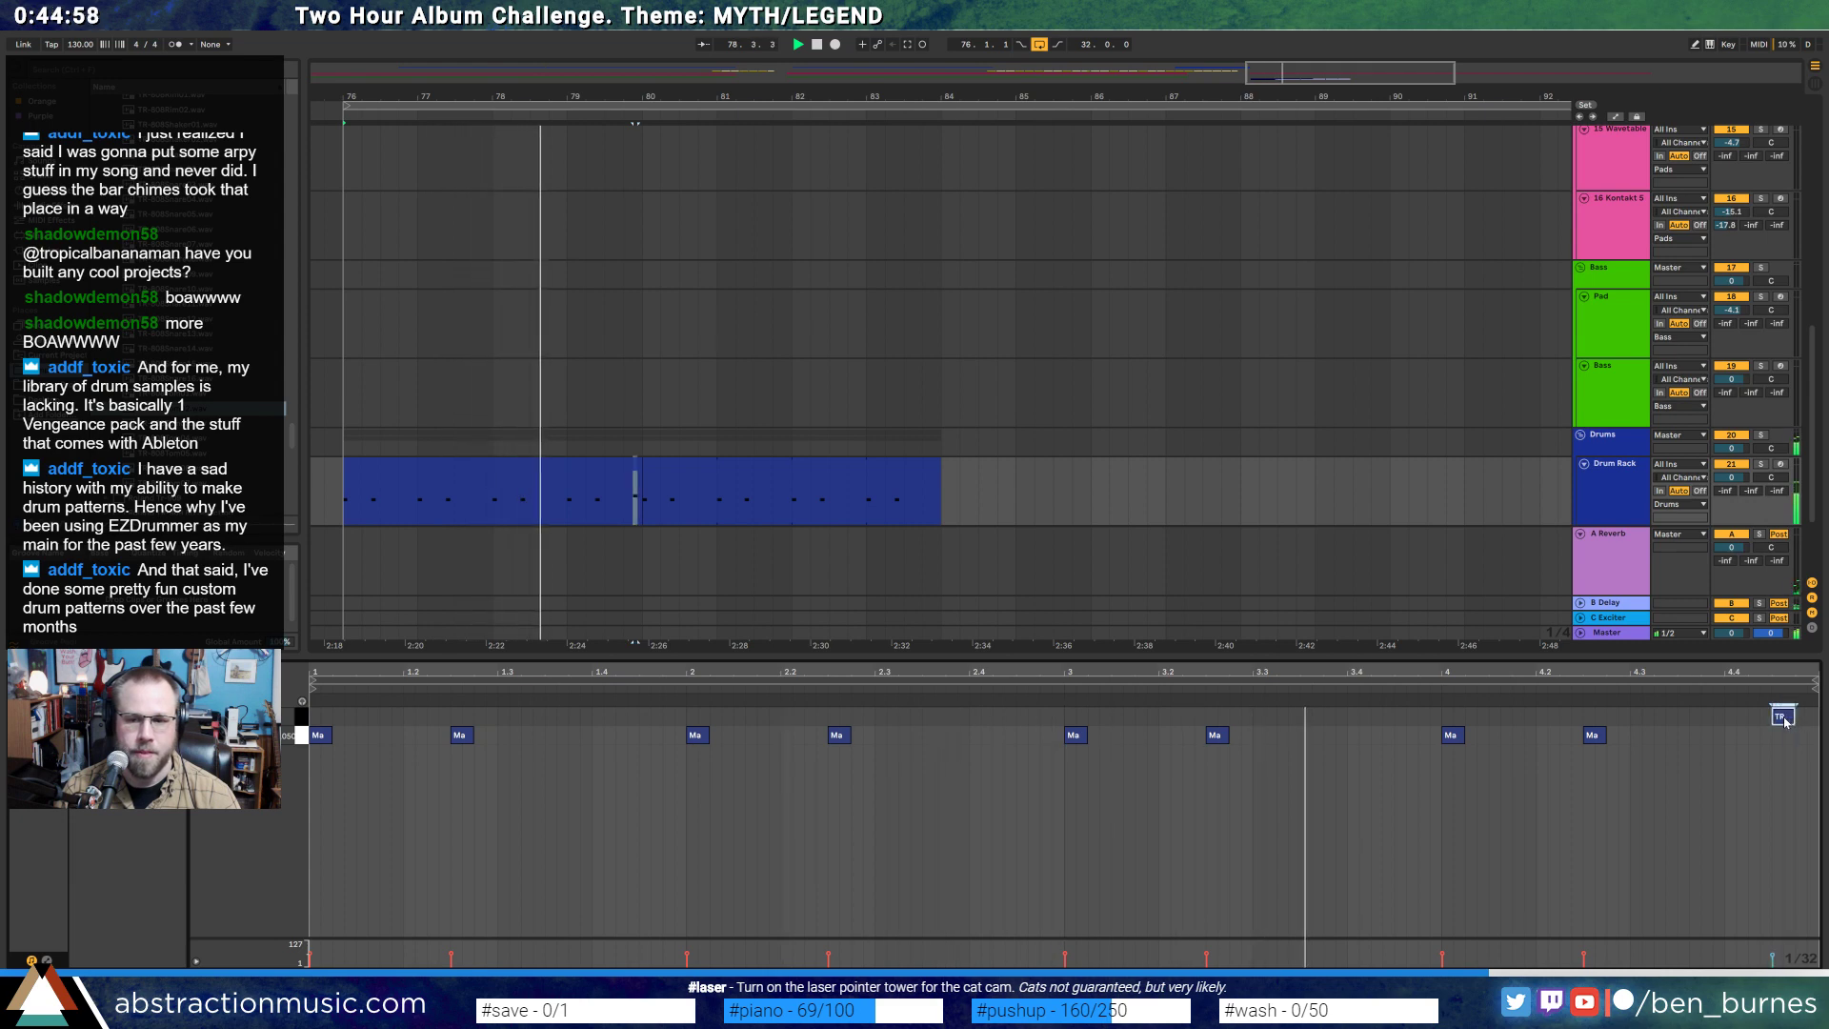
drag(1786, 721, 1809, 722)
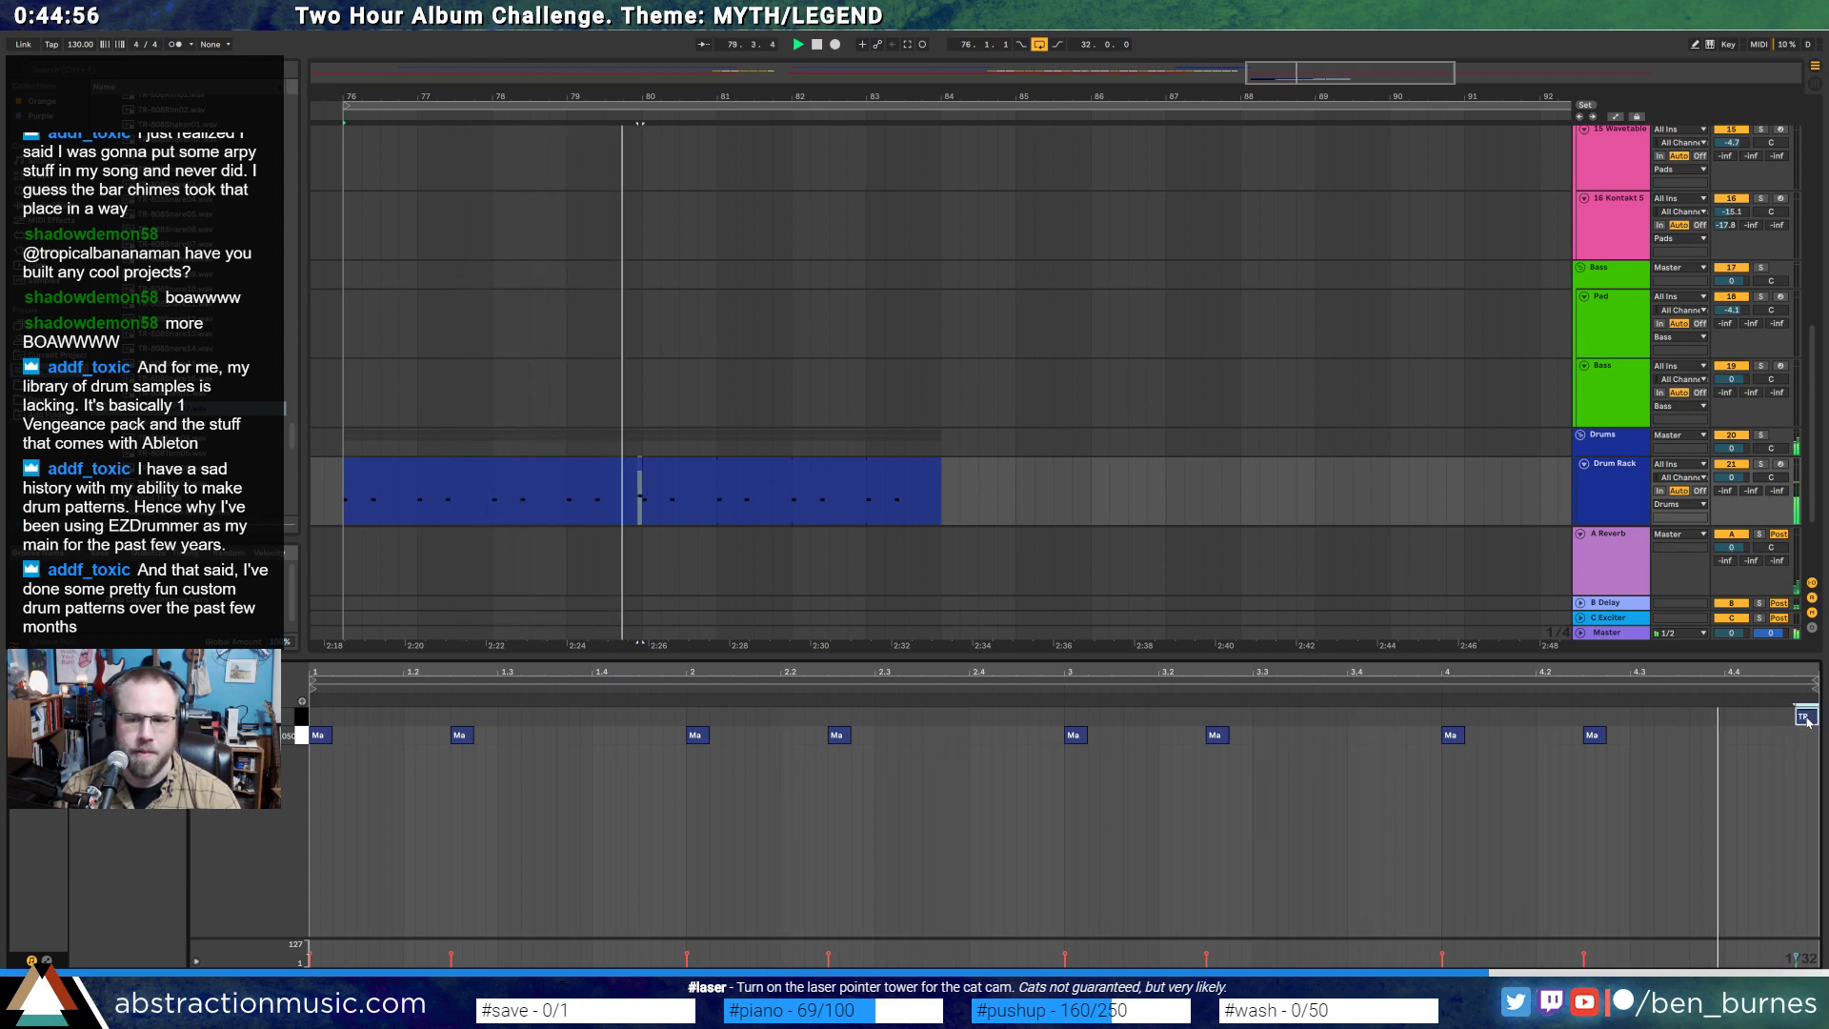
drag(1808, 721, 1787, 721)
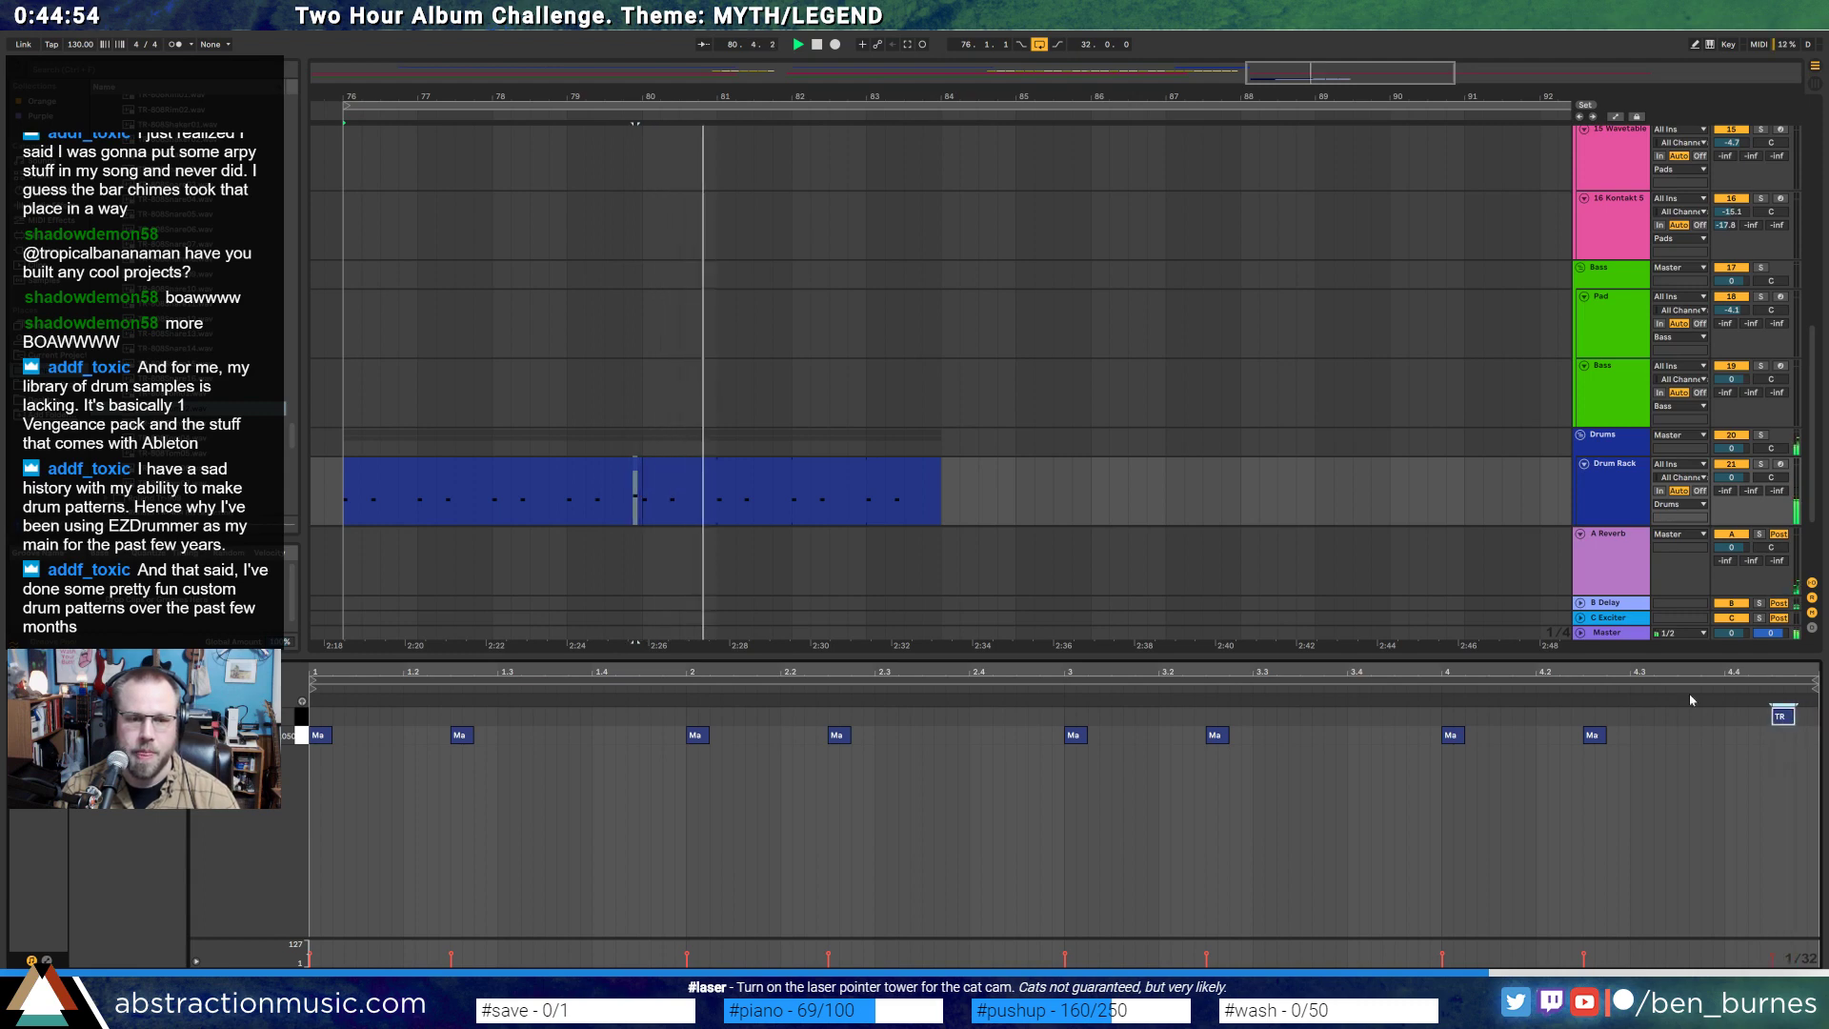
- Extend the four-bar kick and tom clip to bar 84 and loop playback over bars 76 to 84
click(560, 464)
click(156, 743)
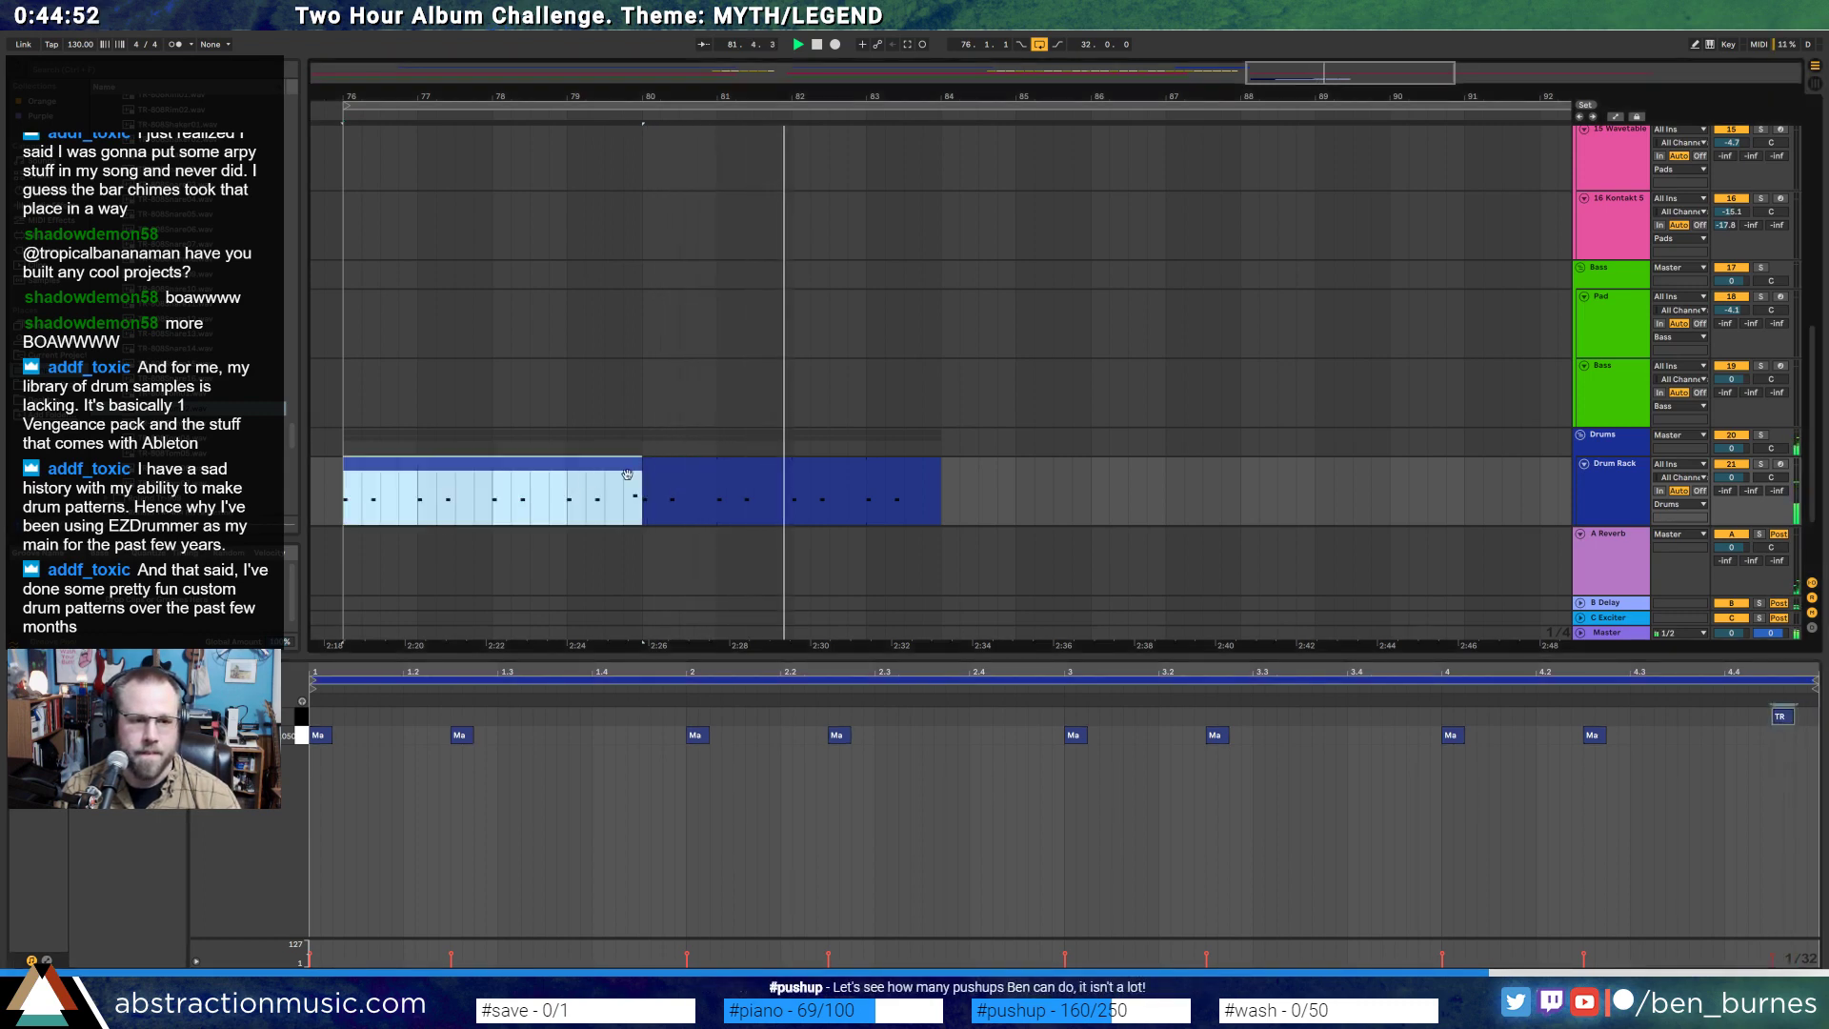
drag(636, 466, 937, 474)
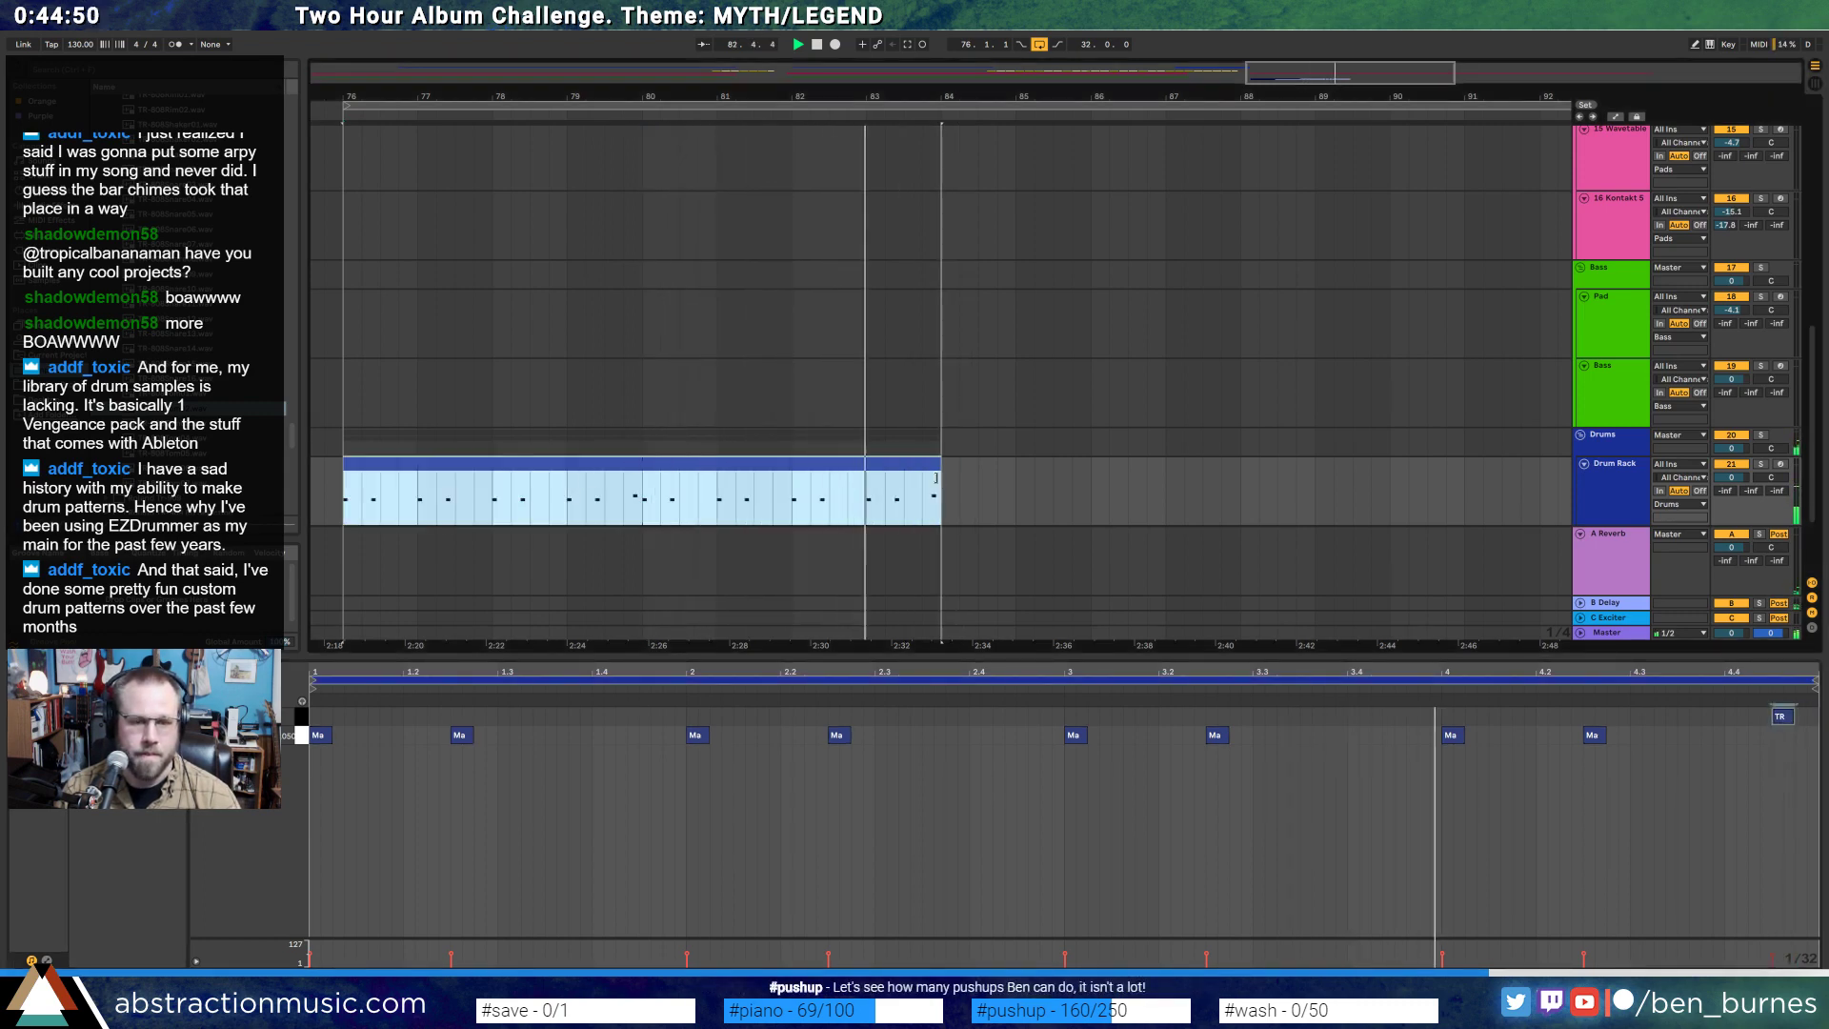
key(ctrl+l)
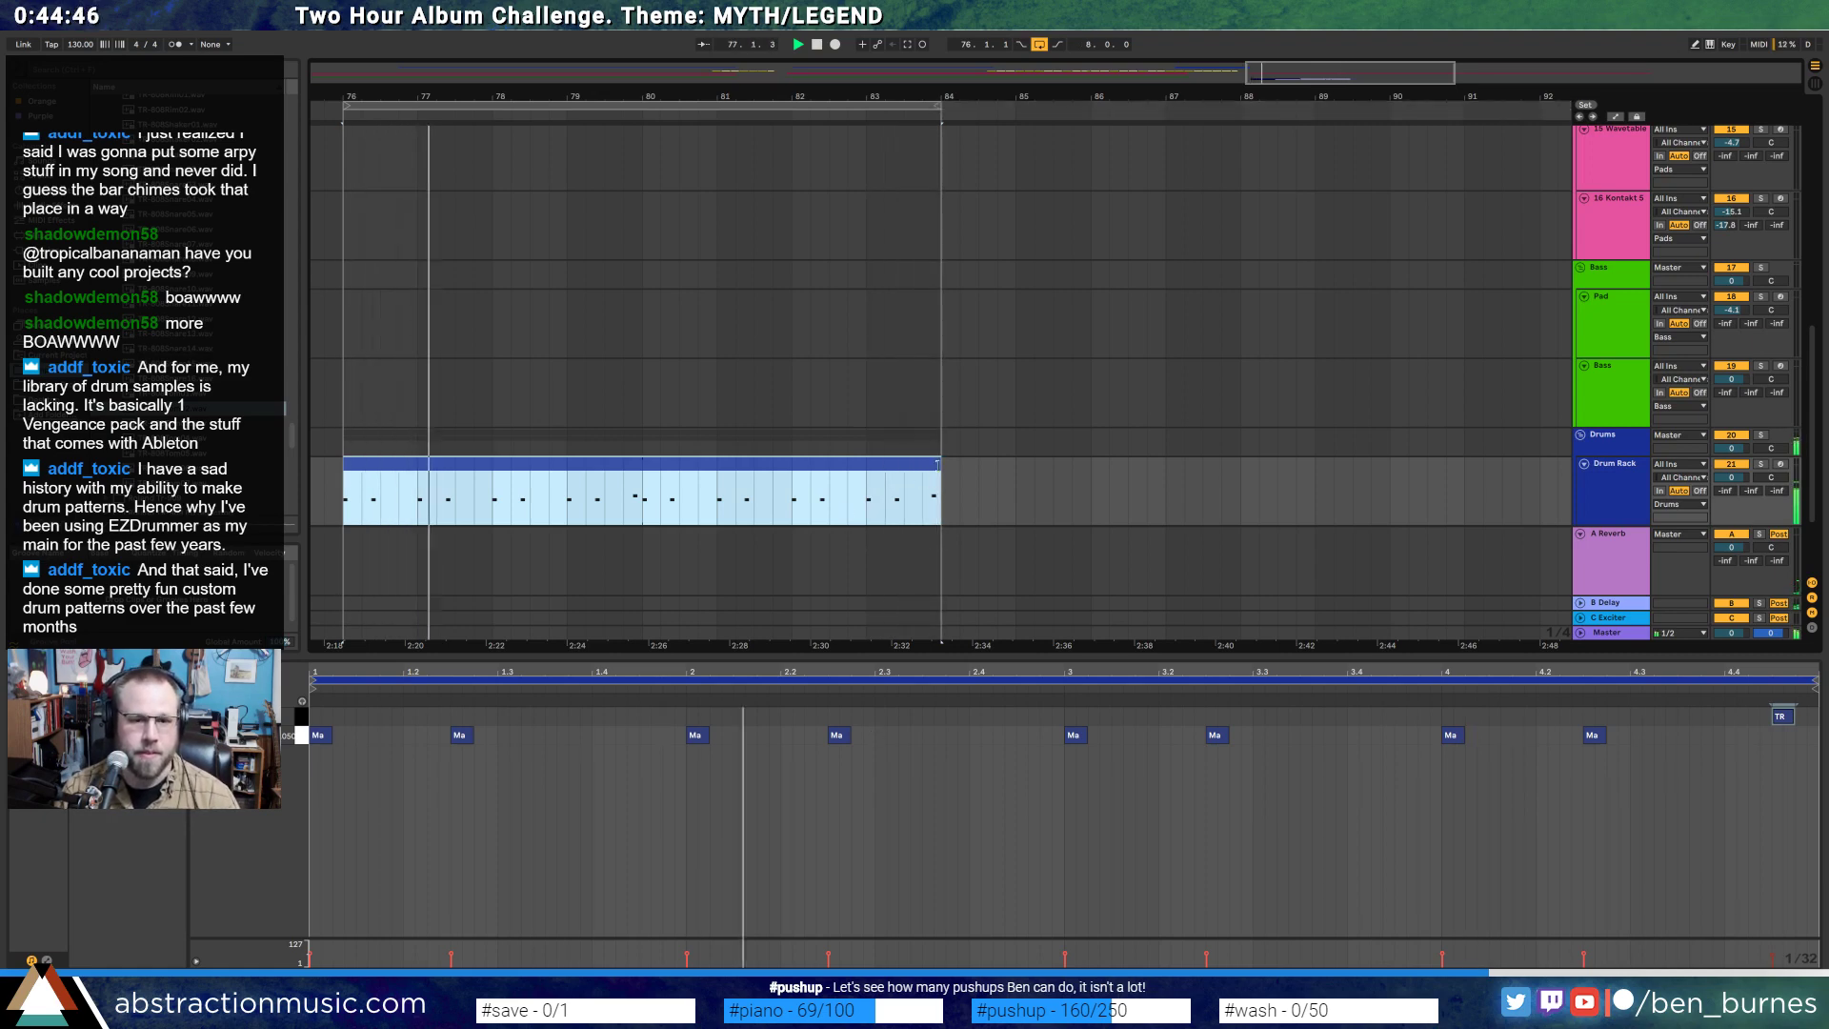
- Extend the Drum Rack and Drum Loop clips to bar 92 along with the playback loop, and stop playback
drag(622, 96, 508, 57)
click(780, 471)
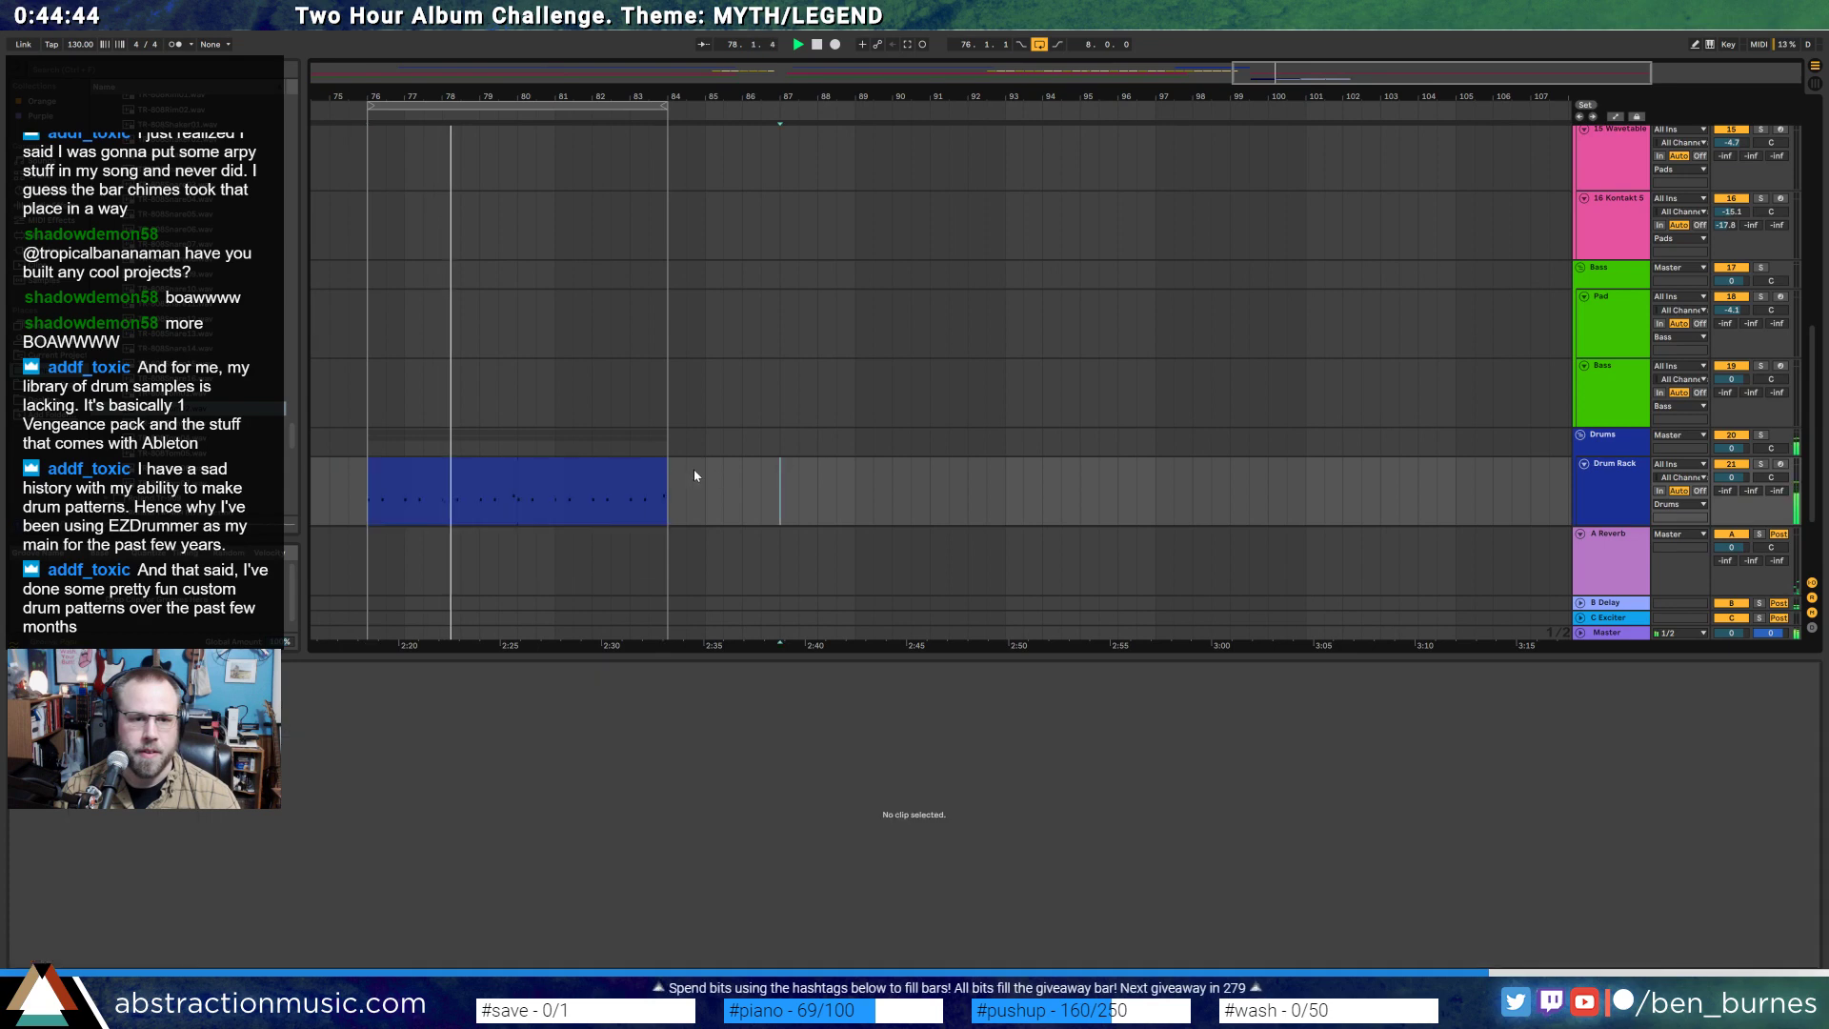
key(shift+Tab)
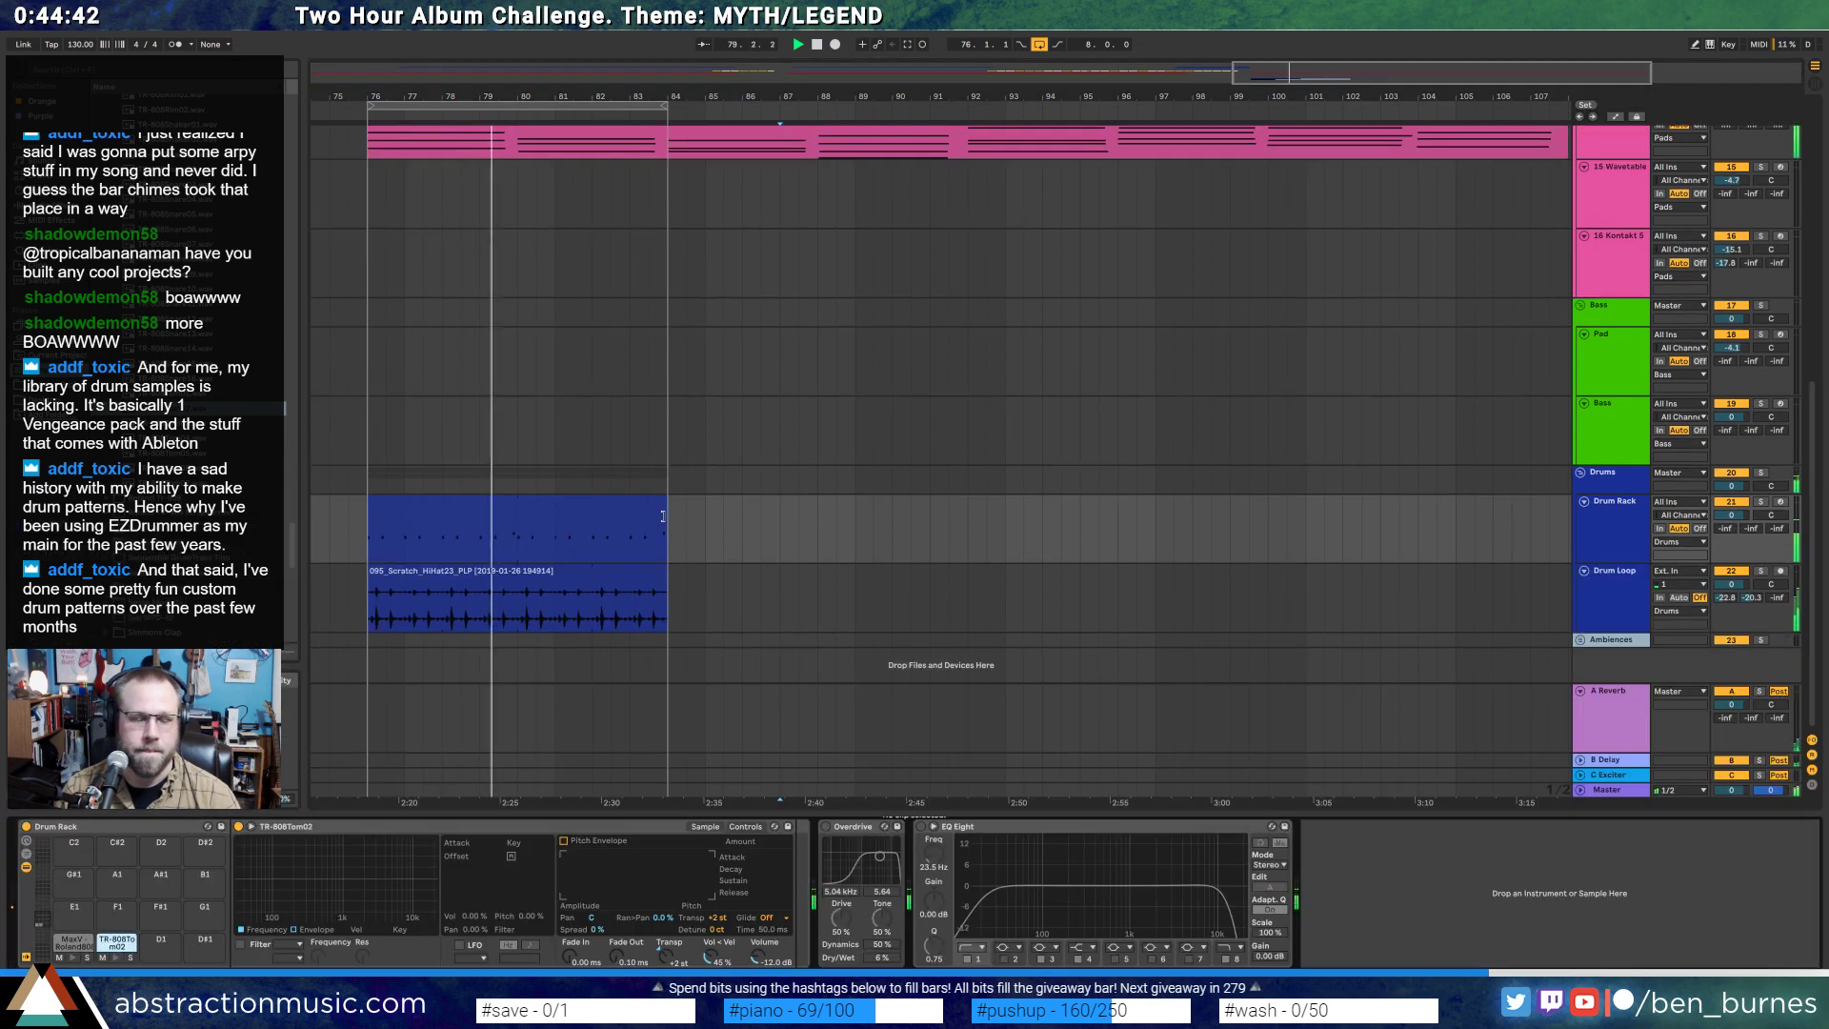
drag(667, 525, 968, 526)
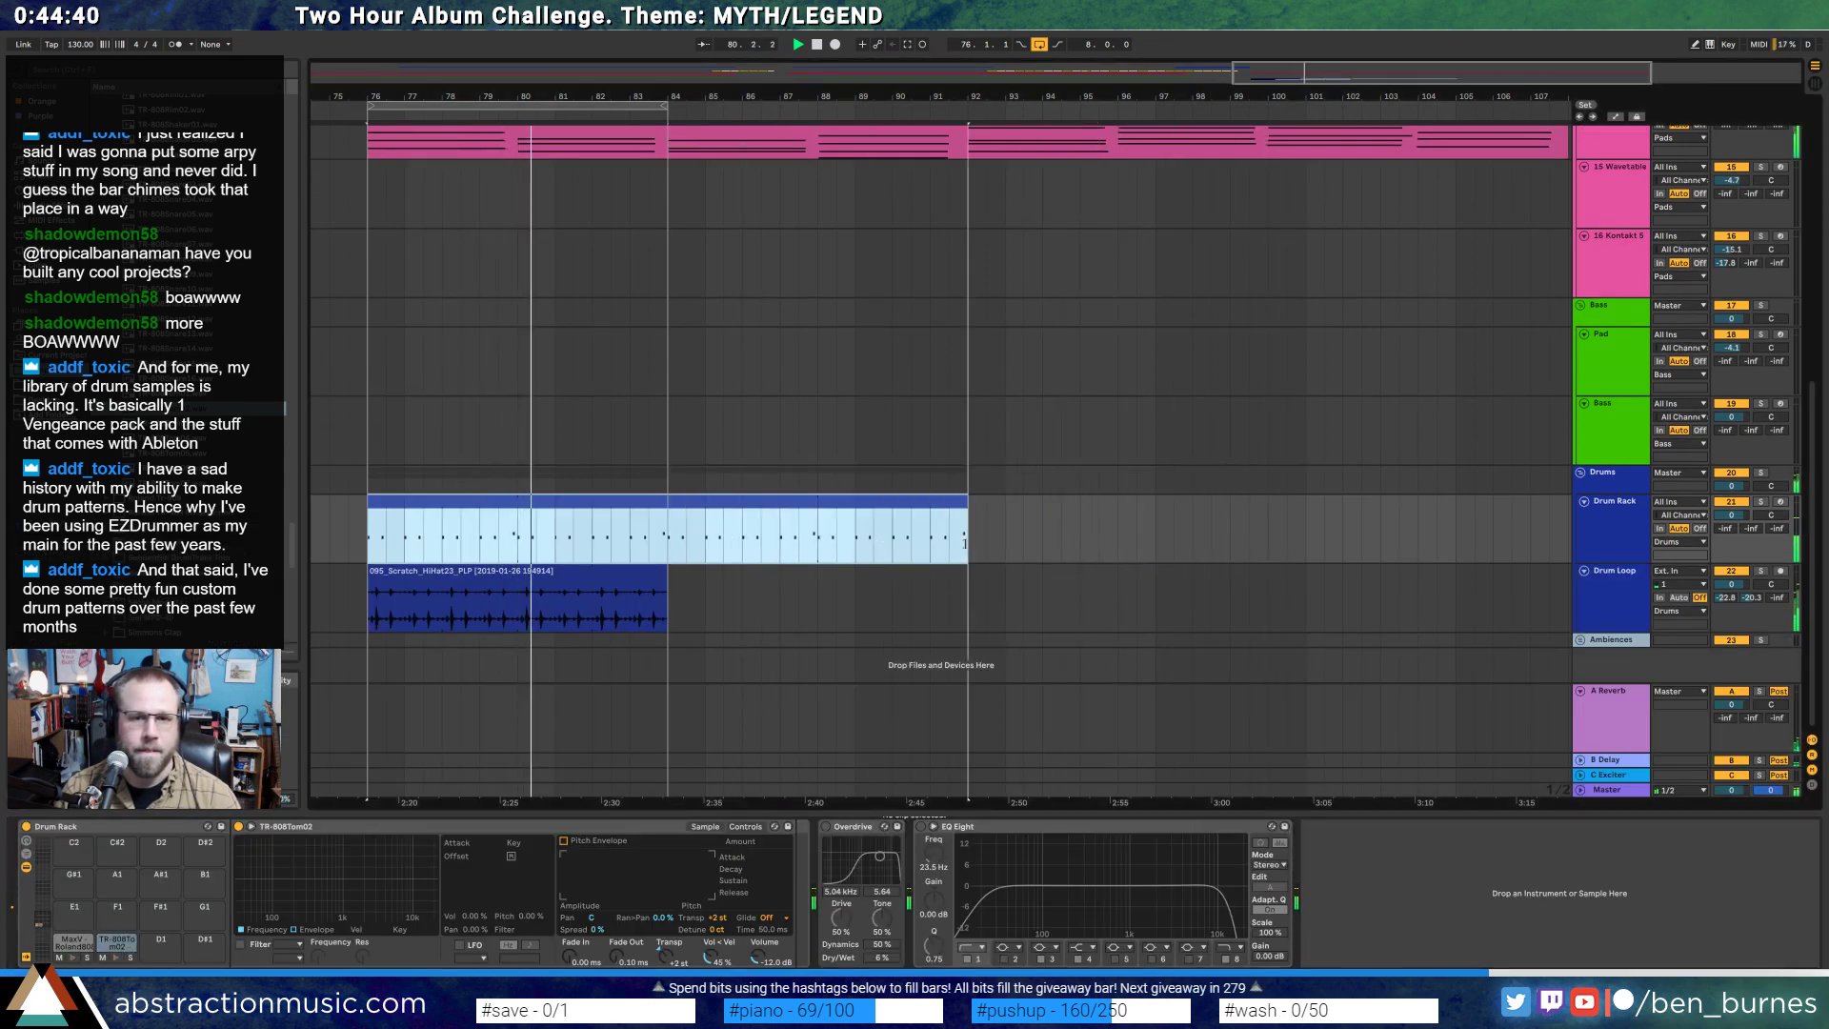
drag(664, 614, 968, 614)
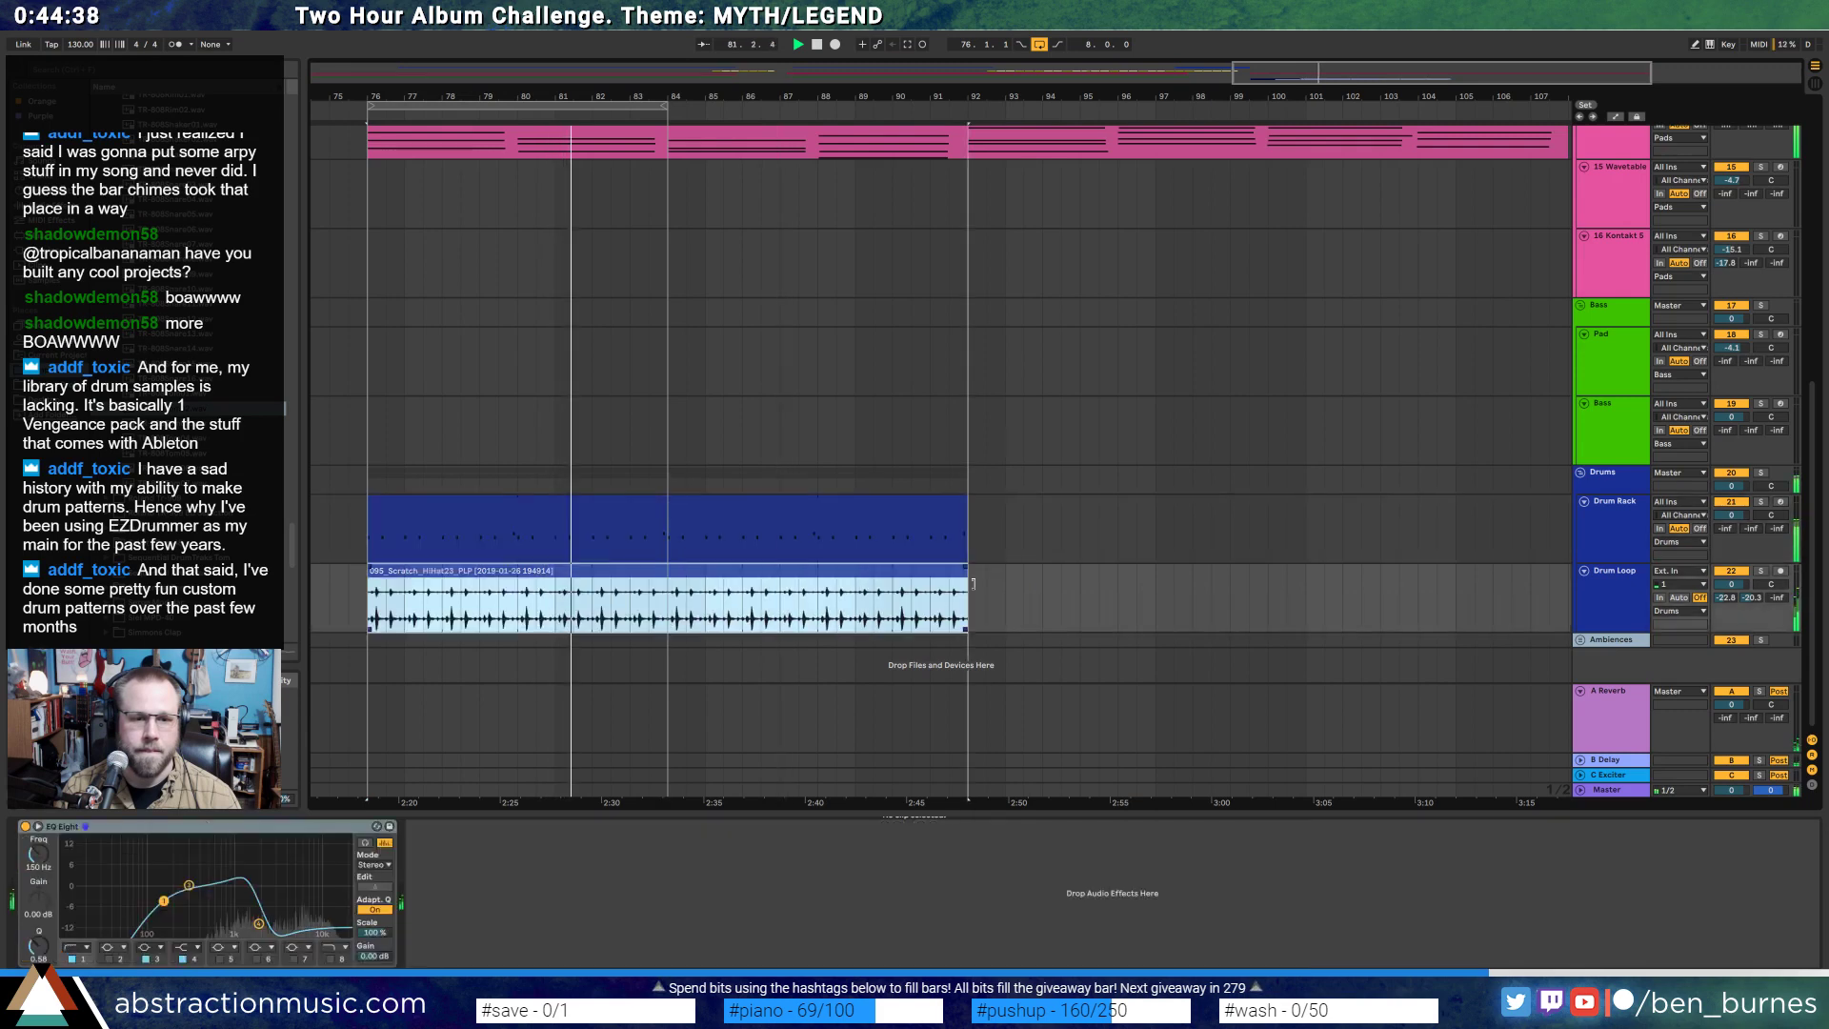
drag(666, 103, 968, 104)
key(space)
- Select the Drum Rack pattern from bar 84 to 92 and audition more drum samples for it
click(666, 541)
drag(752, 544, 966, 541)
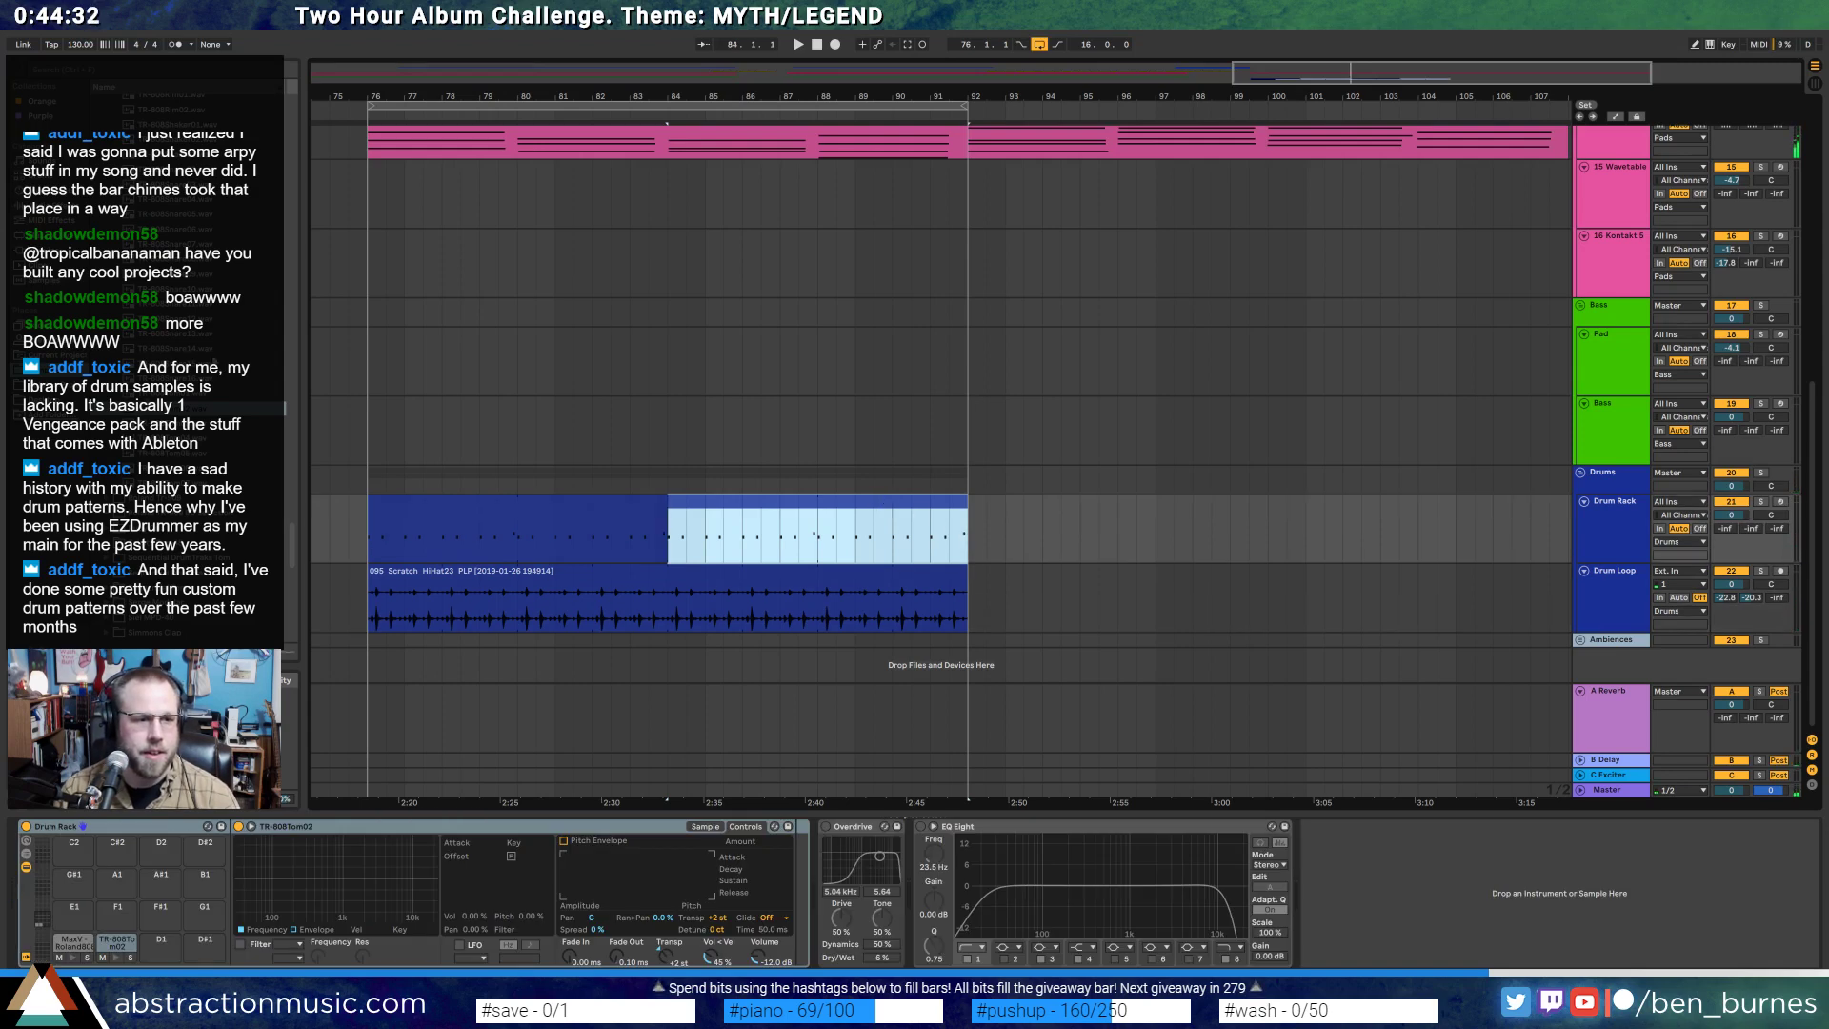
click(227, 349)
shift+click(229, 245)
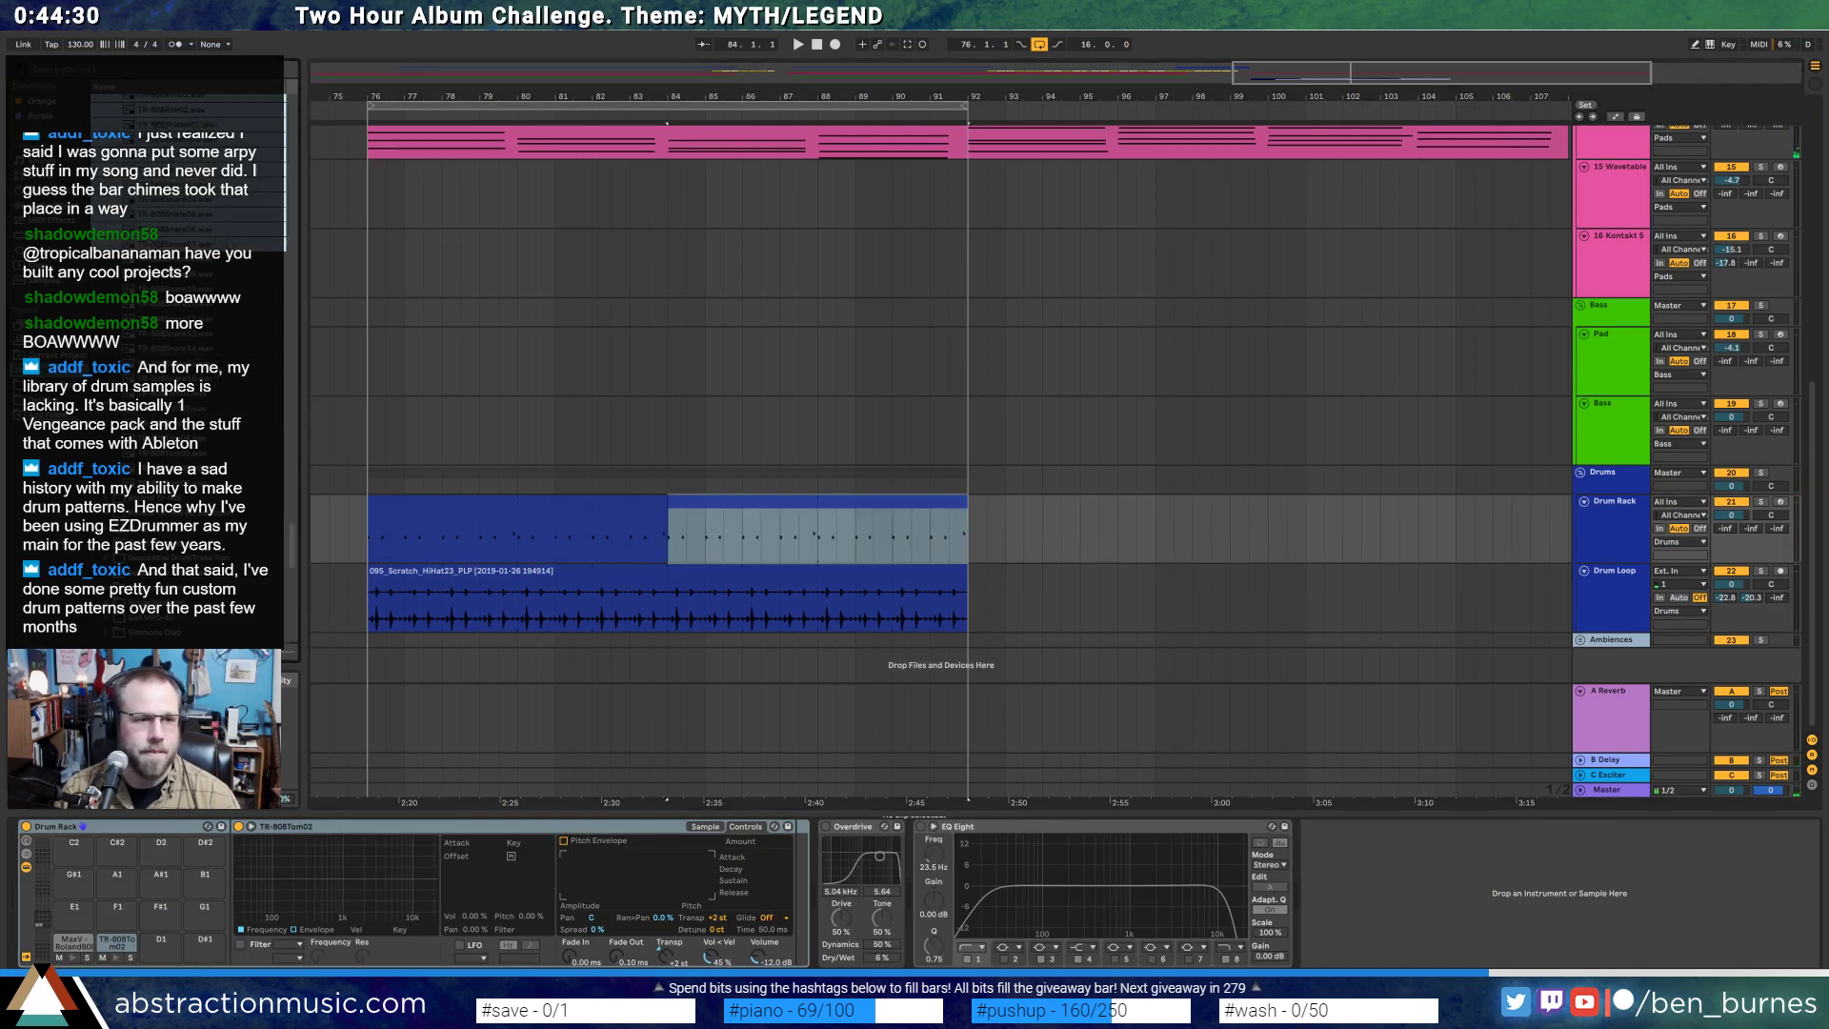
shift+click(190, 200)
click(190, 154)
key(Down)
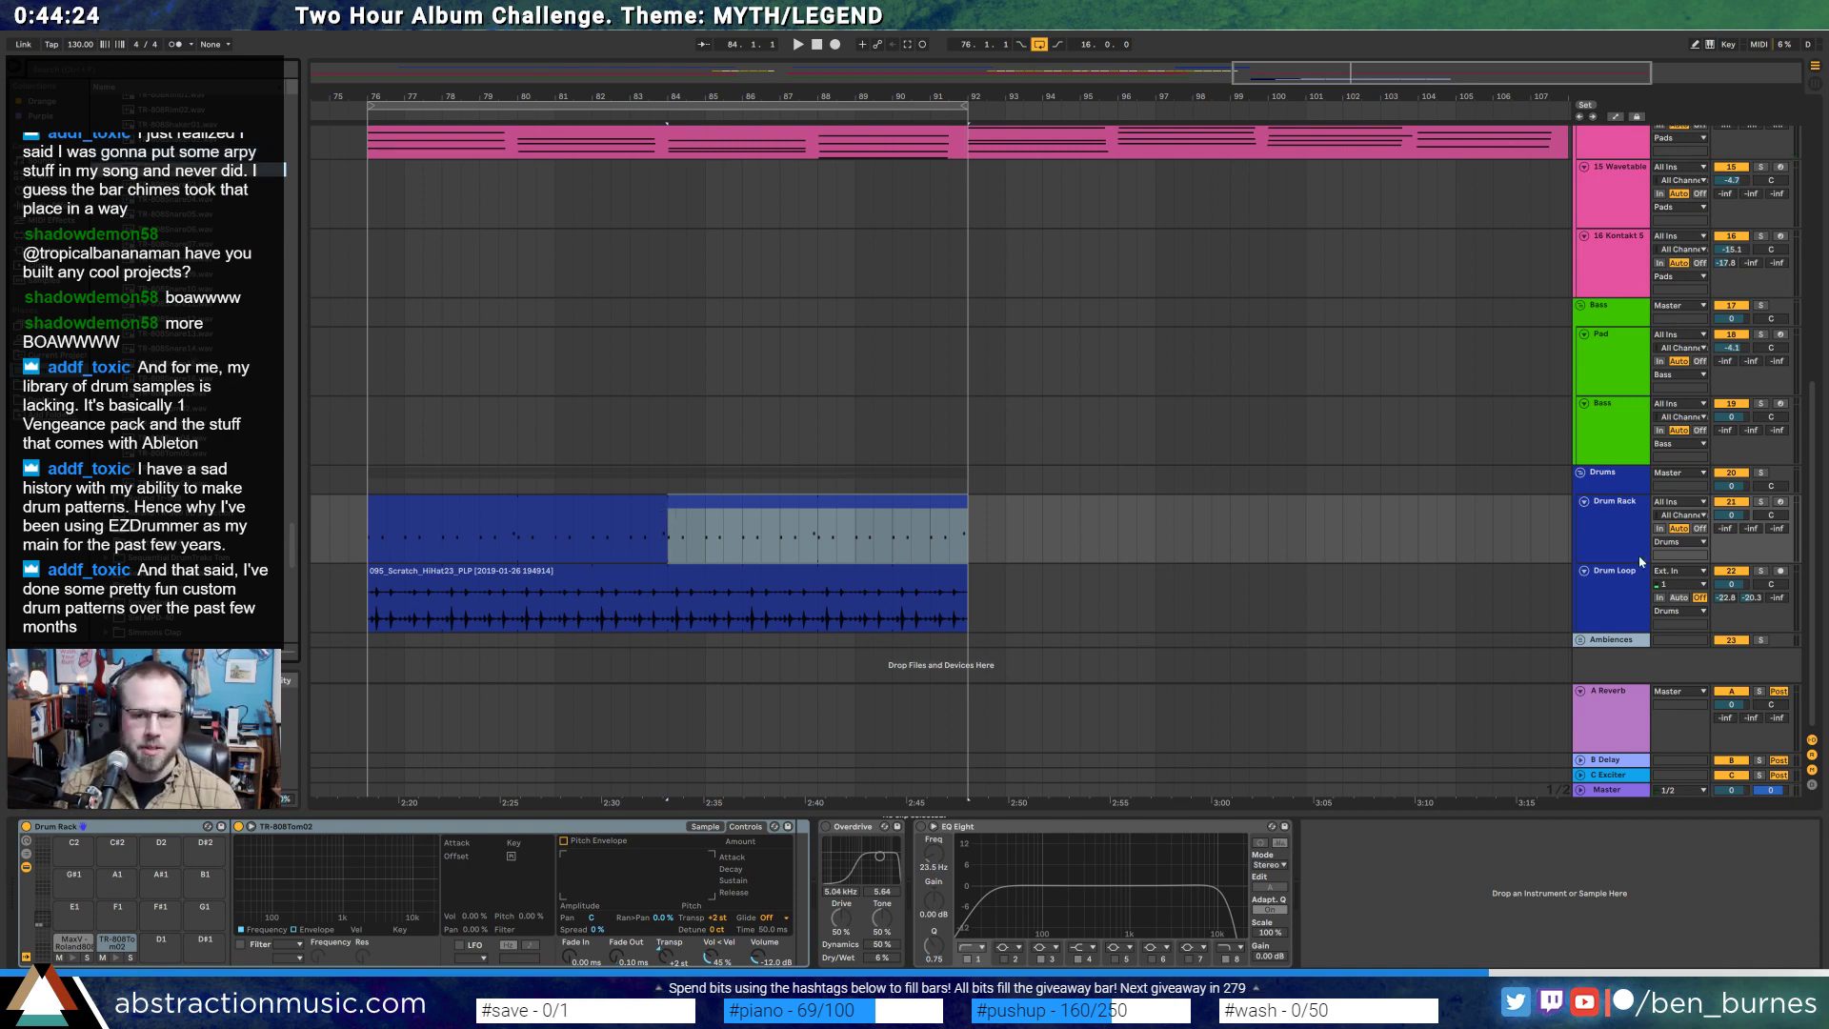
- Add a MIDI track below the Drum Loop in the Drums group and load Kontakt 5 on it
click(1622, 600)
key(ctrl+shift+t)
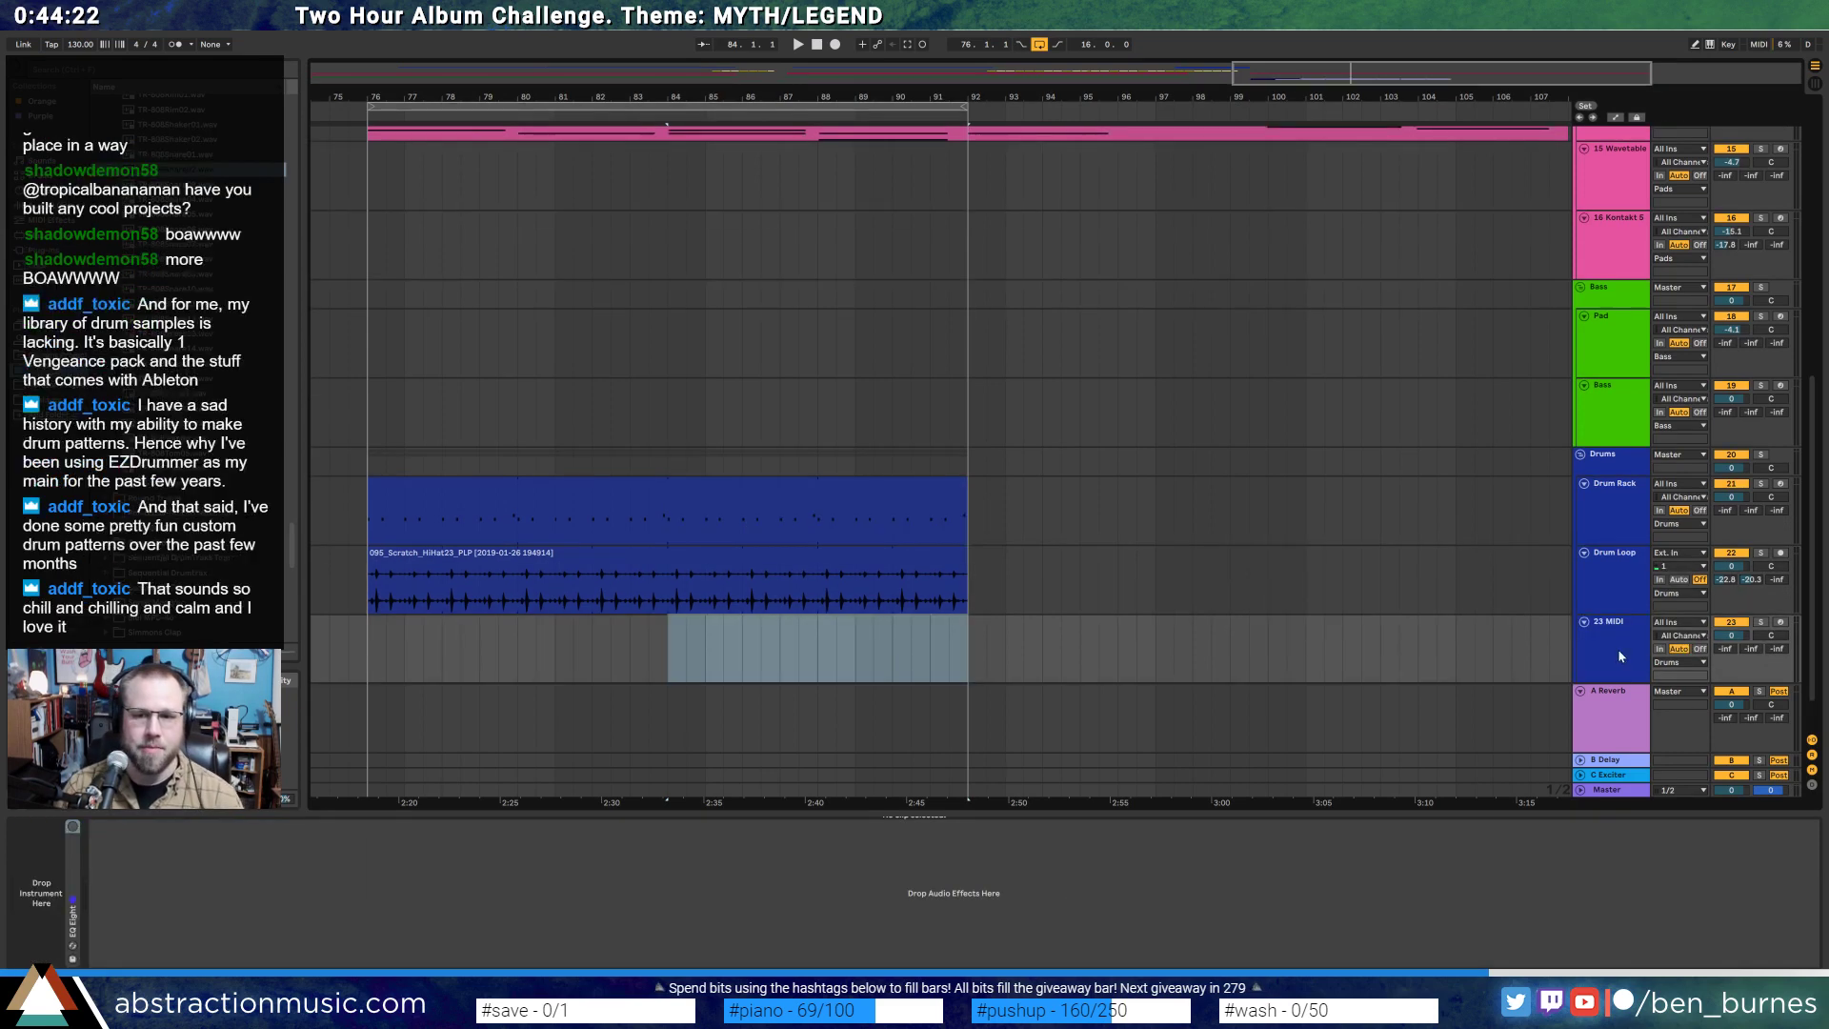
click(46, 251)
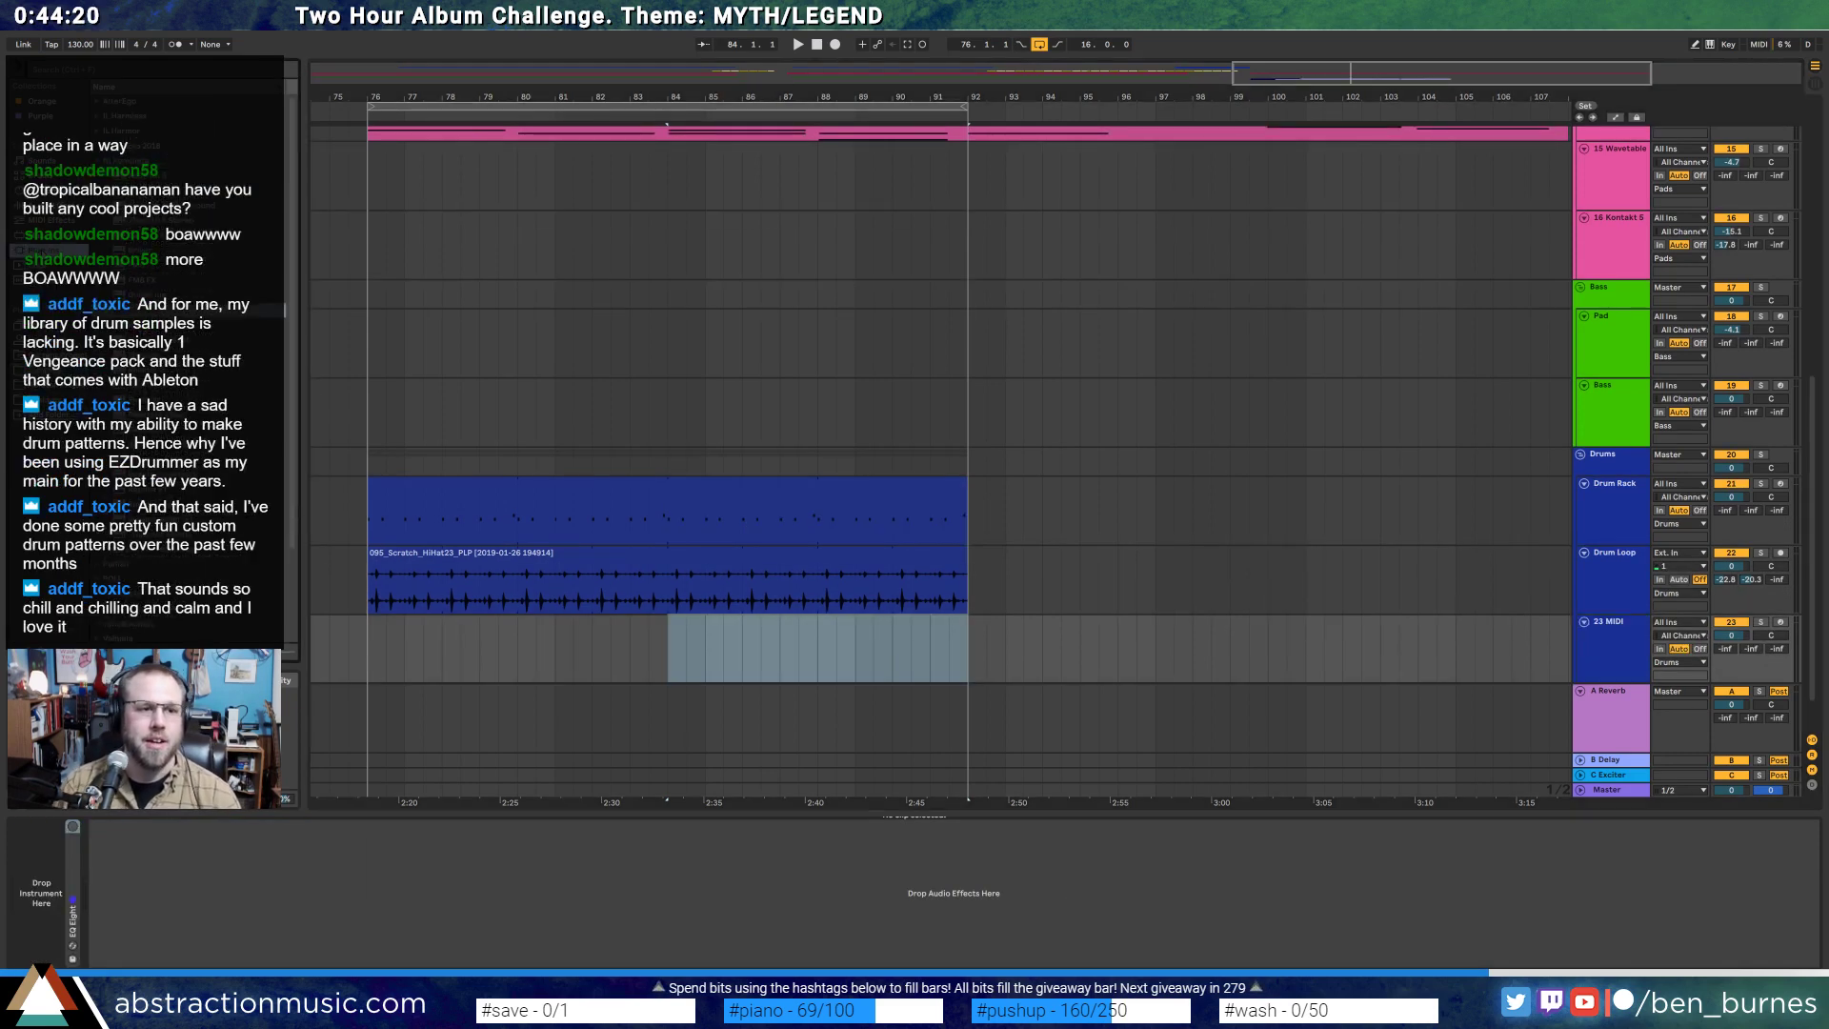
click(191, 311)
scroll(190, 311, down, 1)
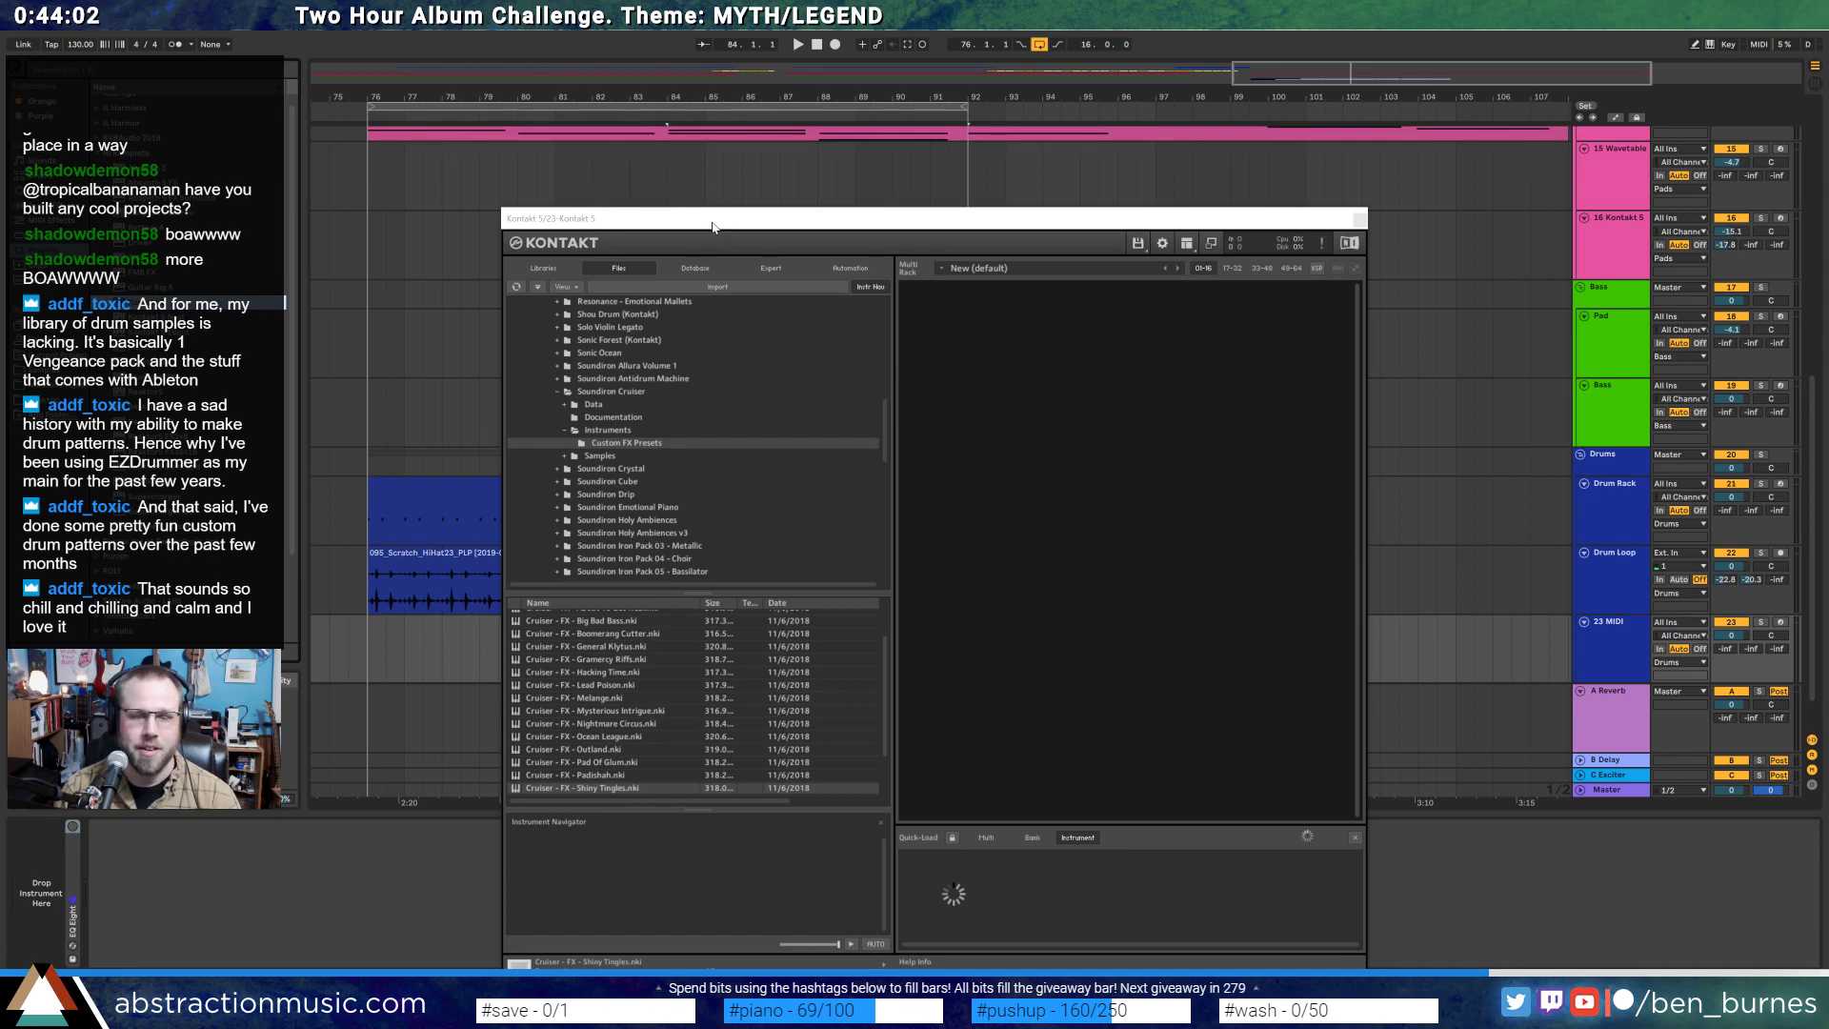
- Hide the Kontakt window, close the frozen Live and relaunch it
key(ctrl+alt+p)
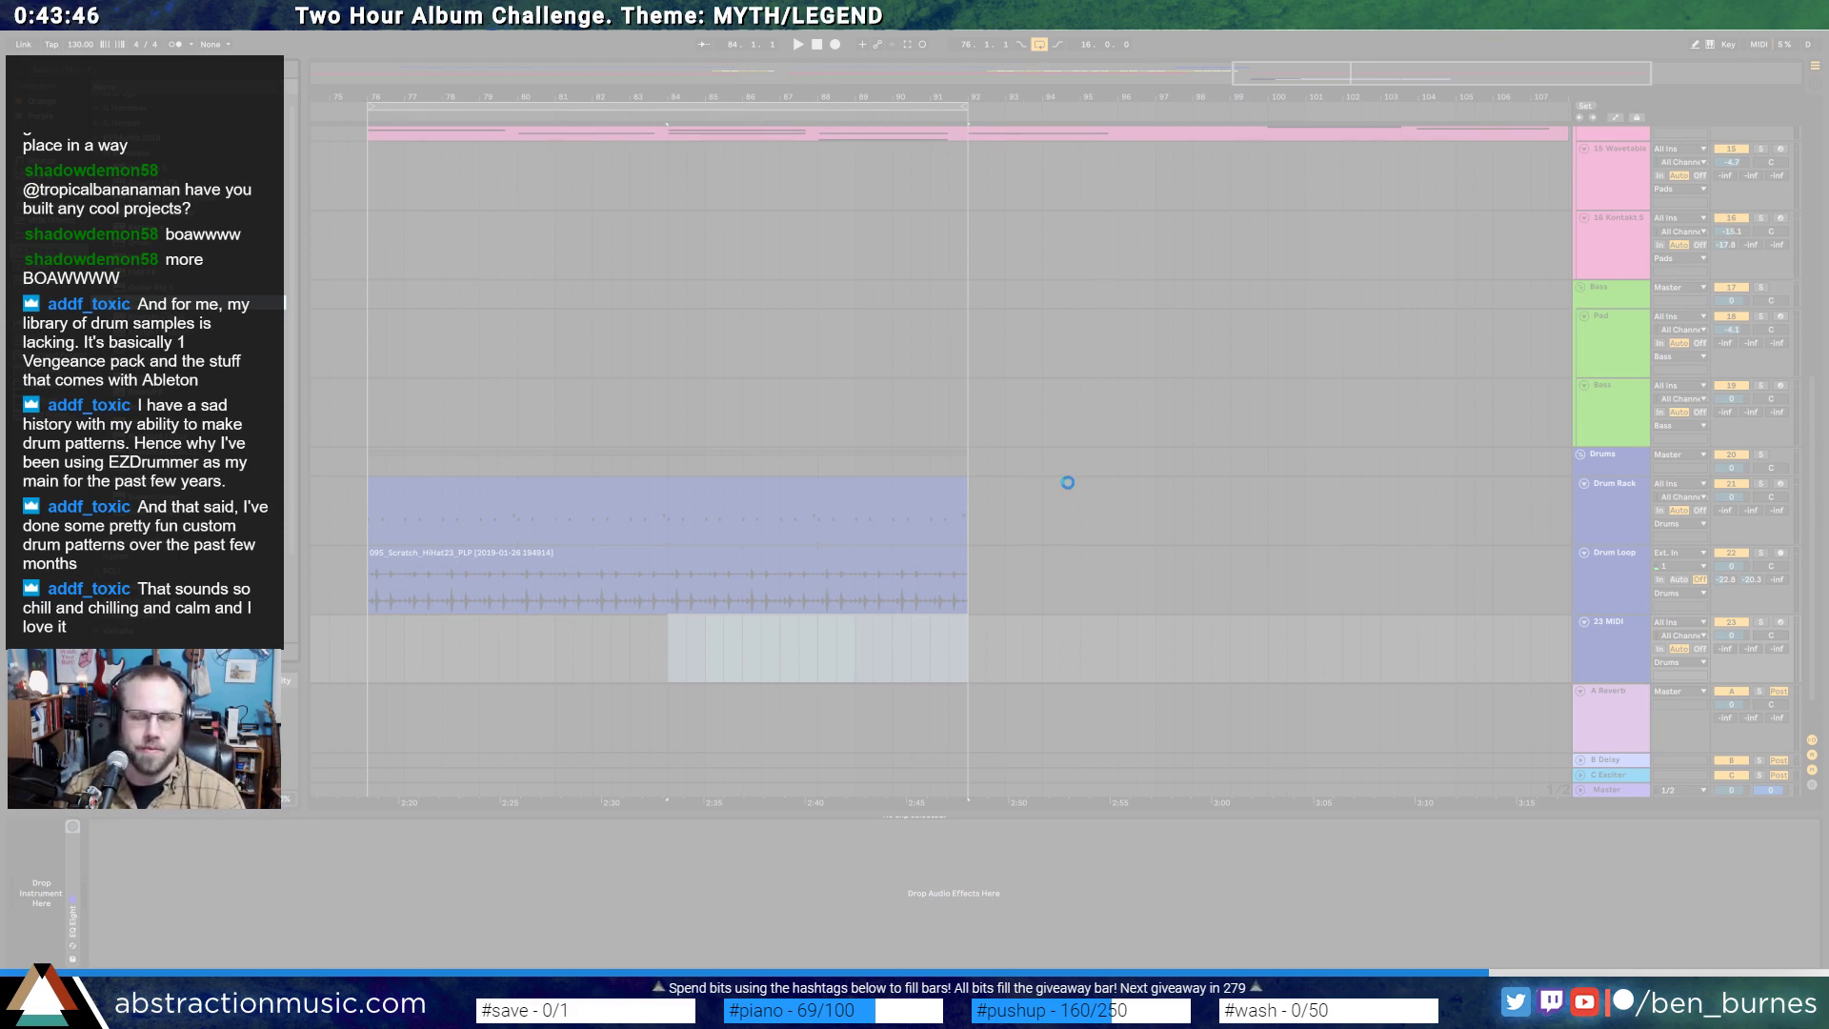
click(923, 522)
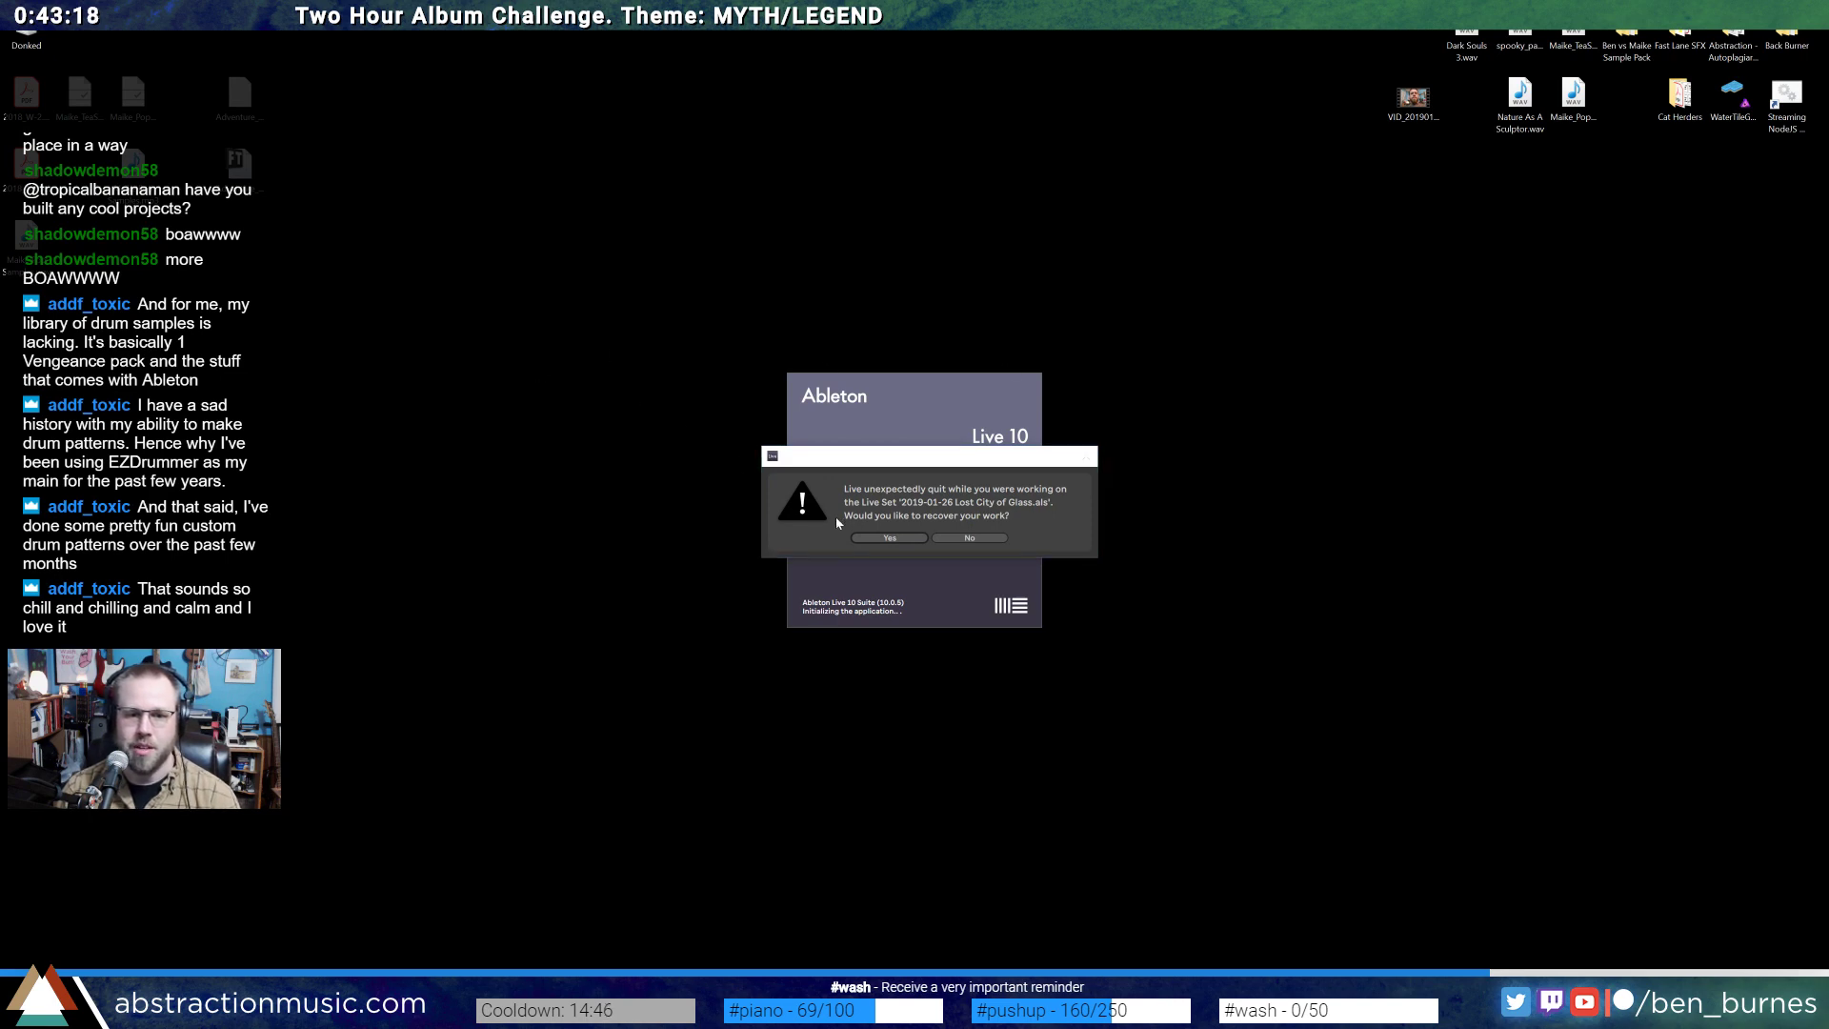
- Recover the crashed Live Set '2019-01-26 Lost City of Glass.als' and bring up its Drums tracks
click(870, 536)
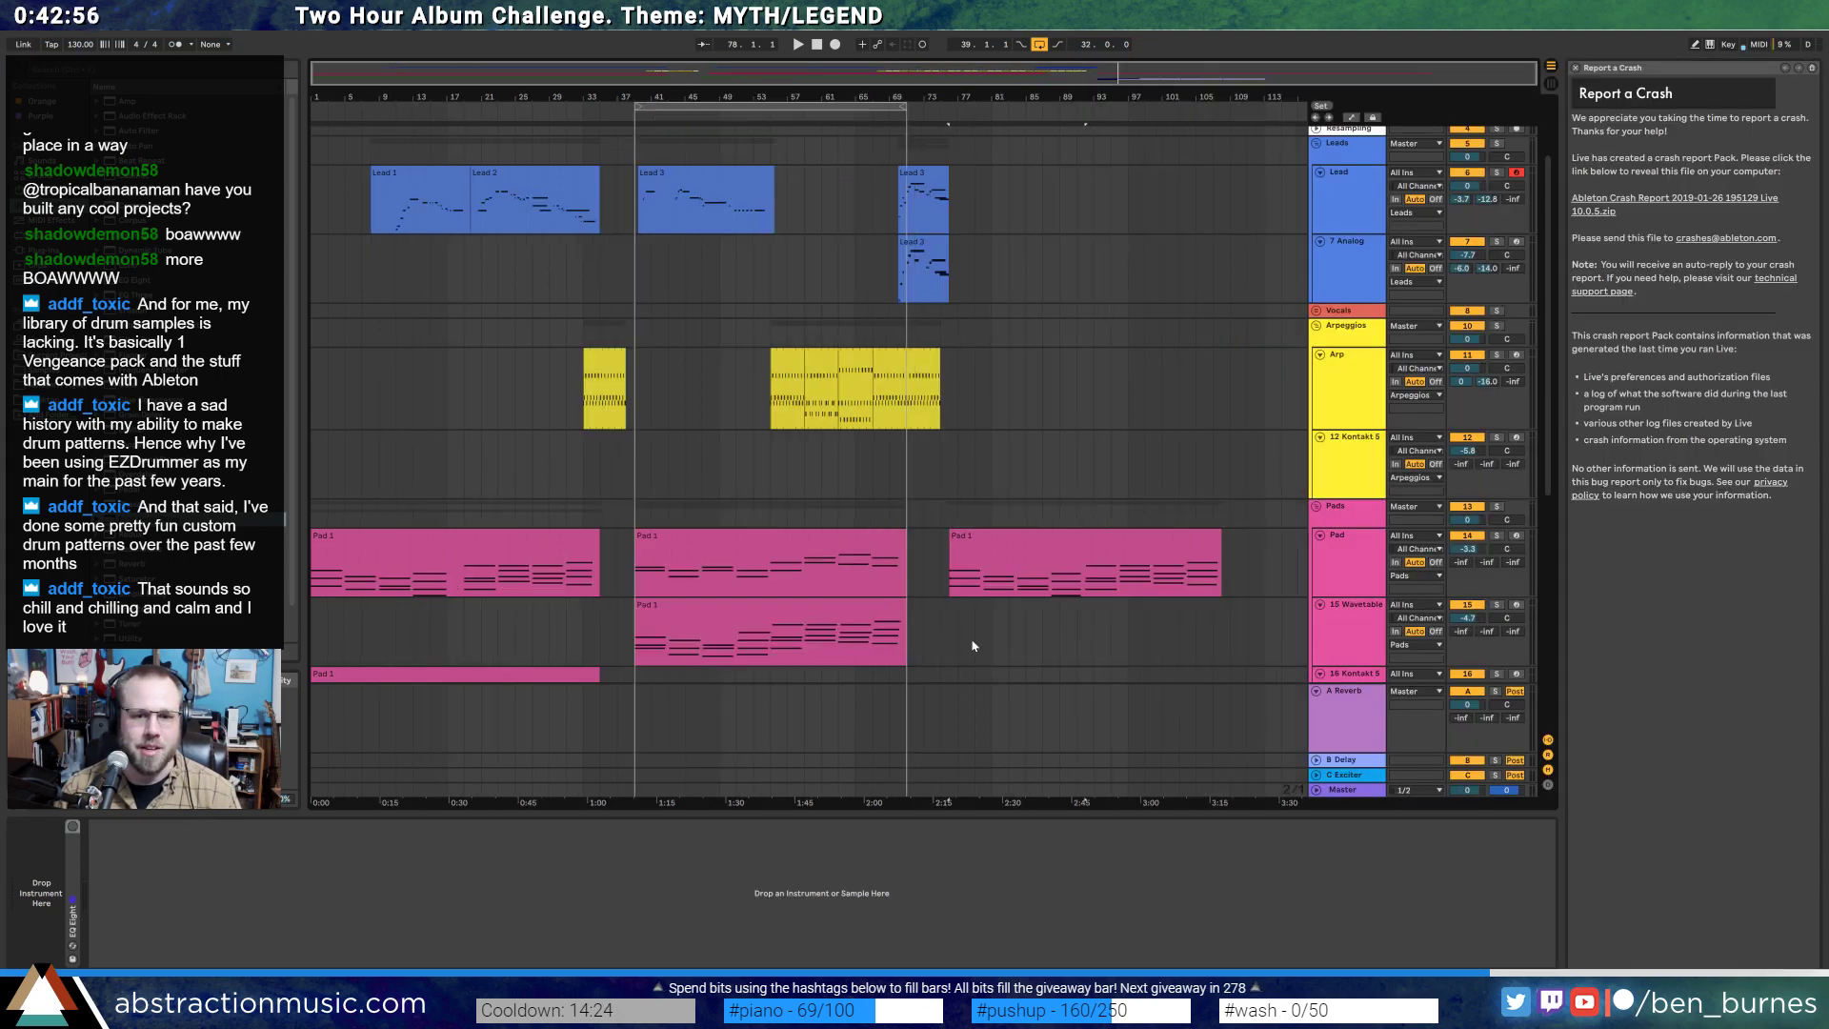
click(952, 629)
scroll(969, 623, down, 10)
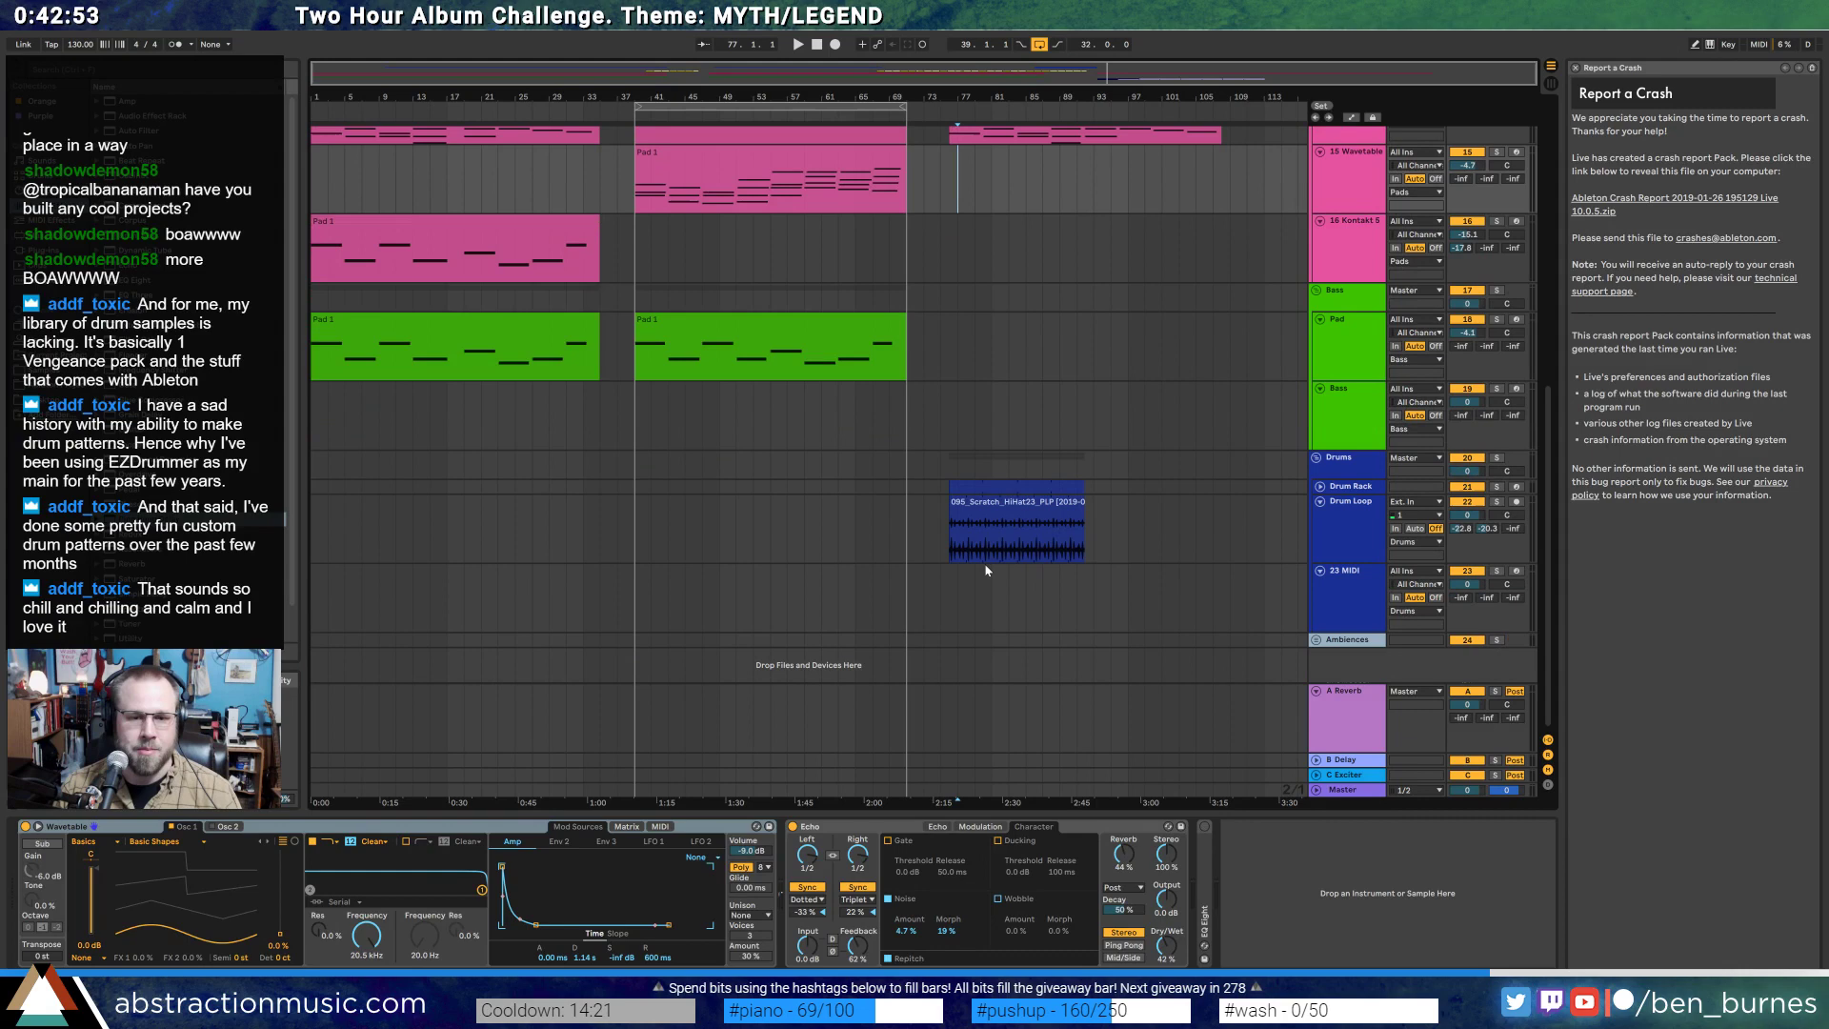
- Load a Kontakt 5 instrument onto the empty MIDI track 23 in the Drums group
click(952, 602)
scroll(983, 615, up, 4)
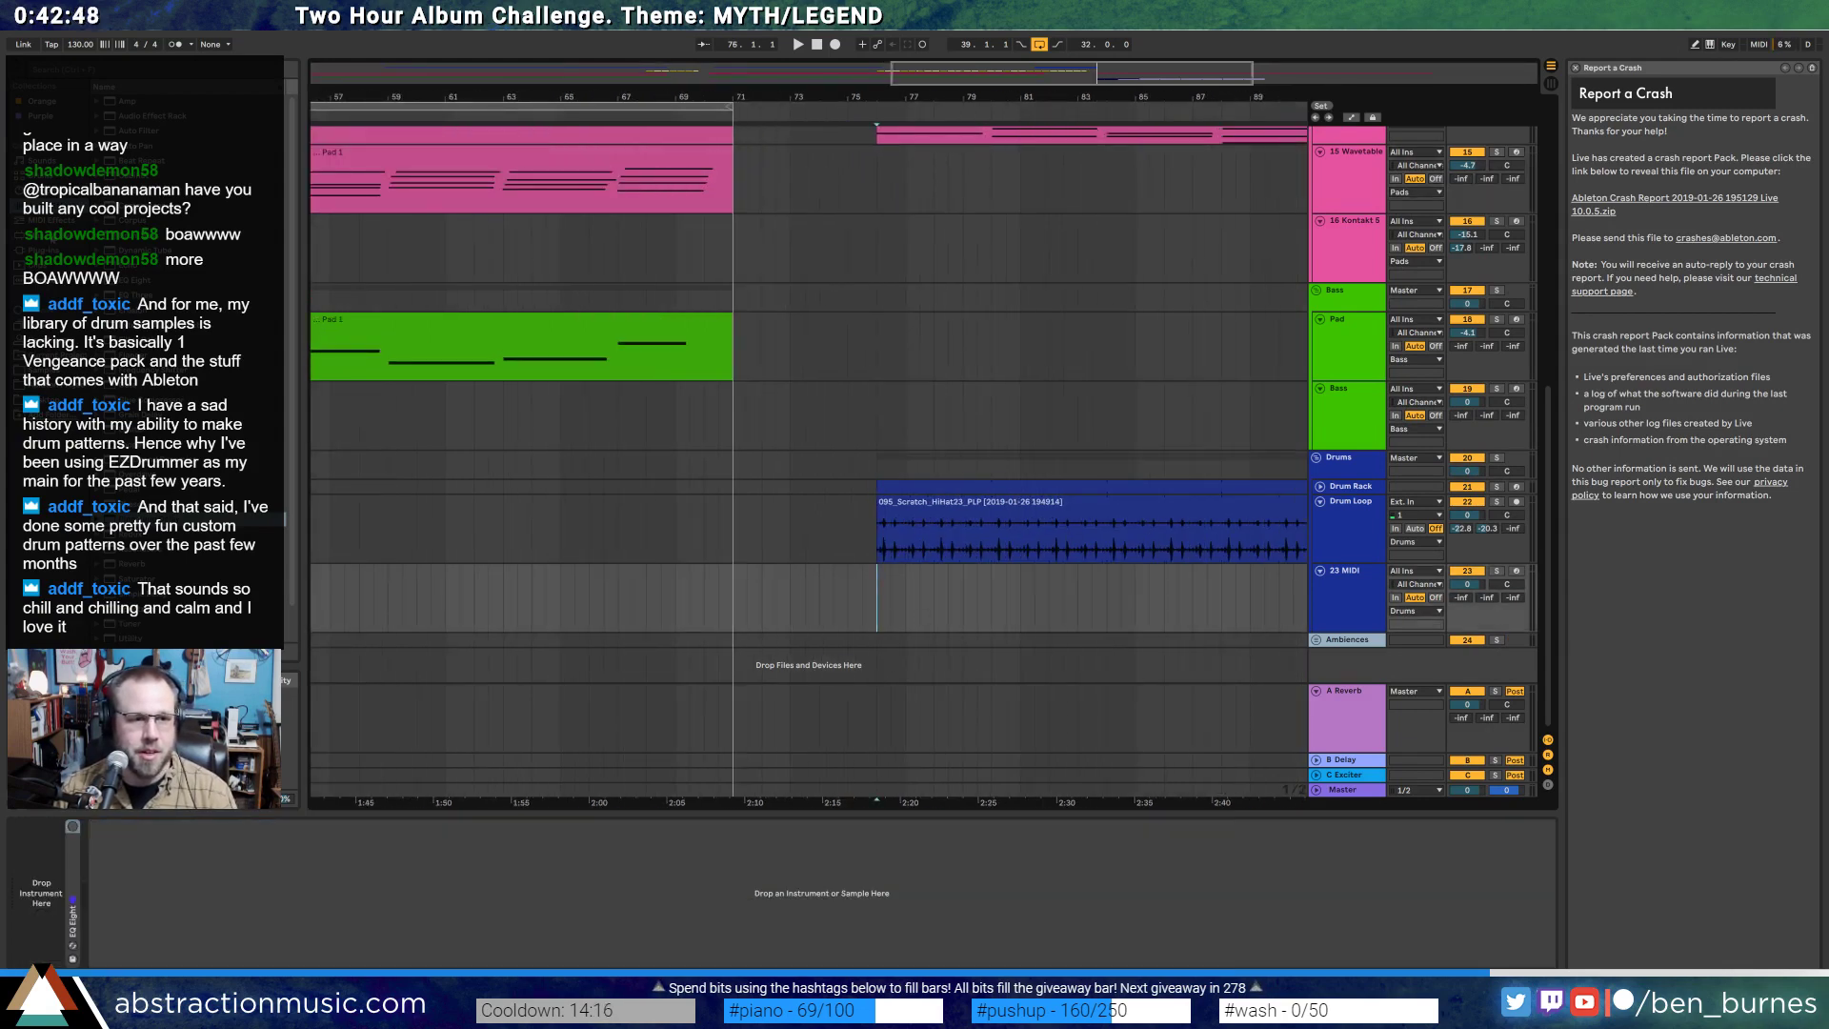
click(44, 249)
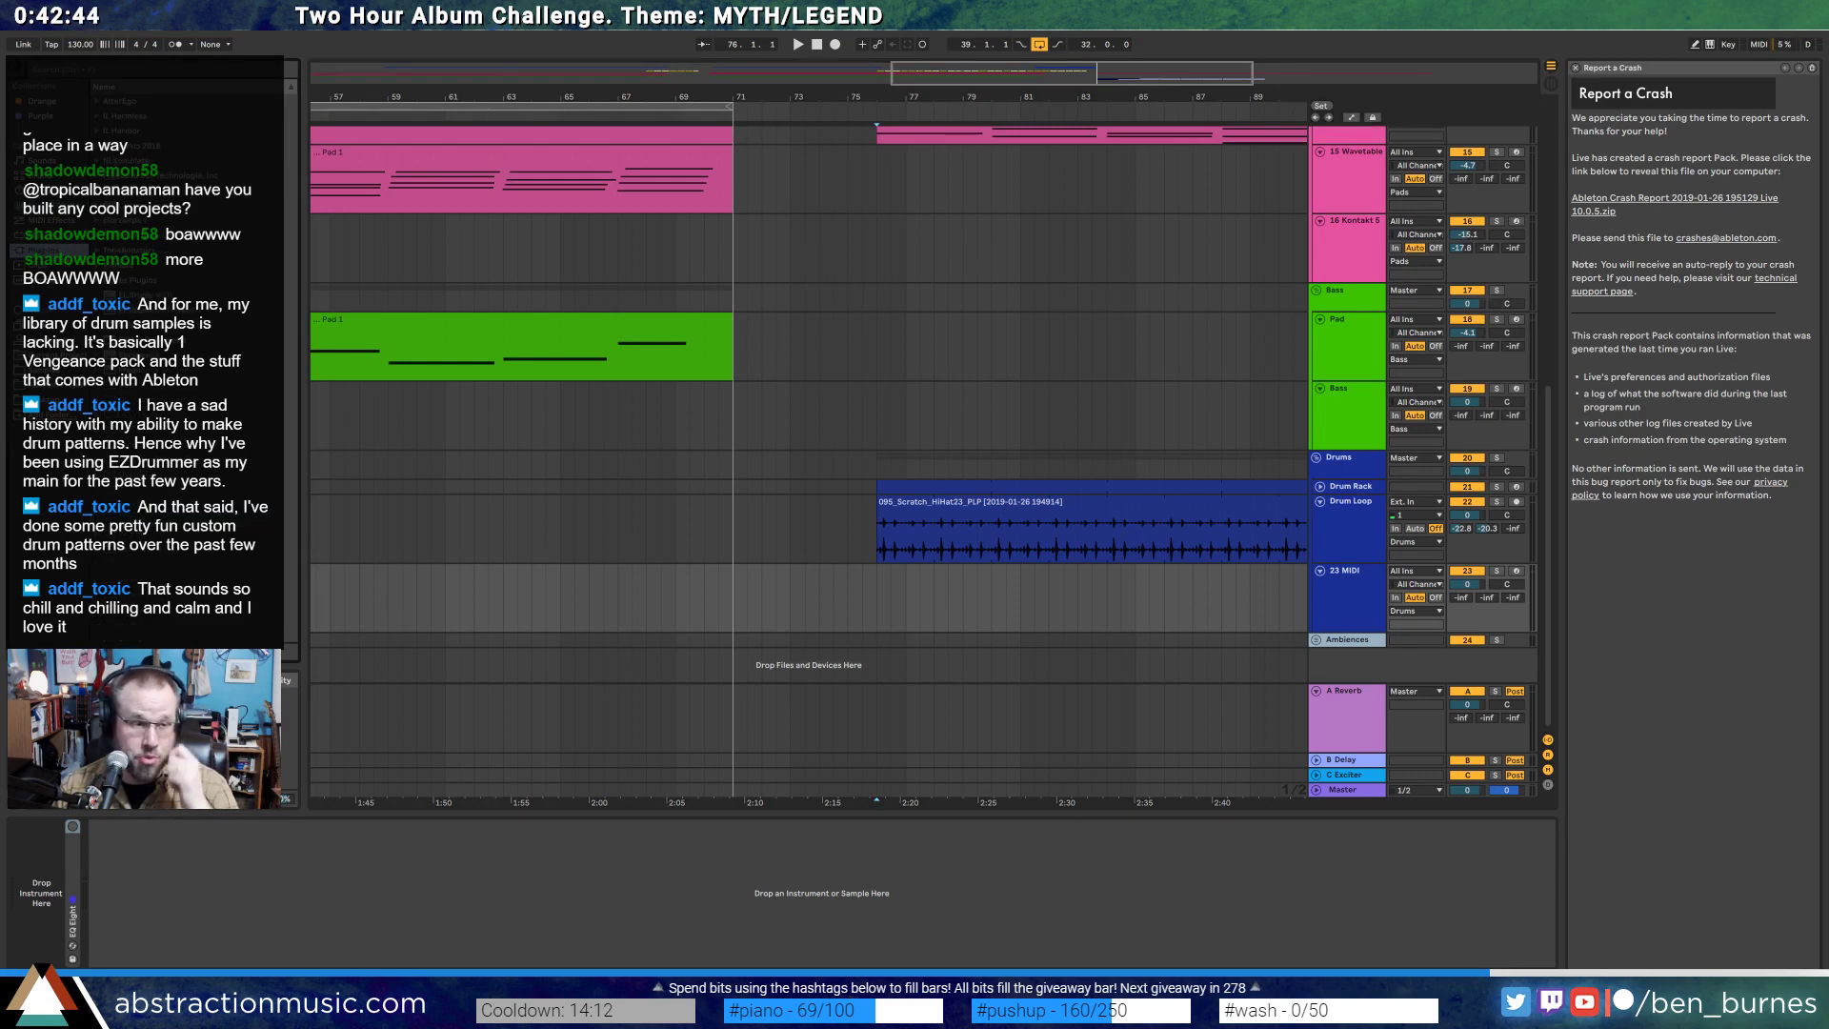
click(53, 206)
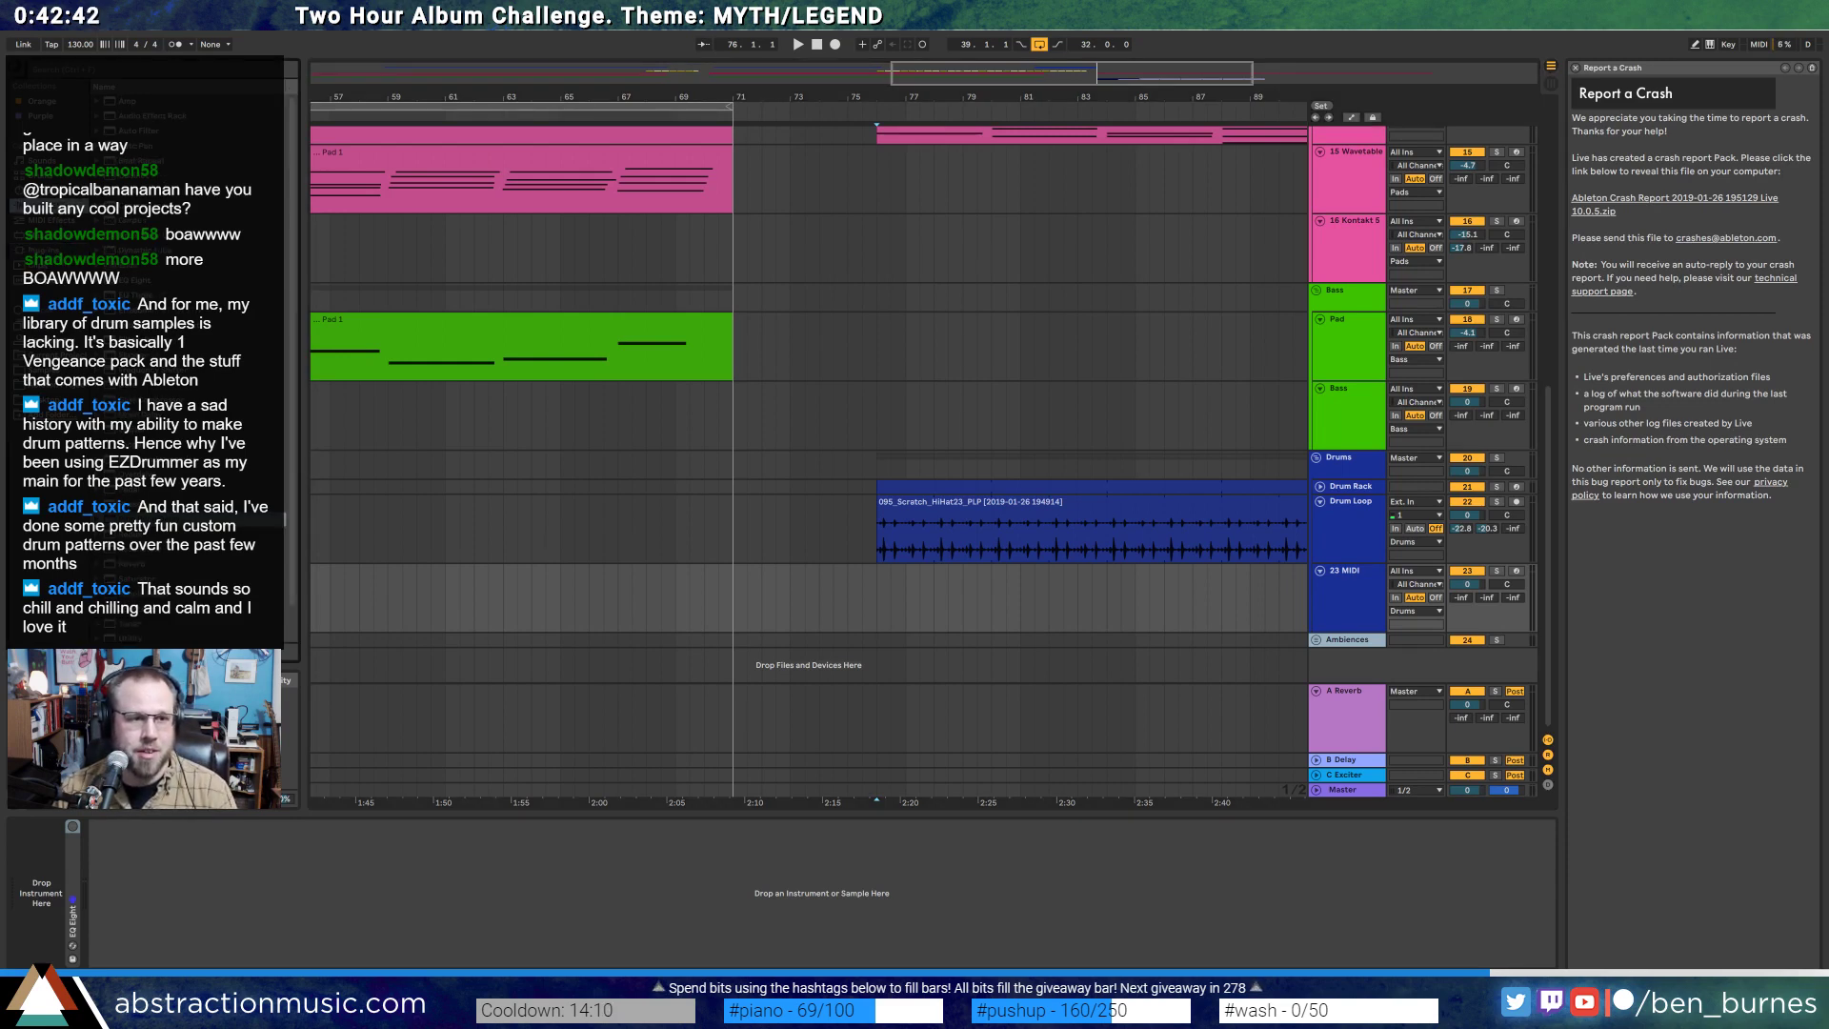
click(55, 249)
click(98, 161)
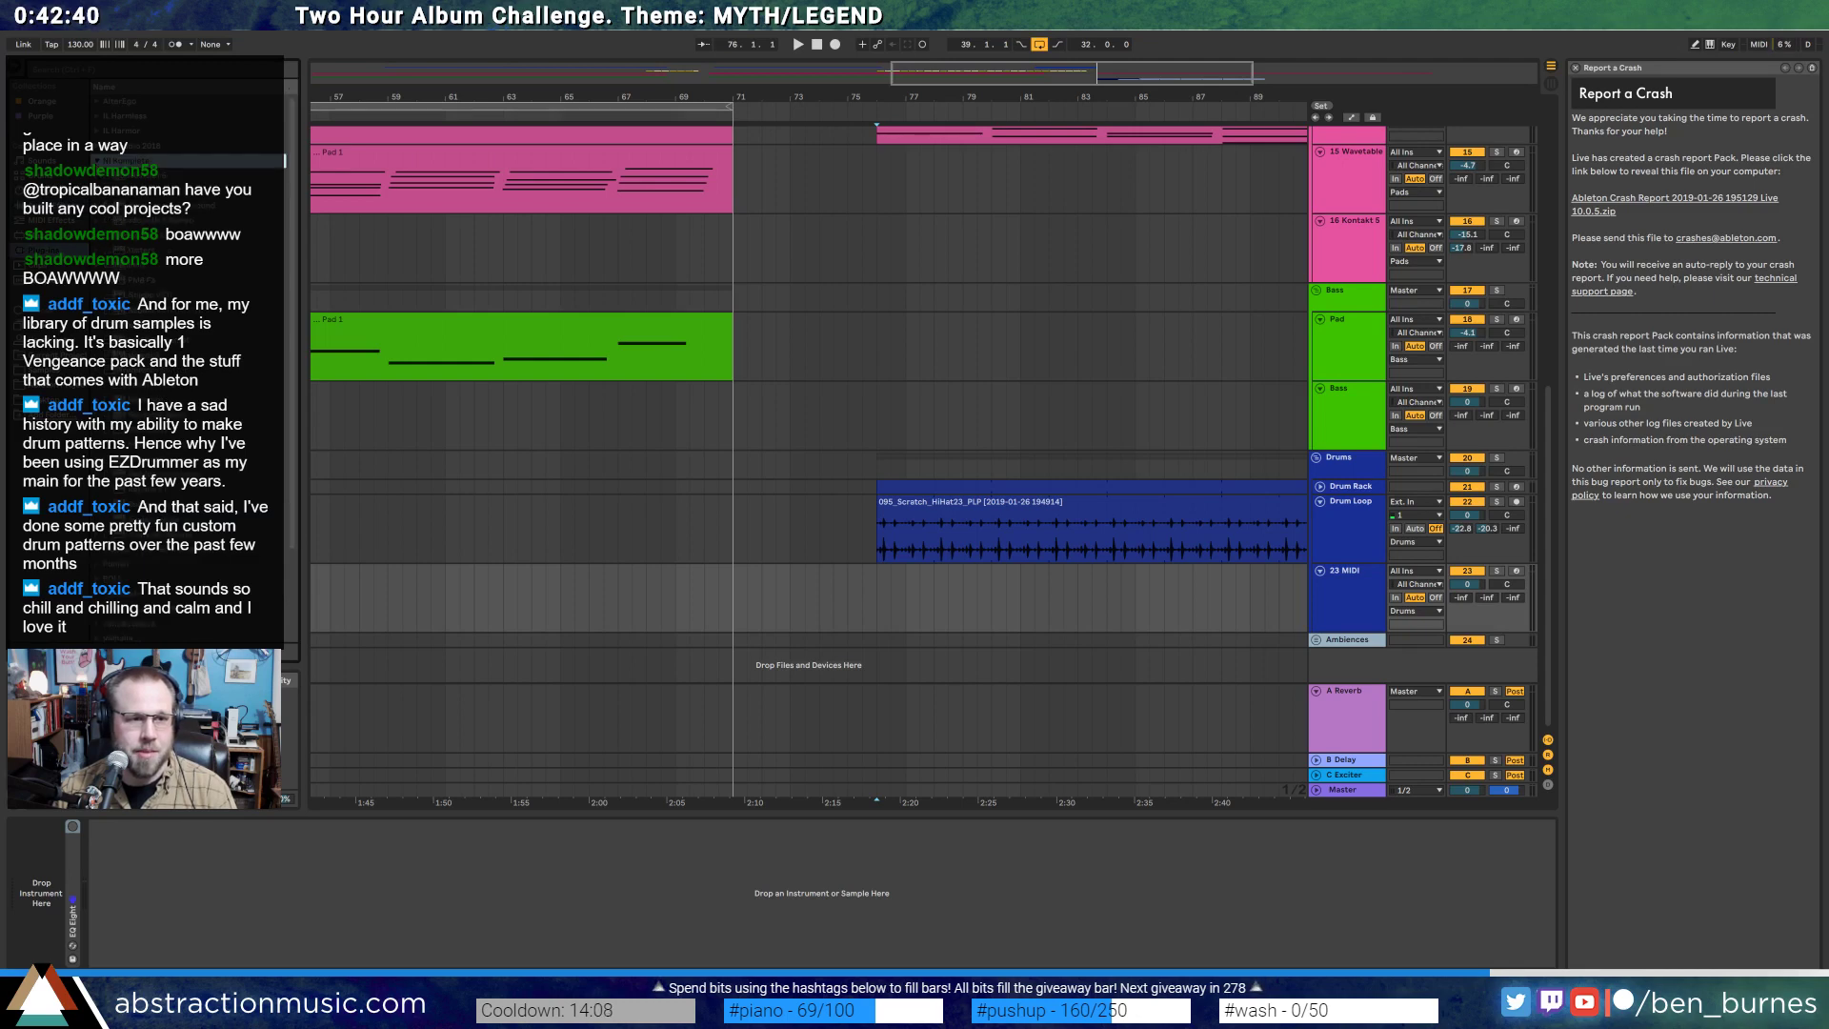
drag(142, 355, 48, 886)
drag(143, 311, 46, 888)
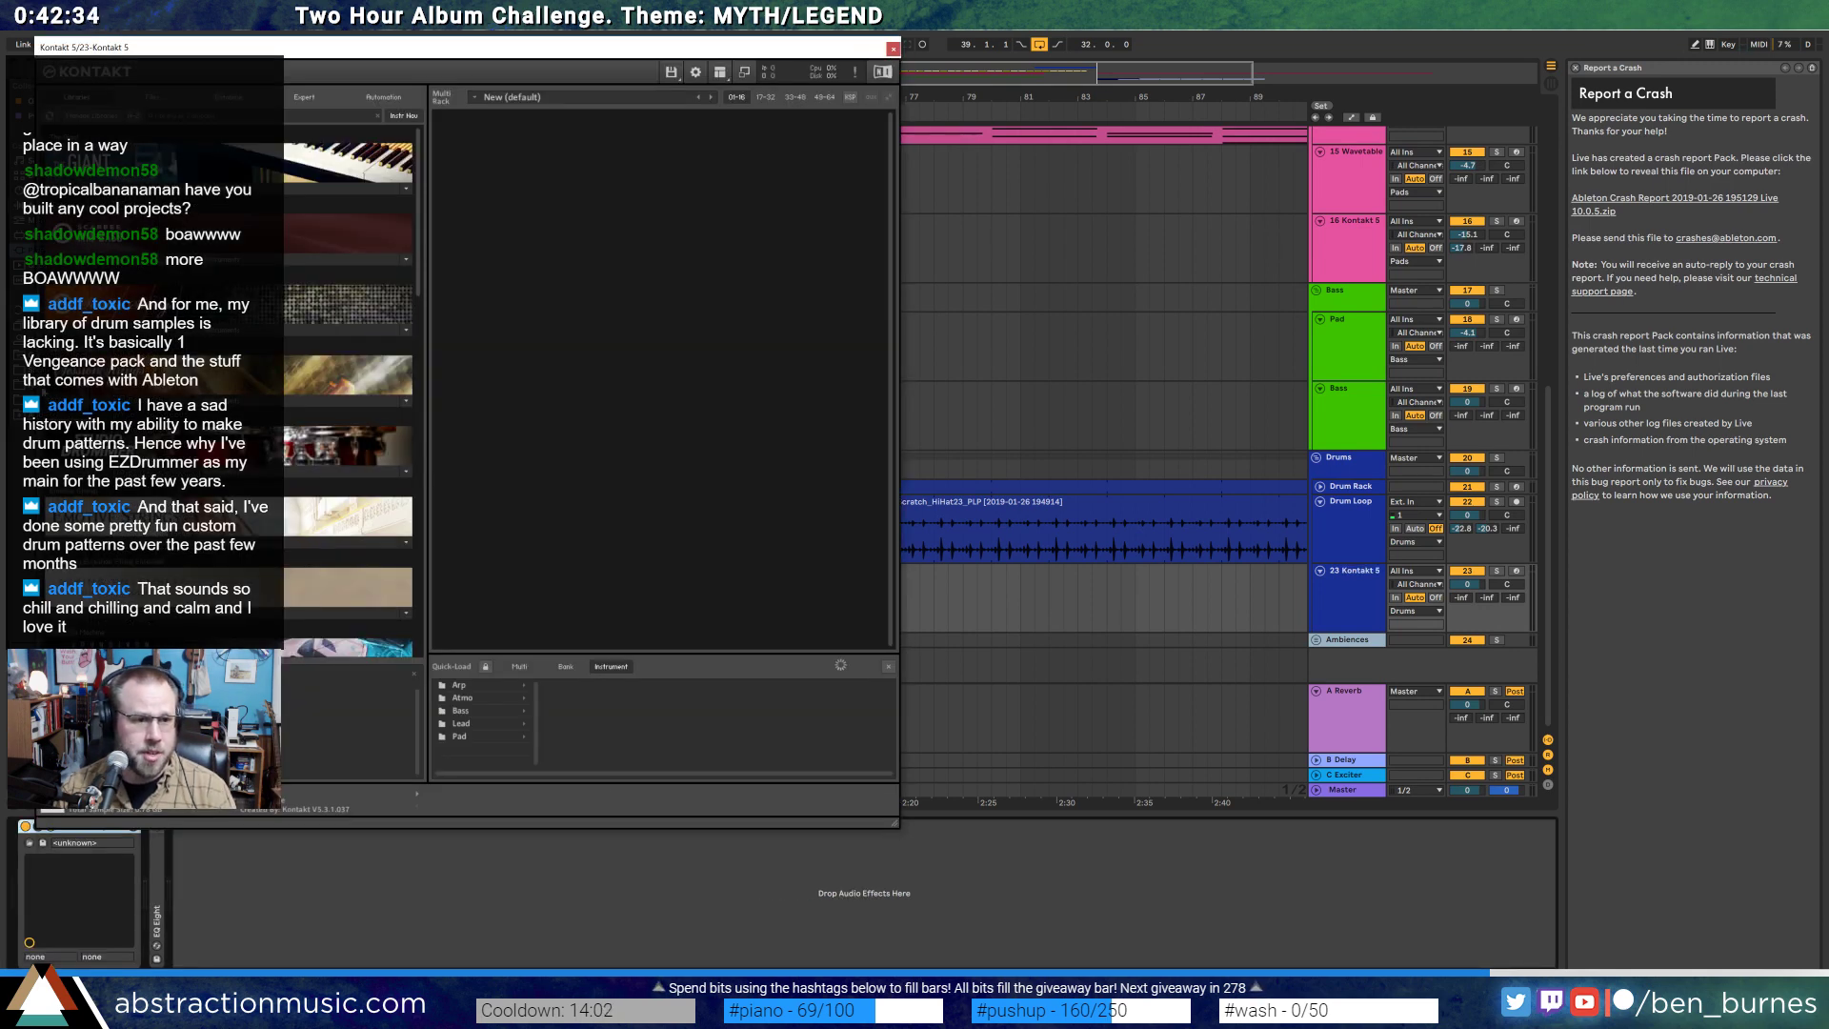
- Load the Antidrum 2 - Ensemble patch from the Antidrum Machine library into Kontakt, arm its track and close the plug-in window
scroll(348, 400, down, 3)
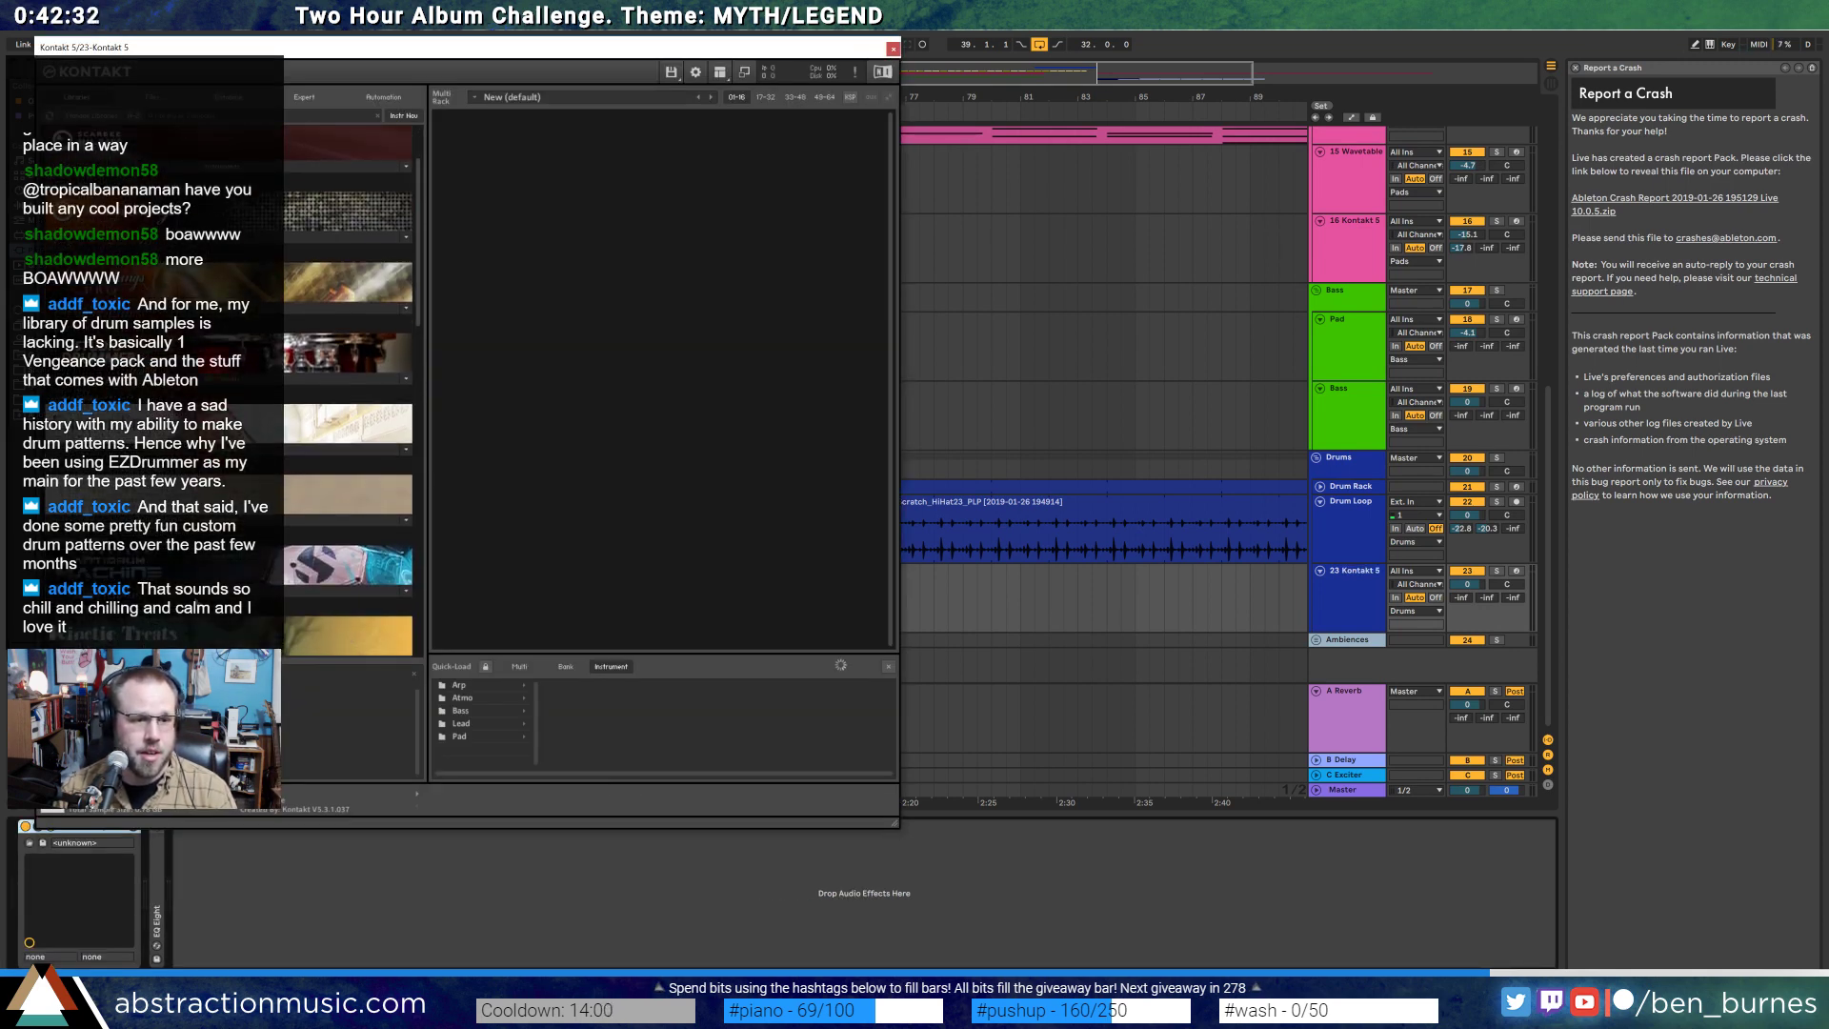
scroll(348, 400, down, 2)
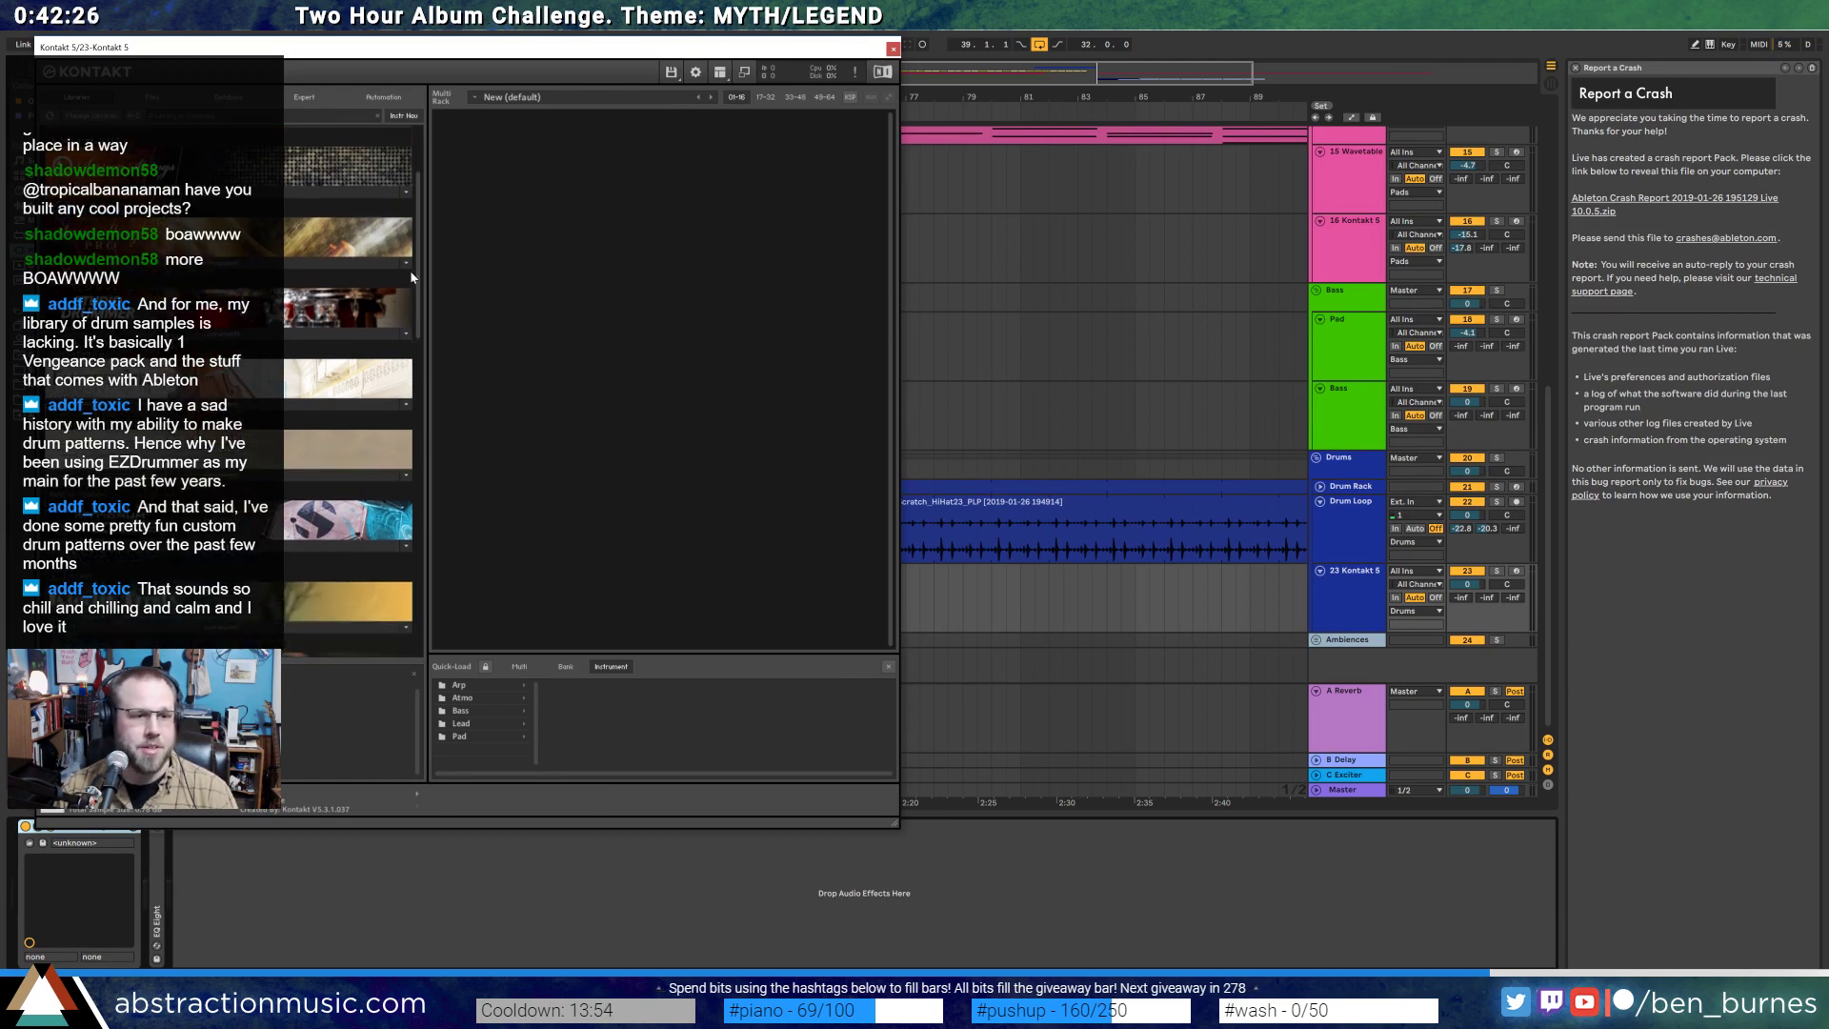
scroll(408, 225, down, 2)
drag(417, 224, 426, 270)
click(221, 354)
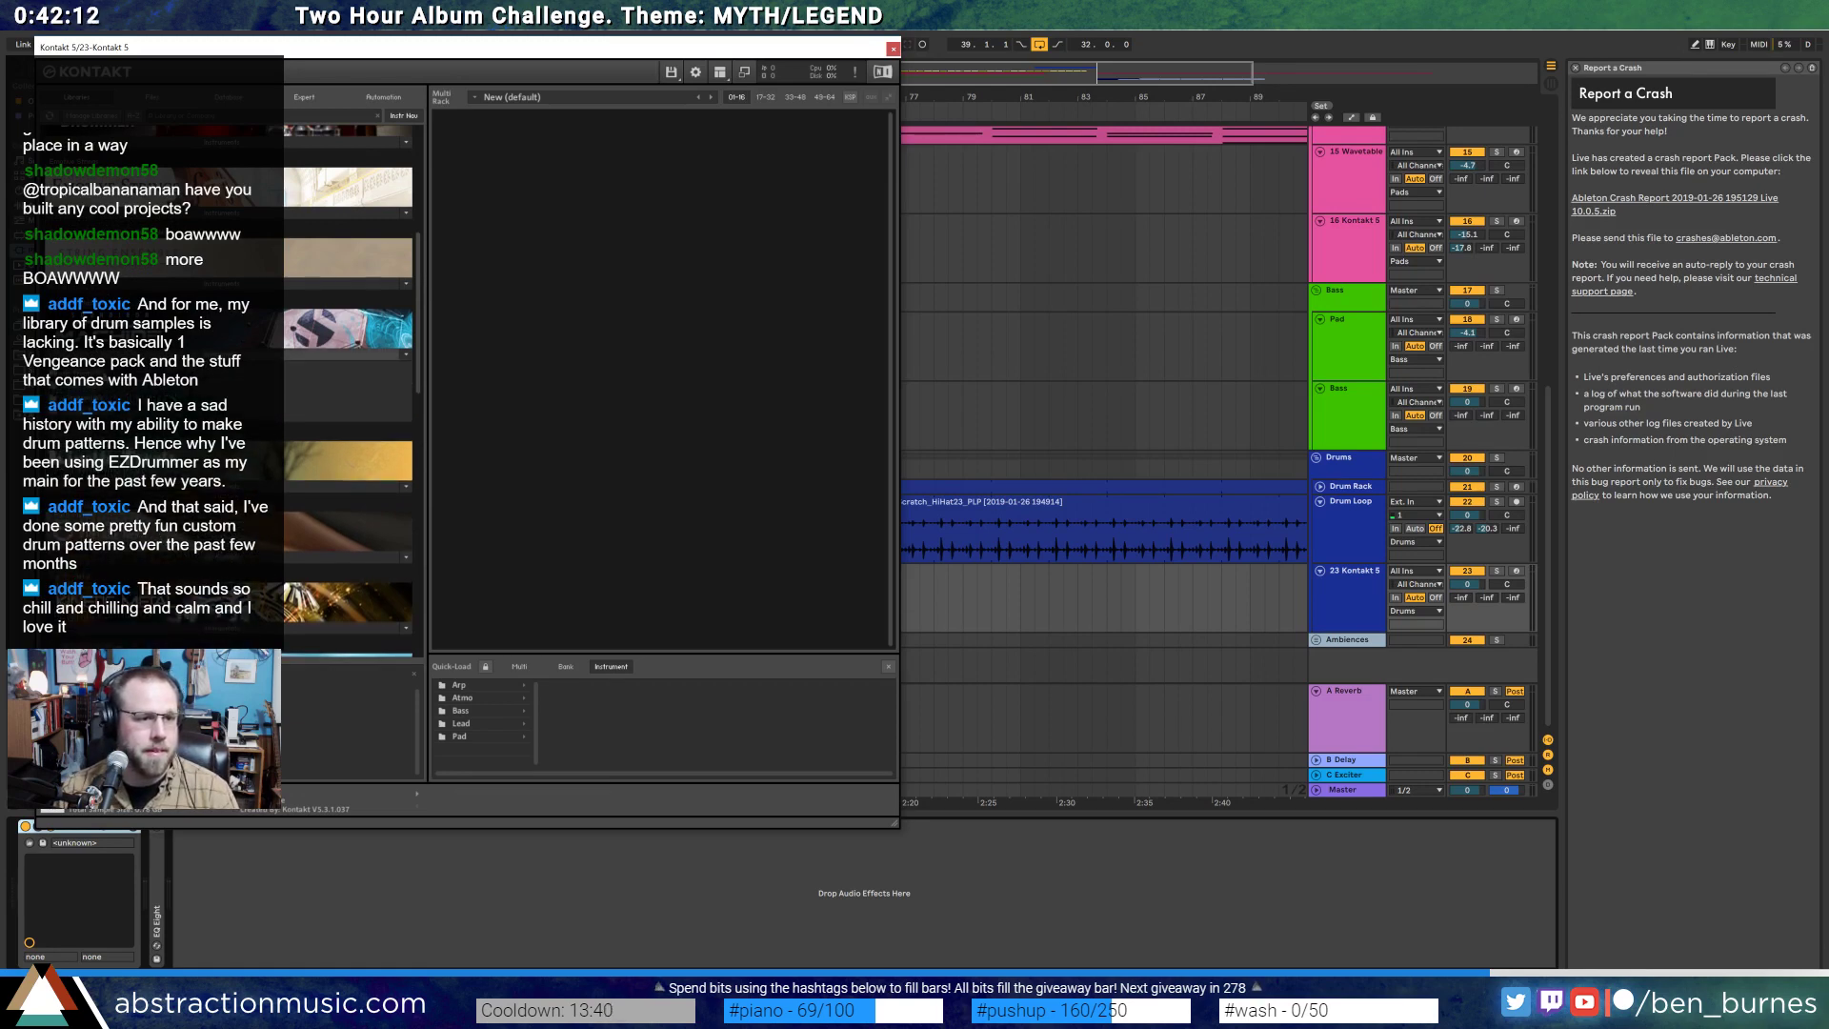
double_click(143, 398)
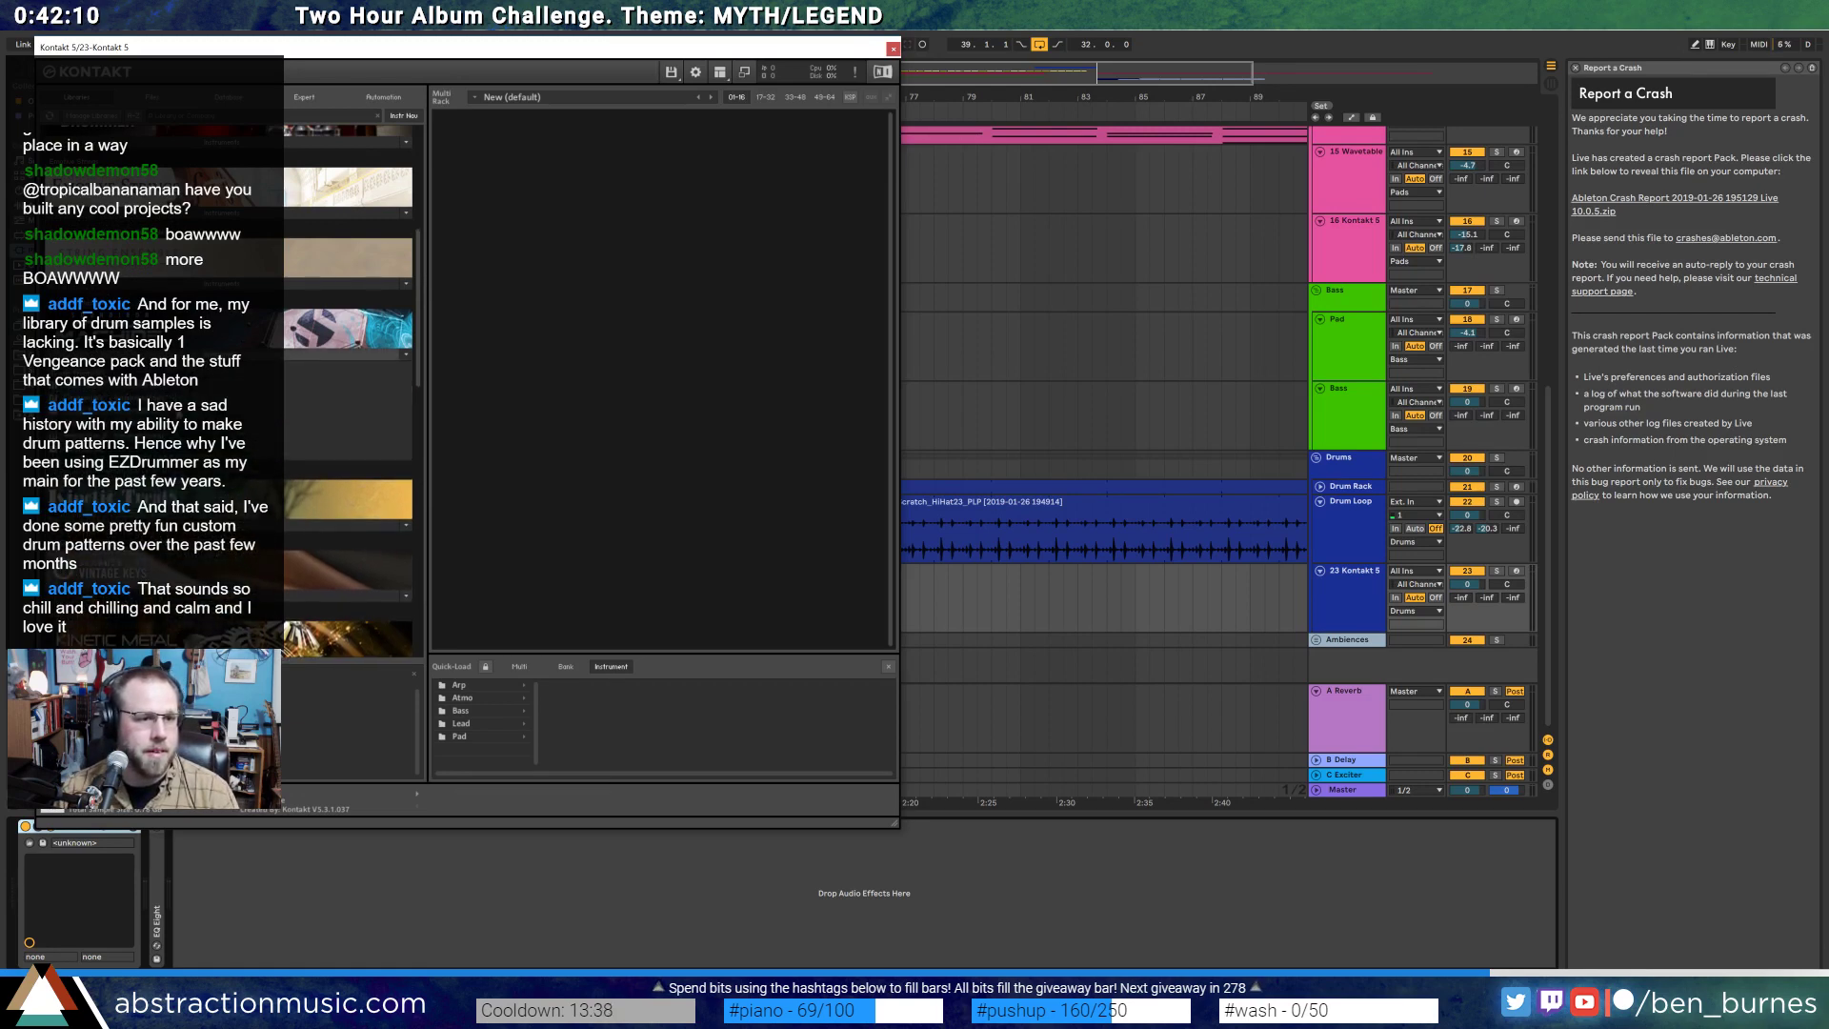
click(143, 398)
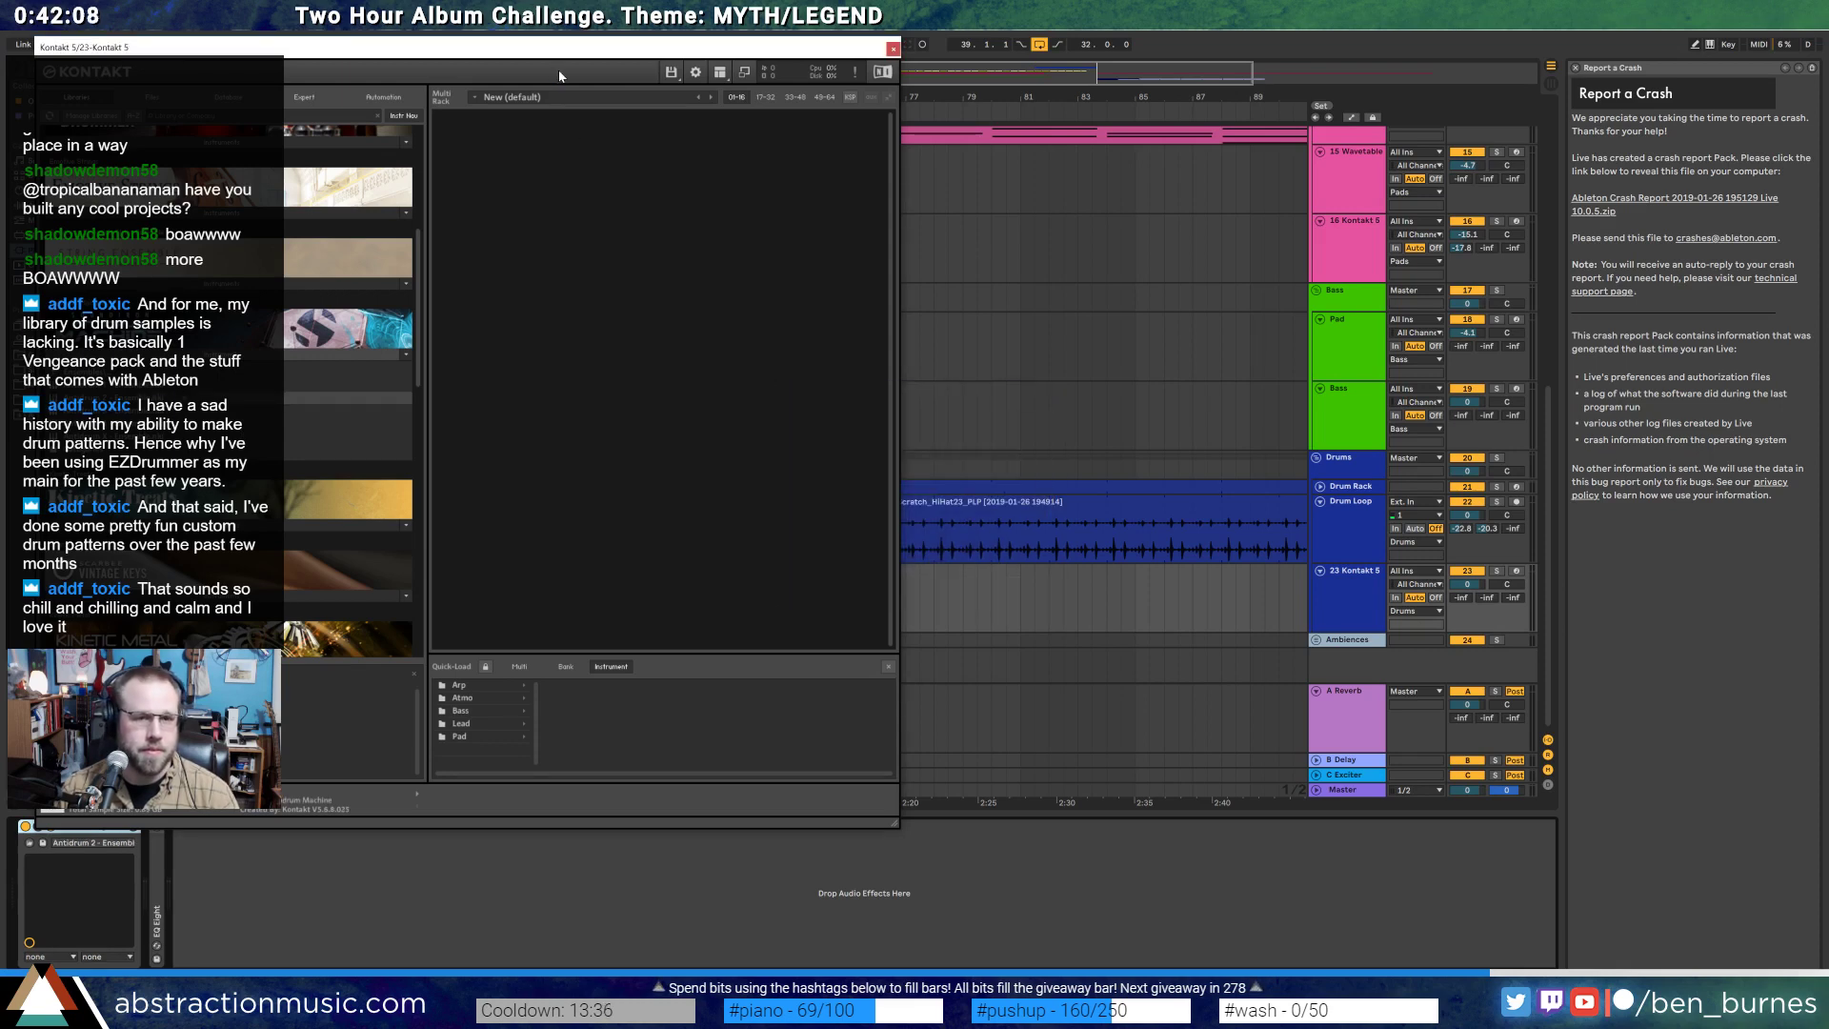
drag(575, 57, 747, 121)
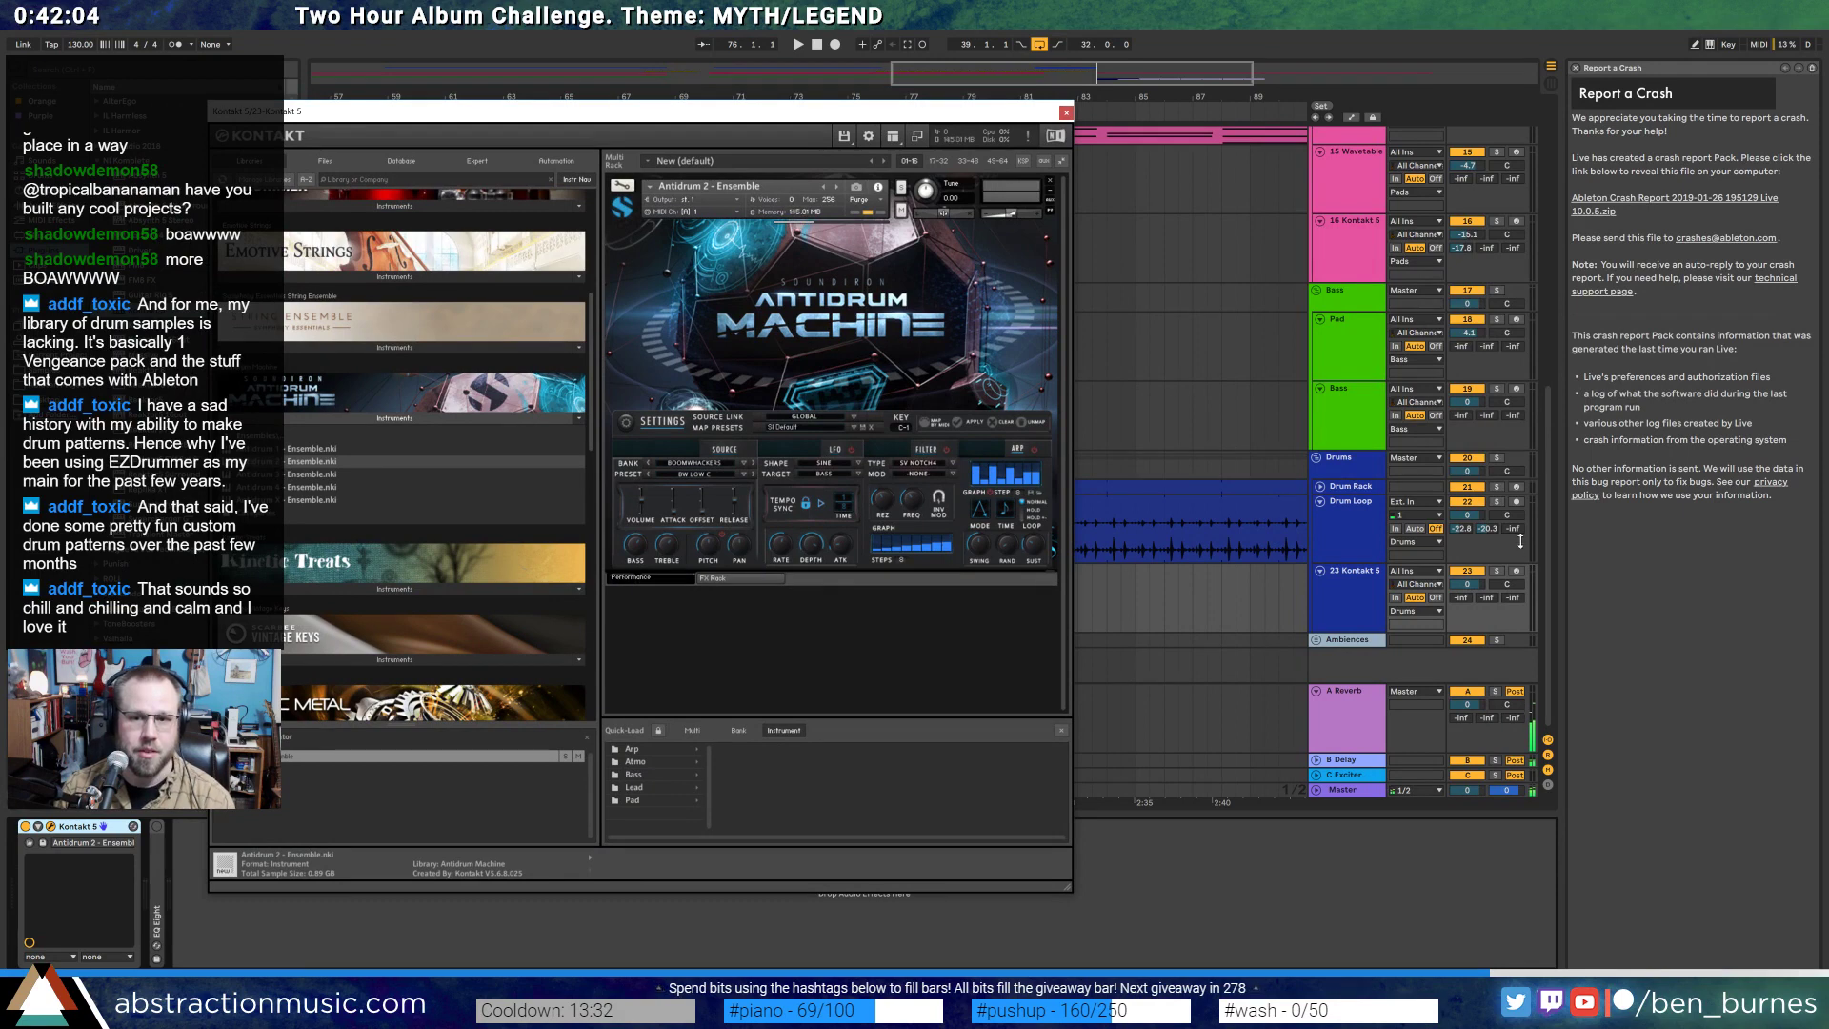
click(1517, 572)
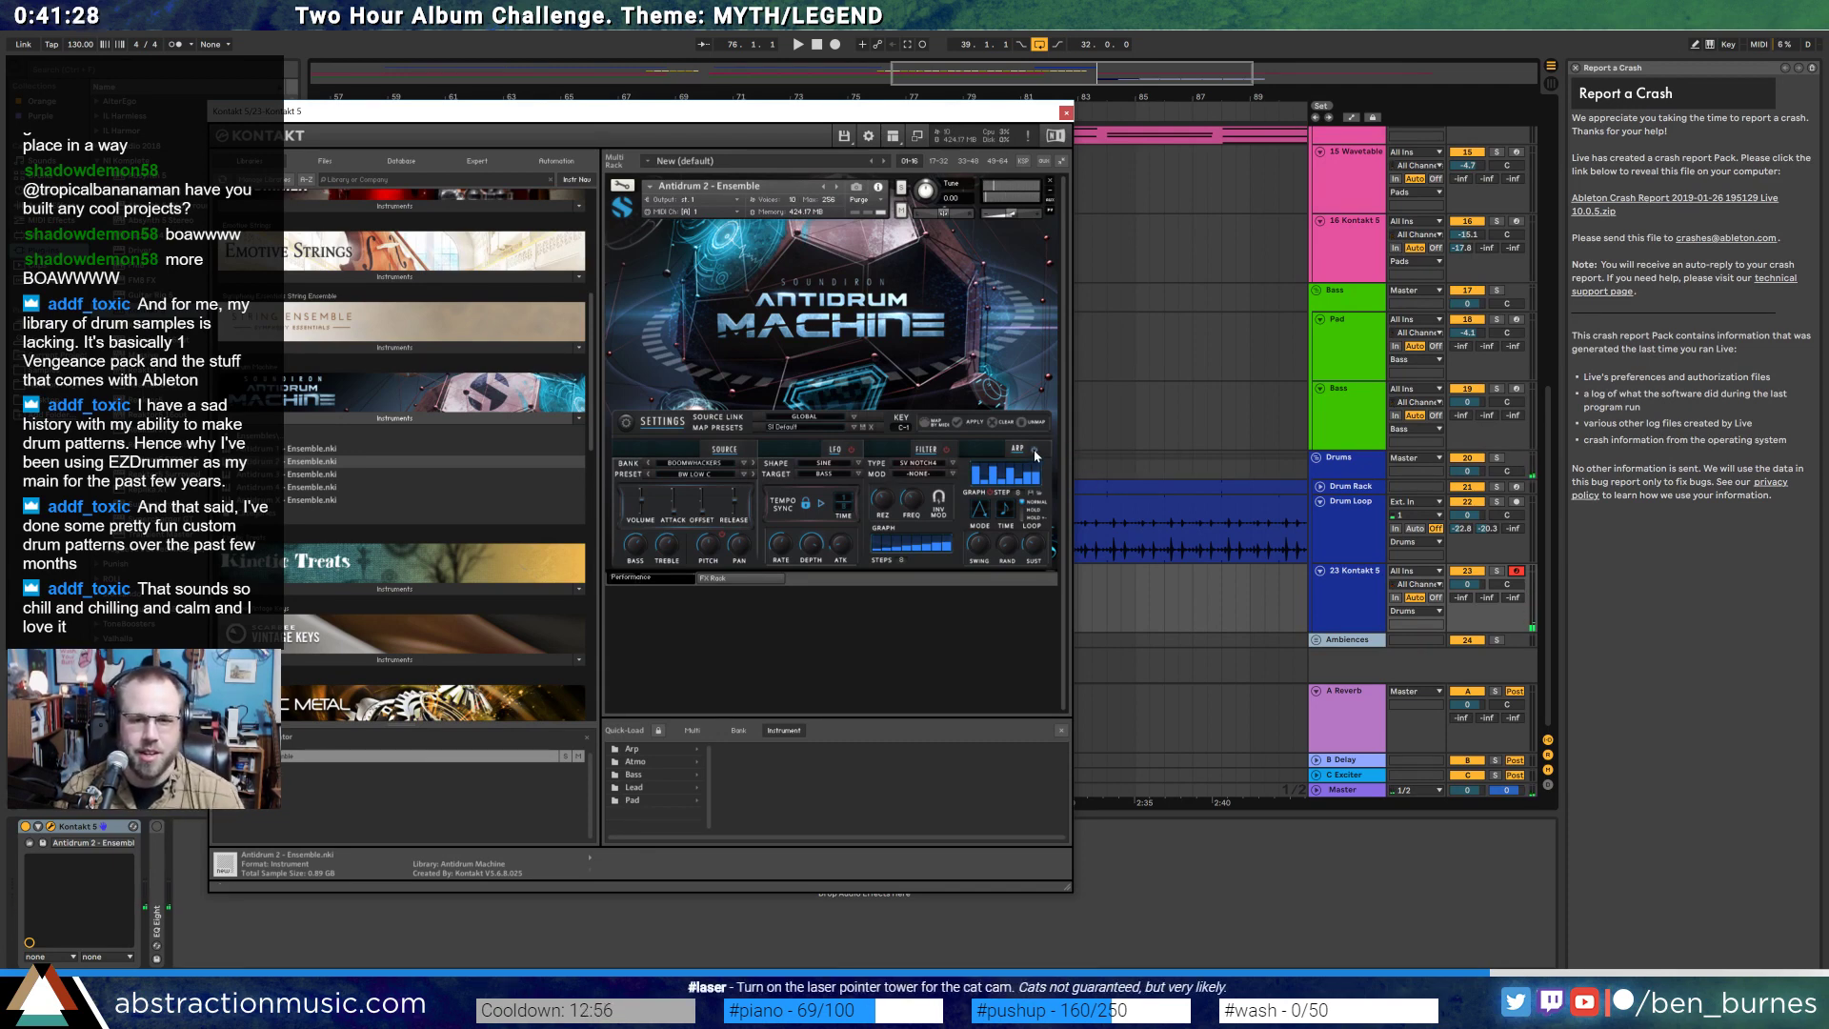
click(1066, 112)
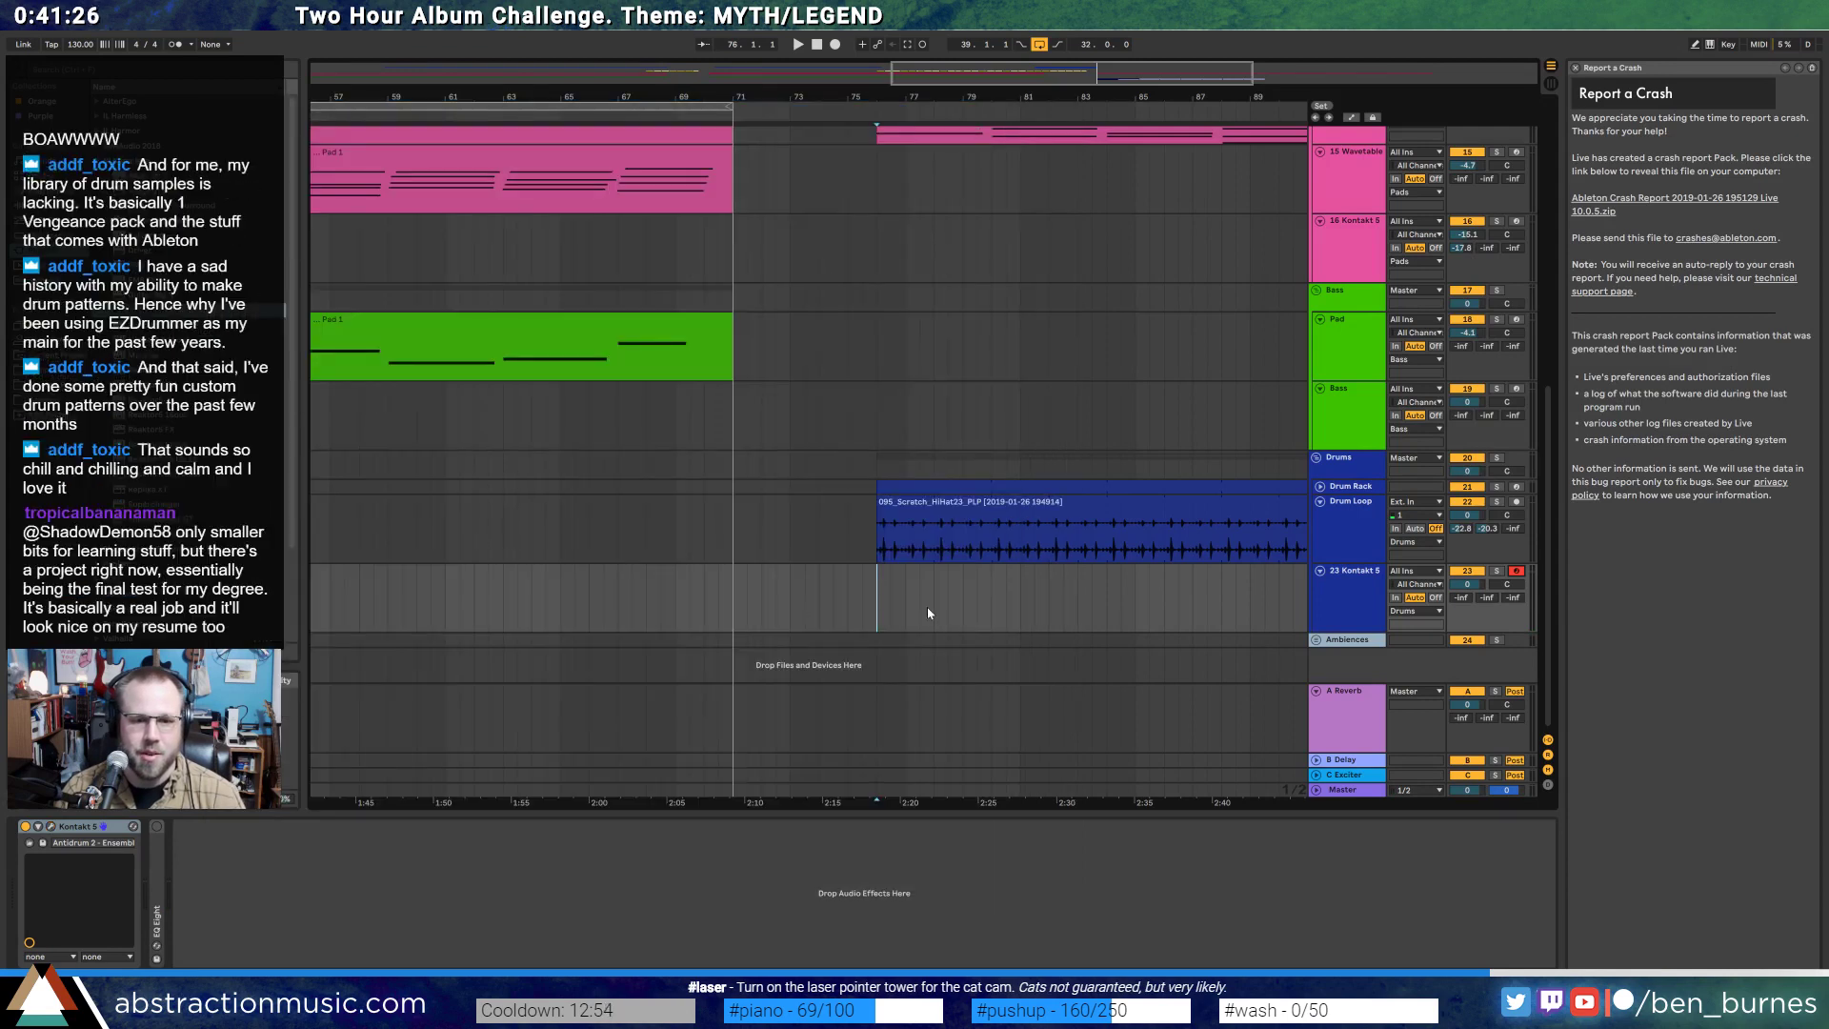
- Insert a one-bar MIDI clip at bar 84 on the Kontakt 5 drum track and add a D#4 note on beat 3
scroll(831, 557, right, 6)
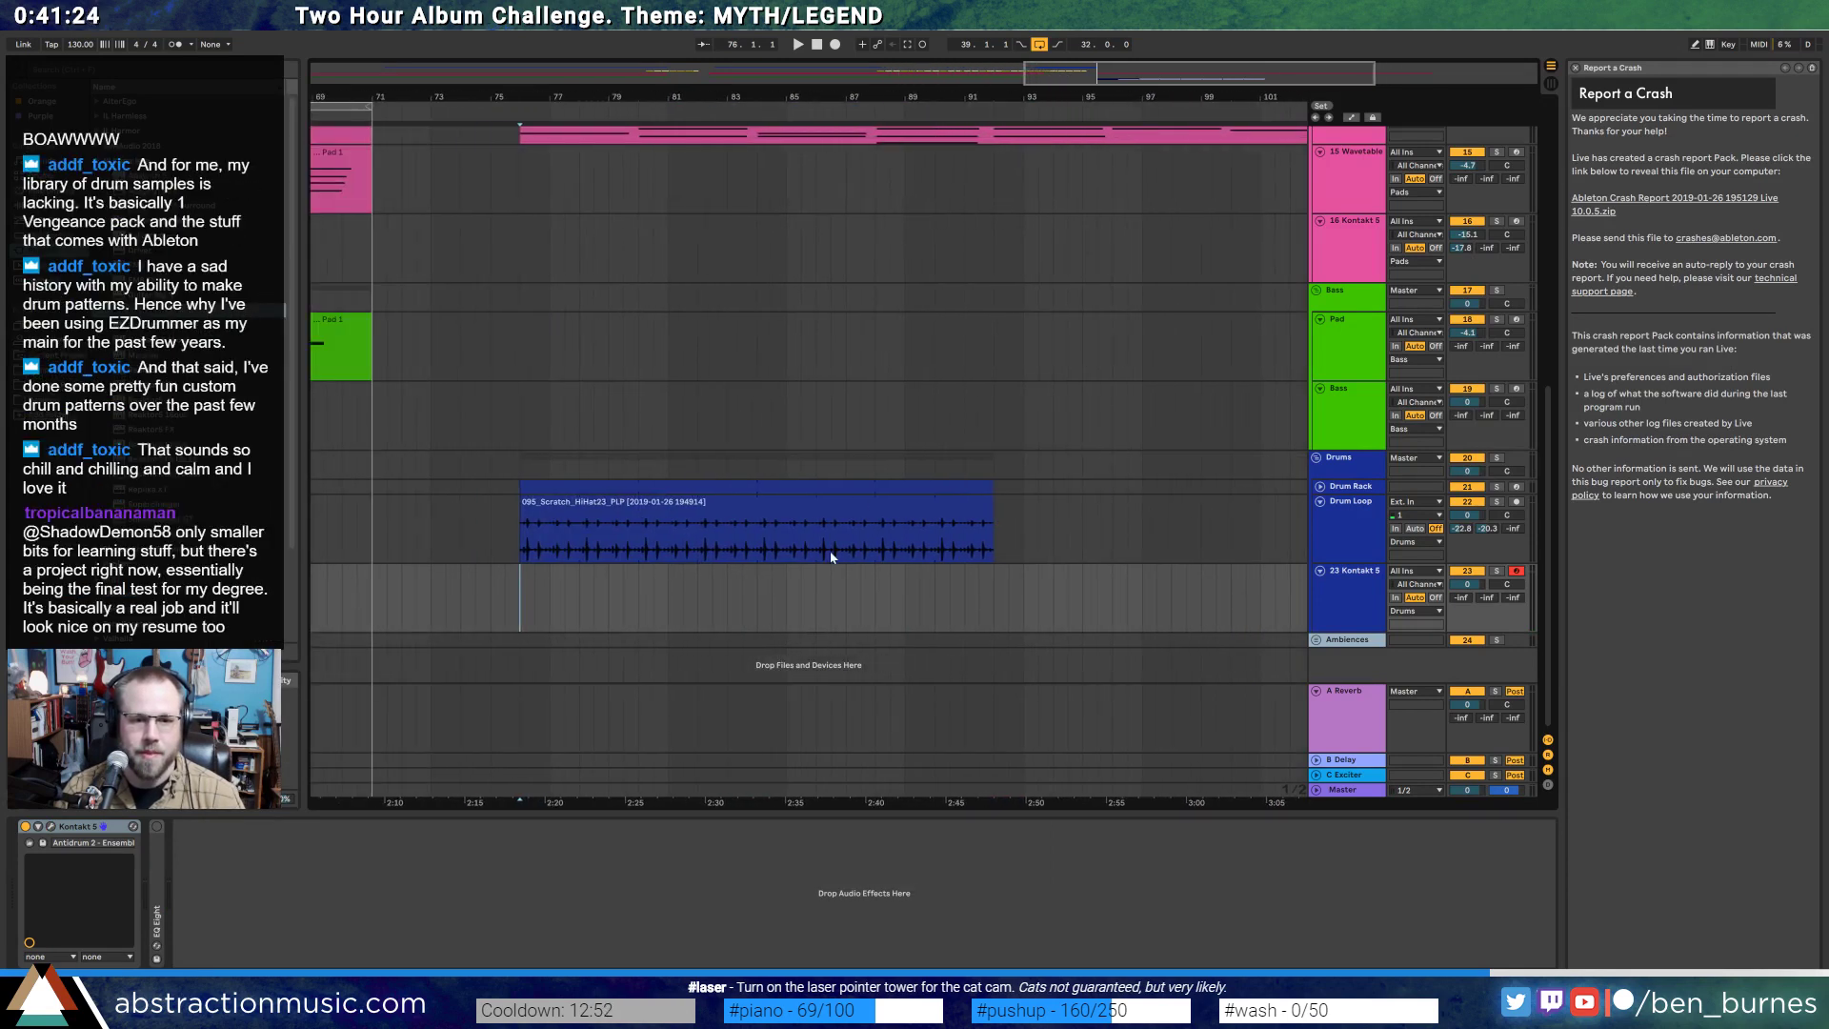
mouse_move(757, 600)
mouse_down()
mouse_move(991, 602)
mouse_move(789, 603)
mouse_up()
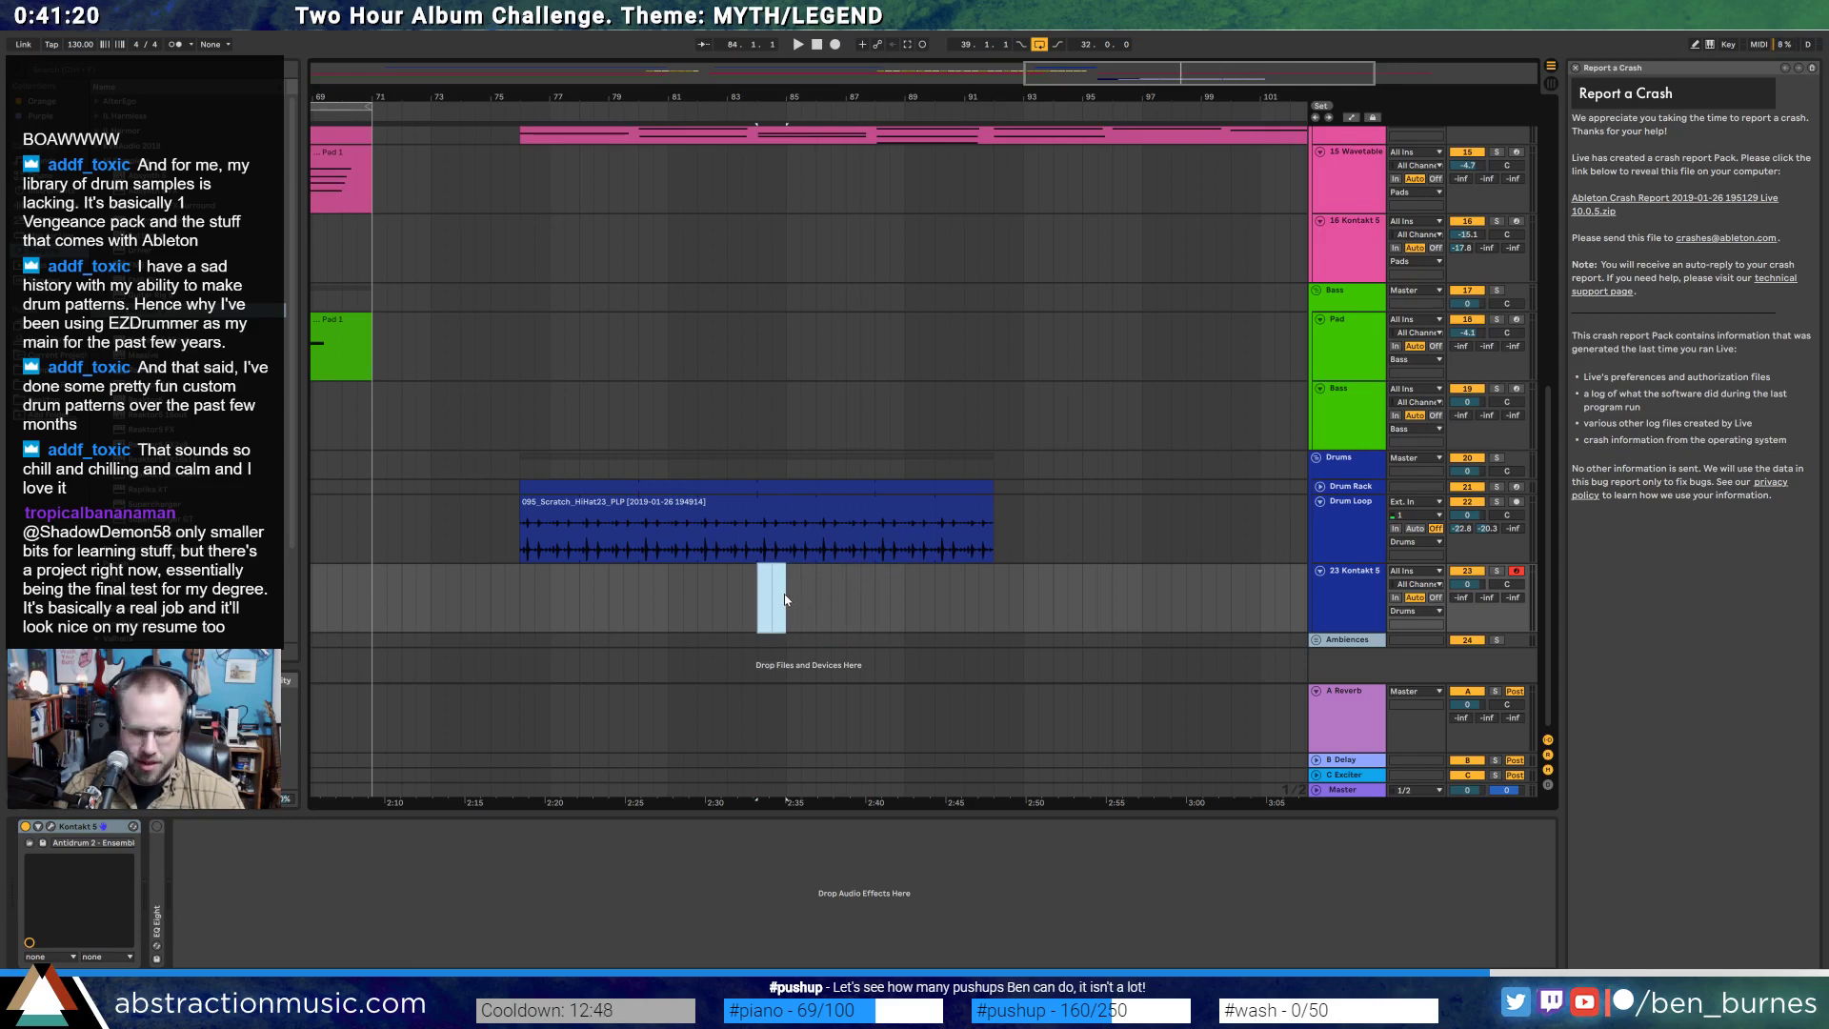
key(super+shift+m)
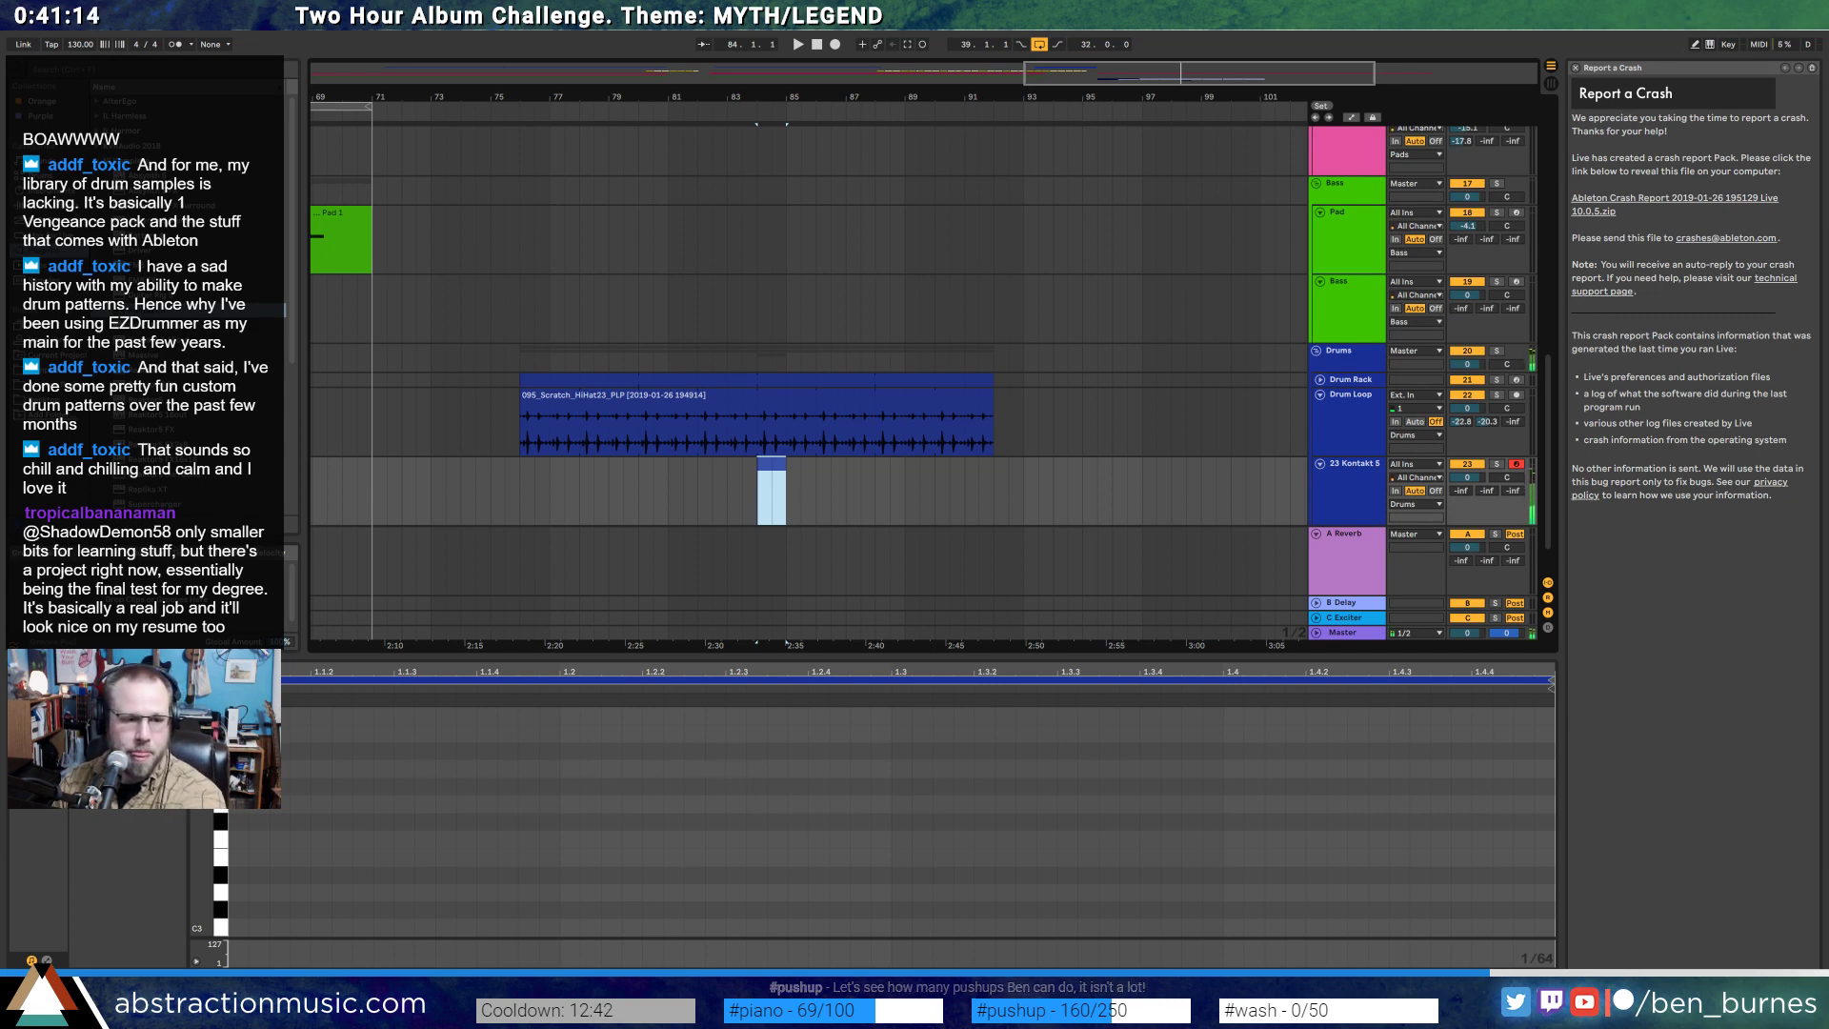
drag(201, 860, 183, 911)
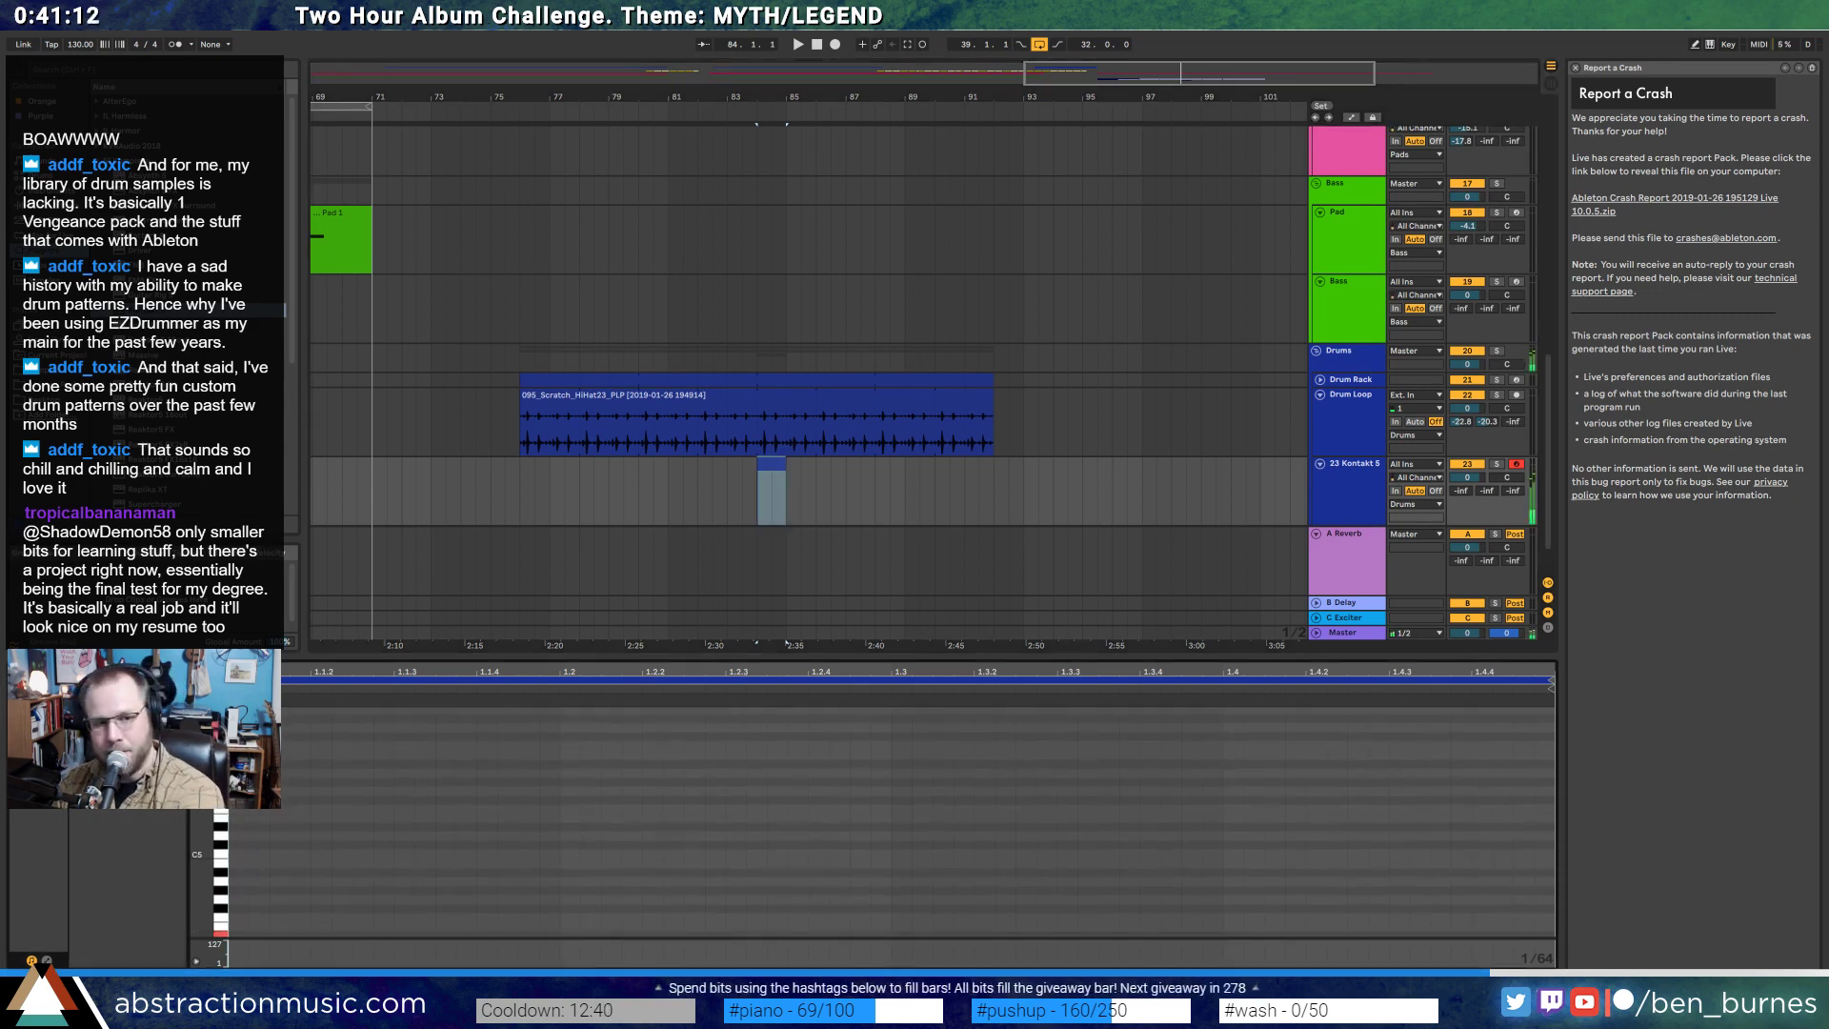
scroll(867, 875, down, 8)
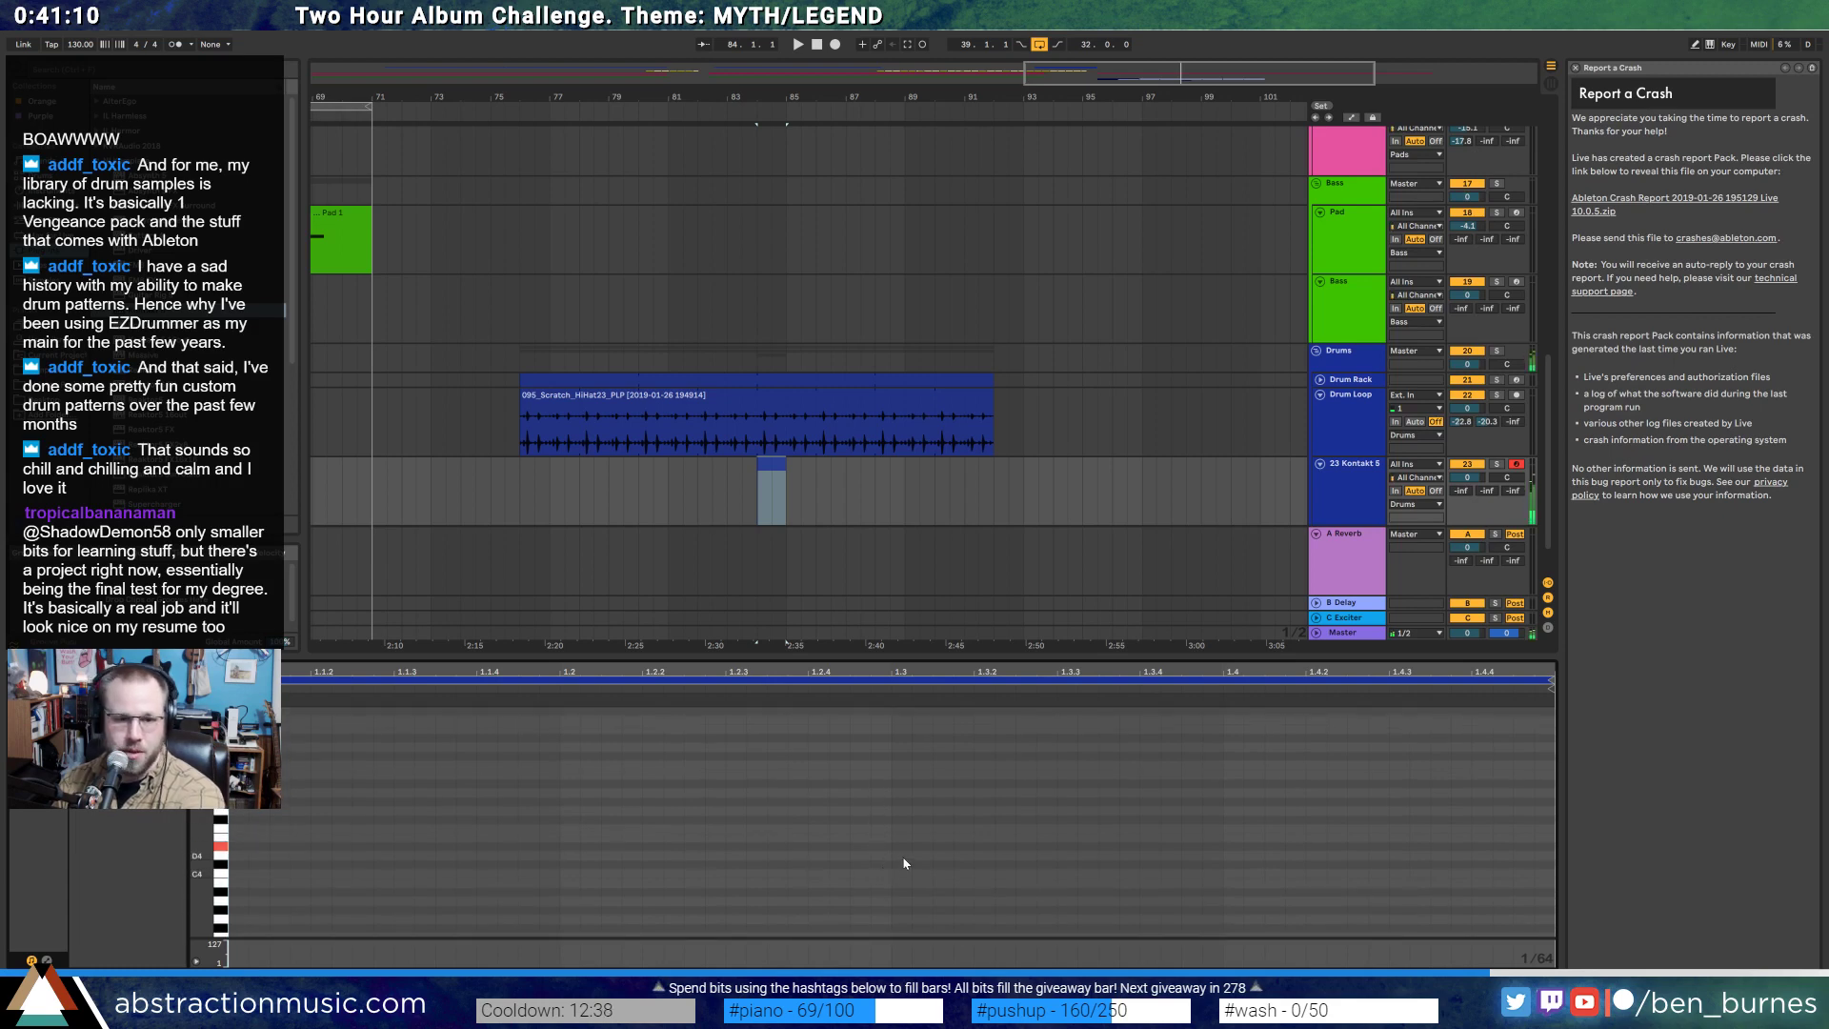
double_click(894, 851)
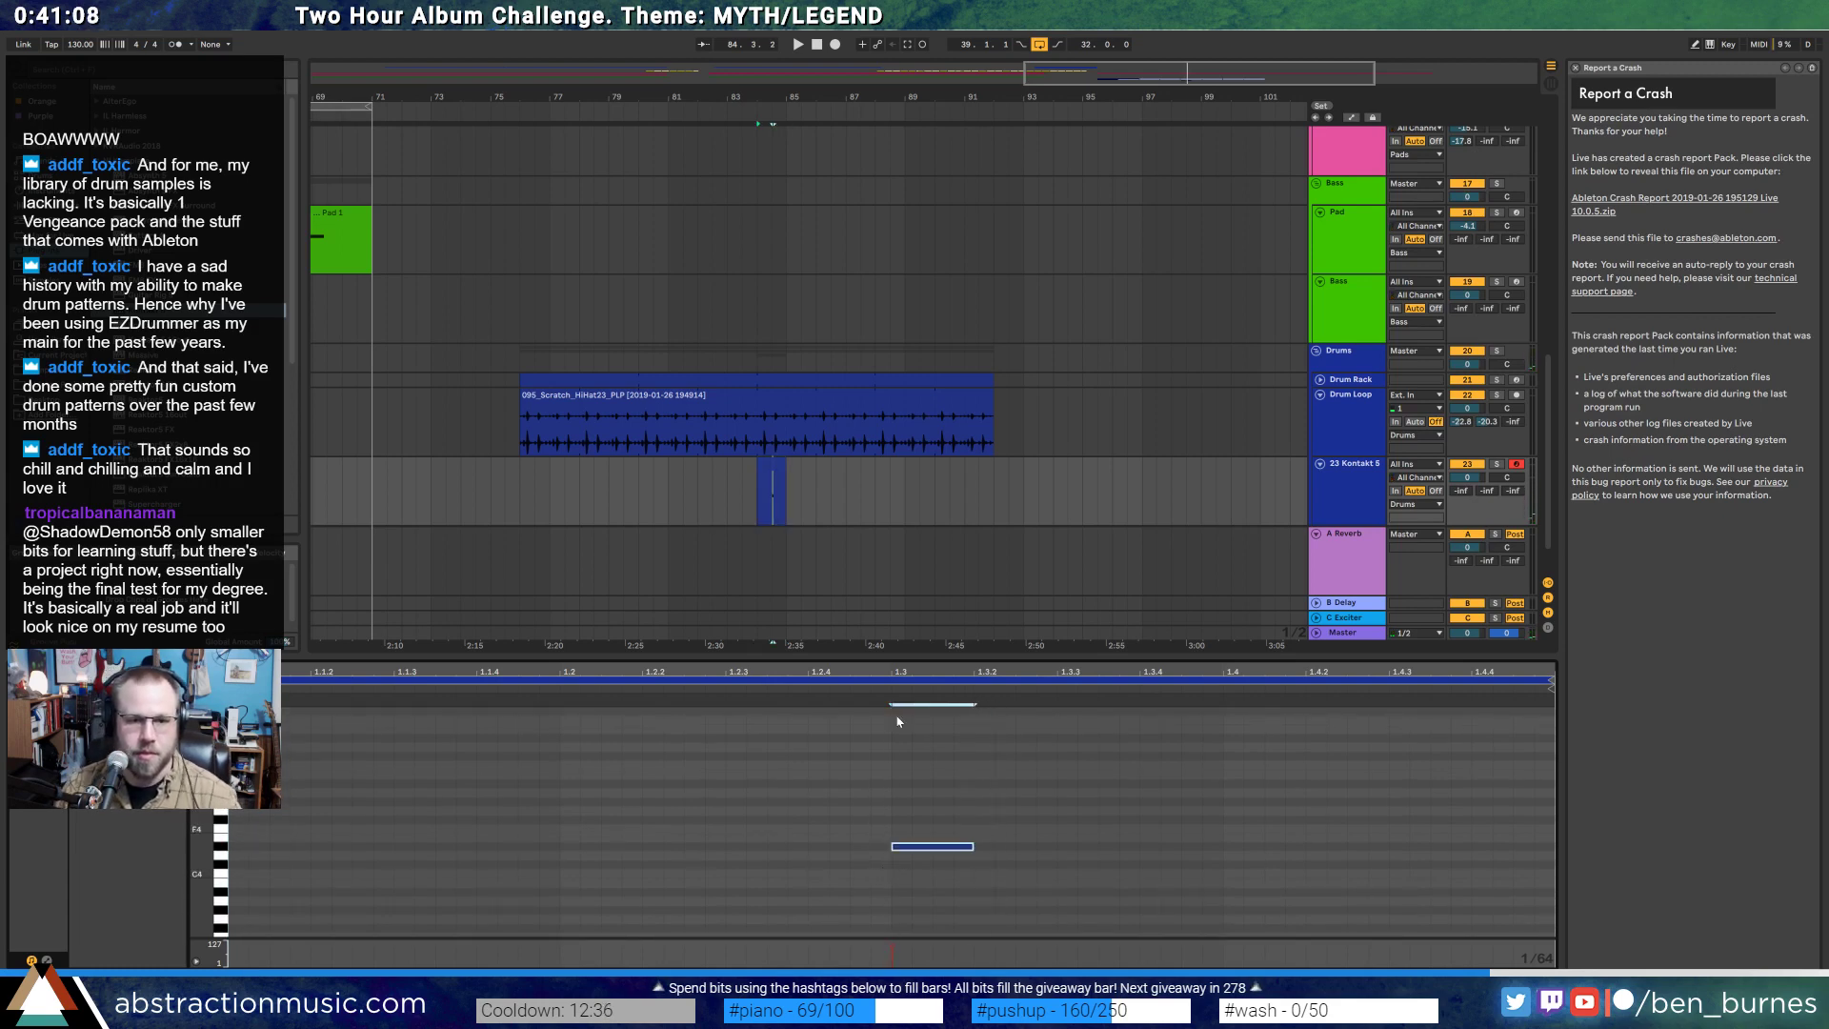
key(space)
- Repeat the one-bar drum clip up to bar 92 and consolidate bars 84 to 88 into one four-bar clip
drag(787, 481, 993, 489)
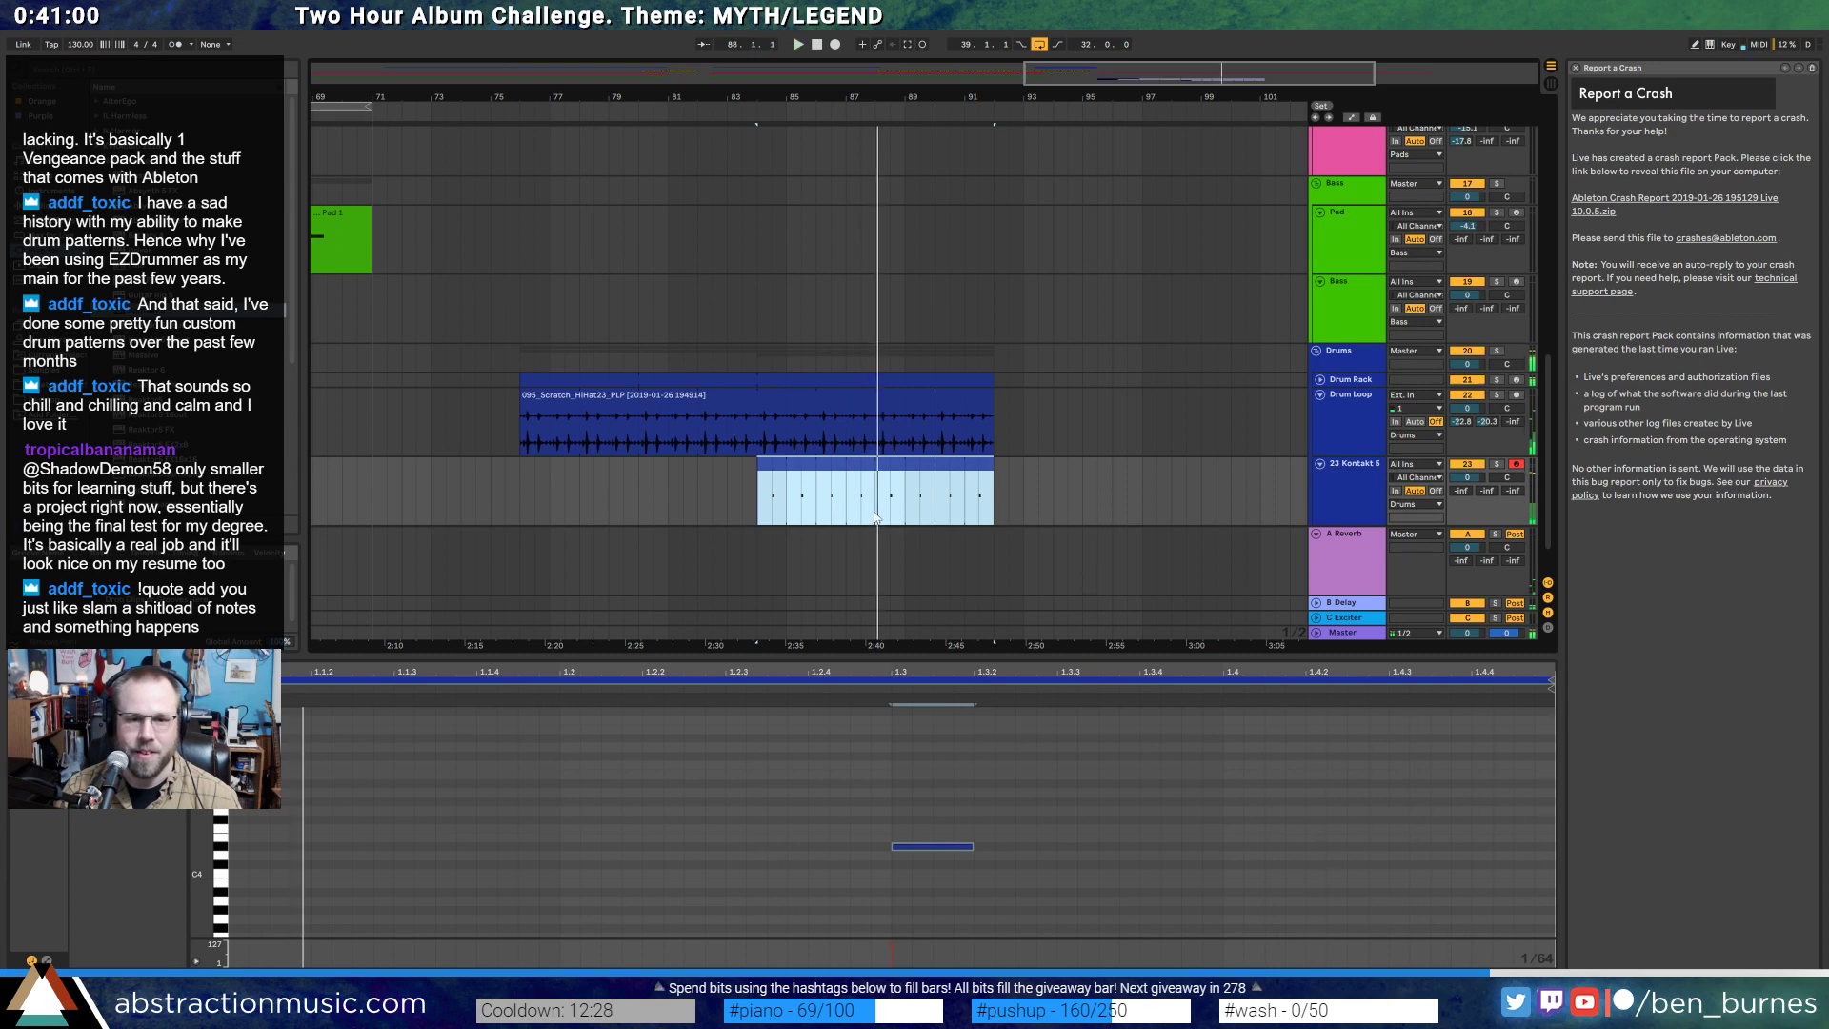
drag(761, 503, 874, 480)
key(ctrl+j)
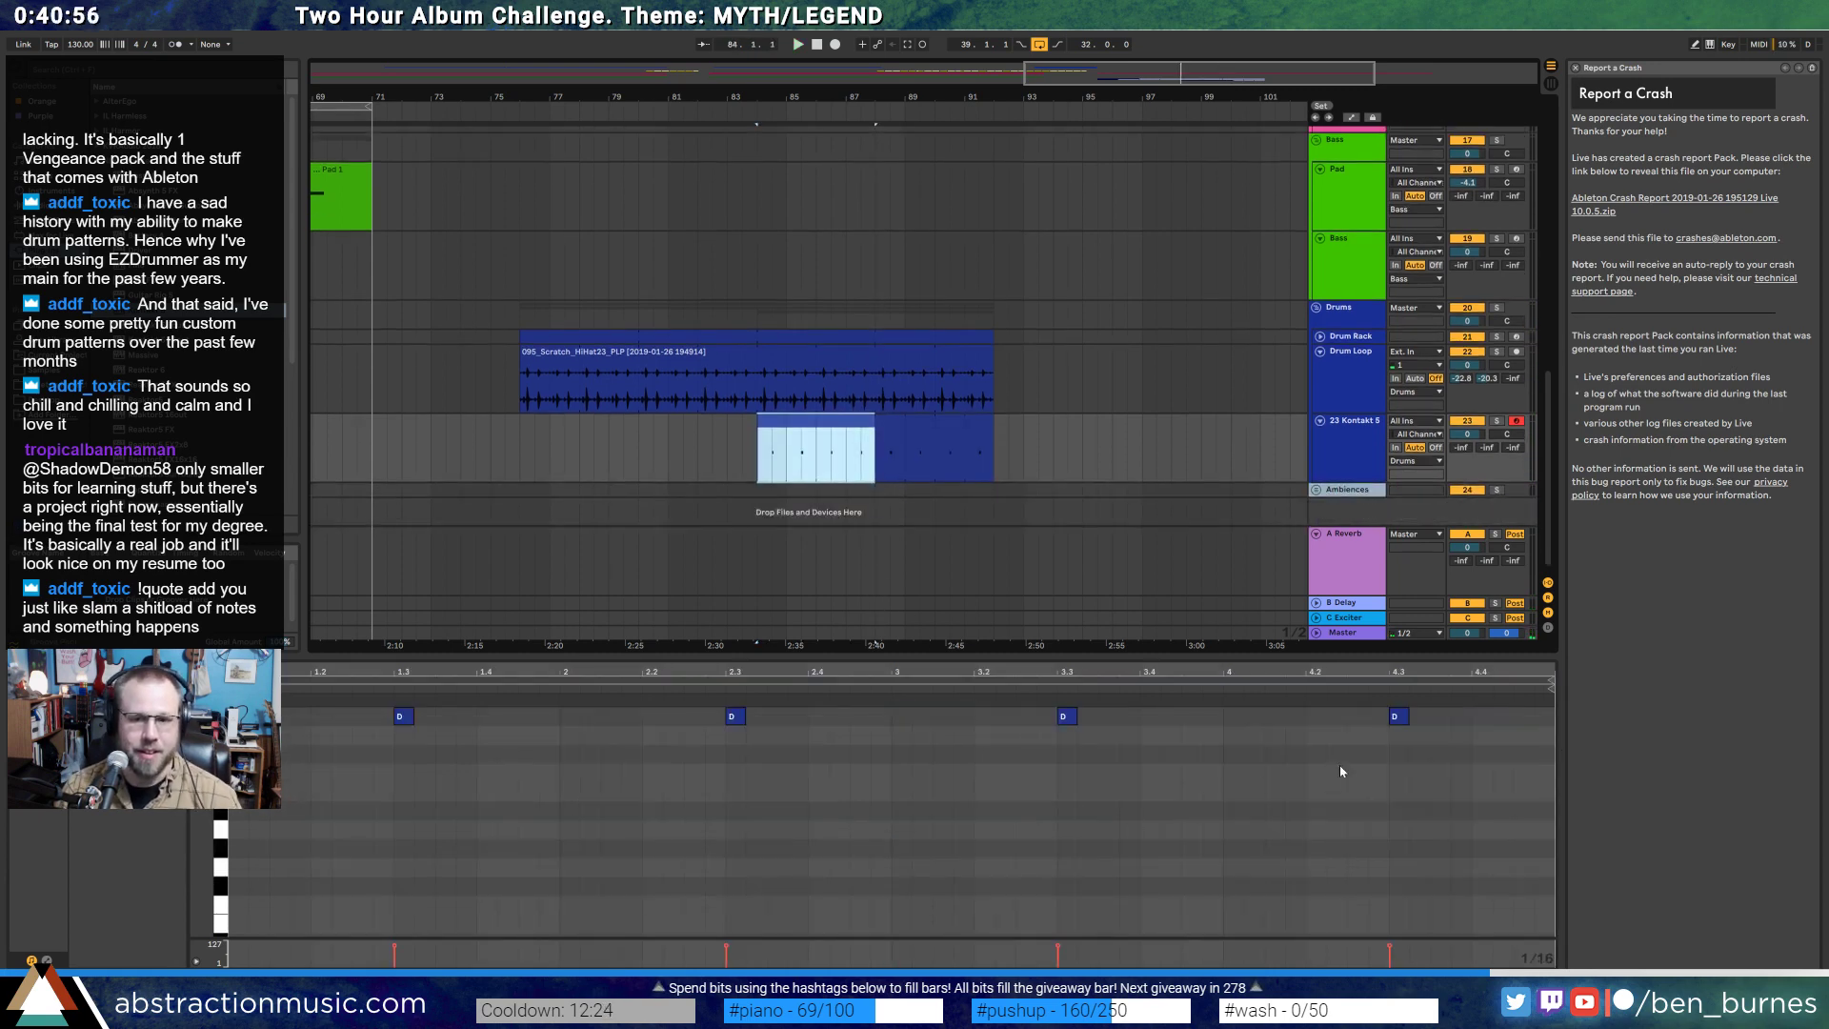
- Duplicate the last D#4 note in the four-bar clip to half a beat after 4.3
mouse_move(1428, 705)
mouse_down()
mouse_move(1397, 731)
mouse_move(1403, 692)
mouse_move(1427, 686)
mouse_up()
key(ctrl+f)
key(ctrl+d)
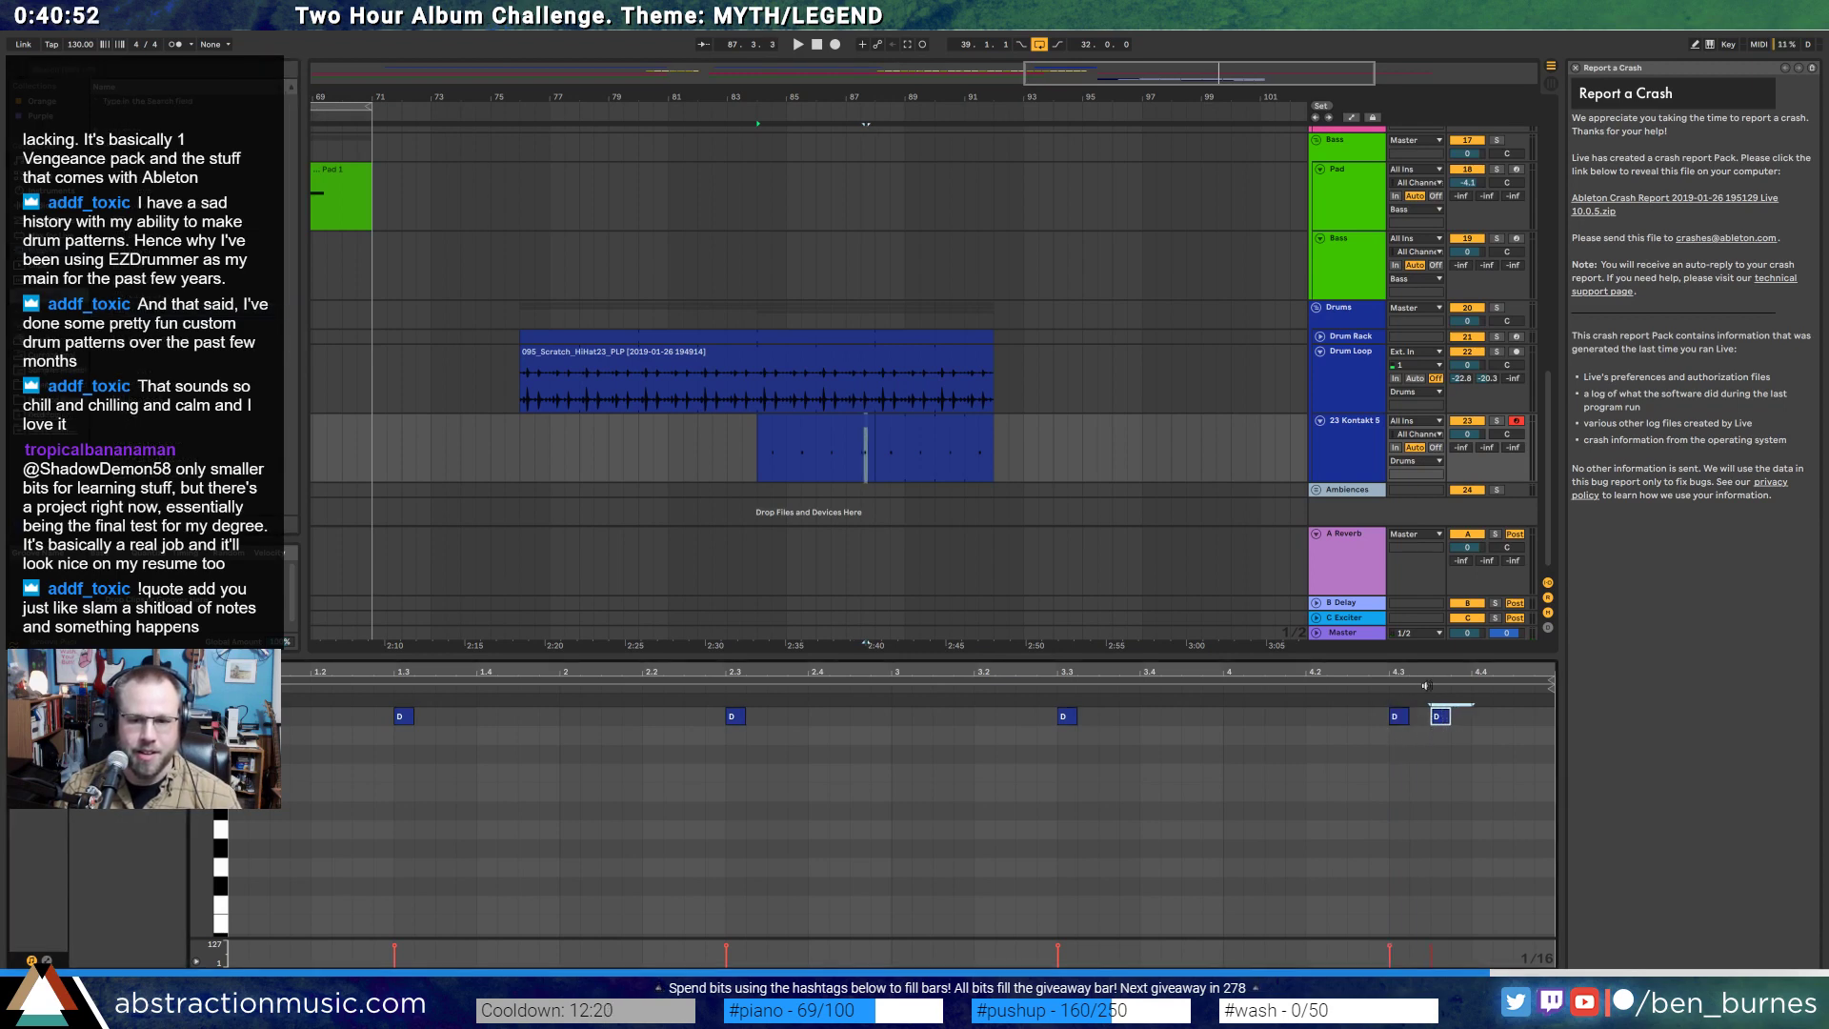
- Repeat the edited four-bar clip over bars 88 to 92 and close the crash report pane
drag(875, 448, 729, 481)
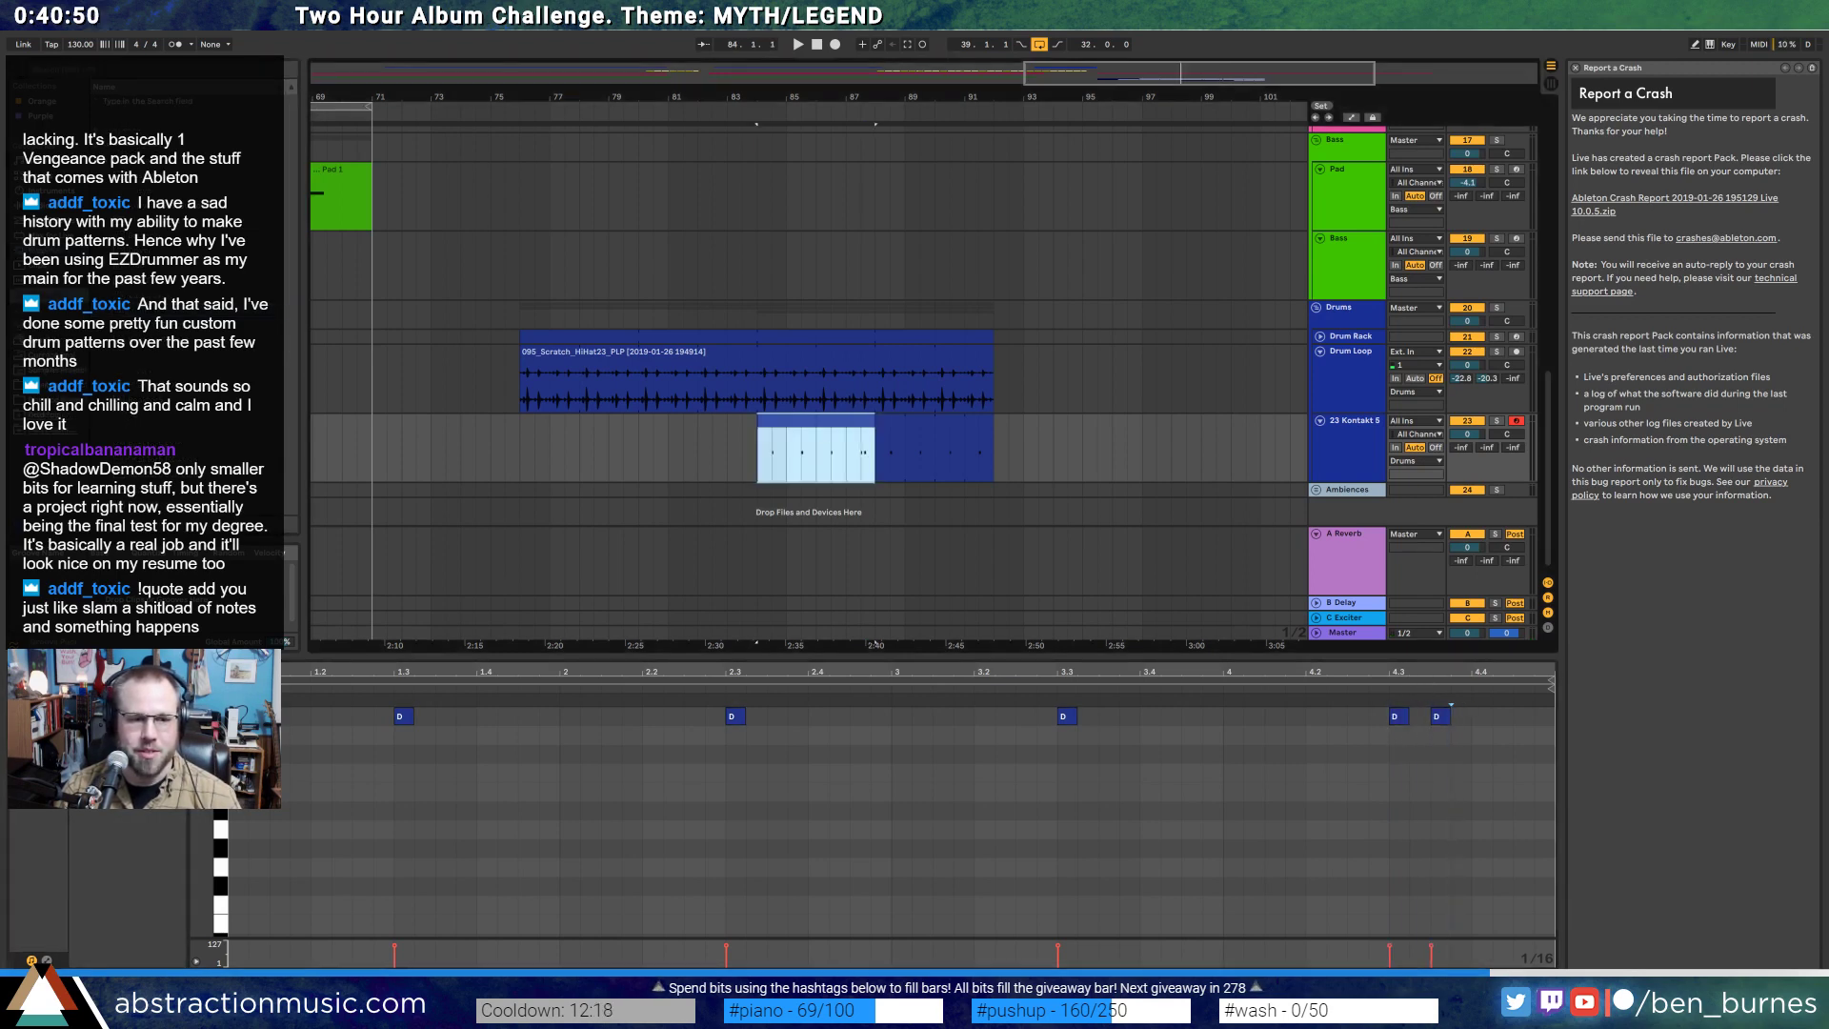
click(157, 751)
drag(872, 420, 994, 424)
click(1577, 68)
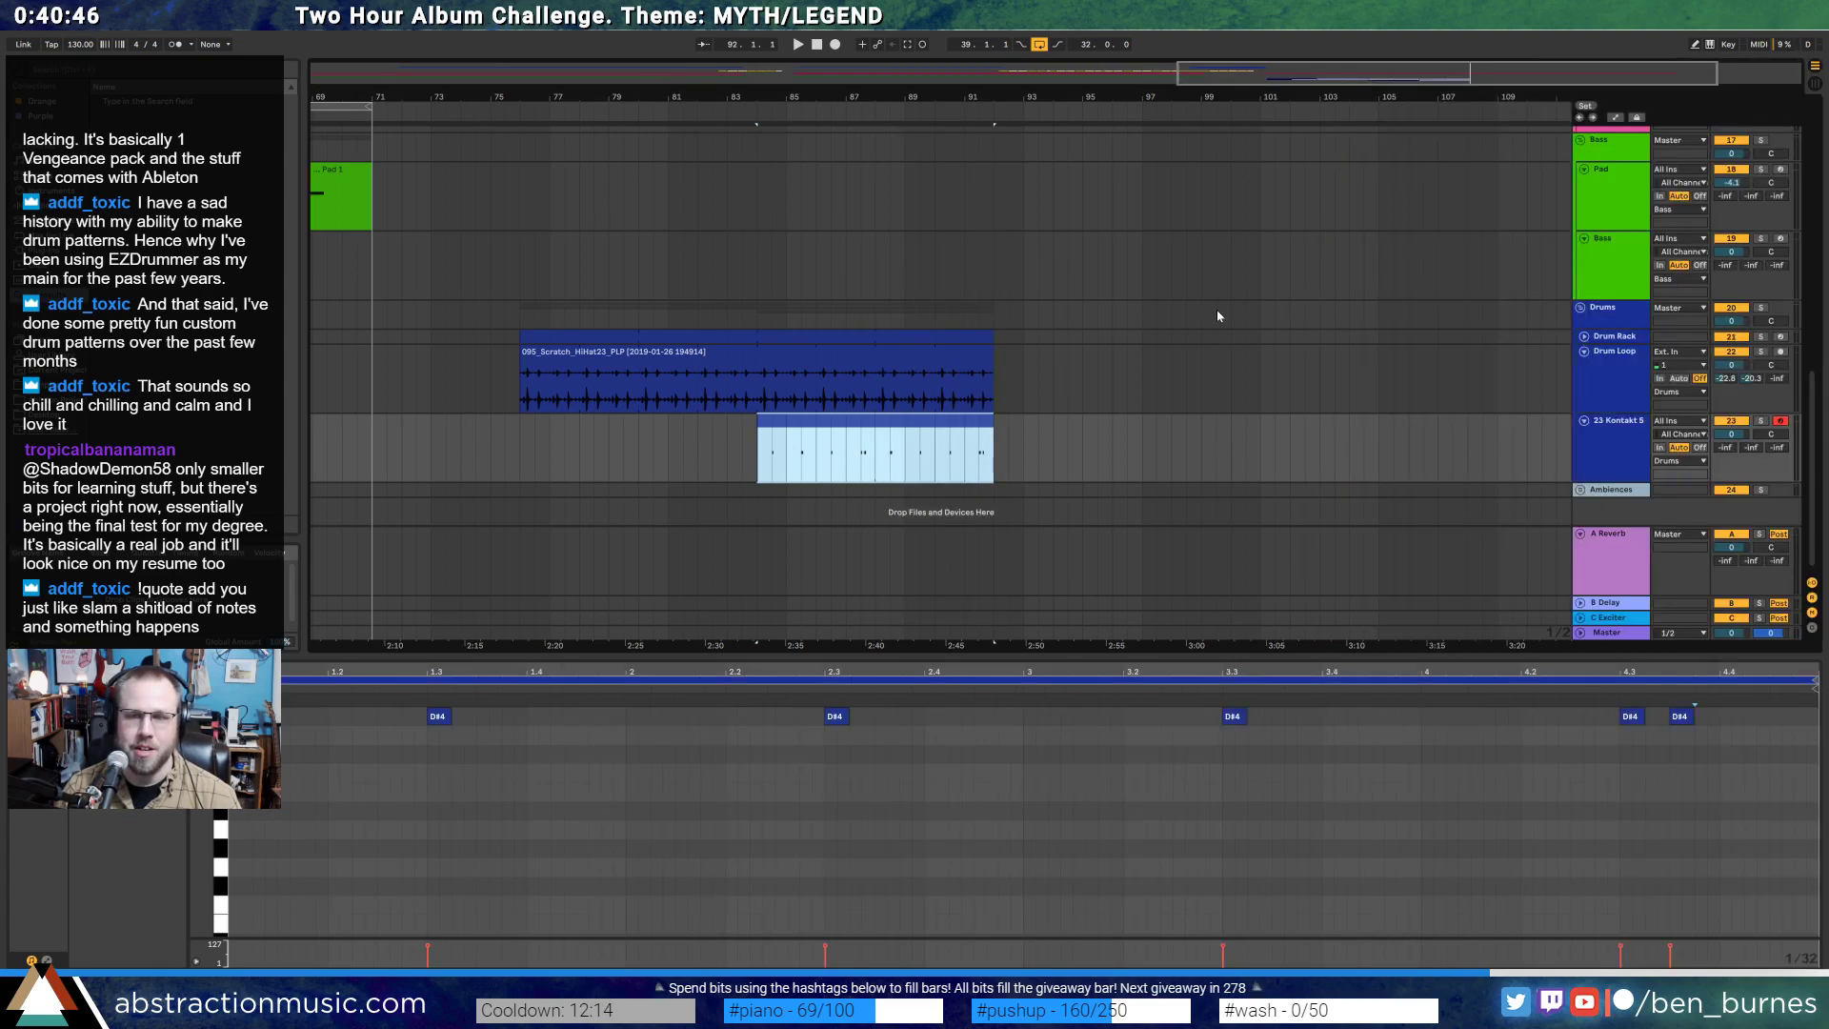
- Play the drum part, loop the eight bars from bar 84, and open the Kontakt 5 window while auditioning it
key(space)
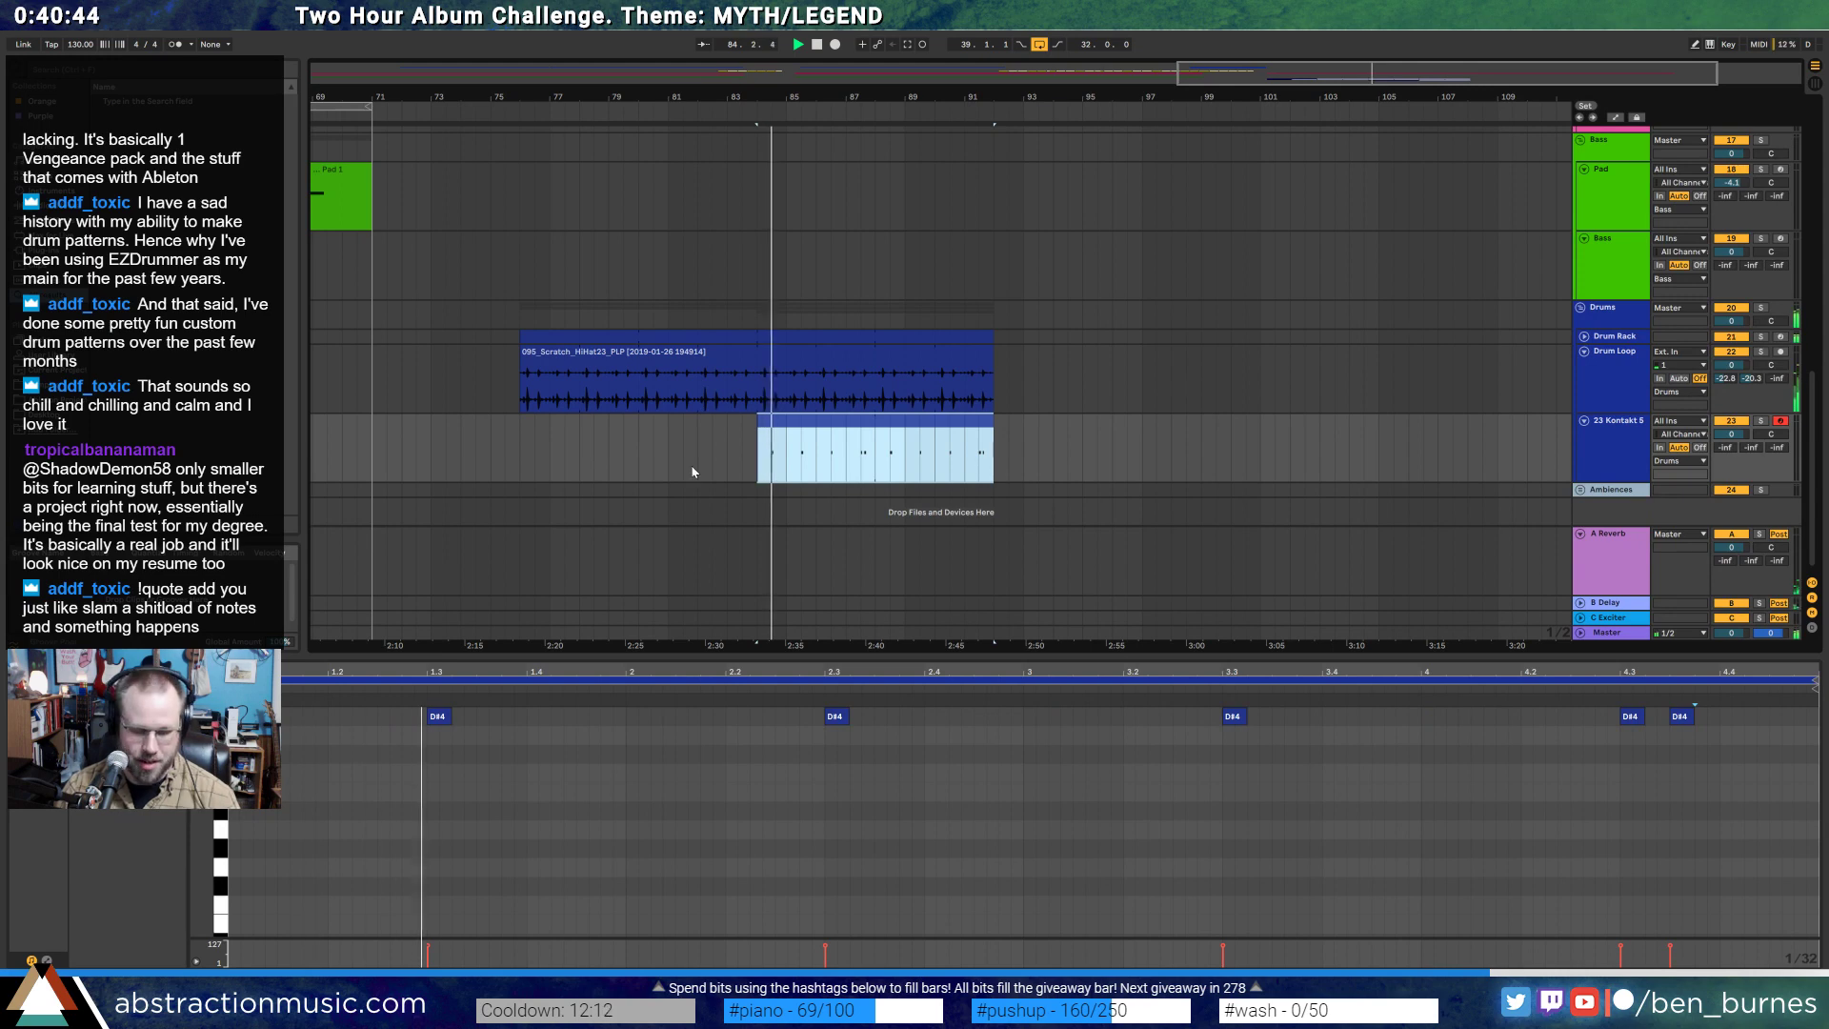
key(ctrl+l)
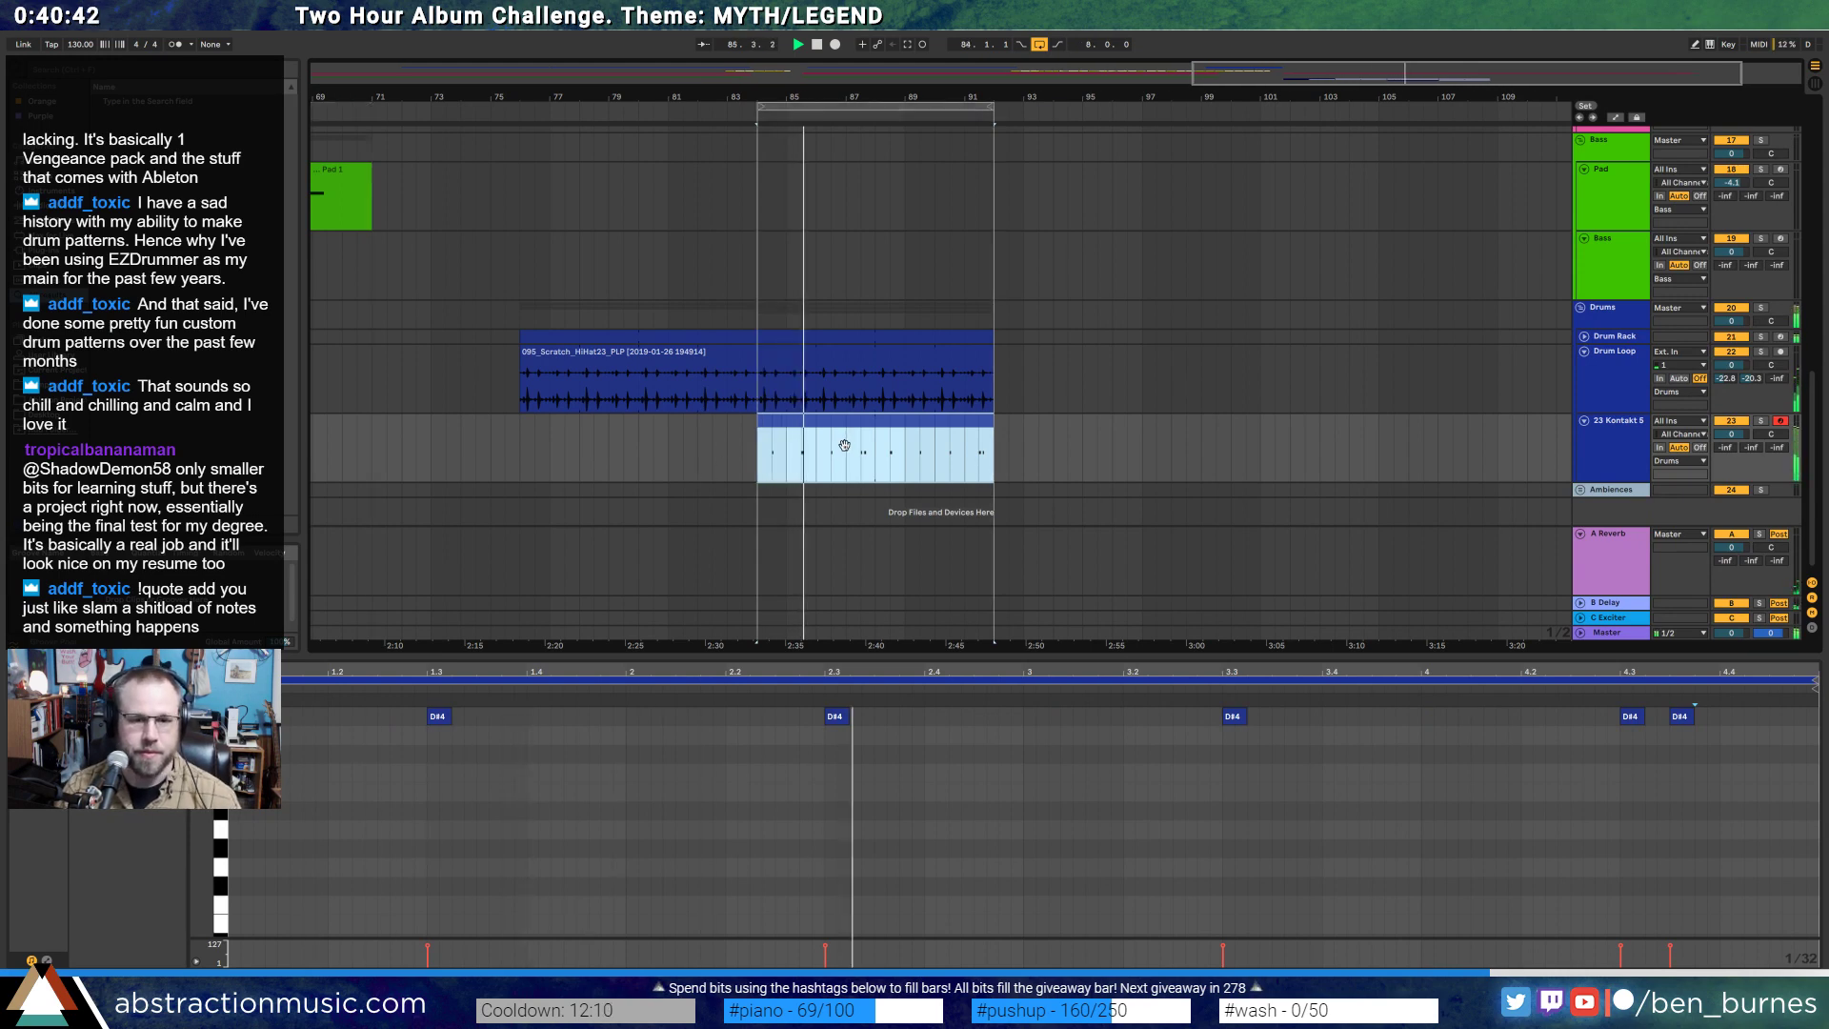
key(shift+Tab)
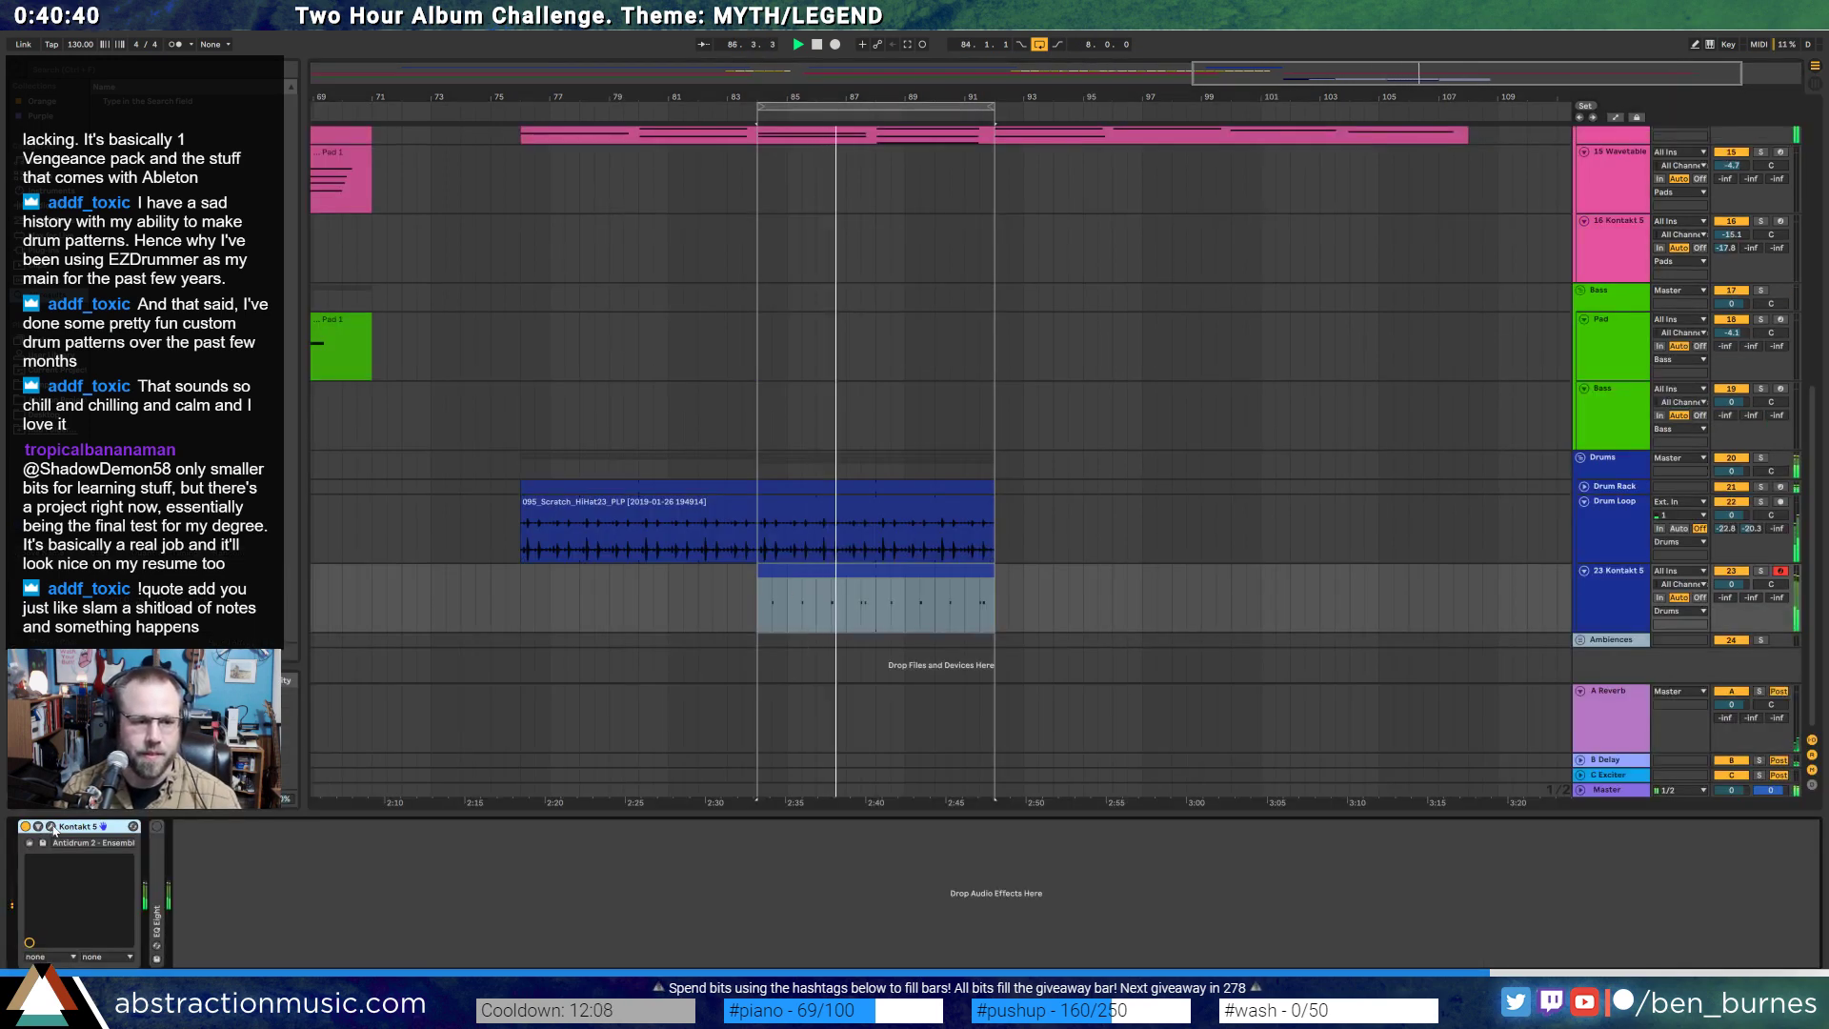
click(50, 827)
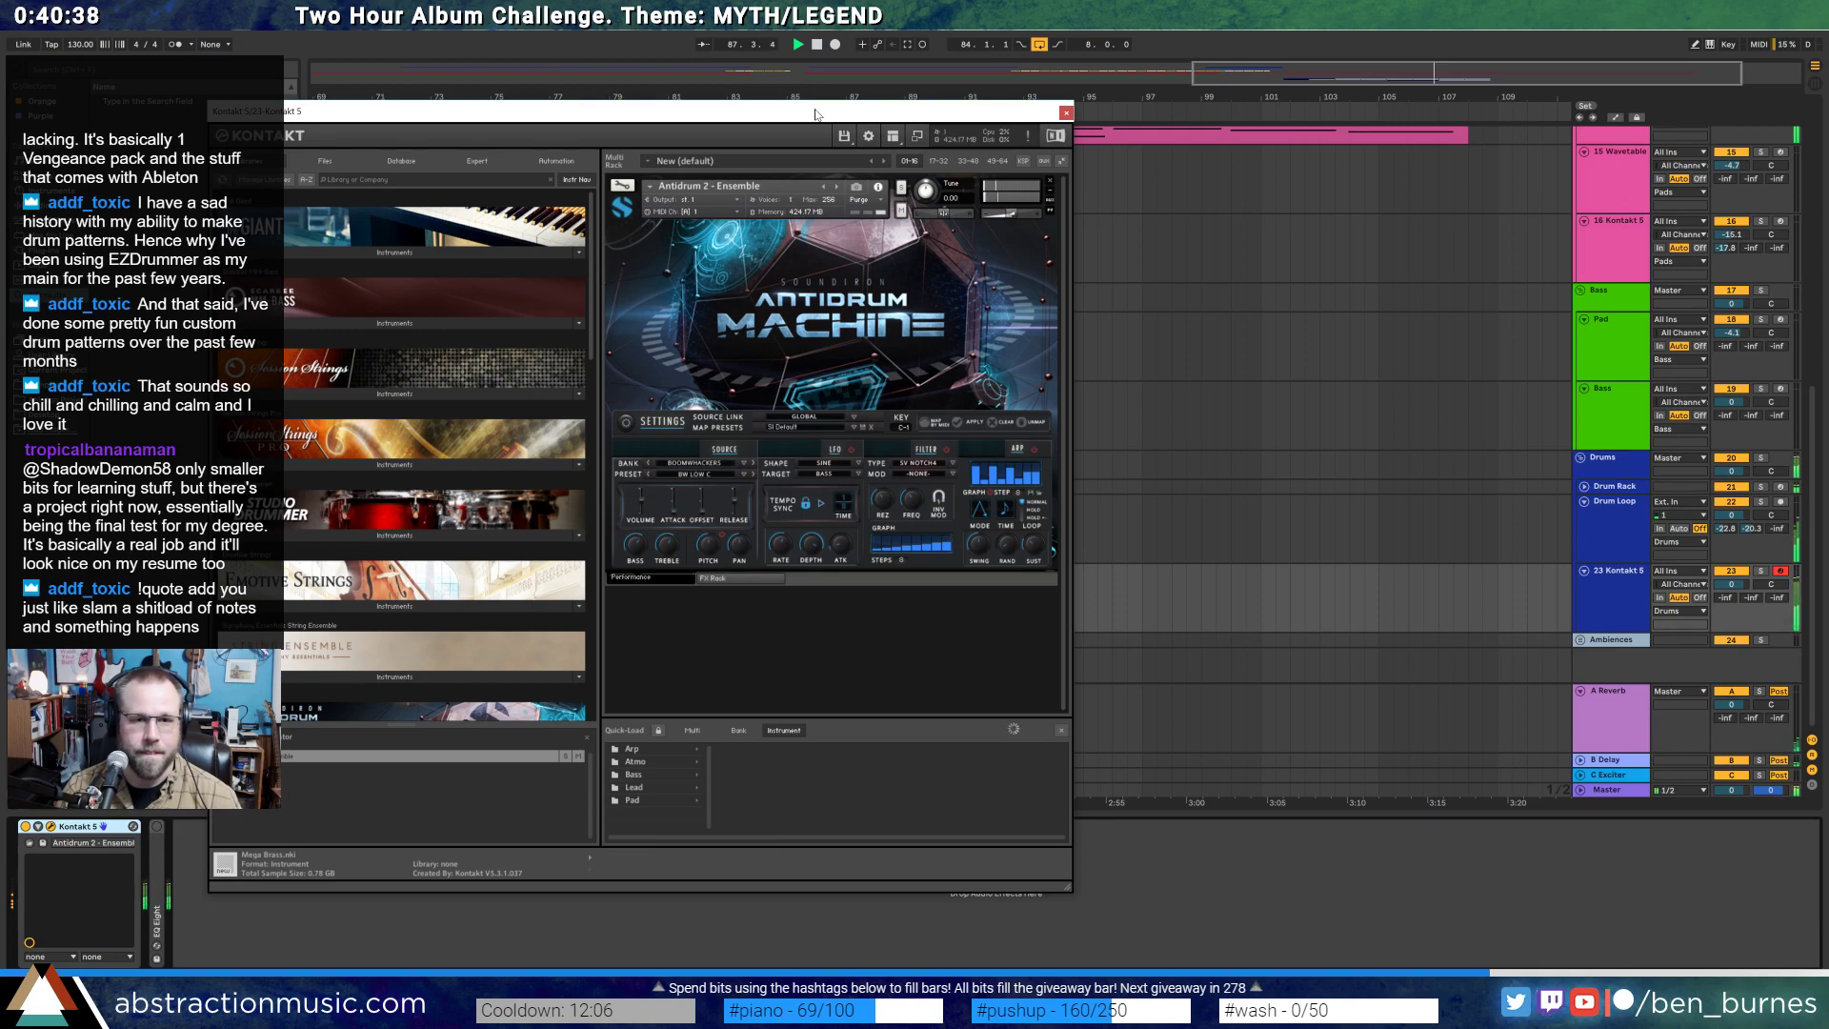
drag(816, 114, 917, 148)
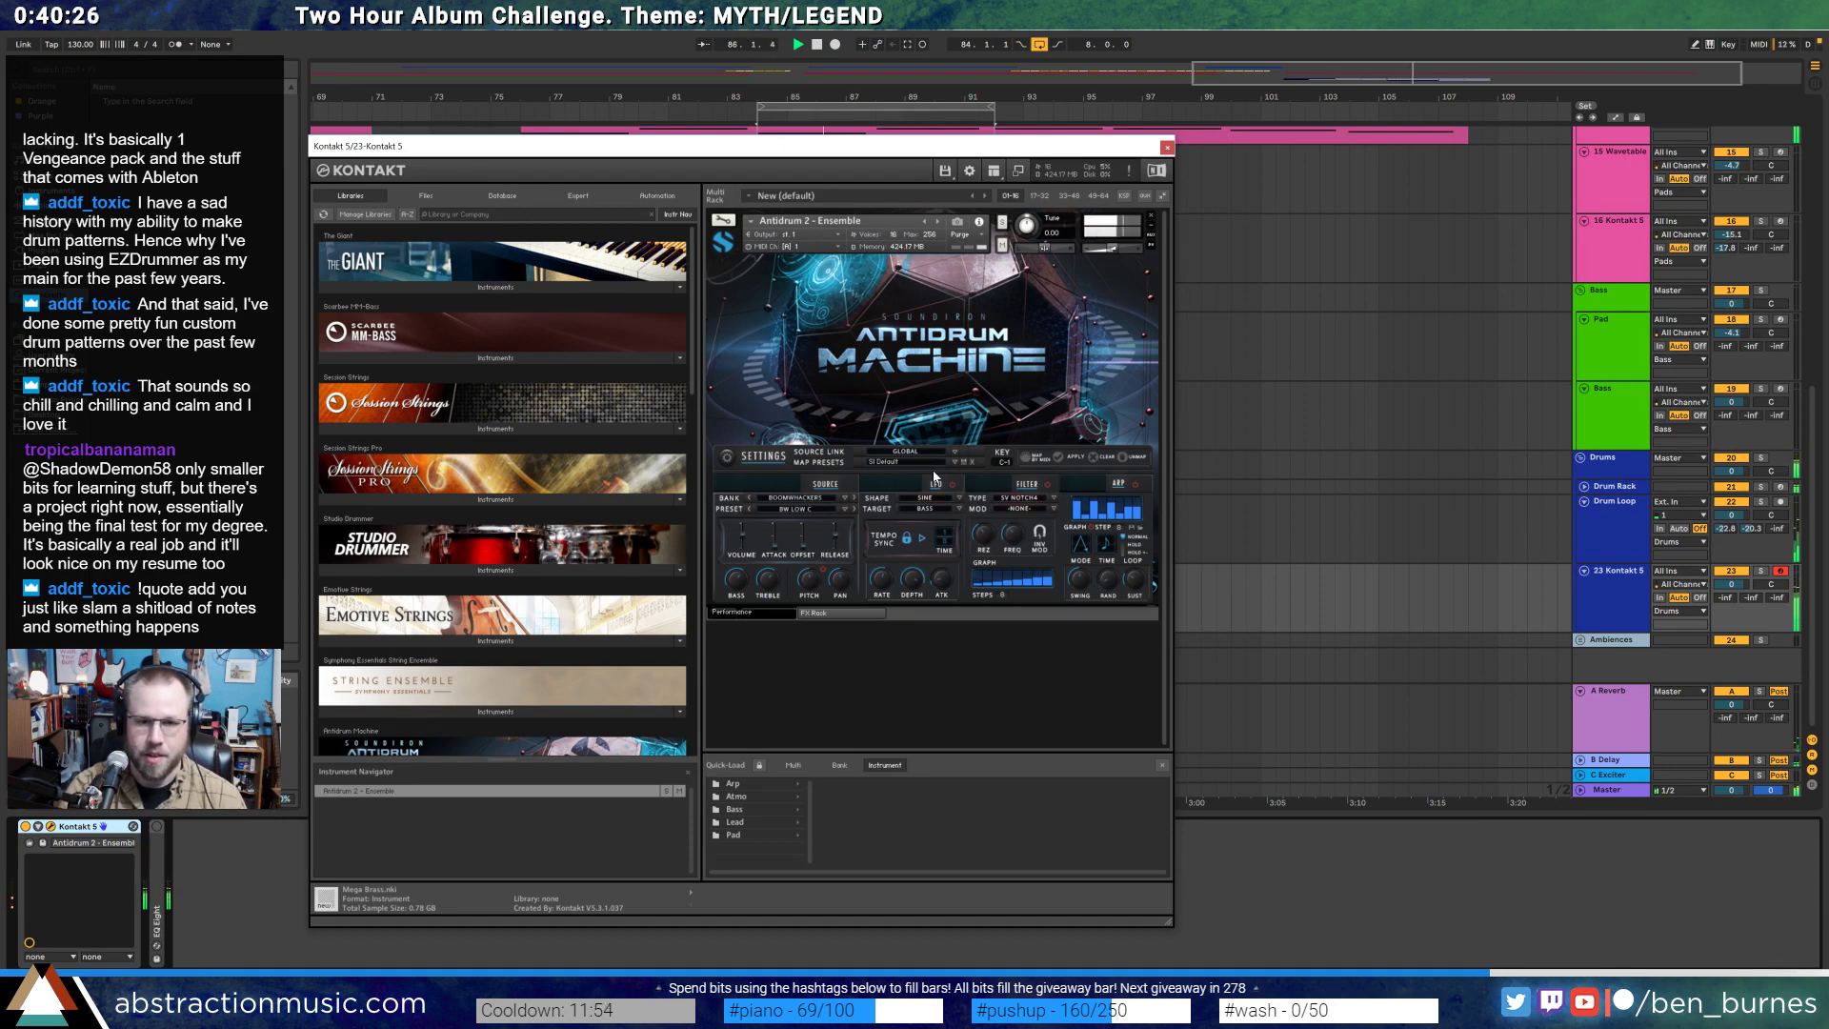
key(space)
- Select the Resampling track and disarm the 23 Kontakt 5 track
scroll(1269, 357, up, 5)
scroll(1269, 356, up, 5)
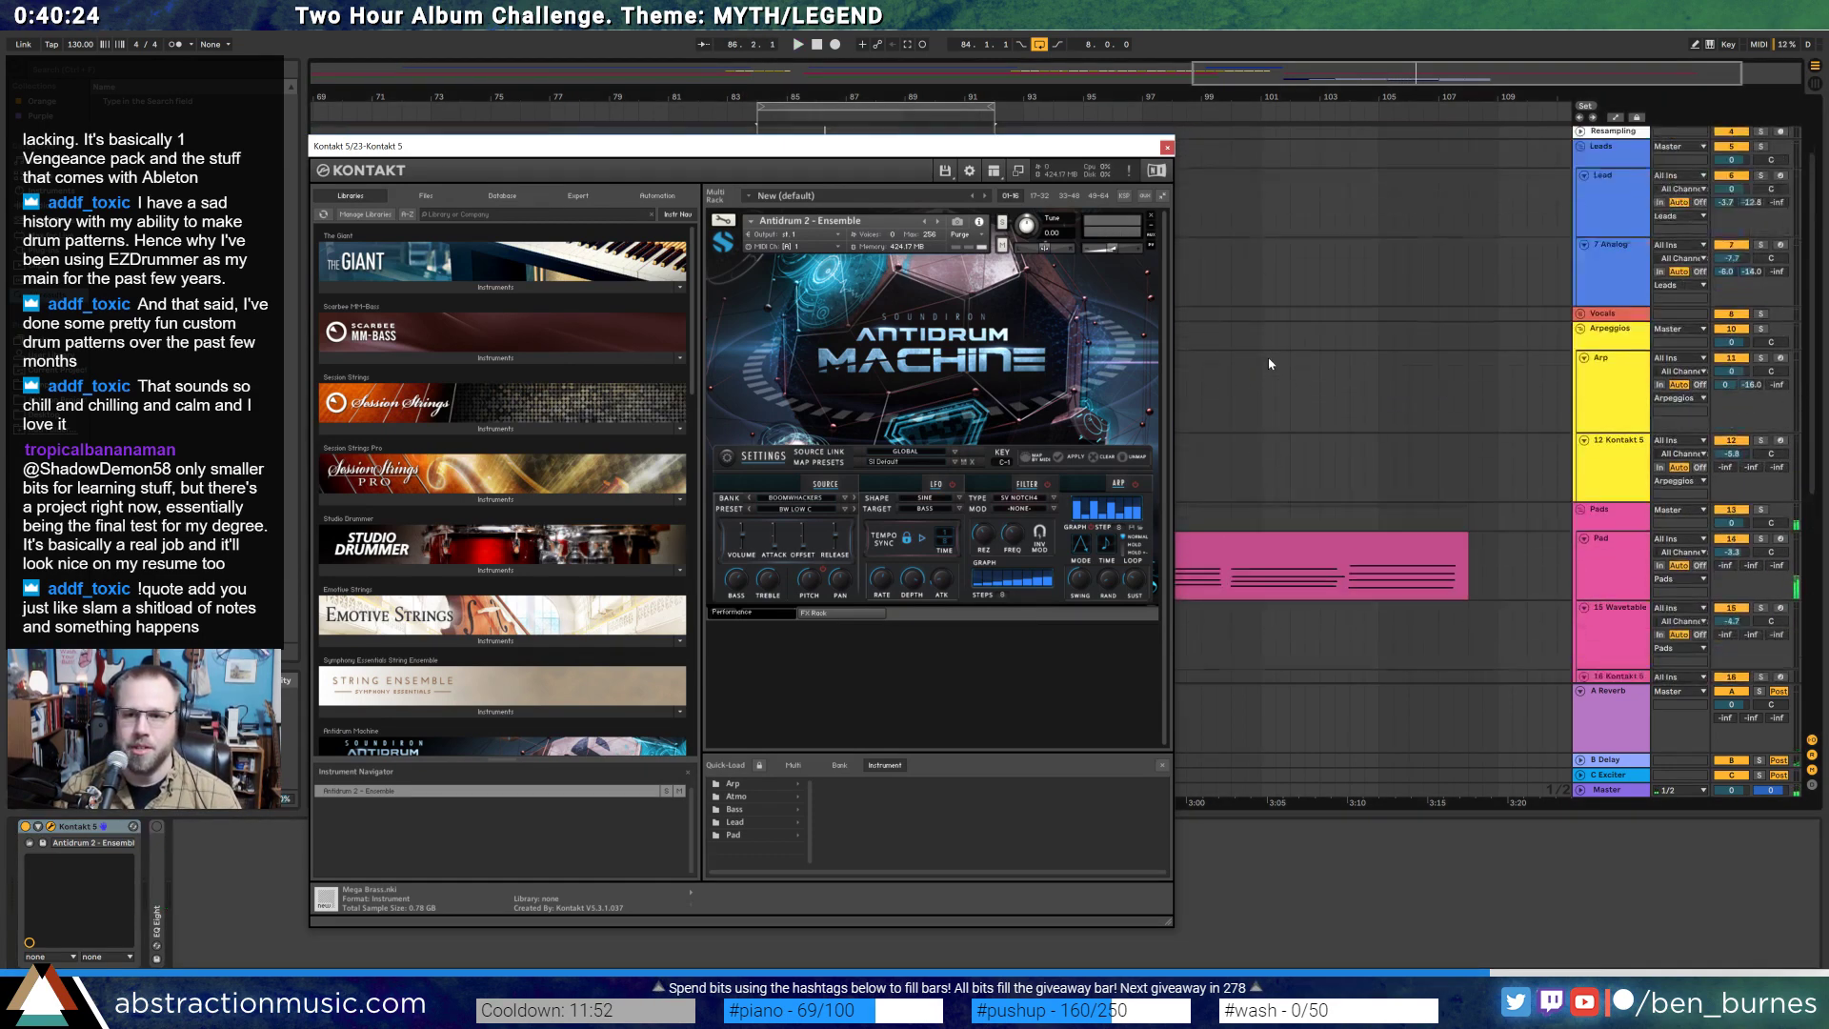
click(1543, 232)
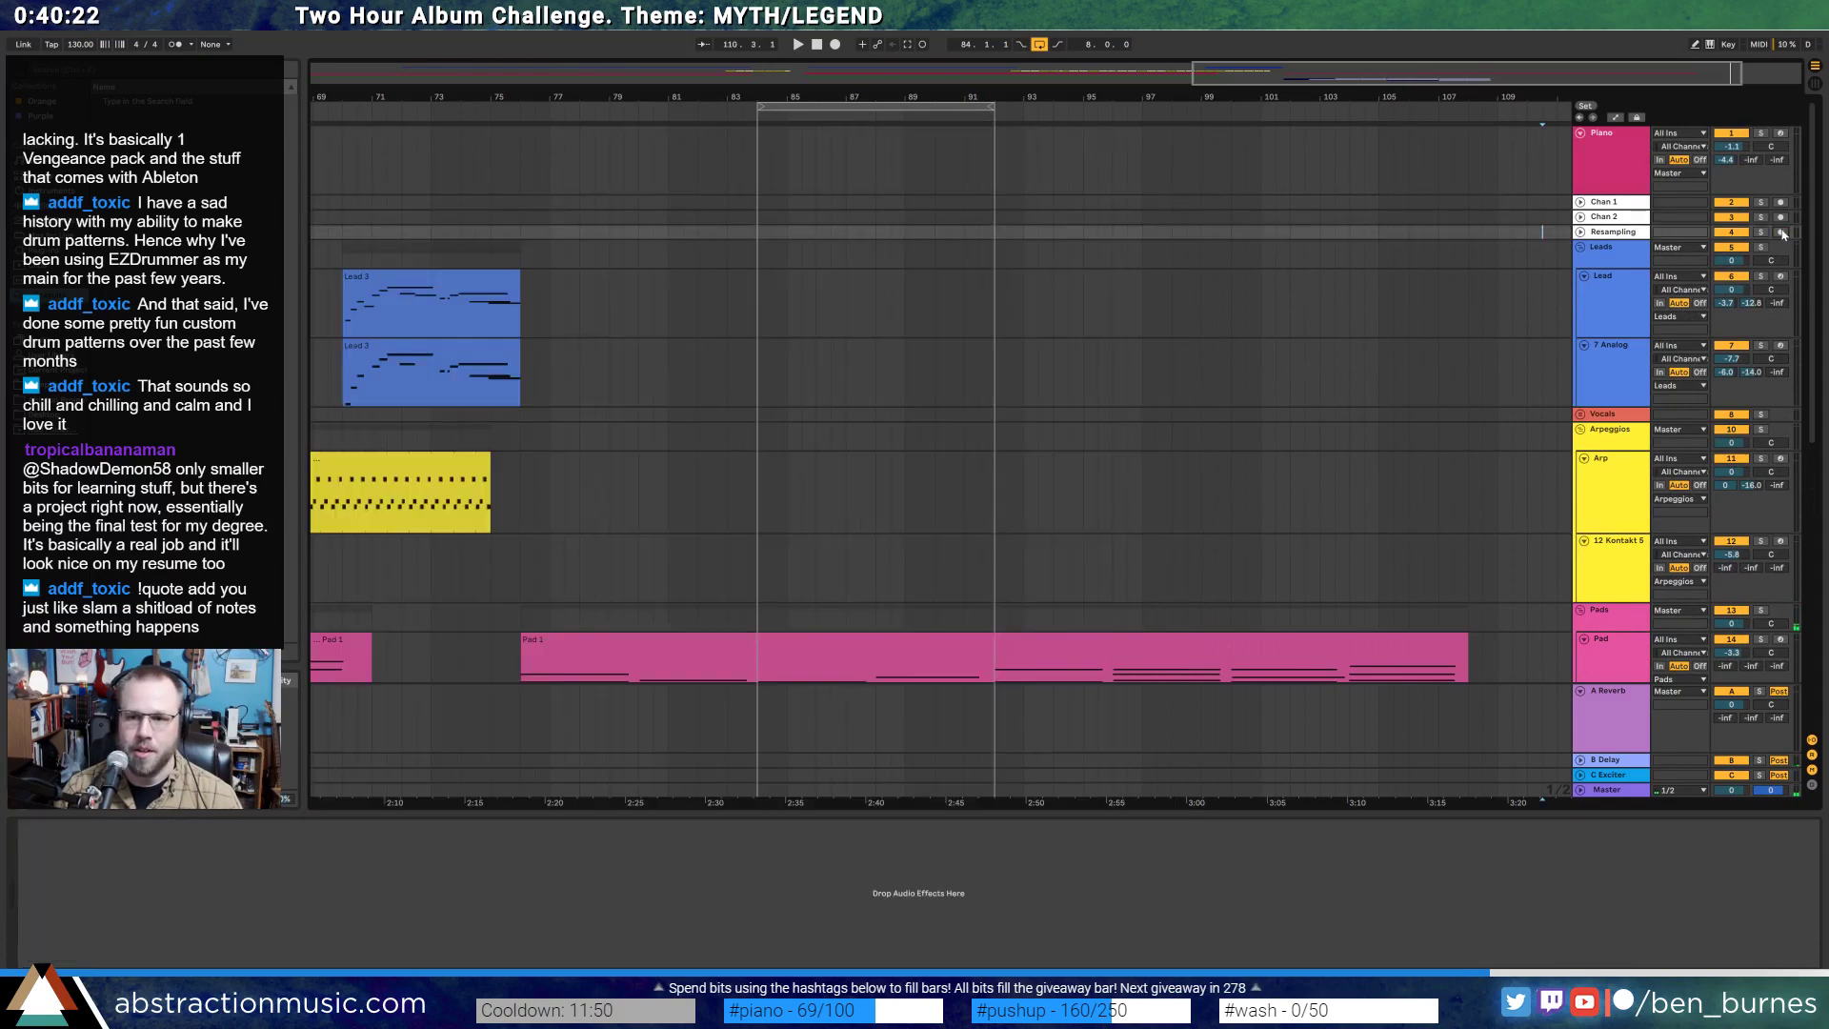
scroll(1494, 483, down, 8)
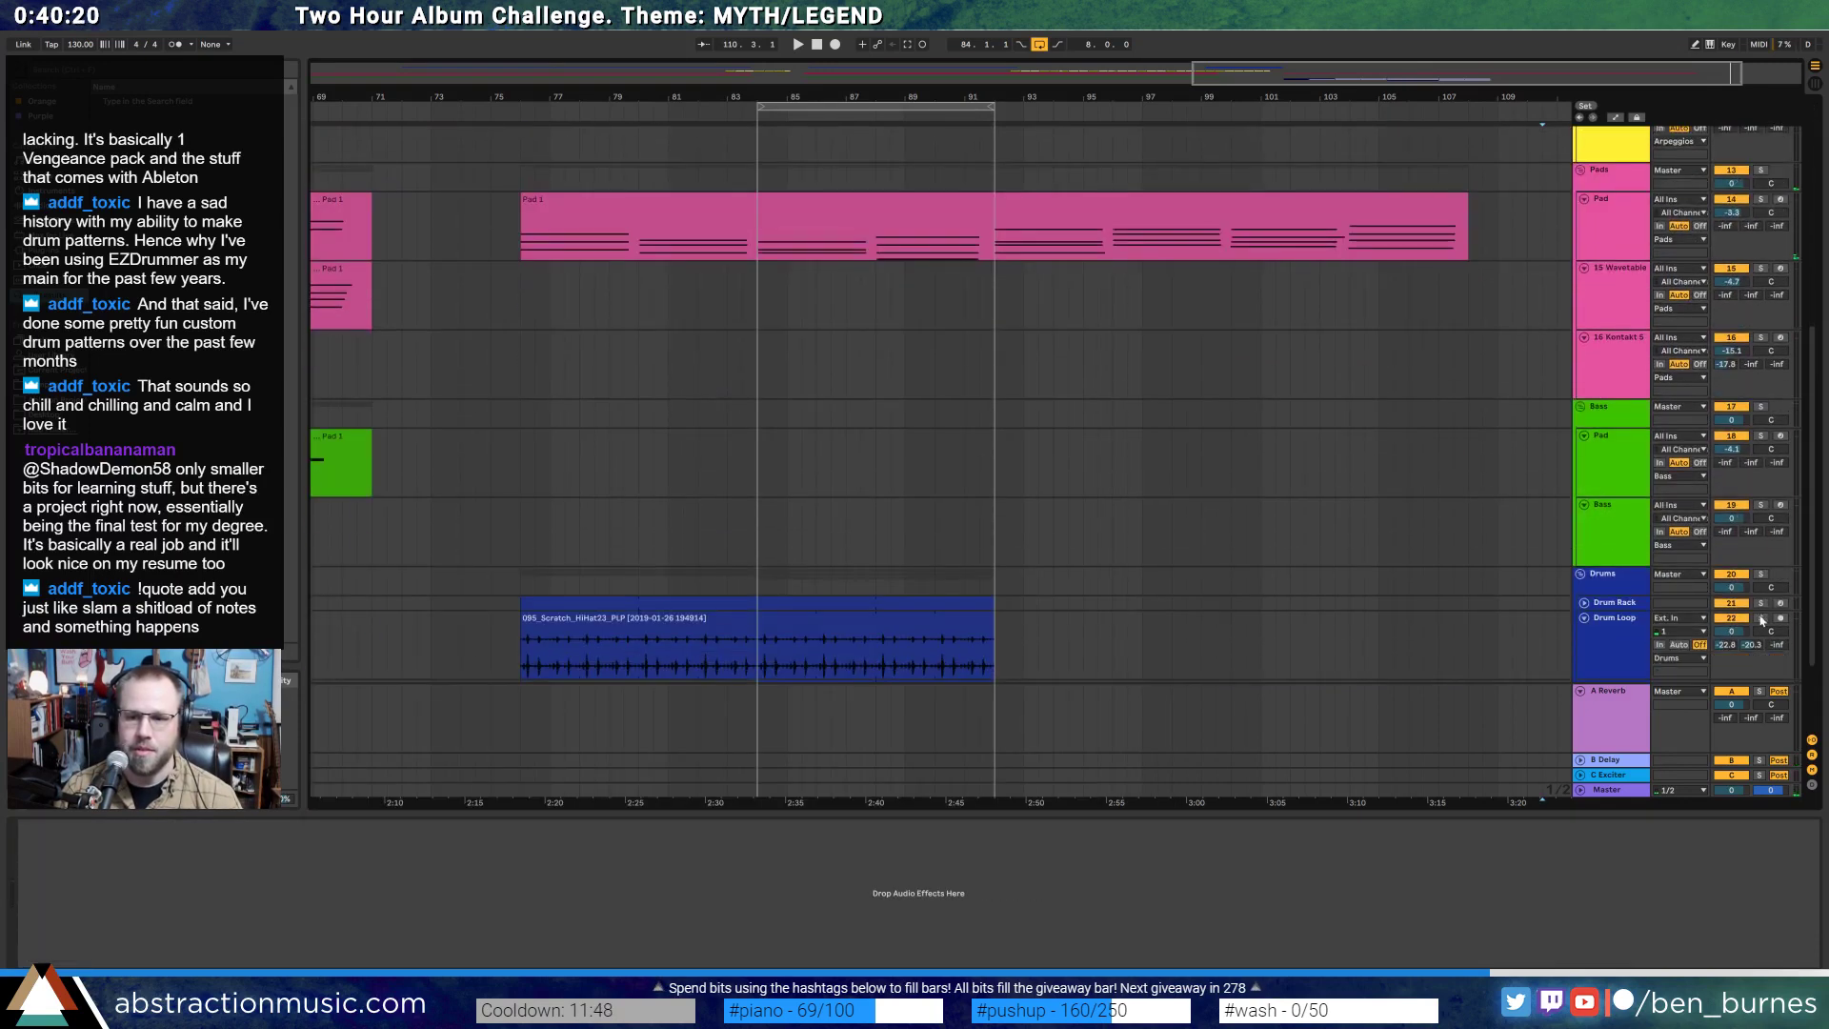
scroll(1783, 617, down, 3)
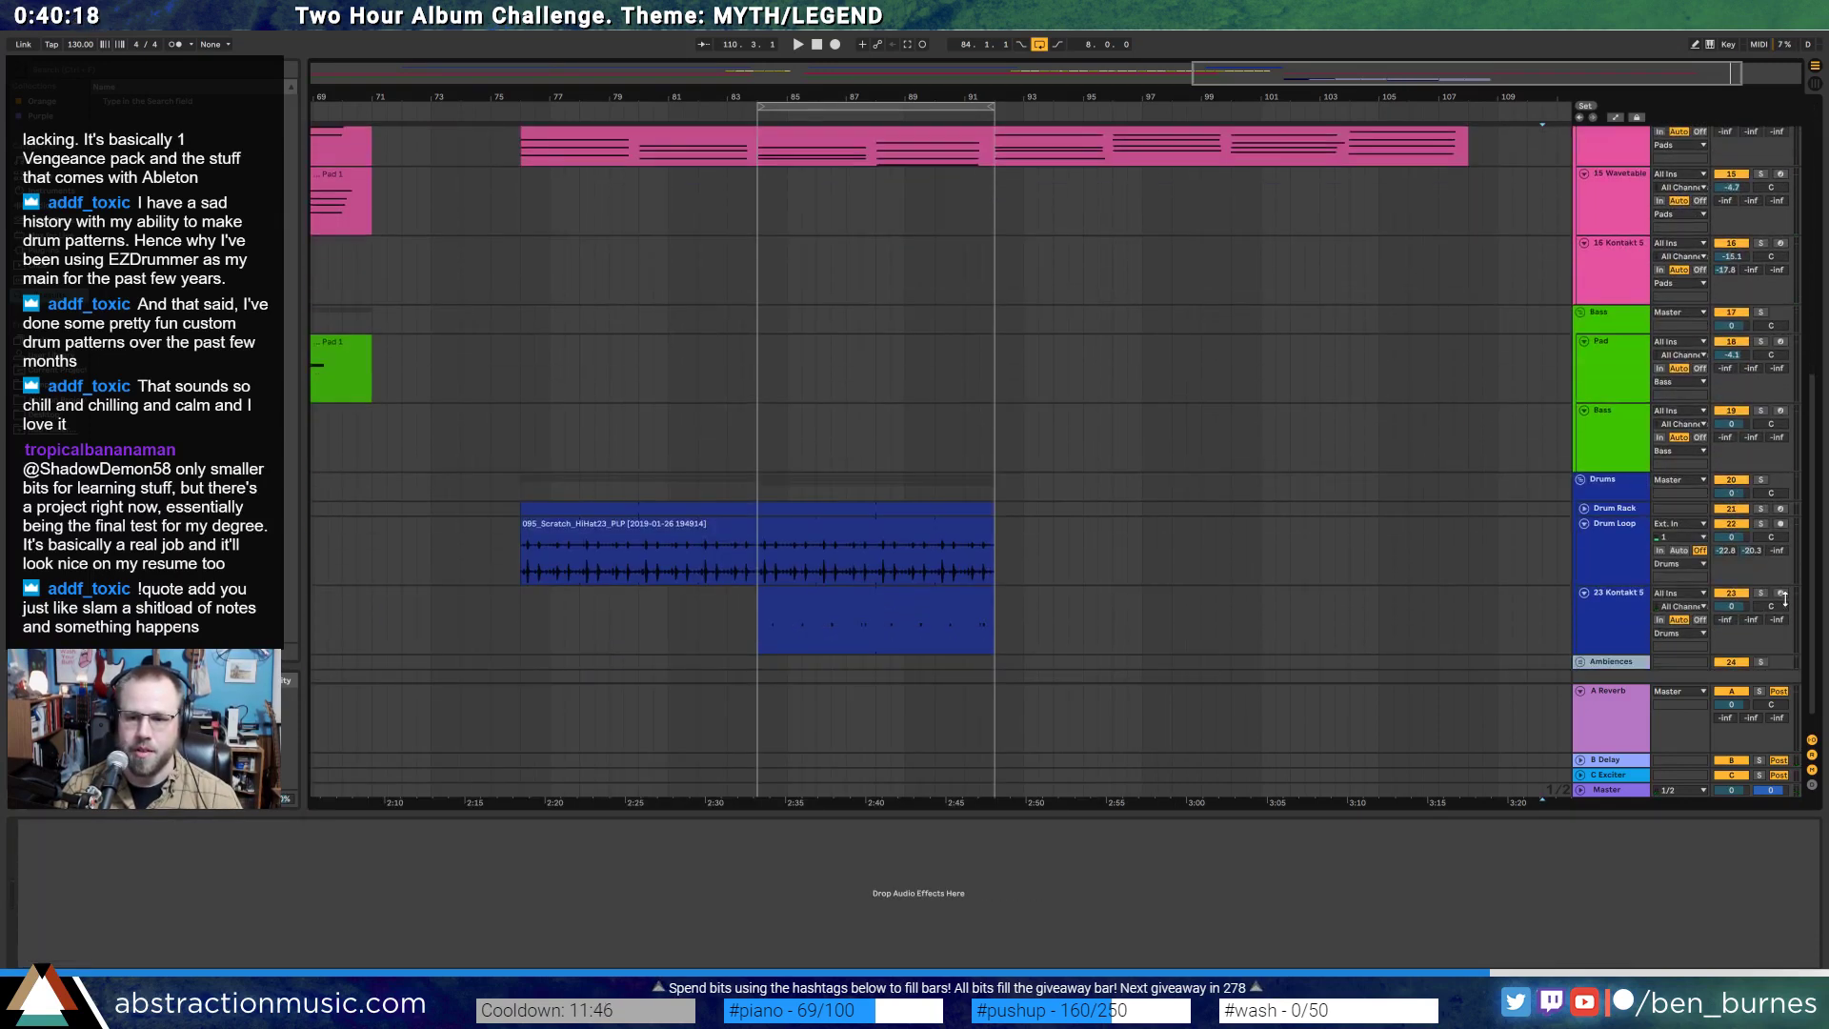
- Fold the Drum Loop, Bass, Pad, 16 Kontakt 5 and 15 Wavetable tracks in the drums, bass and pads groups
click(1584, 524)
click(1583, 410)
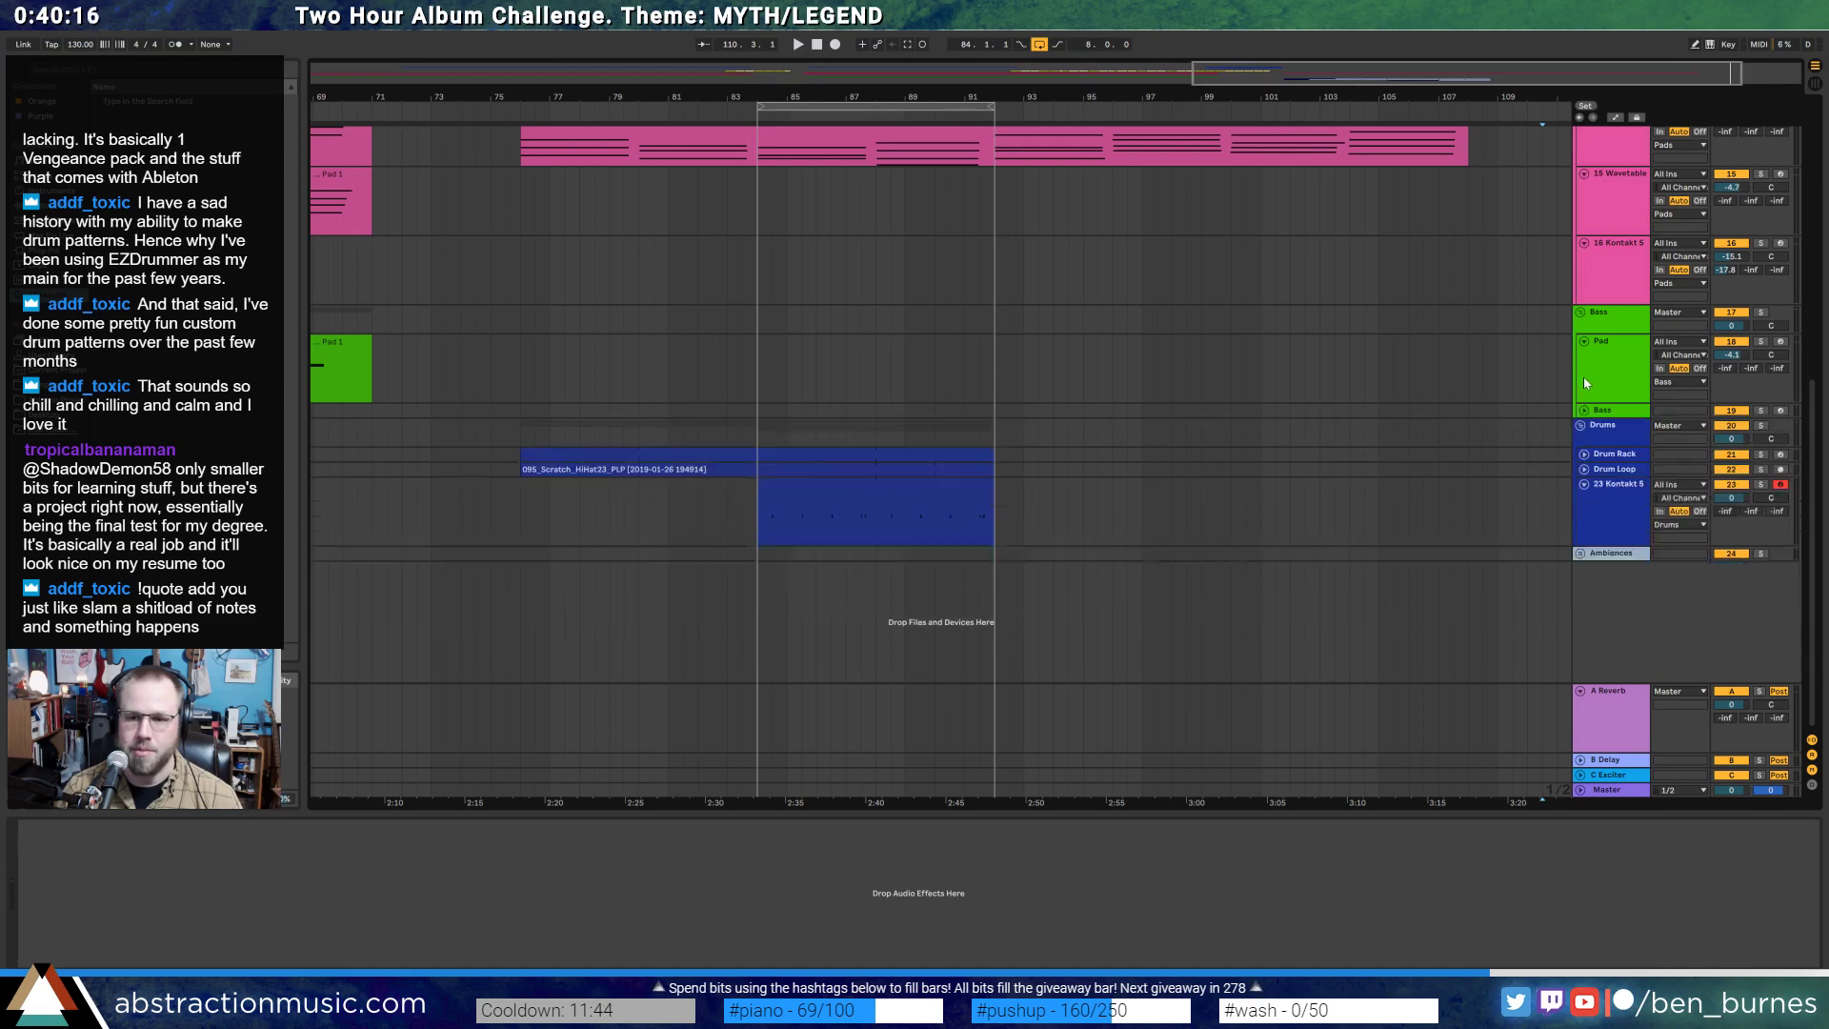
click(1585, 343)
click(1583, 243)
click(1584, 174)
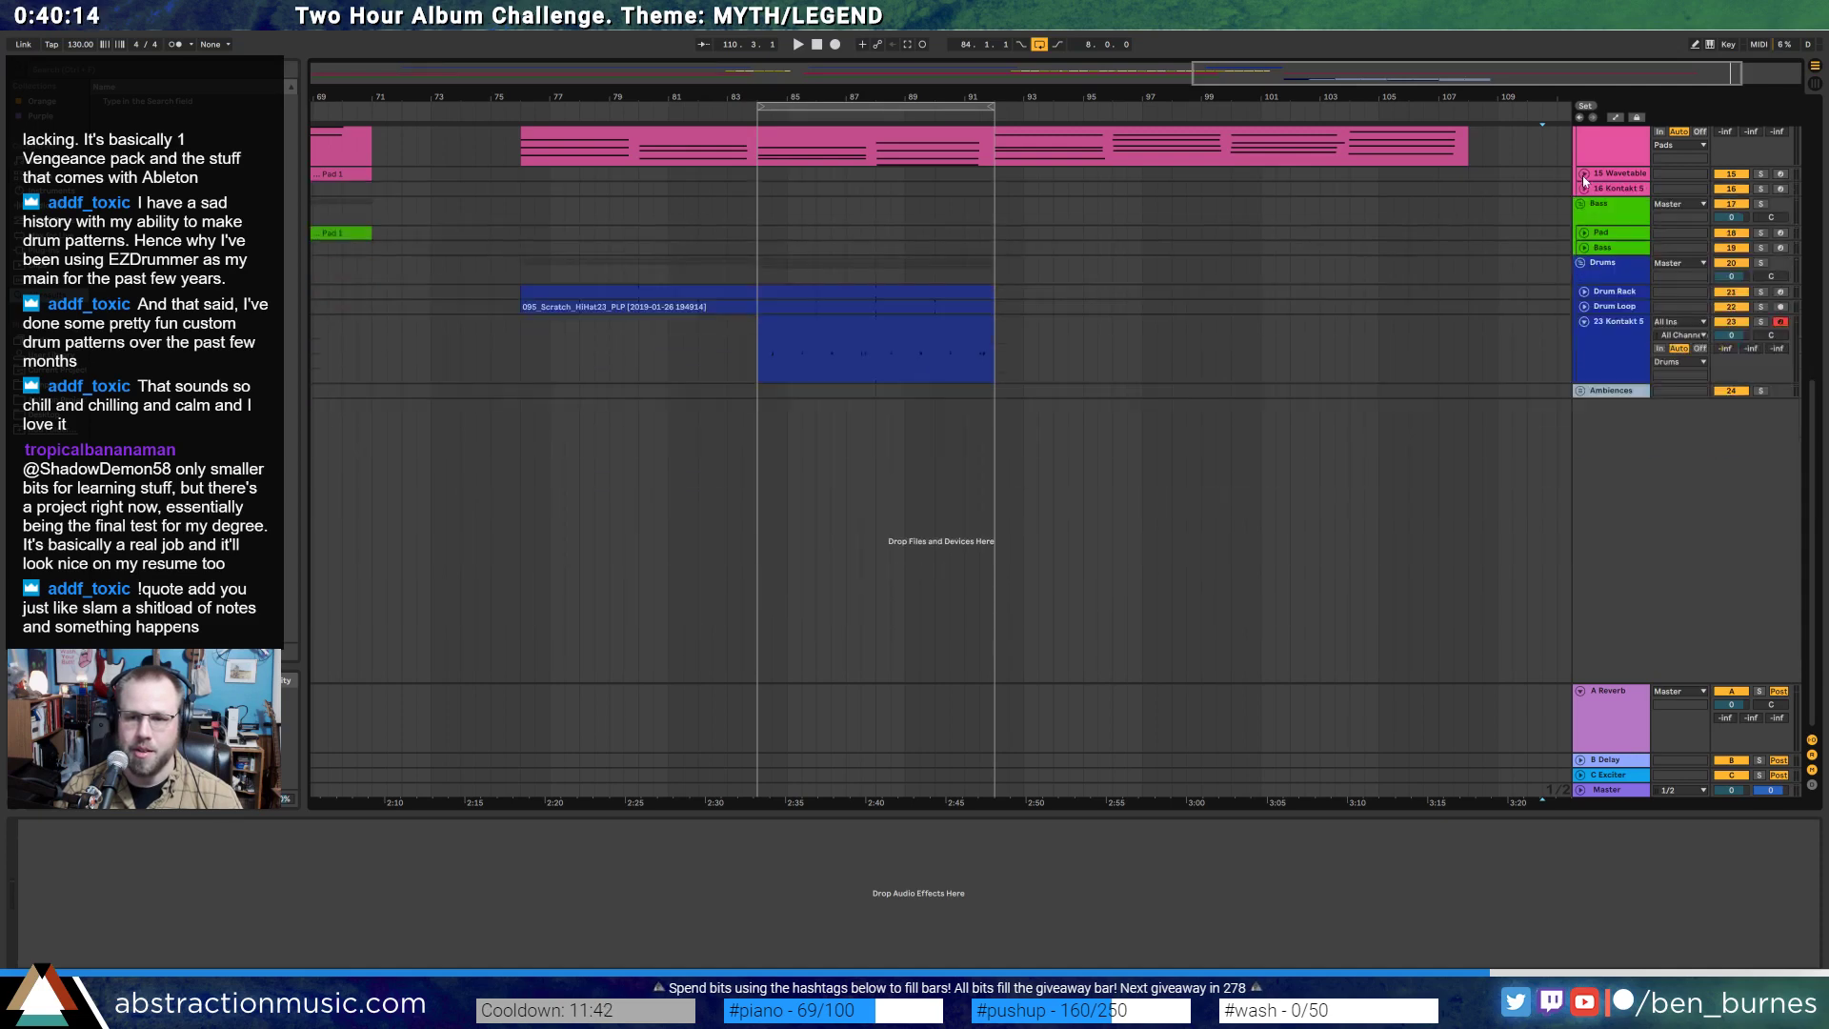
scroll(1597, 191, up, 3)
click(1584, 183)
scroll(1596, 286, up, 5)
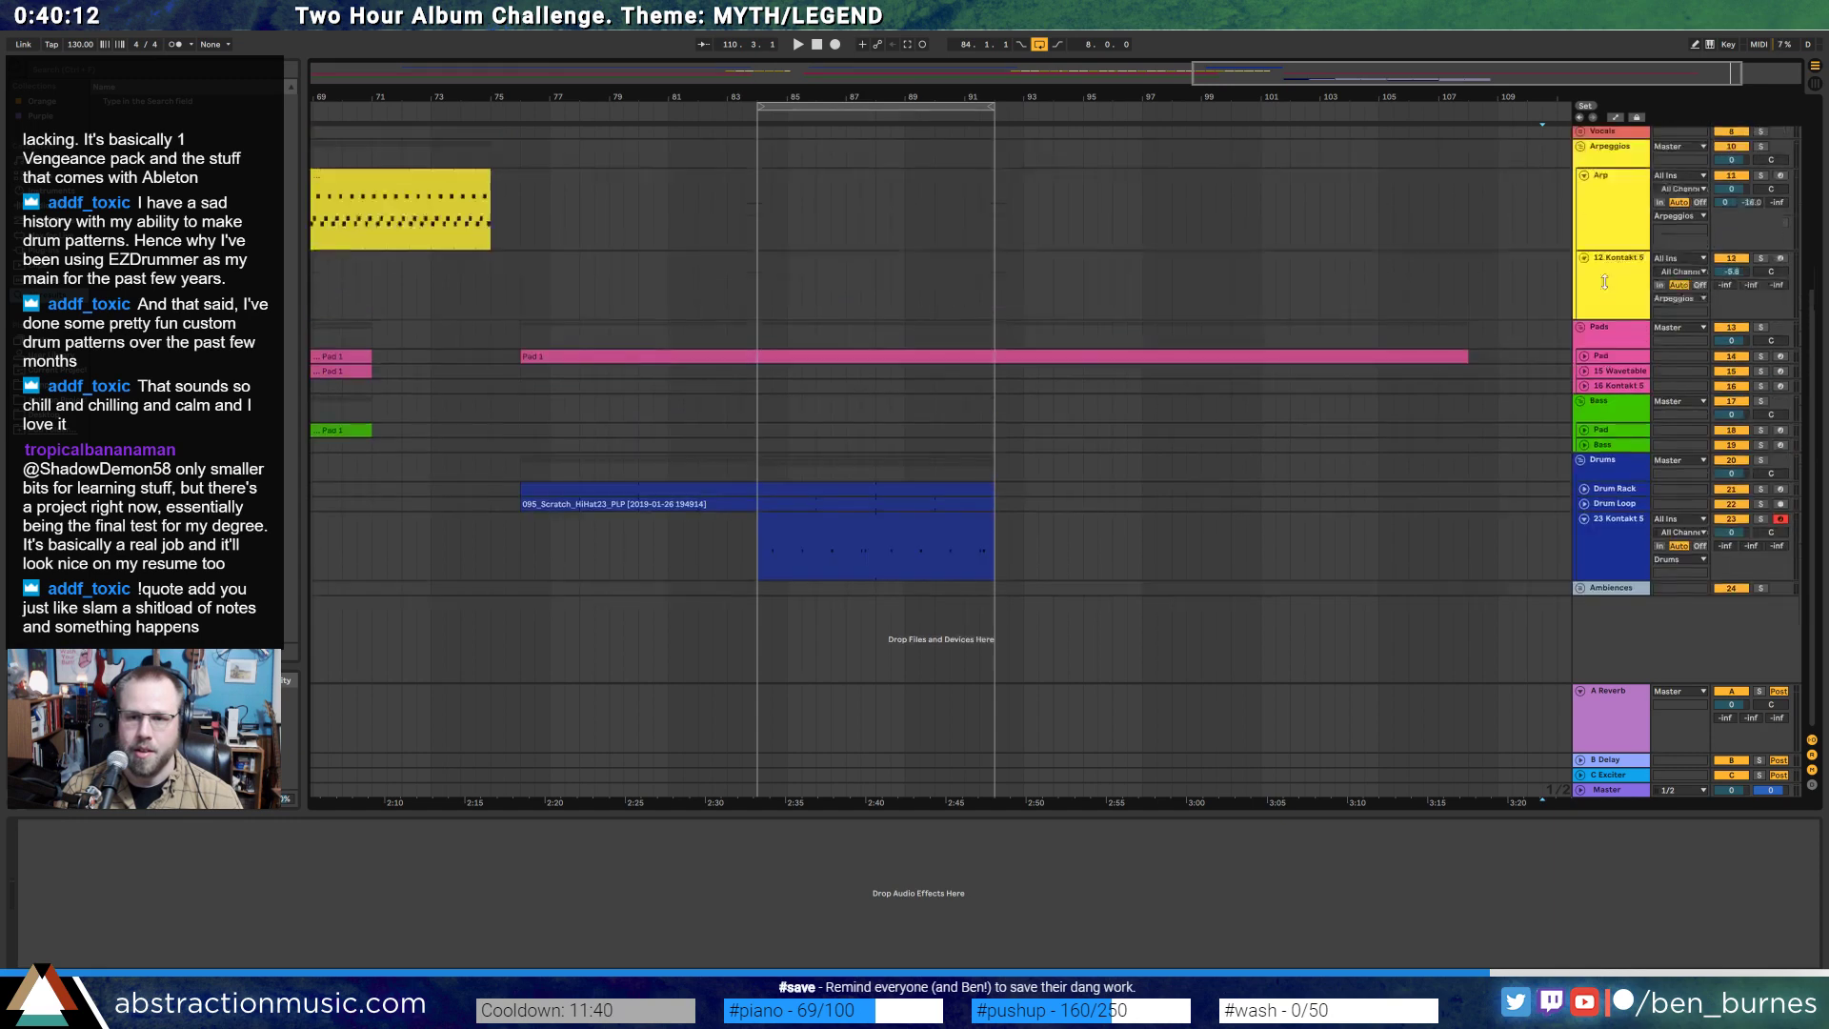
- Fold the 12 Kontakt 5, Arp, 7 Analog and Lead tracks in the arpeggios and leads groups
click(1584, 305)
click(1583, 222)
scroll(1596, 228, up, 4)
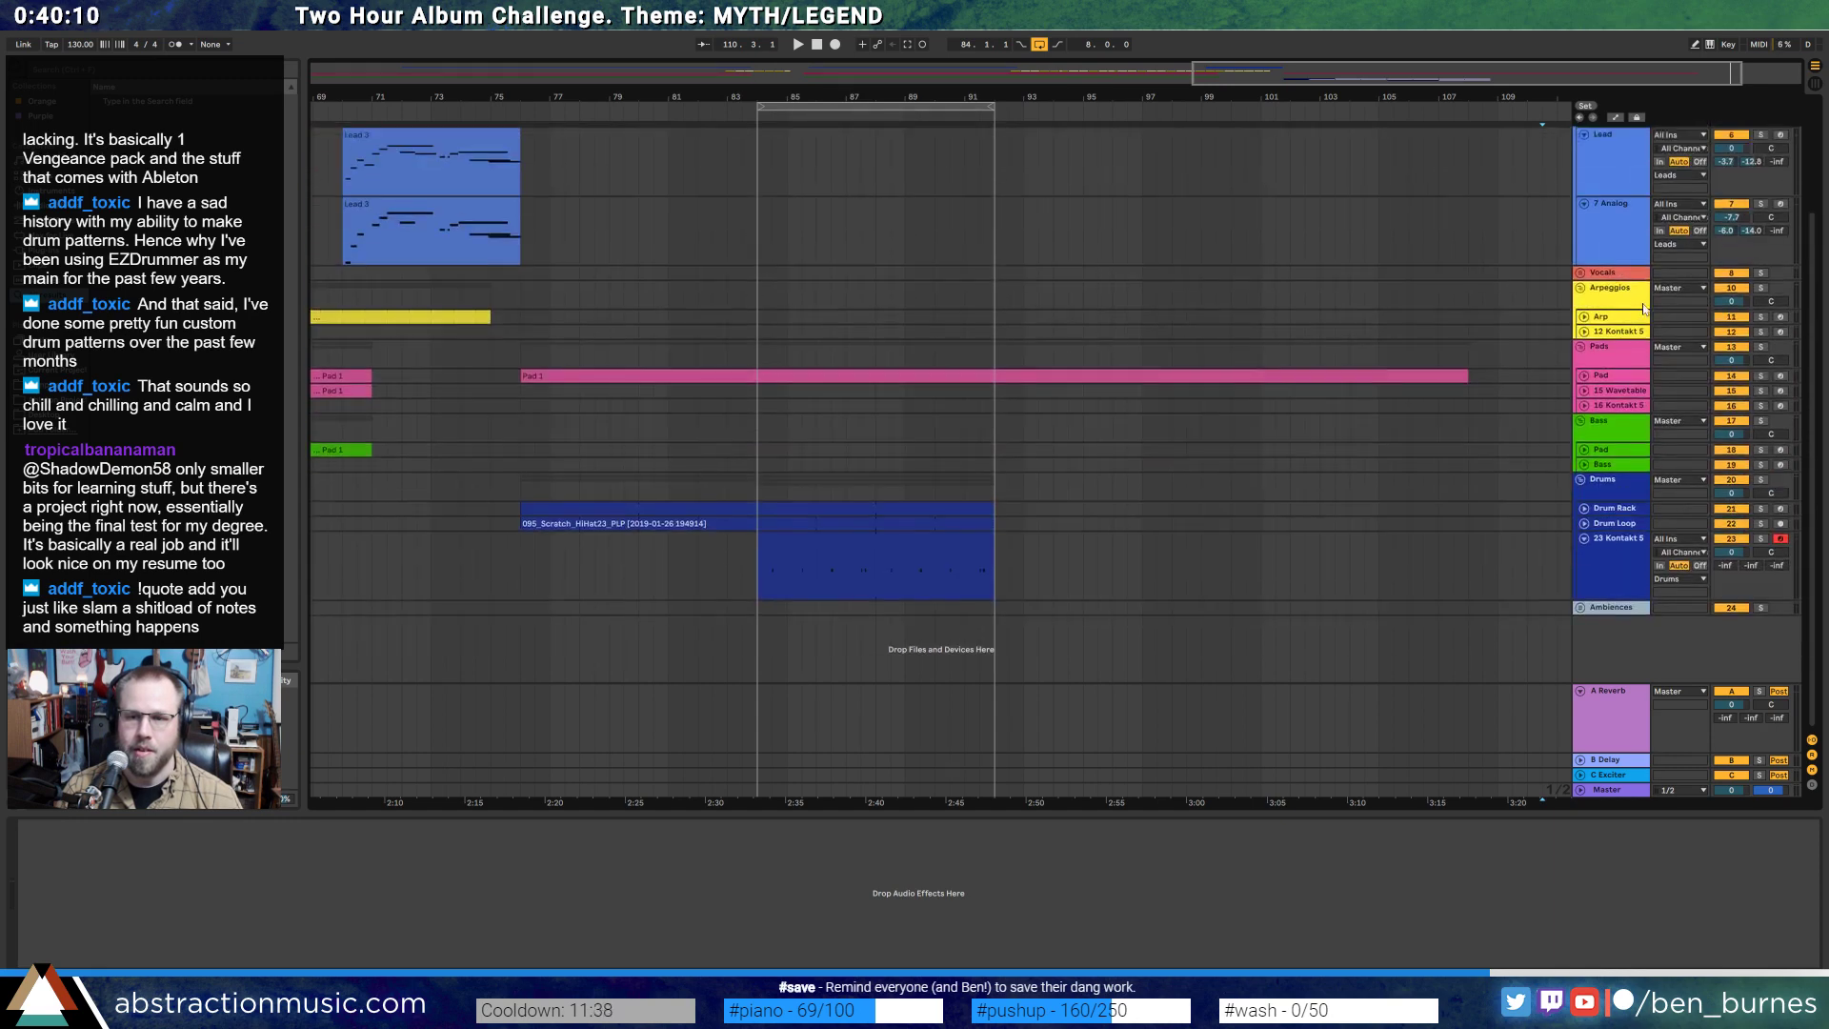
click(1596, 231)
click(1584, 212)
click(1583, 227)
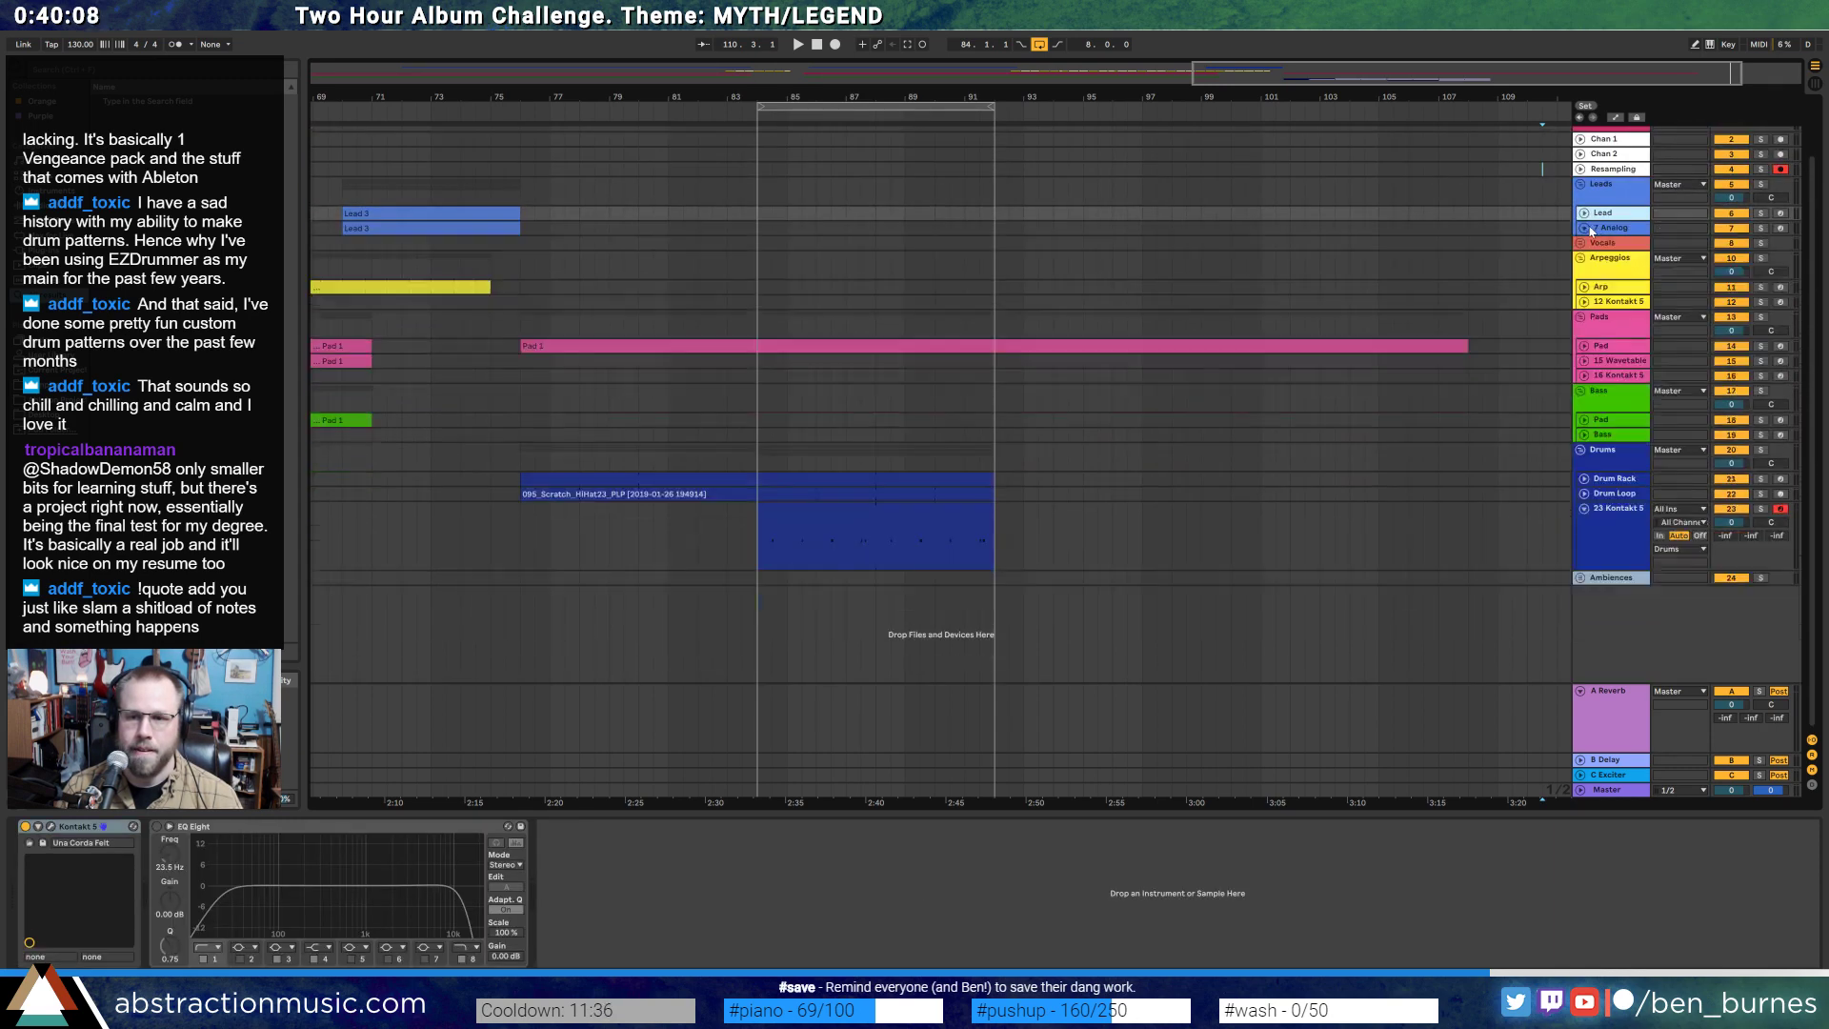
scroll(1619, 267, up, 3)
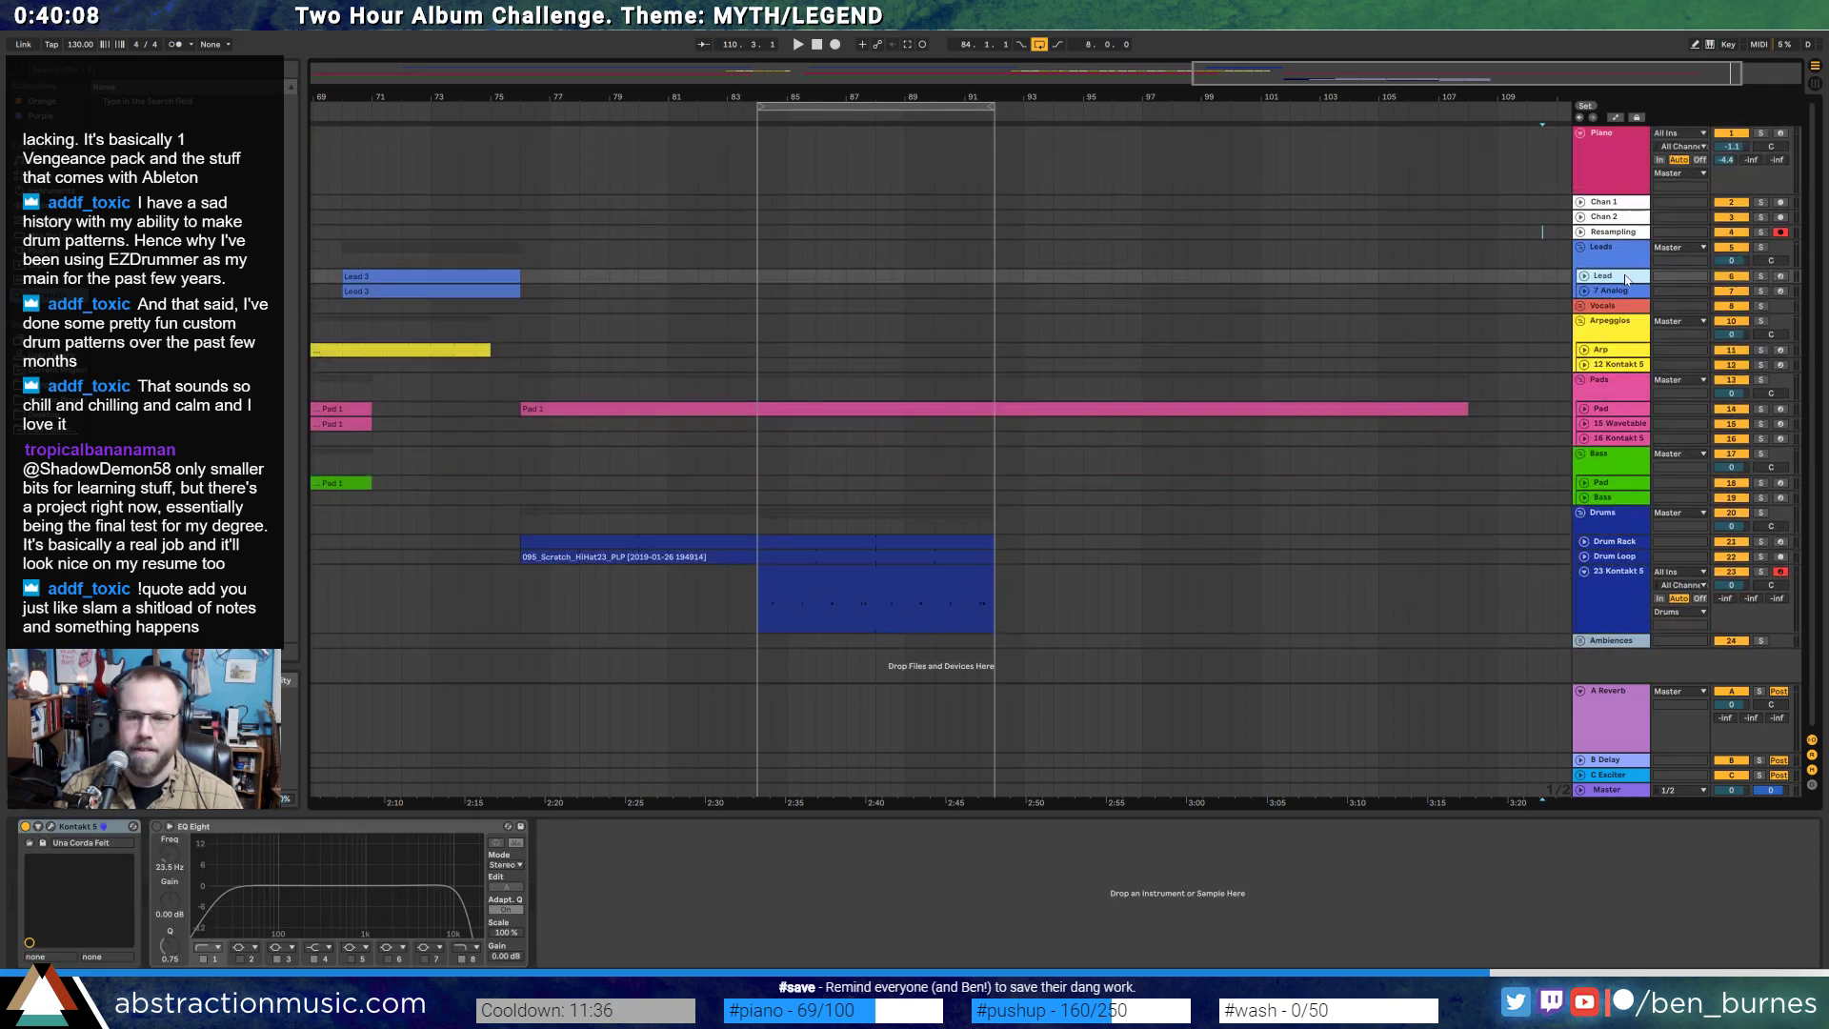
- Record a short Antidrum Machine hit from bar 110 onto the Resampling track, then stop the transport
click(1527, 234)
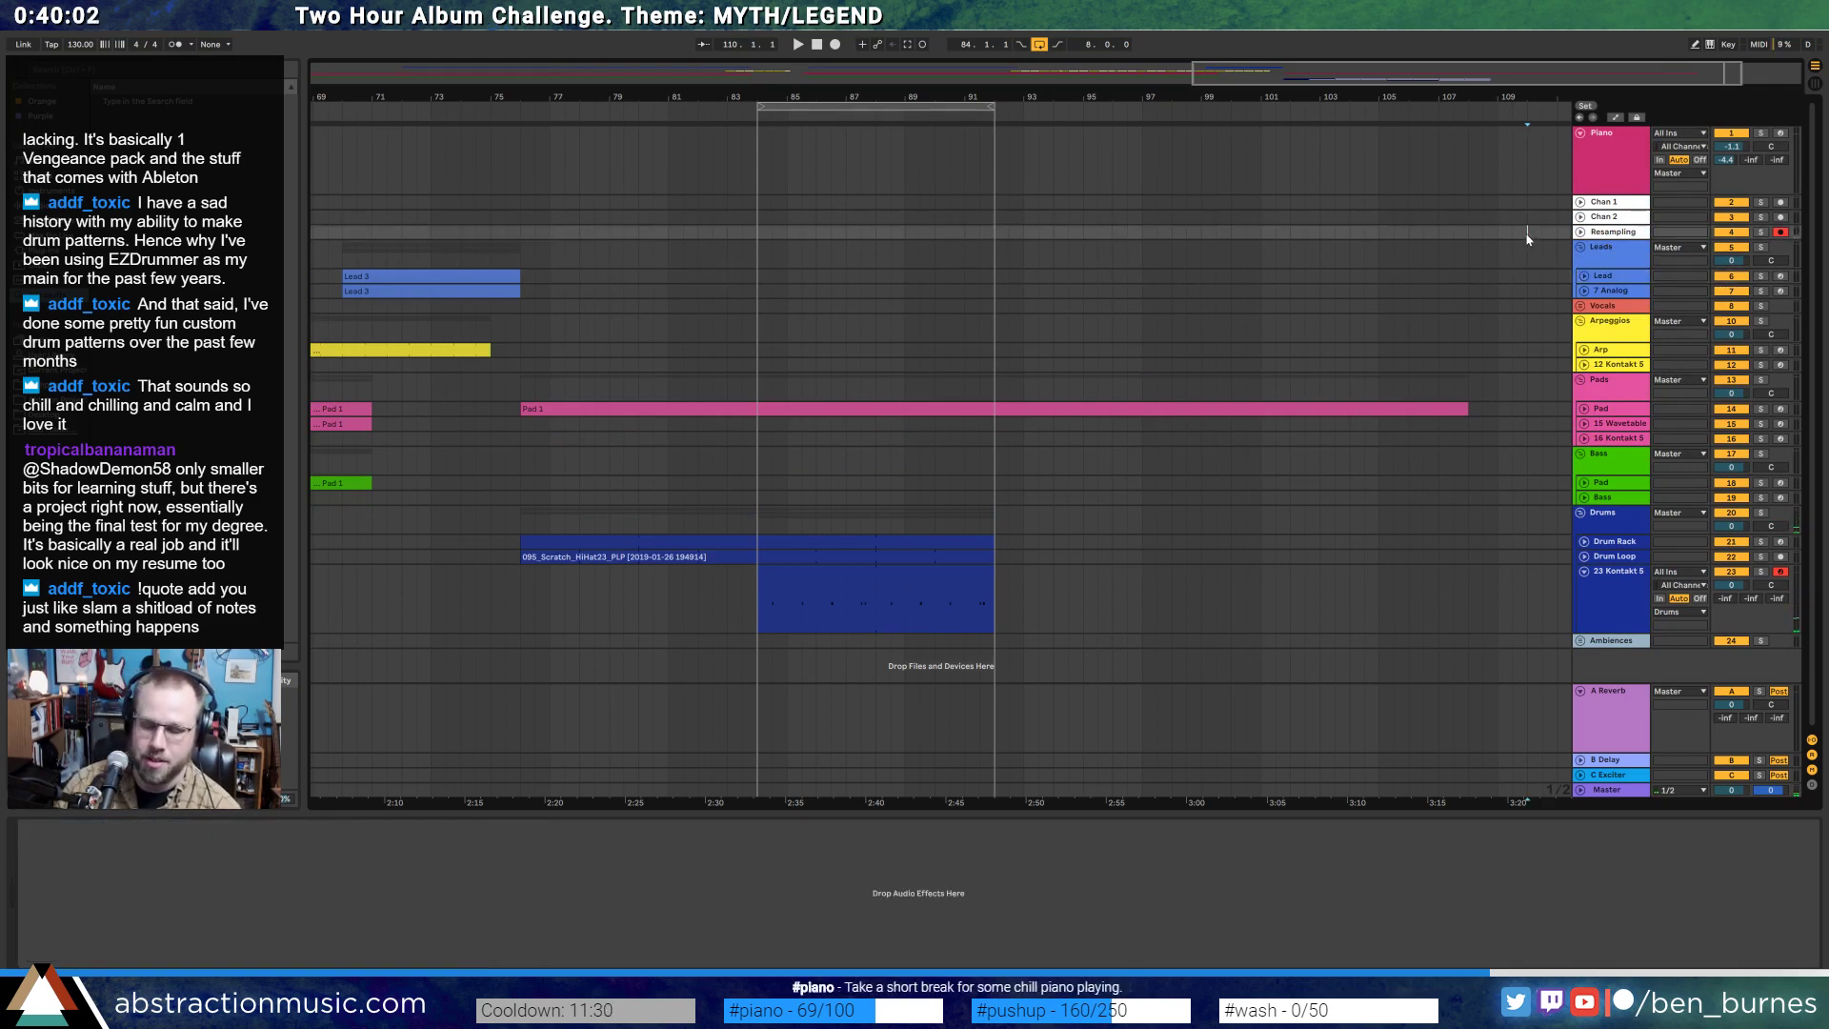
key(F9)
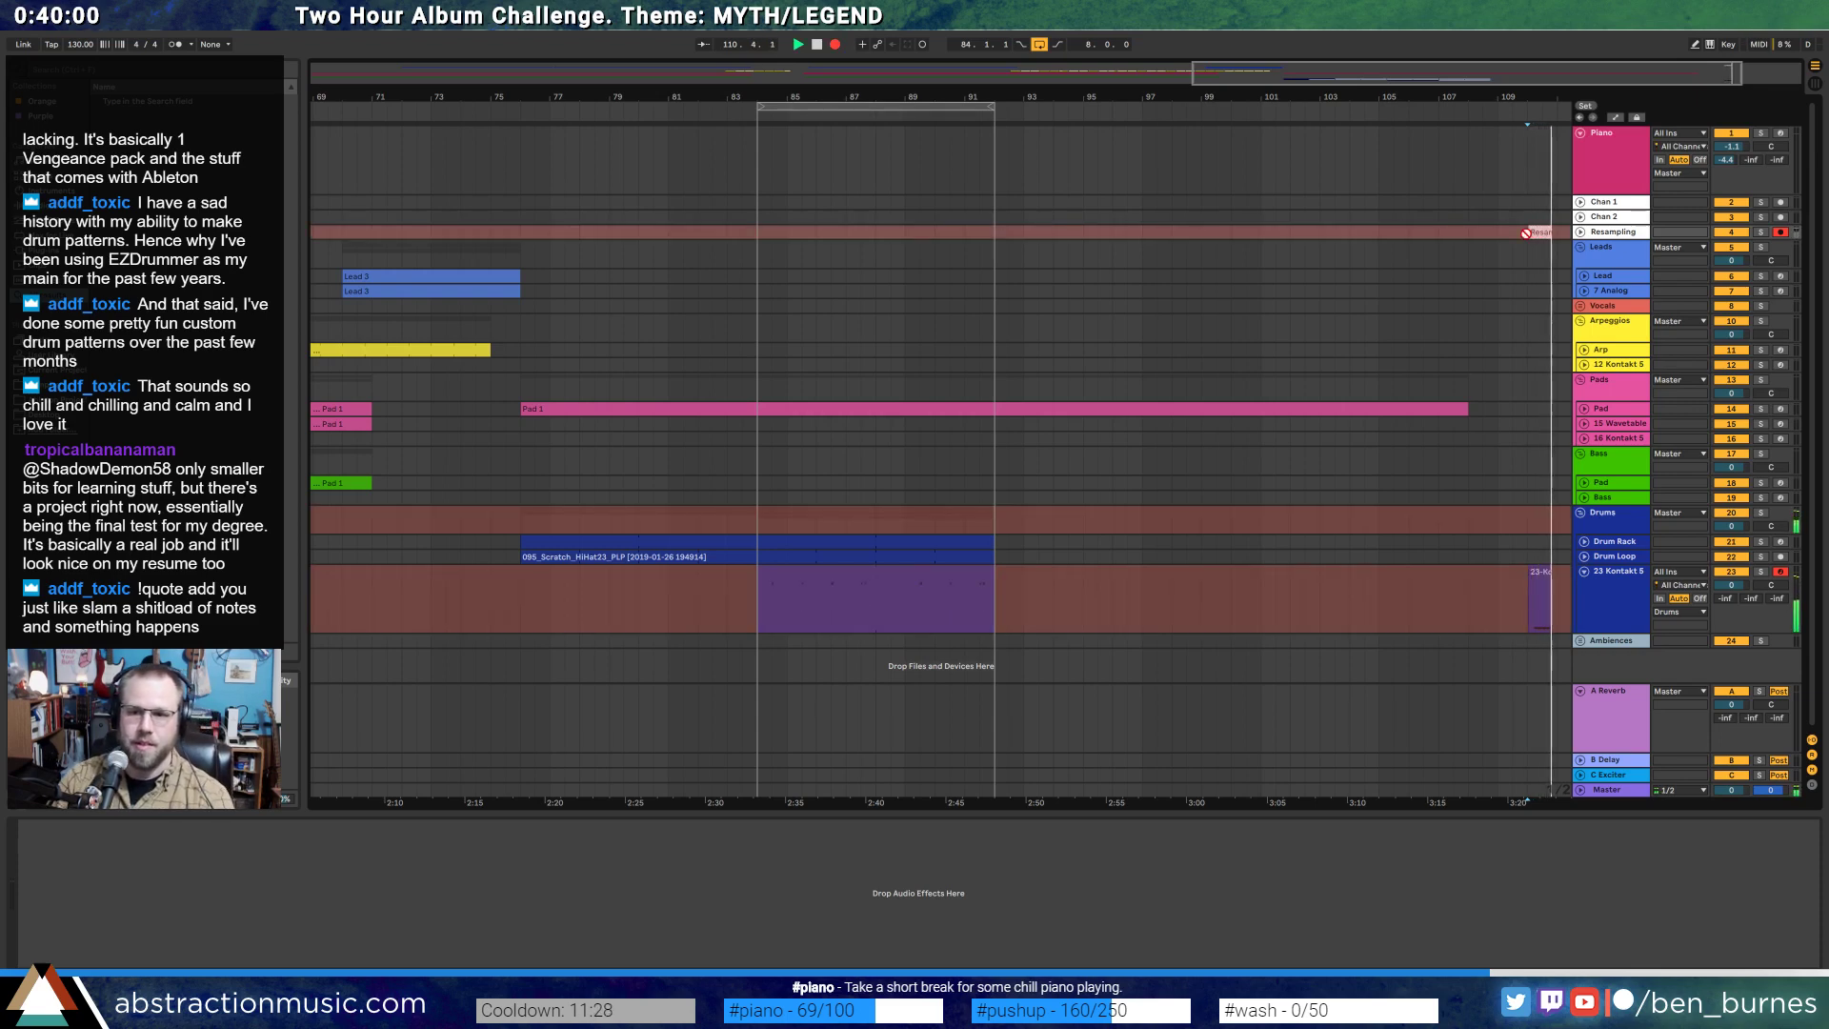
key(space)
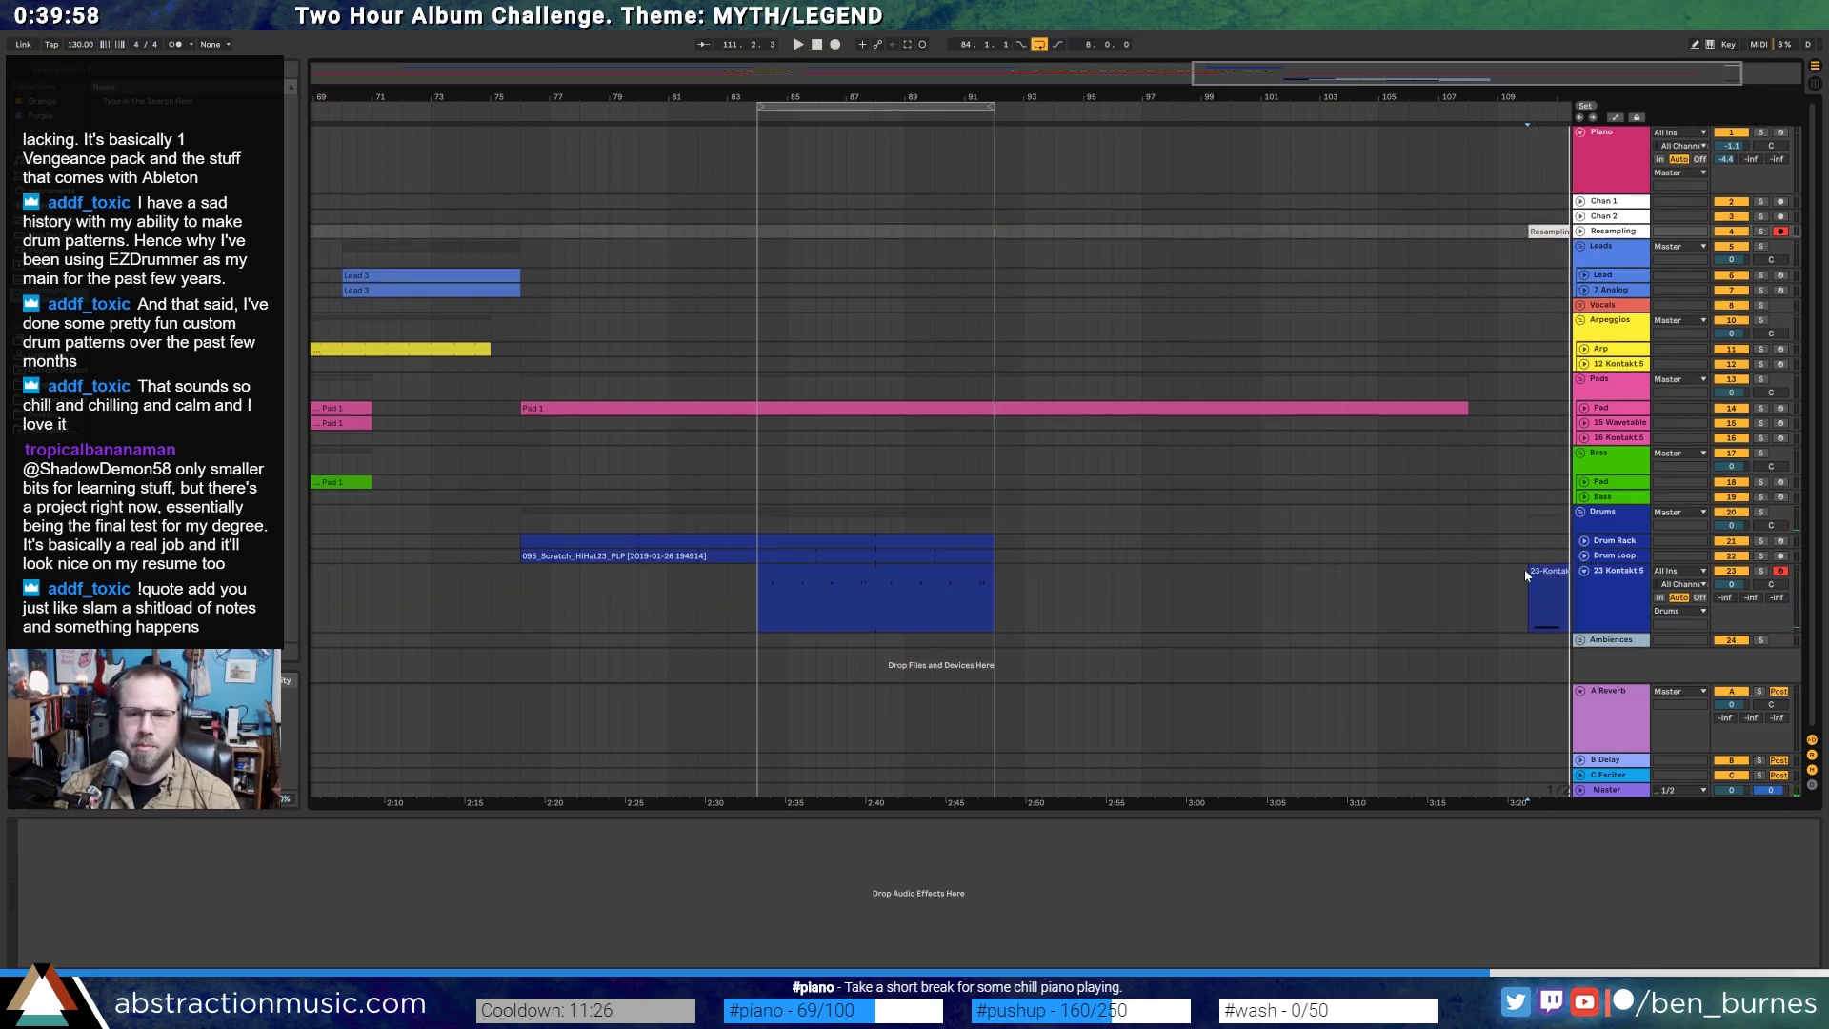
- Close the Kontakt 5 window and delete the MIDI clip recorded at bar 110 on the 23 Kontakt 5 track
click(1549, 570)
drag(1229, 81, 1244, 82)
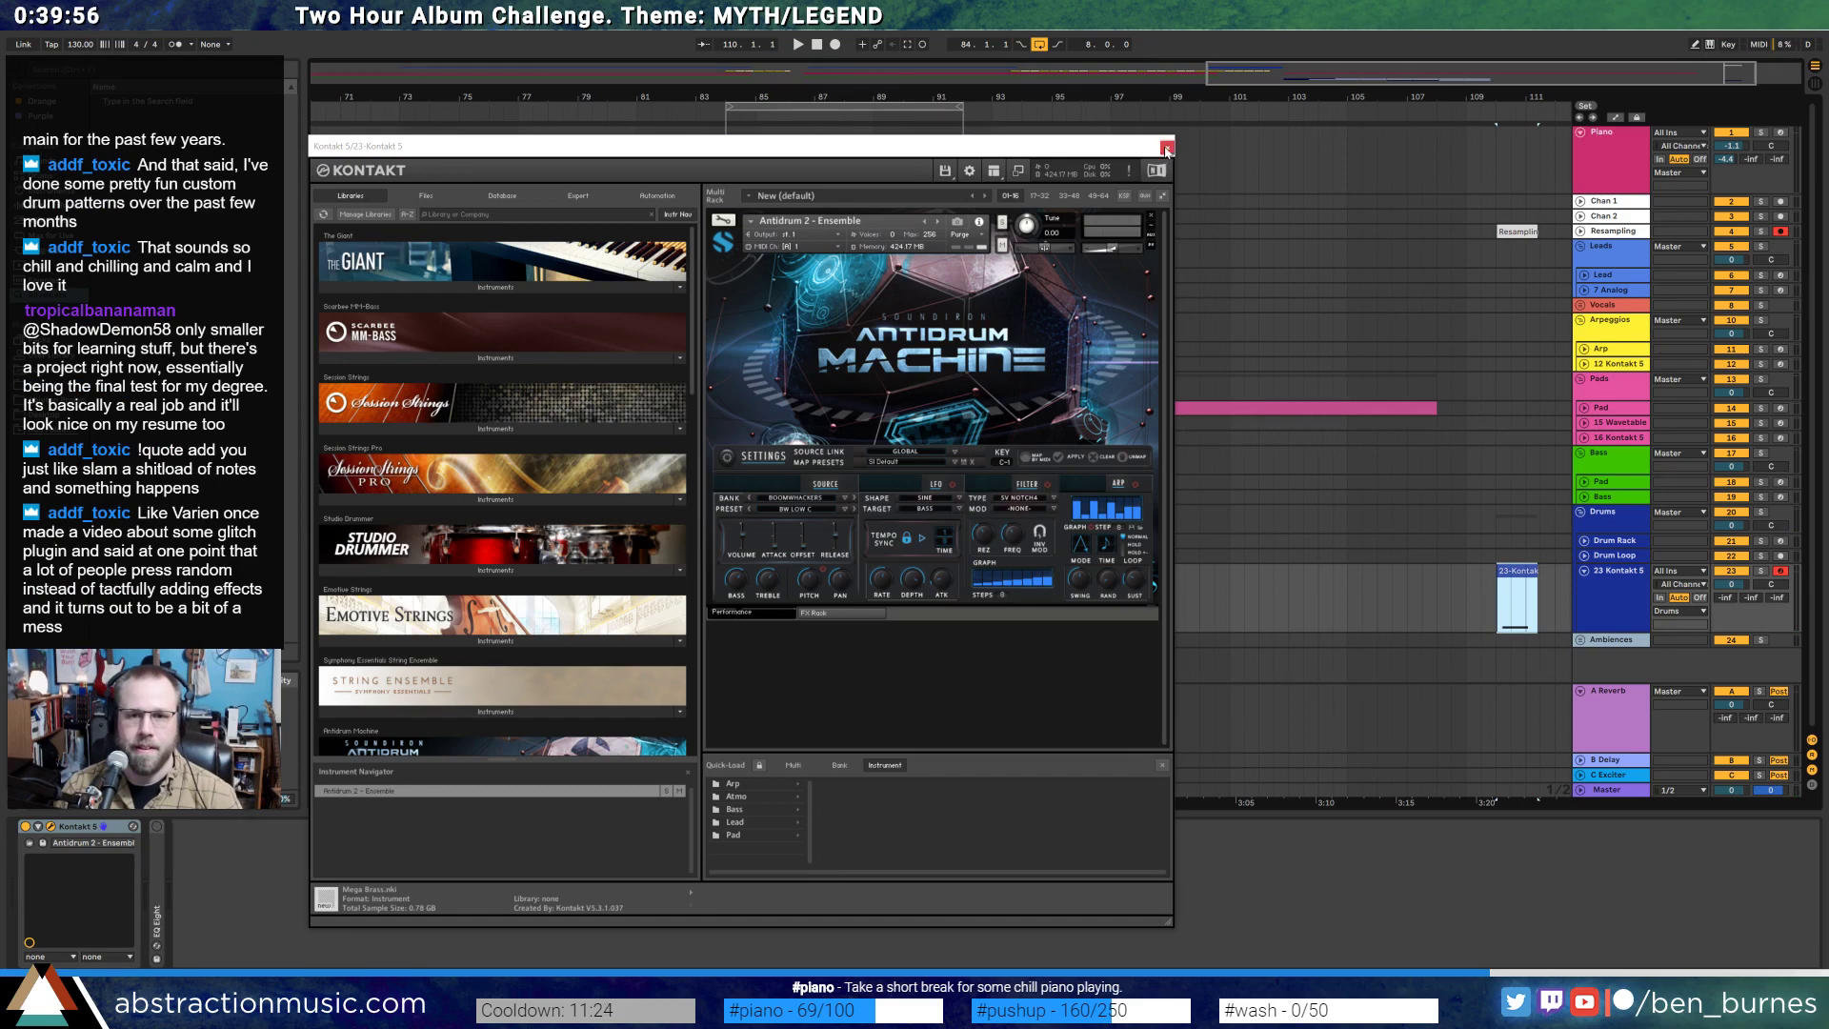
click(1167, 147)
key(Delete)
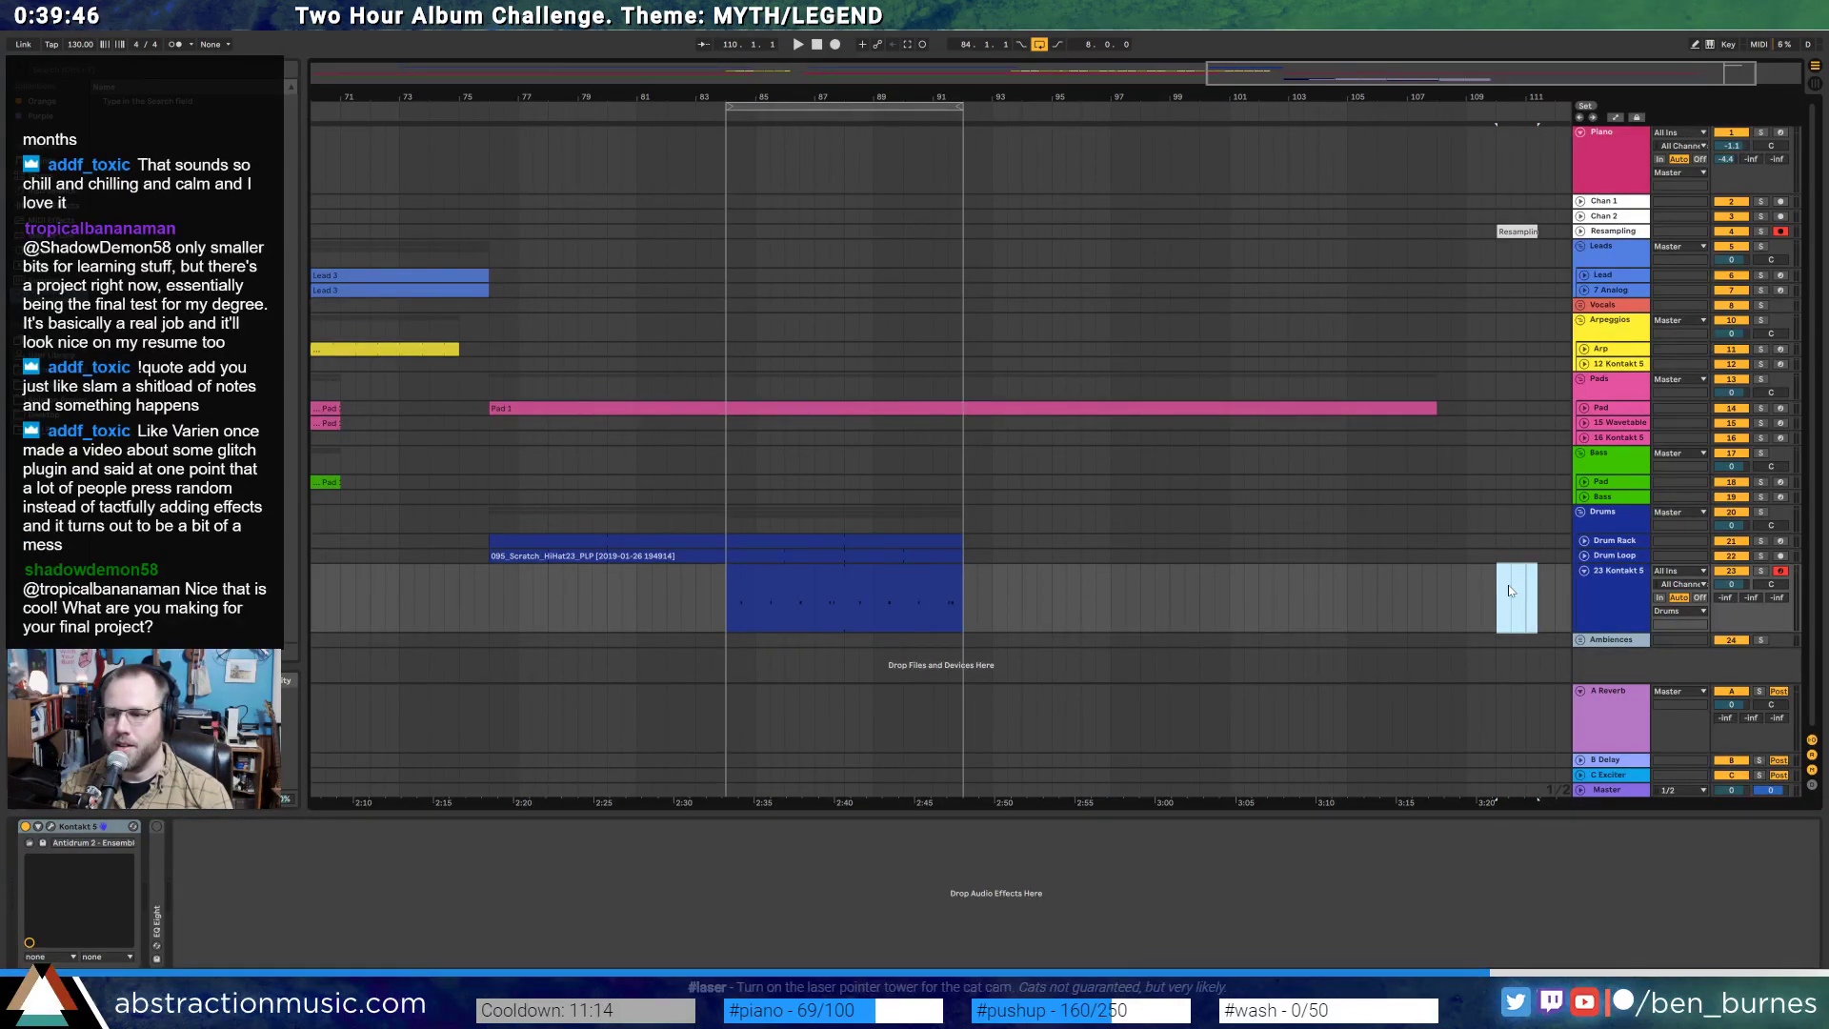
- Insert an audio track below 16 Kontakt 5 and move the recorded Resampling clip onto it at bar 84
click(1579, 231)
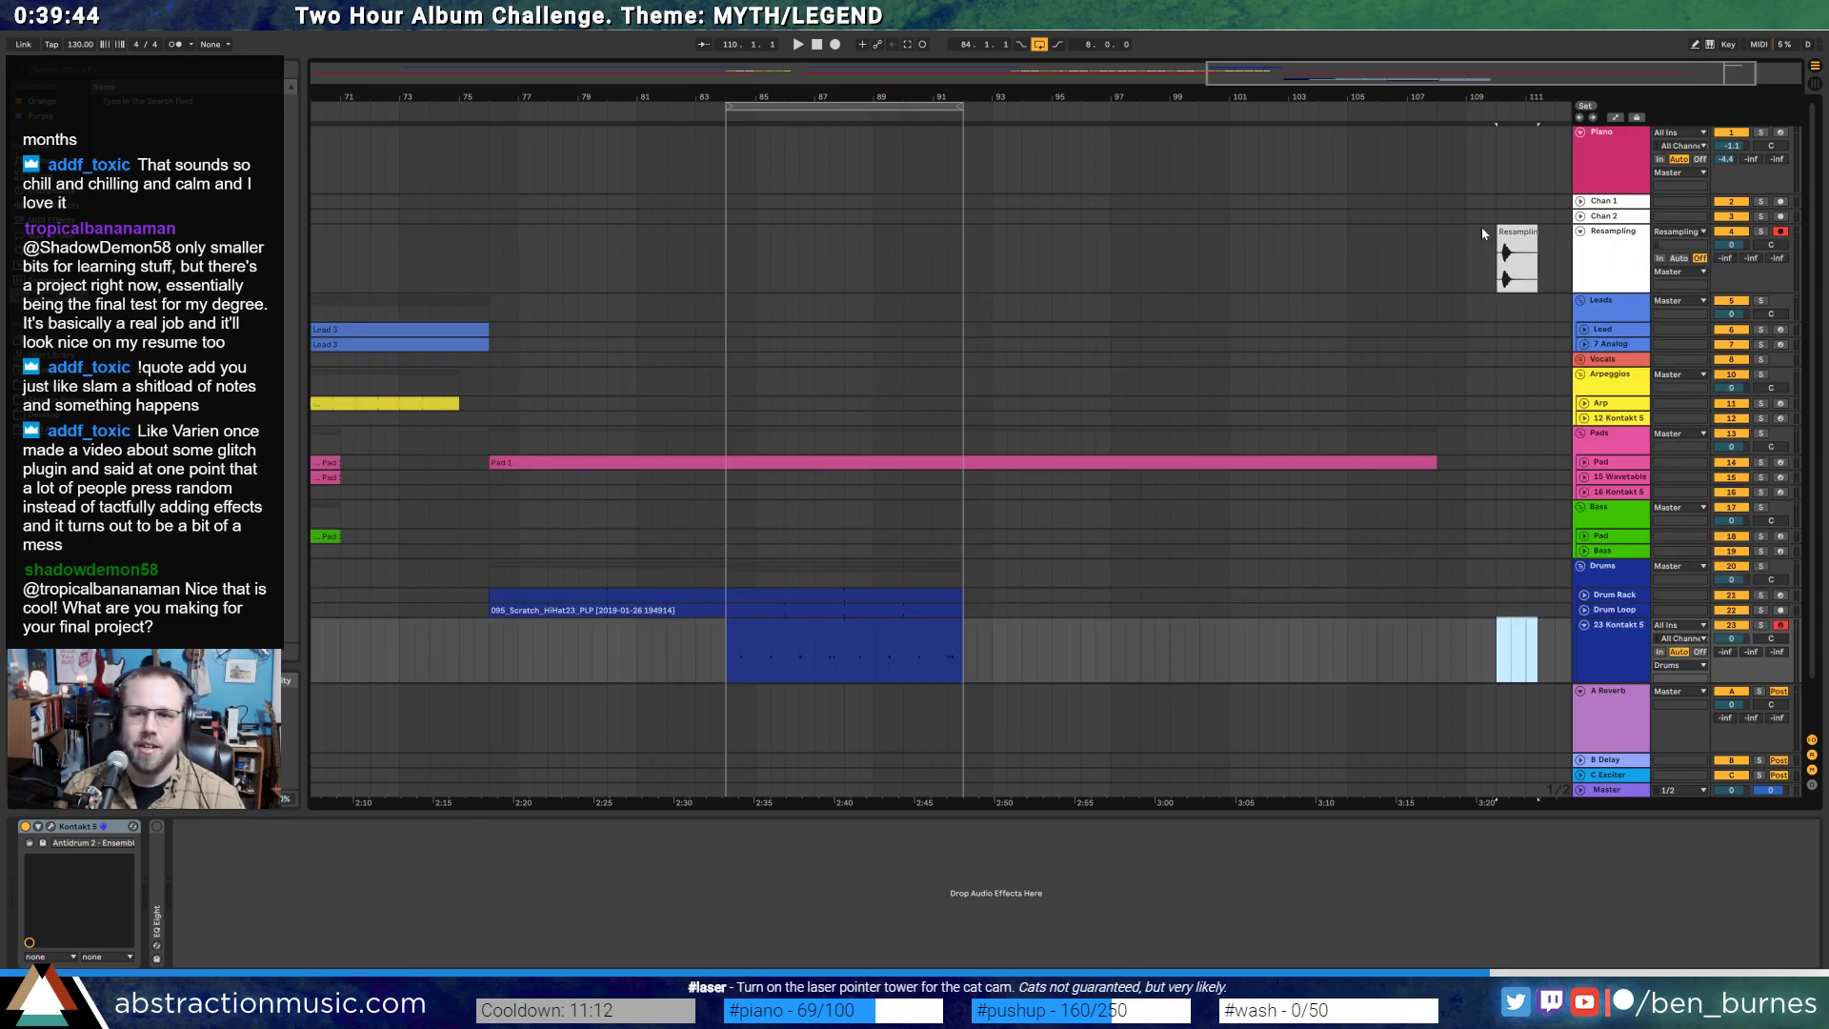
mouse_move(1515, 234)
mouse_down()
mouse_move(1335, 476)
mouse_move(1457, 457)
mouse_move(1524, 244)
mouse_up()
click(1615, 492)
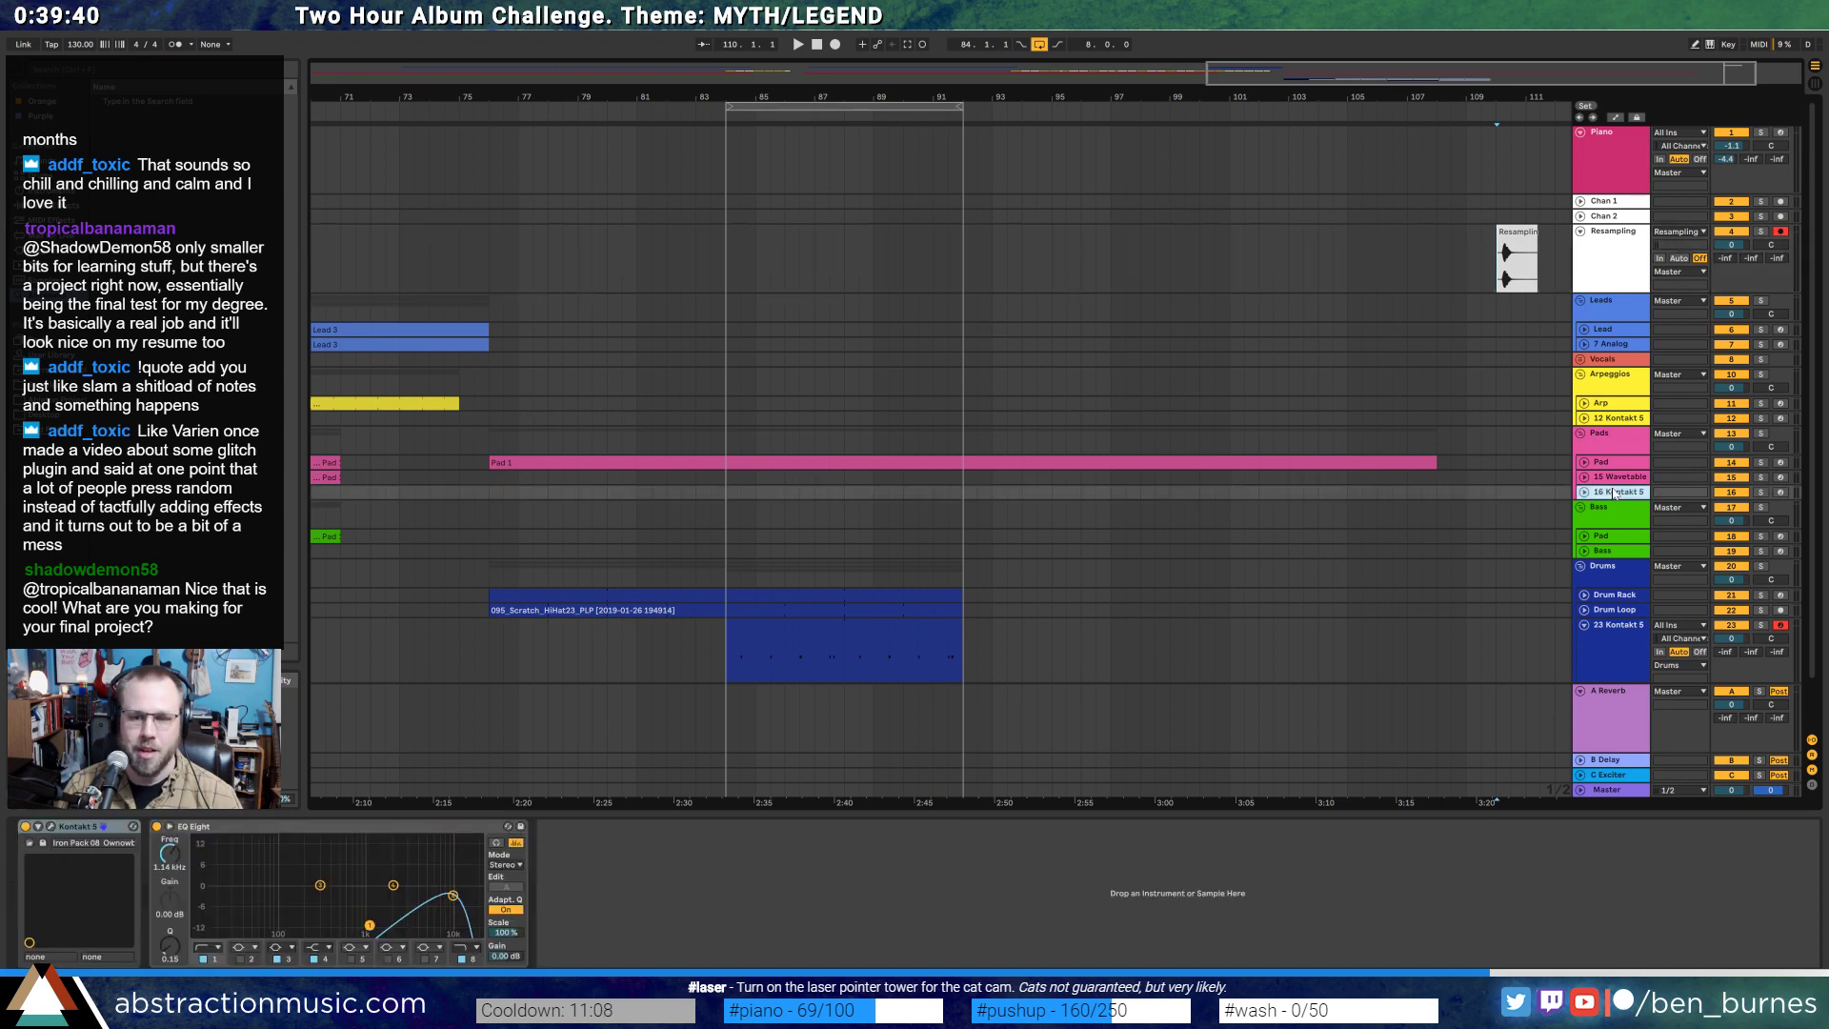
key(ctrl+t)
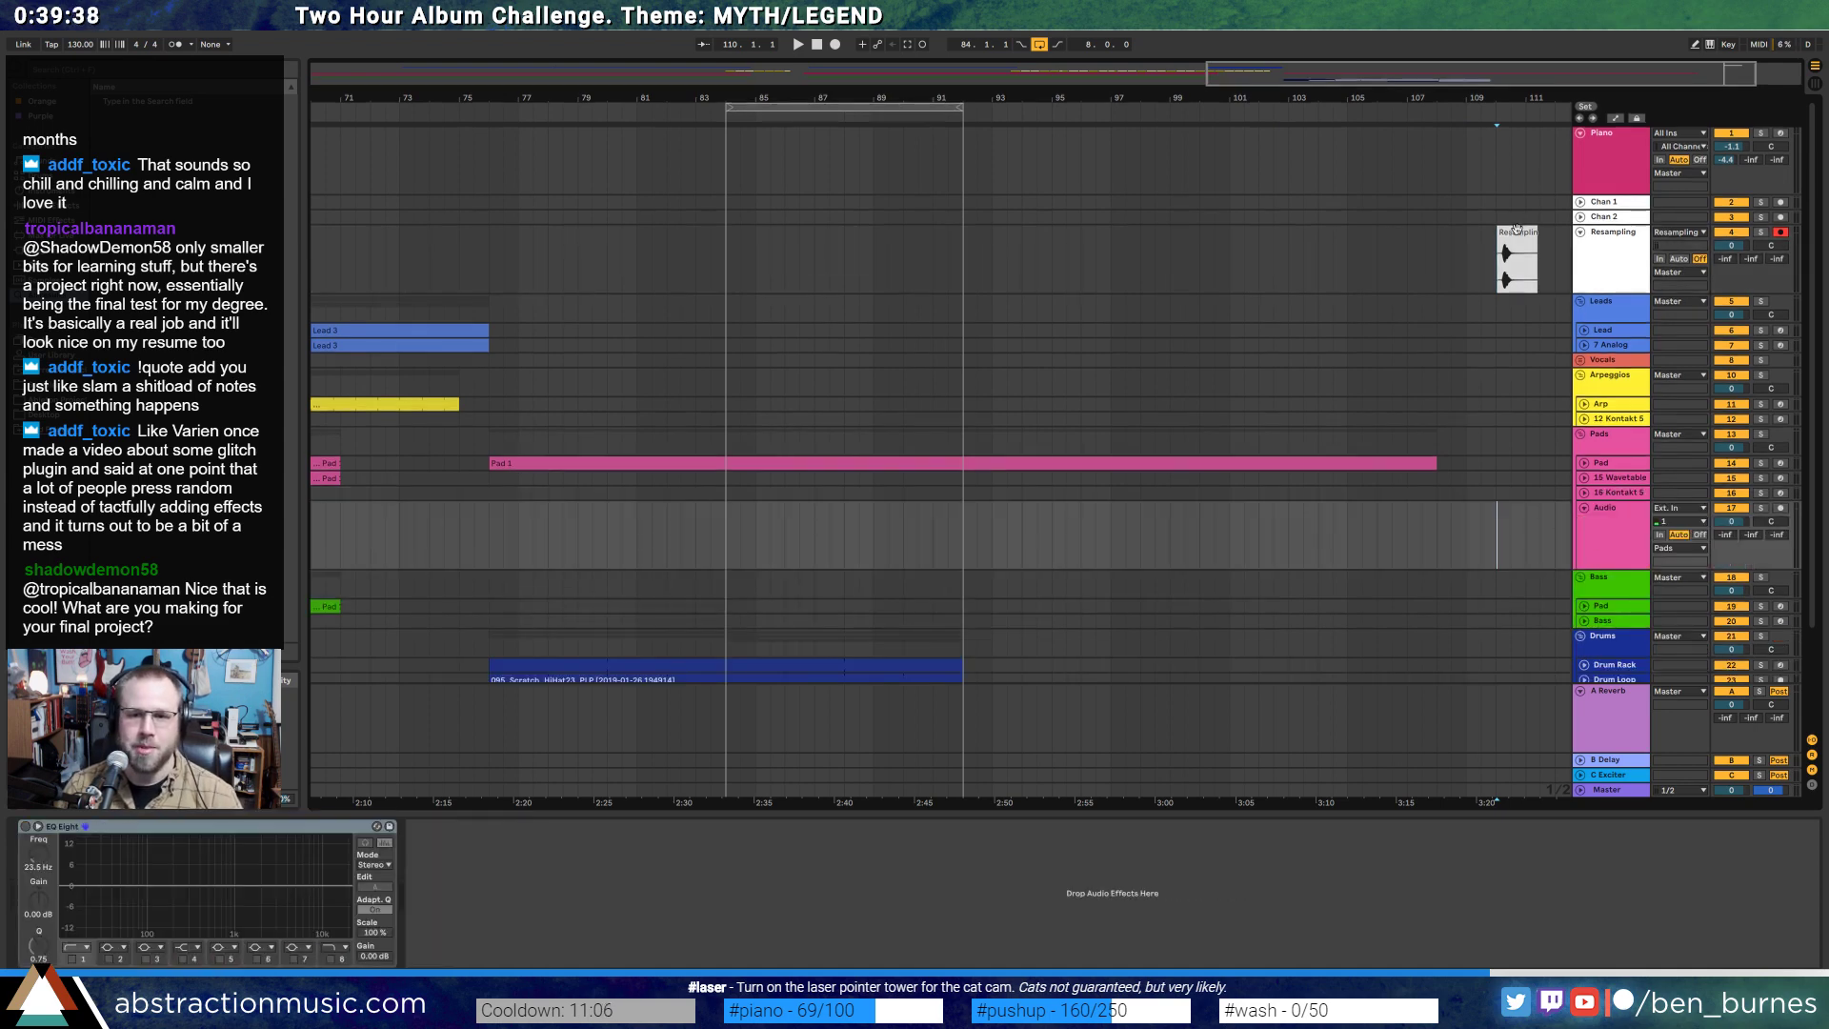
drag(1517, 230, 742, 510)
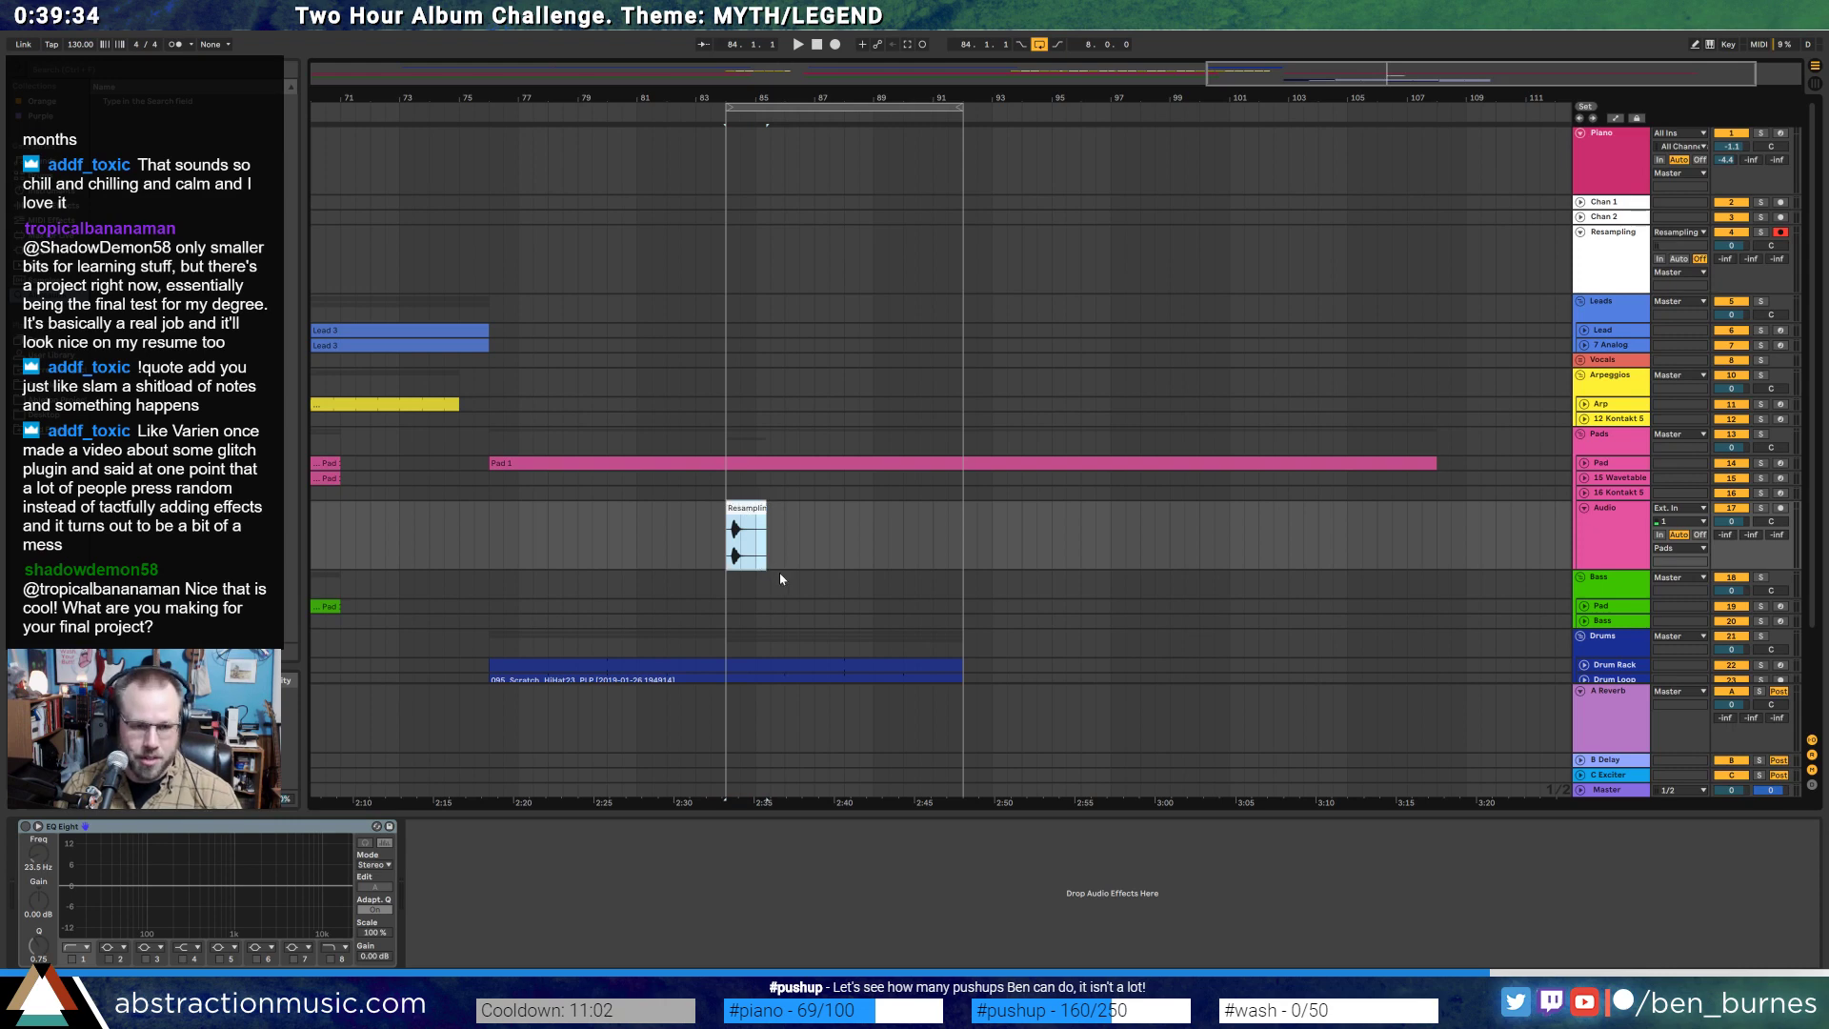
- Shift the Resampling clip to end at 86.3 with a fade-out, and set the Audio track's Reverb send to -25.6 and Delay send to -11.4
scroll(781, 578, up, 3)
scroll(797, 542, down, 1)
scroll(666, 396, down, 1)
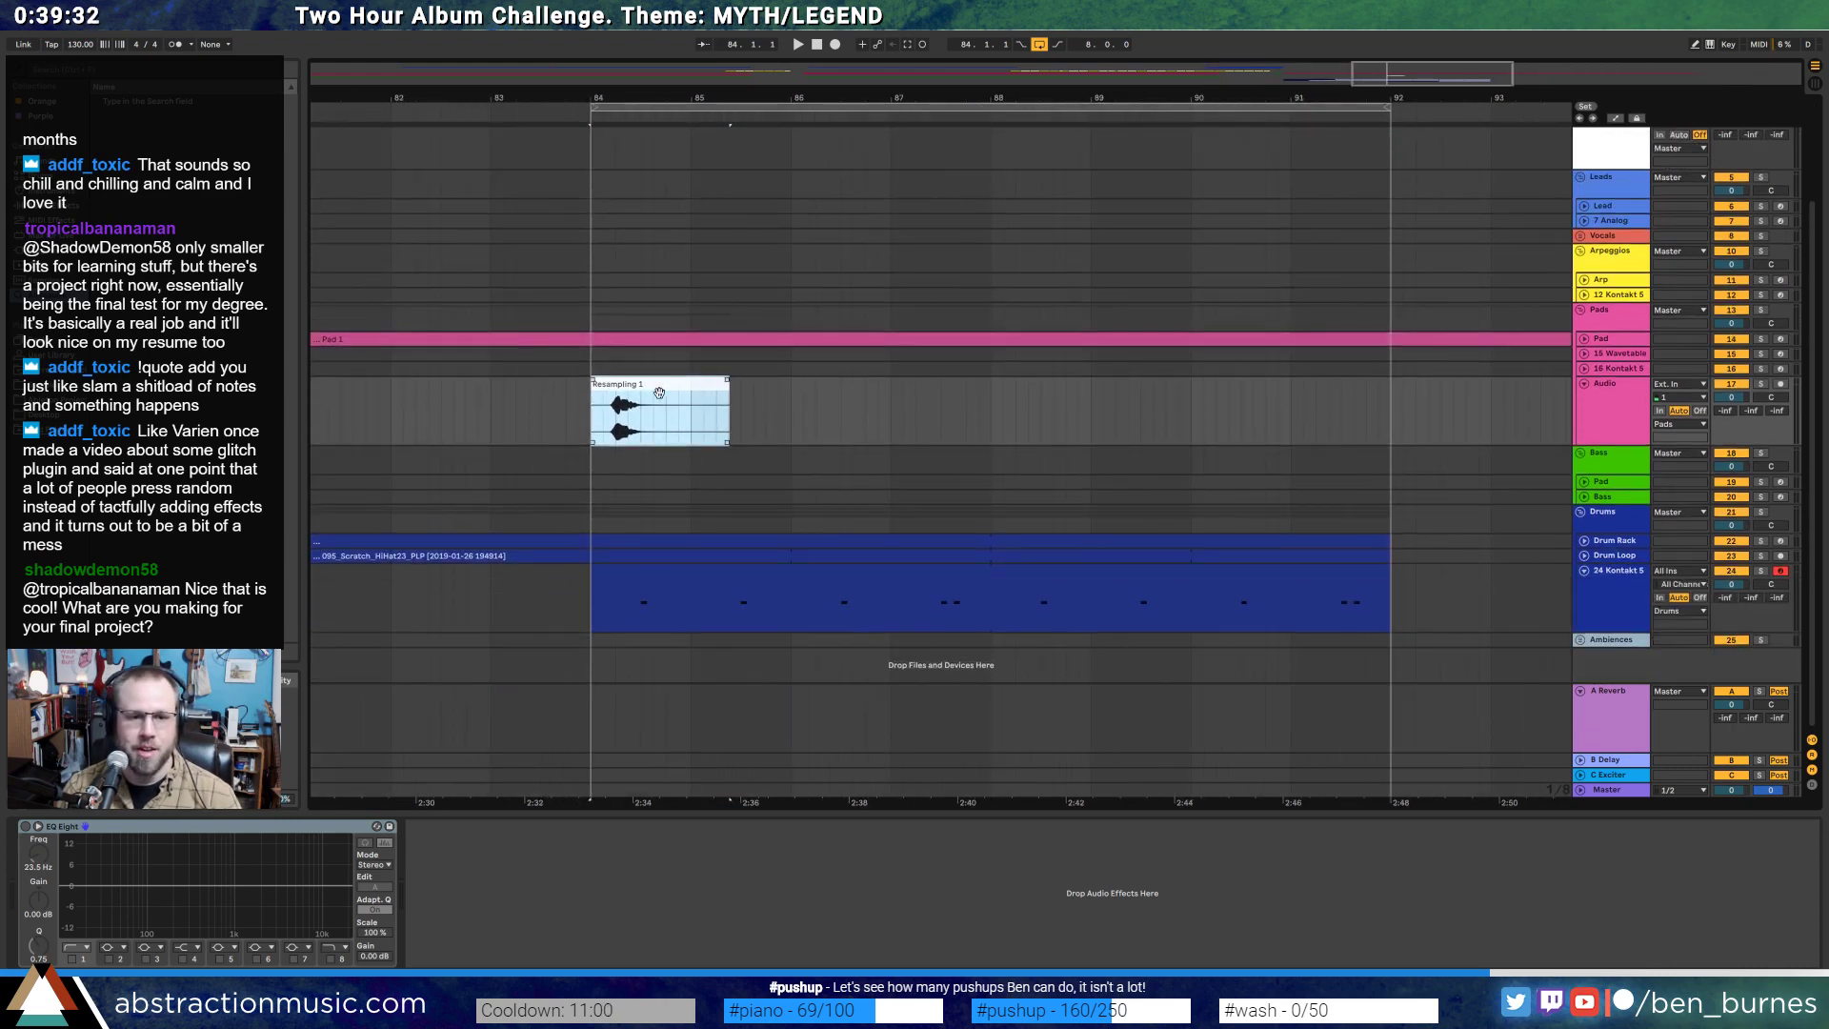
mouse_move(672, 398)
mouse_down()
mouse_move(887, 390)
mouse_move(796, 390)
mouse_up()
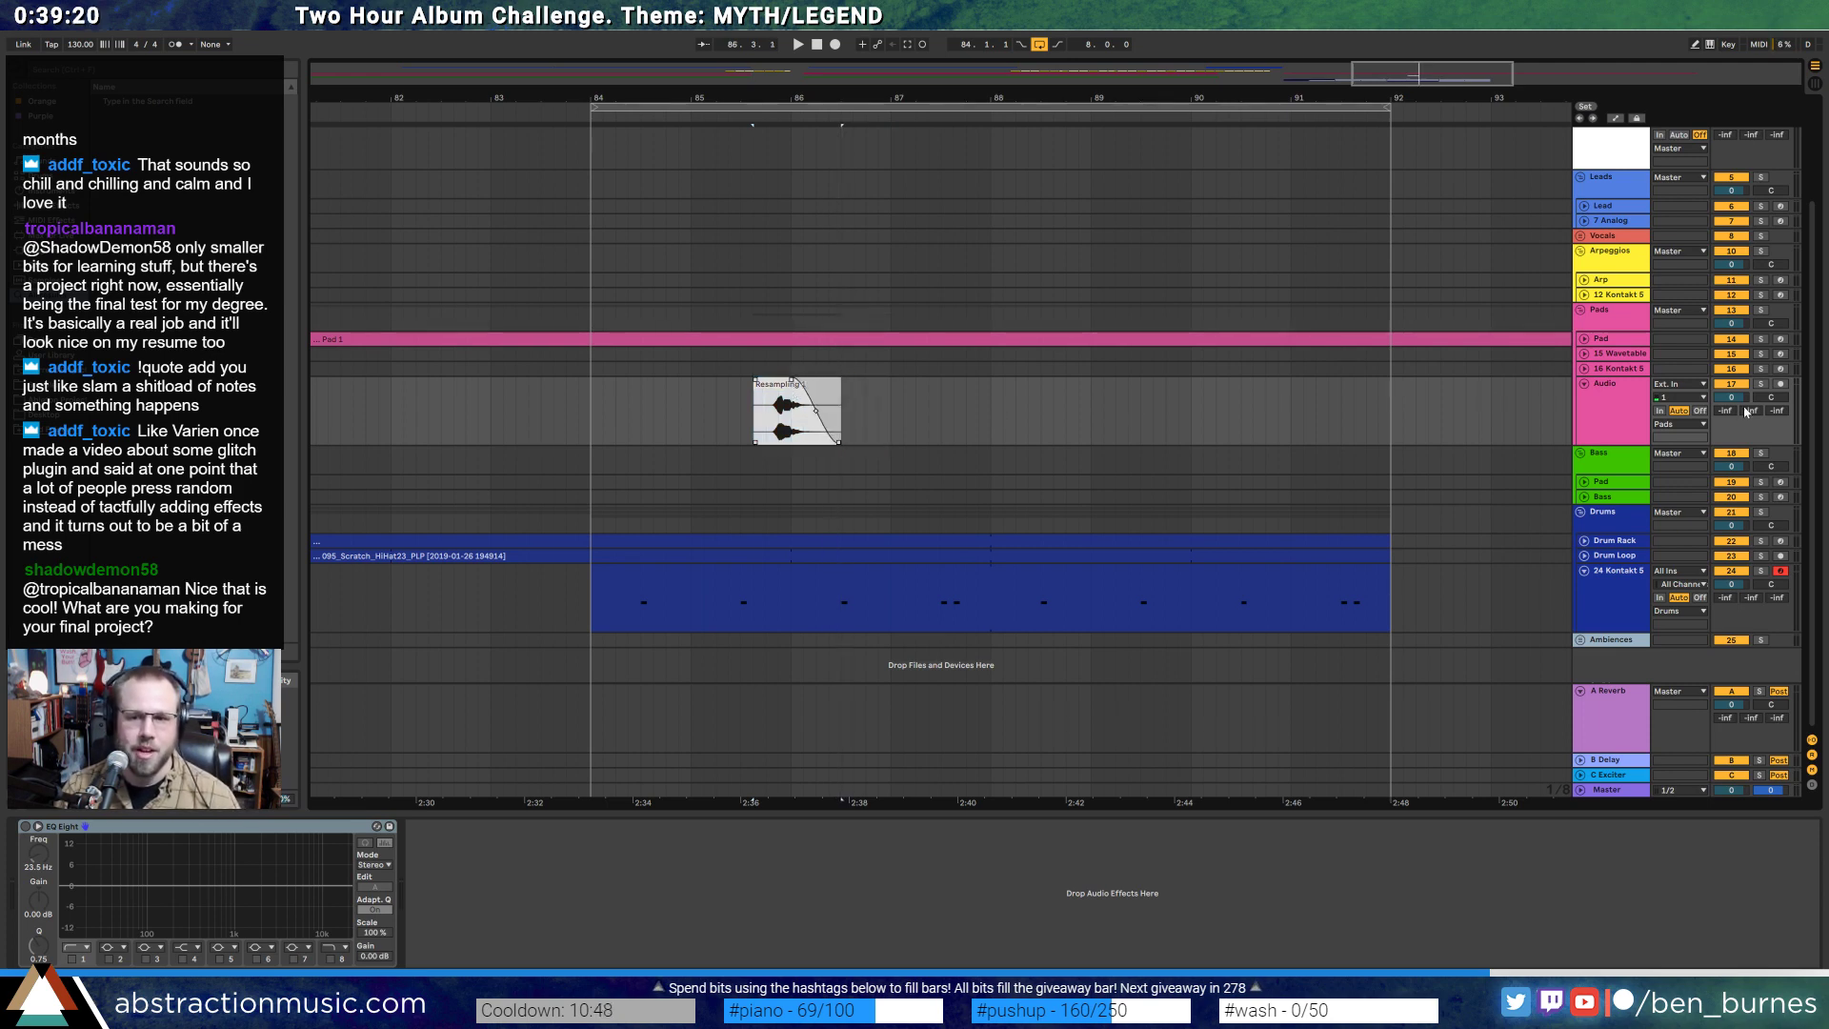
drag(1746, 411, 1727, 404)
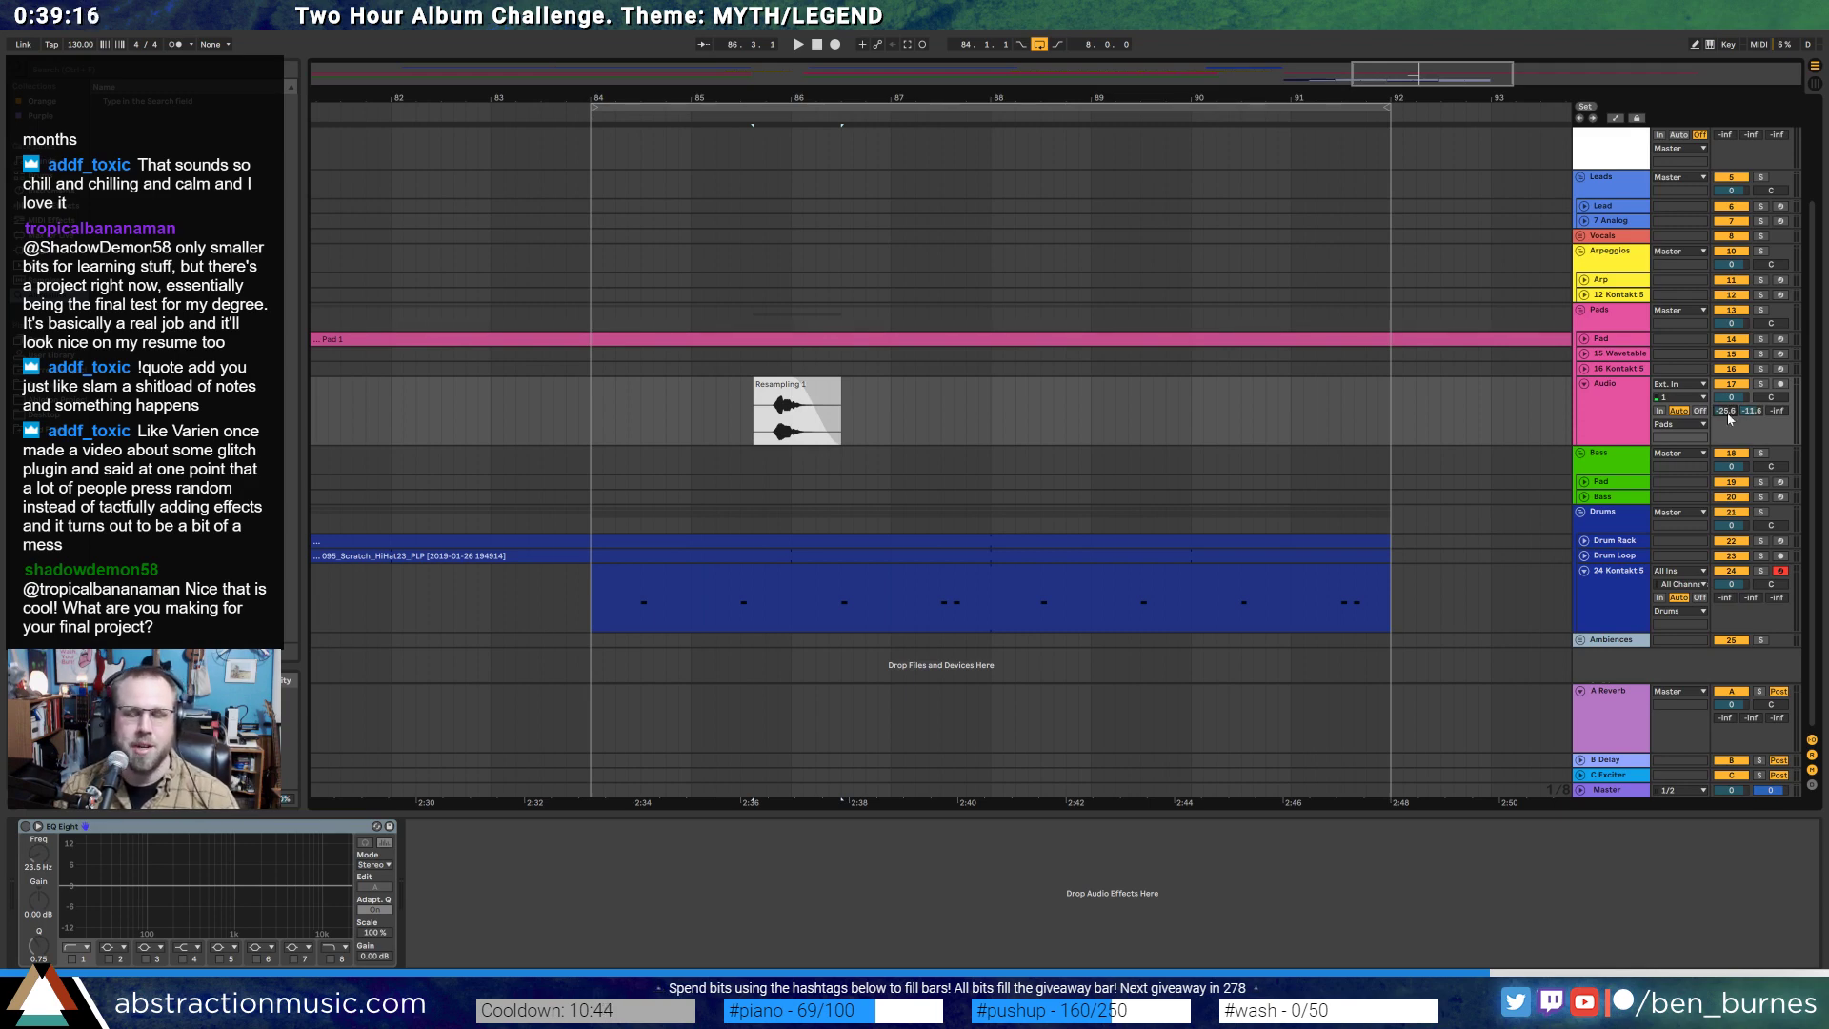
- Trim the Resampling clip's start to 85.4 and move its start marker to the onset of the waveform
drag(761, 387, 775, 390)
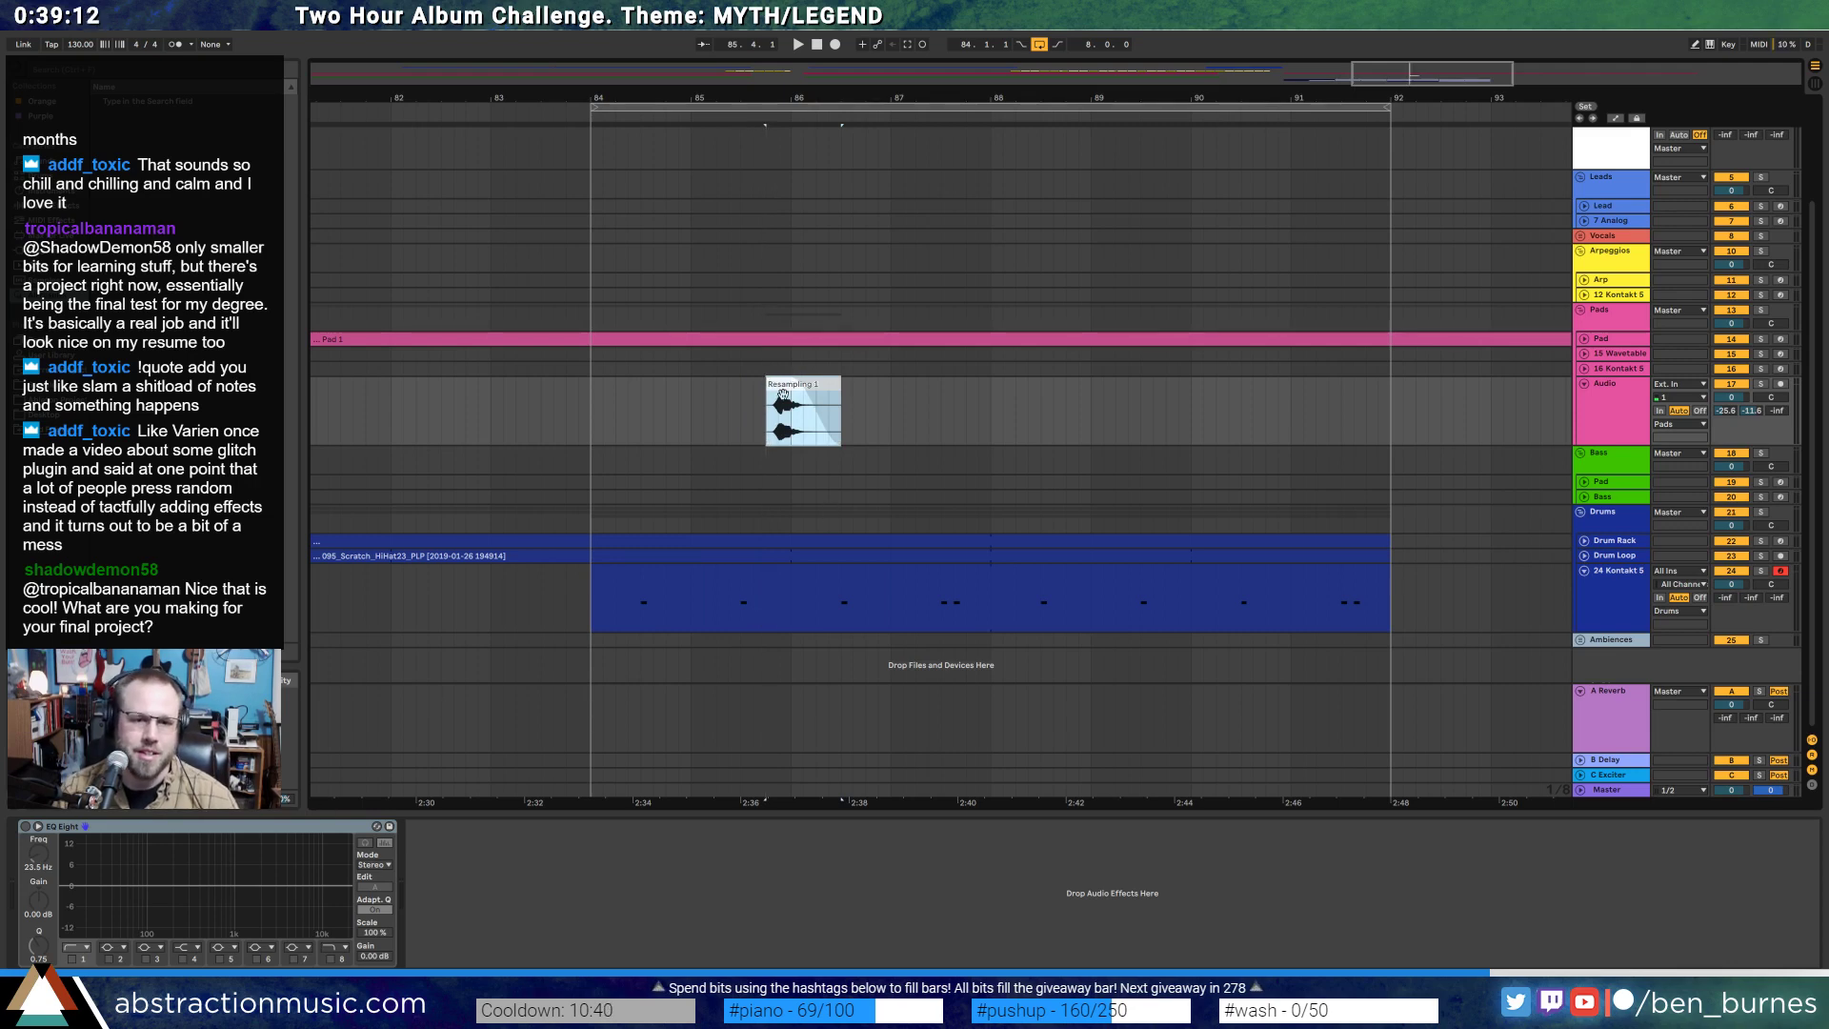
double_click(783, 394)
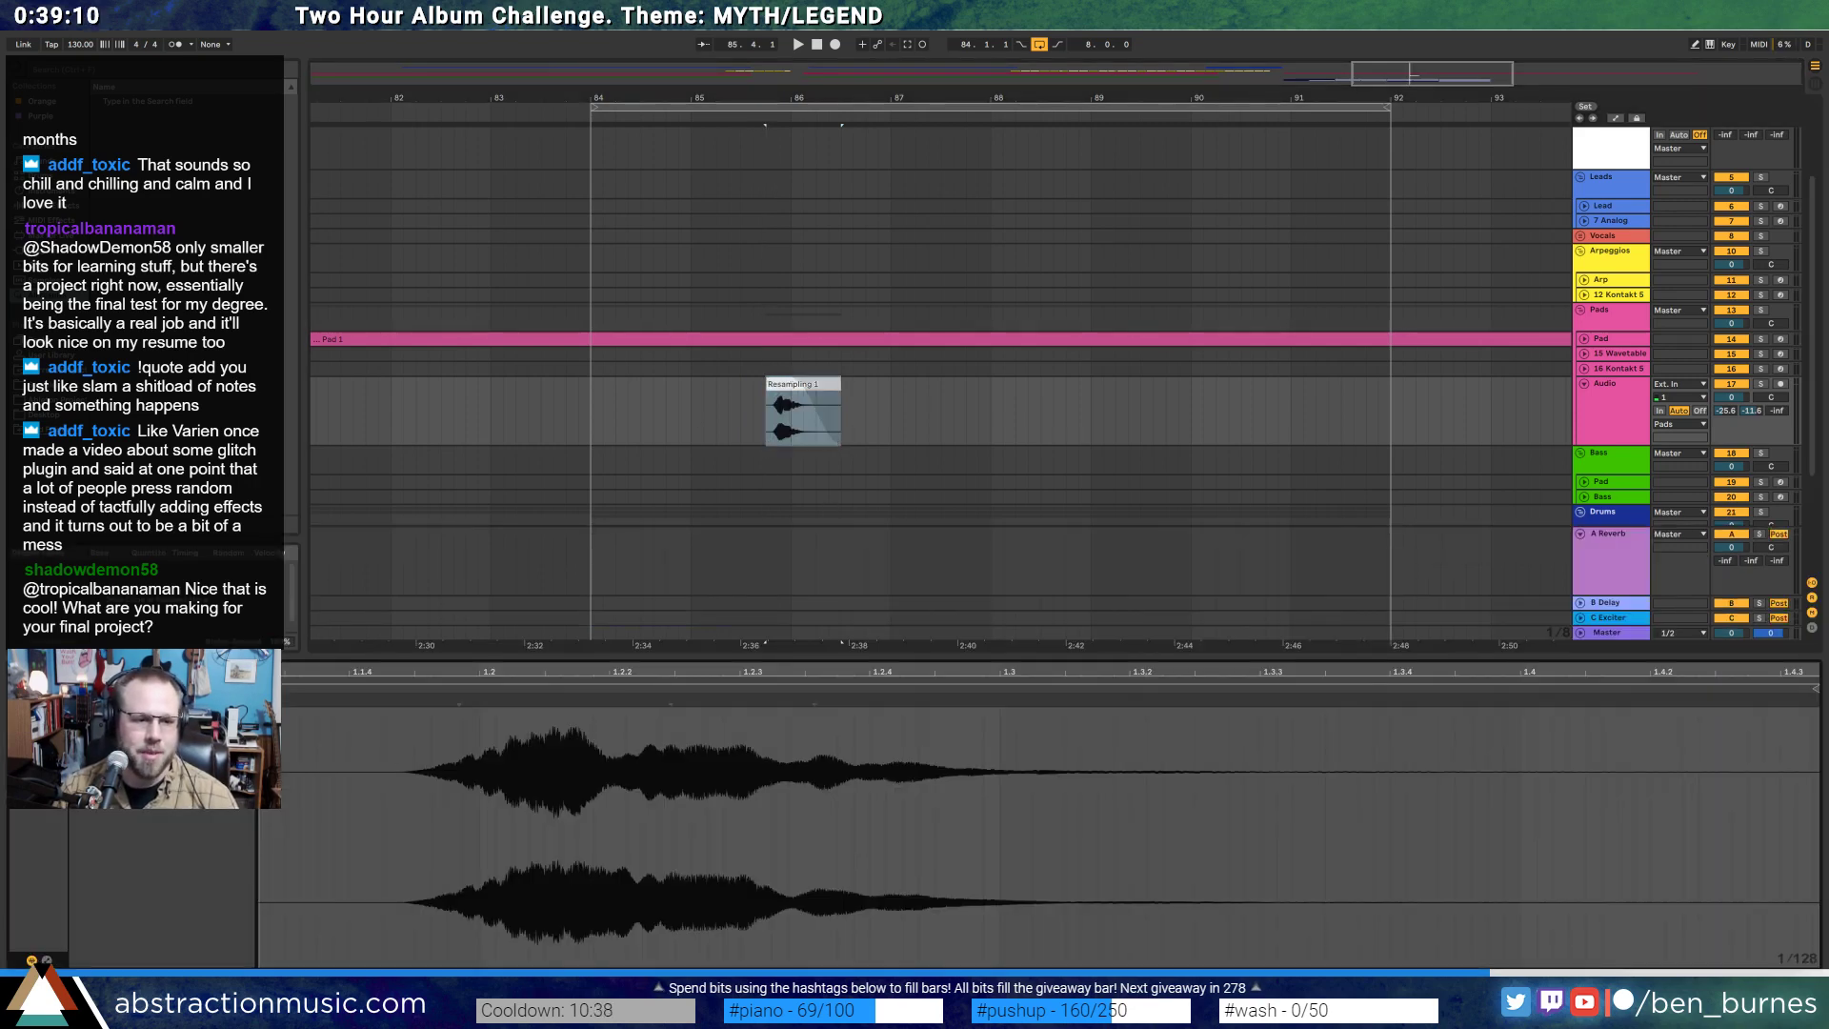
drag(260, 690, 412, 703)
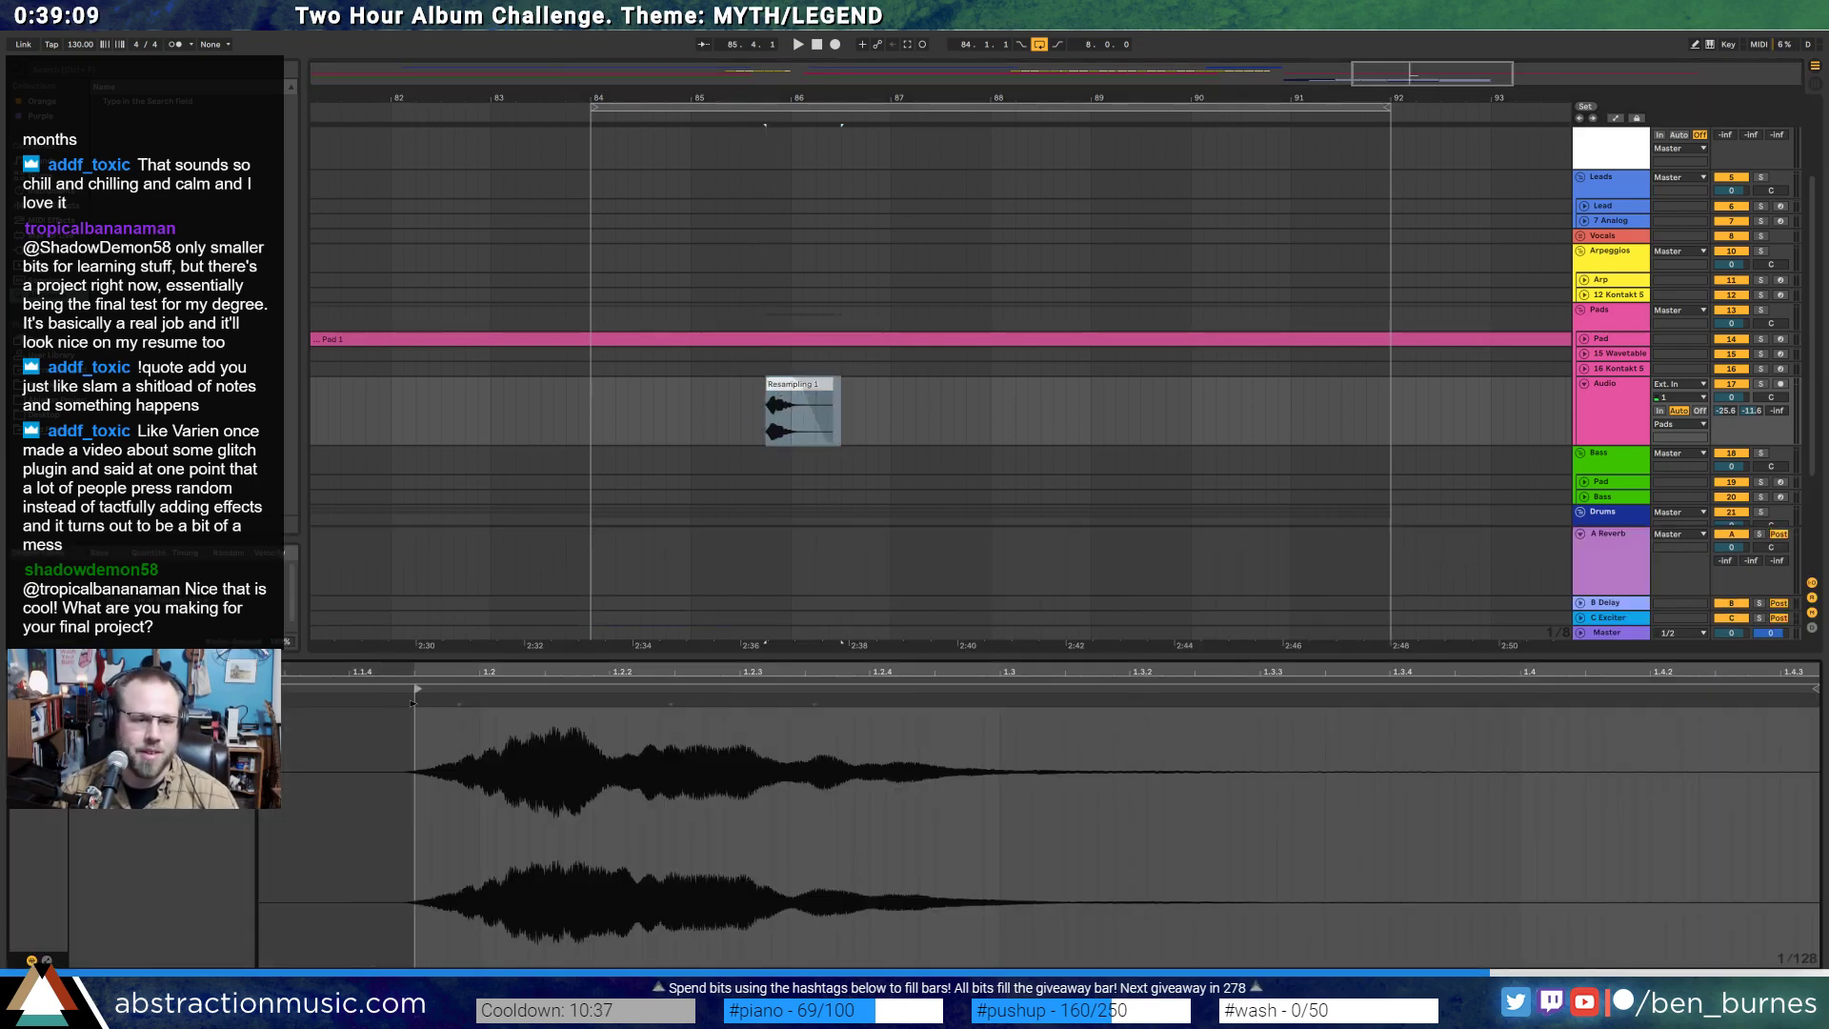
click(778, 390)
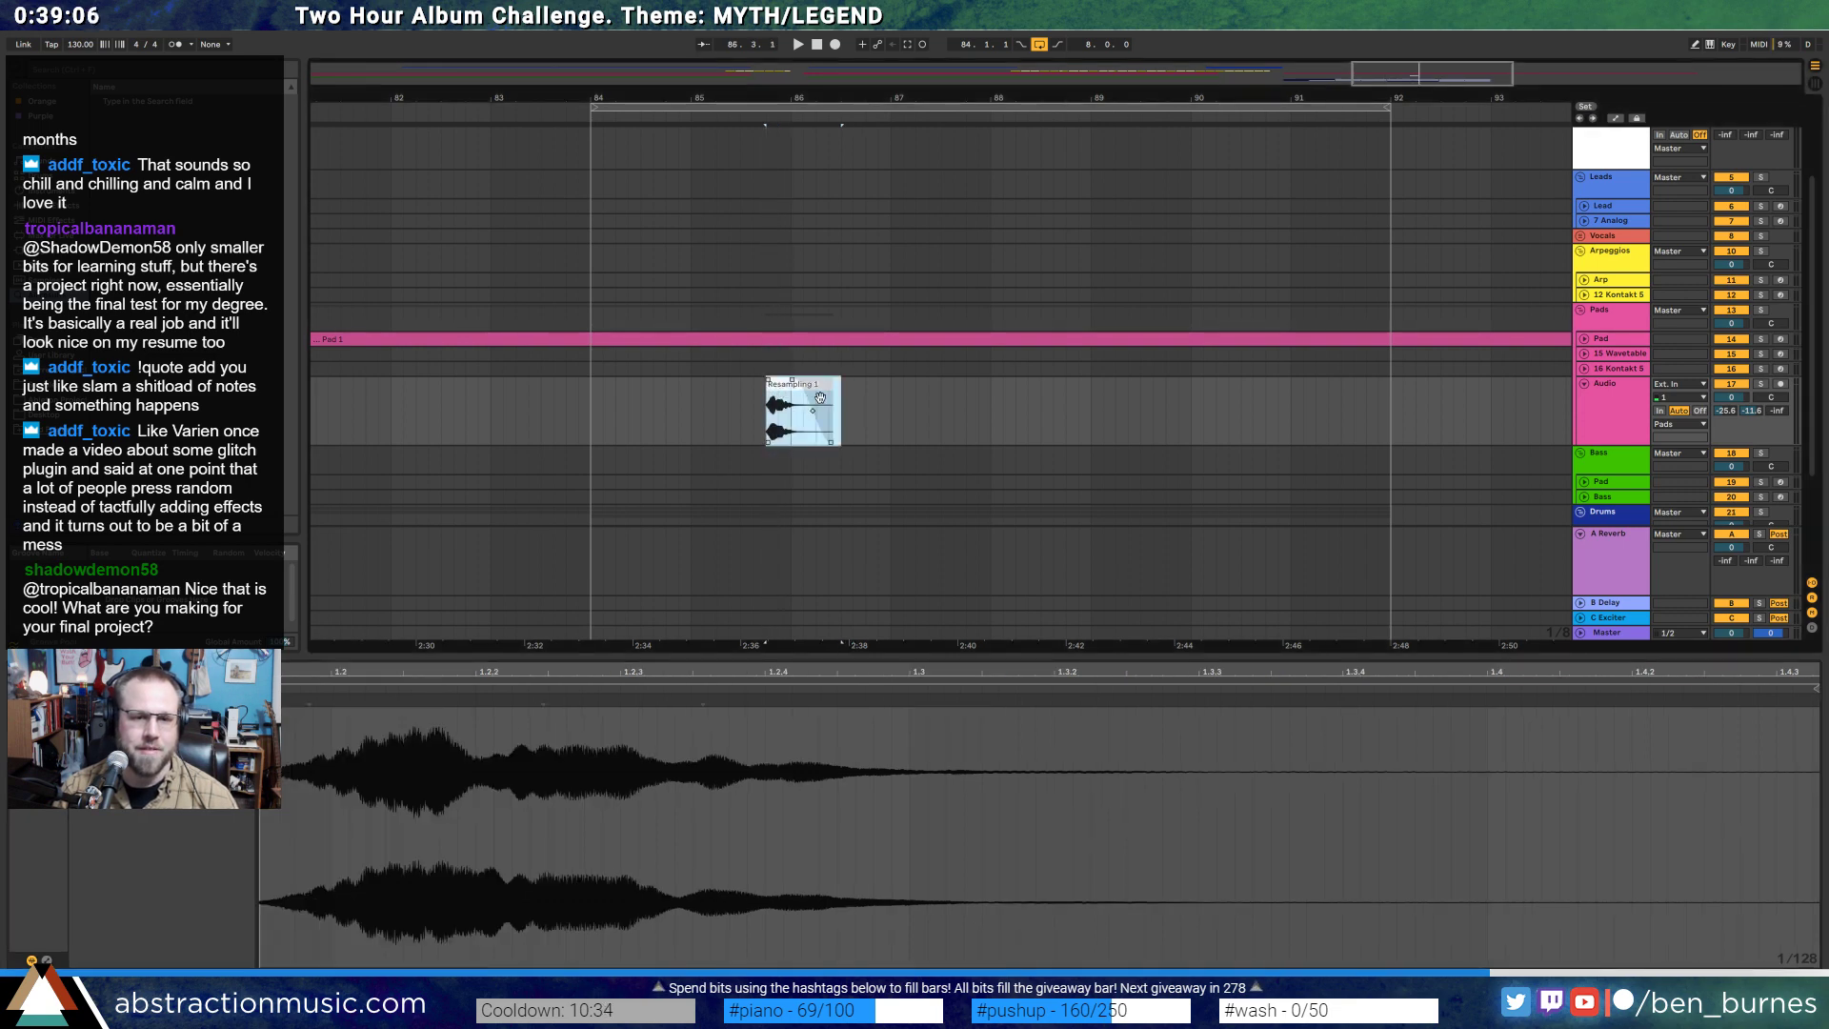
- Return to the device view and set the Audio track's volume to -7.2 and its Reverb send to -17.6
key(shift+Tab)
click(855, 404)
click(817, 387)
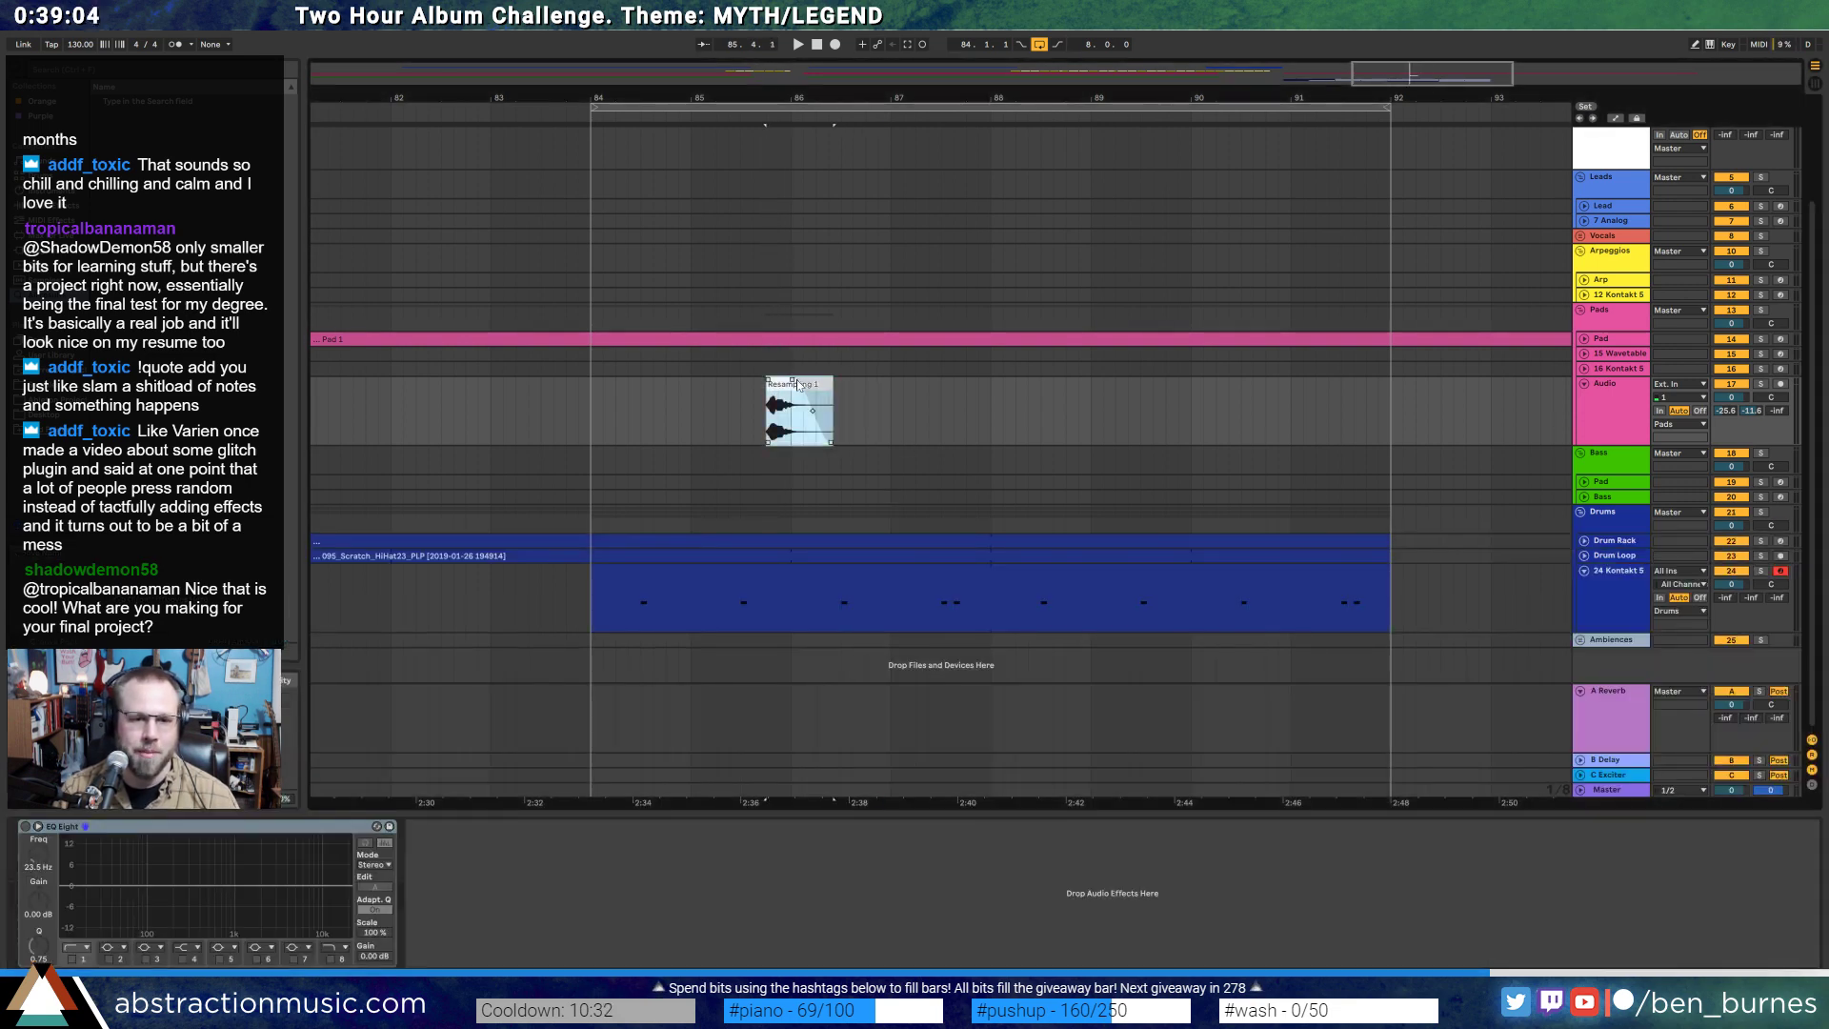
click(794, 382)
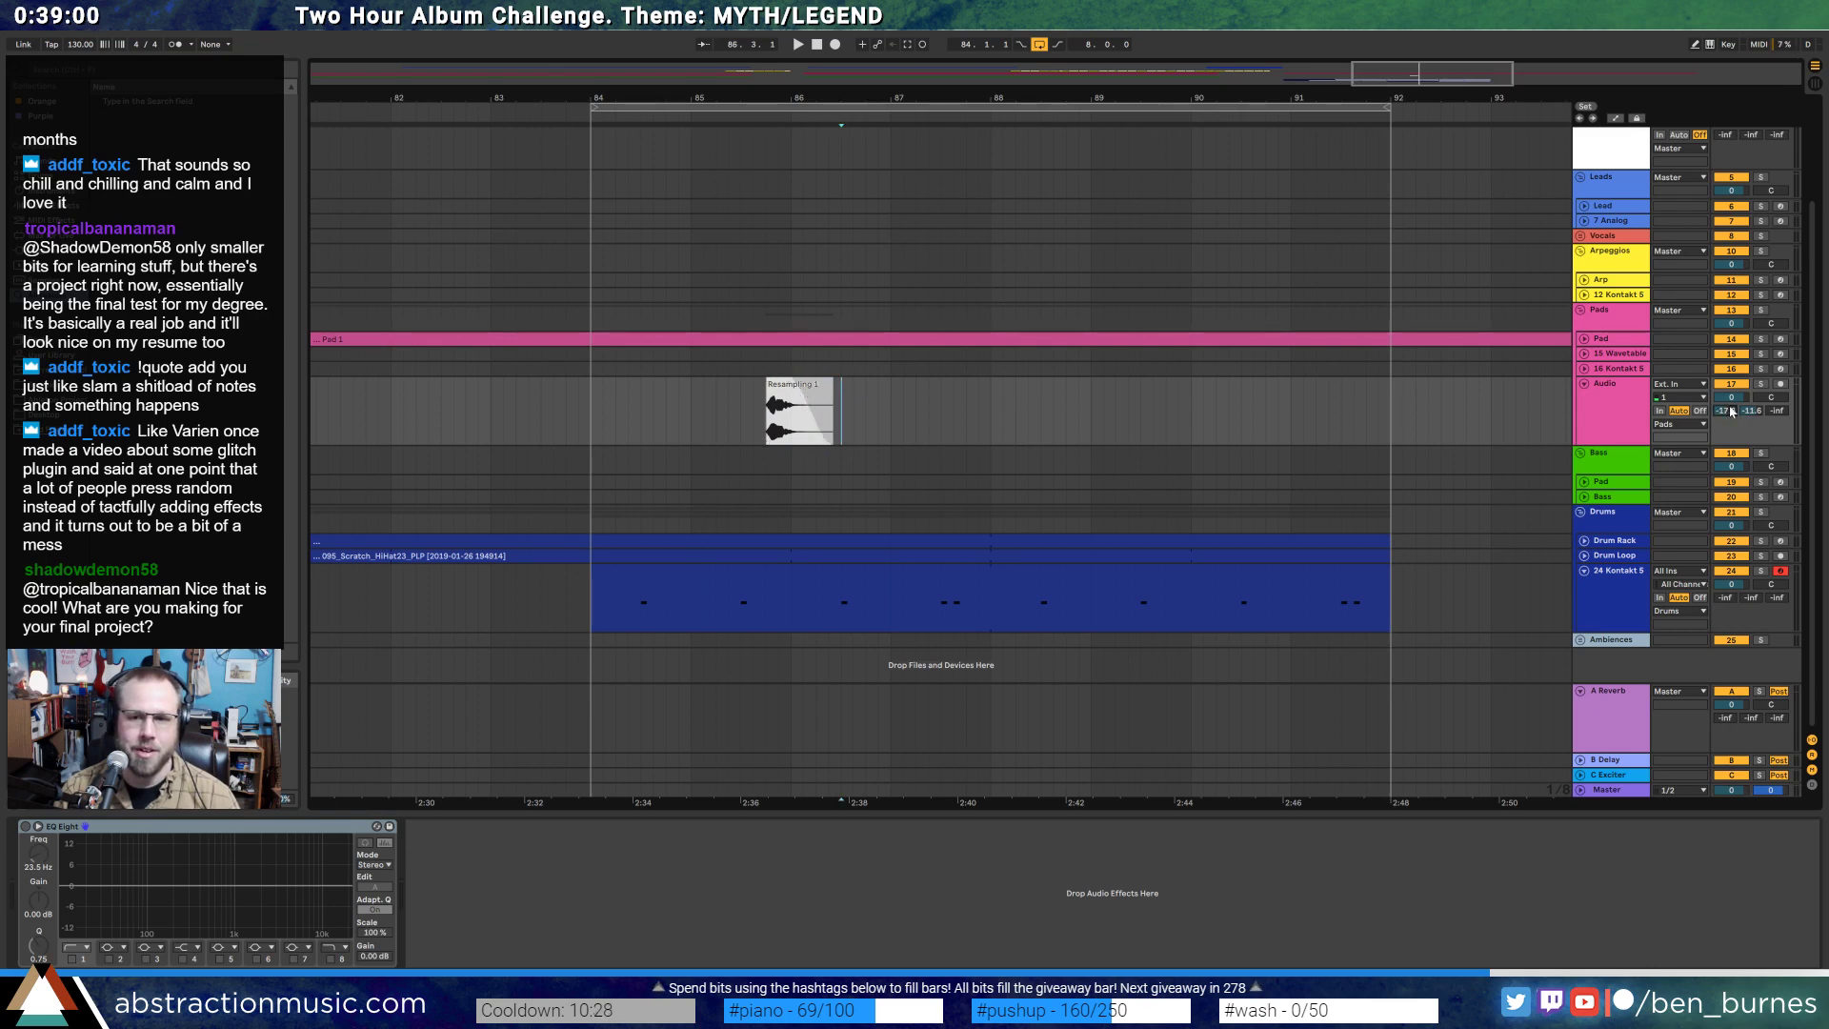
drag(1731, 397, 1731, 419)
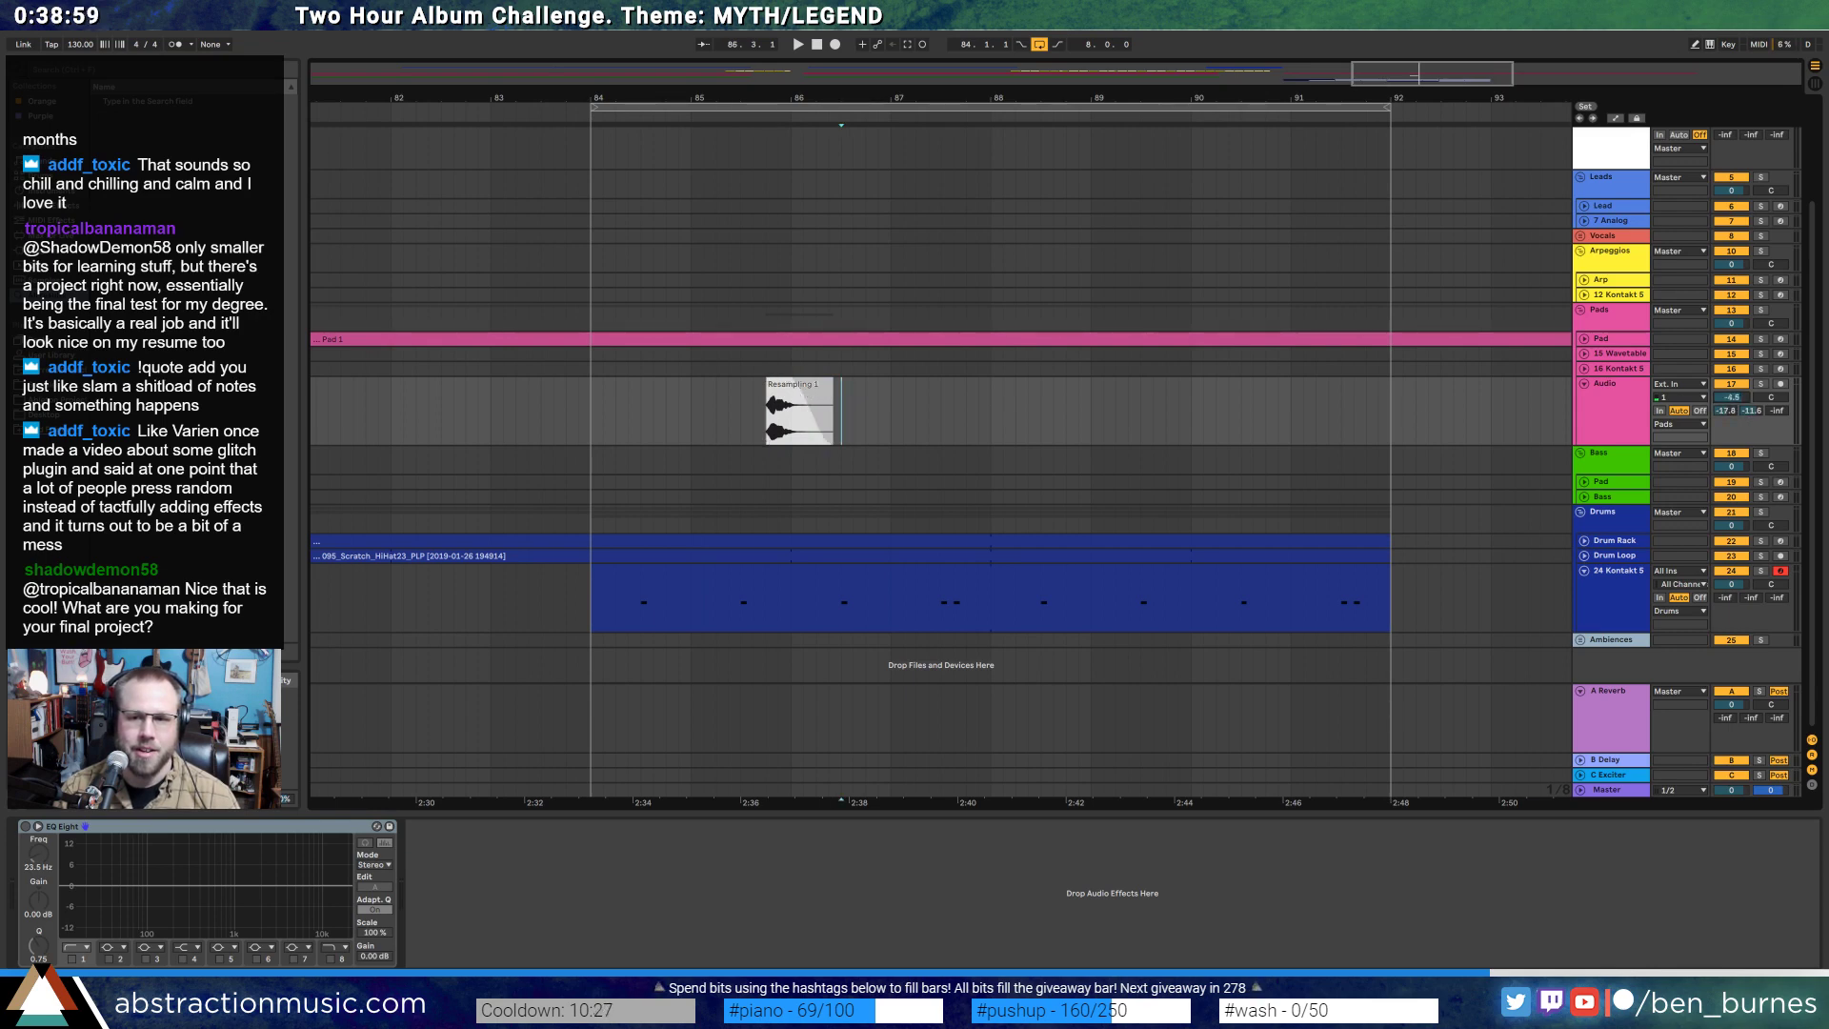
- Enable the Audio track's EQ Eight and turn on its band 1 low cut at 918 Hz
click(26, 827)
click(76, 959)
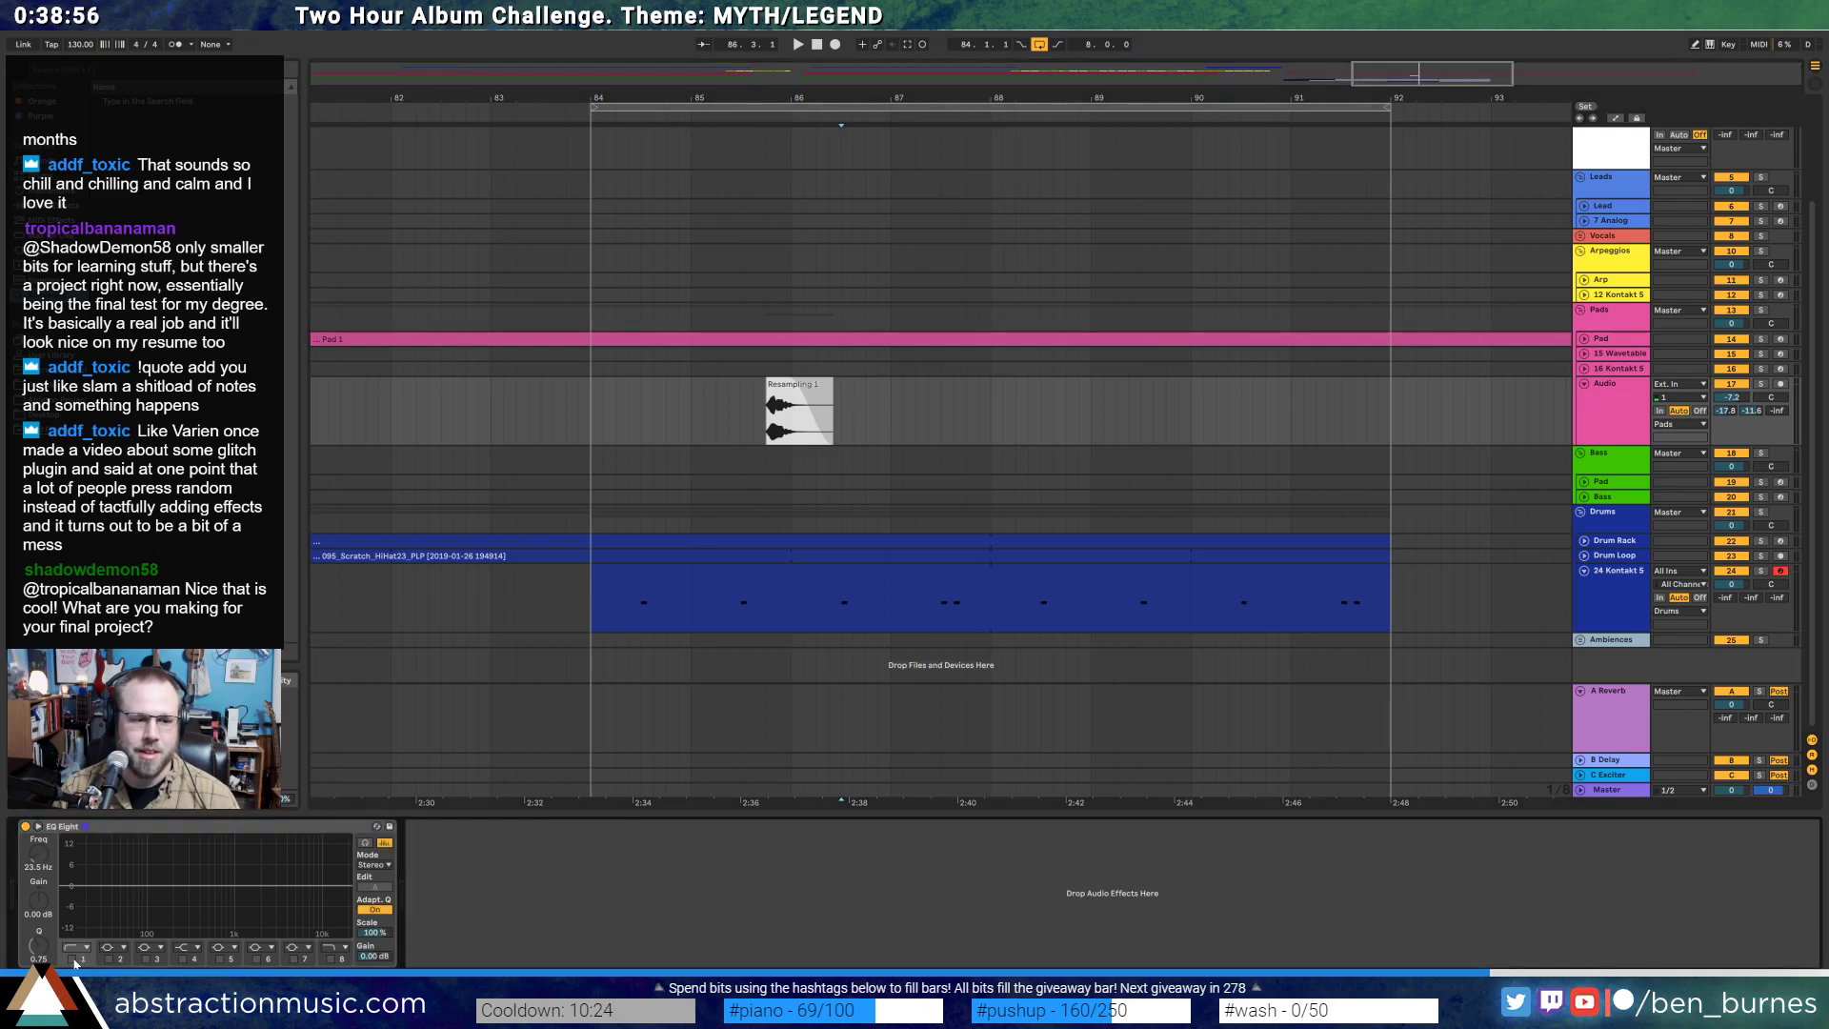
drag(91, 895, 230, 913)
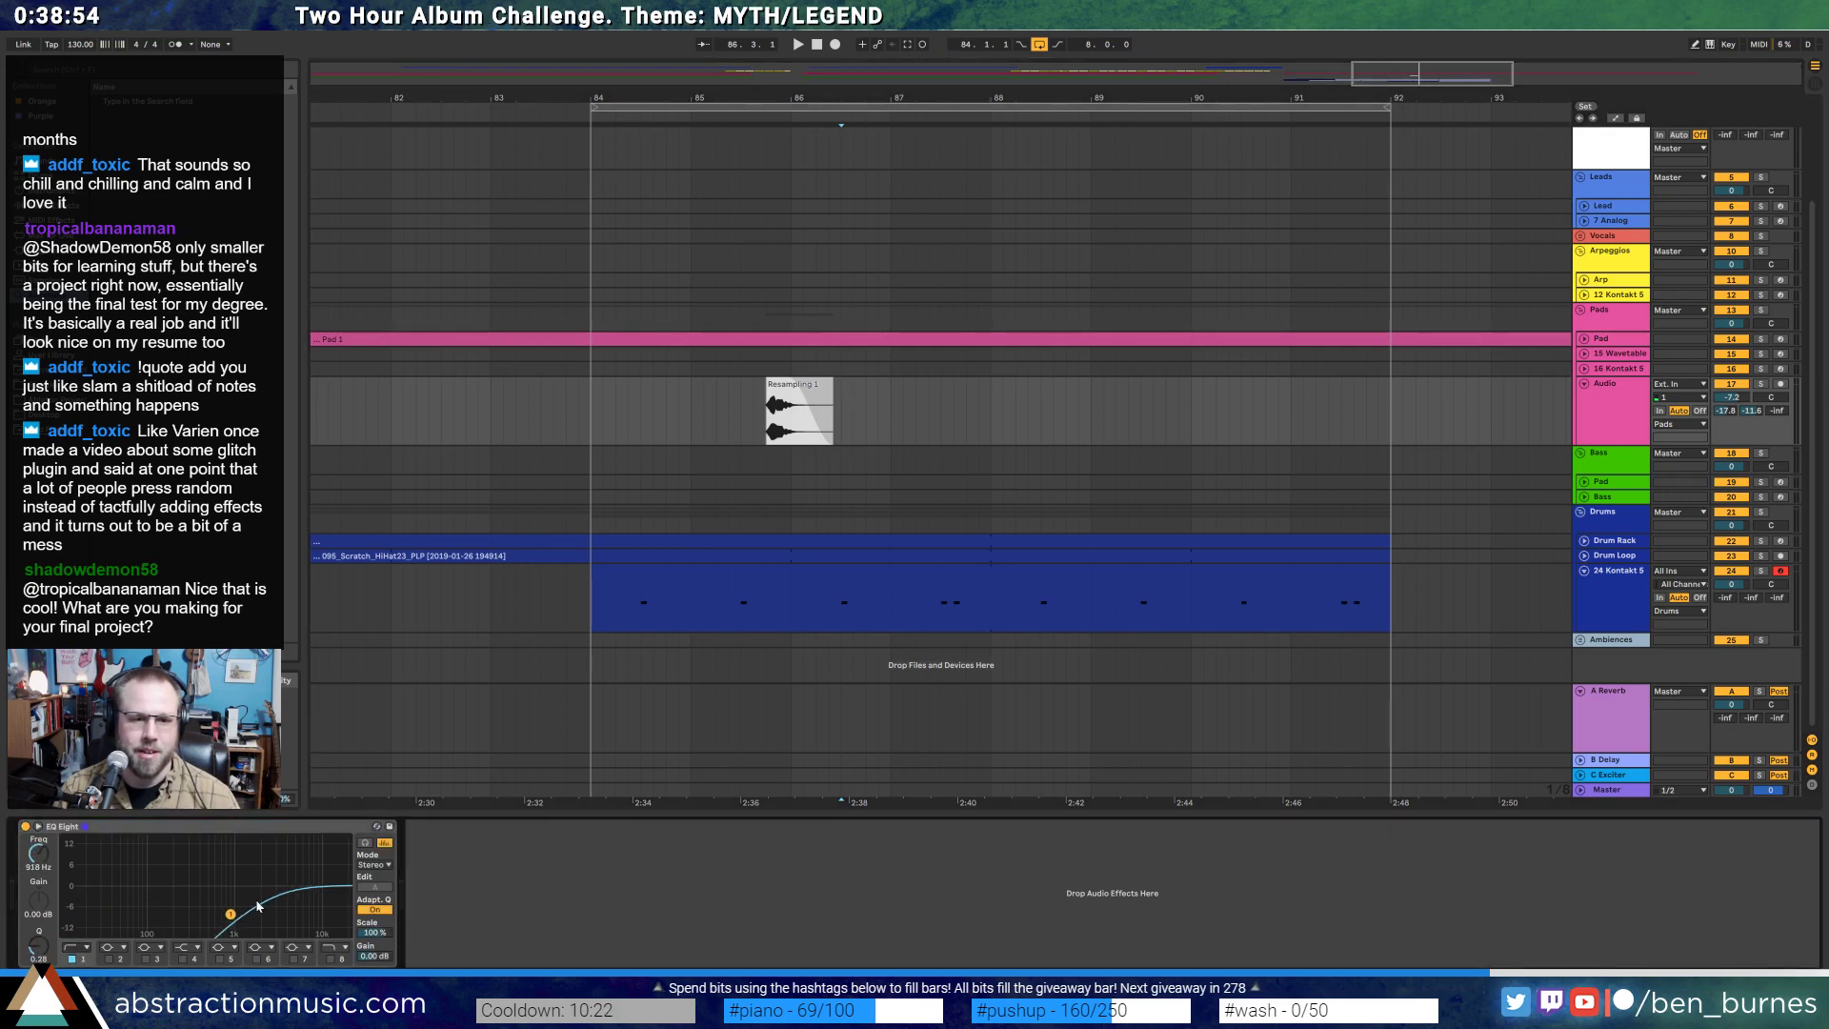
- Play the arrangement from just before the Resampling clip and lower the Audio track's Delay send to -18.7
key(space)
key(space)
click(678, 405)
key(space)
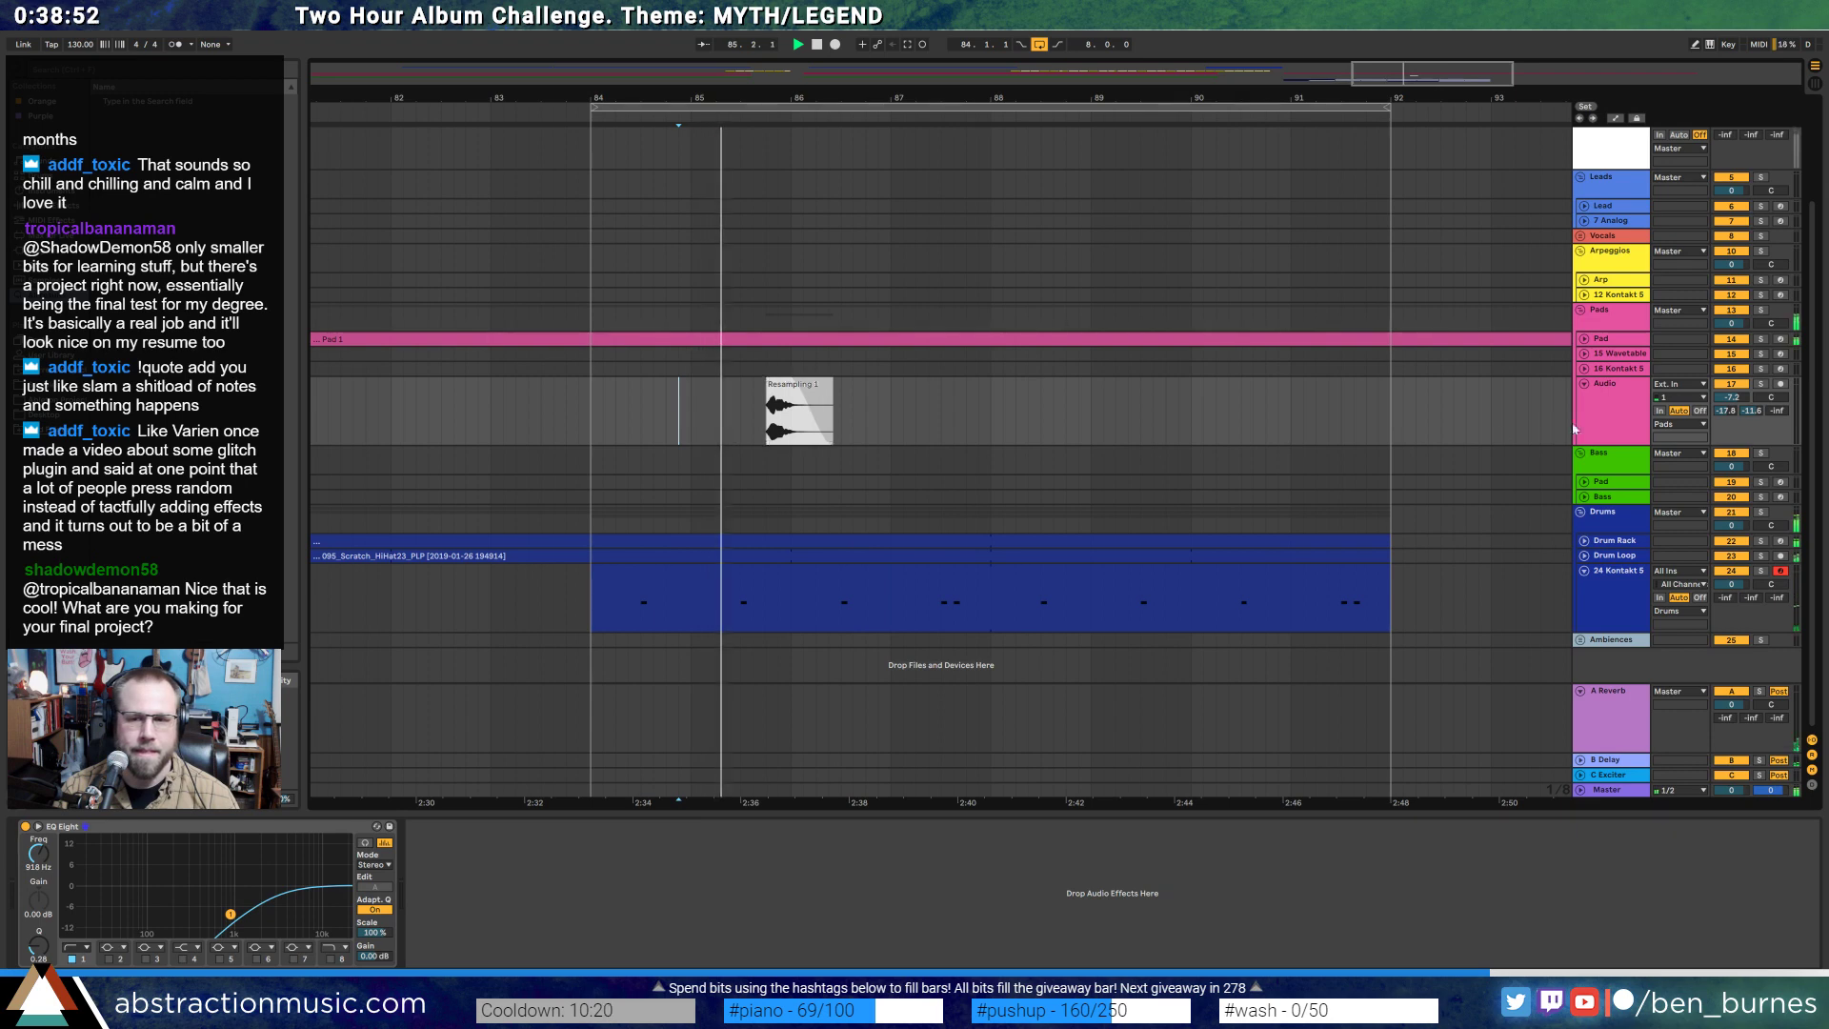
drag(1721, 424, 1751, 416)
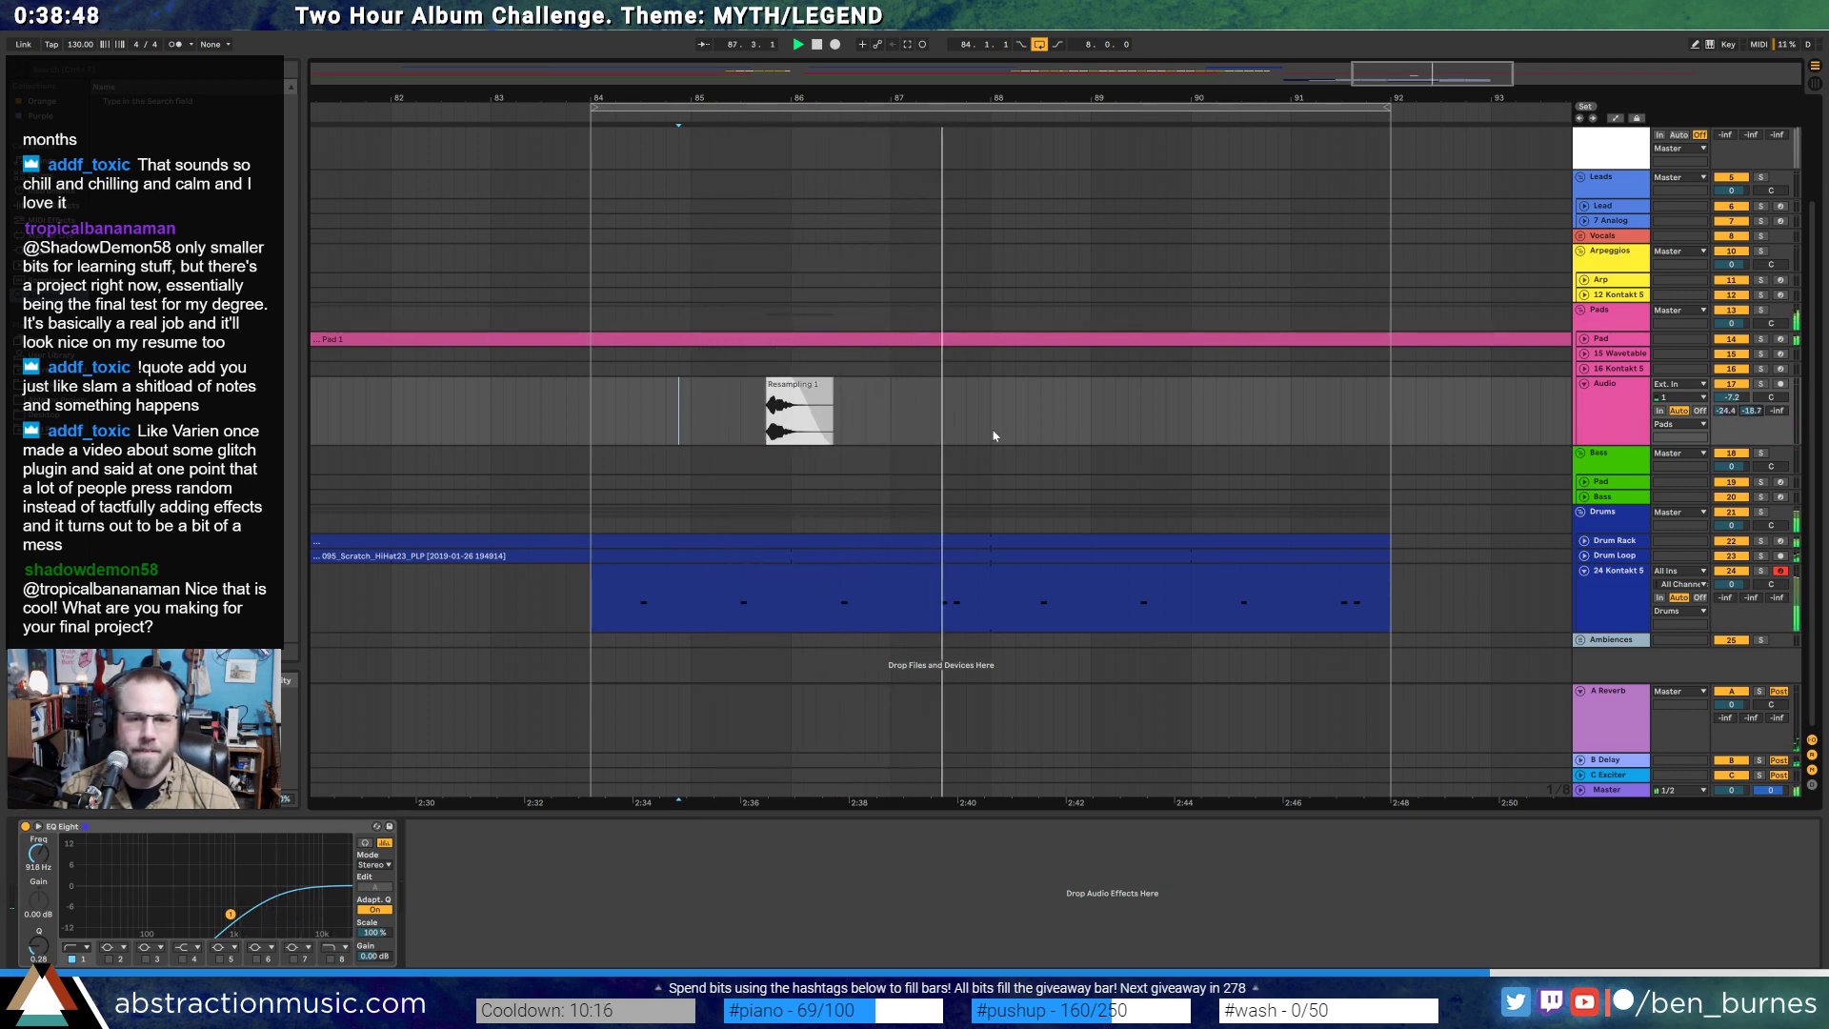
- Stretch the Resampling clip to double its length and lower the Audio track's volume to -18.8 while auditioning it
double_click(803, 384)
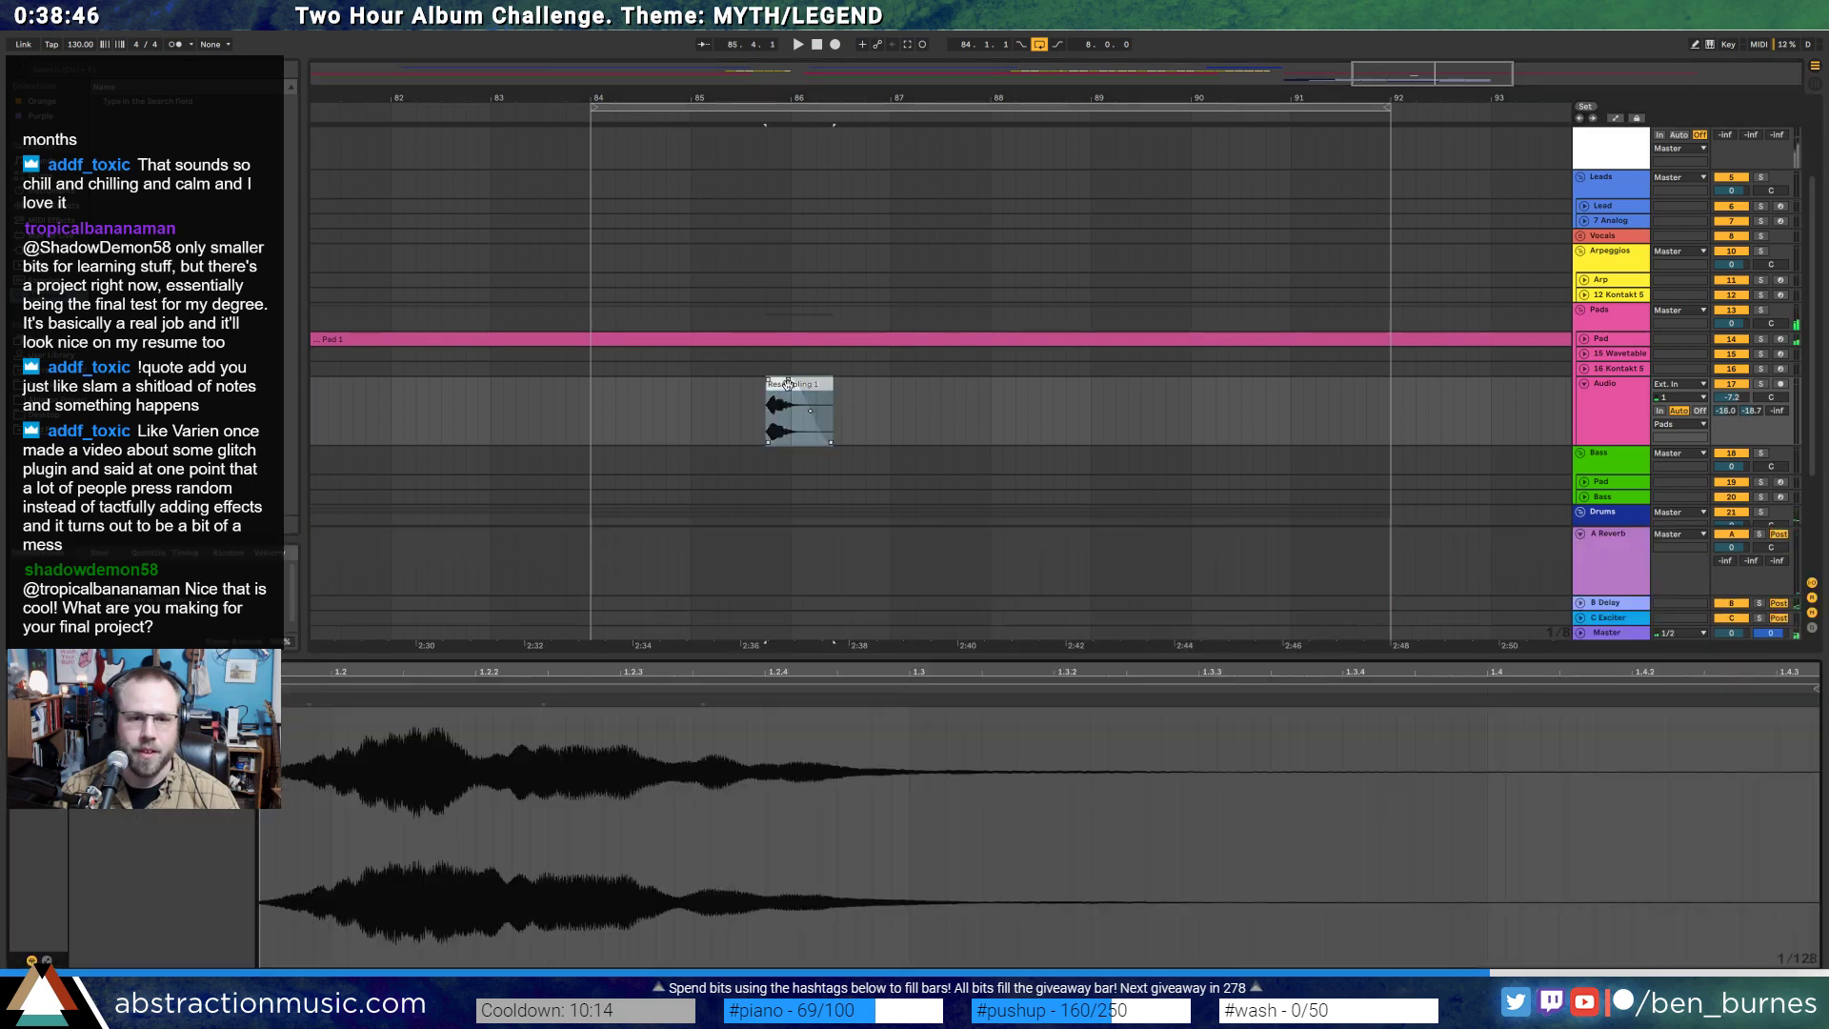
click(178, 758)
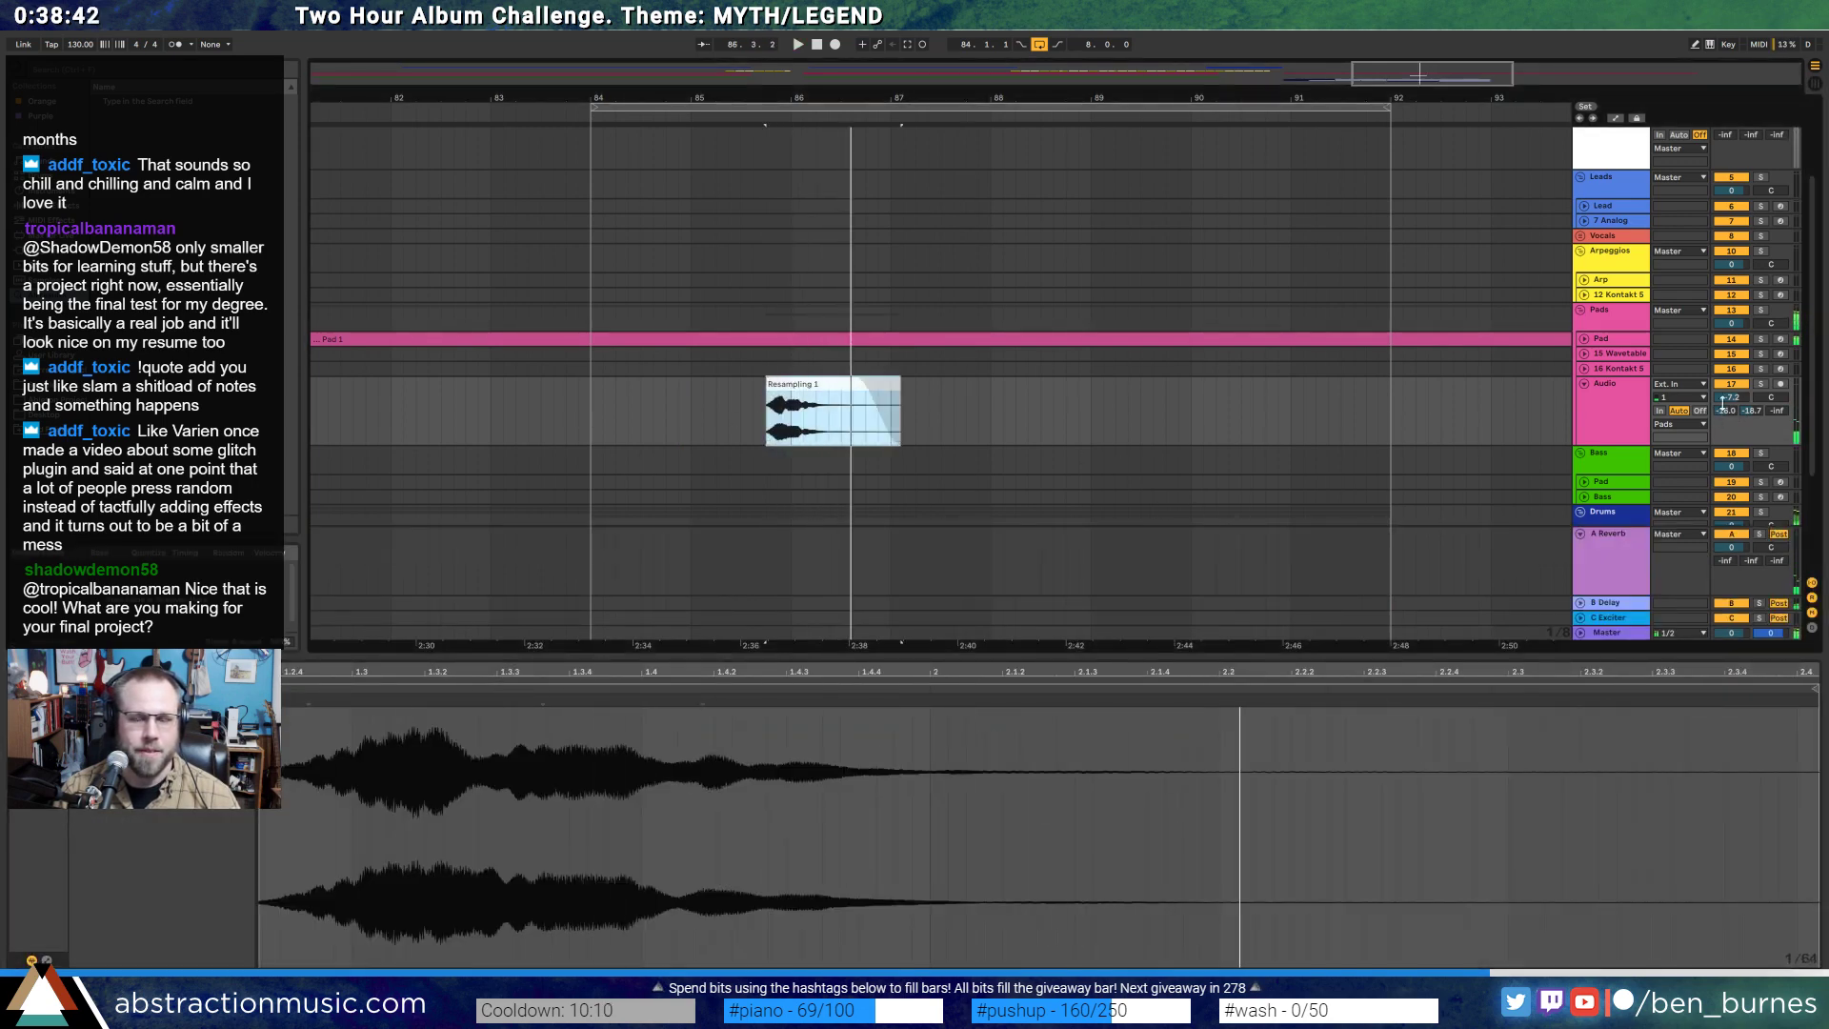
drag(1723, 402, 1732, 409)
key(space)
key(space)
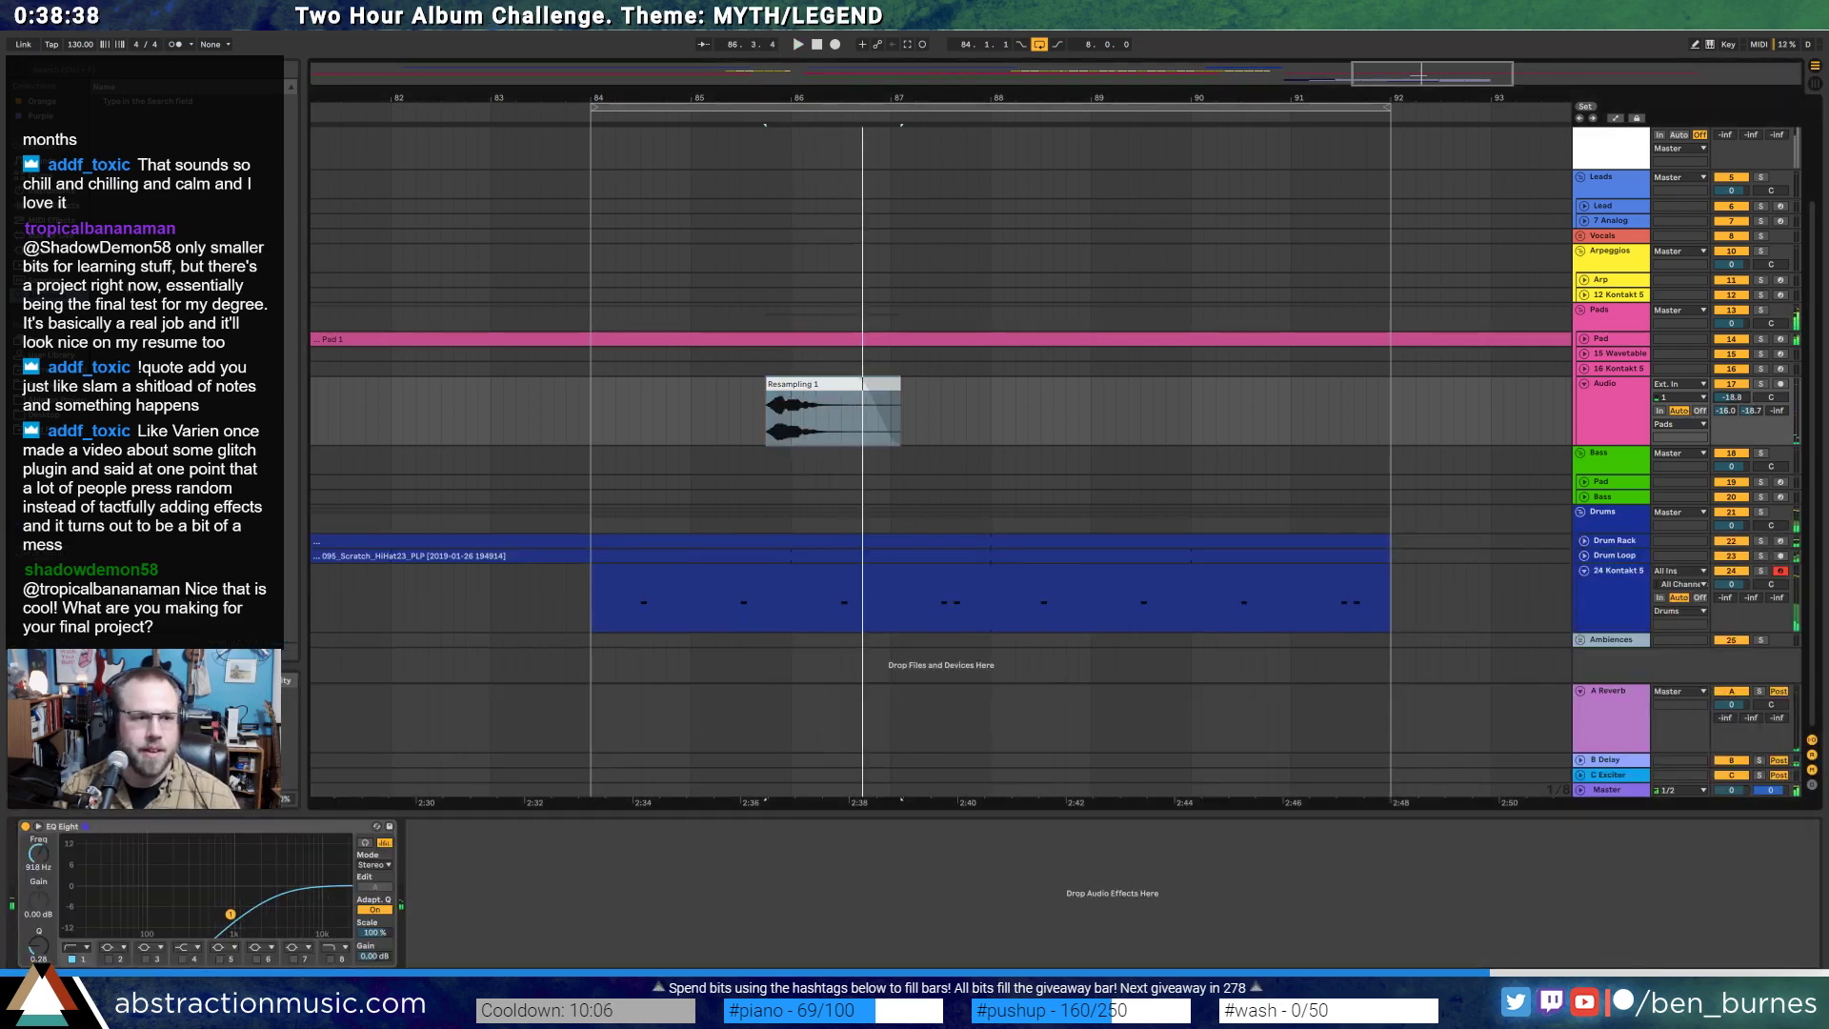
- Add the ValhallaShimmer plug-in after EQ Eight on the Audio track
click(47, 250)
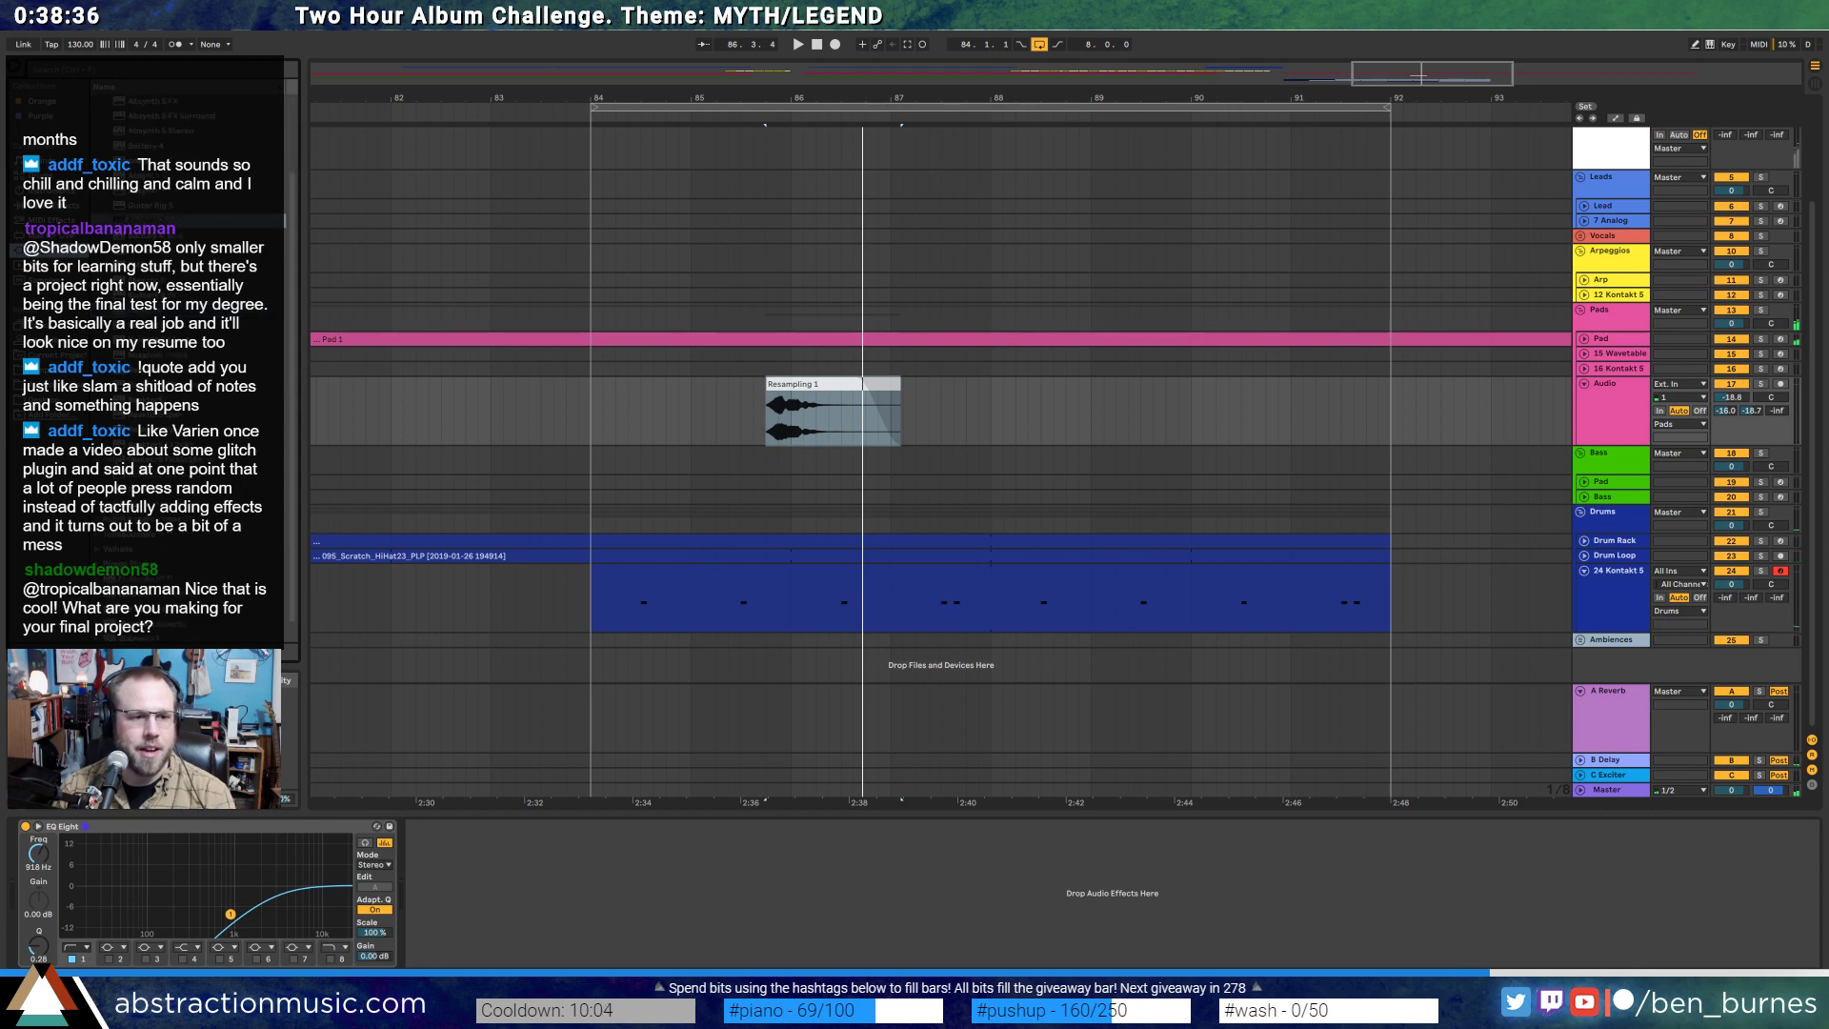
click(104, 533)
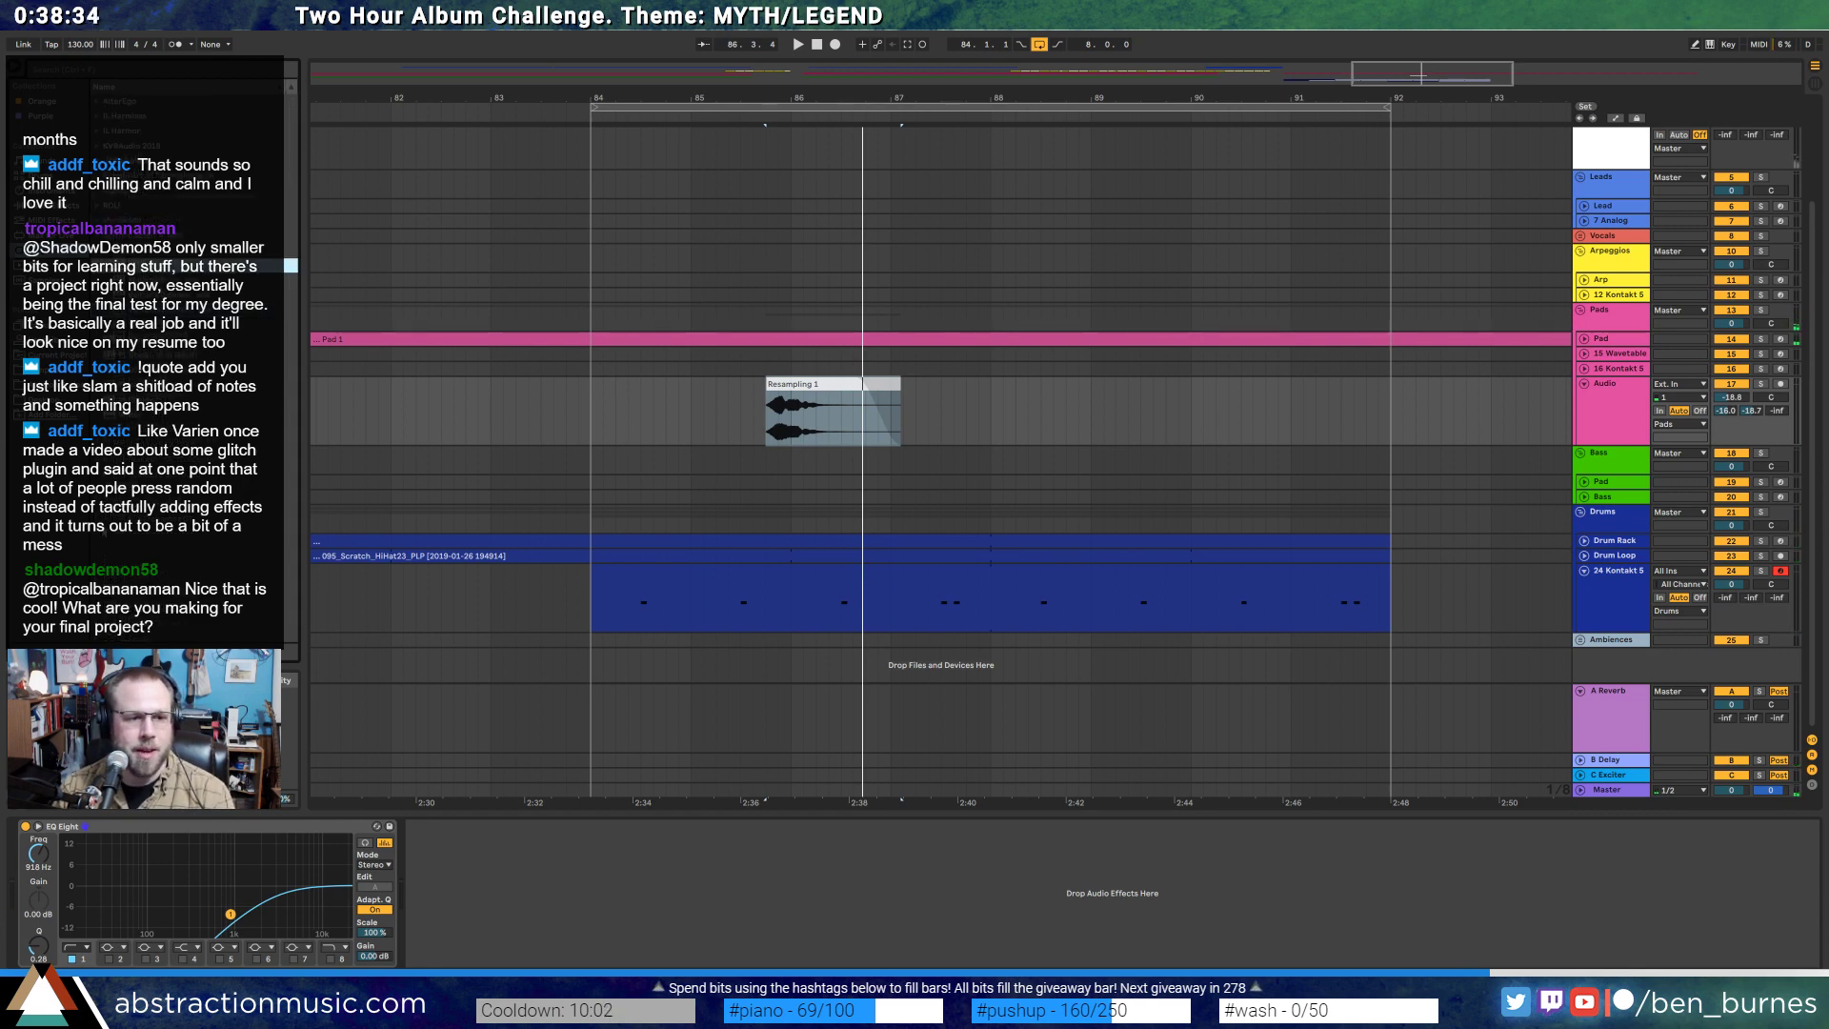
drag(148, 295, 467, 869)
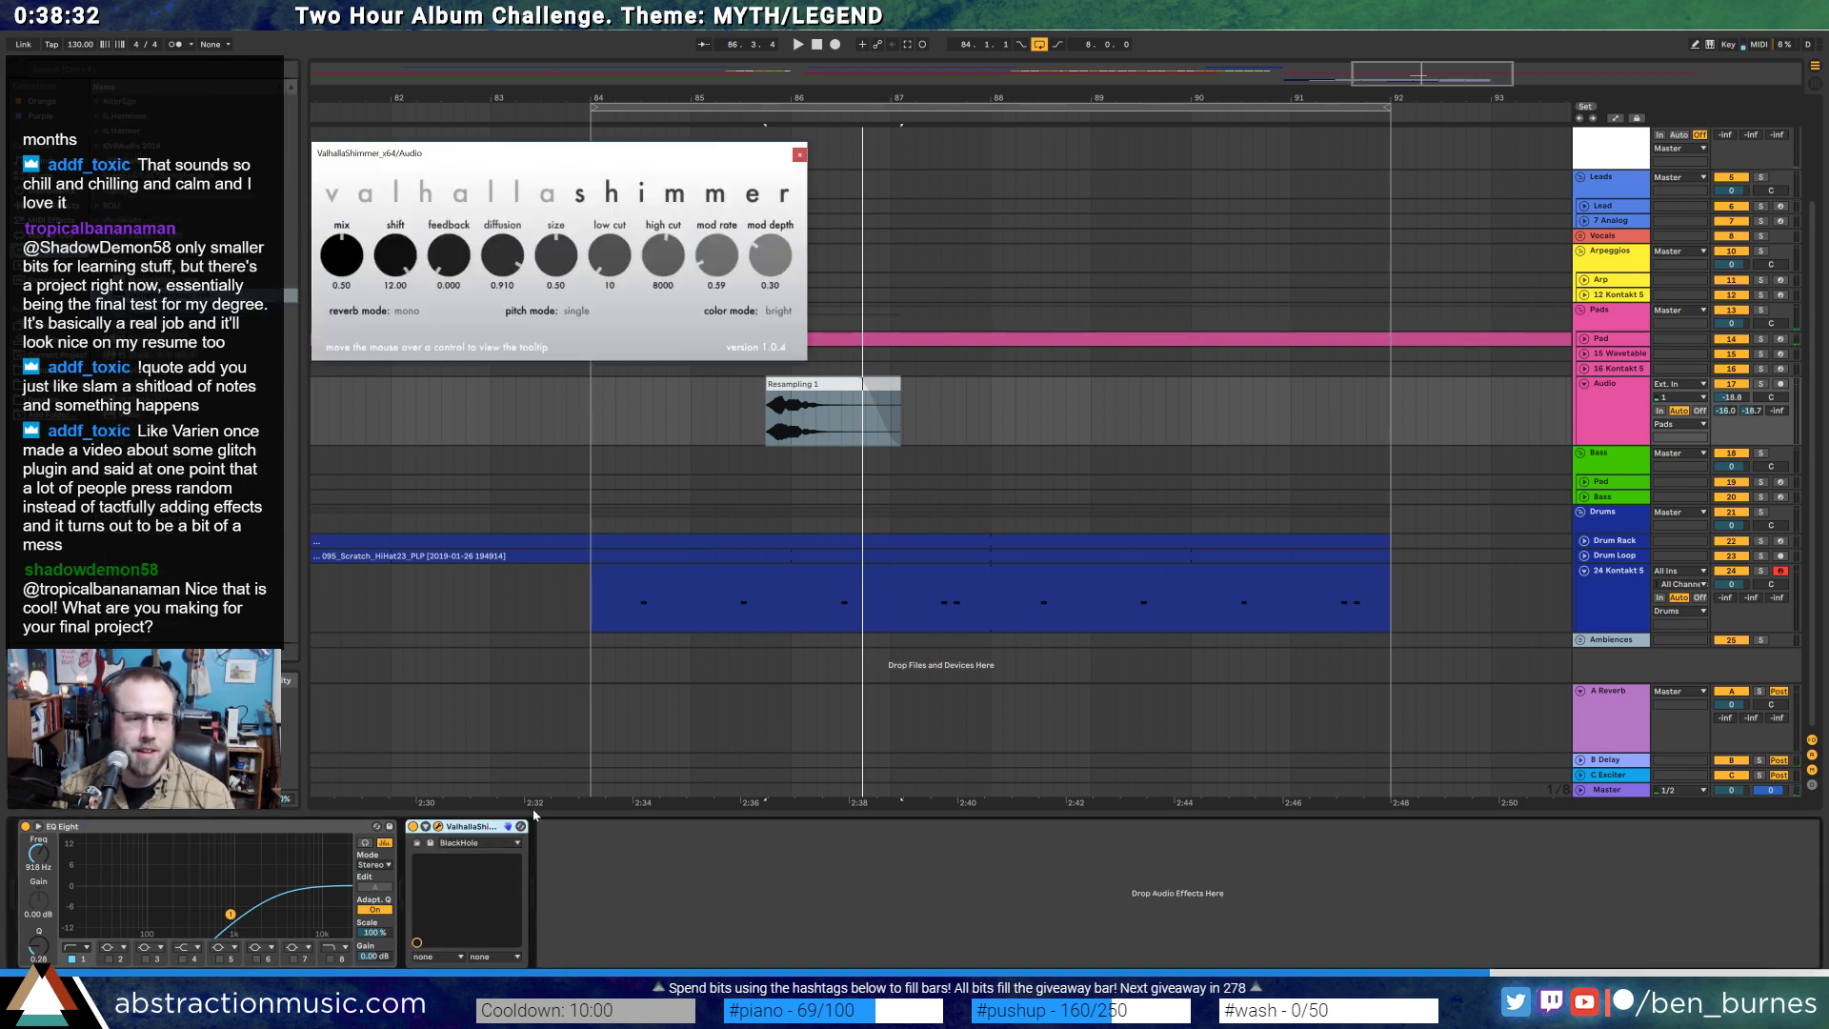
- Set ValhallaShimmer's mix to 0.40, shift to 7.01, feedback to 0.500, size to 0.64, low cut to 600 and high cut to 7400 while auditioning the hit
drag(455, 255, 353, 248)
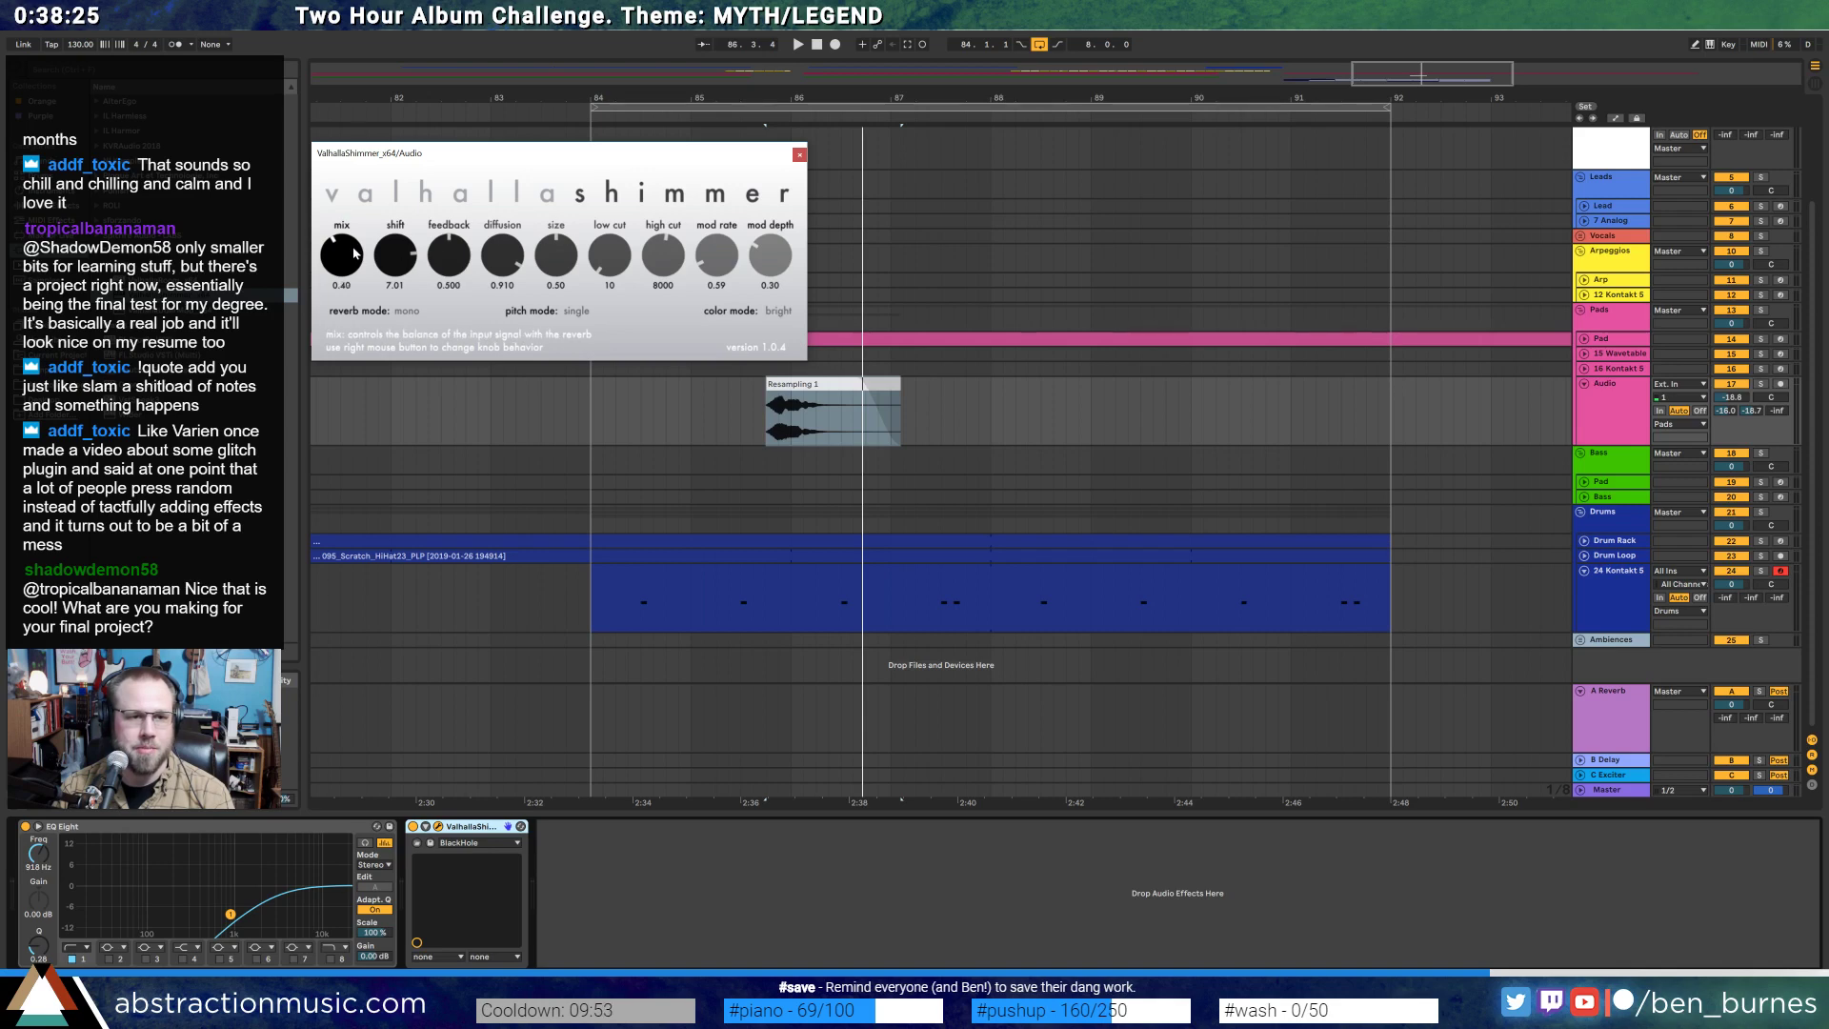
click(749, 425)
key(space)
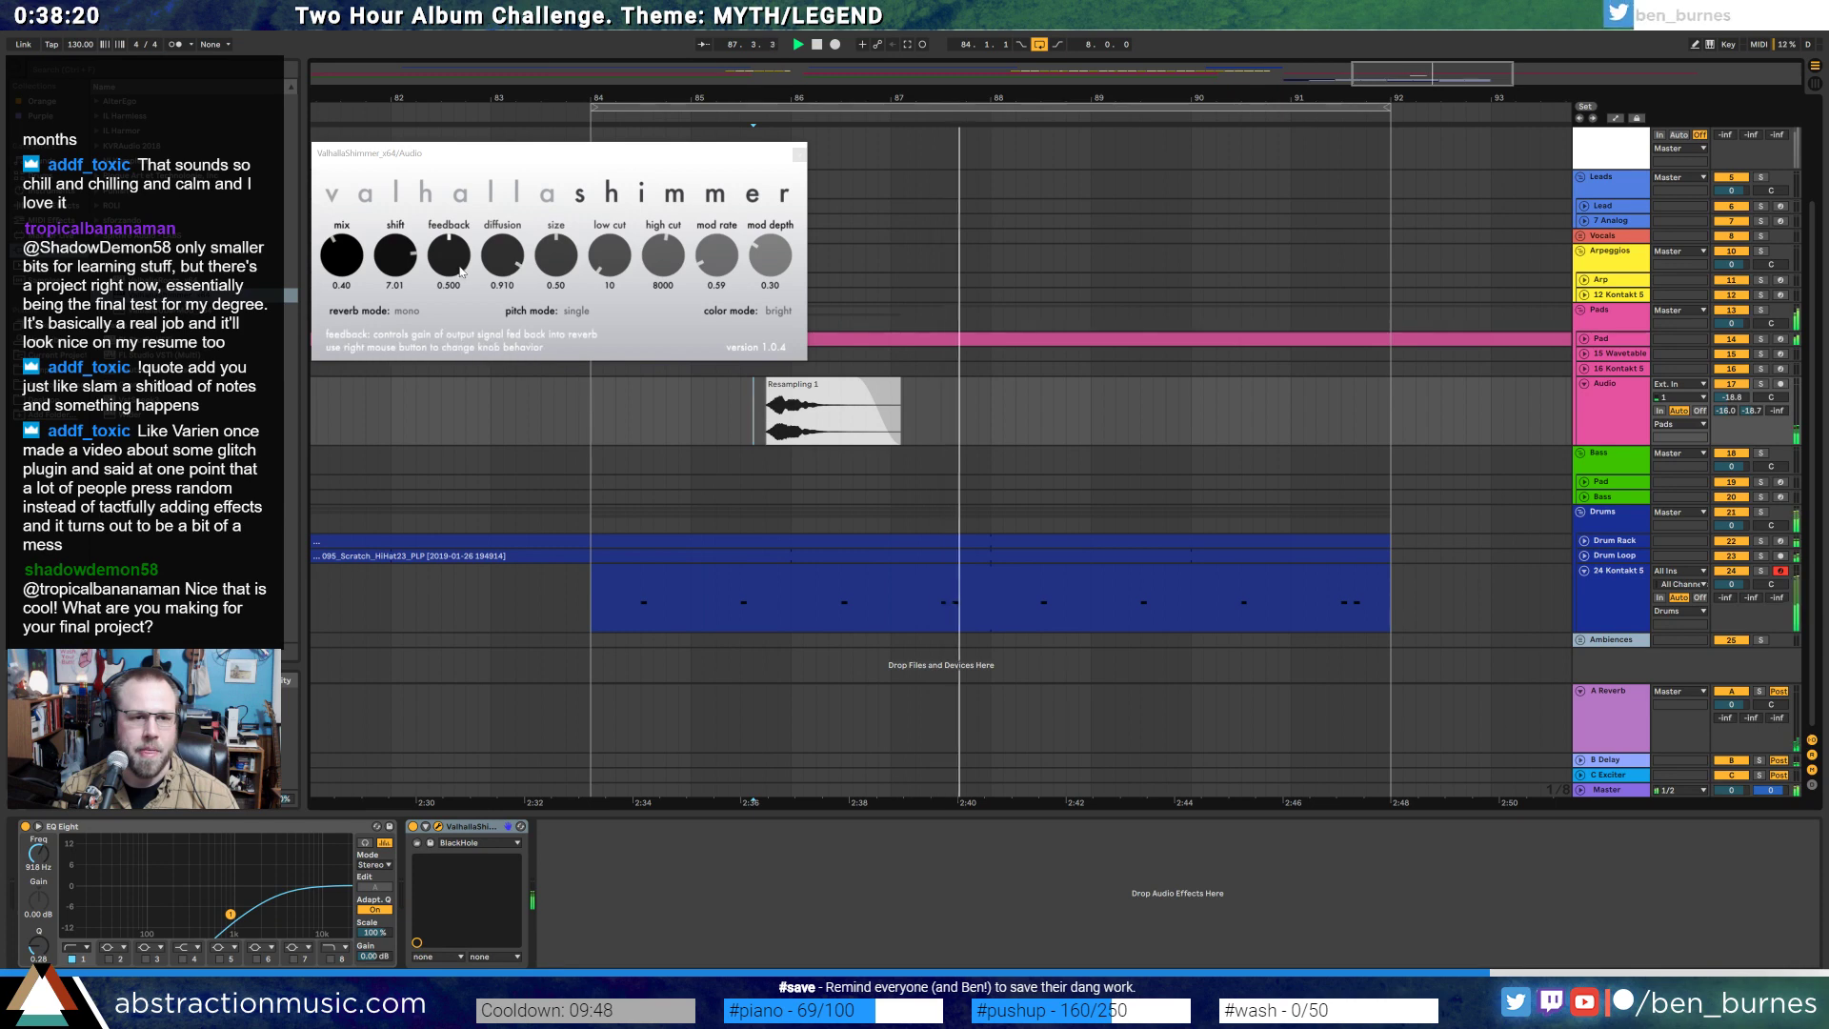
drag(556, 253, 663, 260)
click(703, 395)
key(space)
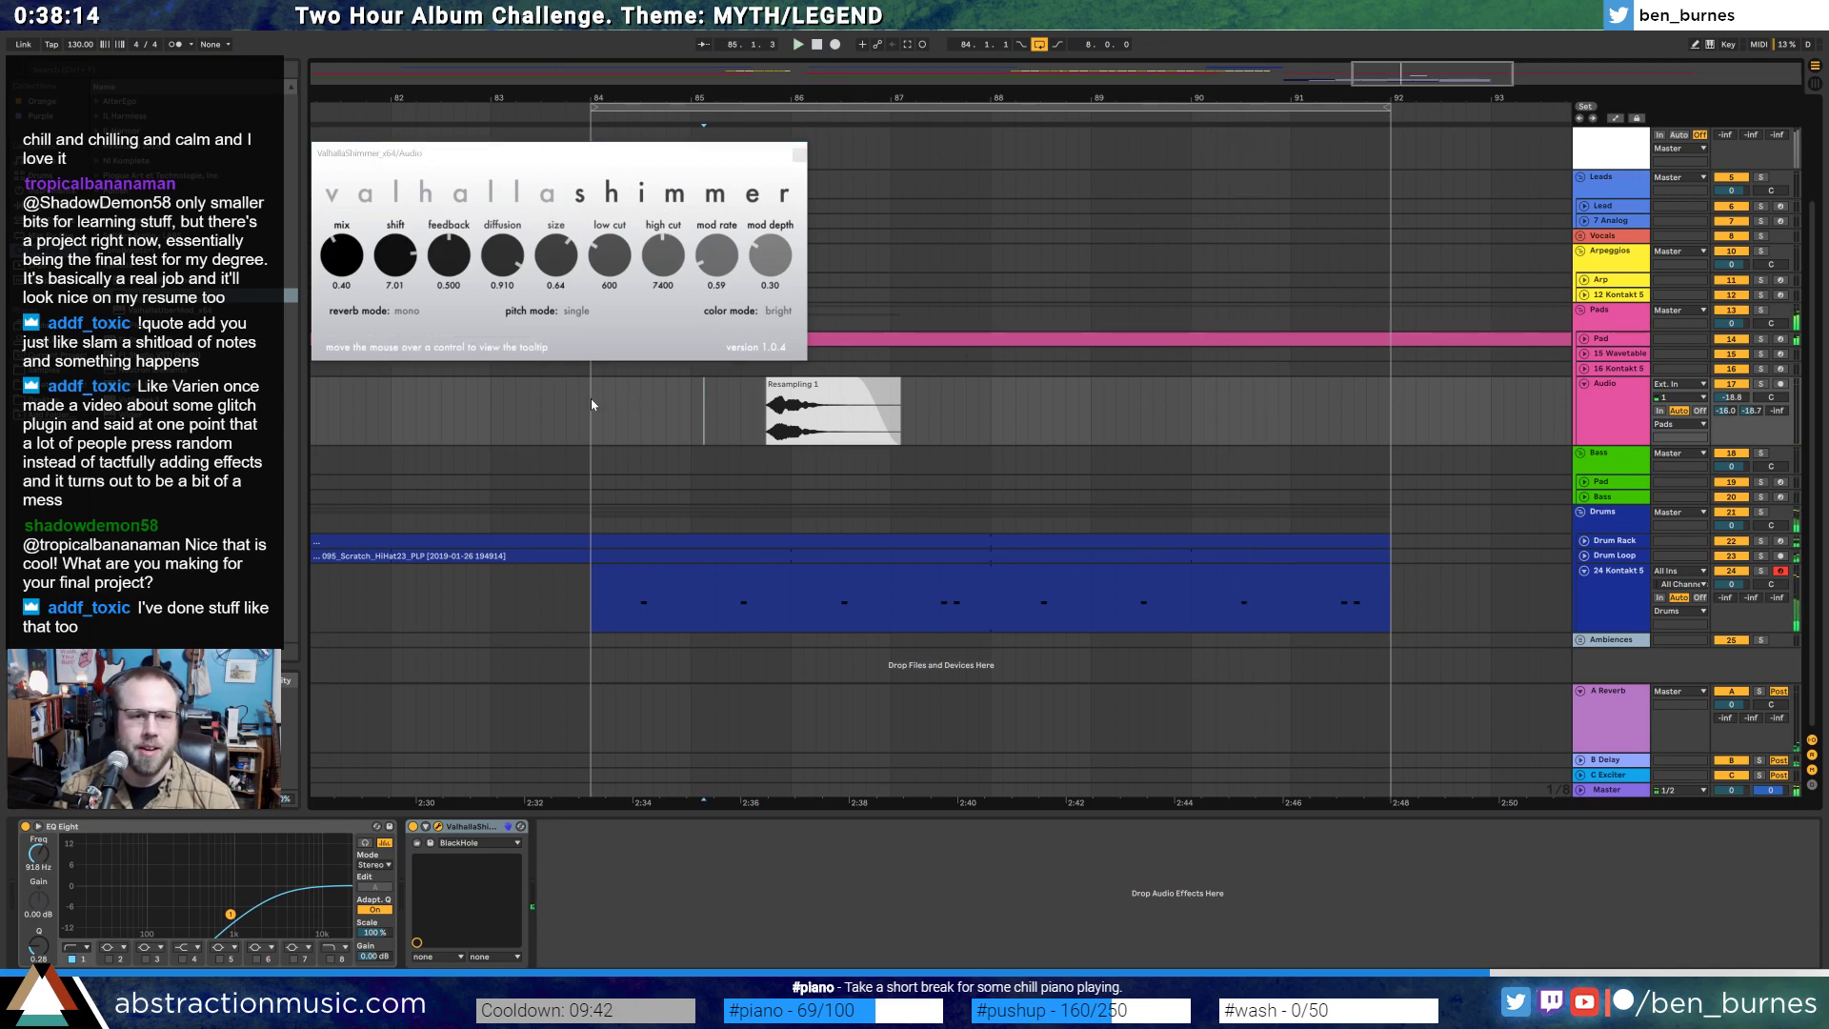
- Trim the Resampling clip's end to bar 87 and duplicate the bar 84 to 87 span twice along the Audio track
drag(611, 407, 925, 420)
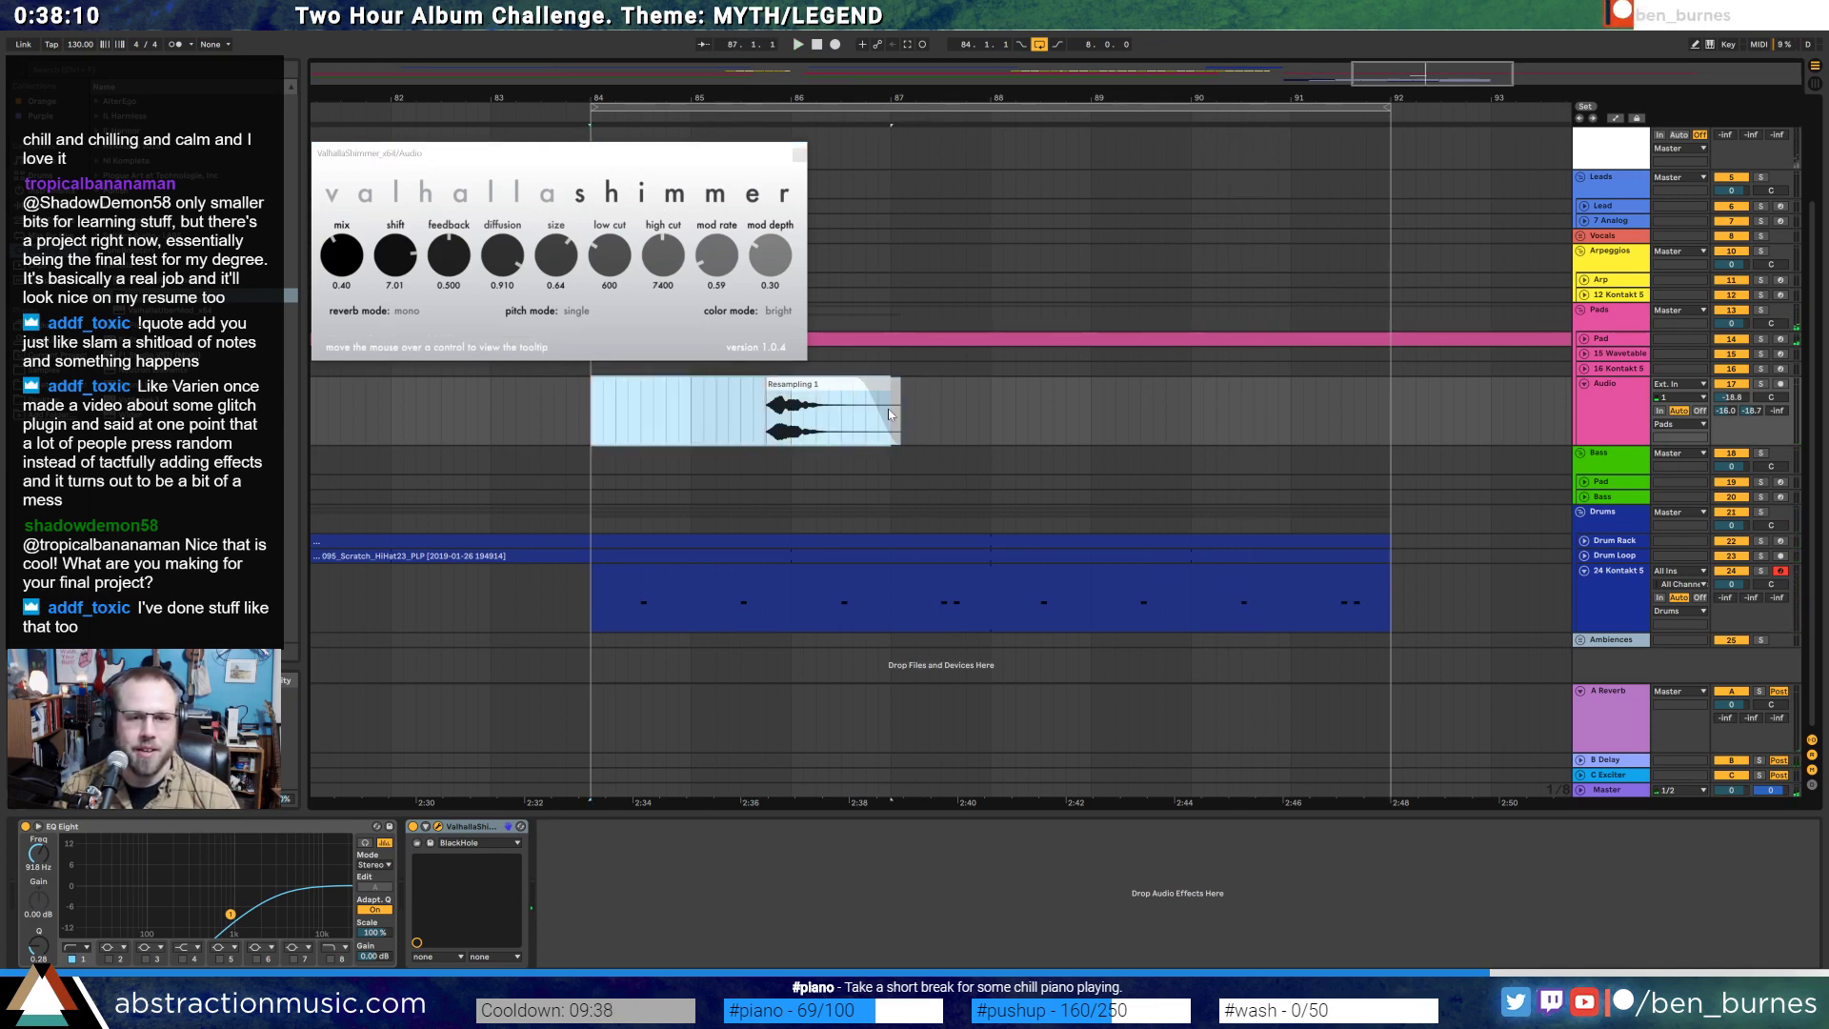
click(888, 408)
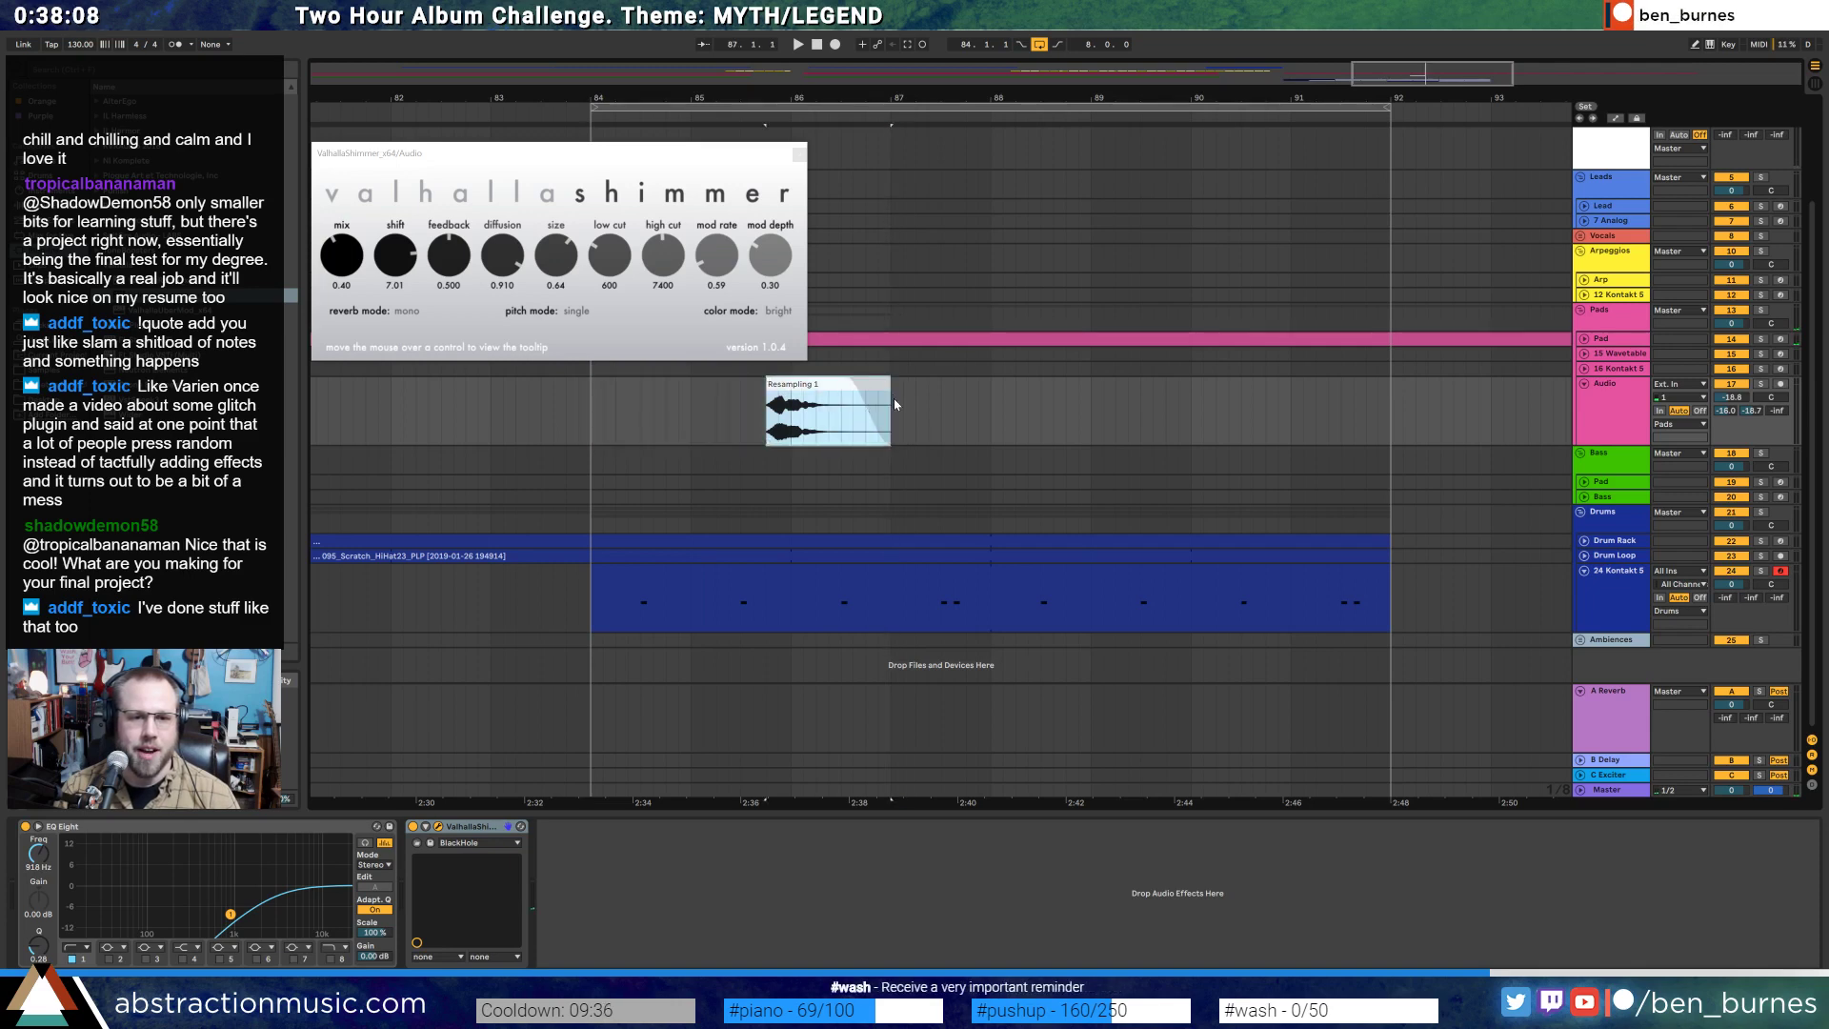
drag(768, 407, 579, 407)
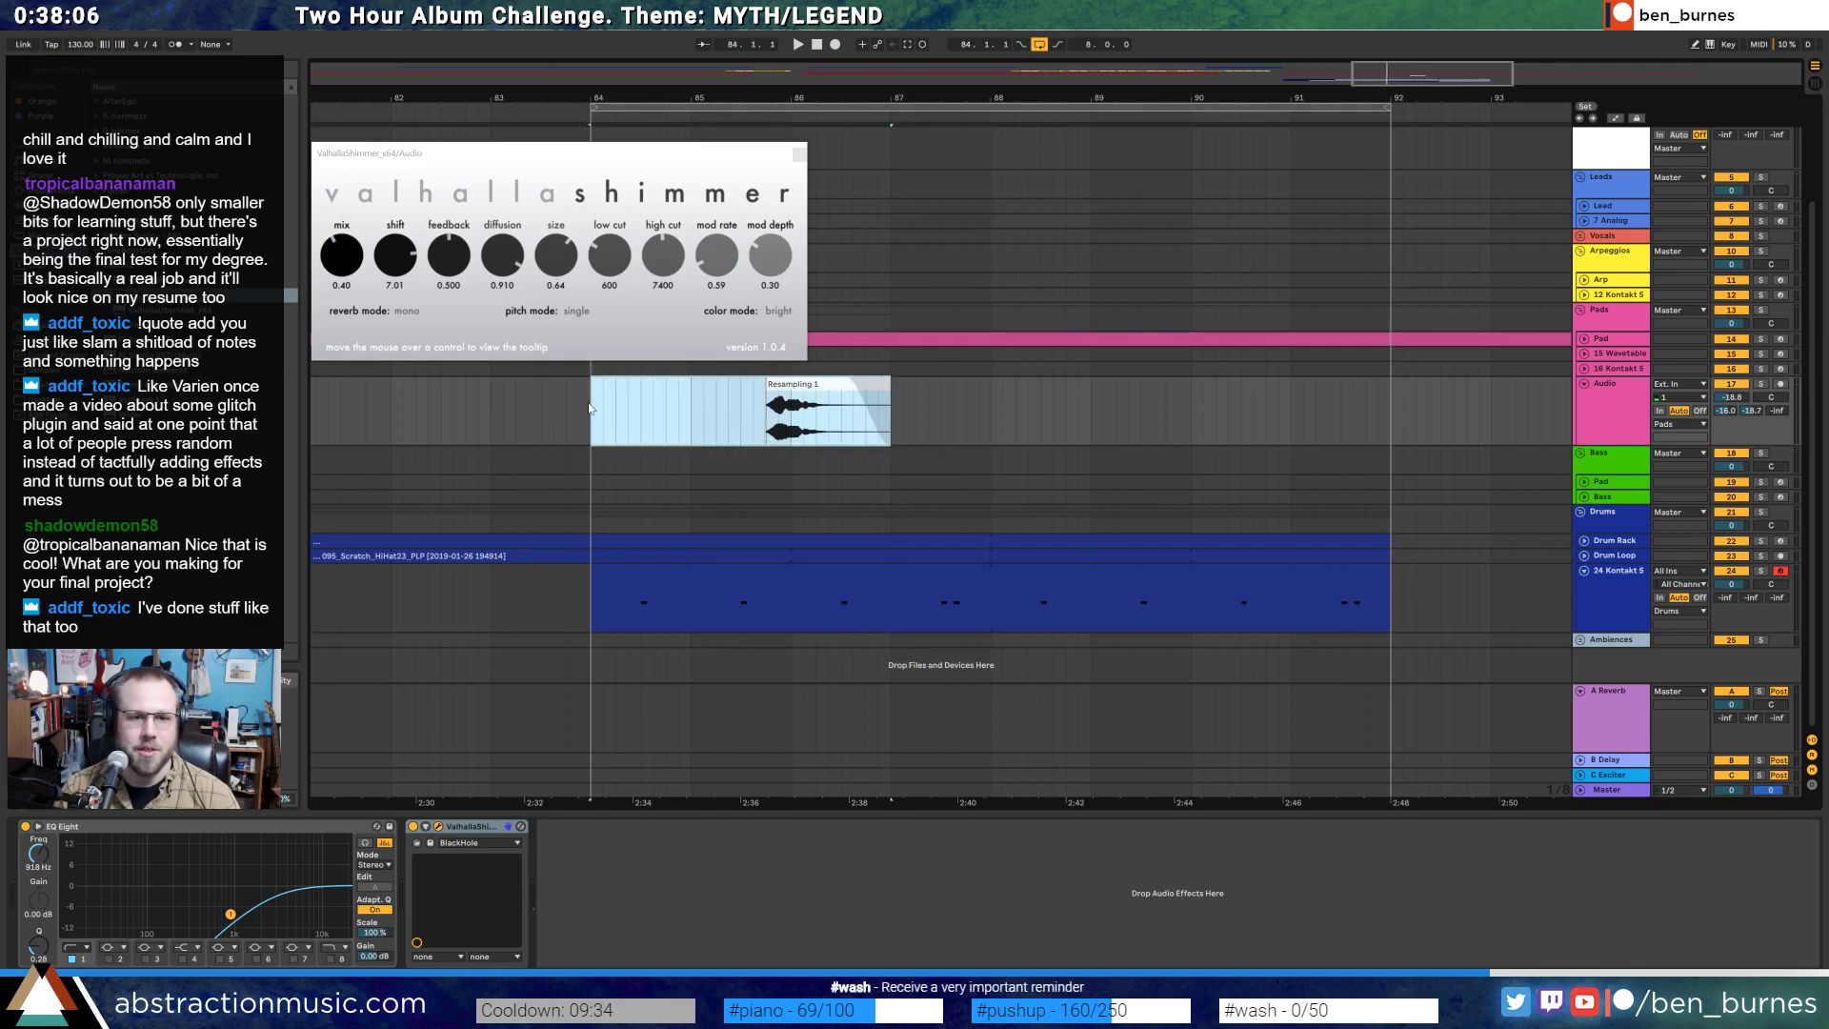
key(ctrl+d)
key(ctrl+d)
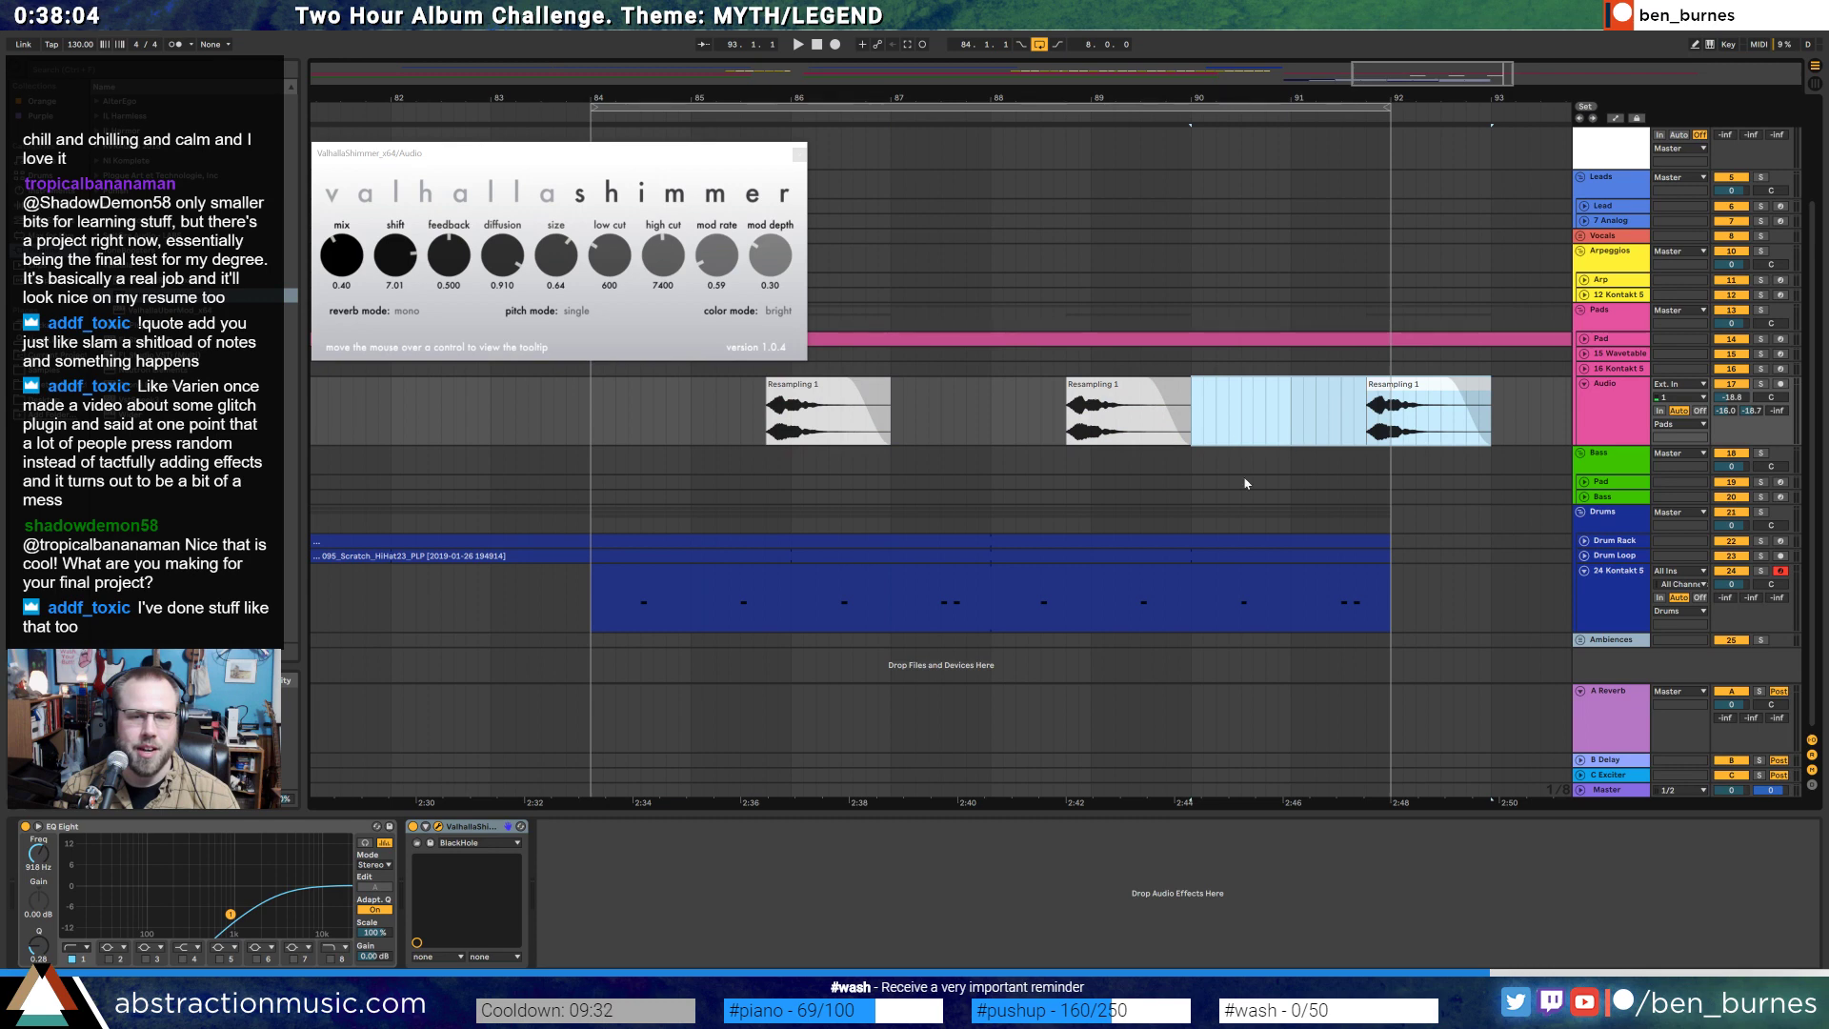
click(1430, 385)
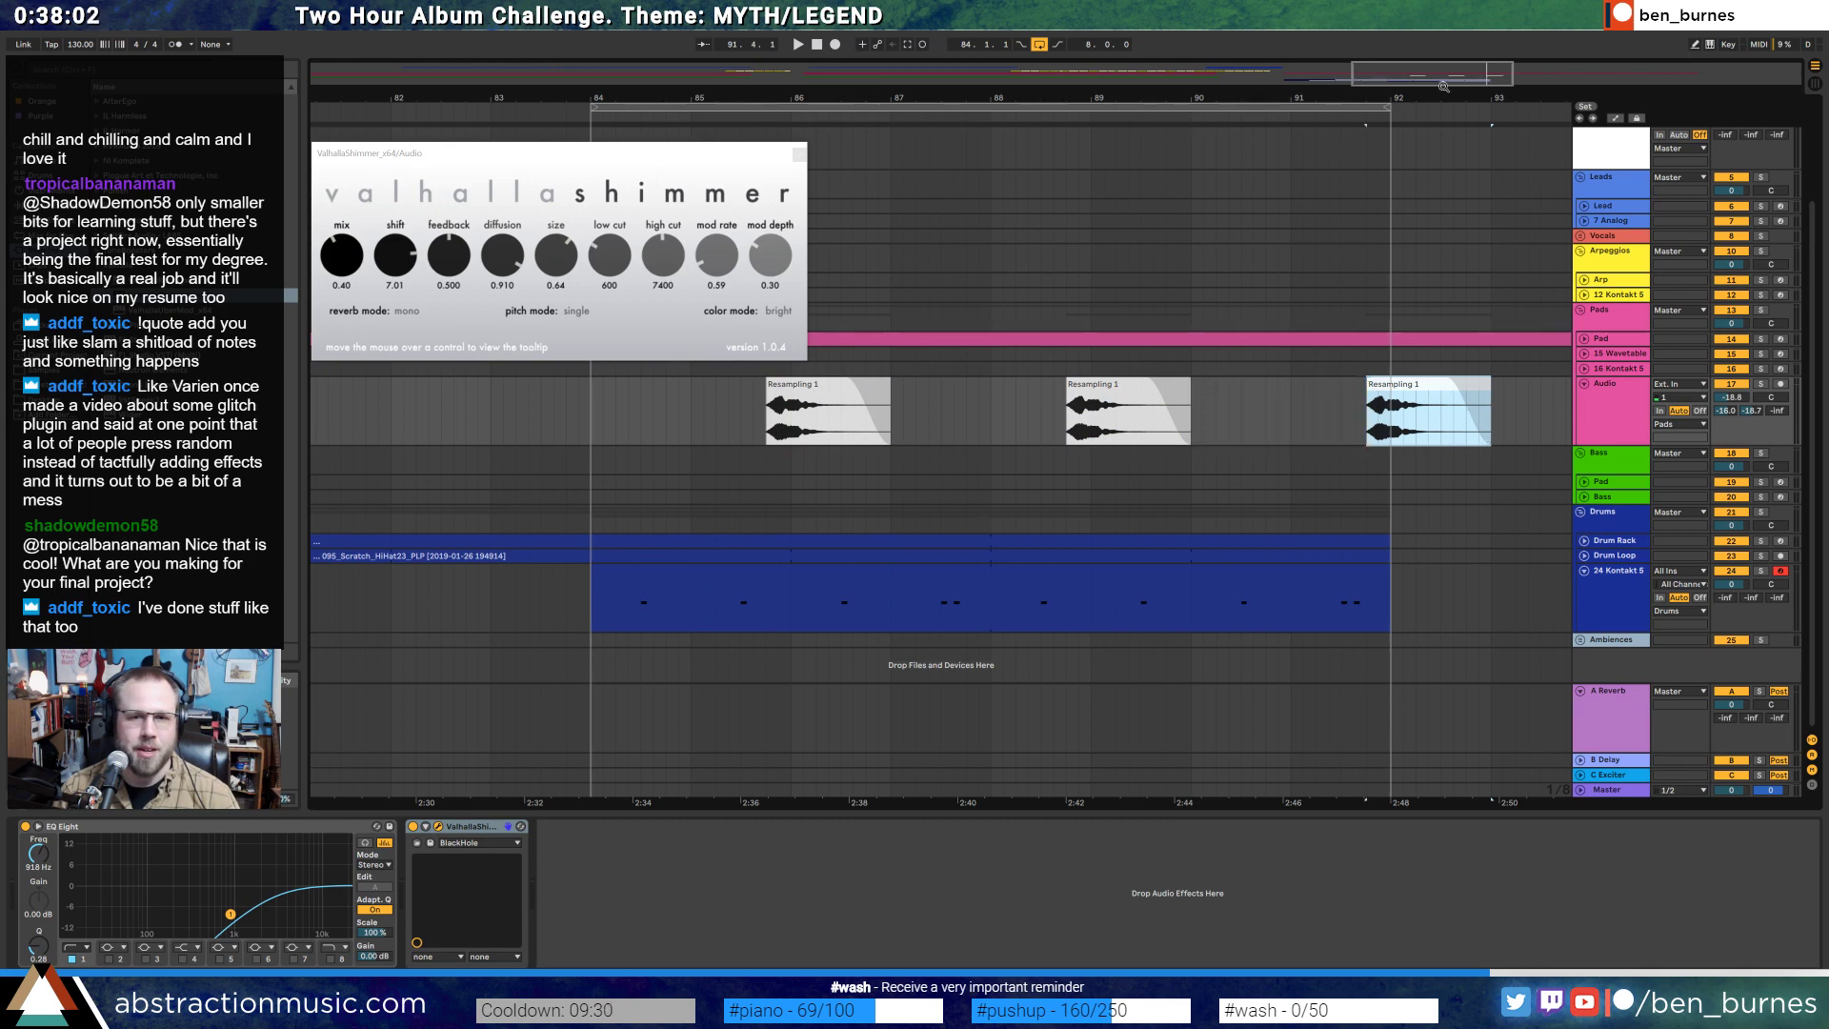
- Try a copy of the Resampling clip around bar 84 on the Audio track and remove it
drag(854, 408, 652, 408)
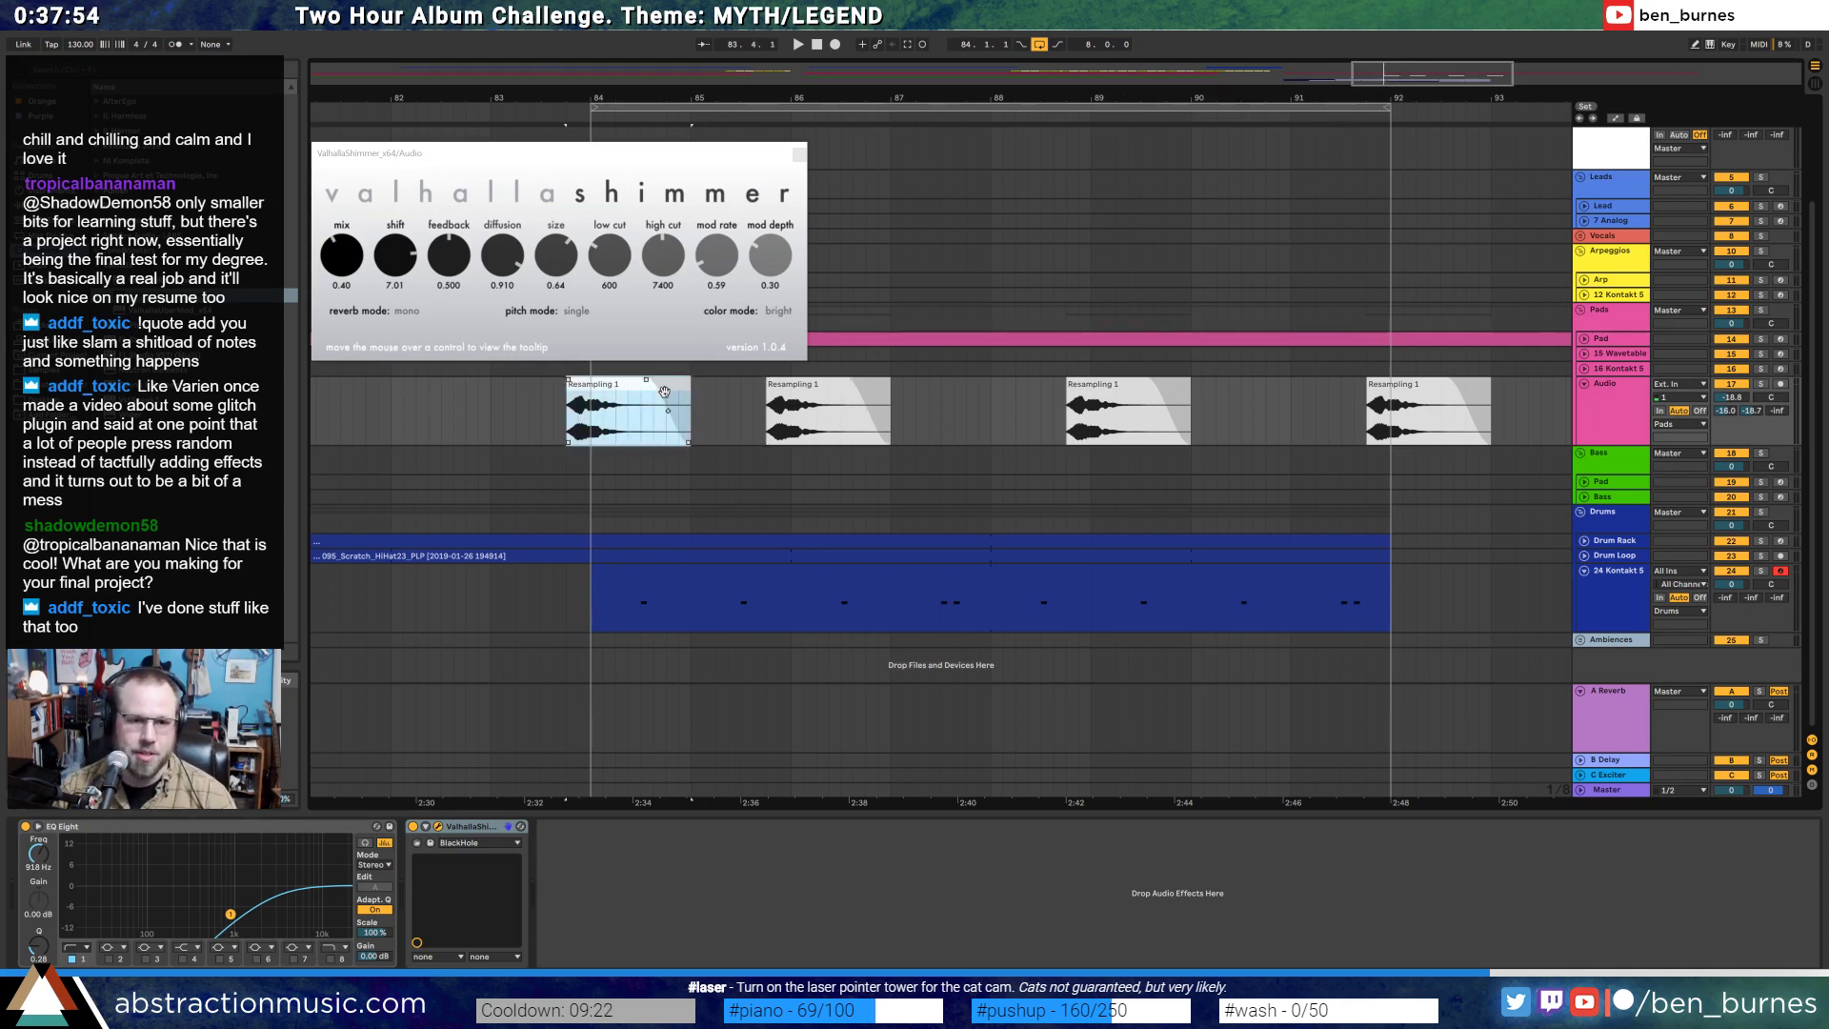
key(Delete)
click(704, 408)
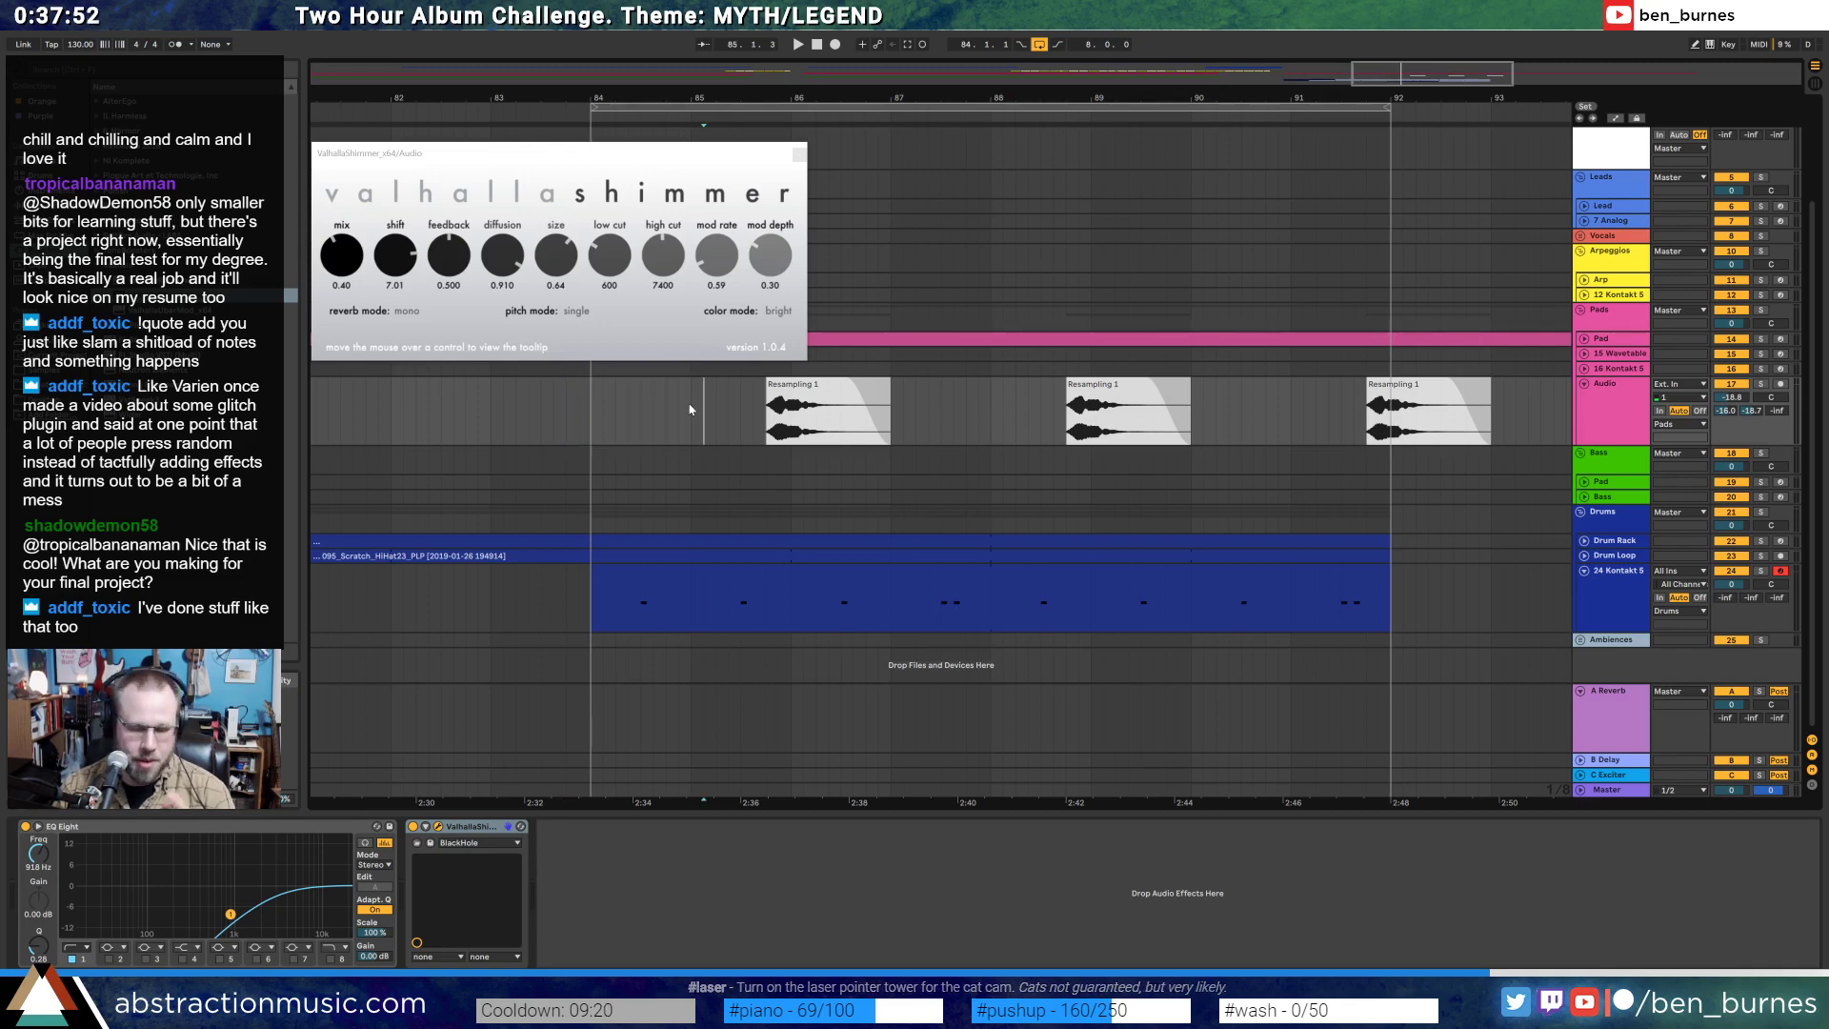
click(592, 410)
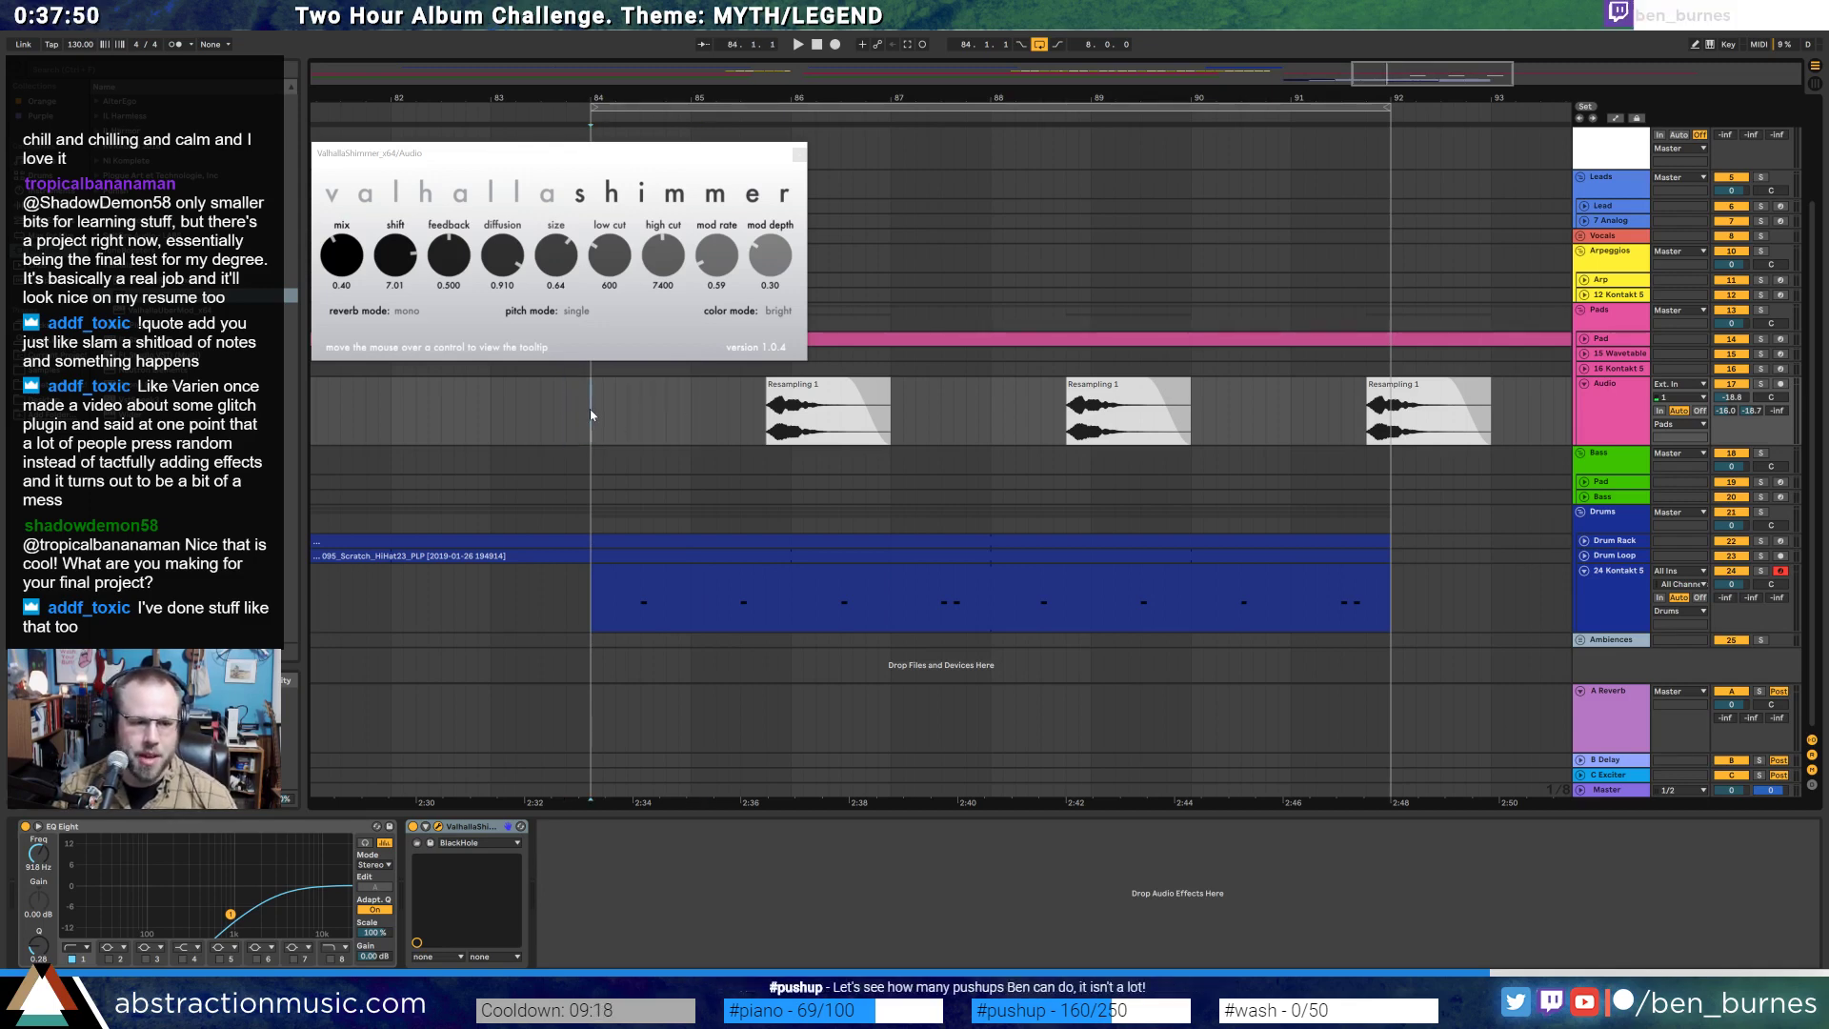
- Close the ValhallaShimmer window, play the arrangement from bar 69 and review the notes of the Lead and 7 Analog clips
click(800, 155)
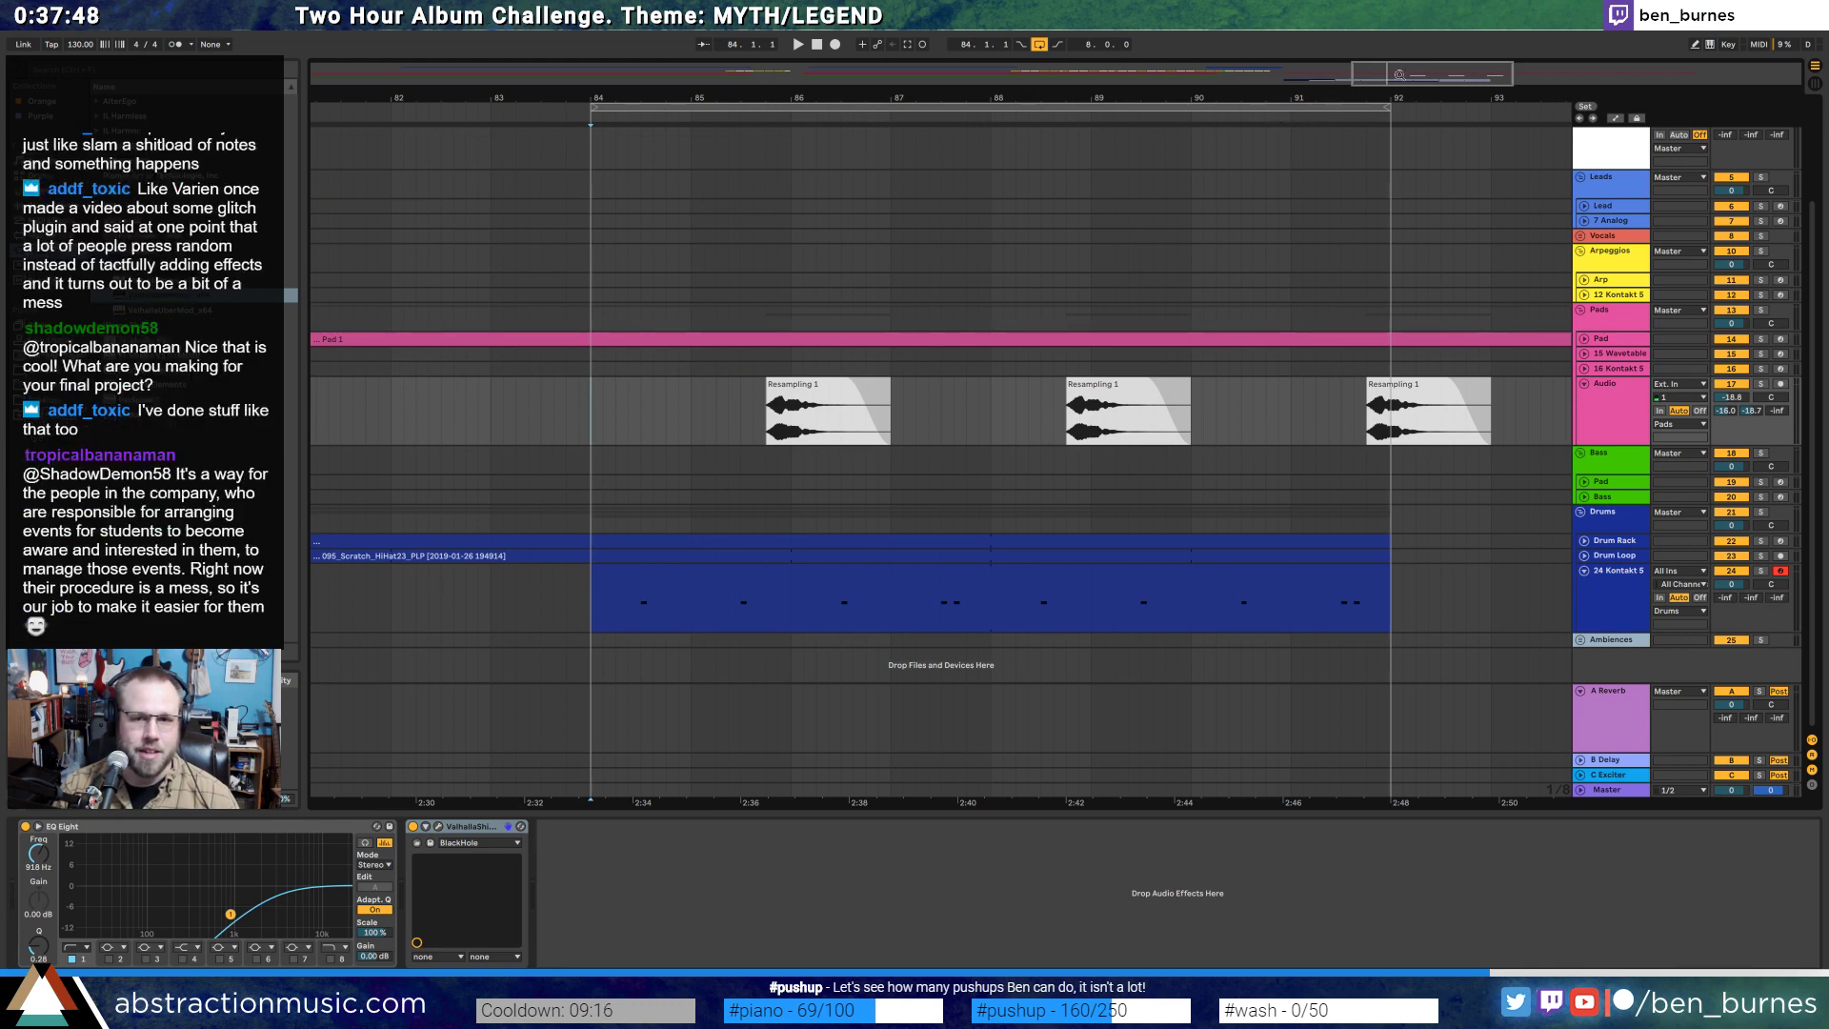
drag(1402, 75, 1325, 36)
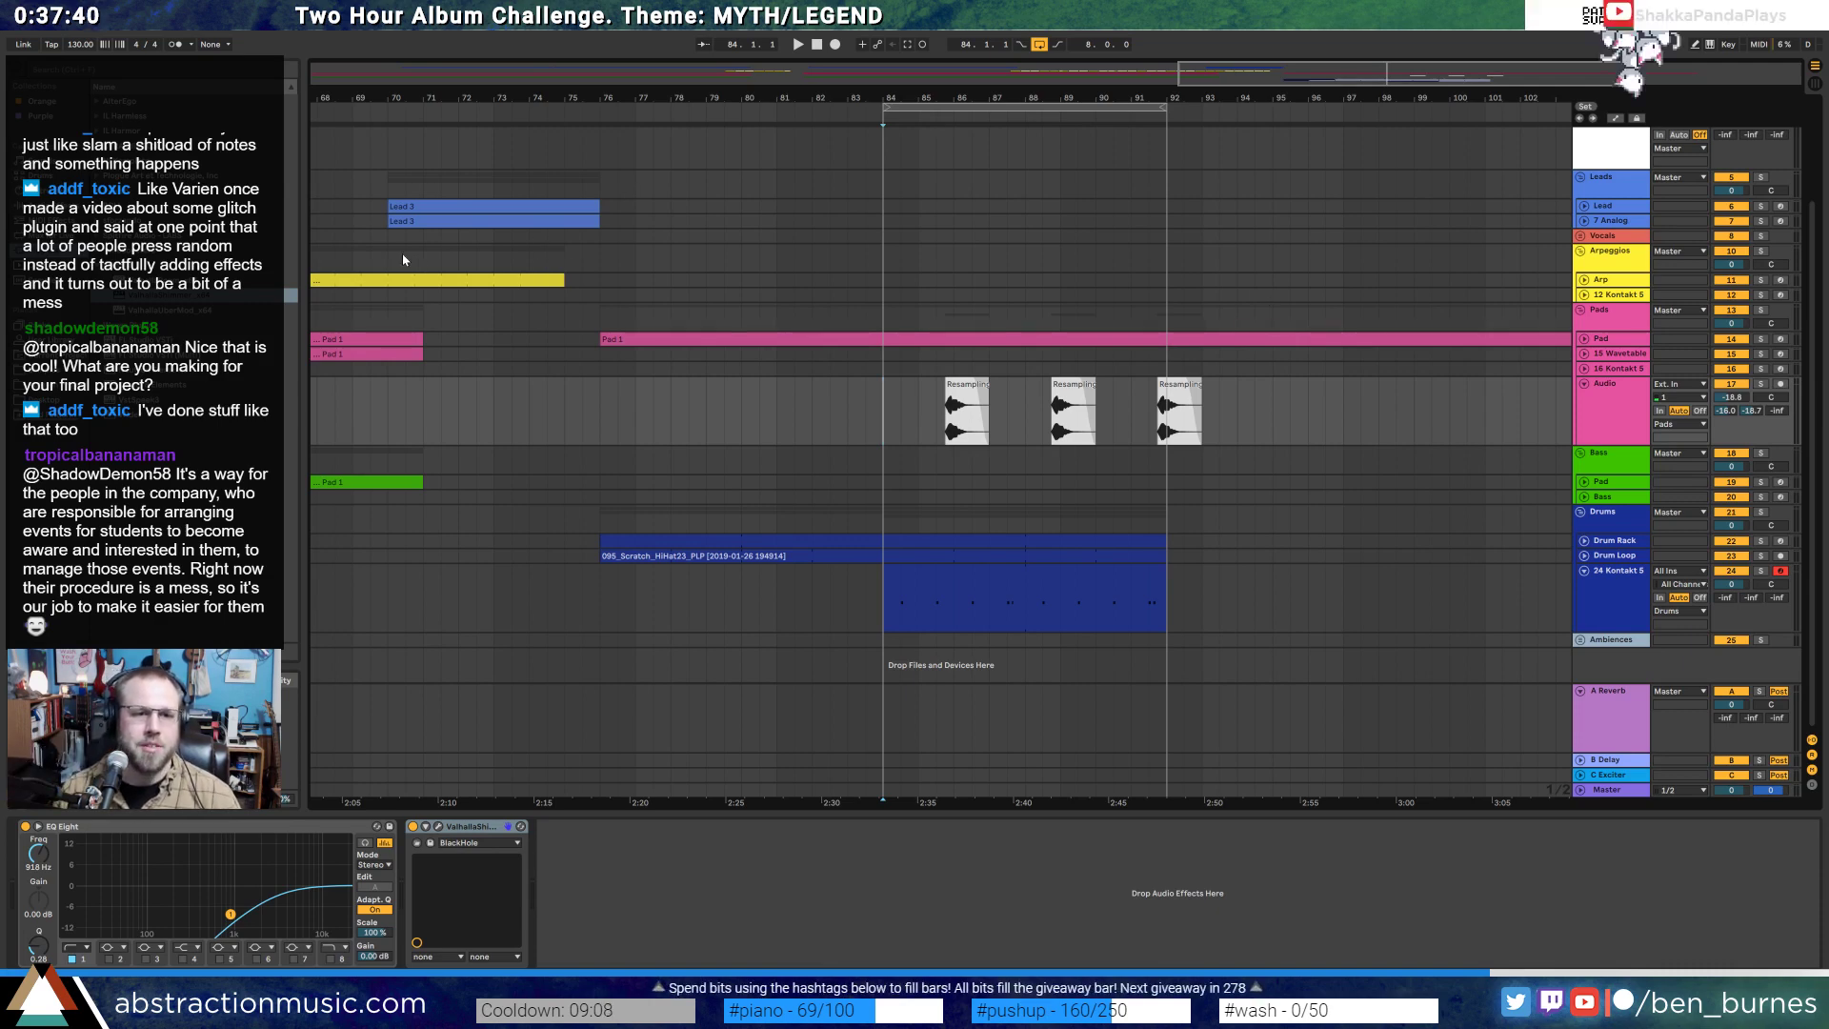
click(354, 262)
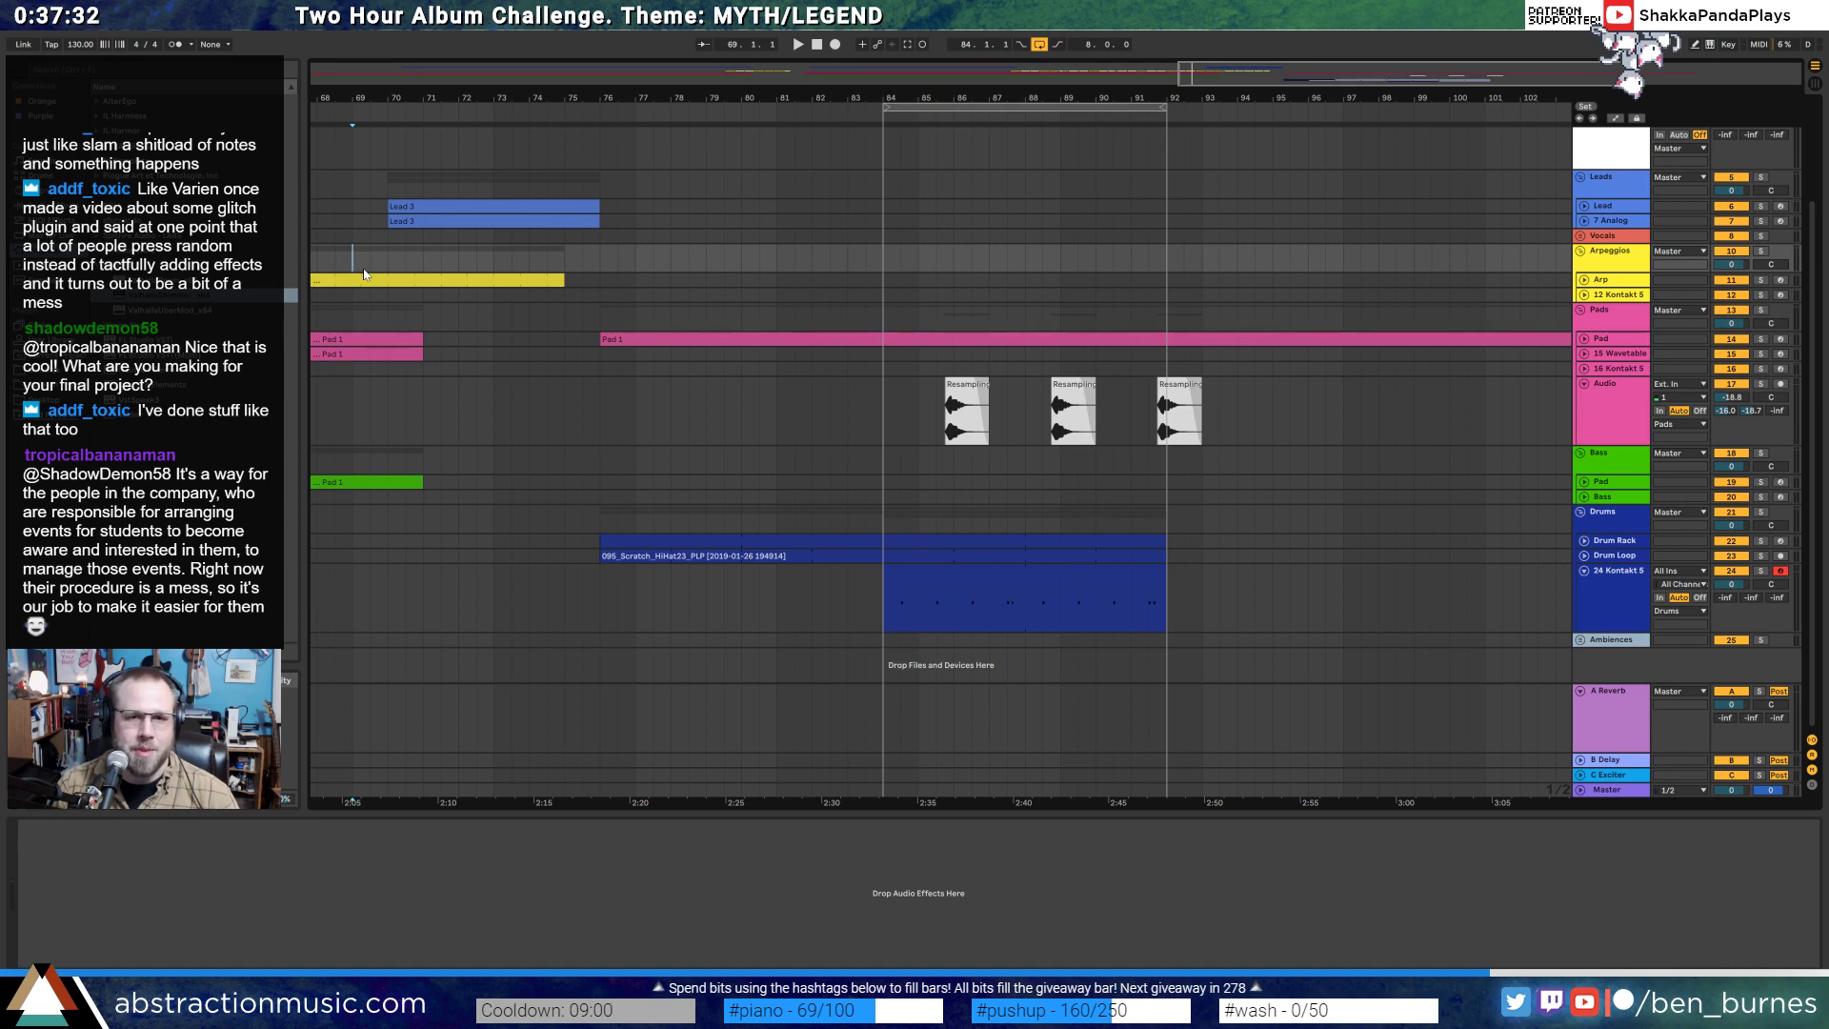
key(space)
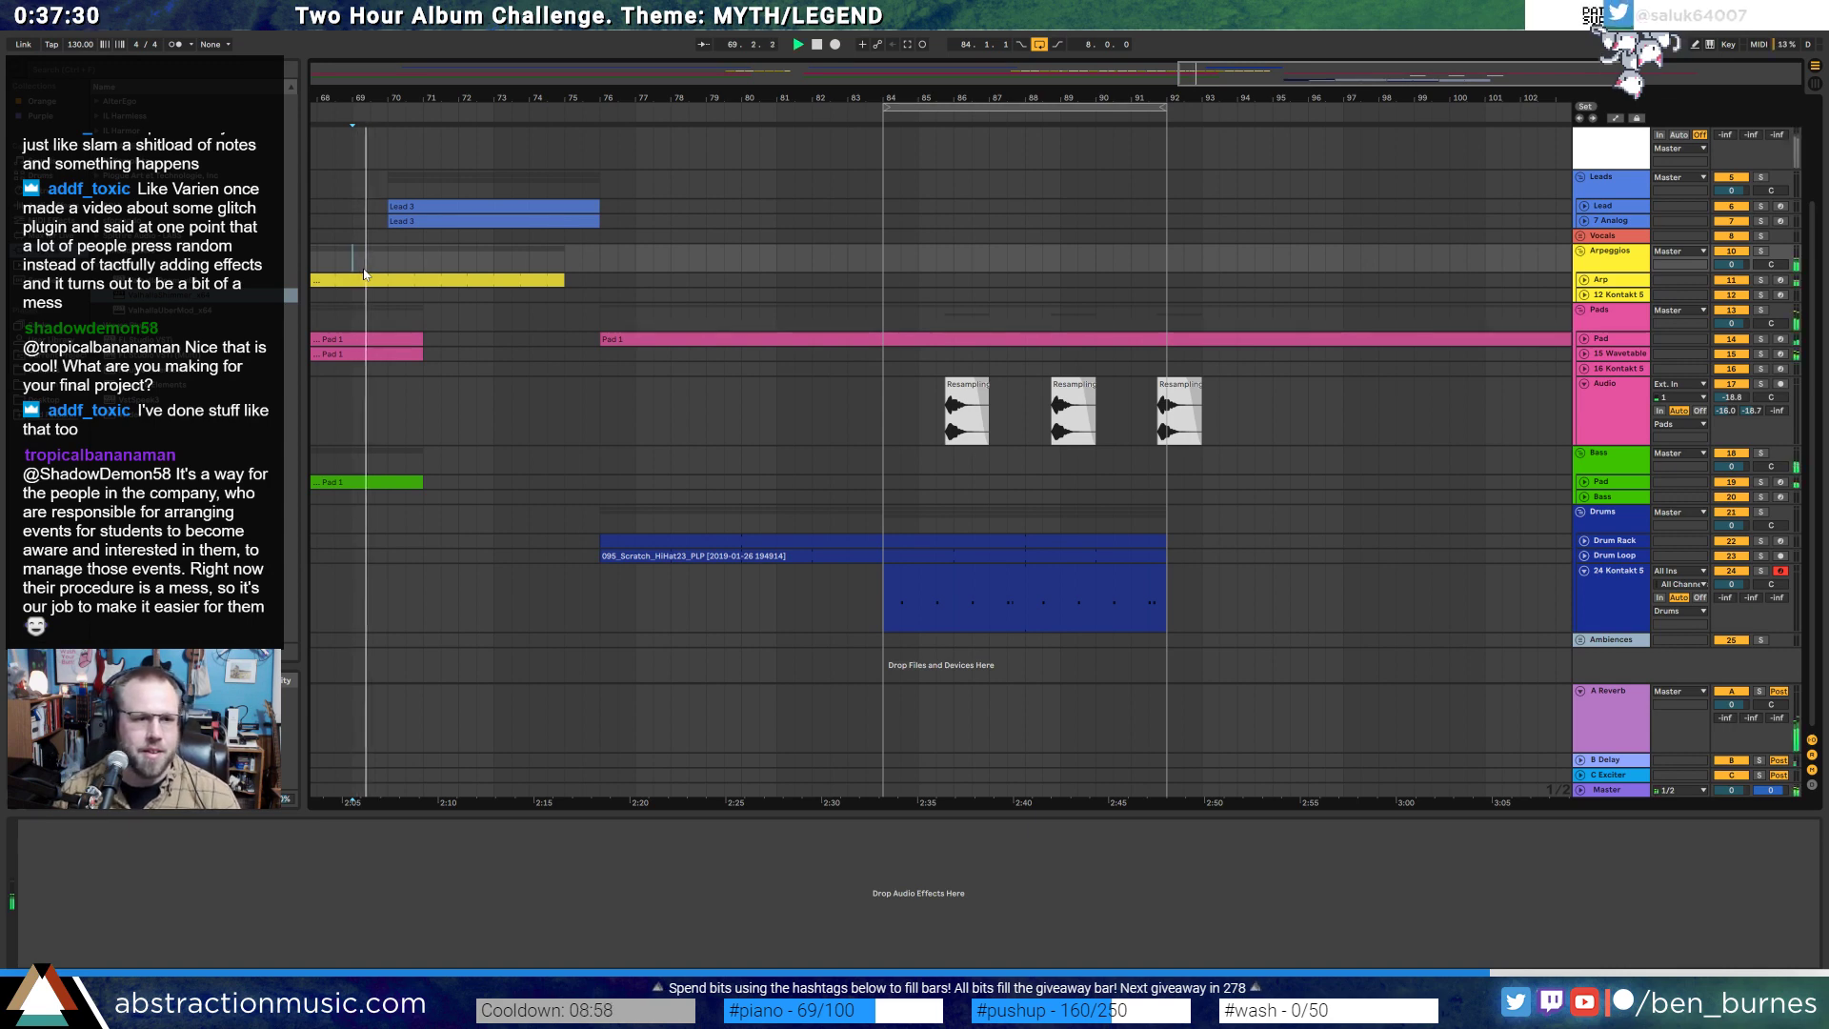
double_click(420, 206)
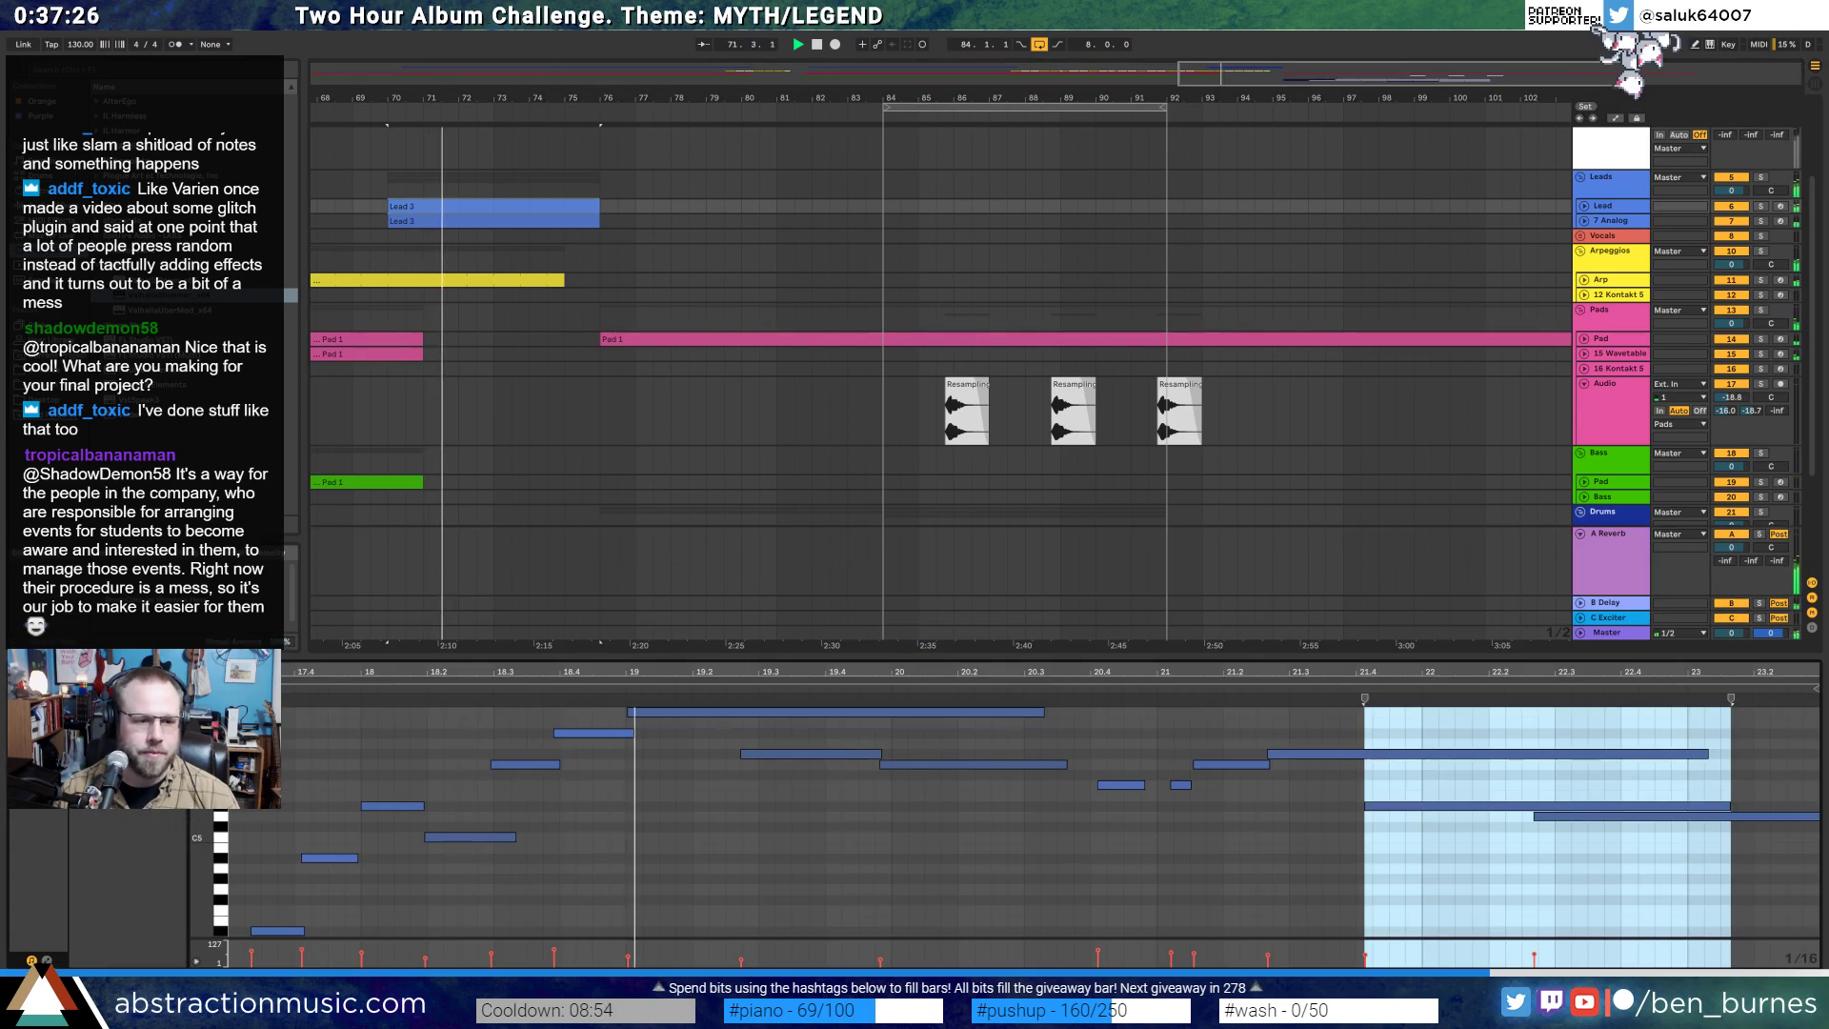
click(428, 225)
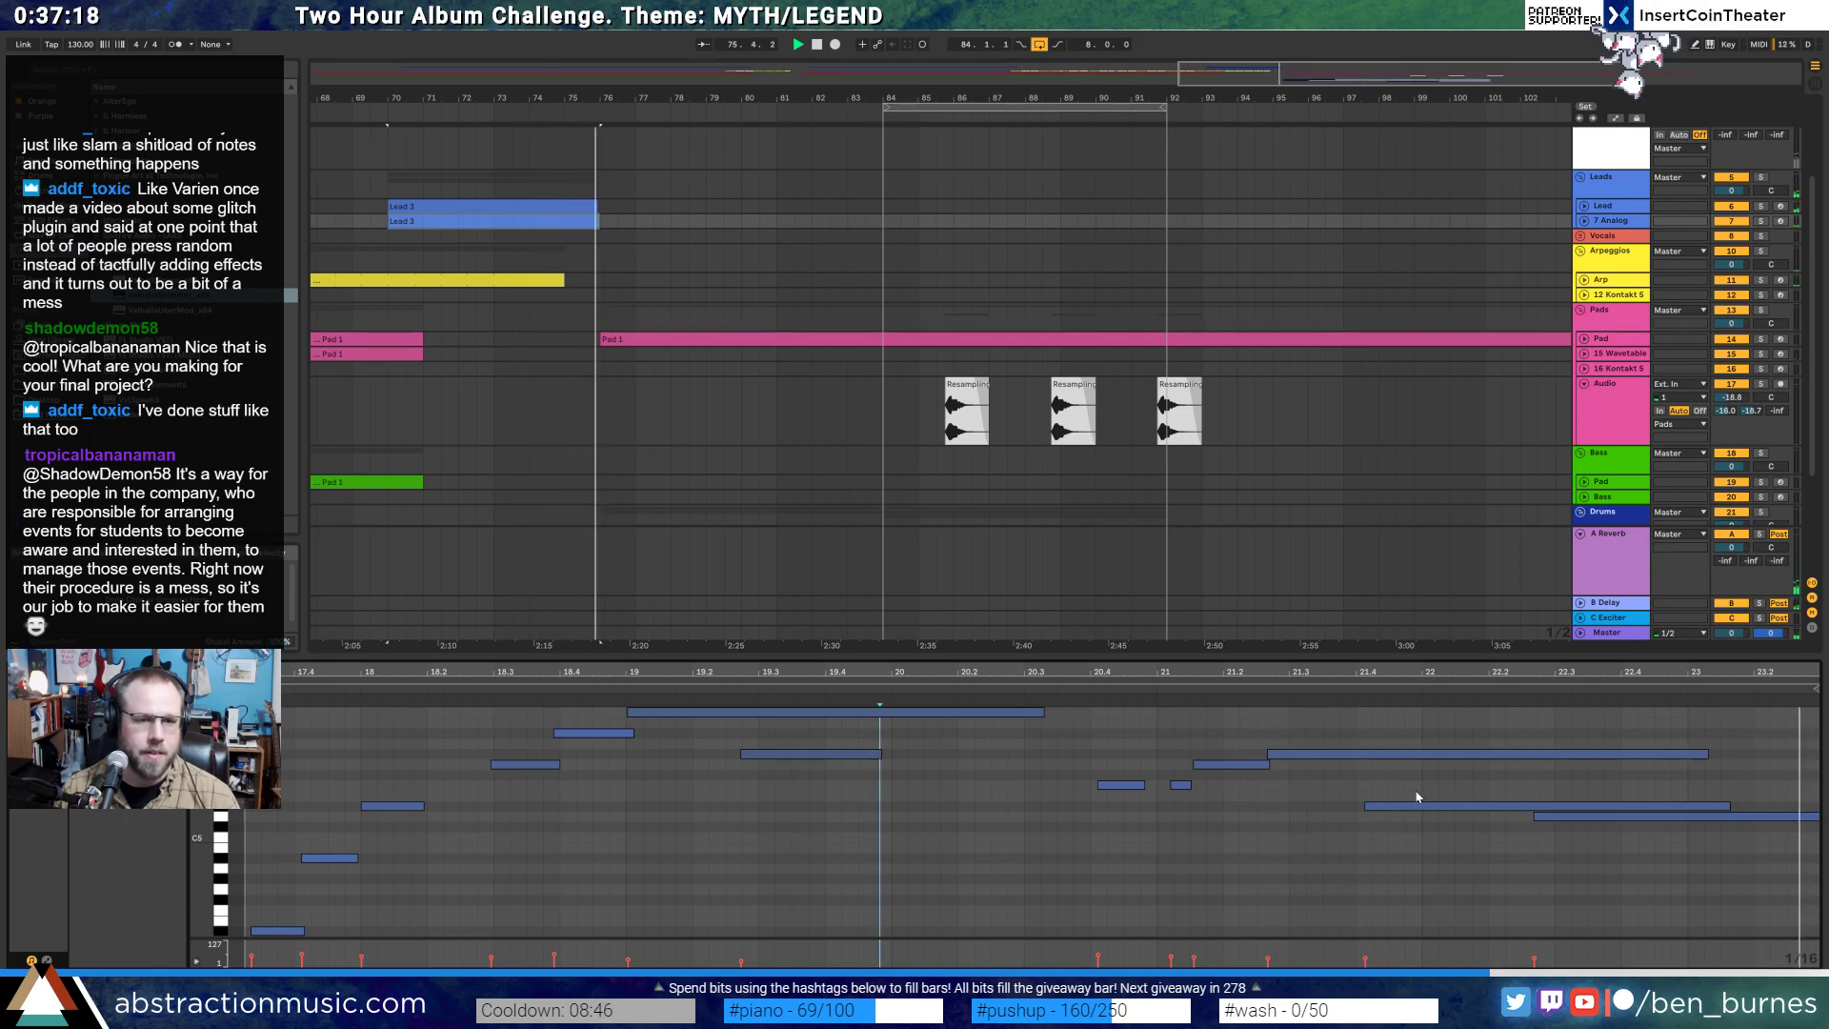
key(shift+Tab)
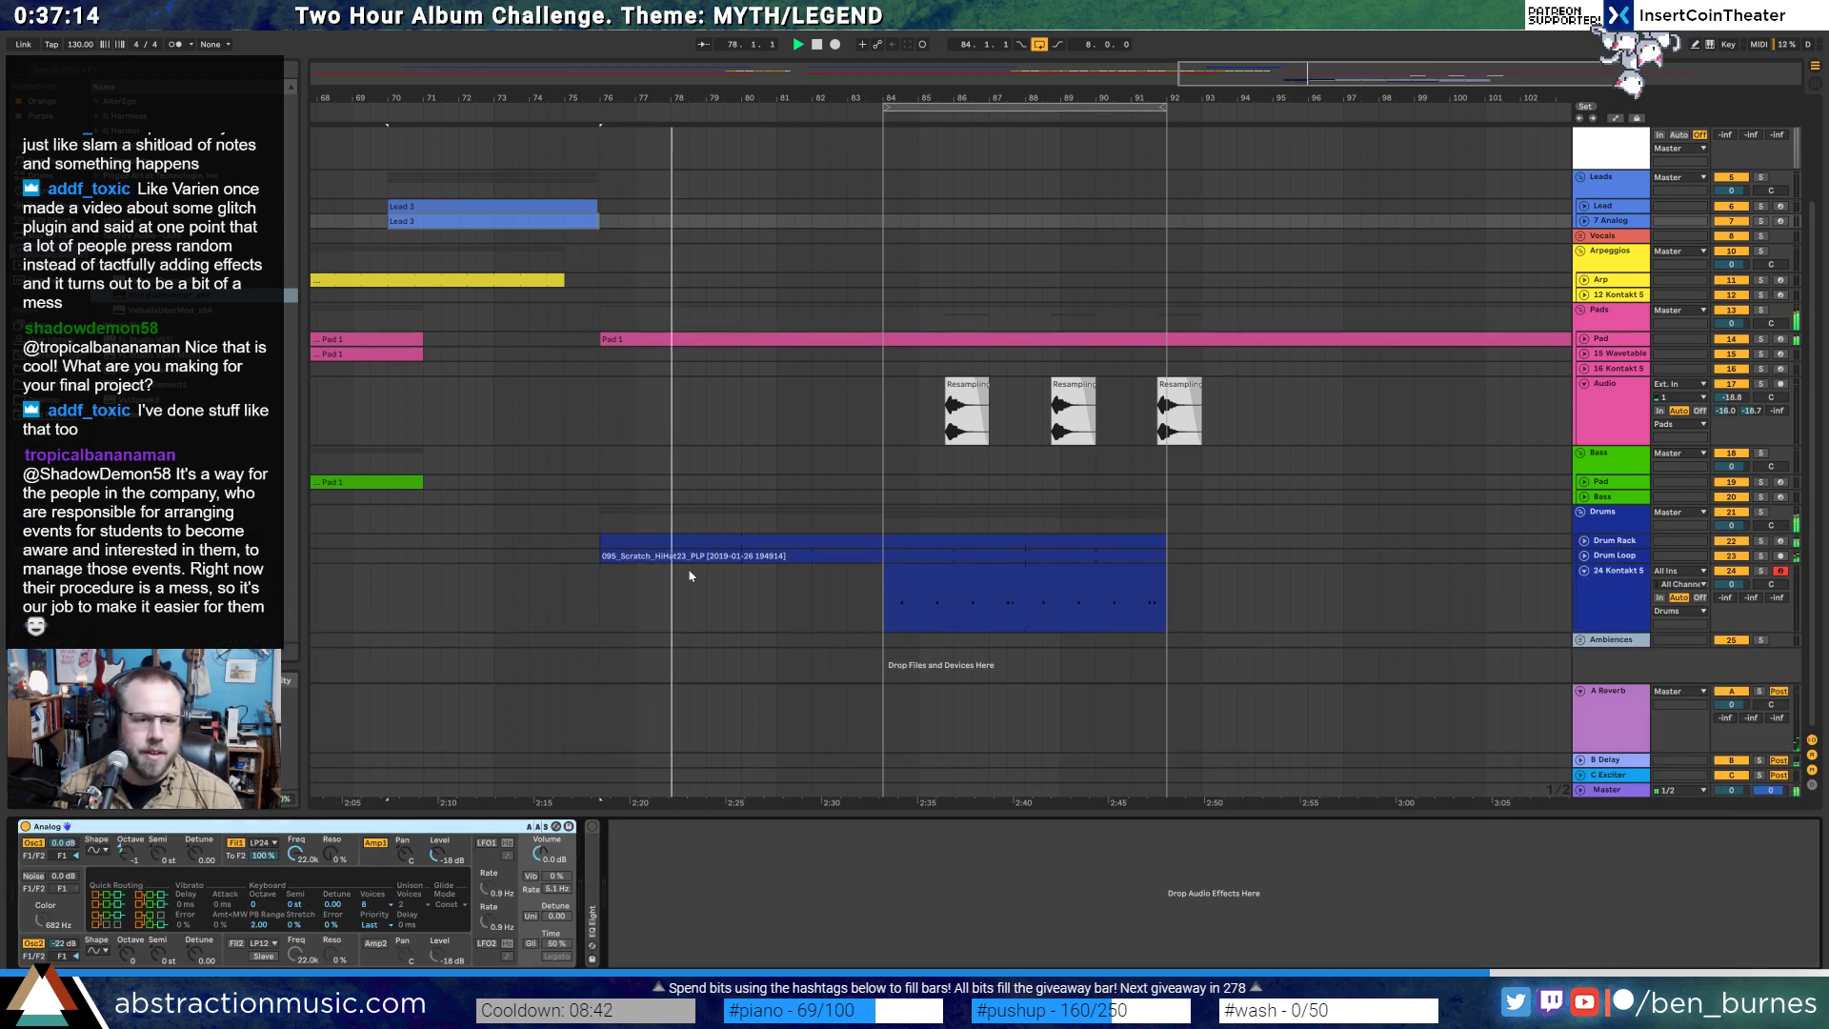
- Extend the start of the scratch hi-hat loop clip one beat earlier than bar 76 and play the transition from just before it
scroll(587, 575, up, 5)
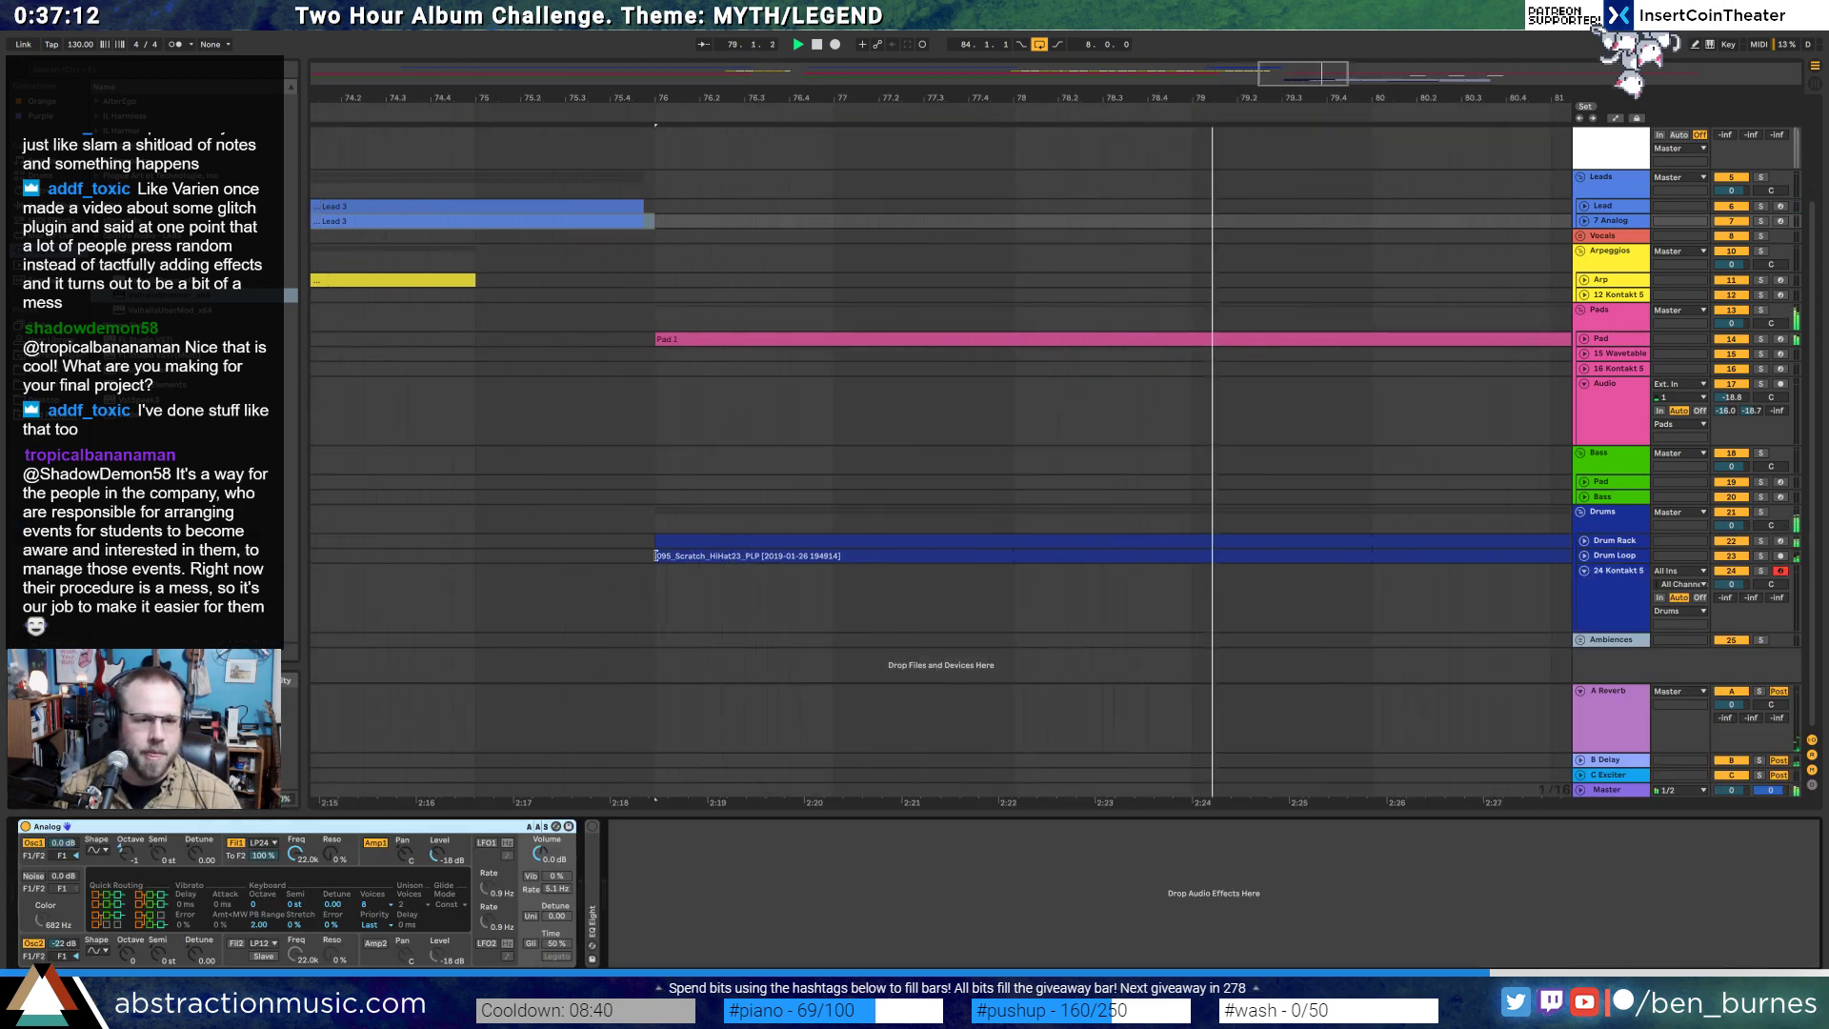
drag(654, 556, 612, 555)
click(588, 566)
key(space)
click(566, 583)
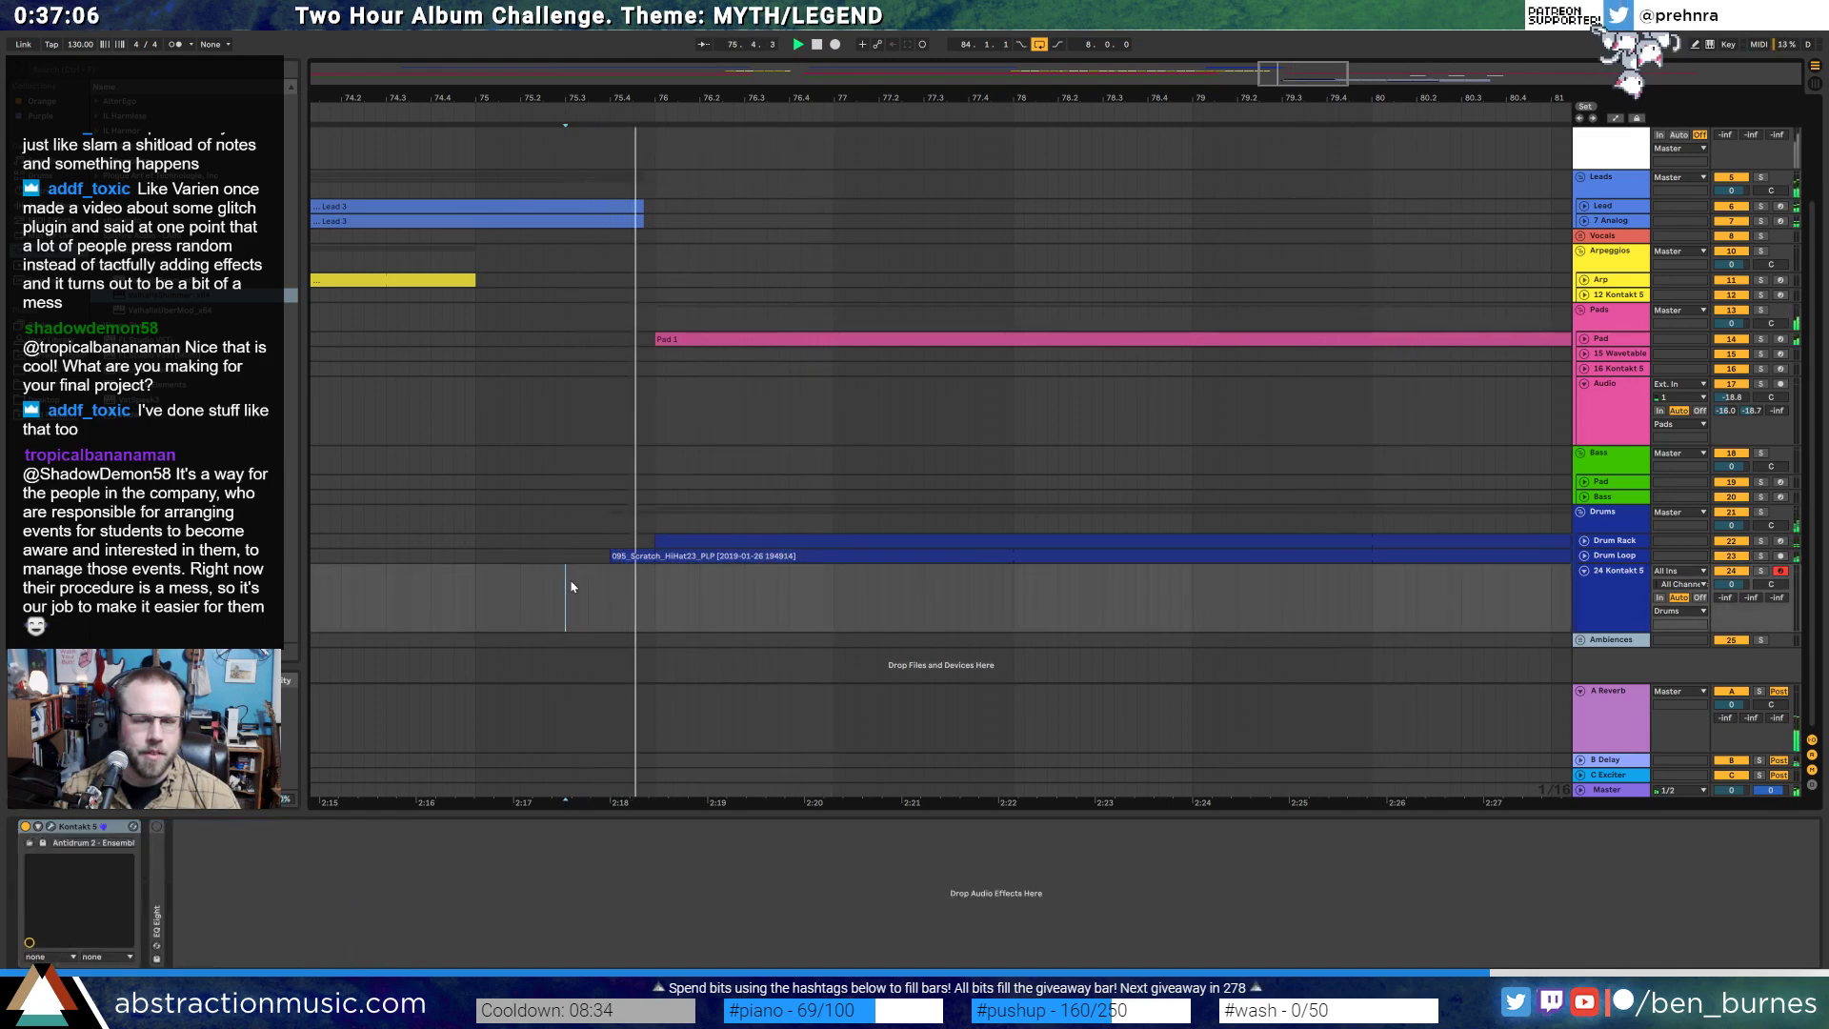
- Listen through the section with the drum clips and Resampling hits, select the 24 Kontakt 5 clip and stop playback
drag(1318, 97, 962, 38)
key(shift+Tab)
drag(1360, 97, 1181, 48)
key(ctrl+z)
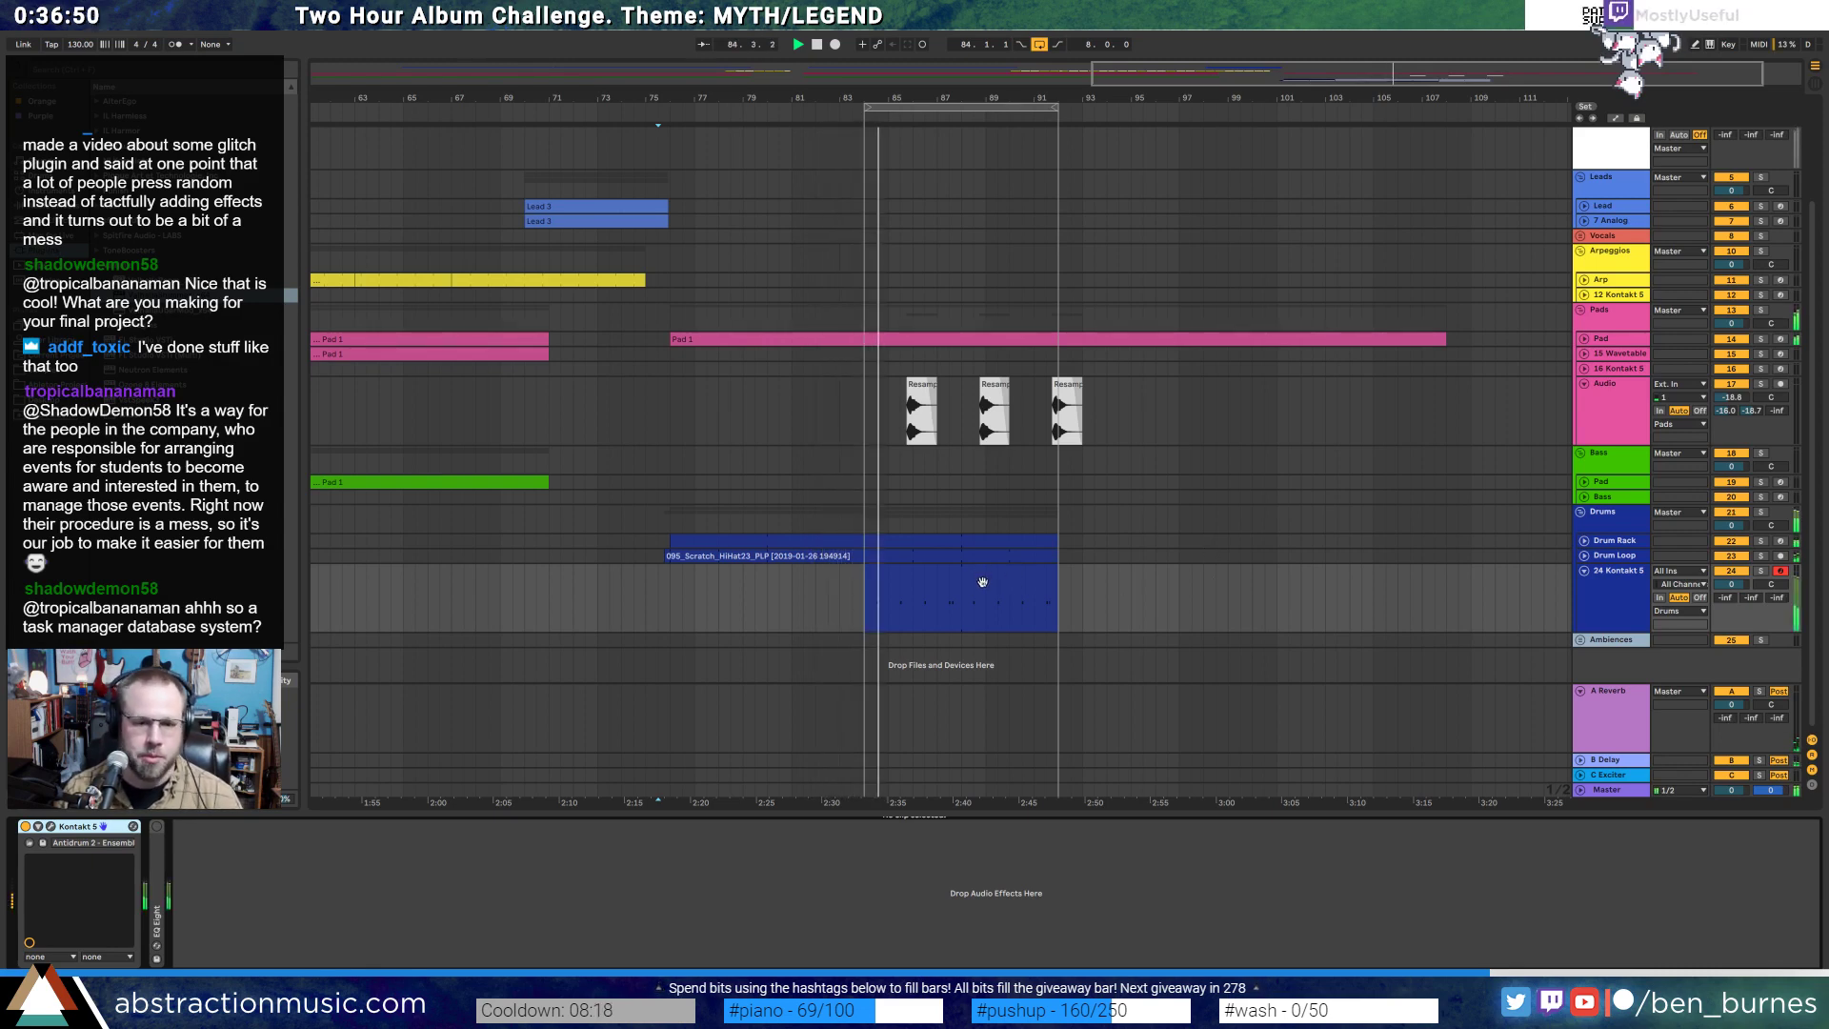
click(1029, 584)
key(space)
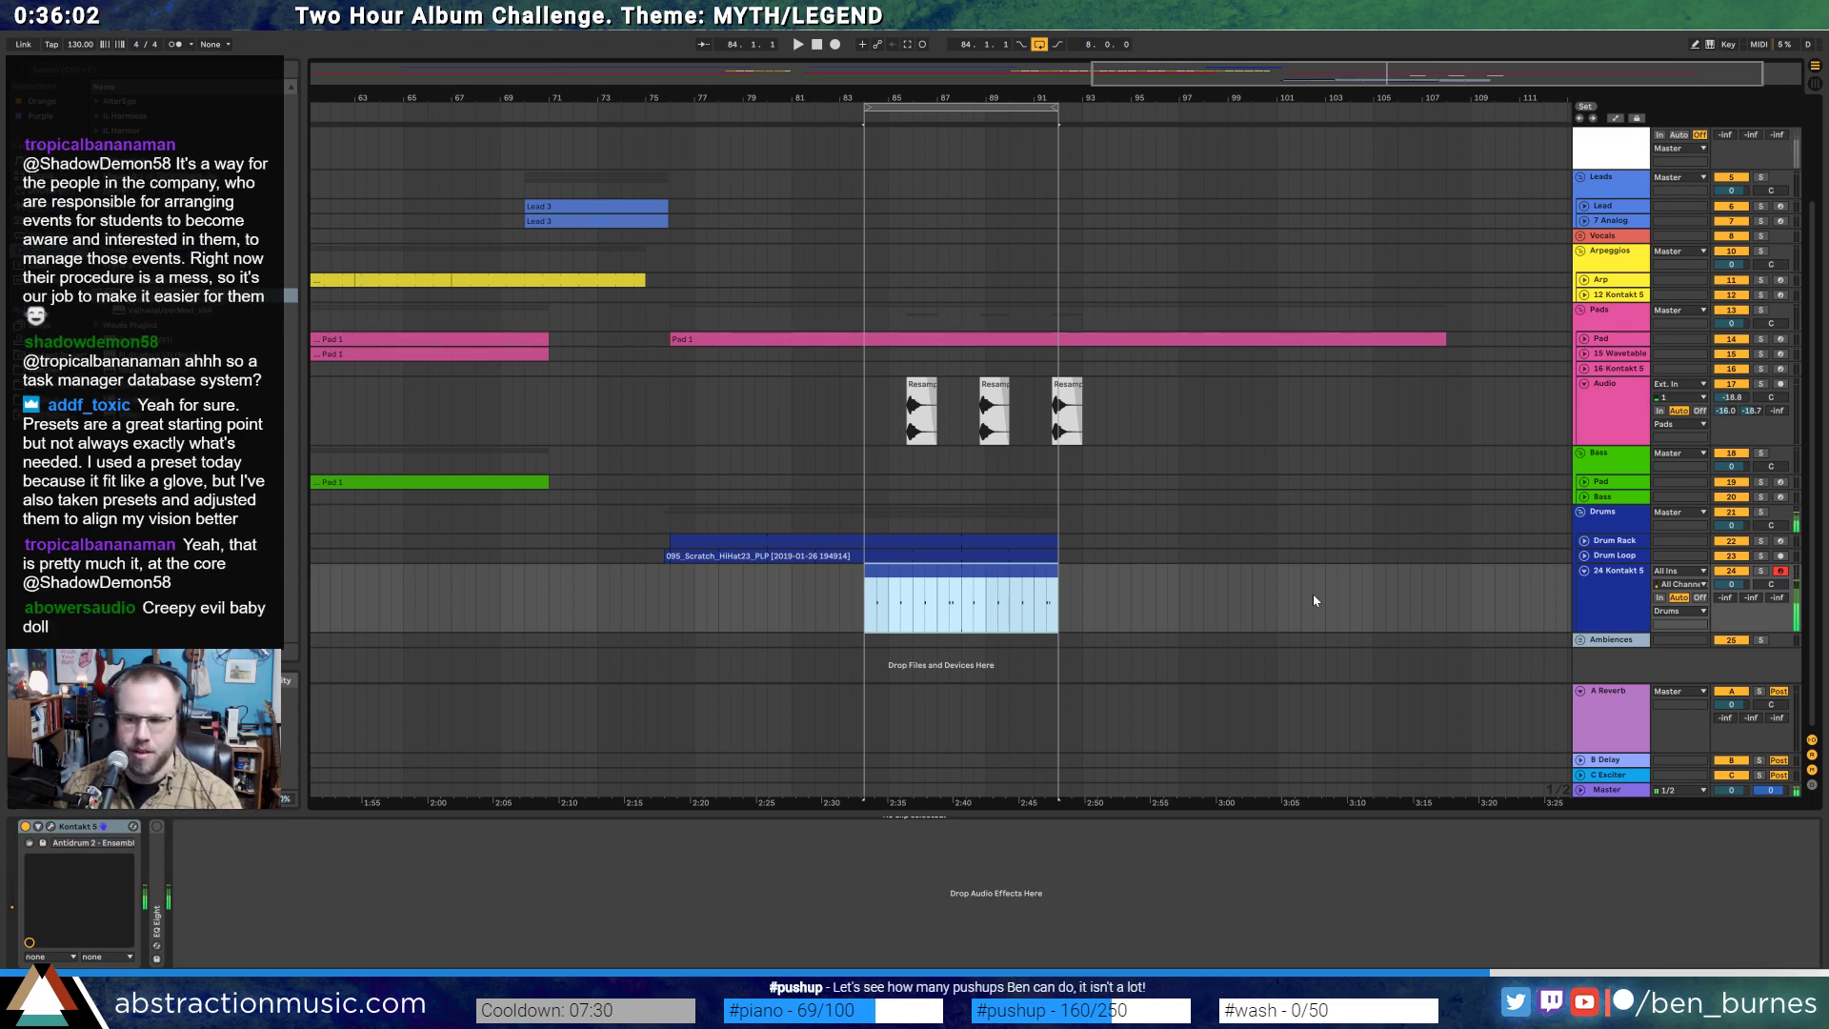
- Check the Antidrum Machine instrument loaded in Kontakt on the 24 Kontakt 5 track and close its window
click(852, 591)
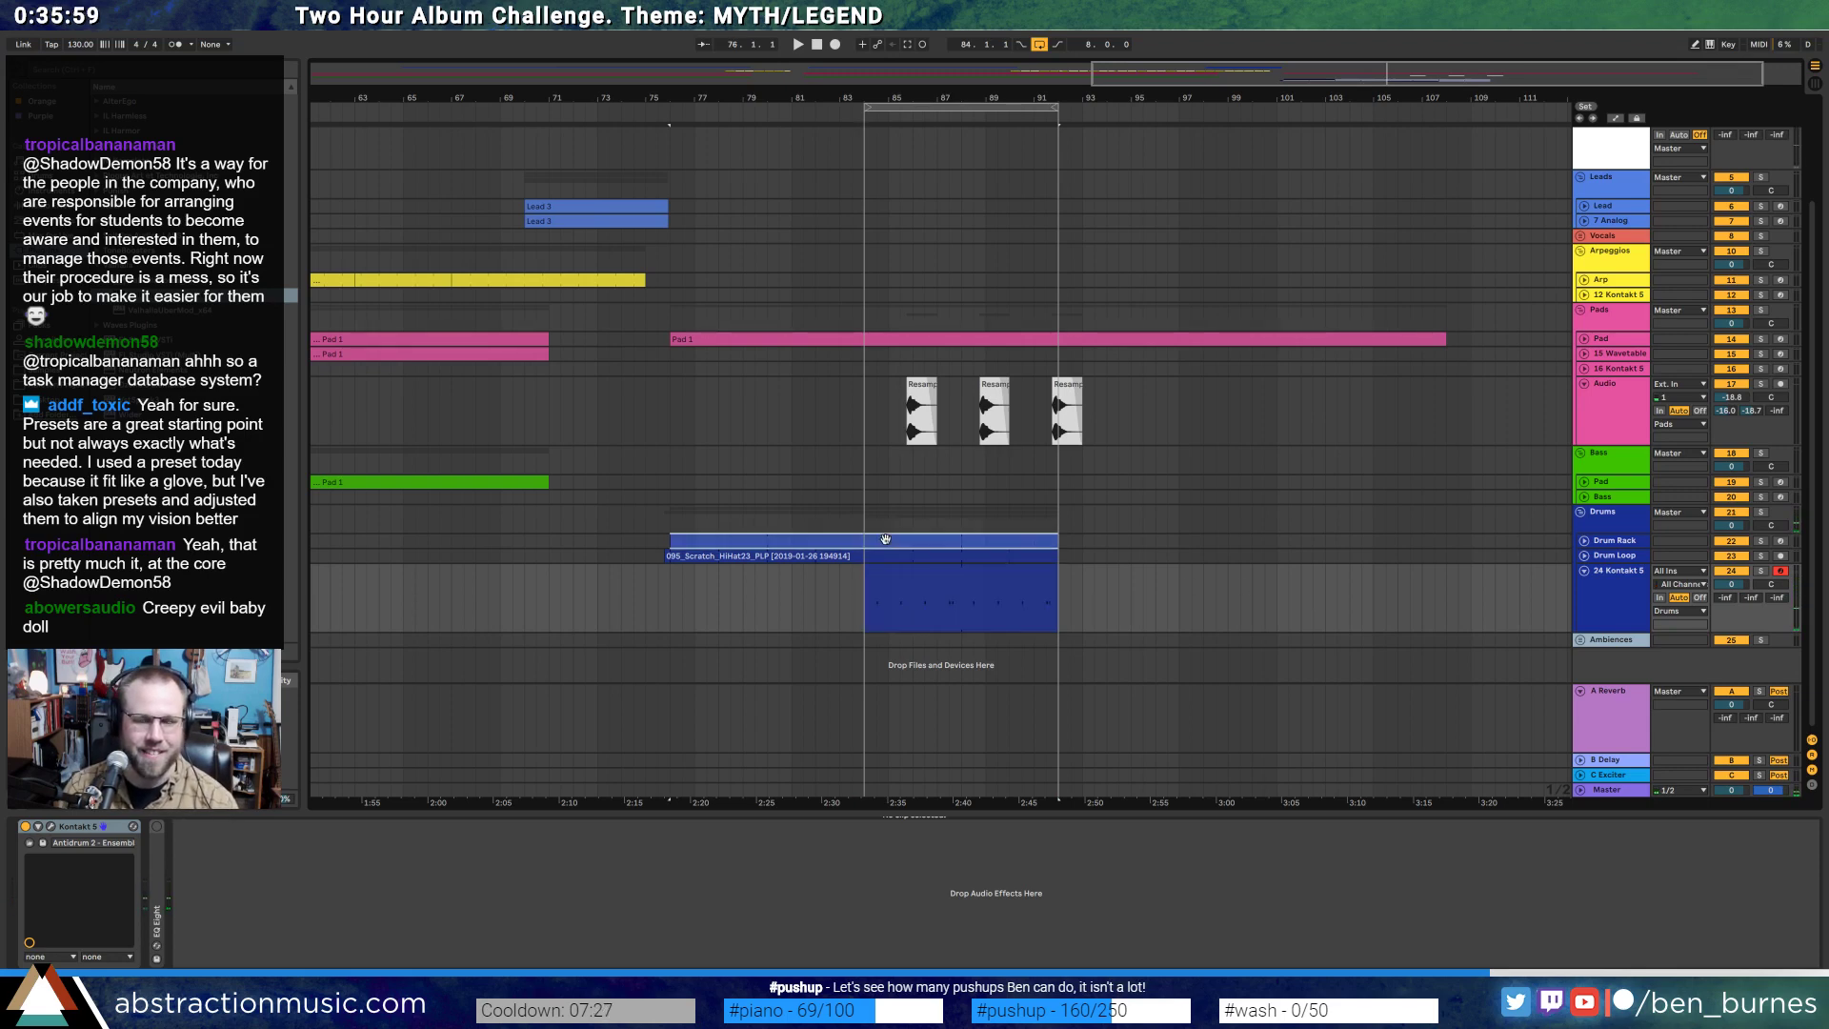
click(853, 591)
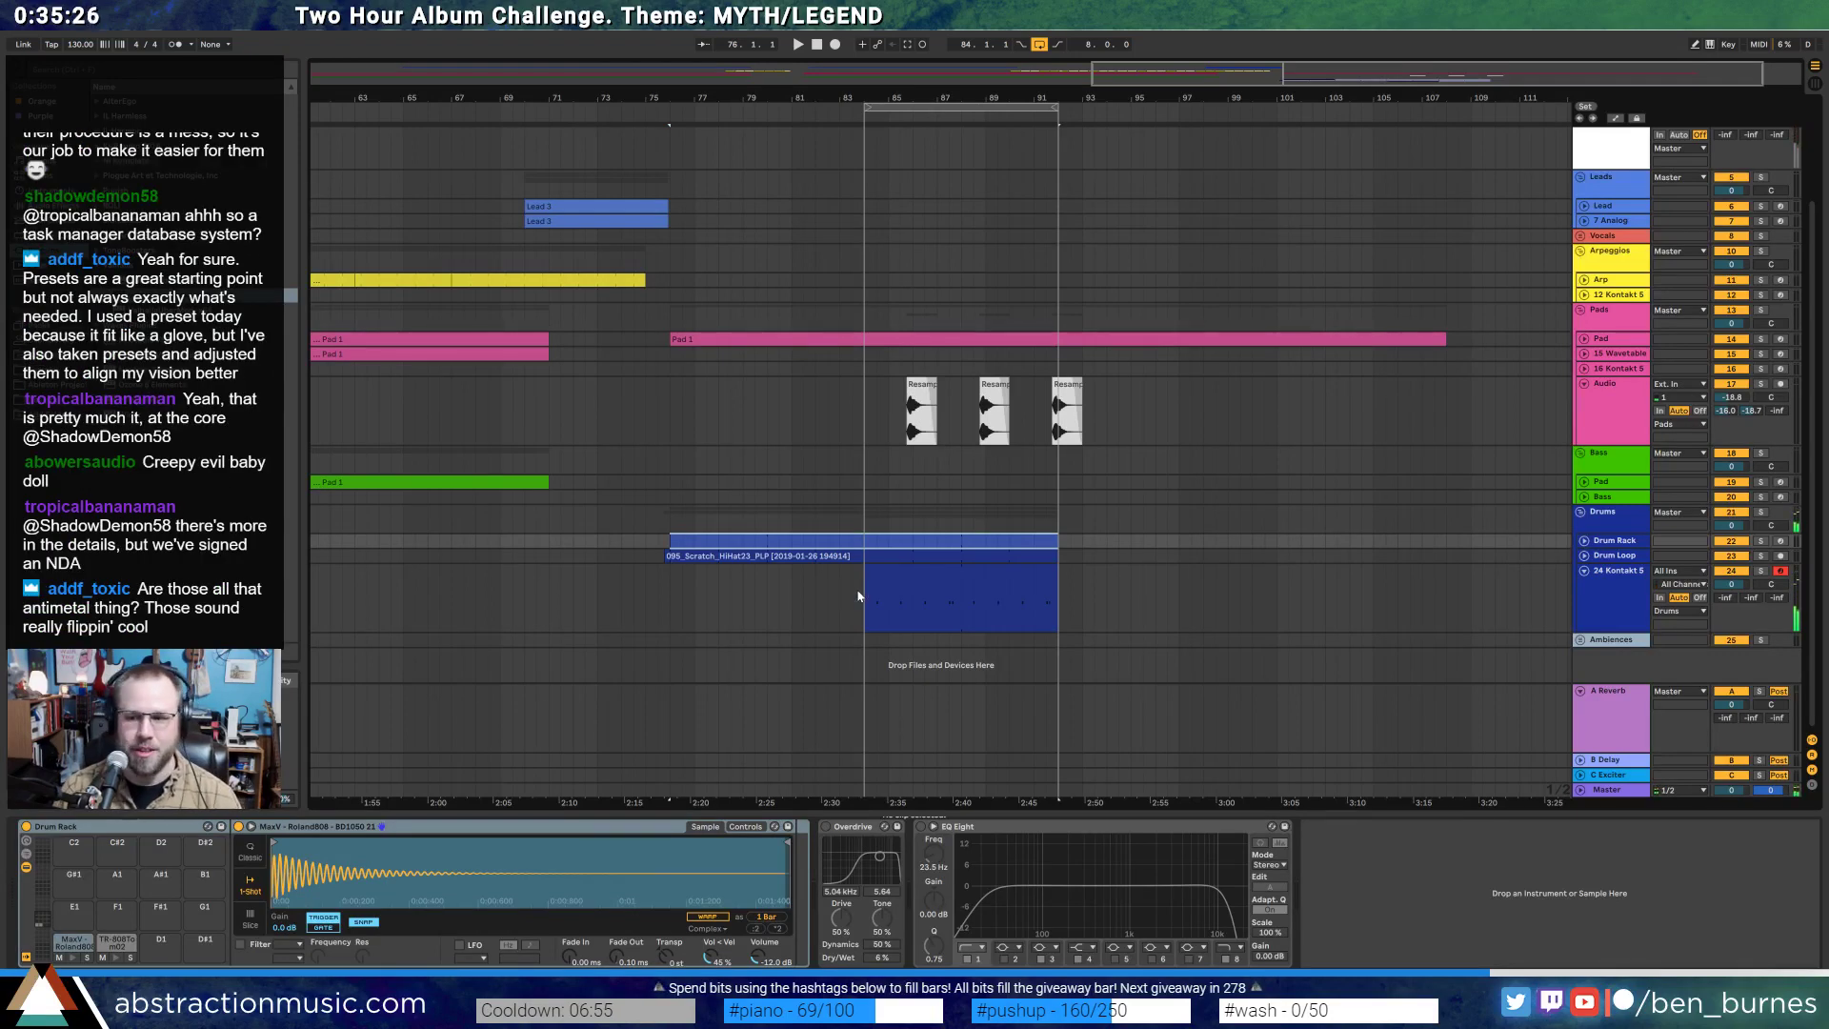
scroll(858, 596, up, 3)
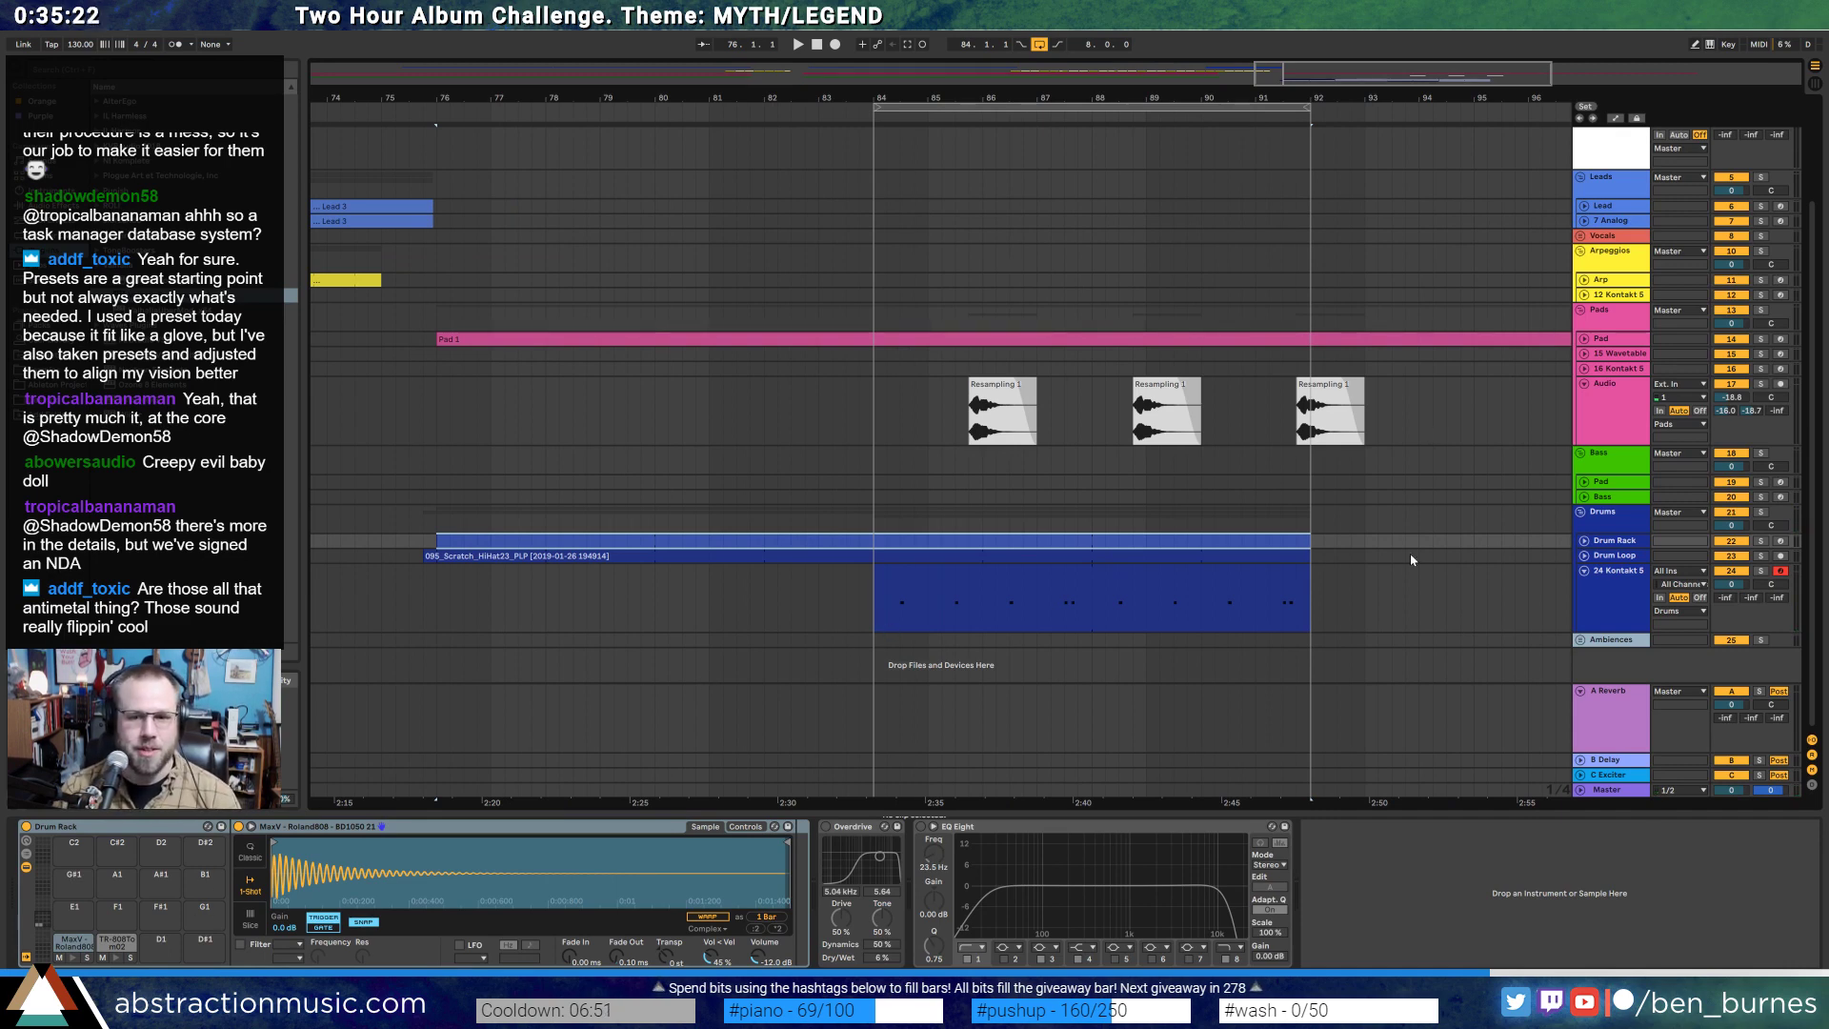
click(1606, 595)
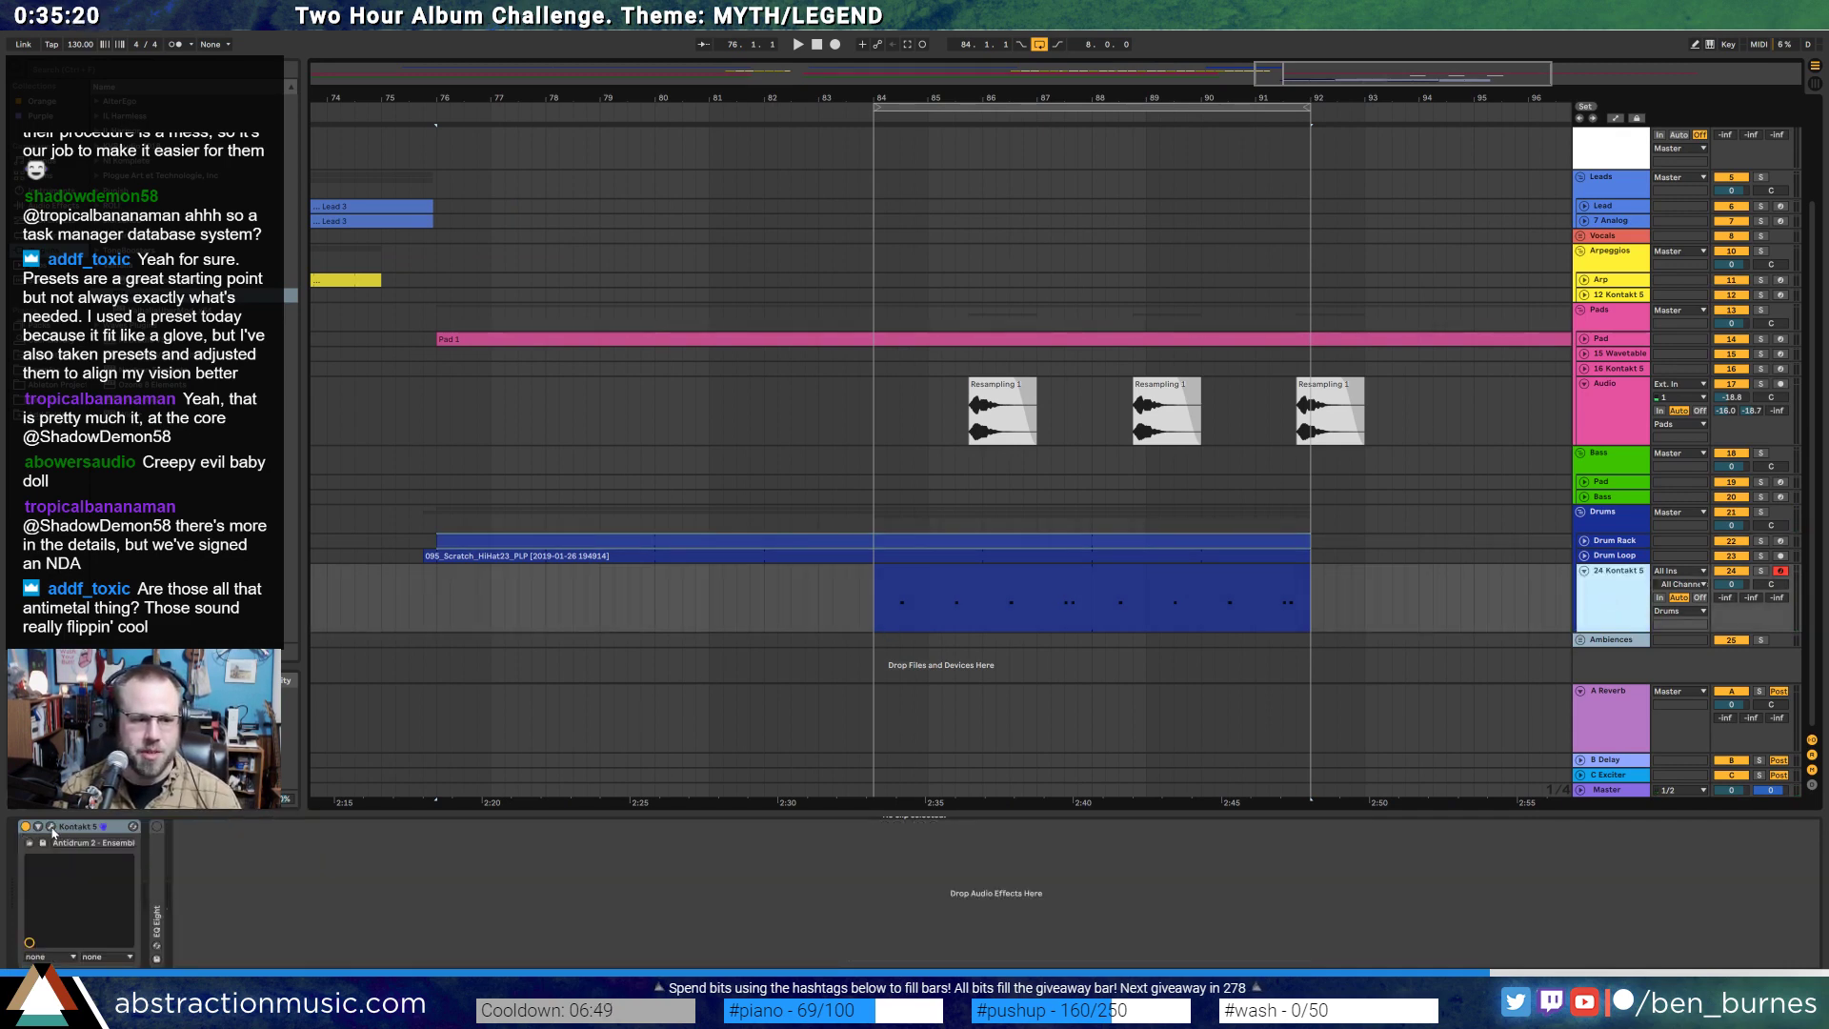
click(51, 827)
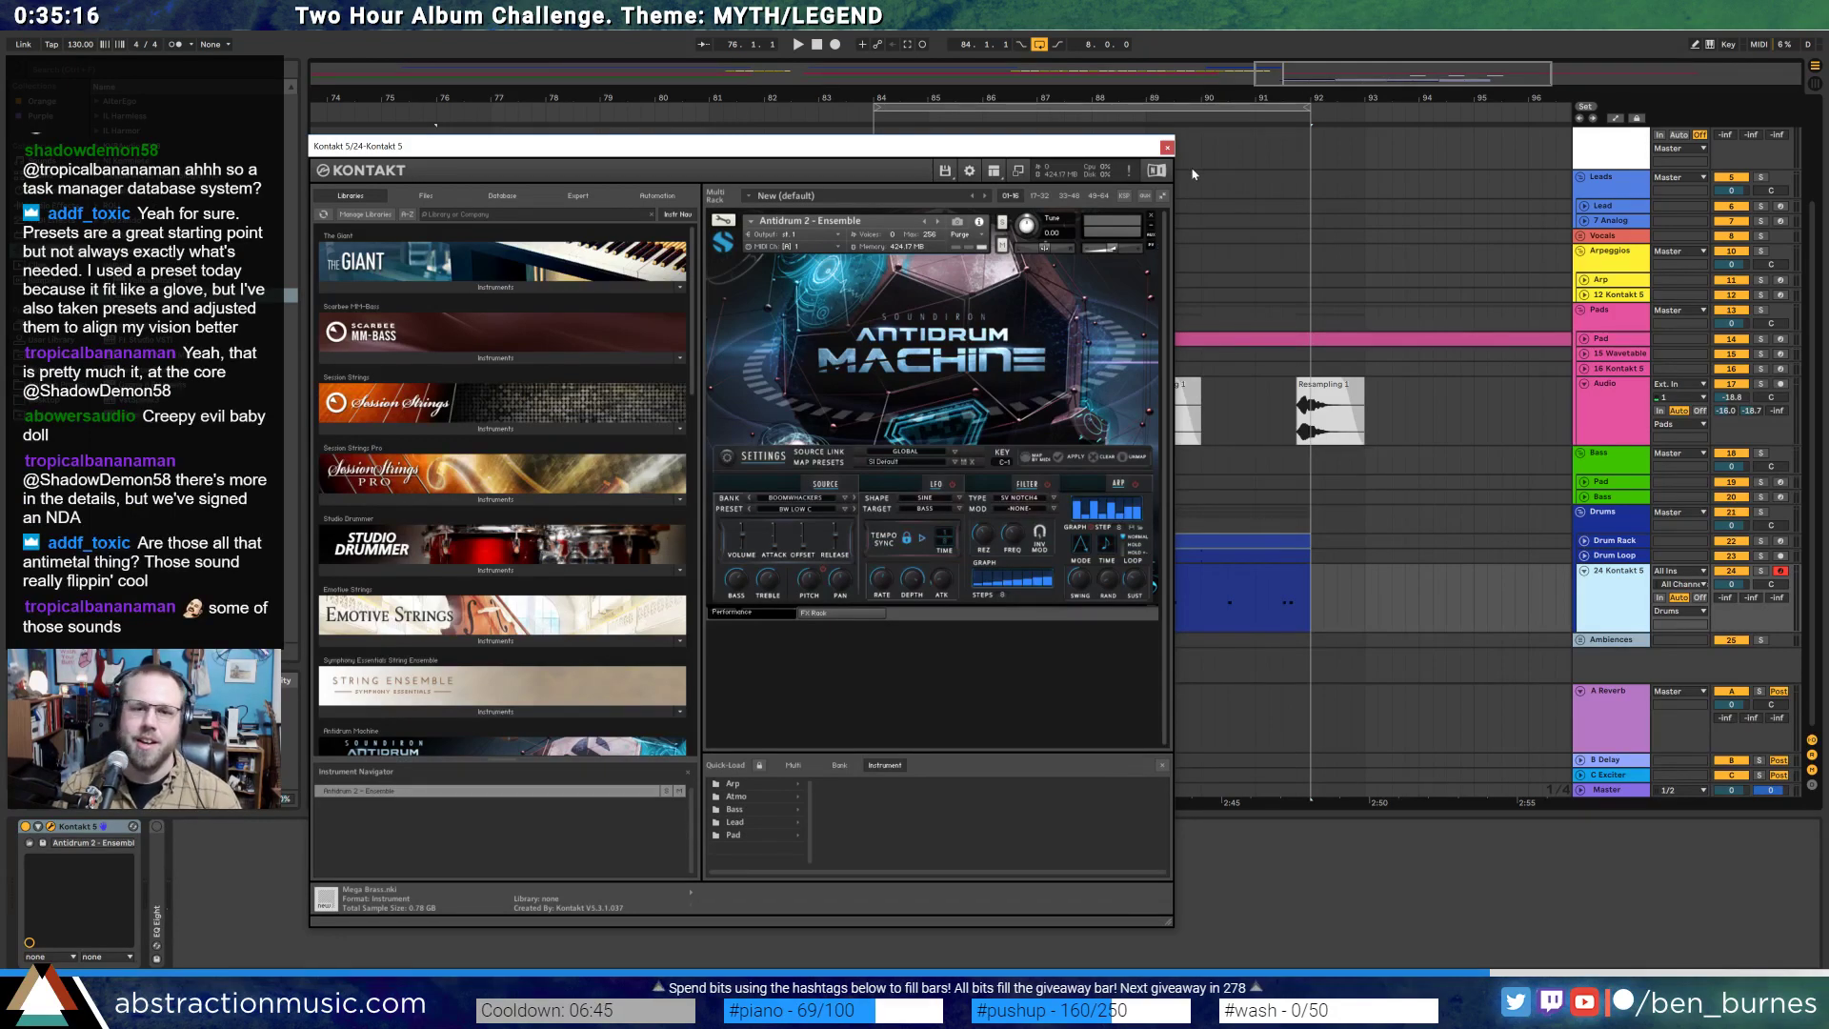
click(1167, 148)
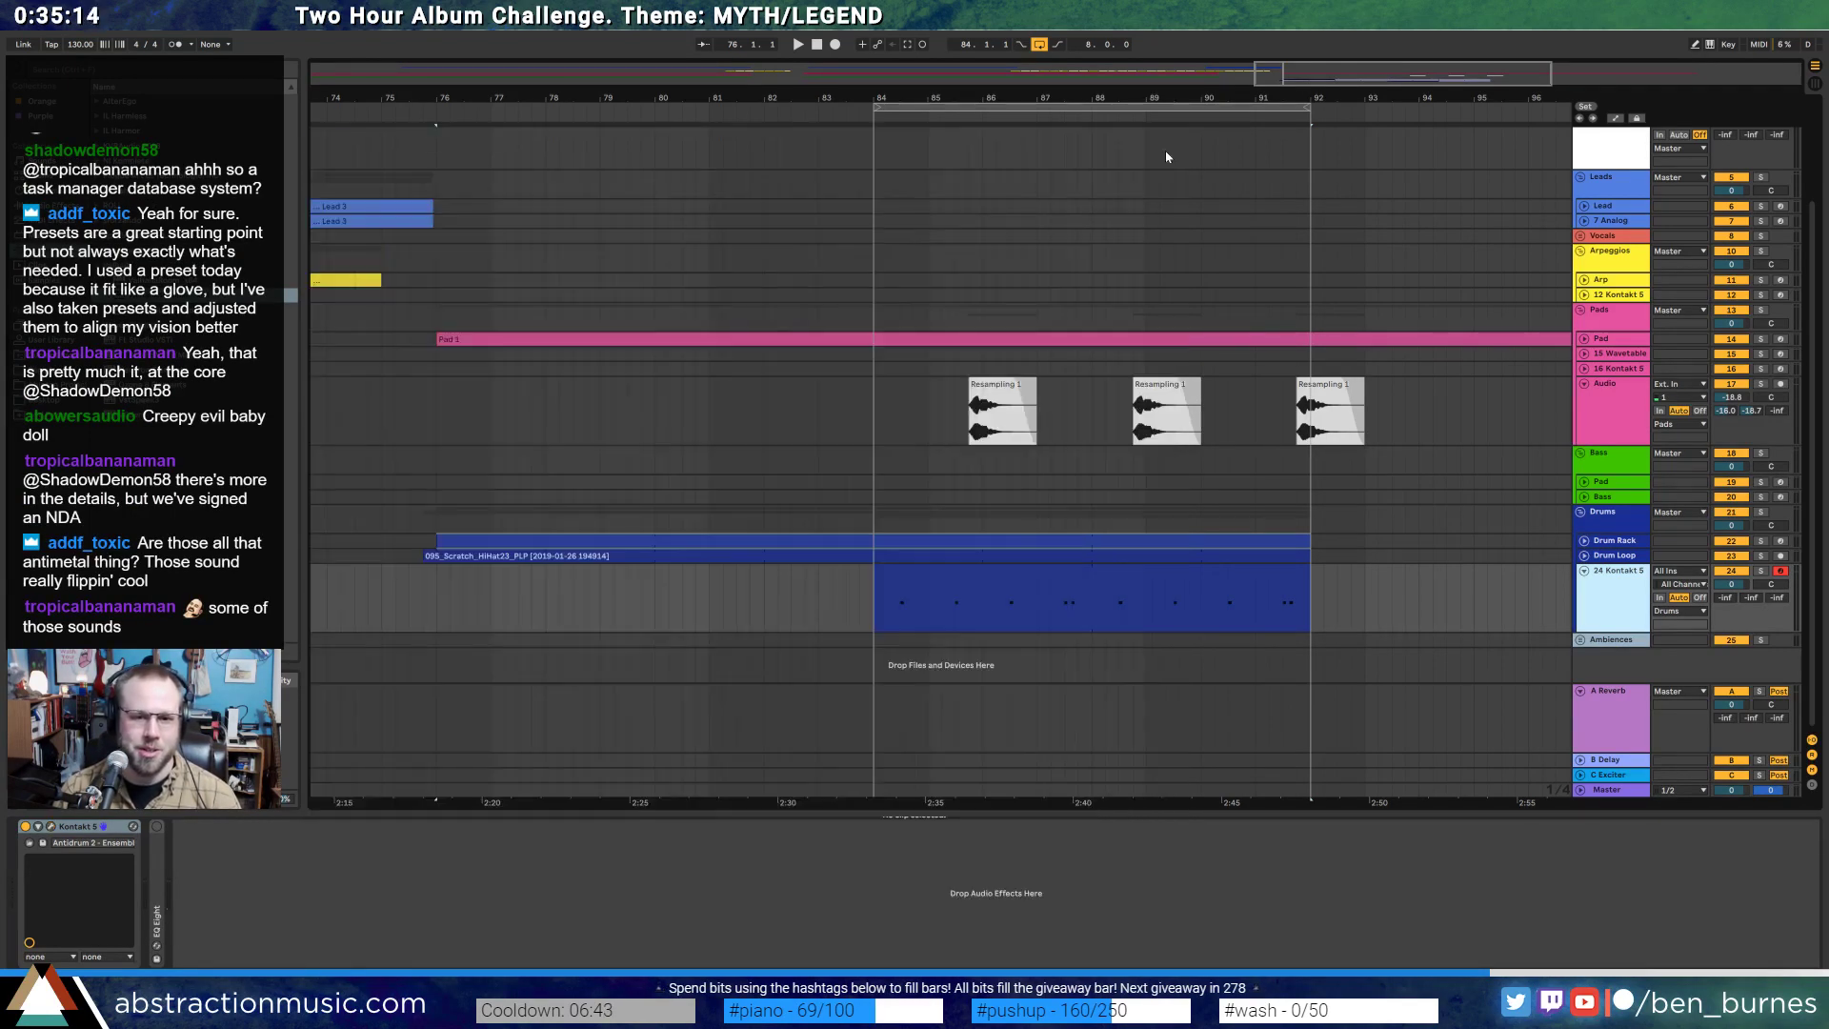
- Insert an empty one-bar MIDI clip at bar 83 on the 24 Kontakt 5 track
drag(823, 591, 869, 594)
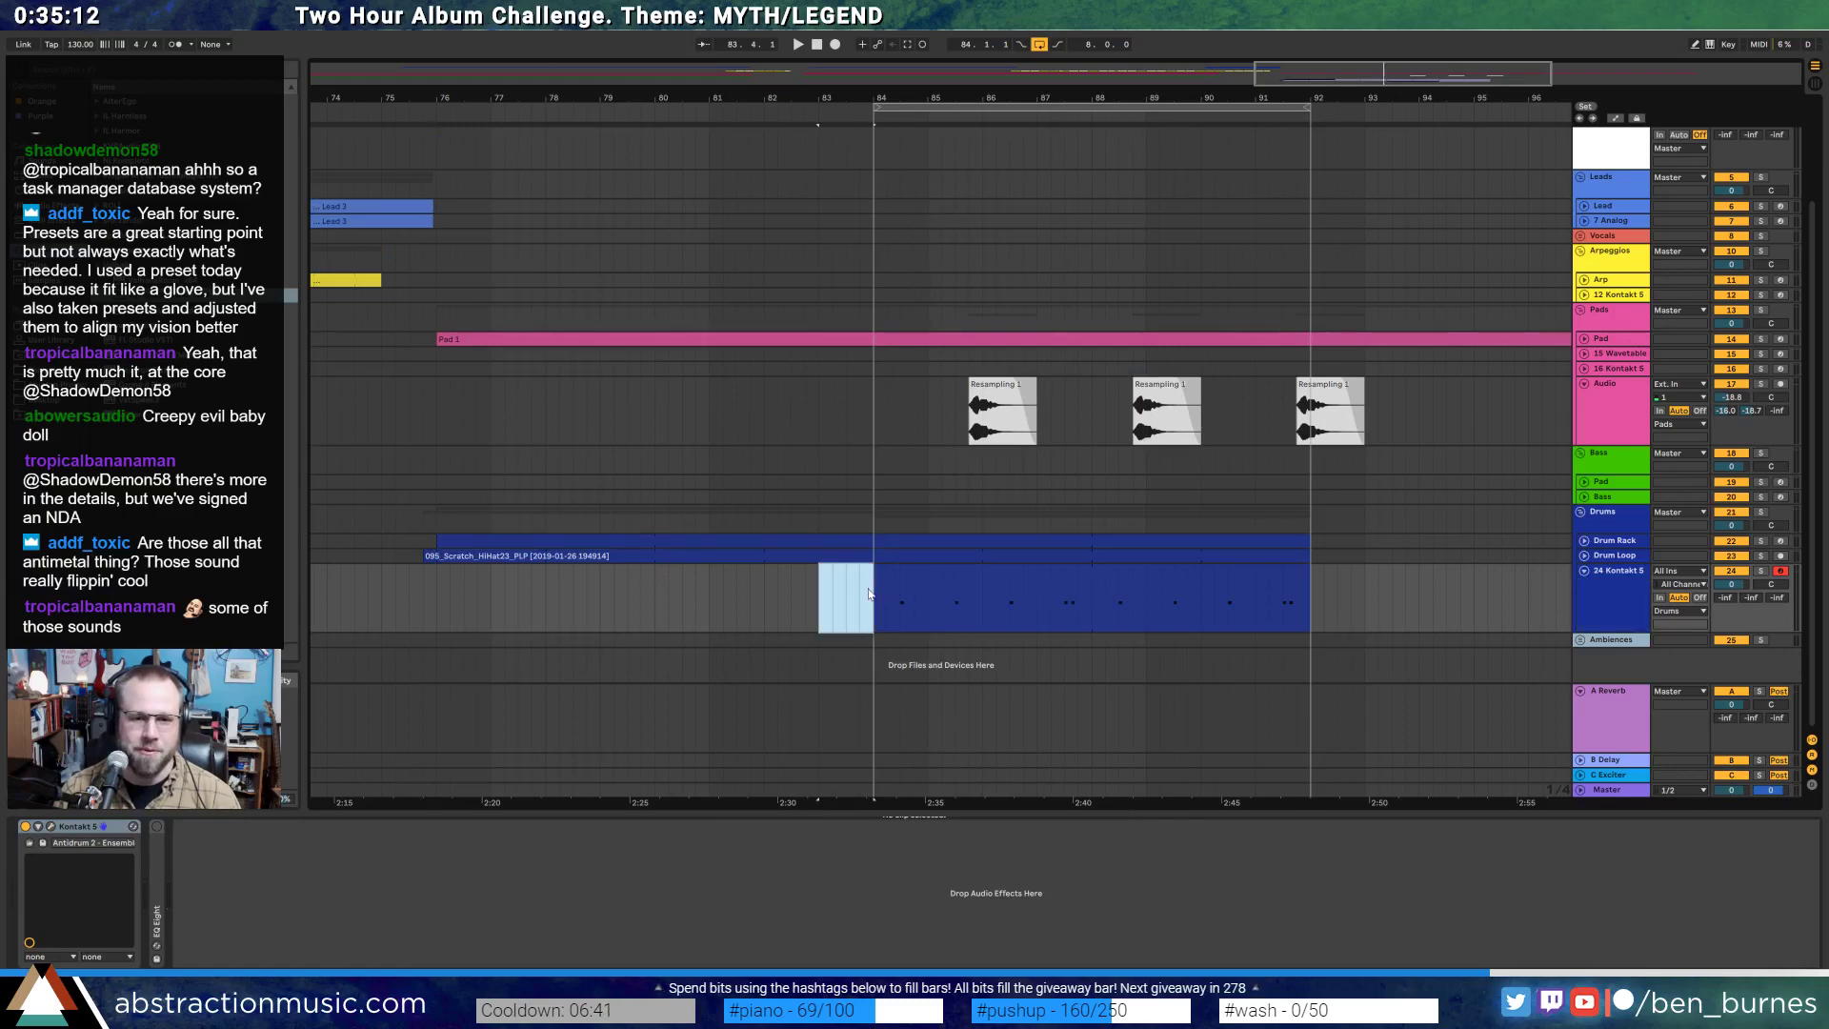
key(ctrl+shift+m)
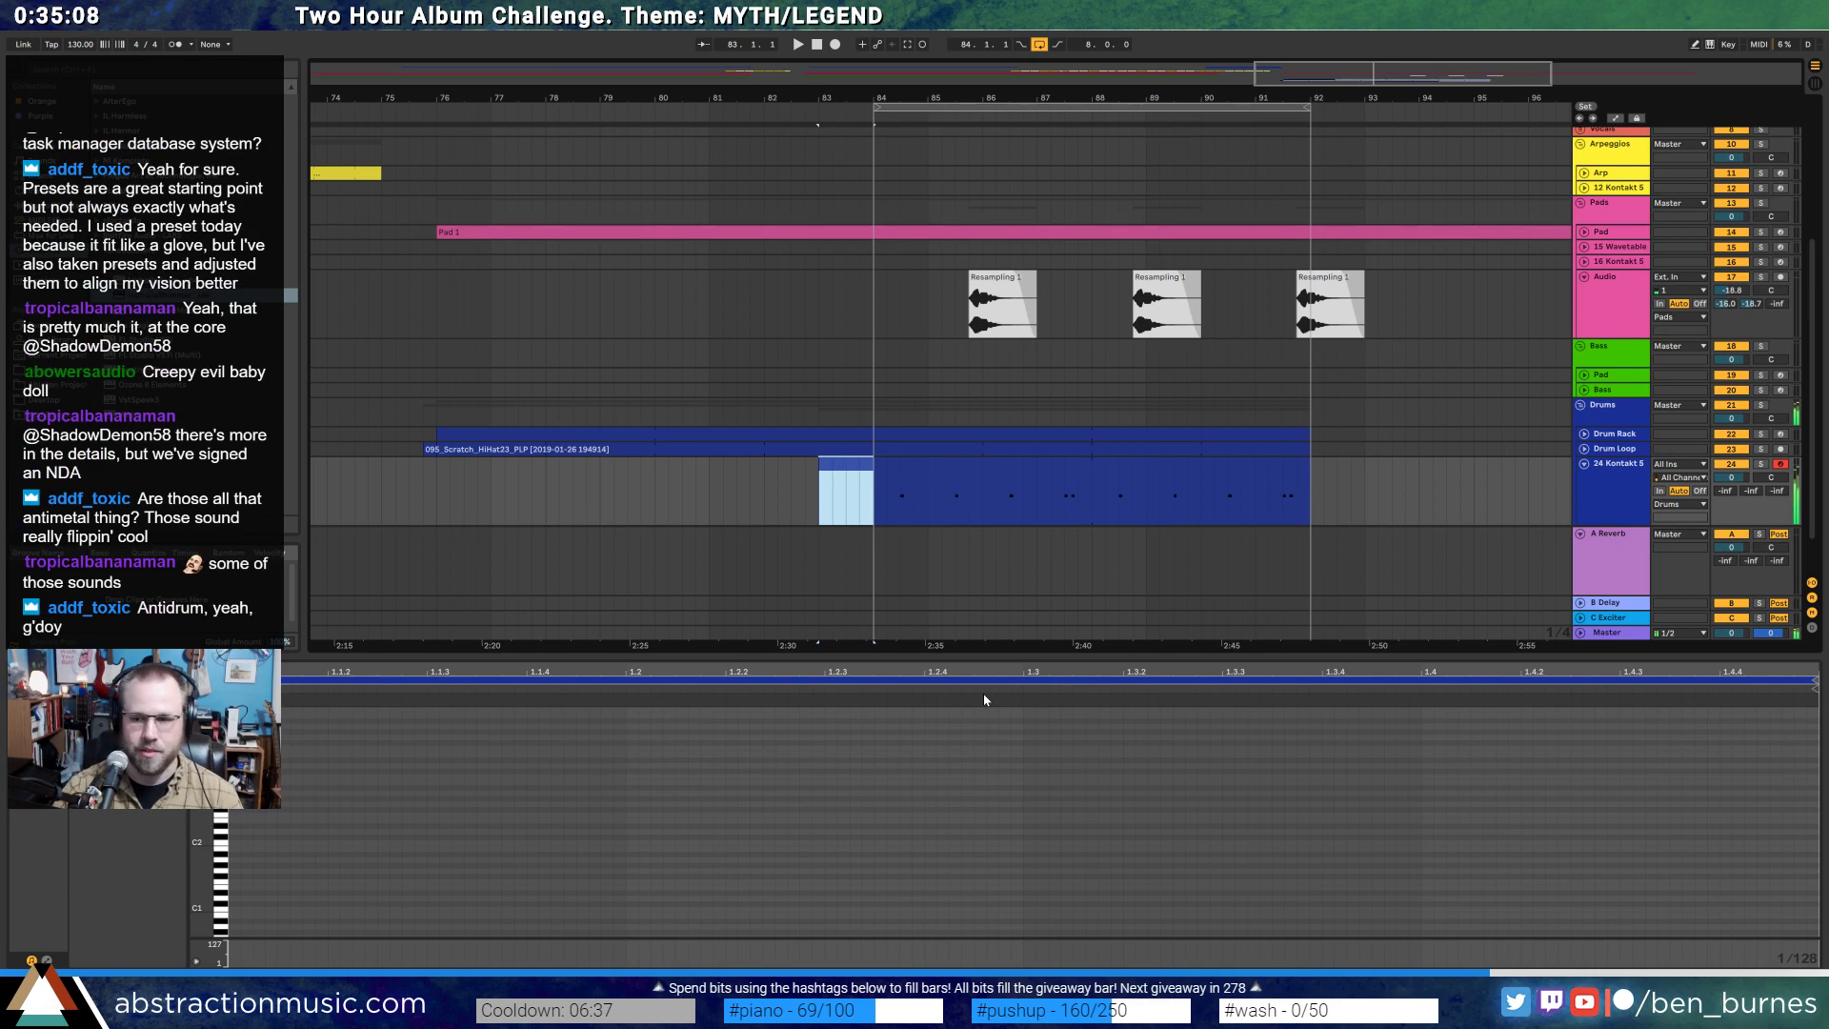
- Draw a short note at 1.4.3 in the new clip and duplicate it twice to make three evenly spaced hits
drag(202, 853, 202, 1020)
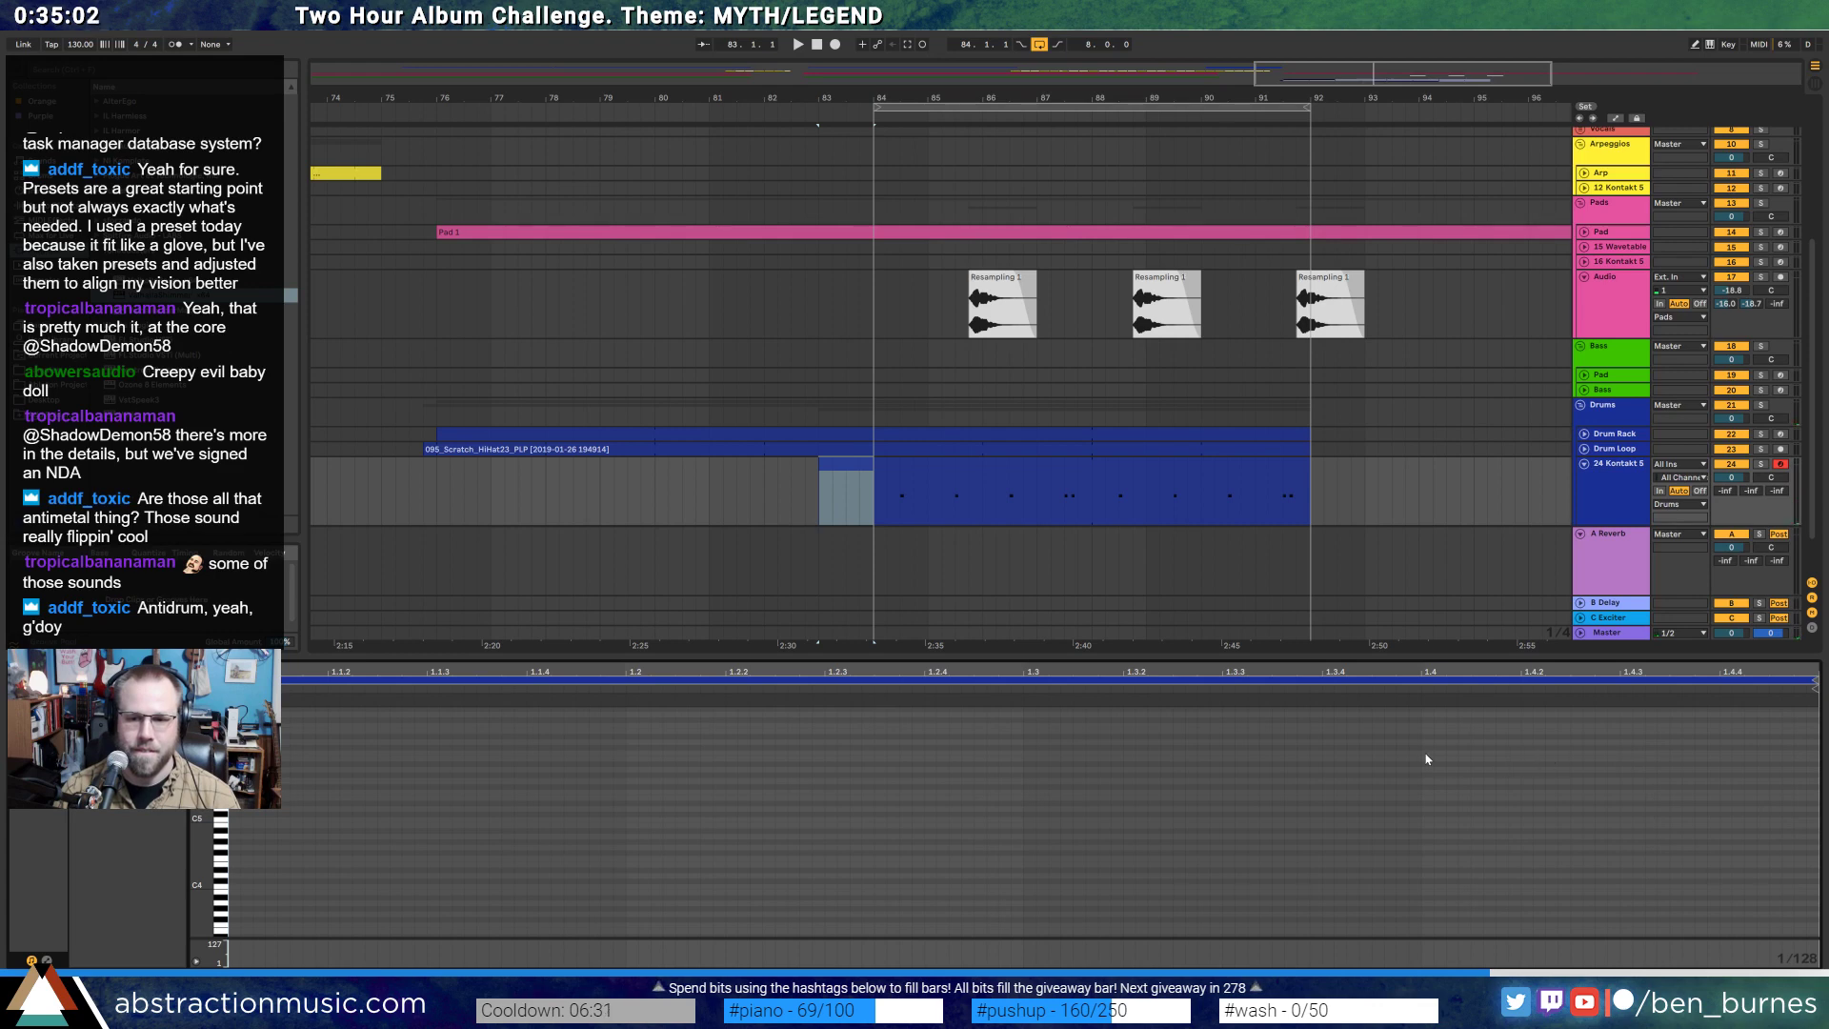
drag(1524, 752, 1669, 762)
key(ctrl+d)
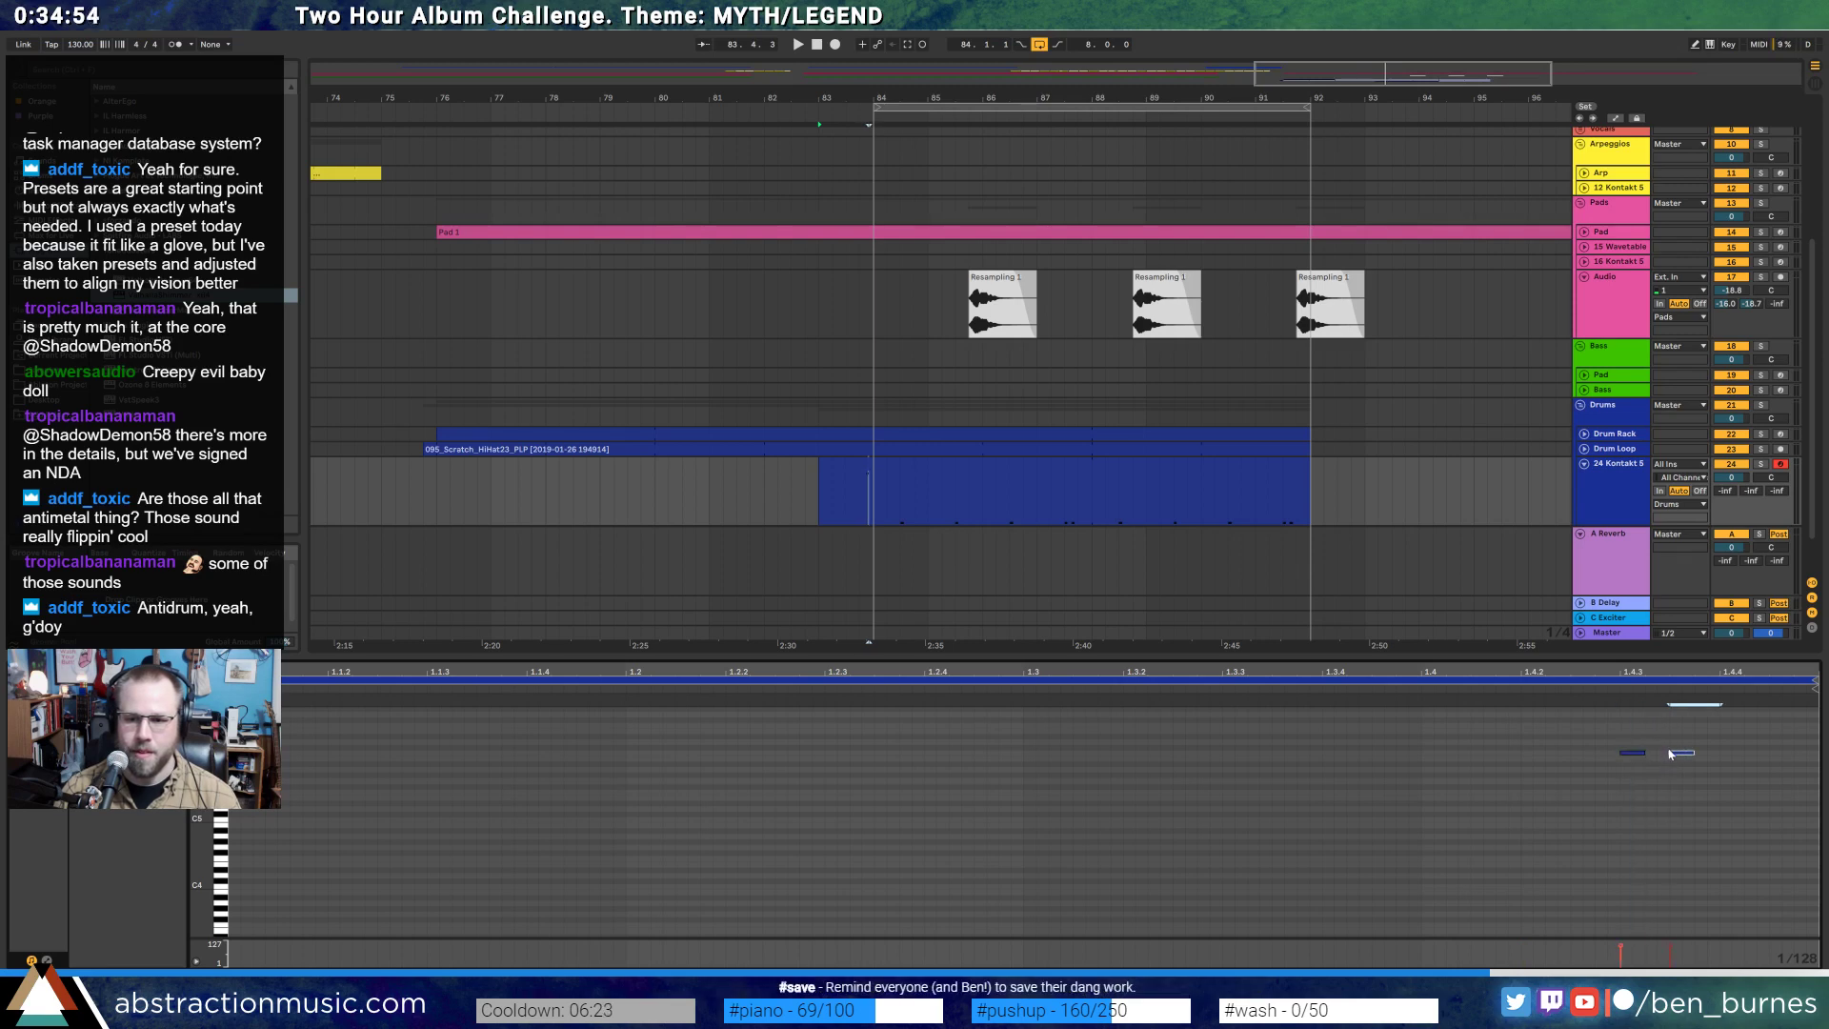
key(ctrl+d)
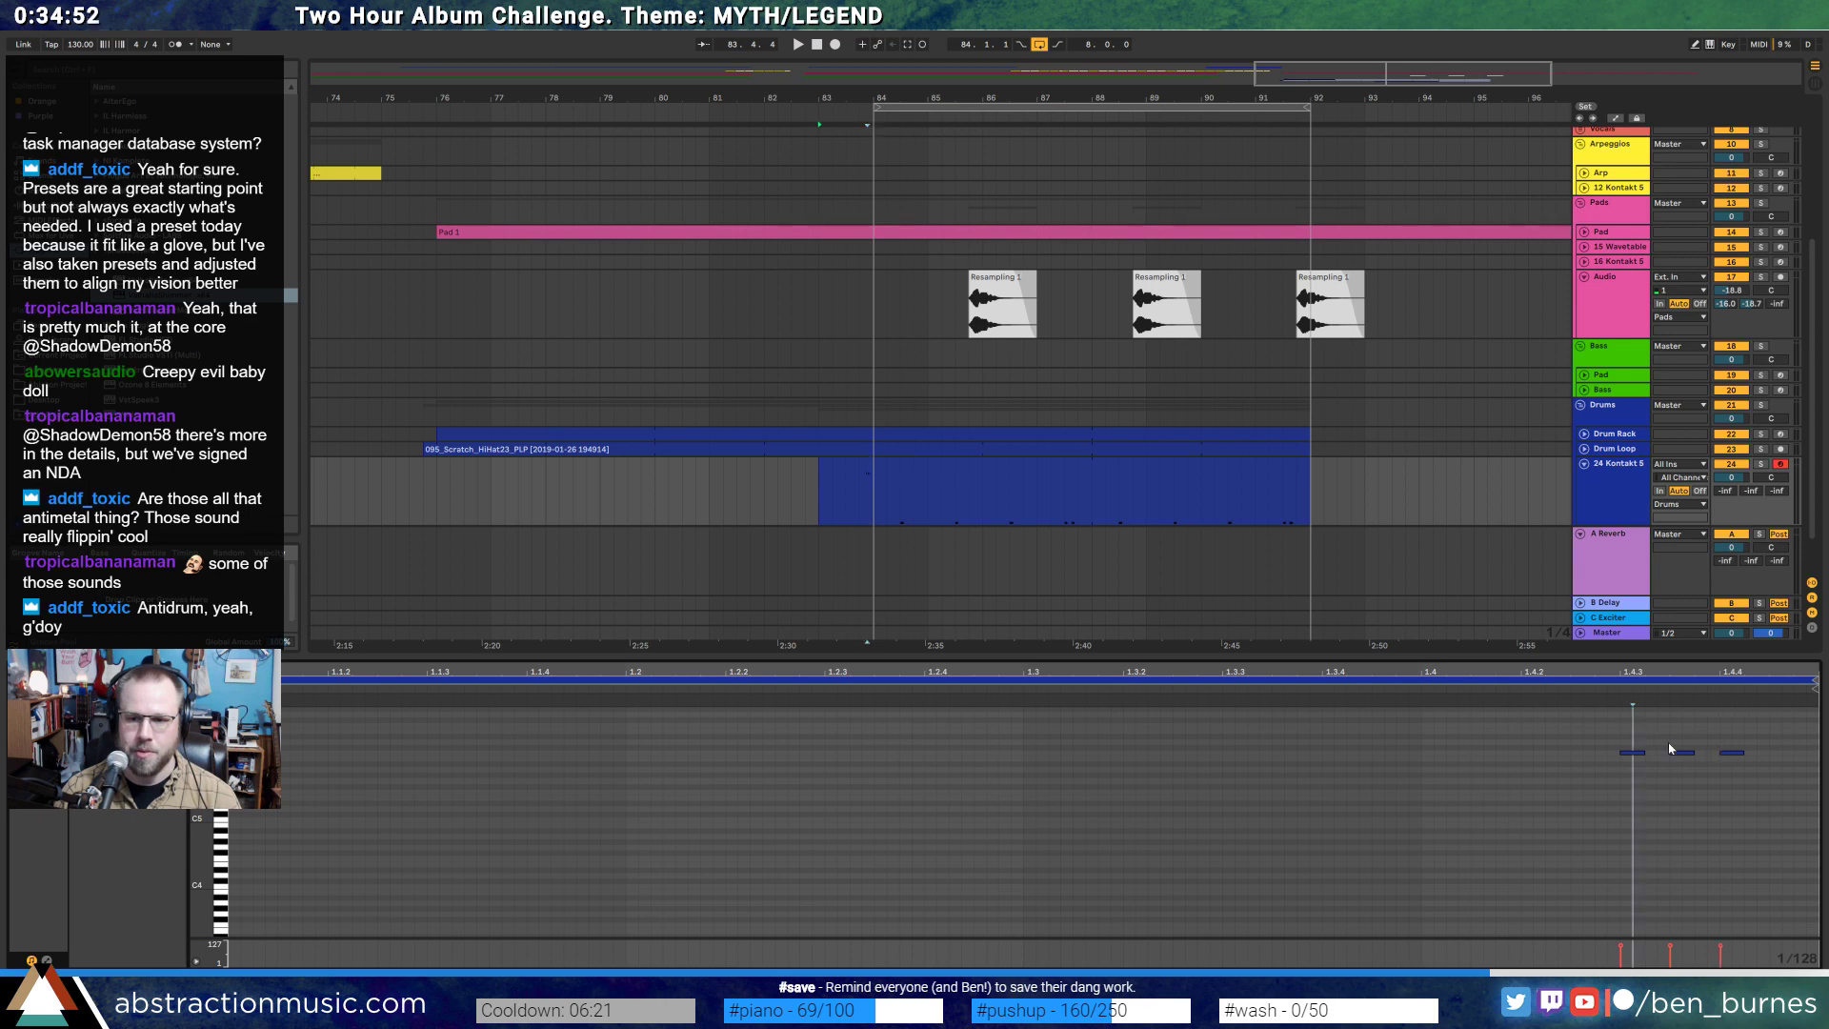
- Stretch the three notes to double their length and spacing so that they start at 1.4.2
key(ctrl+a)
drag(1619, 699, 1520, 699)
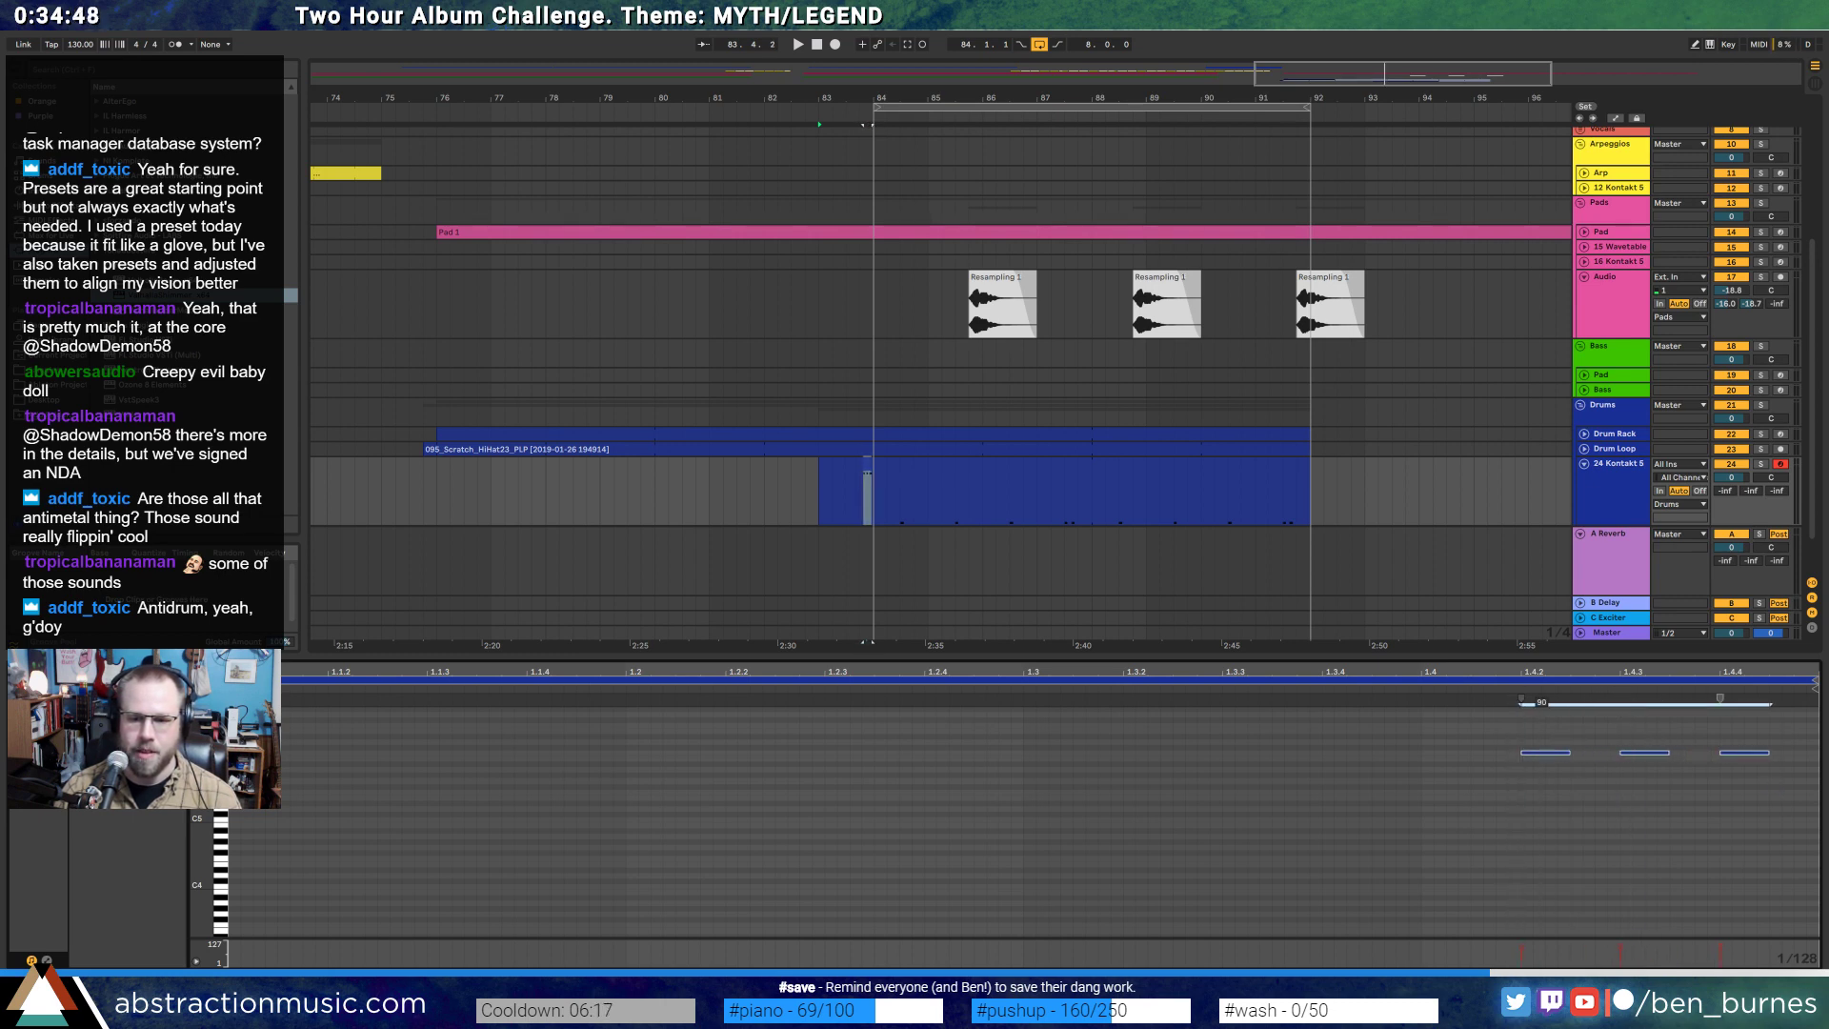
click(1509, 797)
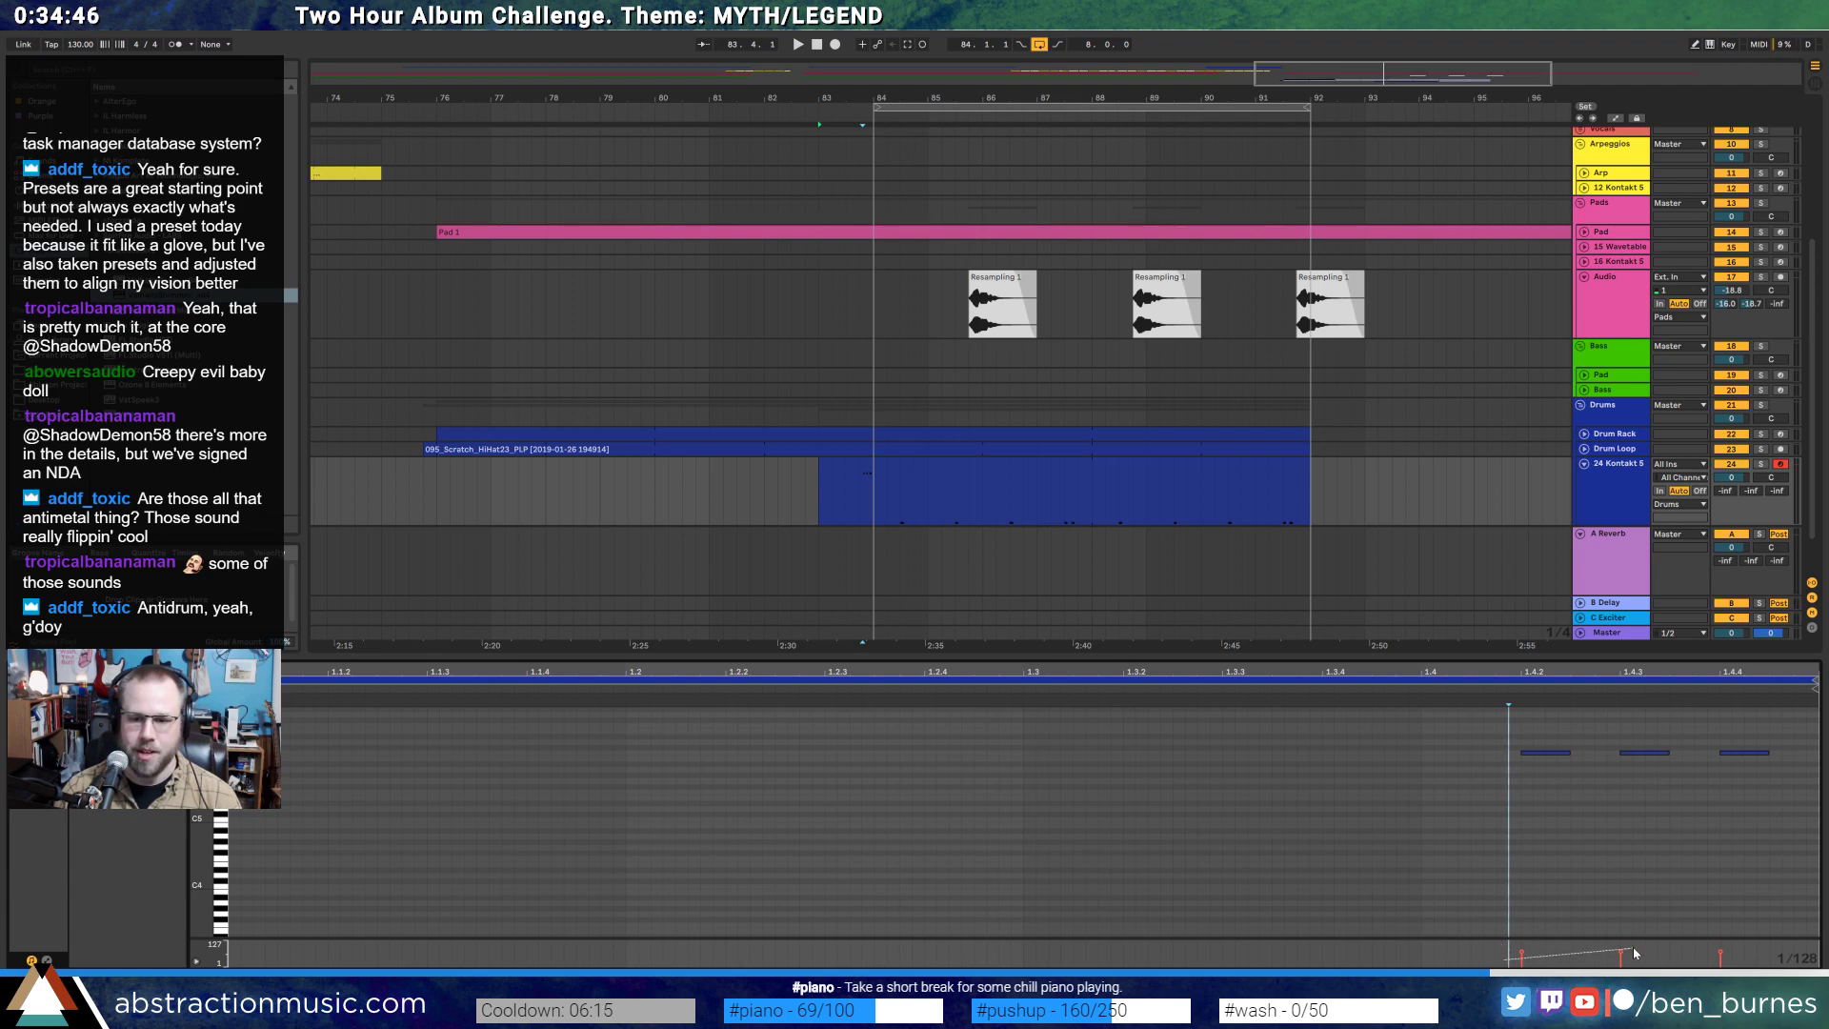
- Play back the three-hit fill leading into bar 84 and compare its notes with the following eight-bar clip
key(space)
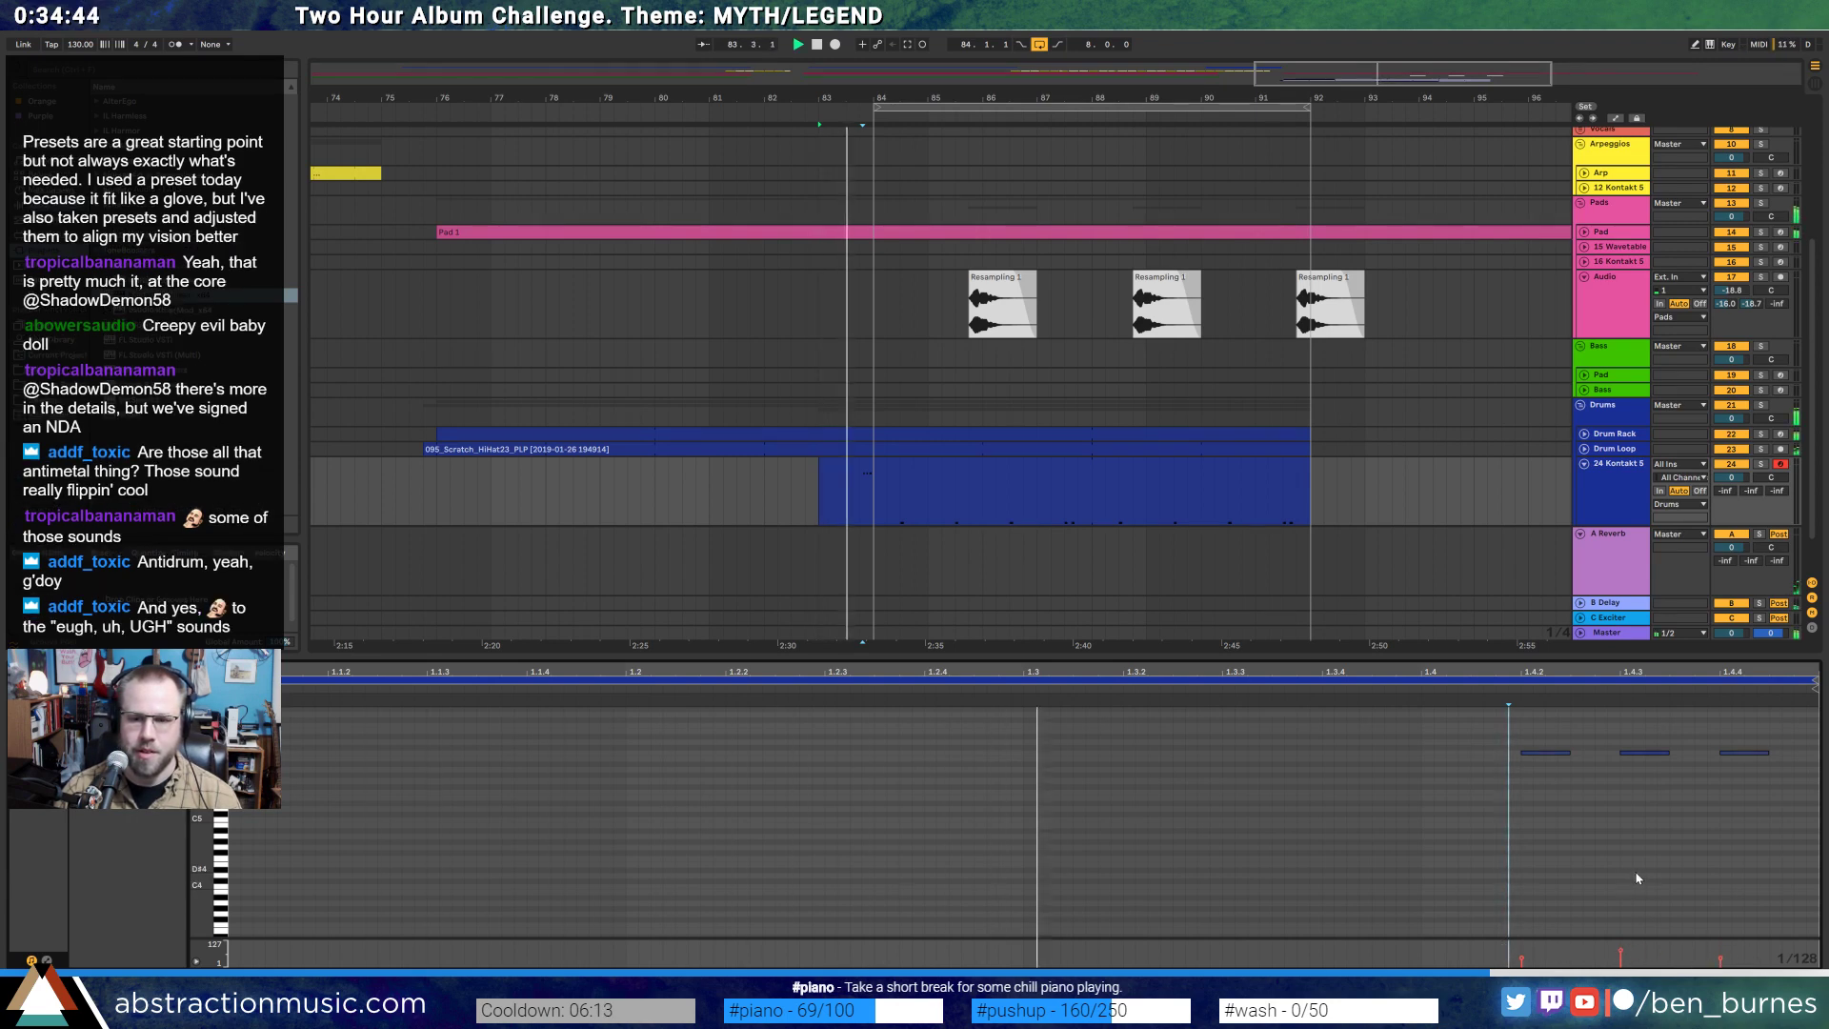
key(space)
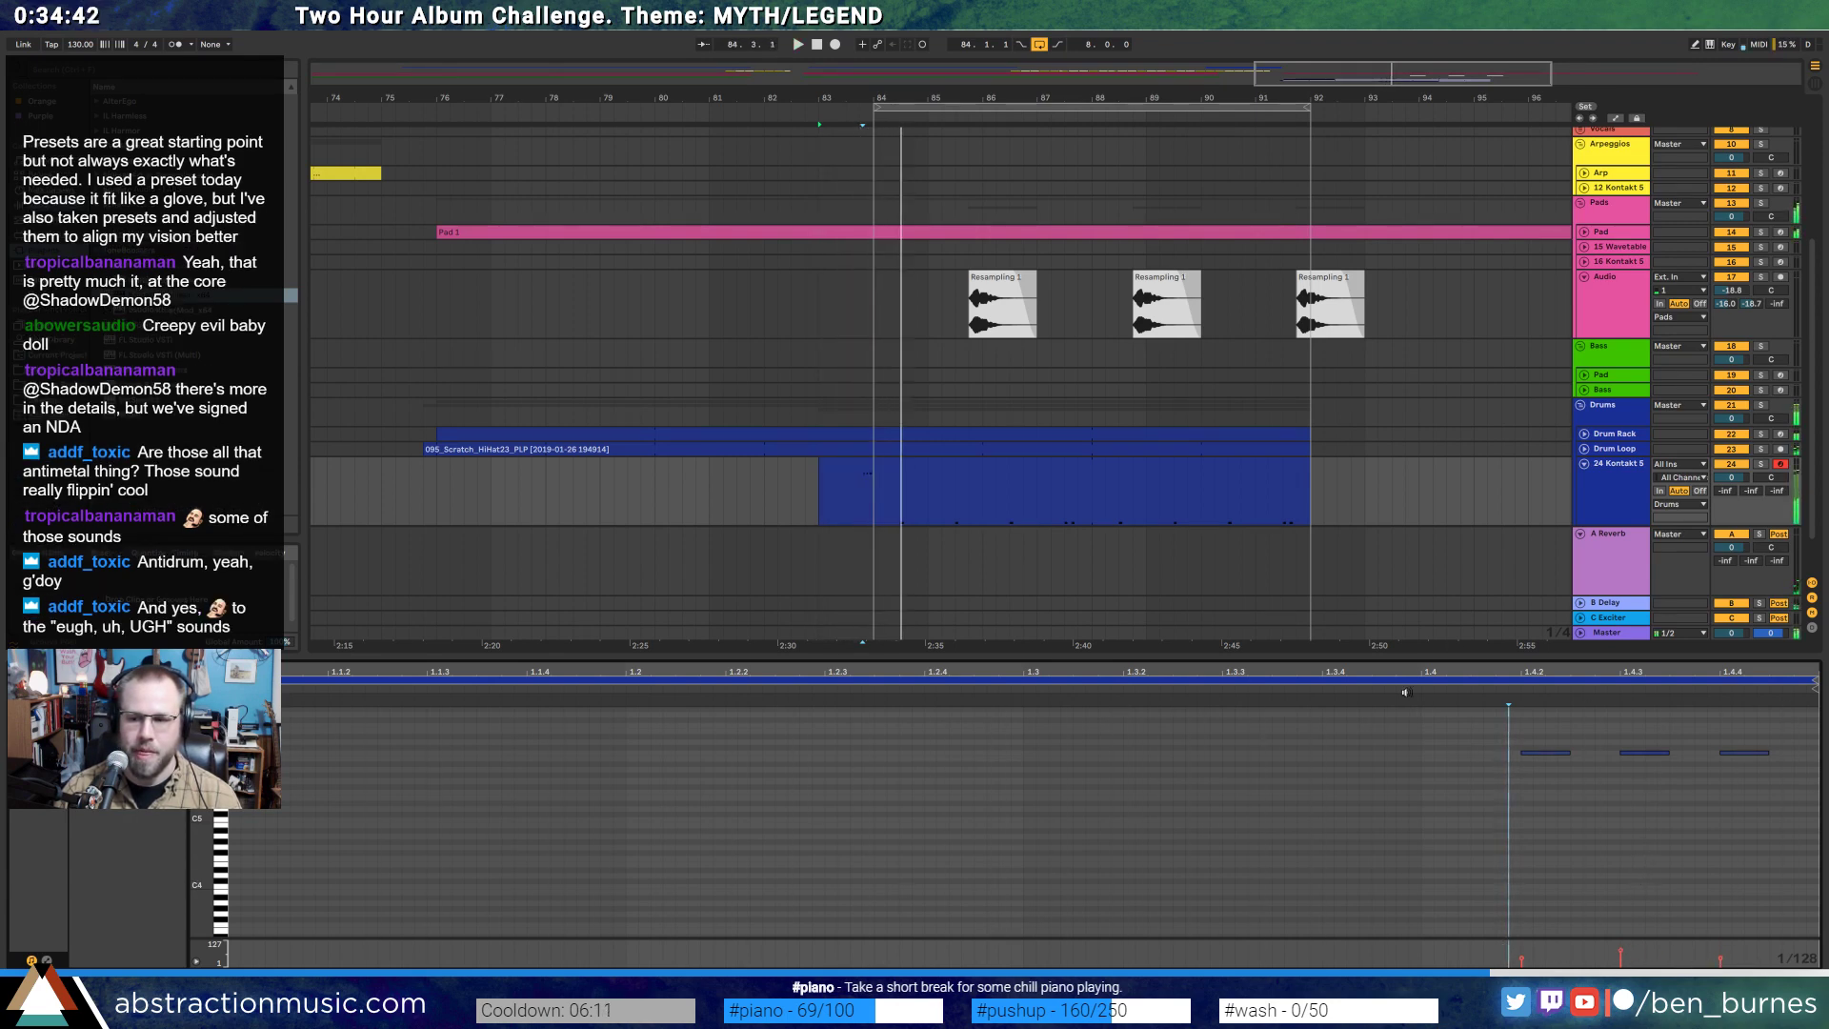
click(910, 468)
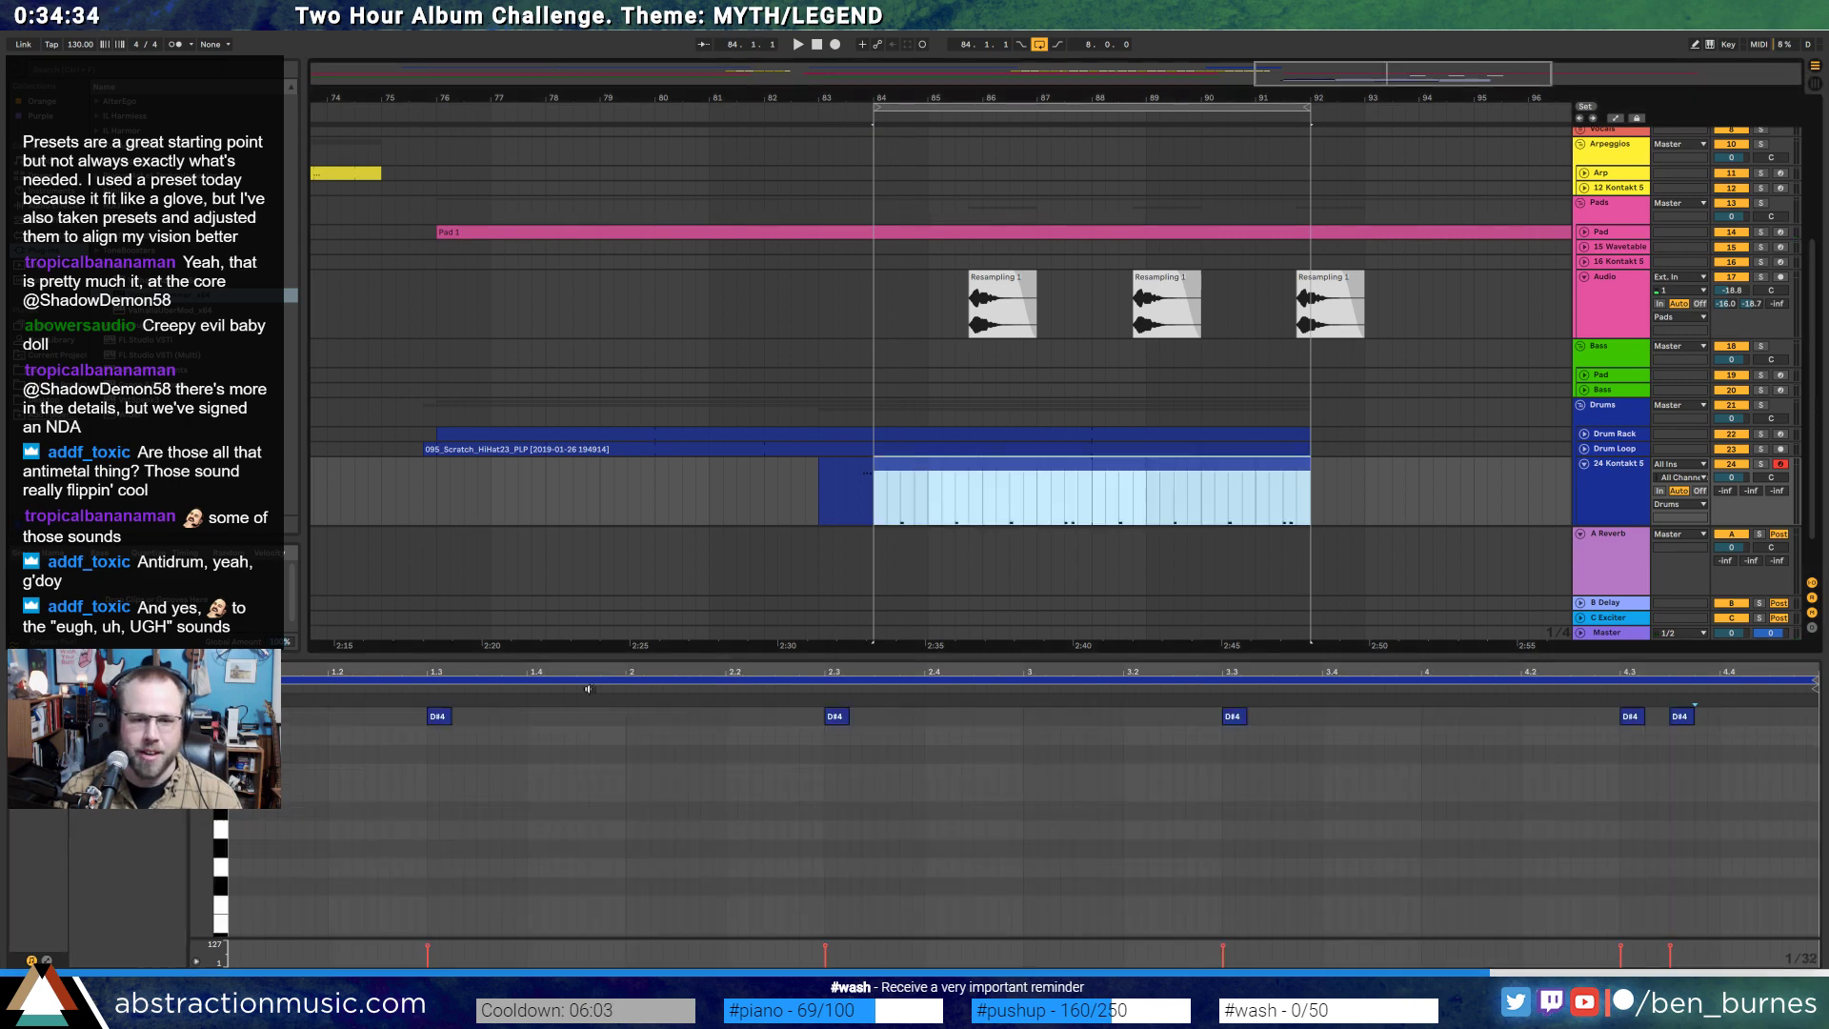
click(863, 491)
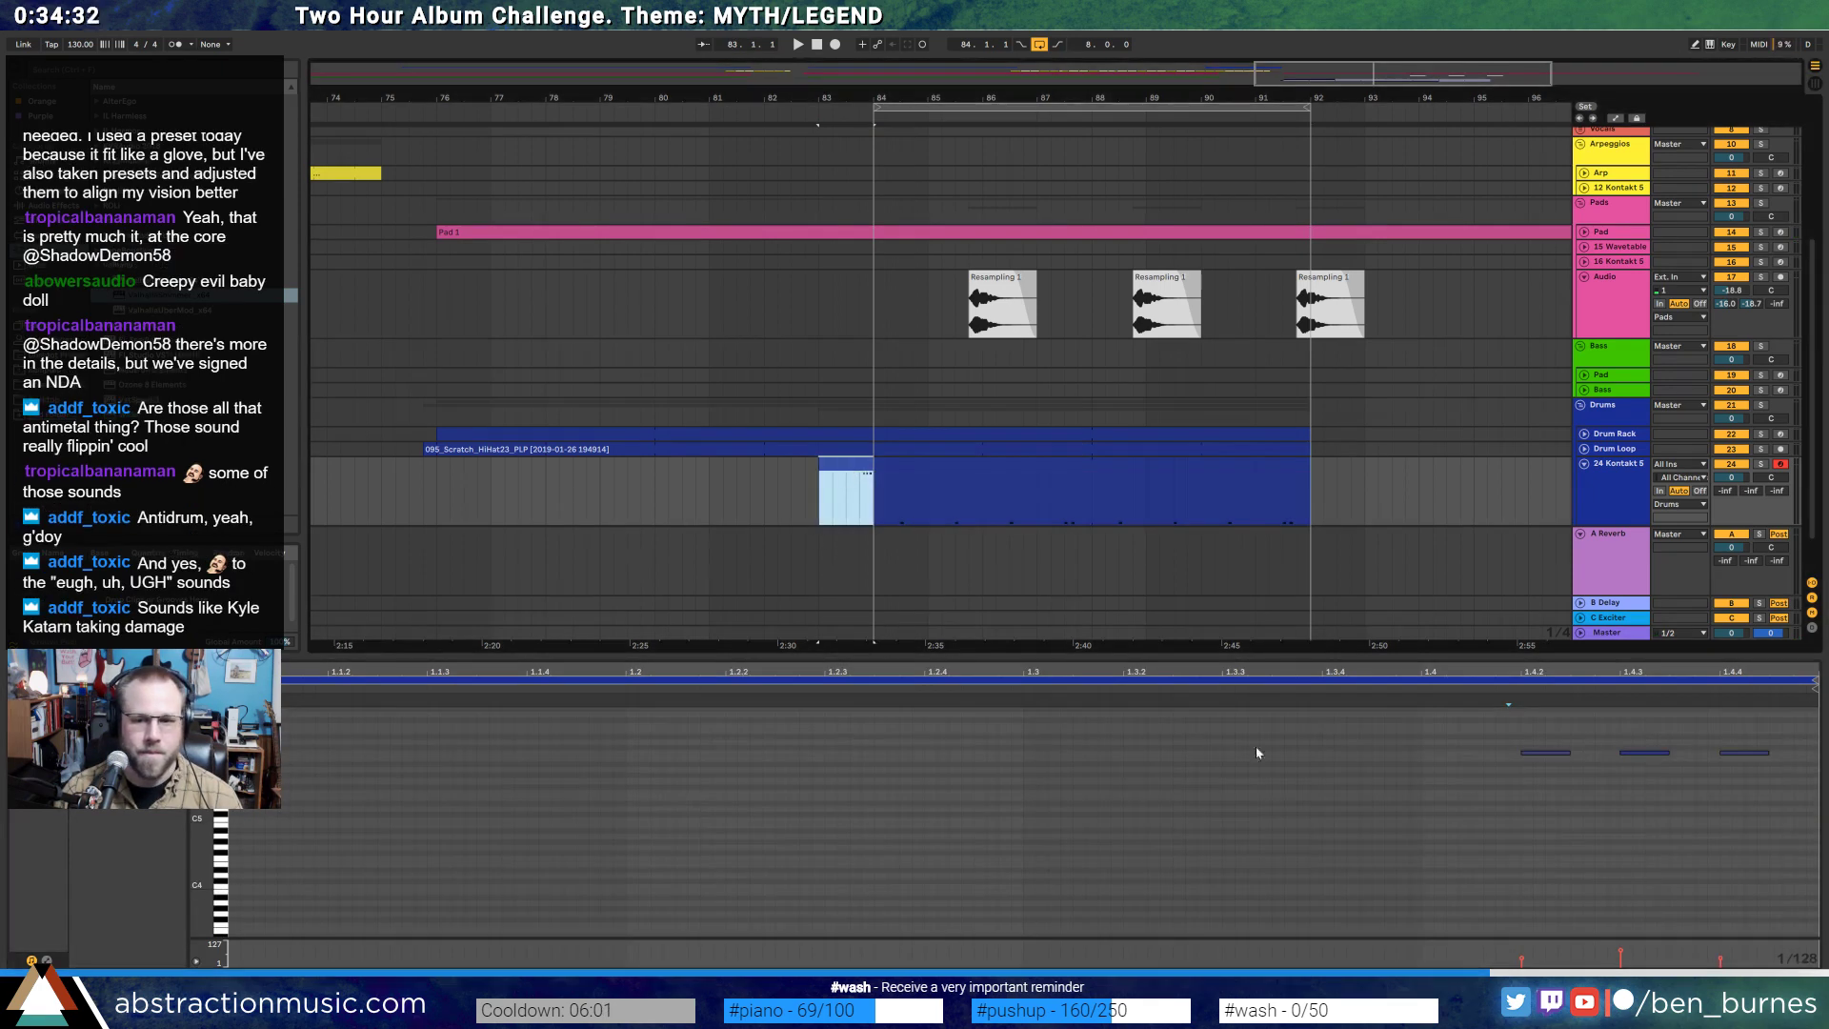
click(1707, 729)
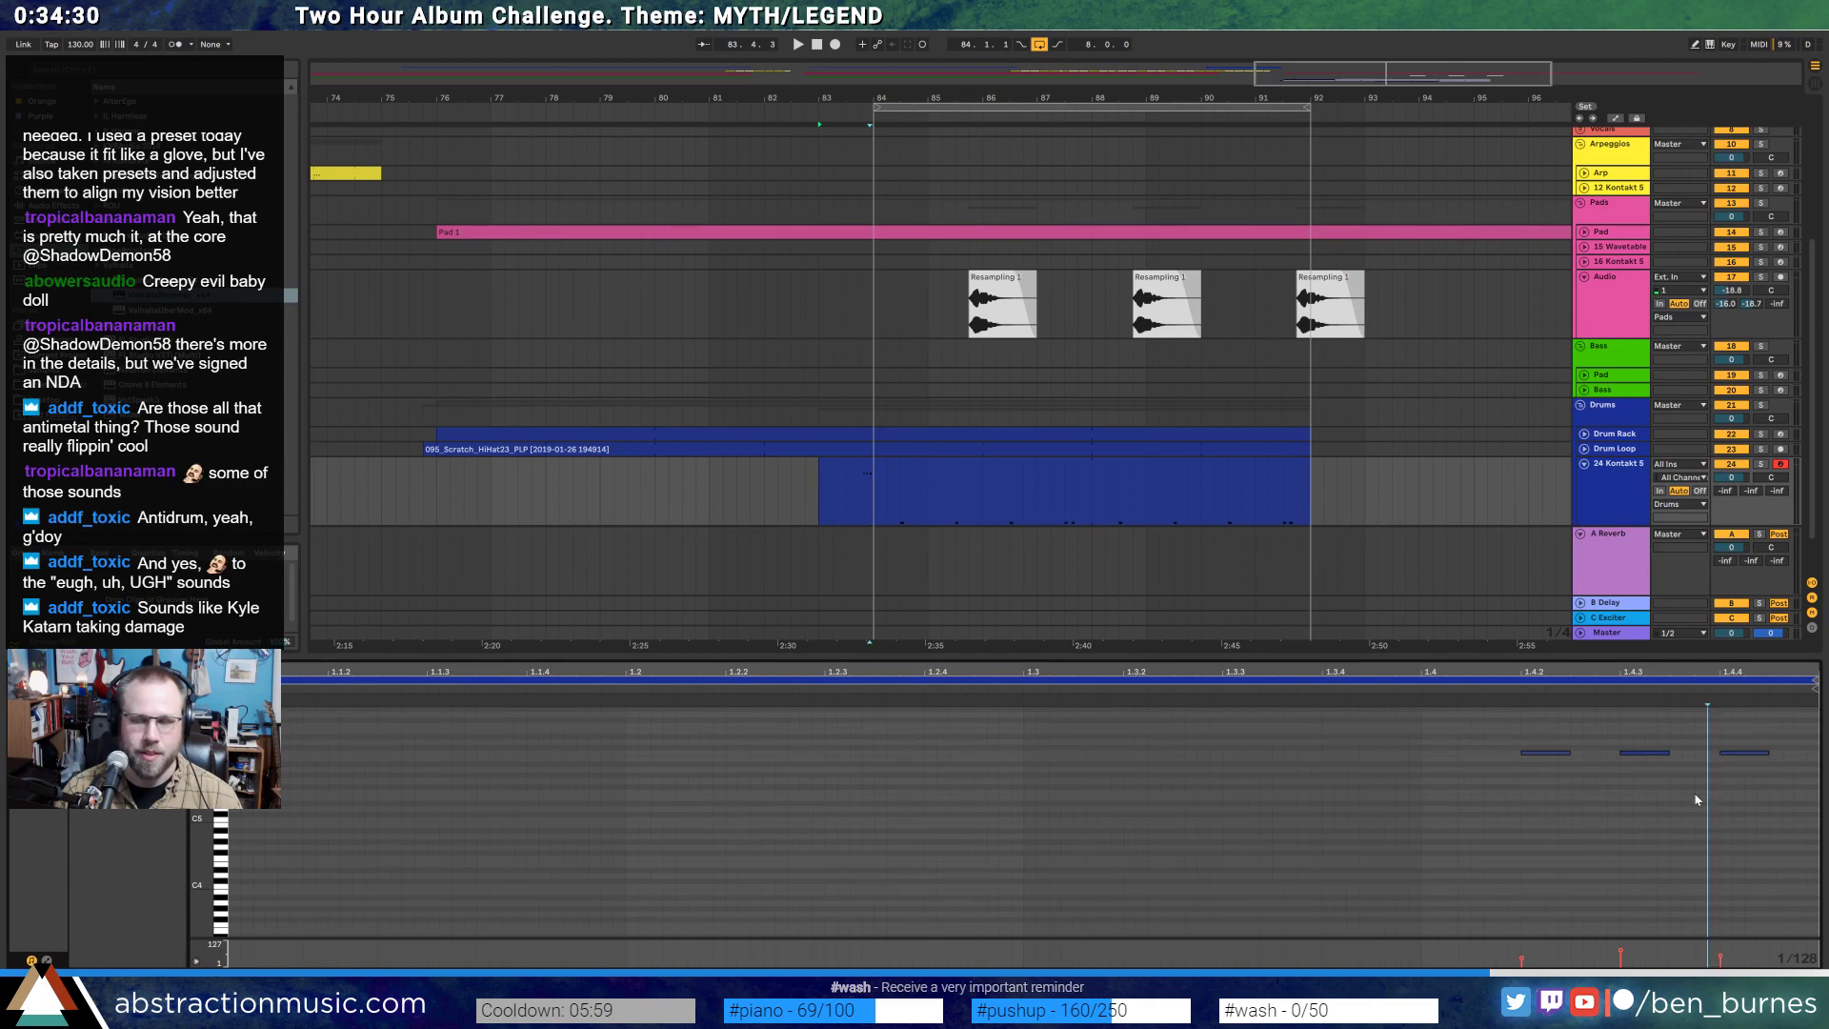
- Add a short hit at 1.1.3 in the Kontakt clip that starts at bar 84 and audition it
click(956, 476)
click(545, 823)
scroll(335, 862, up, 2)
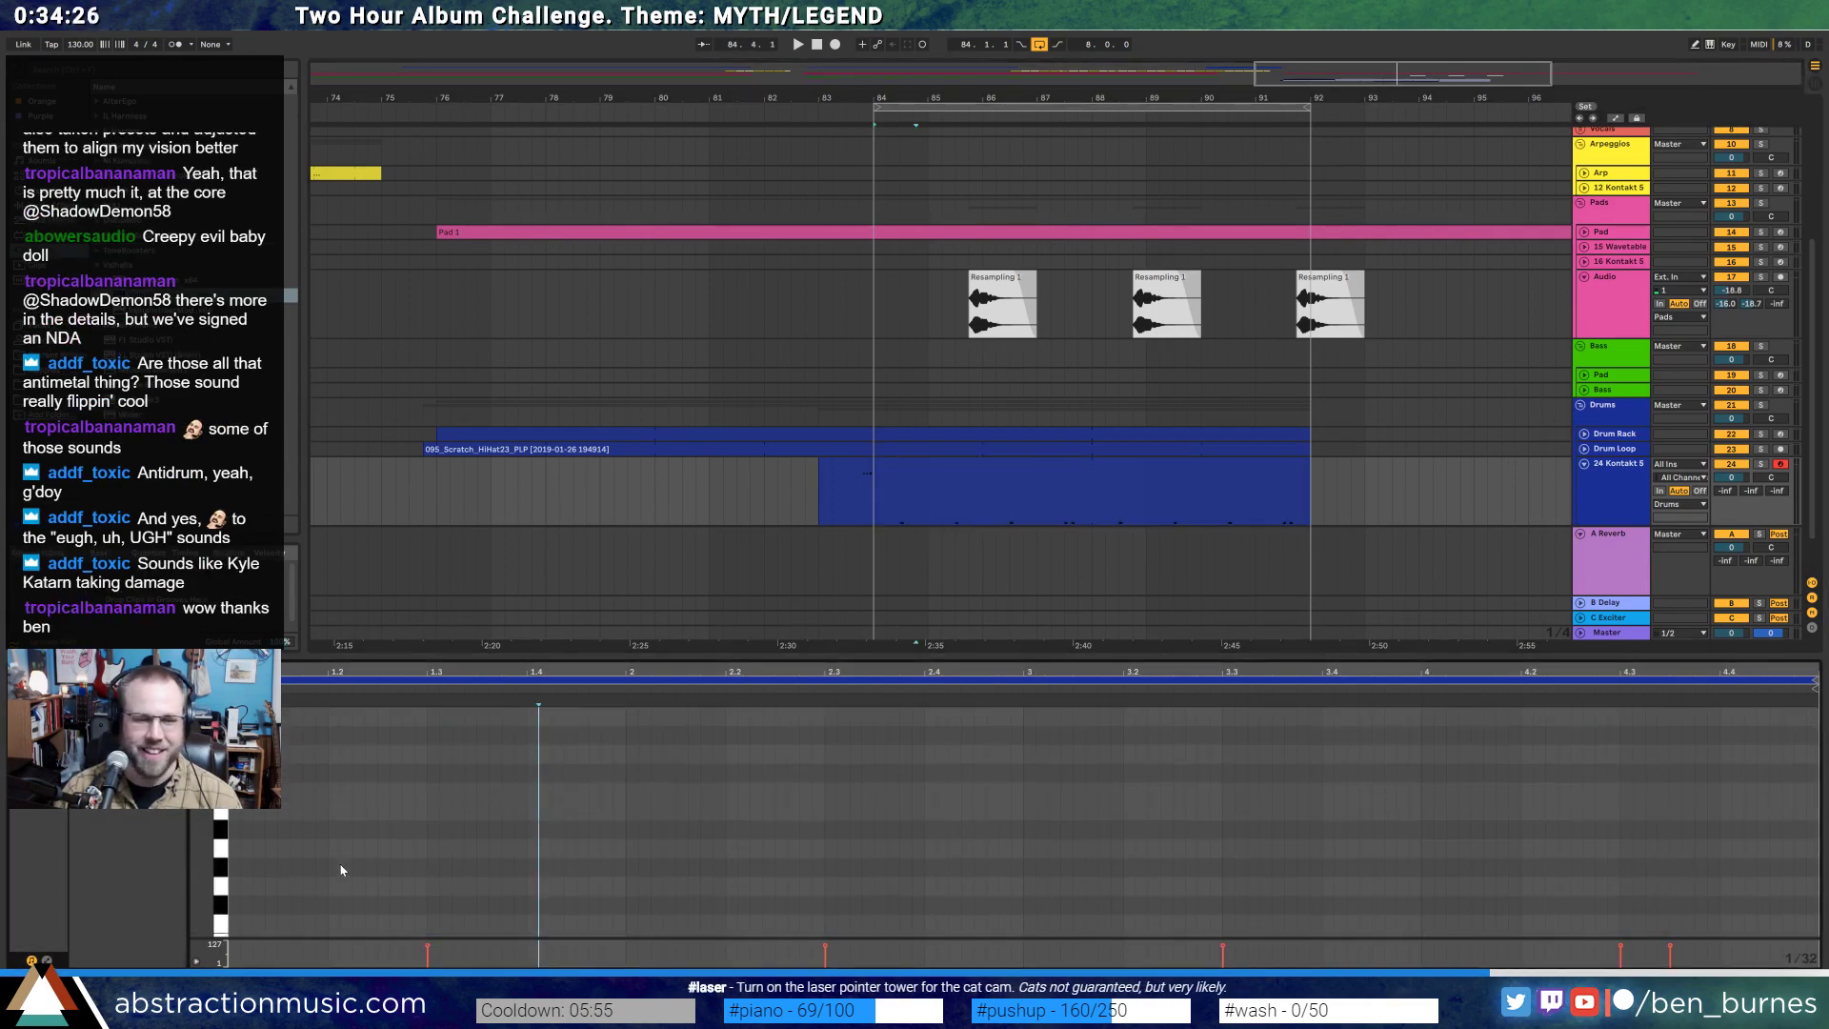
scroll(283, 724, up, 2)
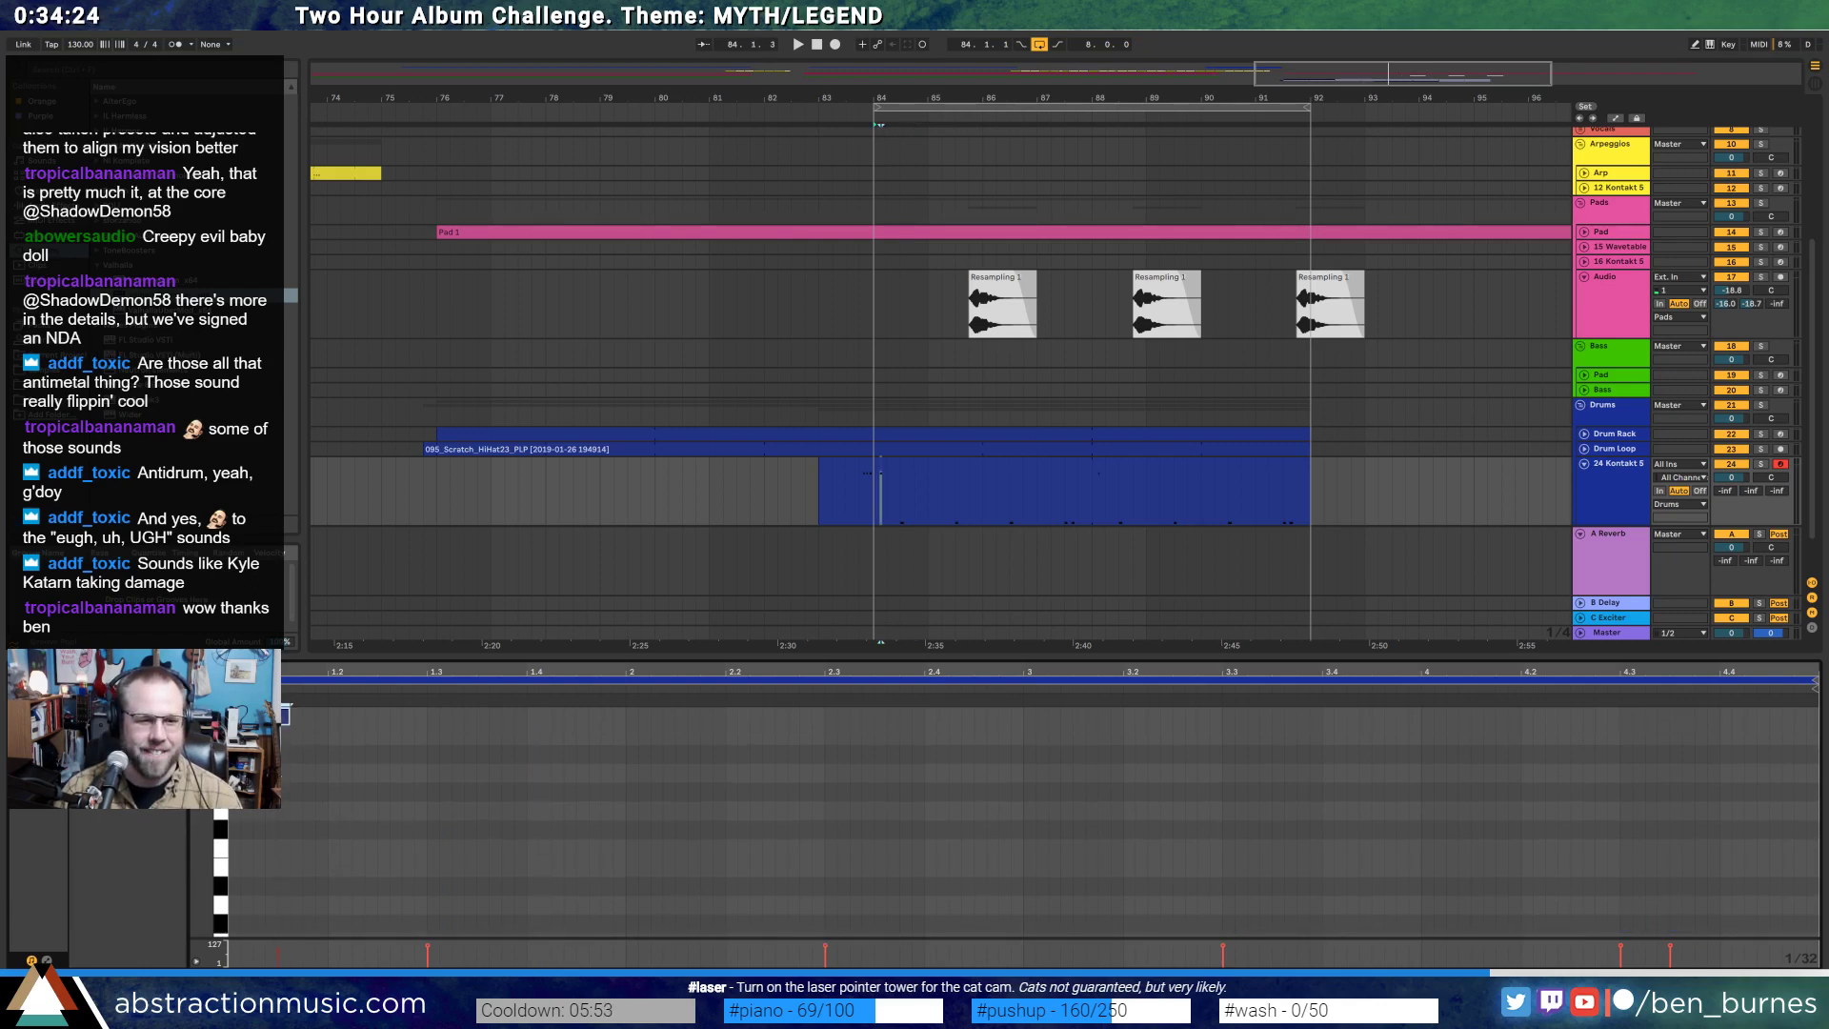
key(space)
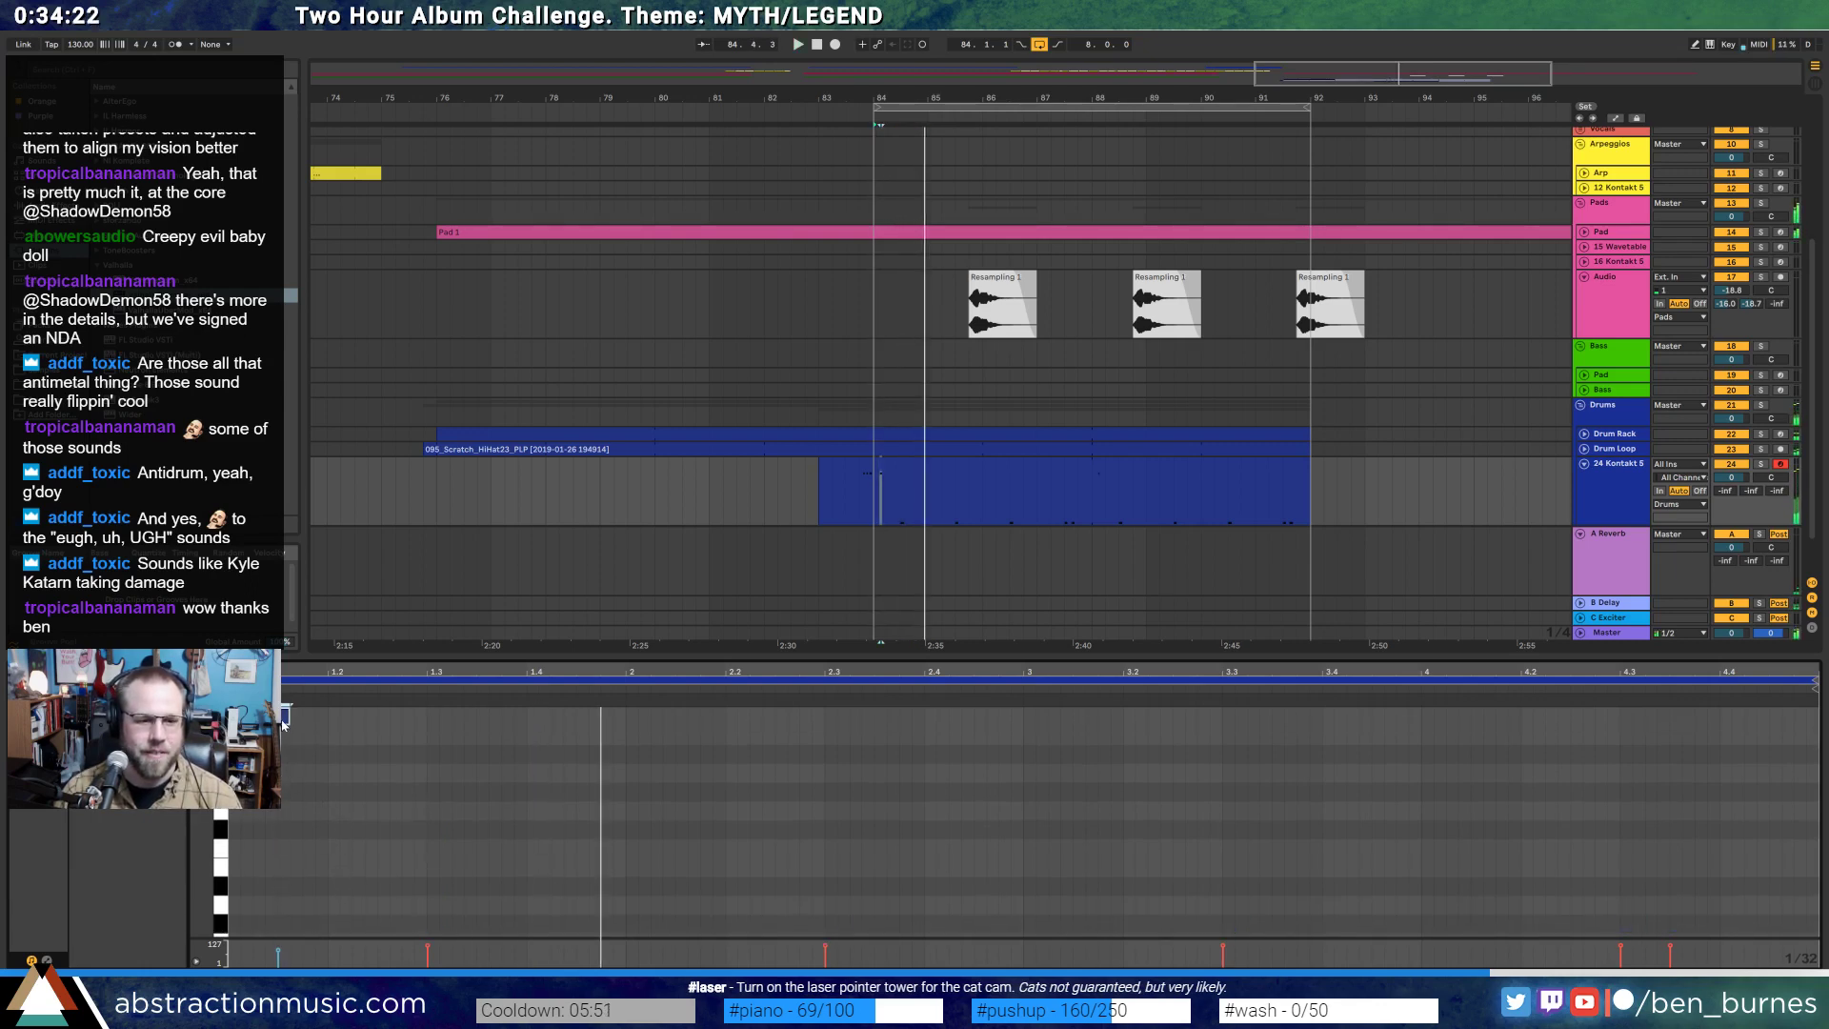
- Duplicate the first bar's new hit into bar 2 of the clip at 2.1.3
click(287, 722)
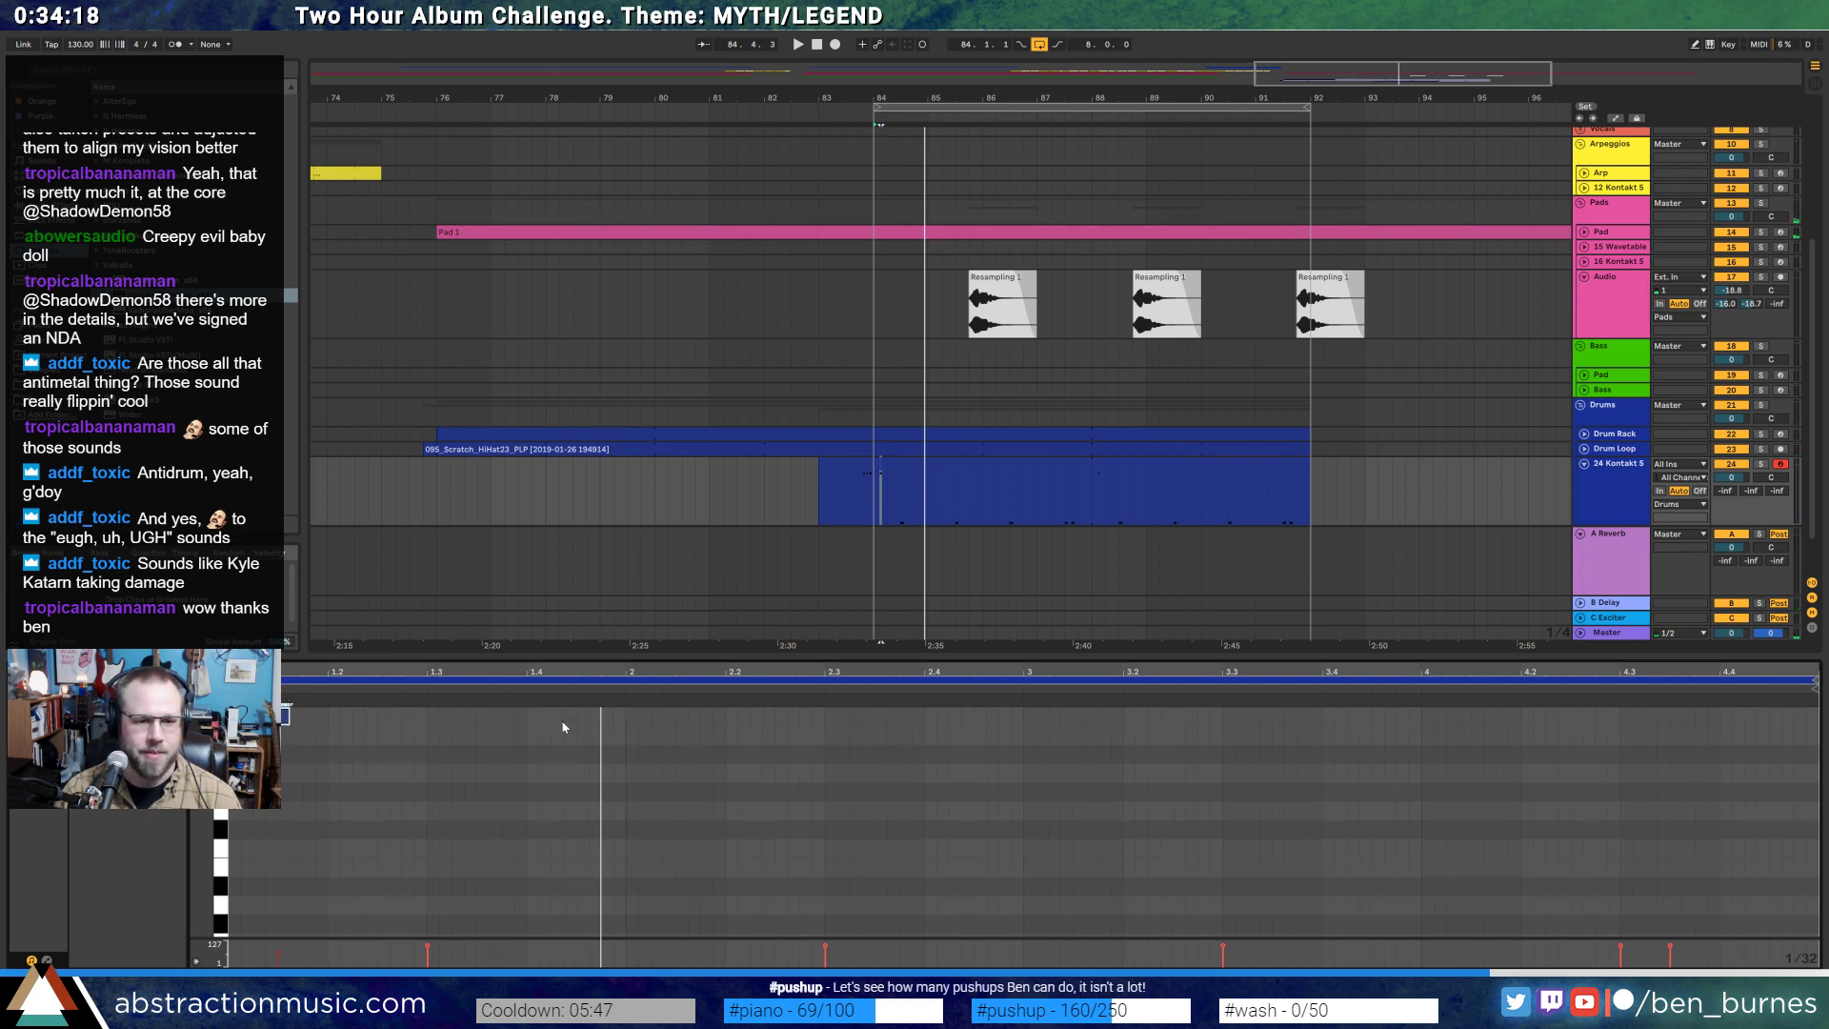
drag(624, 721, 283, 708)
key(ctrl+d)
click(703, 754)
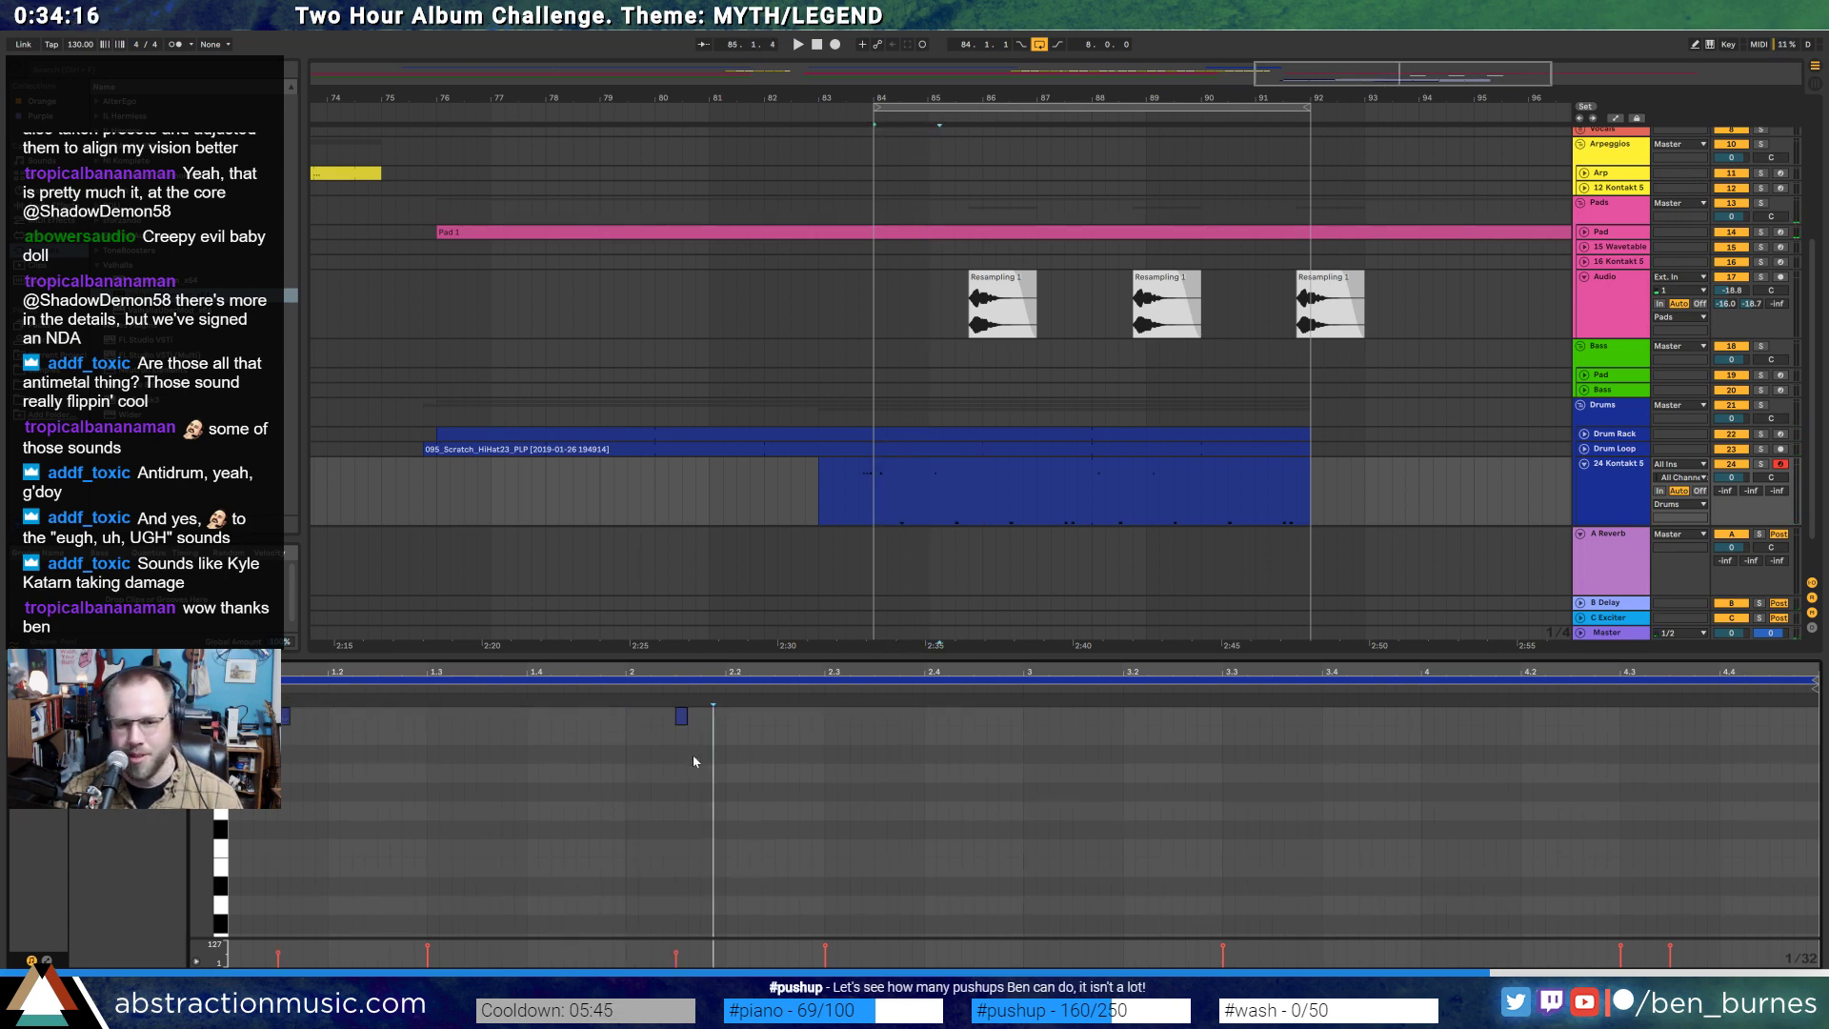
- Add a second hit beside the bar 2 hit, place the pair at 2.1.3 and 2.1.4, and audition the result
double_click(659, 721)
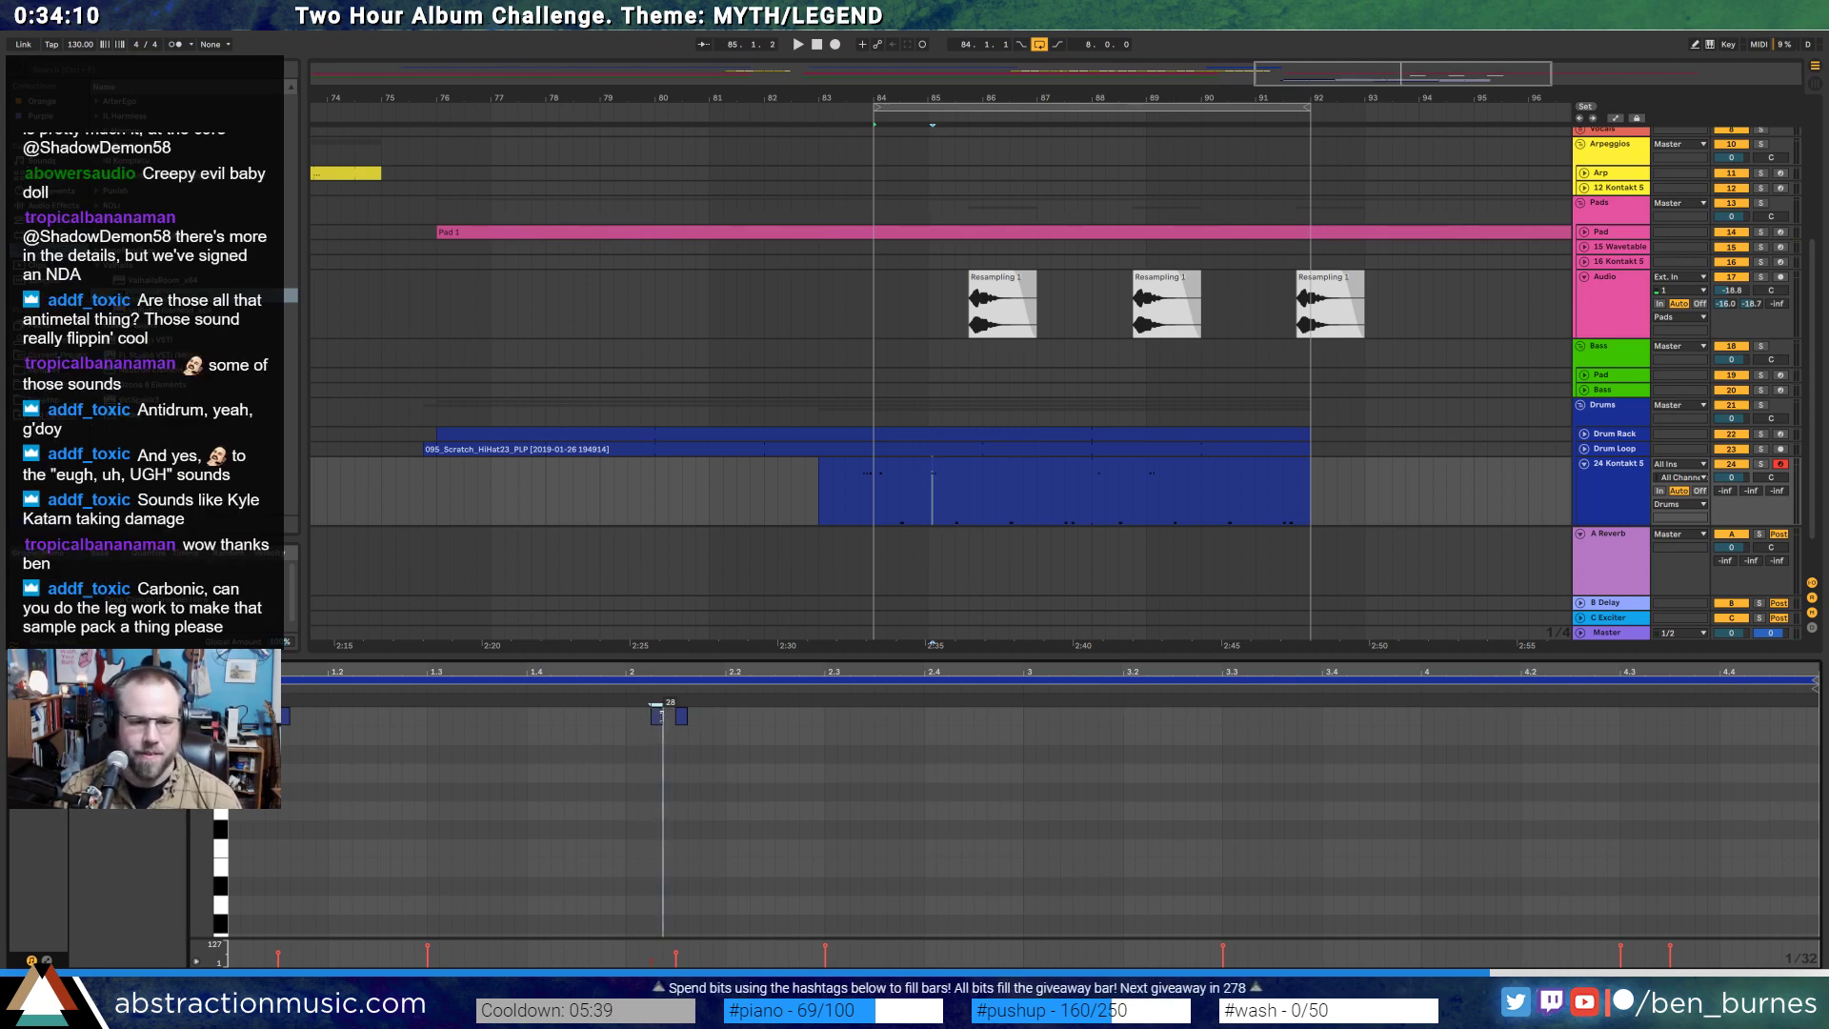
key(space)
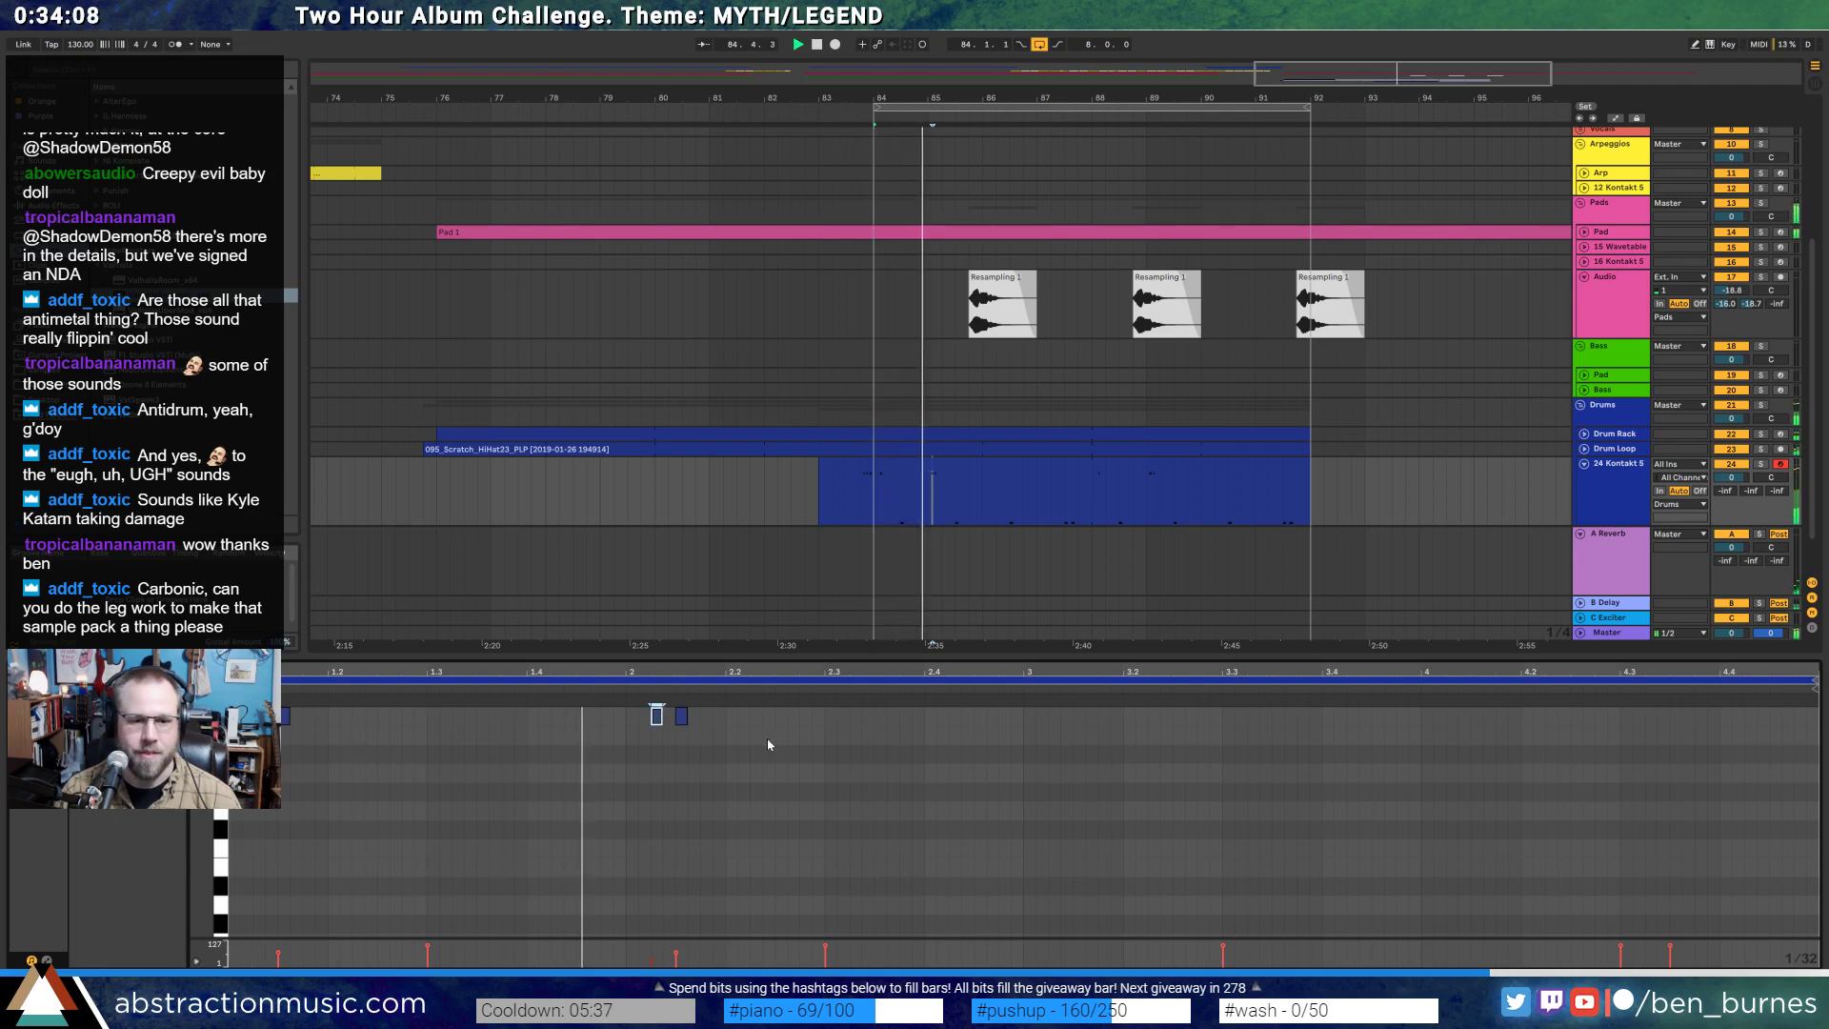
key(space)
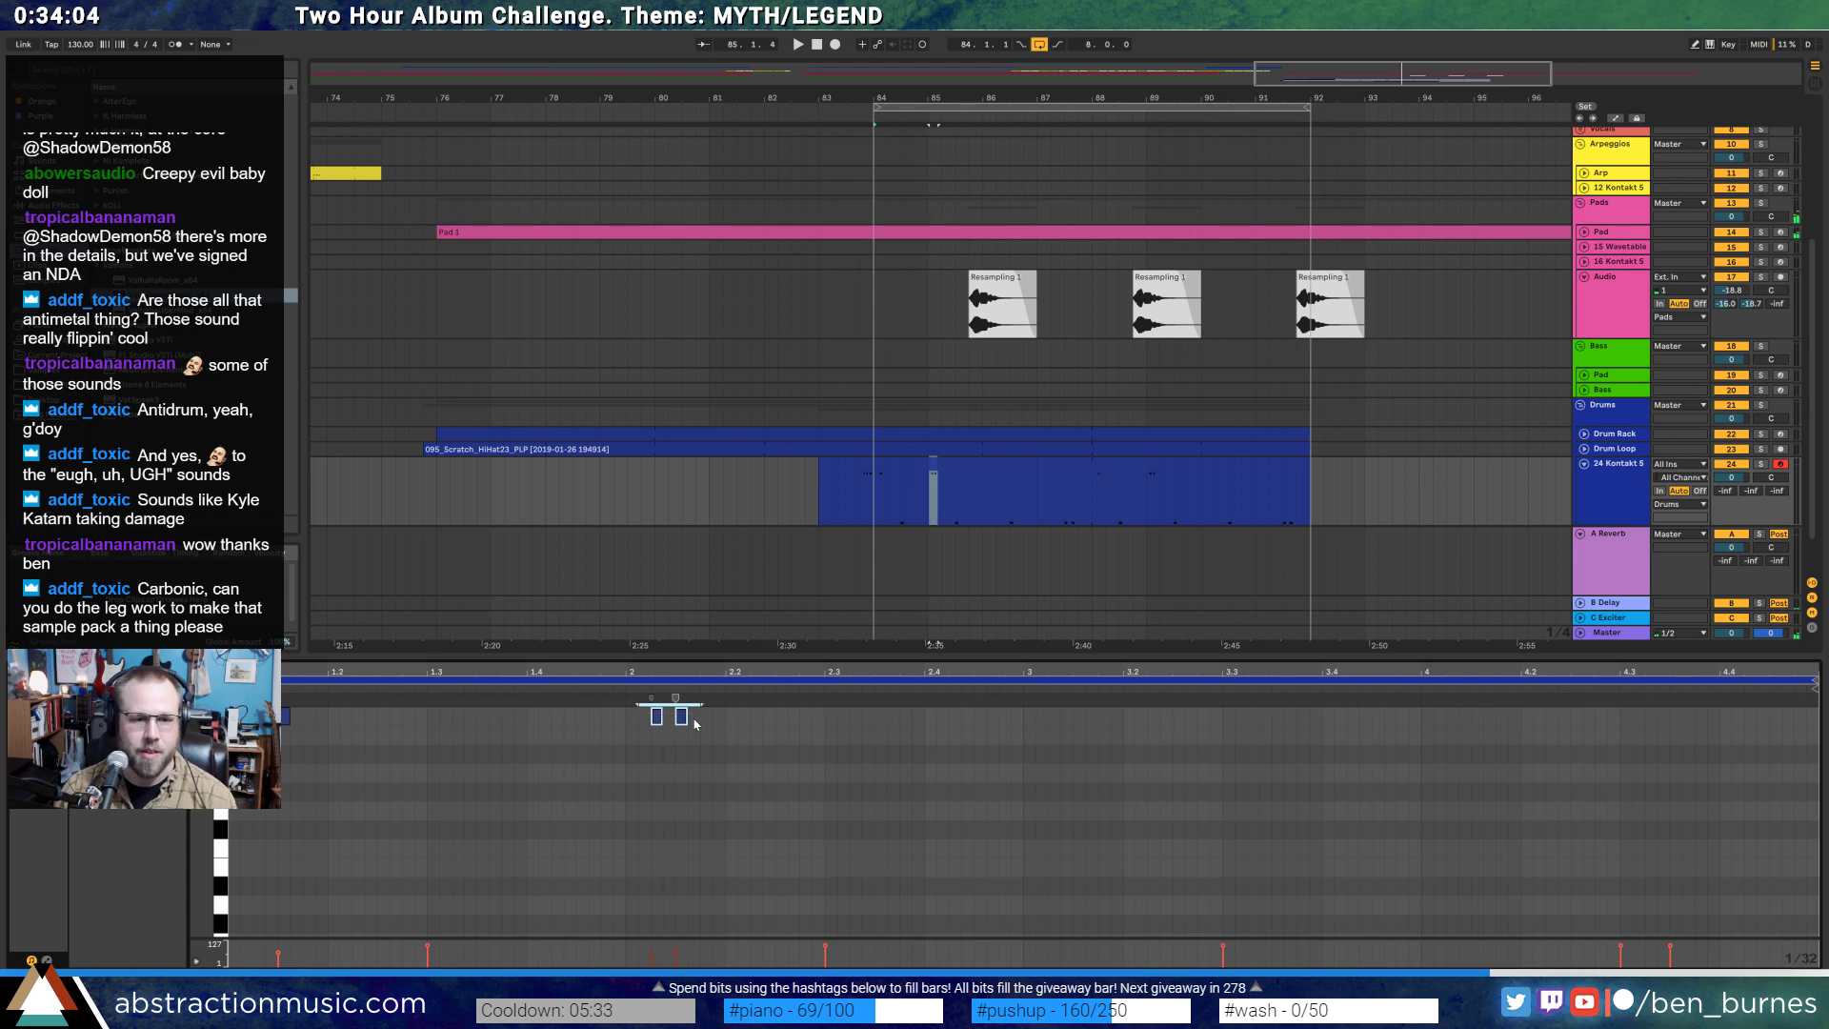
key(space)
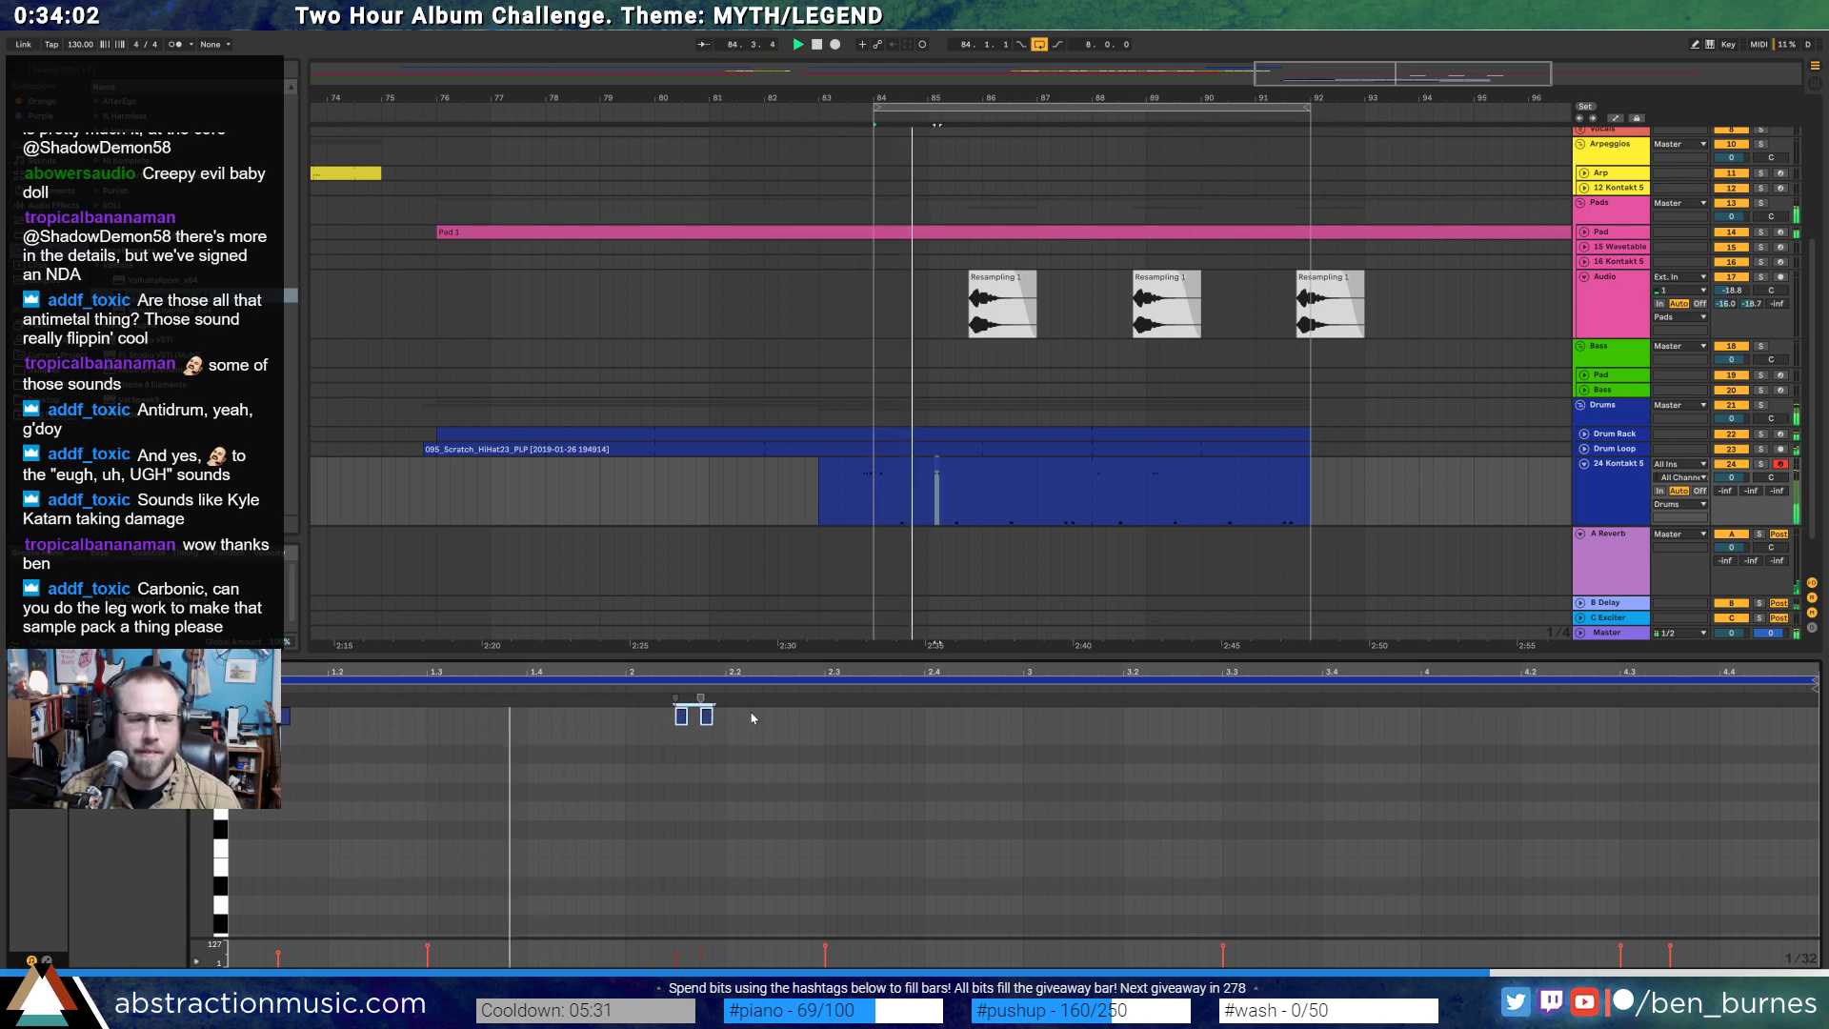
key(space)
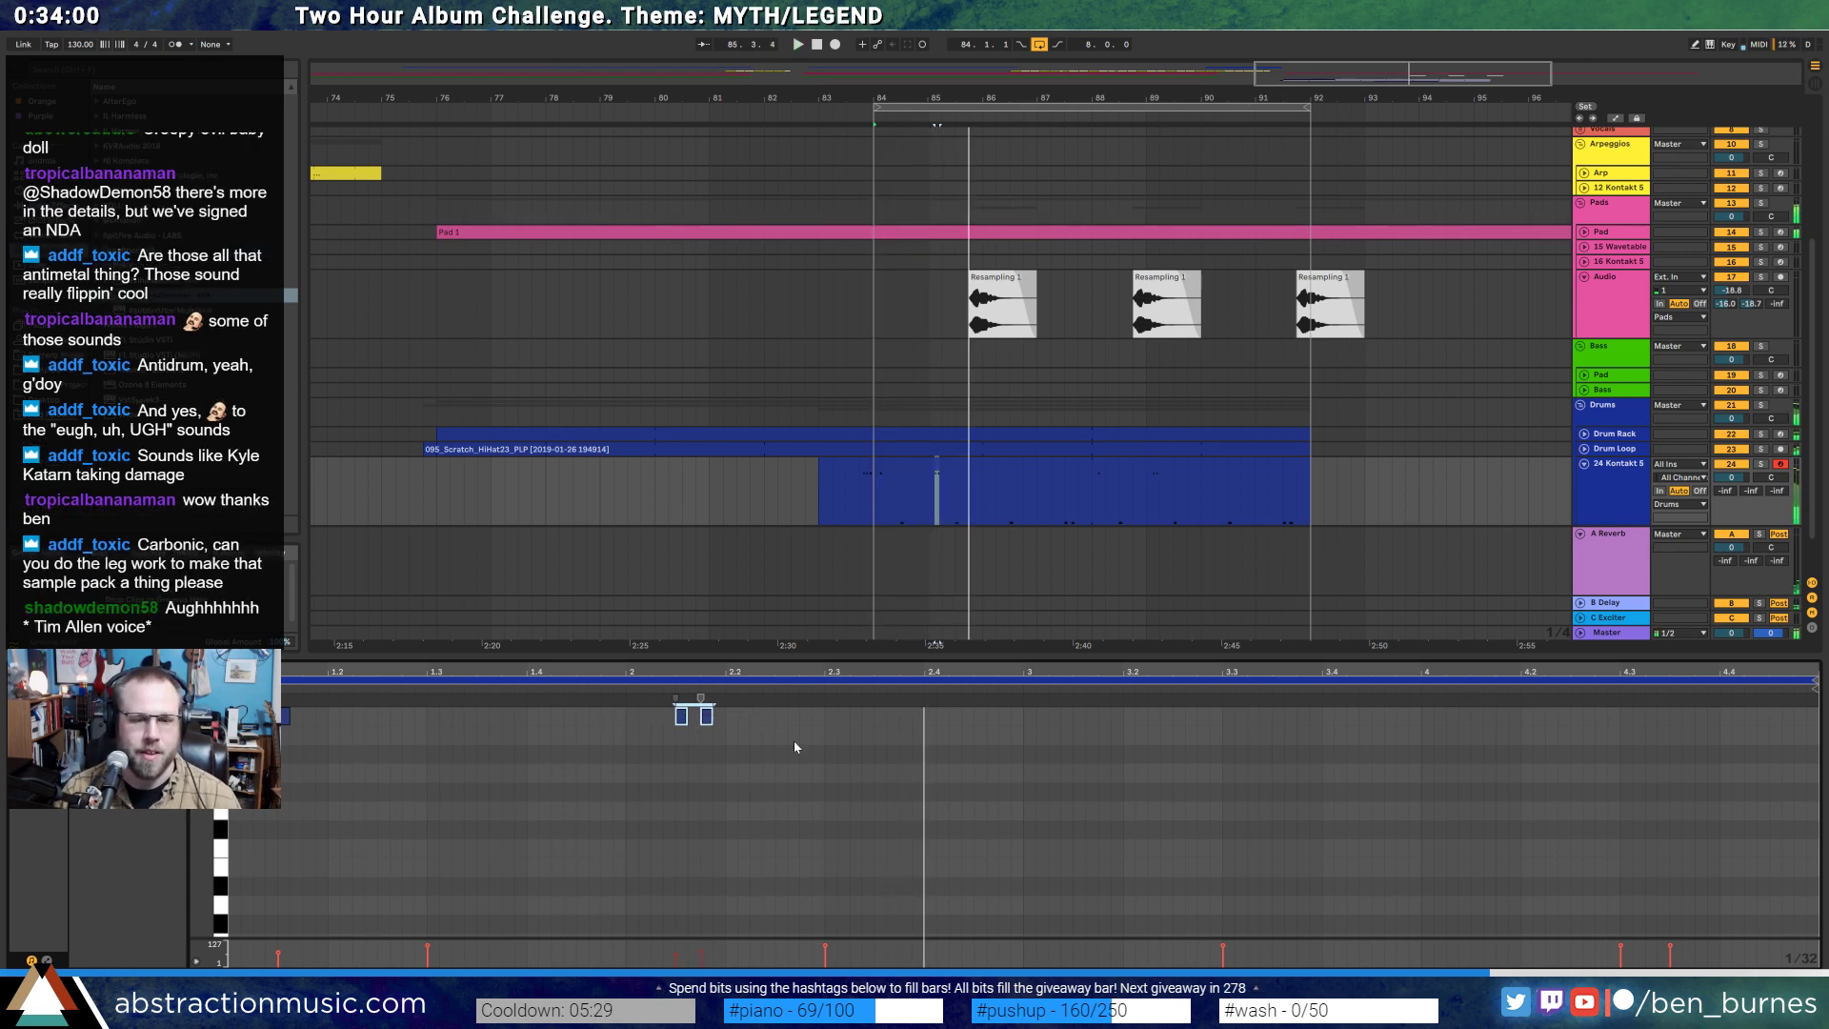
- Add another hit in the same row at beat 1.4 and listen to the two-bar pattern
click(790, 739)
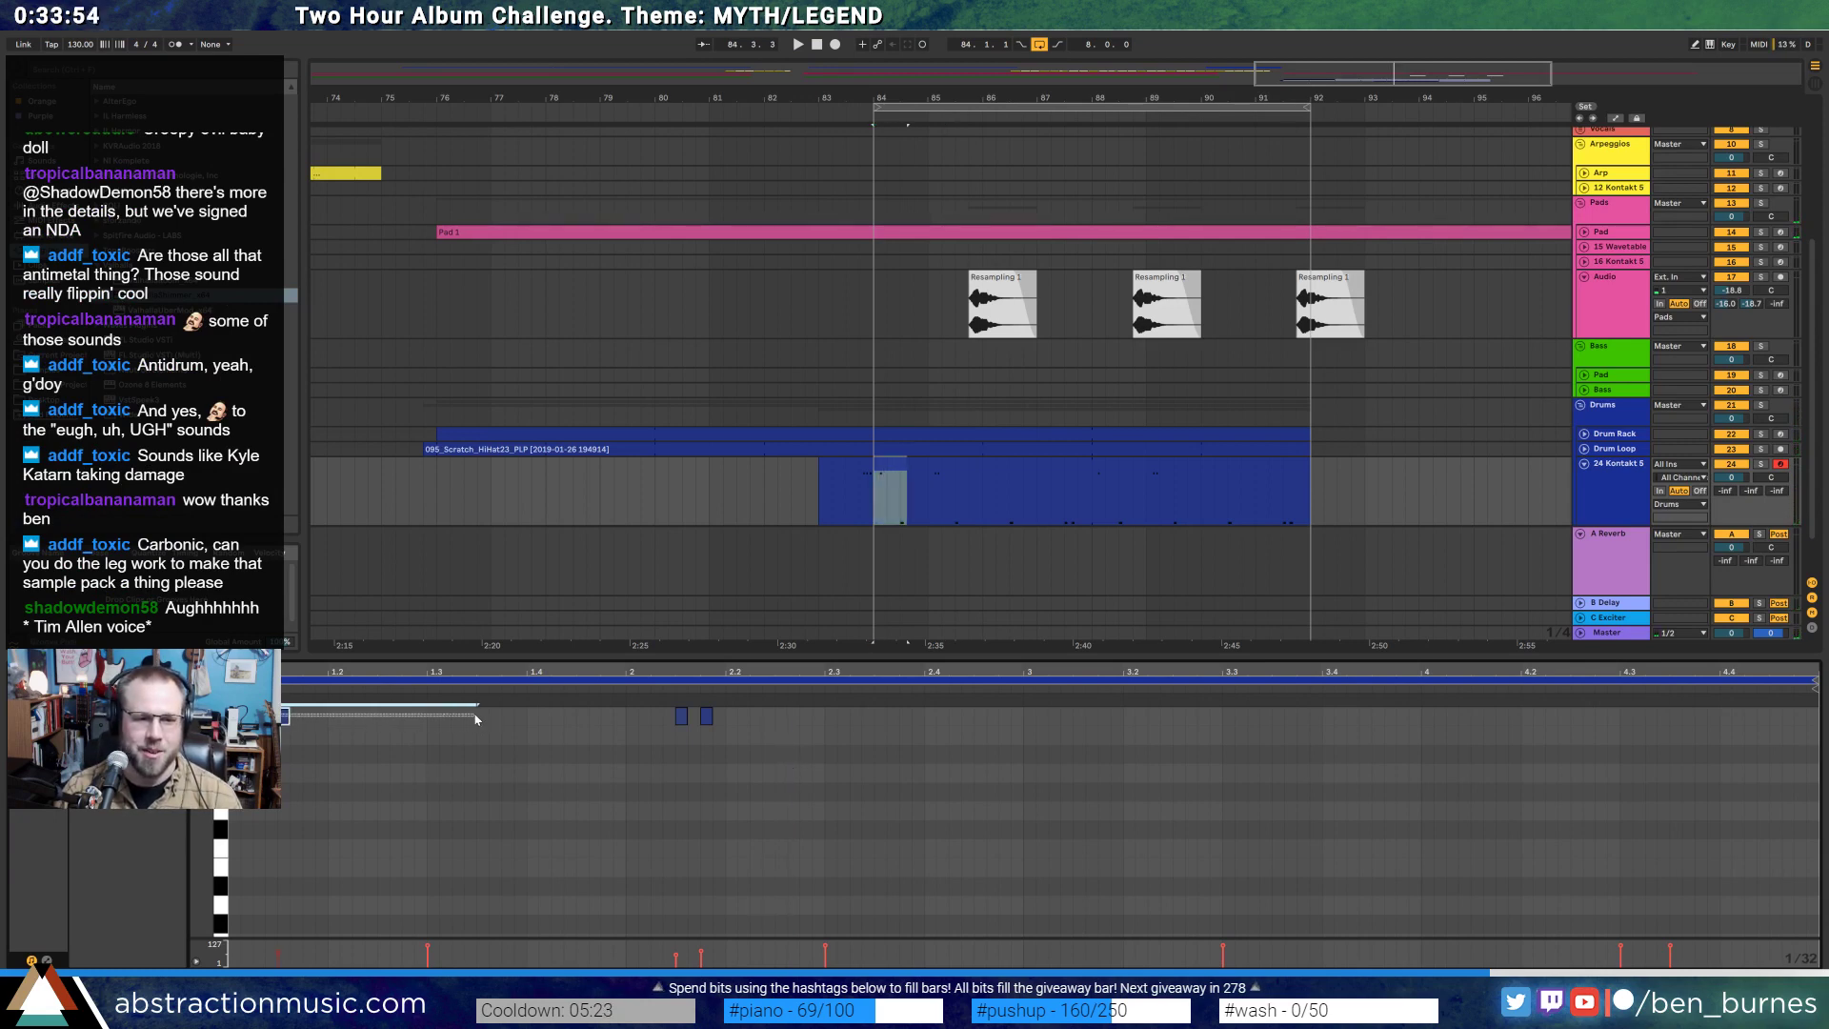
mouse_move(524, 718)
mouse_down()
mouse_move(564, 726)
mouse_move(544, 733)
mouse_up()
double_click(582, 716)
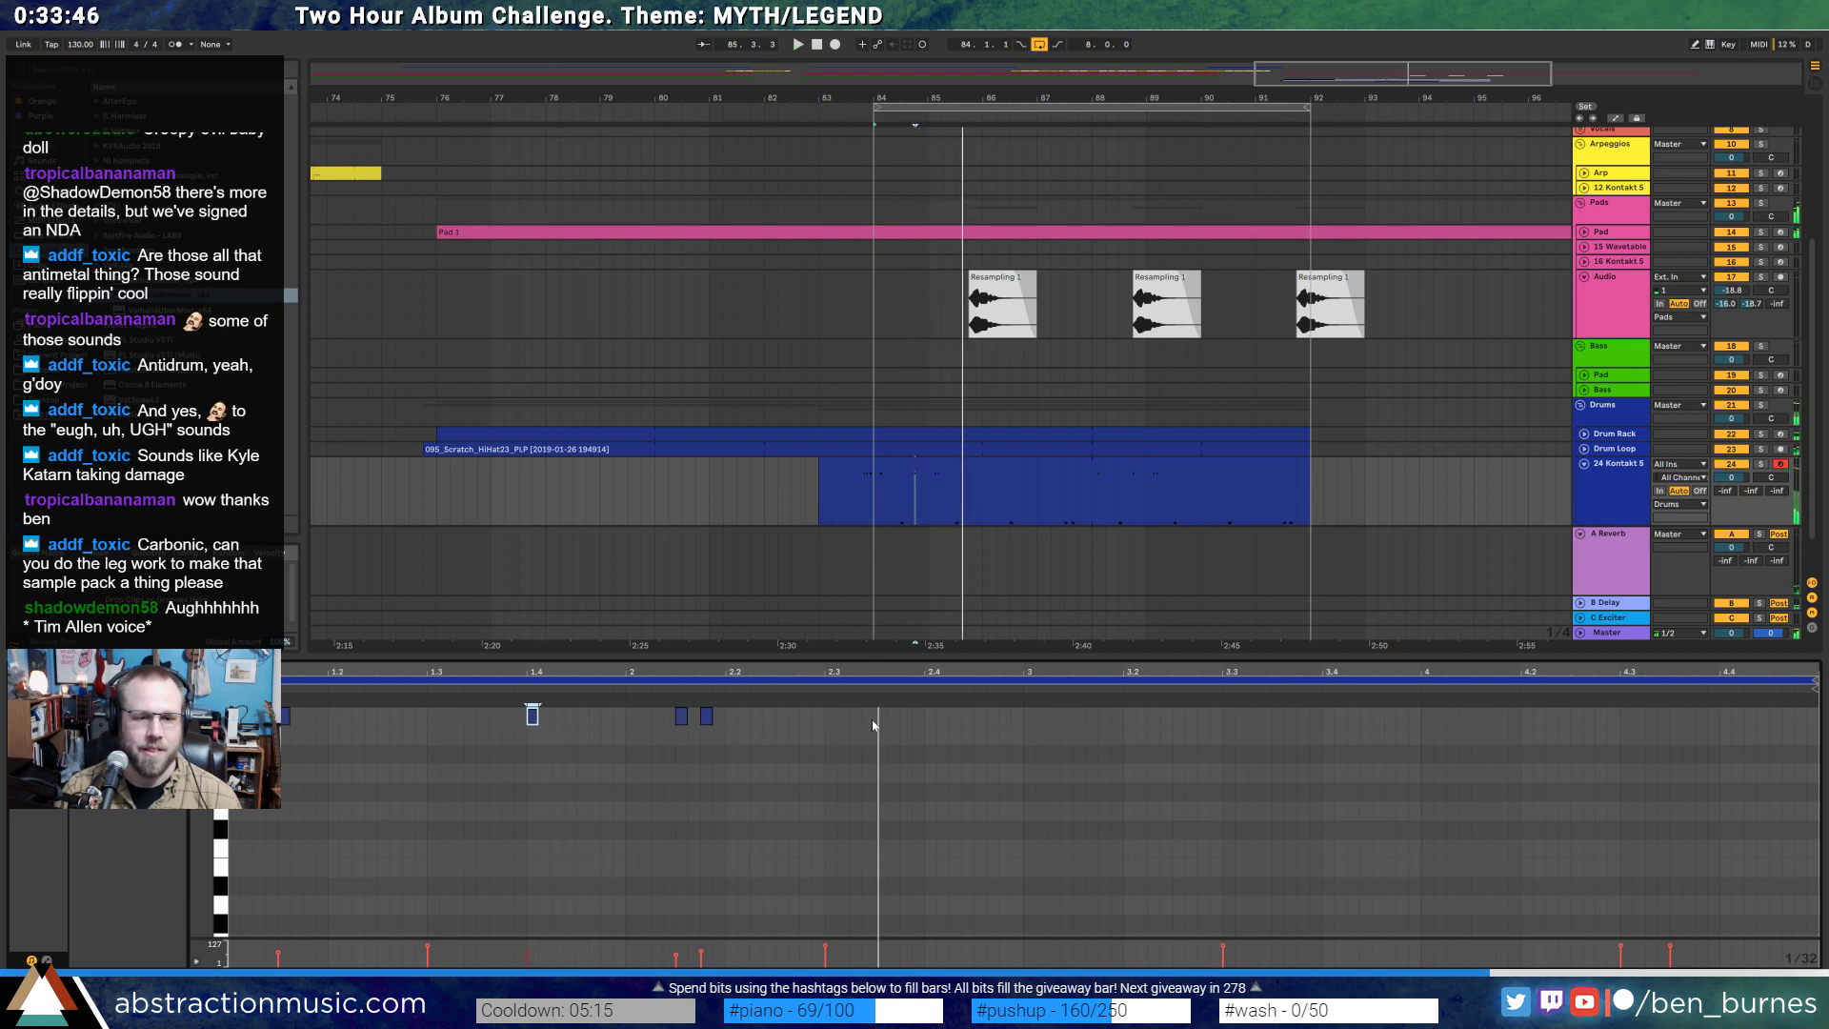
key(space)
- Add hits at 2.3.4 and 2.4.3, and duplicate the two-bar hit pattern into bars 3 and 4
click(910, 715)
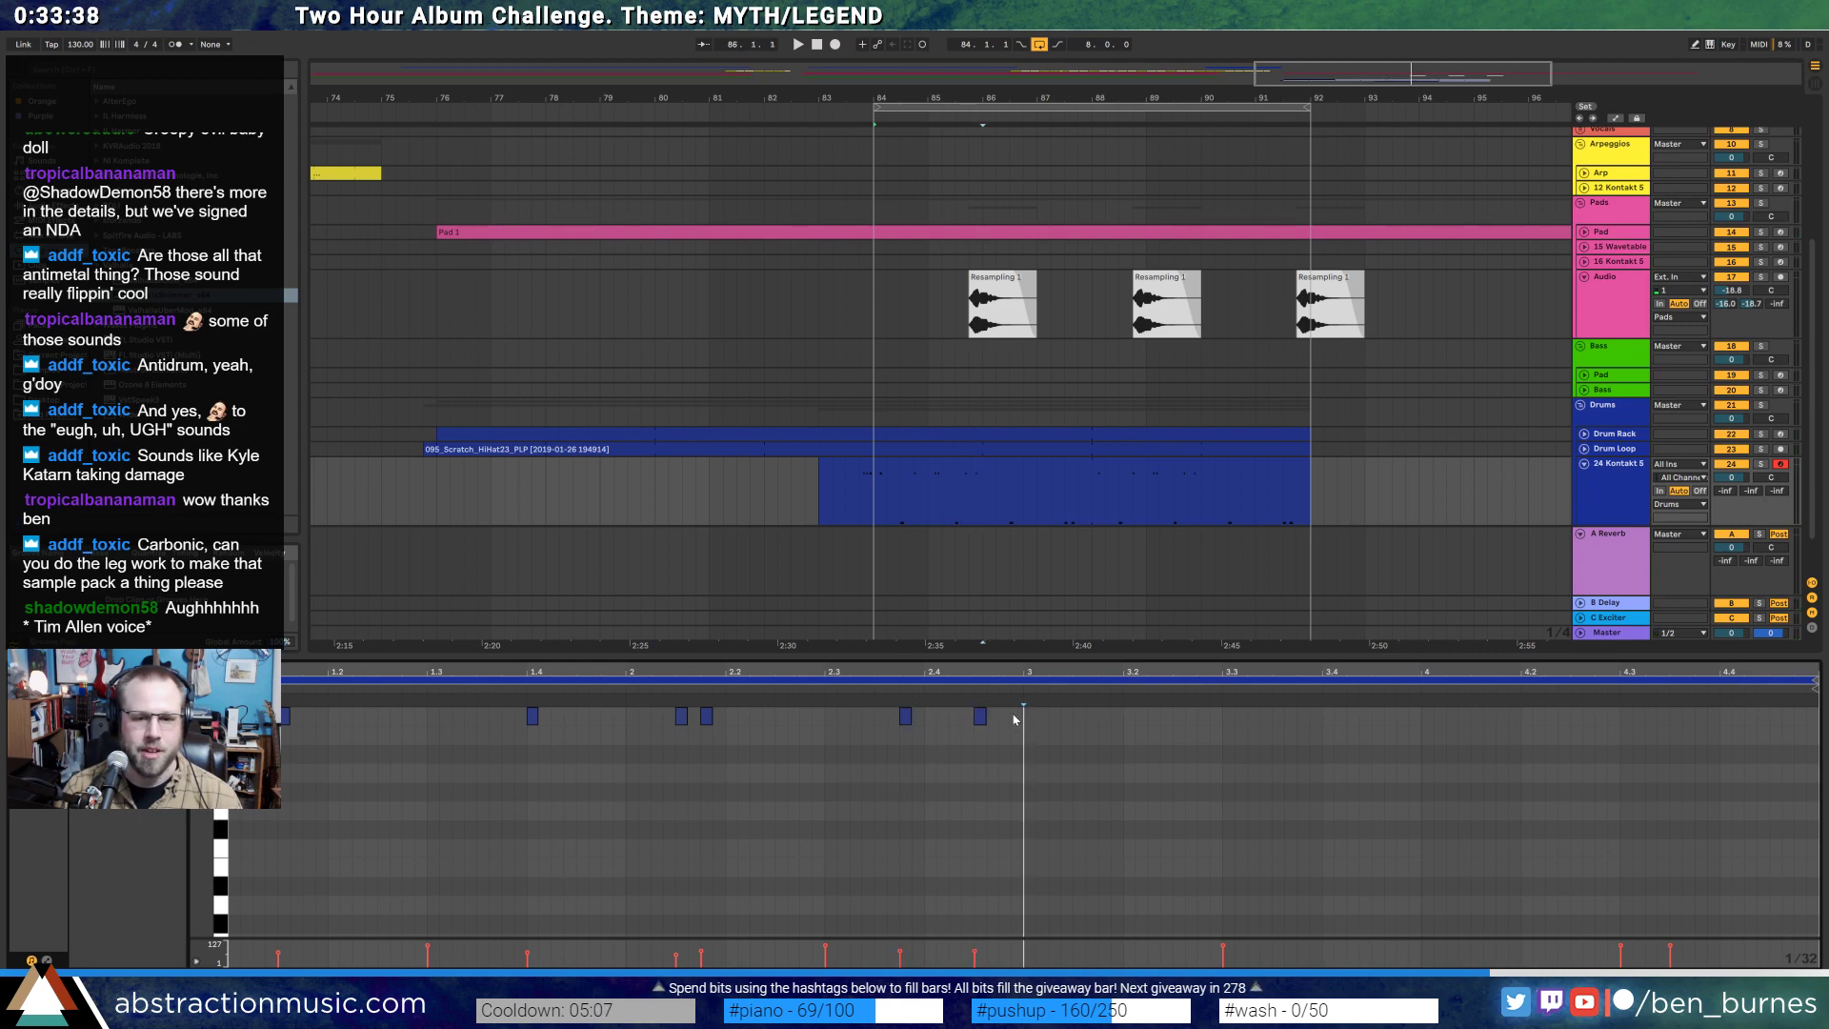
drag(1015, 719, 315, 707)
key(ctrl+d)
- Play back the four-bar pattern and move the hit at 4.1.4 to 4.2.2
key(space)
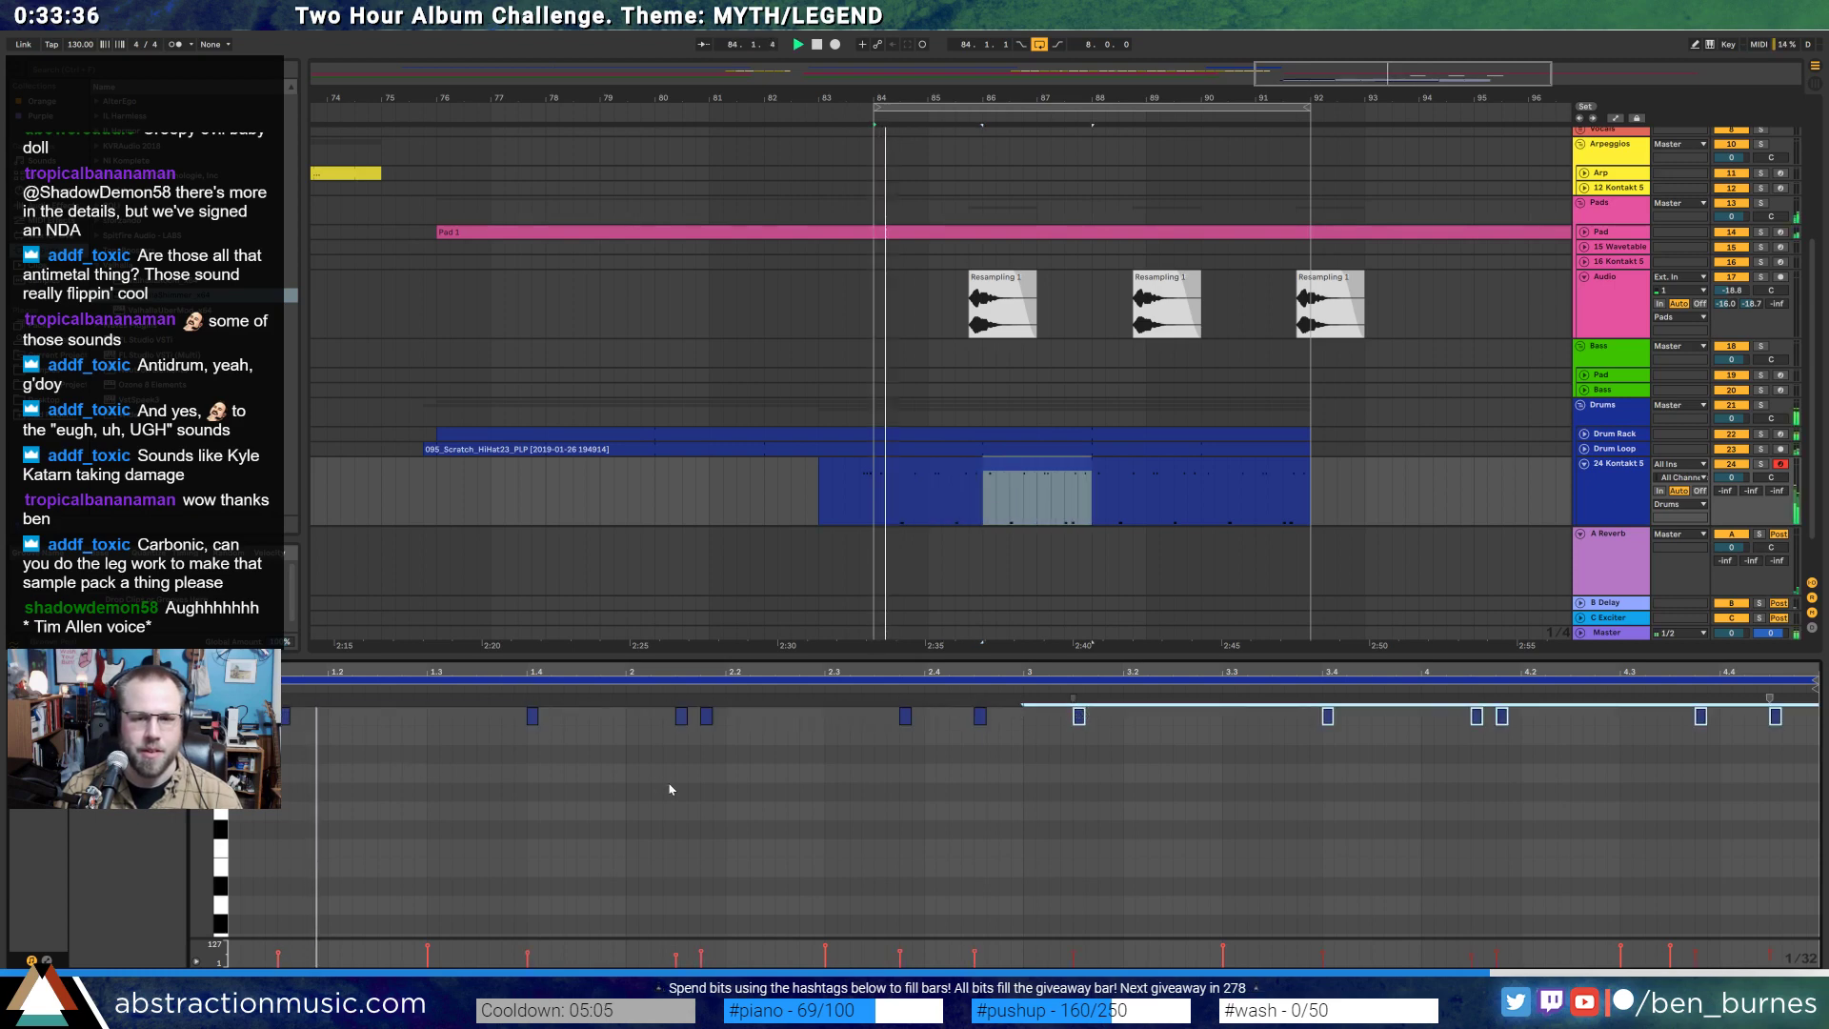
click(677, 810)
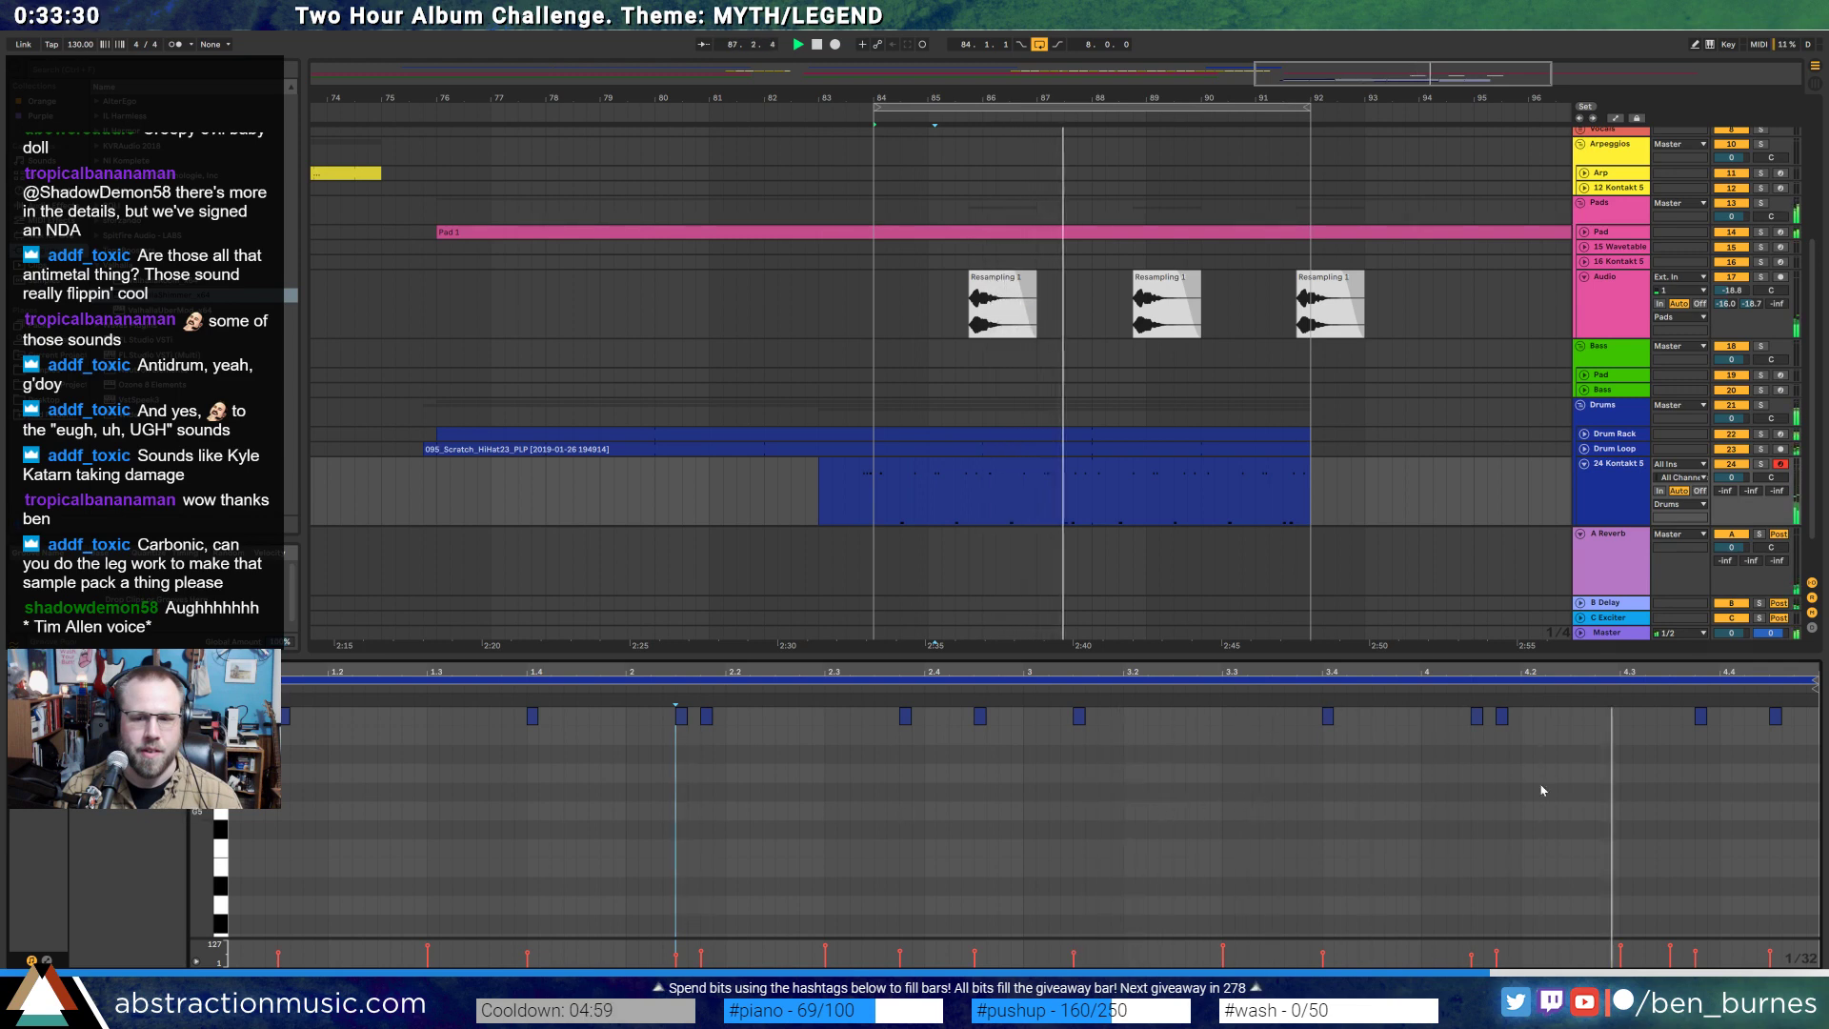
click(1503, 717)
drag(1505, 724, 1555, 726)
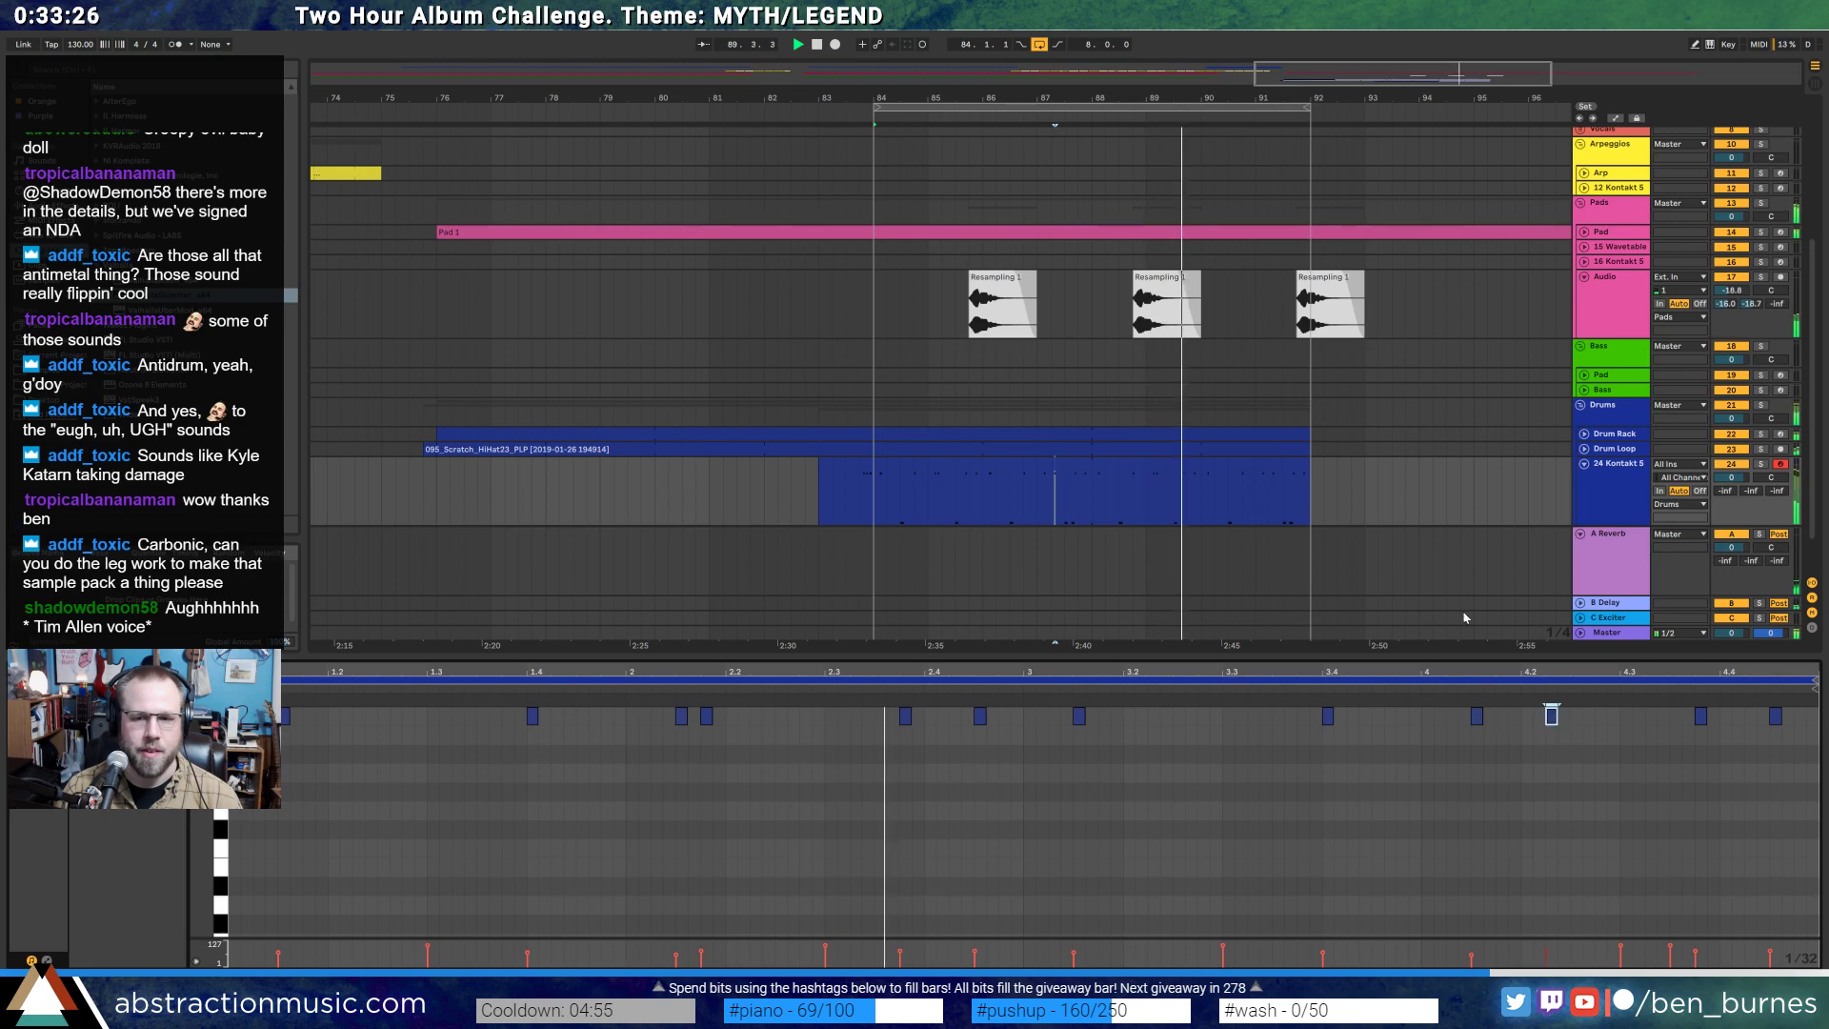
- Delete the third resampled clip on the Audio track and duplicate its bars 84 to 92 directly after themselves
click(1317, 297)
key(Delete)
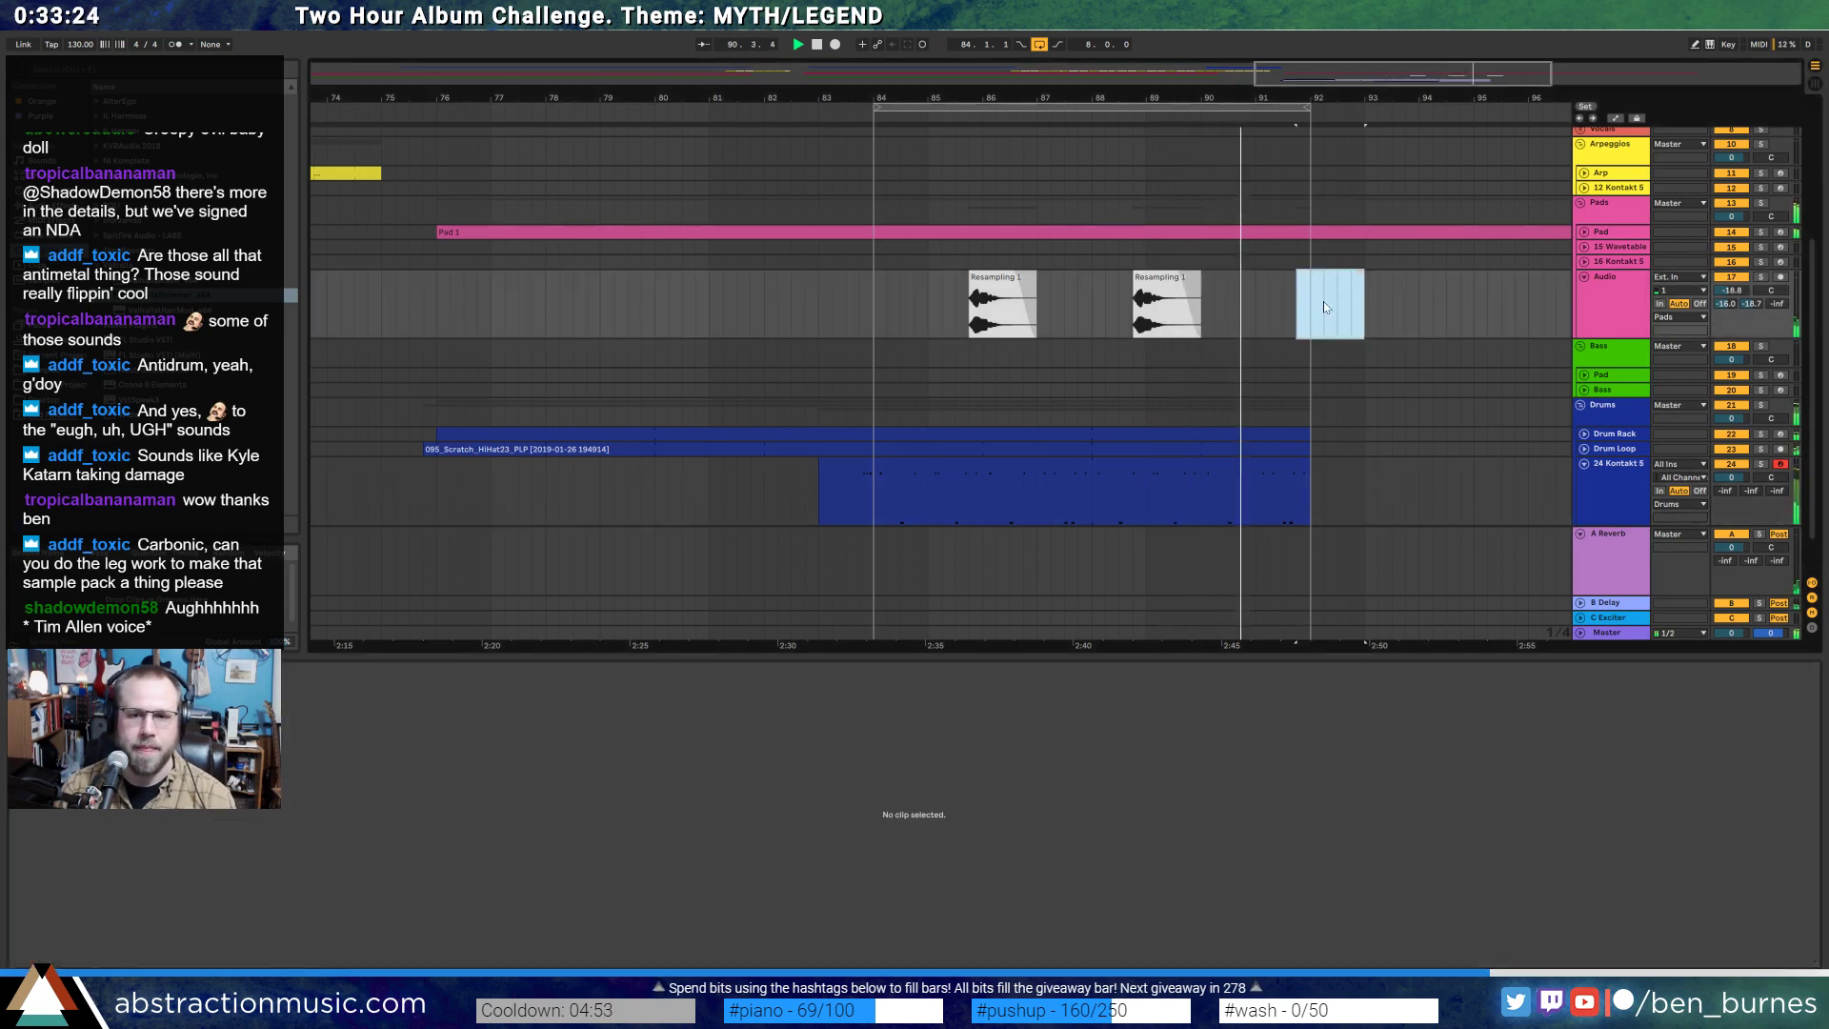
drag(1315, 304, 886, 304)
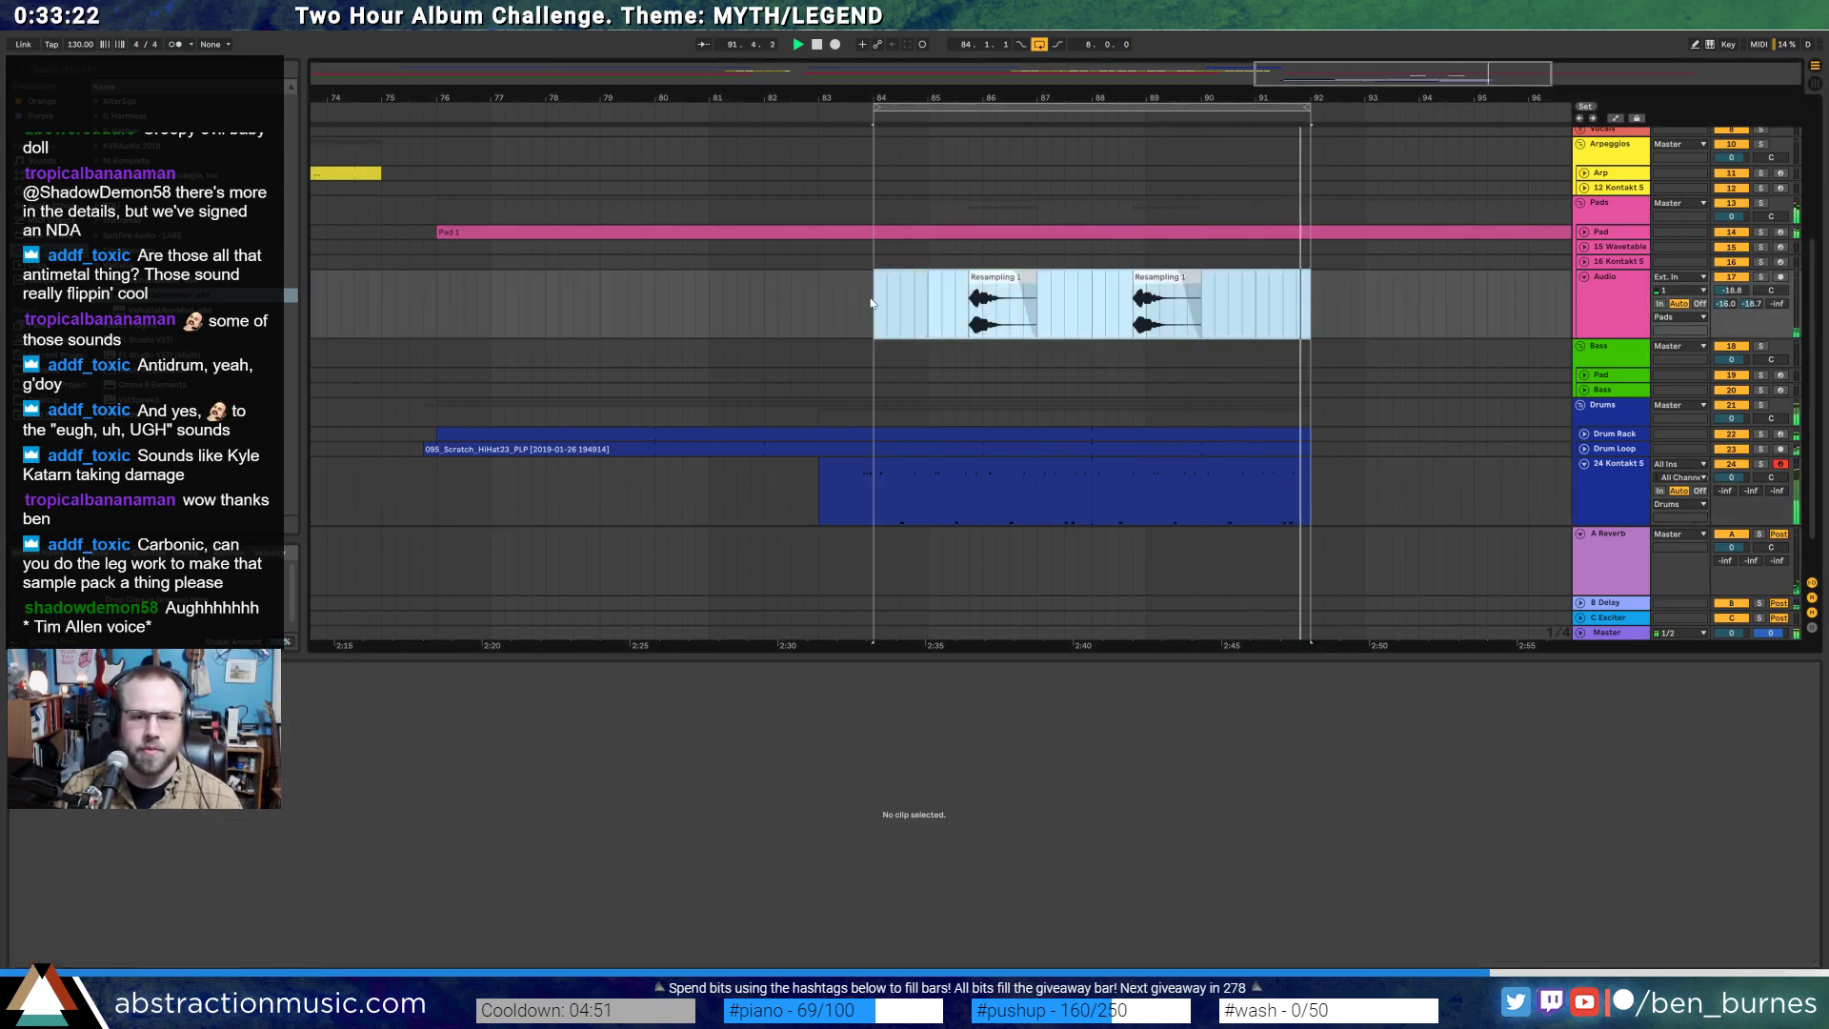
key(ctrl+d)
- Examine the FX rack of the Antidrum Machine instrument on the 24 Kontakt 5 track and close its window
click(762, 462)
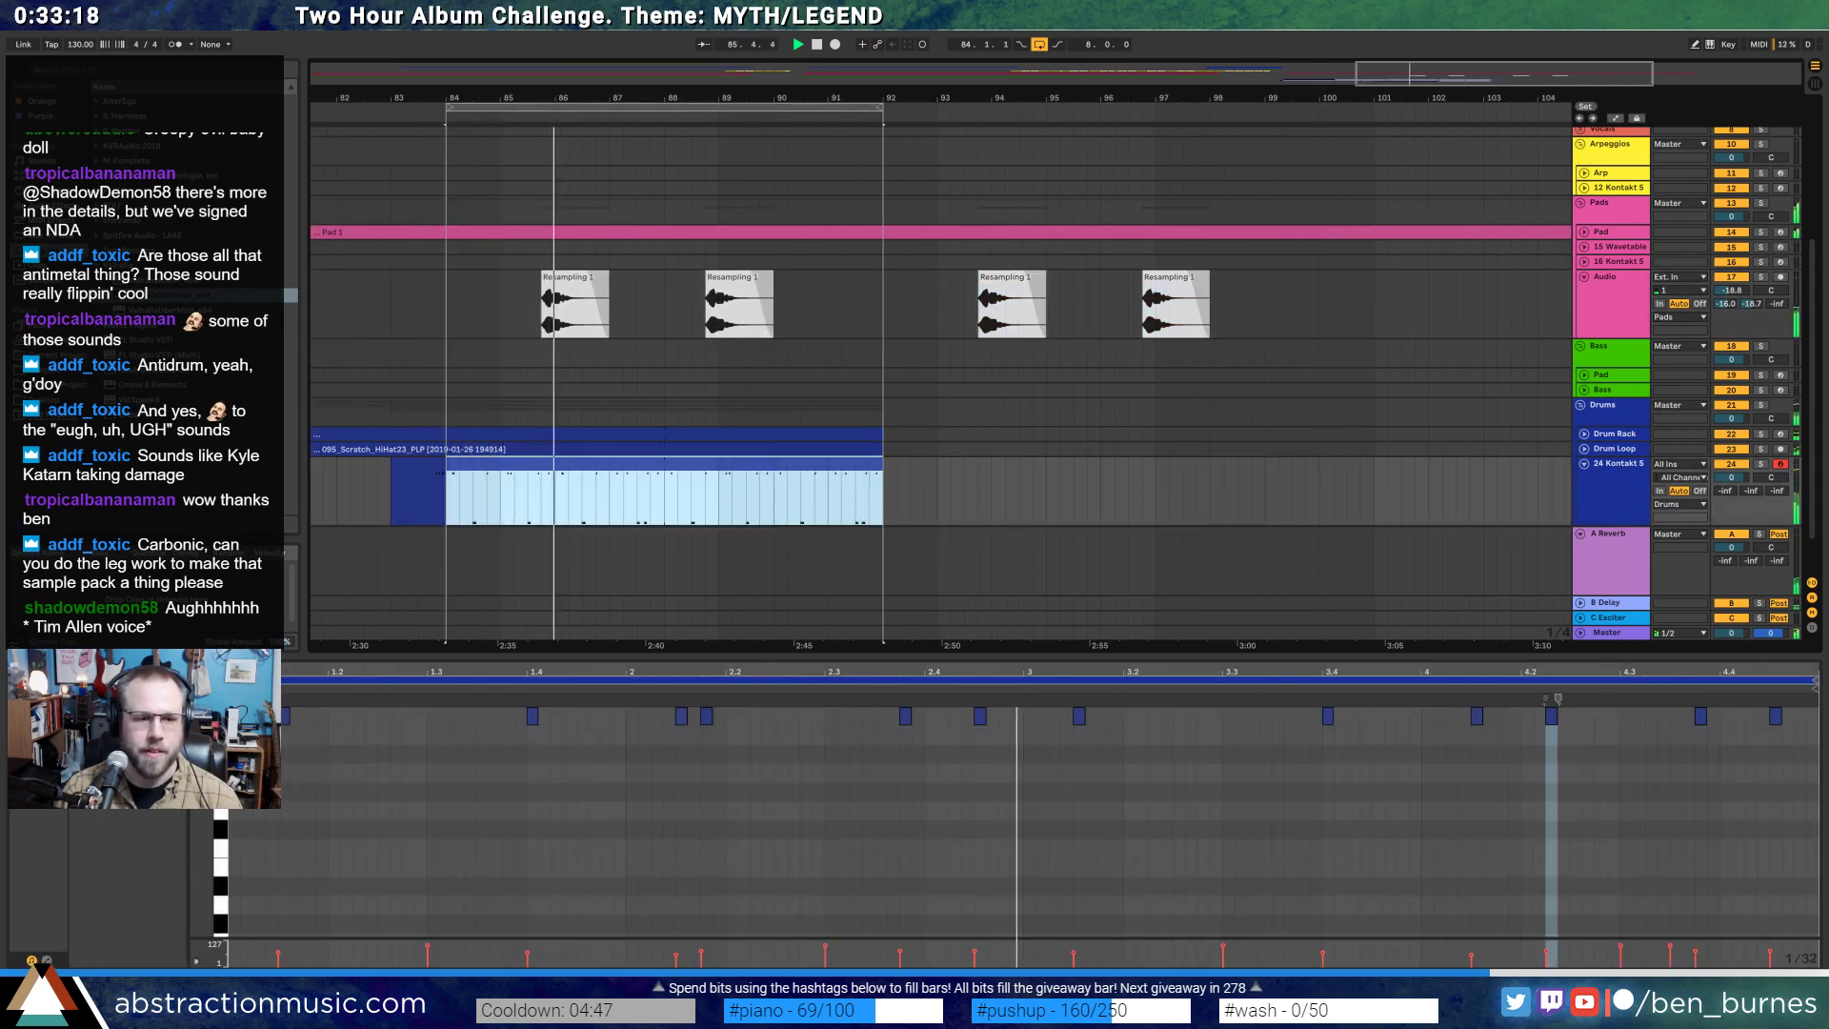
click(221, 716)
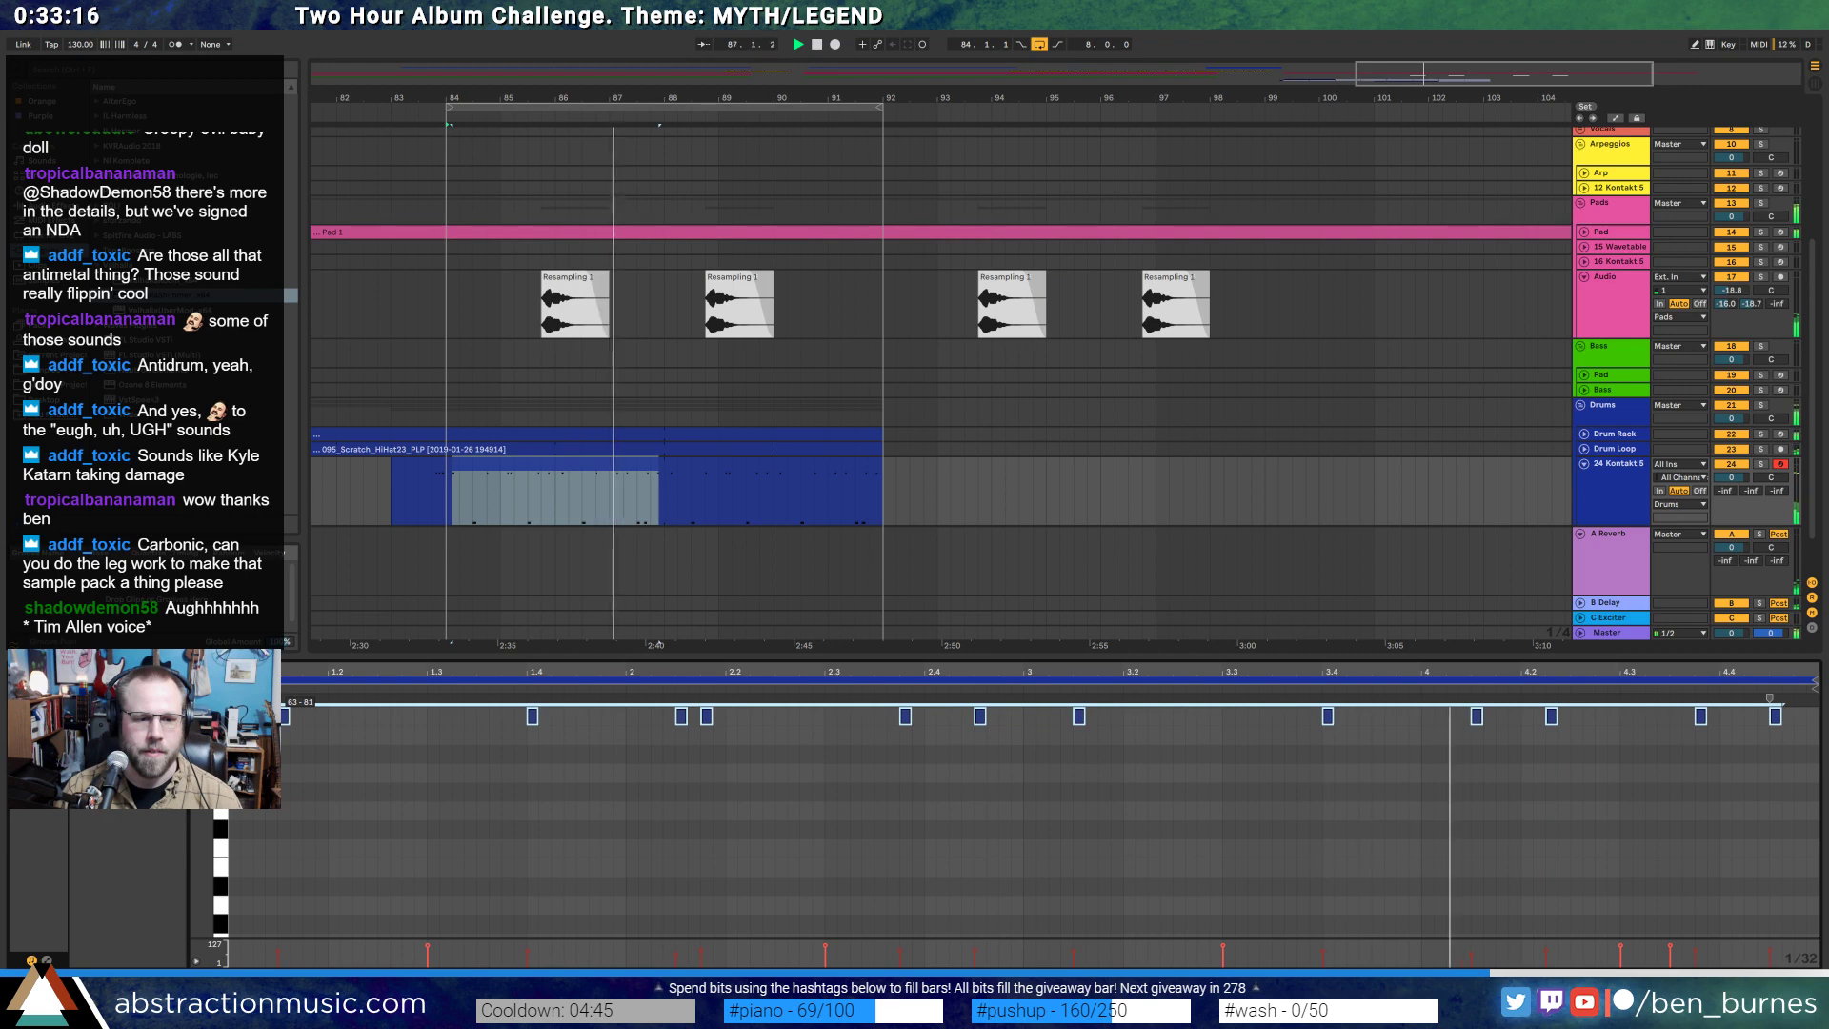
key(shift+Tab)
click(50, 827)
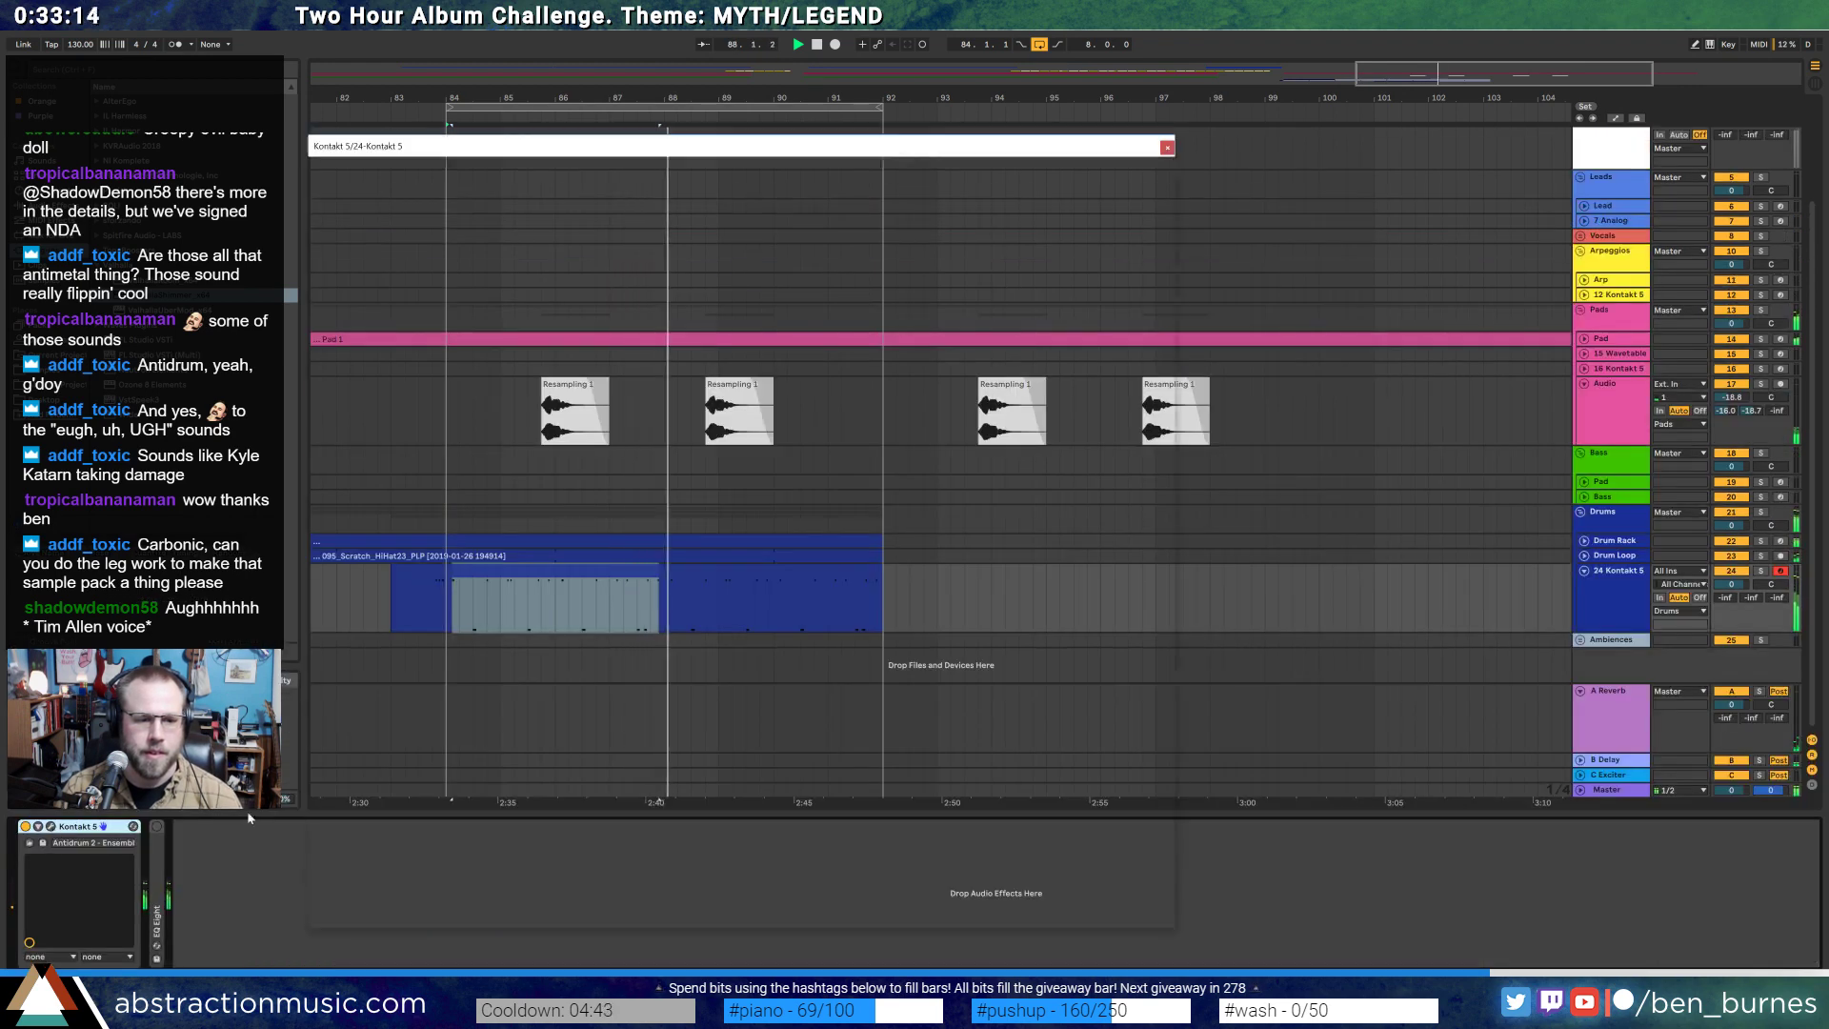
drag(866, 150, 1094, 167)
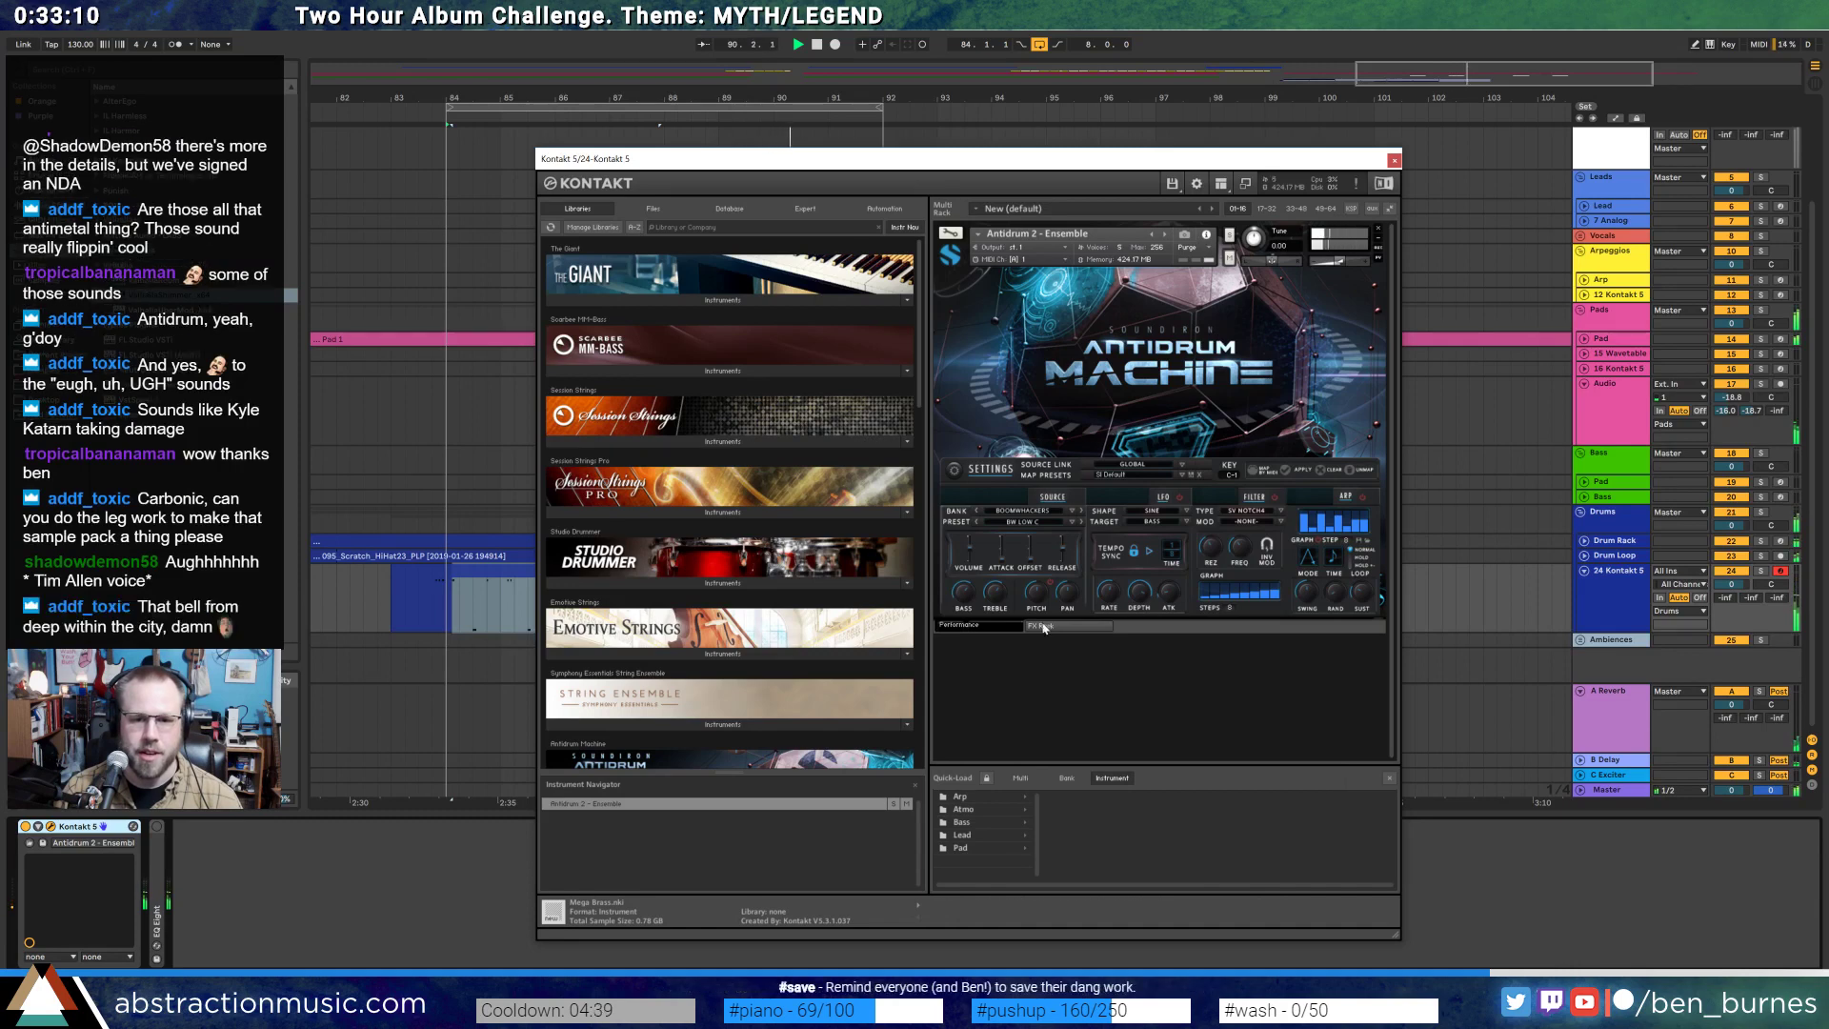
click(1068, 626)
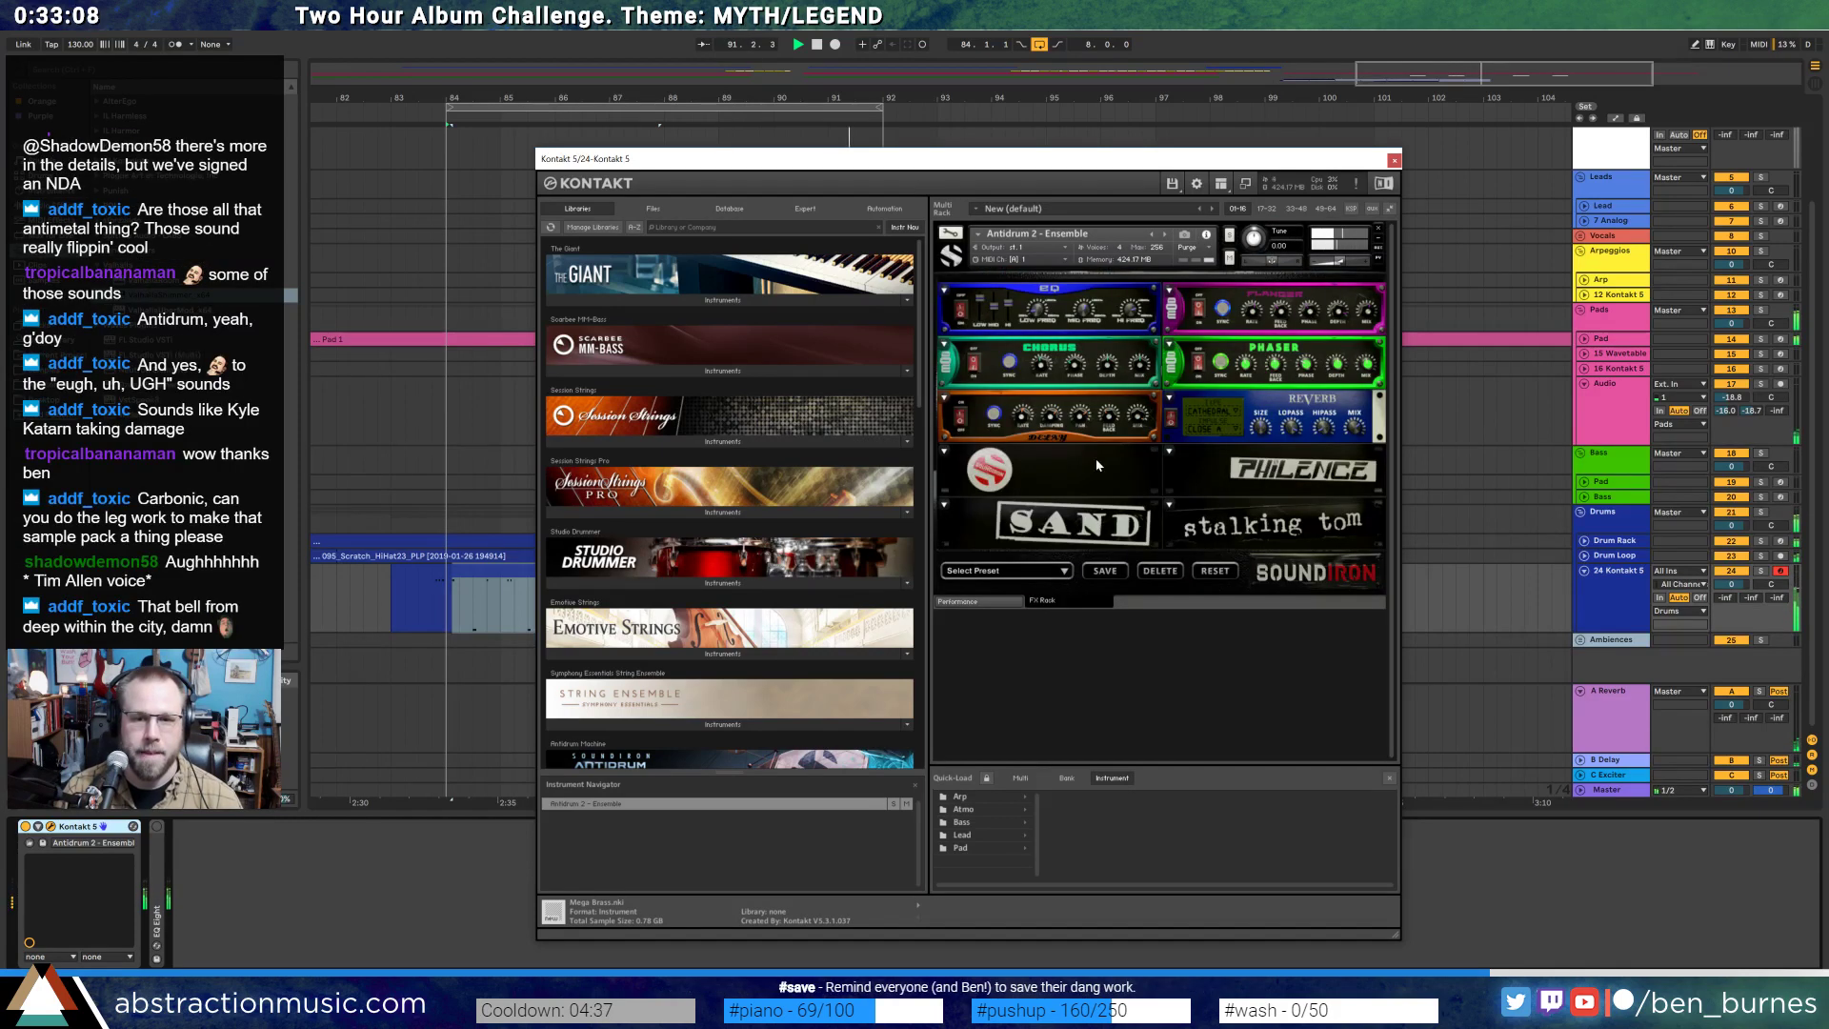
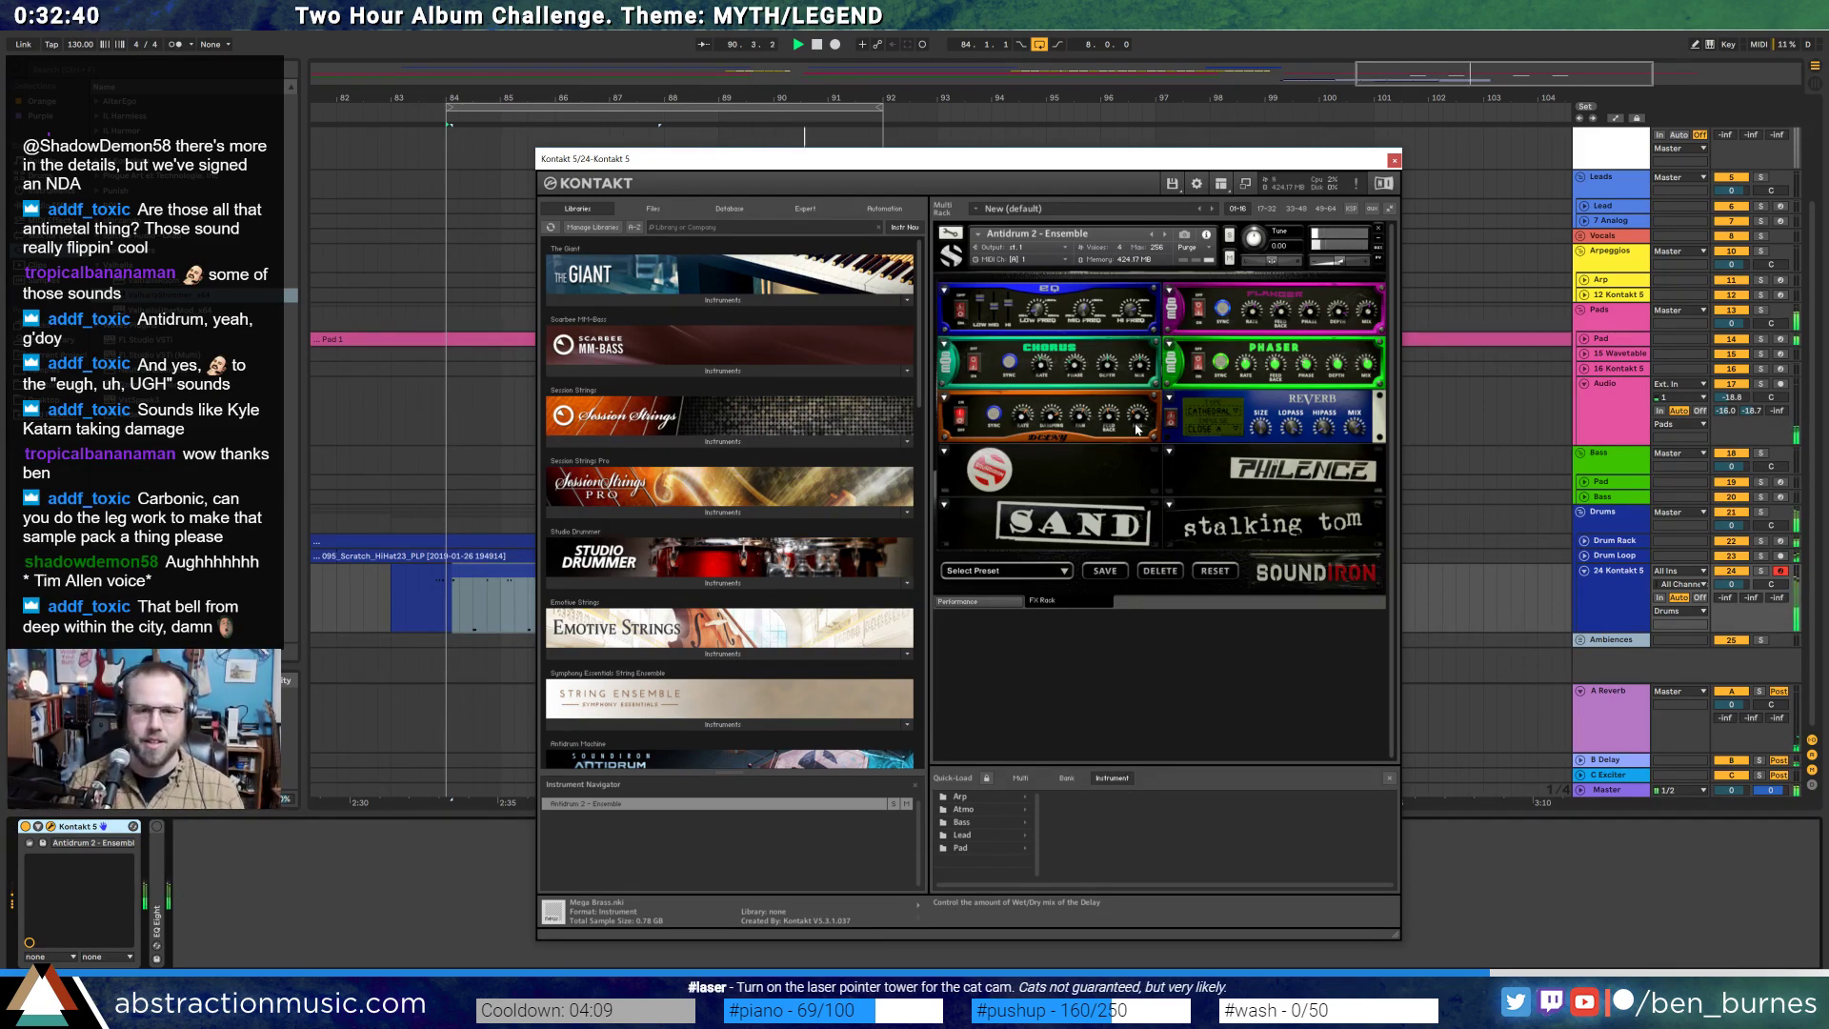
click(1394, 160)
- Raise the EQ Eight low-cut frequency on the resampled Audio track to about 1.29 kHz with a steeper curve
click(742, 428)
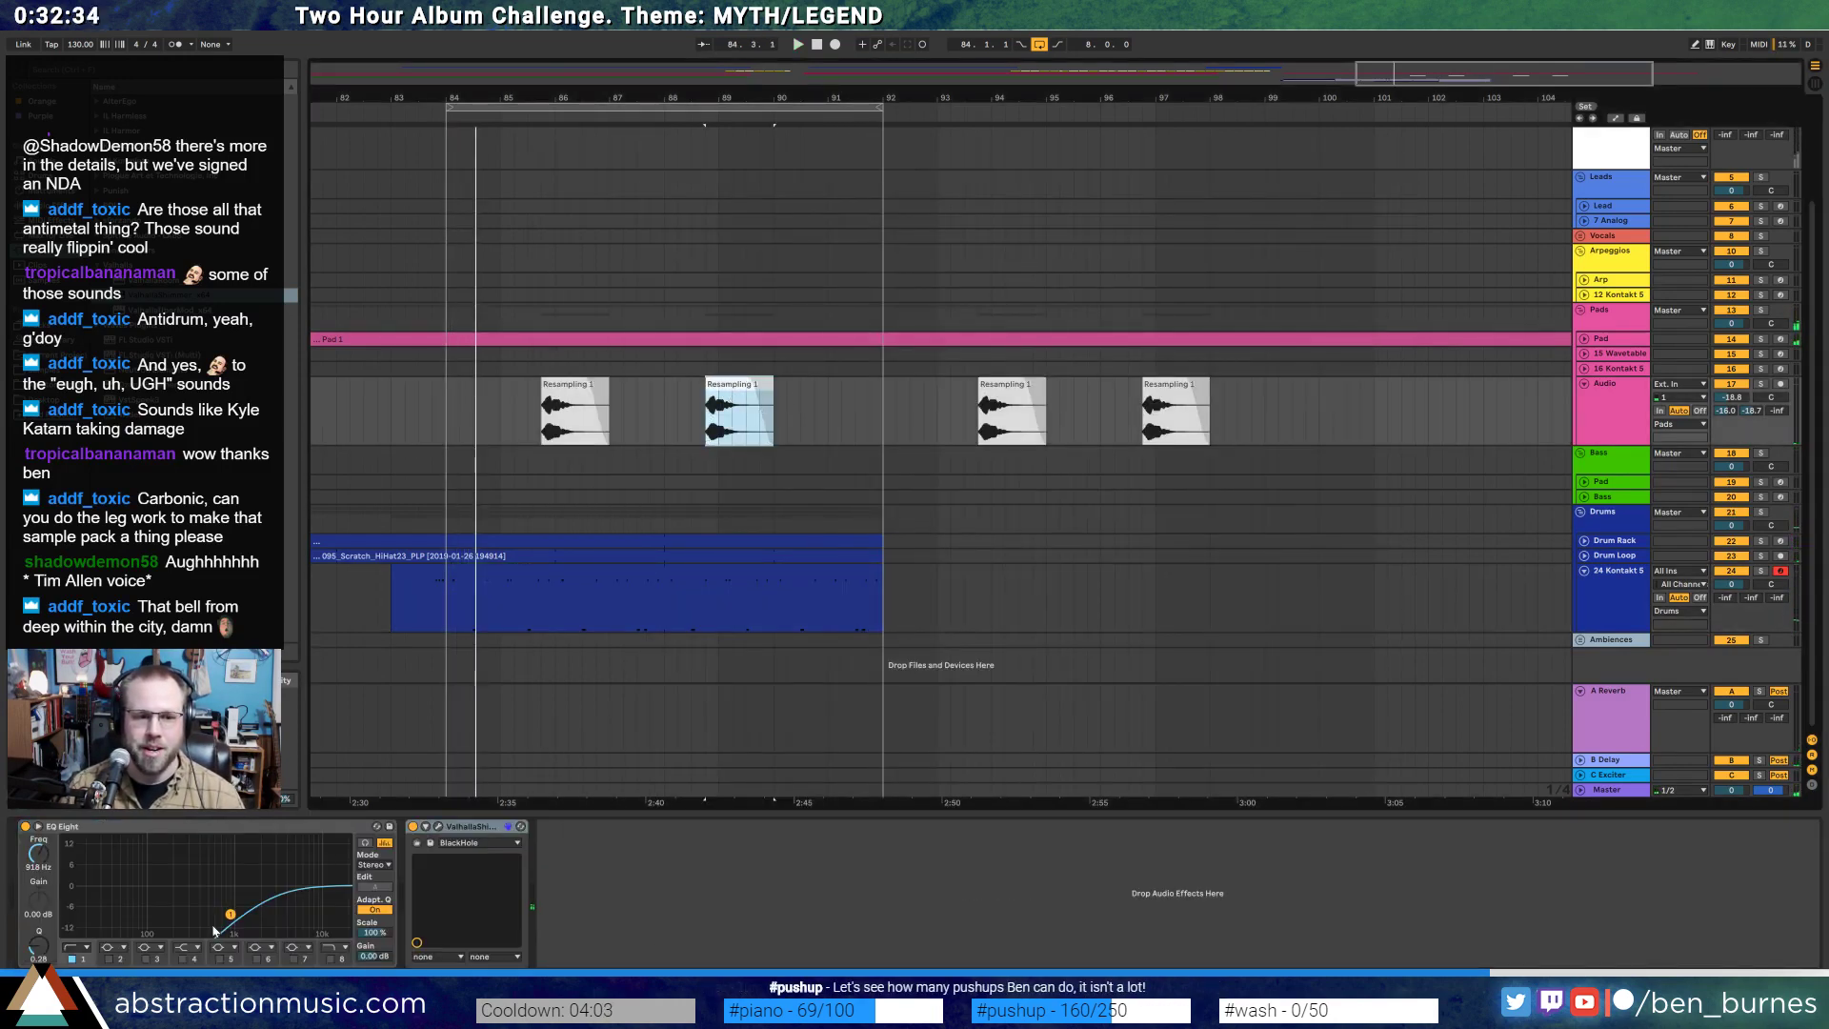
drag(228, 917, 242, 901)
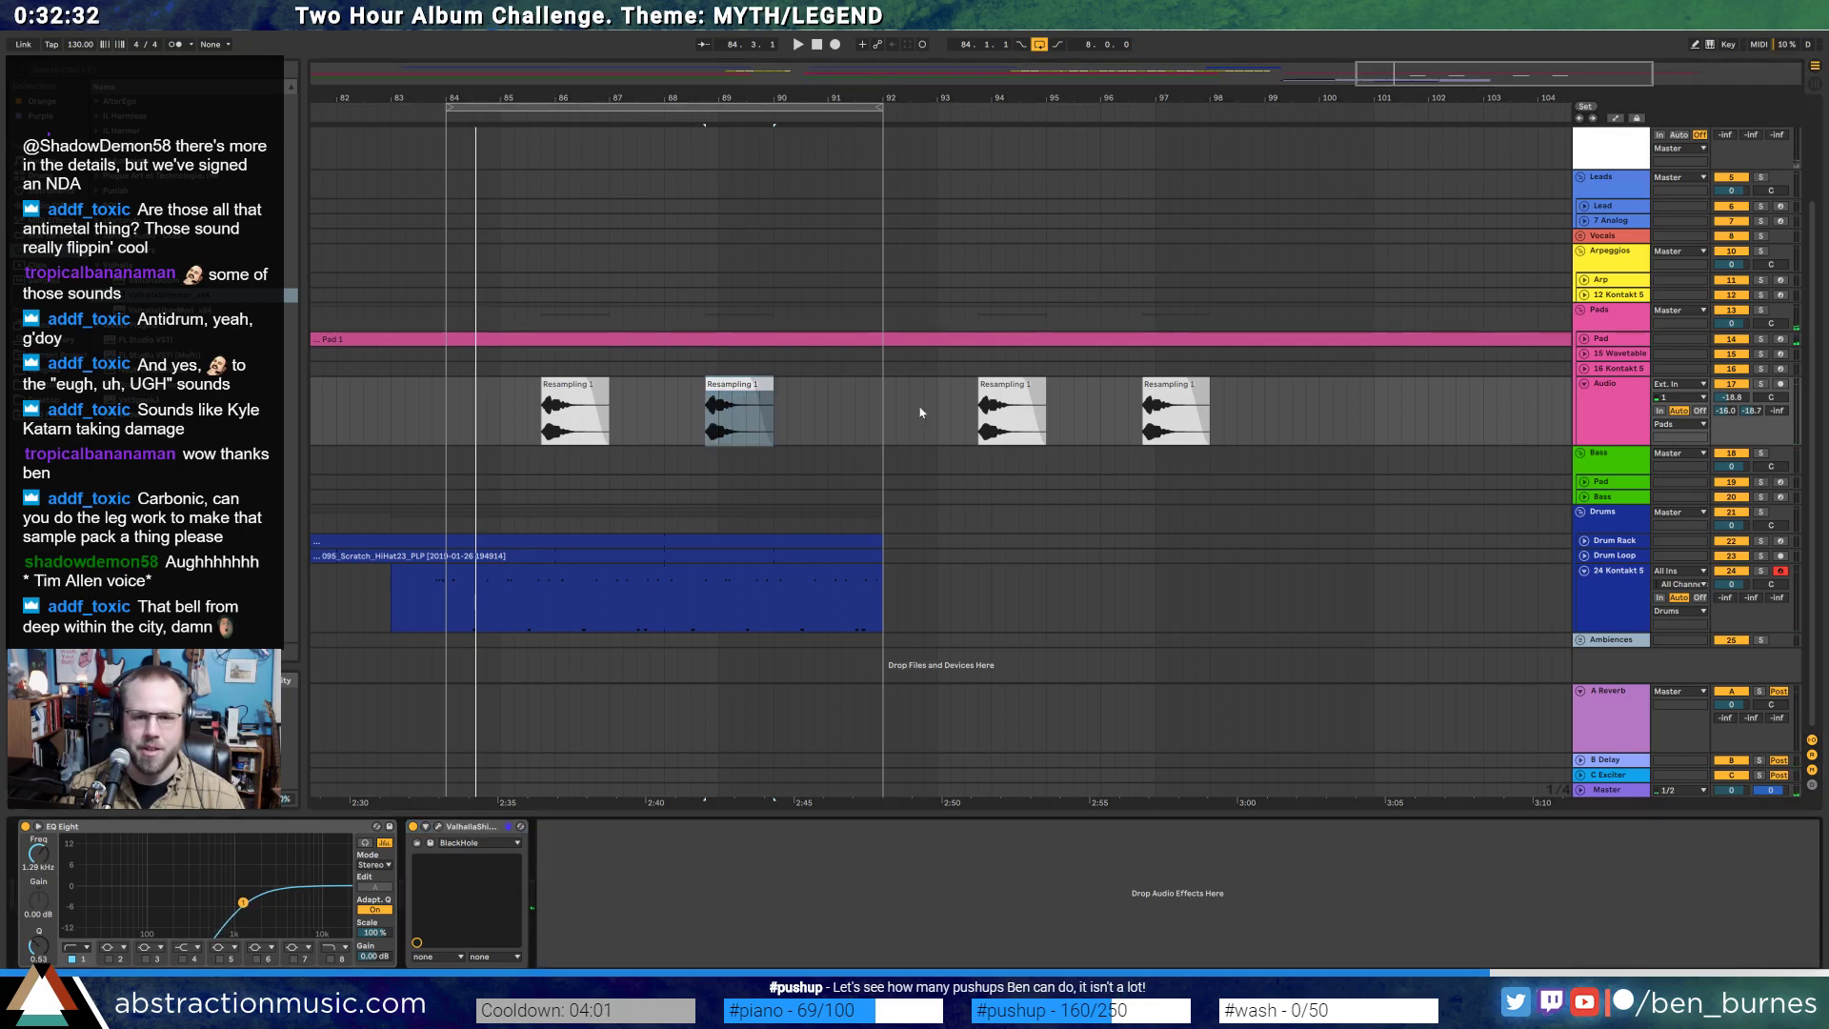
- Set the Audio track's volume to -22.1 dB and its first two sends to -13.7 and -18.4, and play from bar 84
drag(1733, 398, 1733, 402)
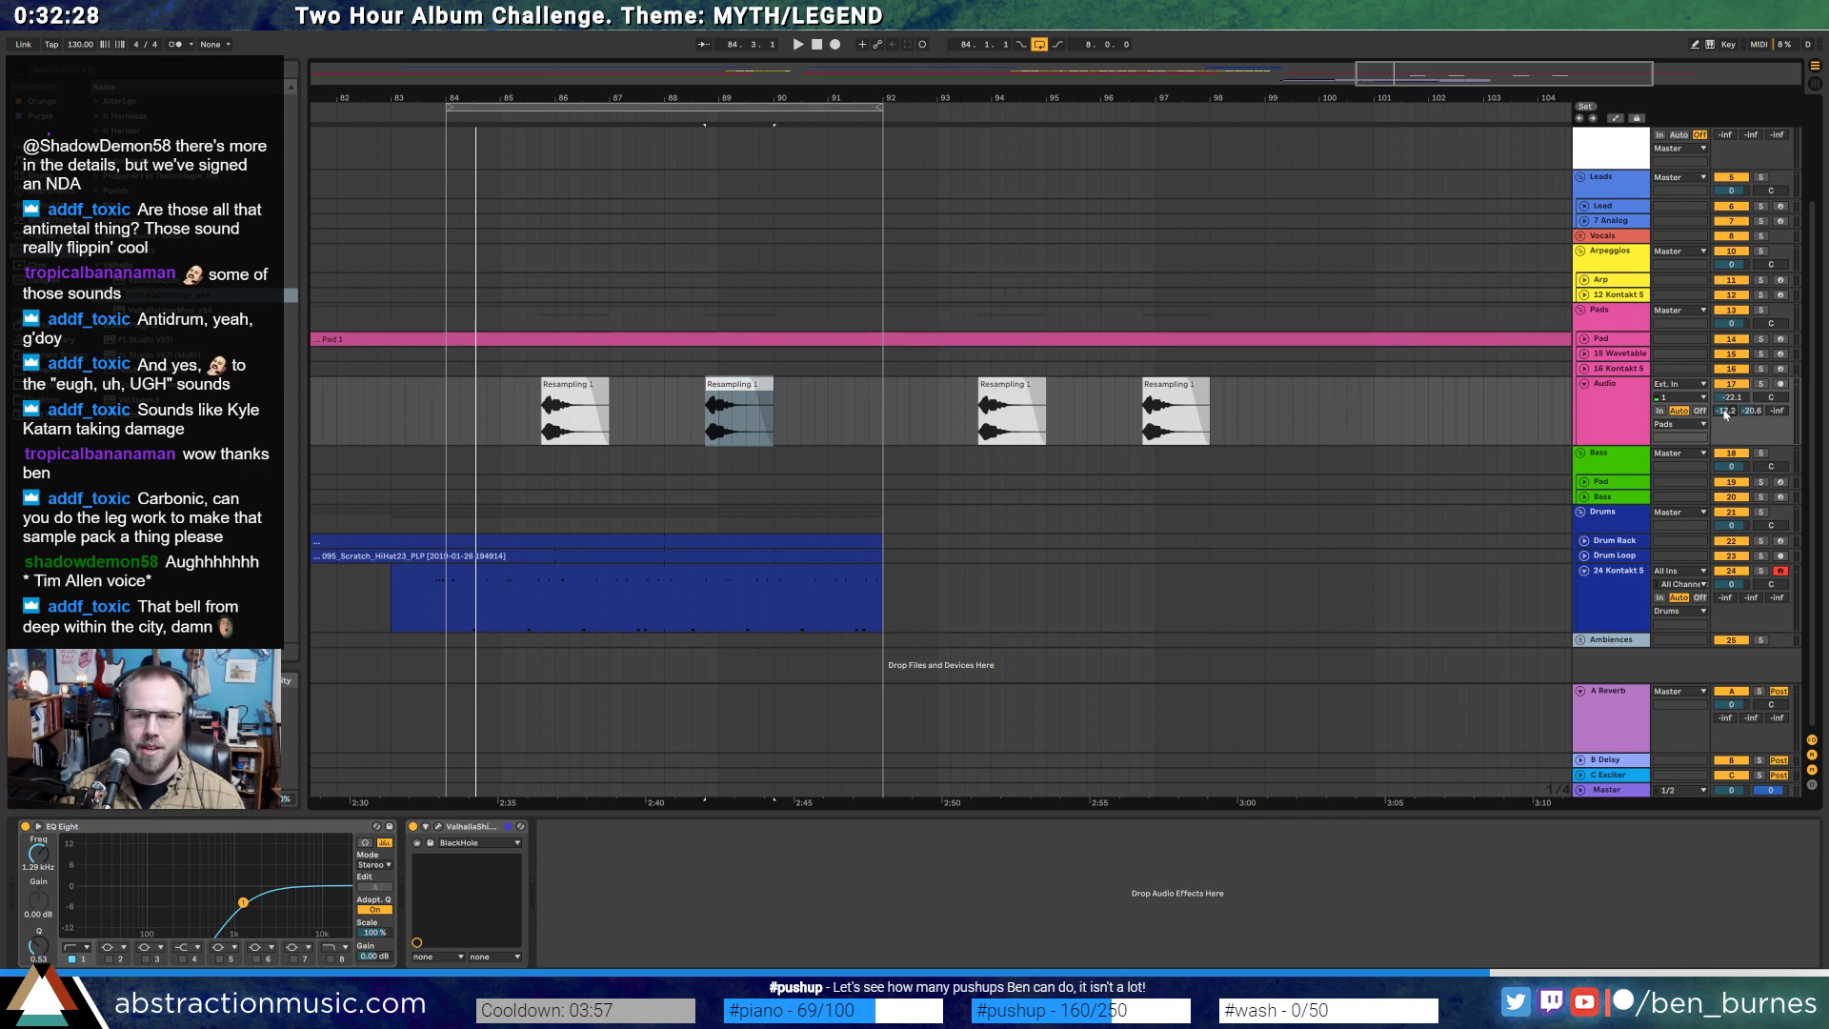
drag(1755, 418, 1756, 409)
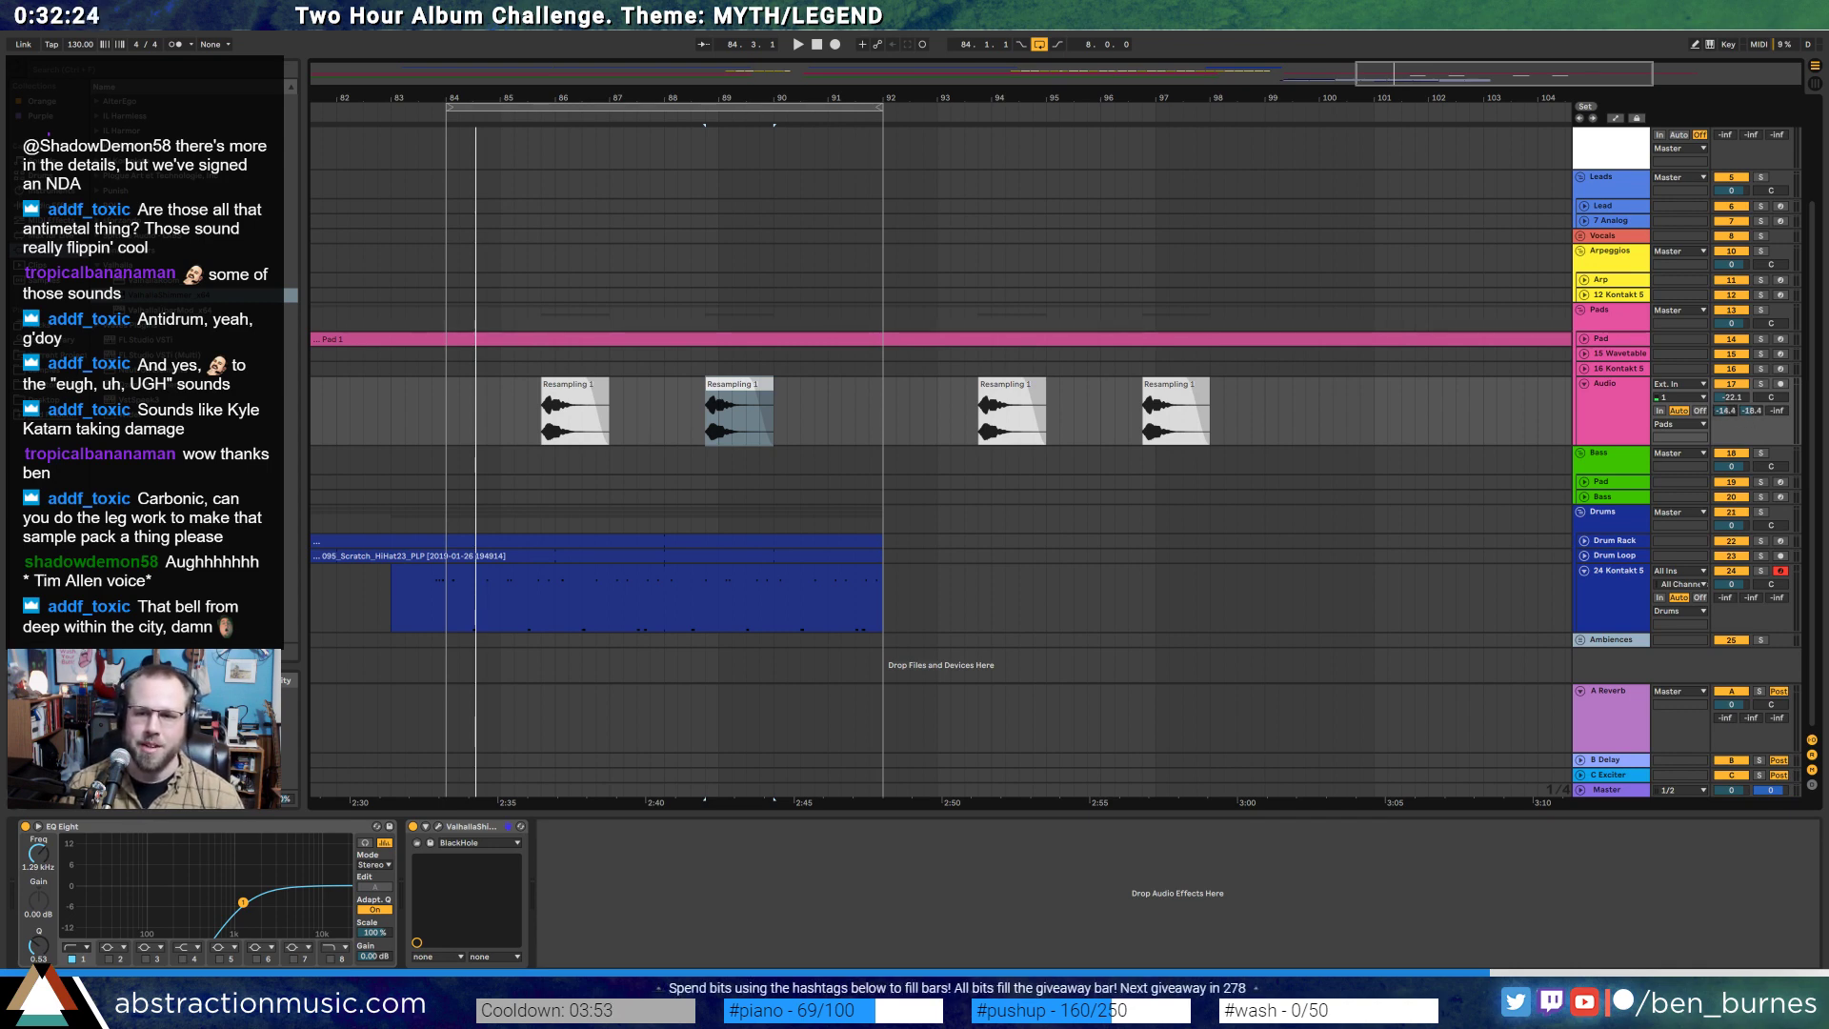
click(447, 412)
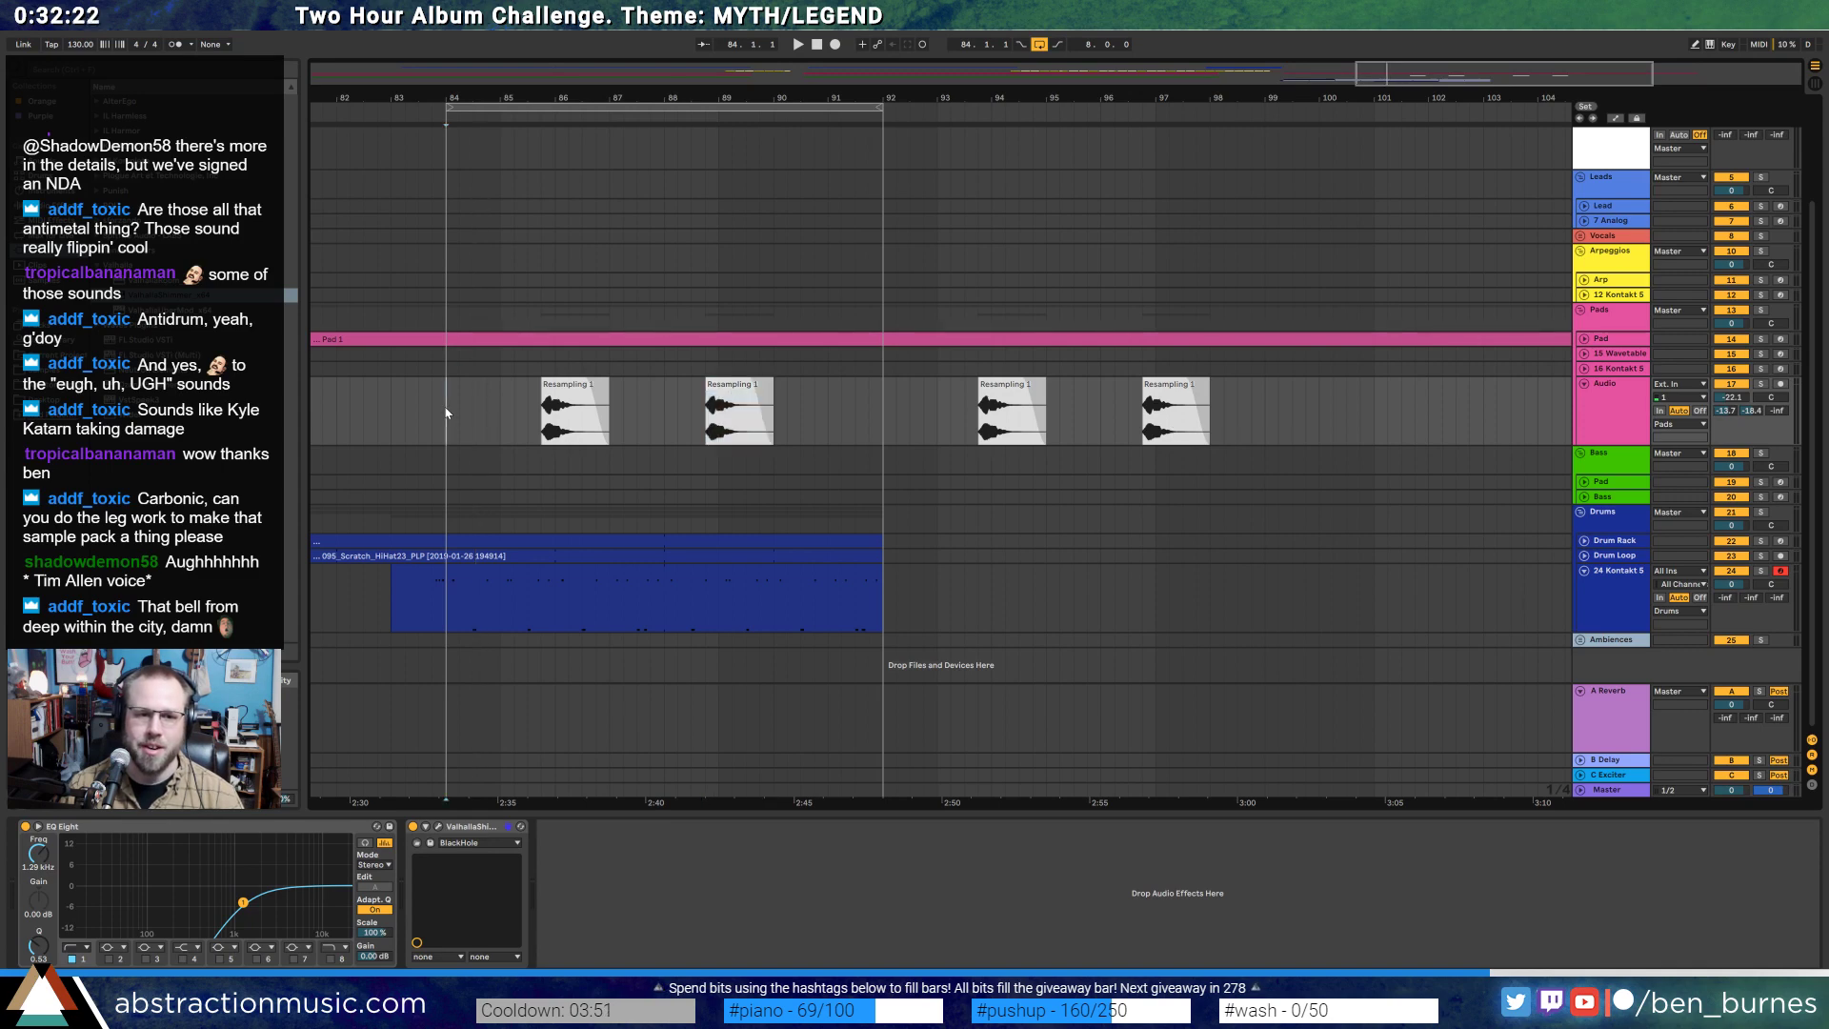
key(space)
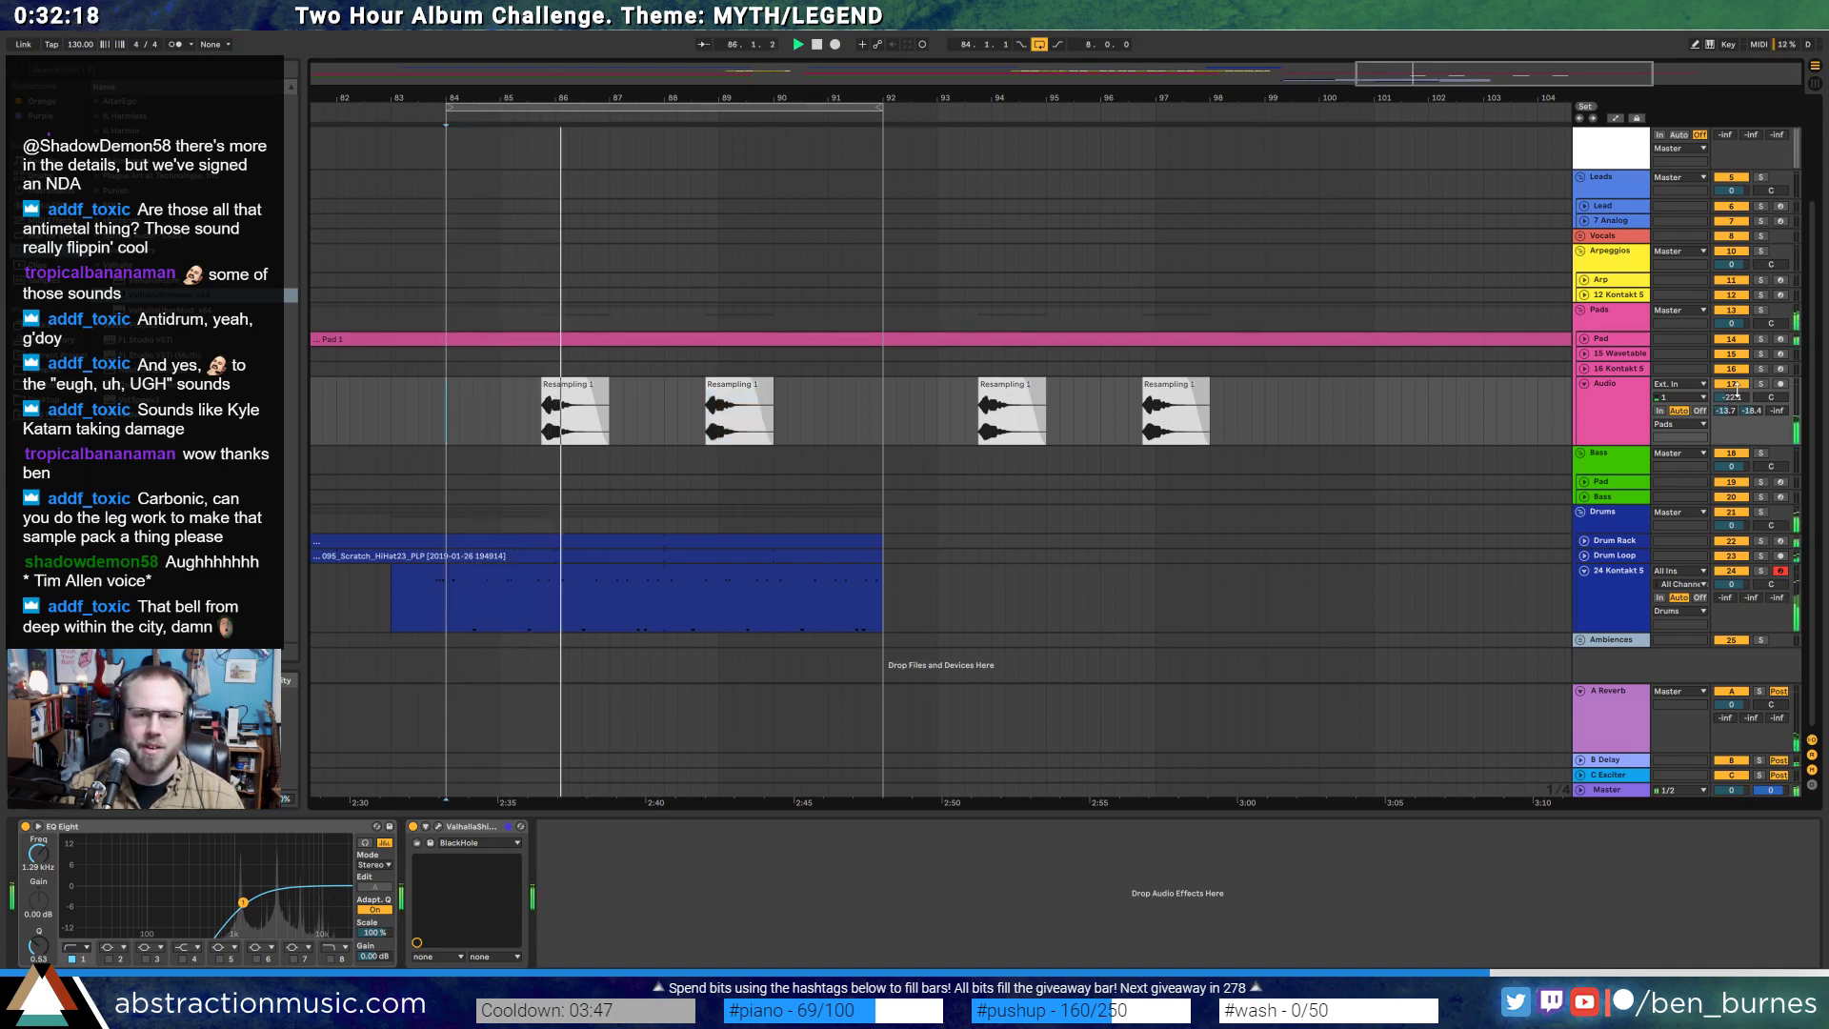
- Lower the Audio track's volume to -25.7 dB and set its ValhallaShimmer mix to 0.61
drag(1736, 395, 1737, 407)
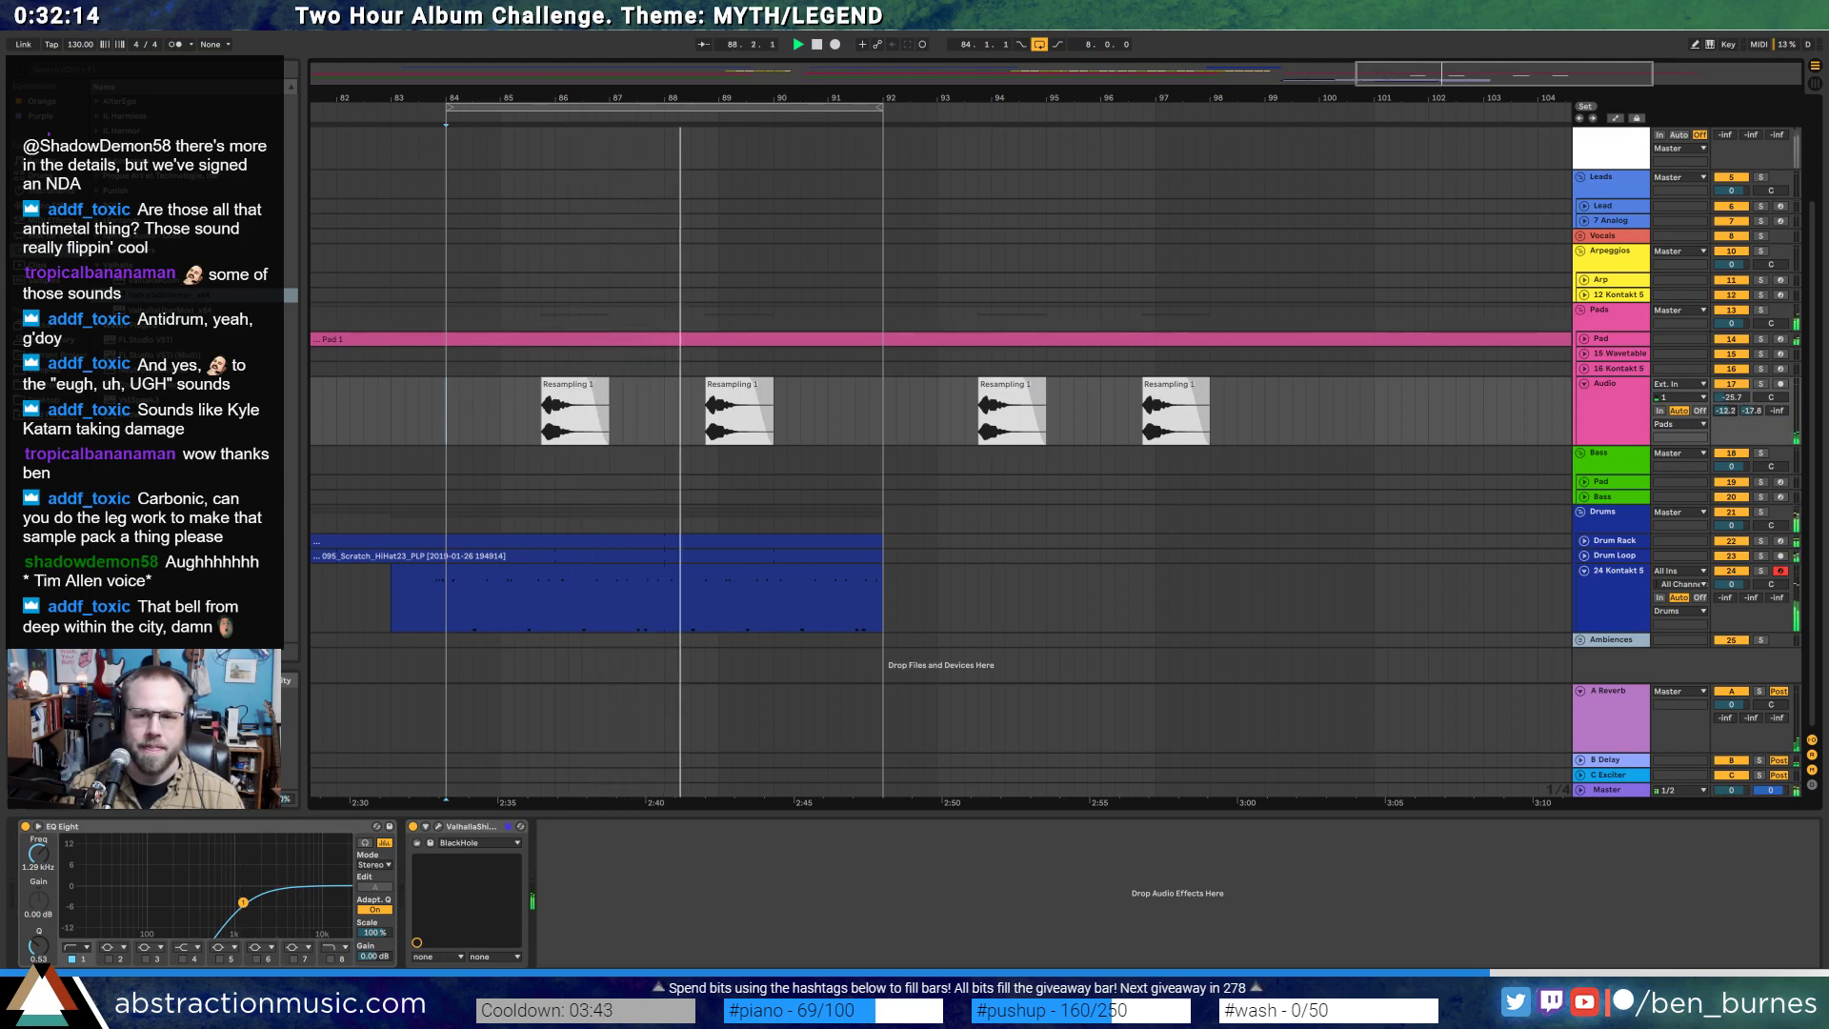
click(437, 826)
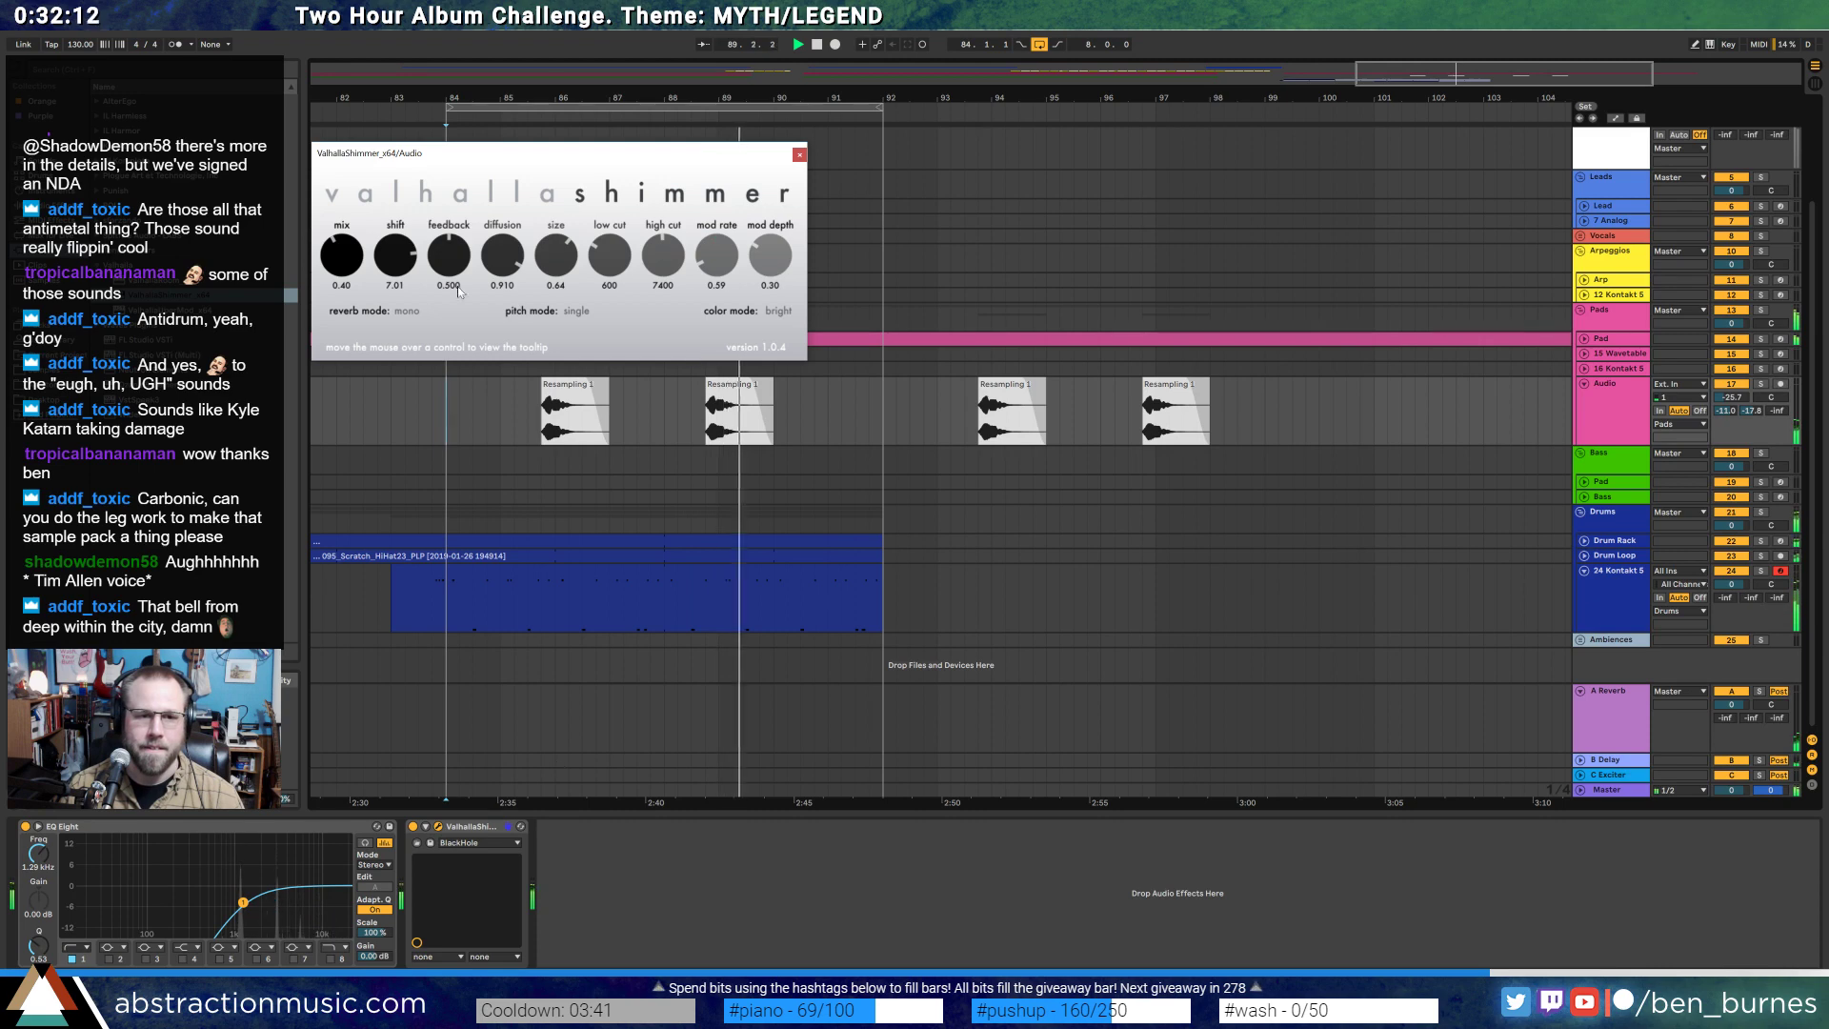
drag(343, 249, 350, 229)
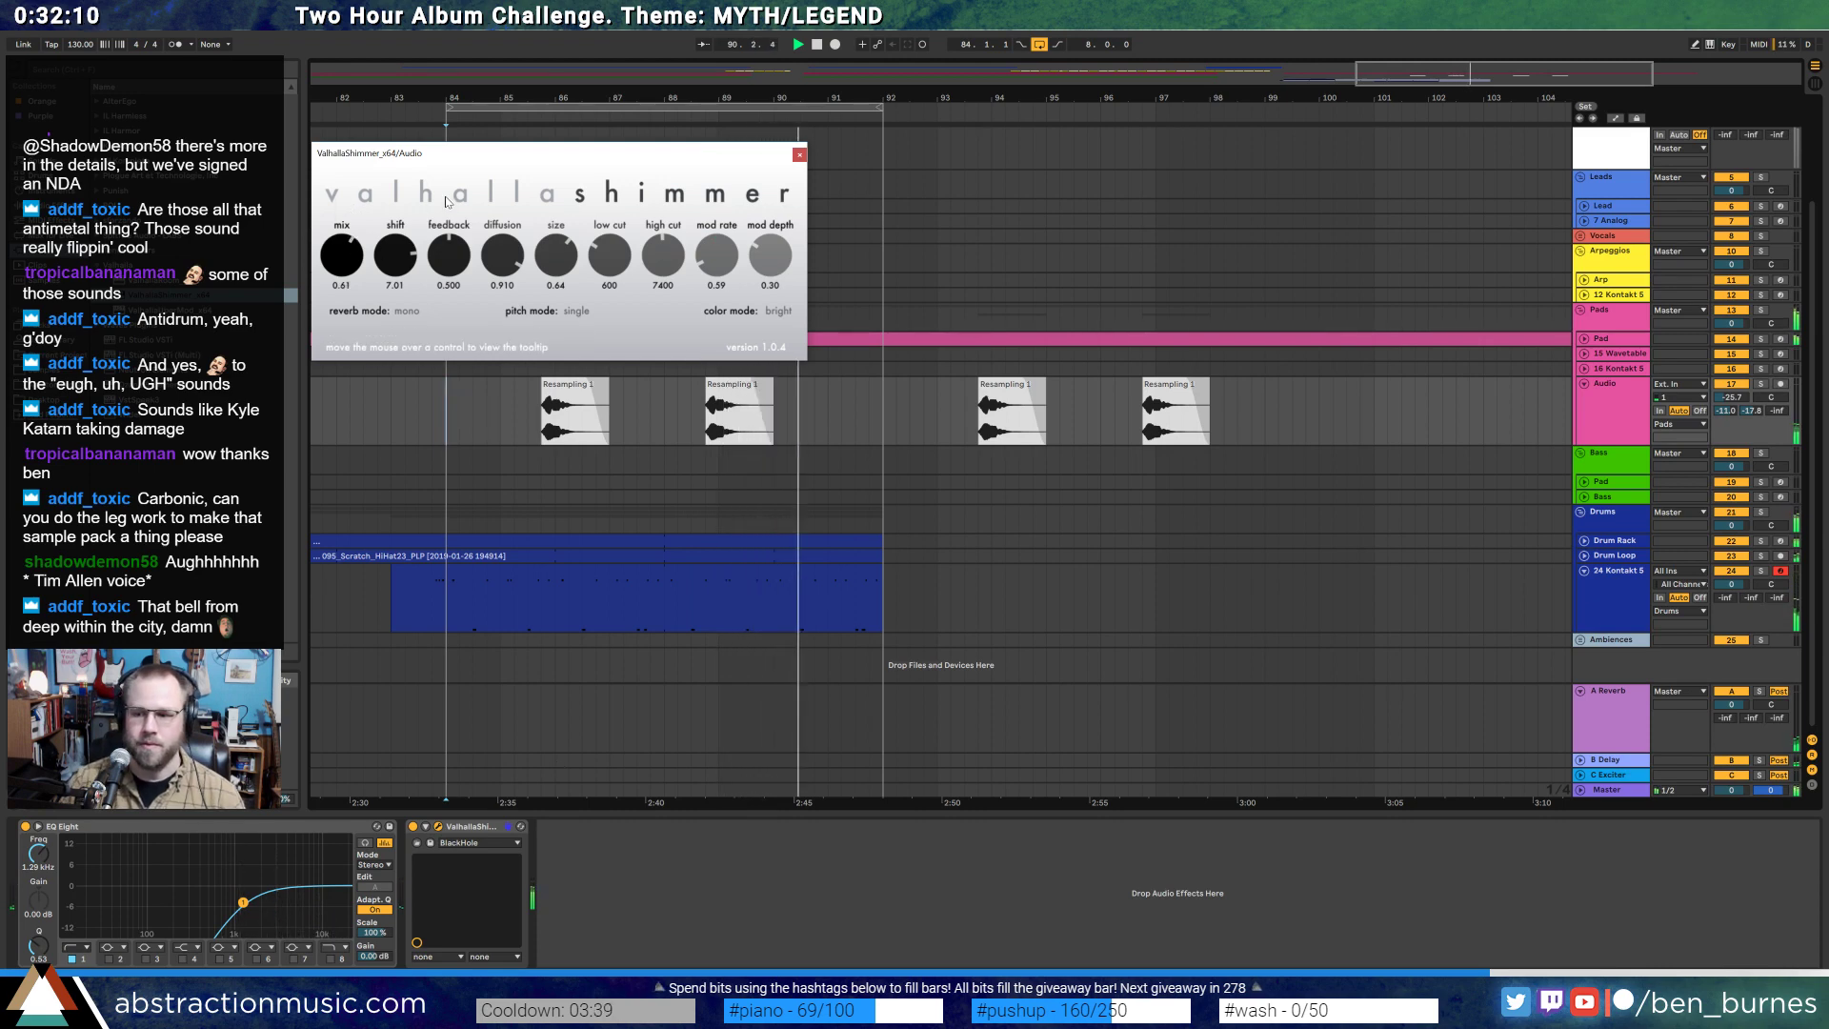
click(800, 154)
- Unfold the Pad track and extend the Drum Rack, Drum Loop and 24 Kontakt 5 clips to the Pad clip's end at bar 108
drag(1350, 75, 1217, 65)
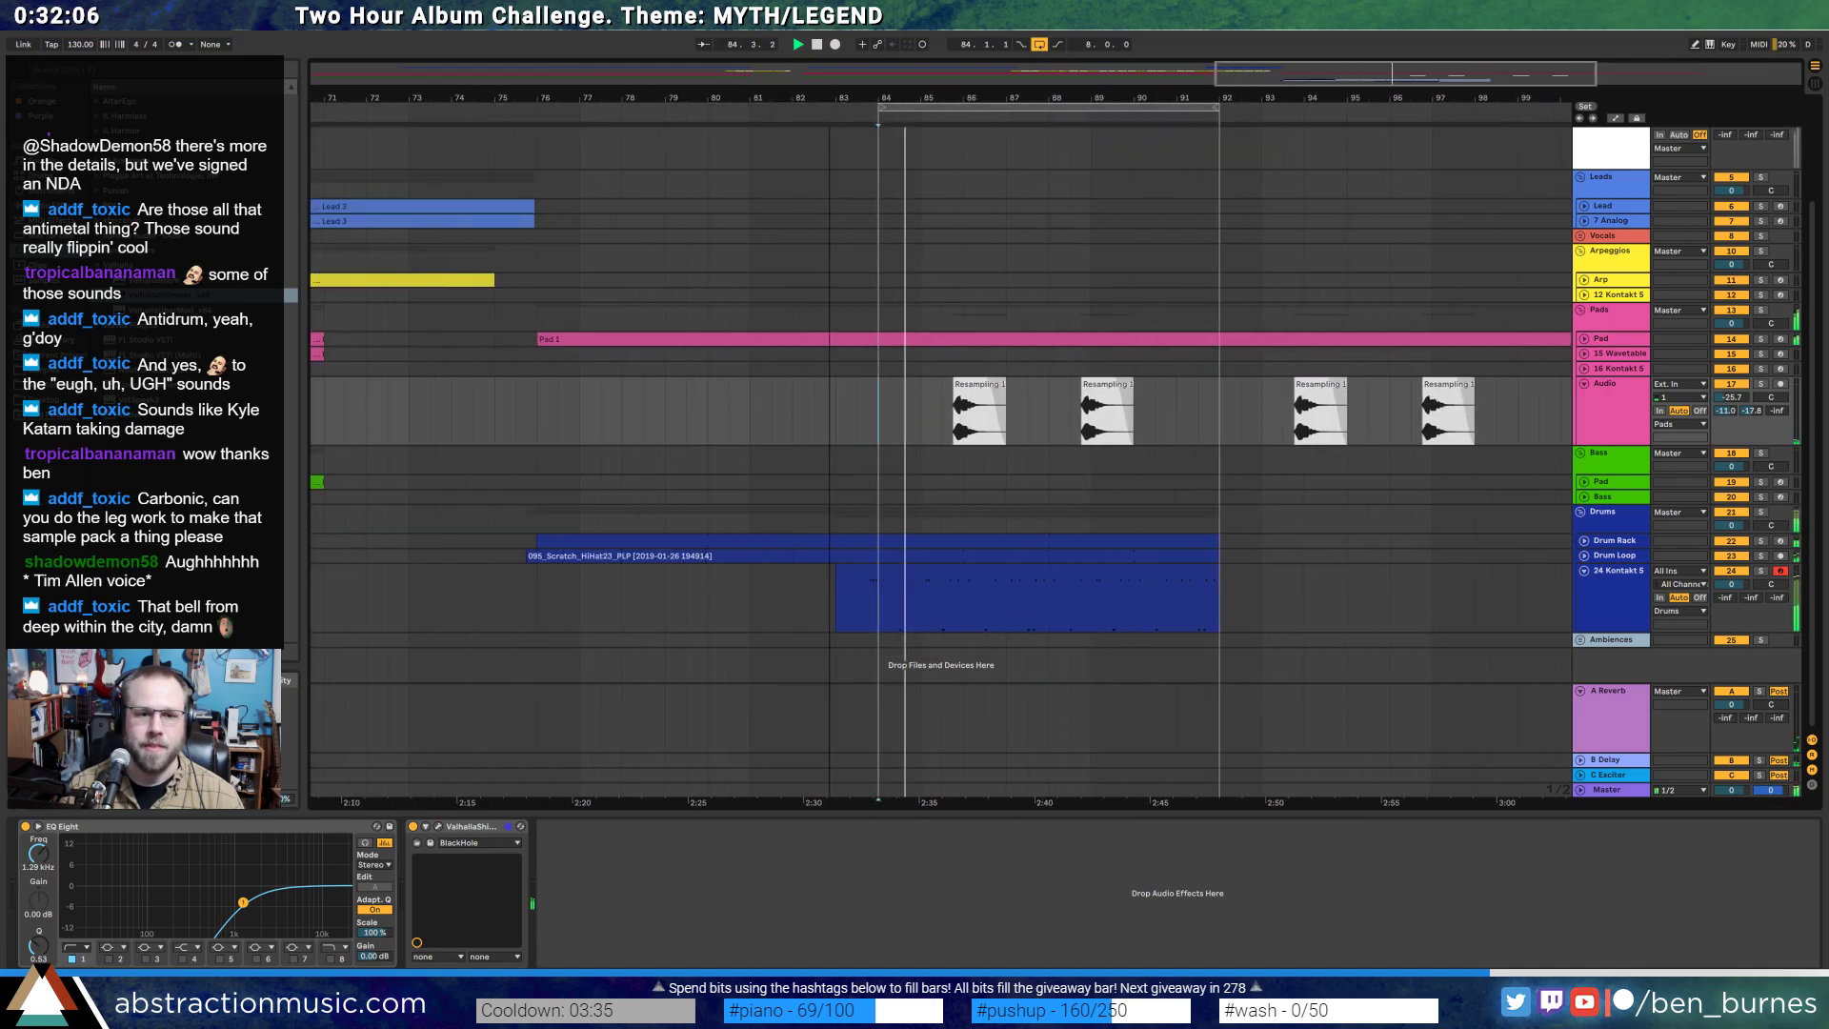
click(1585, 339)
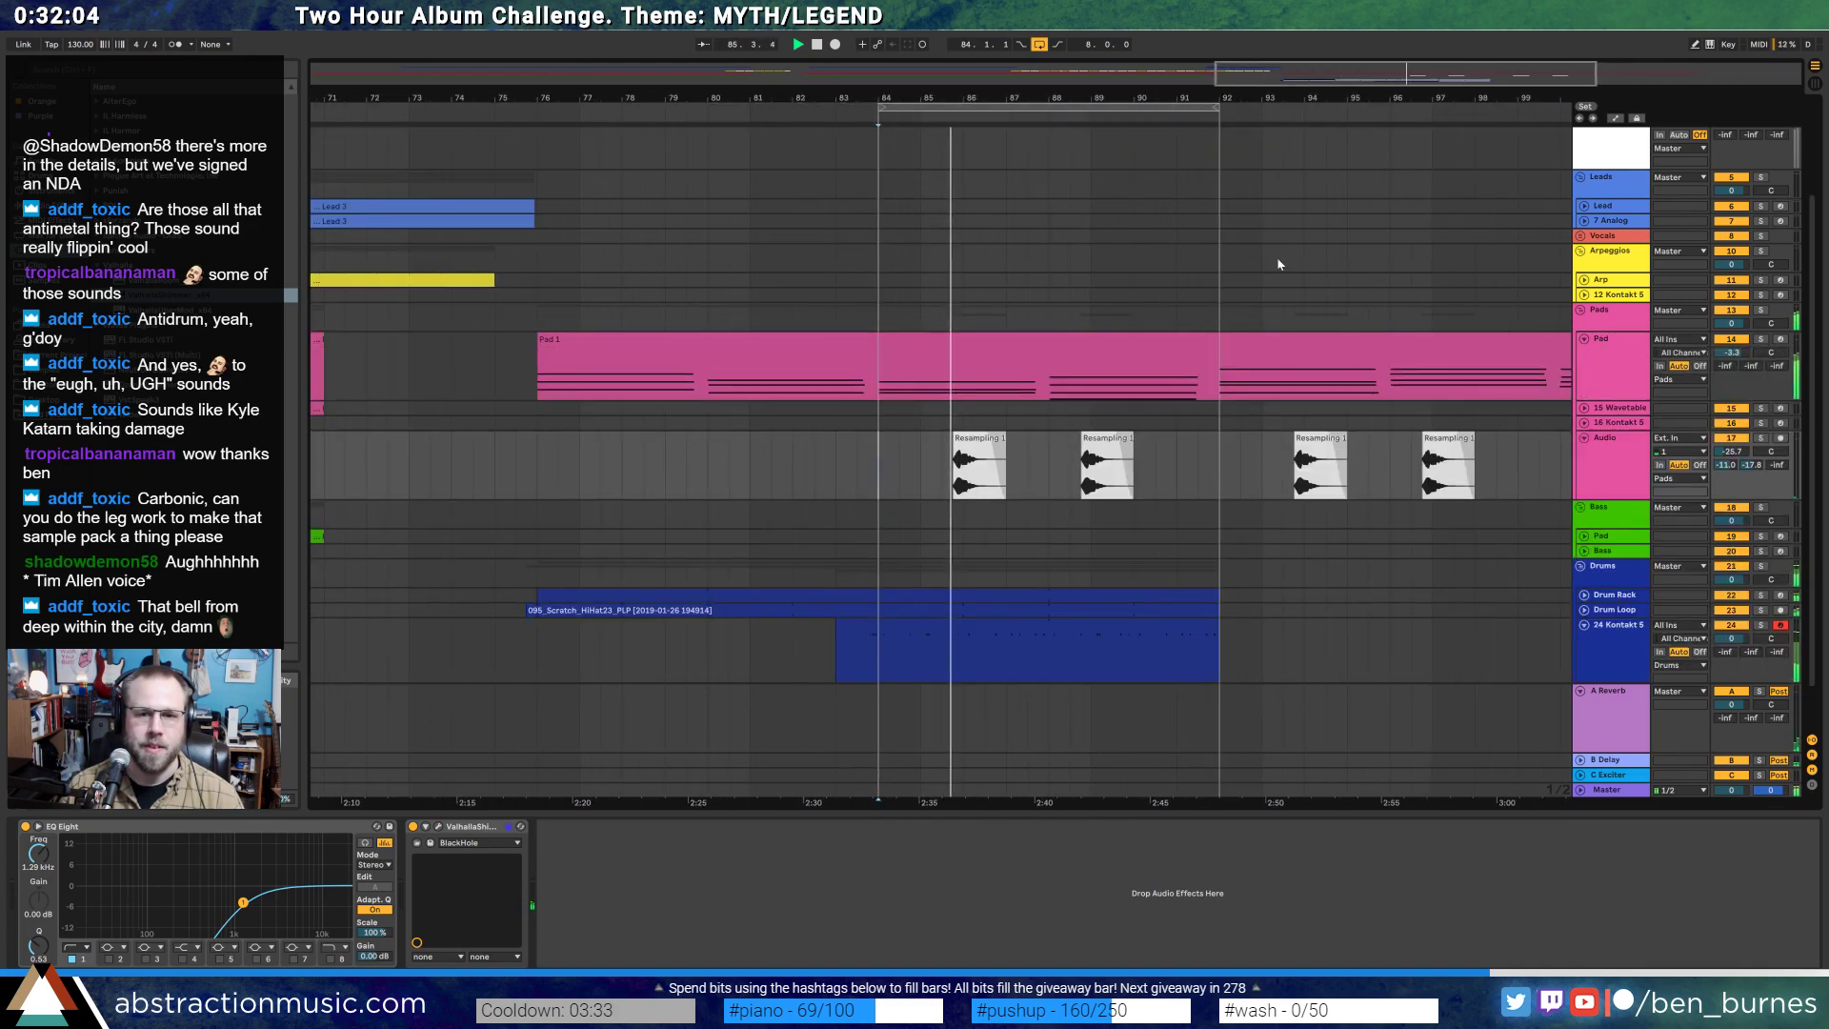
drag(1247, 75, 1247, 59)
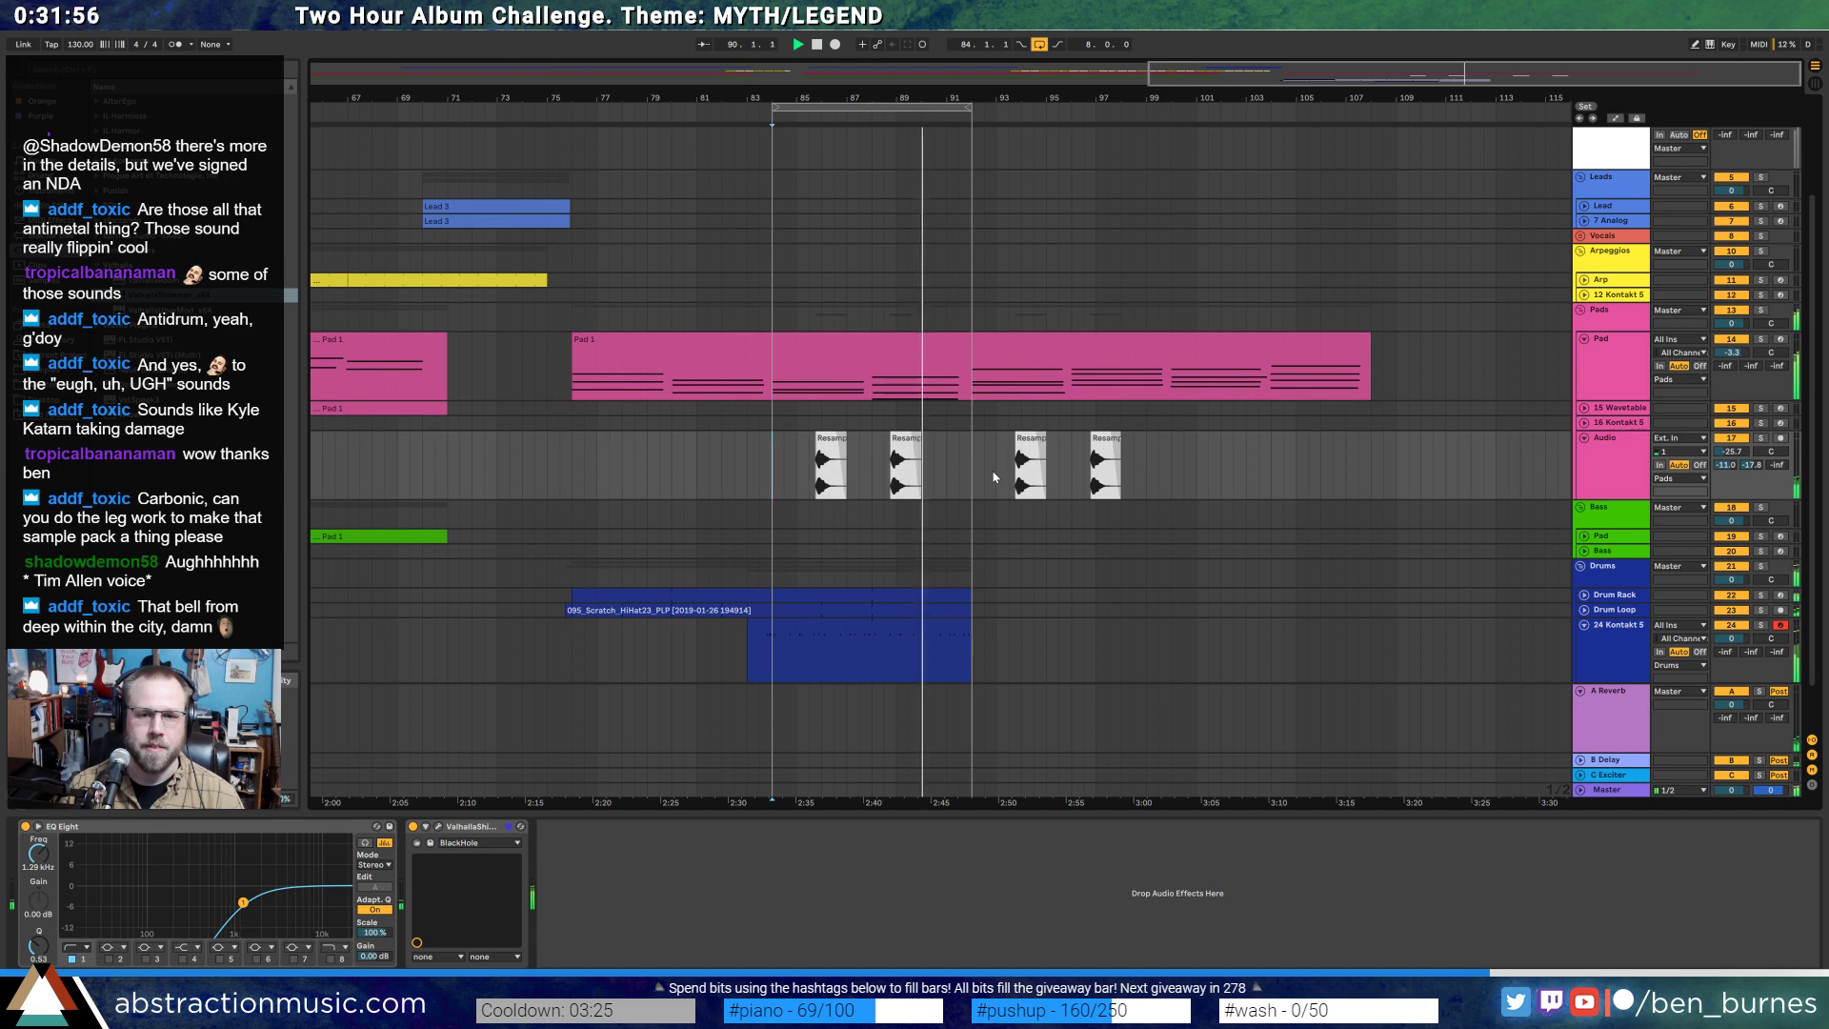
click(960, 593)
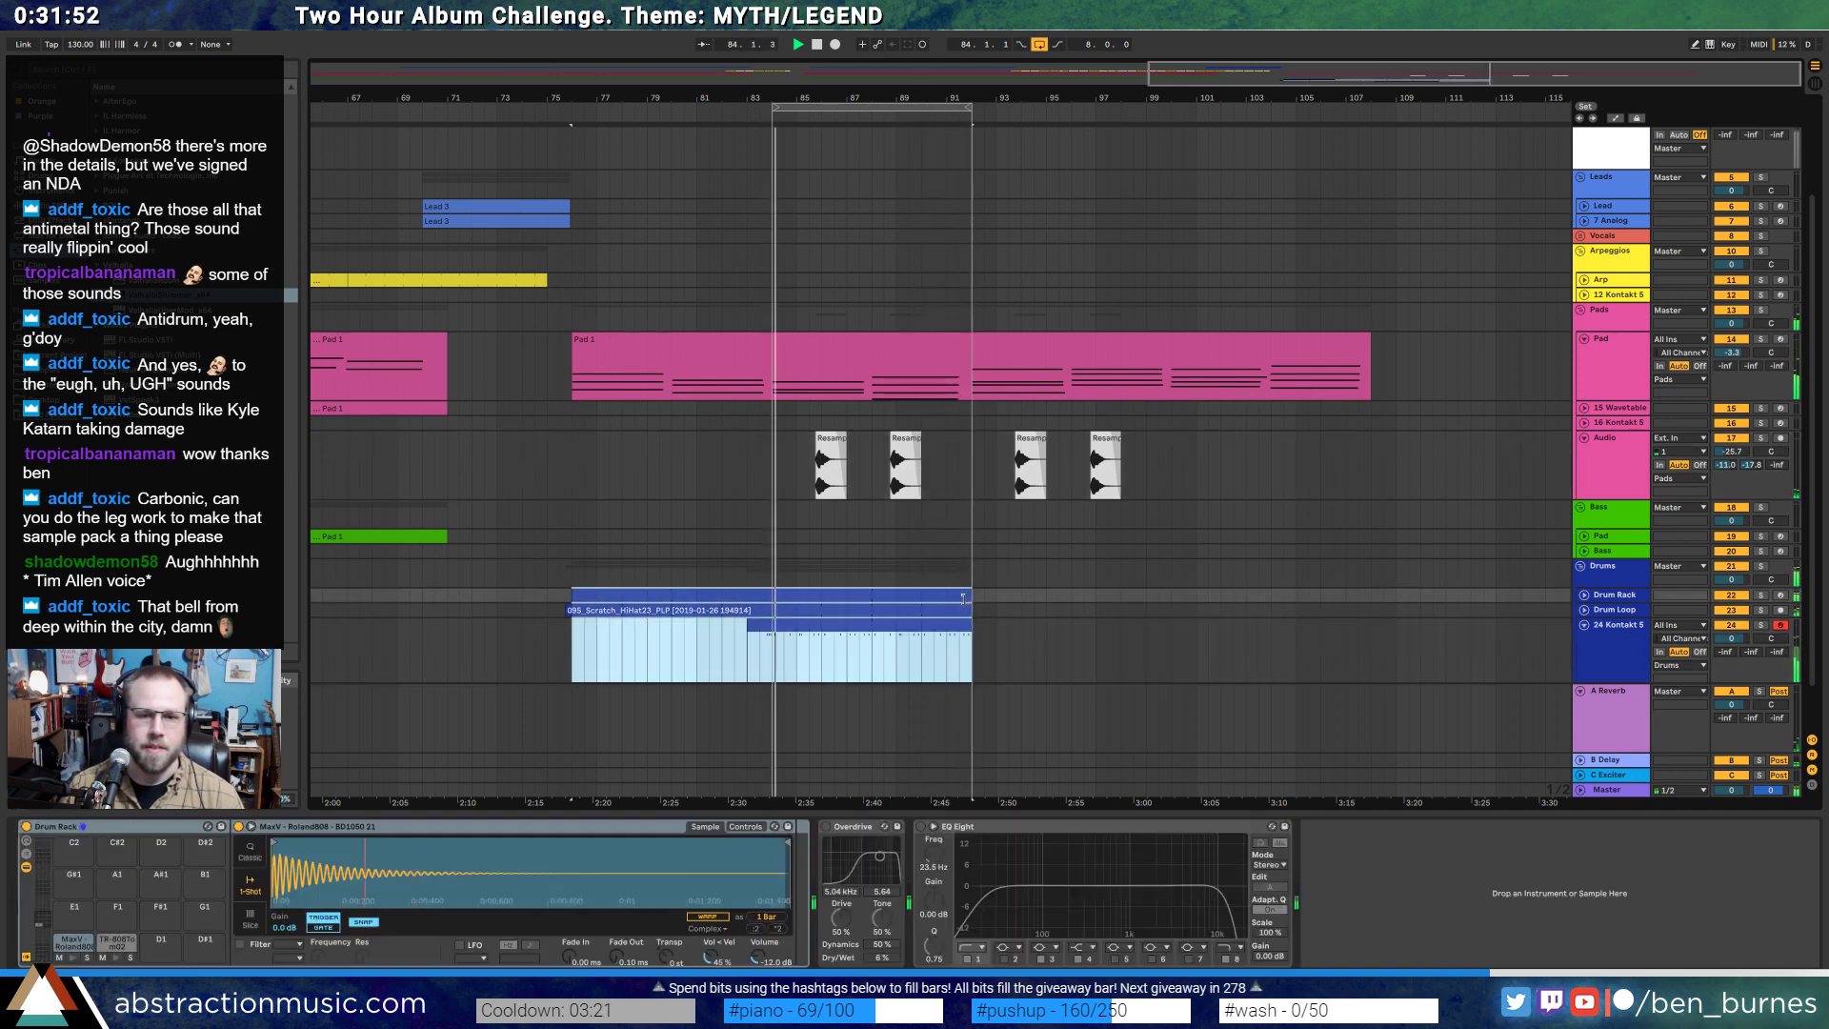
drag(970, 600, 1371, 600)
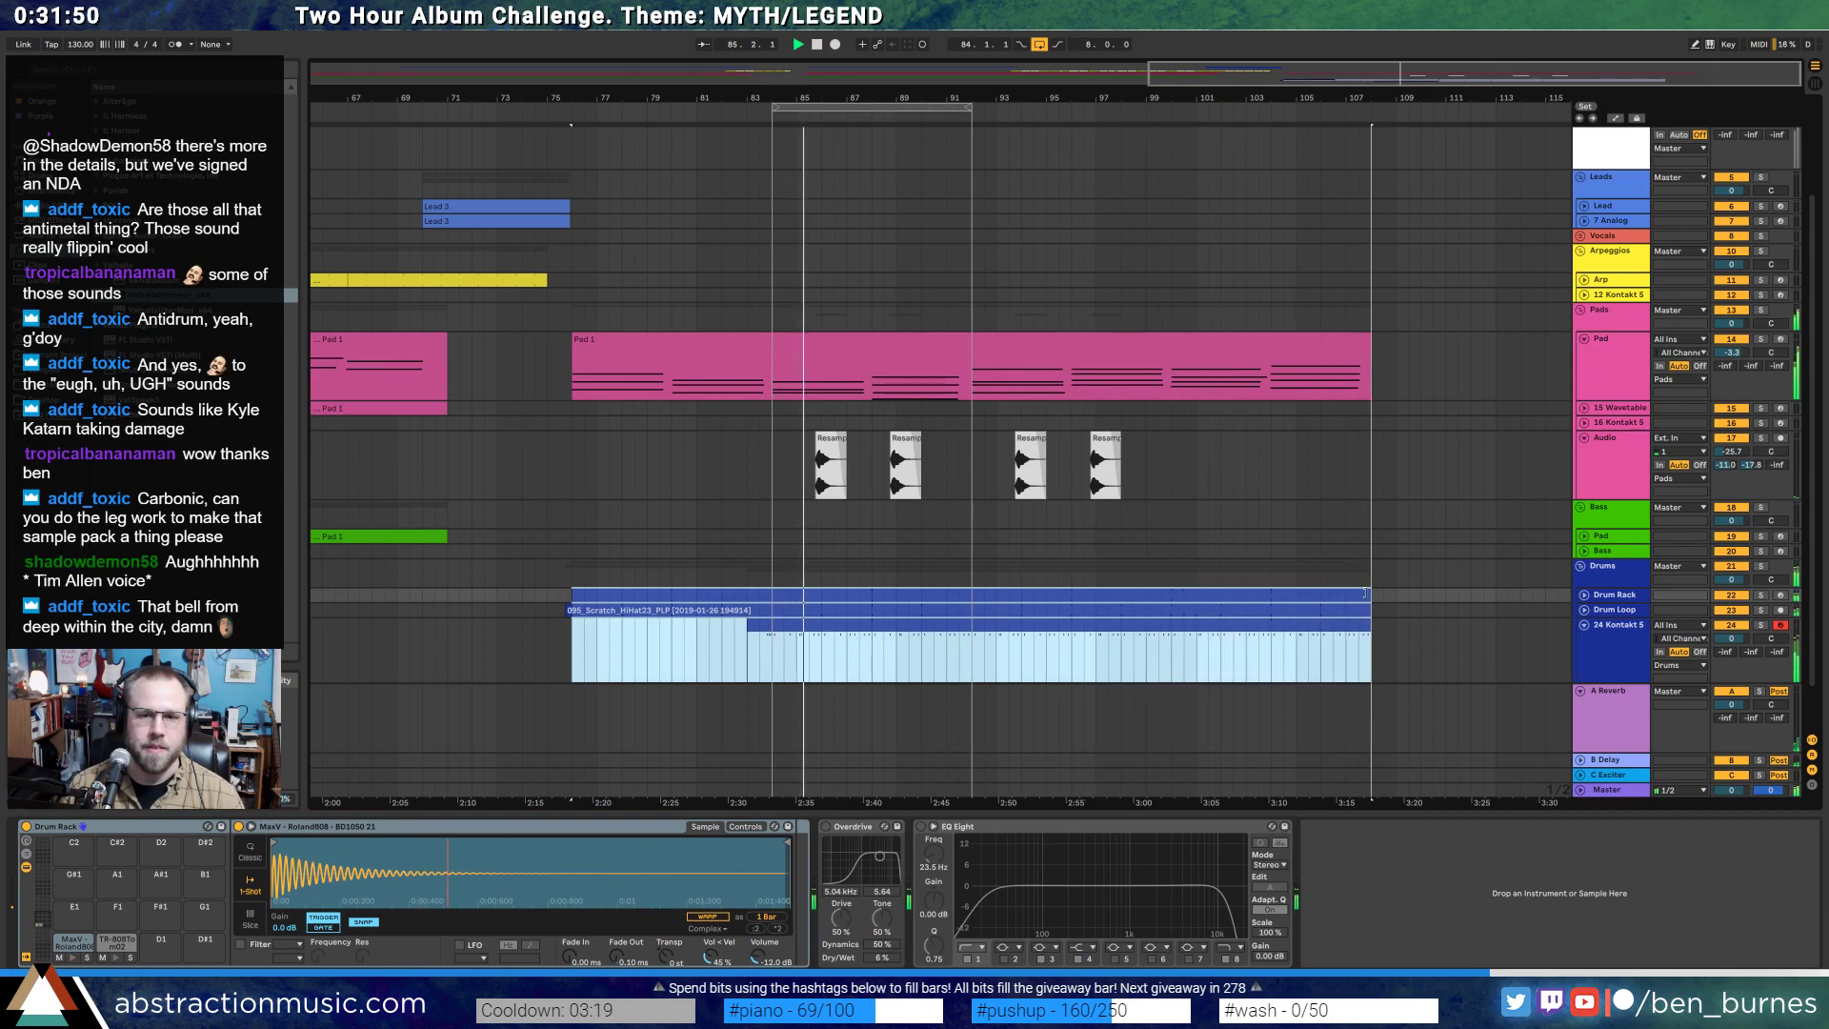
- Shift the playback loop to bars 92 to 100 and unfold the Drum Rack track while listening to the section
drag(926, 124, 1124, 126)
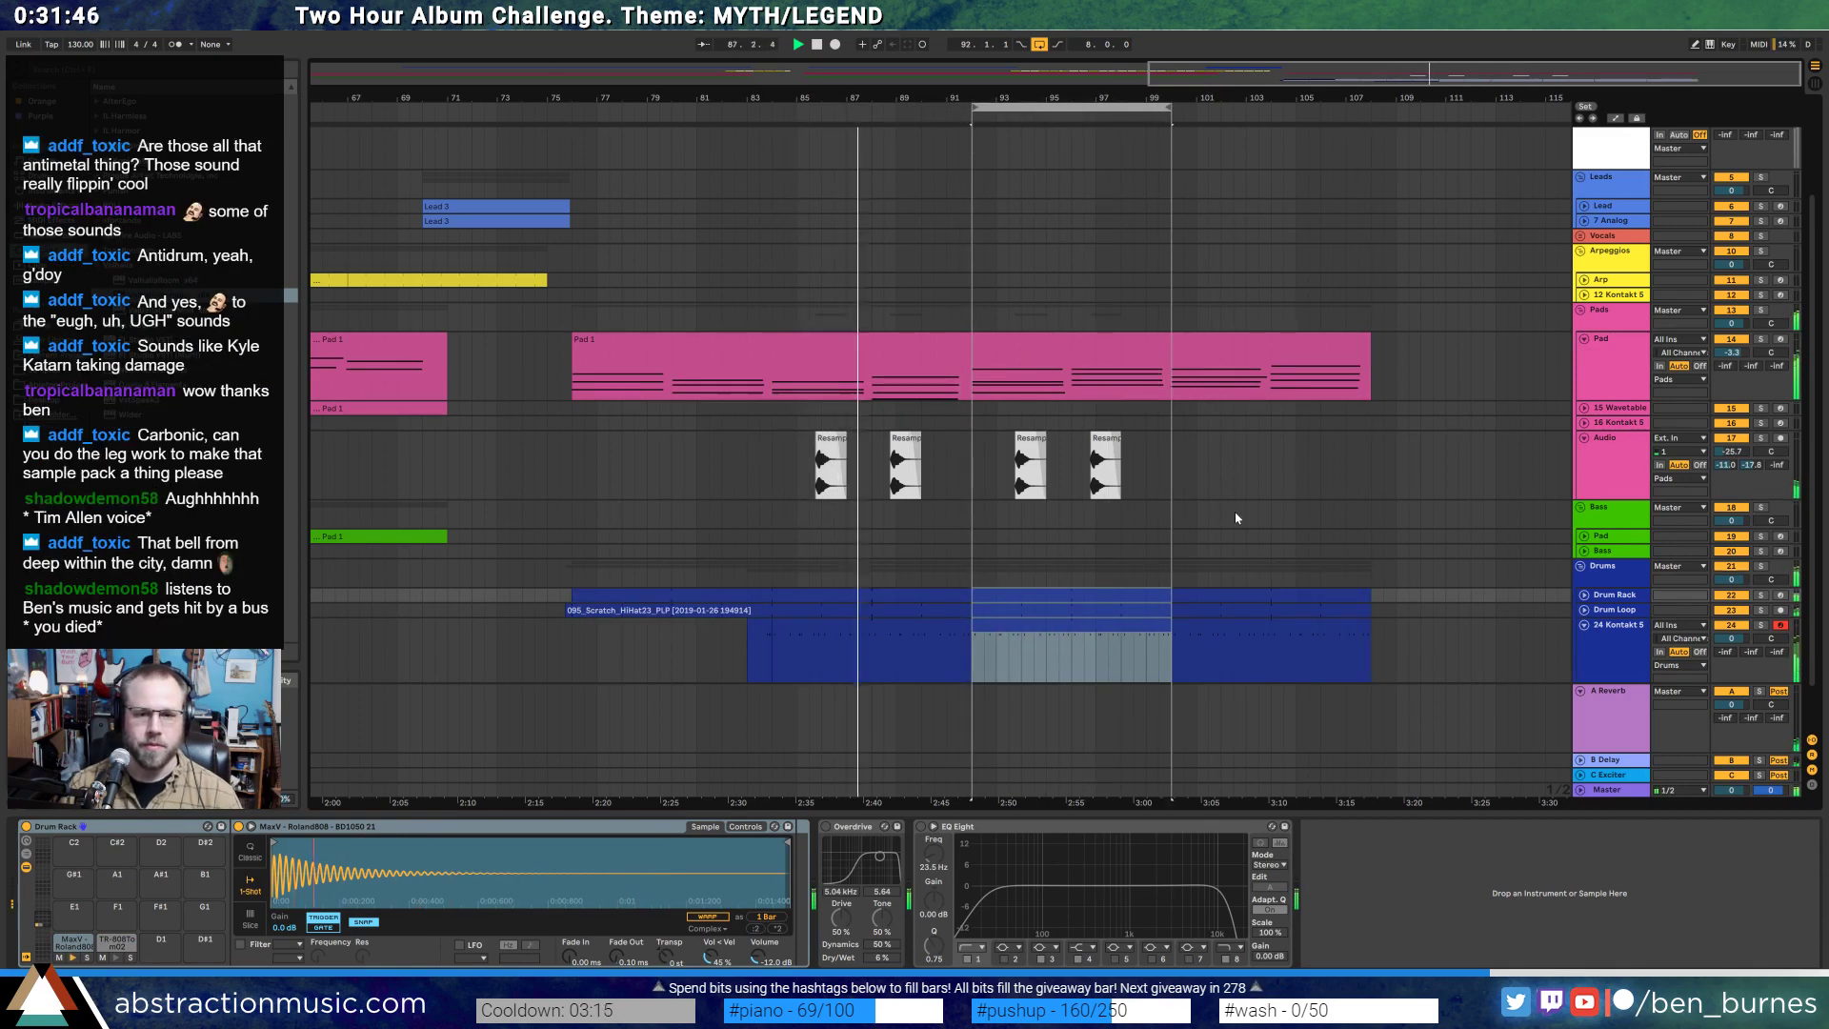
scroll(1239, 525, down, 2)
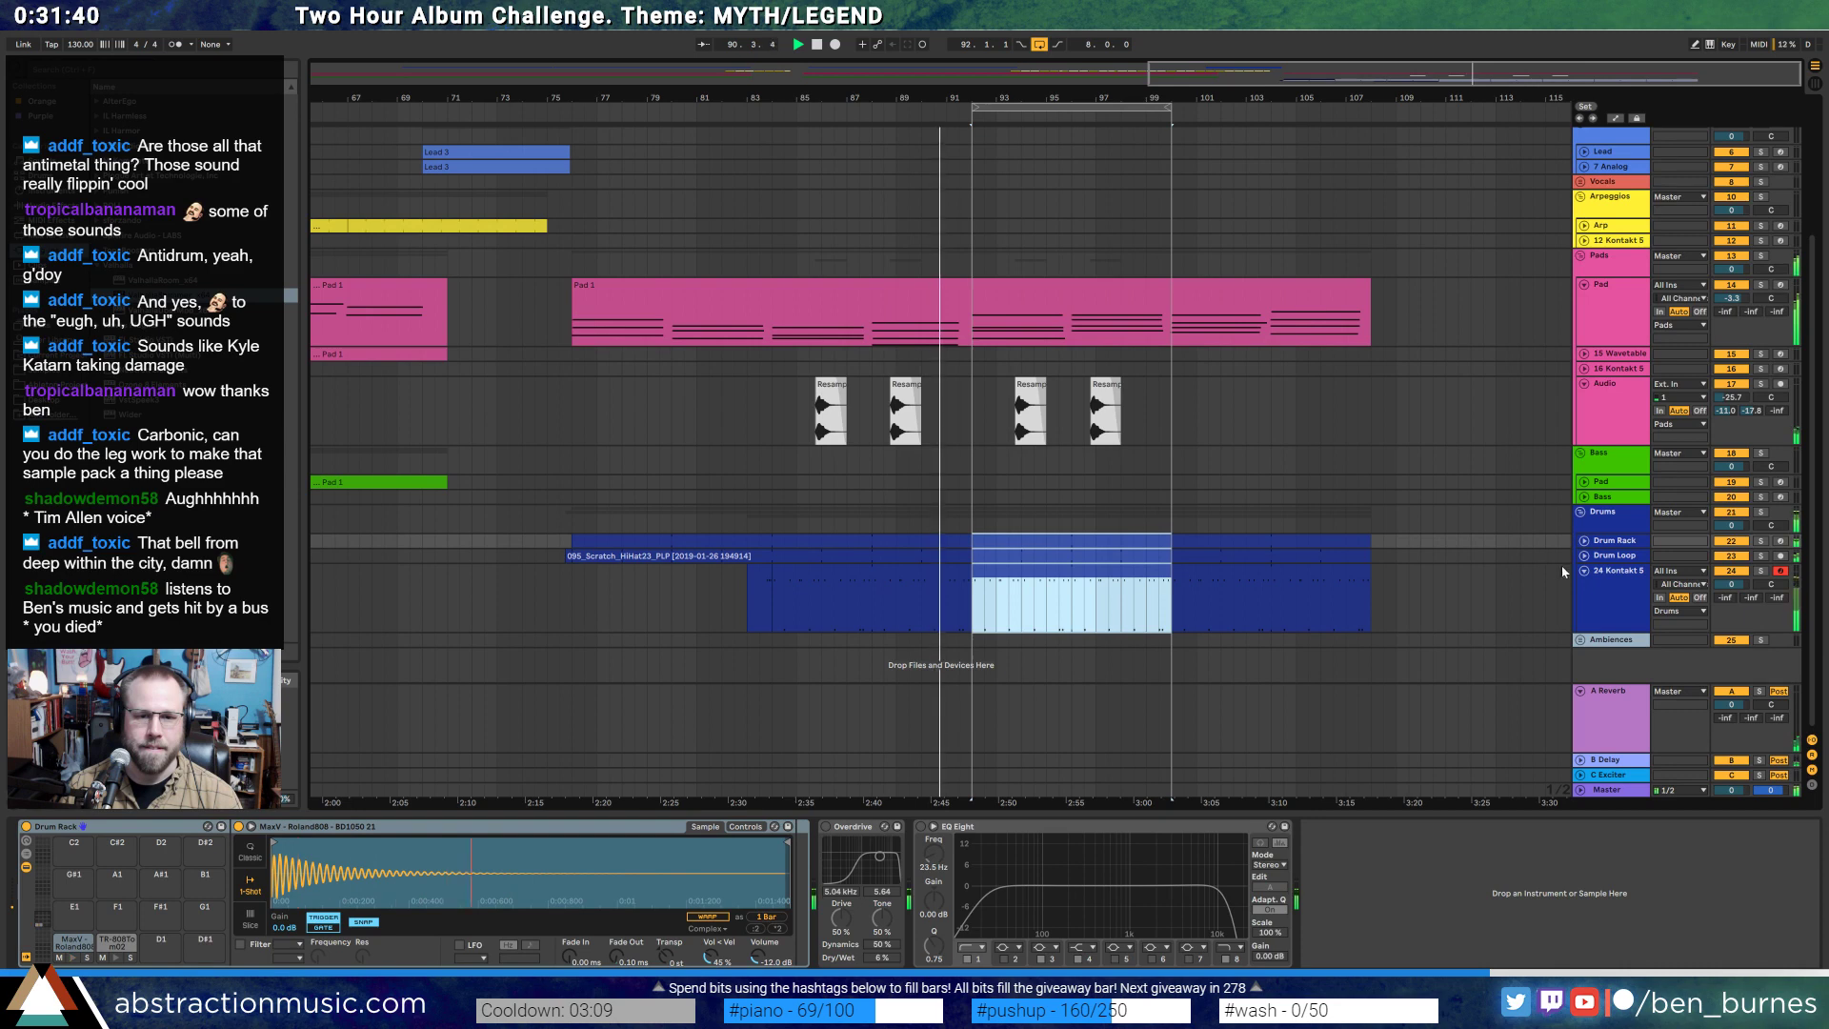
click(1584, 541)
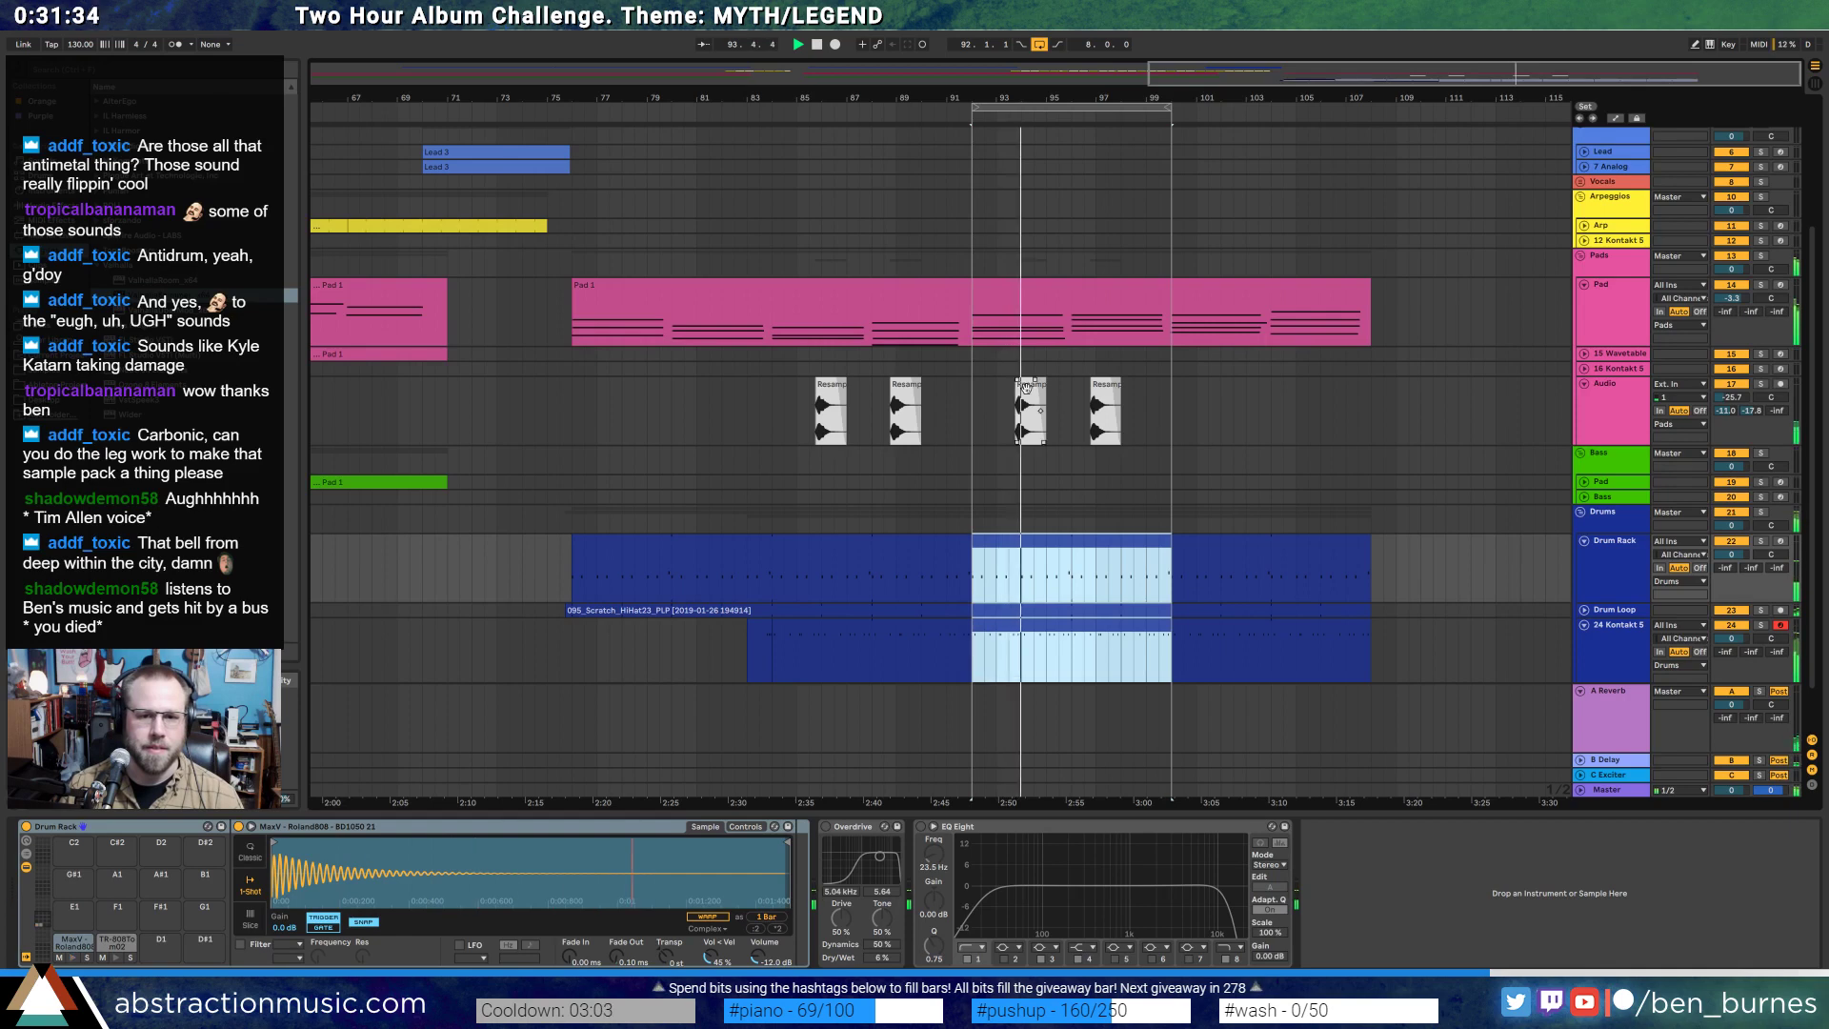
click(1108, 387)
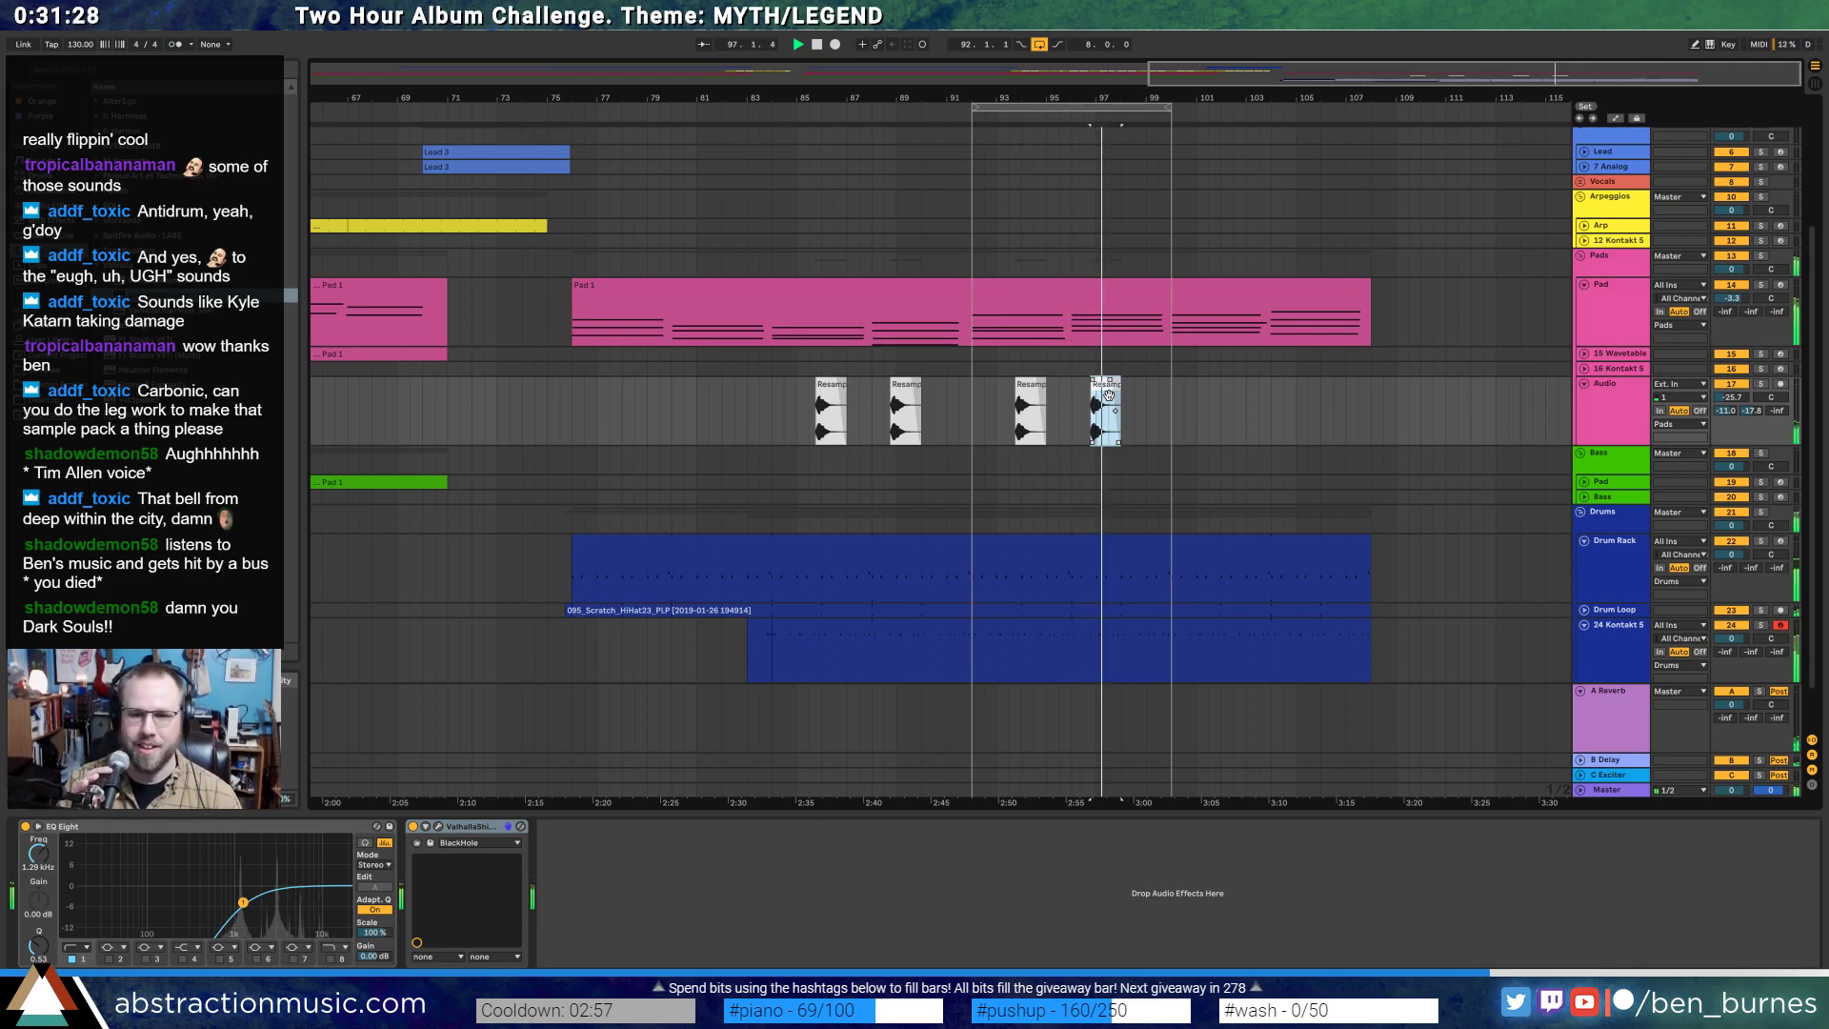
click(1159, 433)
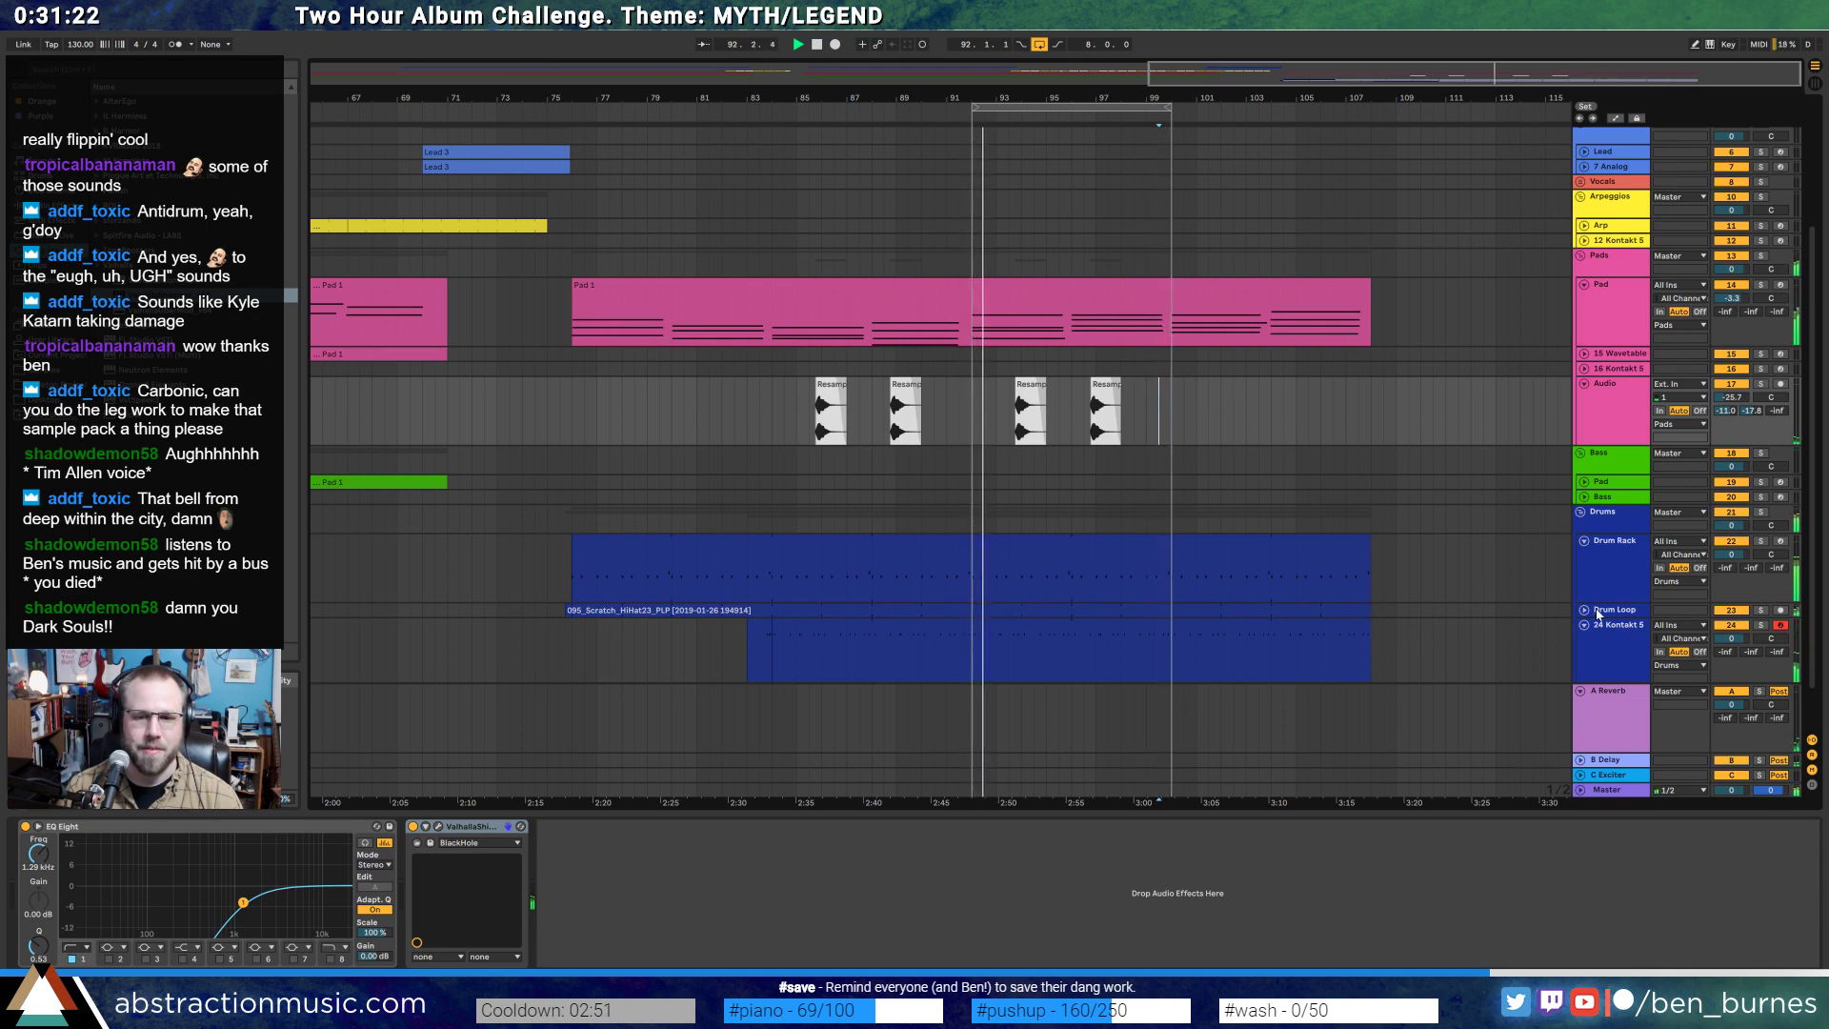
key(shift+Tab)
key(shift+Tab)
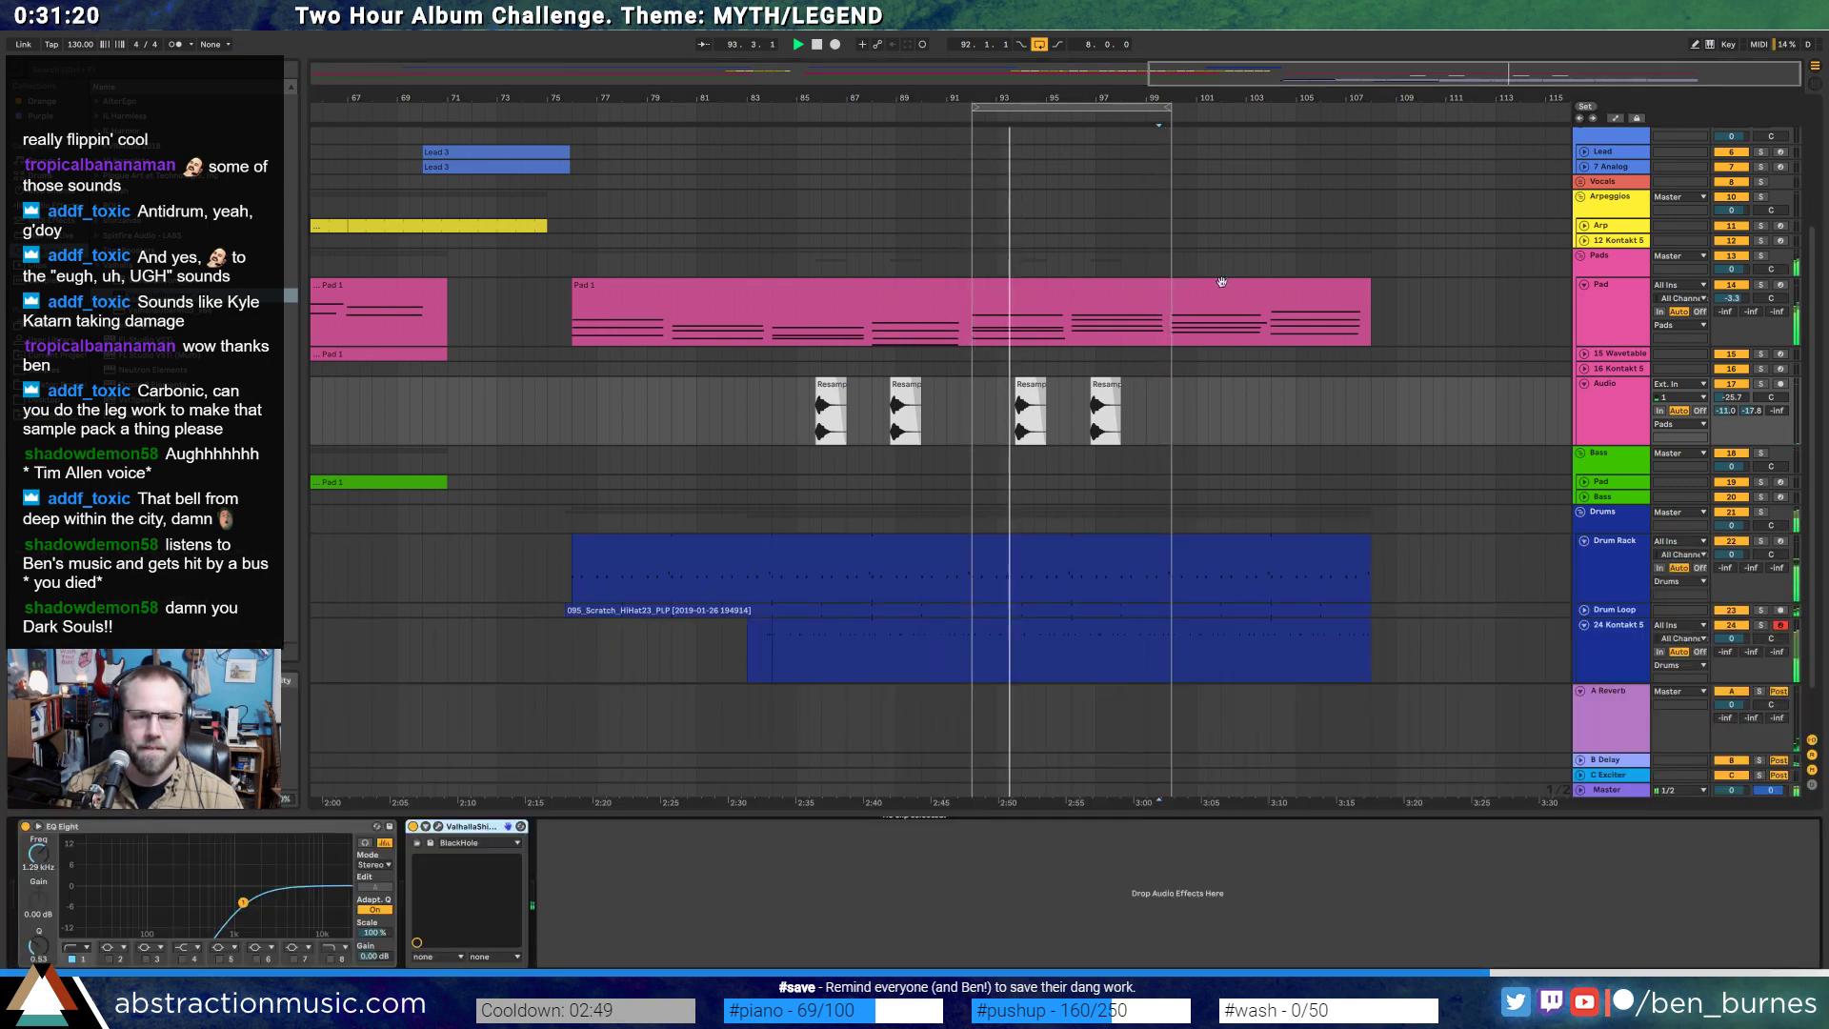
- Move the Pad and drum clip material of bars 100 to 108 so that it starts at bar 109
click(1357, 286)
drag(1401, 296, 1175, 652)
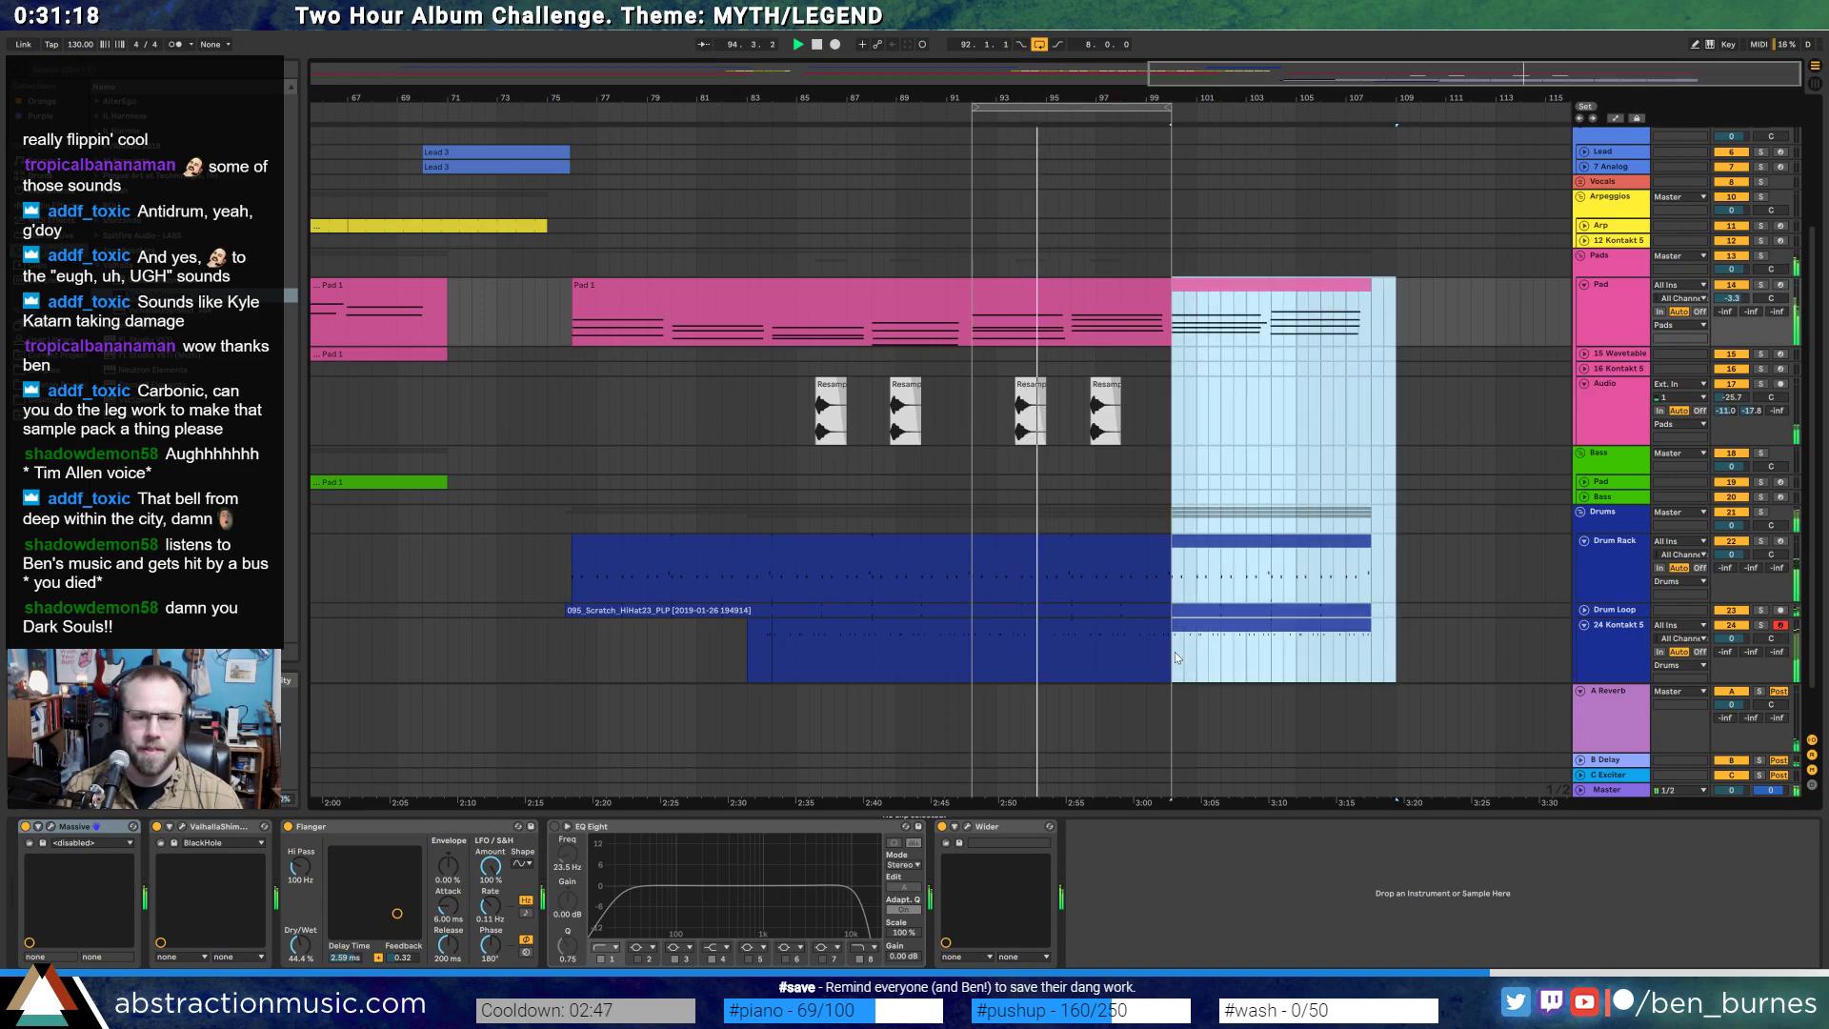
drag(1330, 299, 1450, 298)
- Split the Pad clip at bar 92 so bars 92 to 100 form a separate clip
click(1167, 288)
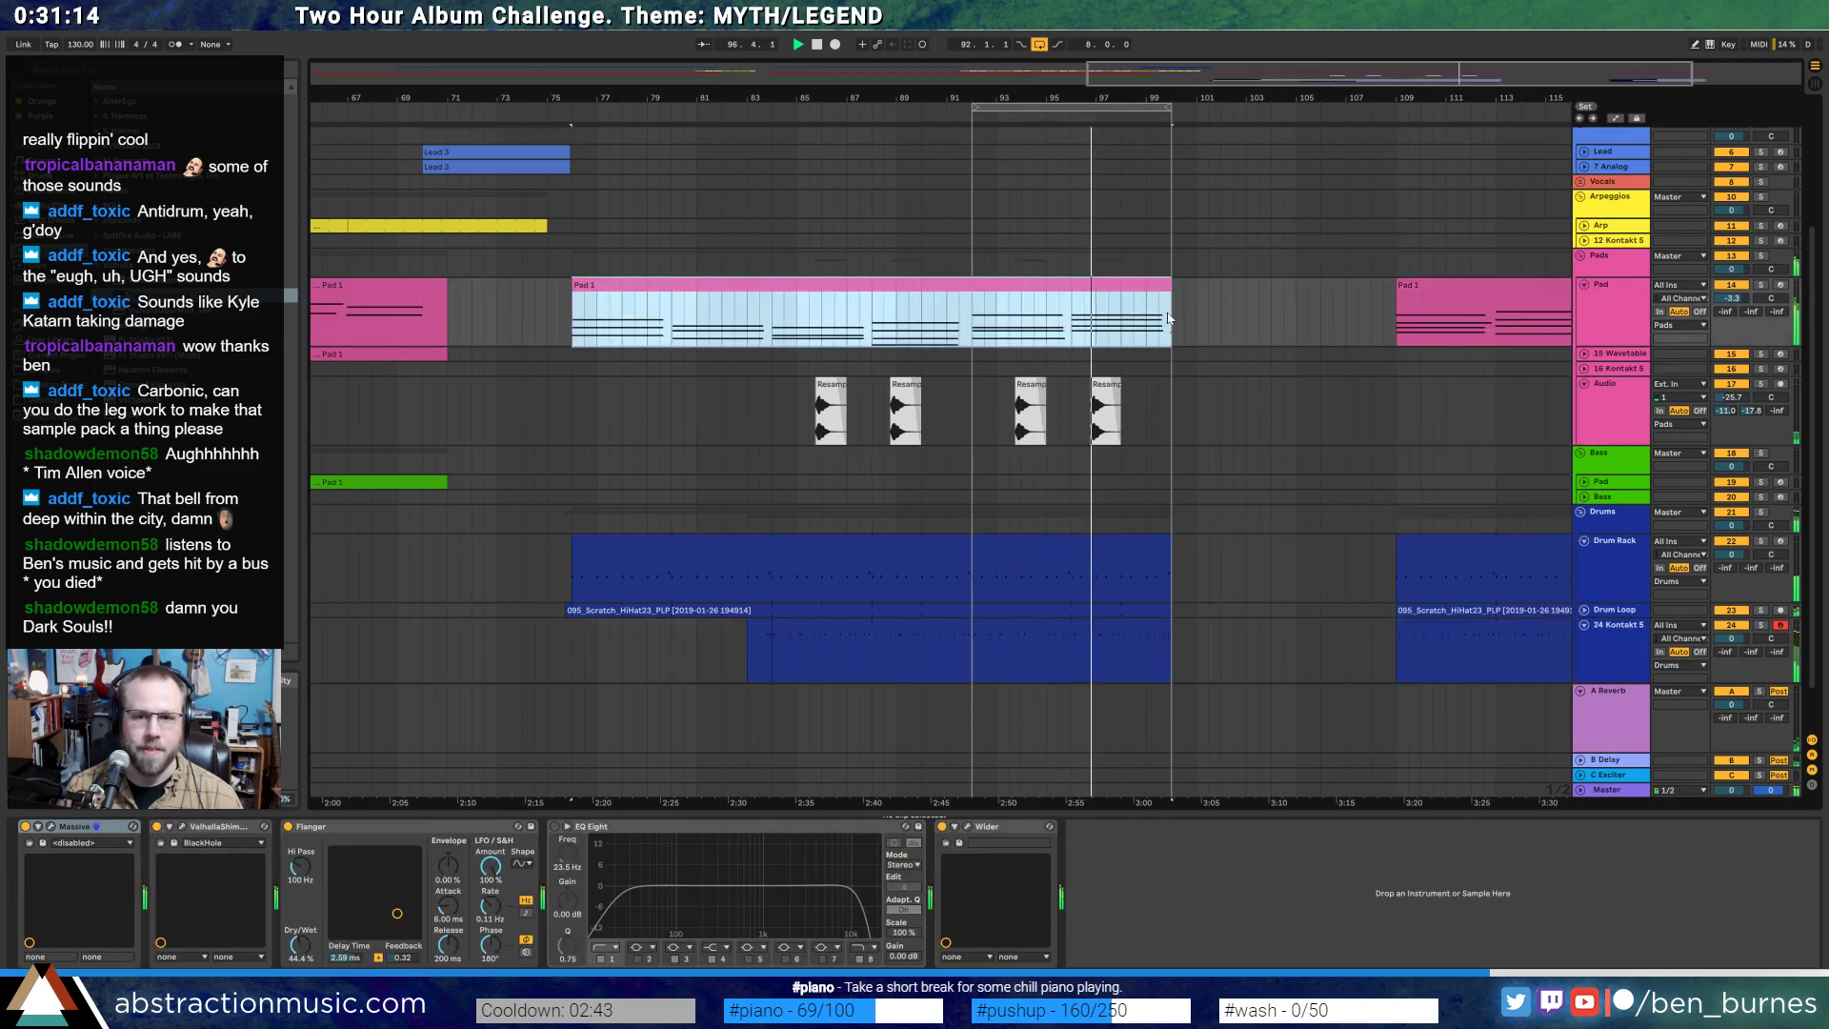
drag(1172, 315, 972, 329)
key(ctrl+e)
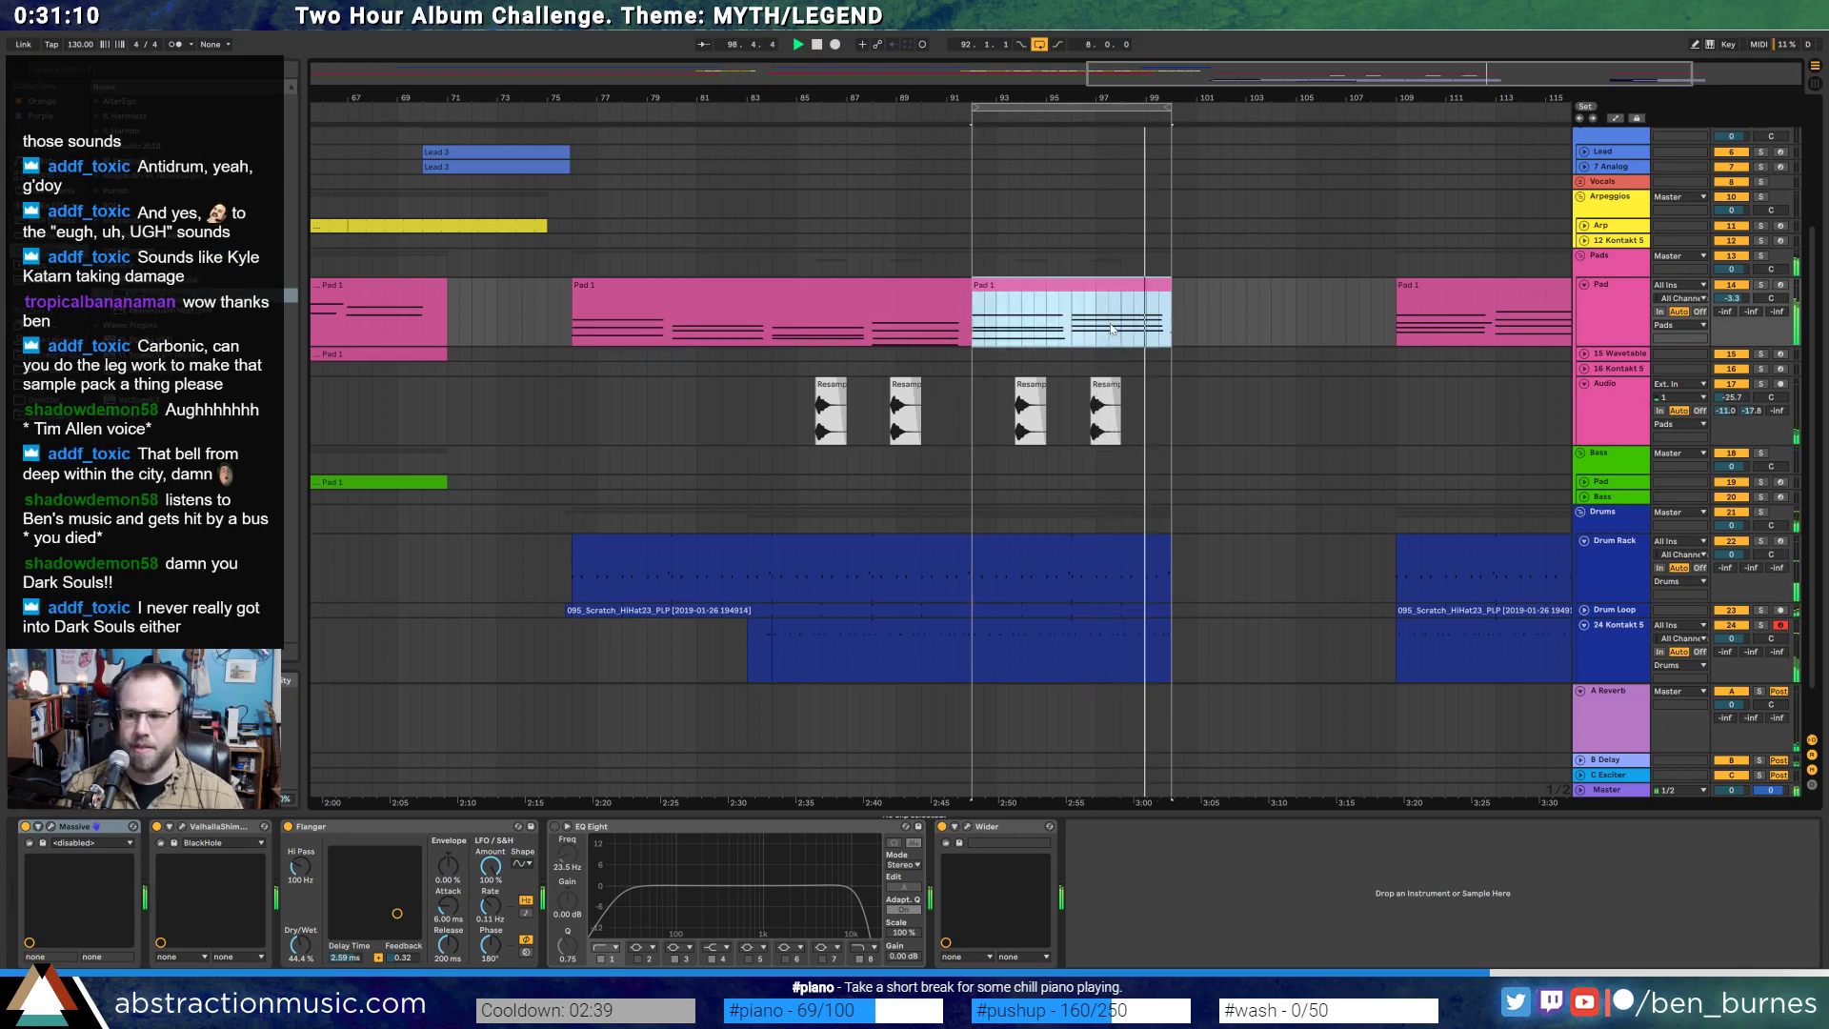
- Stop playback and delete the leftover chord notes at bar 25 beyond the end of the split Pad clip
key(space)
double_click(1057, 307)
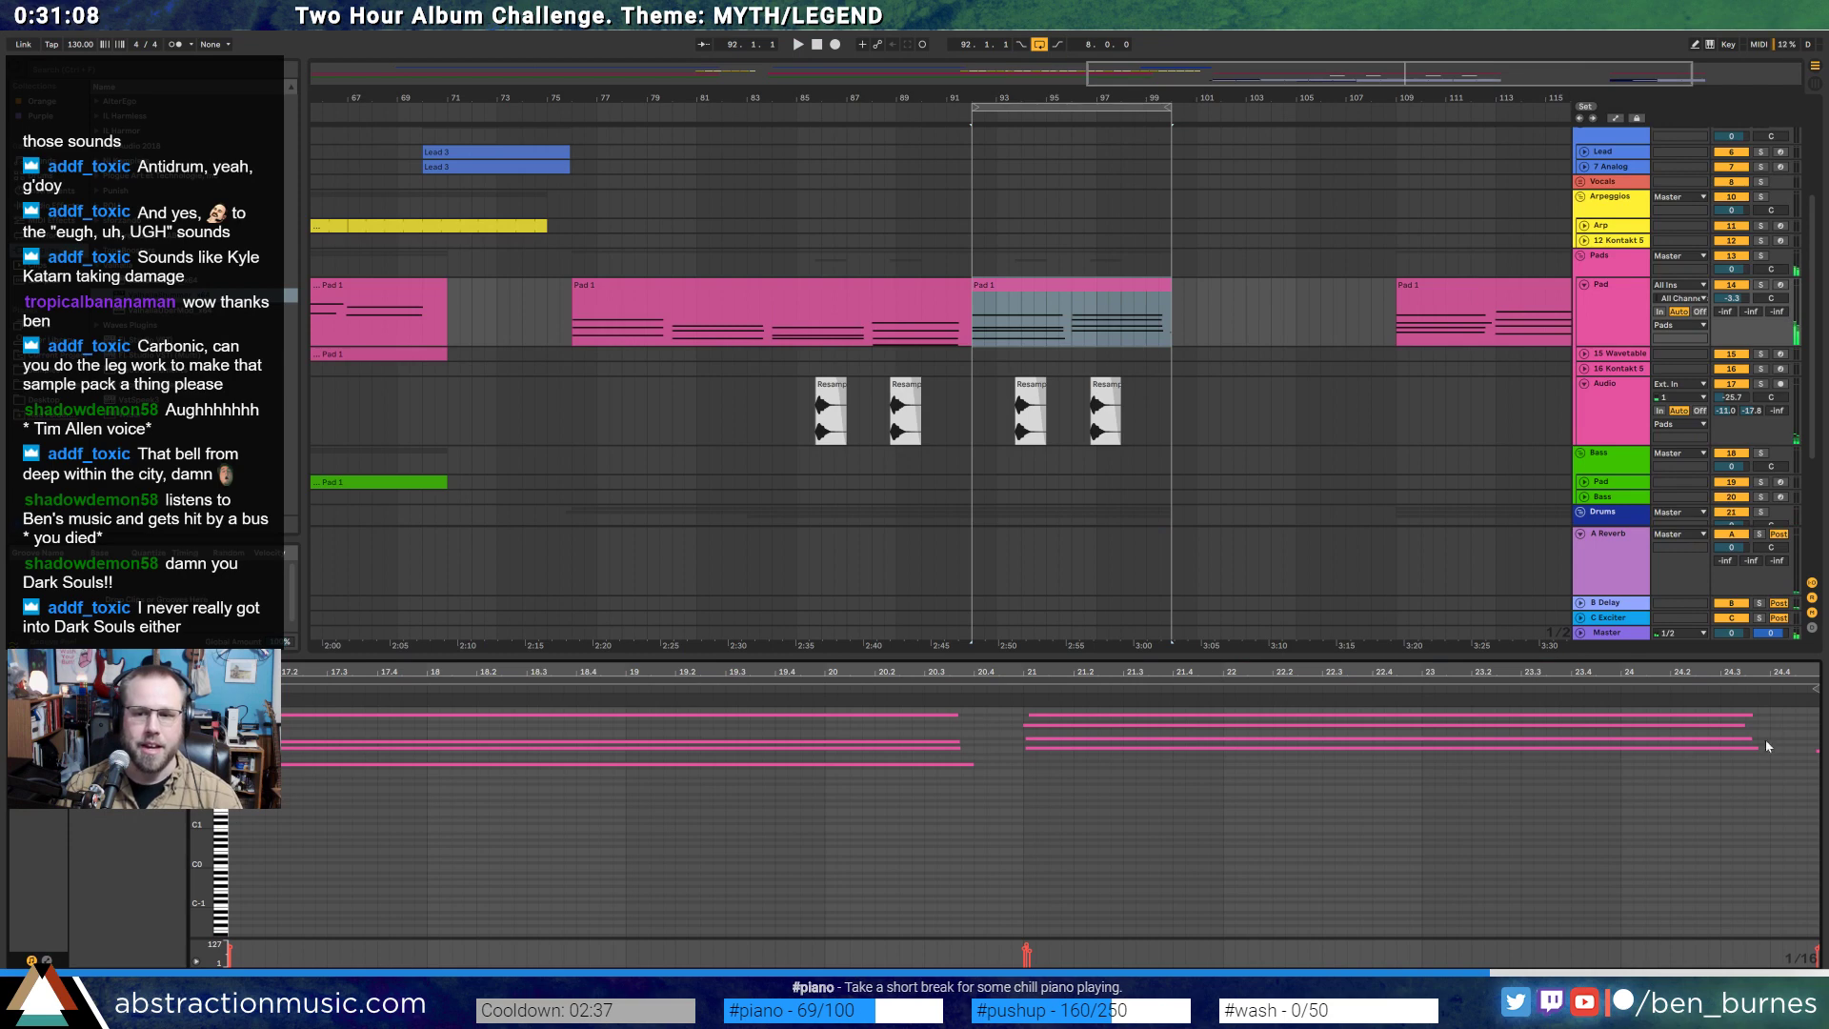
click(1795, 748)
drag(1737, 672, 1737, 610)
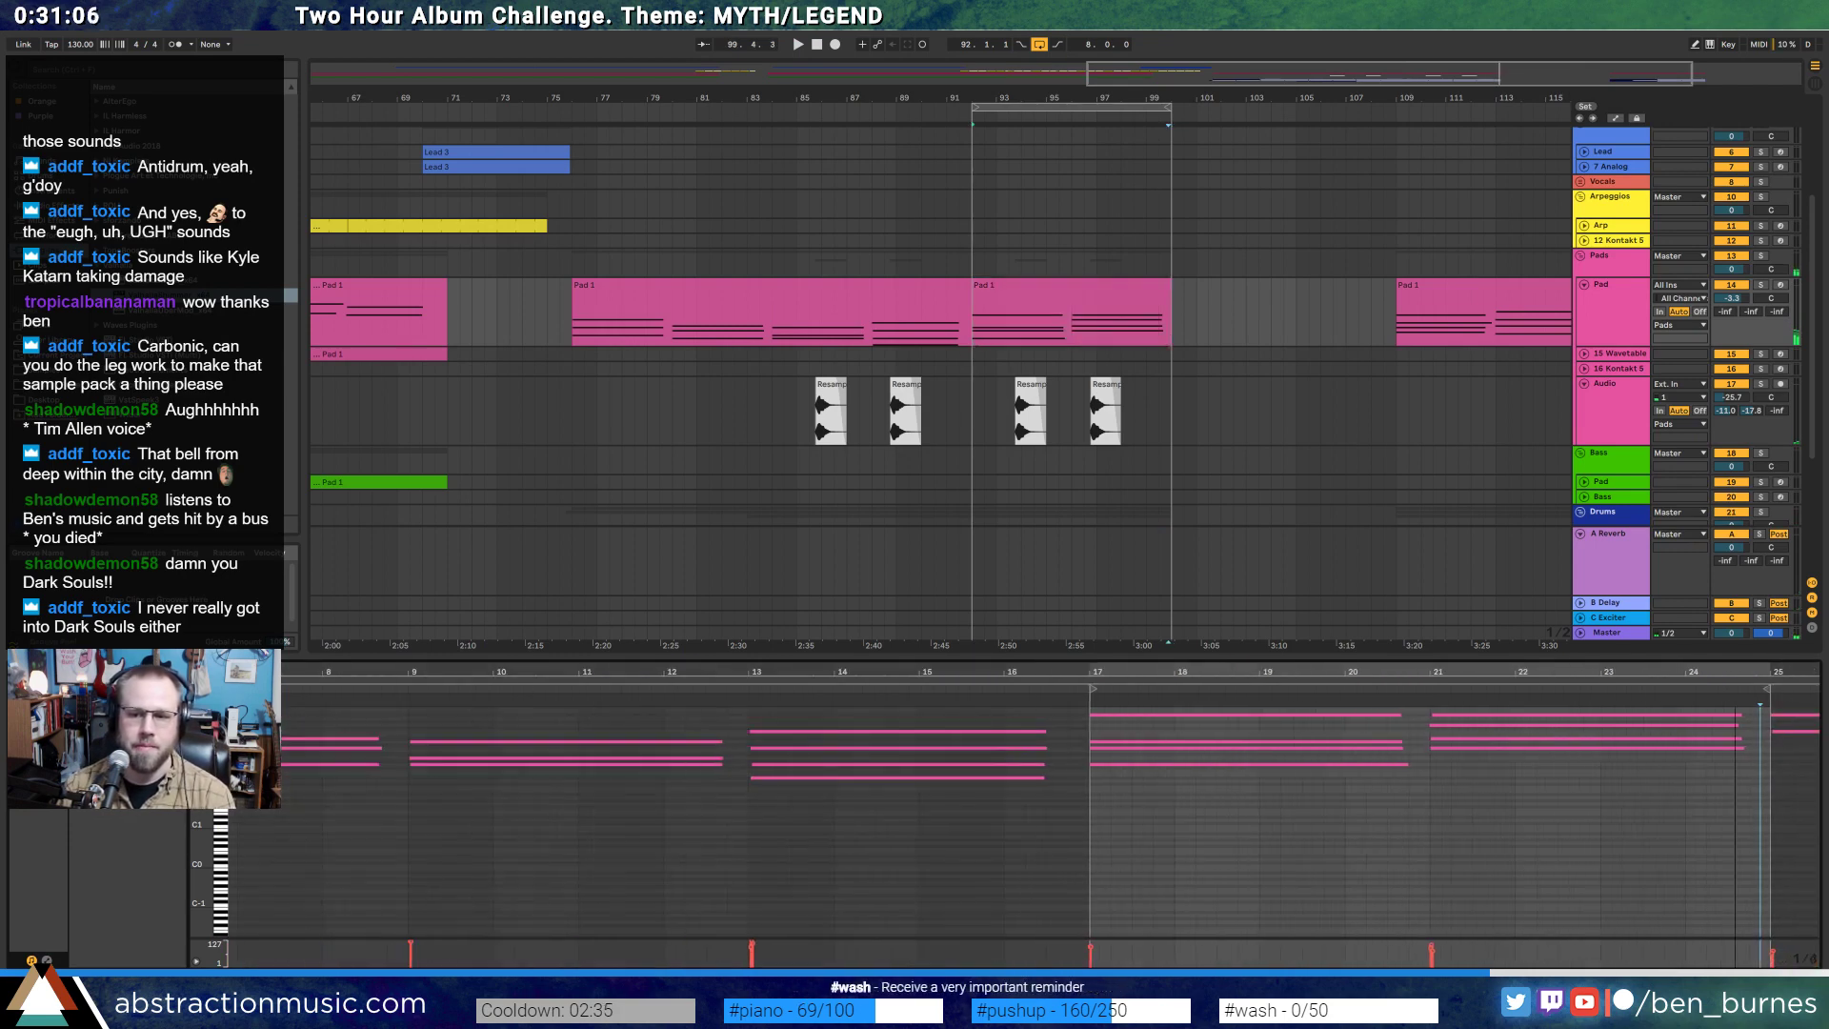
drag(1788, 767, 1770, 703)
key(Delete)
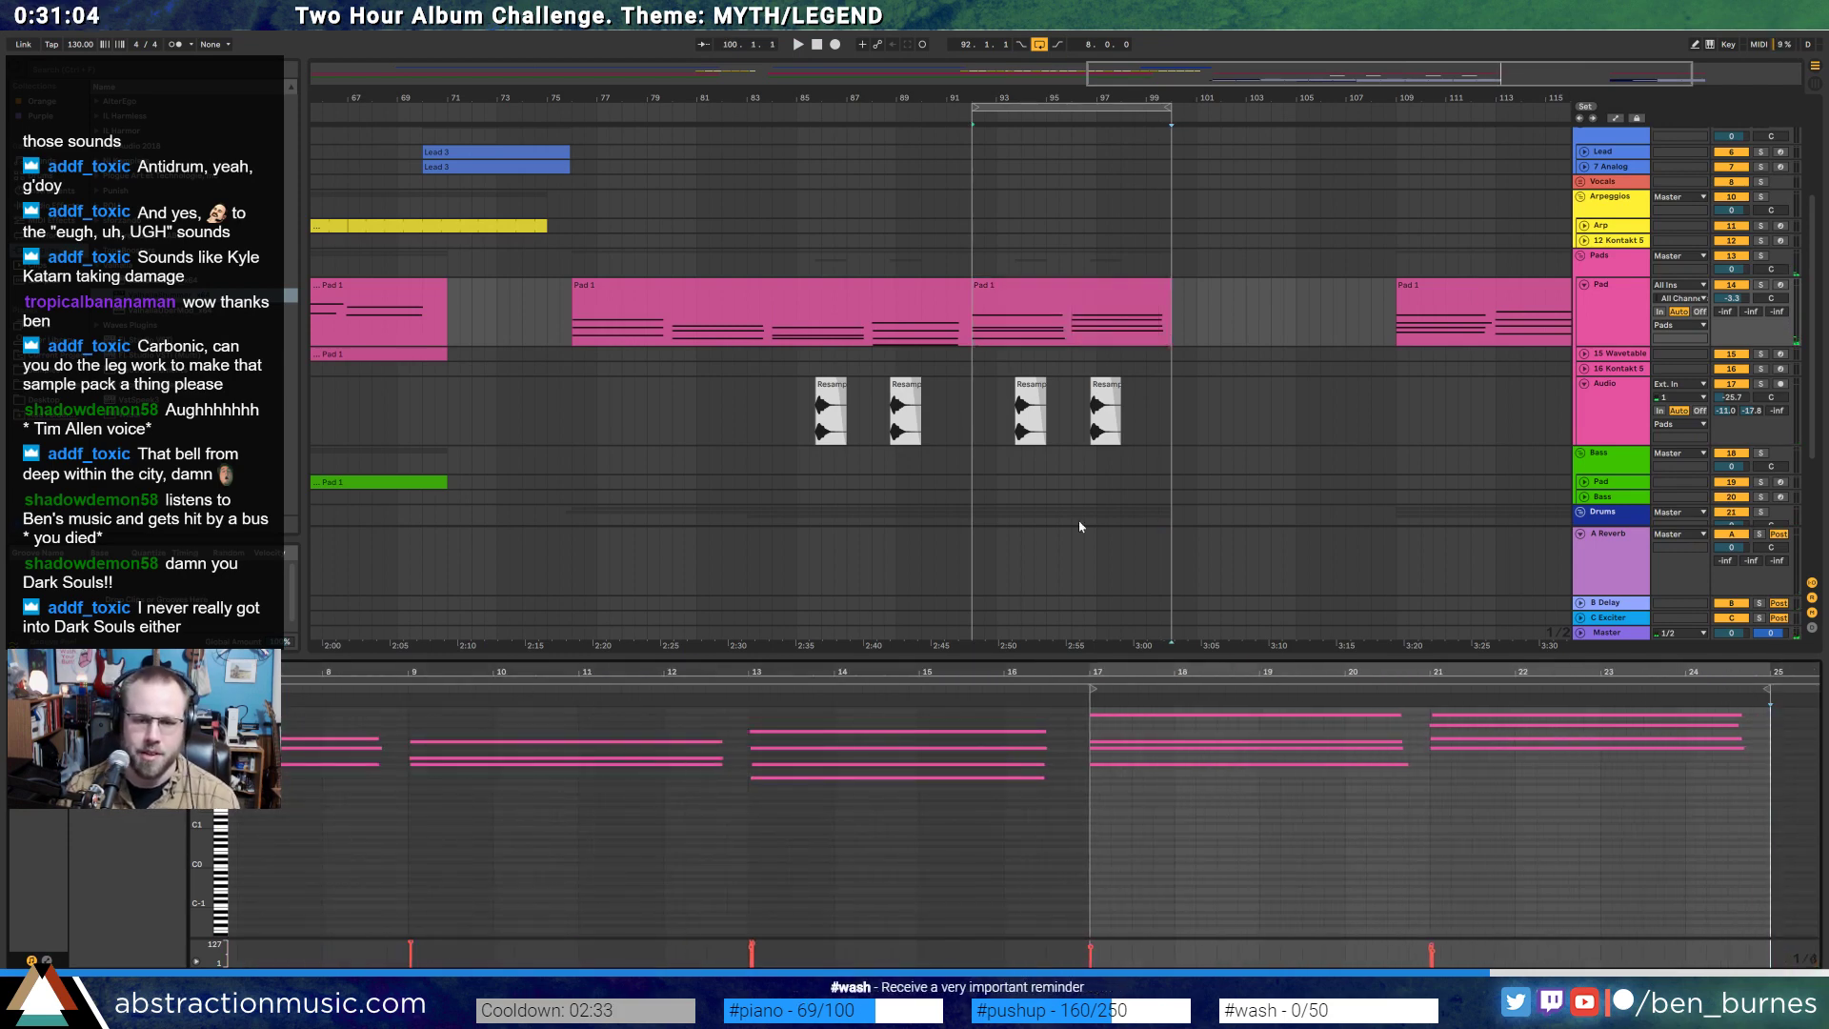
- Duplicate the Pad clip of bars 92 to 100 and move the last Pad clip back to start at bar 108
click(1083, 295)
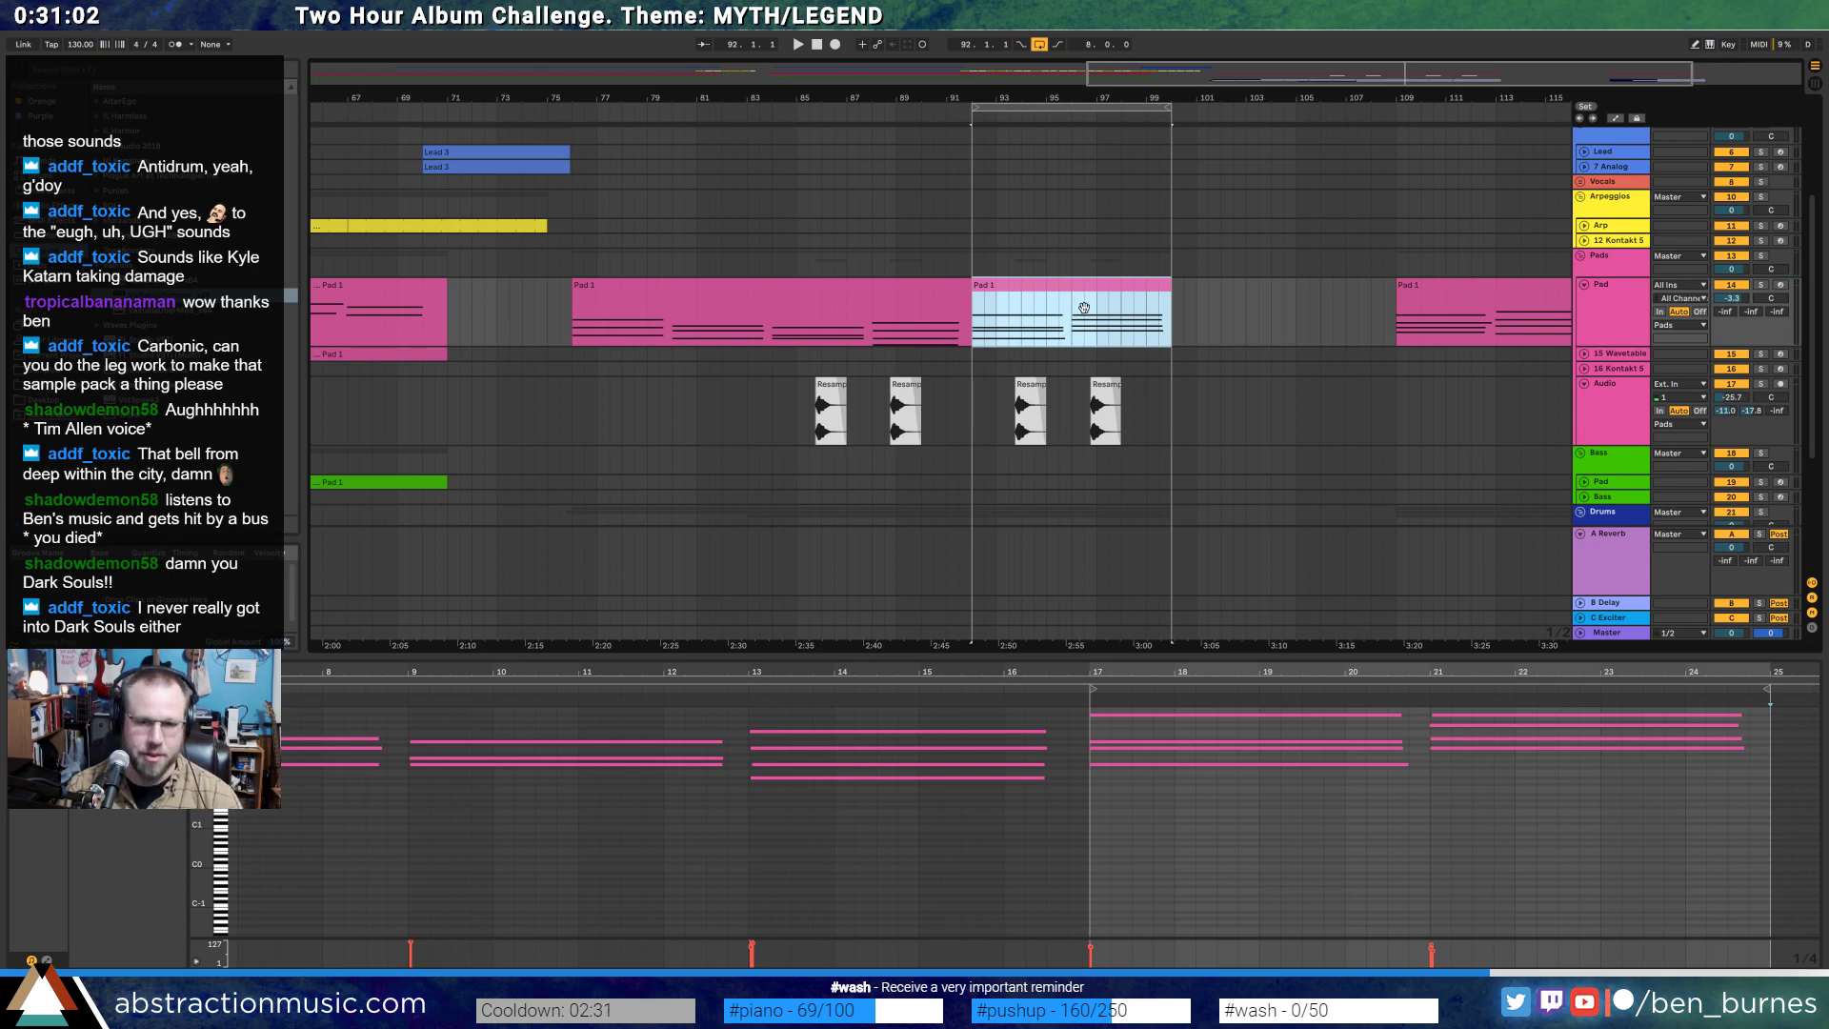
key(ctrl+d)
click(1374, 335)
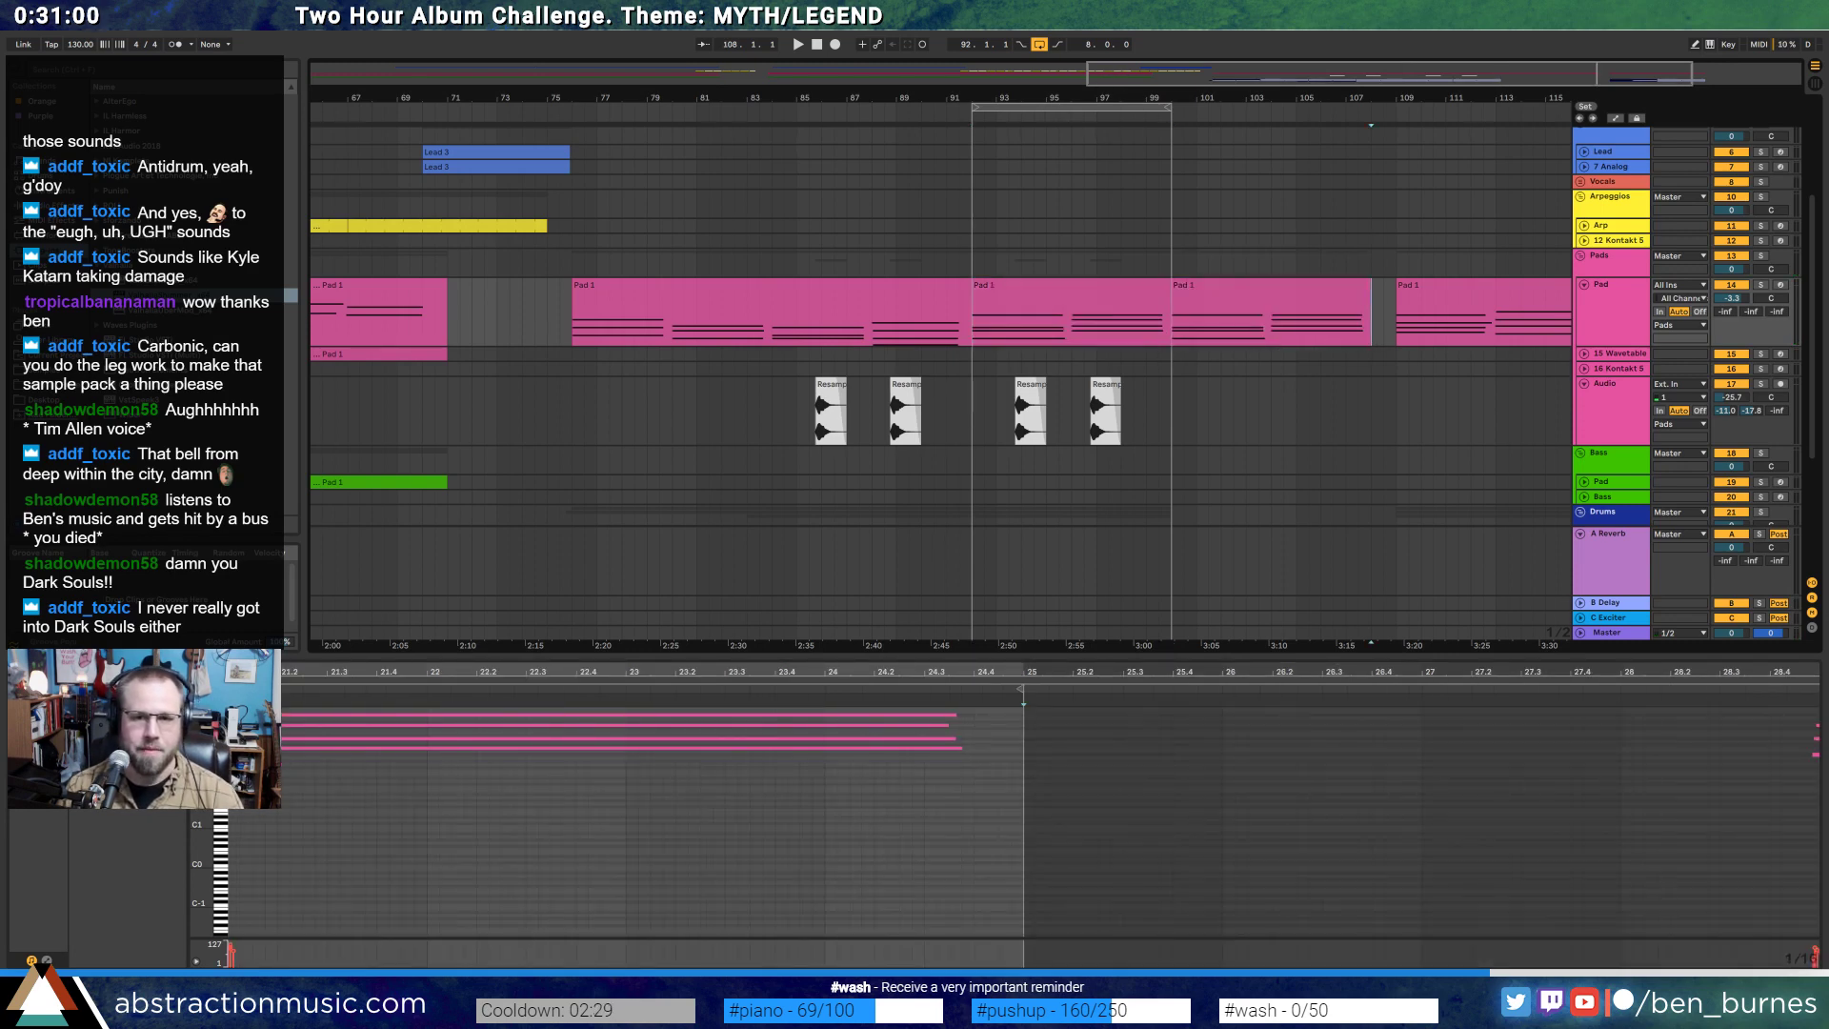
mouse_move(1106, 74)
mouse_down()
mouse_move(1149, 76)
mouse_move(1115, 56)
mouse_up()
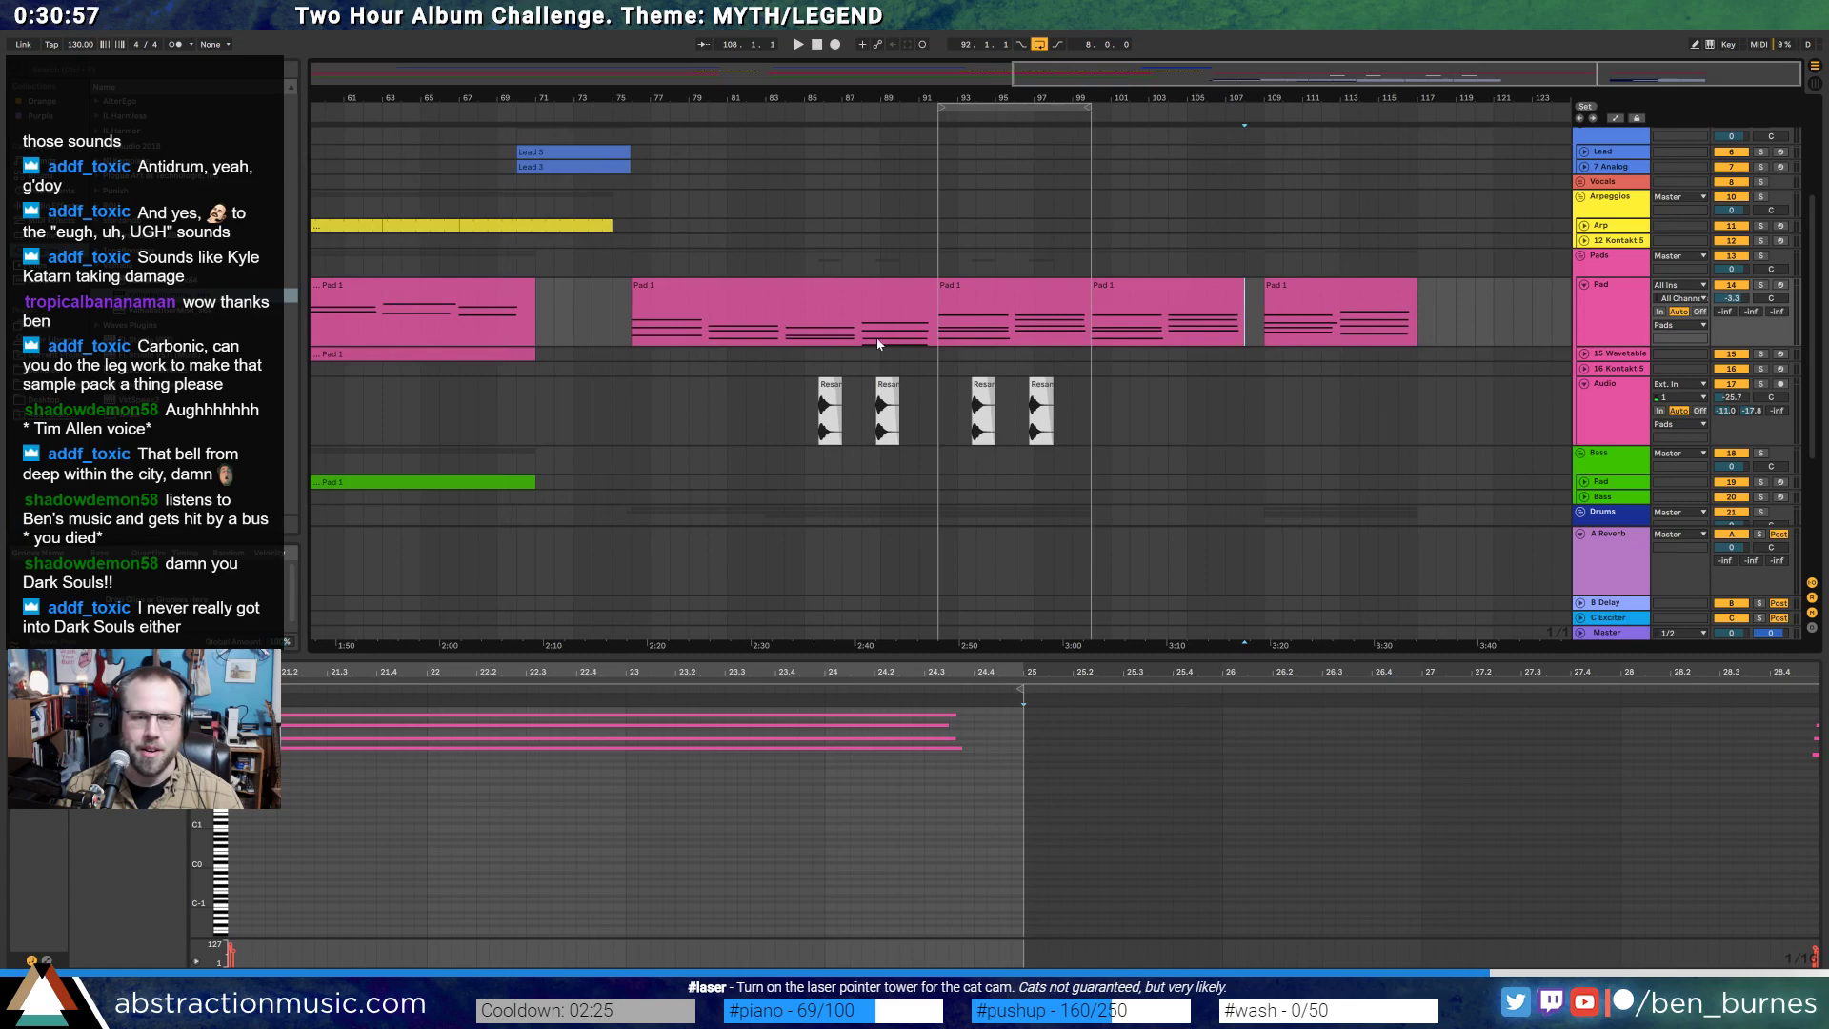
scroll(1345, 294, down, 1)
drag(1328, 265, 1311, 265)
- Delete the separate Drum Rack, Drum Loop and 24 Kontakt 5 clips starting at bar 109
scroll(1353, 398, down, 2)
scroll(1353, 402, down, 2)
click(1303, 383)
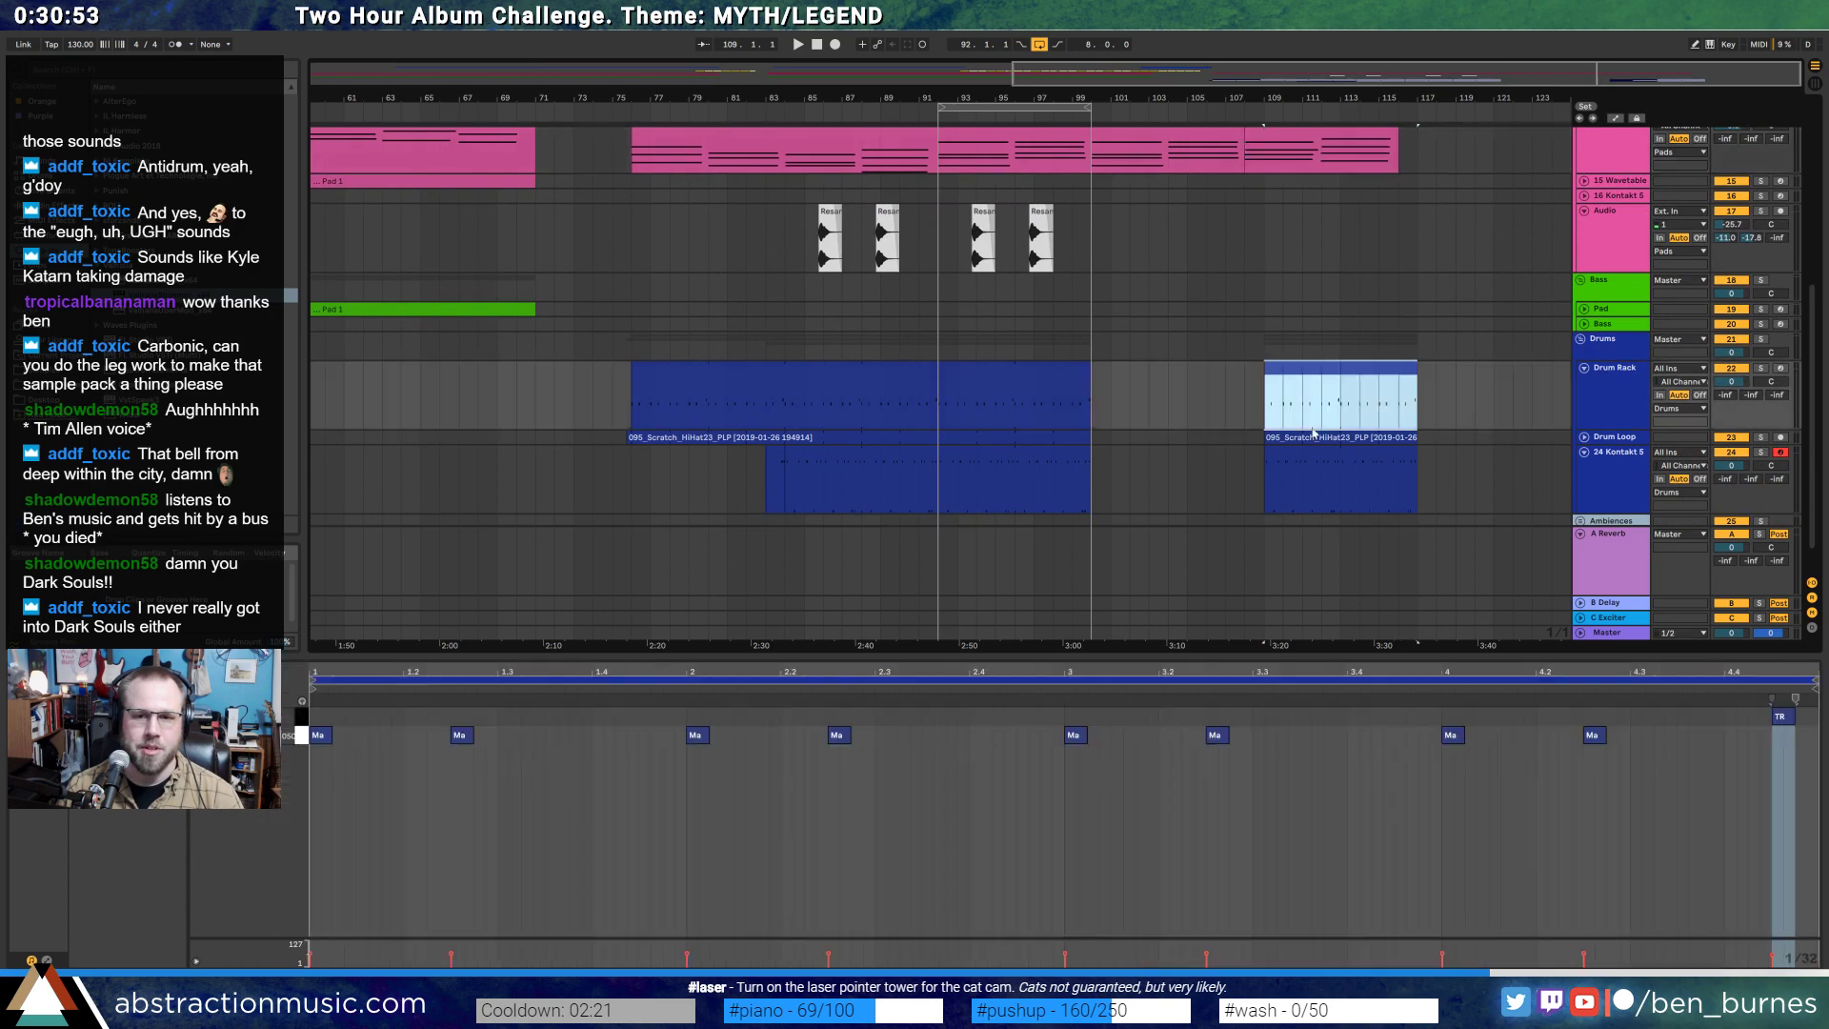
shift+click(1306, 474)
shift+click(1275, 466)
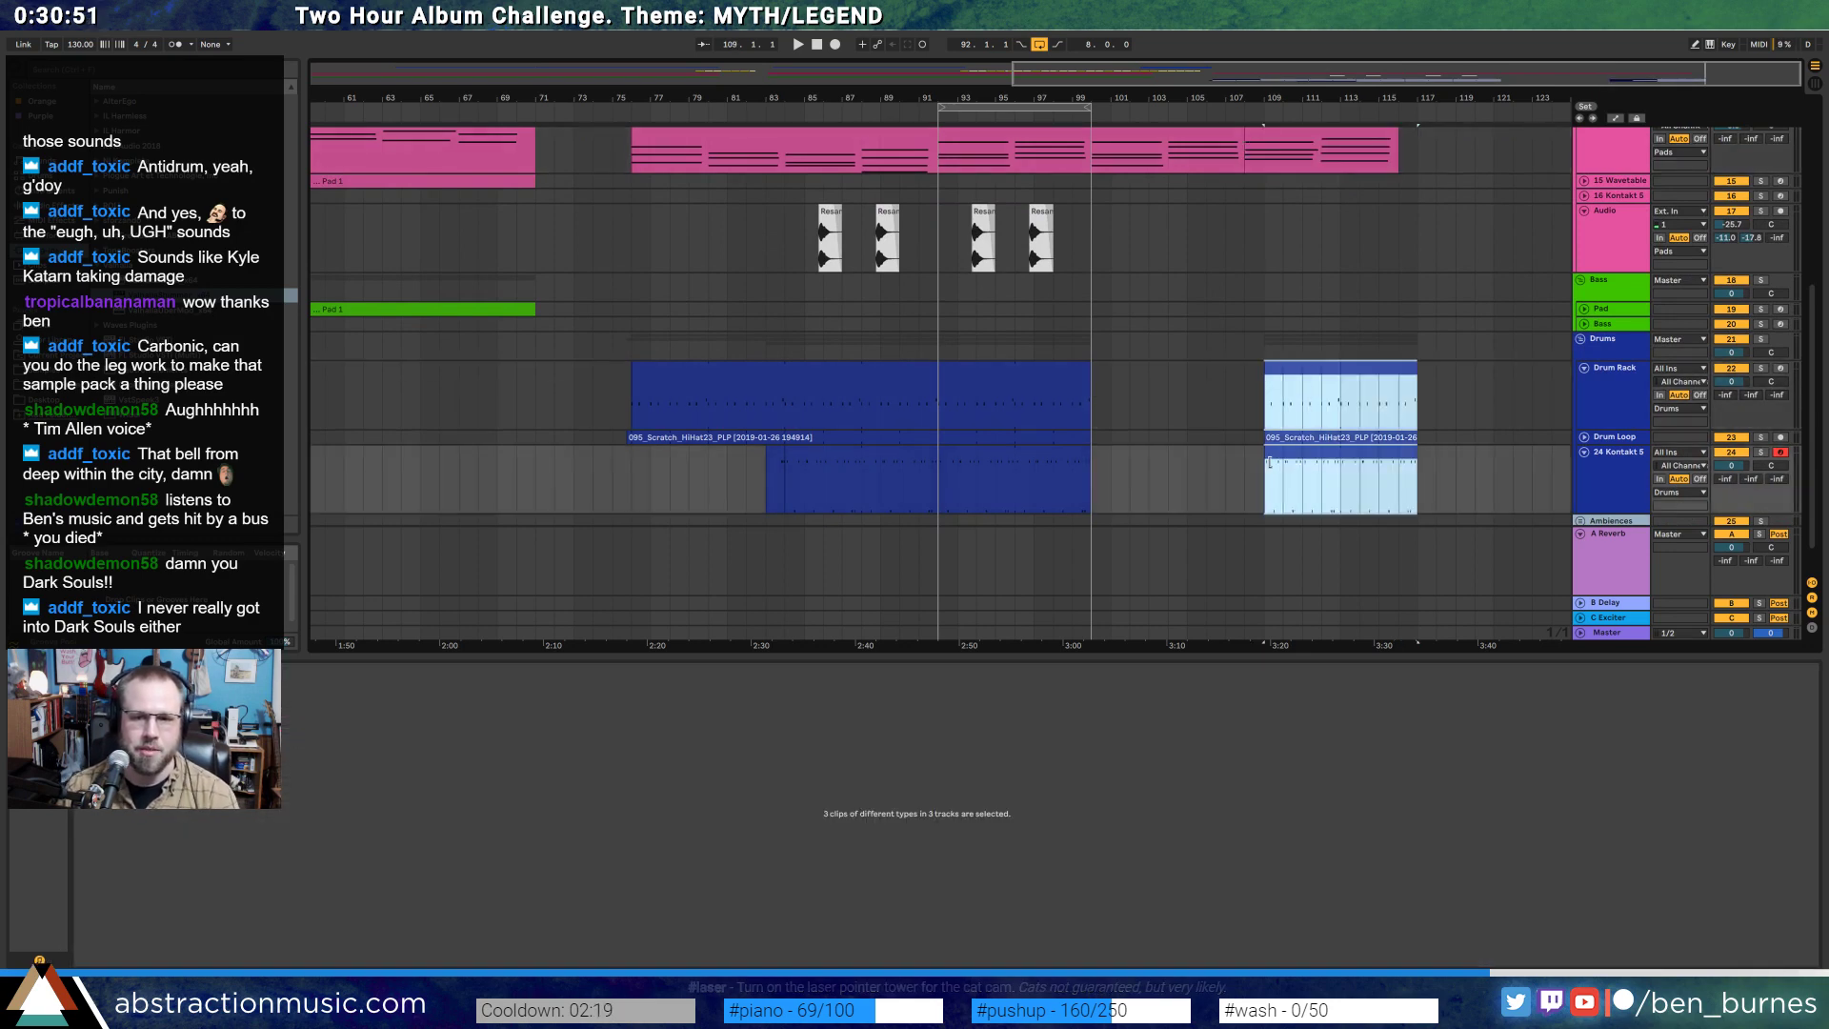
key(Delete)
- Duplicate bars 92 to 100 of the resampled hits on the Audio track directly after themselves
click(1149, 438)
drag(1093, 250, 939, 240)
key(ctrl+d)
- Split the Drum Loop and 24 Kontakt 5 clips at bar 92
click(1118, 381)
click(1089, 381)
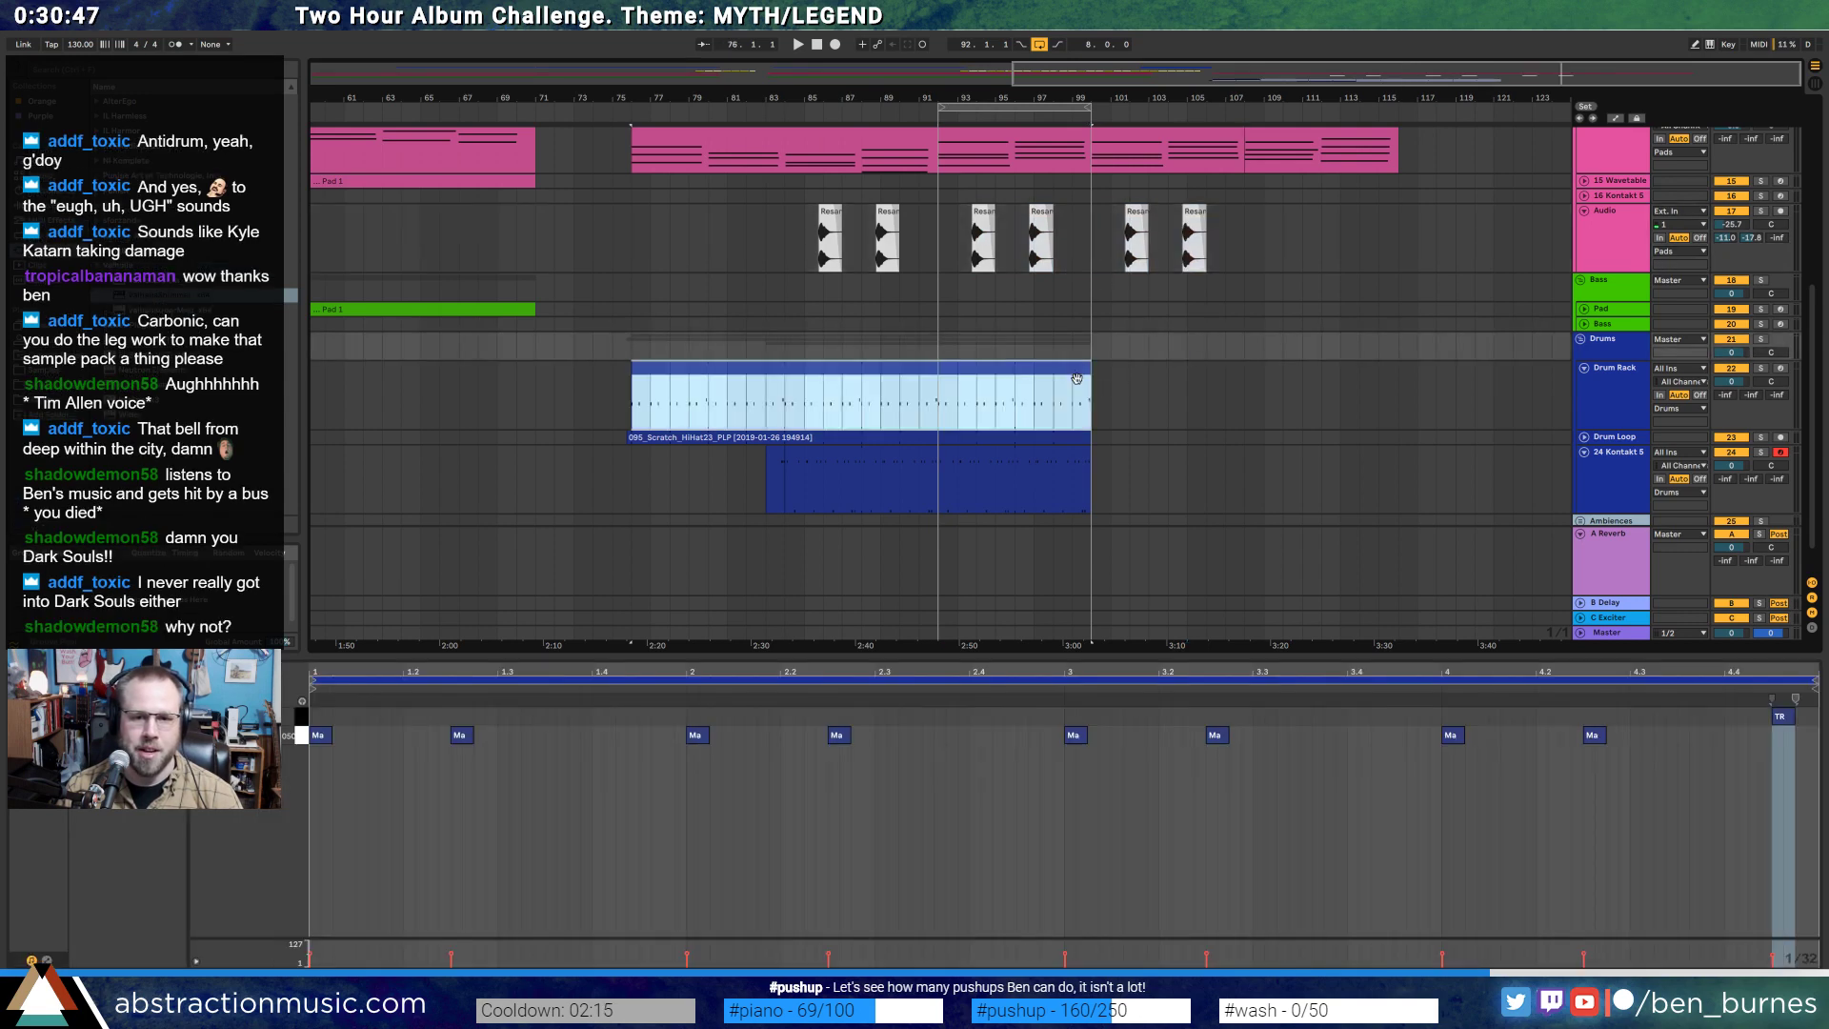
drag(1093, 400, 939, 392)
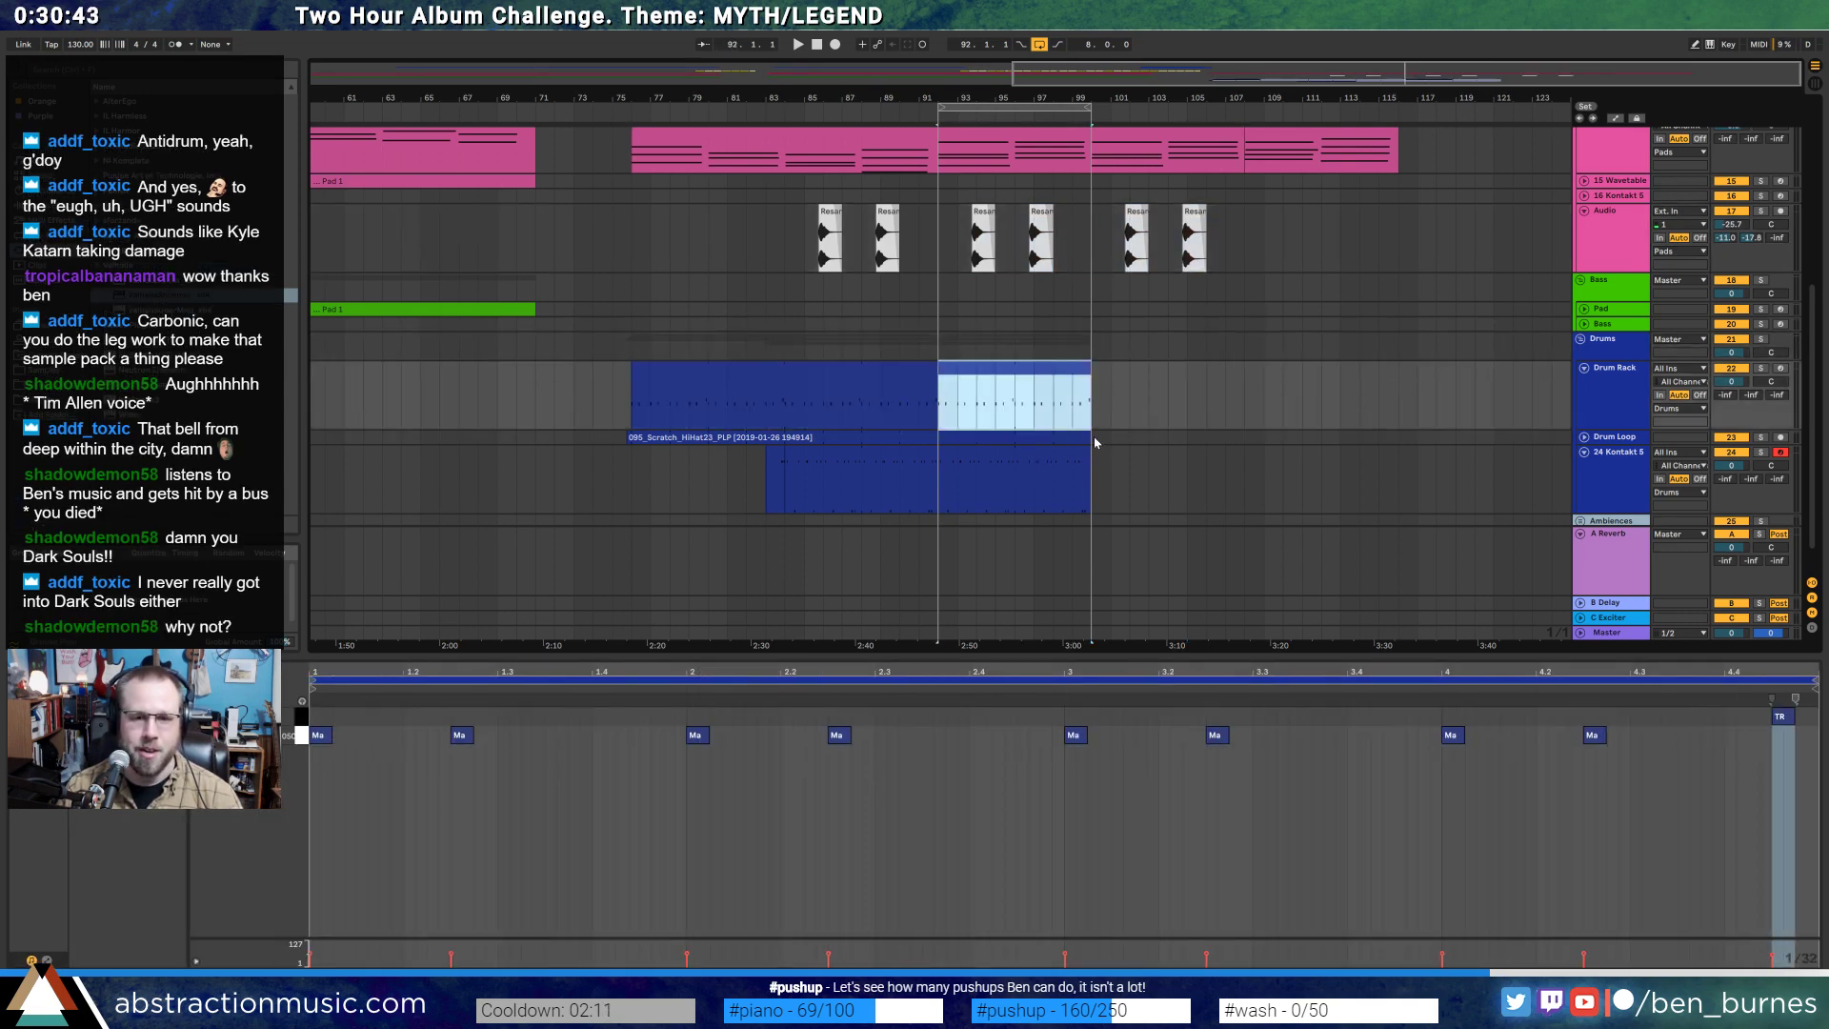
drag(1094, 438, 945, 491)
key(ctrl+e)
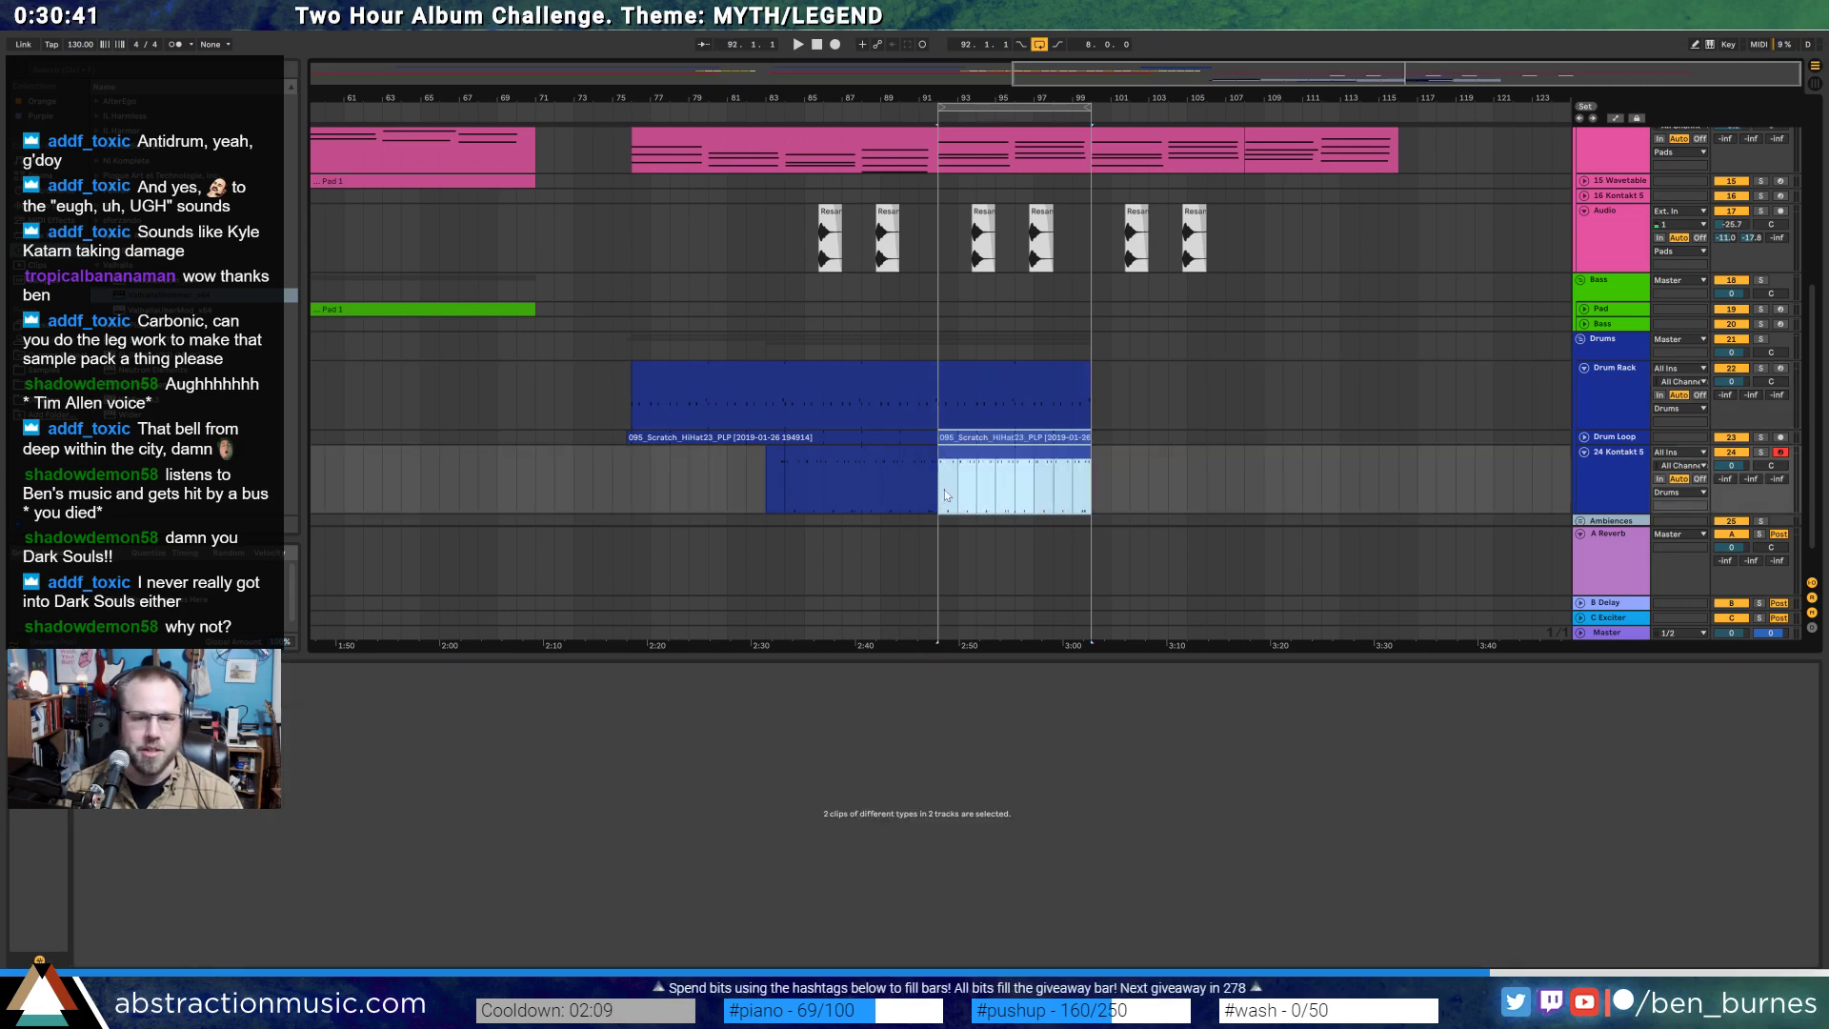
- Unfold the Drum Loop track and split out an eighth-note slice of the hi-hat loop just before beat 92.3
click(1016, 436)
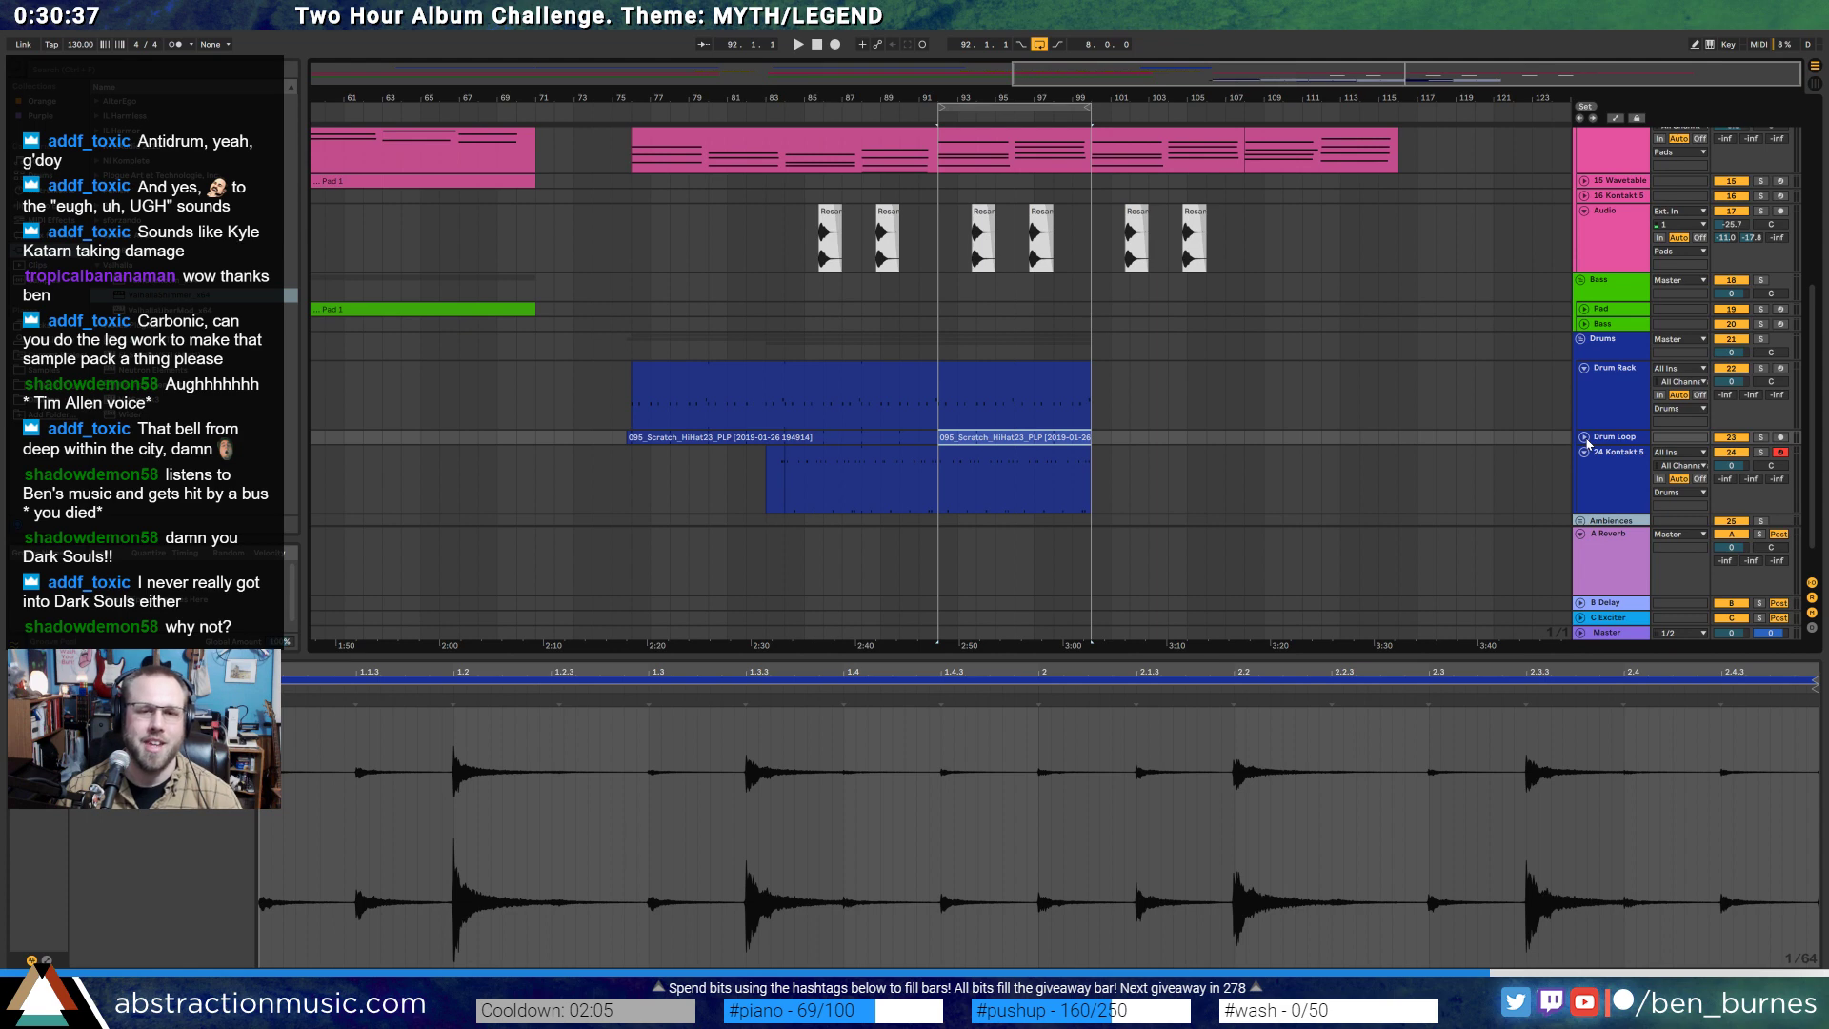
click(1587, 441)
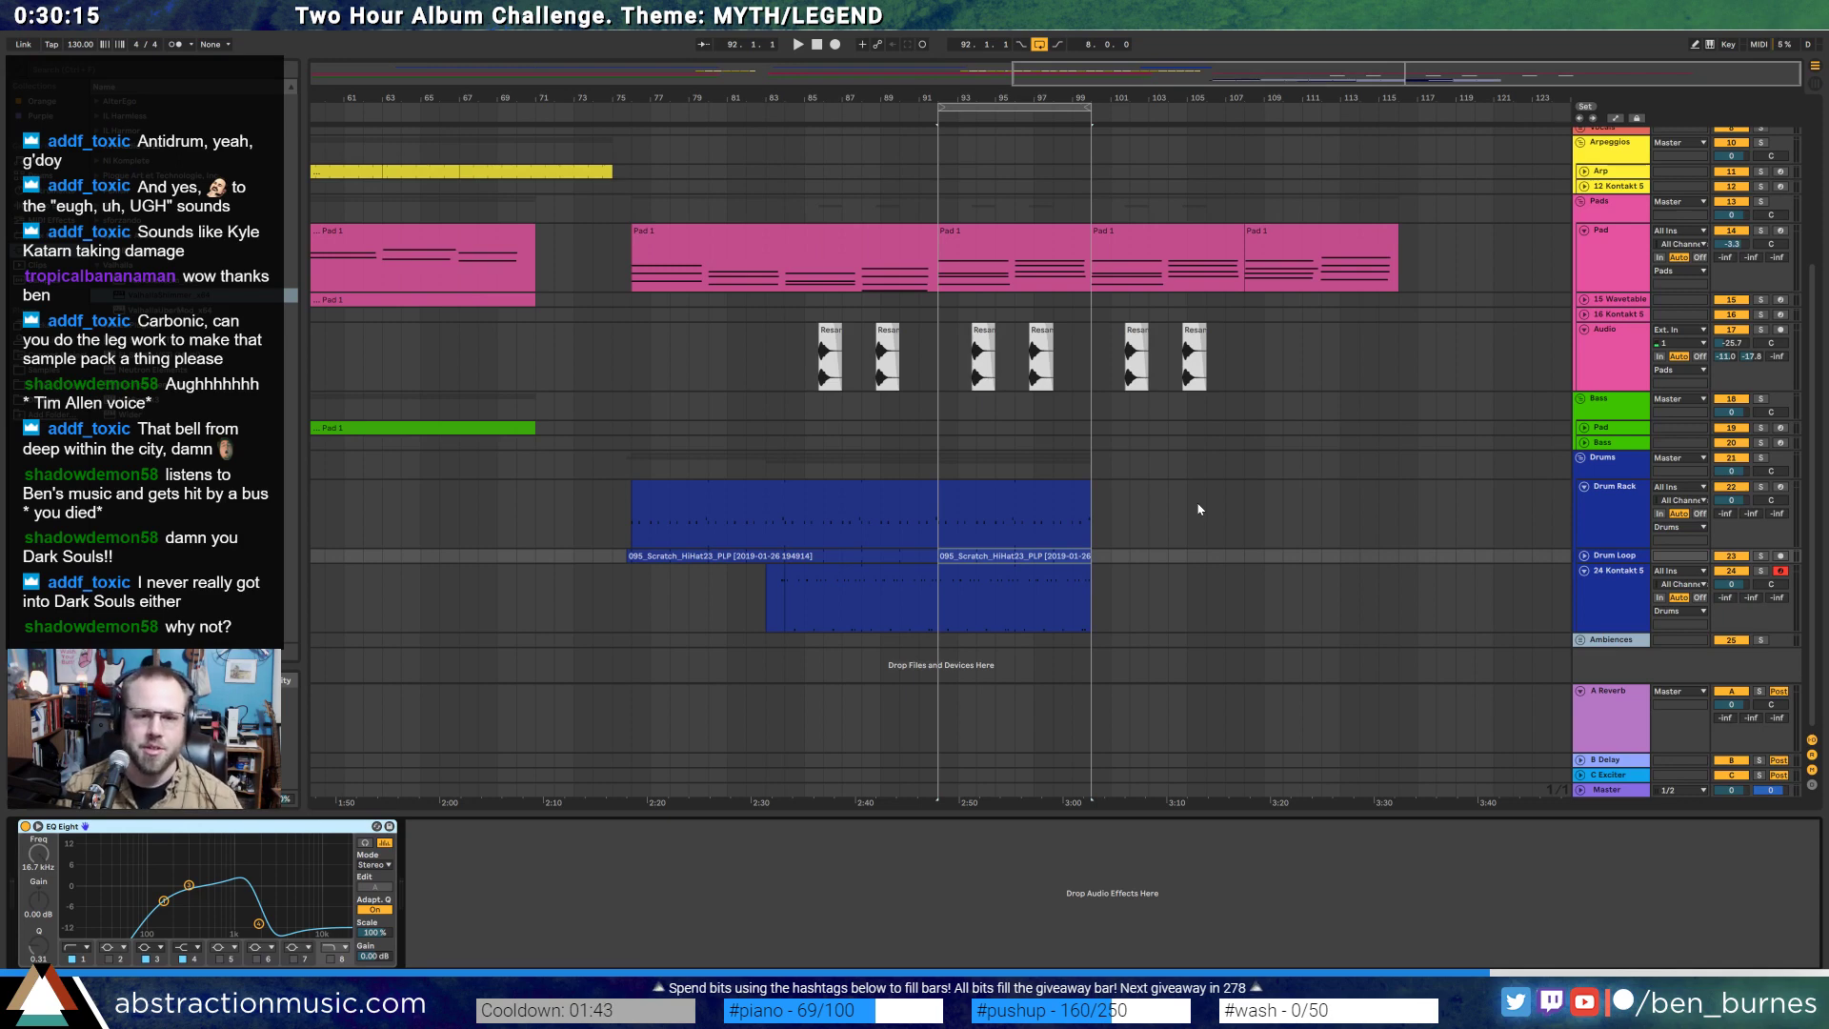
click(1584, 556)
scroll(950, 569, up, 7)
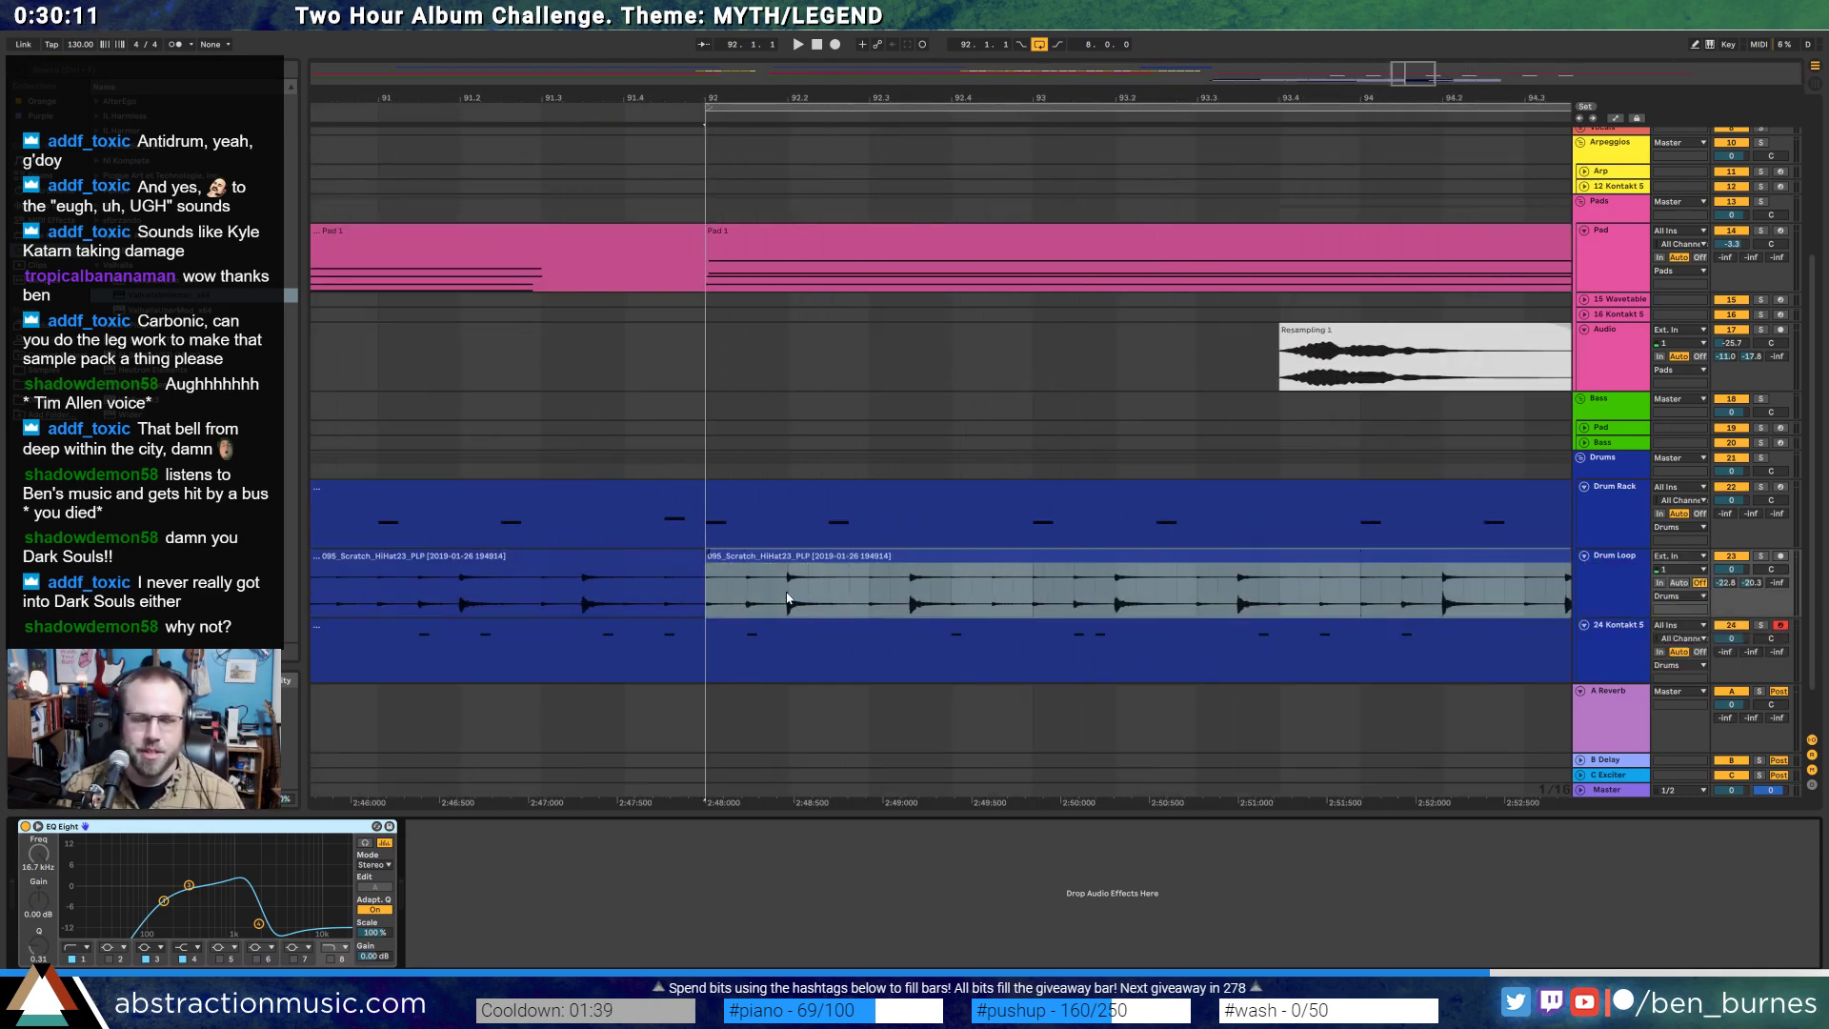
drag(787, 598, 828, 598)
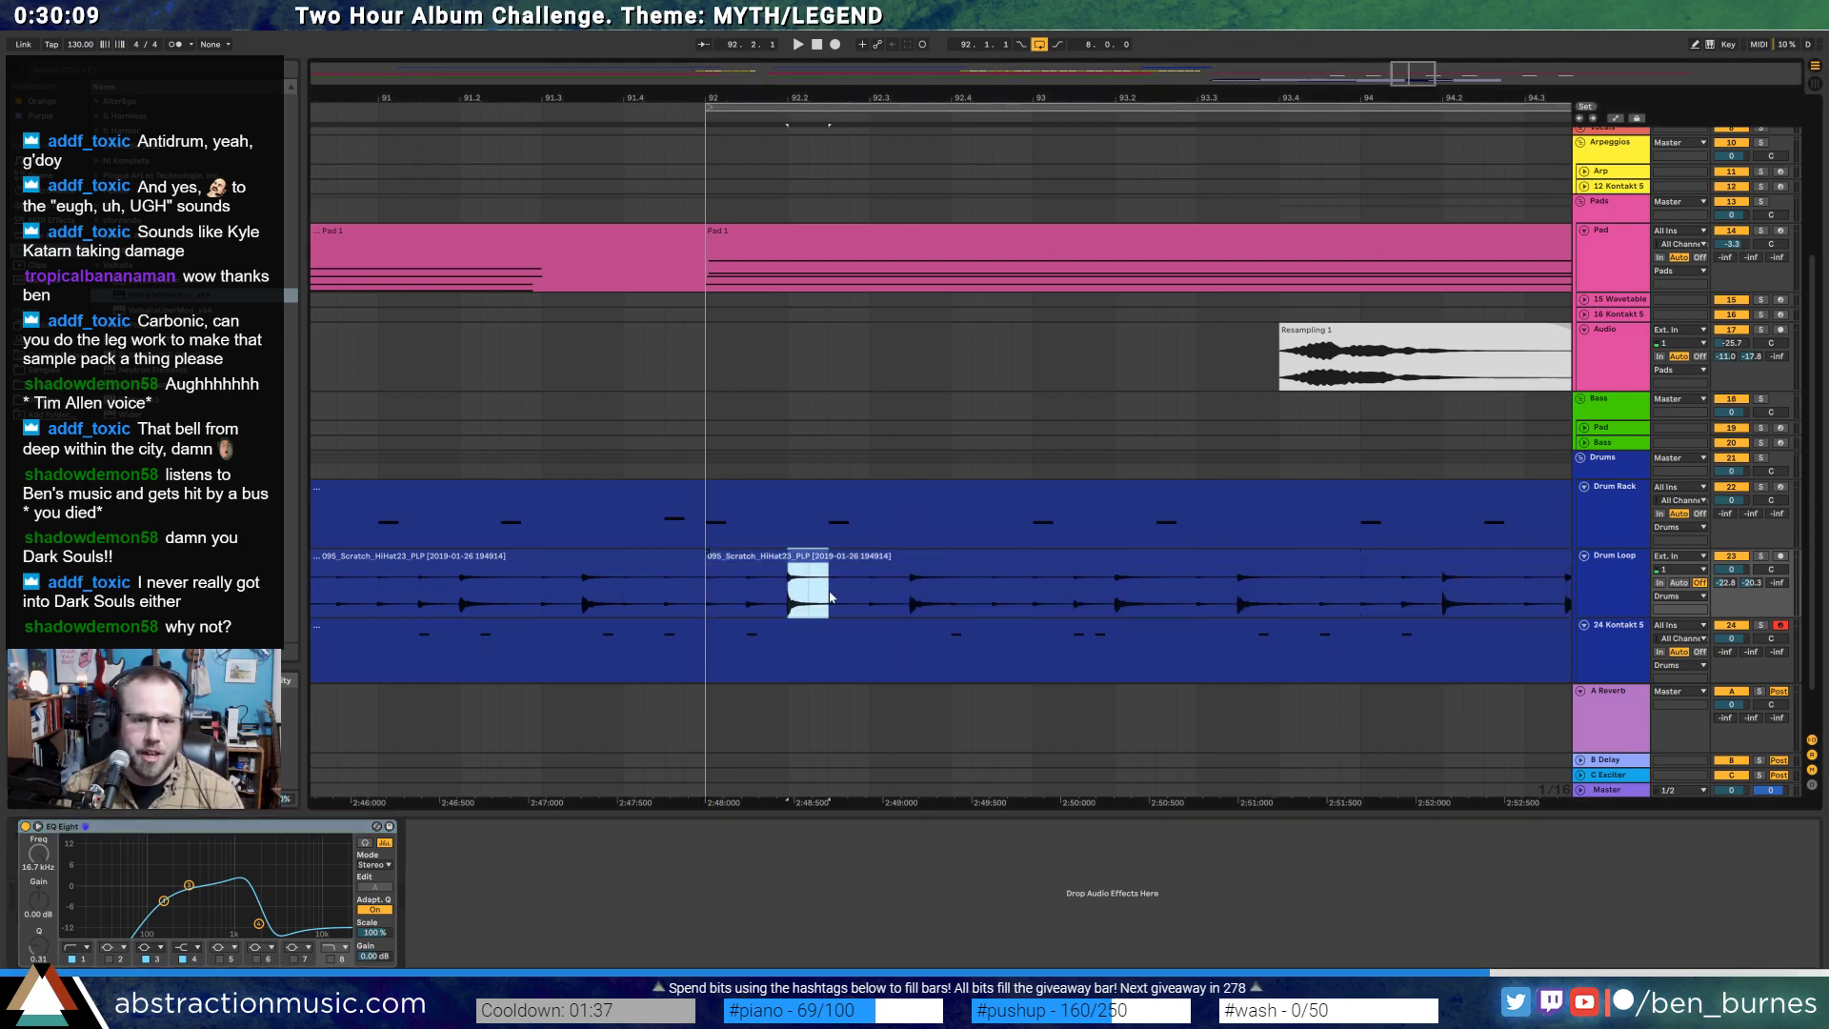
click(796, 600)
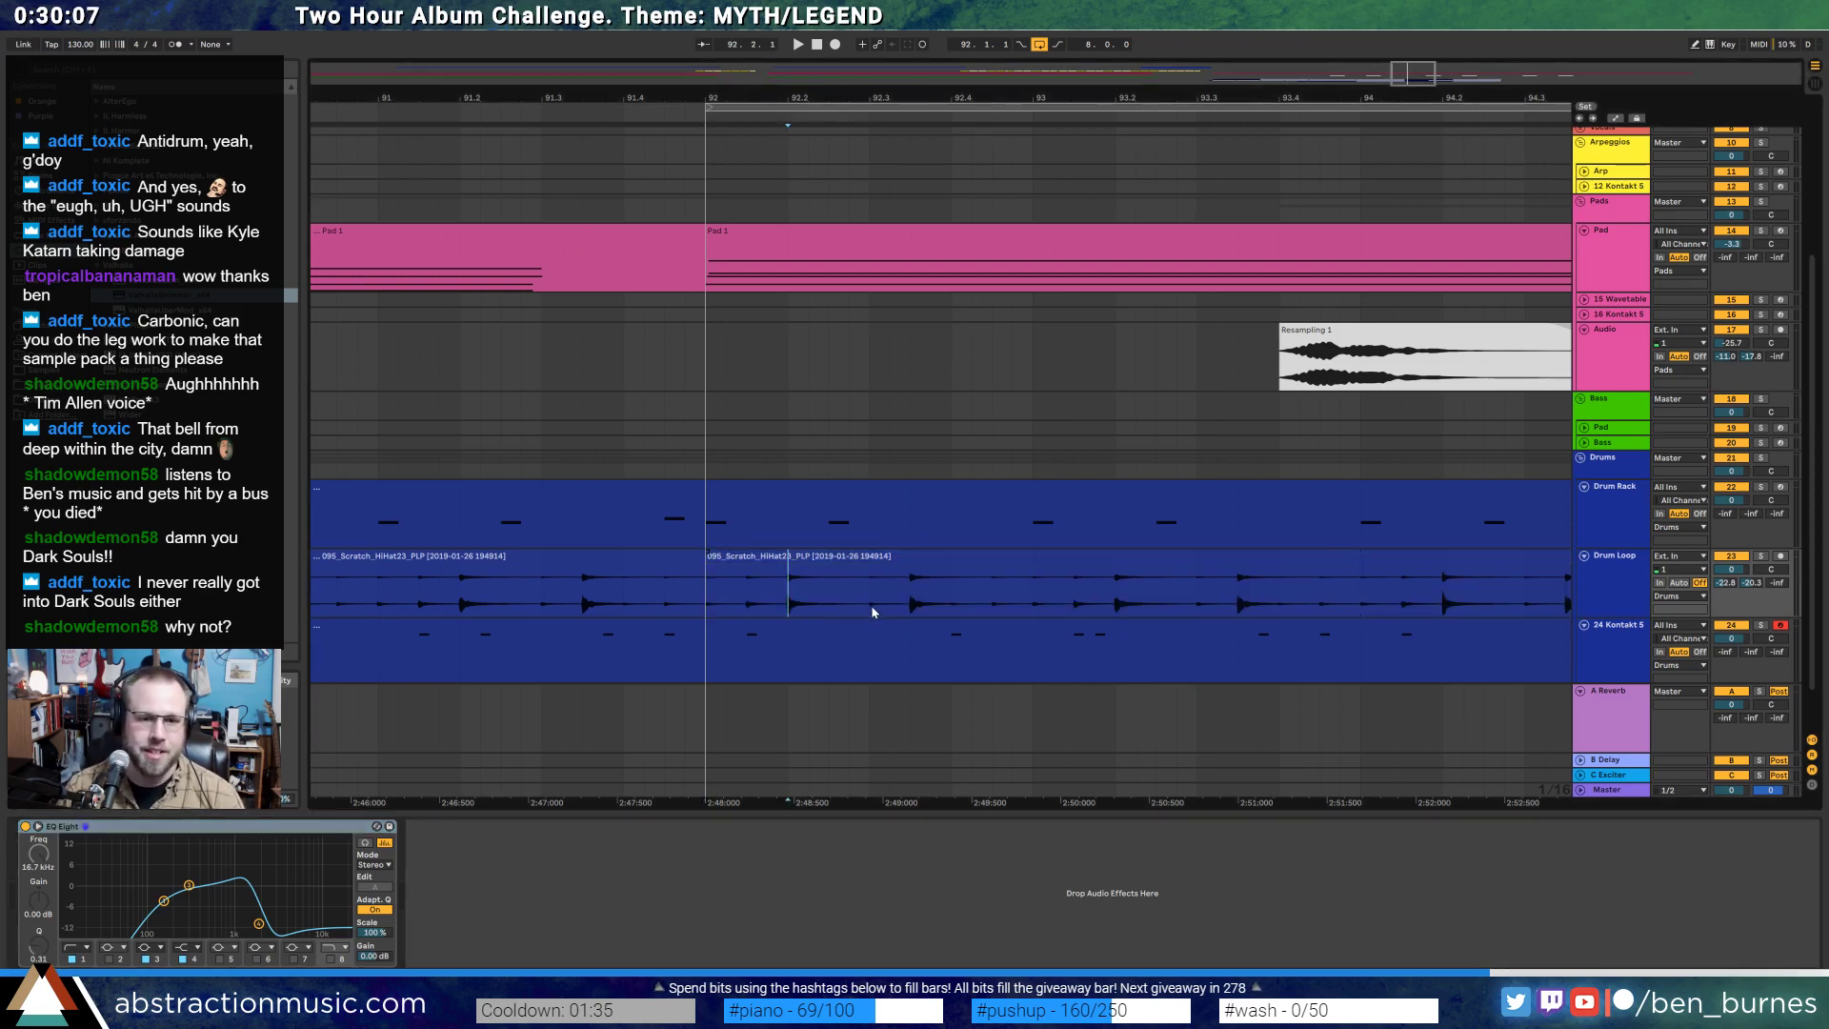
mouse_move(873, 611)
mouse_down()
mouse_move(905, 611)
mouse_move(844, 615)
mouse_up()
key(ctrl+e)
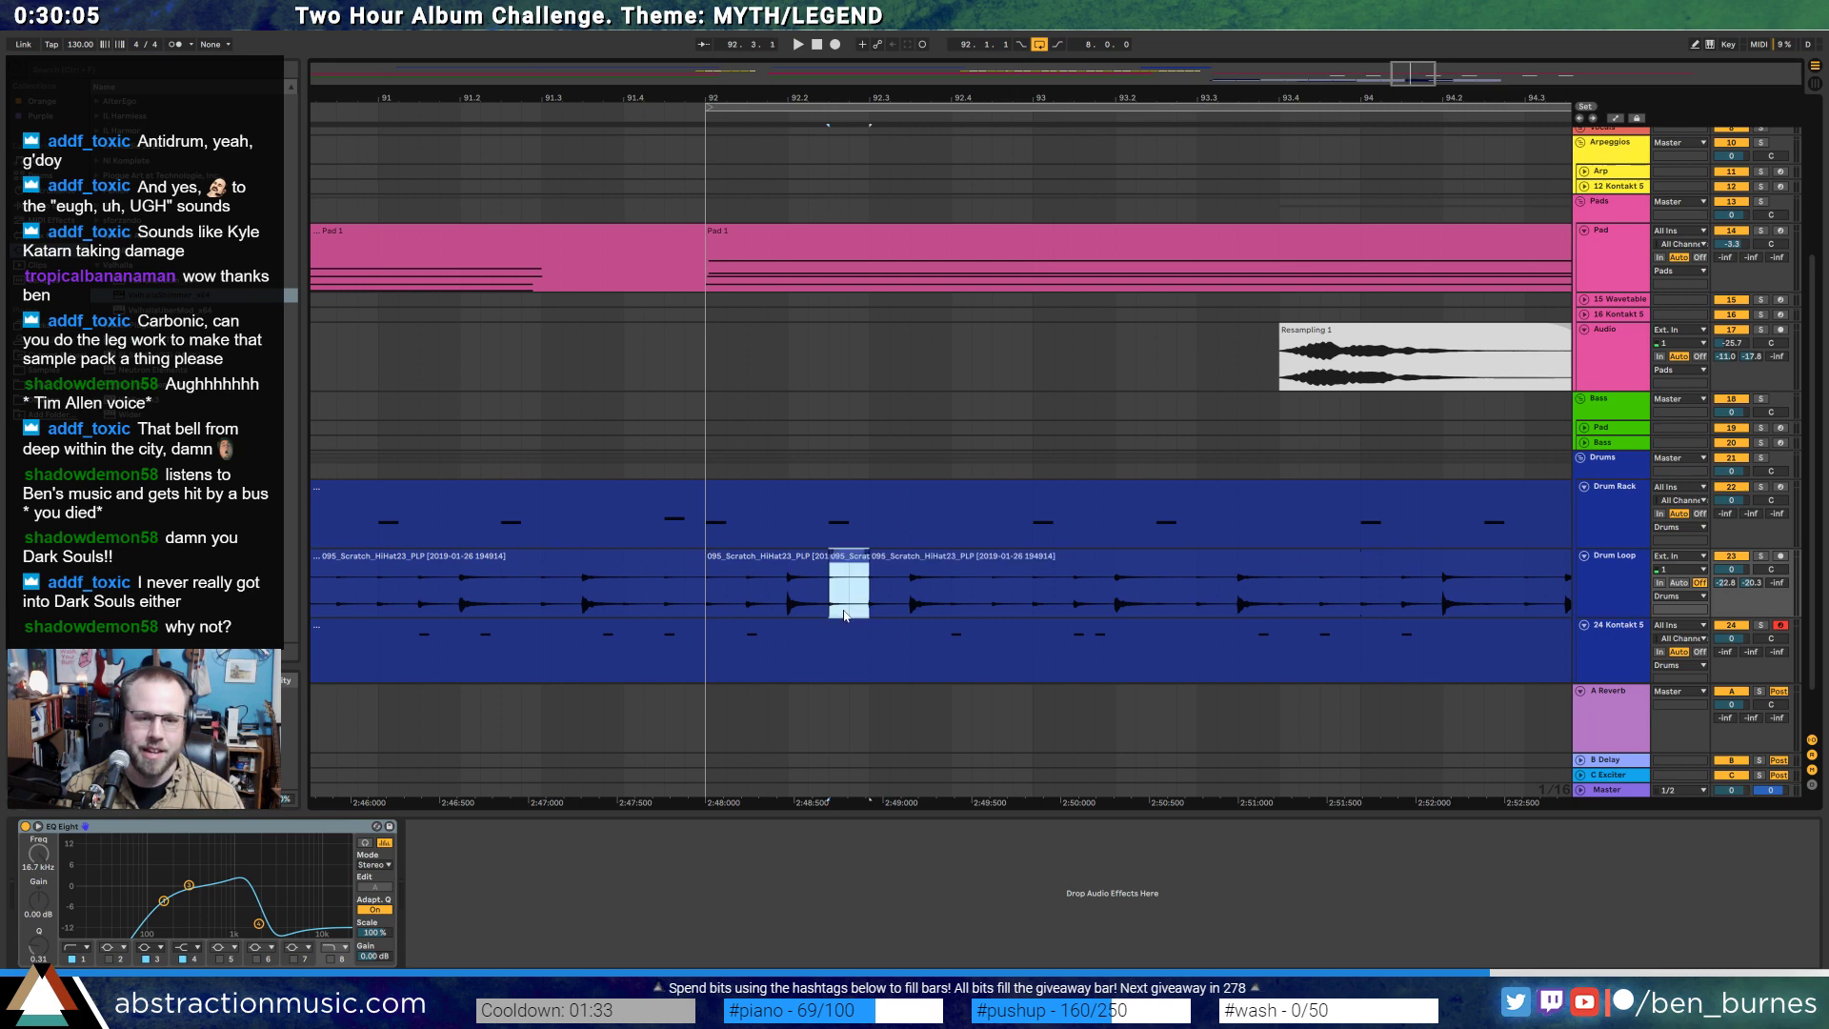
- Split out a sixteenth-note slice of the hi-hat loop shortly after beat 92.4 on the Drum Loop track
click(885, 572)
mouse_move(997, 603)
mouse_down()
mouse_move(1027, 606)
mouse_move(980, 606)
mouse_up()
key(ctrl+e)
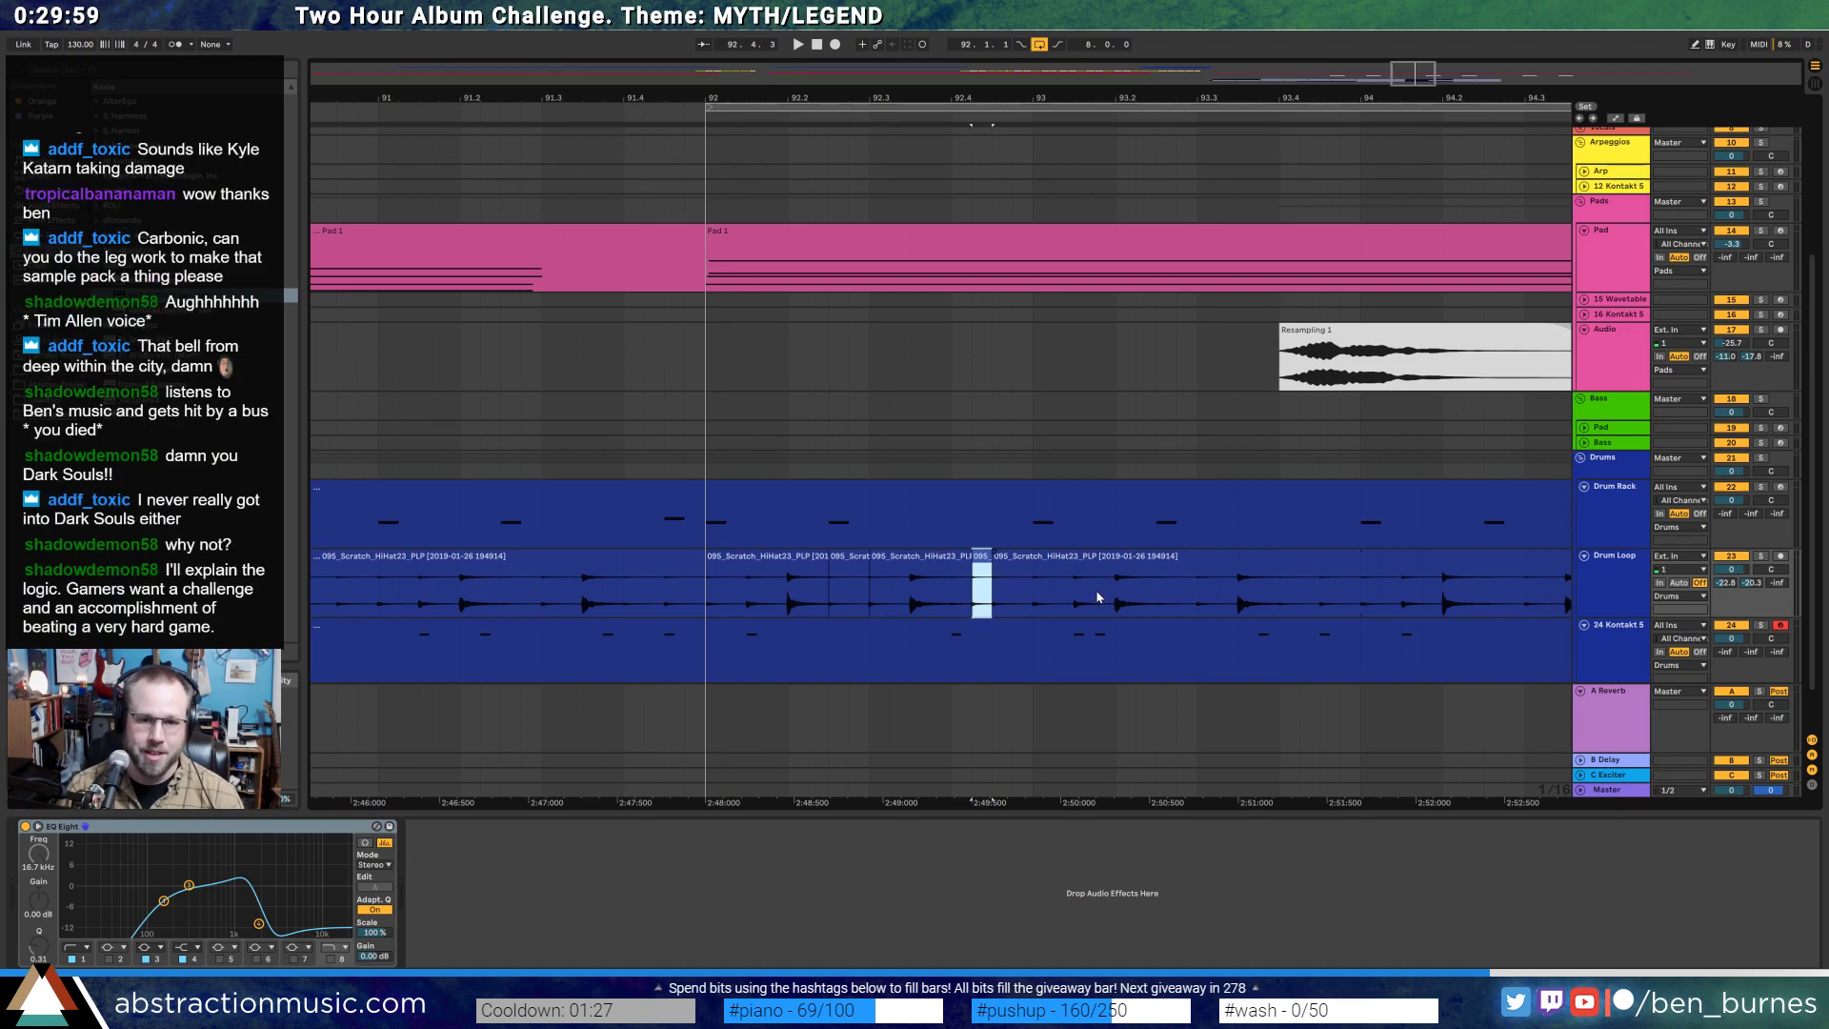
- Split out a sixteenth-note slice of the hi-hat loop just before beat 93.2 on the Drum Loop track and remove it
drag(1097, 593, 1107, 592)
key(ctrl+e)
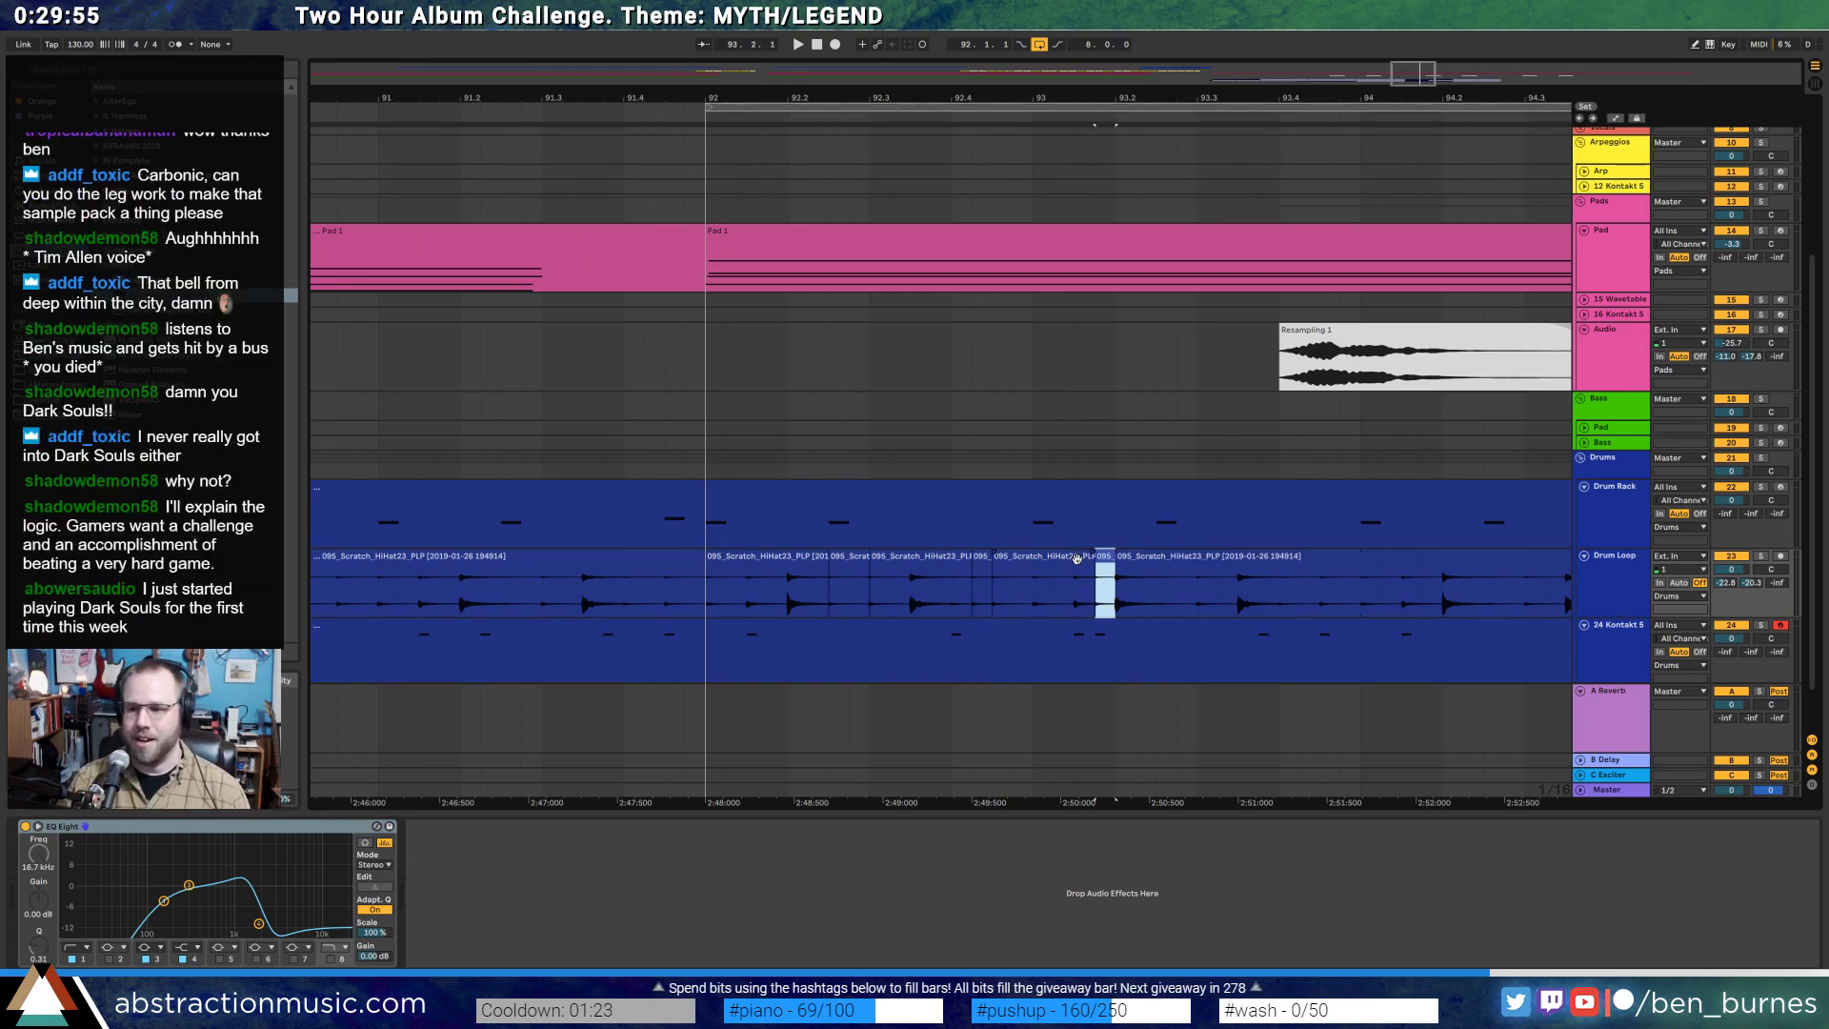
drag(1426, 75, 1440, 65)
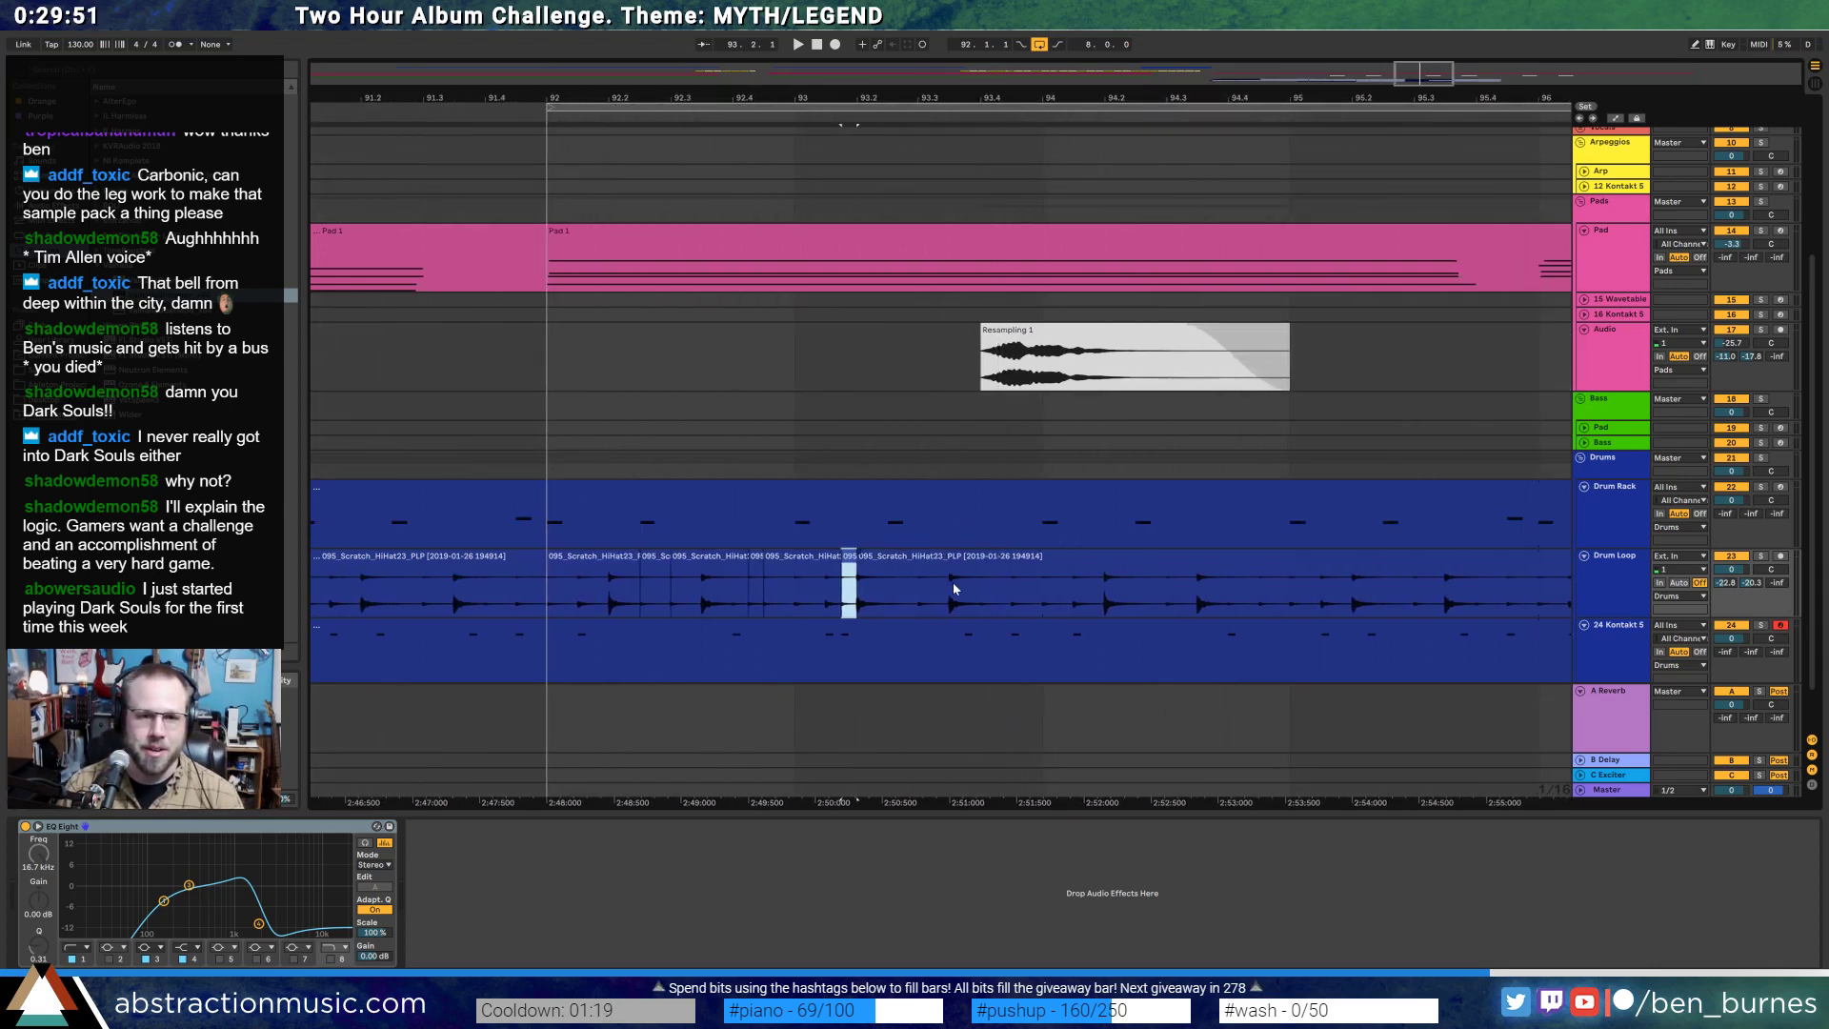
click(846, 568)
click(583, 587)
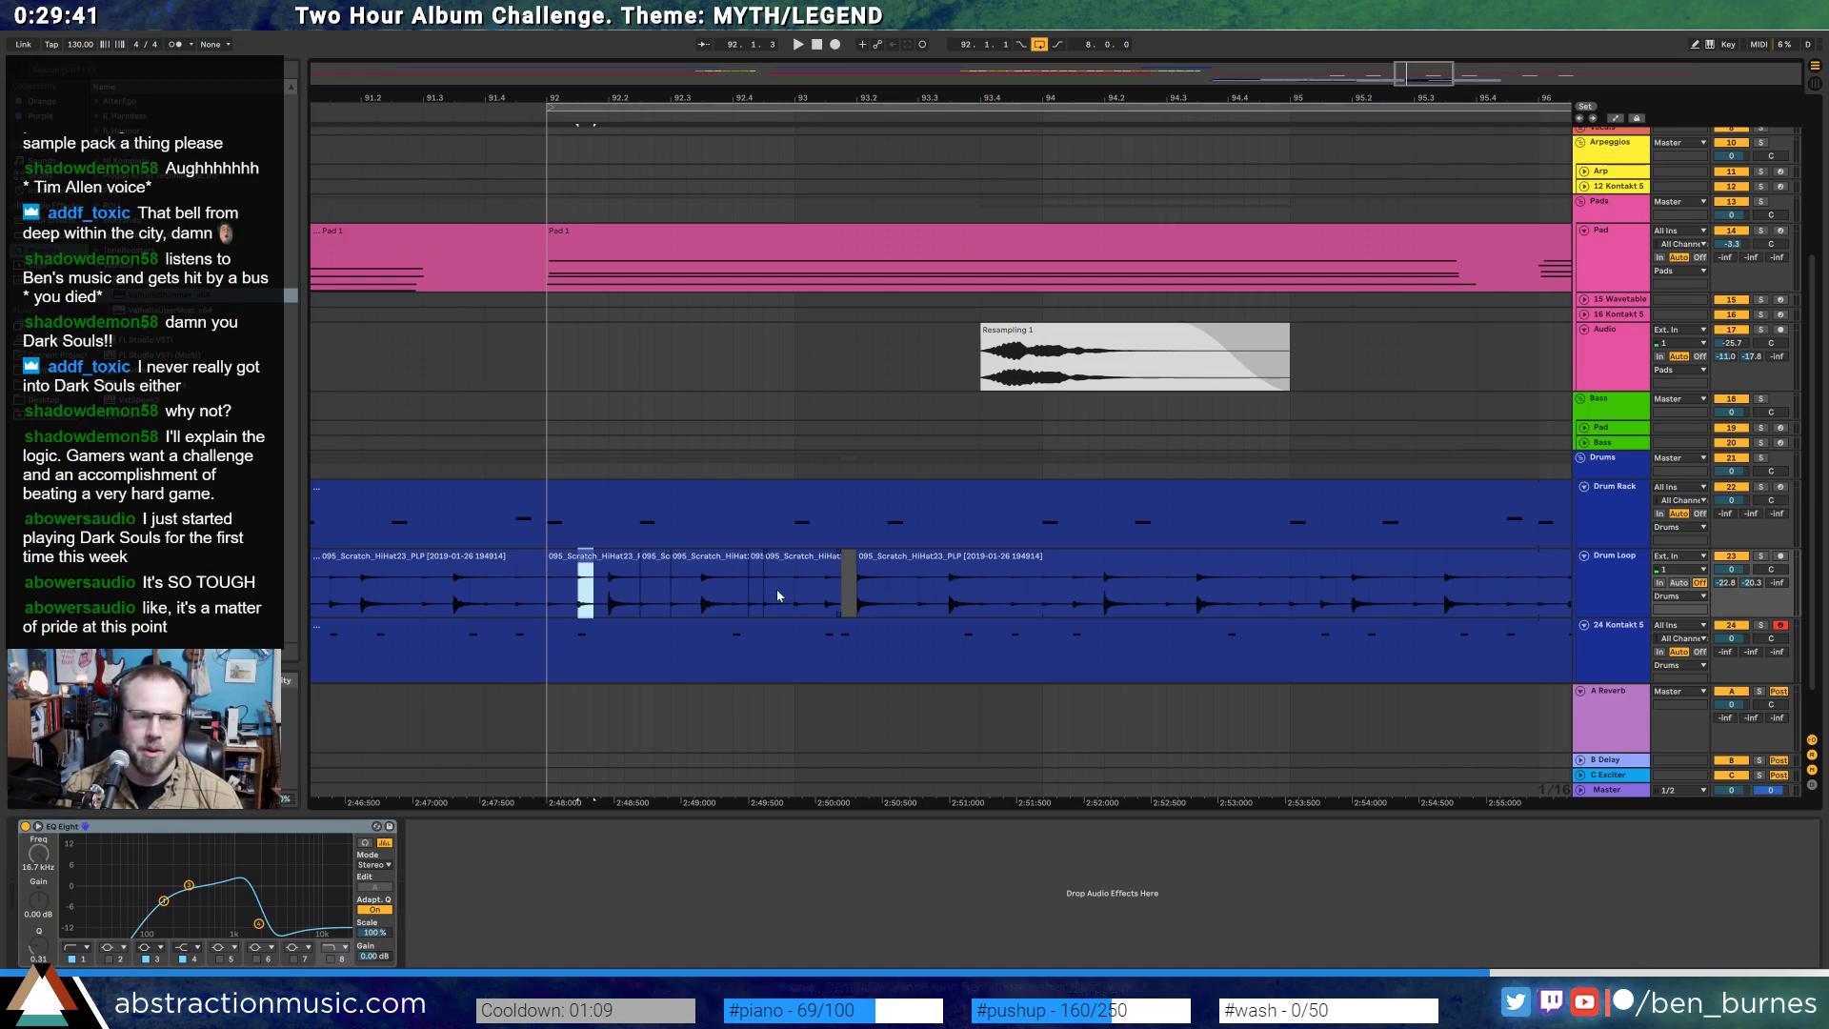
- Select the sliced Drum Loop clips from bar 92 to bar 93 and set the loop region to that bar
drag(764, 600, 793, 562)
shift+click(591, 560)
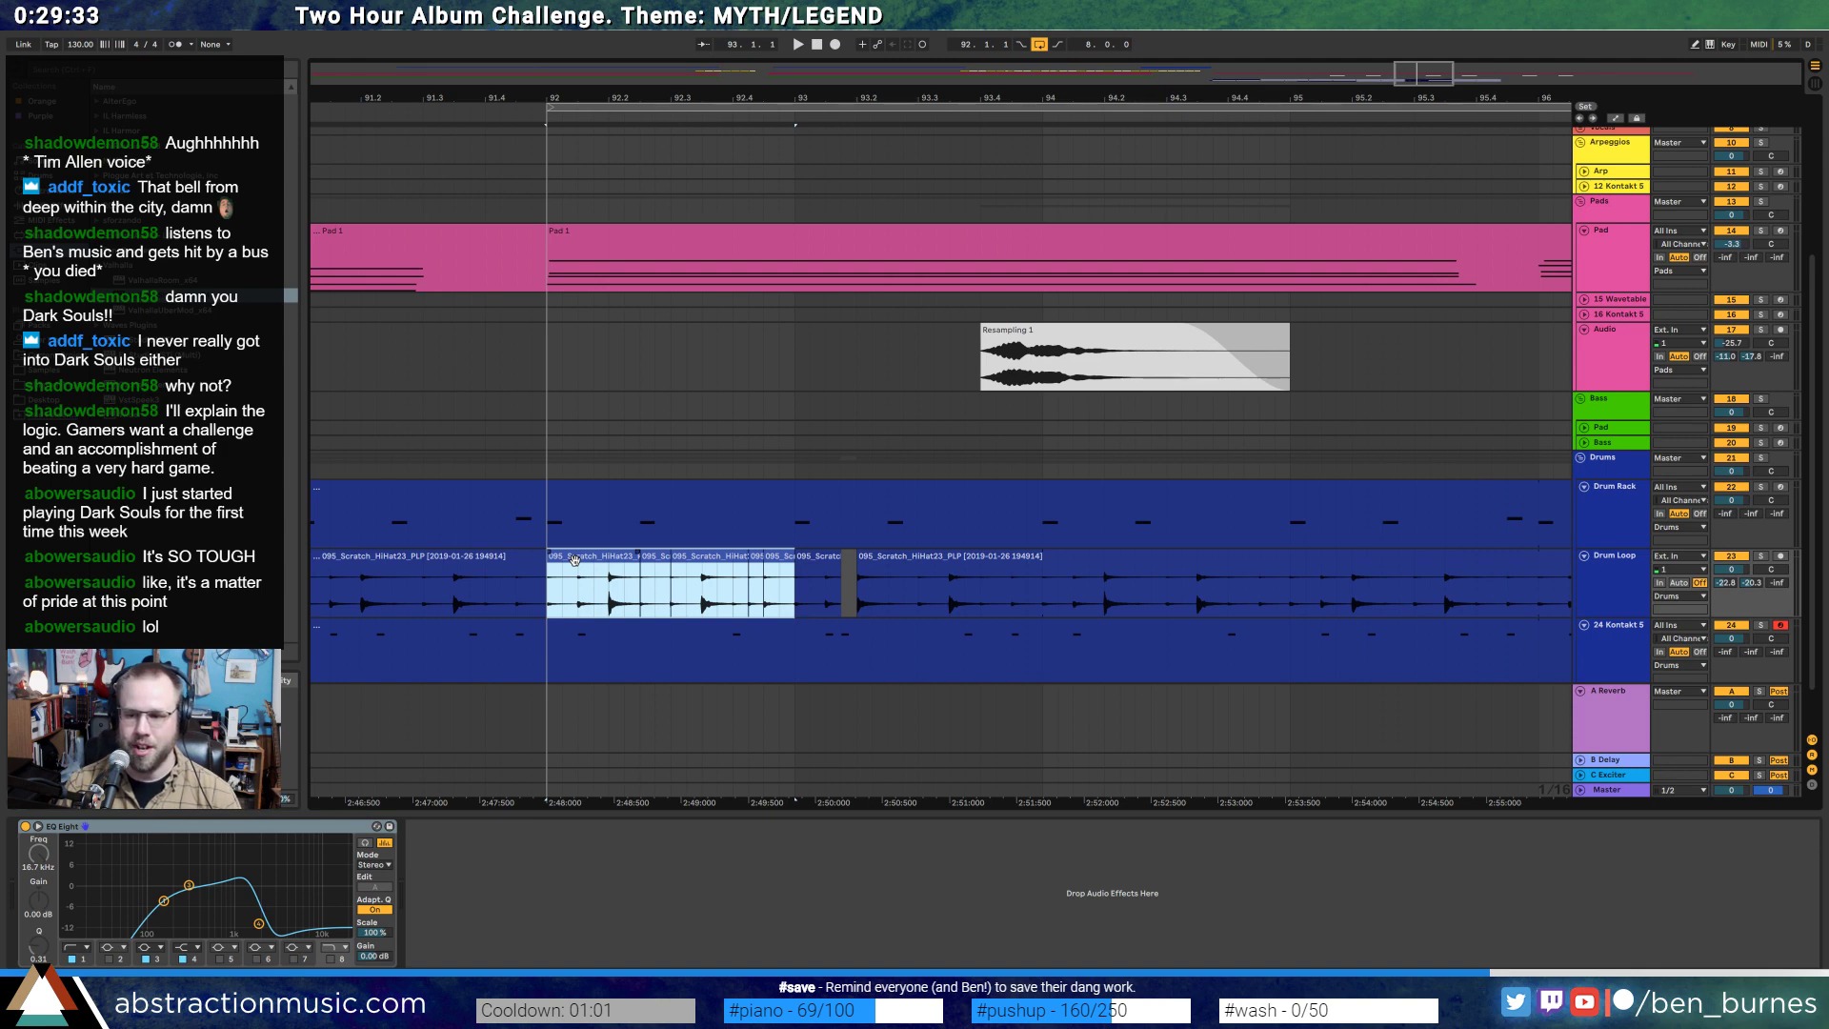
key(ctrl+l)
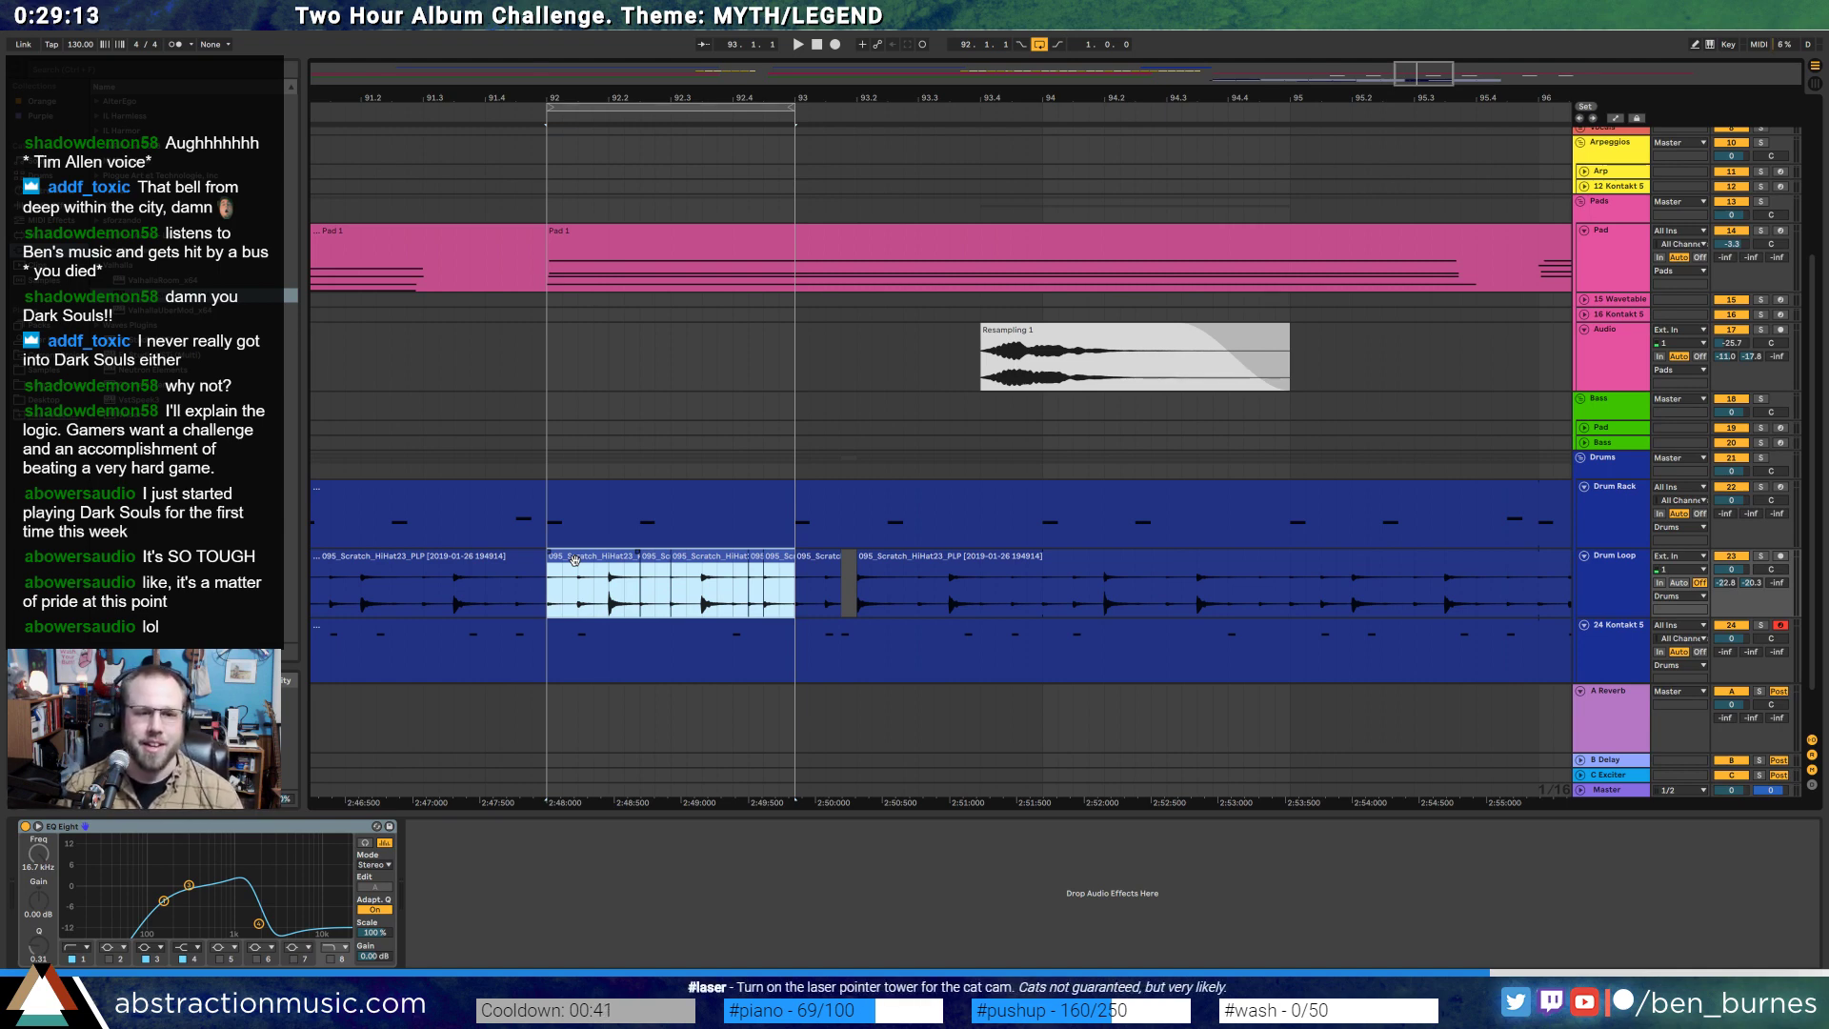
- Add kick notes at 1.3.4 and 2.3.3 in the Drum Rack clip that starts at bar 92
click(561, 525)
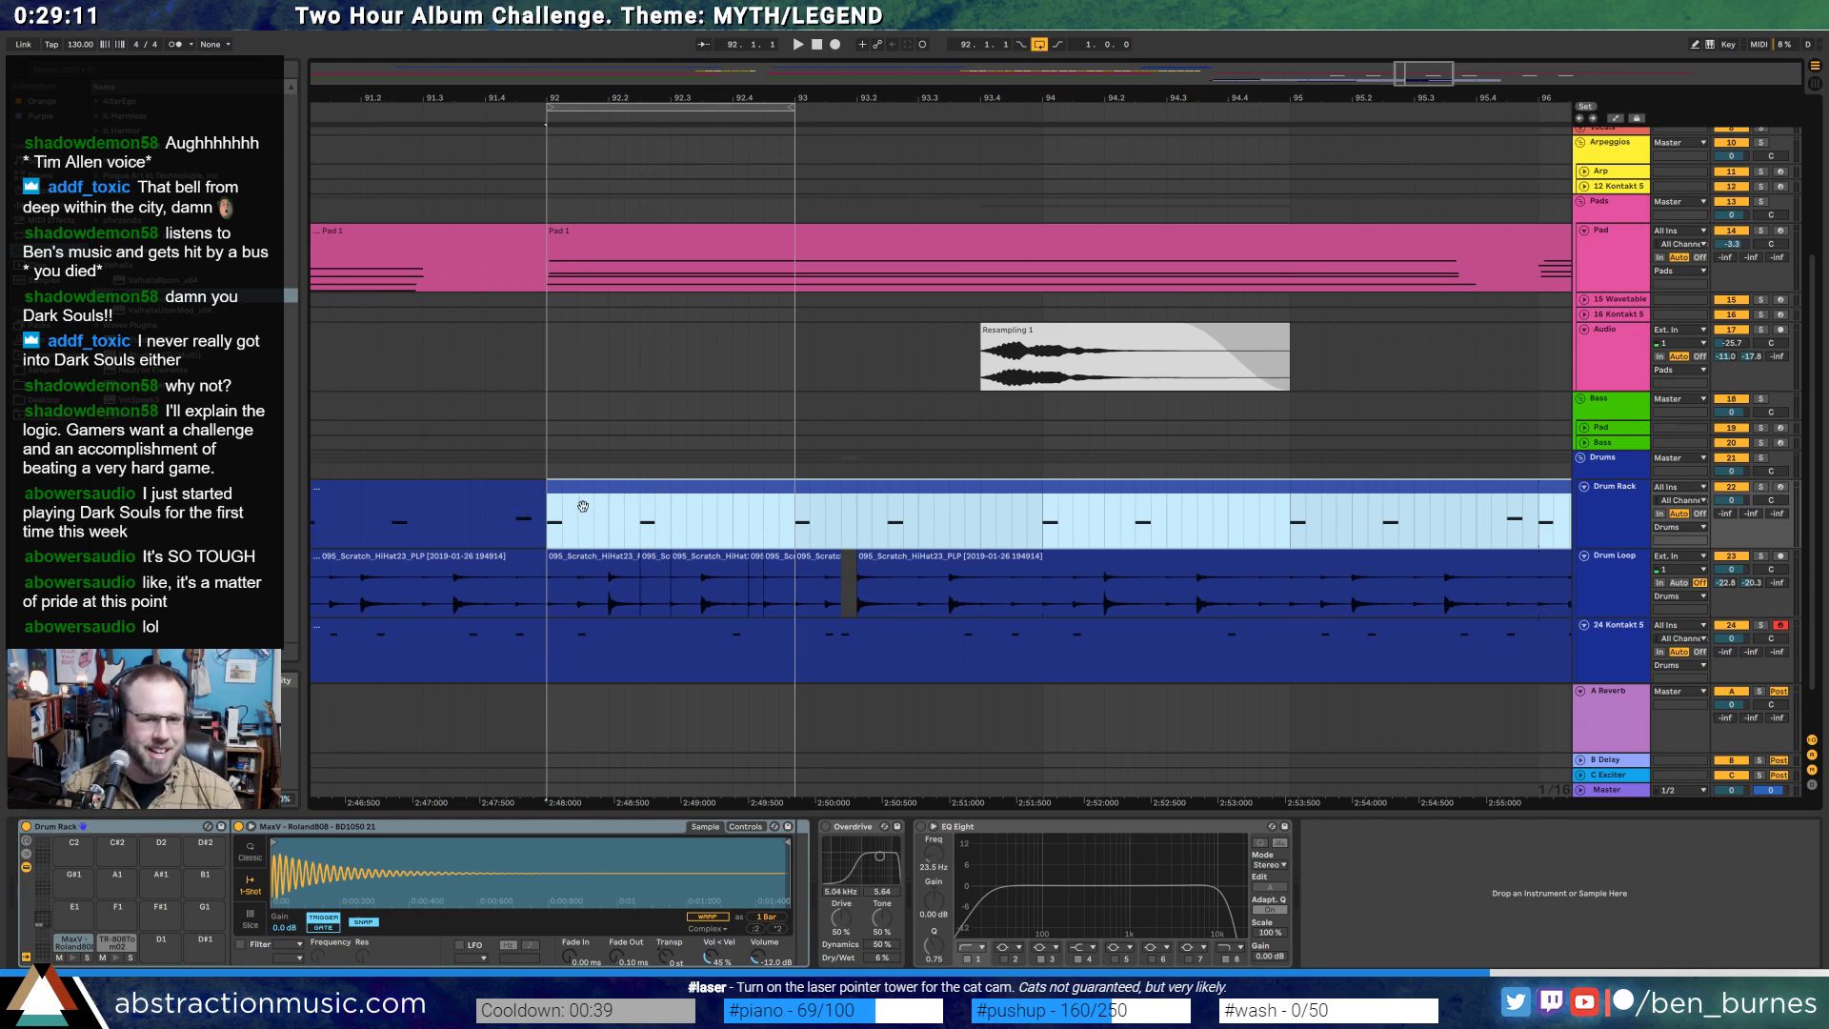
double_click(583, 506)
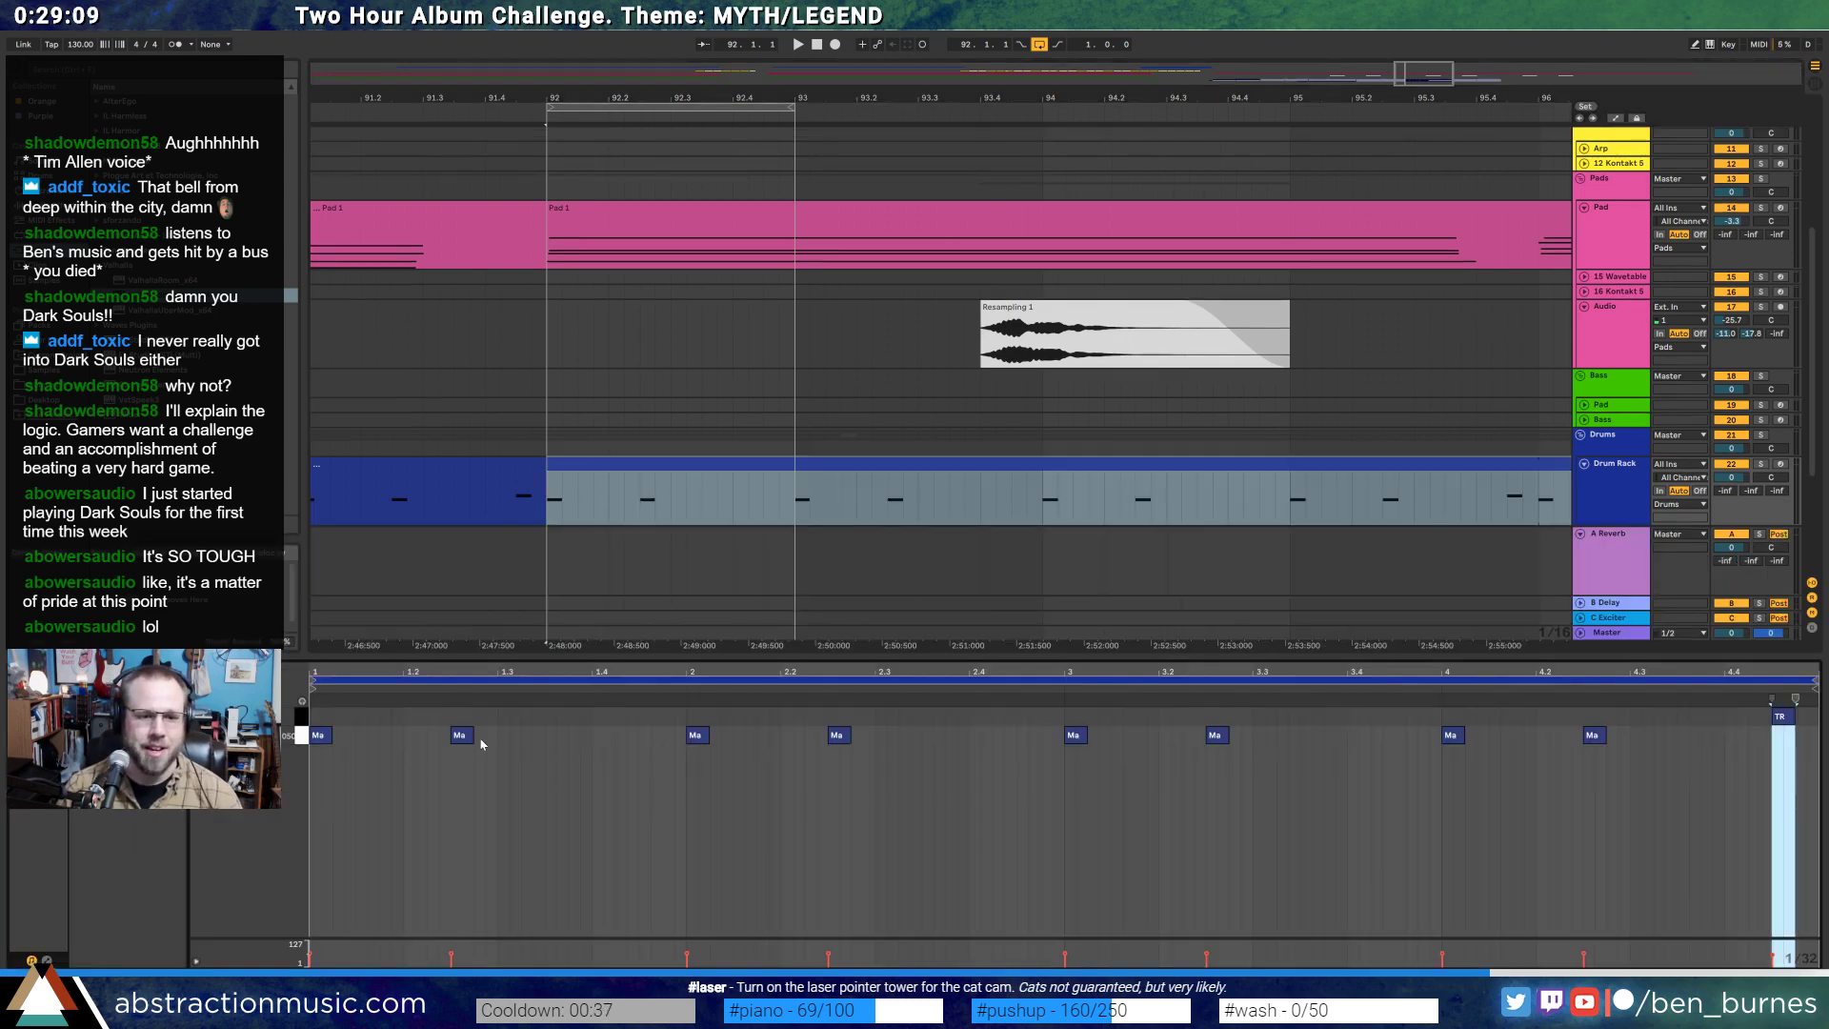
drag(448, 721, 587, 777)
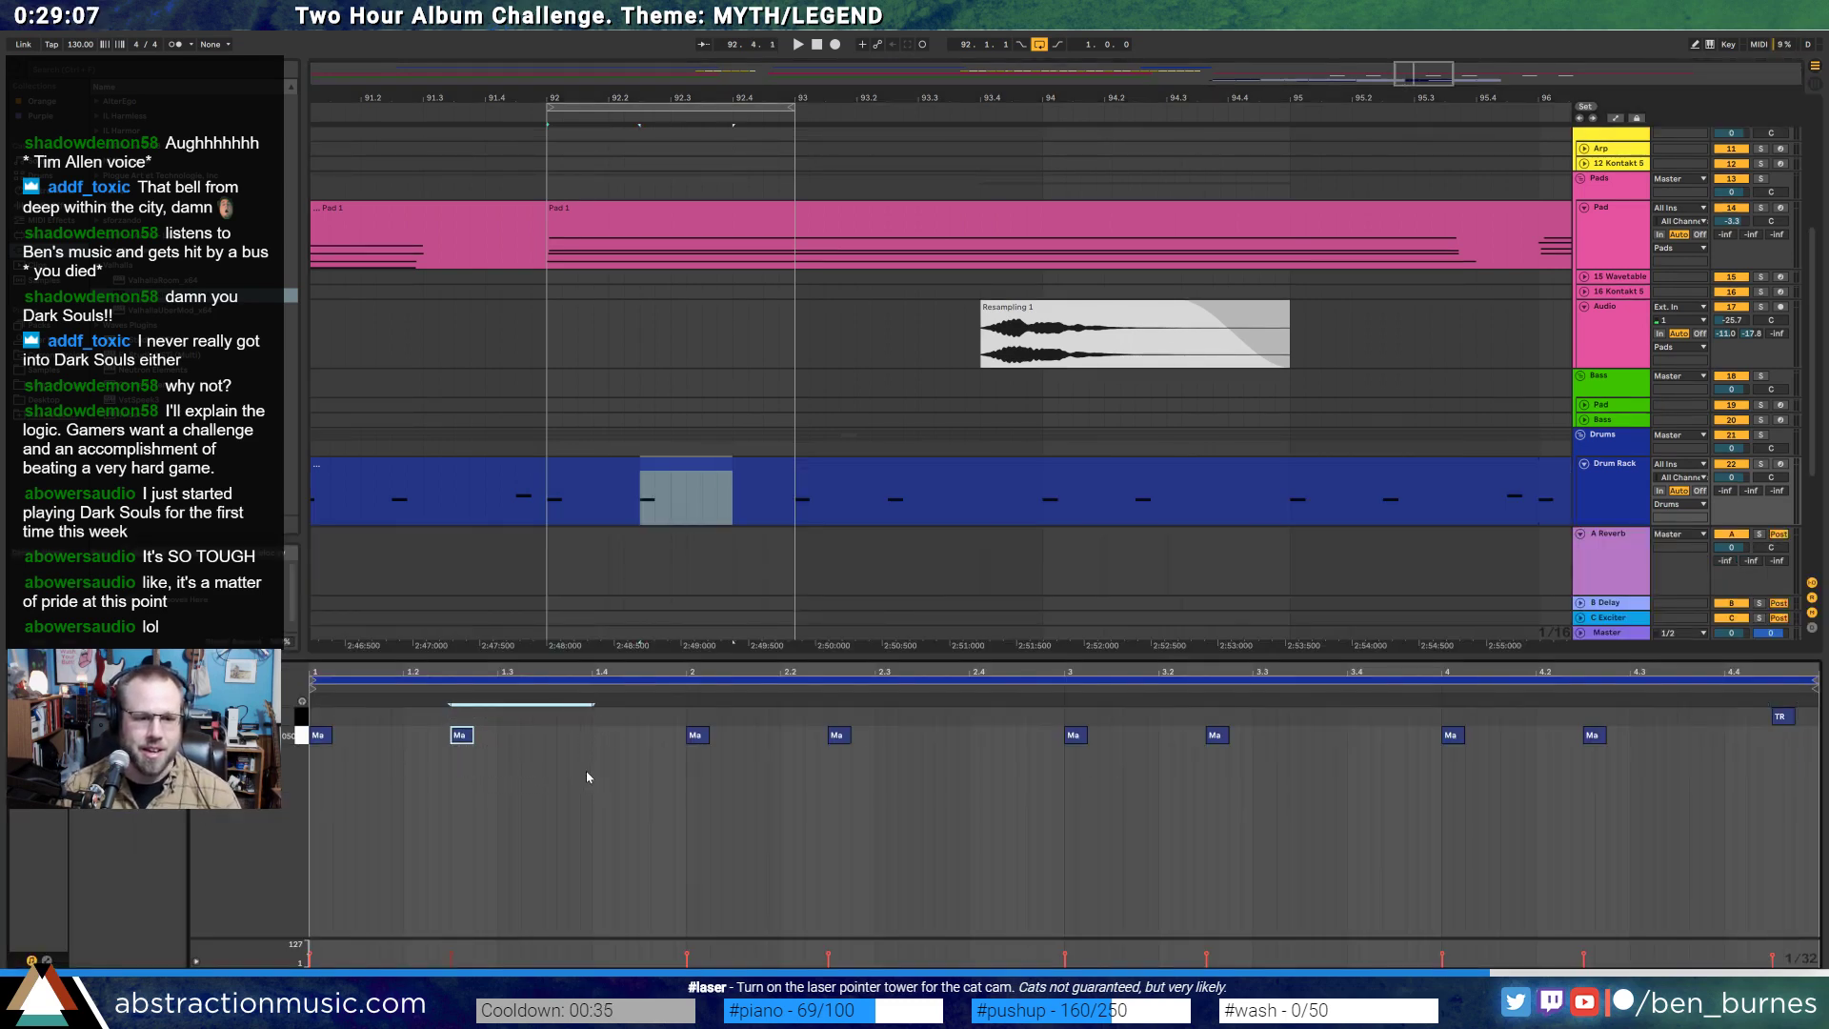
double_click(600, 734)
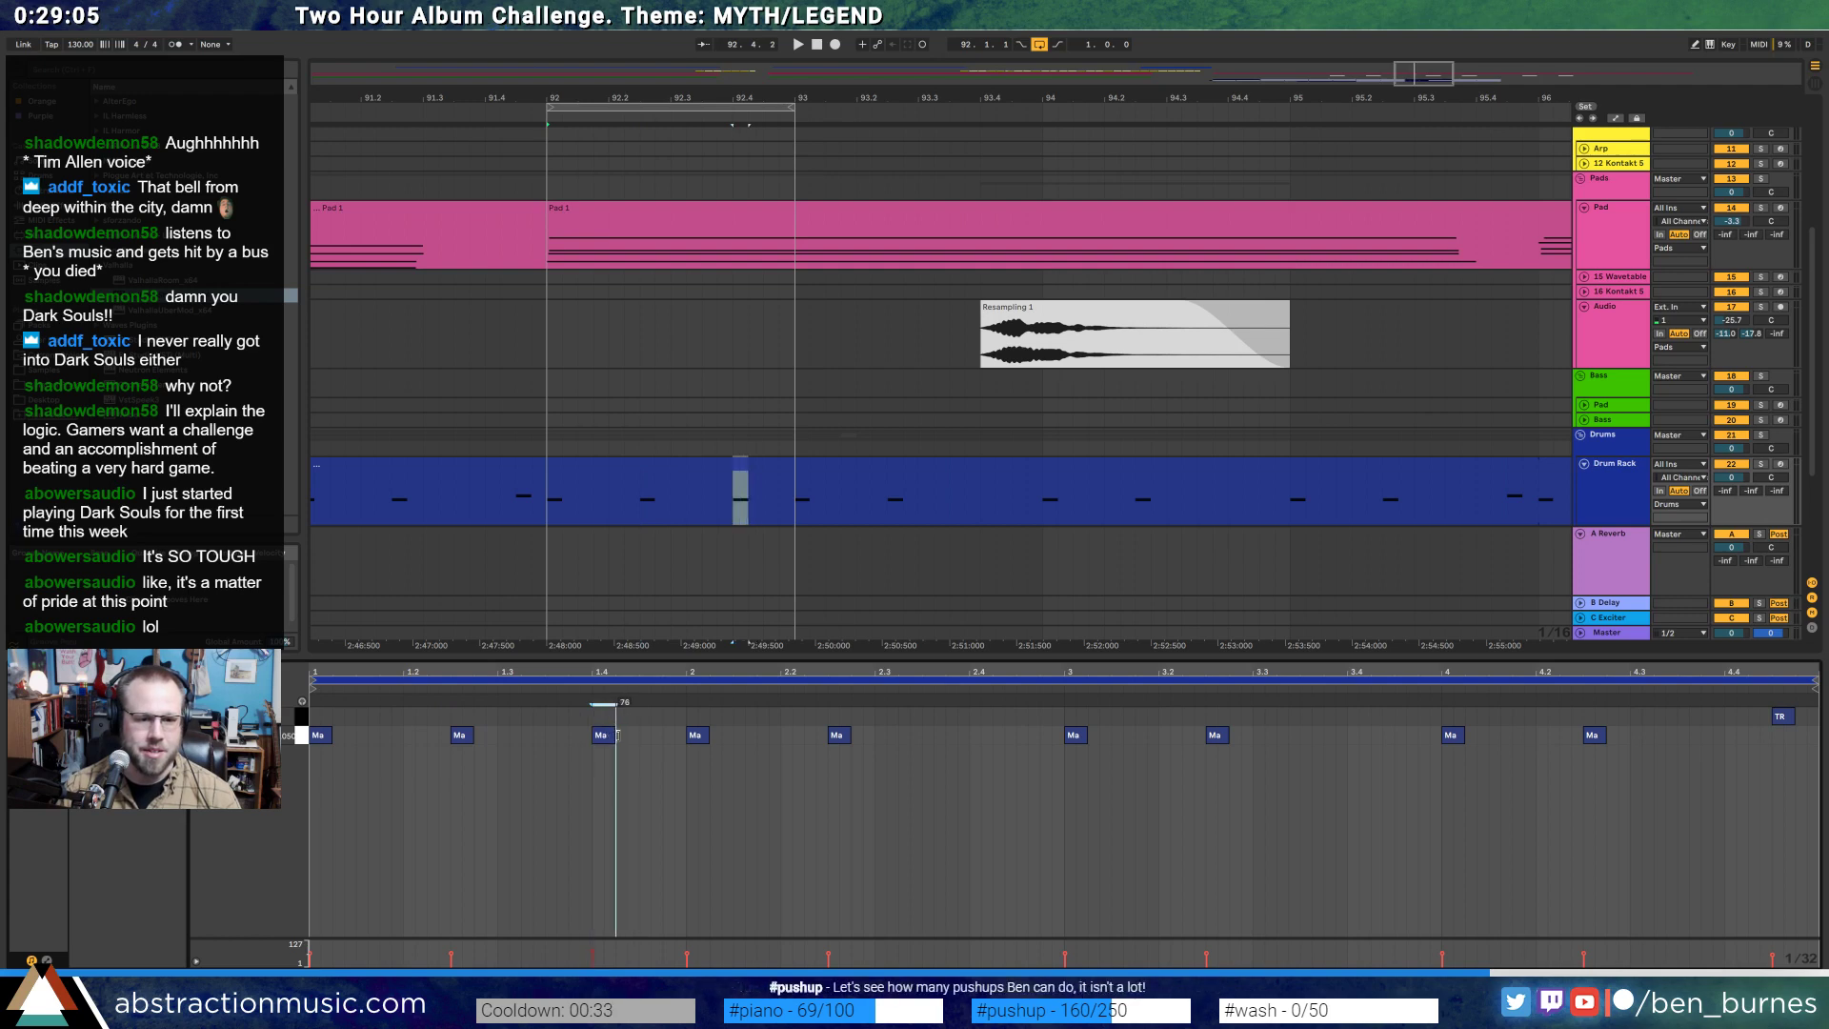
drag(604, 736, 580, 740)
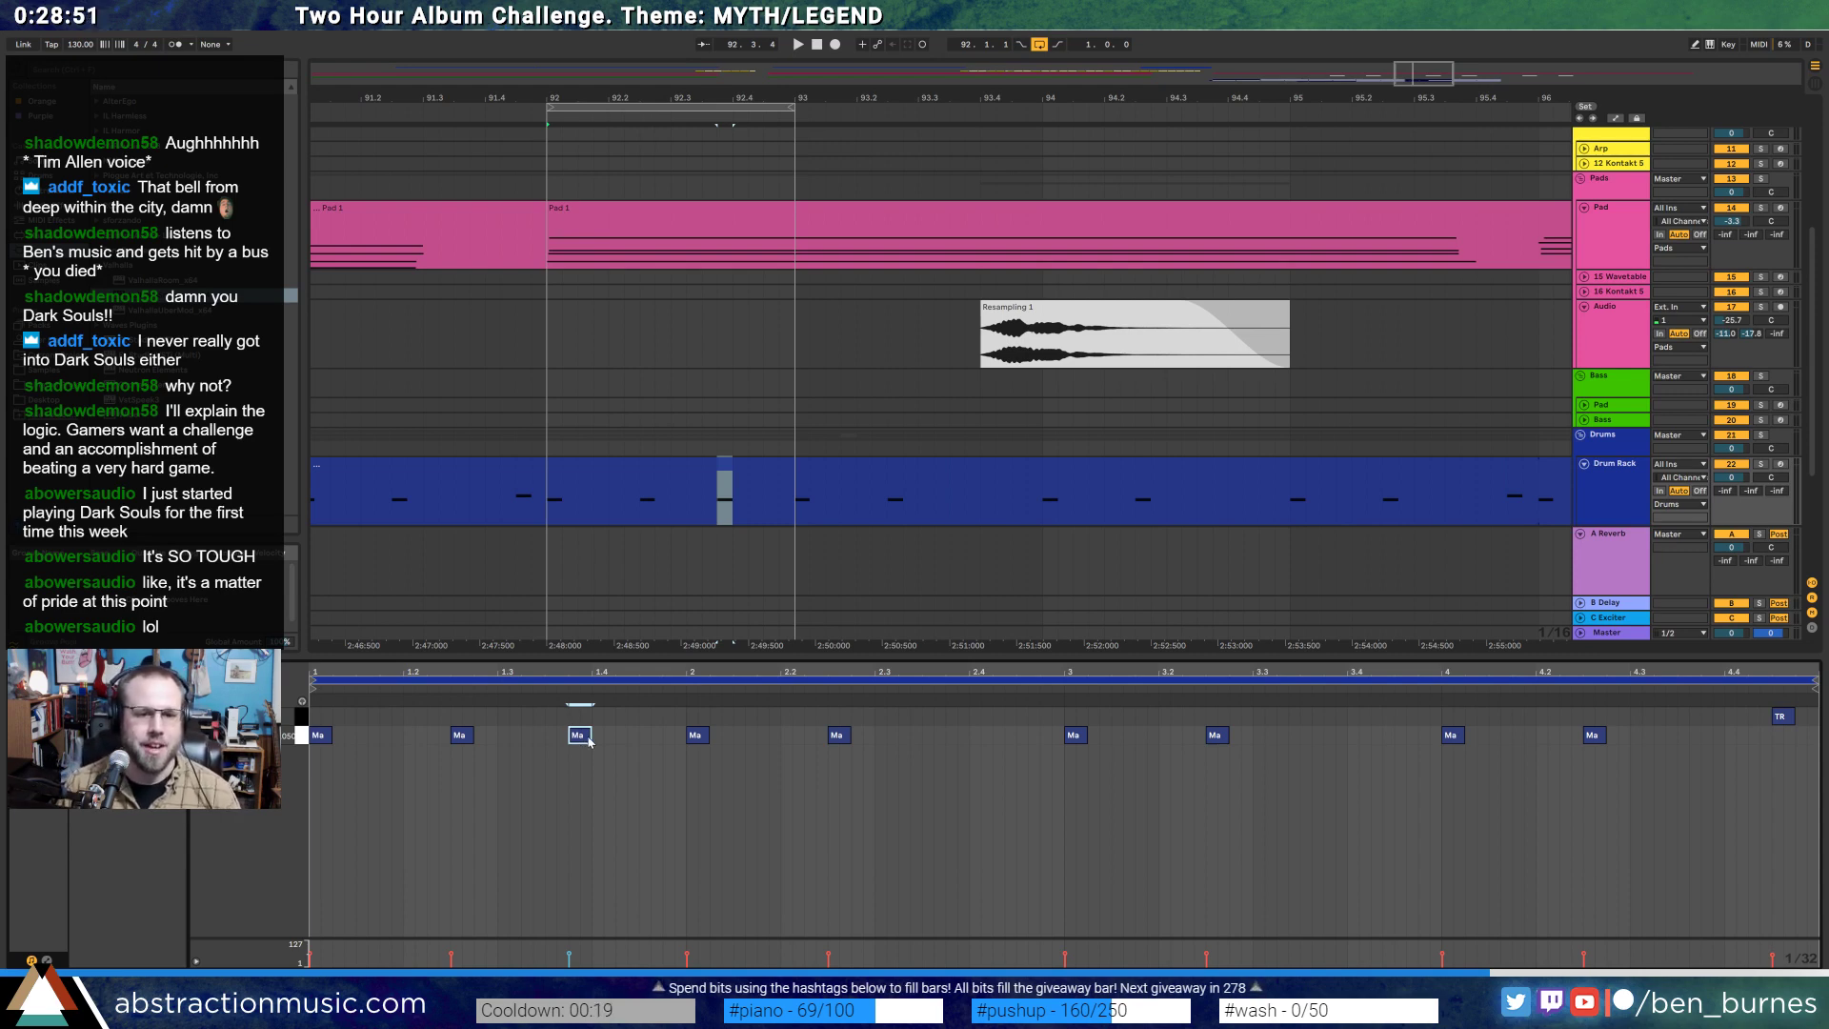
click(901, 741)
double_click(931, 739)
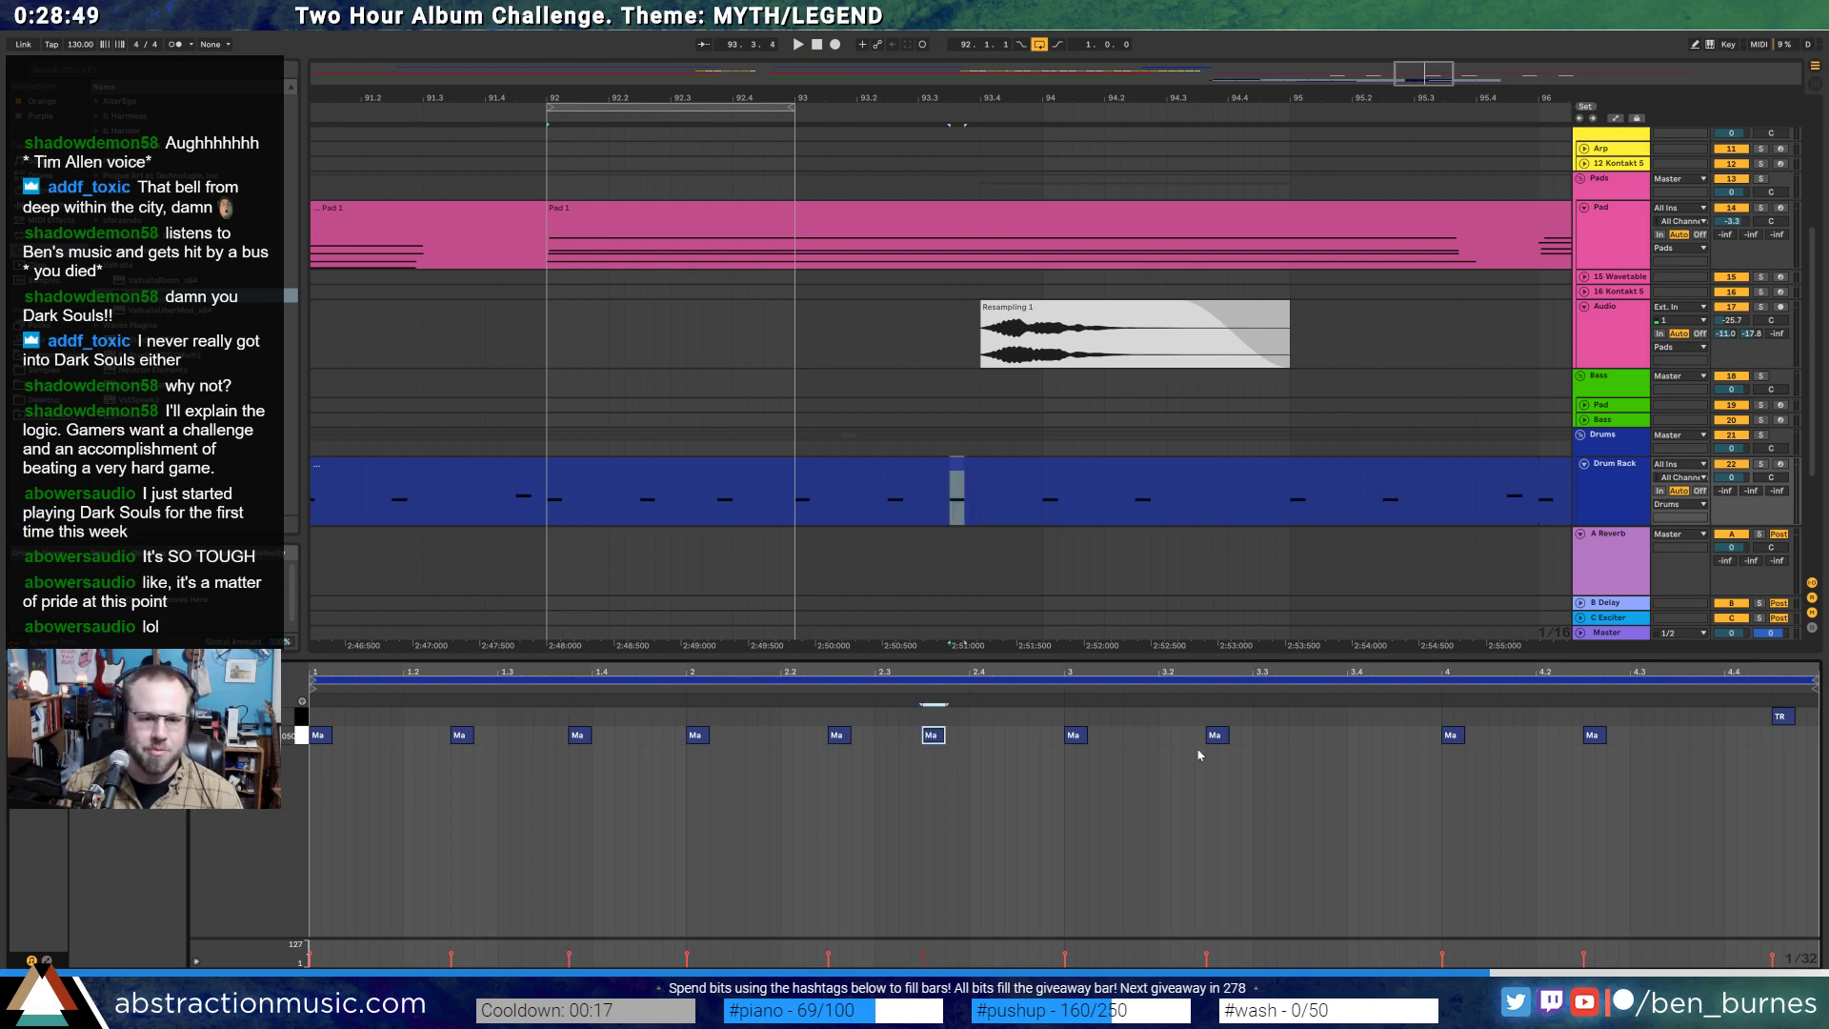
- Move the kick note at 2.2.3 in the Drum Rack clip to 2.4.3
drag(878, 712, 310, 755)
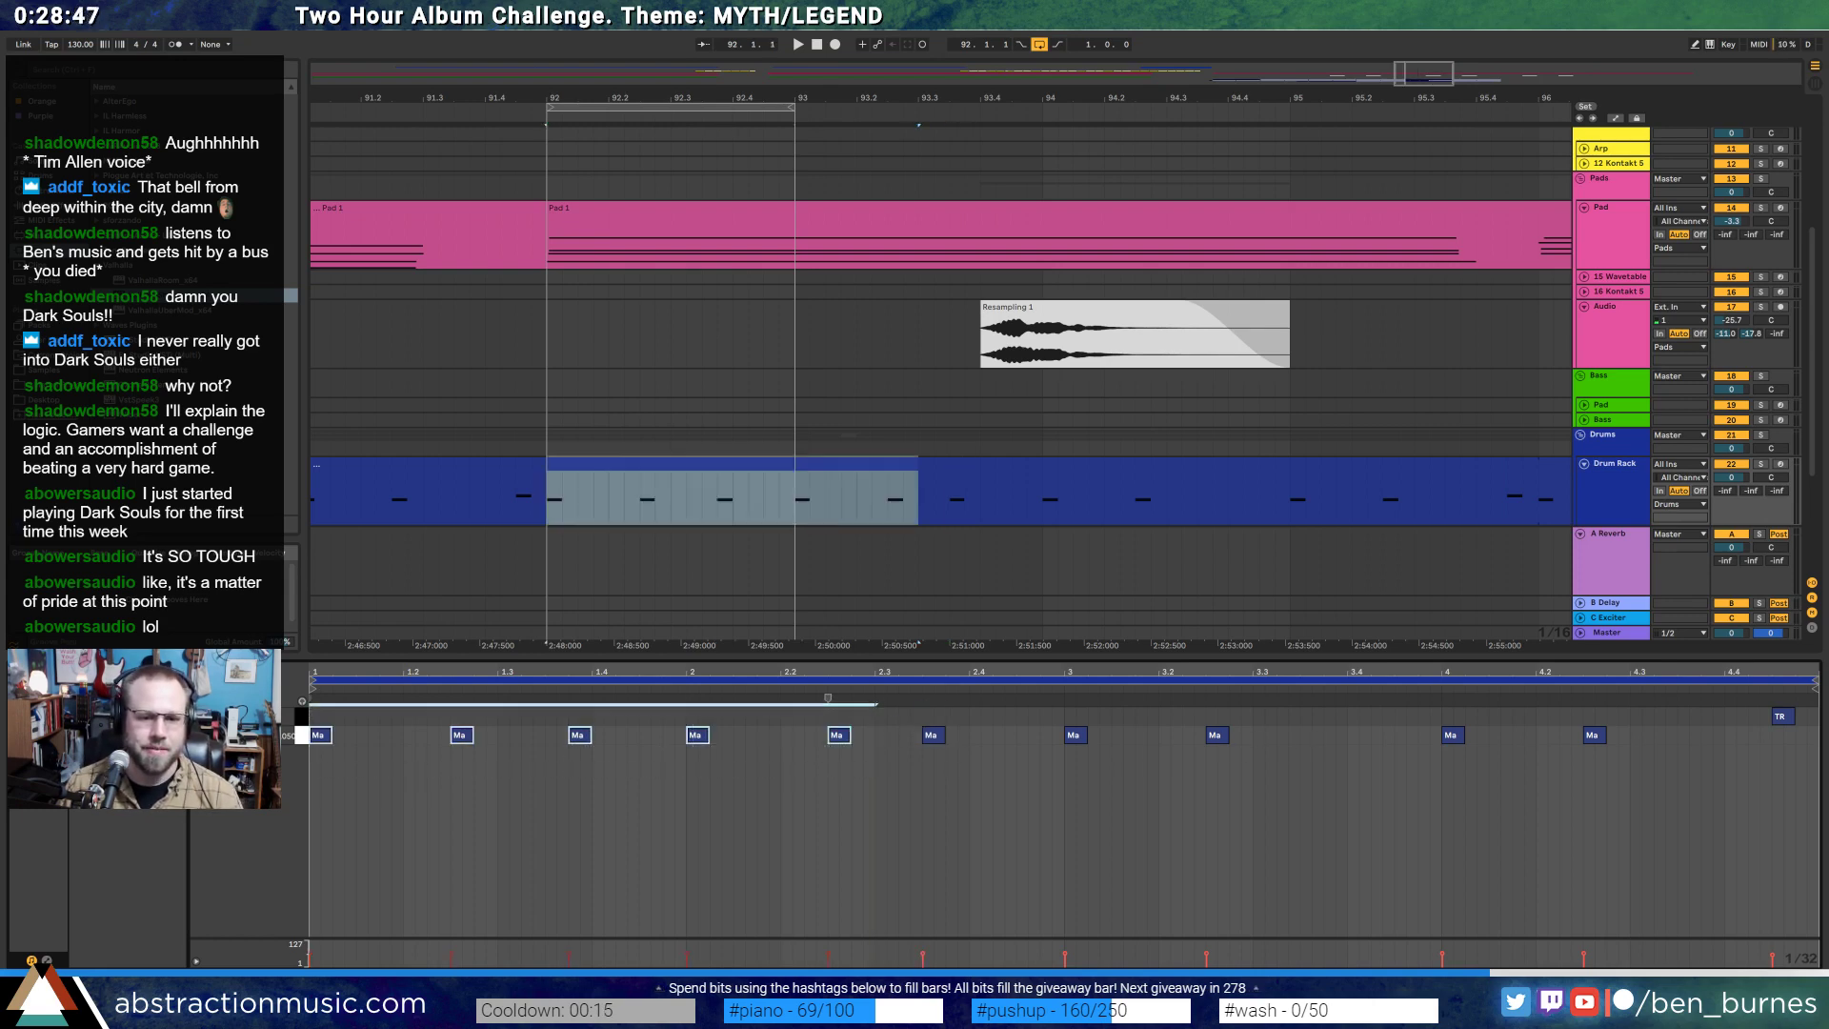
click(1057, 717)
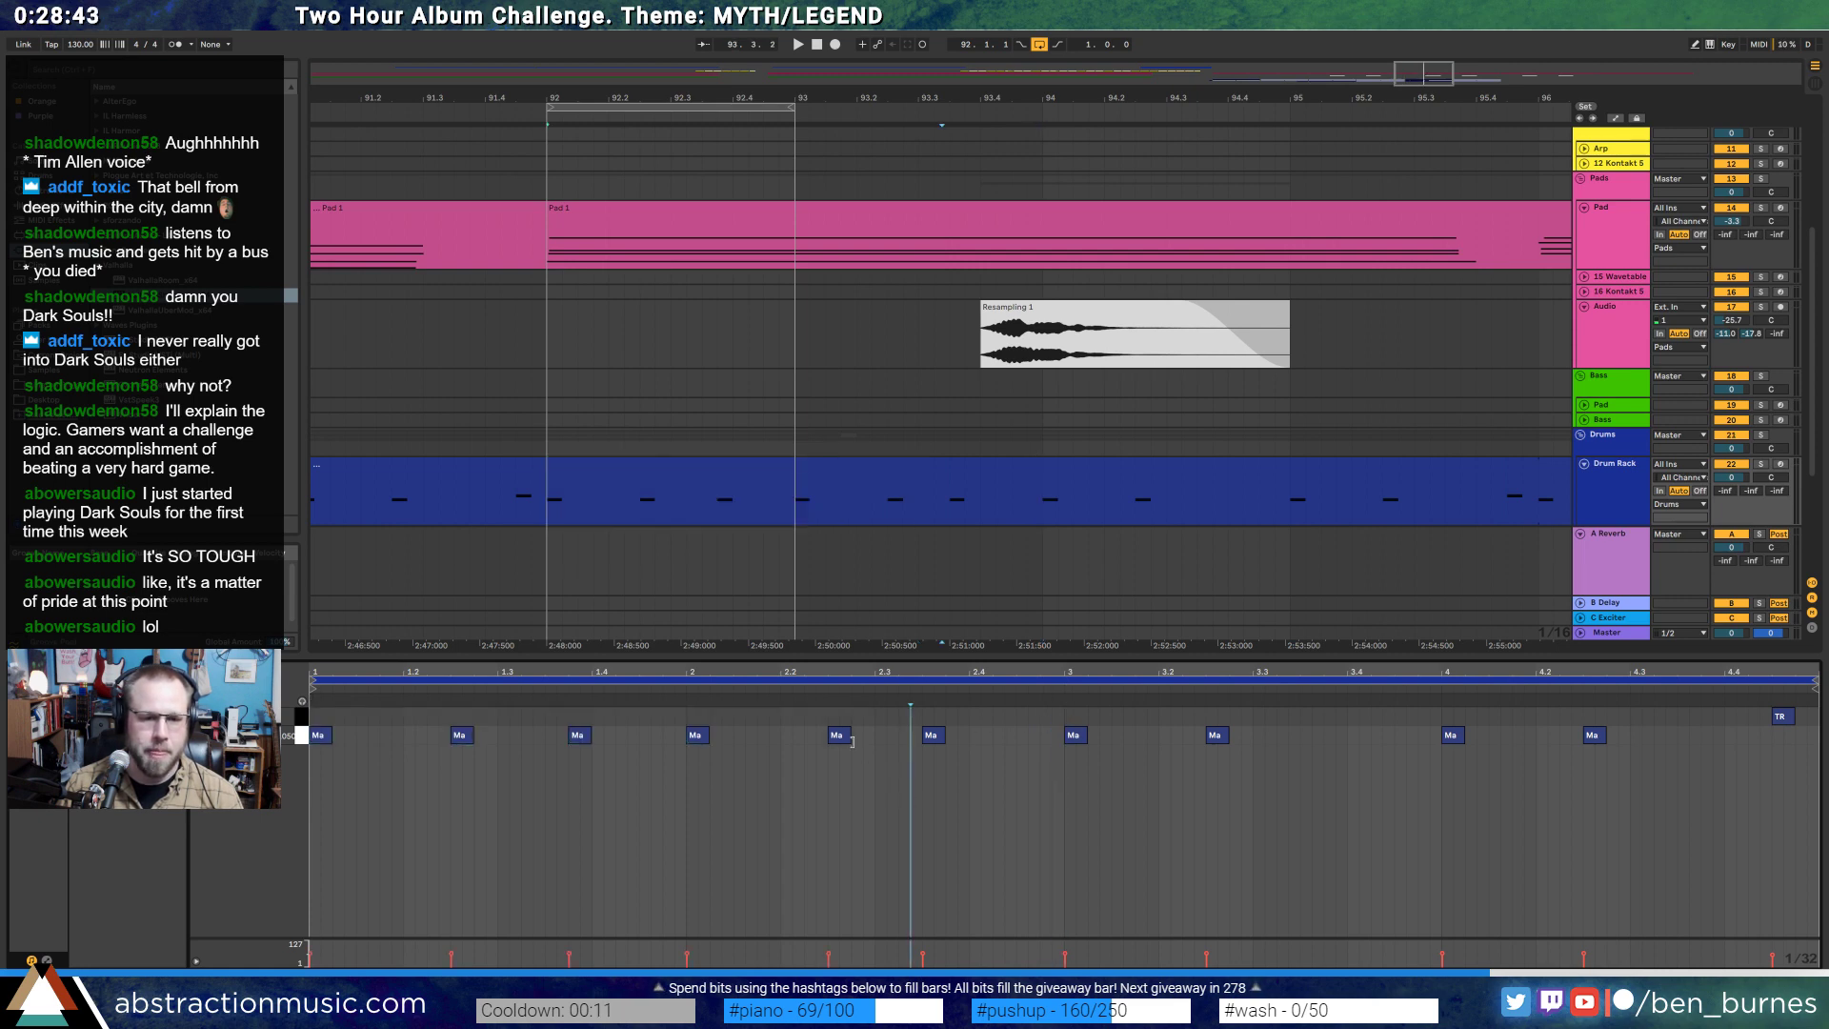
mouse_move(840, 735)
mouse_down()
mouse_move(1048, 738)
mouse_move(1035, 808)
mouse_up()
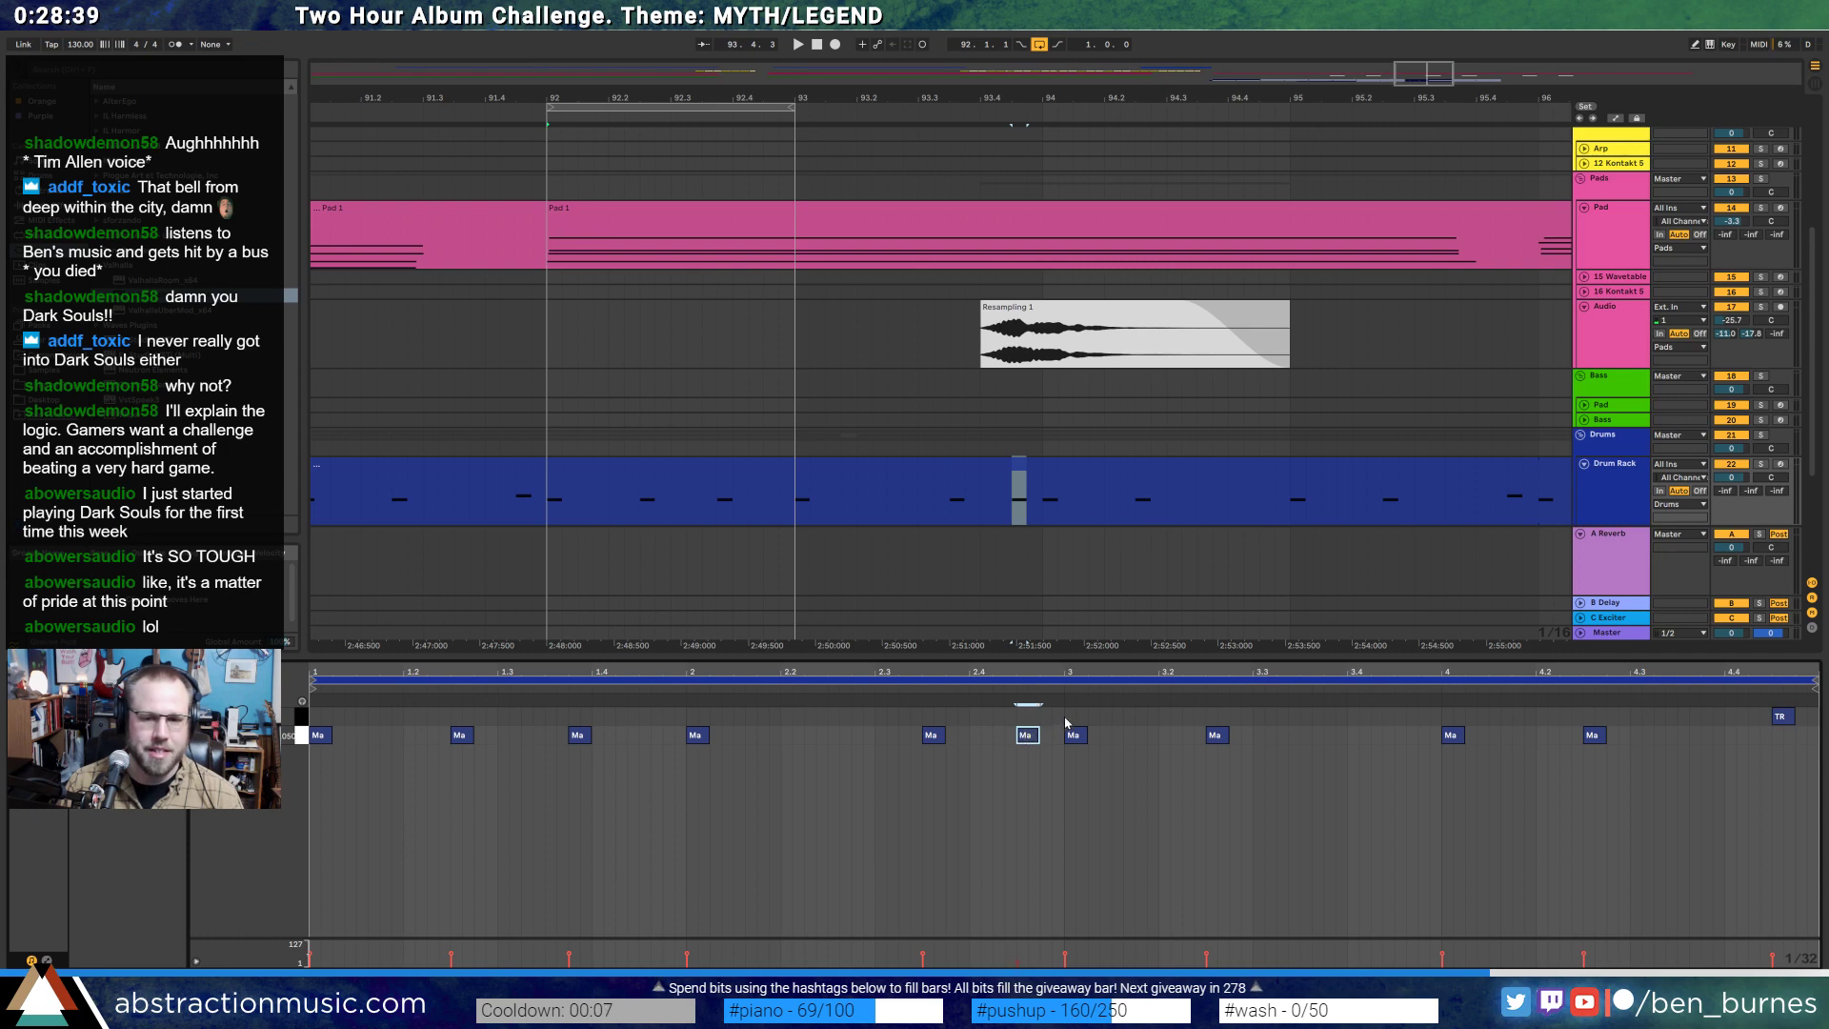
- Duplicate the kick pattern of the Drum Rack clip's first two bars into its third and fourth bars
drag(1065, 713, 303, 760)
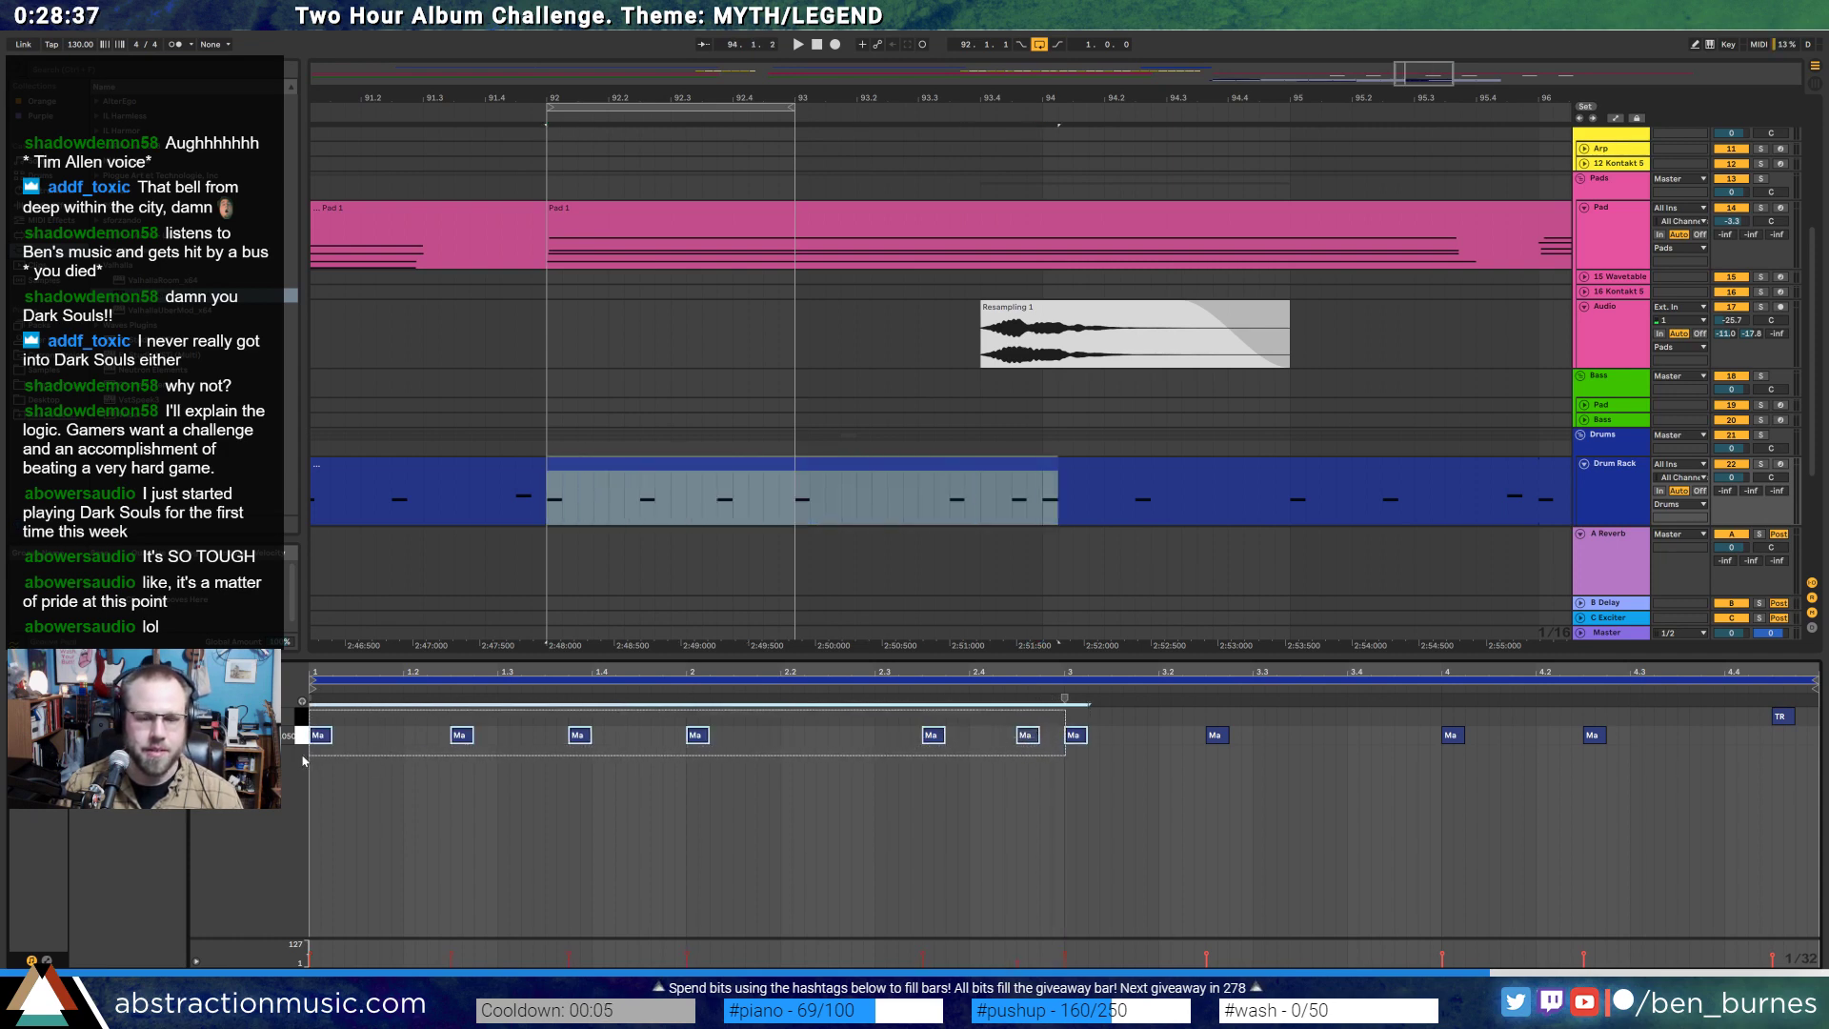
click(793, 787)
mouse_move(1057, 710)
mouse_down()
mouse_move(1000, 733)
mouse_move(326, 786)
mouse_move(295, 761)
mouse_move(1054, 770)
mouse_up()
key(ctrl+d)
click(1075, 771)
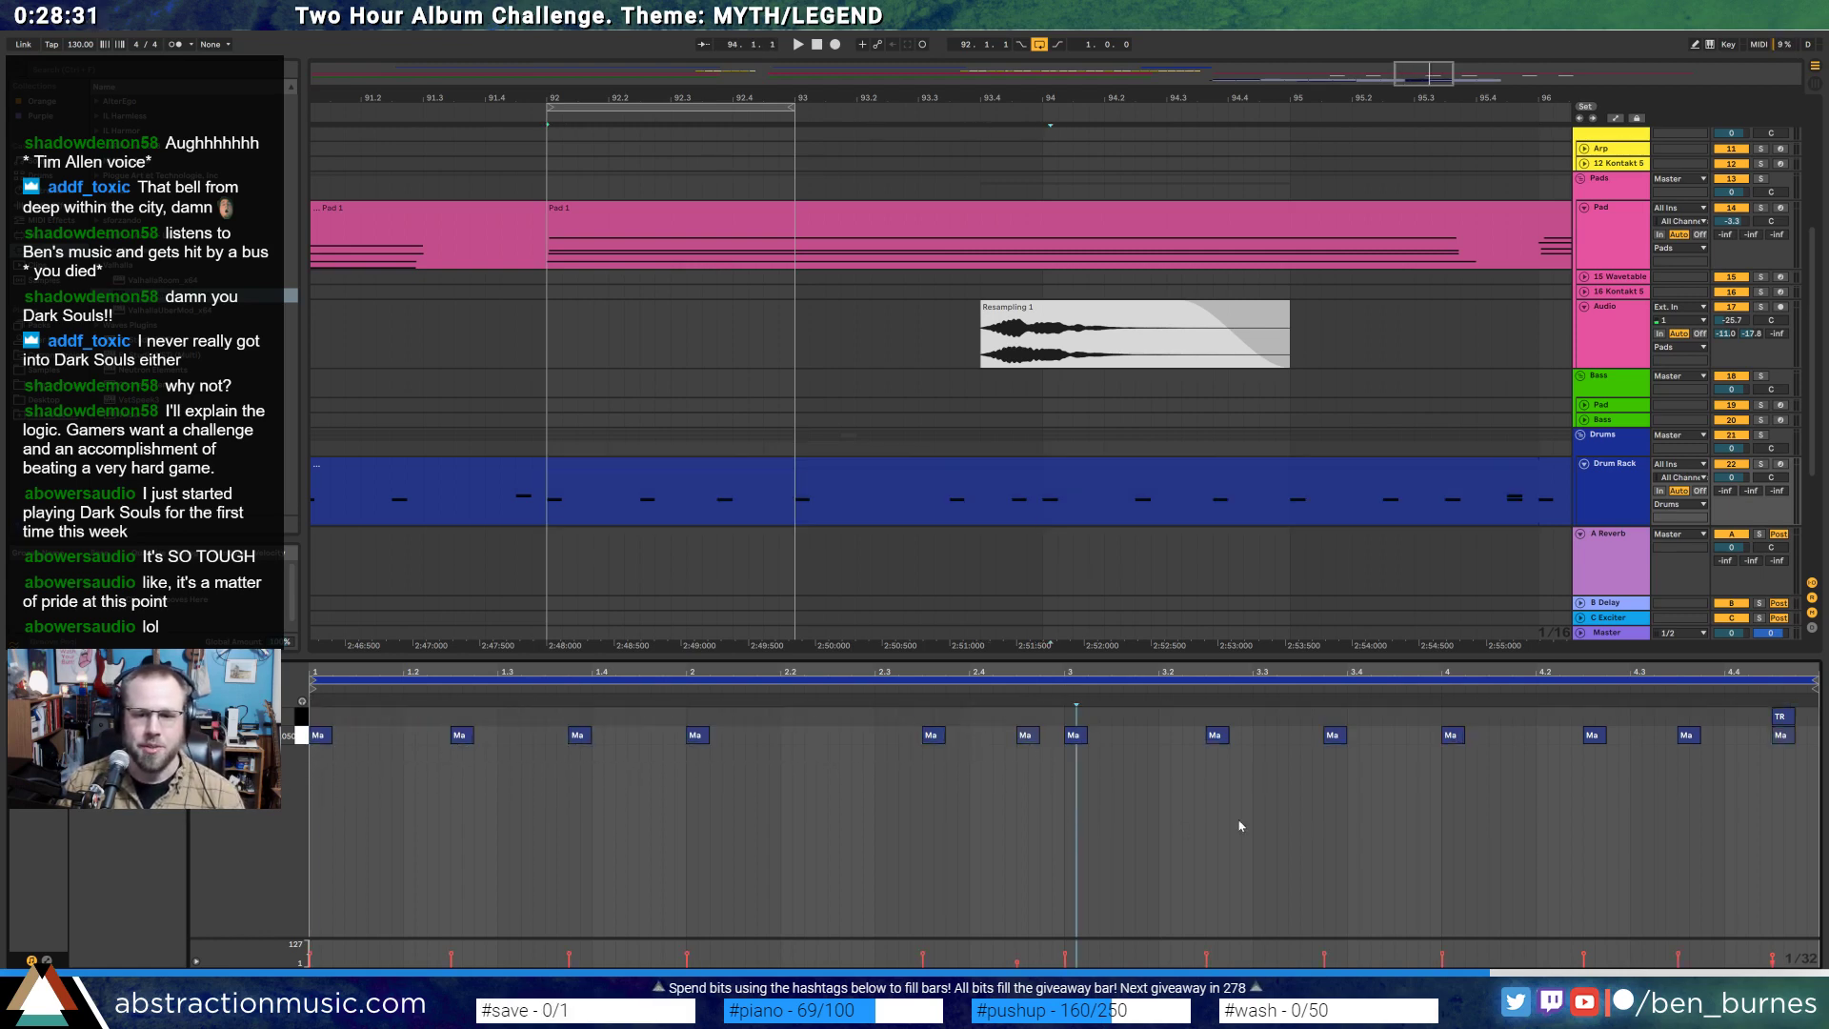
- Shift the TR drum note near the clip's end a sixteenth earlier and add another TR note at 2.4
drag(1780, 715, 1765, 726)
click(1752, 749)
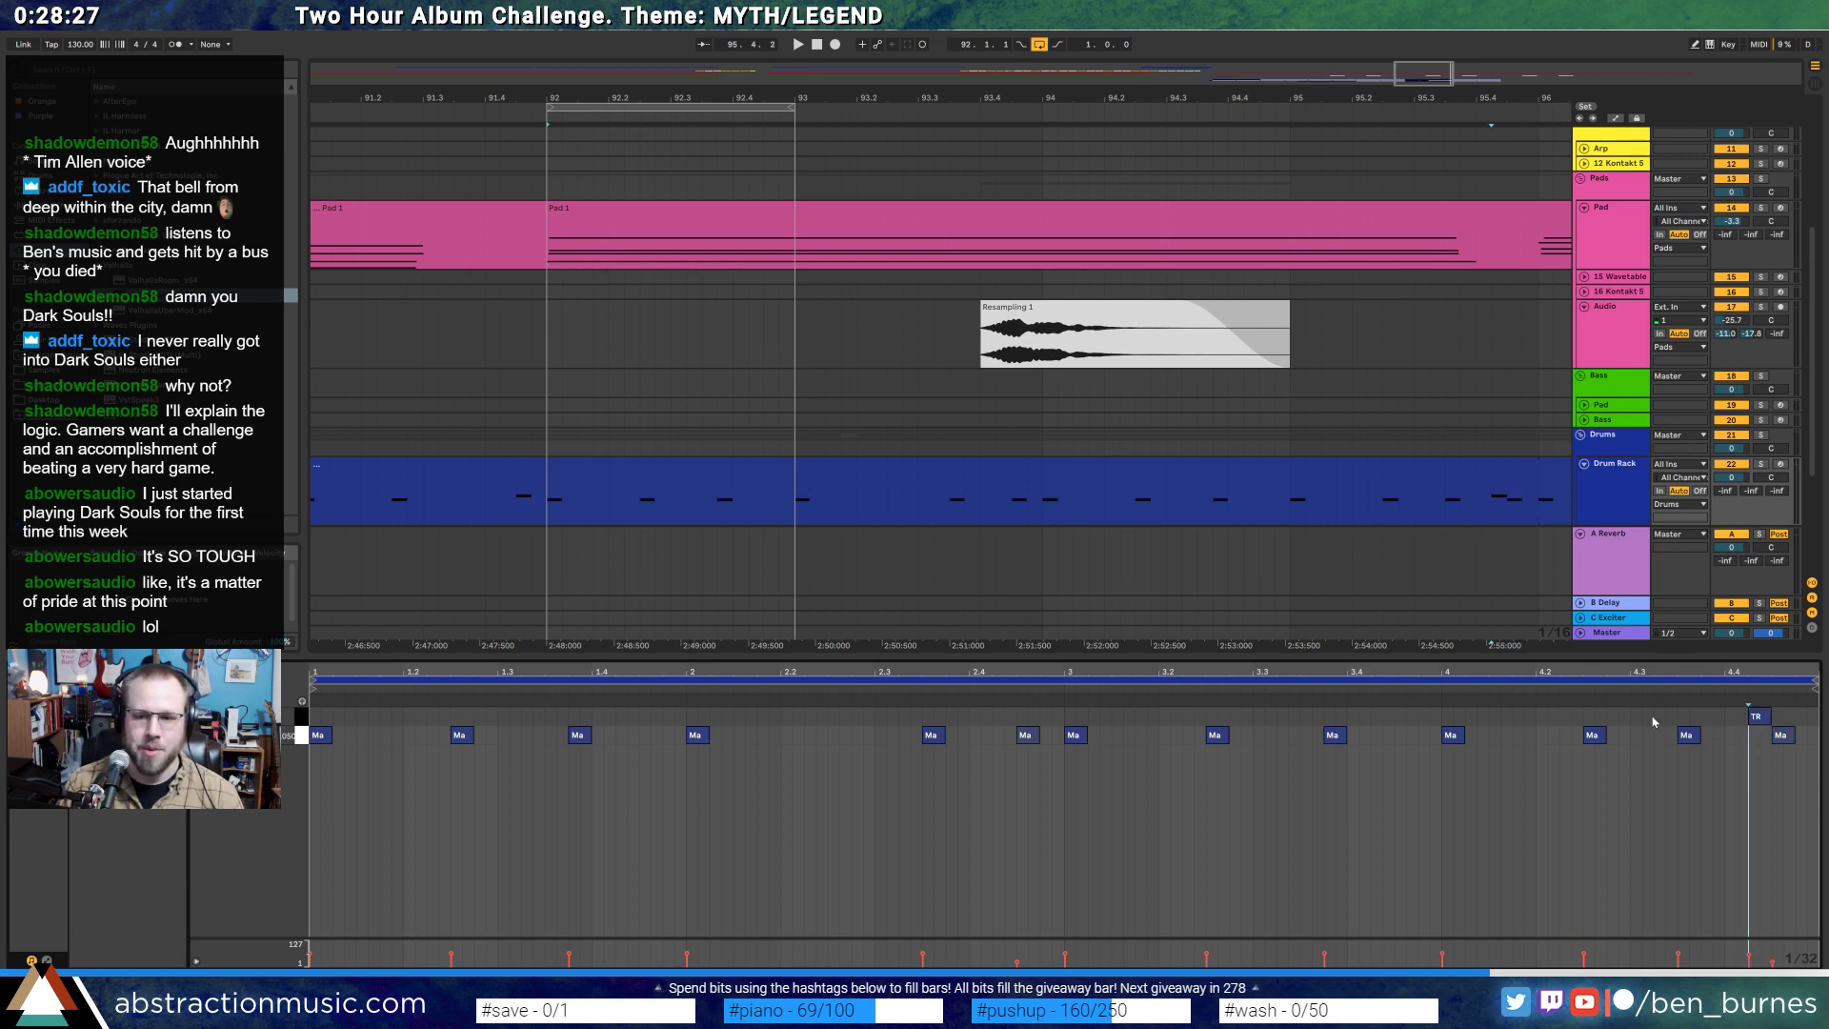
double_click(976, 721)
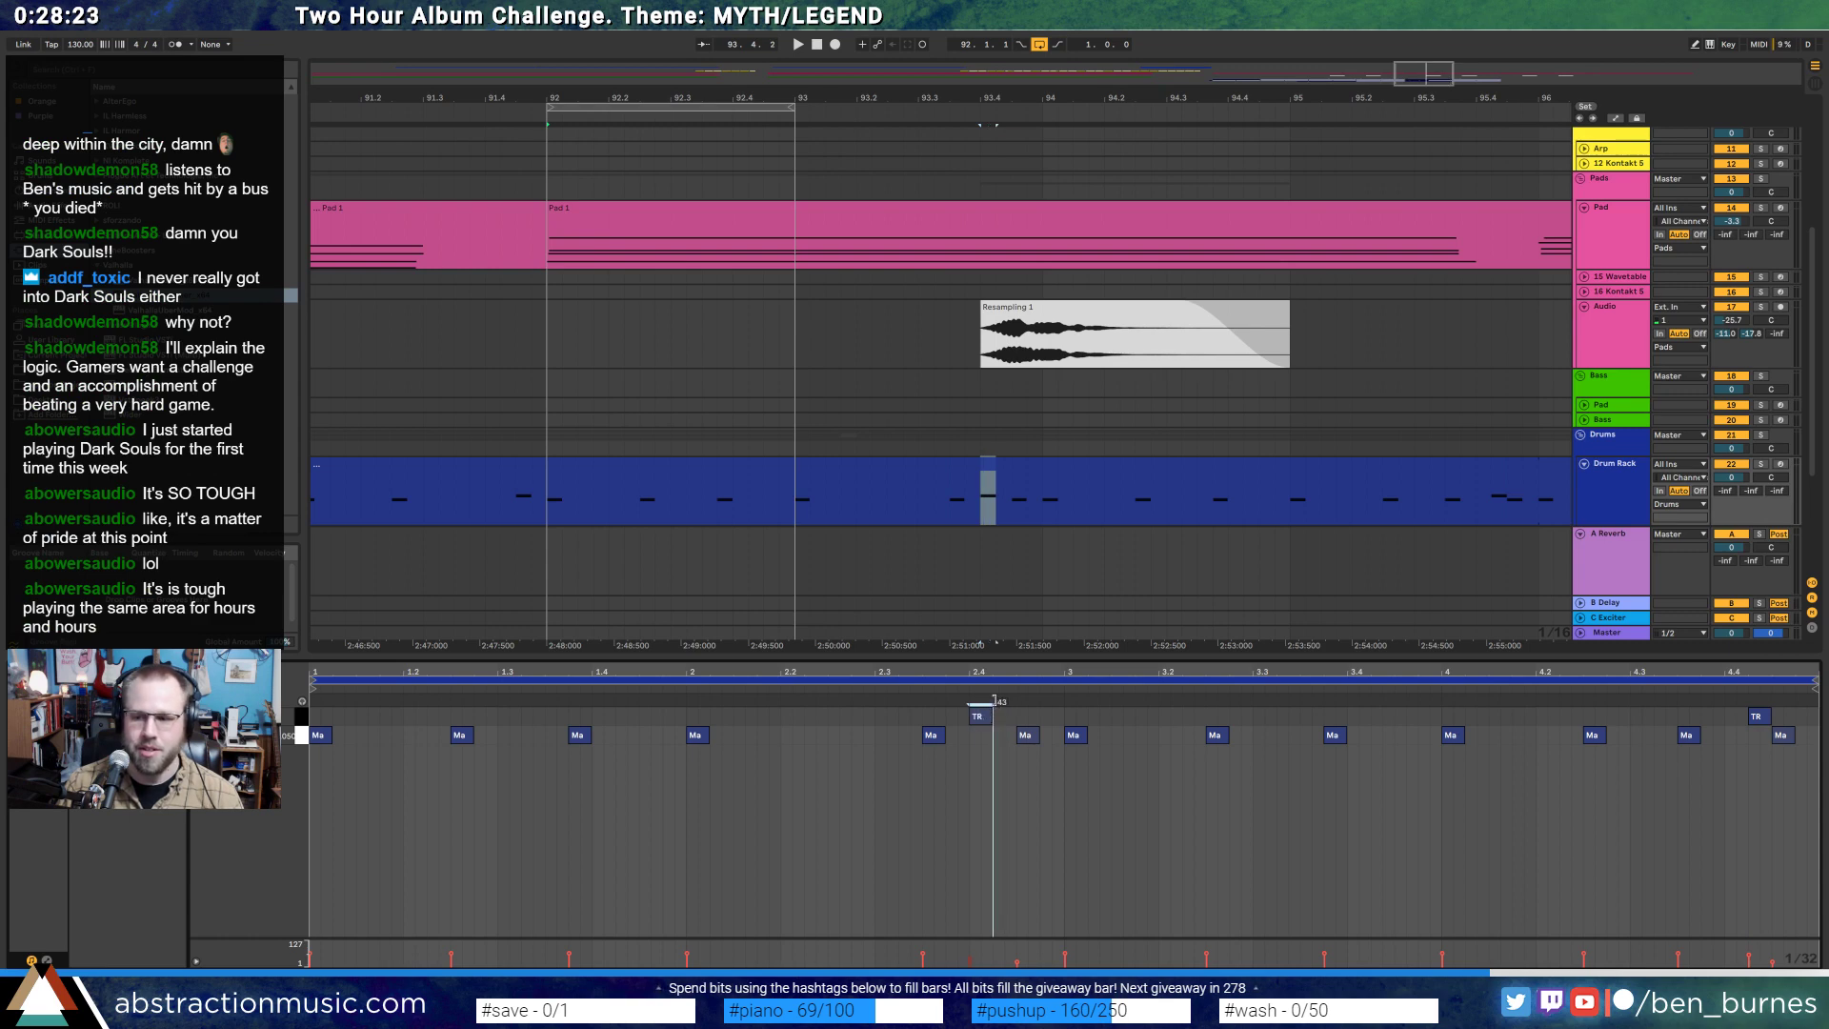
- Play the new drum pattern from bar 92 and extend the loop region to end at bar 96
key(space)
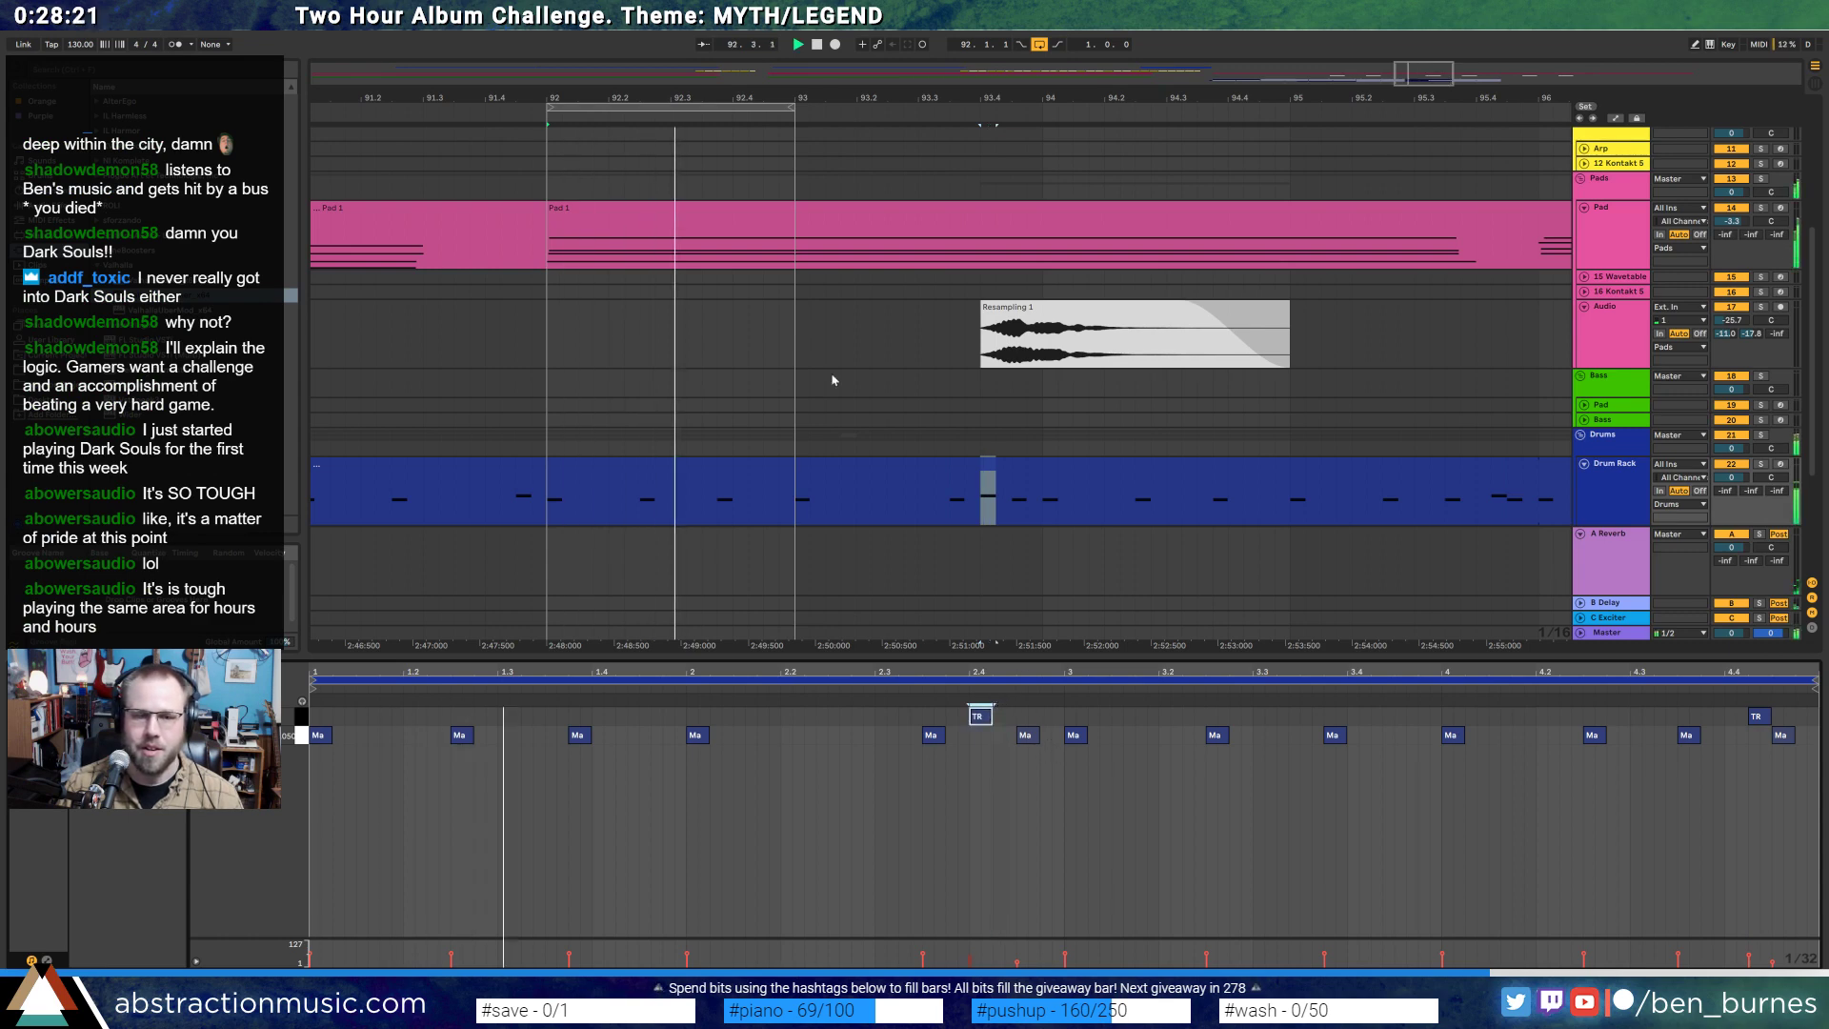
drag(794, 112, 1530, 123)
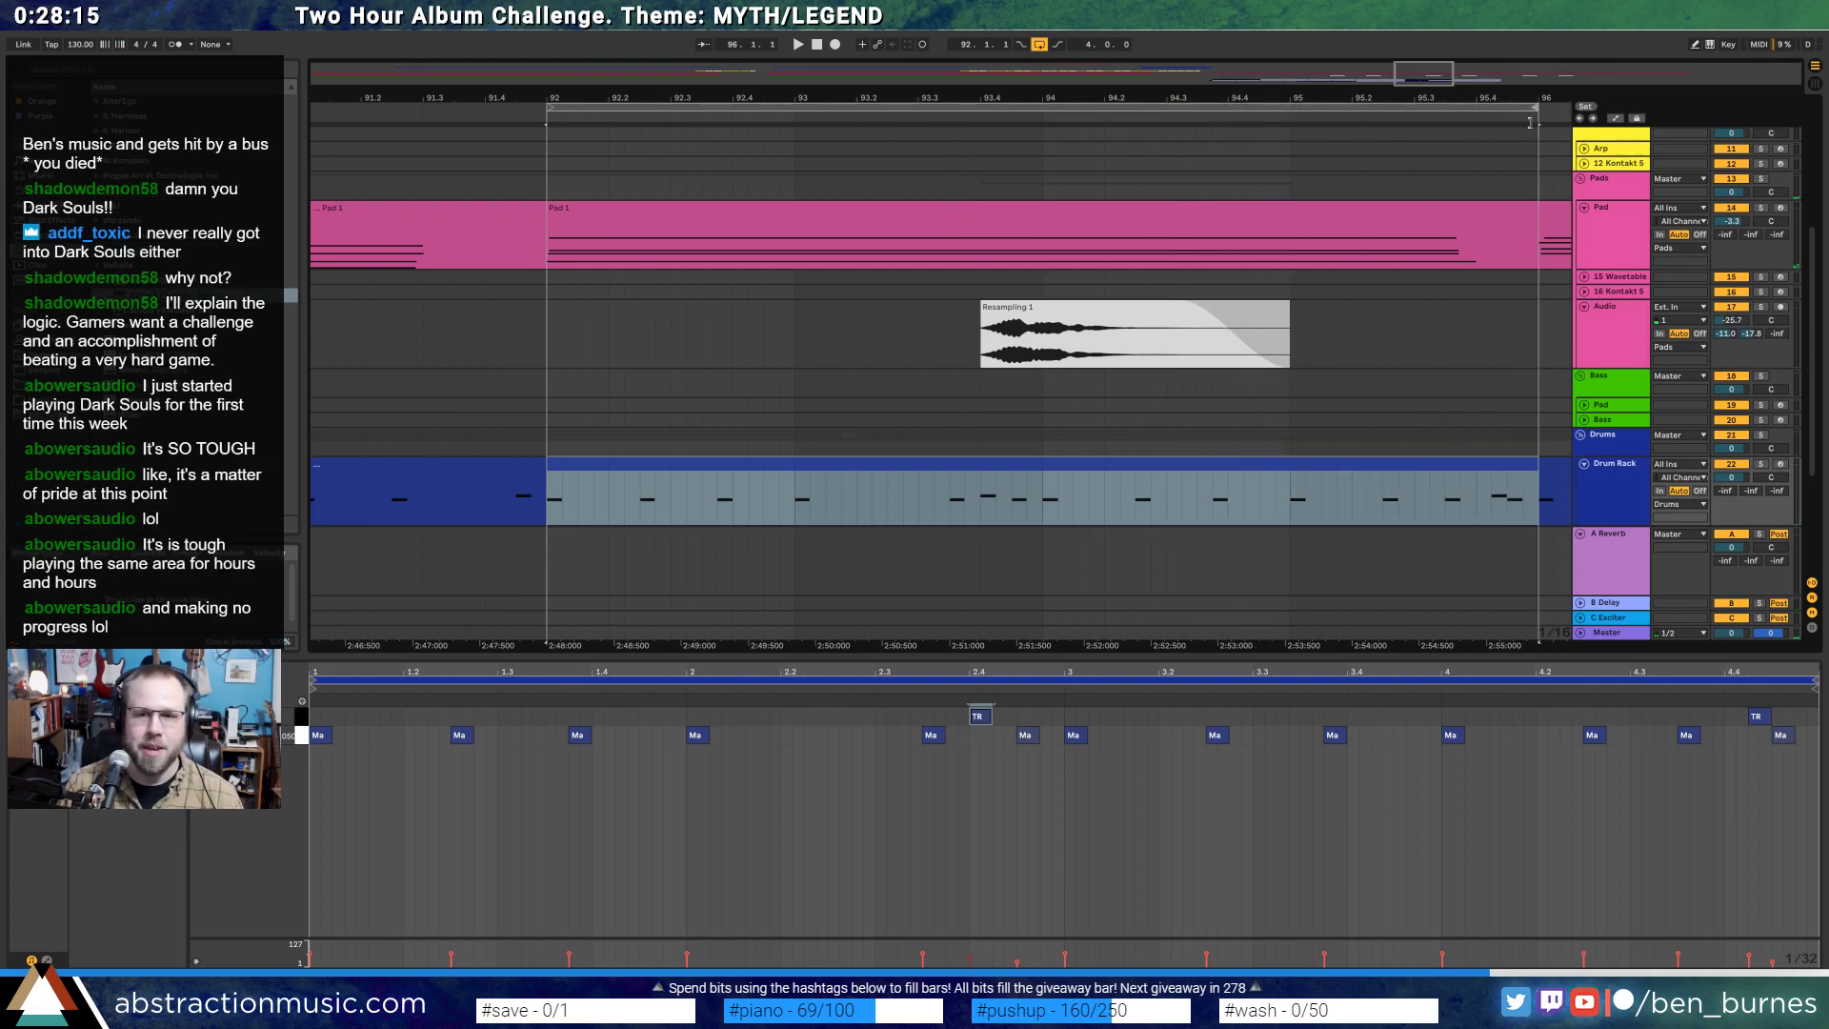
key(minus)
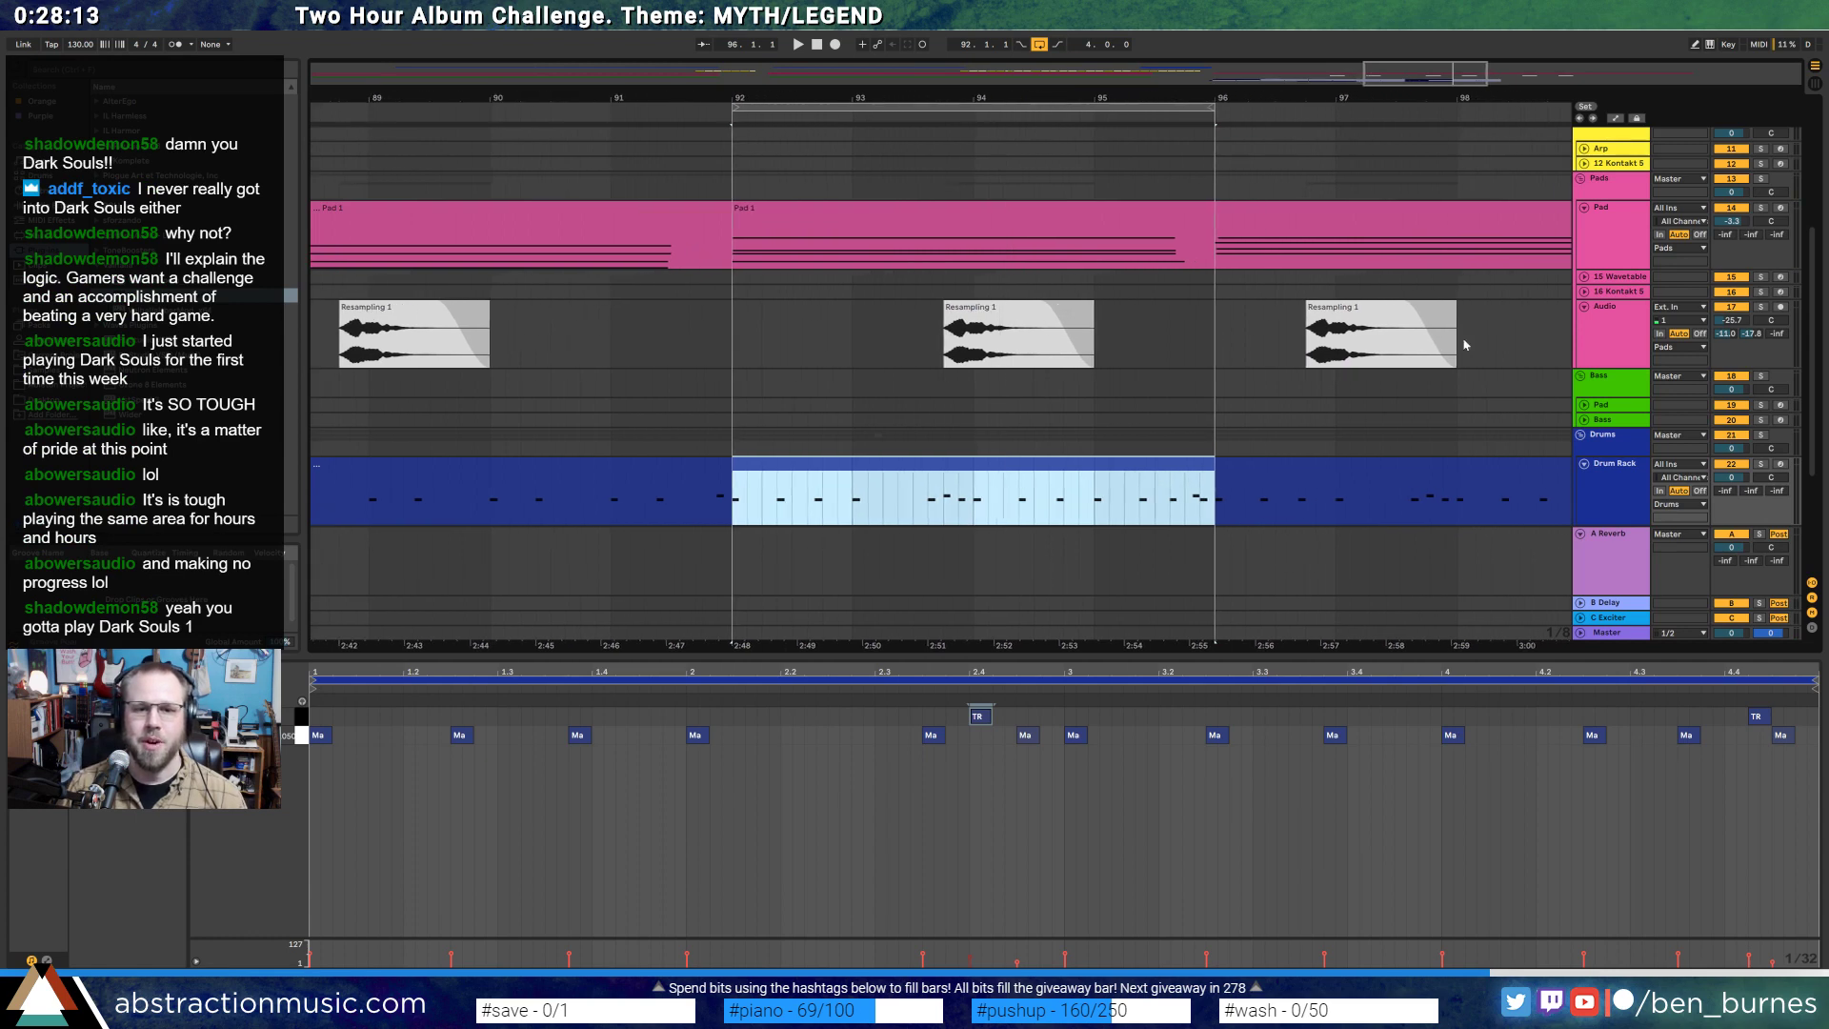
- Fill the gap just before beat 93.2 on the Drum Loop track with a copy of the hi-hat slice from beat 92.3
scroll(1278, 396, down, 4)
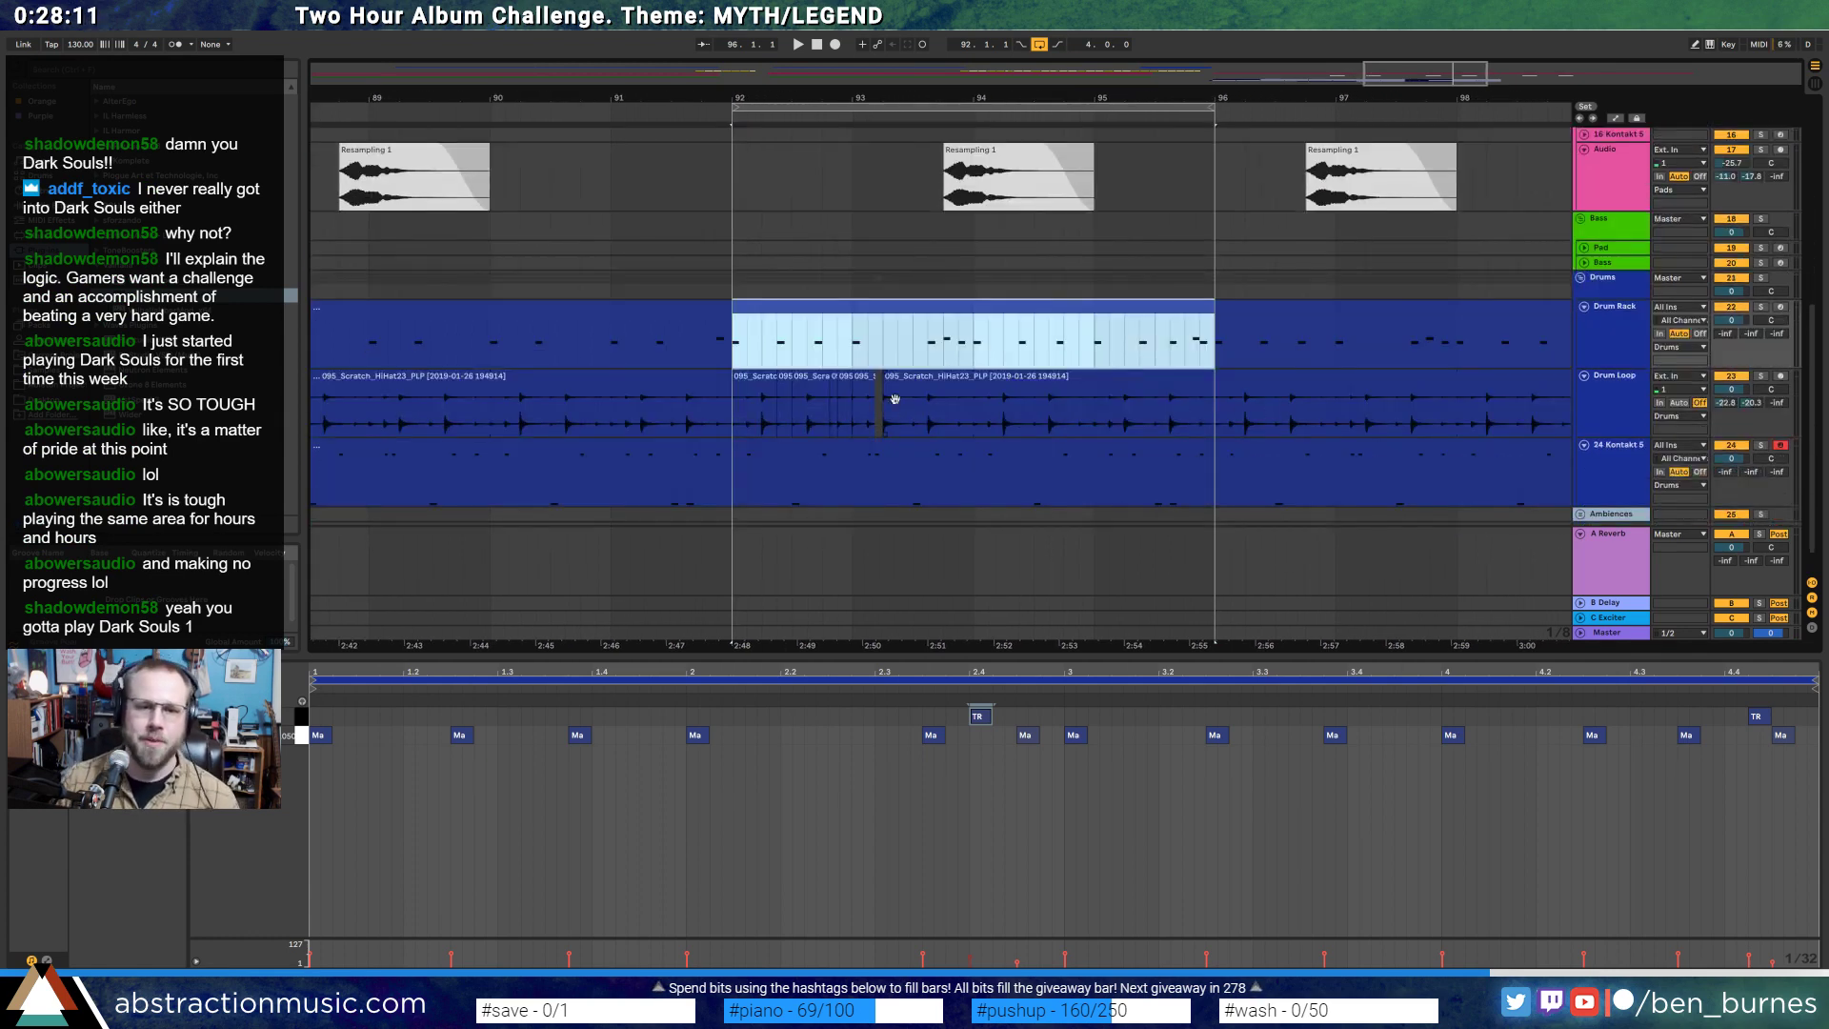
click(883, 400)
key(plus)
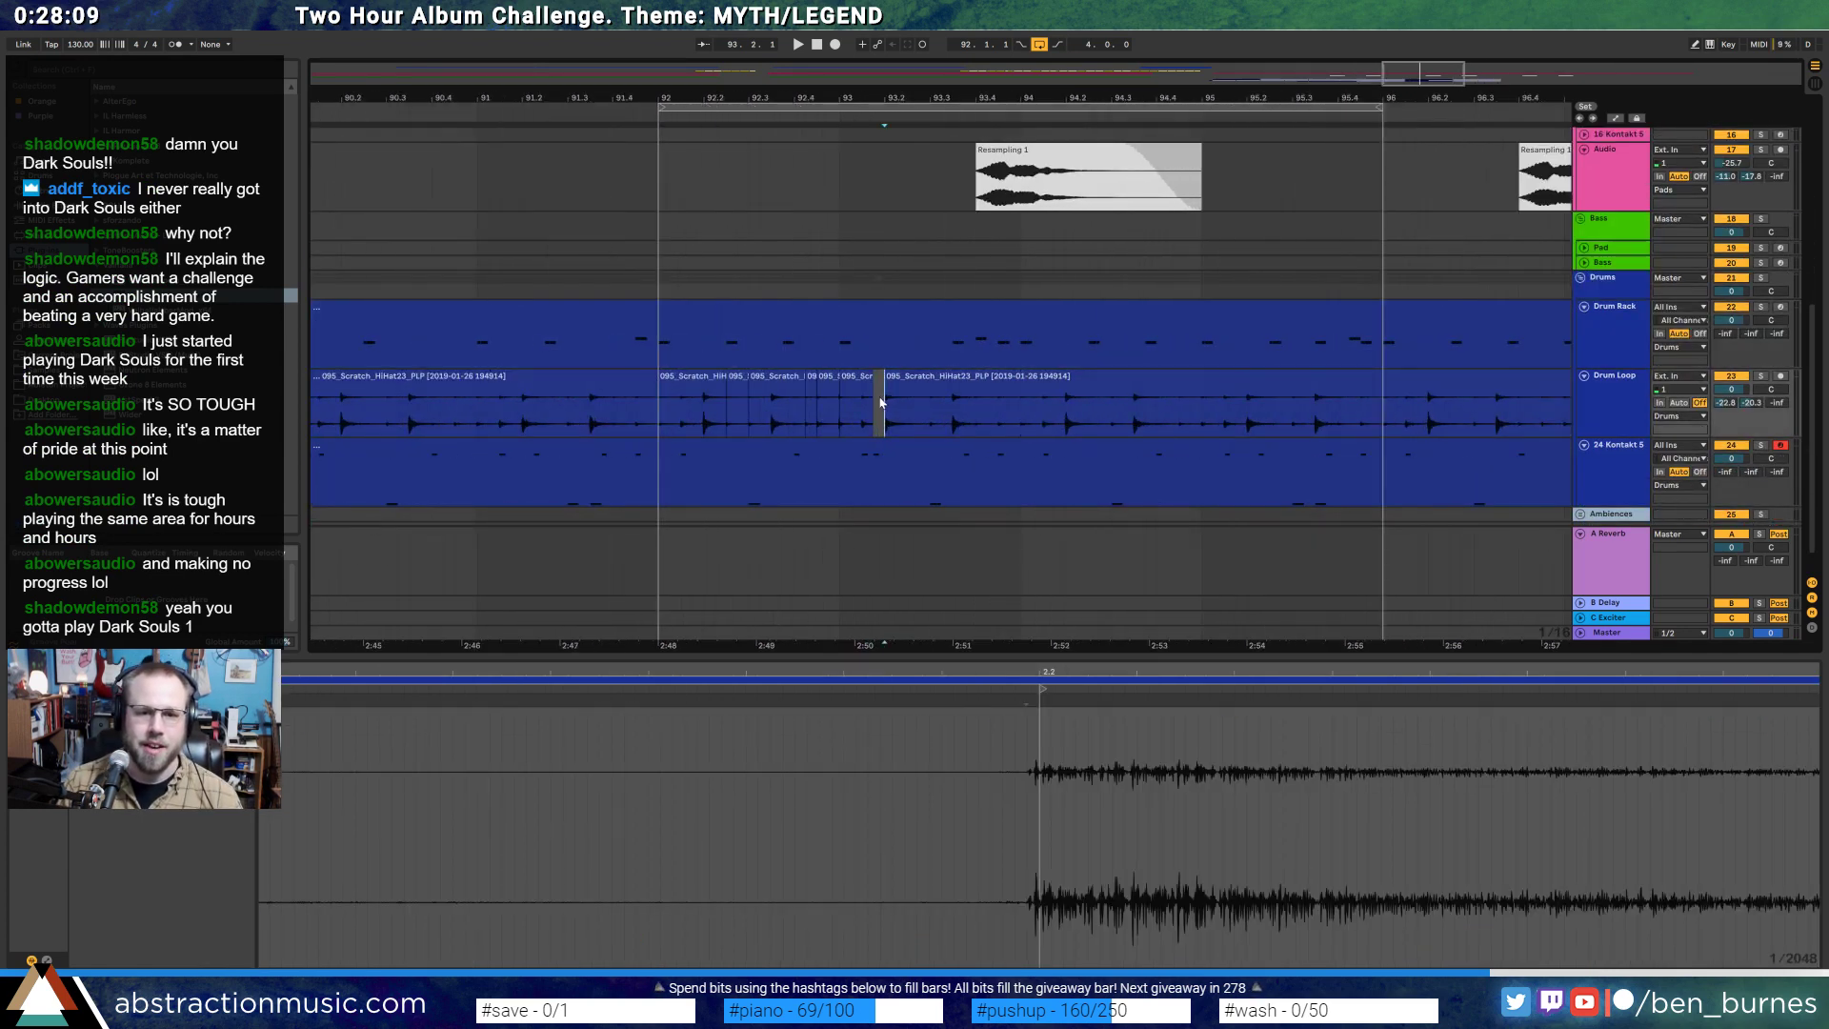
key(plus)
drag(747, 419, 772, 420)
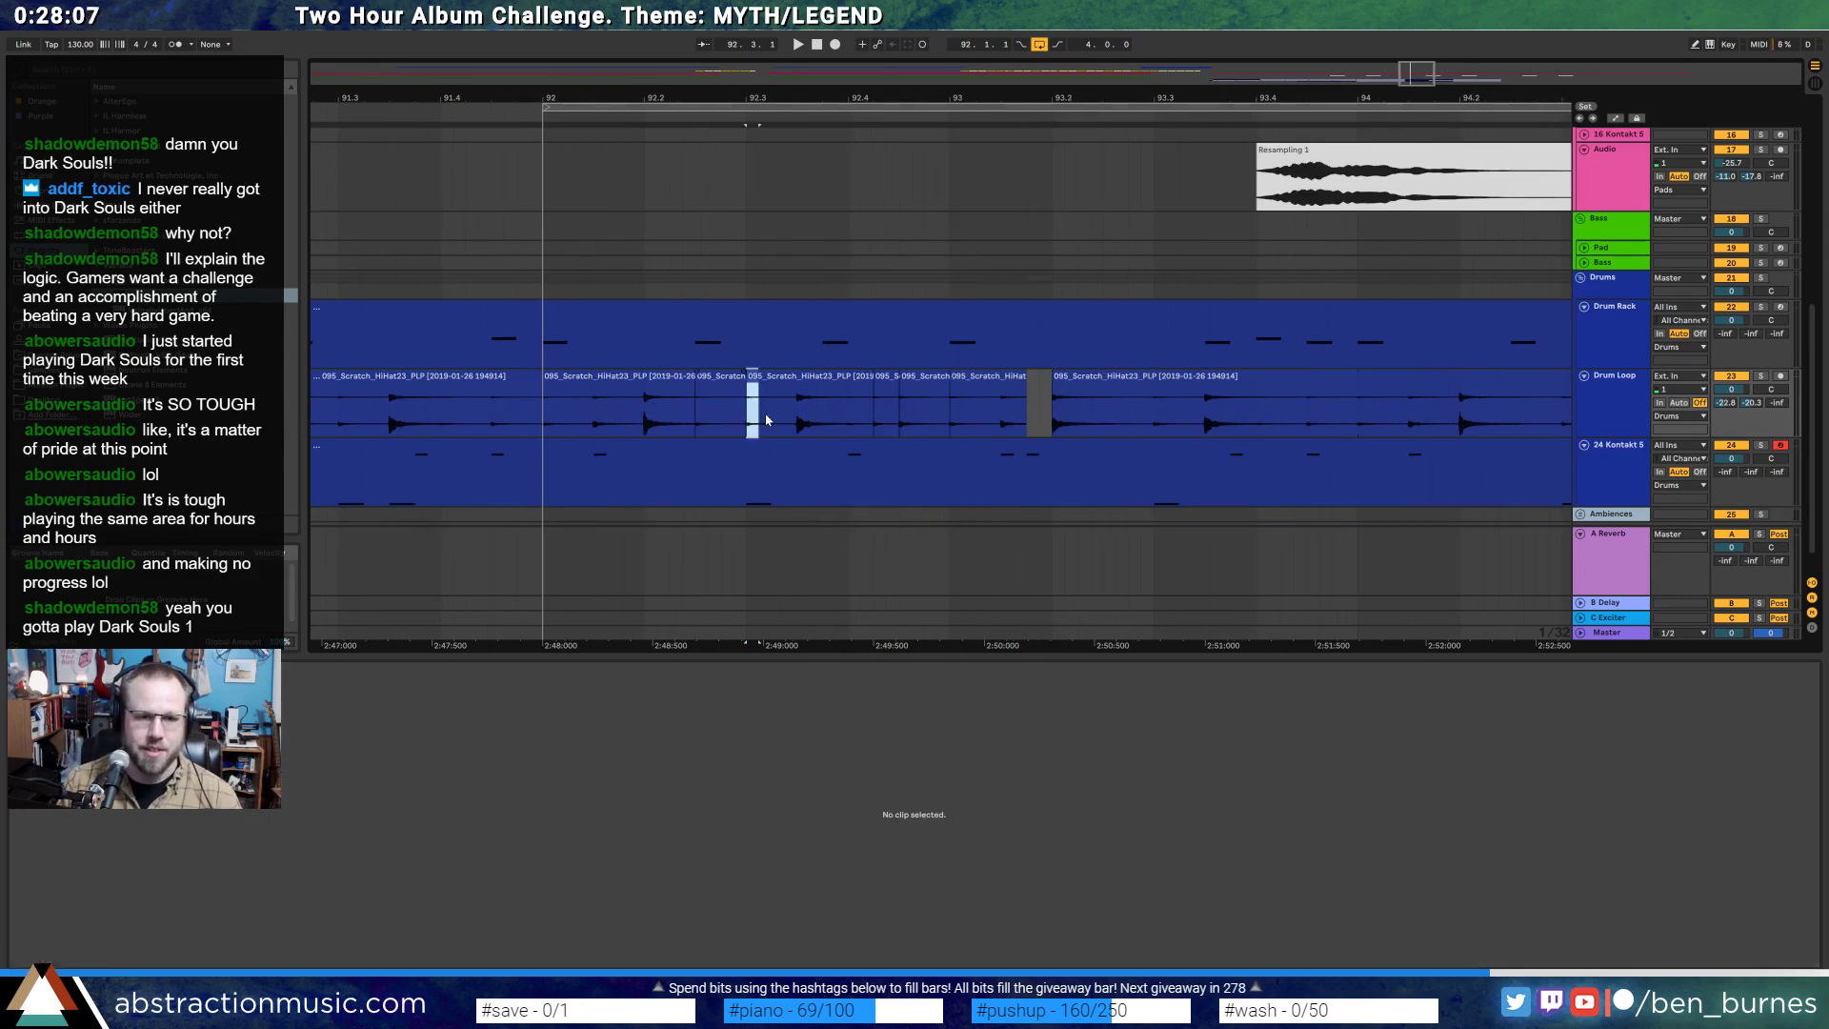
click(1029, 417)
key(ctrl+v)
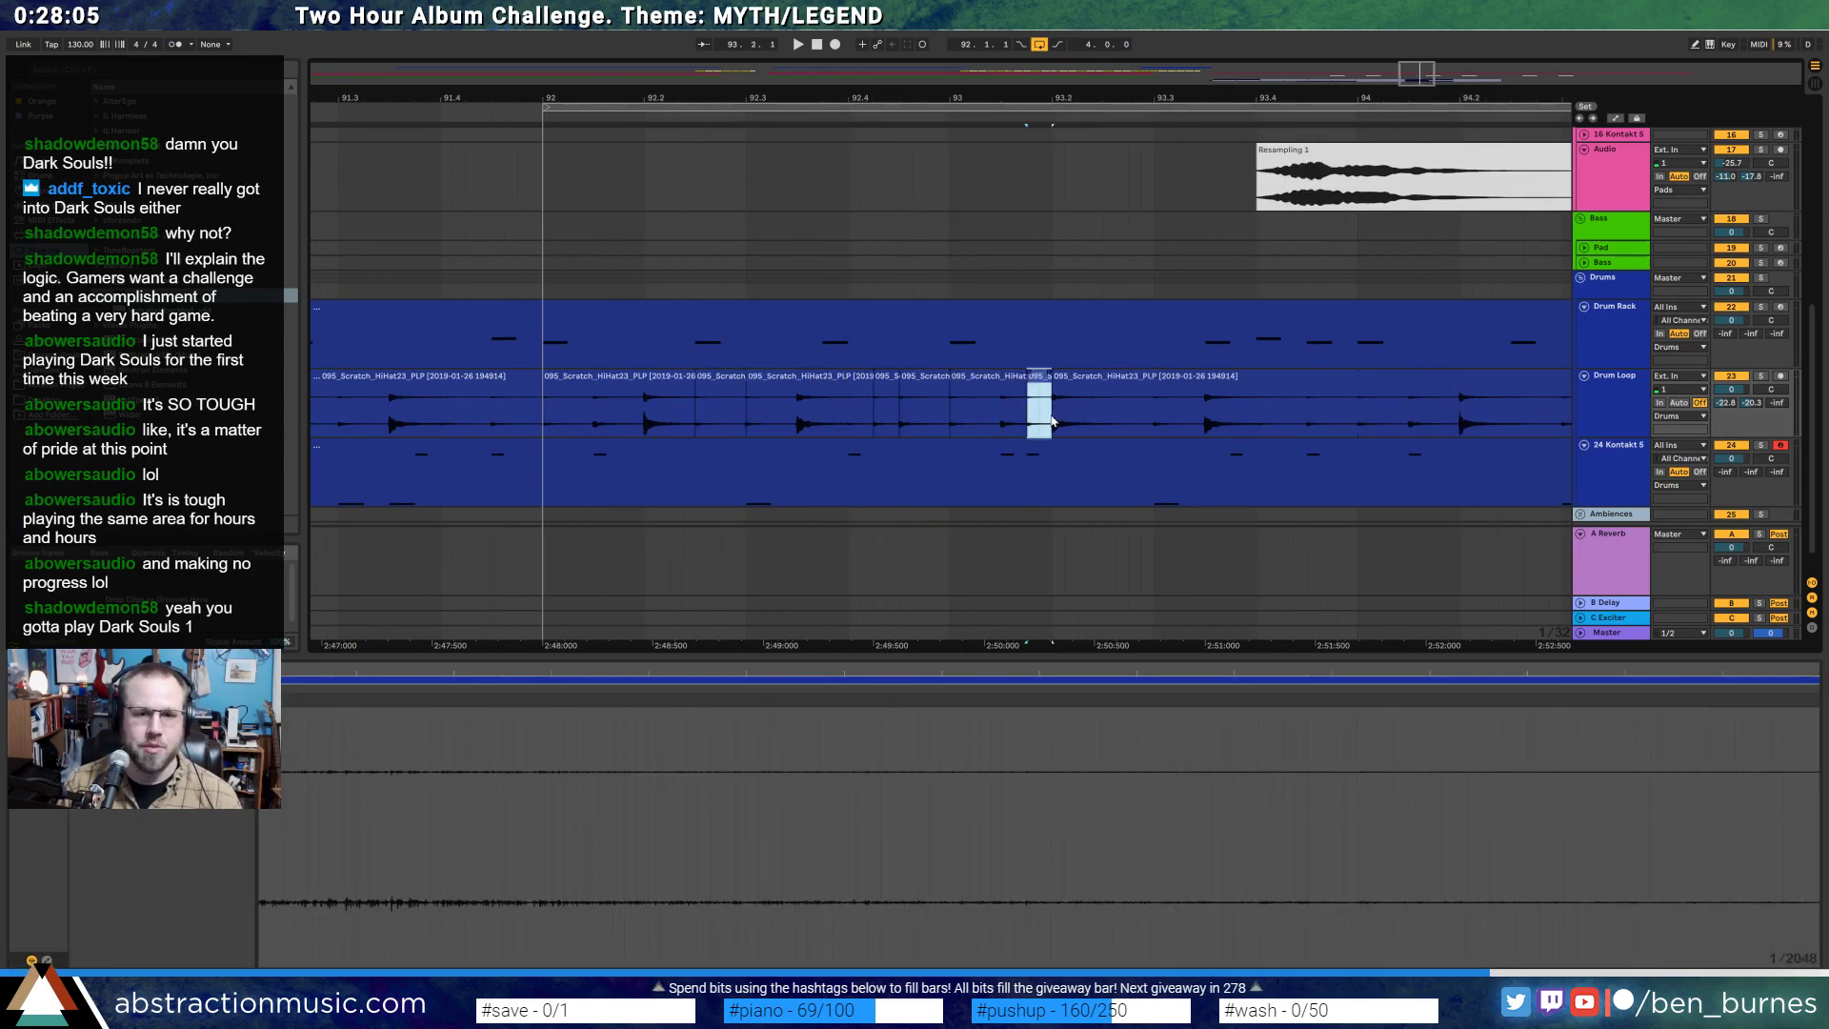
click(1048, 374)
- Consolidate the Drum Loop slices from bar 92 to beat 93.2 into a single clip
click(1040, 378)
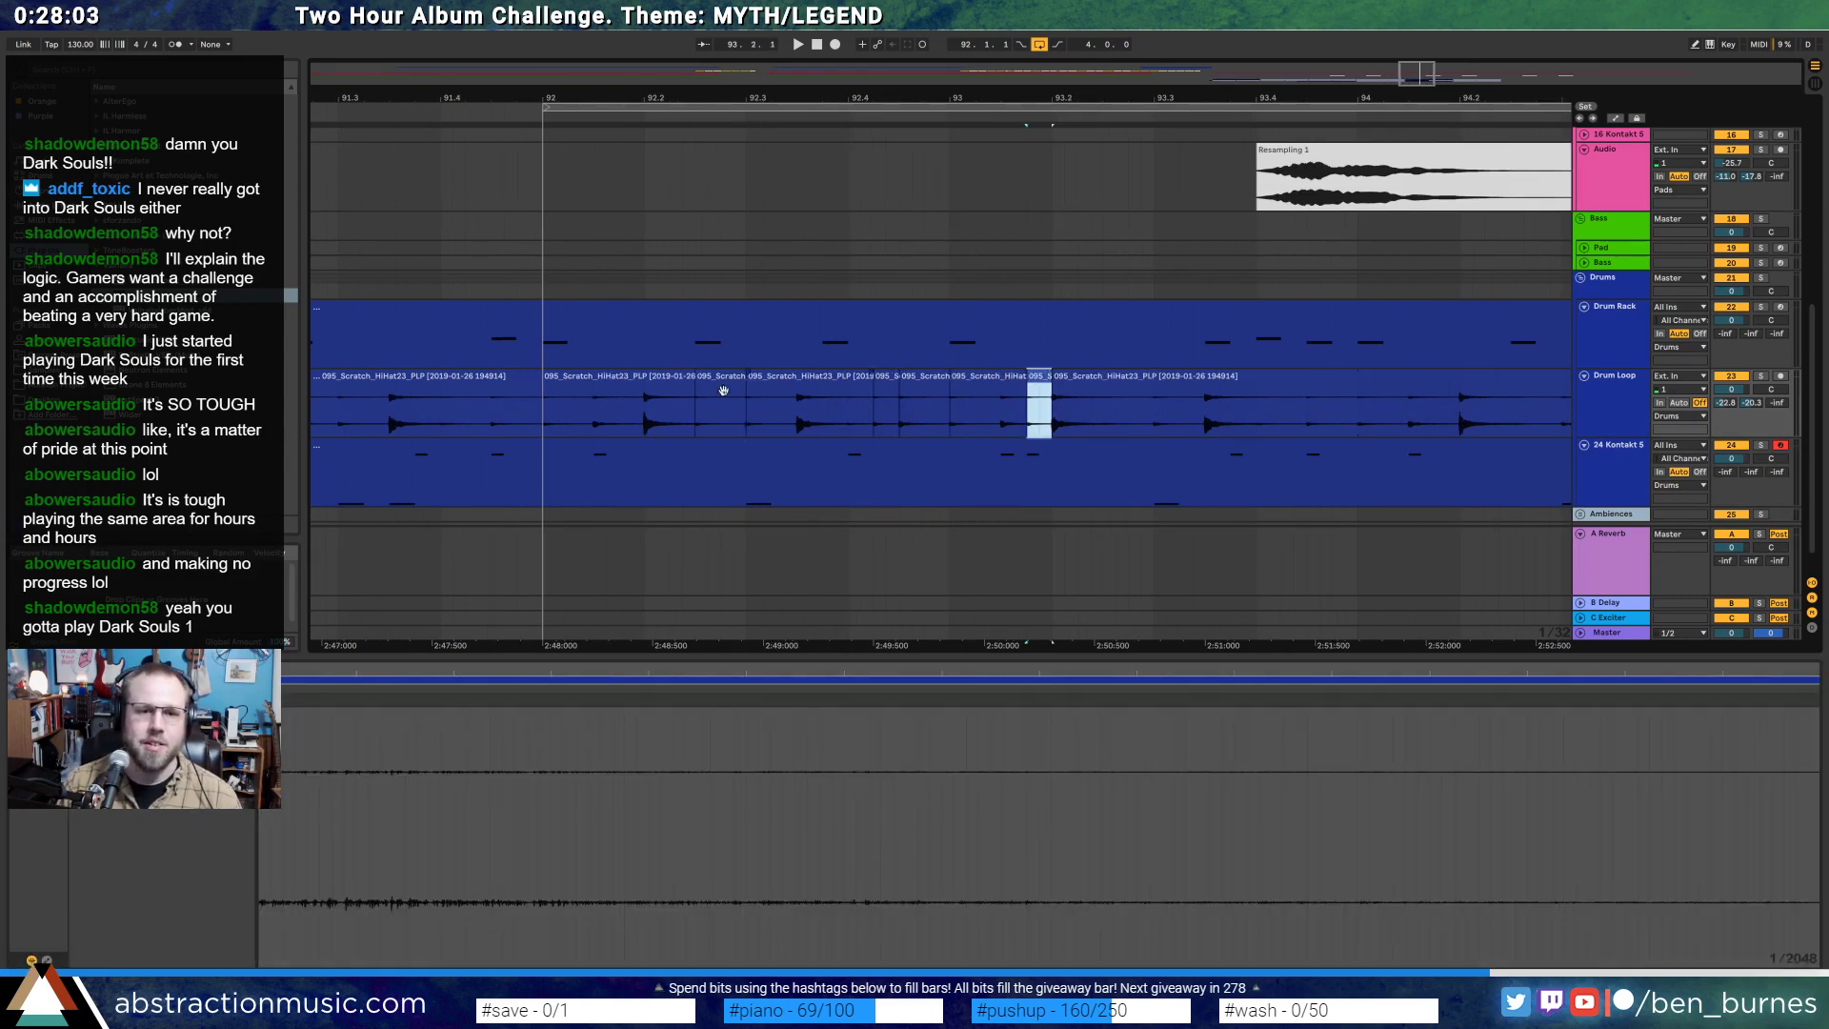
shift+click(607, 385)
key(ctrl+j)
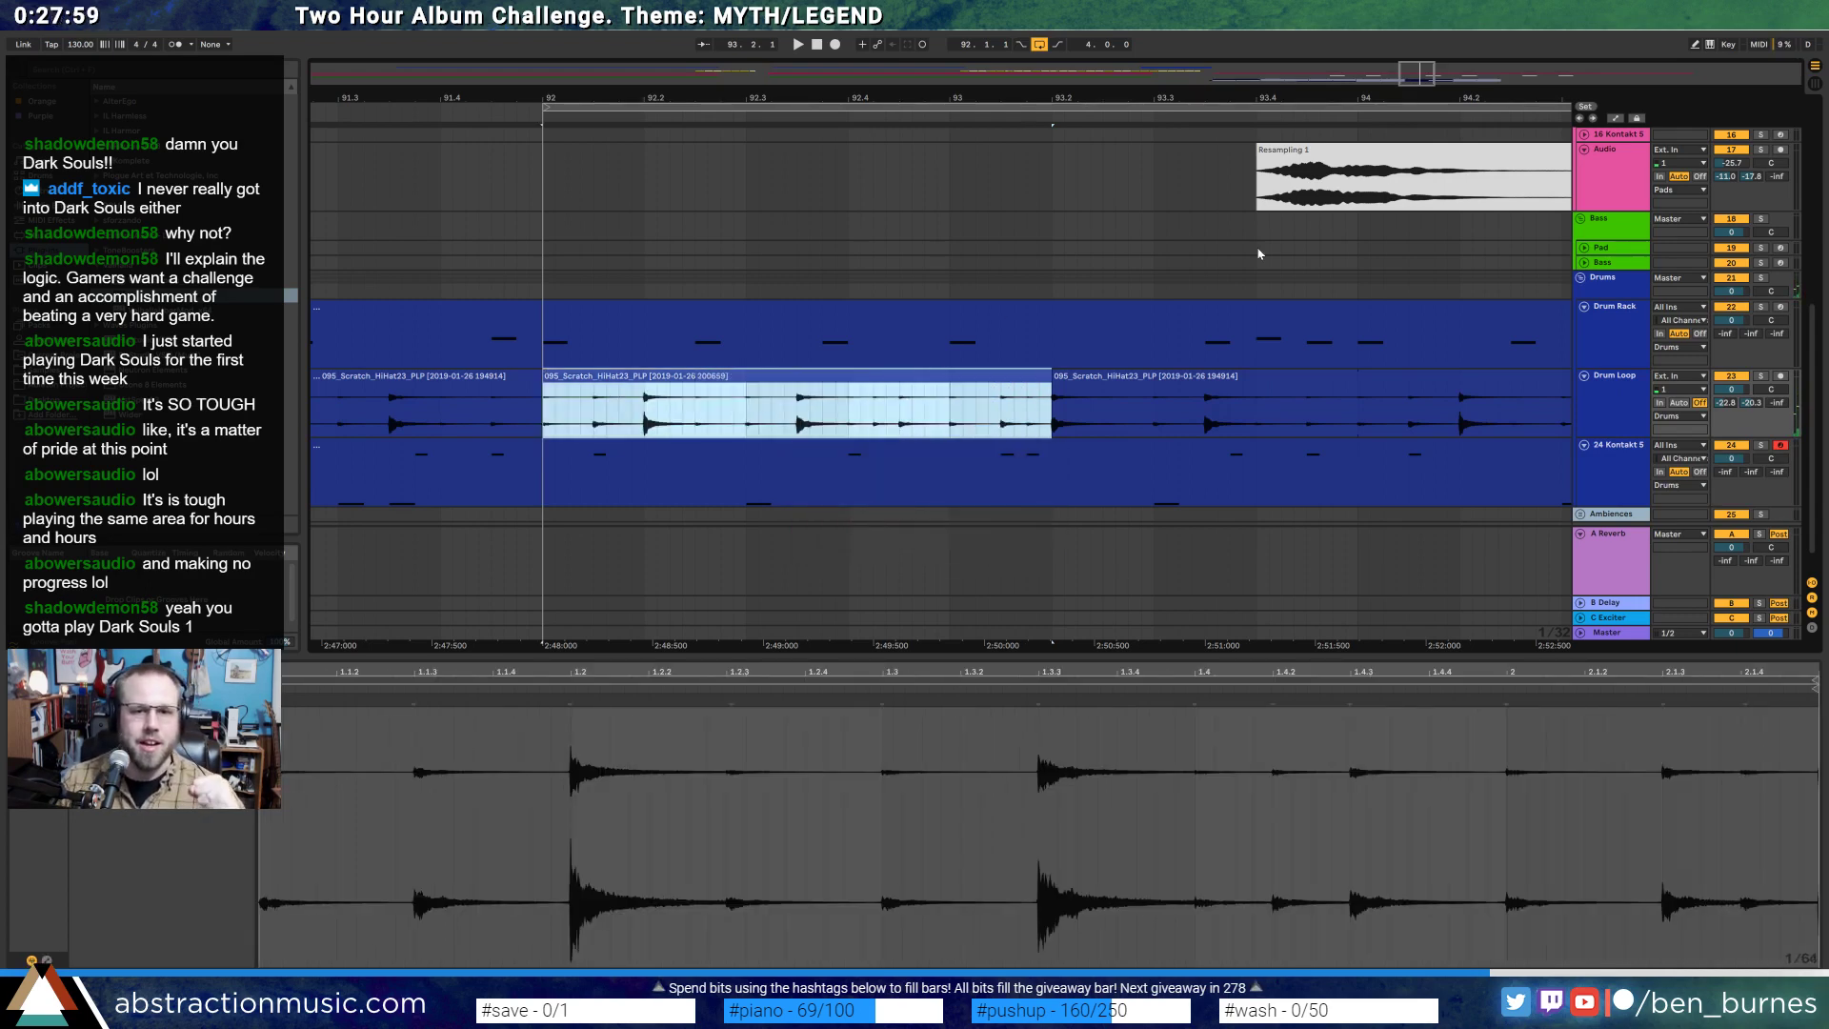
- Extend the consolidated hi-hat clip on the Drum Loop track so it repeats up to bar 96
drag(1420, 76, 1421, 50)
drag(749, 376, 749, 324)
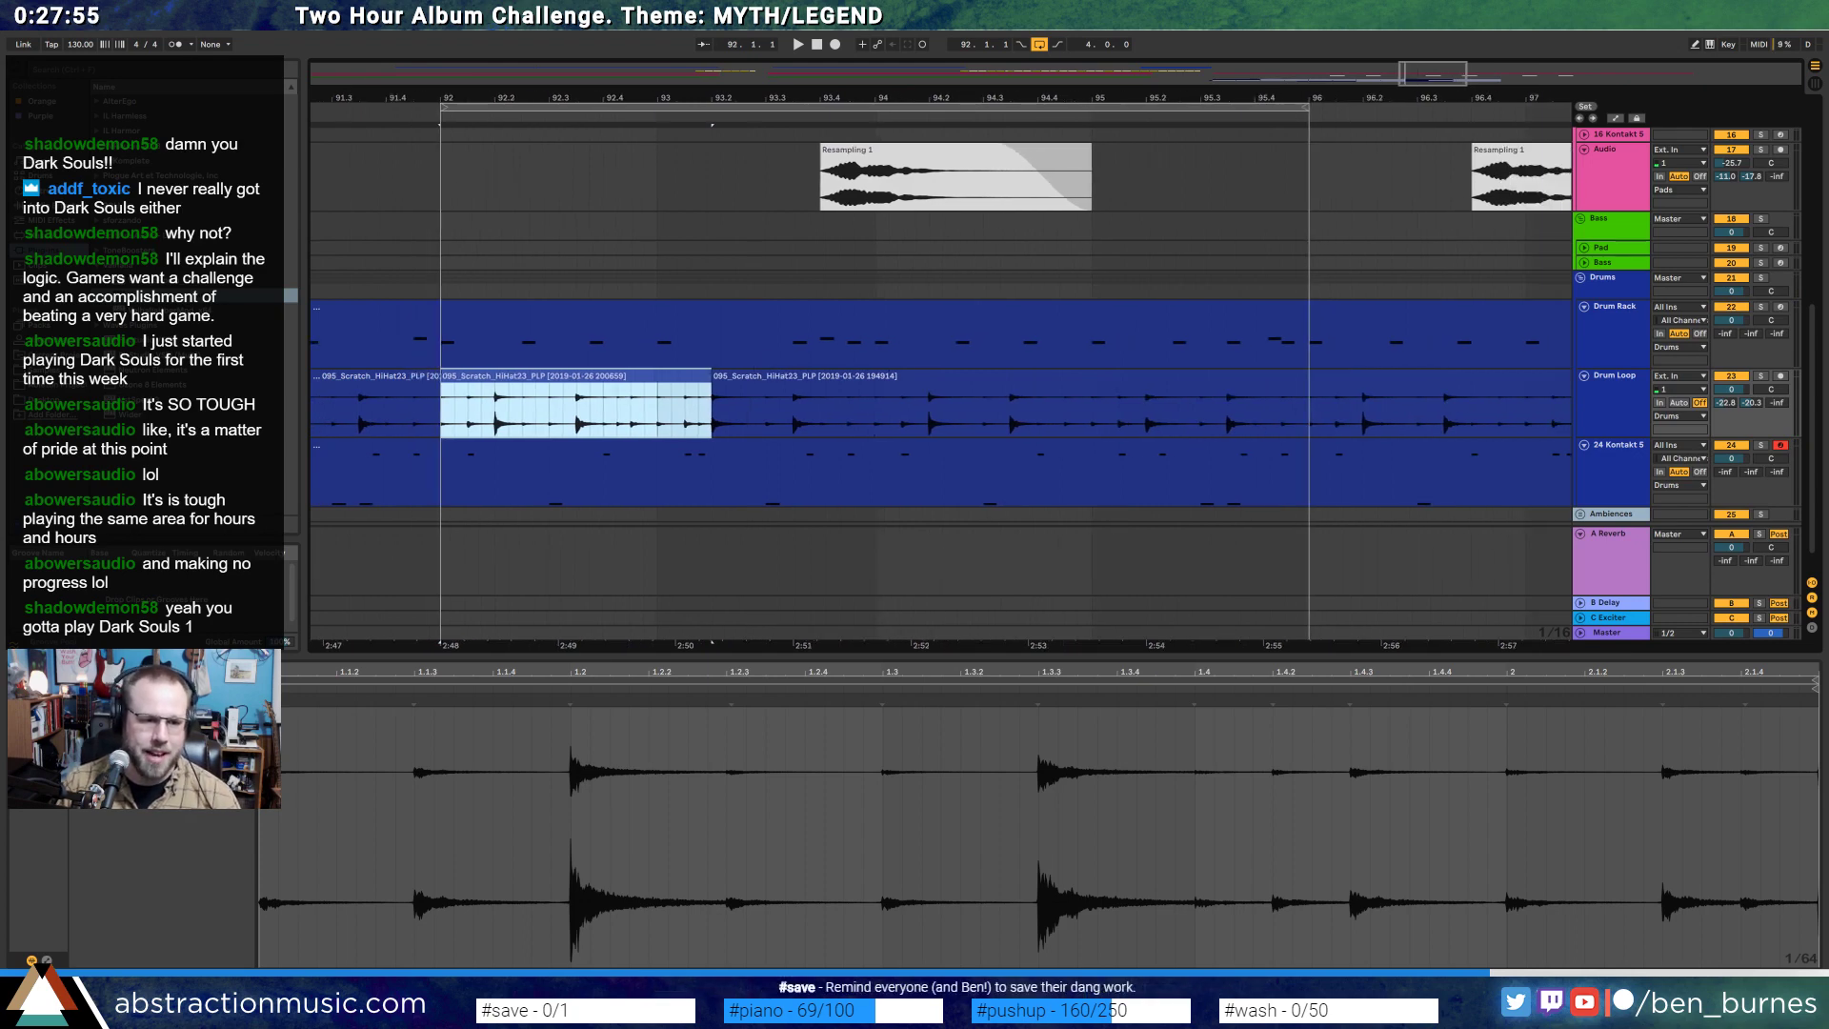
drag(708, 379, 1303, 385)
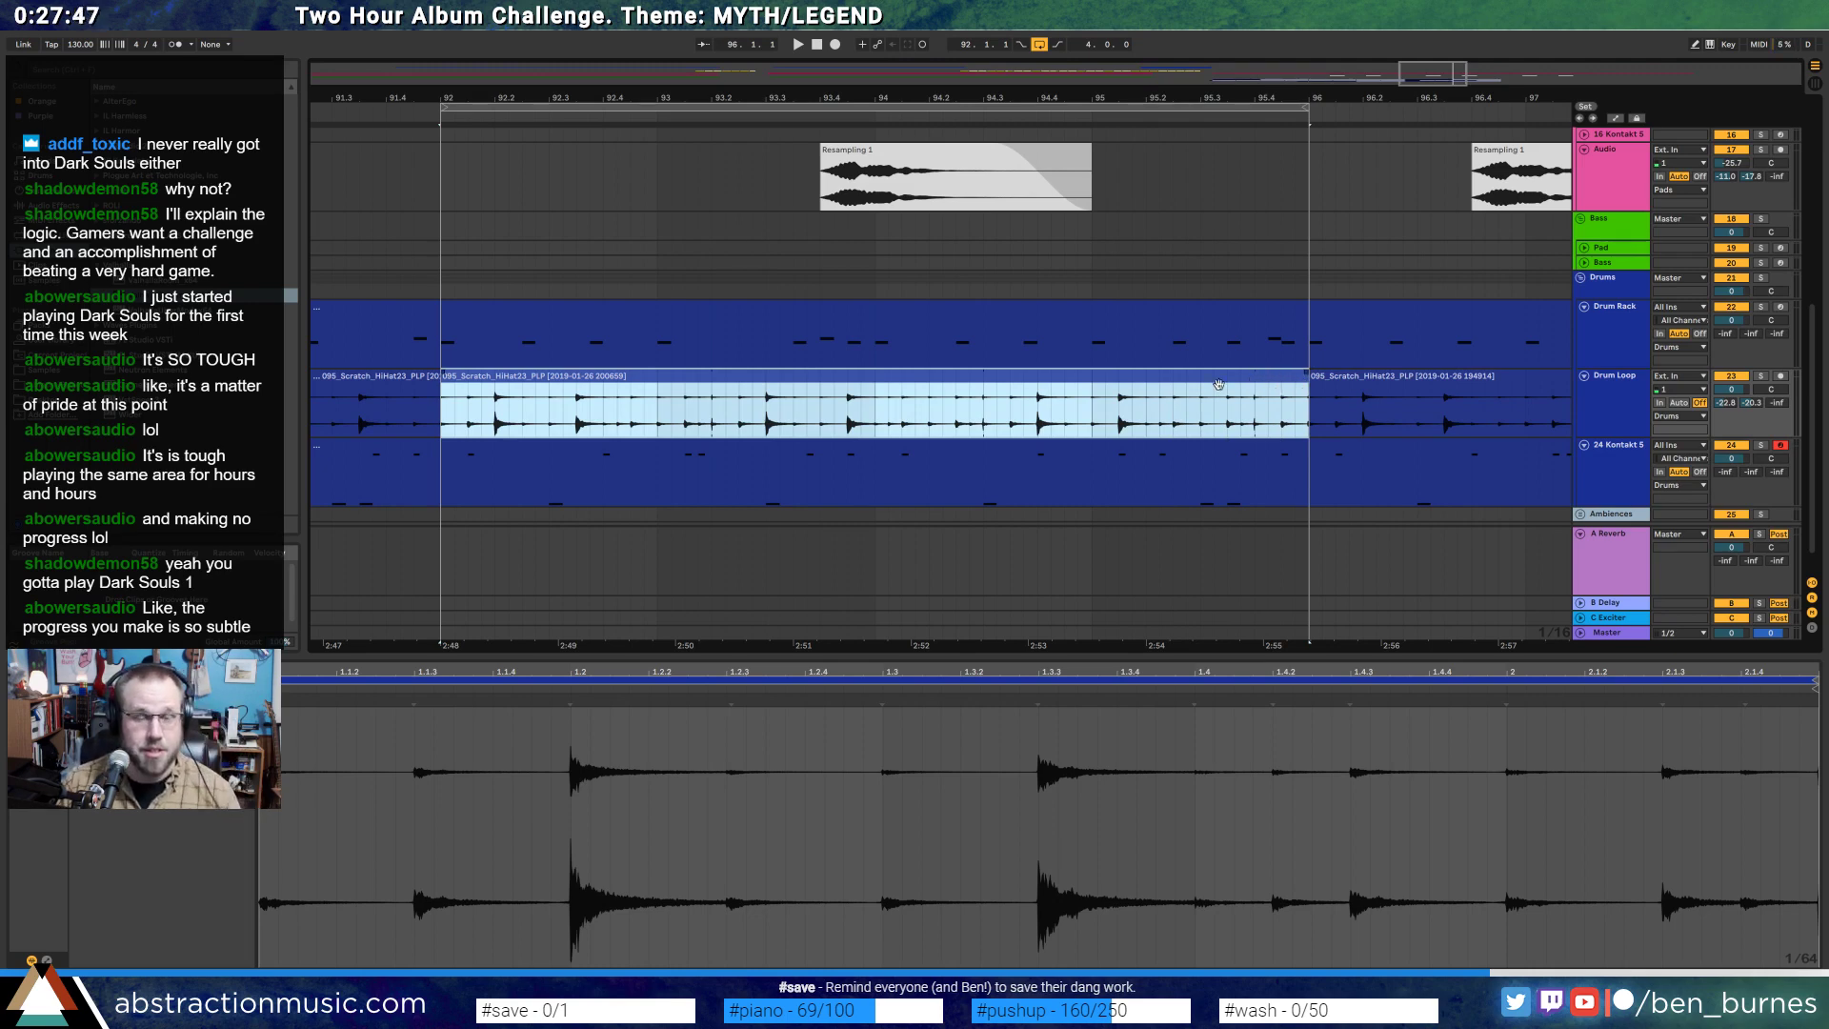
- Open the 24 Kontakt 5 clip that starts at bar 92 and duplicate it directly after itself
click(481, 412)
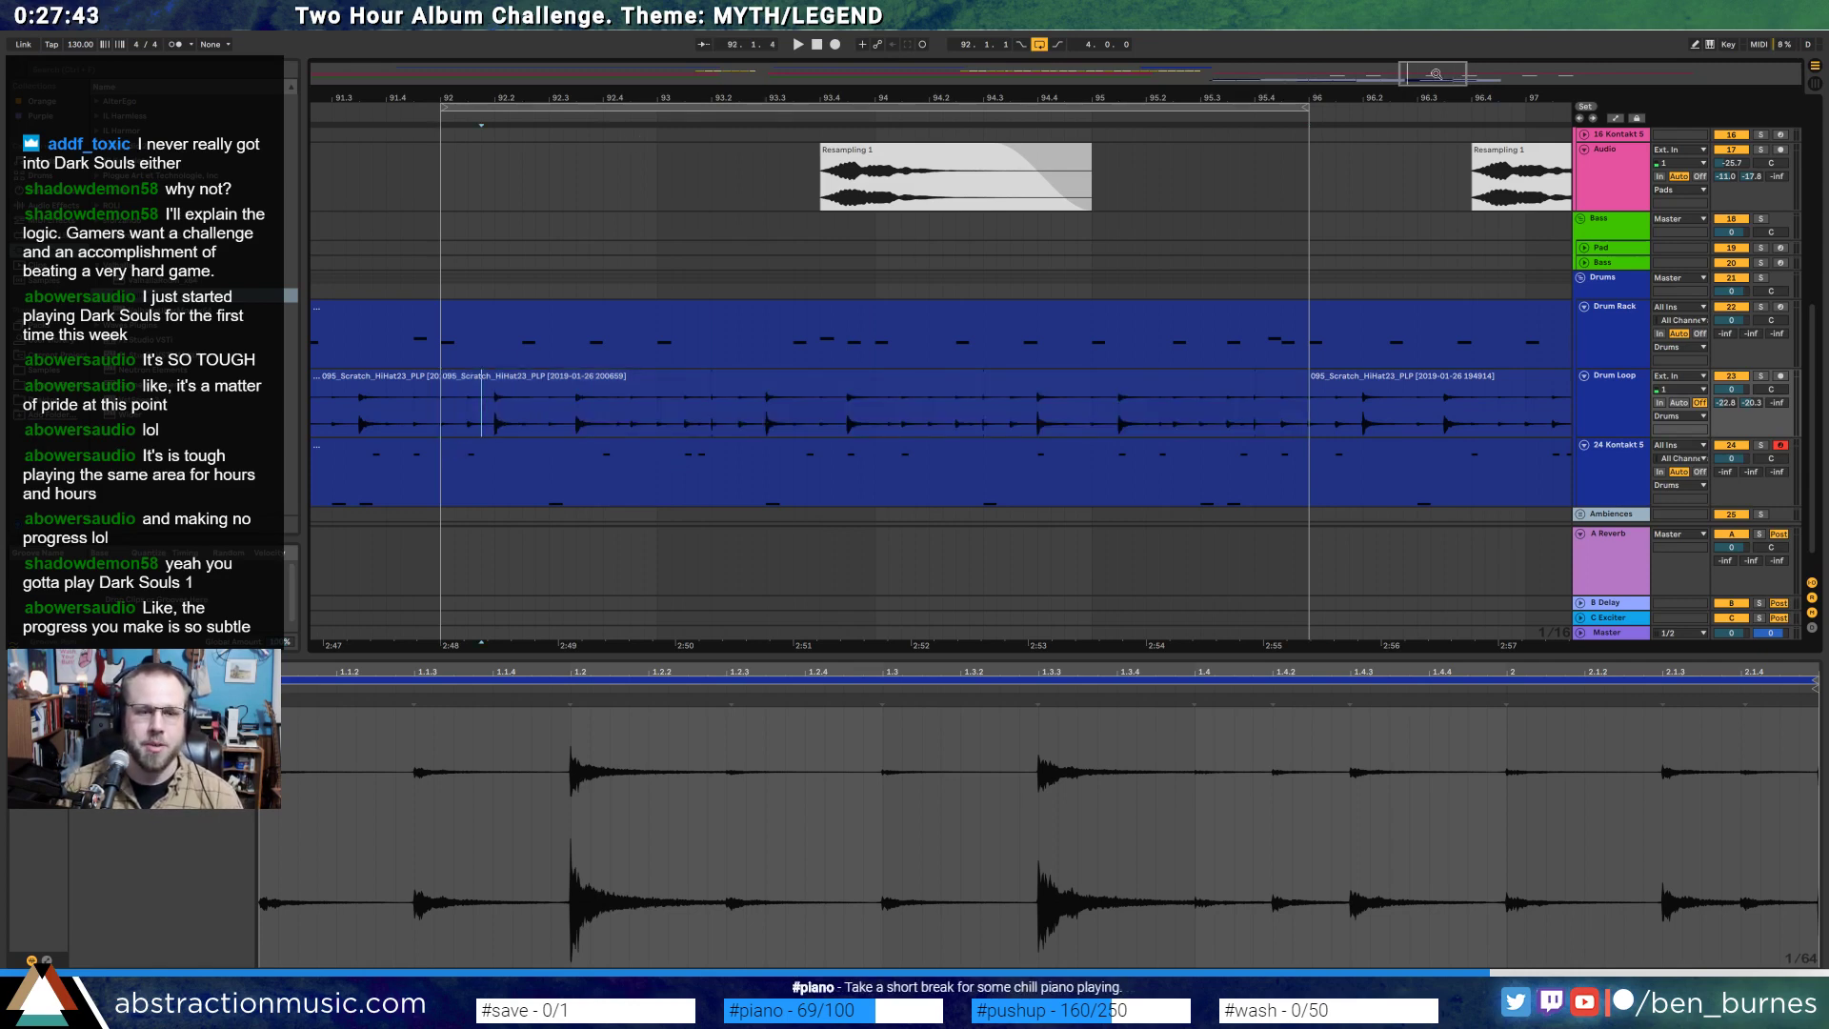
click(1008, 447)
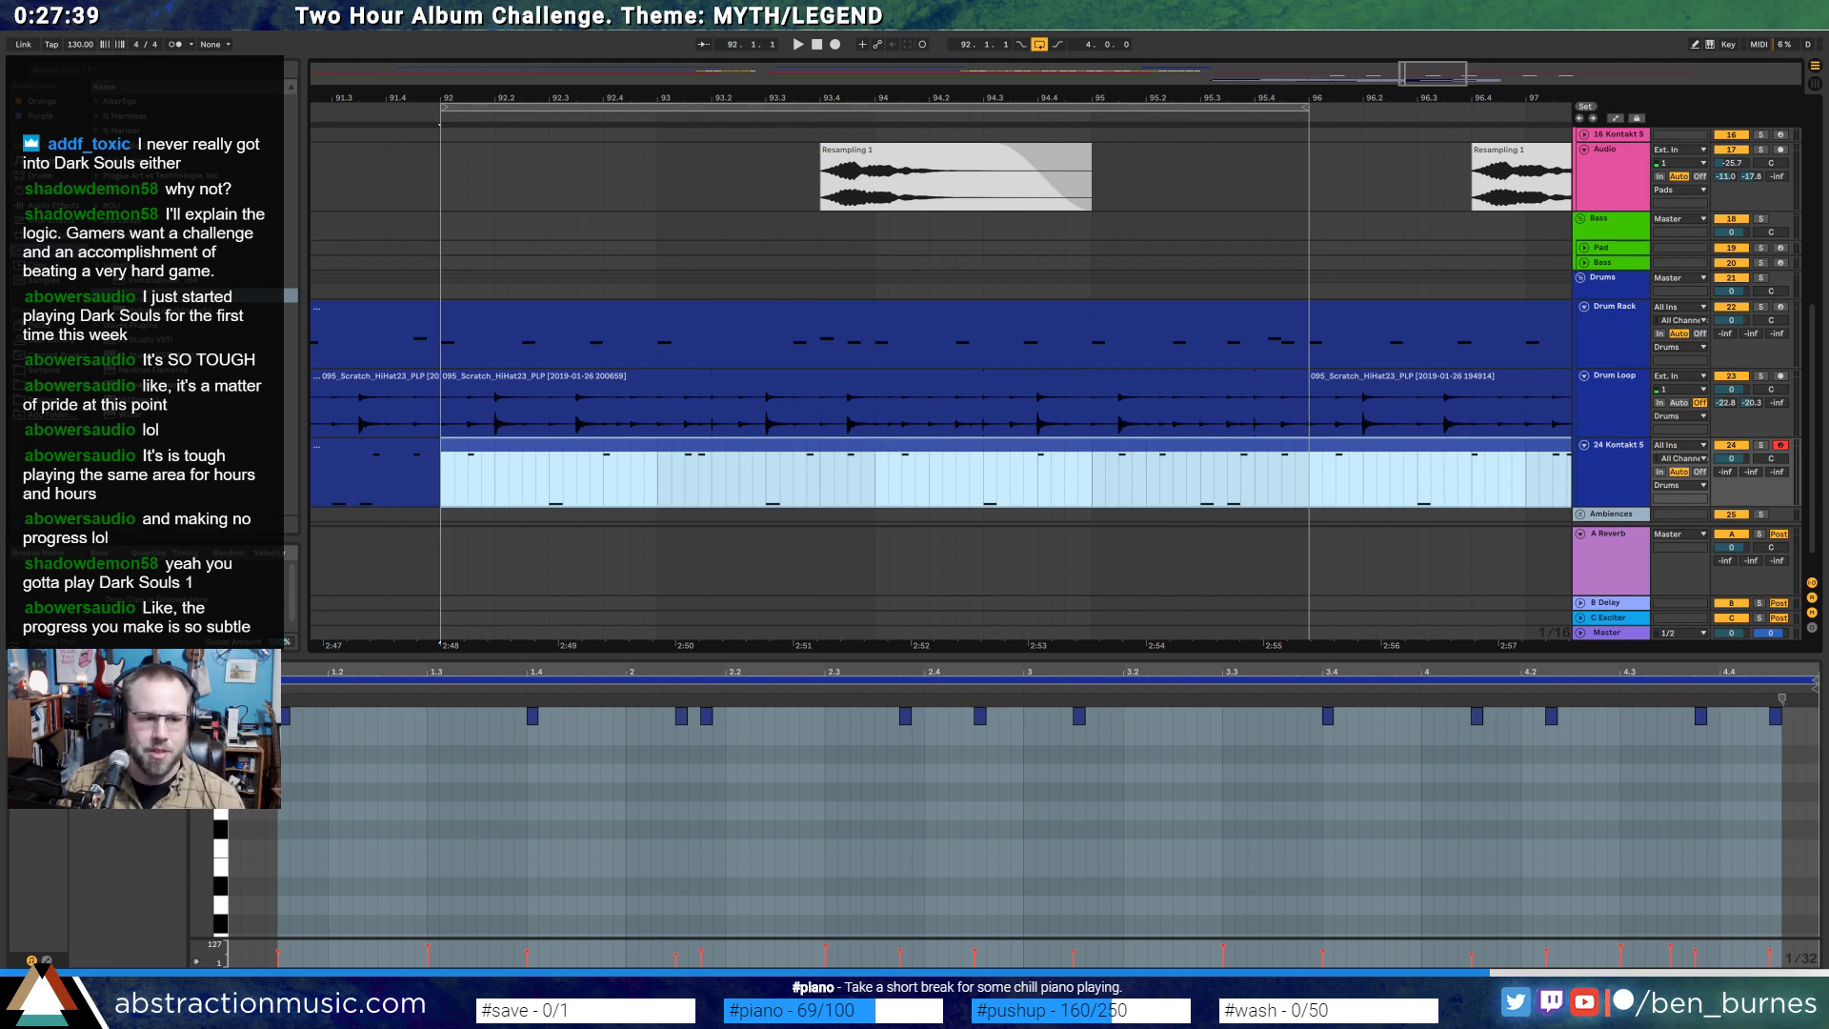
key(alt+Tab)
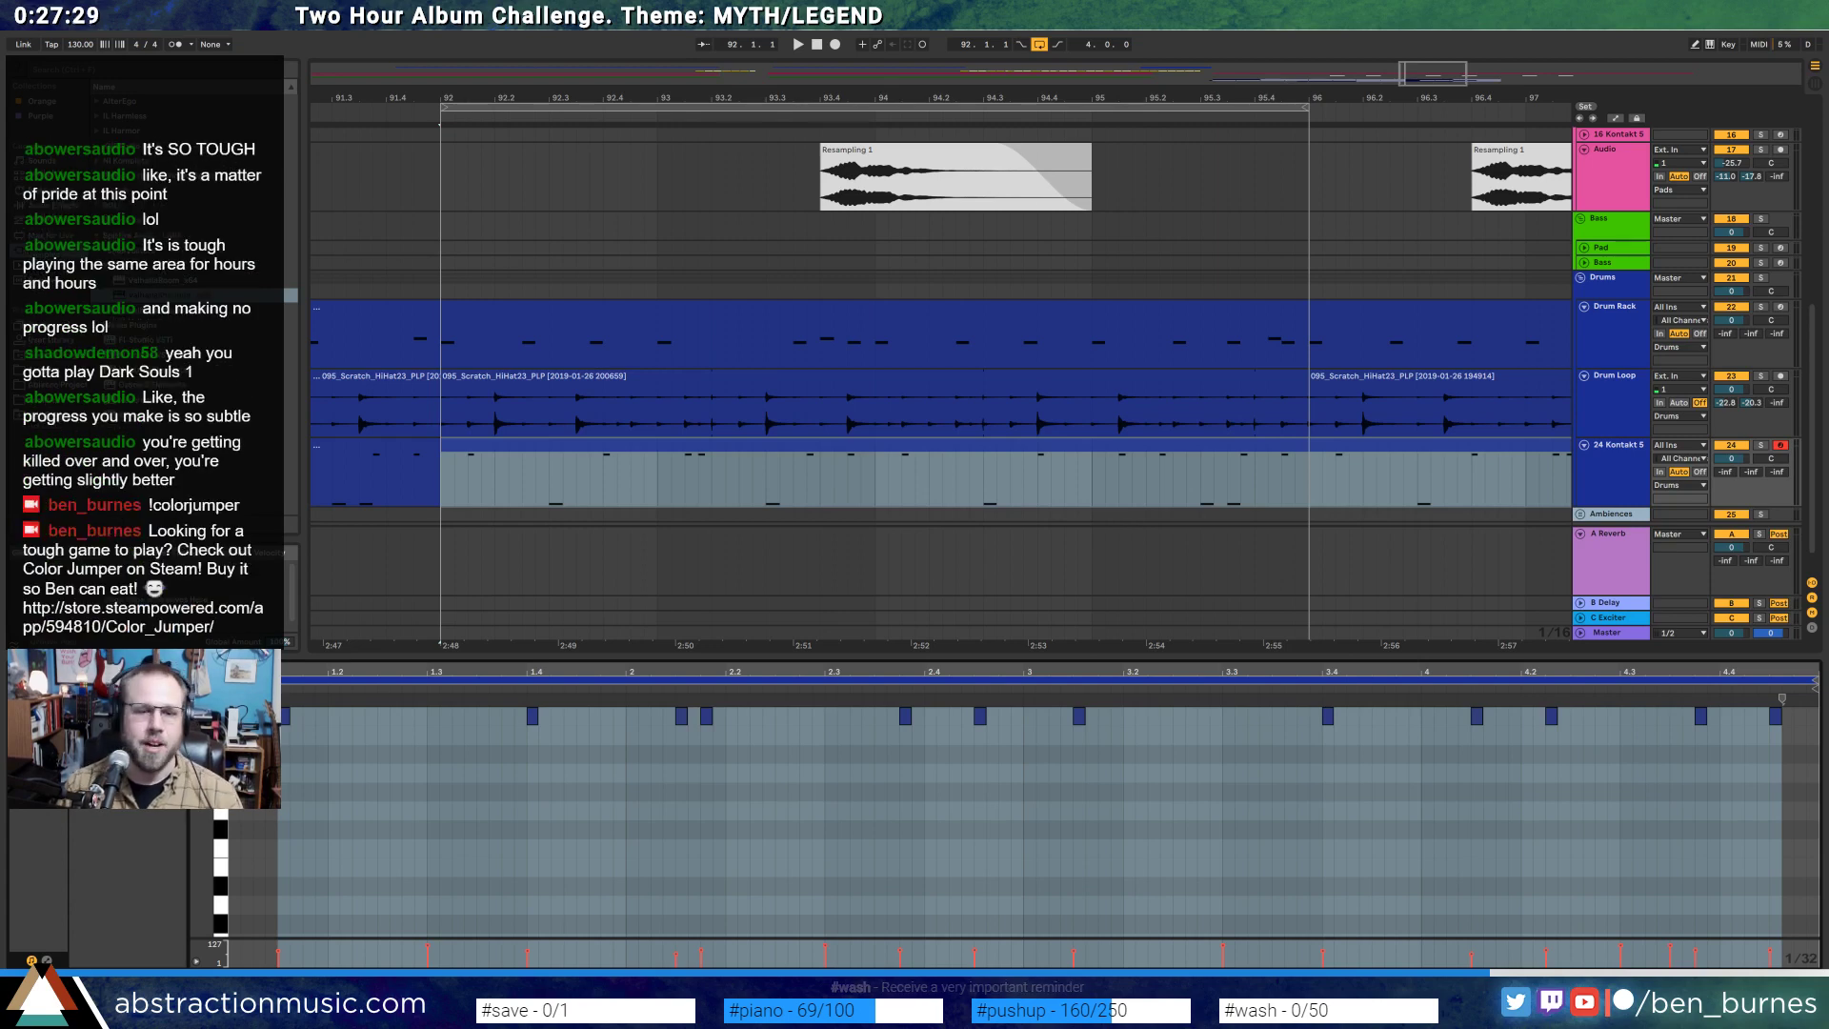
click(442, 490)
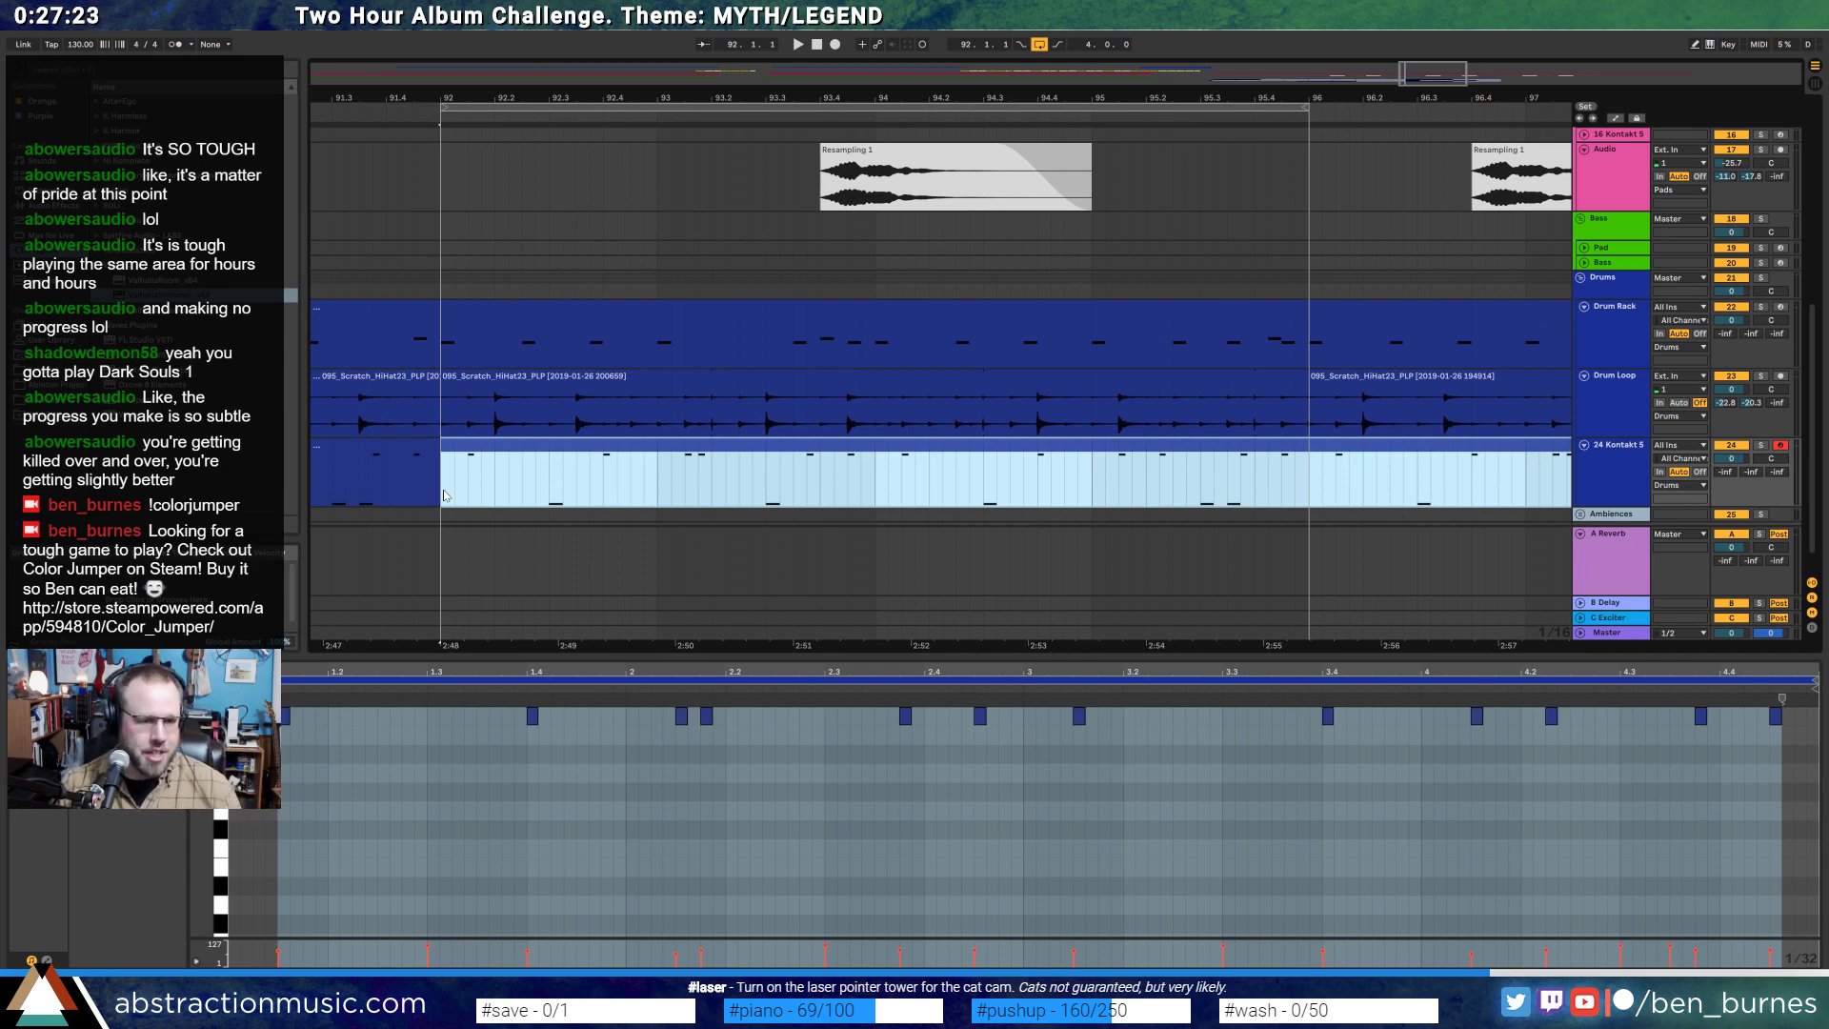
click(444, 496)
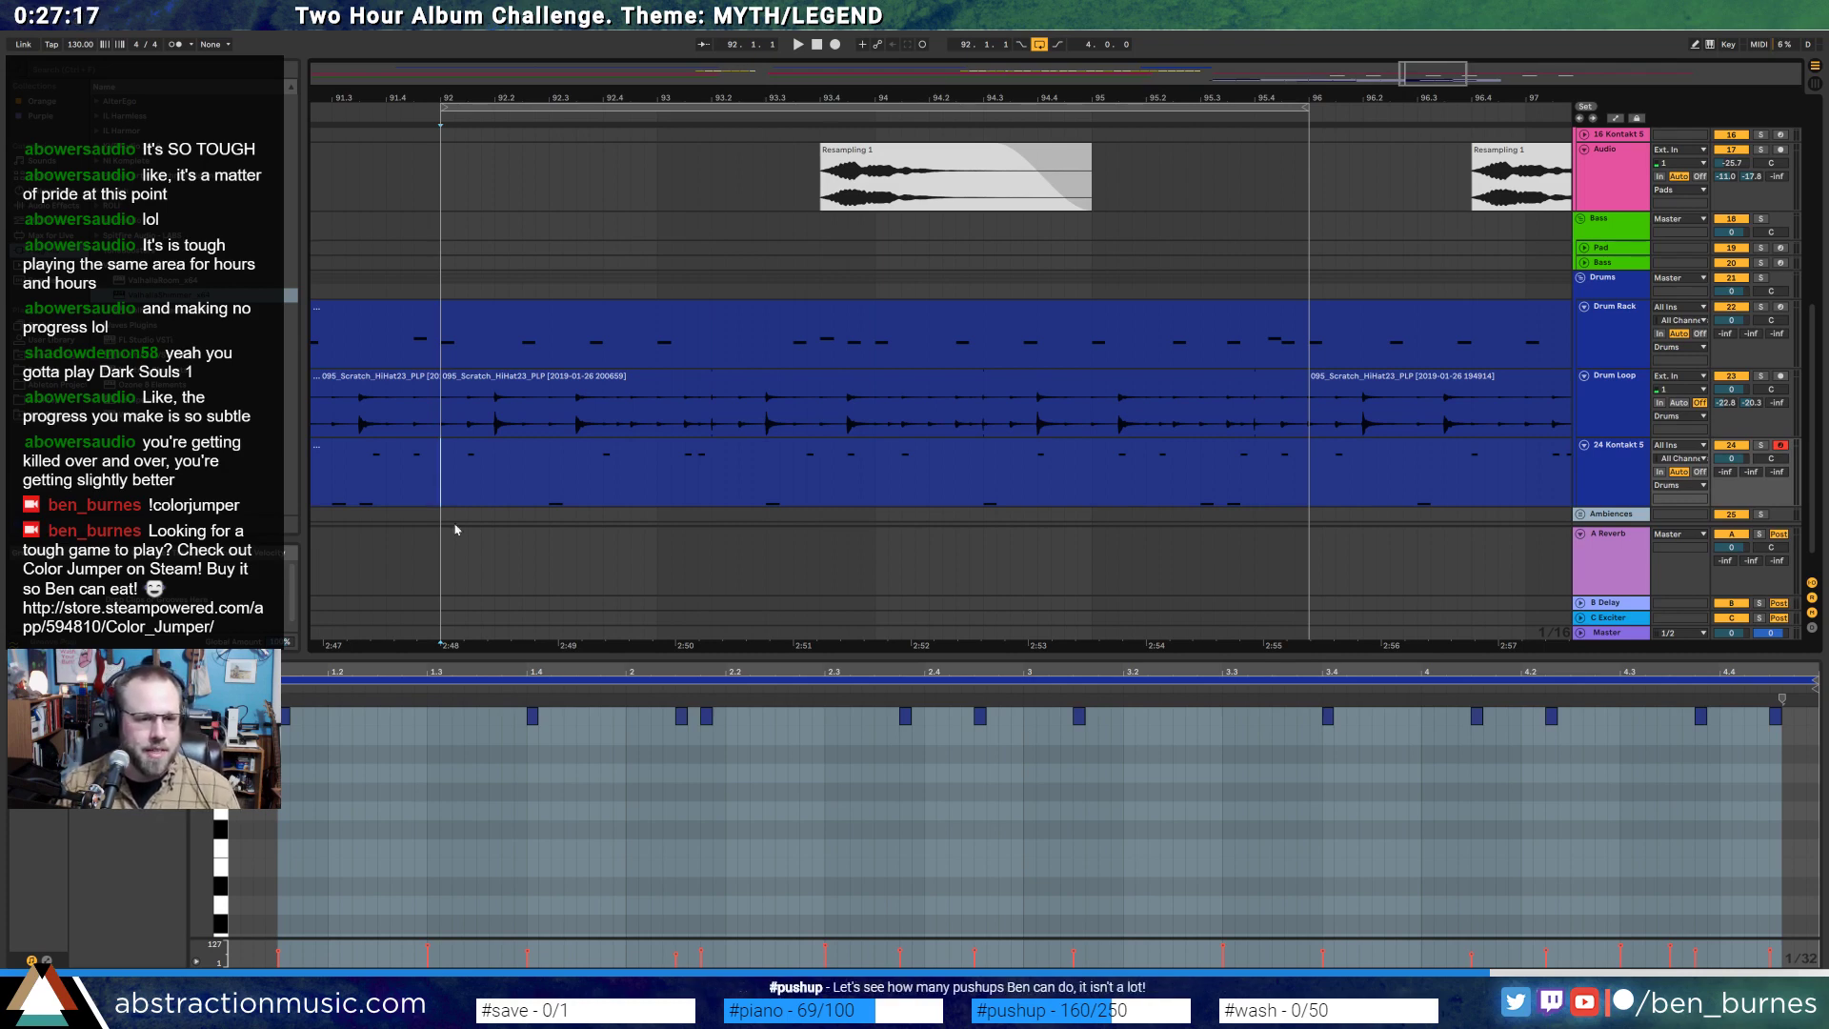
click(529, 446)
key(ctrl+d)
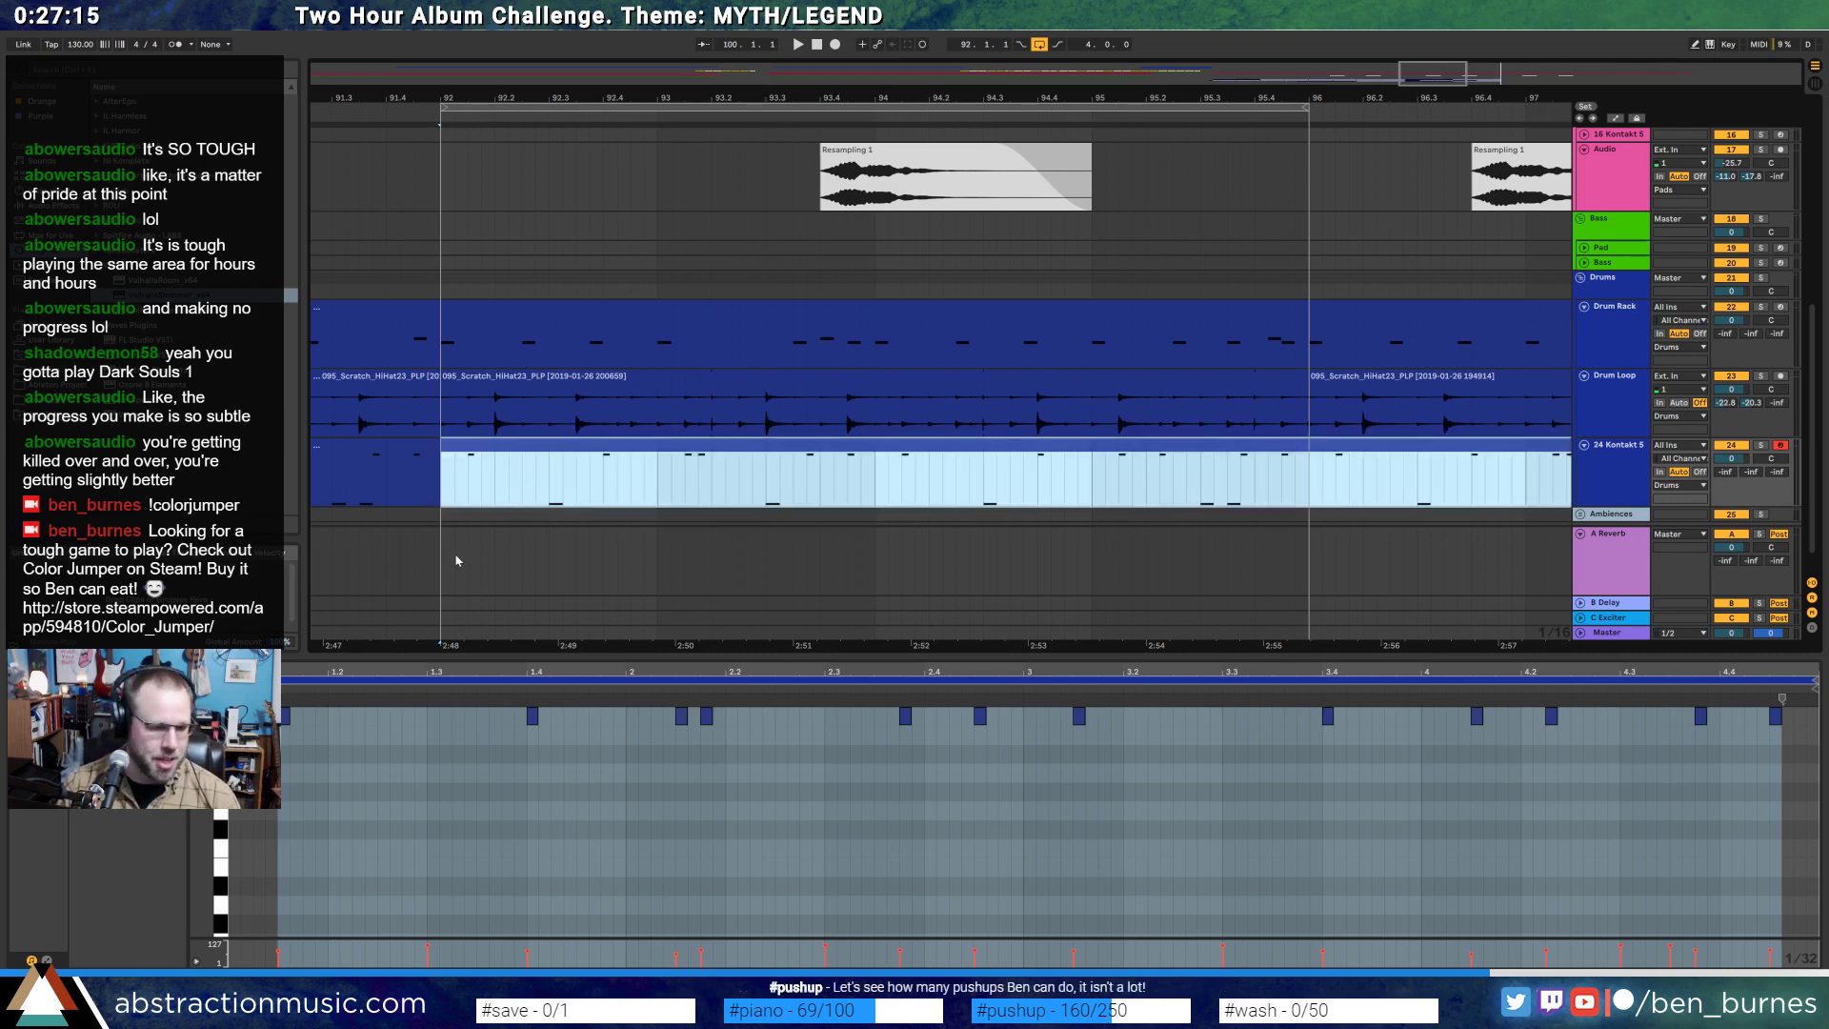
- Add two consecutive sixteenth A#5 notes at 2.4.3 and 2.4.4 in the Kontakt clip, and play them back
click(221, 755)
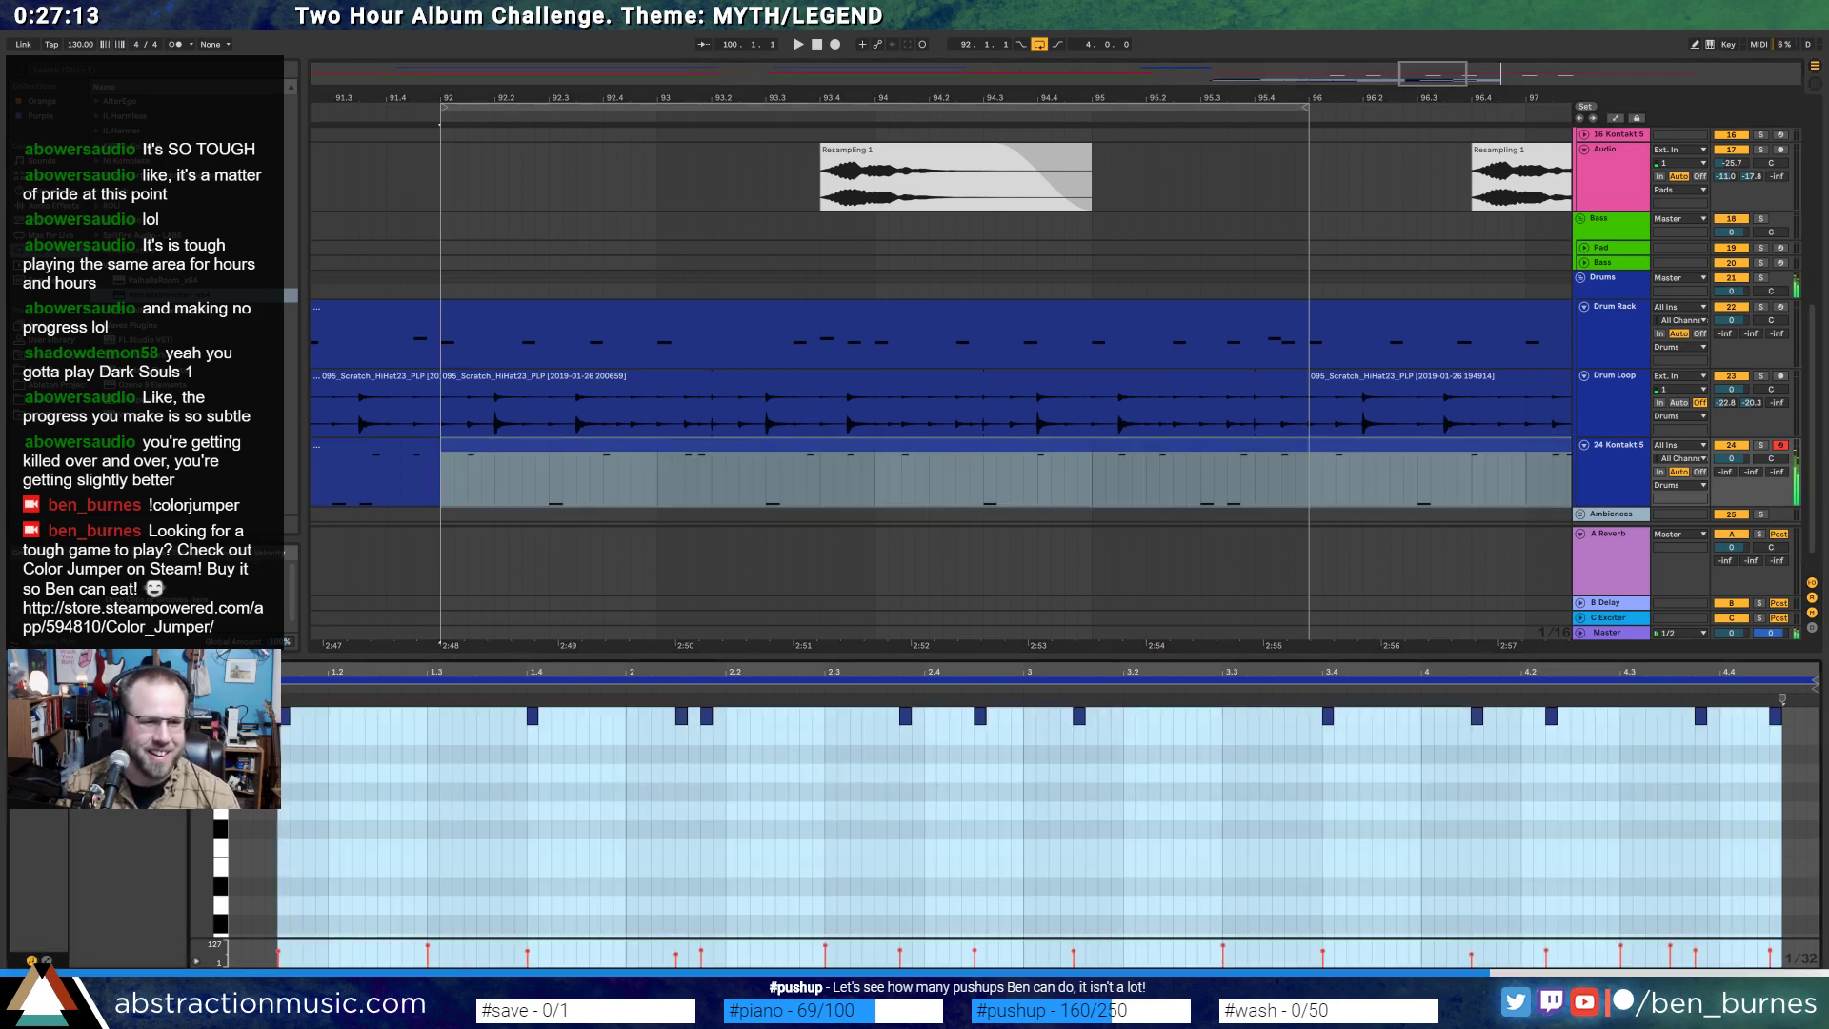
click(980, 755)
double_click(1004, 754)
drag(1004, 755, 1026, 726)
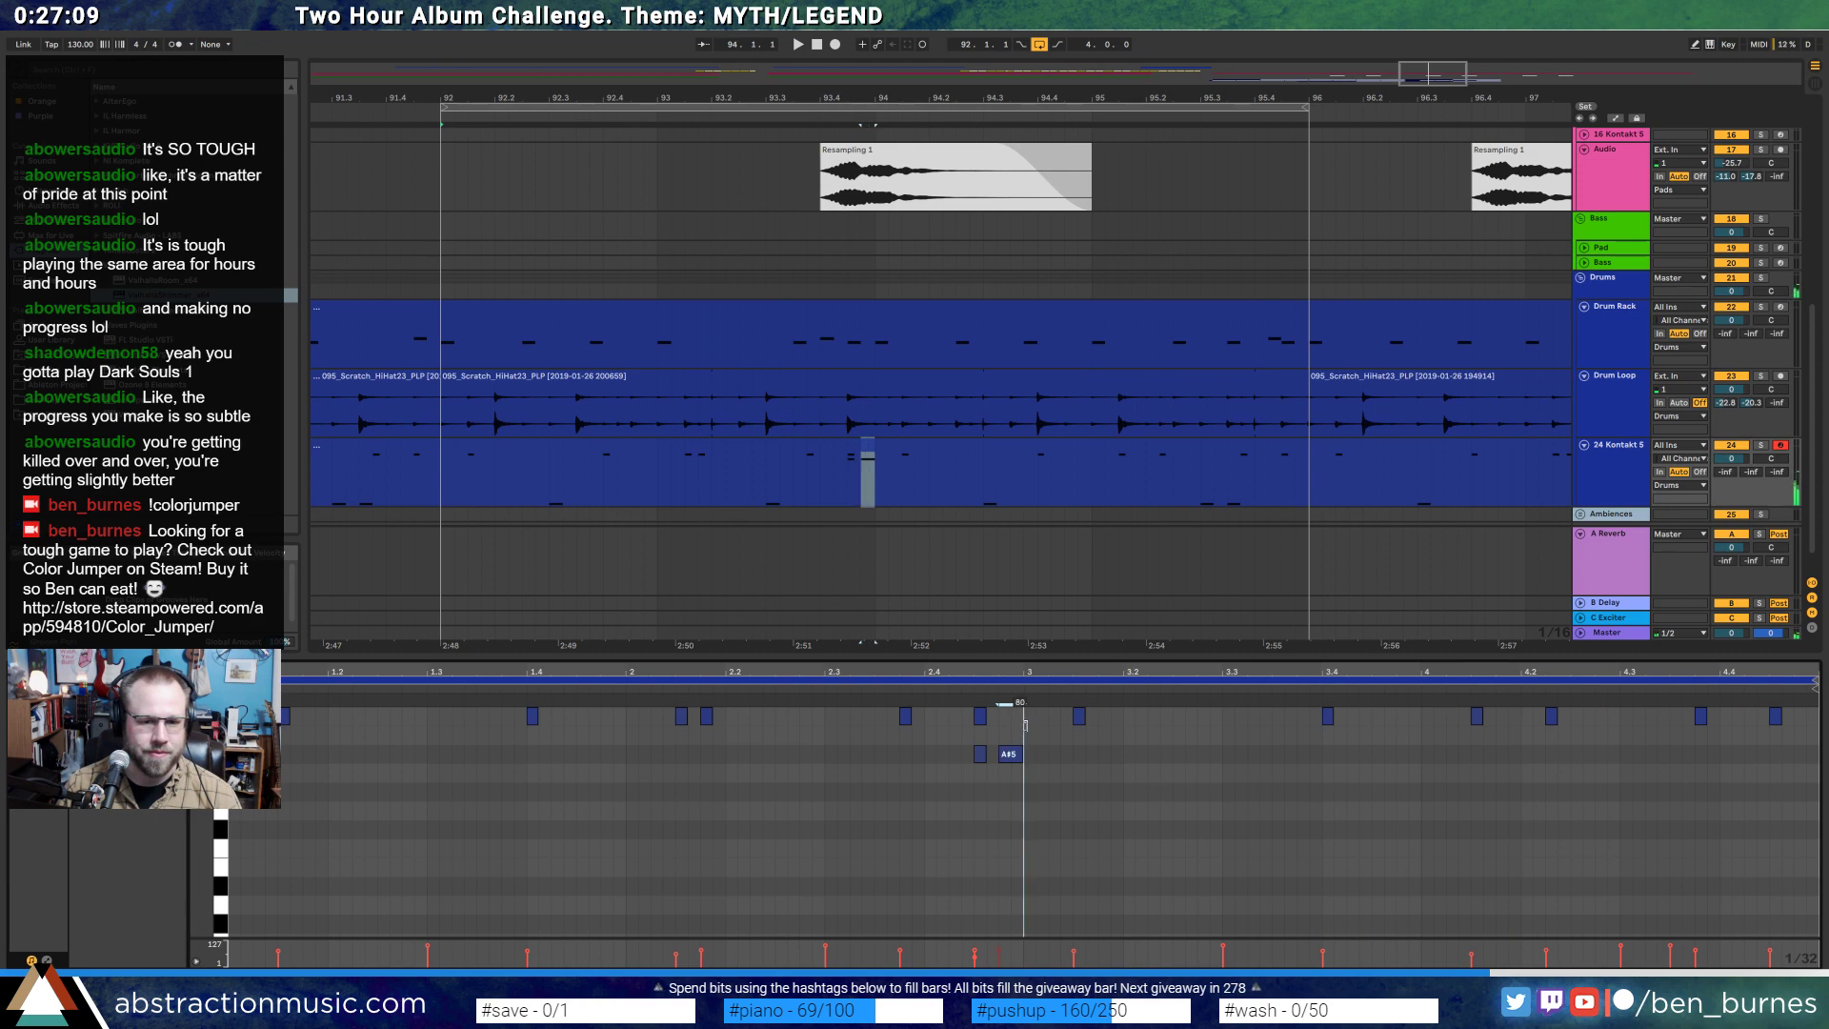
click(985, 754)
key(space)
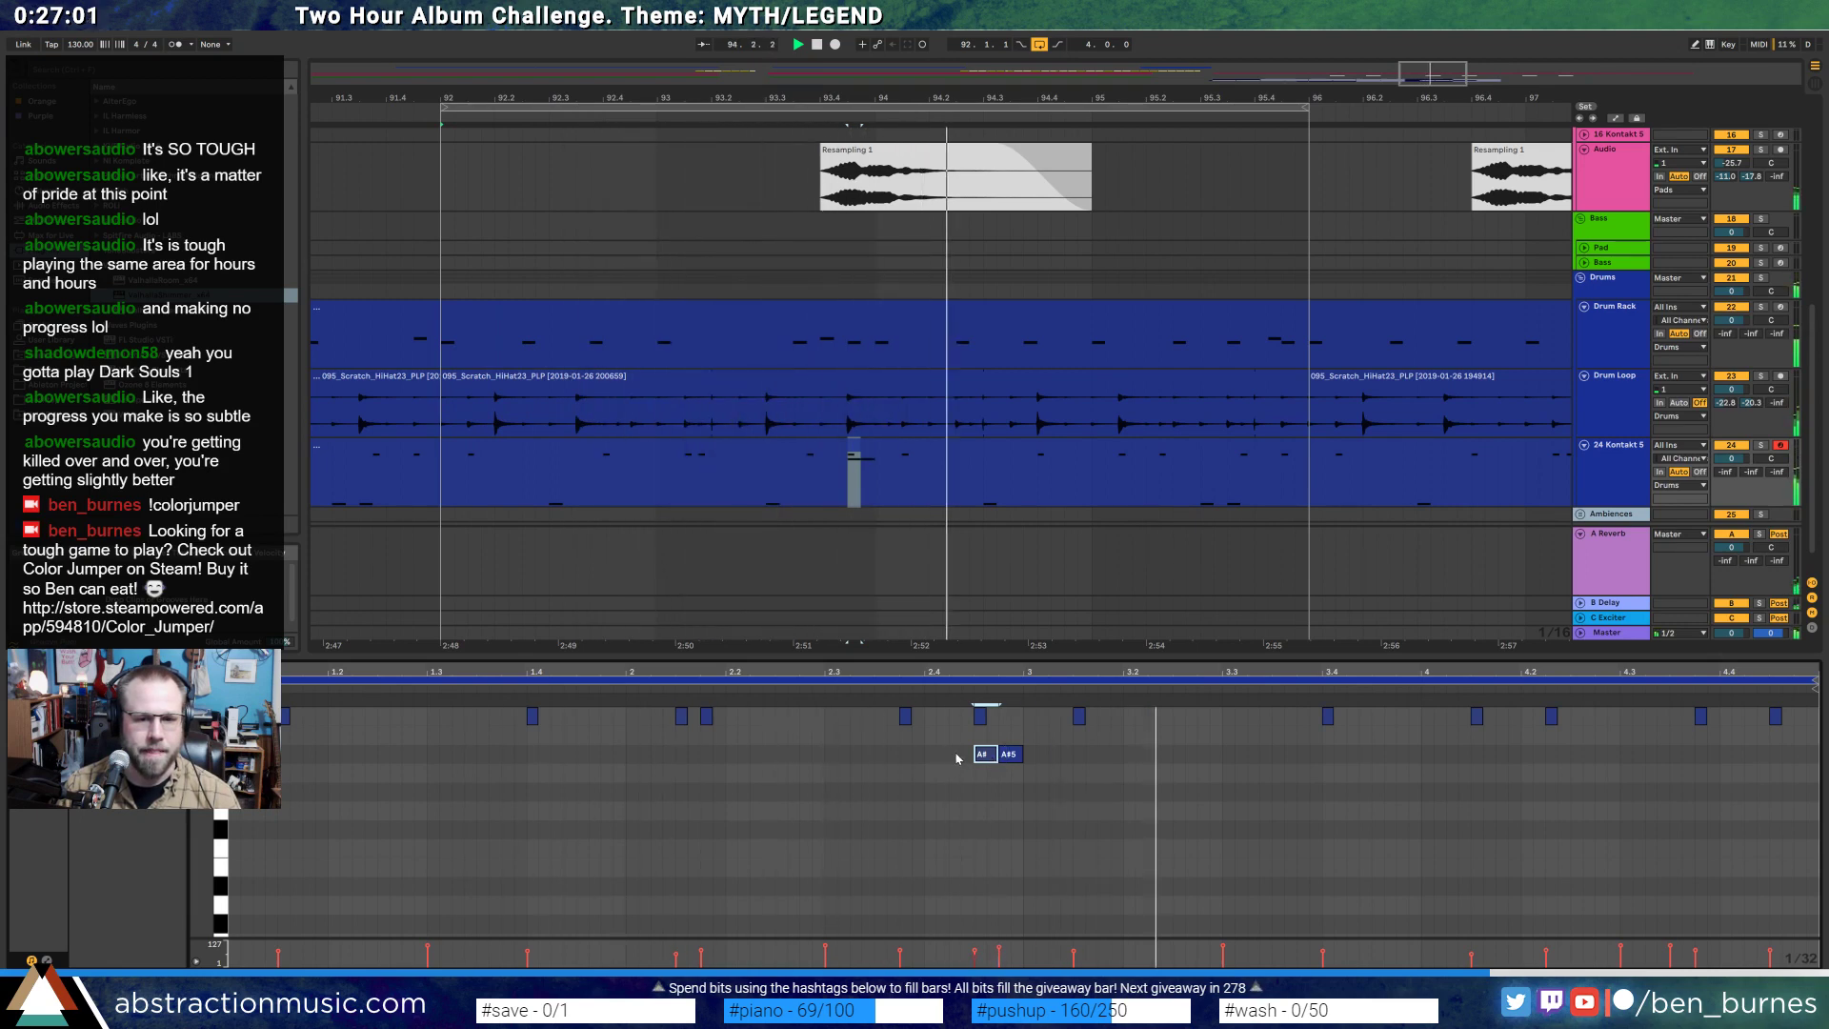
drag(961, 760, 1013, 755)
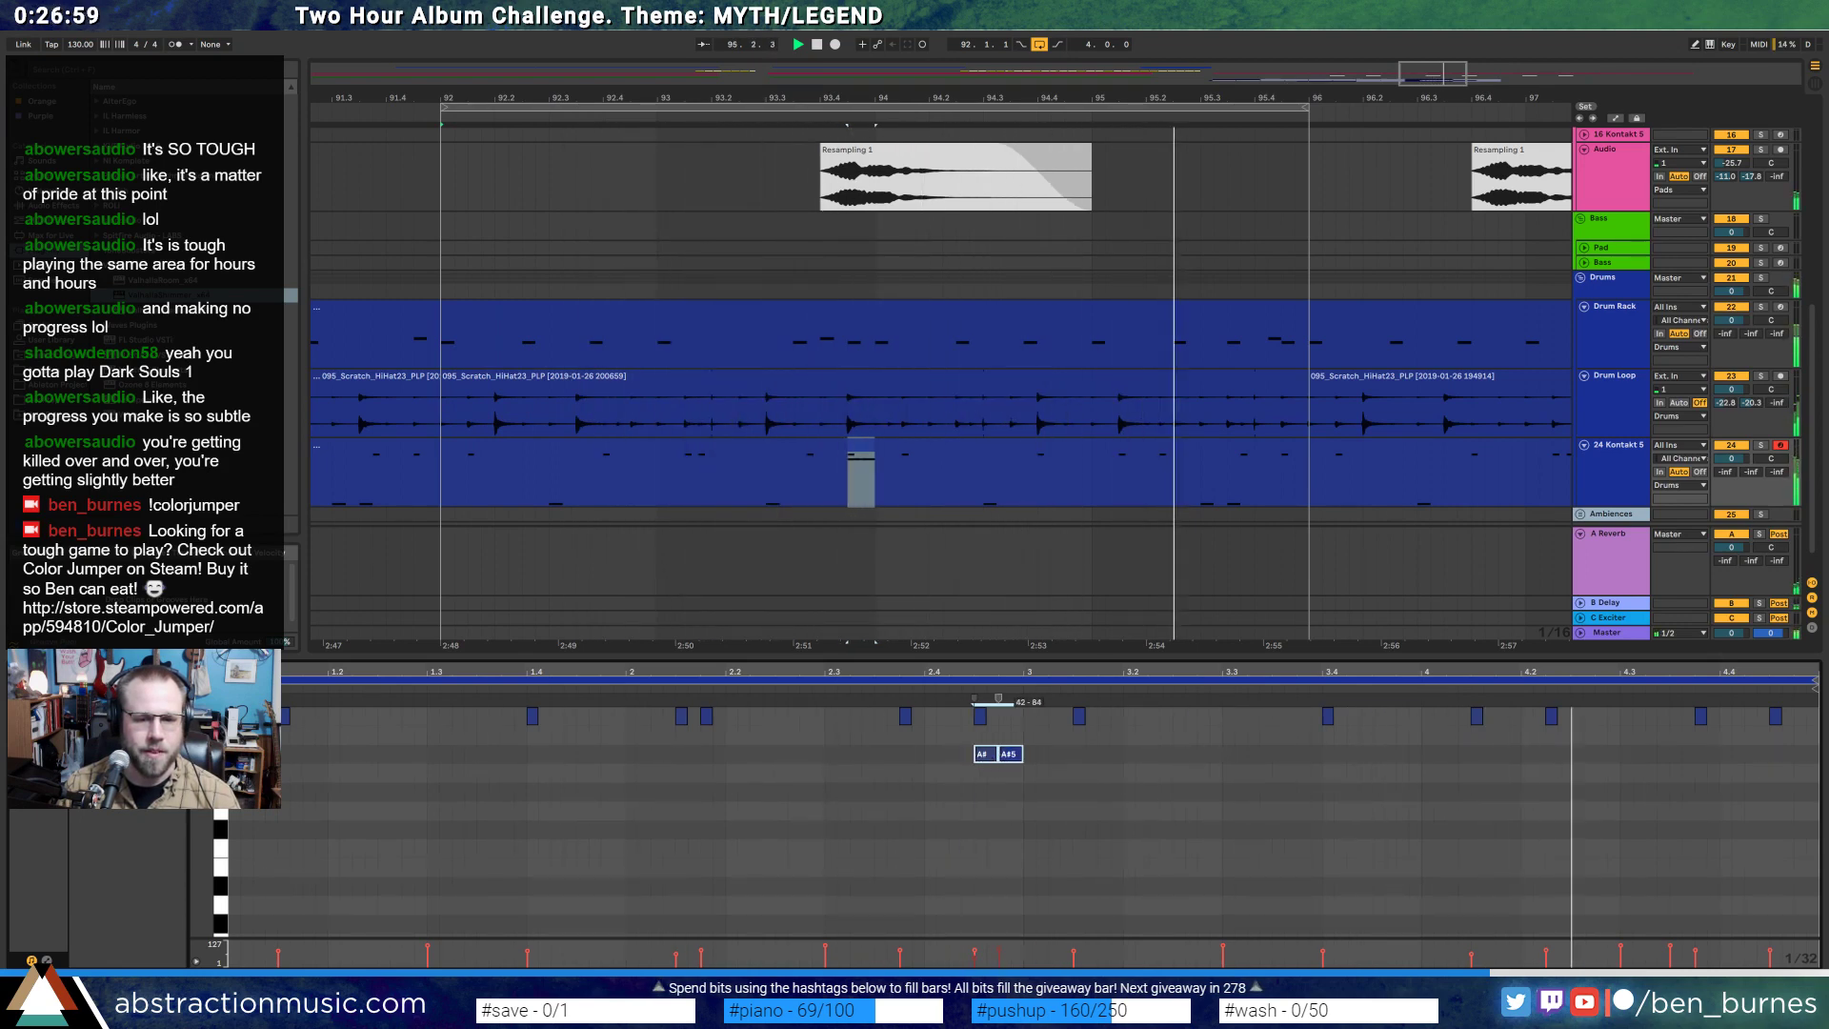
key(space)
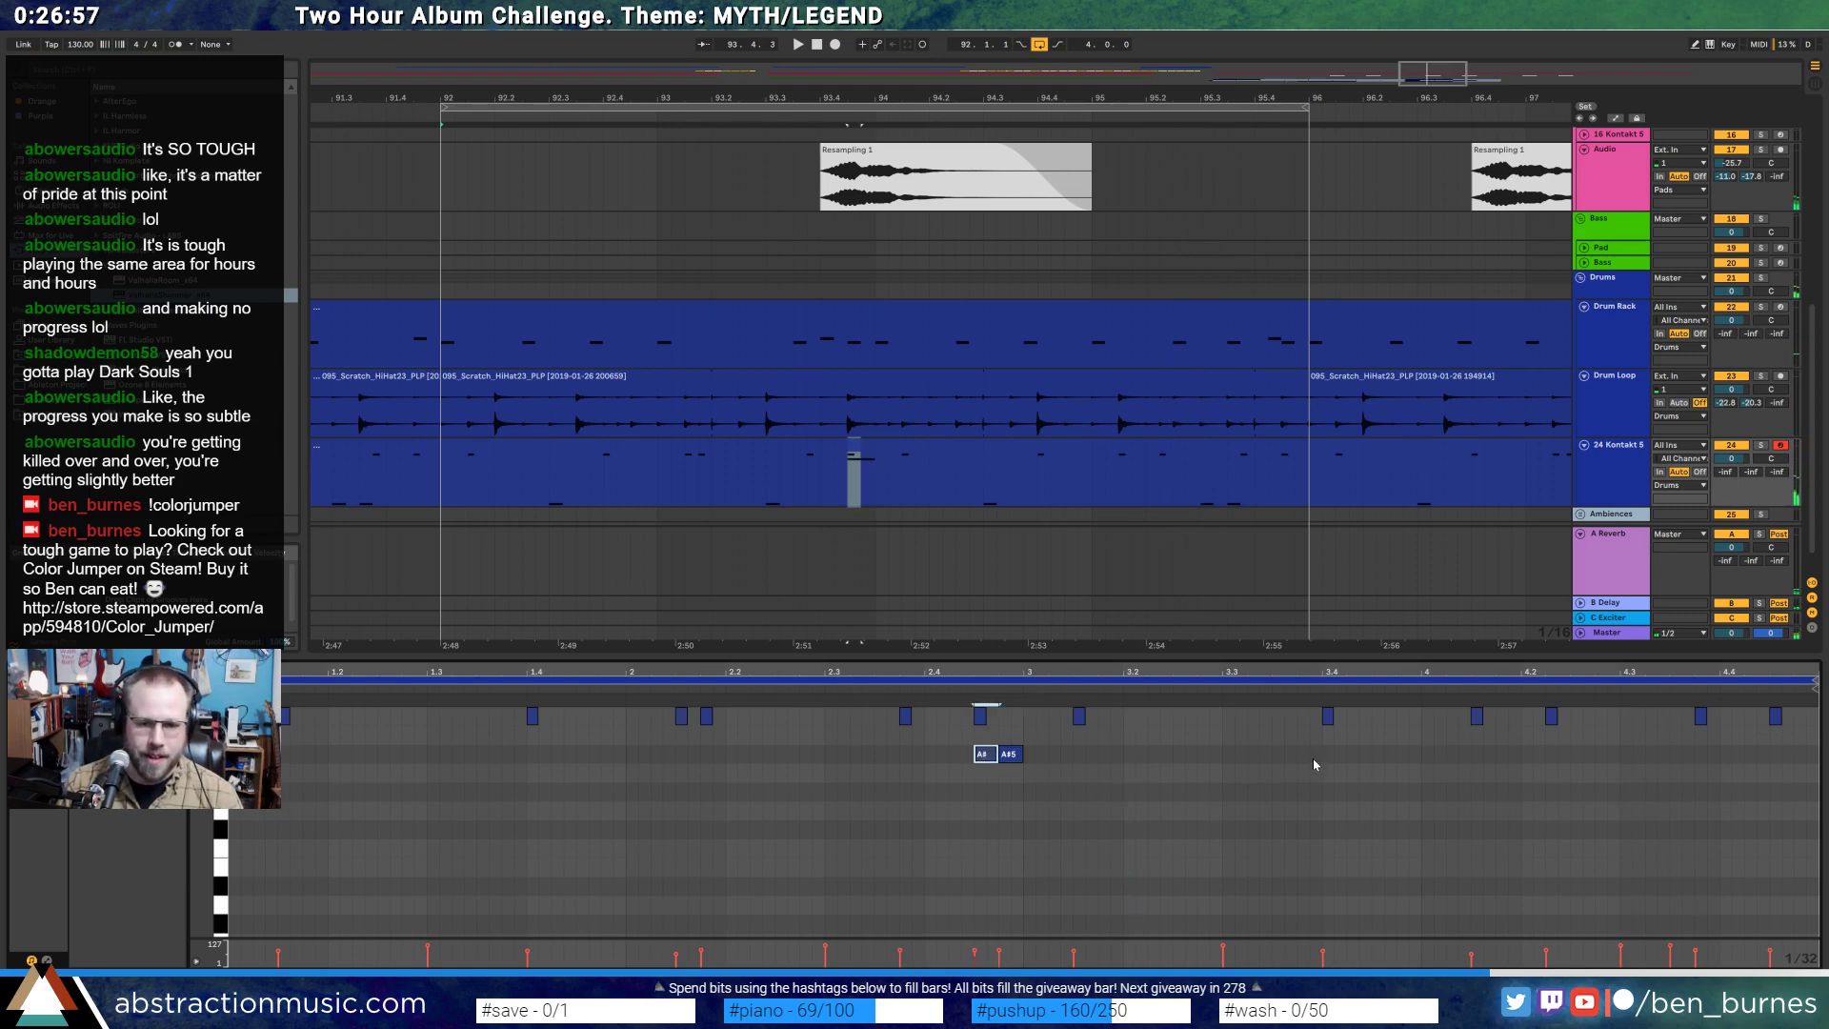
- Add single A#5 notes to the Kontakt clip at 3.4.3, 4.2.4 and 4.4.3
double_click(1378, 753)
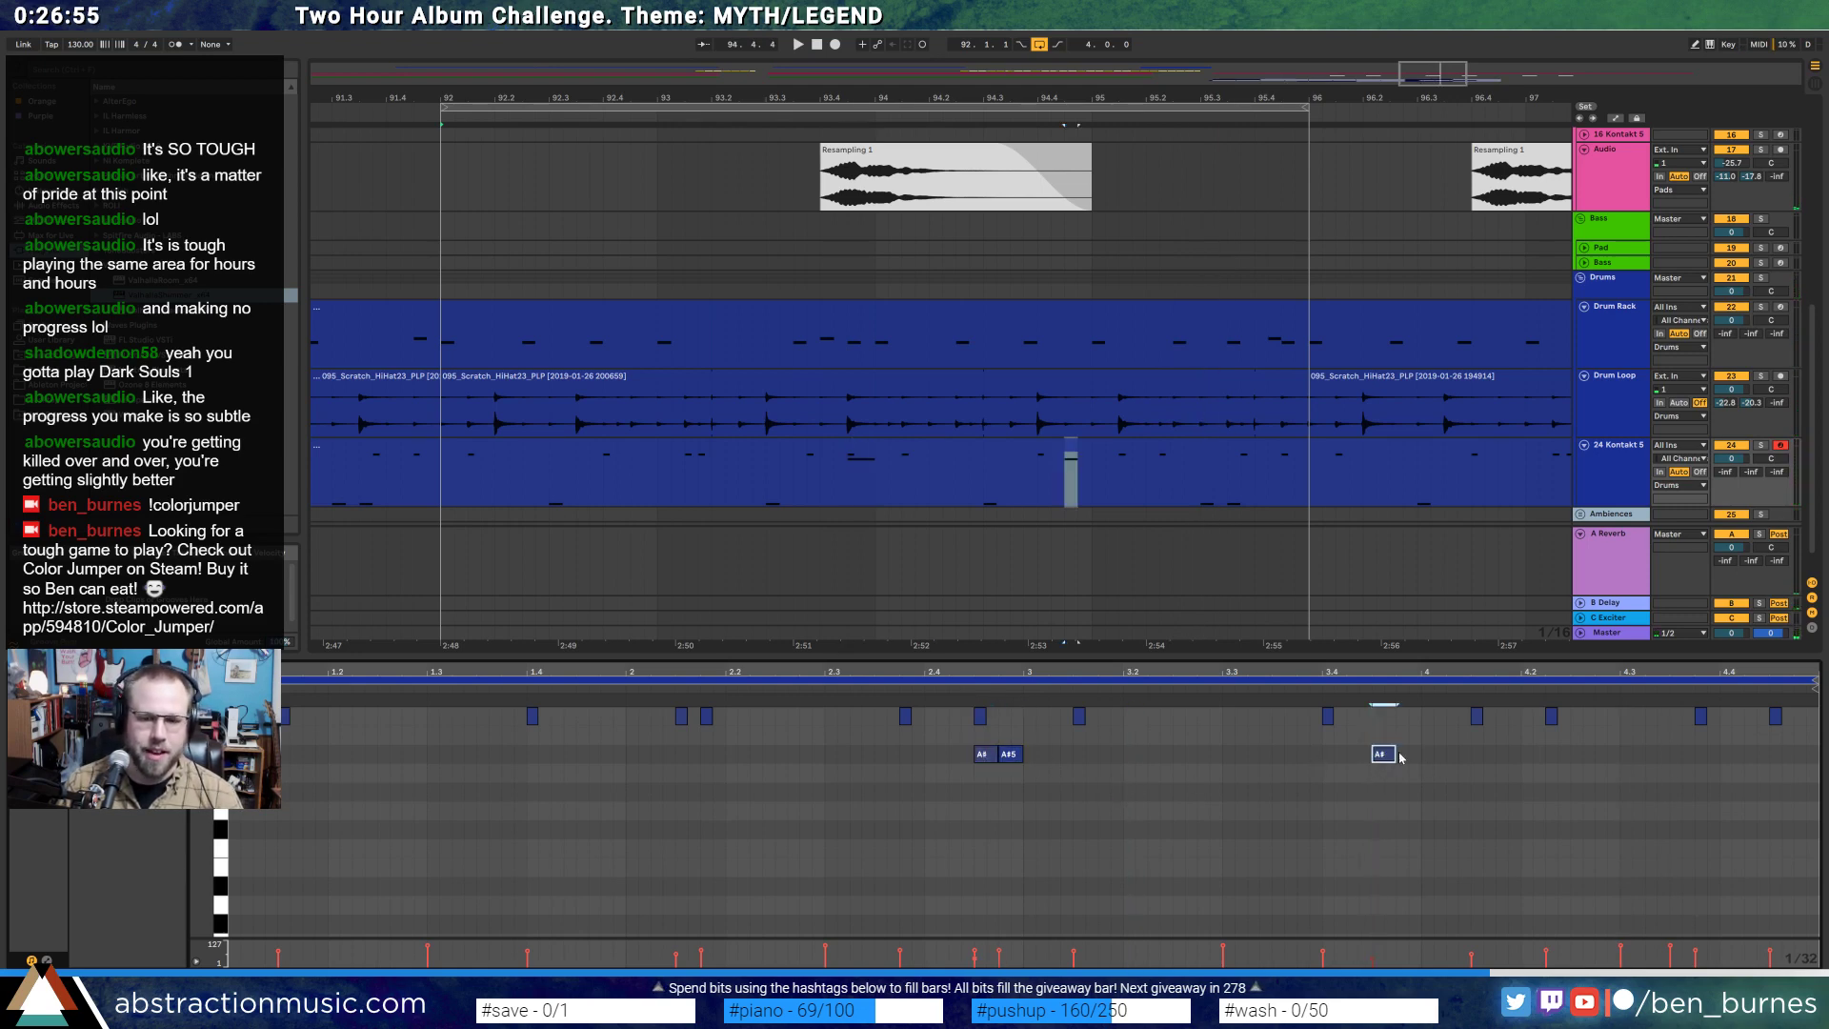
click(1571, 764)
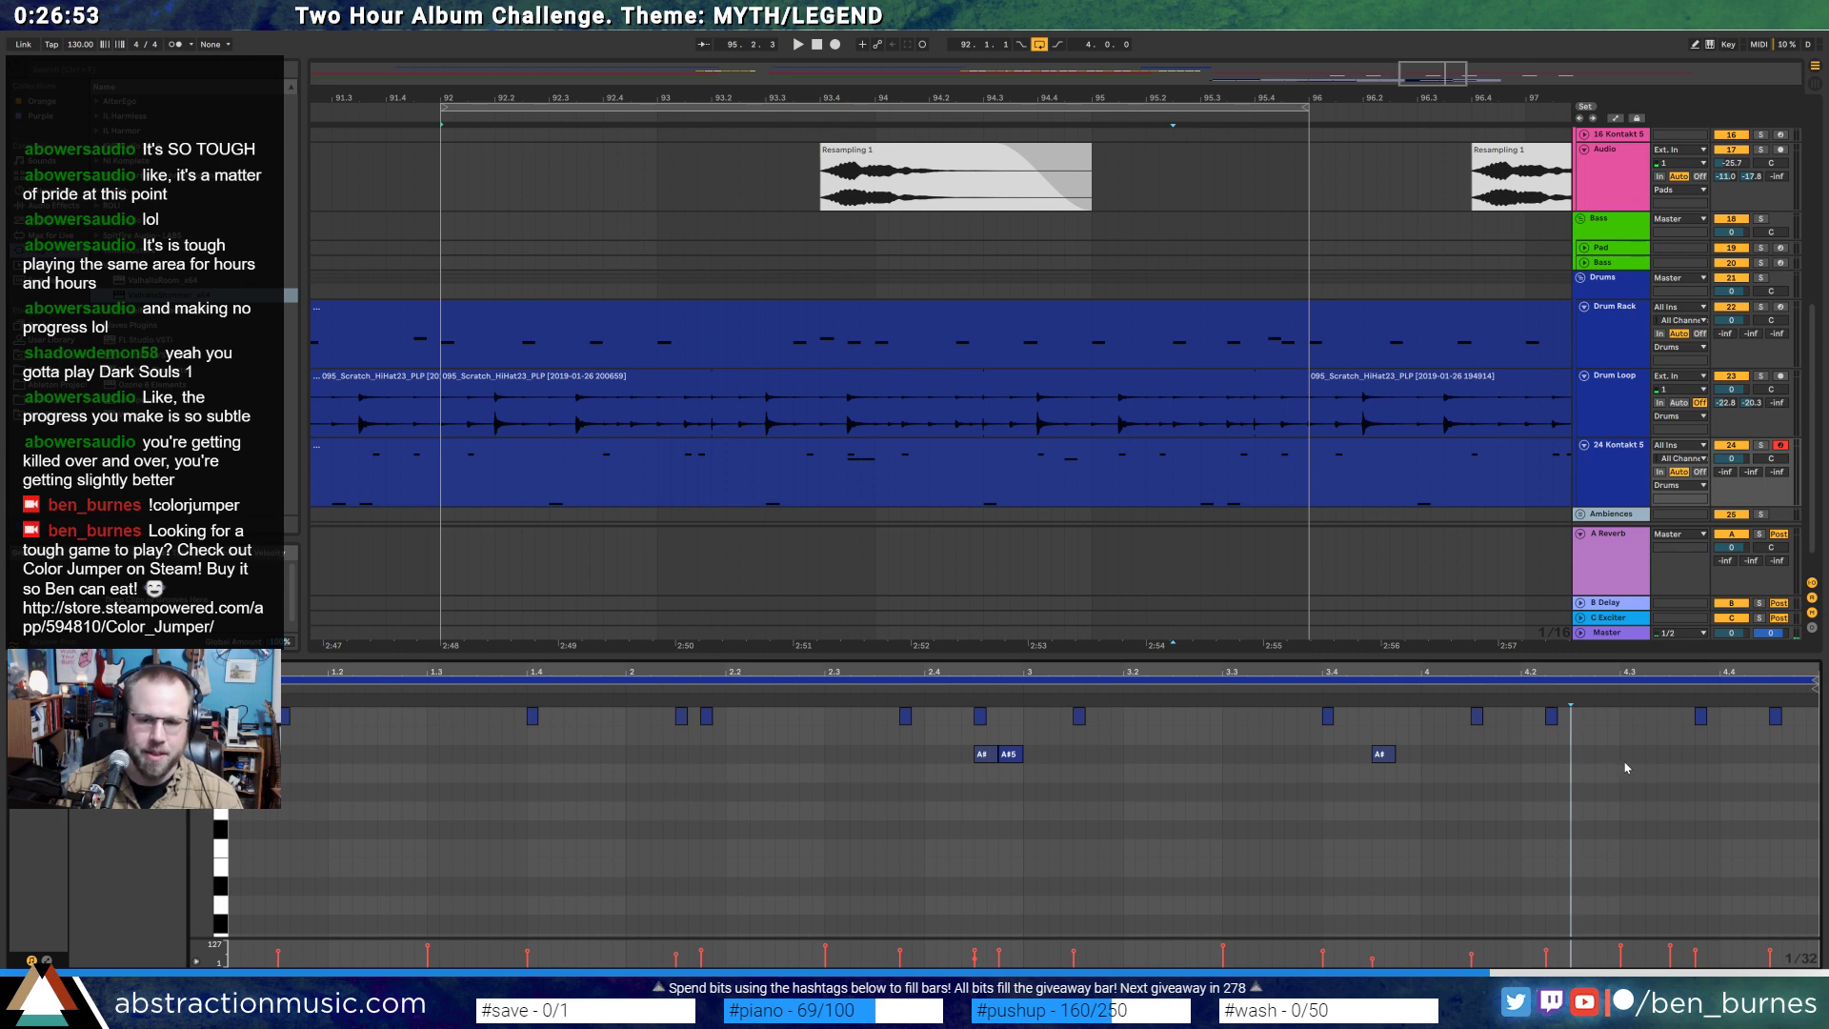
click(1595, 762)
double_click(1595, 759)
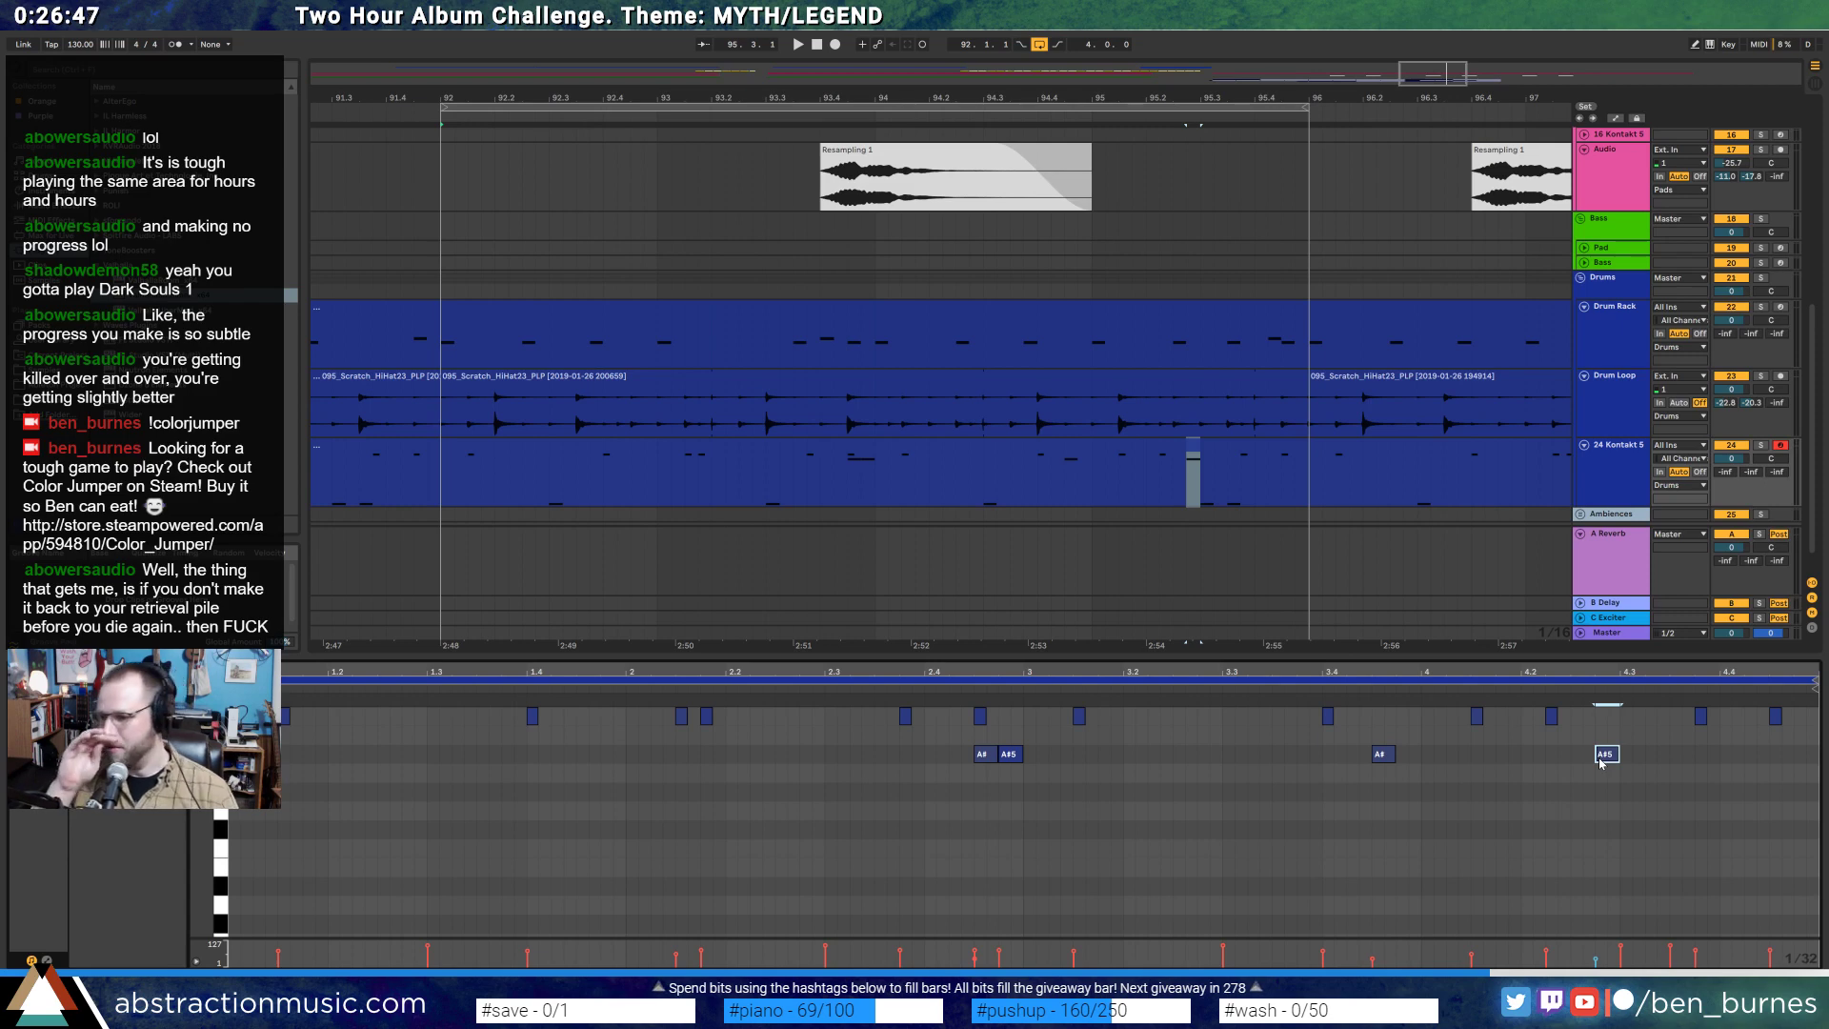
click(1010, 754)
click(1772, 753)
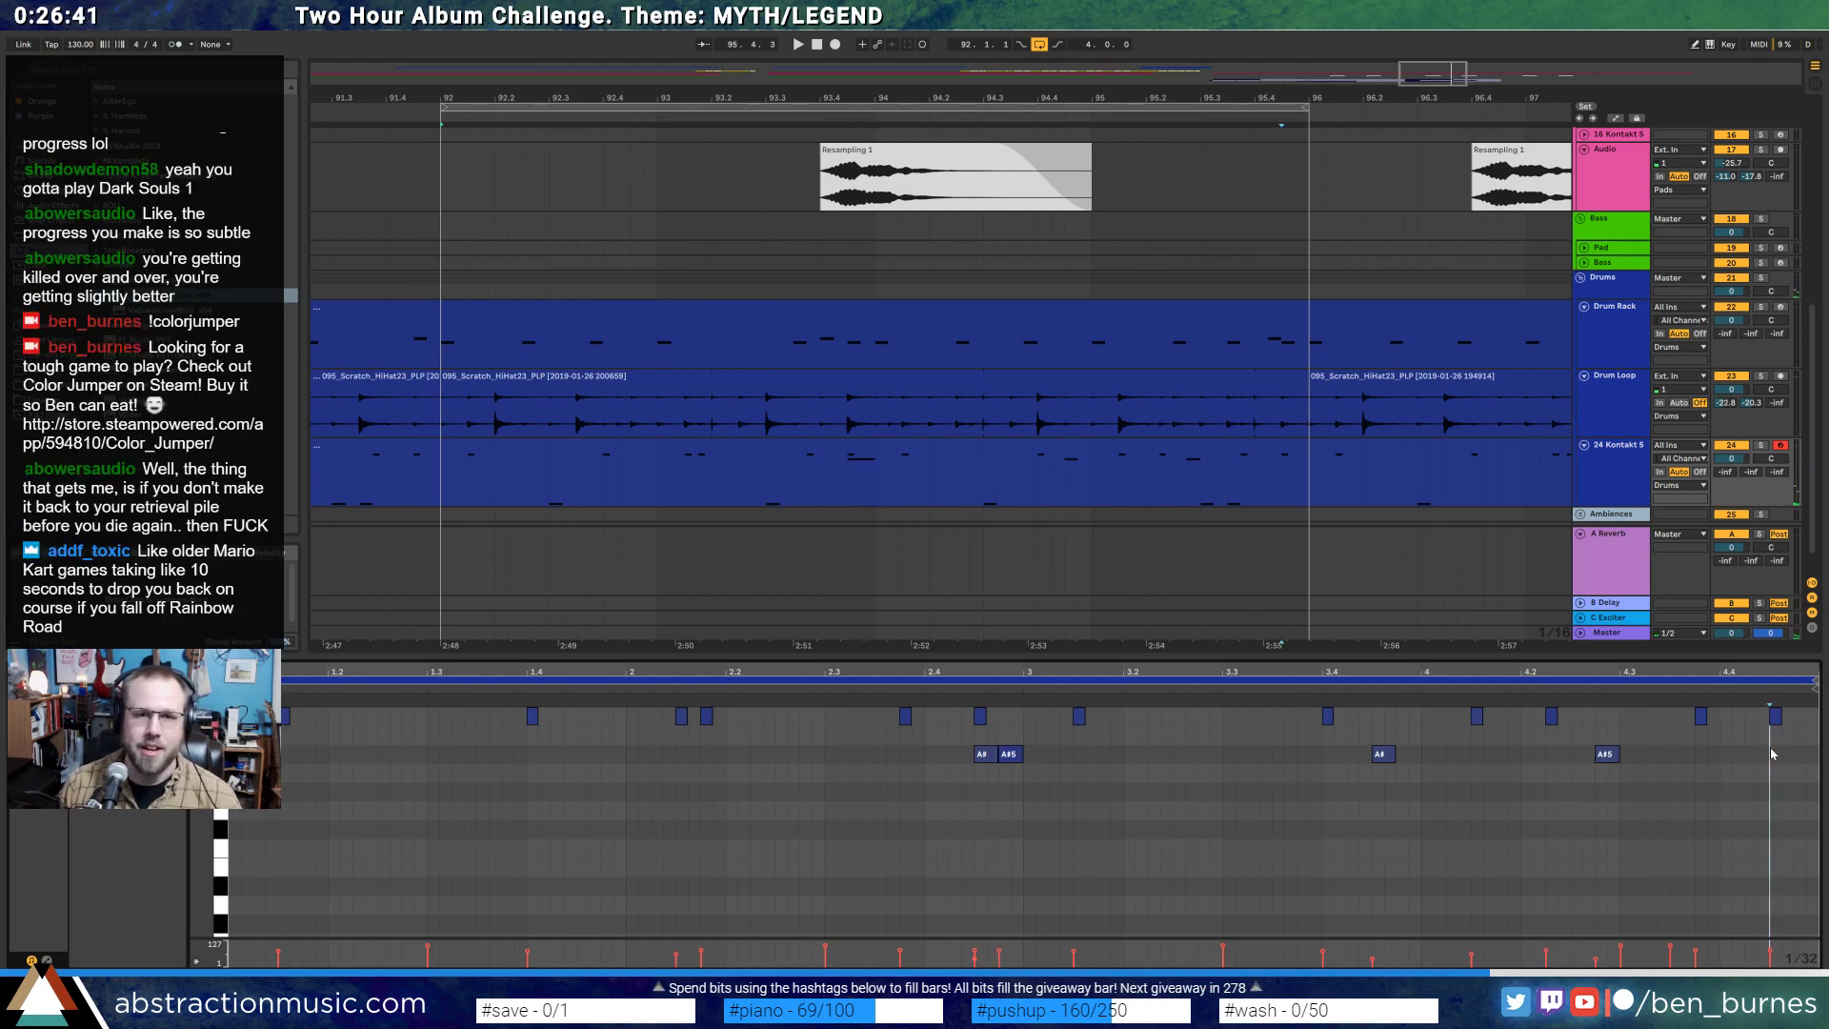
double_click(1772, 753)
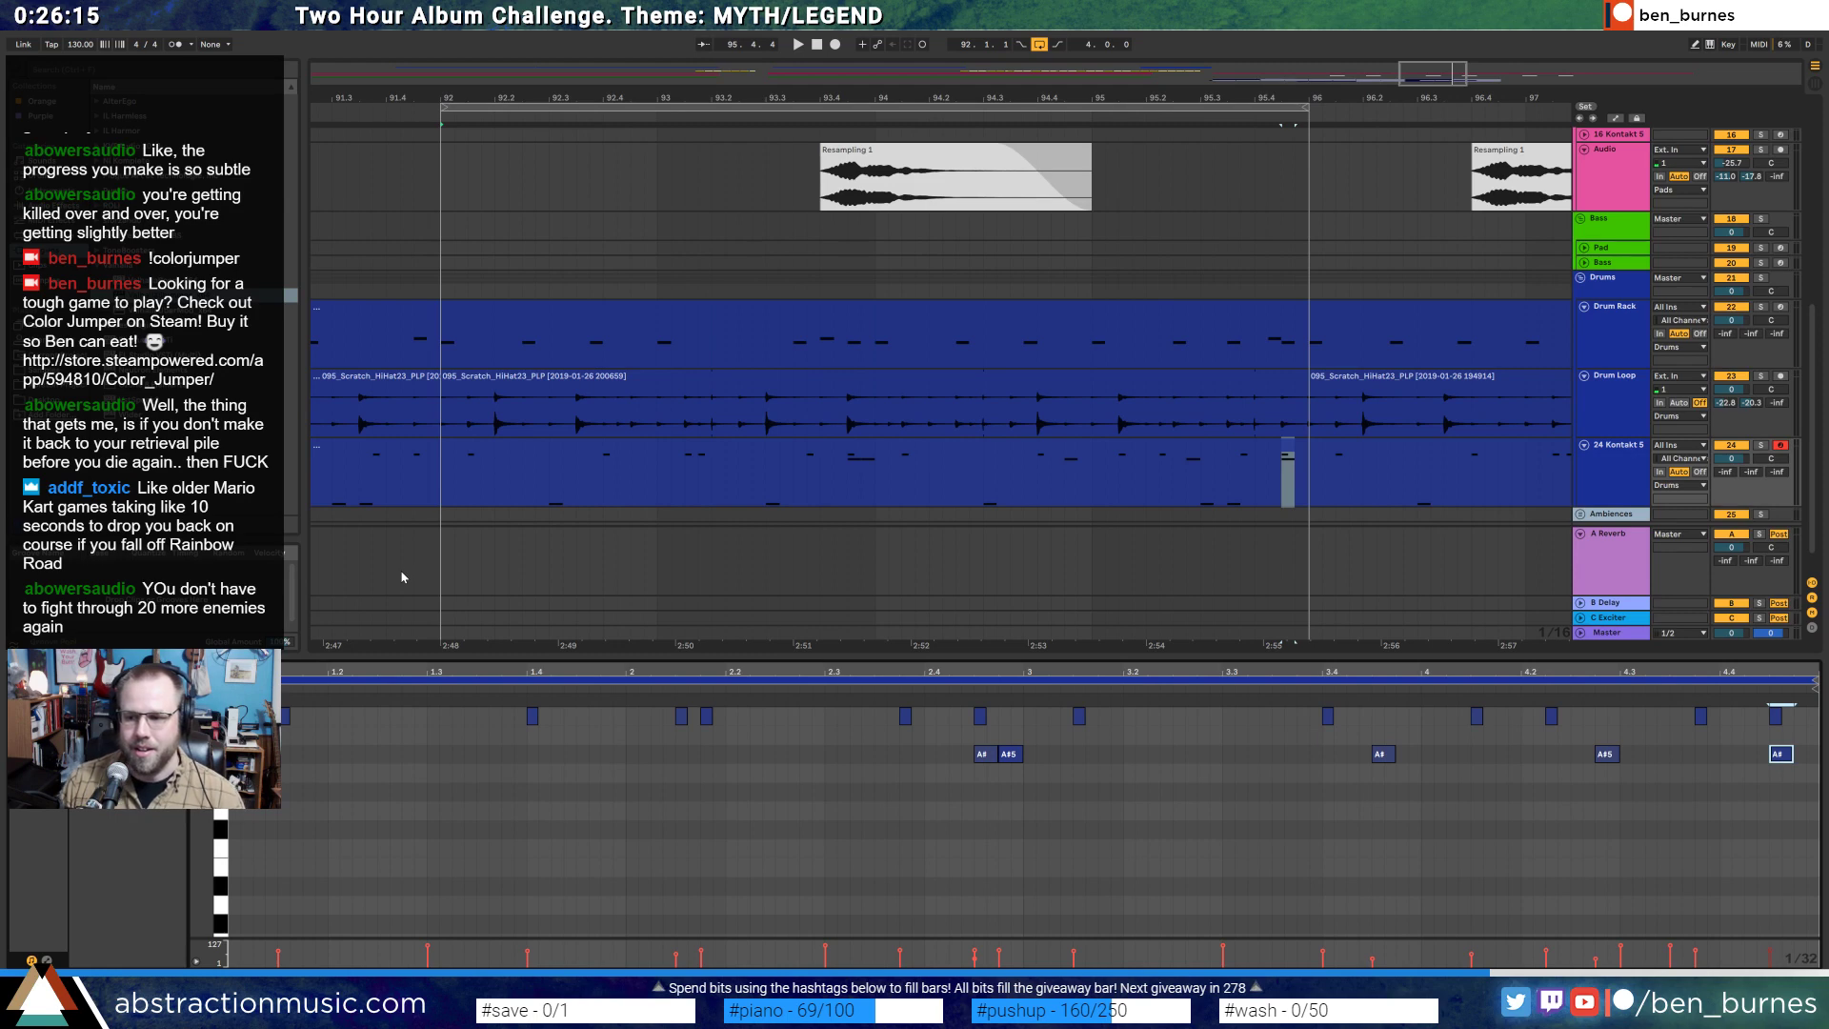
- Play from bar 92 and try the A#5 pair half a beat earlier, then restore its position
click(443, 499)
key(space)
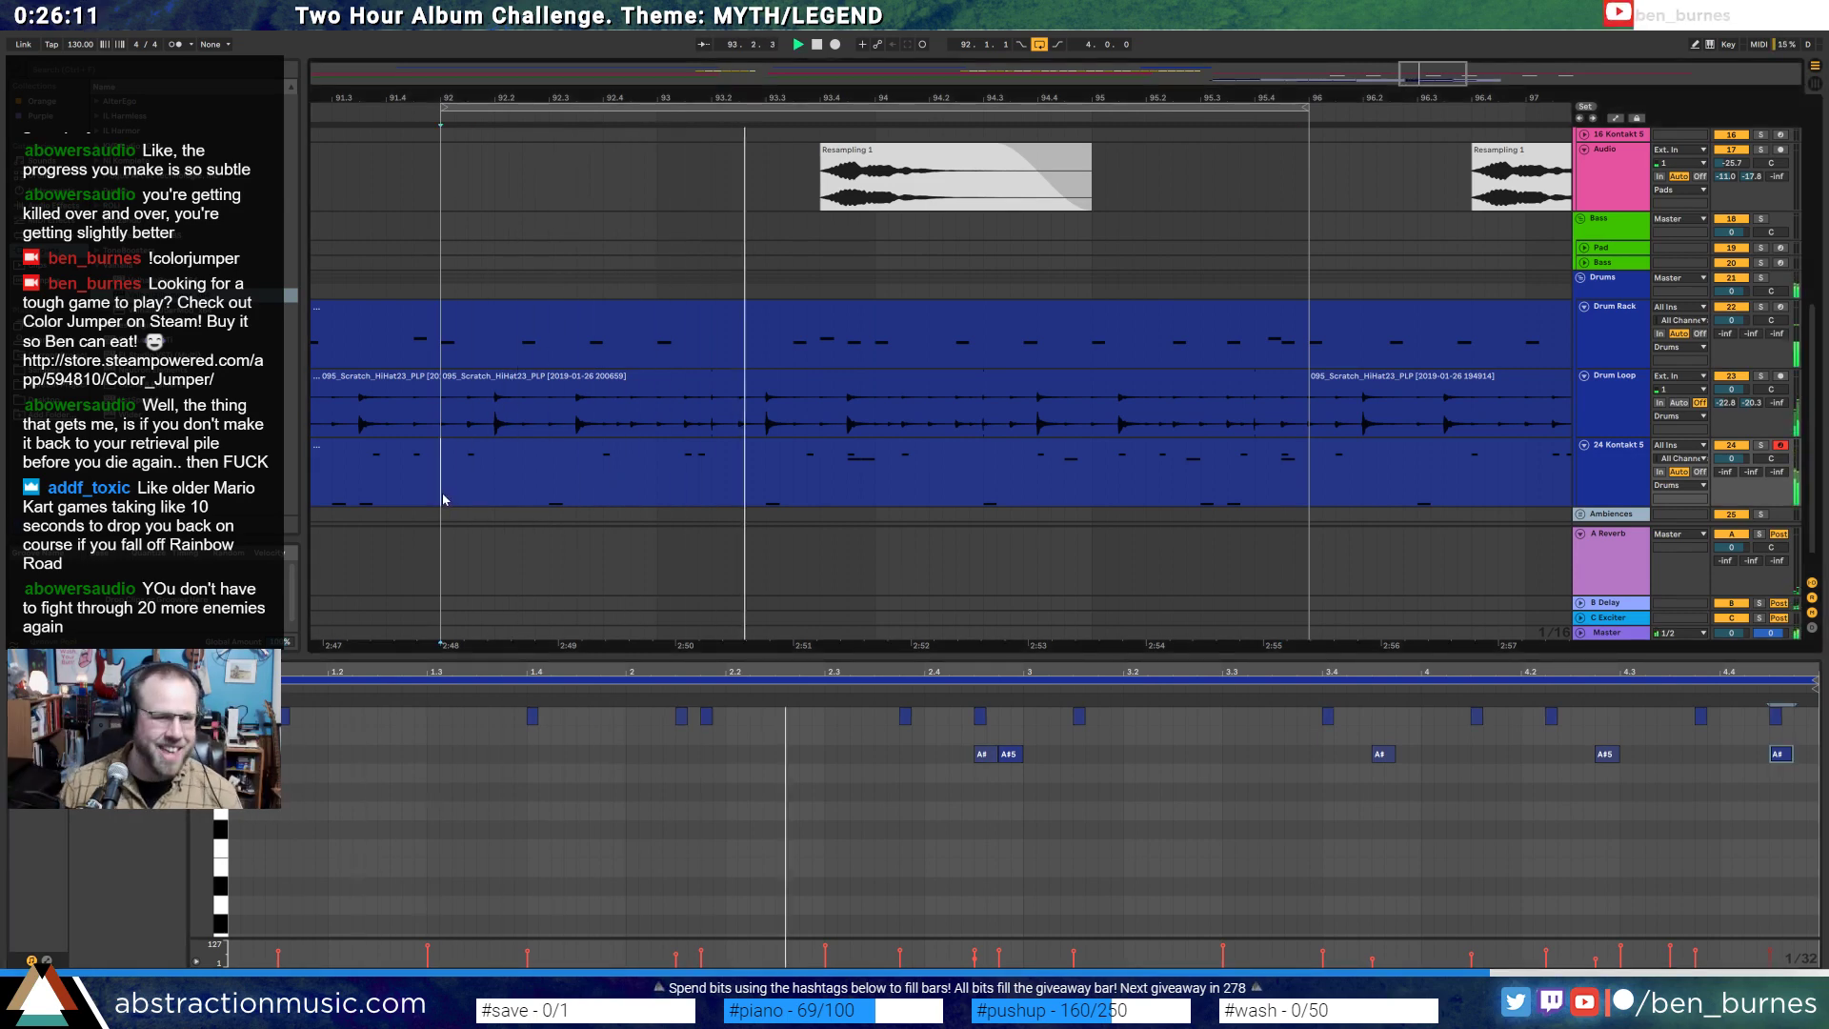
click(964, 753)
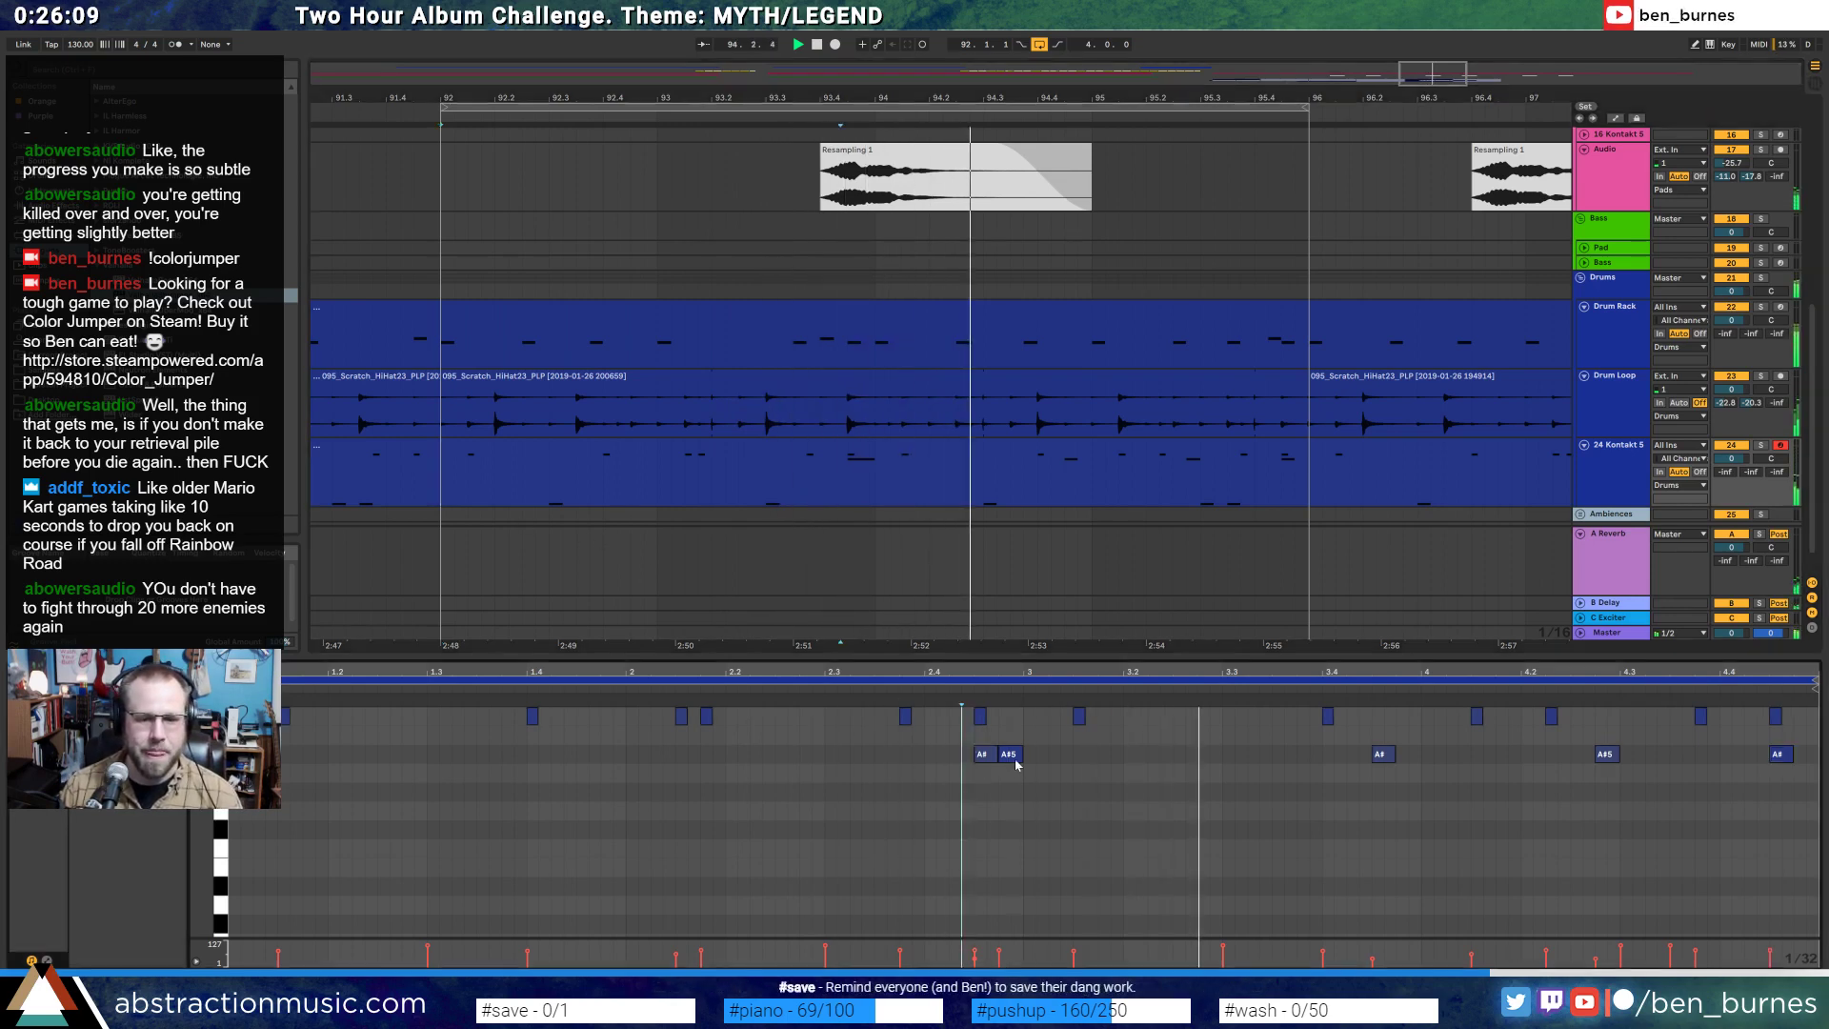
drag(1016, 764, 968, 766)
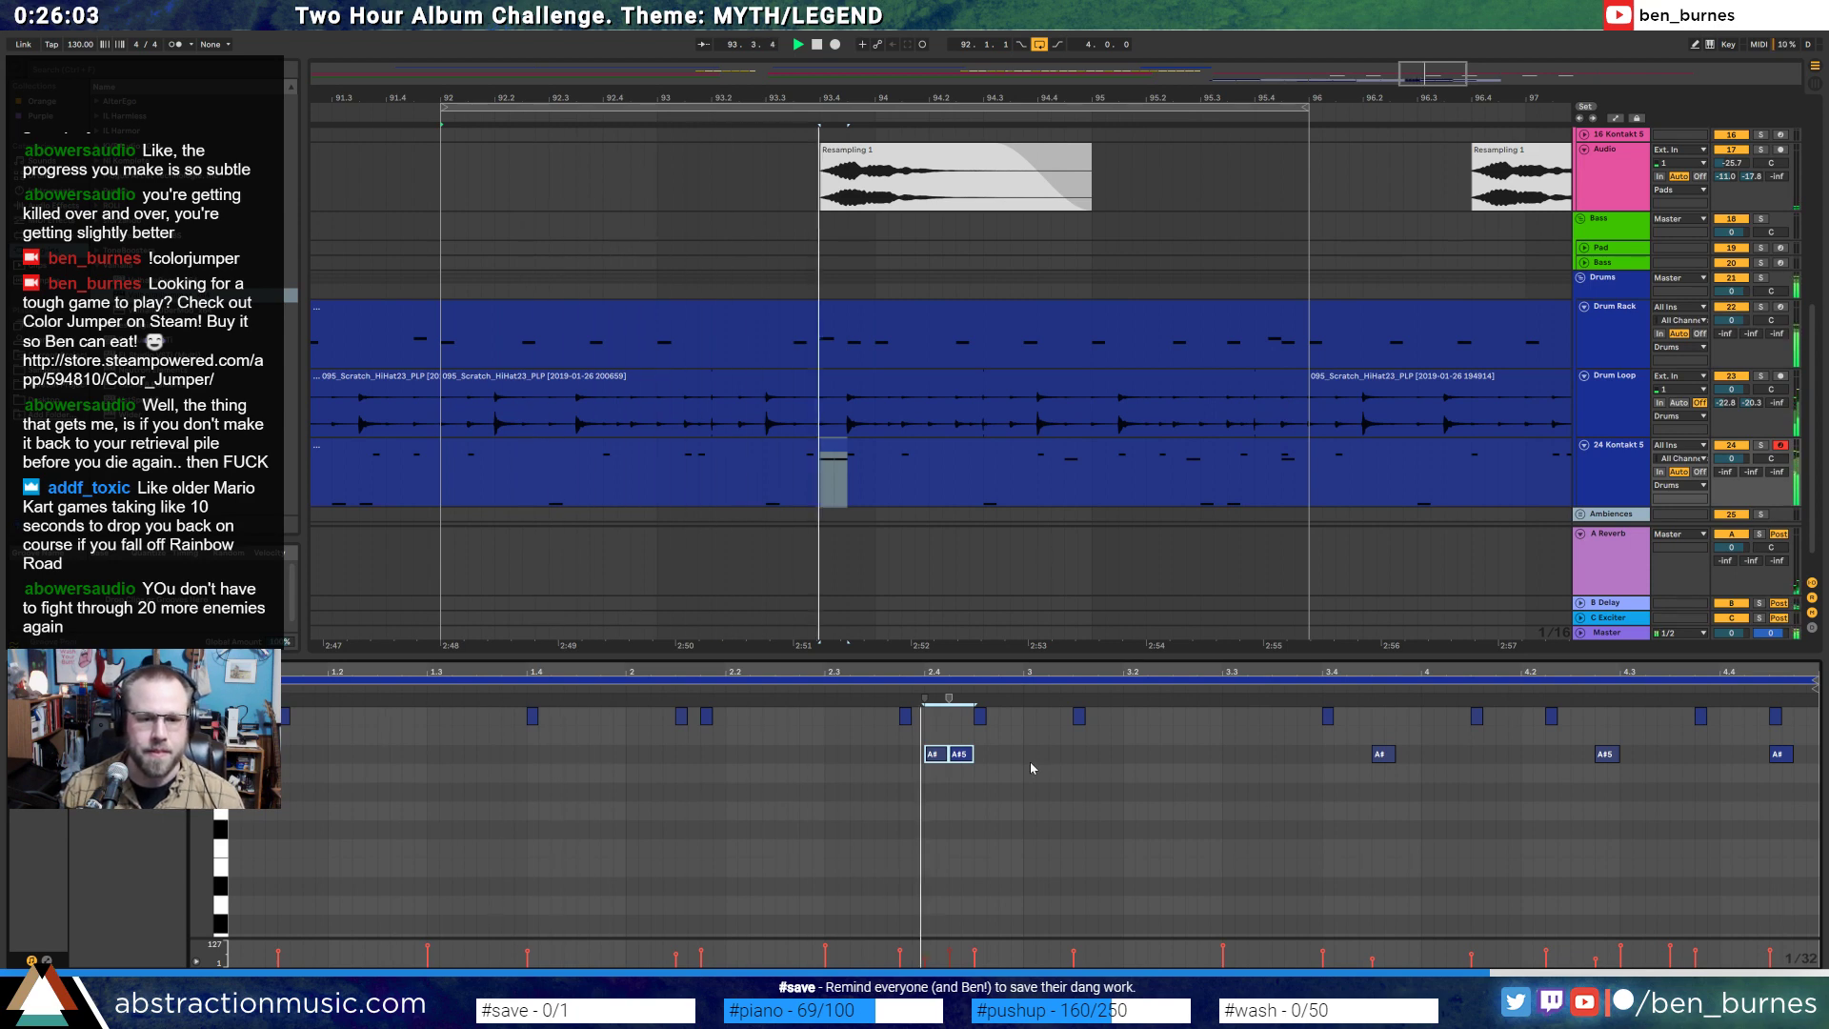
drag(962, 765, 1012, 767)
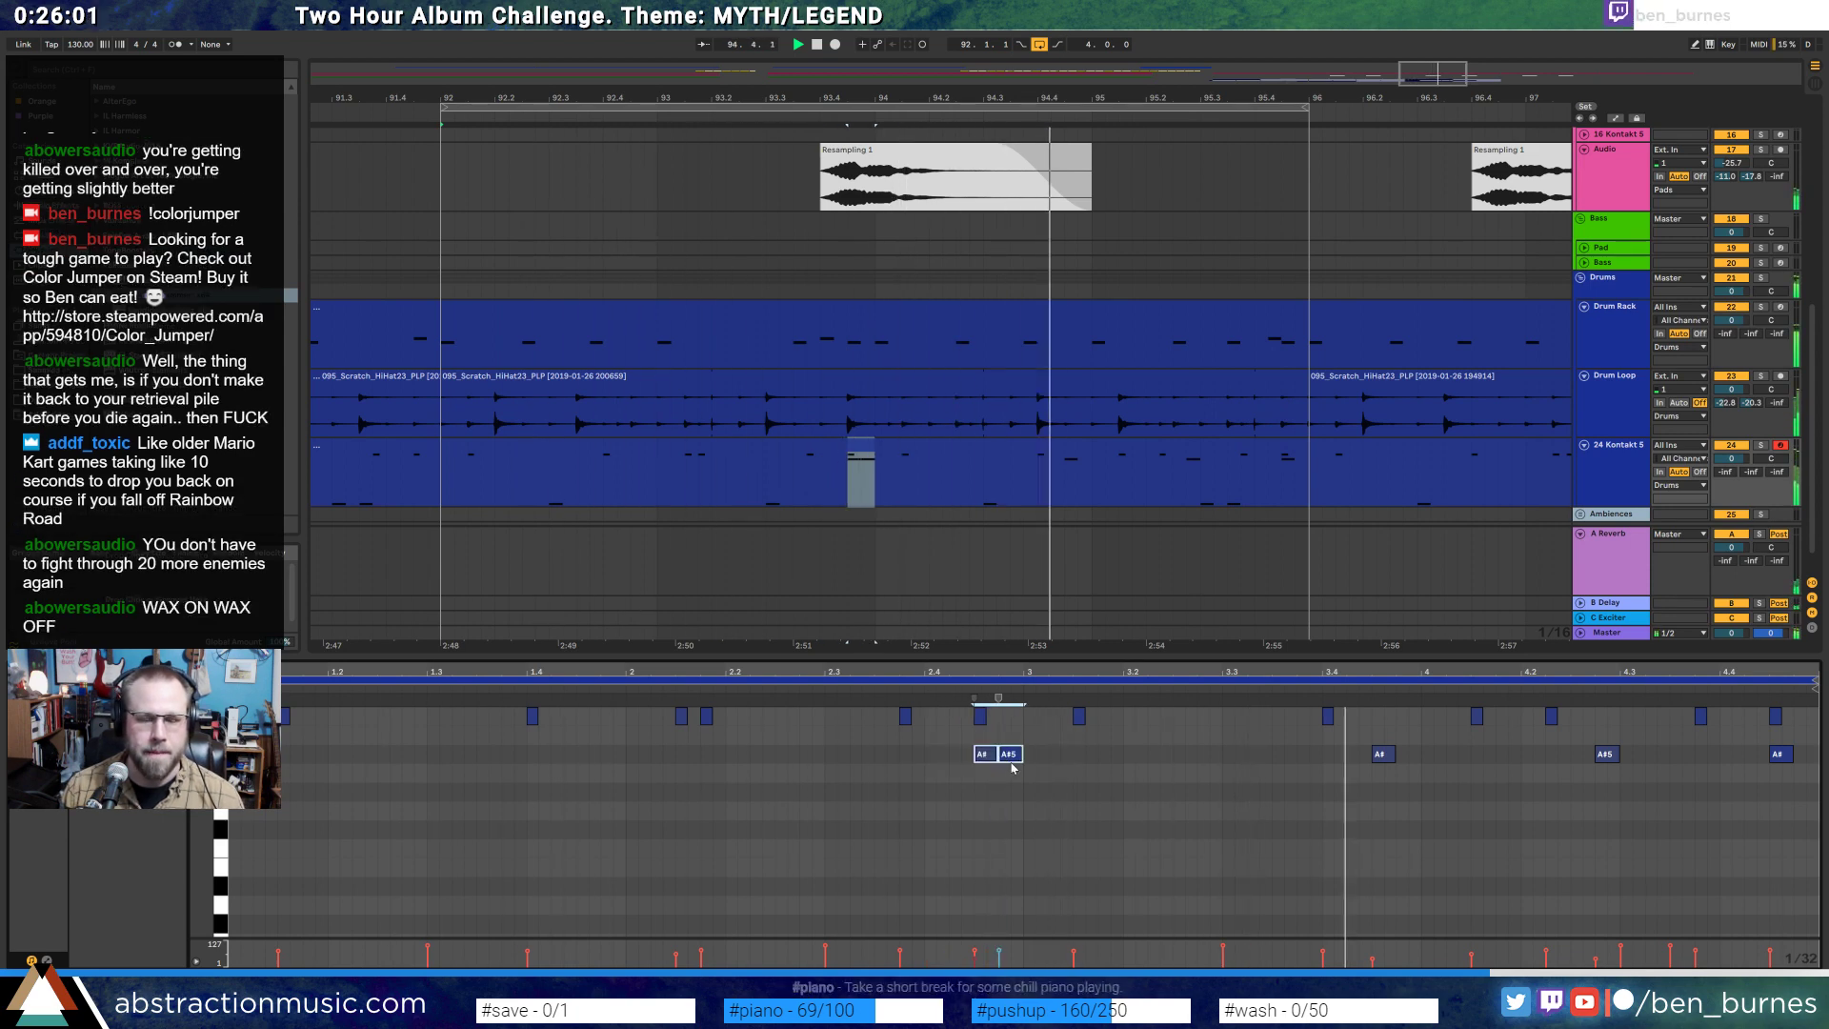
click(1049, 767)
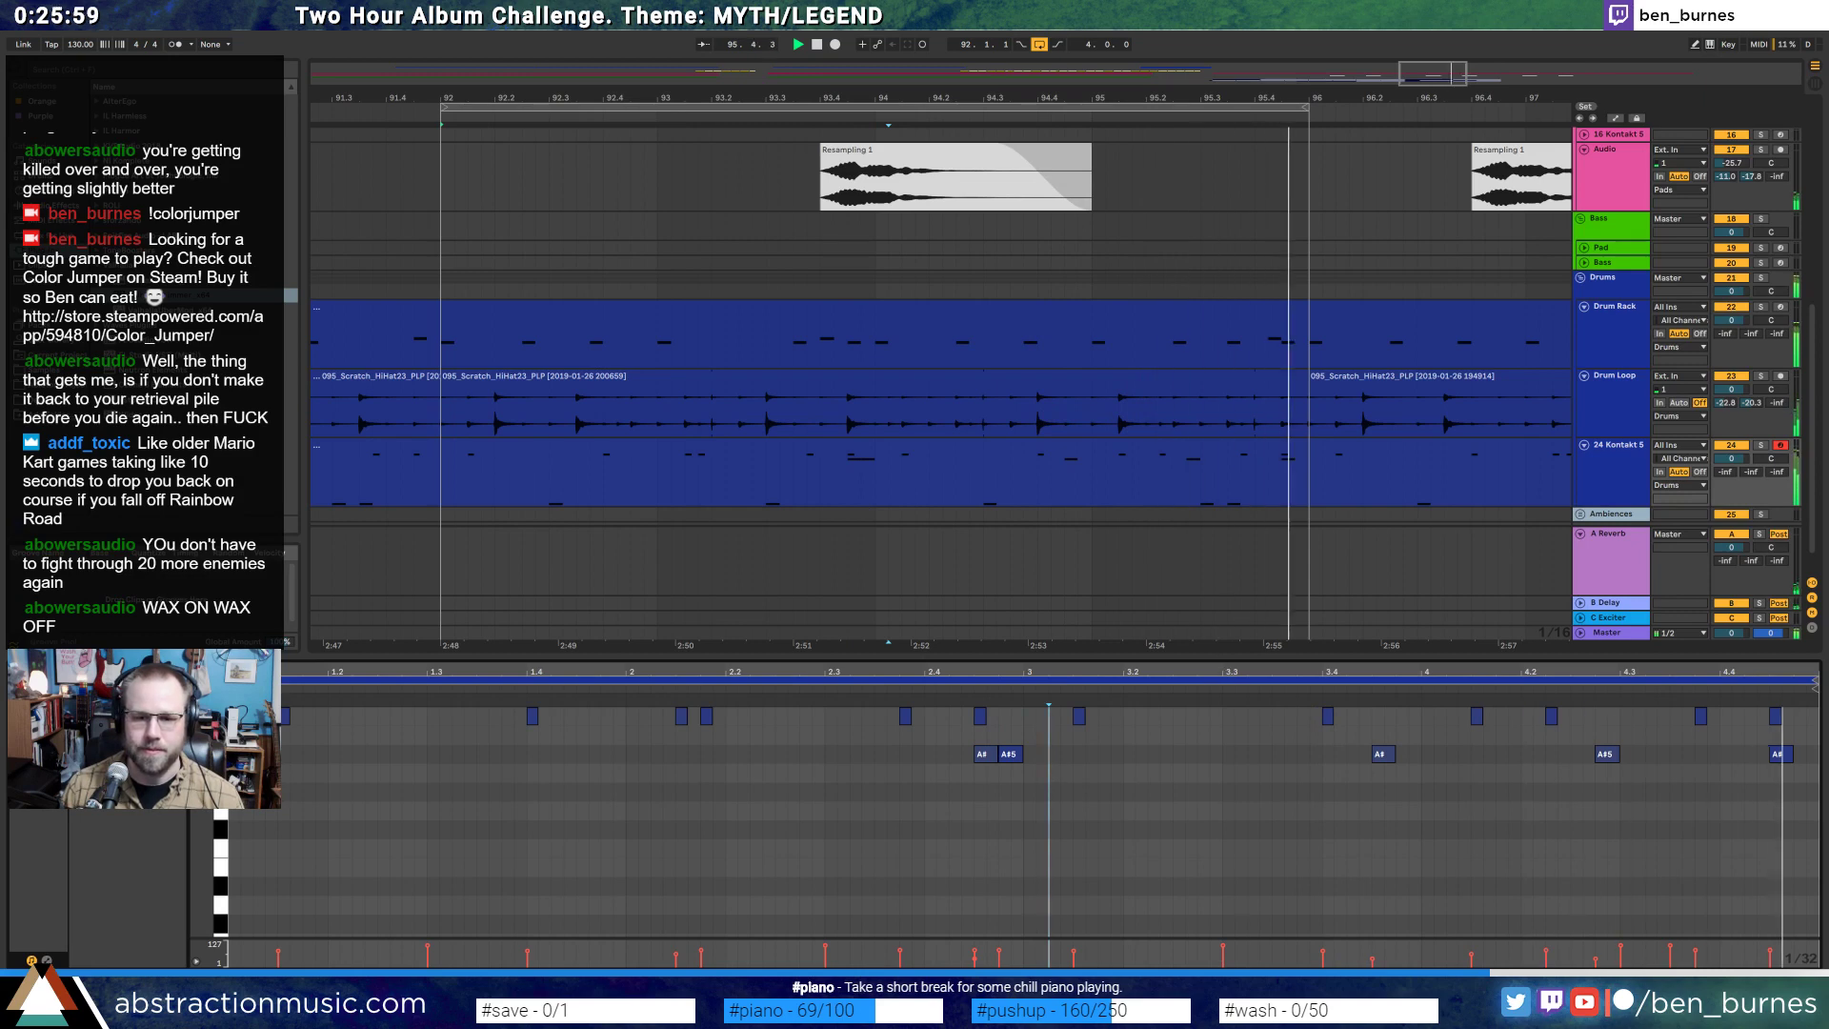
- Extend the arrangement loop so it runs from bar 92 to bar 100
key(shift+Tab)
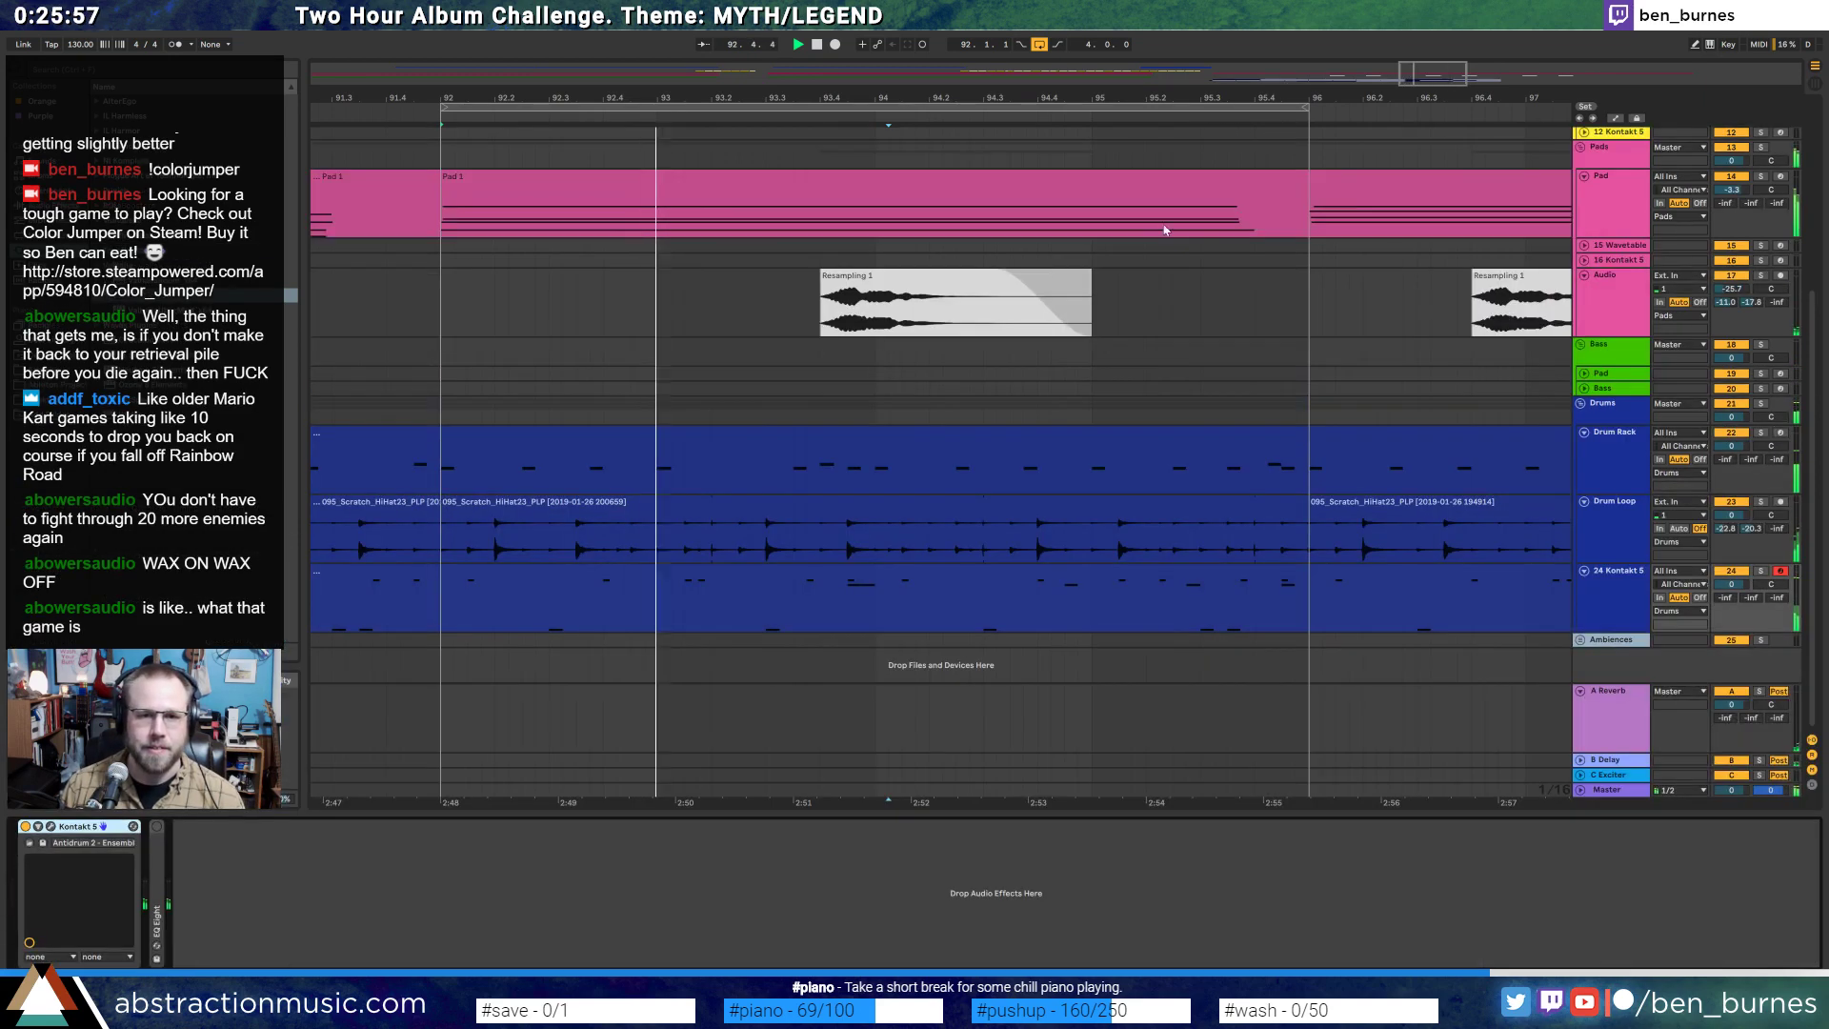
drag(1095, 98, 920, 67)
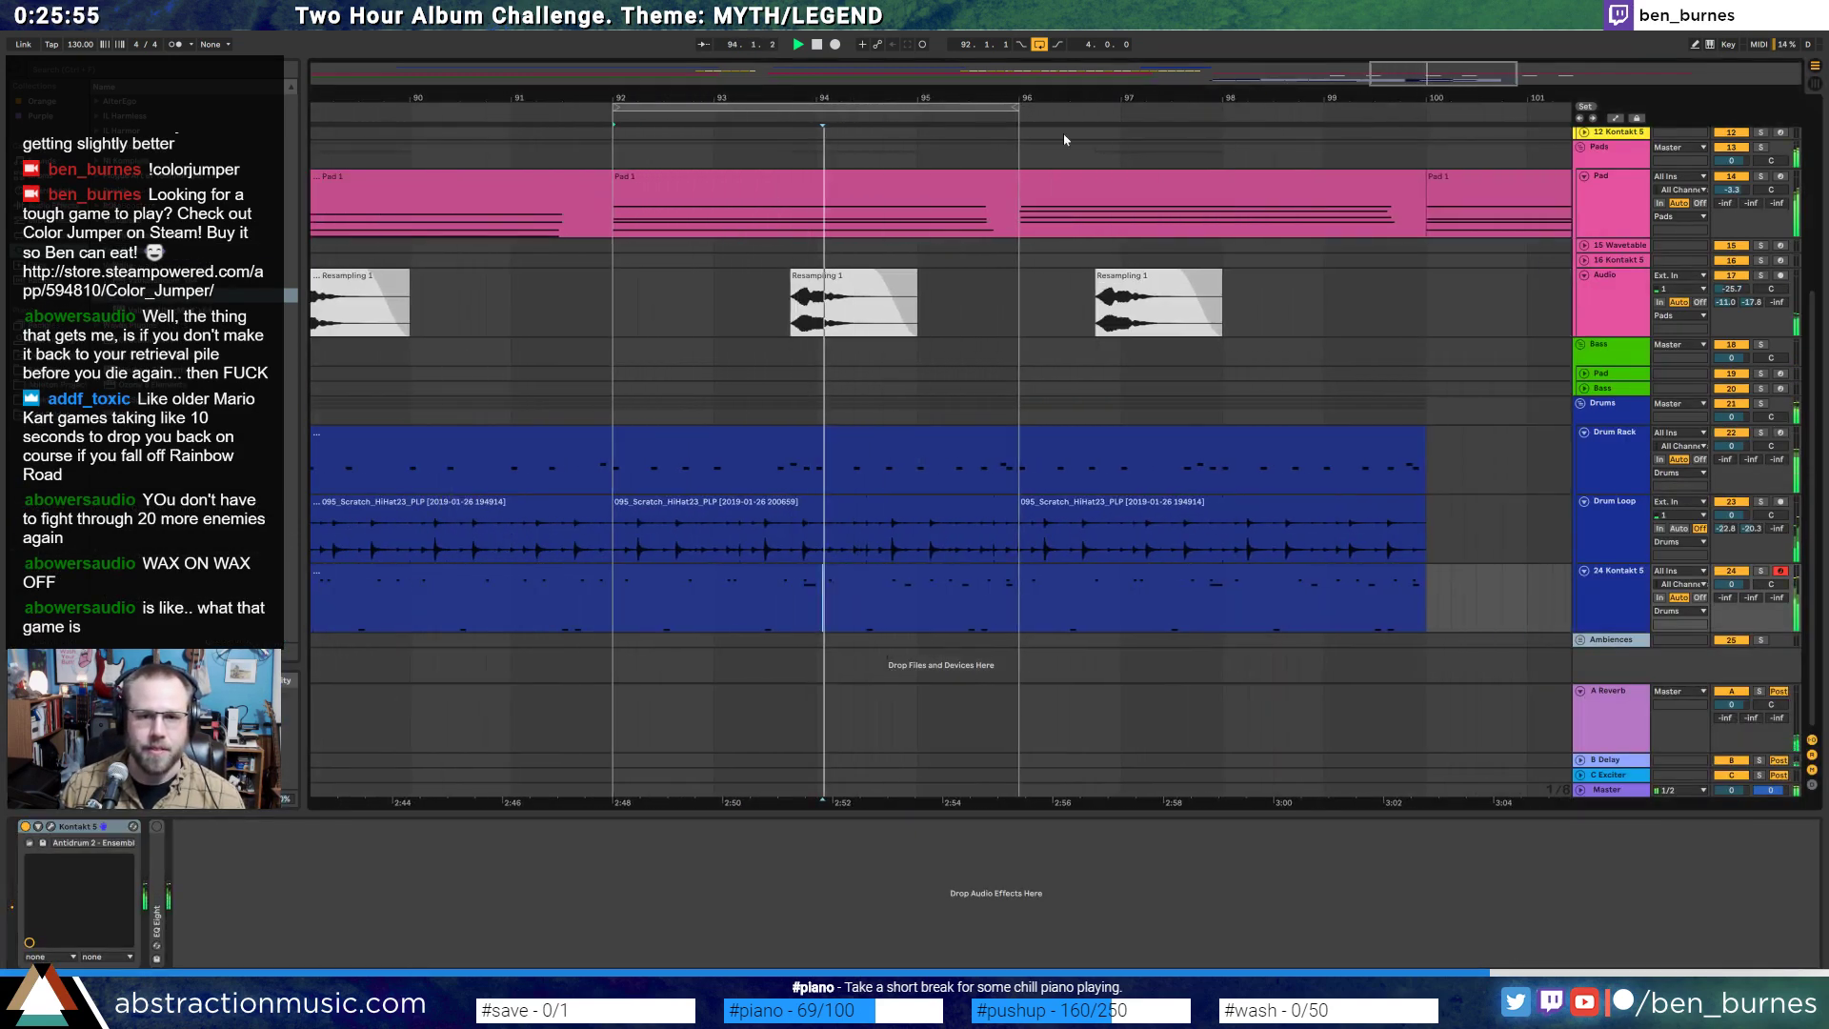
drag(1018, 110, 1425, 137)
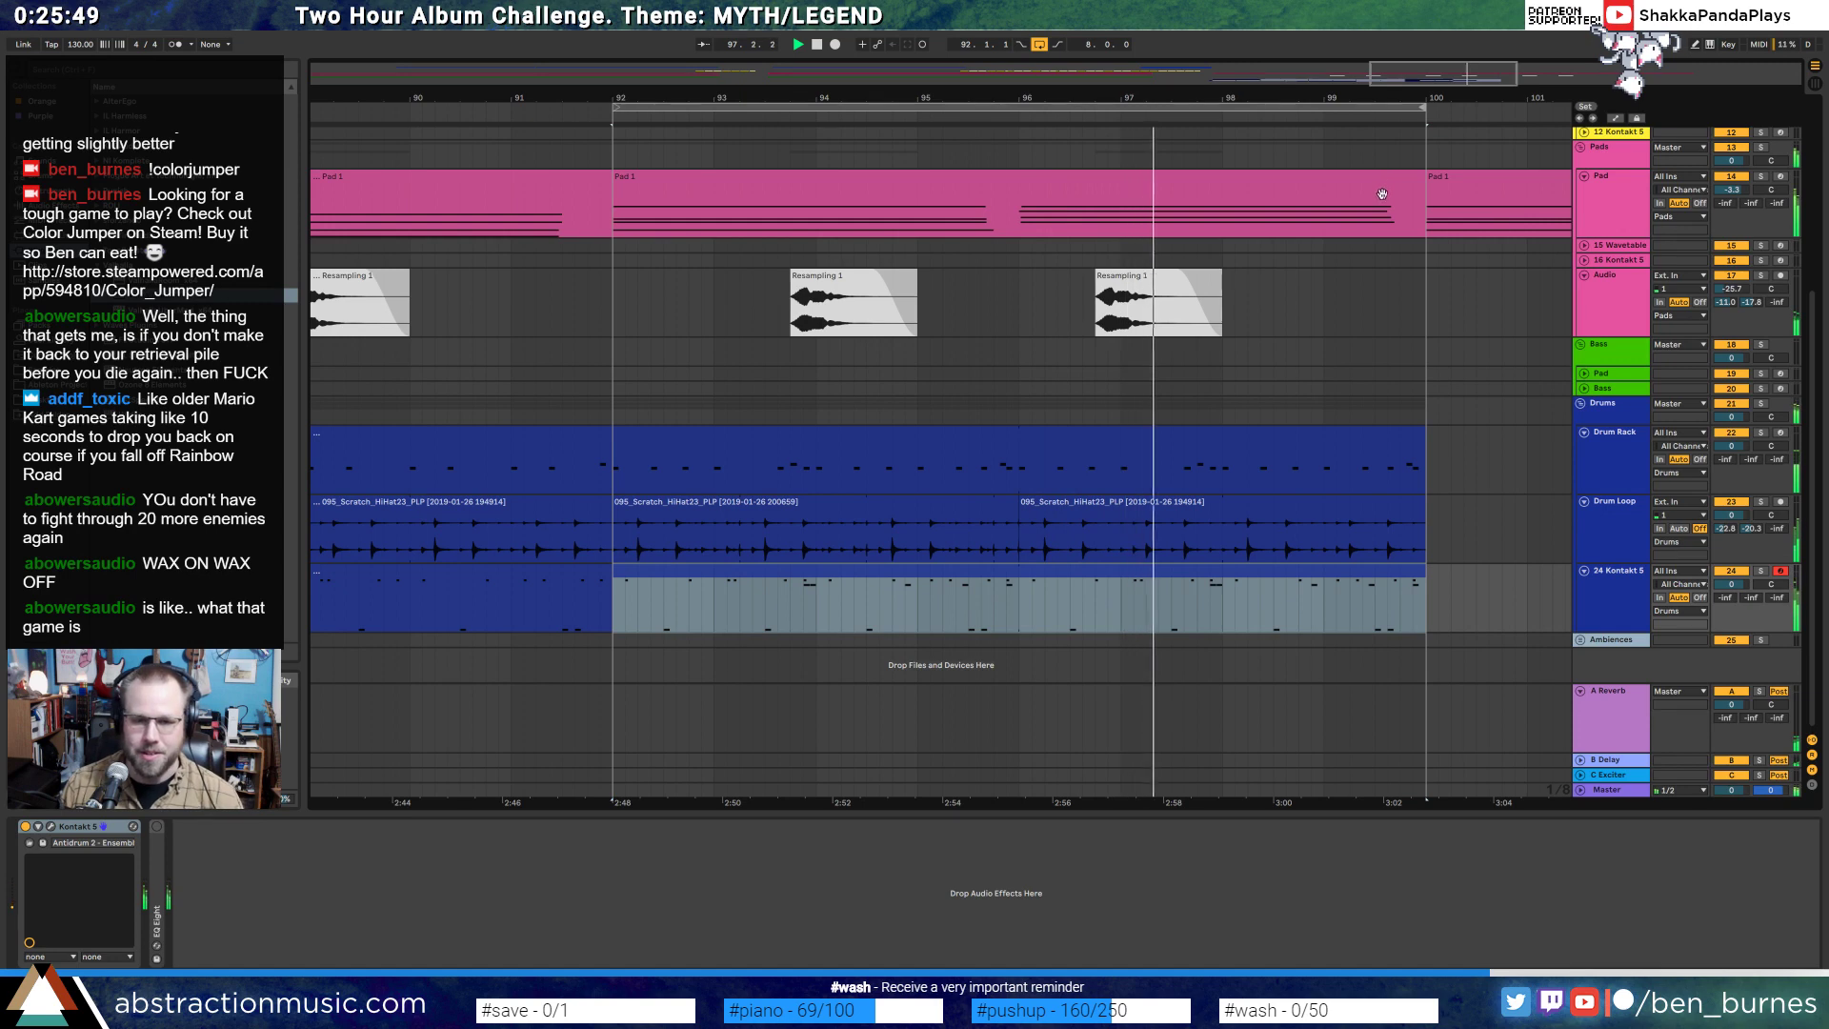
- Reopen the 24 Kontakt 5 clip and add two G#5 notes half a beat apart at its start
double_click(1209, 570)
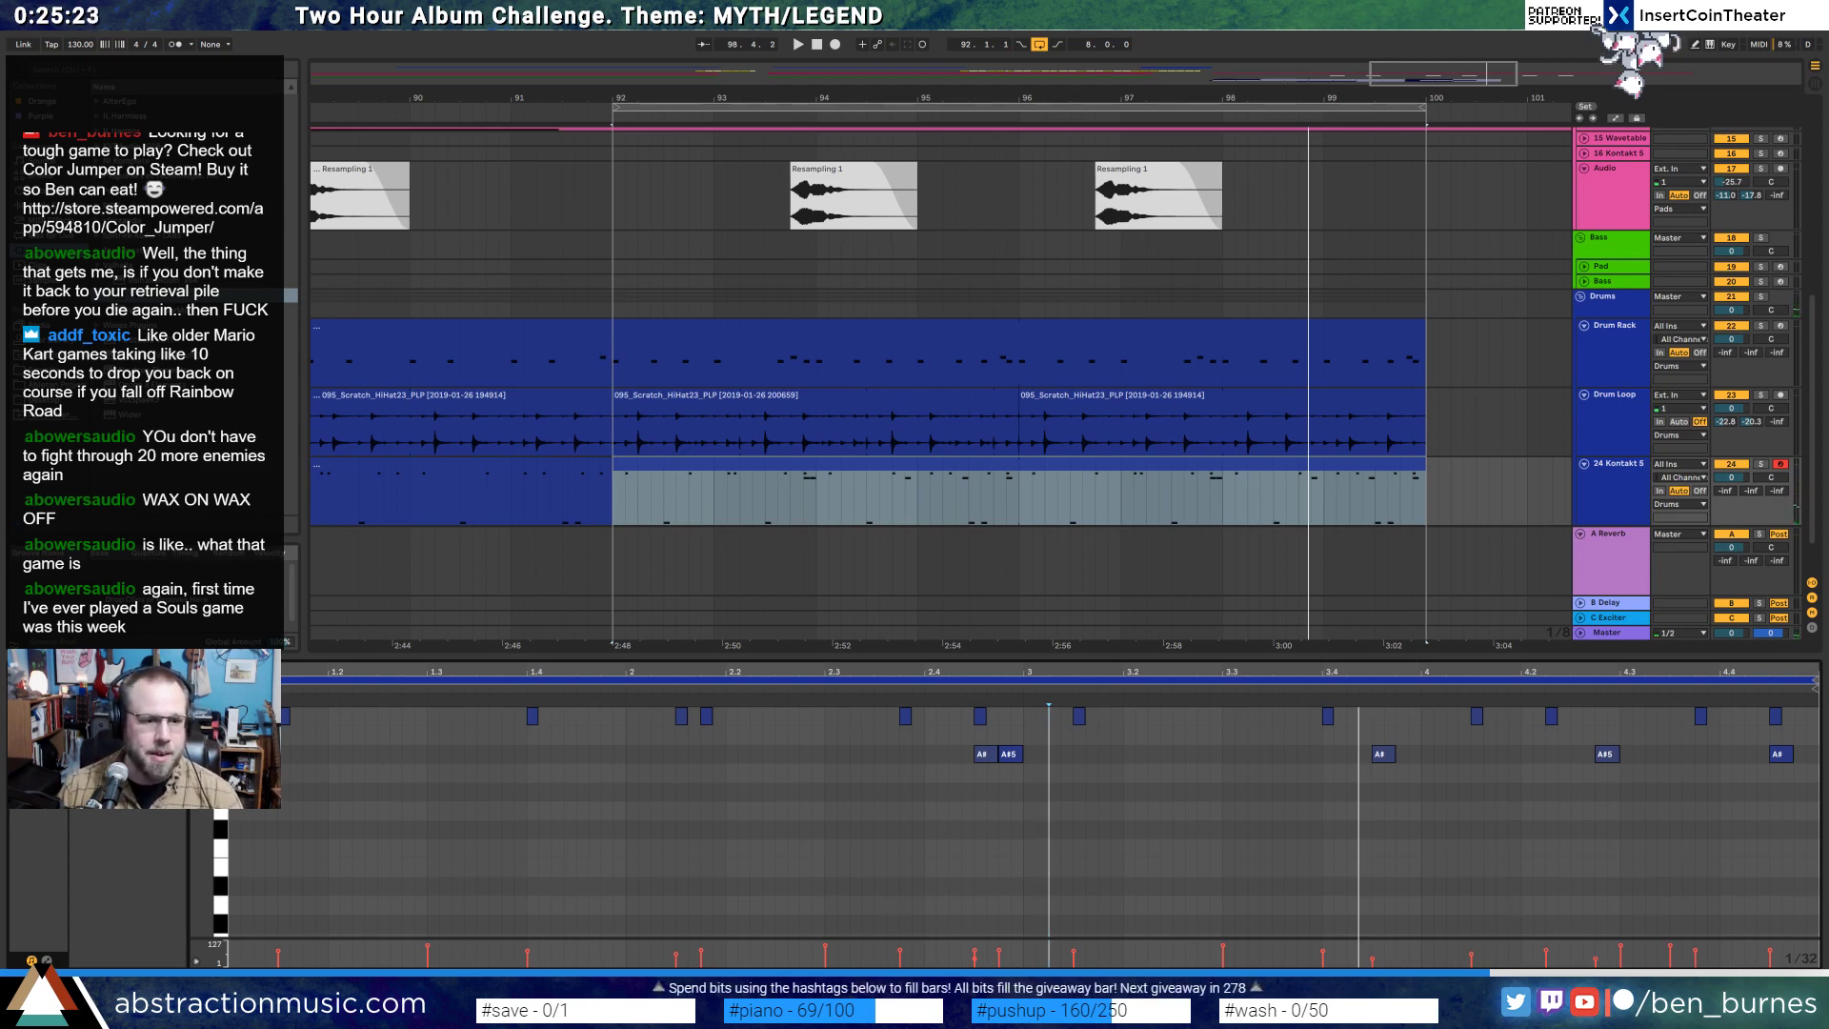
key(space)
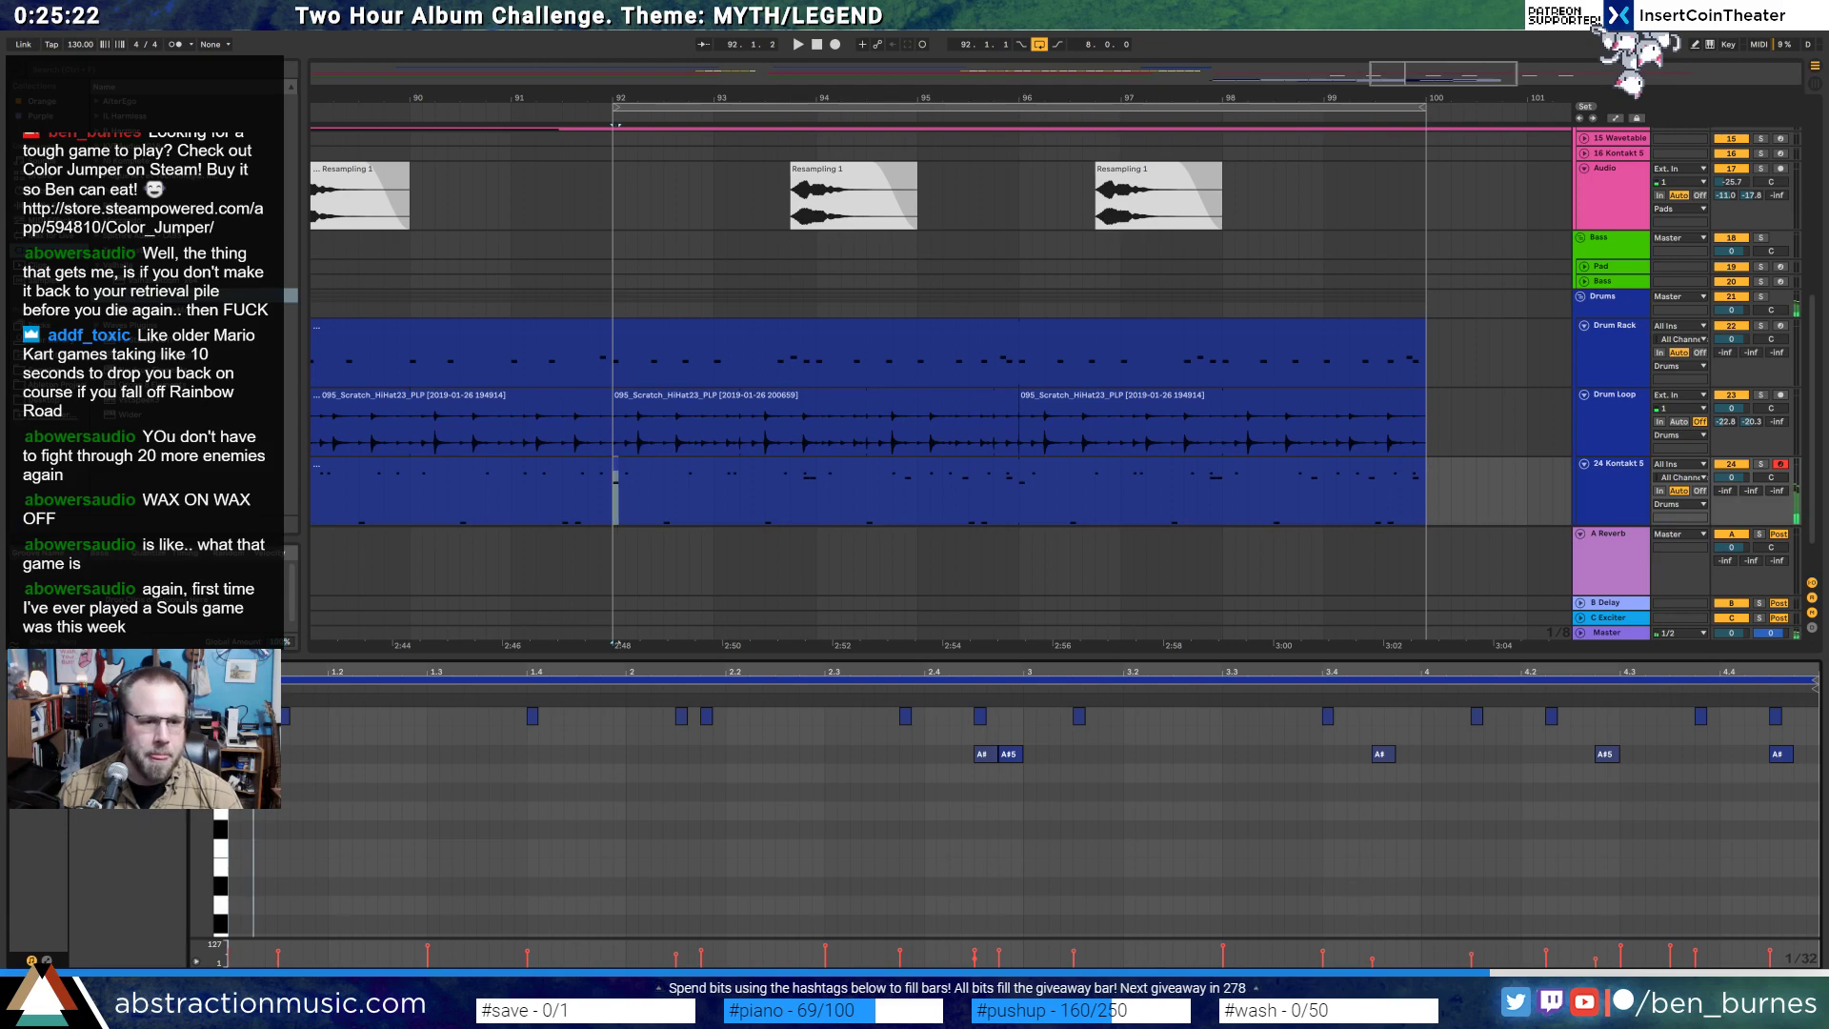
drag(272, 808, 280, 805)
key(ctrl+d)
click(285, 793)
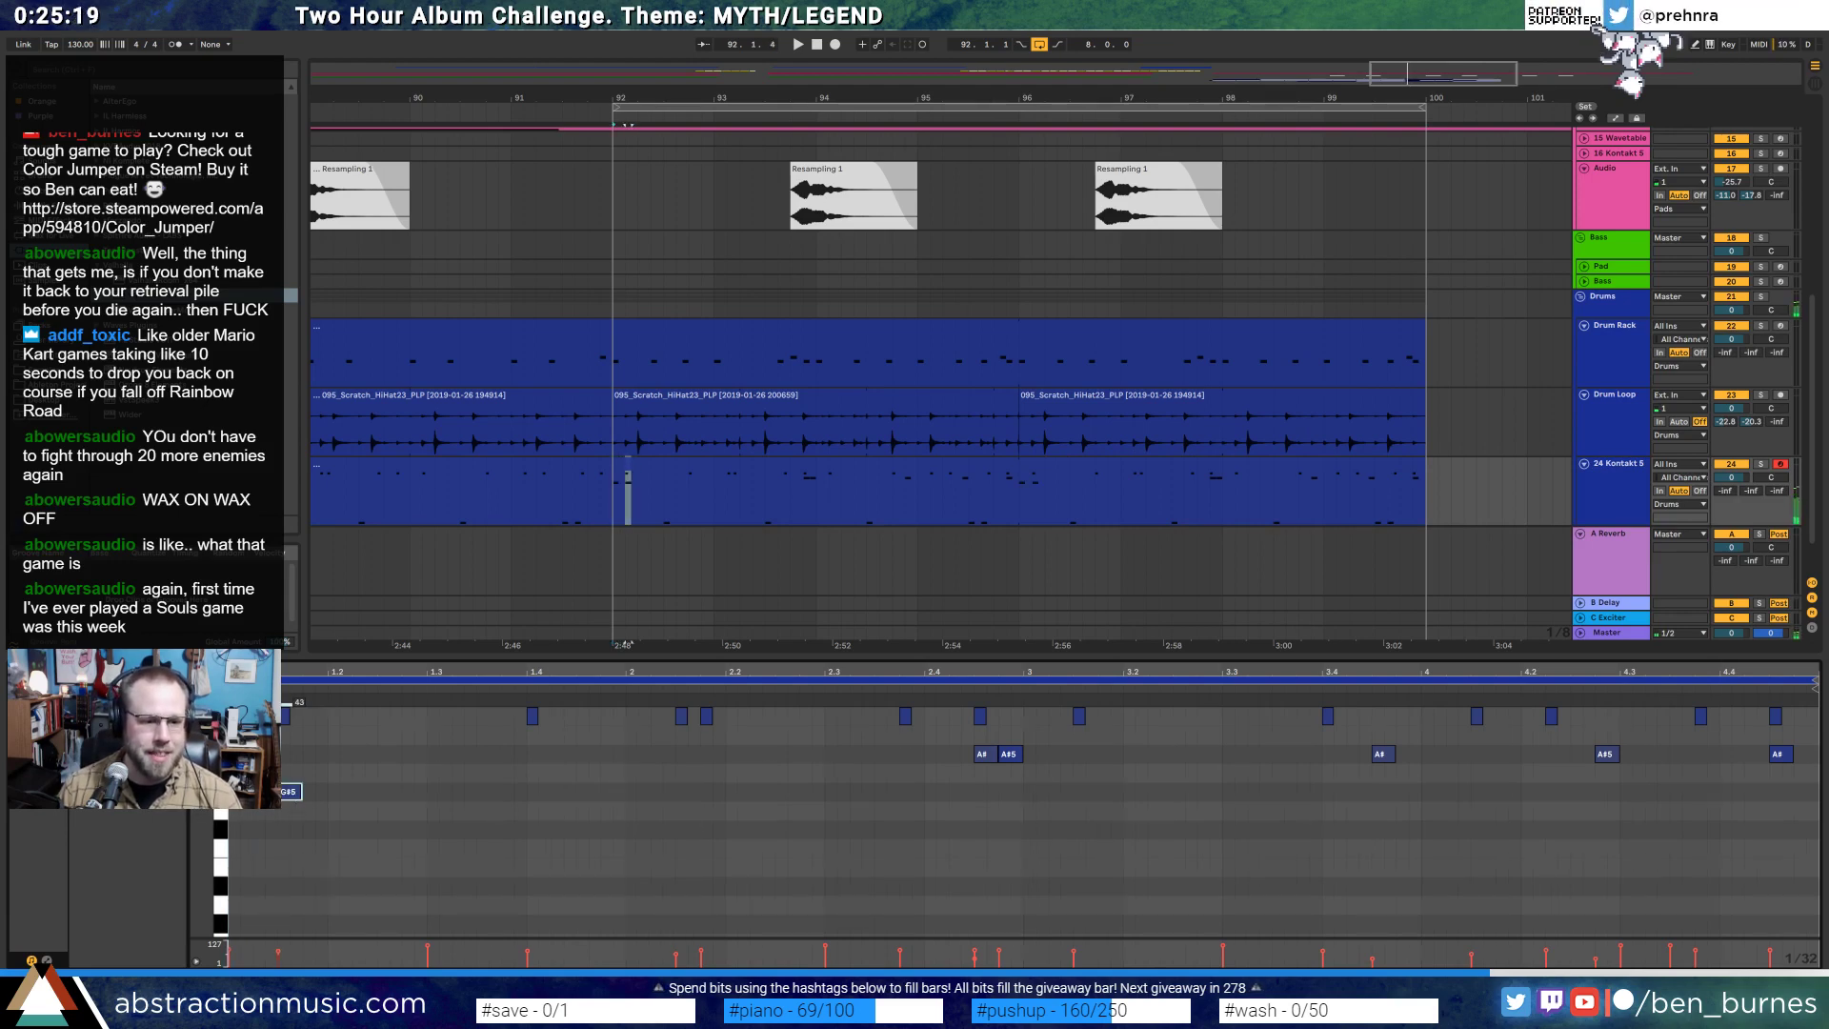
- Repeat the pair of G#5 notes every beat through the end of bar 4 of the clip
click(283, 775)
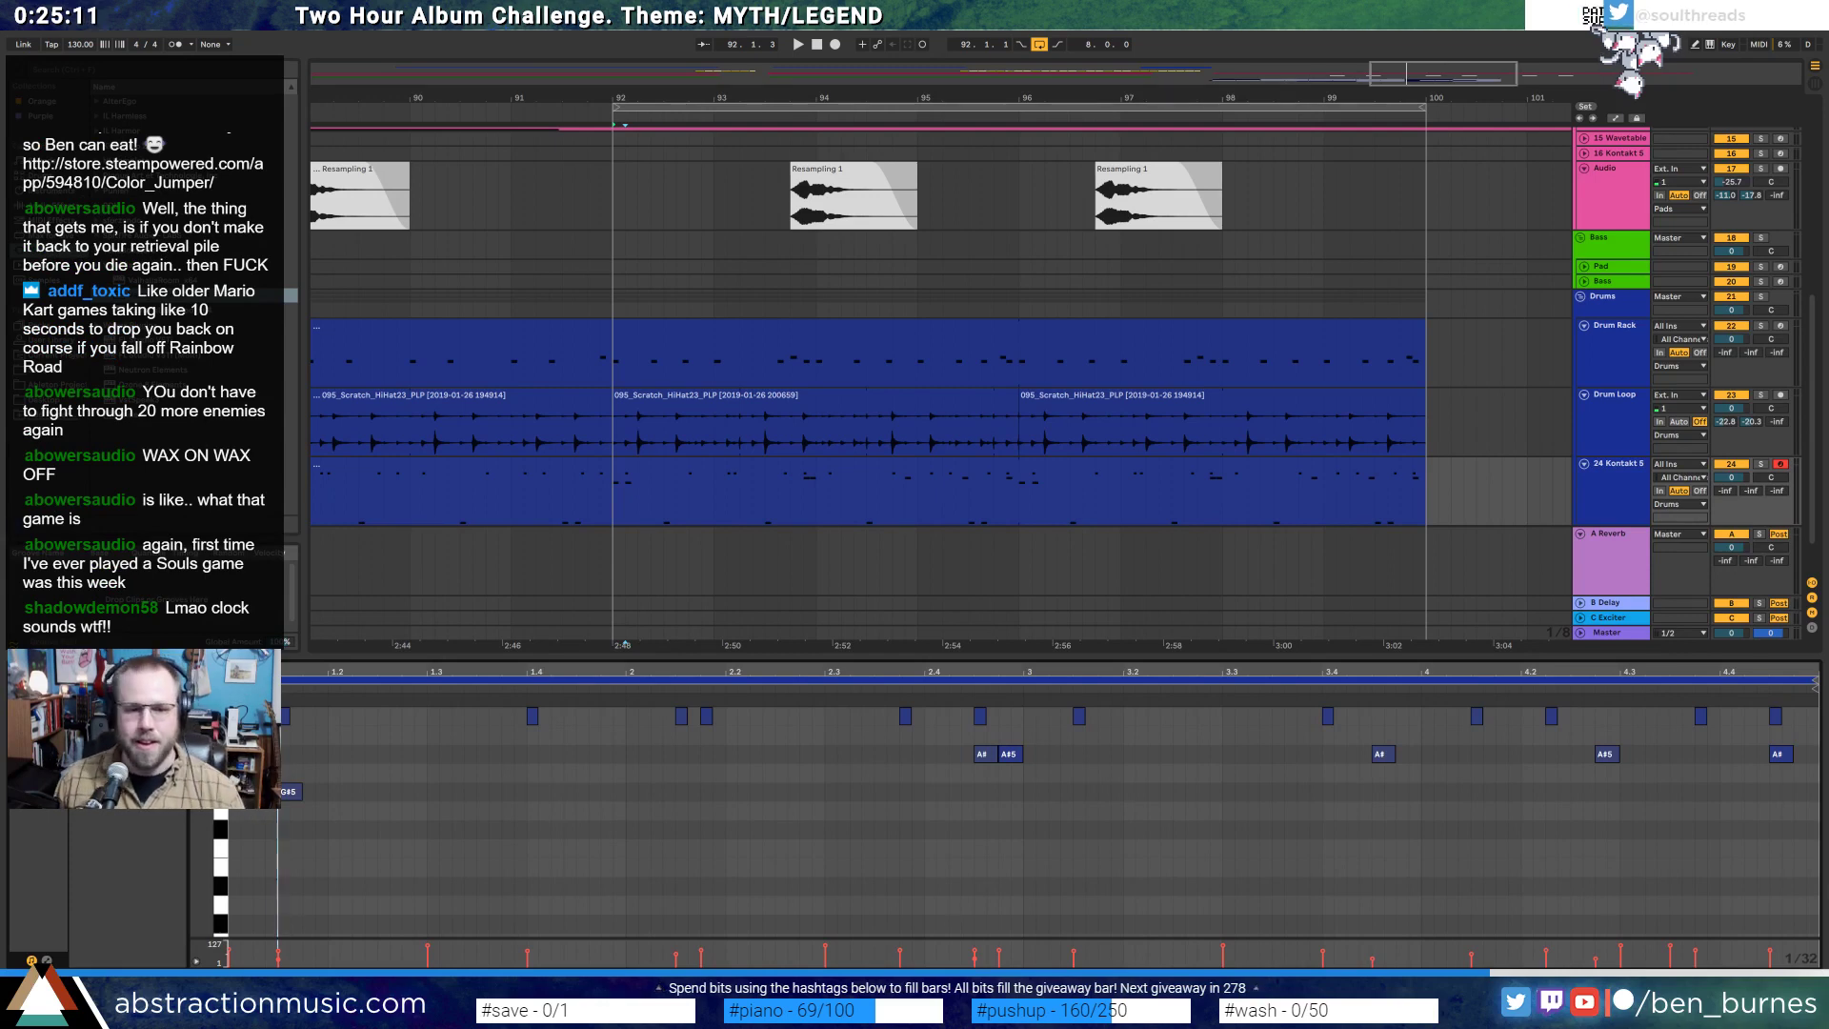
click(325, 777)
drag(325, 777, 245, 821)
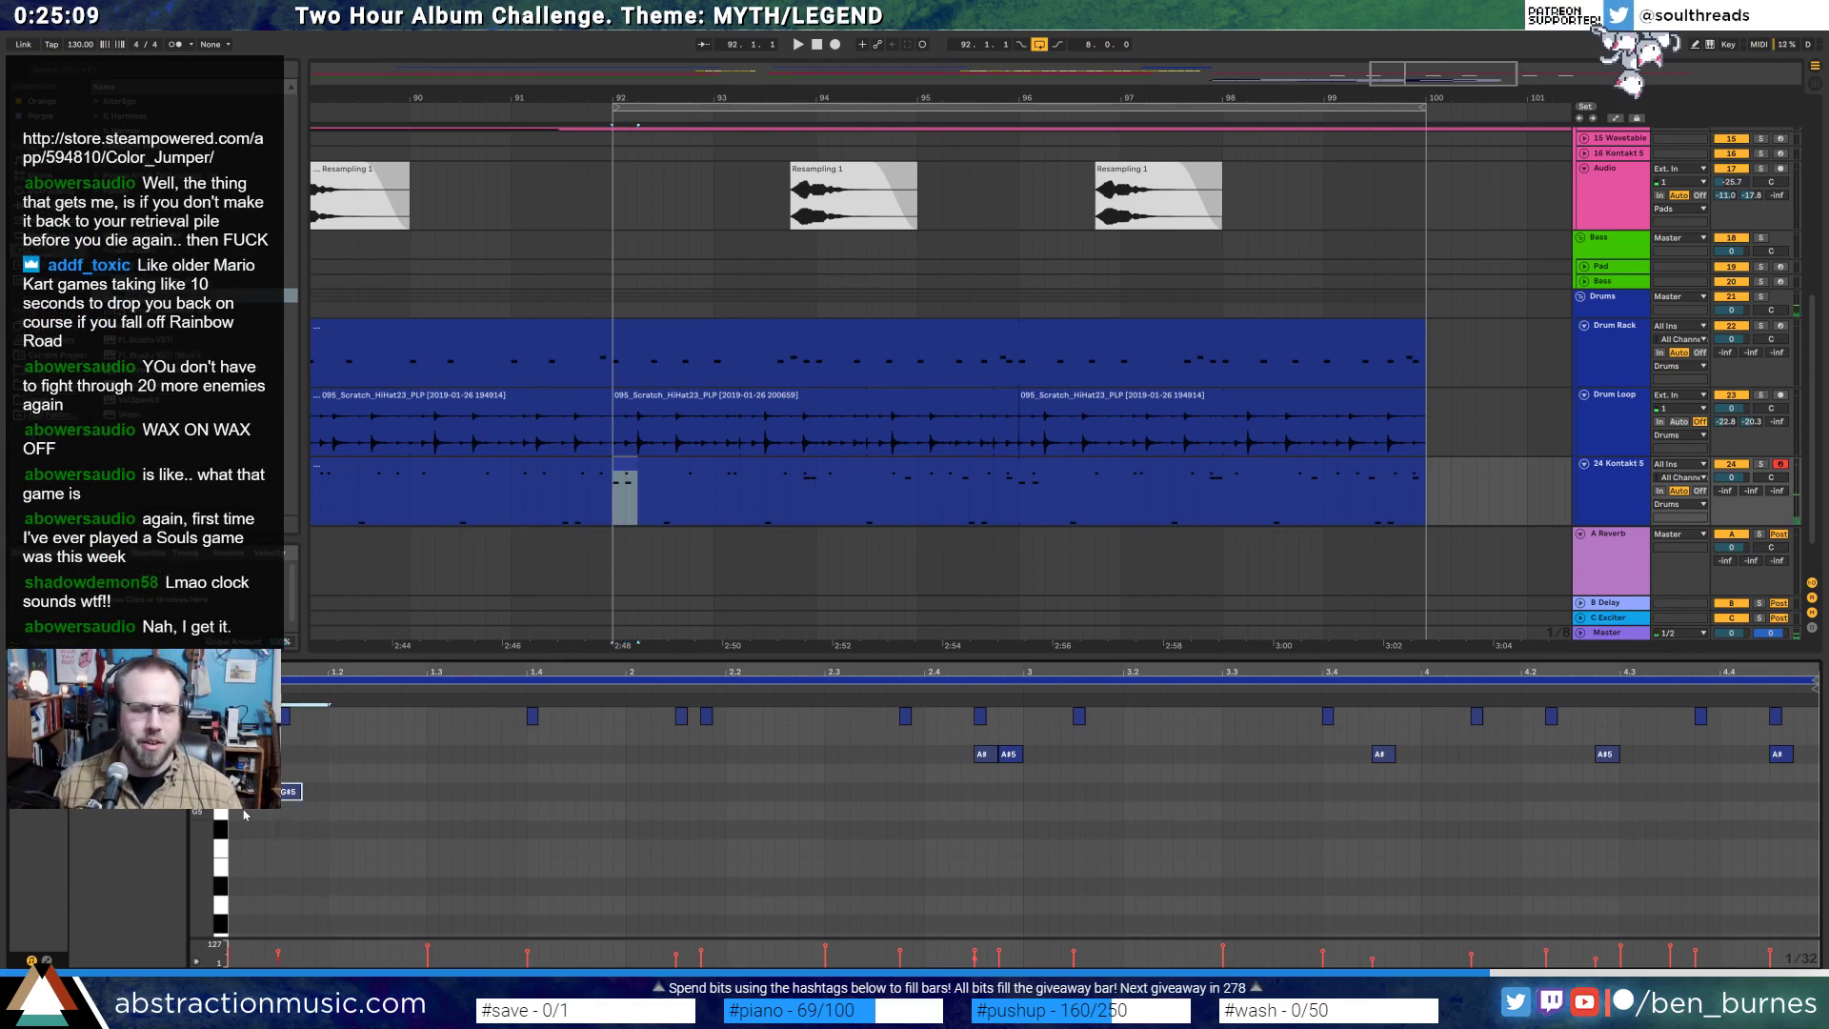
key(ctrl+d)
key(ctrl+d)
key(ctrl+d)
key(ctrl+d)
key(ctrl+d)
key(ctrl+d)
key(ctrl+d)
key(ctrl+d)
key(ctrl+d)
key(ctrl+d)
key(ctrl+d)
key(ctrl+d)
key(ctrl+d)
key(ctrl+d)
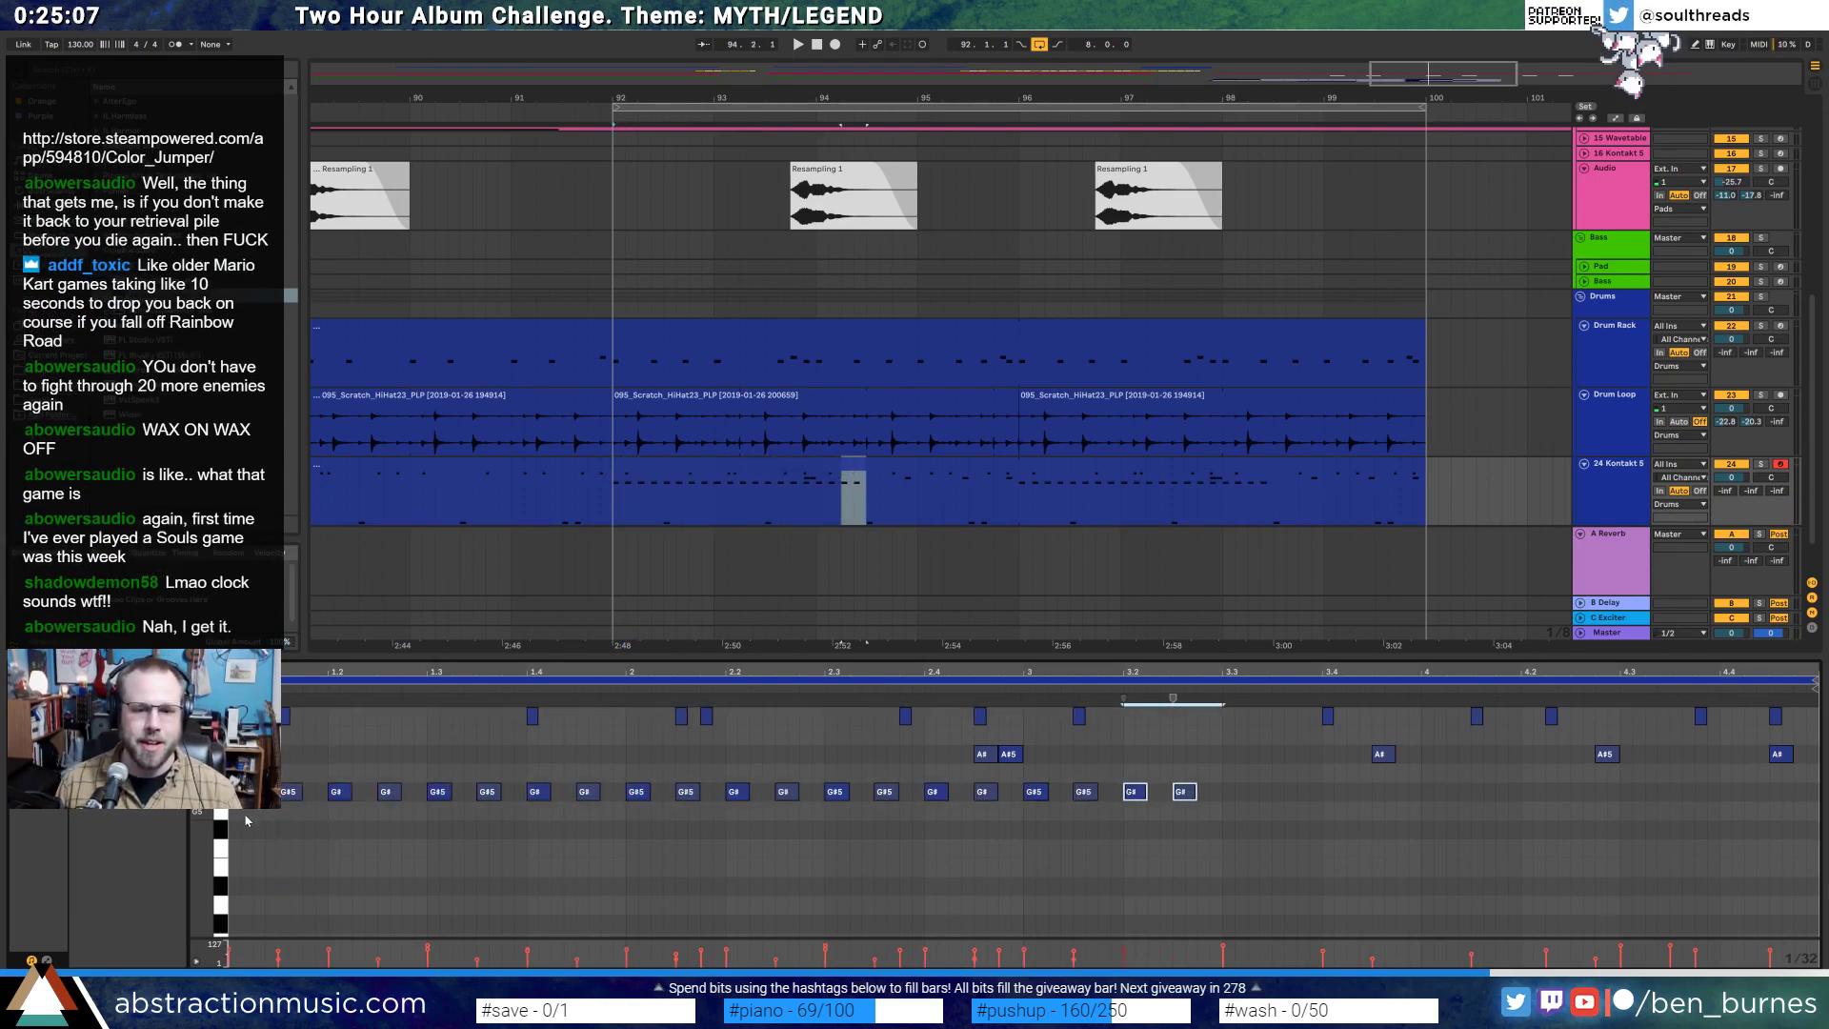
key(ctrl+d)
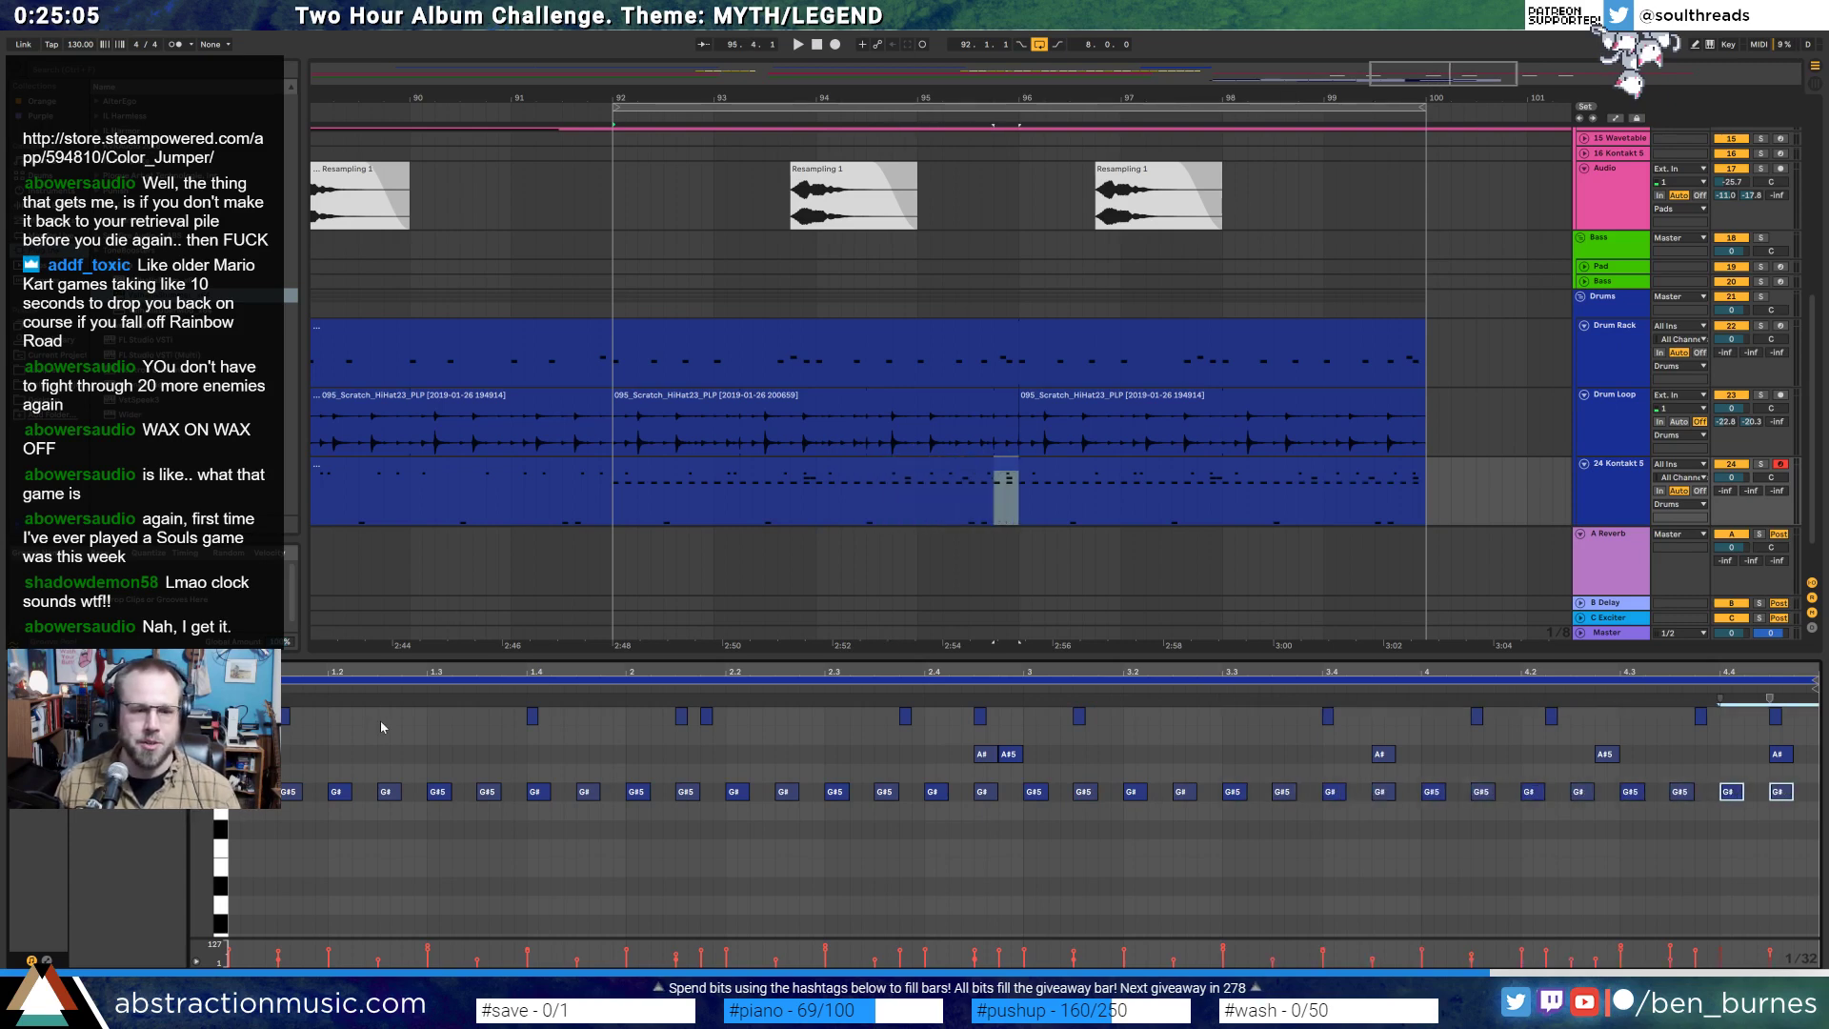
- Audition the clip, add extra G#5 notes at 2.3.4 and 2.4.4, and duplicate bars 1–2 of the G#5 pattern over bars 3–4
click(234, 739)
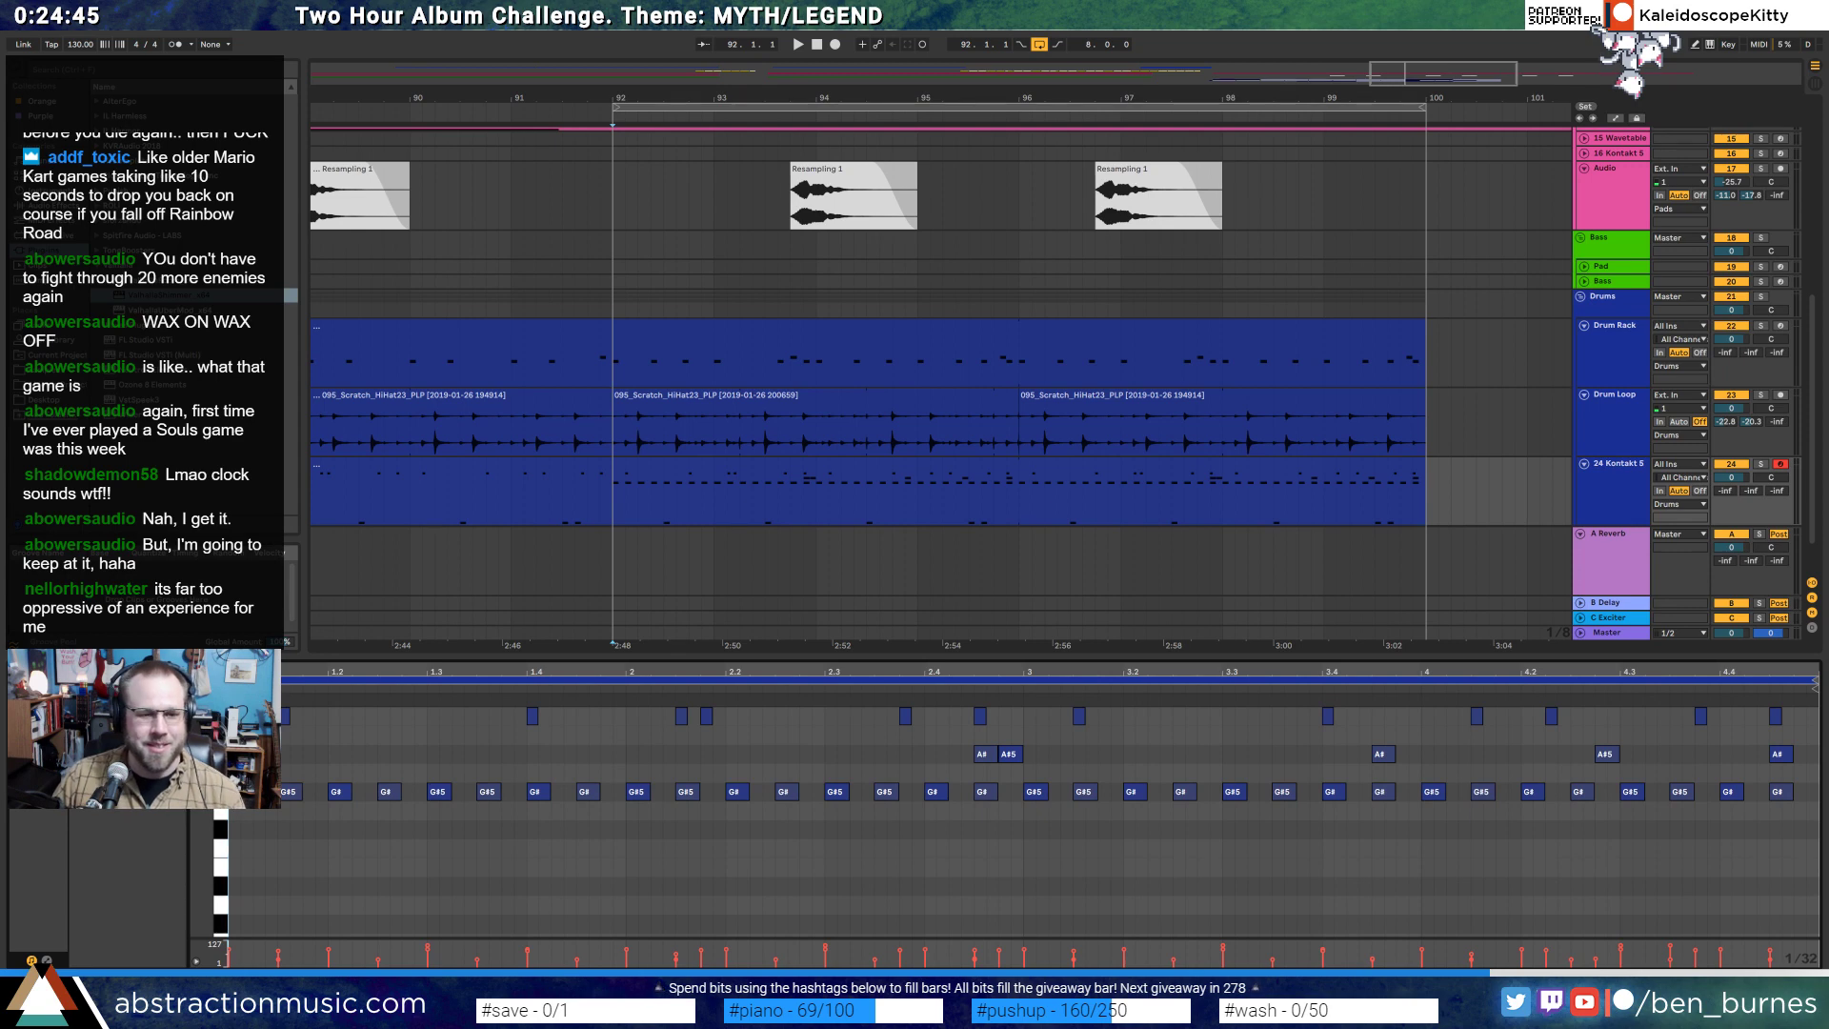
key(space)
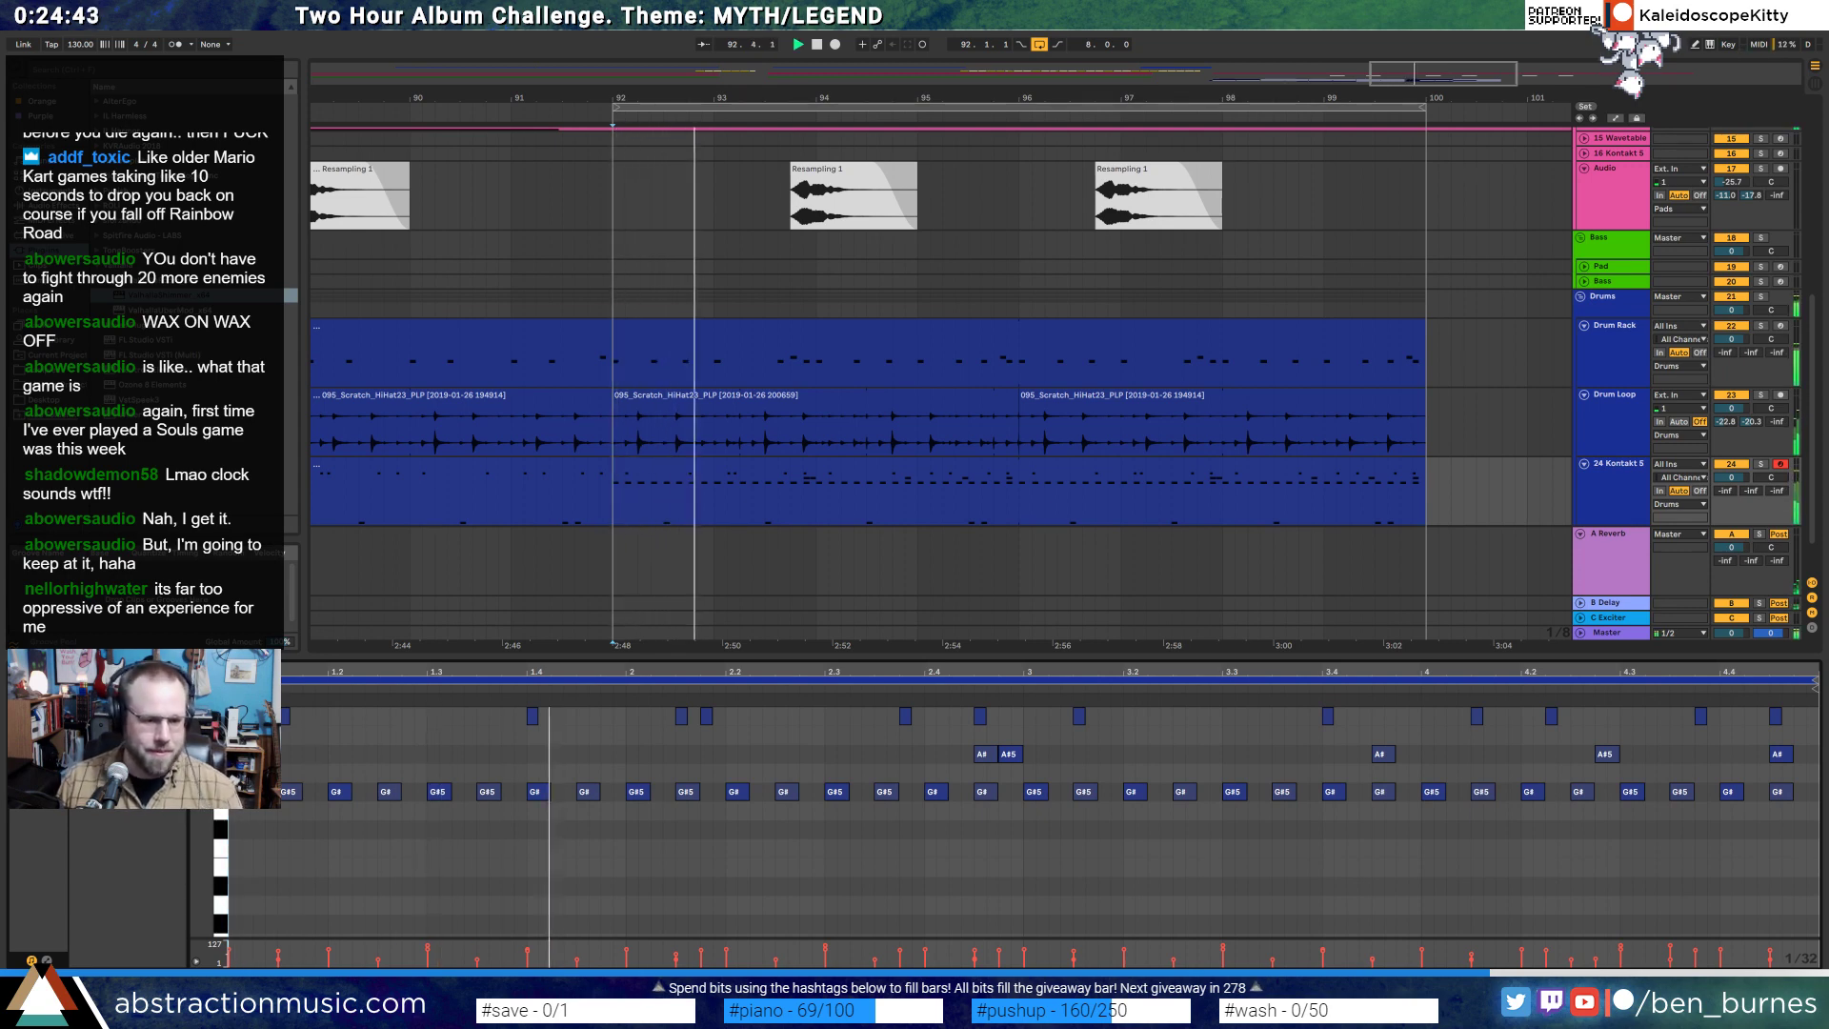
click(354, 830)
key(space)
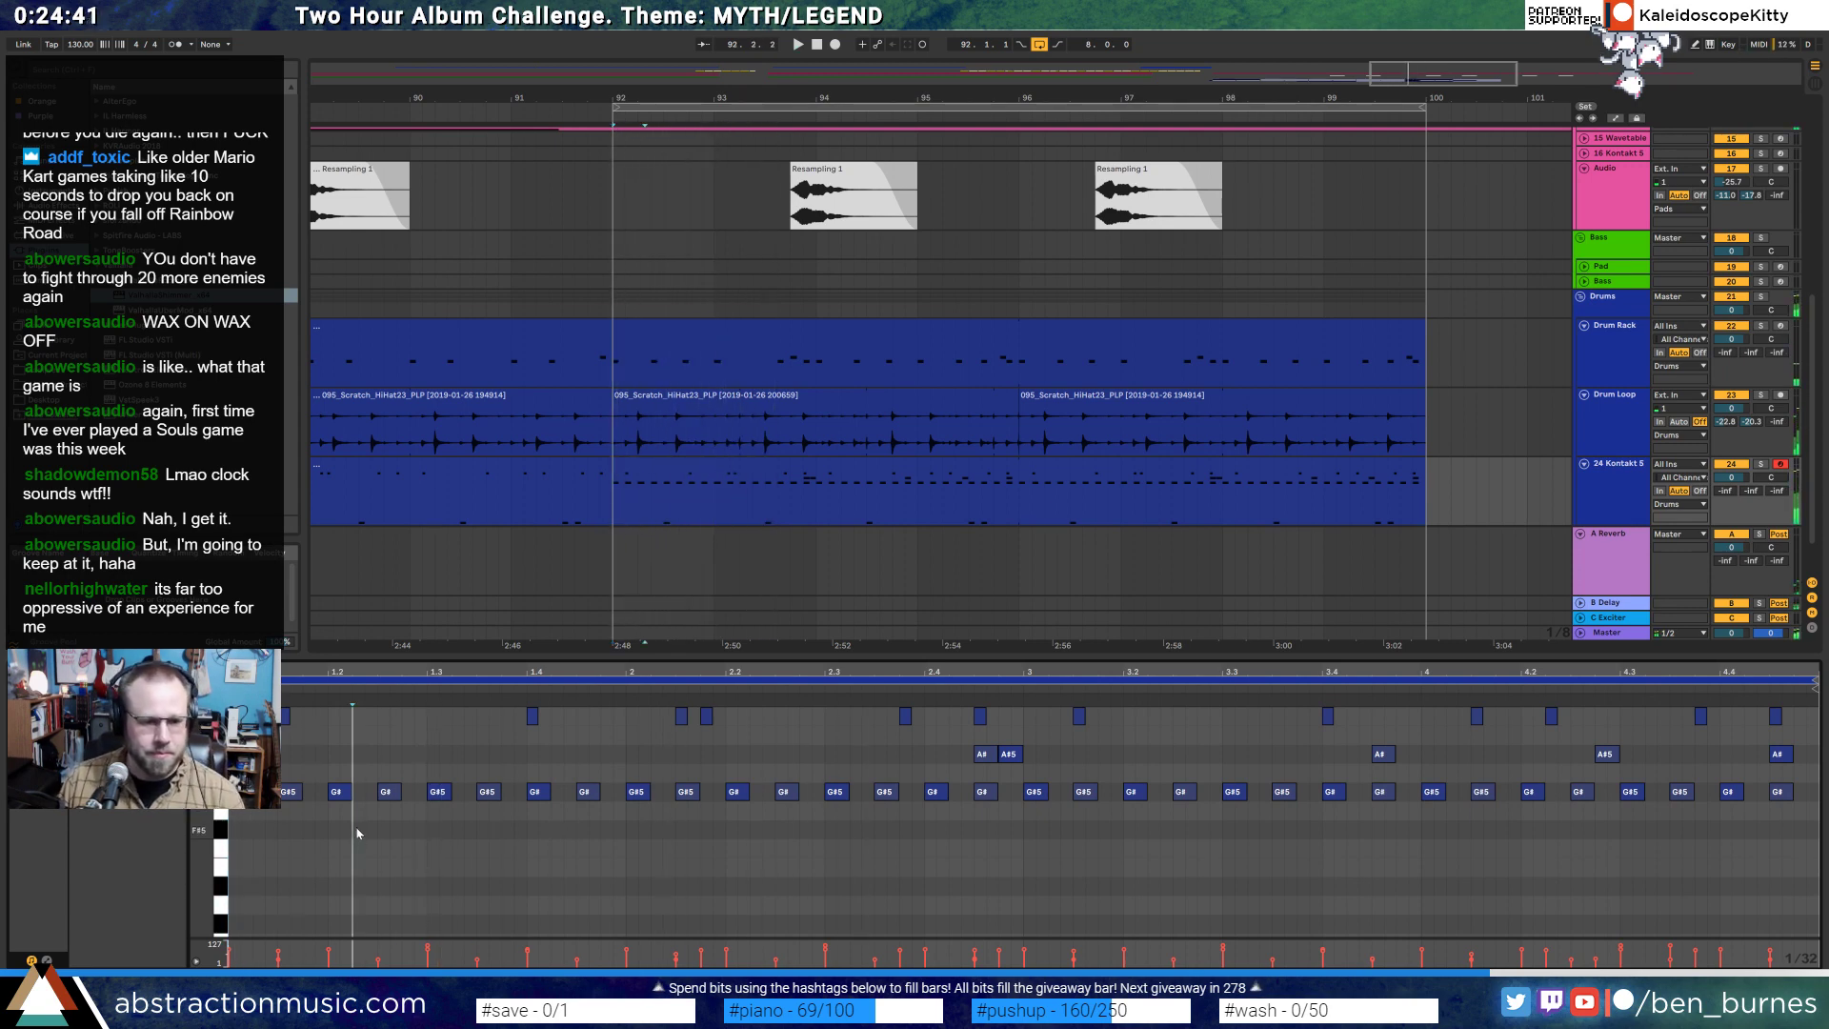
click(414, 818)
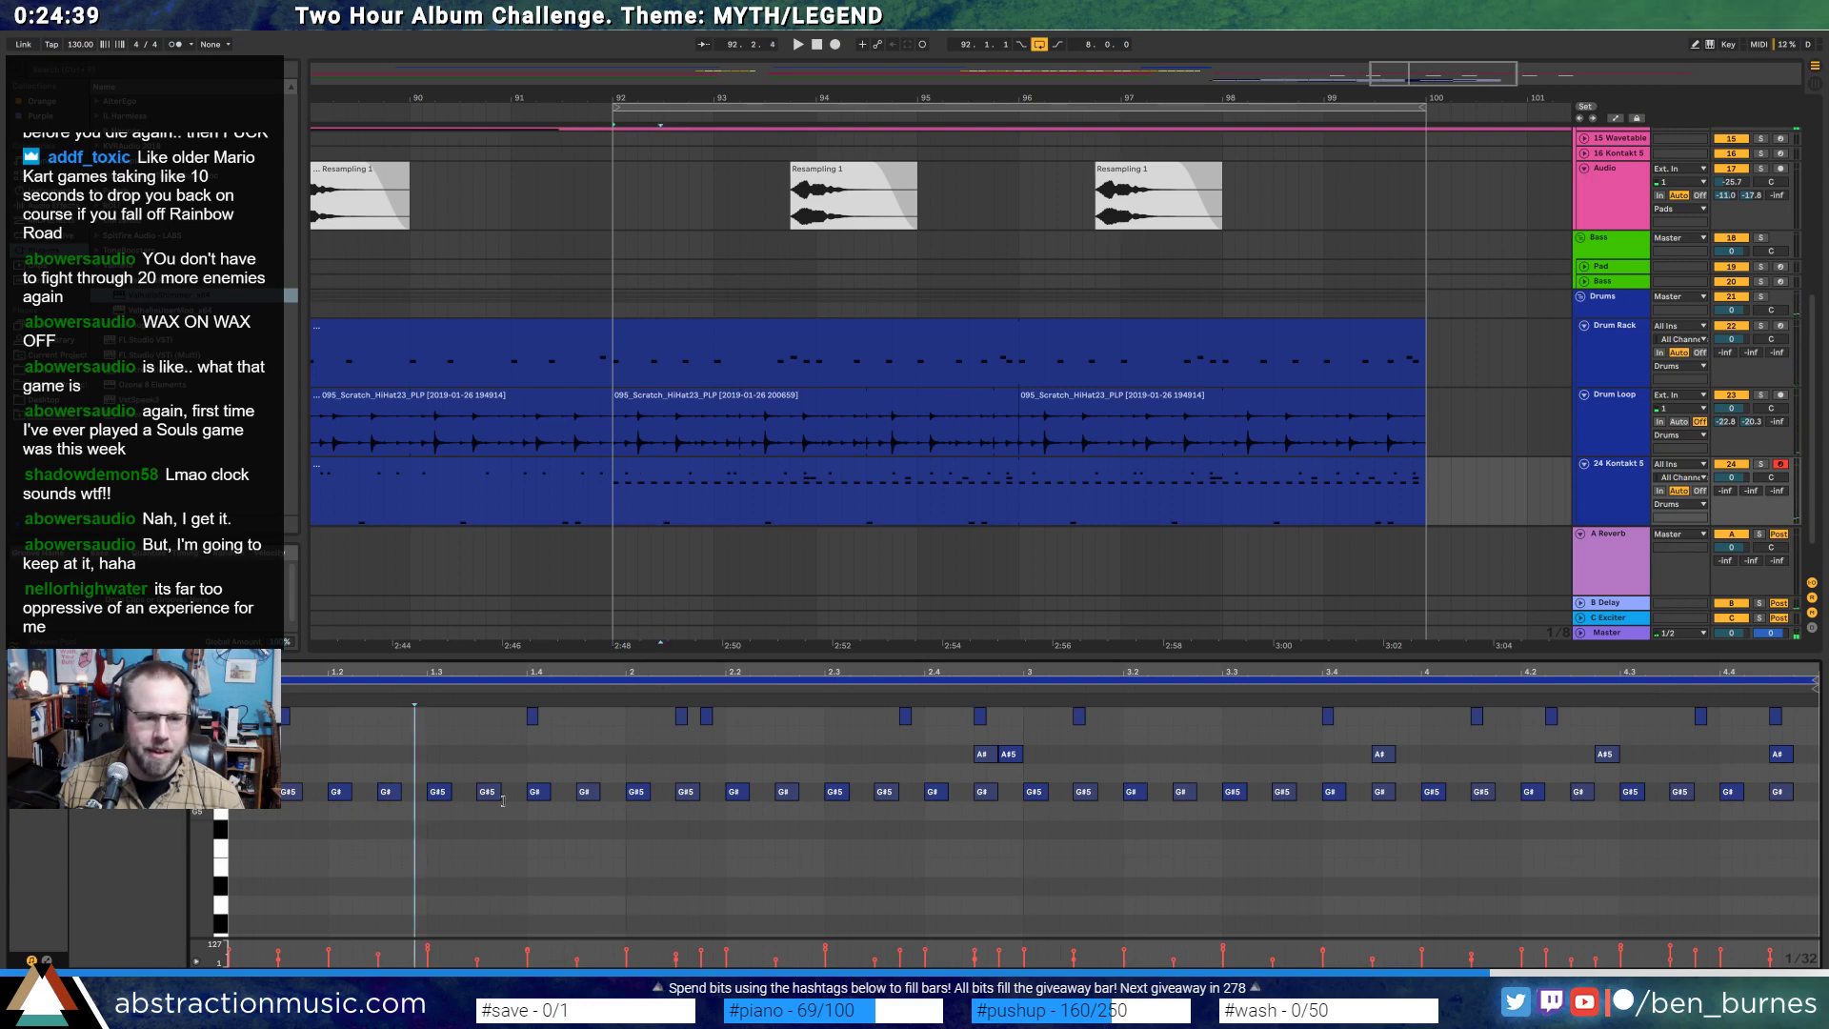
click(494, 793)
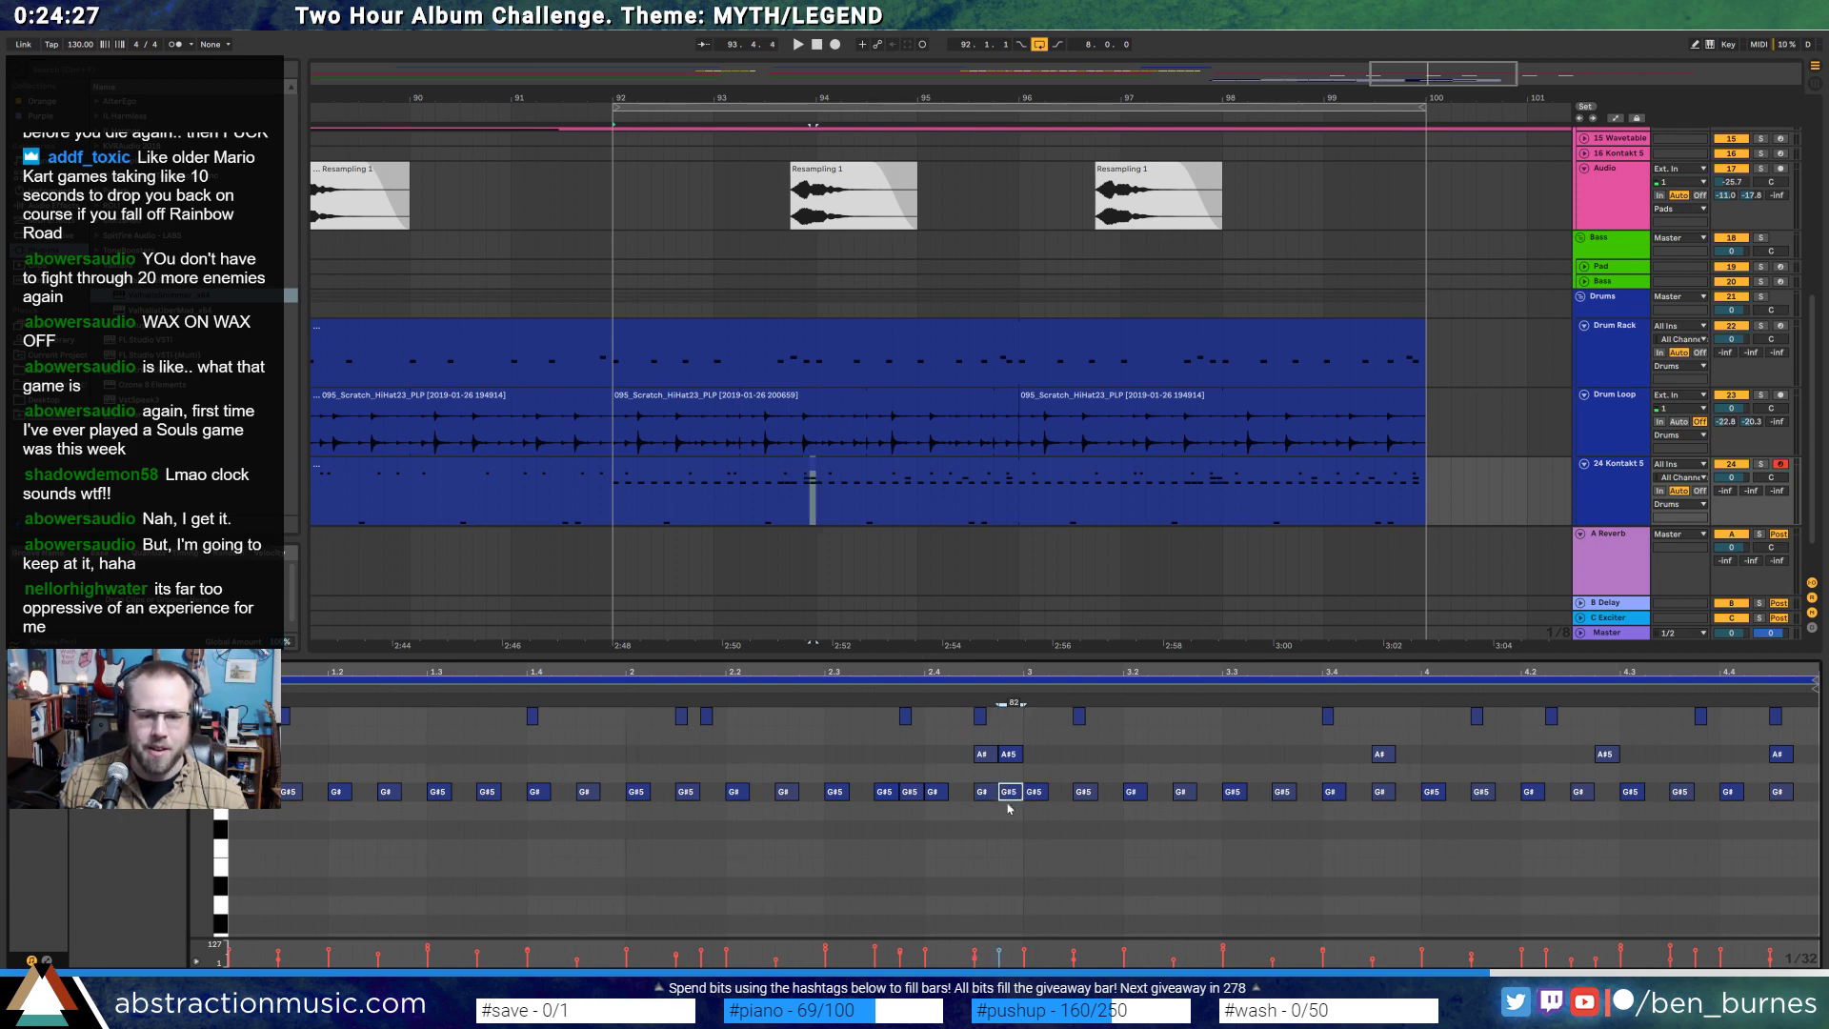
drag(902, 817, 248, 882)
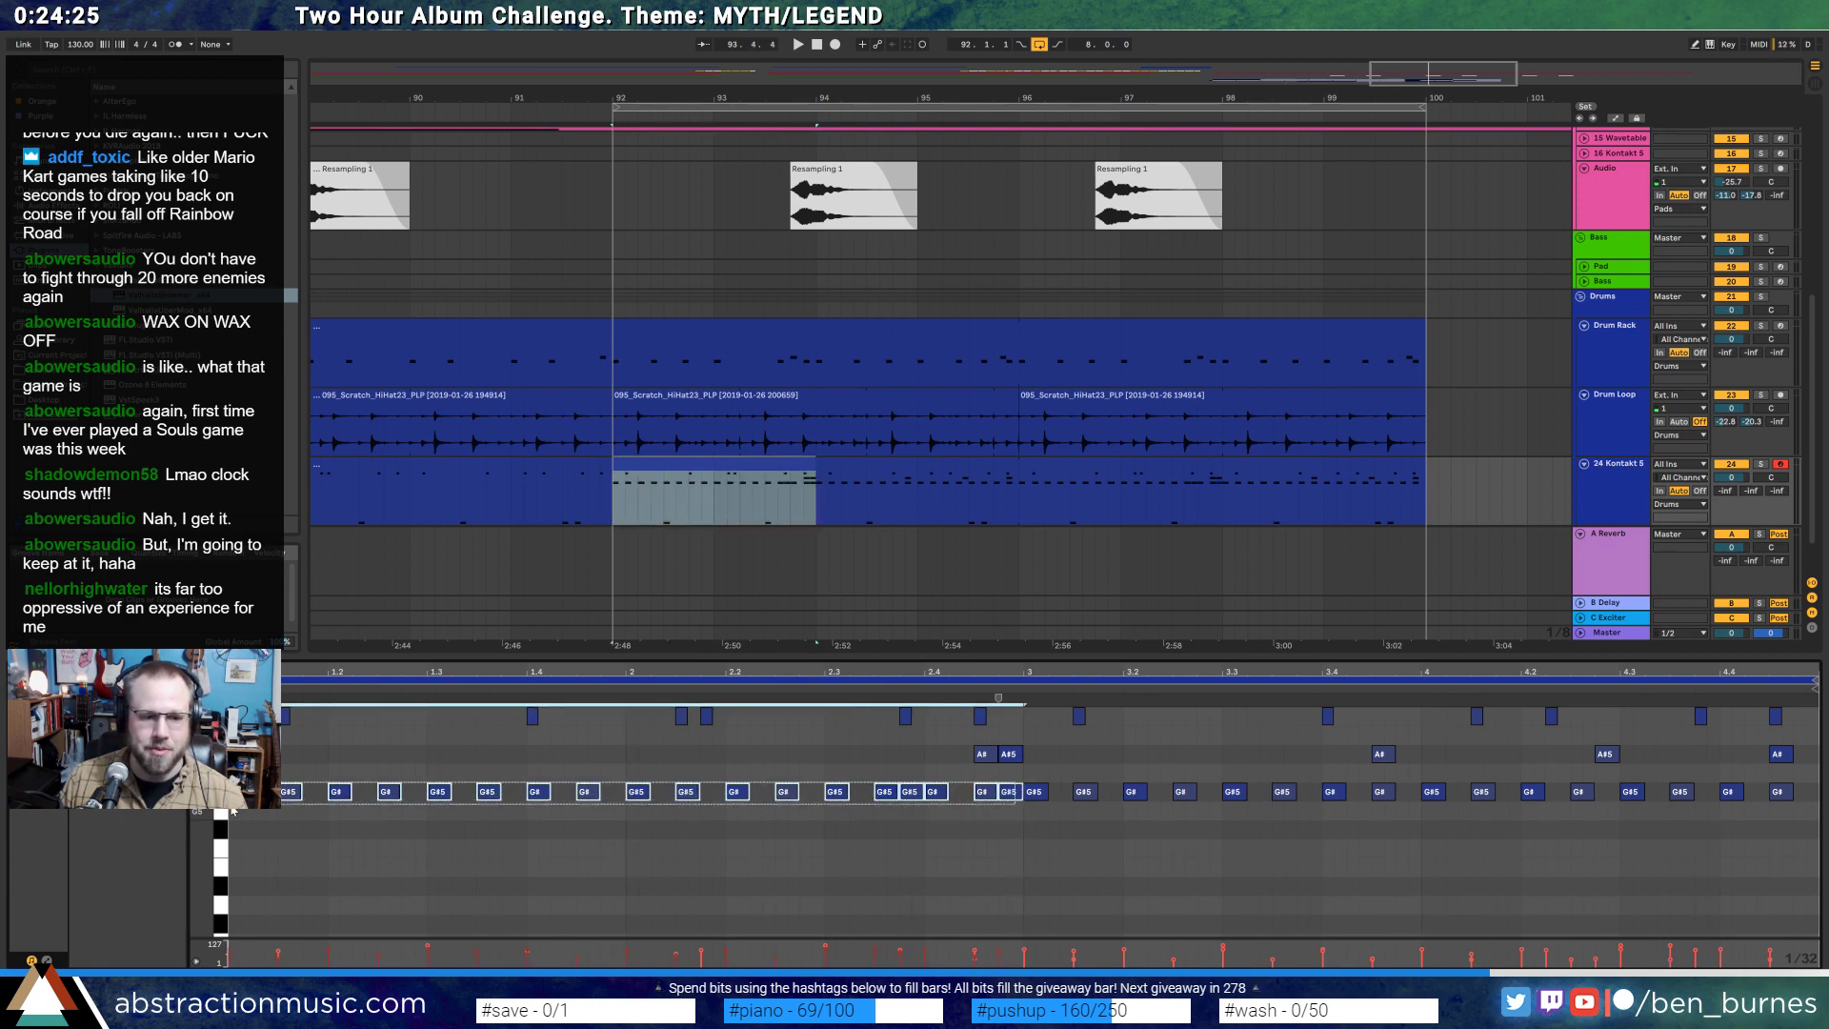
key(ctrl+d)
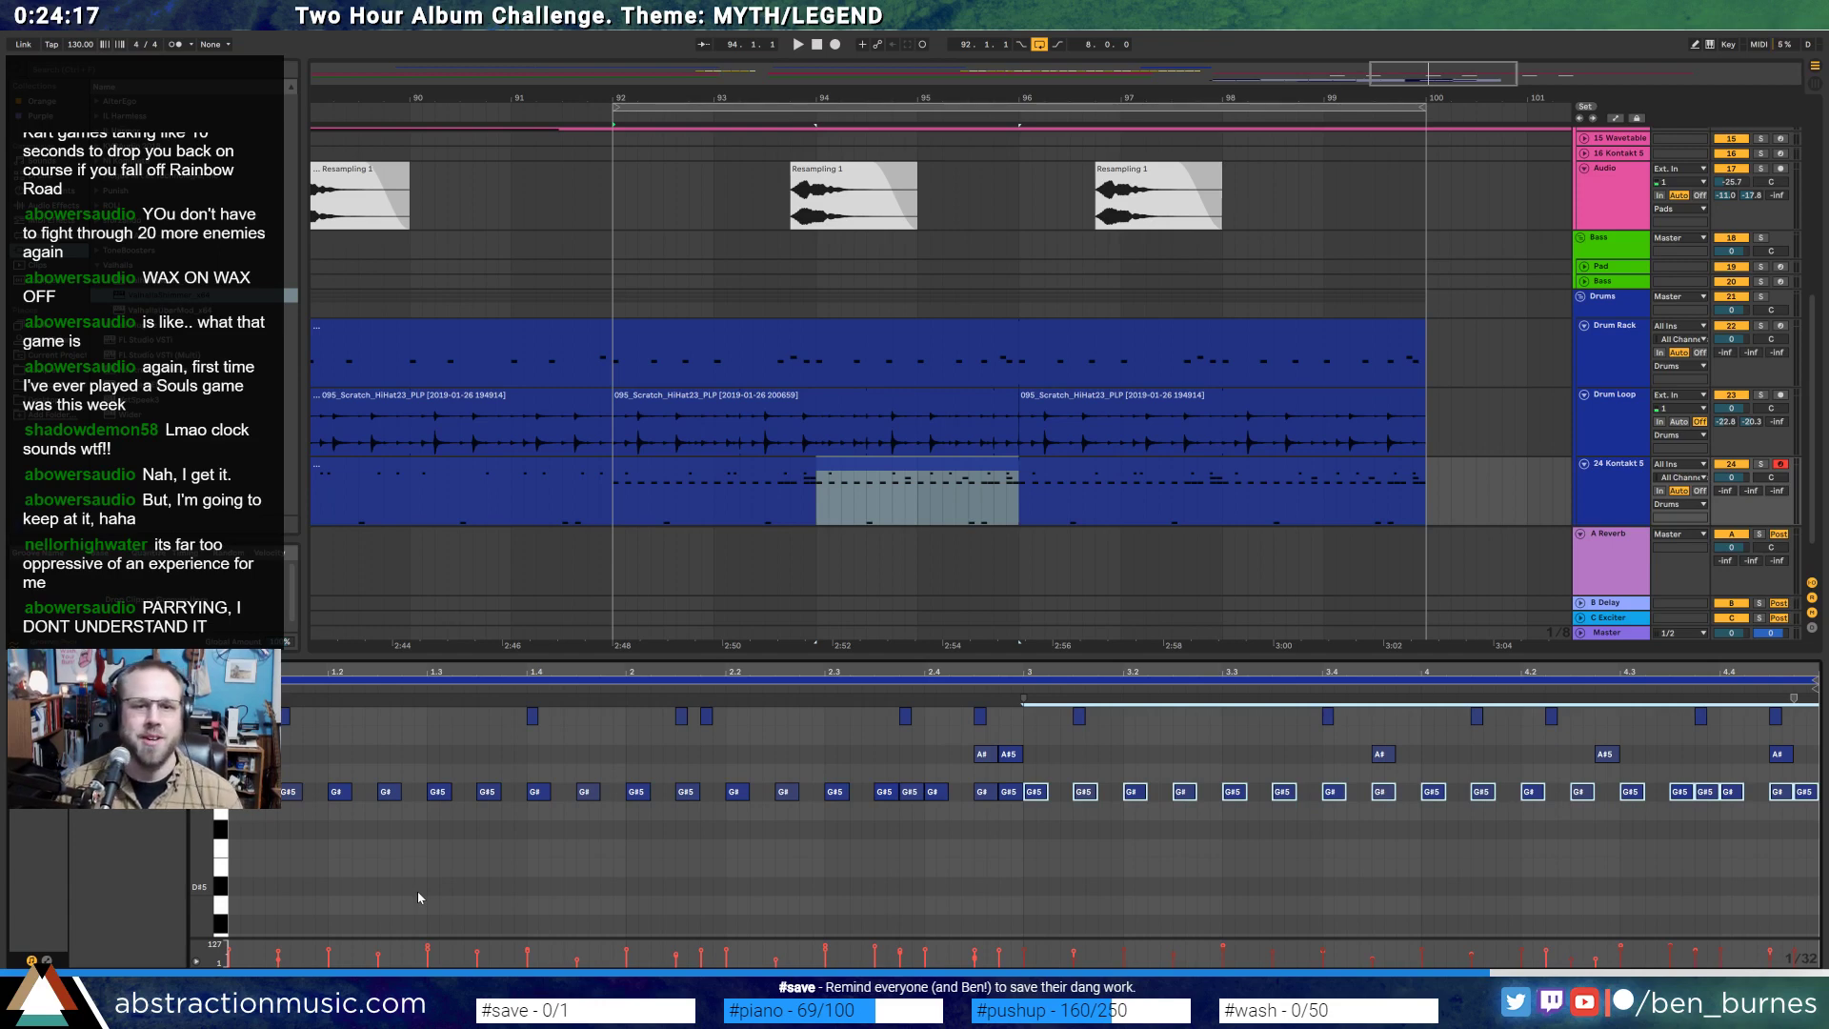
- Play the transition from just before bar 92 and reopen the 24 Kontakt 5 clip that starts there
click(582, 503)
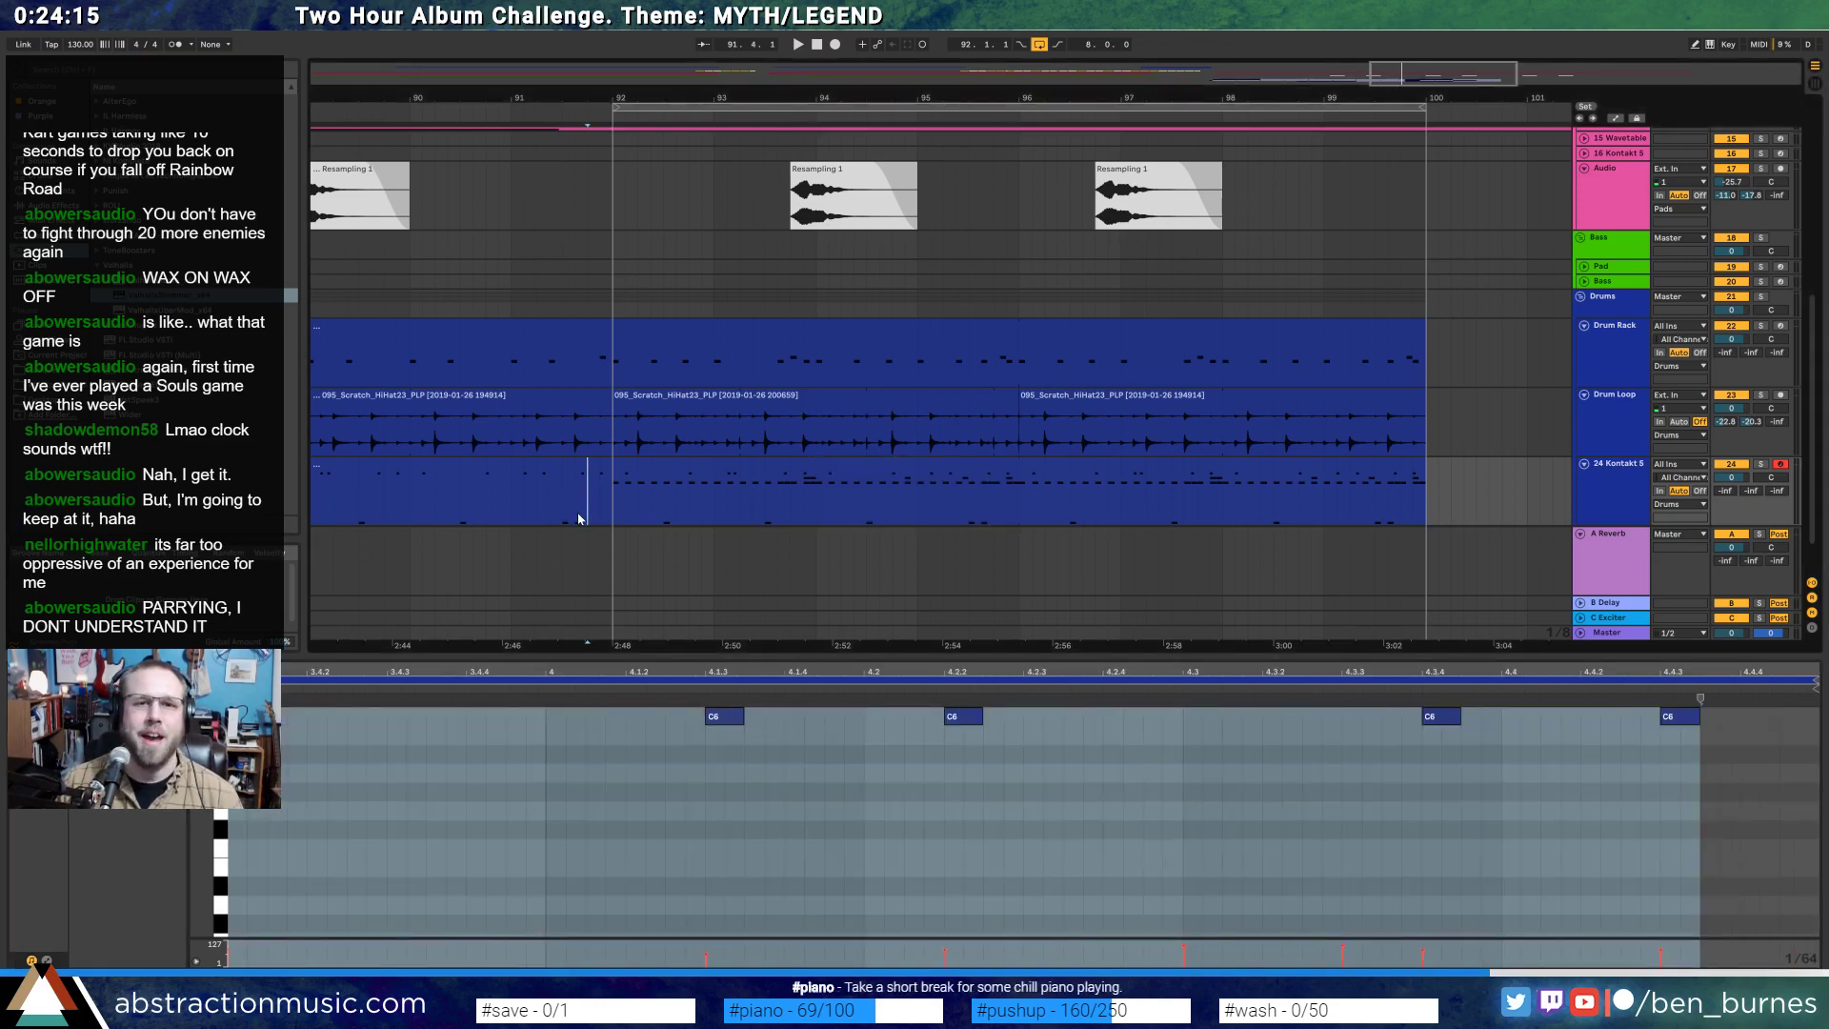
key(space)
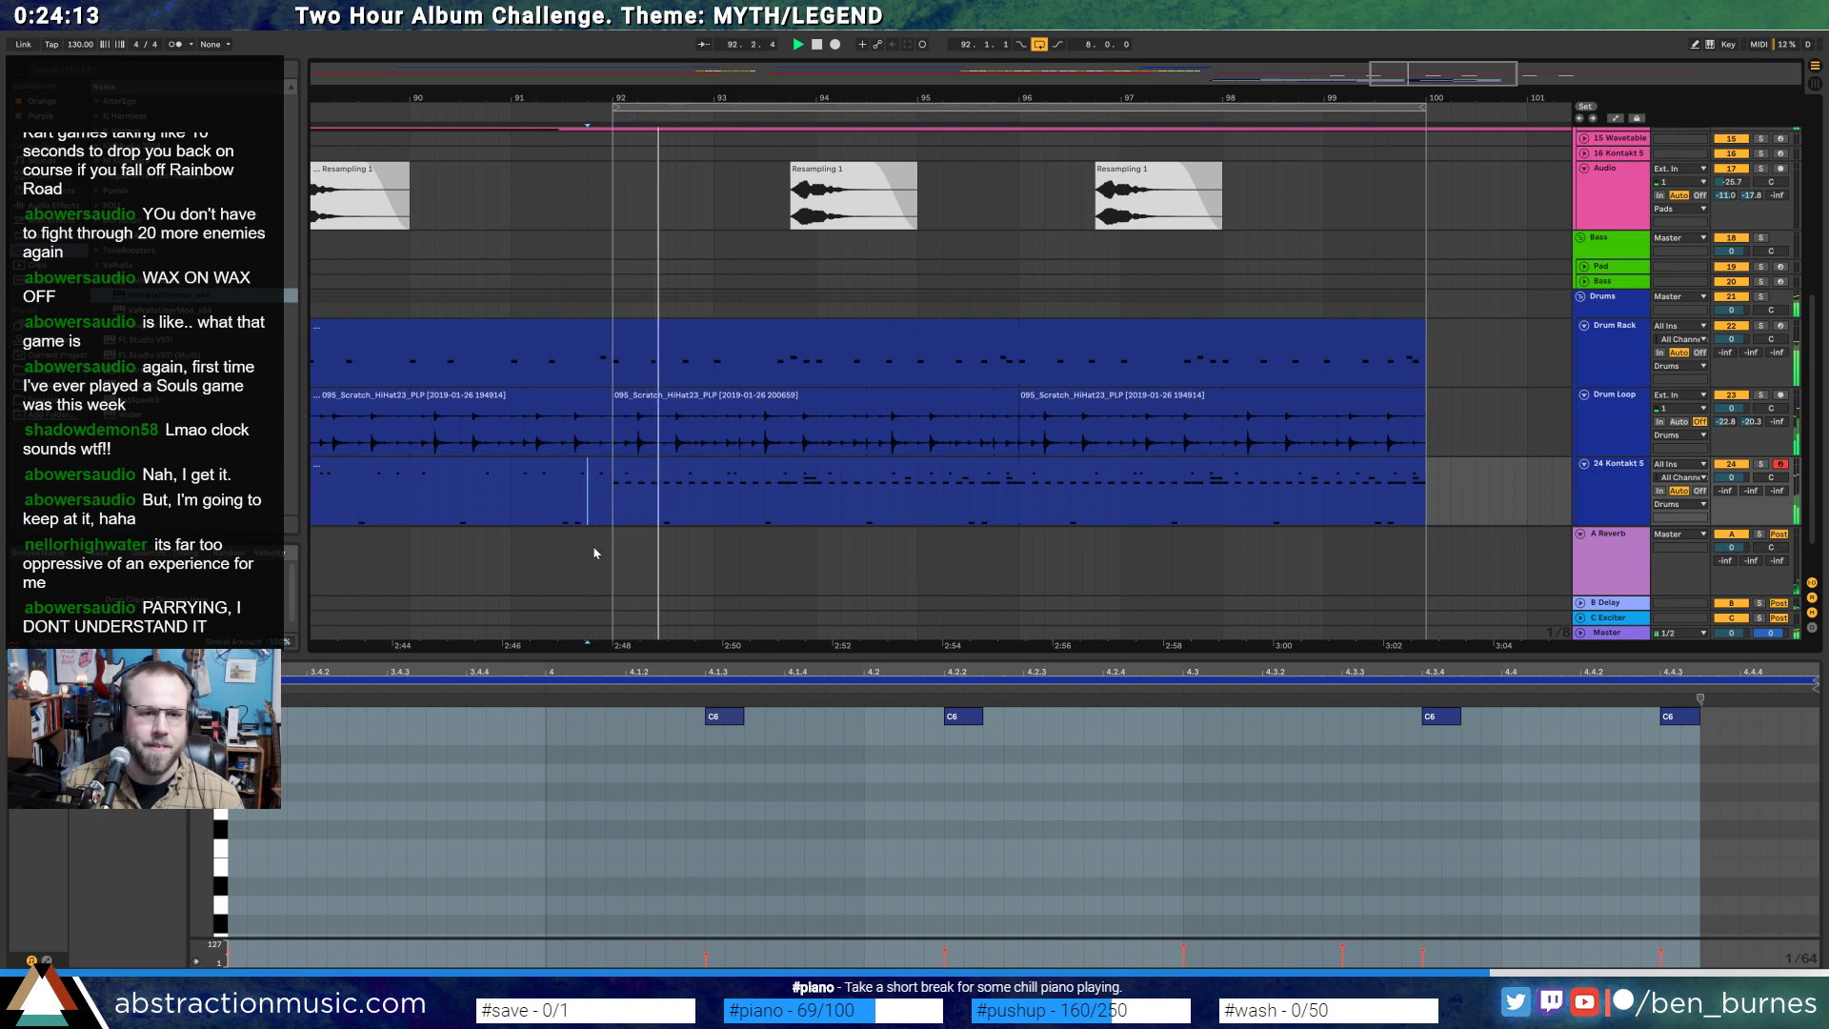
click(801, 477)
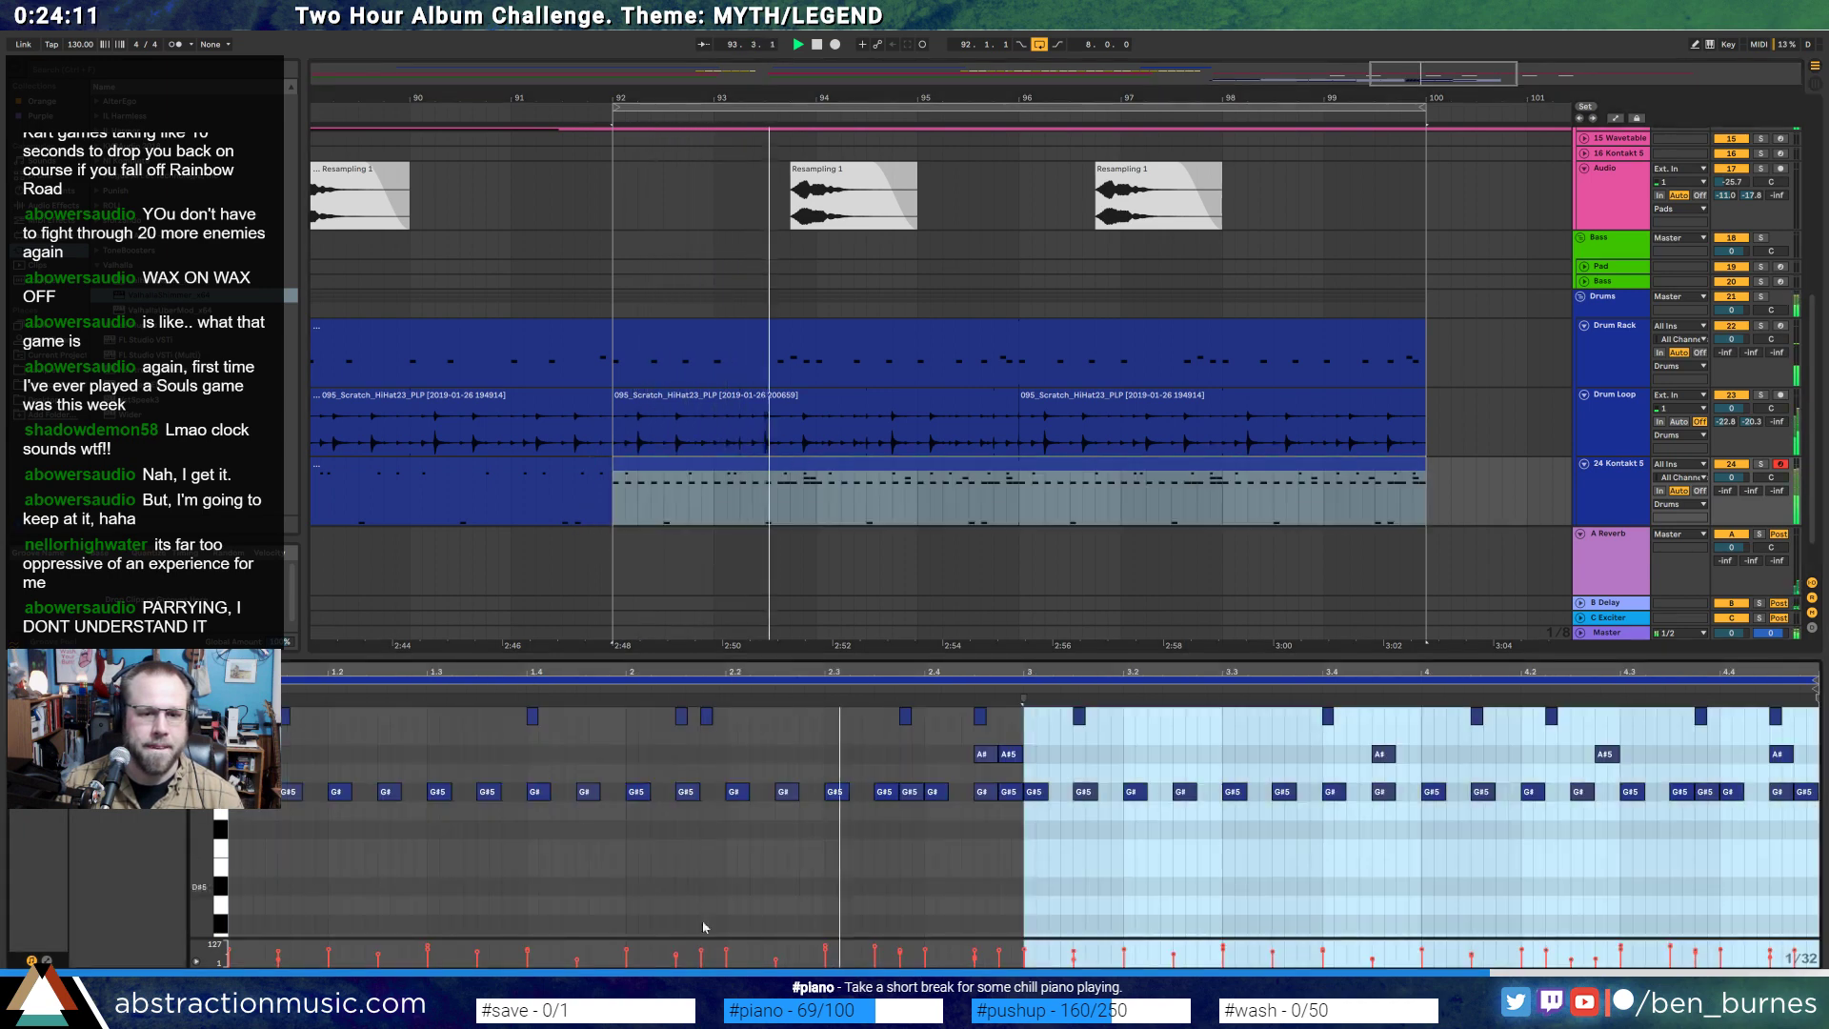
- Thin out the G#5 notes at the end of bar 2 and duplicate the bars 1–2 pattern over bars 3–4
click(900, 857)
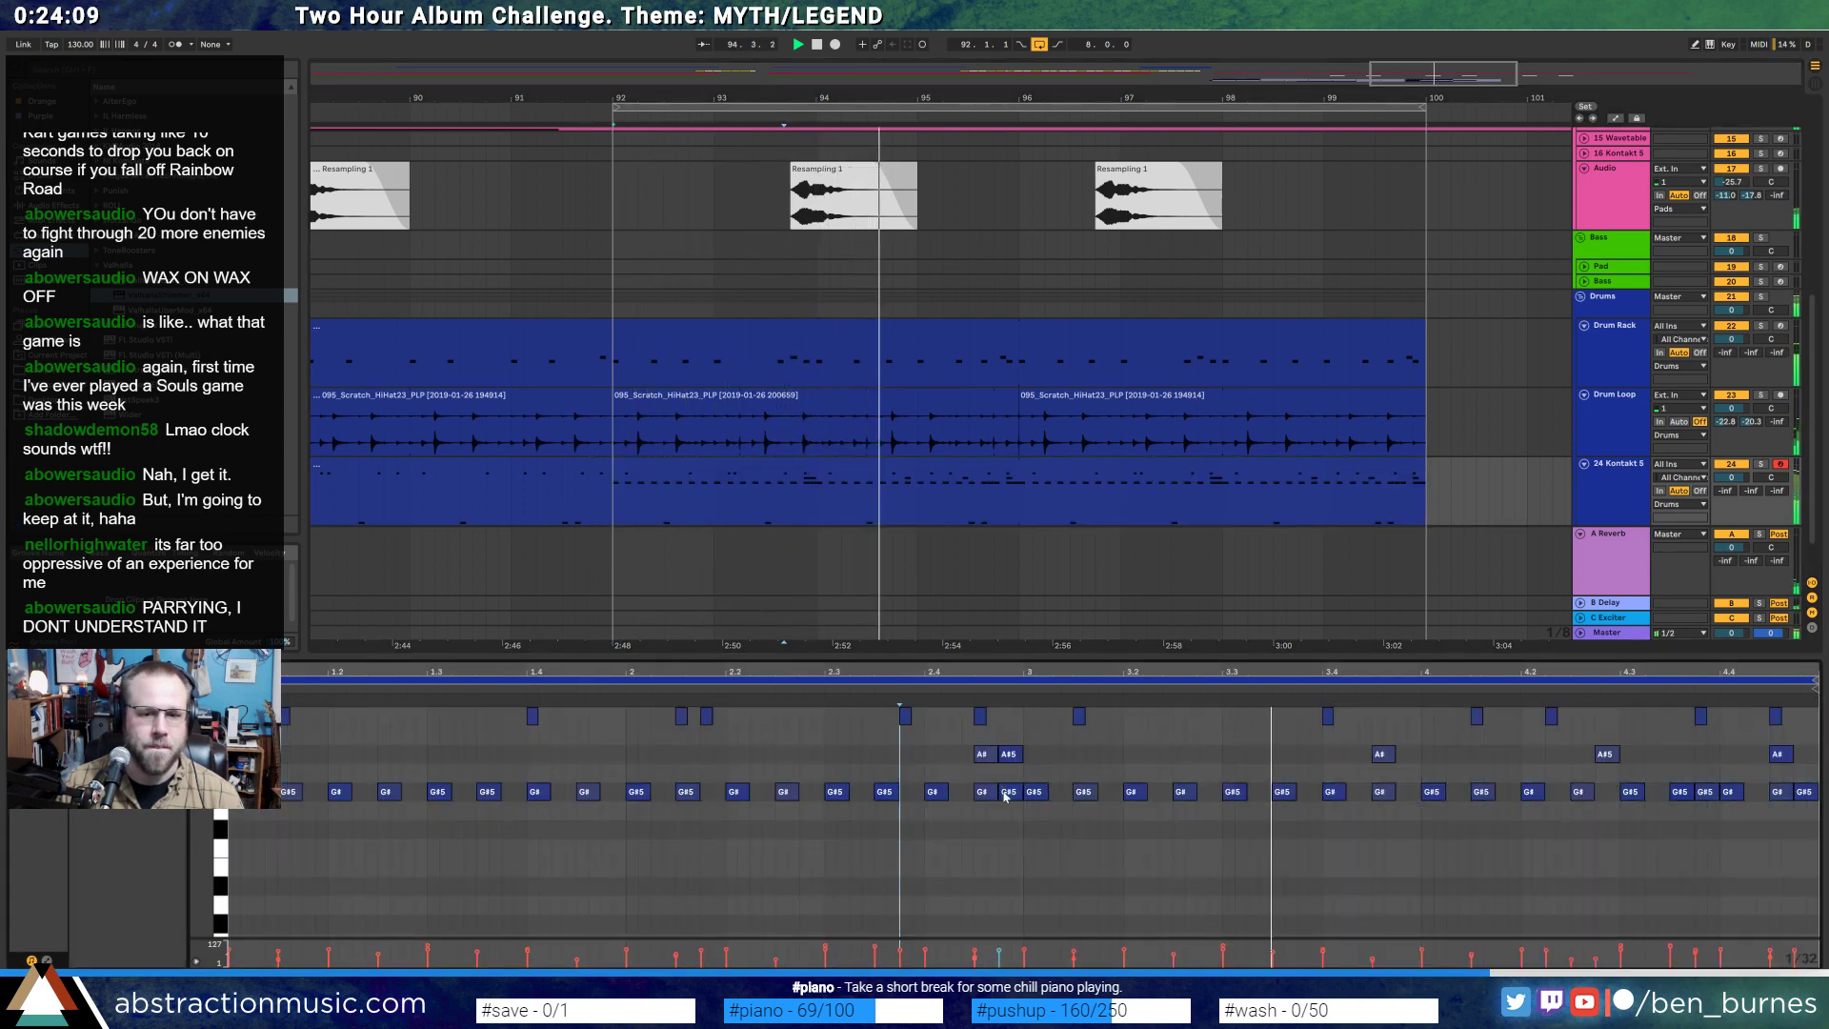
mouse_move(1006, 796)
mouse_down()
mouse_move(918, 801)
mouse_move(1808, 833)
mouse_up()
key(Delete)
drag(1018, 776, 247, 829)
key(ctrl+d)
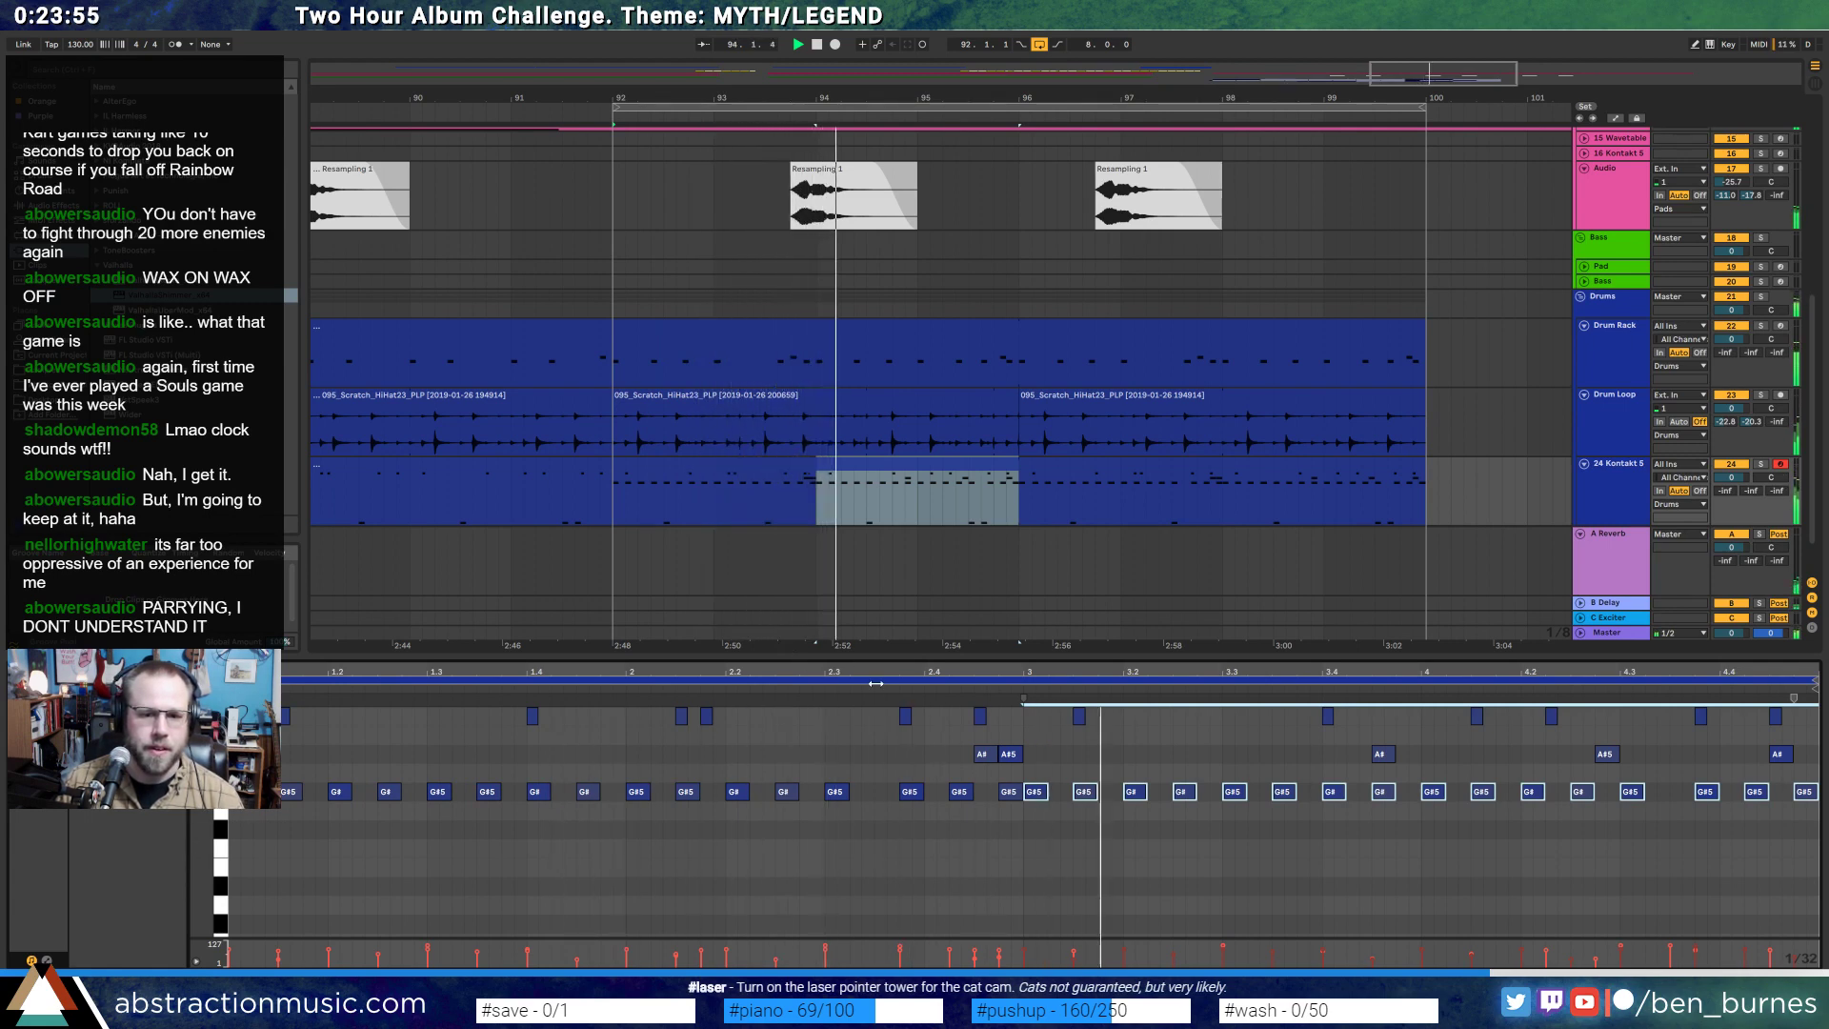
- Add a single A#5 note at 2.2.2 of the clip and stop playback
double_click(760, 753)
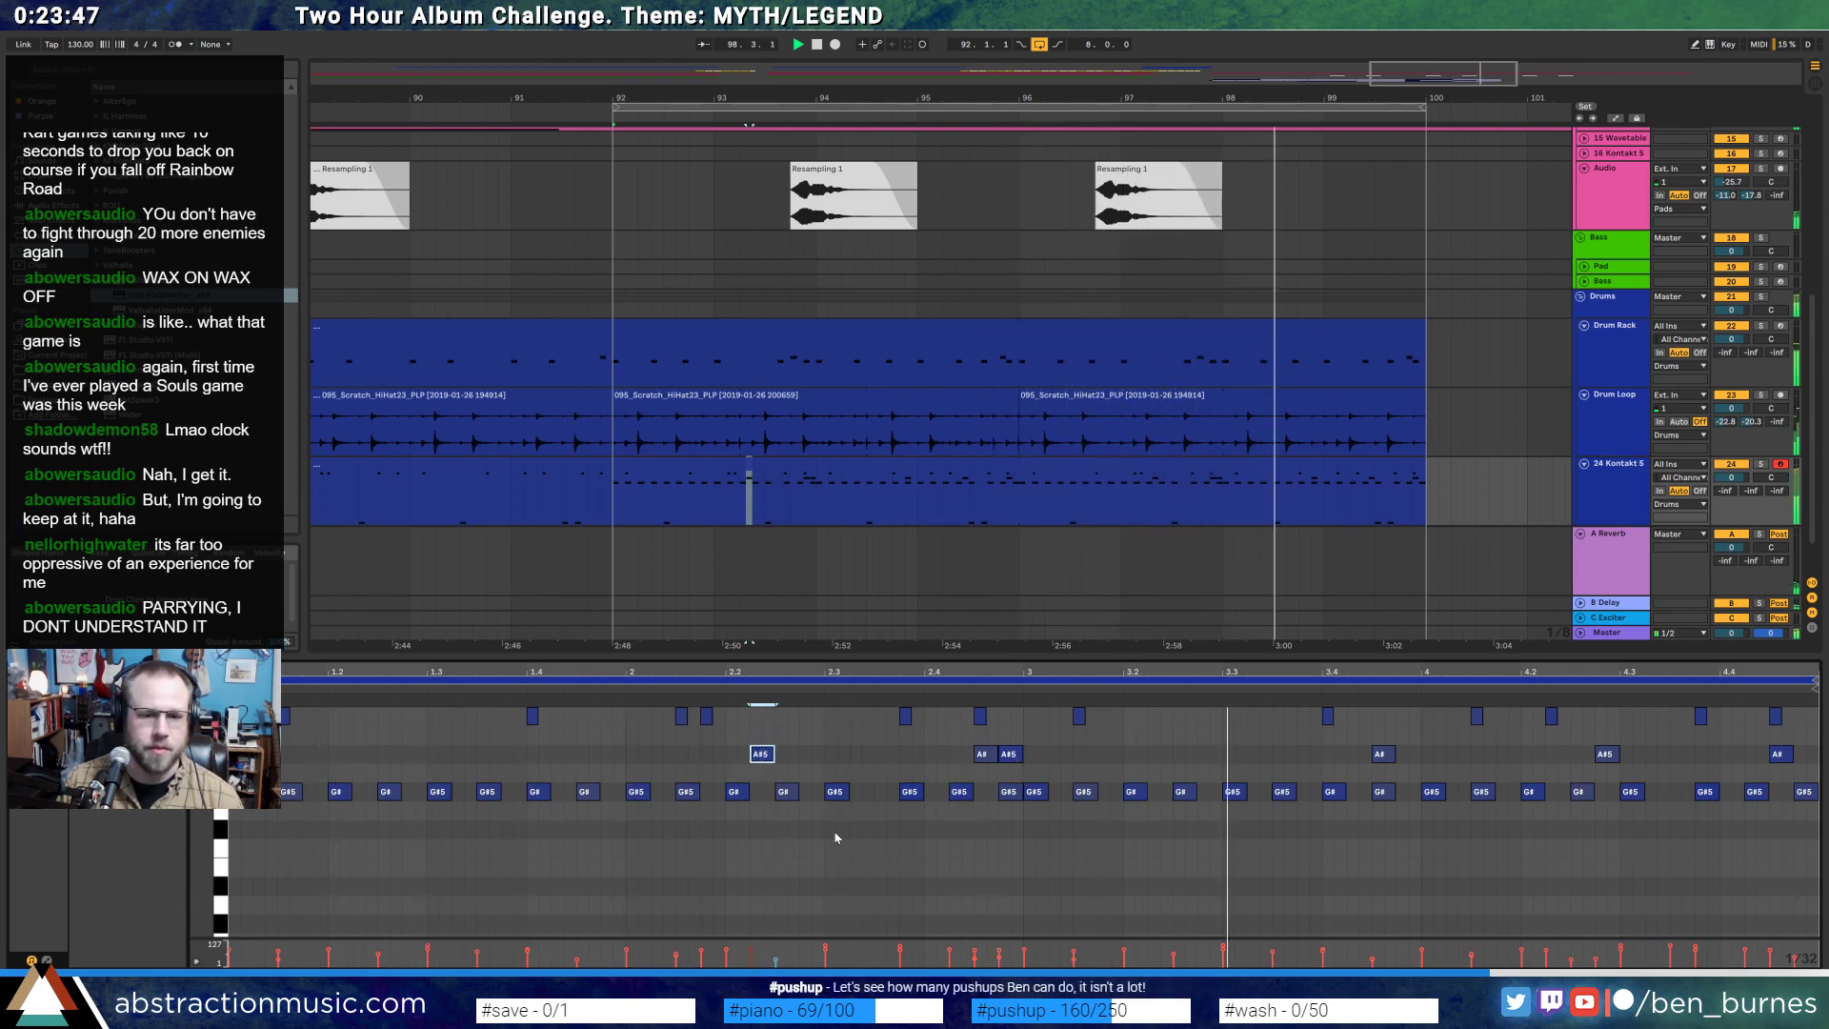
click(874, 833)
key(space)
- Try all the G#5 notes a semitone lower at G5, audition the change and return them to G#5
scroll(228, 786, down, 1)
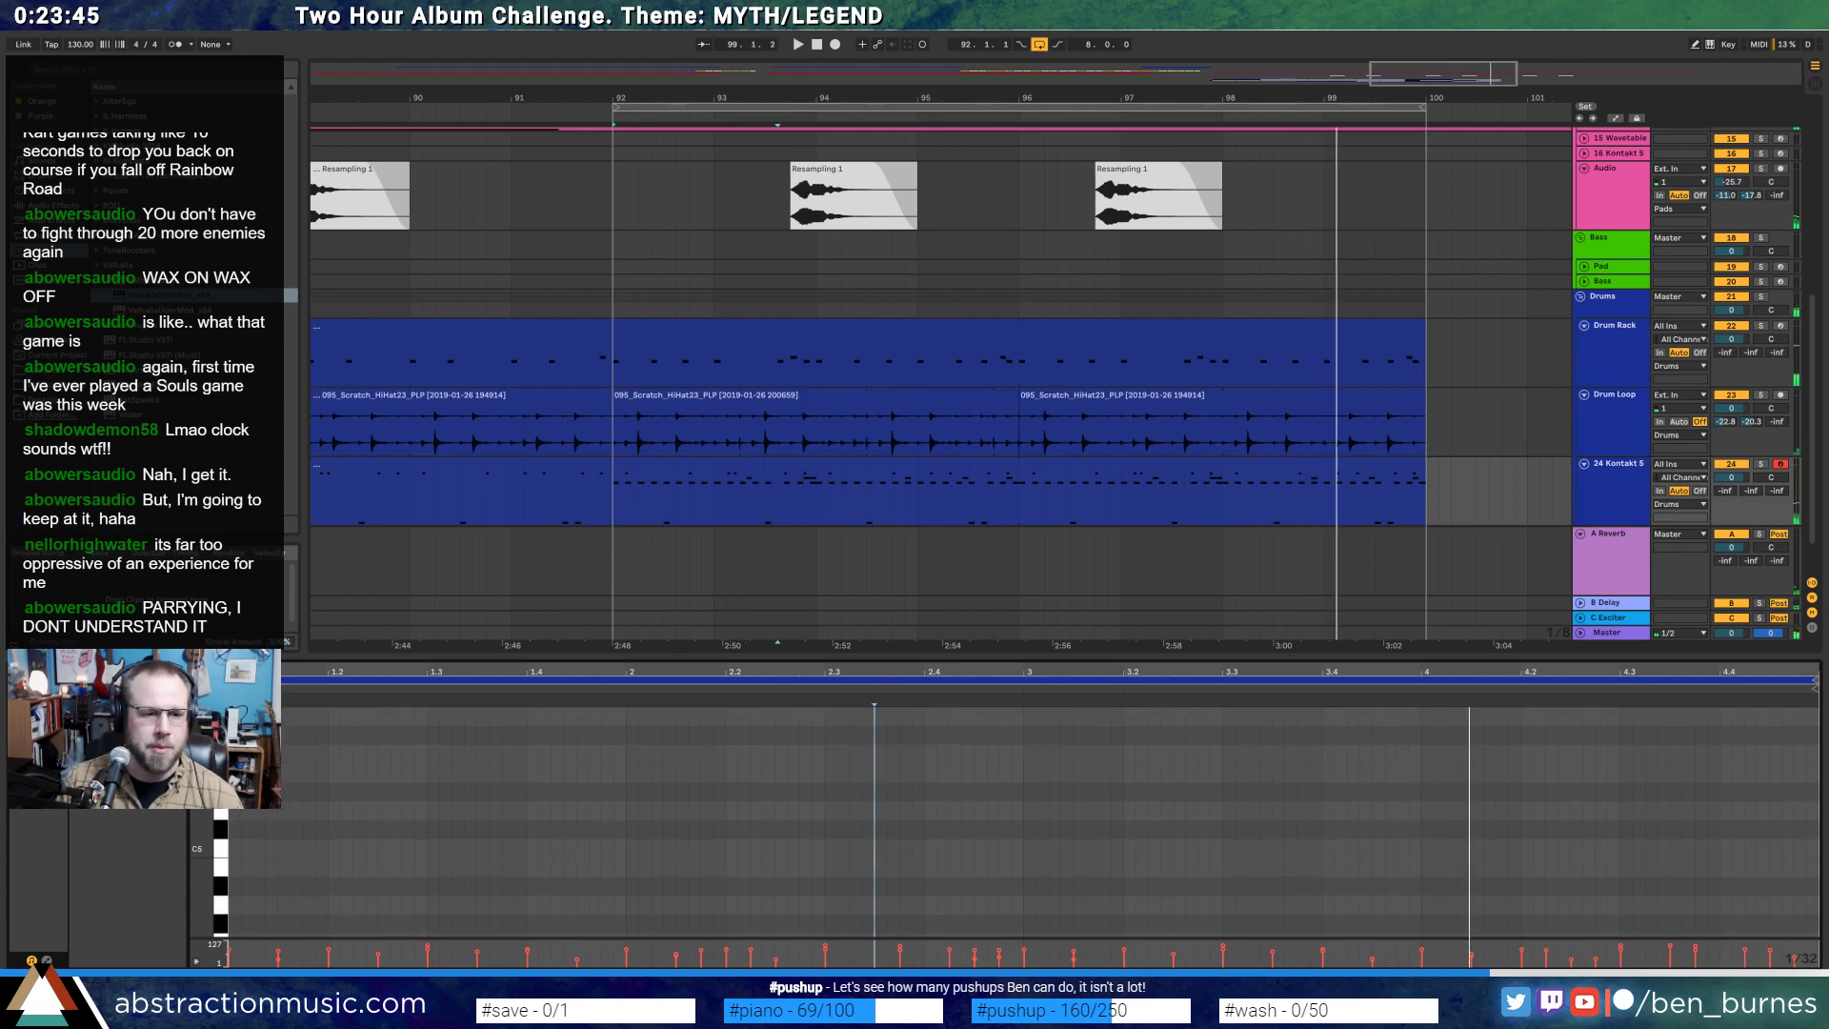
scroll(287, 795, up, 1)
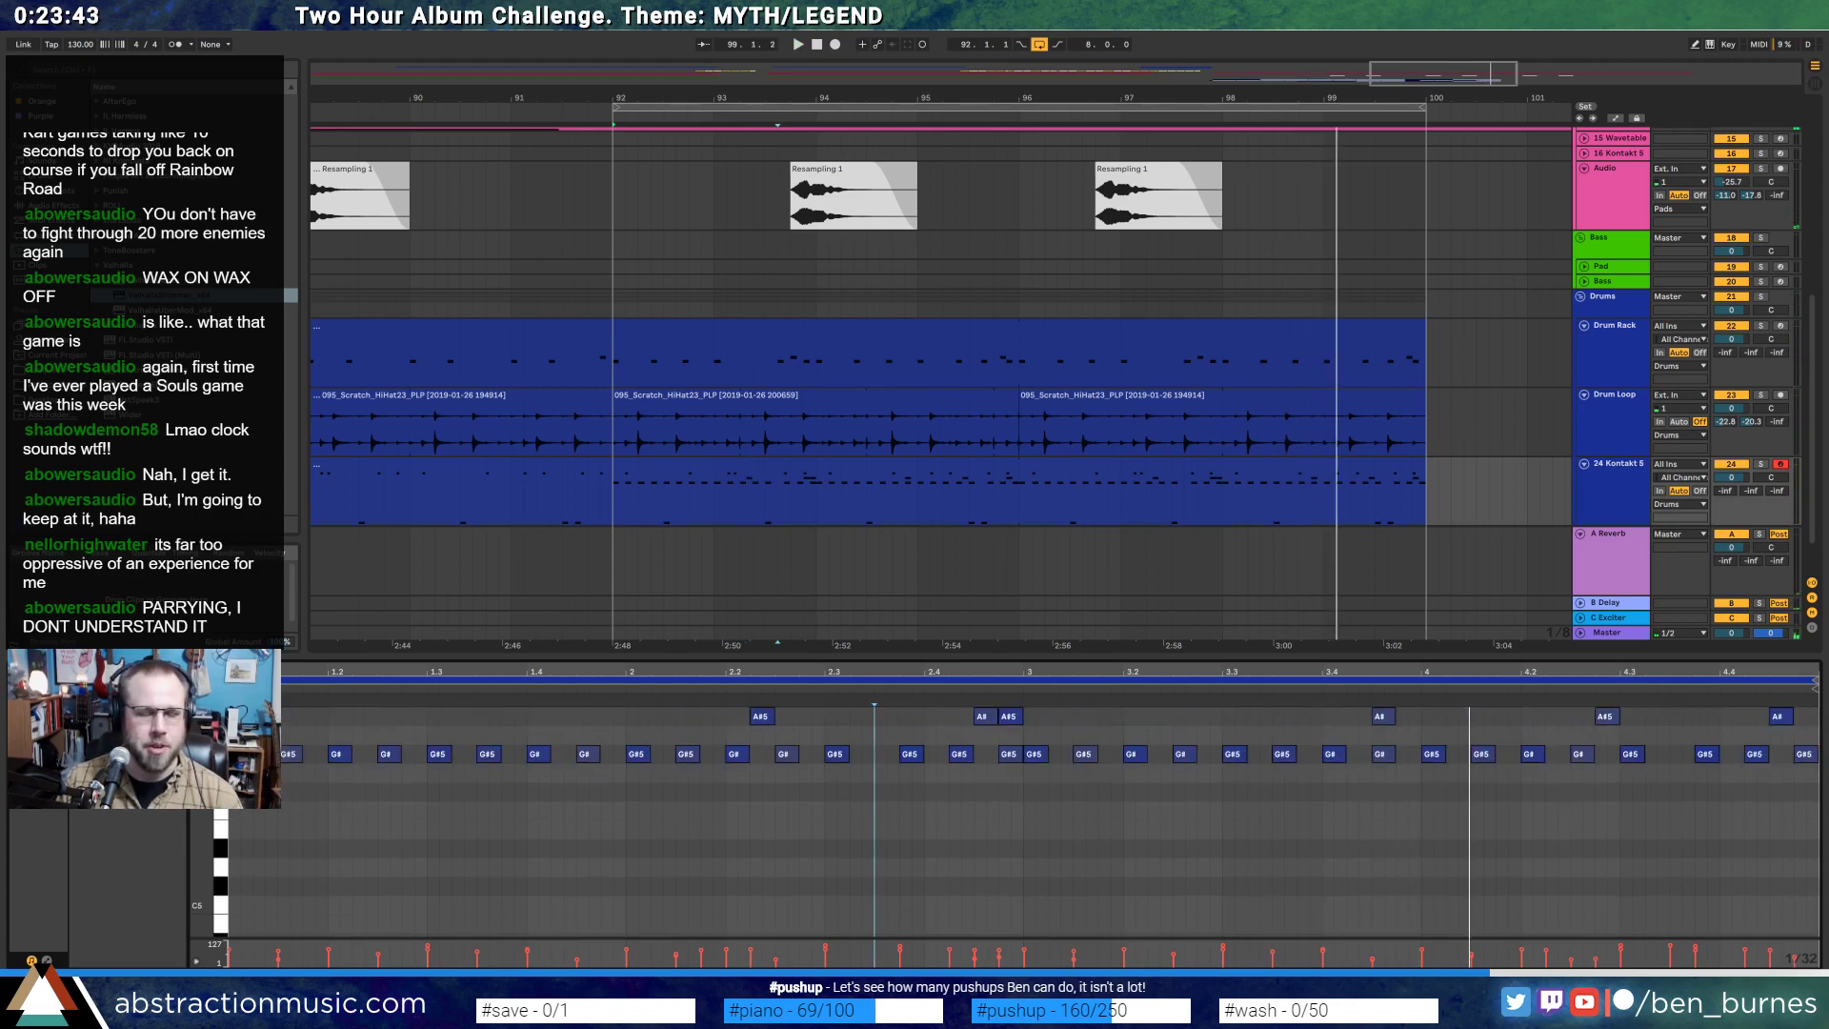
click(221, 773)
click(221, 772)
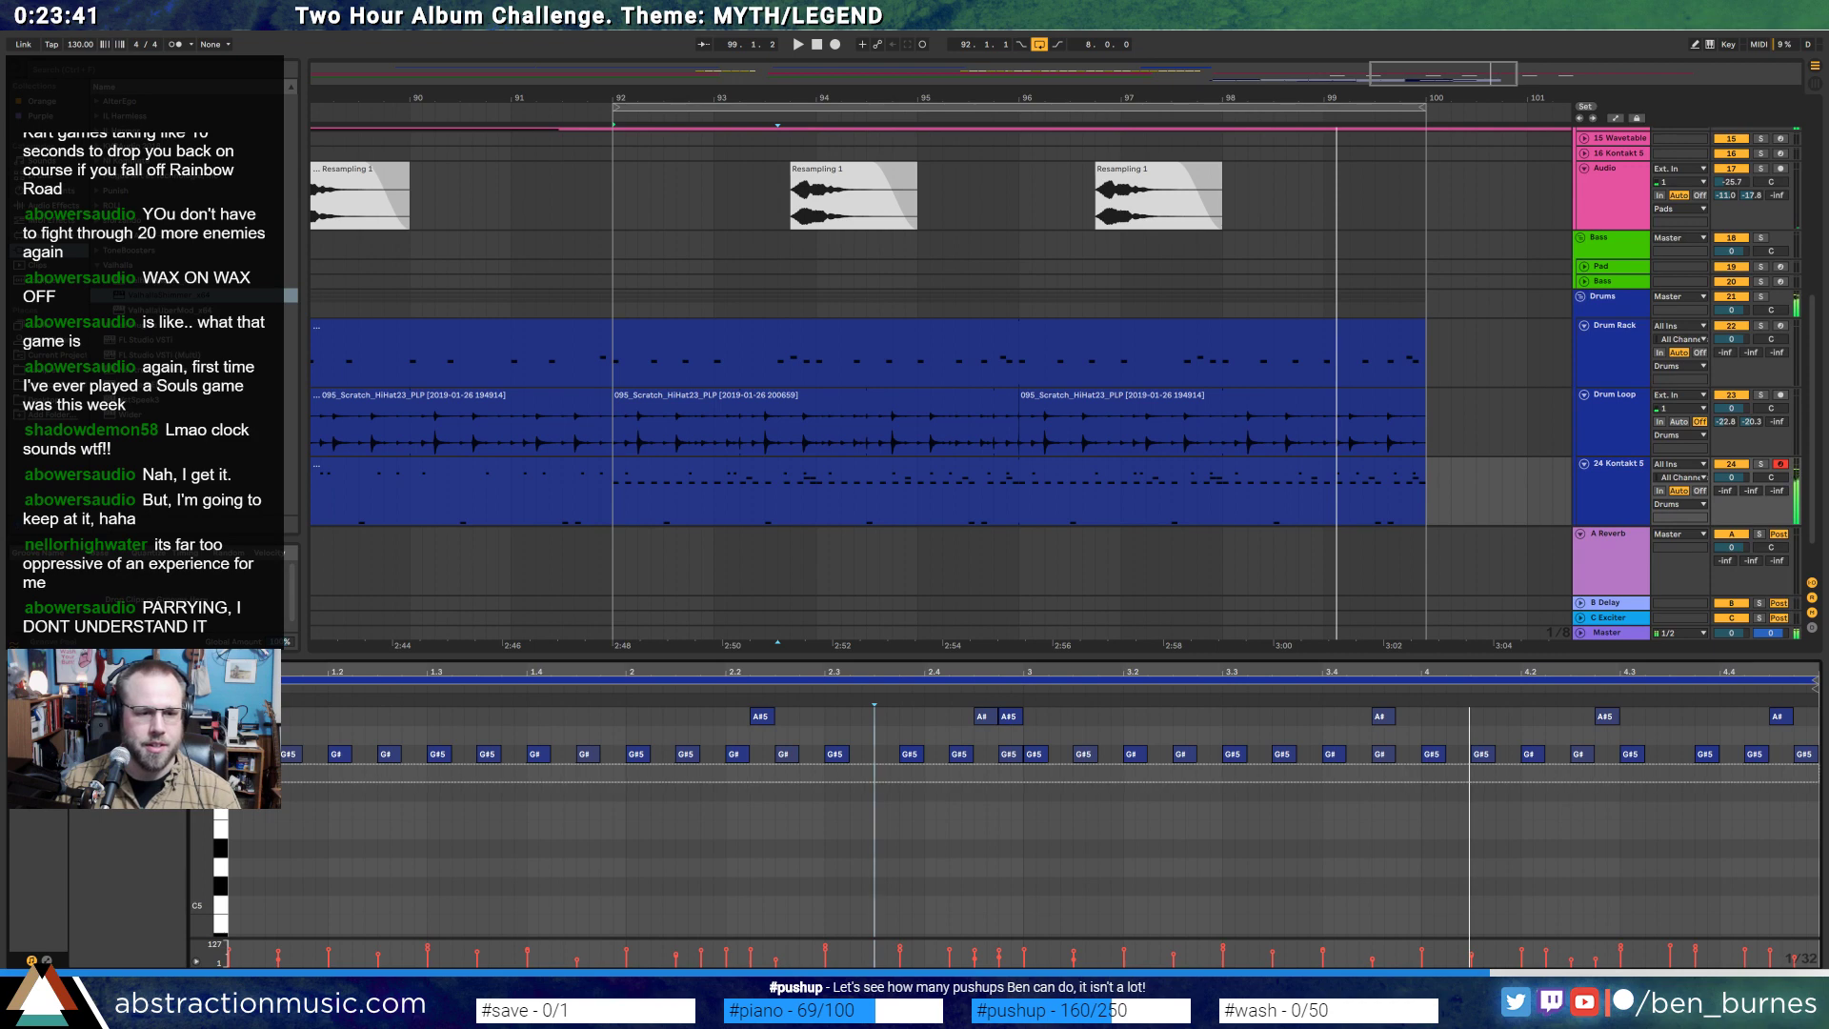
click(221, 753)
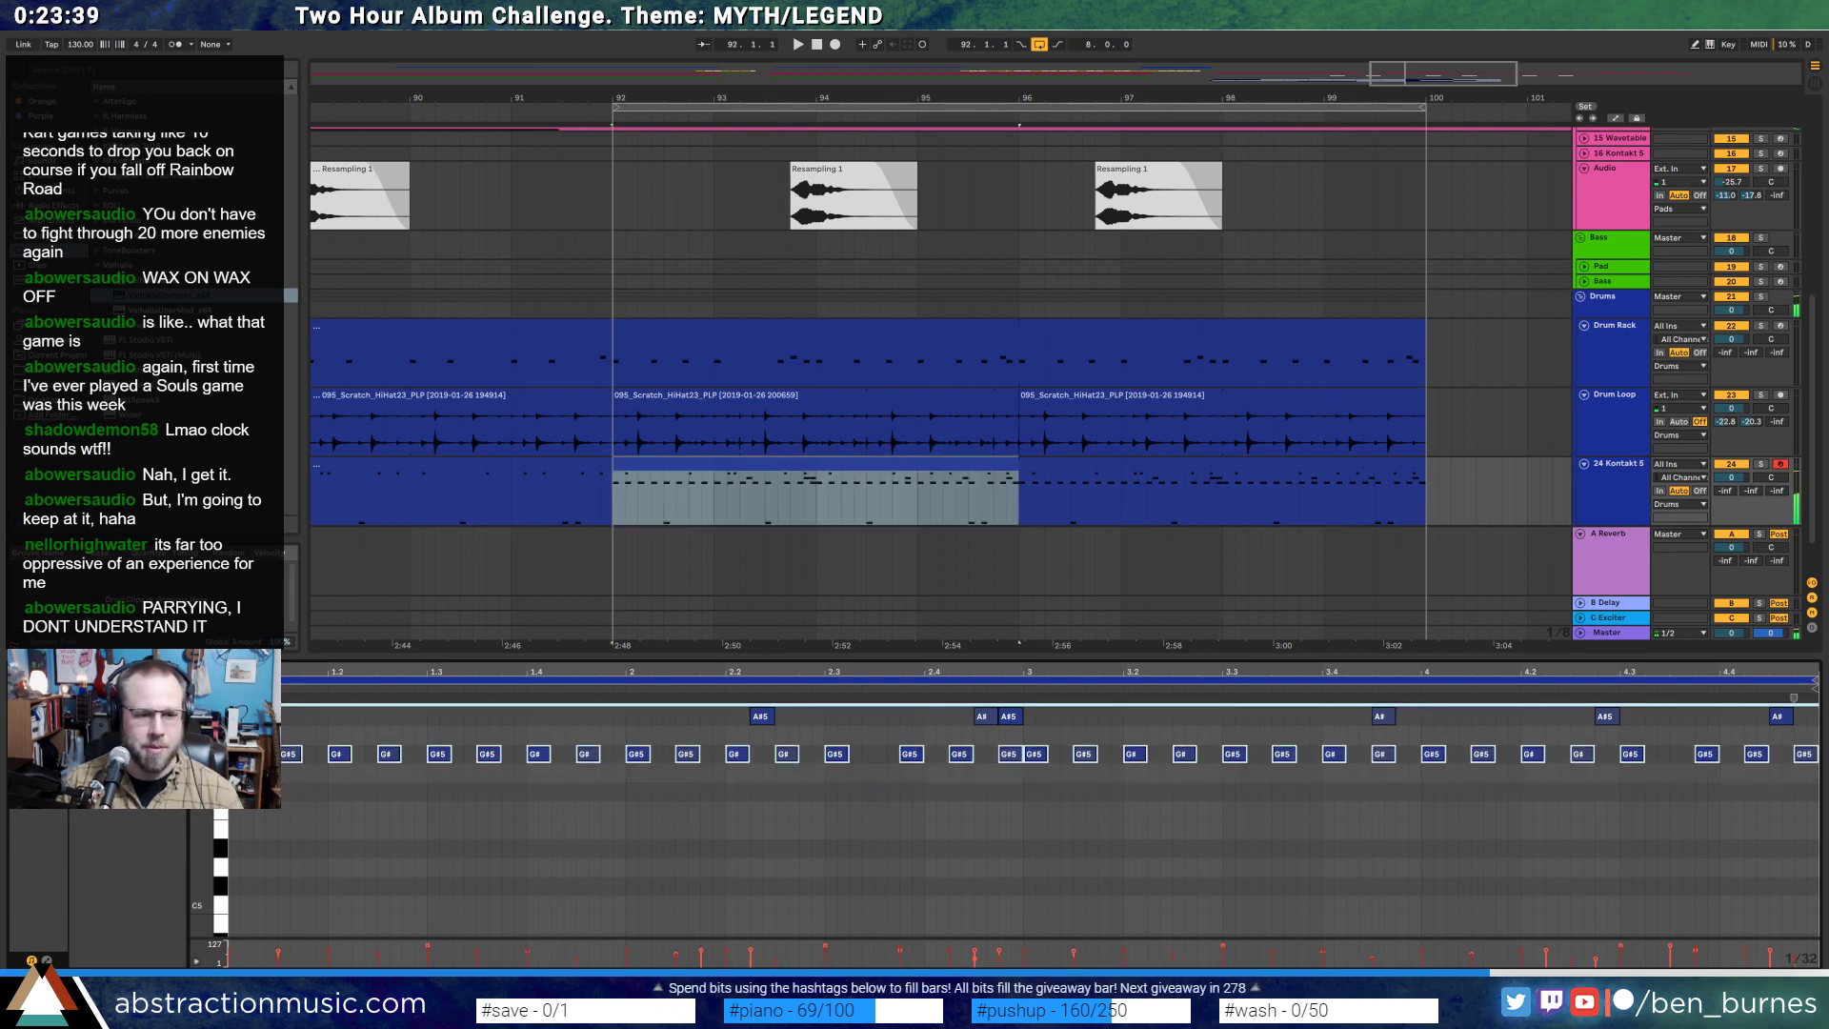
key(Down)
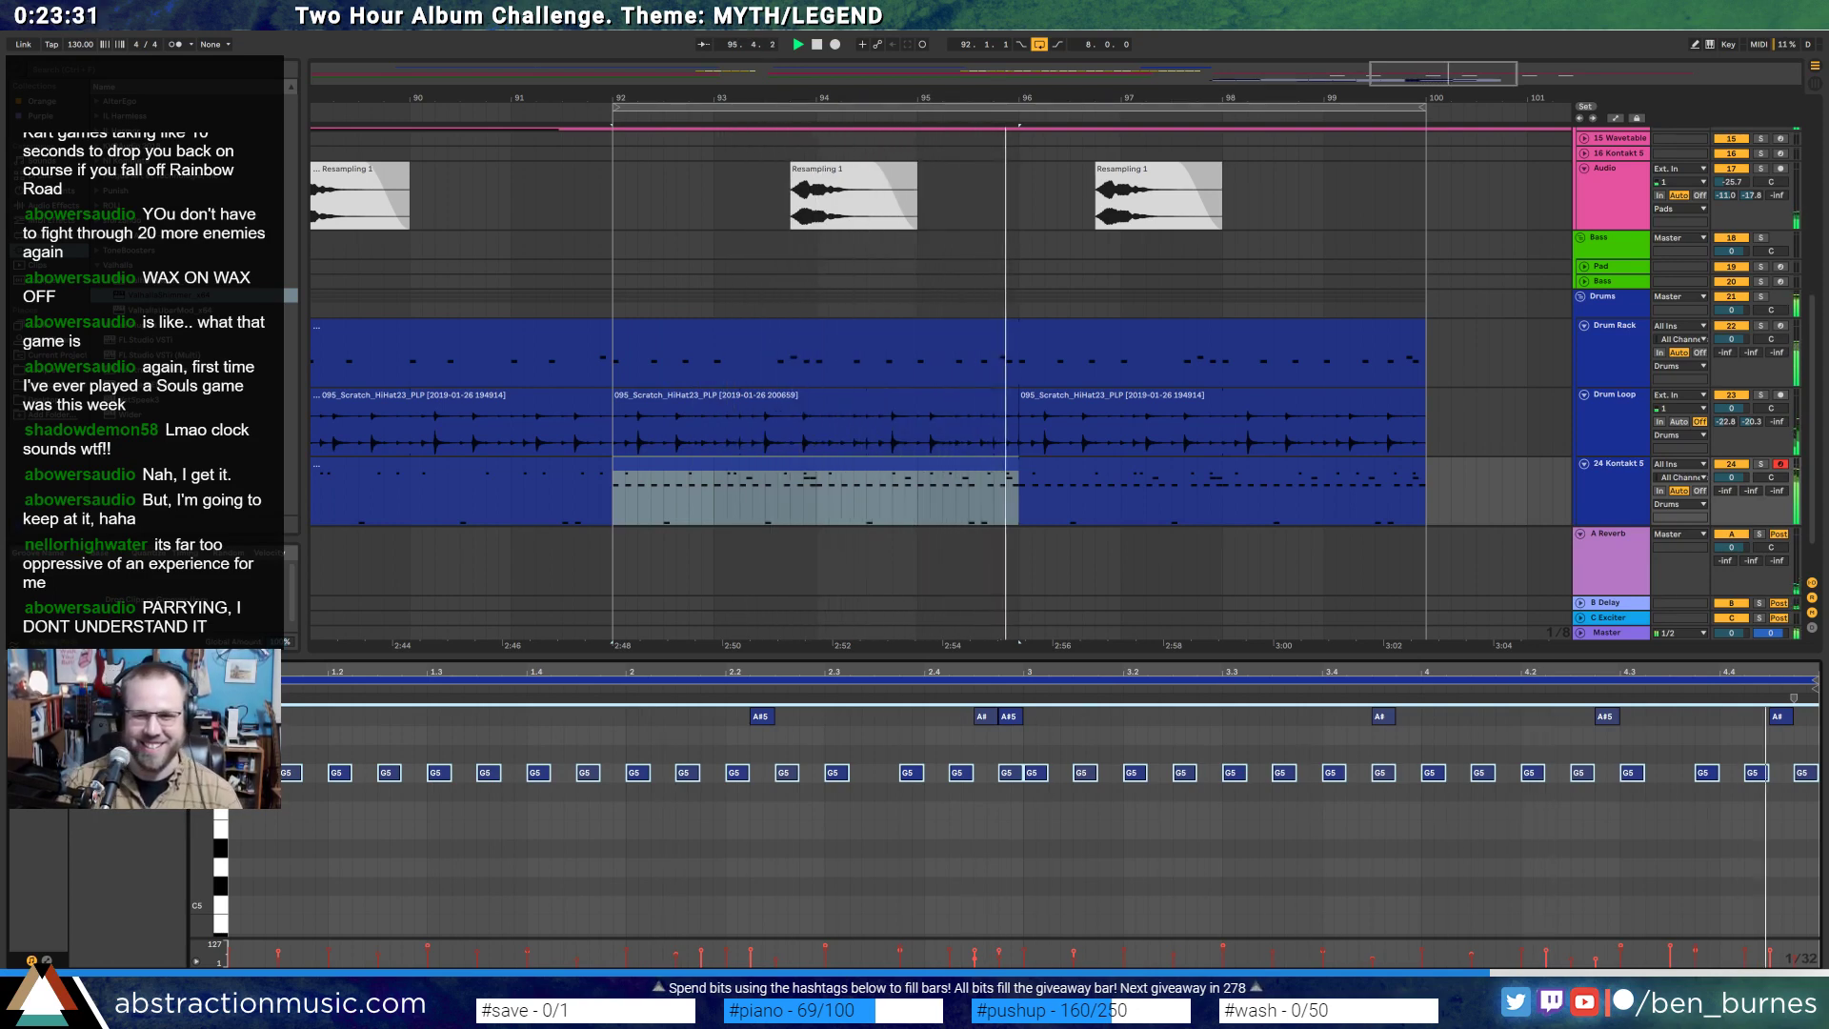
key(Up)
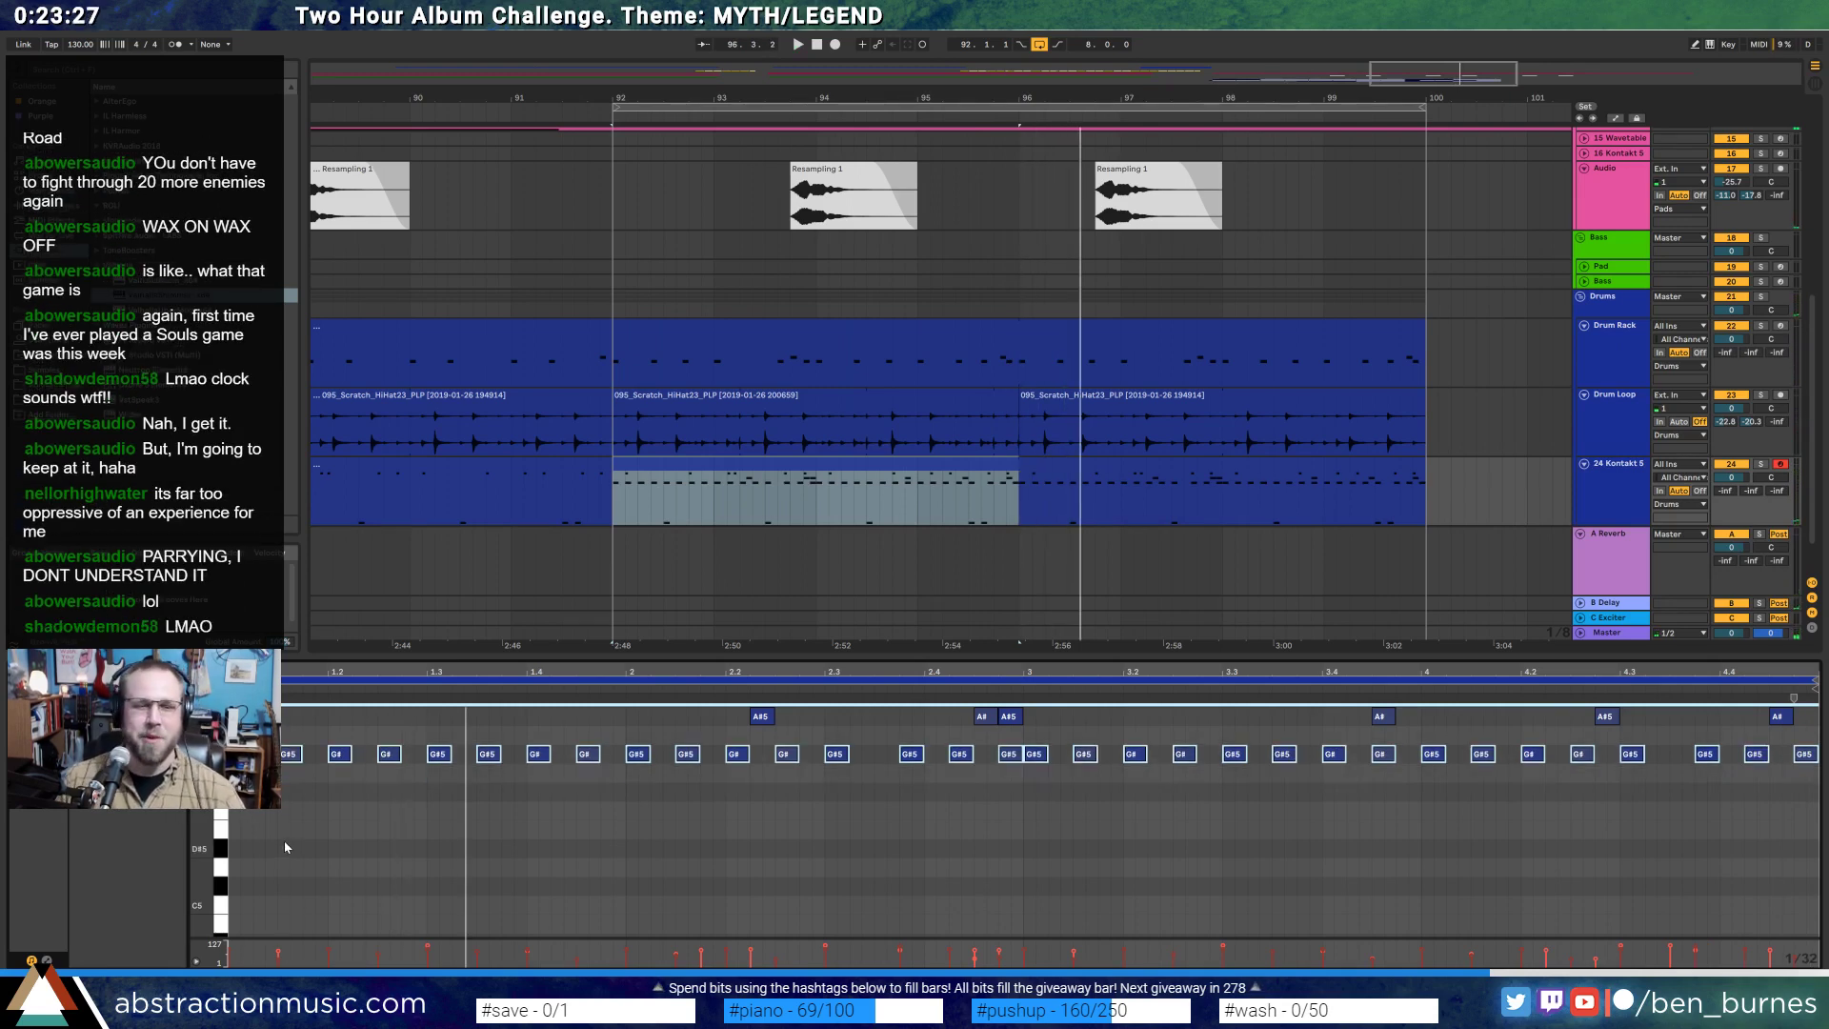
key(space)
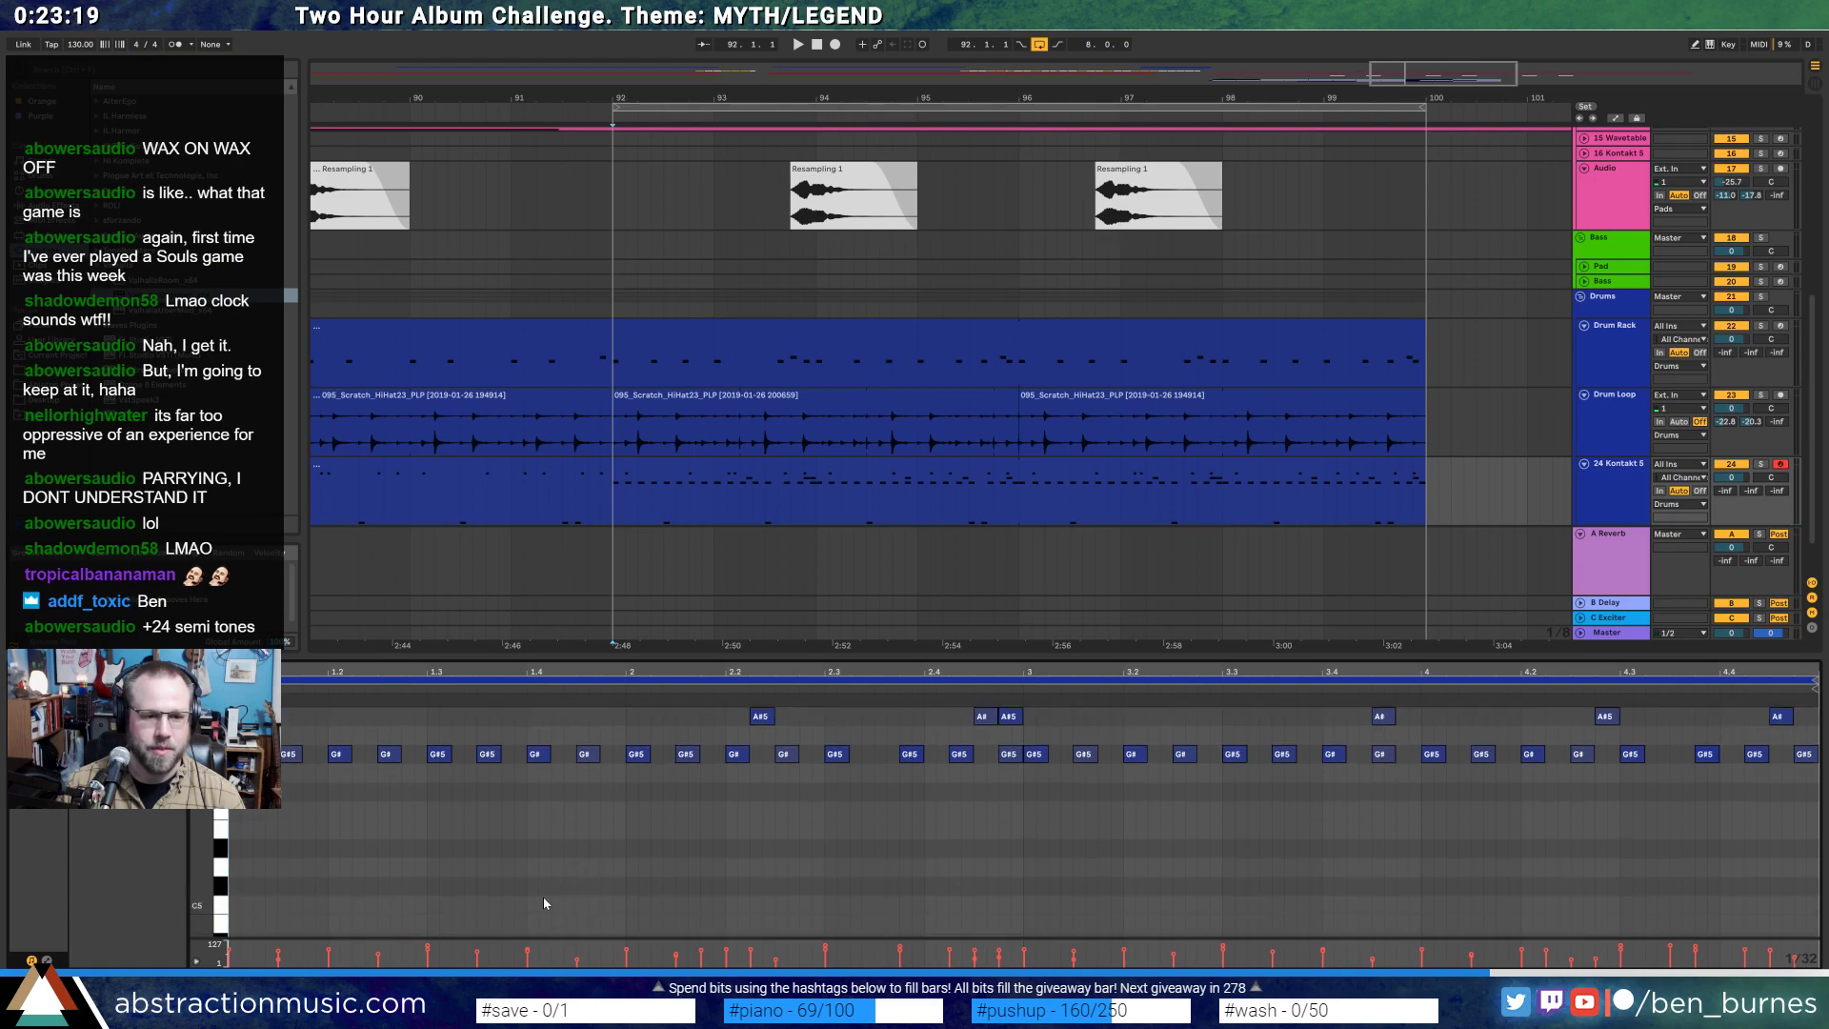
- Copy the clip's D#4 notes, paste them at the same positions, transpose the copies up to D5 and audition the clip
scroll(539, 882, down, 4)
click(218, 868)
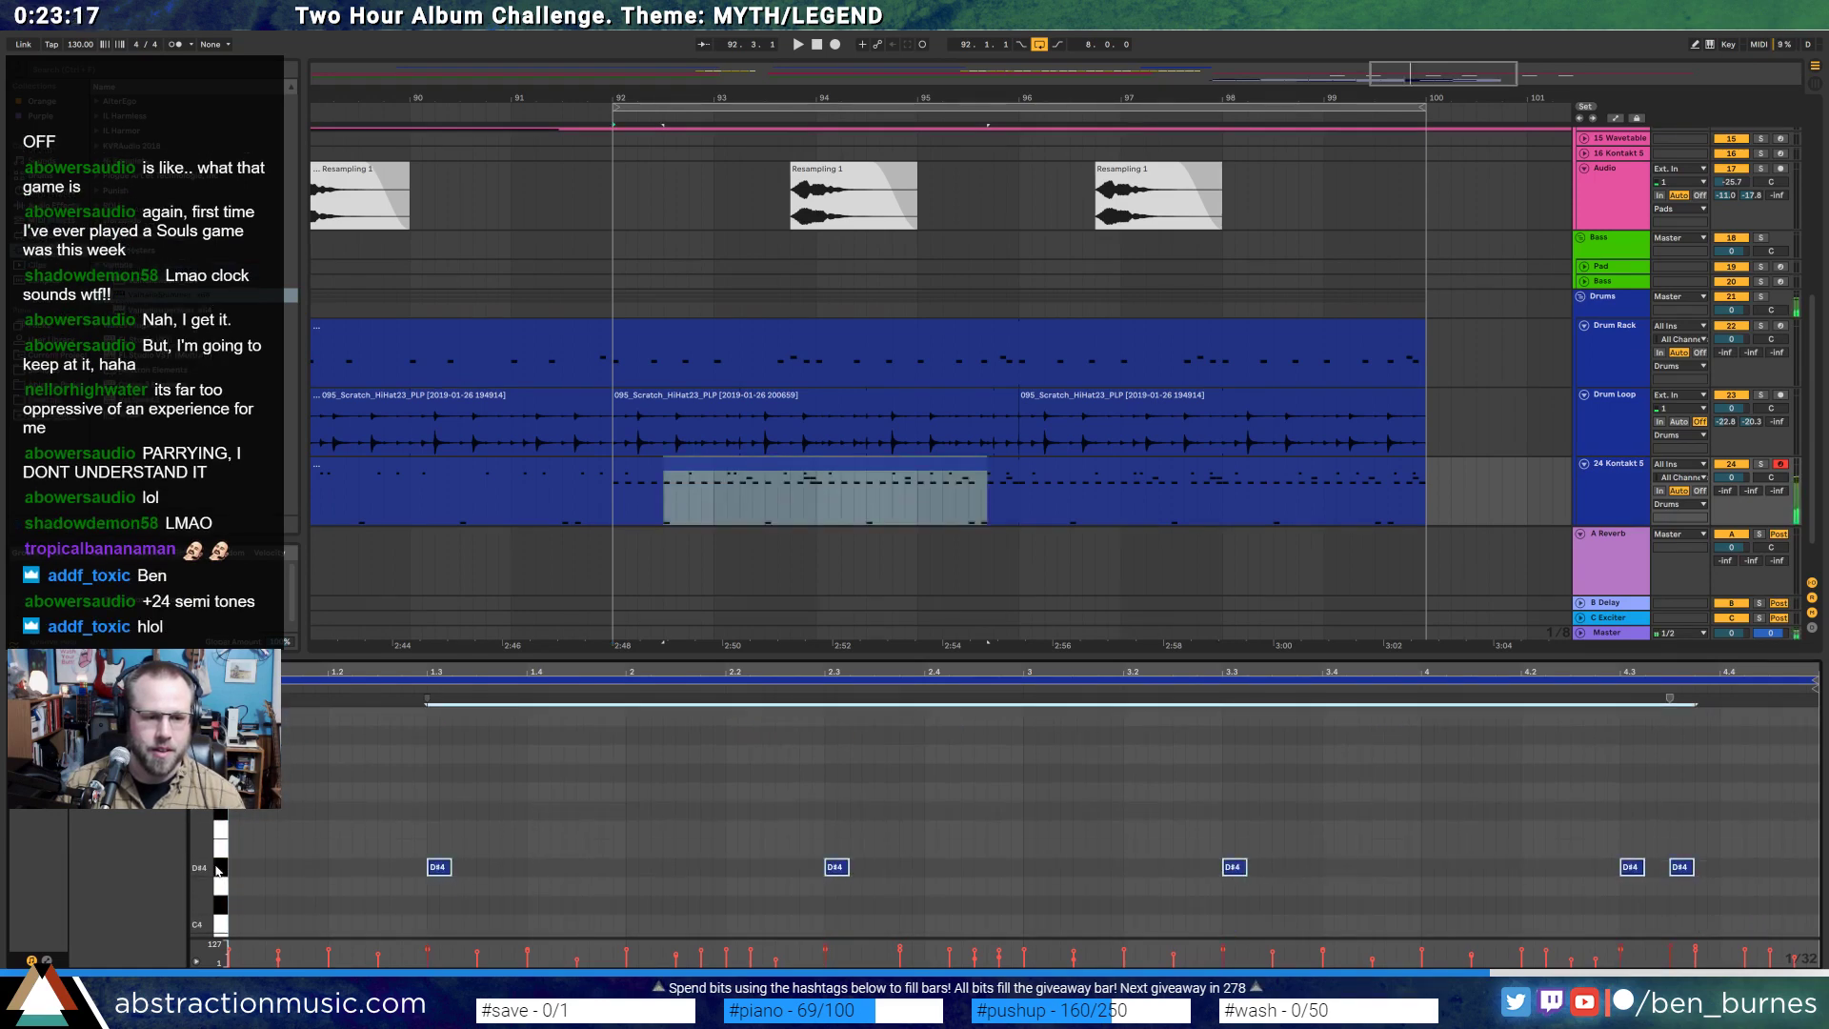
scroll(324, 867, up, 5)
click(222, 875)
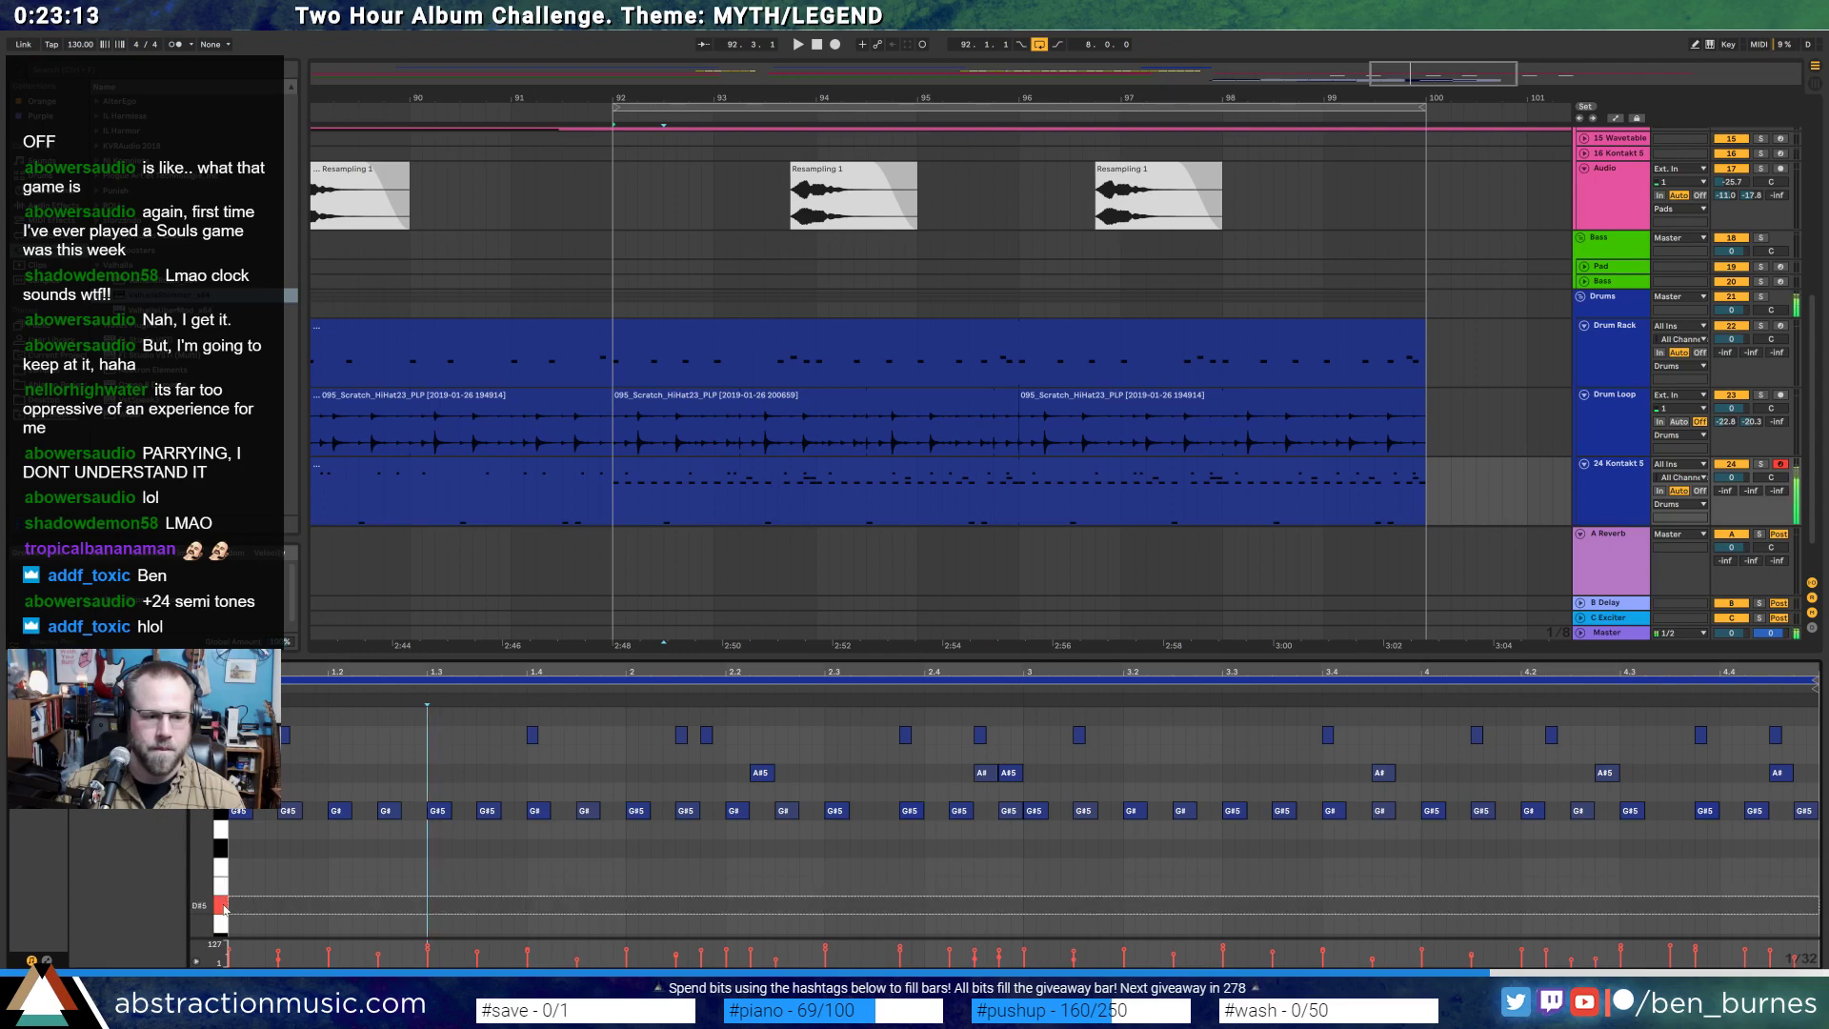
scroll(225, 867, down, 2)
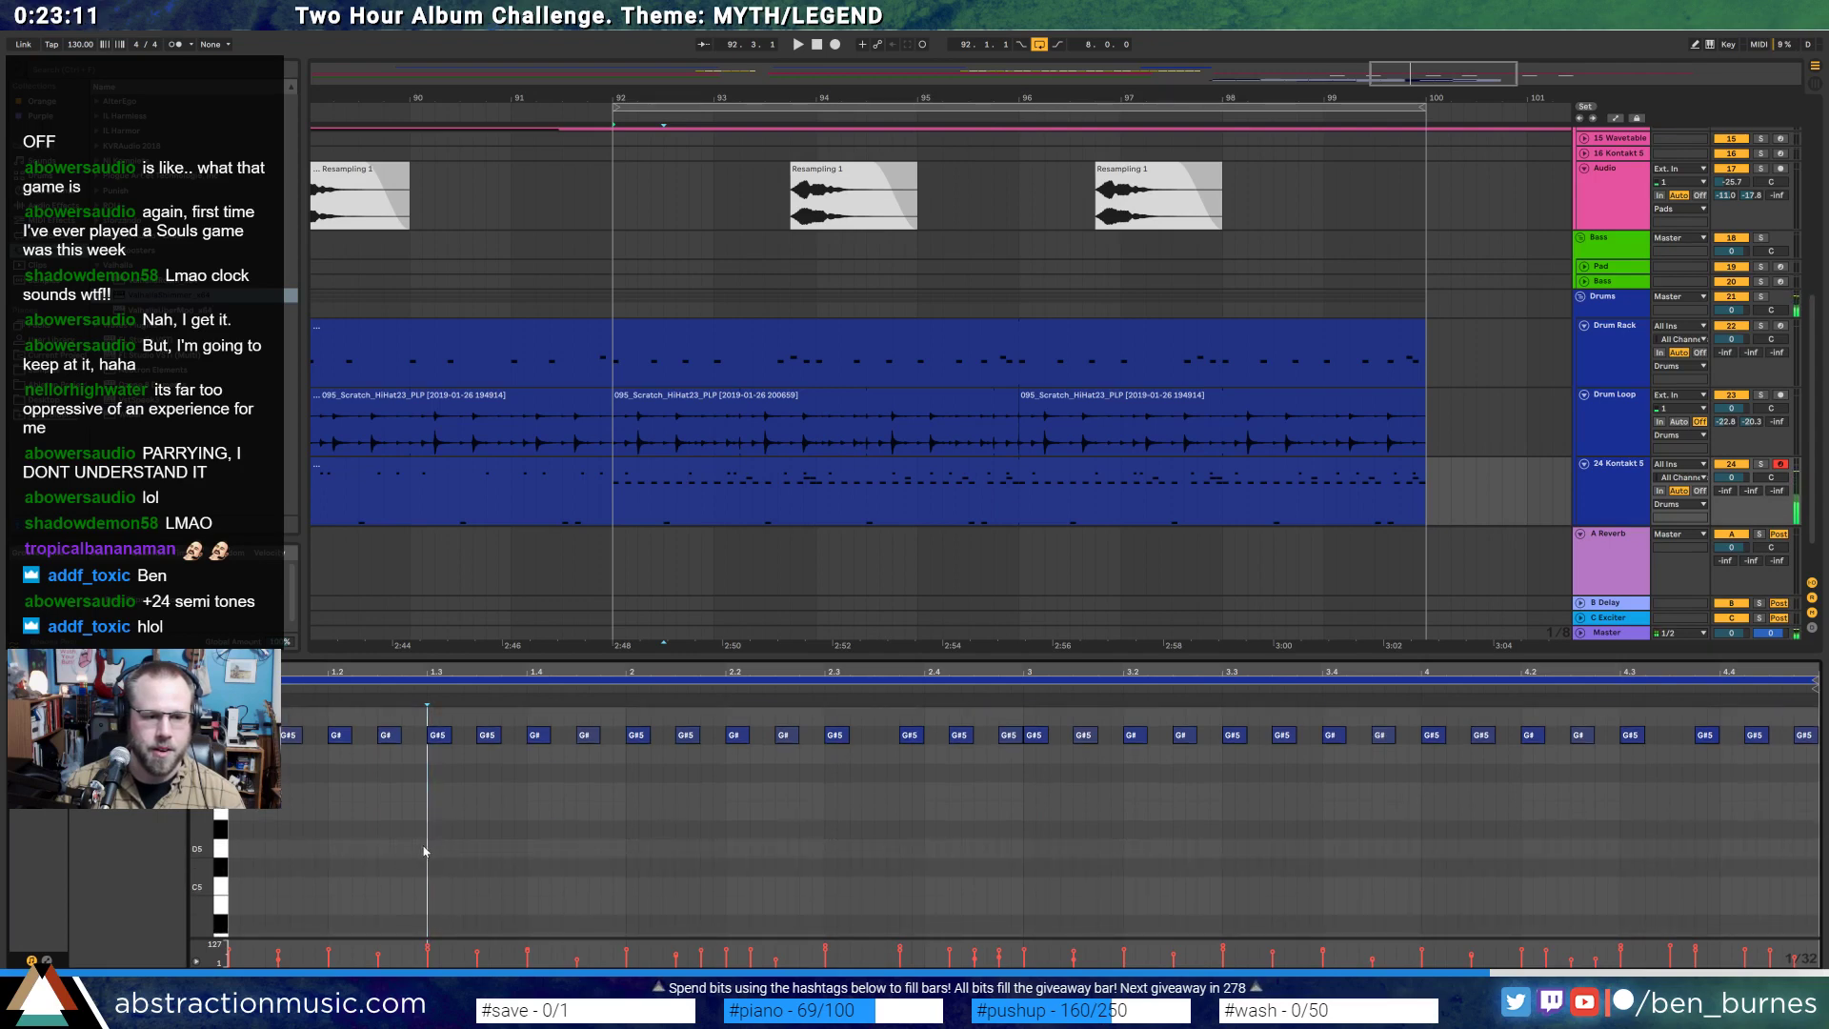
key(ctrl+v)
key(shift+Up)
key(shift+Up)
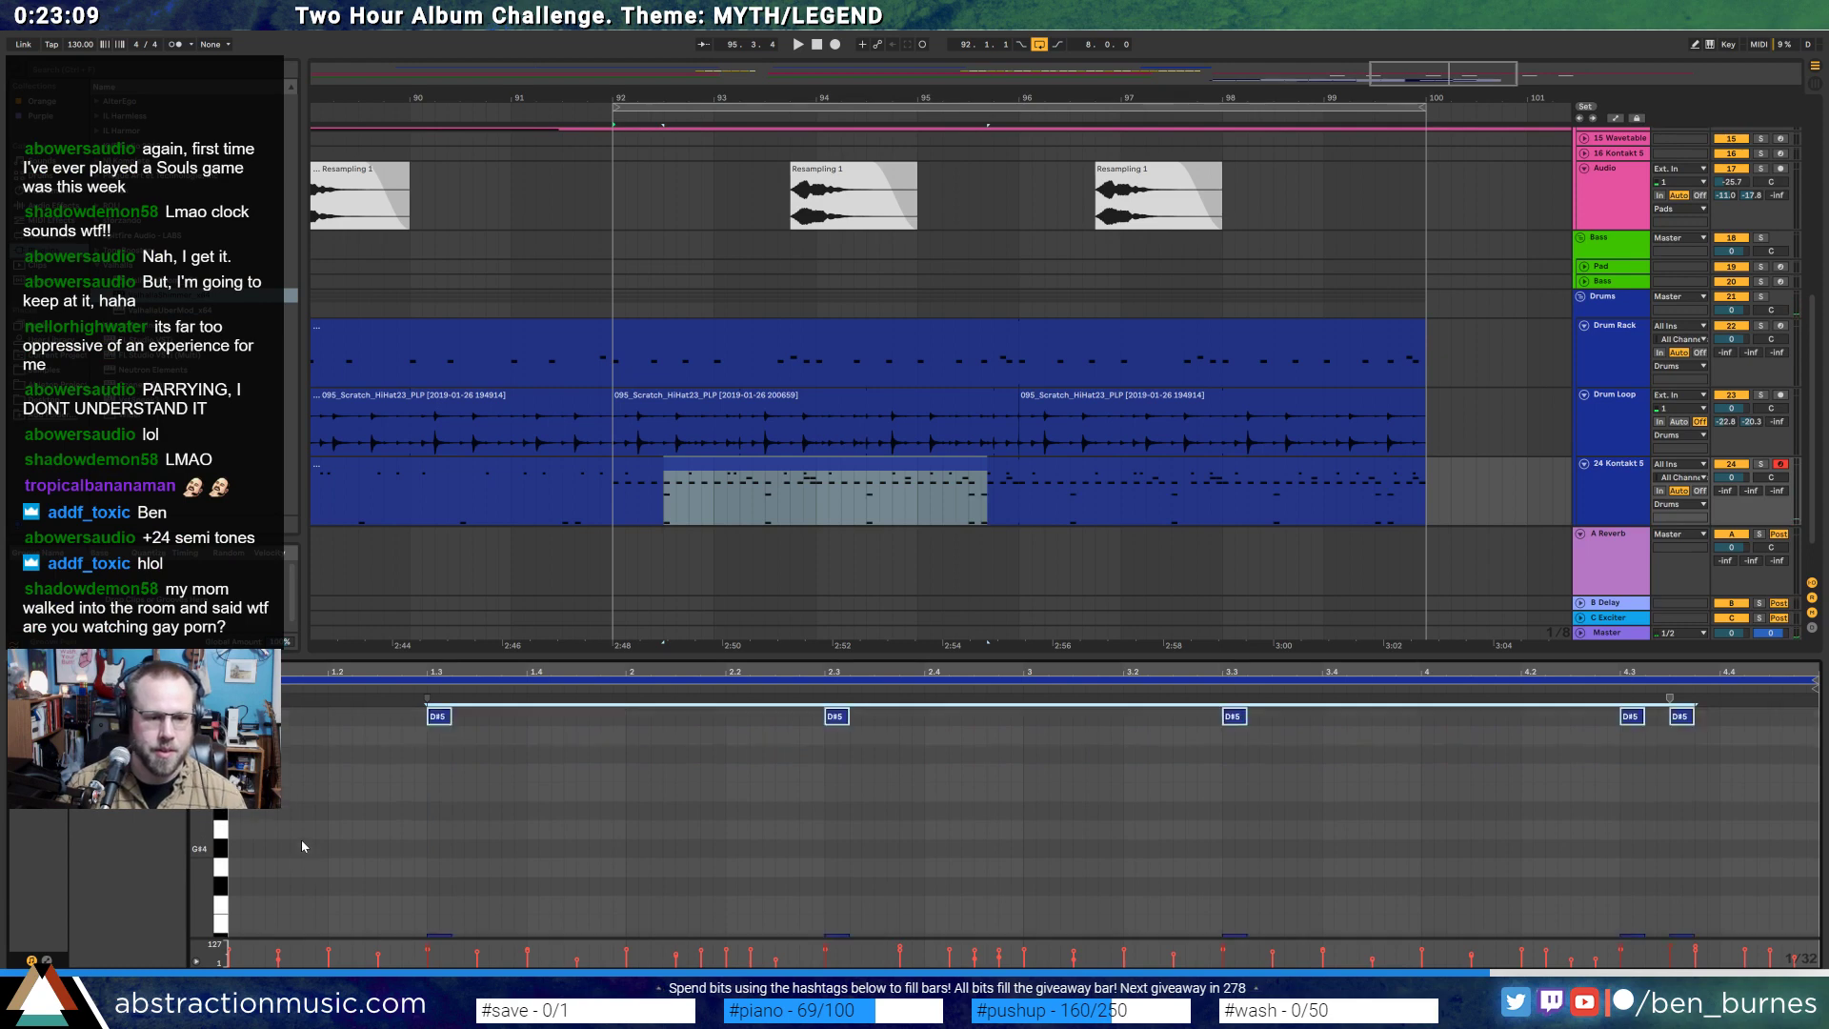
key(shift+Down)
key(Down)
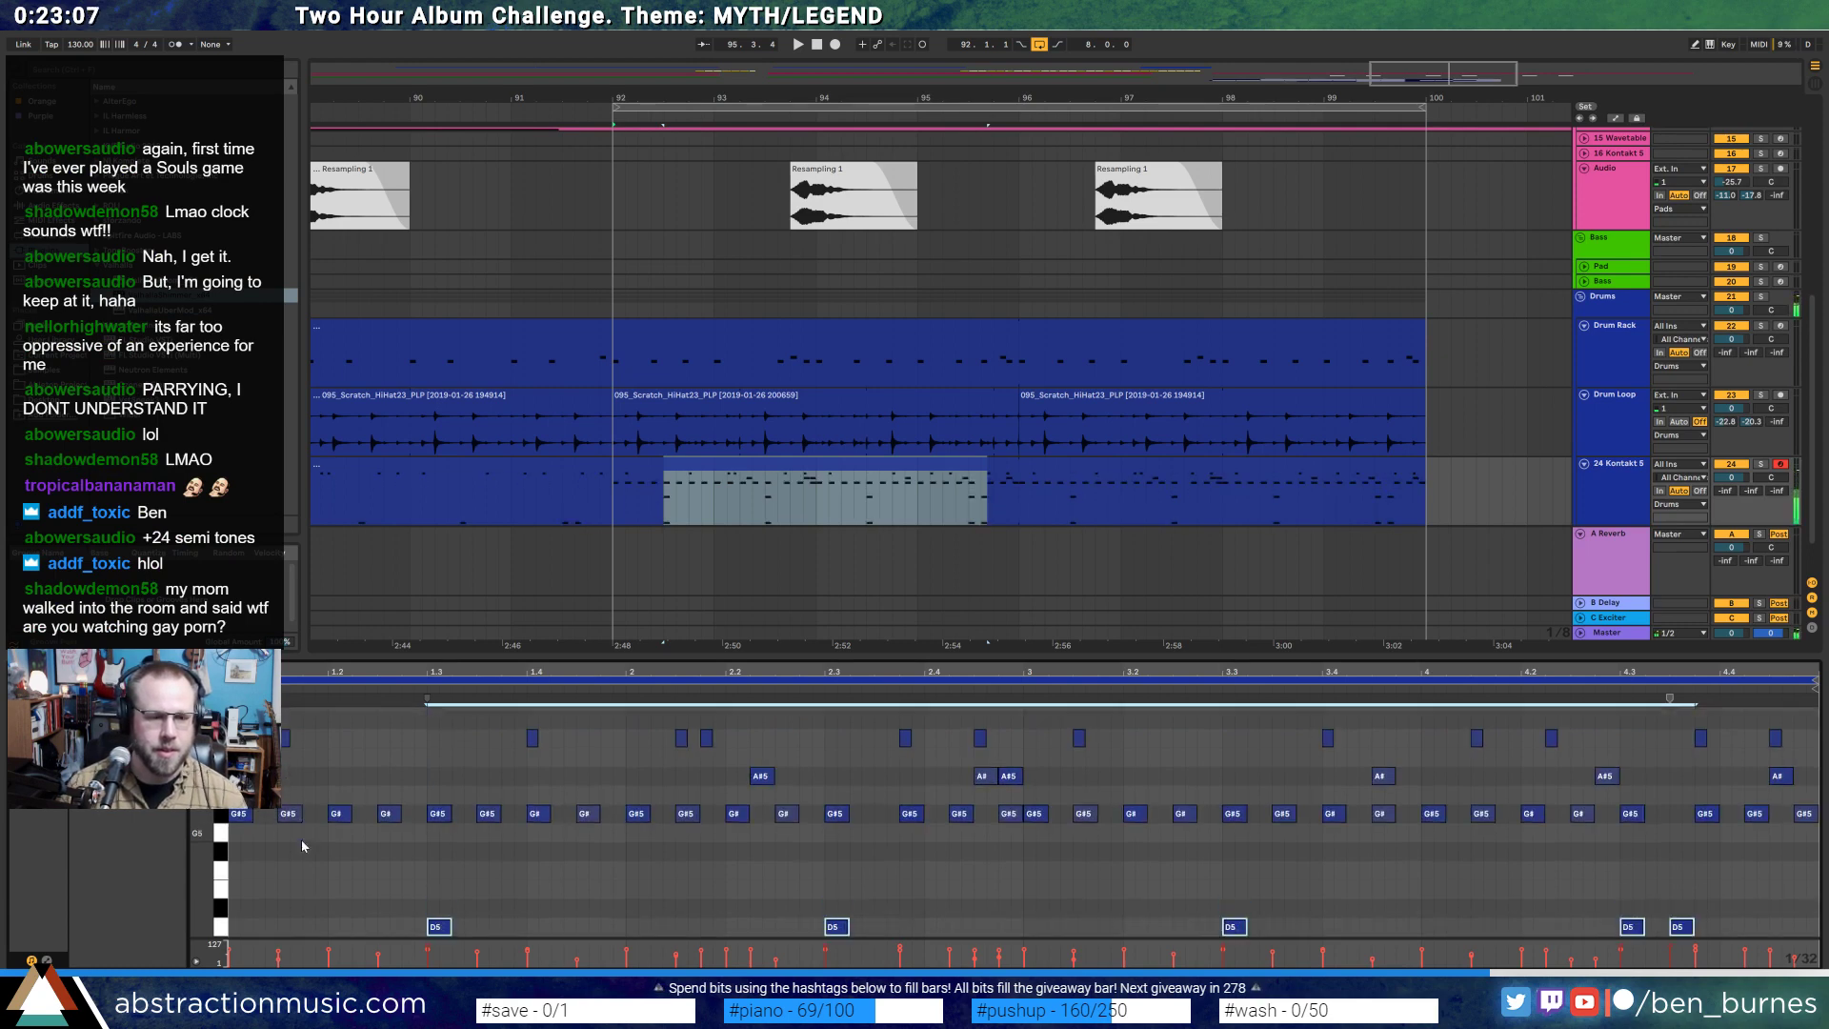
key(space)
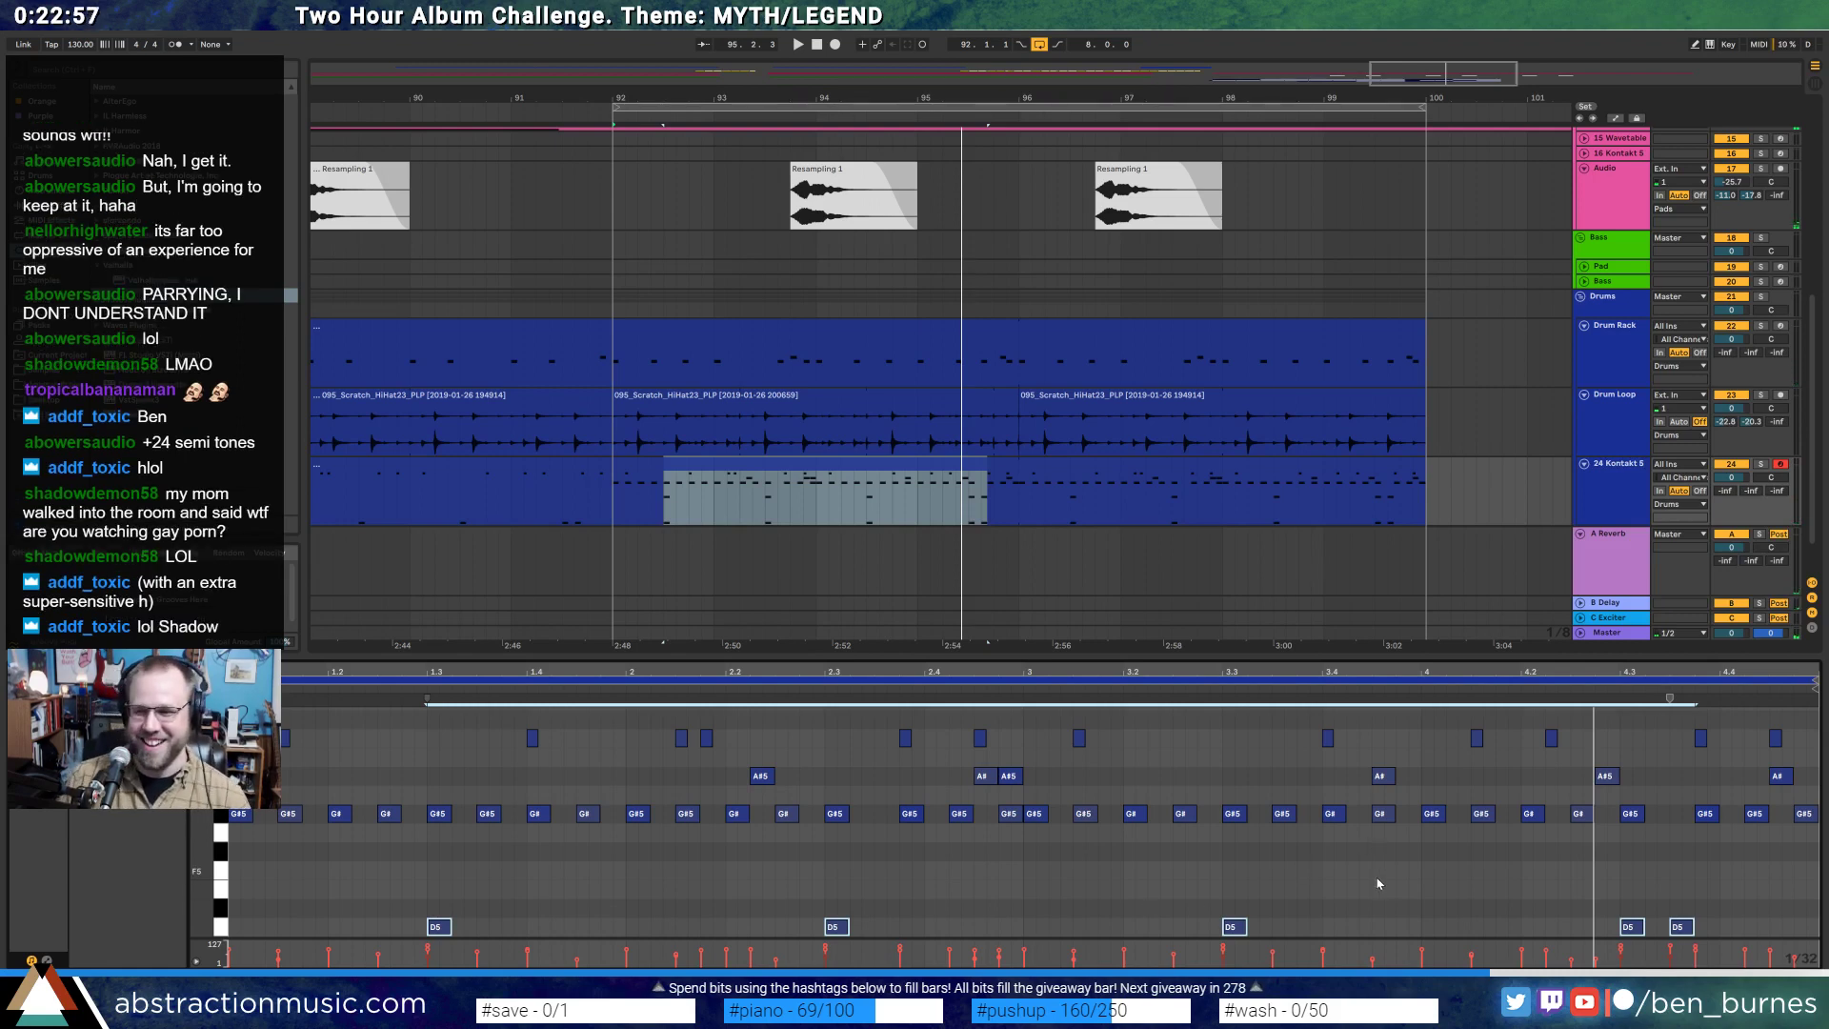
- Audition the pitches around F5, add an F#5 note from 4.4.3 to the clip's end, and play the loop
click(1534, 915)
click(222, 889)
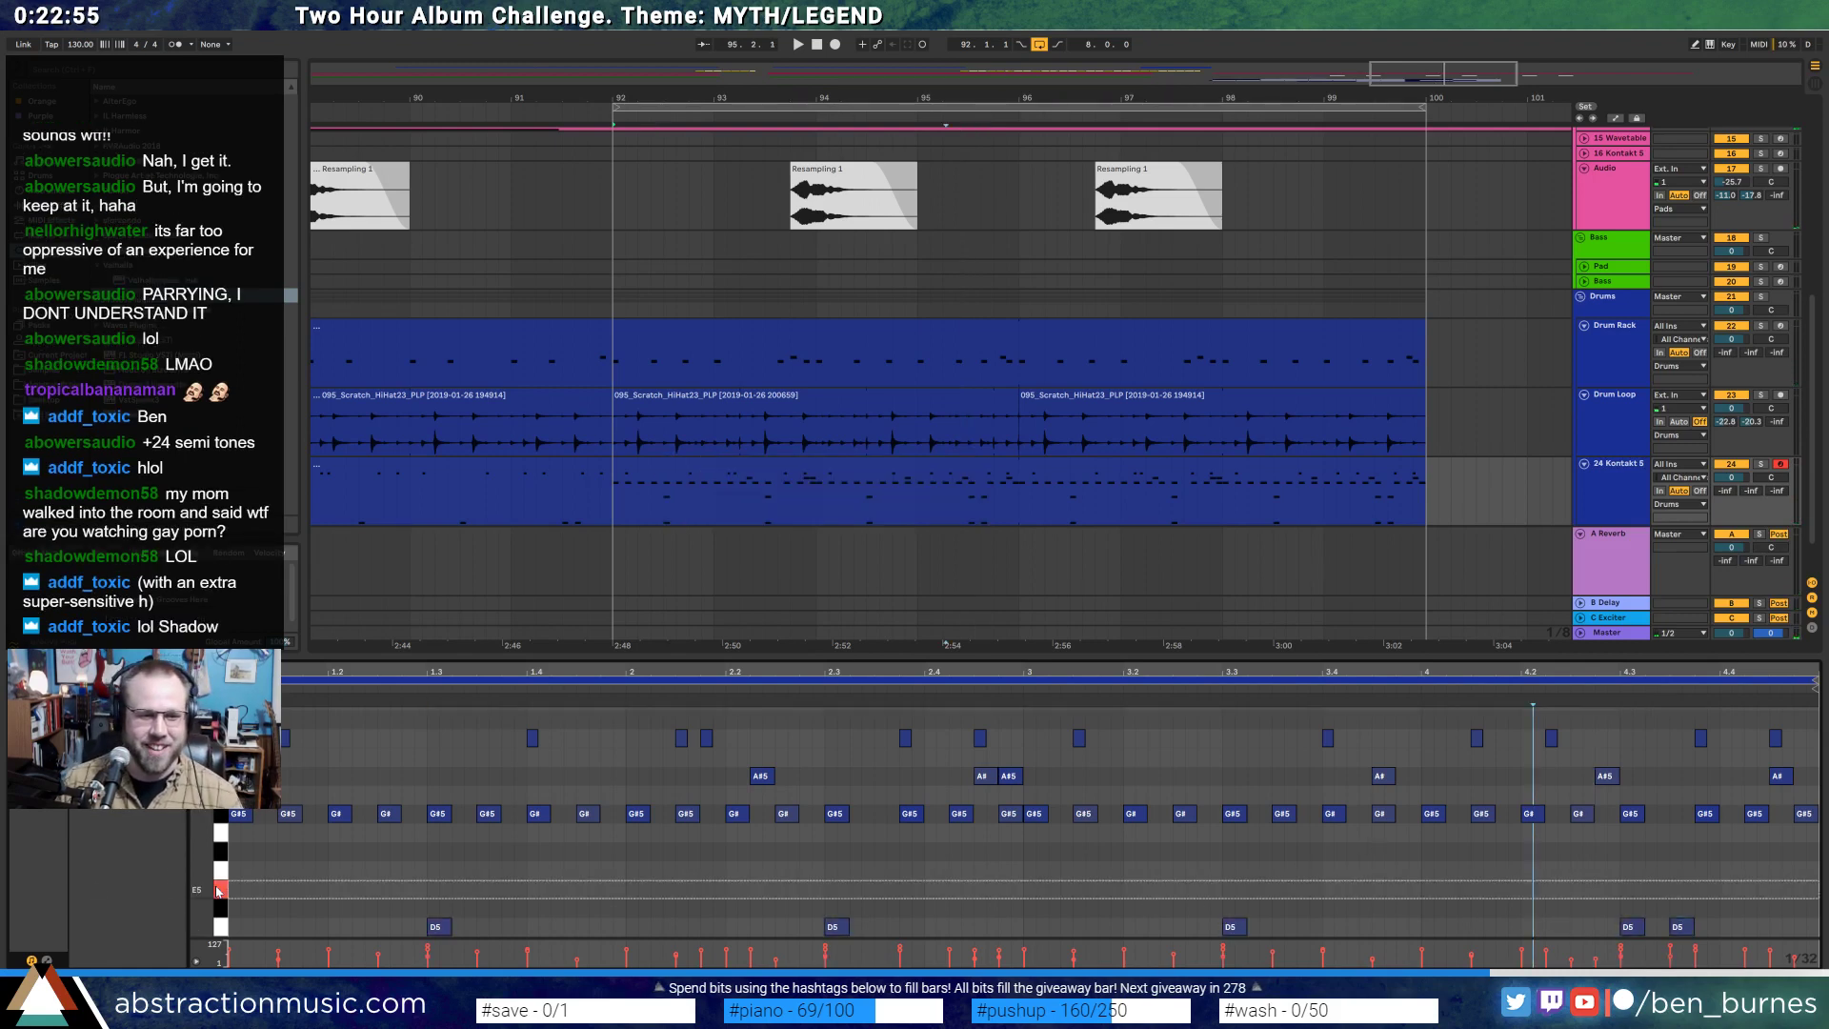
click(219, 909)
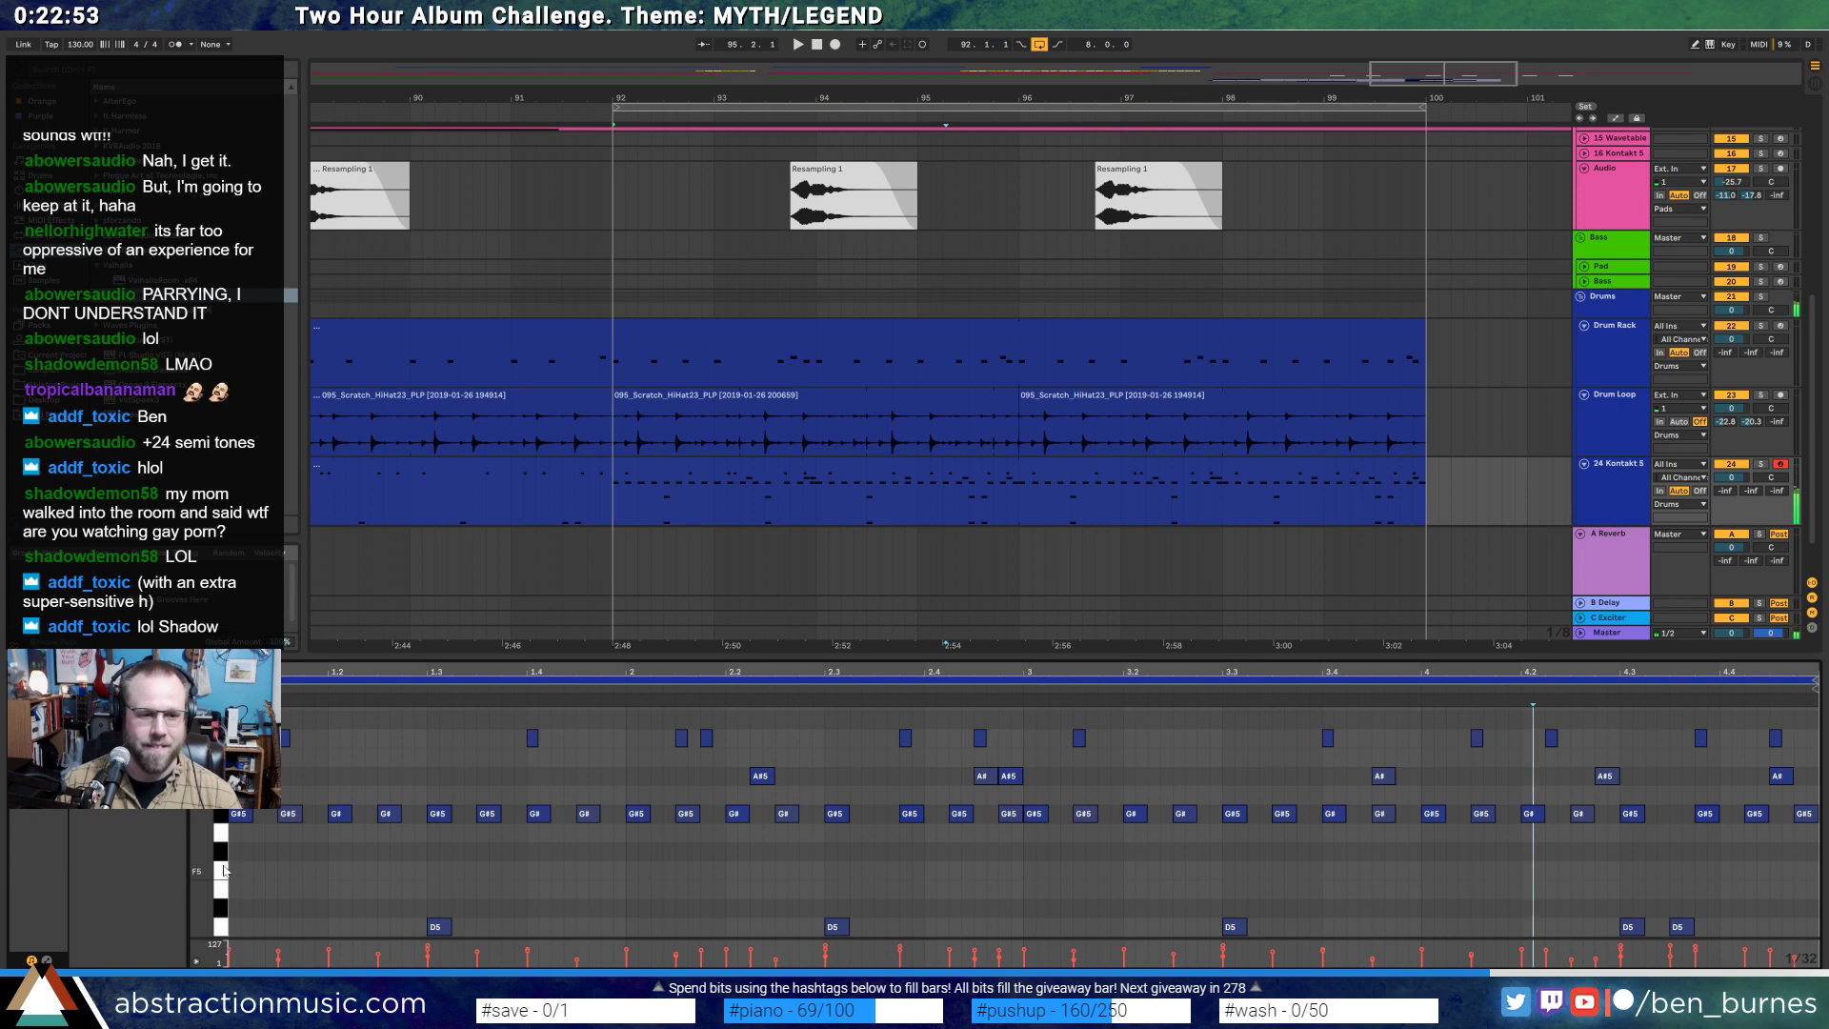
click(224, 871)
click(225, 871)
click(224, 850)
click(225, 851)
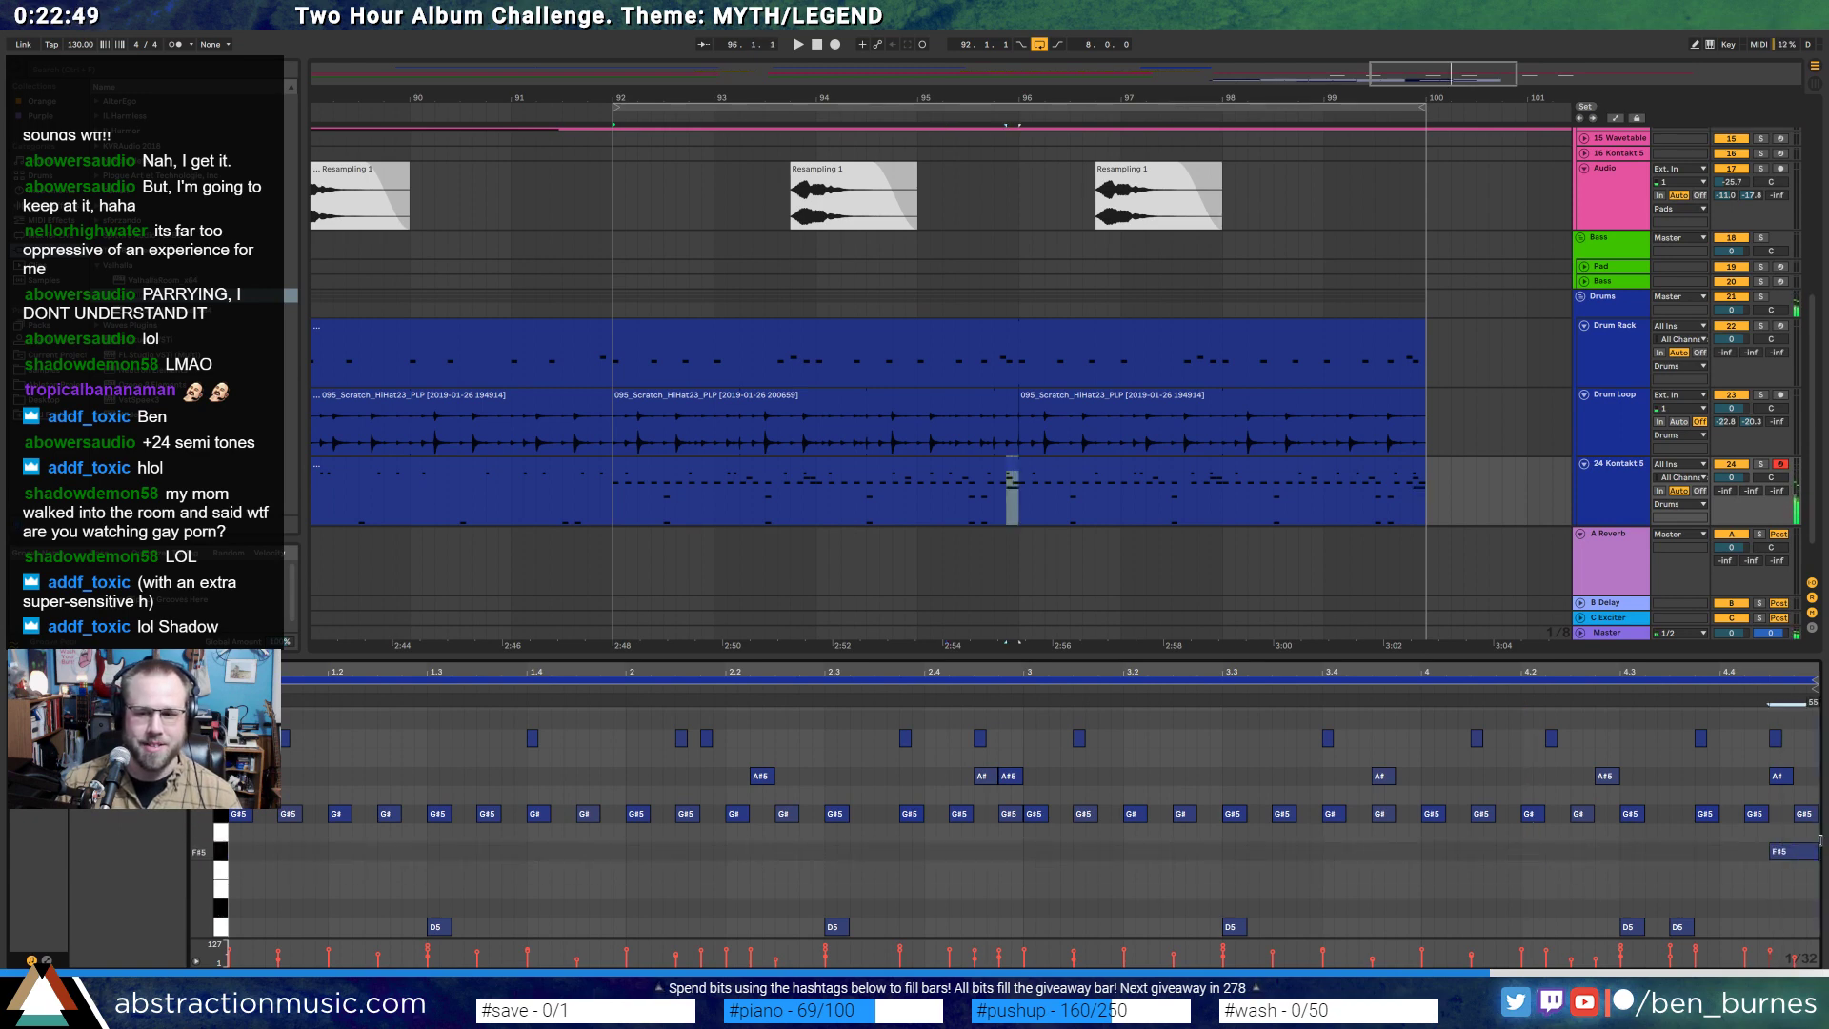
key(space)
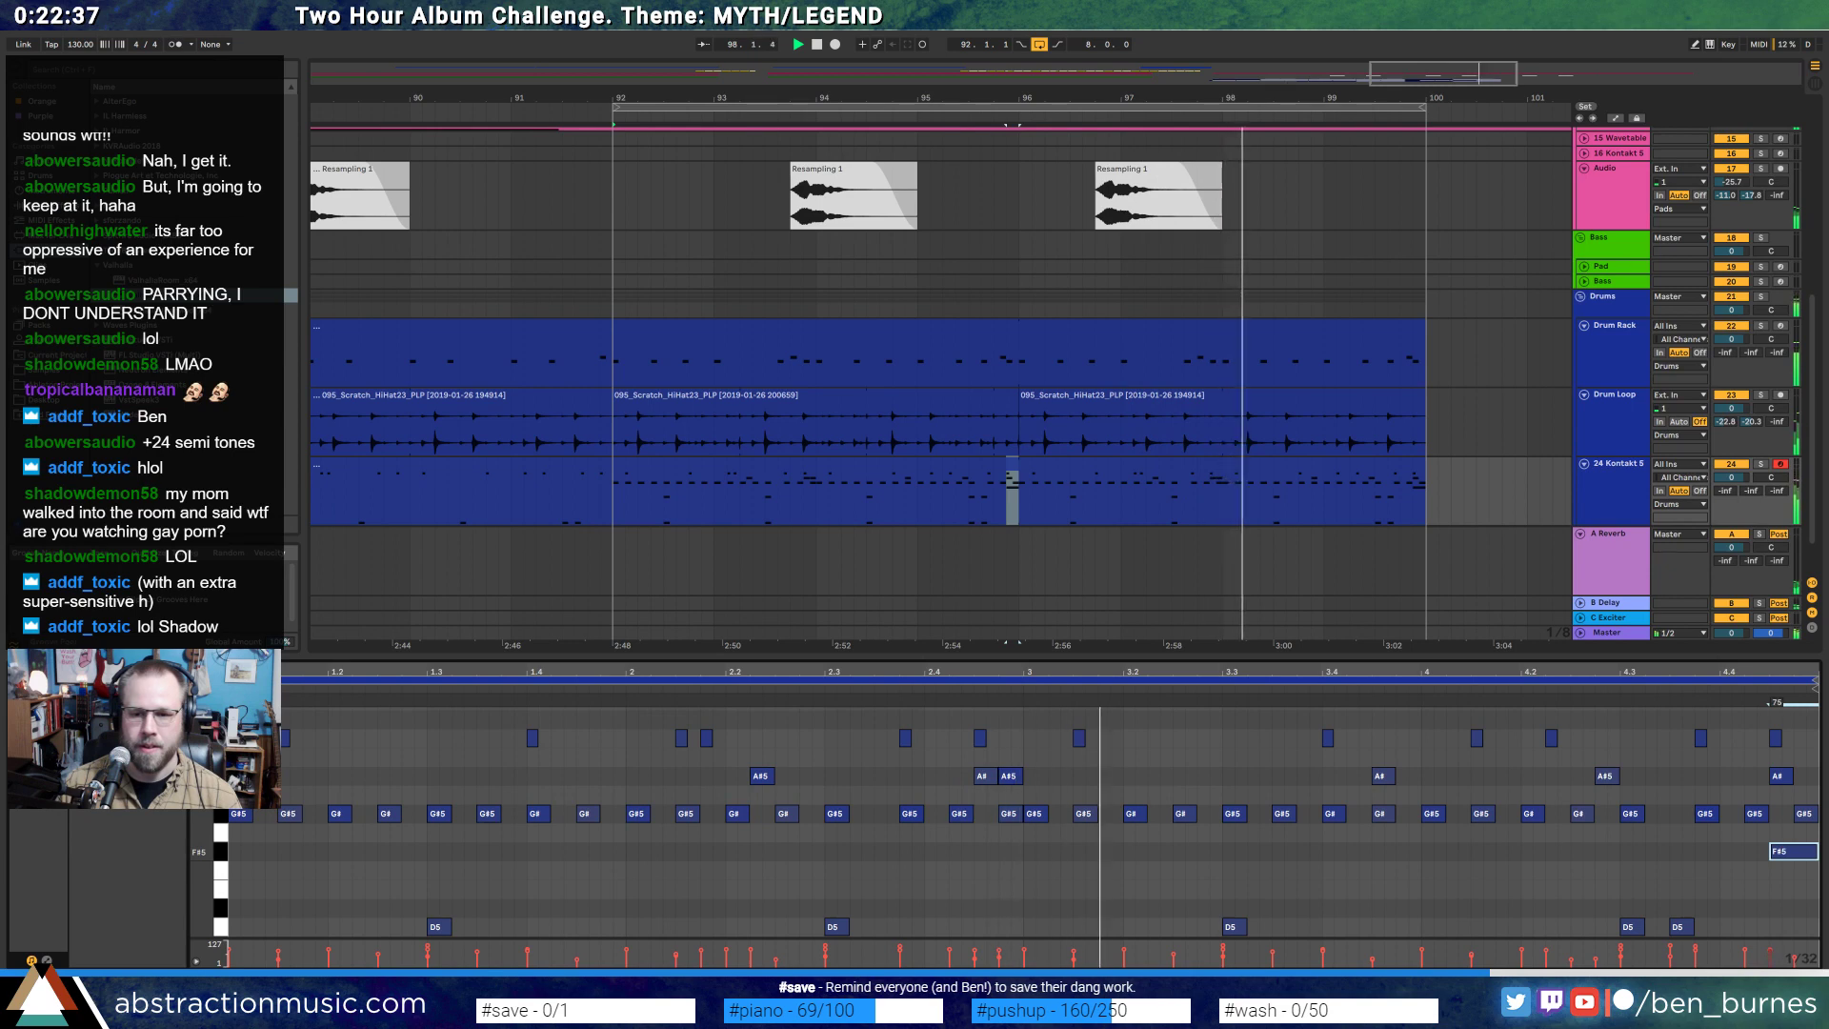
click(762, 777)
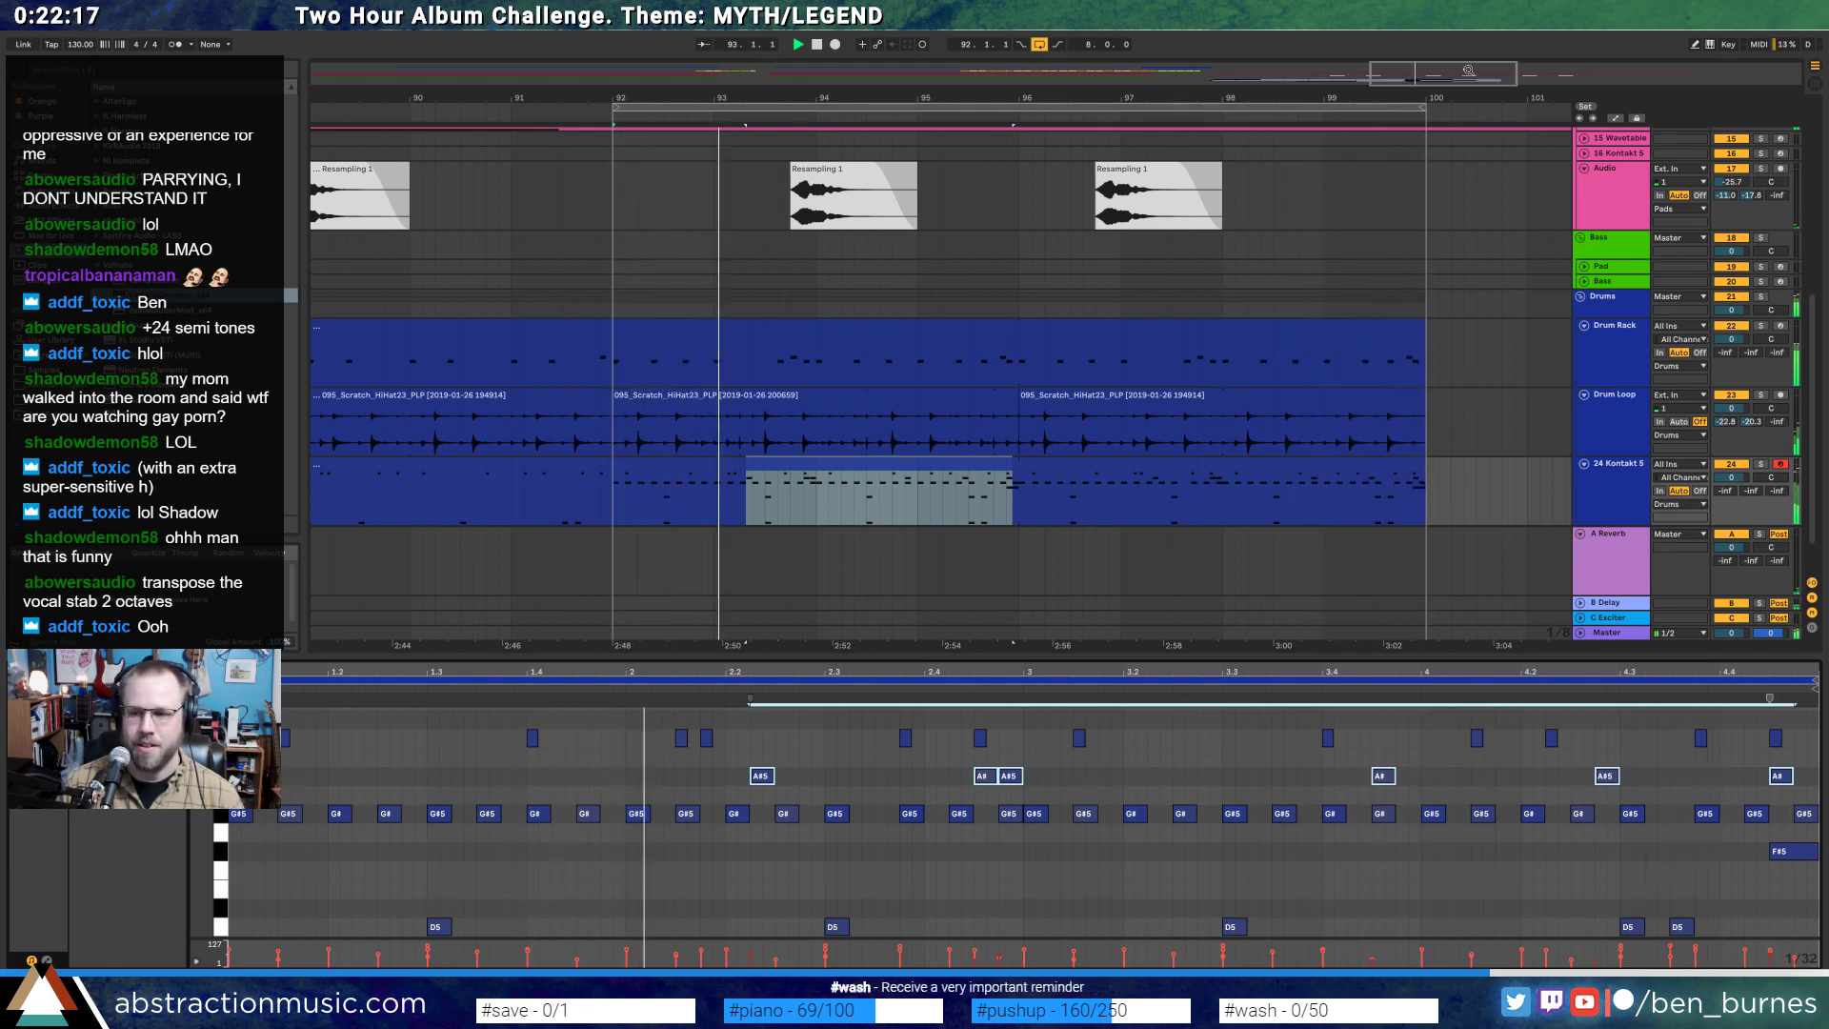
- Stop playback, find empty arrangement space beyond bar 117, check the Resampling track and select the 24 Kontakt 5 track
drag(1460, 78, 1529, 40)
key(space)
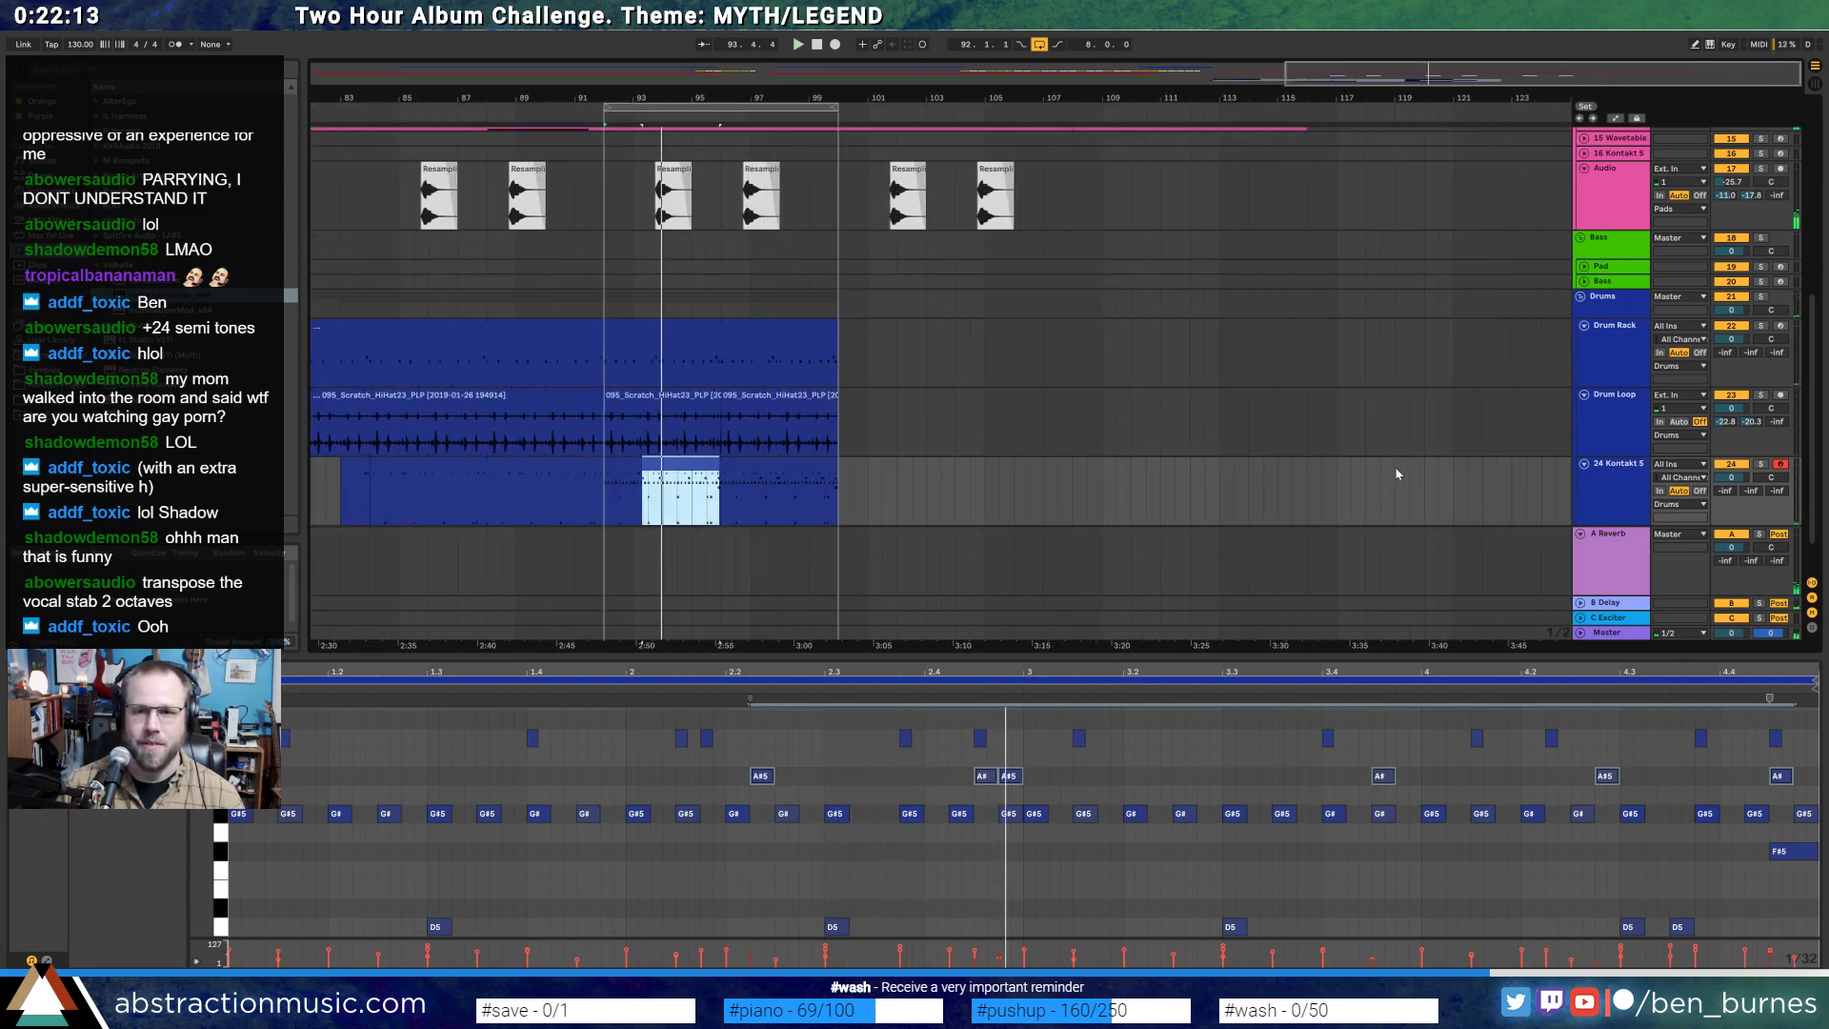
scroll(1423, 475, up, 2)
scroll(1423, 476, down, 2)
click(1409, 487)
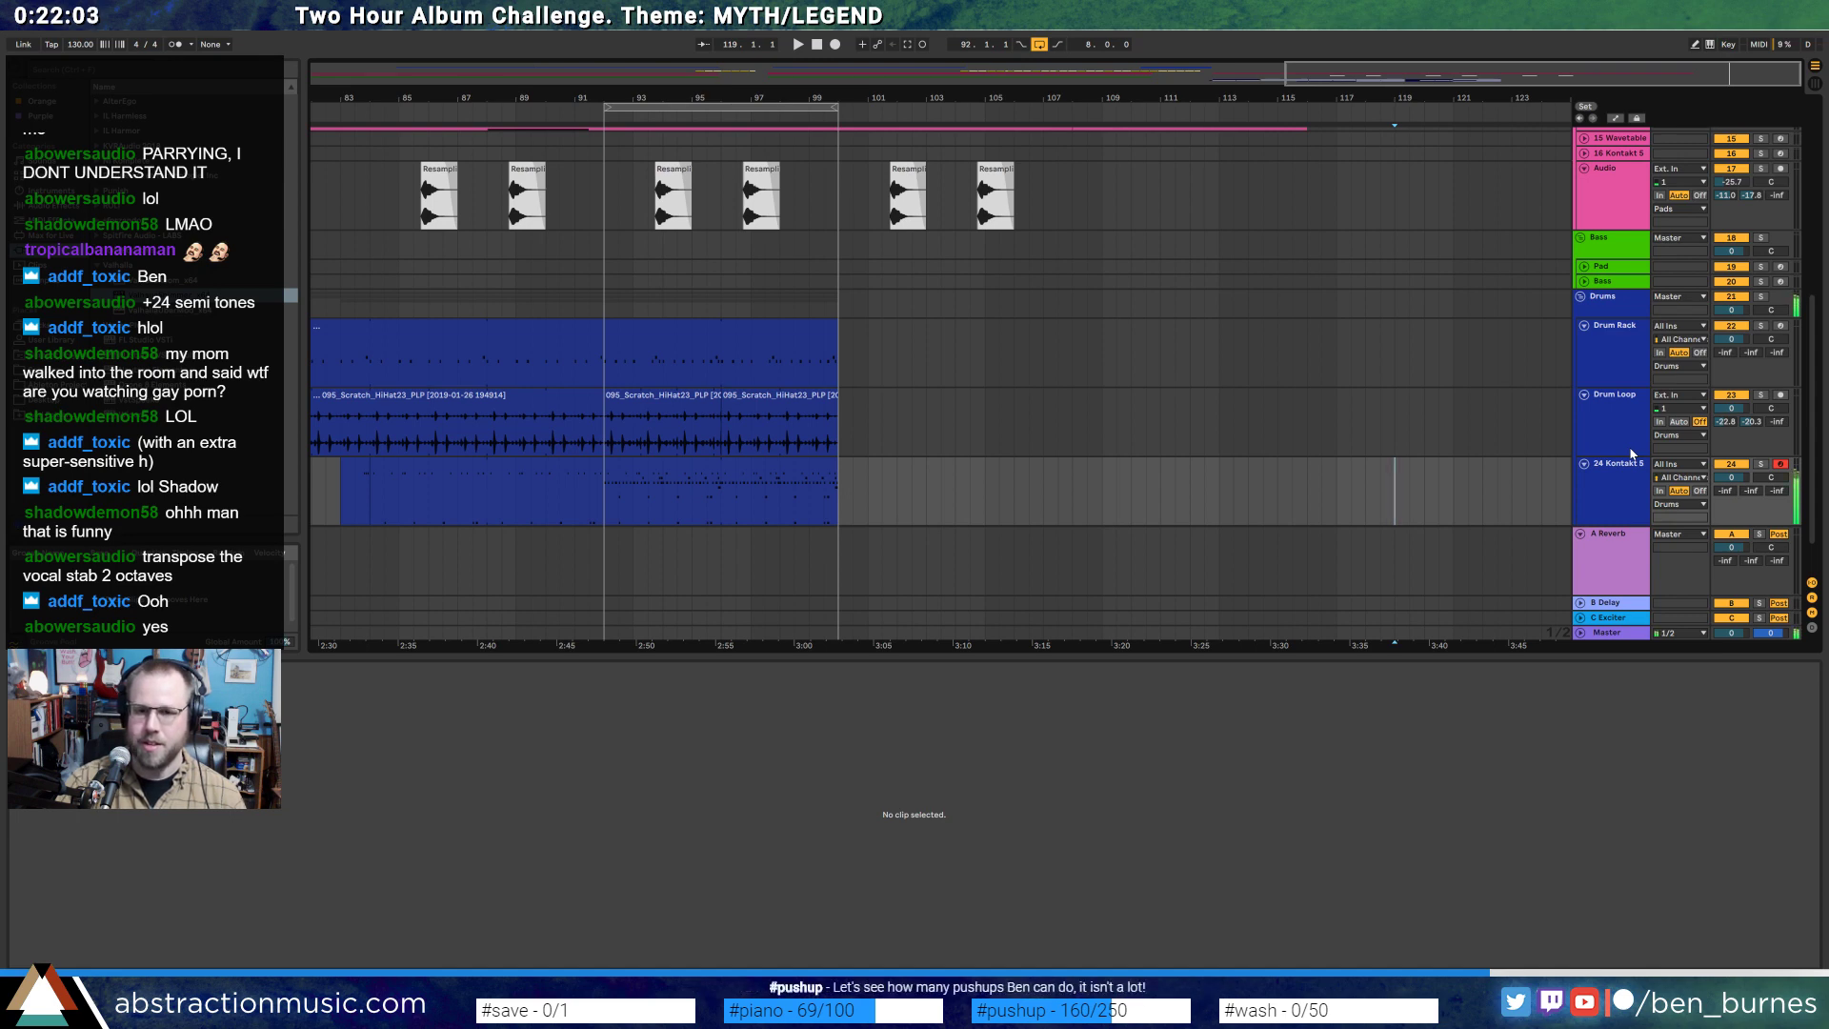
scroll(1400, 383, up, 10)
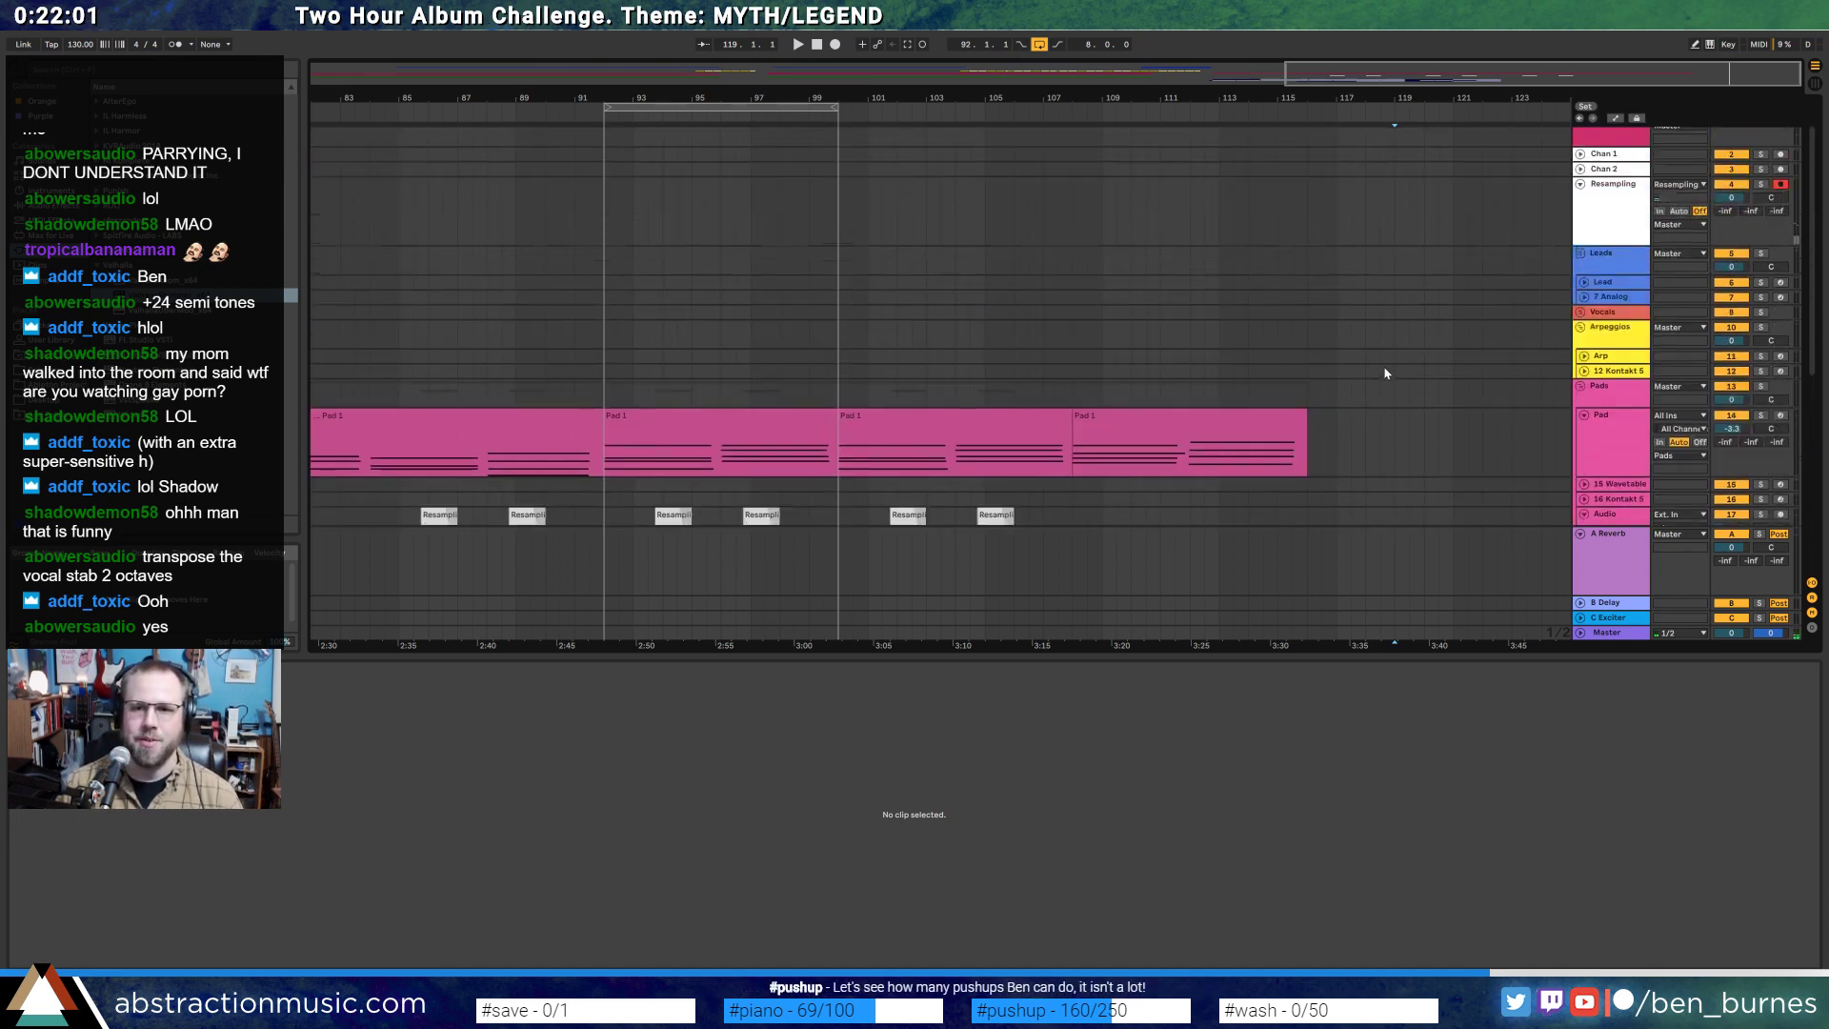
click(1386, 264)
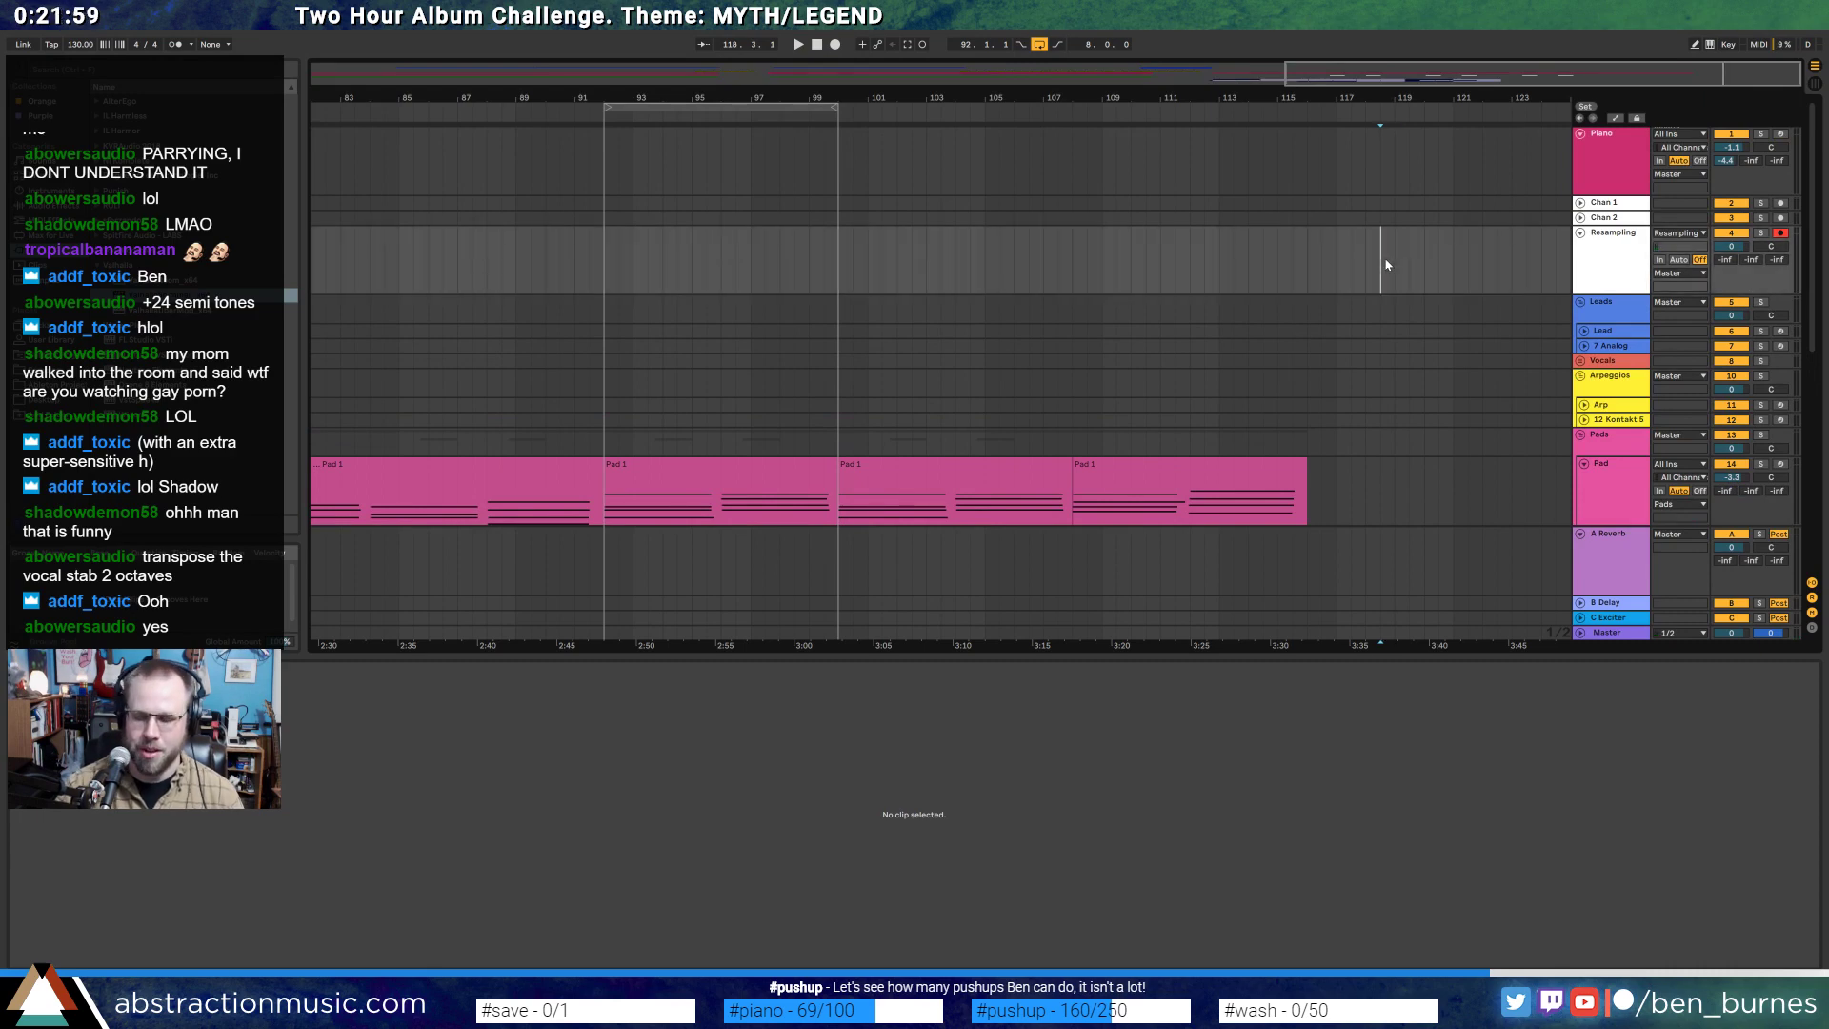
scroll(1448, 401, down, 4)
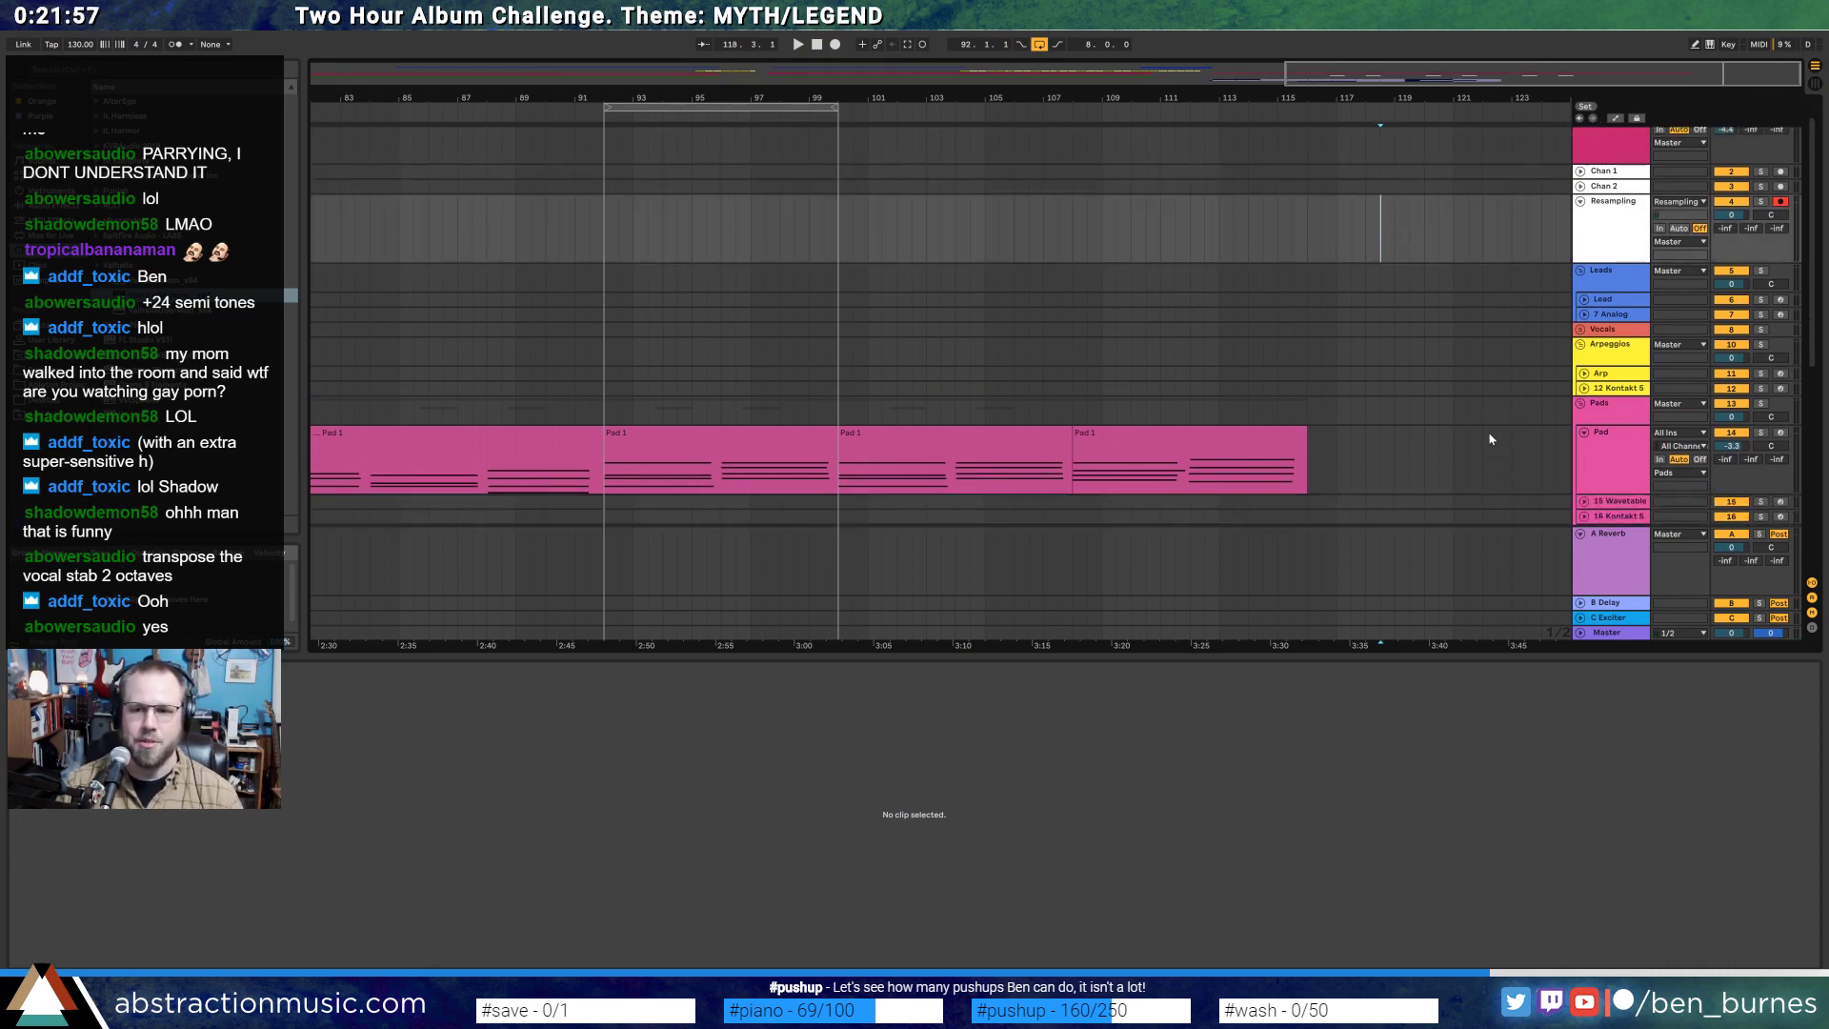
scroll(1534, 515, down, 2)
click(1443, 598)
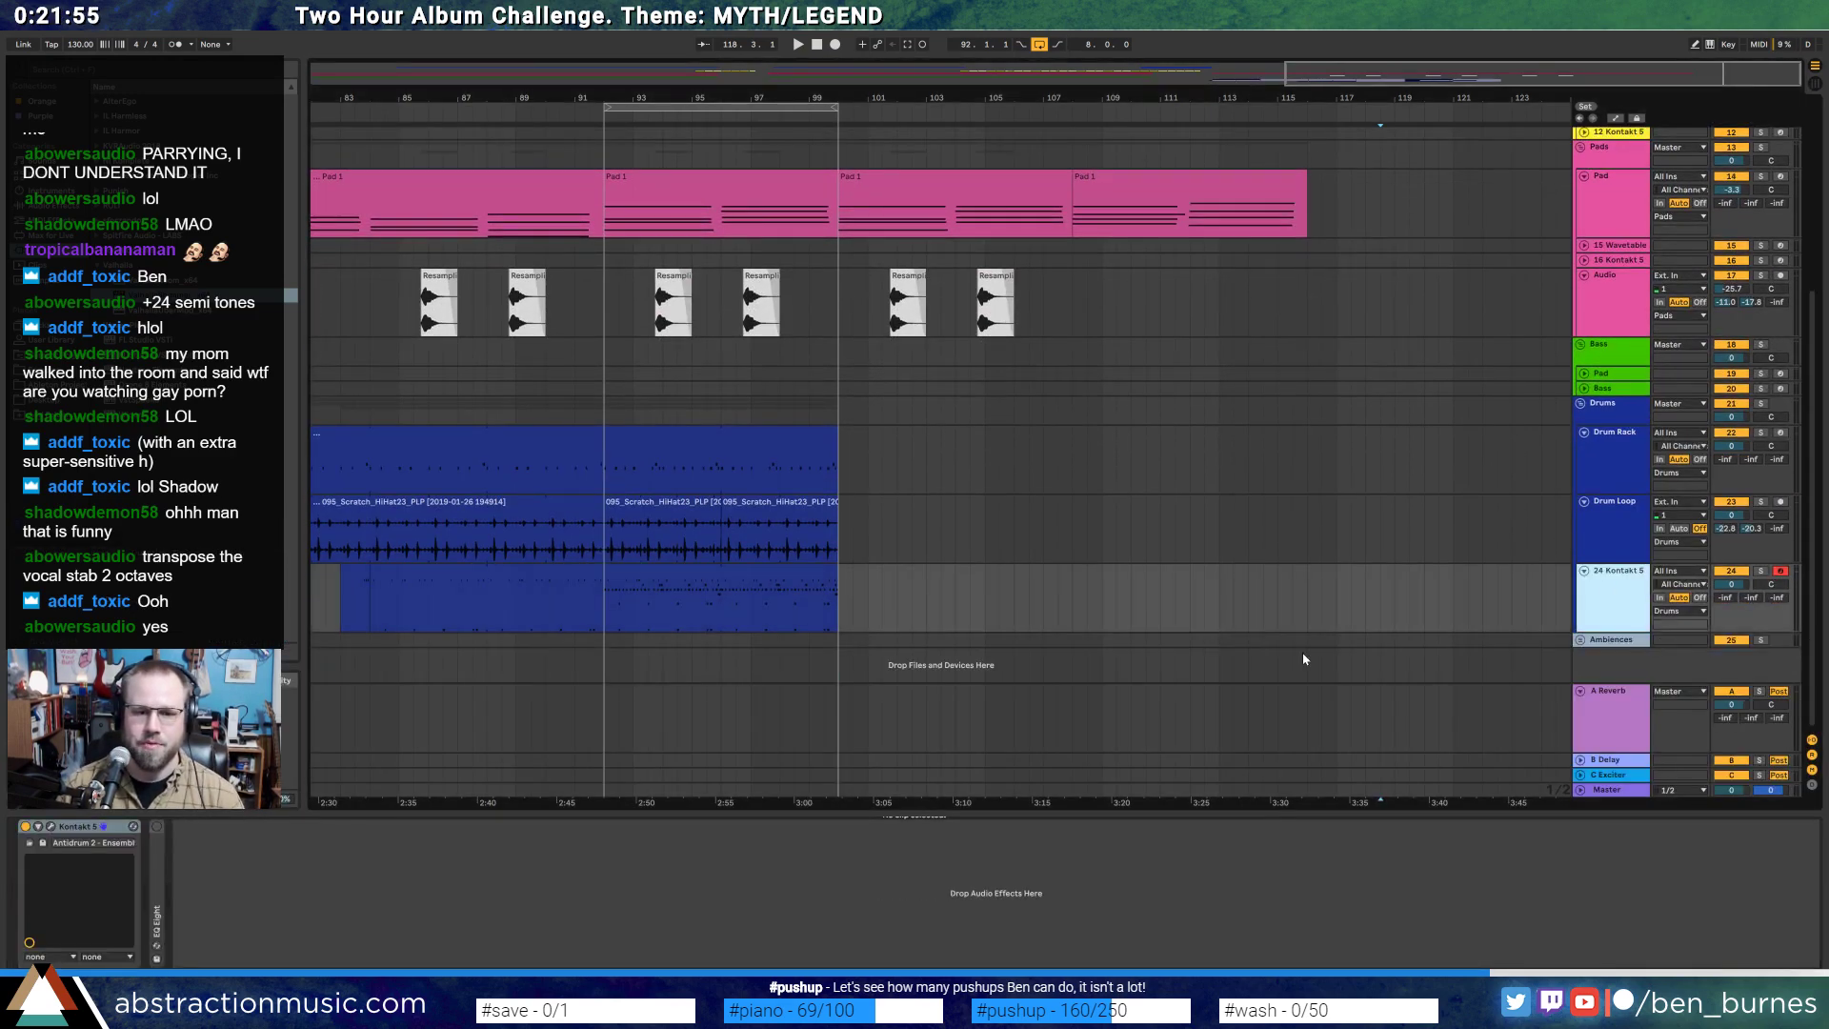
- Open the Antidrum 2 instrument, record a percussion take with resampling from bar 122 to about bar 127, and close the instrument
click(50, 828)
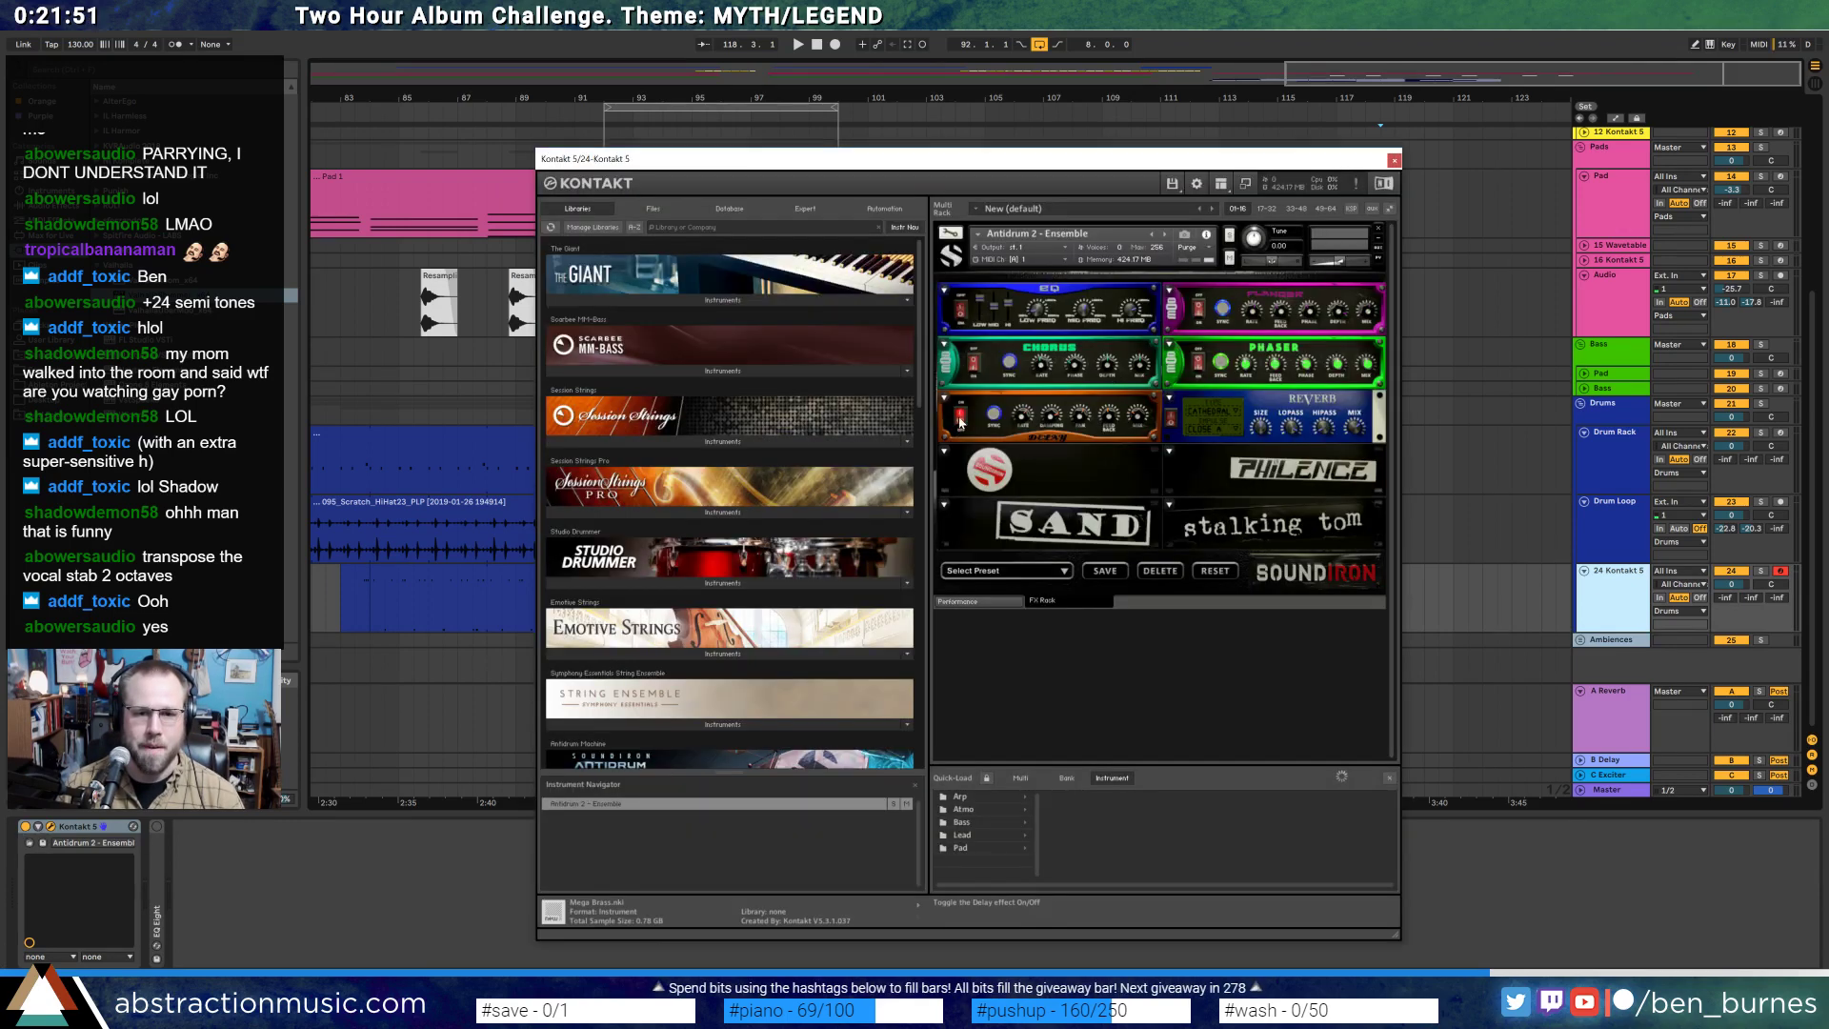
click(1500, 592)
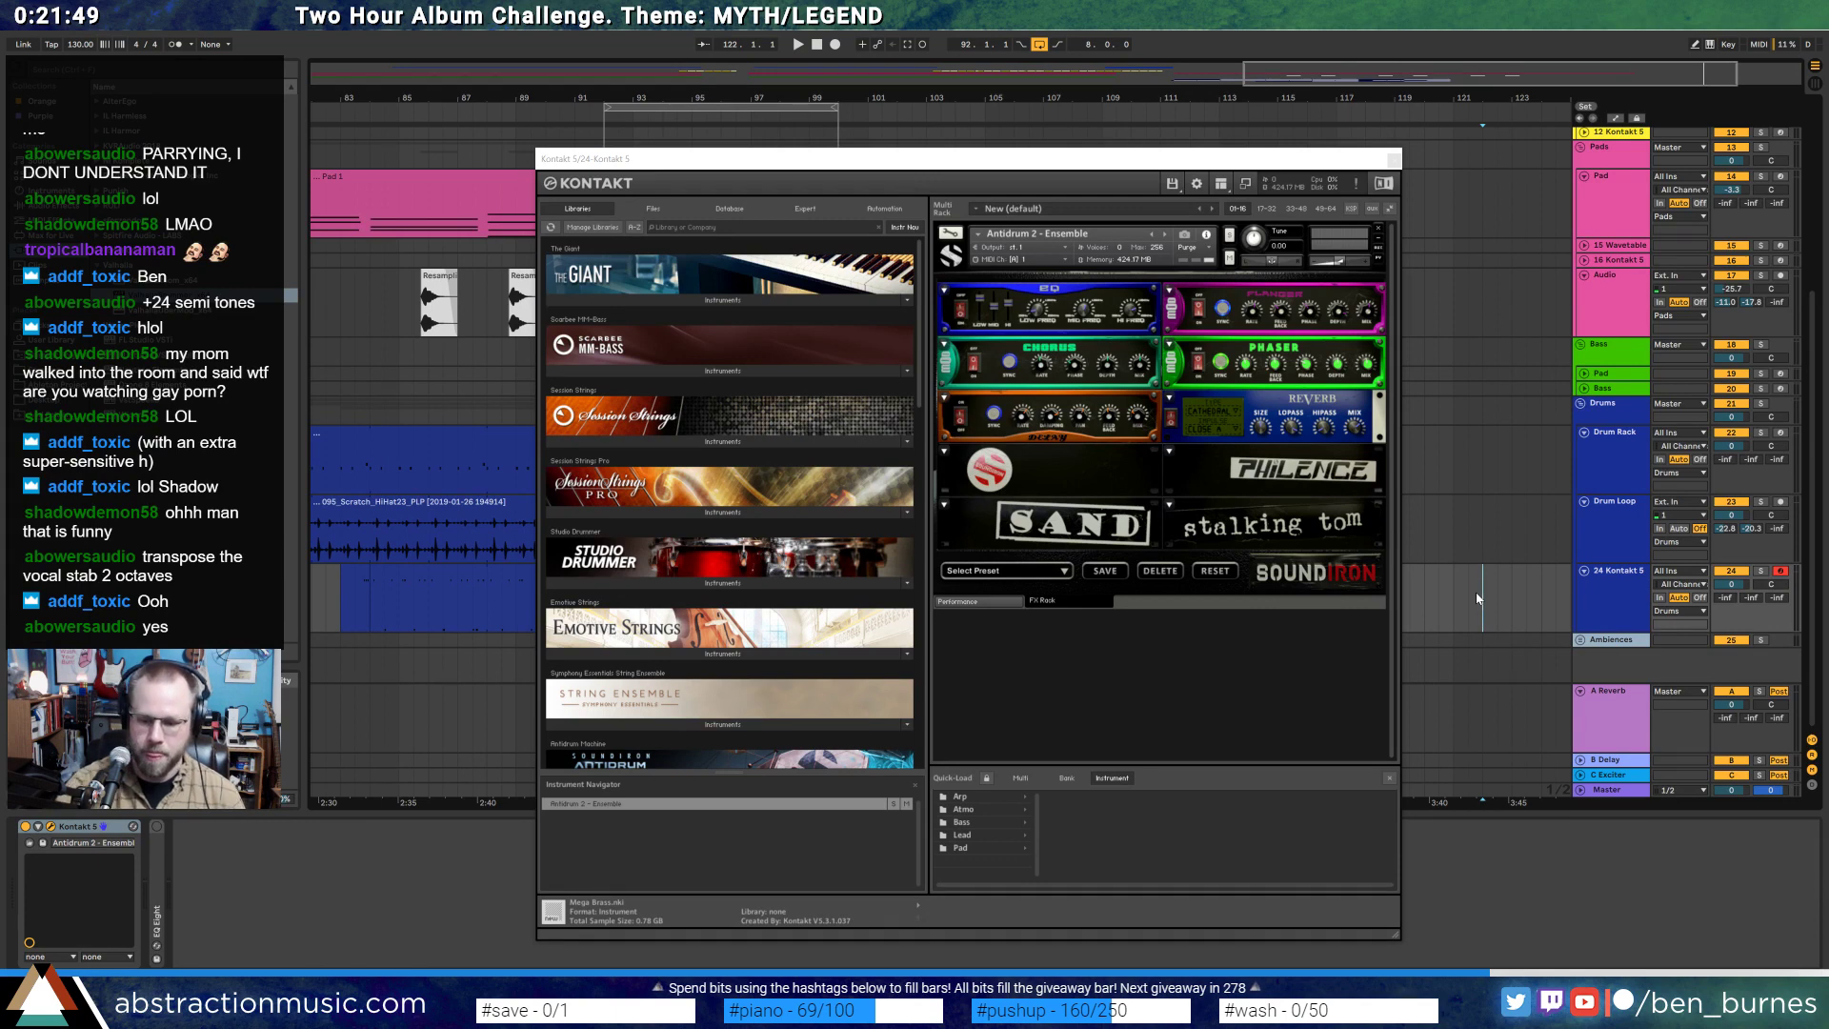
key(F9)
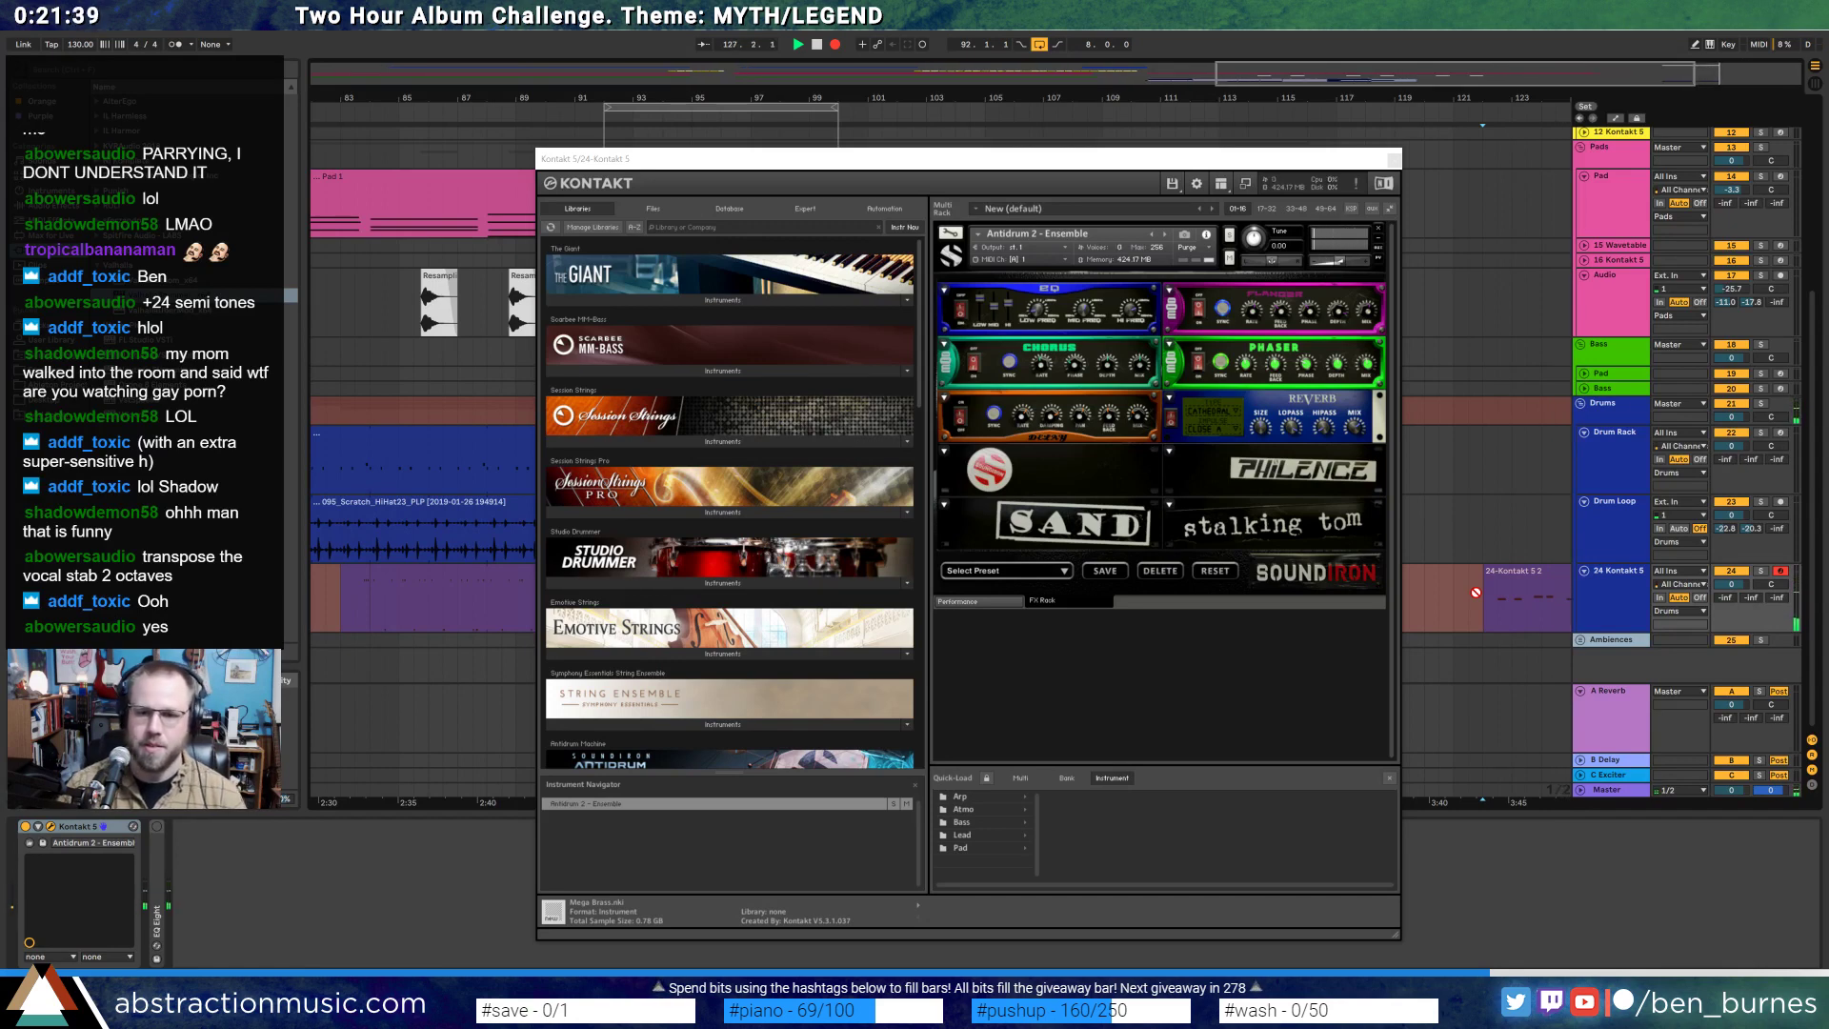
key(space)
drag(1596, 75, 1701, 77)
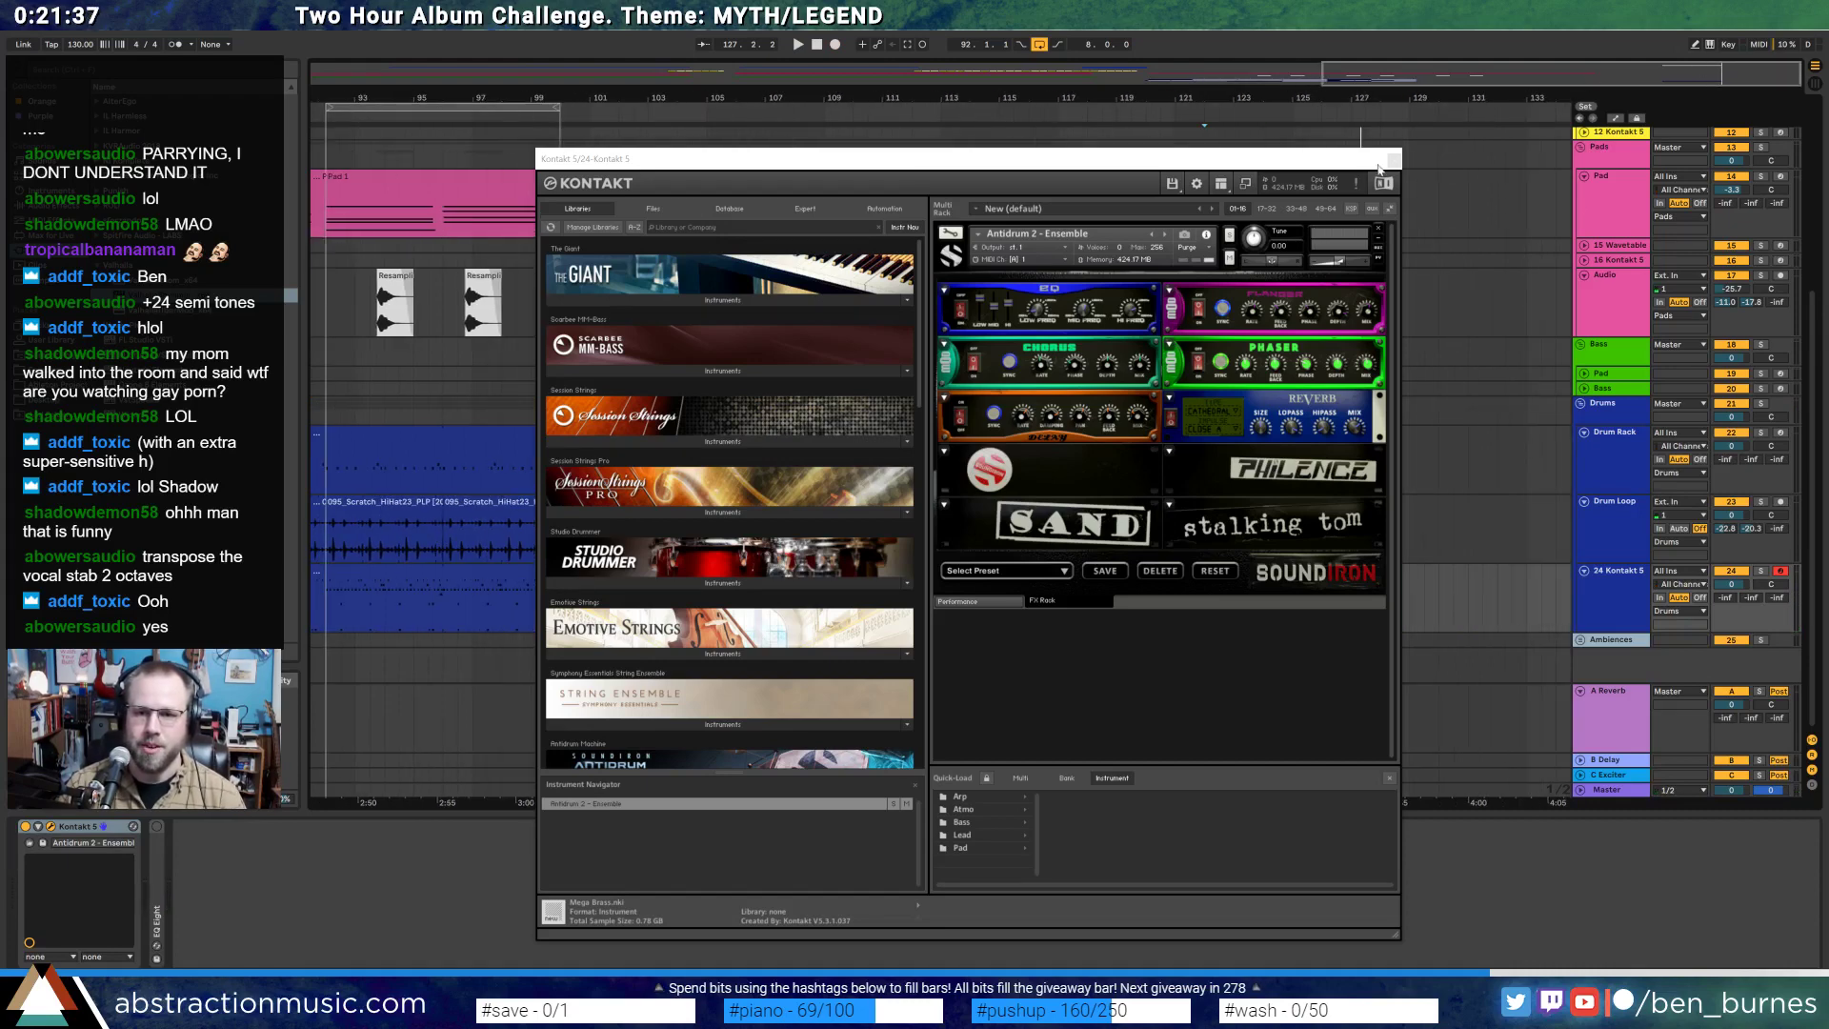
click(1394, 160)
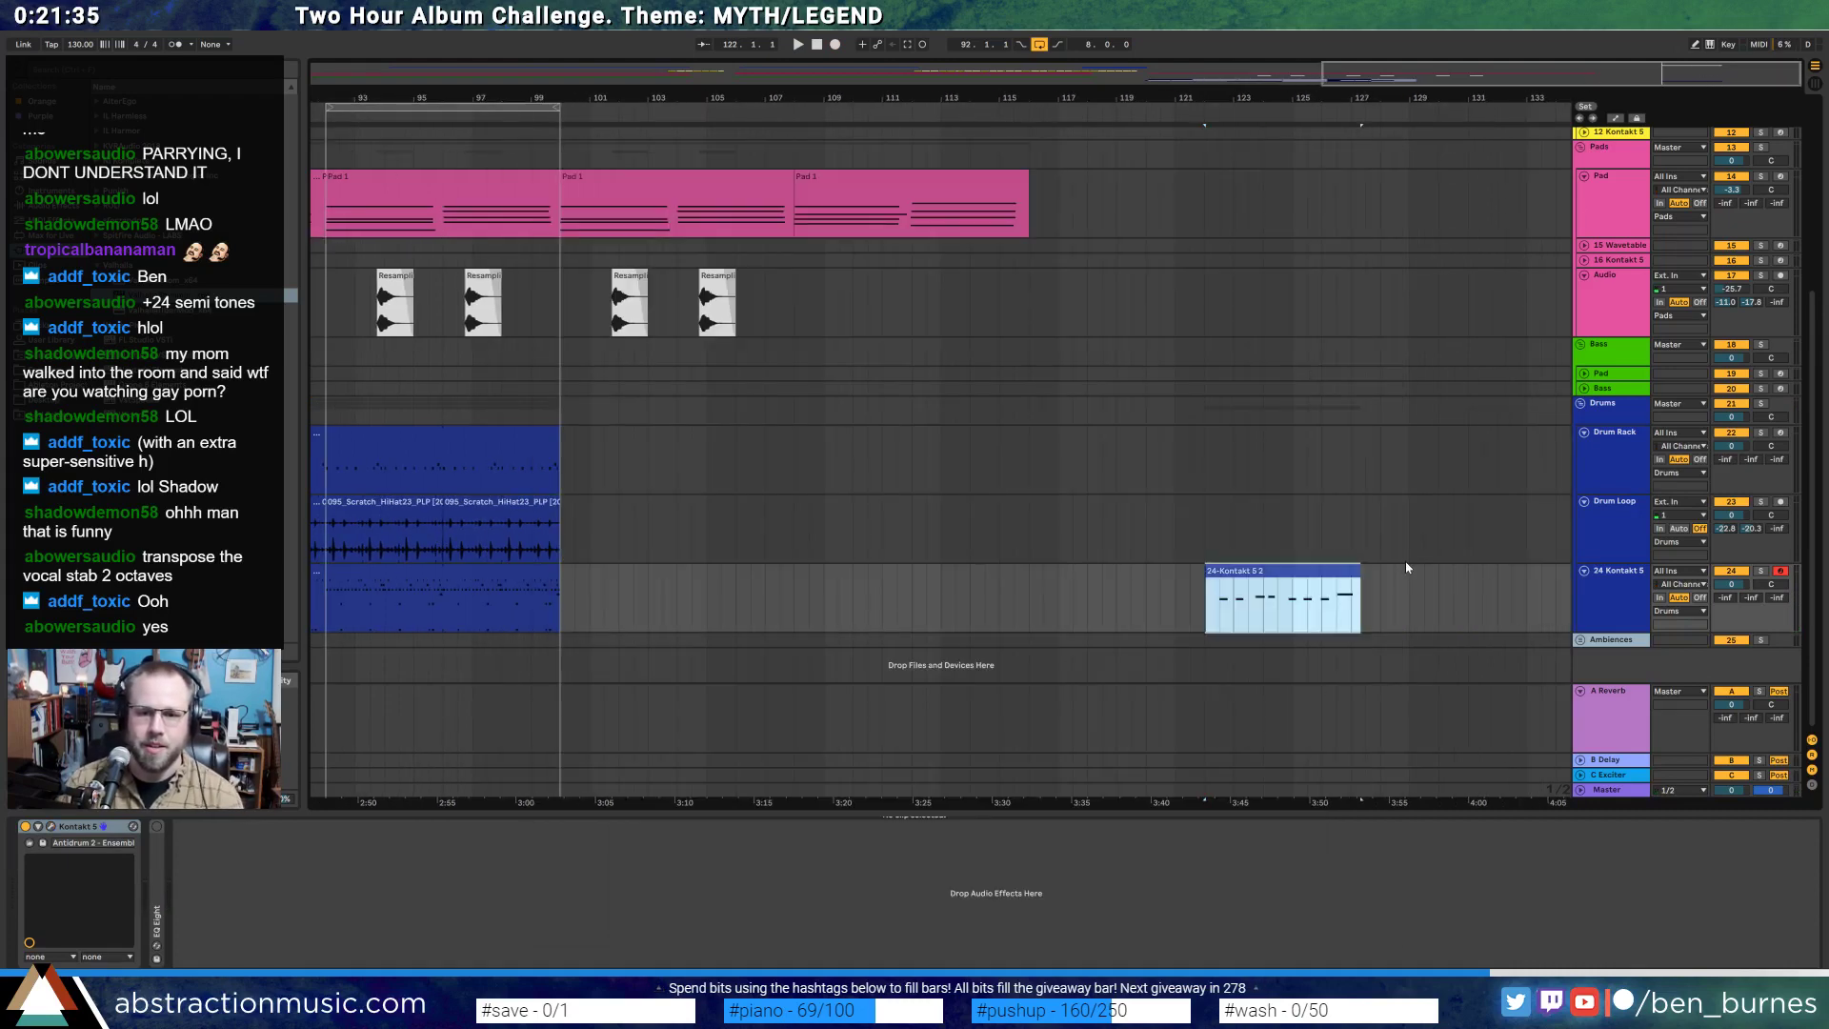
- Split the last hit, around bar 126, out of the new Resampling recording as its own clip
scroll(1405, 567, up, 5)
scroll(1401, 565, up, 2)
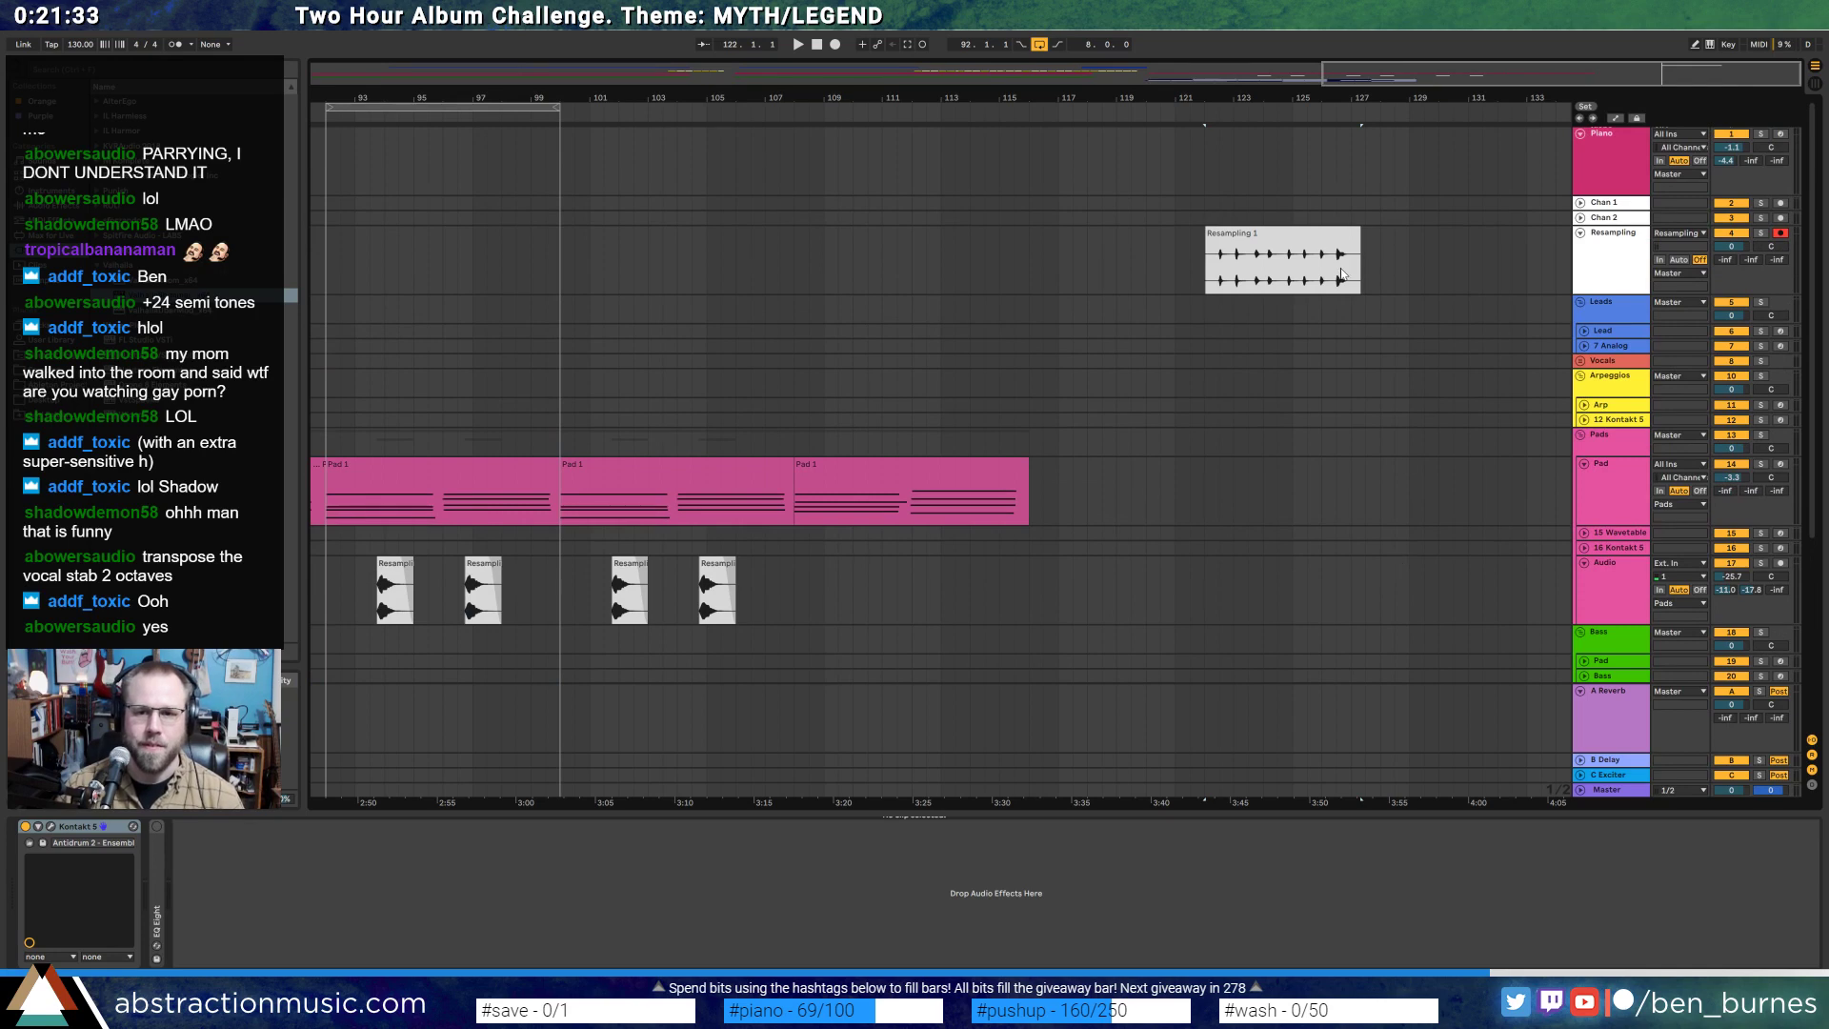
drag(1342, 274, 1370, 274)
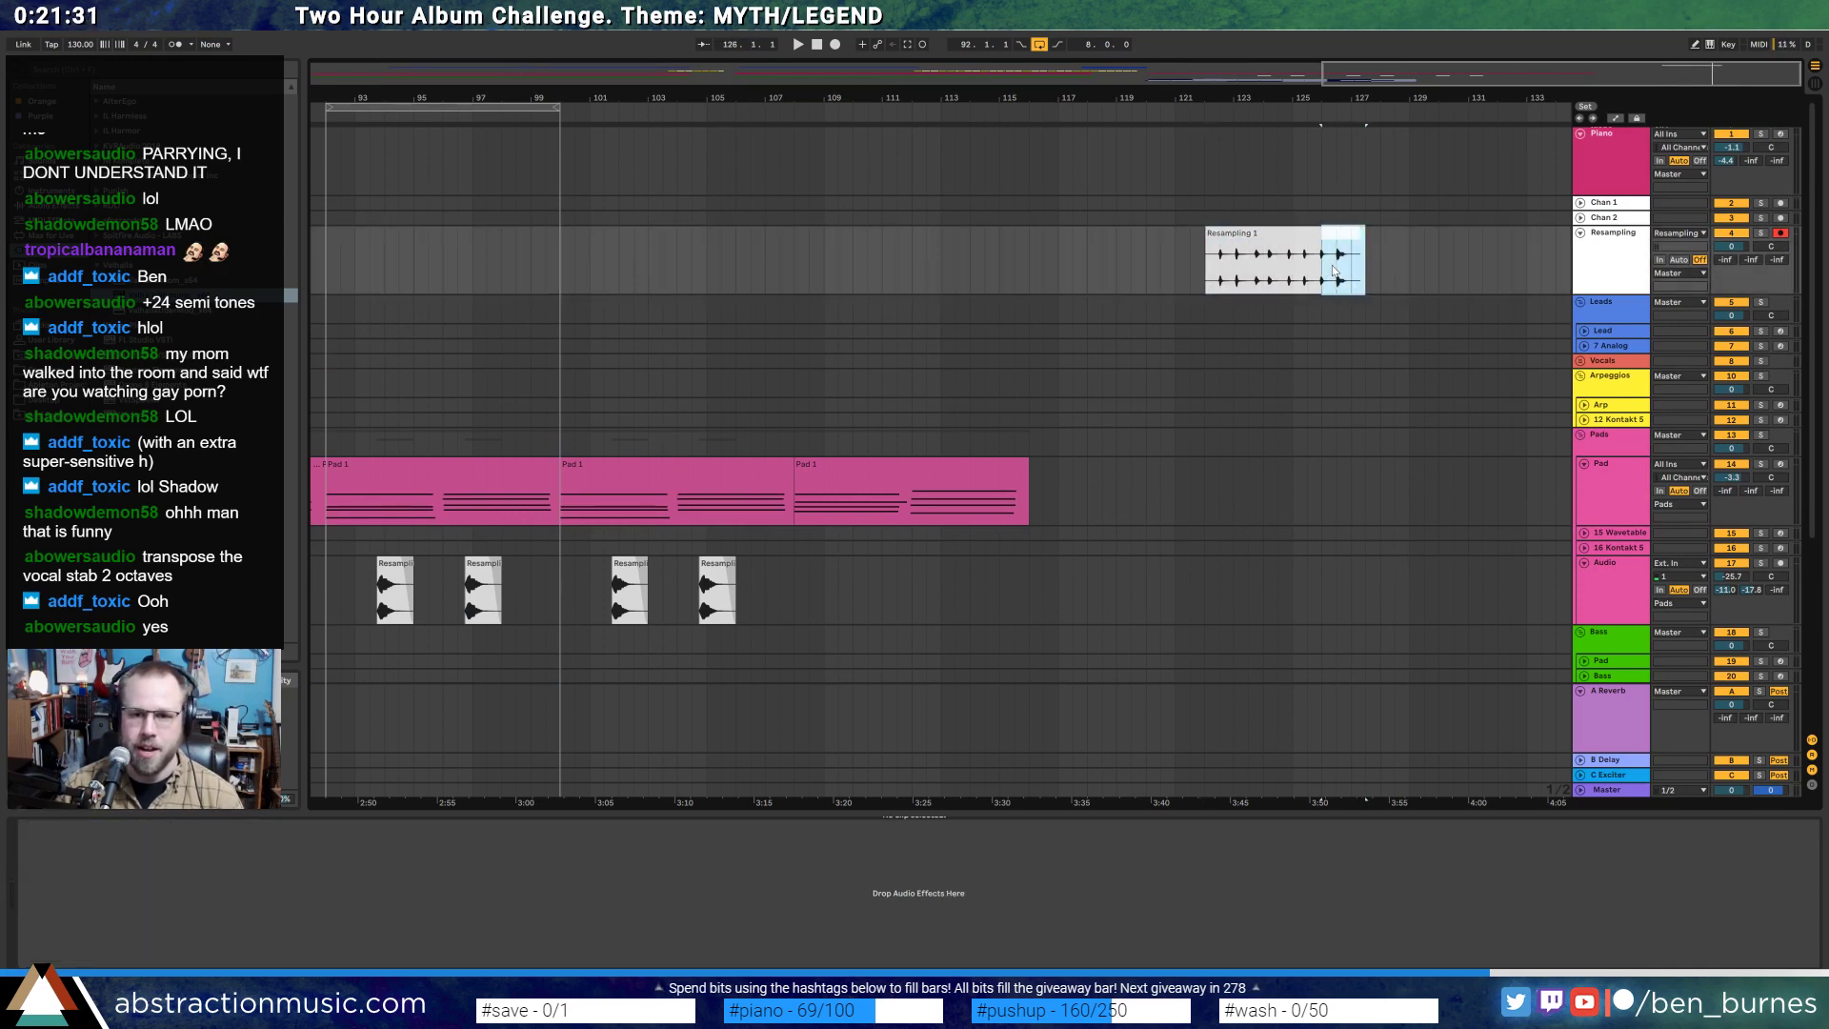
scroll(1333, 271, up, 5)
click(1336, 267)
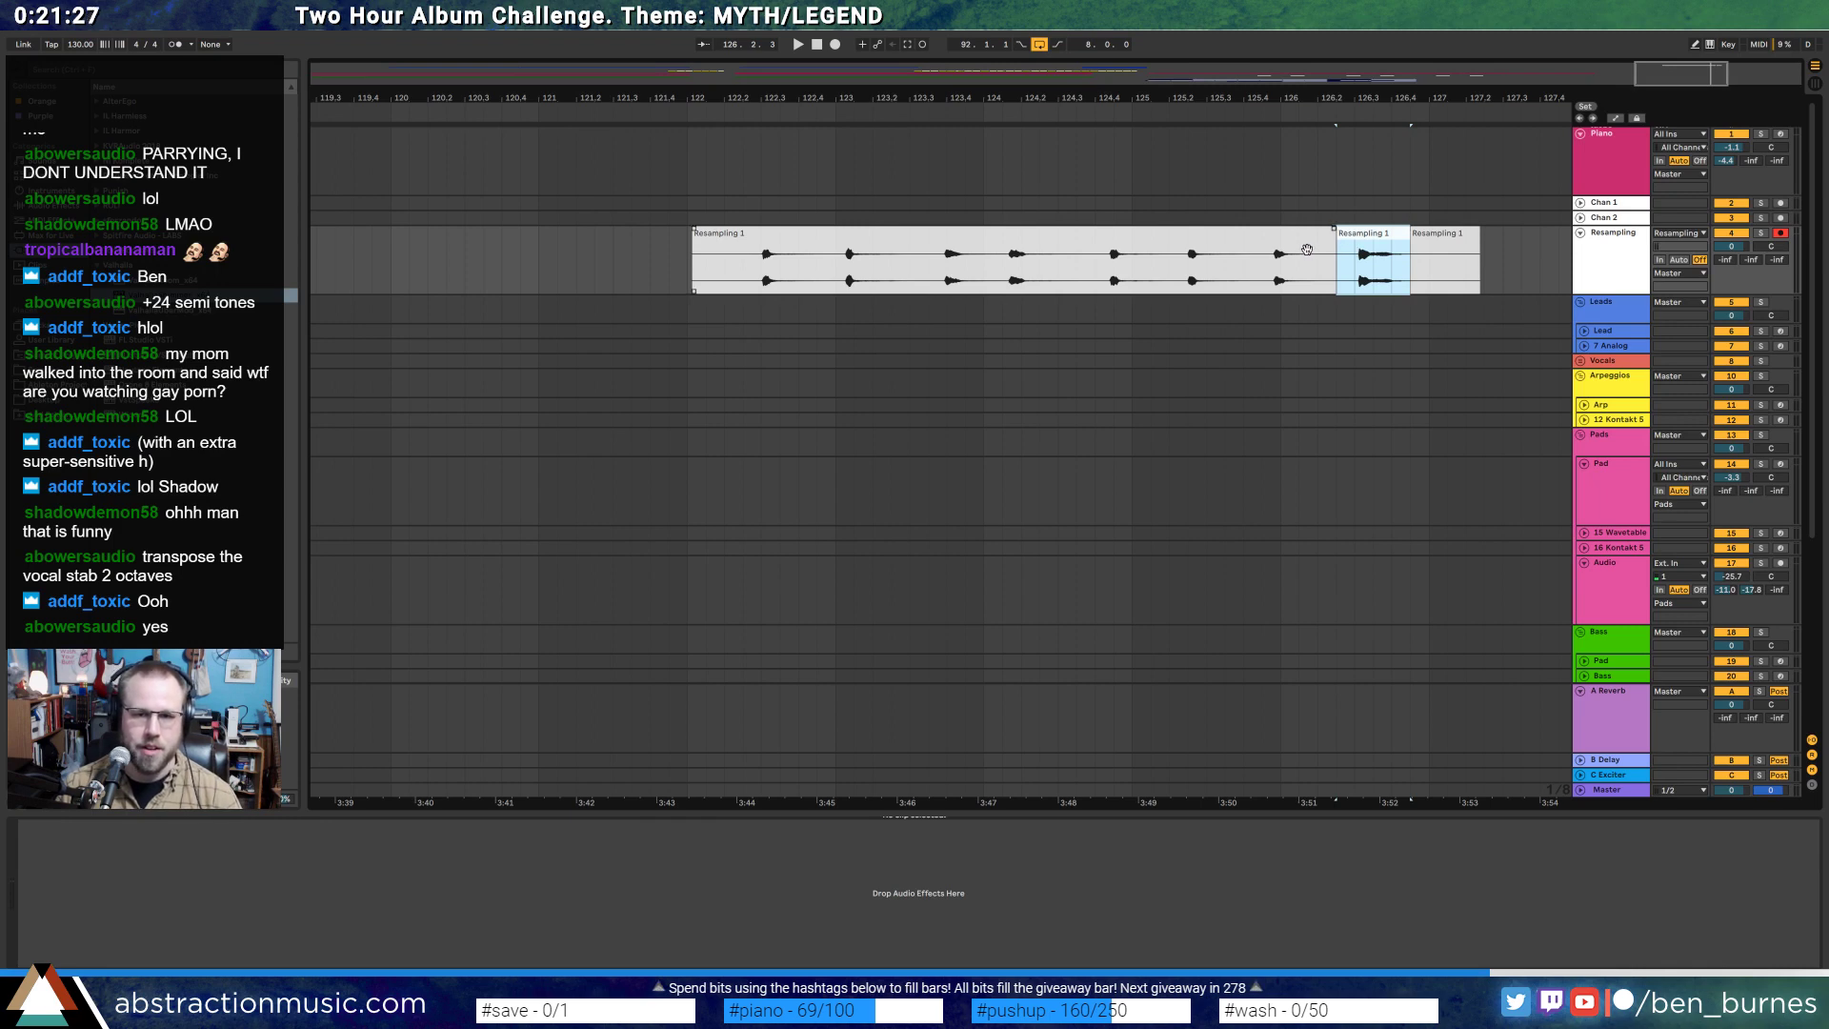
- Delete the leftover Resampling recording on both sides of the isolated hit and cut the hit out of the Resampling track
click(1307, 248)
key(Delete)
click(1430, 244)
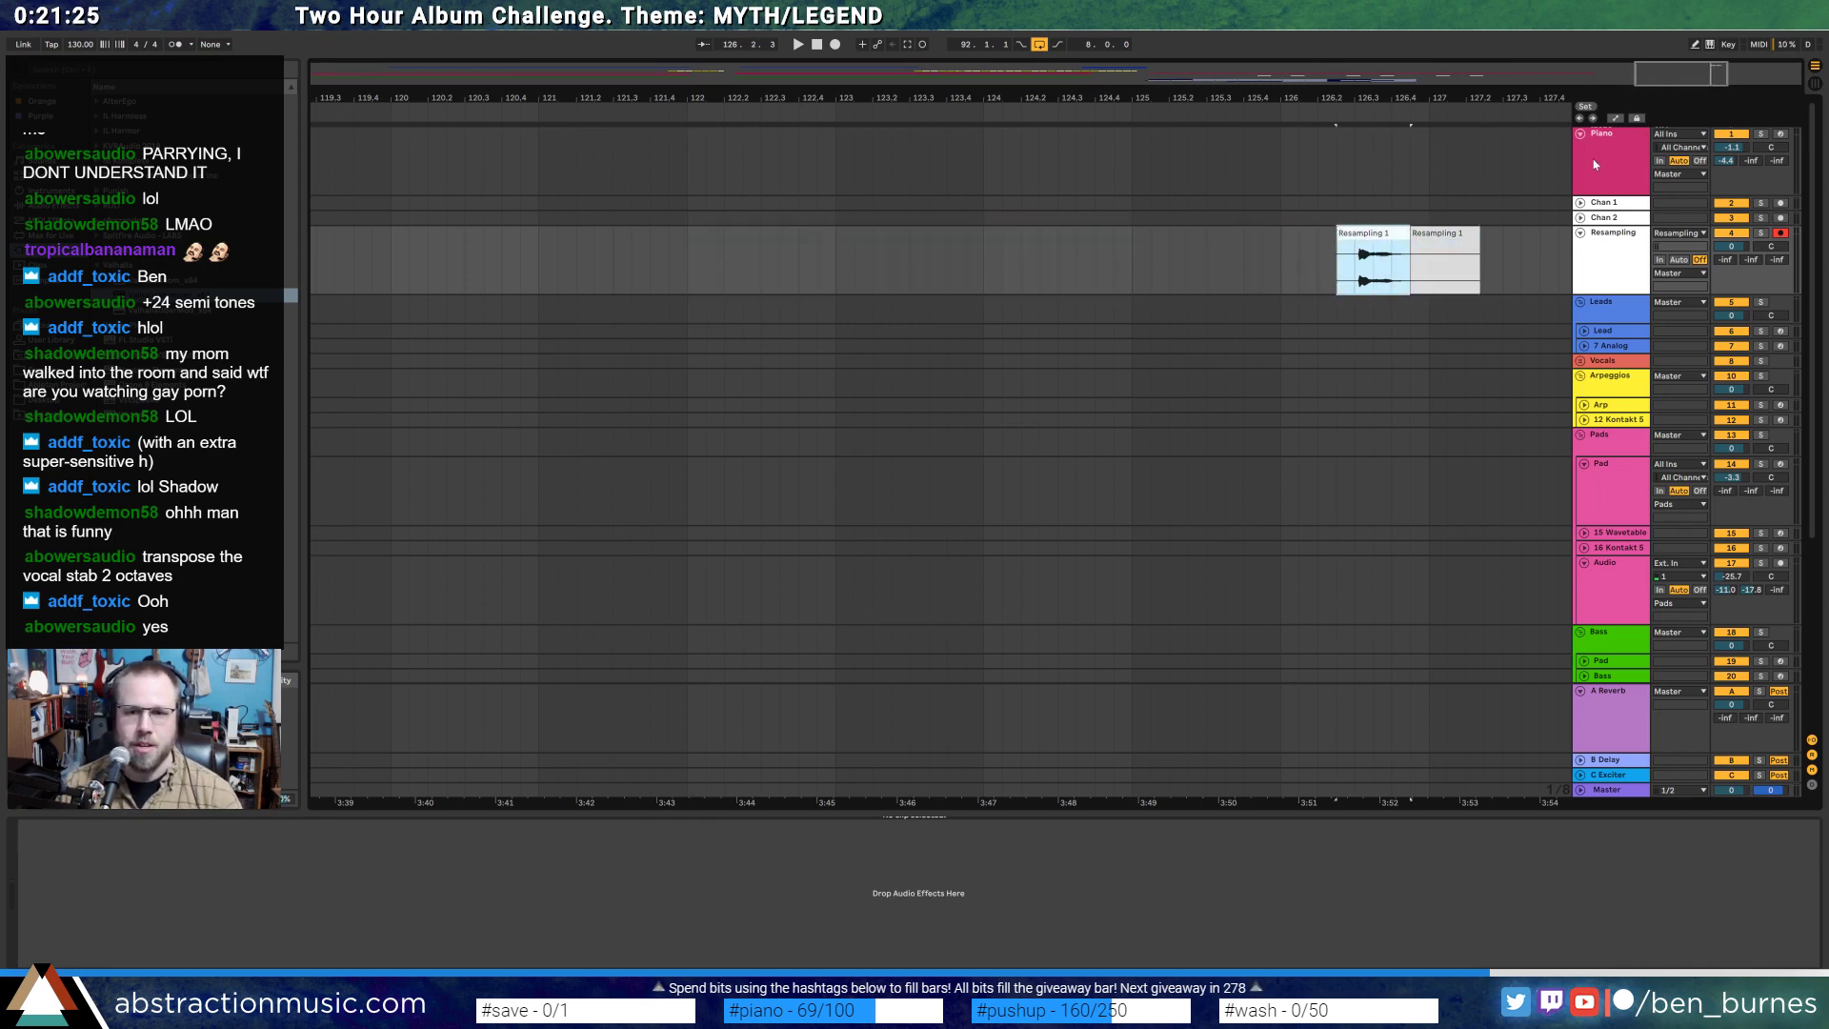
click(1382, 246)
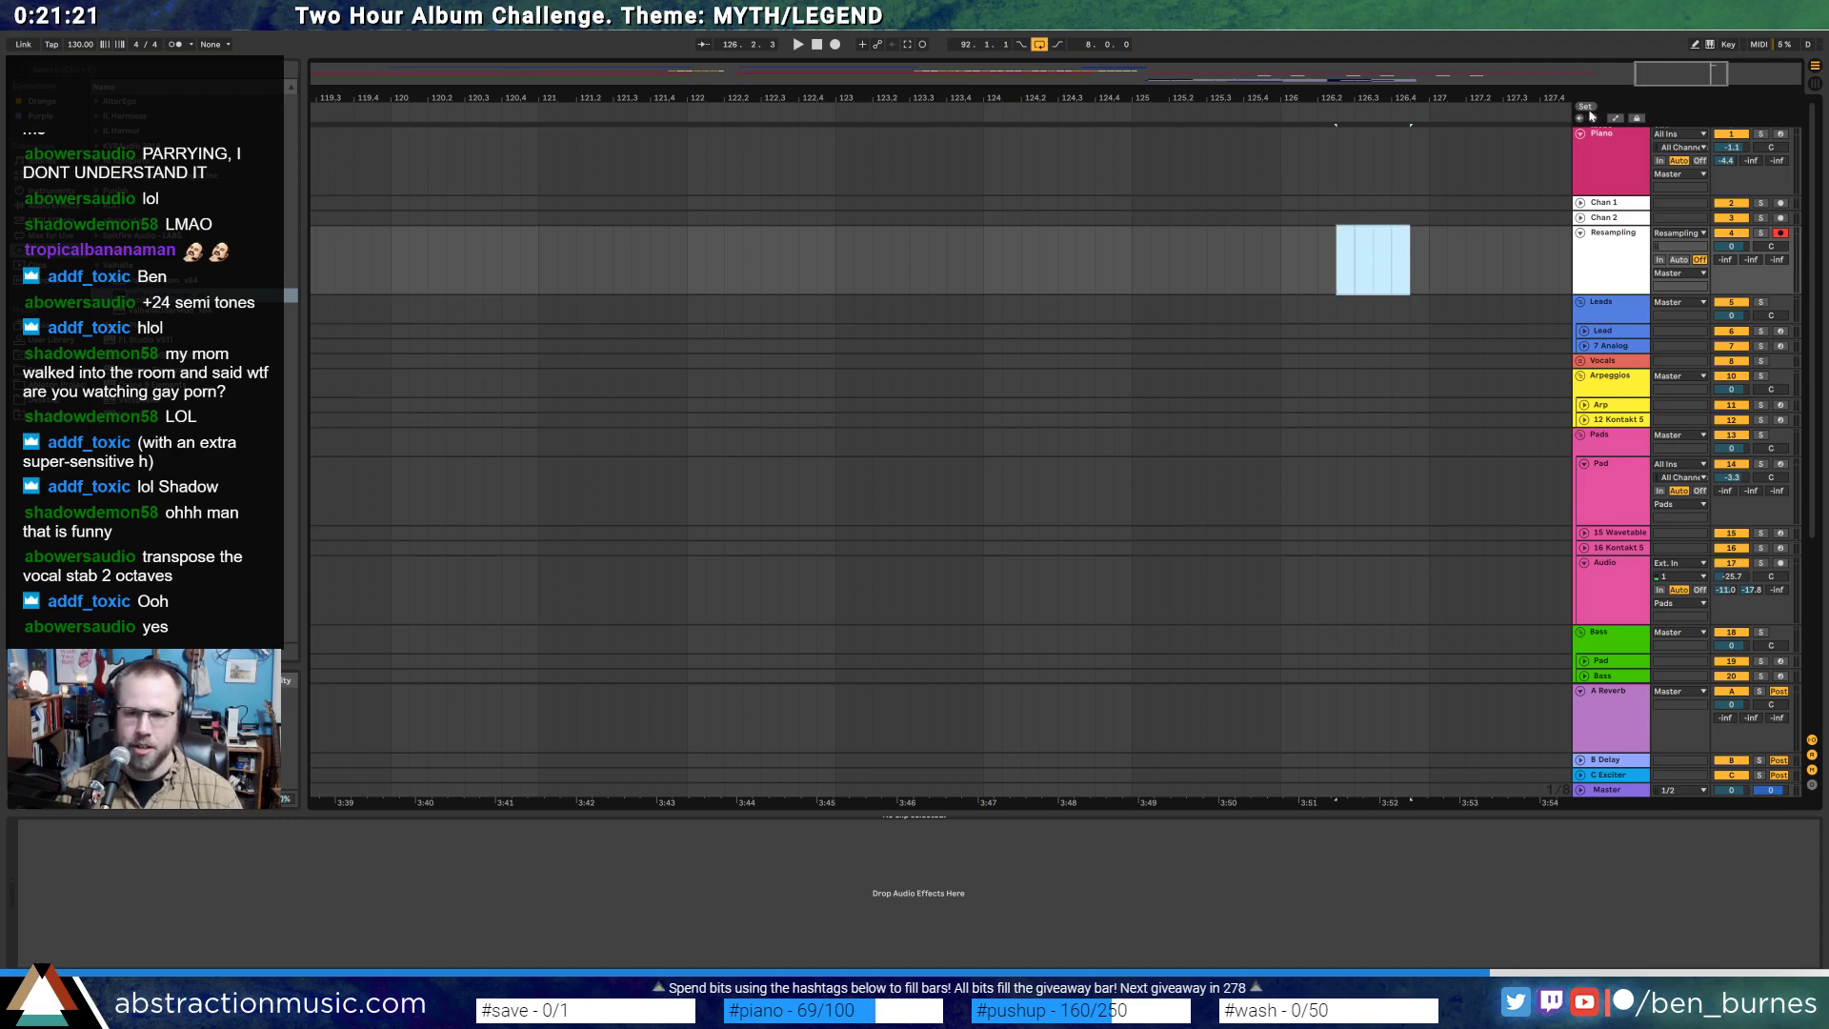
- Add an audio track directly below 24 Kontakt 5 in the Drums group and paste the percussion hit at 95.4.3
drag(1655, 75, 993, 74)
scroll(1061, 461, down, 5)
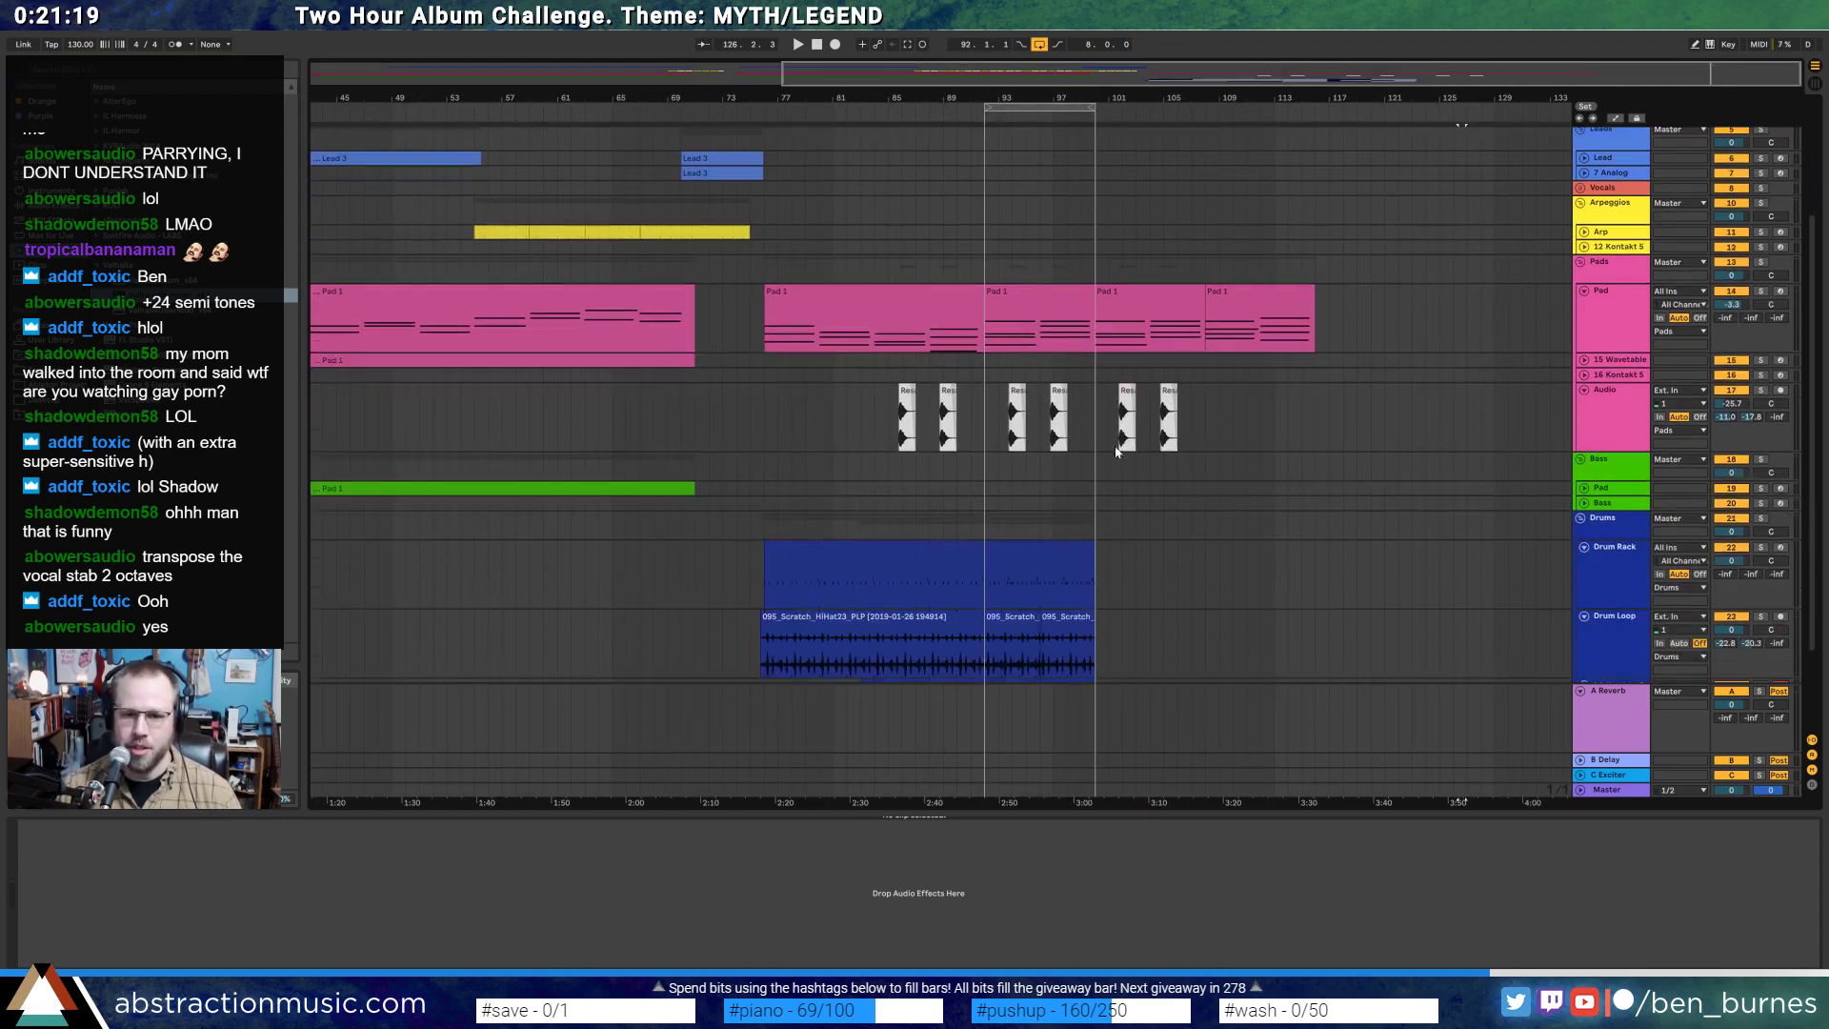
scroll(1118, 451, down, 2)
click(1622, 612)
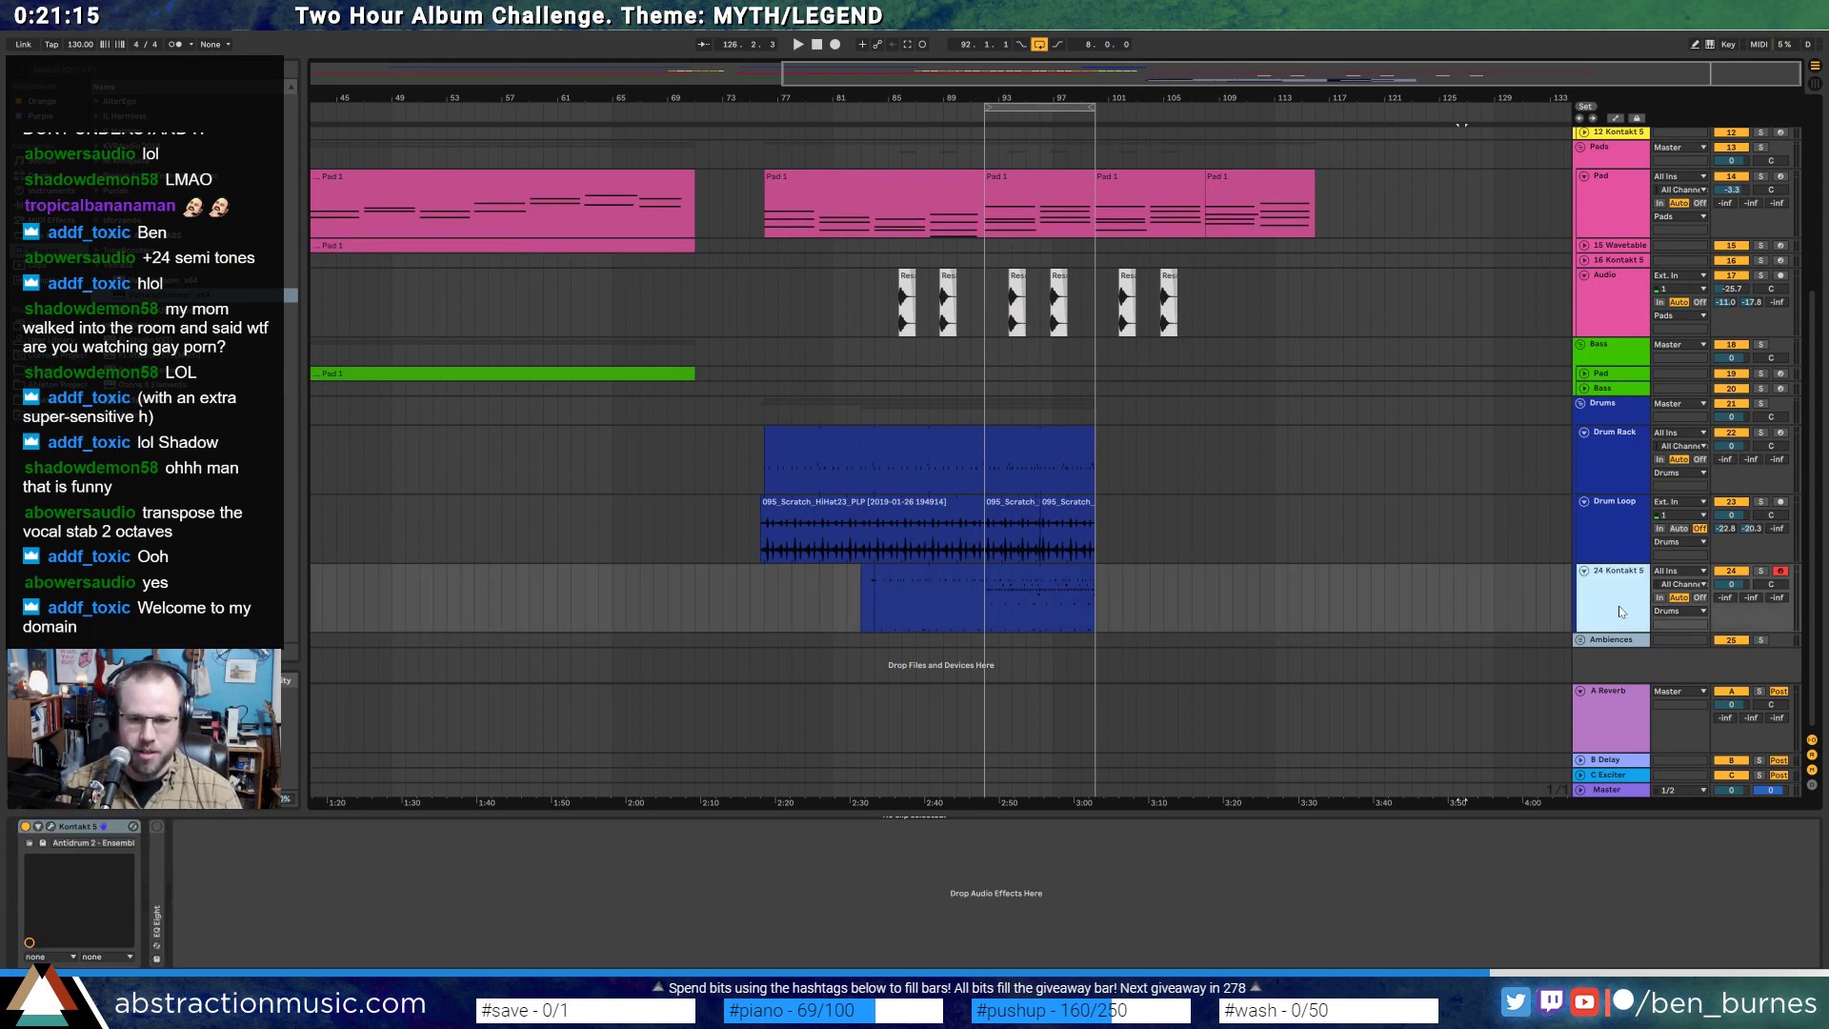
key(ctrl+t)
scroll(1113, 600, up, 5)
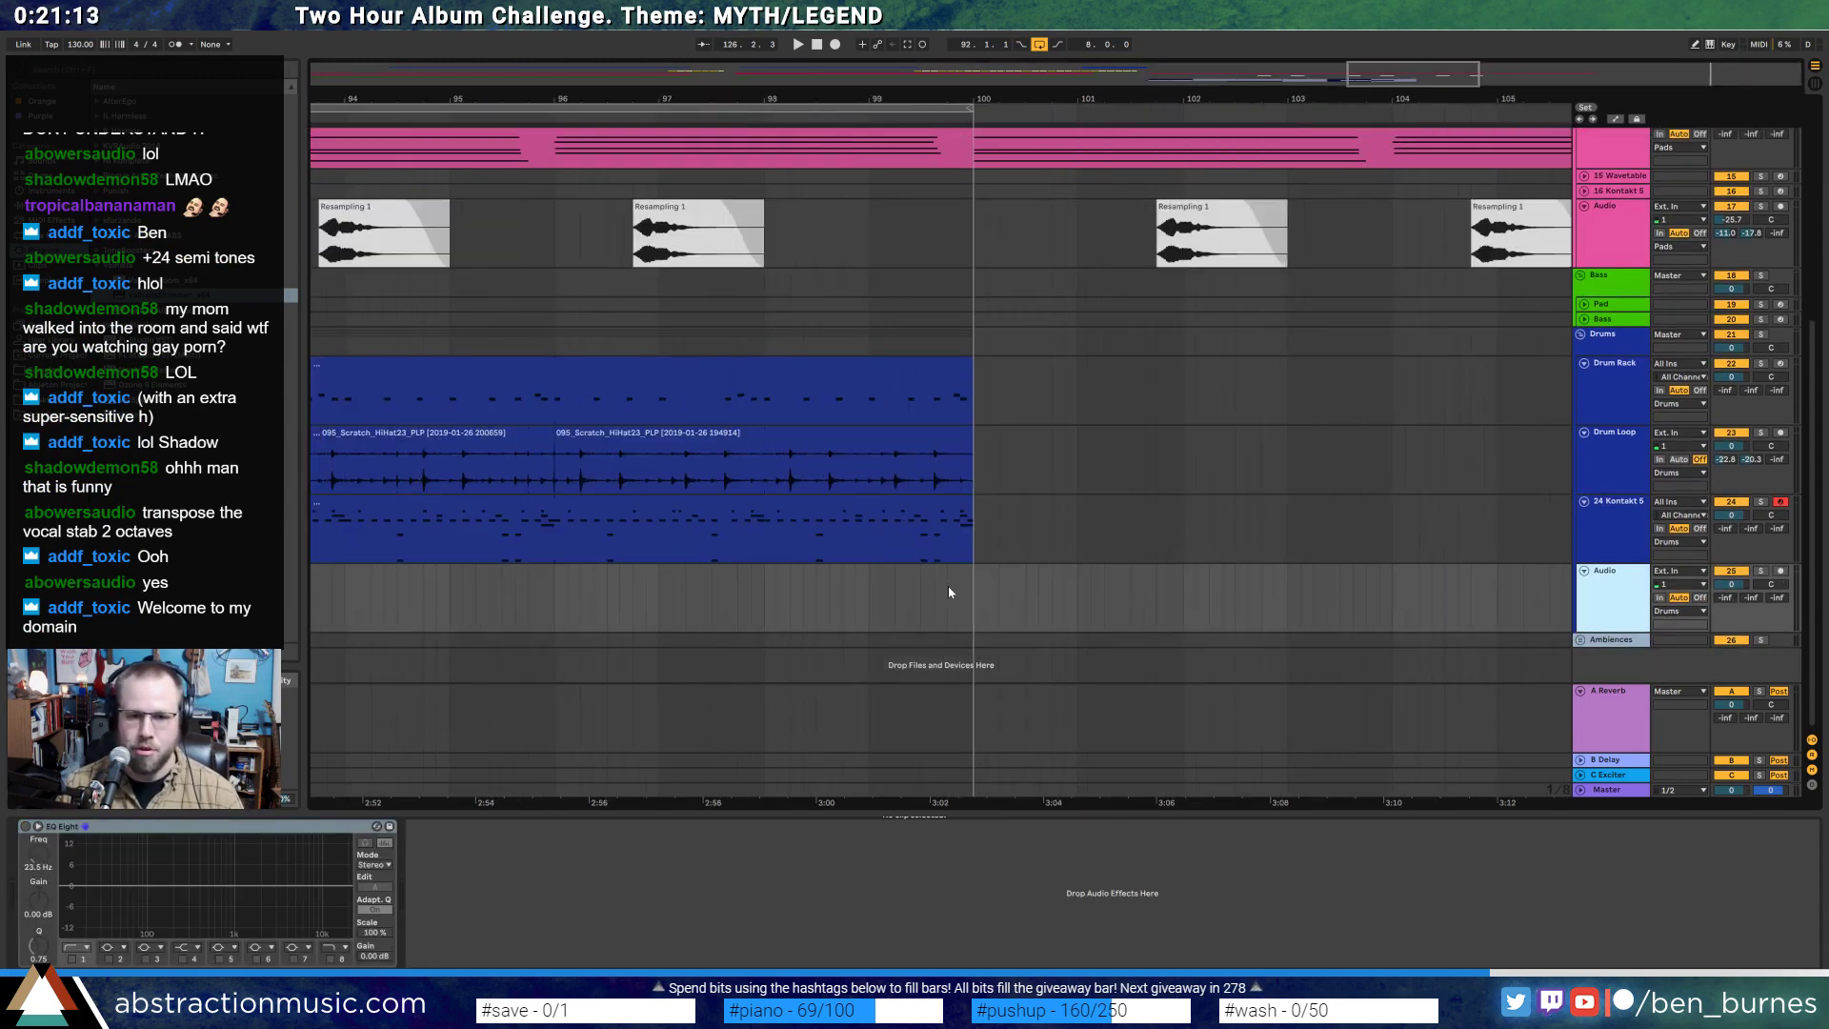
click(543, 610)
scroll(527, 609, up, 5)
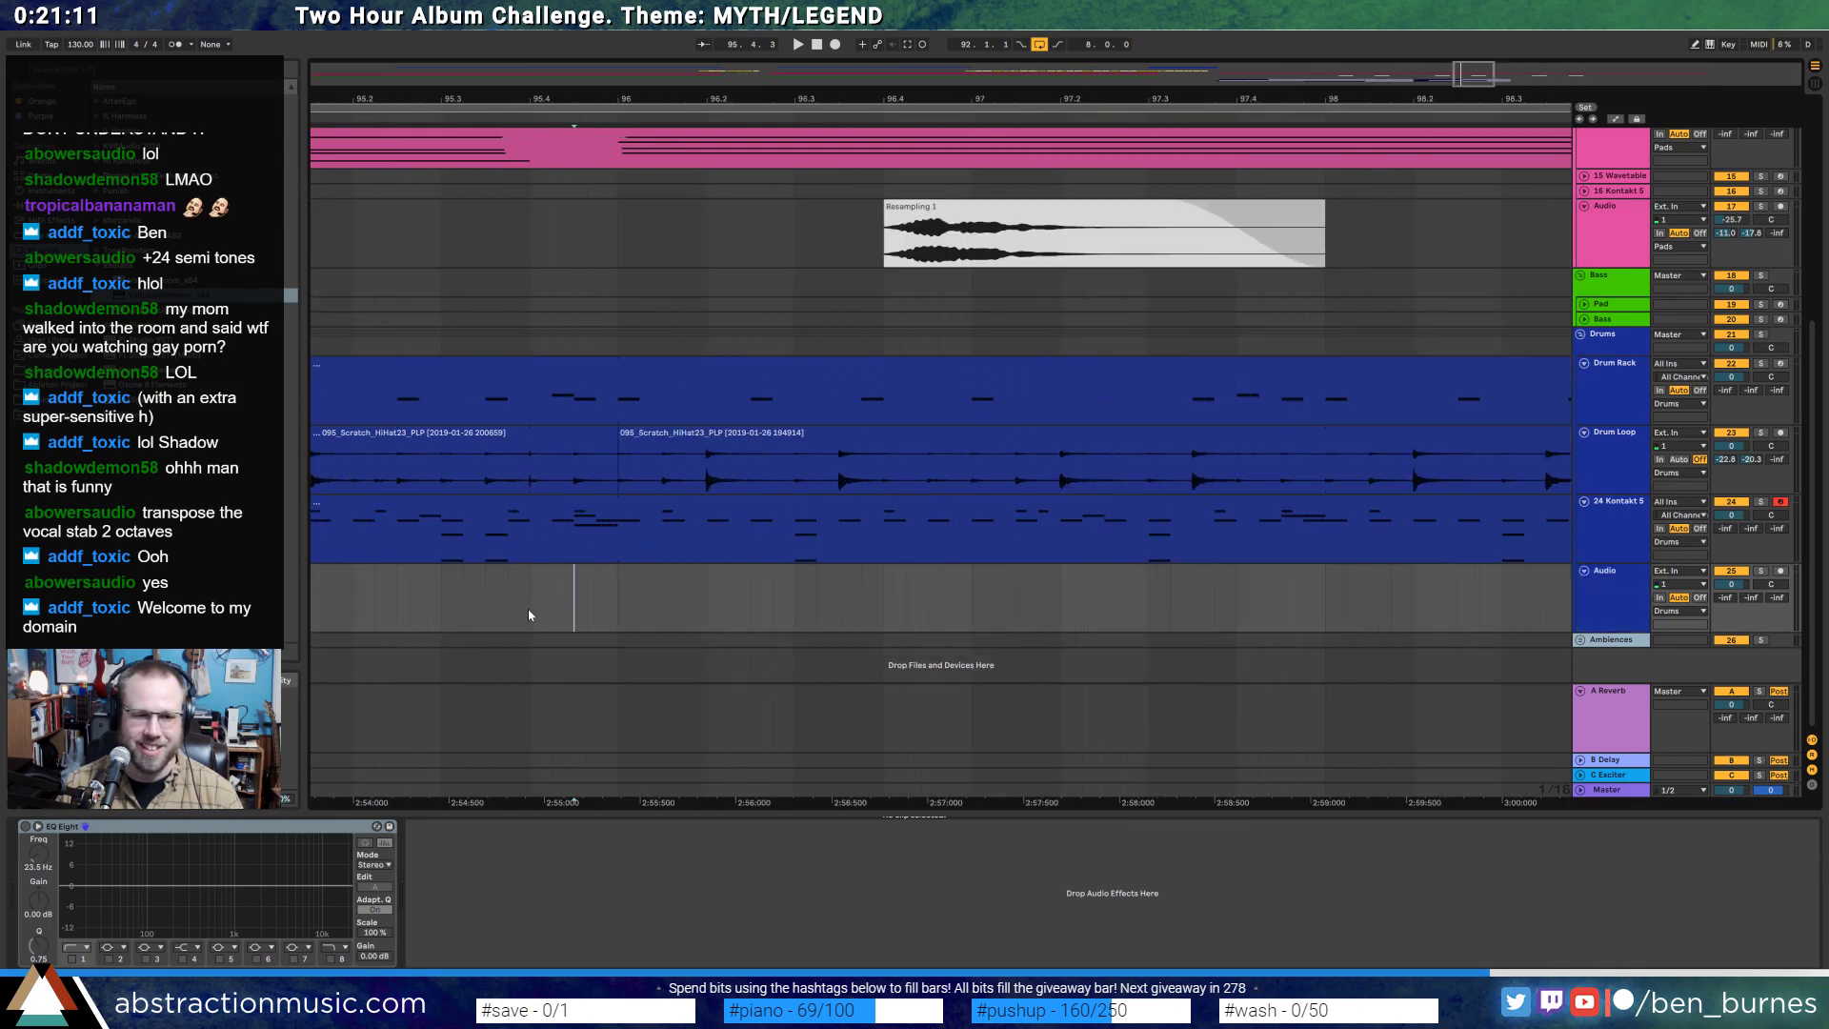
key(ctrl+v)
- Trim the pasted hit's start to its transient, then shorten its end to about 96.1.3 with a long fade-out
double_click(602, 578)
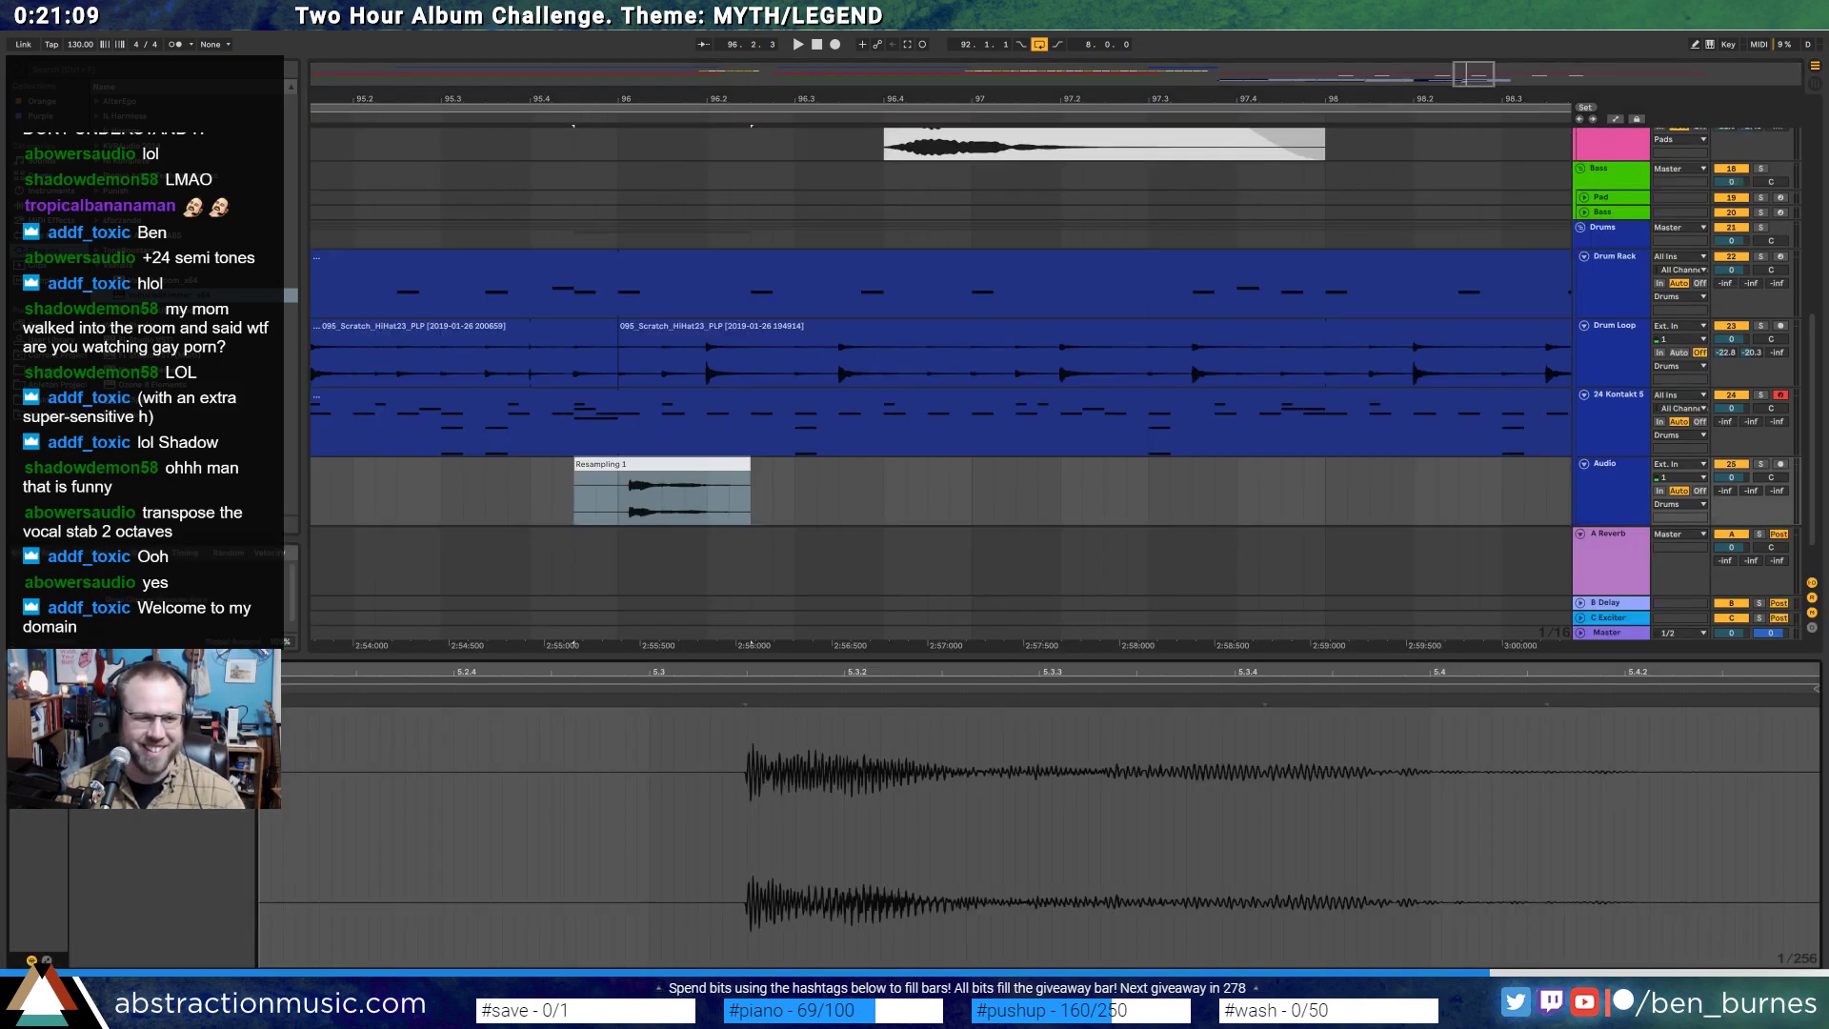
drag(282, 686, 745, 686)
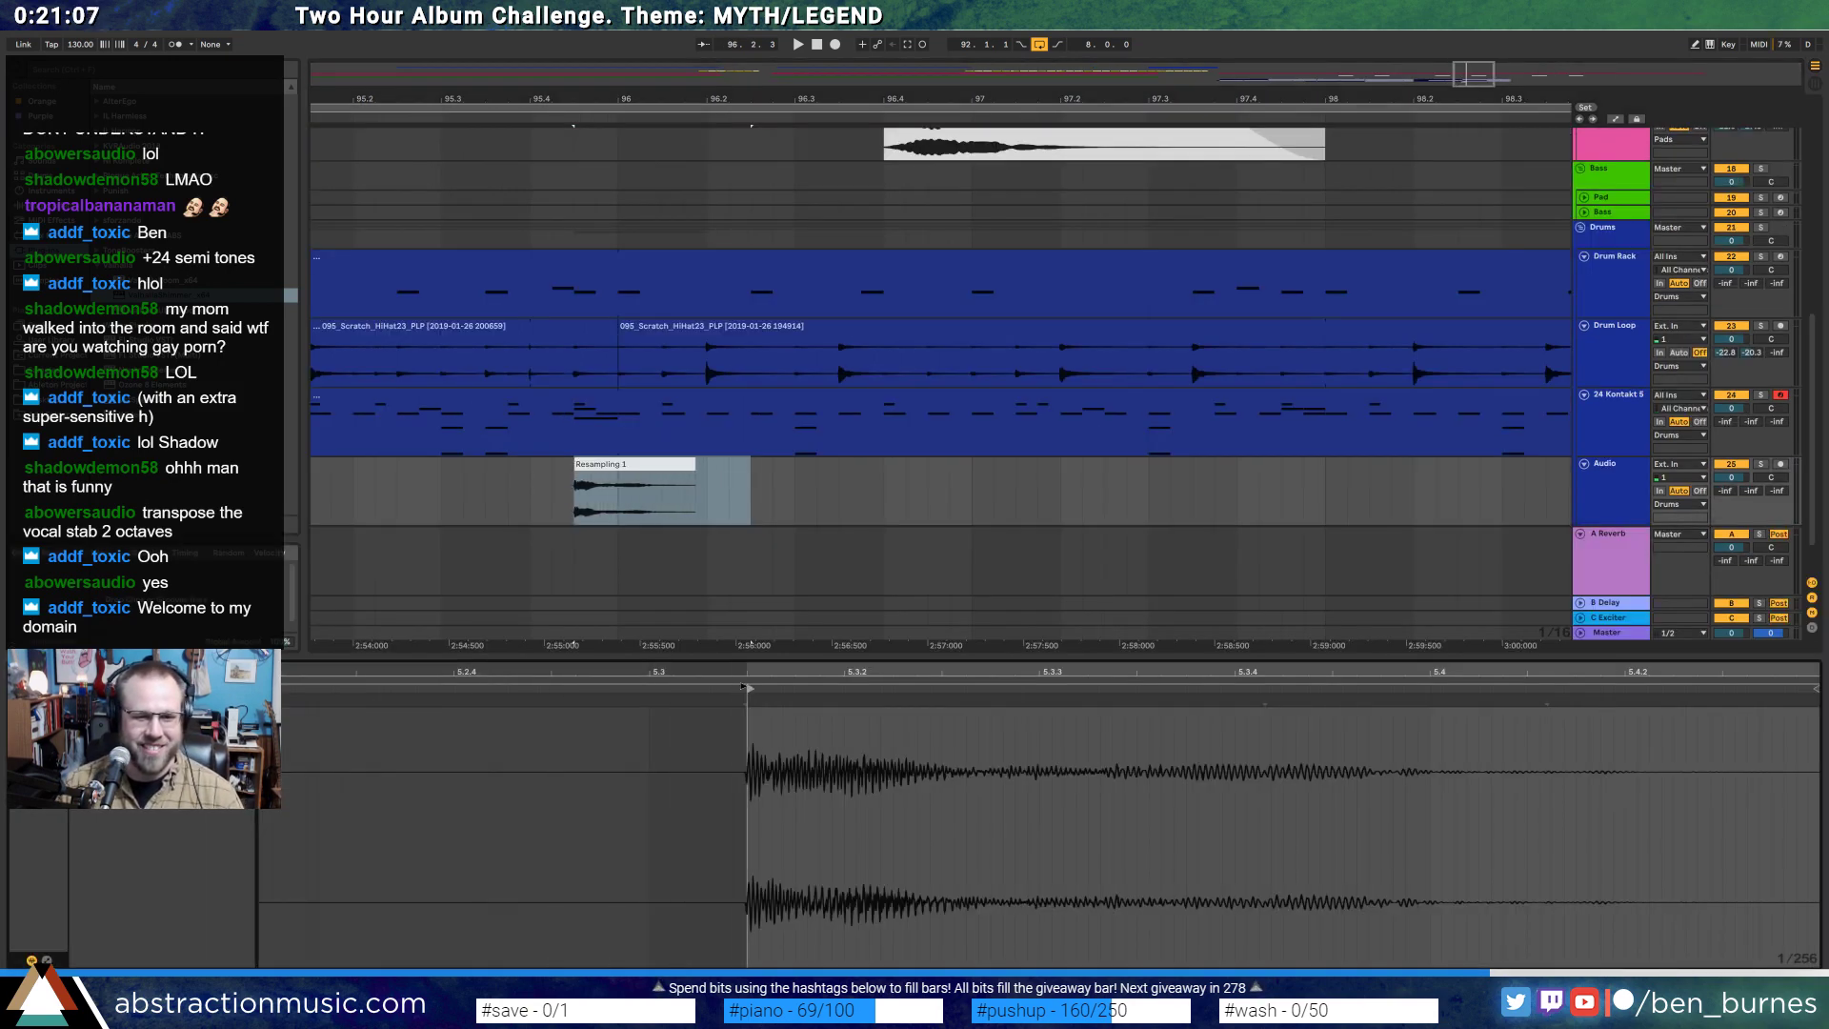
click(693, 483)
drag(688, 467, 658, 465)
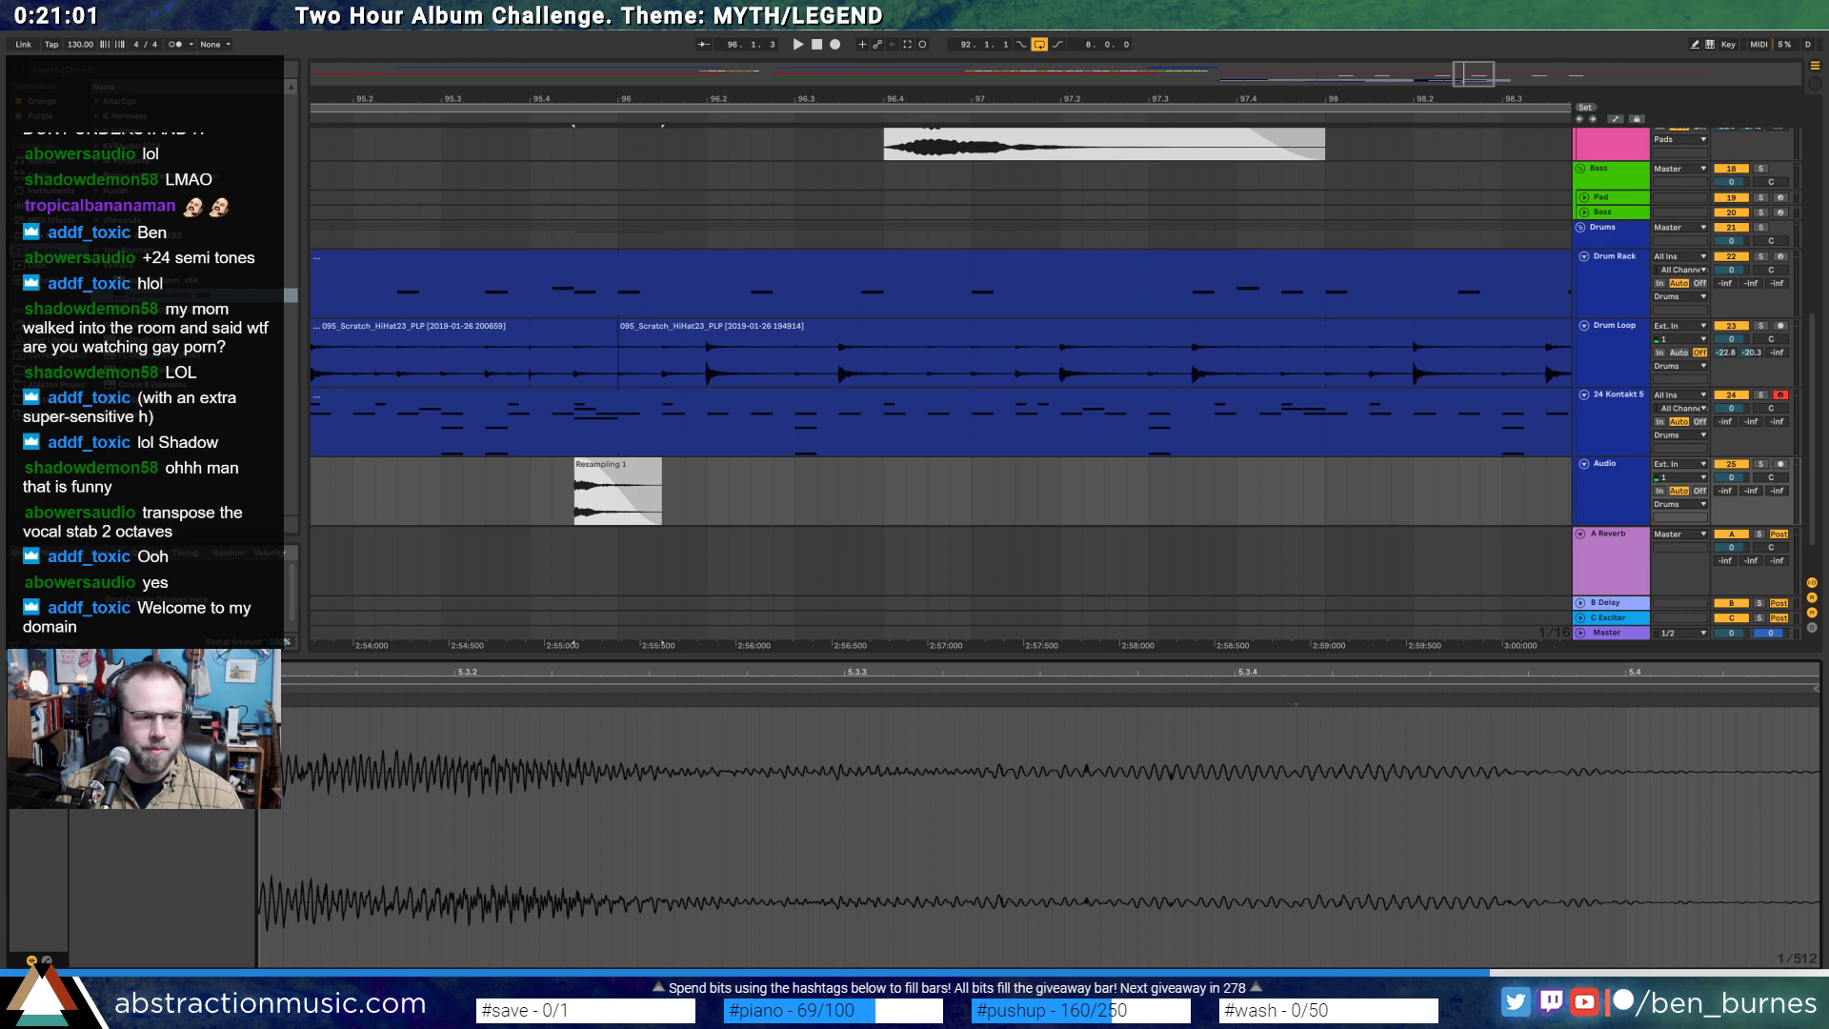
- Play the passage around bar 96, briefly soloing the new Audio track to check the hit, and select the hit clip
key(space)
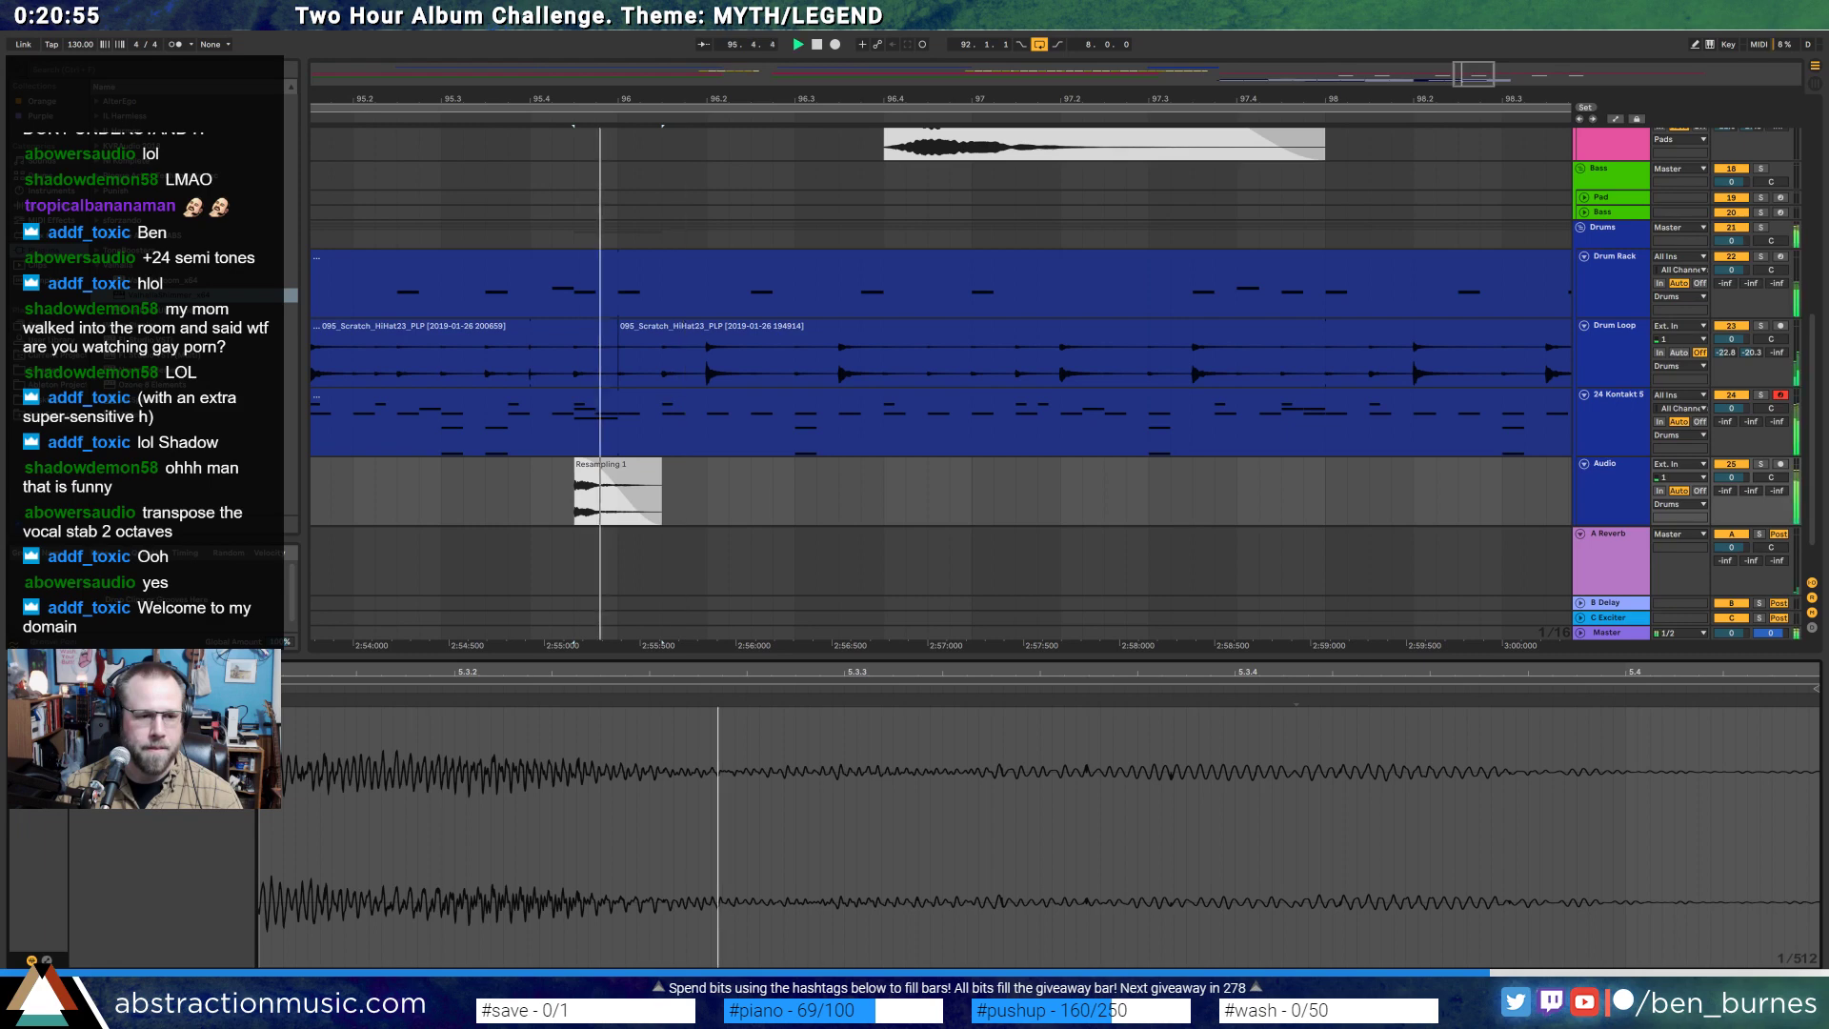
click(1760, 465)
click(1760, 464)
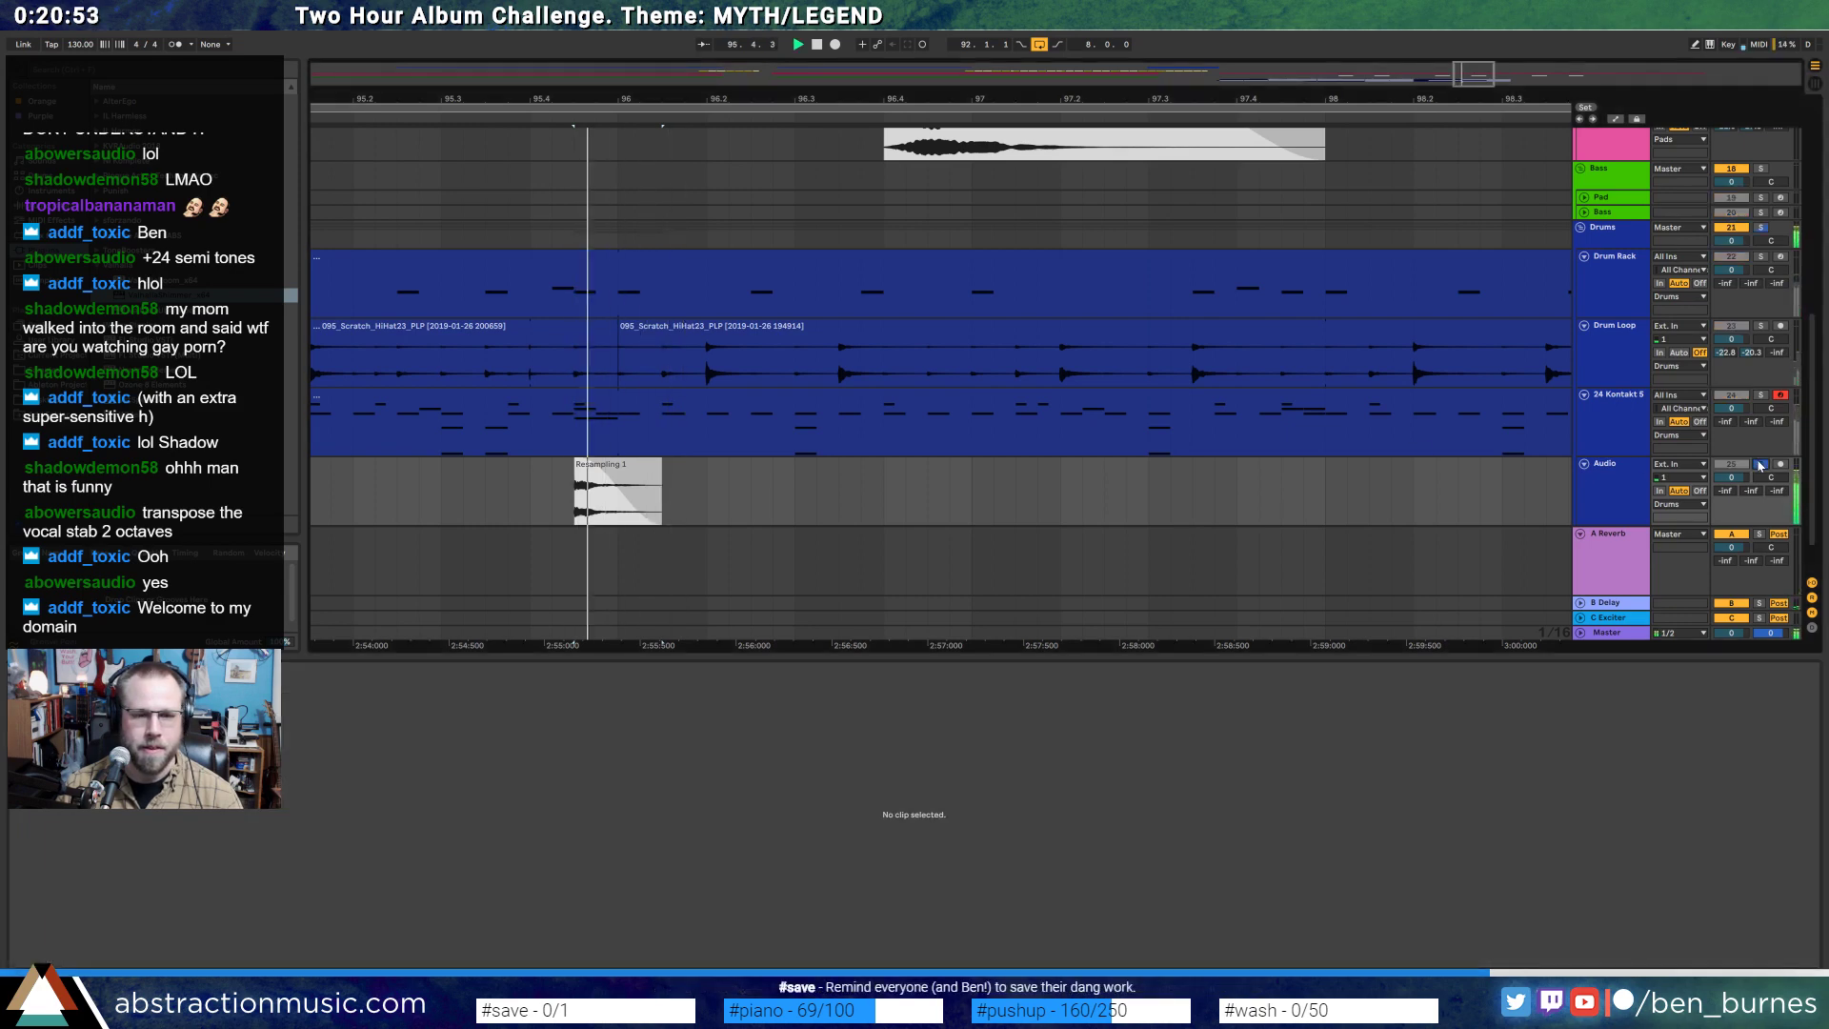
click(630, 474)
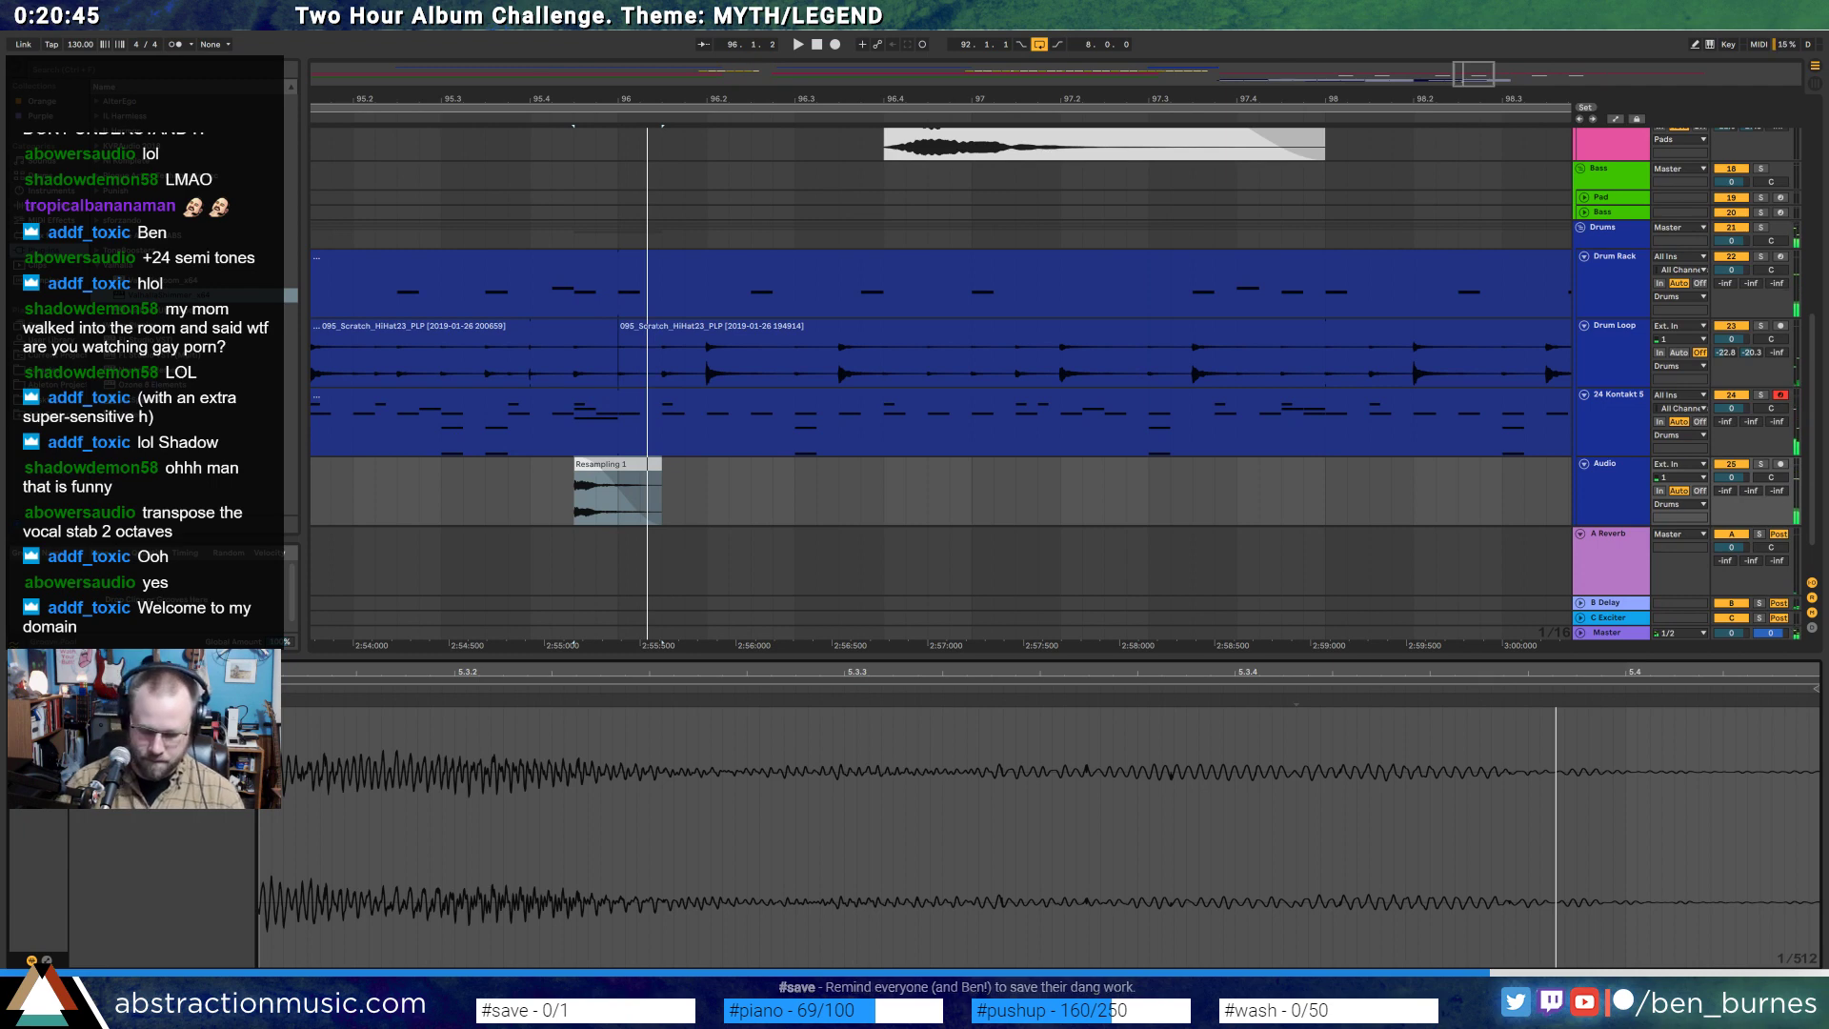
- Duplicate the new Audio track together with its percussion hit and select the hit on the upper of the two tracks
click(1619, 486)
key(ctrl+d)
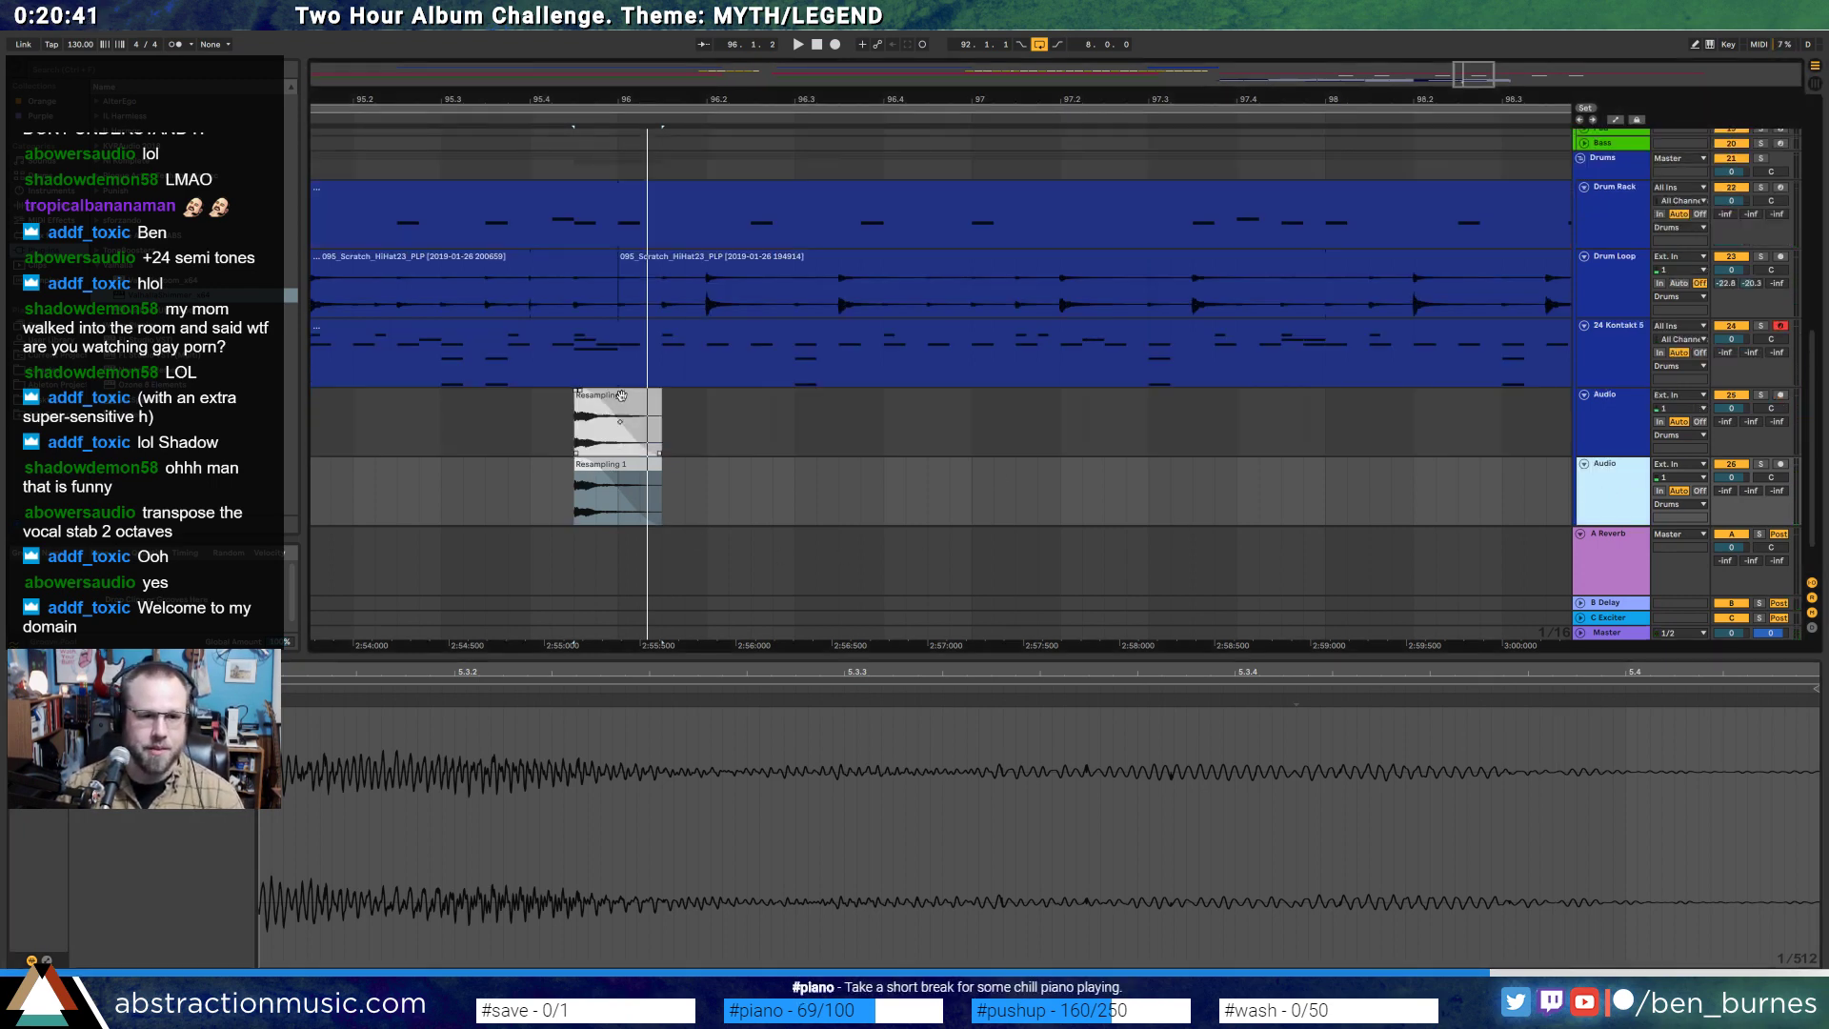
click(622, 395)
key(0)
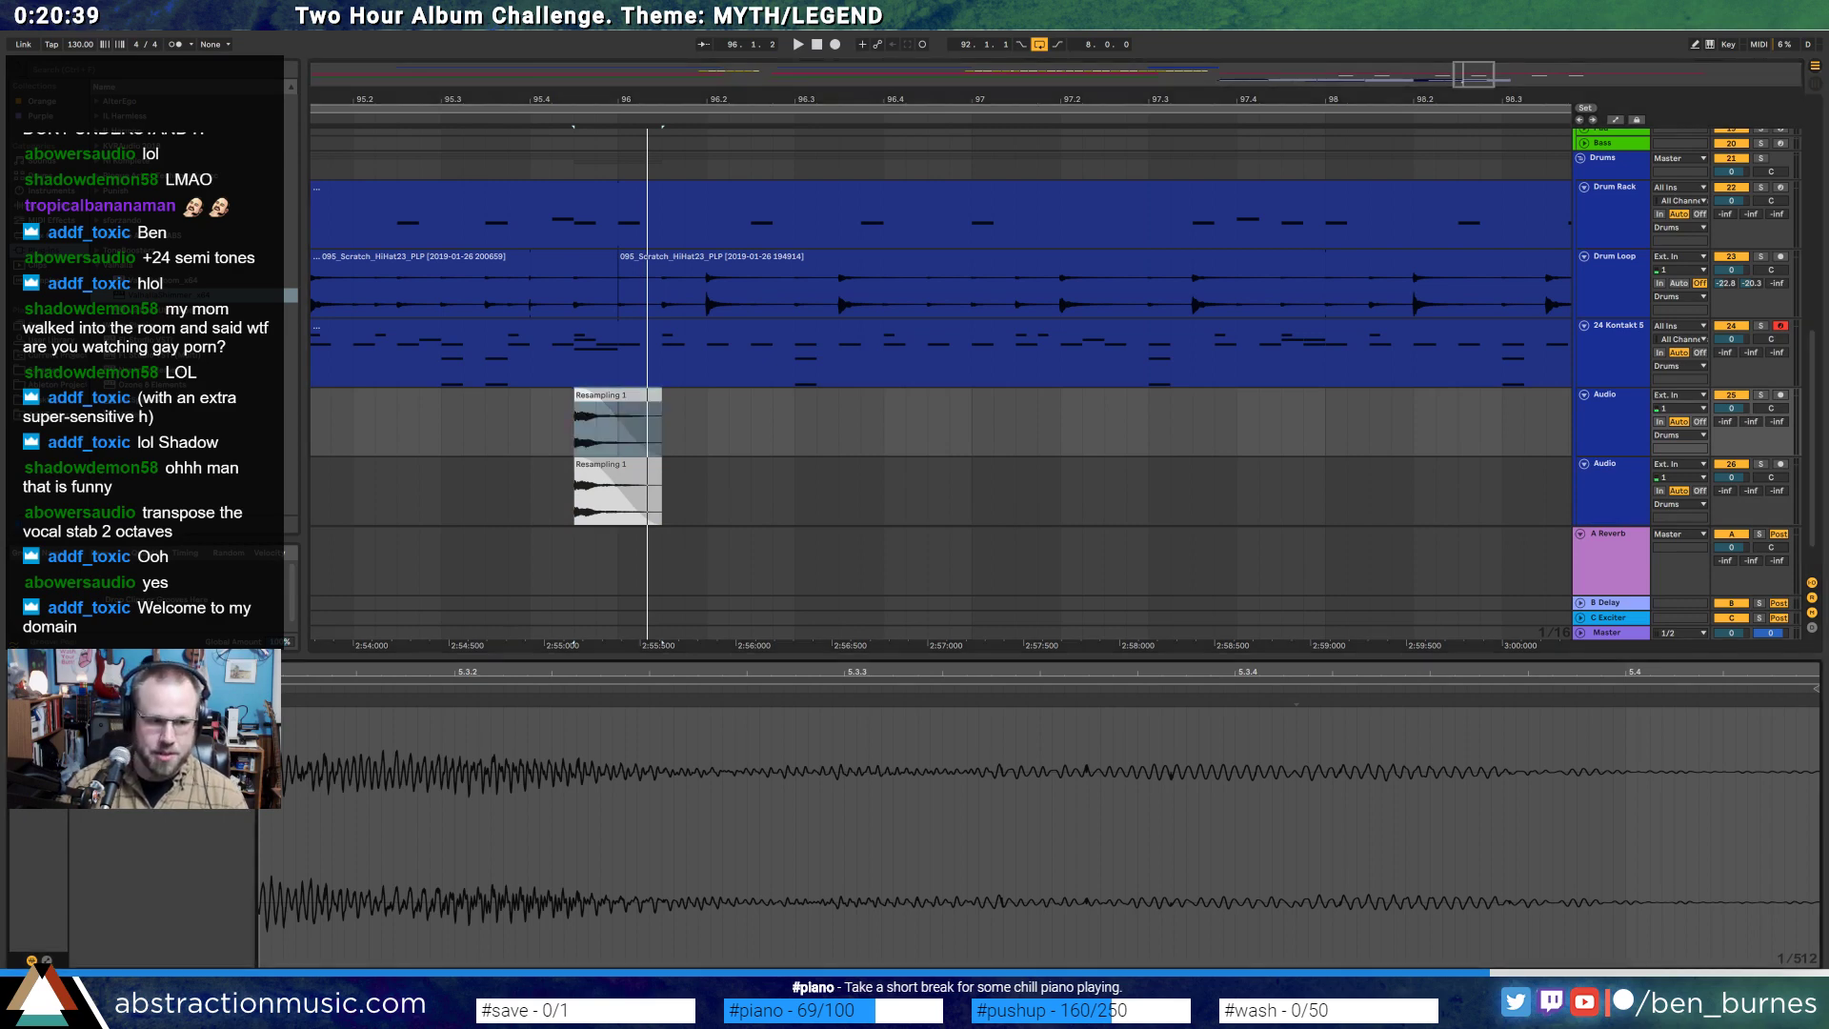
- Delete the F#5 note at the end of the 24 Kontakt 5 clip
click(625, 328)
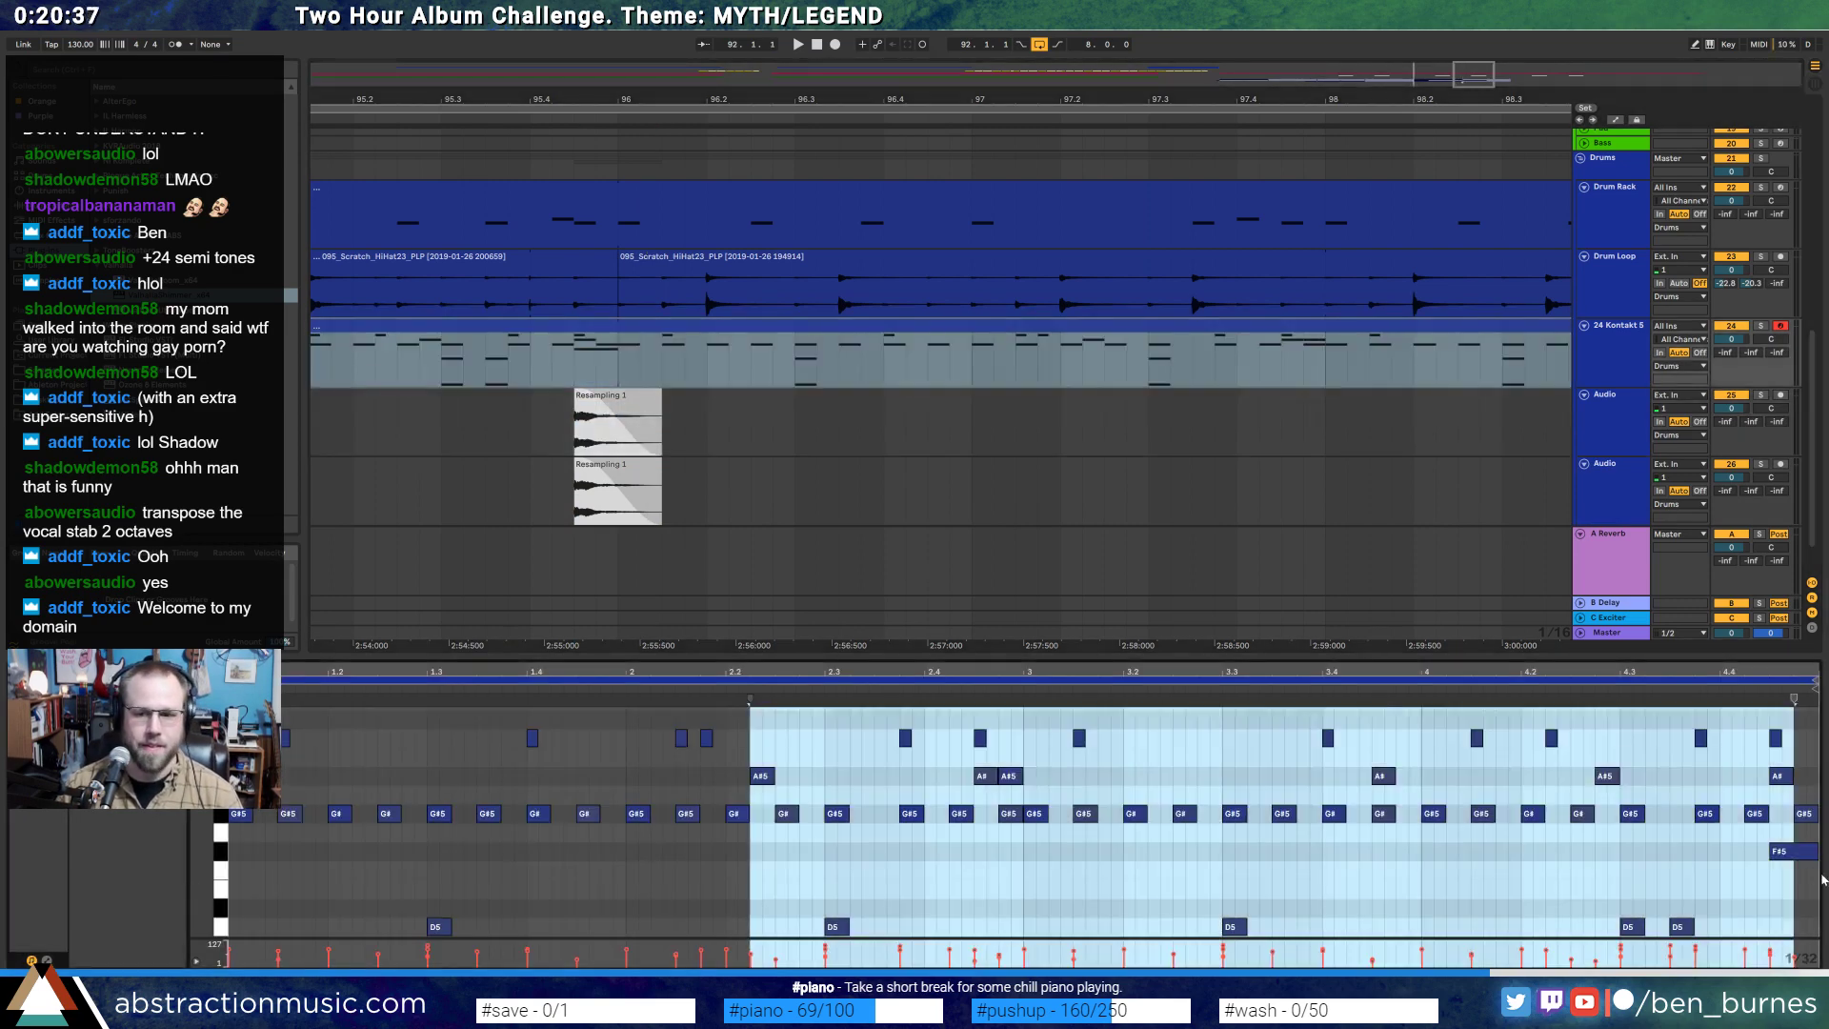
drag(1712, 860, 1816, 856)
key(Delete)
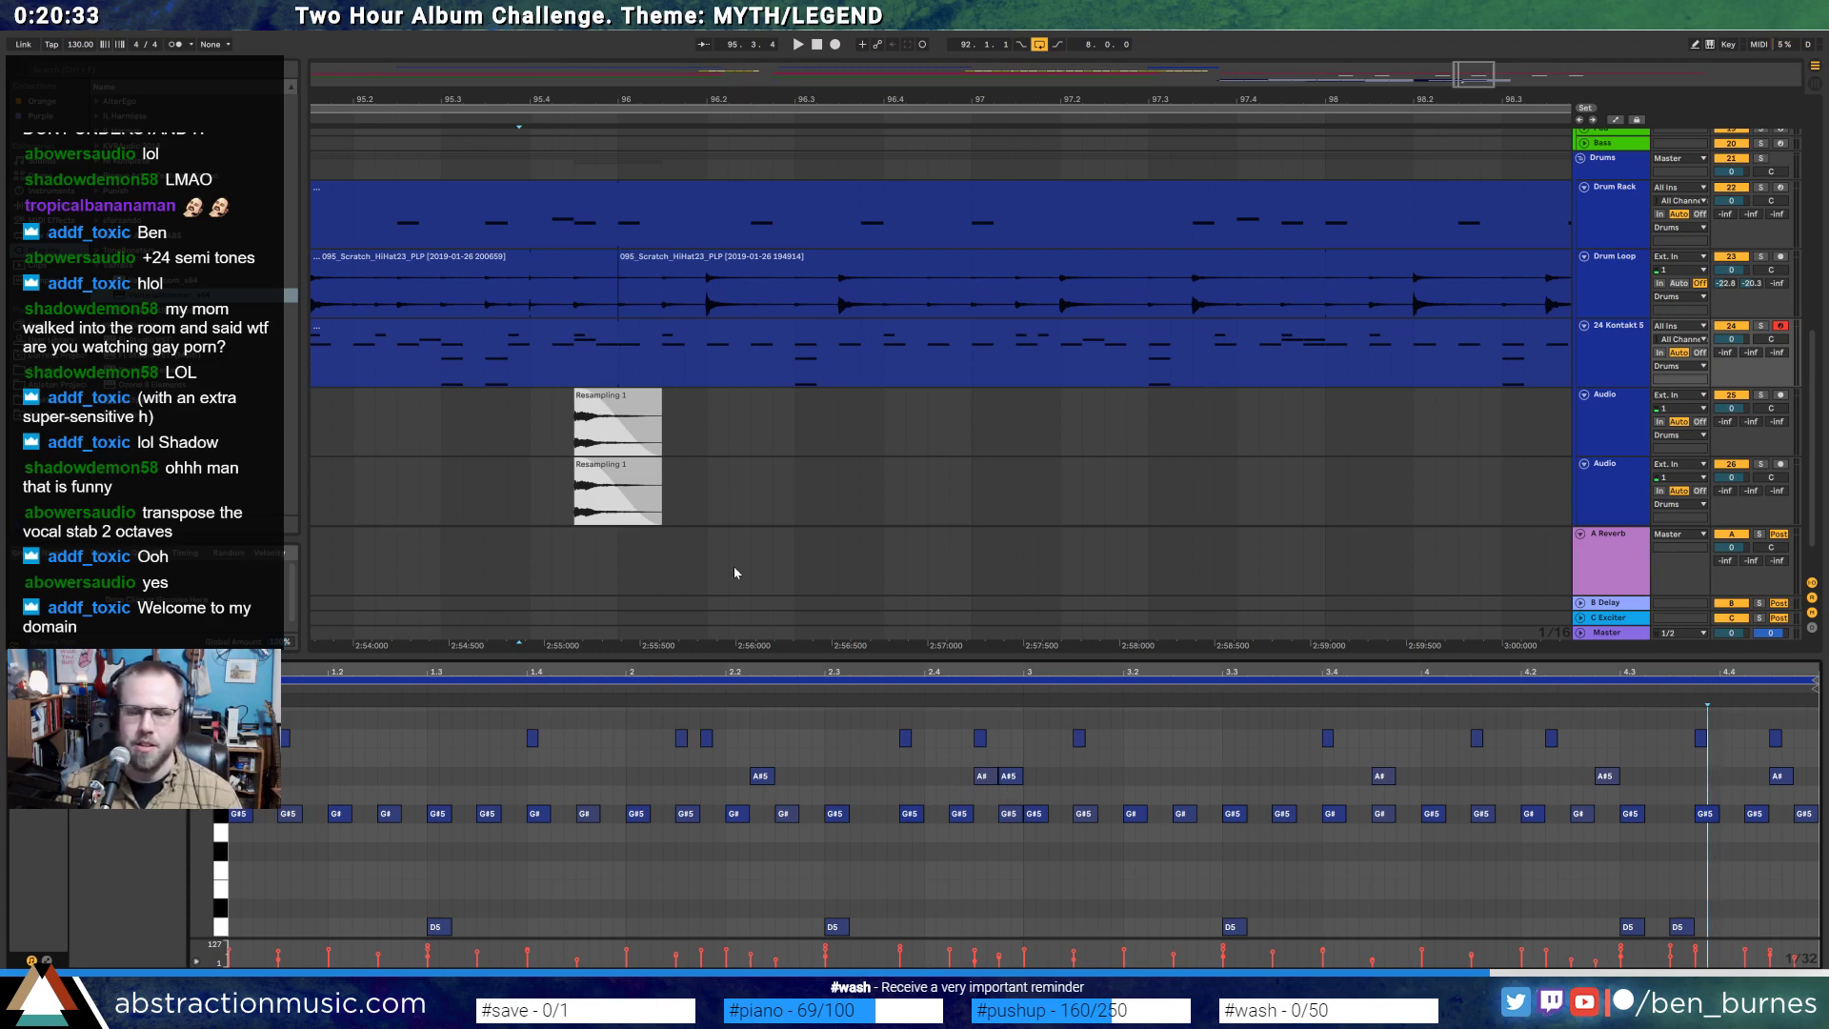
- Shorten the percussion hits on both Audio tracks so they end at bar 96
drag(1471, 74, 1471, 15)
key(plus)
key(plus)
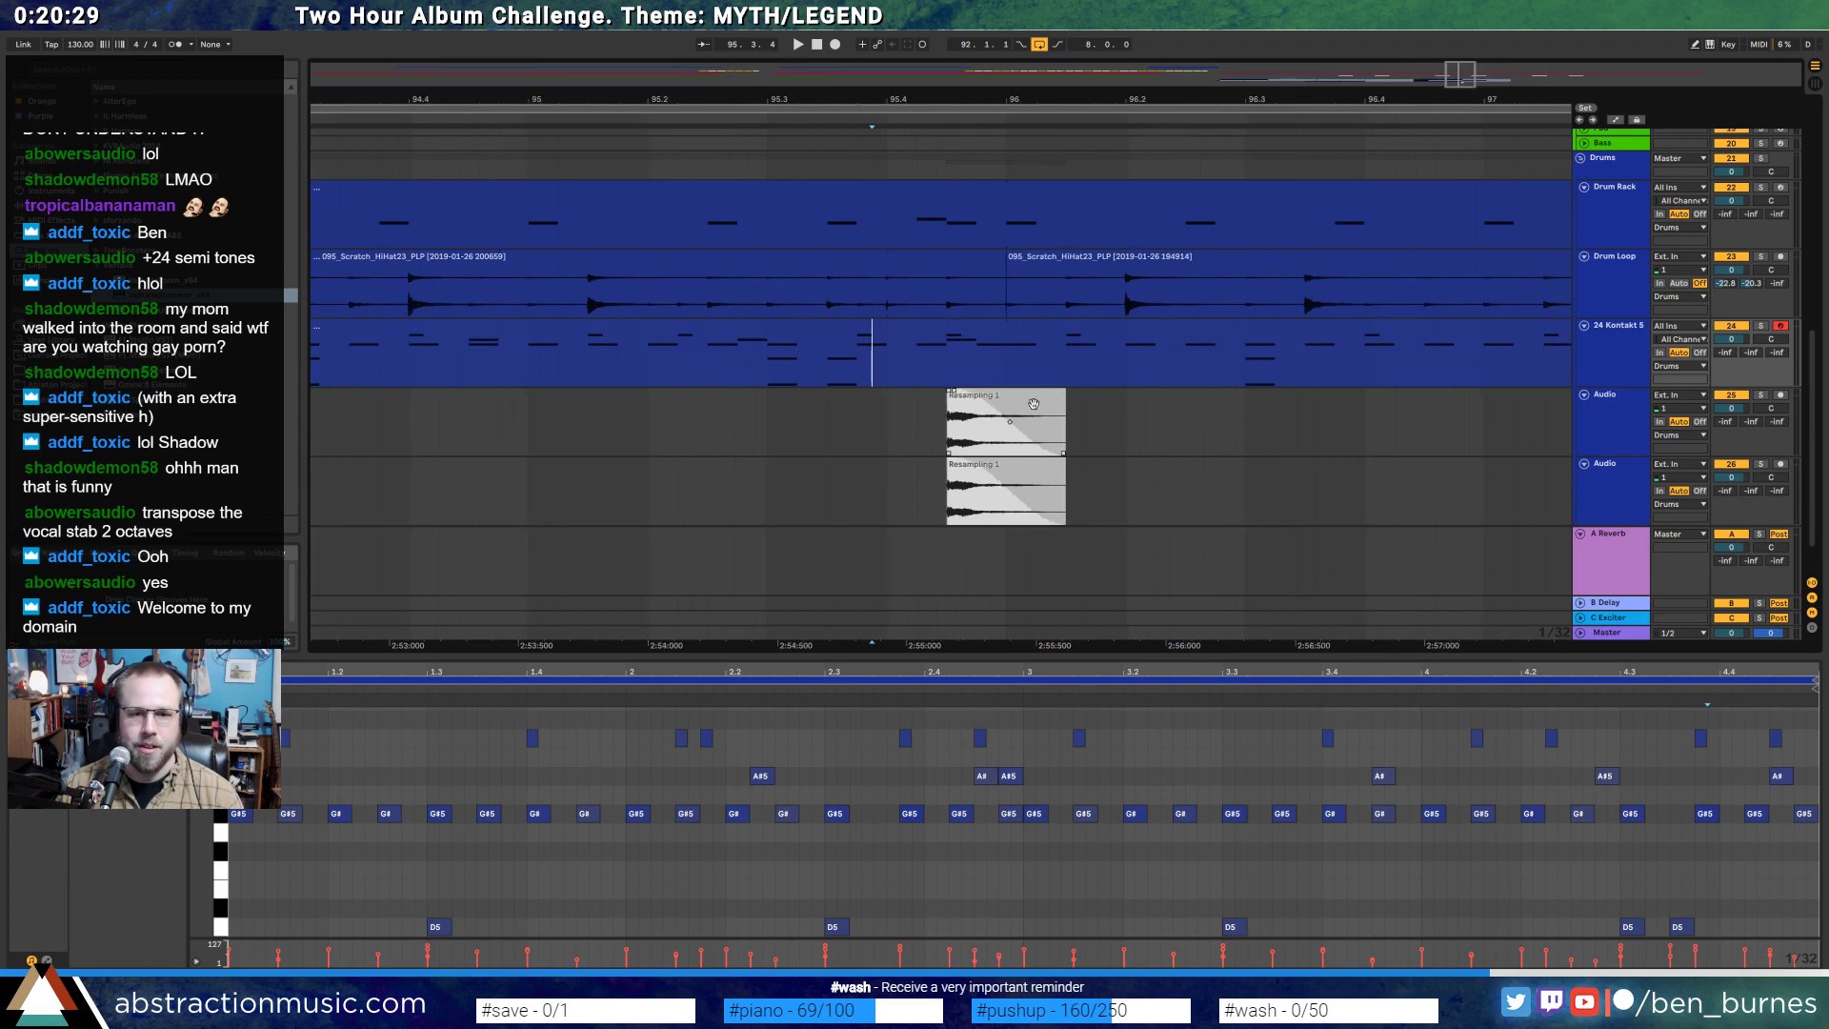
click(1046, 401)
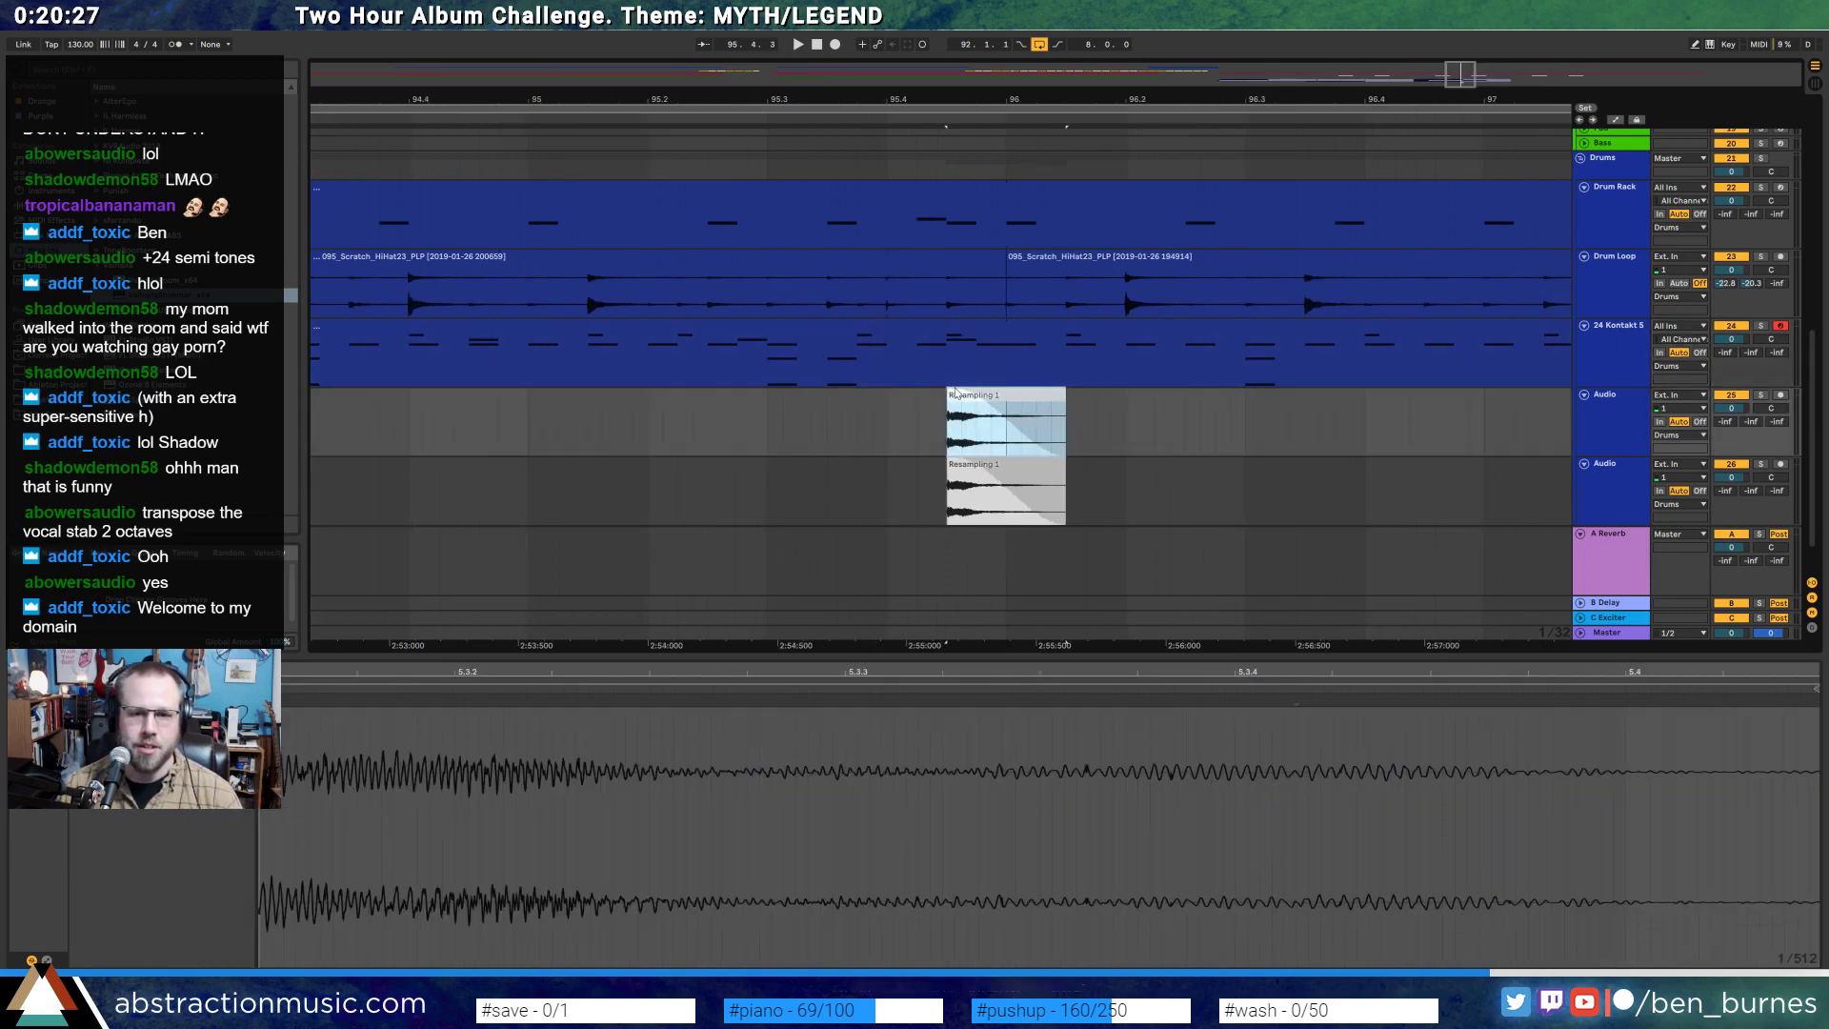
click(958, 394)
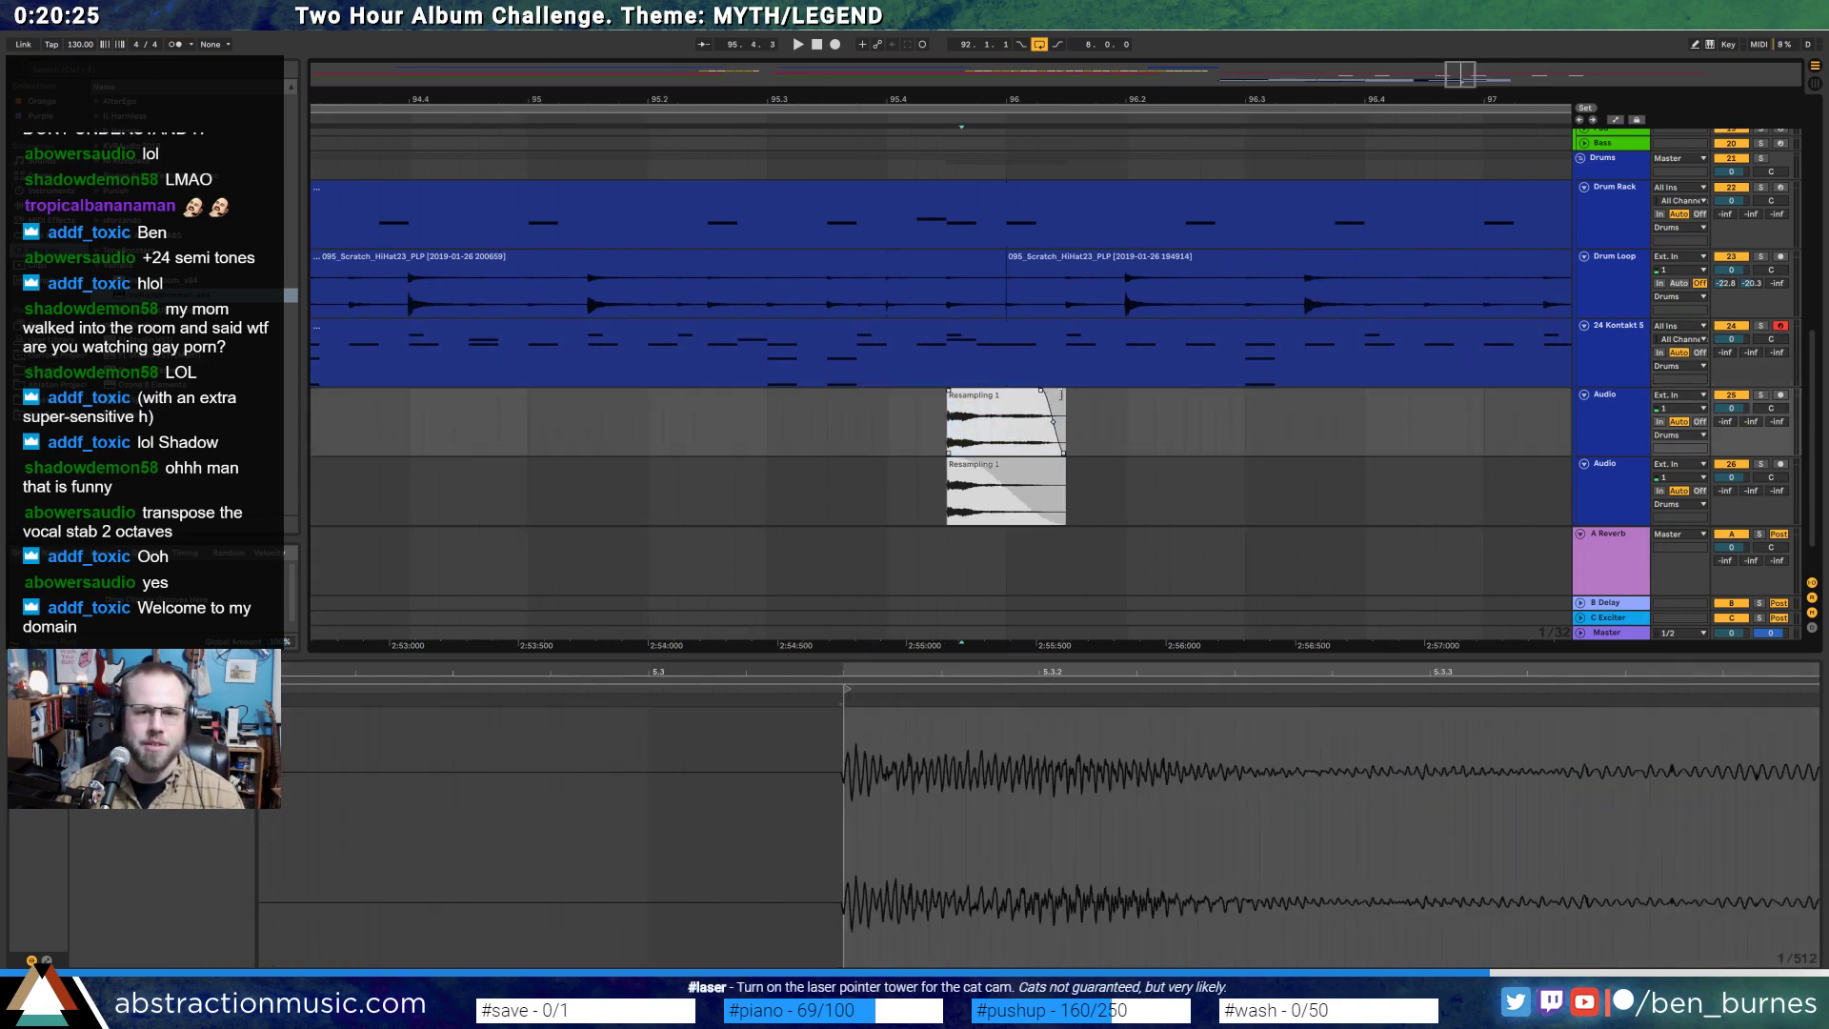
drag(1061, 395, 1008, 394)
click(959, 465)
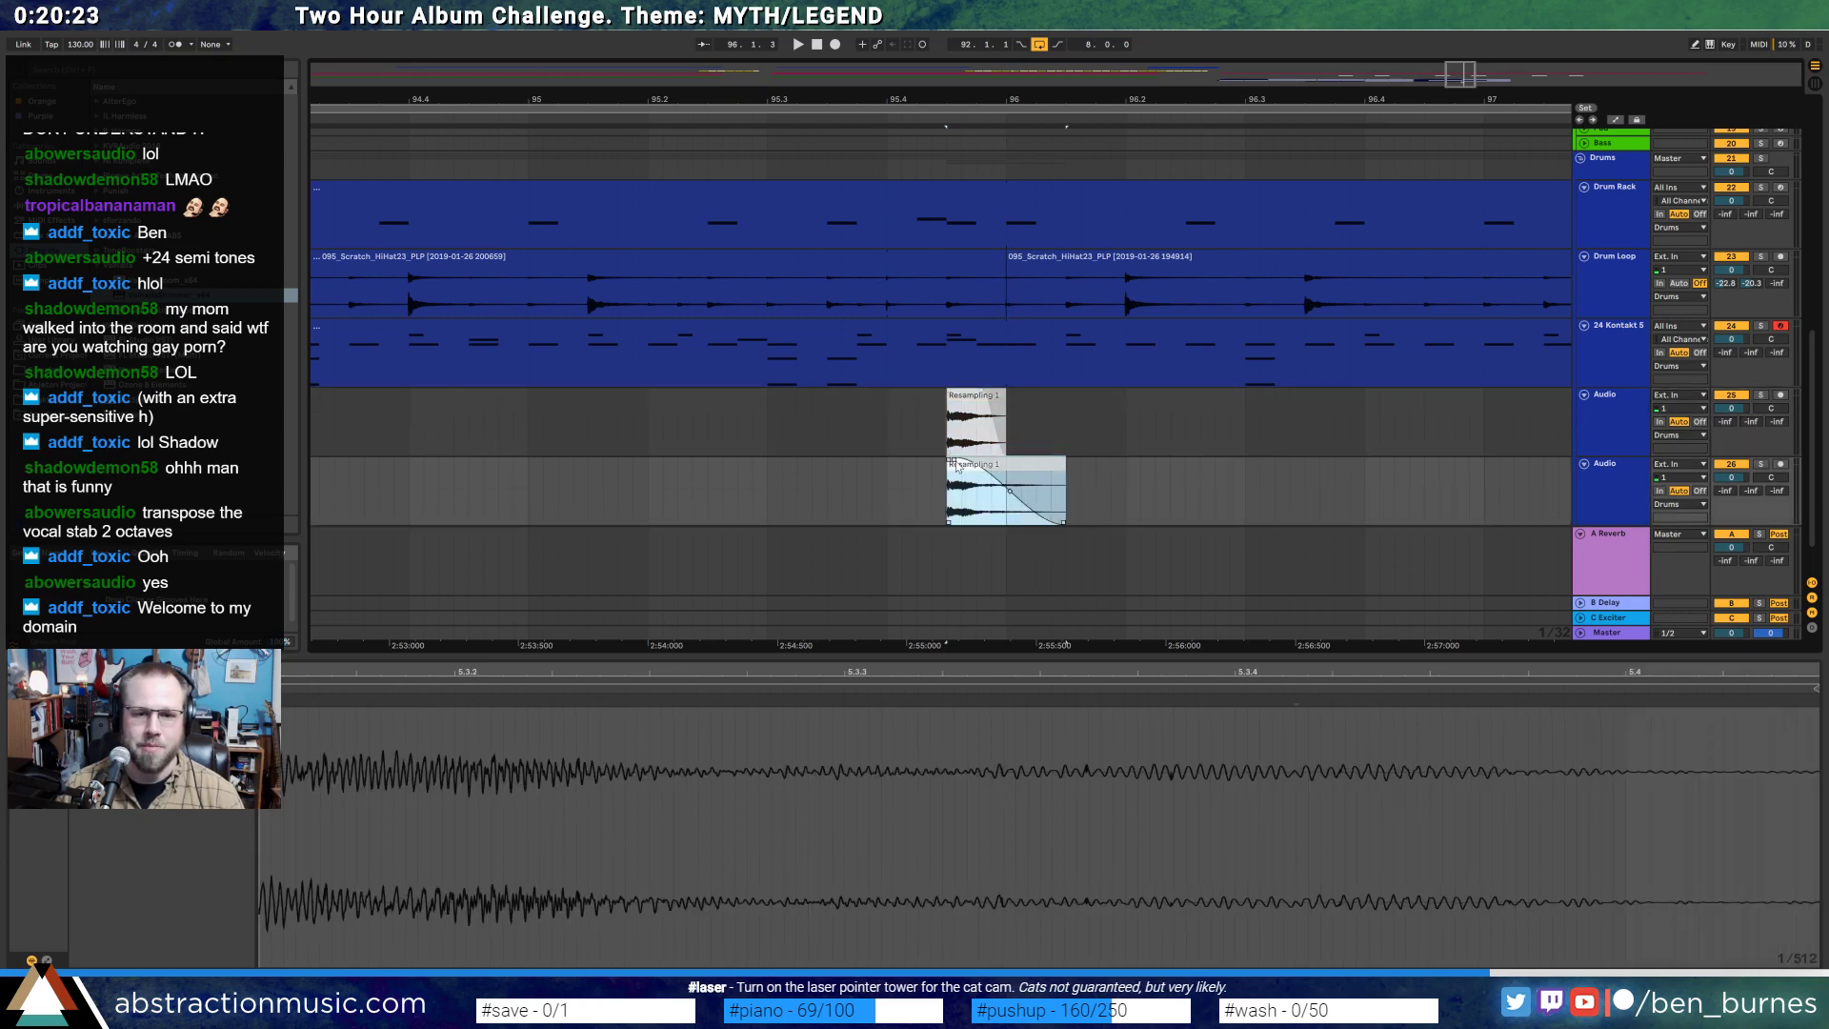
drag(1065, 469, 1006, 467)
- Copy both layered hits and paste them so that they end exactly at bar 100
shift+click(975, 404)
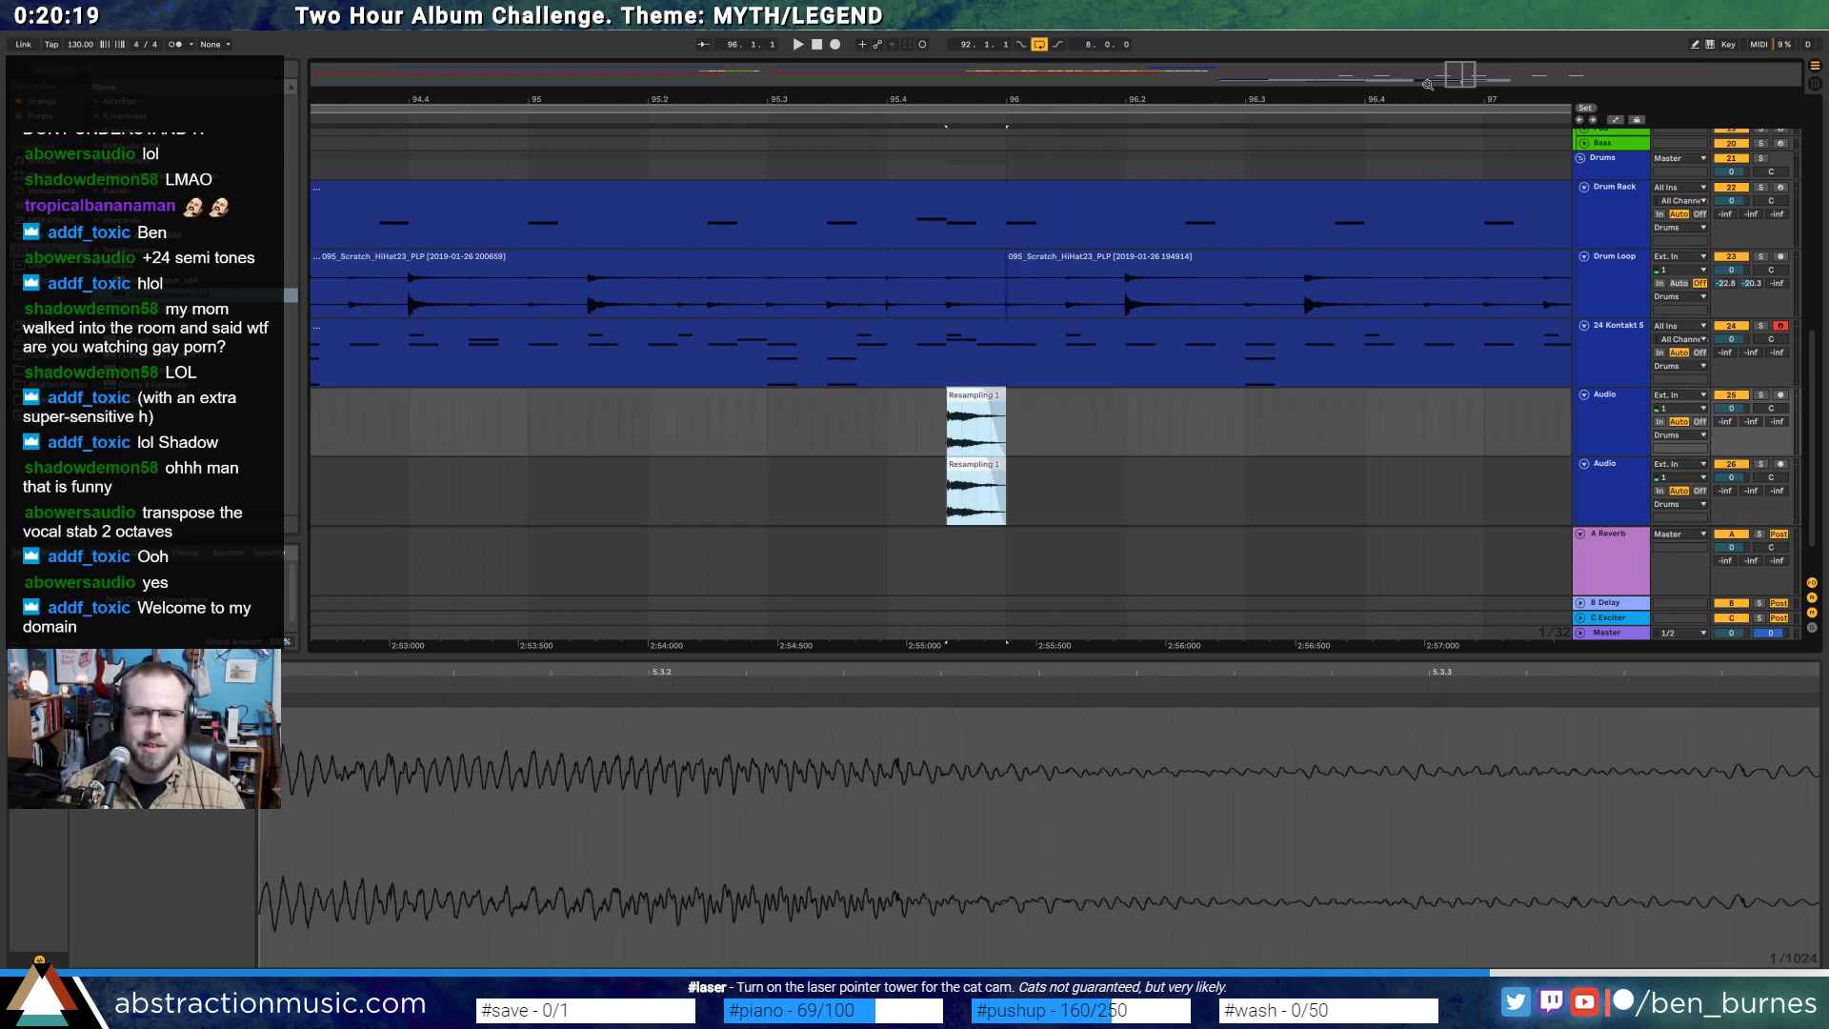
mouse_move(1427, 84)
mouse_down()
mouse_move(1456, 96)
mouse_move(1440, 77)
mouse_up()
click(1474, 412)
key(ctrl+v)
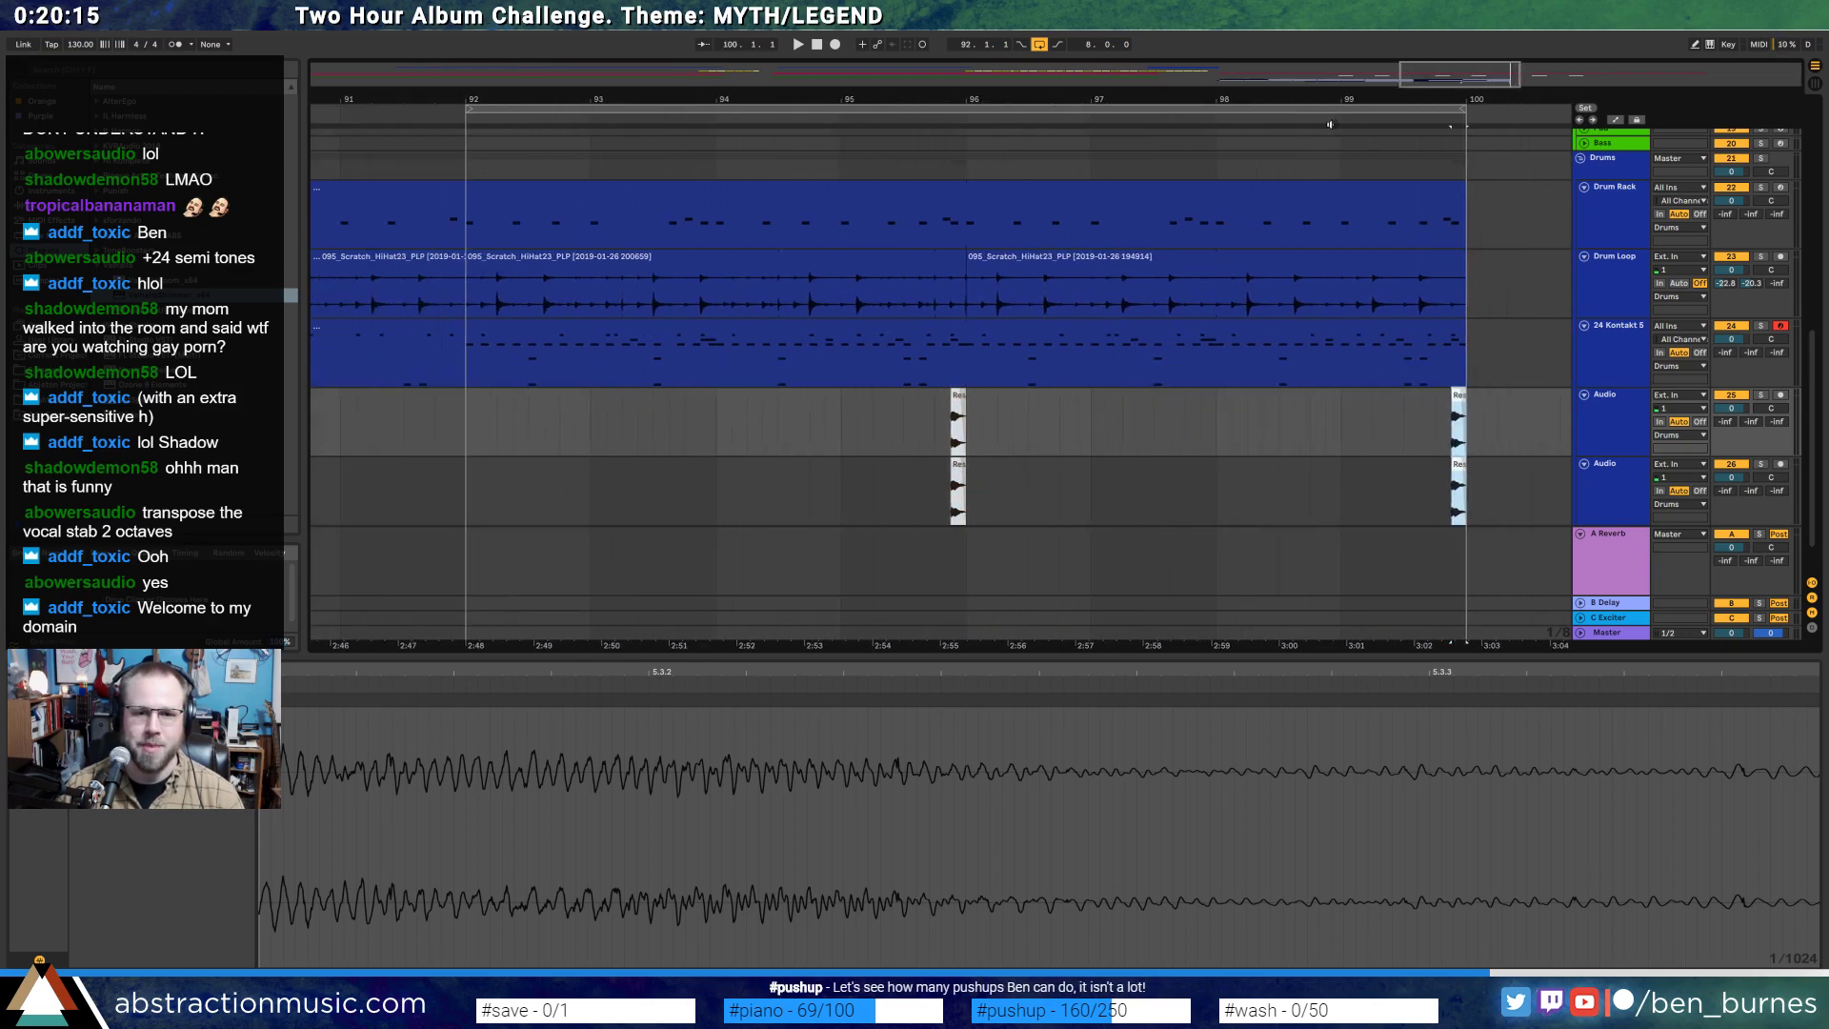
- Play the loop from bar 92 and lower the upper Audio track to -14.4 dB and the lower one to -15.0 dB
click(466, 426)
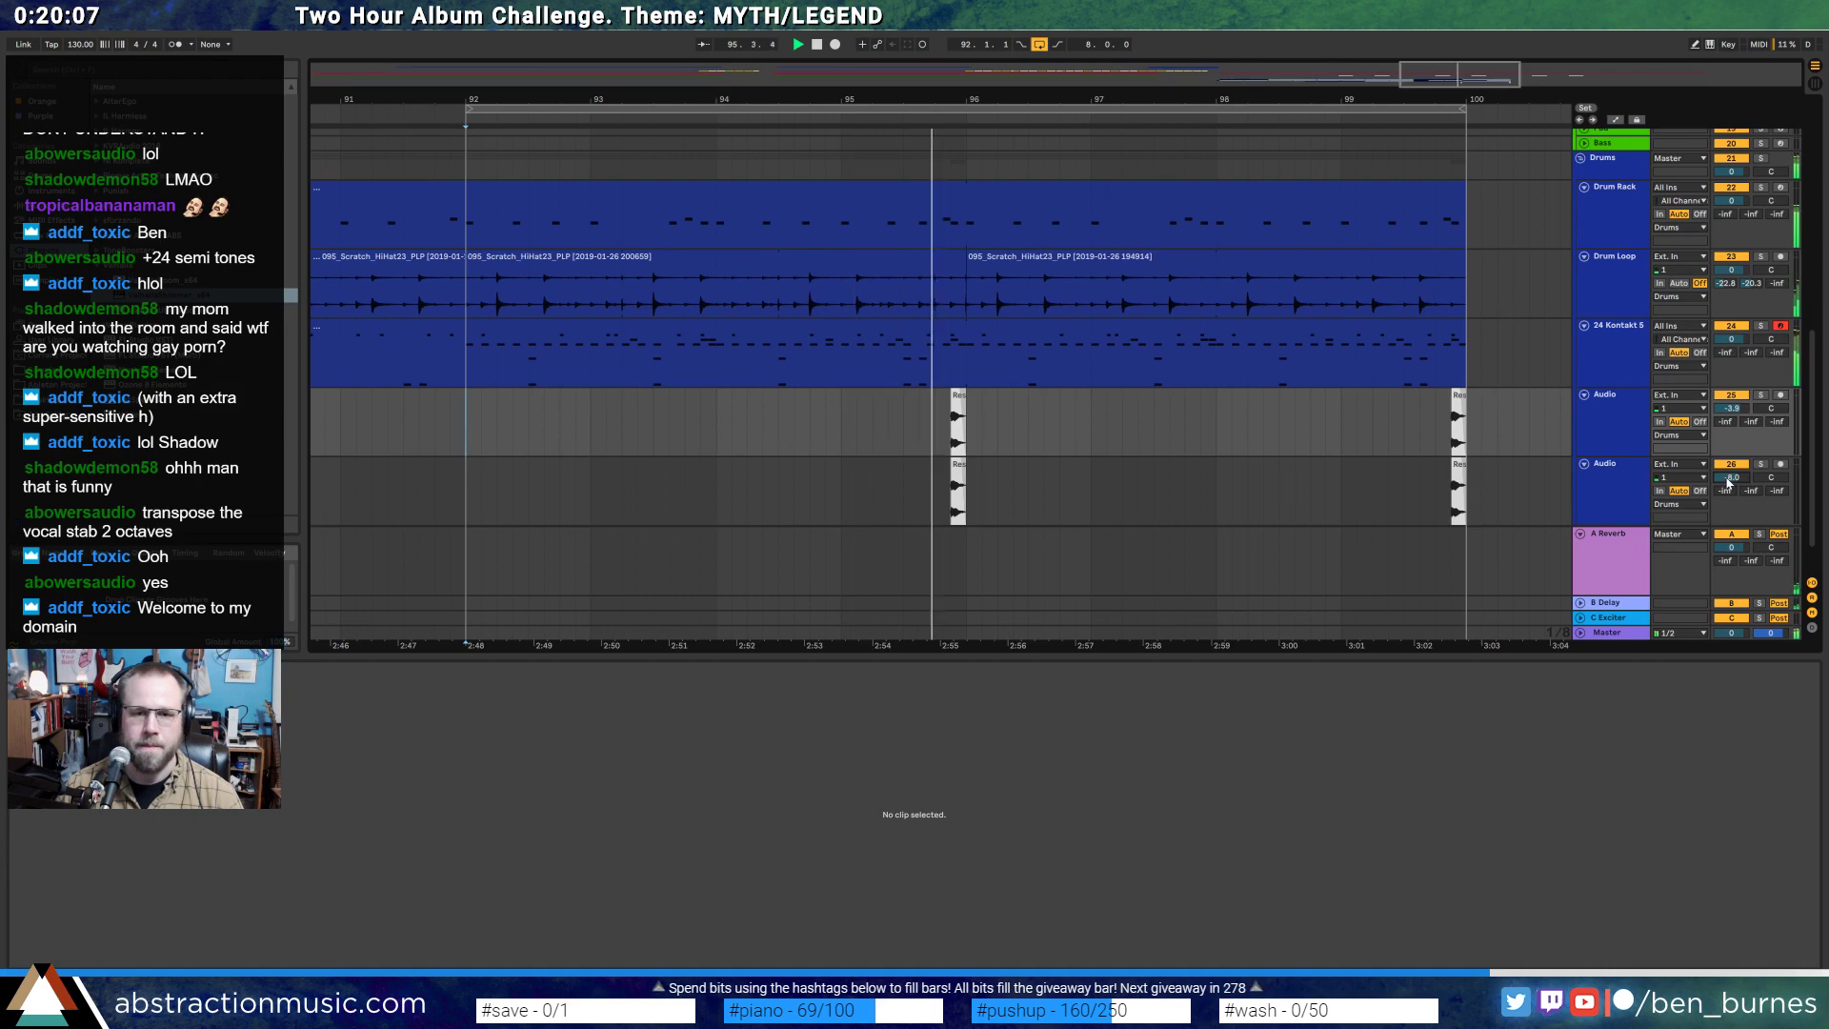
drag(1732, 409, 1733, 488)
click(1621, 358)
click(1735, 479)
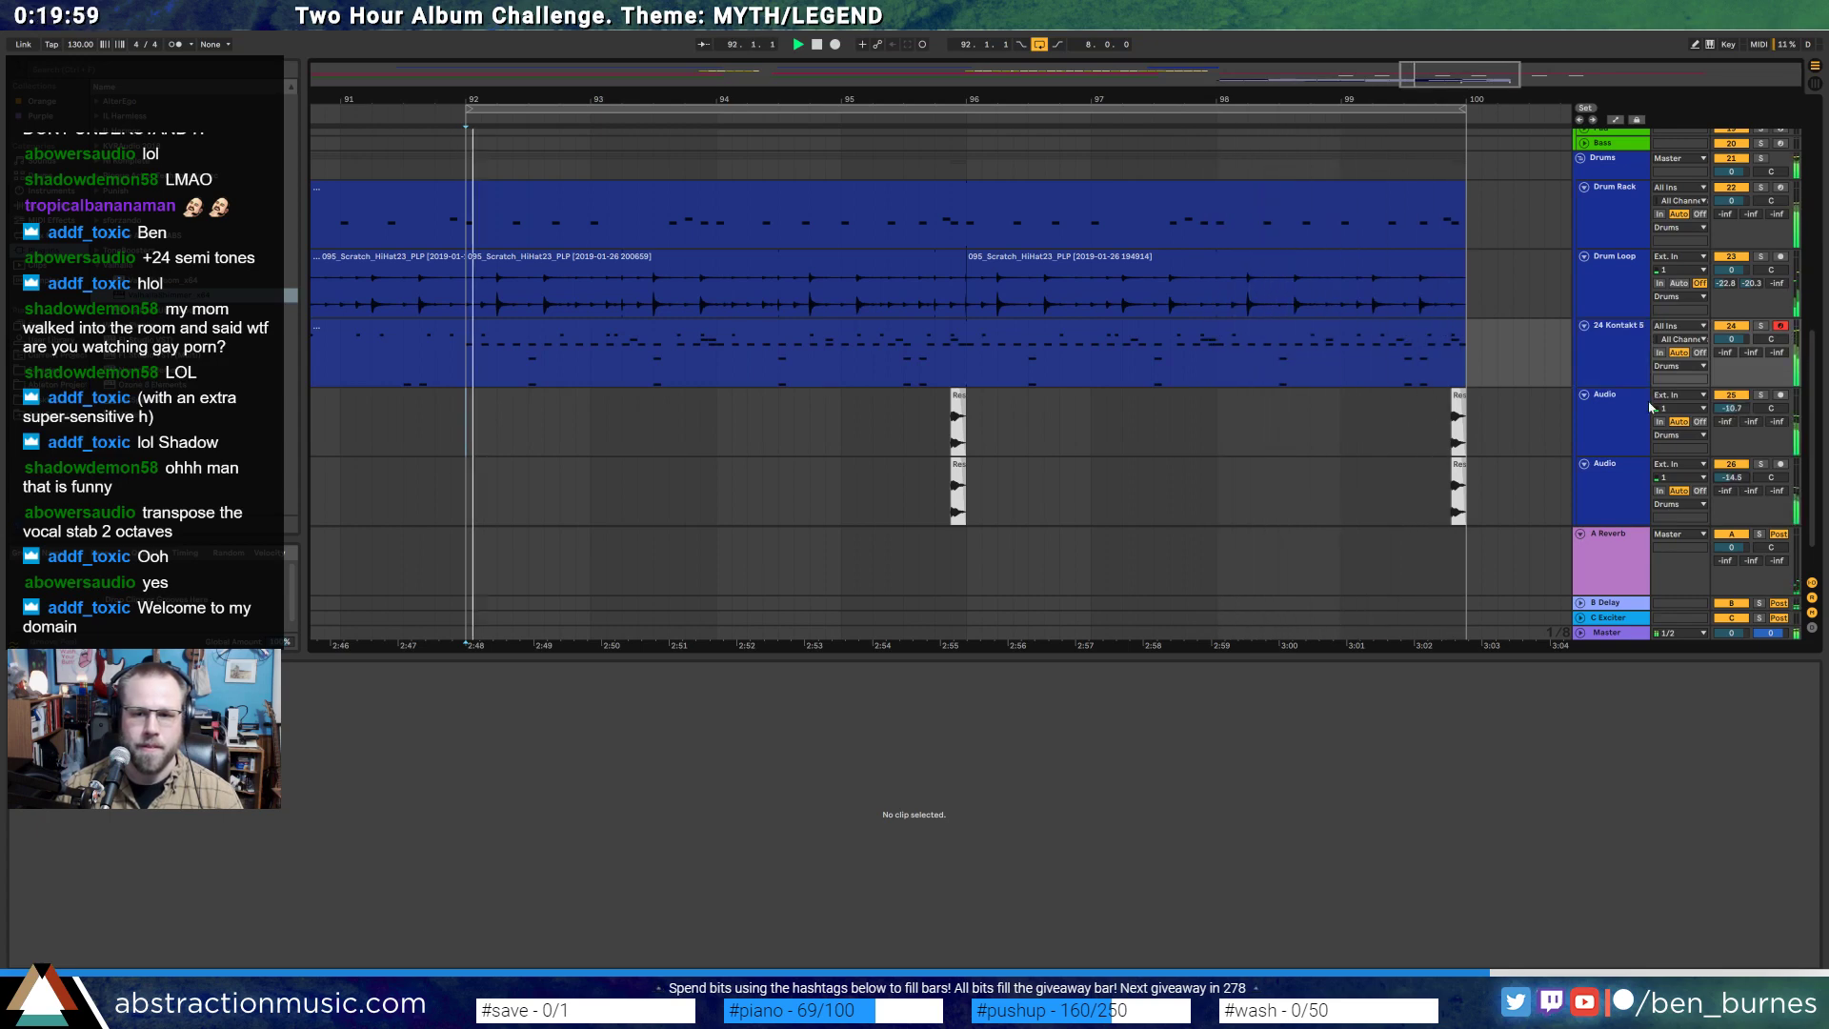
drag(1732, 408, 1732, 414)
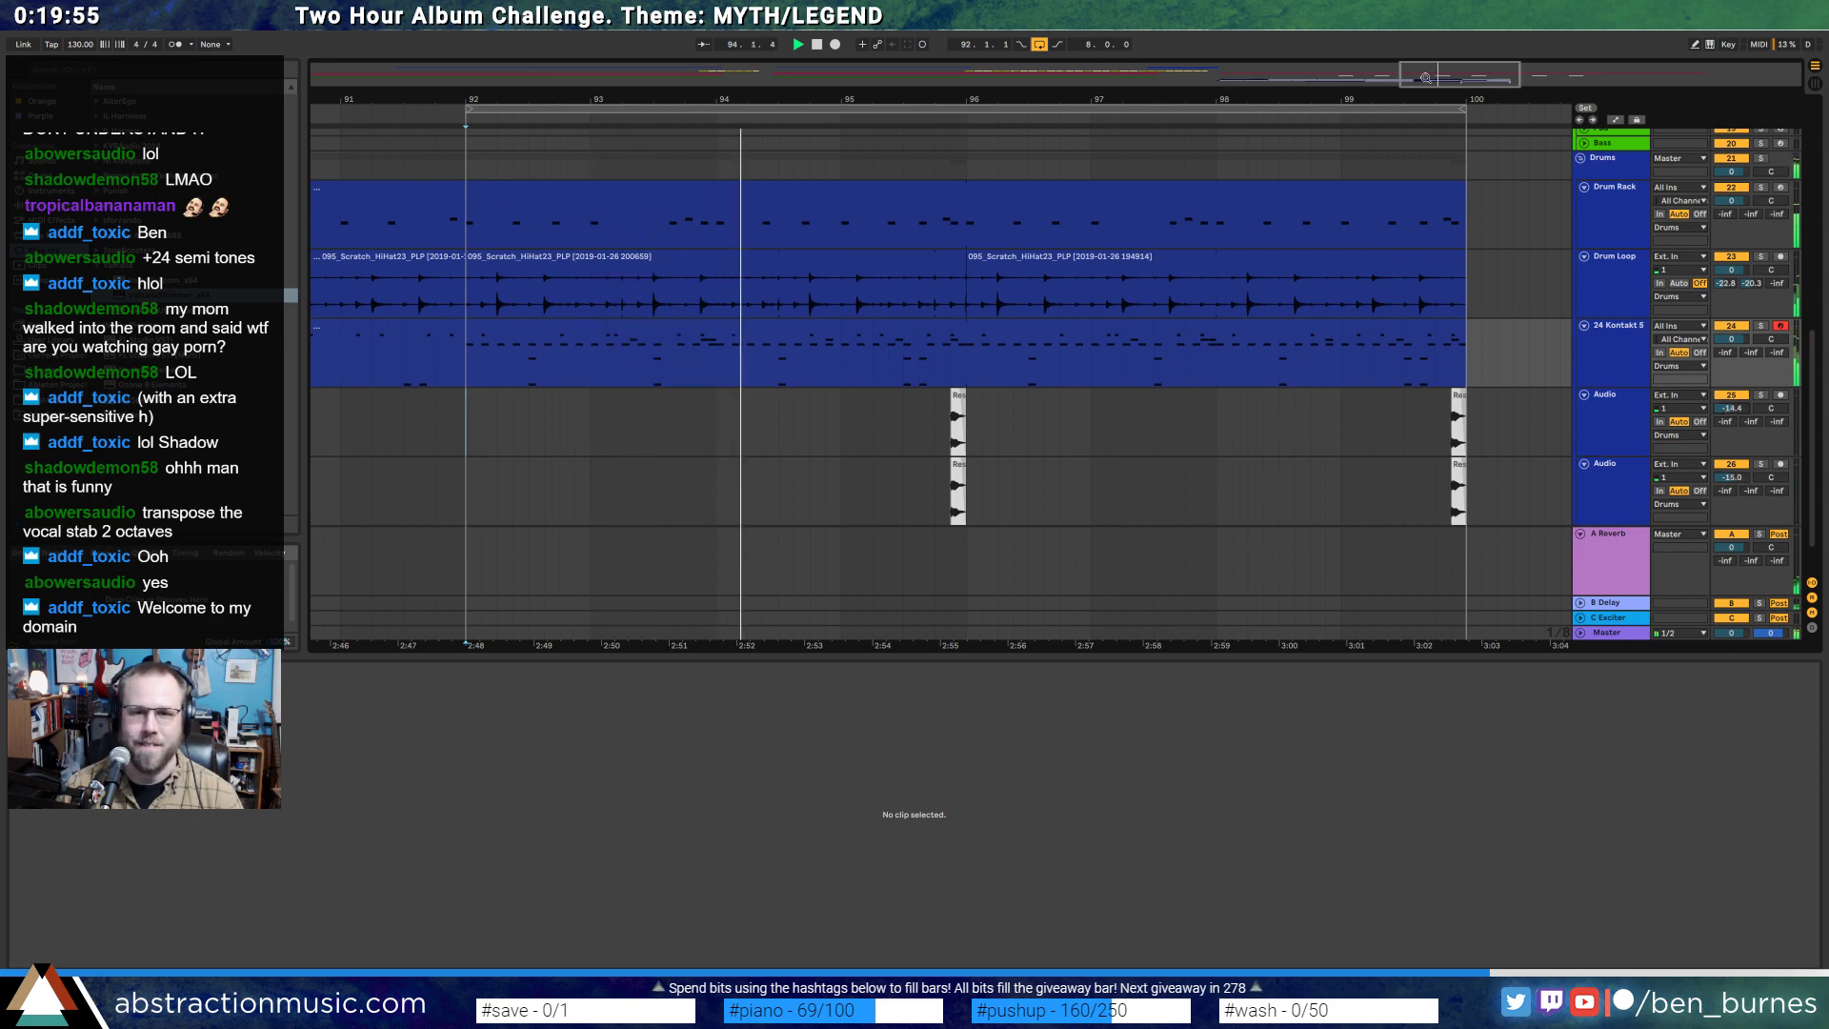
- Group the two Audio tracks holding the percussion hits inside the Drums group
drag(1425, 78, 1429, 59)
key(shift+Tab)
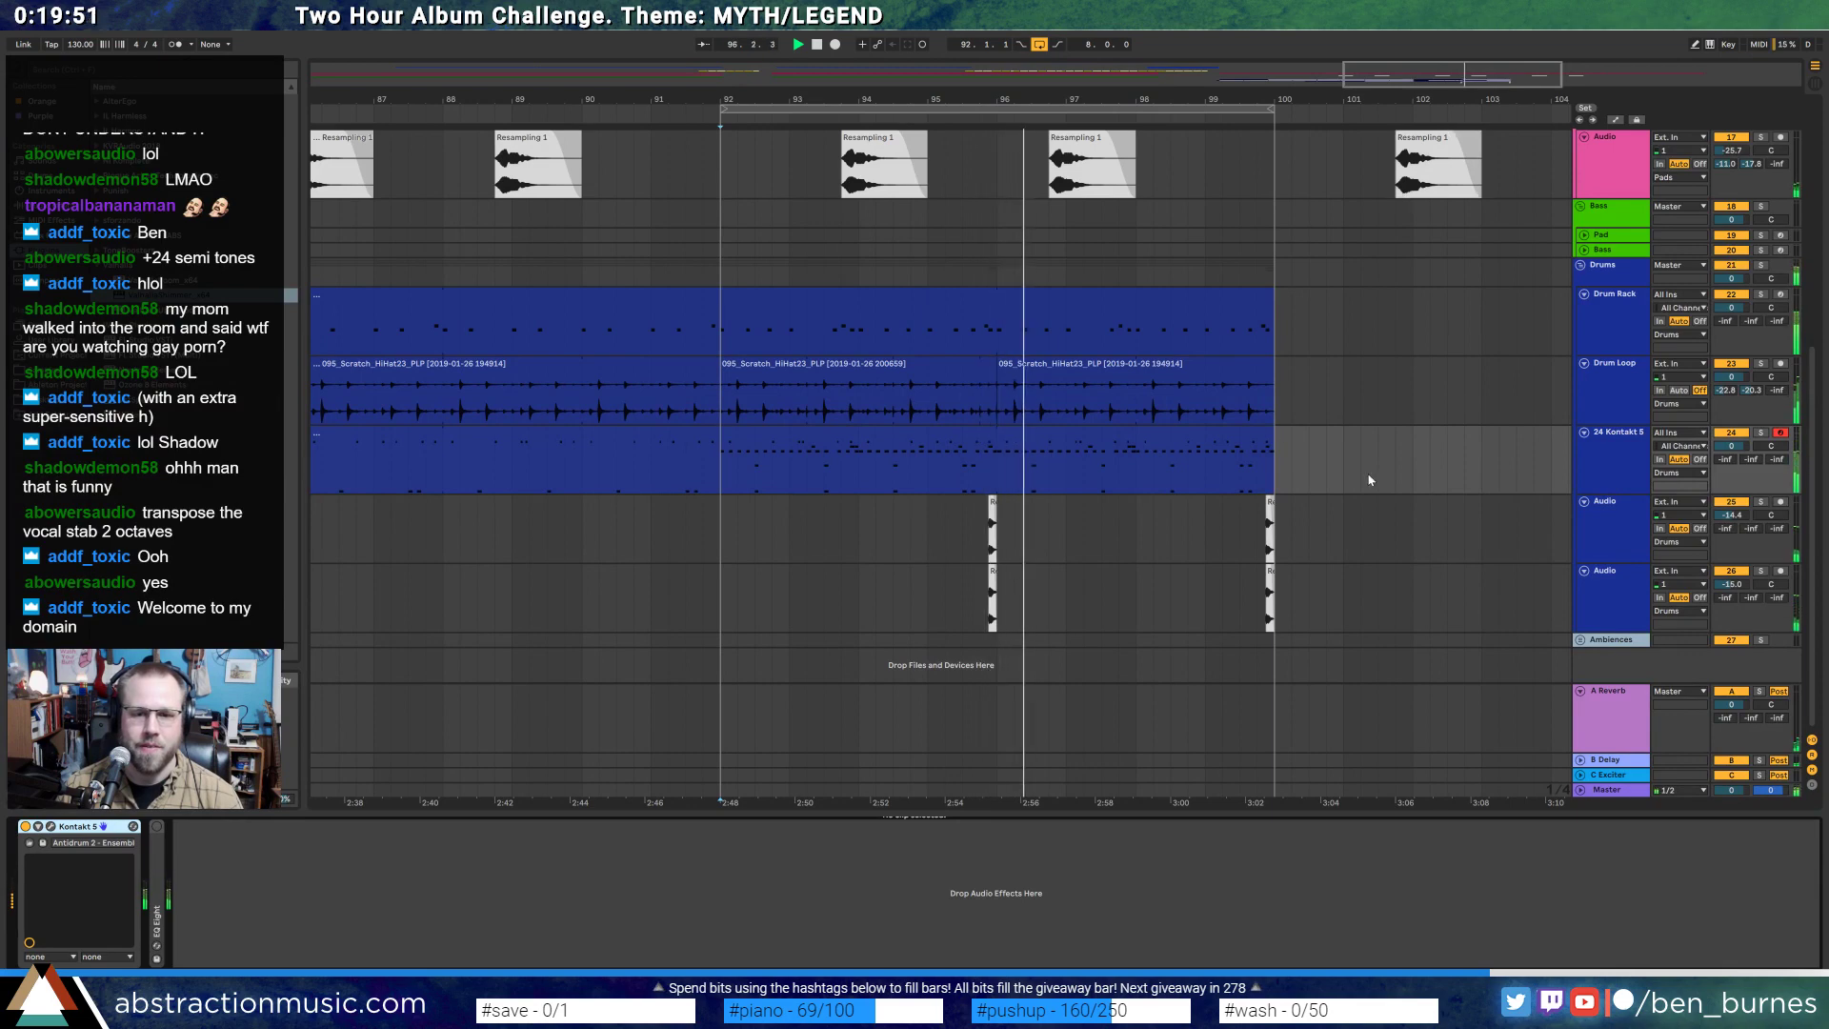
click(1610, 551)
shift+click(1623, 598)
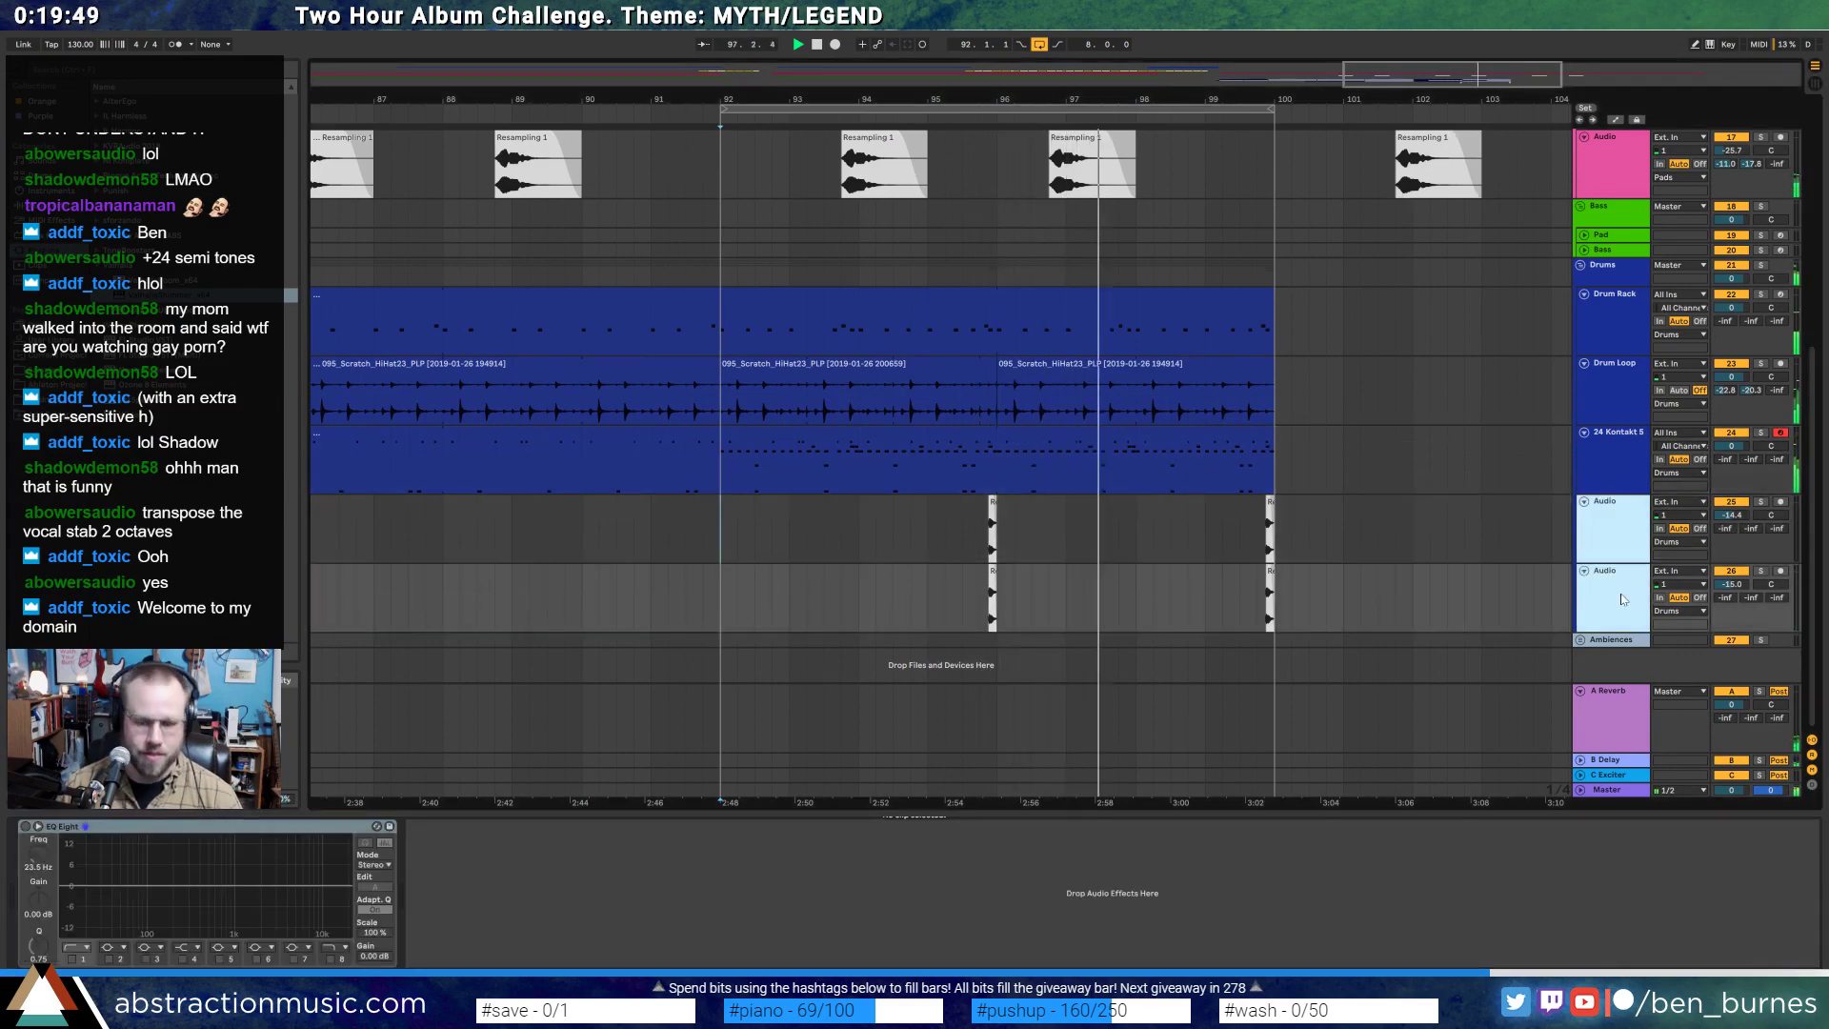
key(ctrl+g)
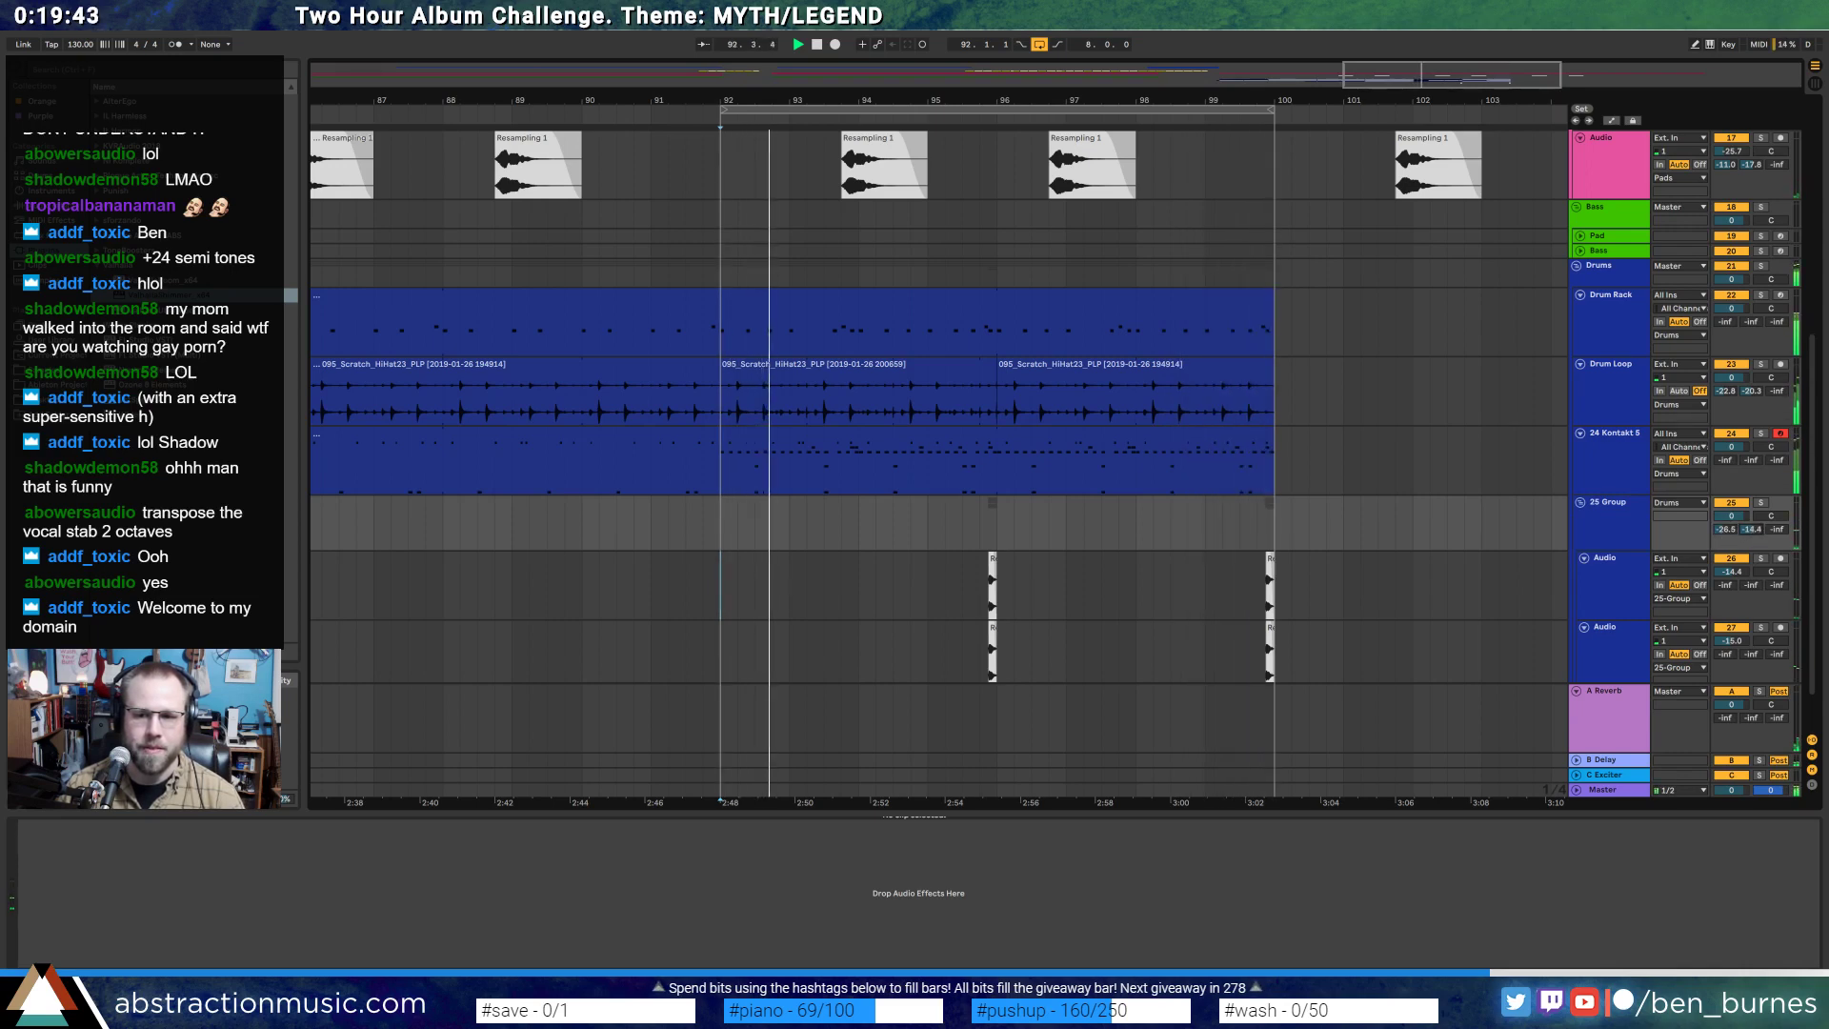
- Play the arrangement from about bar 69 through the transition and review the lead, arpeggio and pad tracks
click(979, 582)
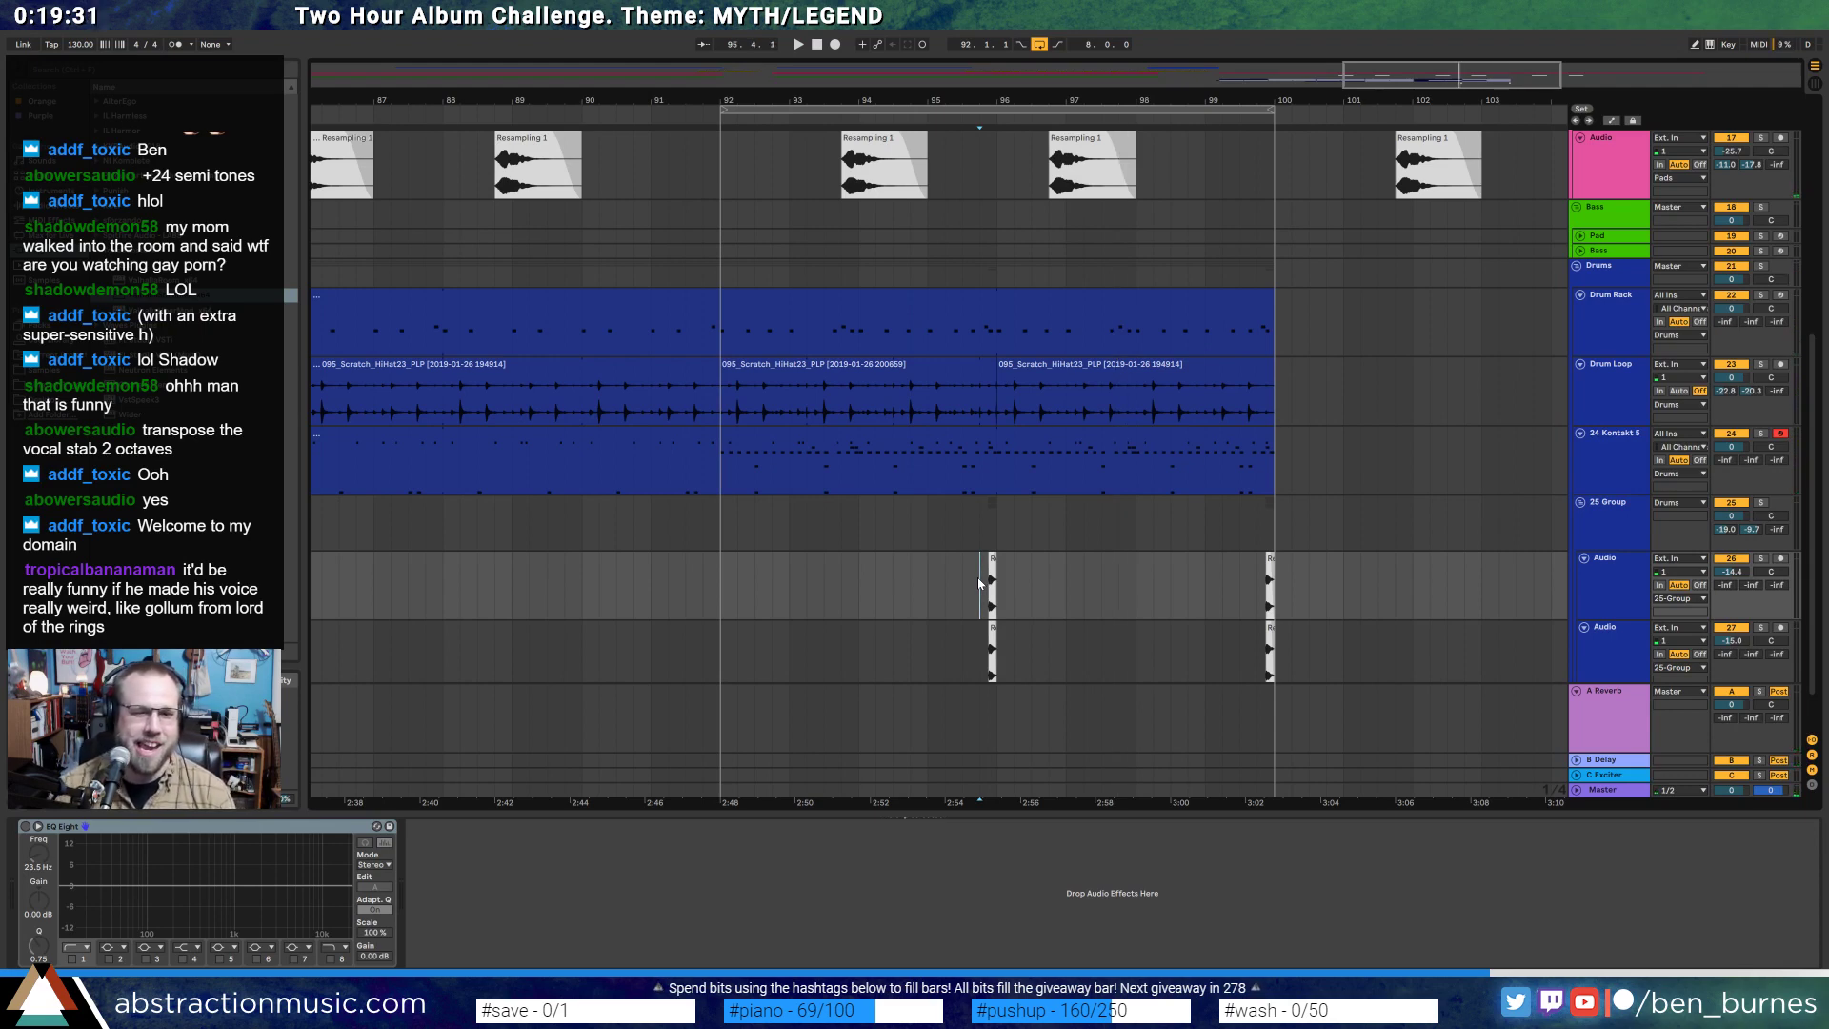
click(720, 590)
drag(1460, 75, 1460, 19)
key(space)
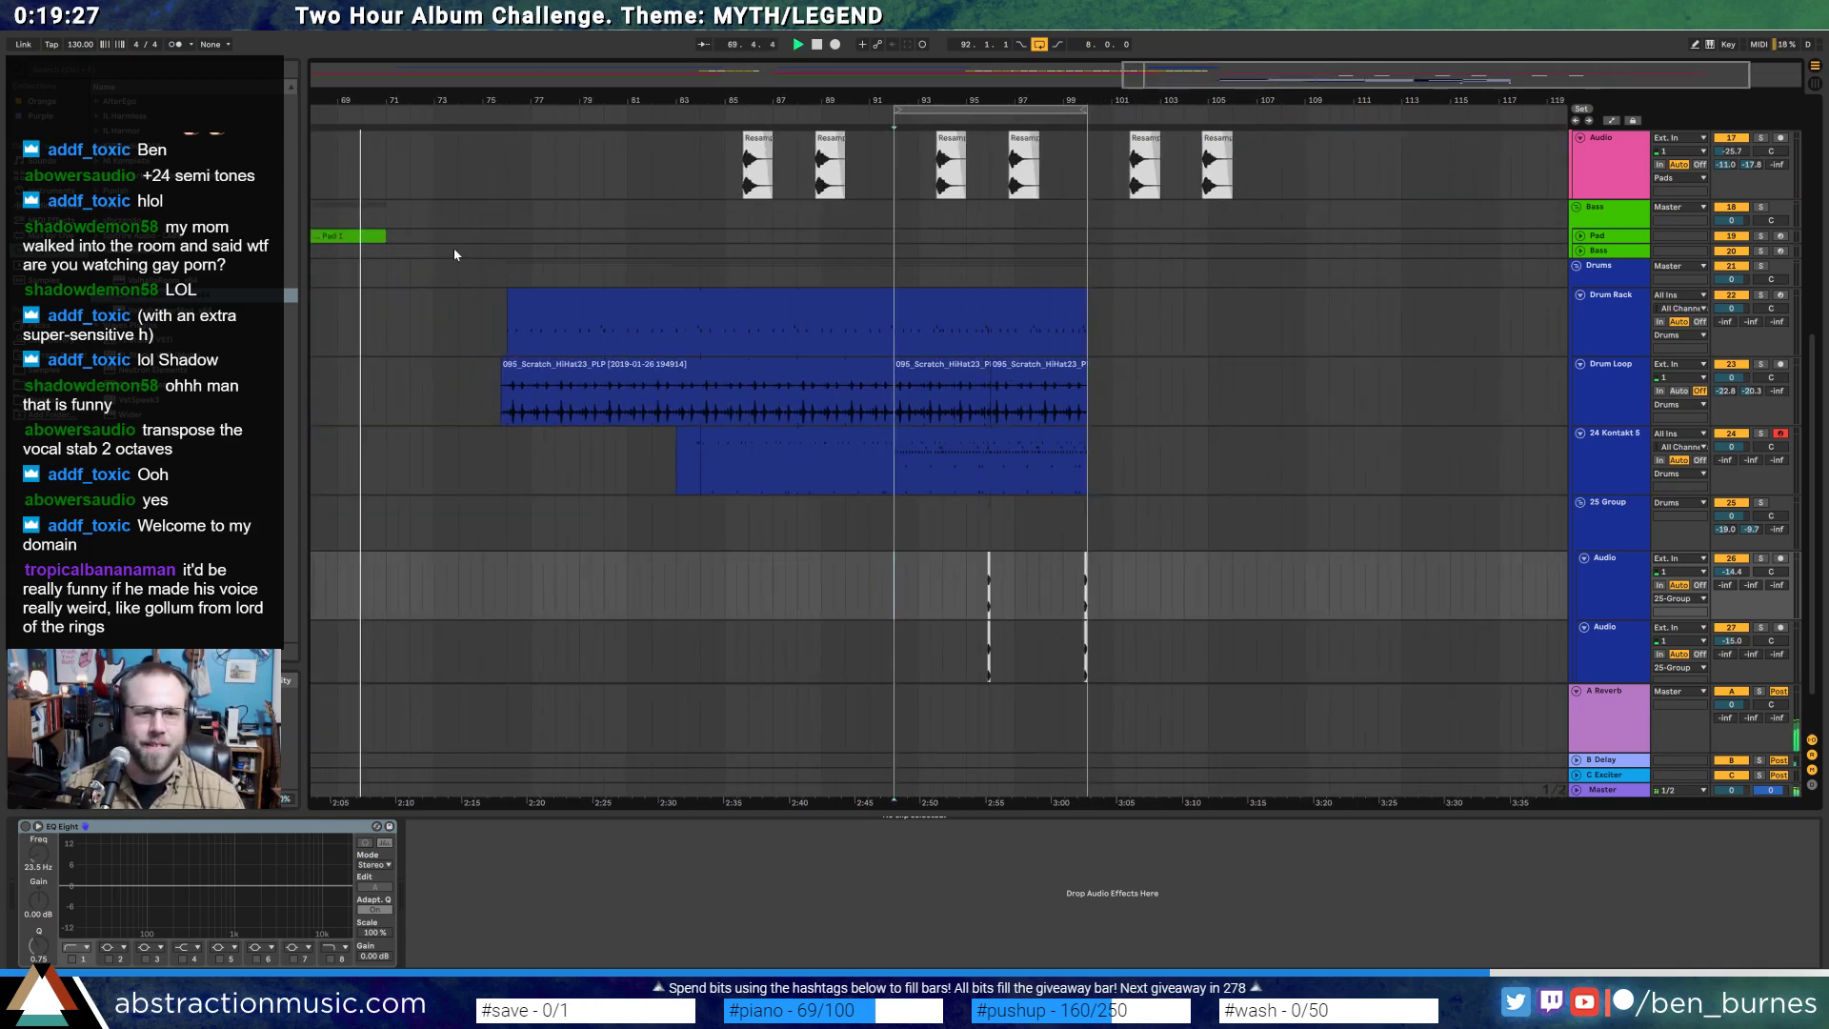
scroll(739, 425, up, 10)
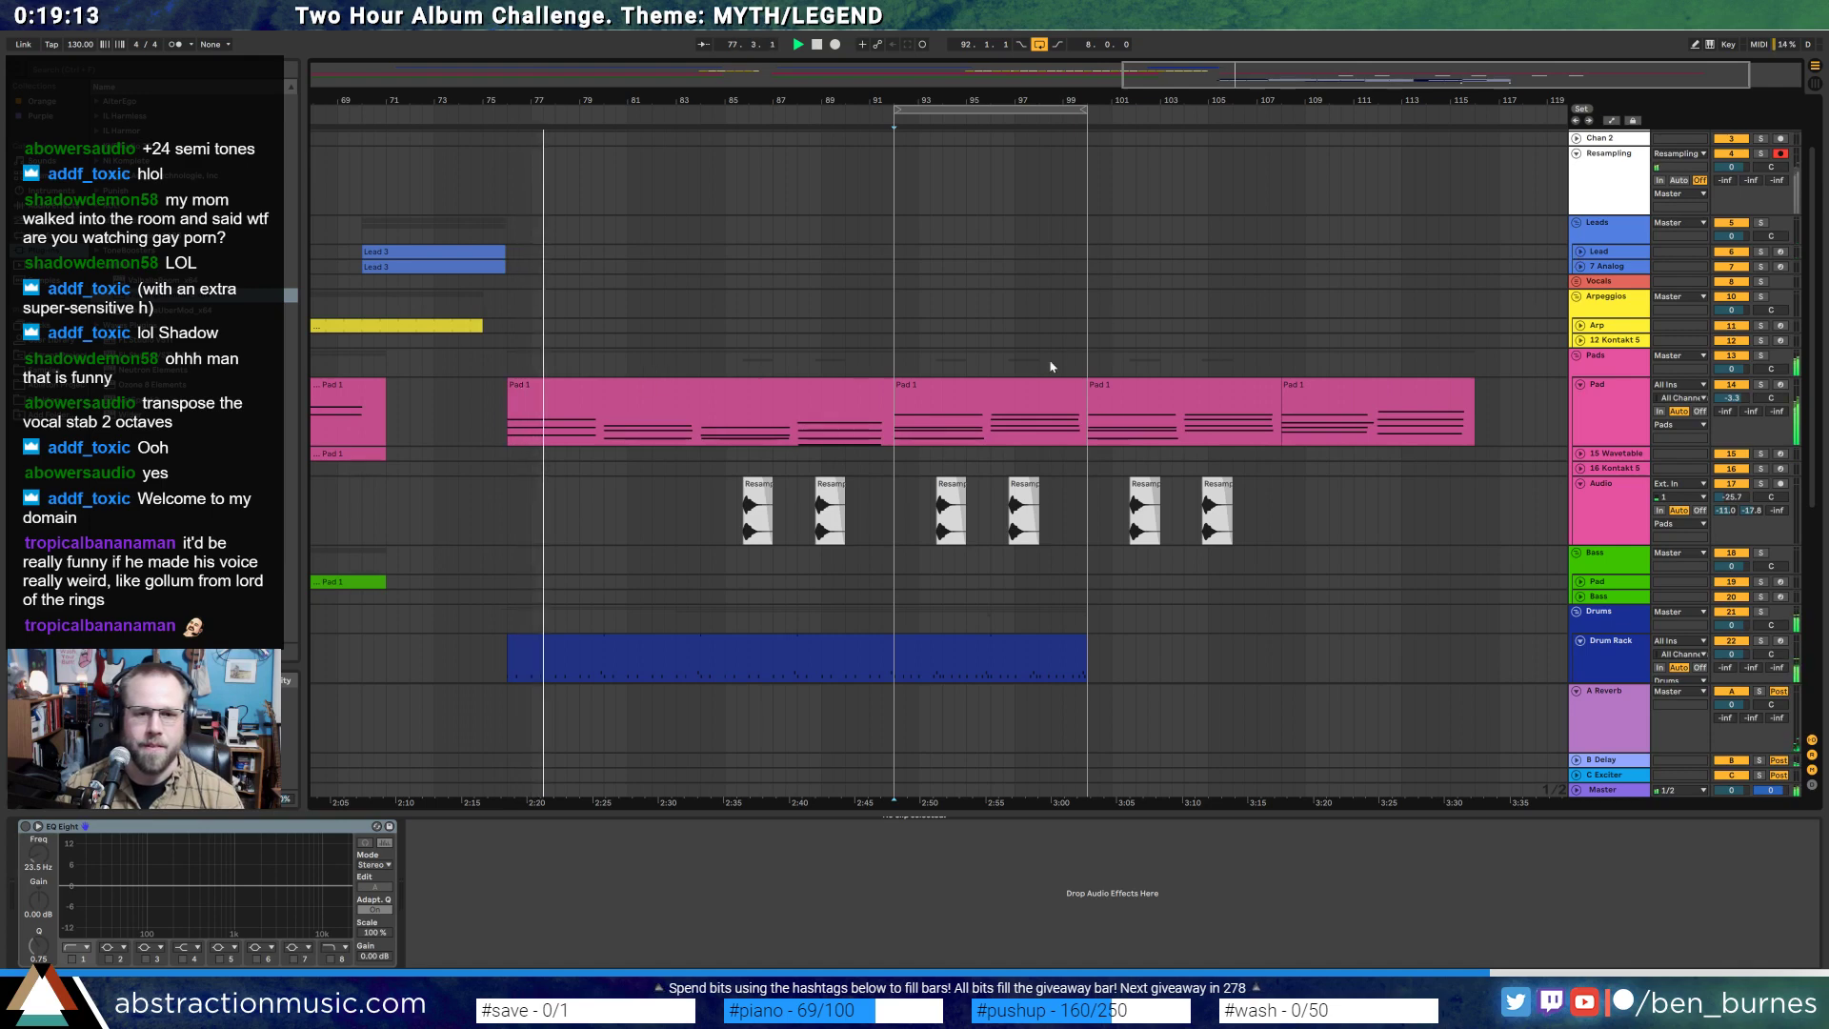
- Copy the four-bar Arp clip from around bar 55, paste it at bar 92, and unfold the Arp track
scroll(516, 336, down, 3)
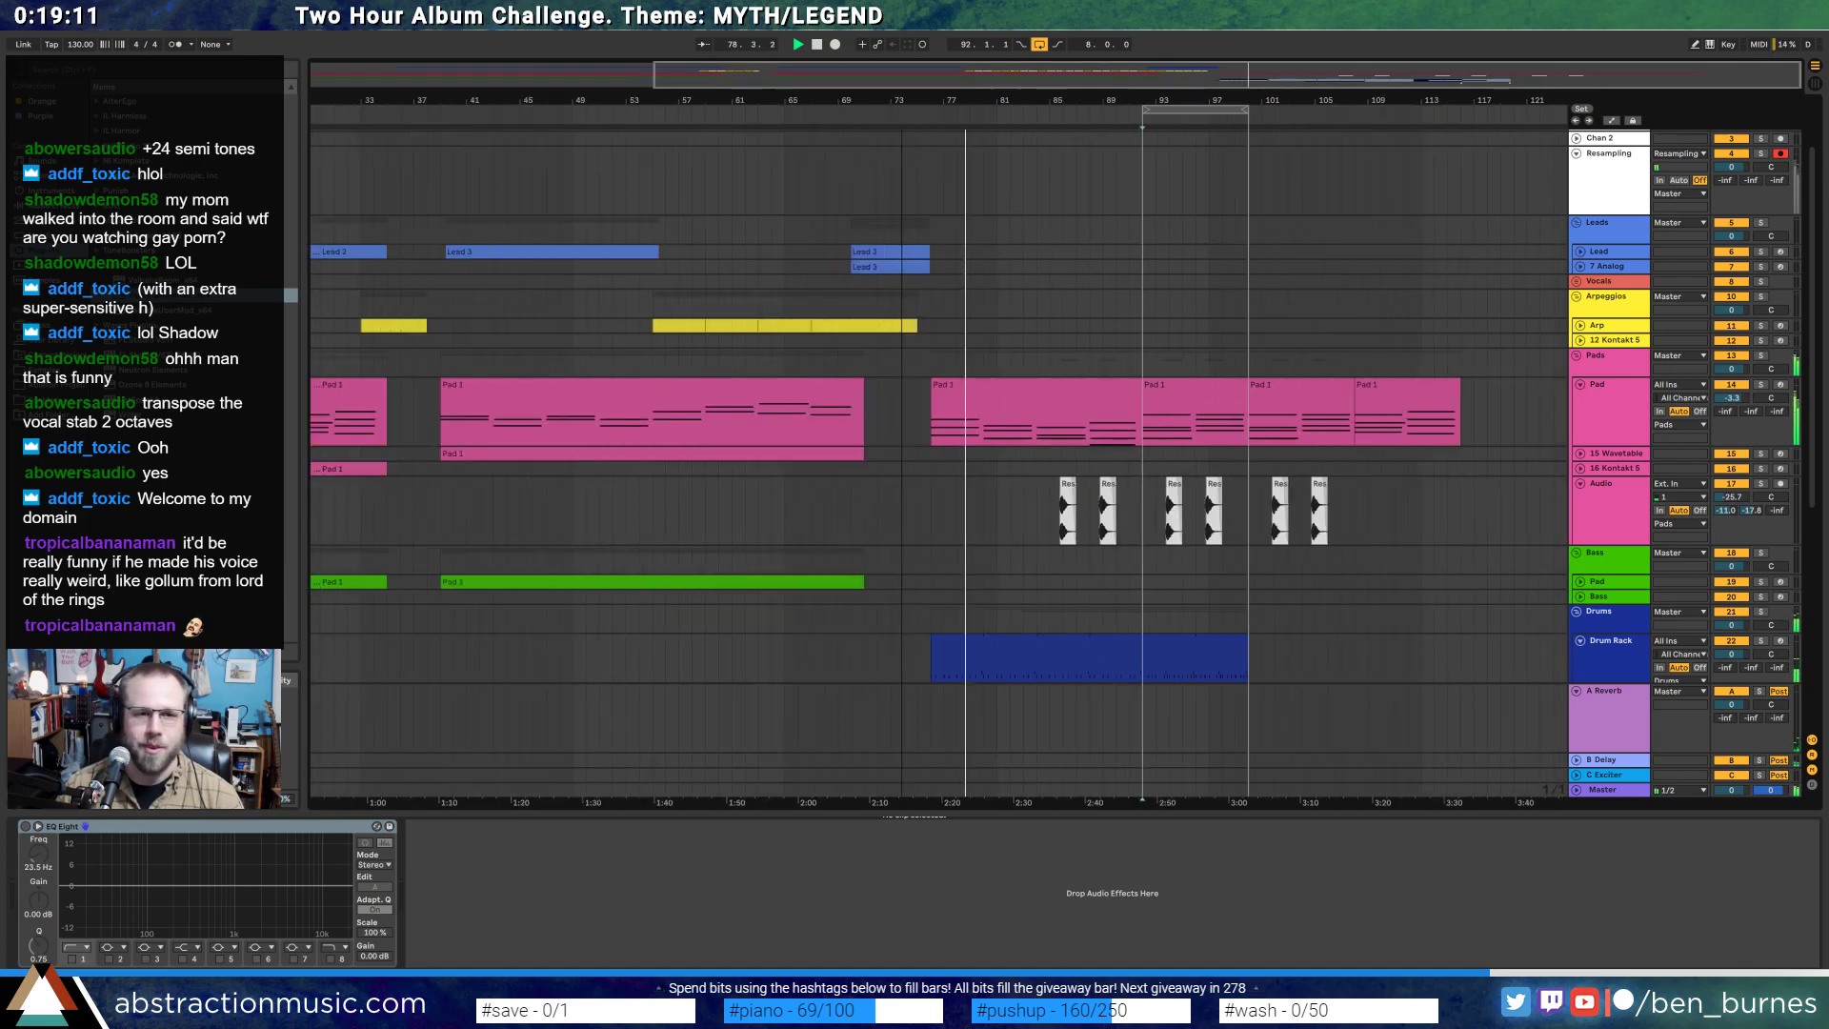
click(678, 324)
key(ctrl+c)
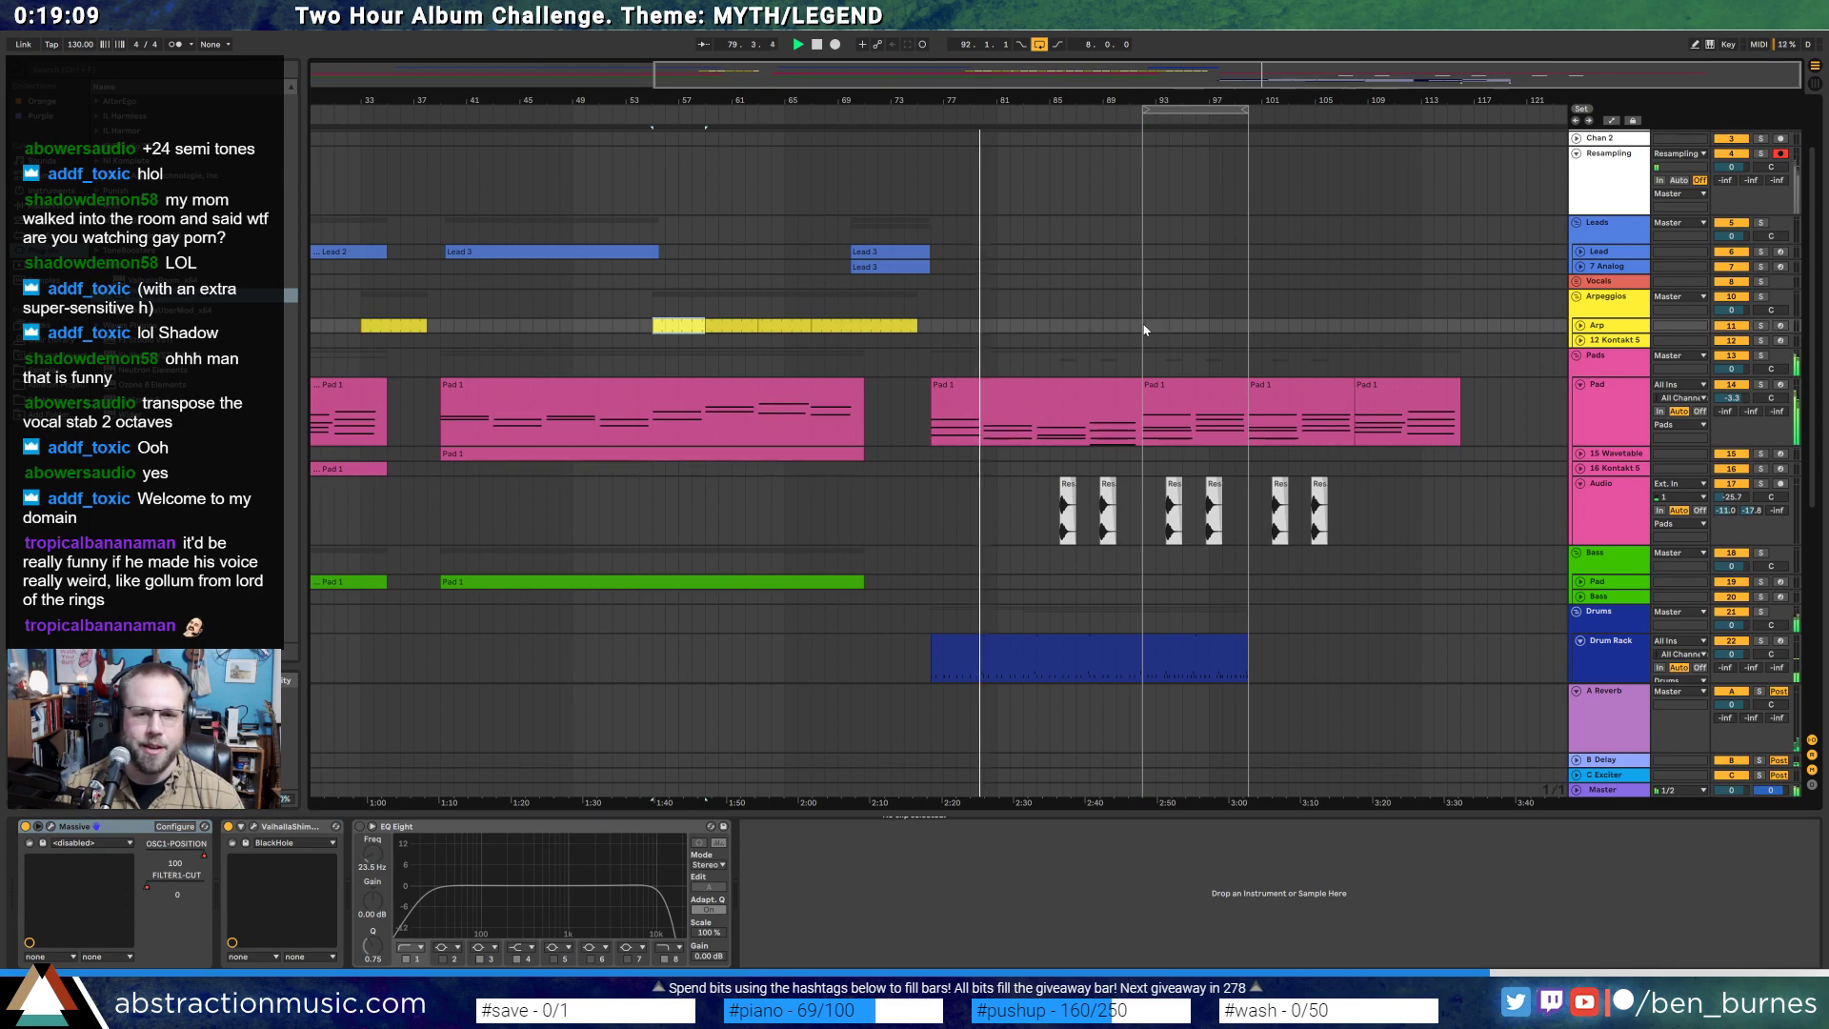
click(1143, 328)
key(ctrl+v)
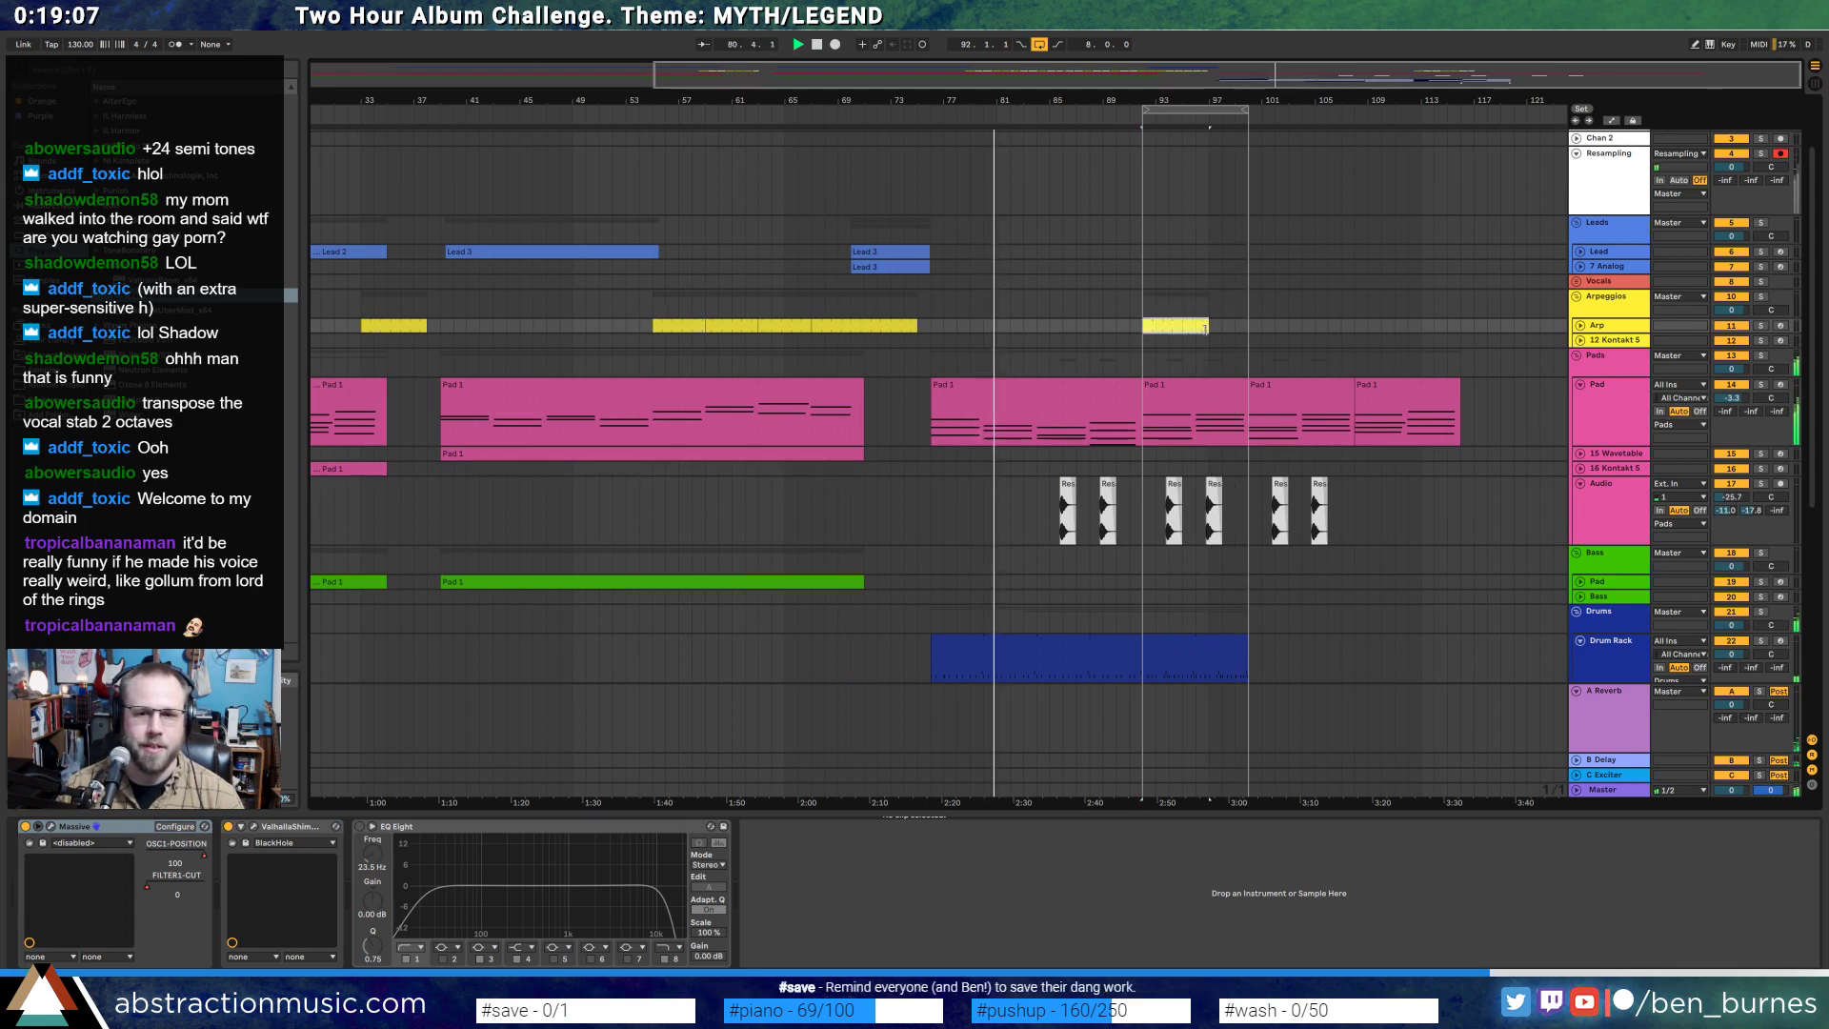
click(1580, 327)
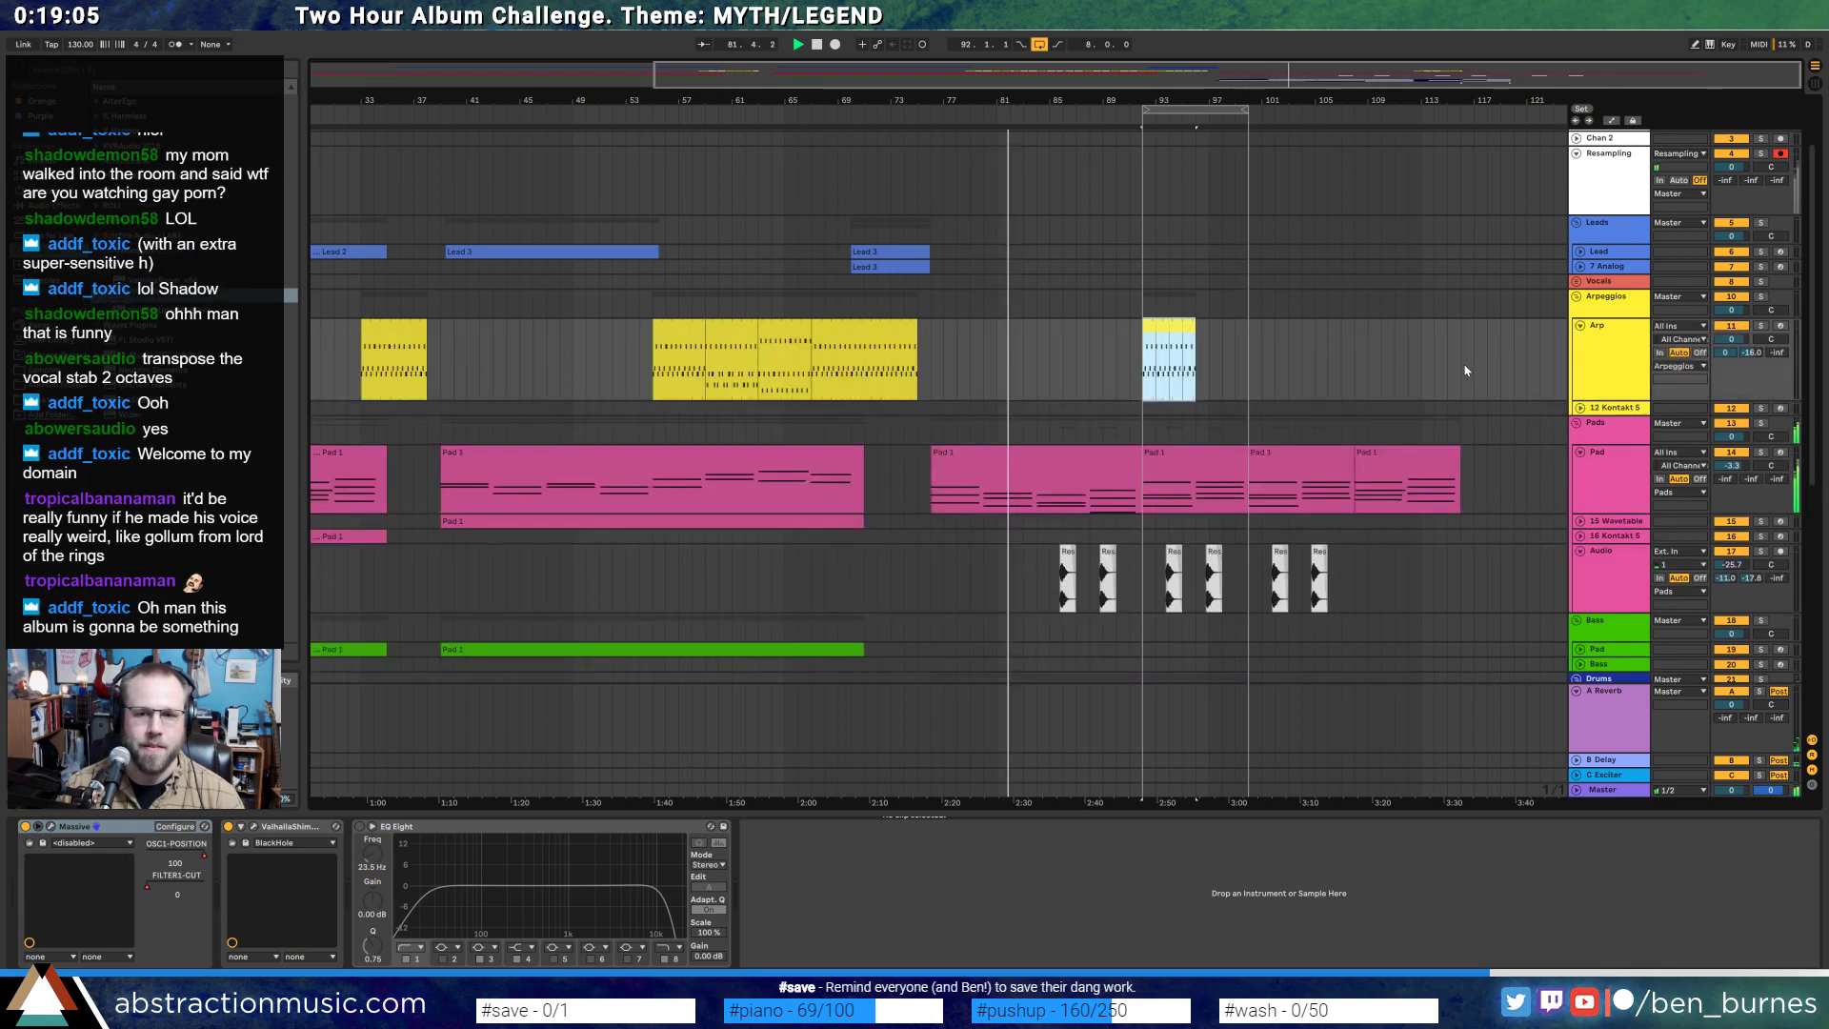
- Duplicate the Arp clip at bar 92 with its filter automation and fill the part out to bar 116
key(a)
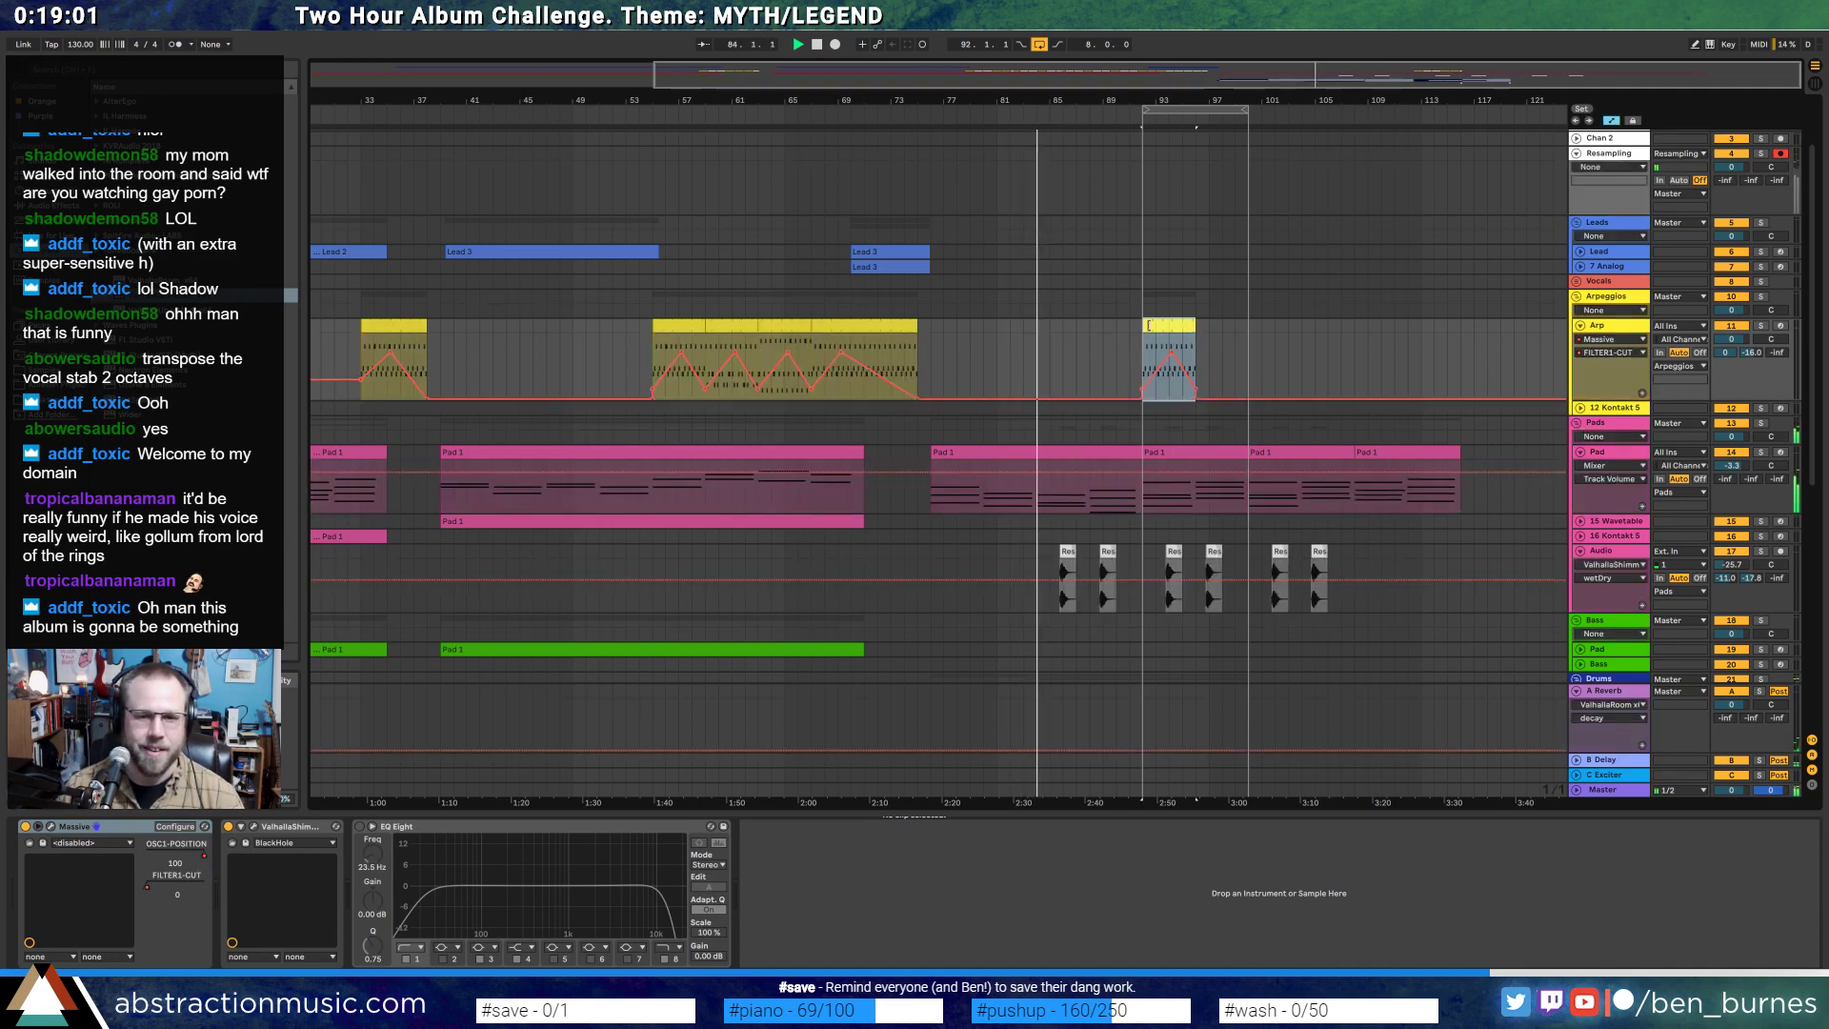
key(ctrl+d)
drag(1193, 326, 1461, 340)
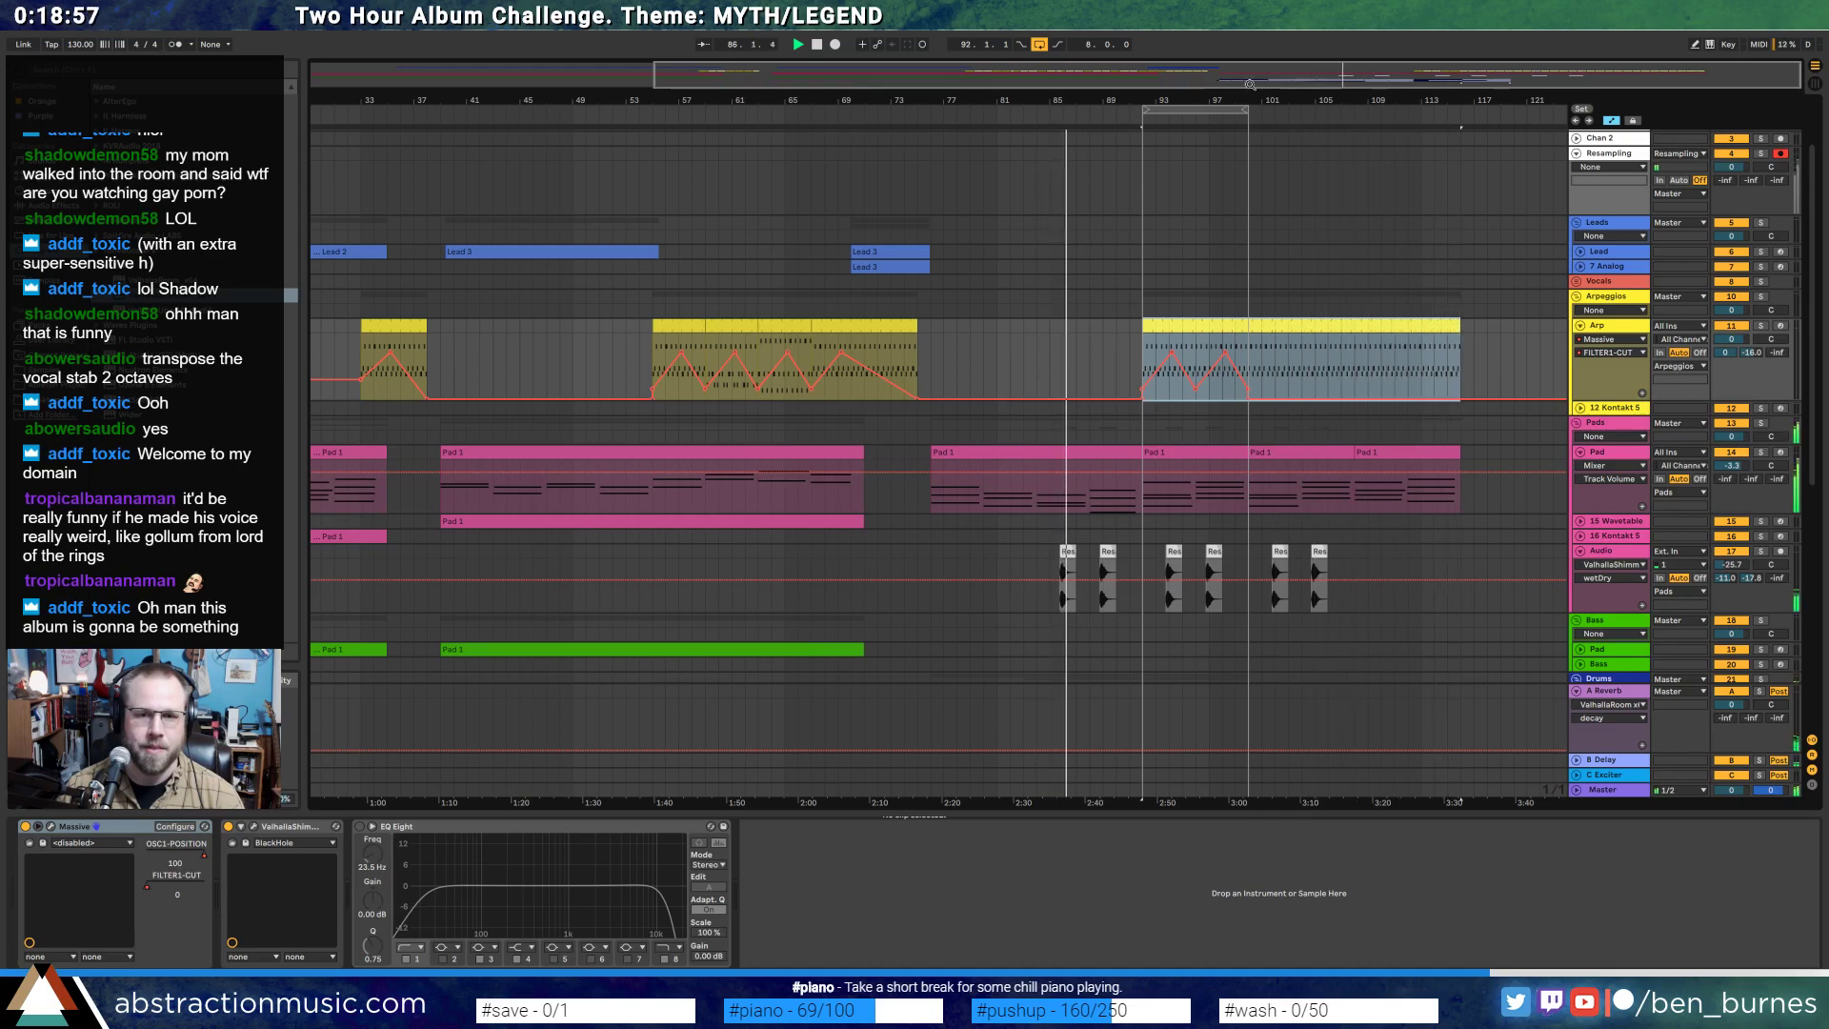
- Extend the hi-hat clip starting at bar 92 on the Drum Loop track to bar 100, covering the split clip after it
drag(1250, 84, 1376, 184)
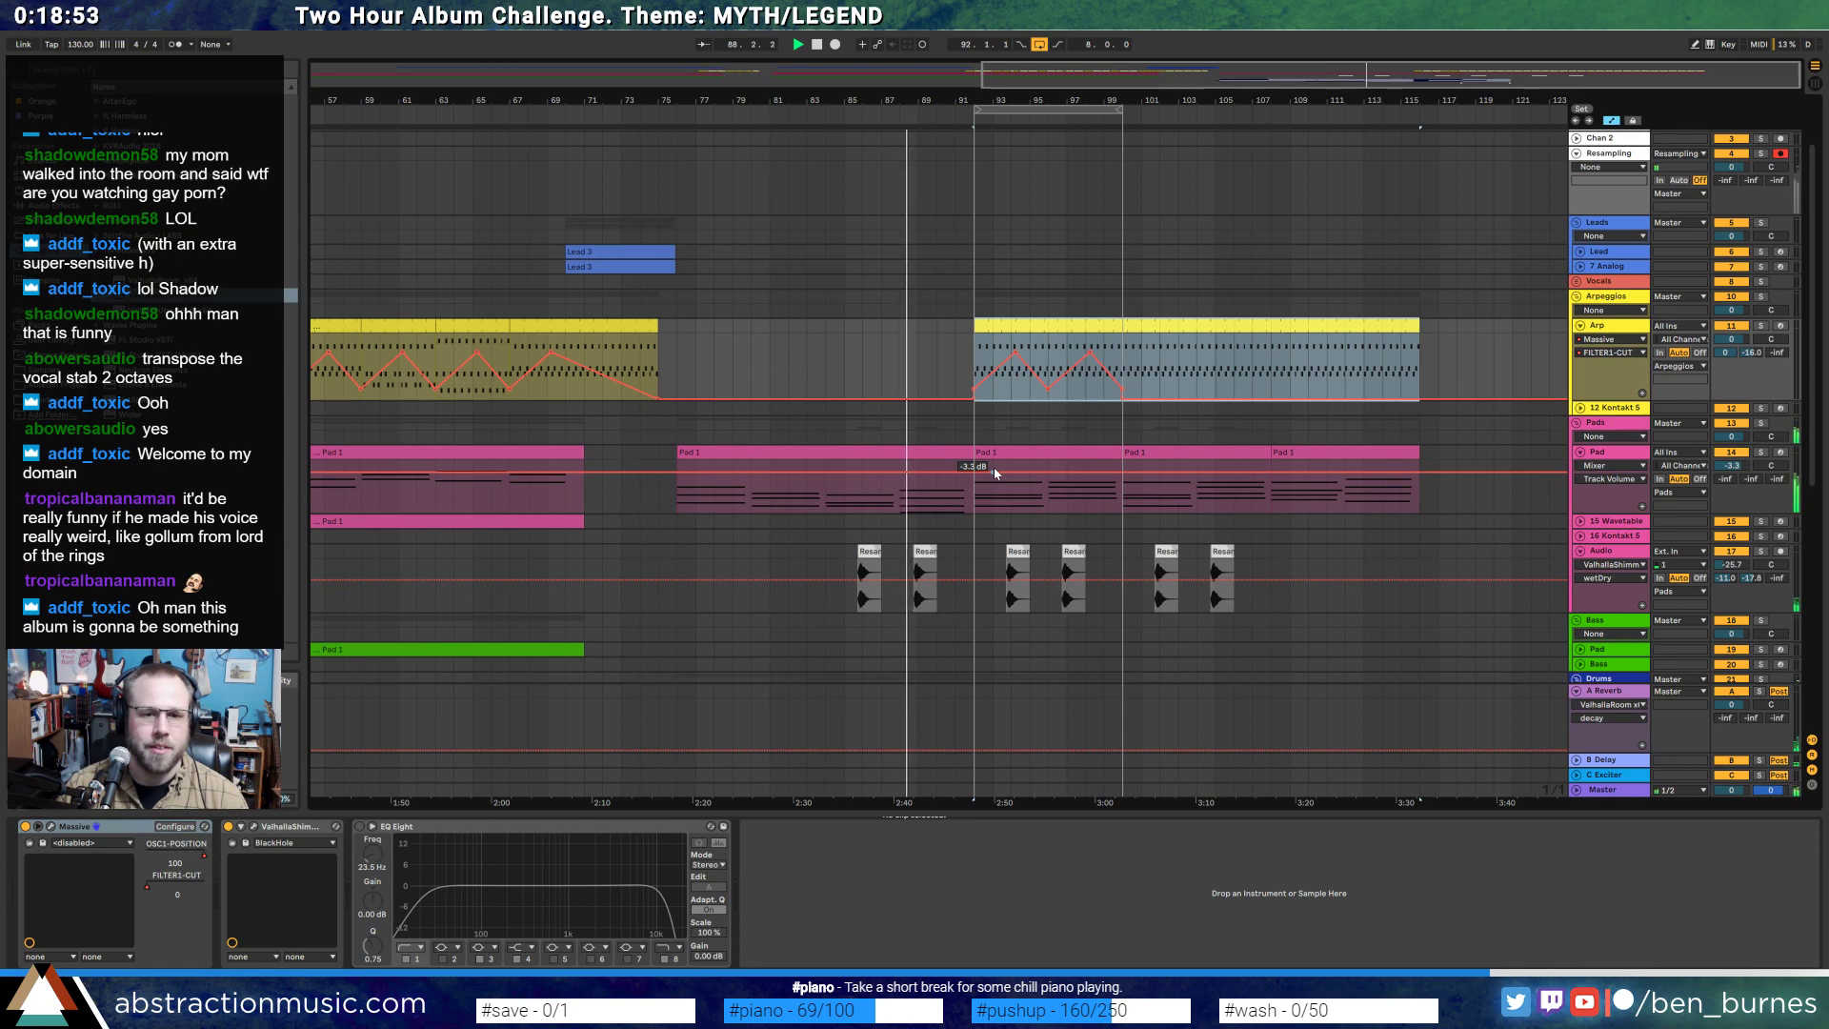
scroll(1031, 516, down, 5)
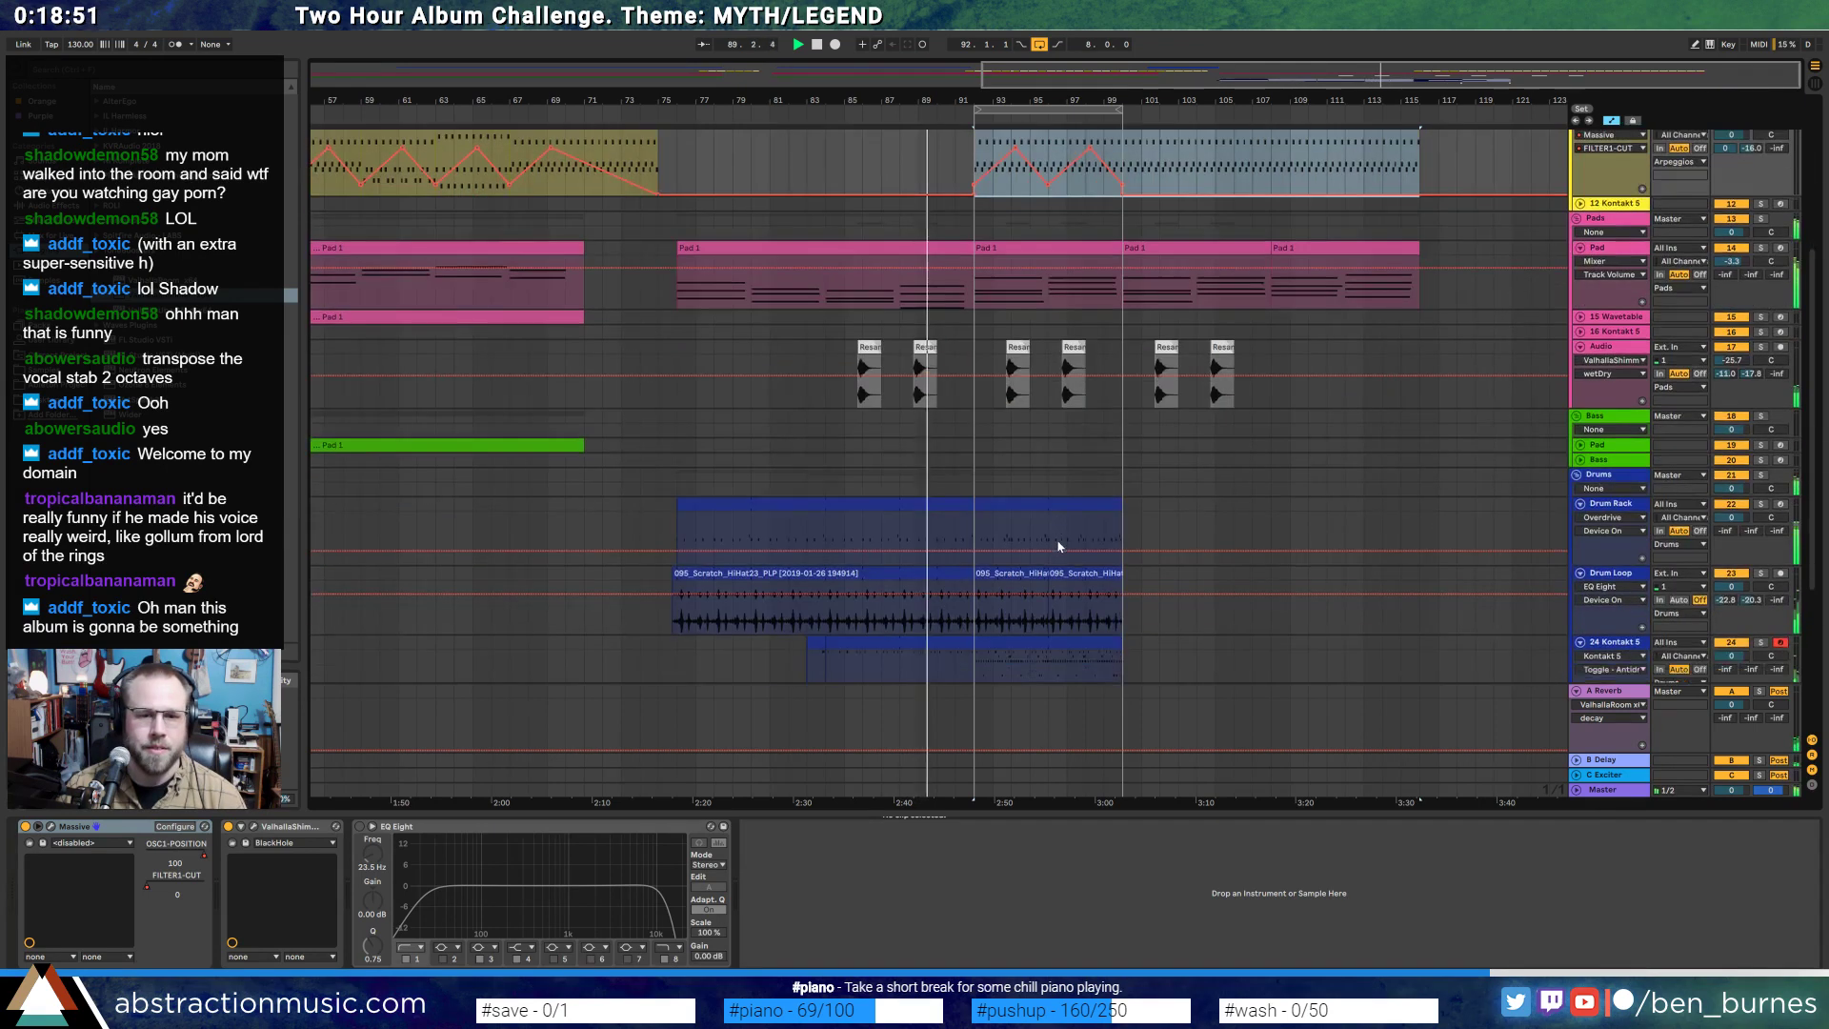
scroll(1059, 546, down, 2)
click(1024, 532)
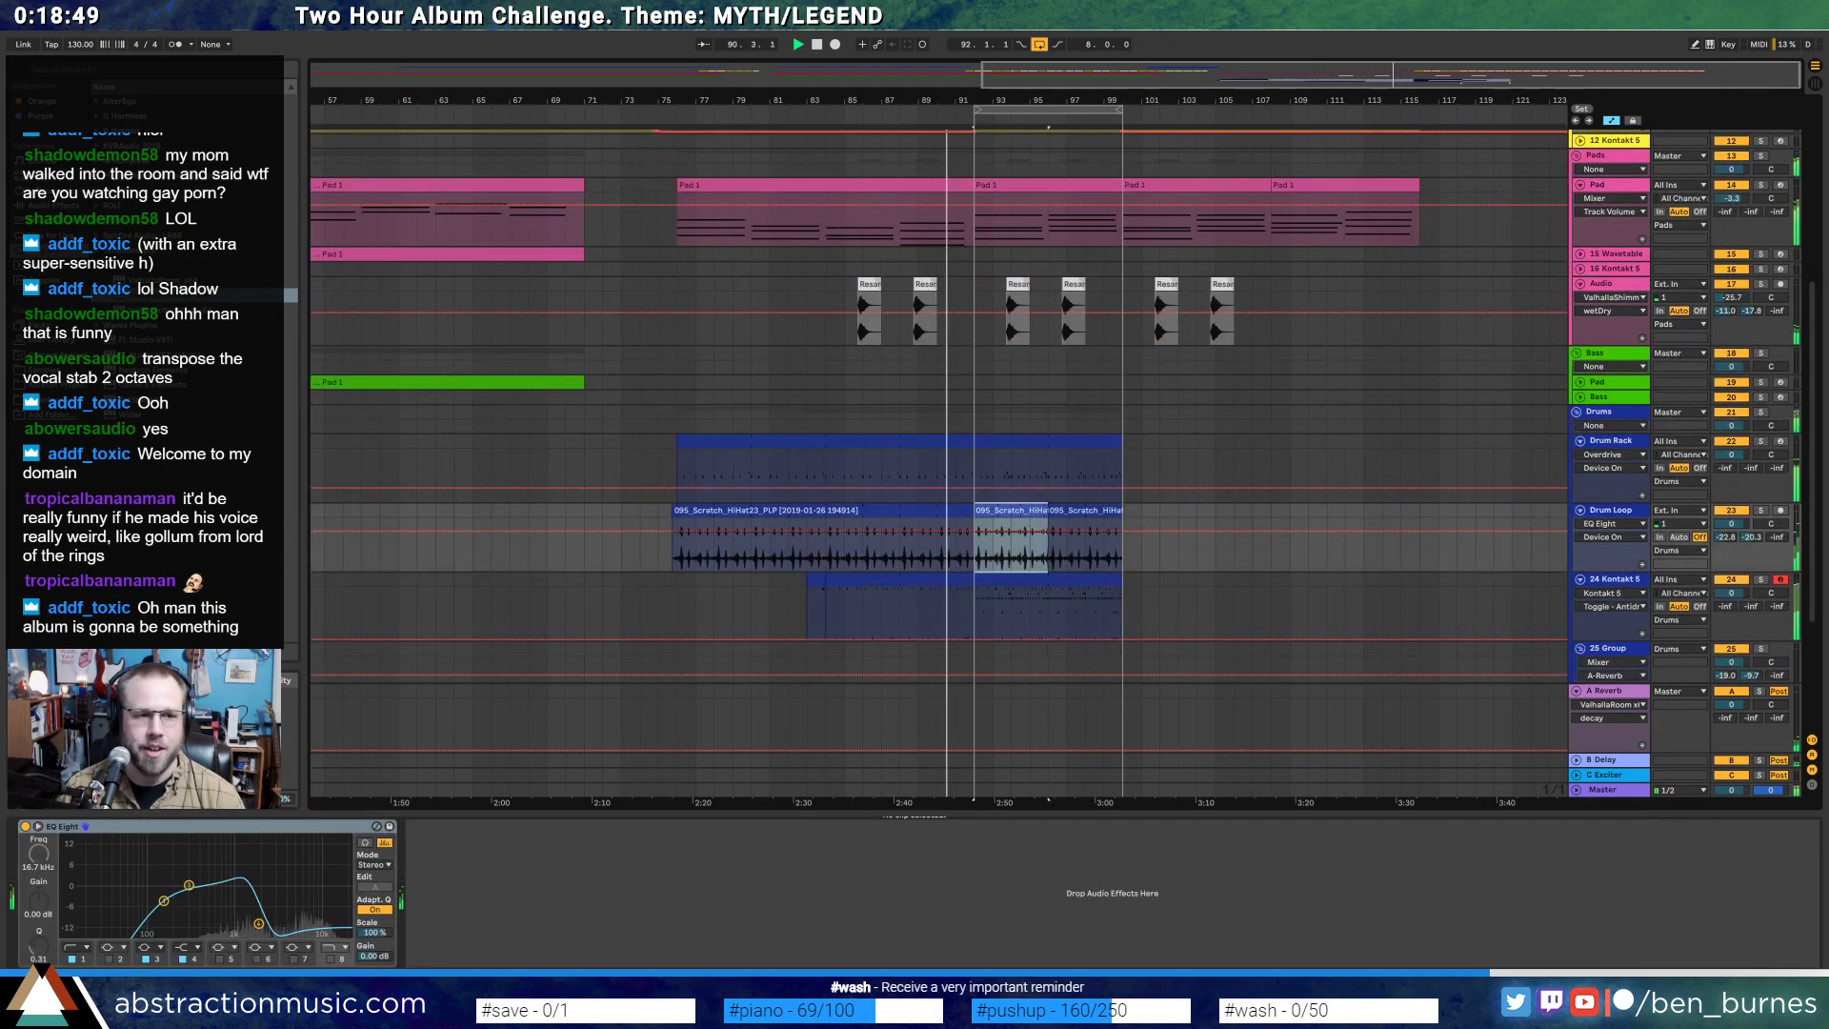
double_click(1038, 511)
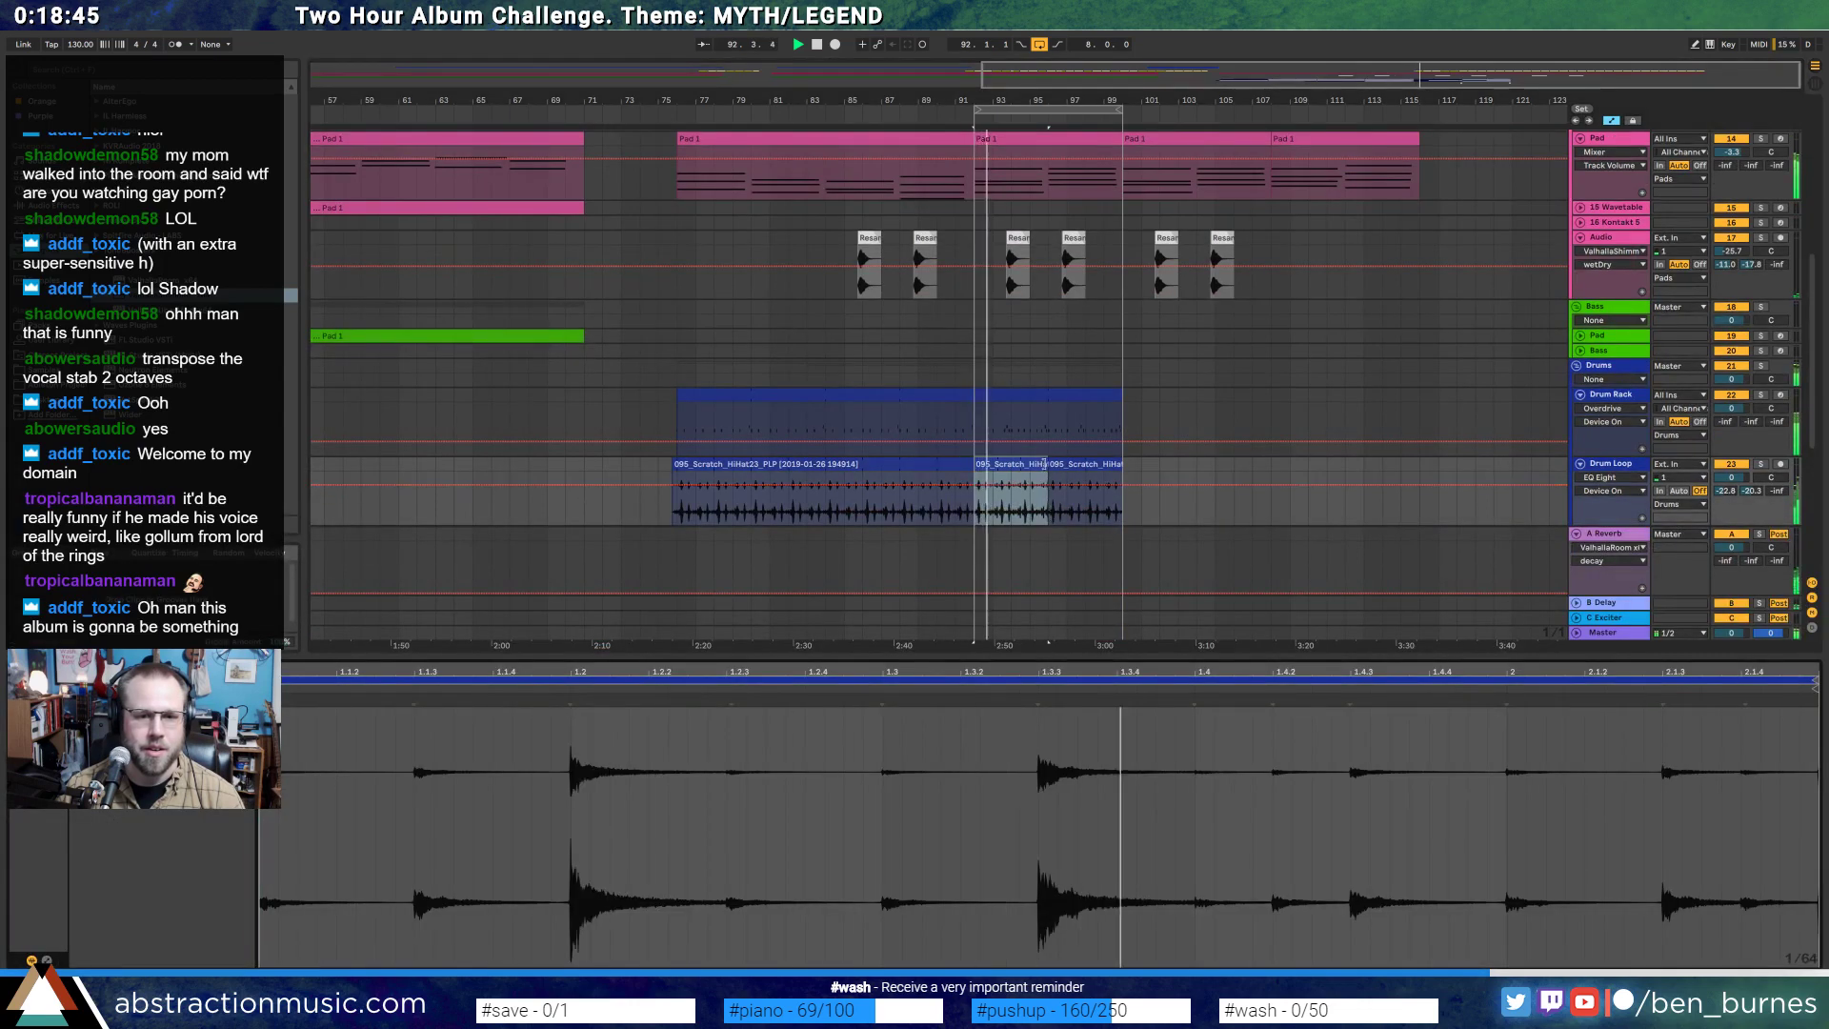
drag(1047, 477, 1131, 477)
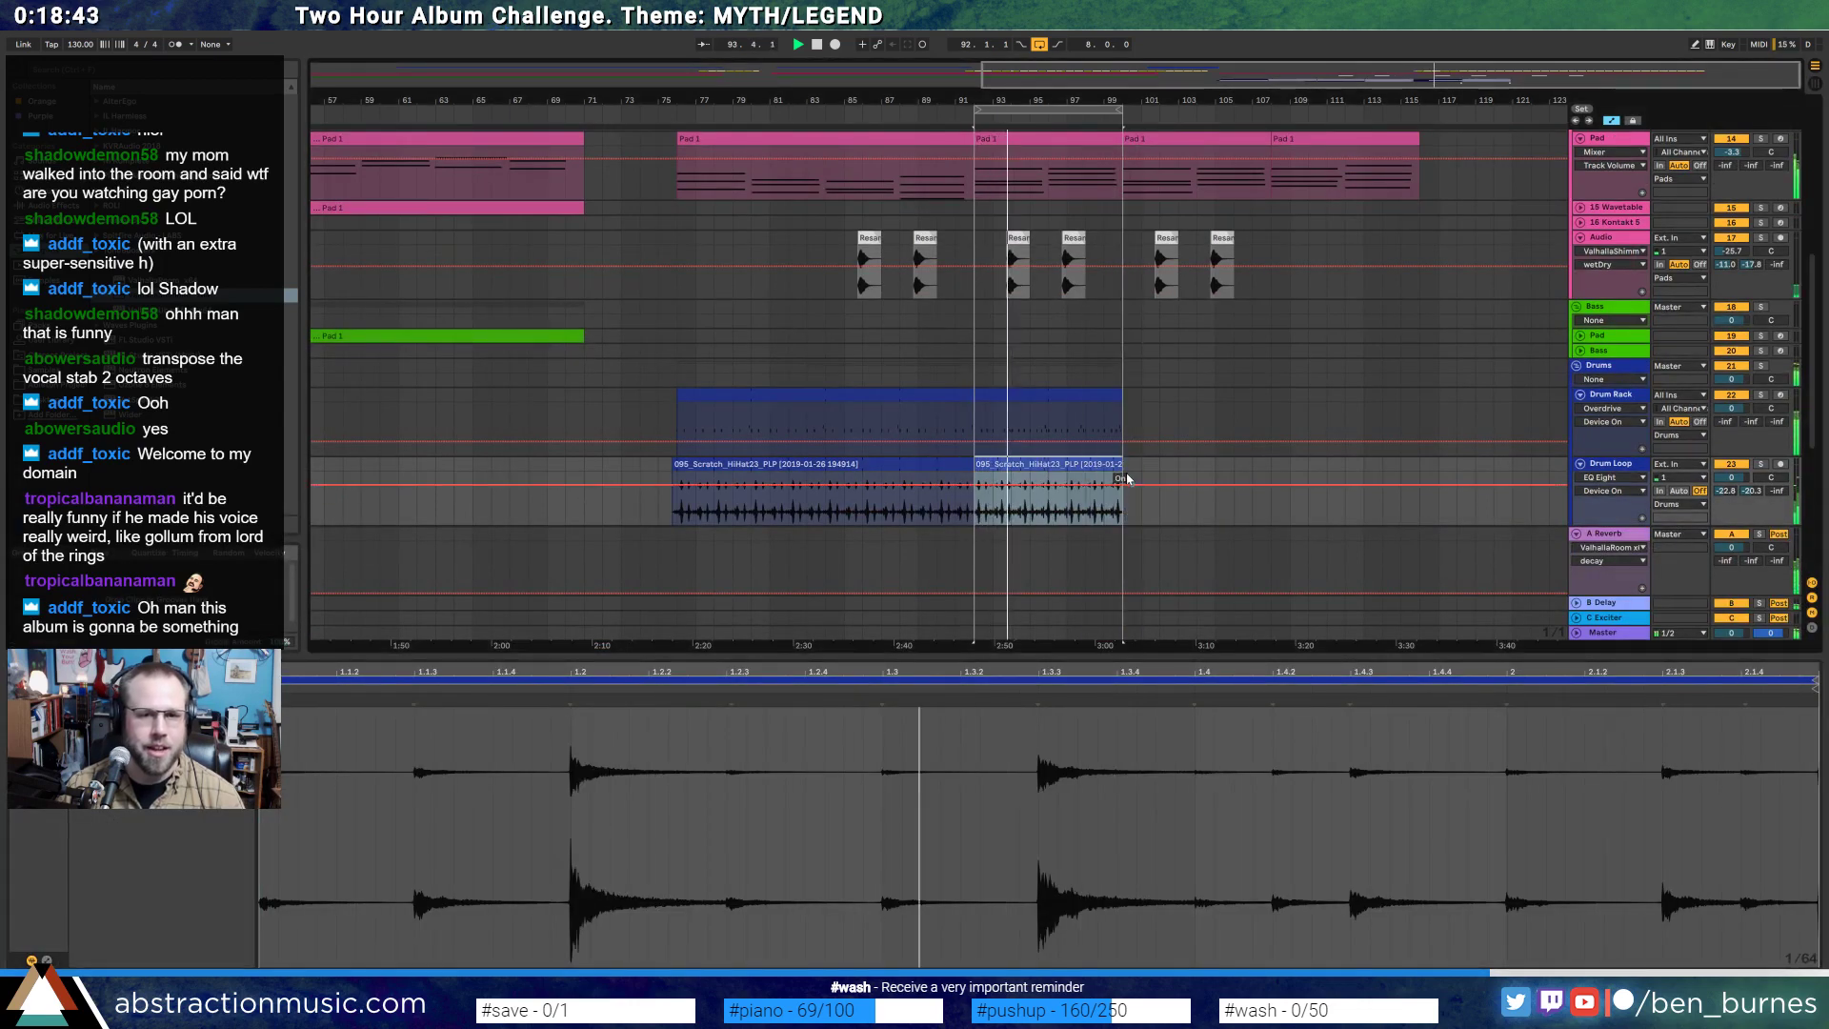
- Add an Auto Pan to the Drum Loop track with an amount of about 65% and a rate of 0.19 Hz
scroll(1133, 475, up, 3)
scroll(1137, 472, up, 3)
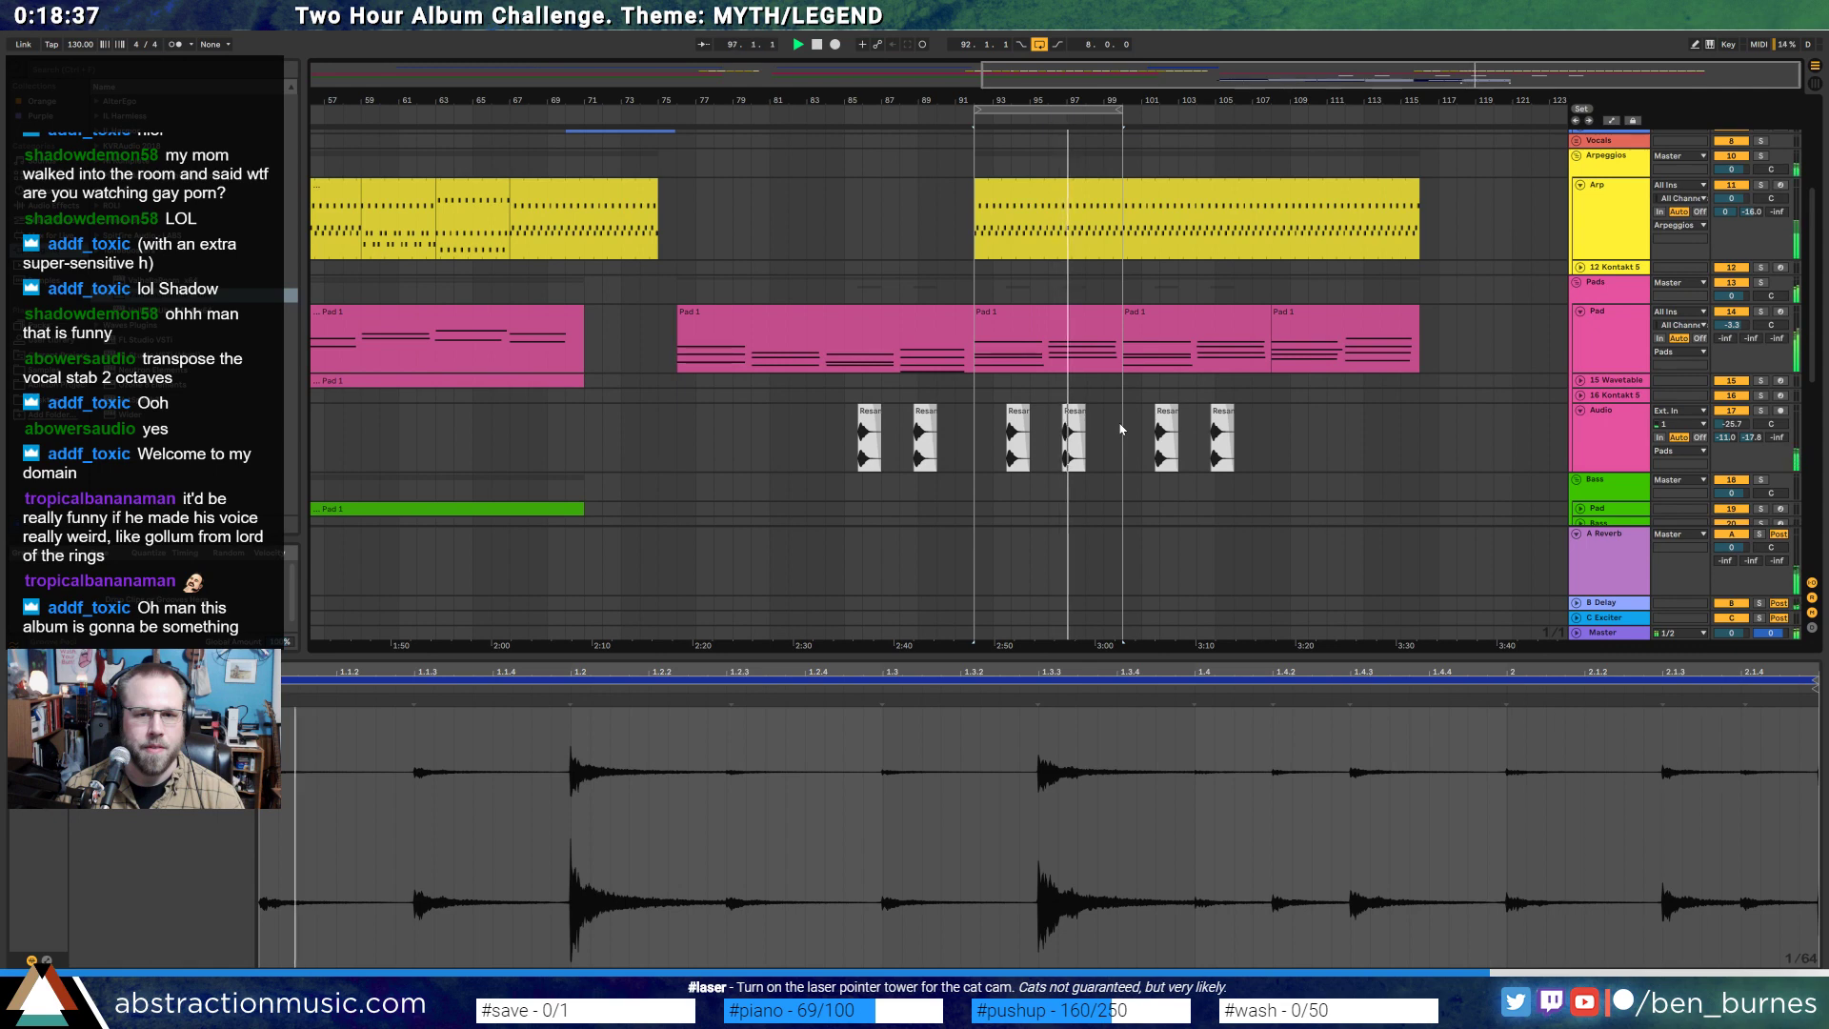
scroll(1123, 429, down, 6)
scroll(1133, 452, down, 1)
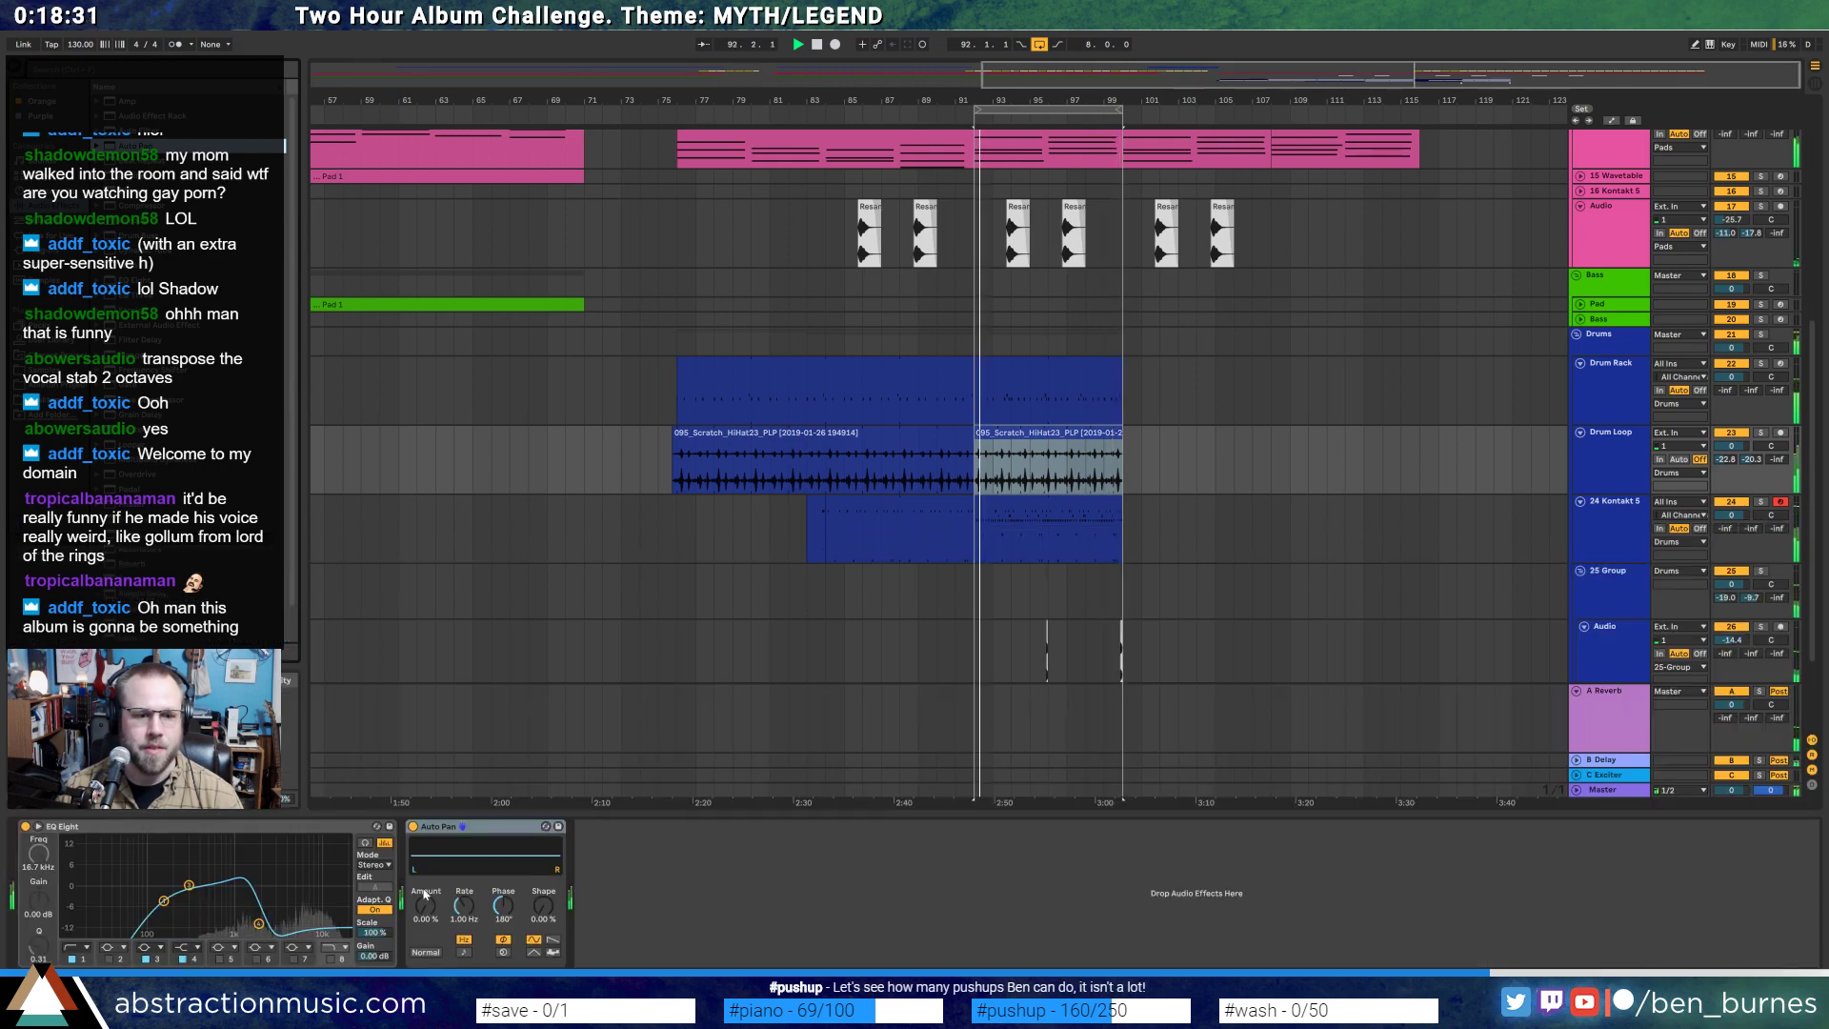
drag(426, 906, 426, 903)
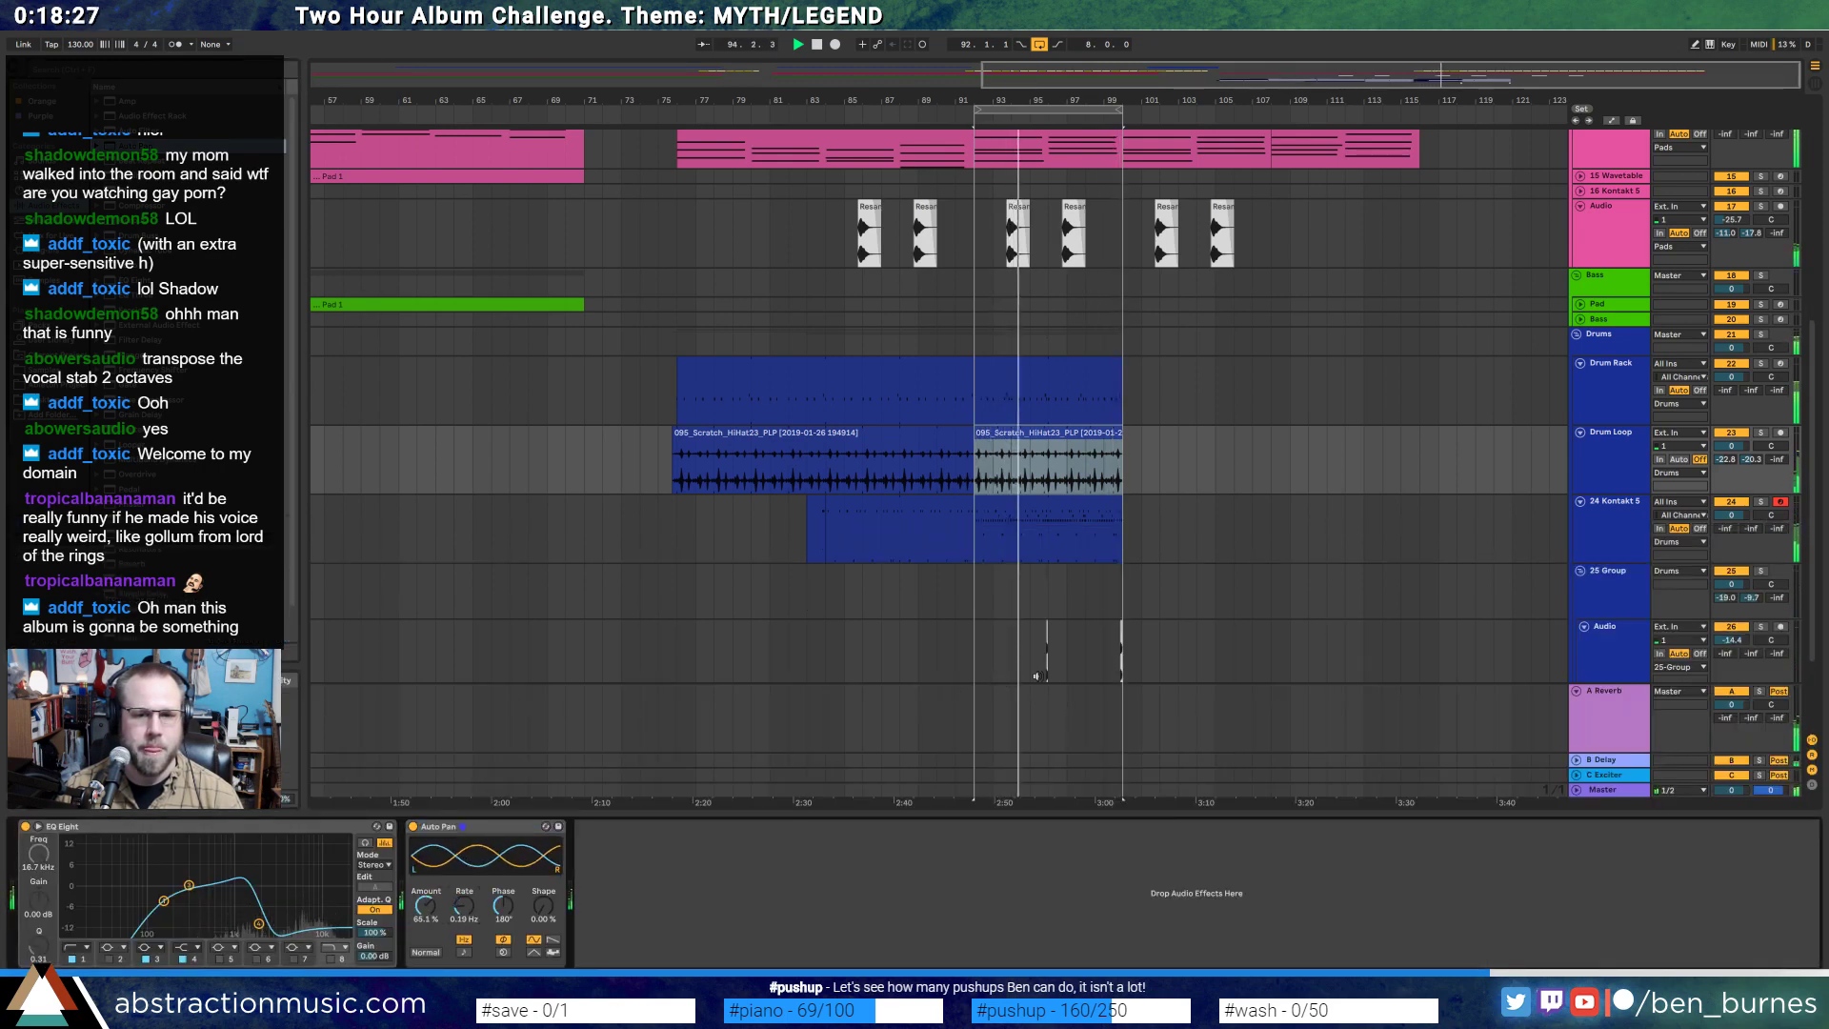
- Shorten the Arp part starting at bar 92 so that it ends at bar 108
key(shift+Tab)
key(shift+Tab)
scroll(1231, 598, up, 1)
scroll(1231, 598, up, 5)
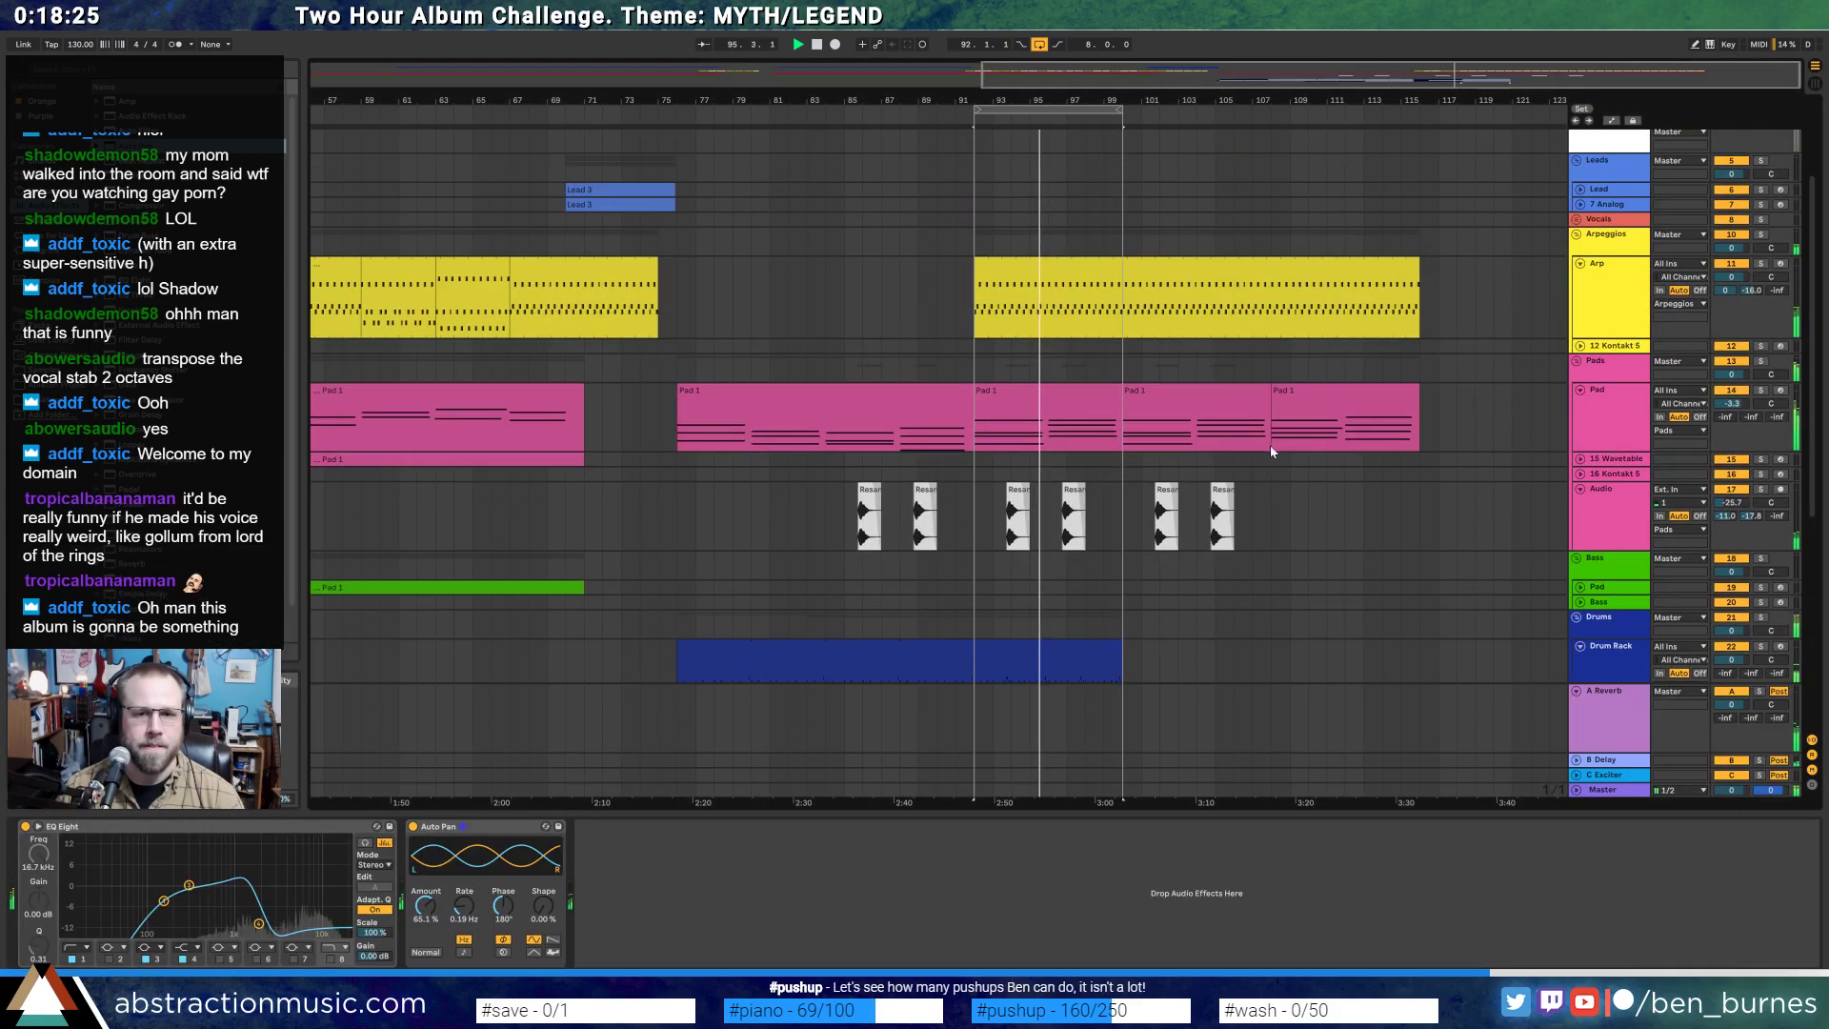
drag(1414, 269, 1274, 315)
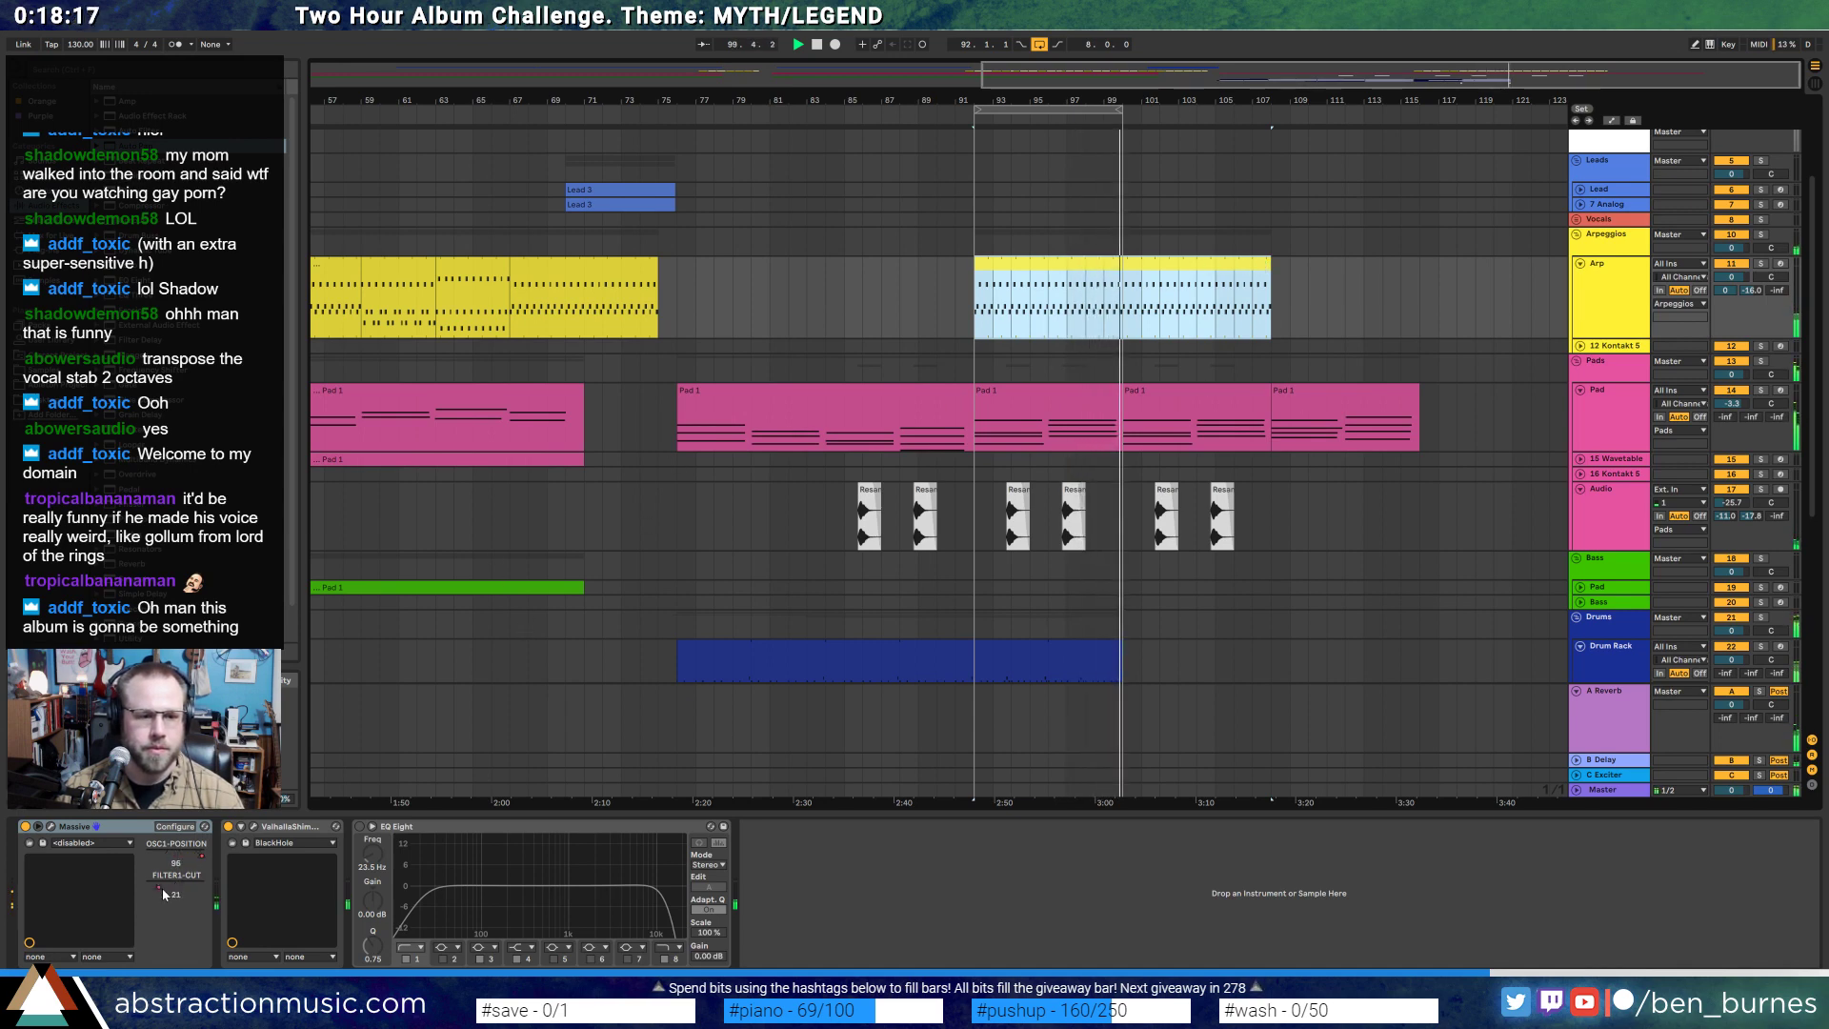
- Duplicate the Arp track's FILTER1-CUT automation from bars 92 to 100 onto bars 100 to 108
key(a)
drag(1124, 300, 976, 307)
key(ctrl+d)
click(1141, 335)
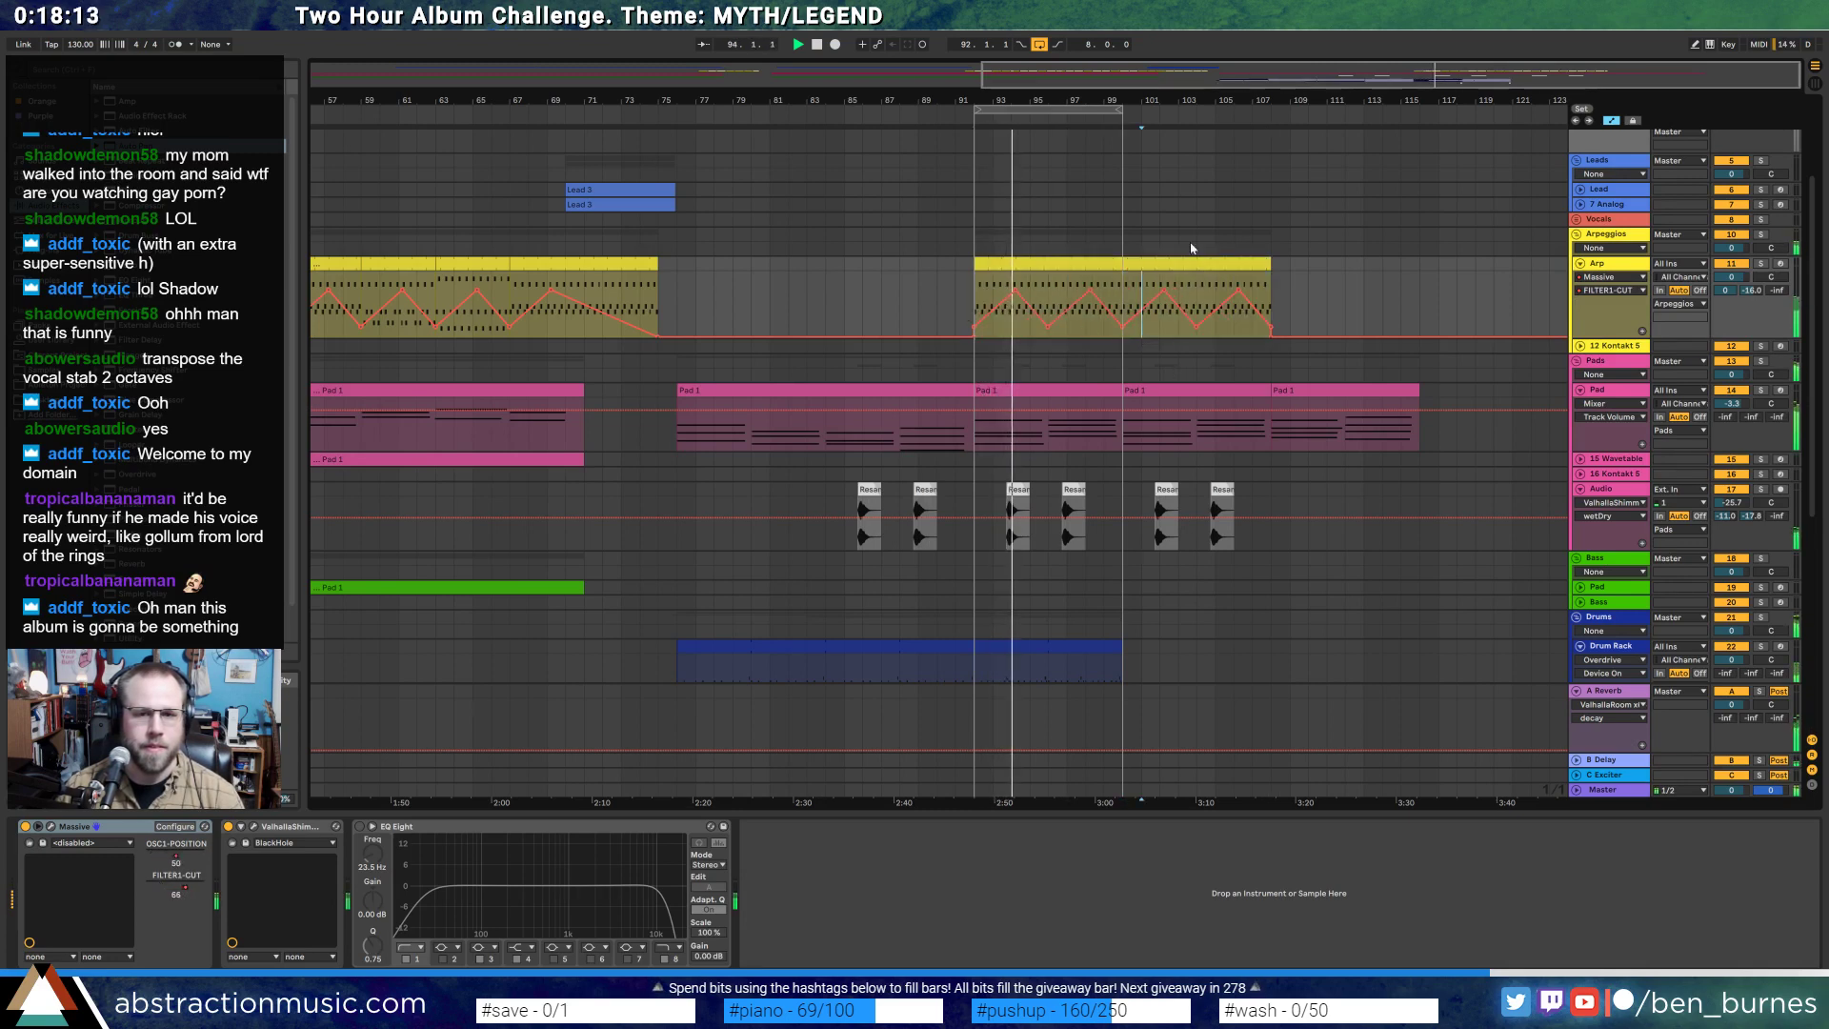
- Extend the loop region and the Drum Rack, Drum Loop and Kontakt clips from bar 100 to bar 108
drag(1124, 116, 1272, 115)
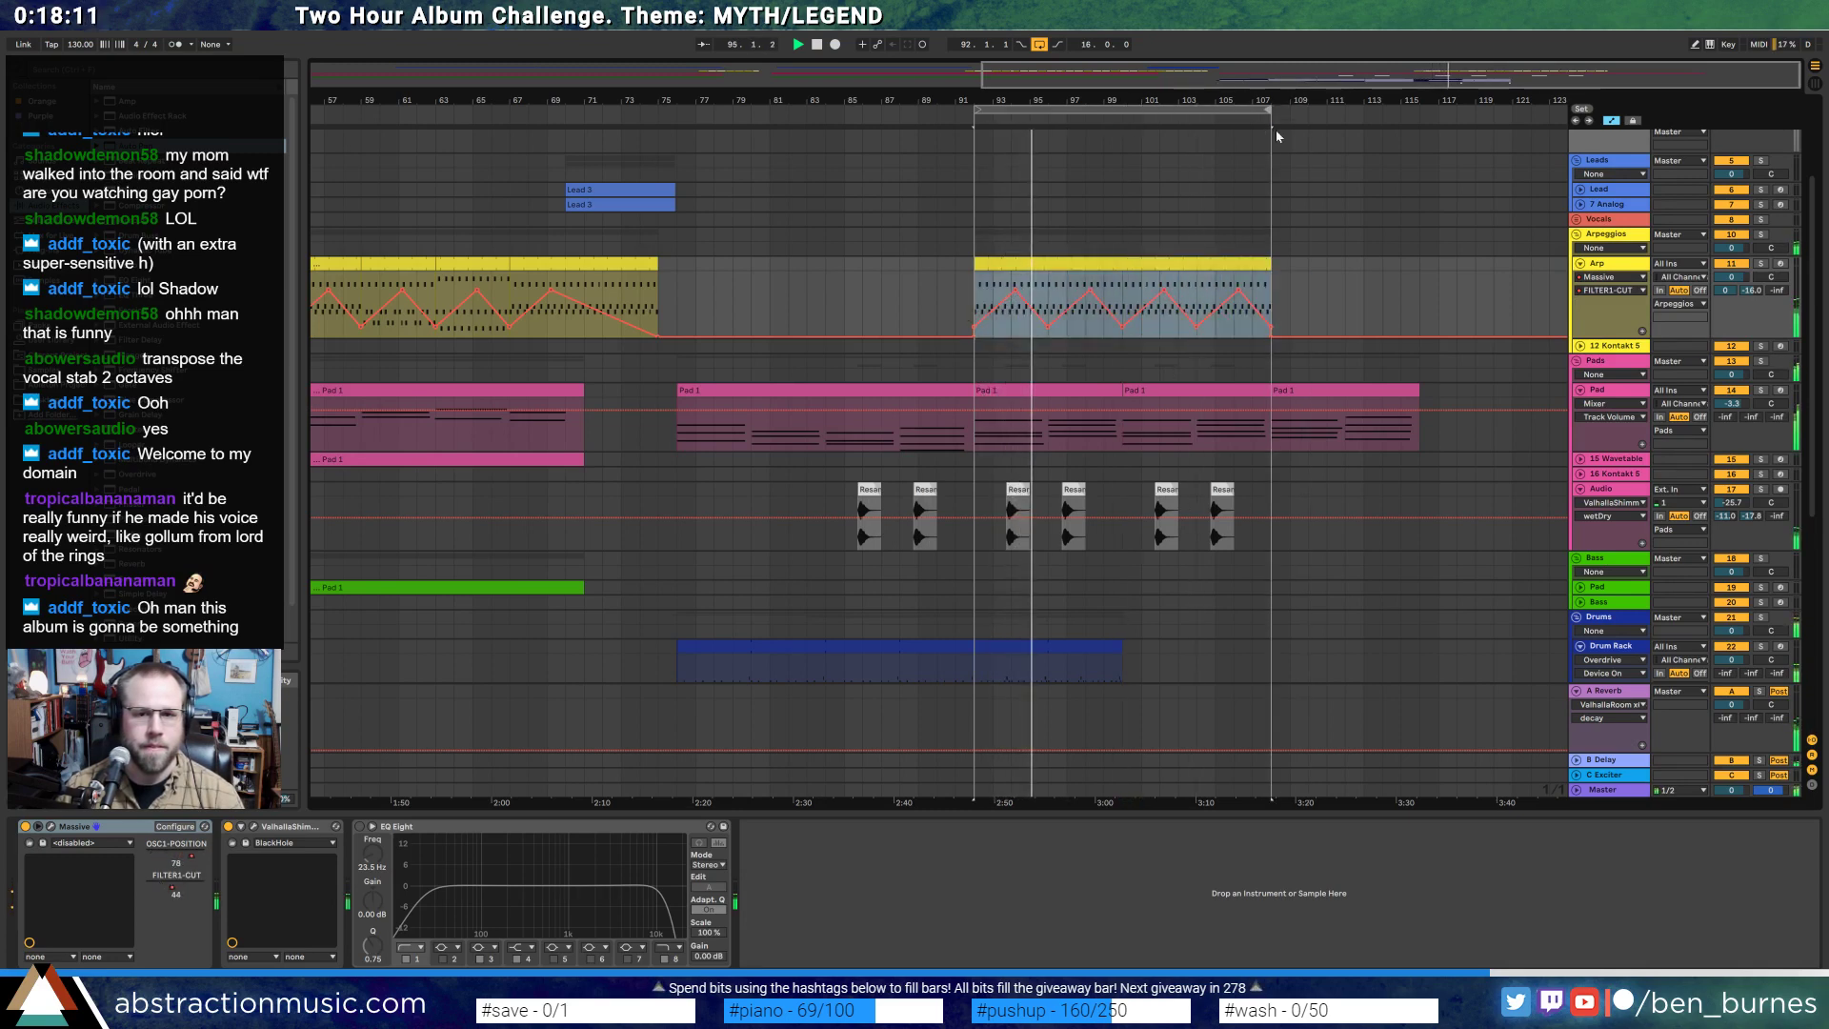
scroll(1223, 459, down, 2)
scroll(1224, 459, down, 2)
drag(1119, 477, 1266, 481)
key(a)
drag(1119, 558, 1266, 559)
scroll(1229, 562, down, 3)
drag(1119, 532, 1267, 537)
- Duplicate the percussion hits of bars 92 to 100 on both grouped Audio tracks into bars 100 to 108
scroll(980, 566, down, 2)
drag(972, 599, 1124, 671)
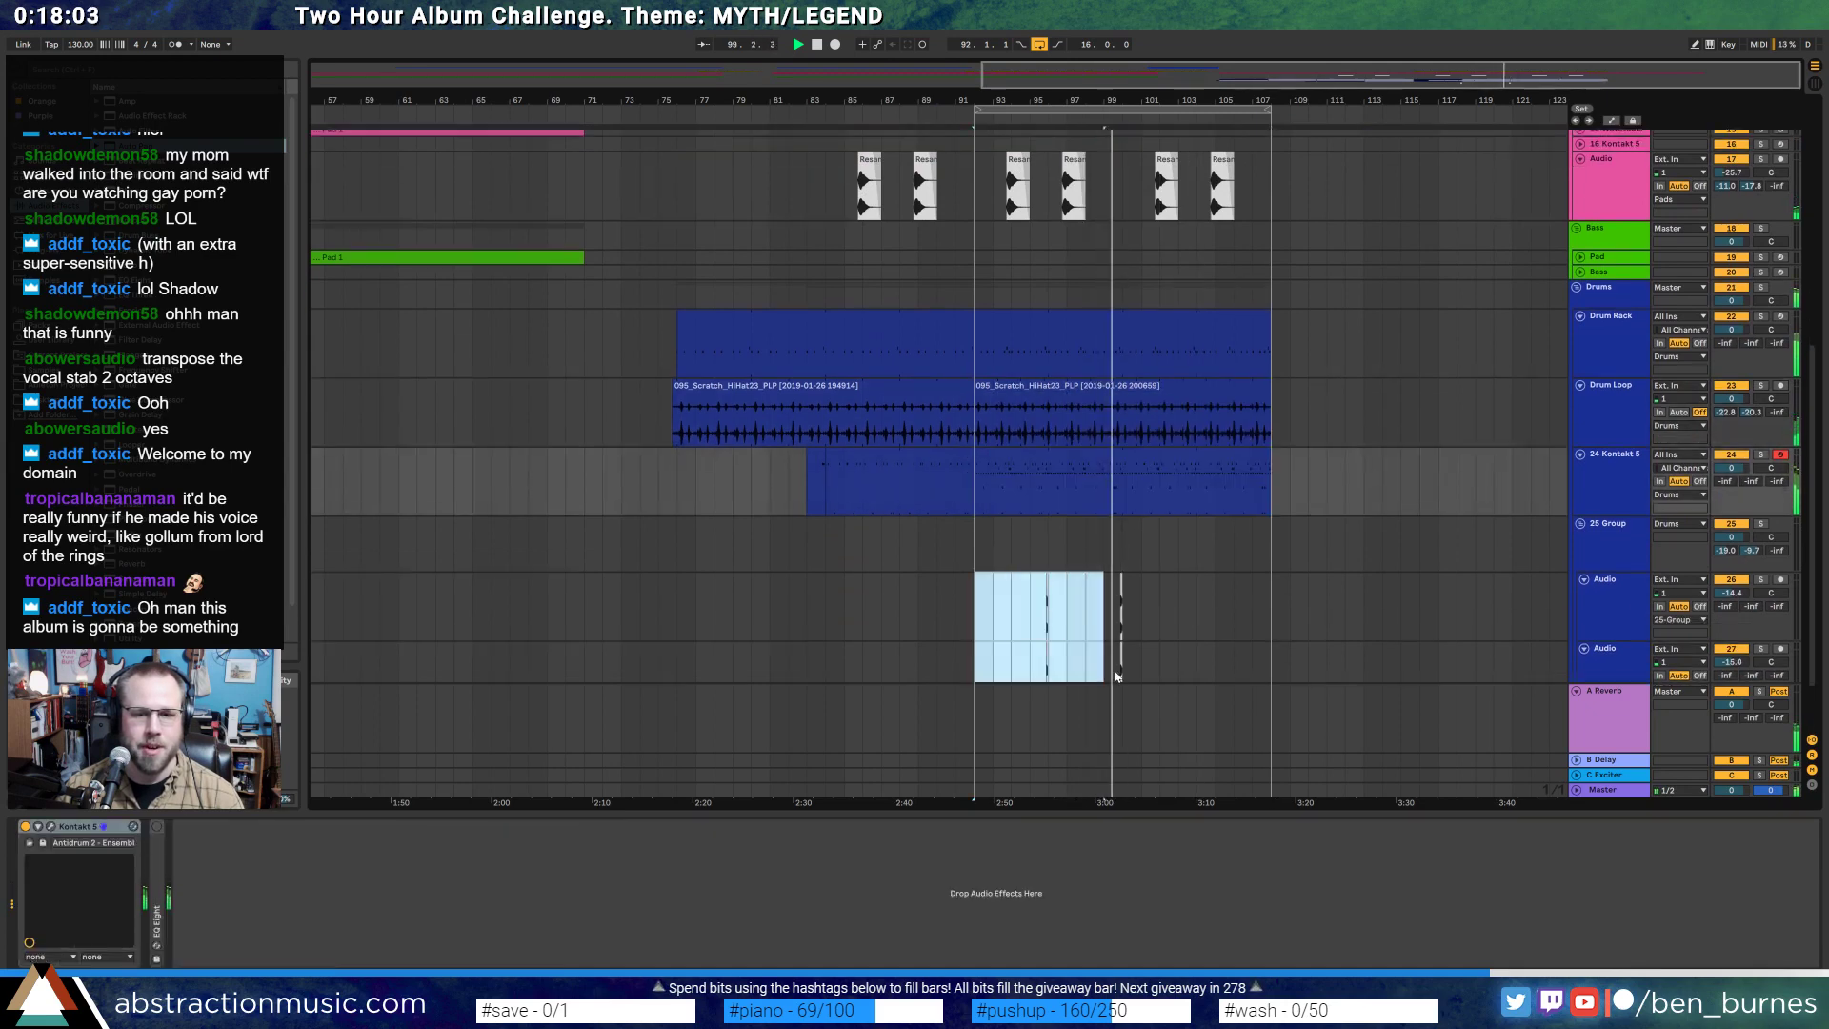
scroll(1128, 677, down, 2)
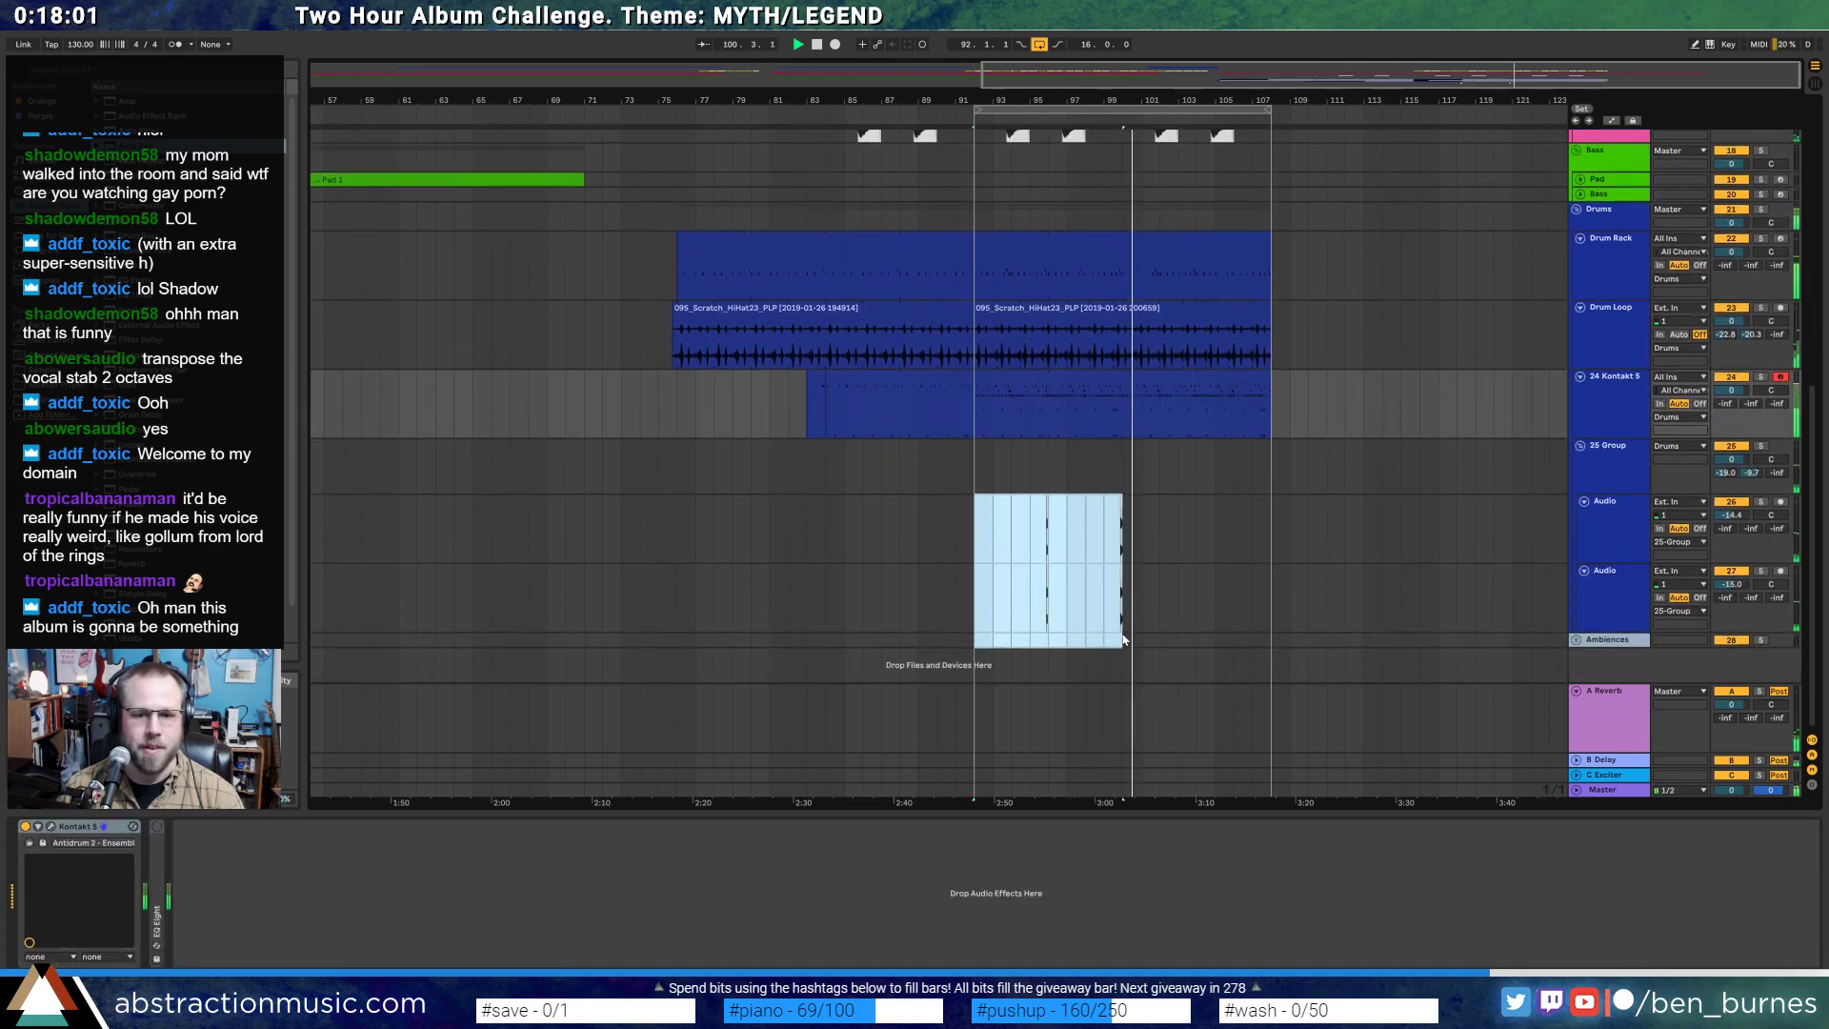
key(ctrl+d)
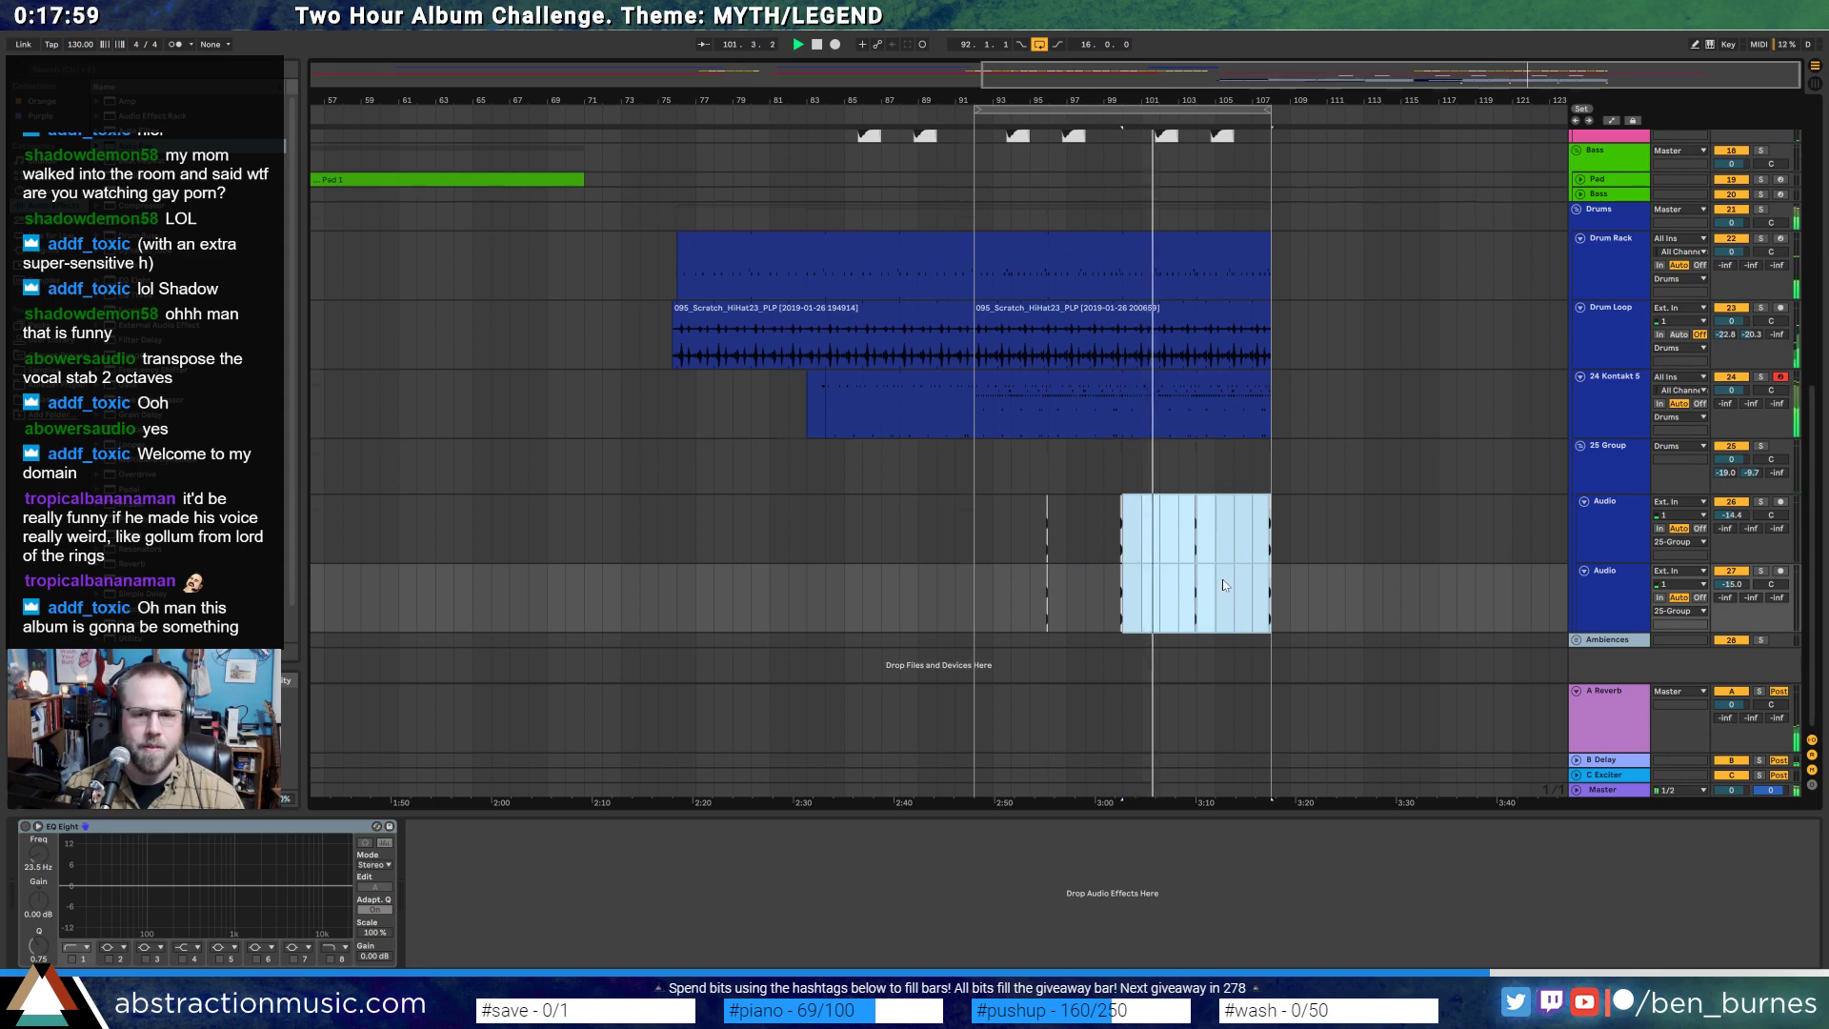
- Insert an audio track below the Kontakt track in the Drums group and arm it for recording
scroll(1223, 583, up, 2)
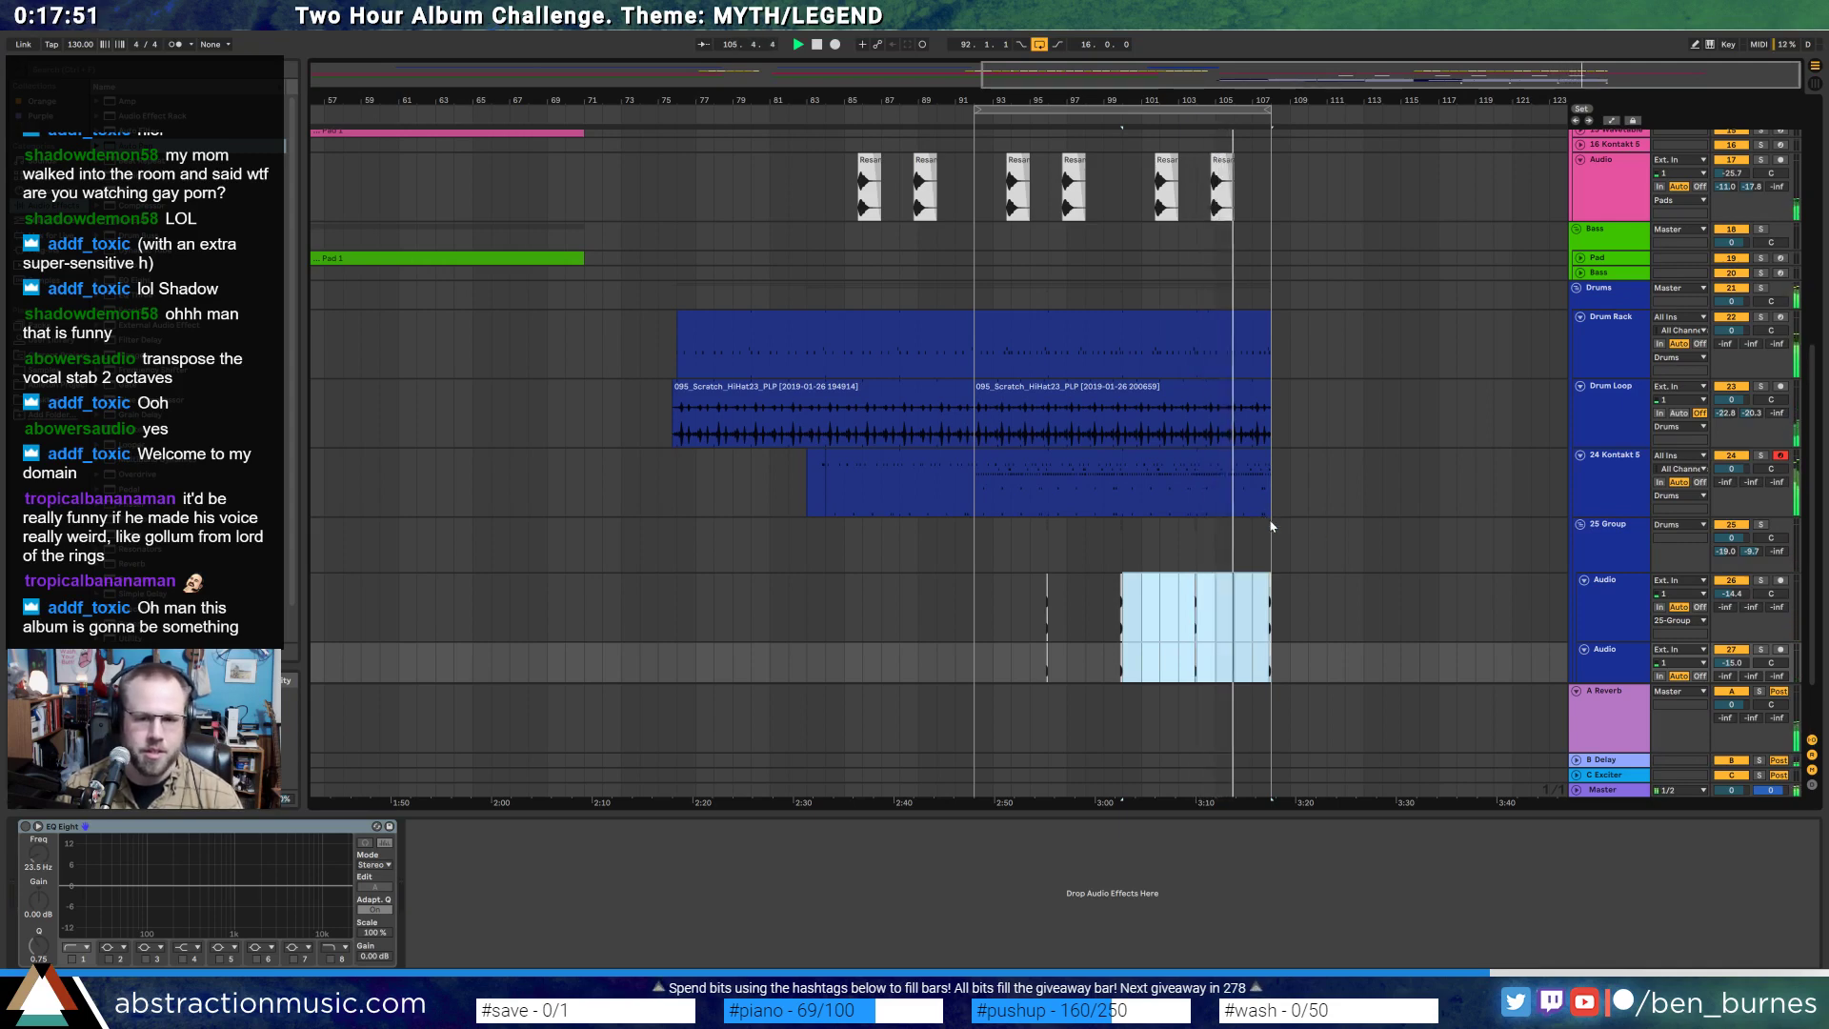
click(1598, 490)
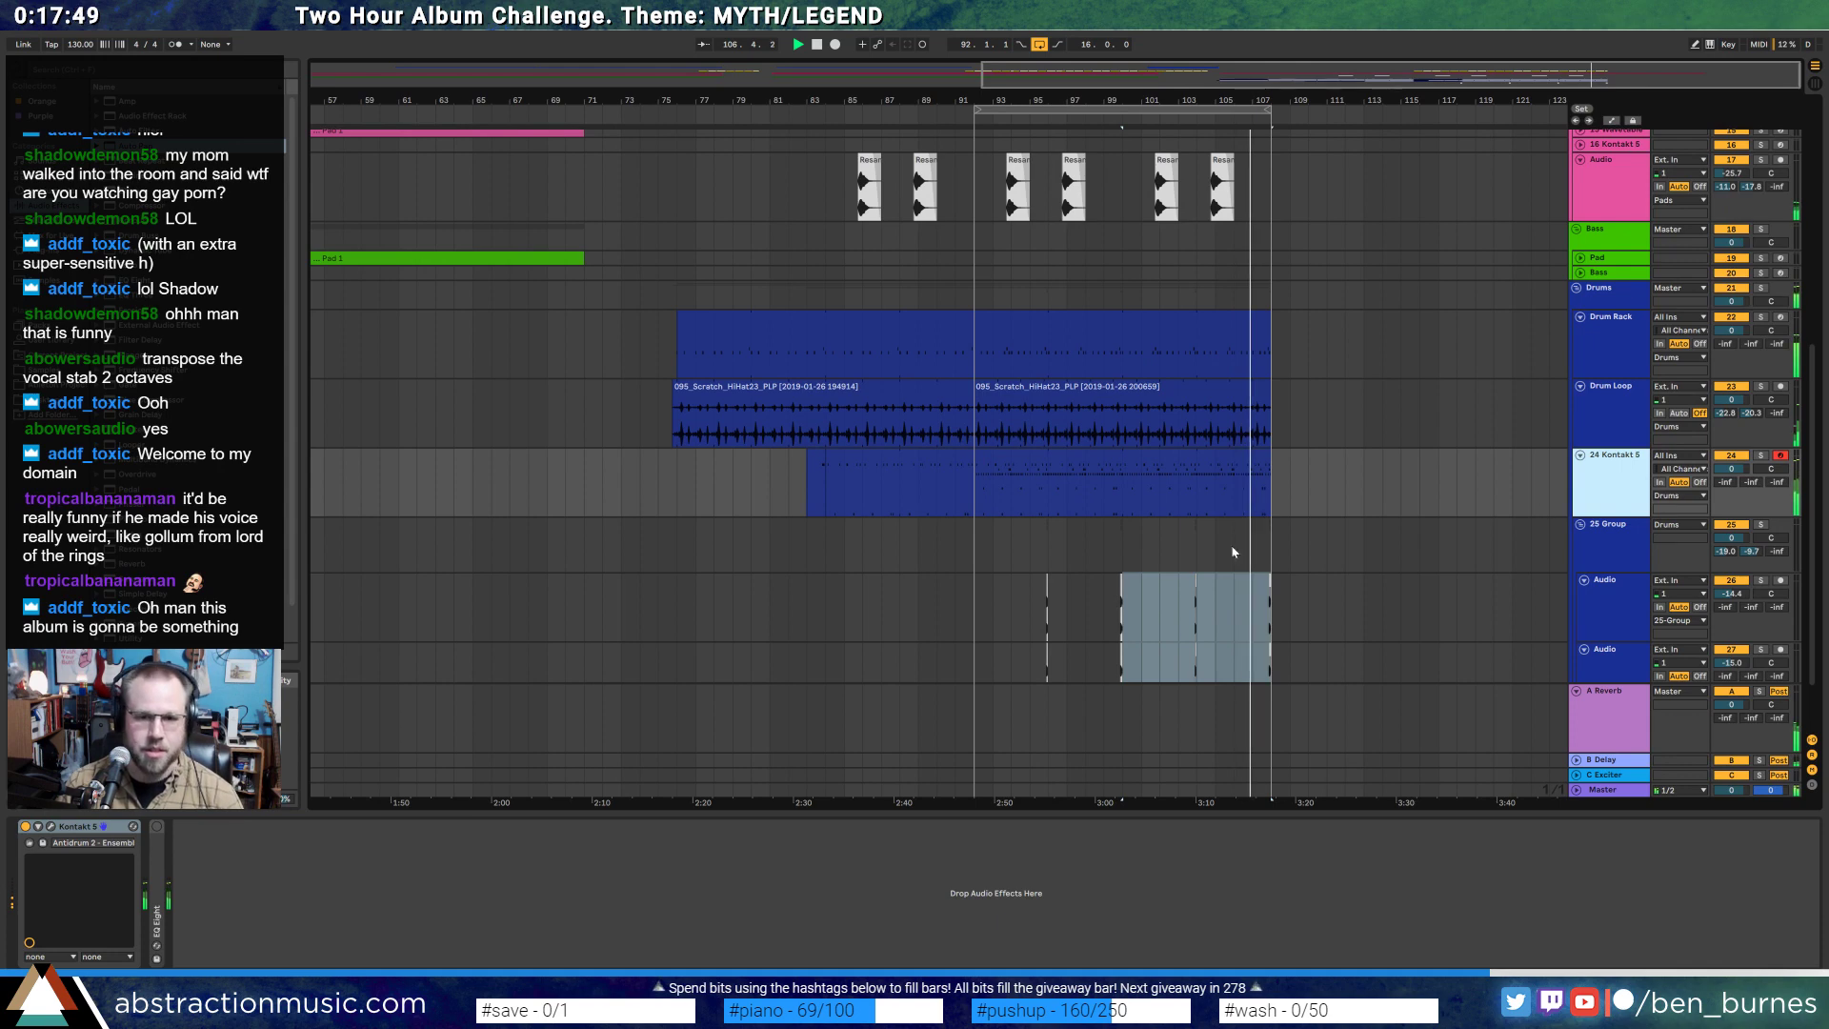
key(ctrl+t)
click(1142, 564)
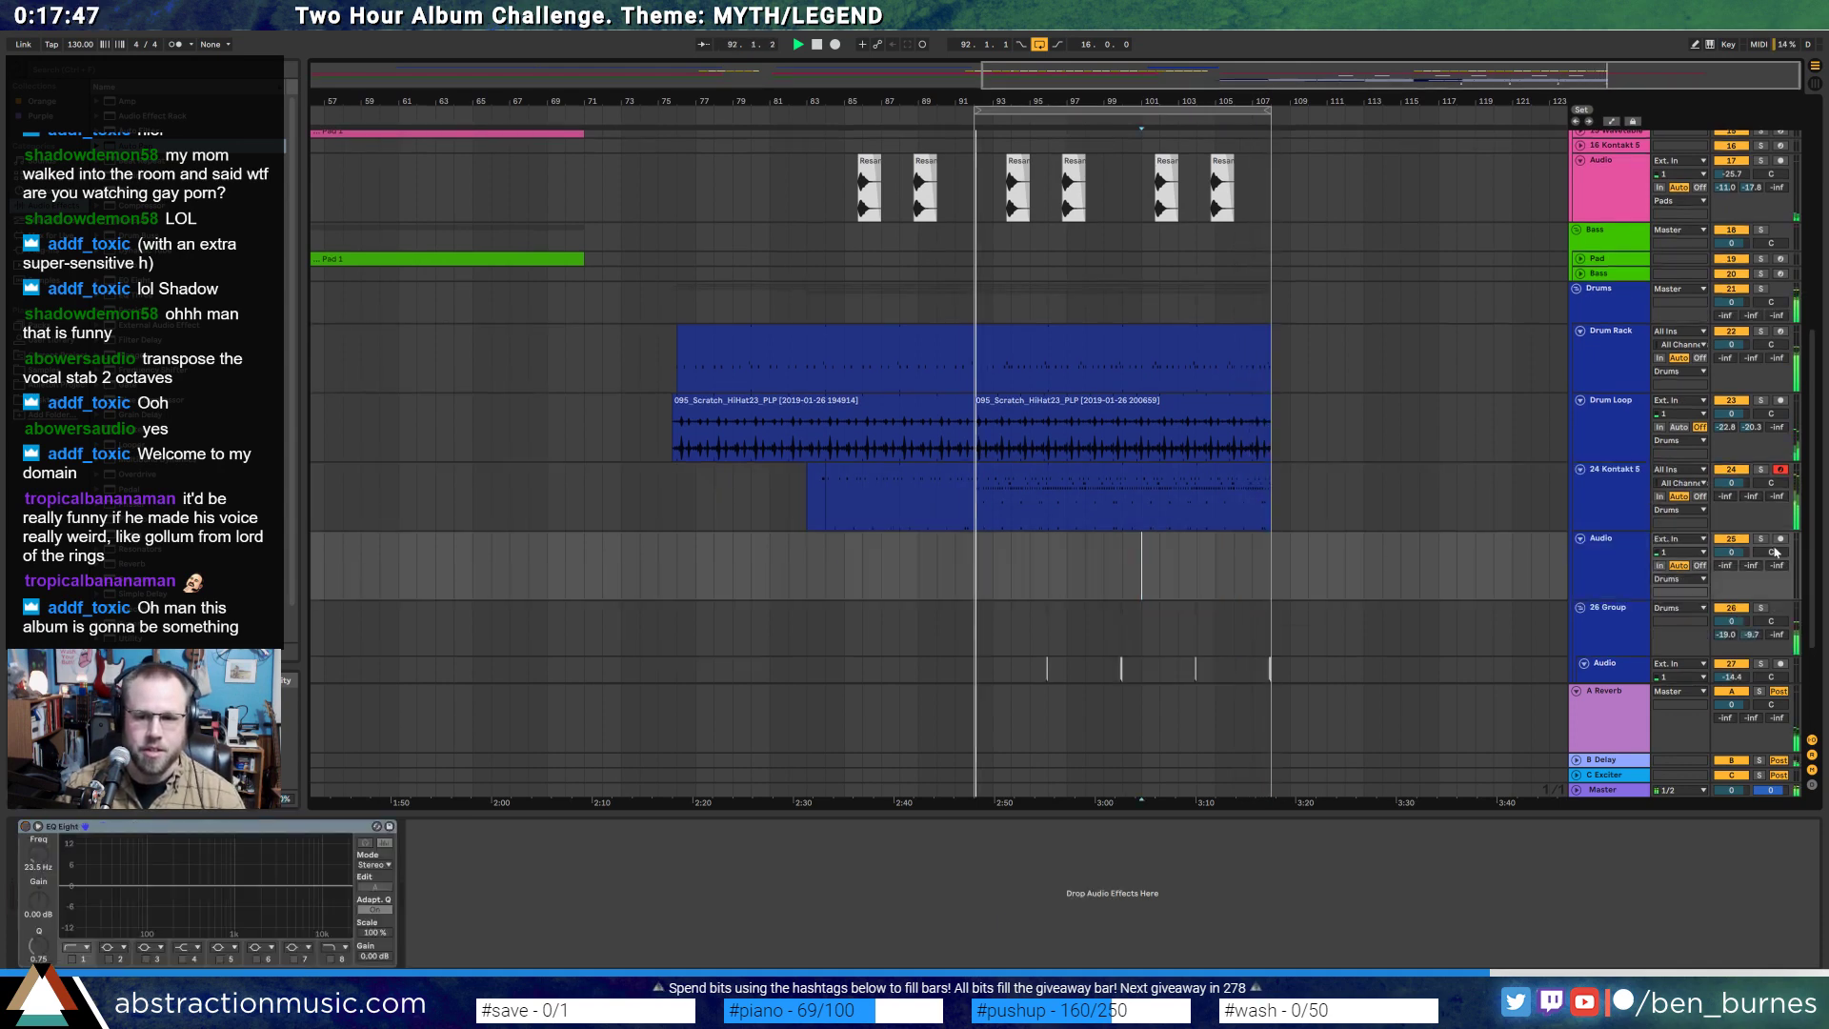
click(1780, 539)
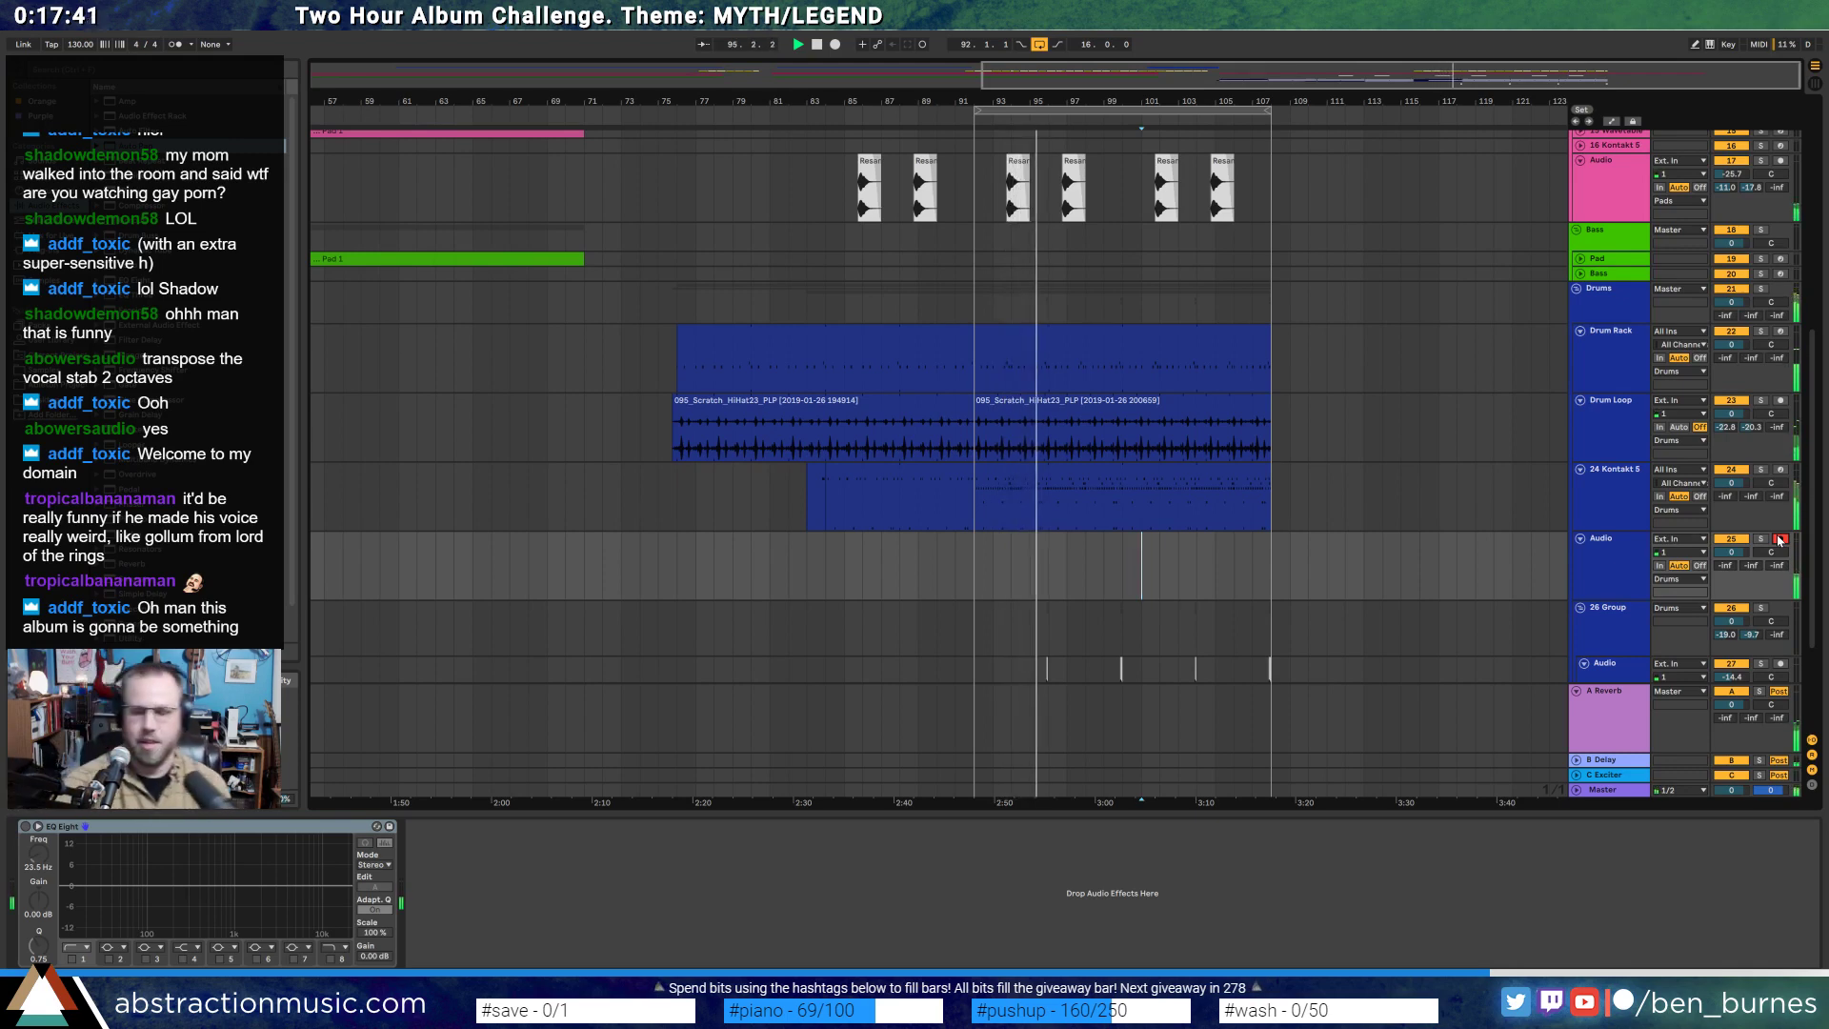
- Record two takes on the new Audio track over the playing loop with monitoring off, and stop playback
key(F9)
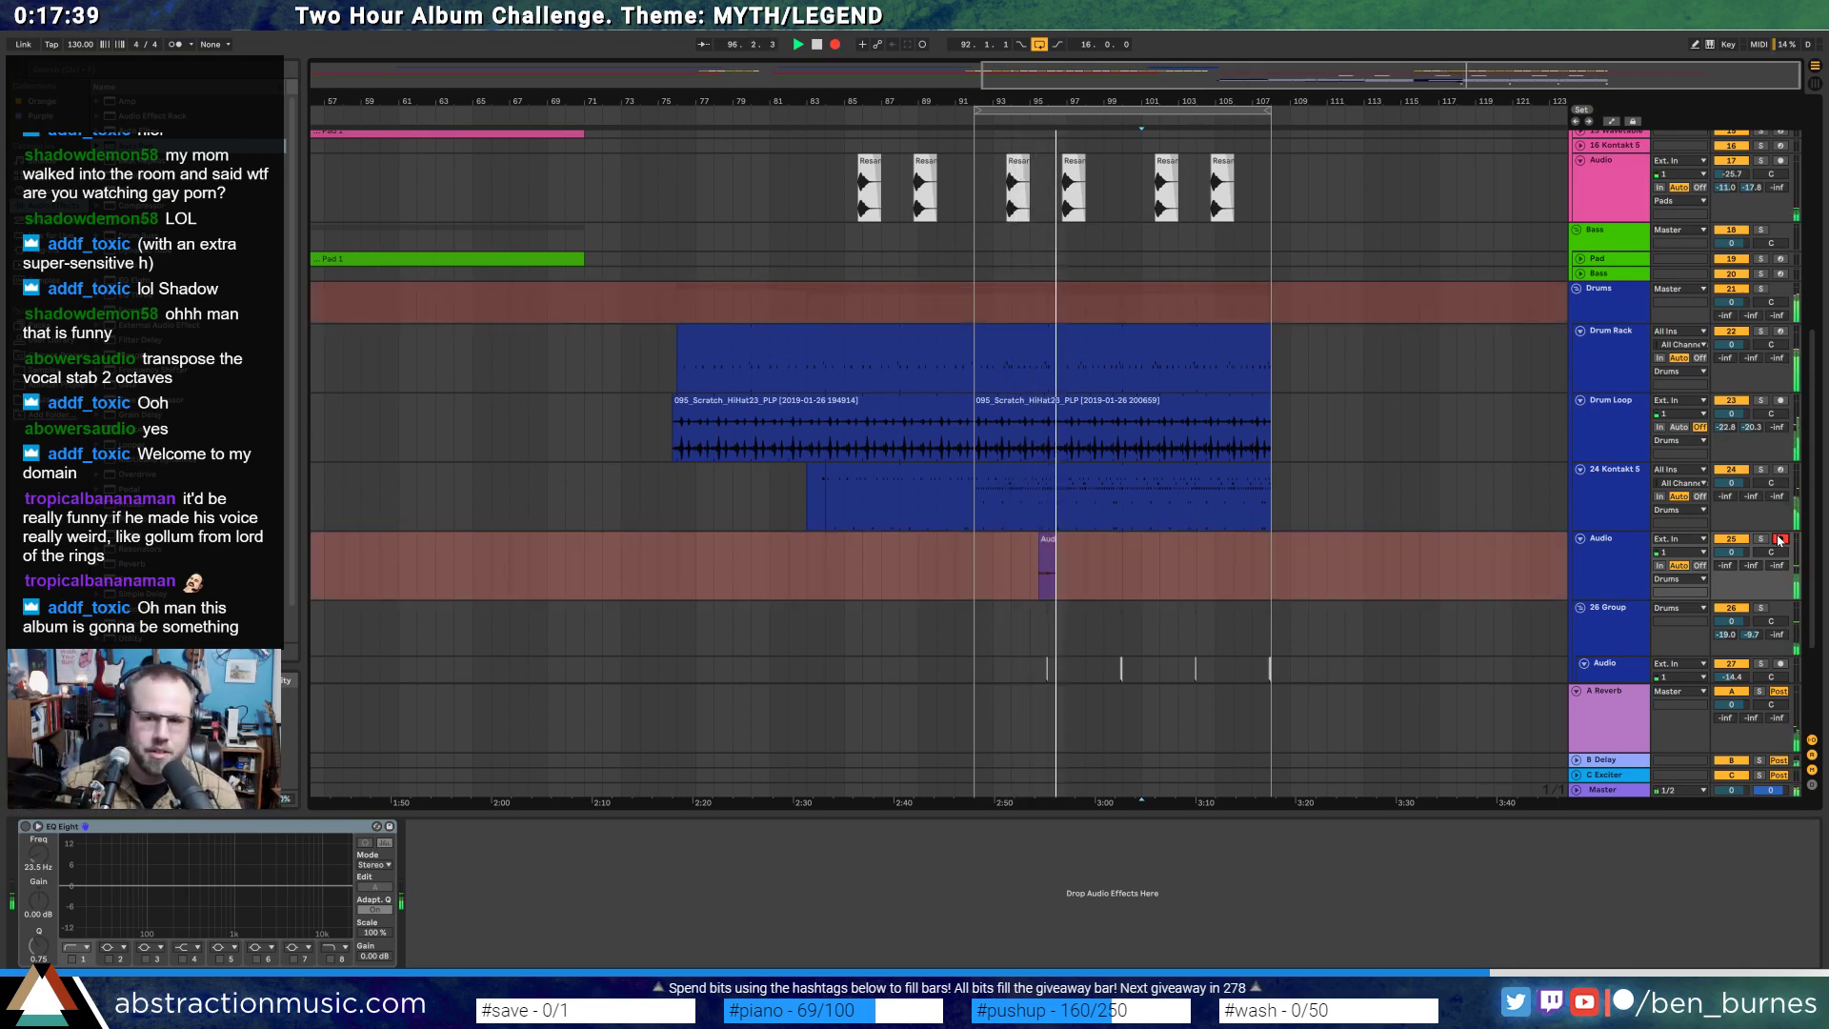
click(1701, 566)
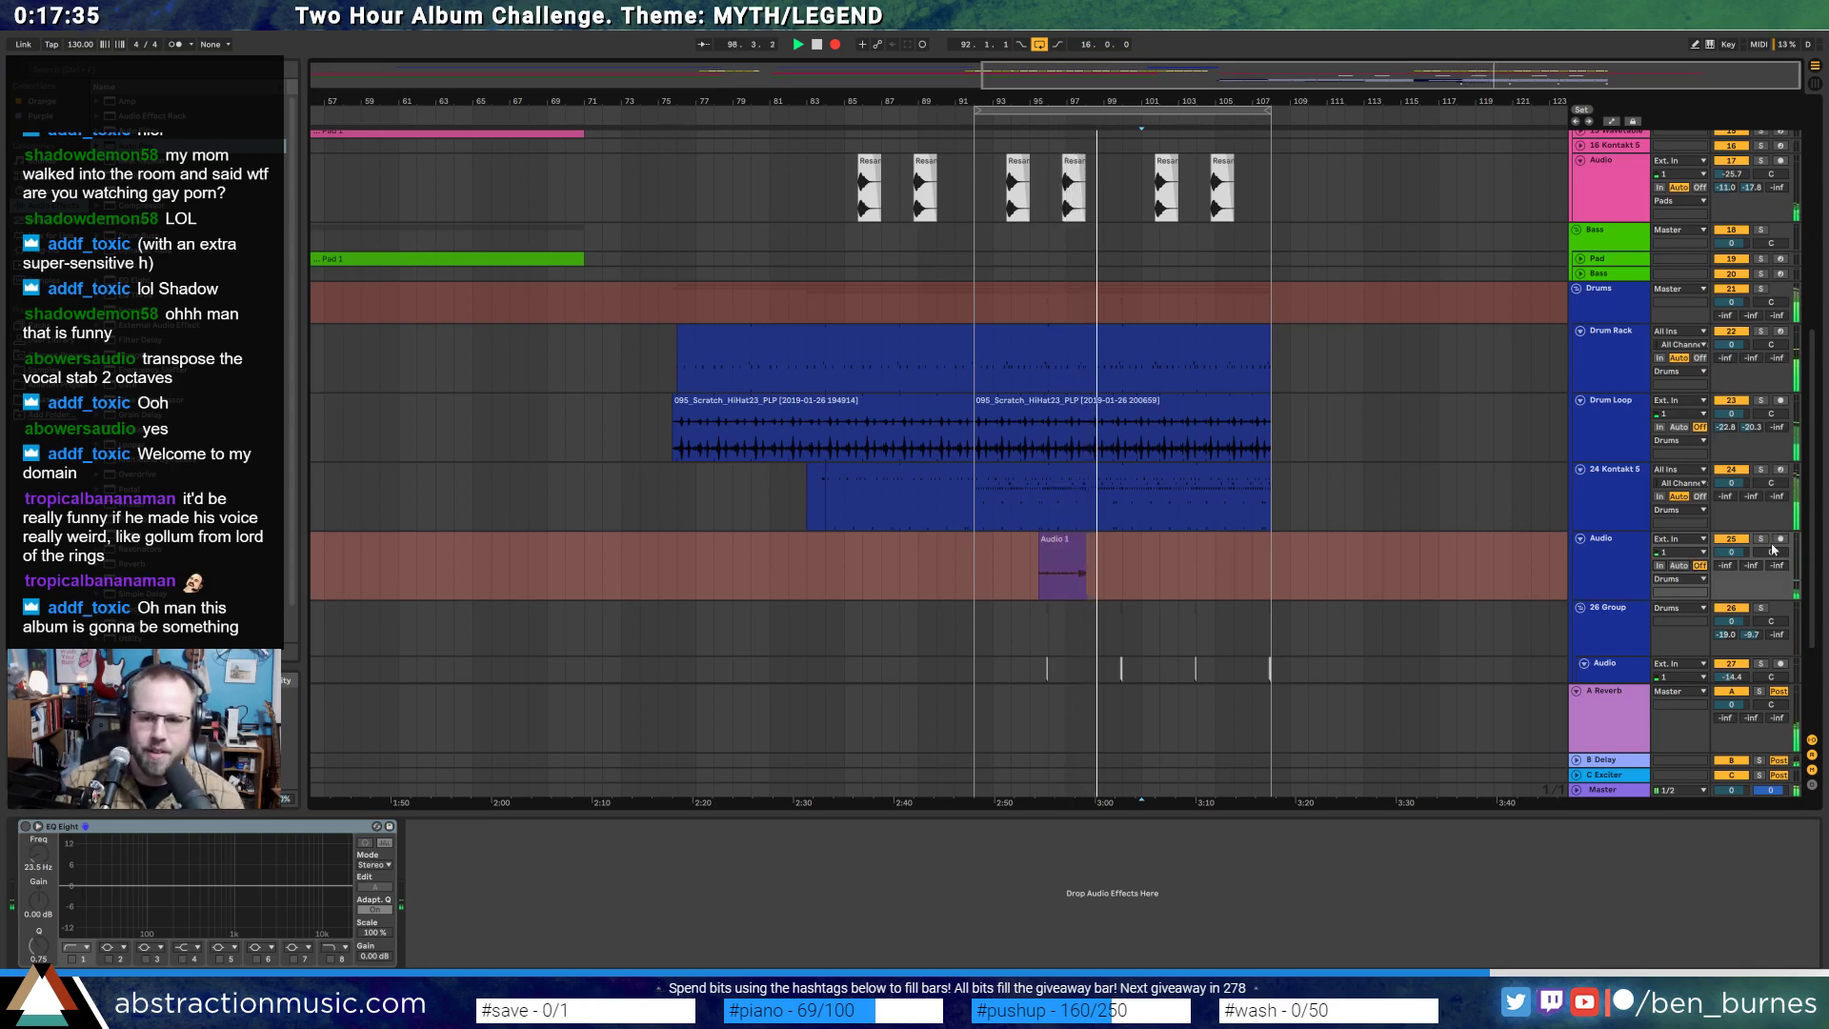
click(1780, 538)
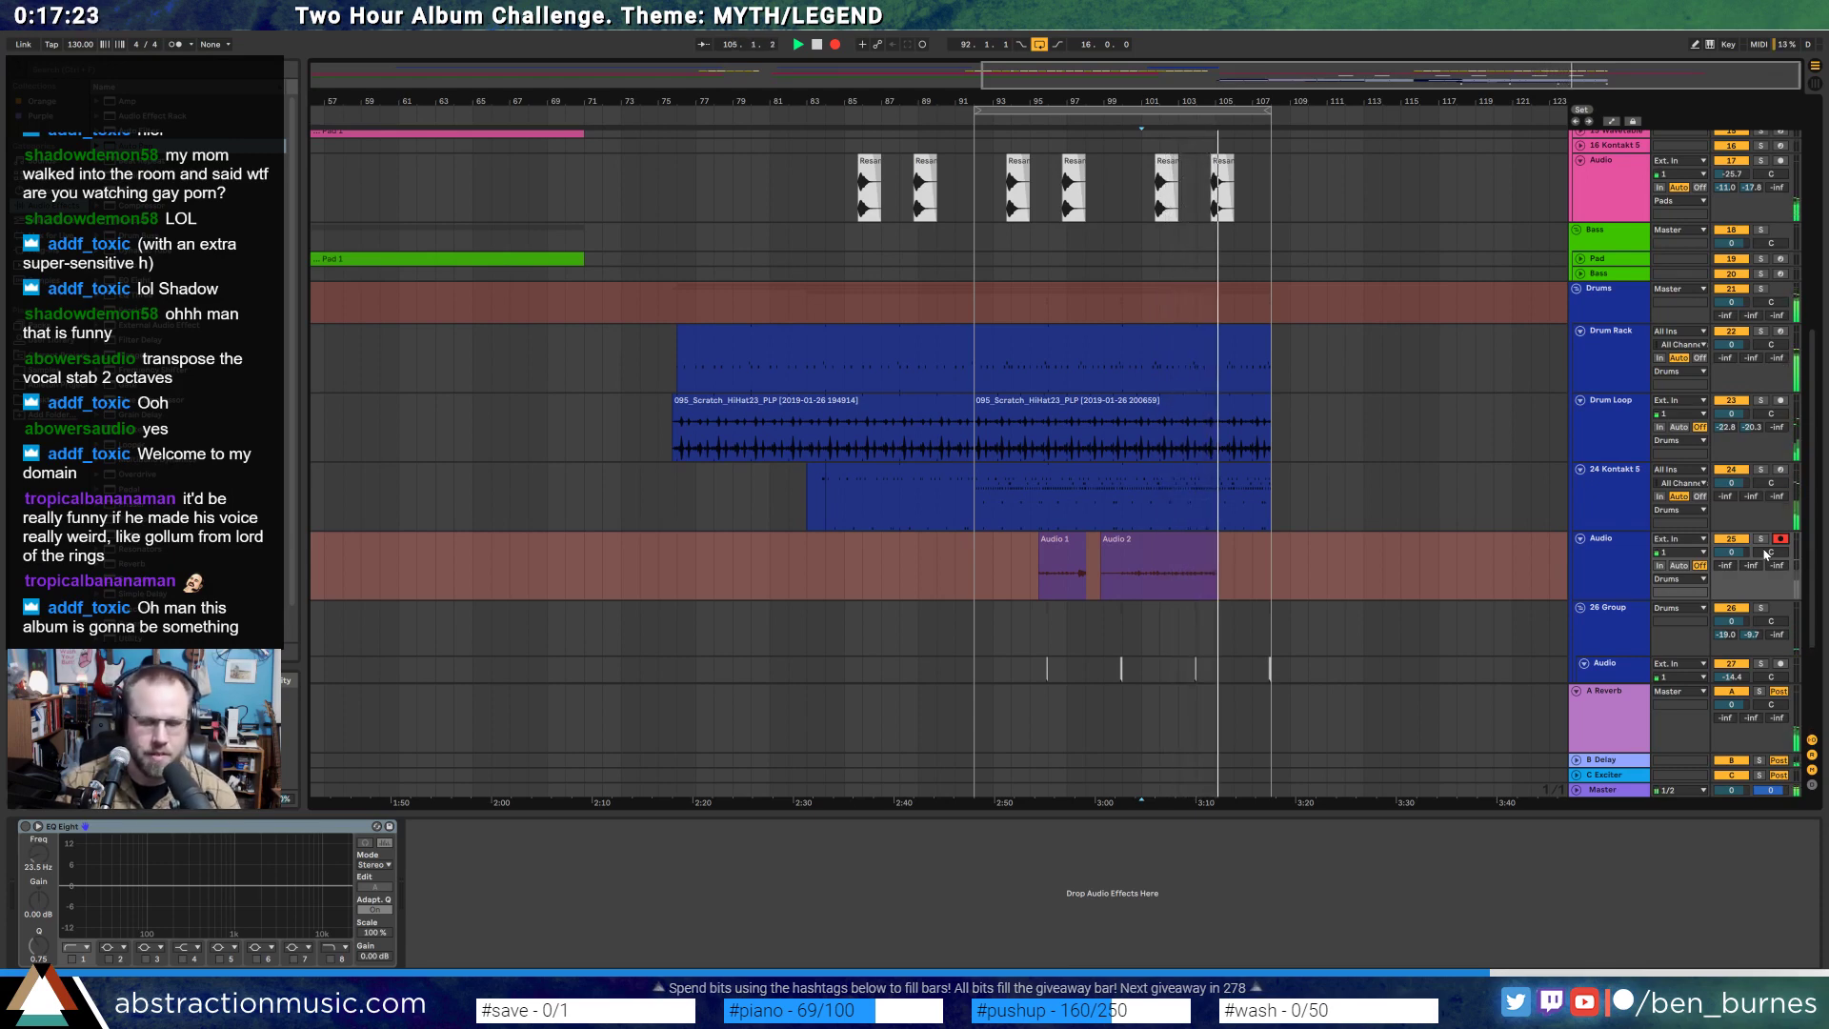
key(space)
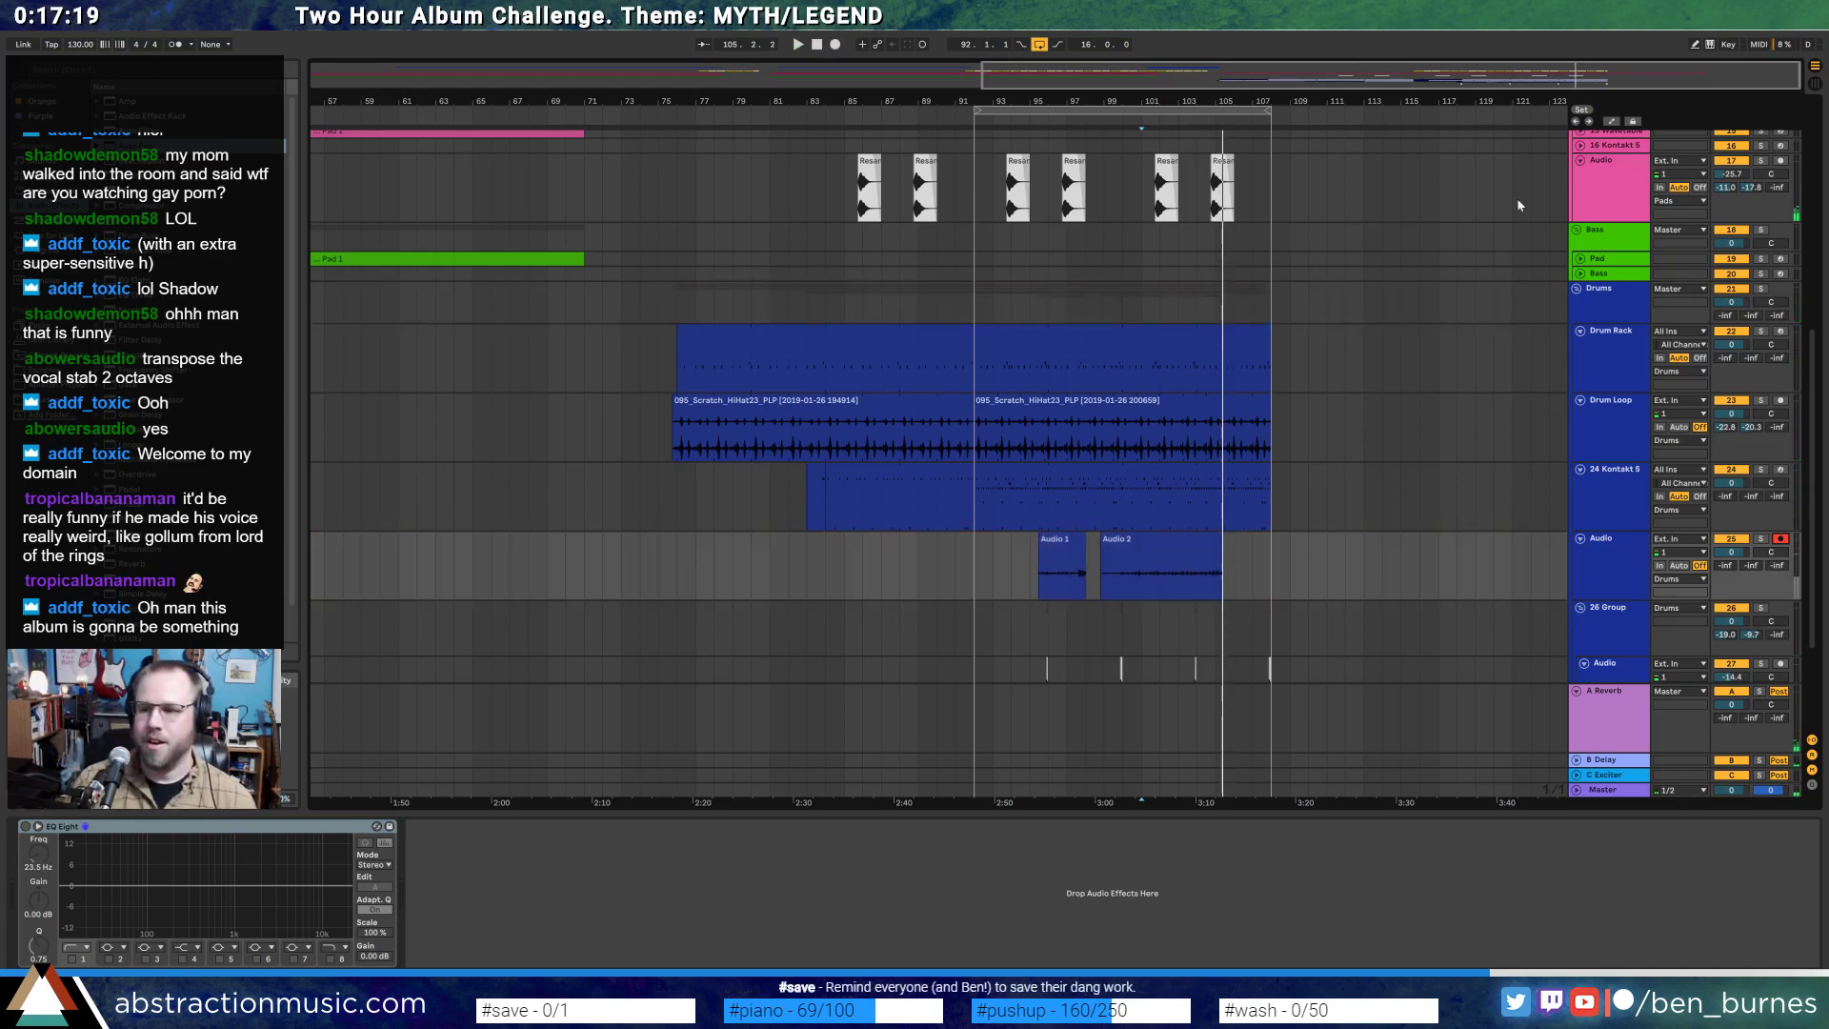
- Trim the start of the Audio 2 take to bar 101 and delete the Audio 1 take
scroll(1158, 562, up, 3)
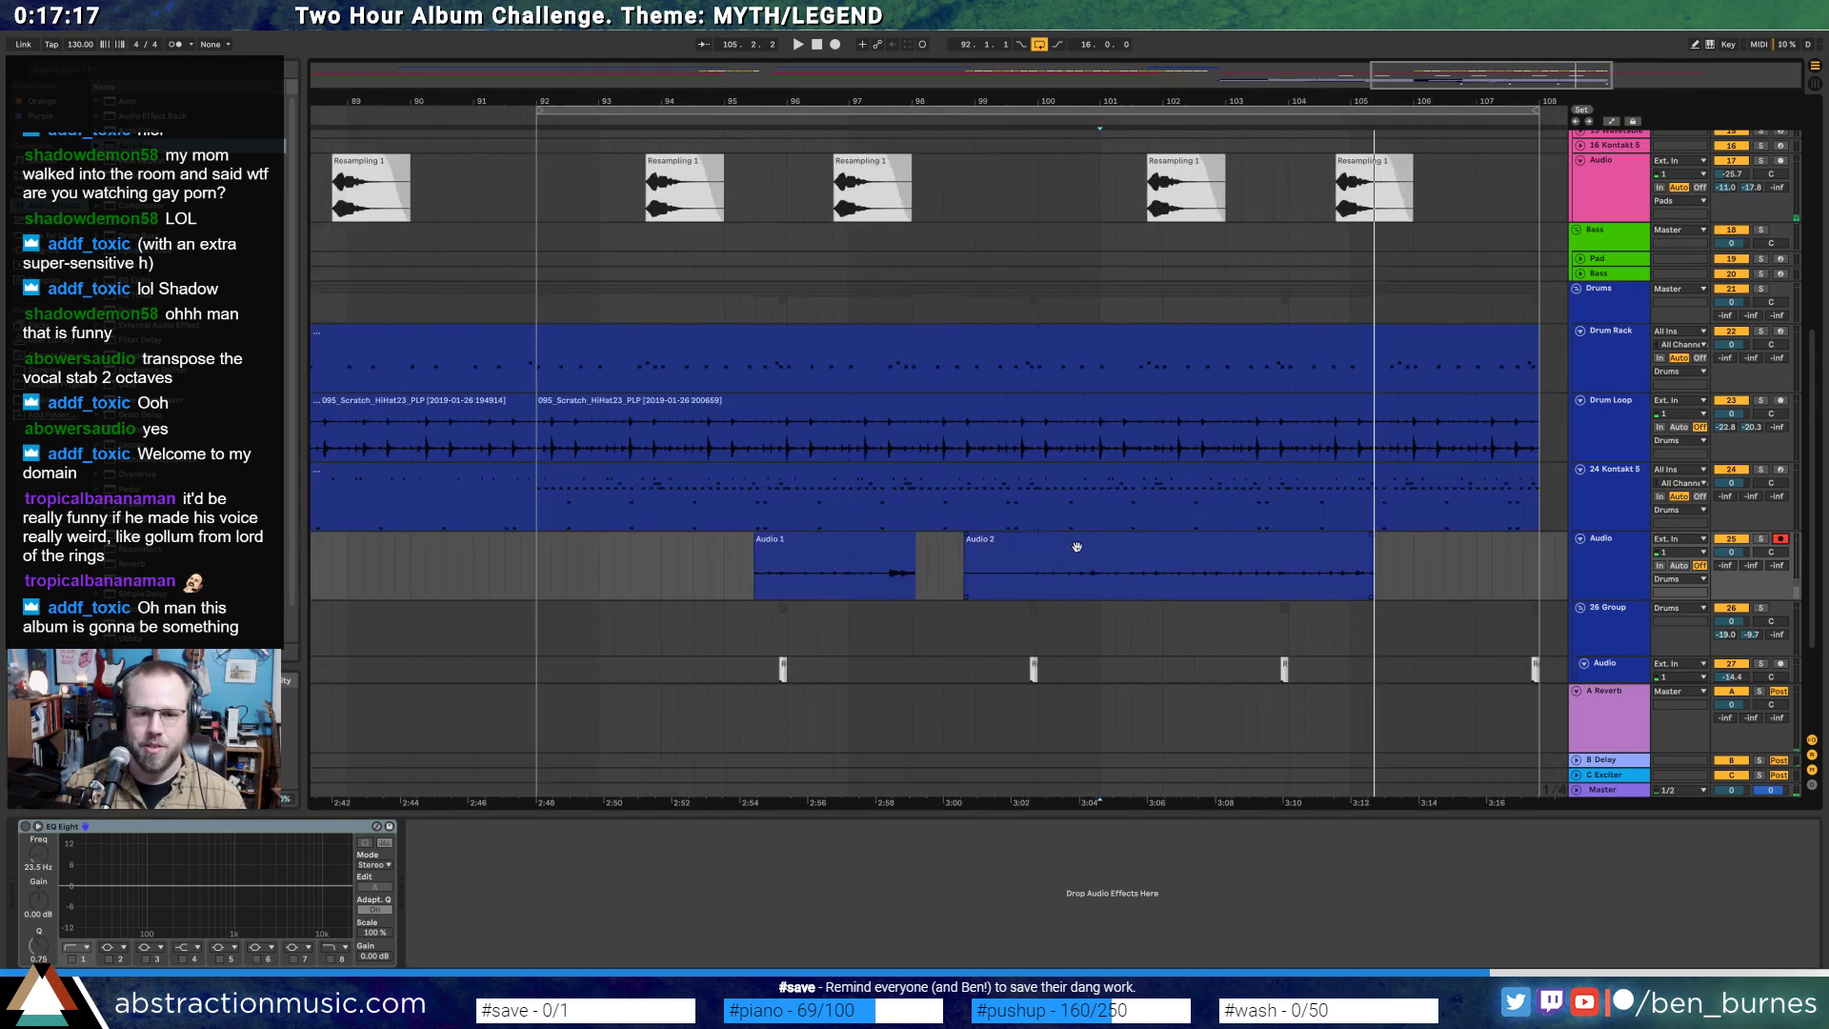
drag(968, 550, 1100, 550)
click(848, 551)
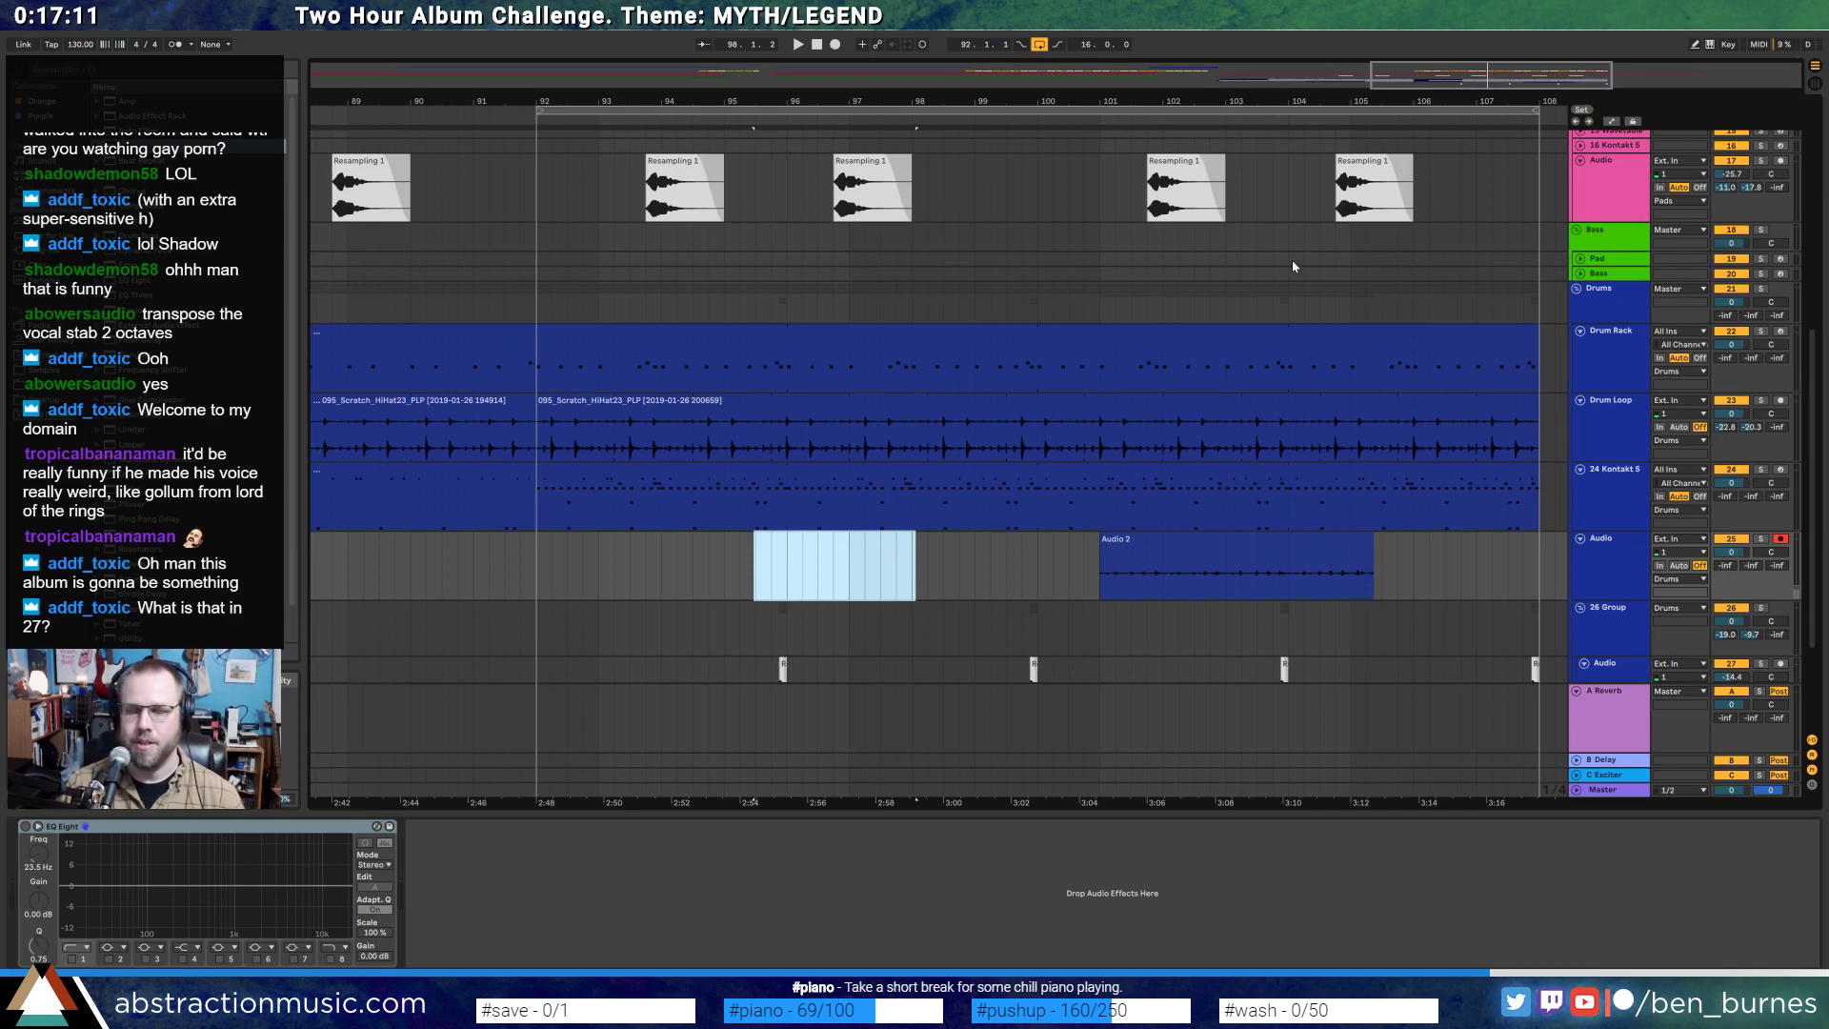
drag(1483, 79, 1484, 24)
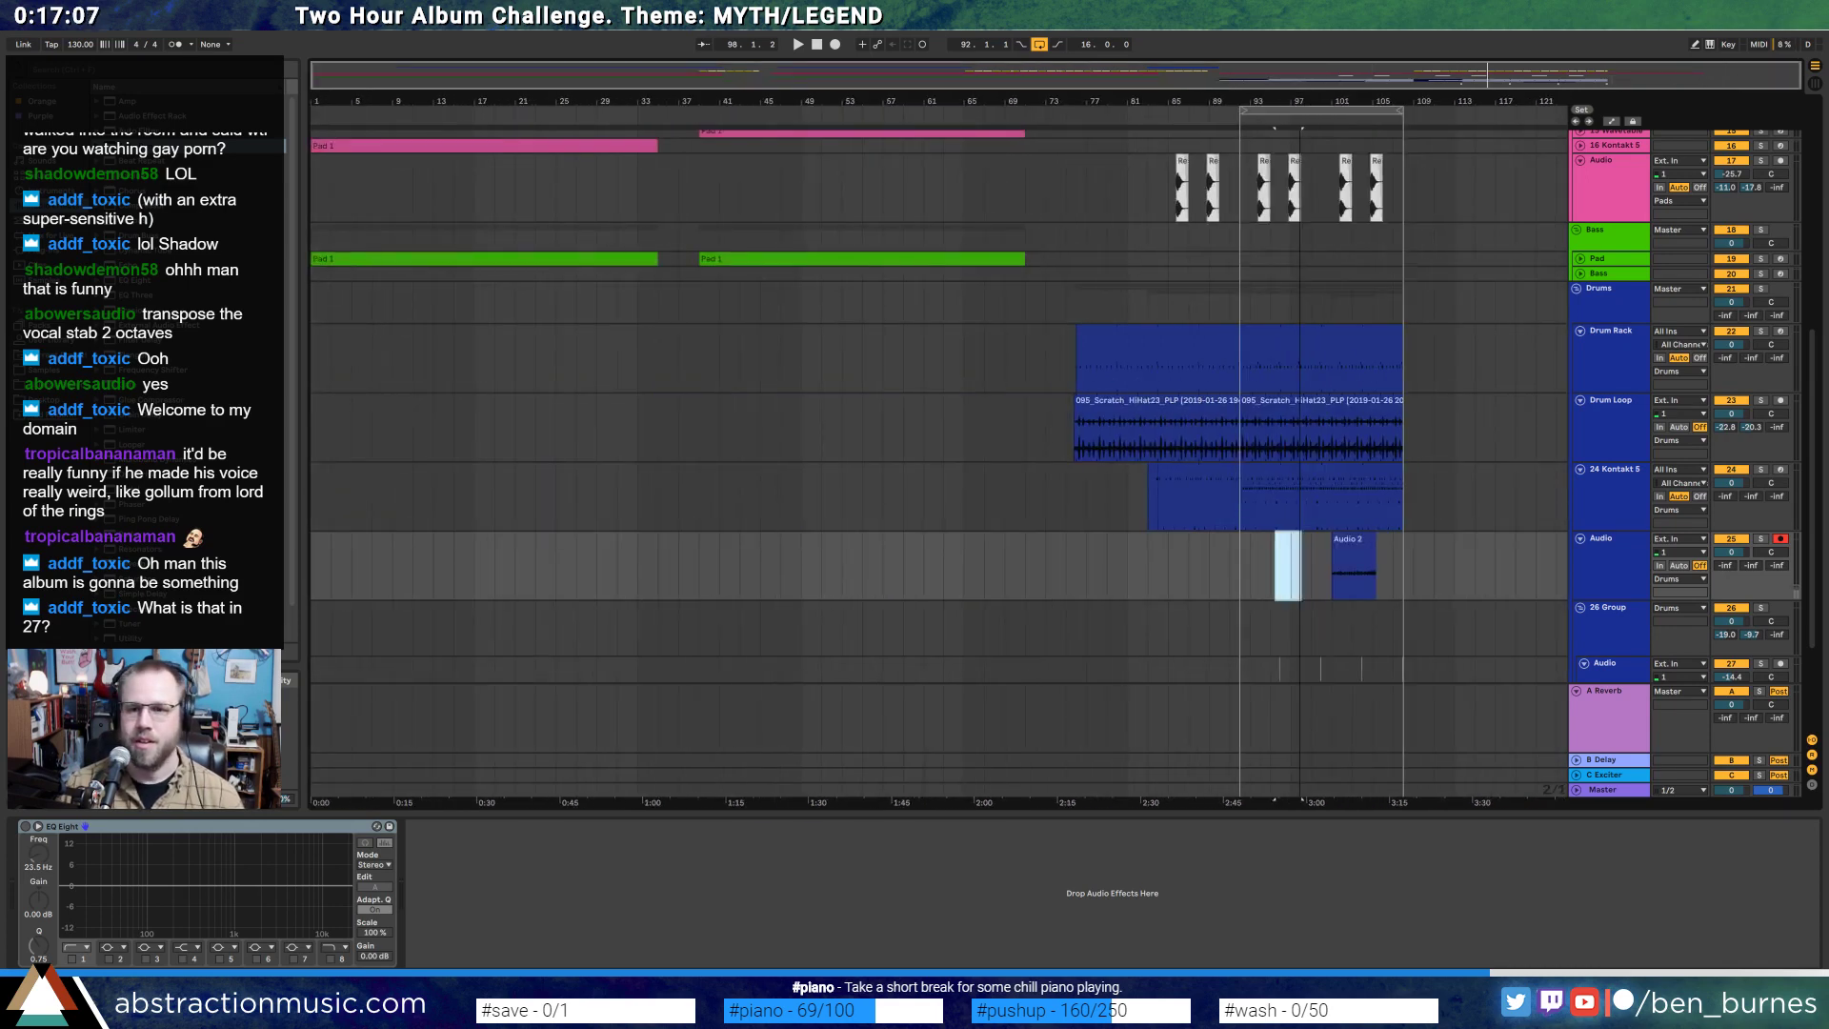
scroll(1524, 656, up, 4)
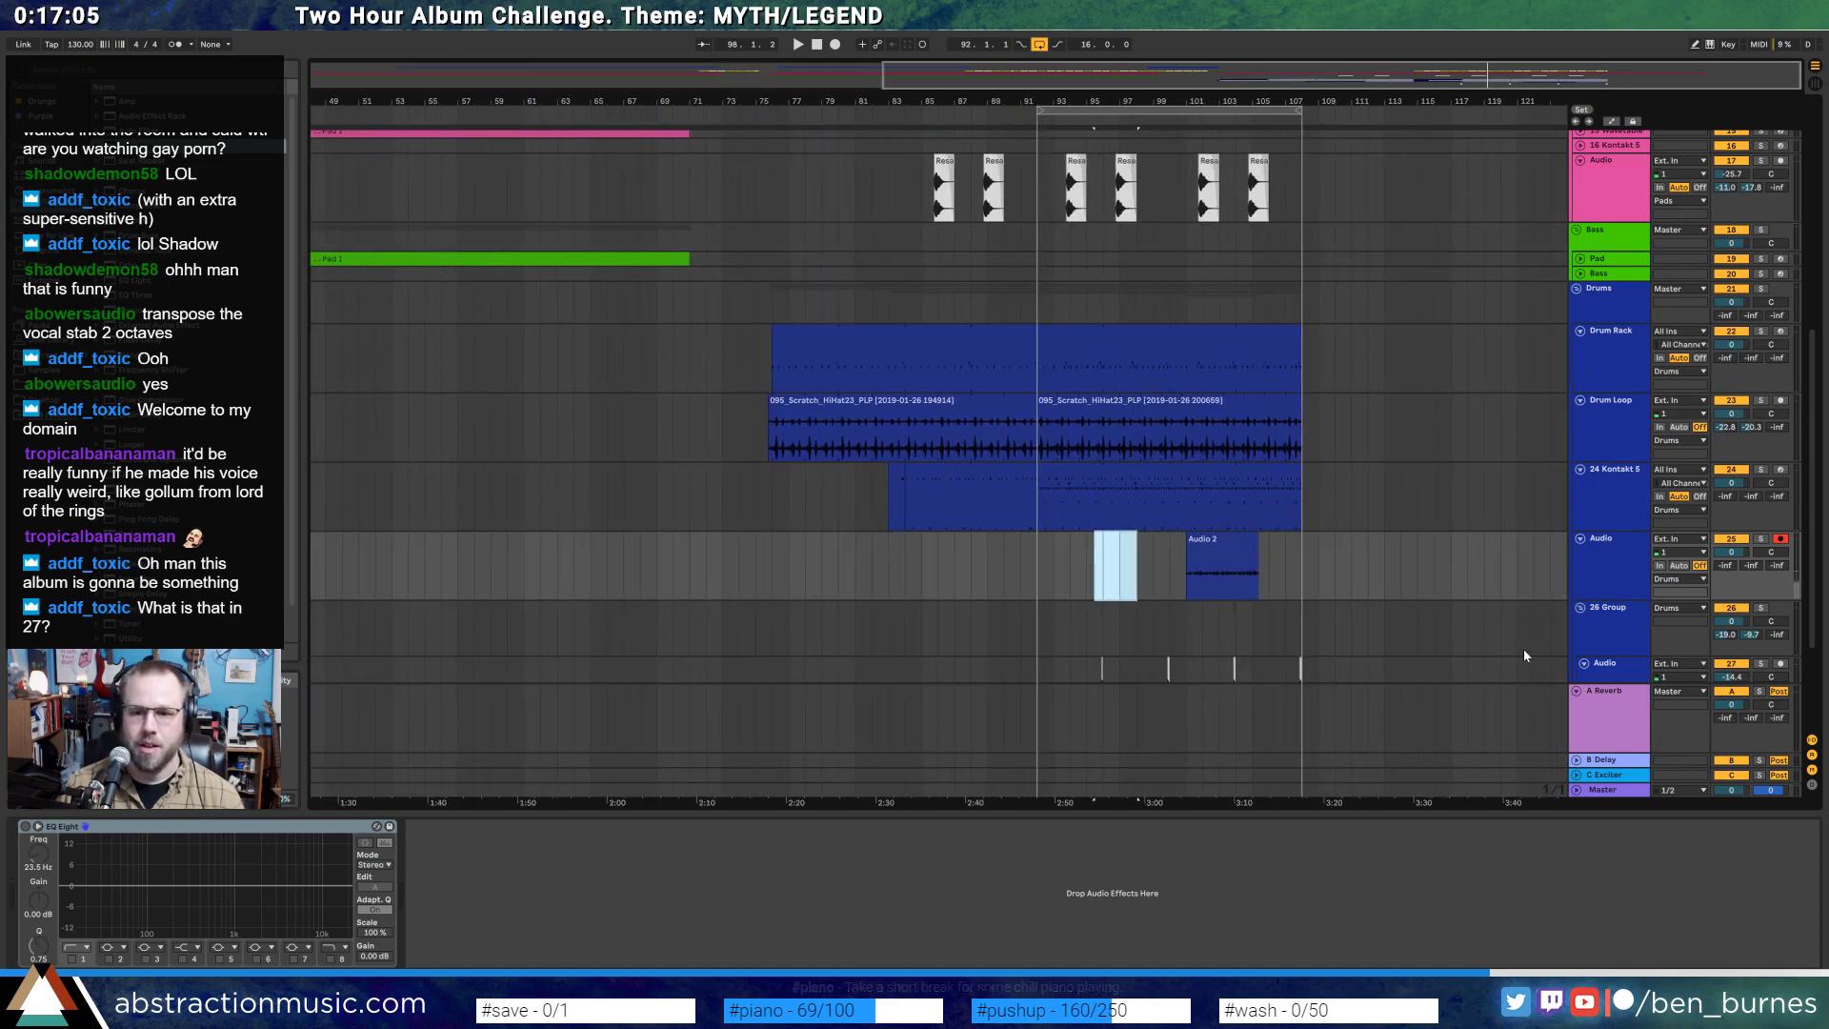
scroll(1524, 629, down, 2)
scroll(1528, 634, up, 1)
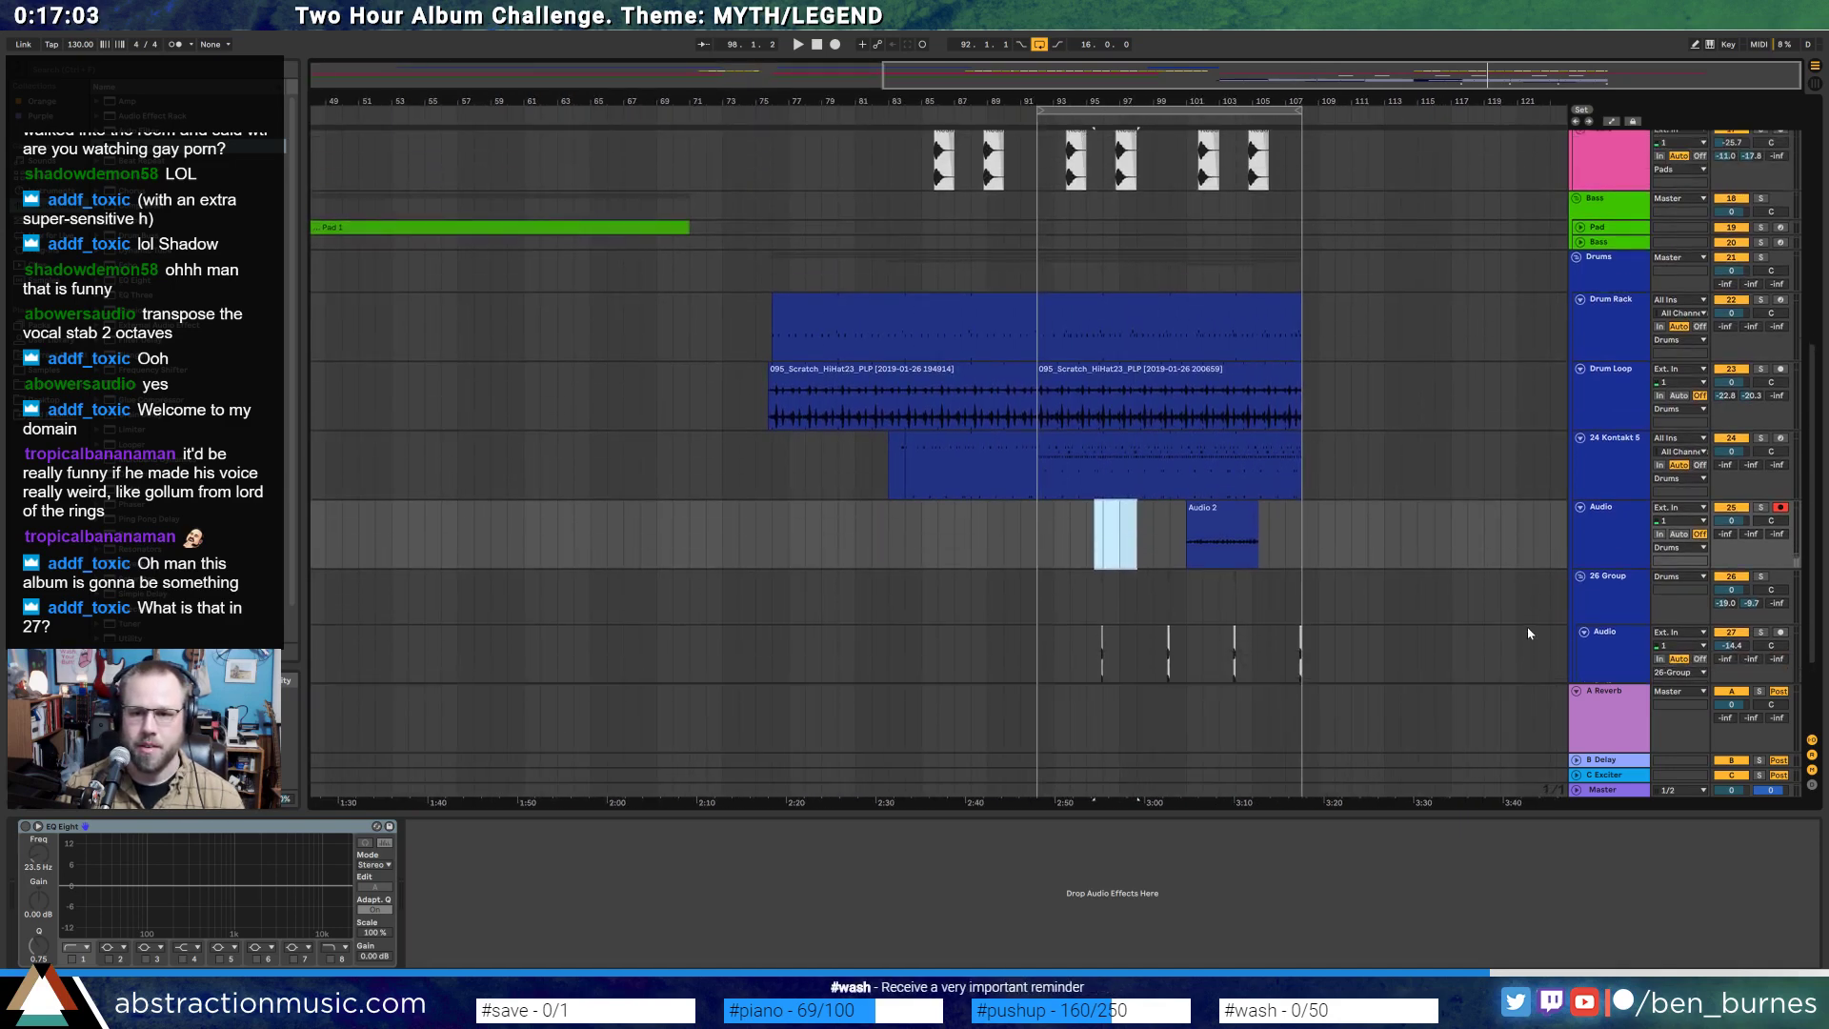
key(ctrl+d)
scroll(1528, 628, down, 2)
scroll(1530, 621, up, 1)
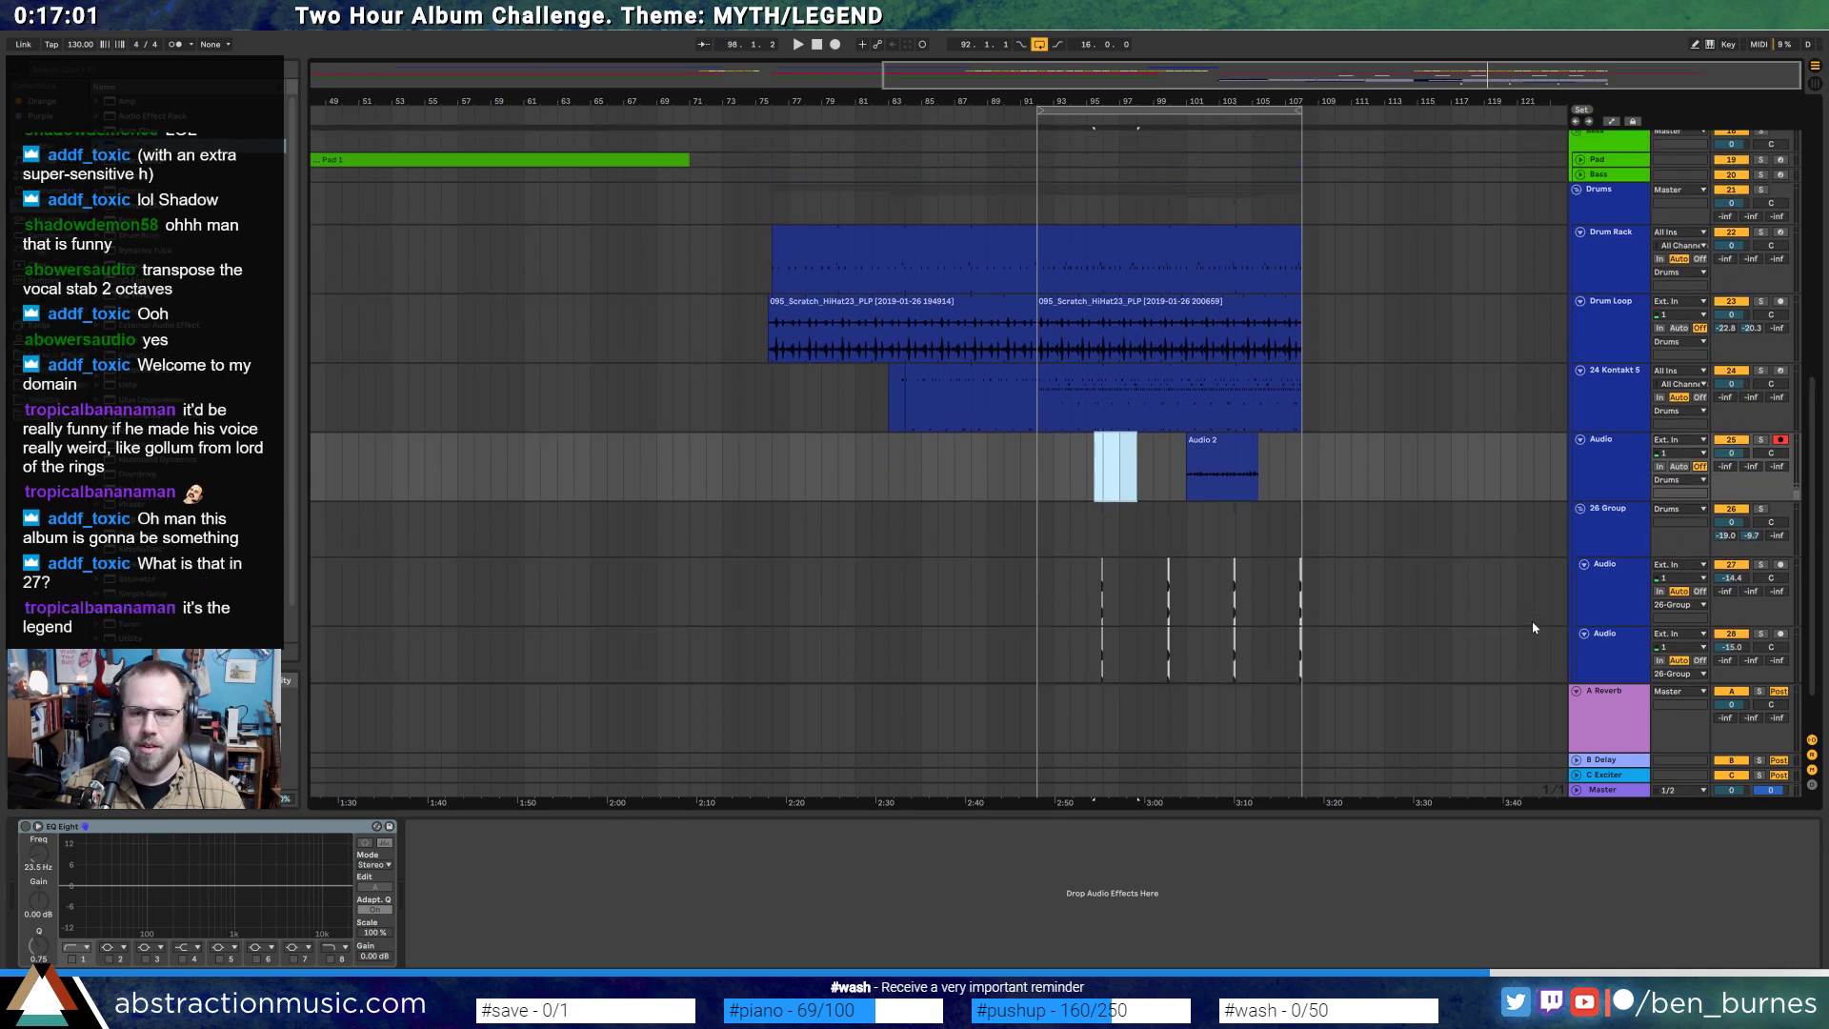
click(1610, 534)
click(1607, 591)
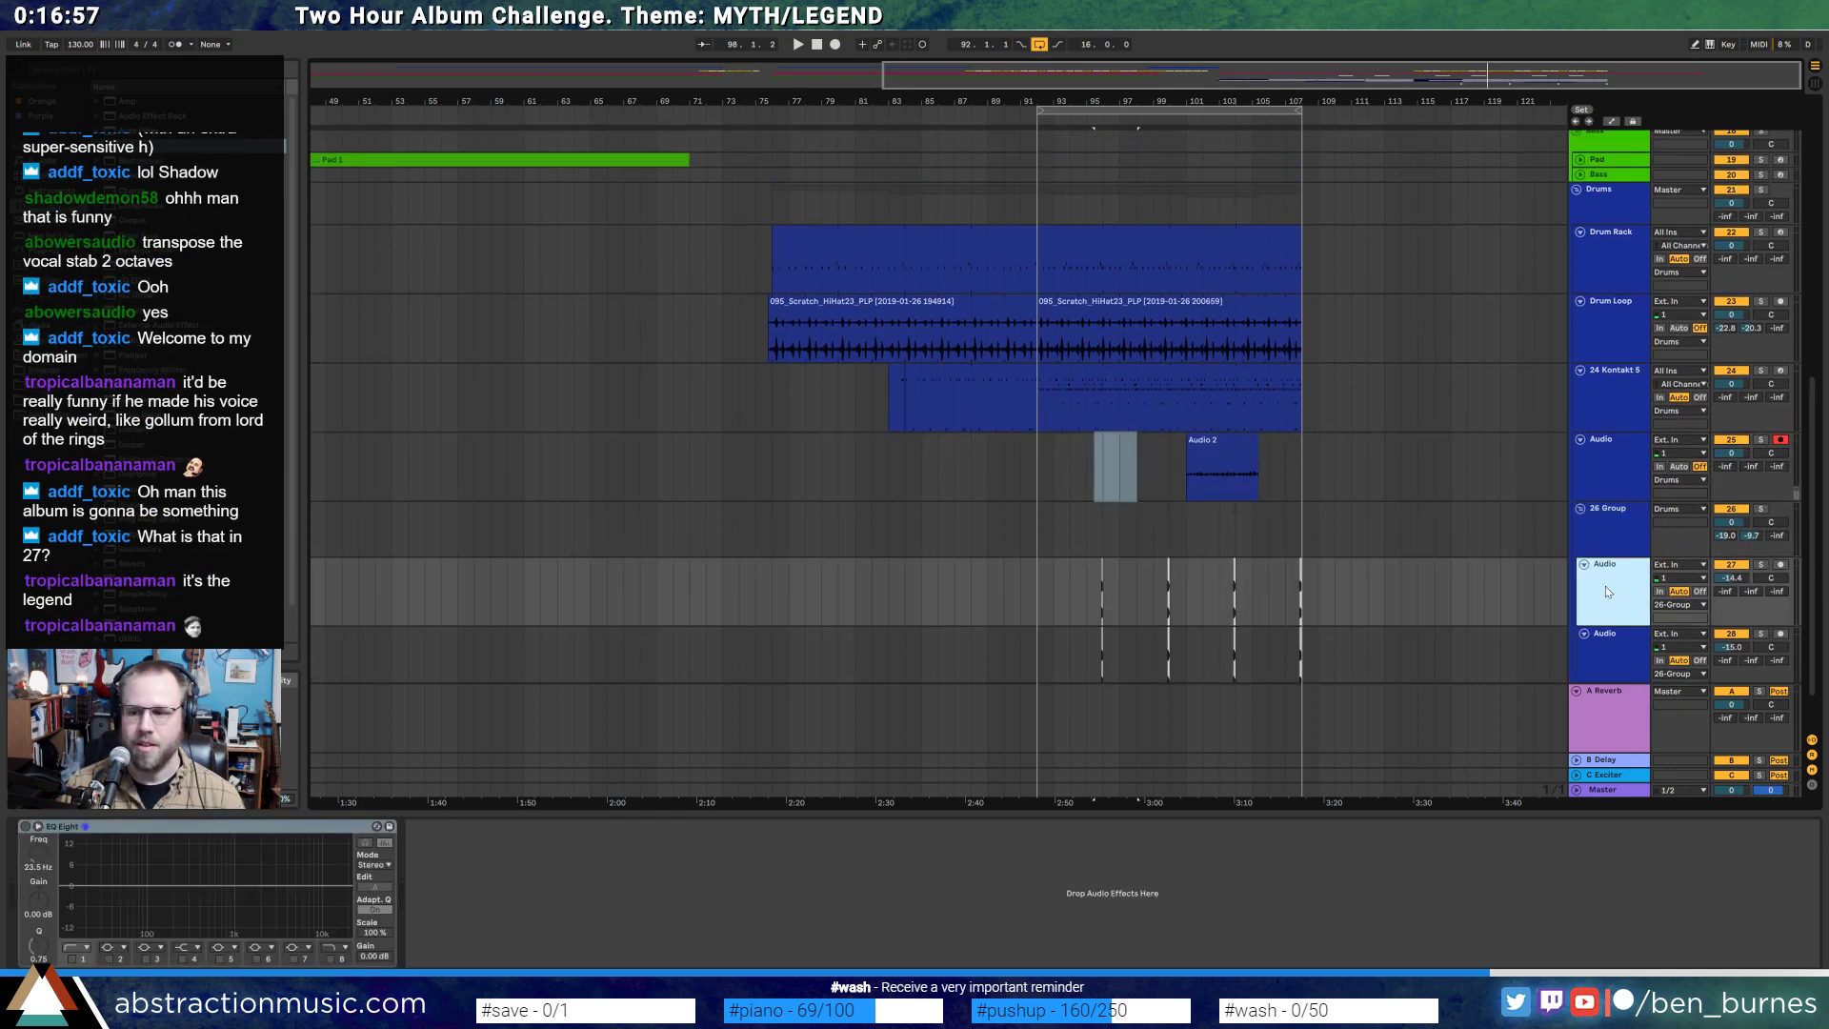
- Open the trimmed Audio 2 take's waveform and play it back from bar 101
click(1252, 455)
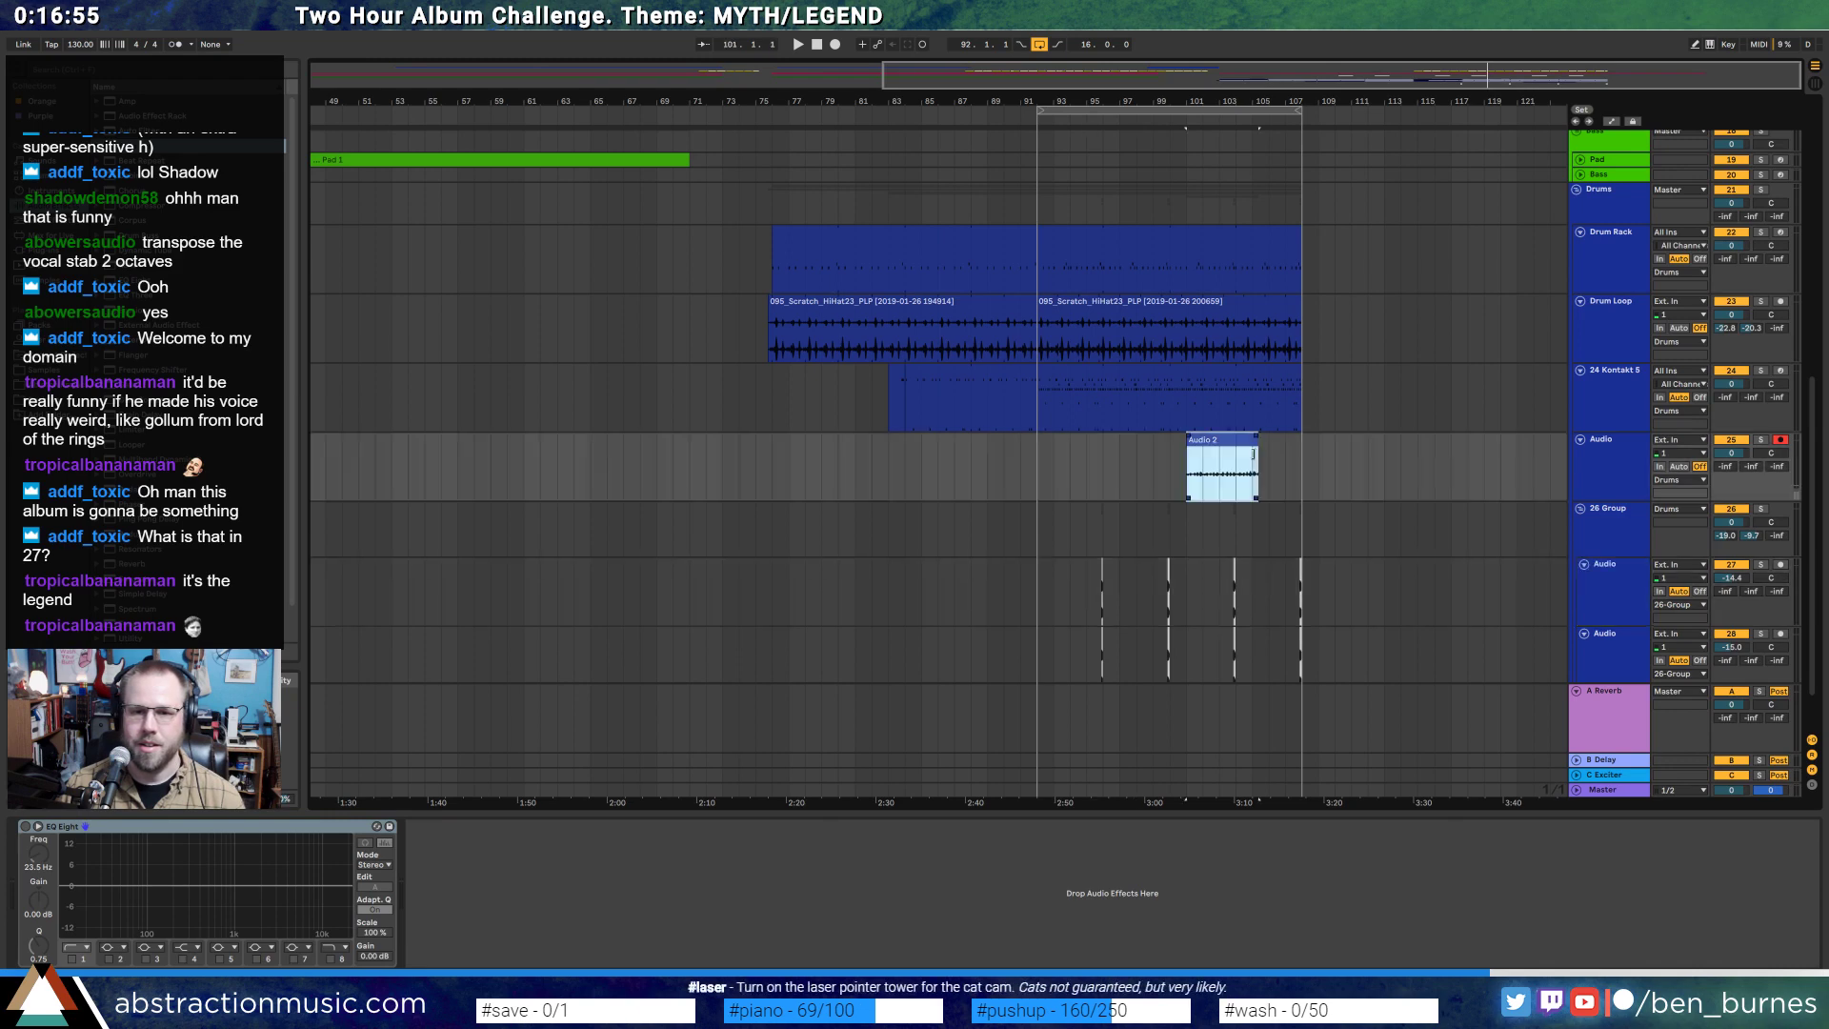
scroll(1302, 471, up, 5)
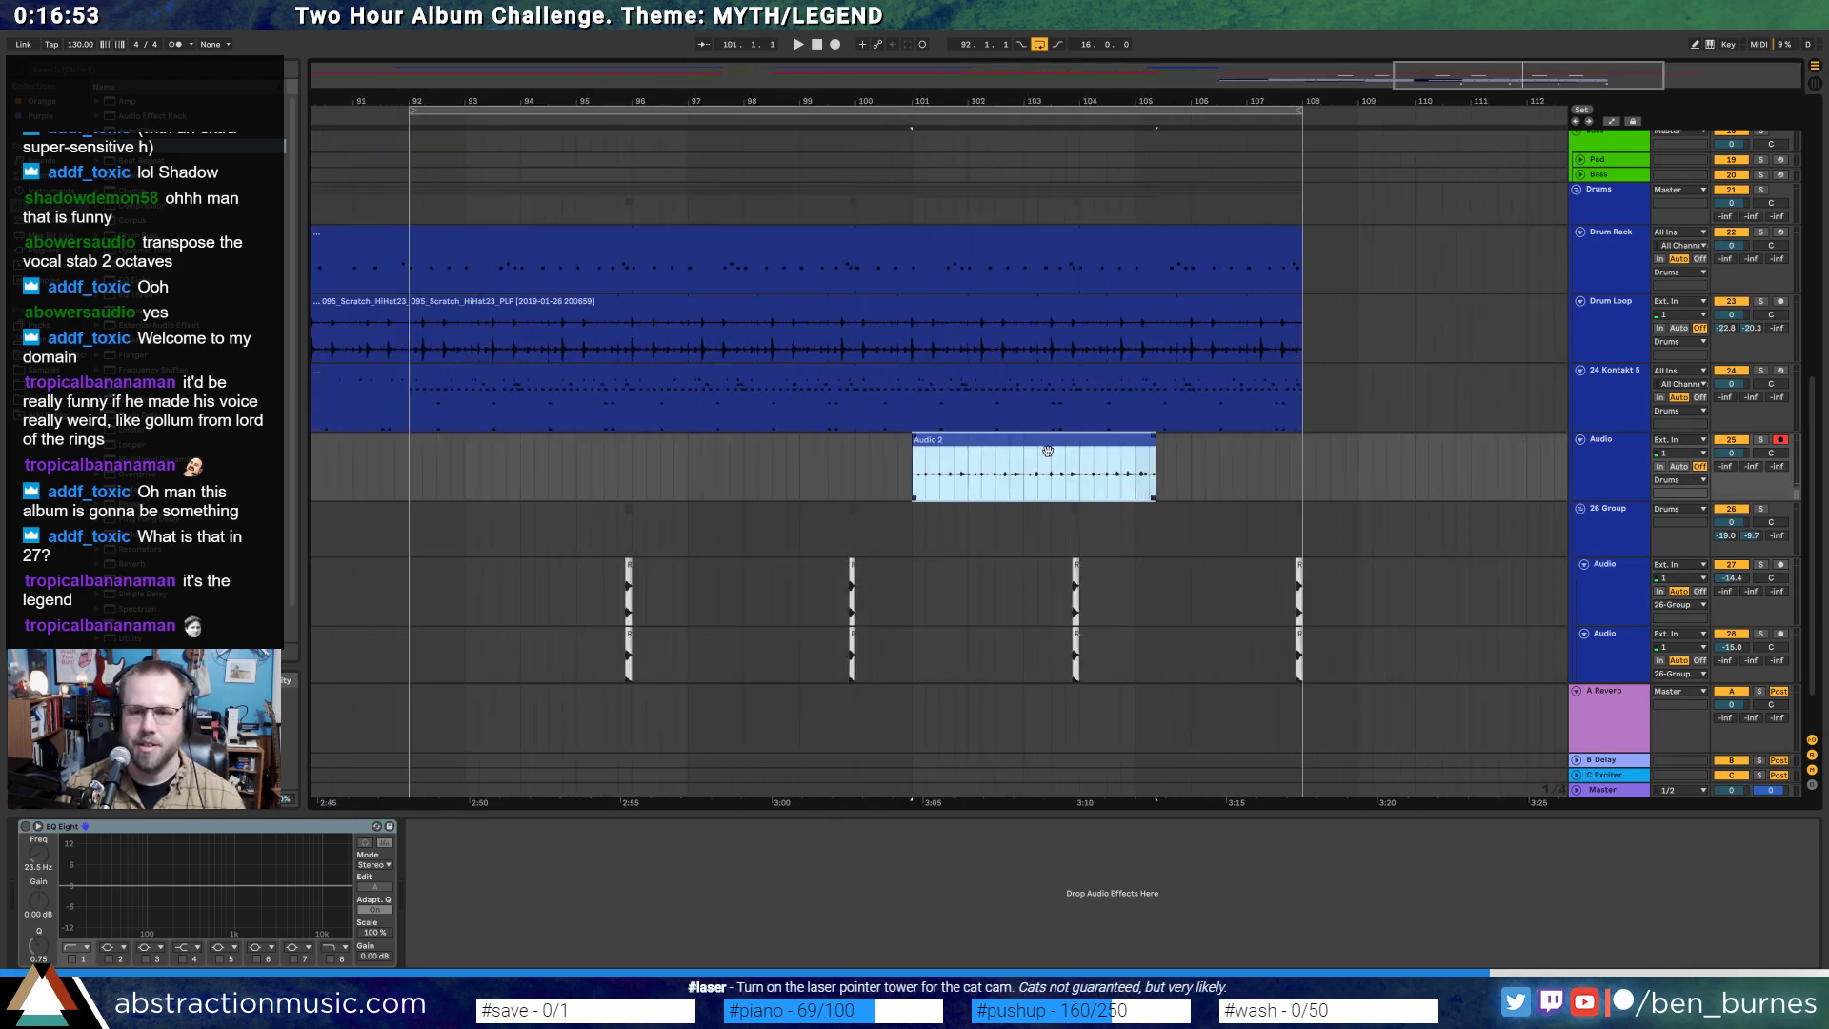
double_click(1048, 451)
key(space)
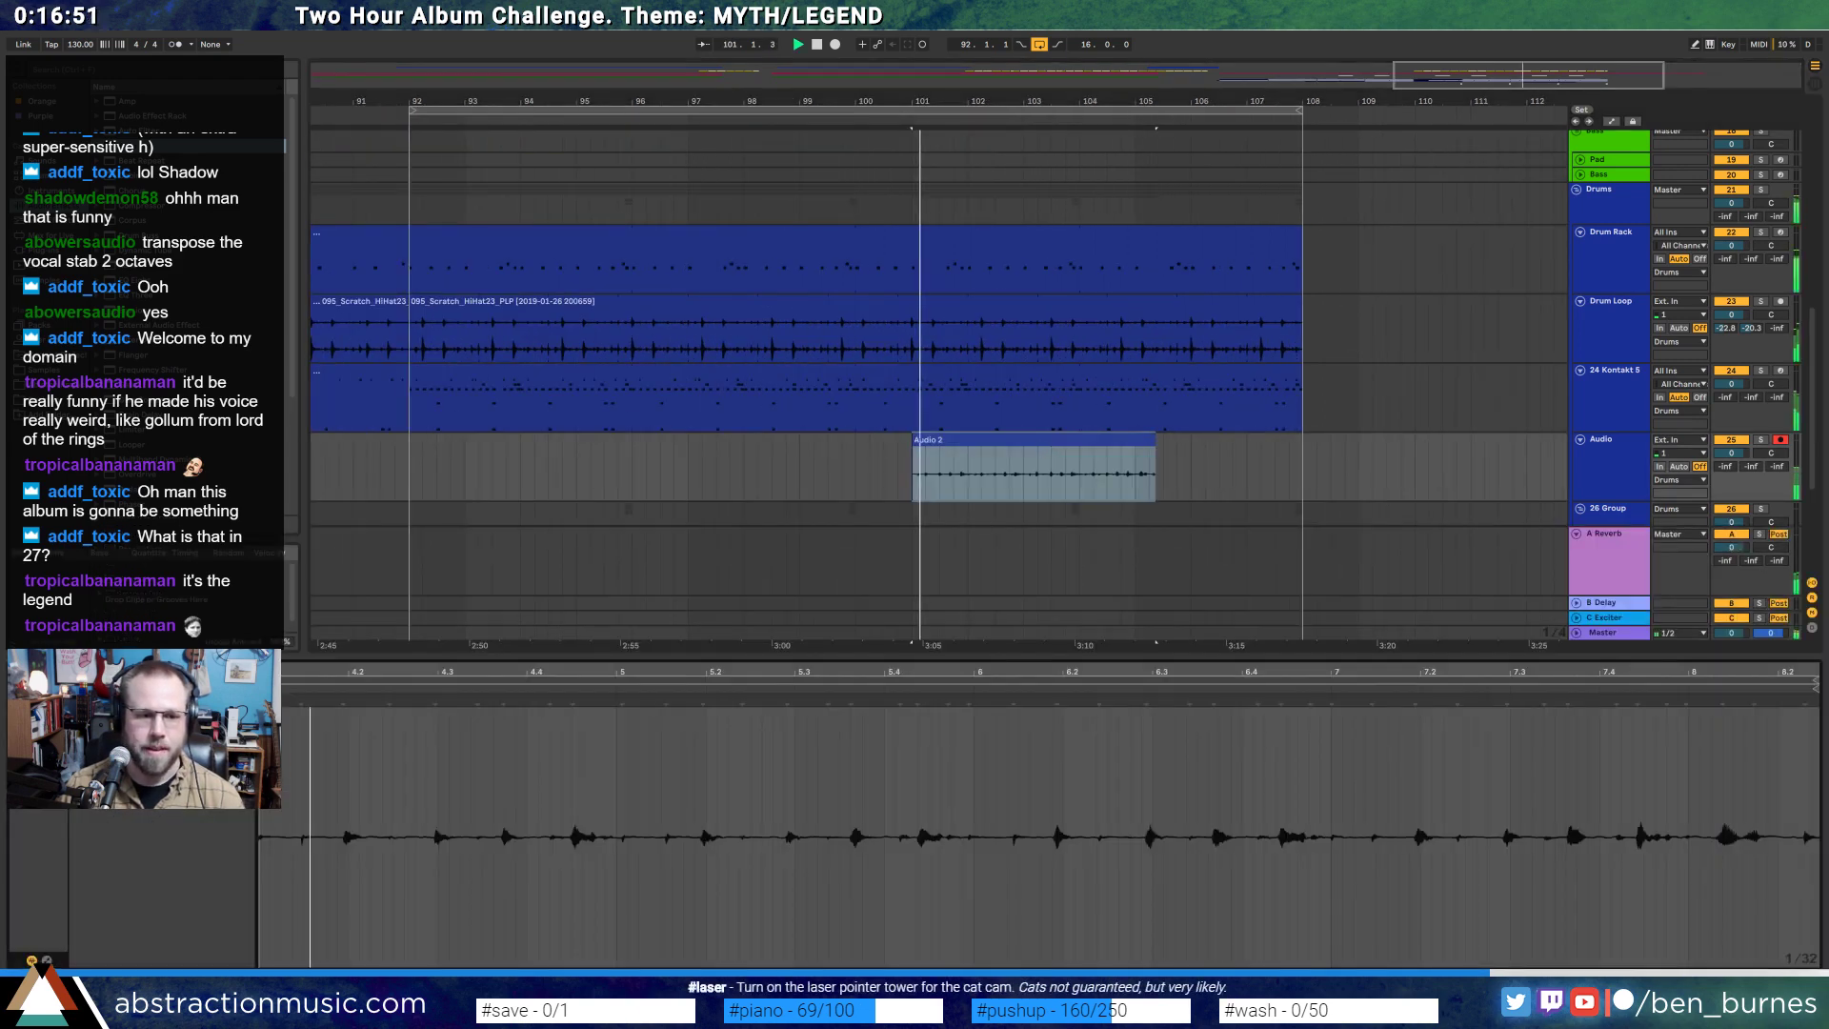
- Examine the Audio 2 take's waveform up close and zoomed out during playback, and stop playback
drag(290, 677, 517, 692)
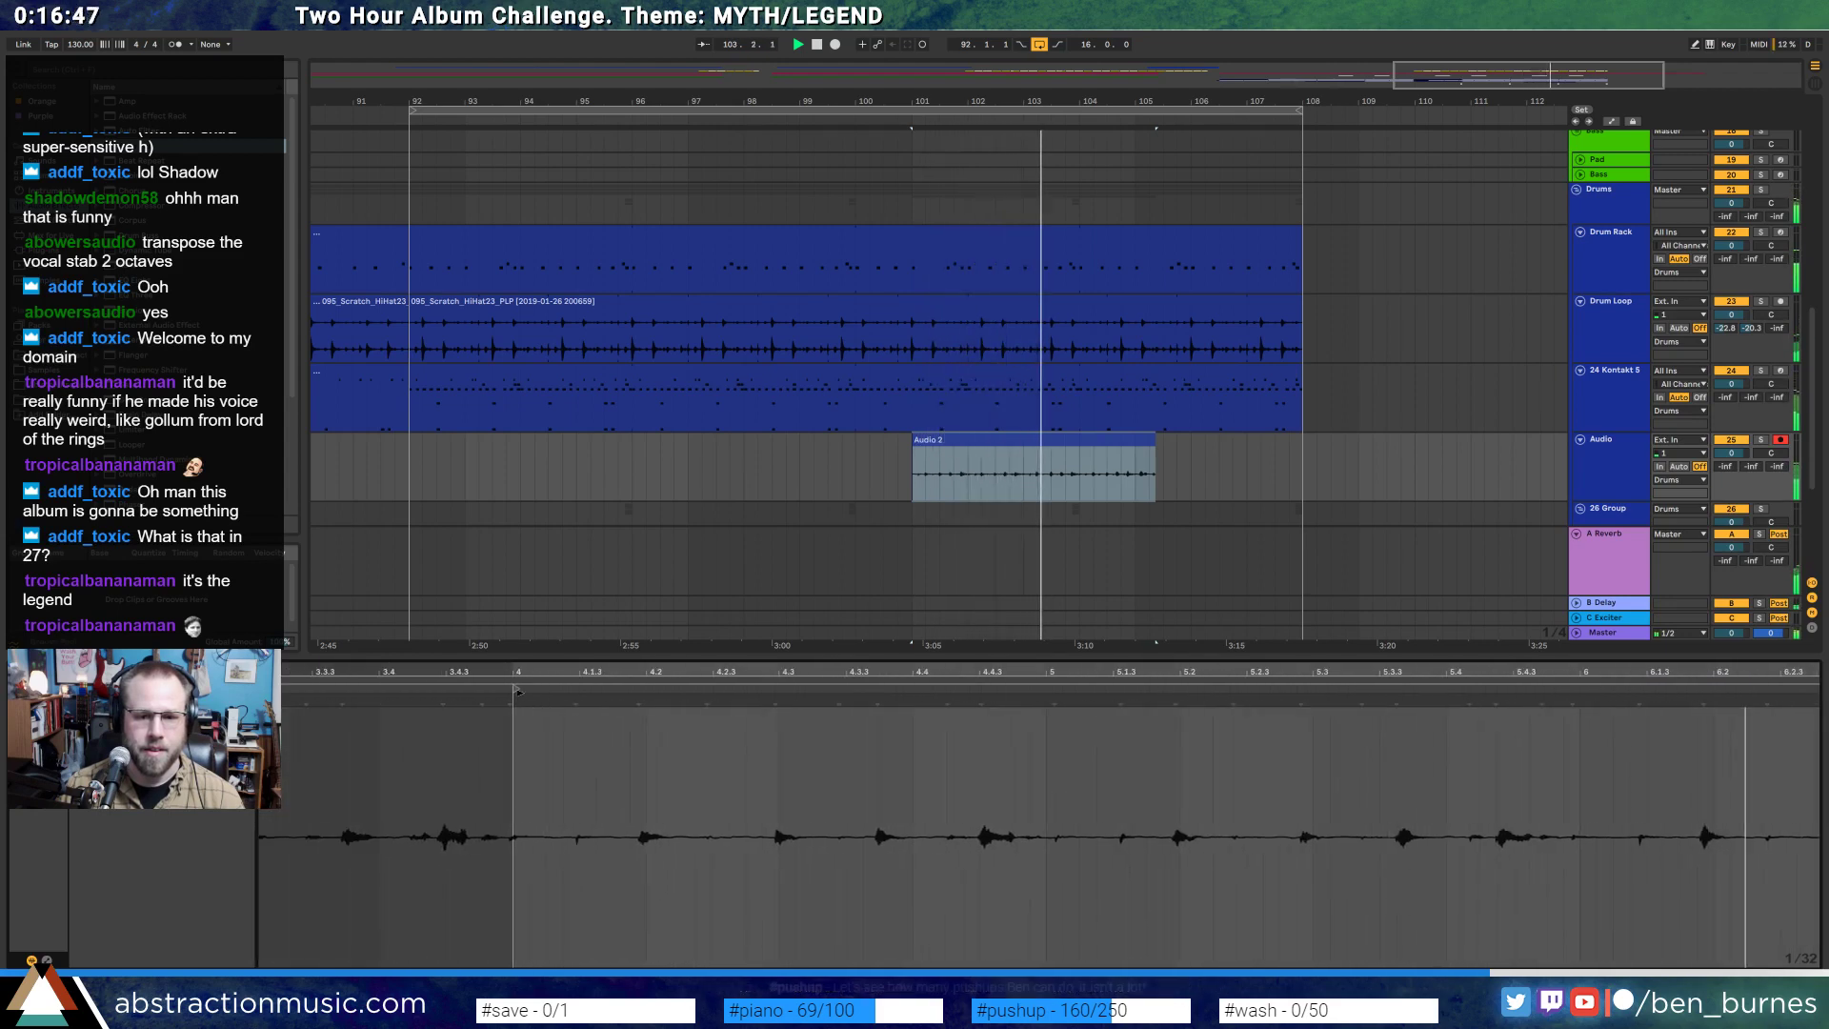
mouse_move(531, 688)
mouse_down()
mouse_move(515, 688)
mouse_move(939, 657)
mouse_move(1020, 629)
mouse_up()
key(space)
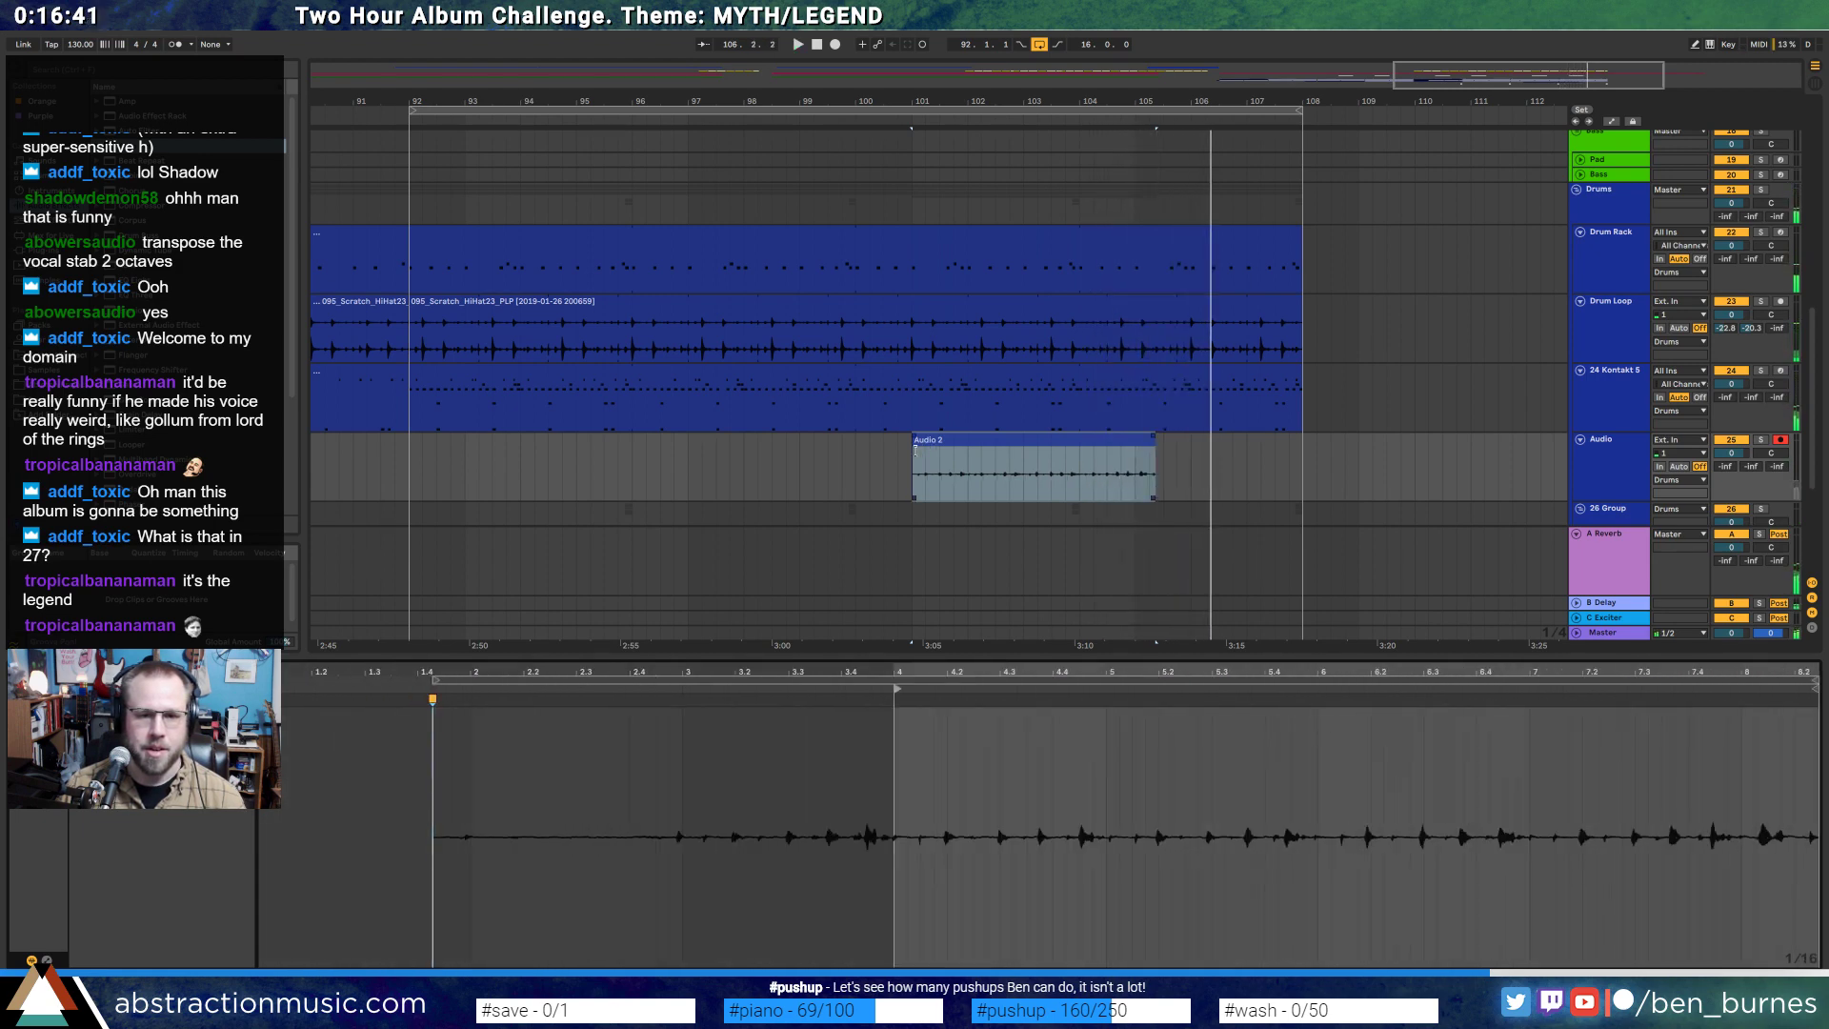
- Trim the end of the Audio 2 clip to bar 105, keep its start at bar 101, and play it back
drag(914, 441, 670, 456)
drag(792, 458, 913, 457)
drag(1155, 448, 1133, 446)
key(space)
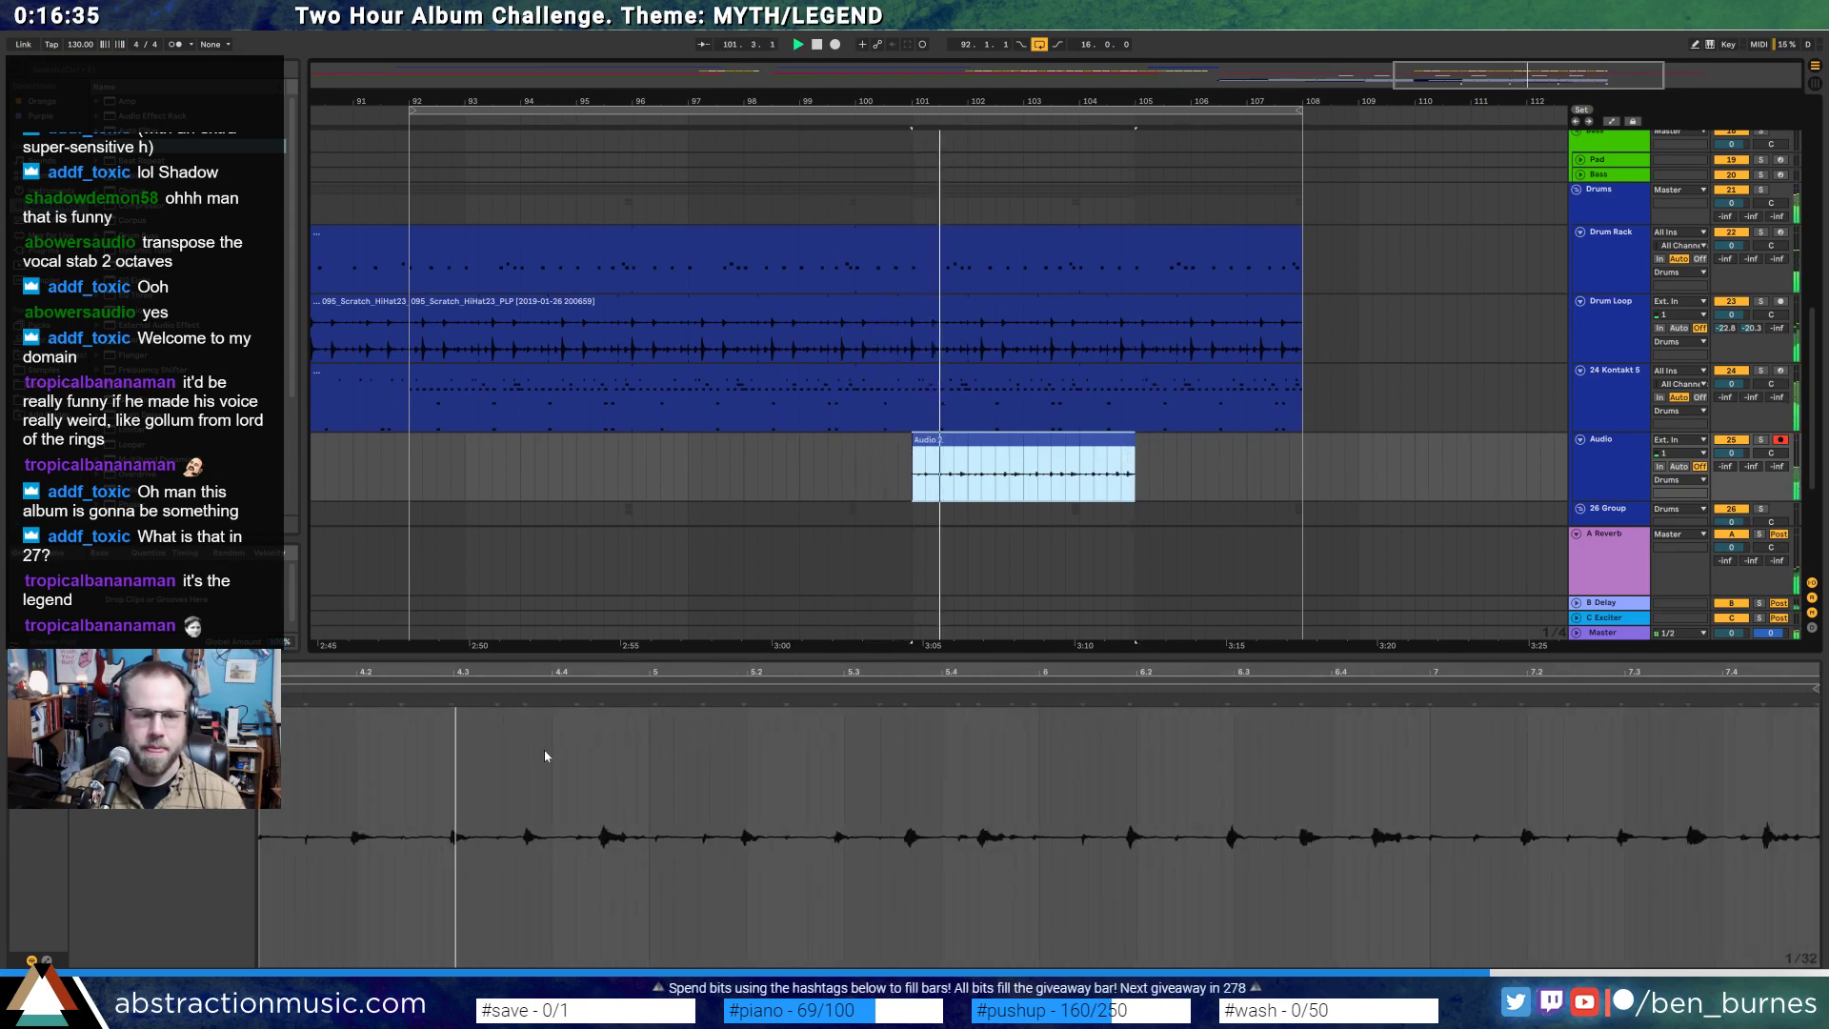
- Quantize the entire Audio 2 waveform to the grid and reselect the clip in the arrangement
click(541, 805)
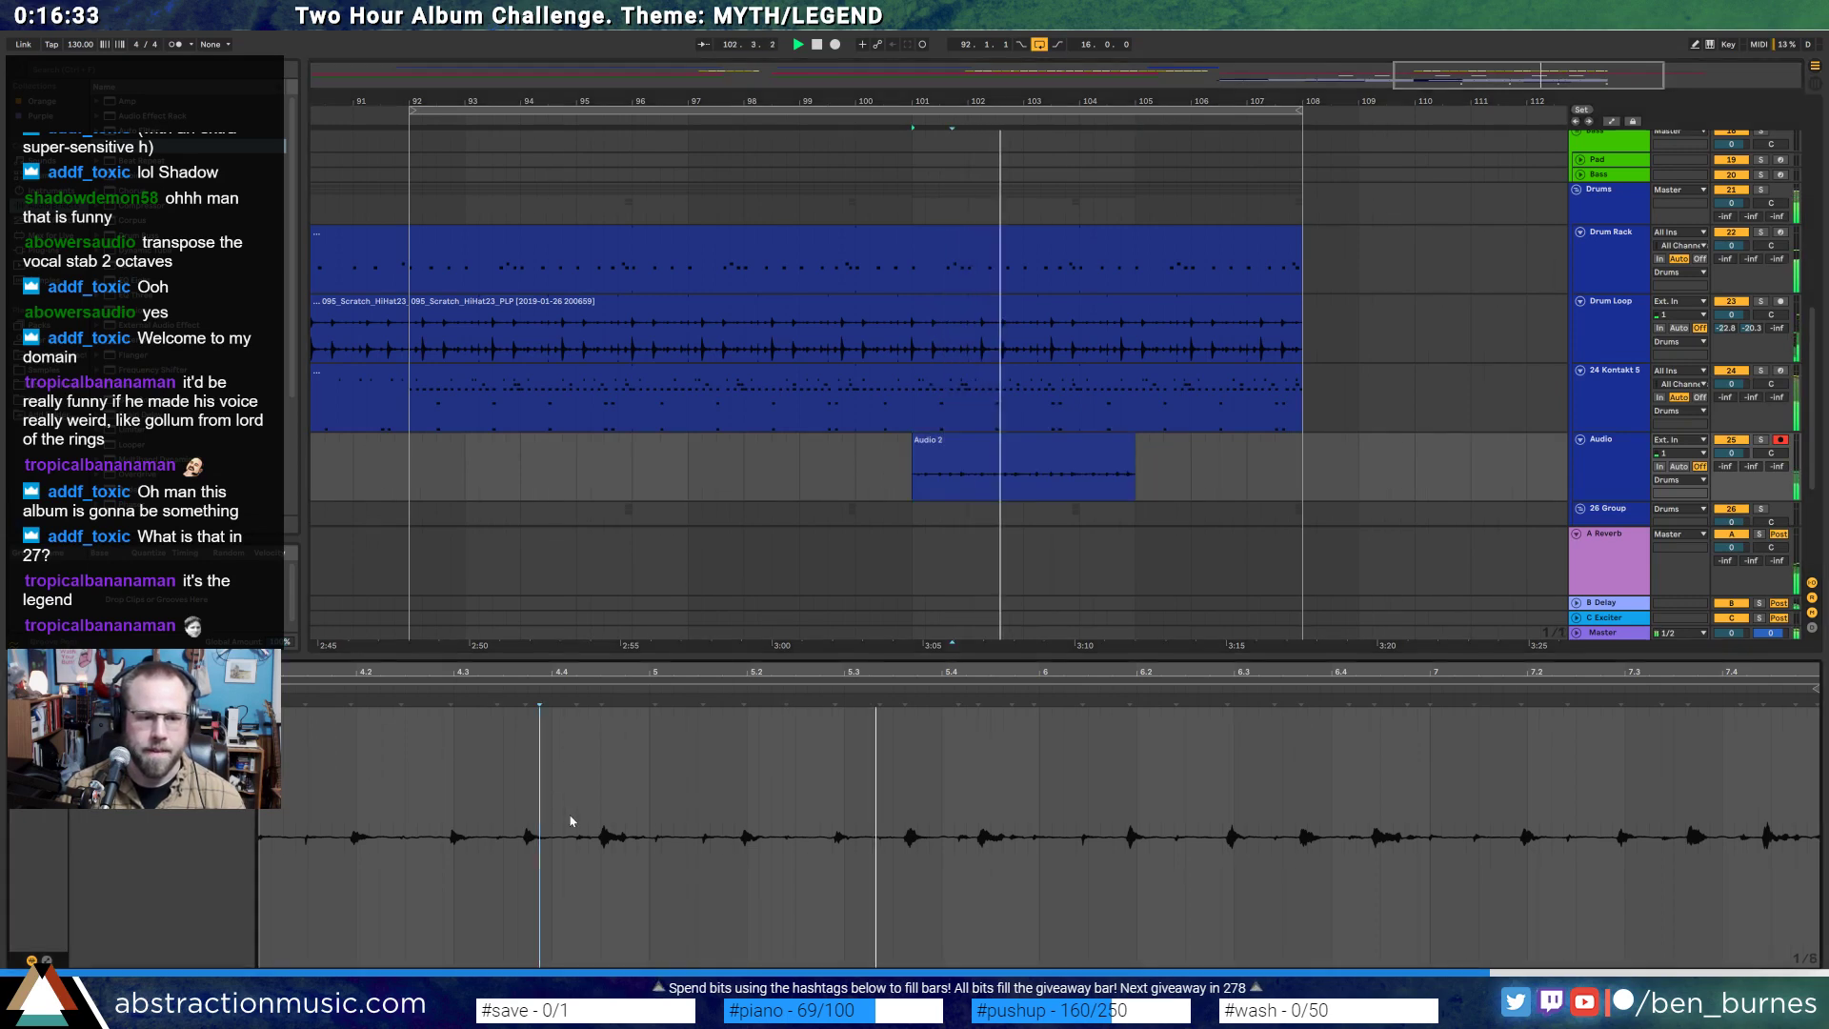
key(ctrl+a)
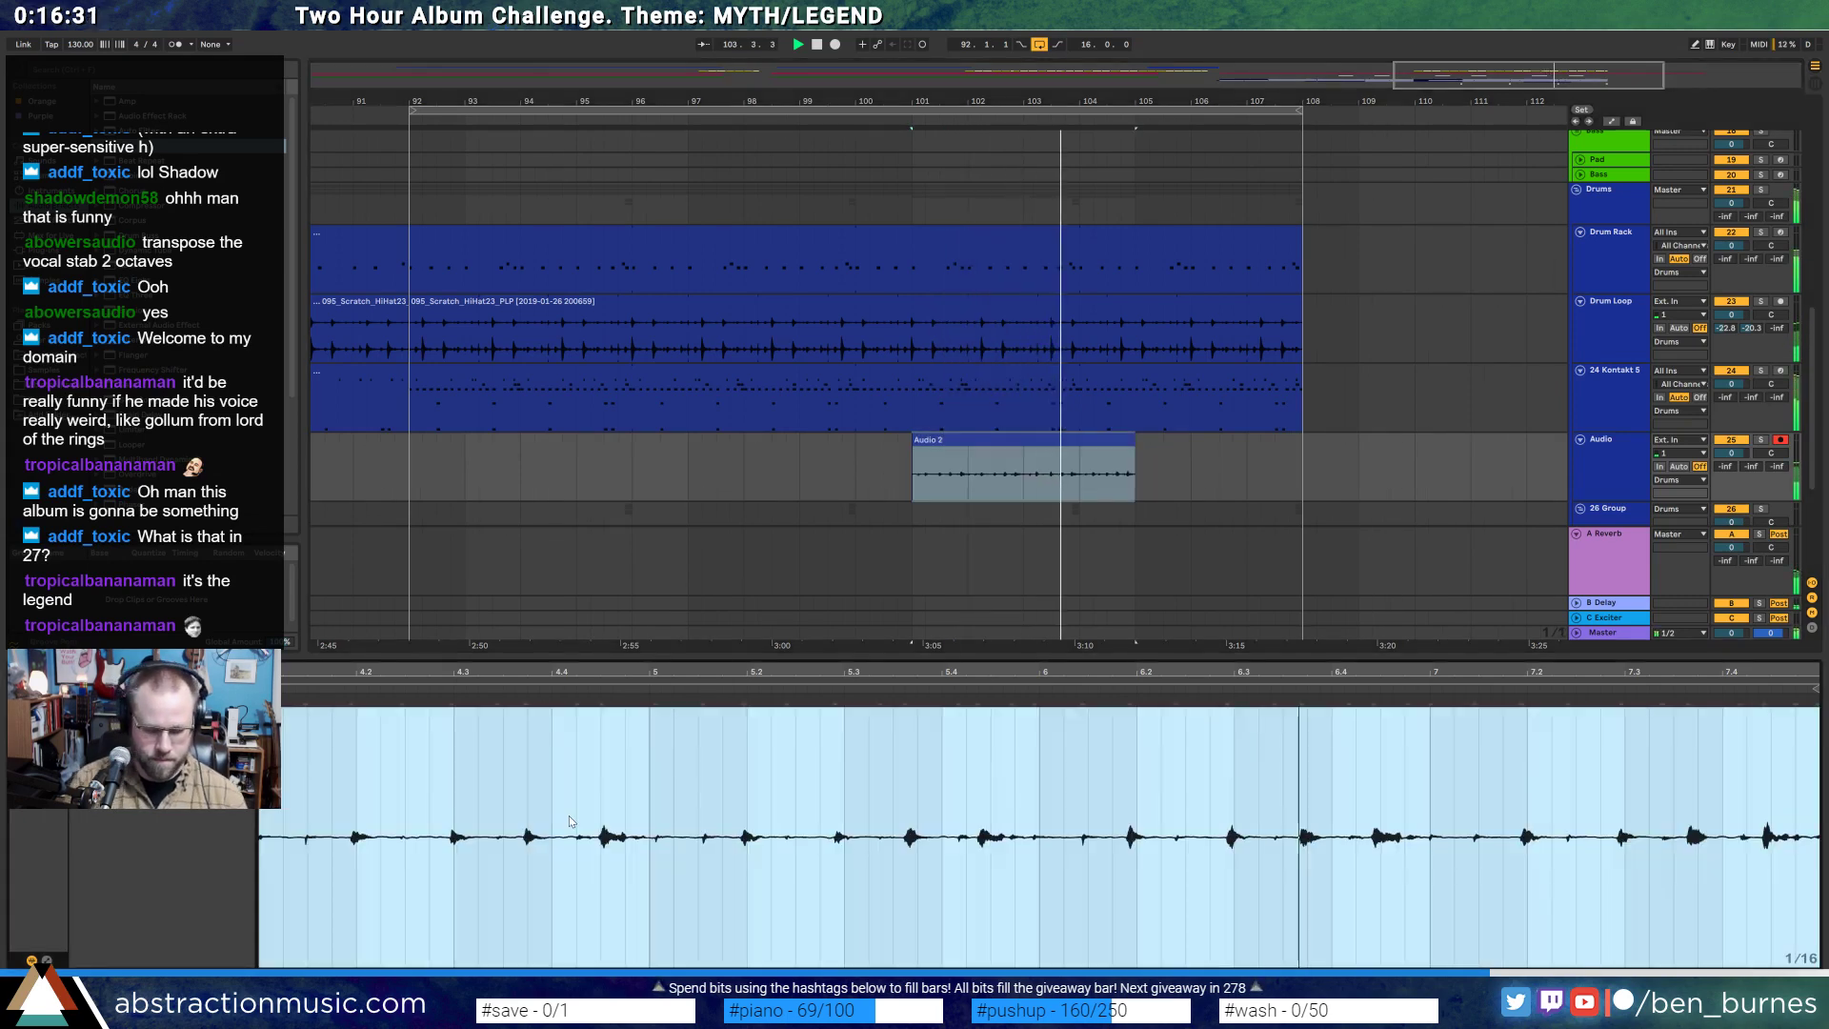
key(ctrl+i)
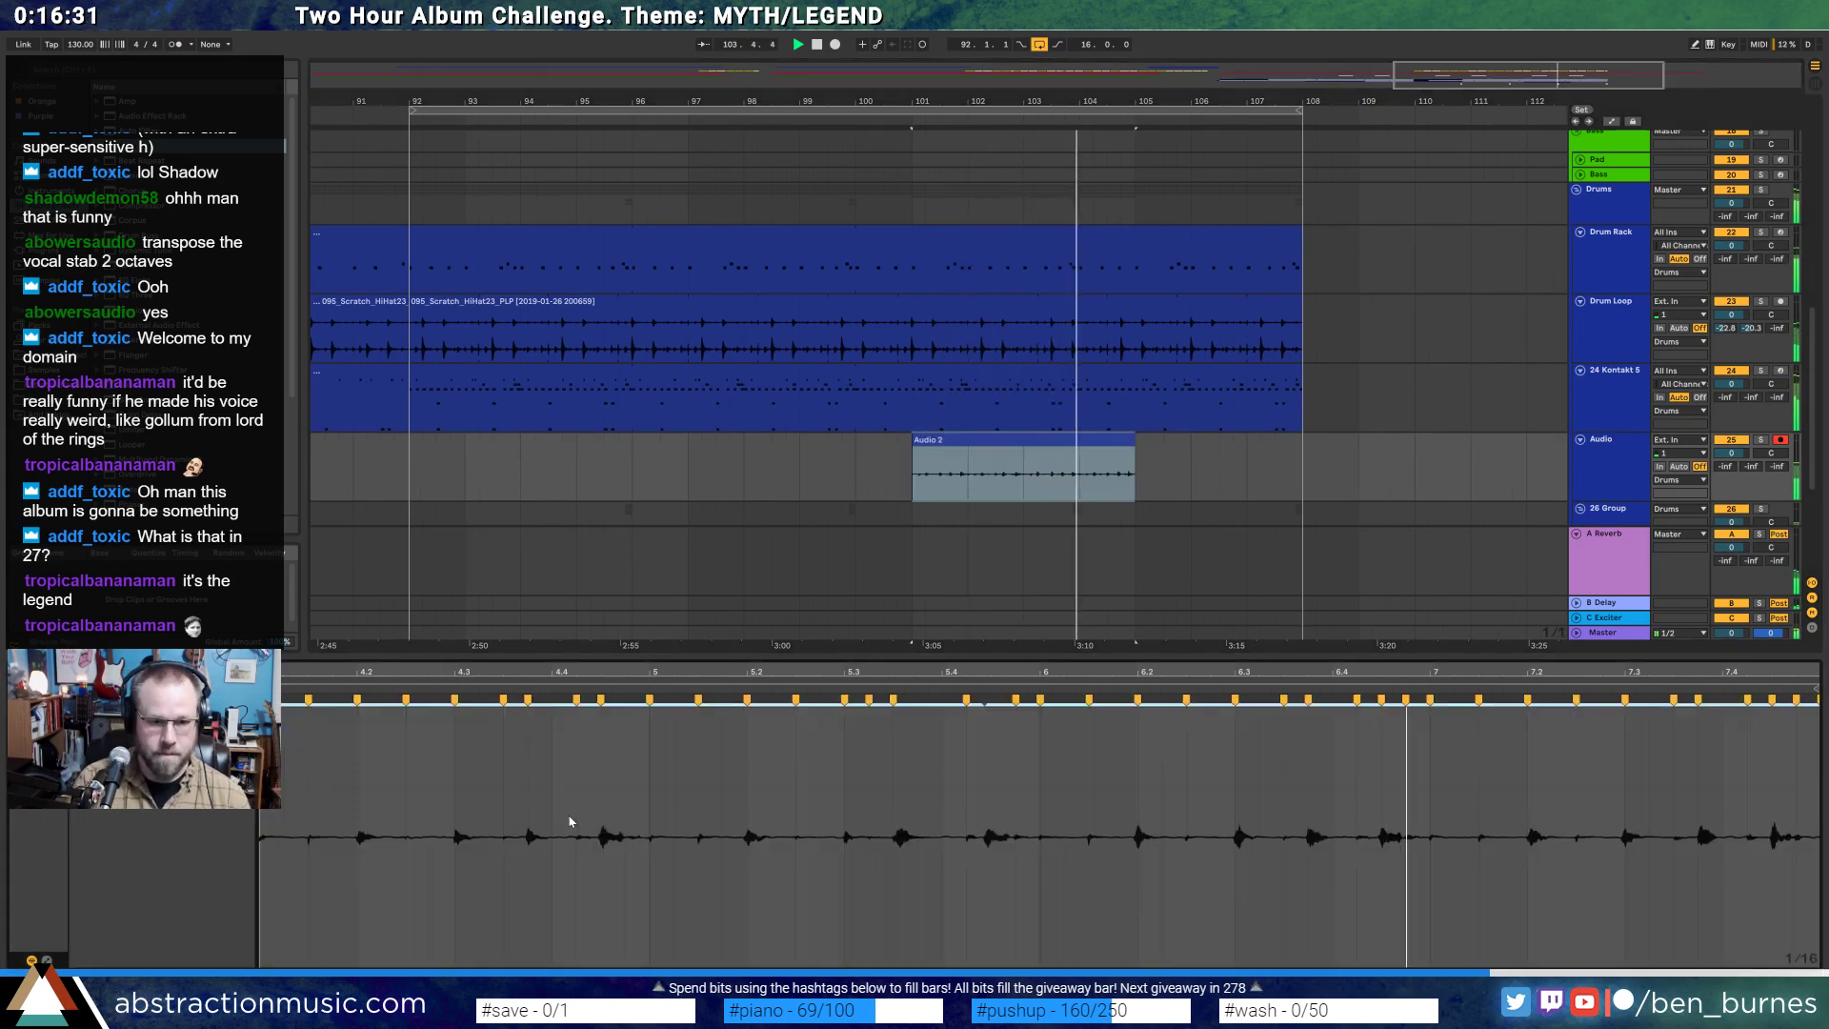
click(1108, 446)
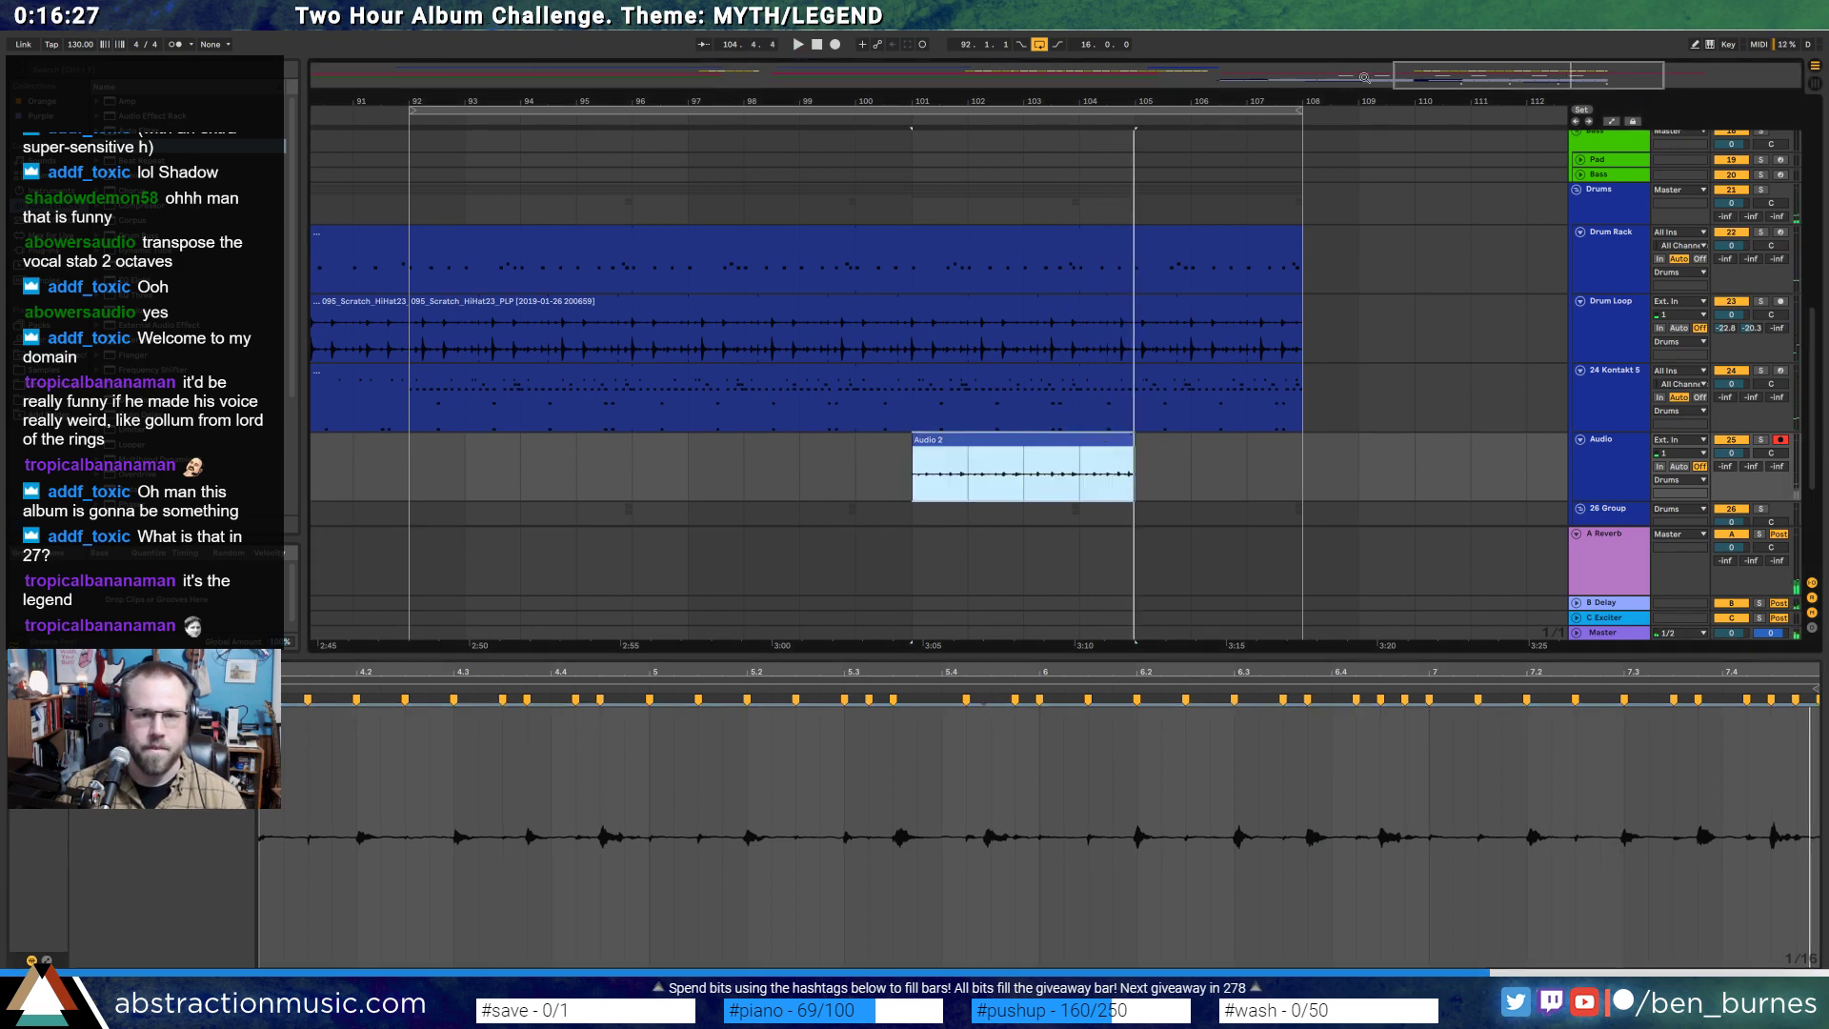
- Extend the start of the Audio 2 clip back to bar 100 and play it while checking its waveform
scroll(941, 393, down, 3)
scroll(917, 445, up, 3)
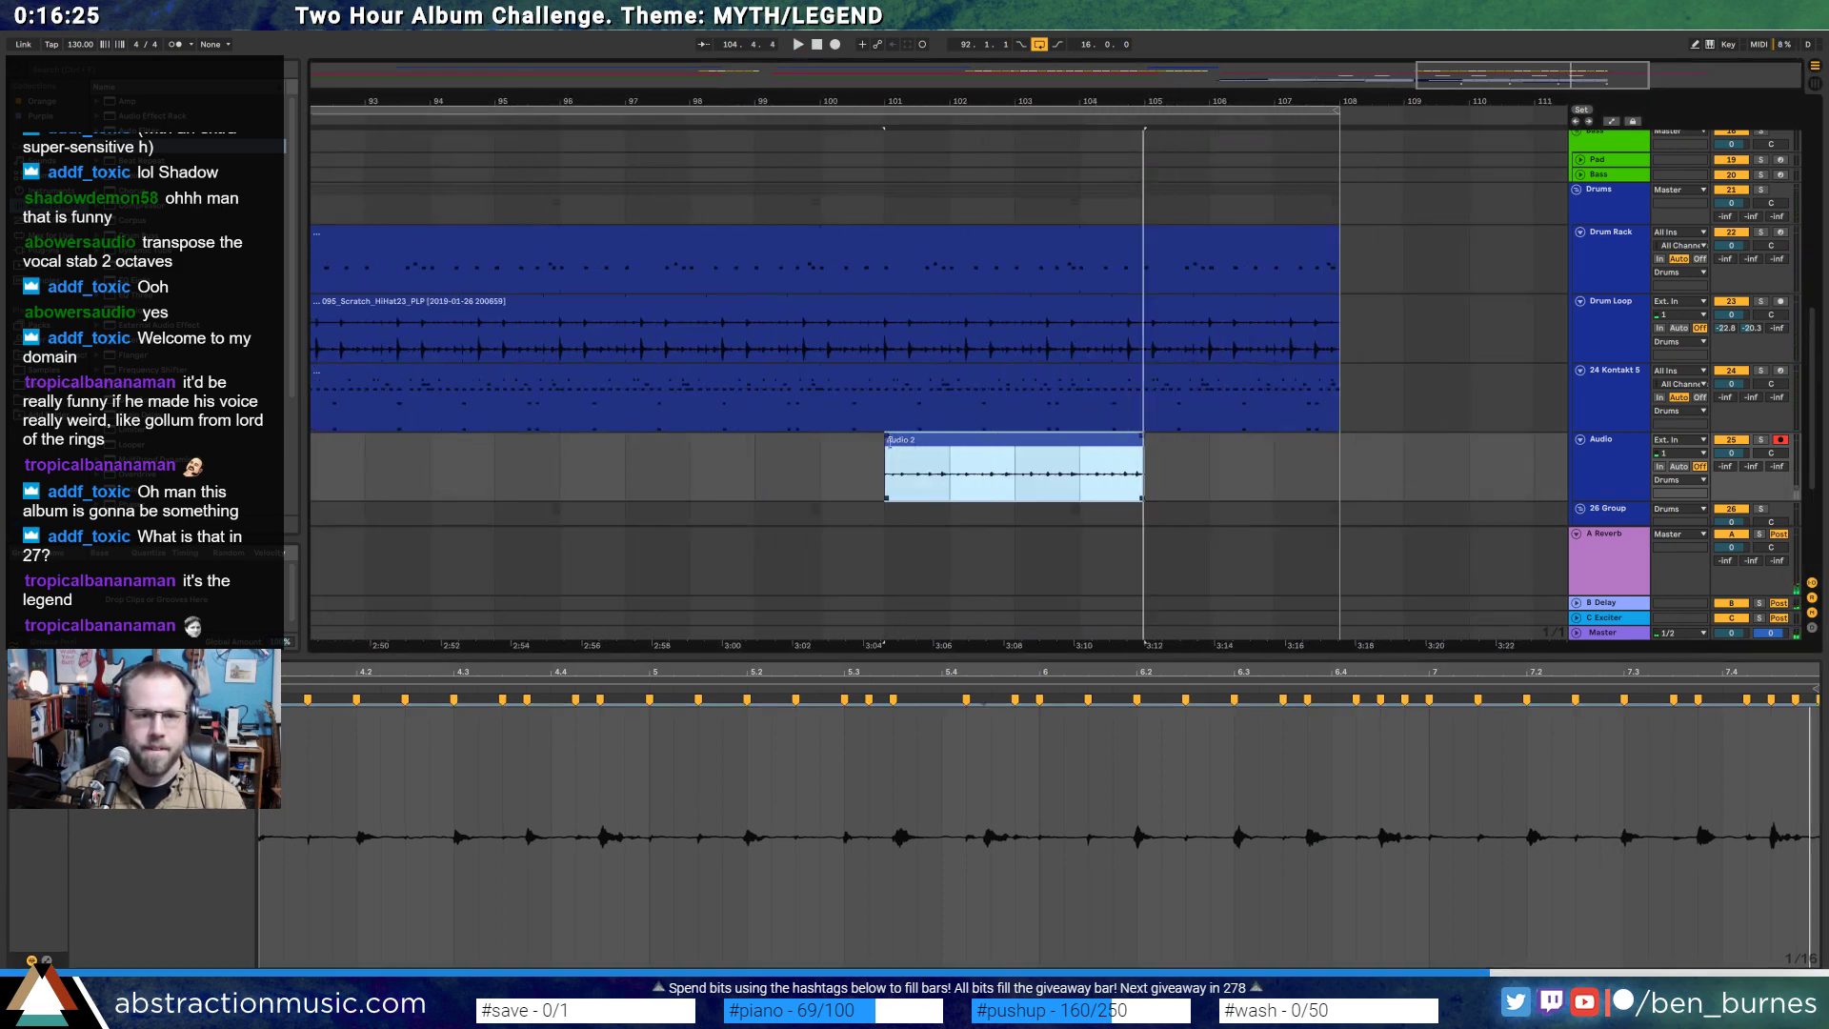
drag(886, 443, 842, 447)
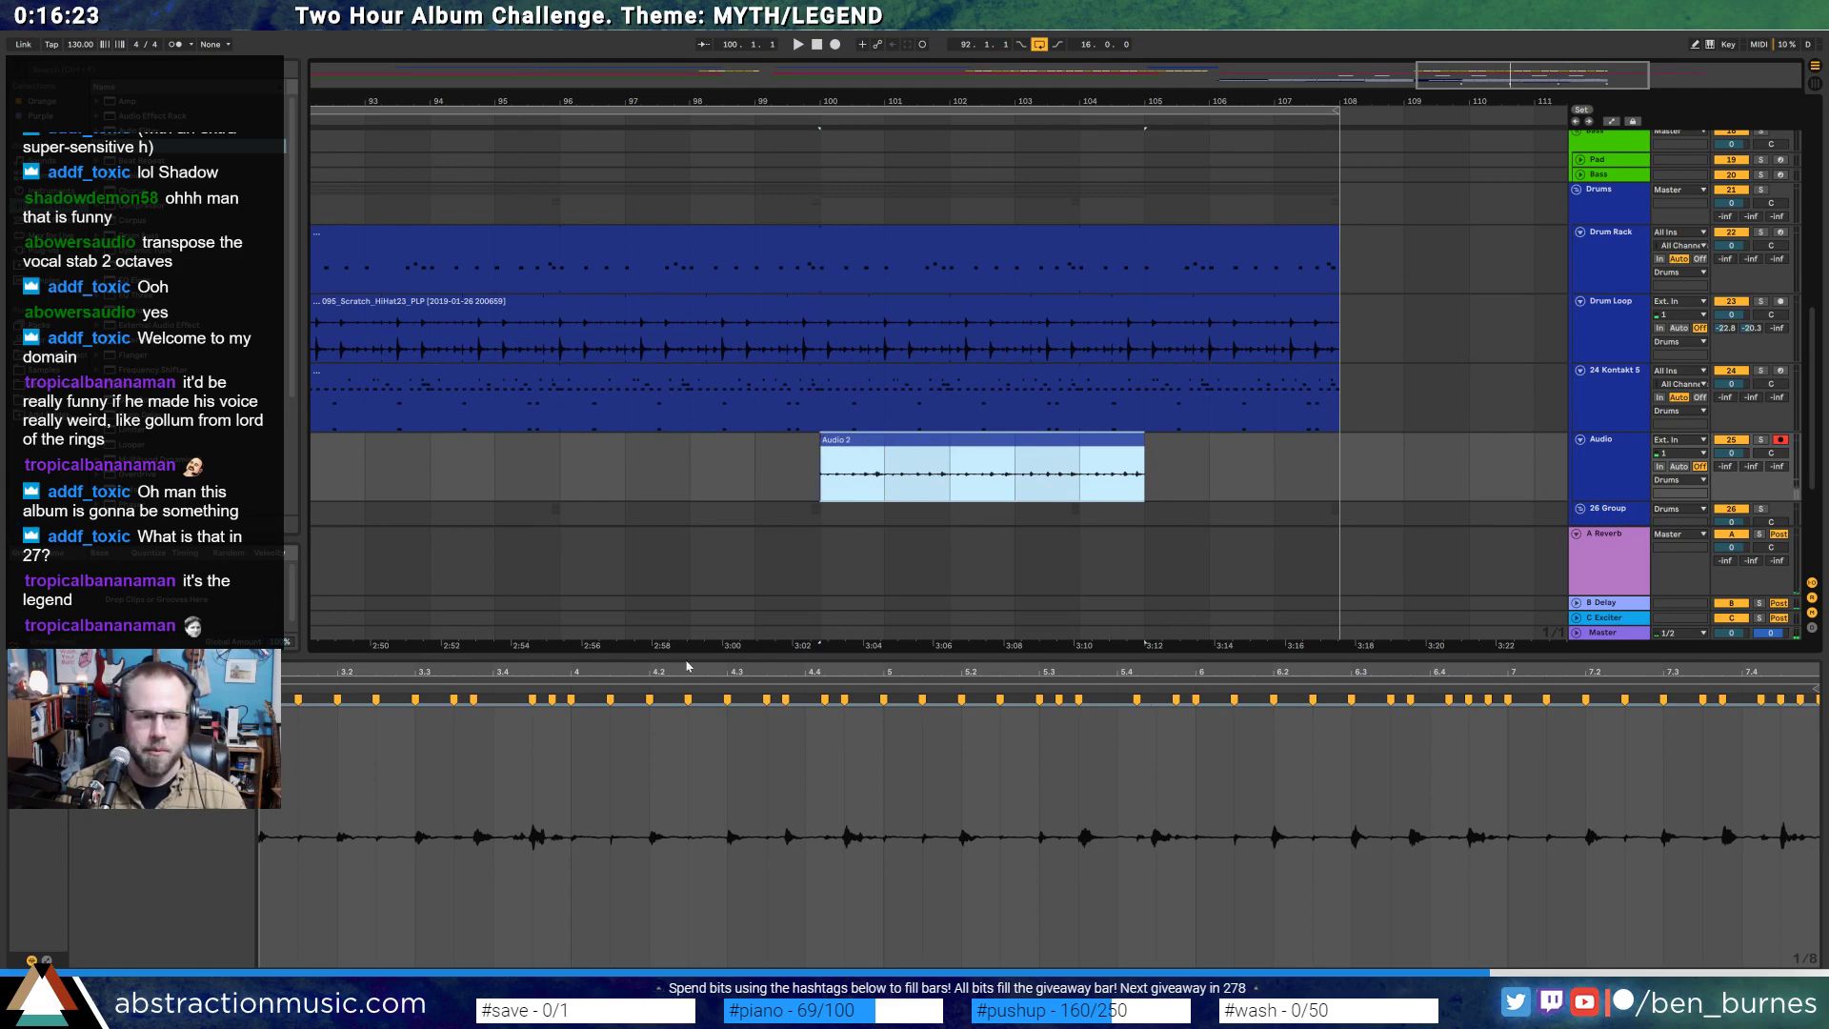
drag(687, 665, 974, 633)
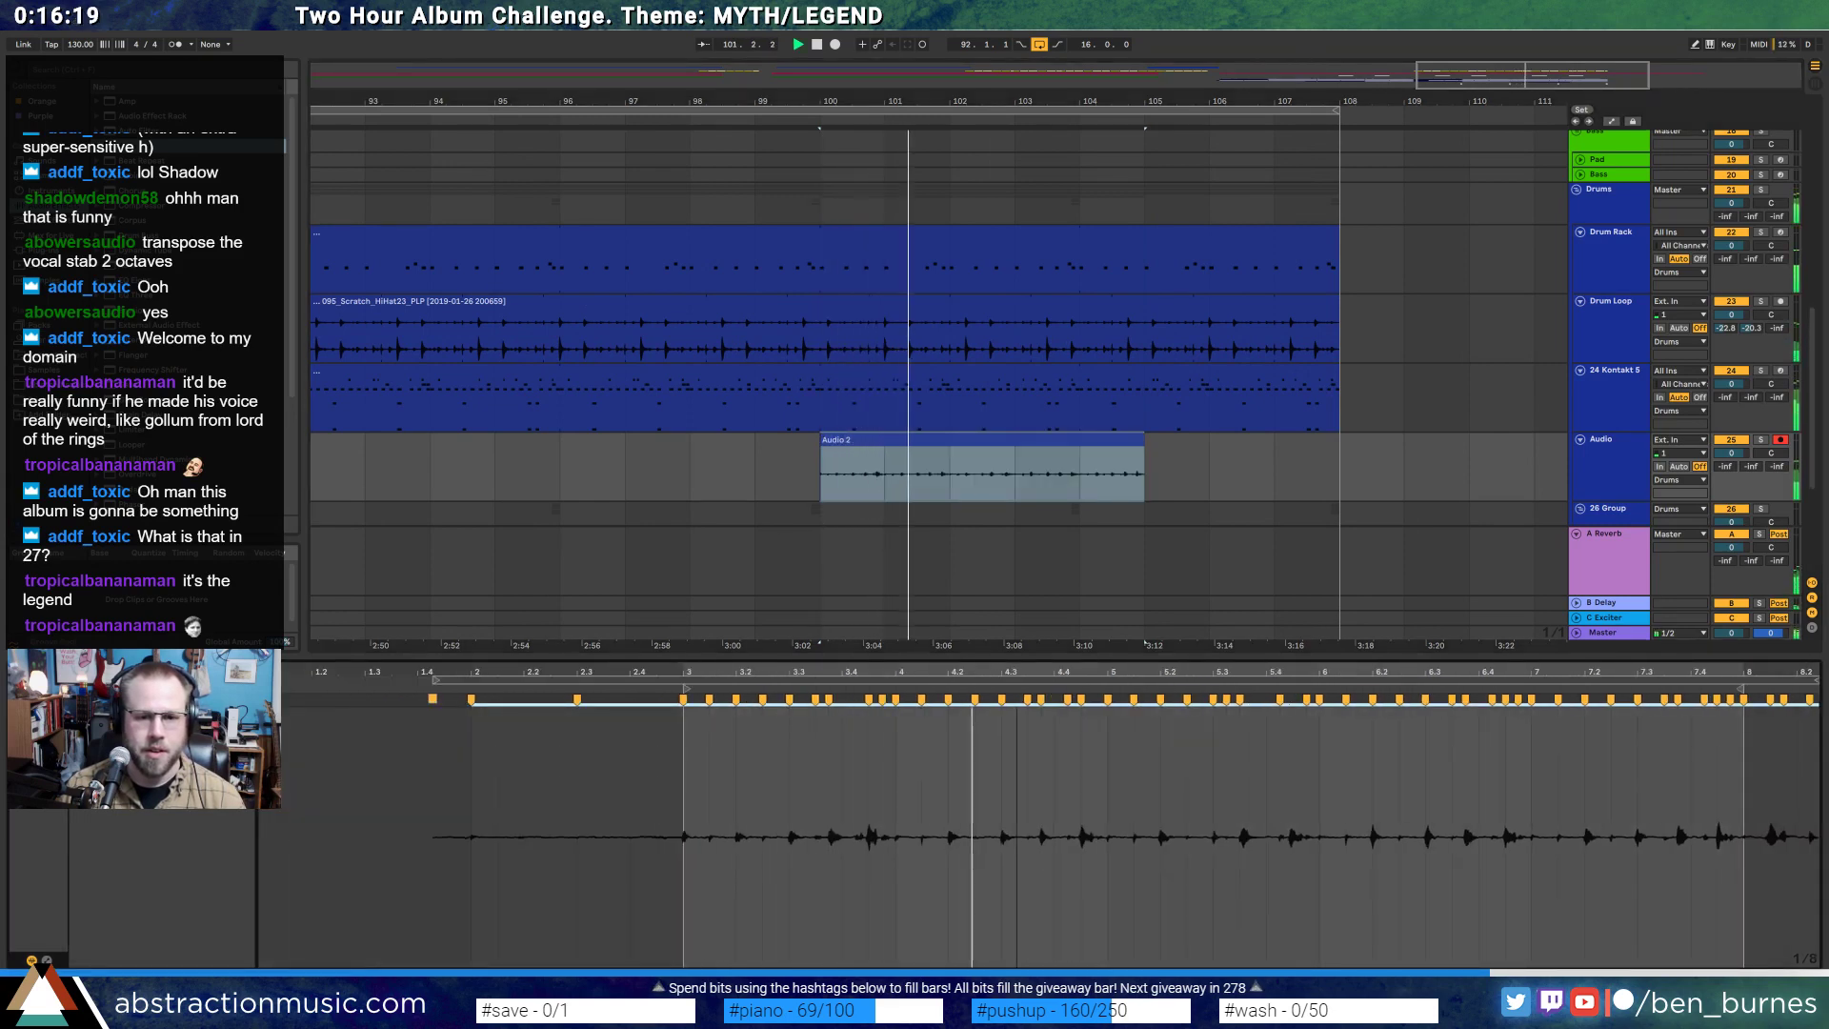
drag(1002, 674, 1002, 681)
- Loop the Audio 2 sample from its bar 3 to bar 8 and extend the clip to bar 108
click(1137, 445)
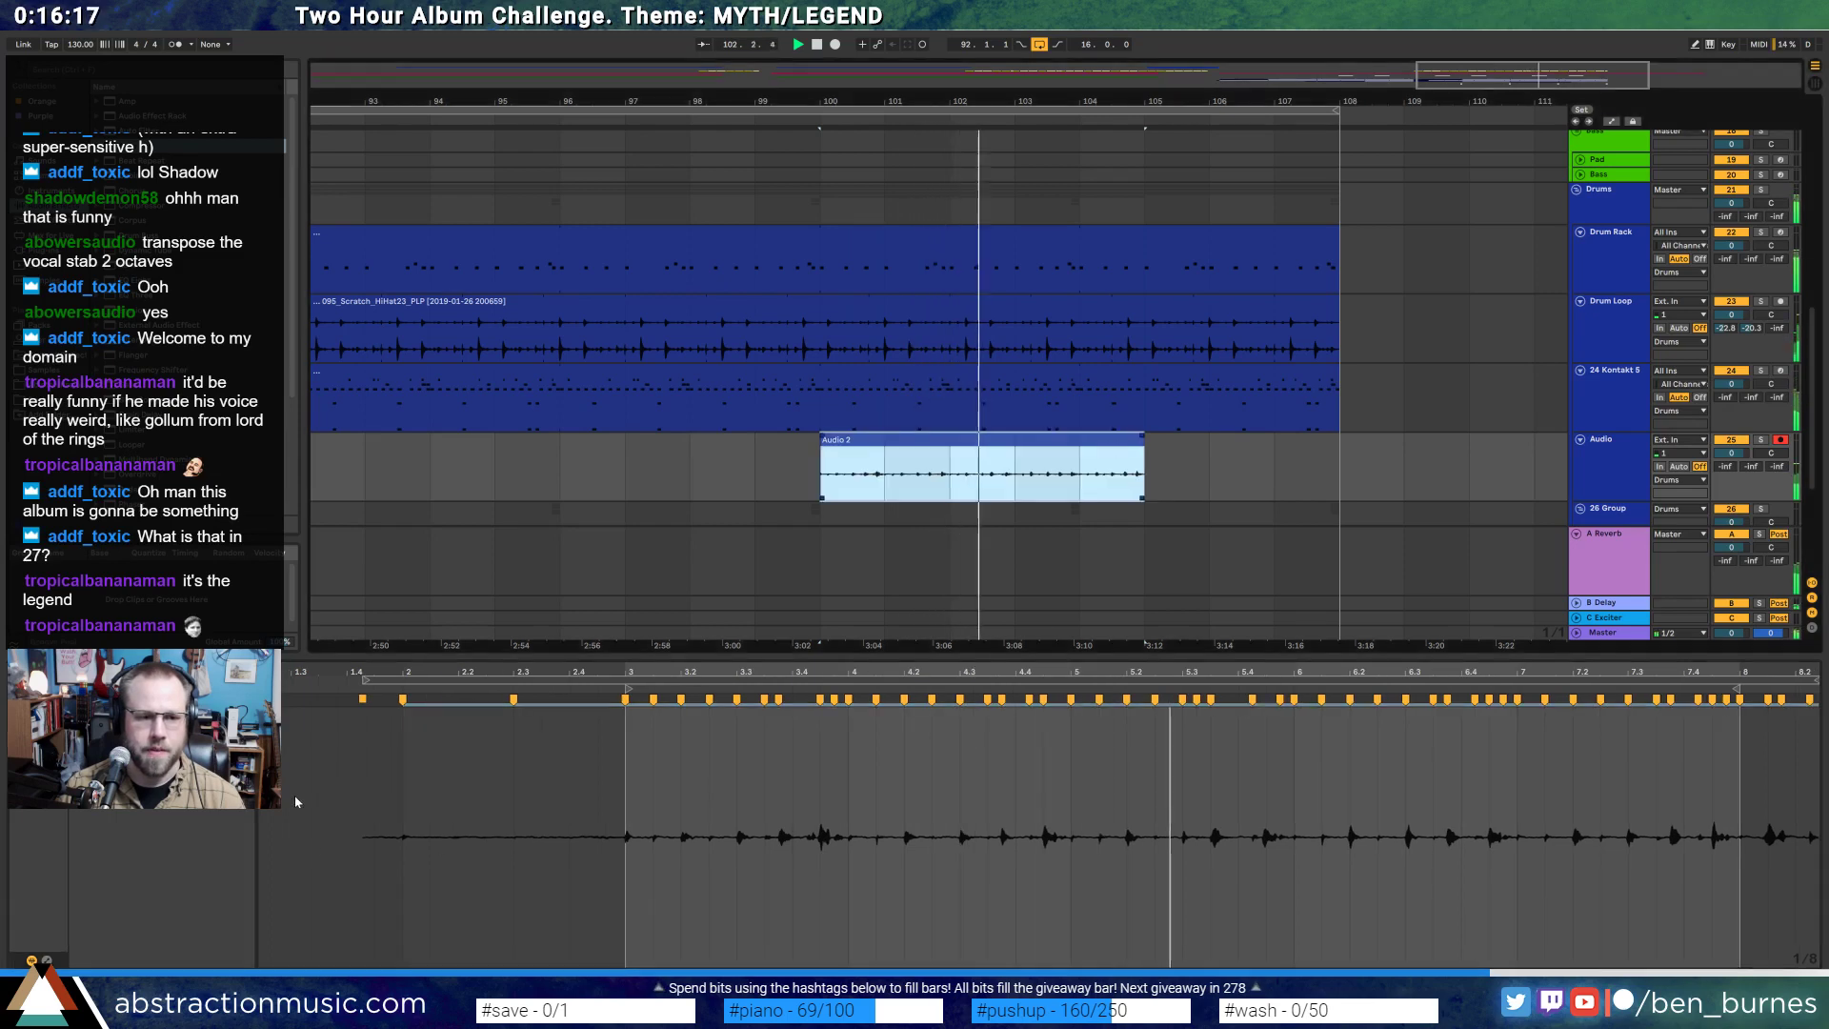
drag(623, 787, 1737, 769)
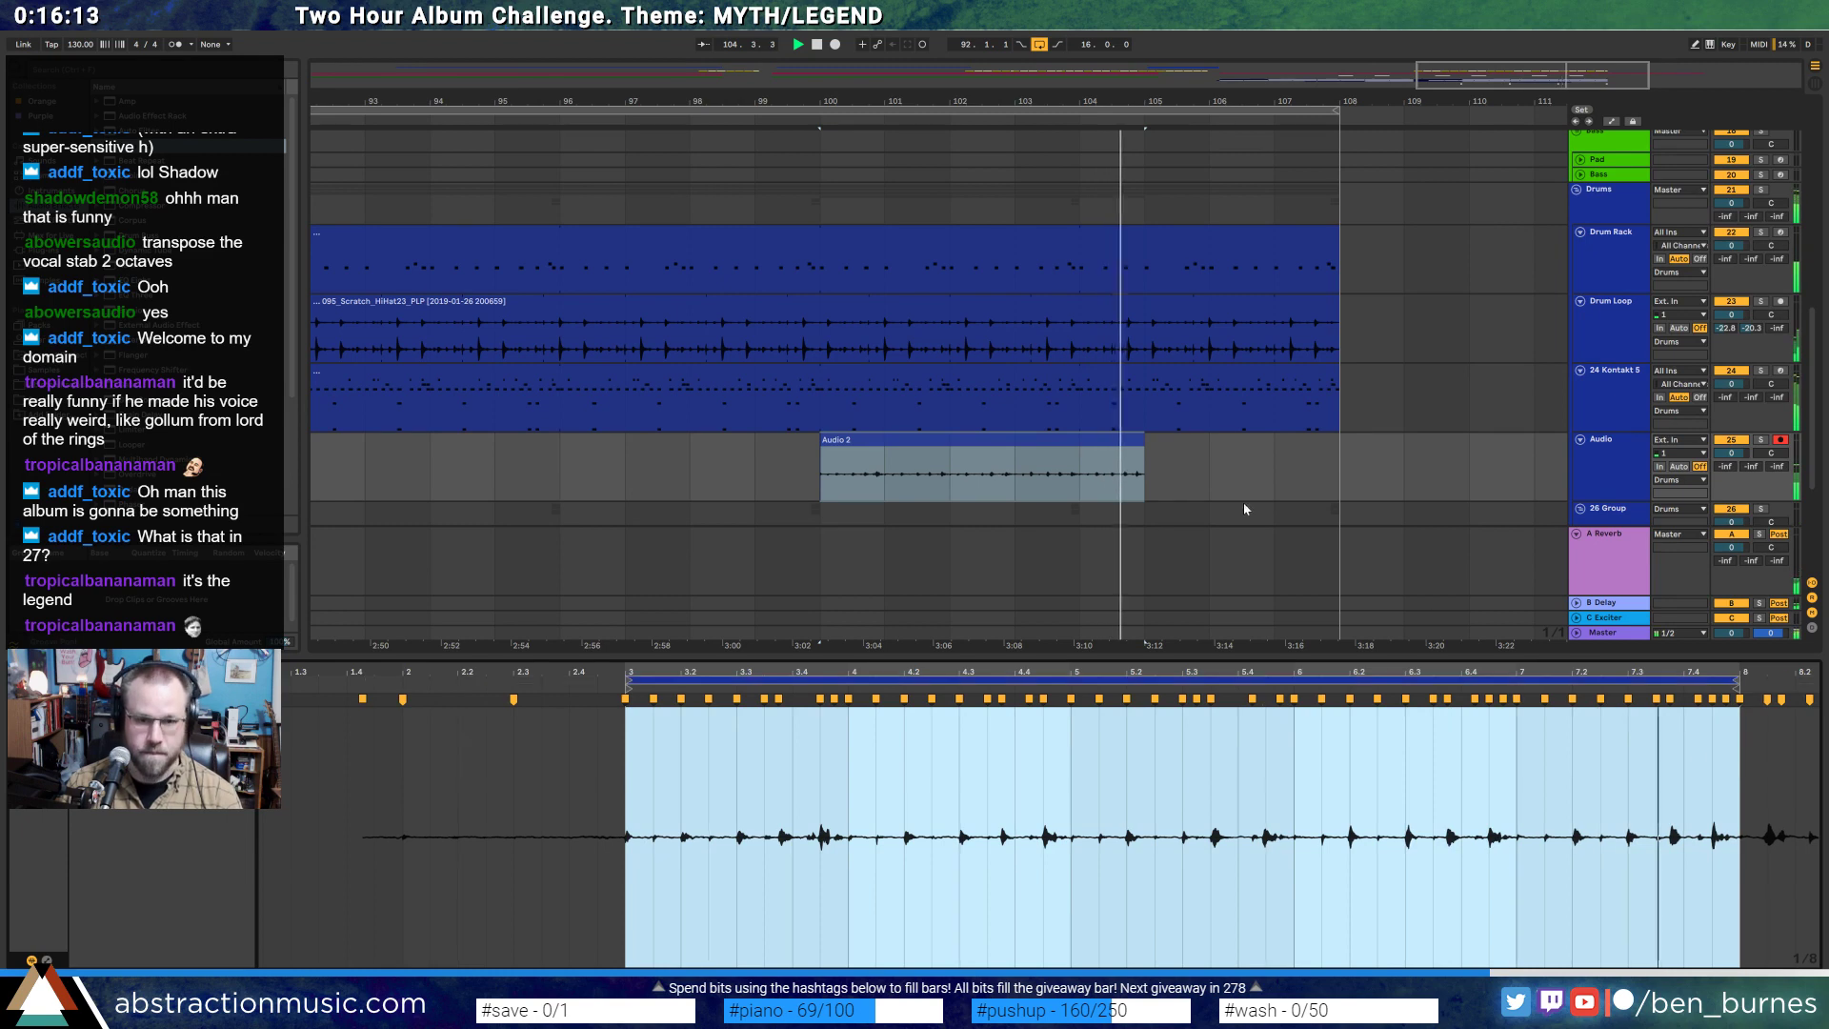
drag(1145, 459, 1357, 479)
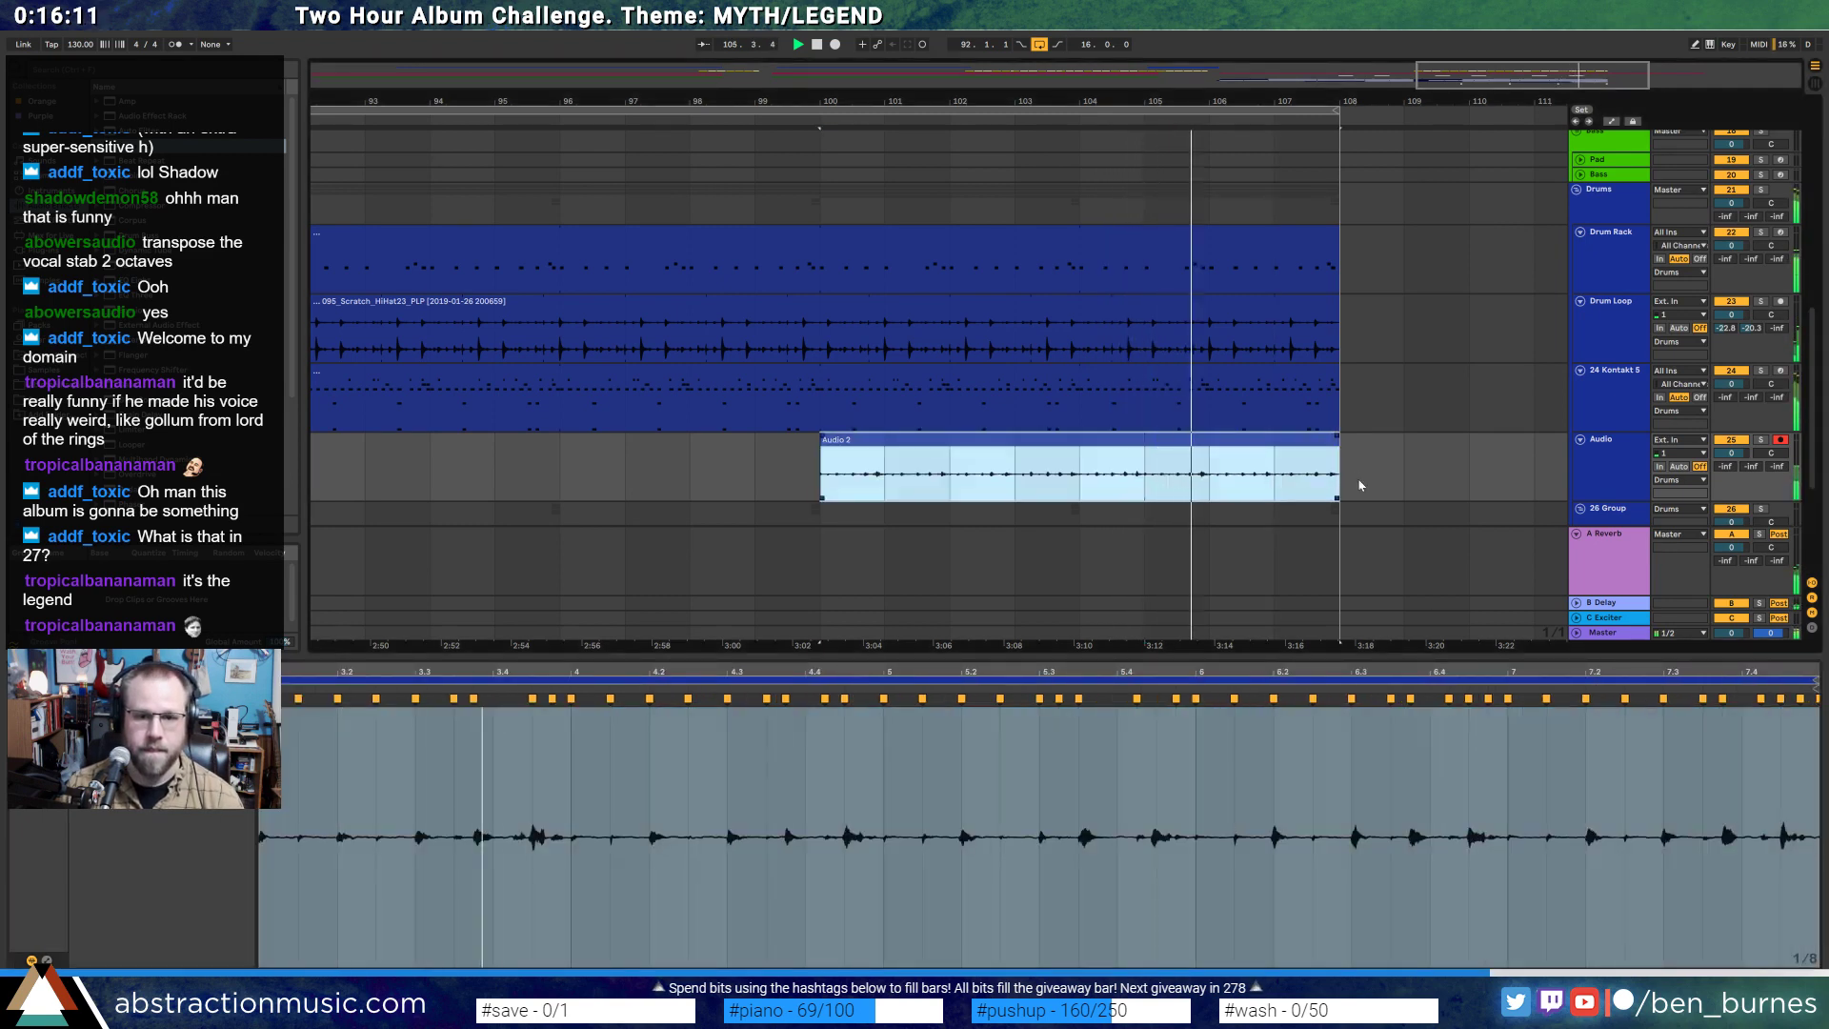
- Shorten the Audio 2 sample loop so that it ends at bar 7 of the sample
click(1398, 743)
click(1452, 745)
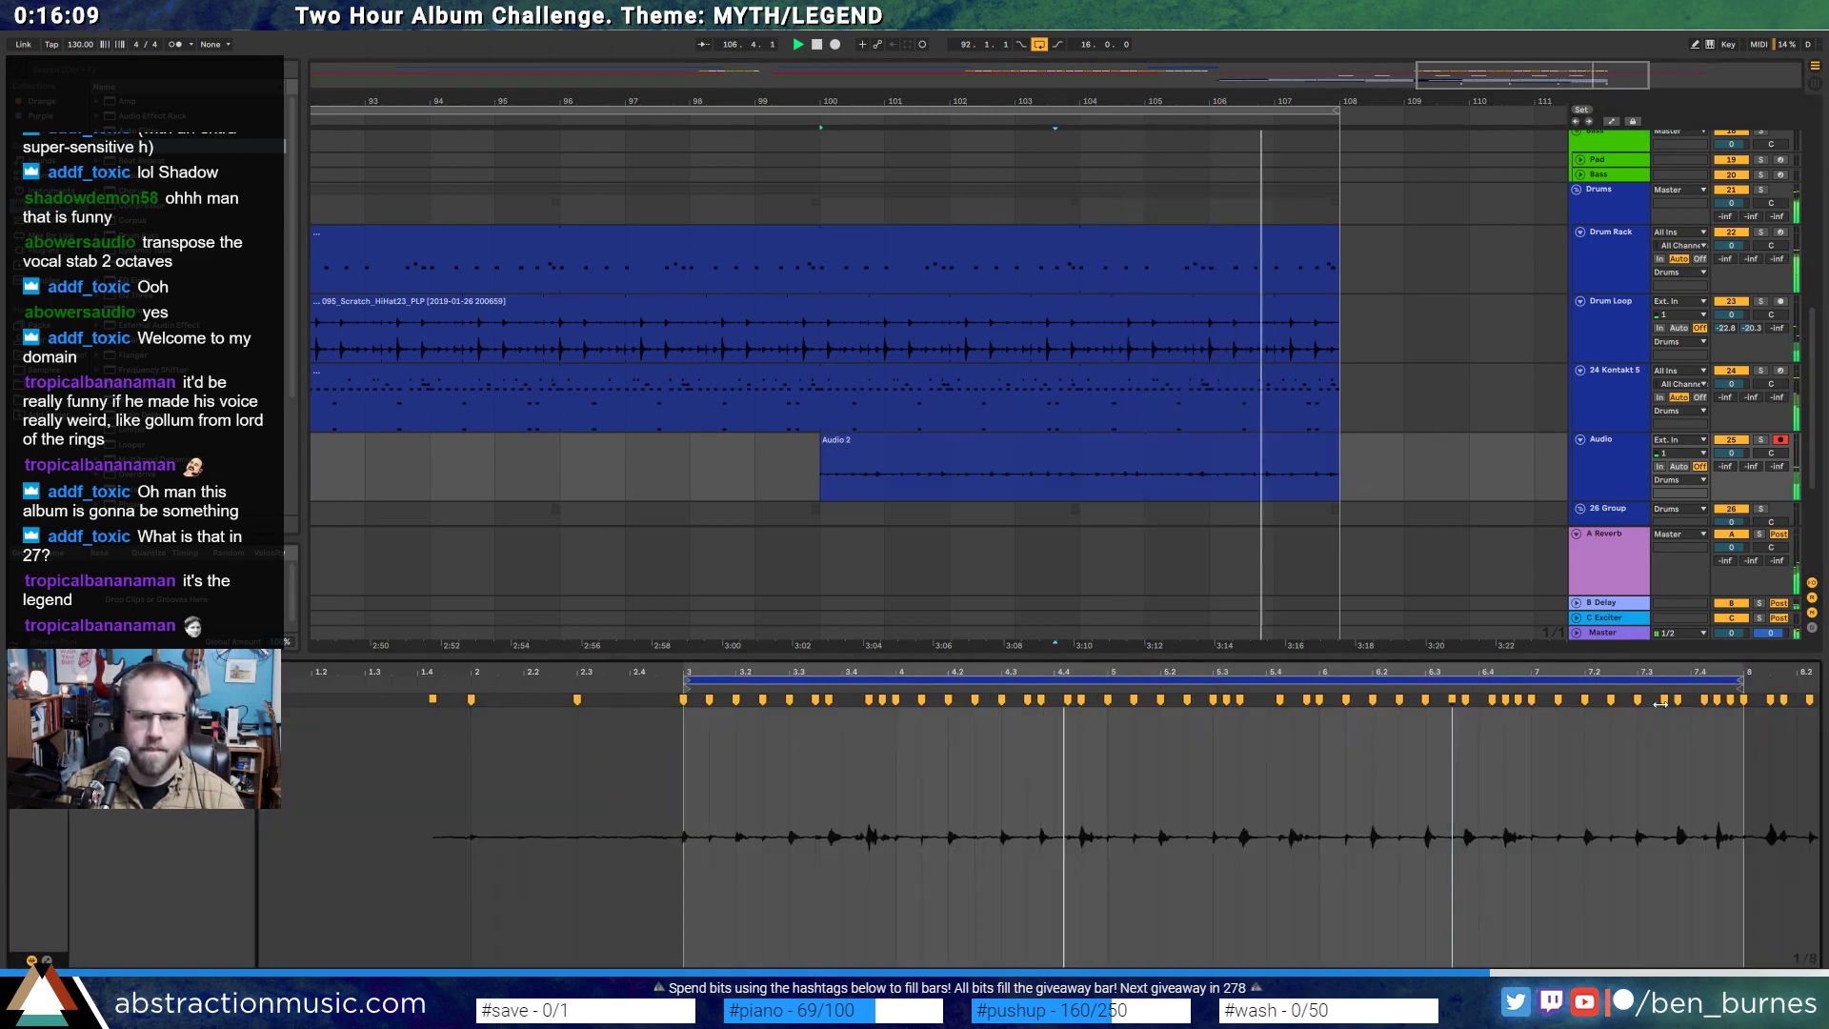
drag(1744, 682, 1529, 697)
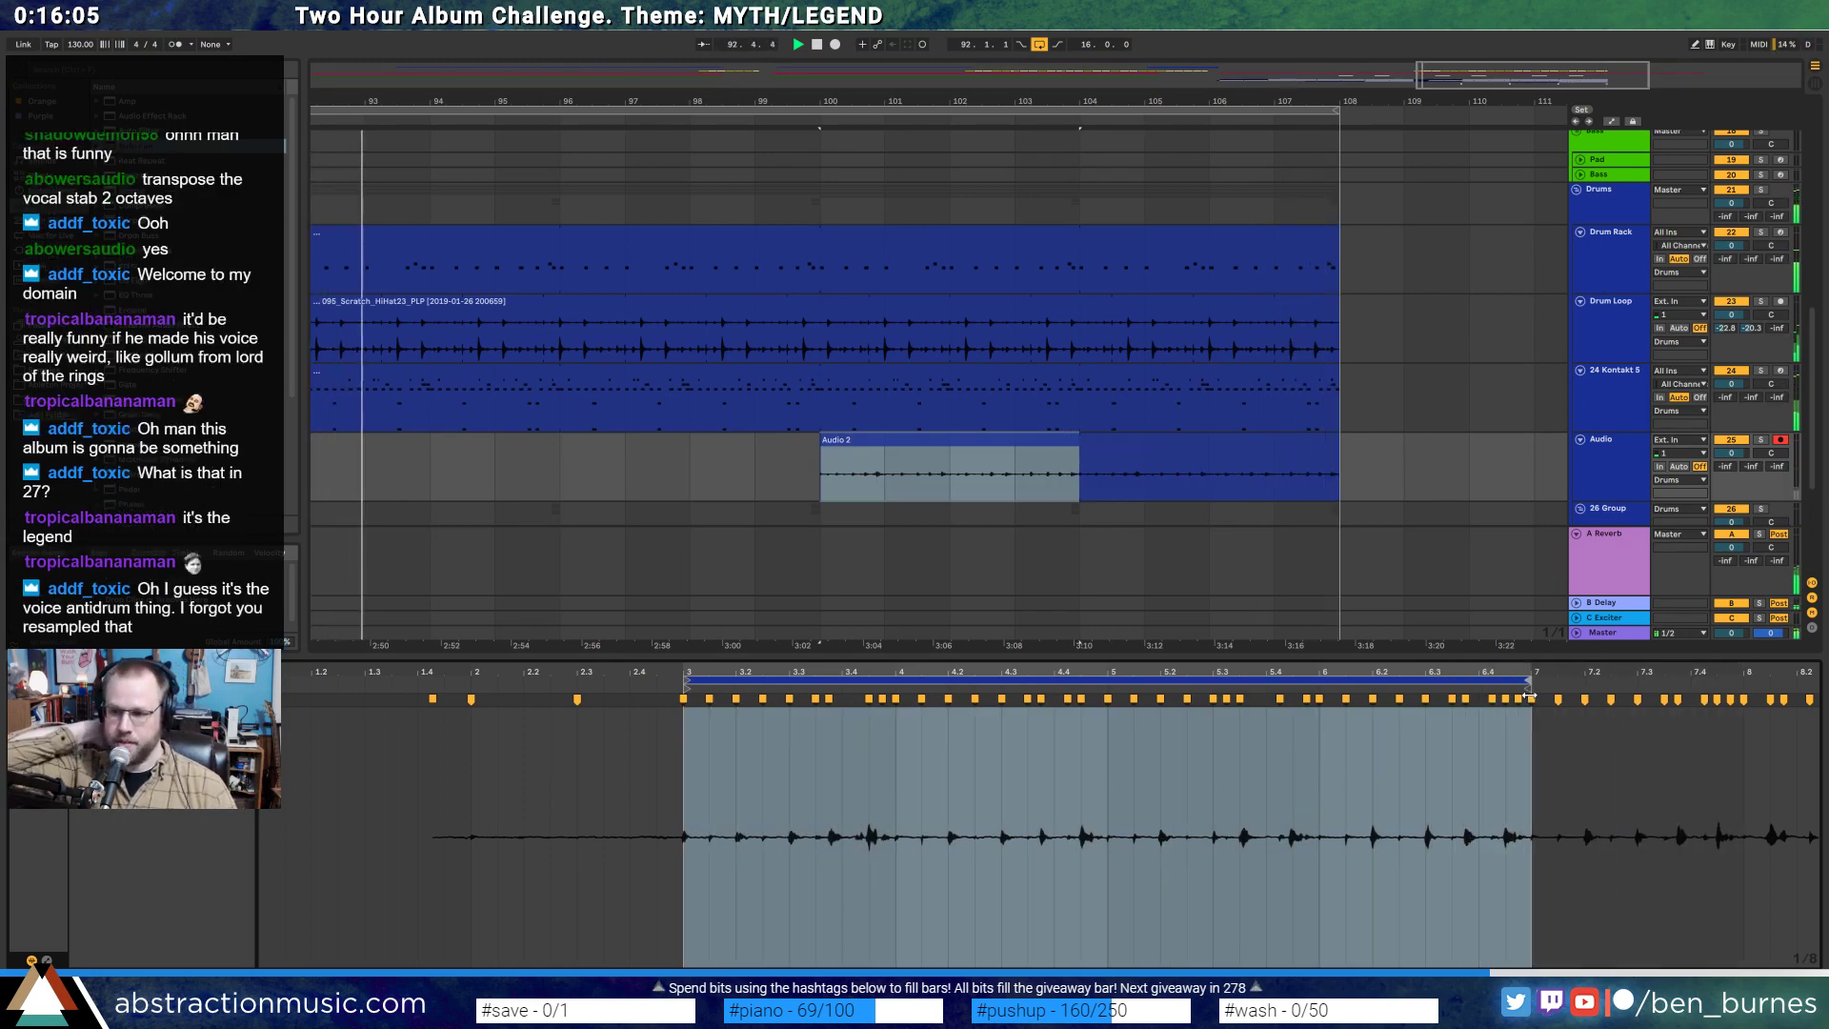
- Solo the 26 Group, audition its hits from just before bar 104, and clear the solo
key(shift+Tab)
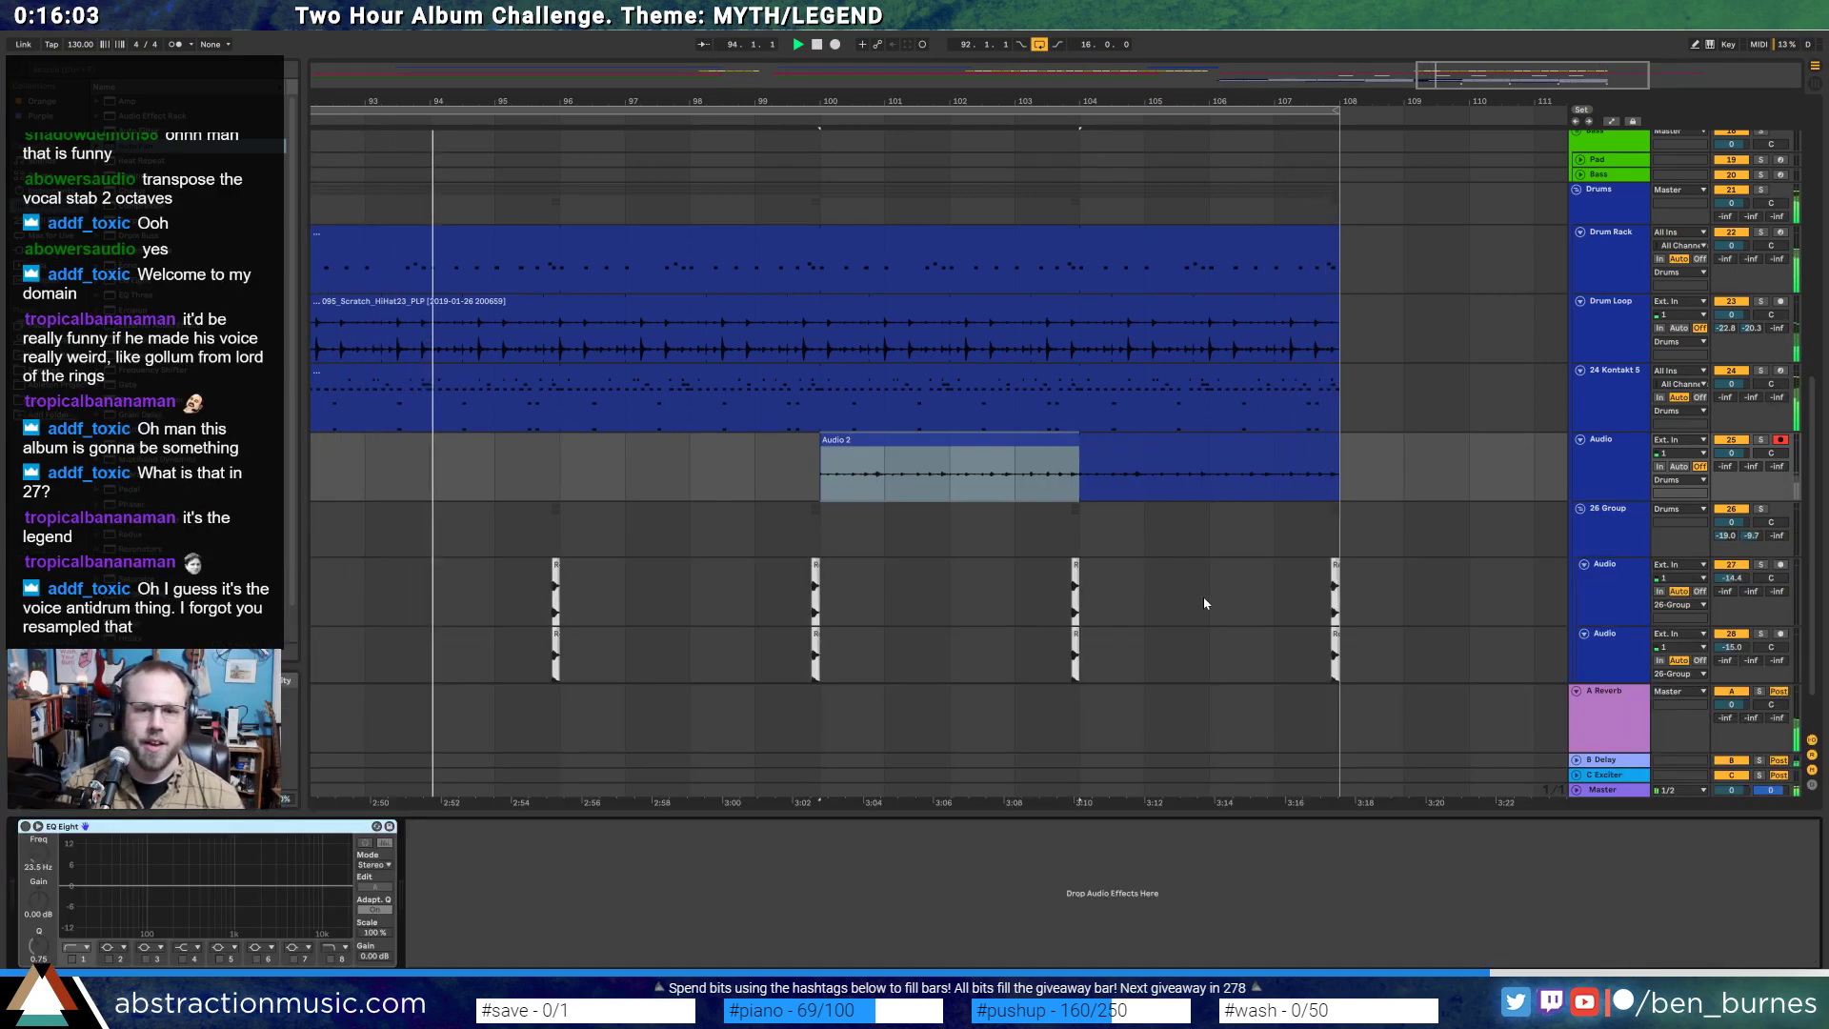
scroll(1203, 596, down, 3)
key(space)
drag(1021, 526, 1372, 615)
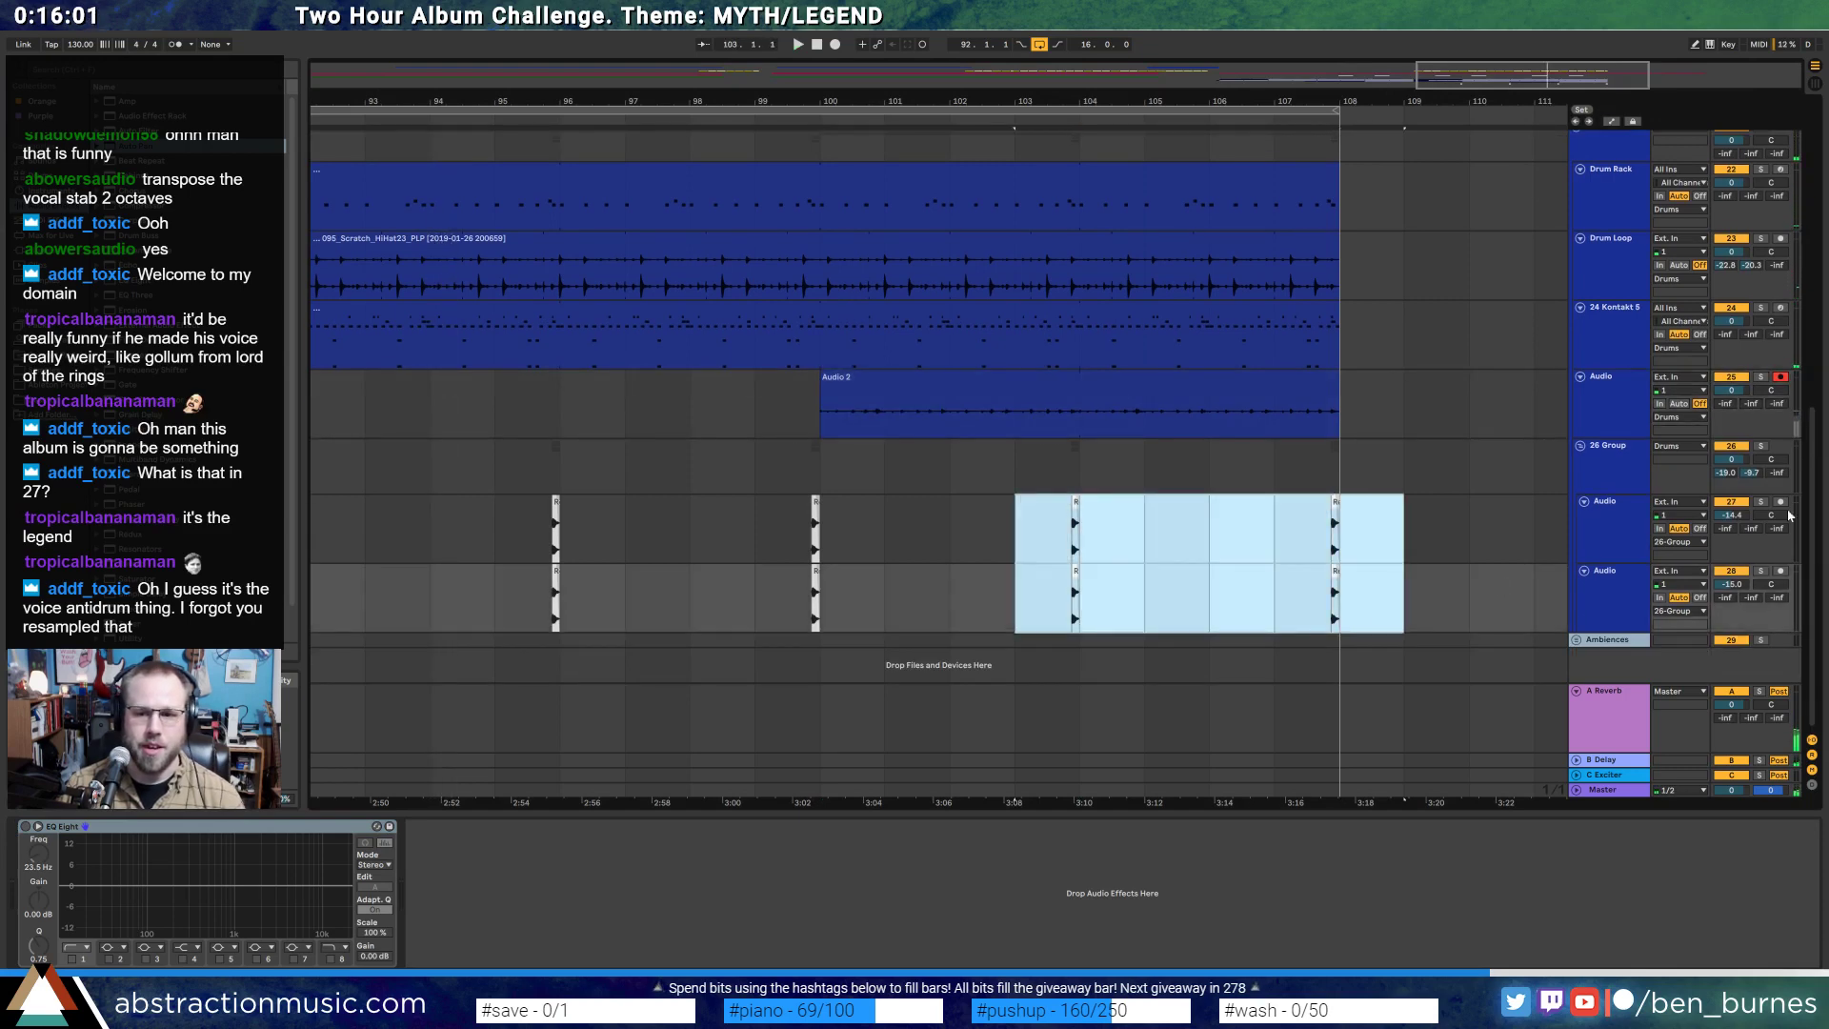
click(1761, 446)
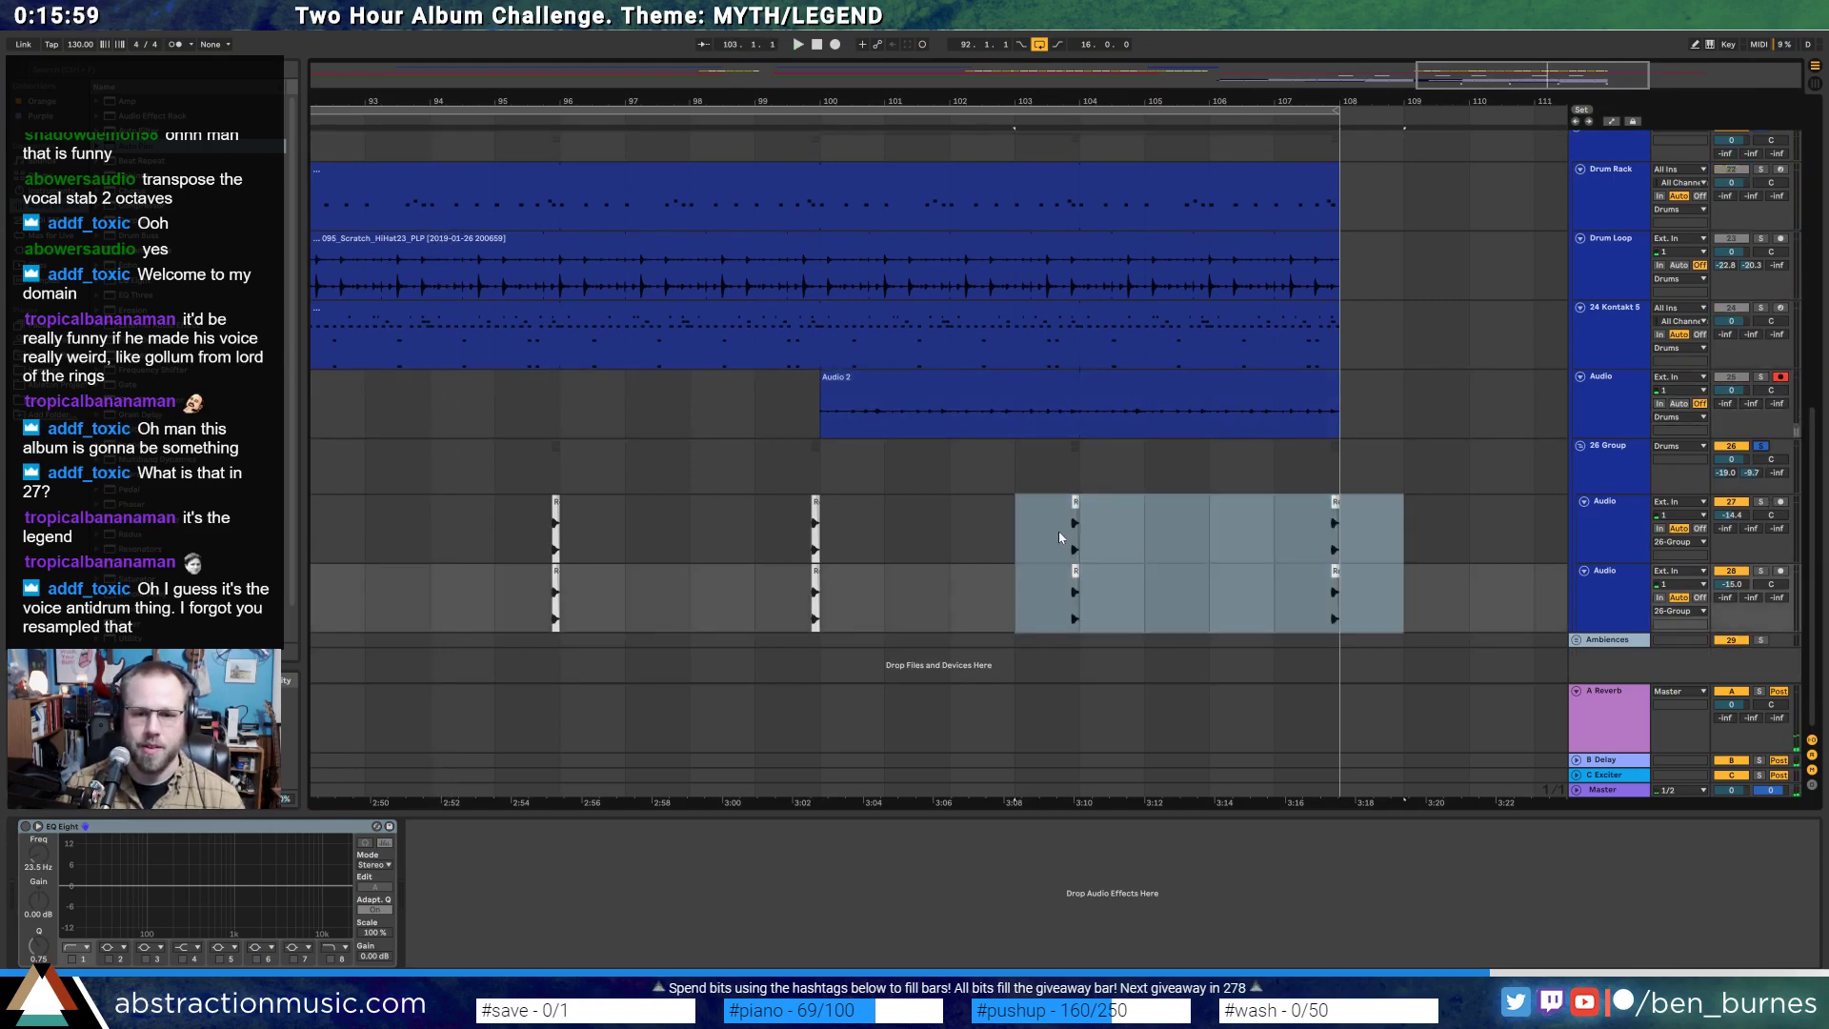
scroll(1070, 545, up, 2)
click(1062, 534)
key(space)
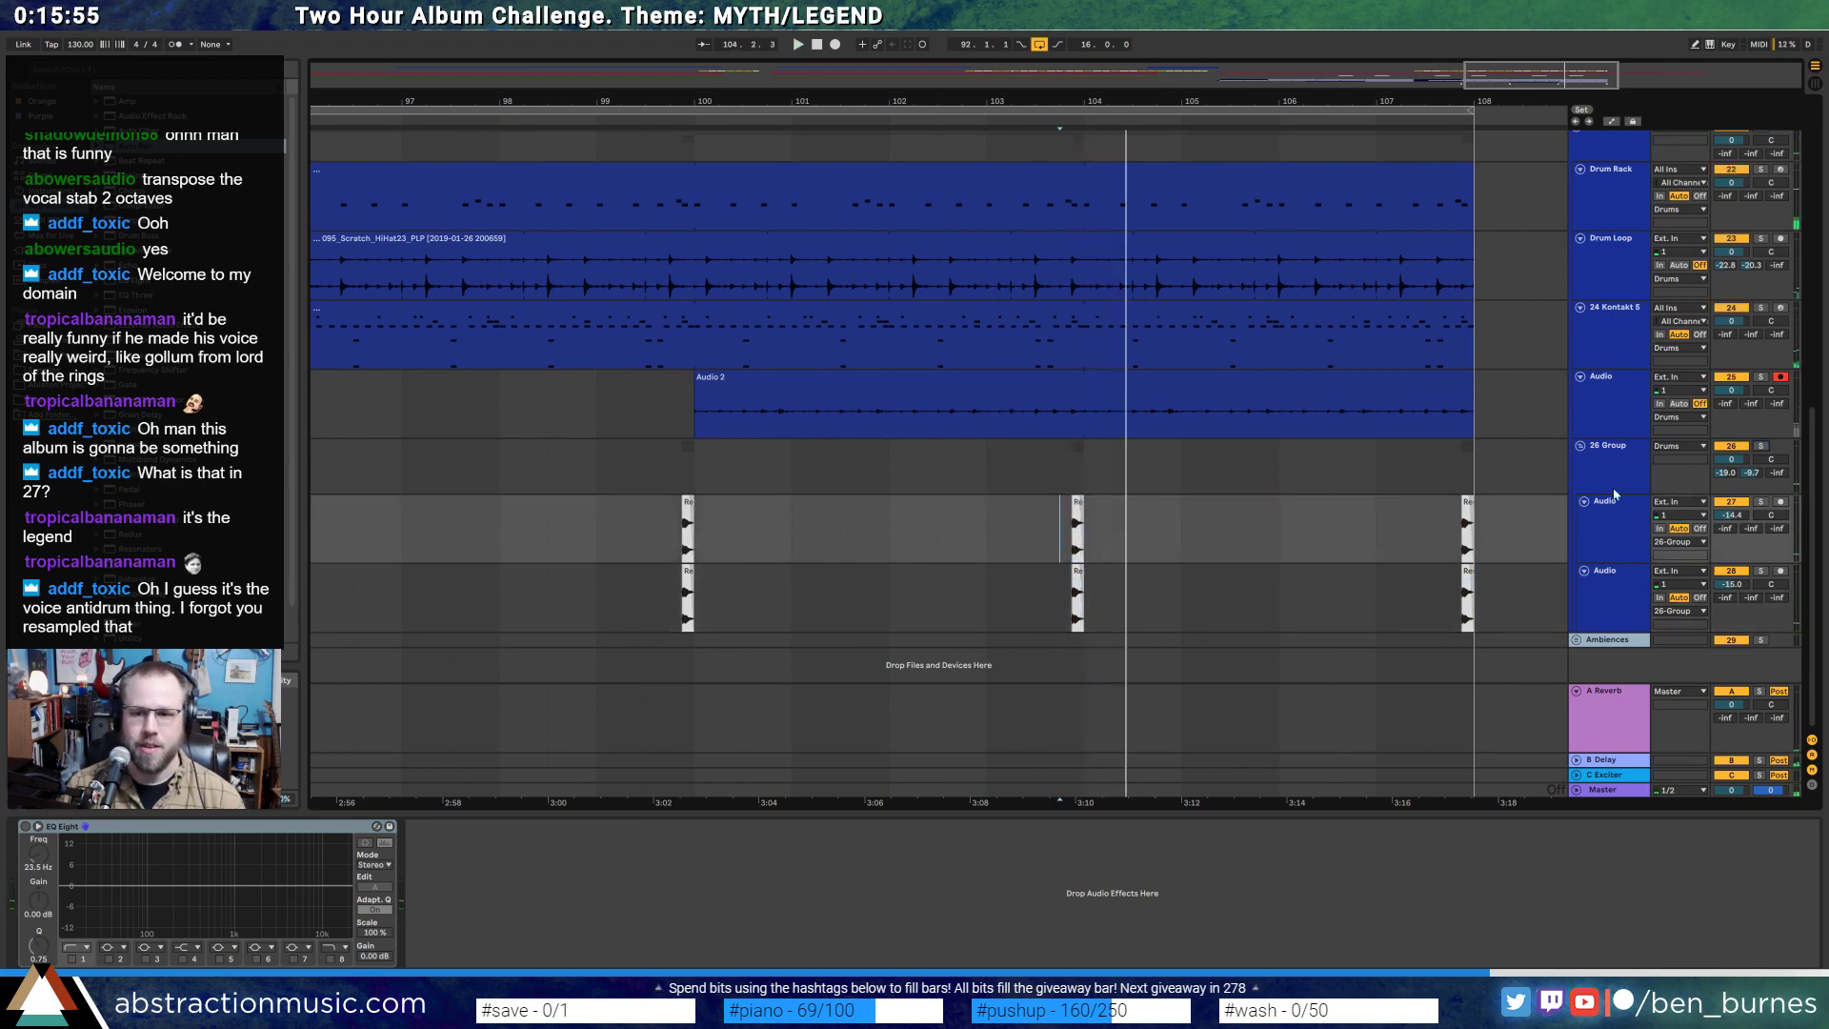
- Play the section from bar 92, split the 24 Kontakt 5 clip at bar 100 and select its part up to bar 108
scroll(1189, 527, down, 2)
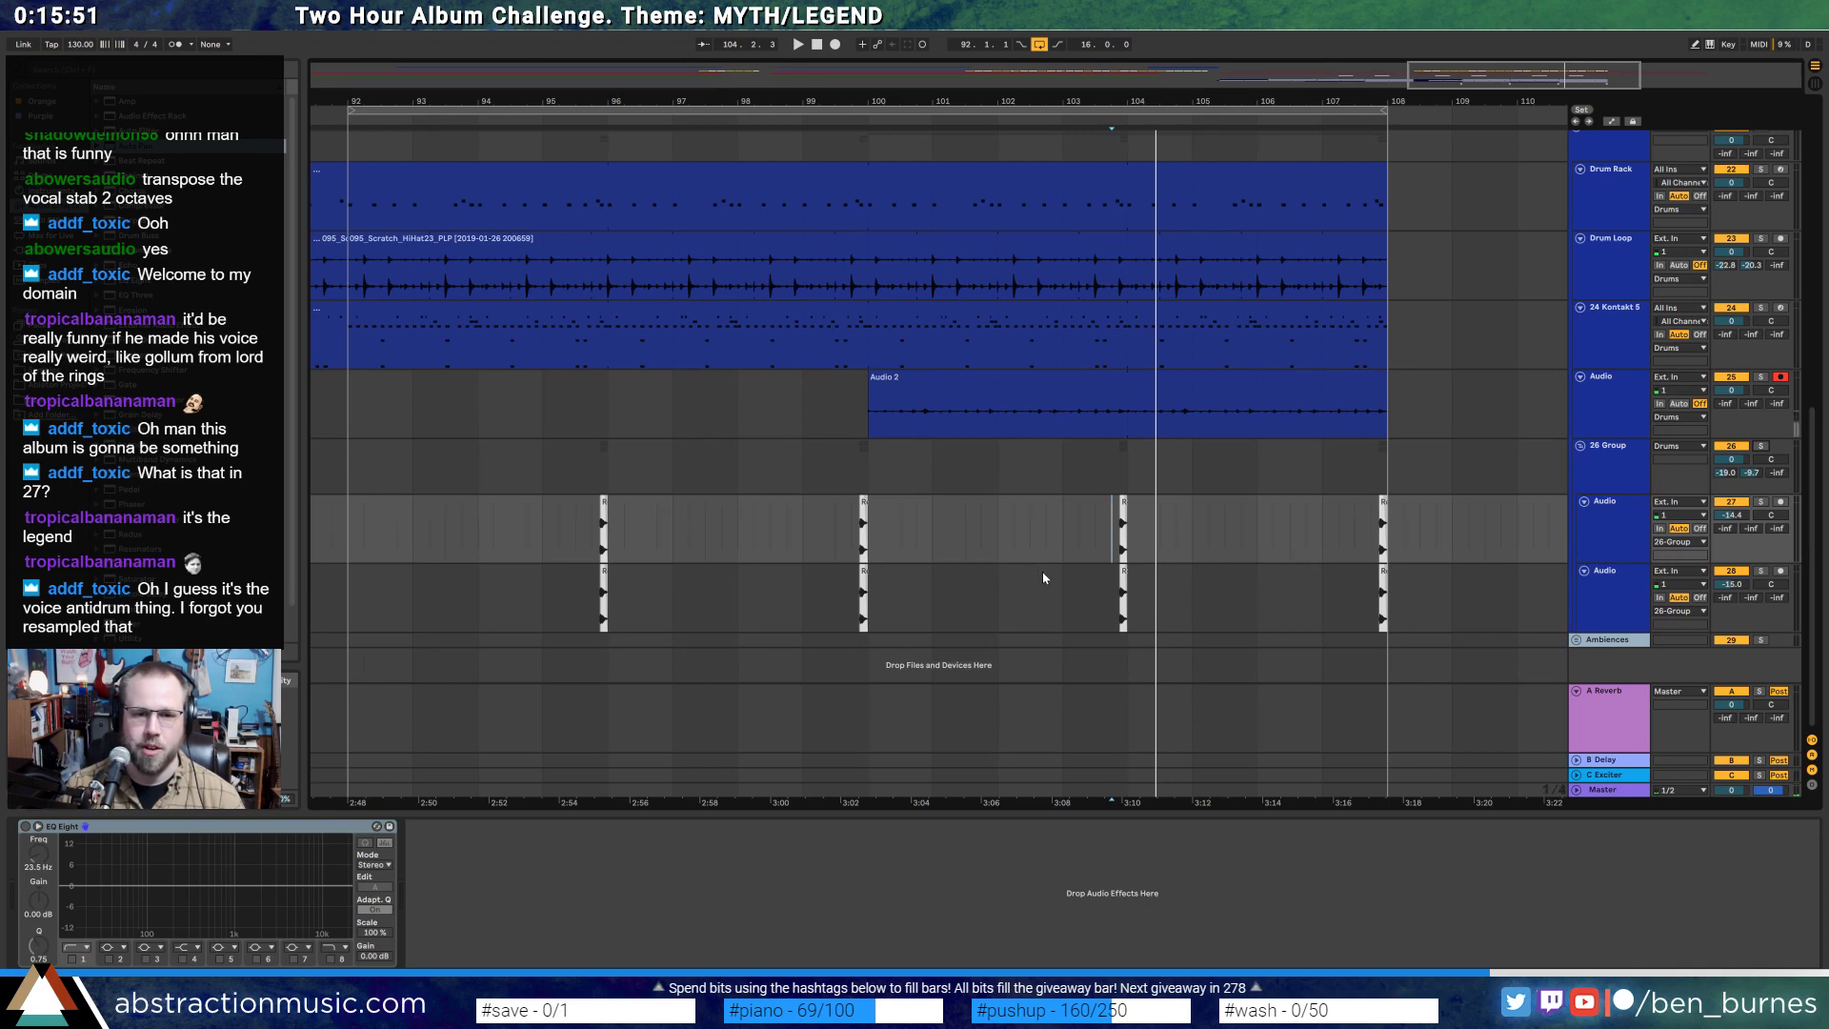
drag(1463, 70, 1451, 72)
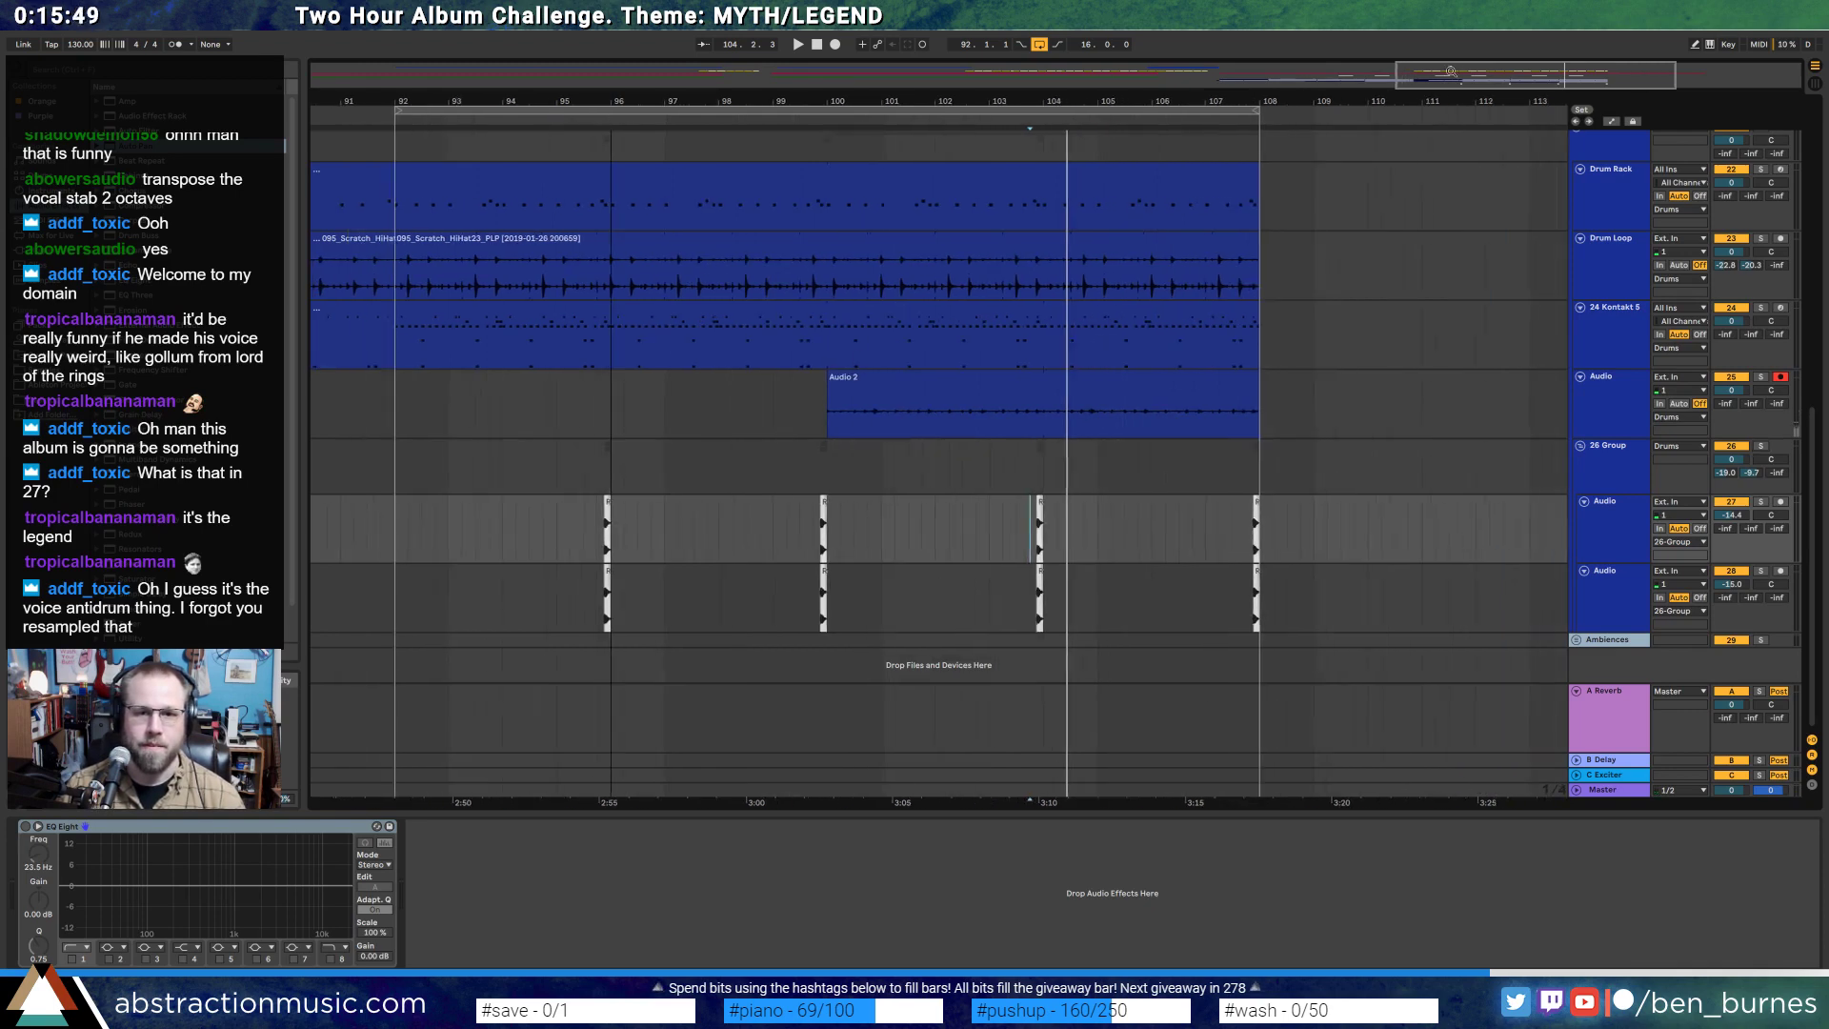
key(space)
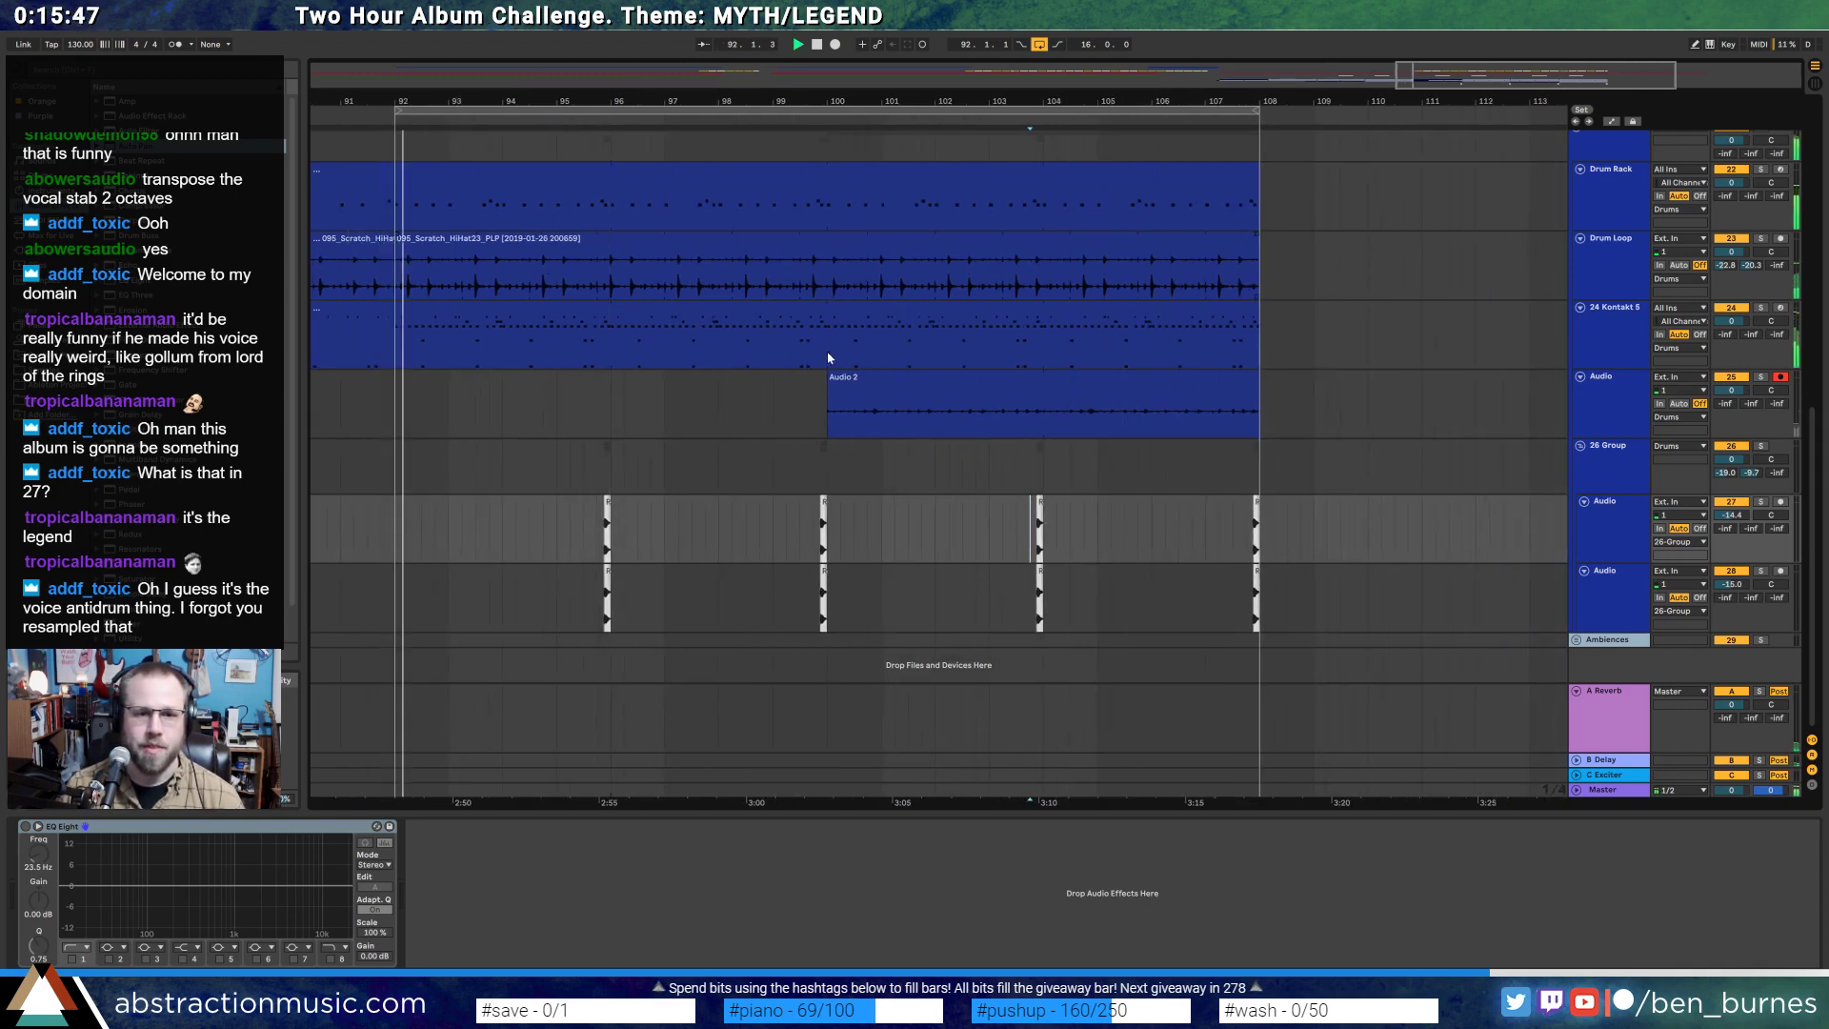
click(846, 335)
mouse_move(825, 345)
mouse_down()
mouse_move(1265, 353)
mouse_move(827, 347)
mouse_up()
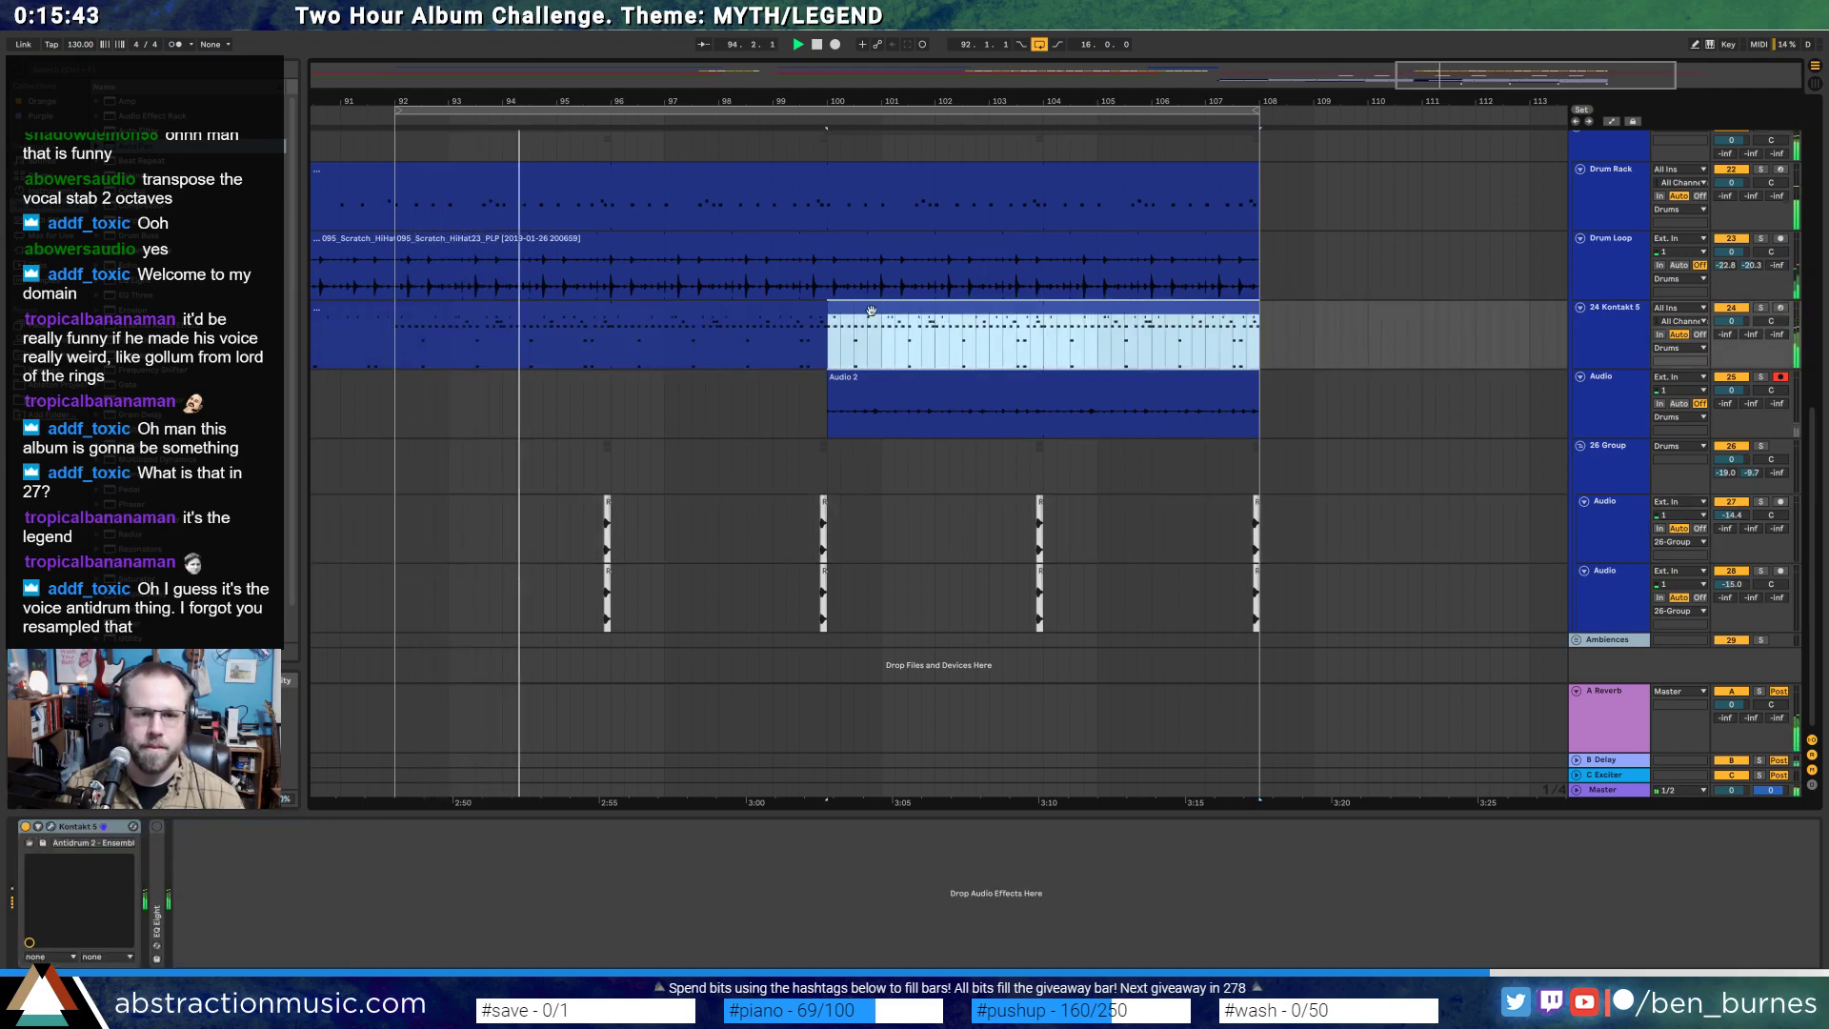
- Open the 24 Kontakt 5 clip starting at bar 100 and audition its lower percussion keys in the piano roll
double_click(870, 311)
drag(205, 762, 205, 741)
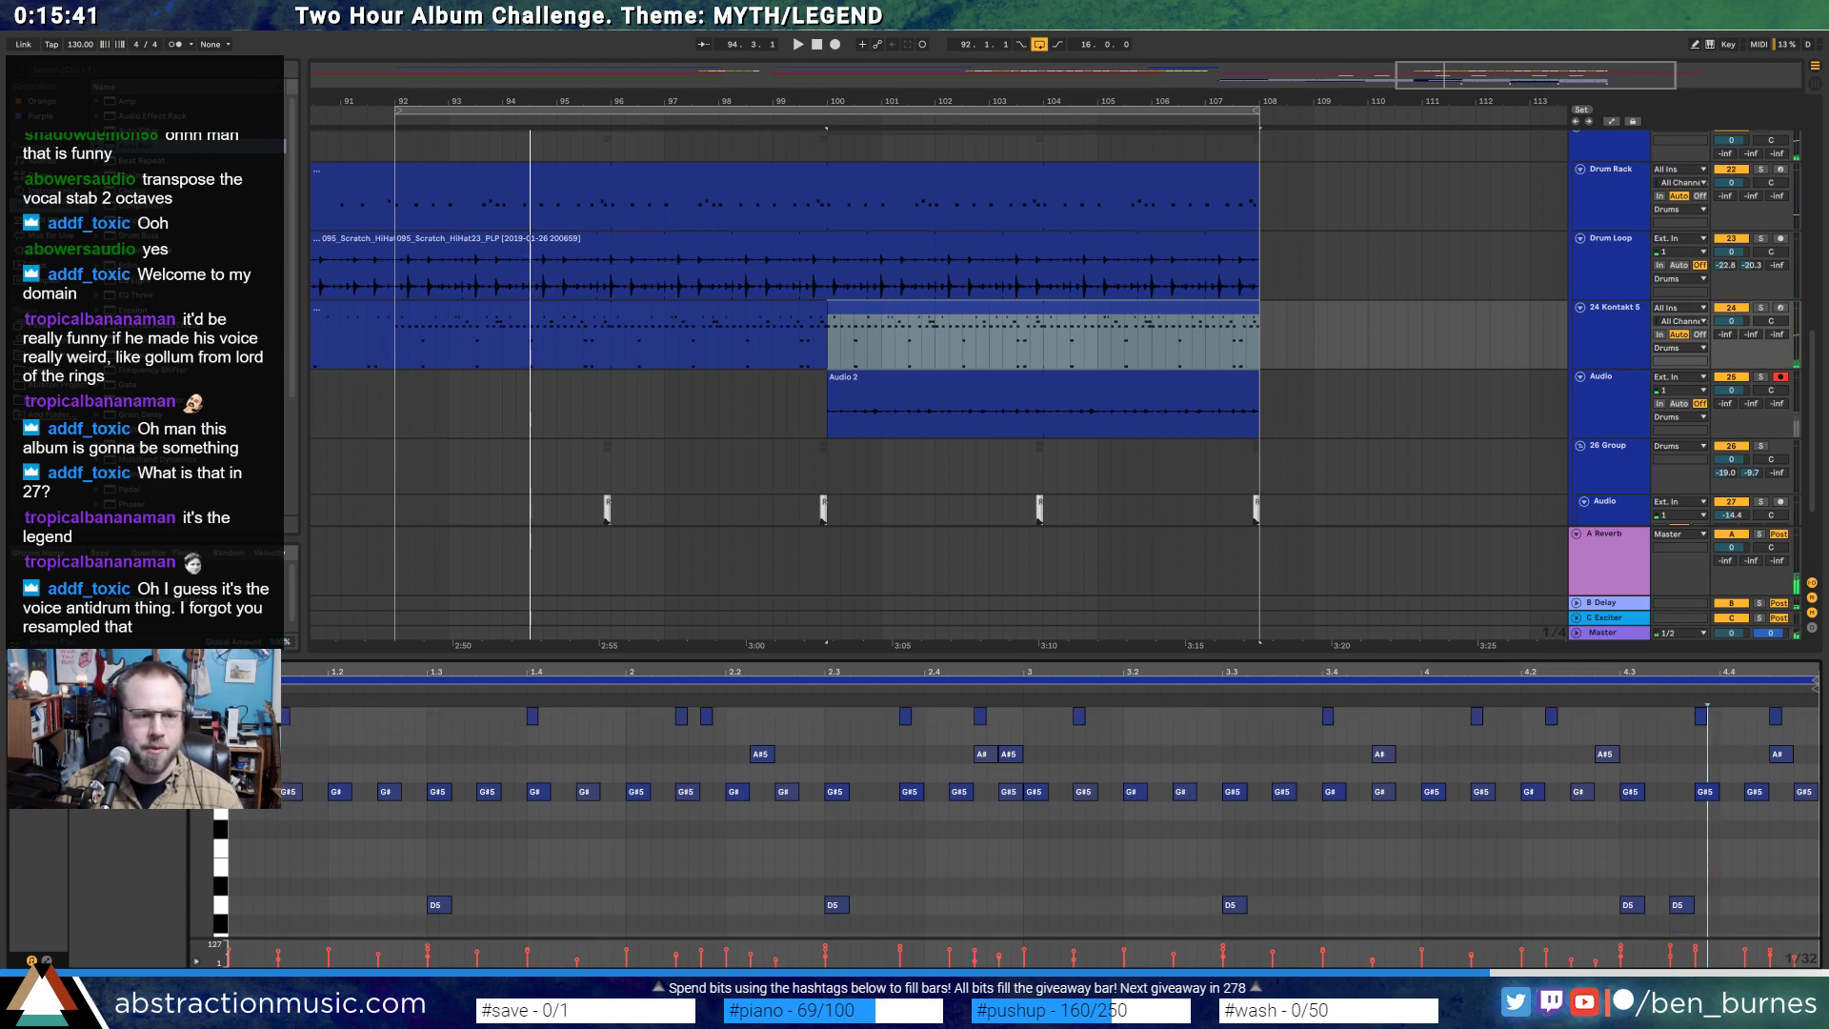
scroll(315, 773, down, 5)
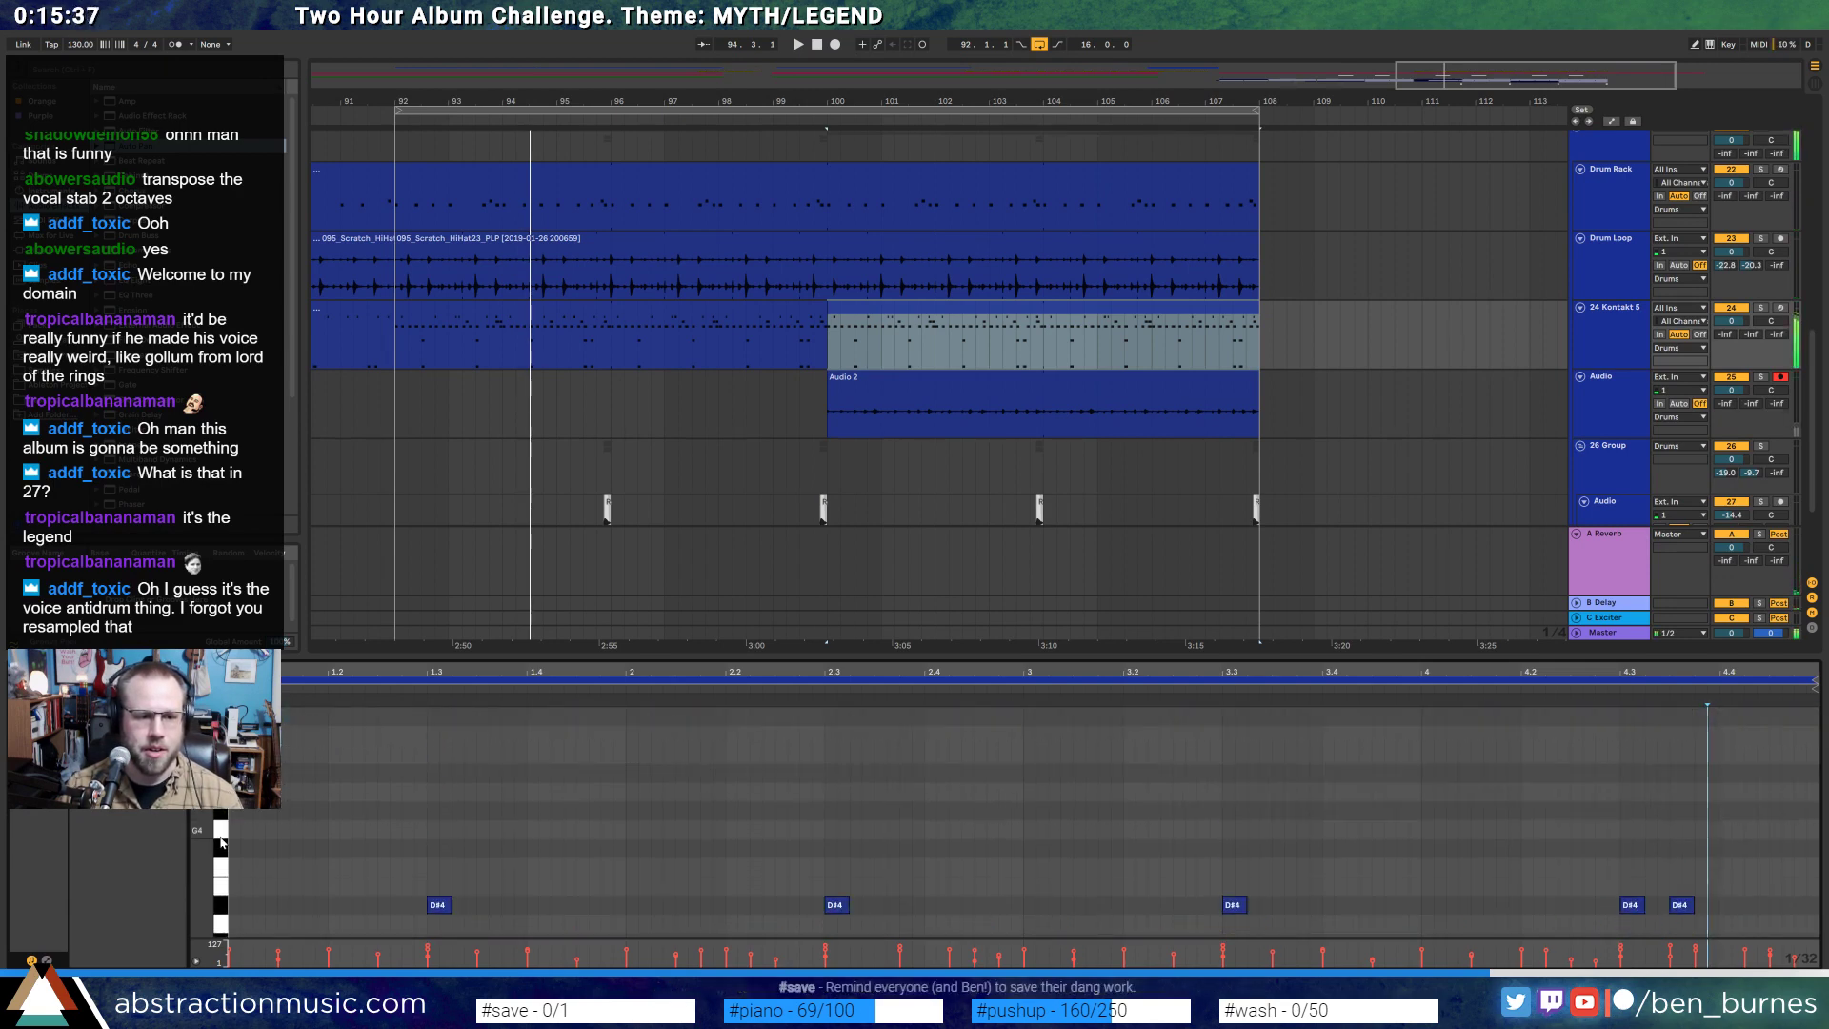
click(219, 893)
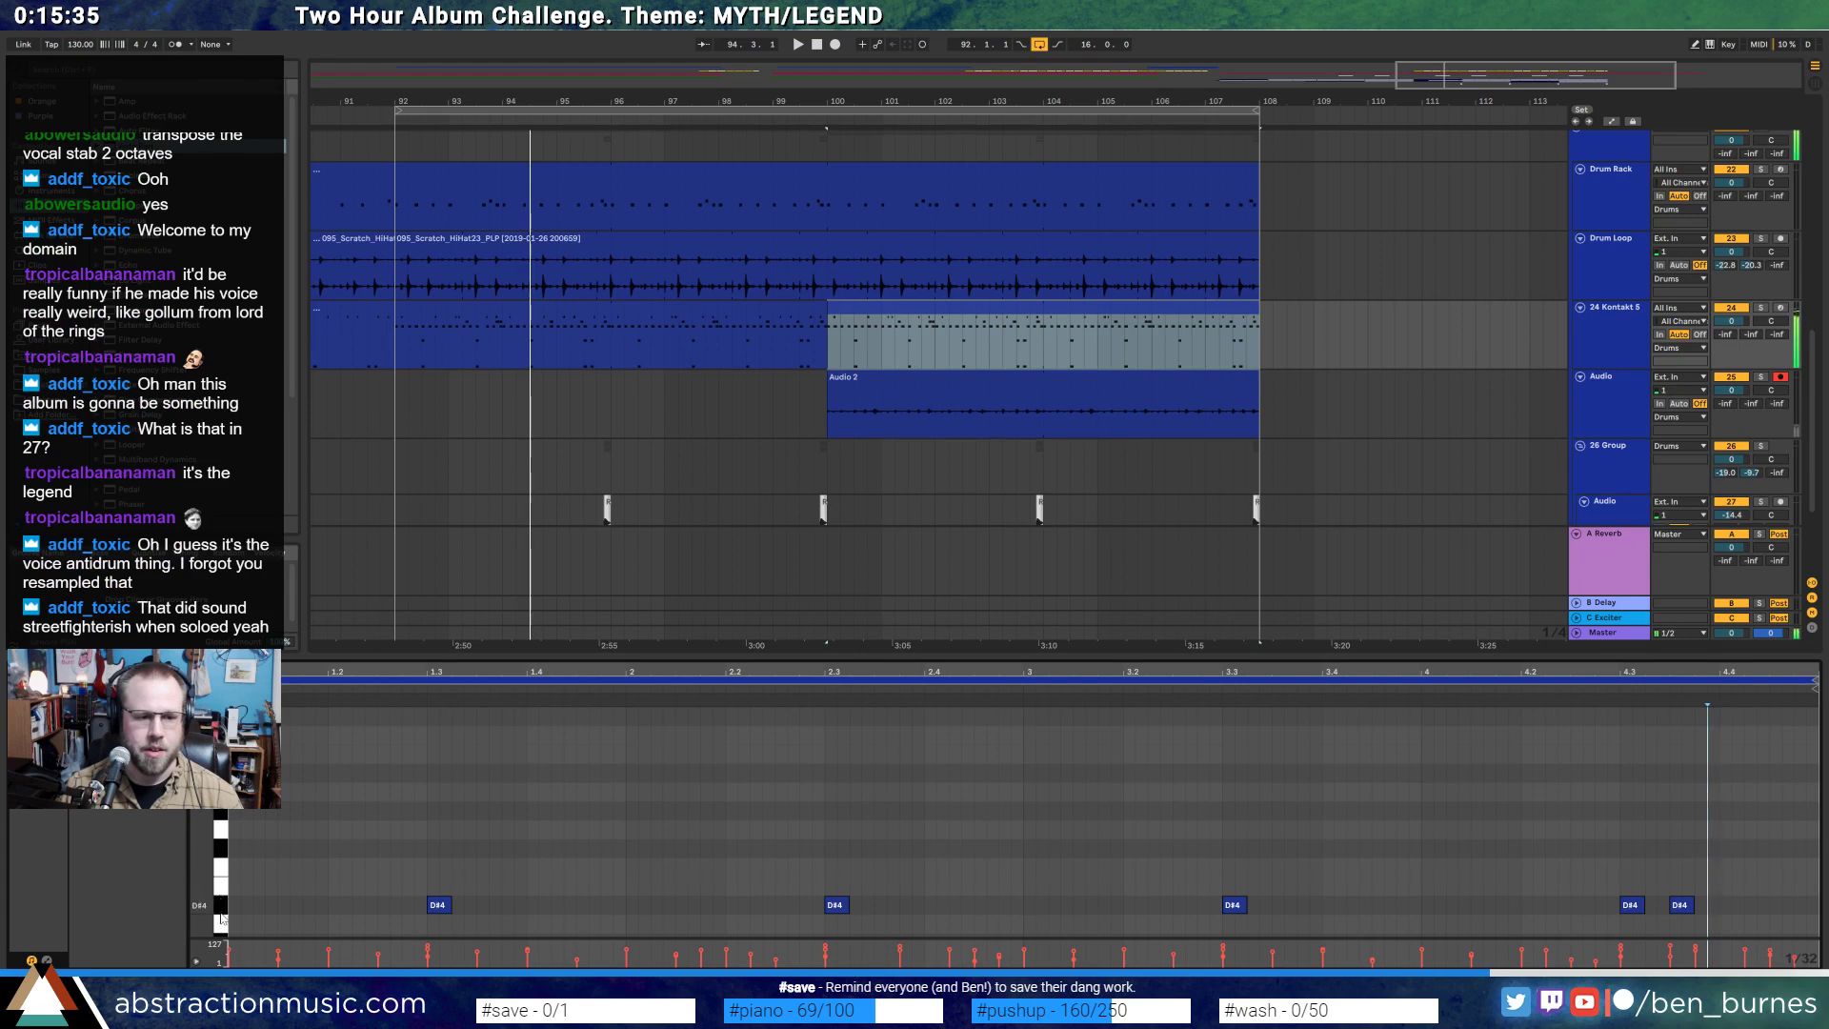
click(219, 904)
scroll(219, 901, down, 2)
click(219, 815)
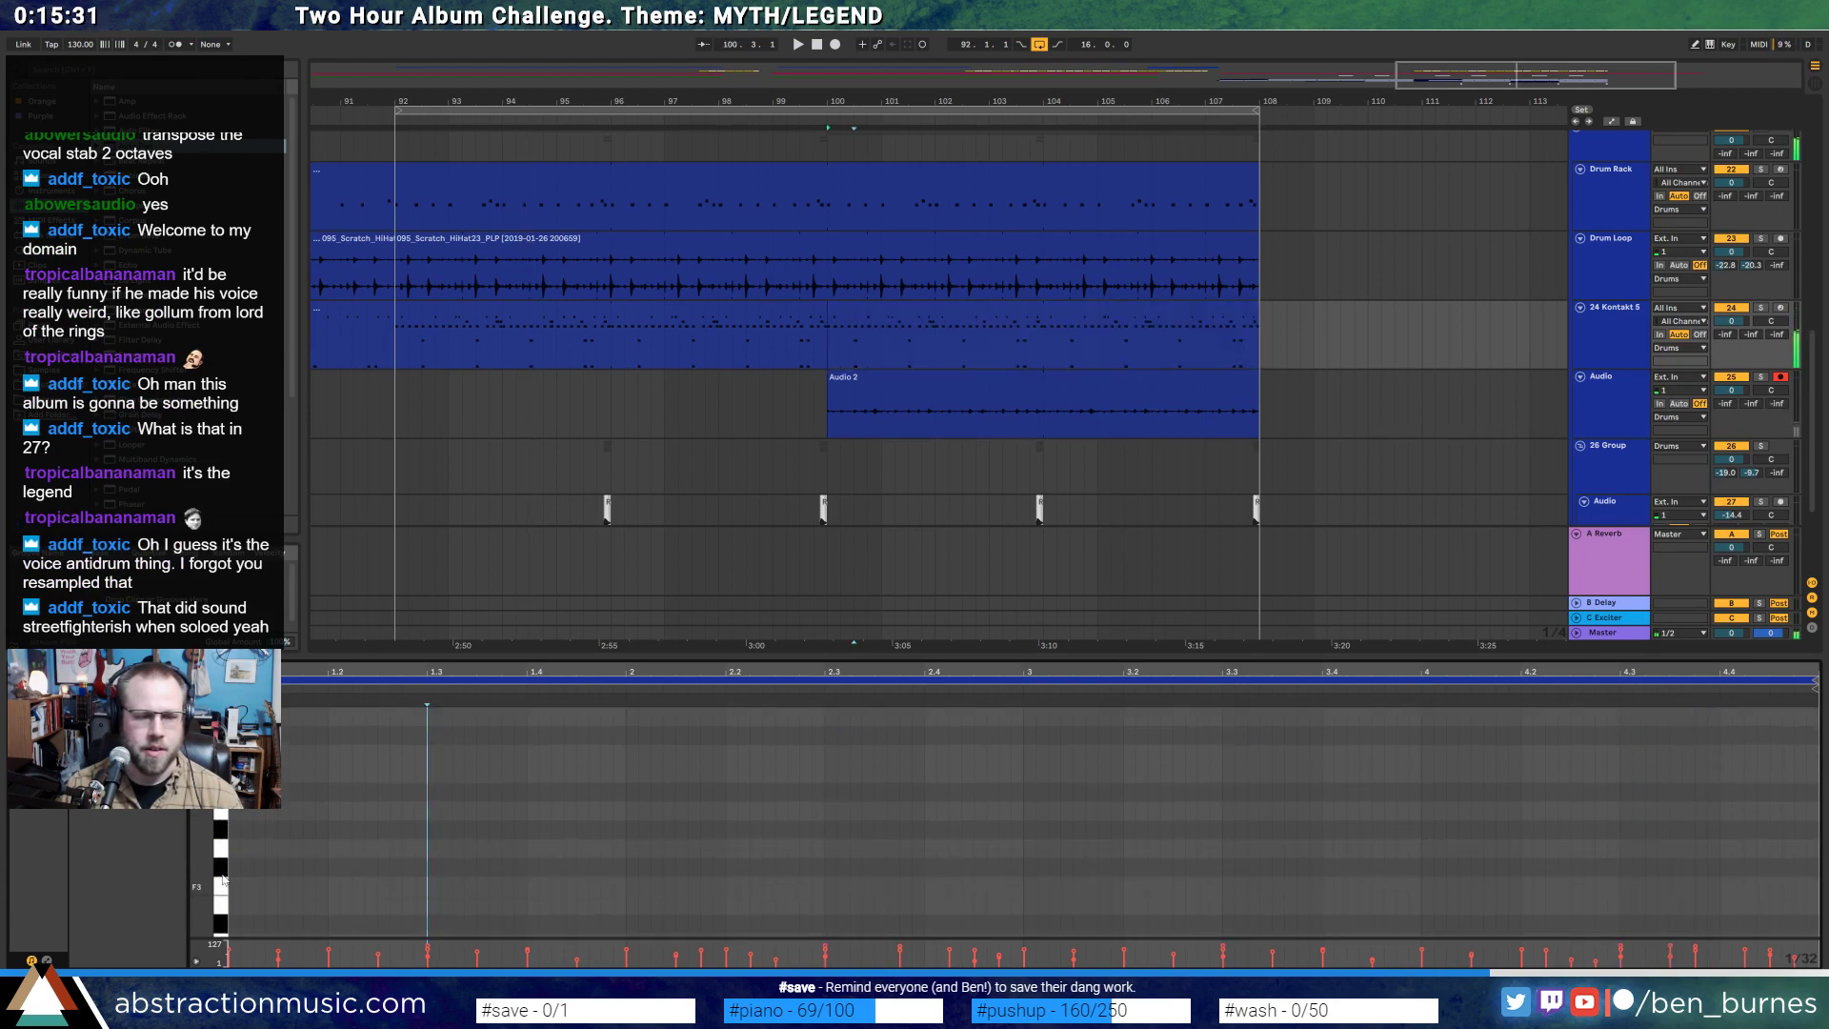
scroll(475, 820, down, 1)
key(shift+Tab)
- Select the Drum Rack track's clip section from bar 100 to bar 108
click(861, 319)
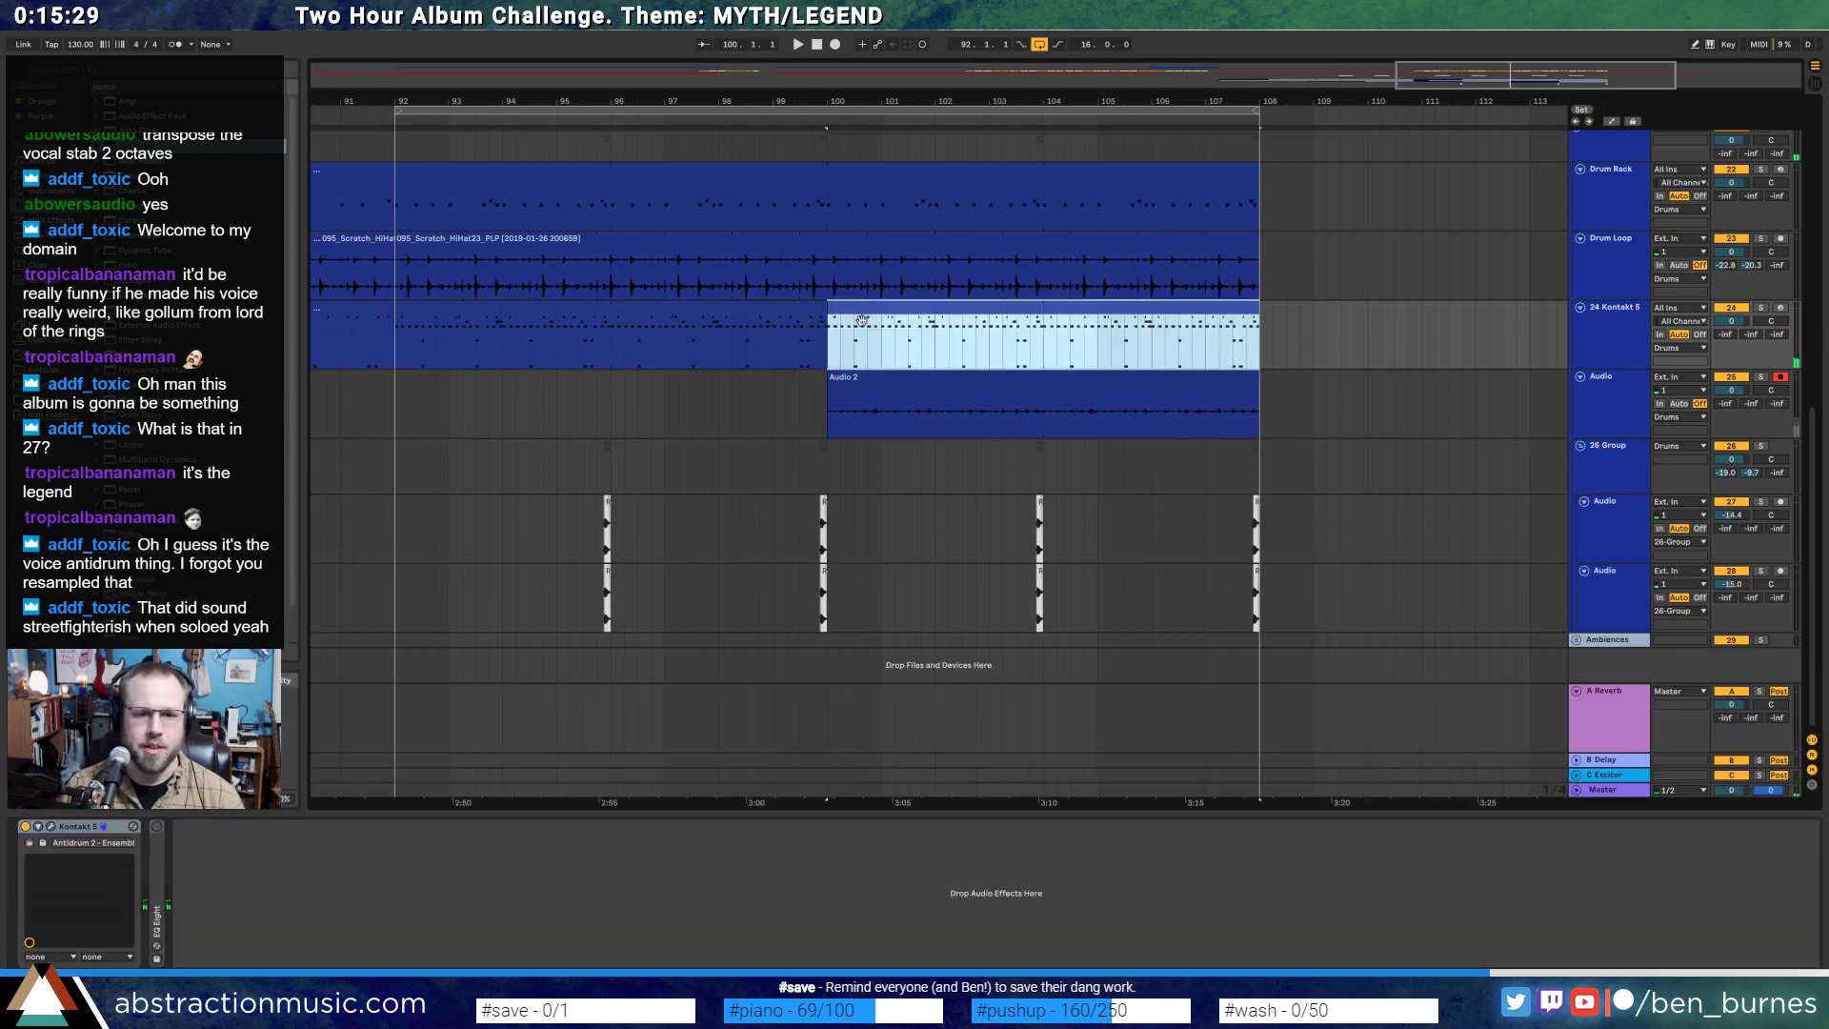
click(809, 327)
click(836, 192)
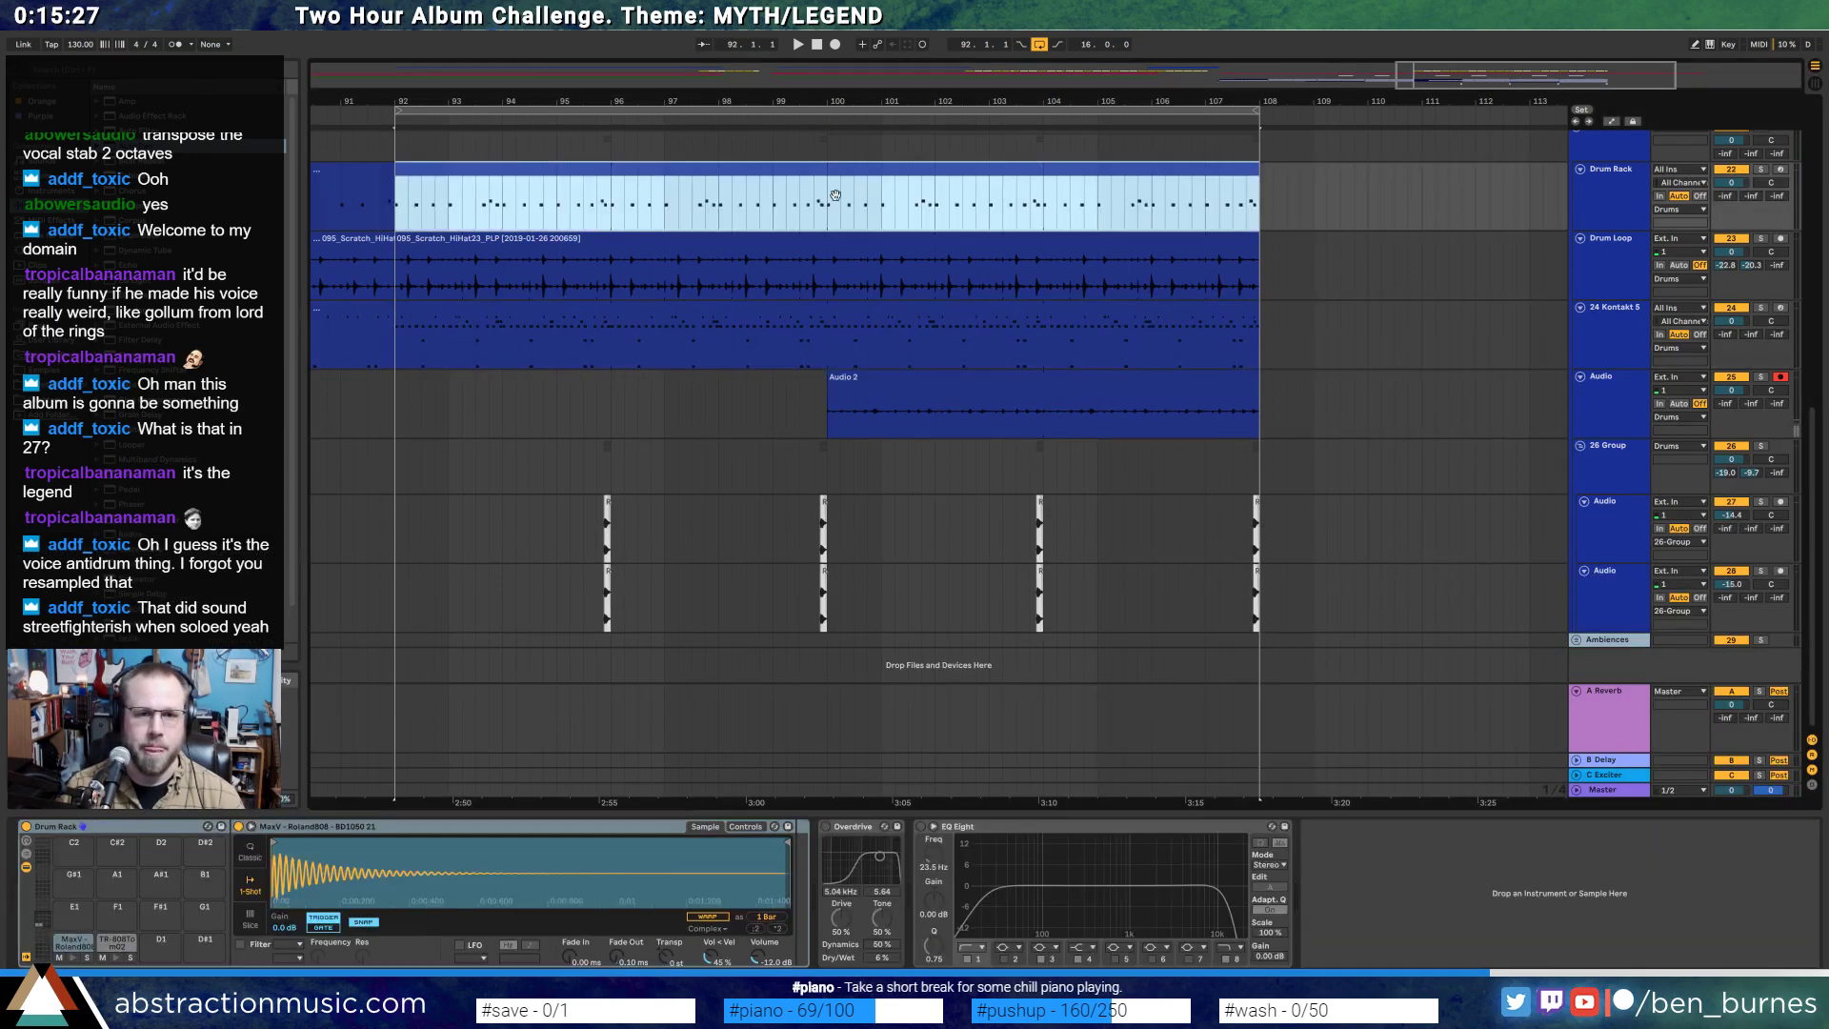
drag(833, 213, 1243, 218)
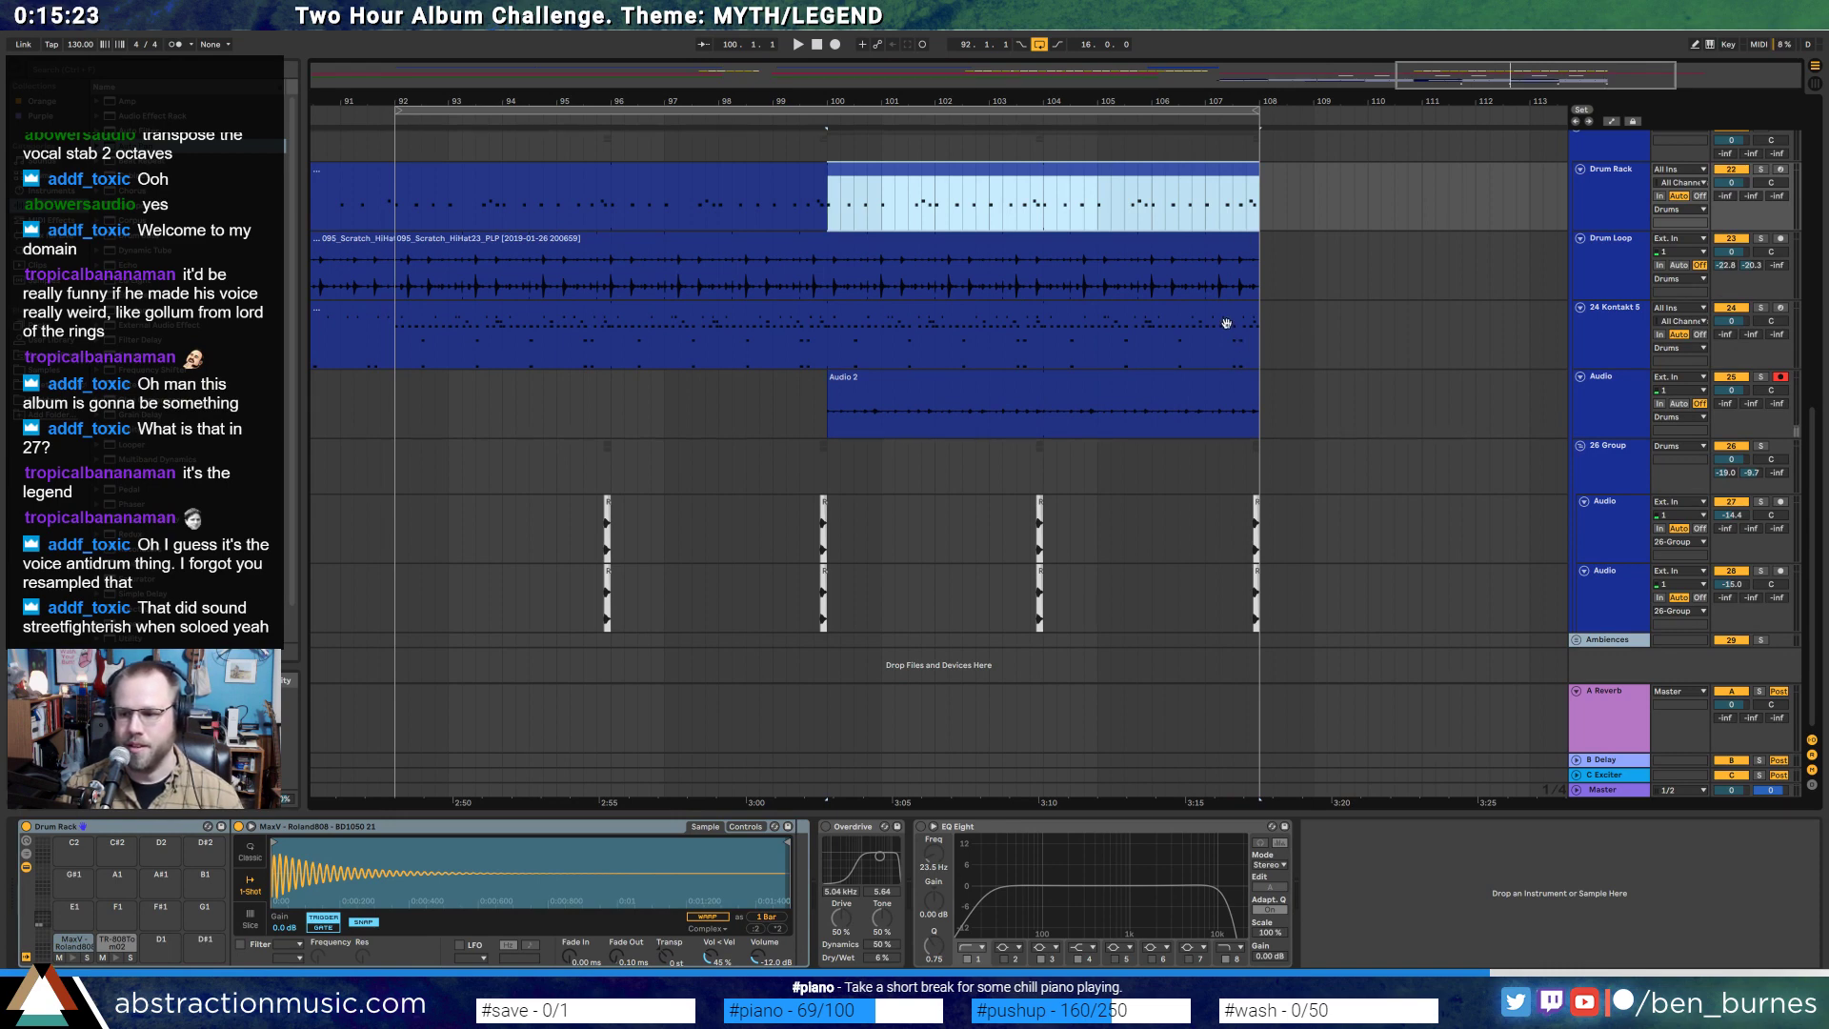
key(shift+Tab)
key(shift+Tab)
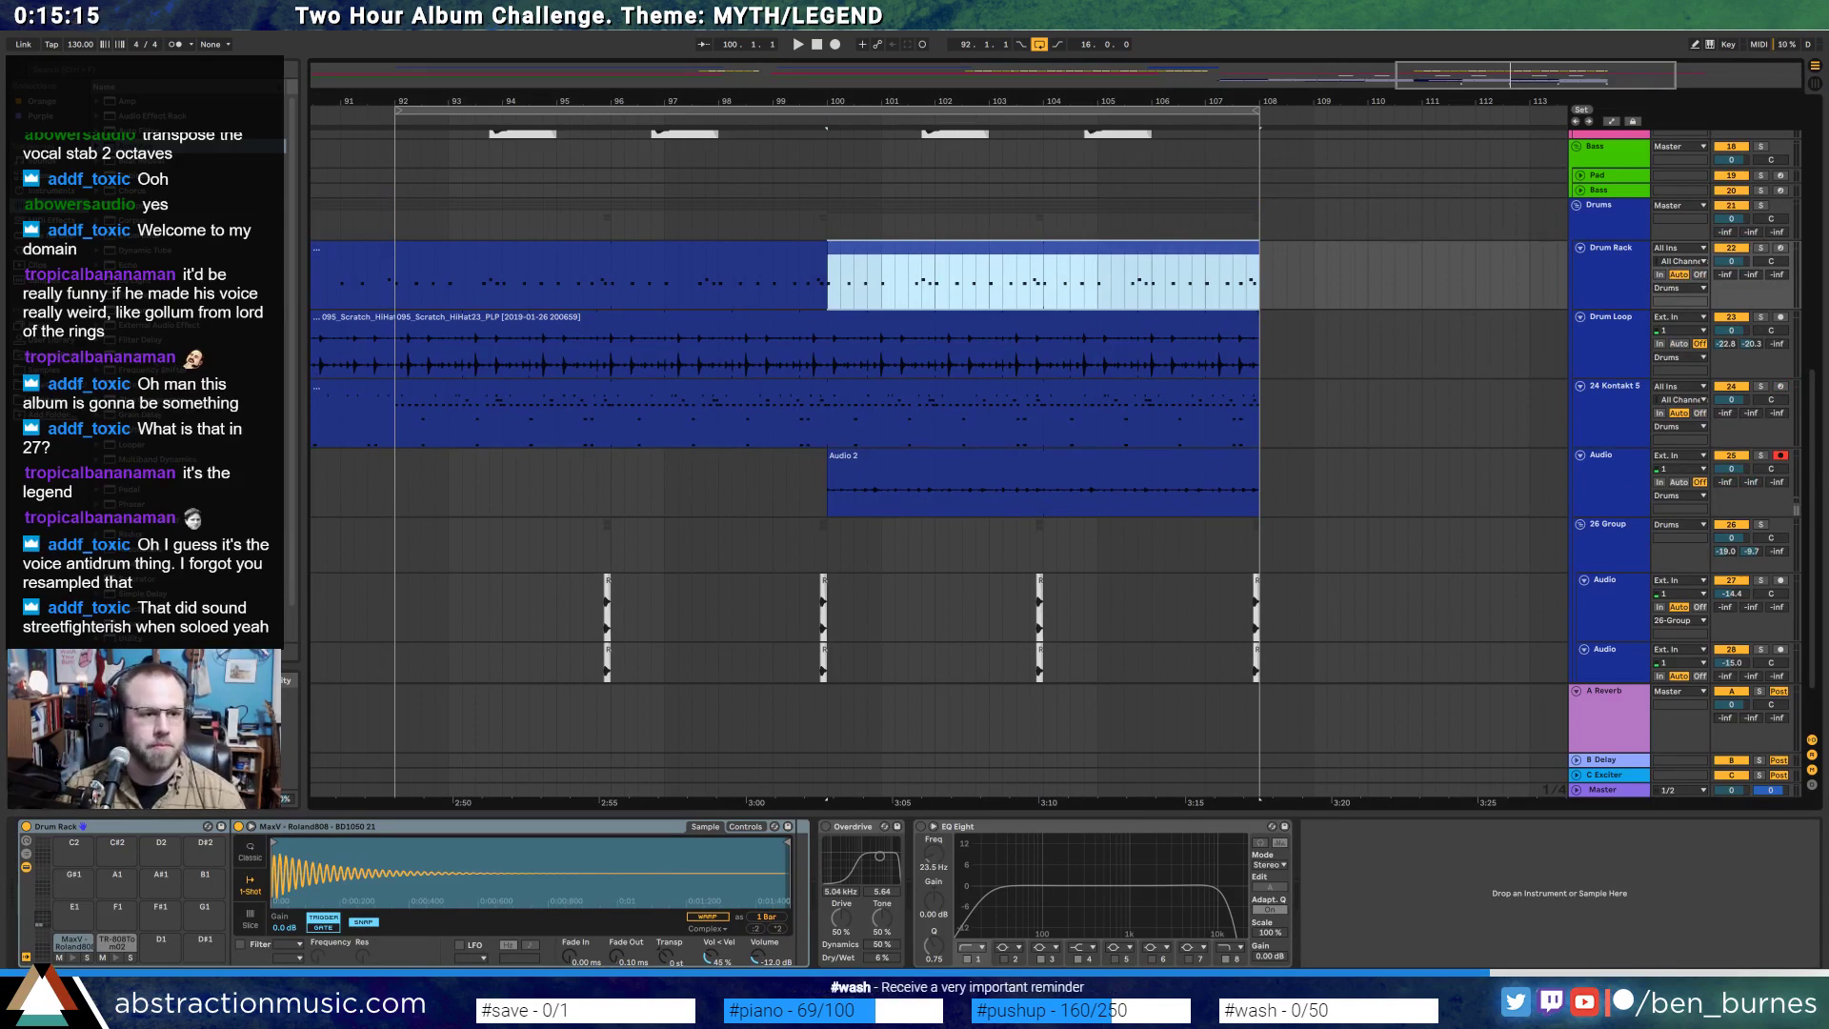
- Open the field recordings folder in the sample browser and expand a sample pack inside it
click(45, 370)
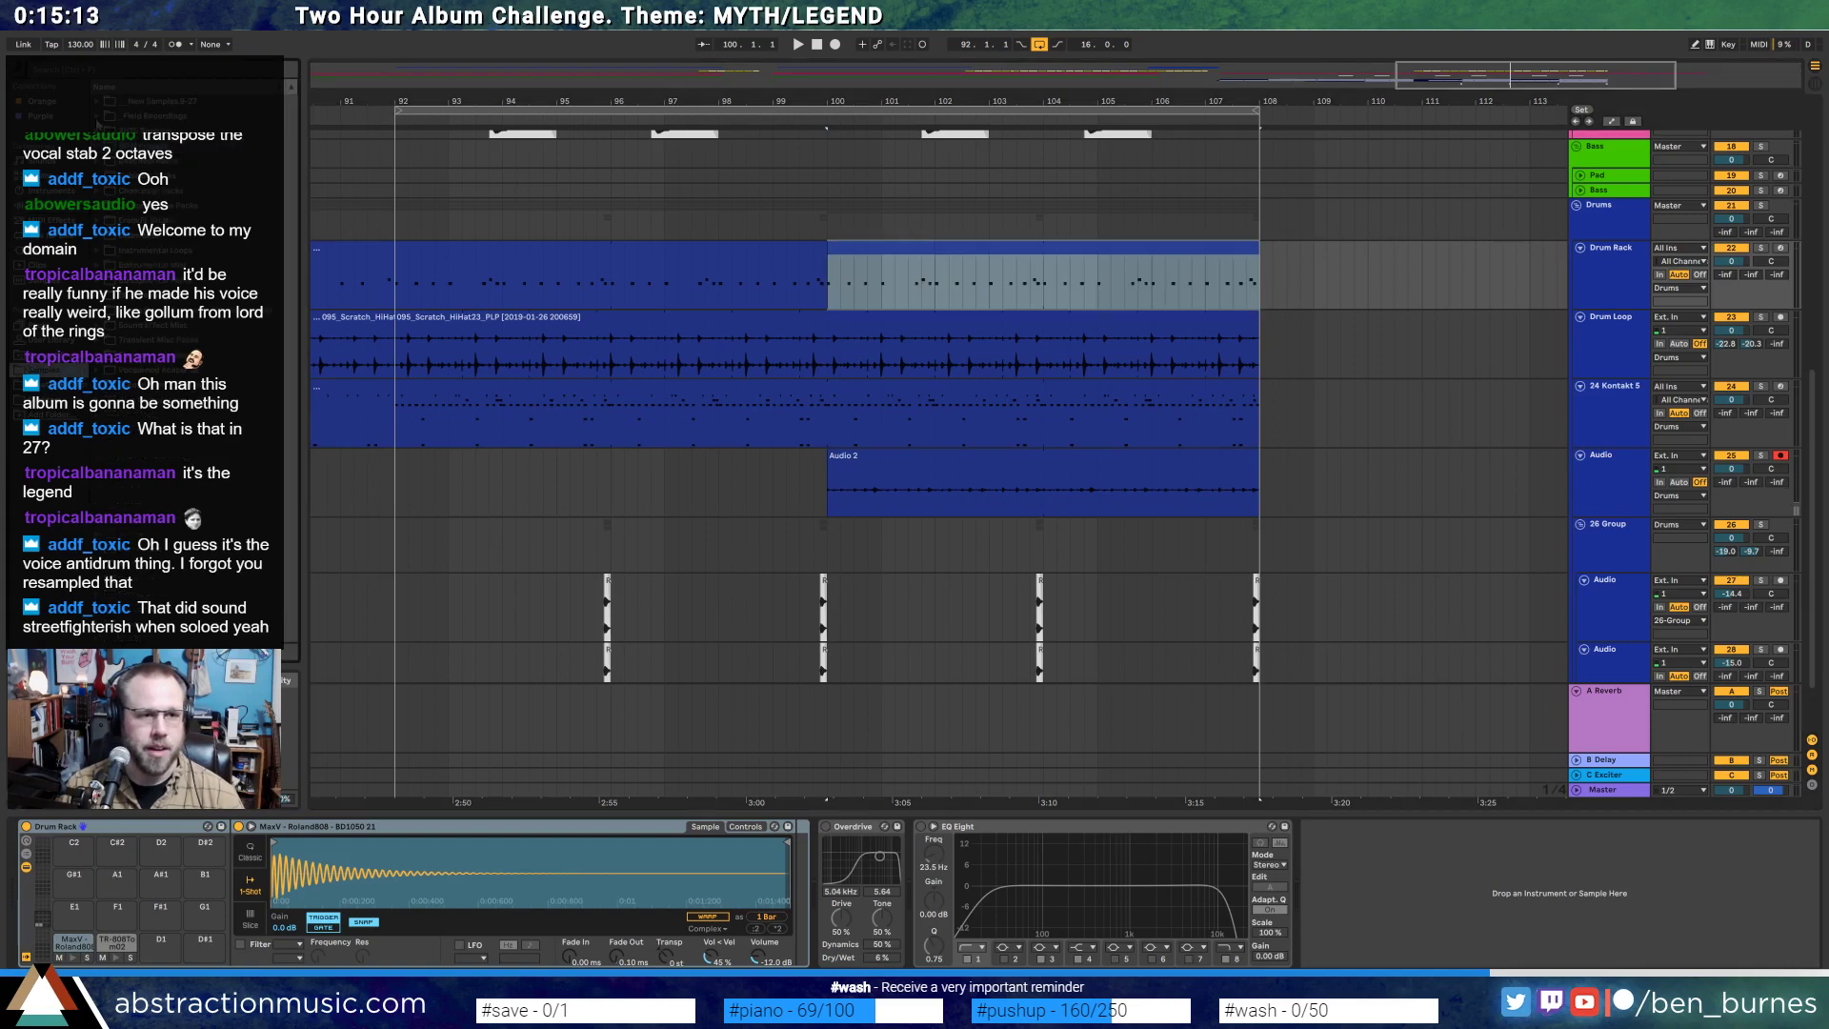
click(97, 117)
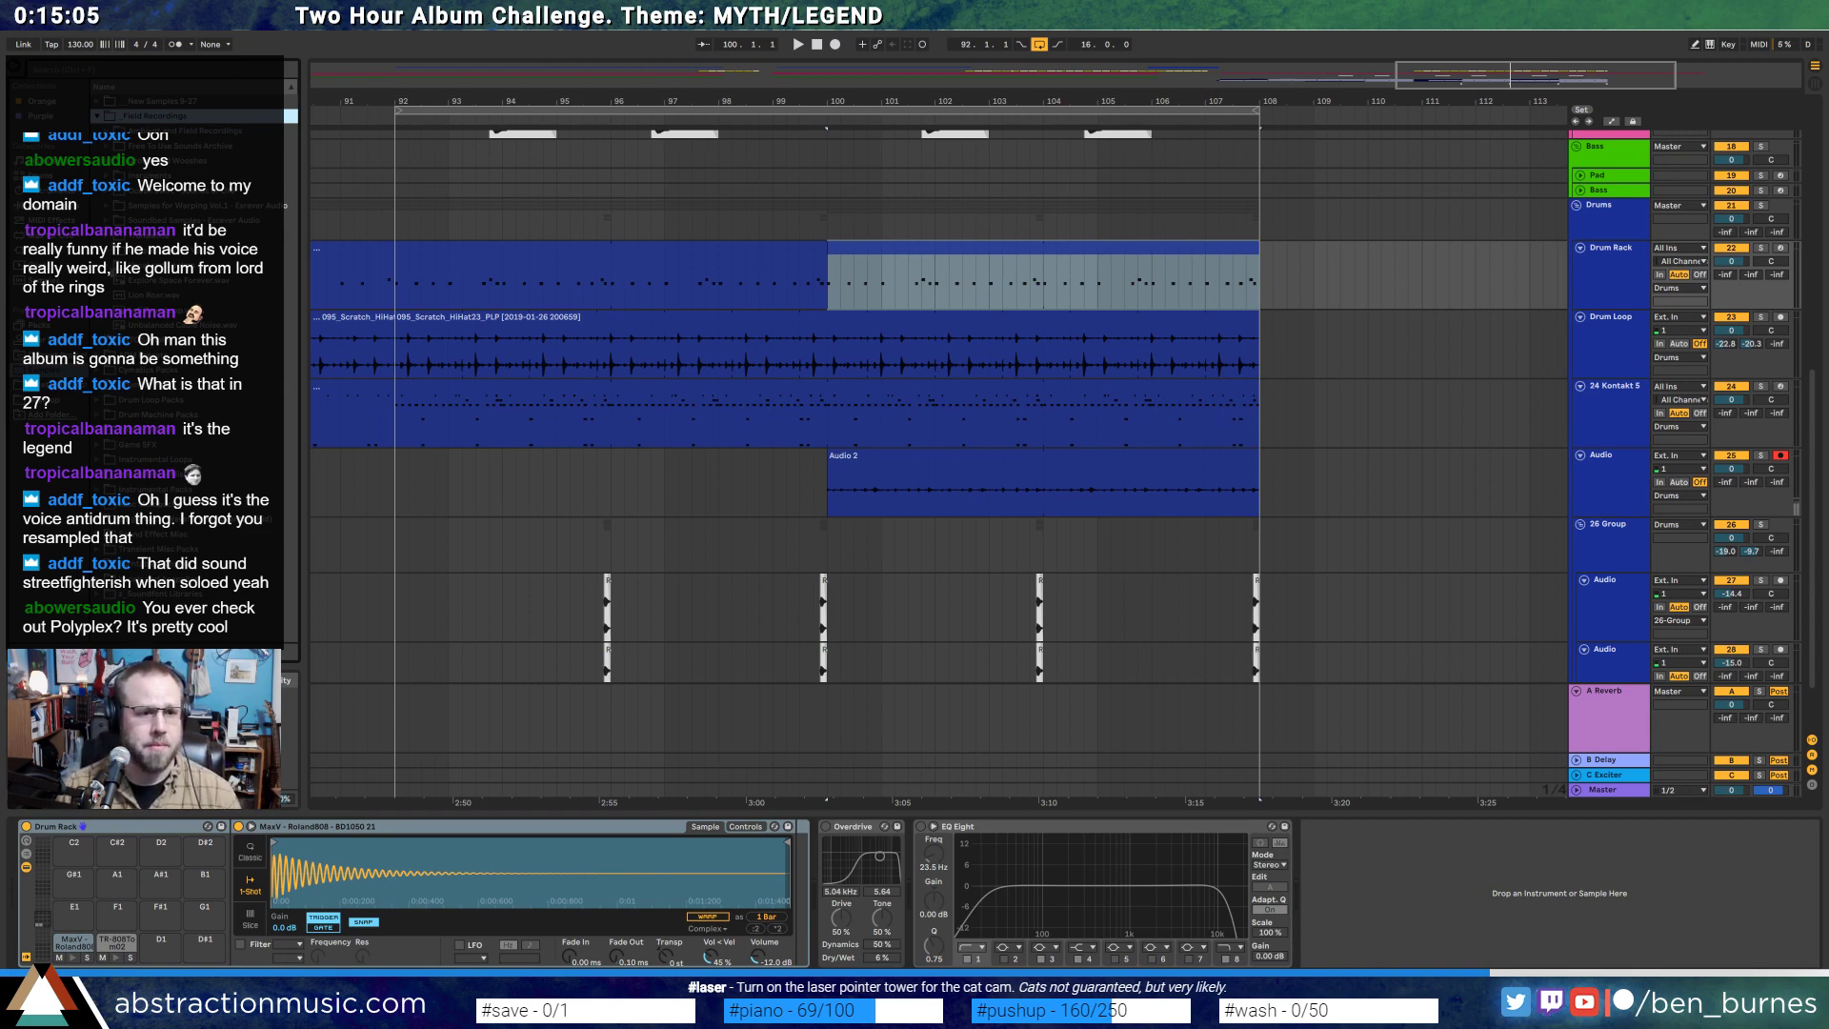
click(106, 130)
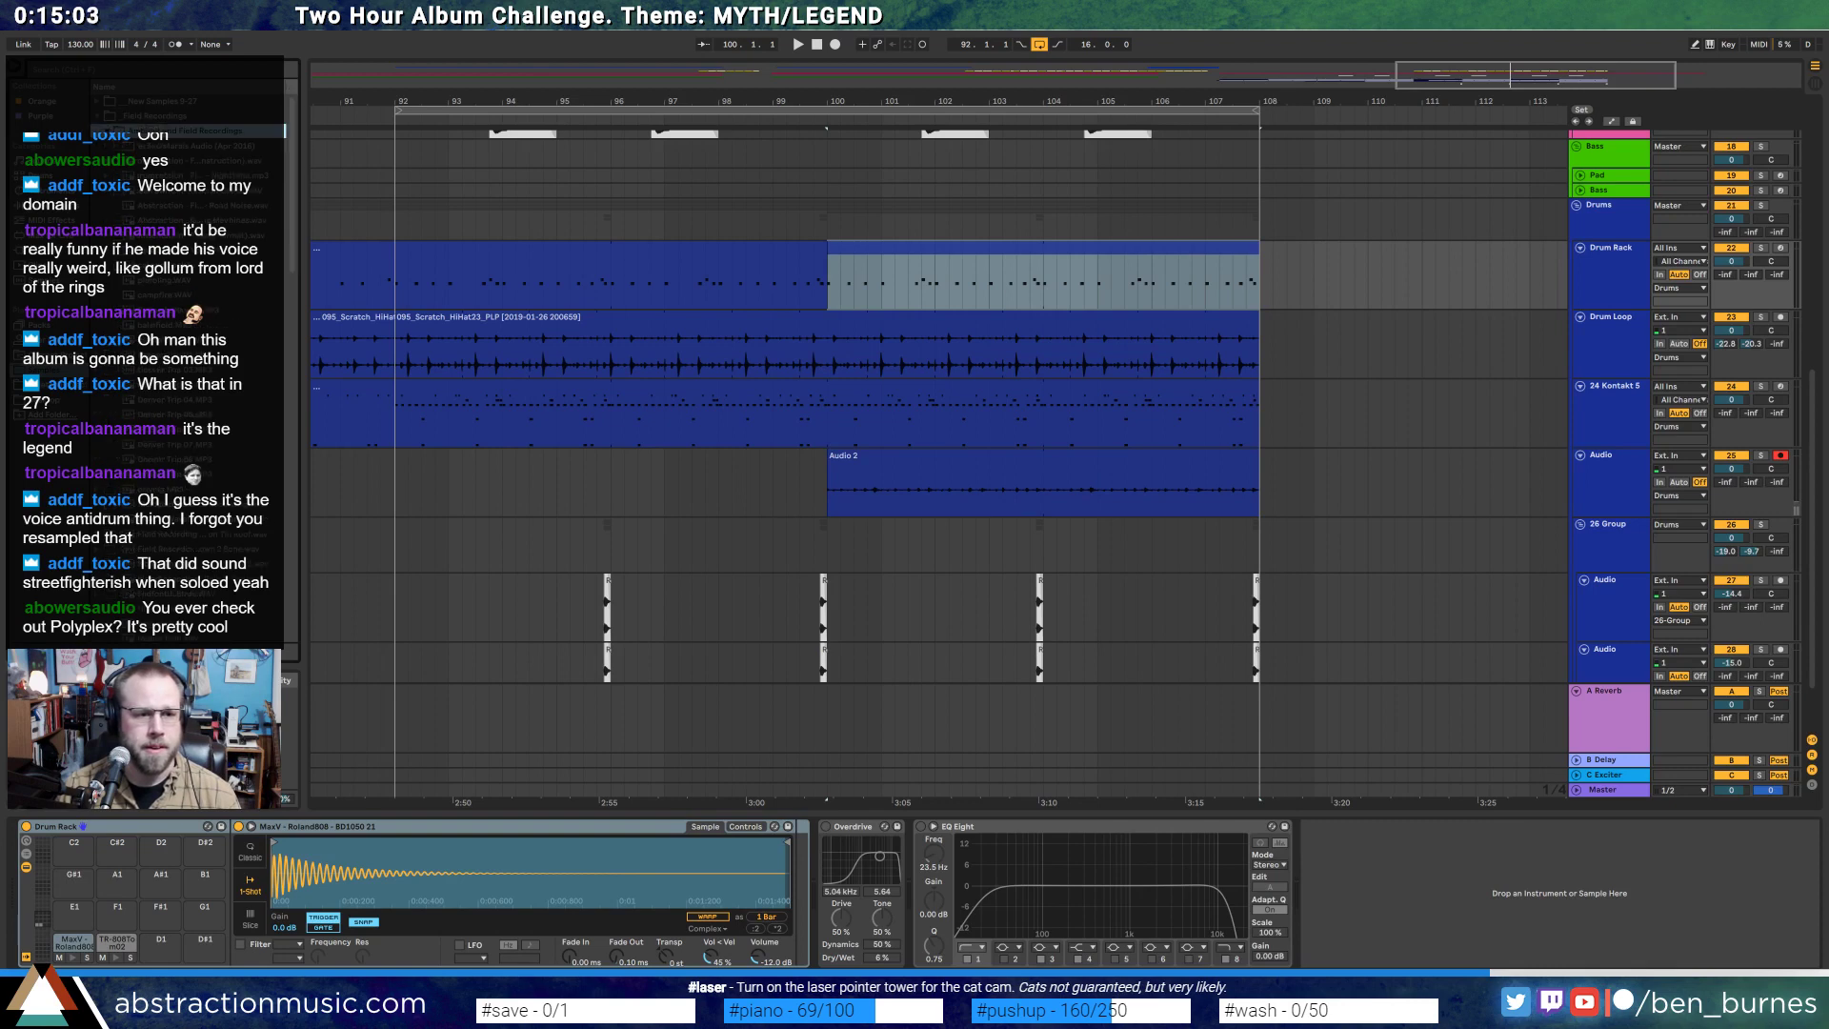
click(107, 130)
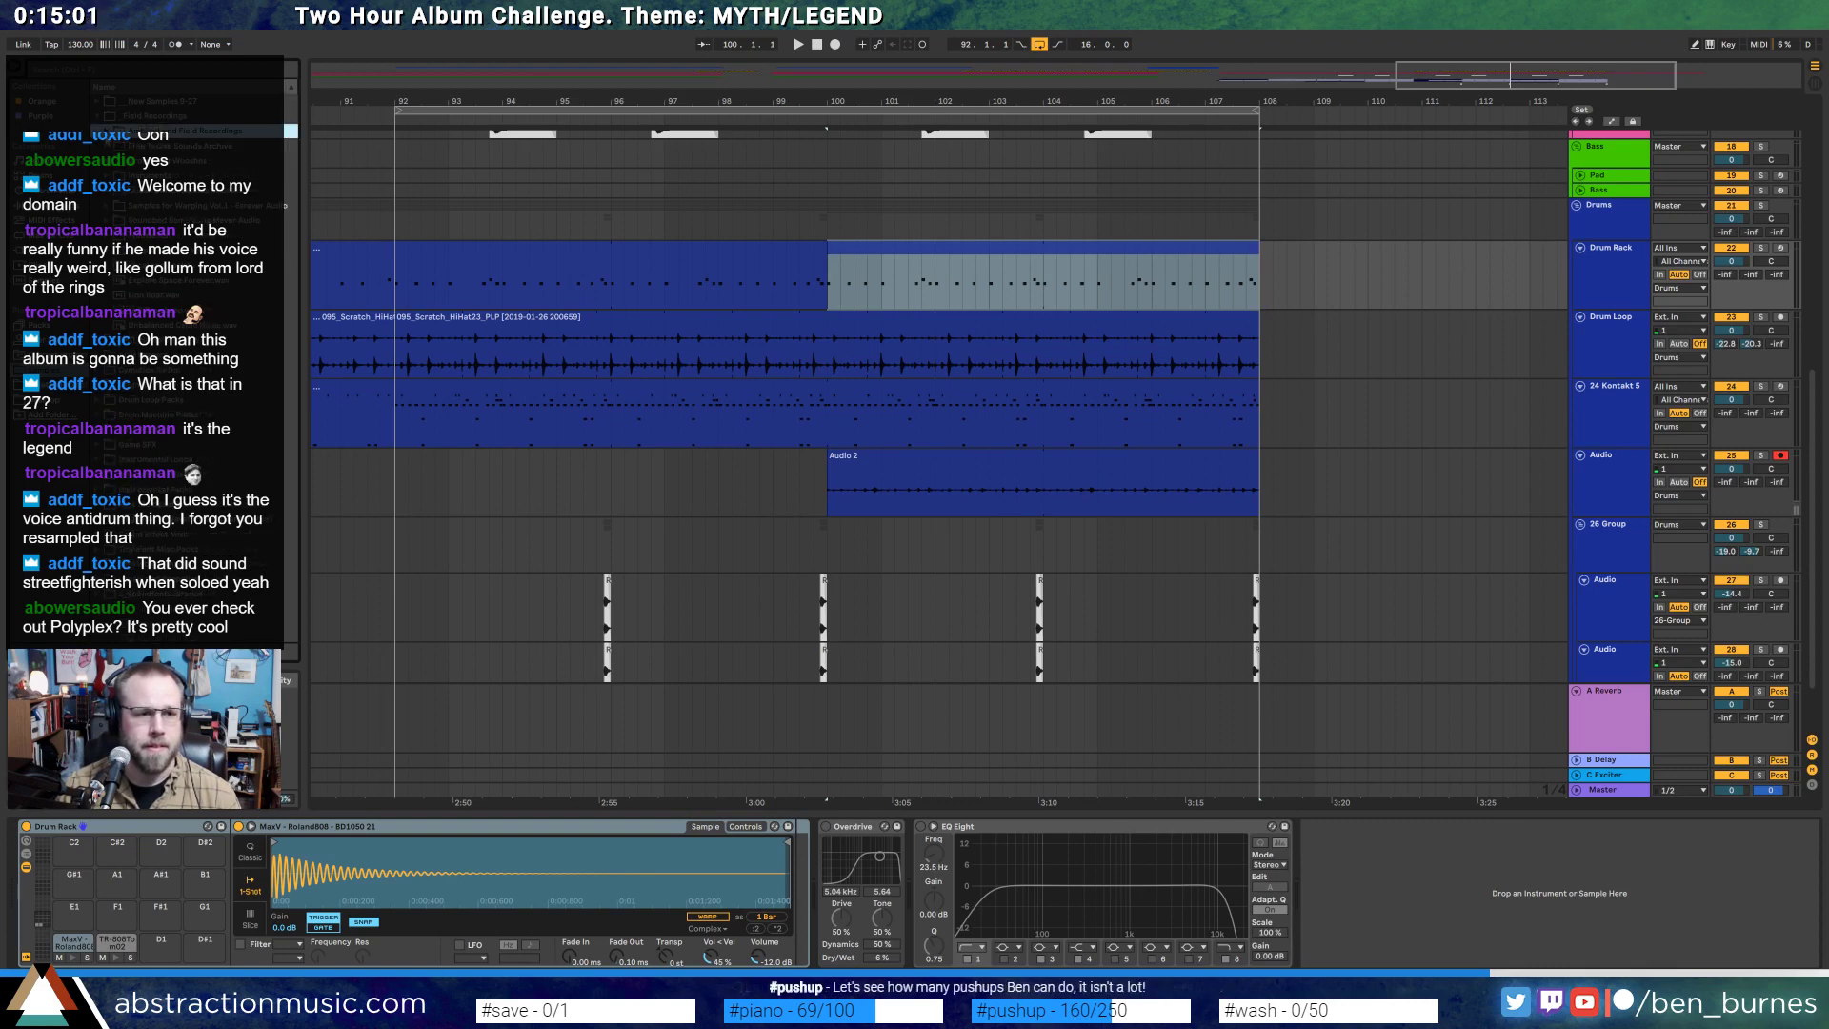
click(162, 235)
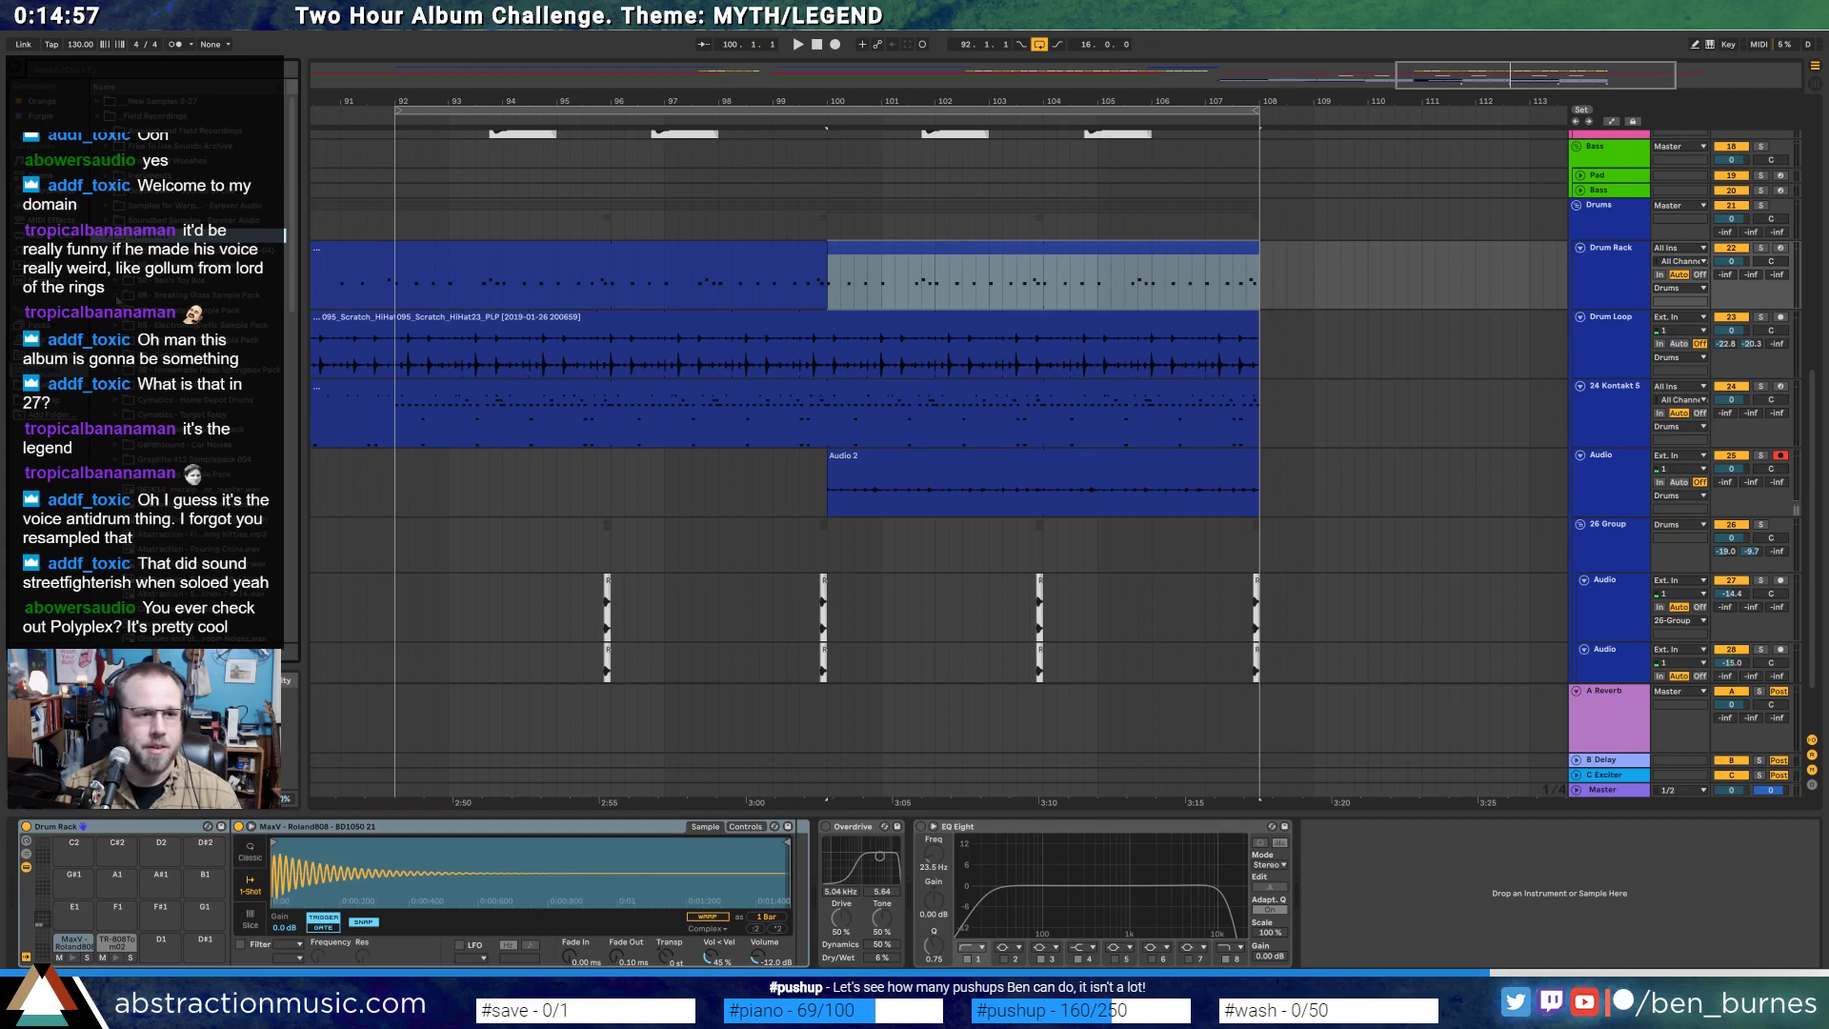
scroll(294, 211, down, 3)
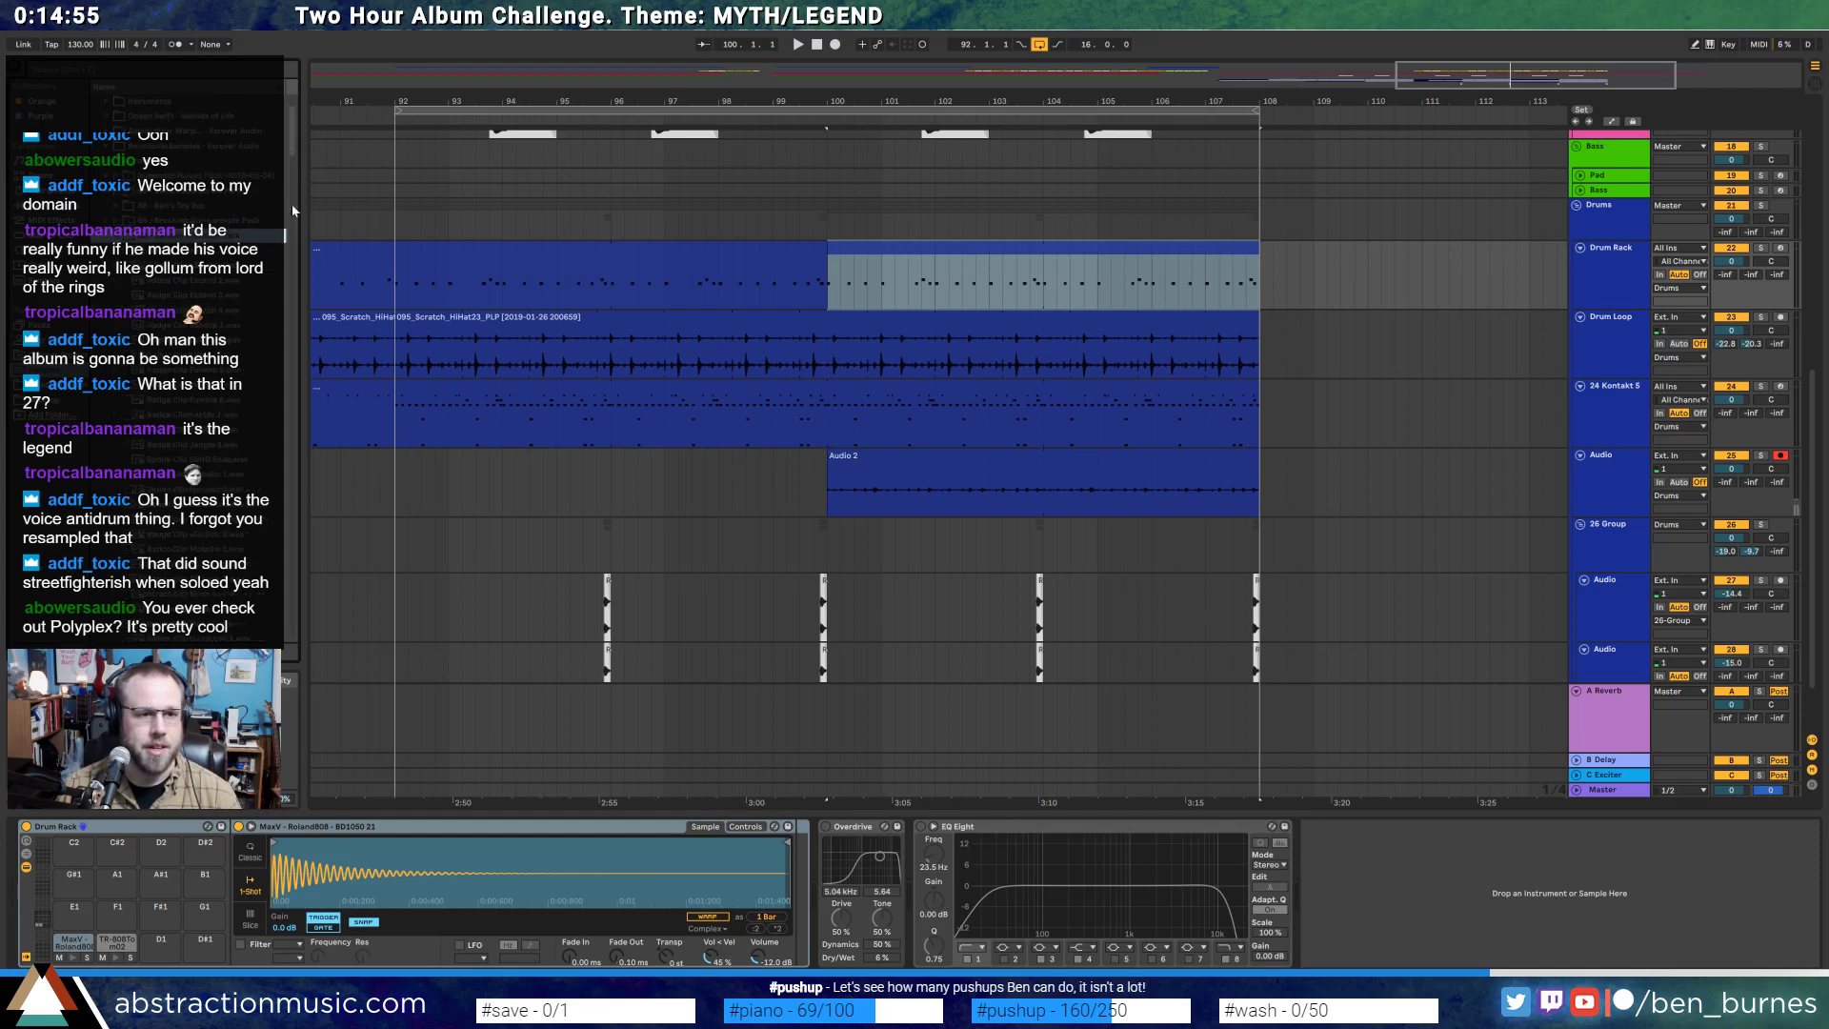
- Audition a range of samples down the expanded sample pack to find a percussive sound
drag(294, 147, 283, 342)
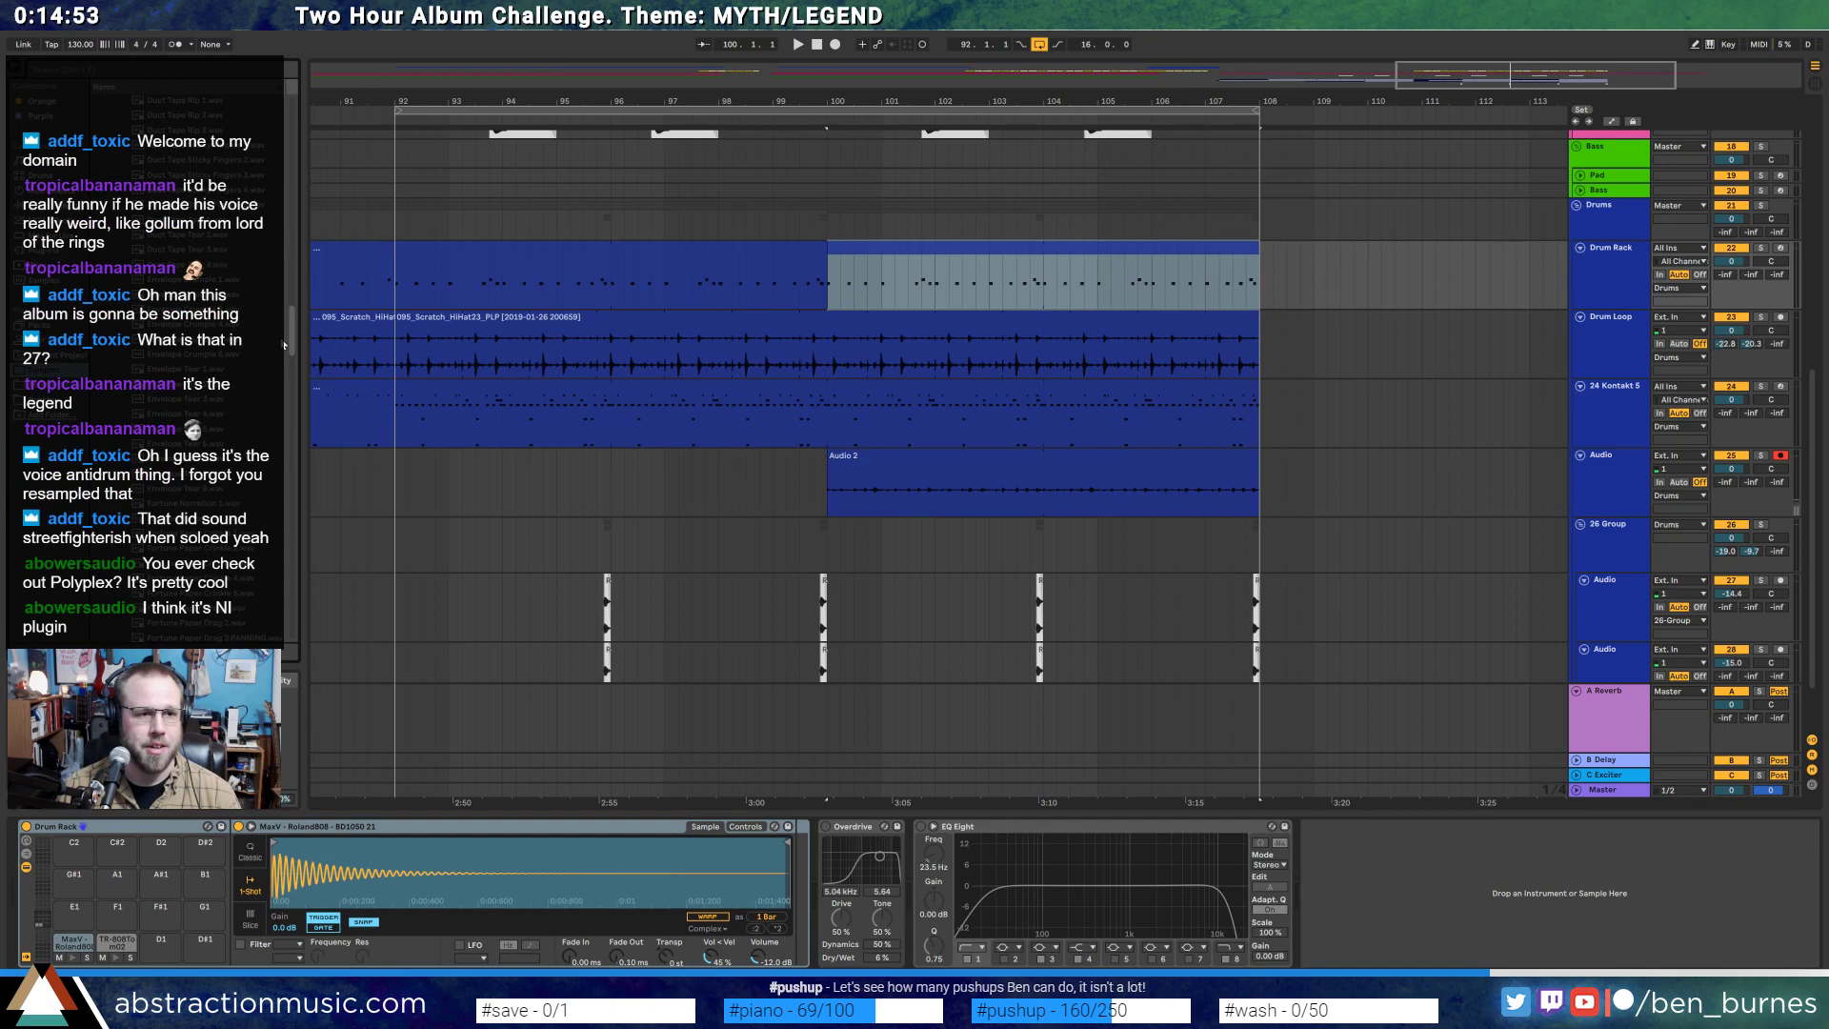
click(251, 310)
click(250, 414)
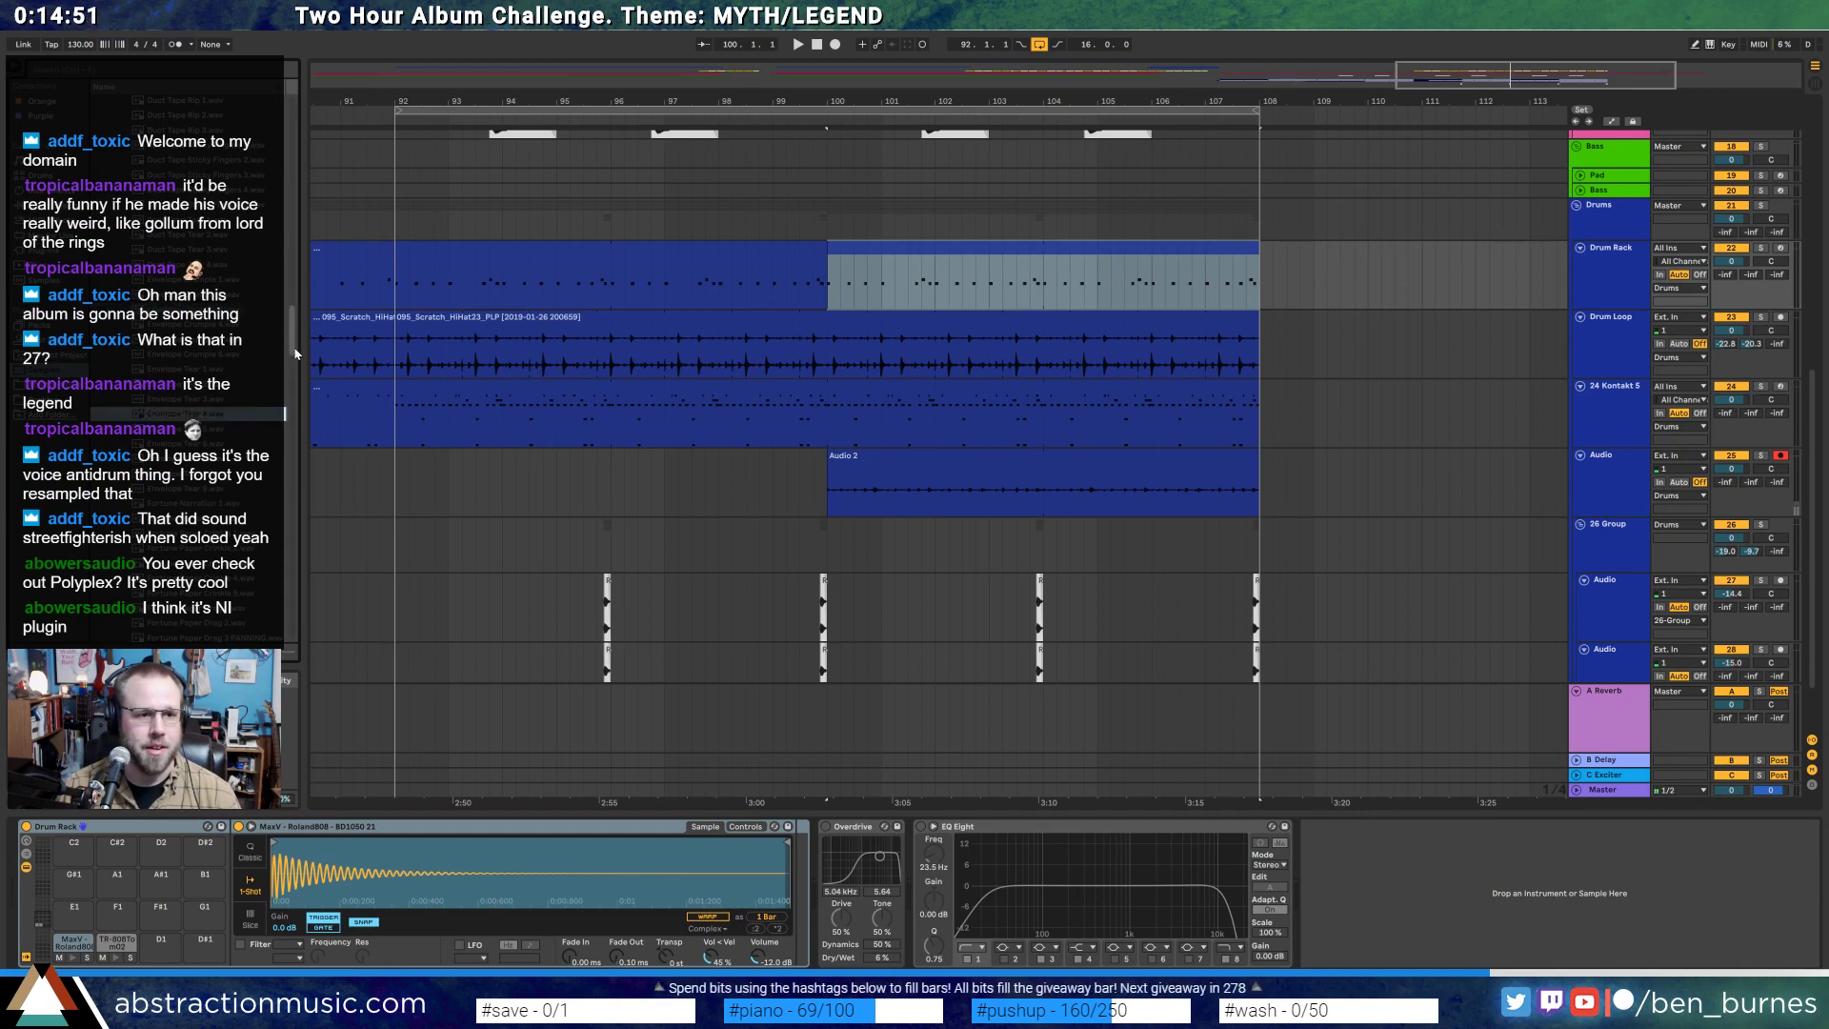
drag(295, 354, 292, 369)
click(272, 327)
click(260, 371)
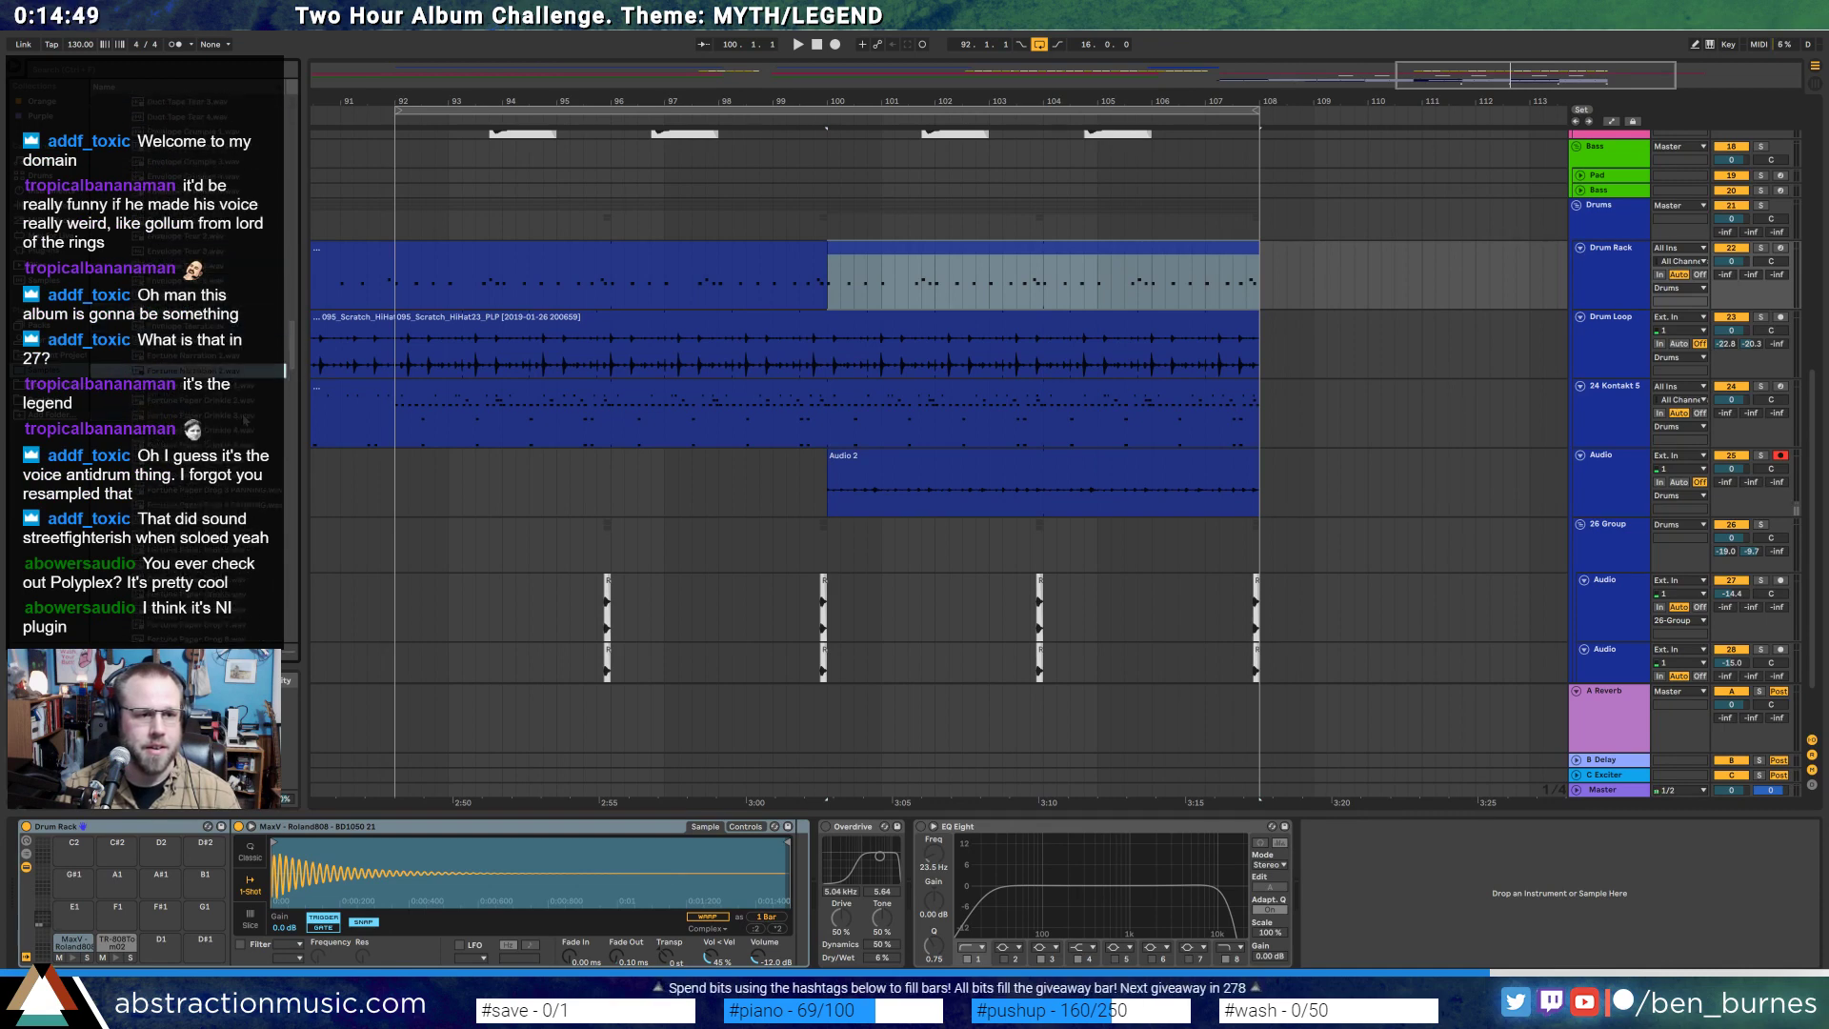
click(245, 417)
click(245, 461)
scroll(245, 463, down, 2)
click(244, 474)
scroll(244, 471, down, 2)
scroll(245, 463, down, 2)
click(245, 461)
scroll(245, 461, down, 2)
click(245, 460)
scroll(245, 457, down, 2)
click(245, 446)
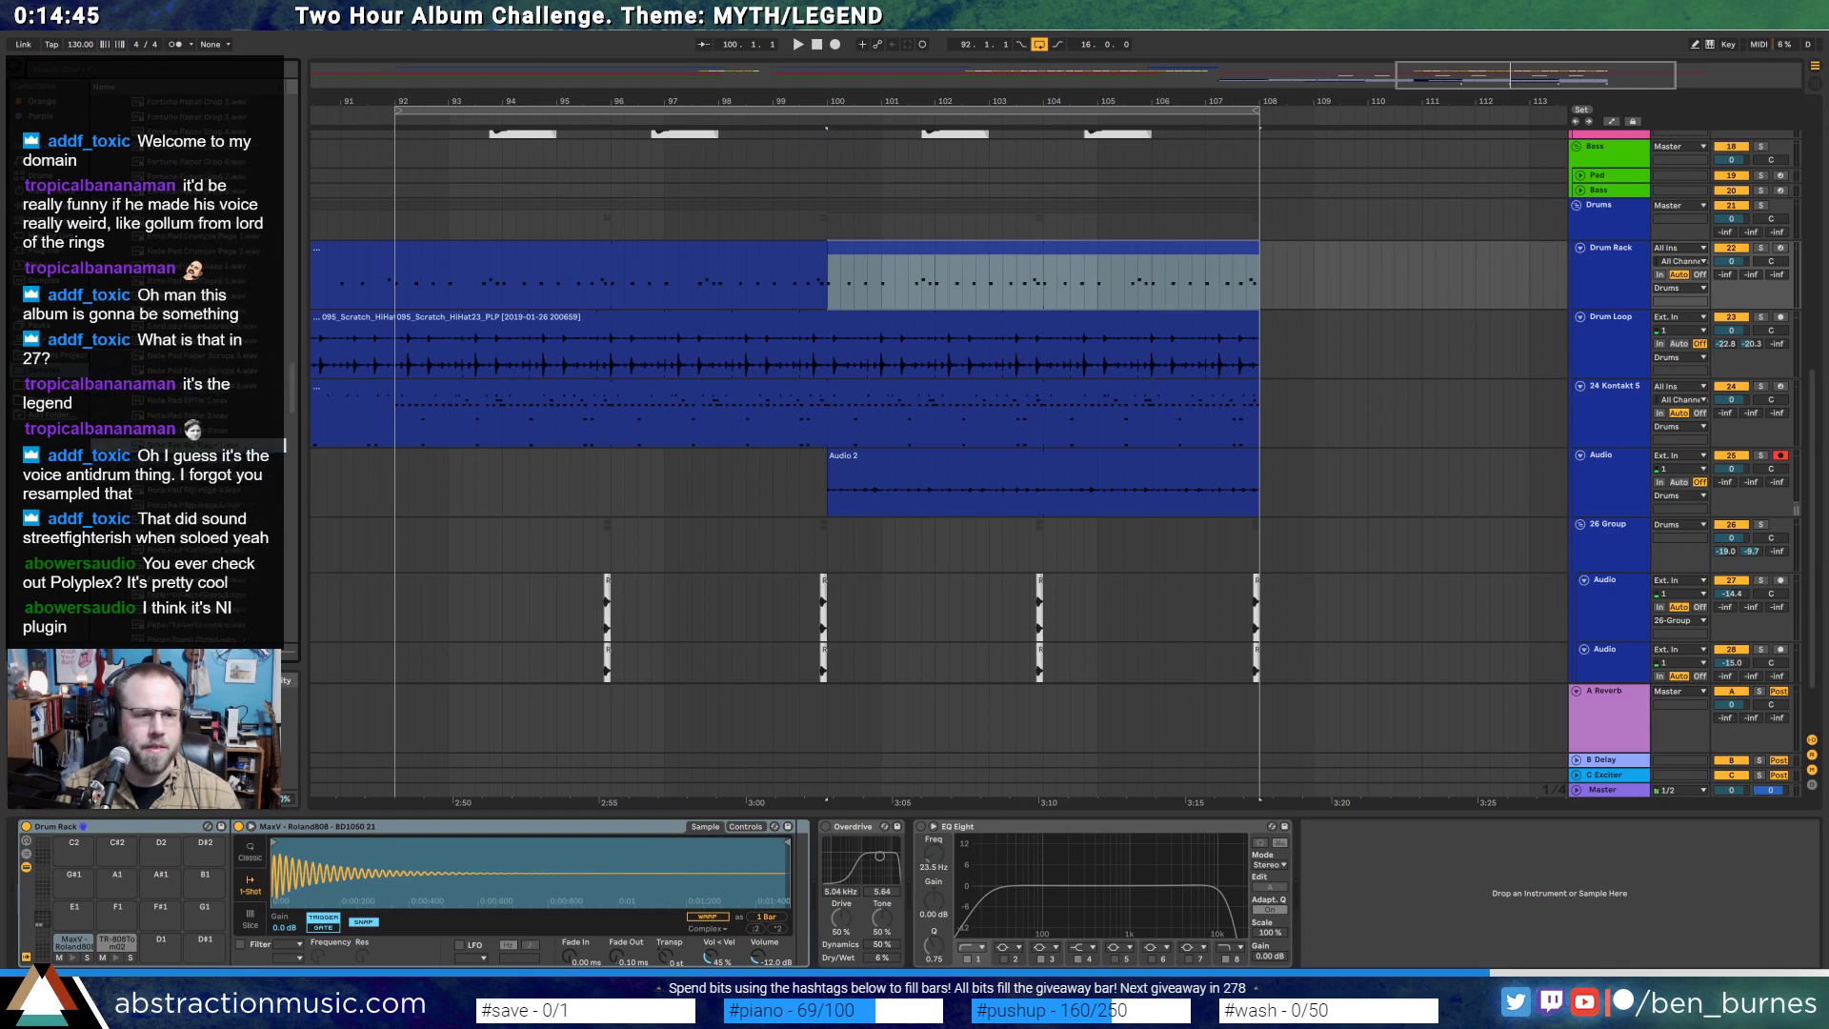
scroll(245, 448, down, 2)
click(245, 460)
scroll(245, 460, down, 2)
click(245, 461)
scroll(245, 461, down, 2)
click(245, 475)
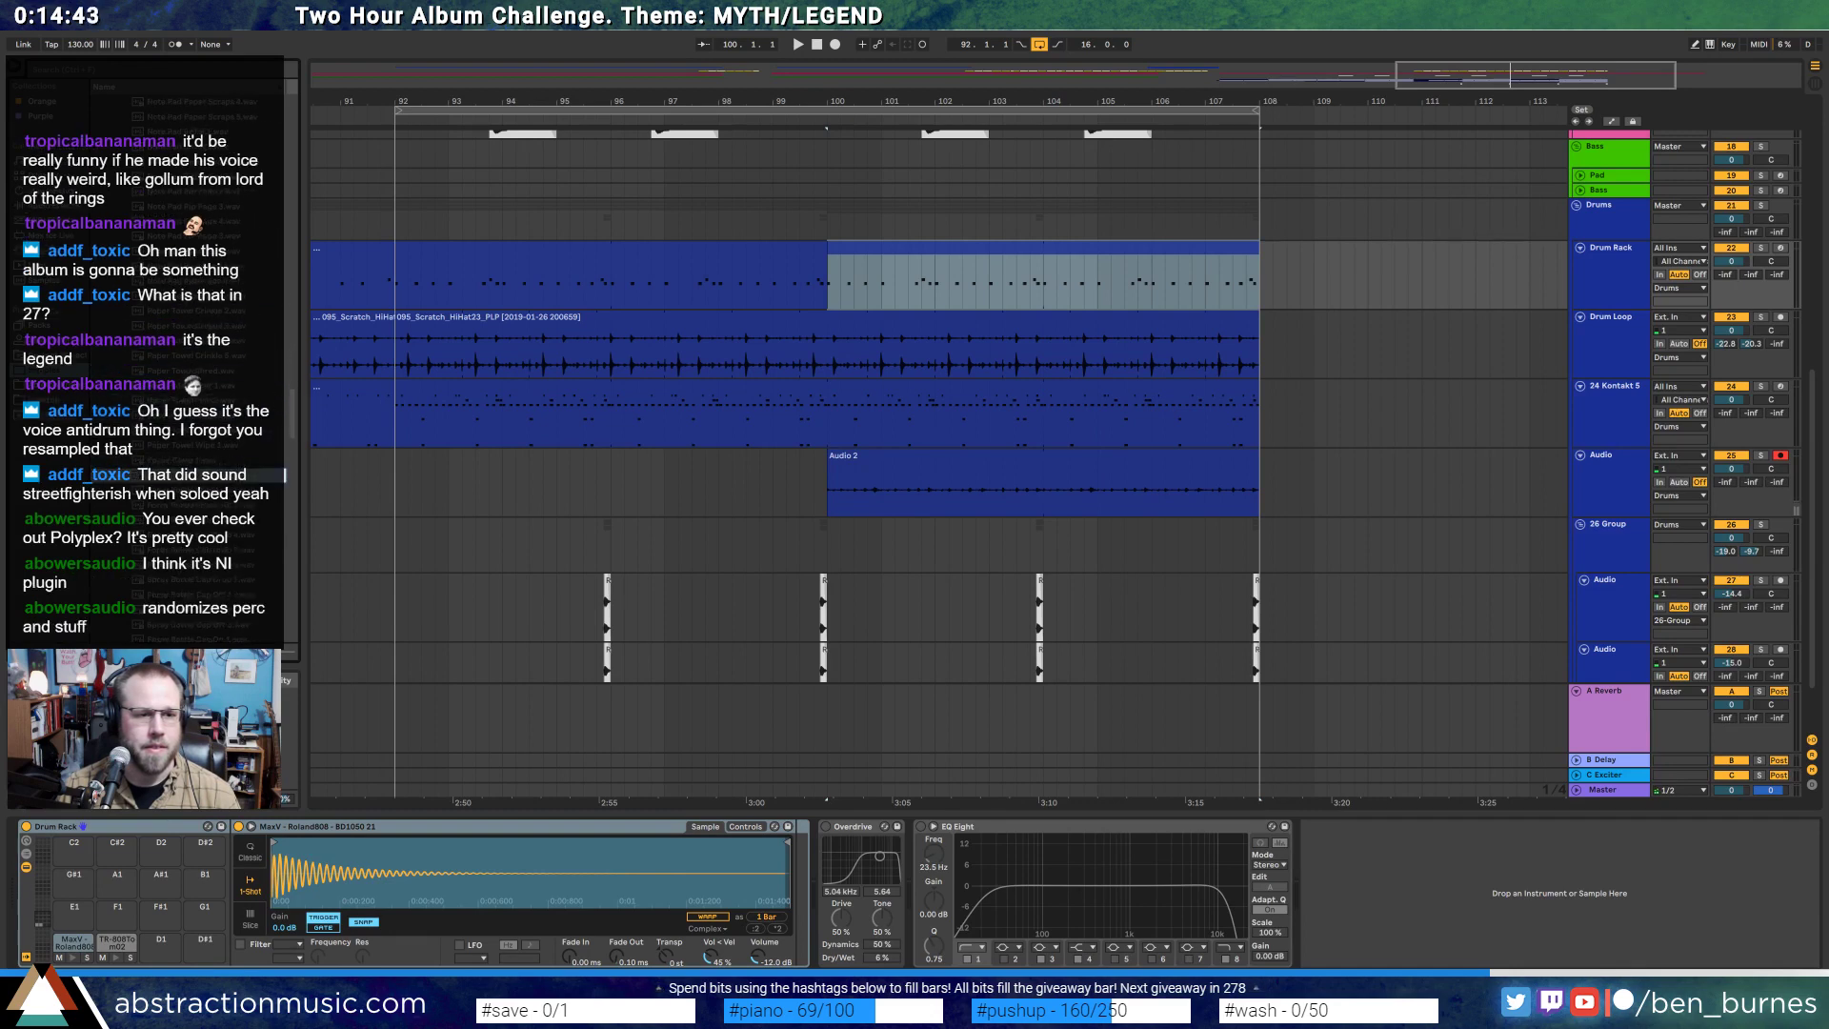
scroll(245, 474, down, 2)
click(244, 475)
- Collapse the auditioned sample pack and expand a different pack in the browser
key(Left)
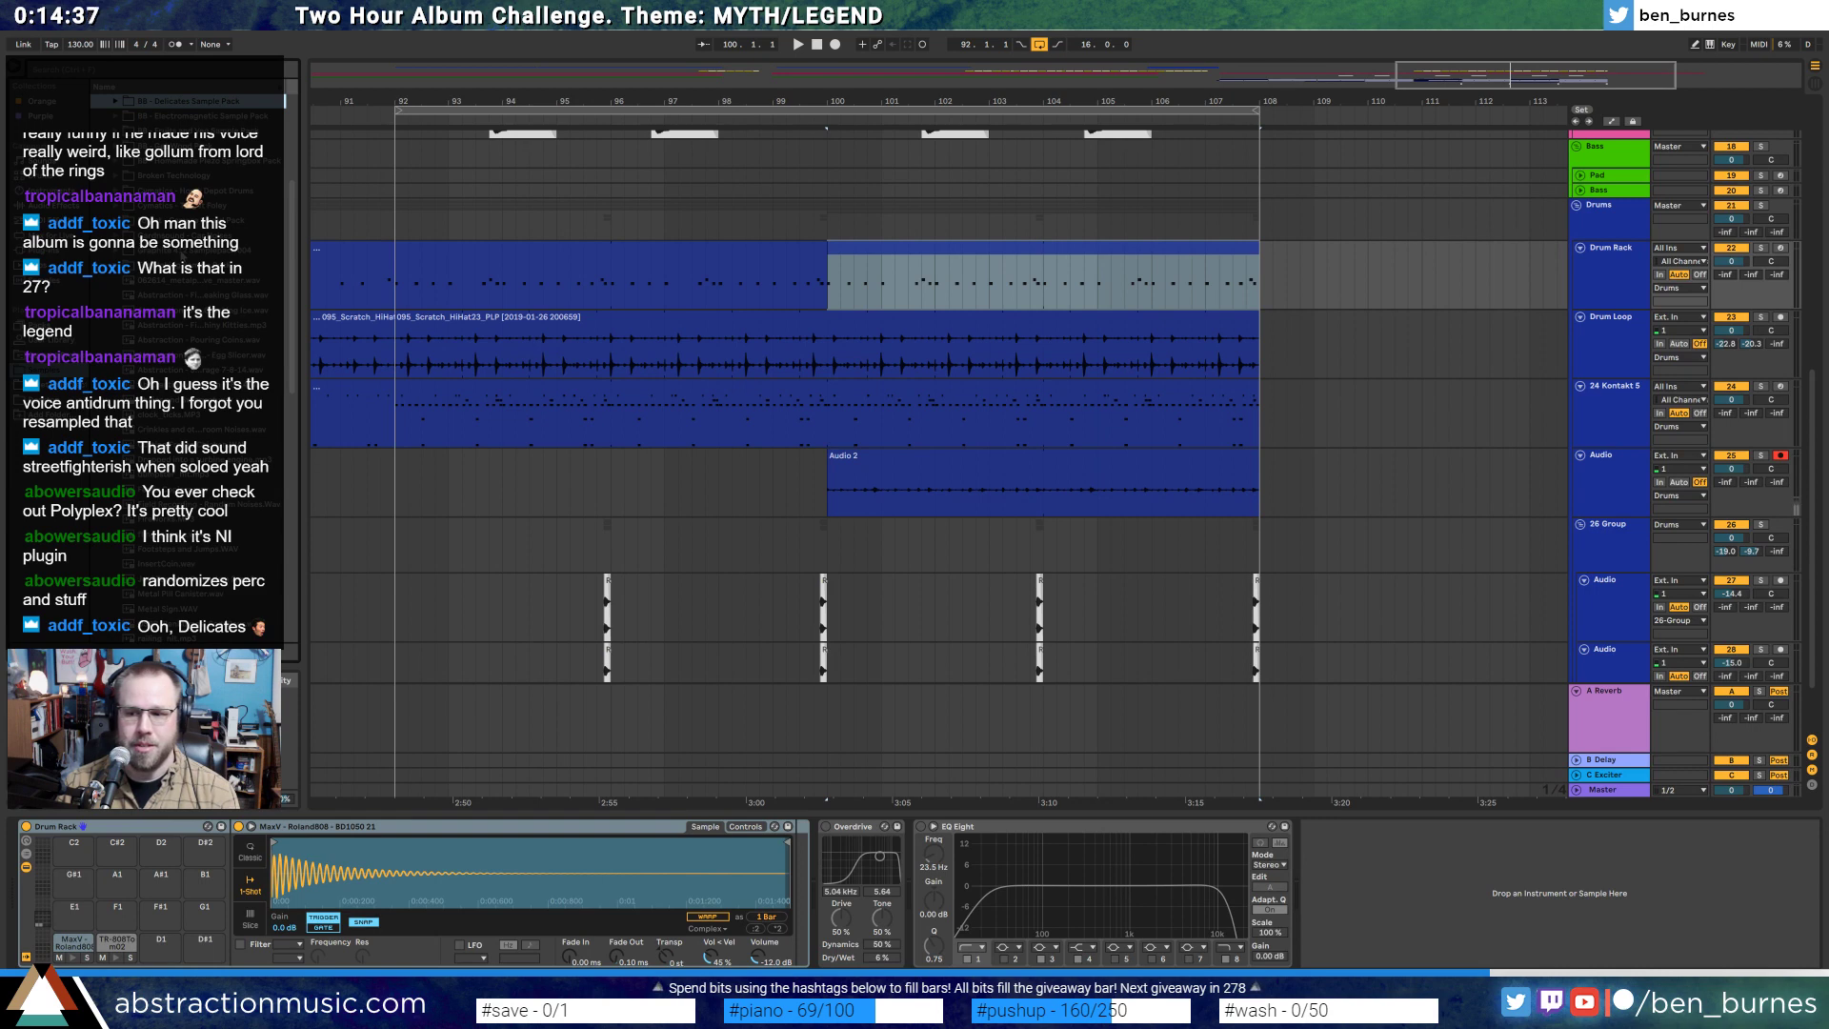
key(Right)
key(Down)
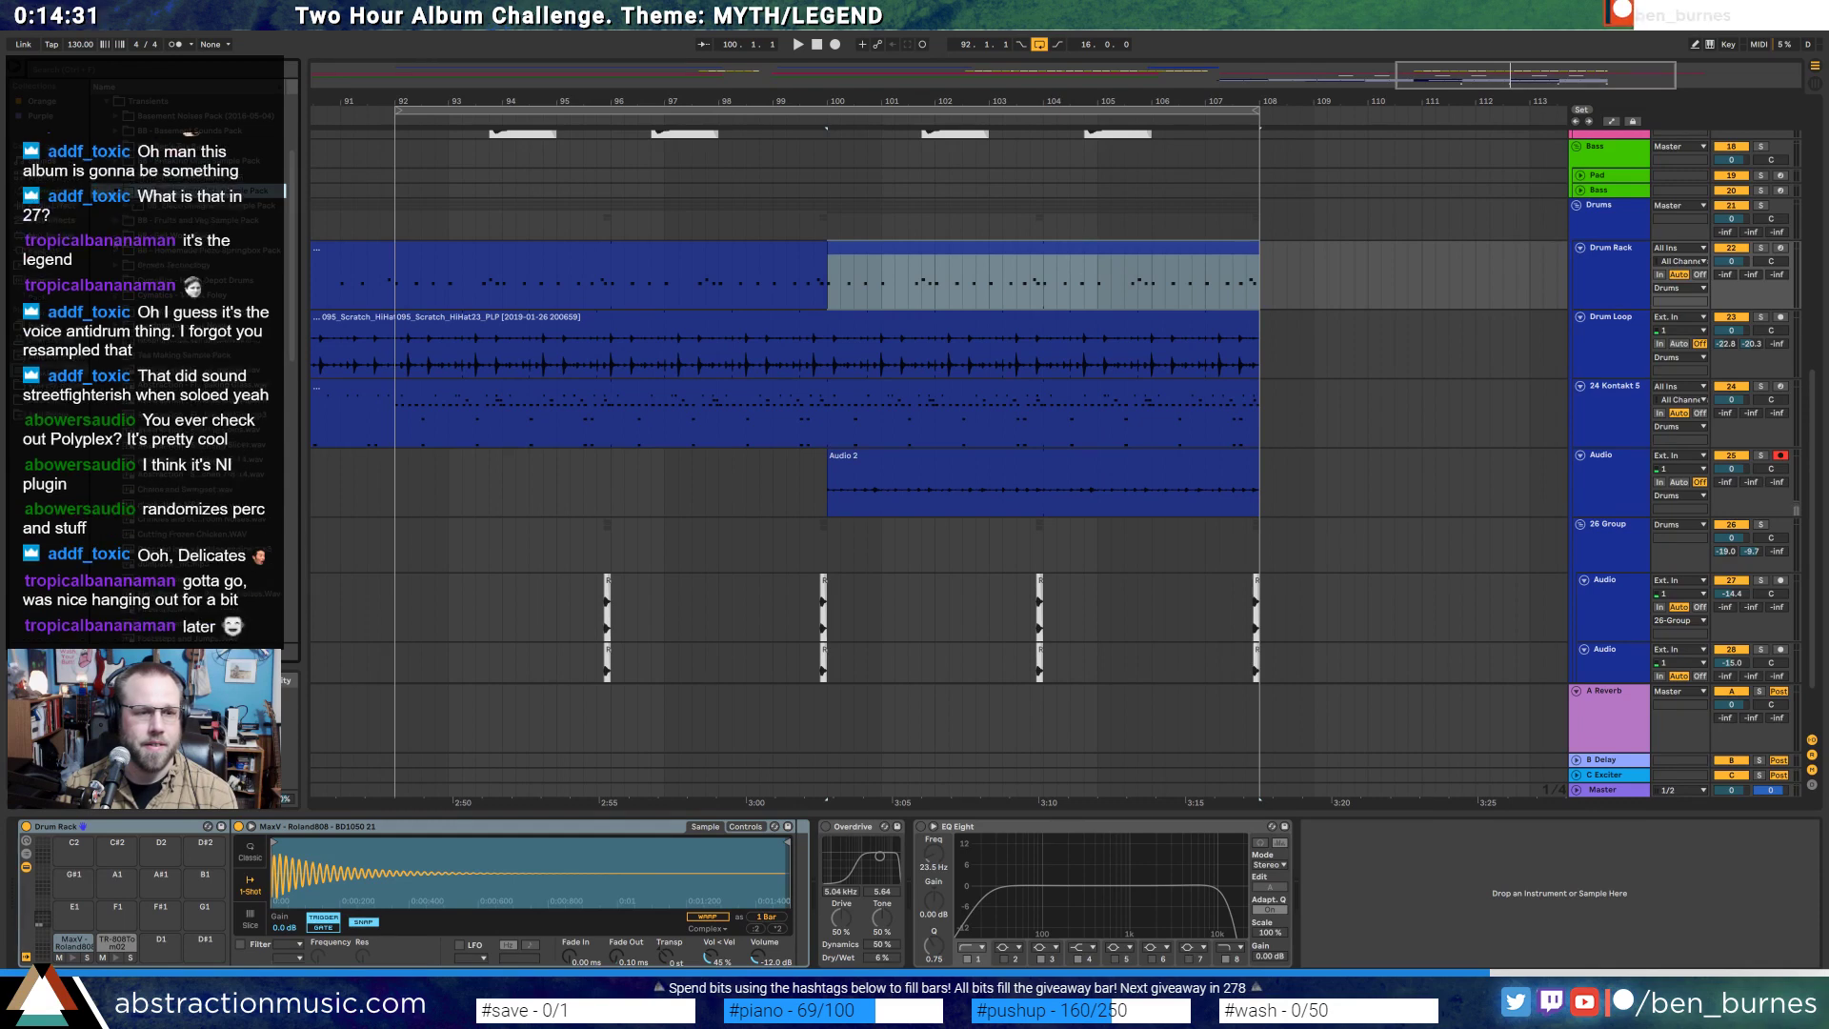
click(114, 239)
drag(294, 168, 297, 249)
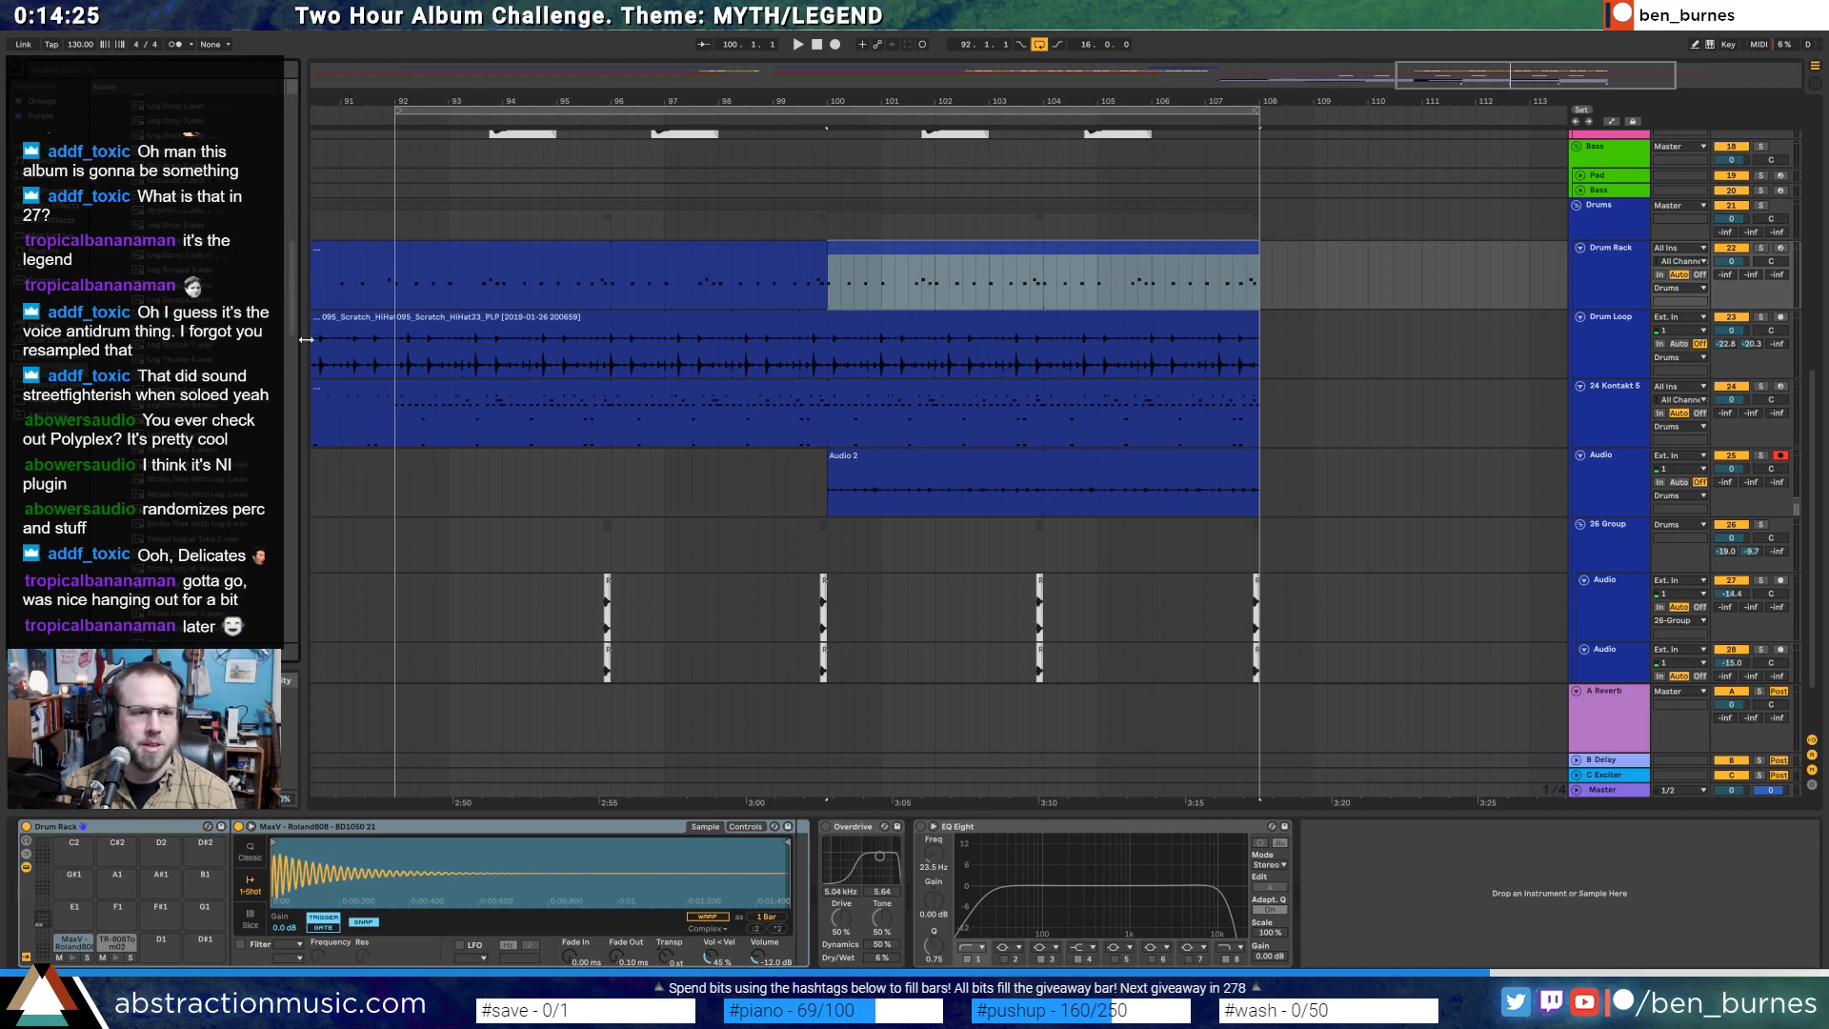
- Audition samples down the newly expanded pack, moving on to its Underbrush Rustle sounds
click(226, 435)
click(227, 451)
click(227, 509)
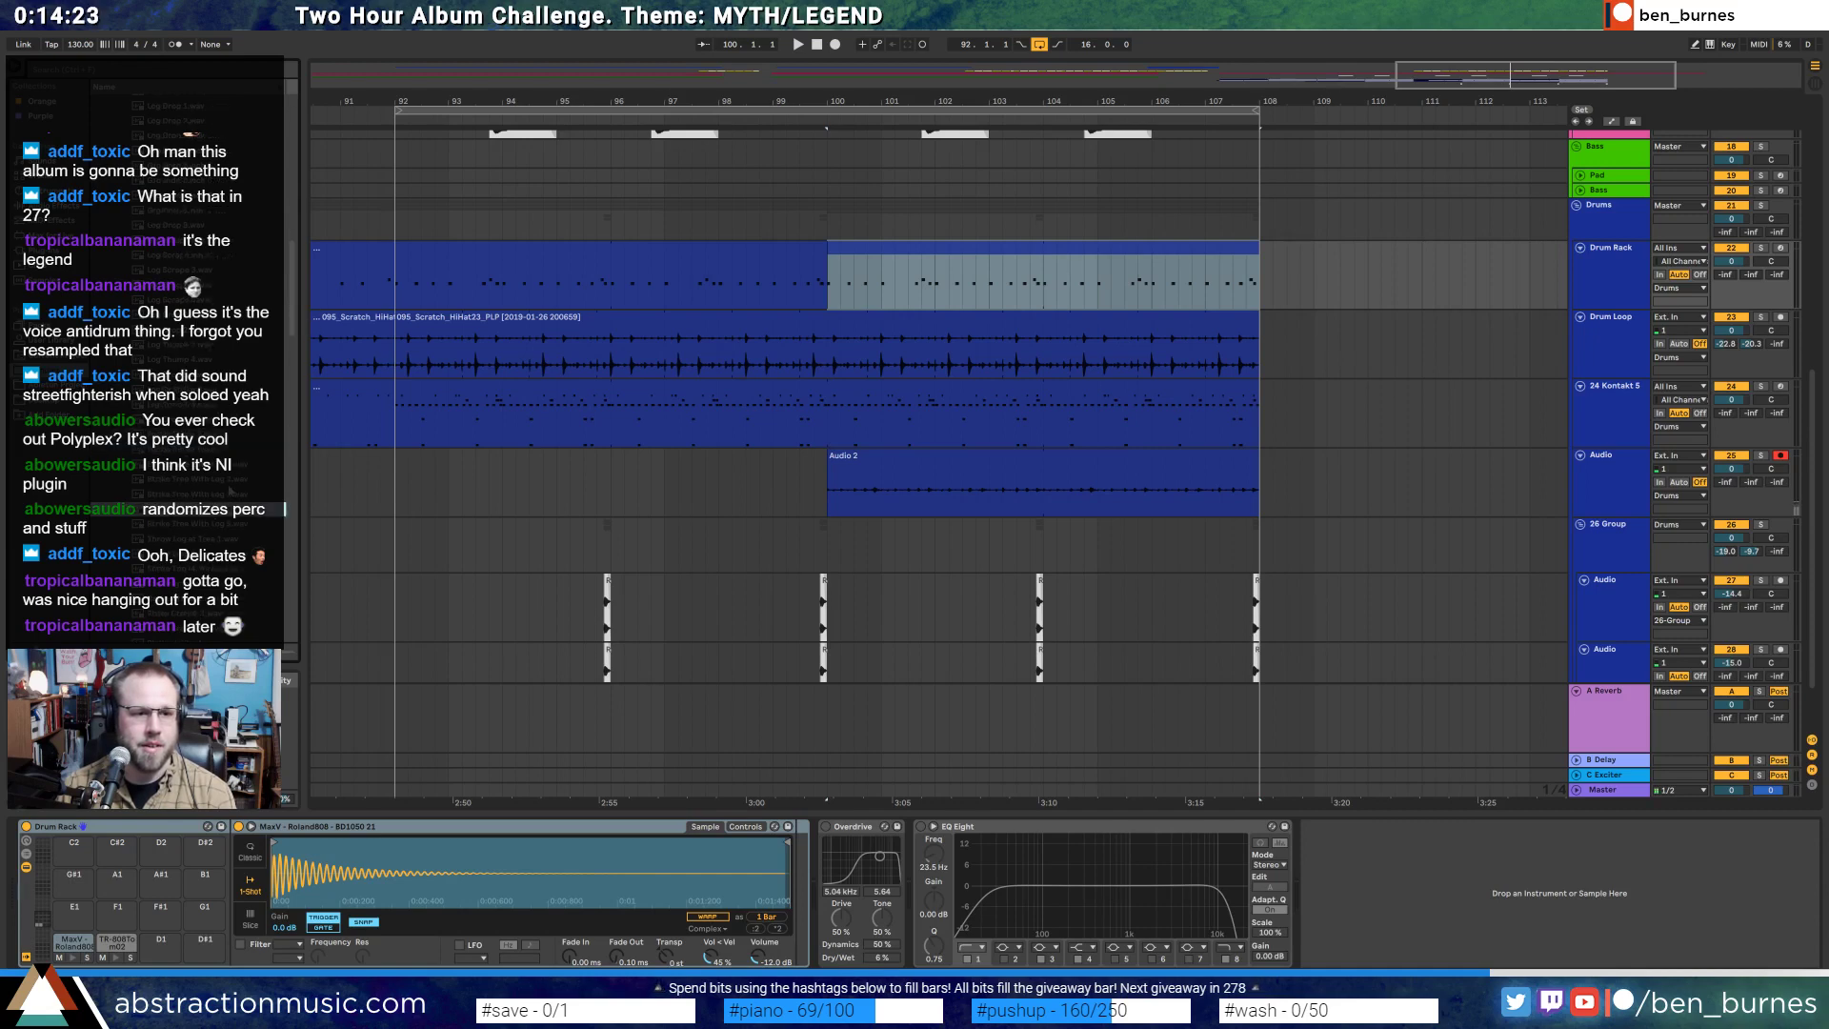
scroll(227, 505, down, 2)
click(227, 482)
scroll(229, 491, down, 2)
click(228, 492)
scroll(228, 493, down, 2)
click(229, 493)
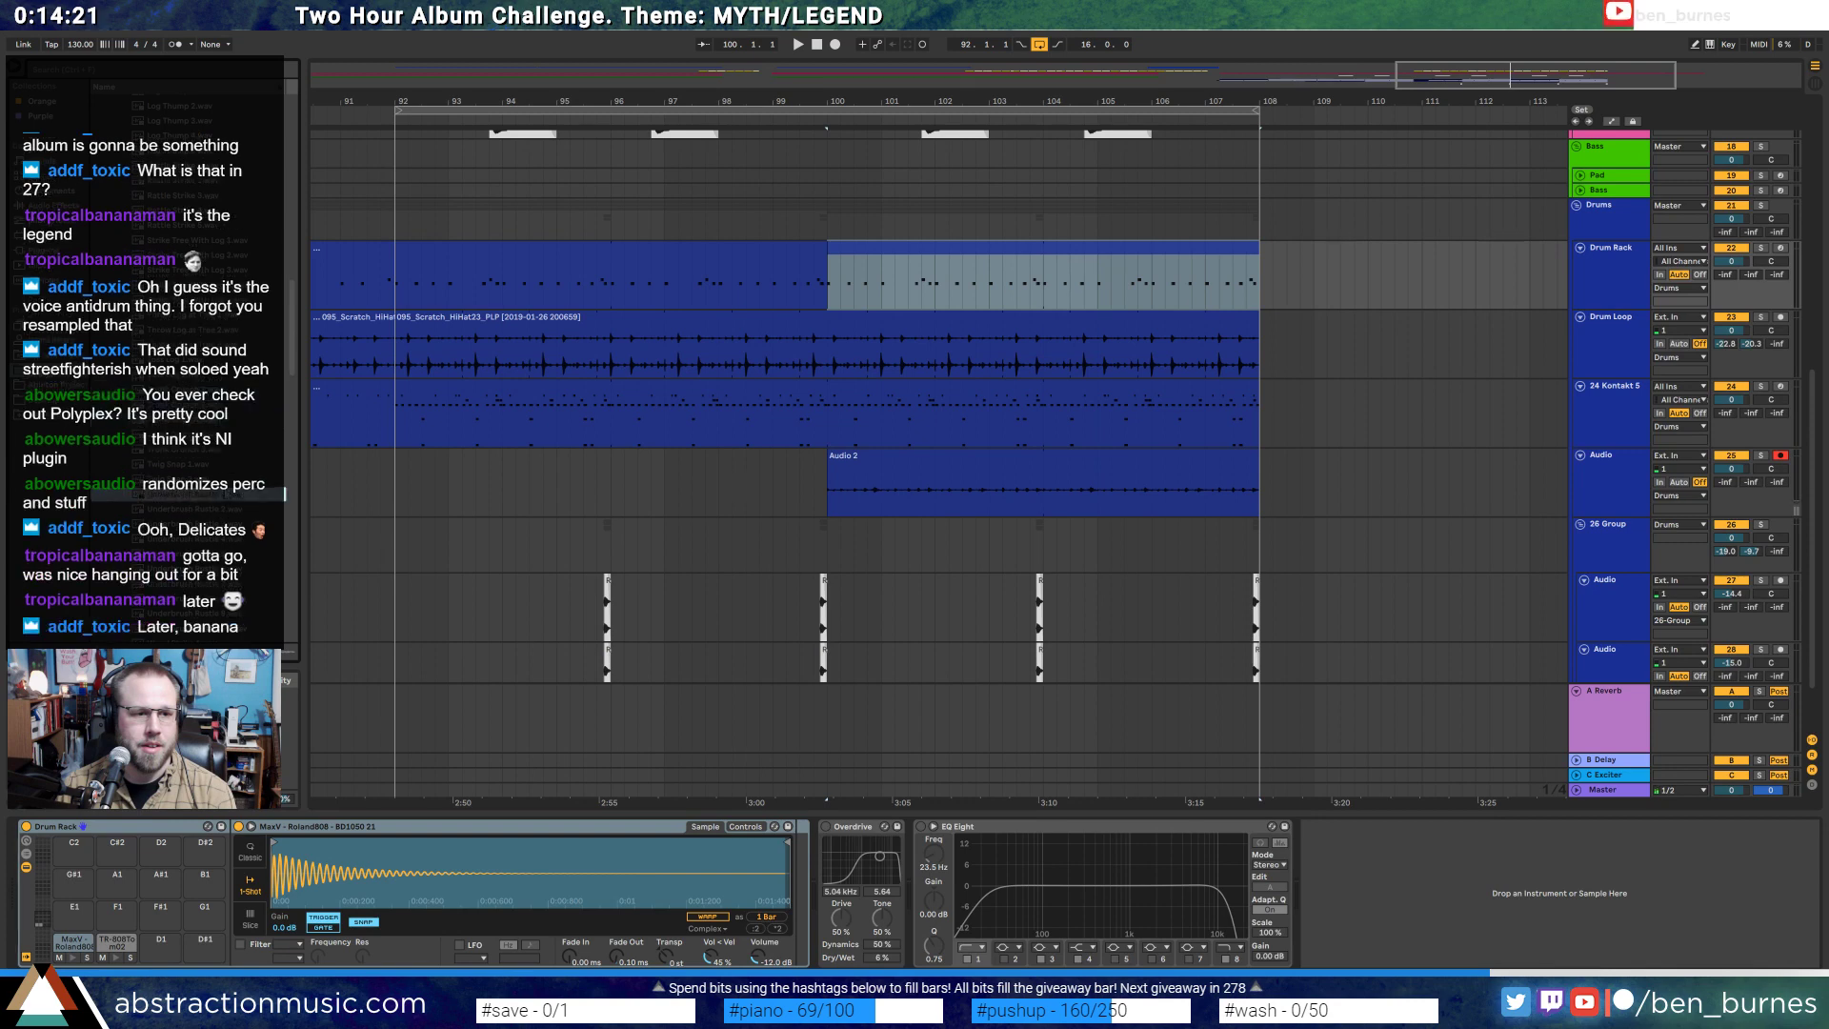
scroll(228, 492, down, 2)
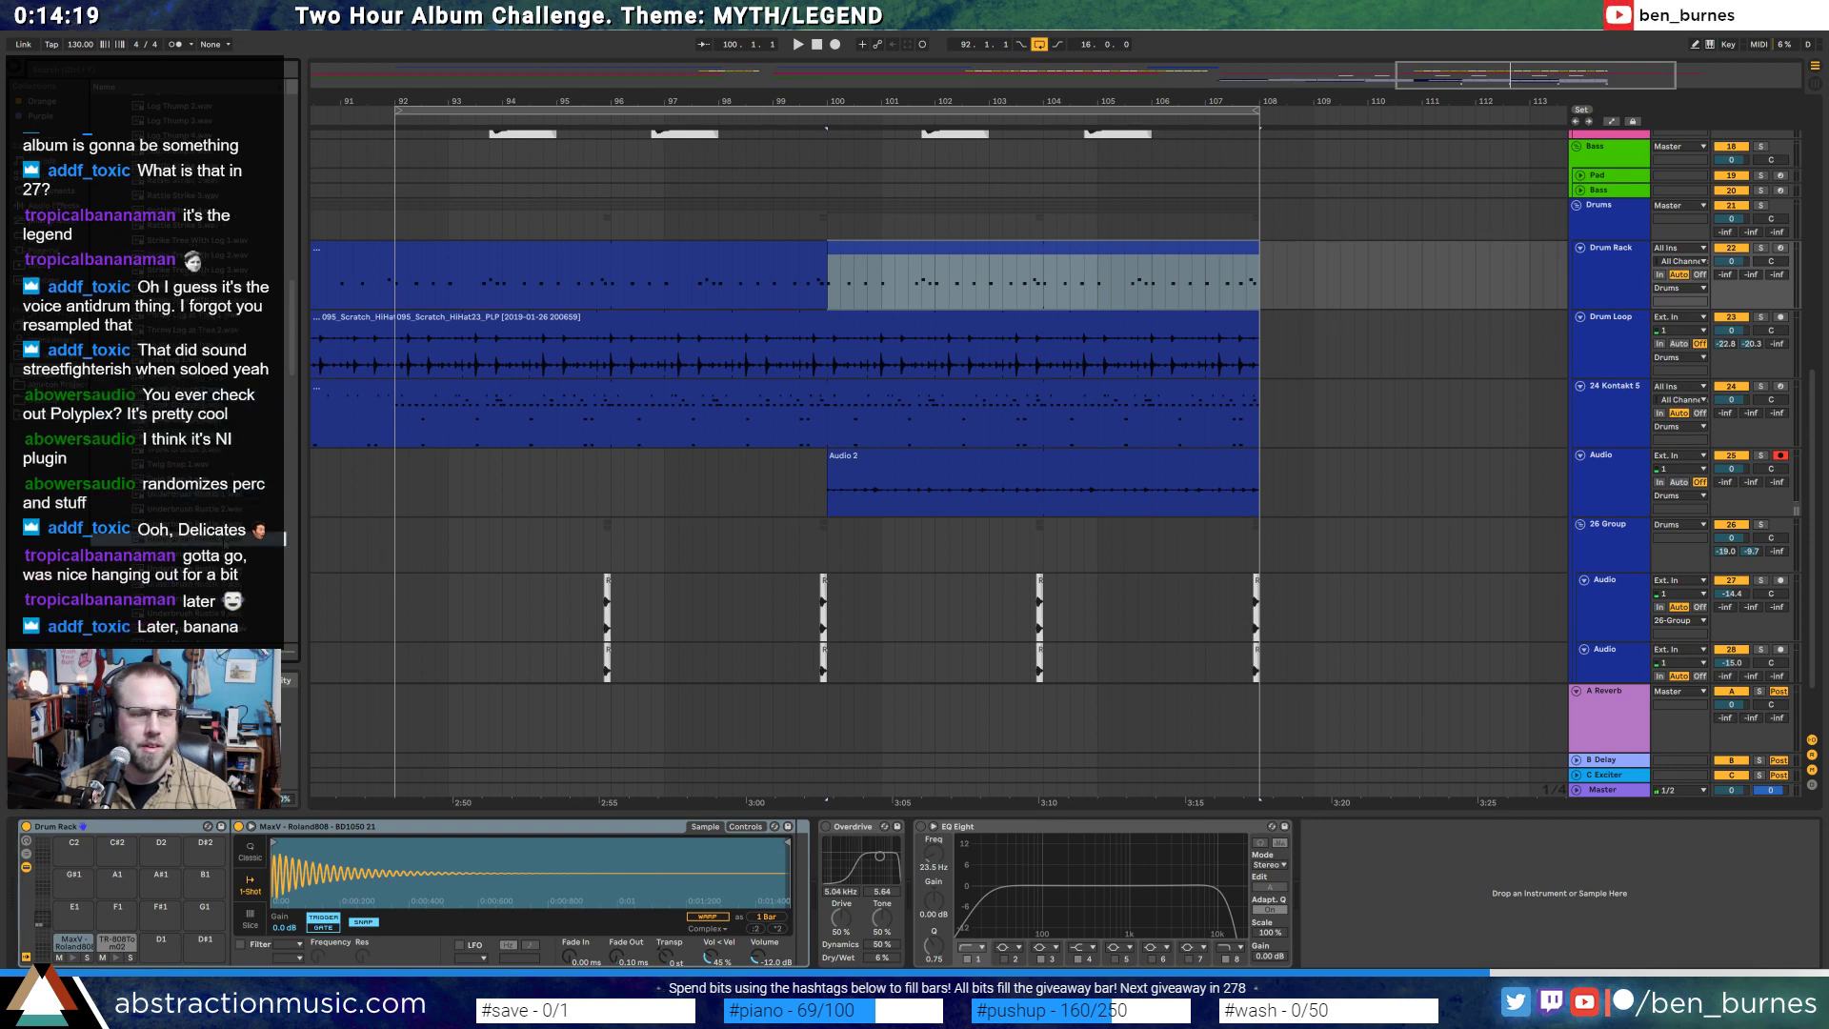
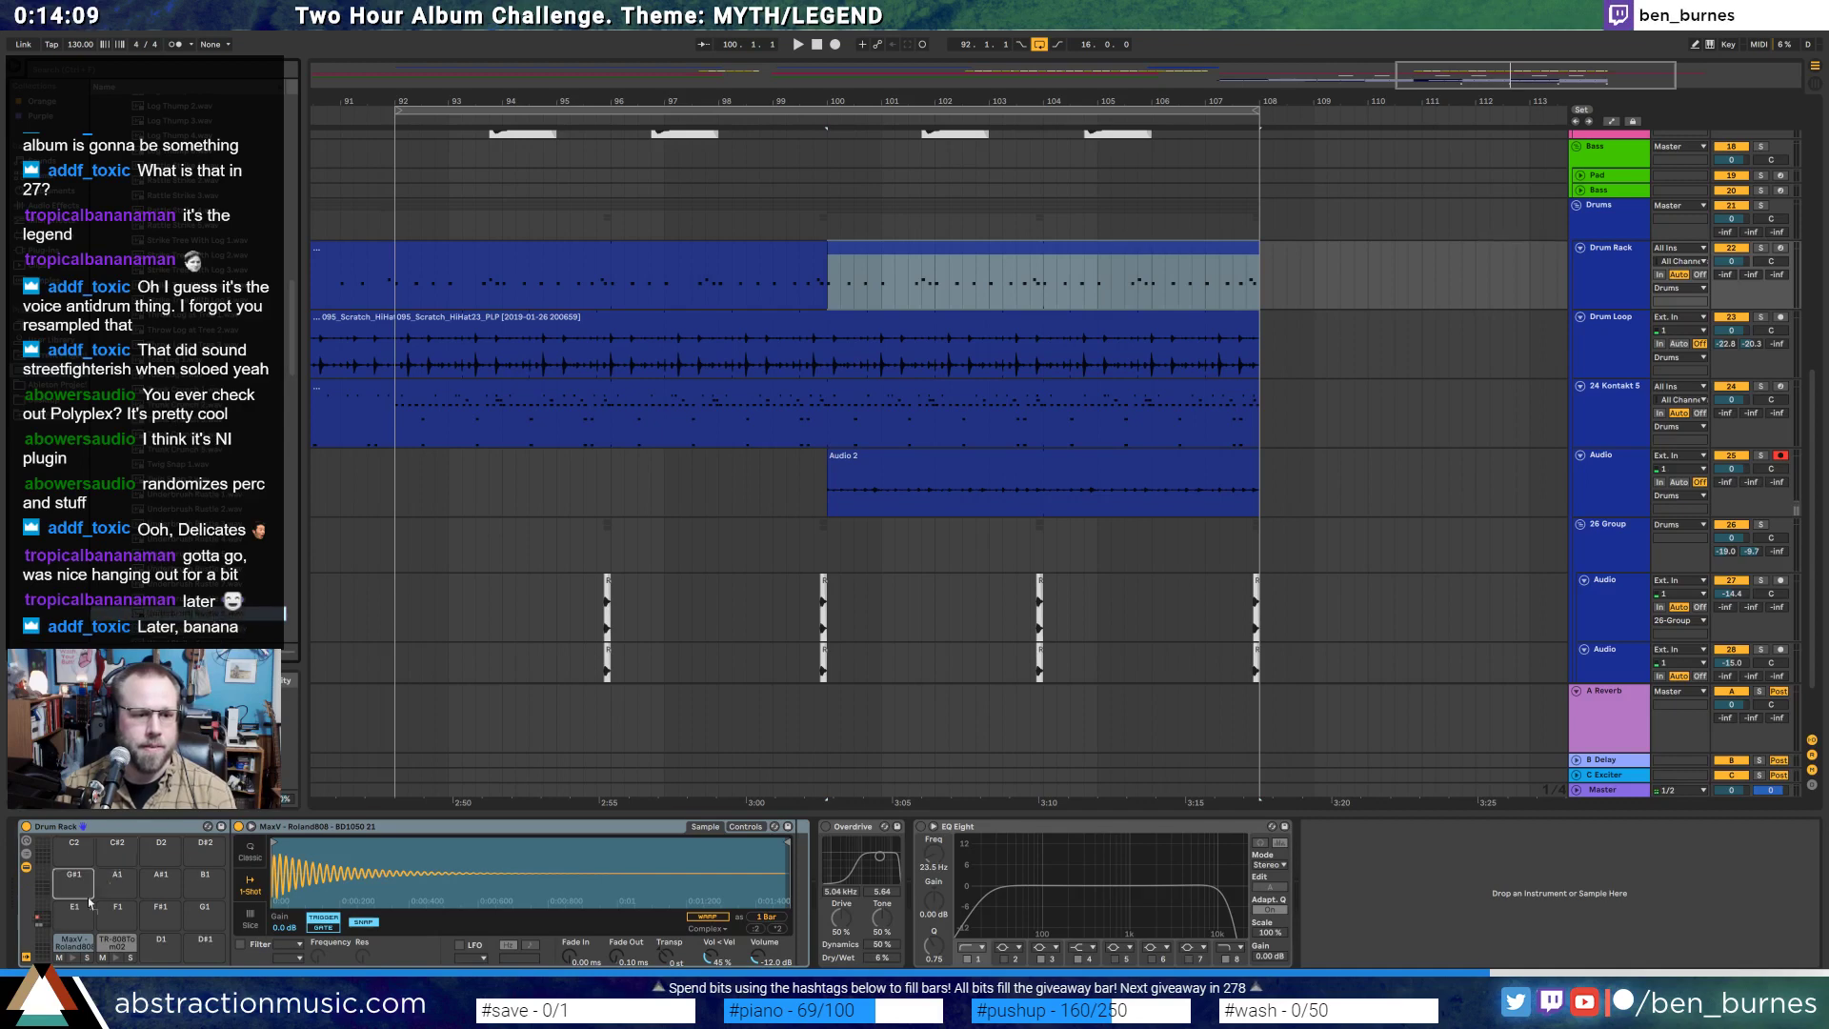
- Load the Underbrush Rustle sample onto Drum Rack pad D1 and trim its start and end around the main transient
drag(160, 948, 160, 946)
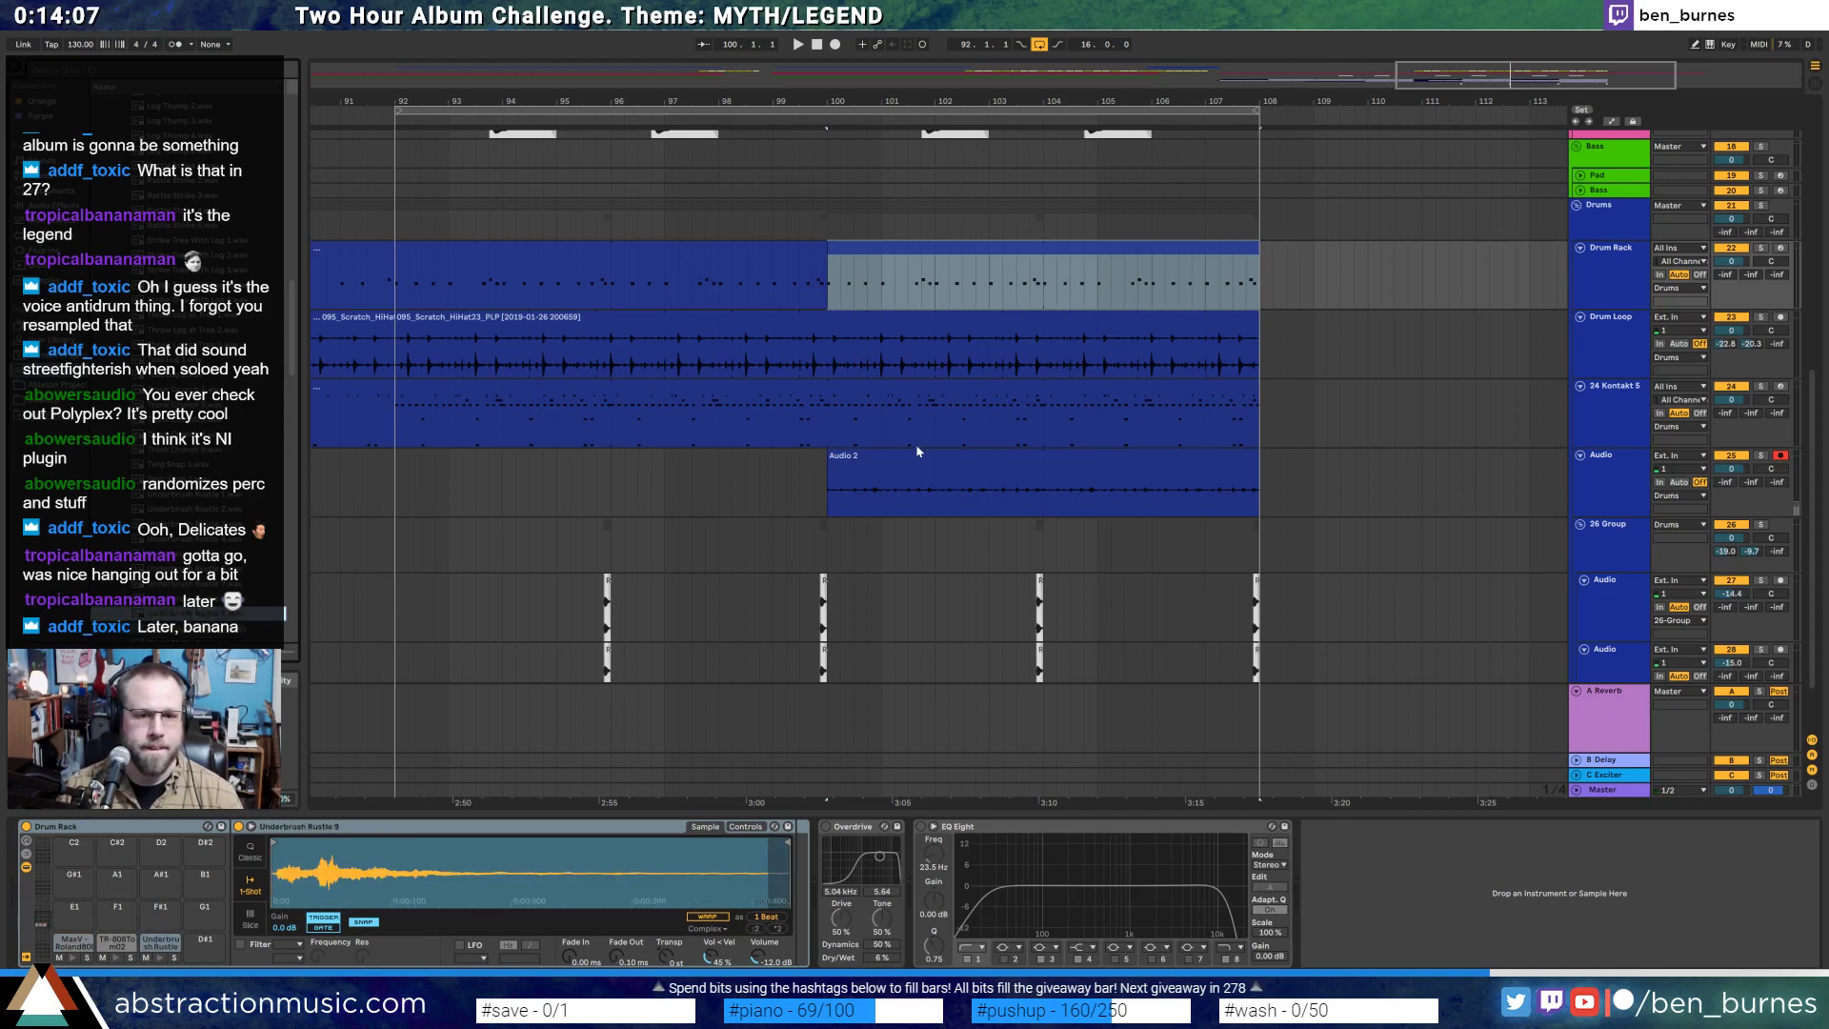
drag(273, 843, 324, 844)
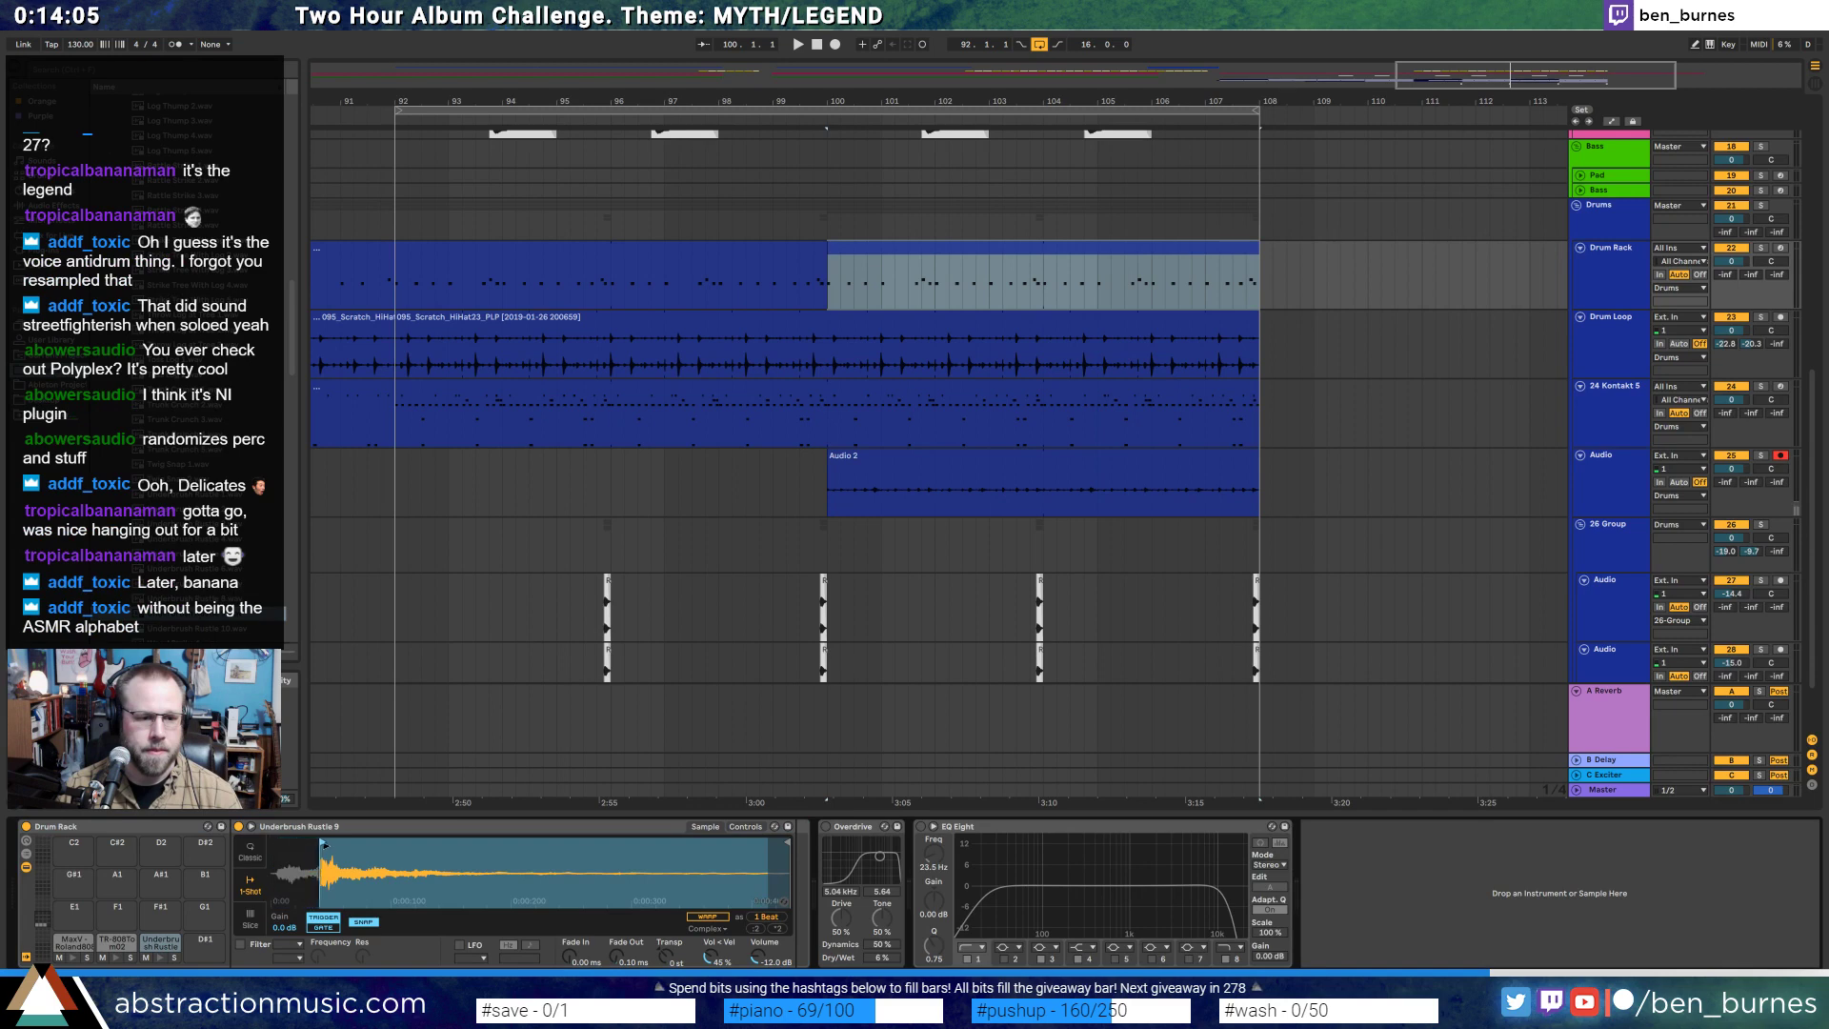
drag(787, 842, 464, 844)
- Switch the rustle sampler to Classic mode with a 1.00 ms release and shorten the sample's end slightly further
click(251, 854)
drag(716, 956, 716, 1024)
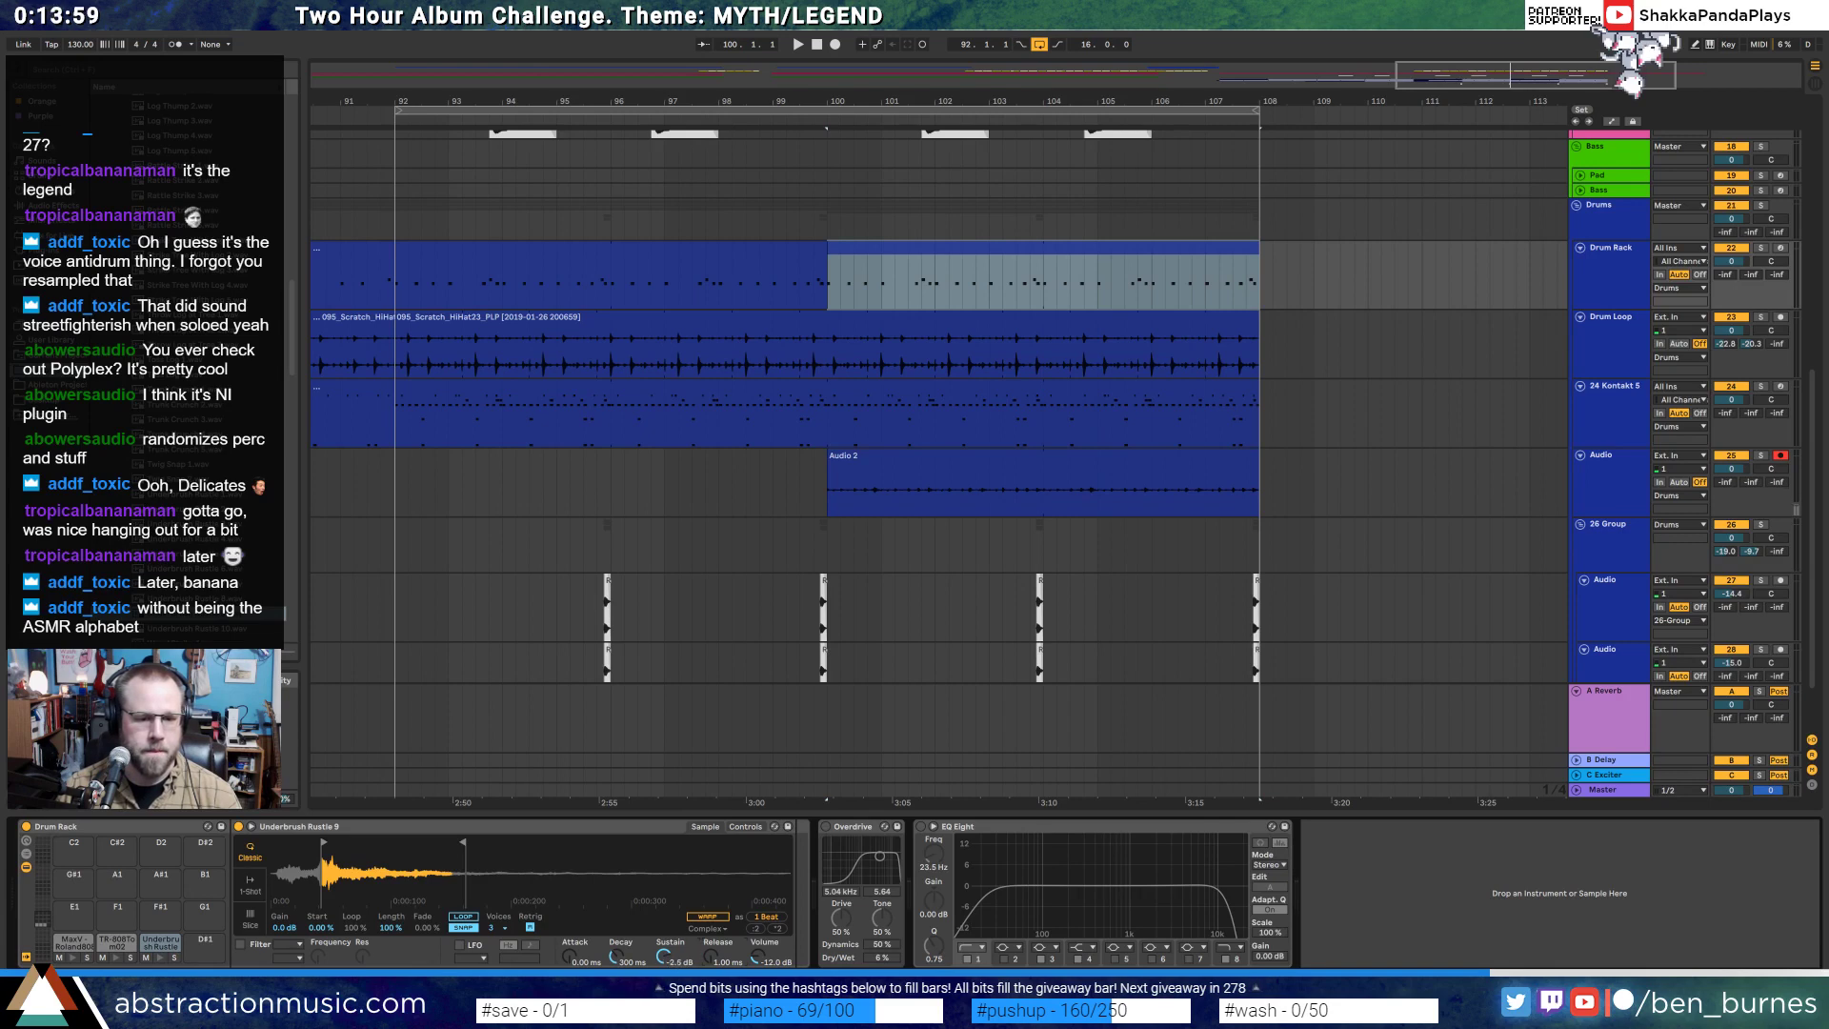
click(161, 958)
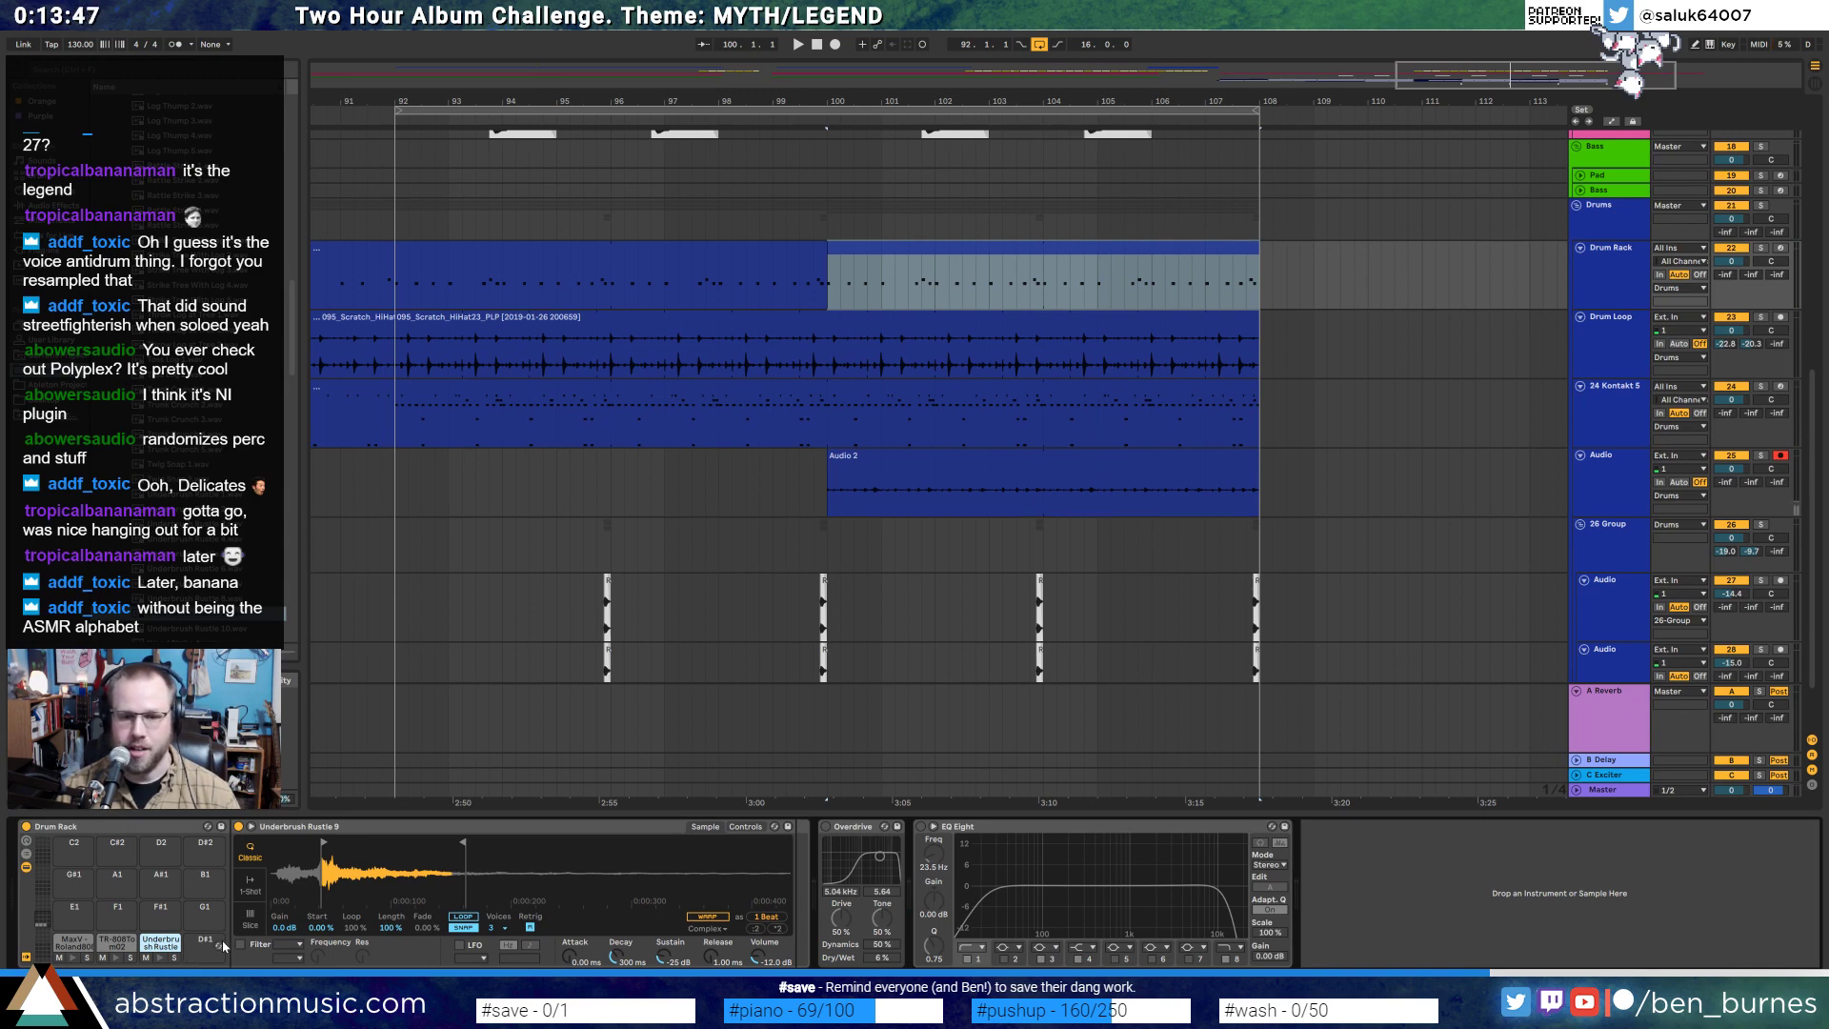
drag(469, 843, 450, 845)
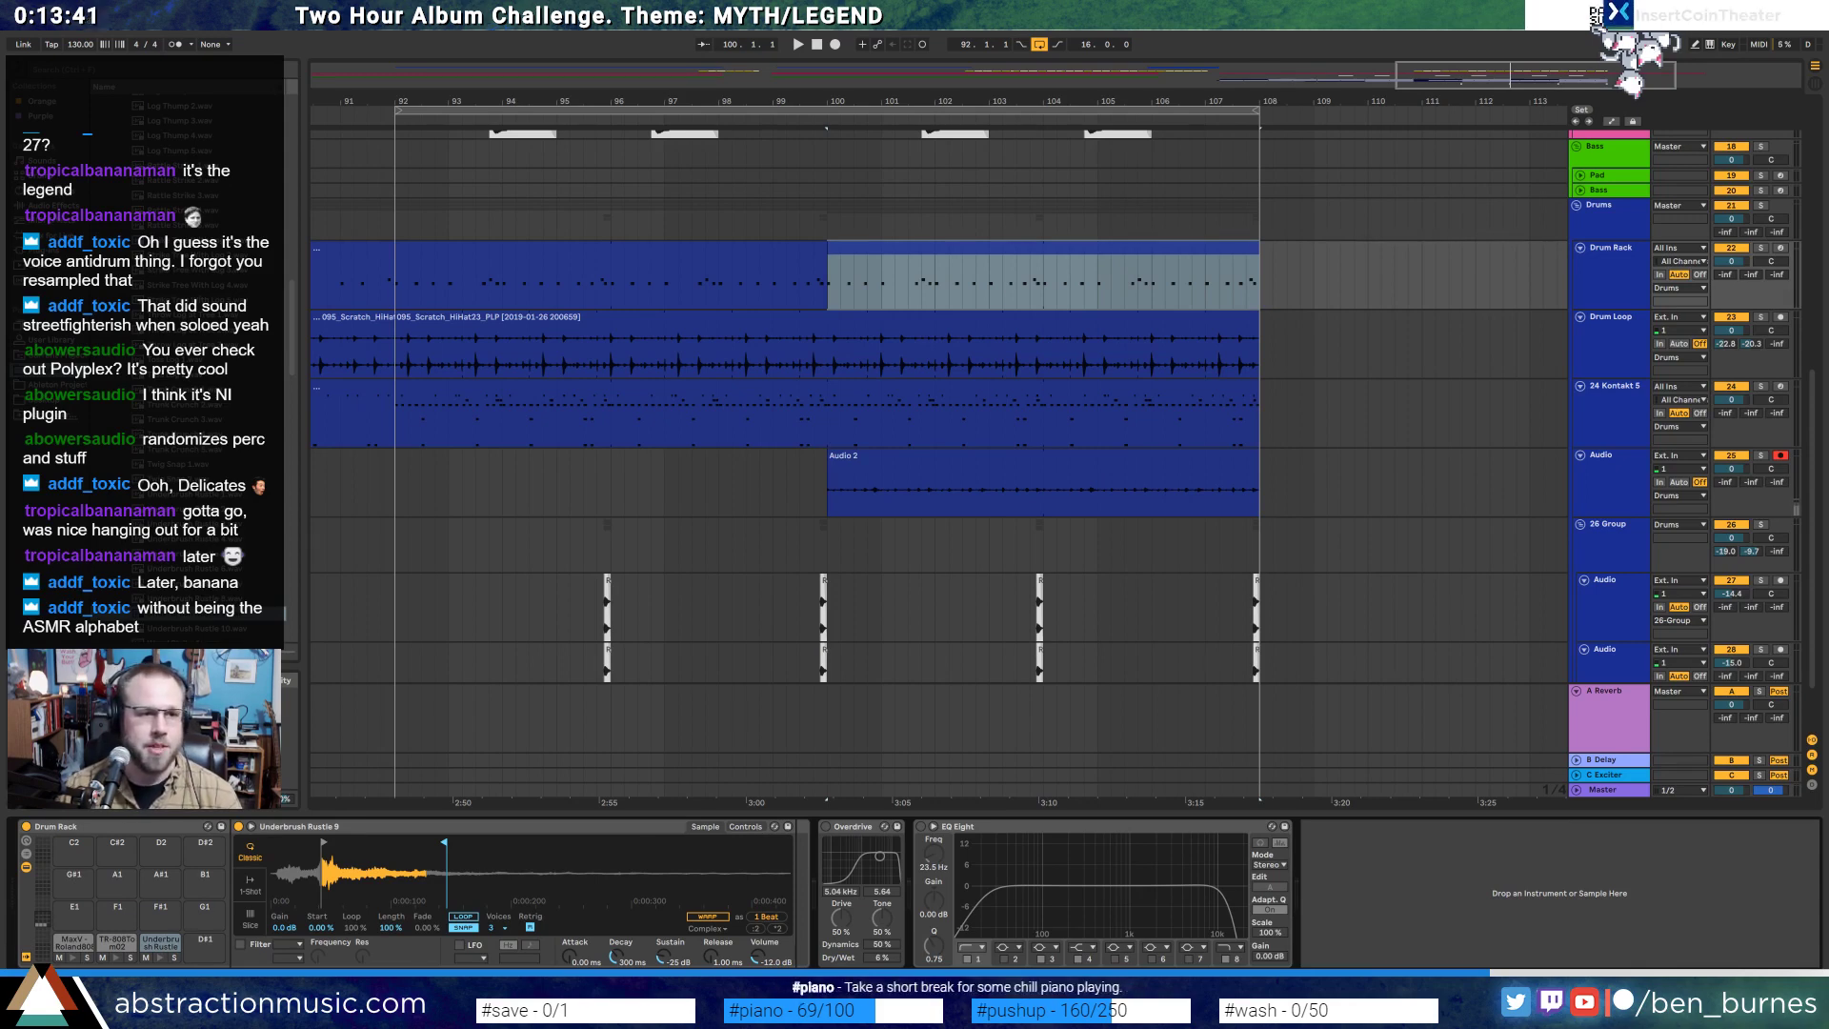
- Add a Reverb after the rustle pad's sampler and adjust its dry/wet mix and decay time while auditioning the pad
click(43, 250)
click(55, 205)
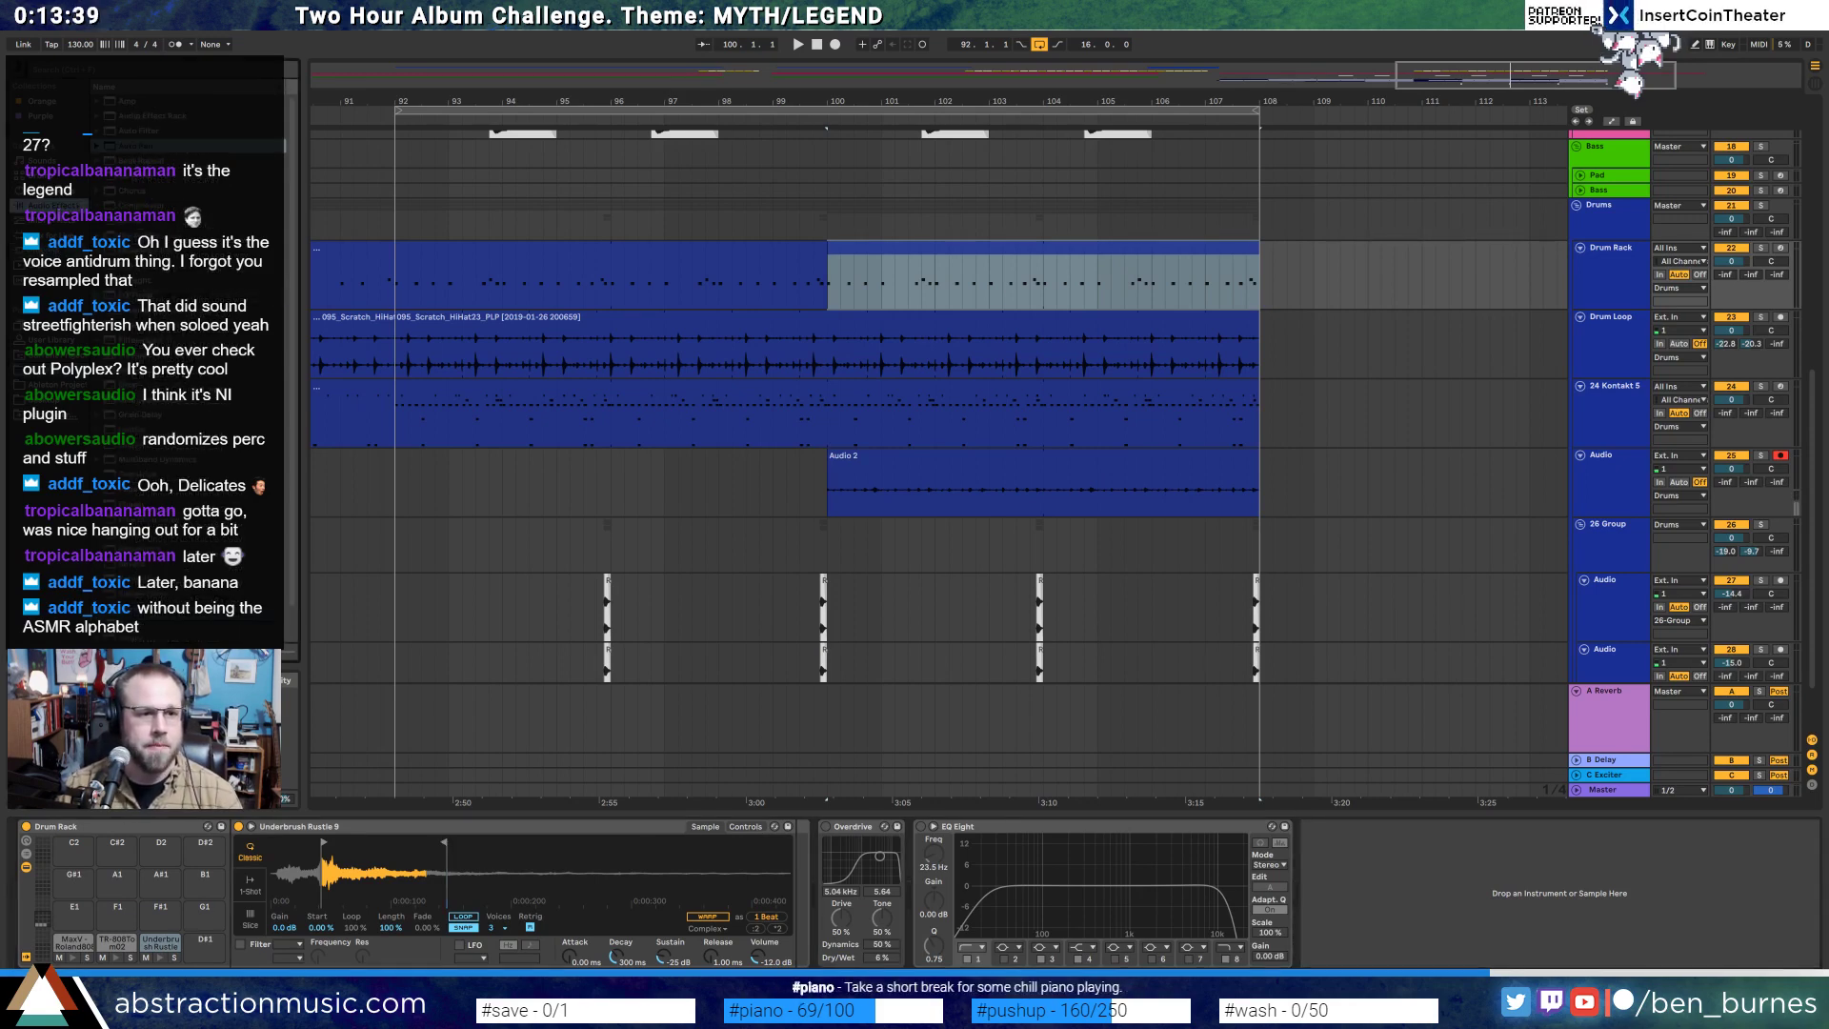
drag(132, 567, 802, 842)
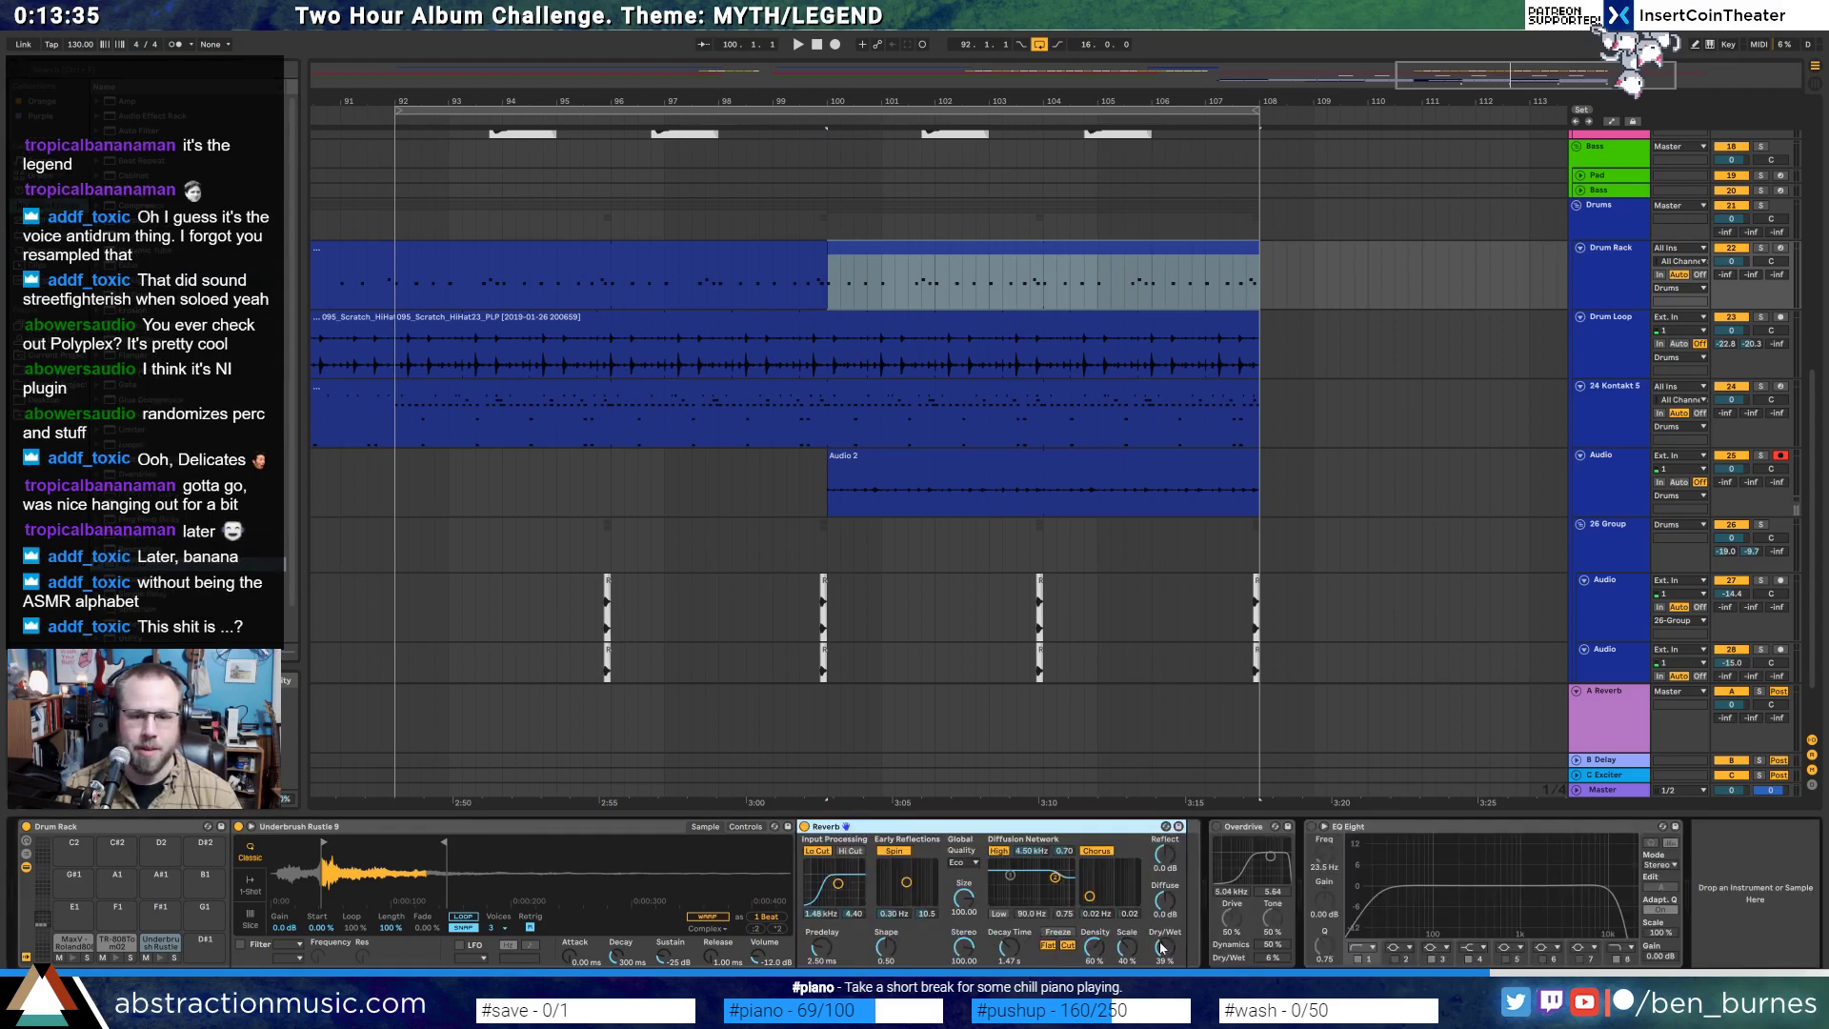
drag(1162, 948, 1162, 942)
drag(1009, 948, 1009, 953)
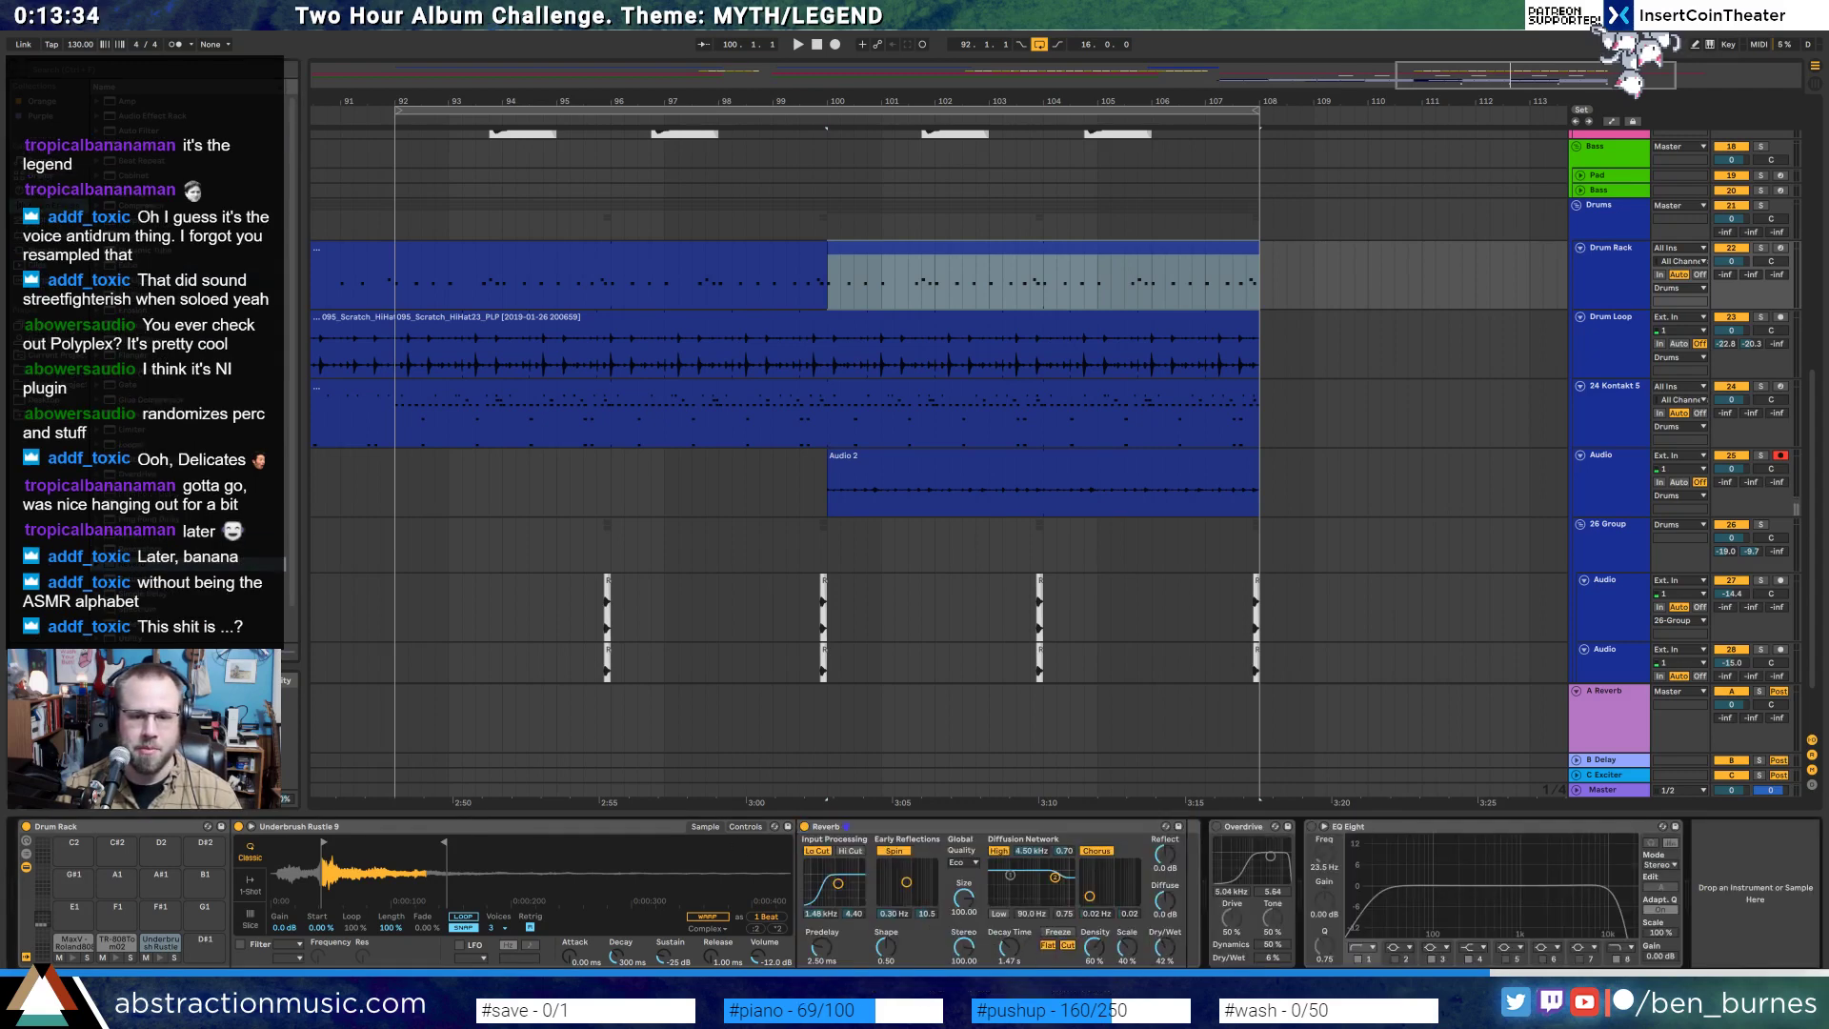
click(163, 960)
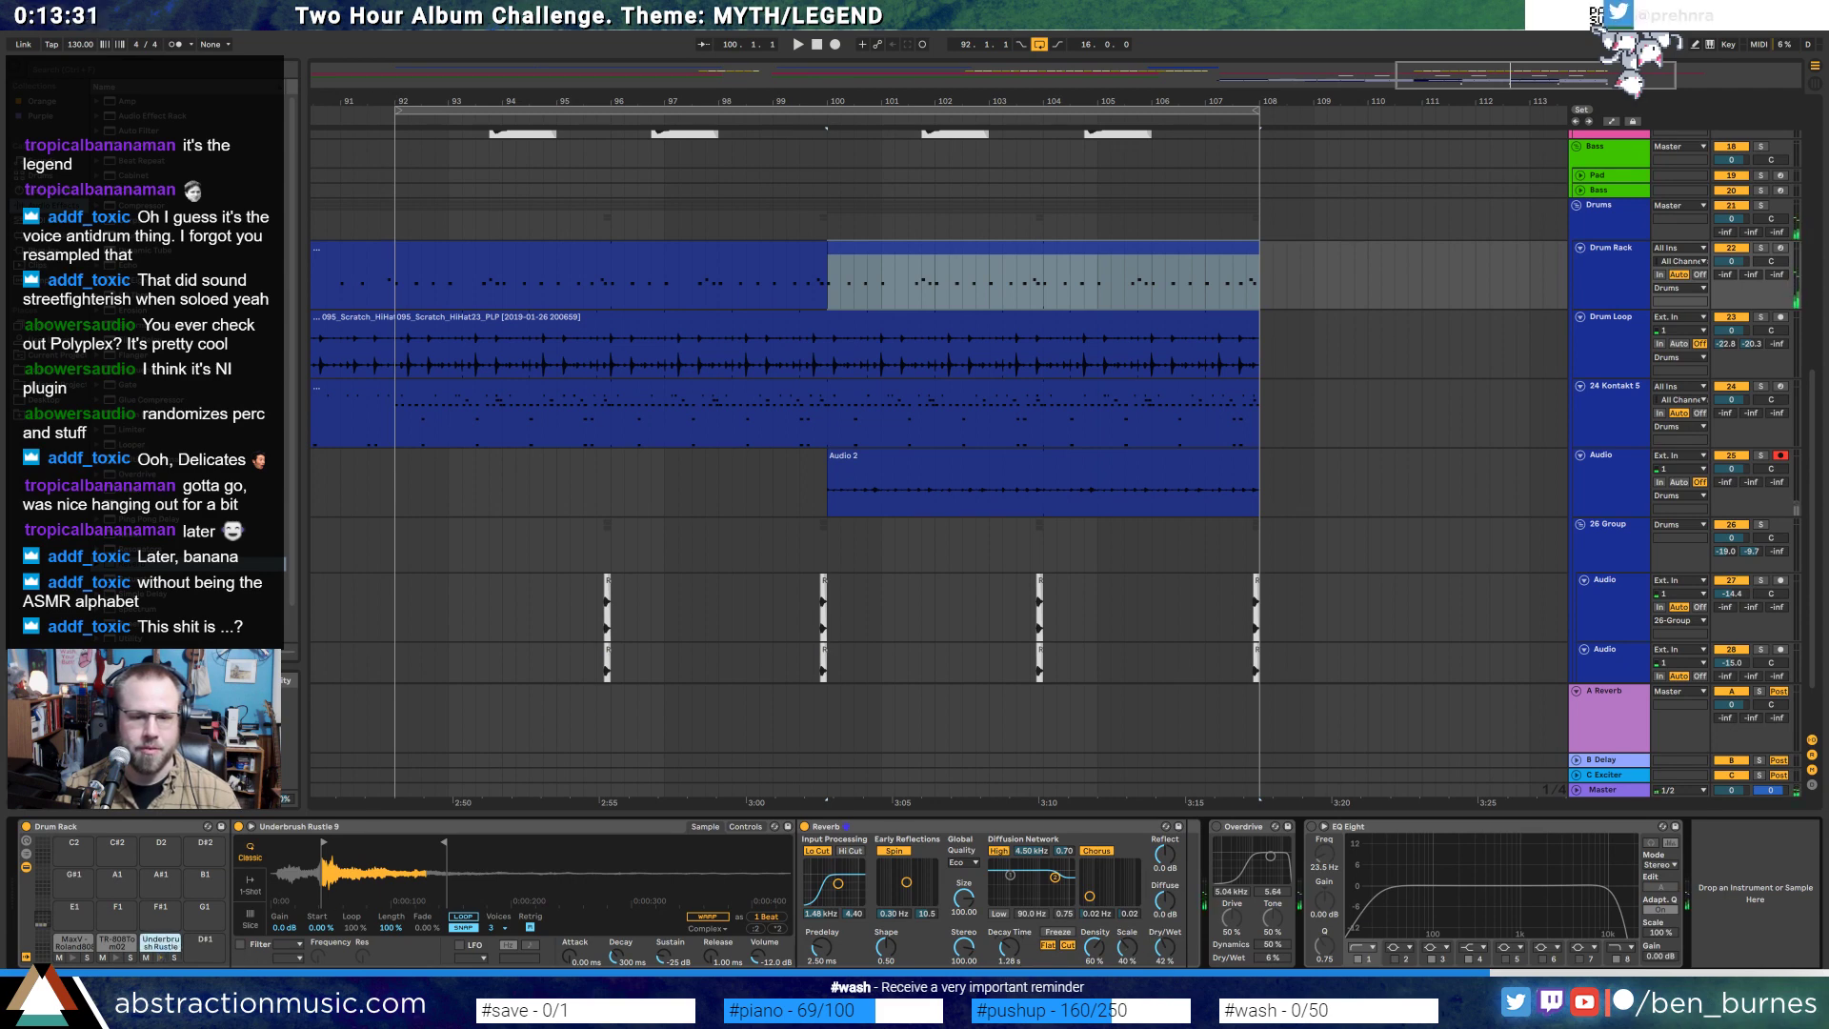
- Lower the Reverb's dry/wet mix slightly, set its quality to High, and audition the rustle pad
drag(1164, 948, 1164, 964)
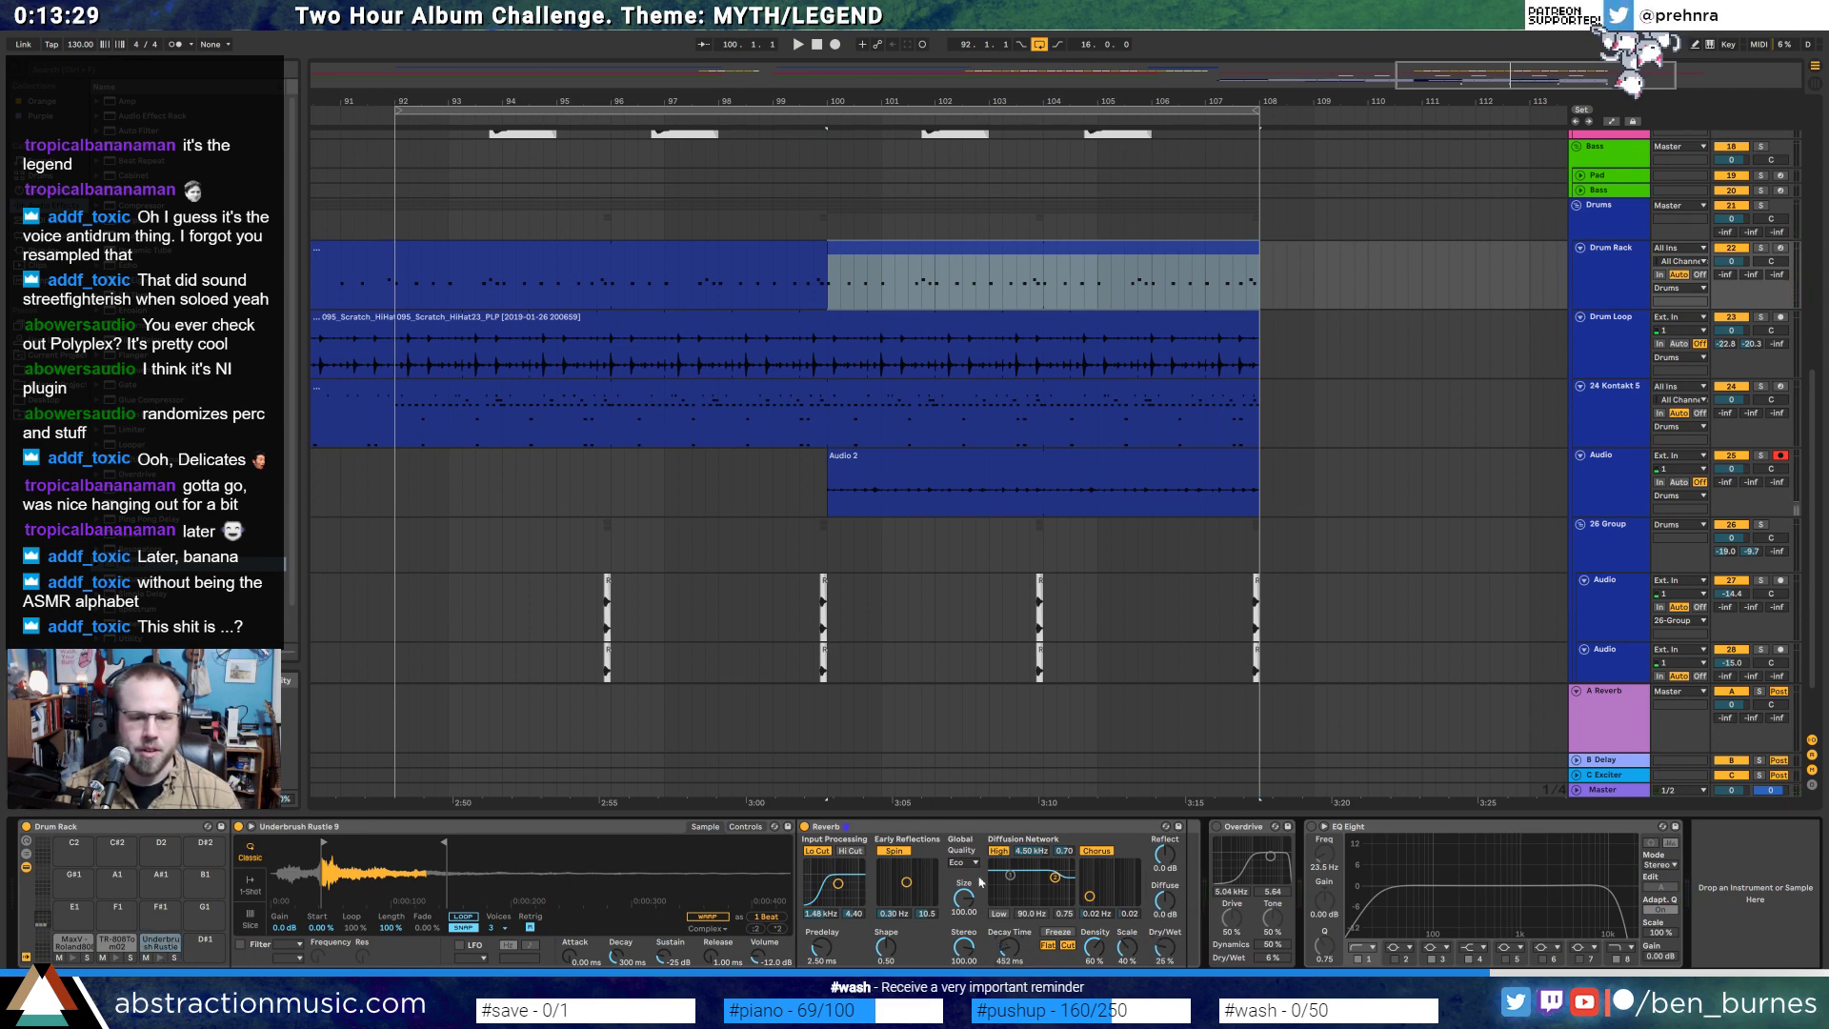
click(161, 958)
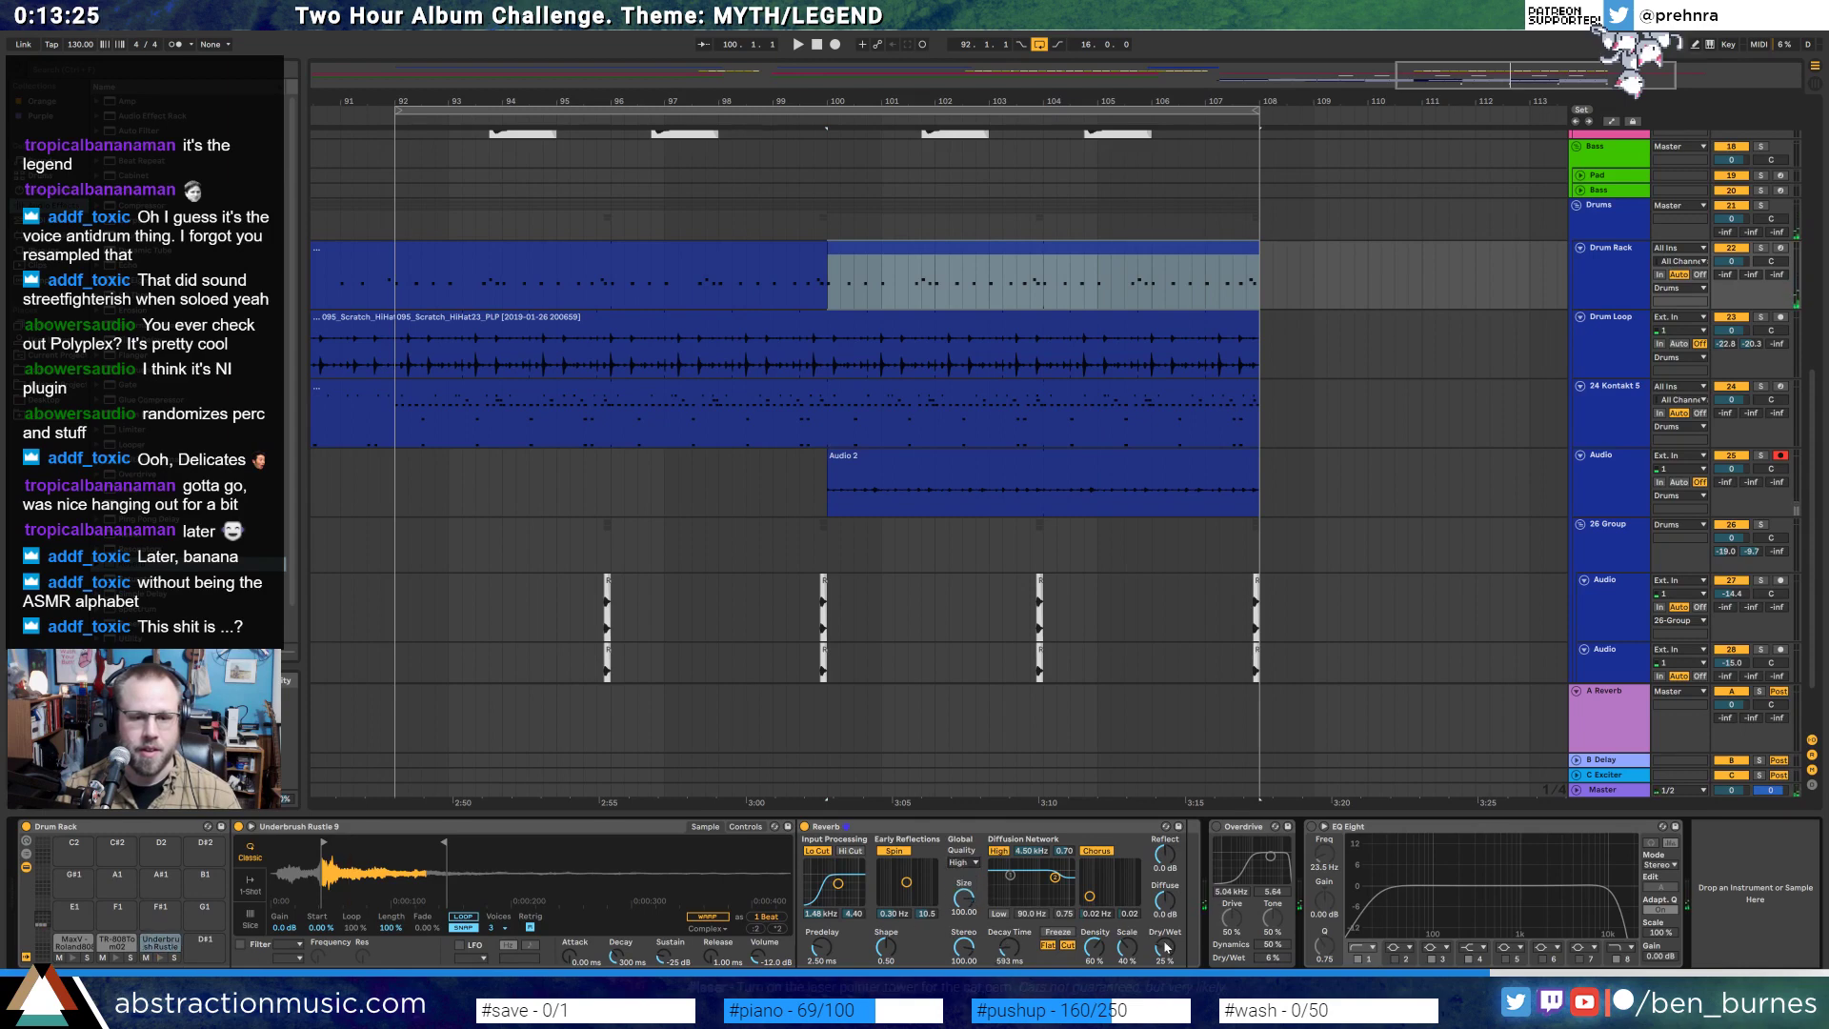
click(161, 958)
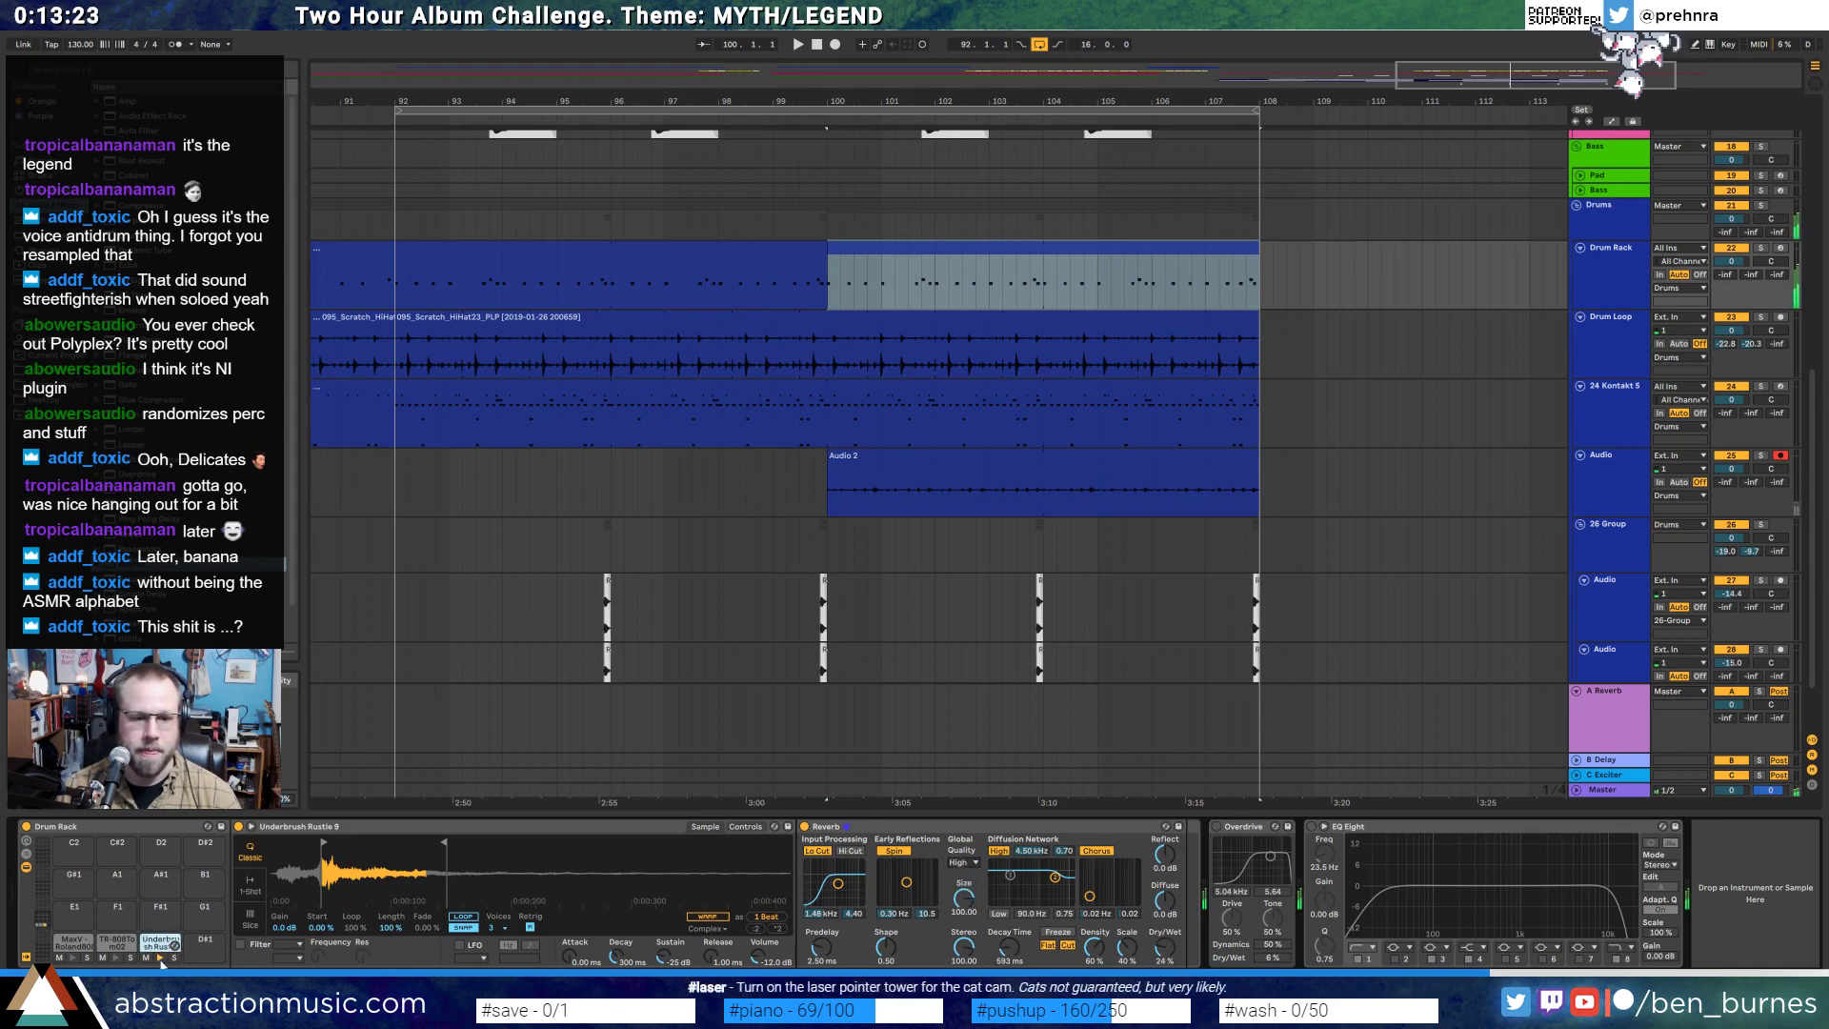
- Enable the rustle sampler's LFO with a stepped random waveform modulating pitch, turn off its retrigger, and audition the pad
click(745, 827)
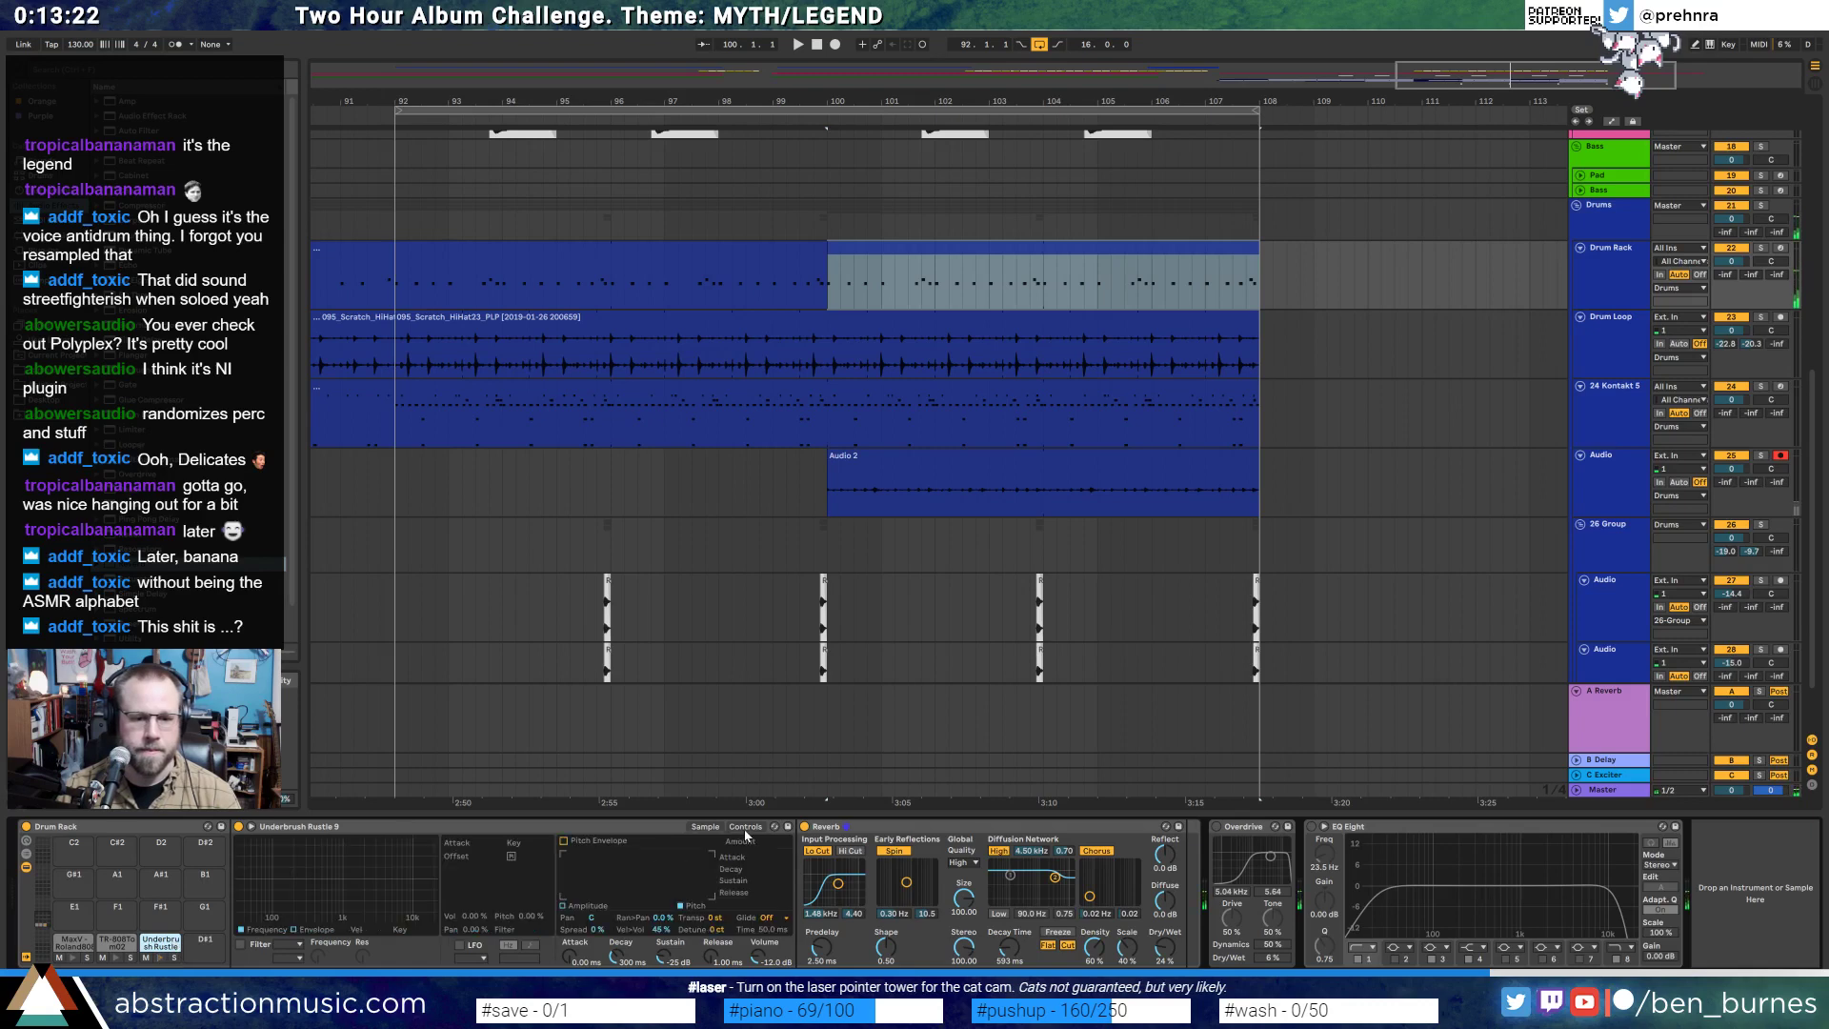
click(483, 958)
click(478, 948)
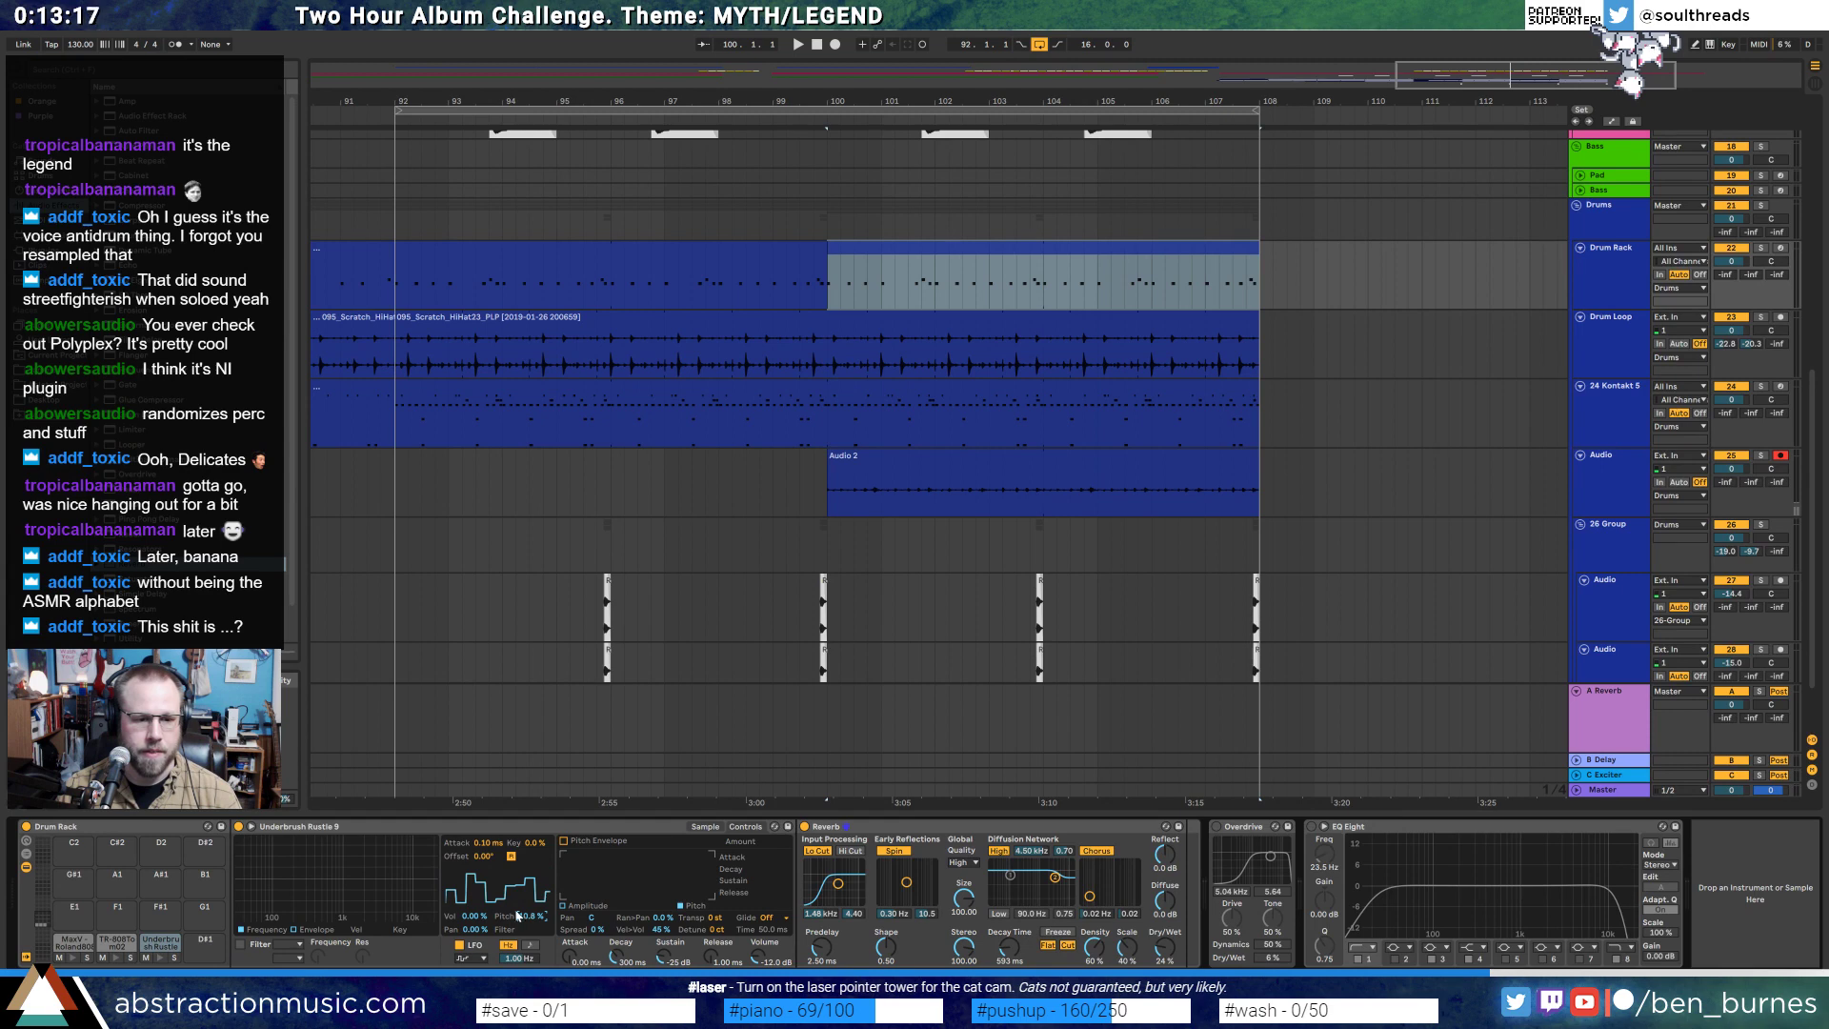
click(160, 958)
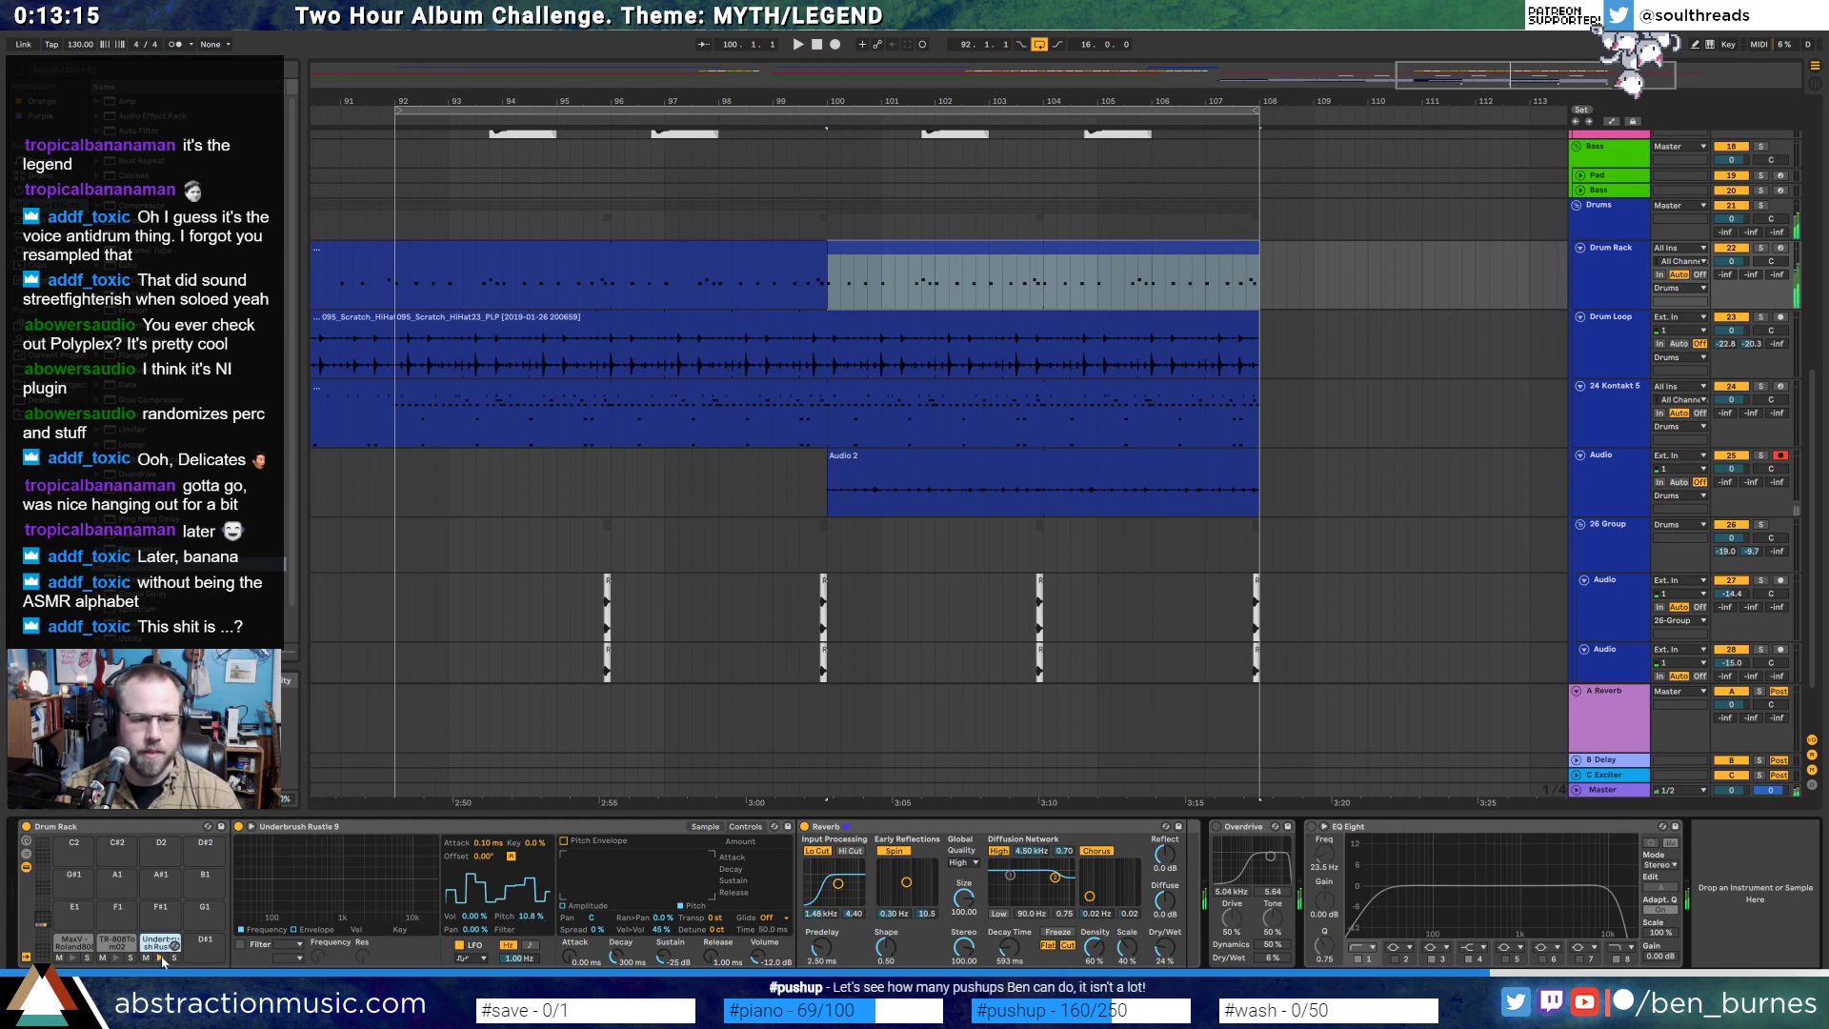
click(509, 859)
click(160, 958)
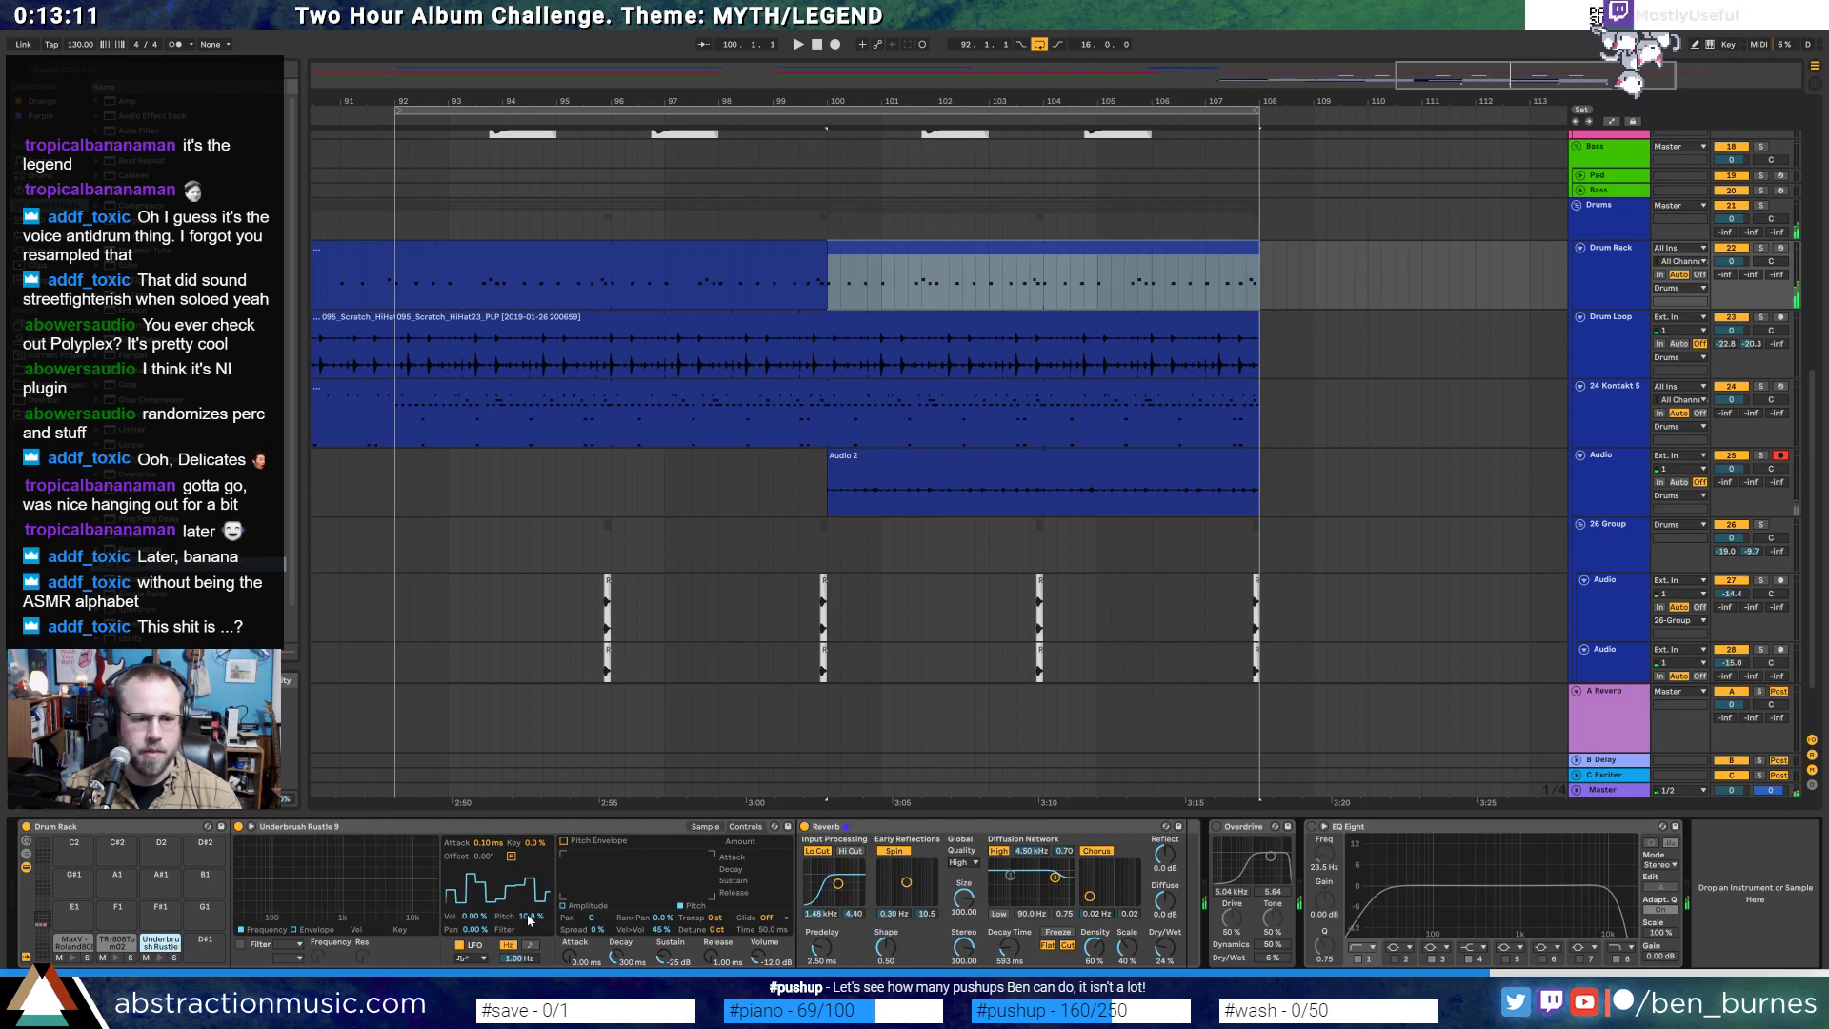
- Raise the LFO's pitch modulation to 53.8% and its rate to 19.4 Hz while auditioning the rustle pad
drag(532, 917, 532, 893)
click(162, 958)
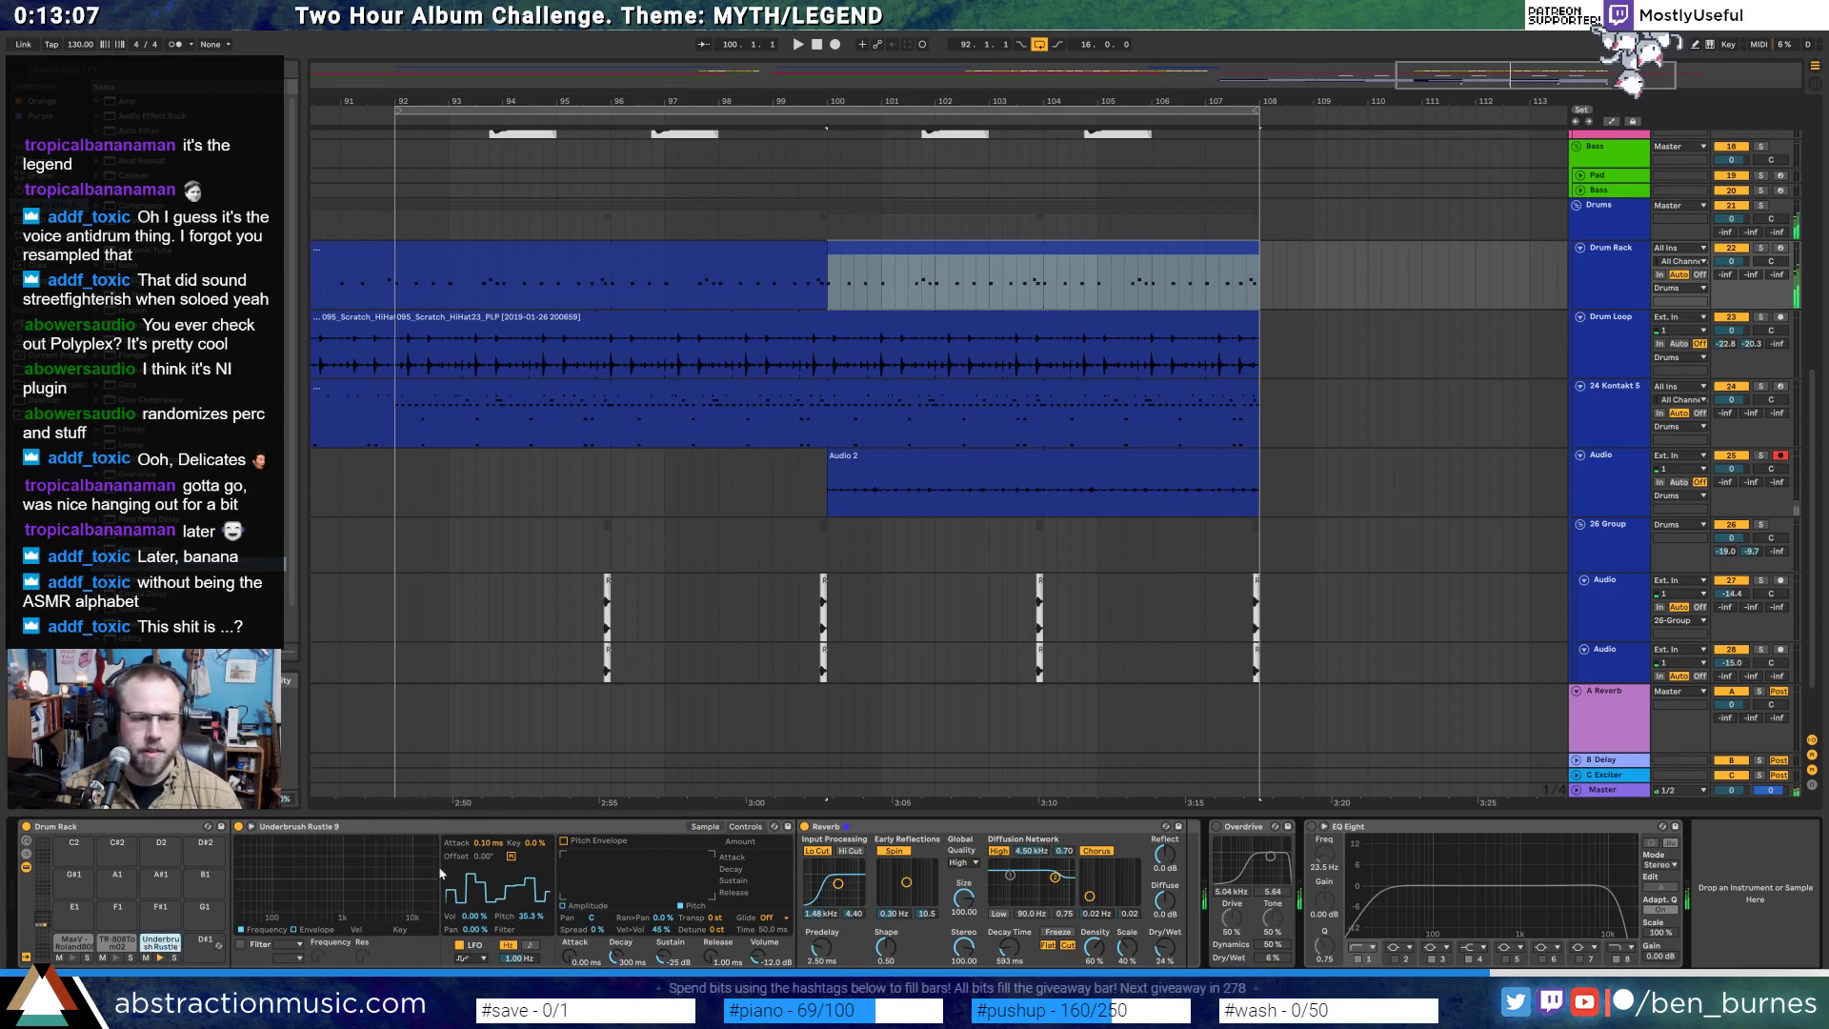
drag(525, 962, 525, 905)
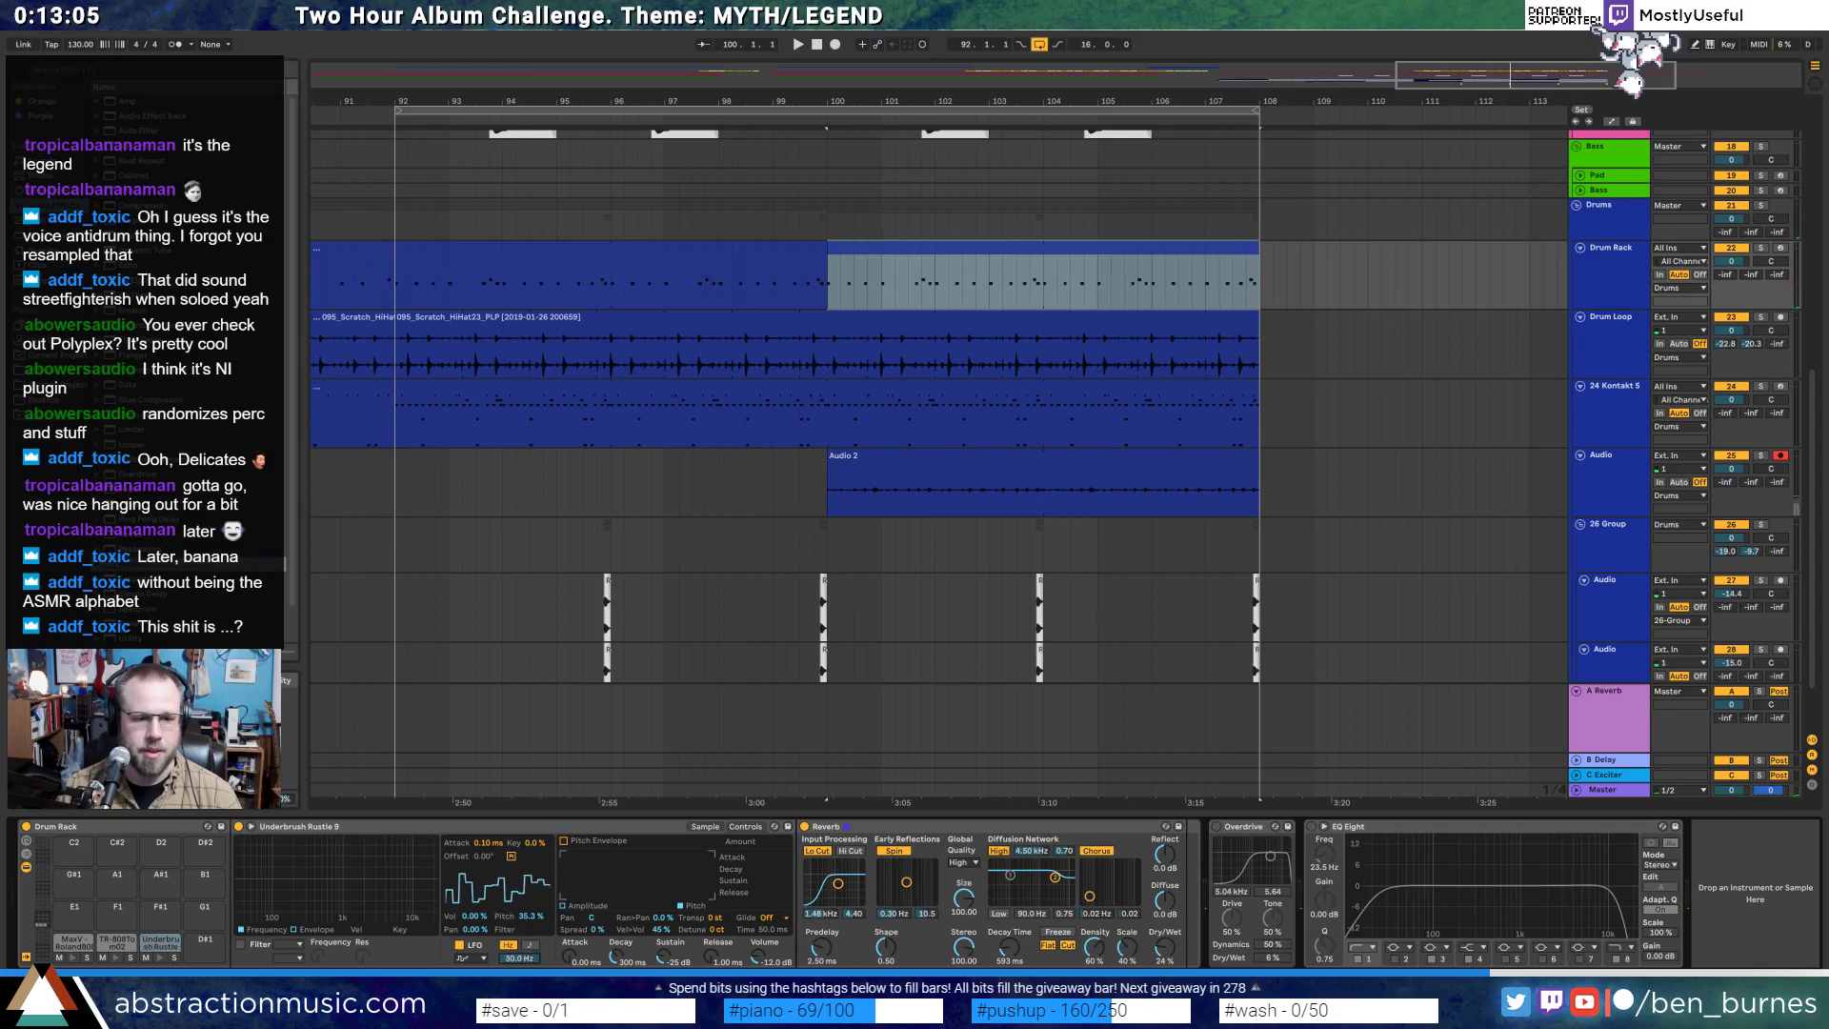
click(162, 958)
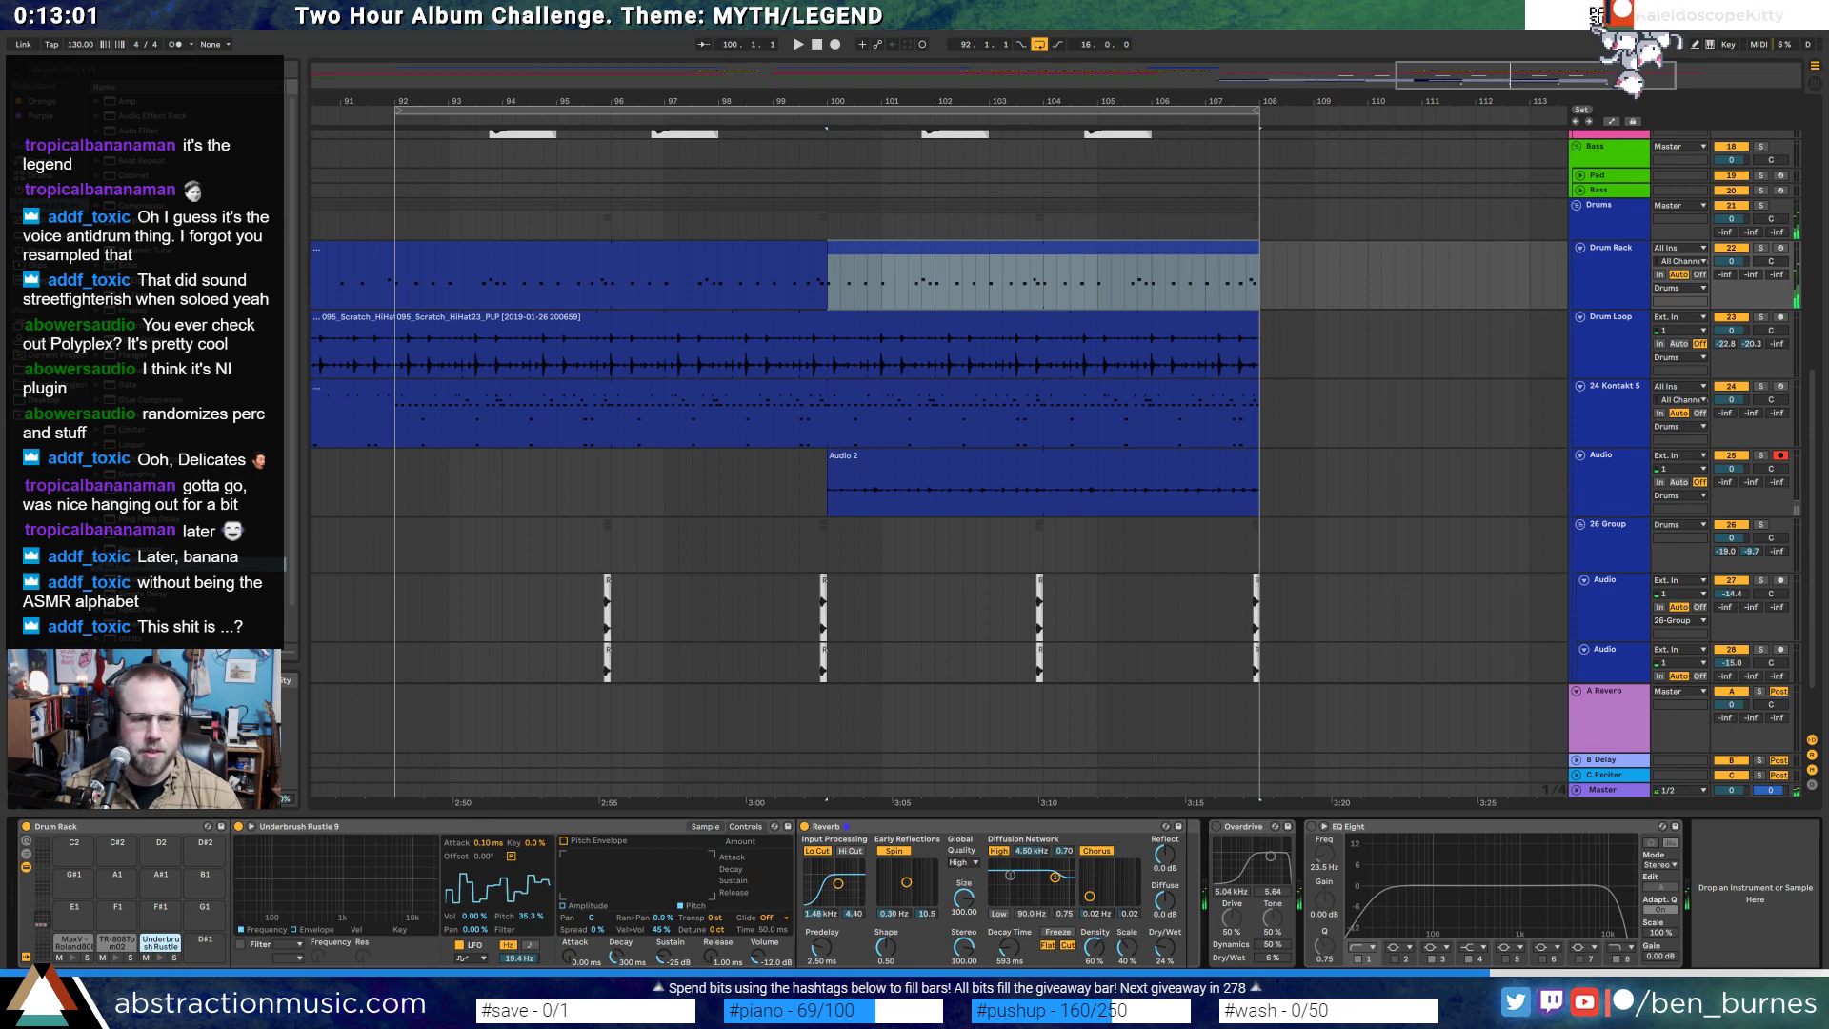
click(162, 959)
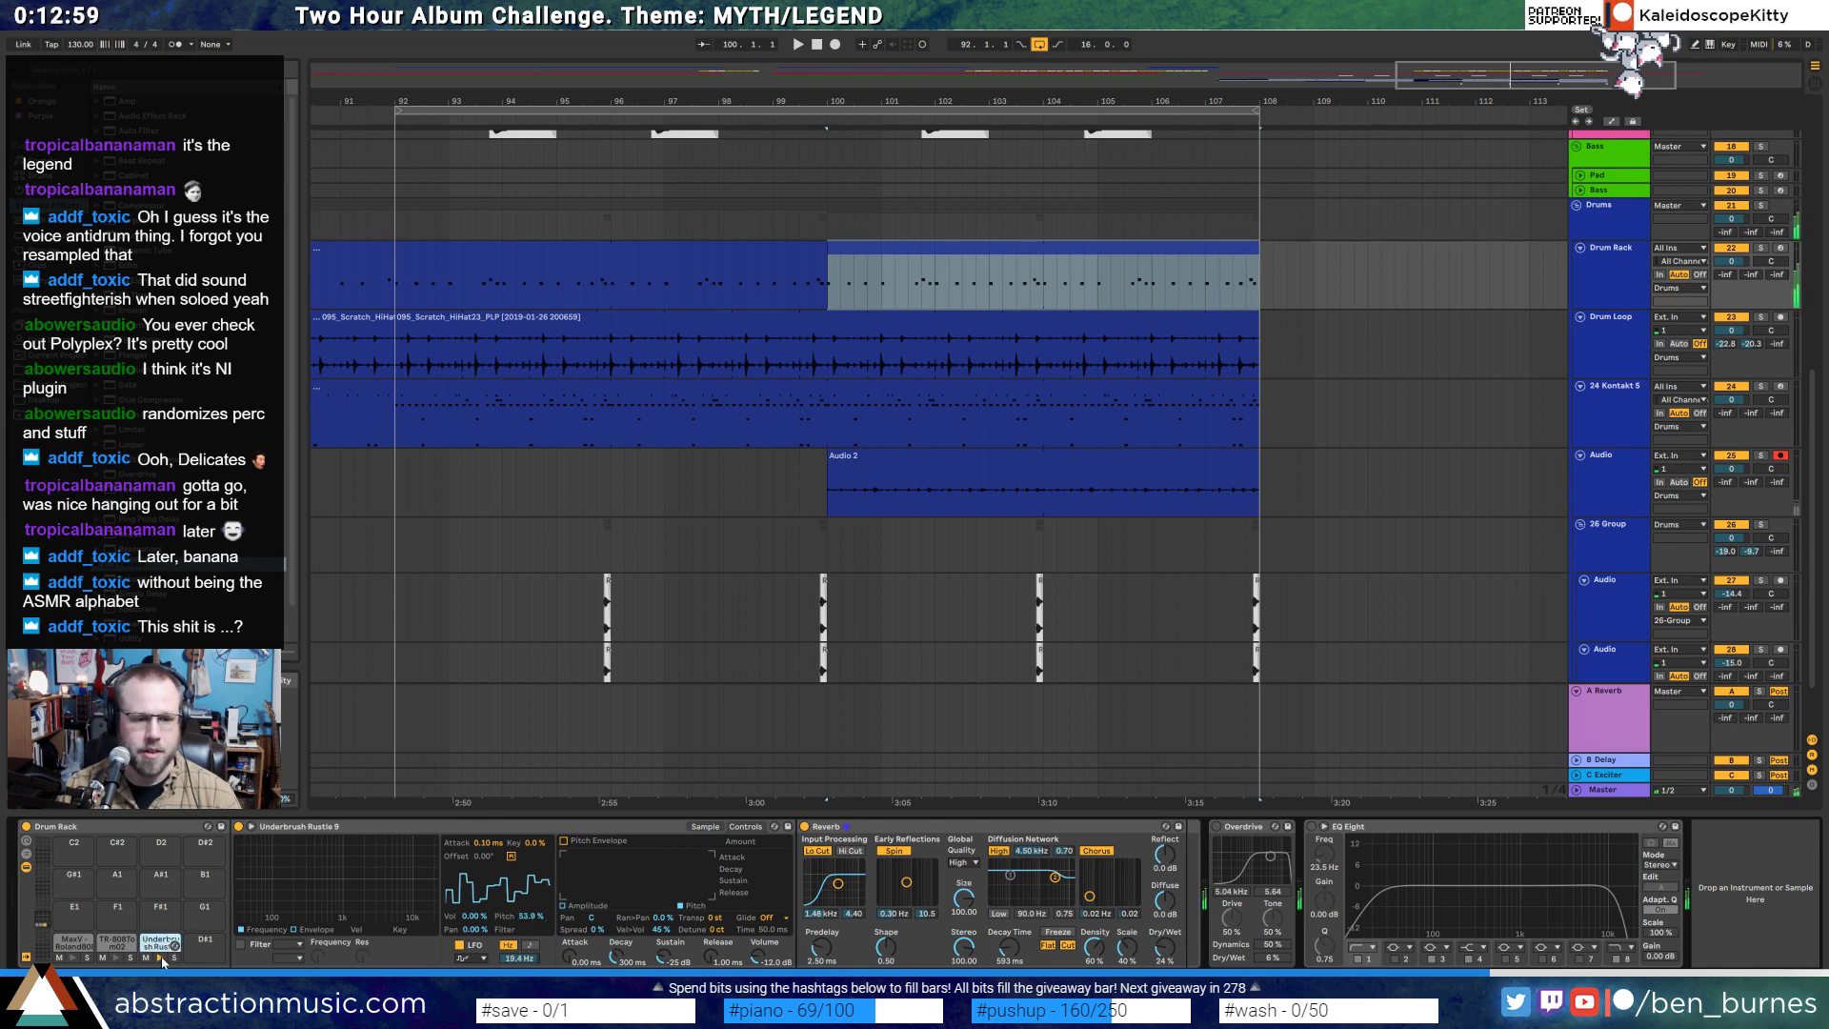
- Open the Drum Rack clip at bar 100 and place rustle notes on its first beat and the following offbeat, checking with playback
double_click(943, 247)
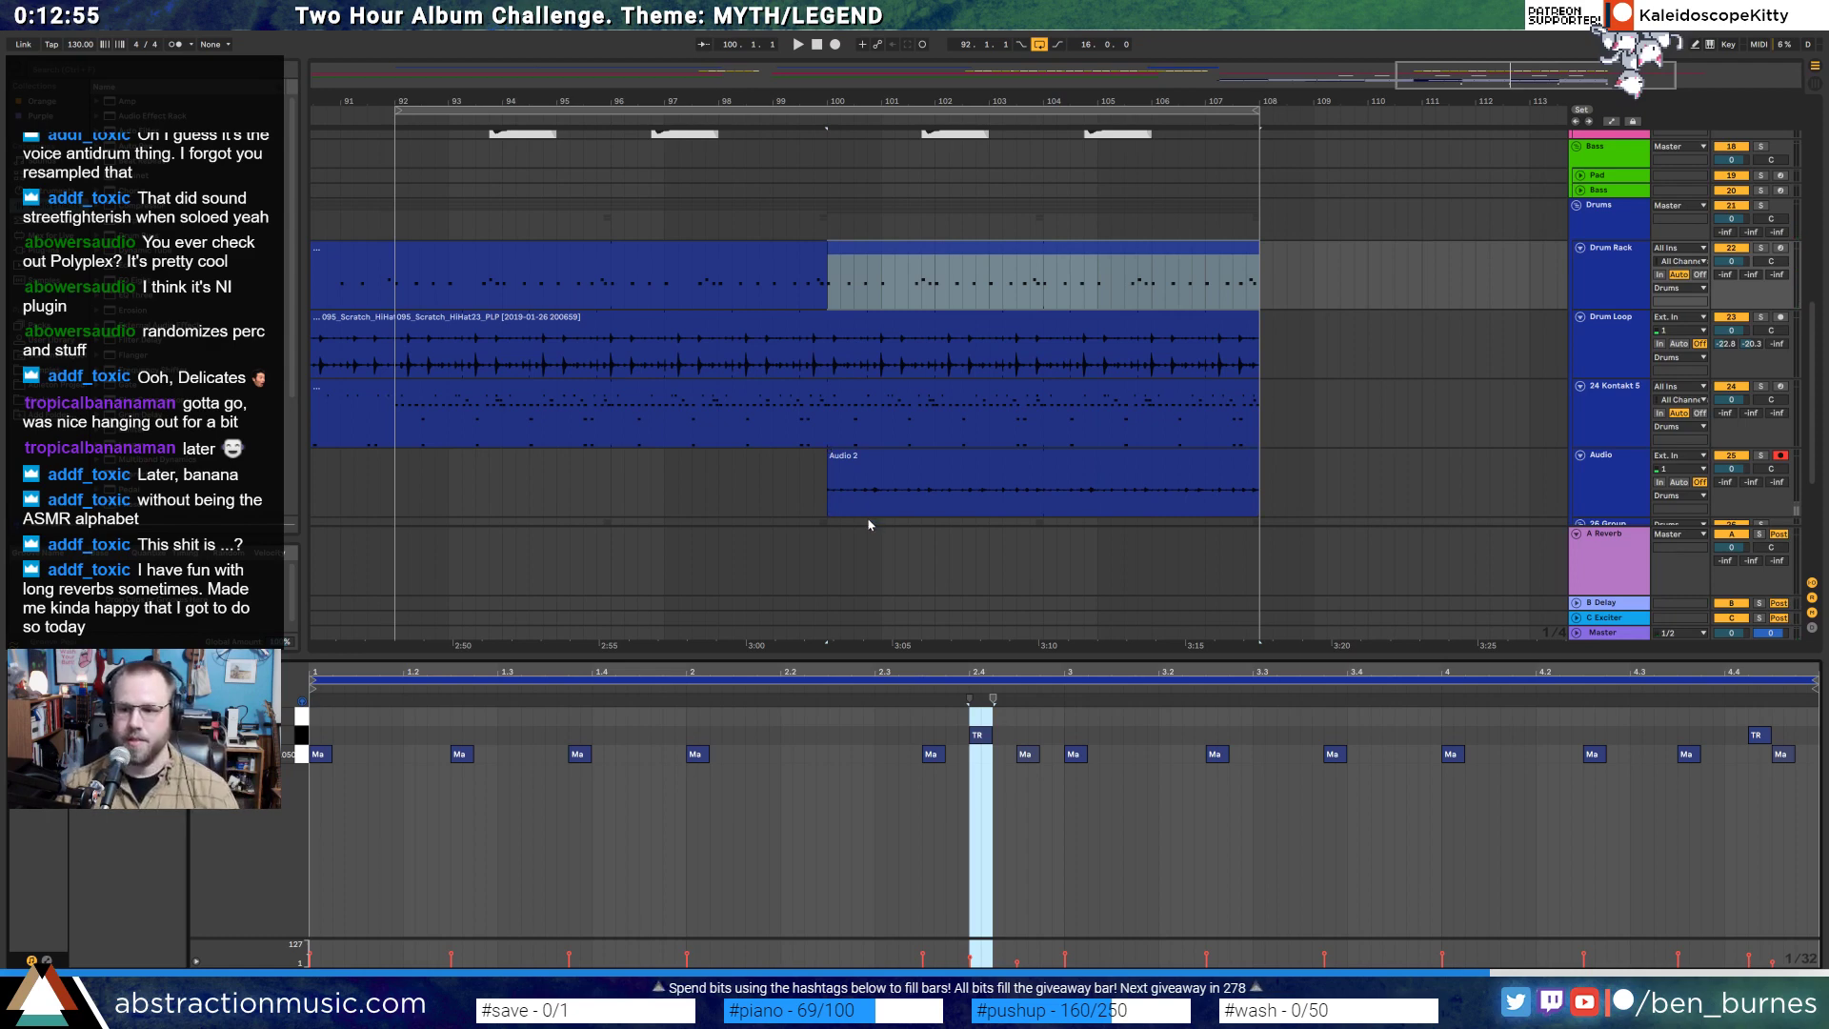
double_click(321, 718)
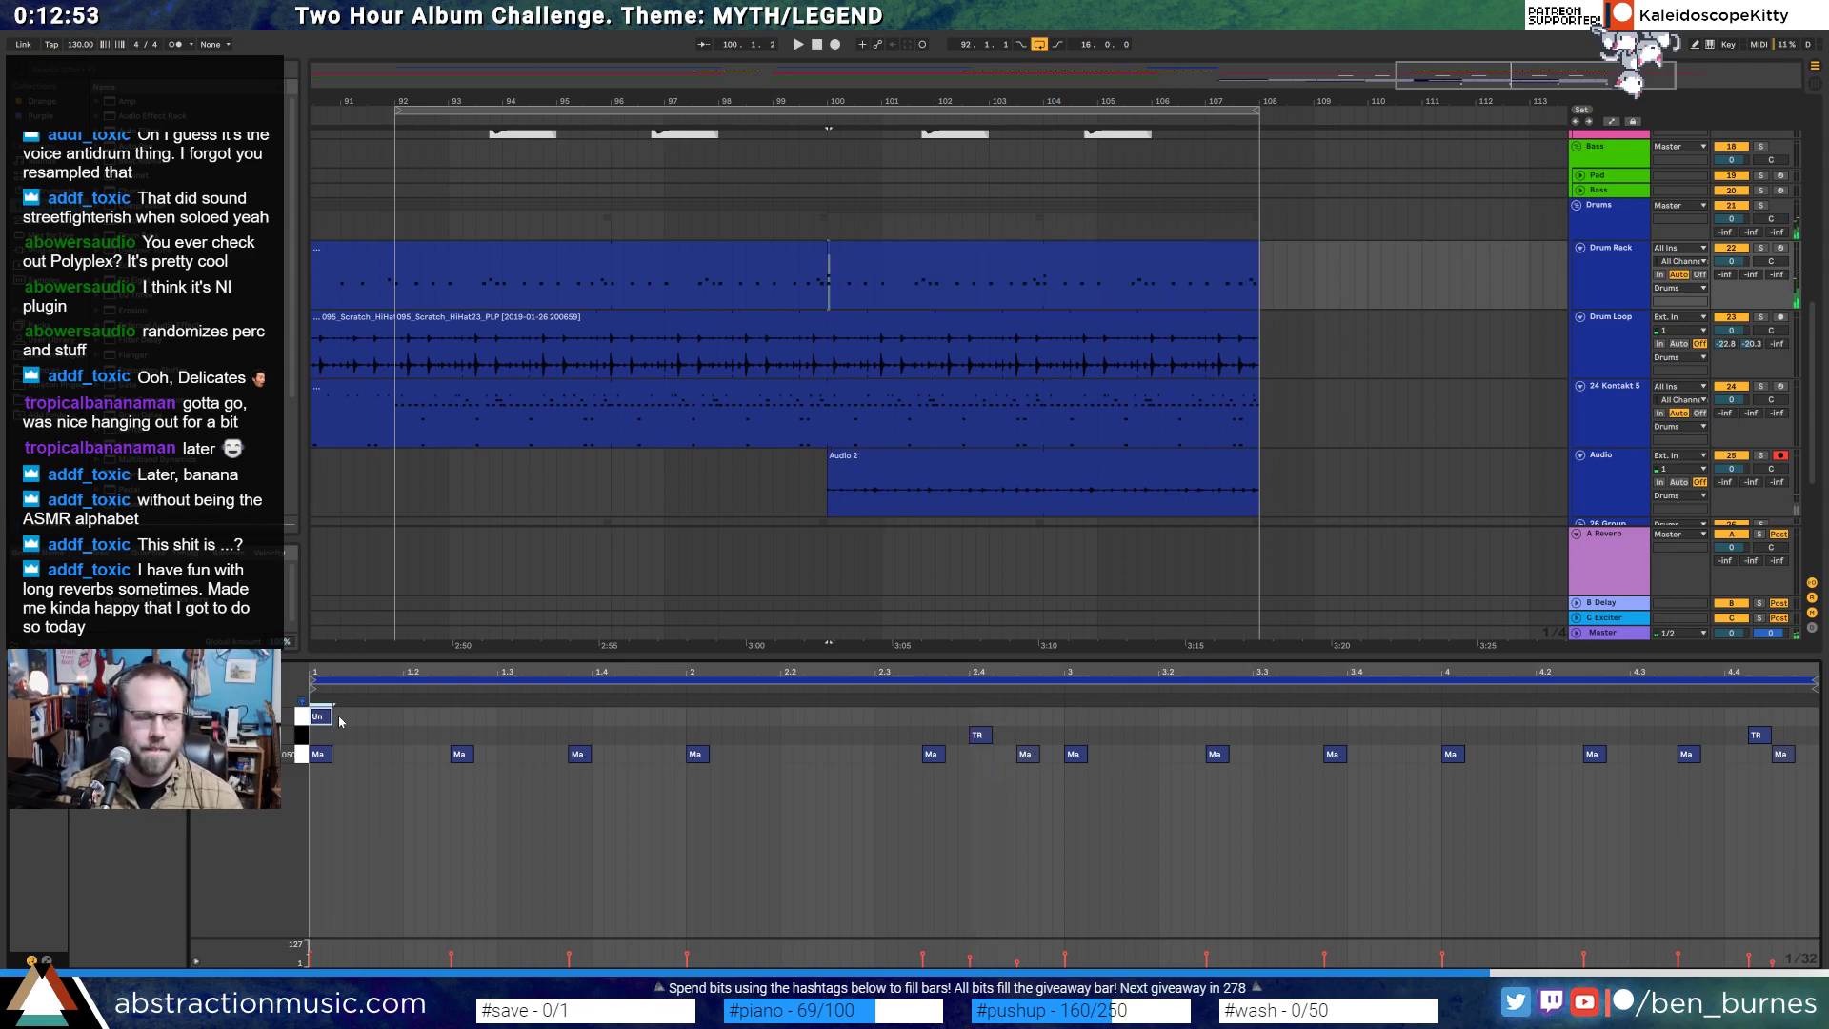
key(space)
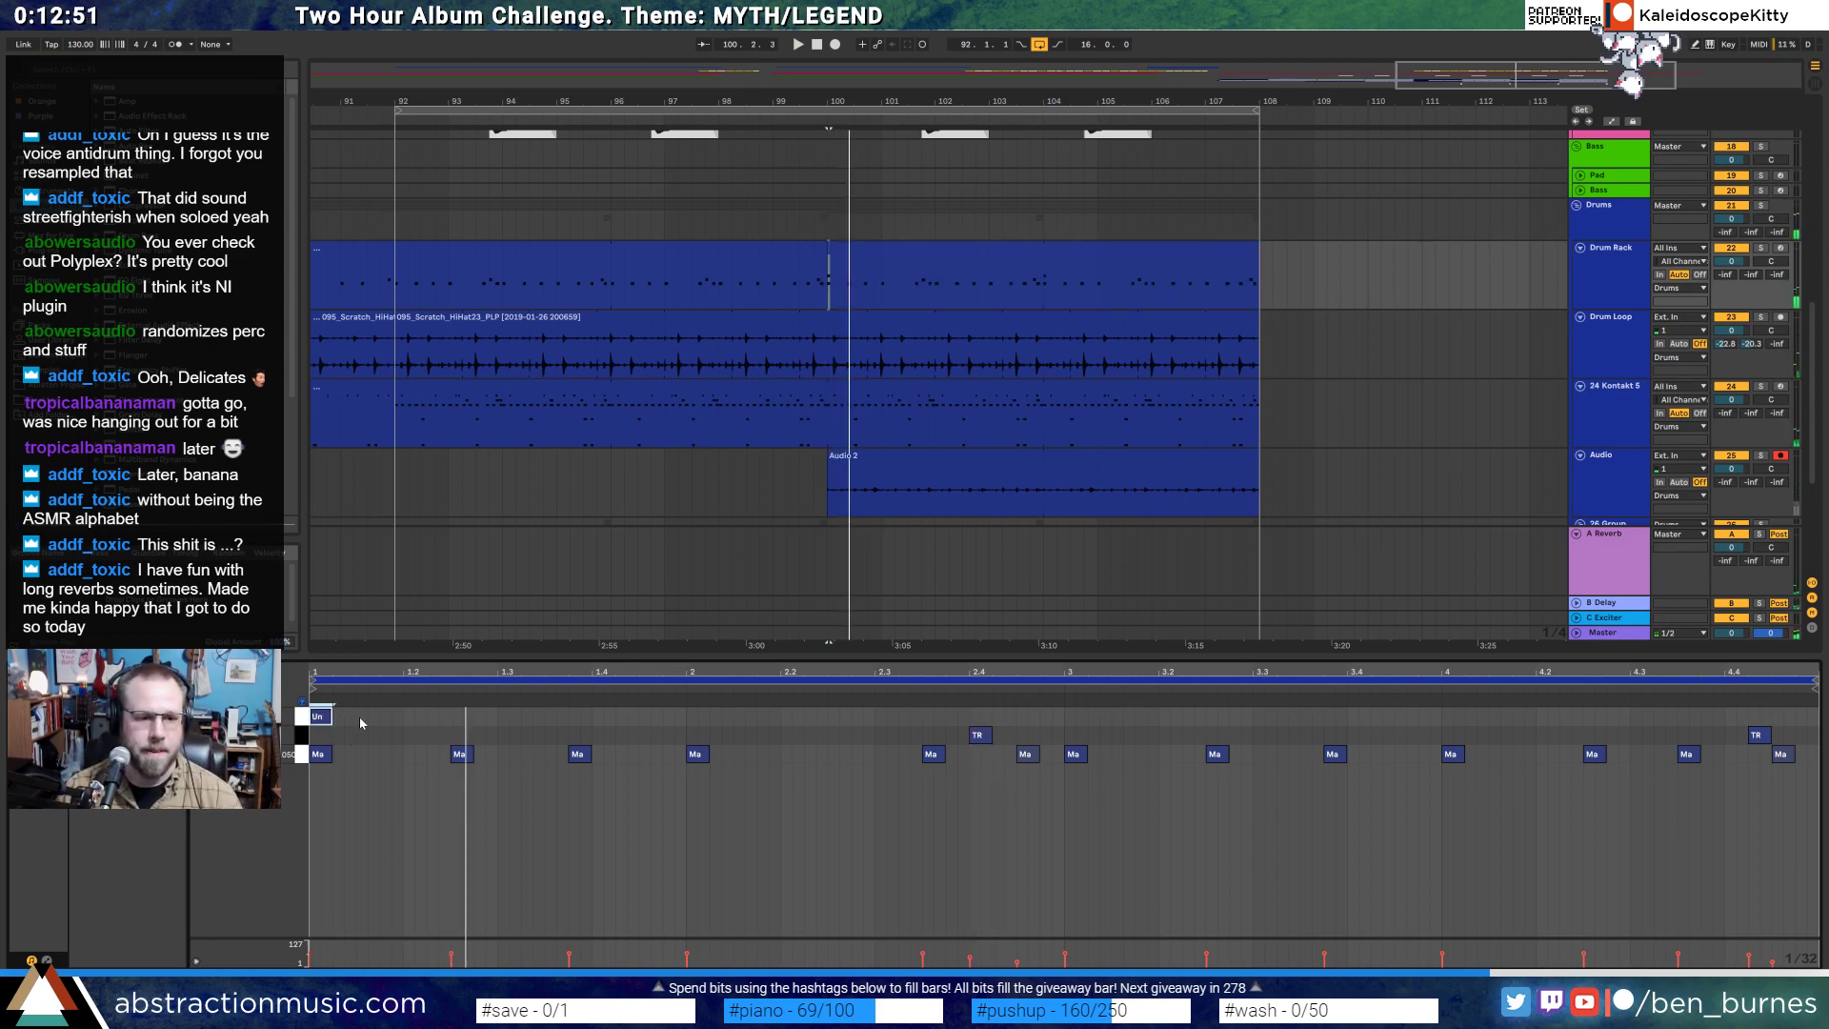
key(space)
double_click(354, 716)
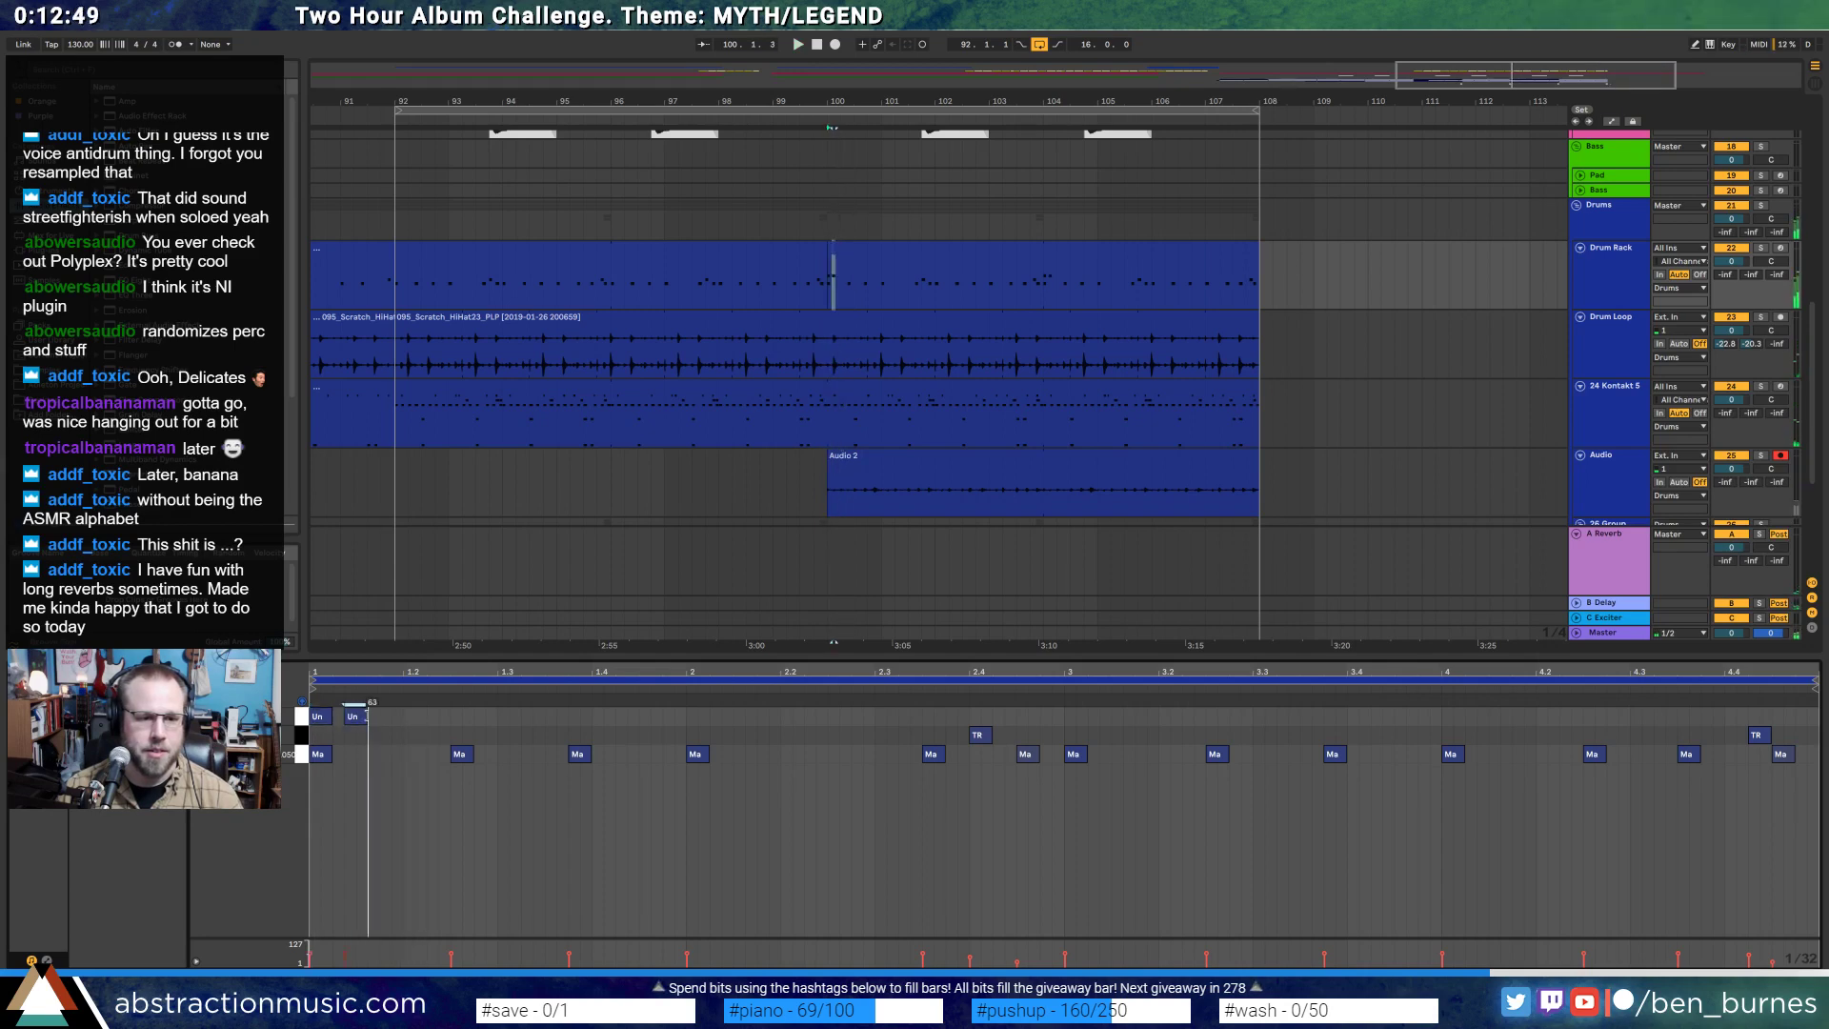
drag(355, 722, 368, 747)
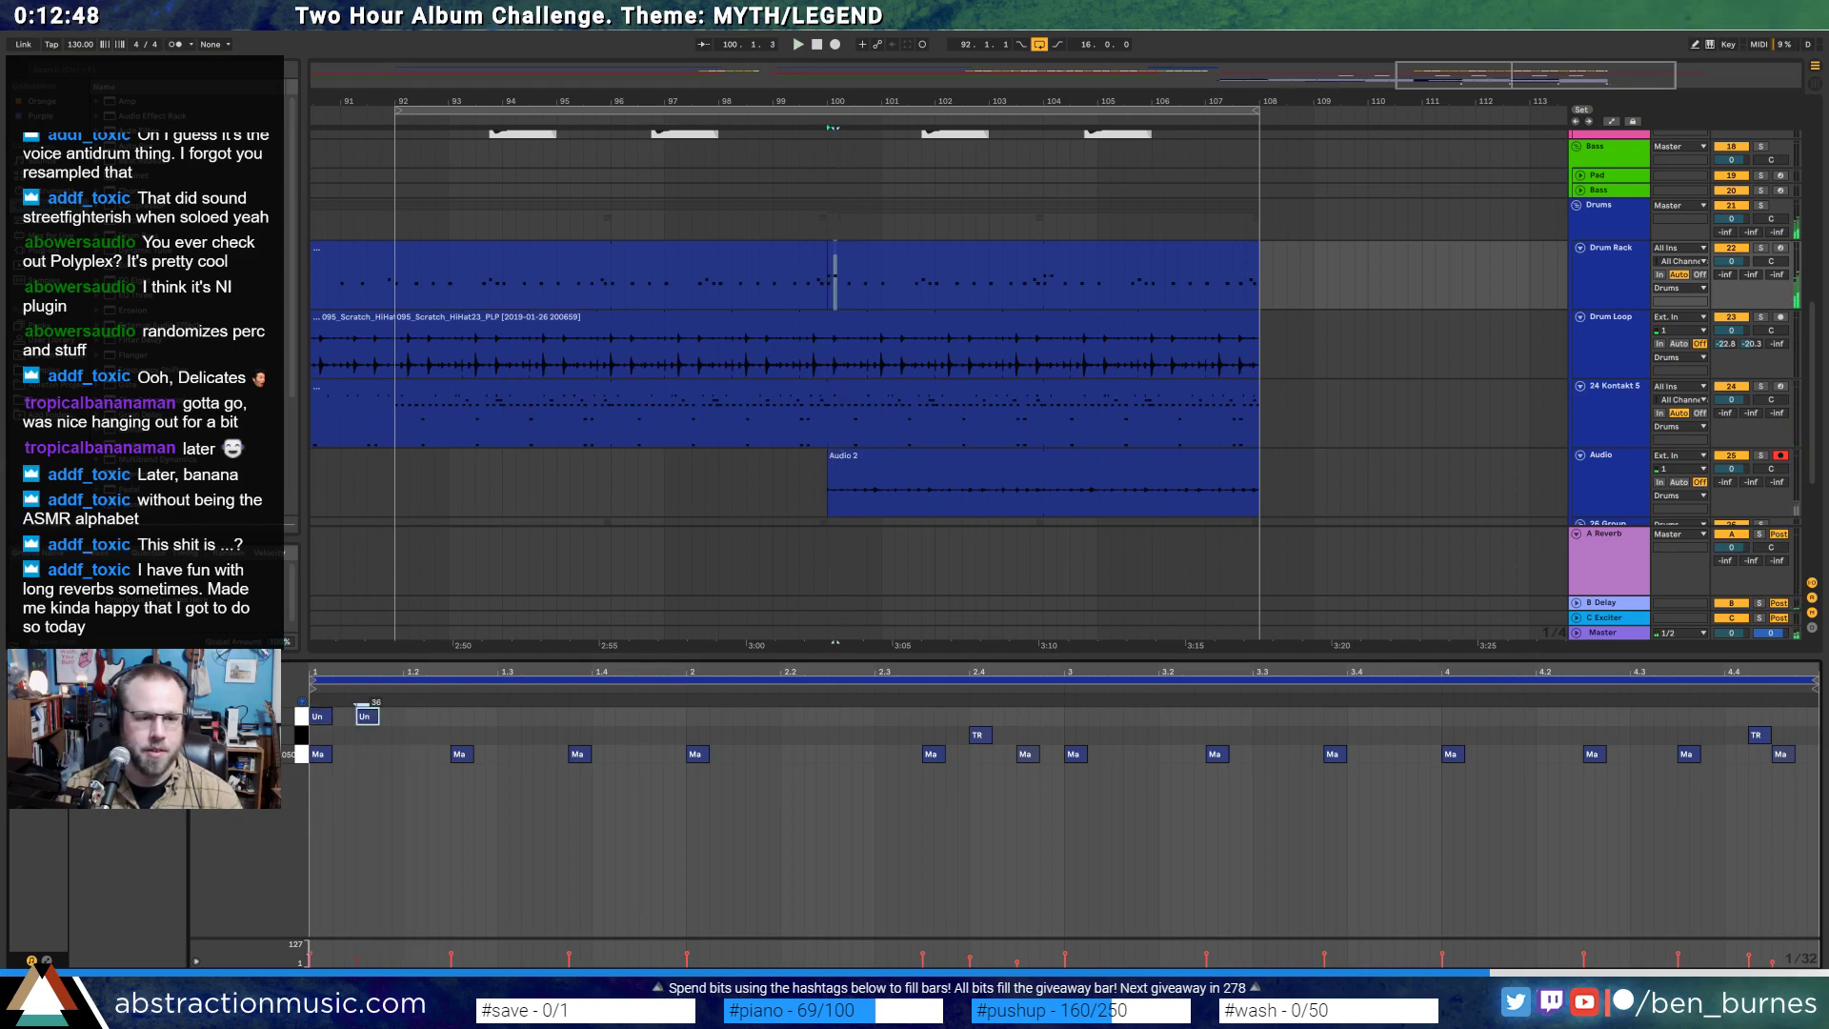
double_click(407, 722)
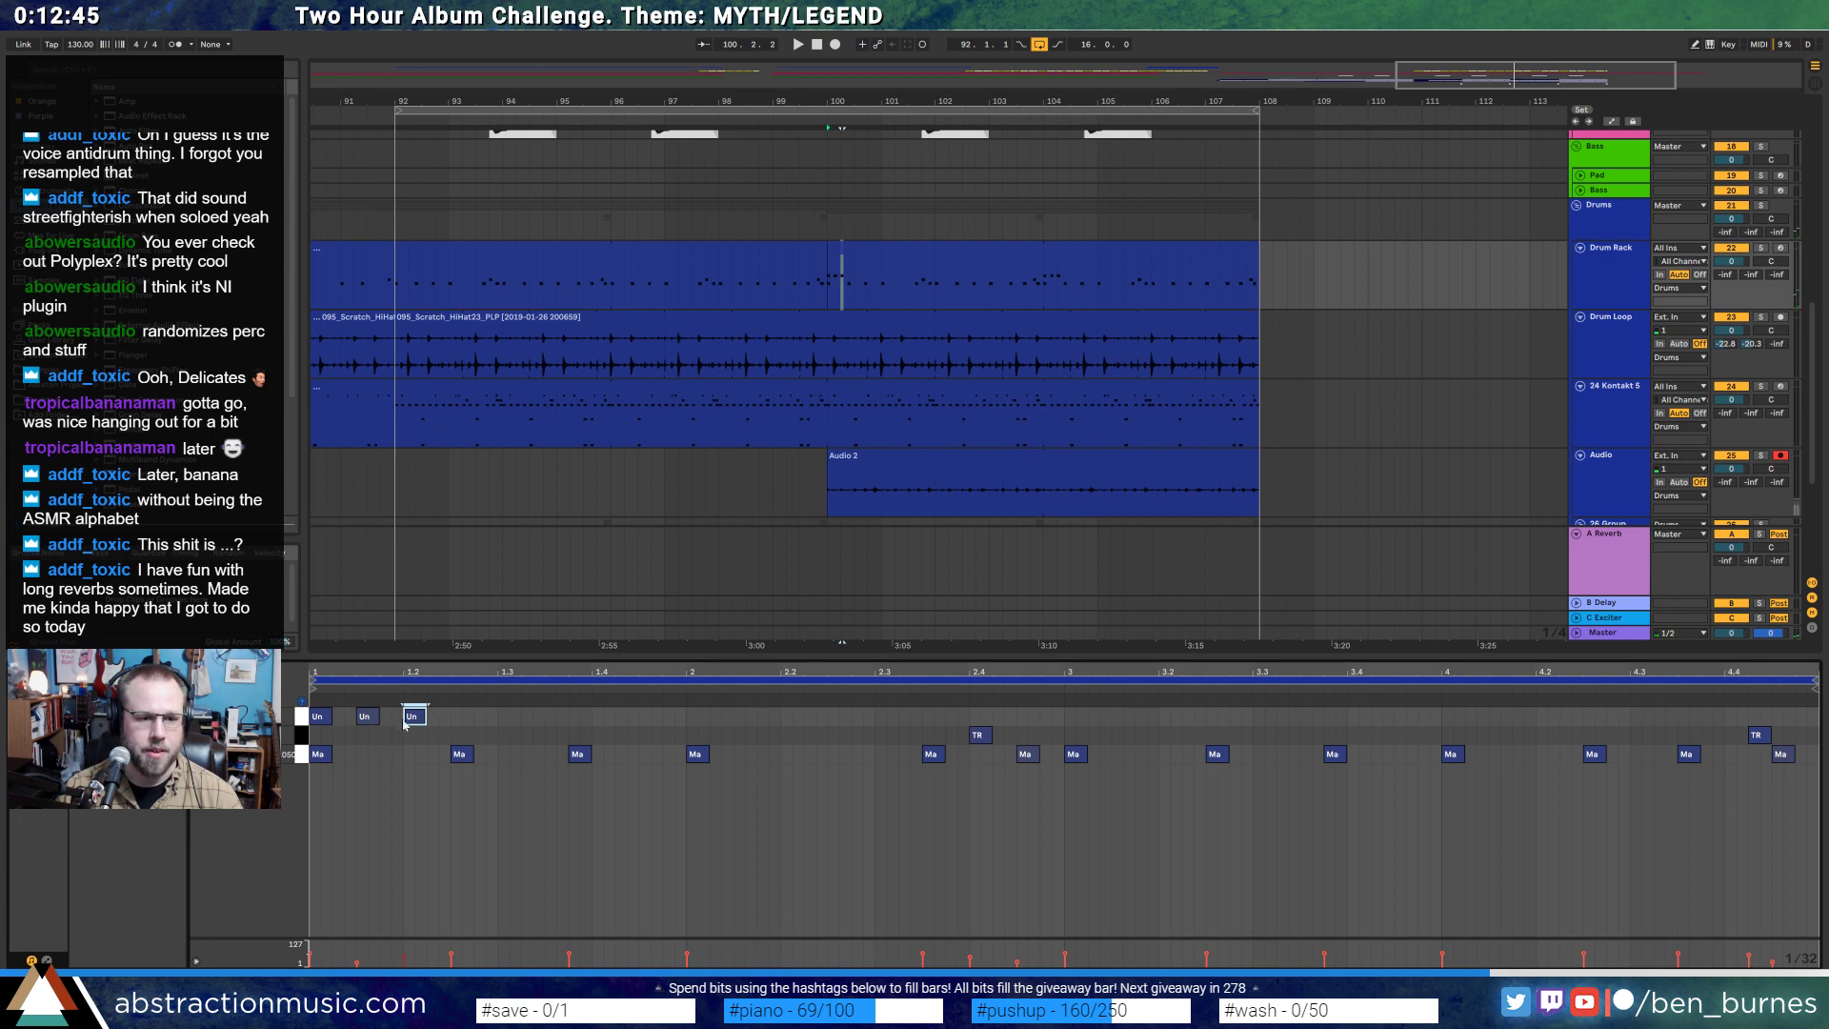
double_click(403, 724)
- Adjust the first two rustle notes, then duplicate the pair onto beat 2 of the first bar
click(326, 724)
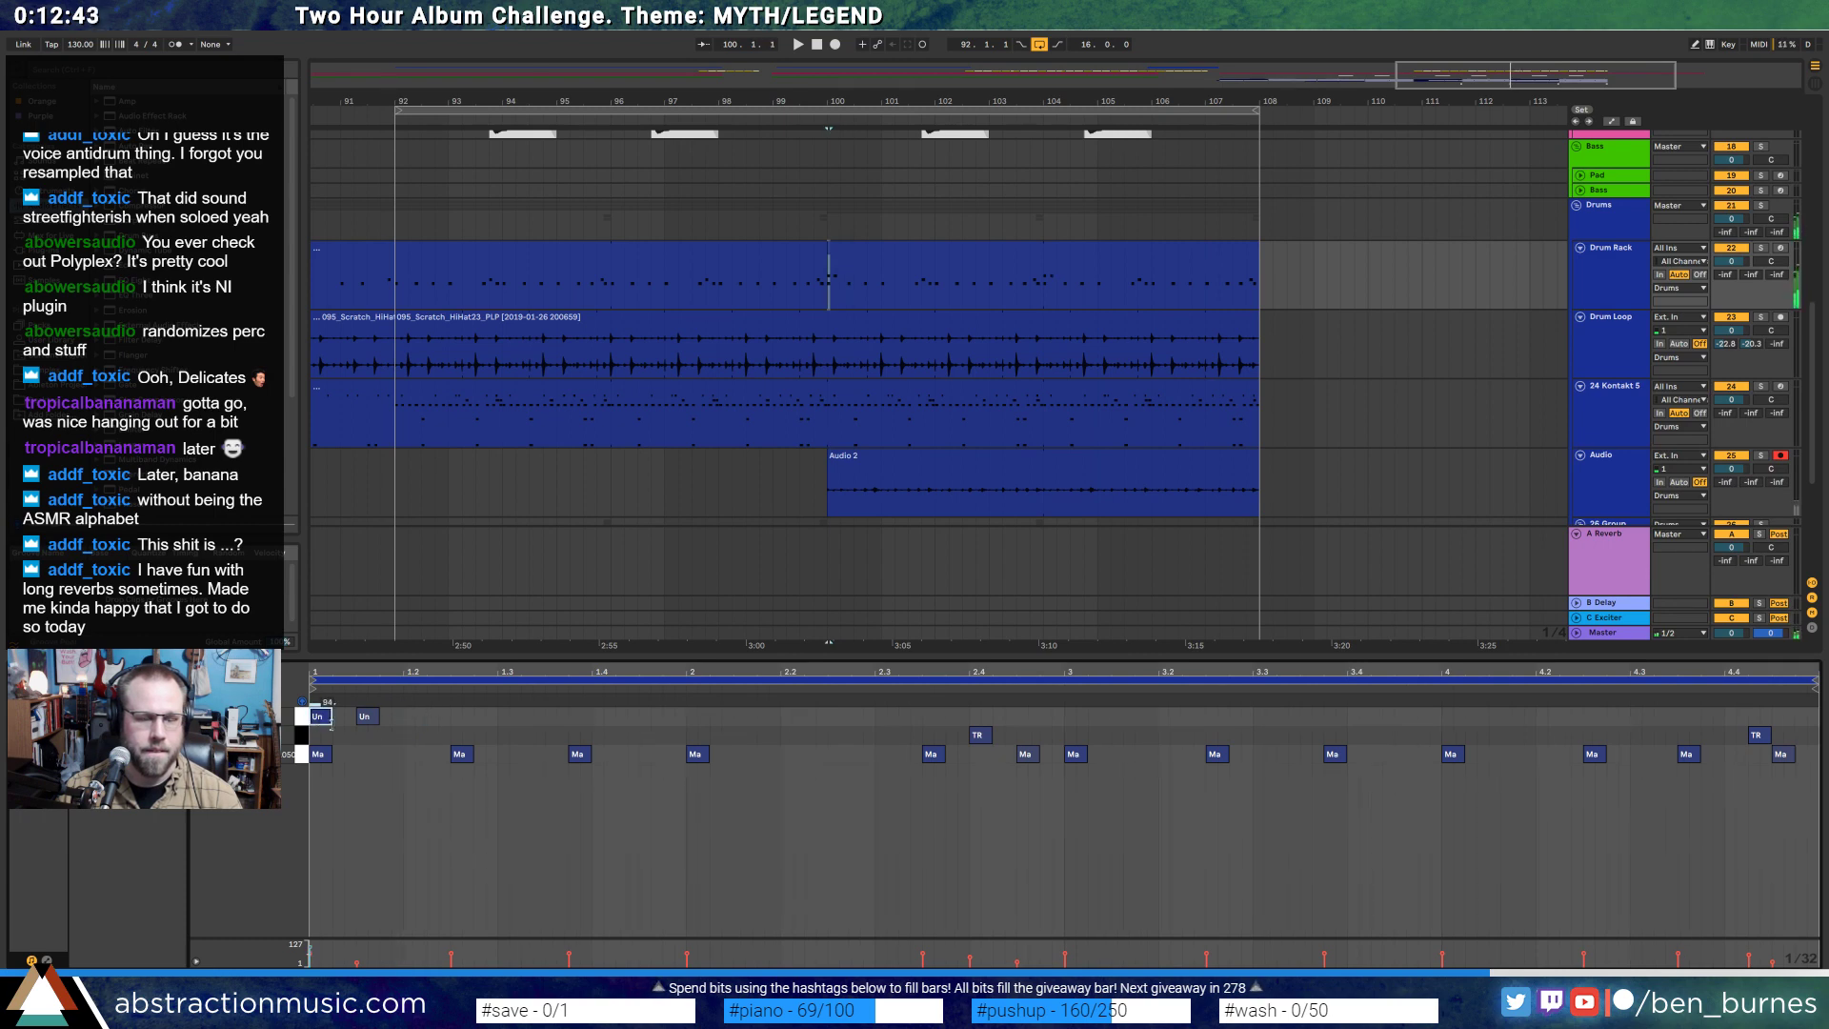
click(367, 717)
drag(406, 728, 318, 714)
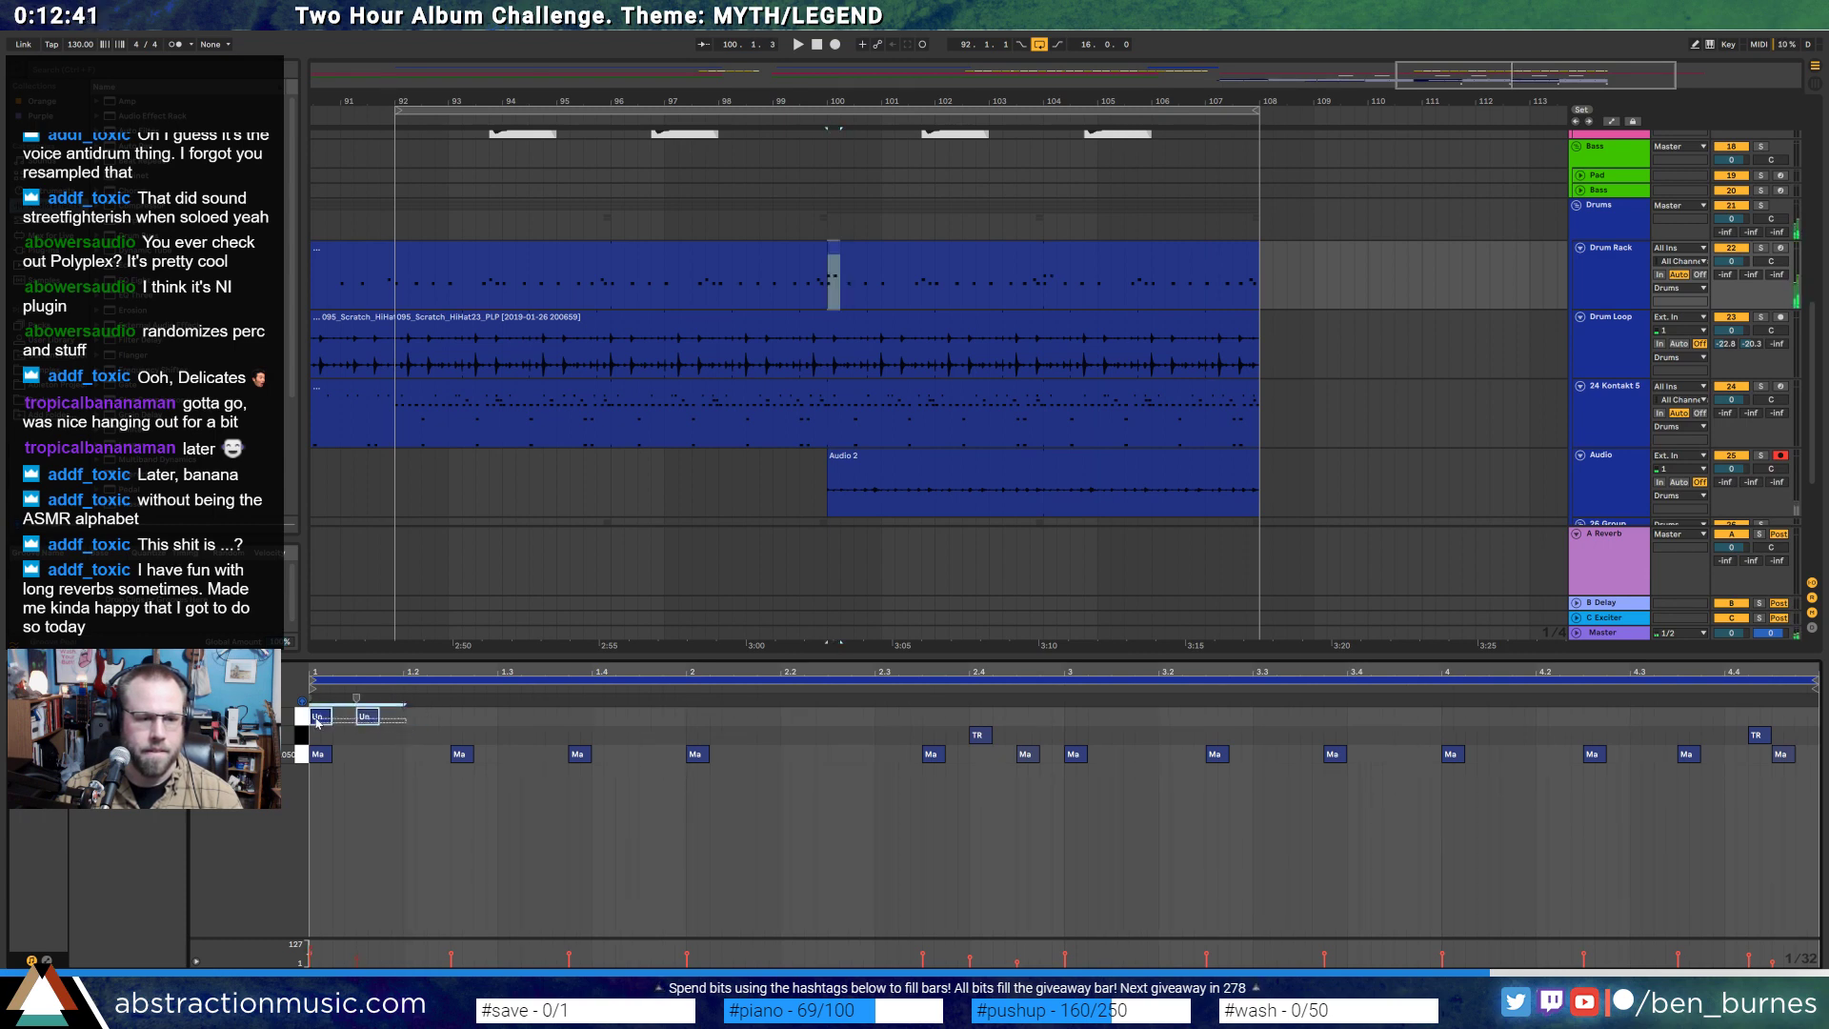
key(ctrl+d)
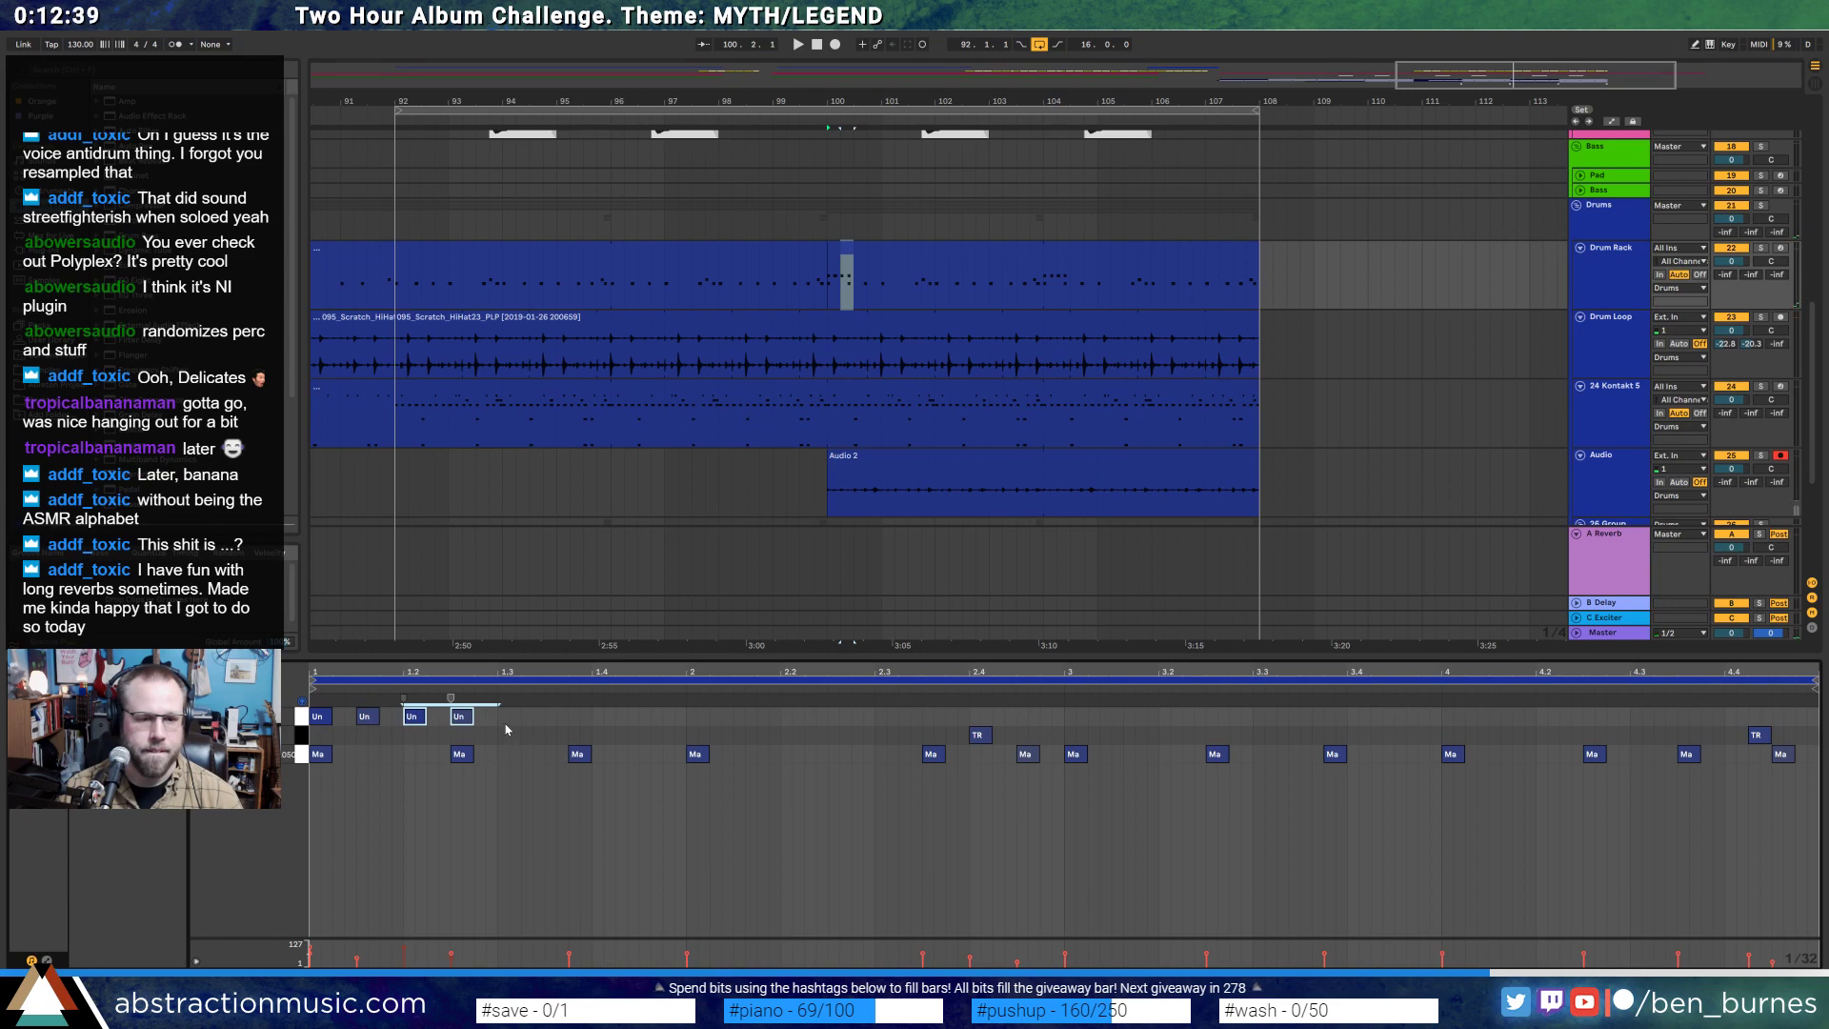
- Add rustle notes on beat 3, one sixteenth before beat 4, on beat 4, and one sixteenth after it
click(506, 719)
click(581, 716)
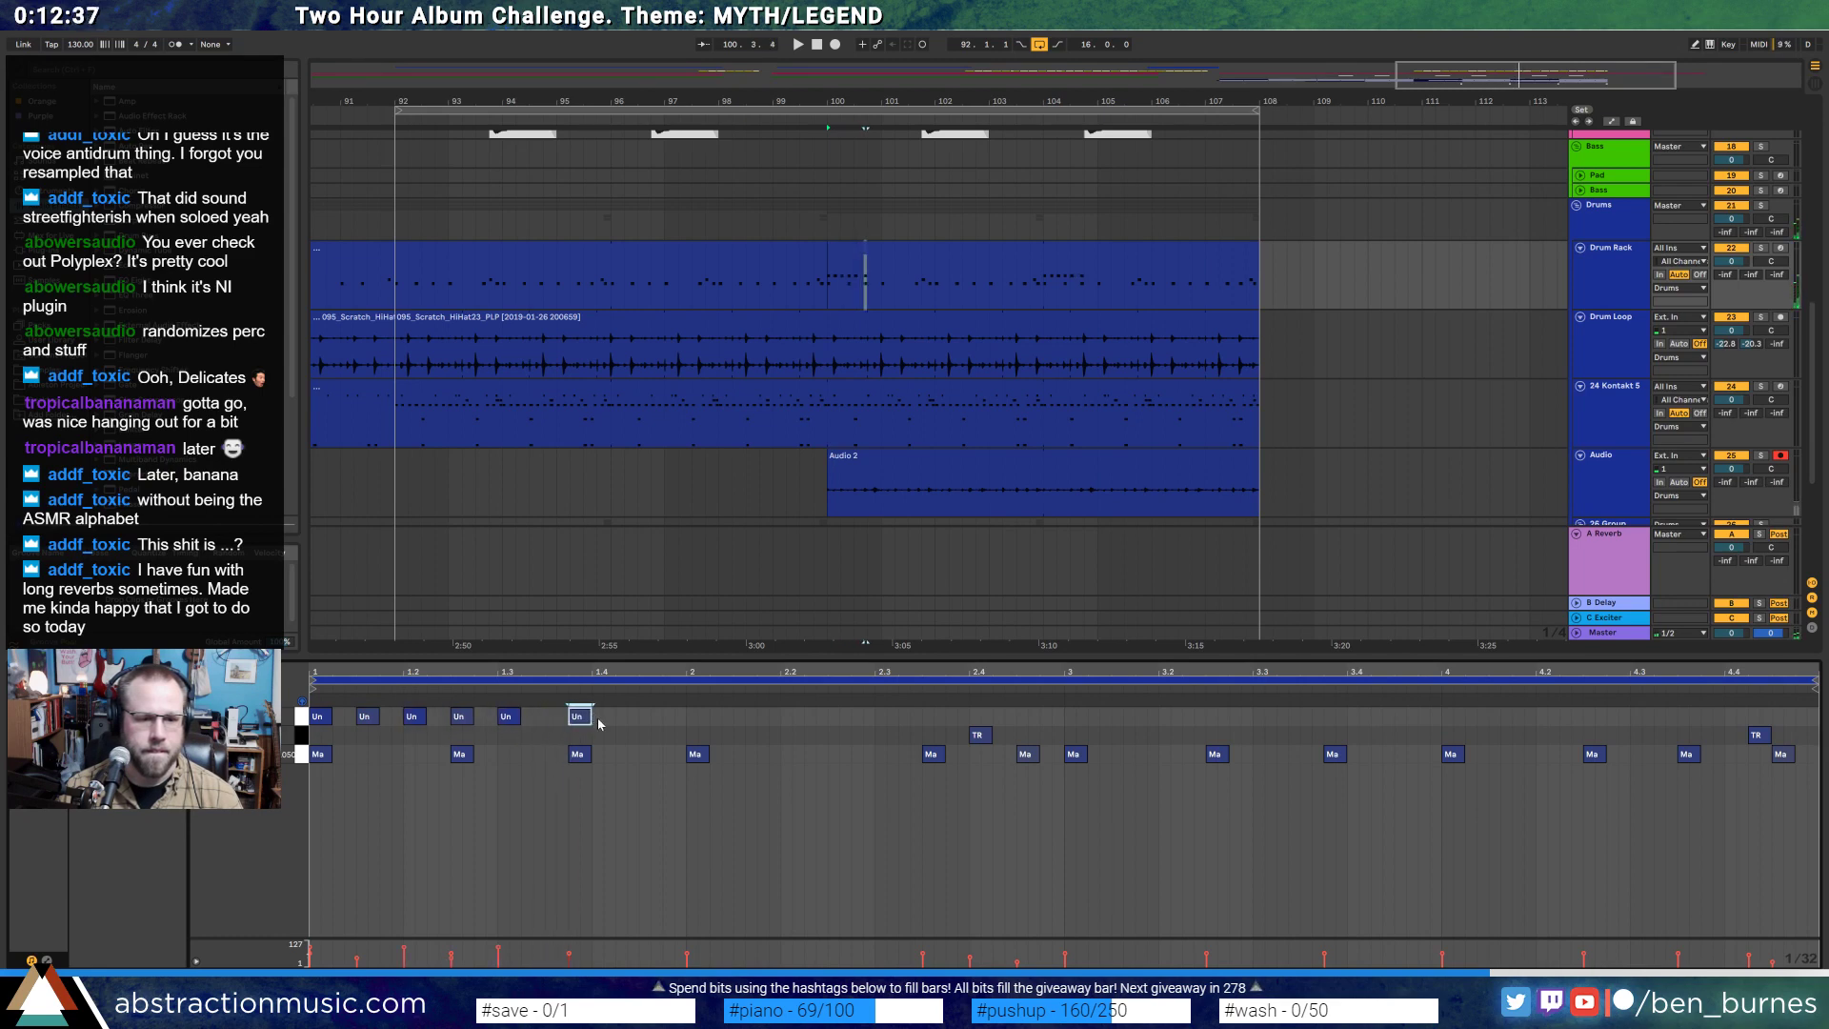
click(599, 722)
click(647, 716)
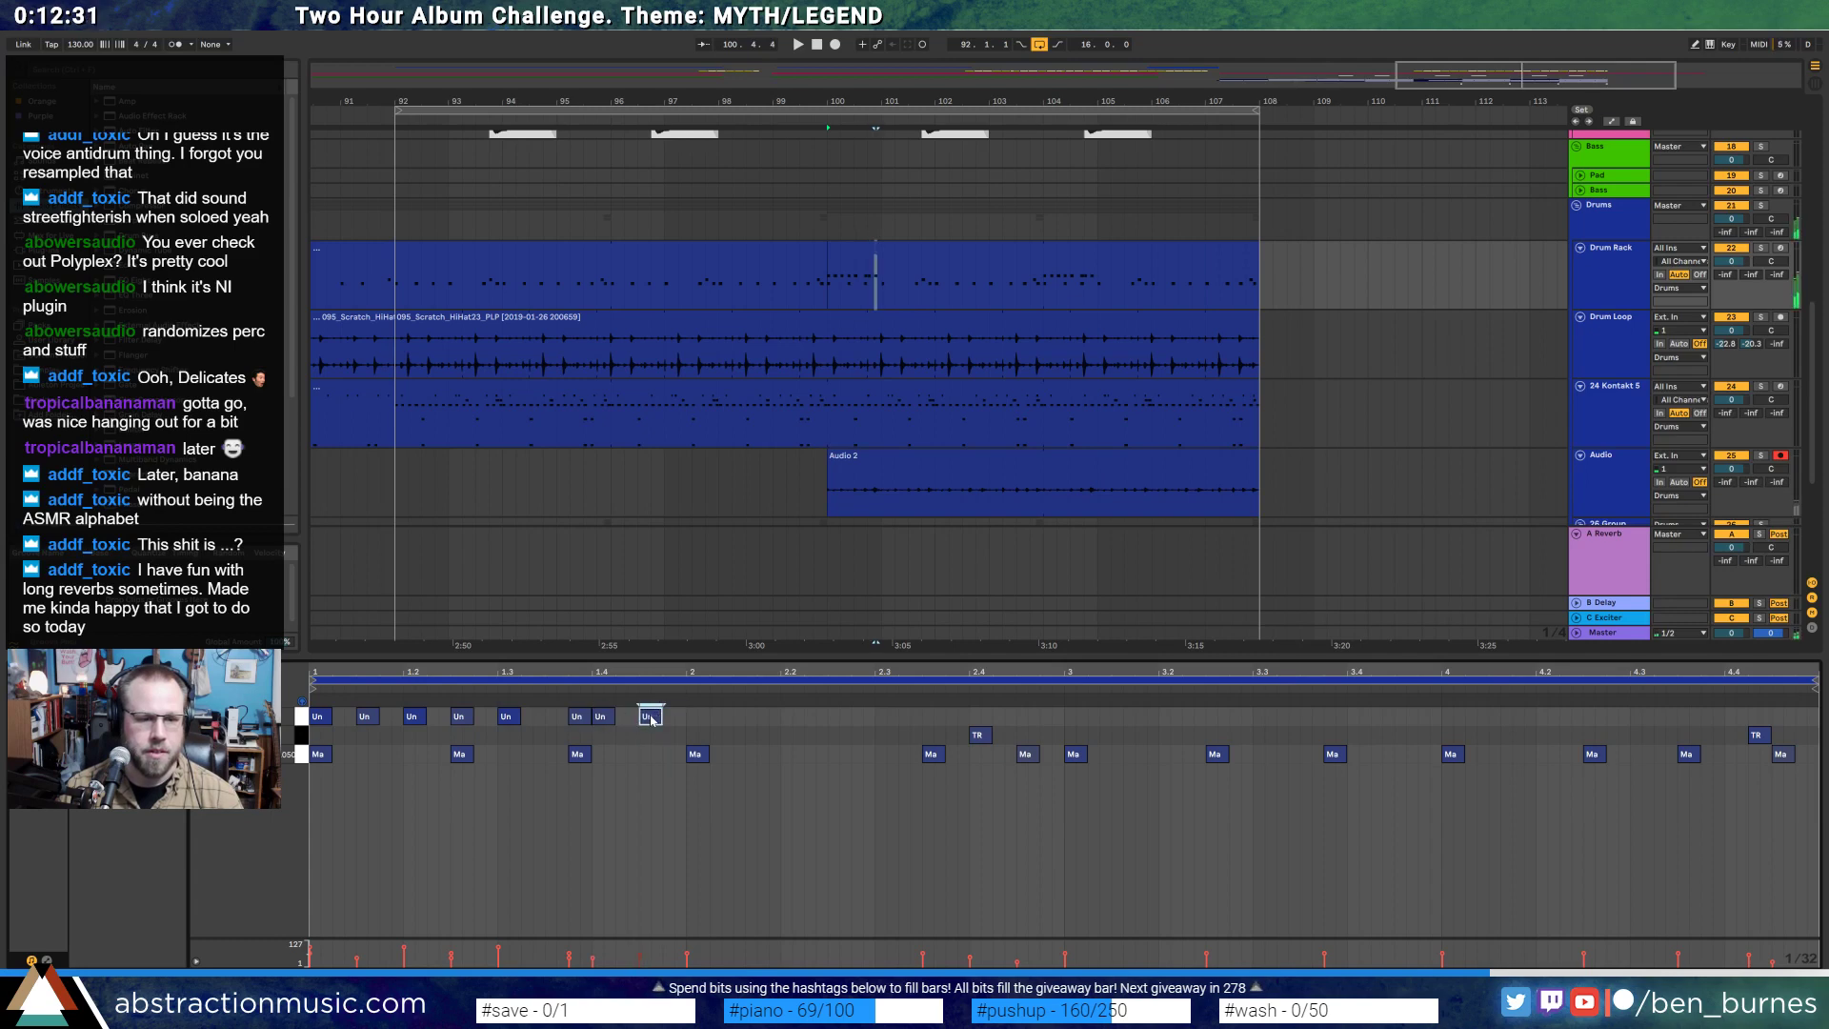
drag(651, 719, 637, 726)
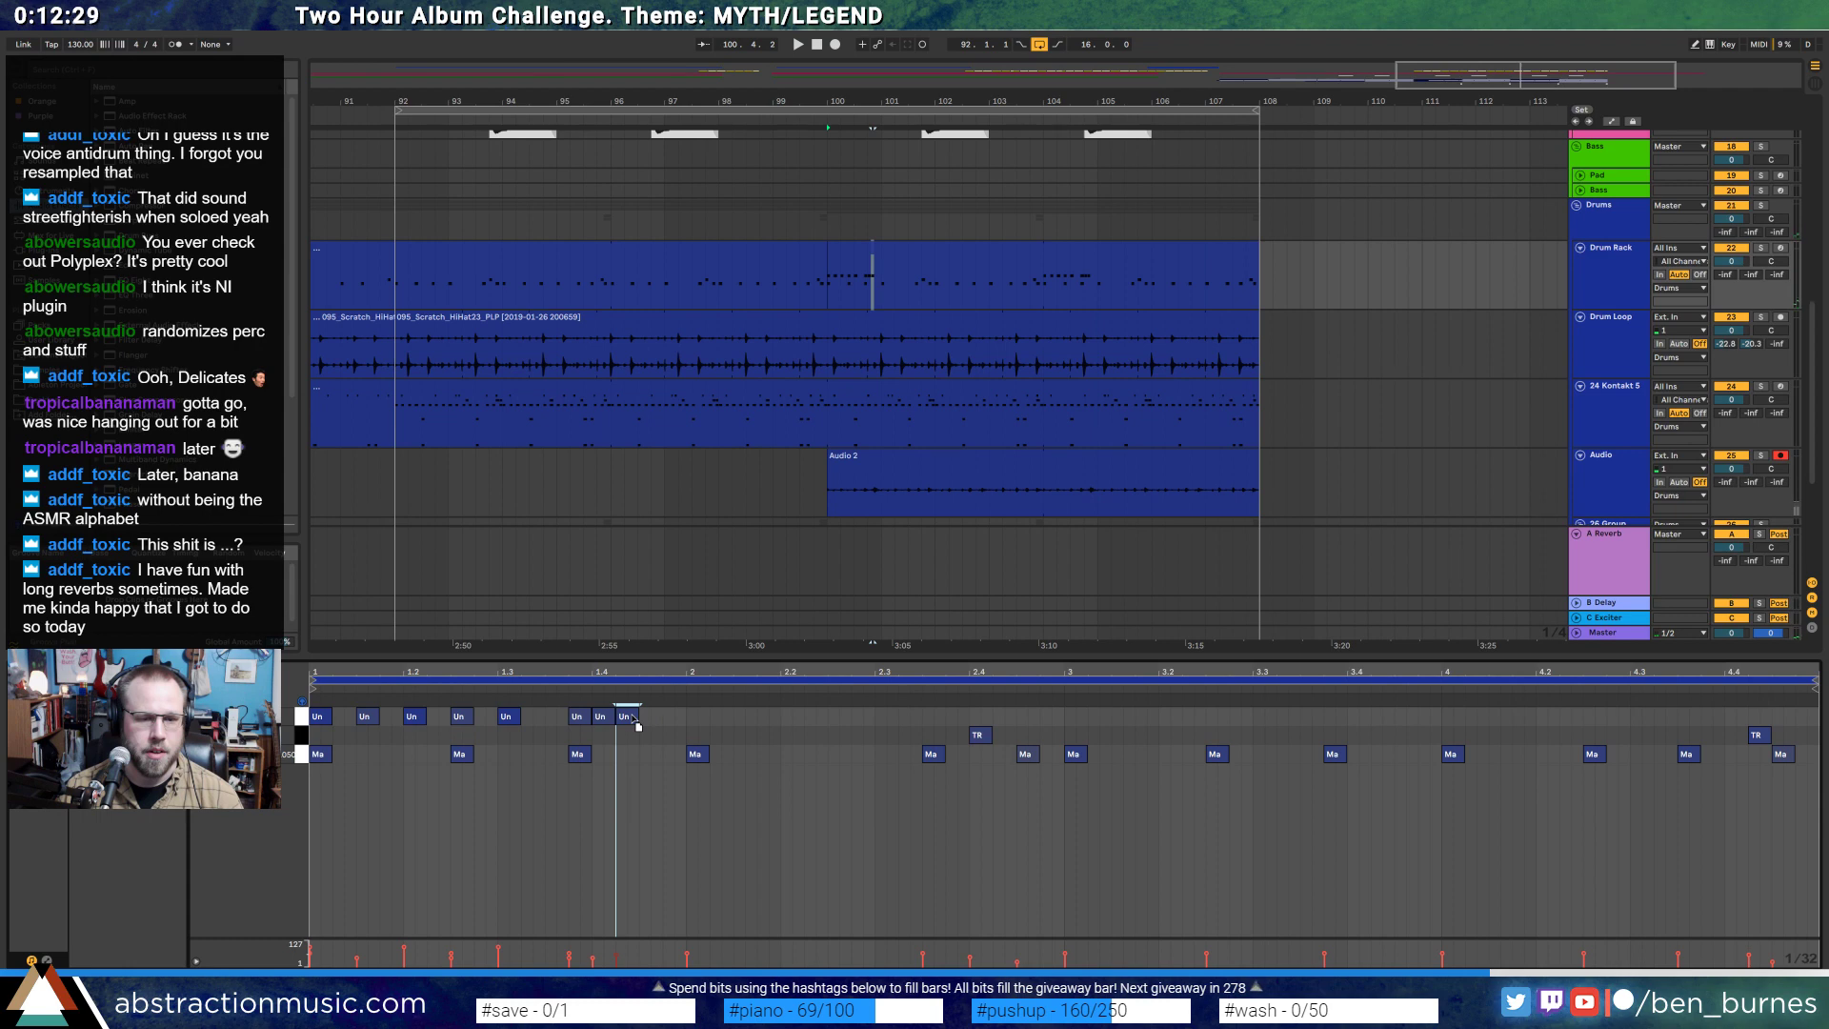
- Rearrange the first bar's last rustle notes into sixteenth pairs at 1.3.3–1.3.4 and 1.4.2–1.4.3, adjusting them between playbacks
key(space)
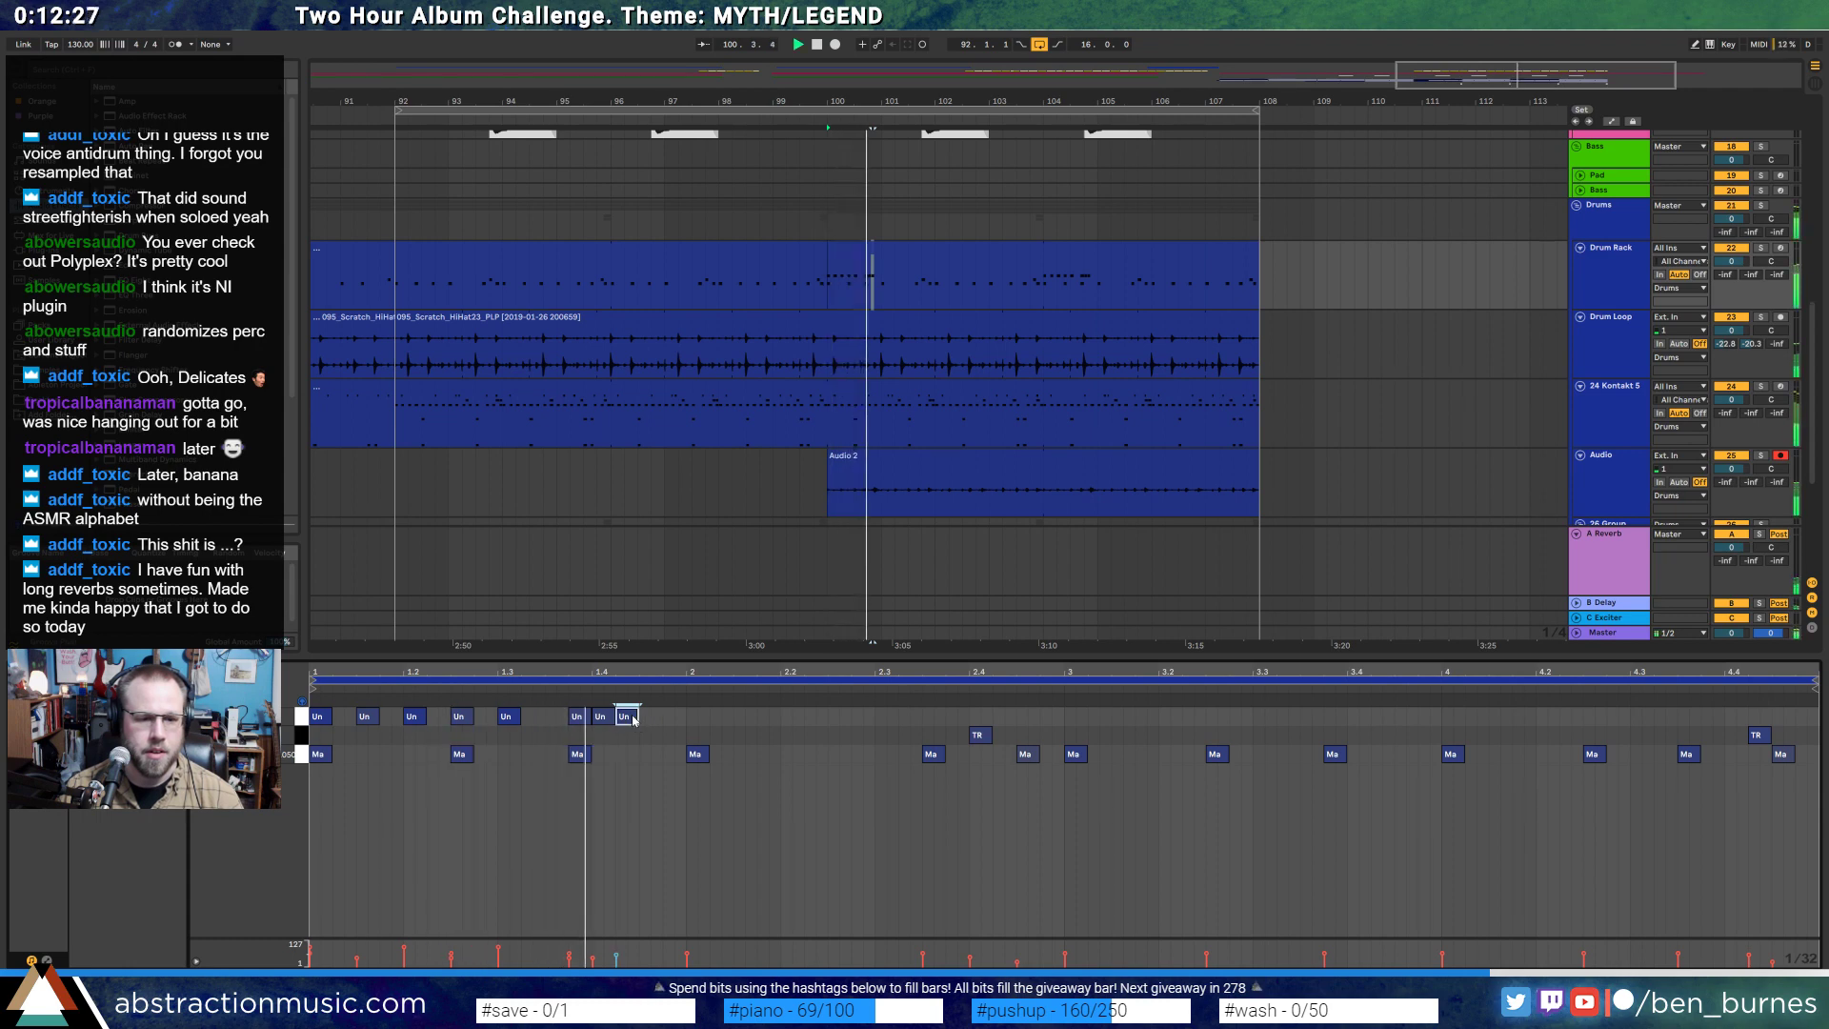
key(space)
drag(582, 717, 572, 724)
key(space)
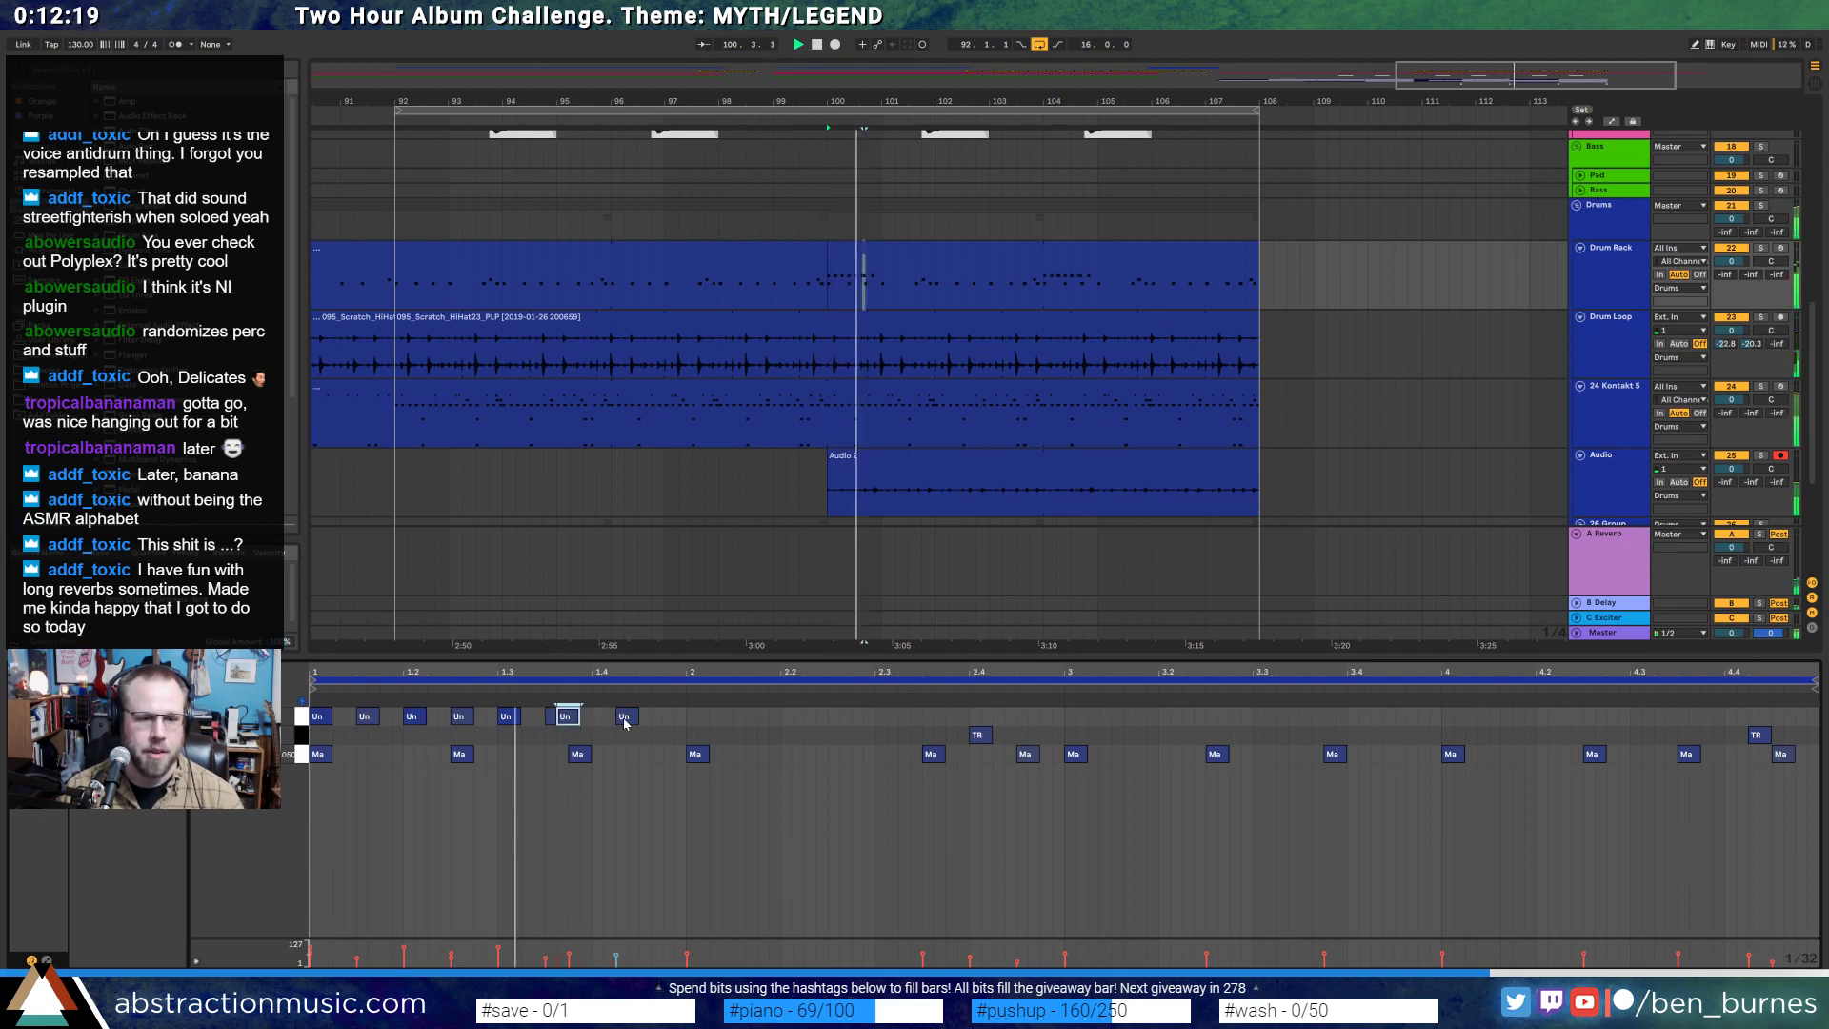
key(space)
drag(567, 717, 658, 716)
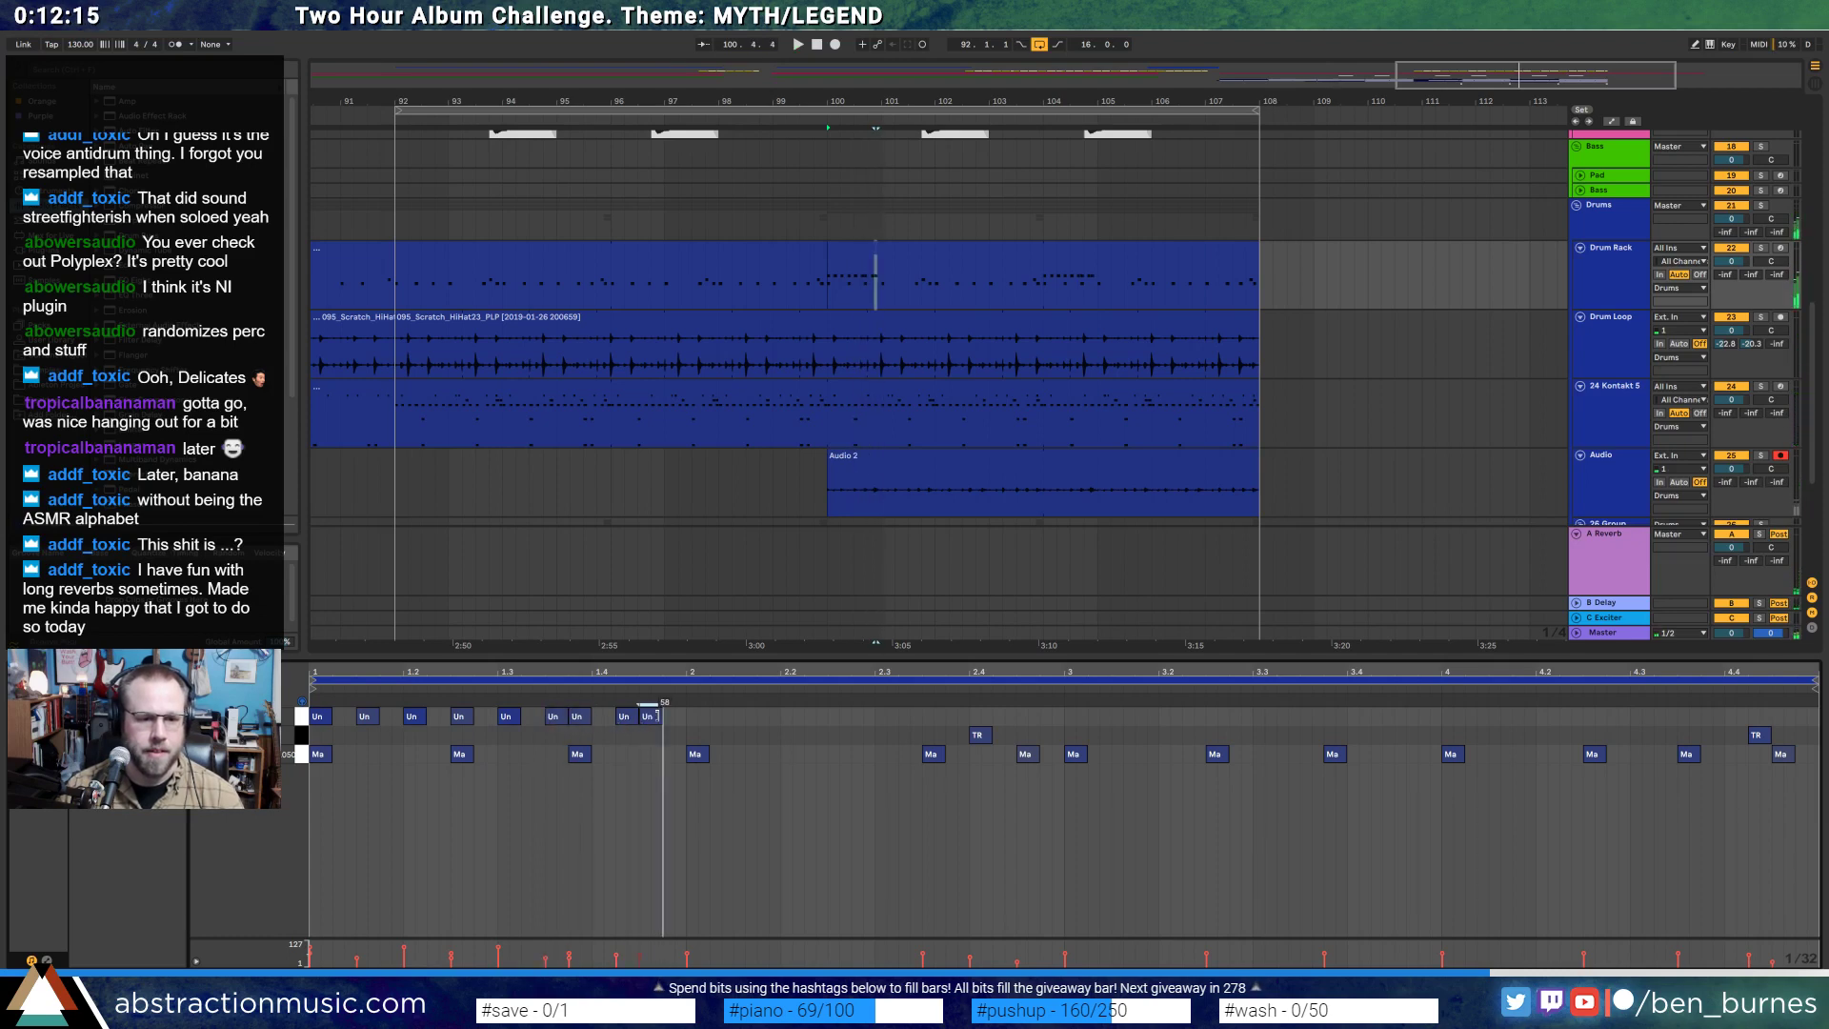
click(577, 713)
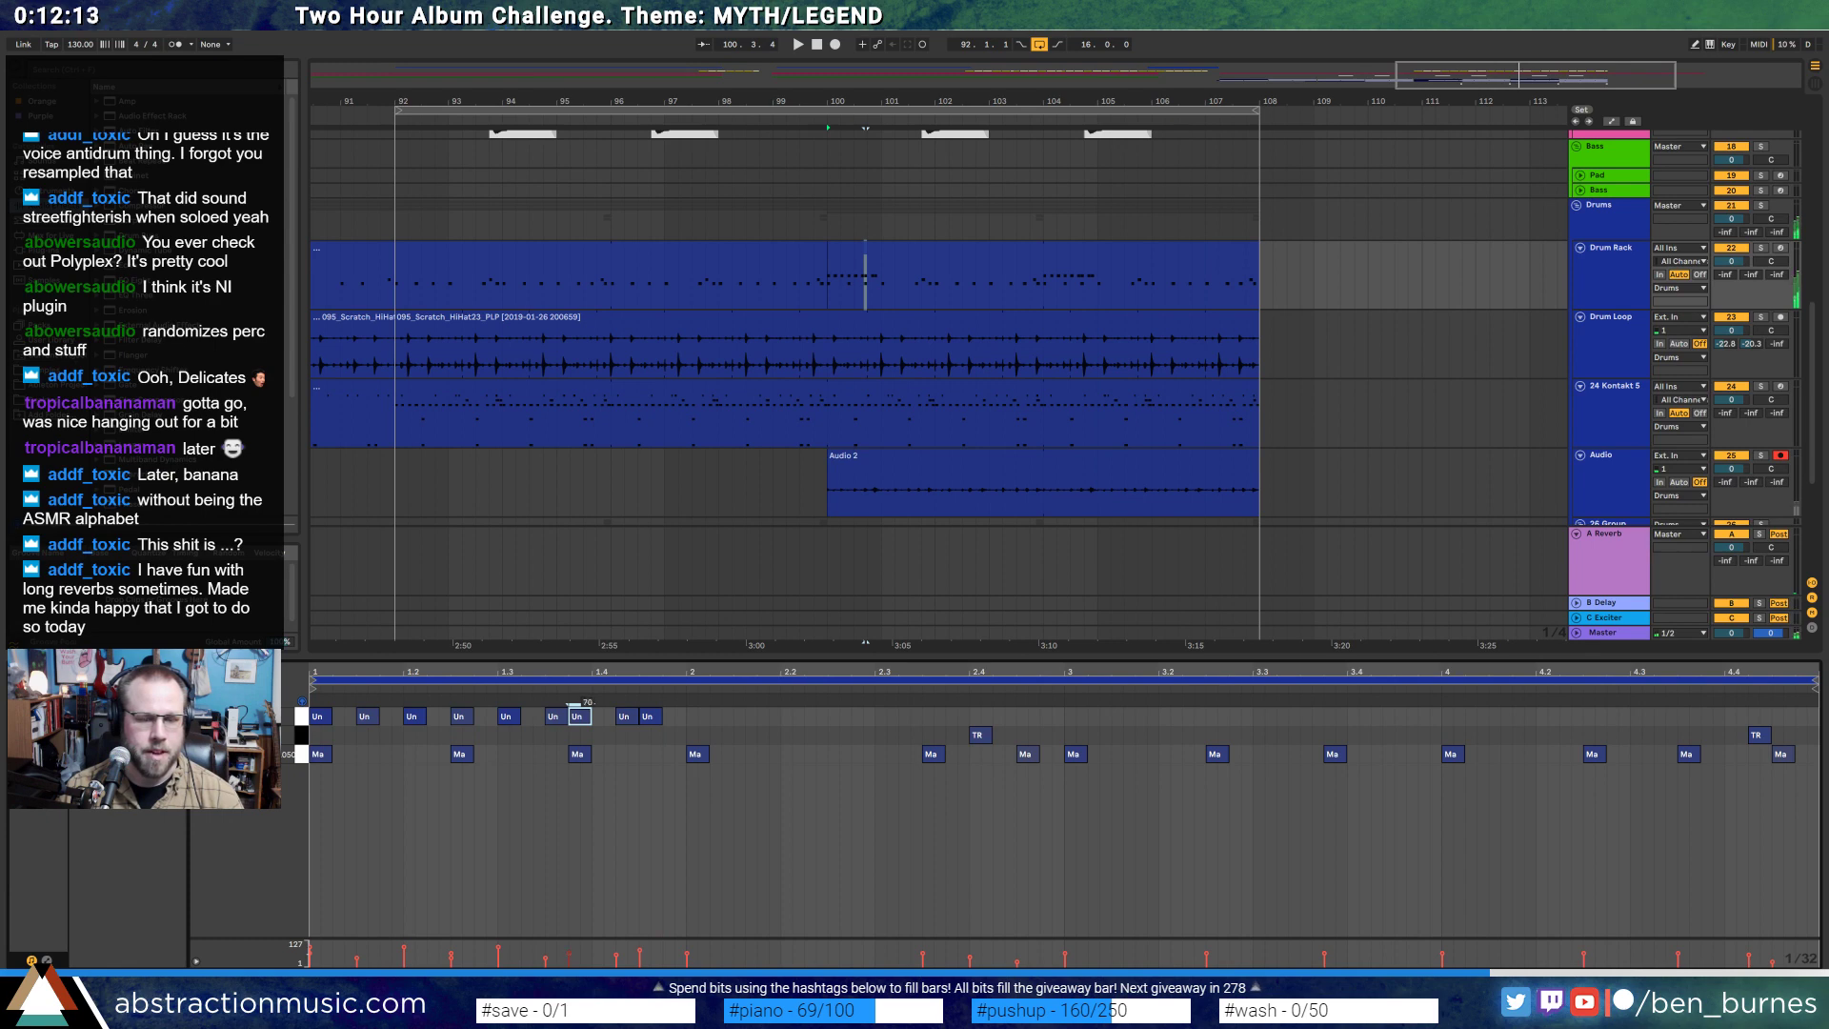
click(556, 717)
click(631, 716)
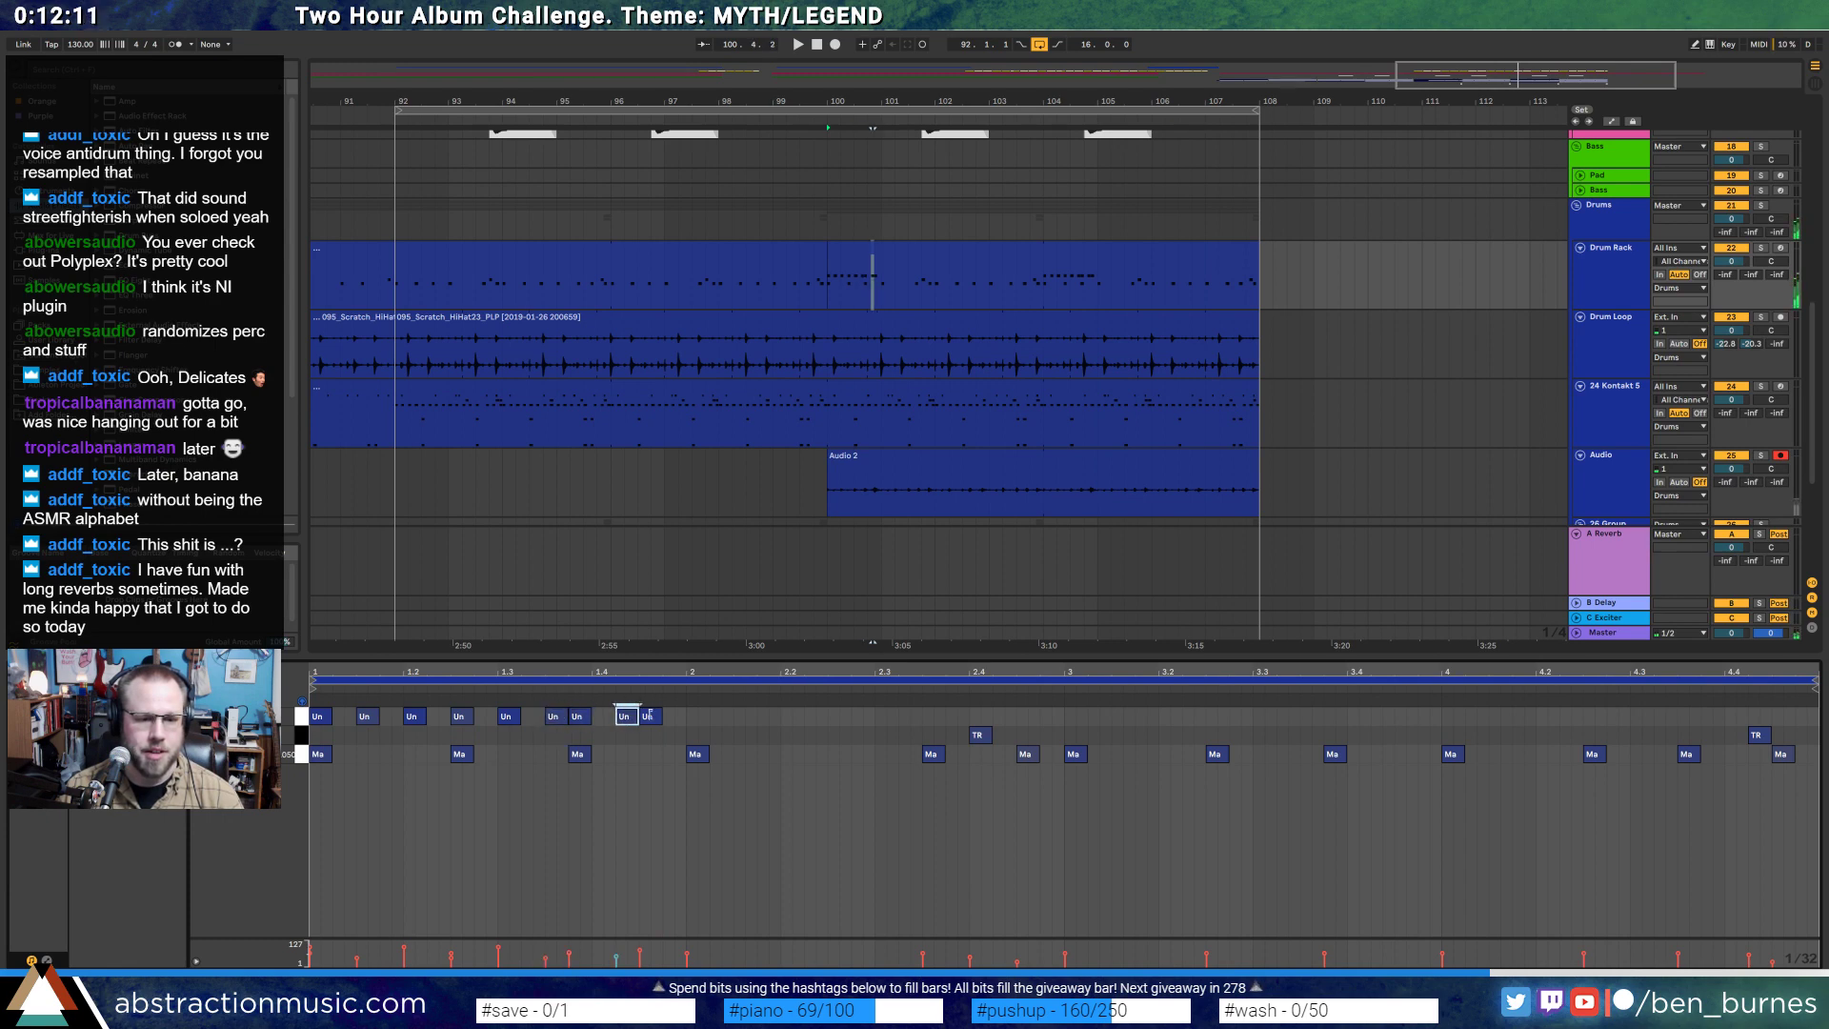
- Duplicate the first bar's rustle pattern three times to fill the four-bar clip, and play it back
drag(683, 719, 323, 701)
key(ctrl+d)
key(ctrl+d)
key(ctrl+d)
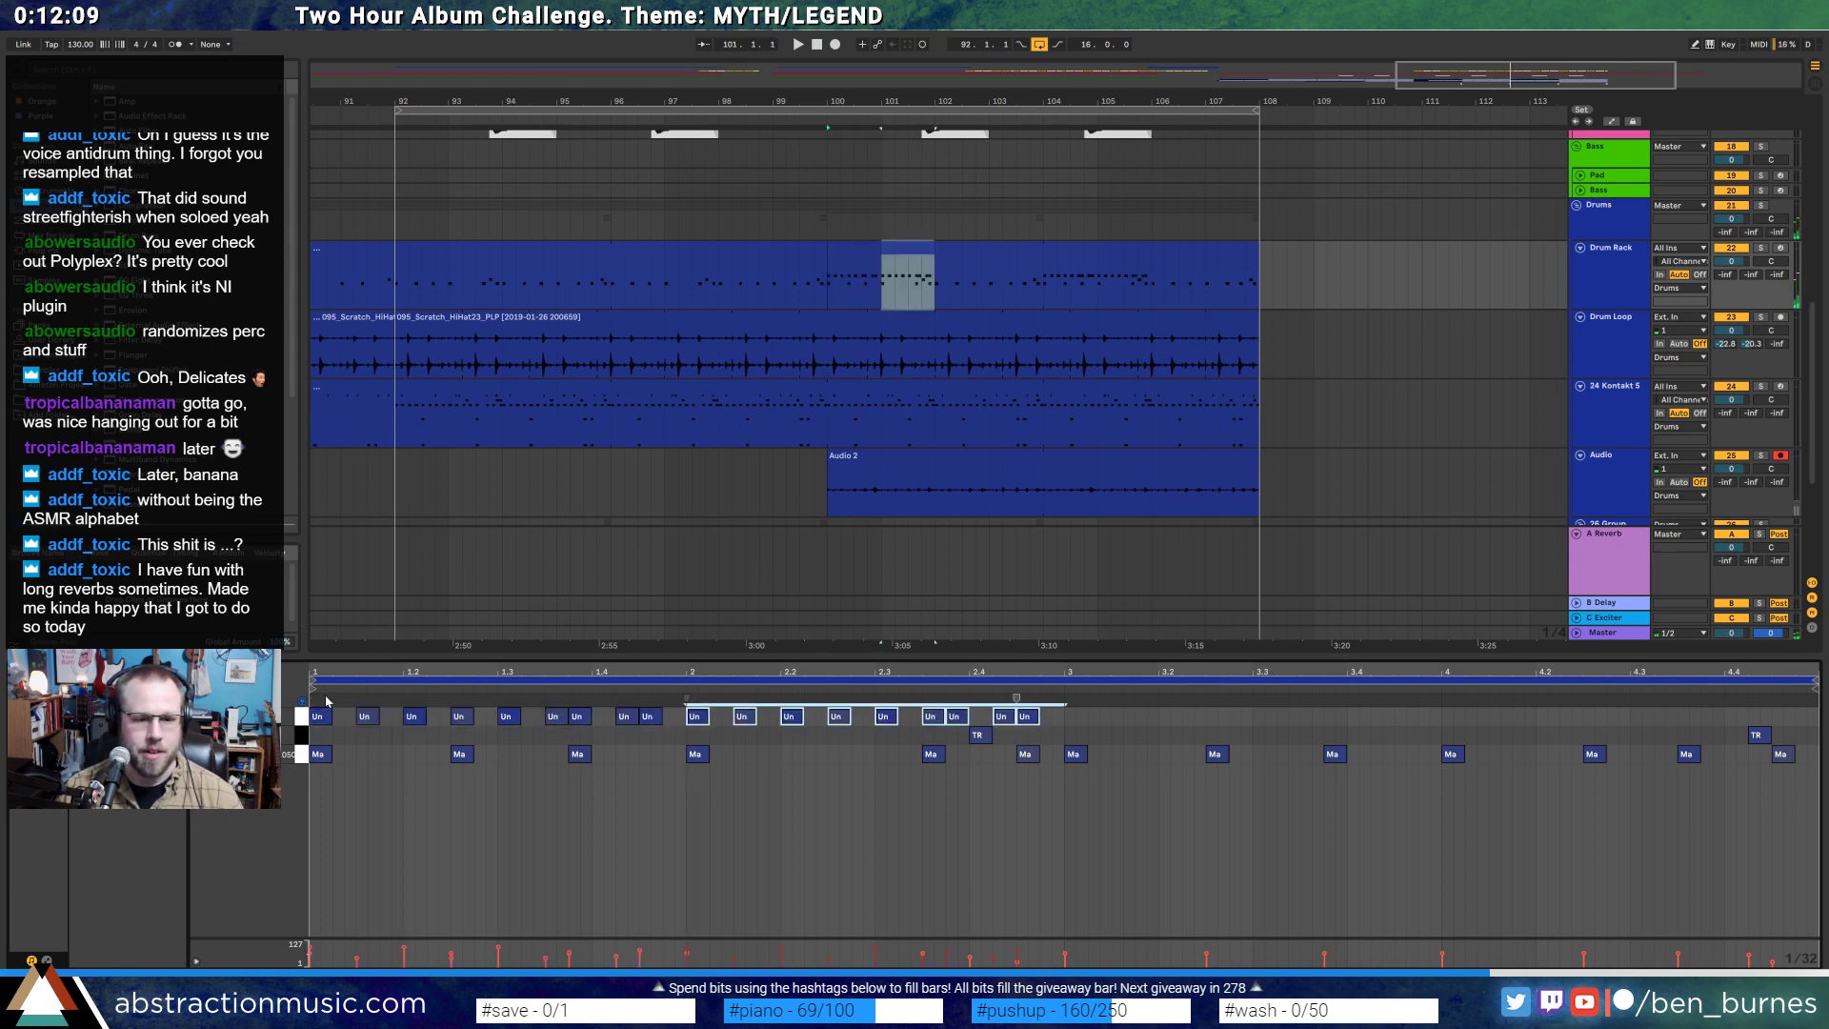
key(space)
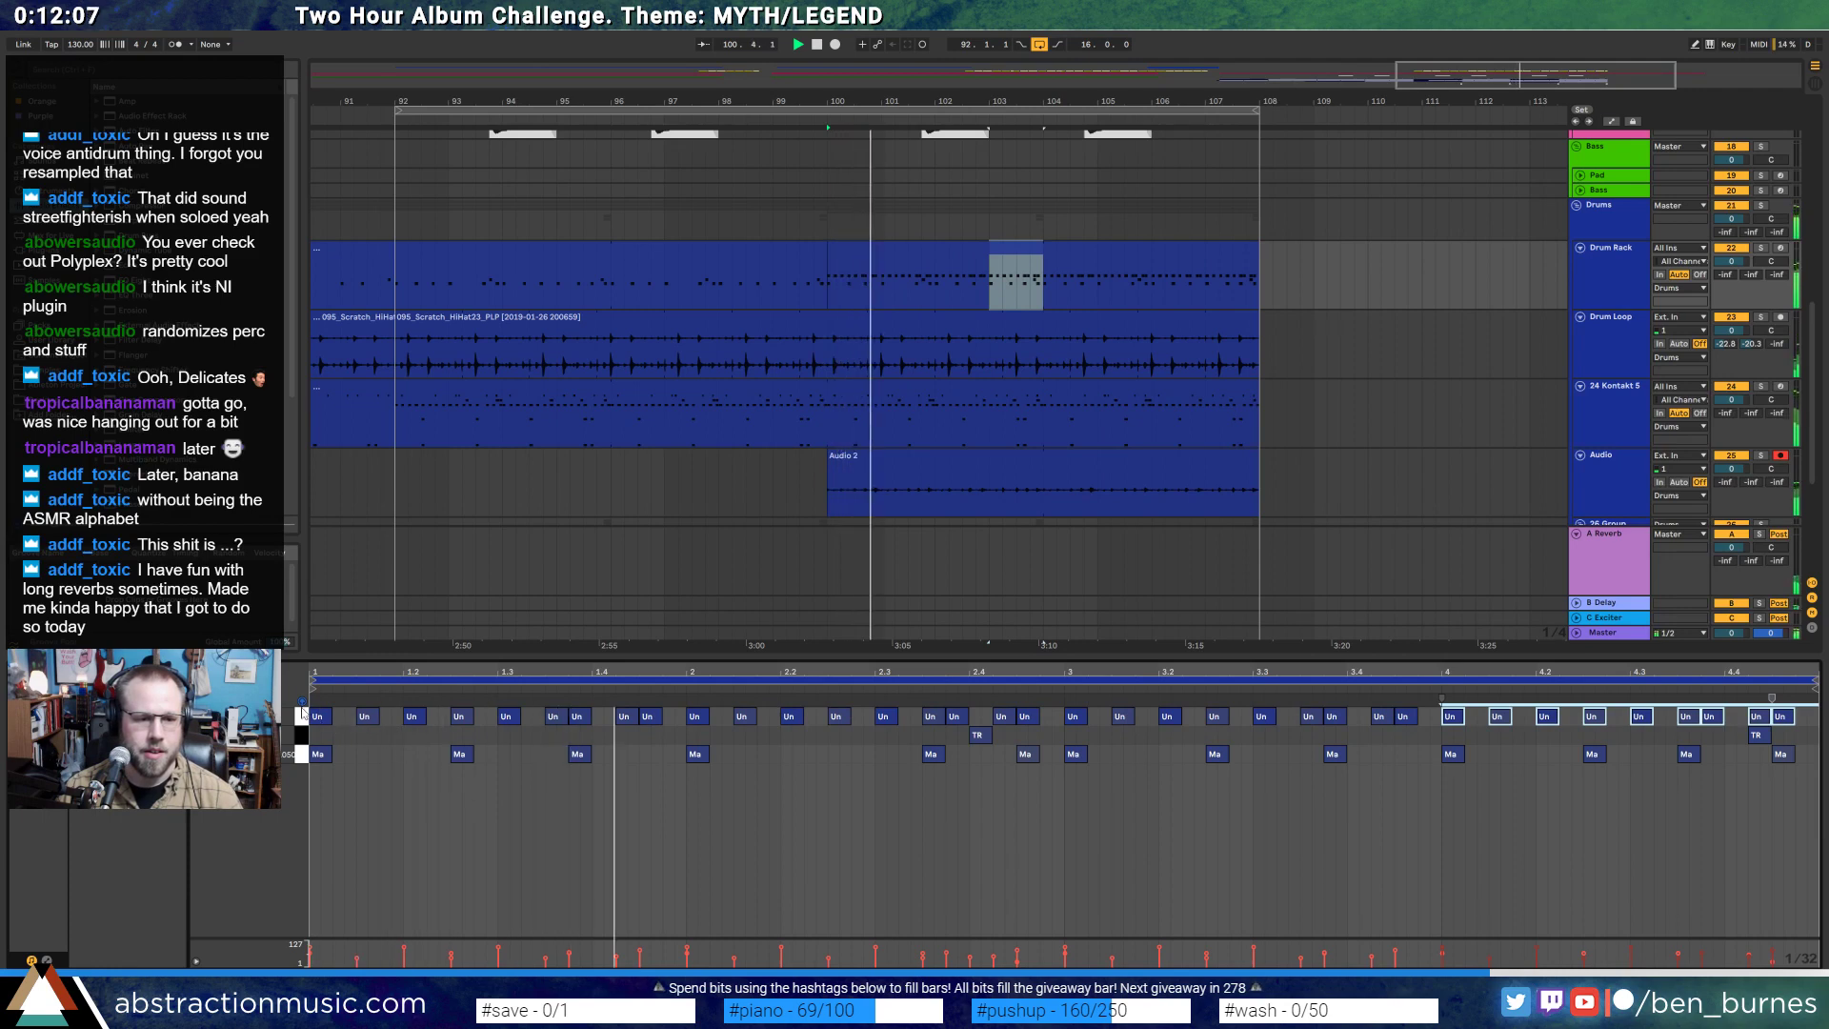
- Select every rustle note in the clip and lower their velocities slightly during playback
click(302, 717)
click(302, 702)
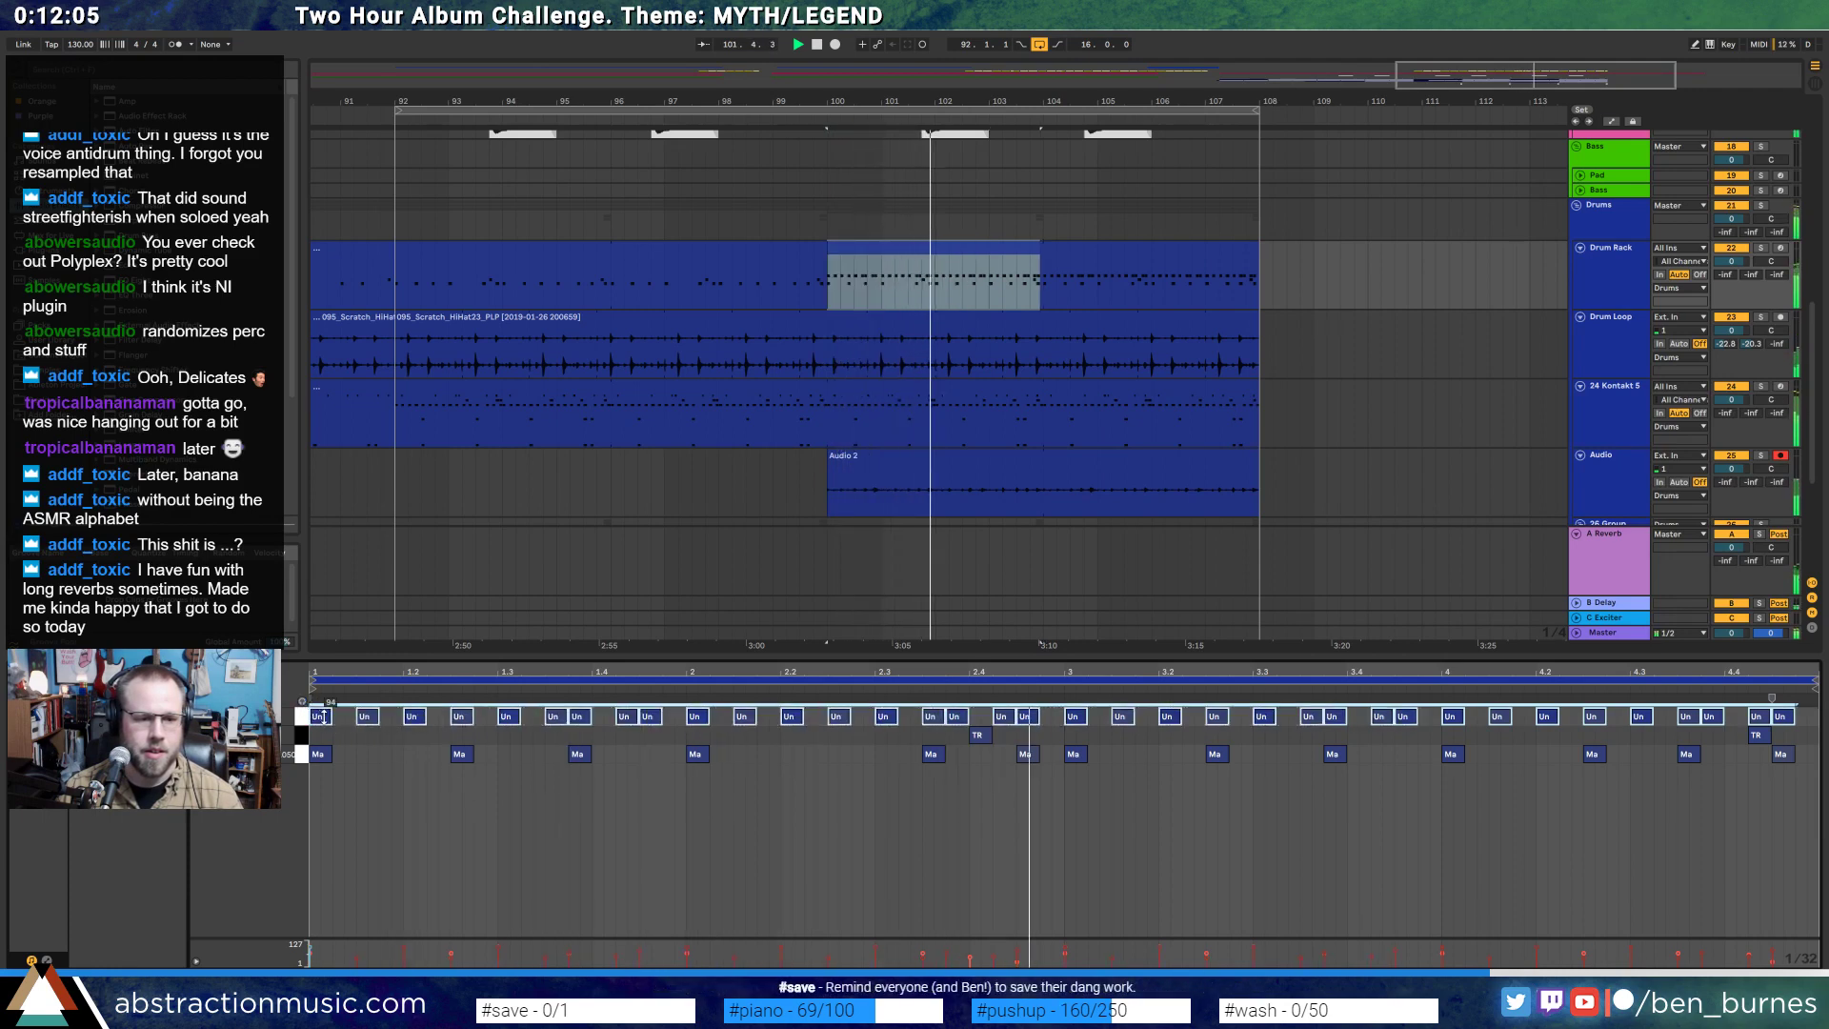
drag(323, 716, 323, 730)
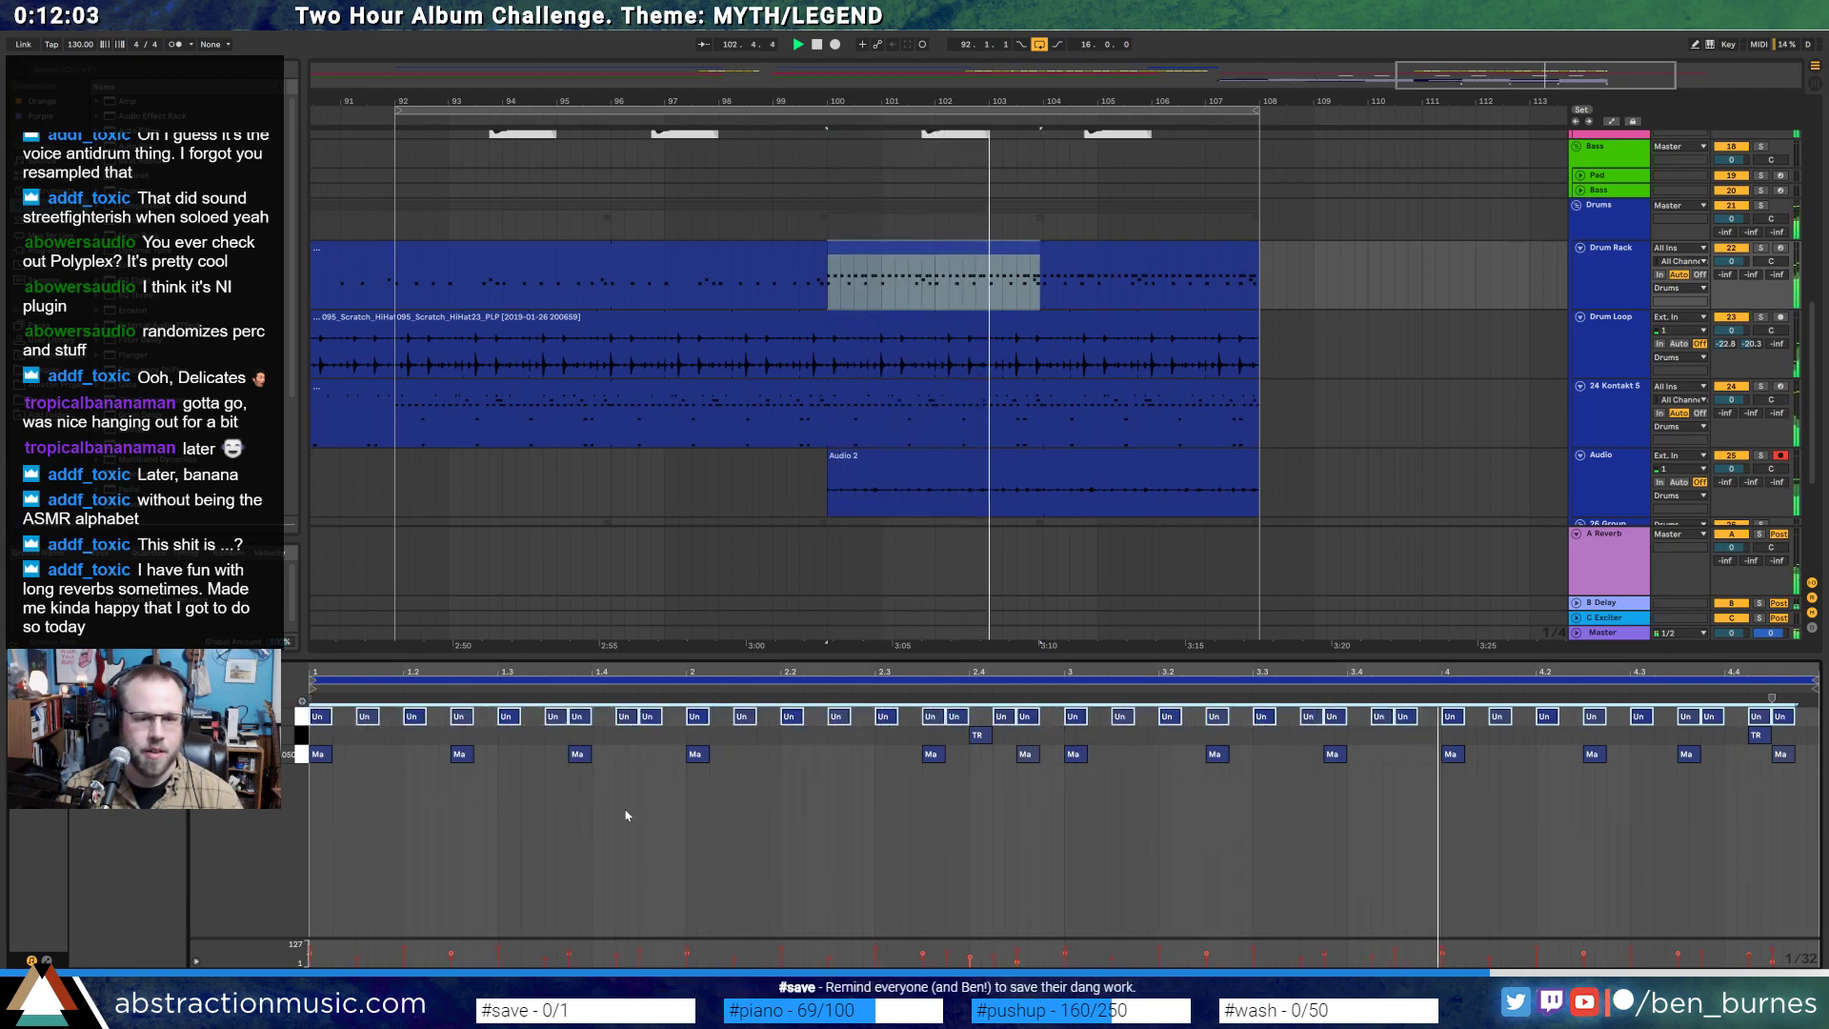
- Add an extra rustle note one sixteenth before beat 3 of the third bar and replay from bar 100
click(663, 808)
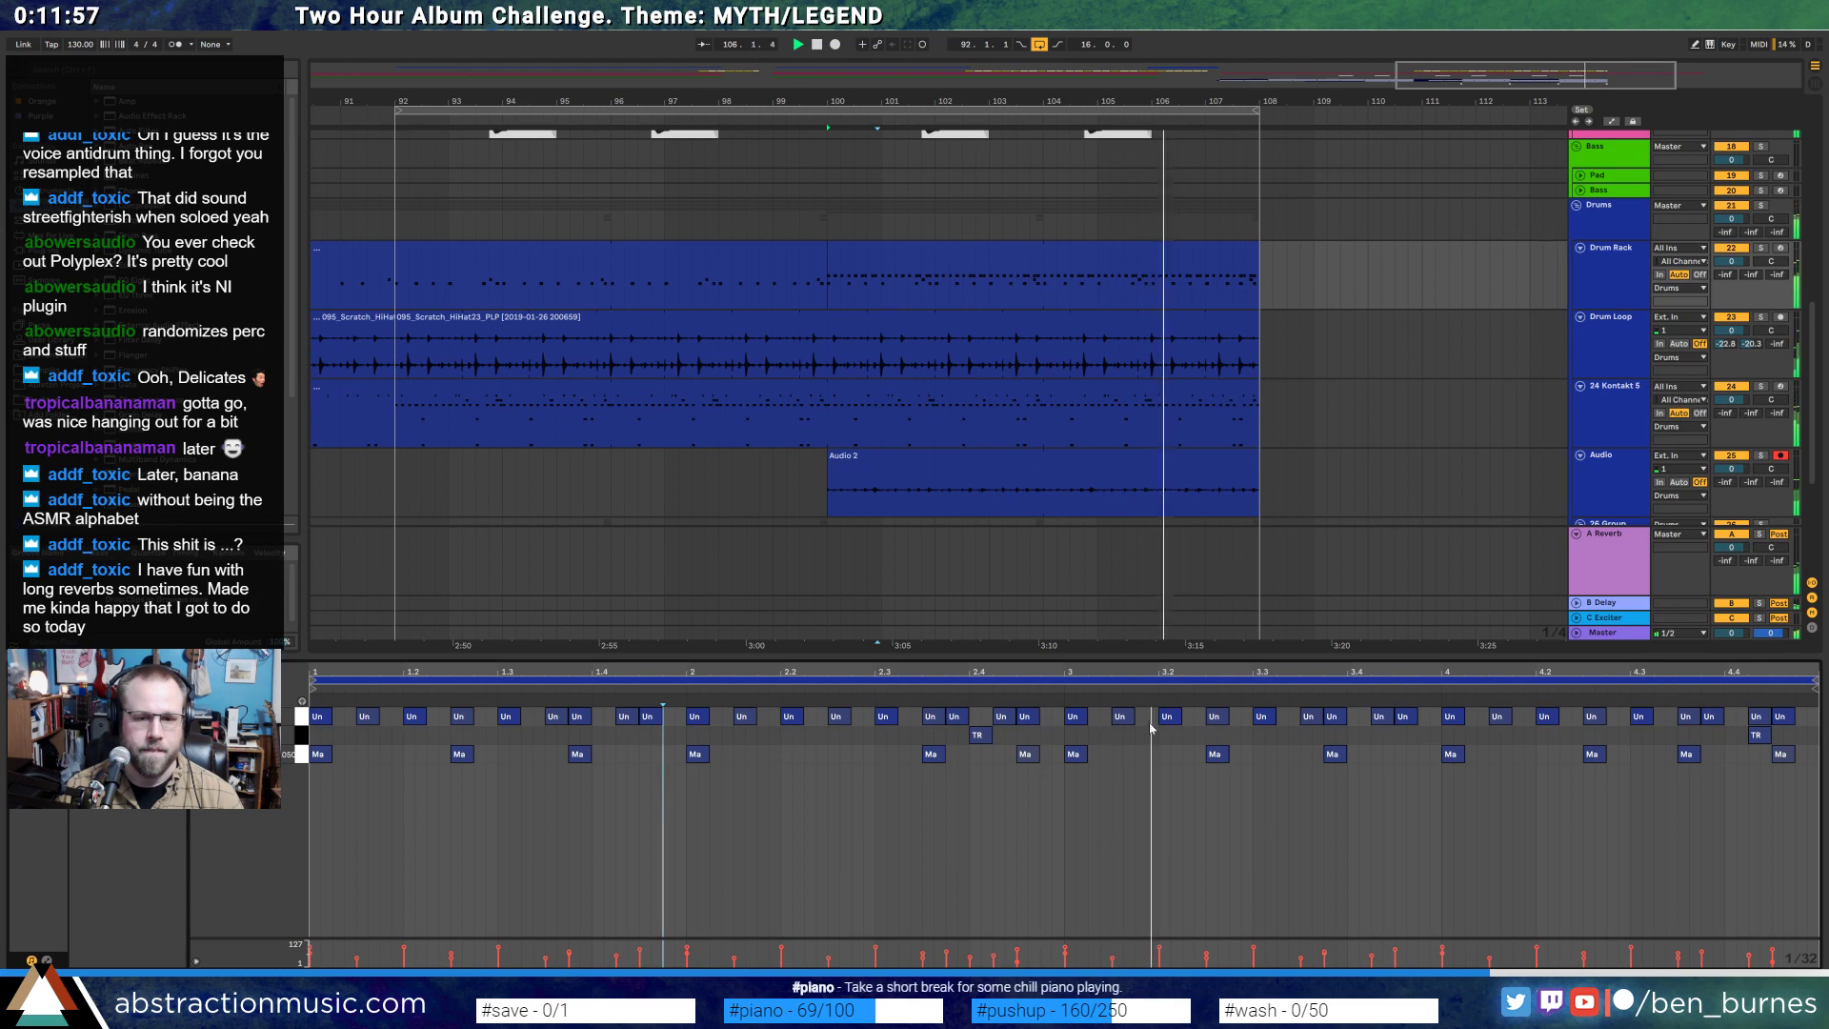
key(space)
double_click(1238, 716)
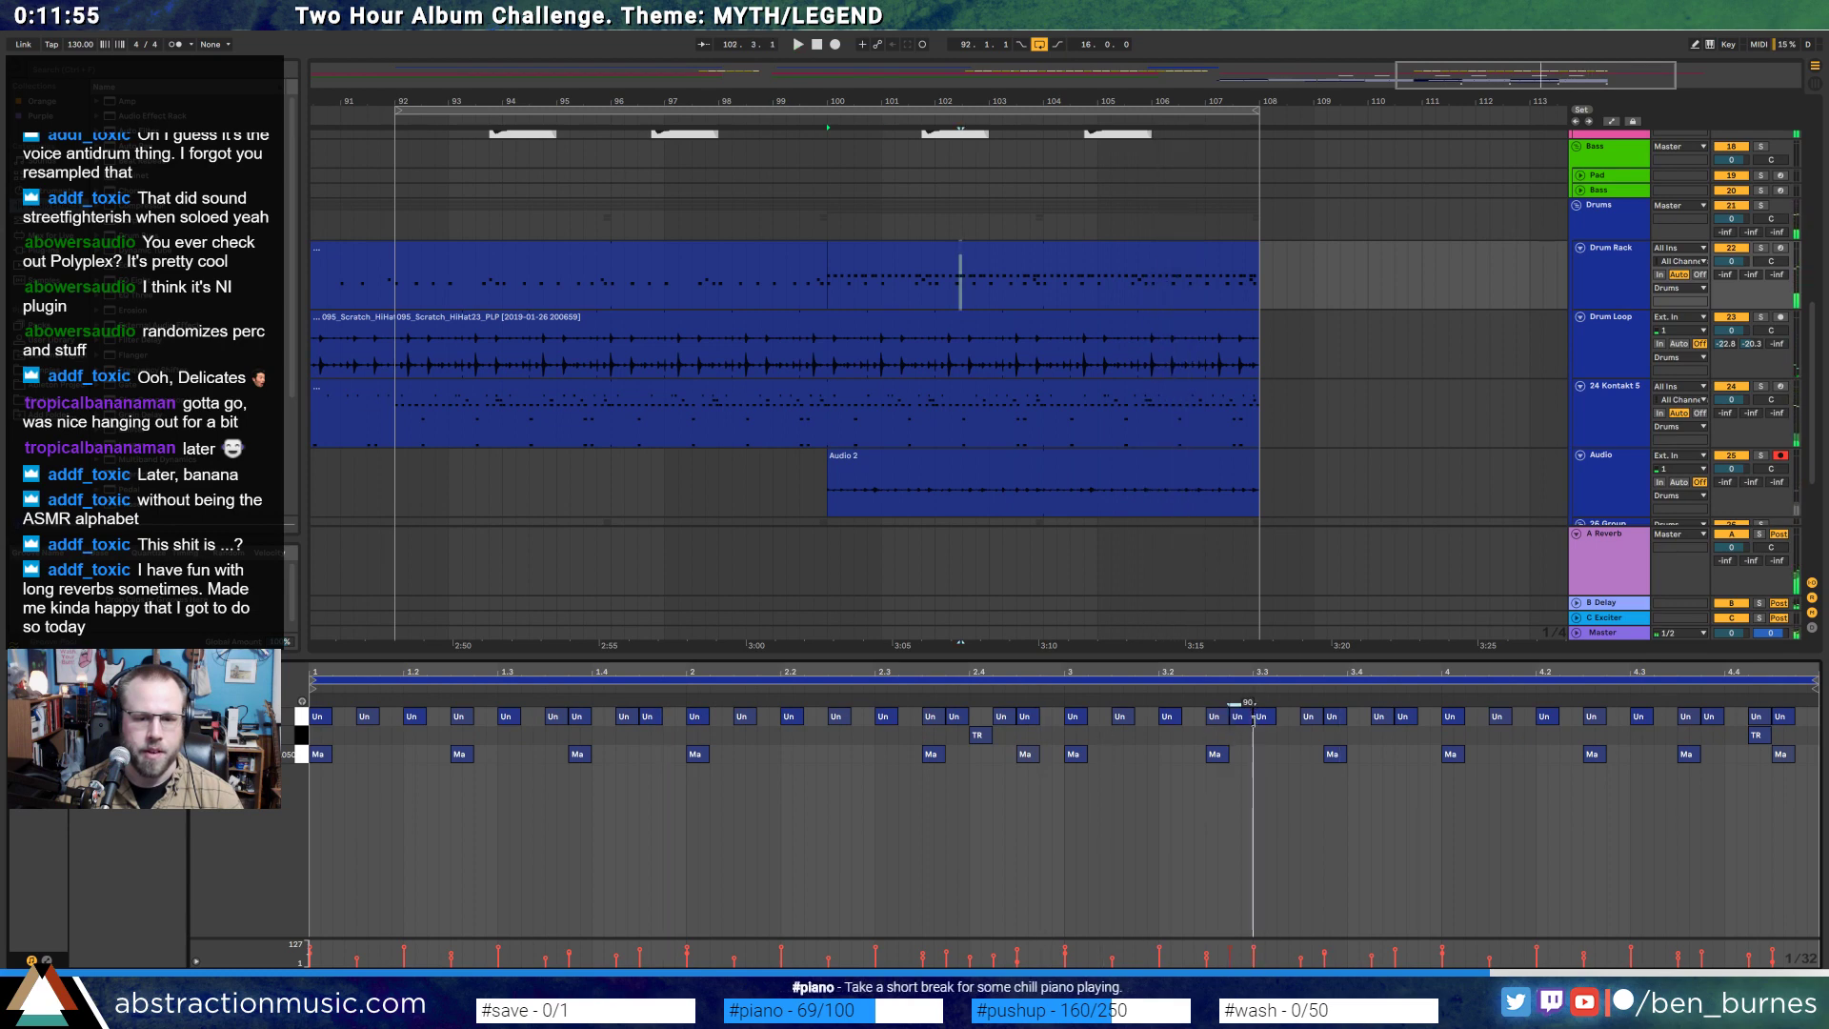
key(space)
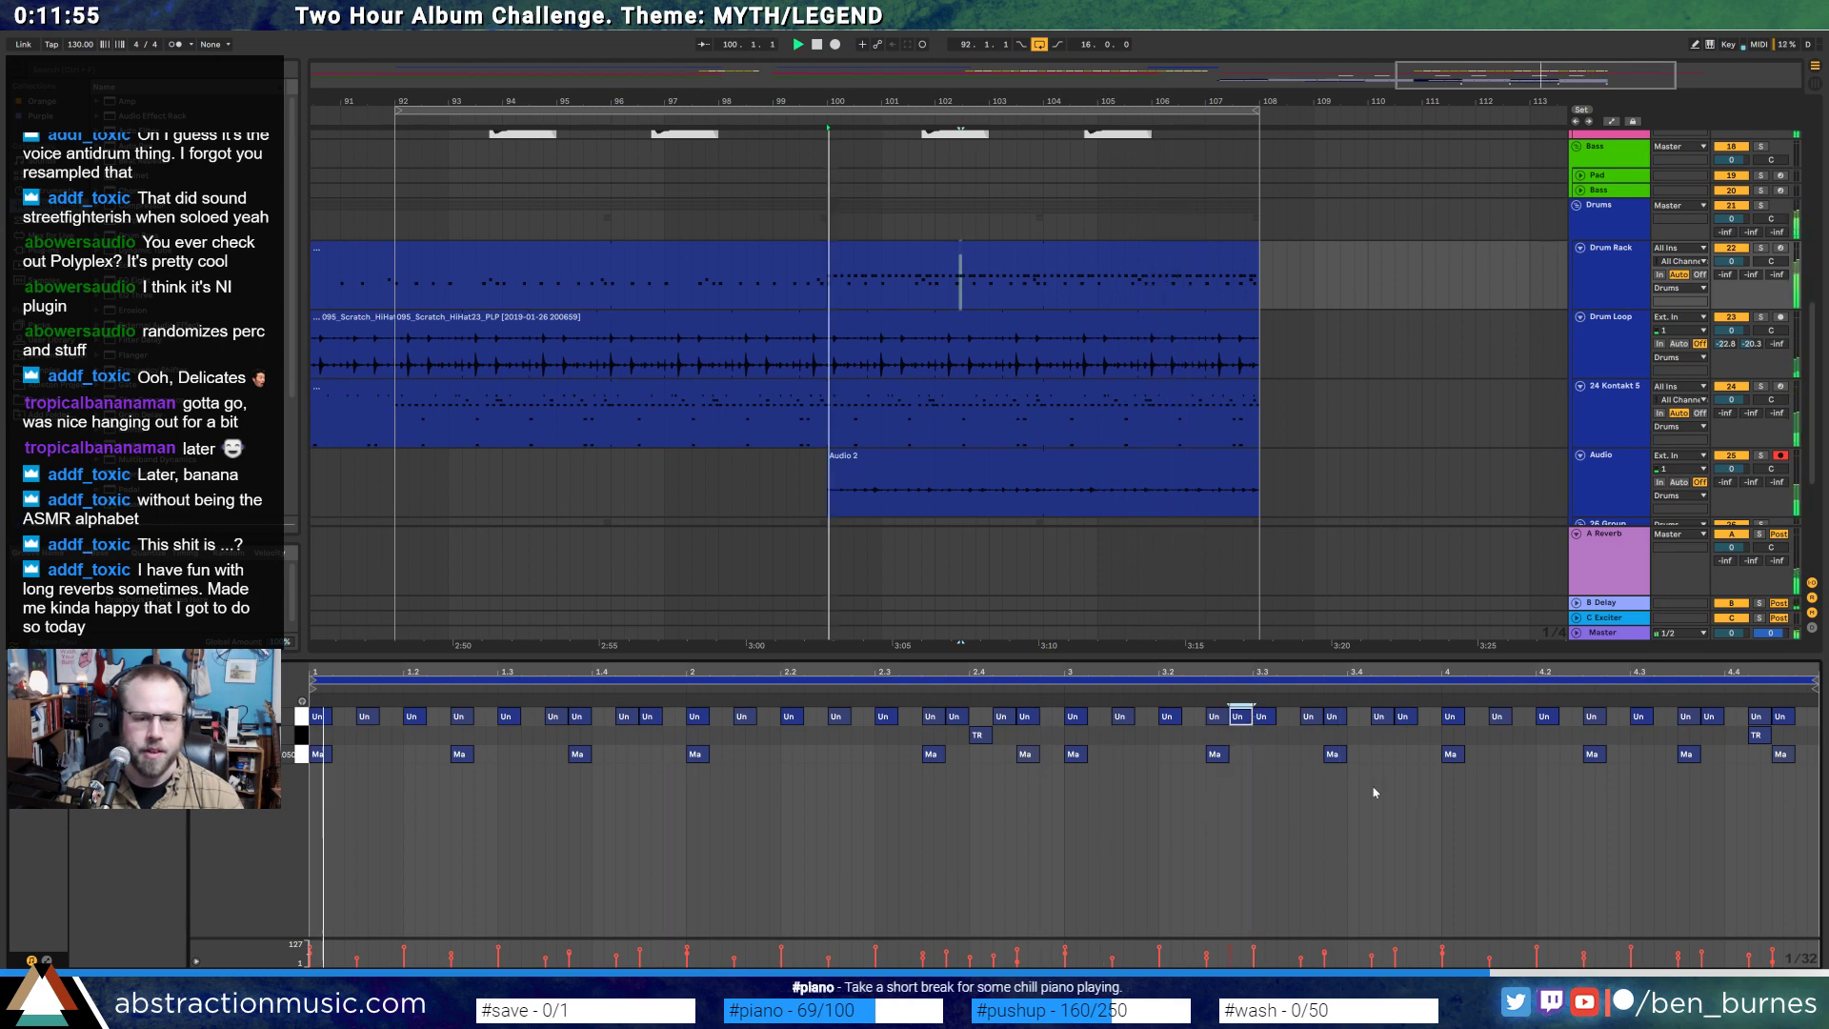
- Add an extra rustle note one sixteenth before beat 3 of the fourth bar, and return to the device view
double_click(1617, 716)
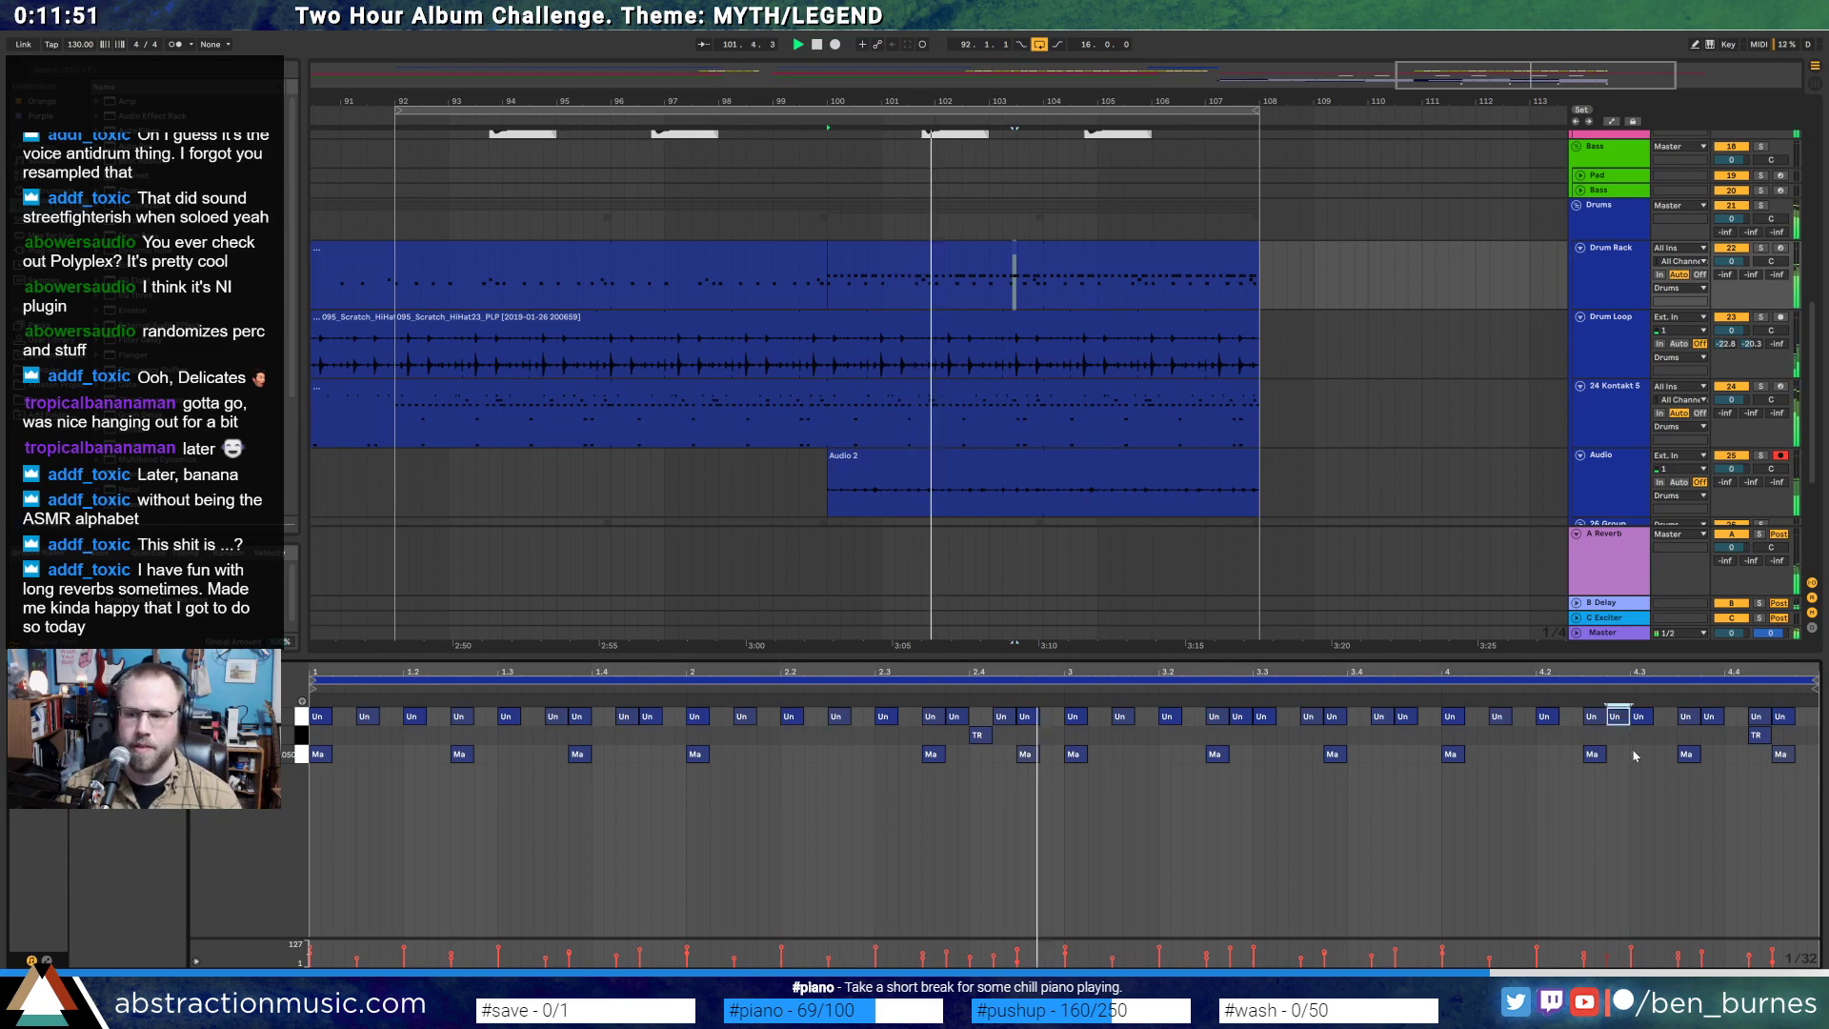
key(shift+Tab)
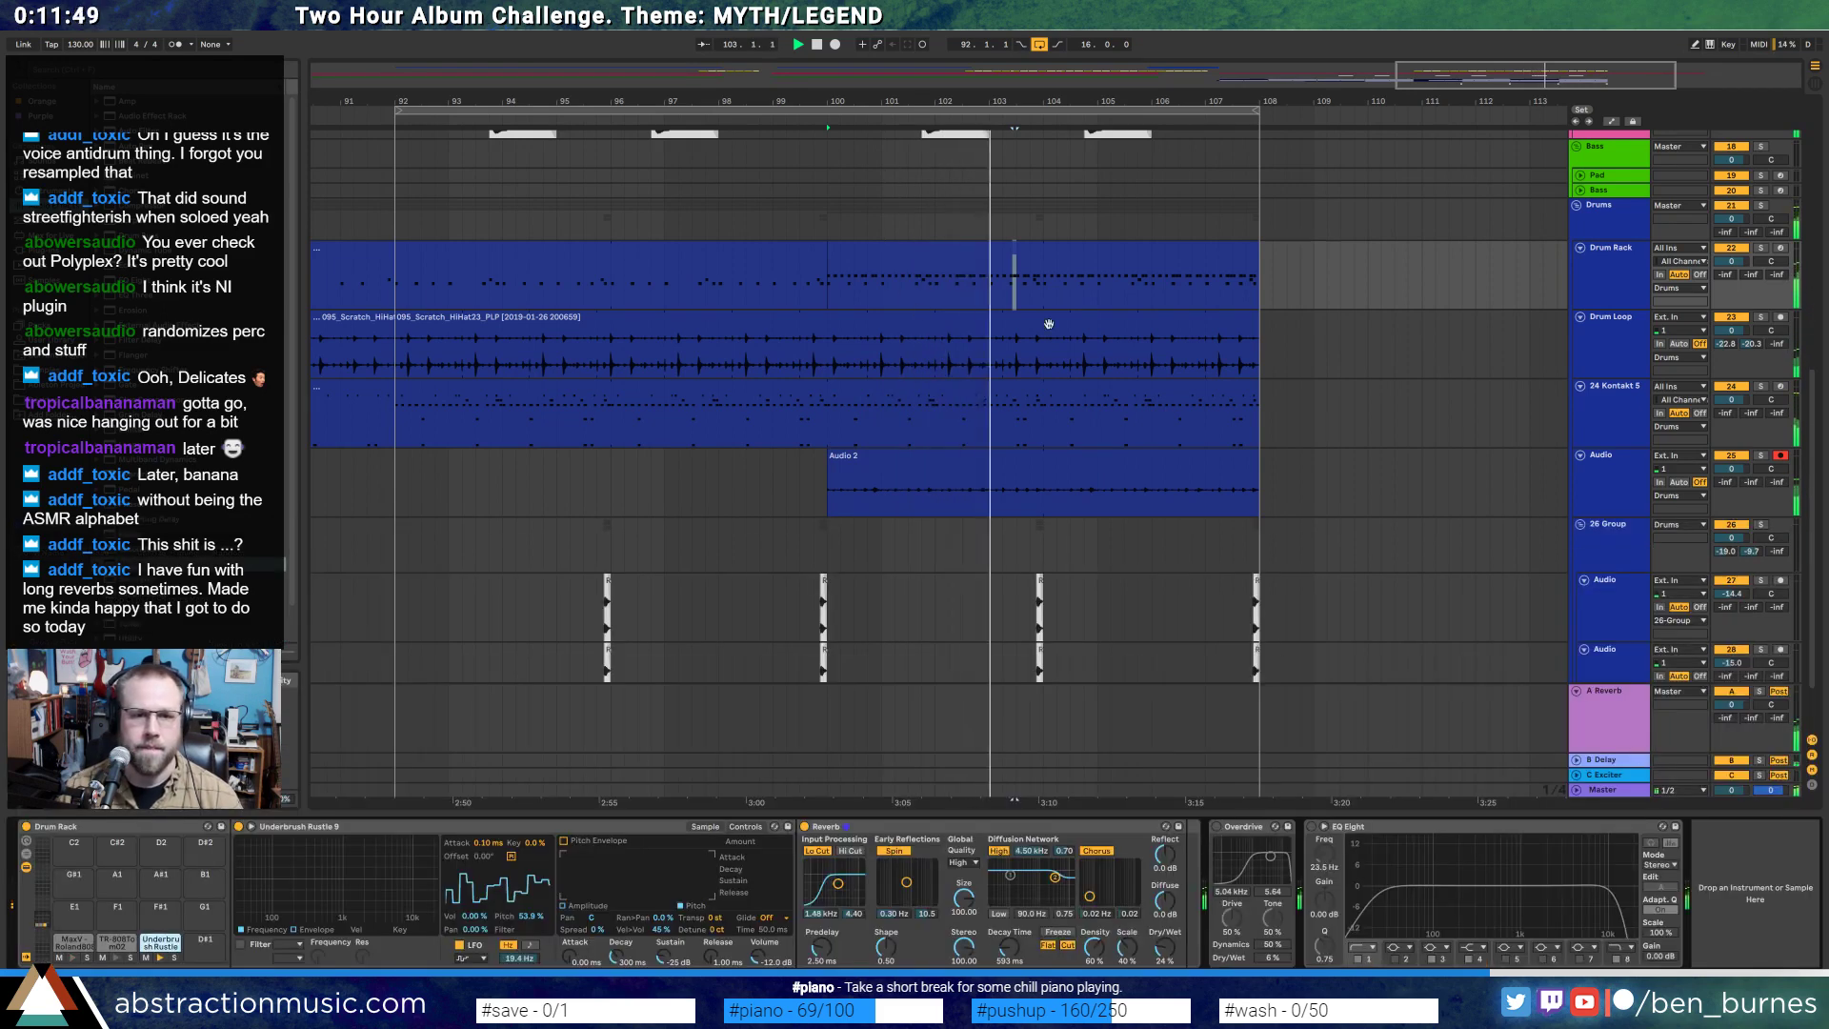
- Enable EQ Eight on the Drums group's Audio track and set its first band as a low cut at about 1.14 kHz
click(1074, 468)
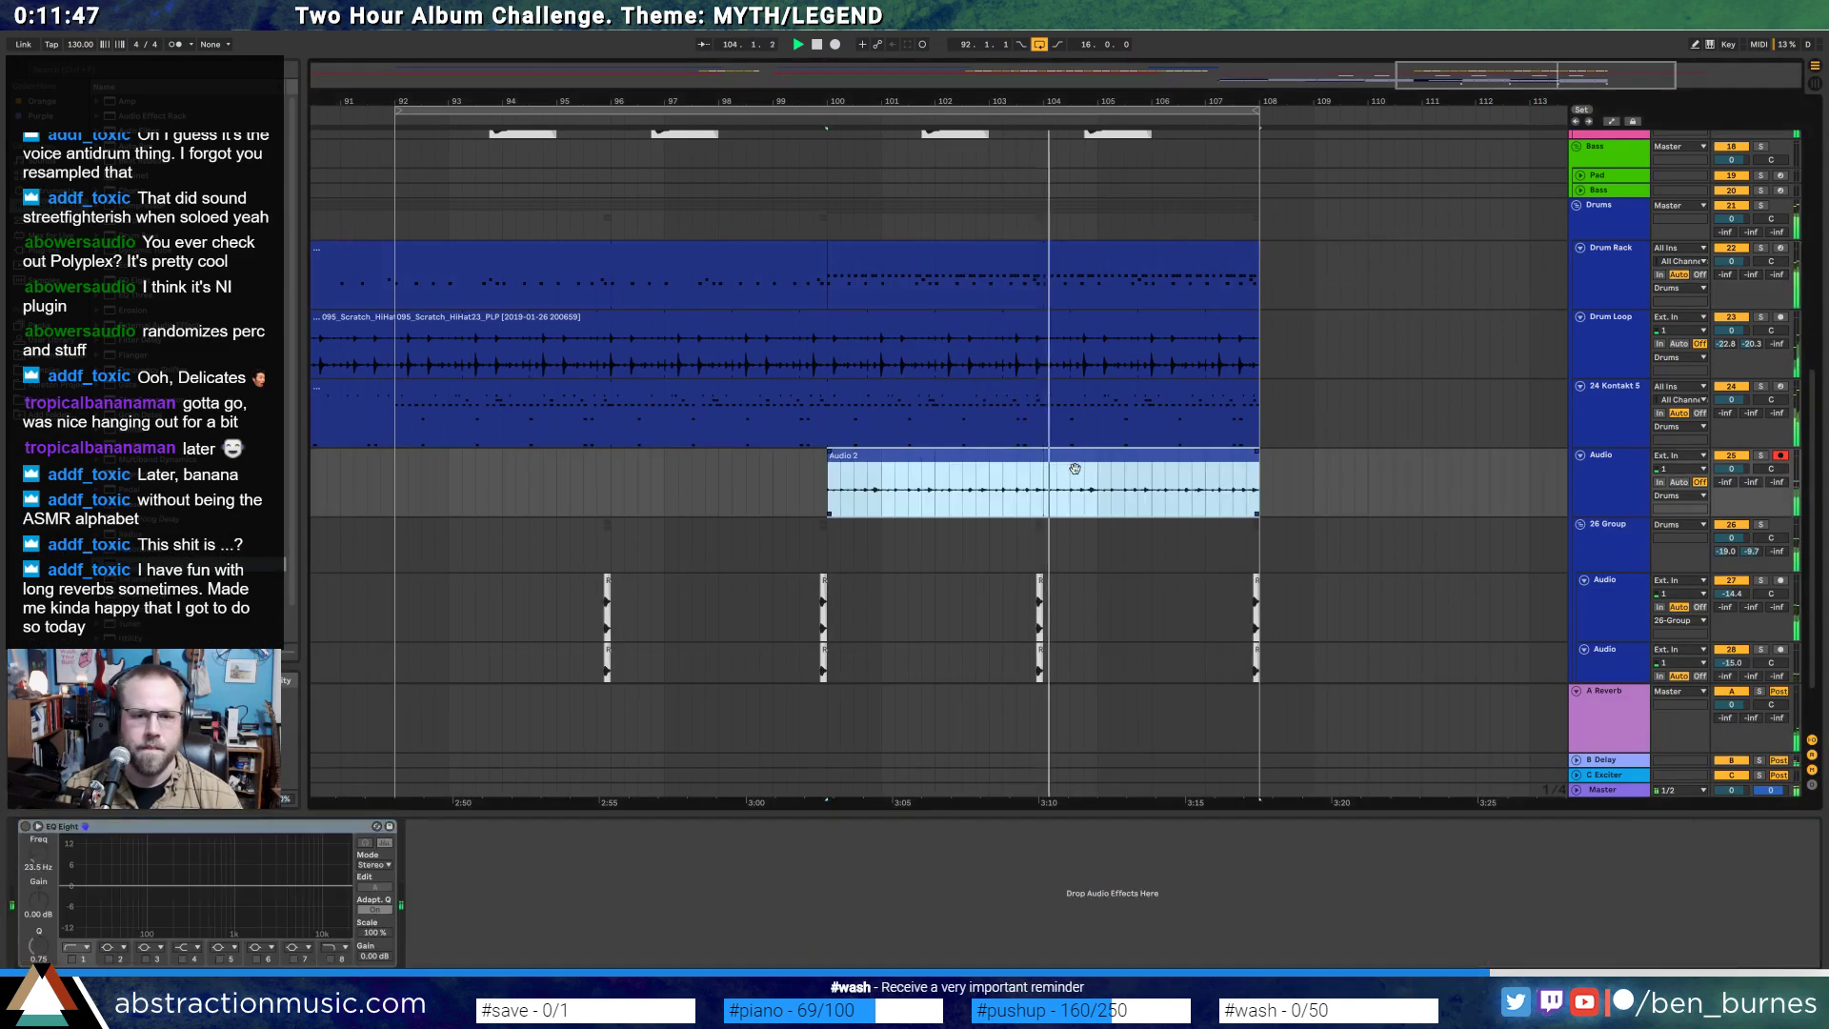
click(31, 842)
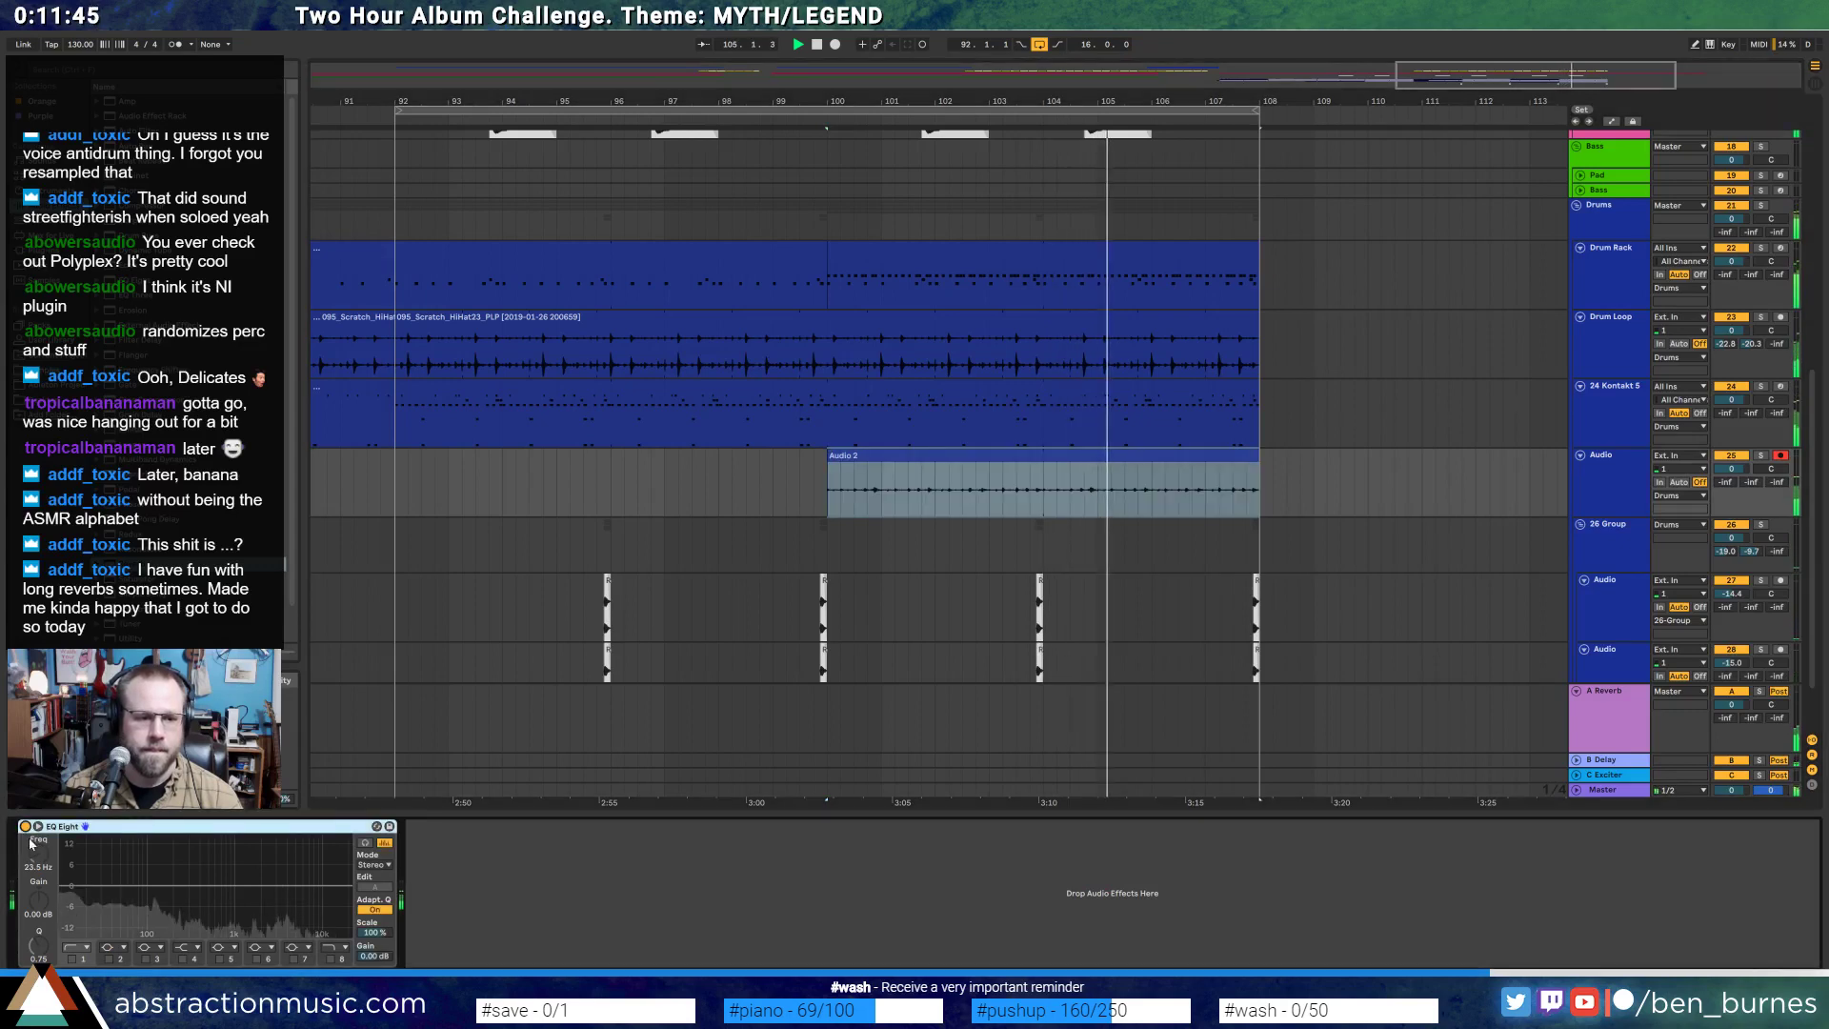
click(72, 959)
drag(93, 896, 238, 901)
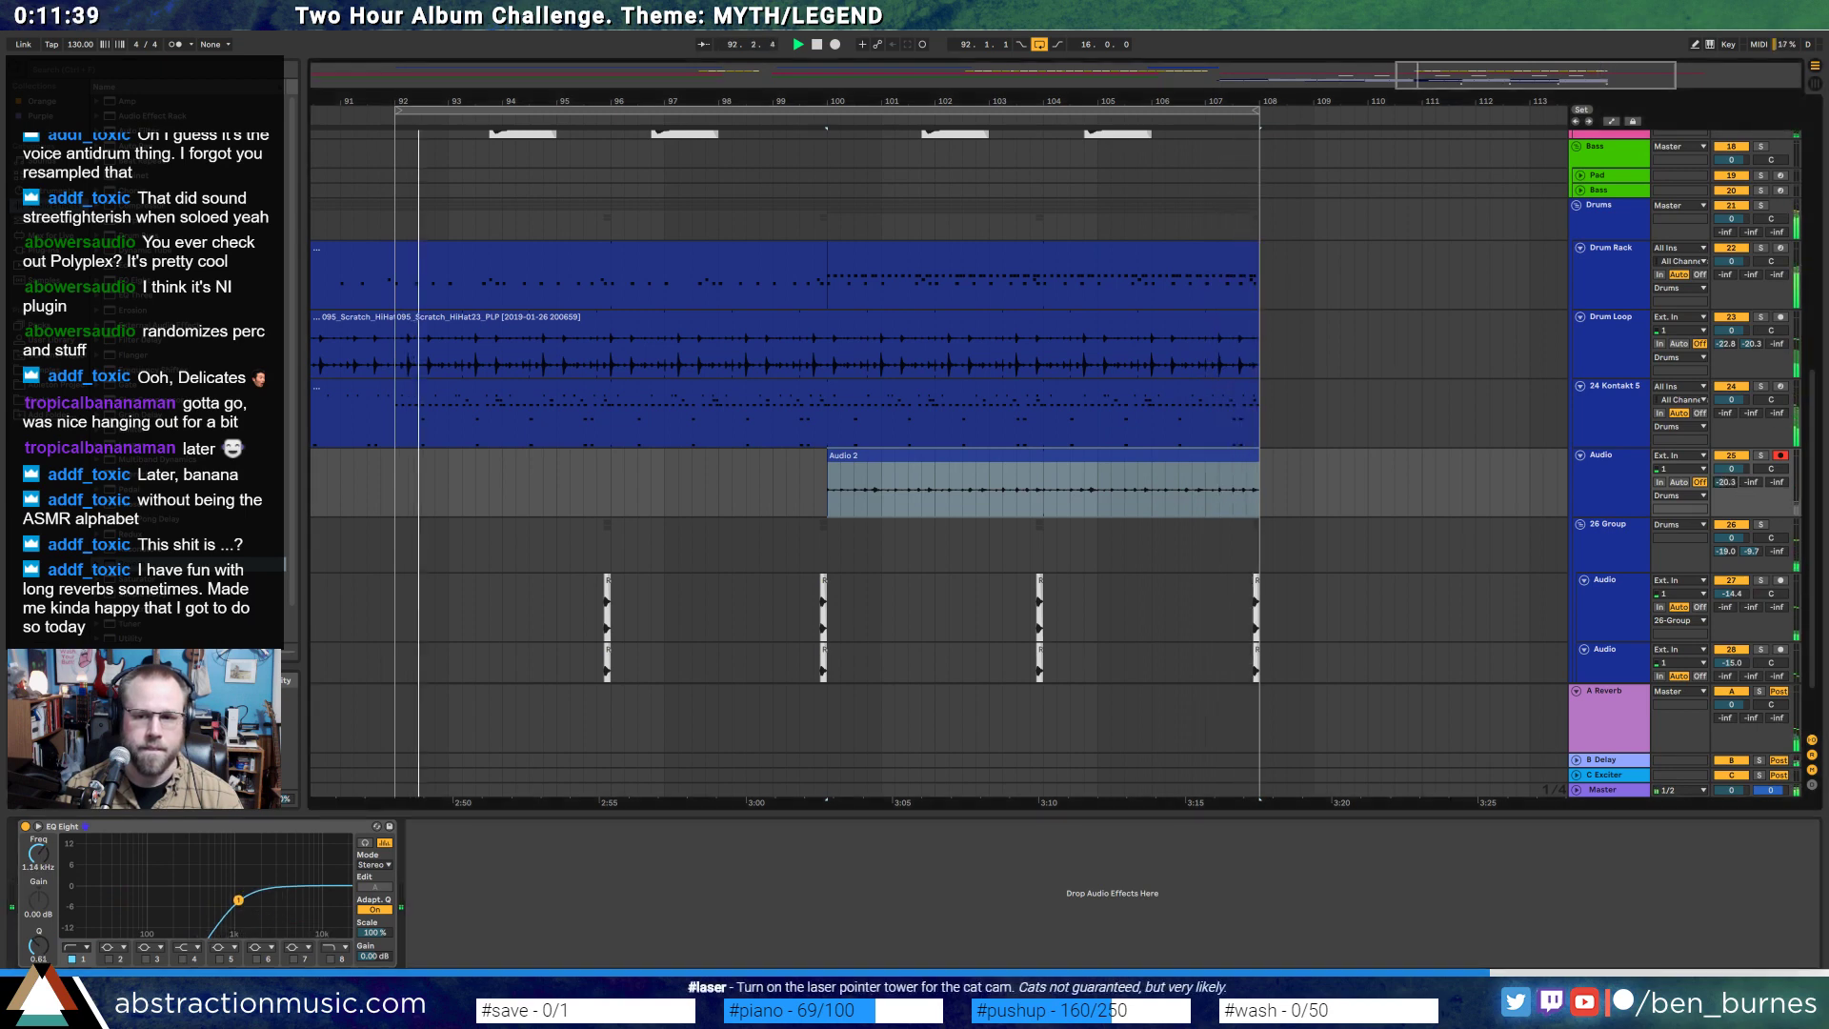
- Shorten the arrangement loop so it starts at bar 100 and spans eight bars
click(405, 116)
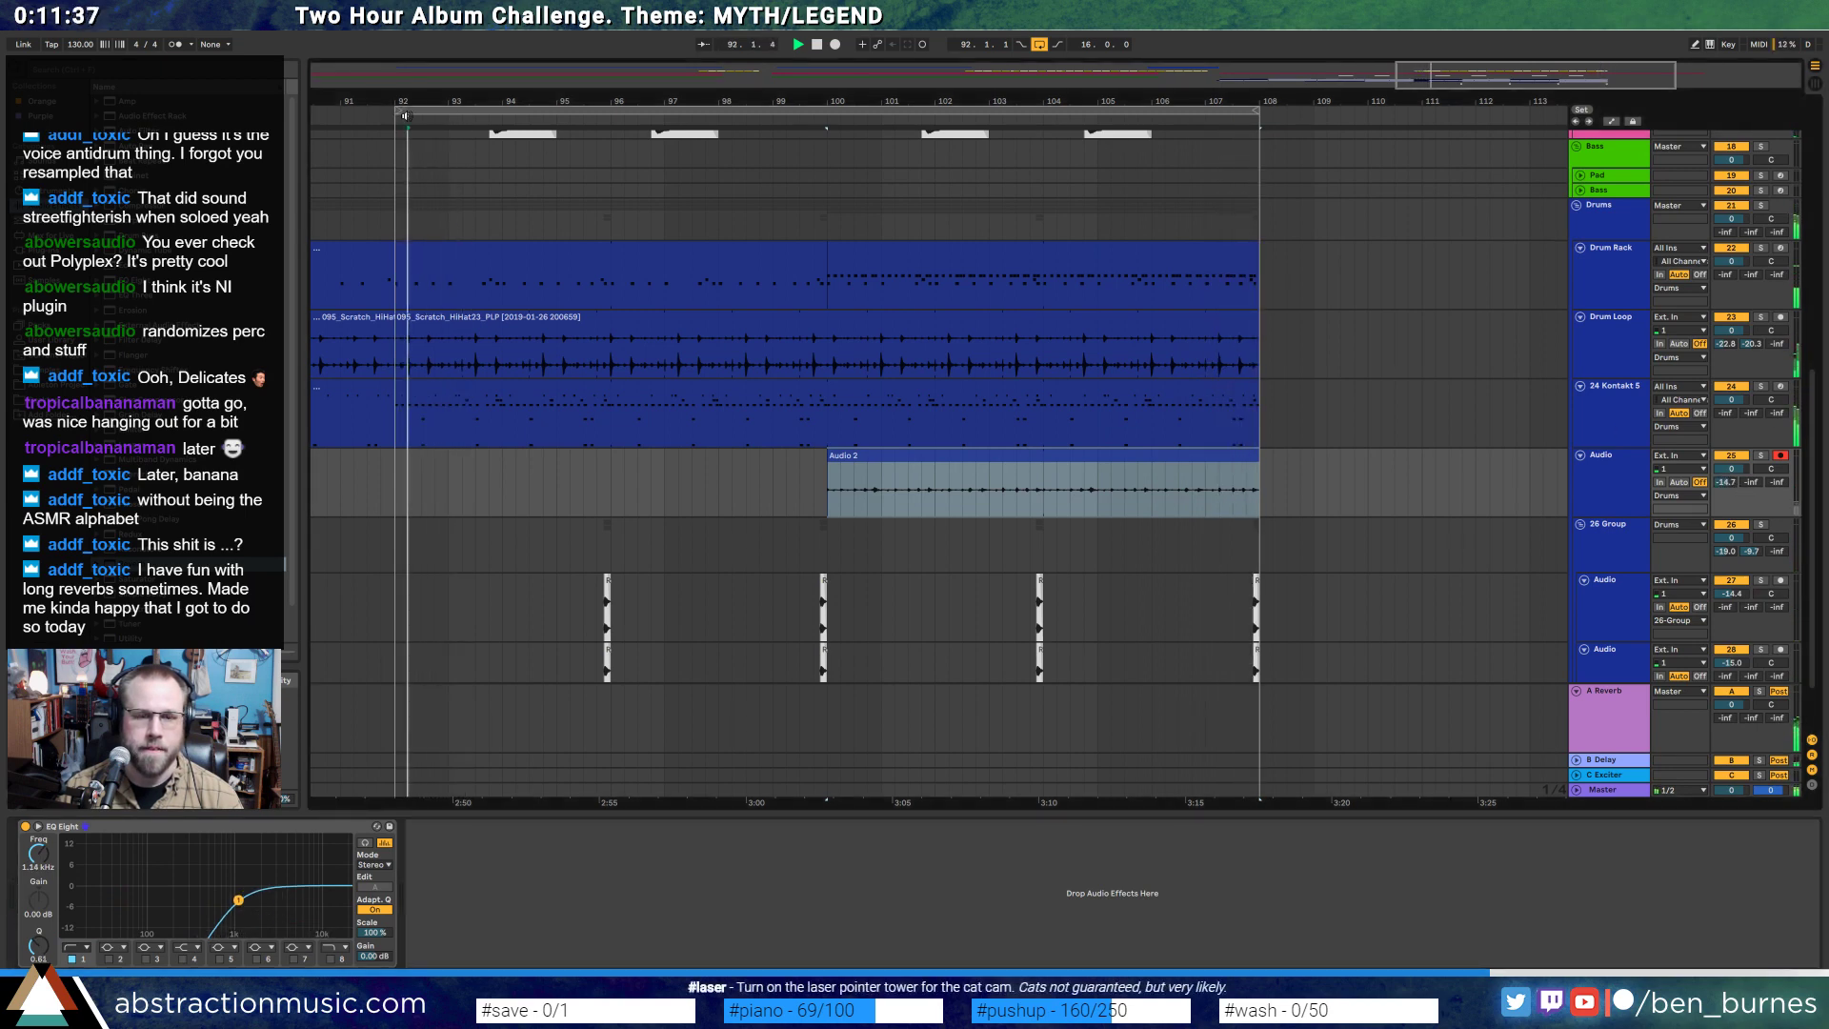
drag(405, 115, 814, 115)
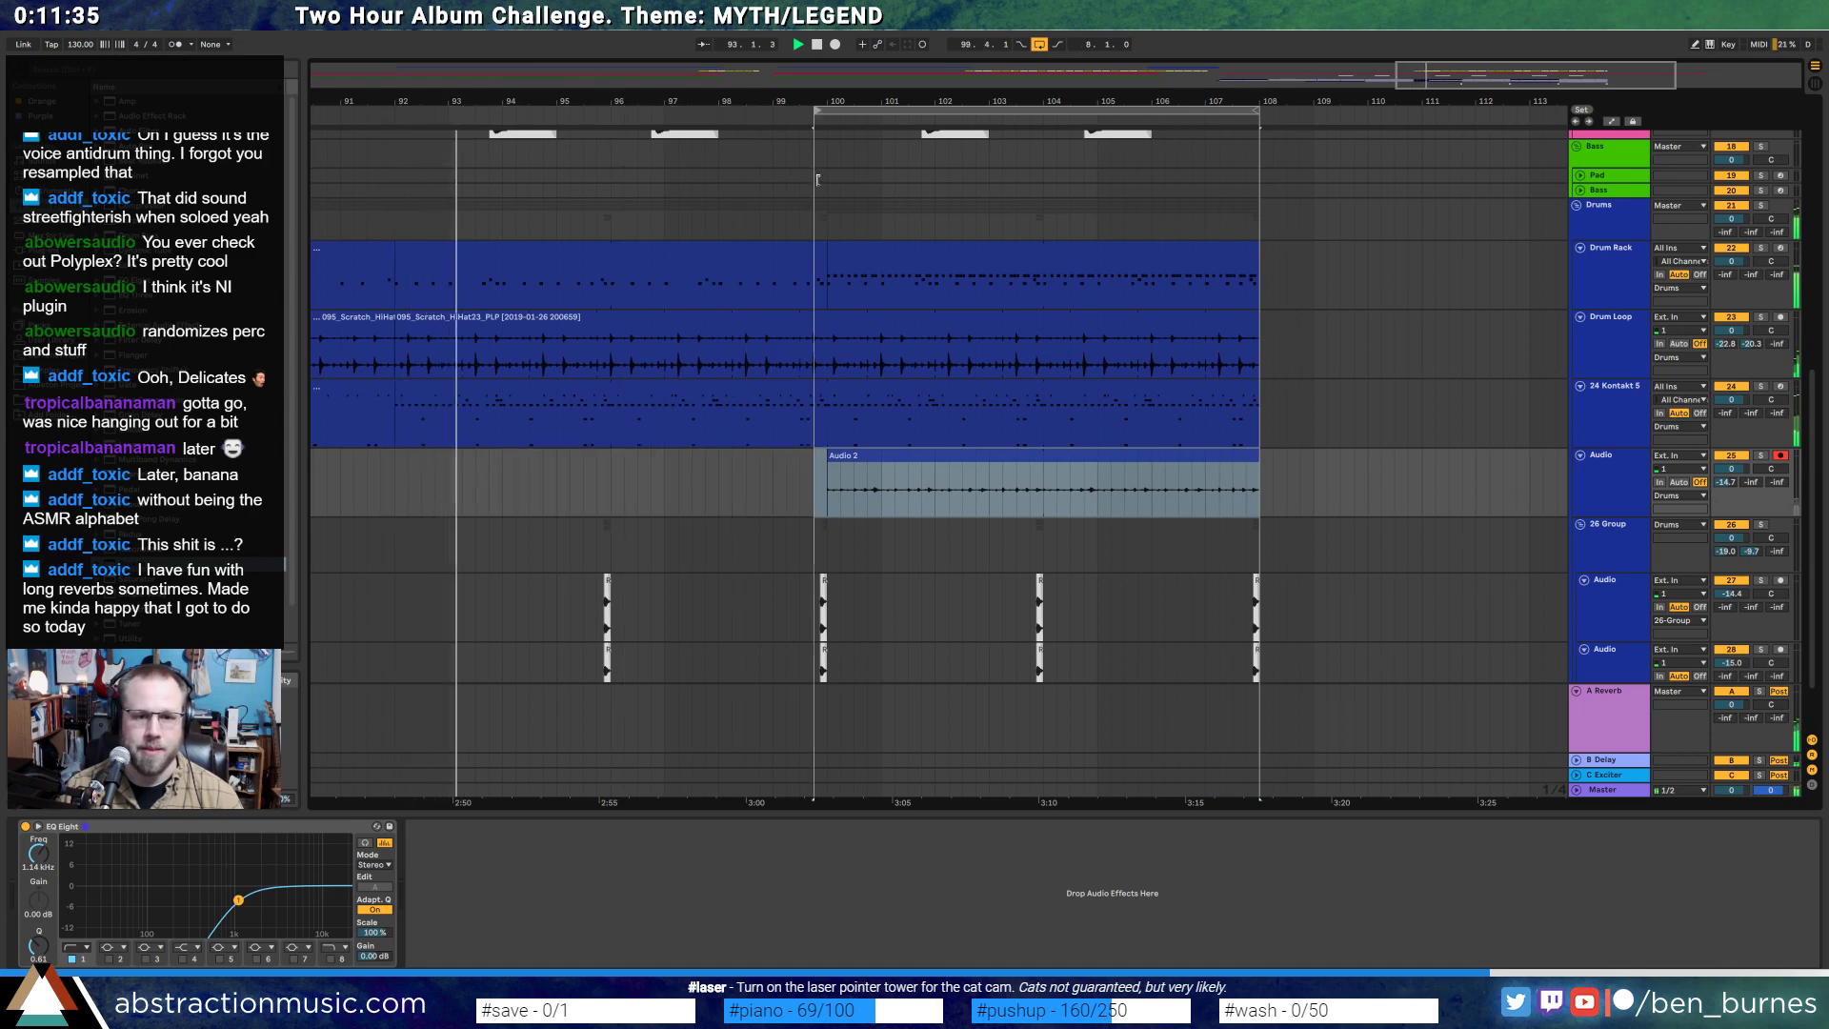
drag(817, 179, 825, 175)
- Duplicate the Resampling clips of bars 100–108 on the Pads group's Audio track into bars 108–116
key(x)
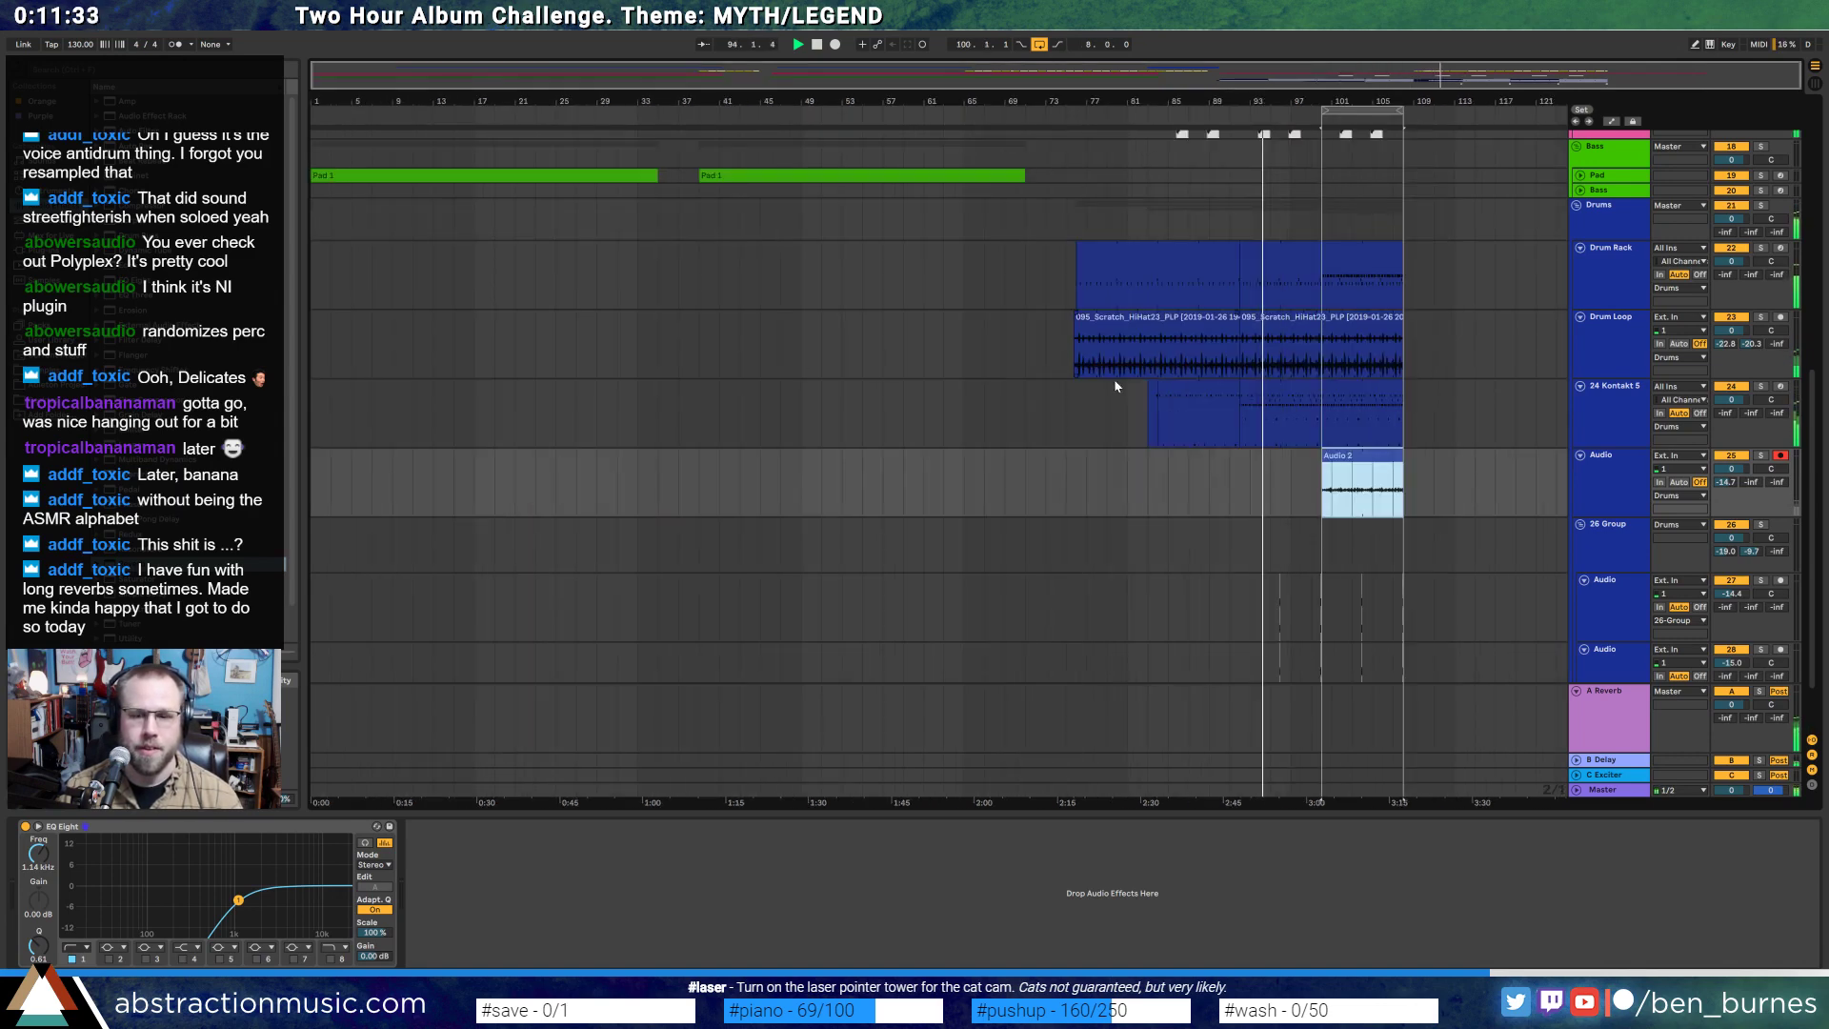
scroll(1419, 267, up, 5)
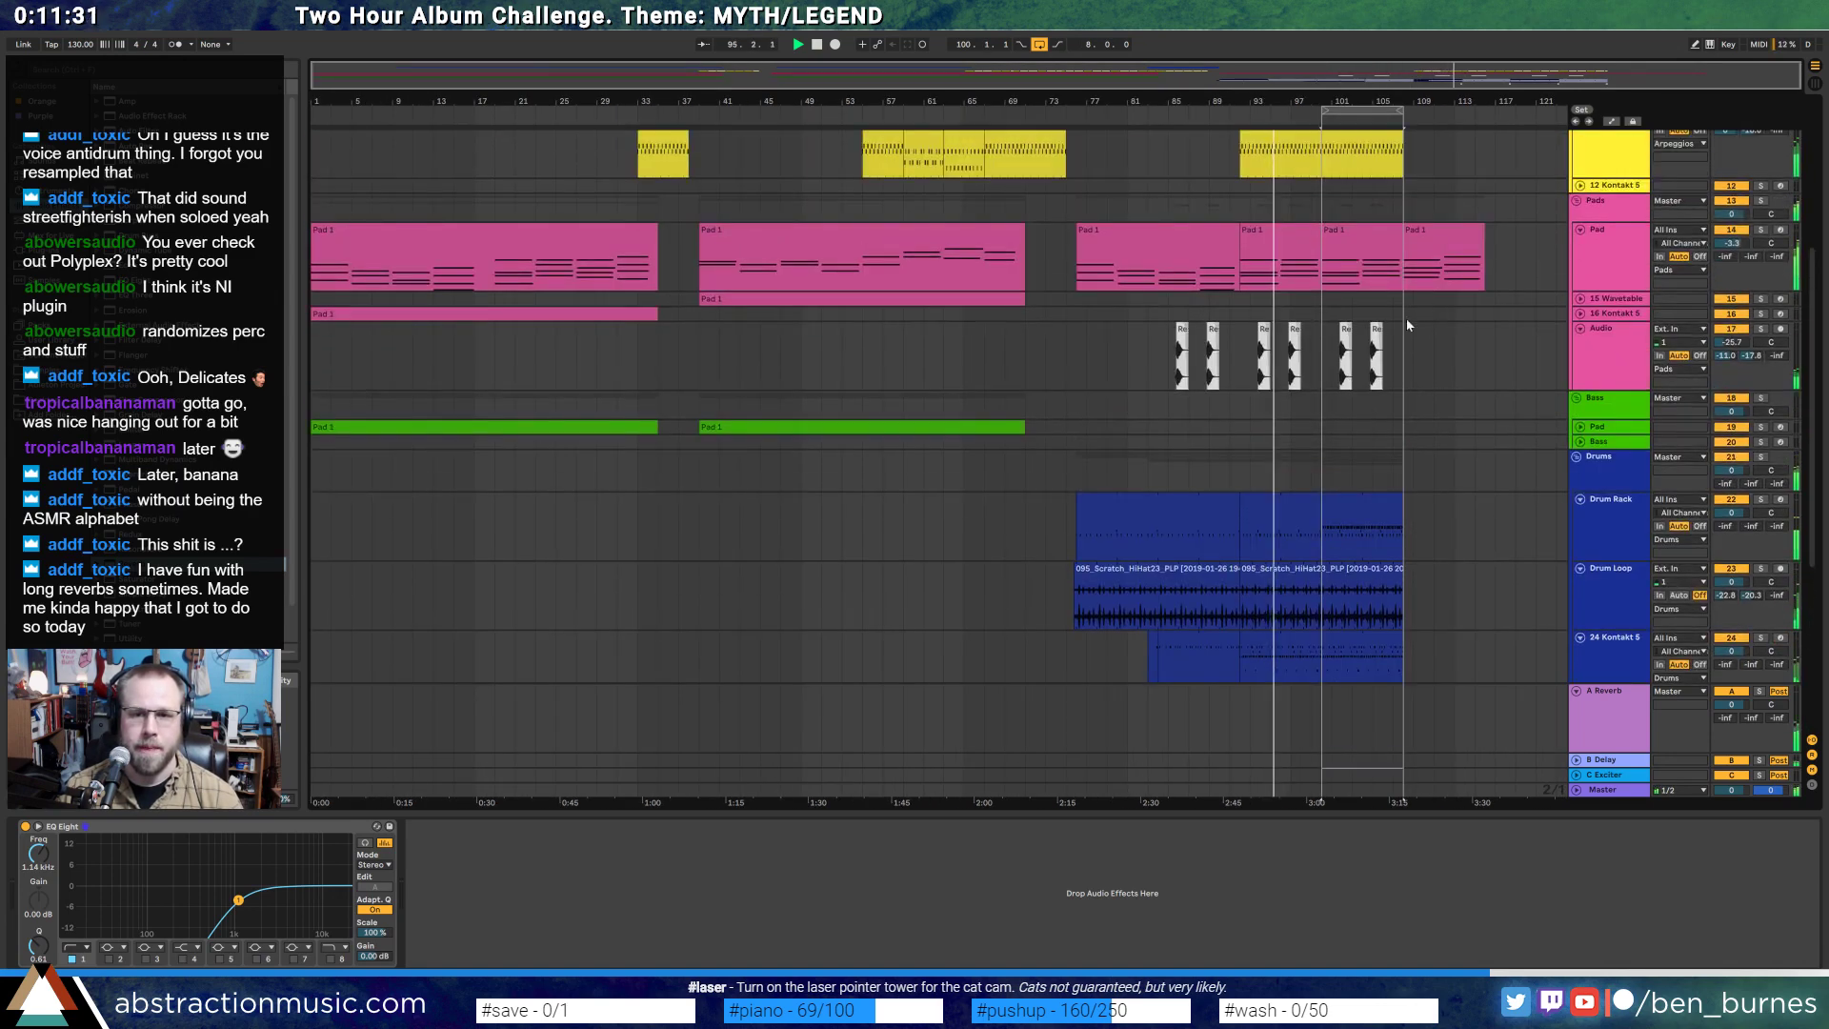
drag(1408, 324, 1389, 370)
key(plus)
key(plus)
click(1208, 363)
key(ctrl+d)
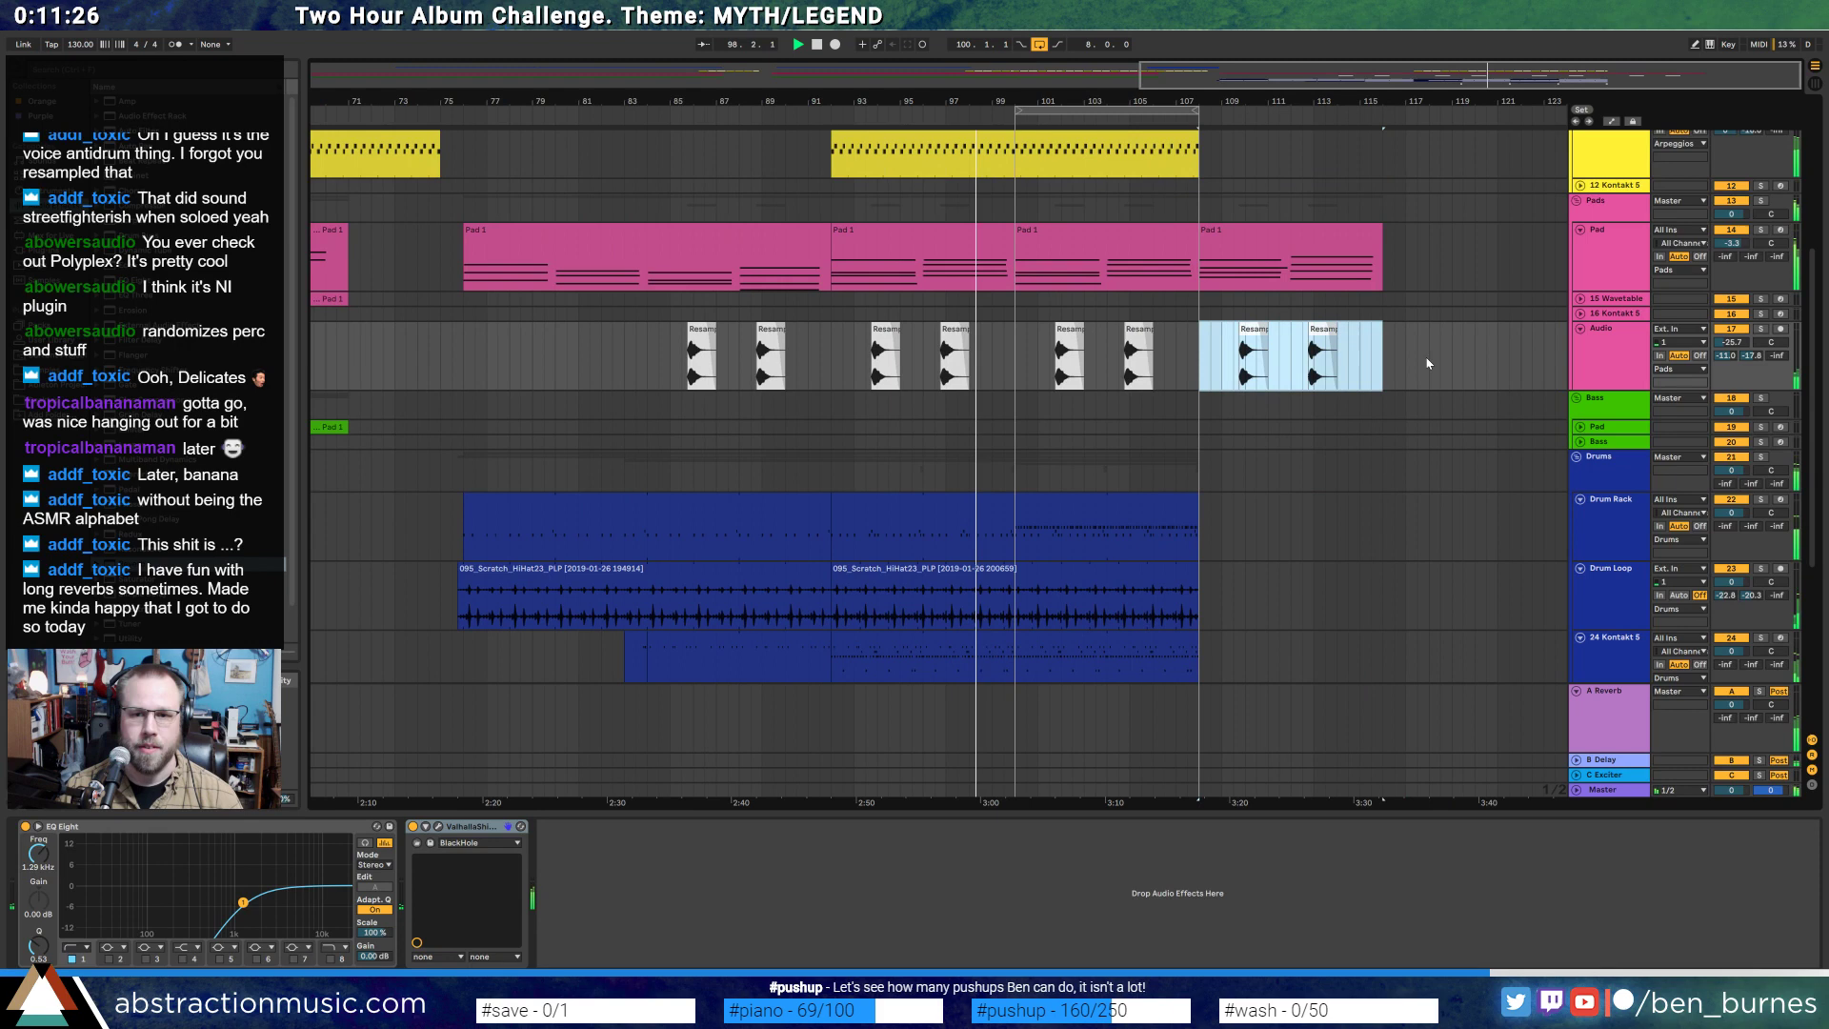
click(1382, 327)
- Extend the Arp clip to bar 116 and duplicate its filter-cutoff automation from bars 100–108 over the added bars
scroll(1193, 187, up, 2)
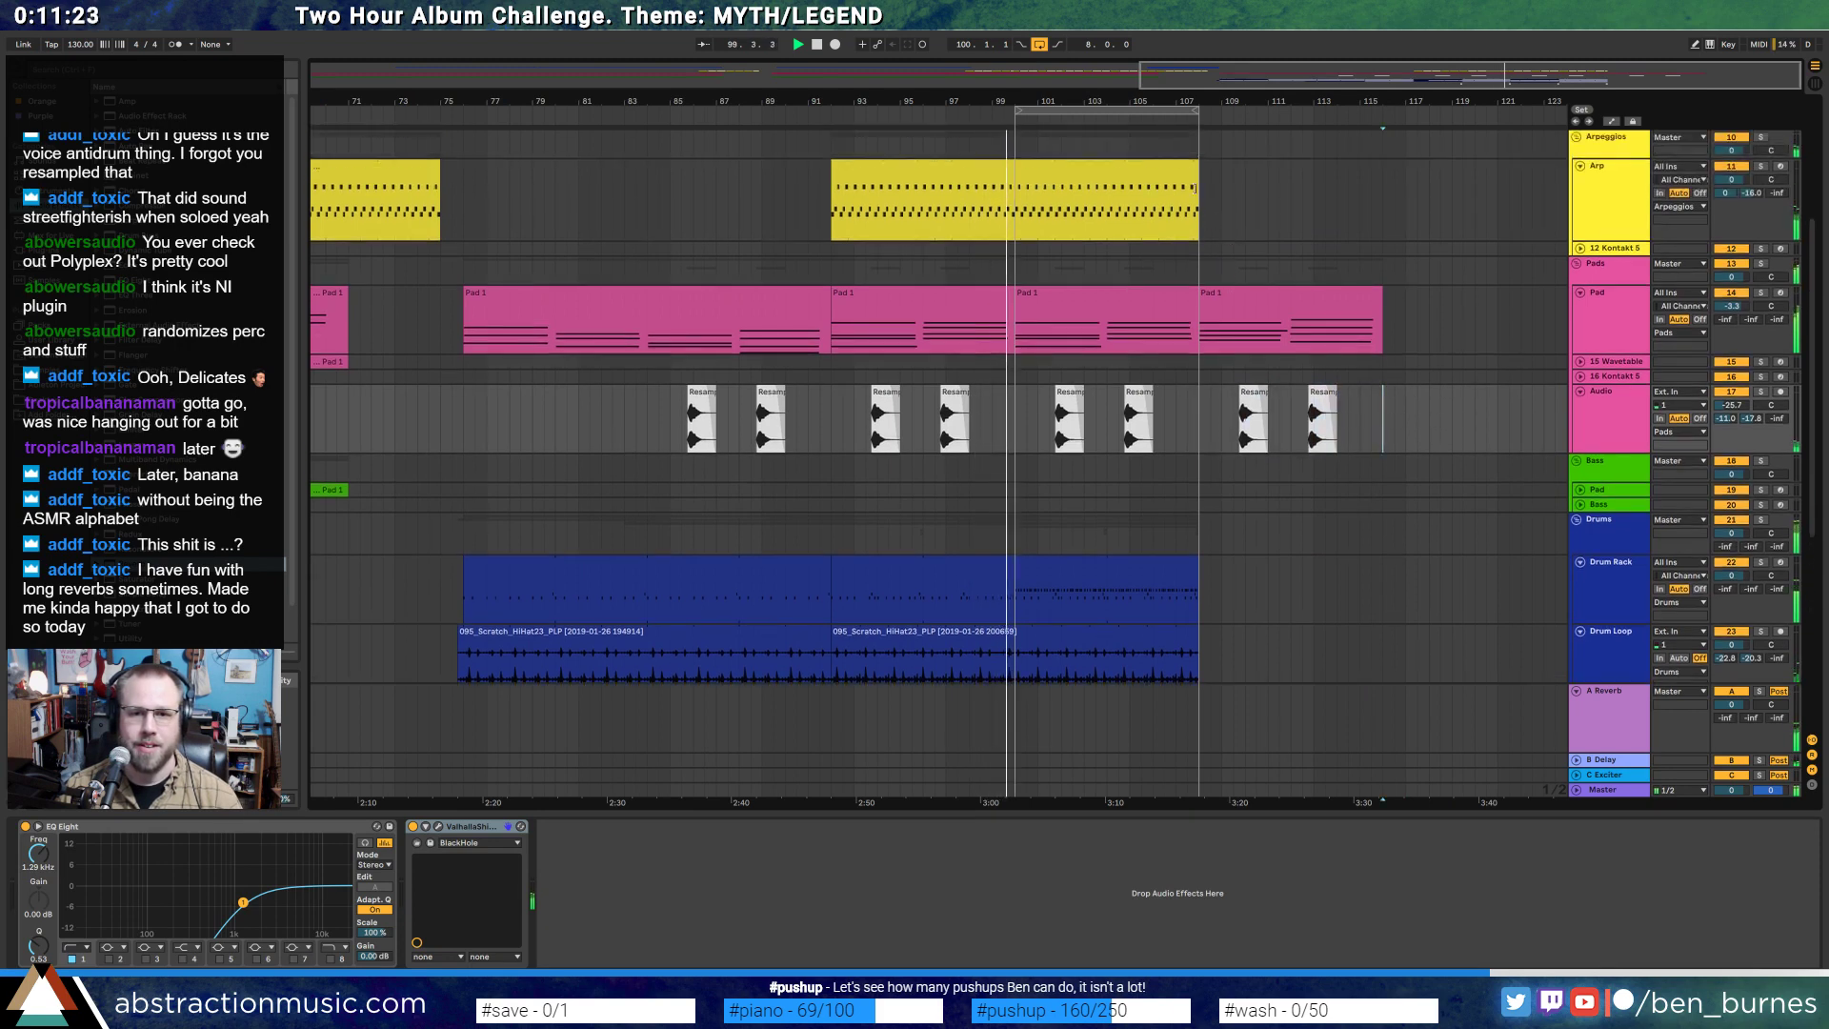
drag(1194, 187, 1382, 190)
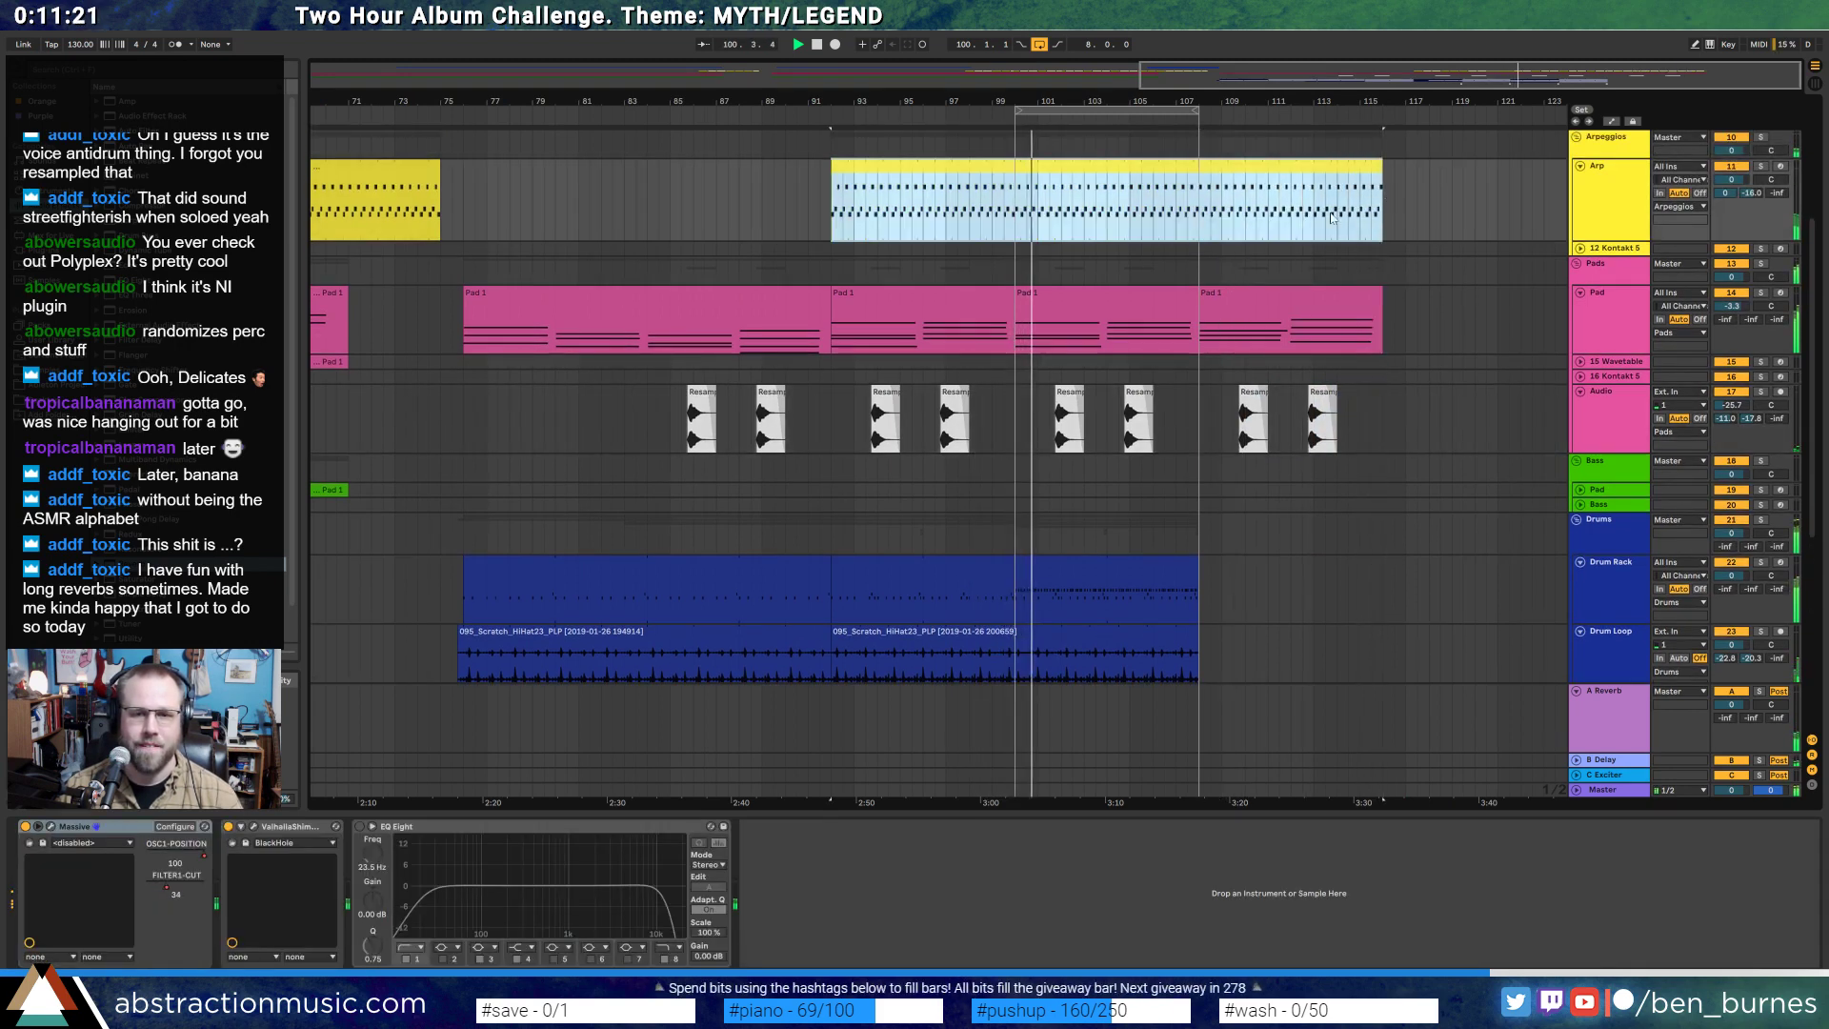
key(a)
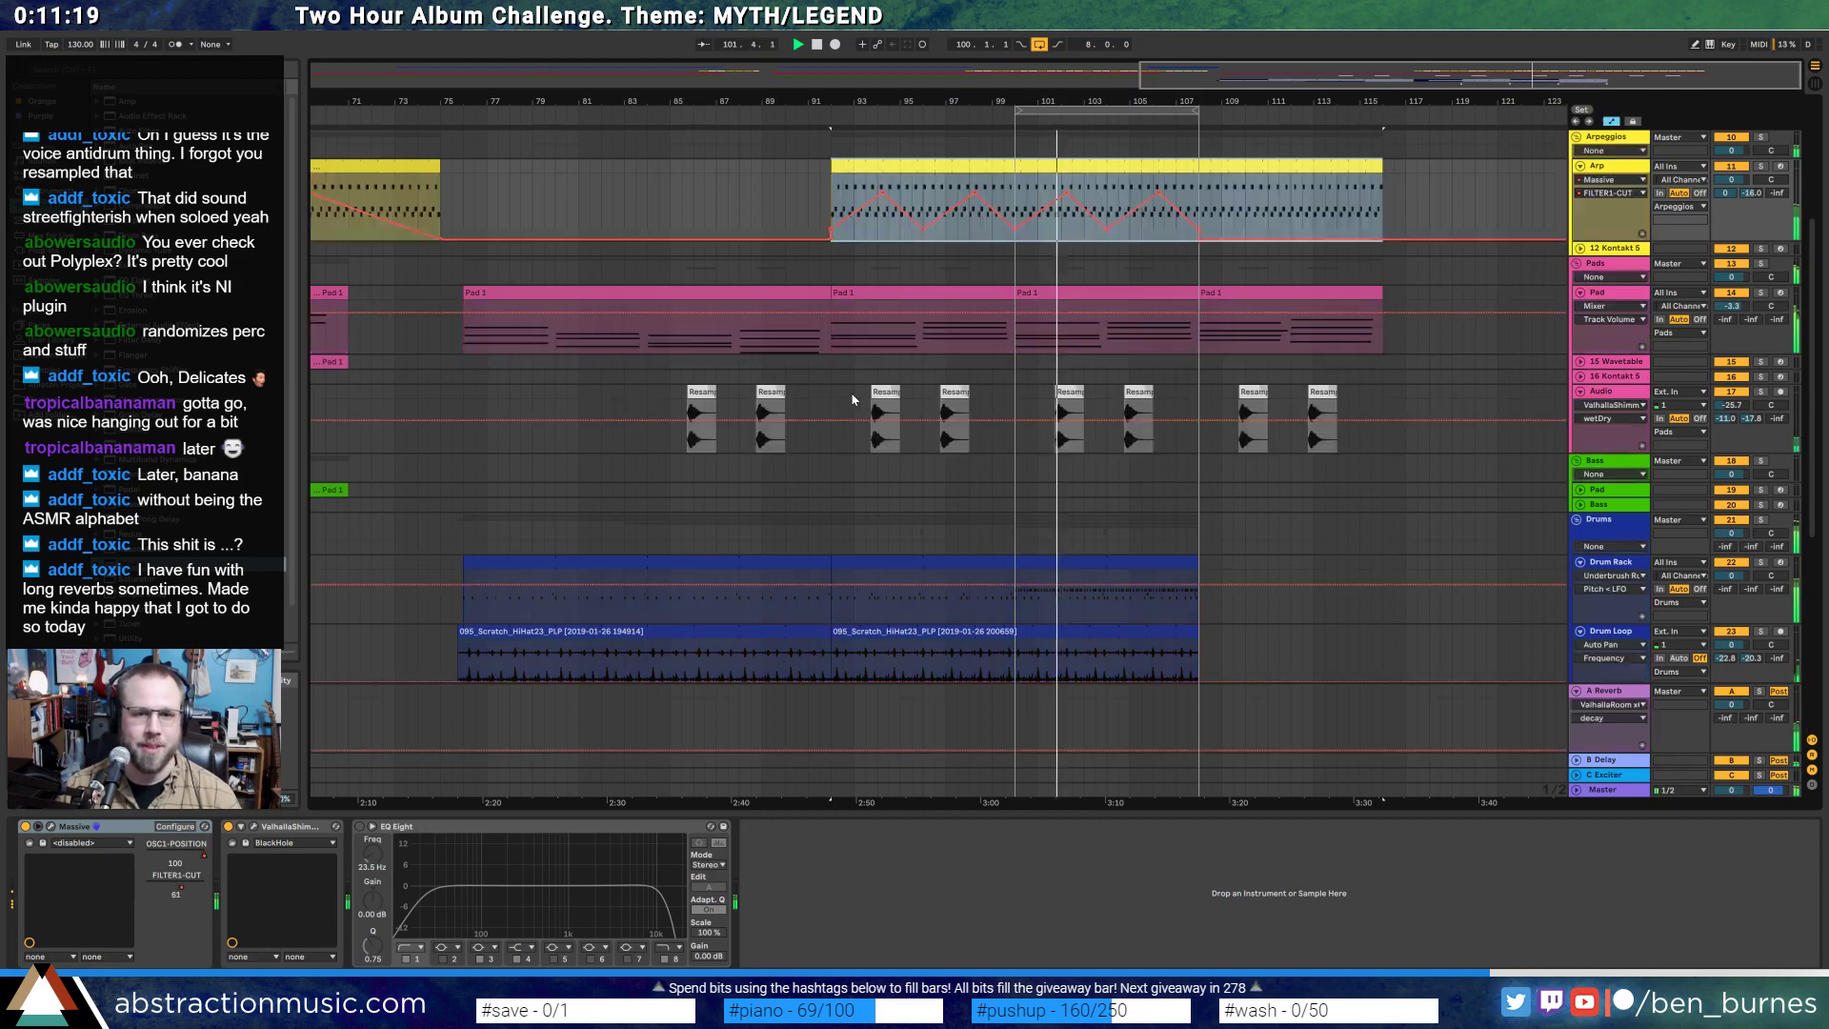
click(1063, 207)
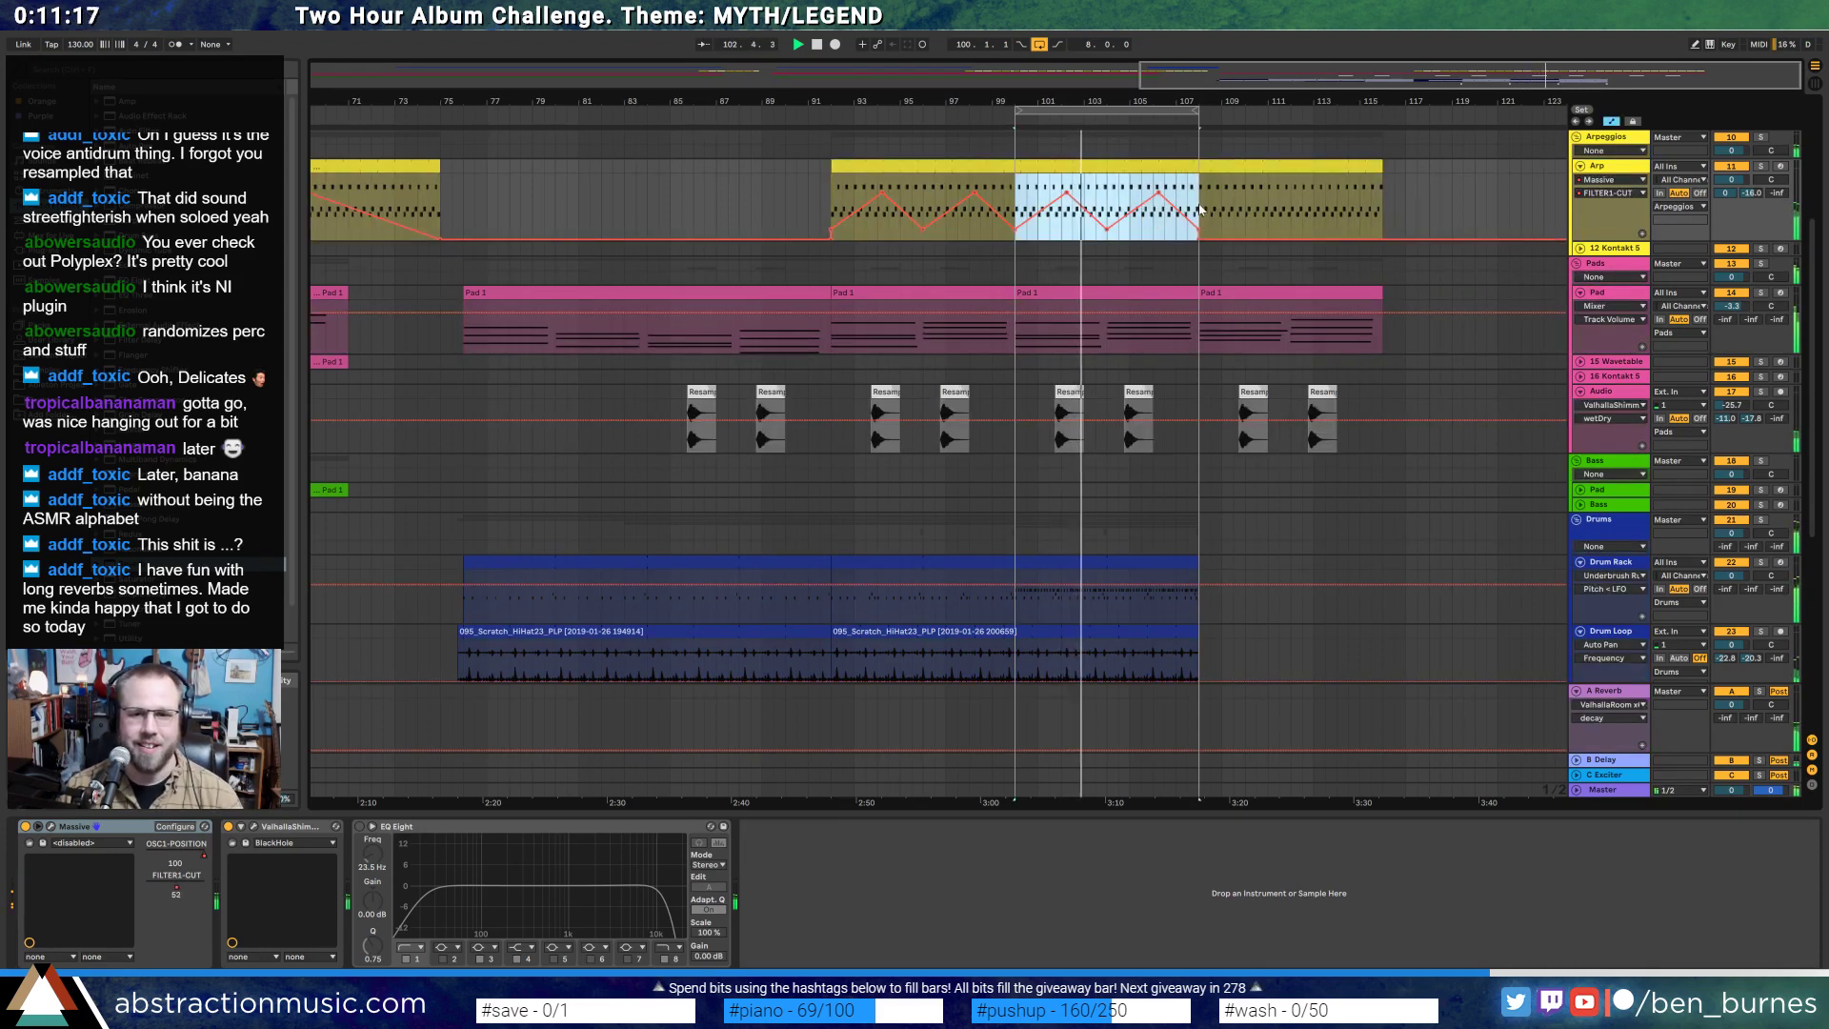
key(ctrl+d)
click(1416, 207)
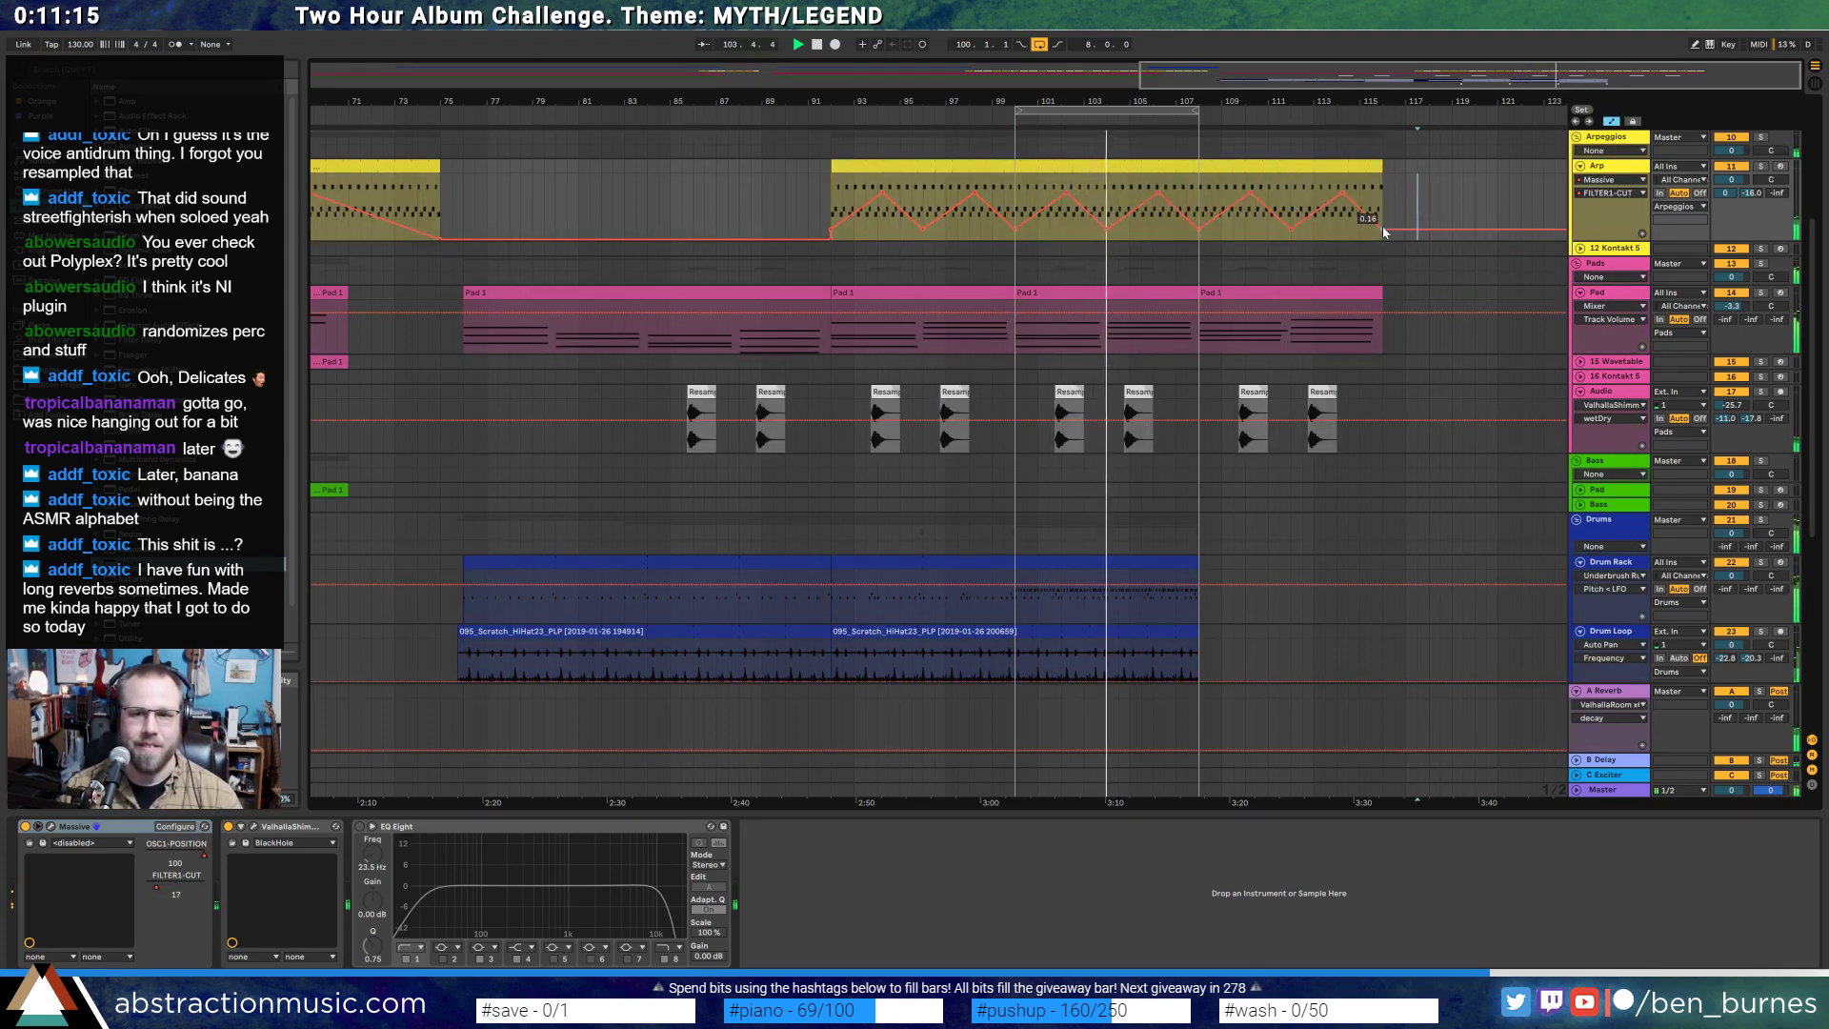
- Extend the Arp clip to about bar 122.5 and continue the repeating filter-cutoff automation through bar 124
drag(1381, 166, 1532, 166)
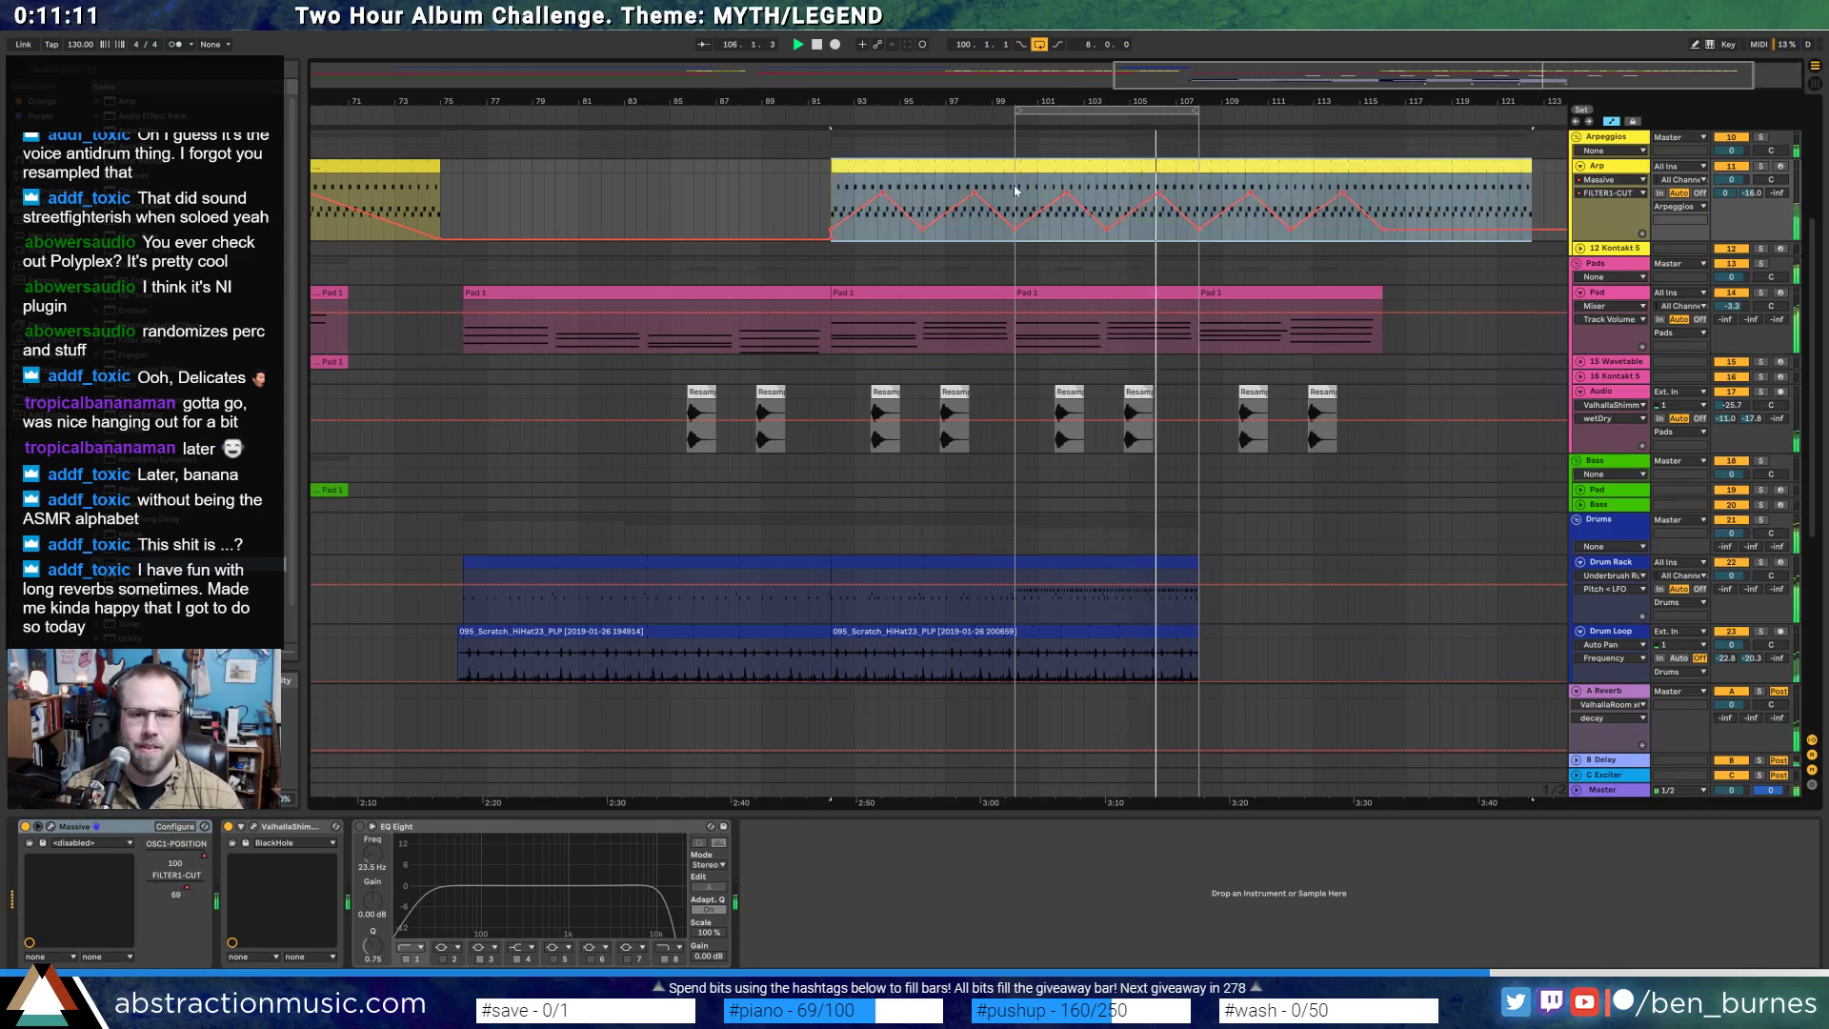
drag(1015, 200, 1198, 193)
key(ctrl+d)
key(ctrl+d)
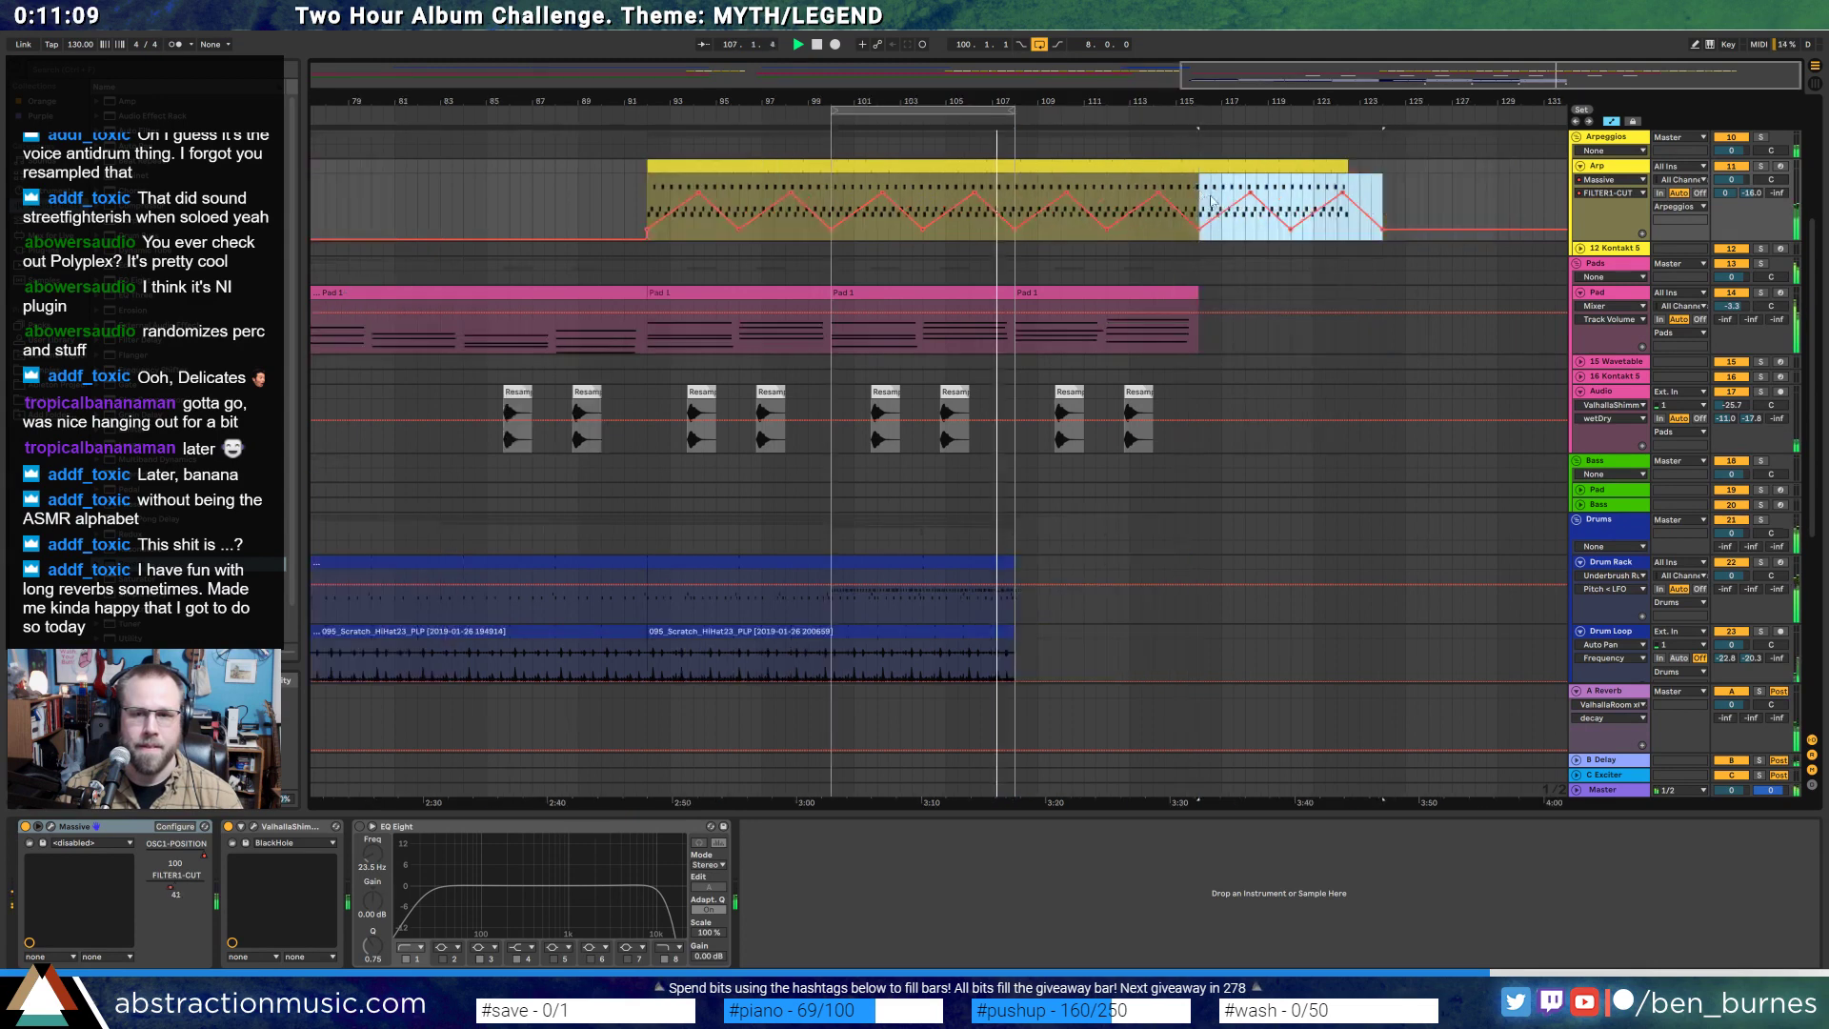
- Remove the Arp's last filter-cutoff rise, ramp the cutoff down to zero at the clip's end, and turn off arrangement looping
click(1431, 204)
click(1385, 230)
click(1390, 209)
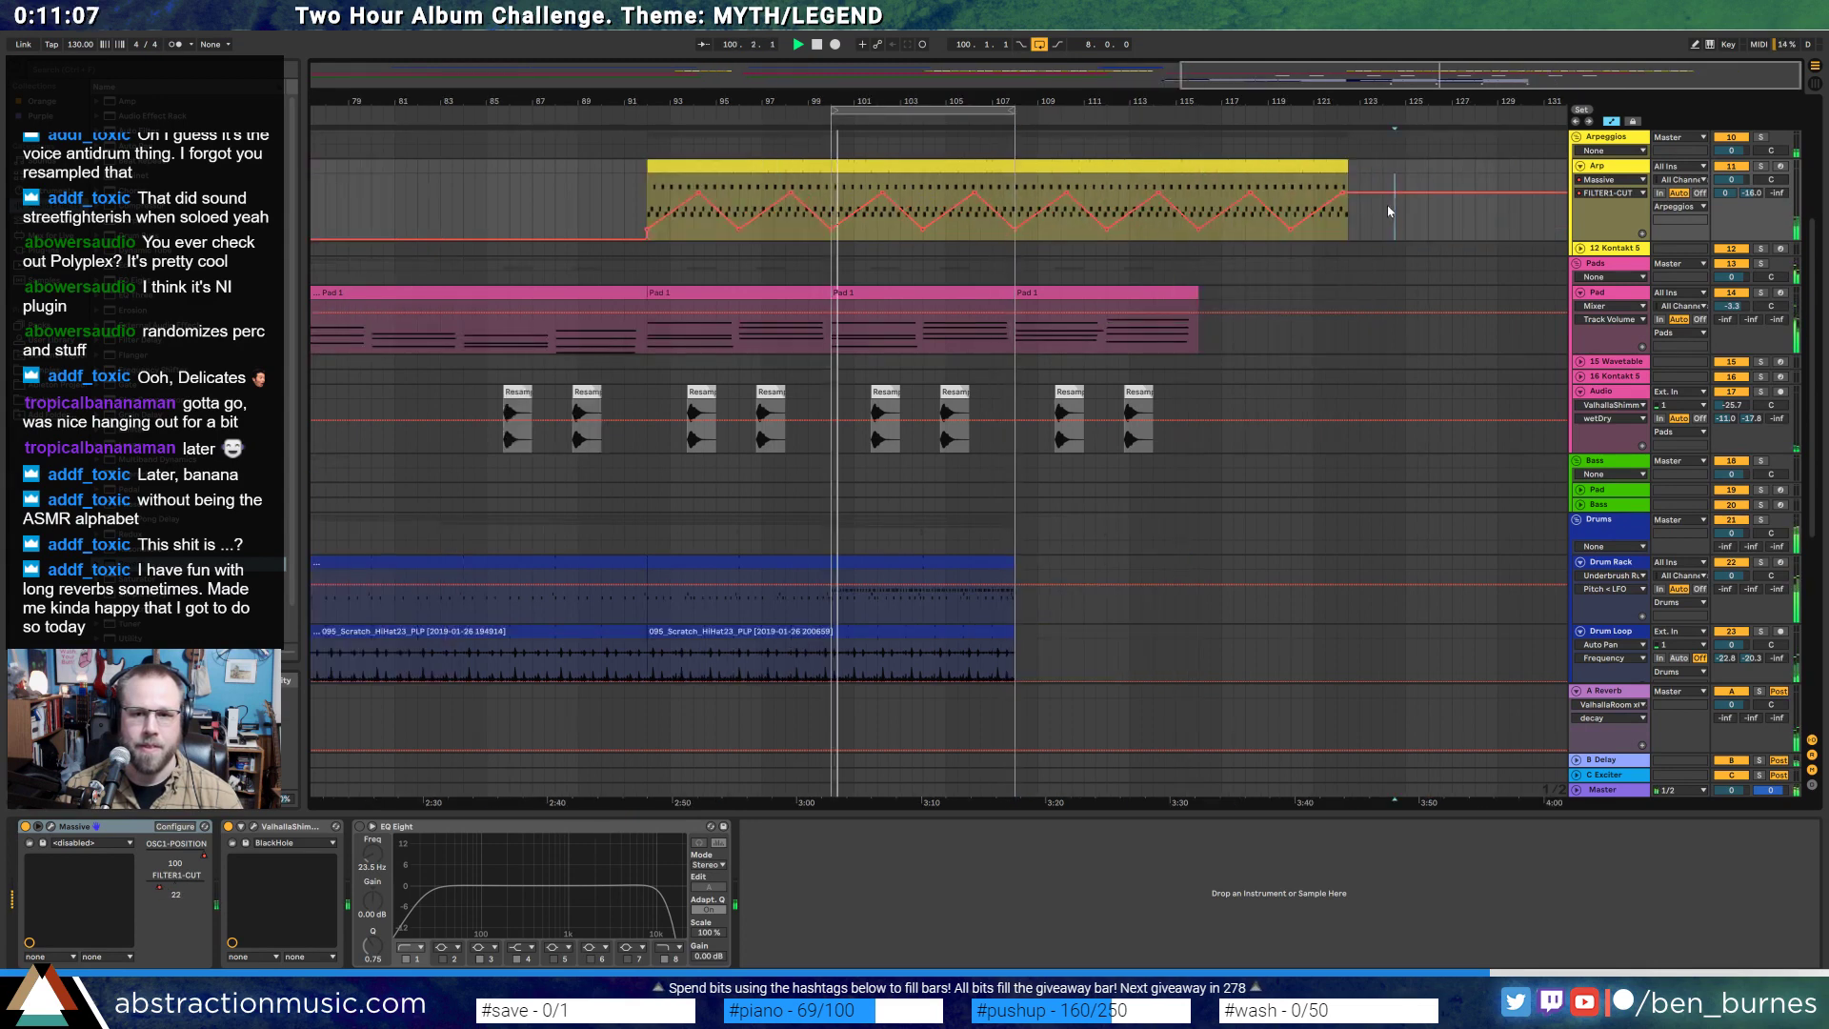
click(1343, 193)
click(1045, 46)
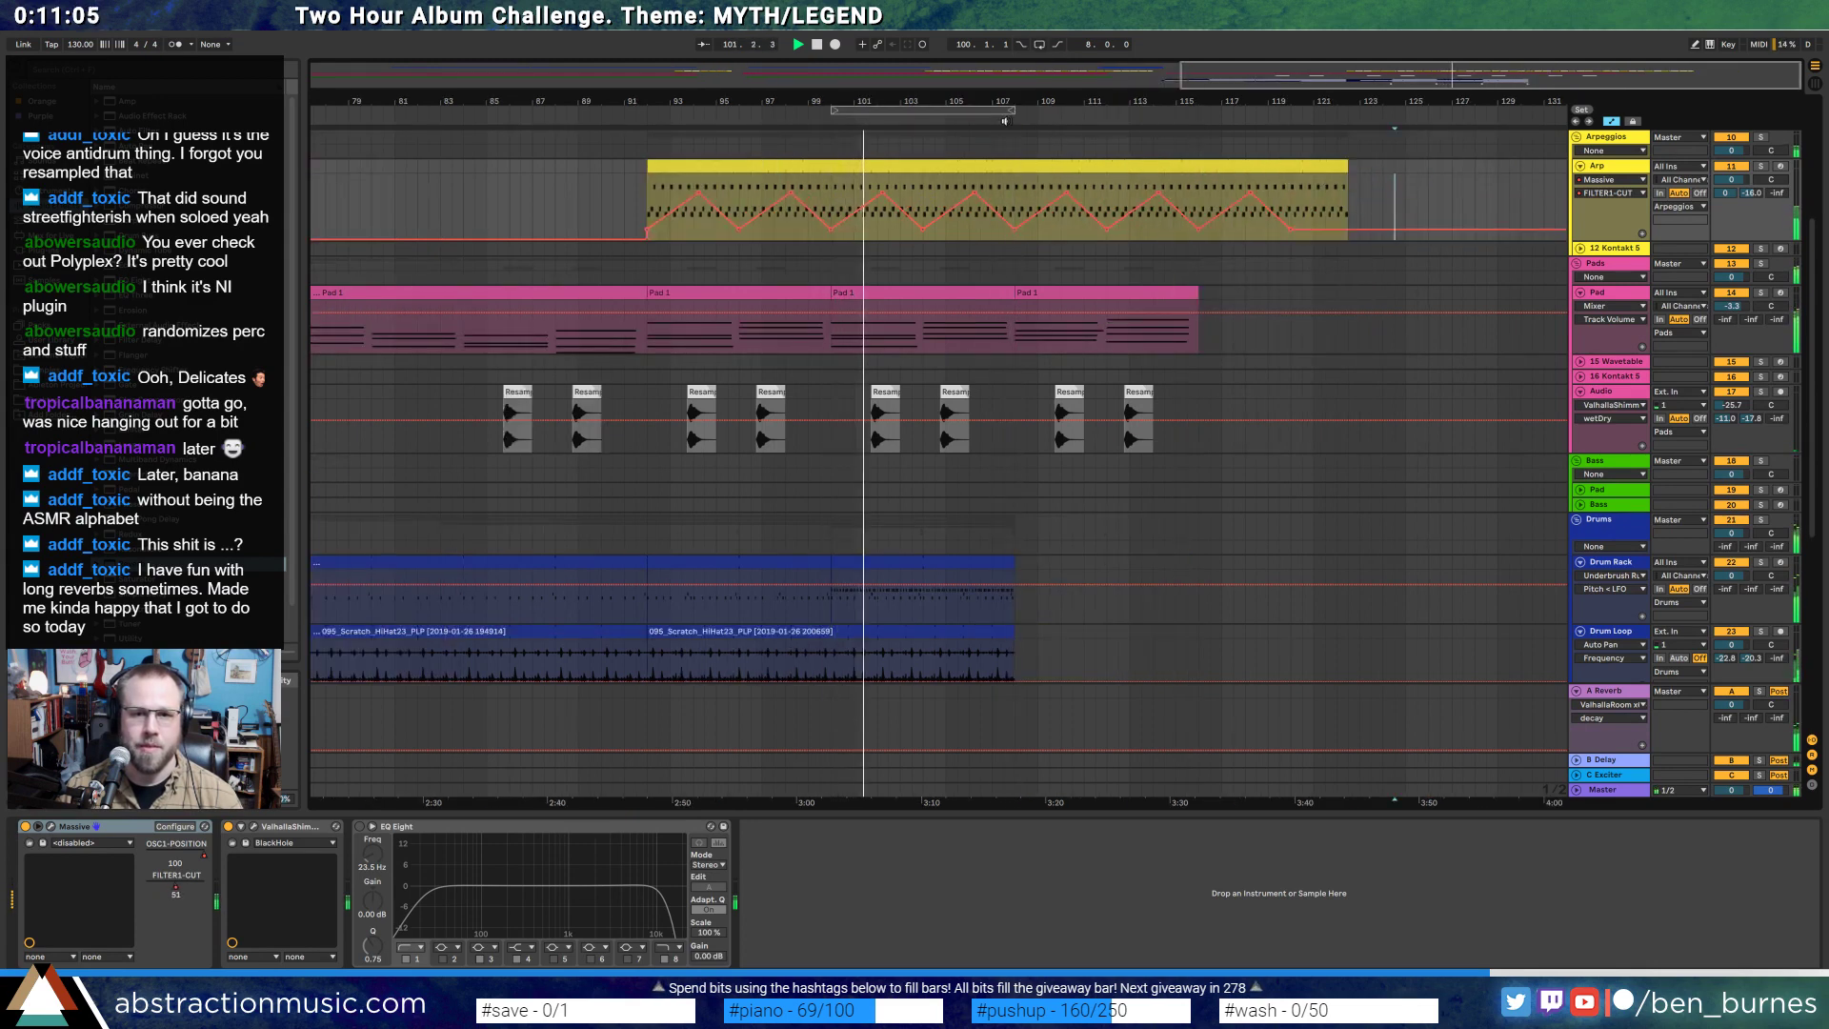
click(1342, 206)
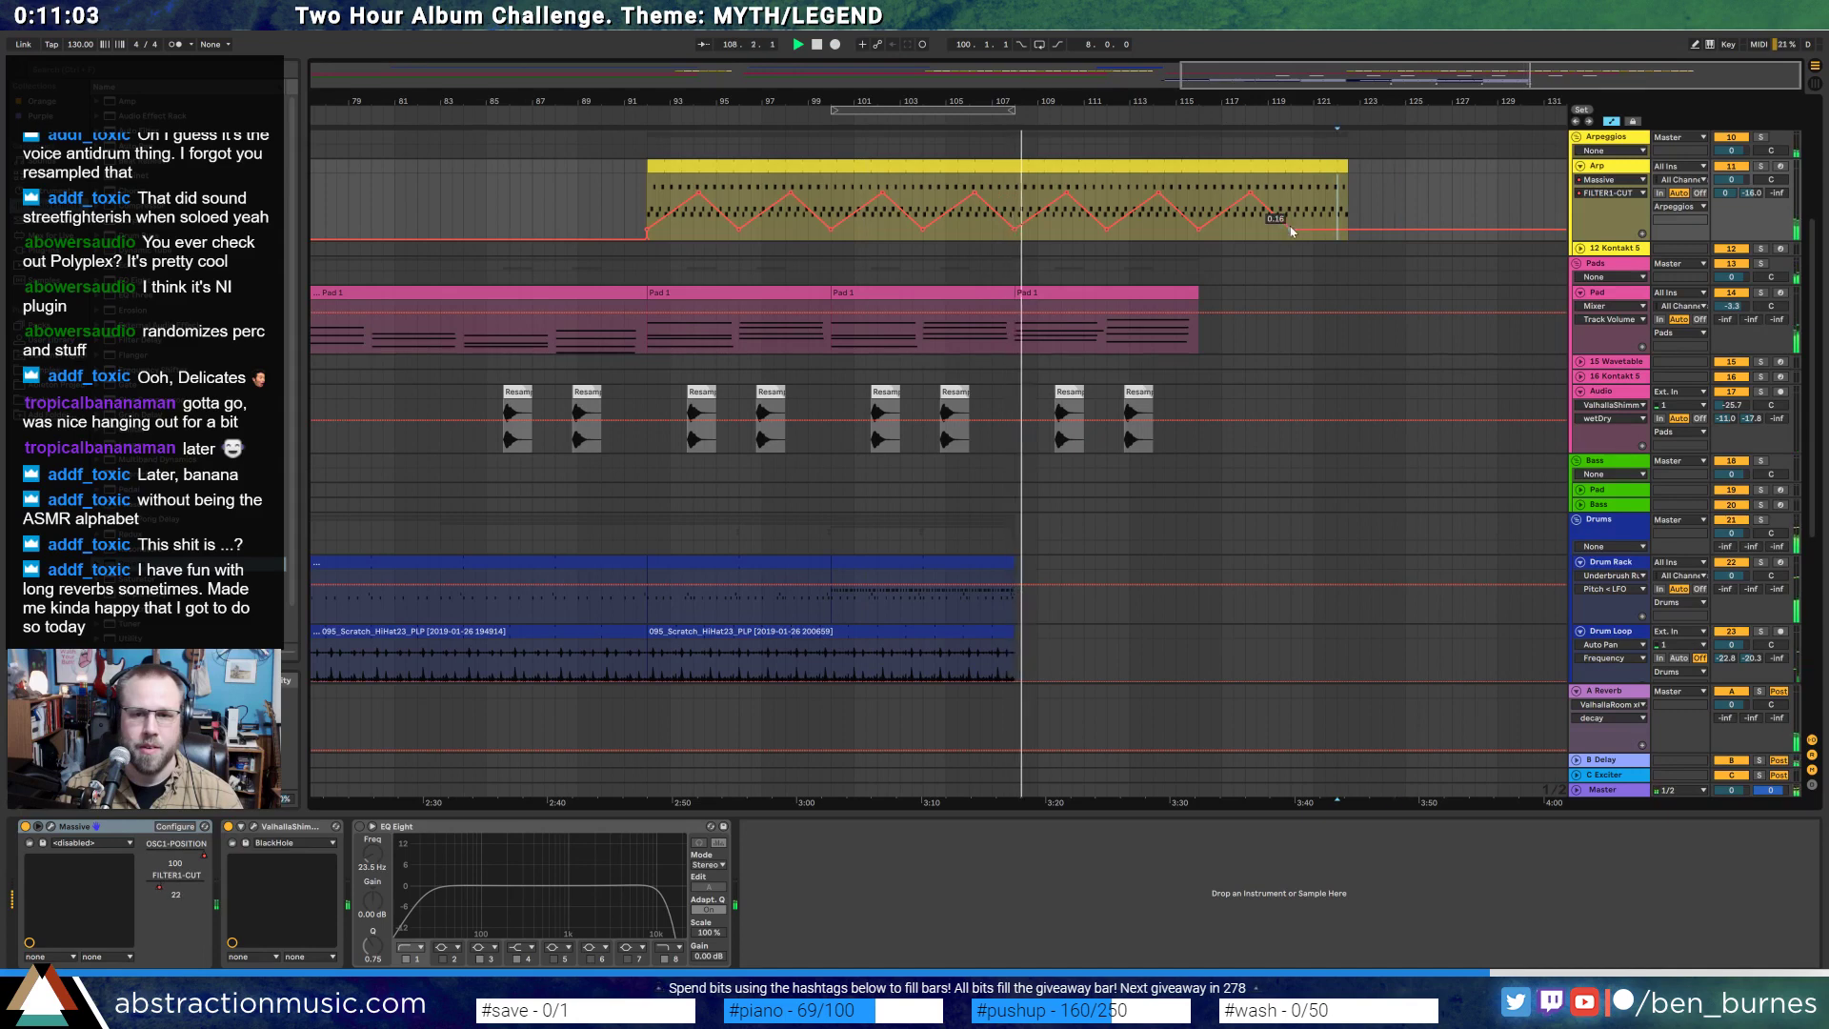
drag(1290, 230, 1348, 240)
click(1383, 208)
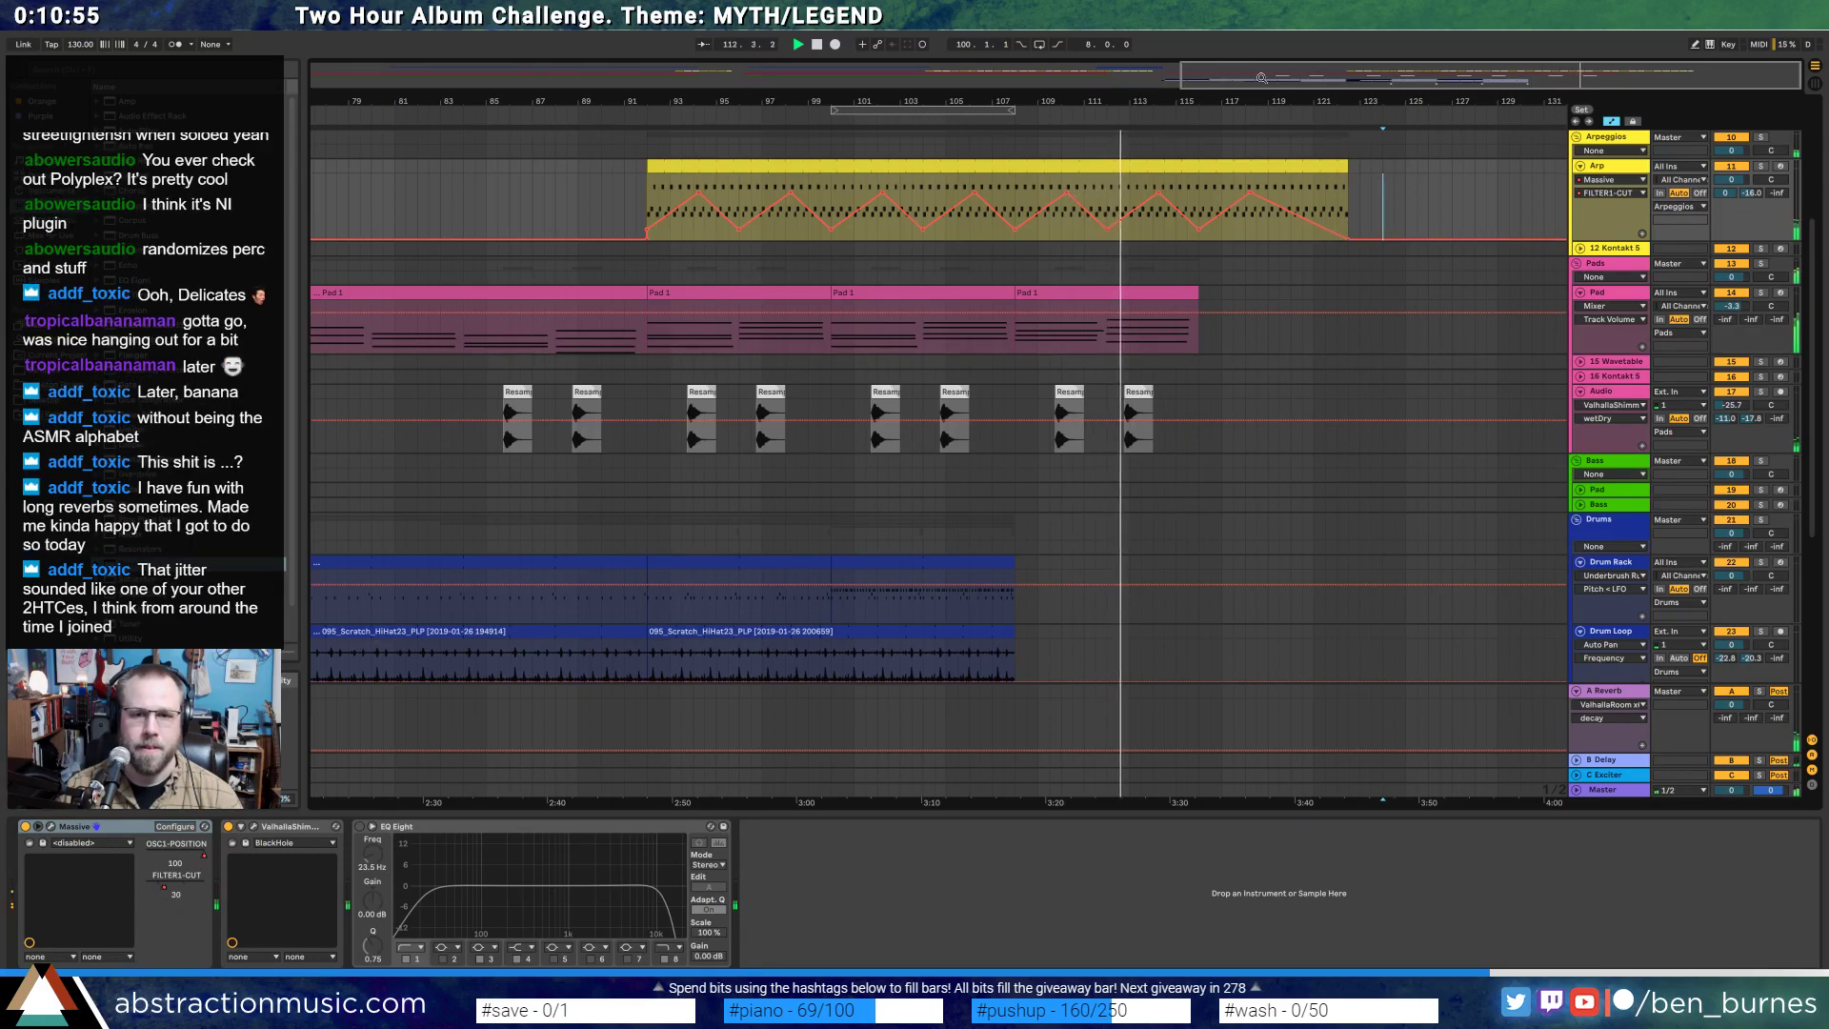
- Copy the first four bars of the Pad clip at bar 76 and paste them at bar 116
scroll(728, 297, down, 3)
drag(608, 339, 672, 338)
key(a)
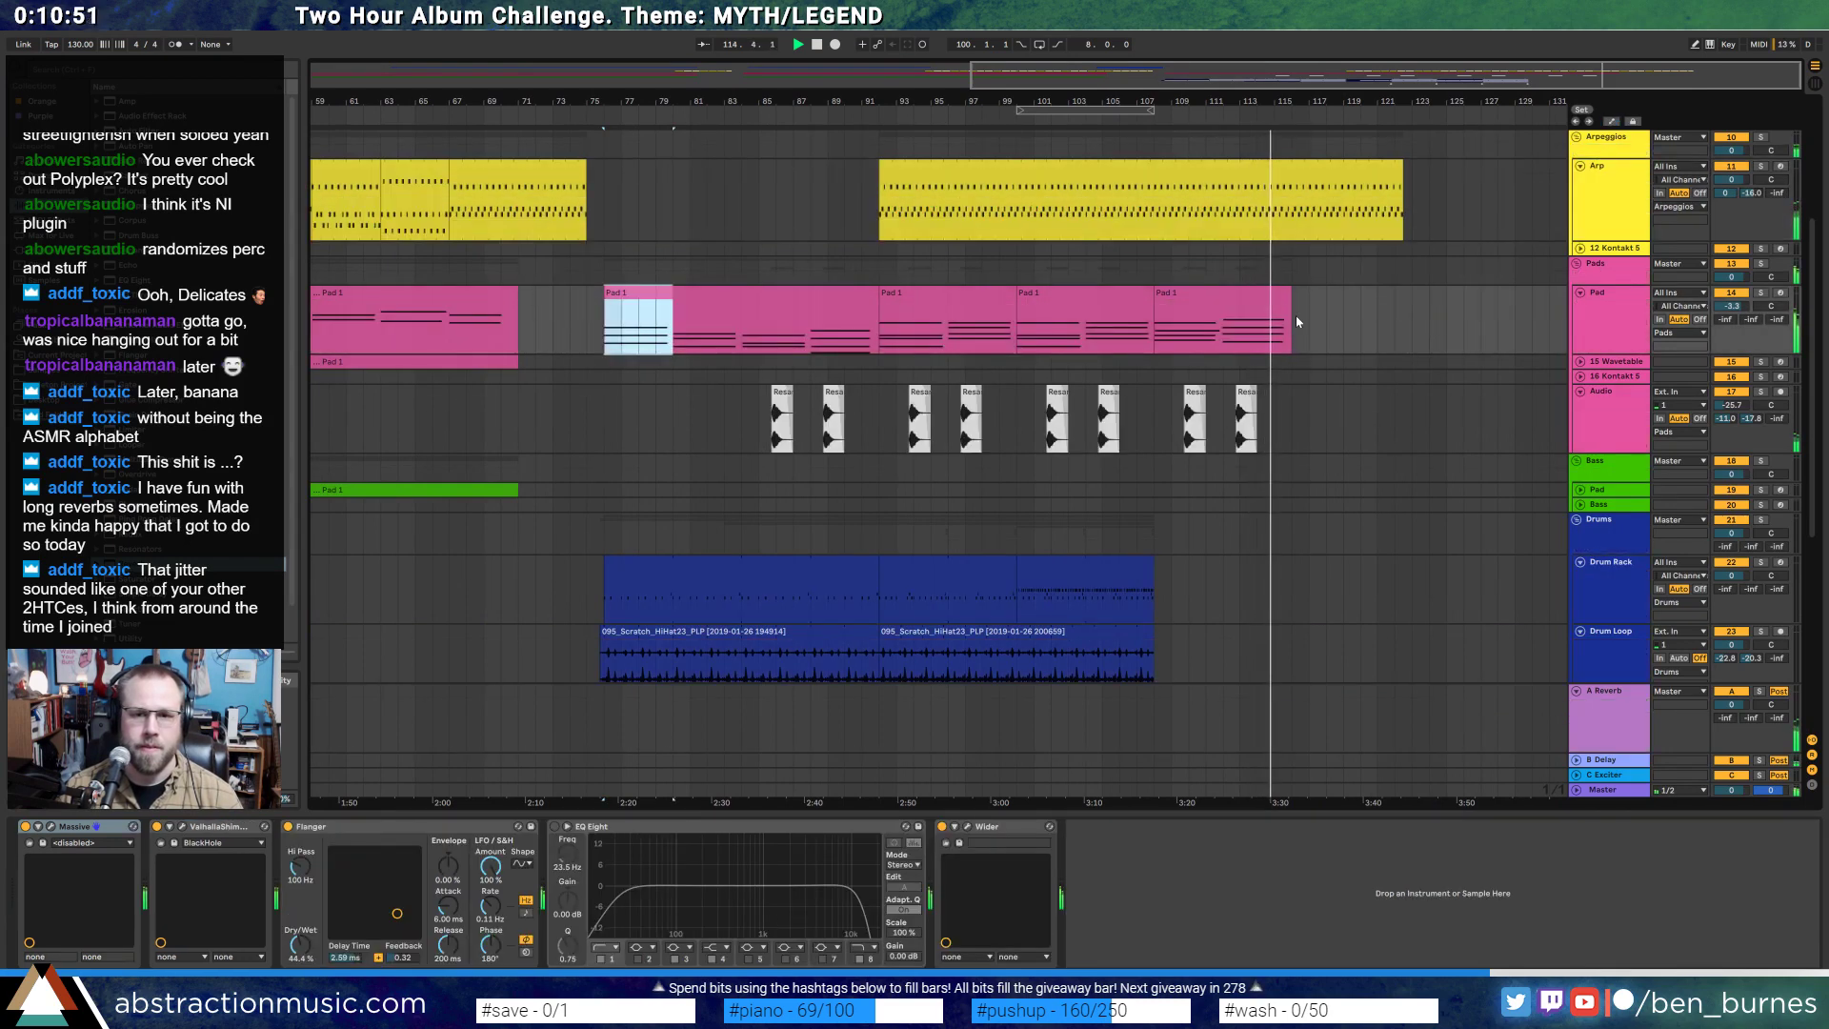
click(1296, 314)
key(ctrl+v)
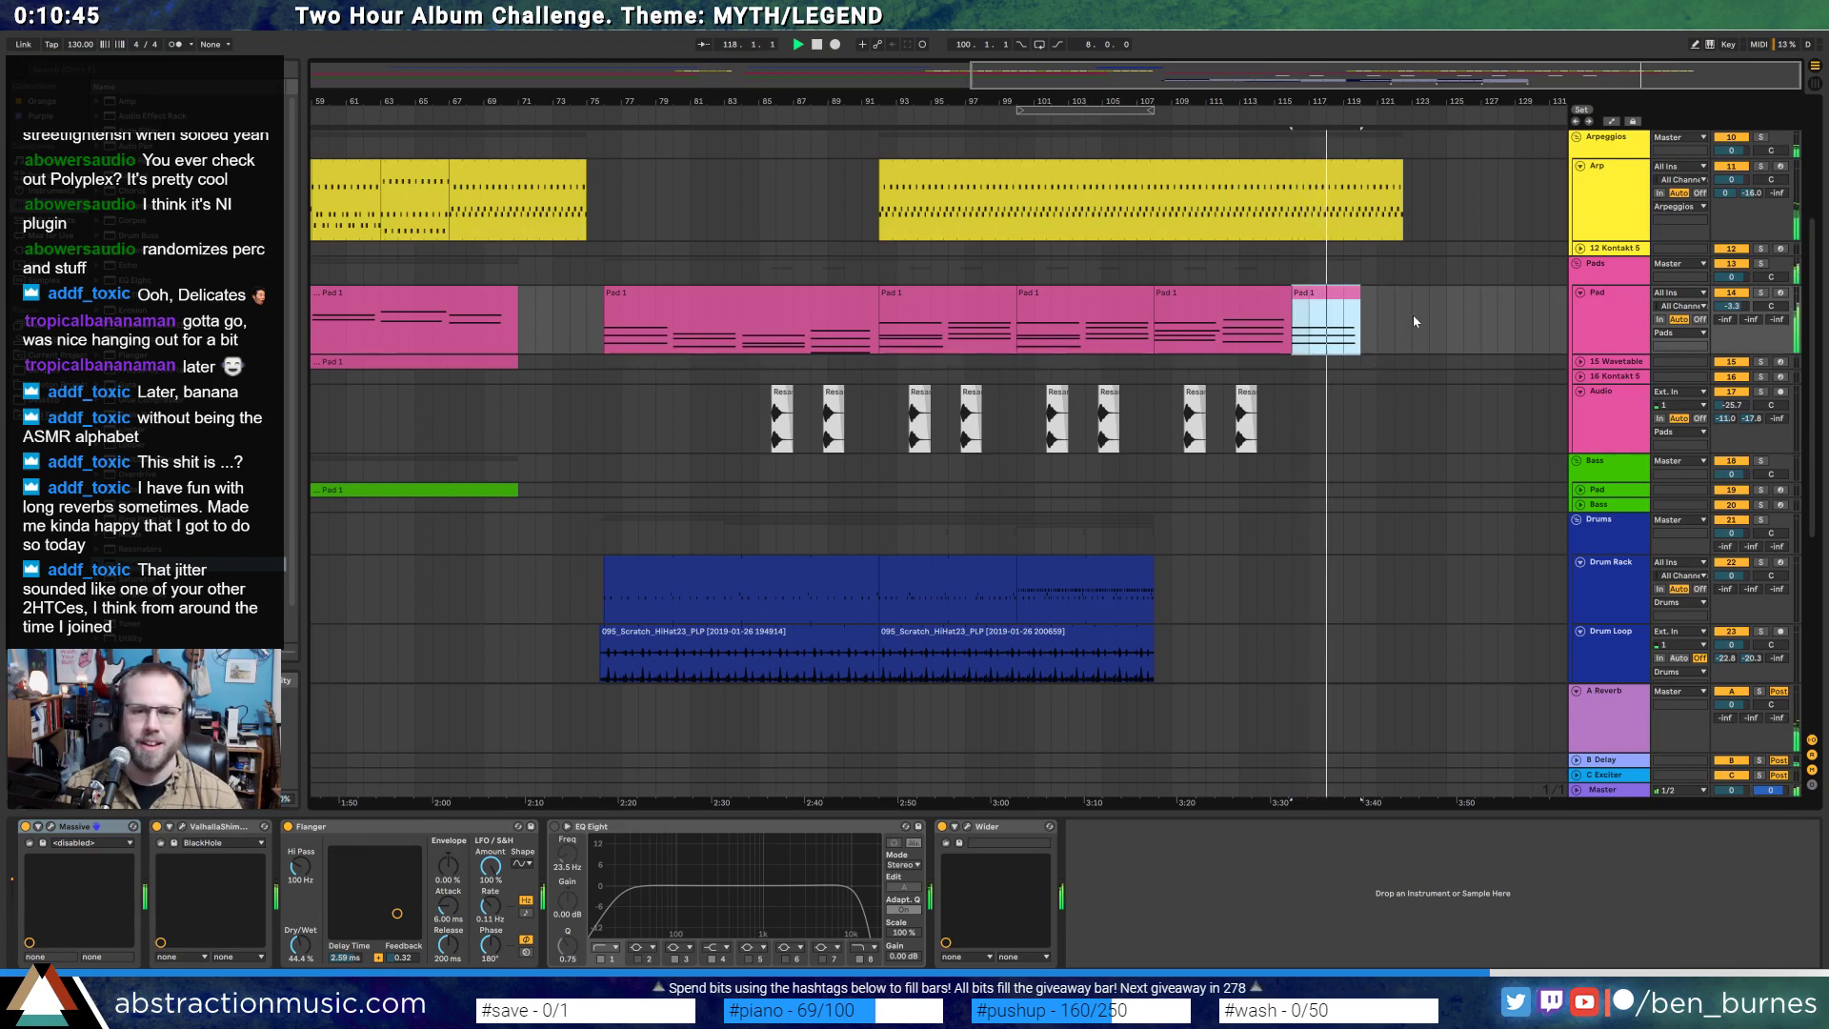
- Stop playback and duplicate bars 112–116 of the Pads group's Audio track, including the Resampling clip, into bars 116–120
key(plus)
key(a)
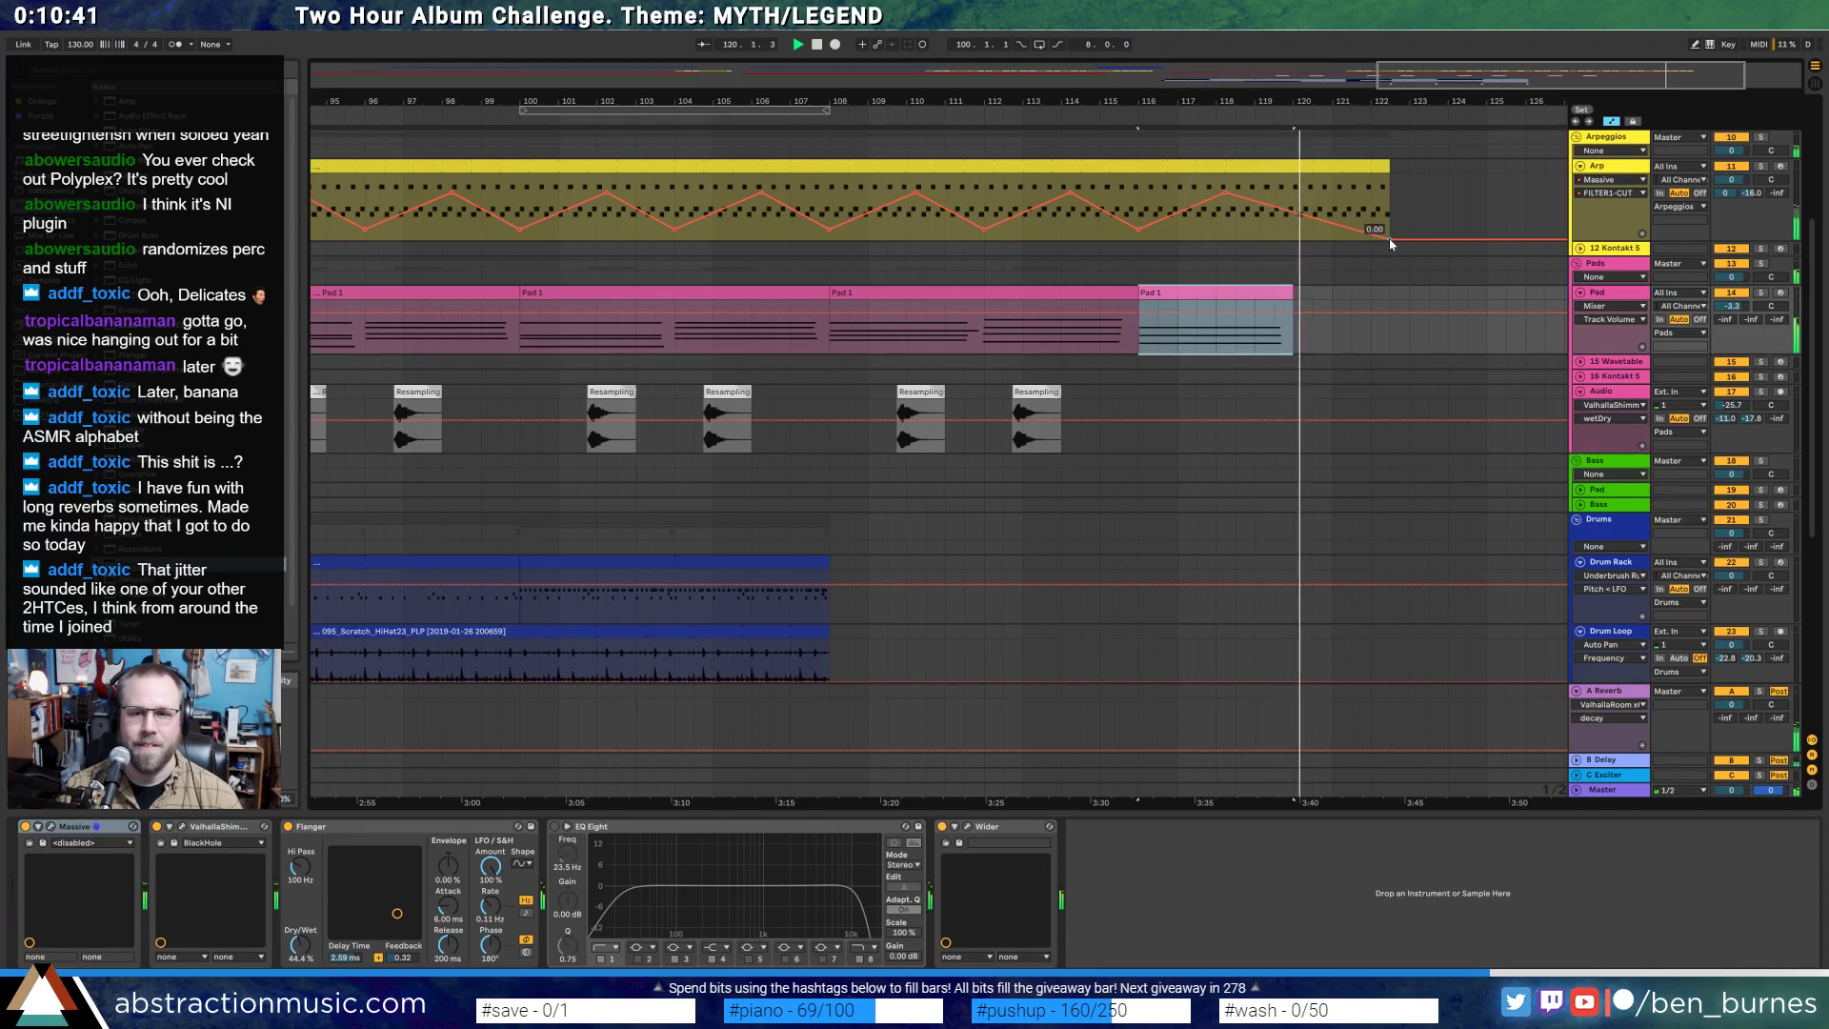
click(1390, 241)
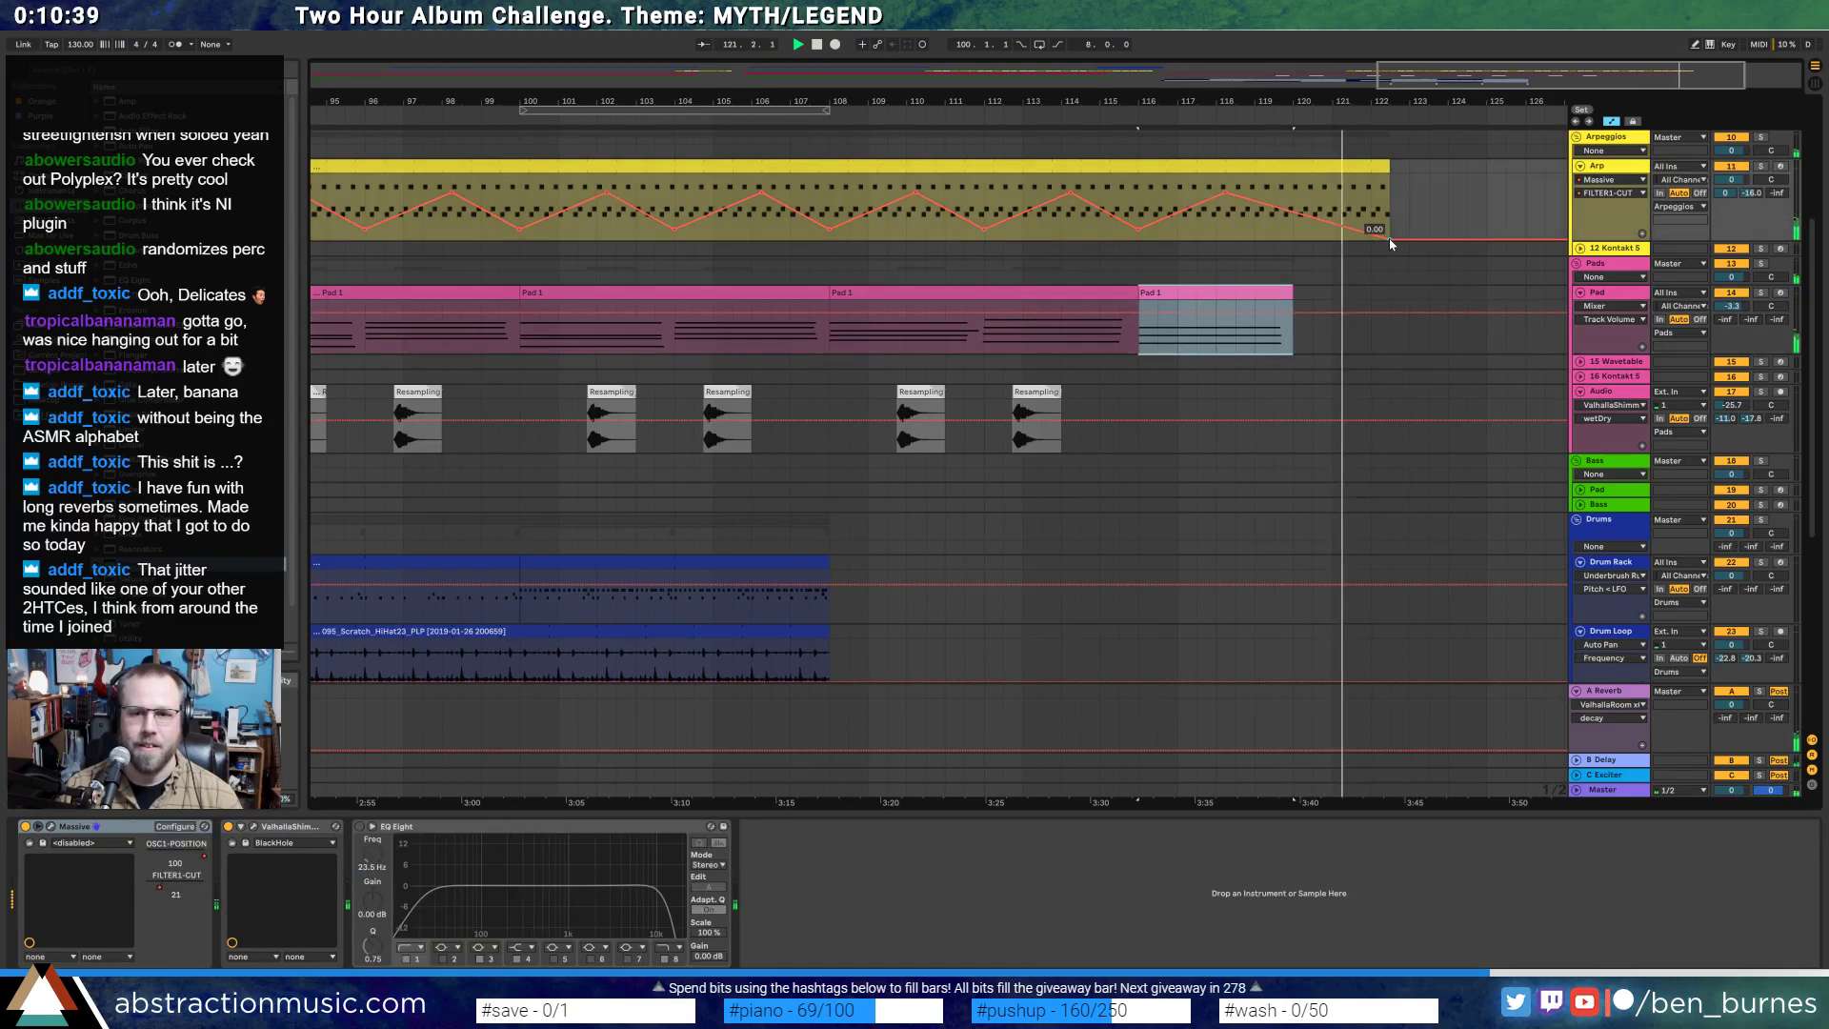
click(1407, 212)
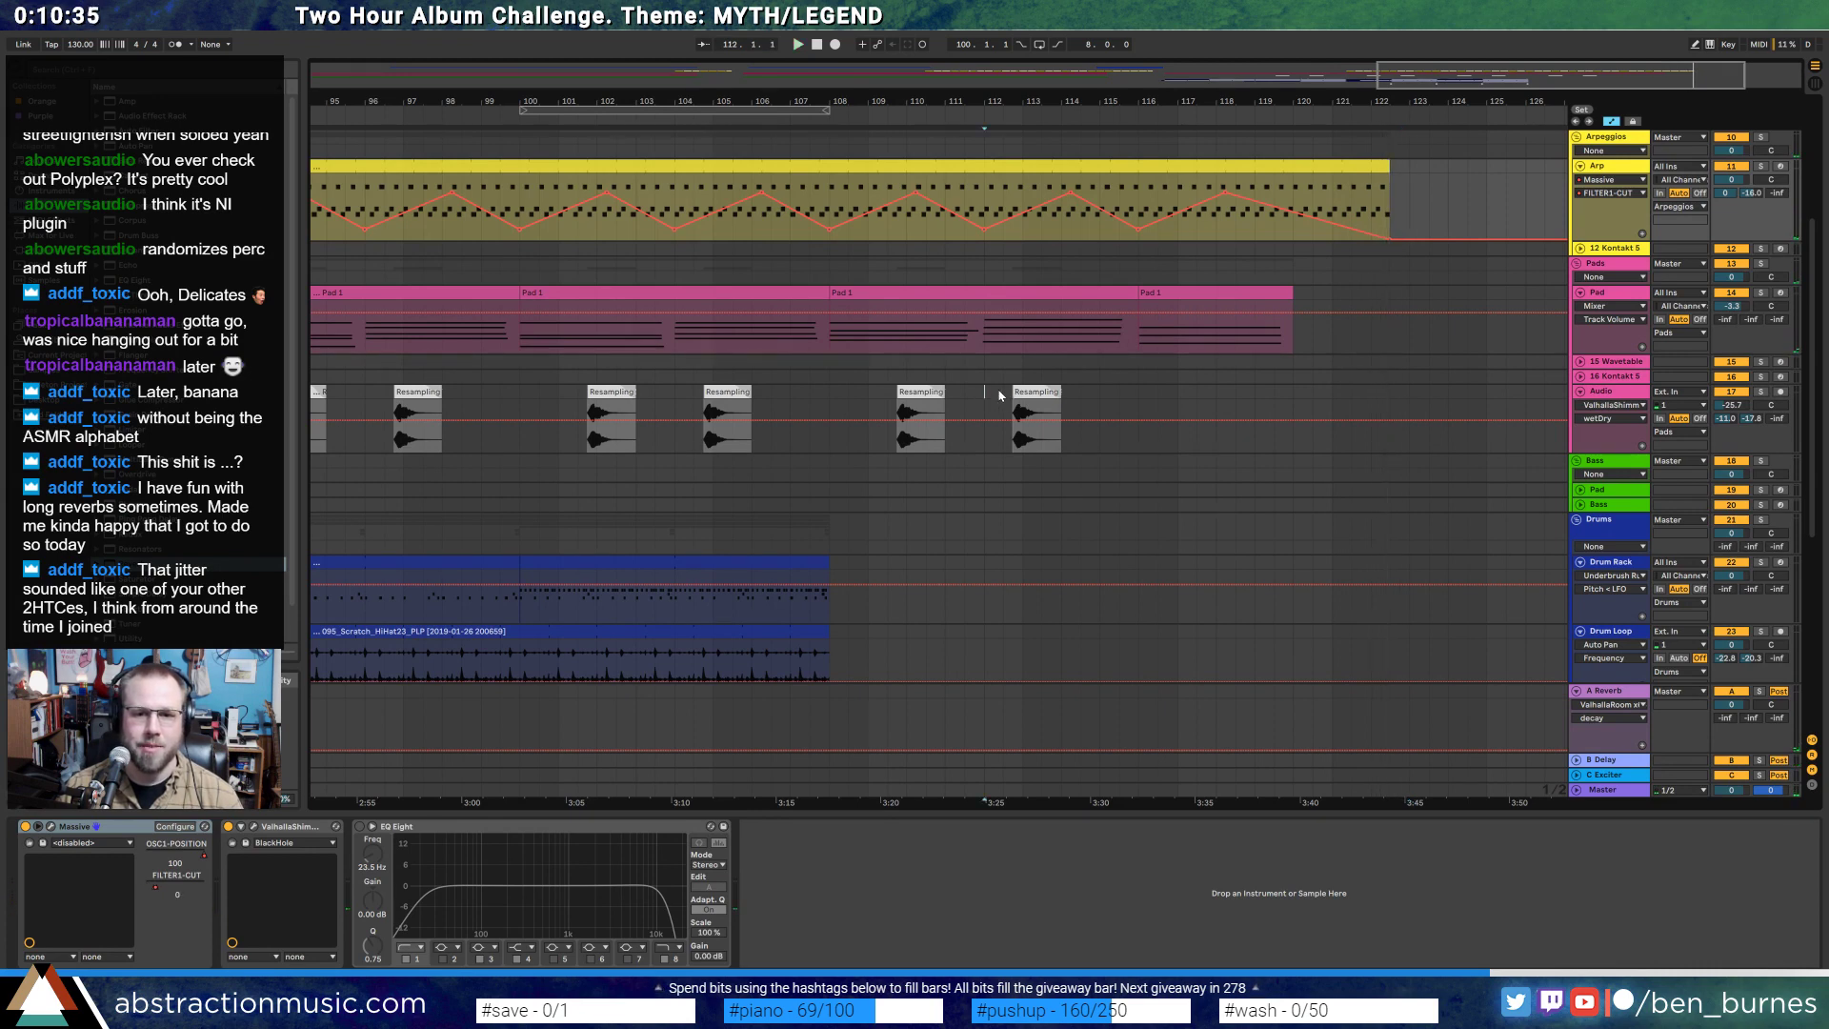
drag(1000, 394, 1138, 419)
key(ctrl+d)
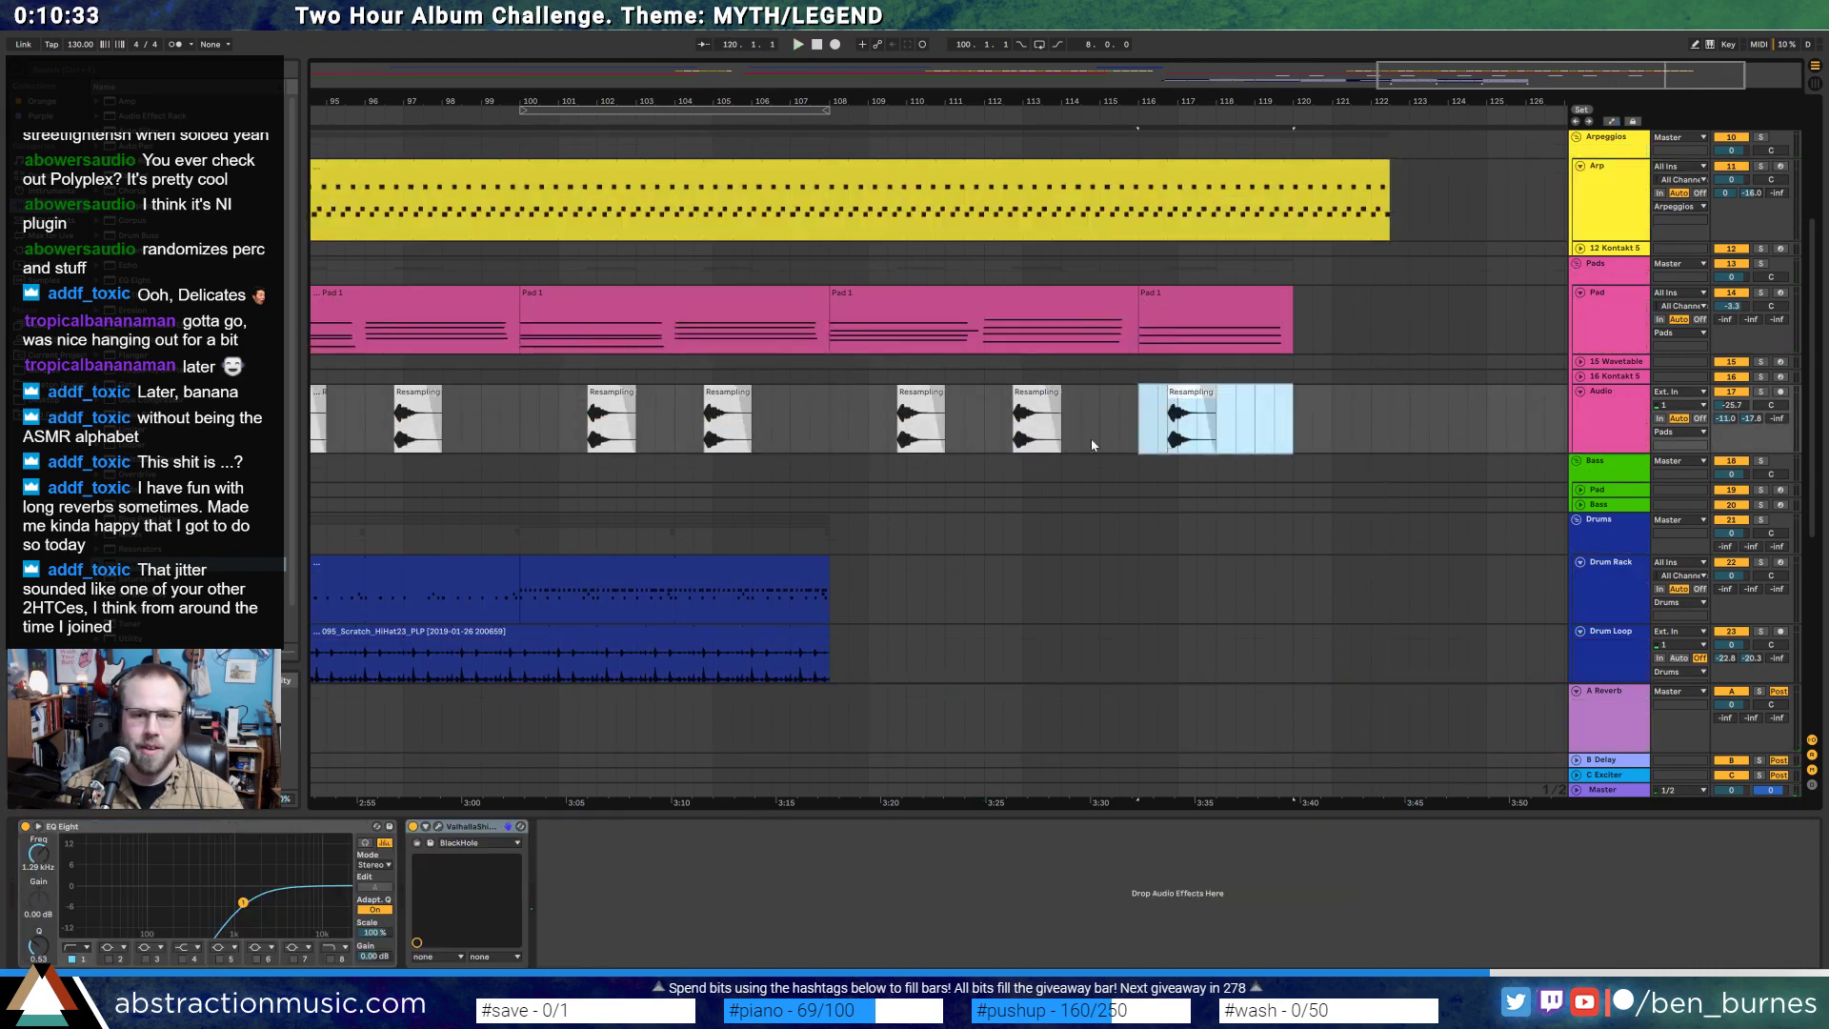
- Copy the first eight bars of the Drum Rack and Drum Loop clips from bar 76 and paste them at bar 108
scroll(1092, 444, down, 3)
drag(1453, 83, 1225, 83)
click(392, 440)
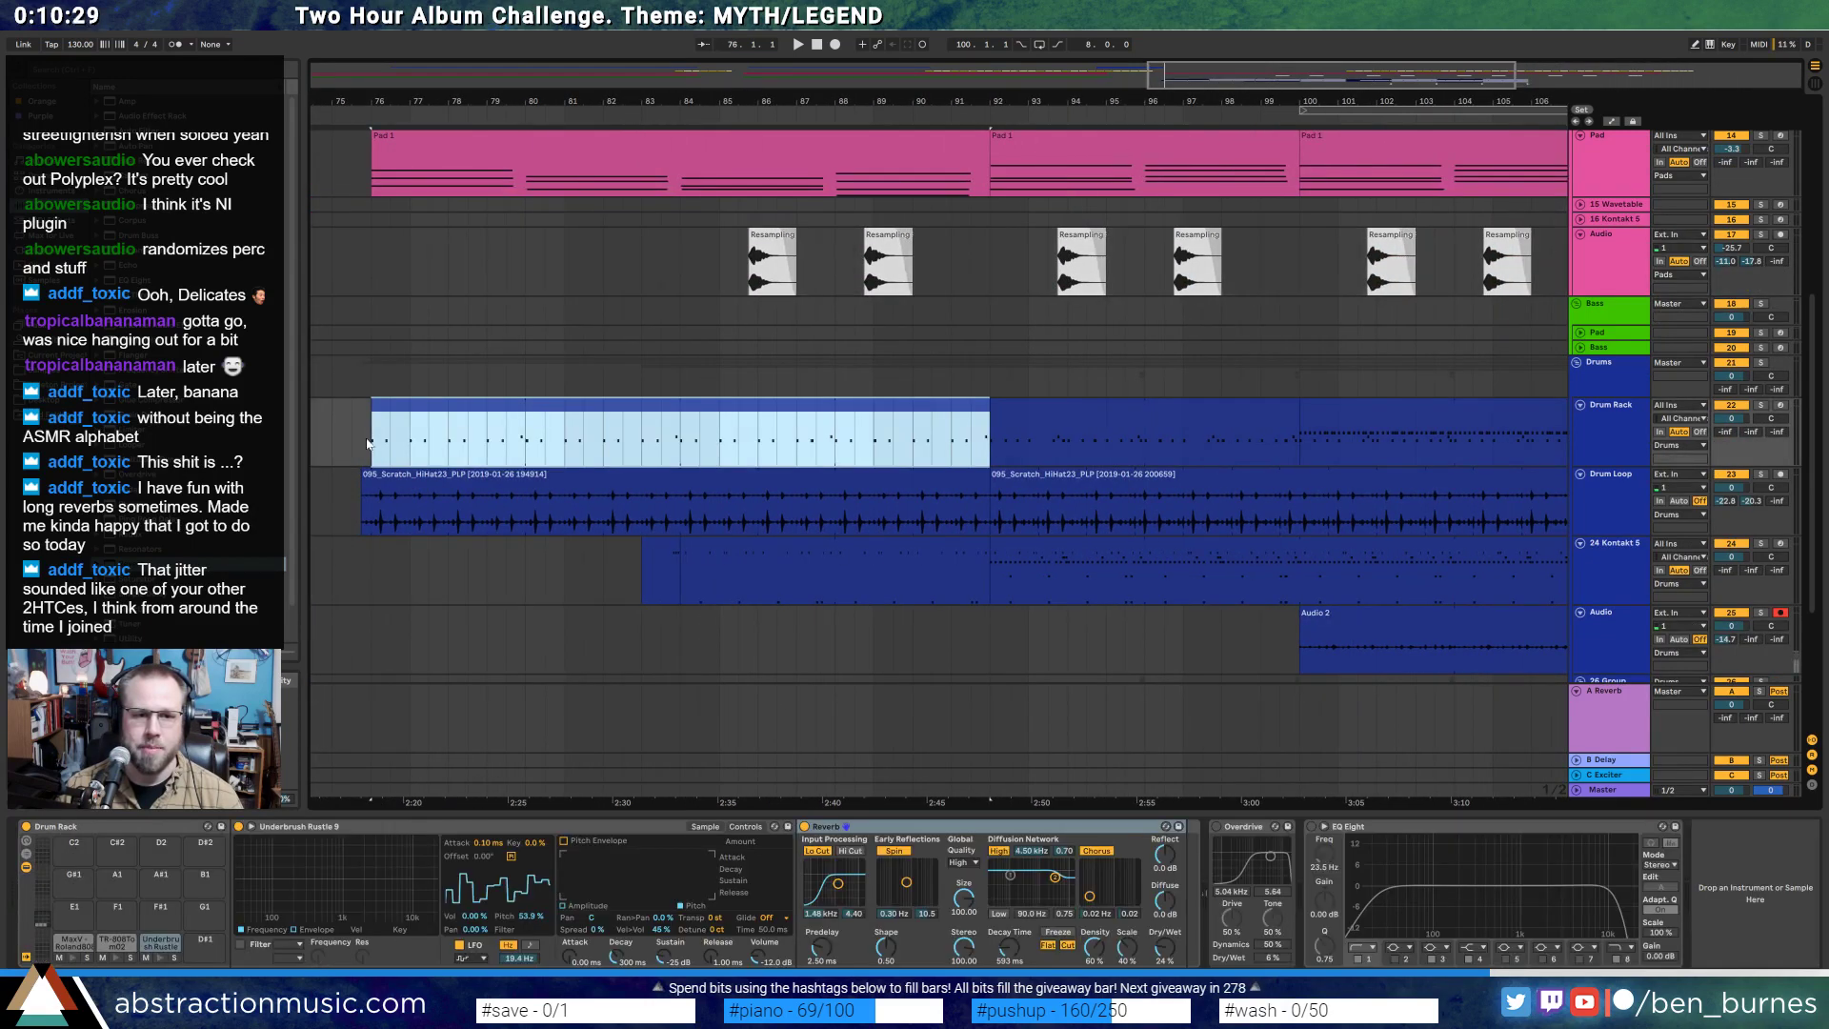
drag(368, 443, 667, 517)
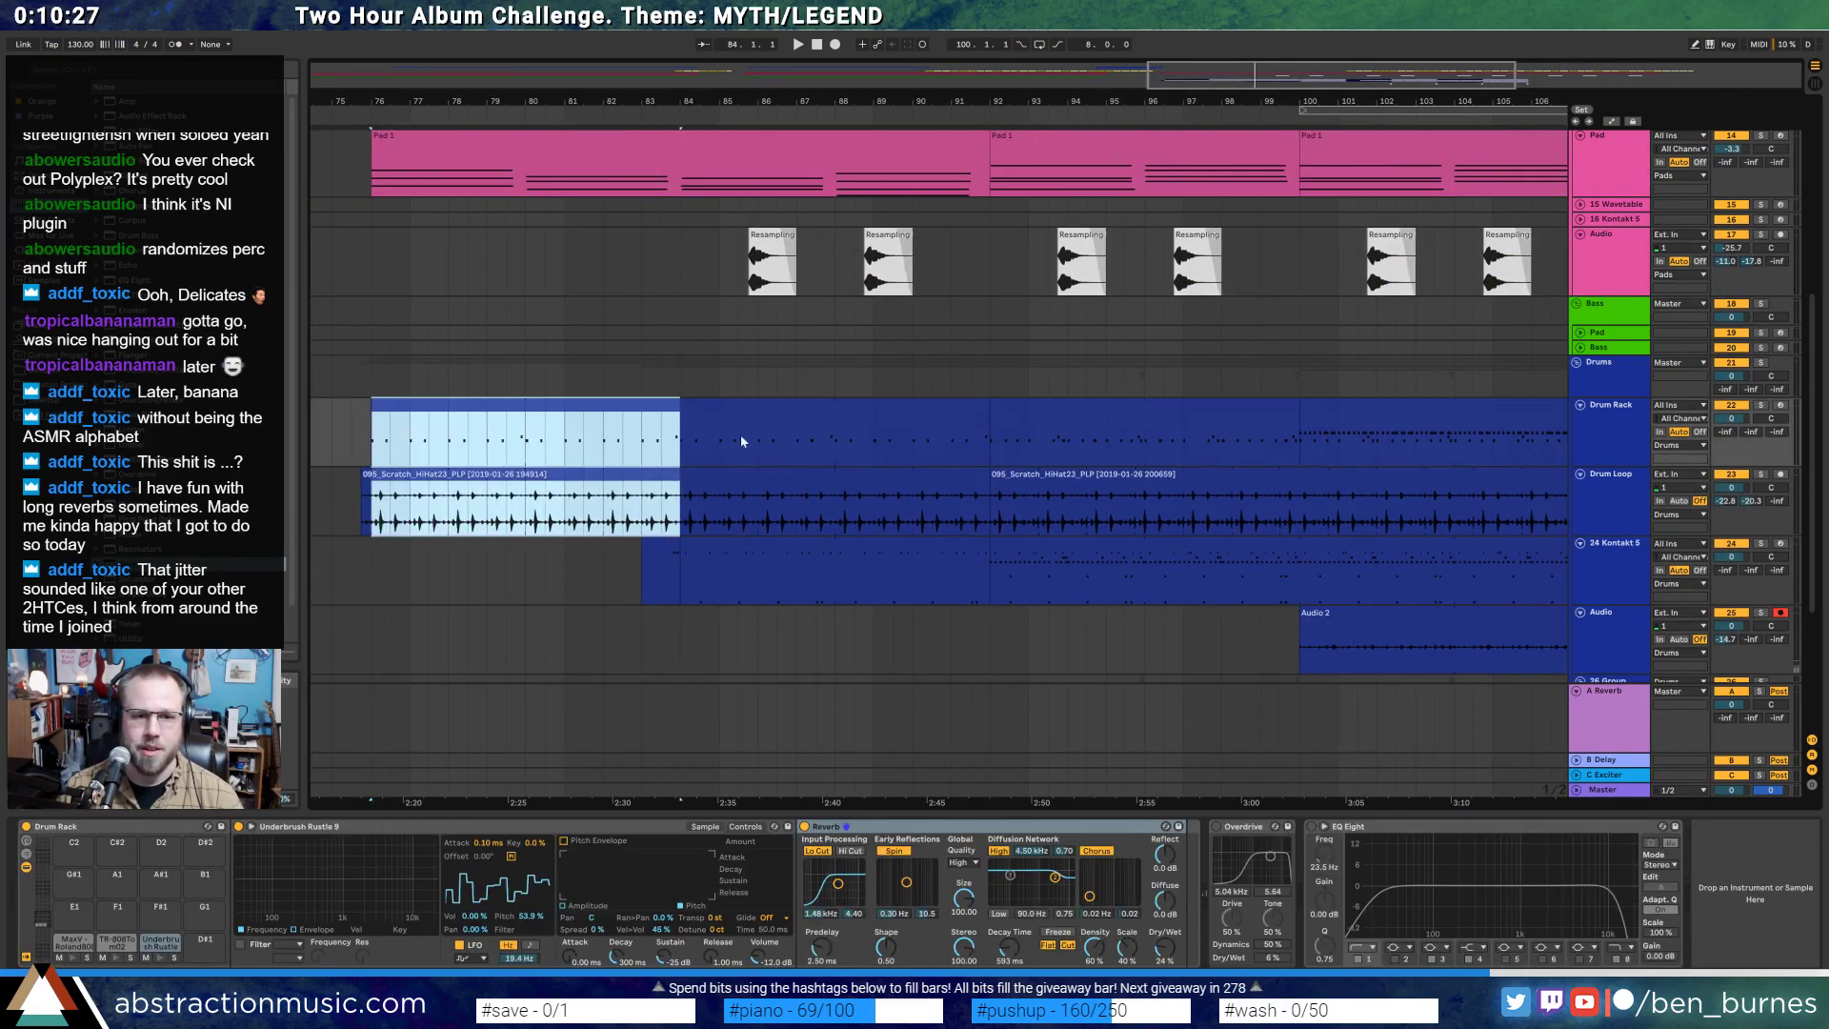
drag(943, 101, 1560, 103)
drag(1271, 69, 1609, 71)
click(1109, 449)
key(ctrl+v)
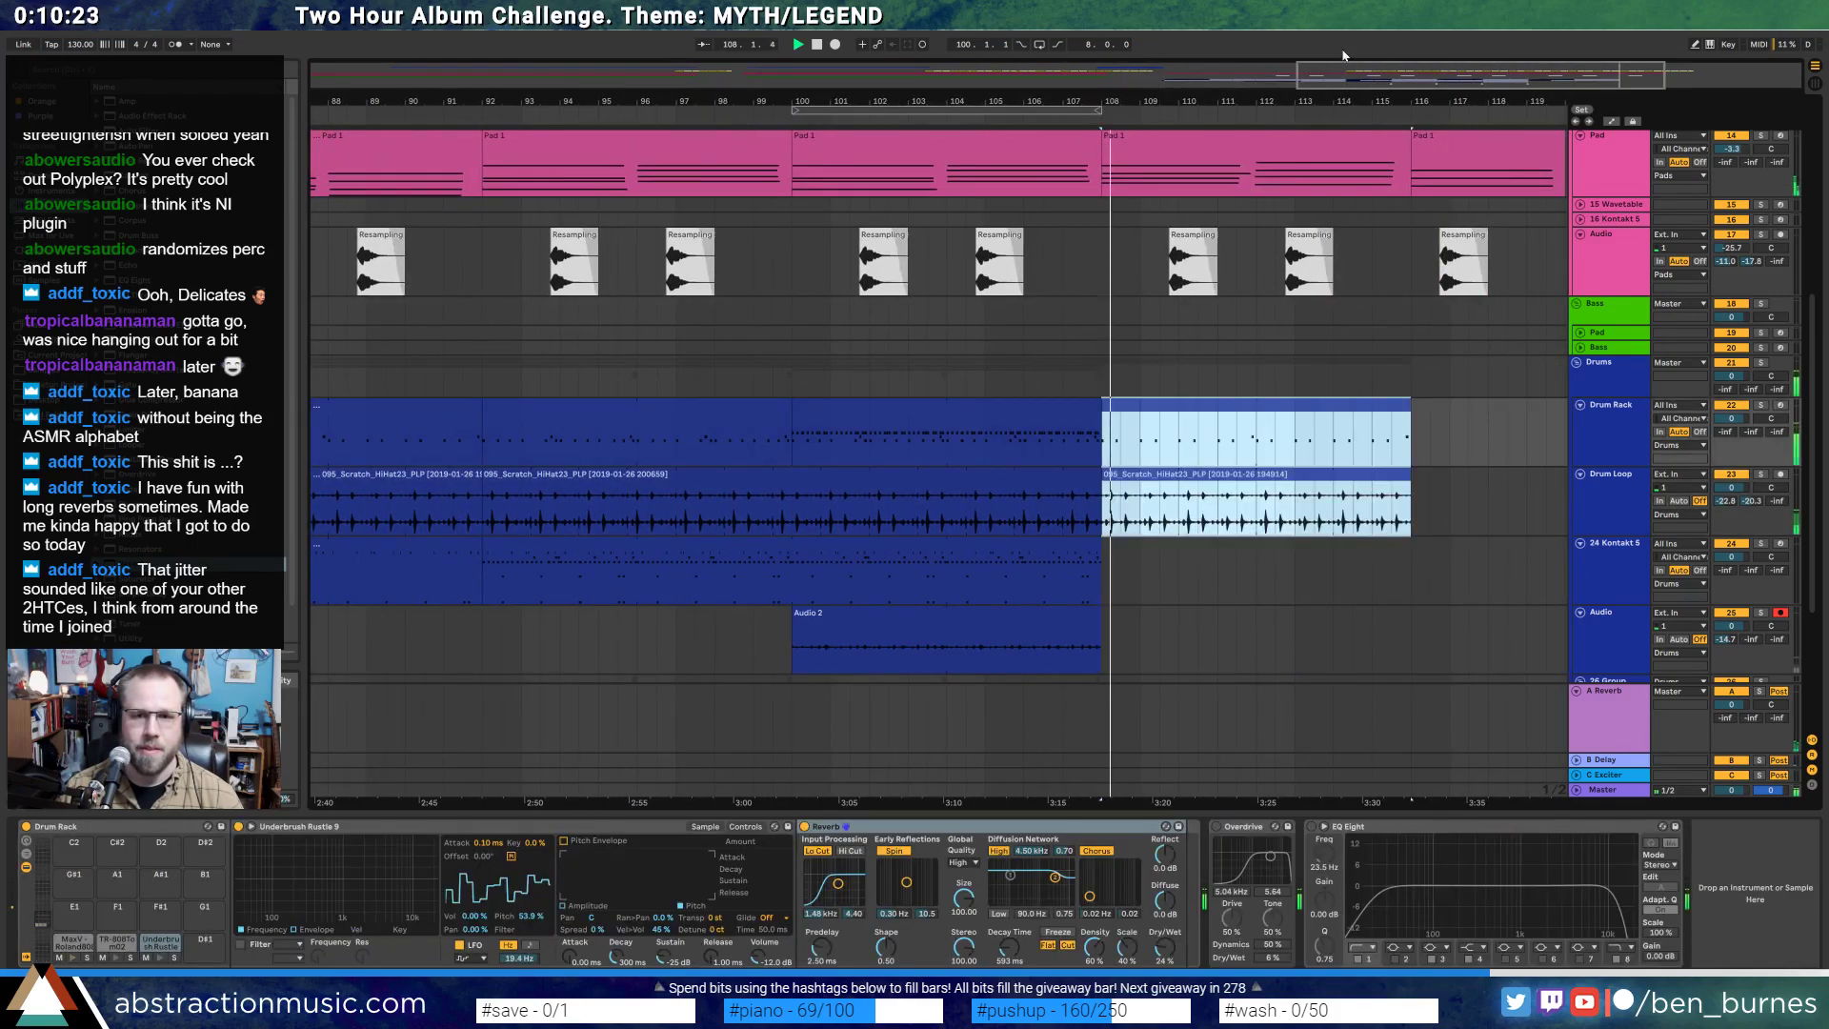
- Copy the first bar of the Drum Rack clip at bar 76 and paste it at bar 116
drag(1345, 72, 1382, 72)
click(537, 408)
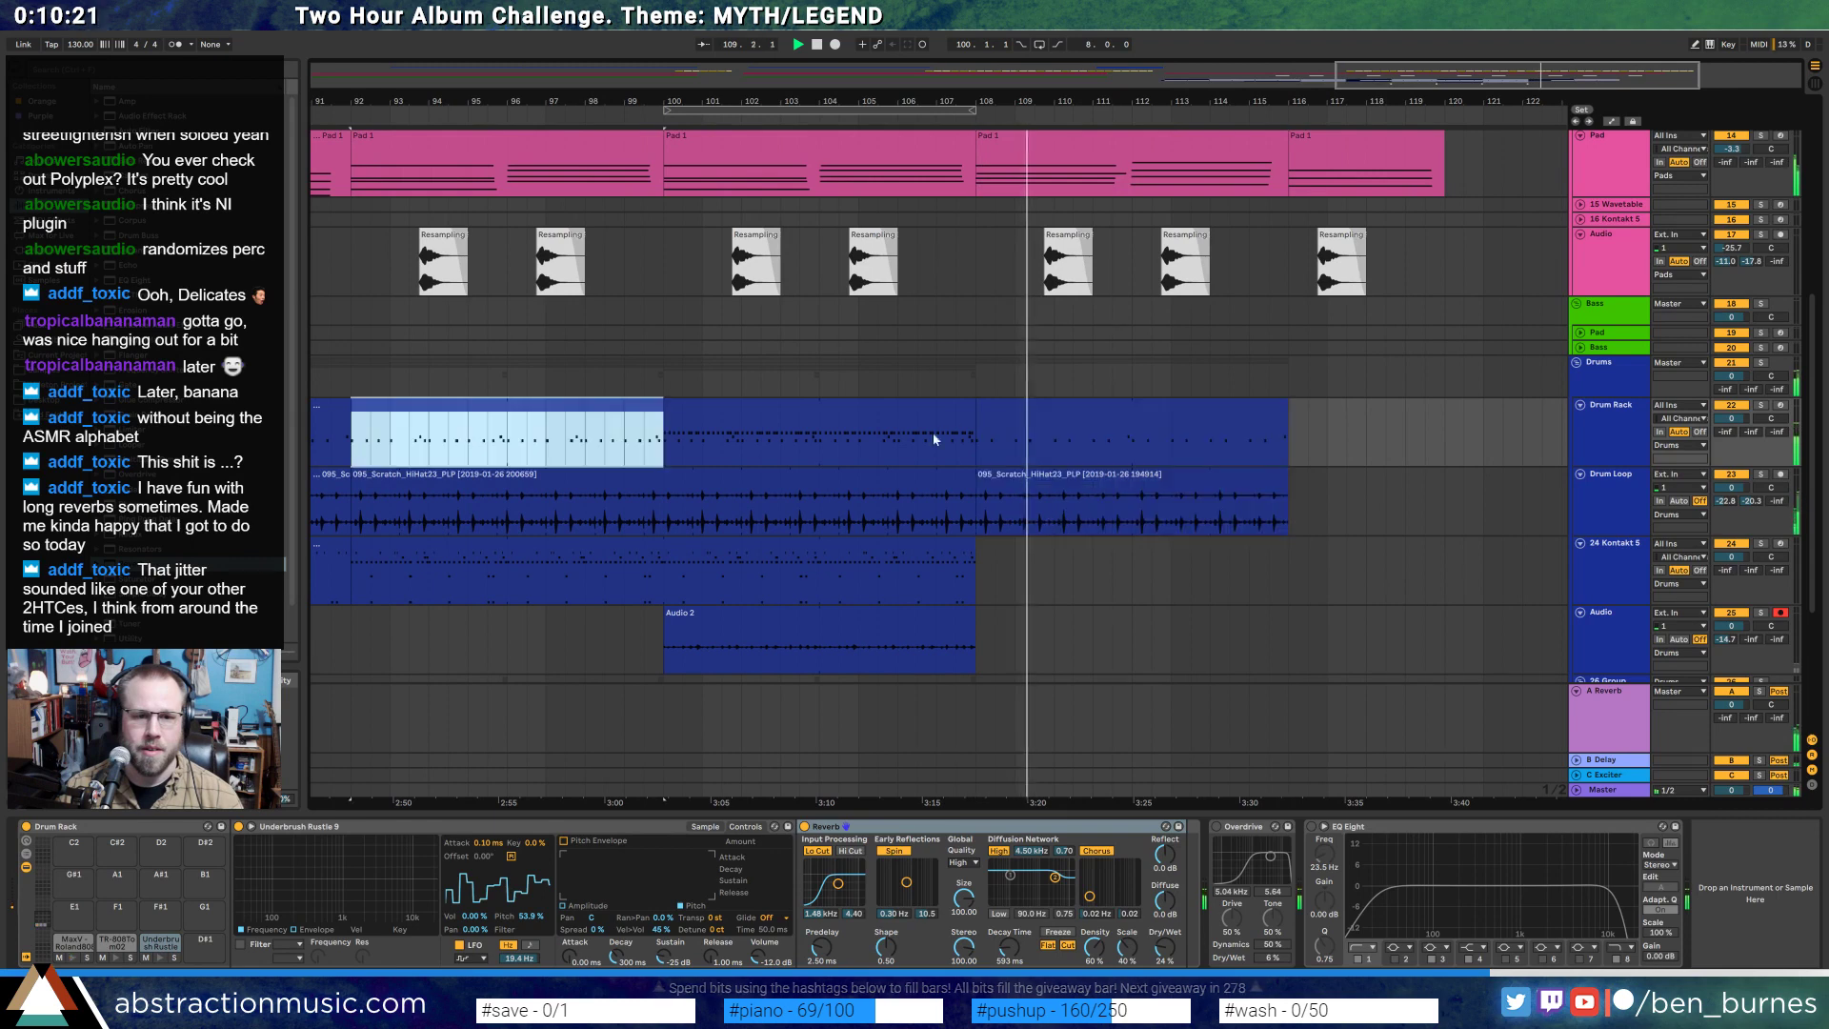
click(1219, 428)
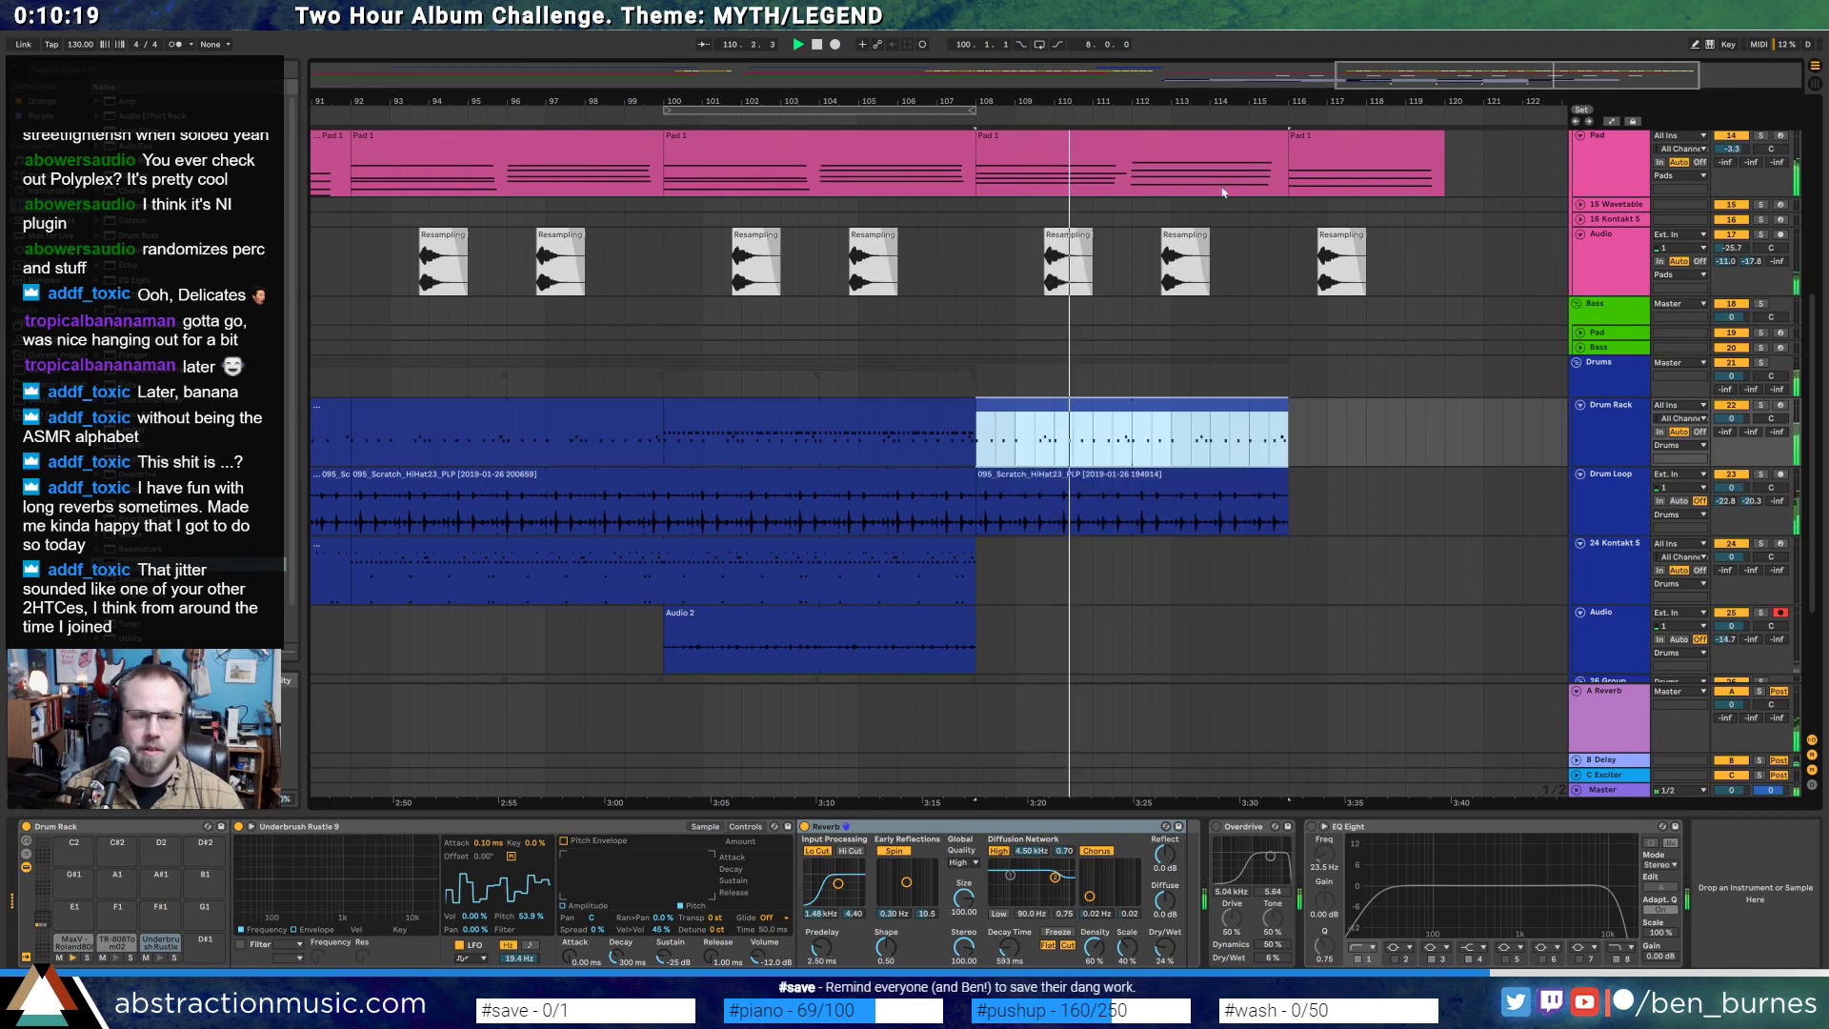
drag(1377, 74, 1220, 92)
drag(344, 444, 368, 446)
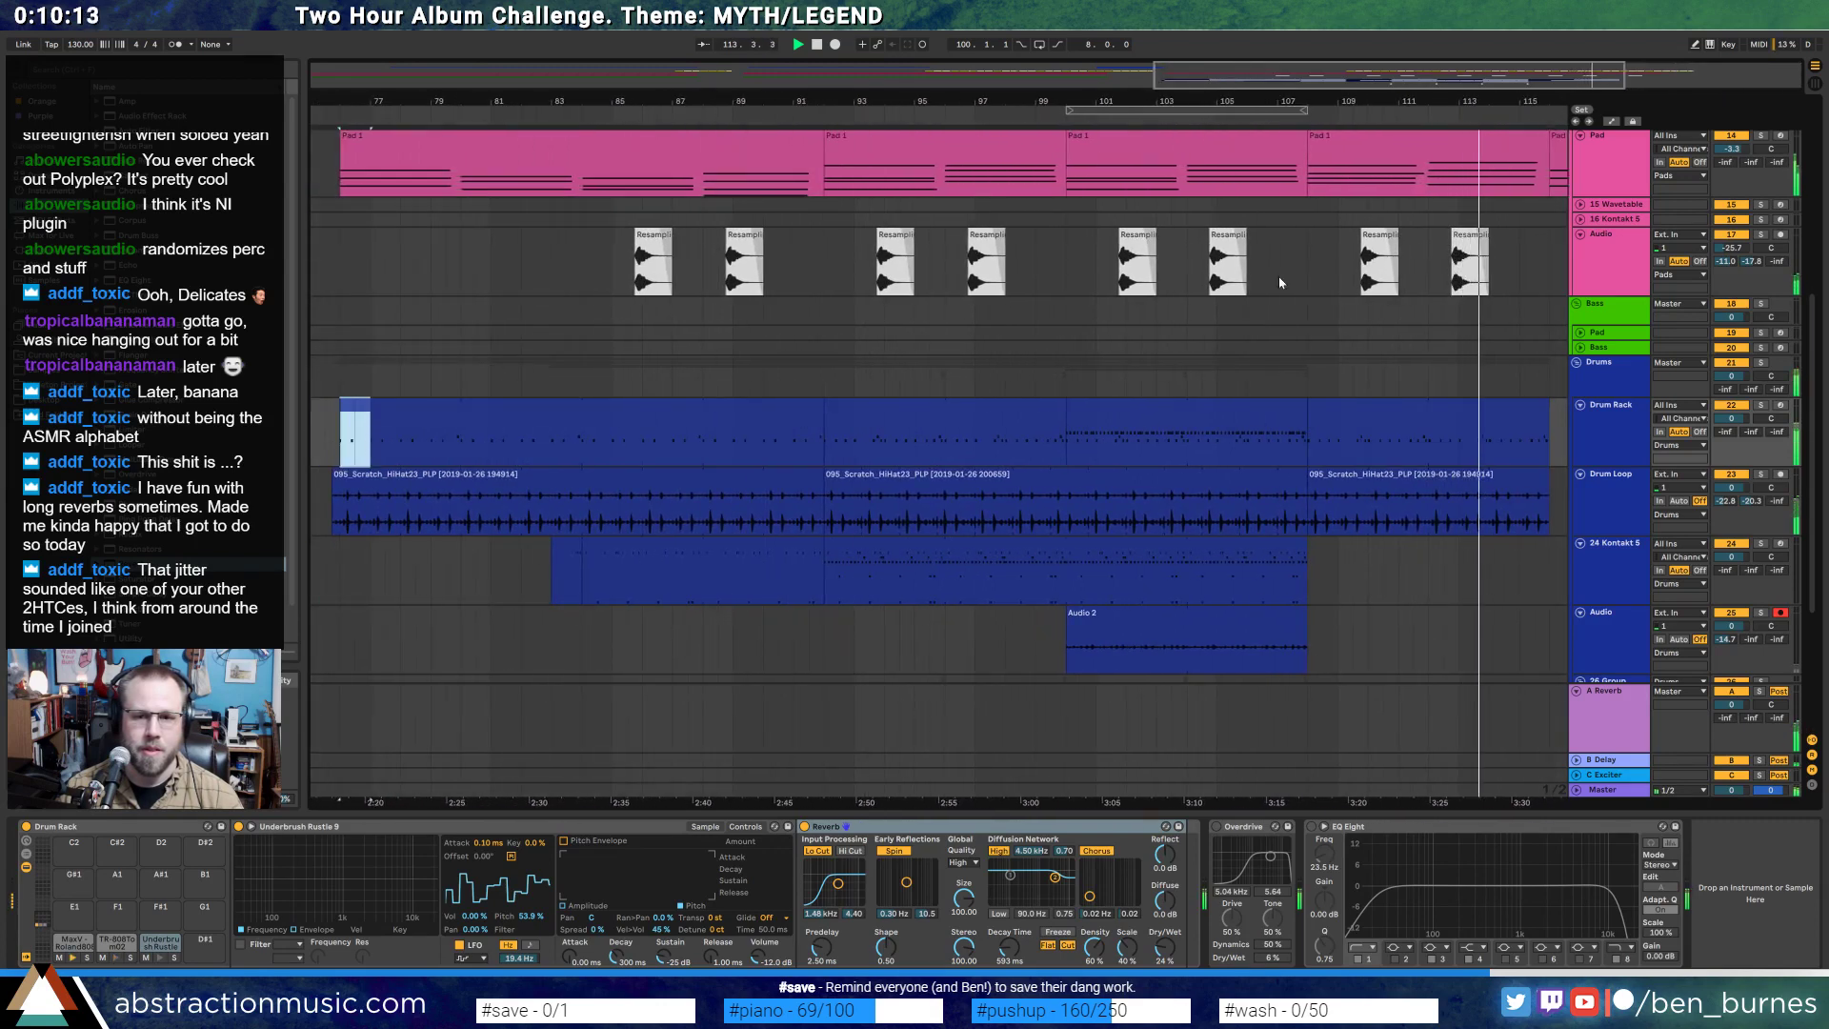
scroll(1347, 448, right, 3)
click(1297, 450)
key(ctrl+v)
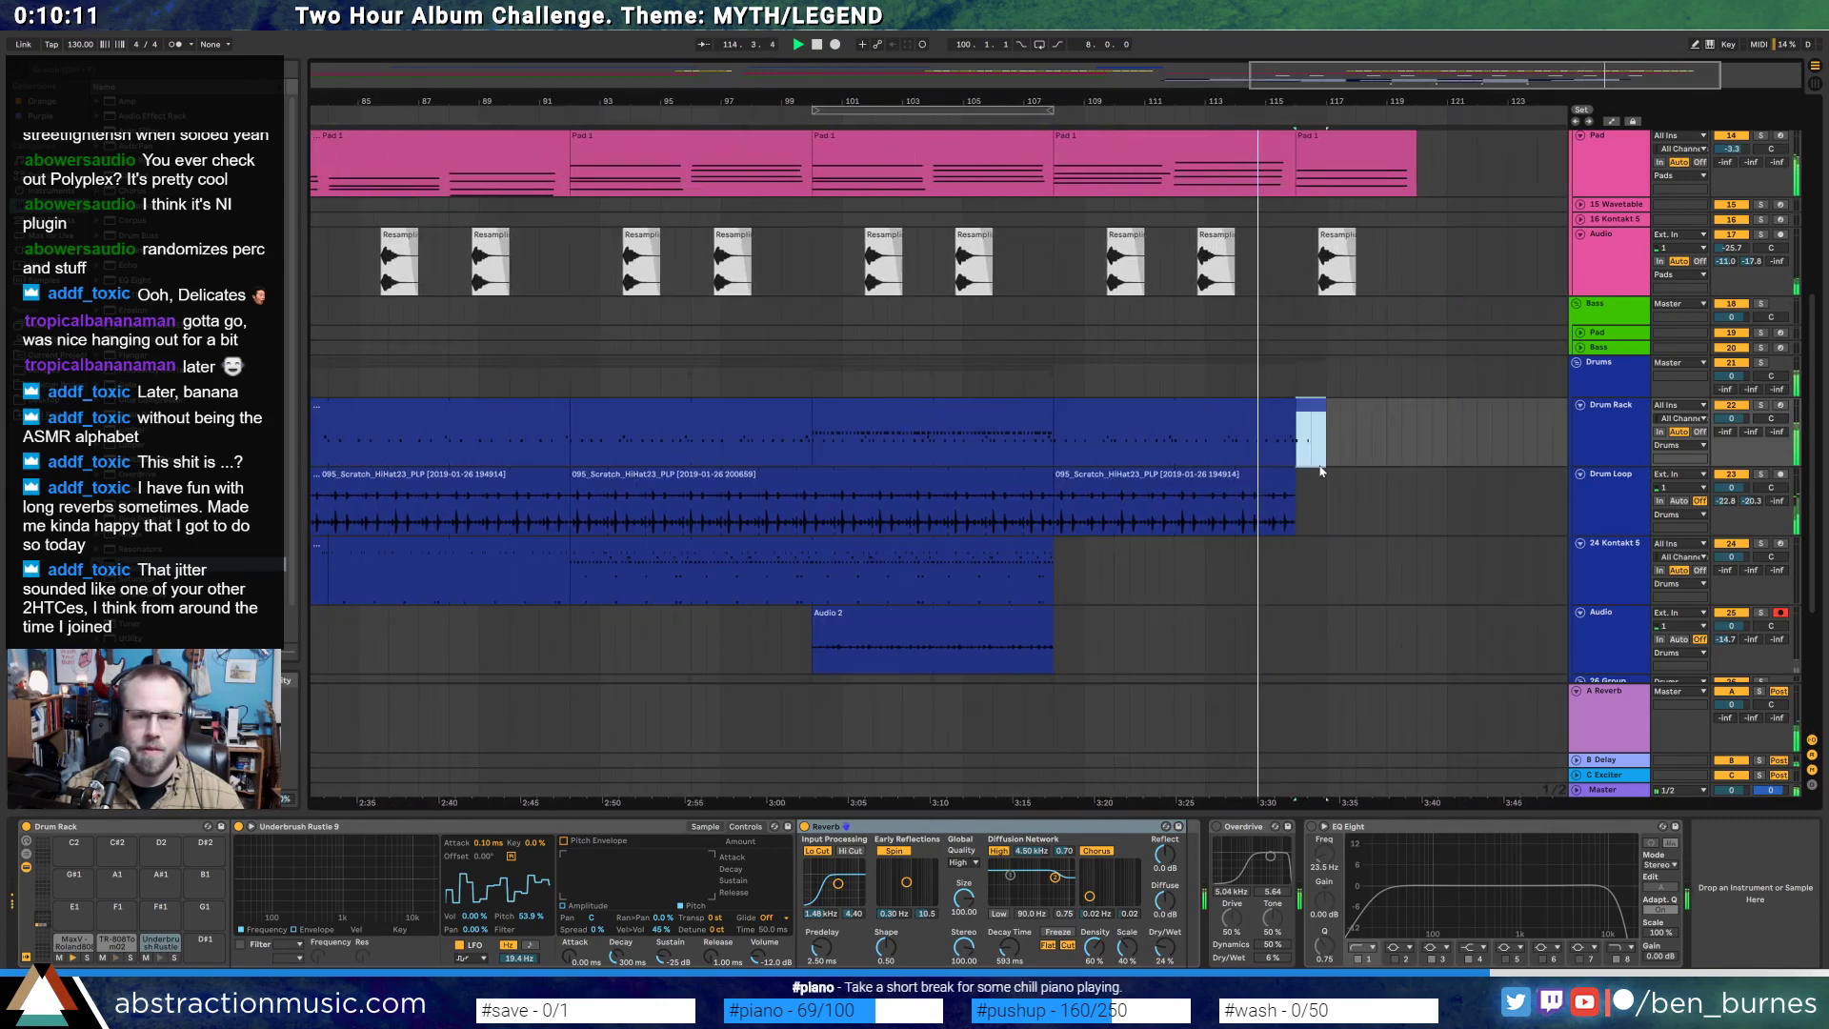
- Open the Pad clip at bar 116 for note editing and play it back
click(1285, 476)
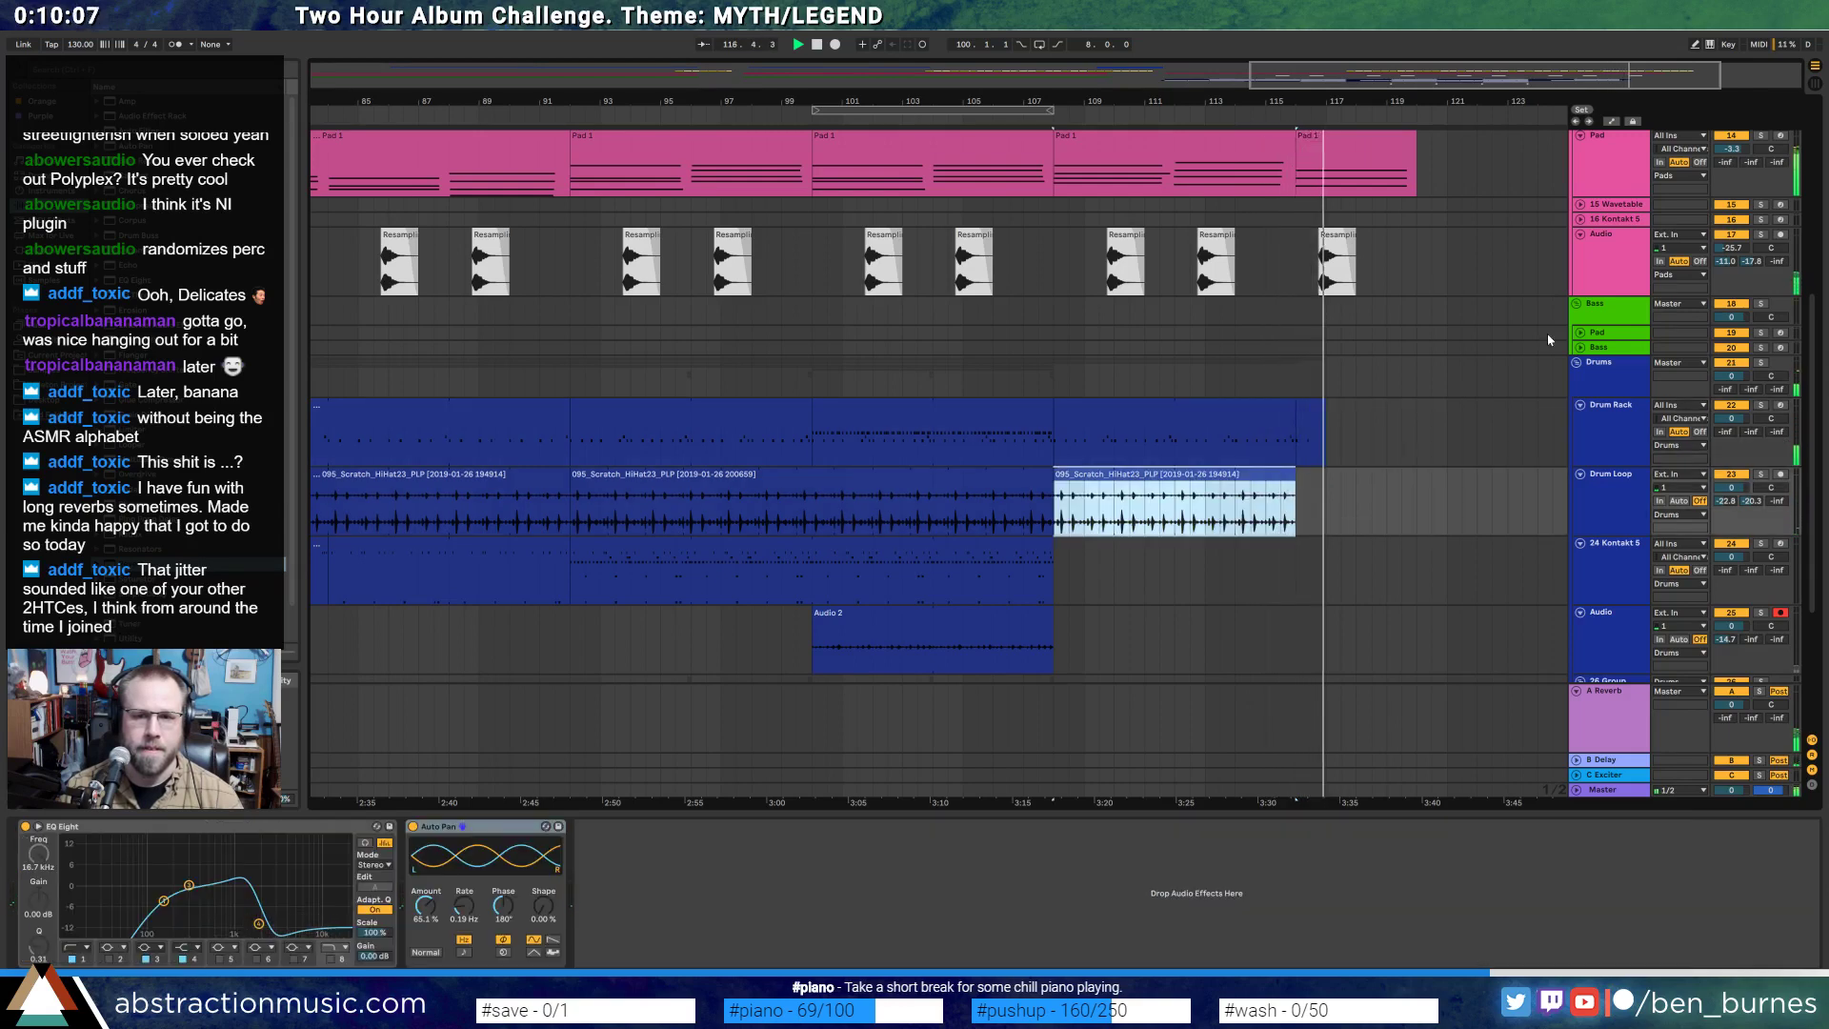
scroll(1446, 301, up, 1)
double_click(1357, 199)
key(space)
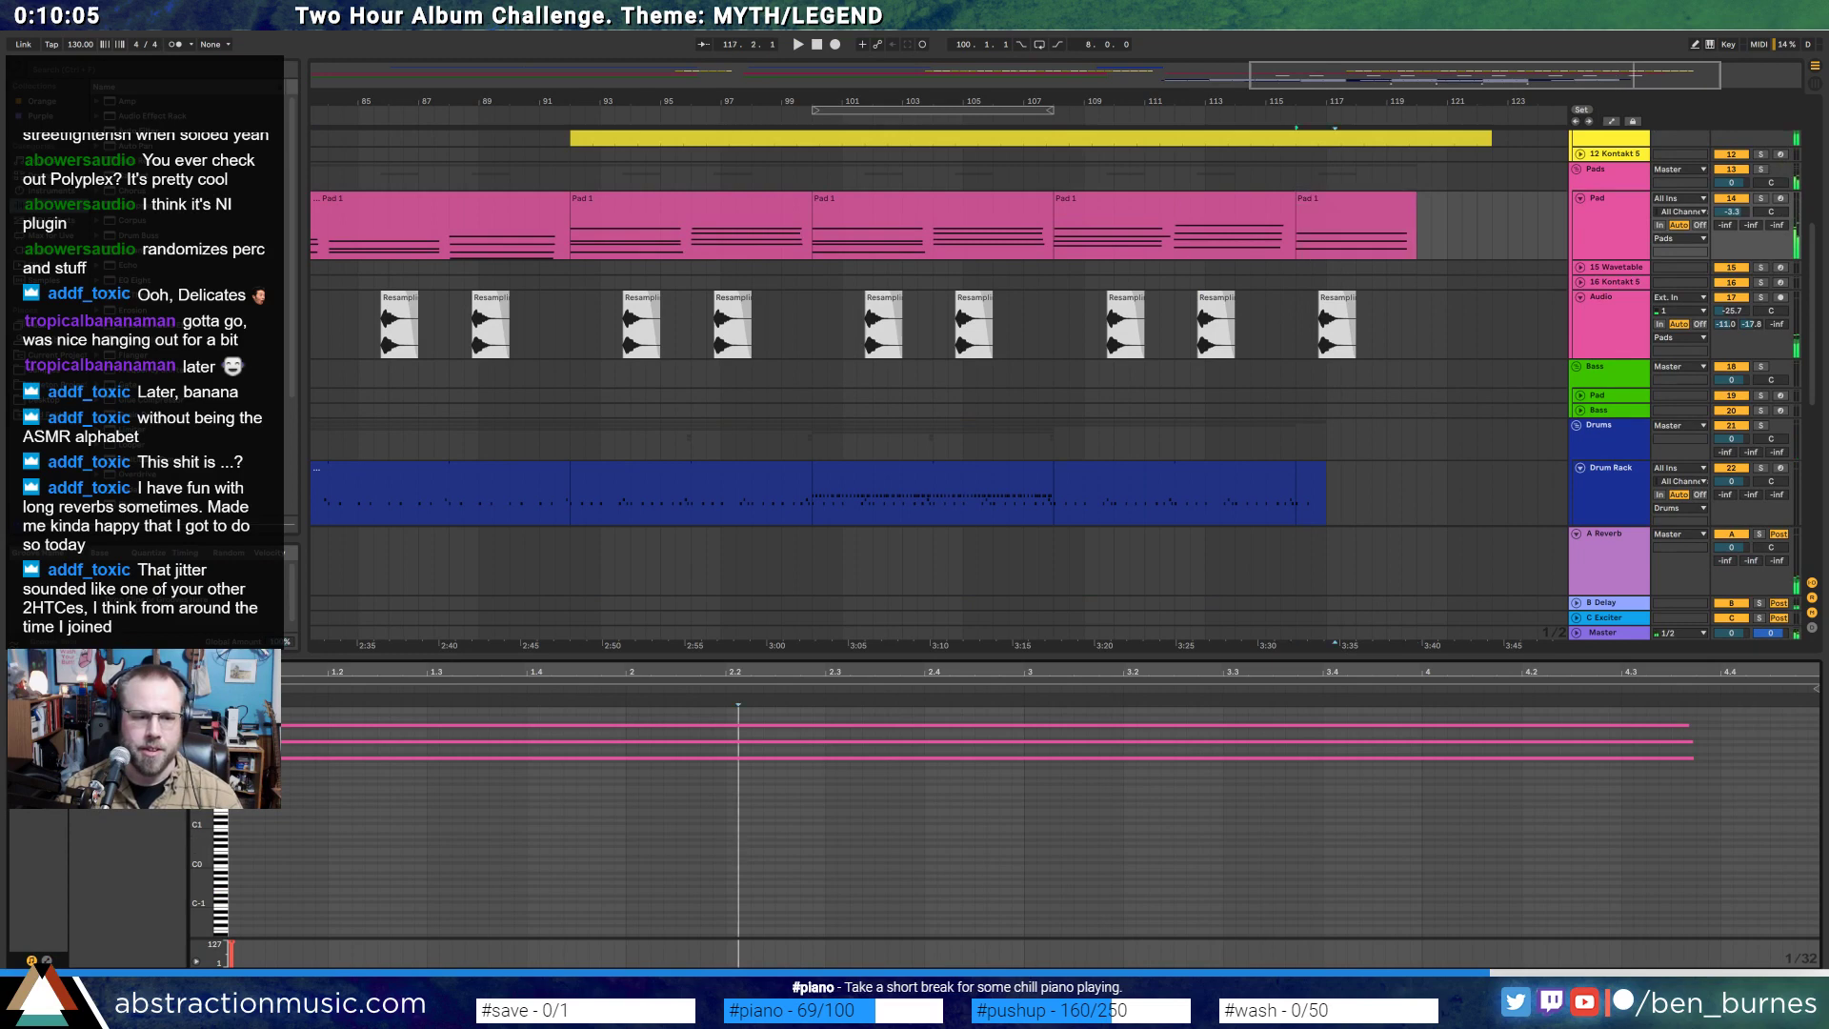
scroll(259, 833, up, 3)
key(space)
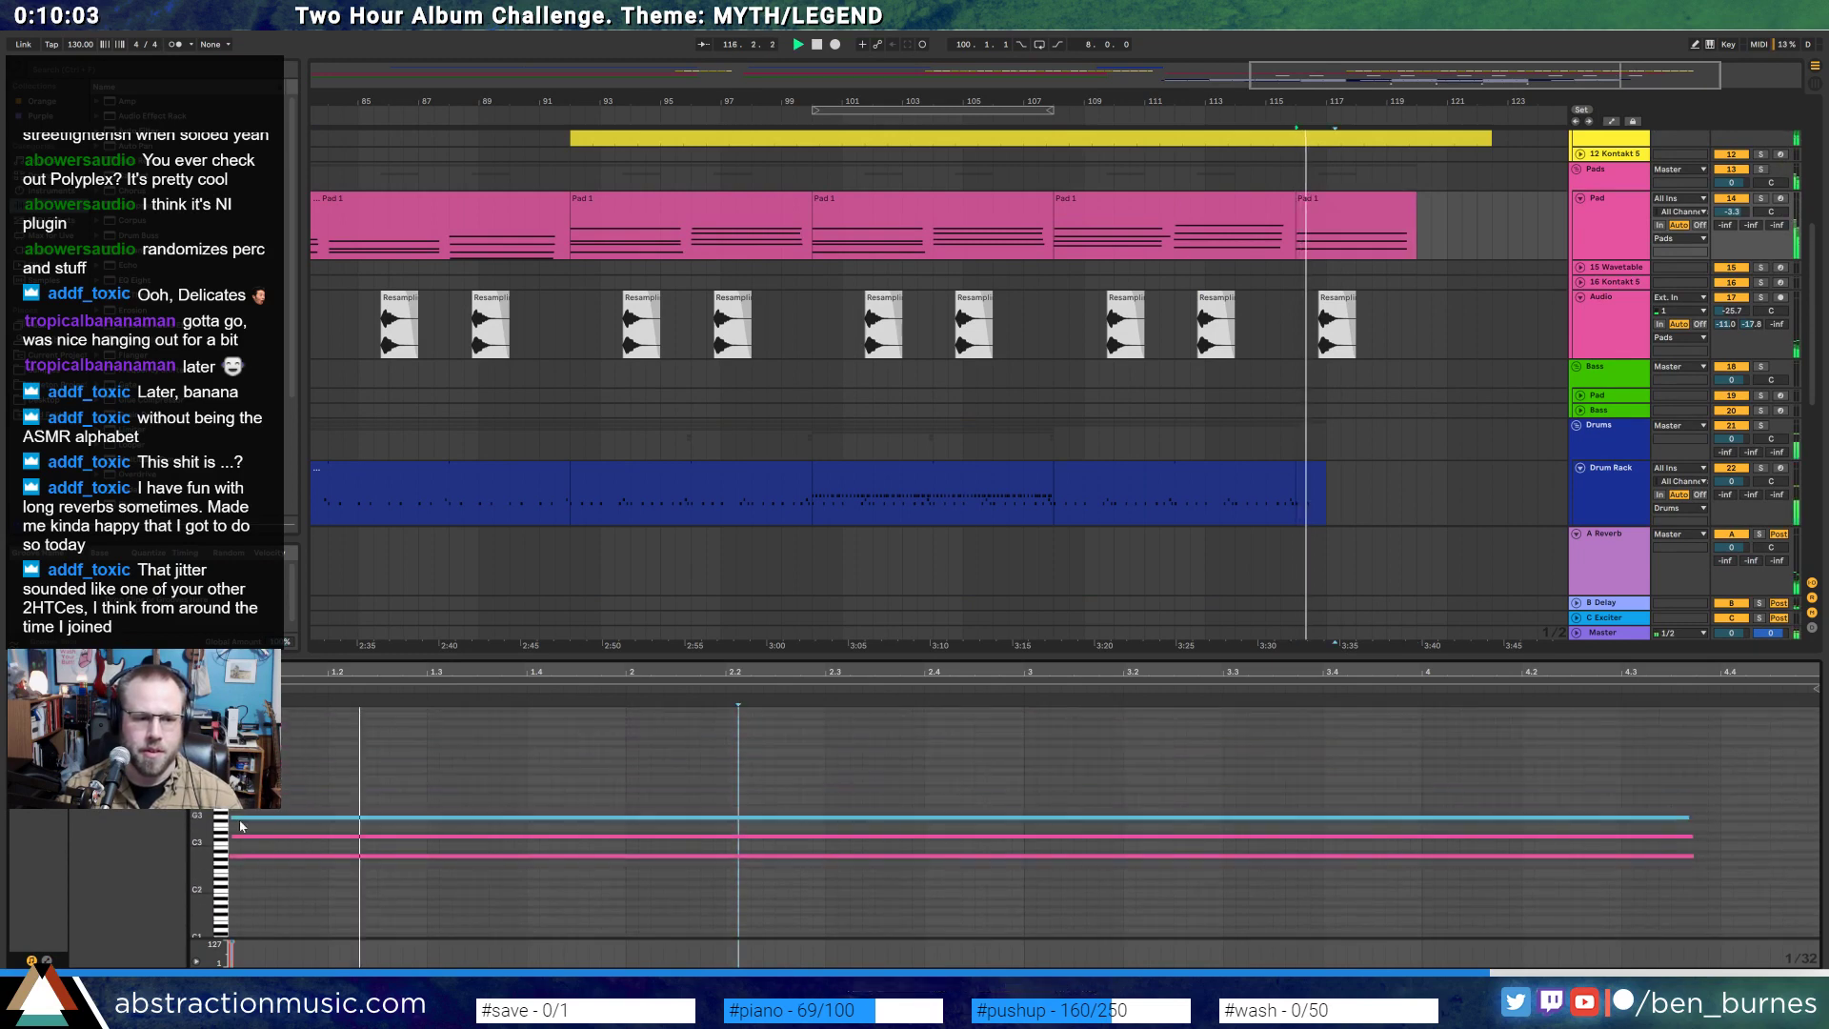
scroll(234, 857, down, 3)
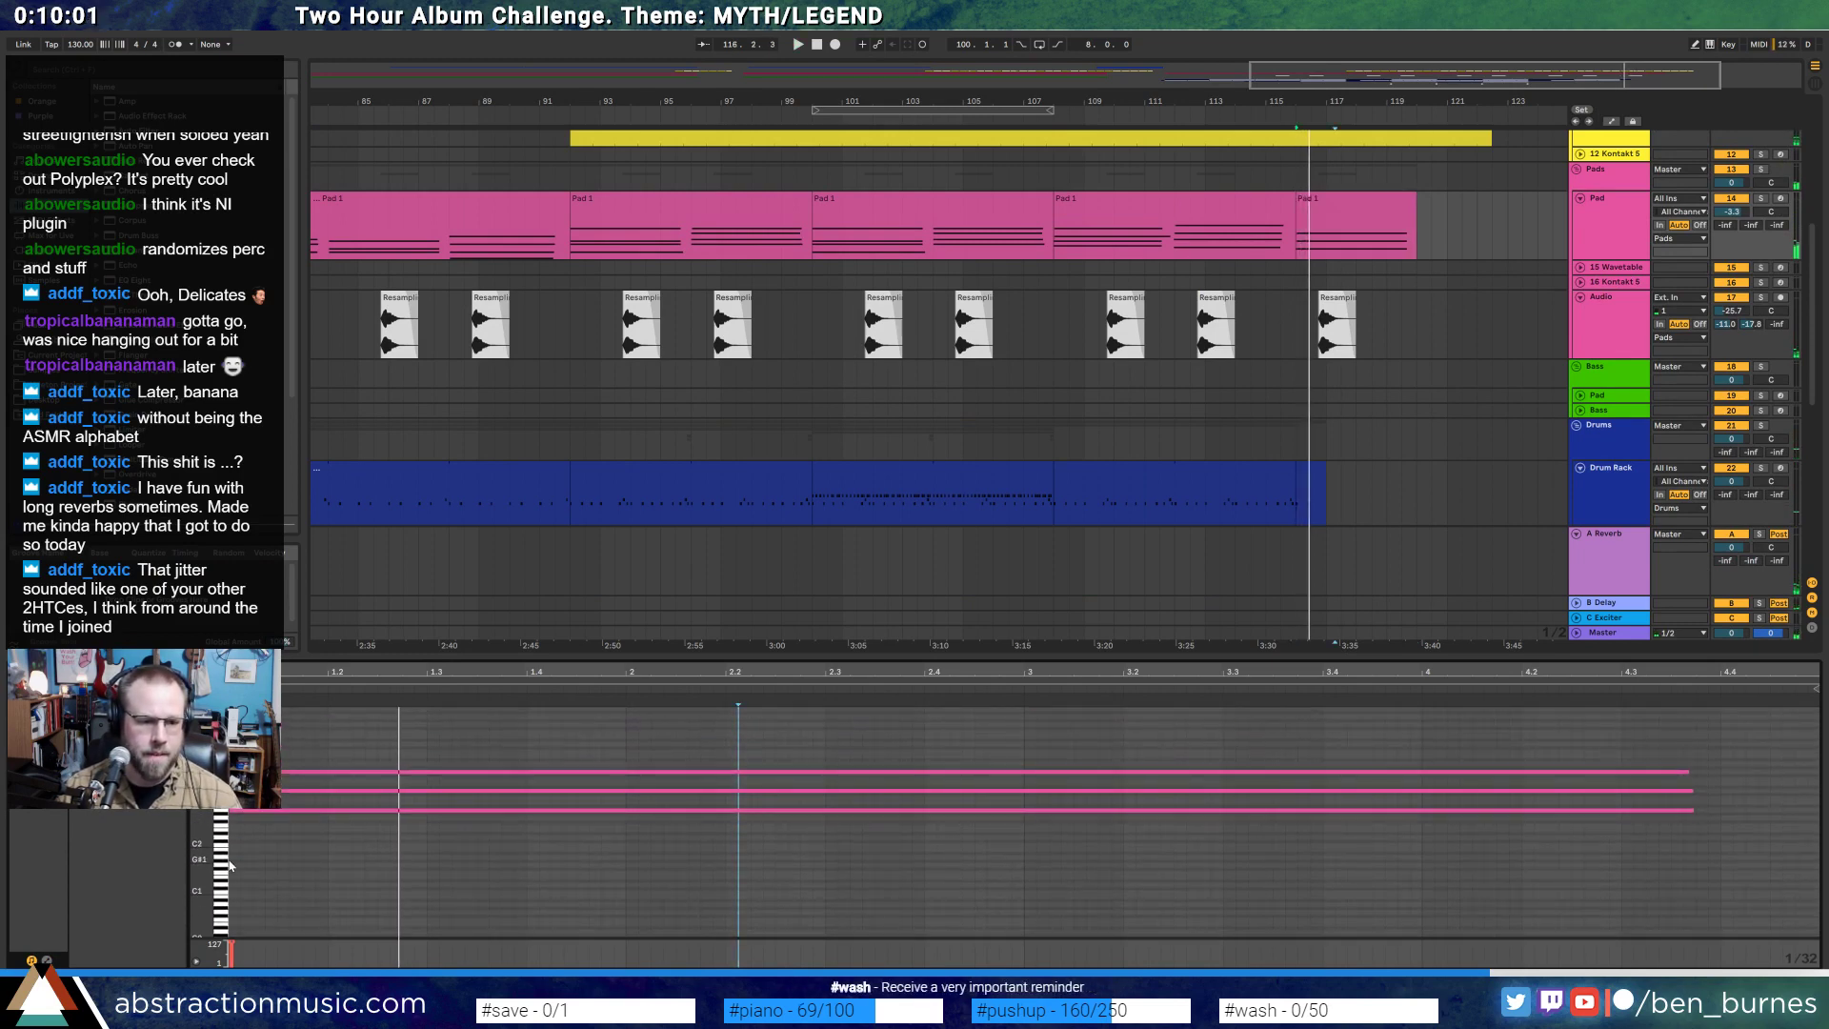
- Try adding a sustained low note beneath the chord in the Pad clip at bar 116, auditioning the result
drag(232, 850, 1593, 818)
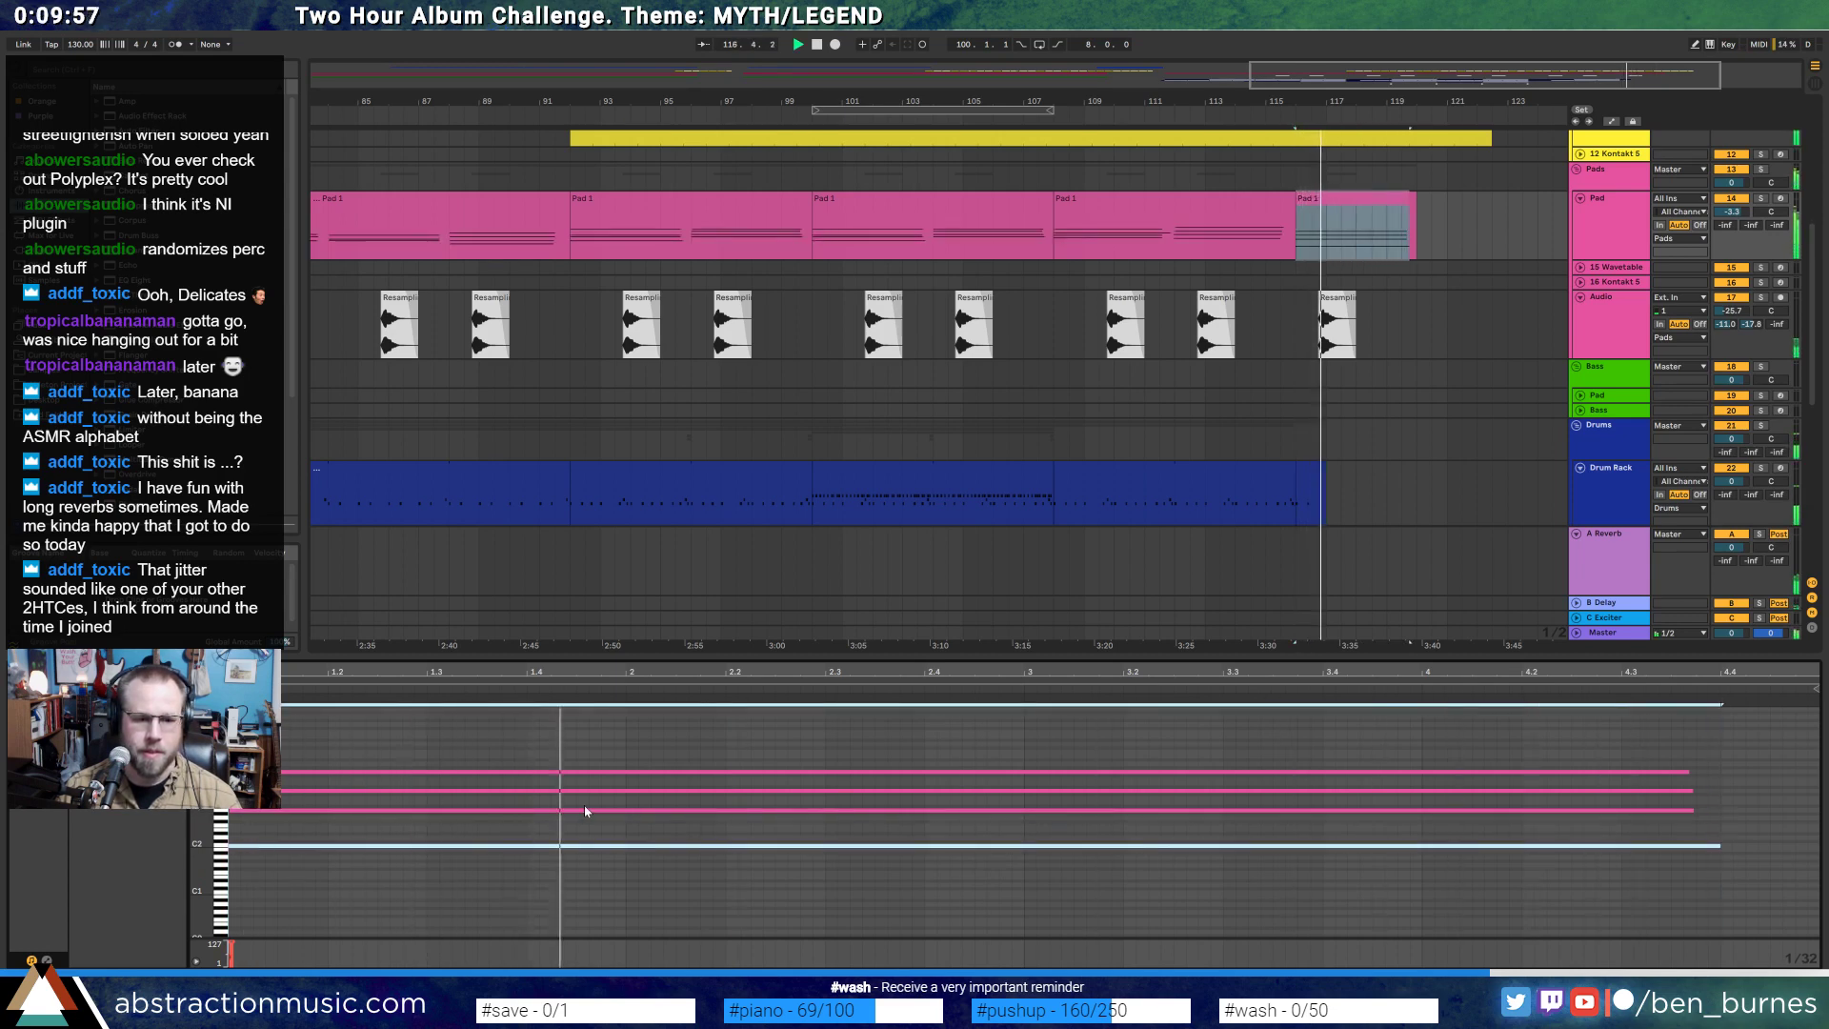
key(space)
key(space)
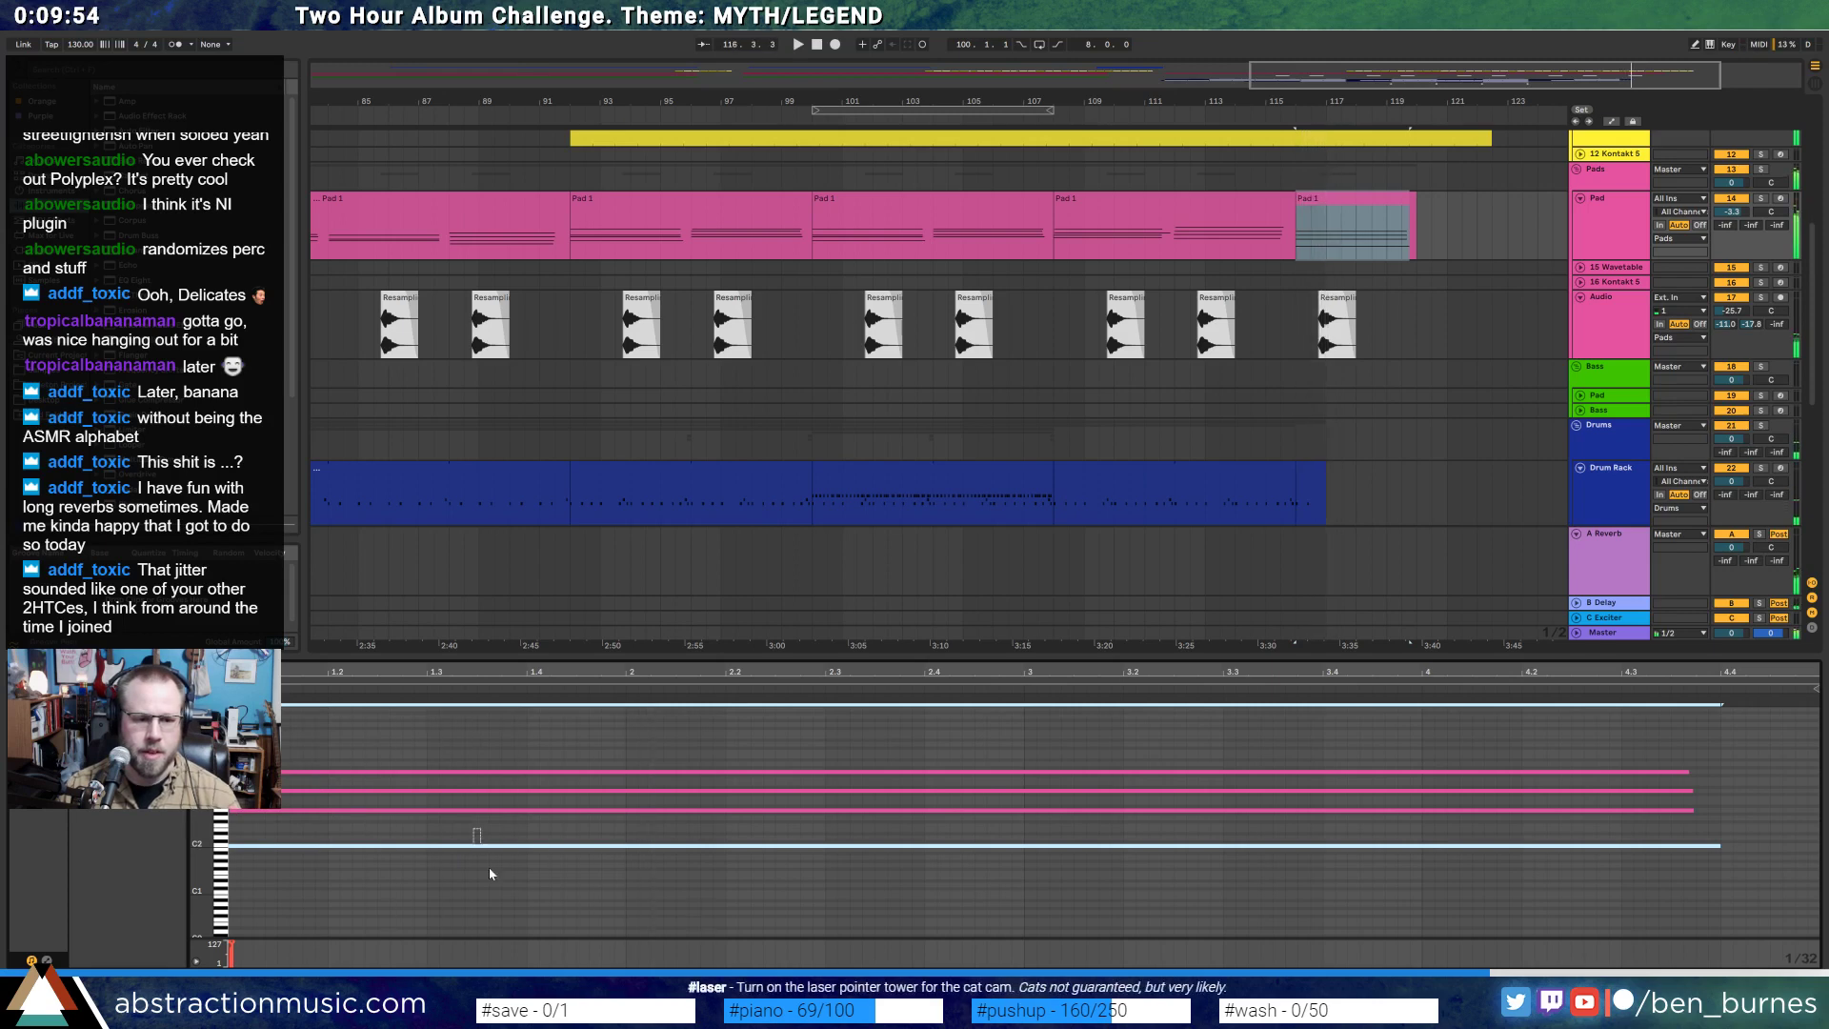
key(Delete)
key(space)
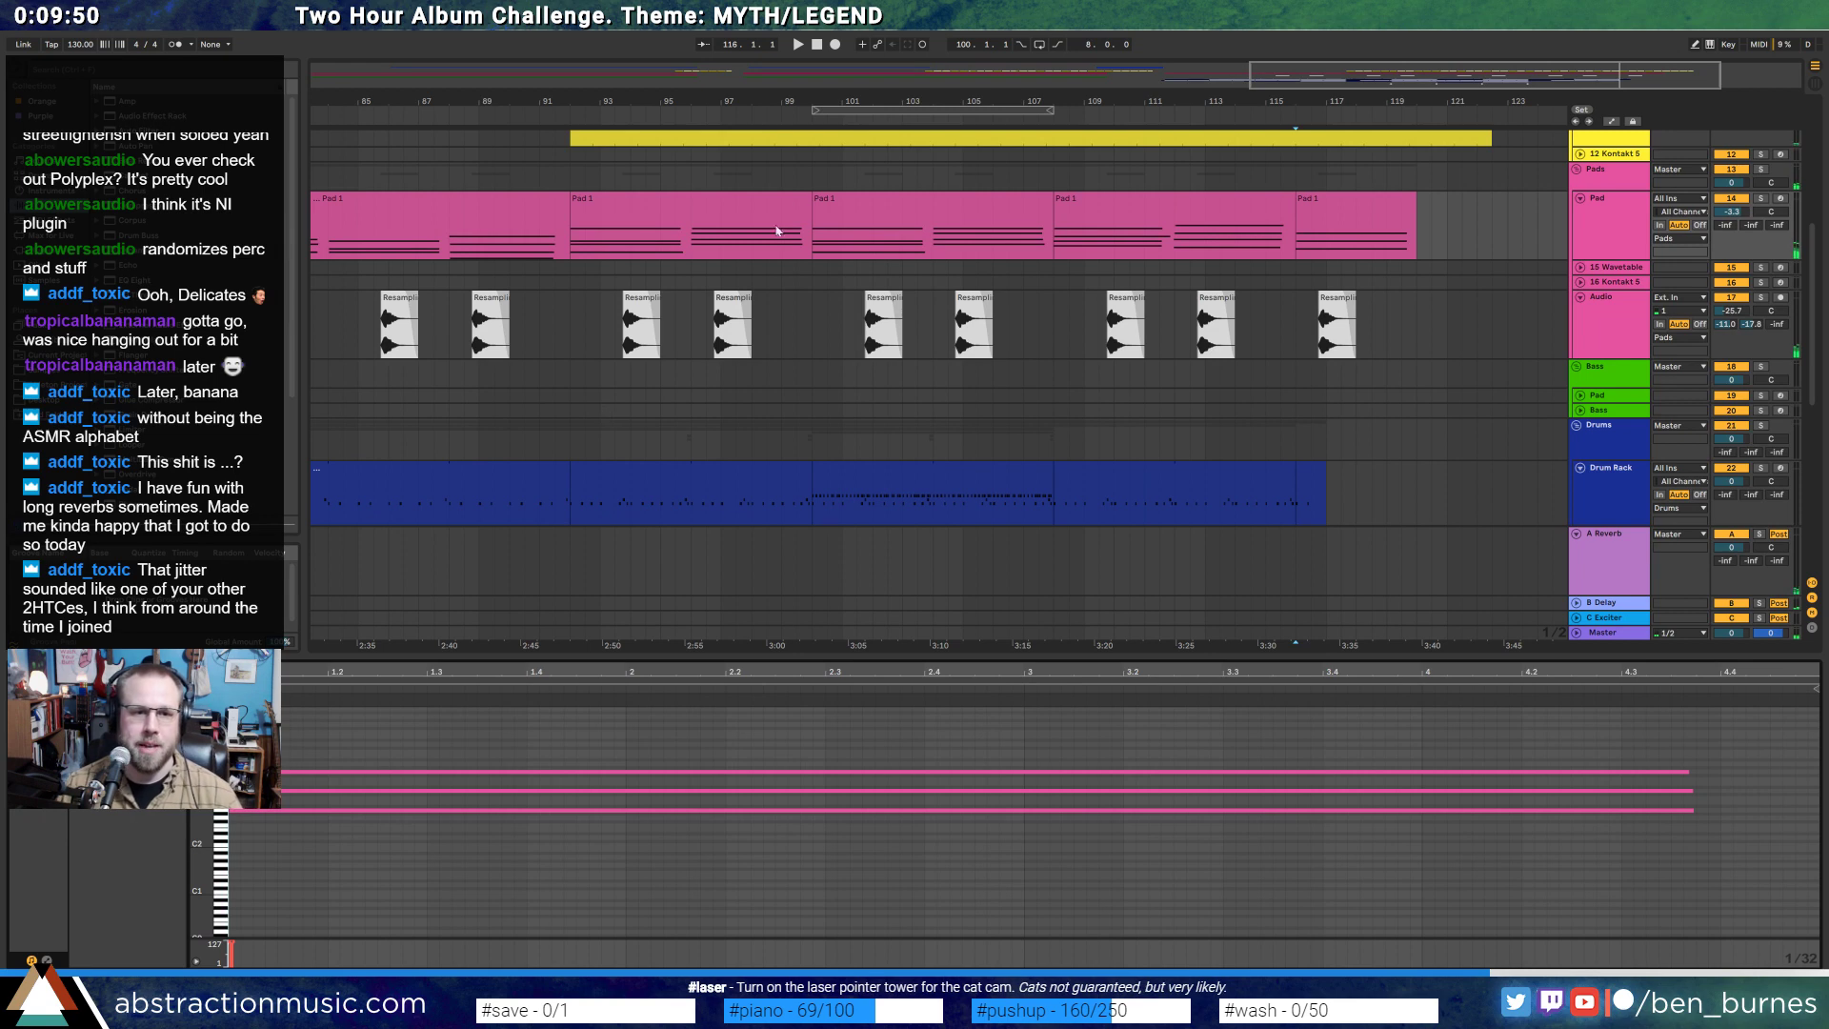
- Raise the middle note and lower the lowest note of the Pad chord at bar 116 by one semitone each, auditioning the change
key(ctrl+z)
key(ctrl+z)
key(ctrl+z)
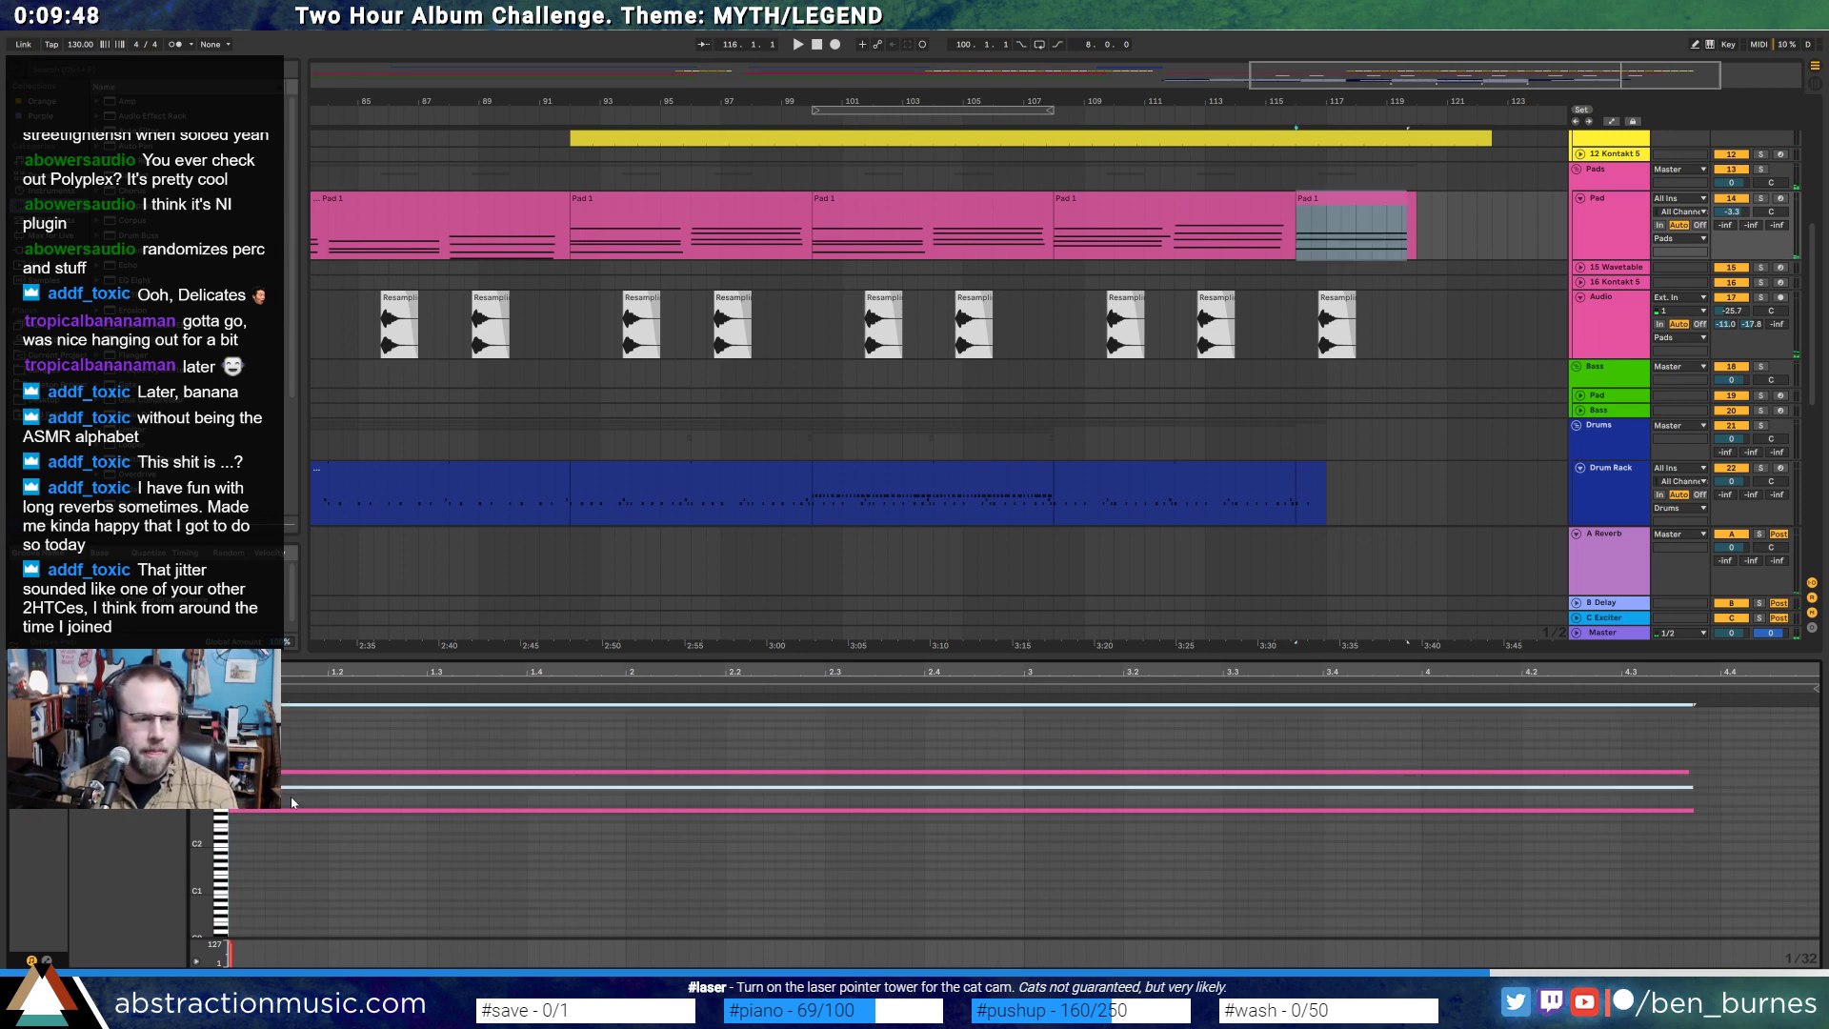
key(space)
key(space)
click(290, 810)
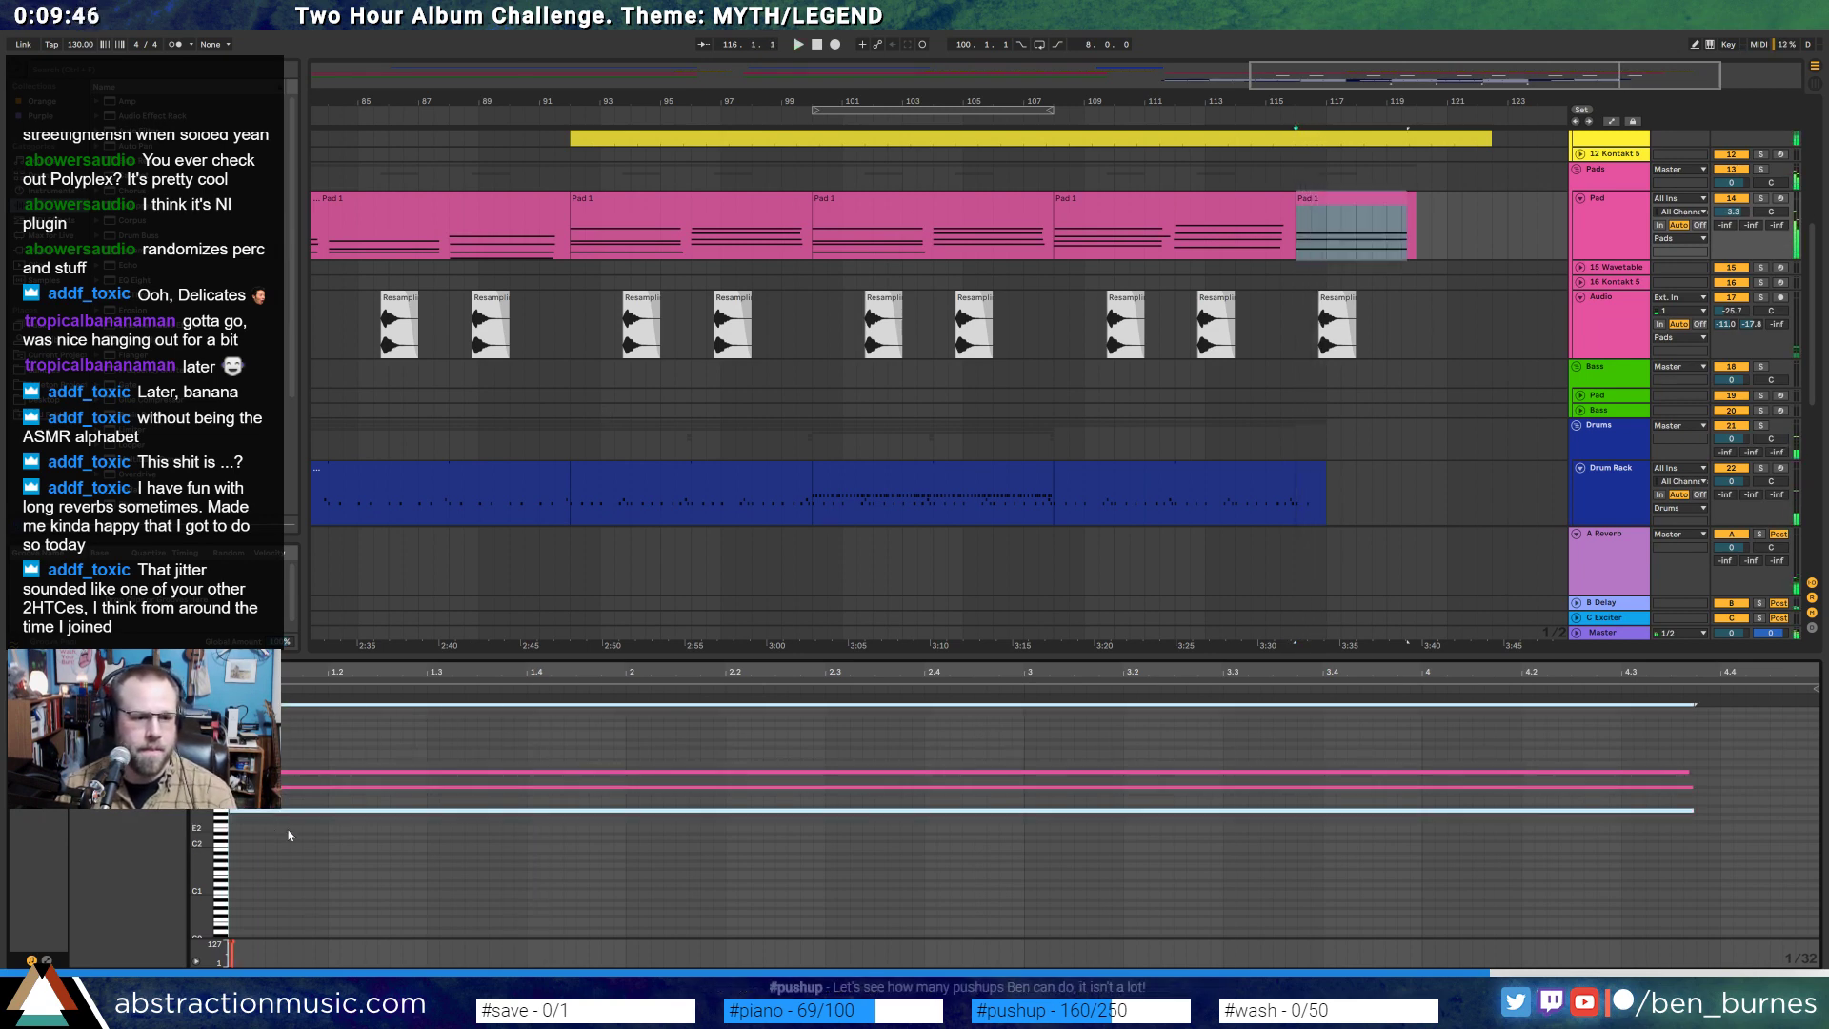
key(Down)
key(space)
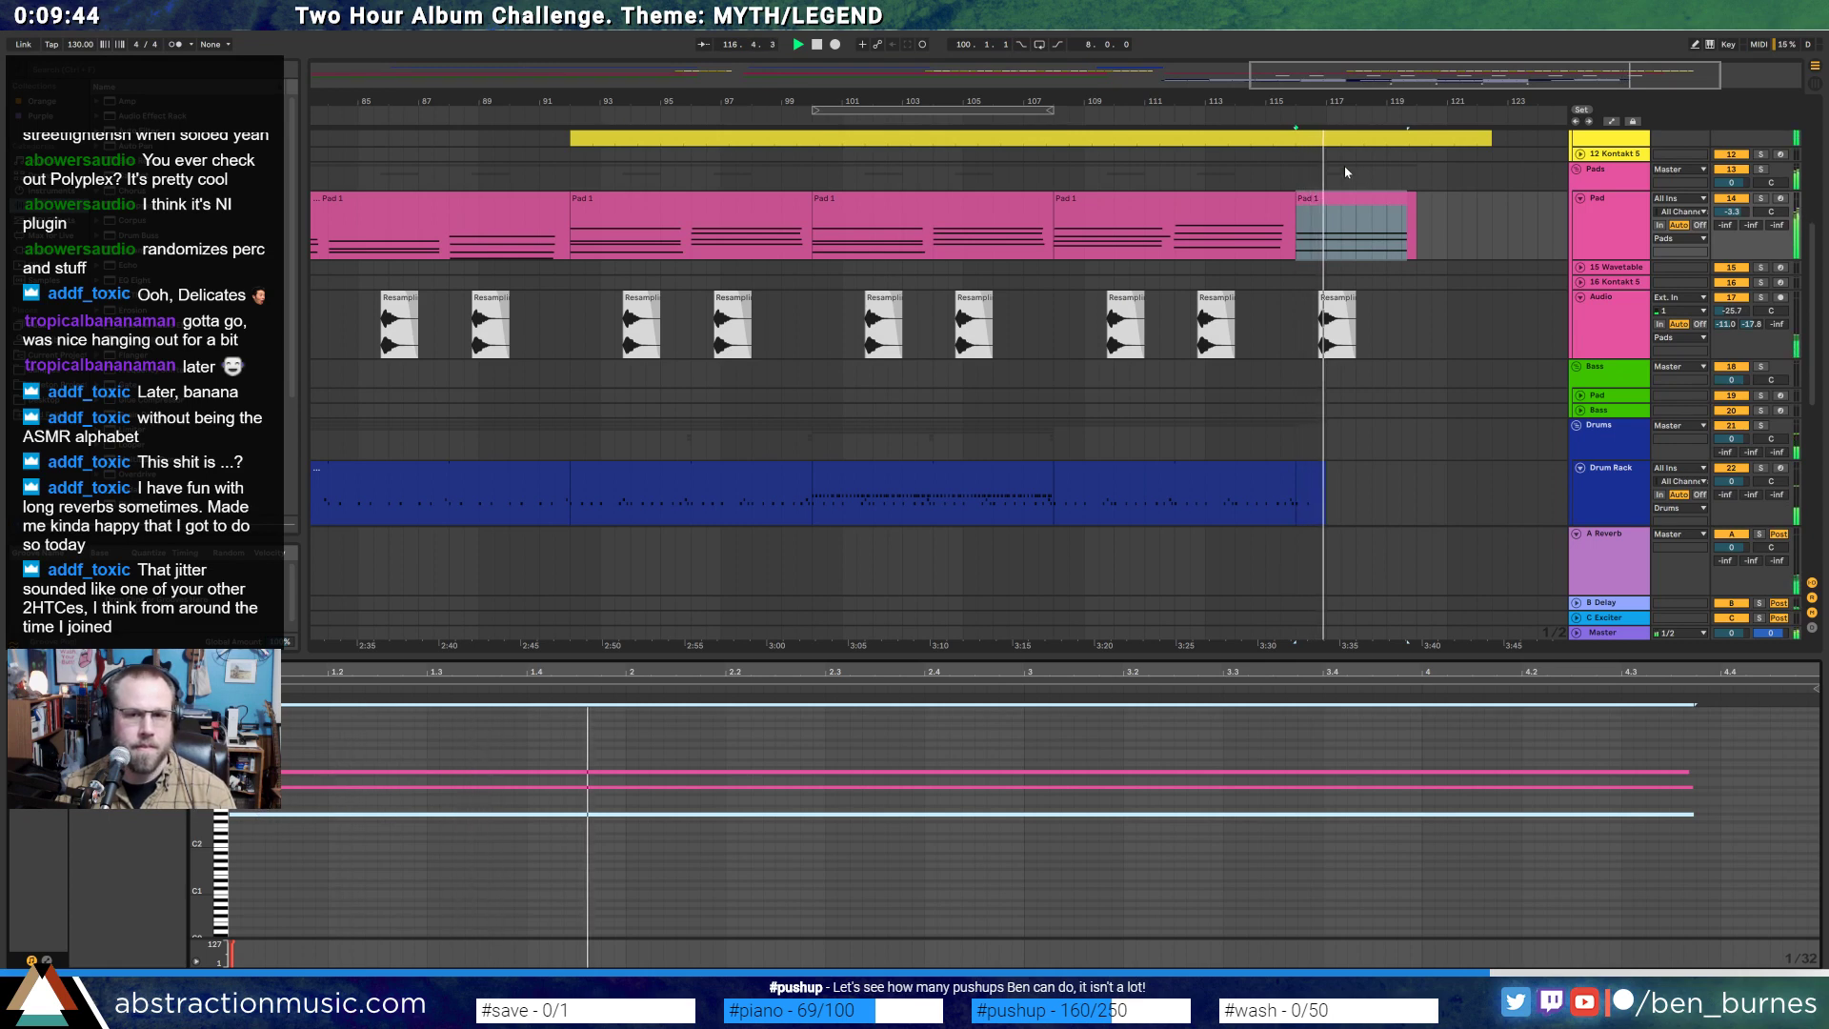
- Replay the lead-in to bar 116 and lower the Pad chord's middle note by about three semitones
click(1239, 118)
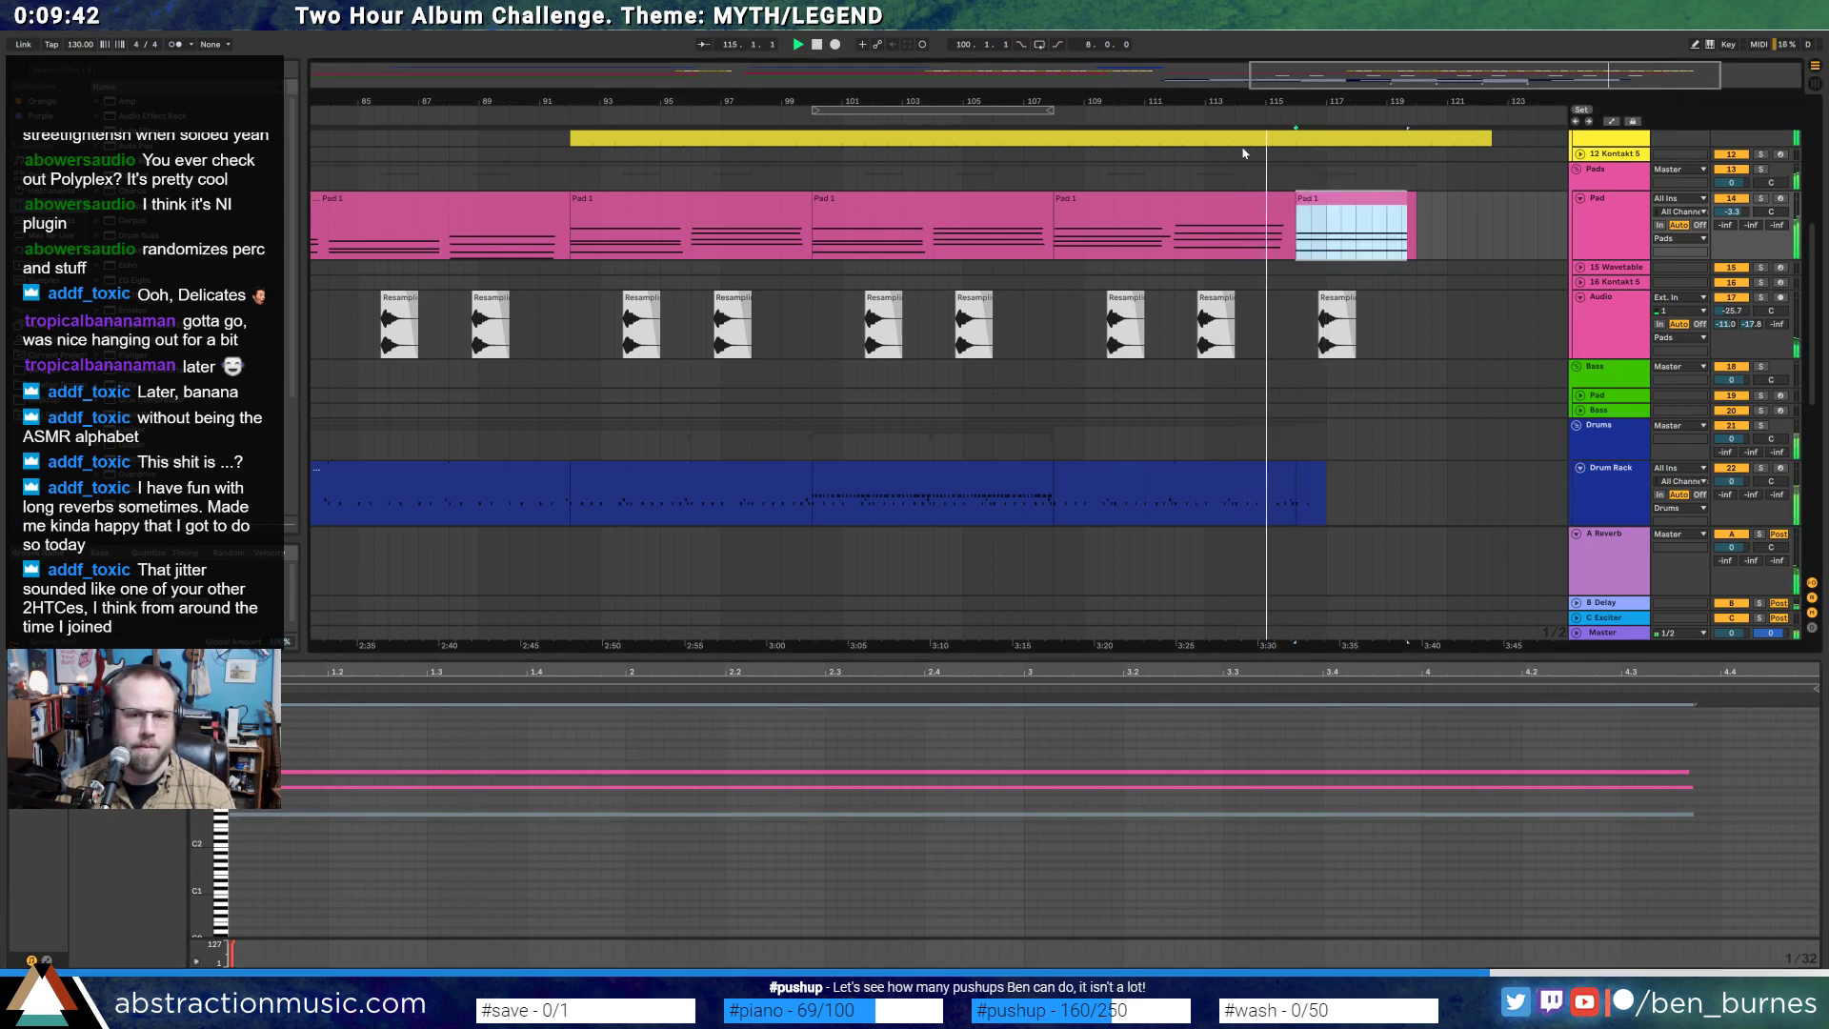
click(391, 772)
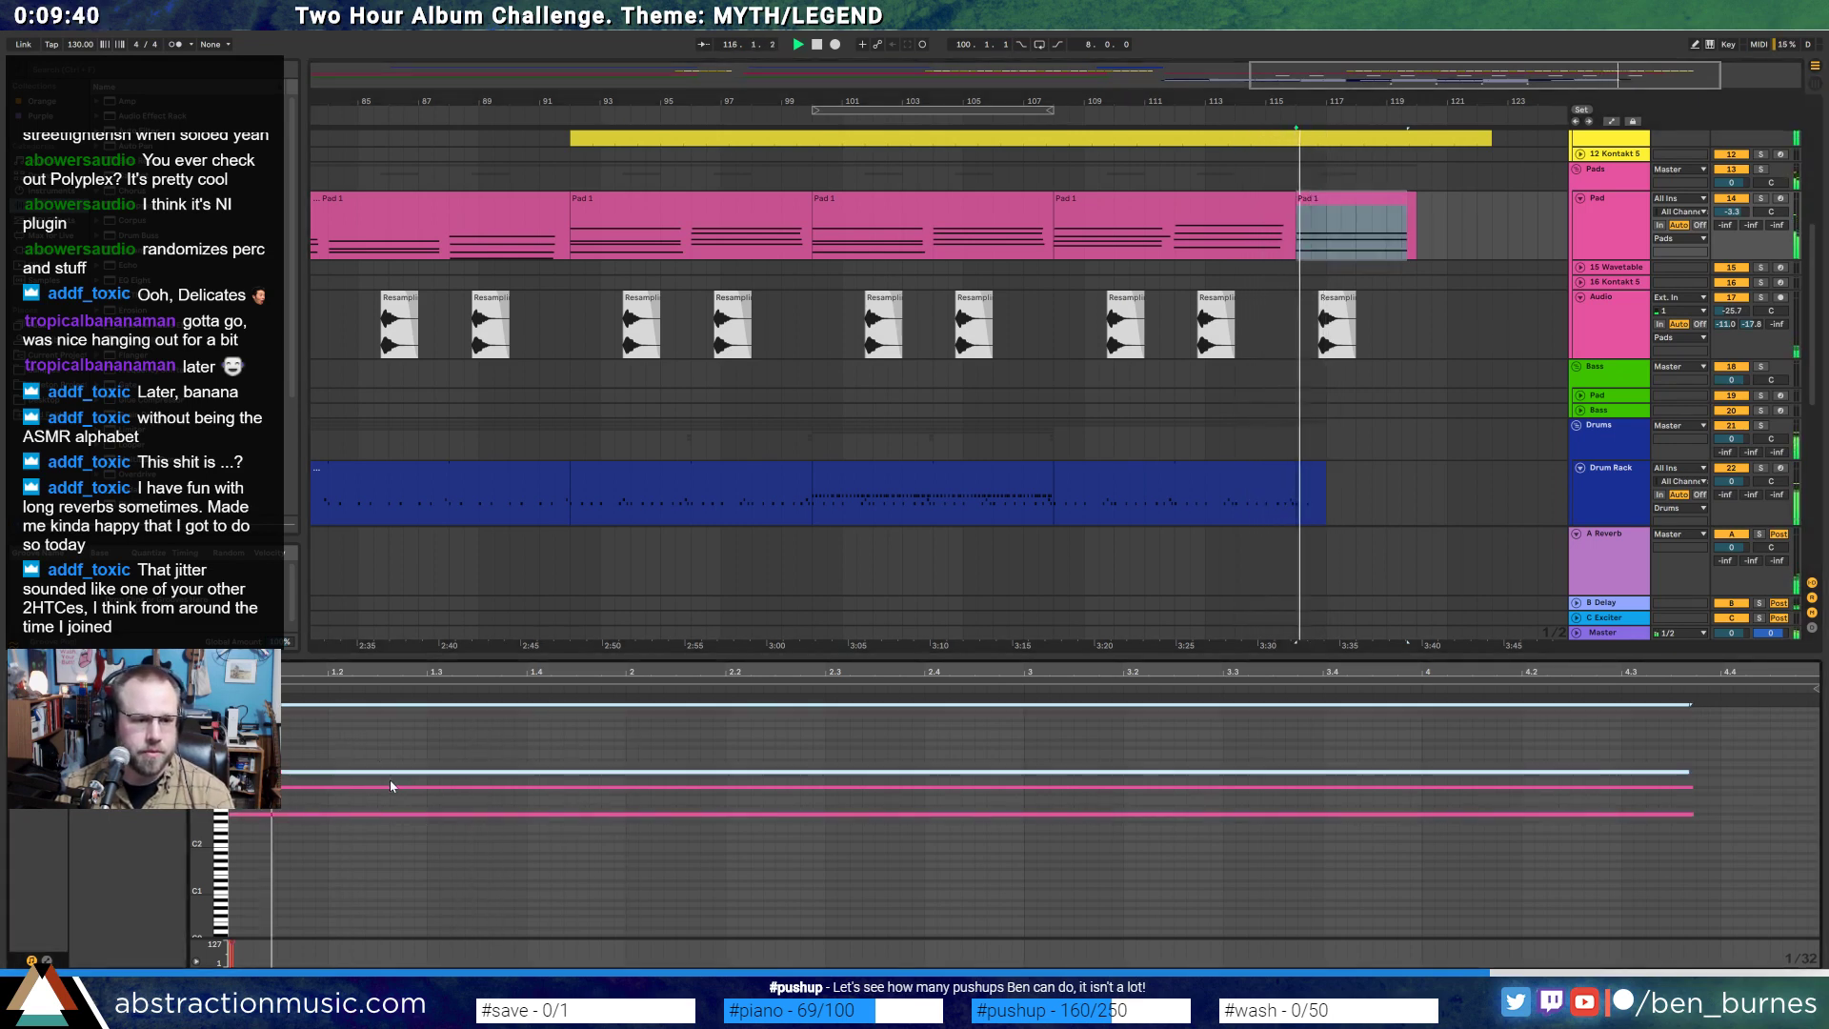
drag(316, 779, 317, 804)
key(Down)
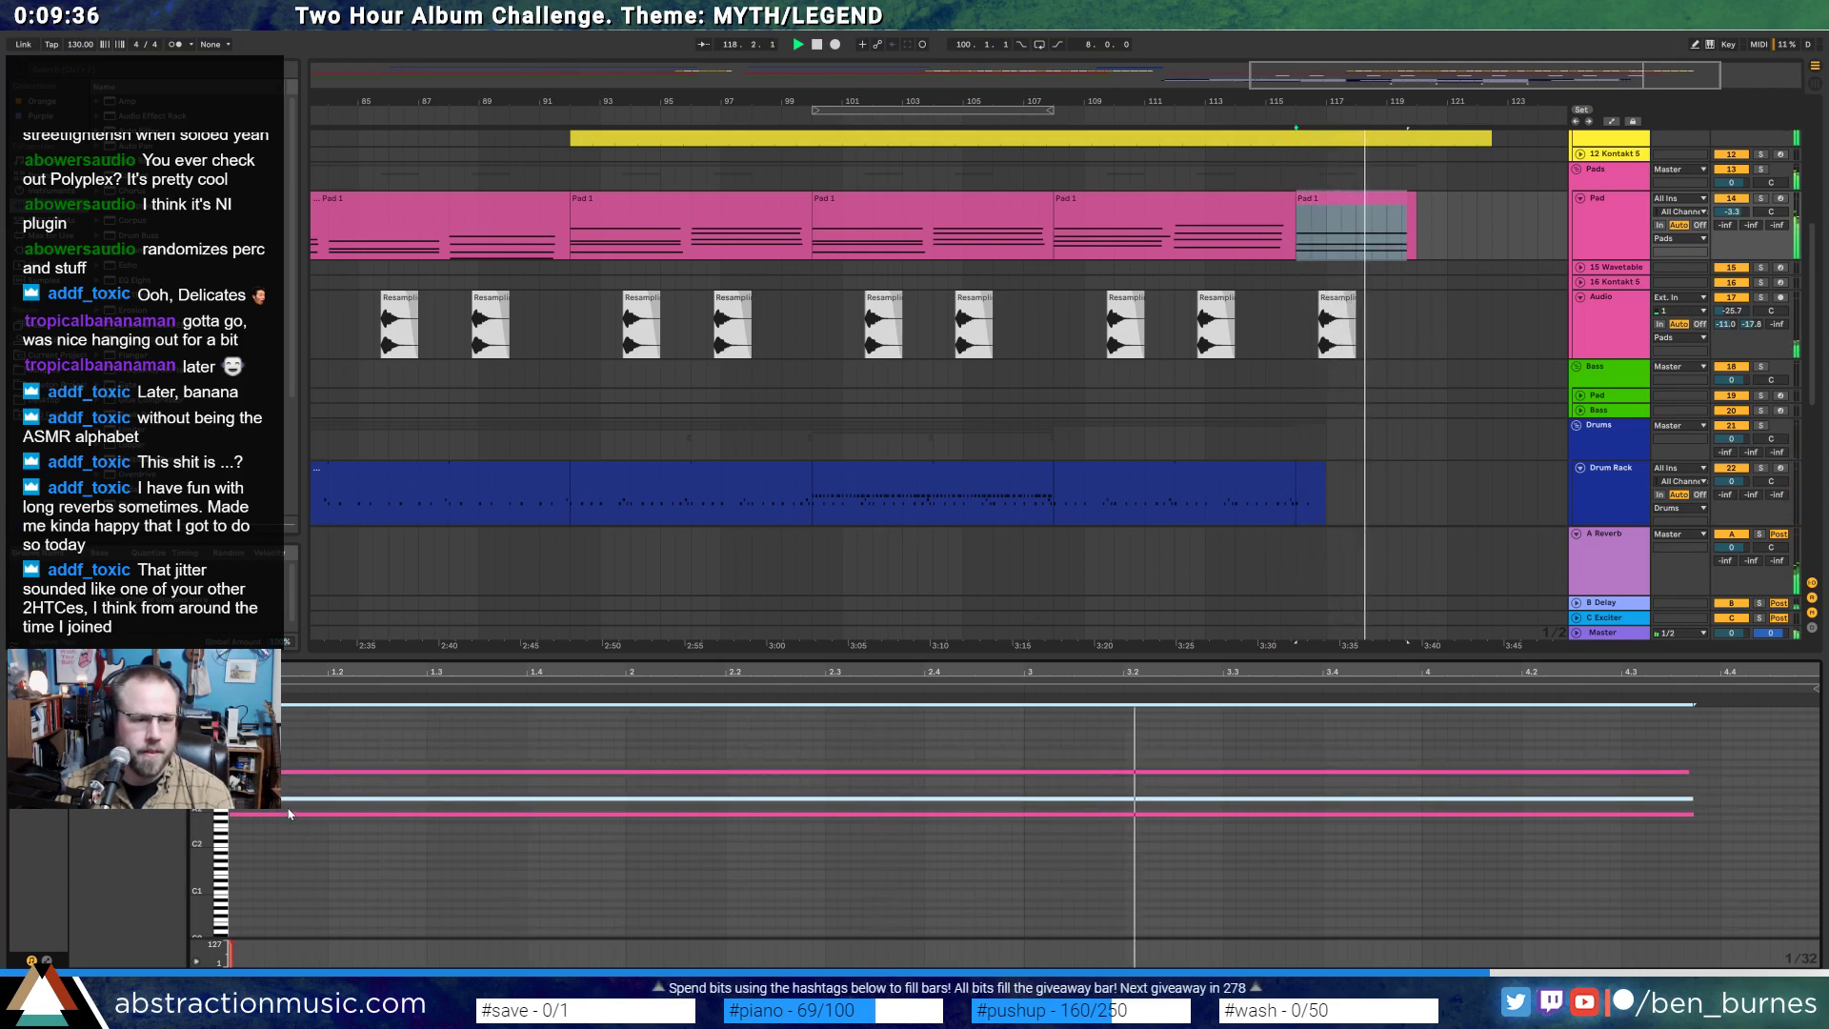
- Raise the Pad chord's lowest note by an octave and two semitones, and replay the chord from bar 116
click(288, 814)
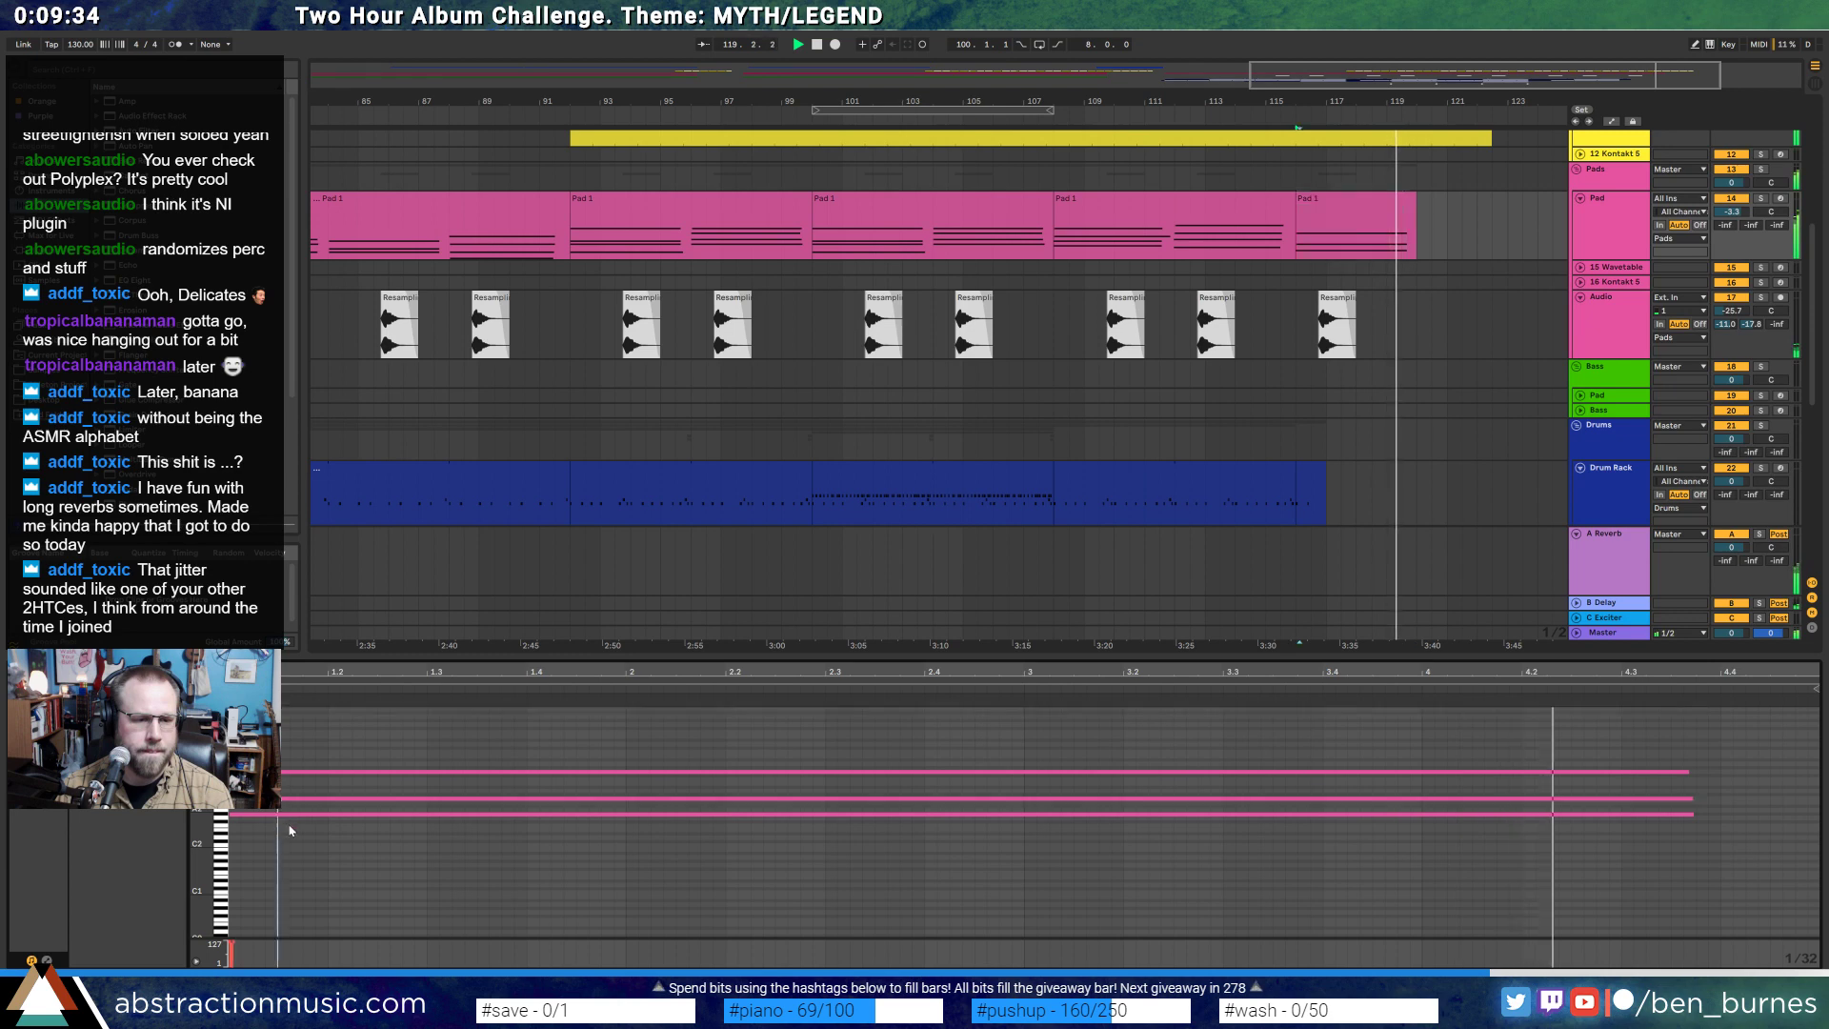
key(shift+Up)
key(Up)
key(Up)
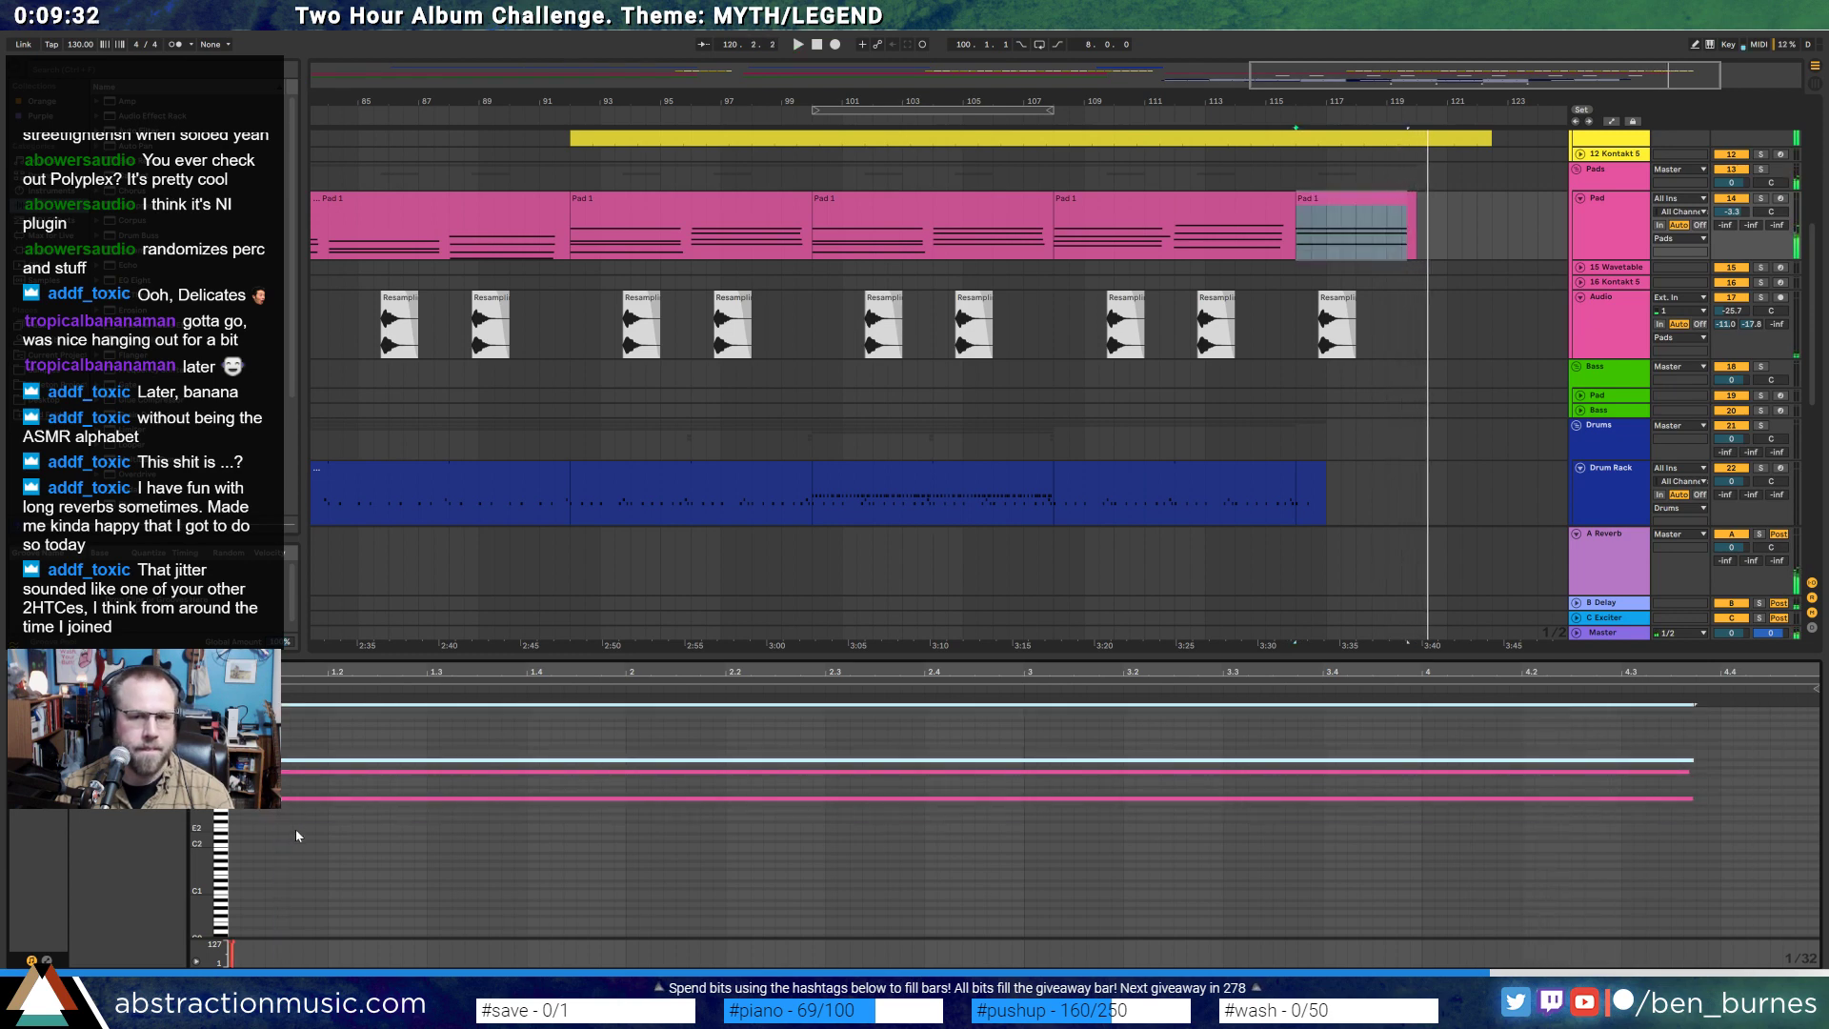
key(space)
key(space)
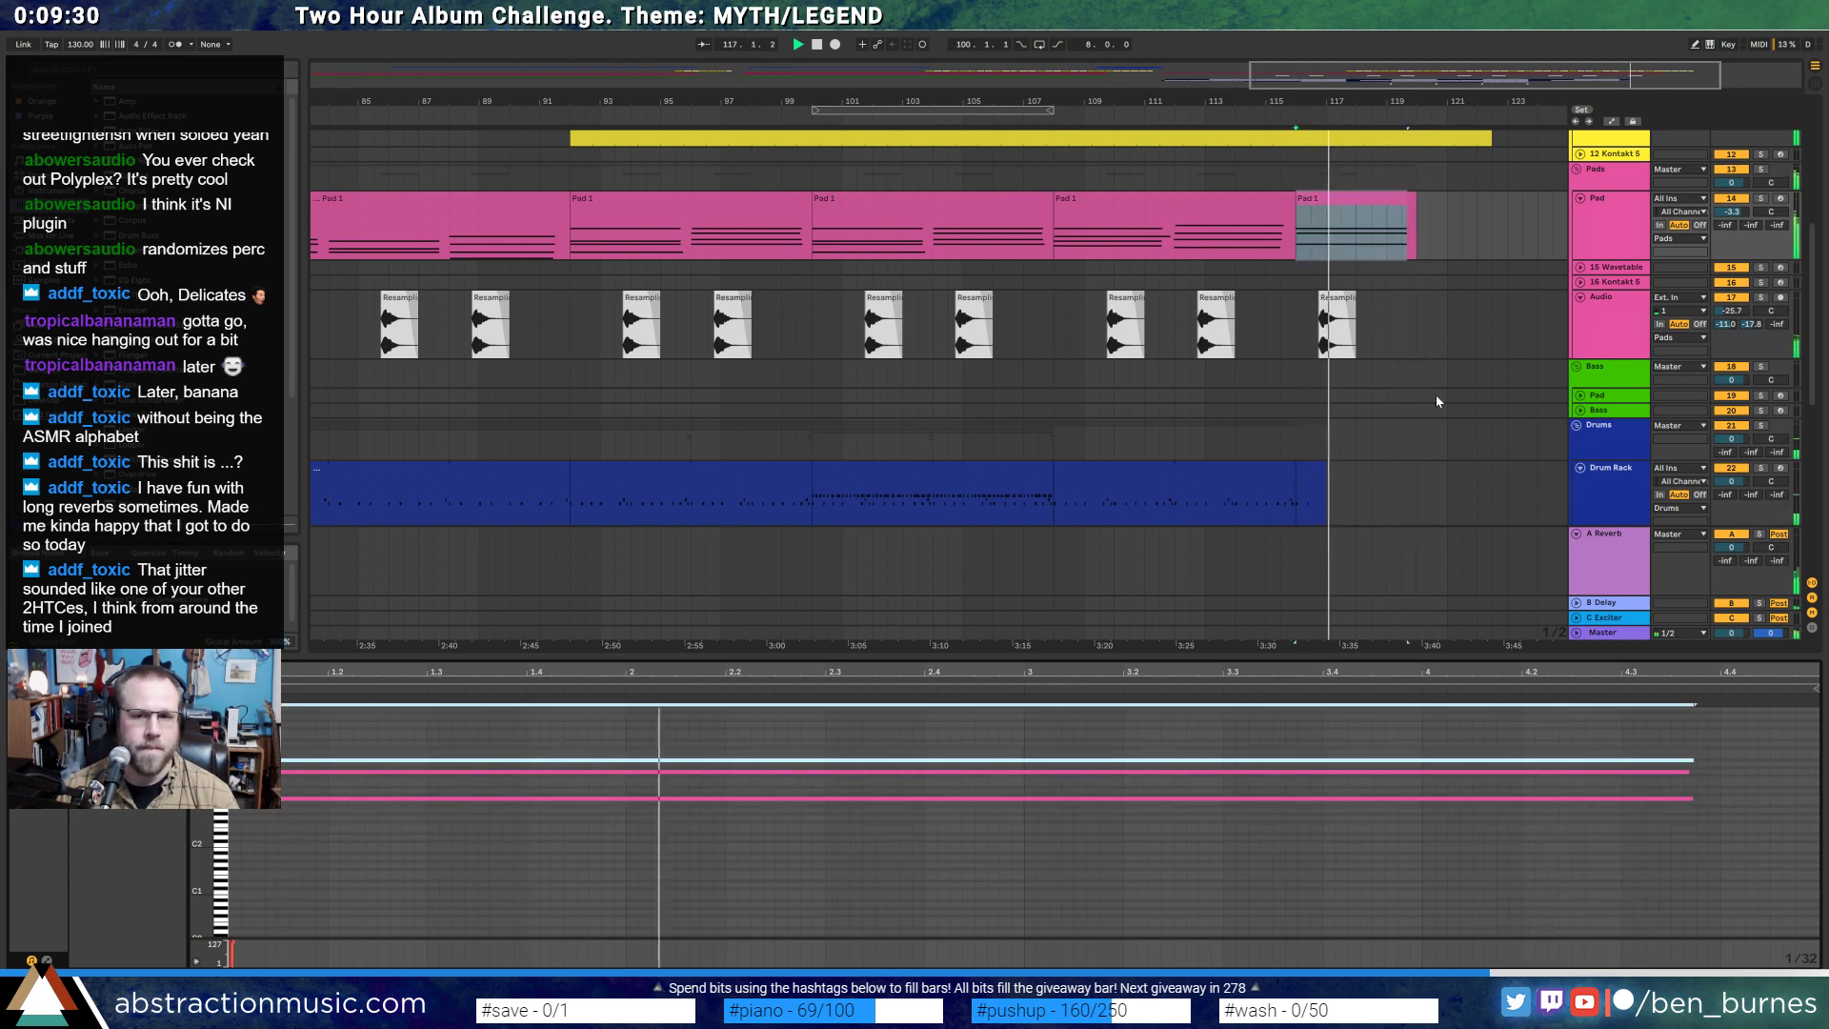
- Shorten all notes of the Pad chord at bar 116 to about three bars and return to the device view
key(ctrl+a)
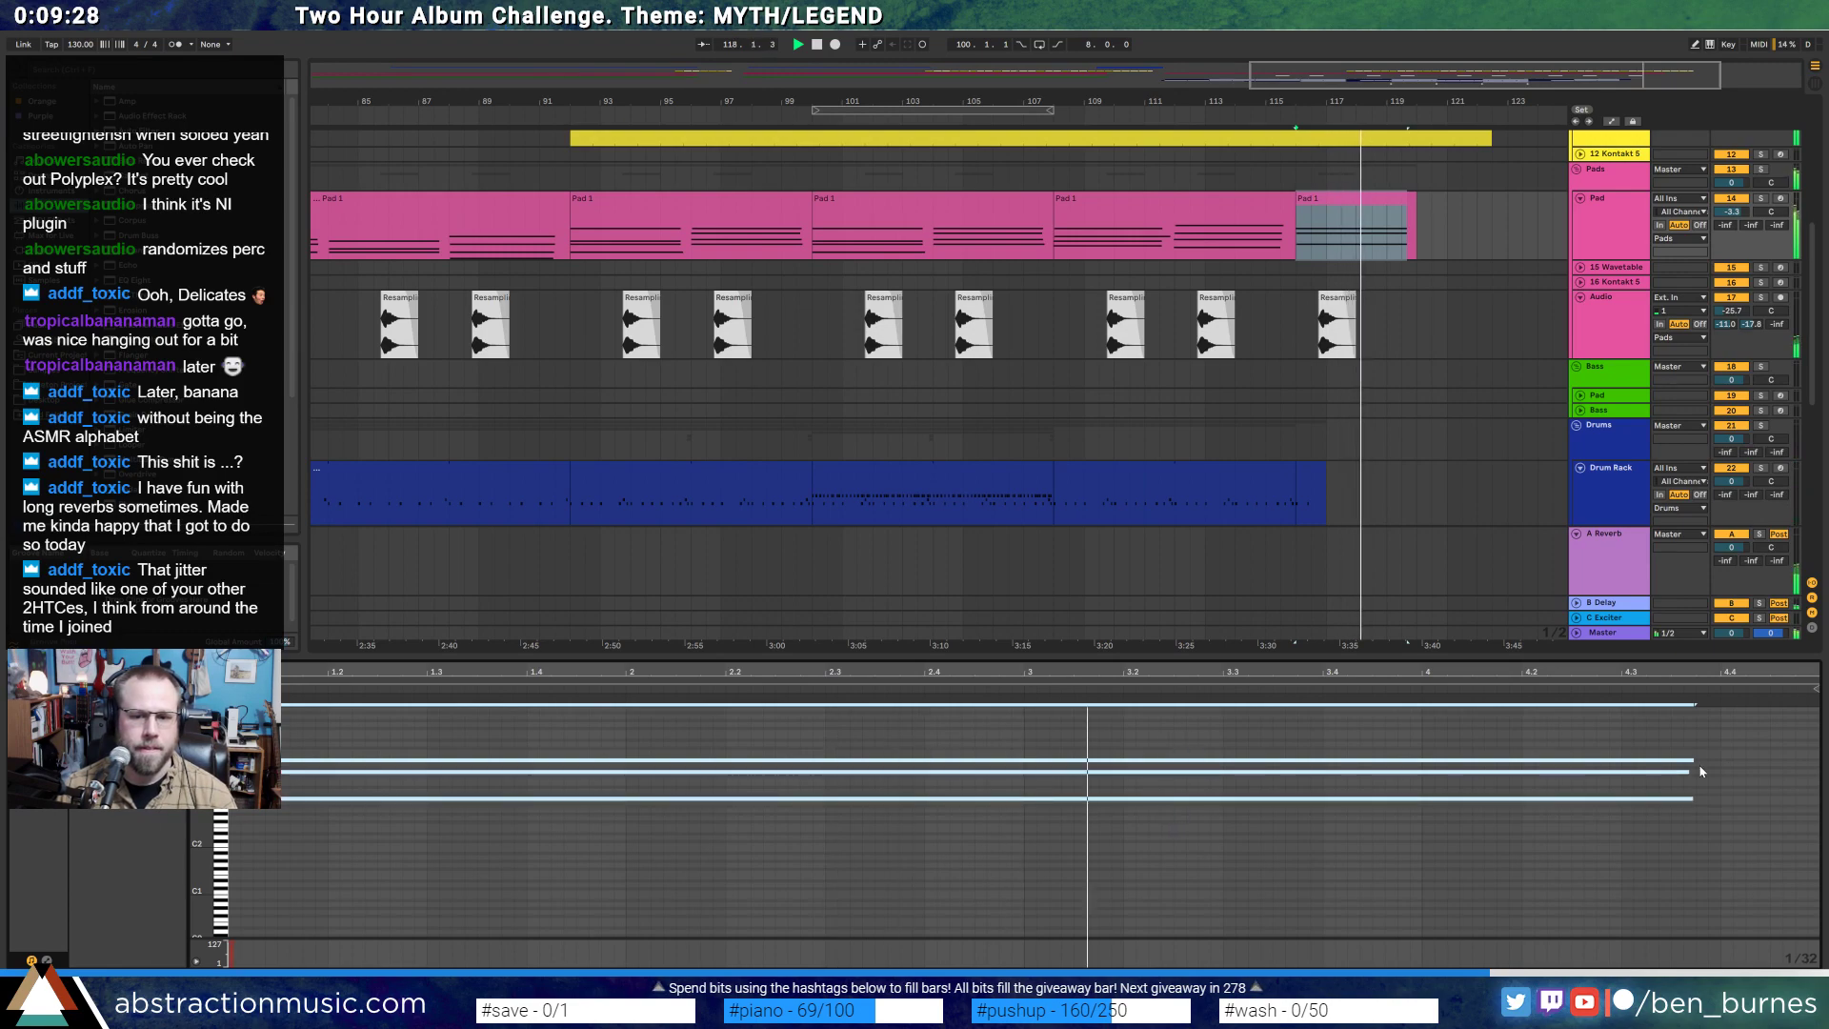
drag(1581, 768, 1408, 769)
click(1478, 764)
key(shift+Tab)
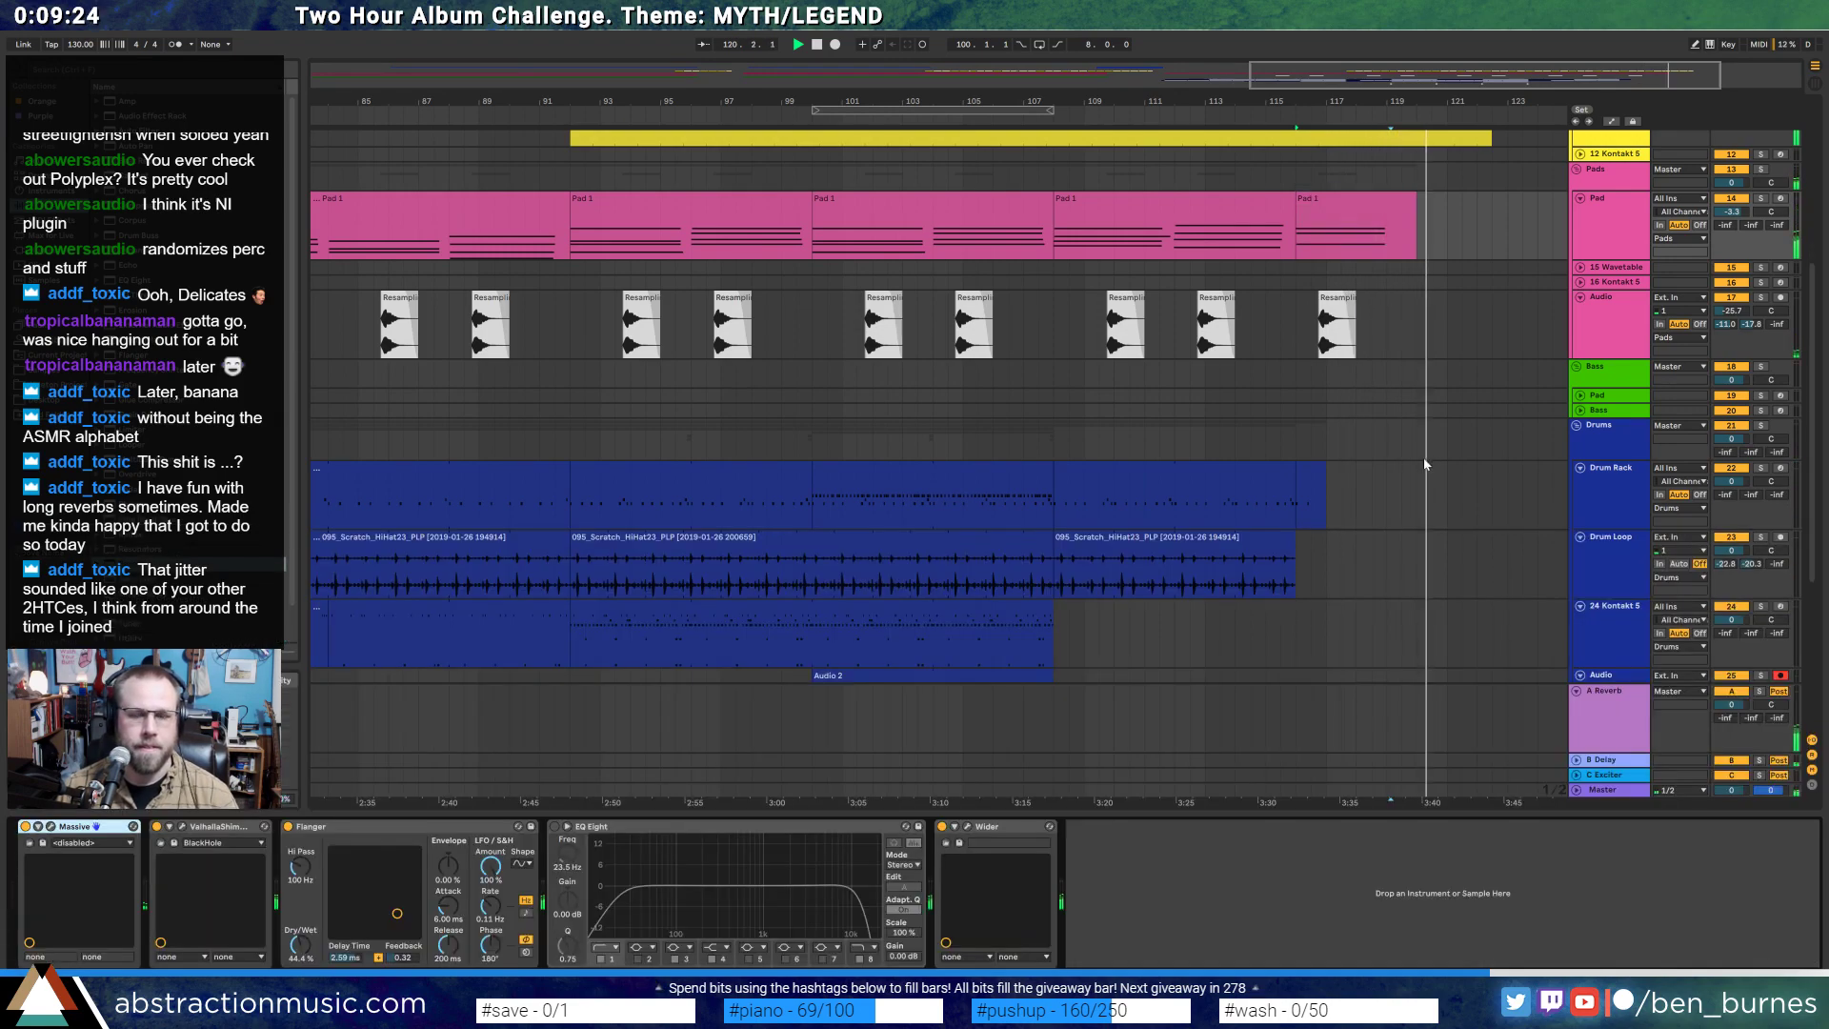
- Try extending the Audio 2 clip to bar 116 with a fade-out over its last four bars, and play it
scroll(1410, 464, down, 3)
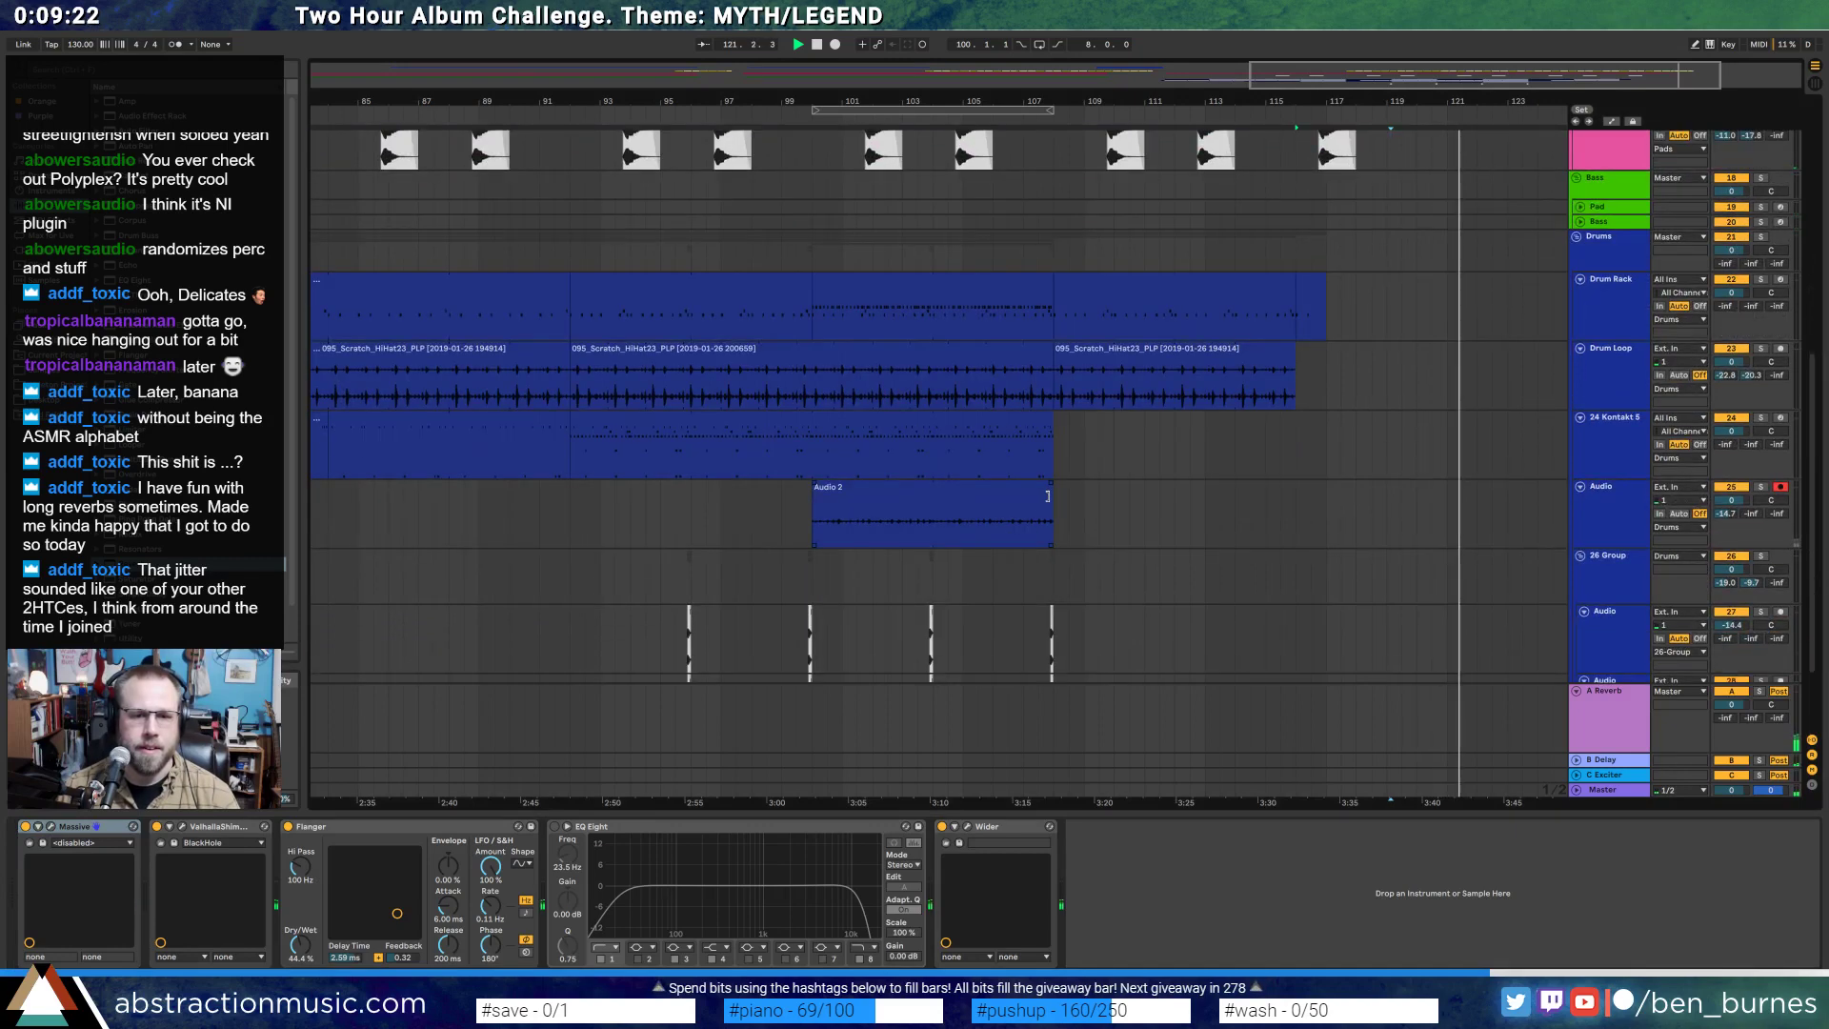
drag(1048, 496, 1175, 484)
key(space)
key(space)
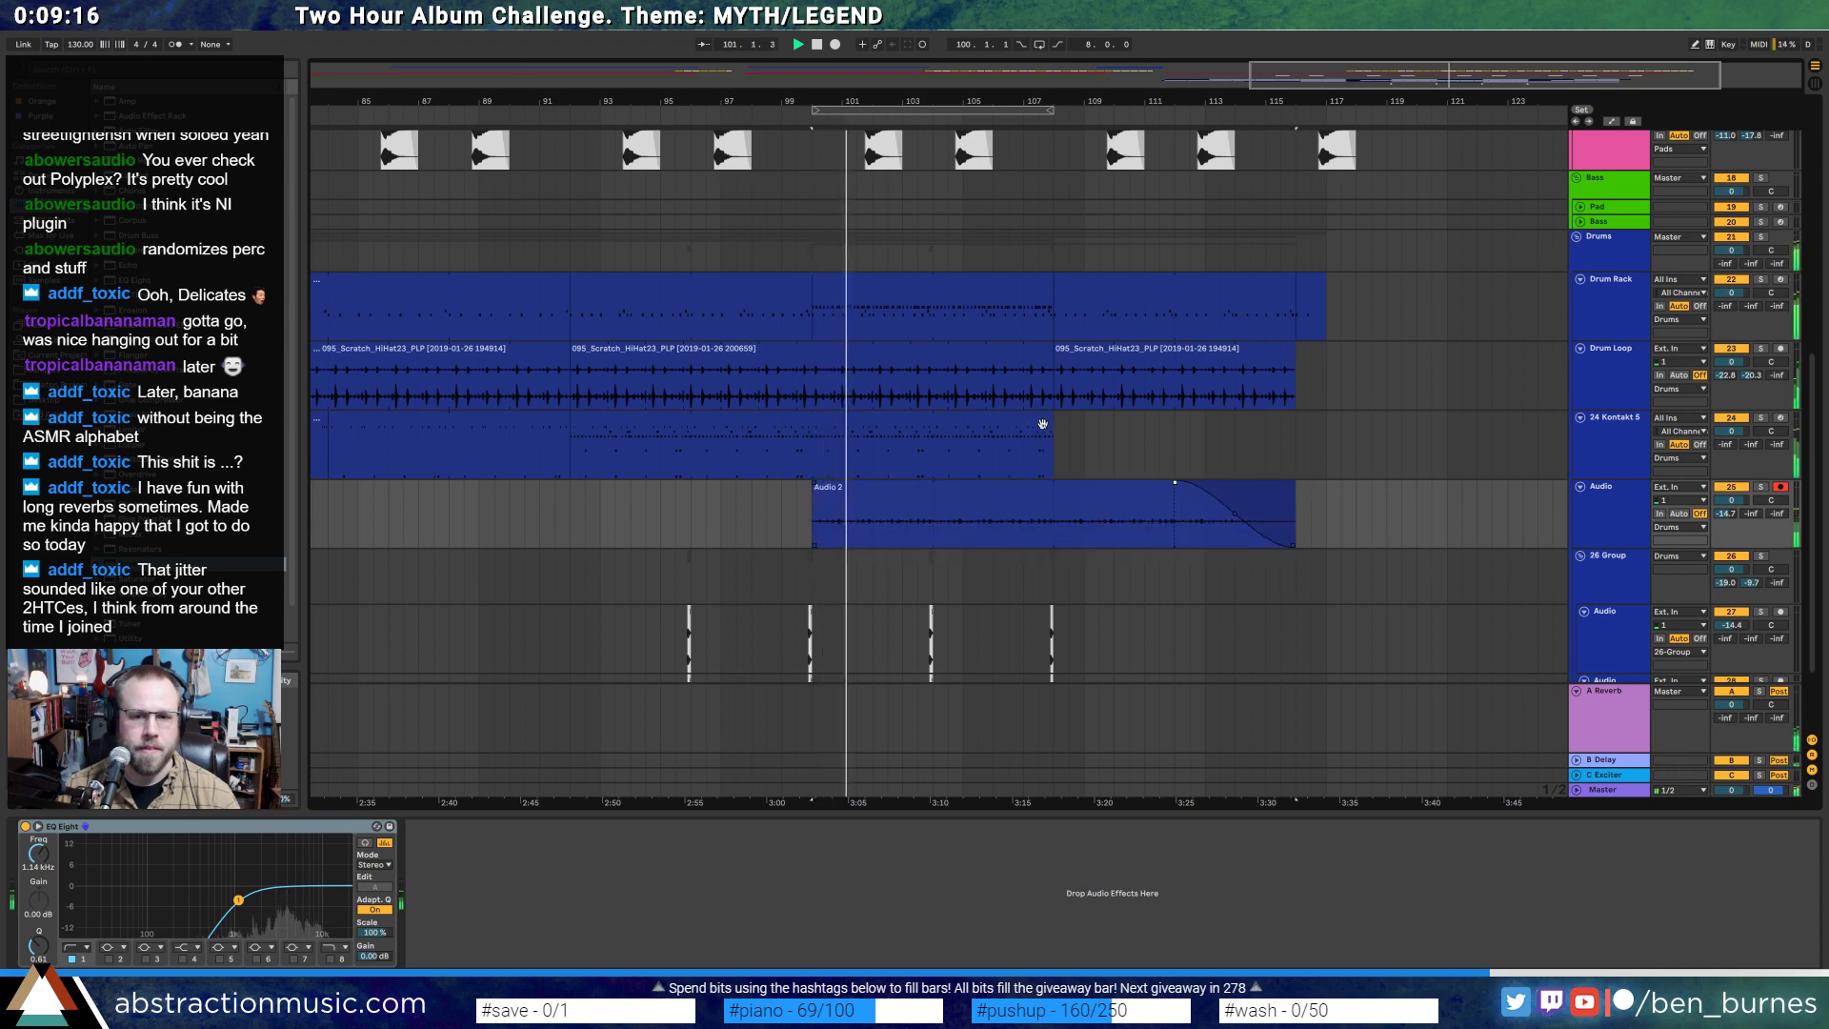
- Copy the eight-bar 24 Kontakt 5 clip at bar 84 and paste it at bar 108
click(1065, 474)
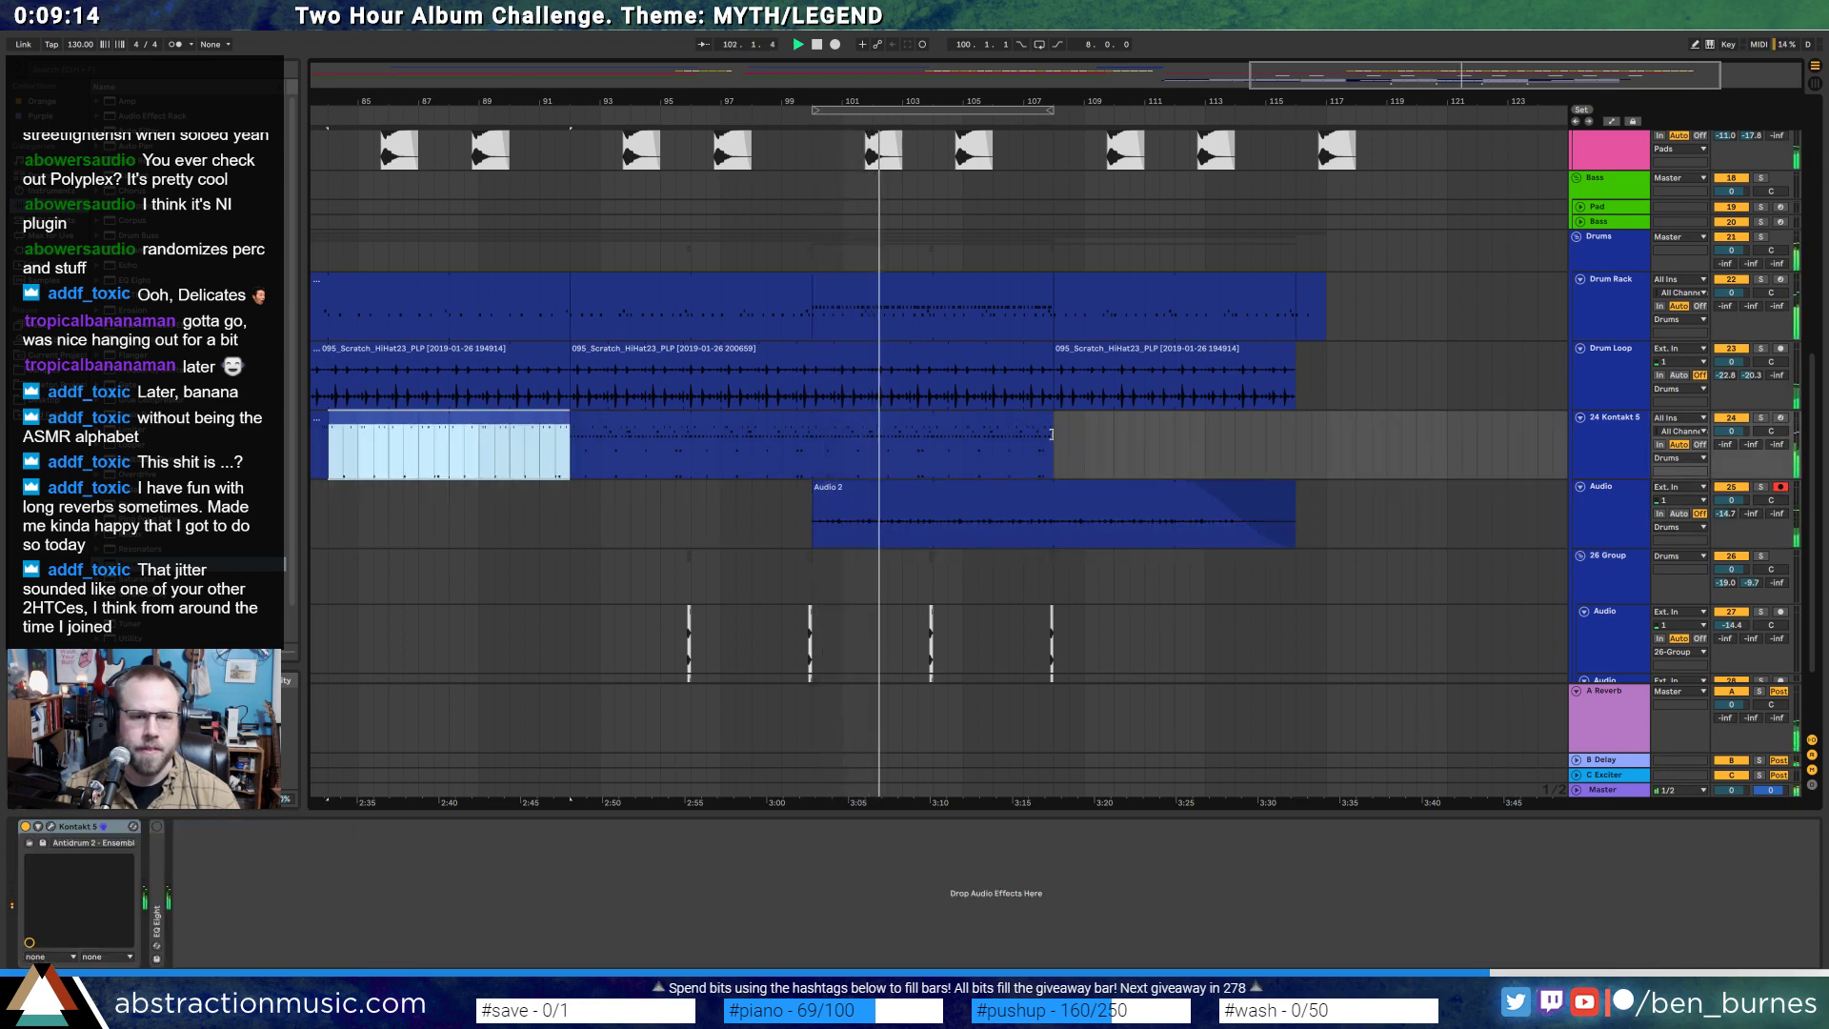
click(1059, 439)
key(ctrl+v)
mouse_move(602, 101)
mouse_down()
mouse_move(908, 101)
mouse_move(605, 104)
mouse_up()
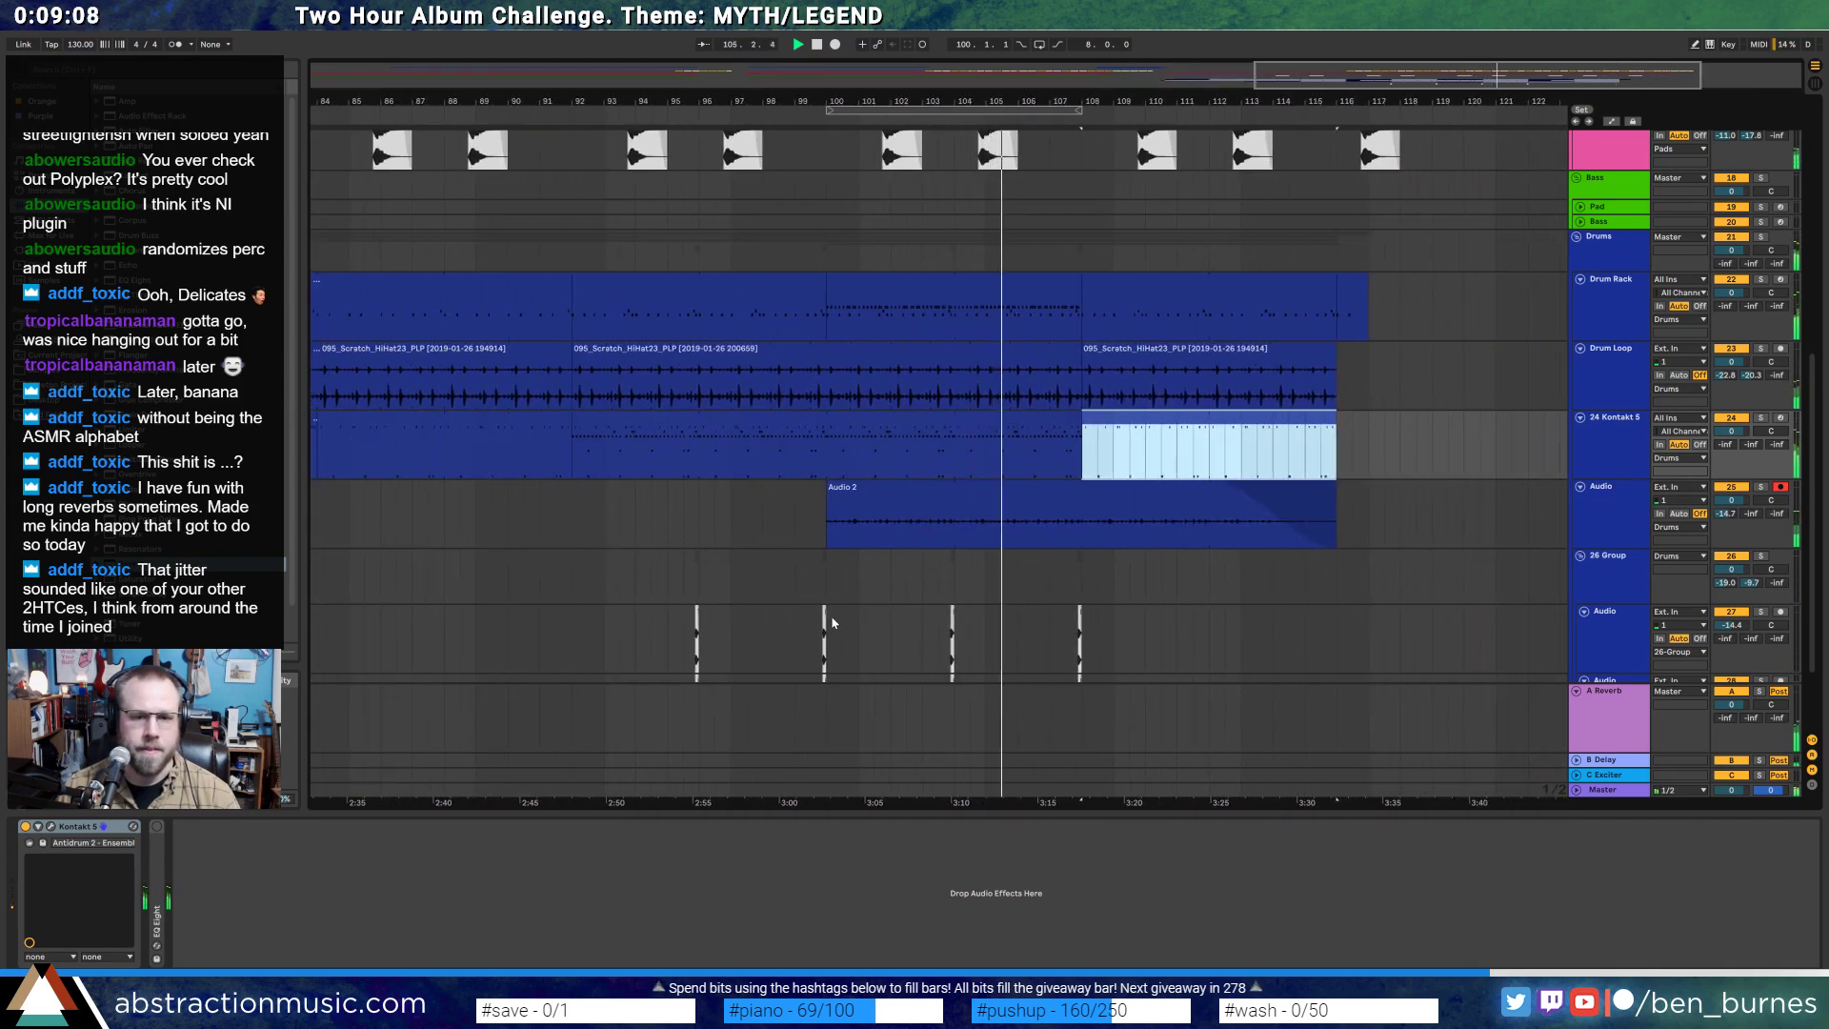
- Duplicate bars 100–108 of both Audio tracks in the 26 Group into bars 108–116
drag(832, 623, 1094, 626)
key(ctrl+d)
scroll(1098, 626, down, 1)
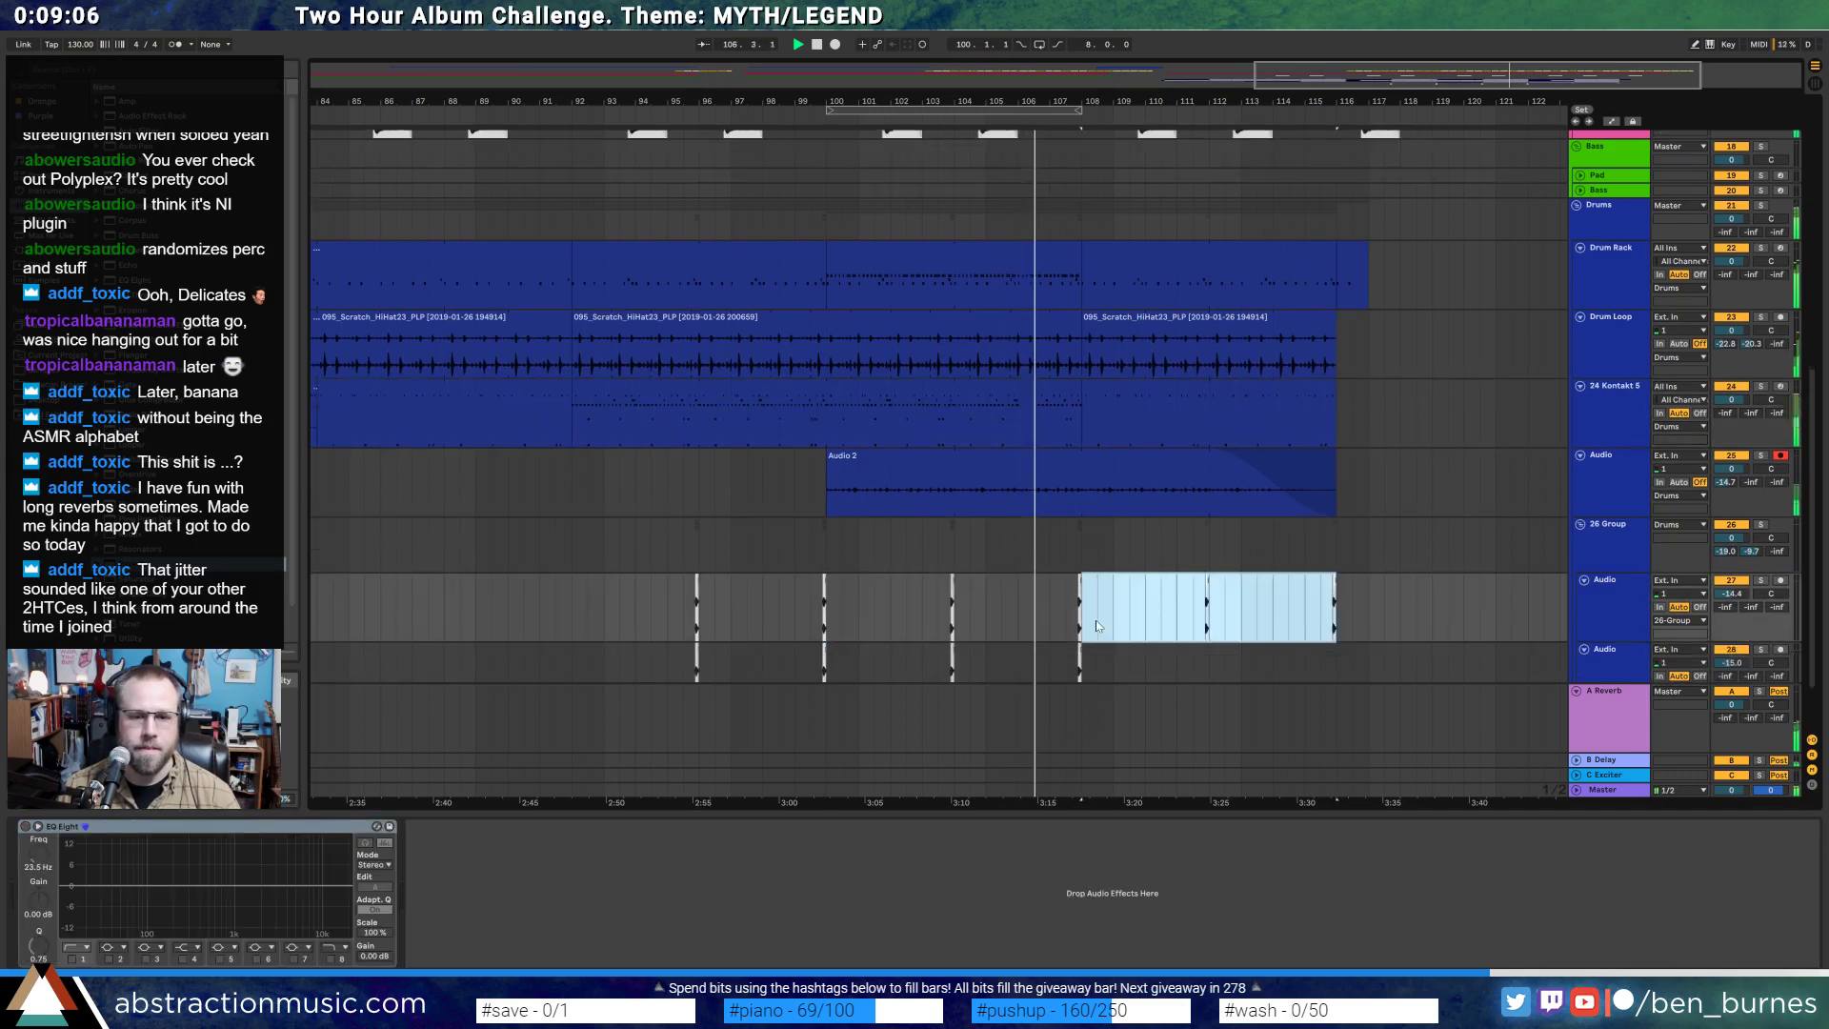
scroll(1097, 626, down, 1)
drag(830, 620, 1080, 626)
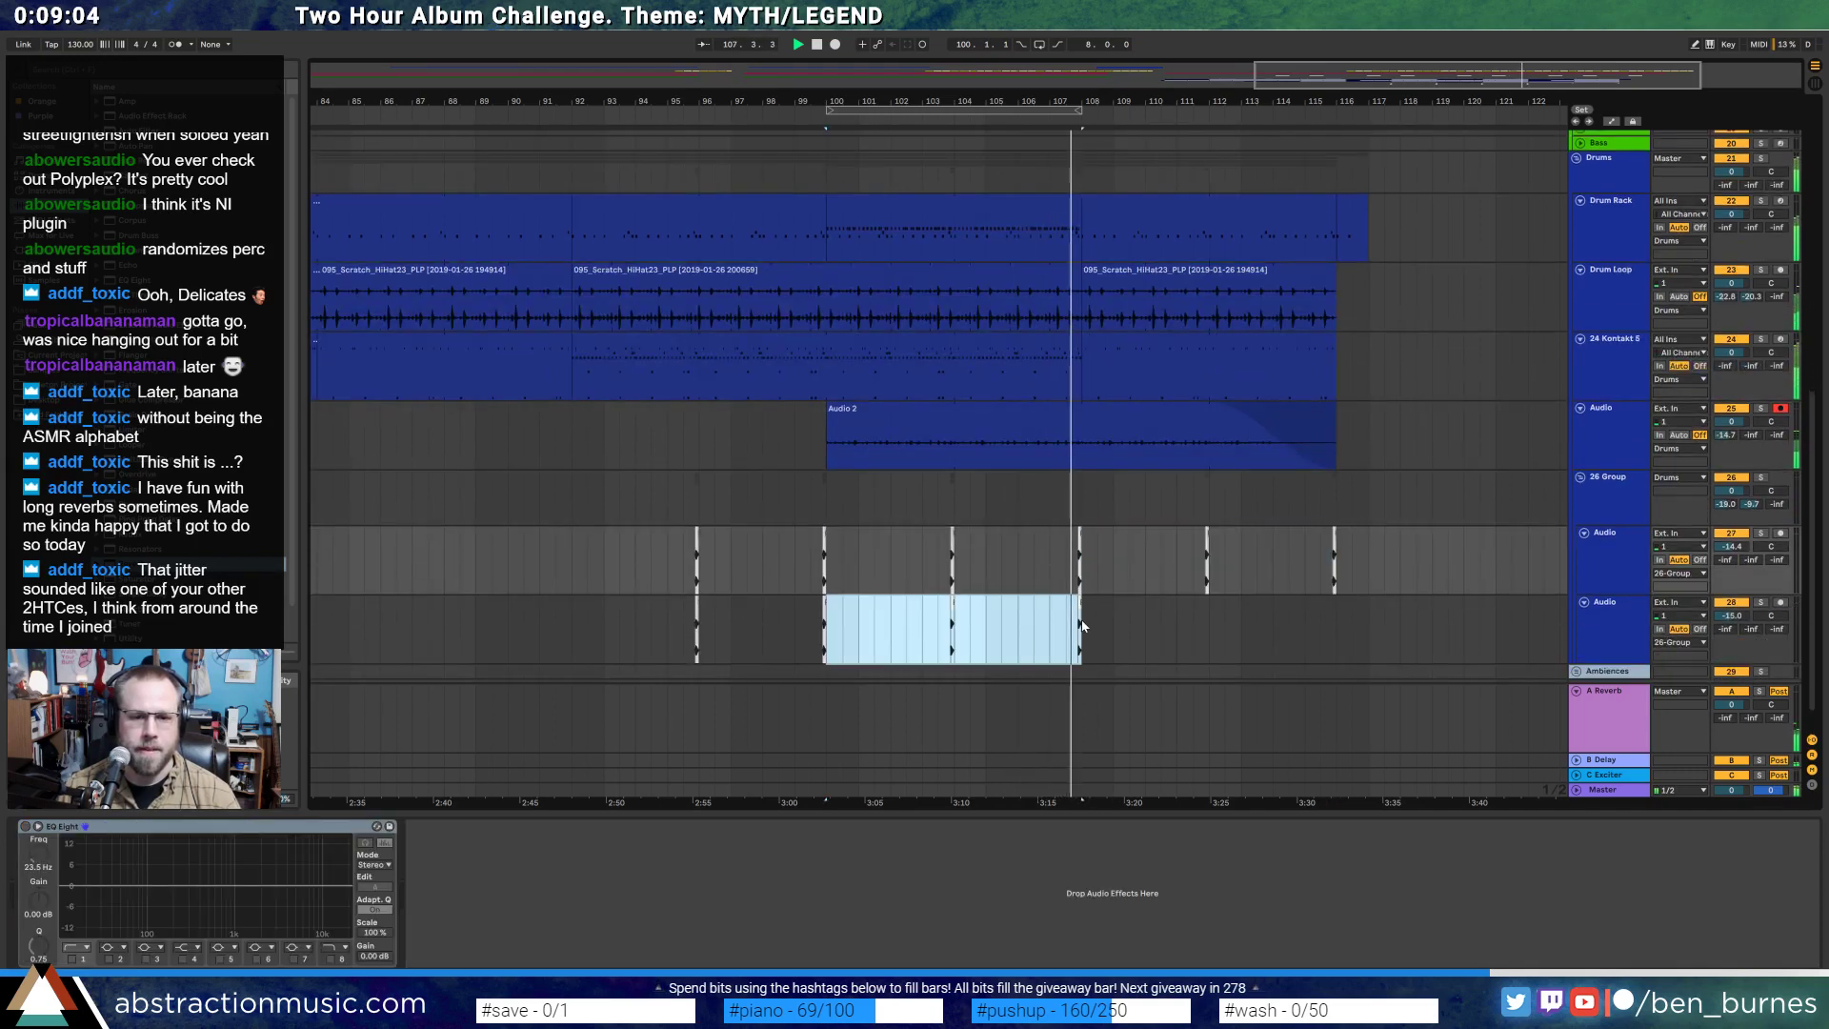
key(ctrl+d)
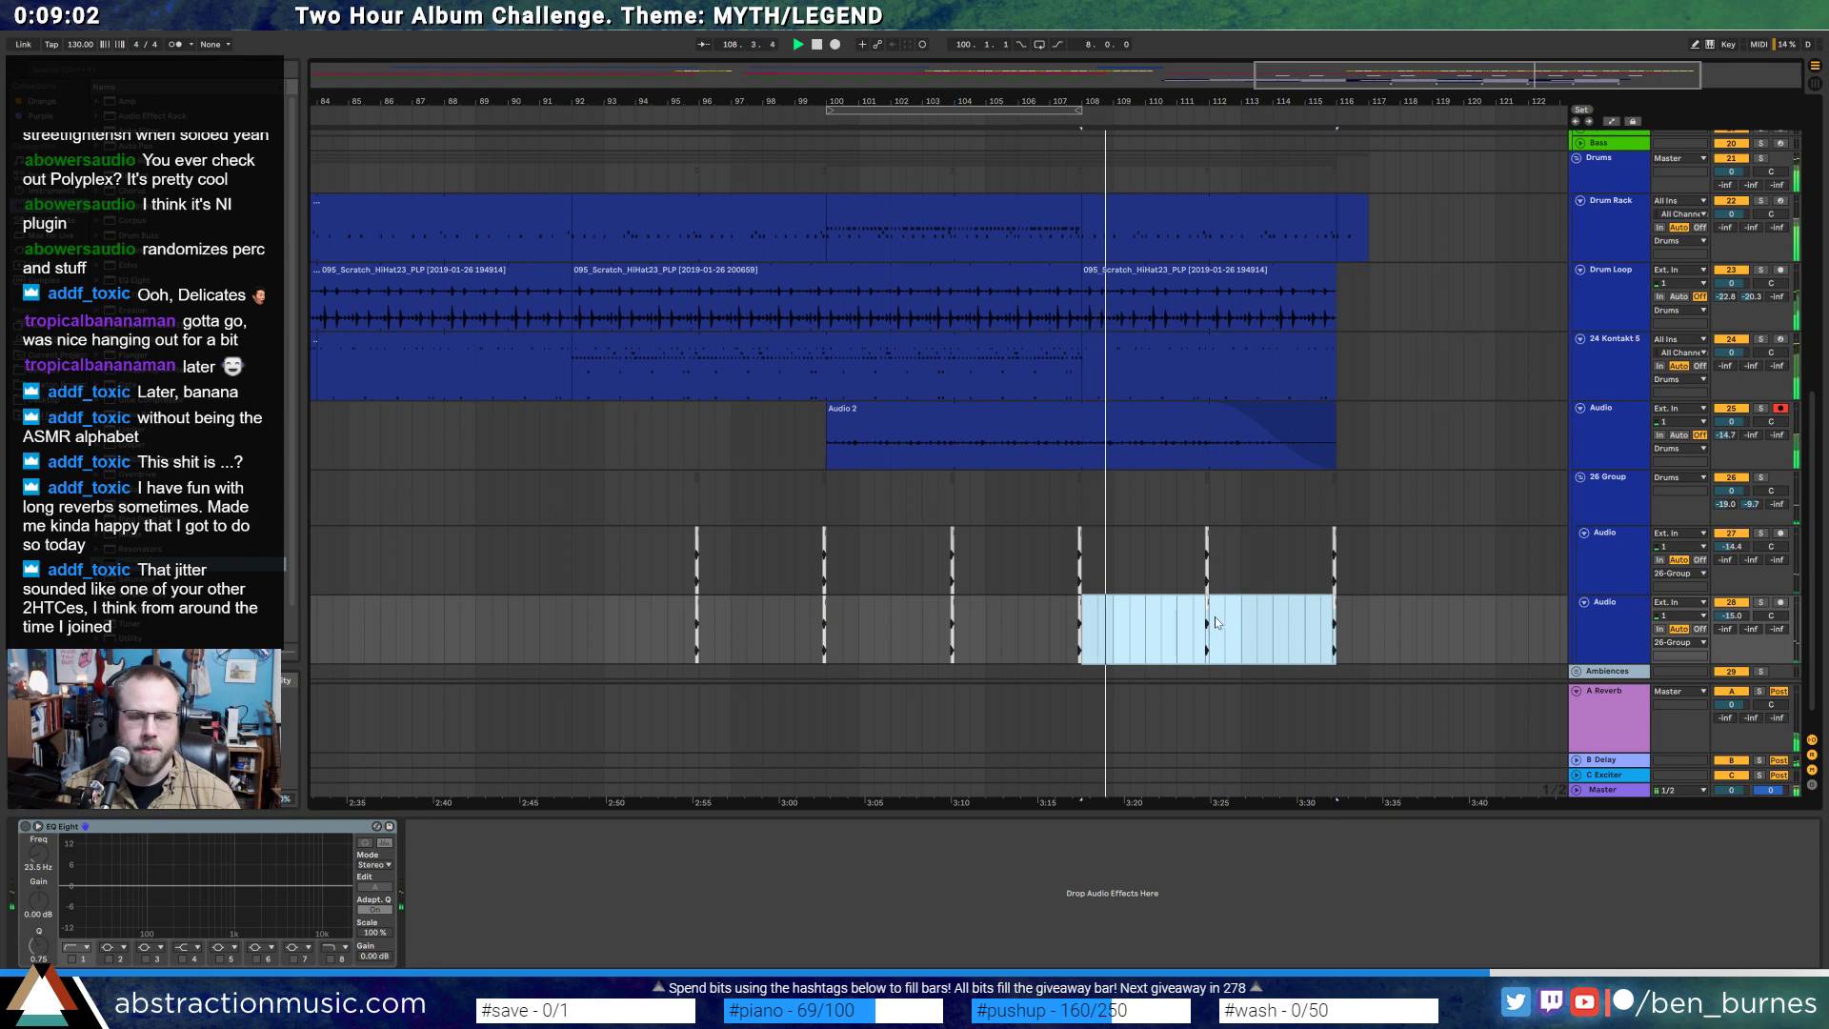
- Stop playback, delete bars 111–117 on both 26 Group Audio tracks, and remove the part of the Audio 2 clip after bar 108
key(space)
drag(1179, 565, 1370, 637)
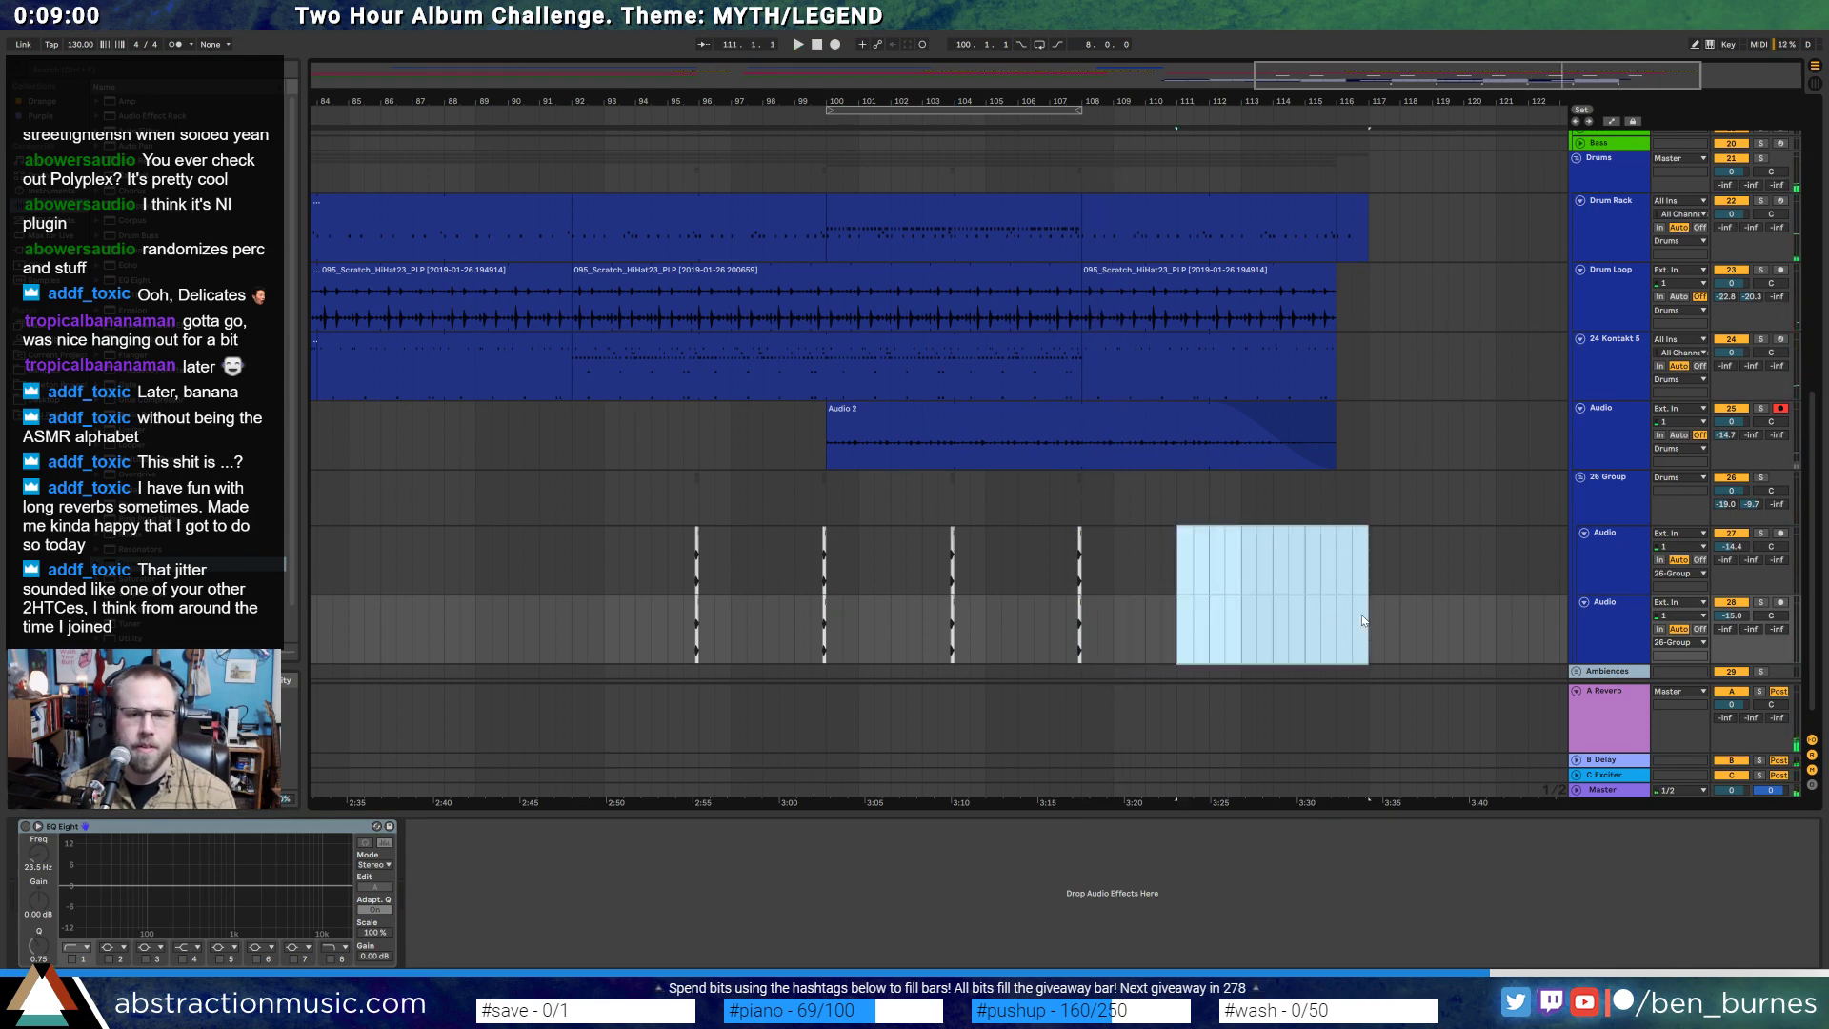
scroll(1353, 617, up, 4)
key(shift+Tab)
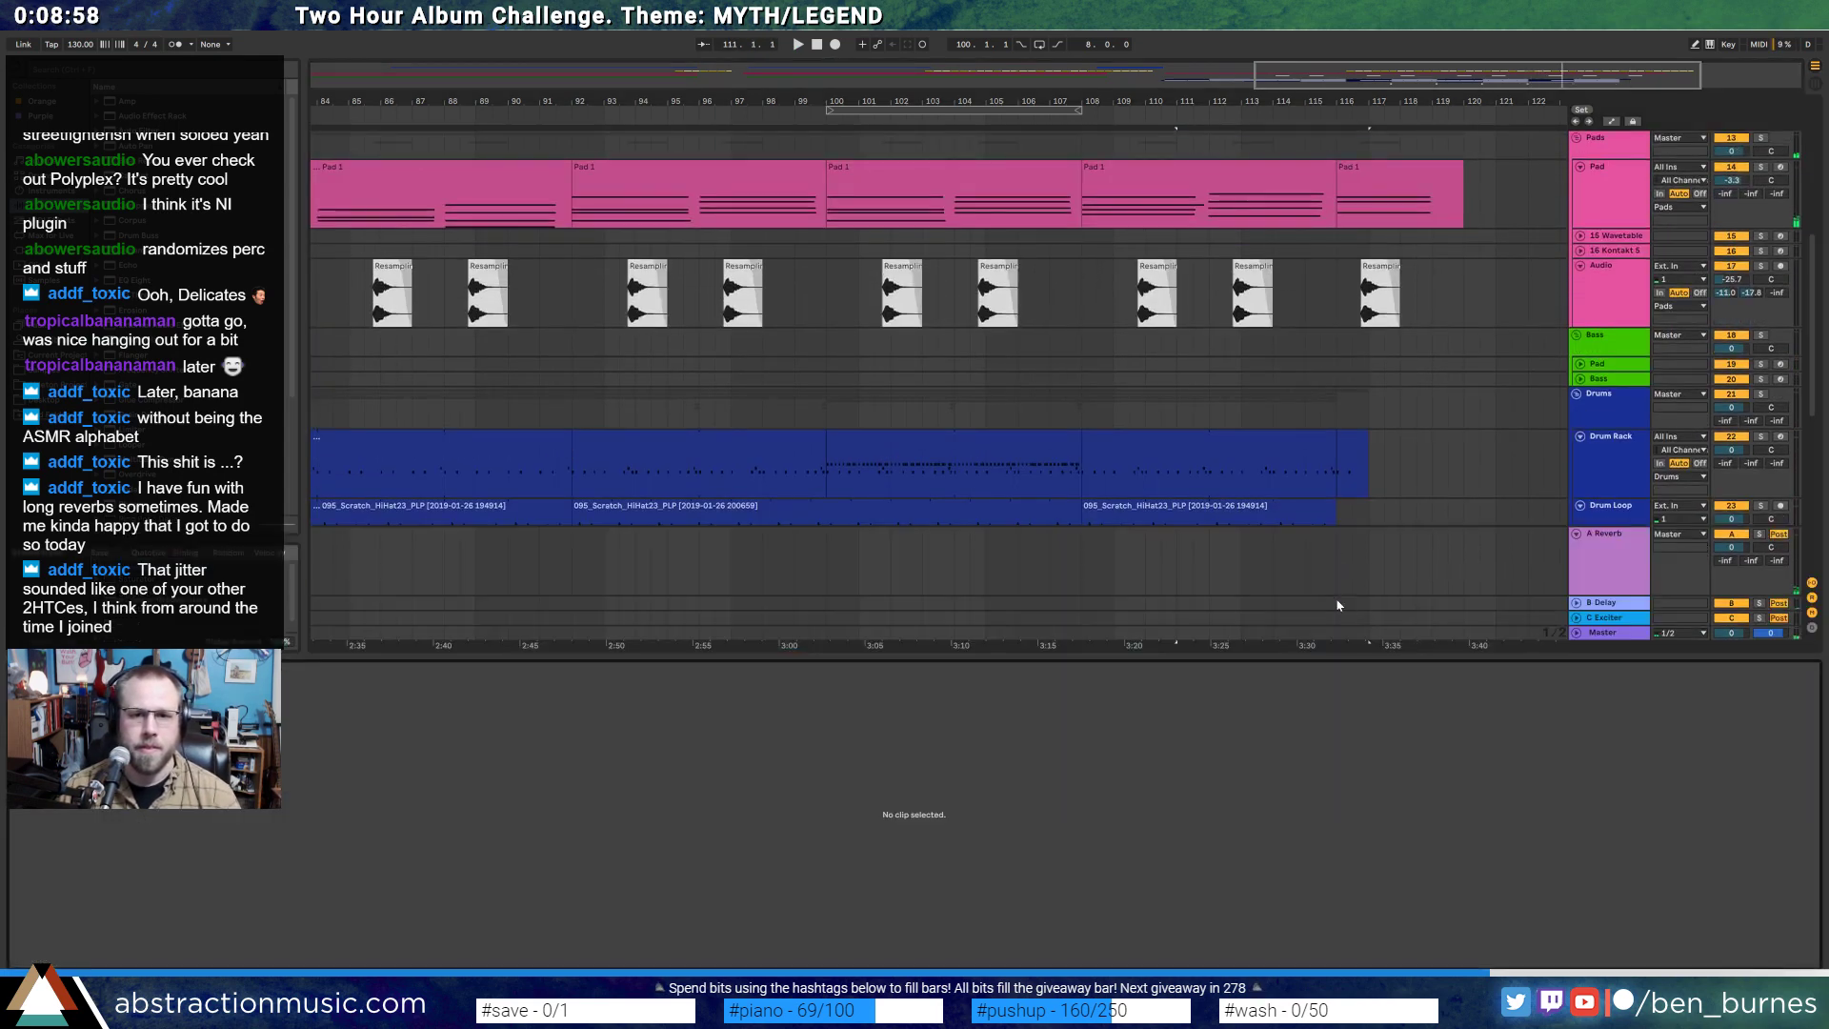
key(shift+Tab)
scroll(1201, 617, down, 1)
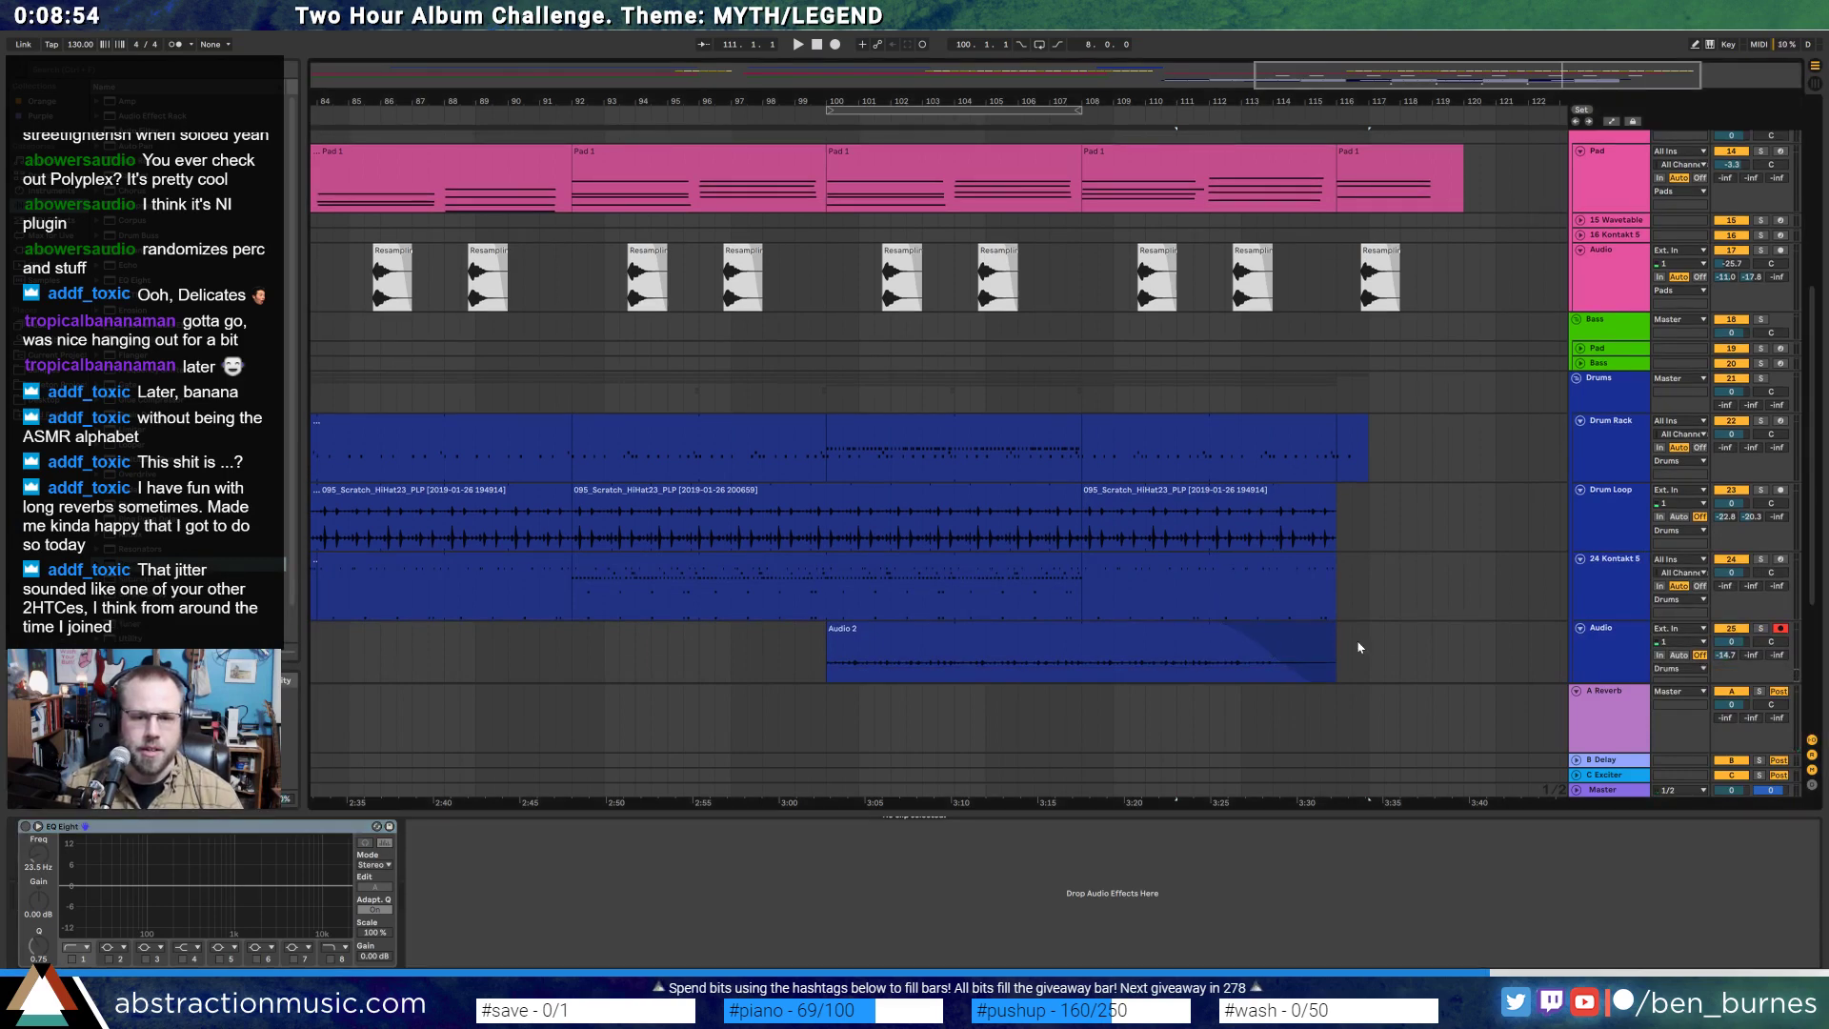
drag(1359, 648, 1083, 652)
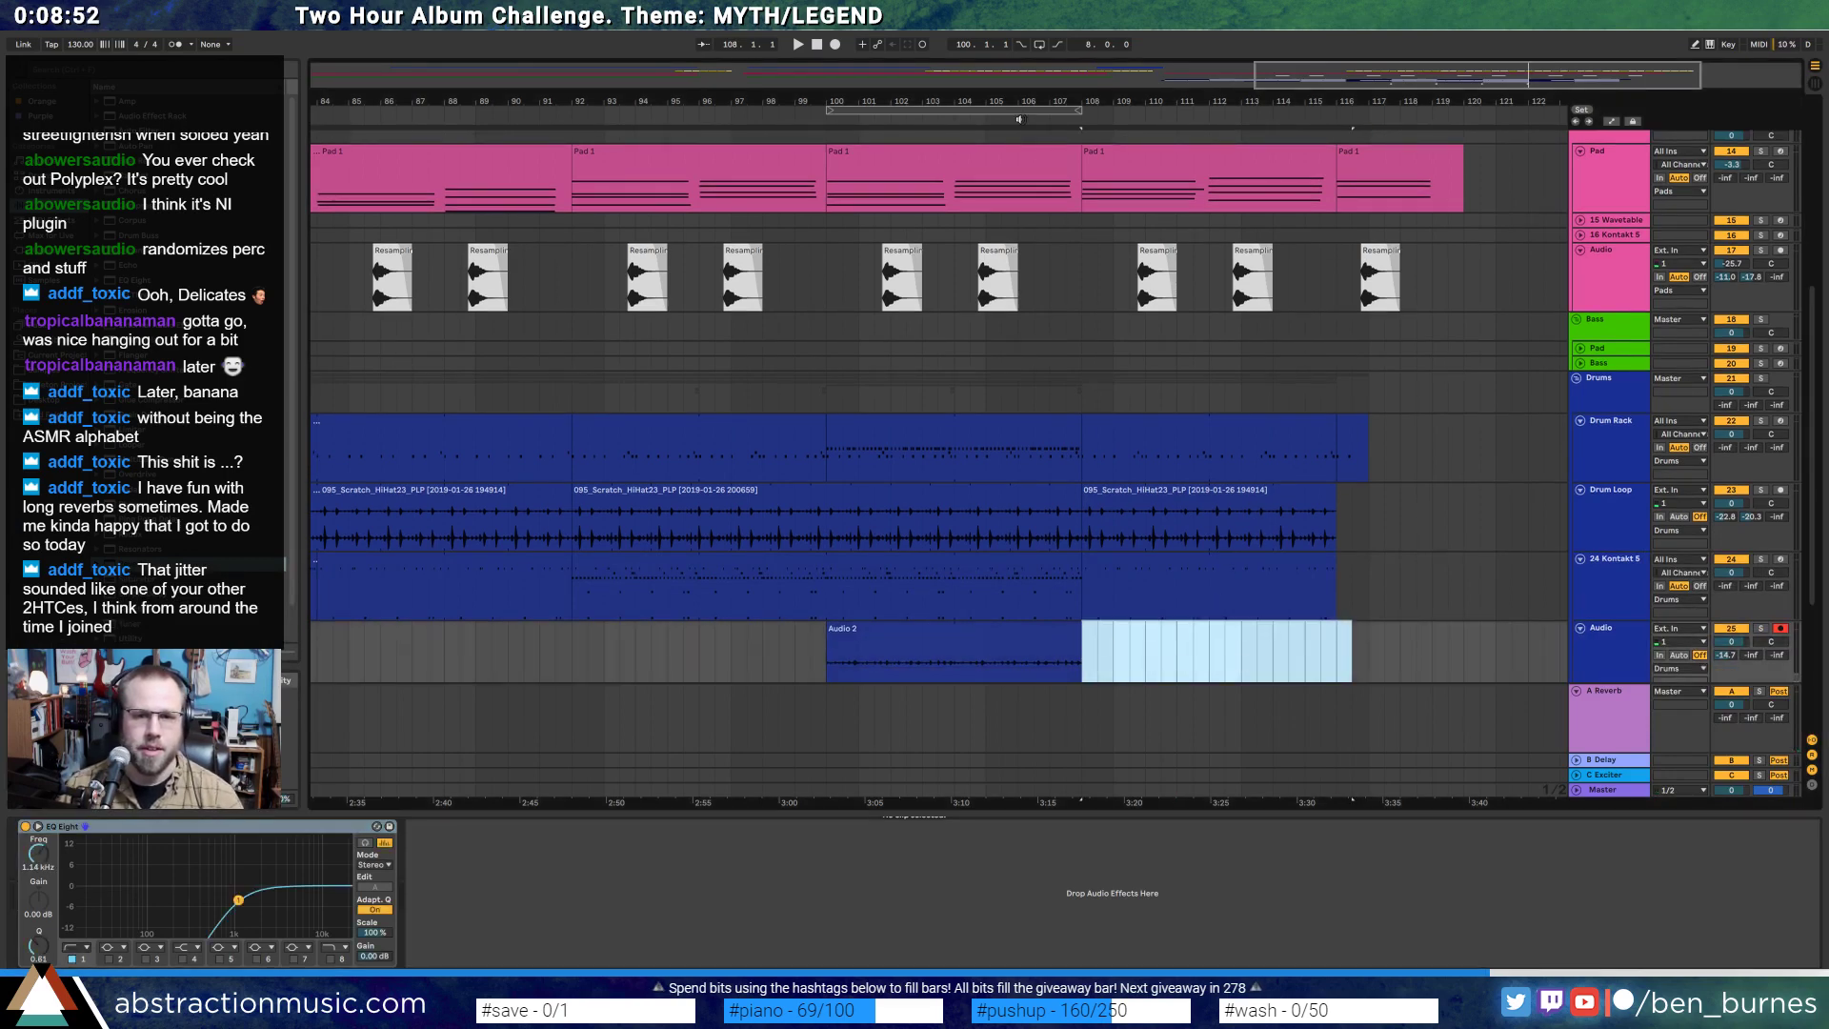
- Play the arrangement from bar 108 and open the Drum Rack clip at bar 108 for note editing
click(1018, 119)
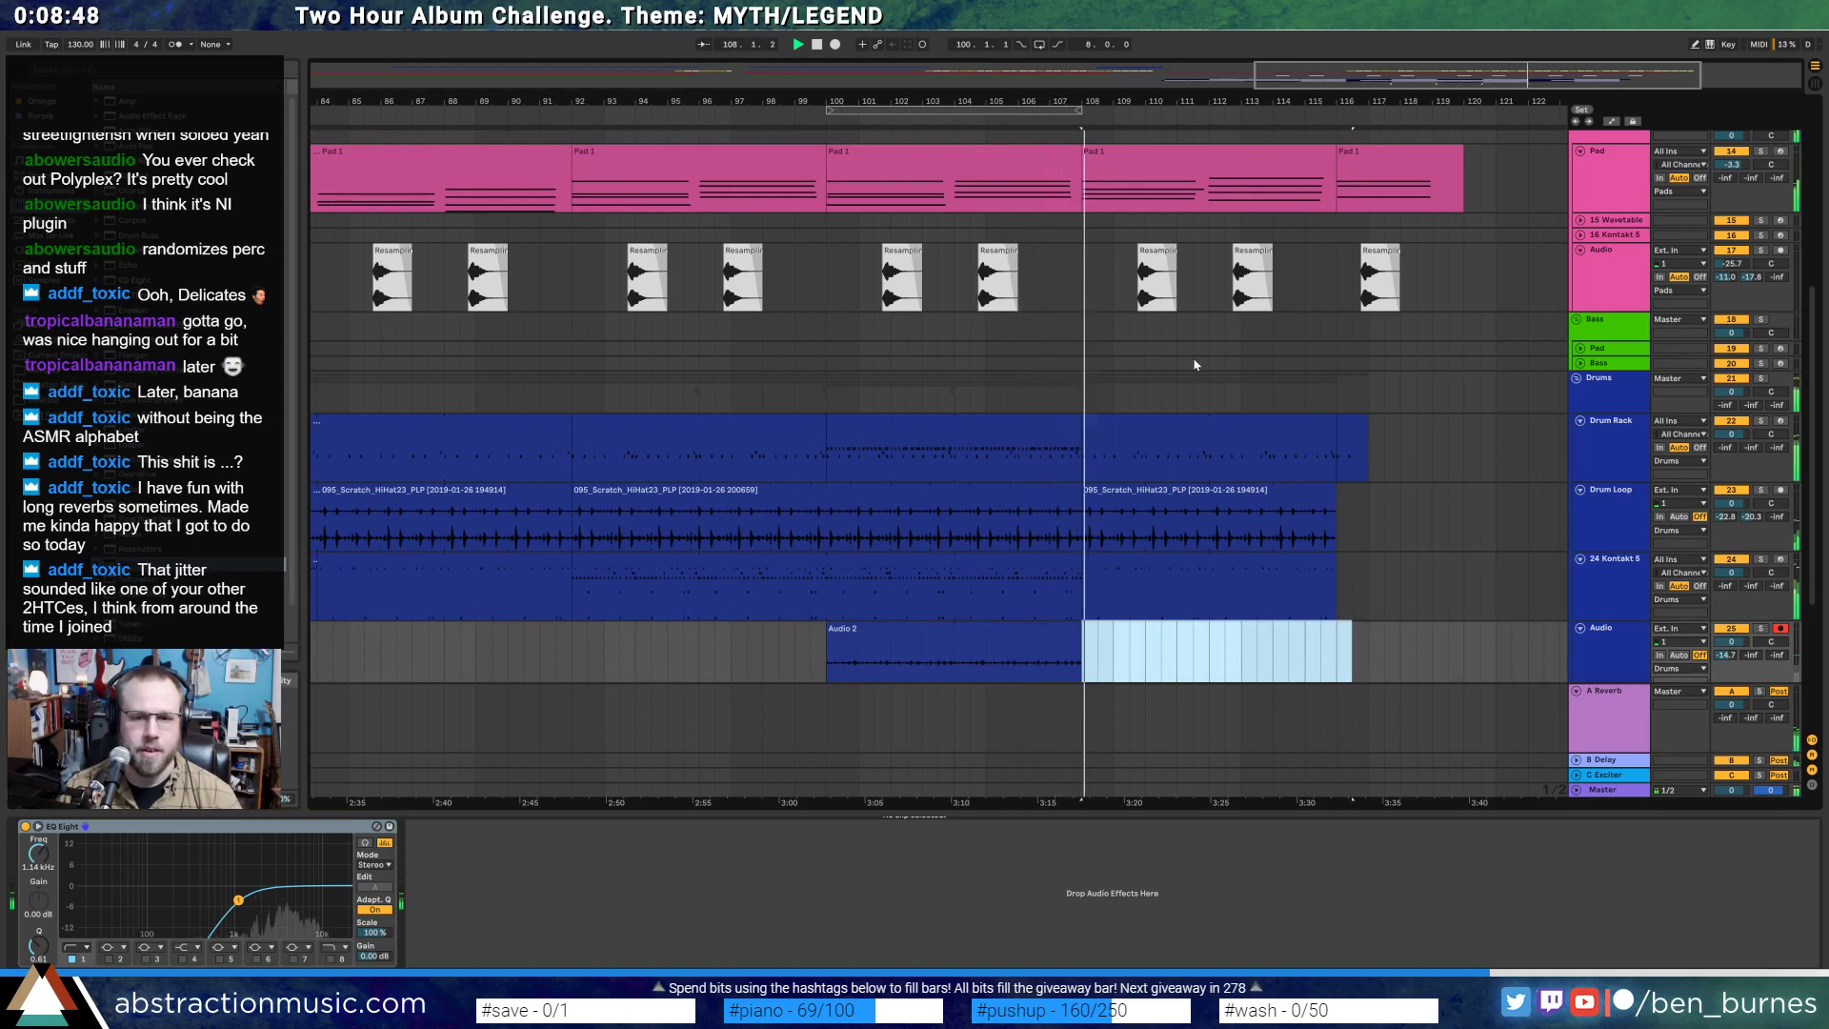
click(1083, 365)
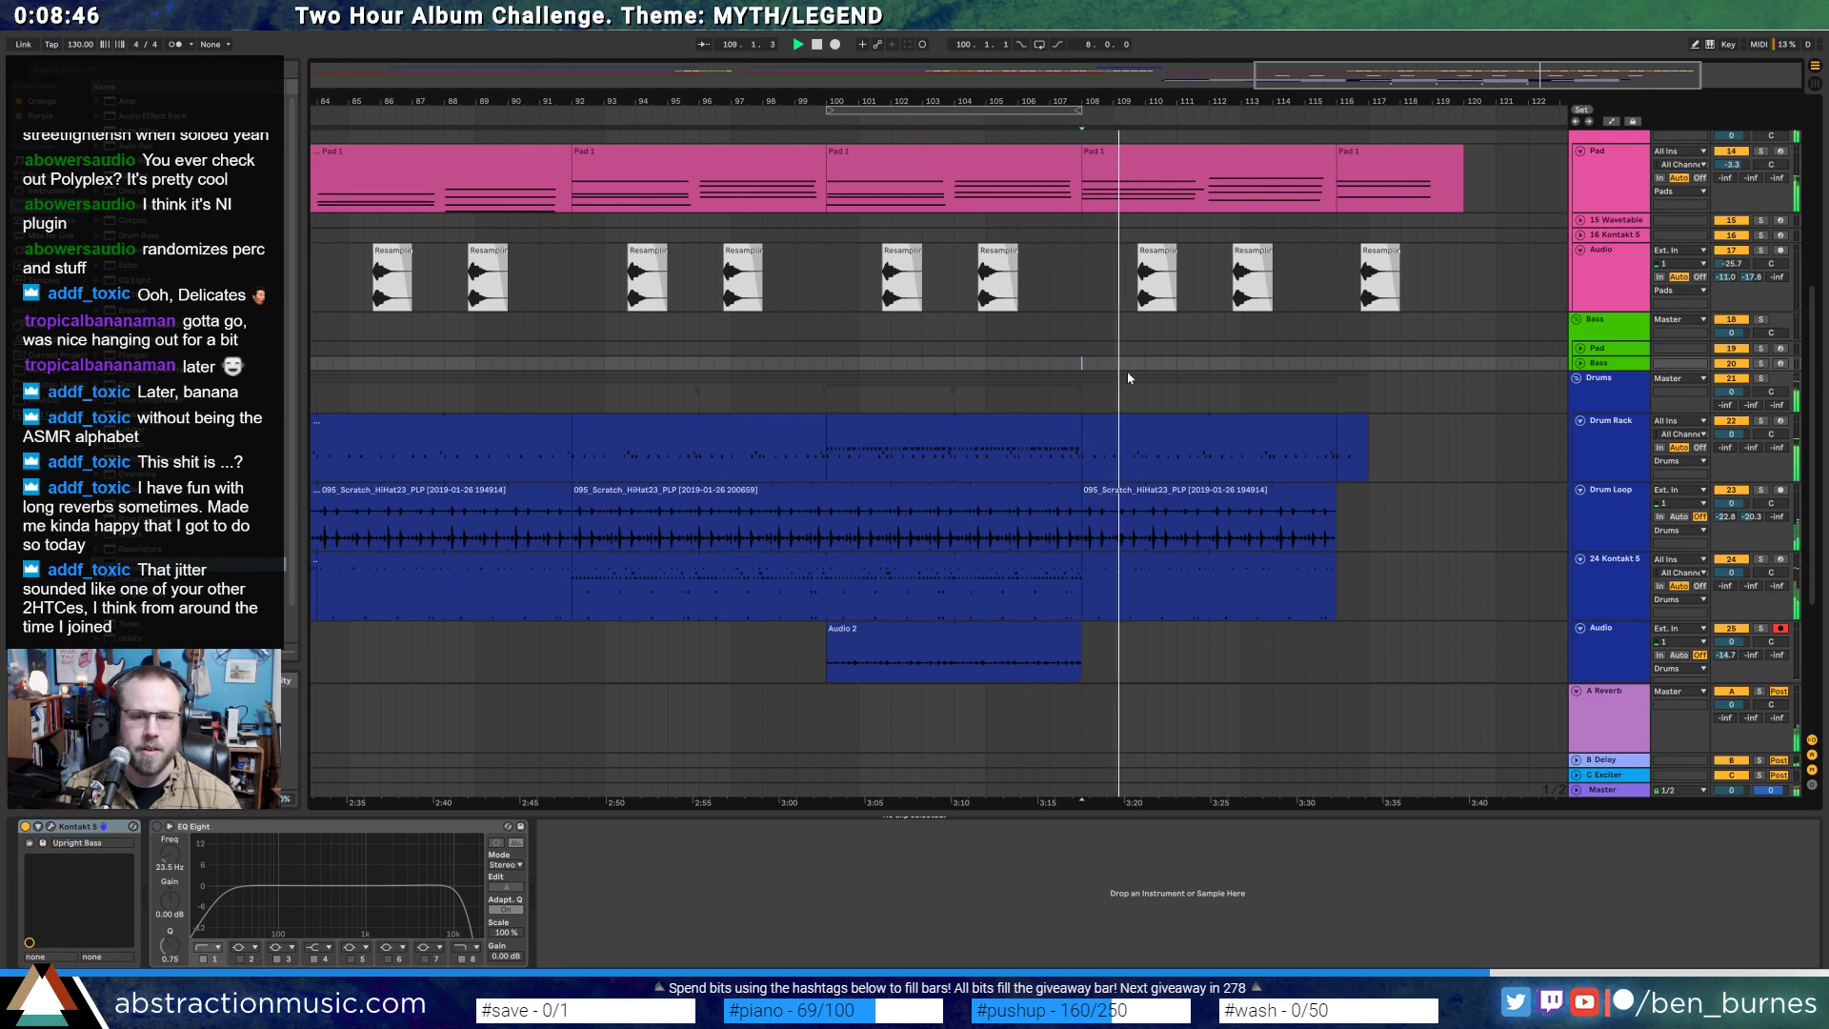
click(1143, 432)
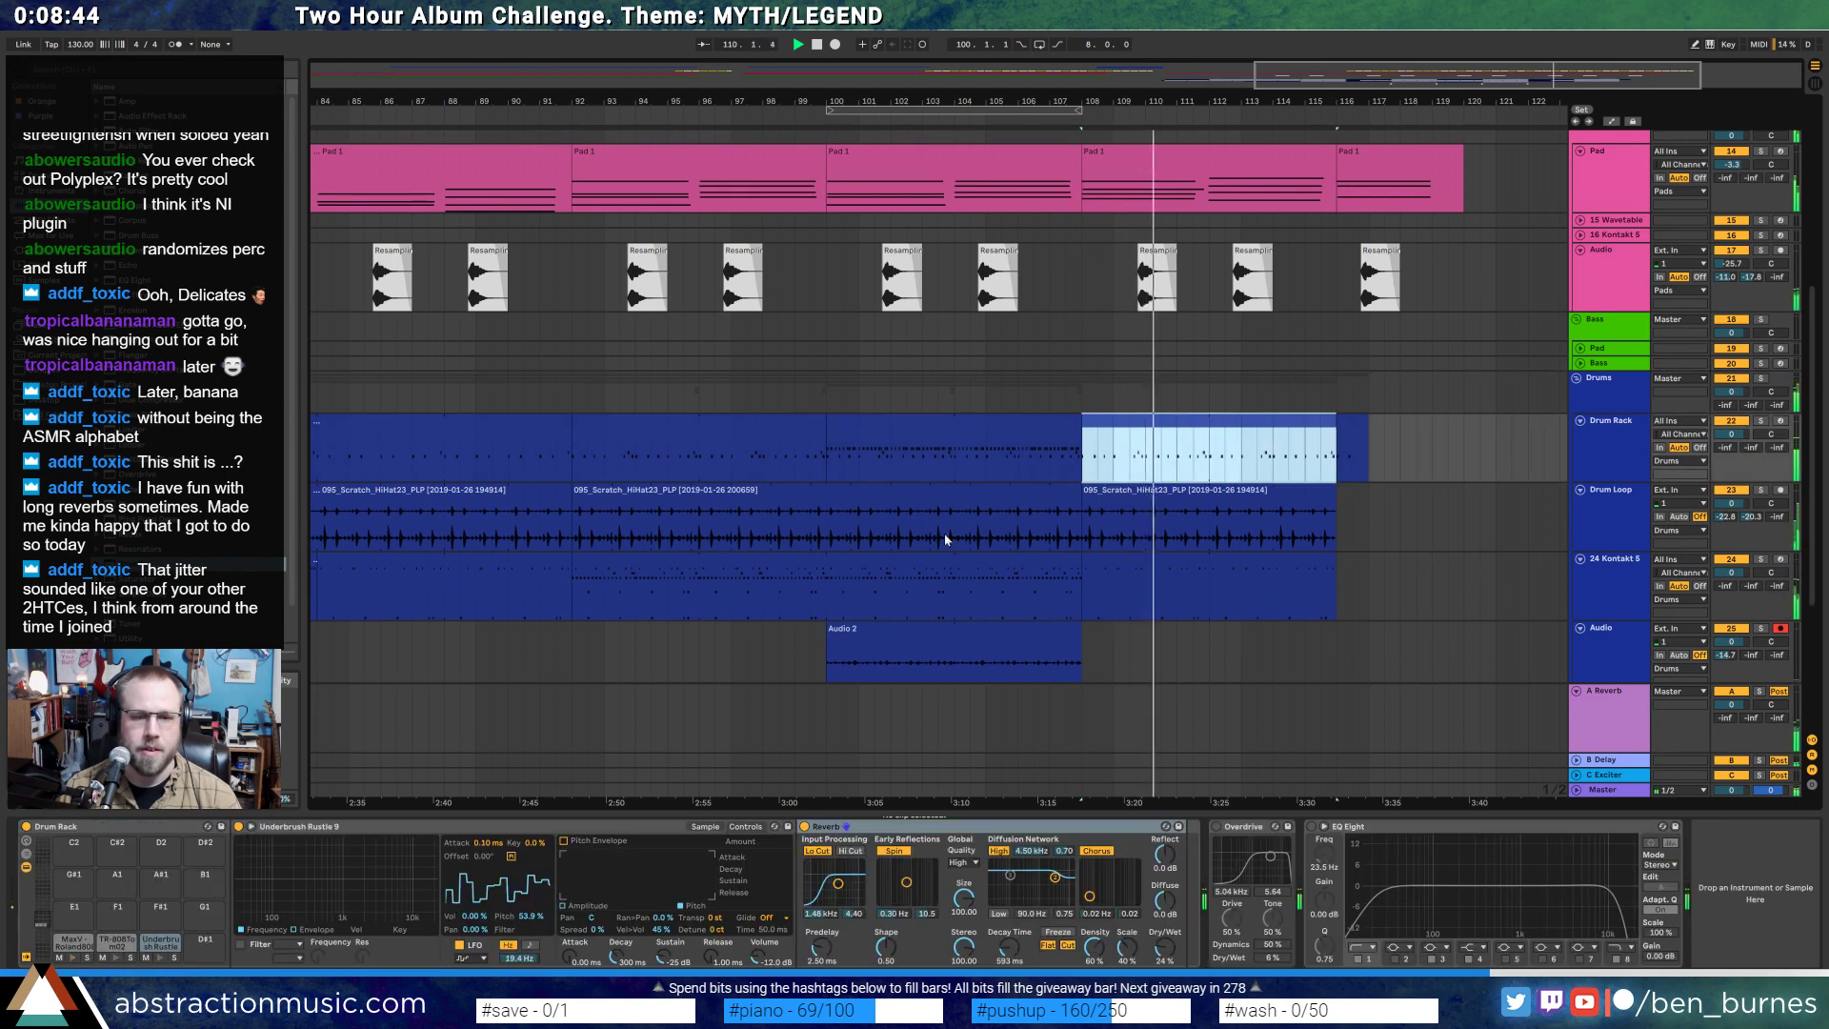
double_click(1143, 433)
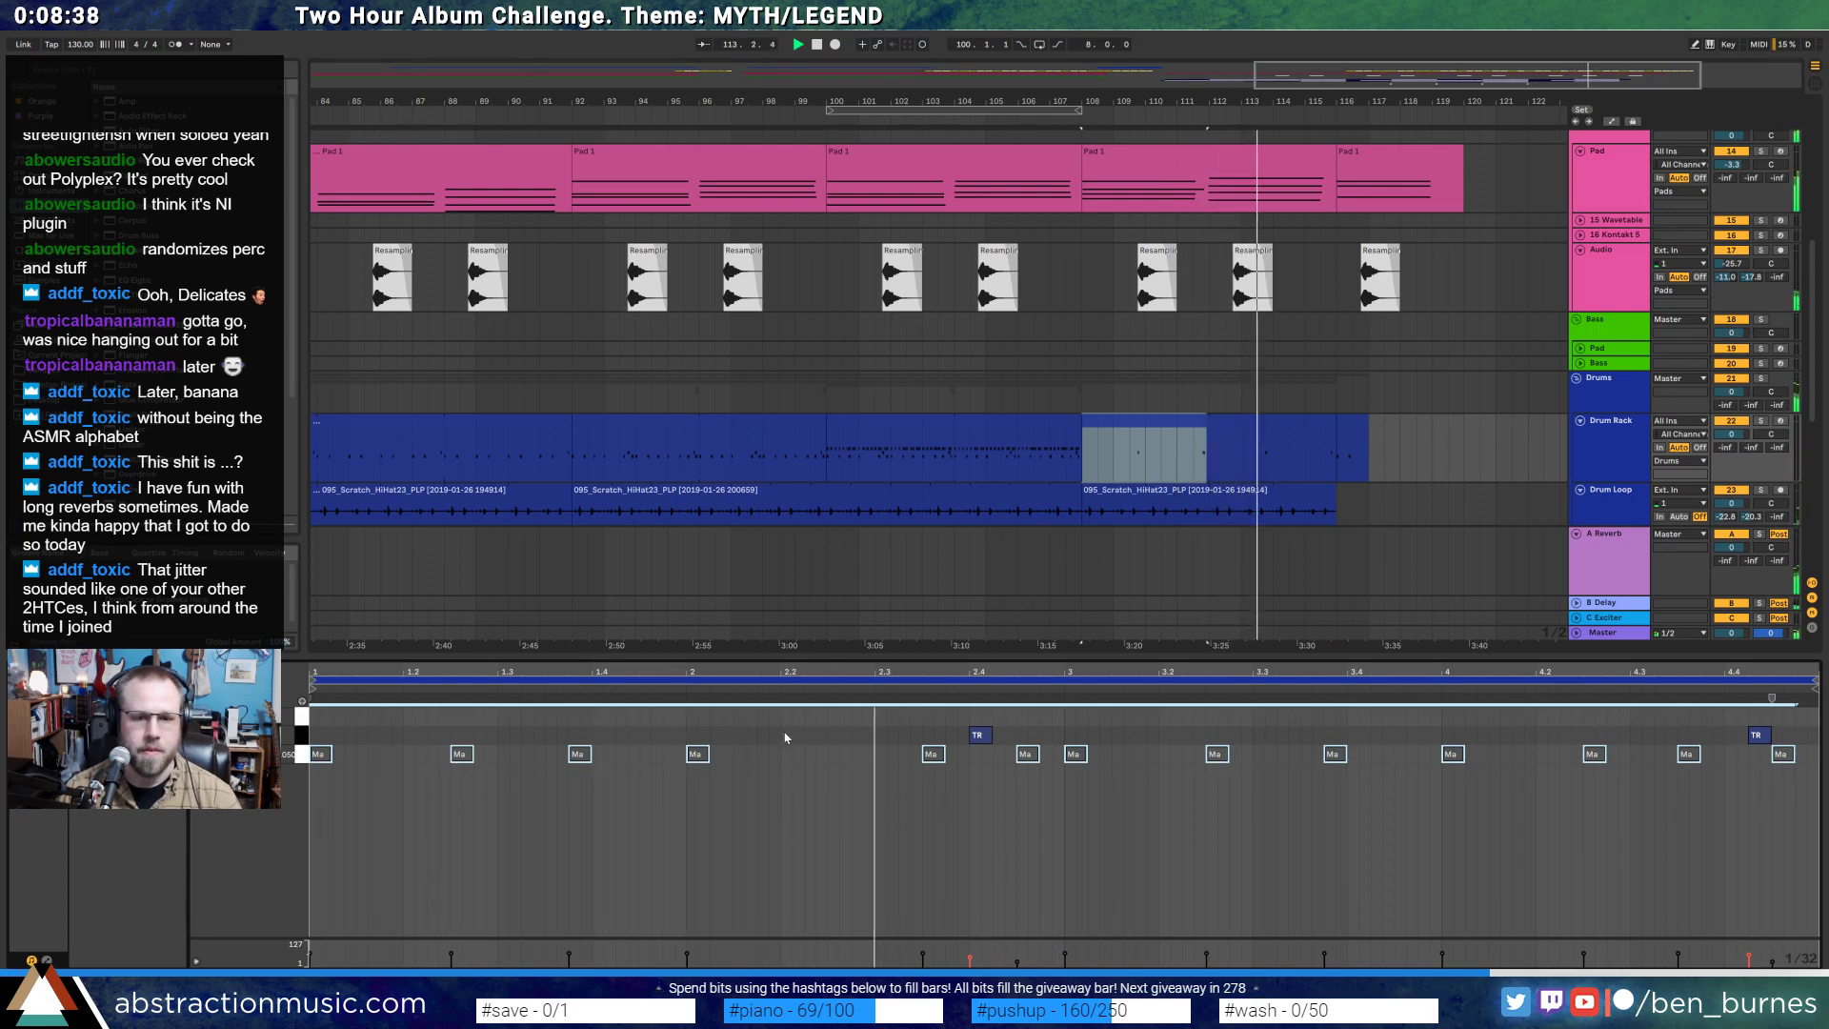
- Deactivate every MaxV Roland808 note in the Drum Rack clip at bar 108 except those on the downbeats of its bars 1 and 3
drag(438, 723, 645, 810)
key(0)
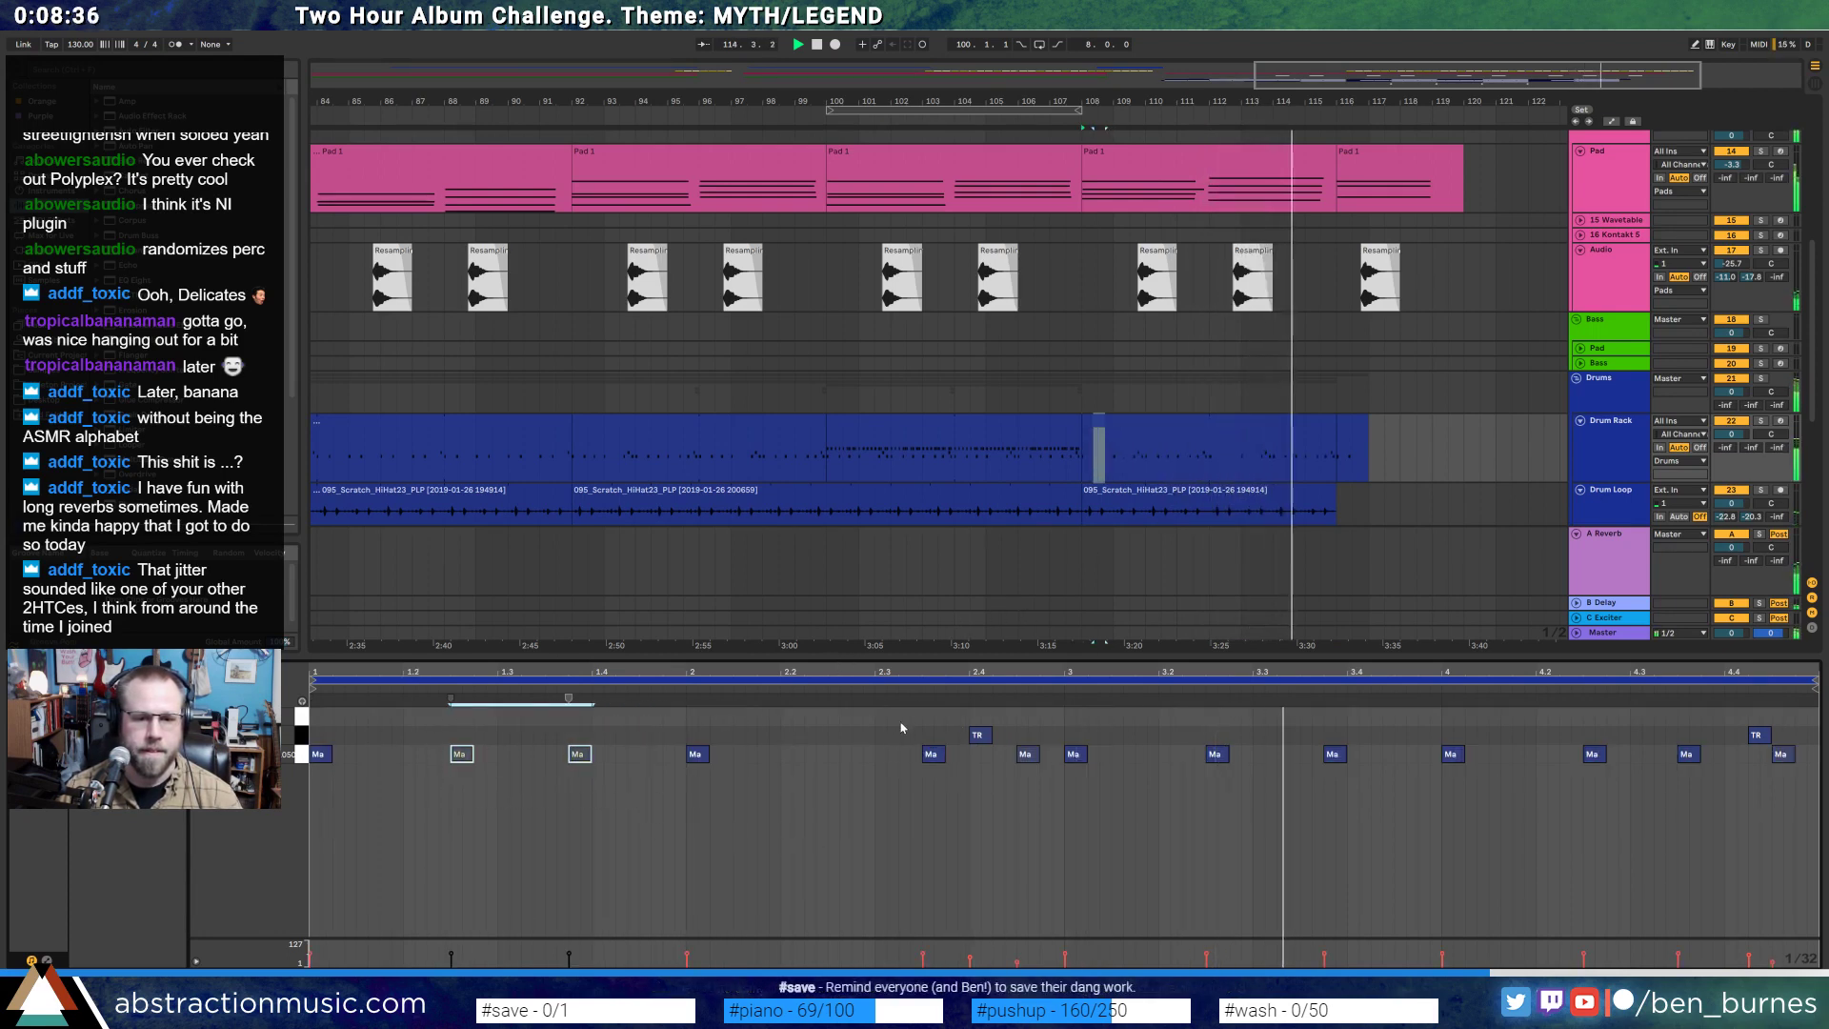
drag(896, 773, 1035, 765)
drag(675, 751, 1029, 781)
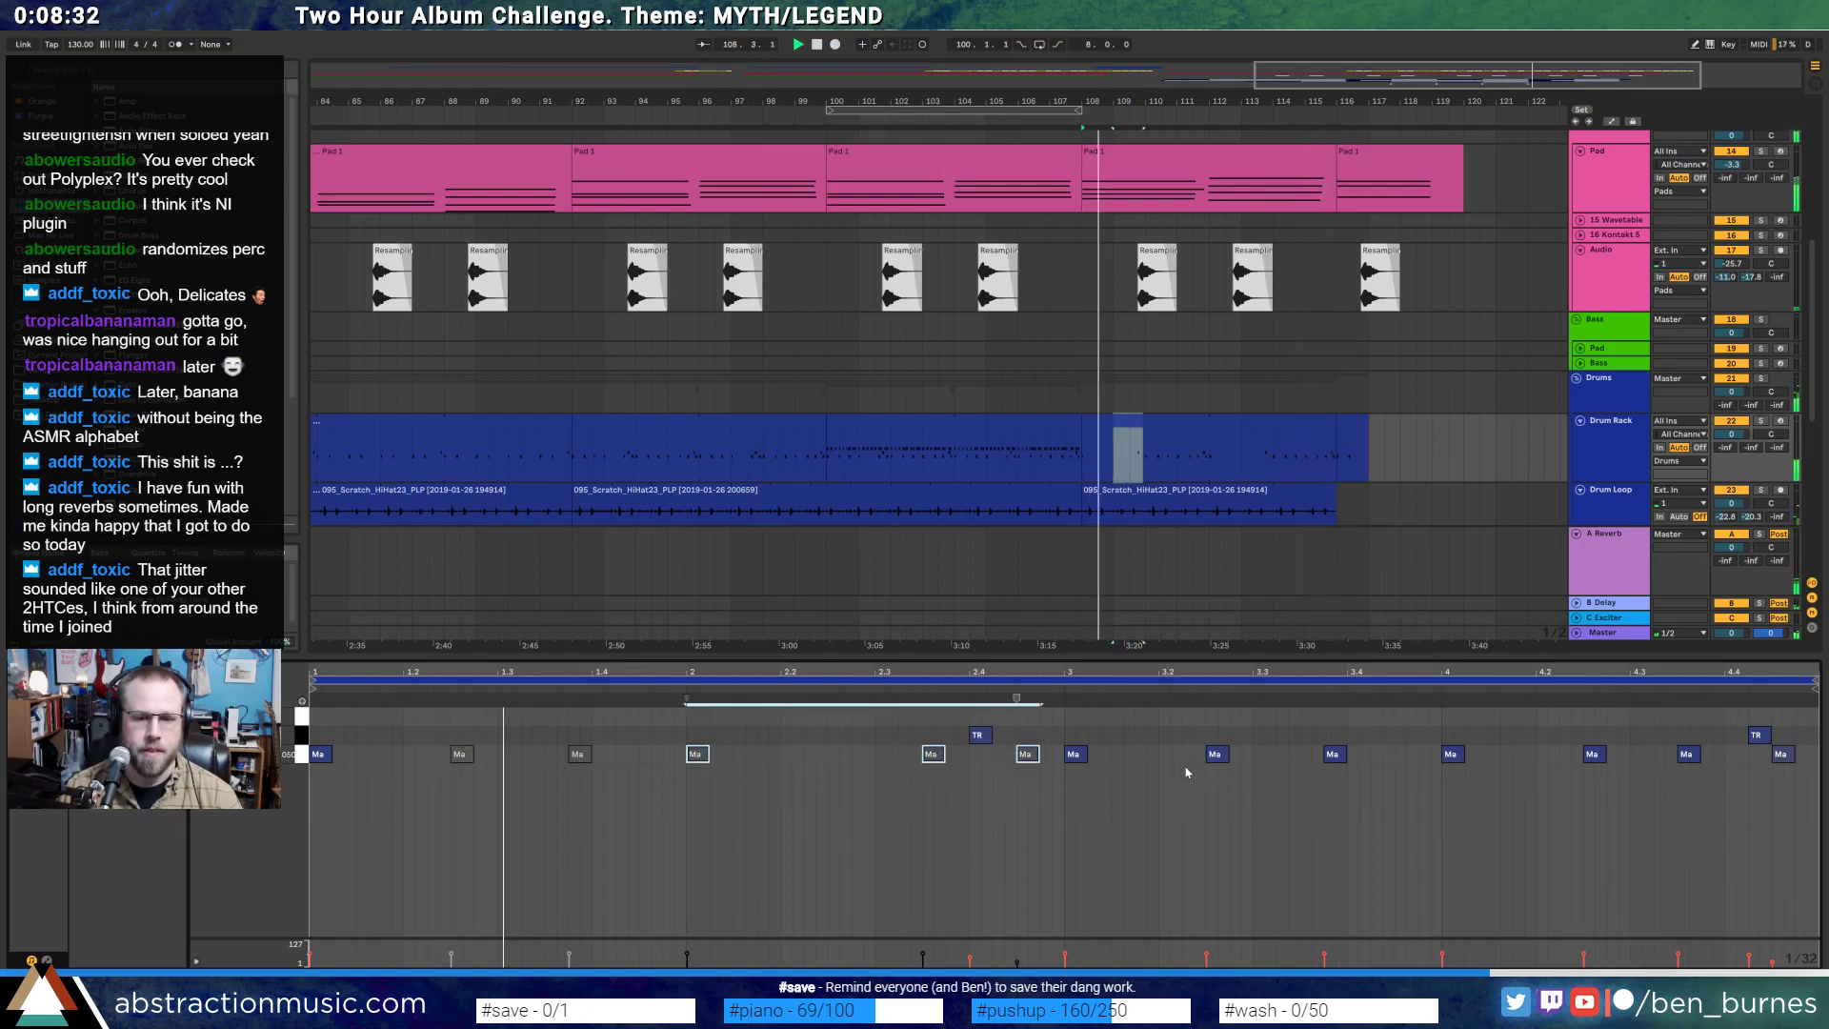
drag(1168, 749, 1780, 781)
key(0)
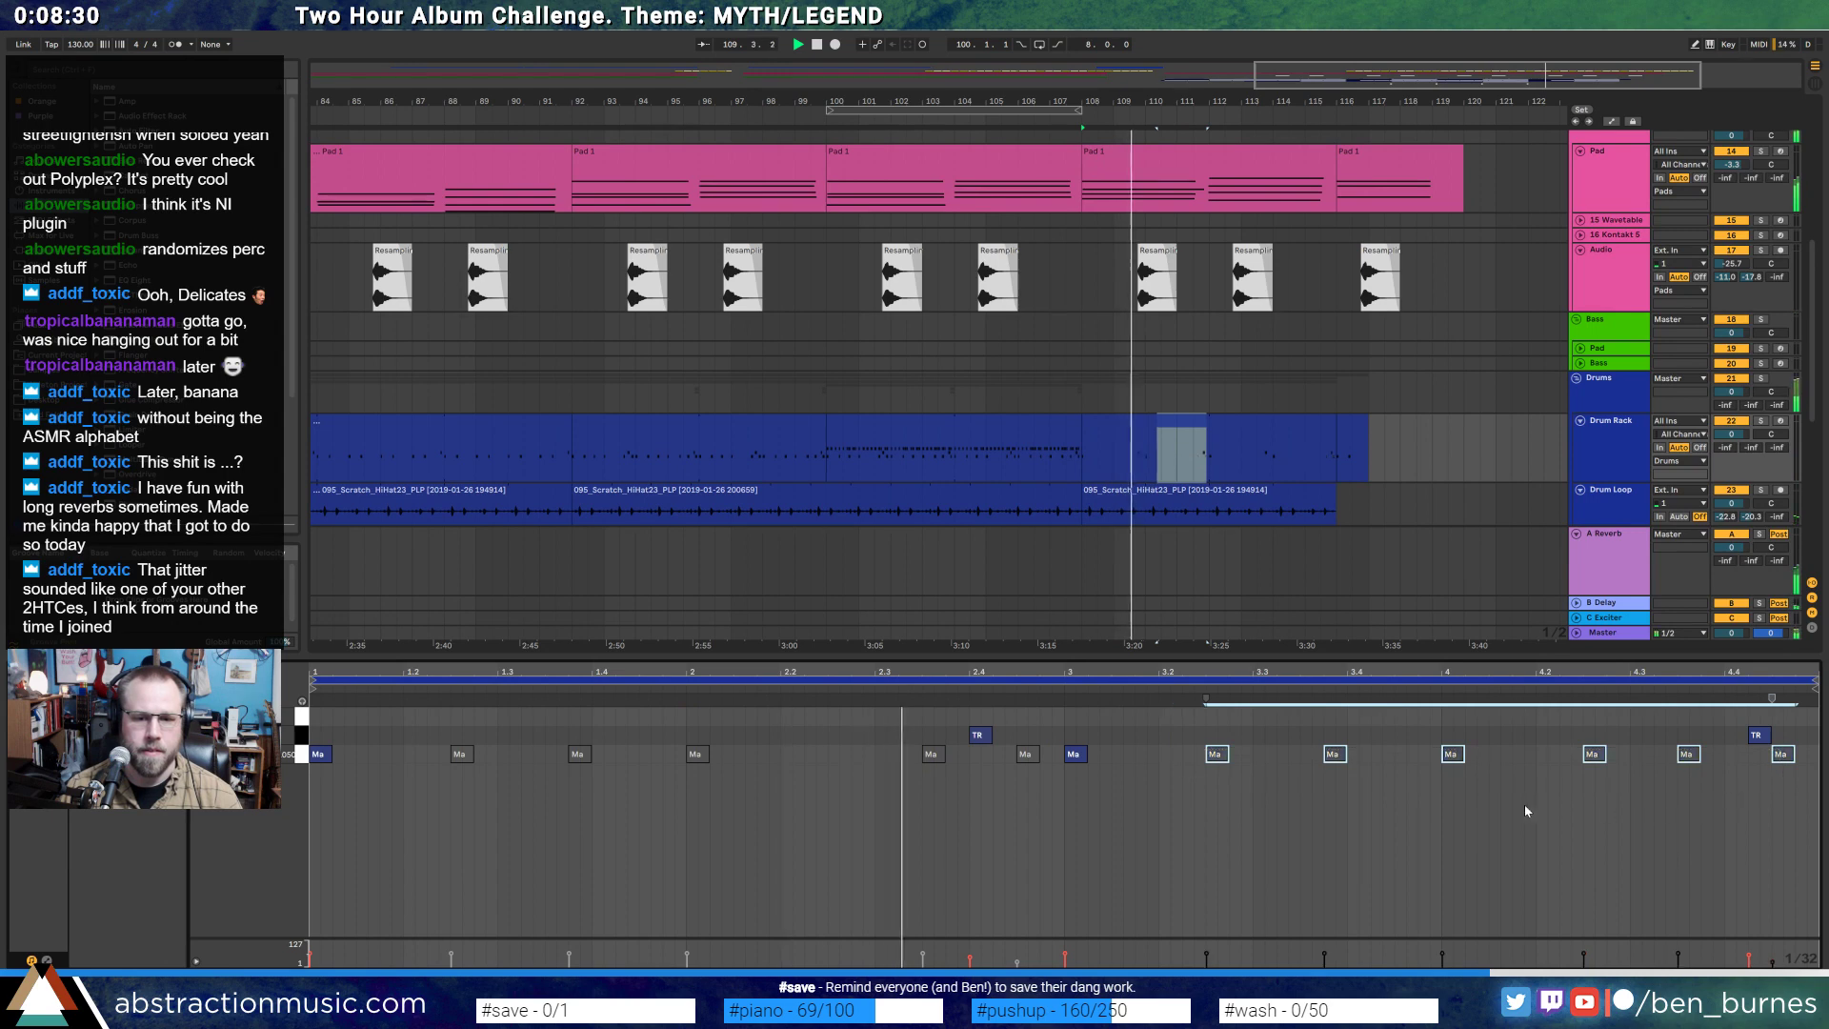
click(1195, 814)
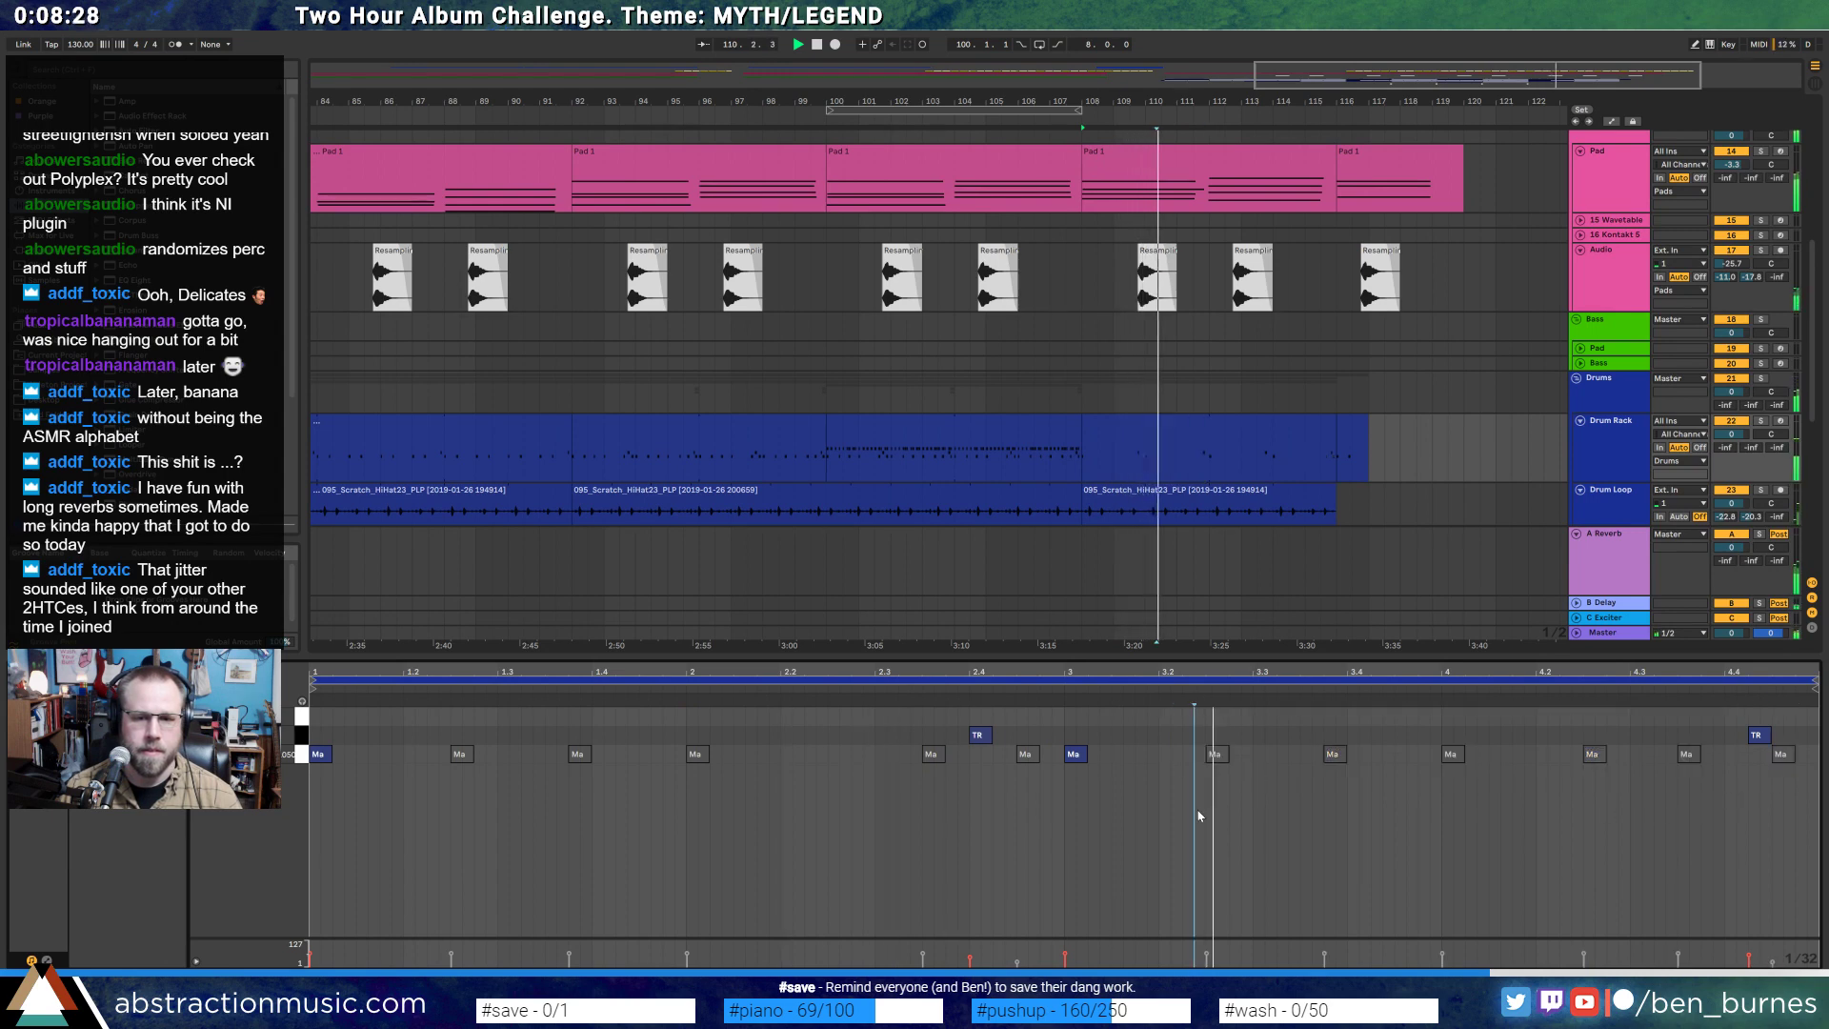
- Inspect the notes of the short Drum Rack clip at bar 116, and check where the drum, pad and percussion tracks end
click(1360, 418)
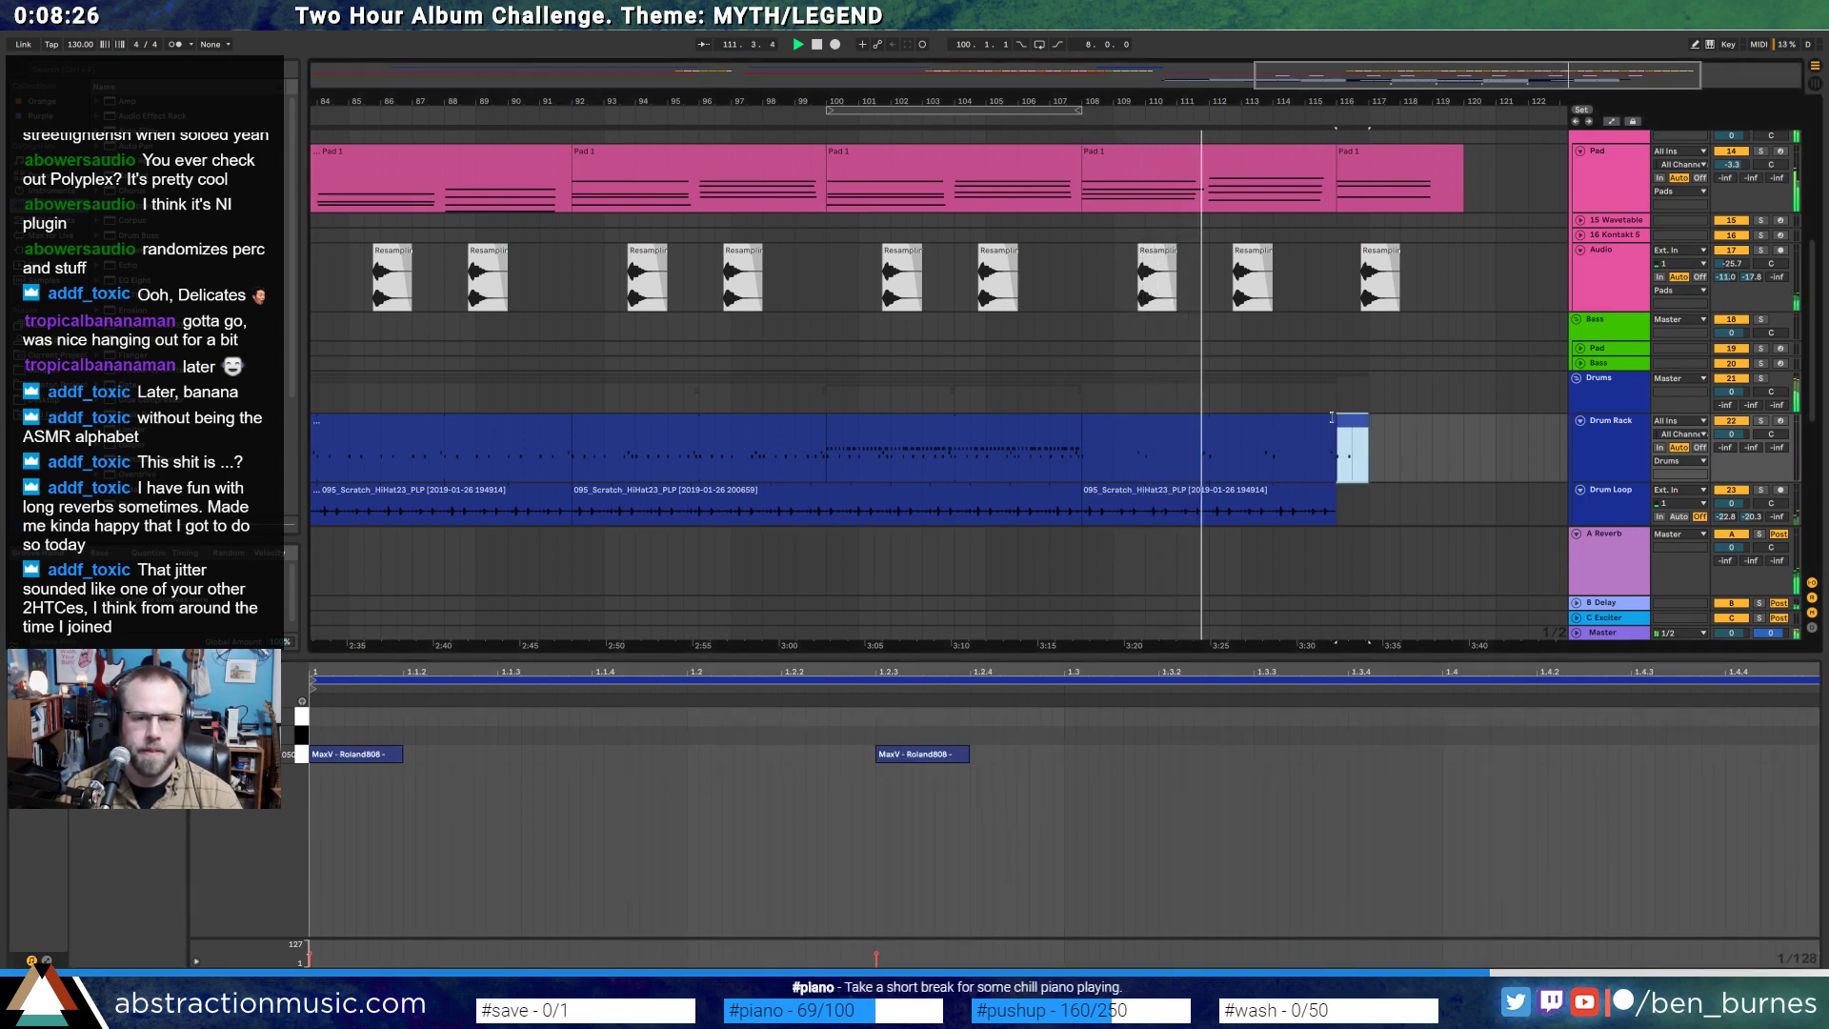
drag(1336, 419, 1370, 422)
click(1378, 461)
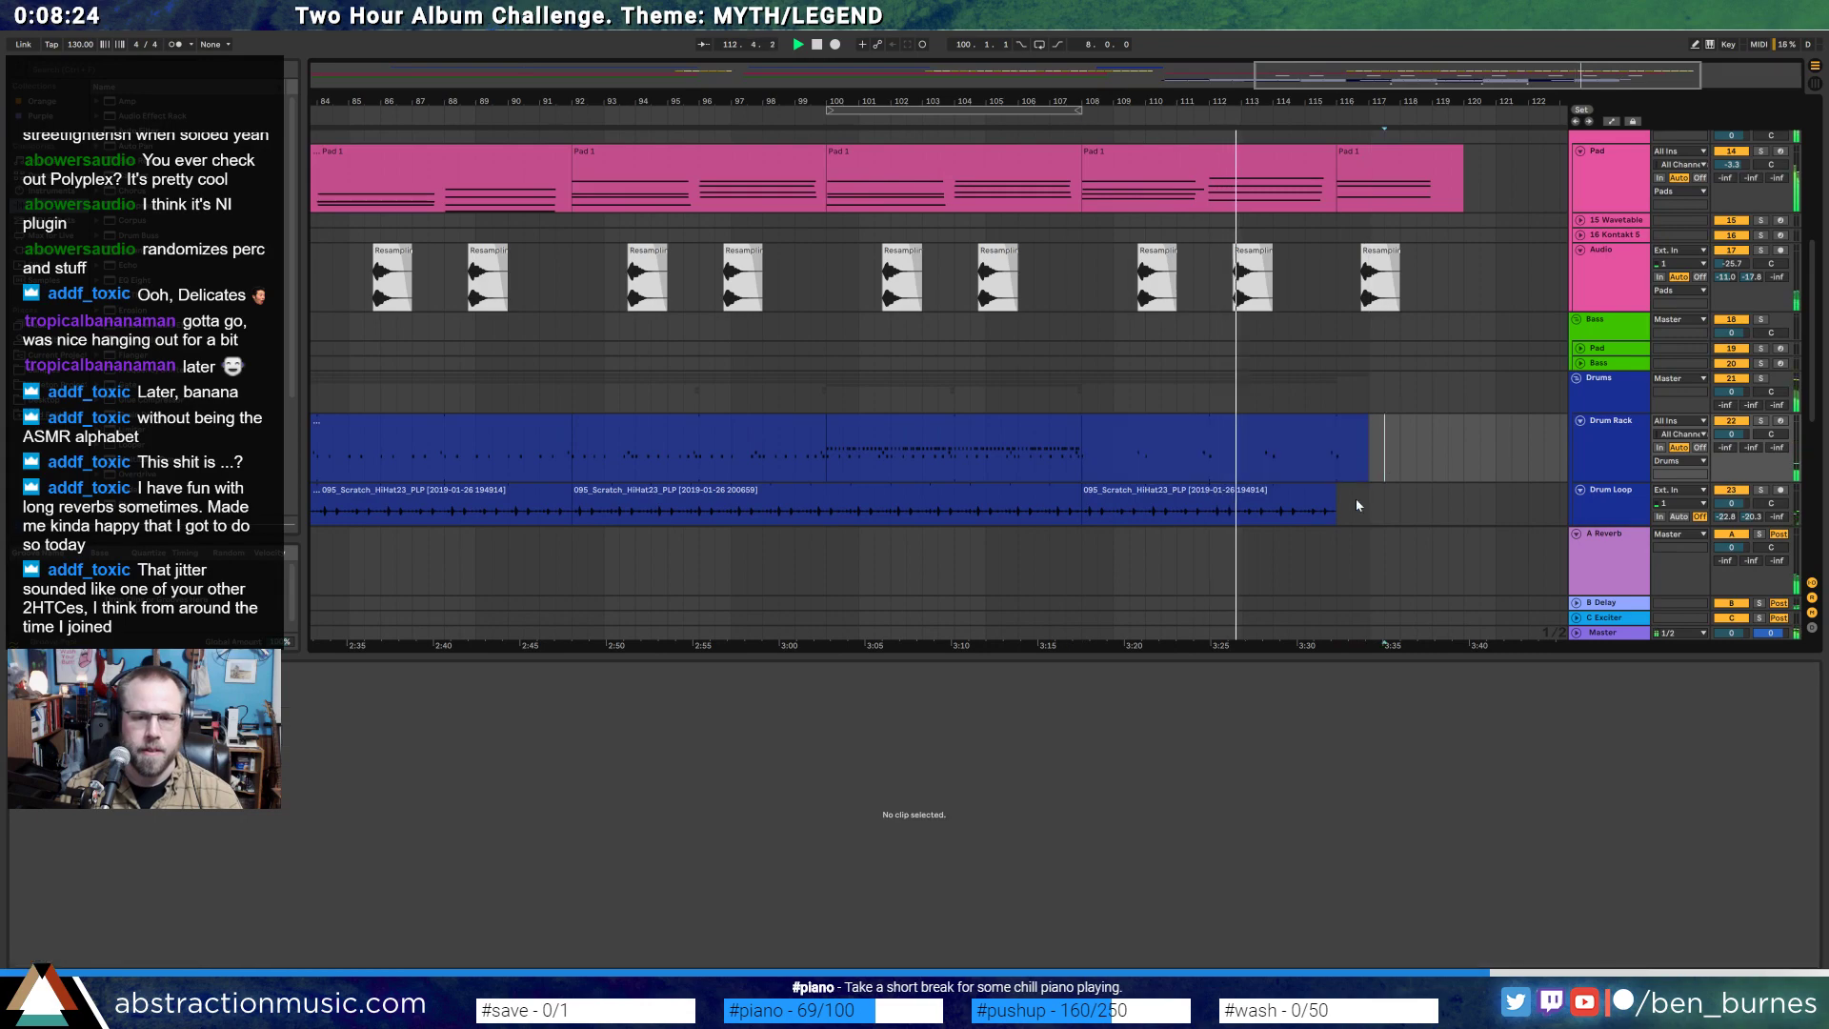
key(shift+Tab)
scroll(1353, 490, down, 1)
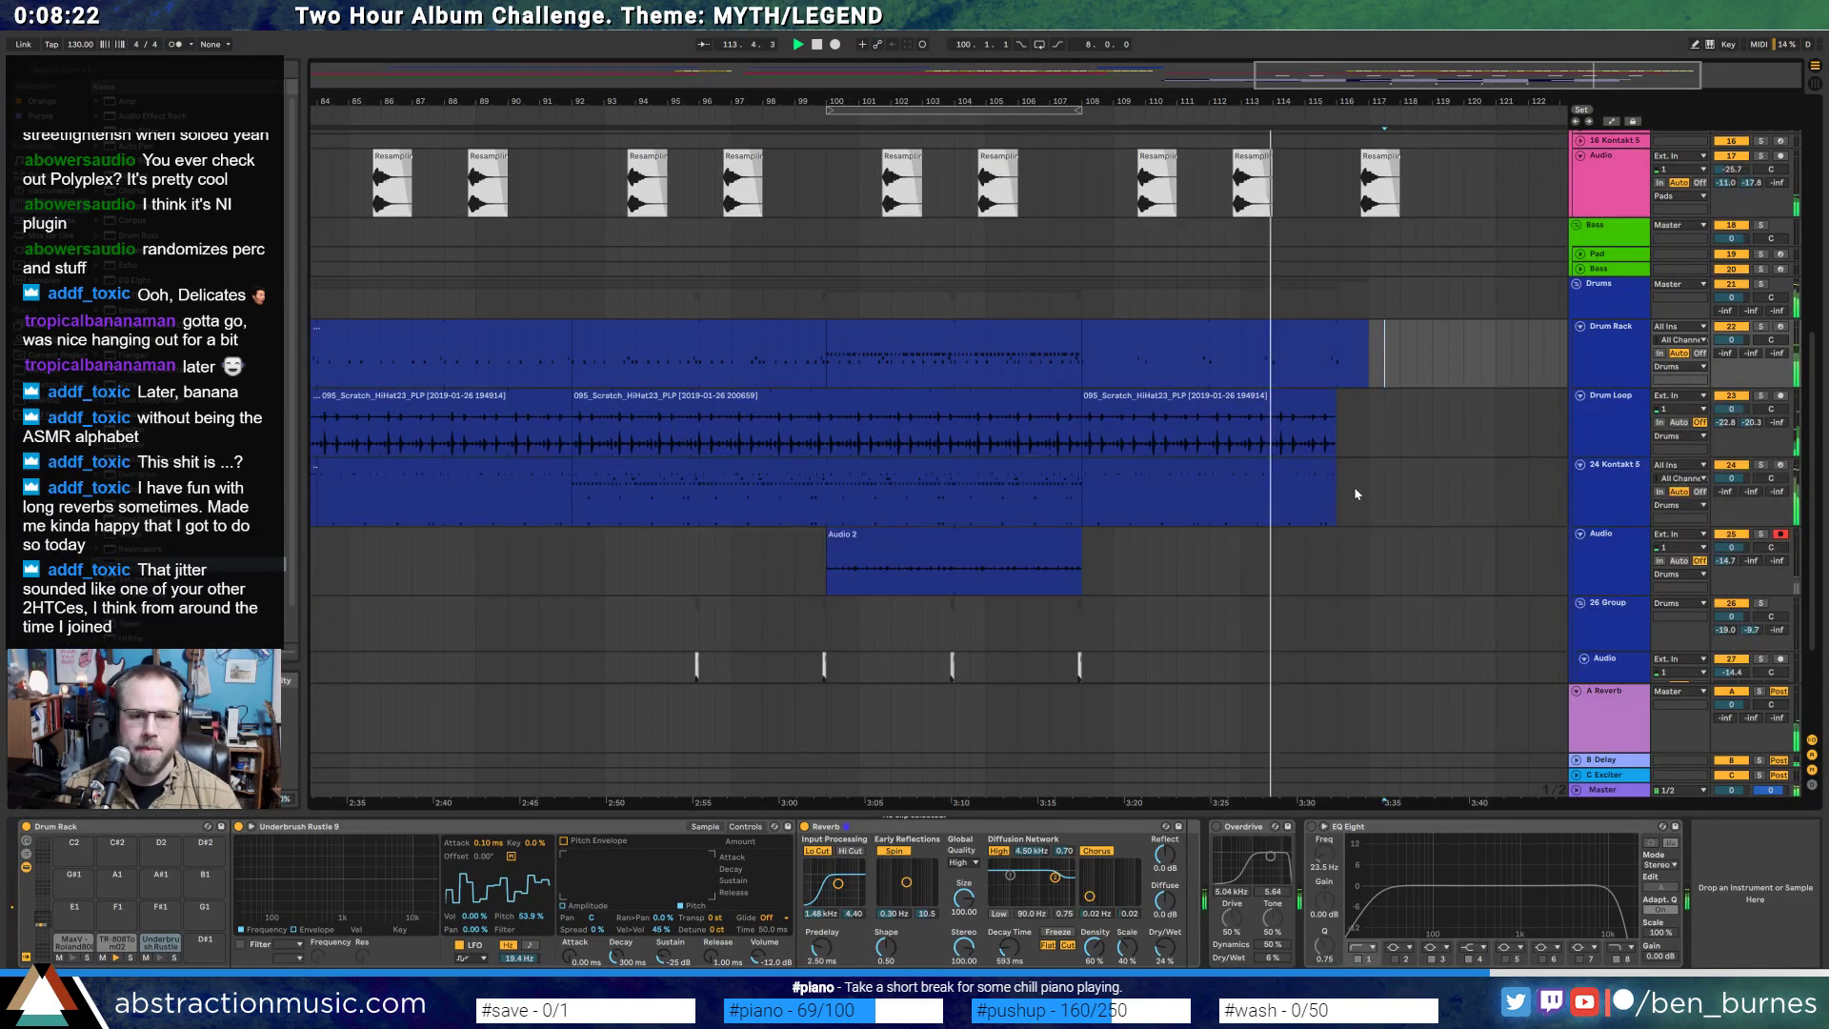
scroll(1355, 493, down, 2)
scroll(1381, 490, up, 4)
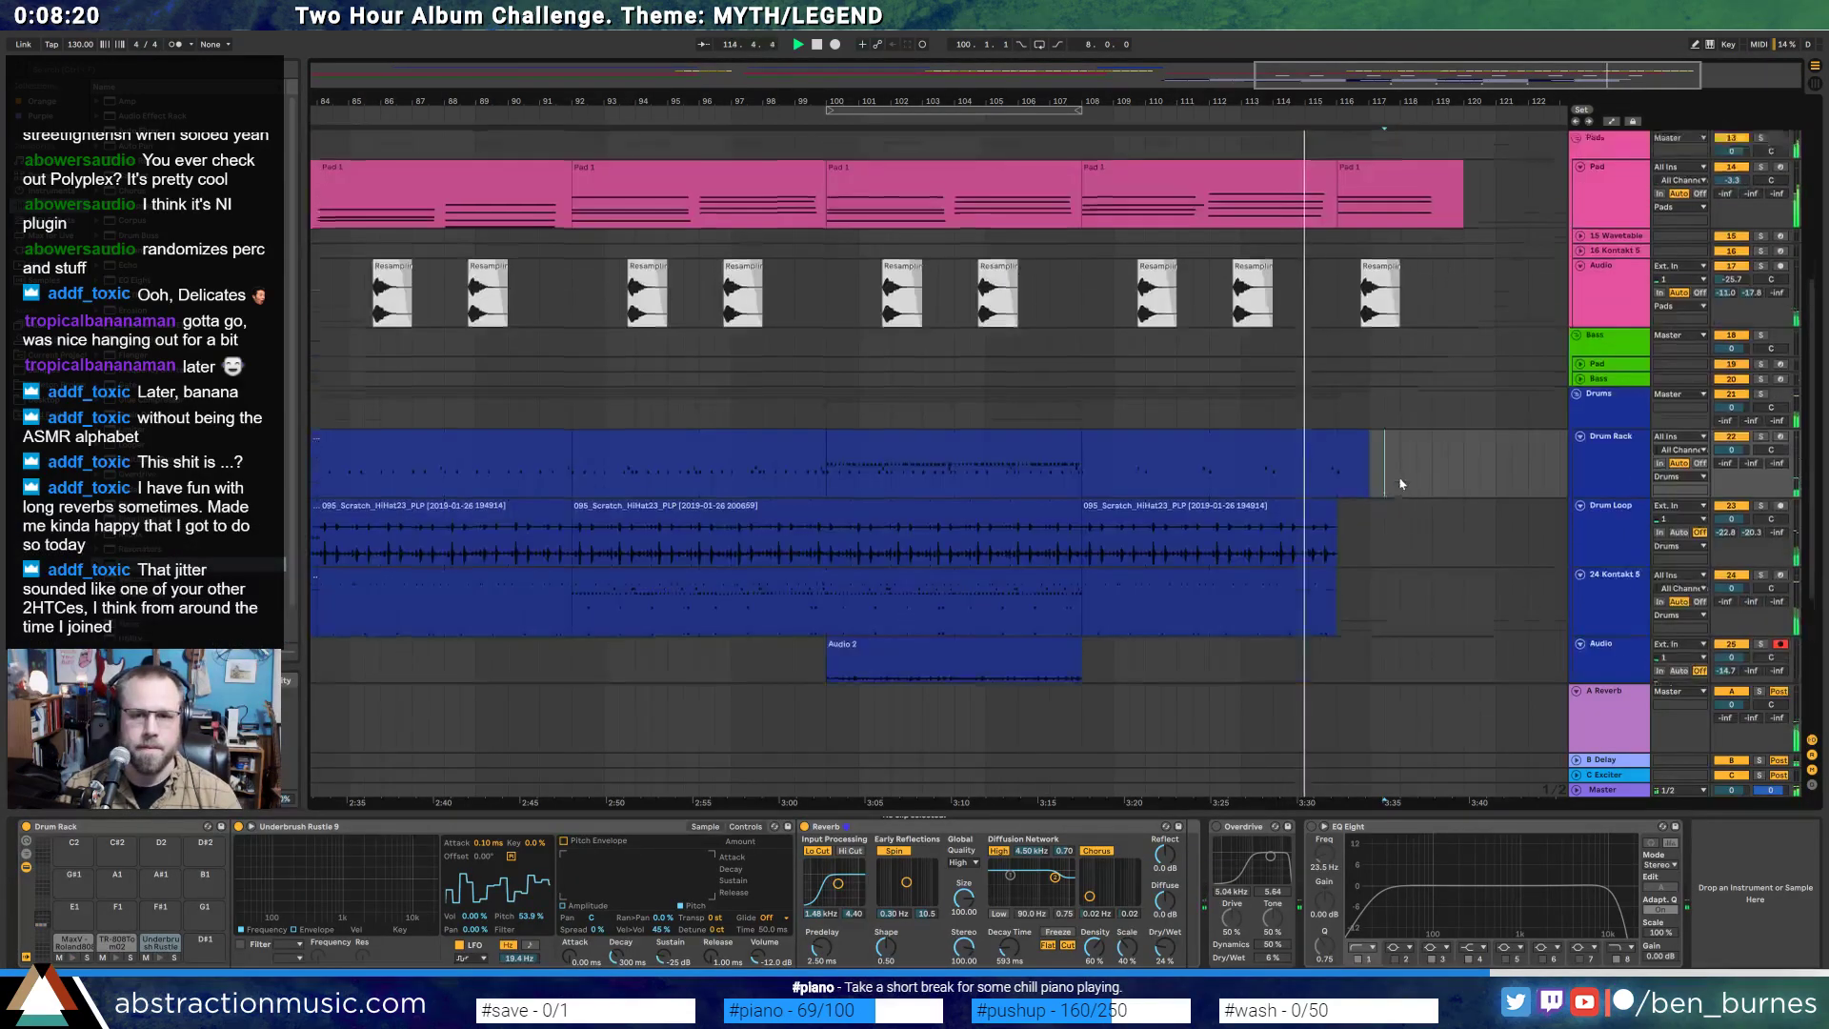
scroll(1404, 481, up, 2)
- Open the final Pad clip at bar 116 for note editing and lower the velocities of its chord notes
drag(1418, 82, 1066, 75)
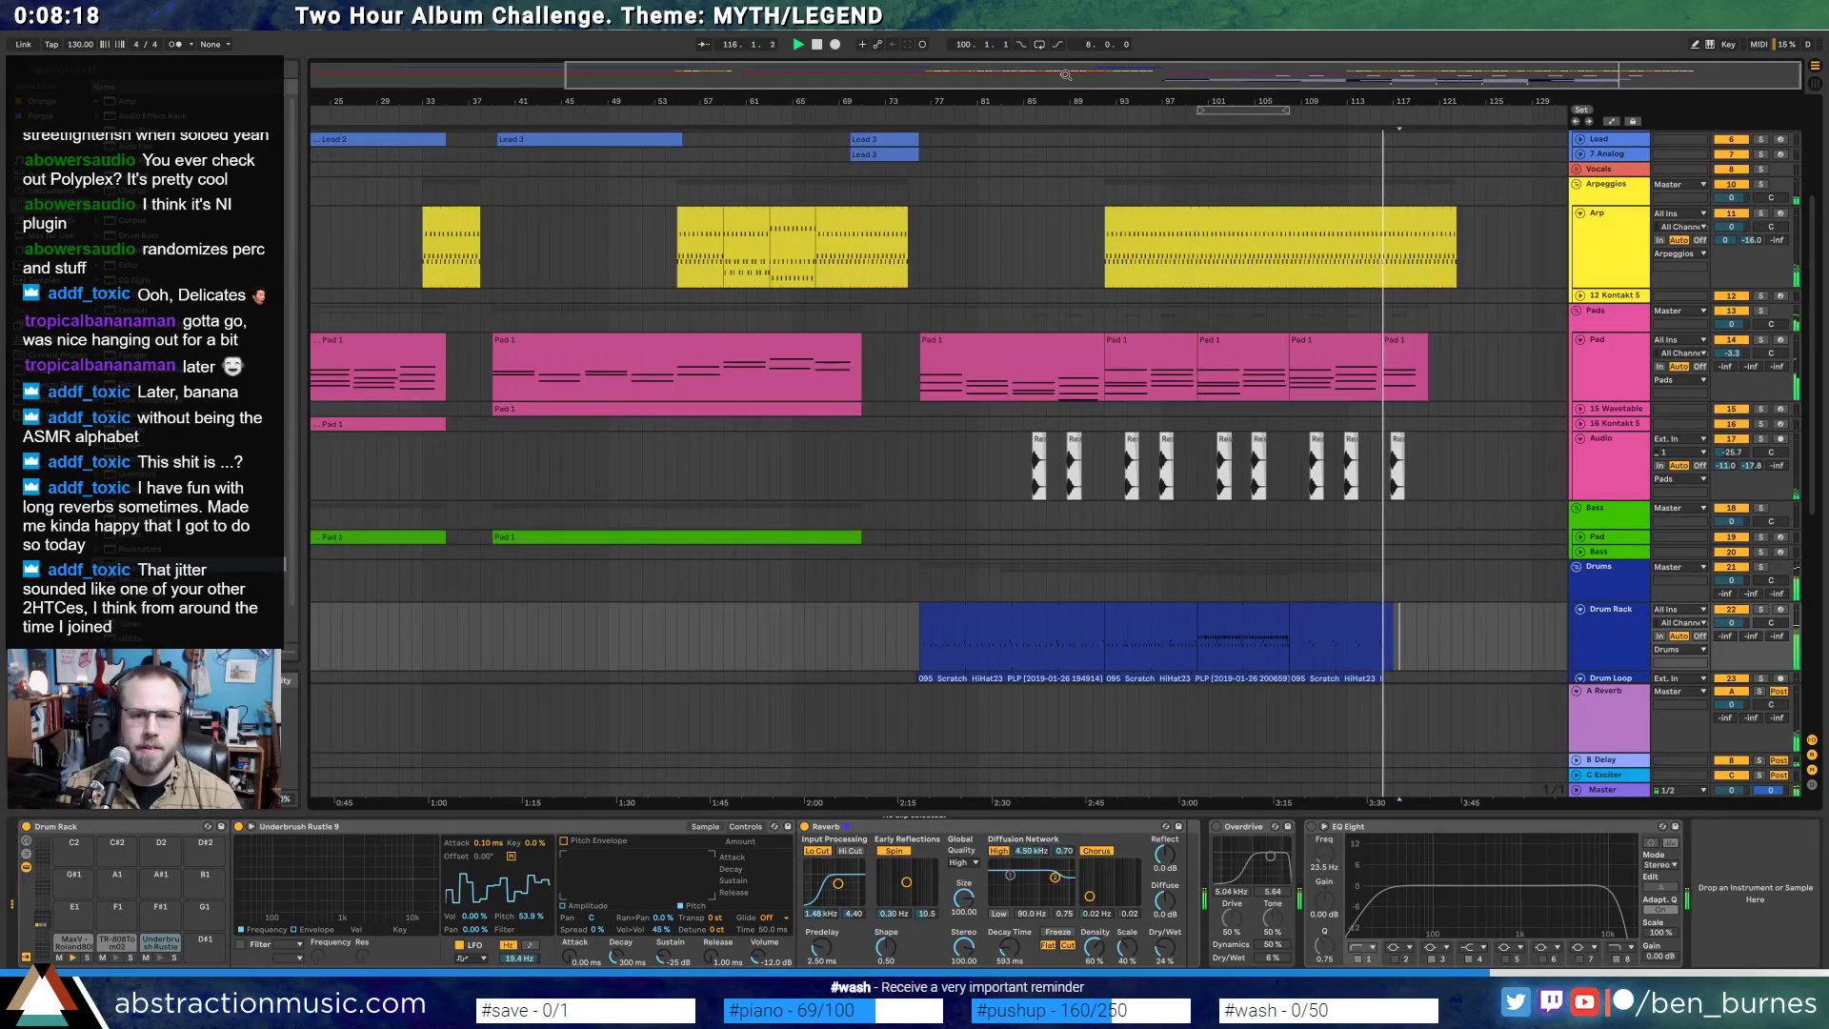
double_click(1393, 356)
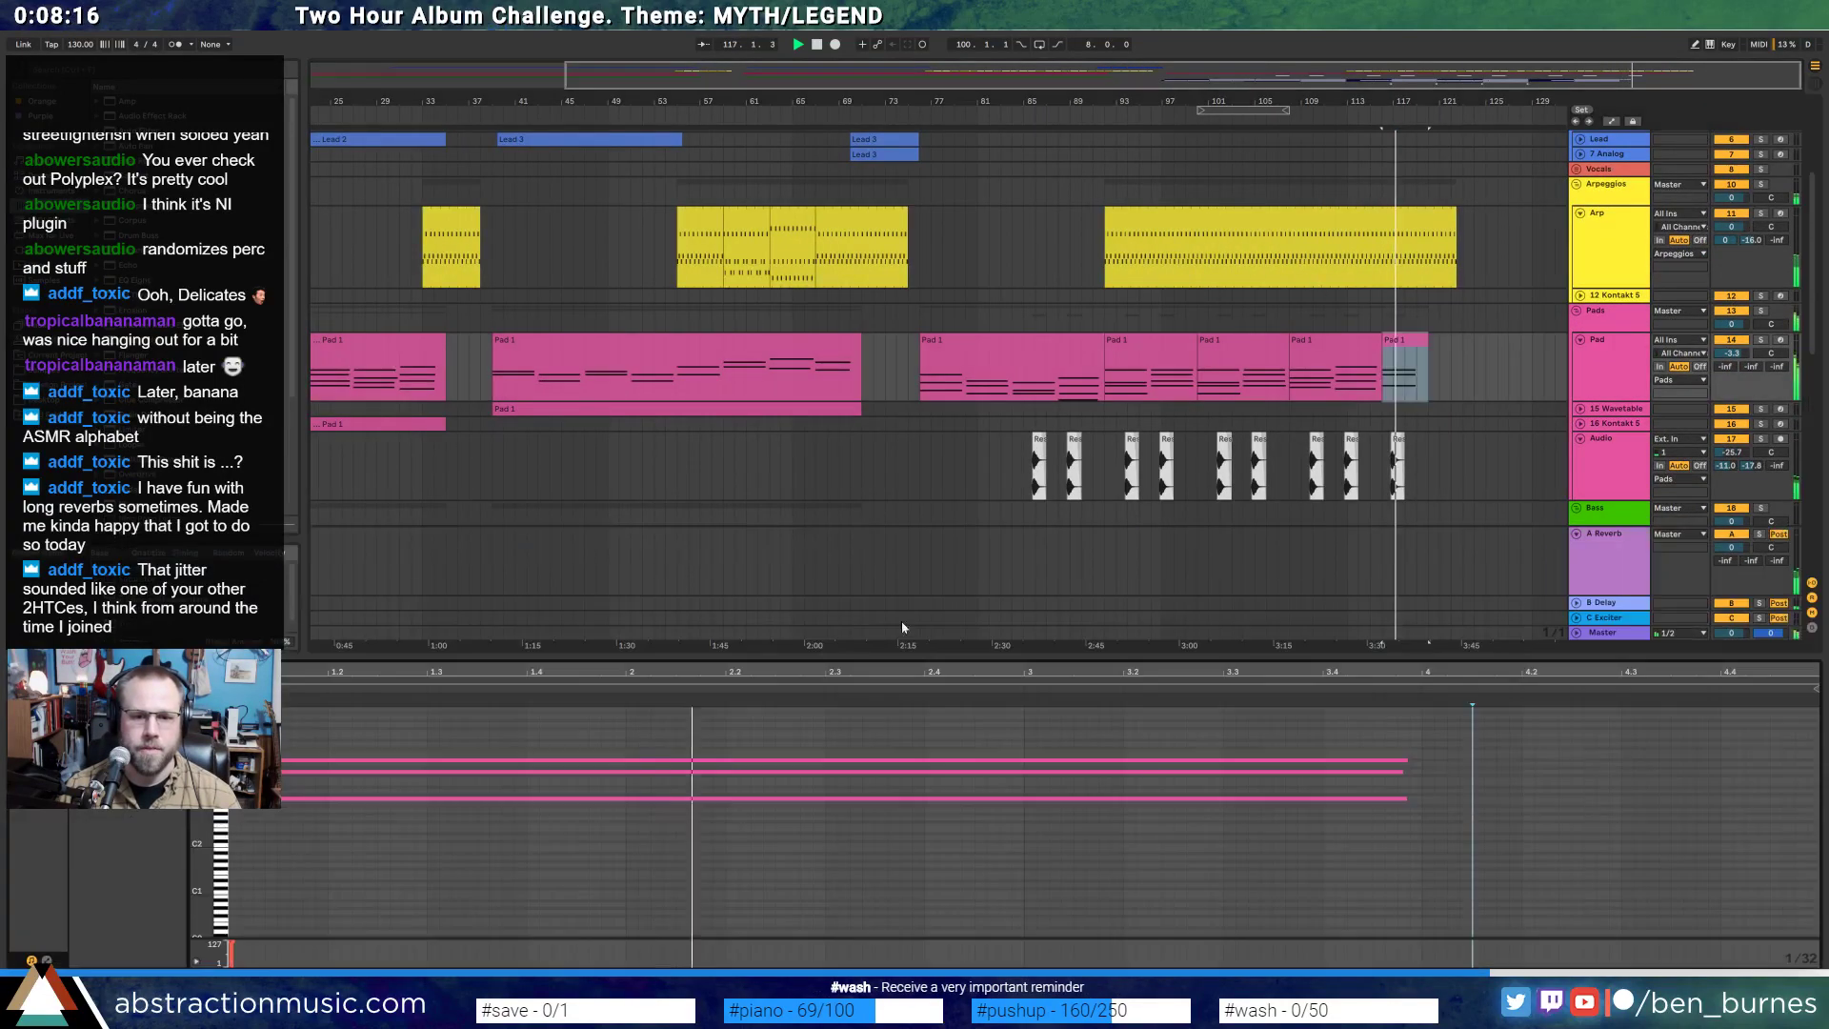
drag(757, 761, 758, 791)
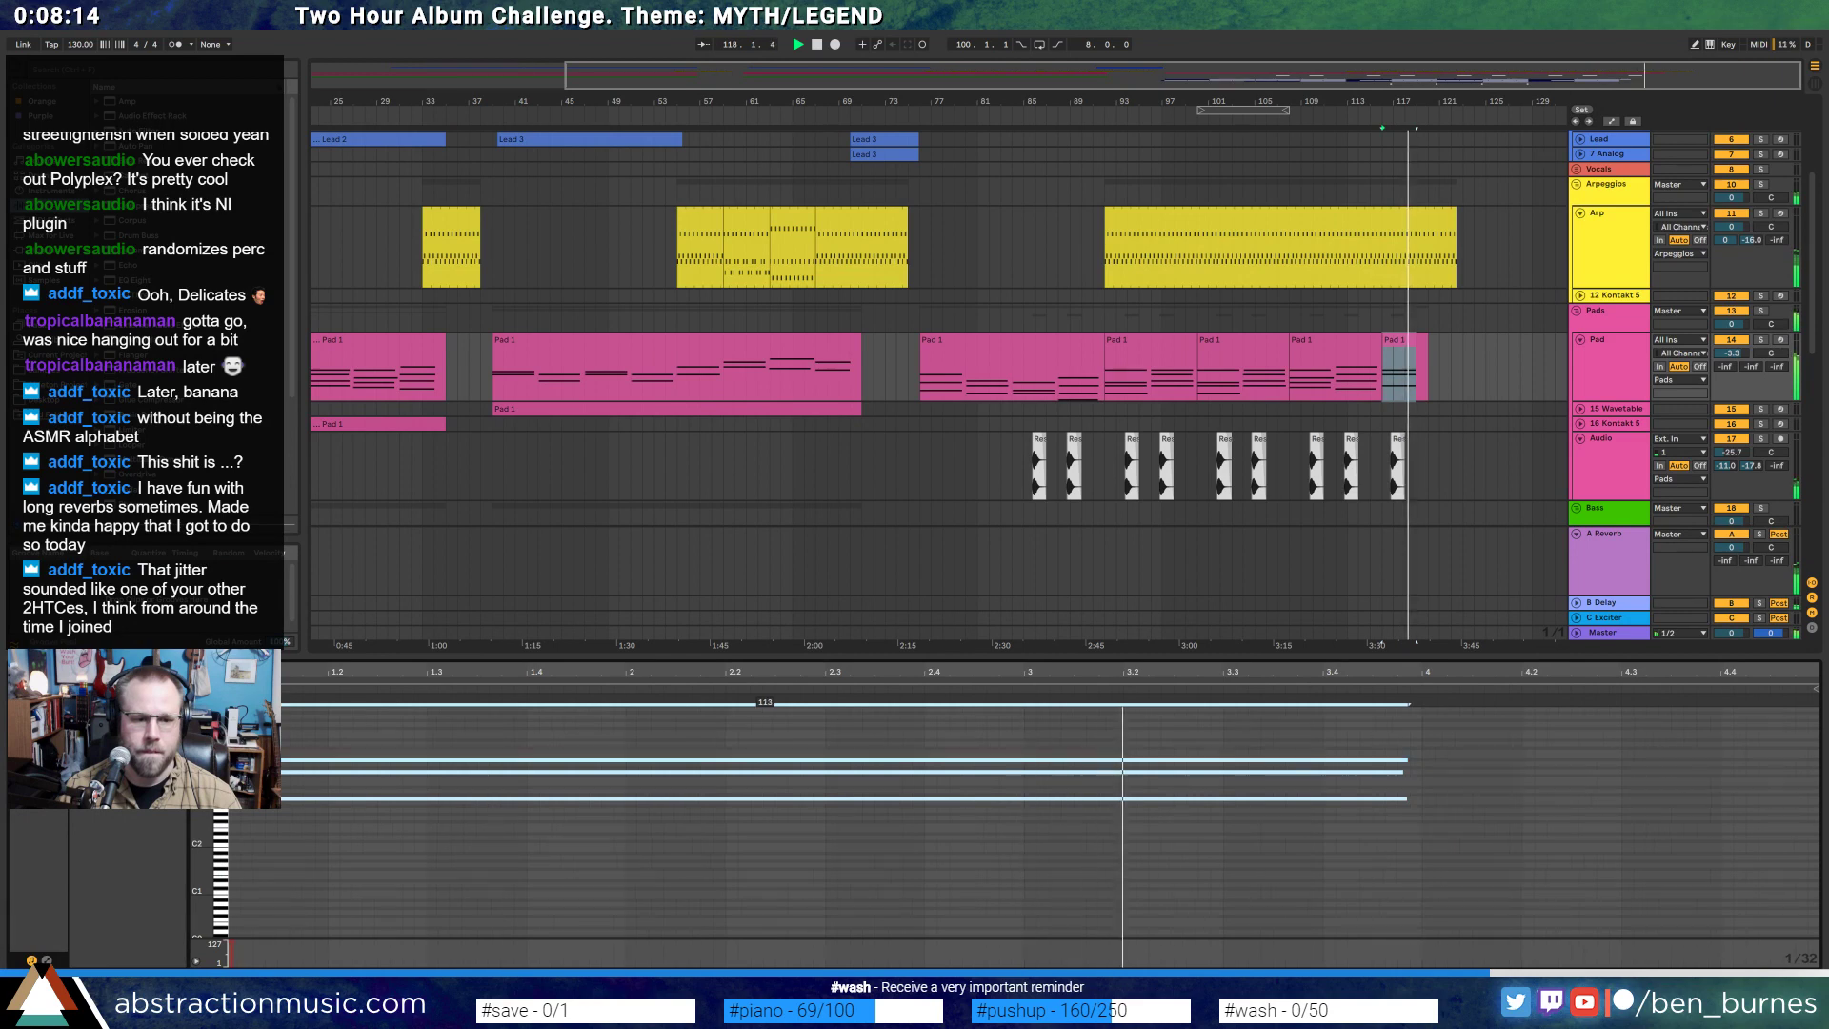
click(732, 826)
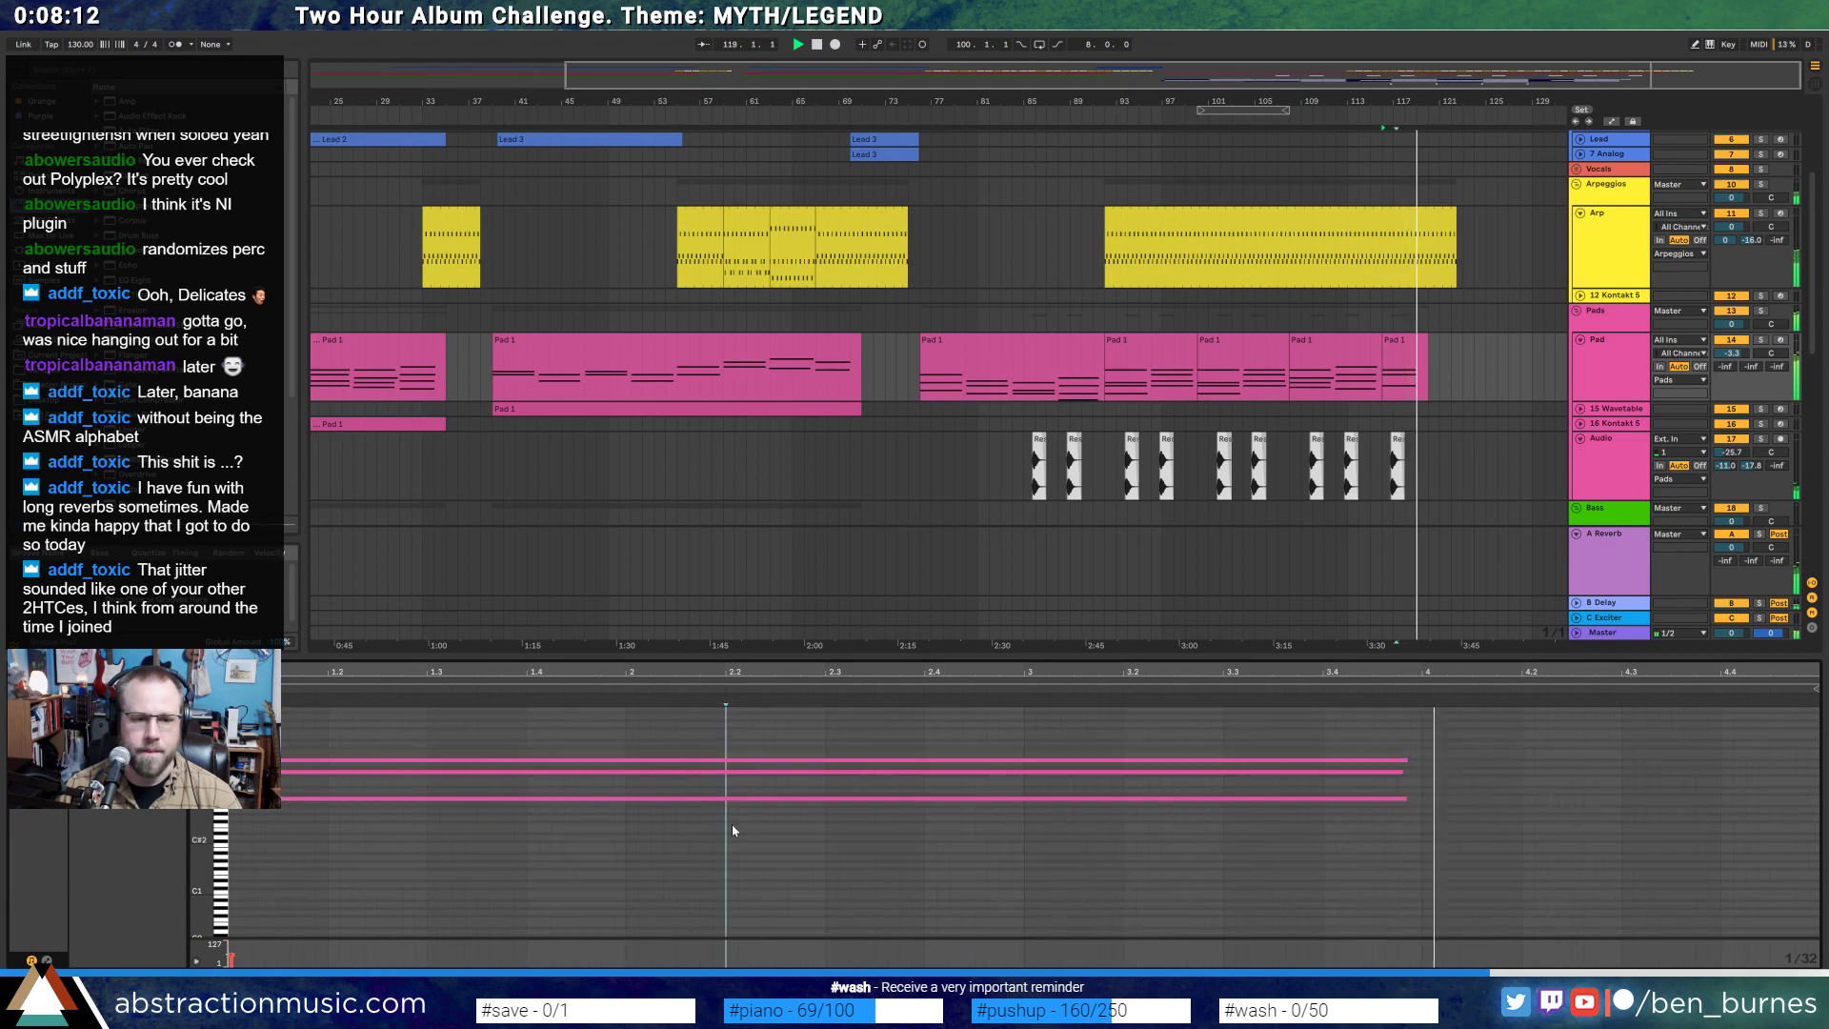
click(756, 771)
shift+click(757, 761)
click(762, 778)
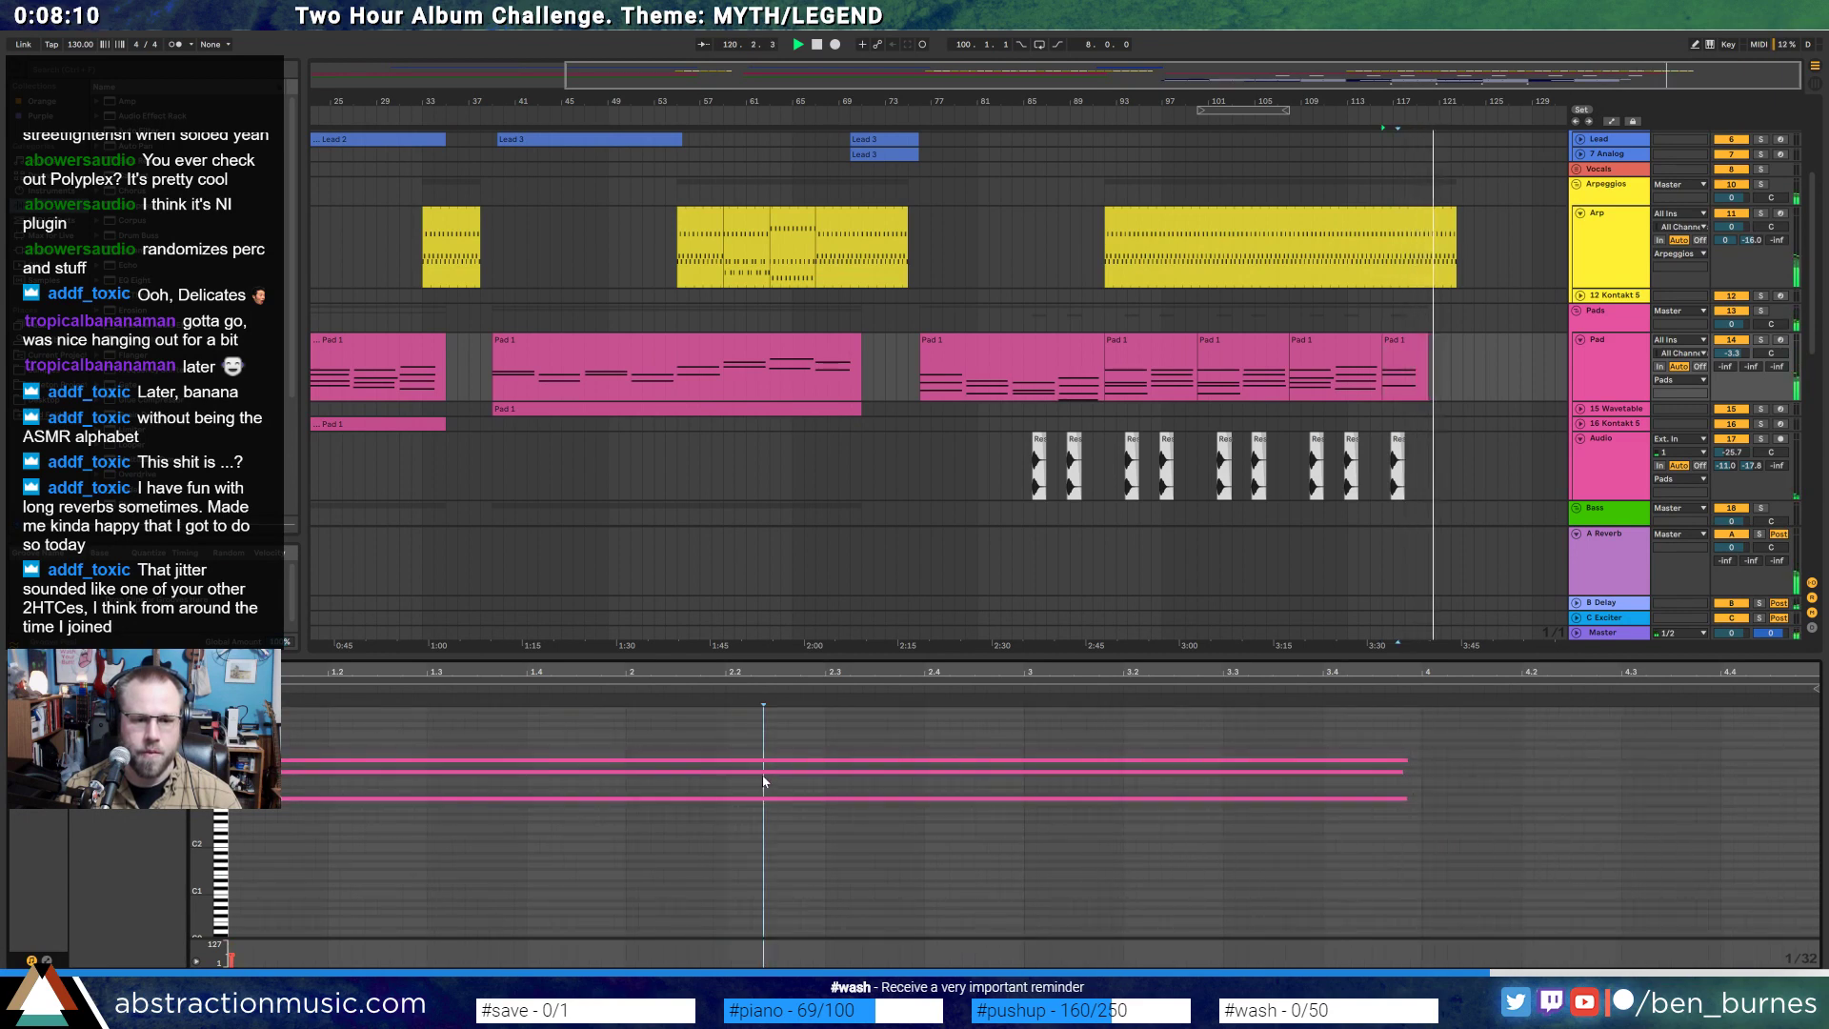
click(766, 772)
click(770, 762)
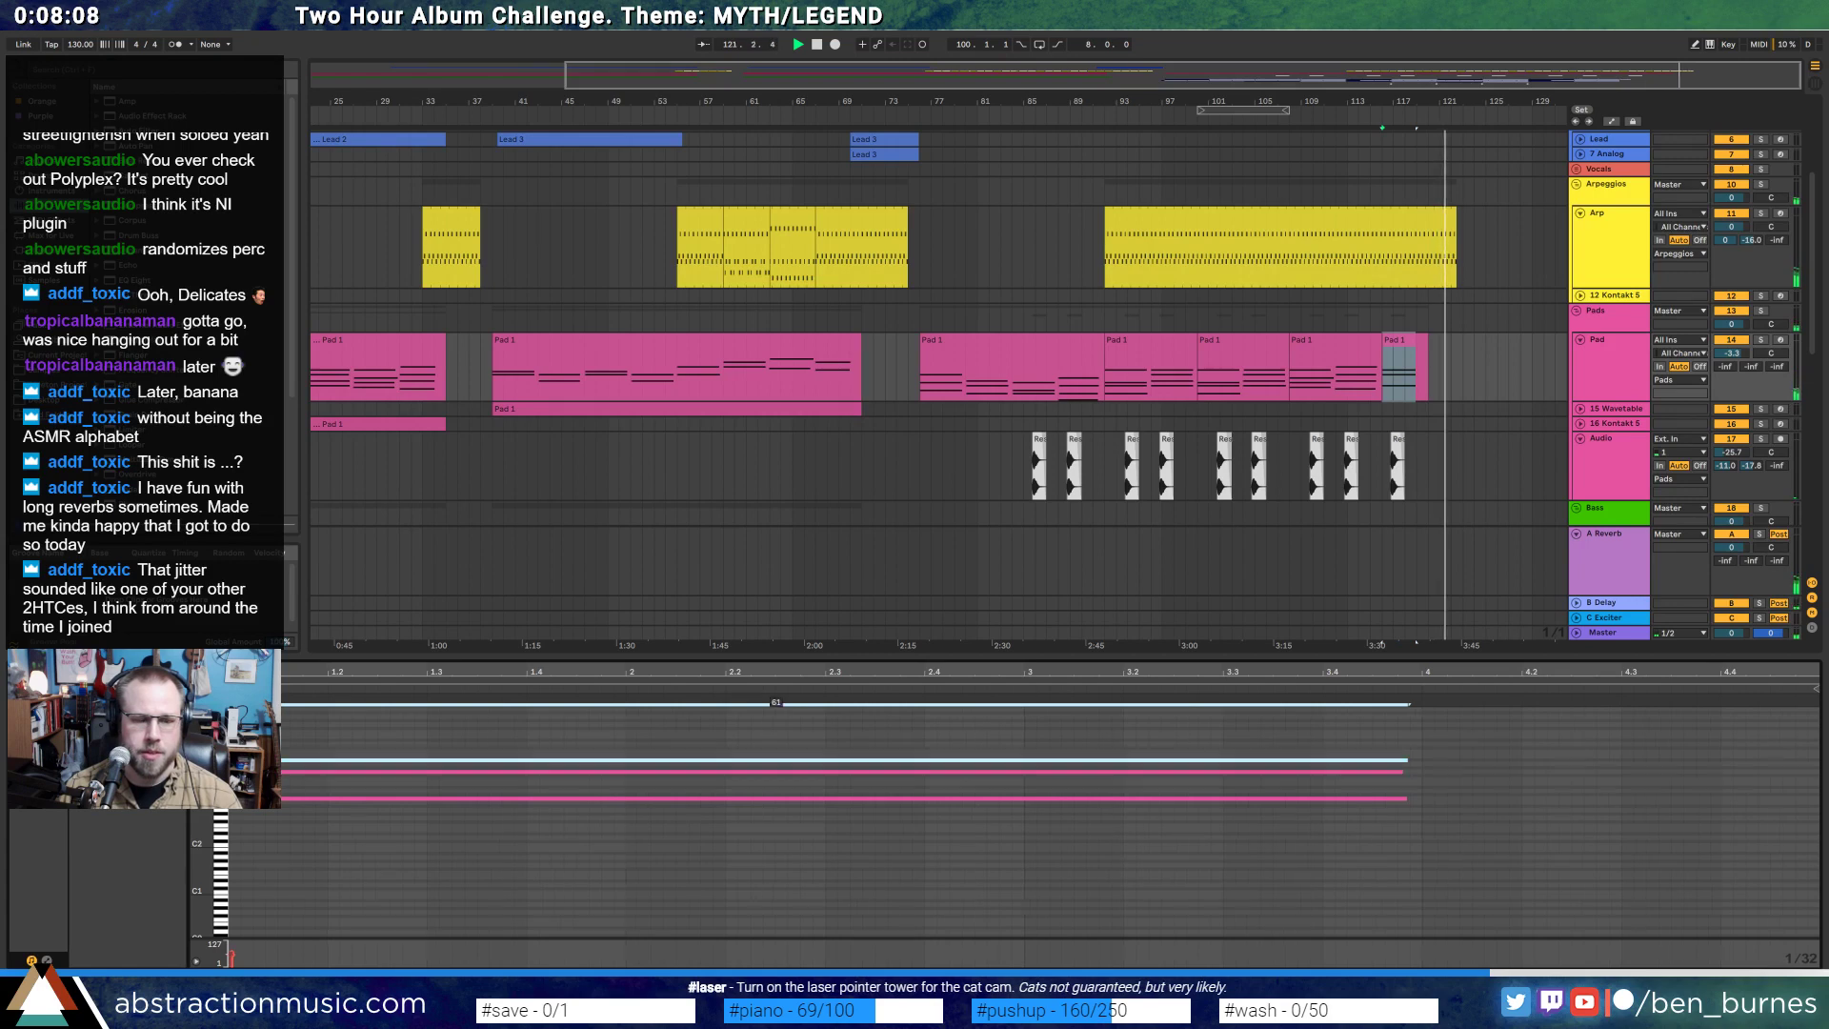
click(1297, 778)
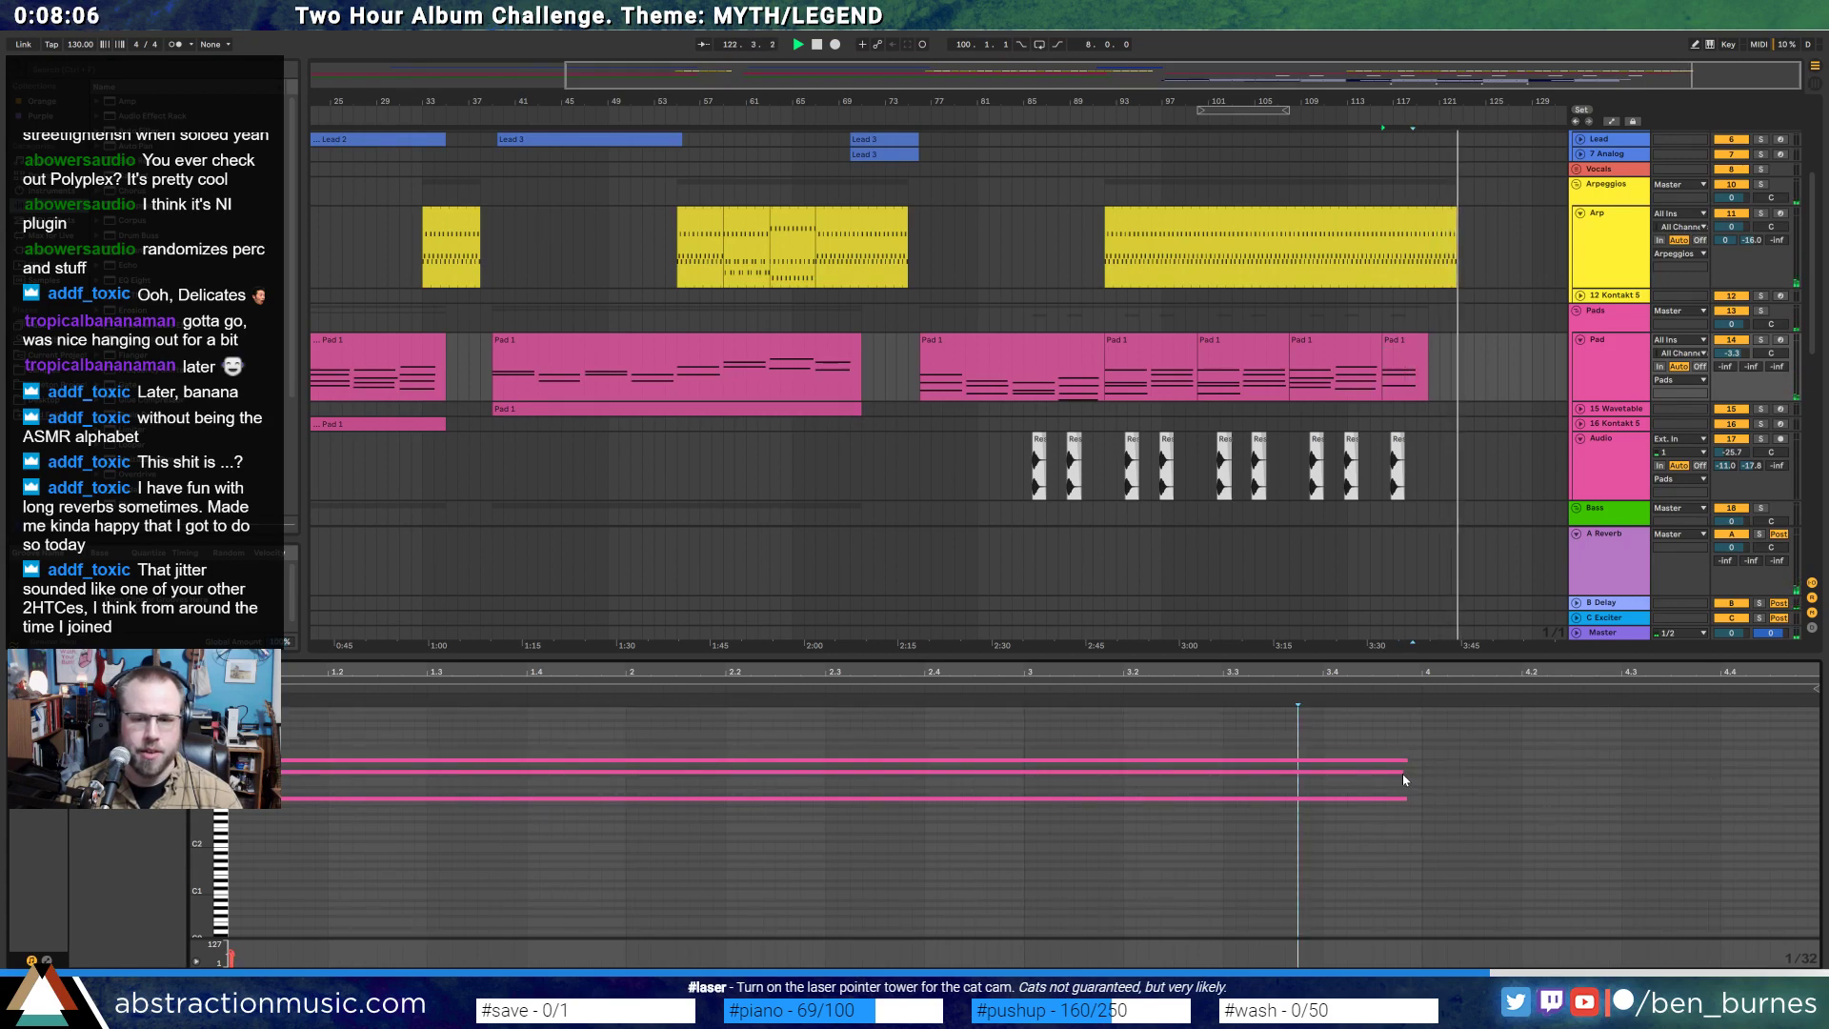
- Stagger the final Pad chord's endings by extending its middle note to about 4.4 and its top note to about 4.2
drag(1402, 774, 1429, 772)
drag(1611, 764, 1675, 765)
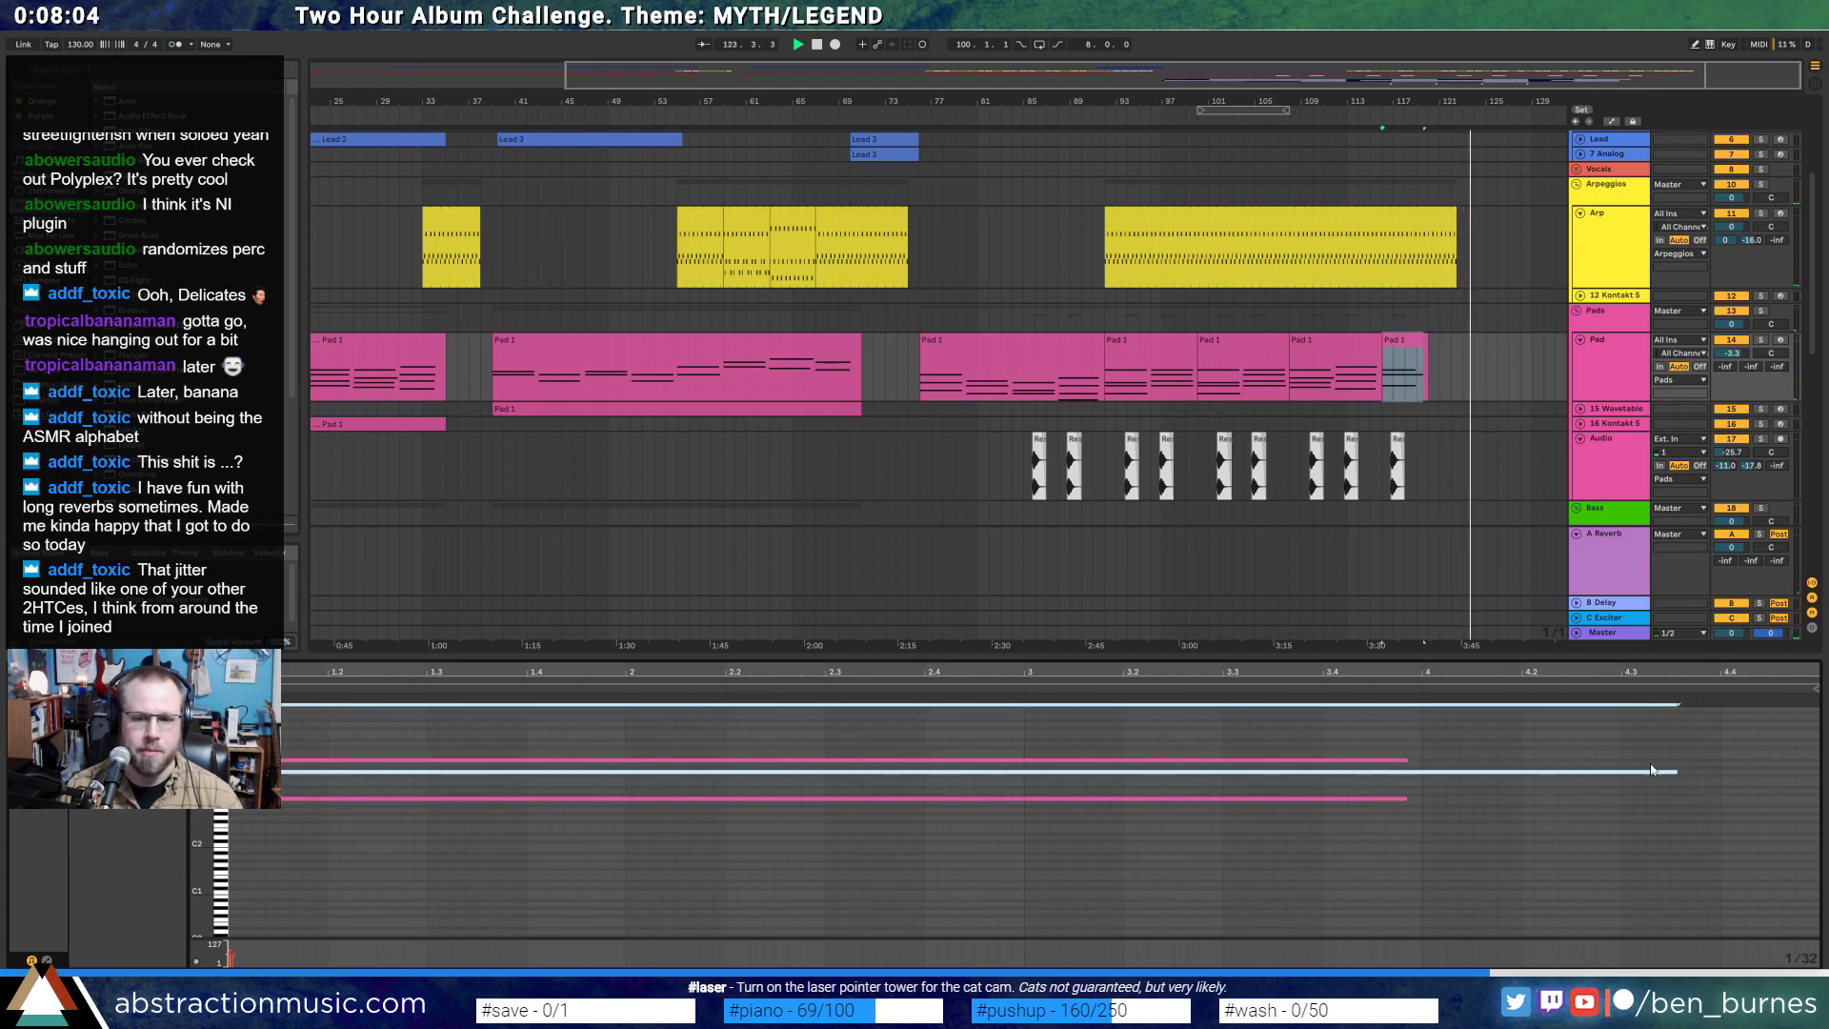
click(1523, 736)
drag(1405, 760, 1485, 760)
drag(1673, 773, 1733, 772)
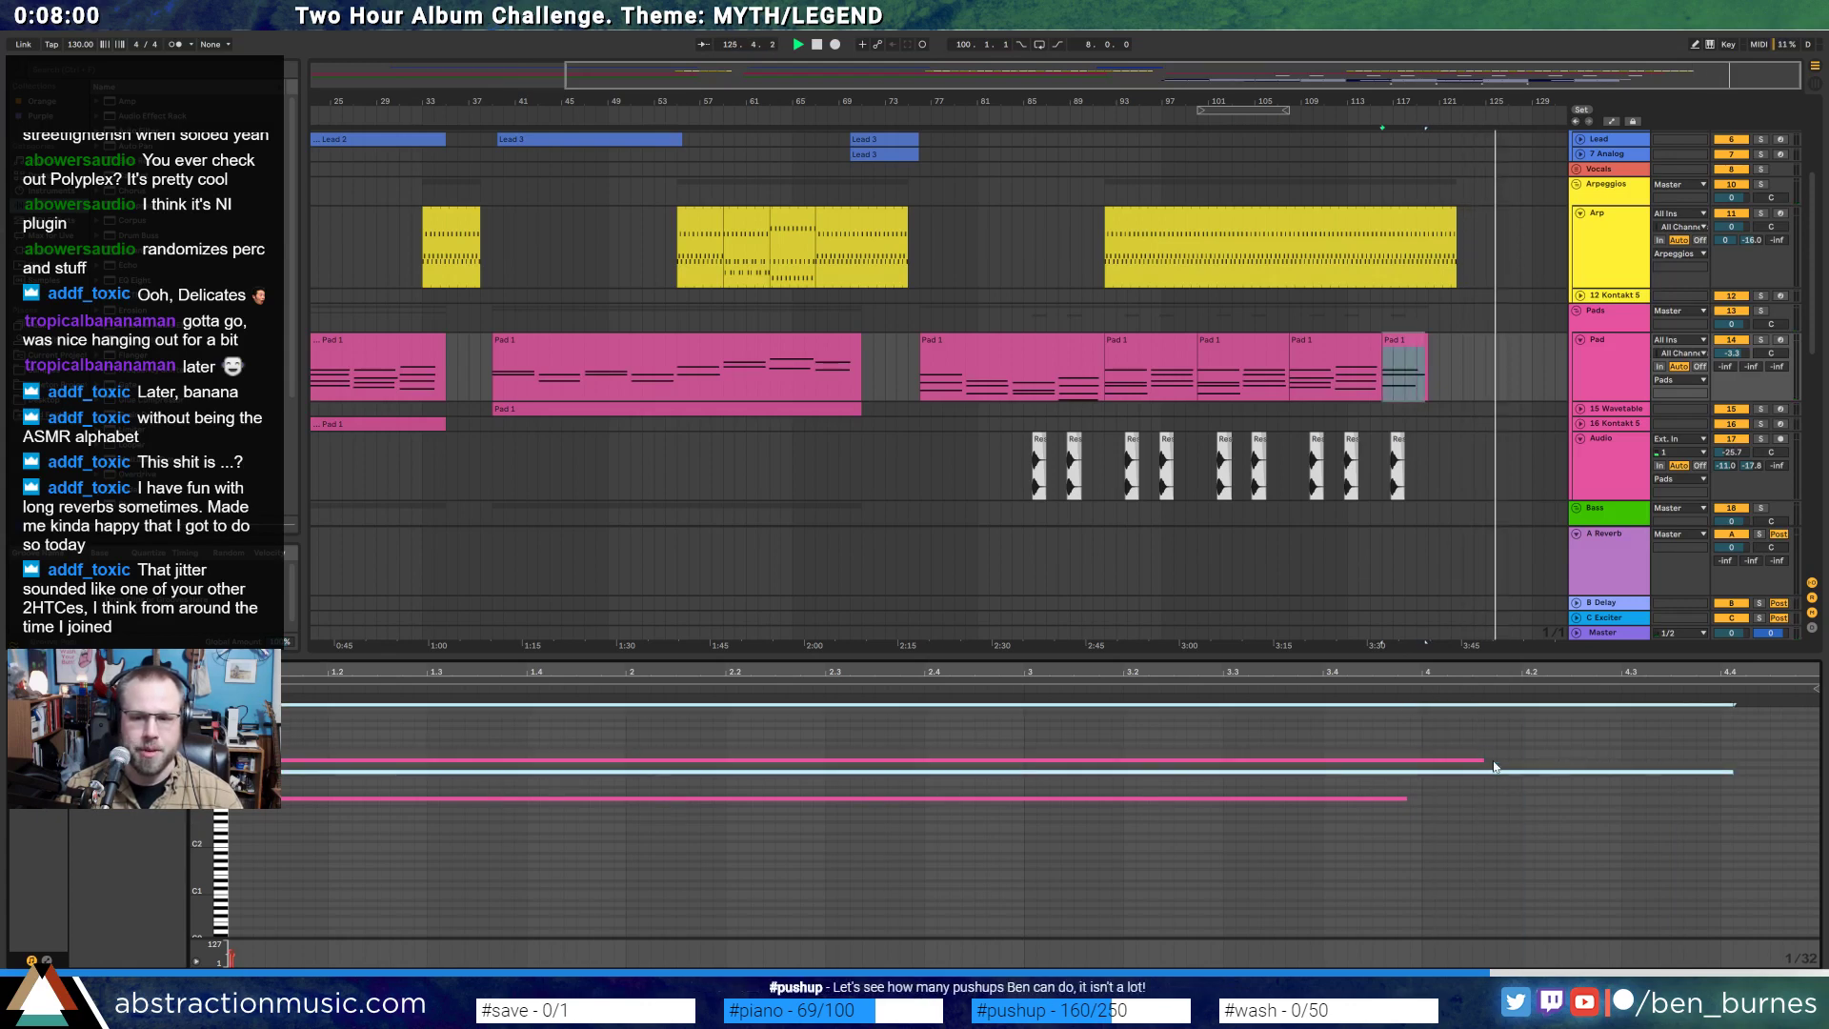
drag(1485, 761, 1538, 761)
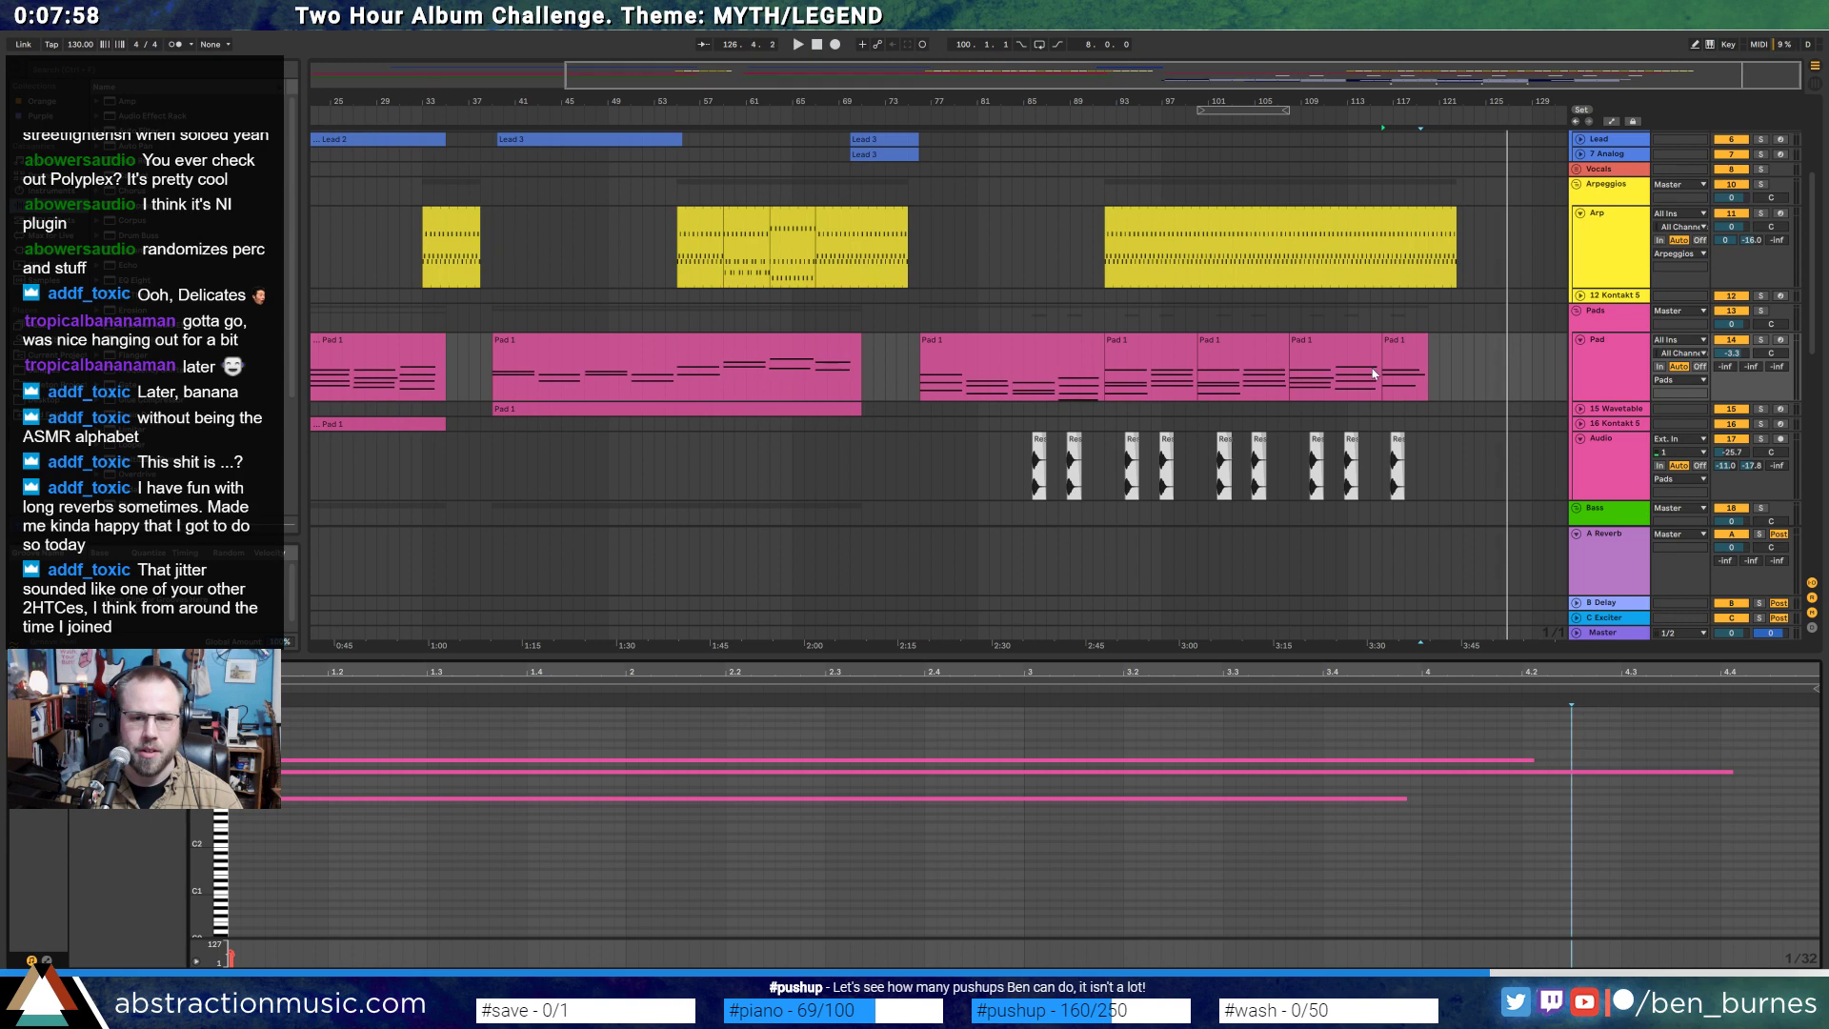
- Play the final Pad chord from bar 116 and shorten its middle note to end slightly past 4.3
click(1373, 374)
key(space)
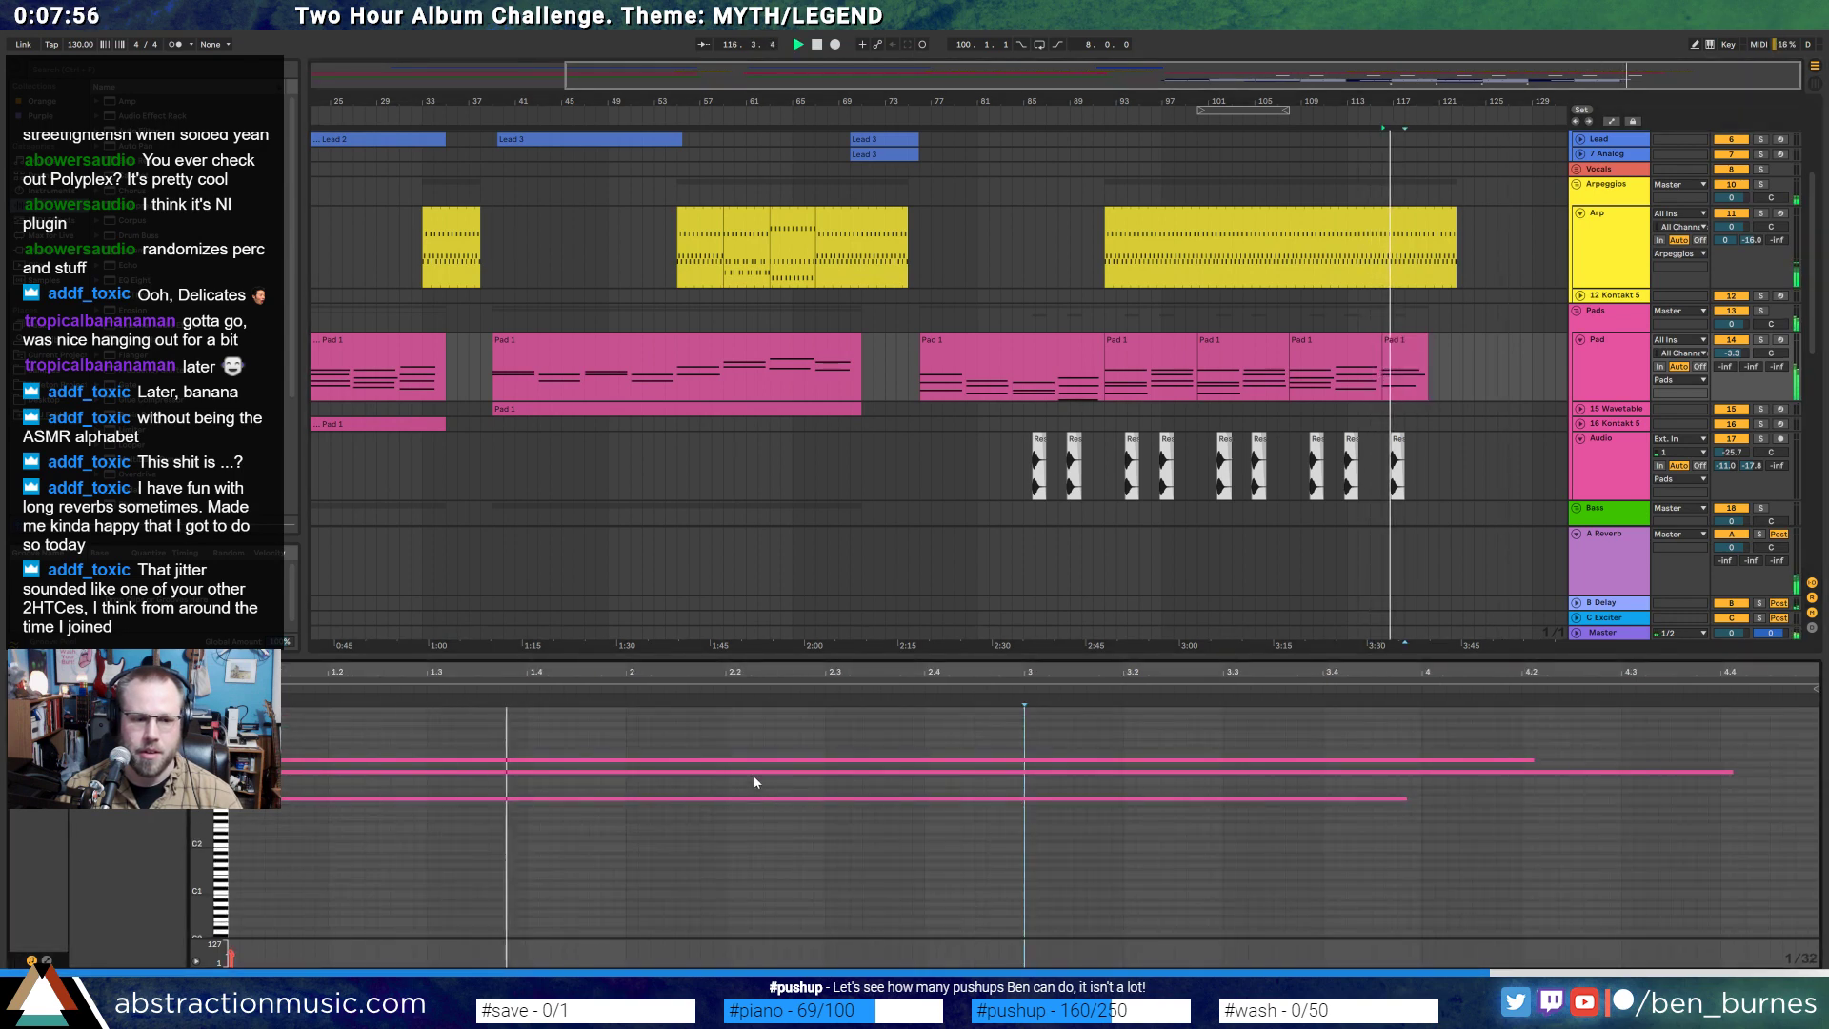
click(762, 773)
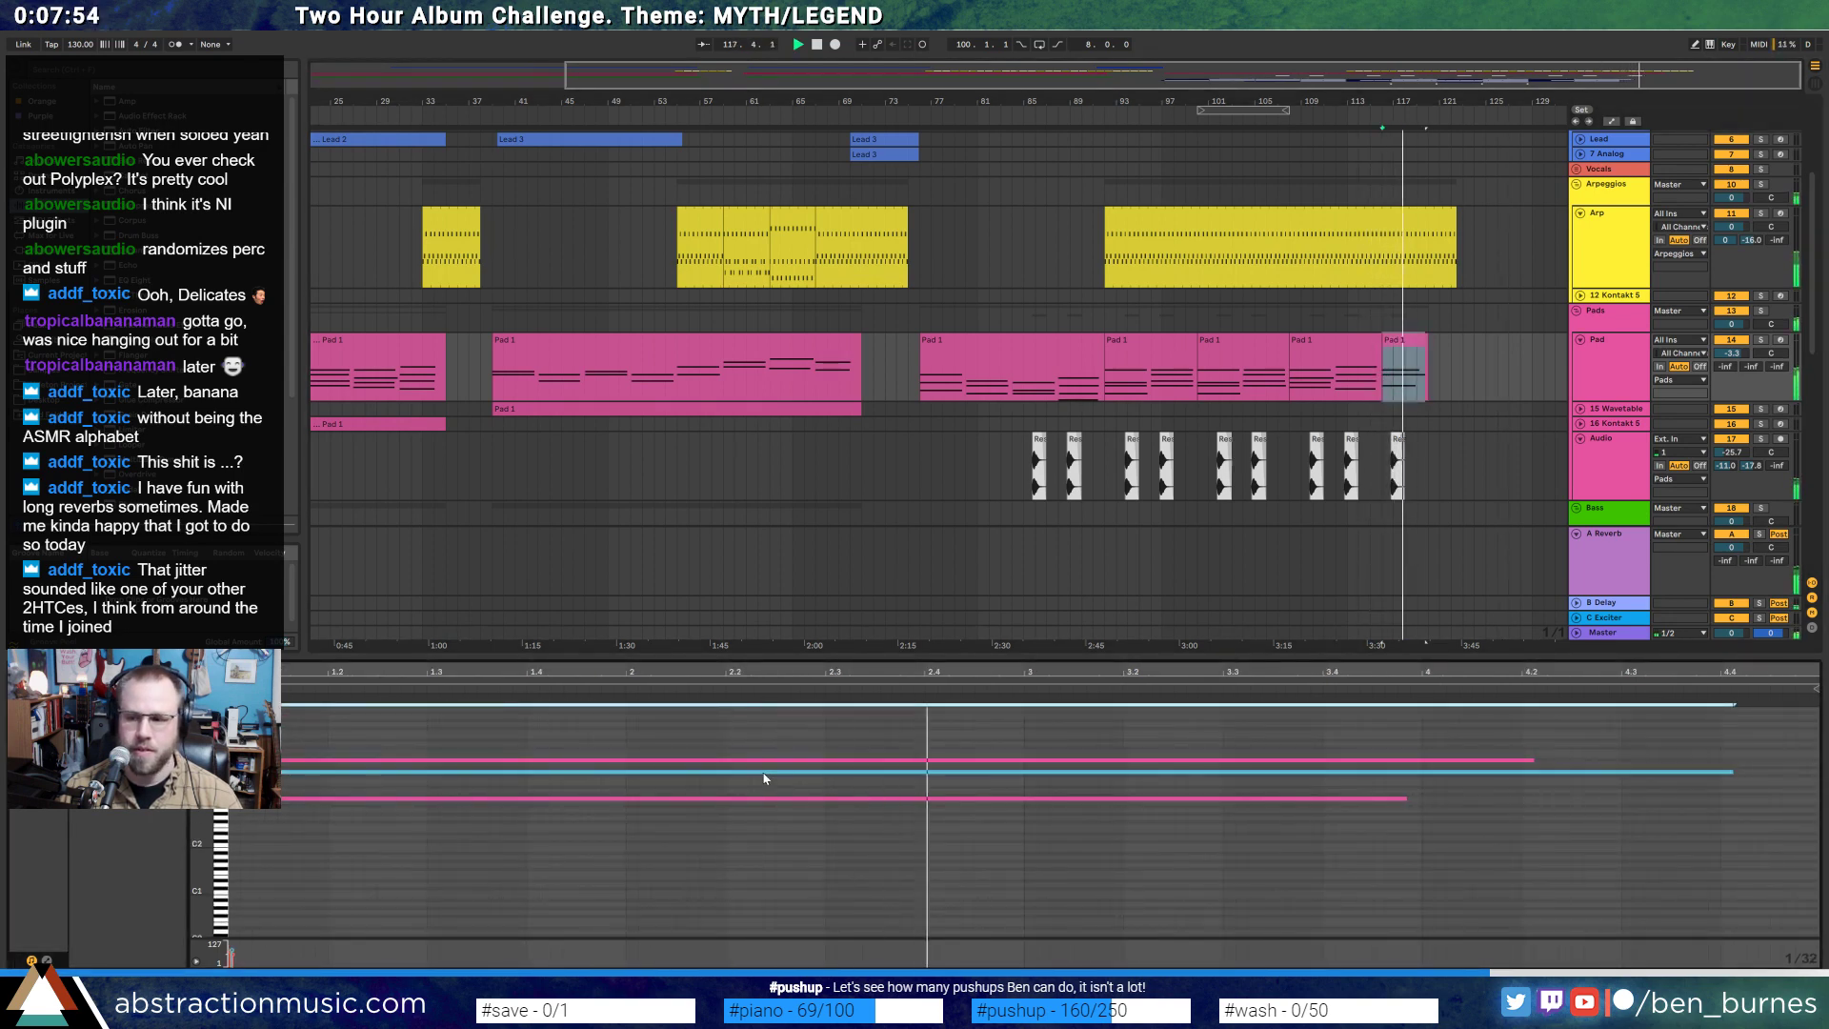
click(1054, 592)
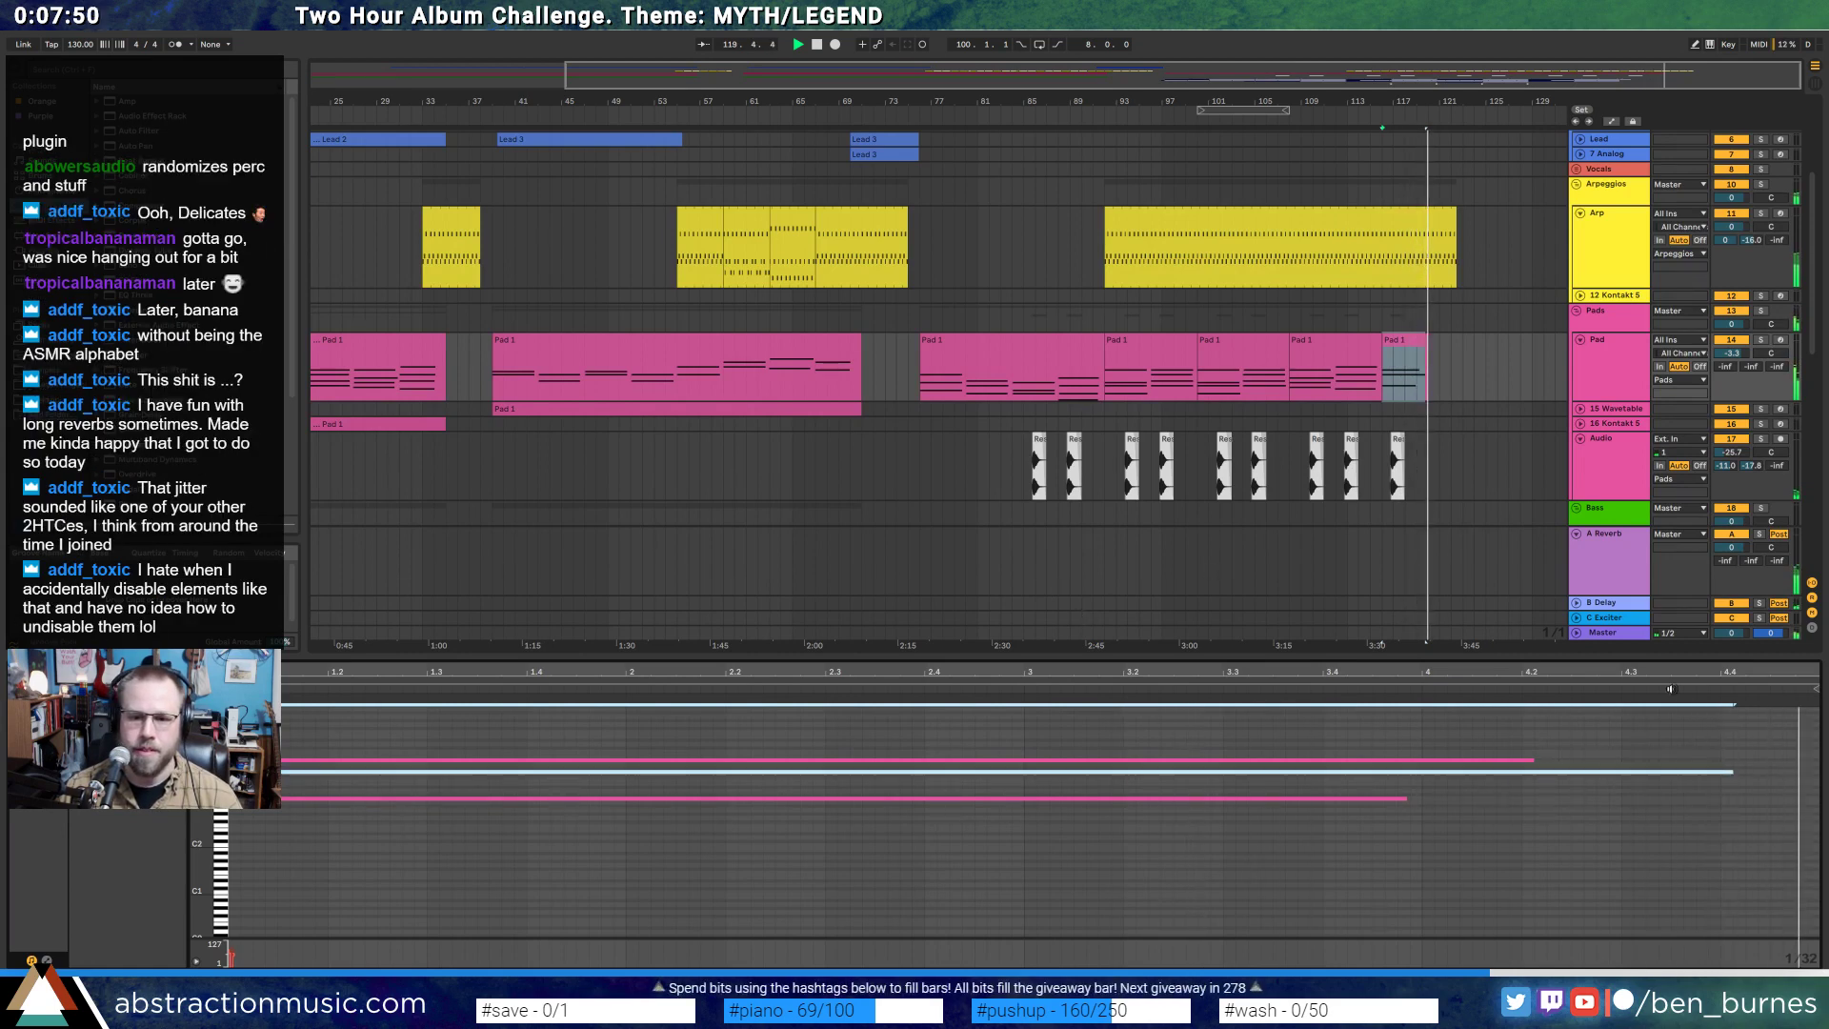
click(1730, 770)
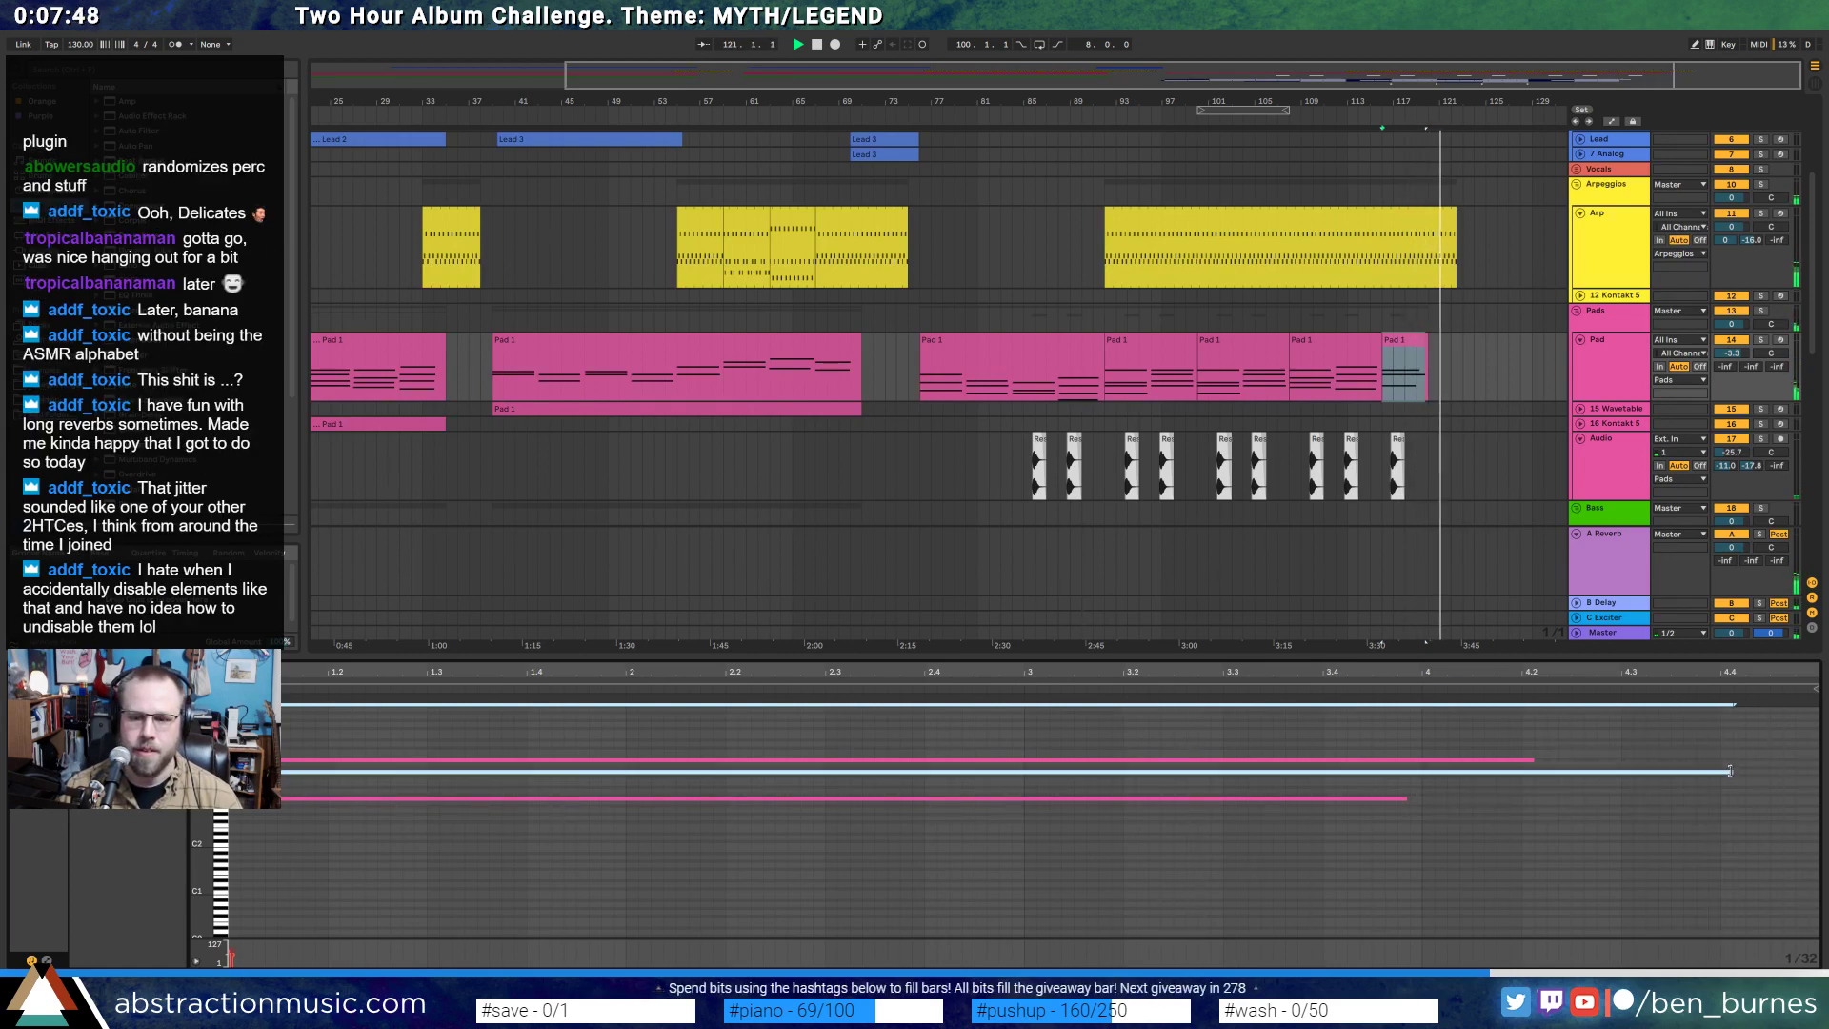
drag(1730, 773, 1658, 772)
click(1693, 764)
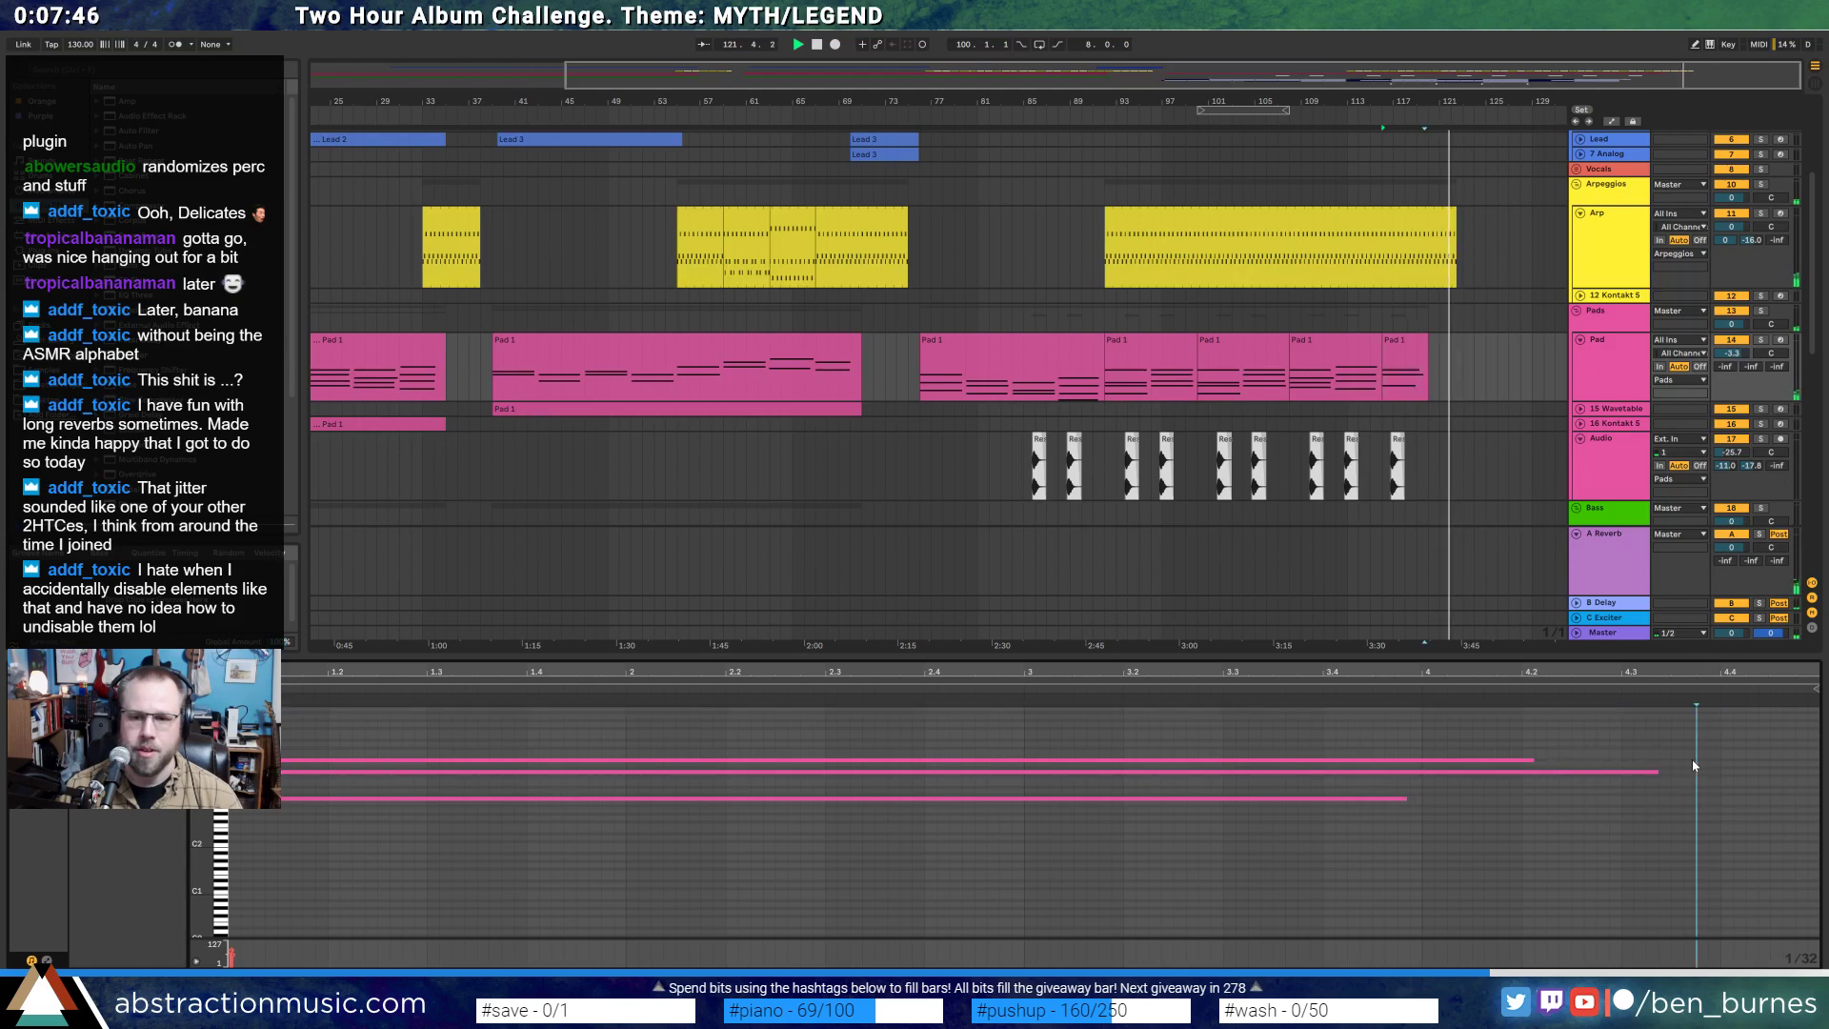
- Expand and arm the Upright Bass track in the Bass group, and audition it against the arrangement from bar 76
click(1495, 338)
key(space)
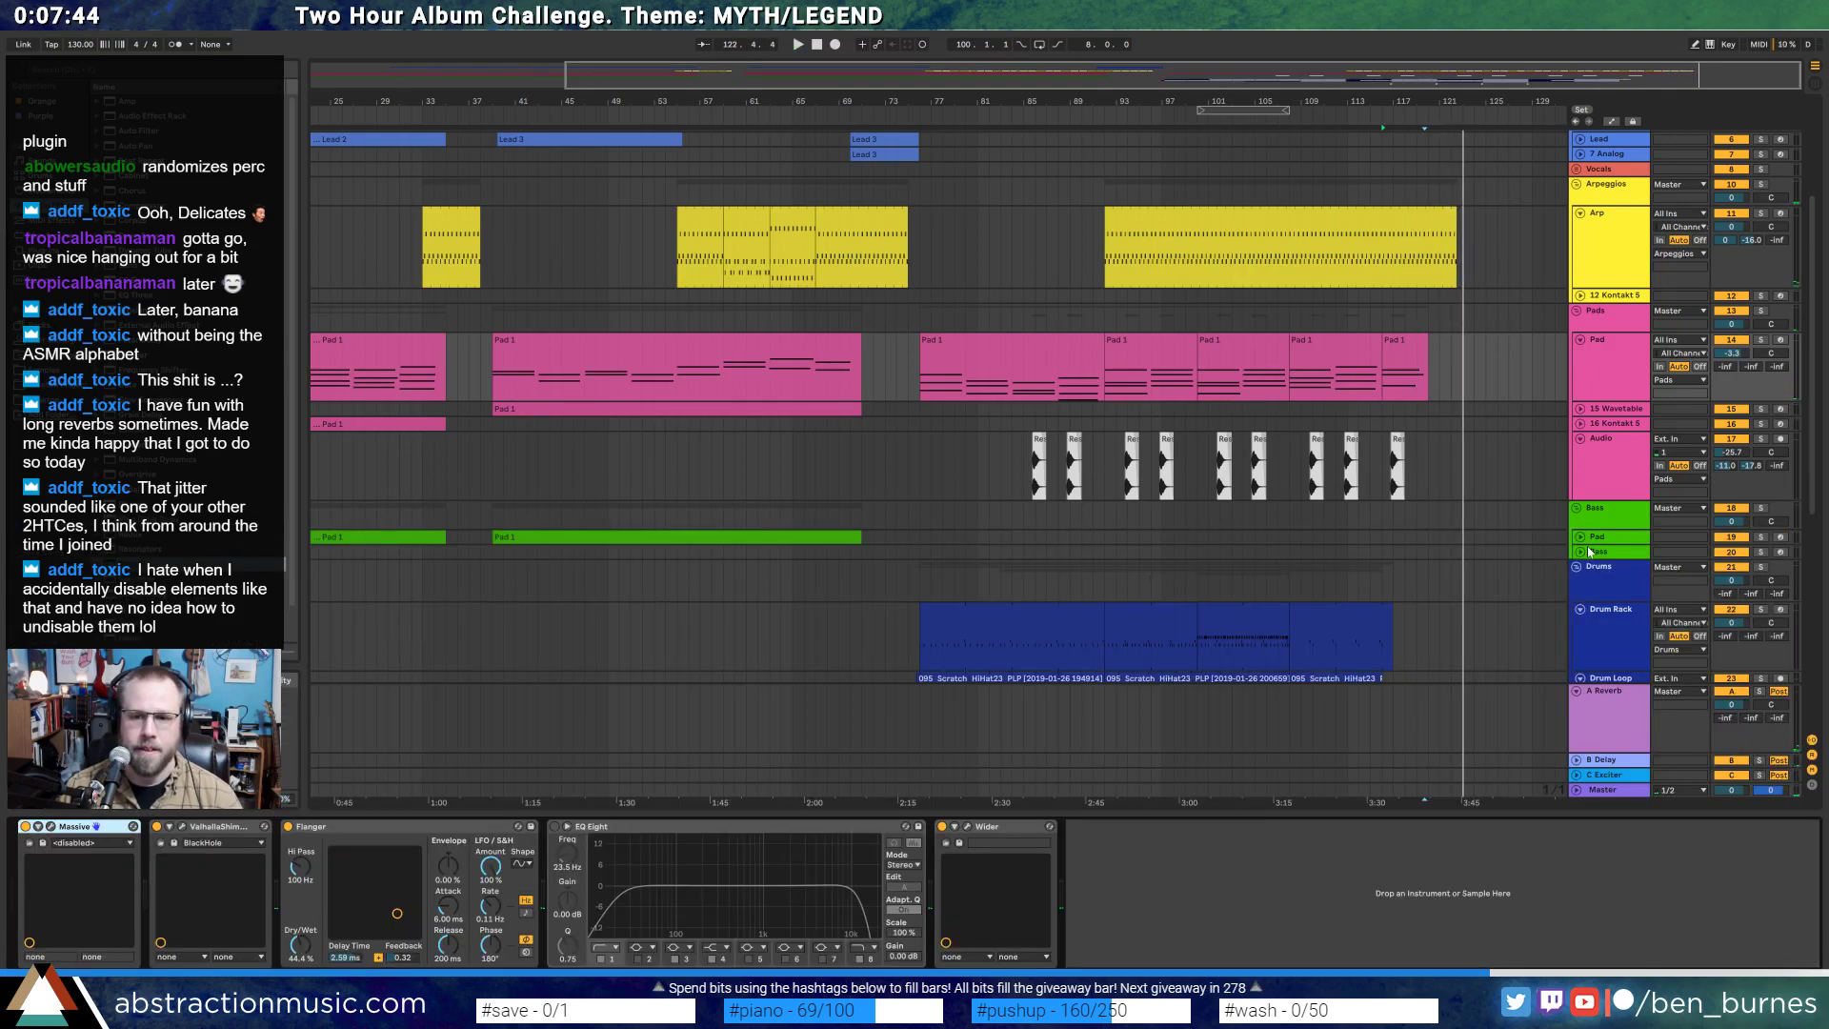
click(1601, 553)
key(space)
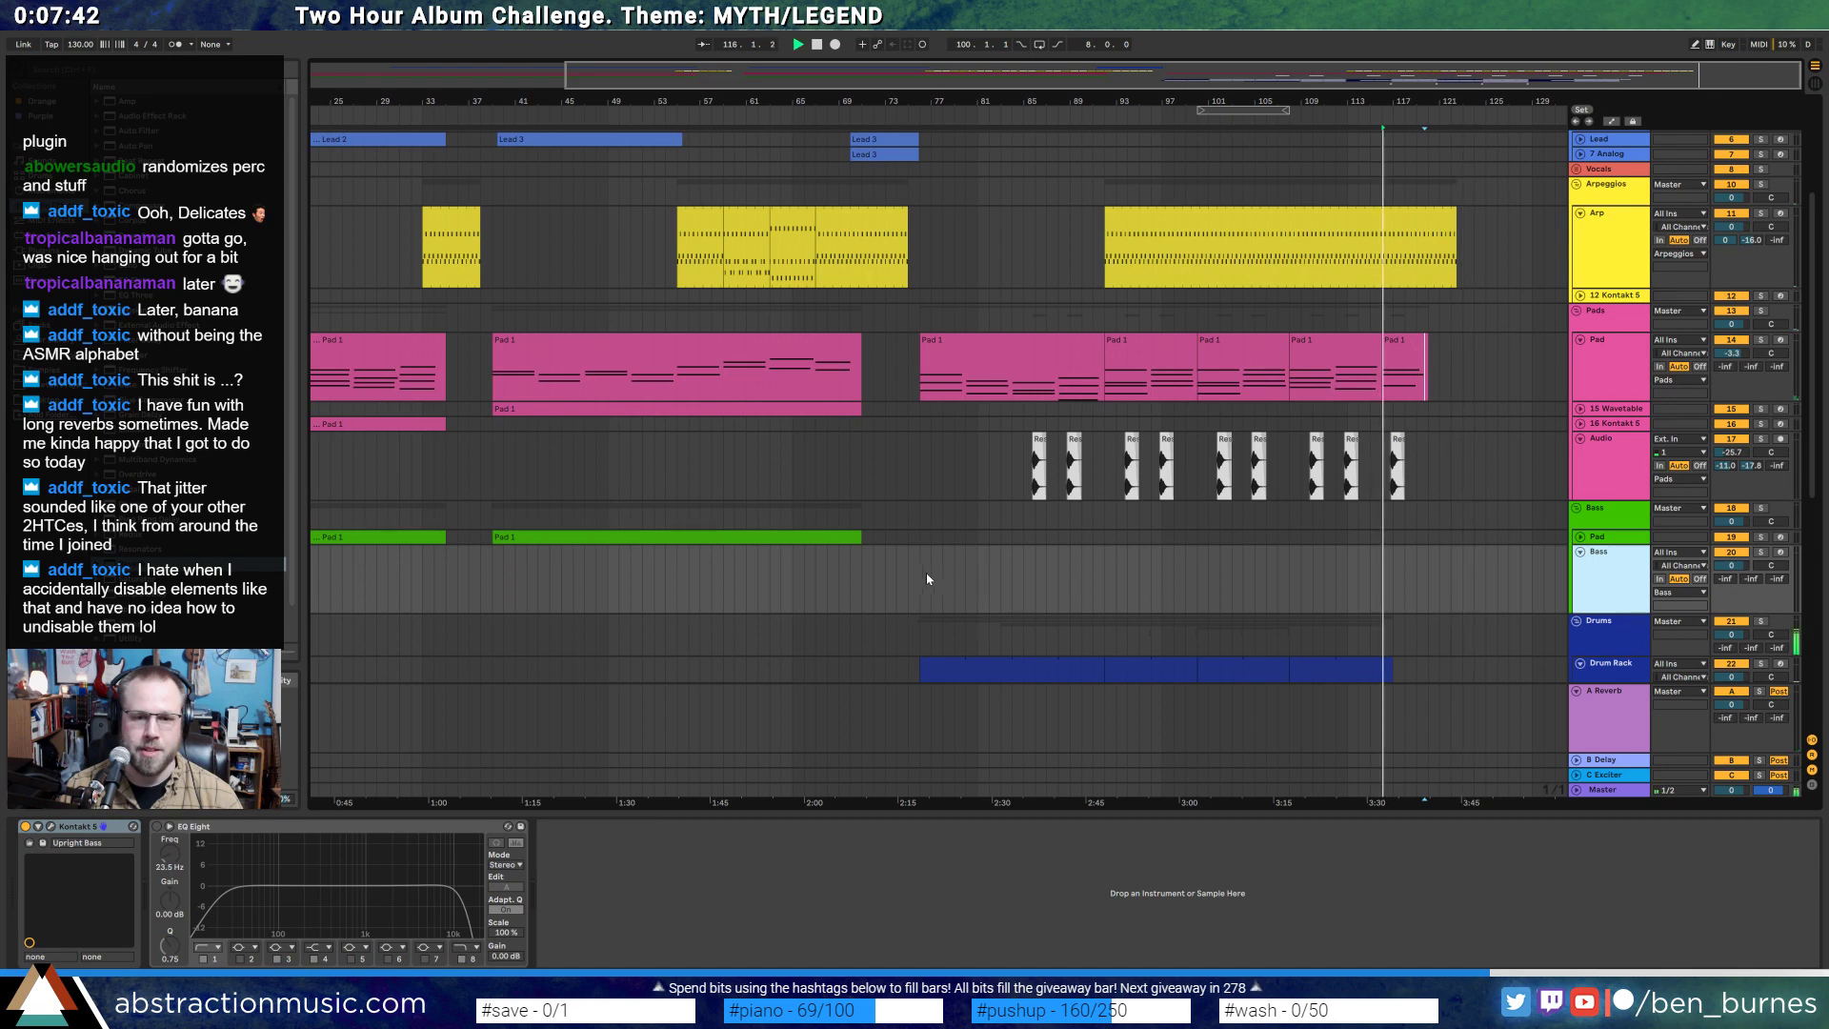
click(921, 577)
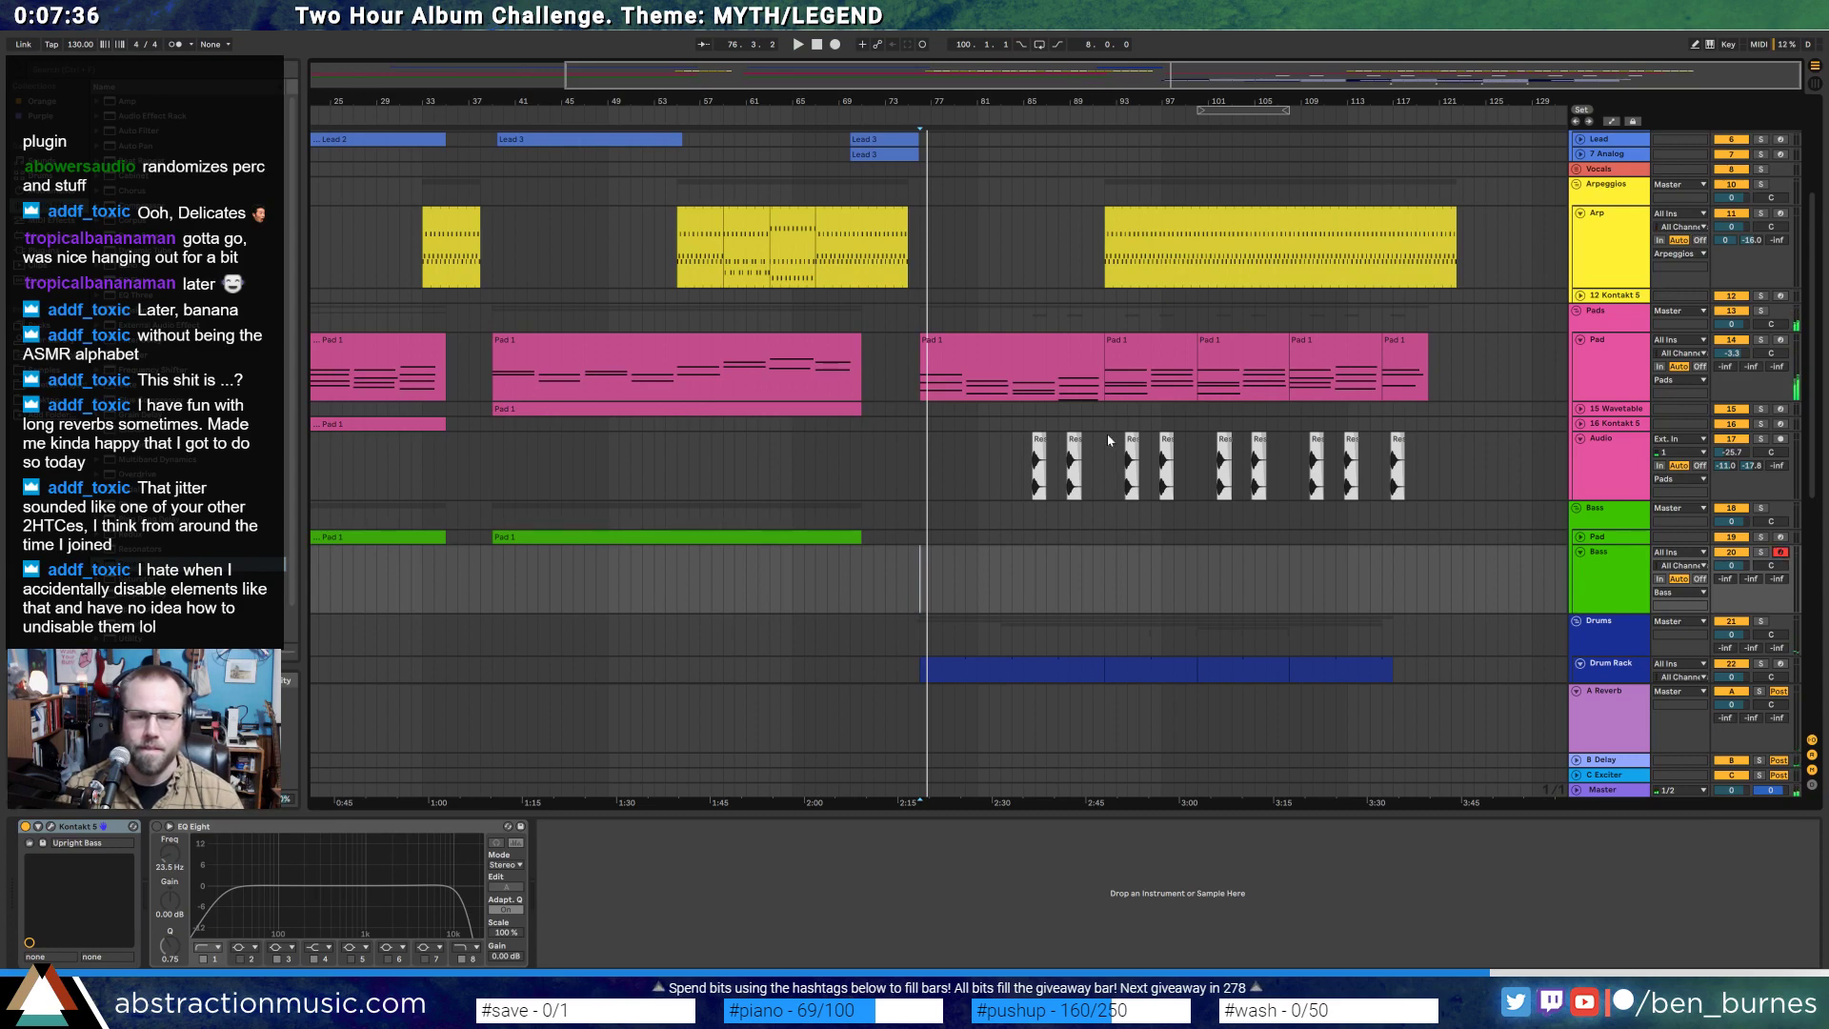
key(space)
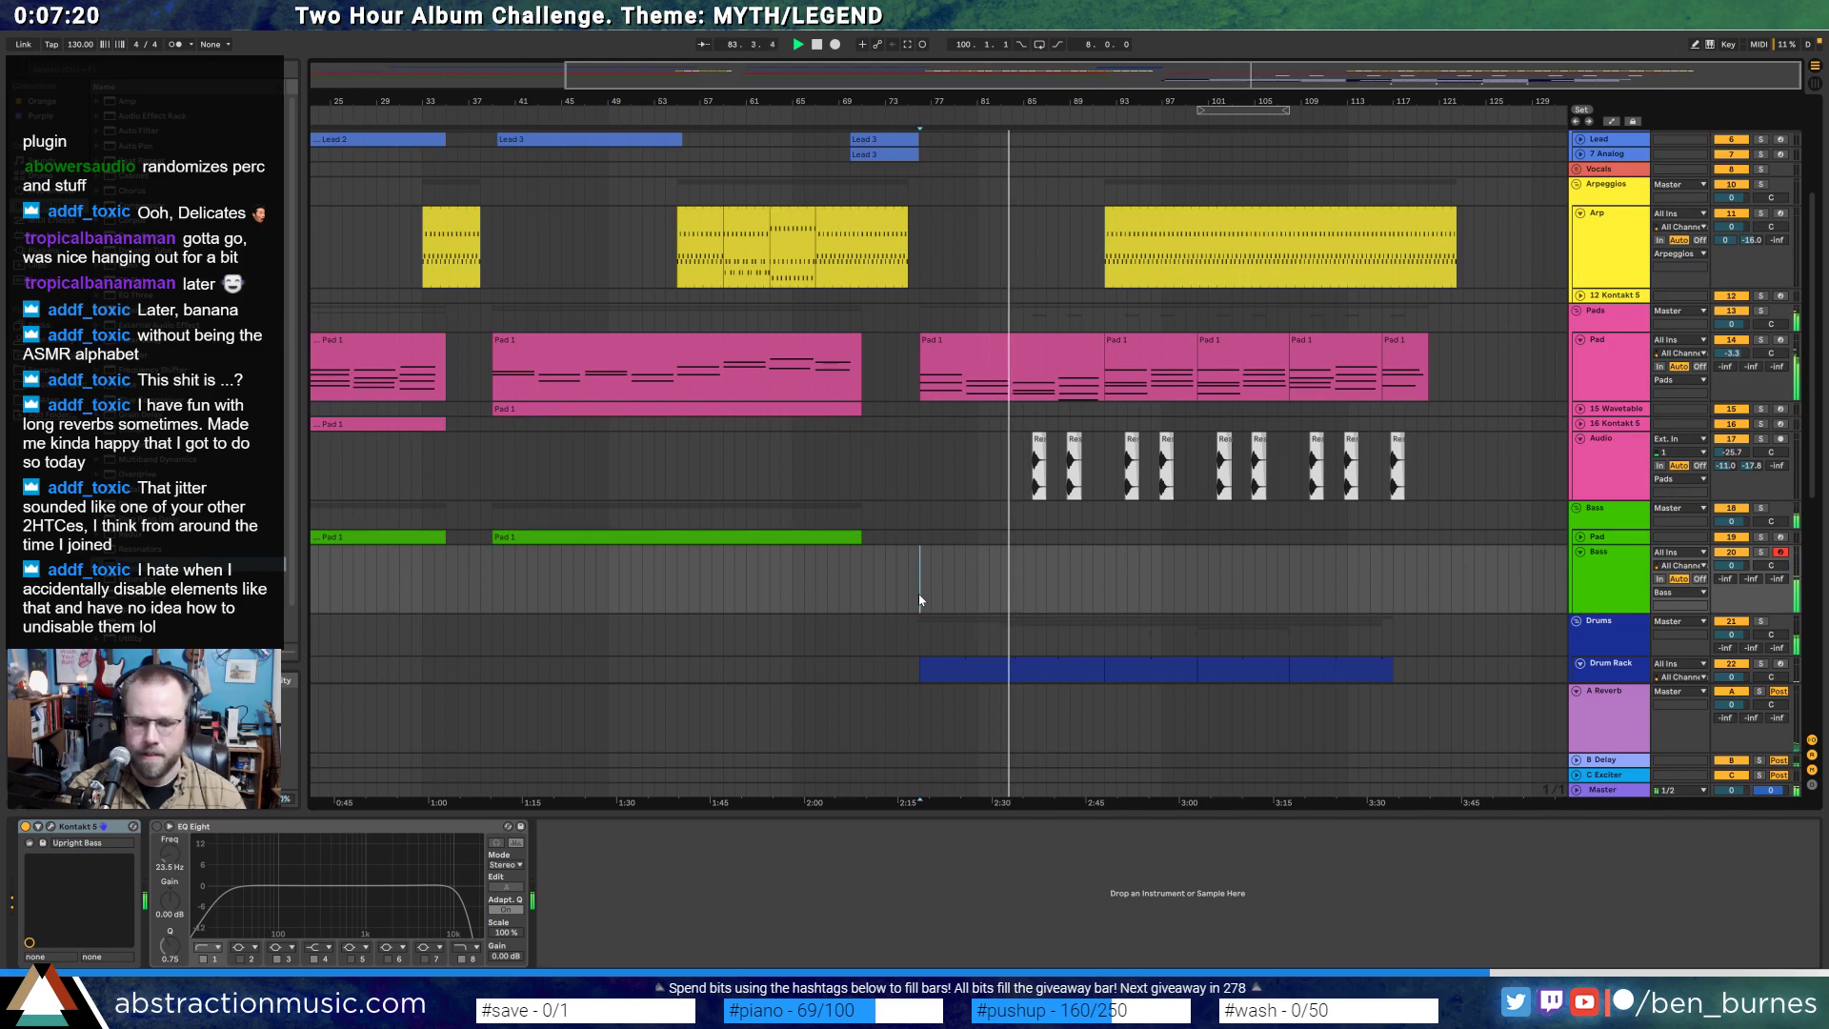
key(space)
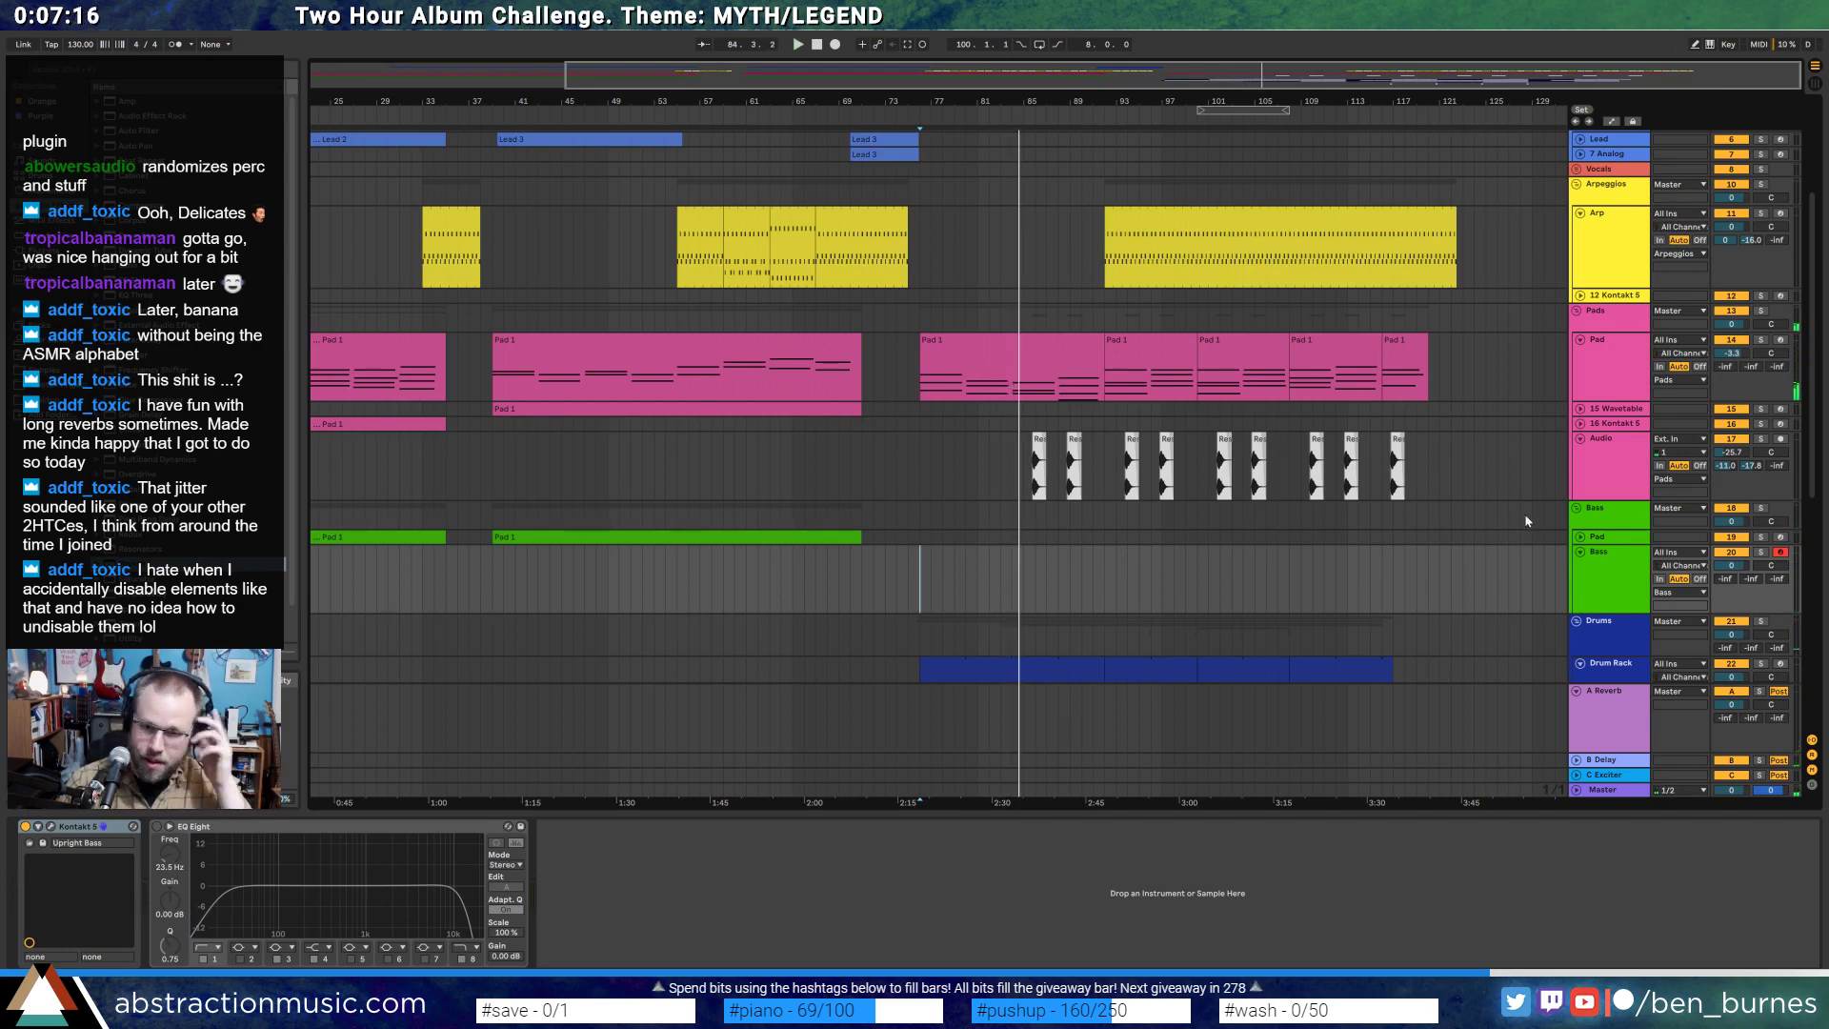
- Expand the Pad track in the Bass group, copy its 32-bar Pad 1 clip to bar 76, and play from there
click(1580, 536)
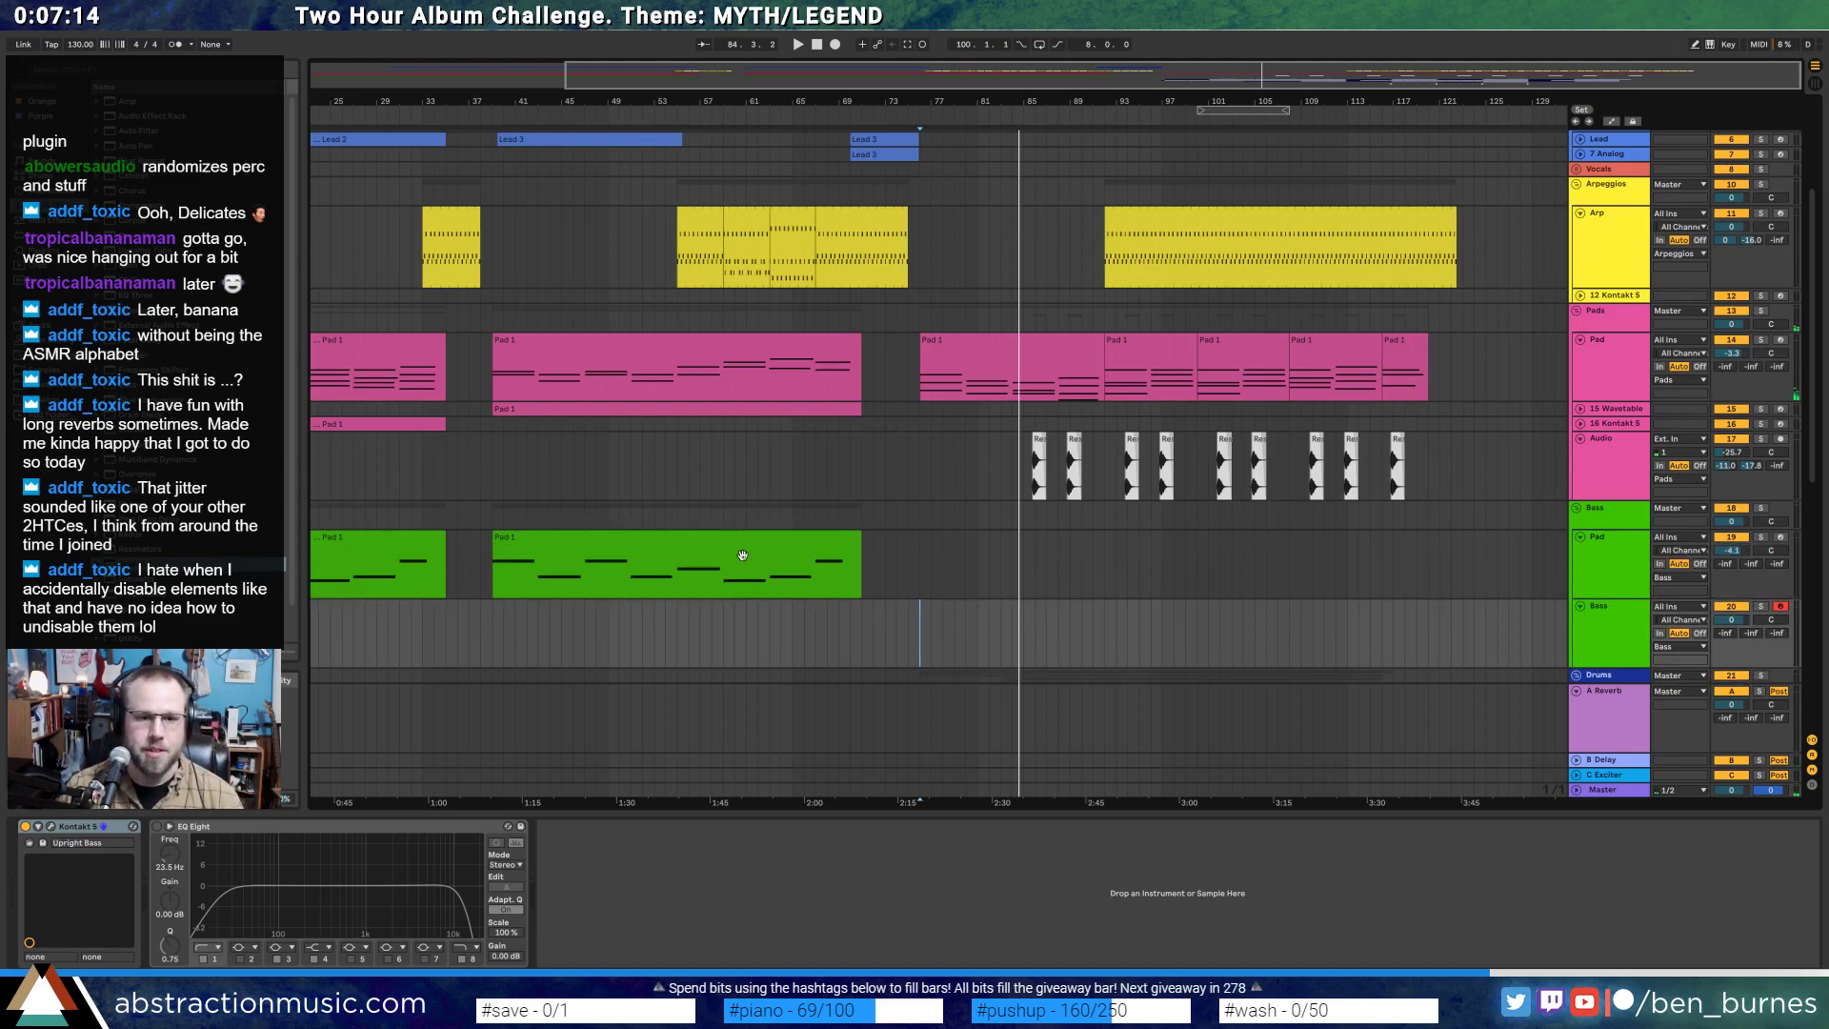
drag(742, 555, 1165, 556)
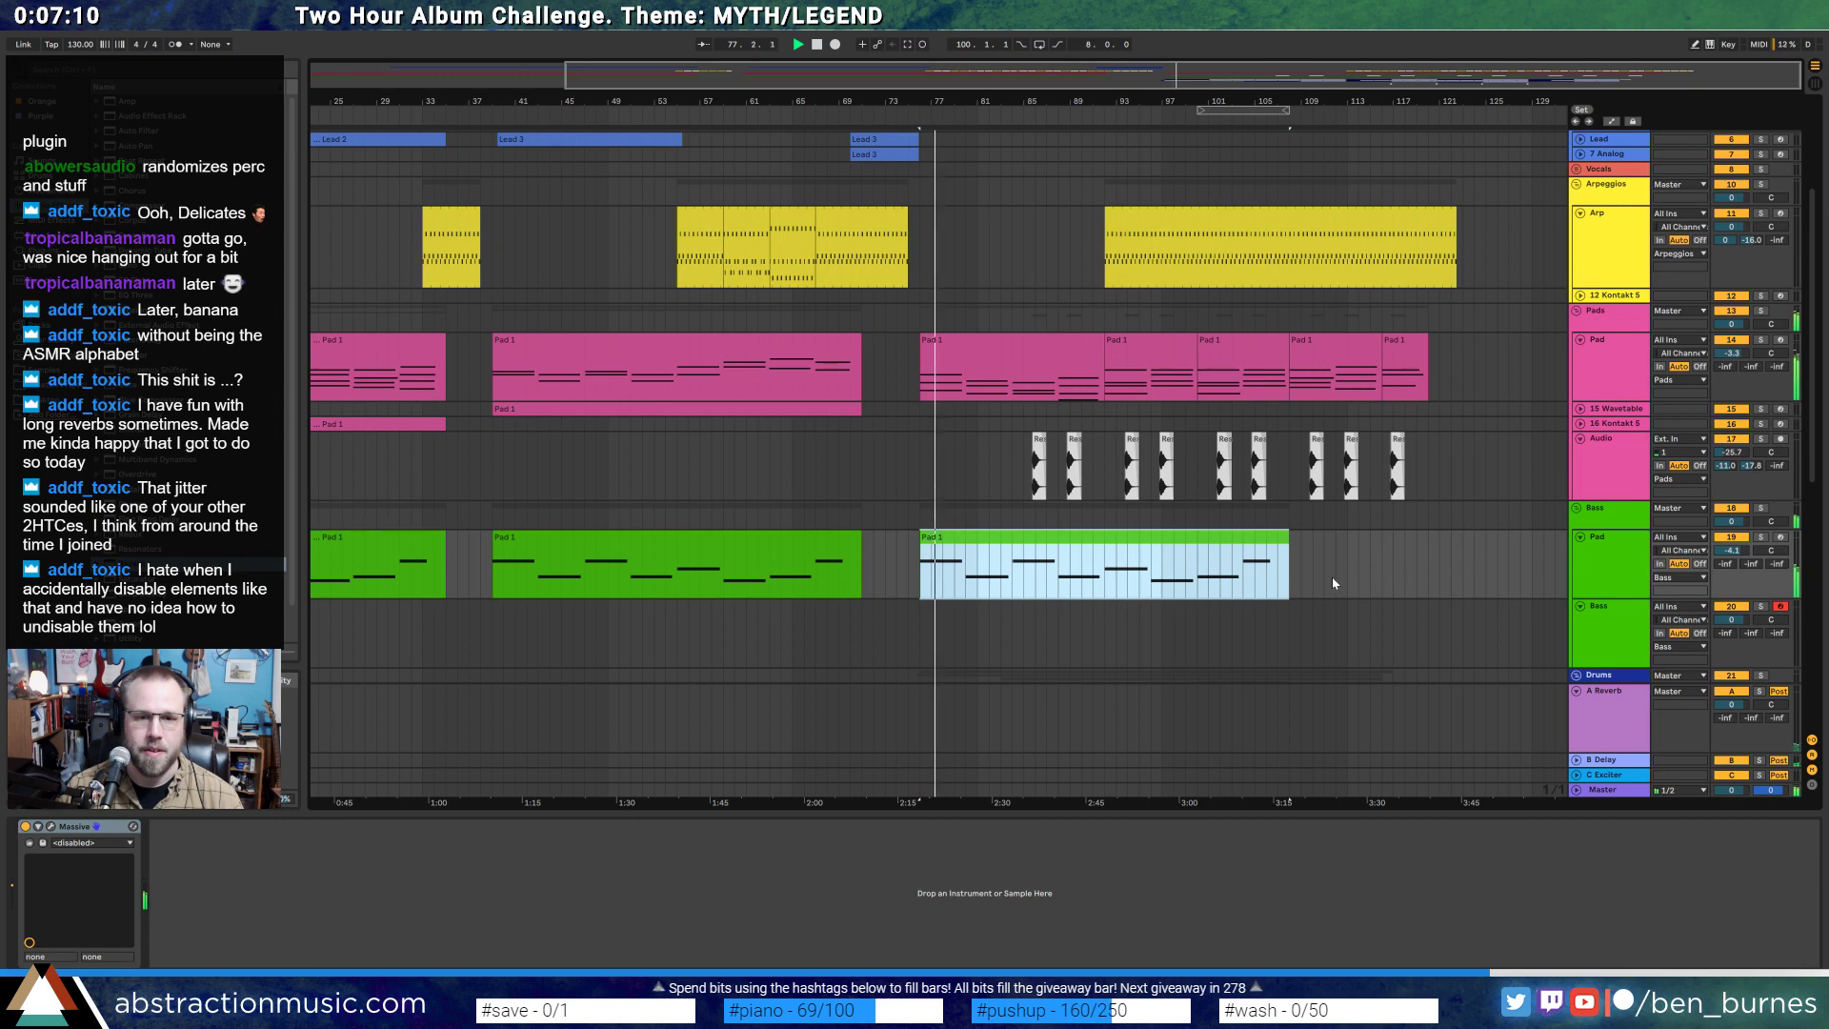
scroll(1107, 576, down, 3)
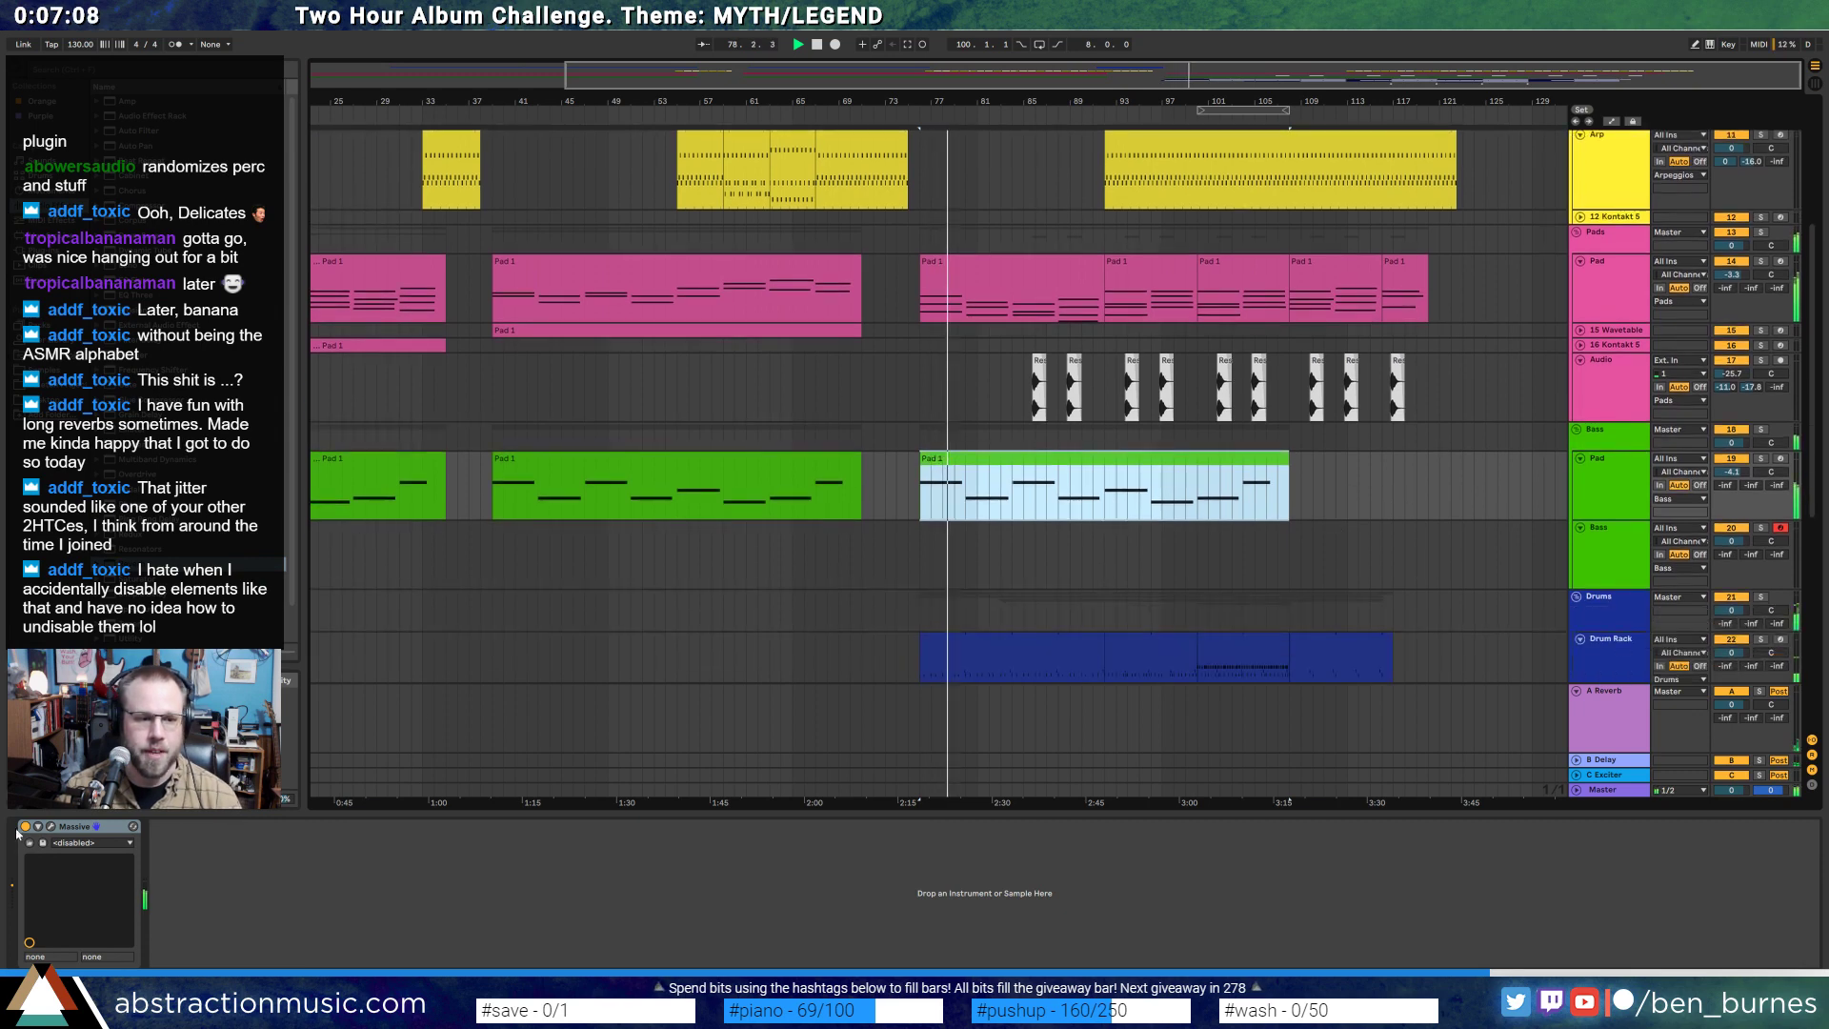
- Add a Compressor after Massive on the bass Pad track and enable its sidechain with Drum Rack as the audio source
drag(142, 206, 194, 856)
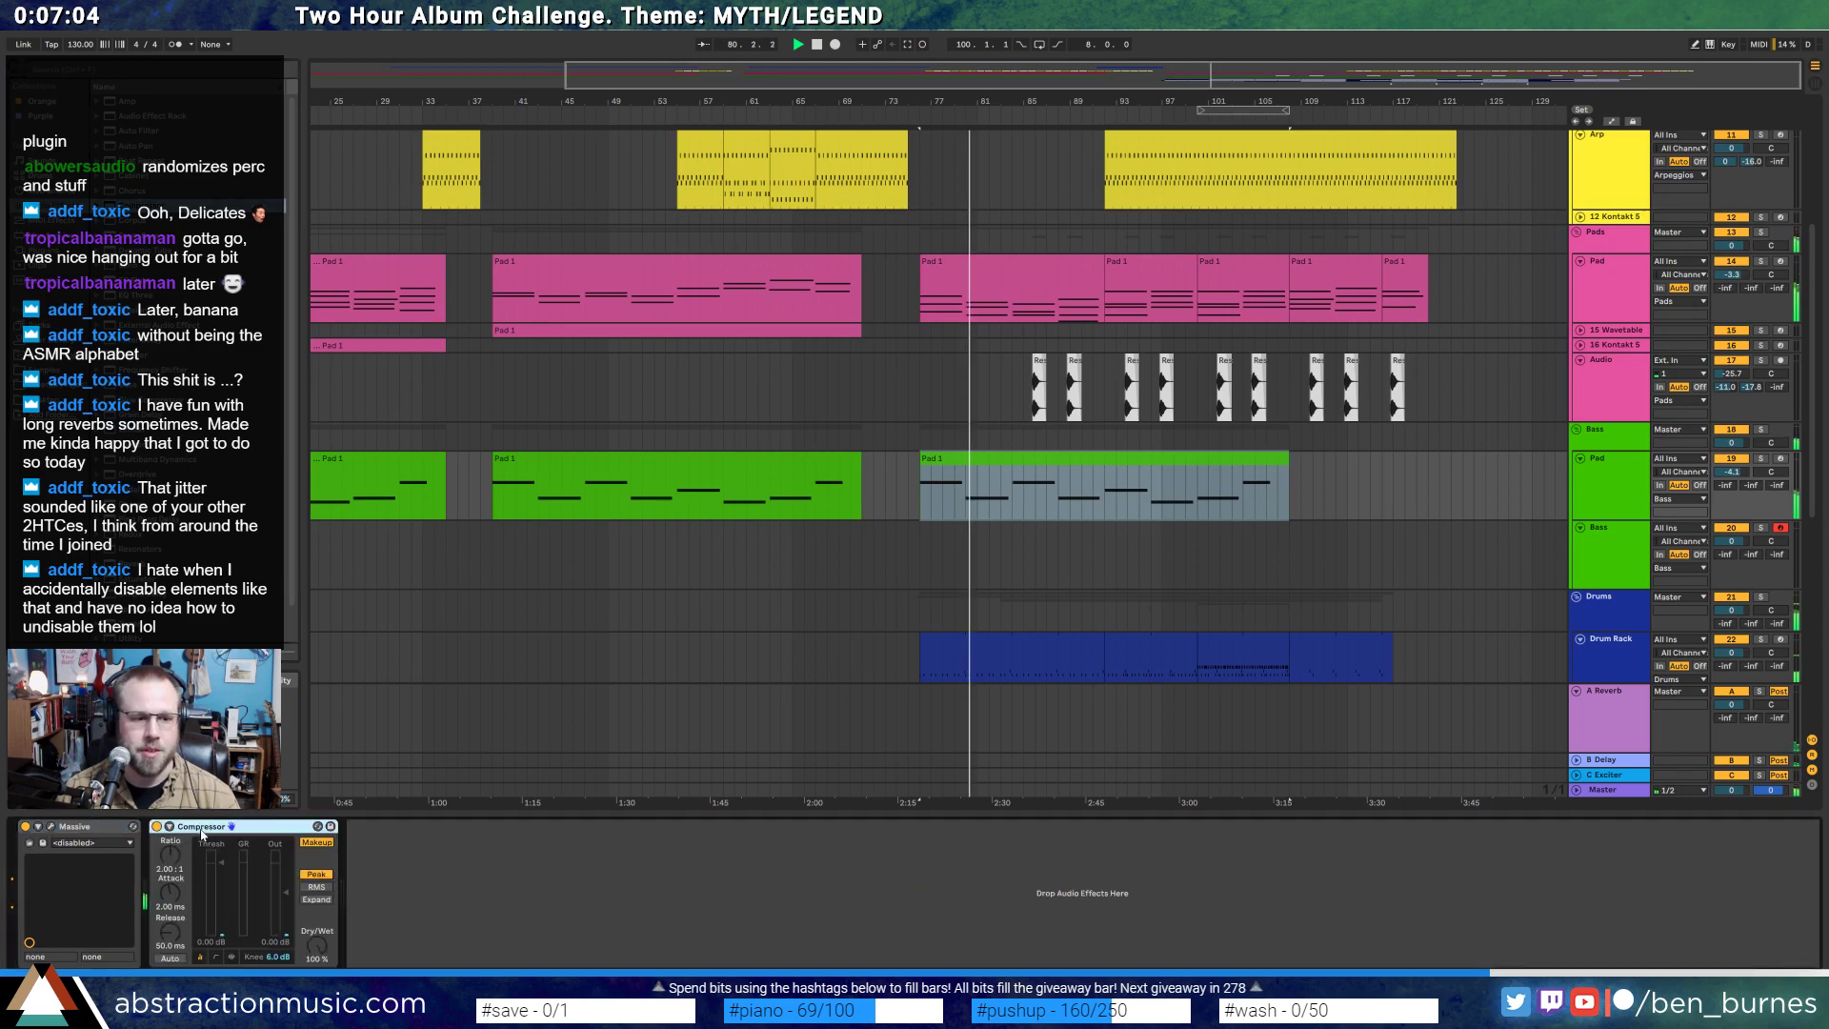
click(168, 826)
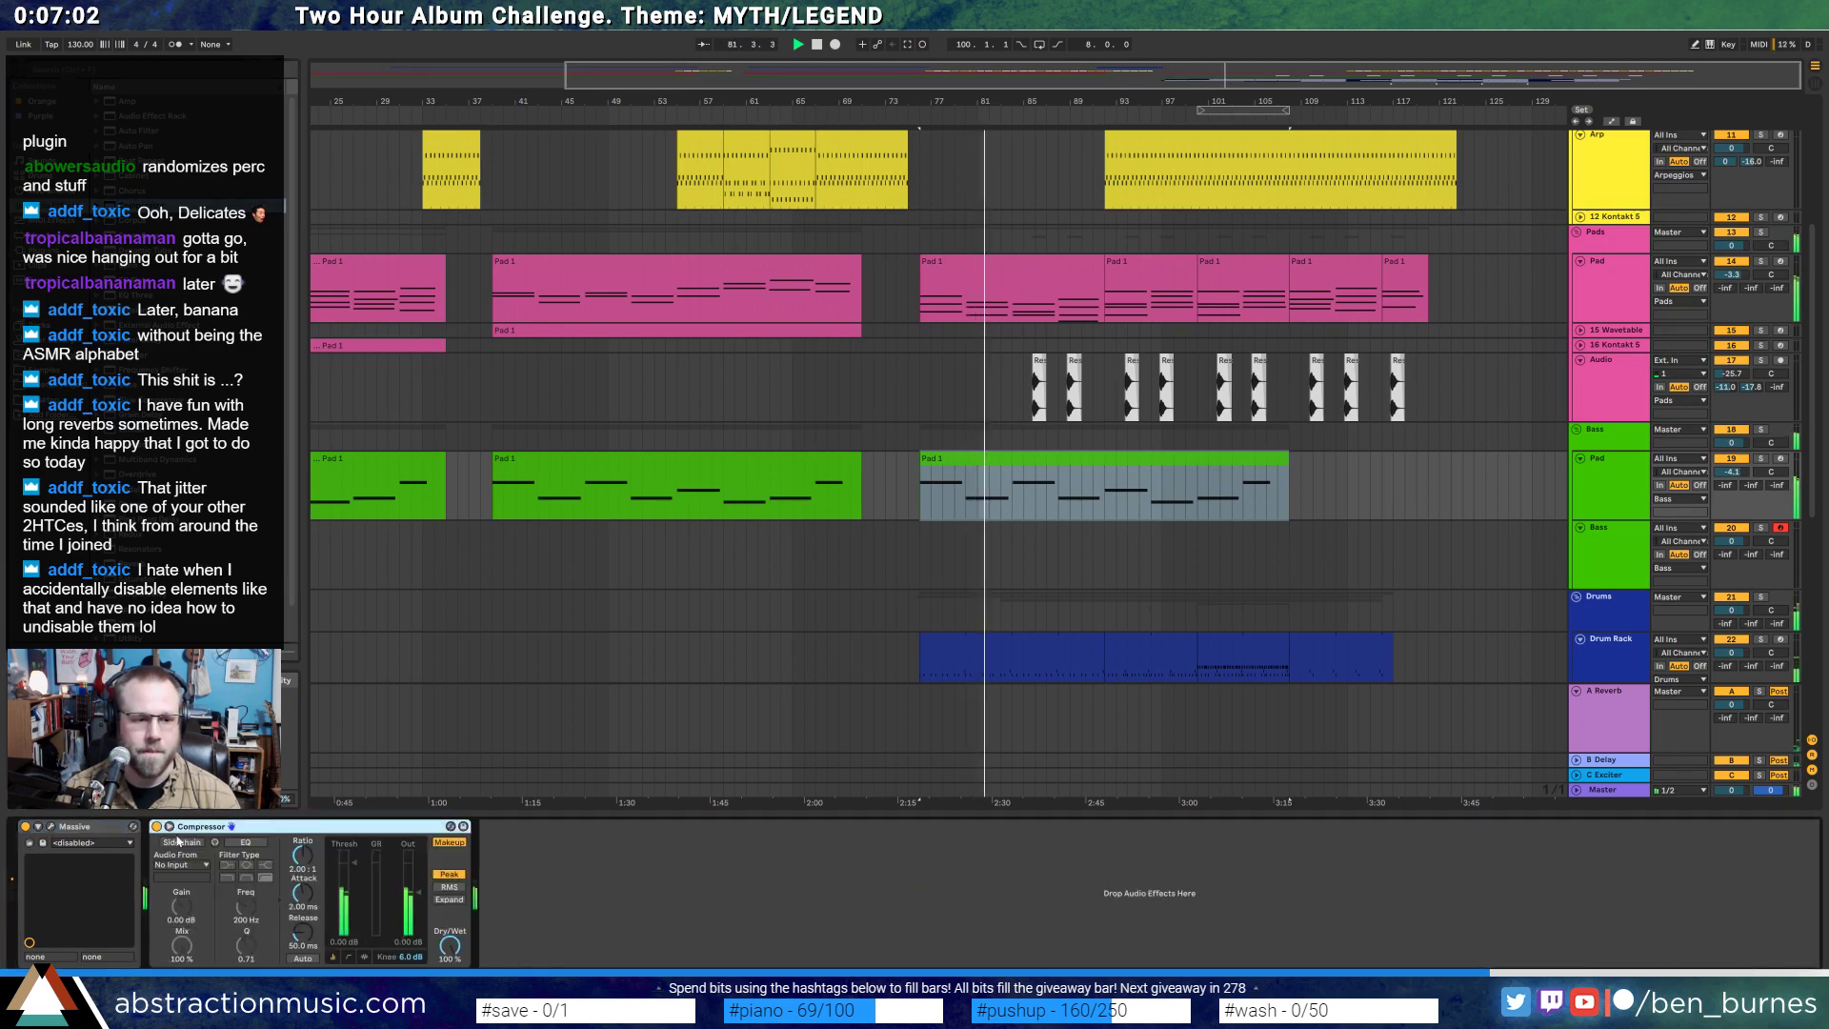
click(204, 865)
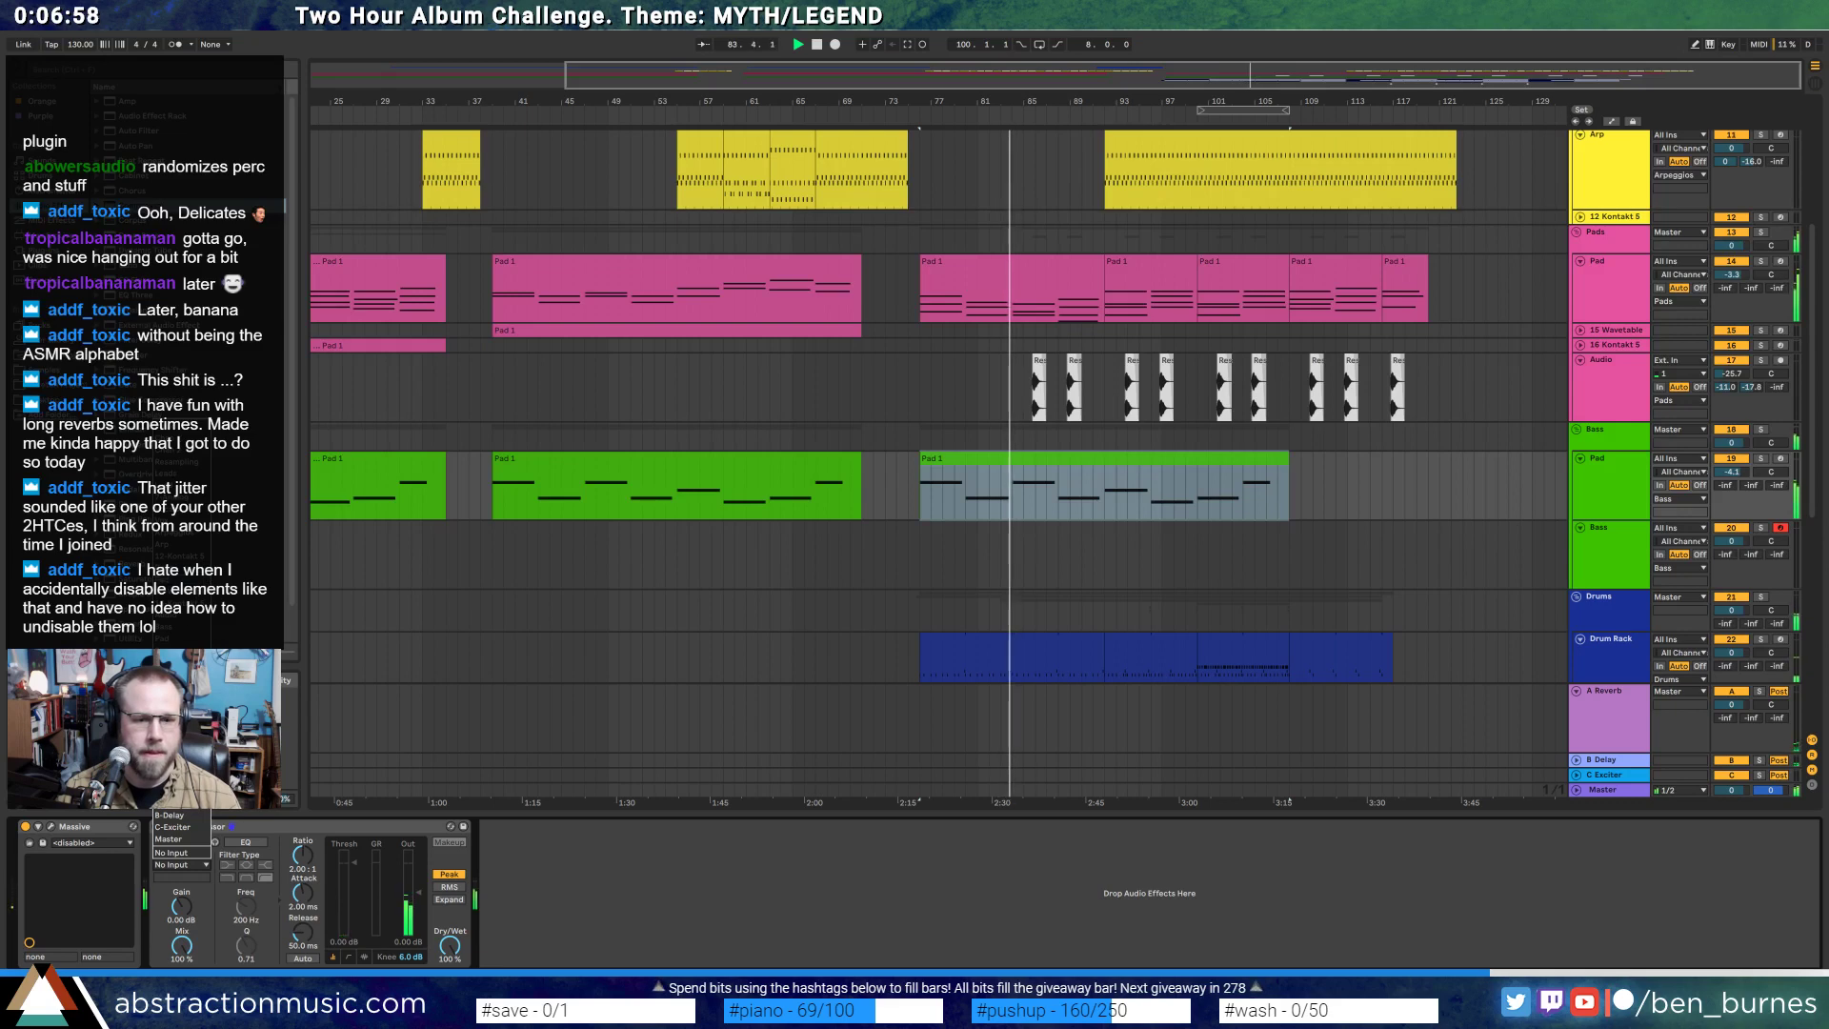
click(178, 674)
- Set the Compressor's sidechain tap point to BD1050 21 Post Mixer and lower its threshold to -25.5 dB
click(196, 868)
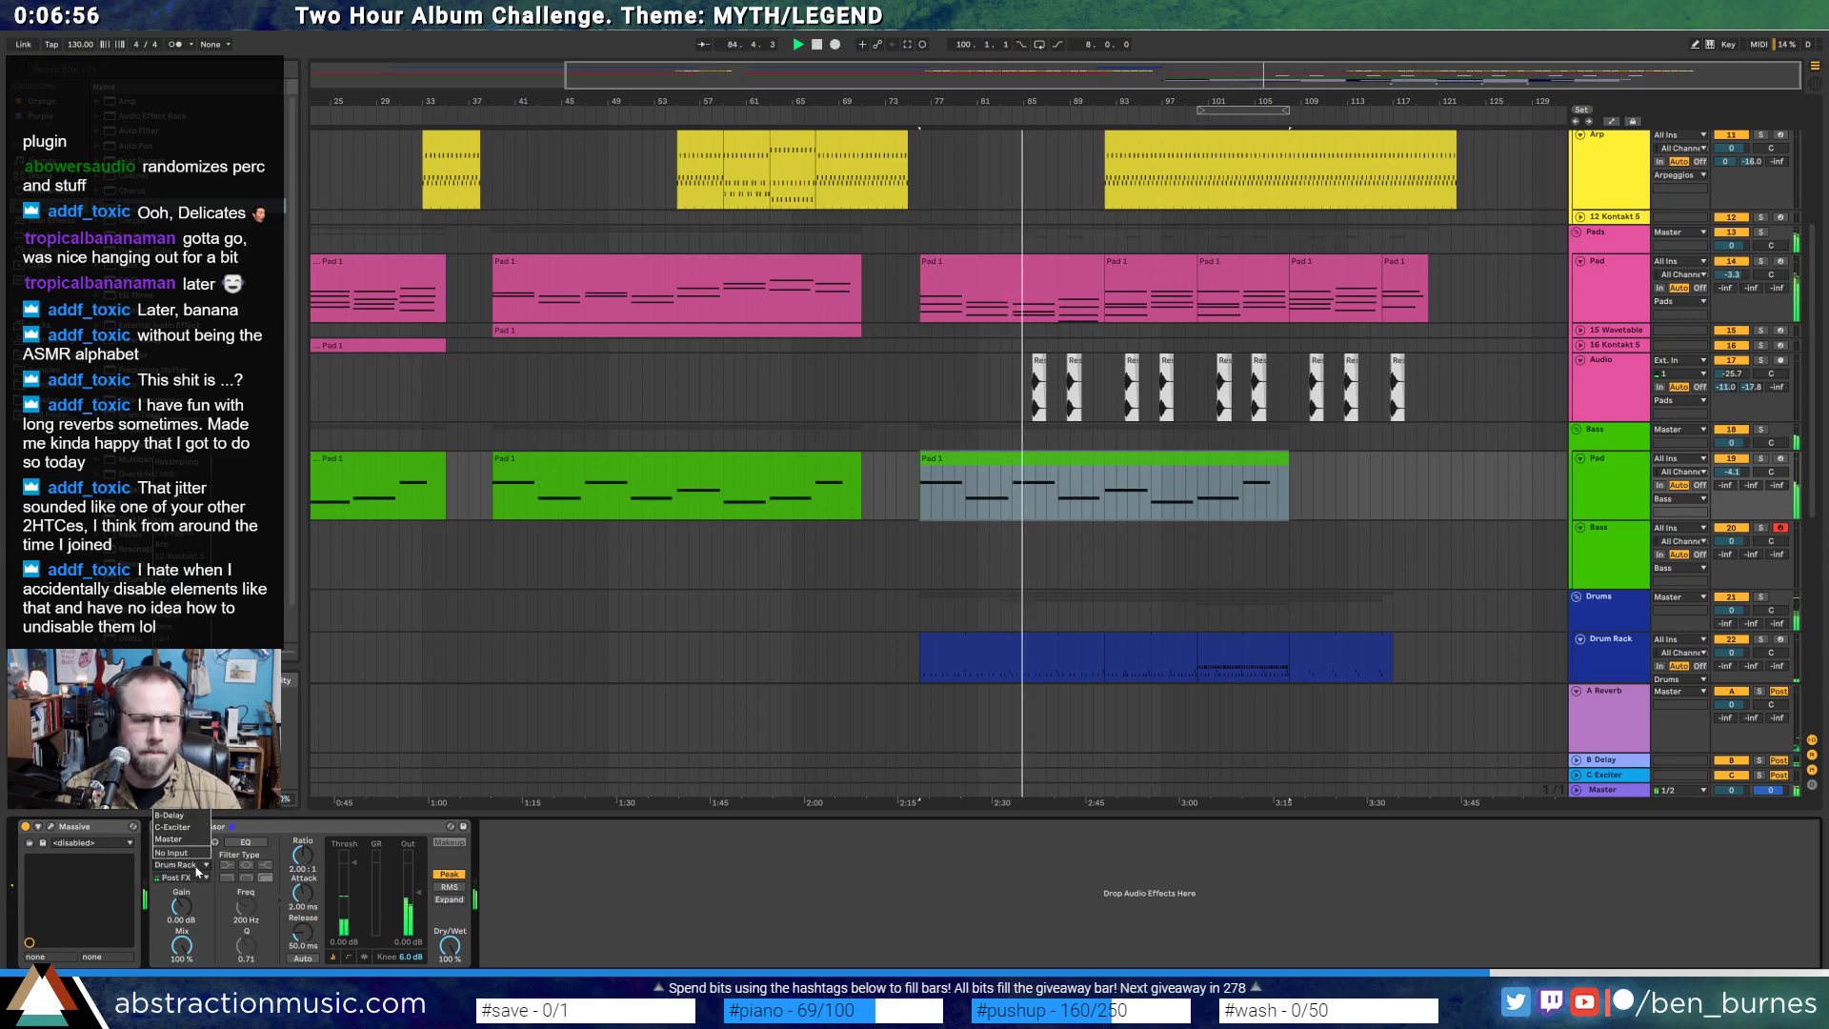
click(197, 876)
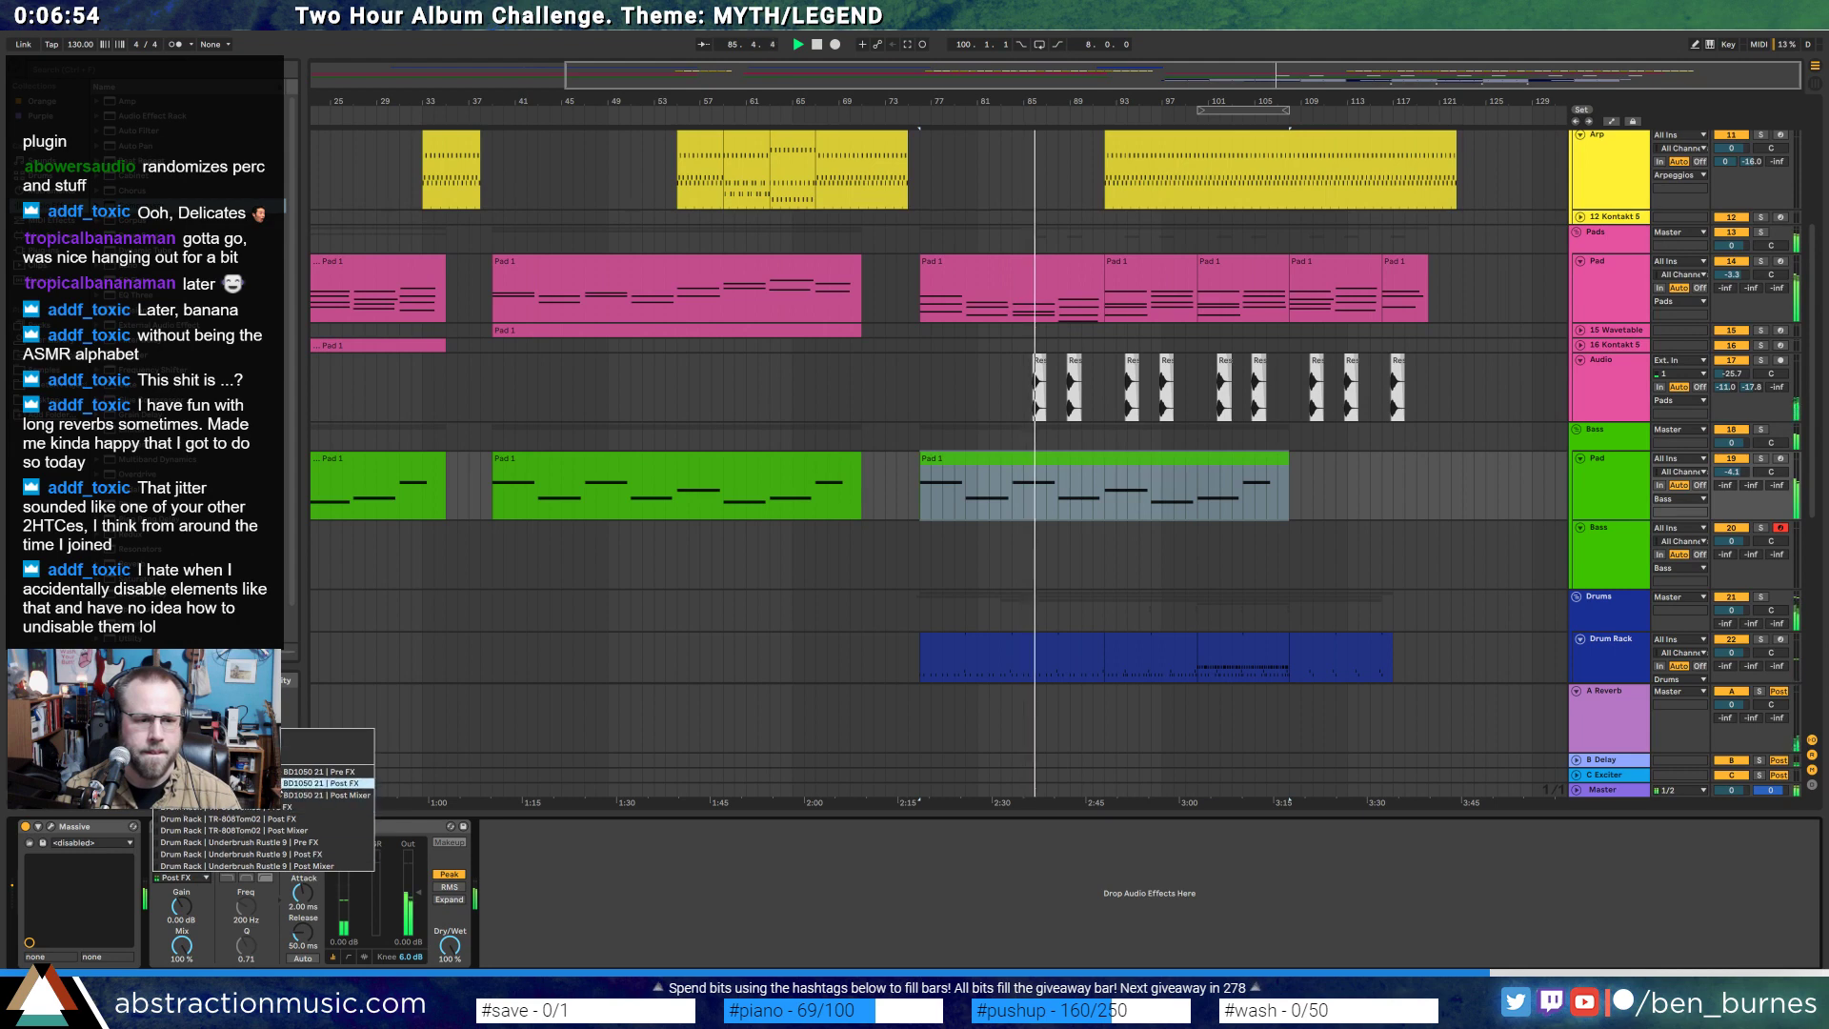
click(283, 796)
drag(352, 873, 353, 911)
click(305, 829)
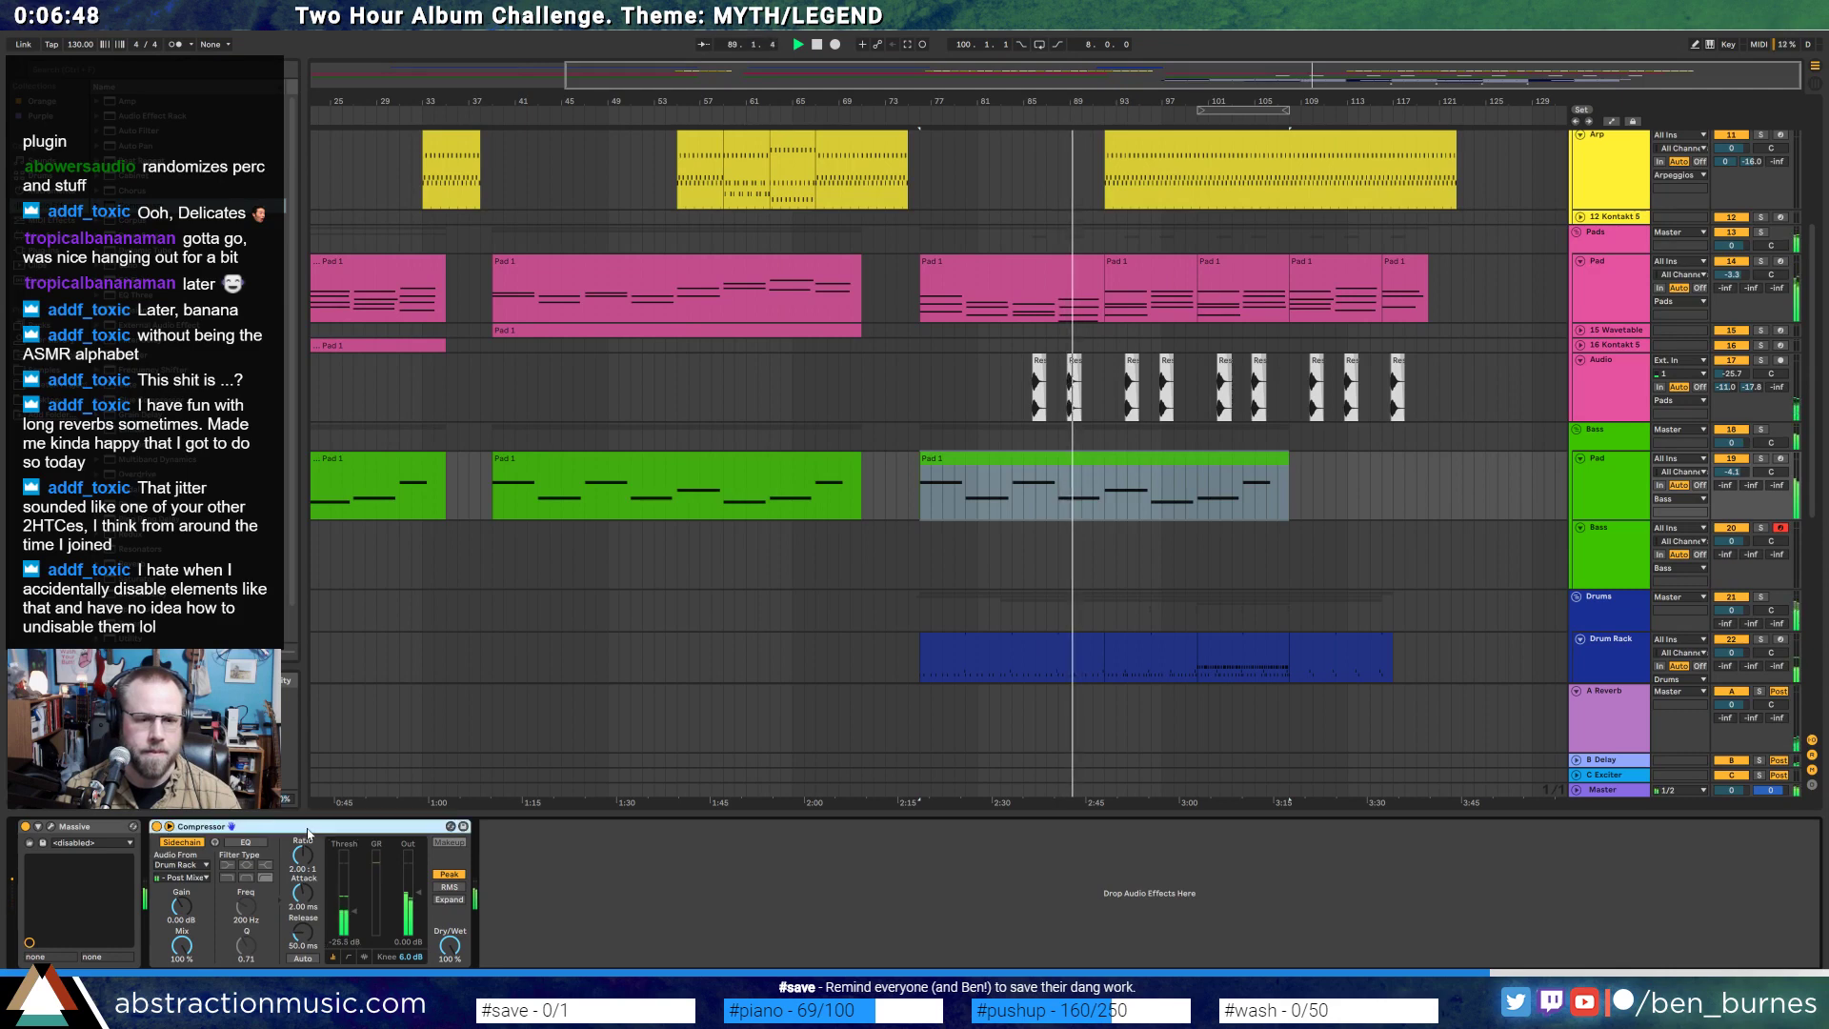
- Move the last eight bars of the bass Pad clip to bar 108 and fill the gap by duplicating bars 92 to 100
click(1110, 515)
drag(1107, 516, 1363, 465)
click(1108, 513)
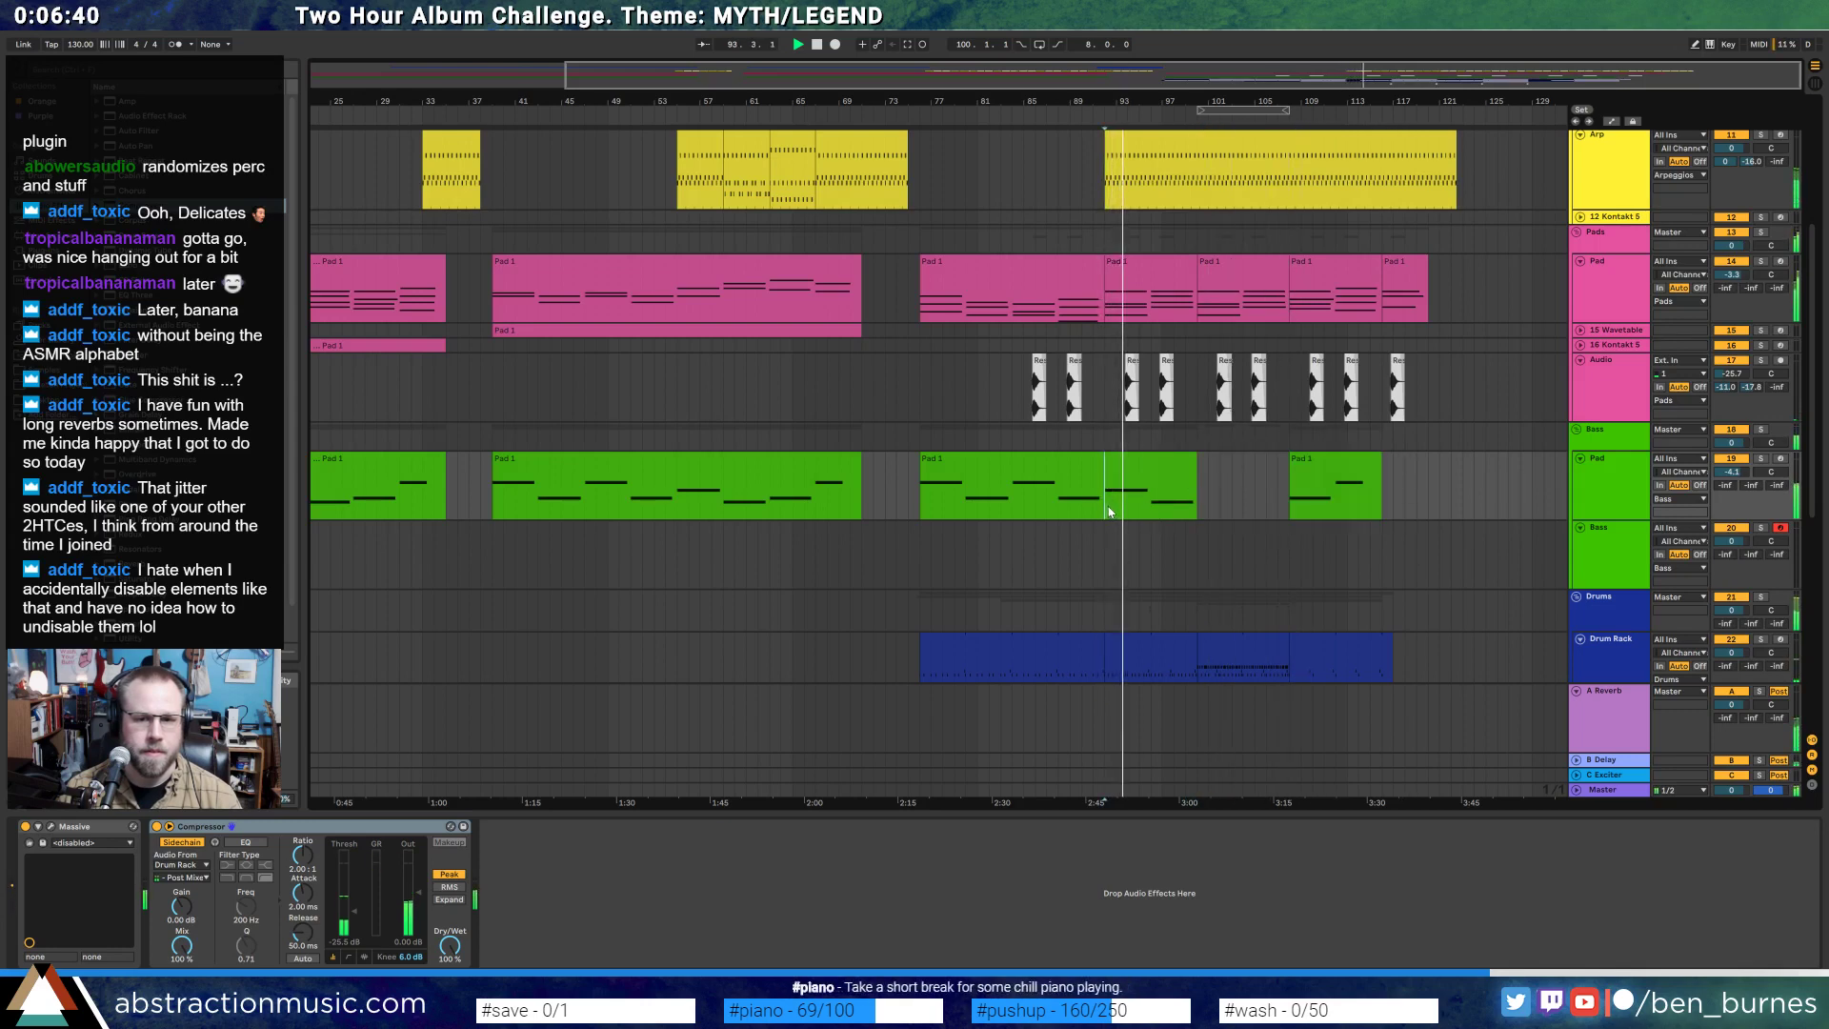
drag(1109, 512, 1197, 512)
key(ctrl+d)
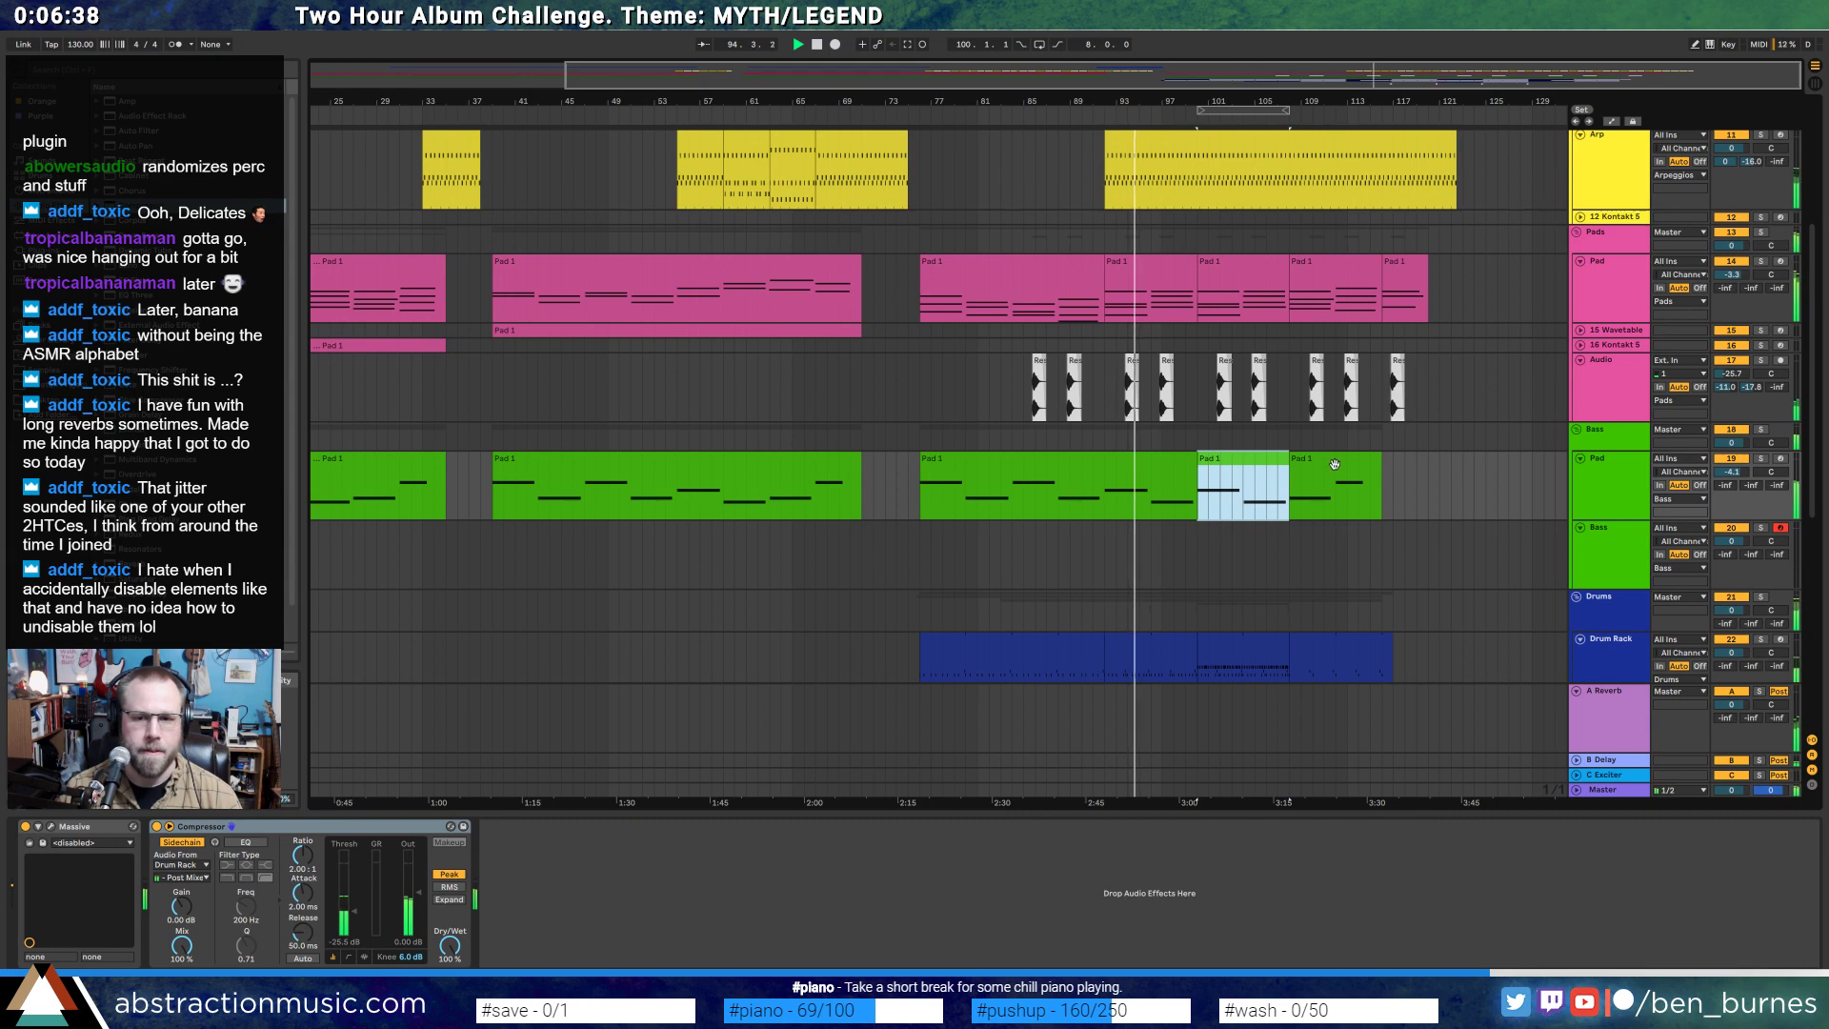
key(ctrl+d)
- Copy the first four bars of the bass Pad clip to bar 116
drag(922, 493, 966, 501)
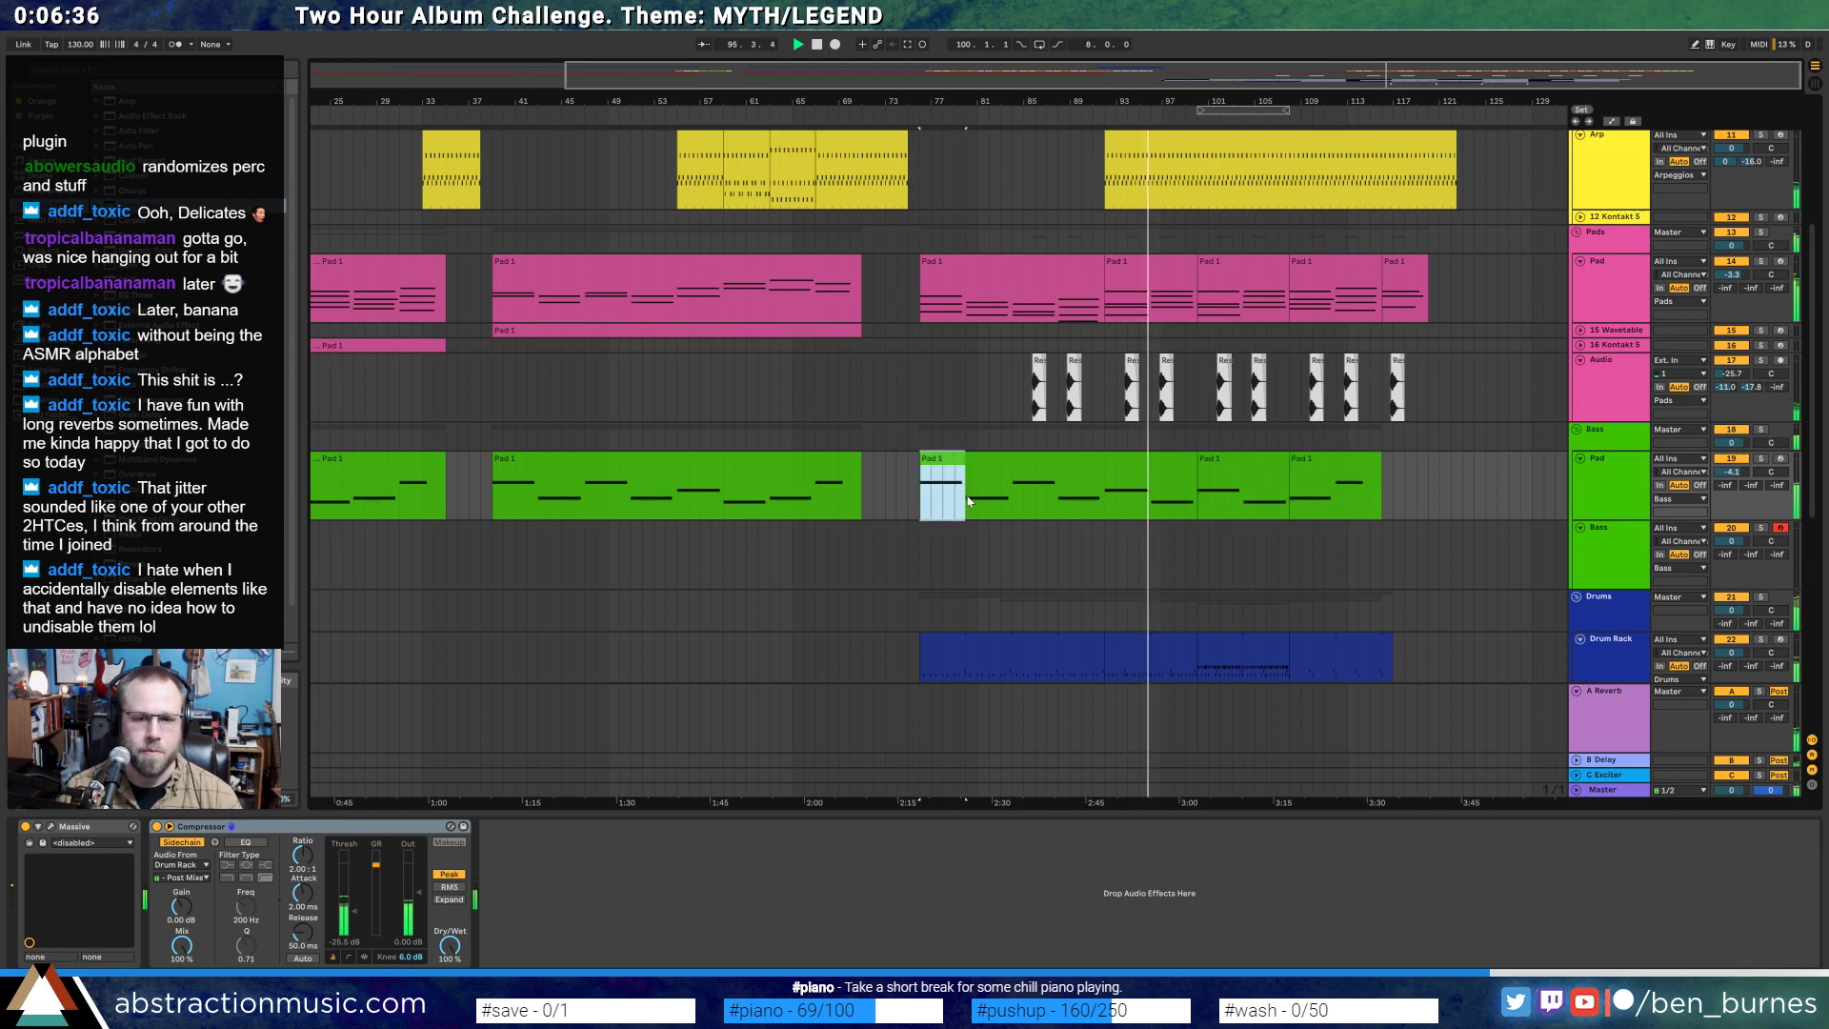
key(ctrl+c)
click(1414, 488)
key(ctrl+v)
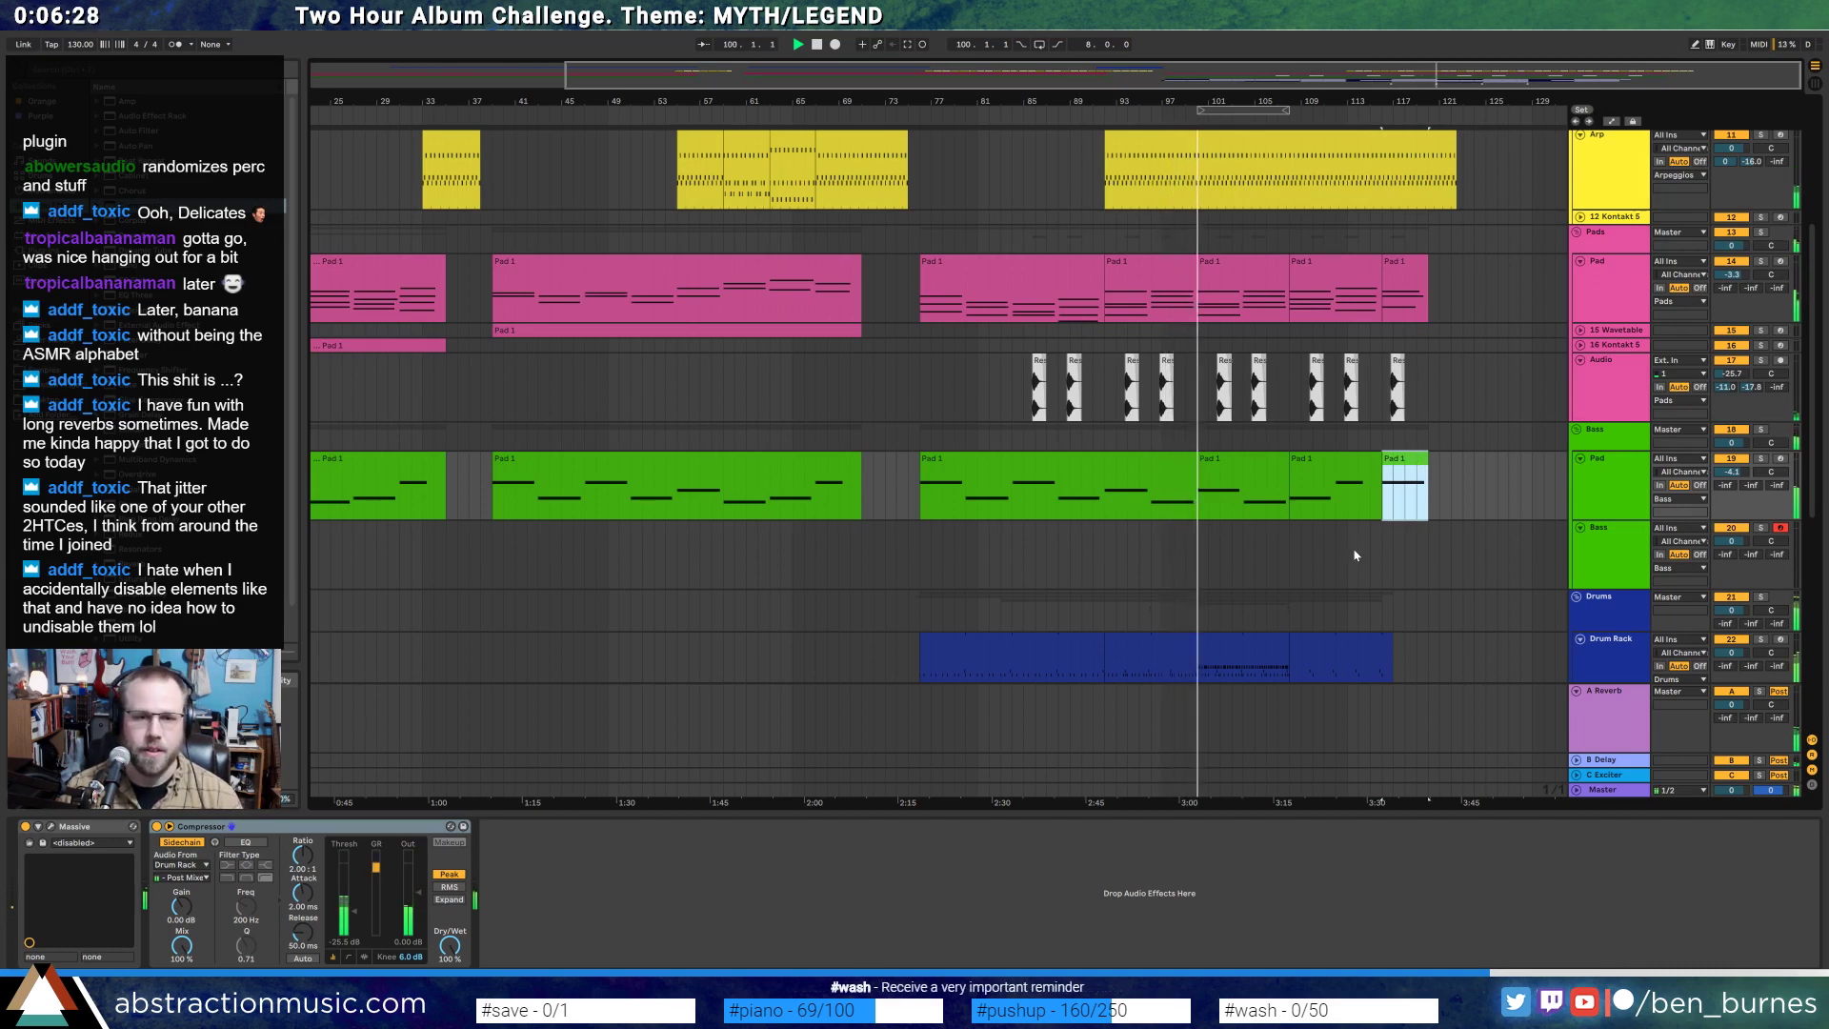
scroll(1351, 566, up, 2)
scroll(1351, 565, up, 1)
key(shift+Tab)
key(space)
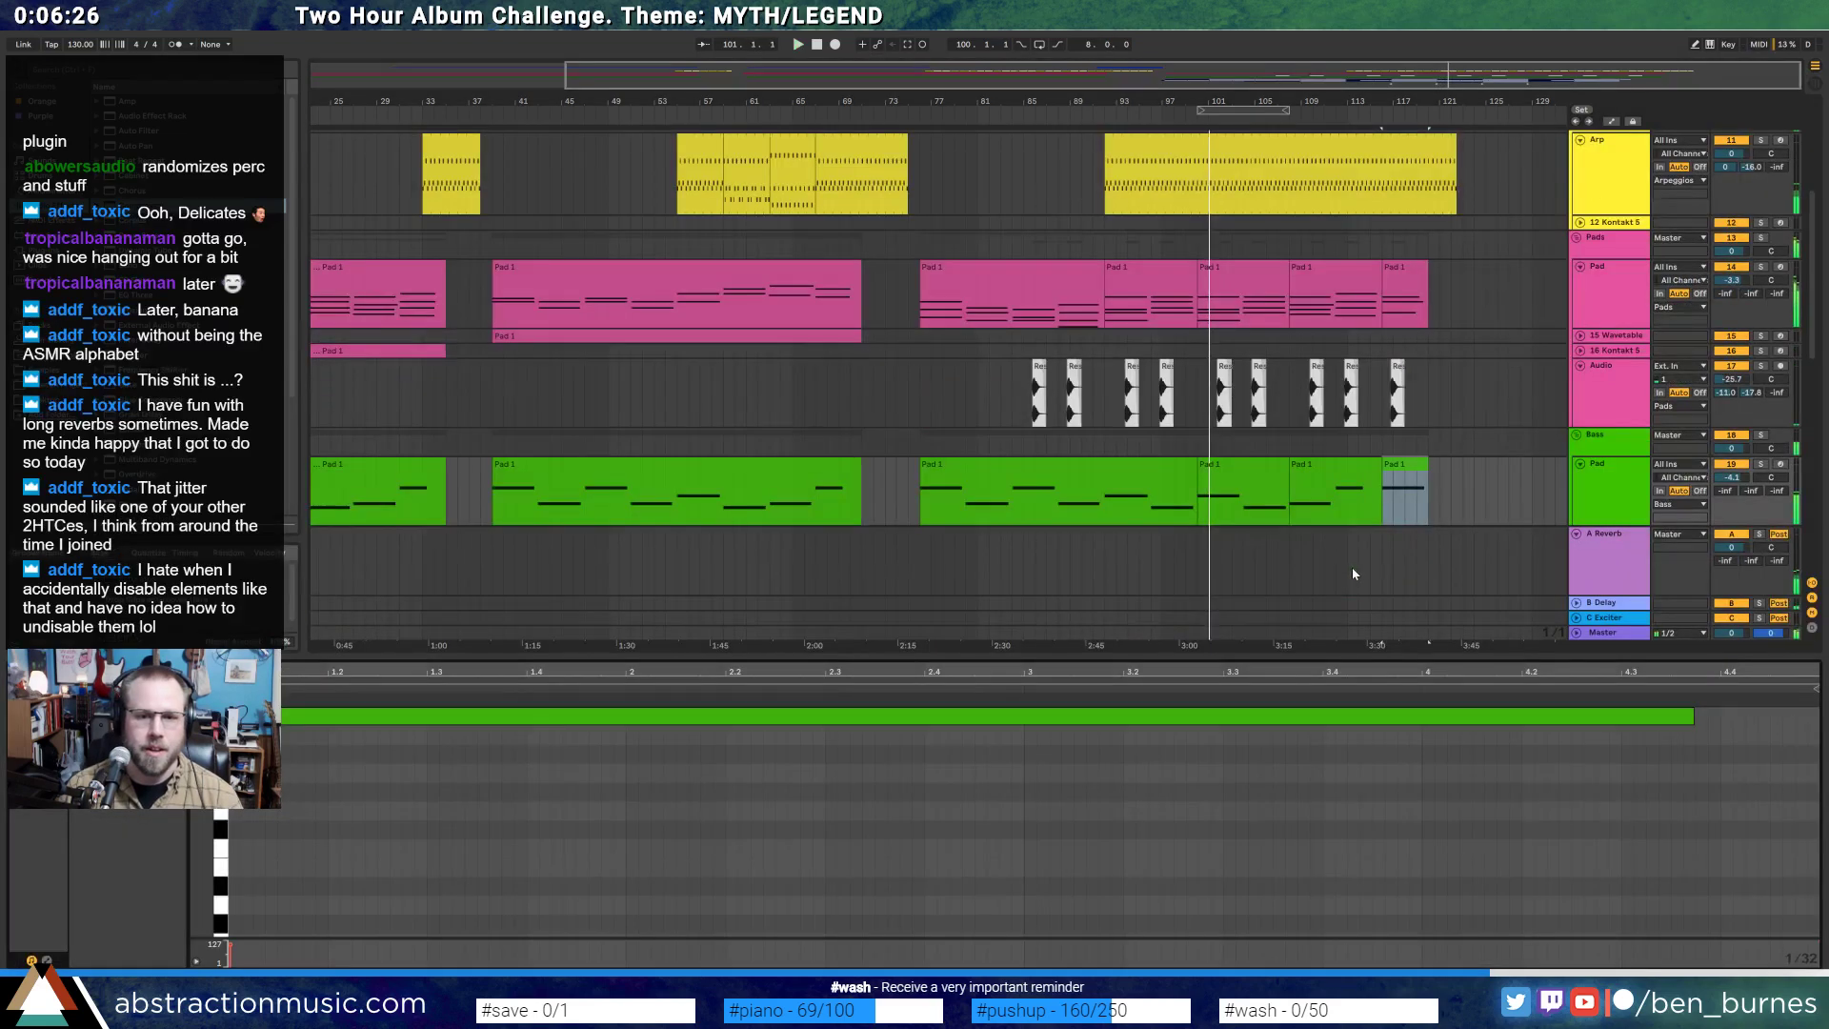
key(shift+Tab)
scroll(1321, 528, down, 1)
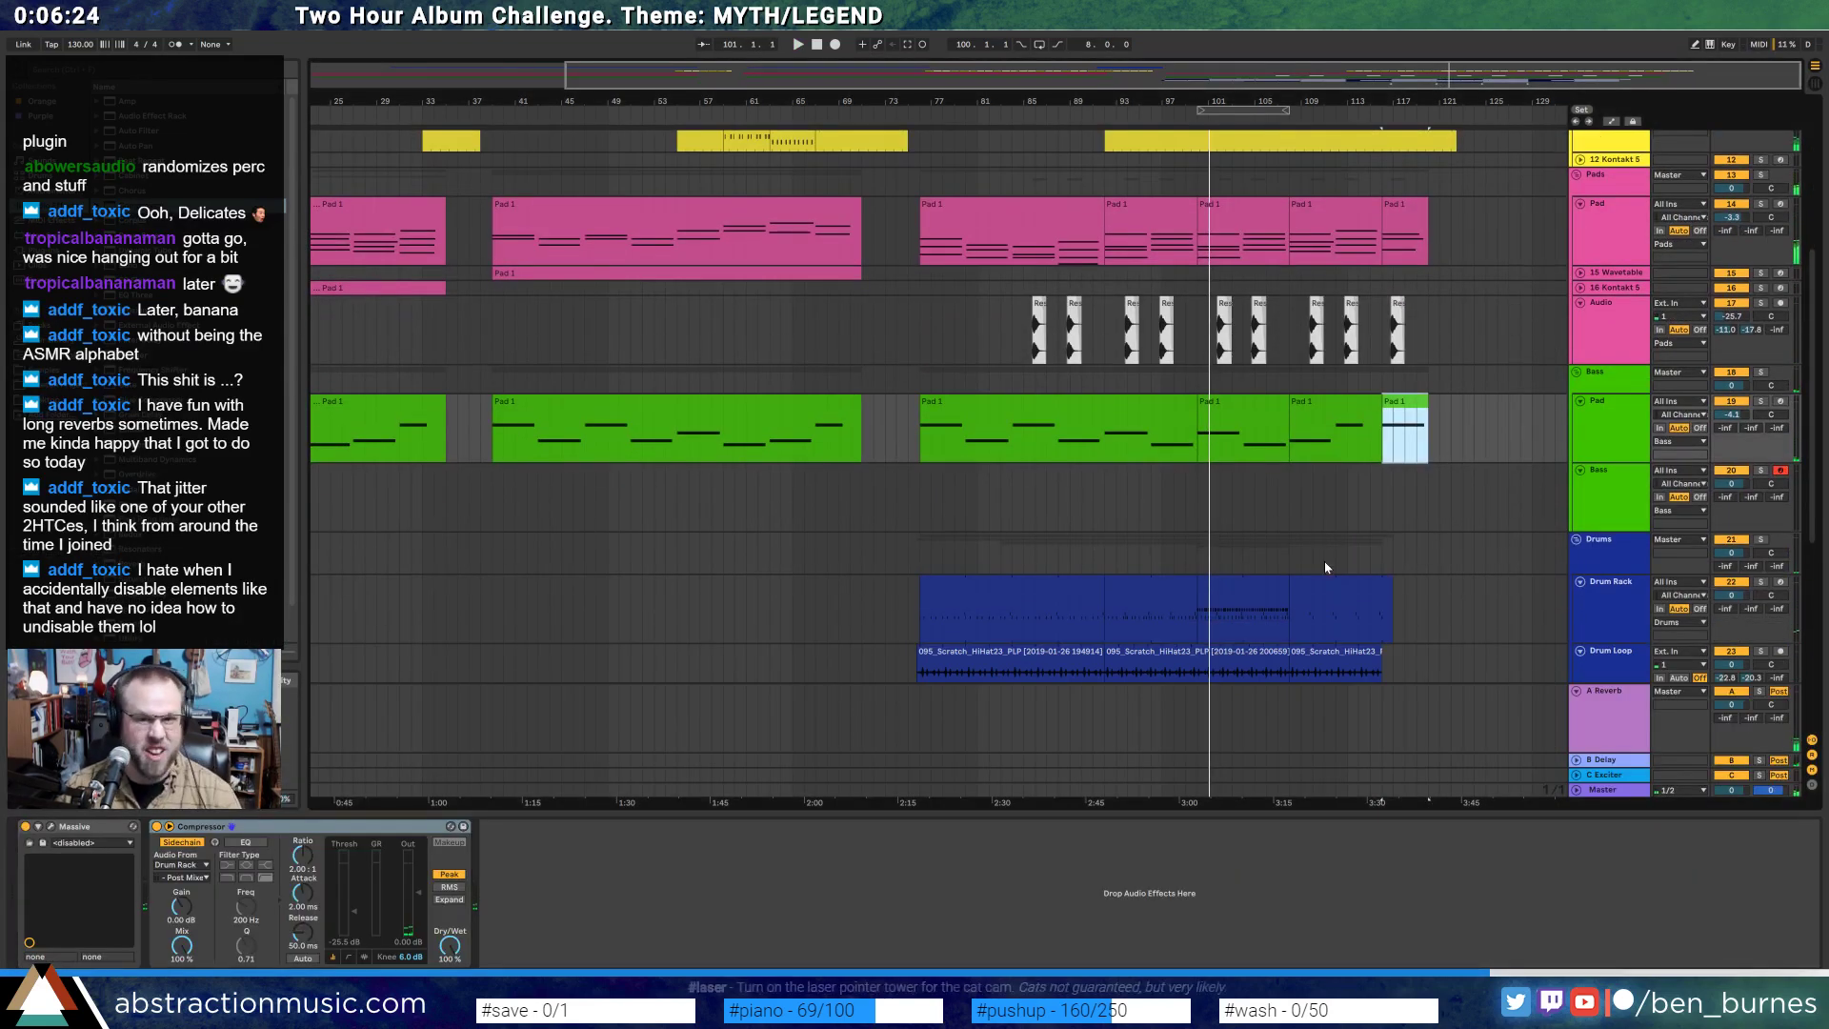
- Expand and arm the 15 Wavetable track in the Pads group and record a MIDI part from bar 76 to bar 92
scroll(1324, 560, up, 1)
click(921, 364)
scroll(1046, 450, up, 5)
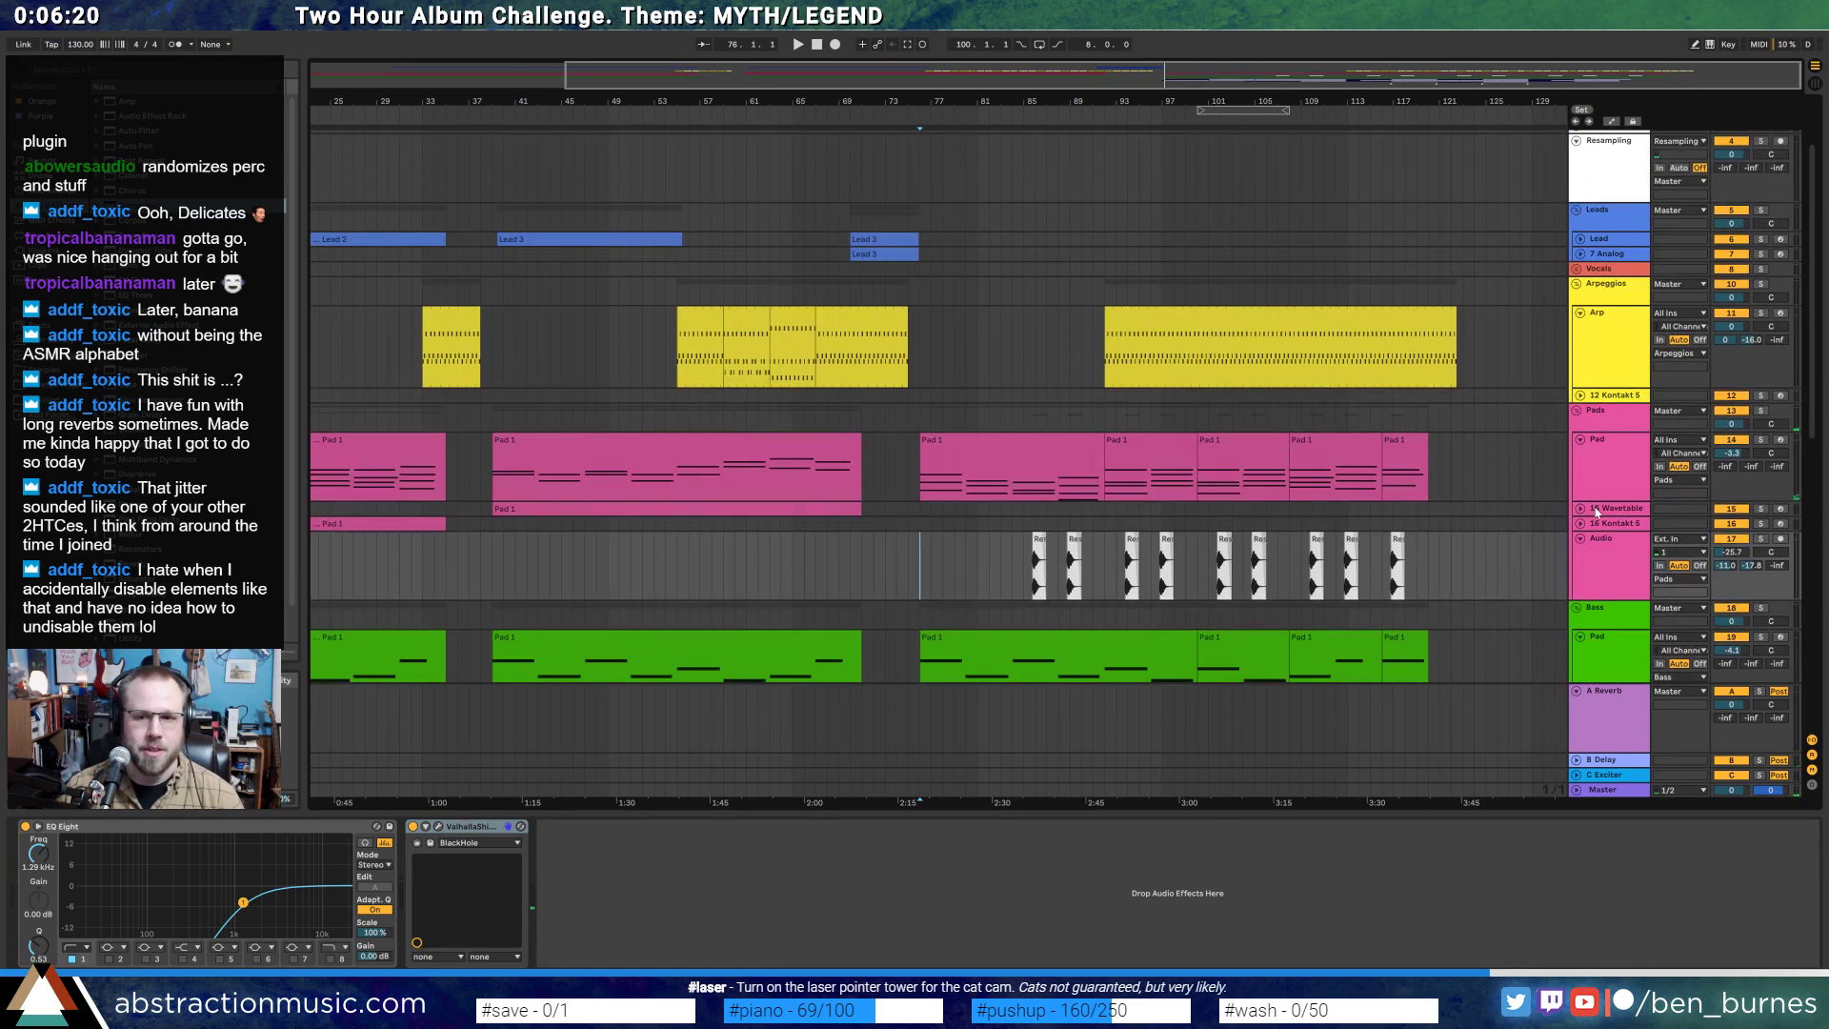
click(1598, 512)
click(1581, 509)
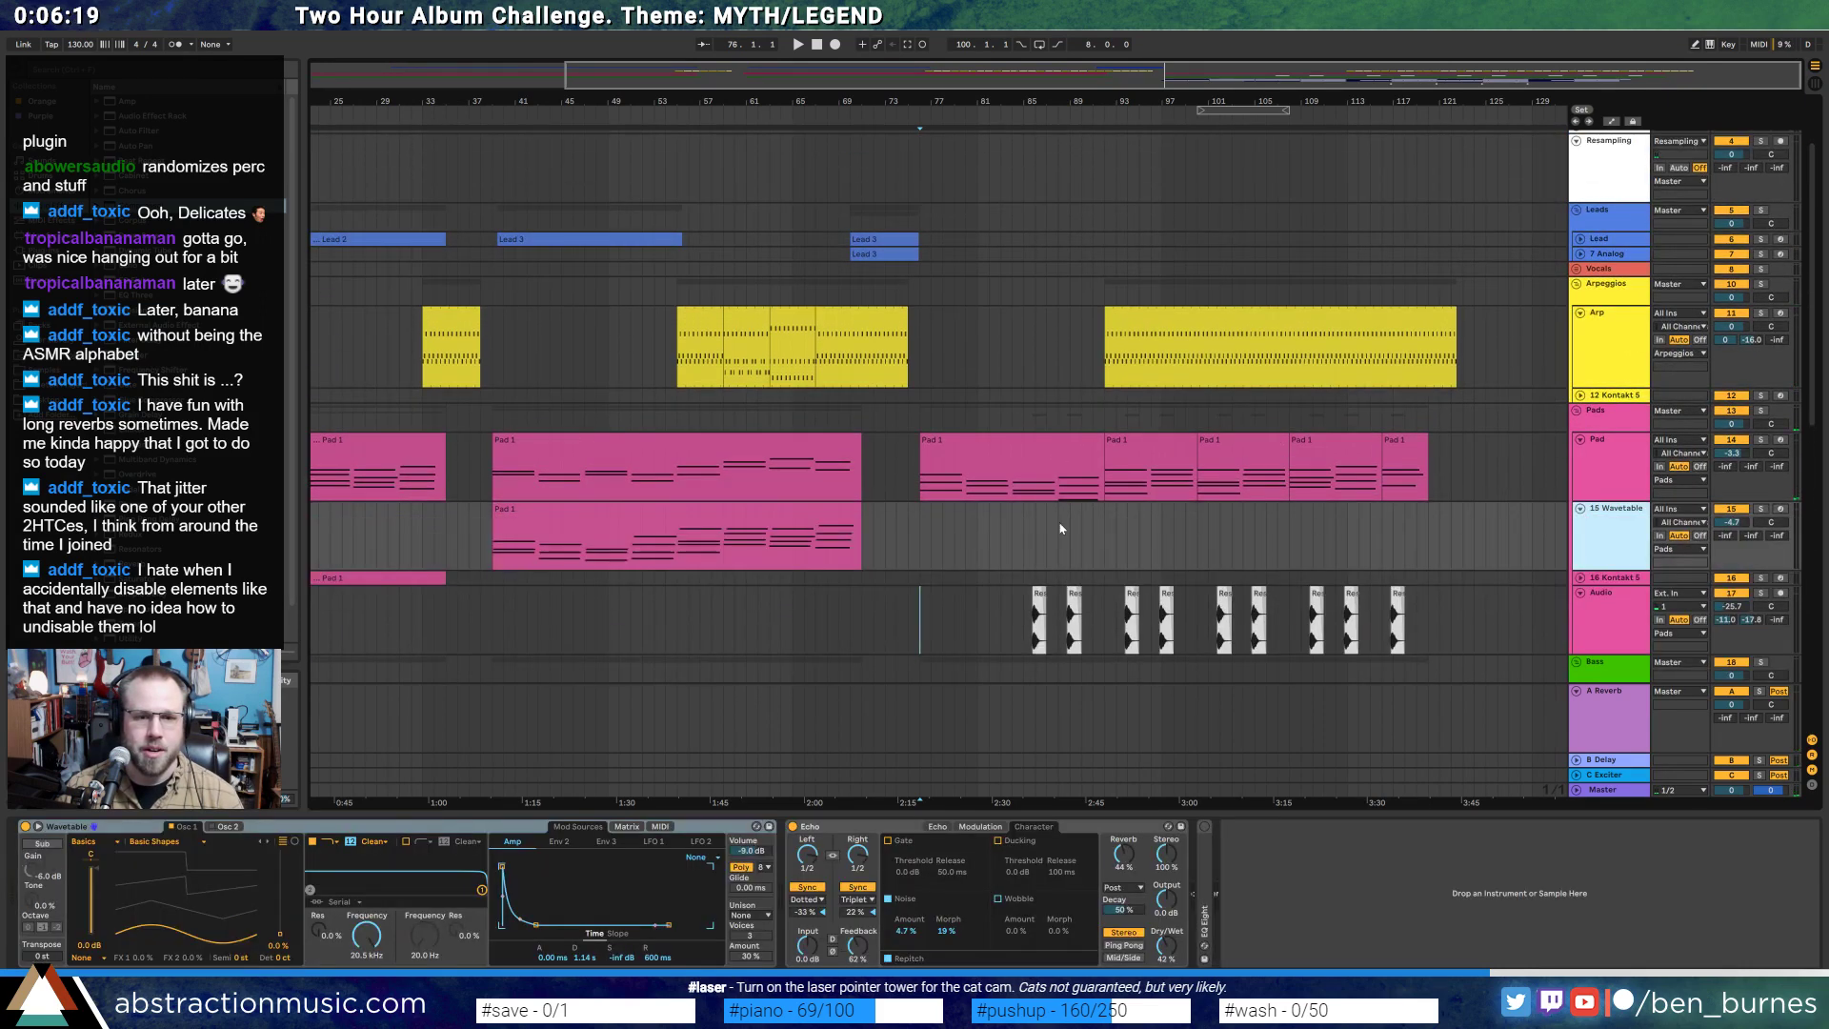
click(923, 529)
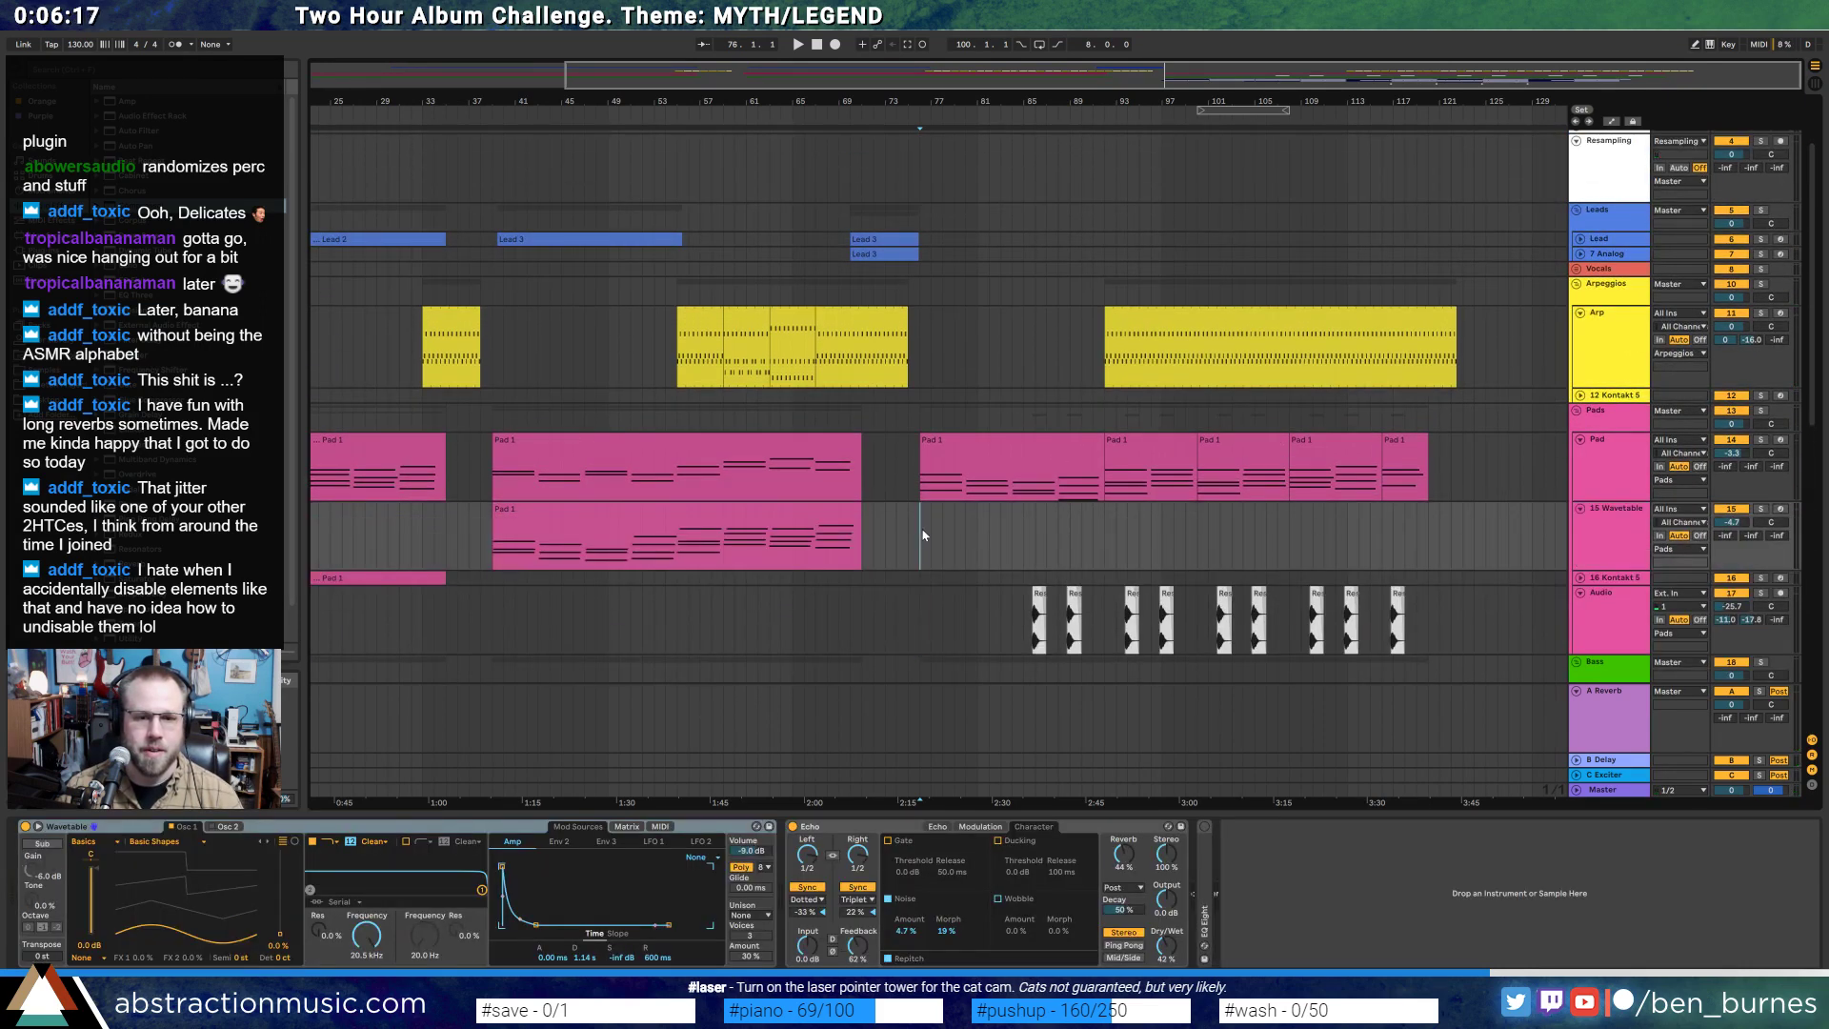
click(1779, 511)
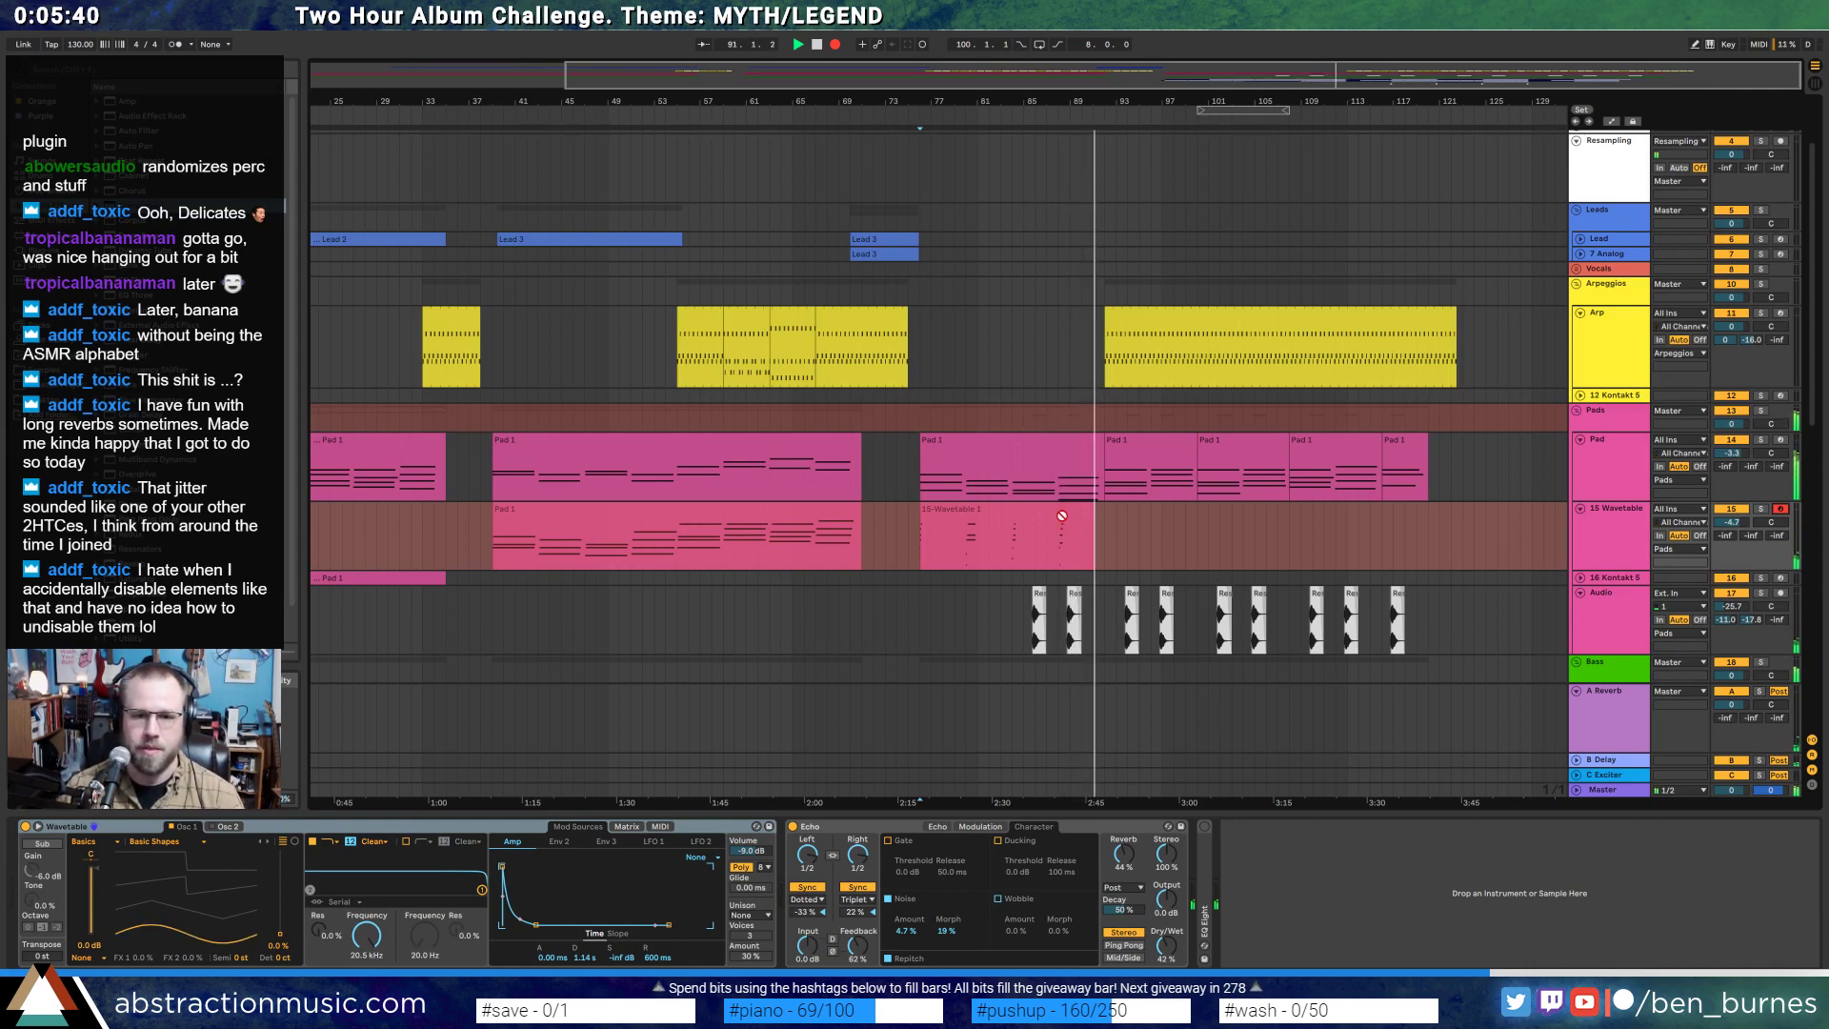
key(space)
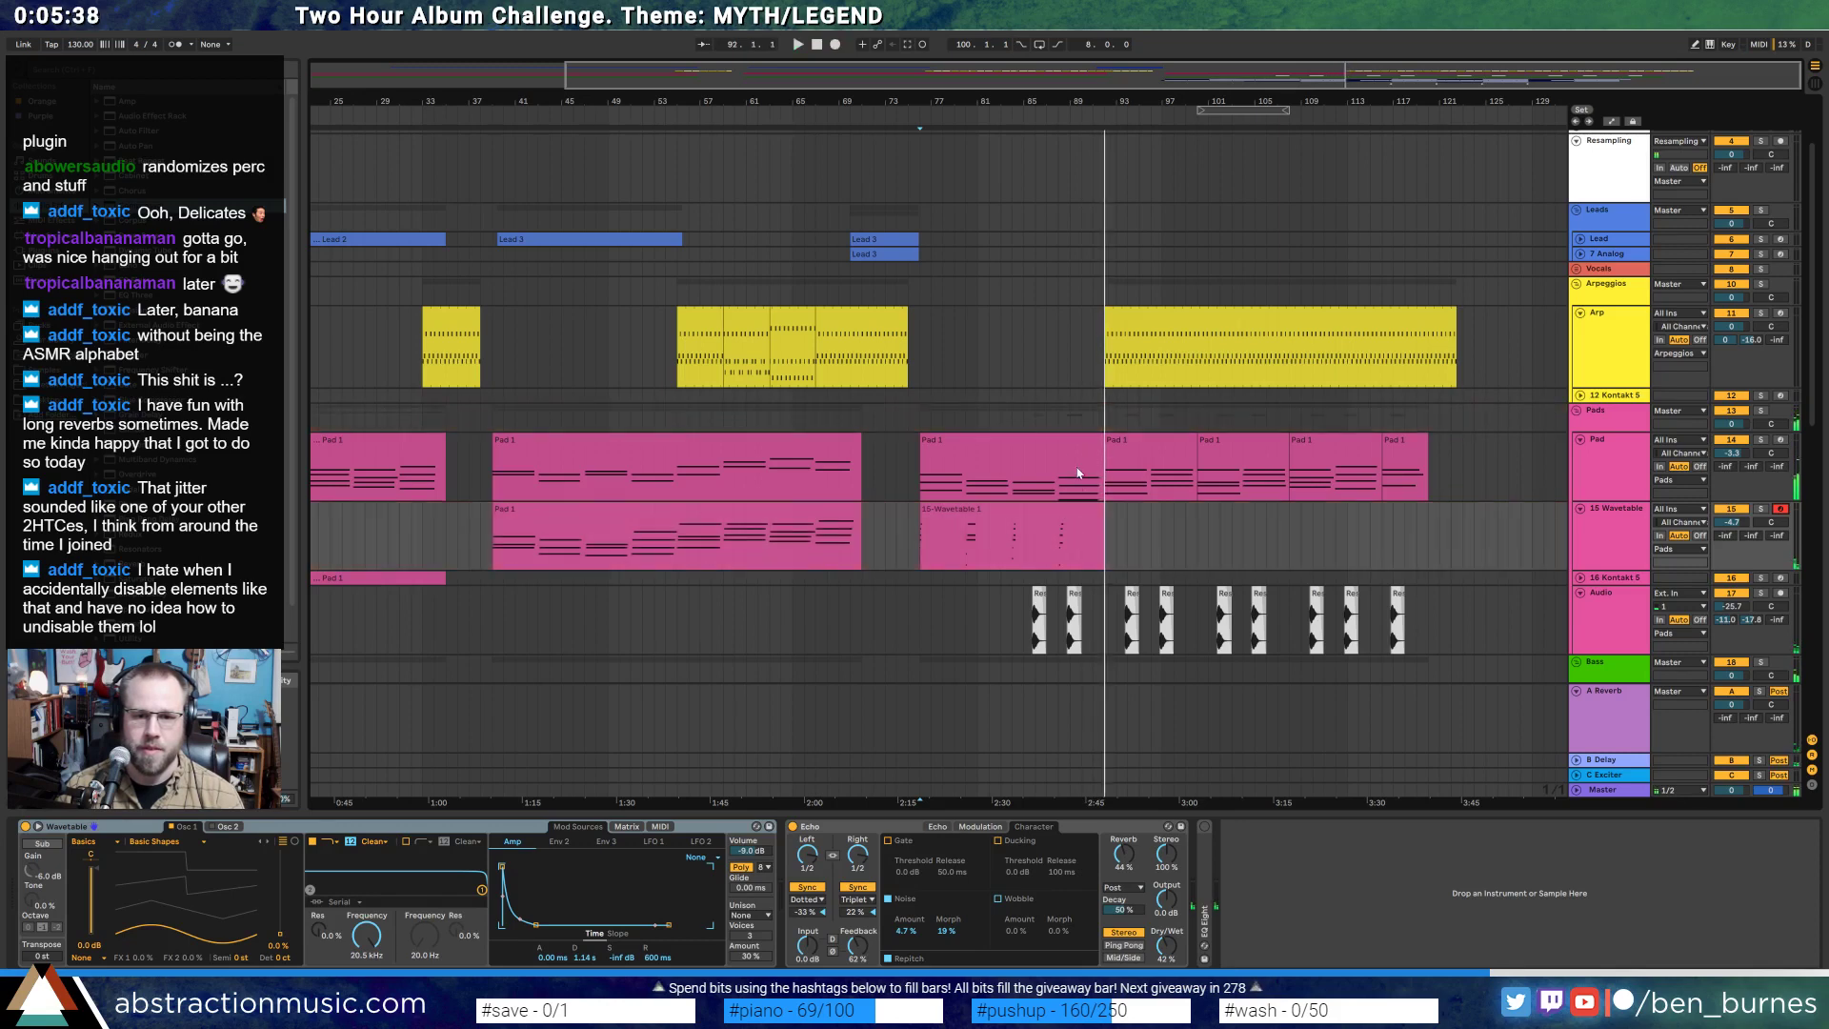
- Open the Pad 1 clip at bar 76 in the Pads group and raise the two lower notes of its first chord
double_click(1069, 443)
click(526, 850)
scroll(331, 797, up, 1)
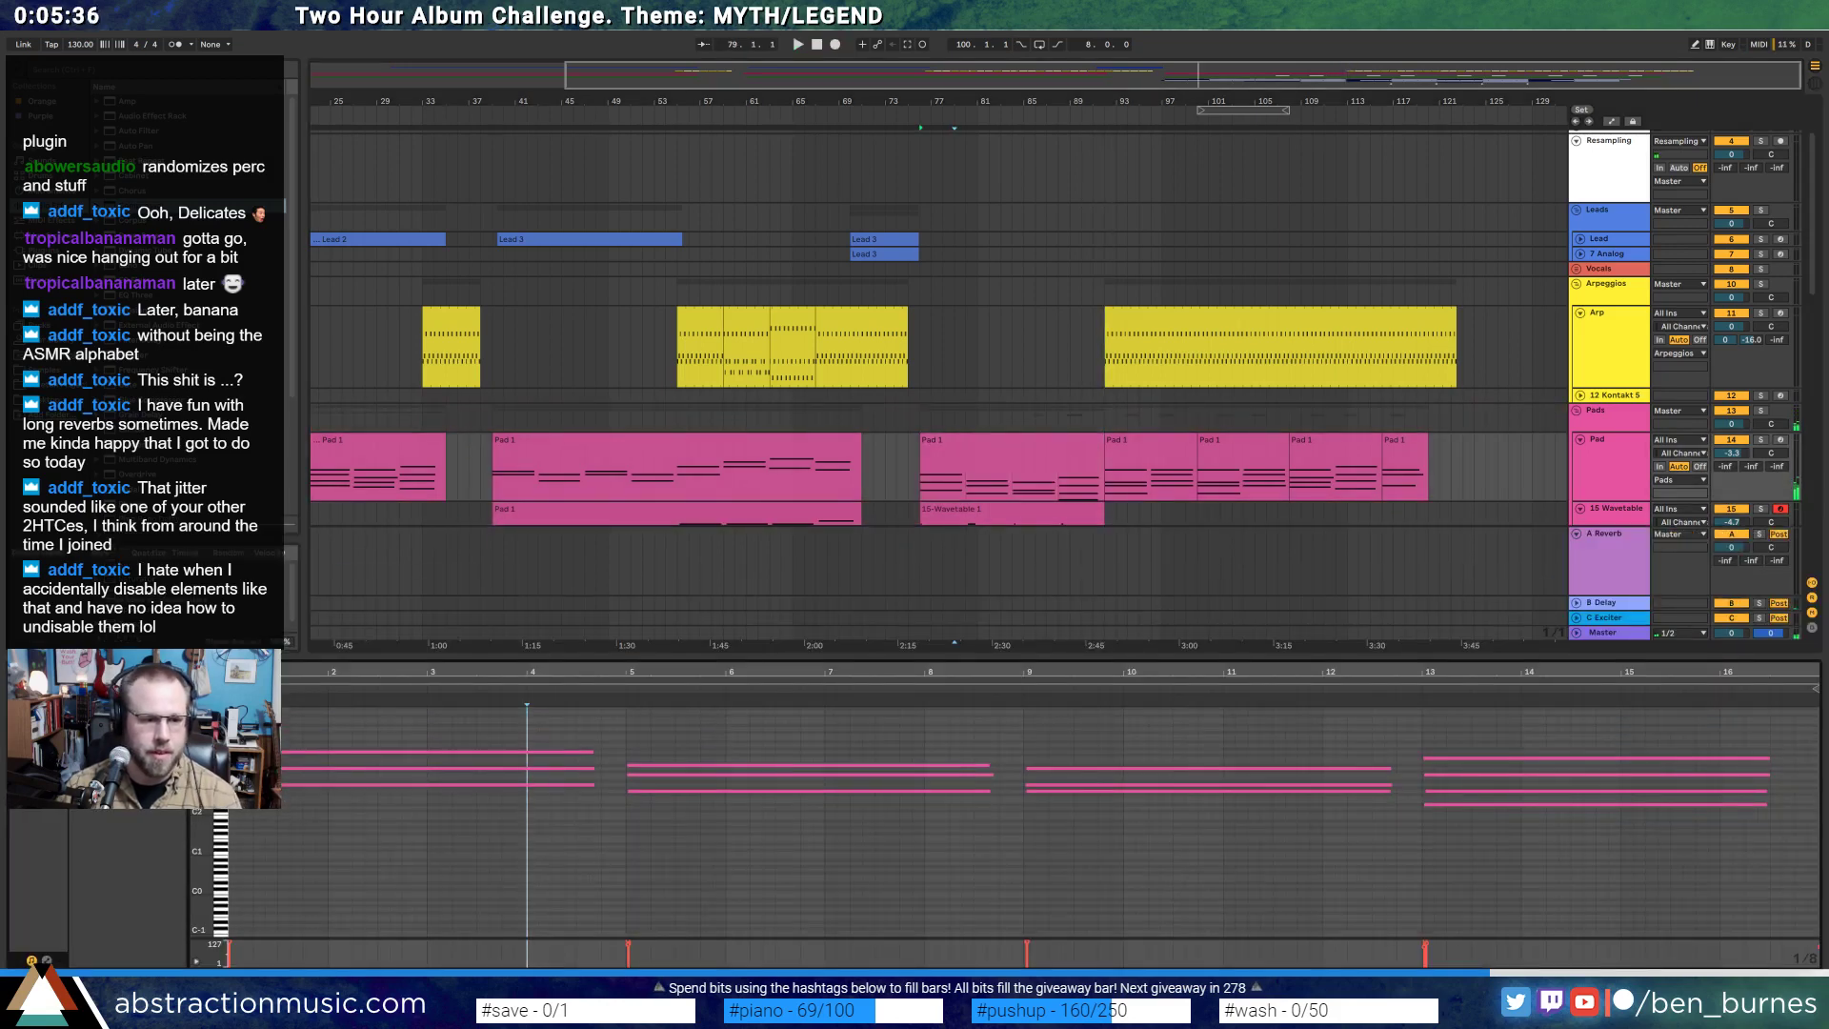
click(294, 786)
mouse_move(292, 797)
mouse_down()
mouse_move(312, 815)
mouse_move(297, 774)
mouse_up()
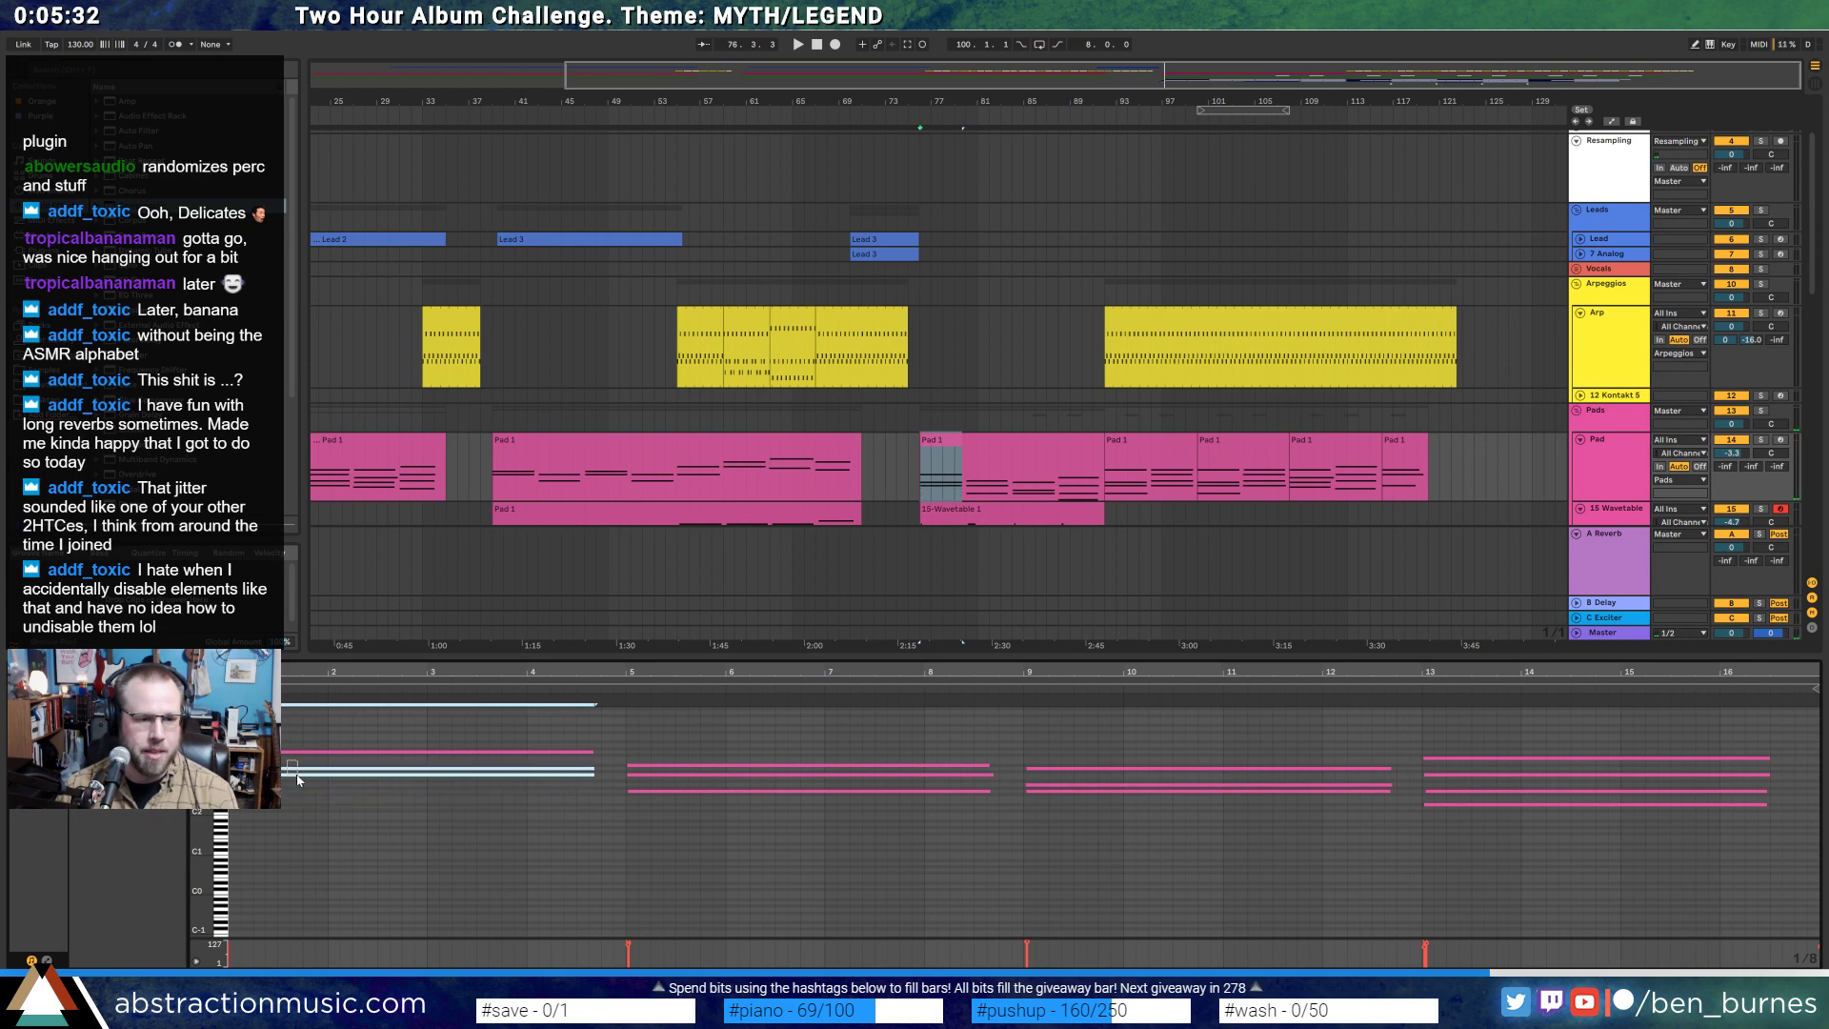
key(Up)
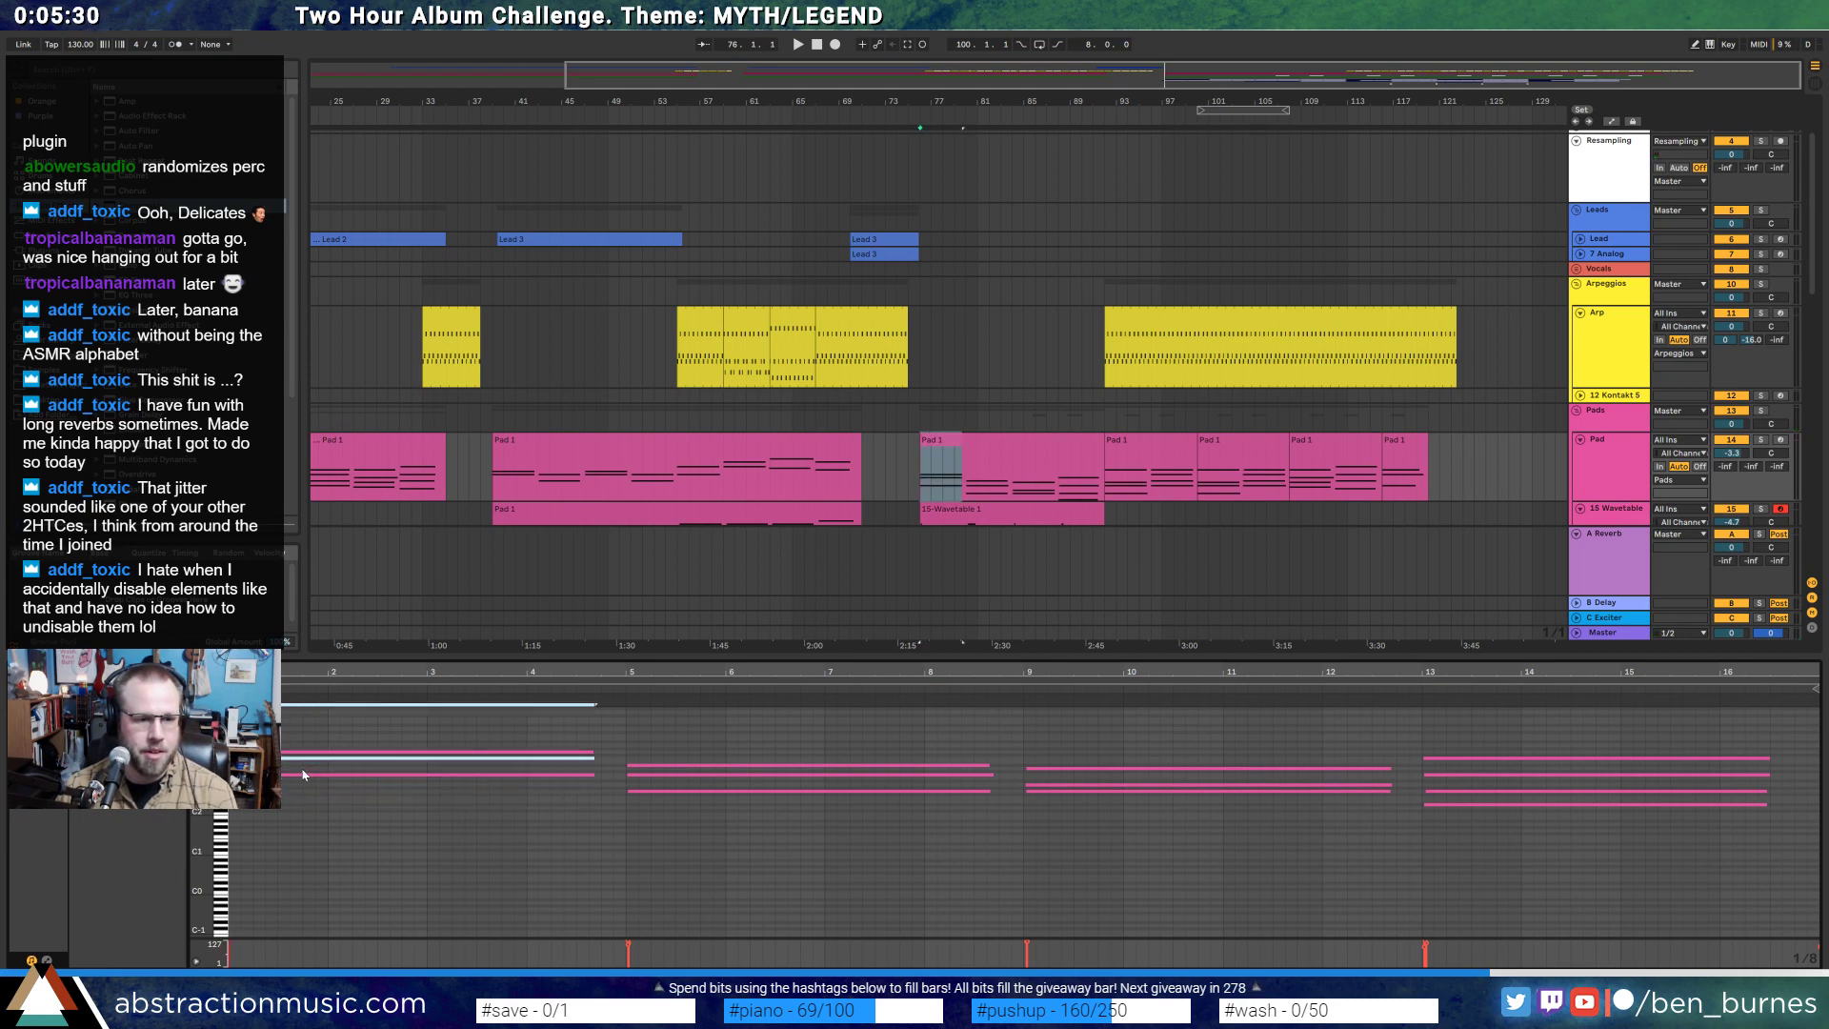
key(space)
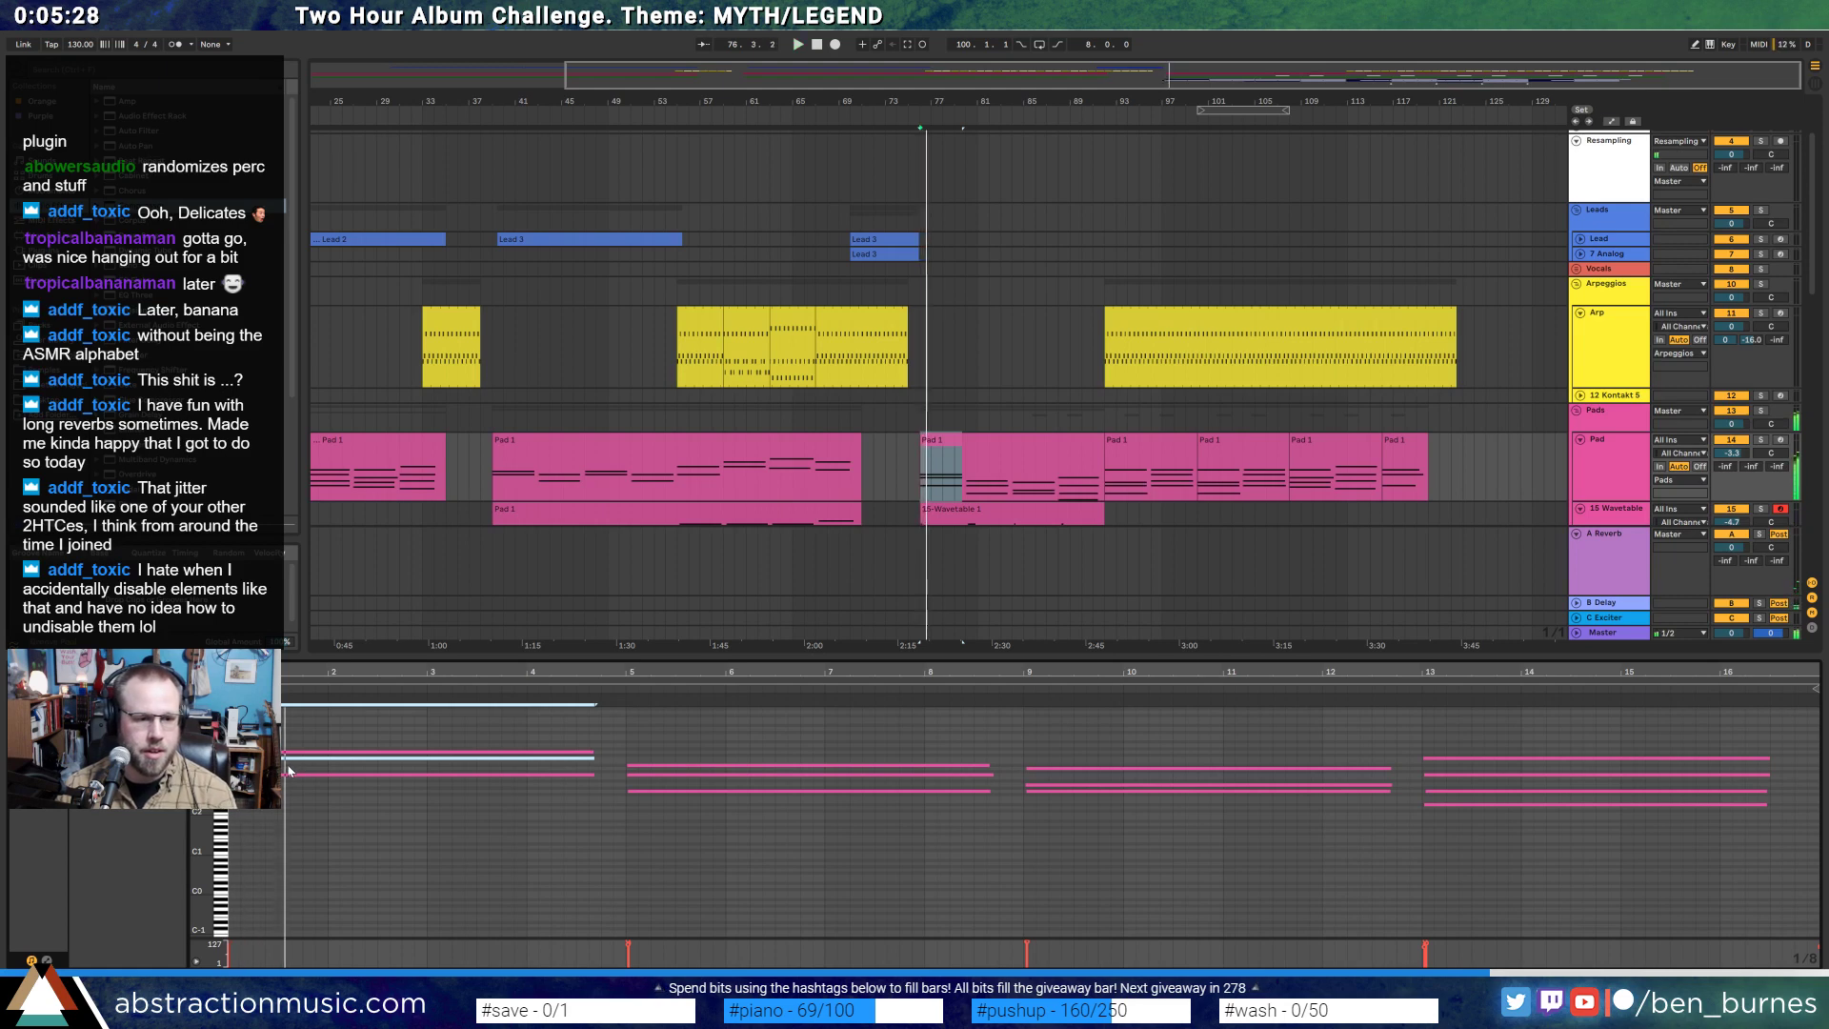
drag(299, 760, 290, 772)
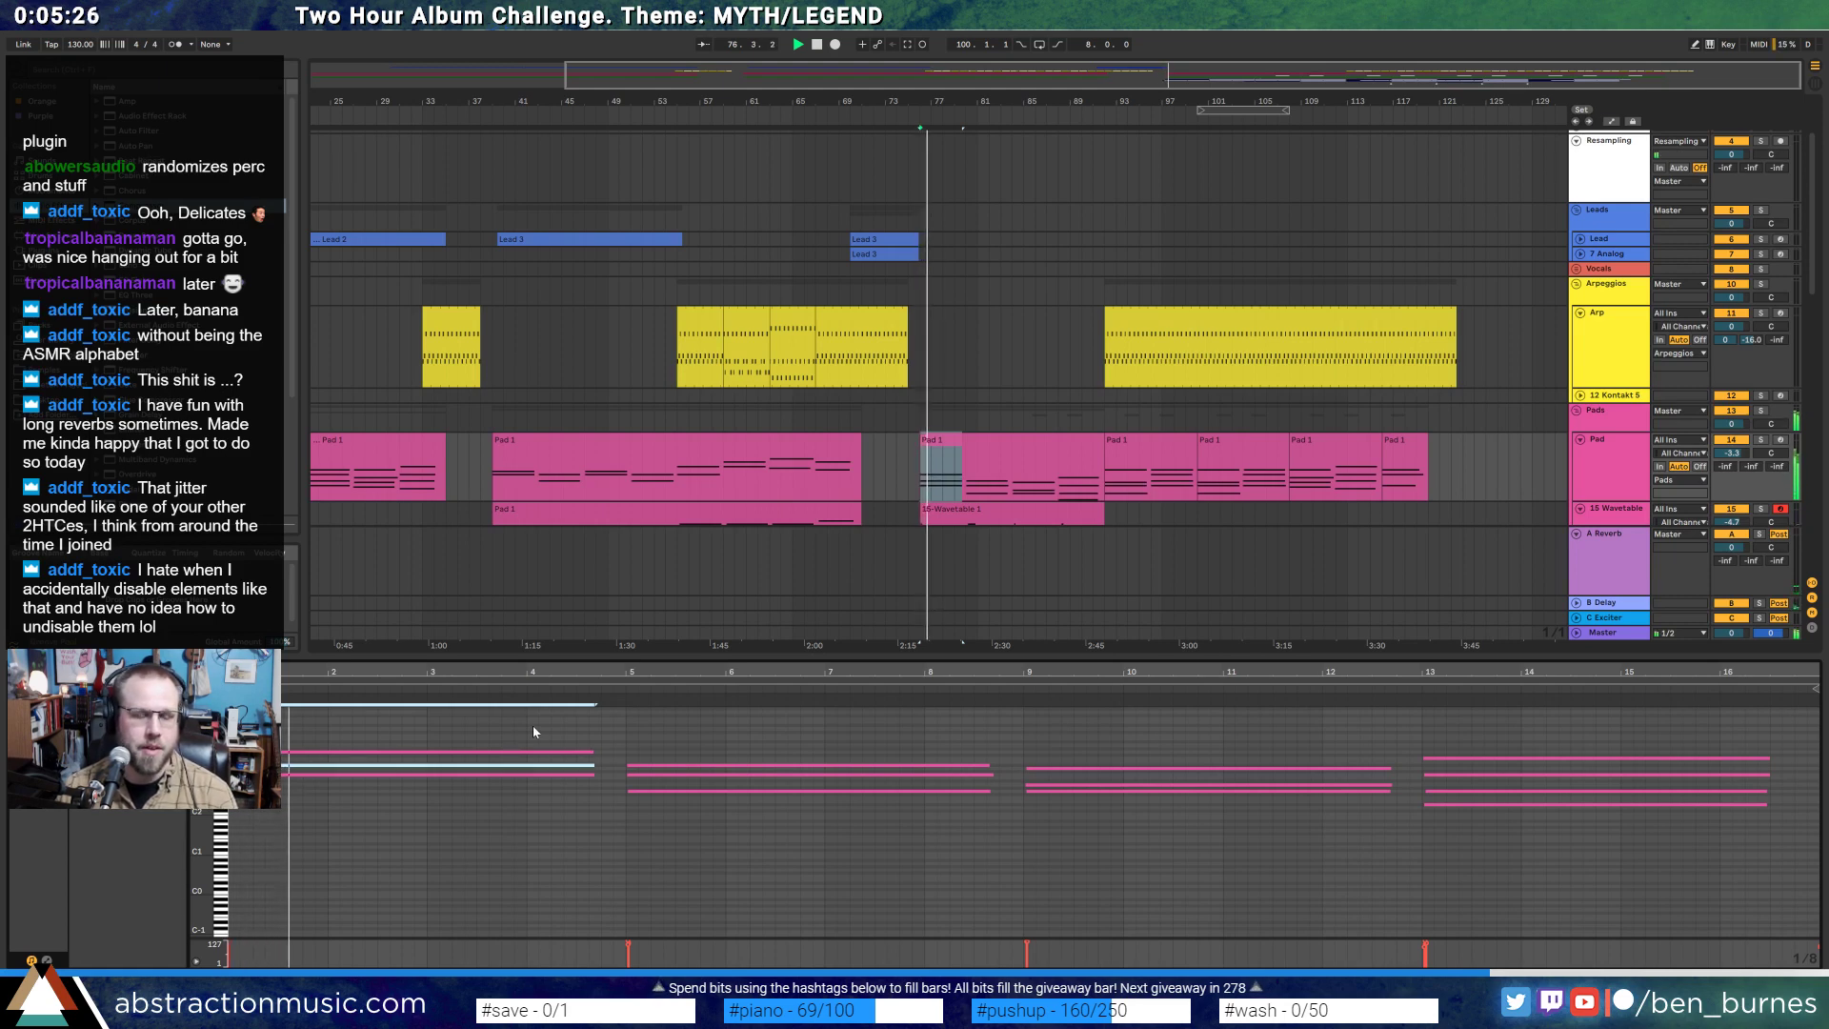
- Raise the second chord's bottom note by one semitone, its top note by four and its middle note by three
click(648, 791)
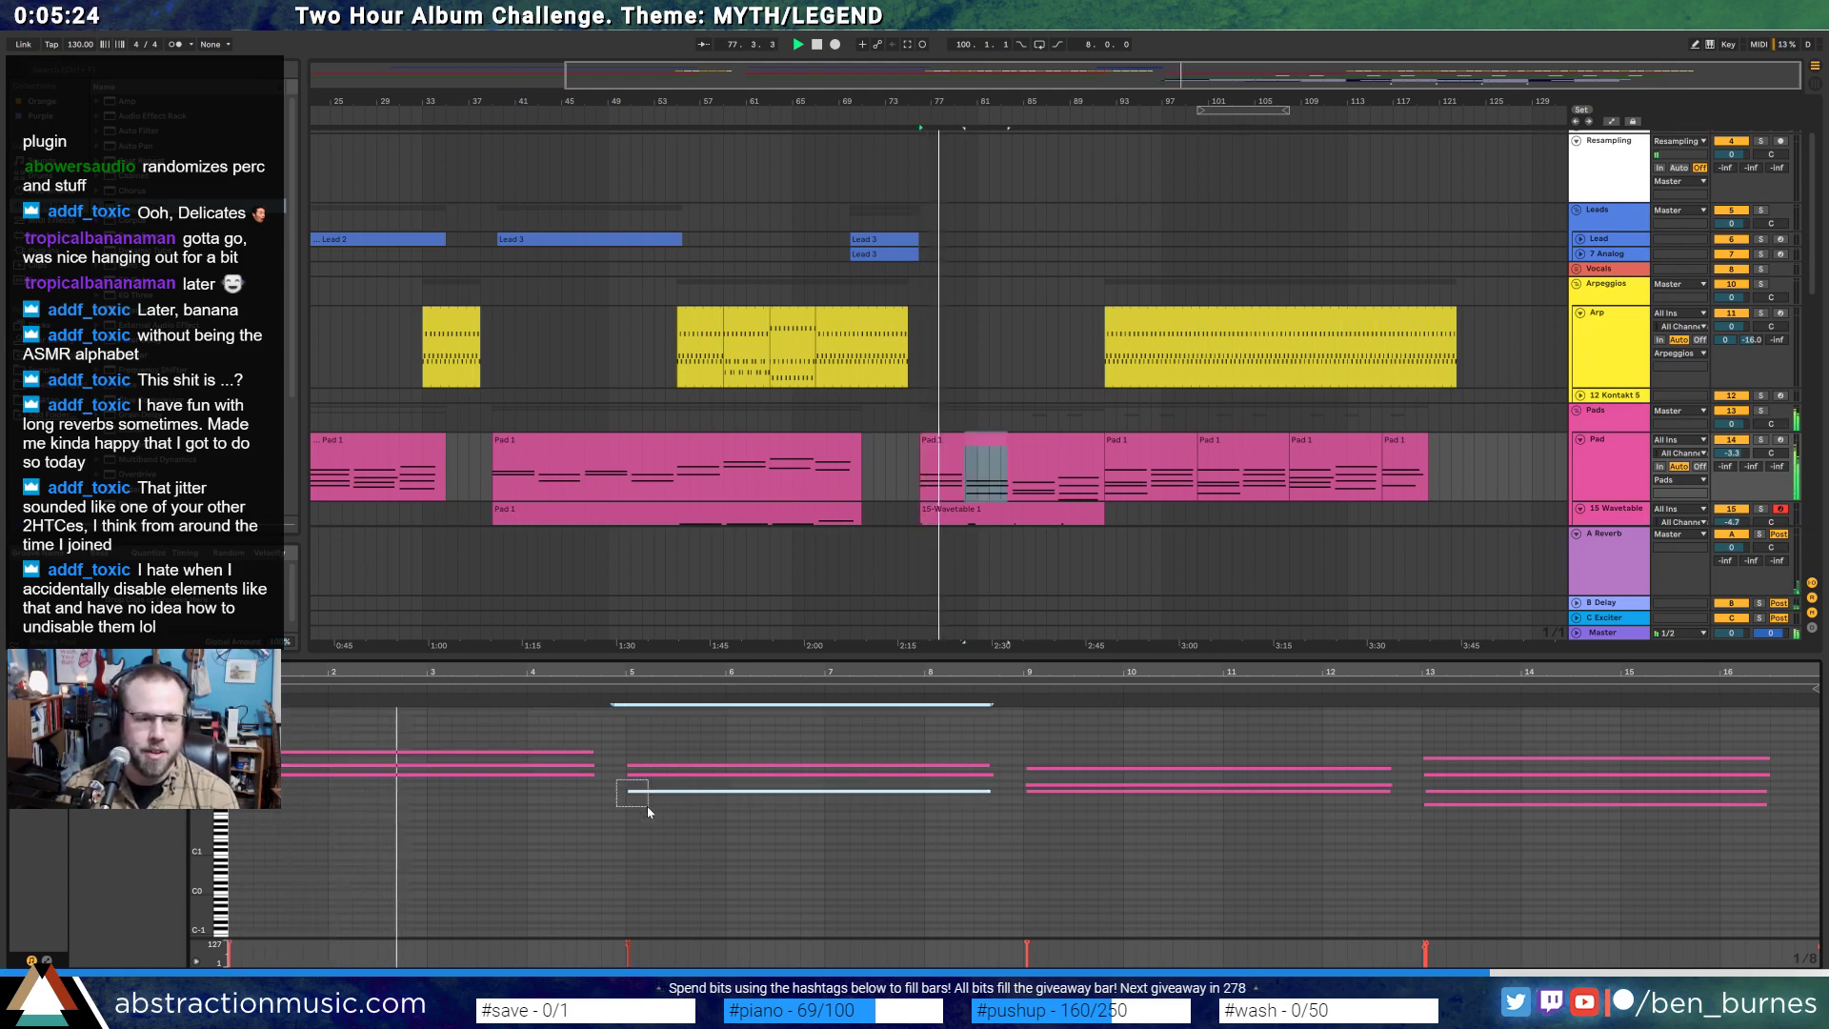
key(Up)
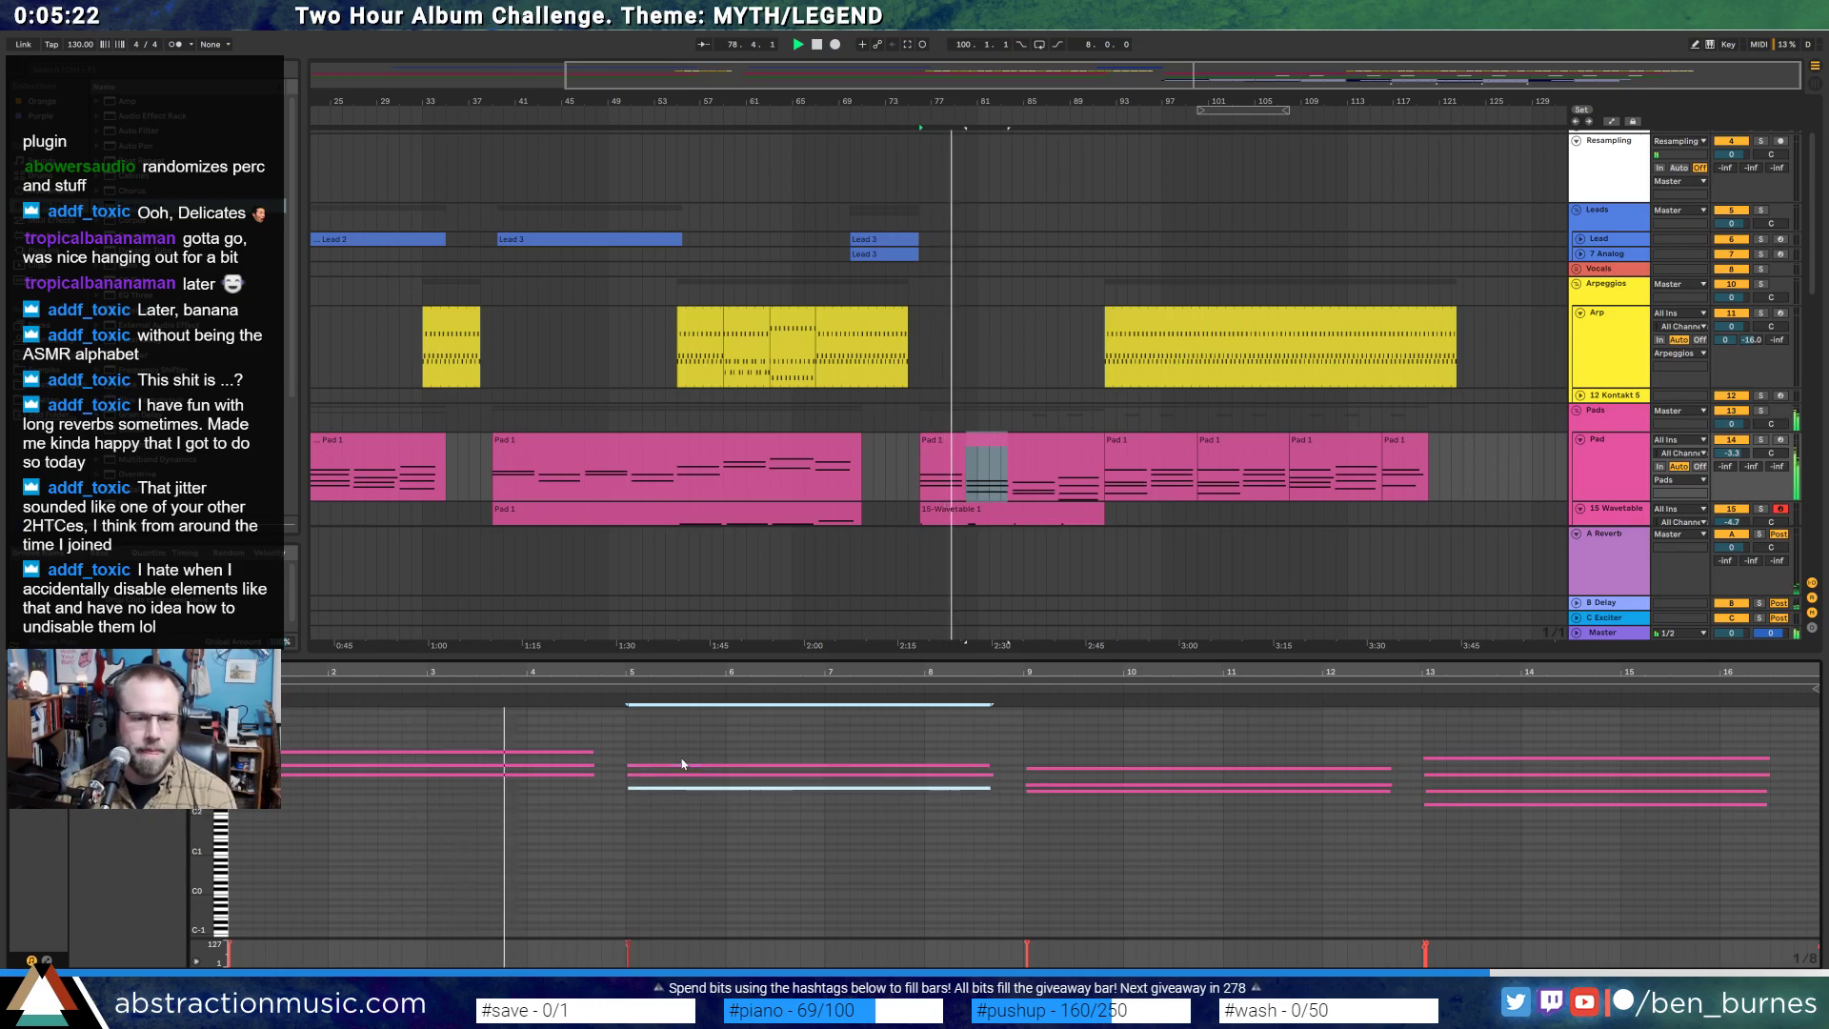
click(688, 764)
key(Up)
key(Up)
key(Up)
key(Up)
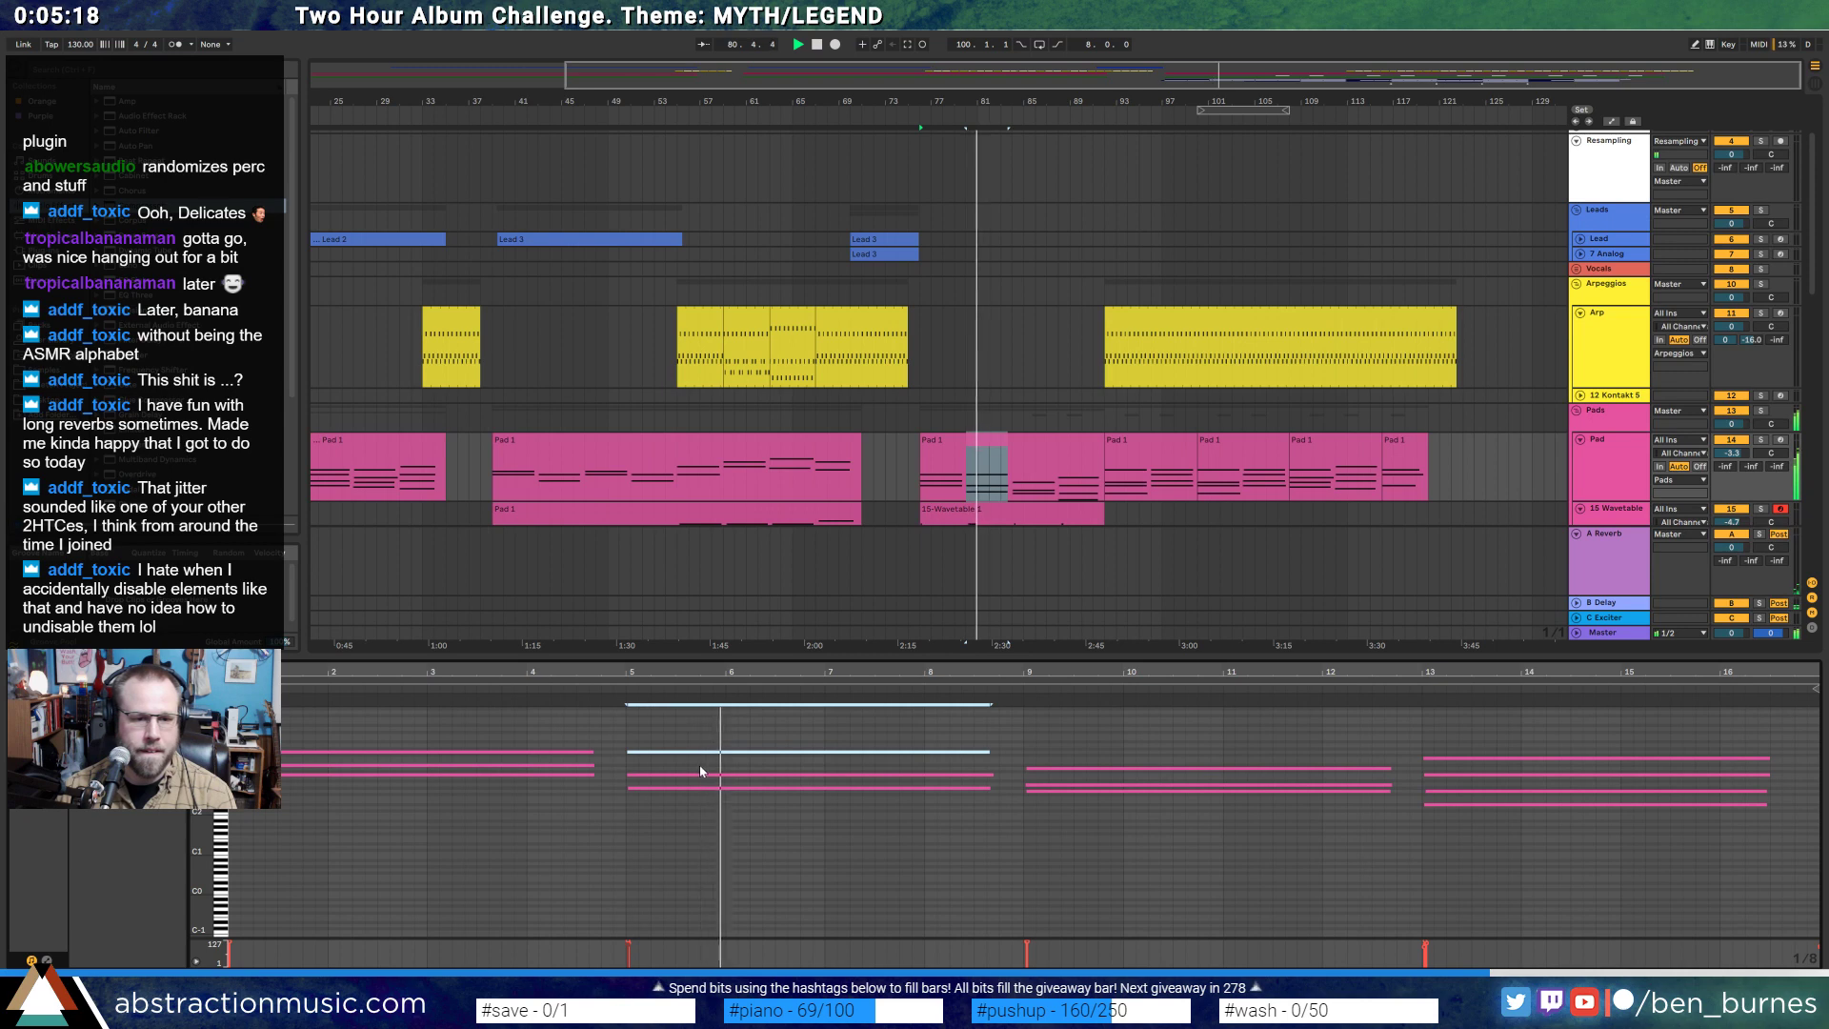
click(701, 773)
key(Up)
key(Up)
key(Up)
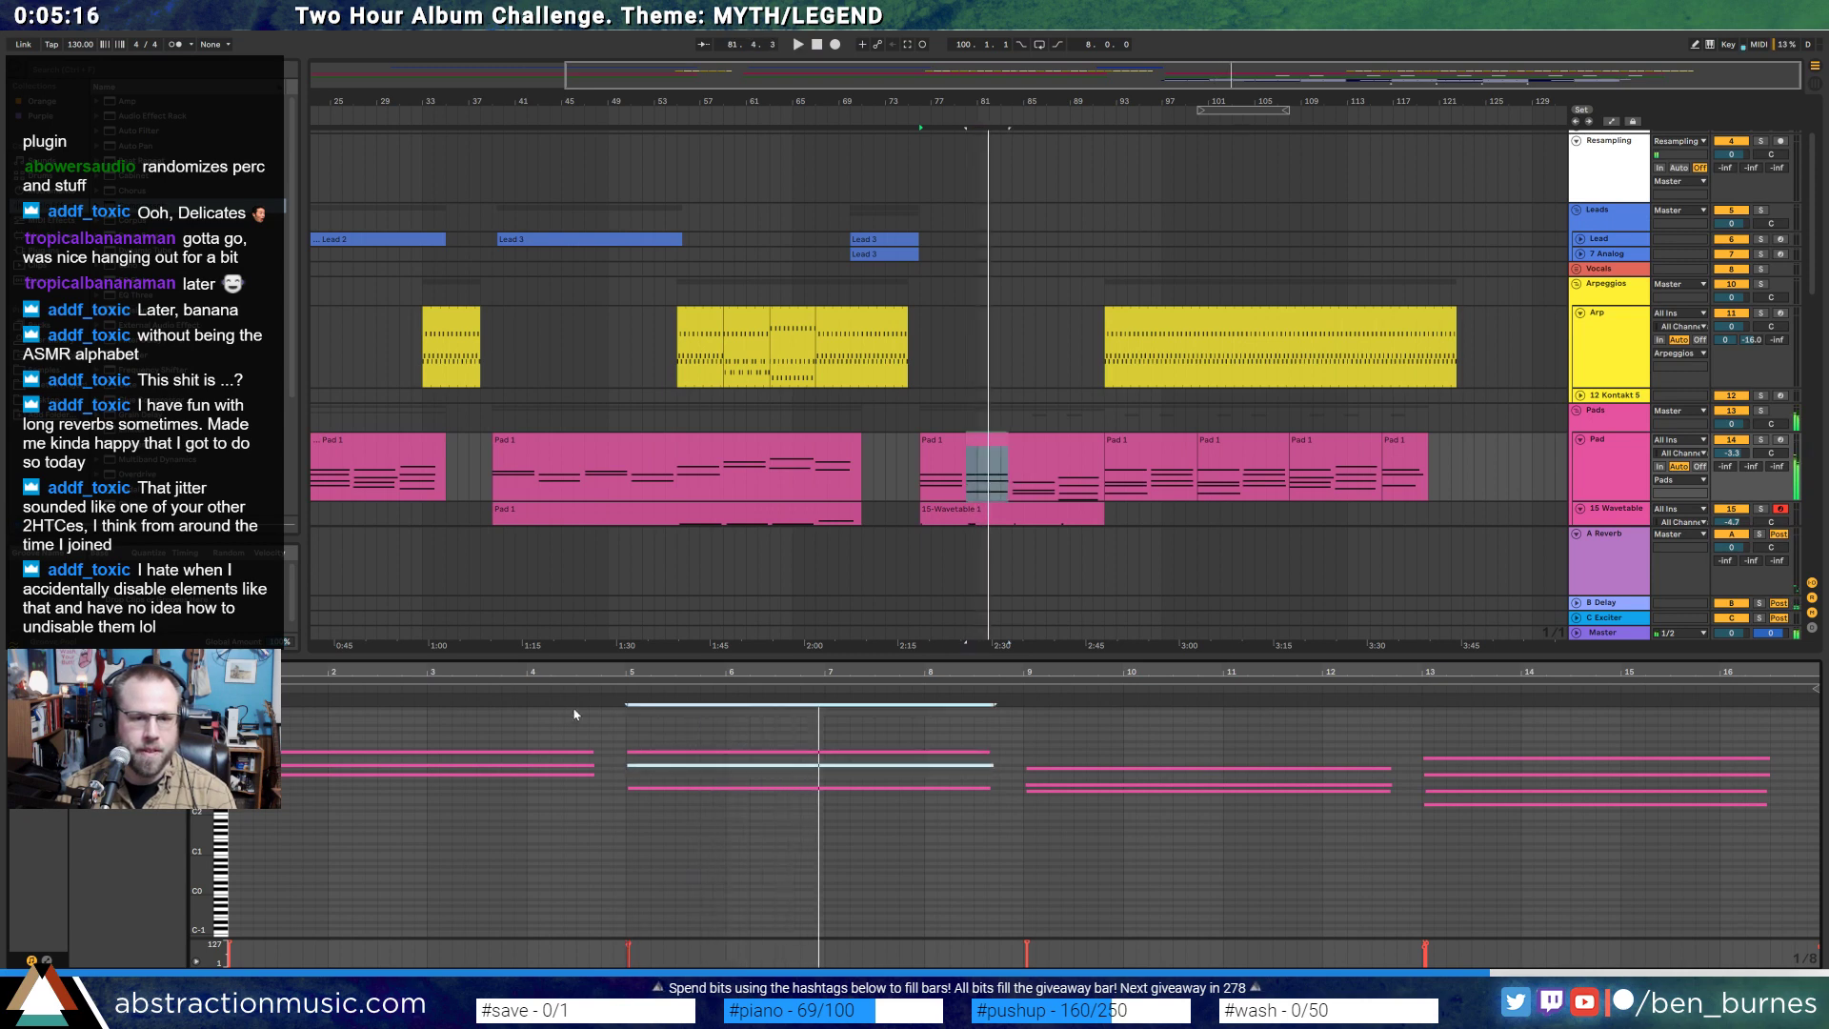
click(1164, 769)
key(Up)
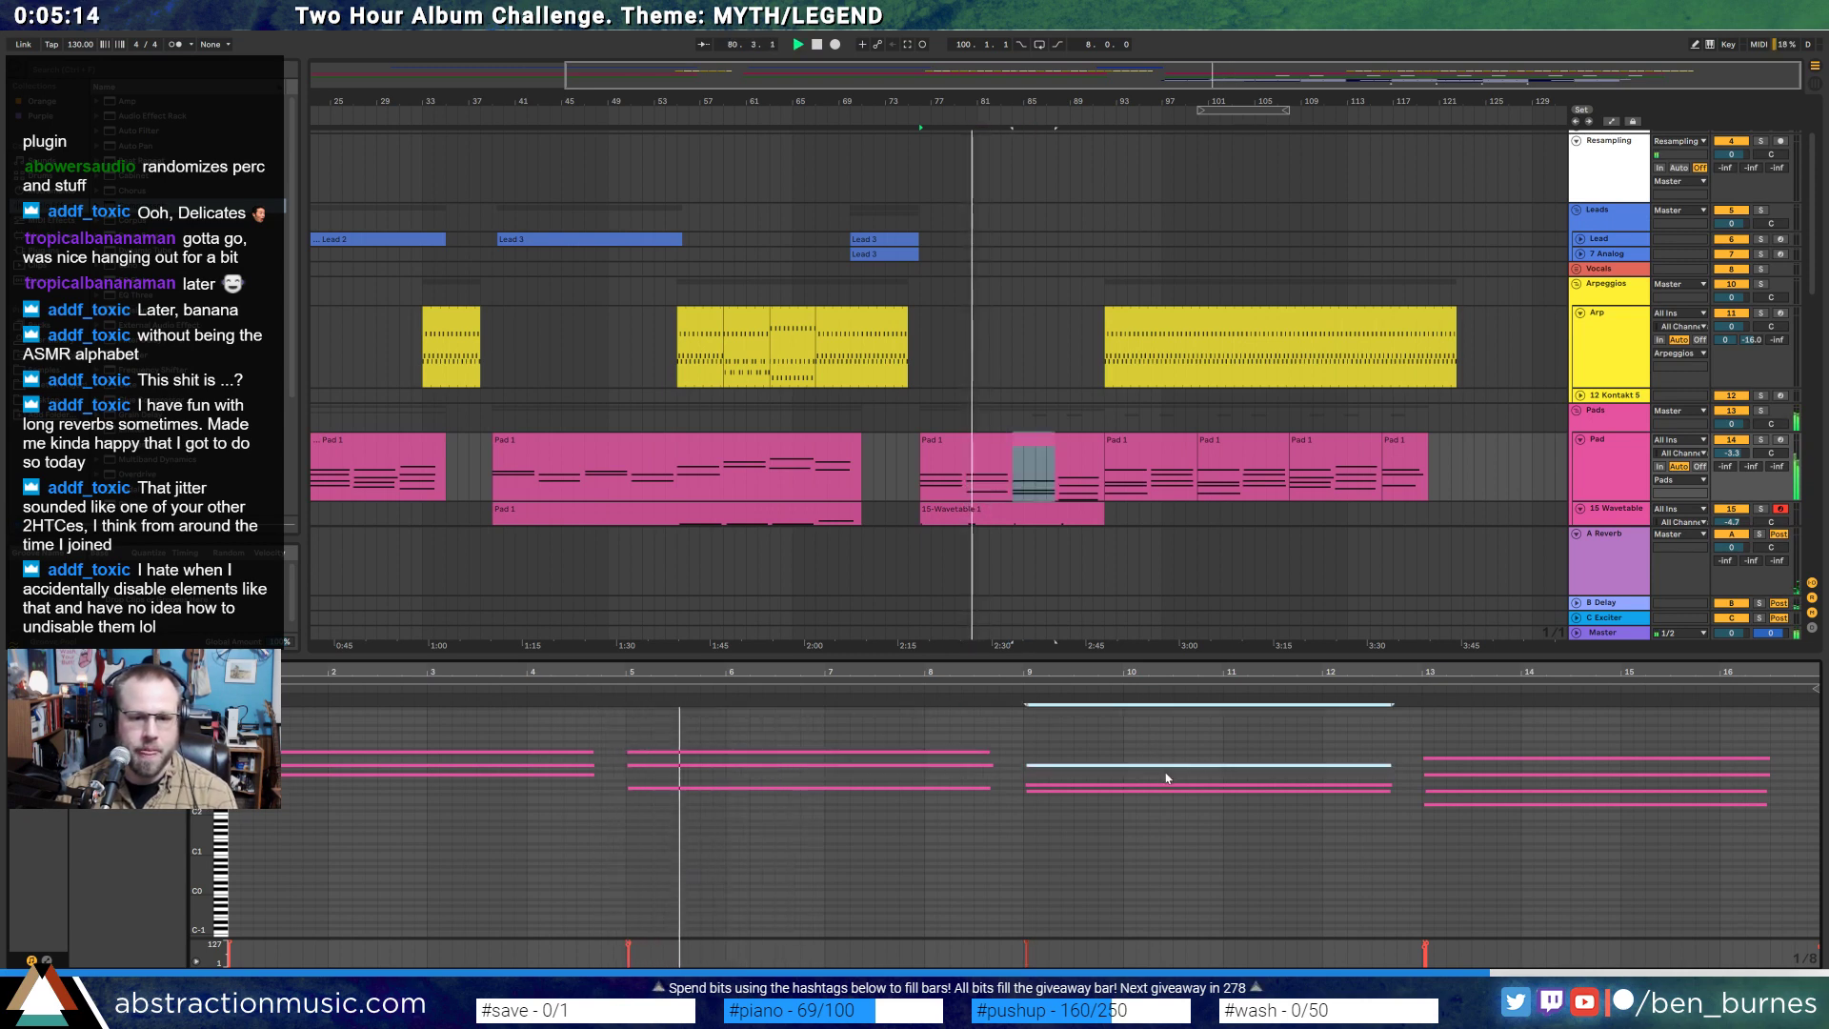
key(Down)
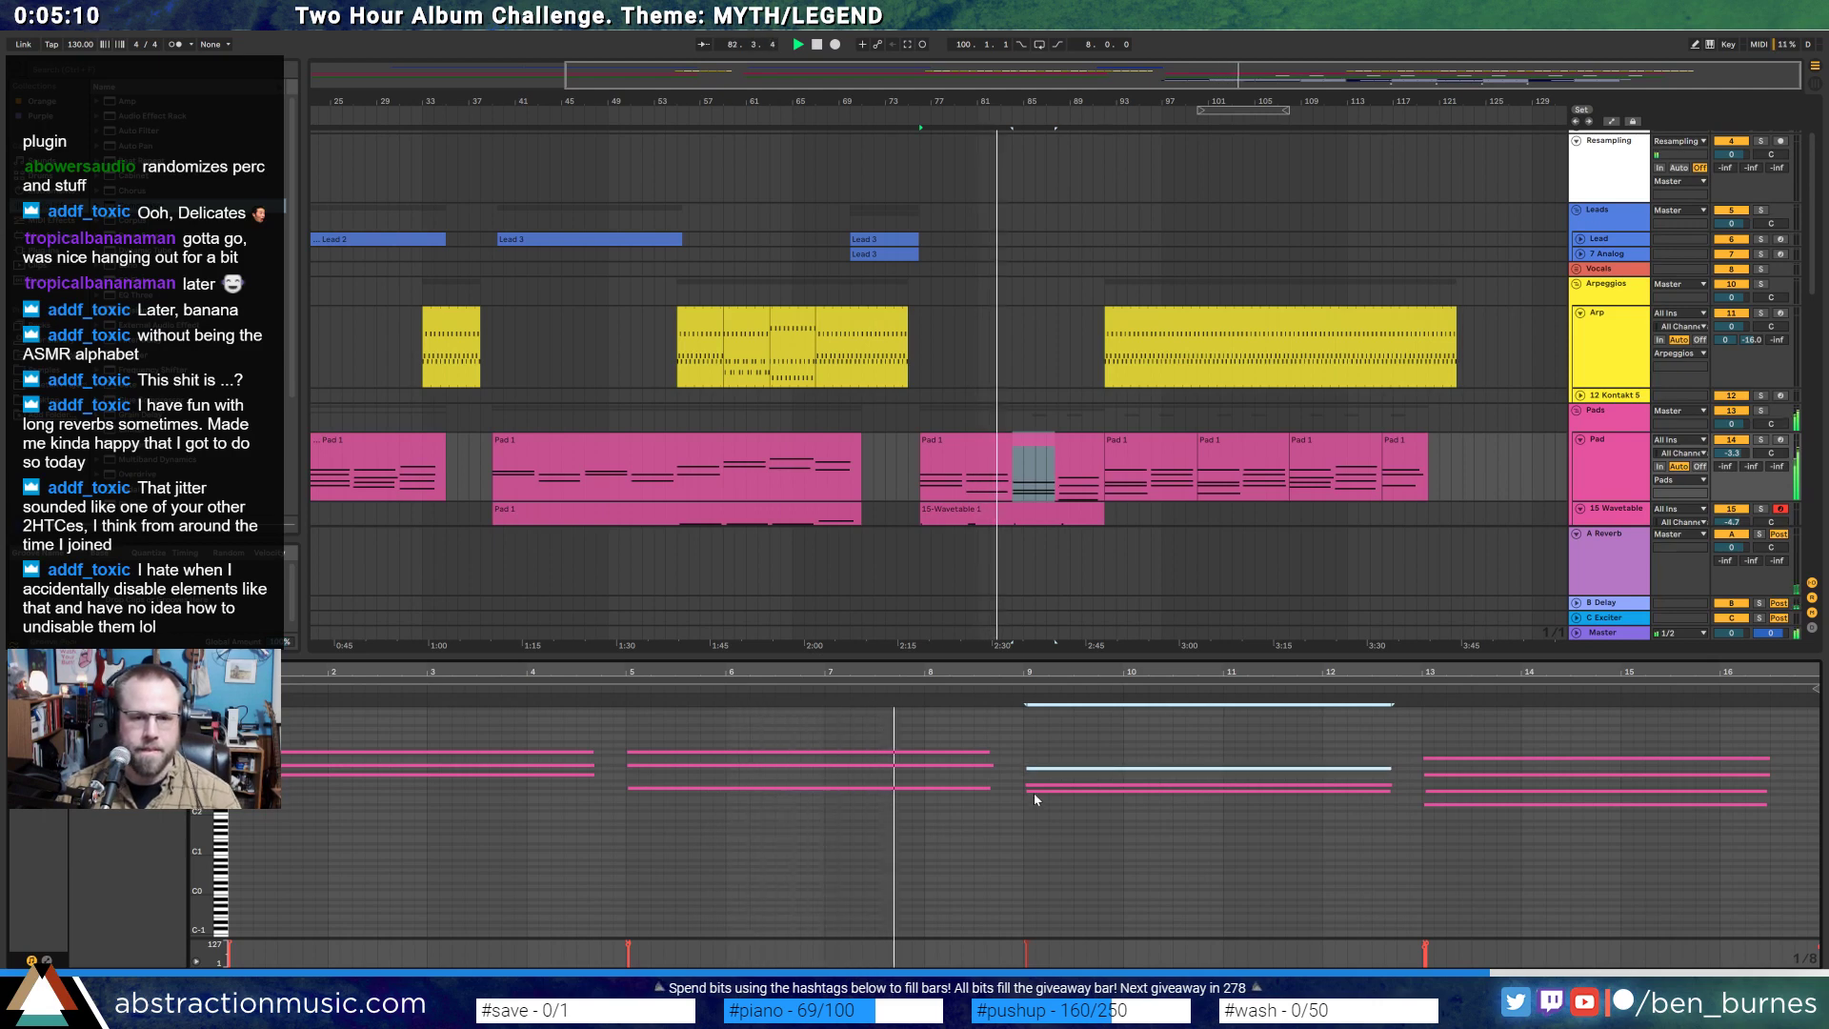
- Reopen the Pad 1 clip at bar 76 and raise the third chord's middle note by two semitones
key(shift+Tab)
scroll(1093, 581, down, 3)
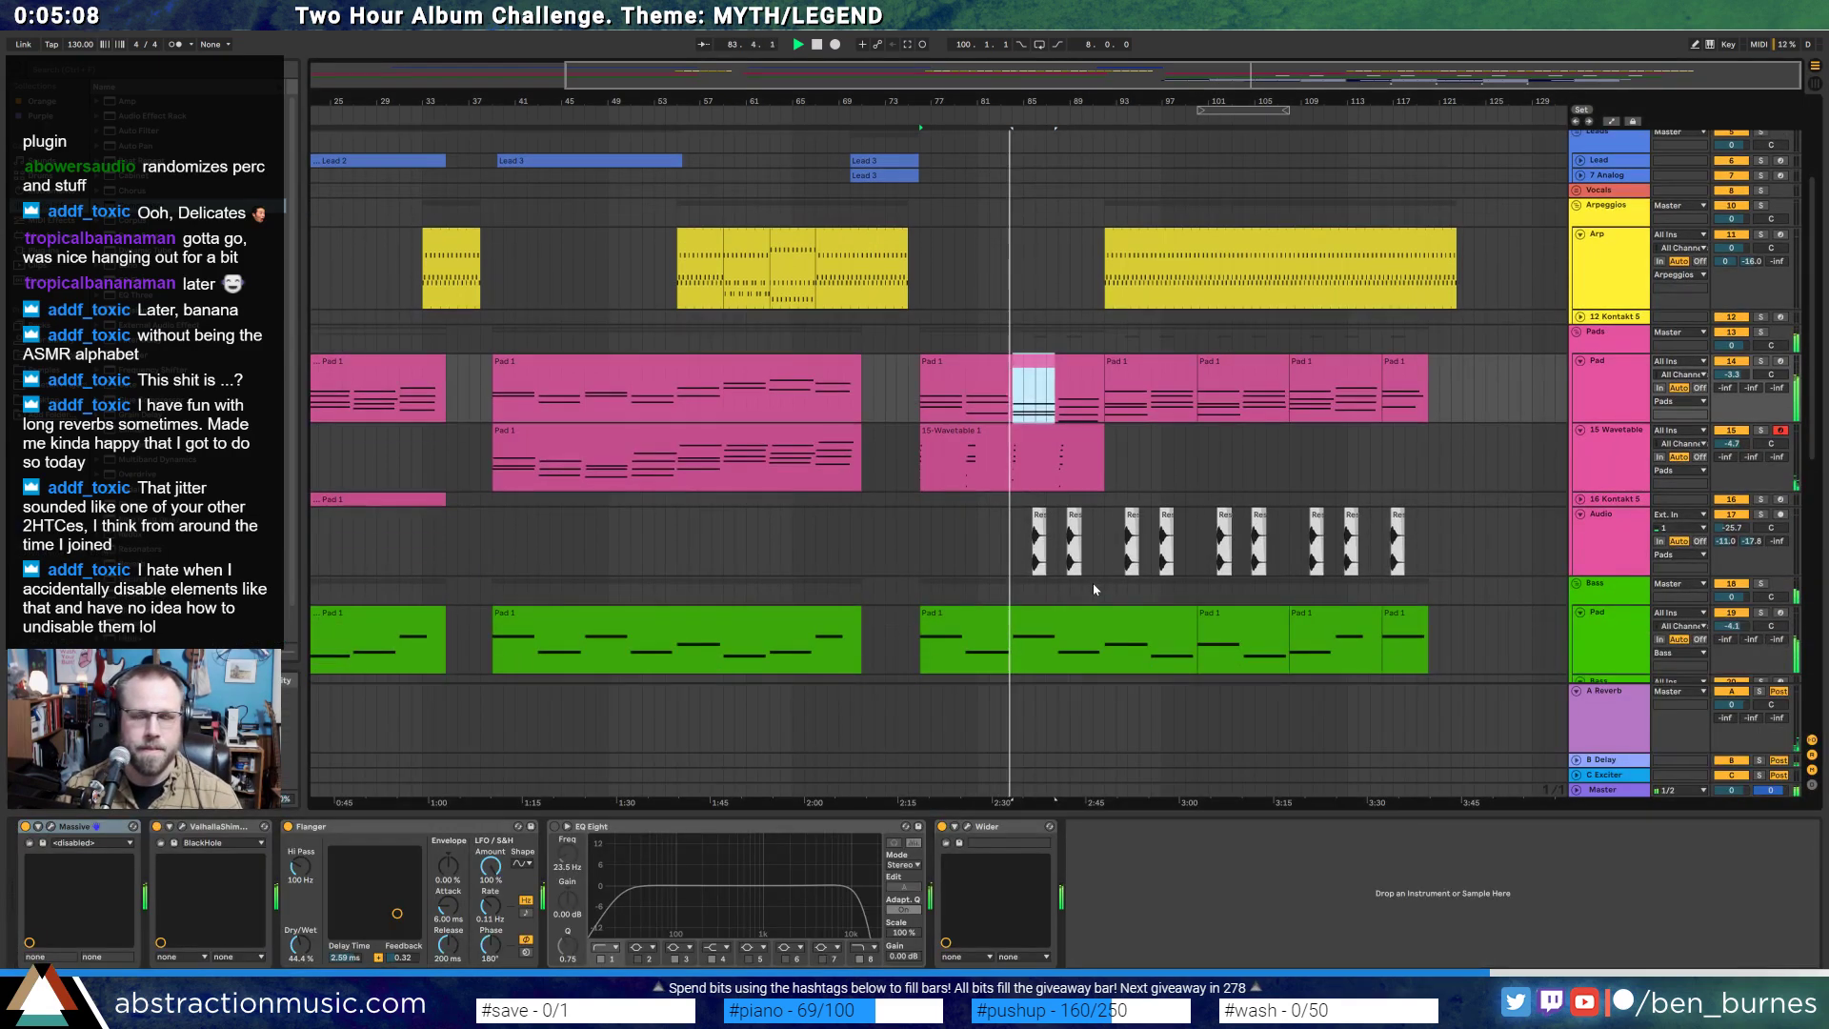
double_click(1041, 357)
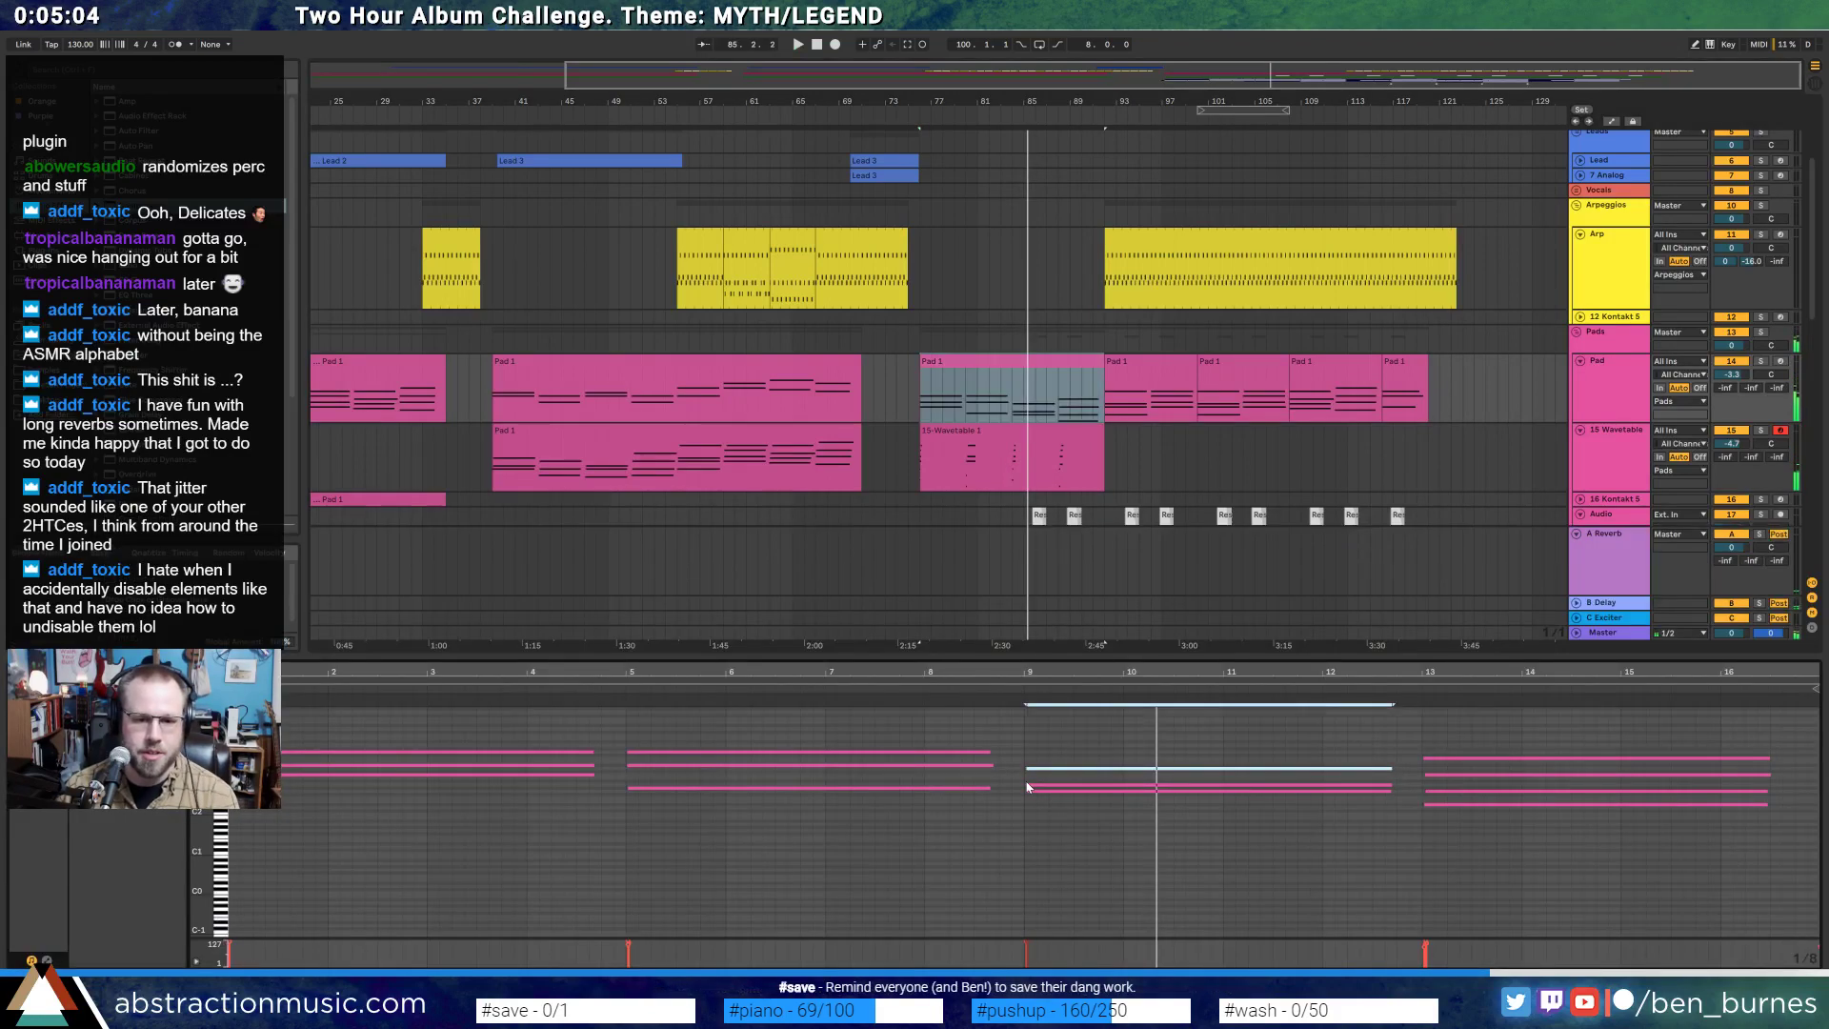
click(1029, 785)
key(Up)
key(Up)
- Raise the third chord's bottom note by one octave and select the note above the chord's lowest one
click(1008, 685)
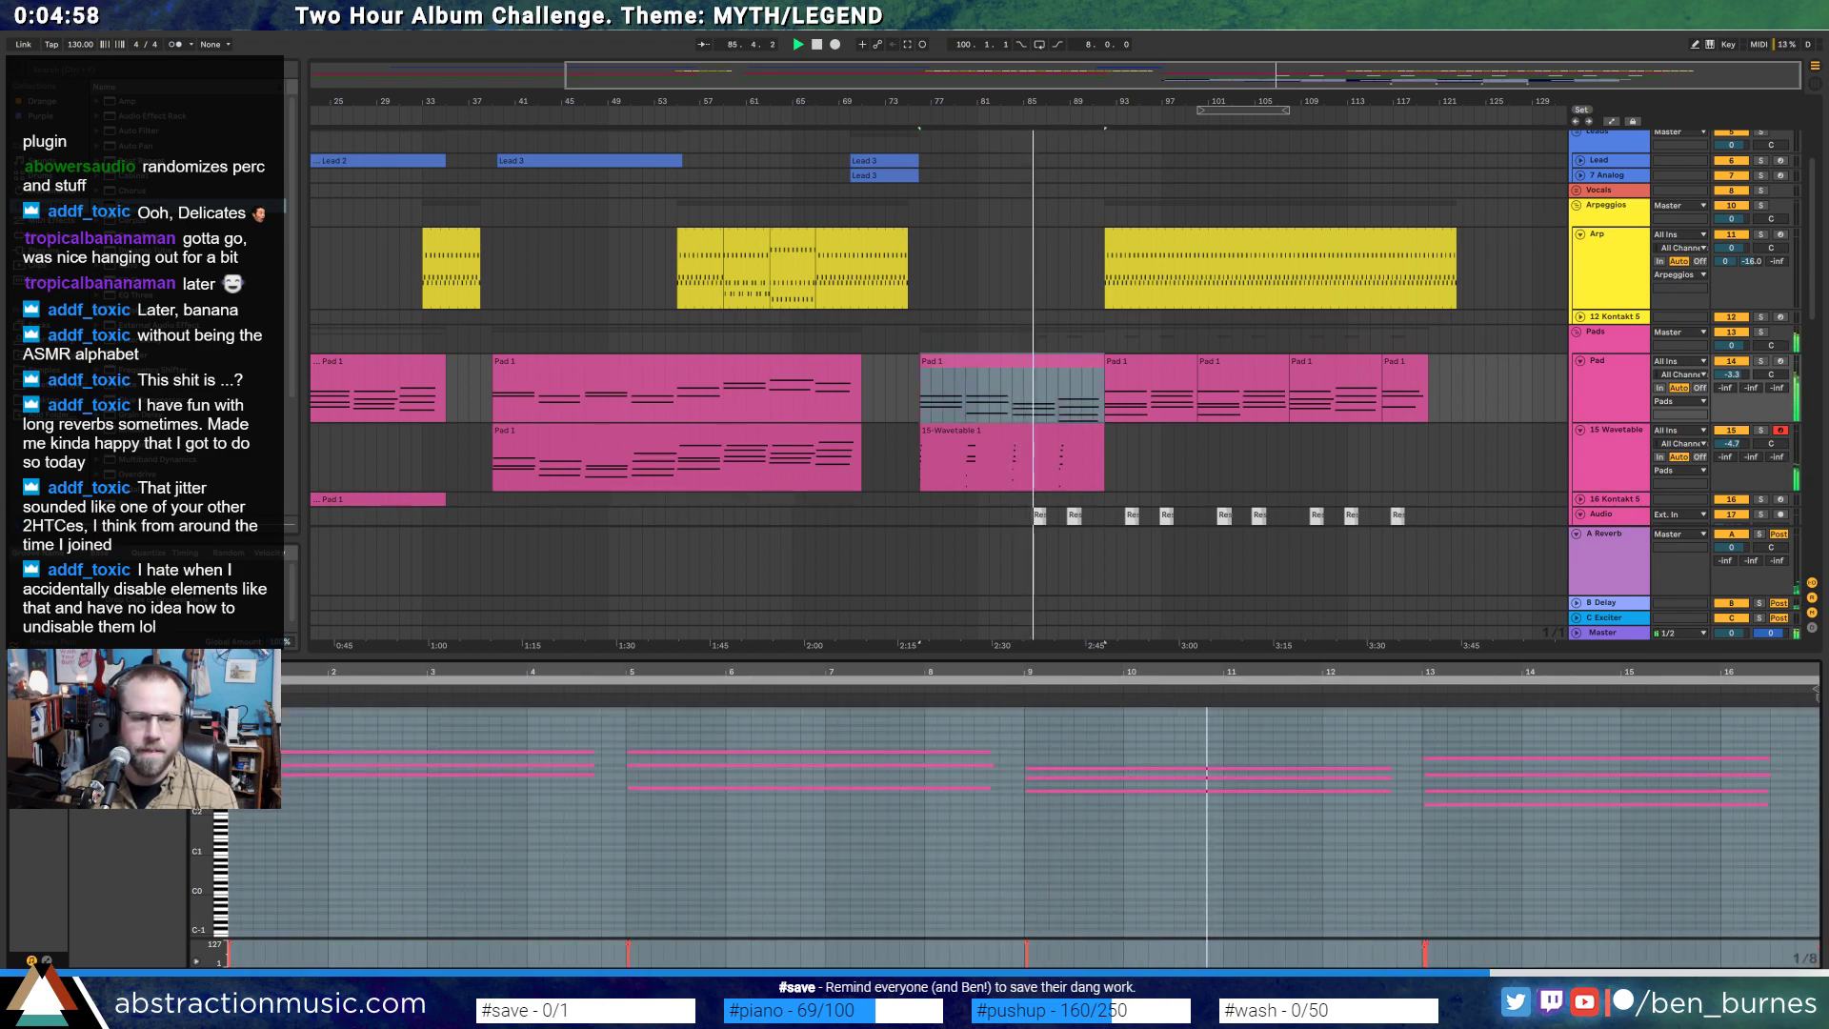
mouse_move(202, 827)
mouse_down()
mouse_move(250, 827)
mouse_move(204, 843)
mouse_up()
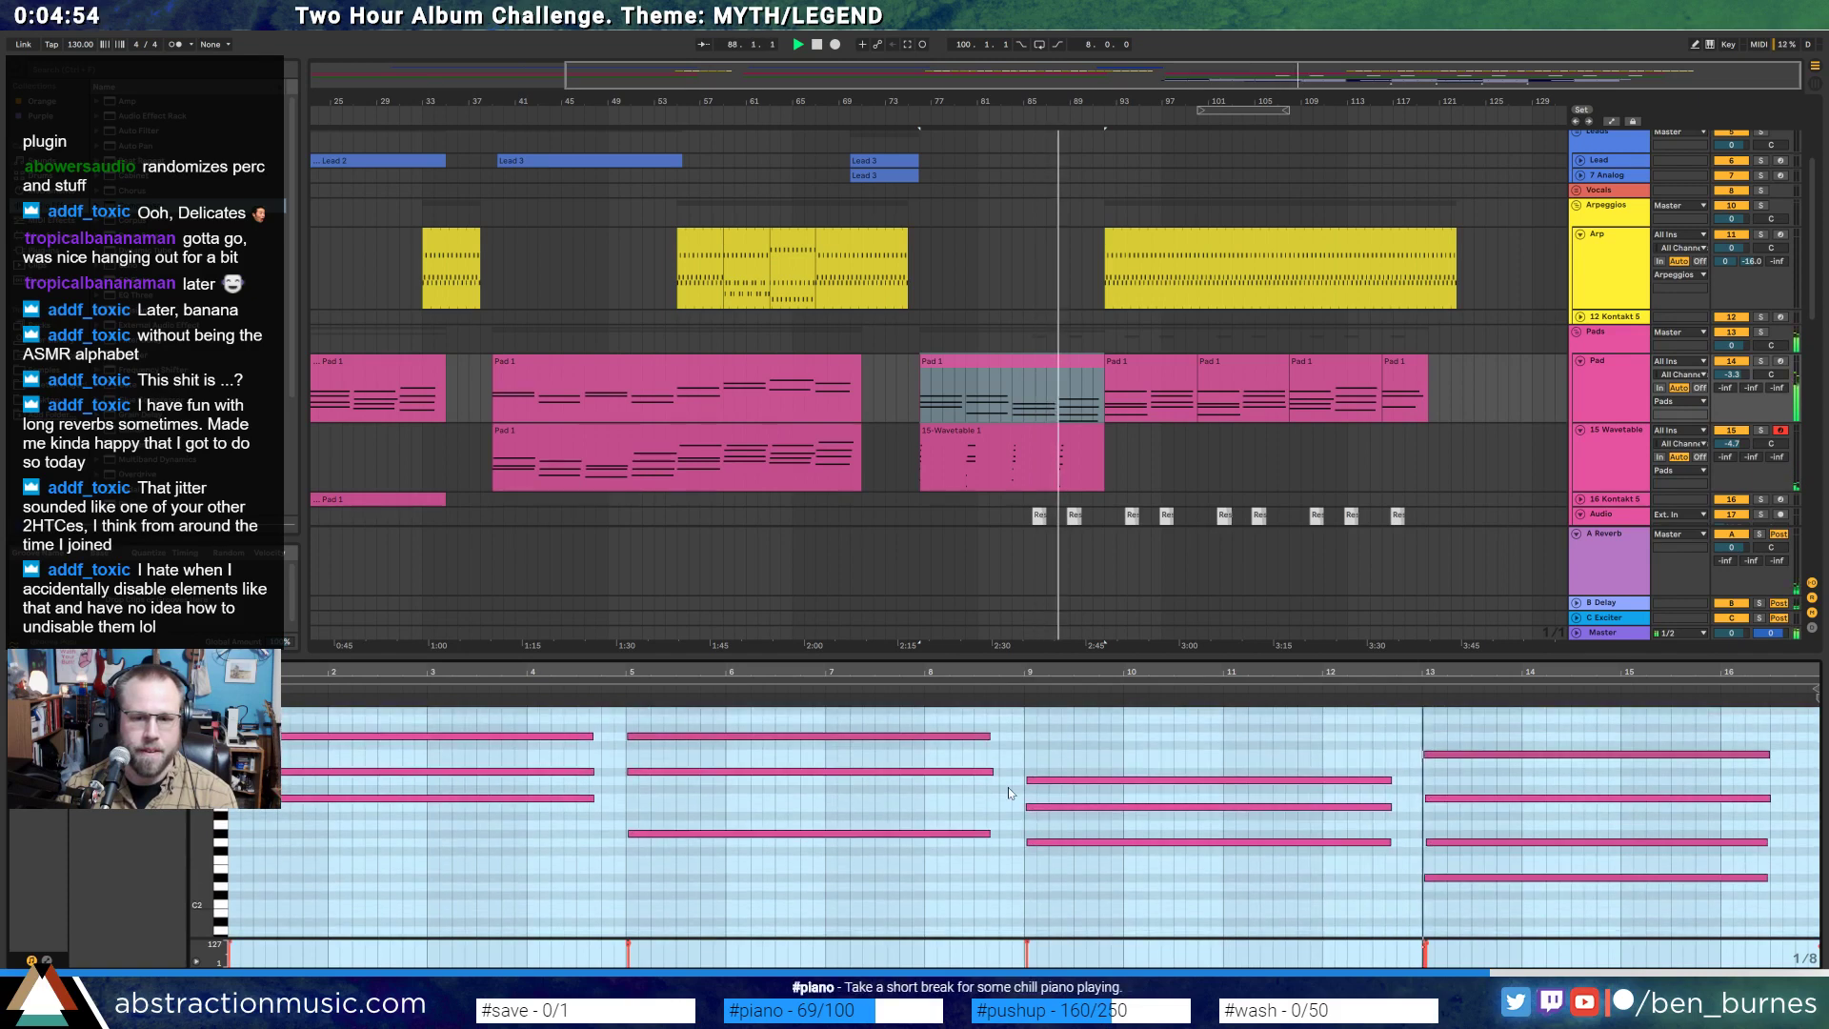
click(1037, 842)
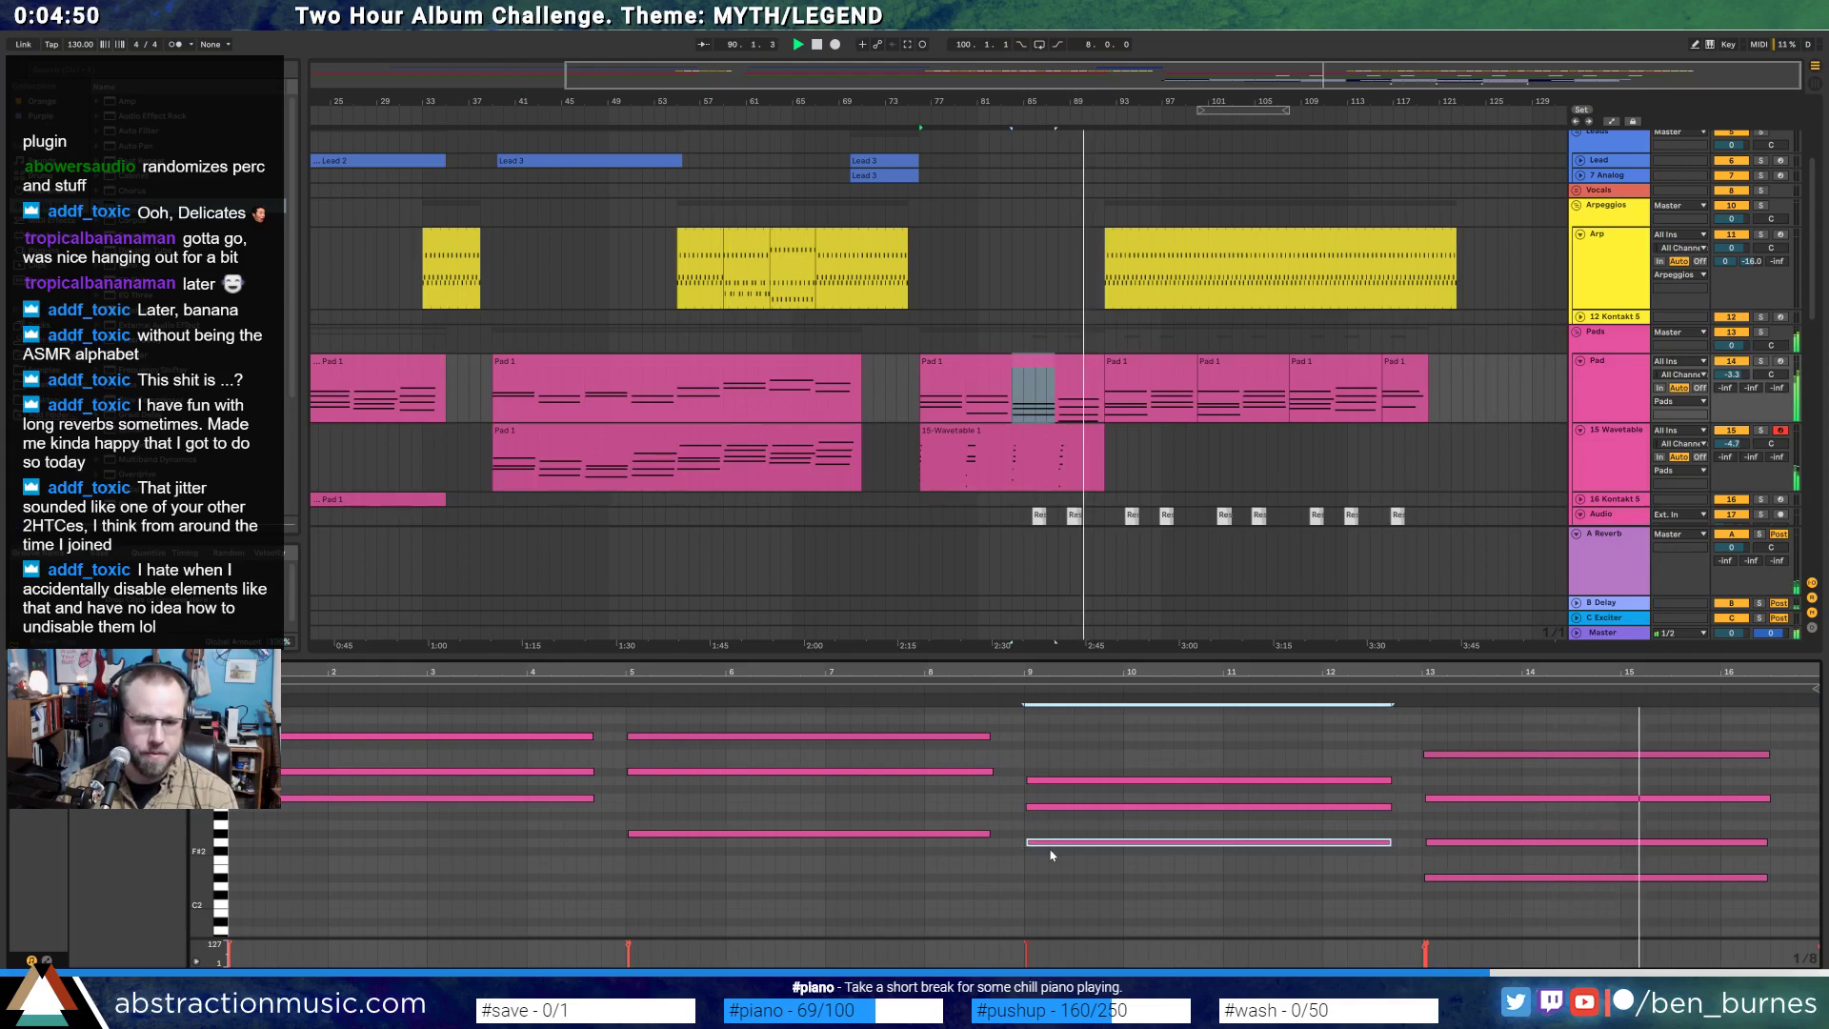
key(shift+Up)
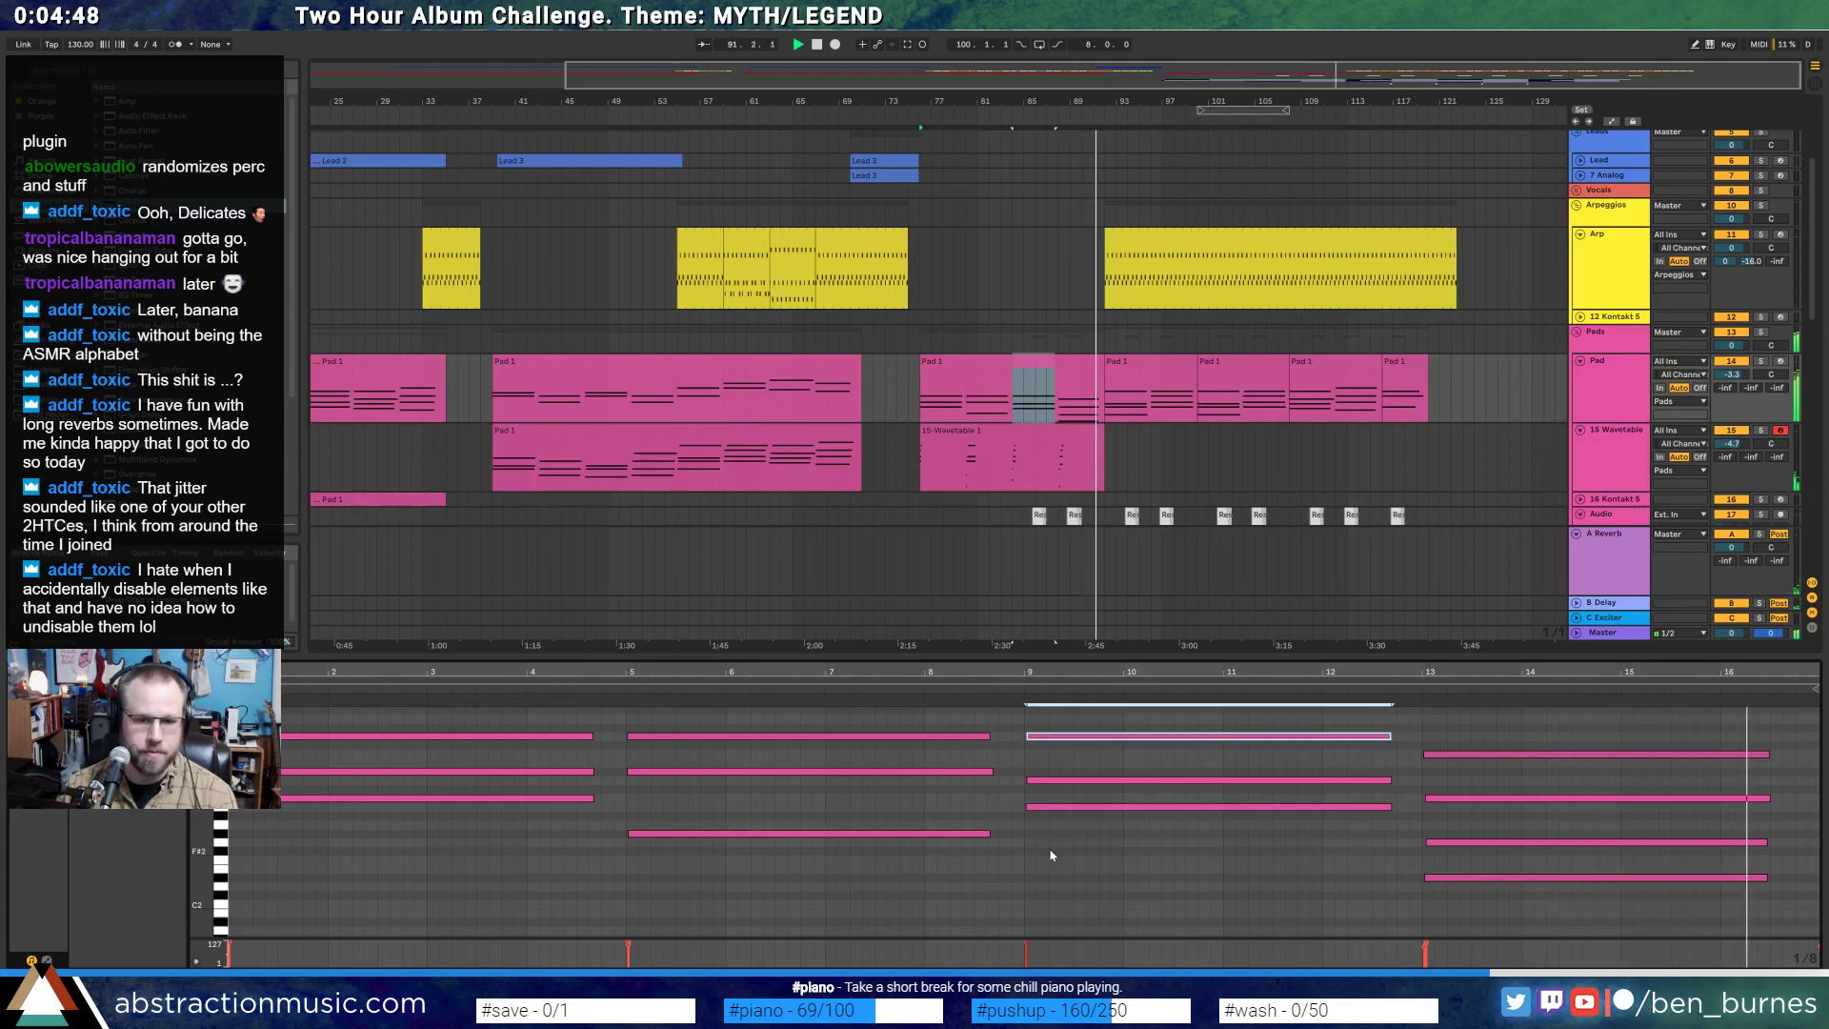
click(1074, 782)
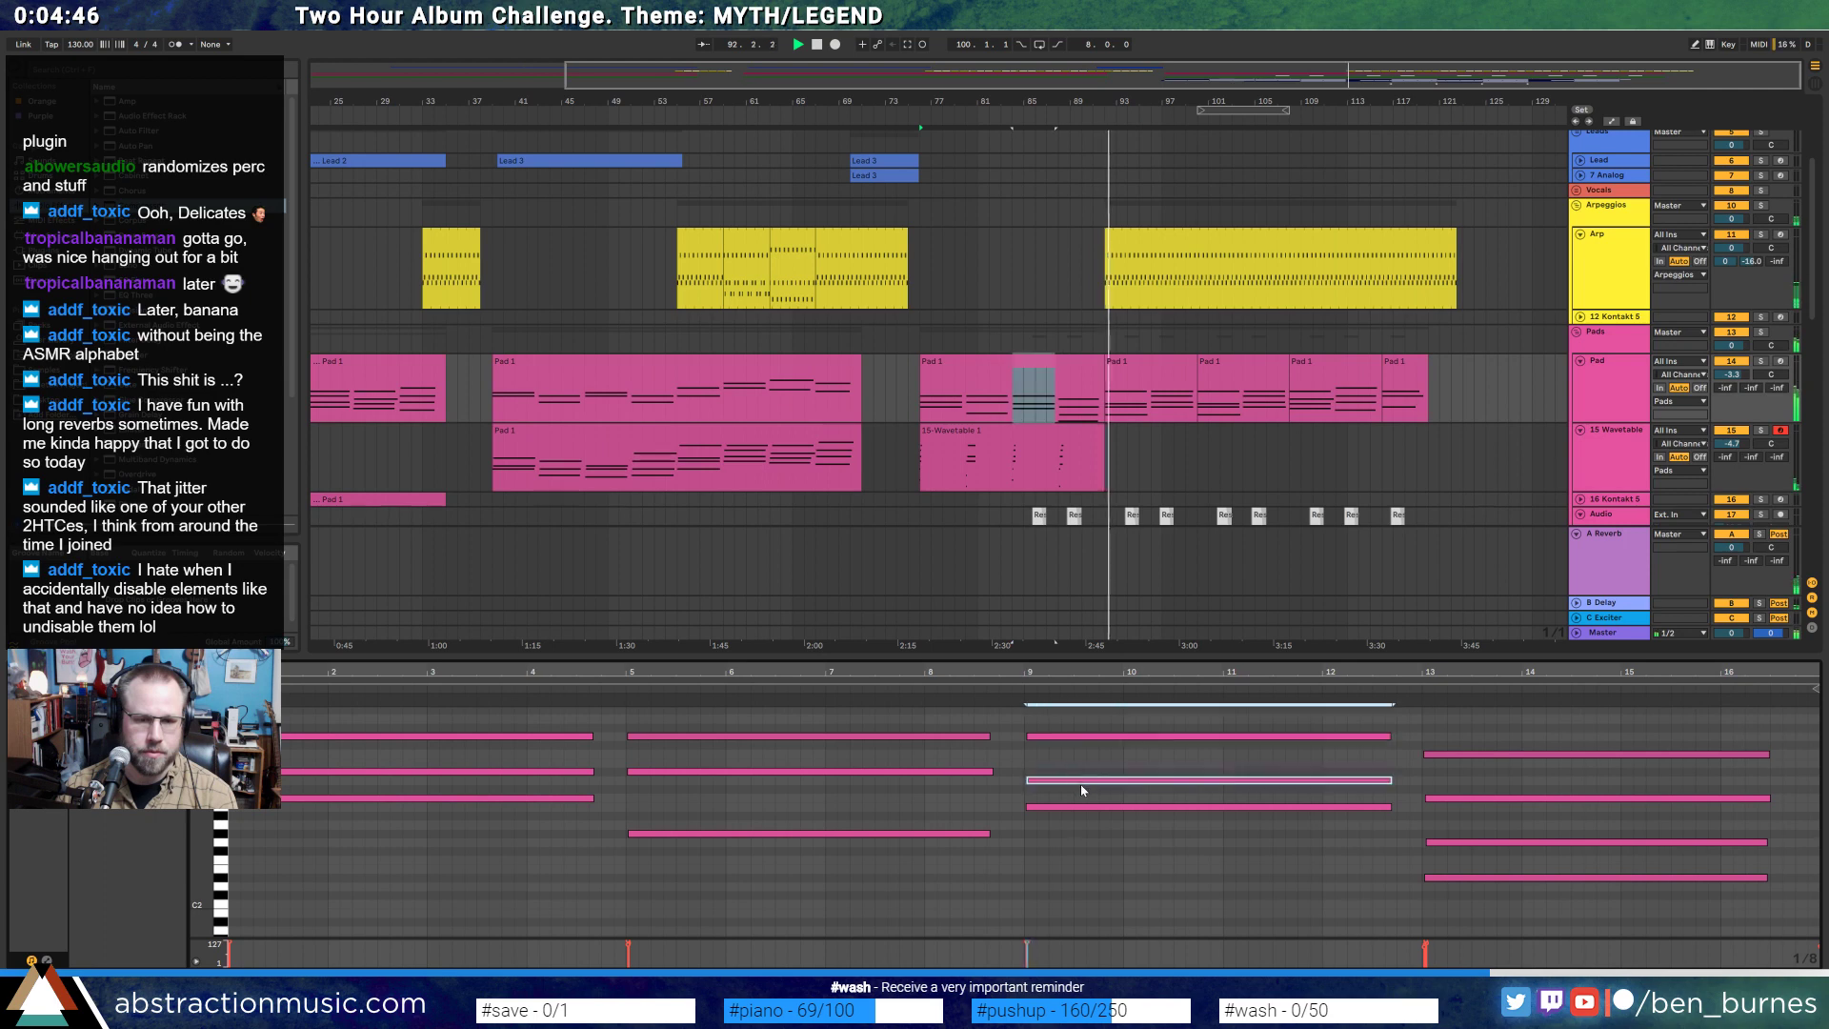
- Collapse the two Audio tracks in the nested drum group and the Drum Rack, Drum Loop, 24 Kontakt 5 and Audio tracks above it
key(Up)
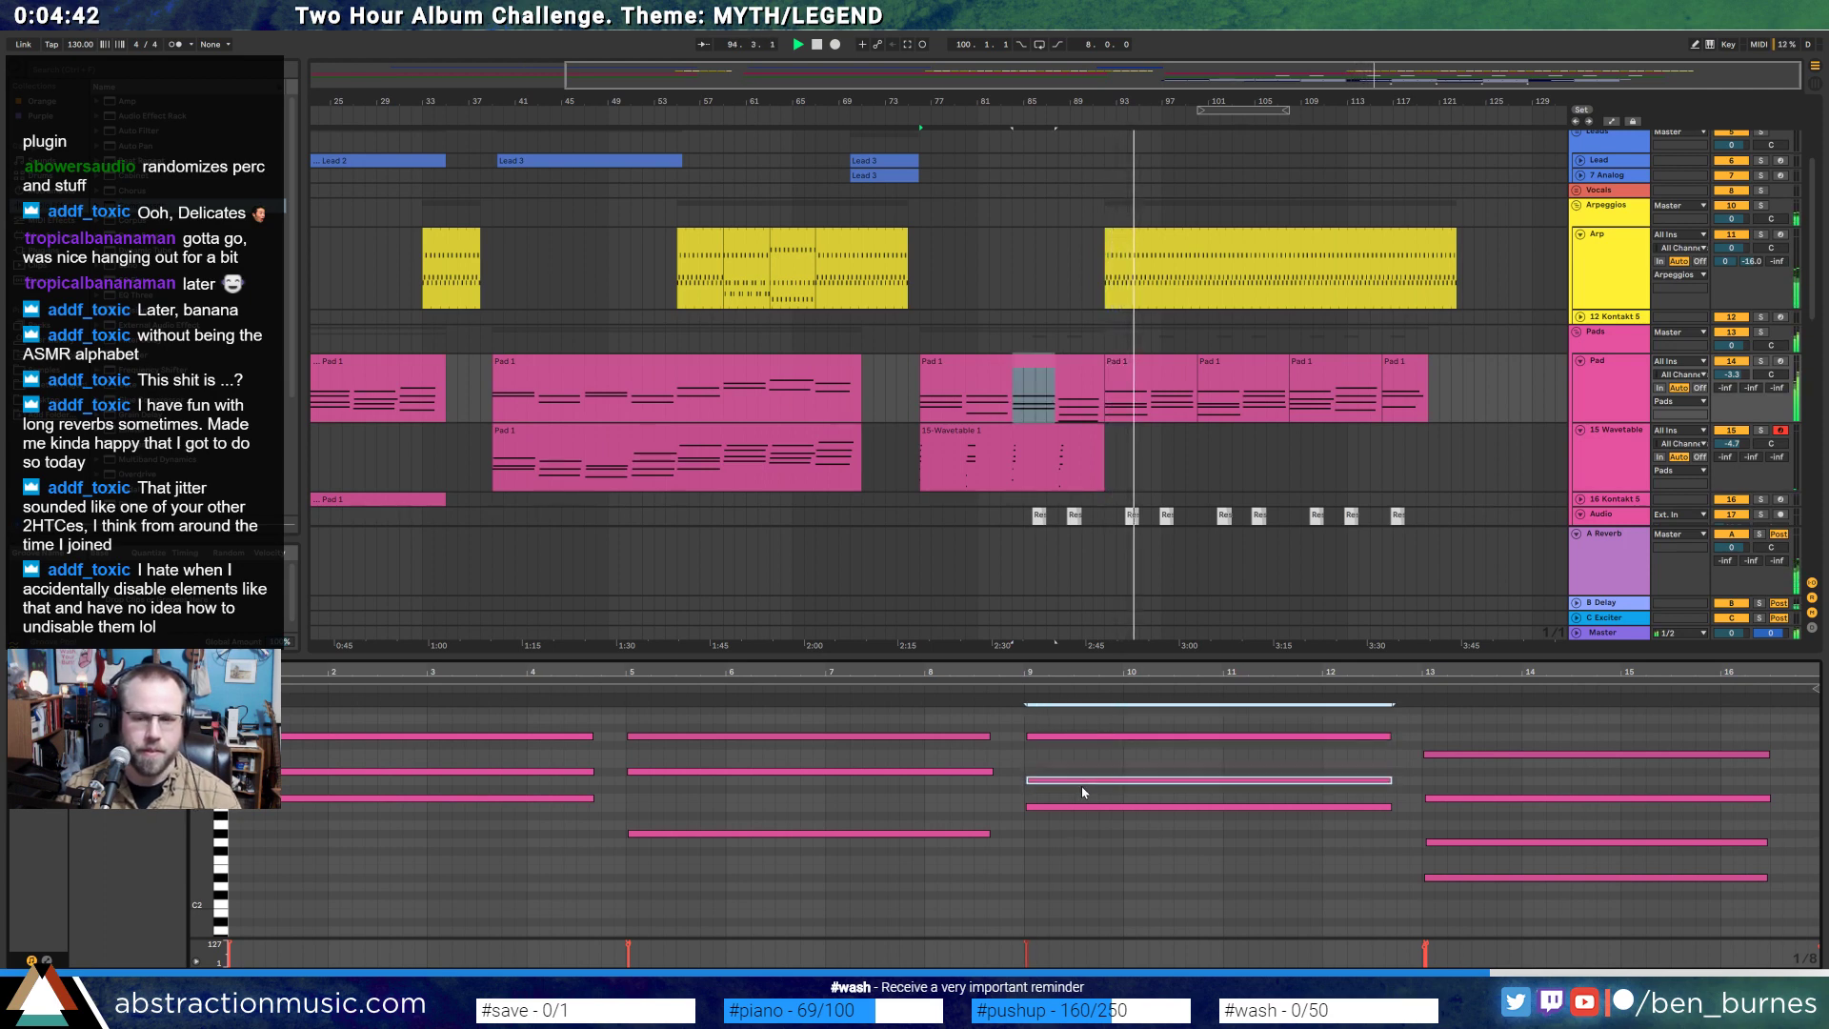
key(shift+Tab)
scroll(970, 551, down, 5)
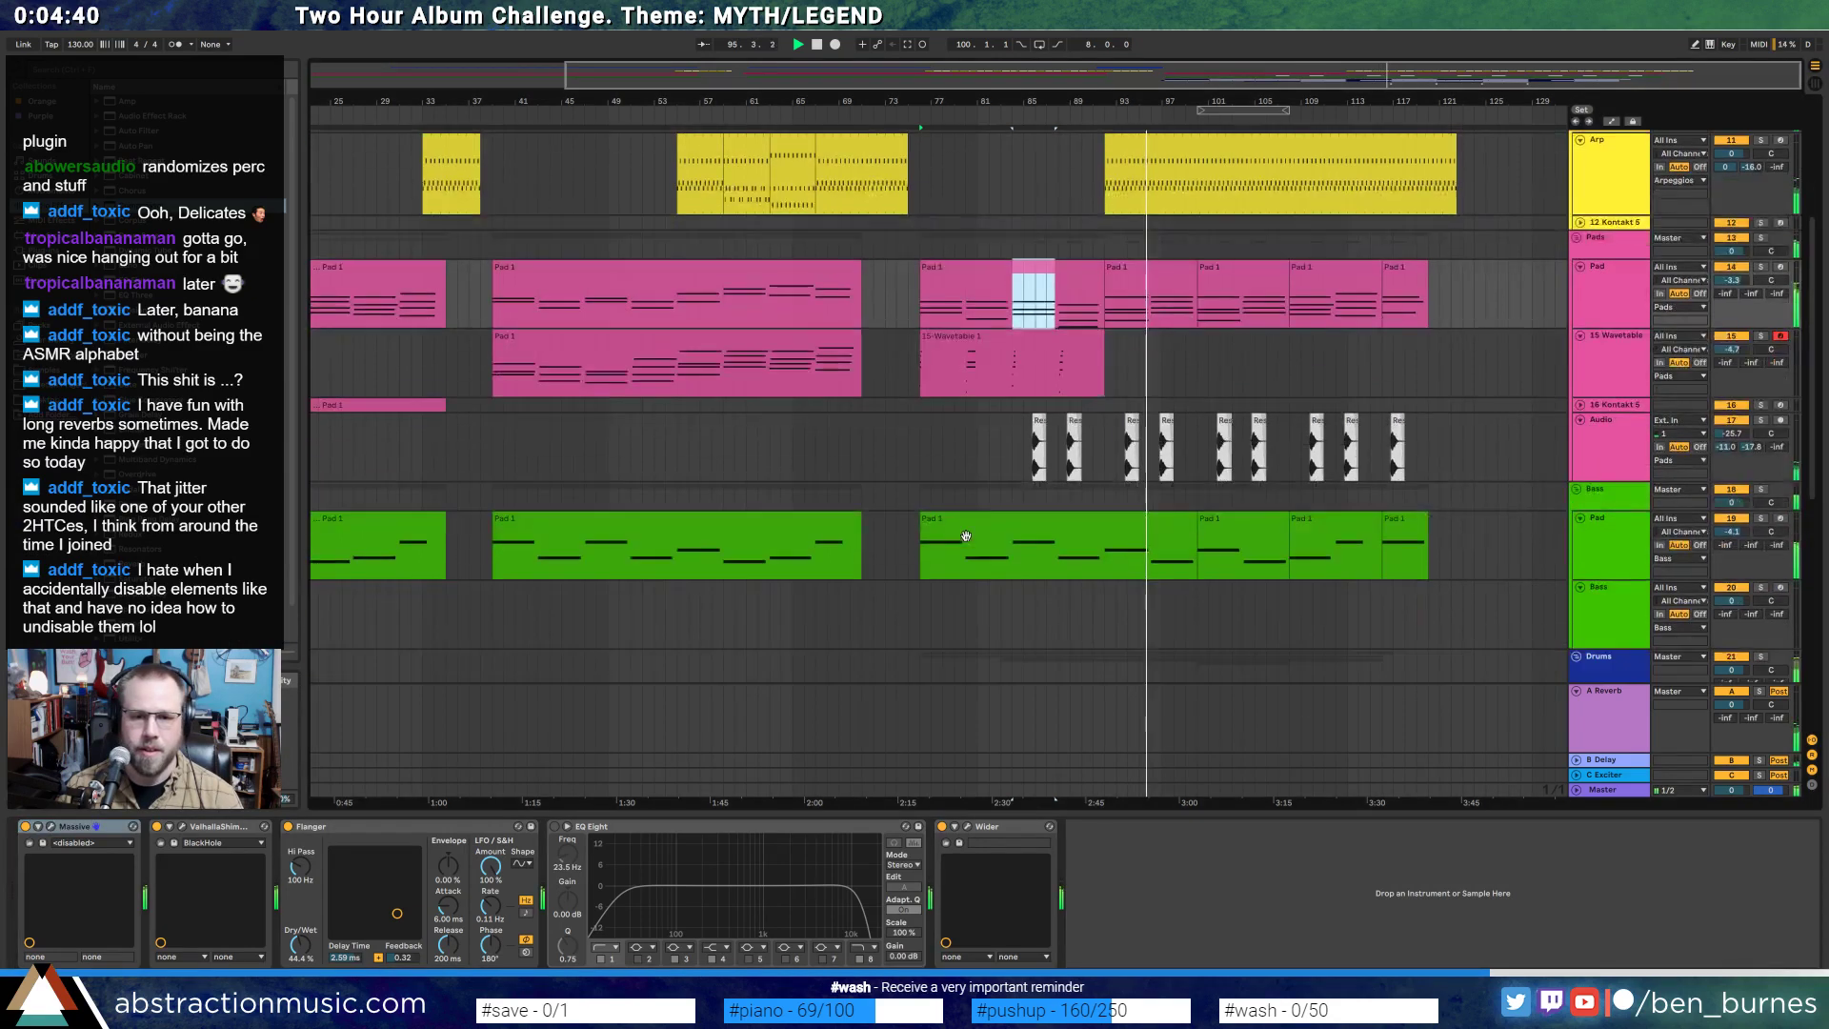
scroll(970, 550, down, 2)
scroll(996, 585, down, 5)
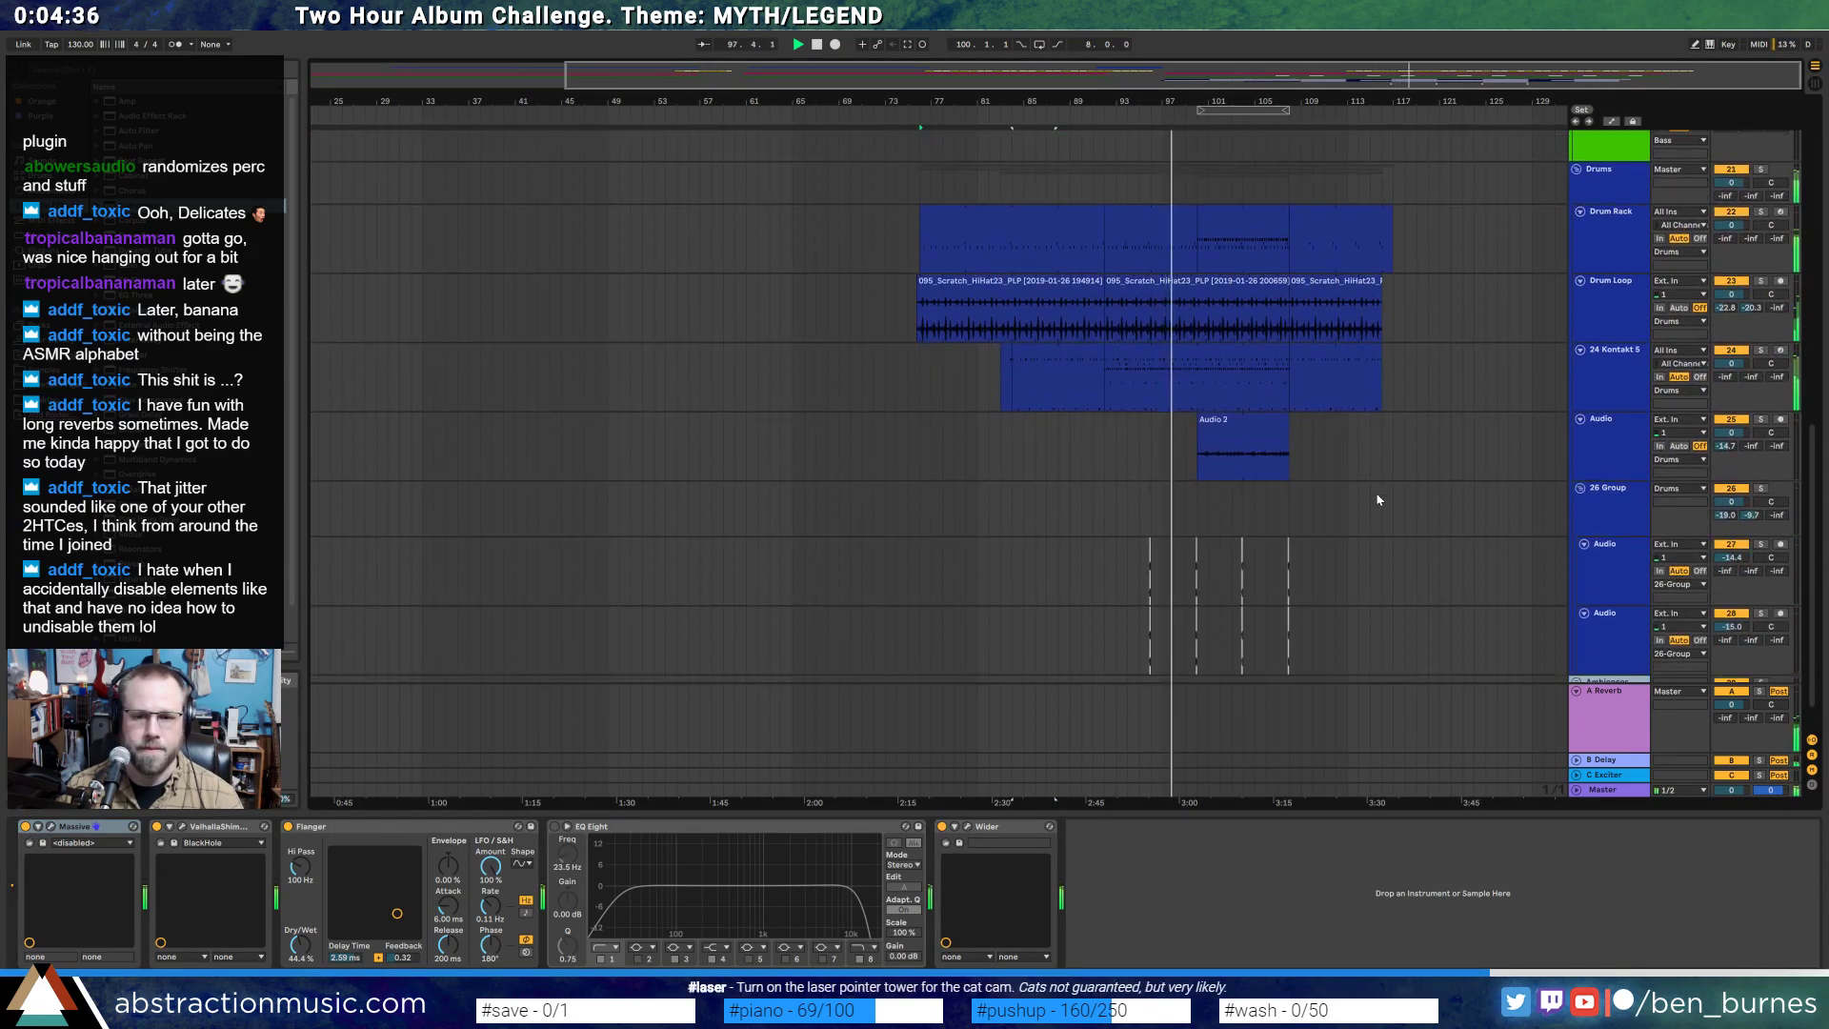
click(1606, 551)
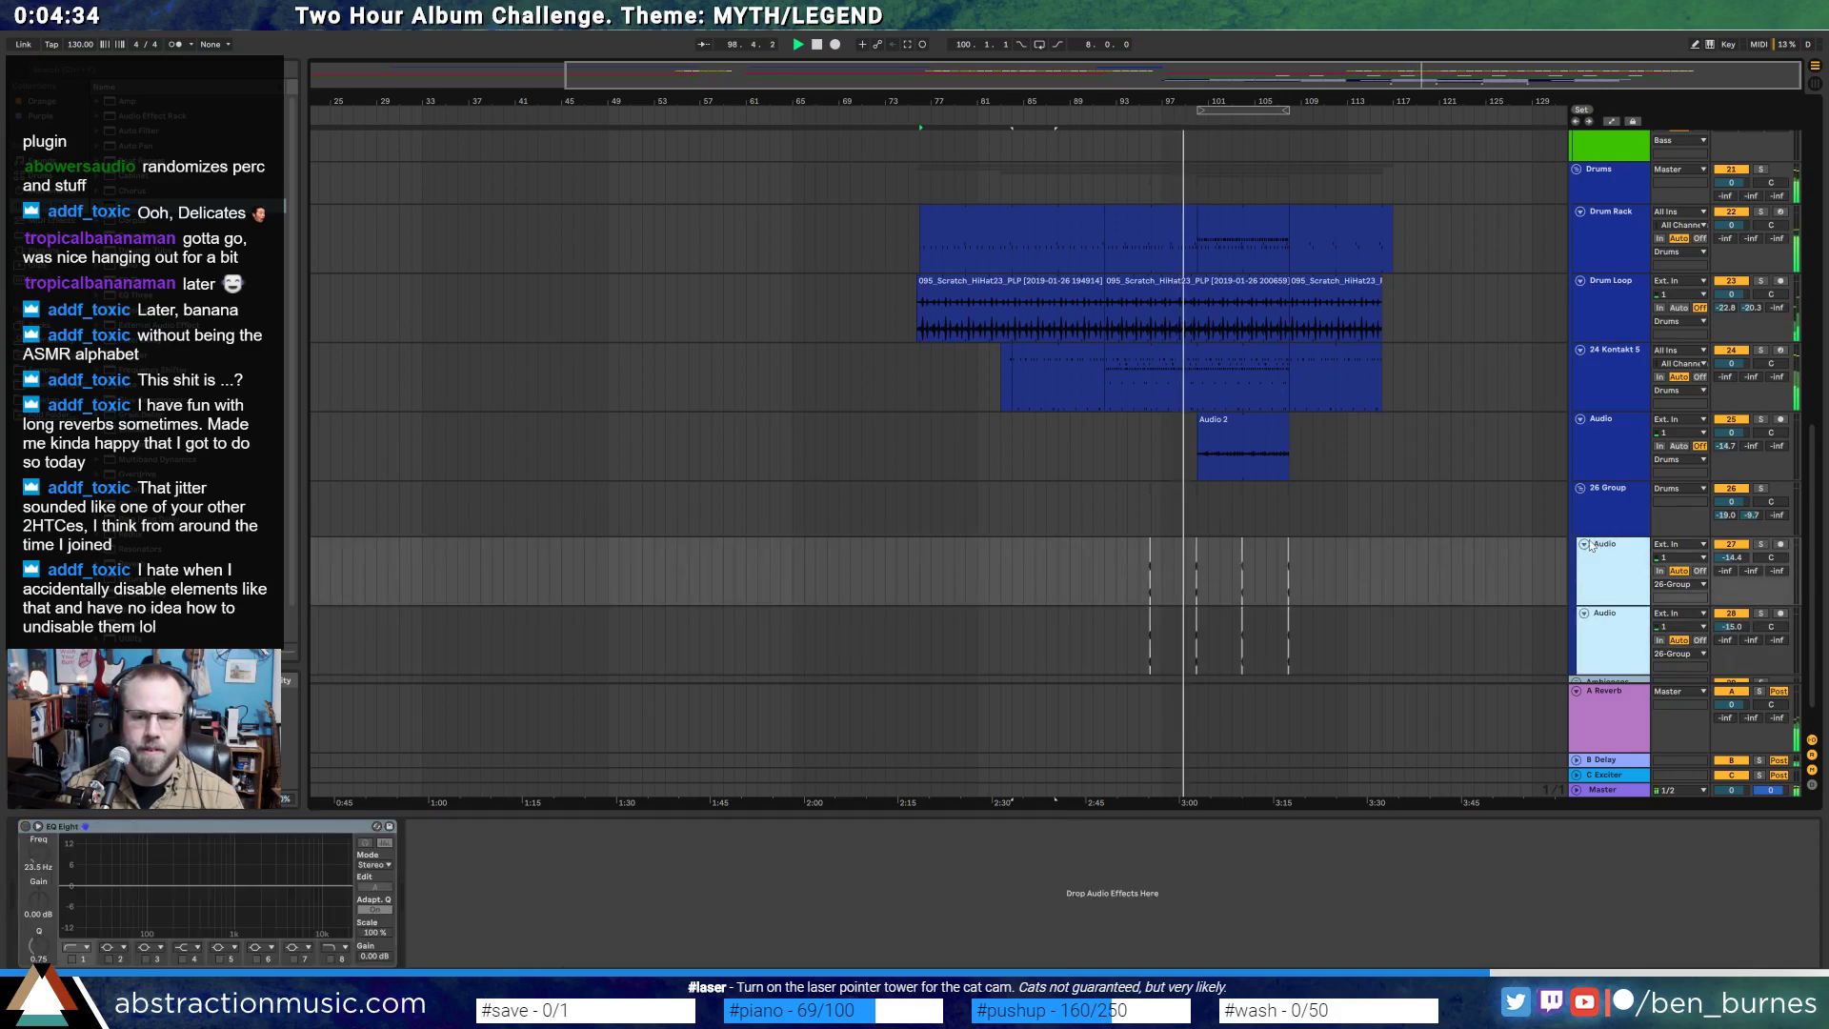
key(u)
click(1612, 493)
click(1610, 433)
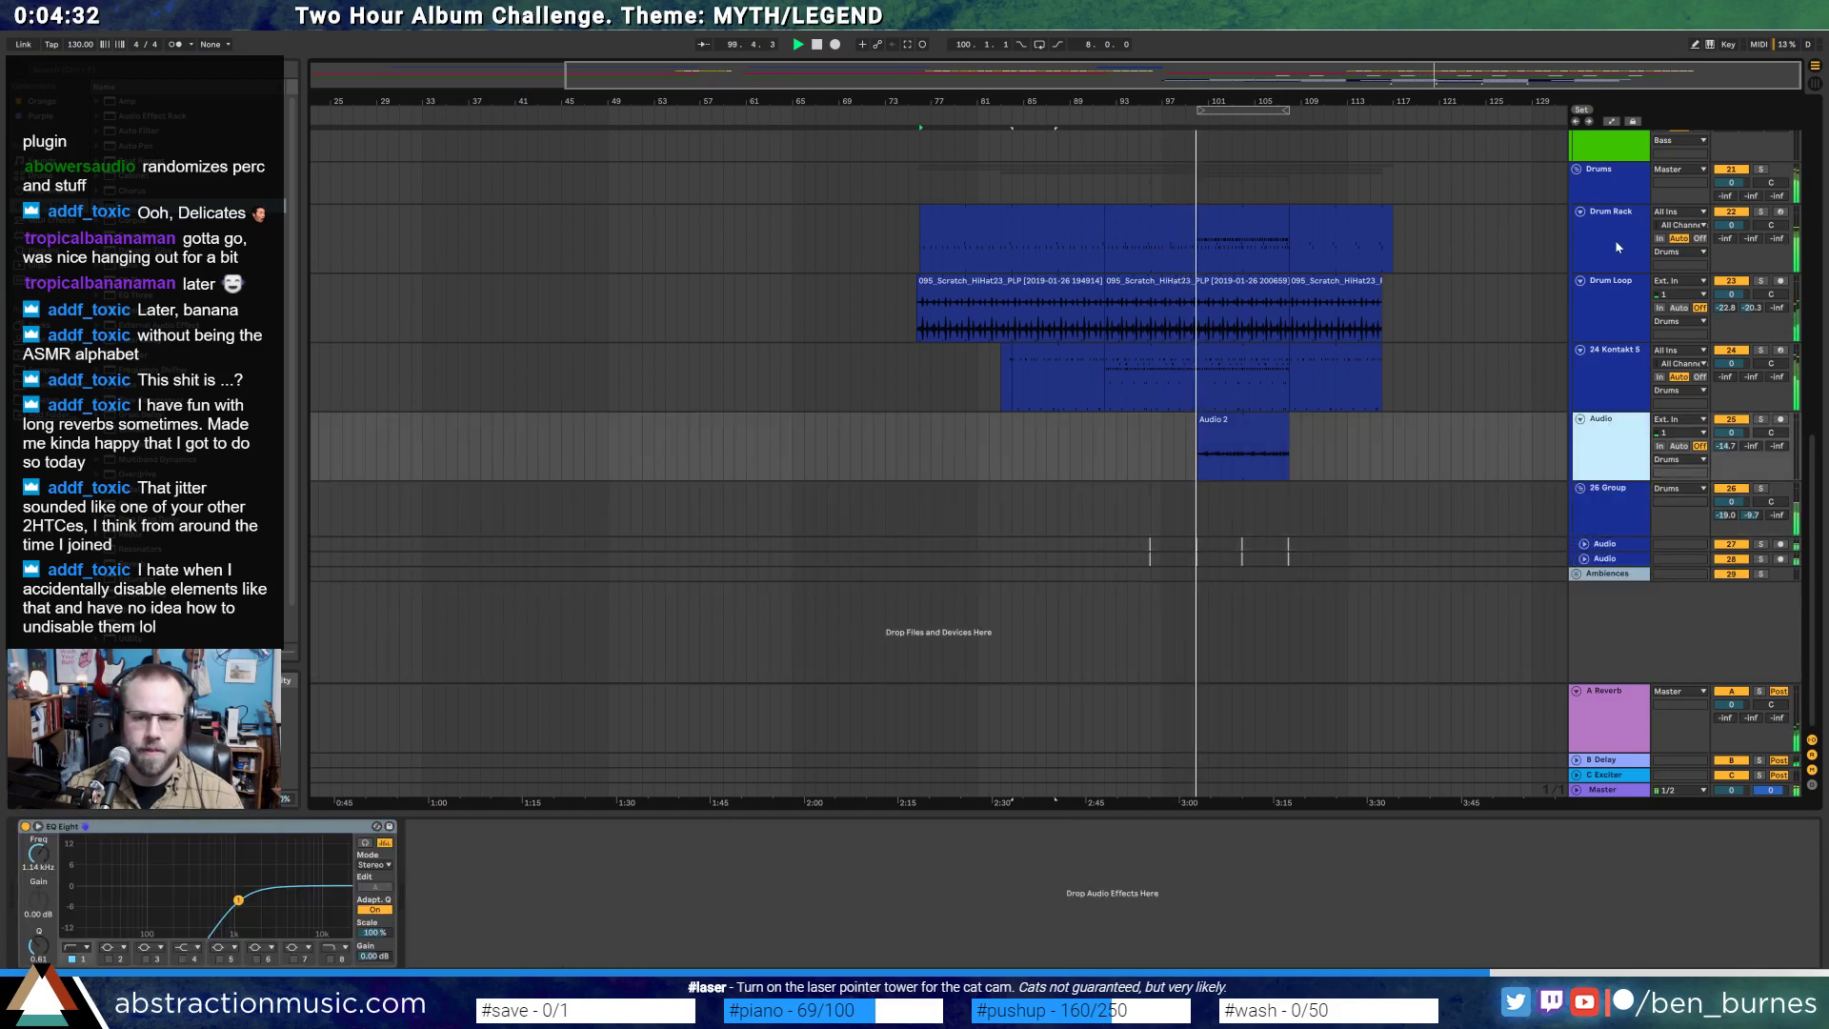
shift+click(1617, 240)
key(u)
scroll(1509, 454, up, 10)
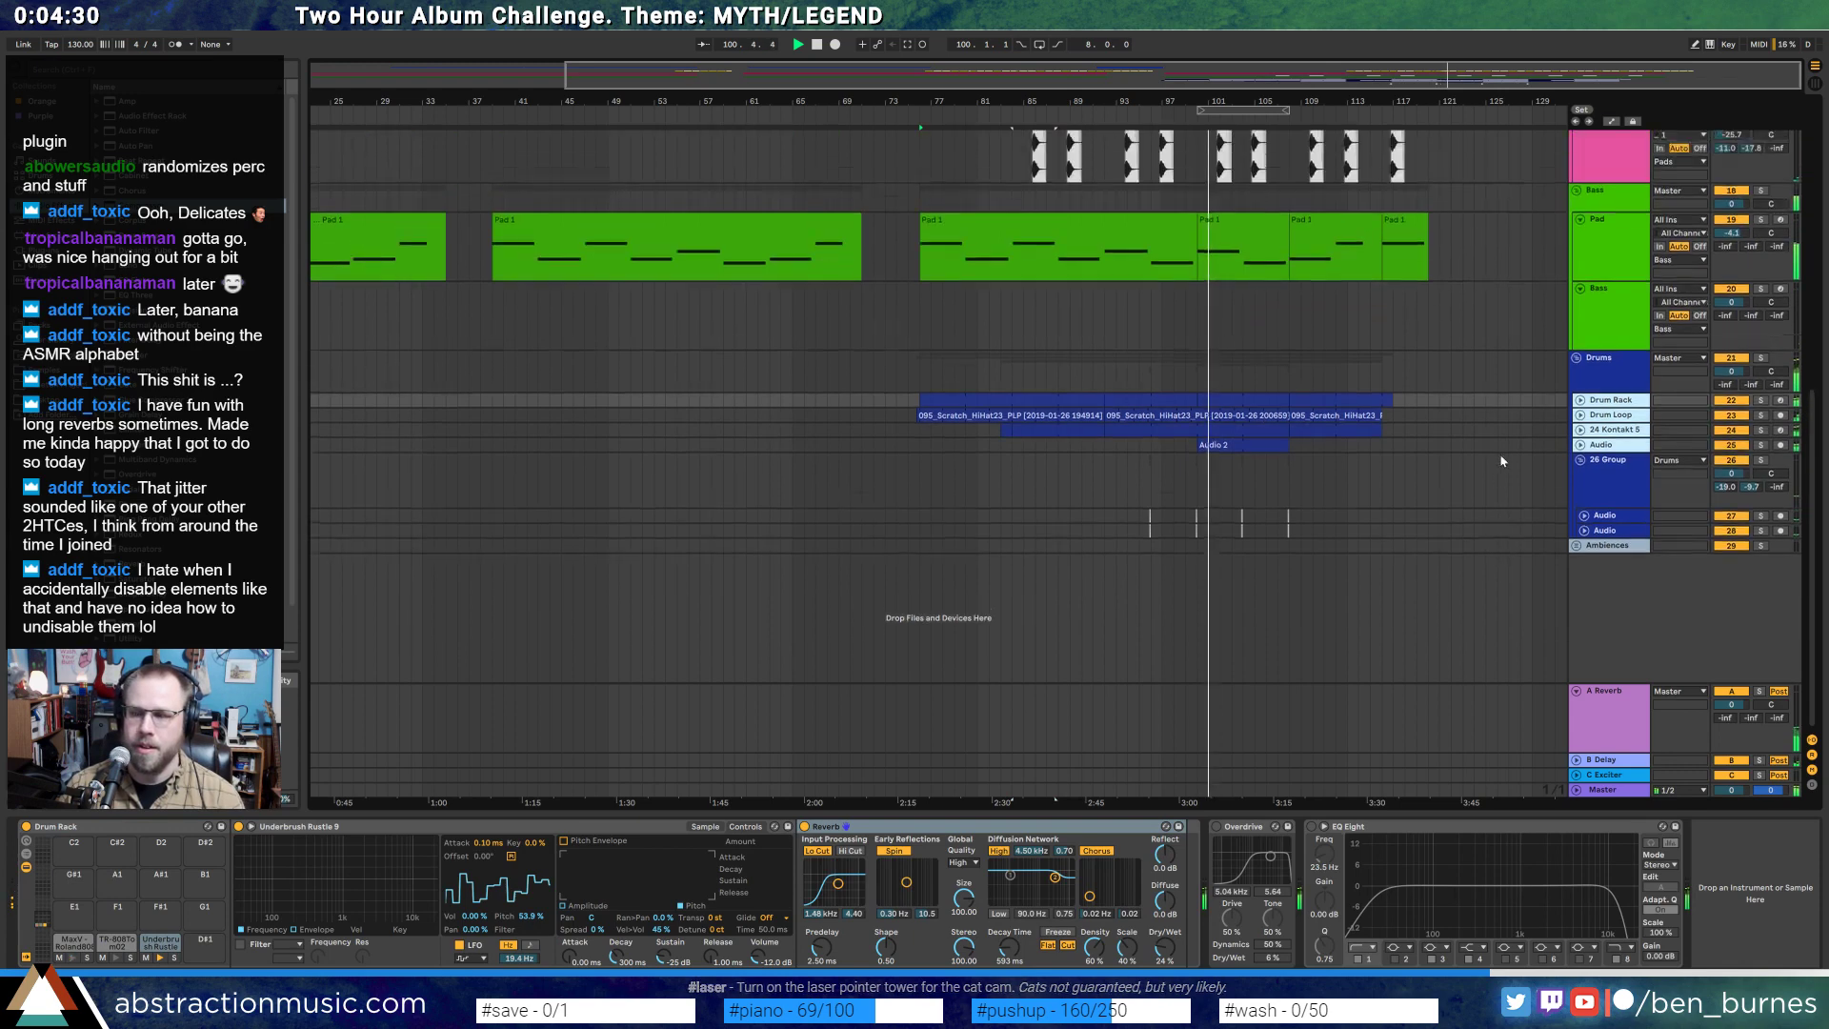
- Unfold the Master's Simple Mastering rack, shape its EQ Eight with a 1.12 dB boost at 4.25 kHz, and adjust the Multiband Dynamics
click(1588, 792)
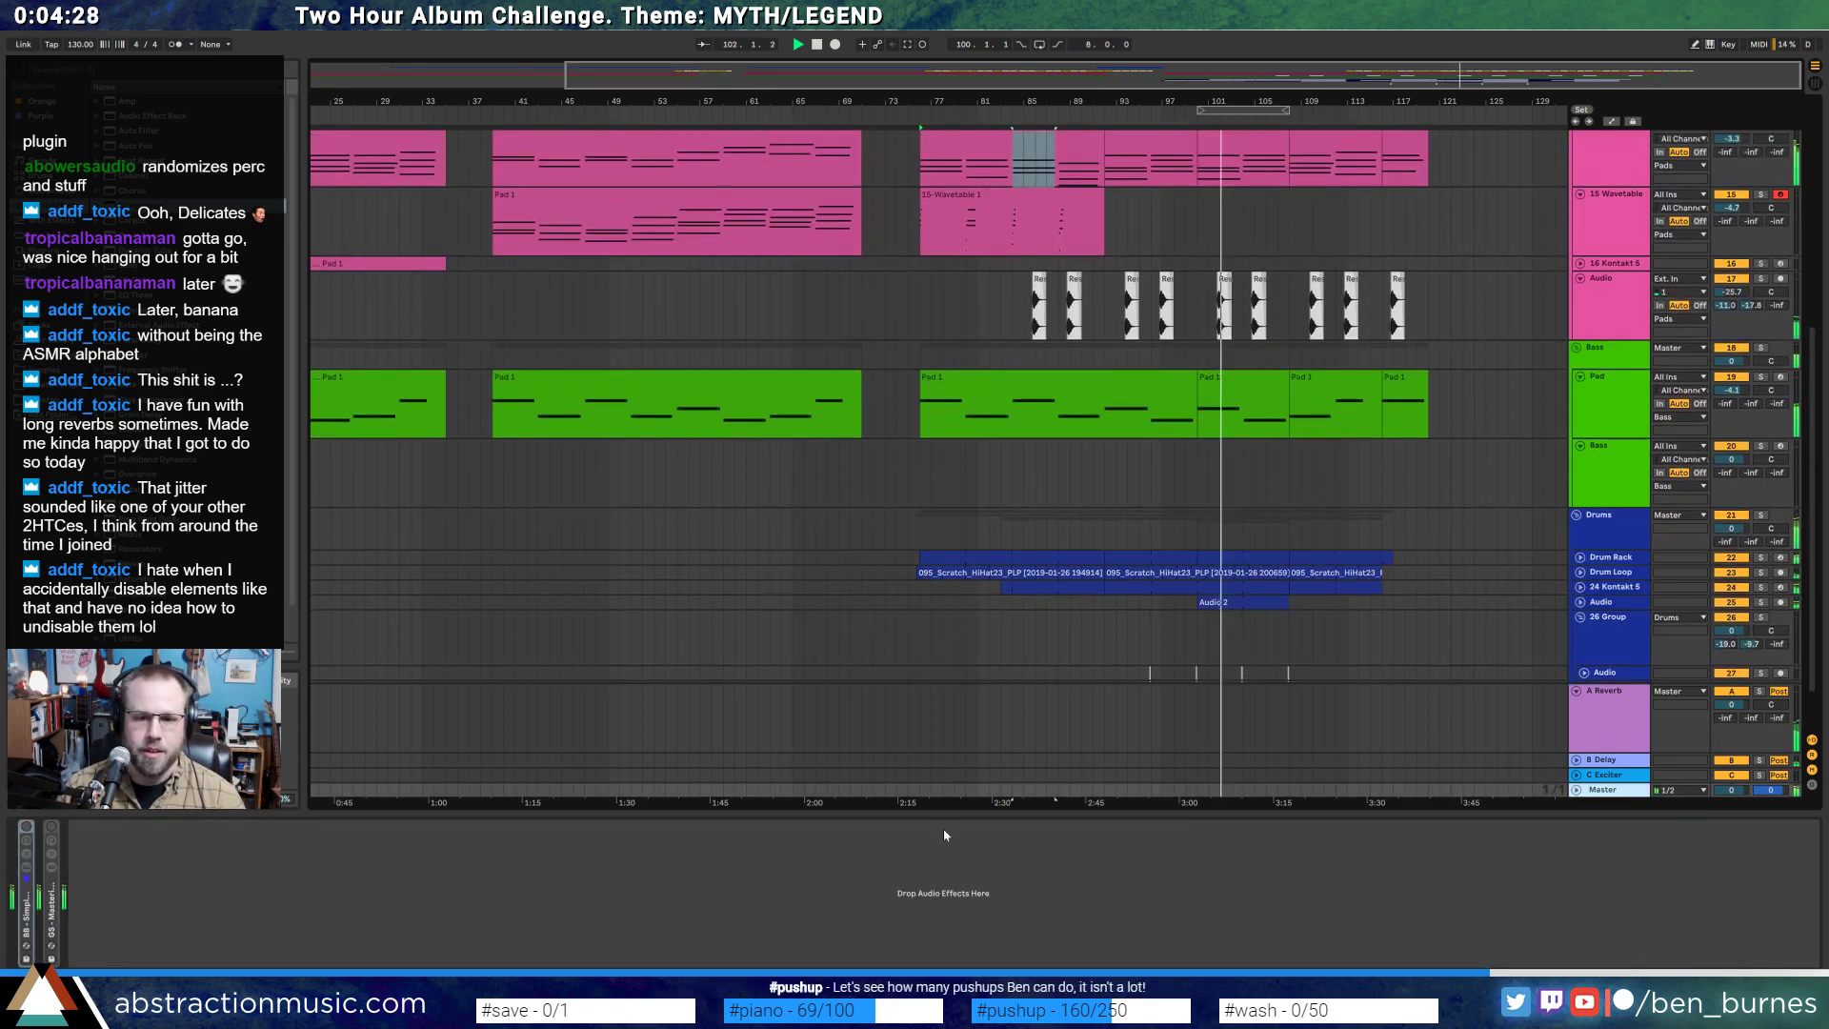
click(24, 906)
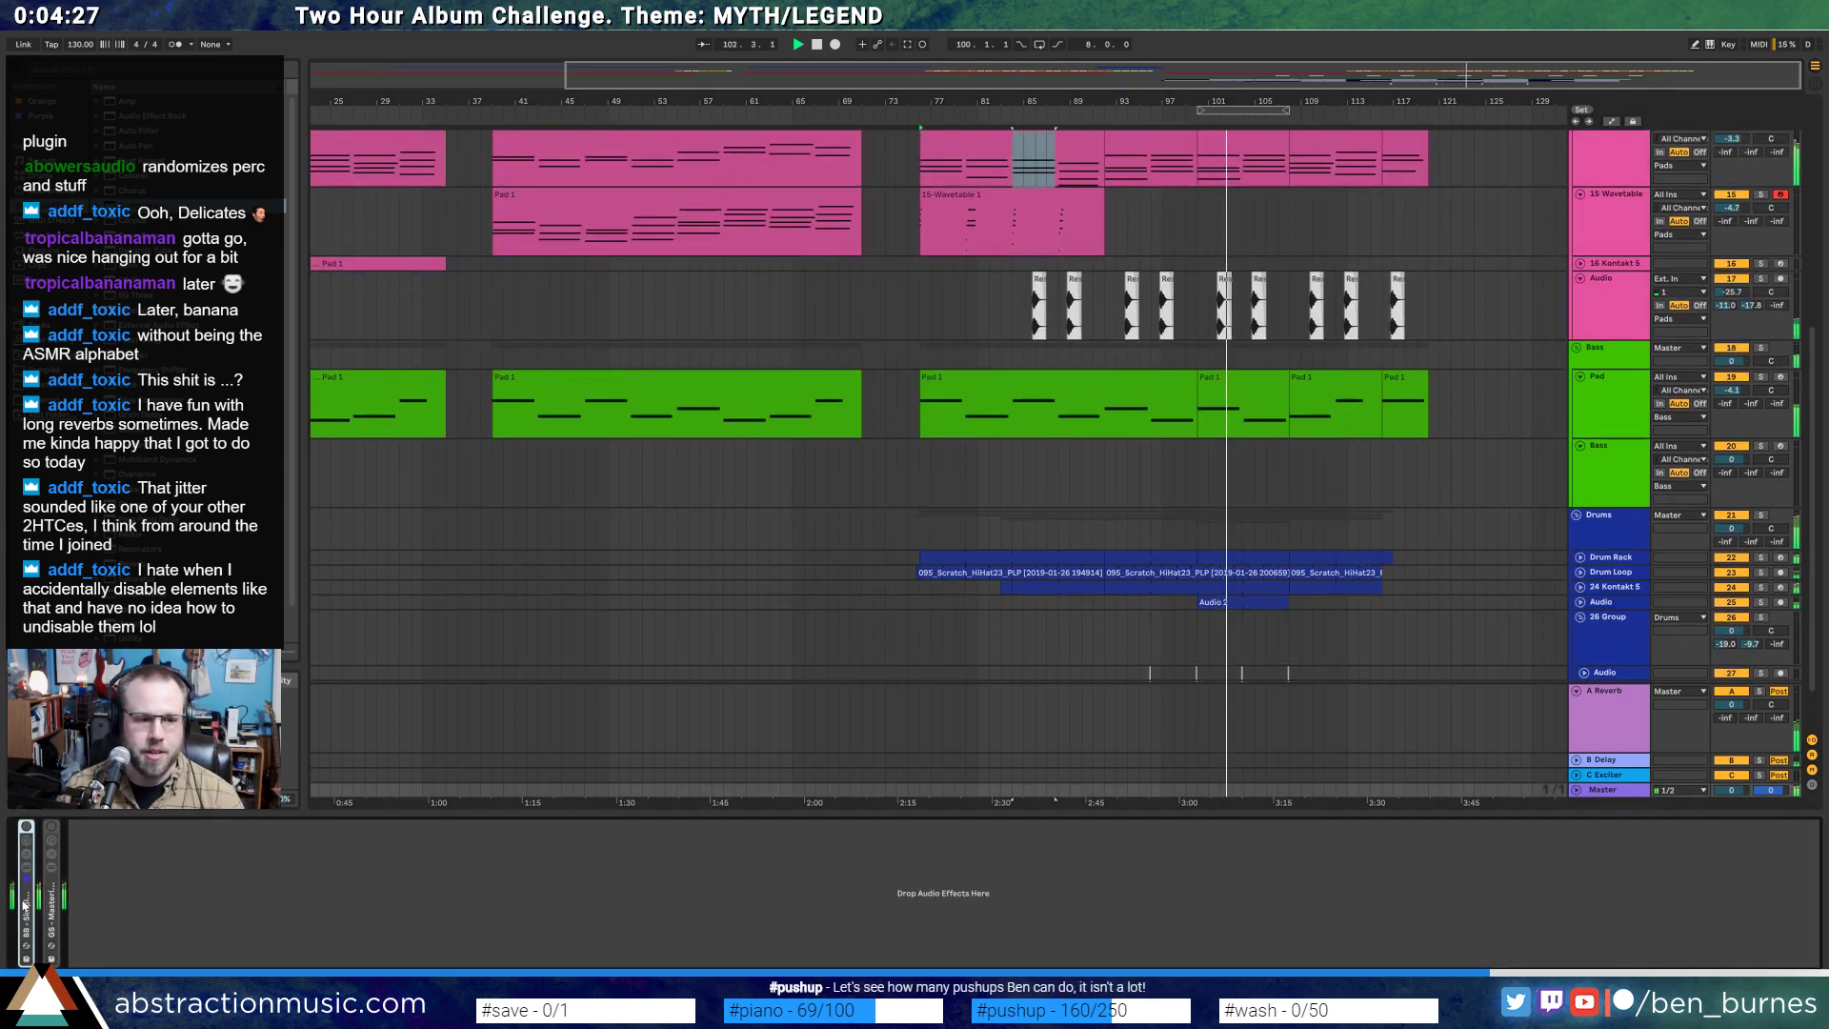
click(27, 826)
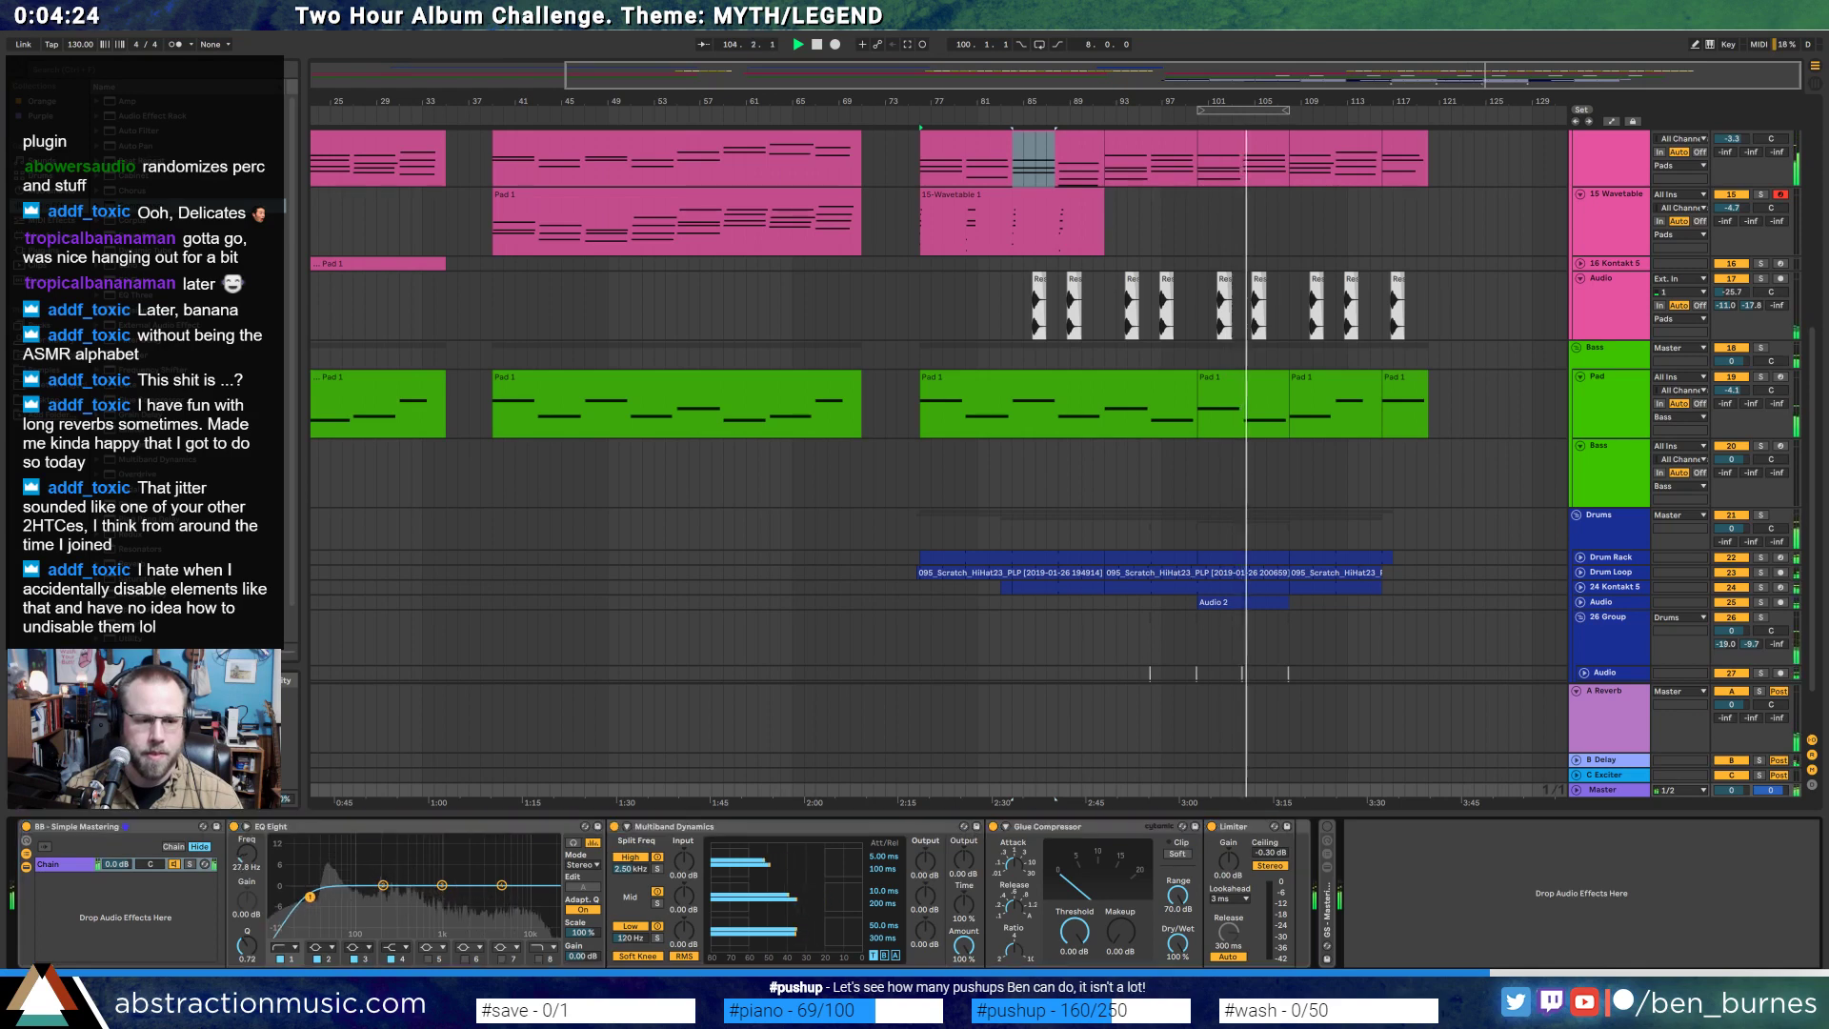
drag(310, 896, 496, 882)
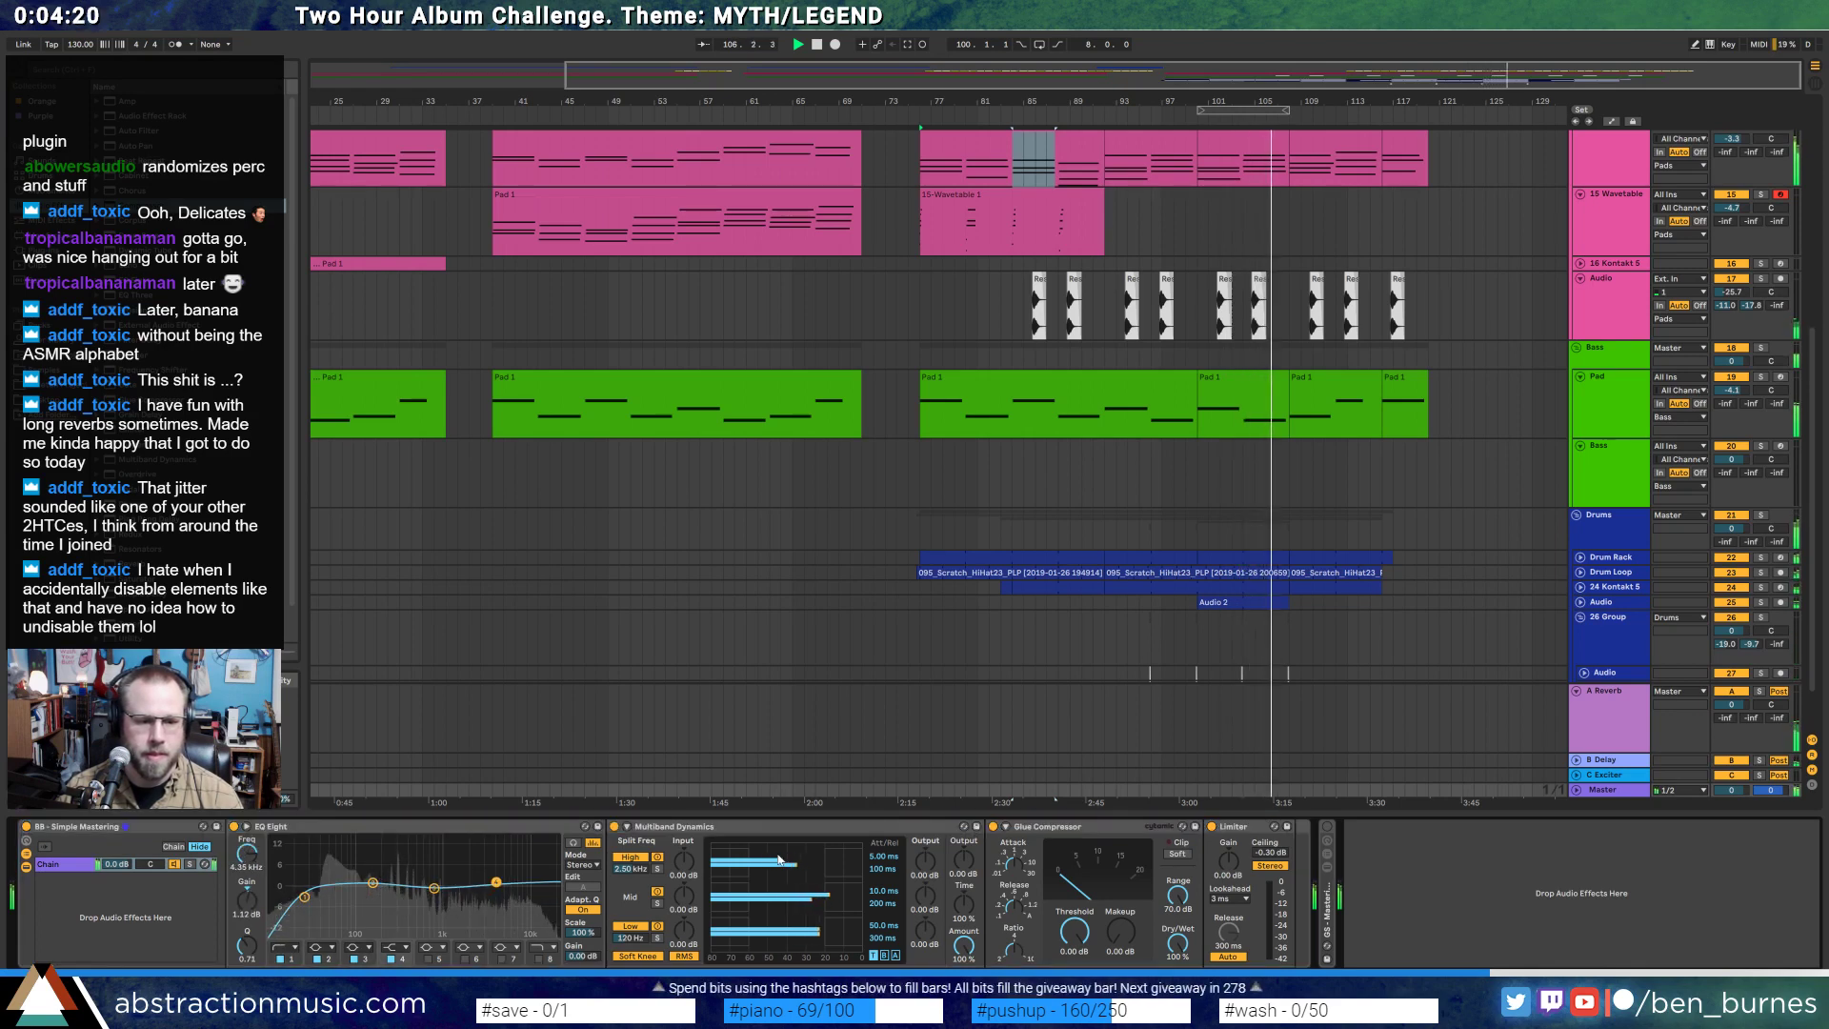
drag(780, 860, 834, 870)
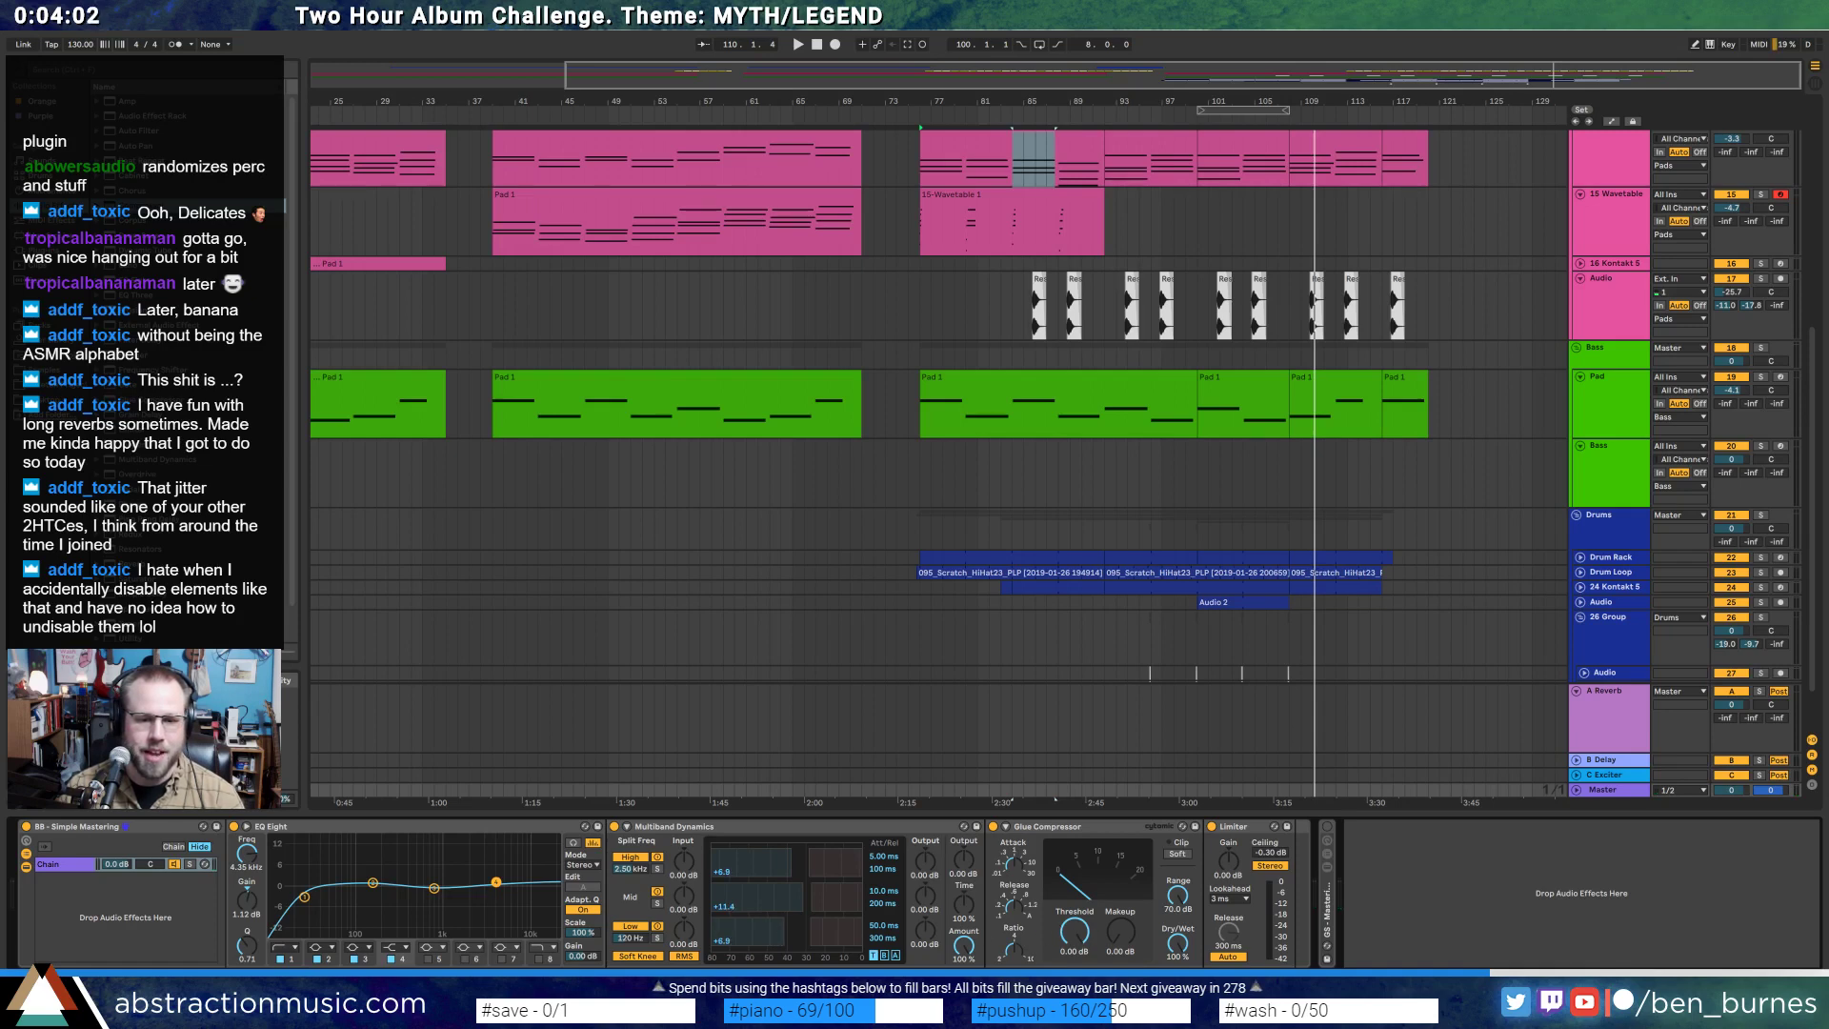
- Play from the Audio 2 clip and set the Master's Glue Compressor to about -10.8 dB threshold and 5.7 dB makeup, then stop playback
click(1236, 601)
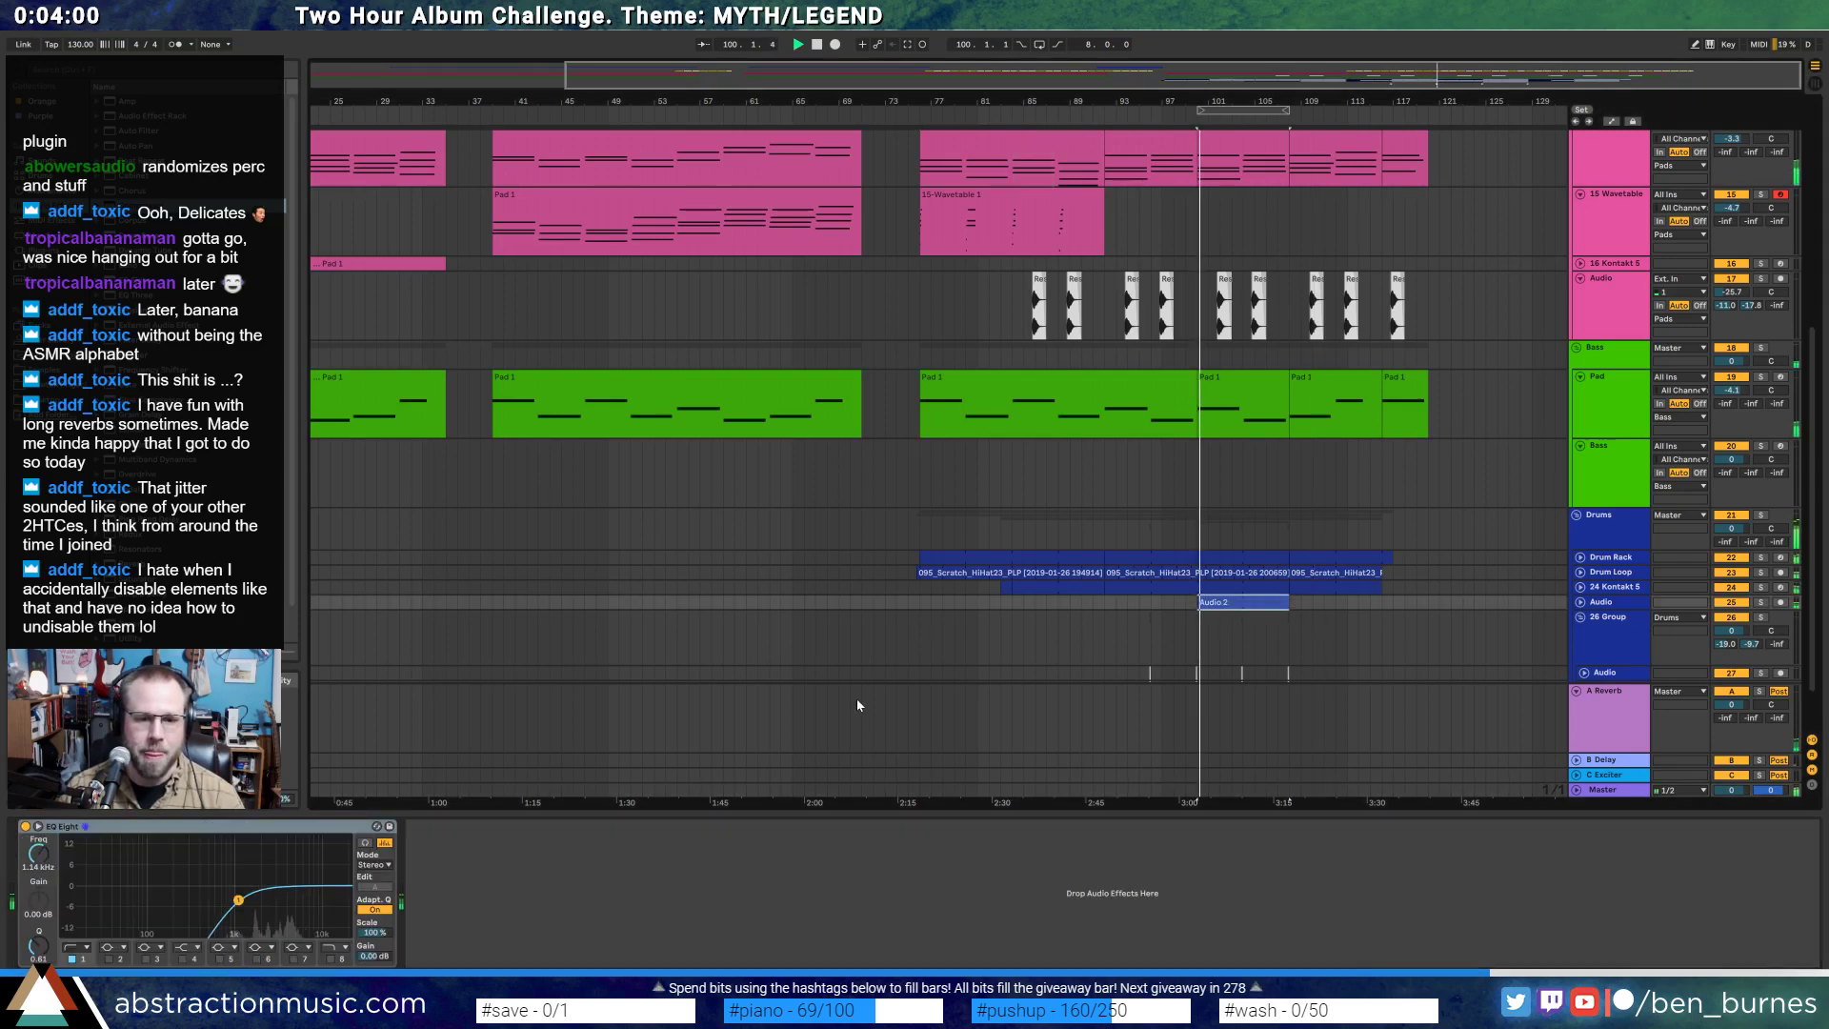
click(1604, 790)
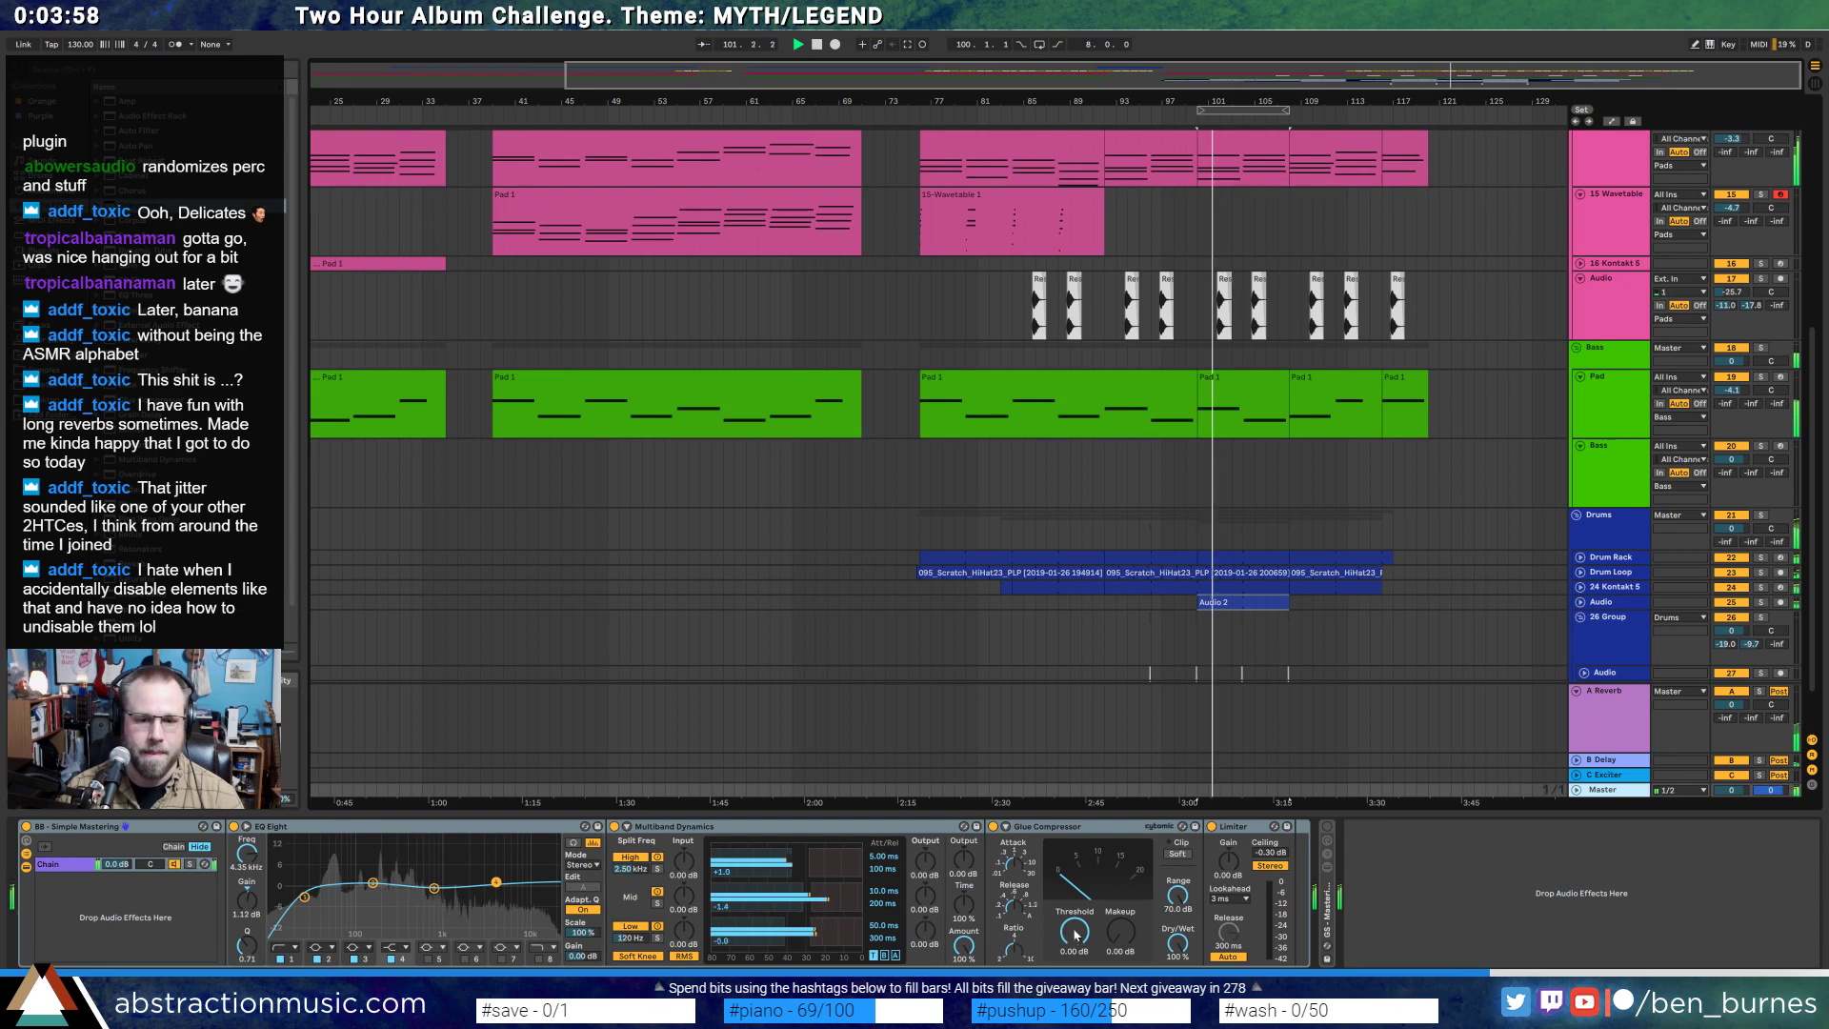
mouse_move(1075, 934)
mouse_down()
mouse_move(1074, 962)
mouse_move(1112, 928)
mouse_move(1112, 895)
mouse_move(1075, 938)
mouse_up()
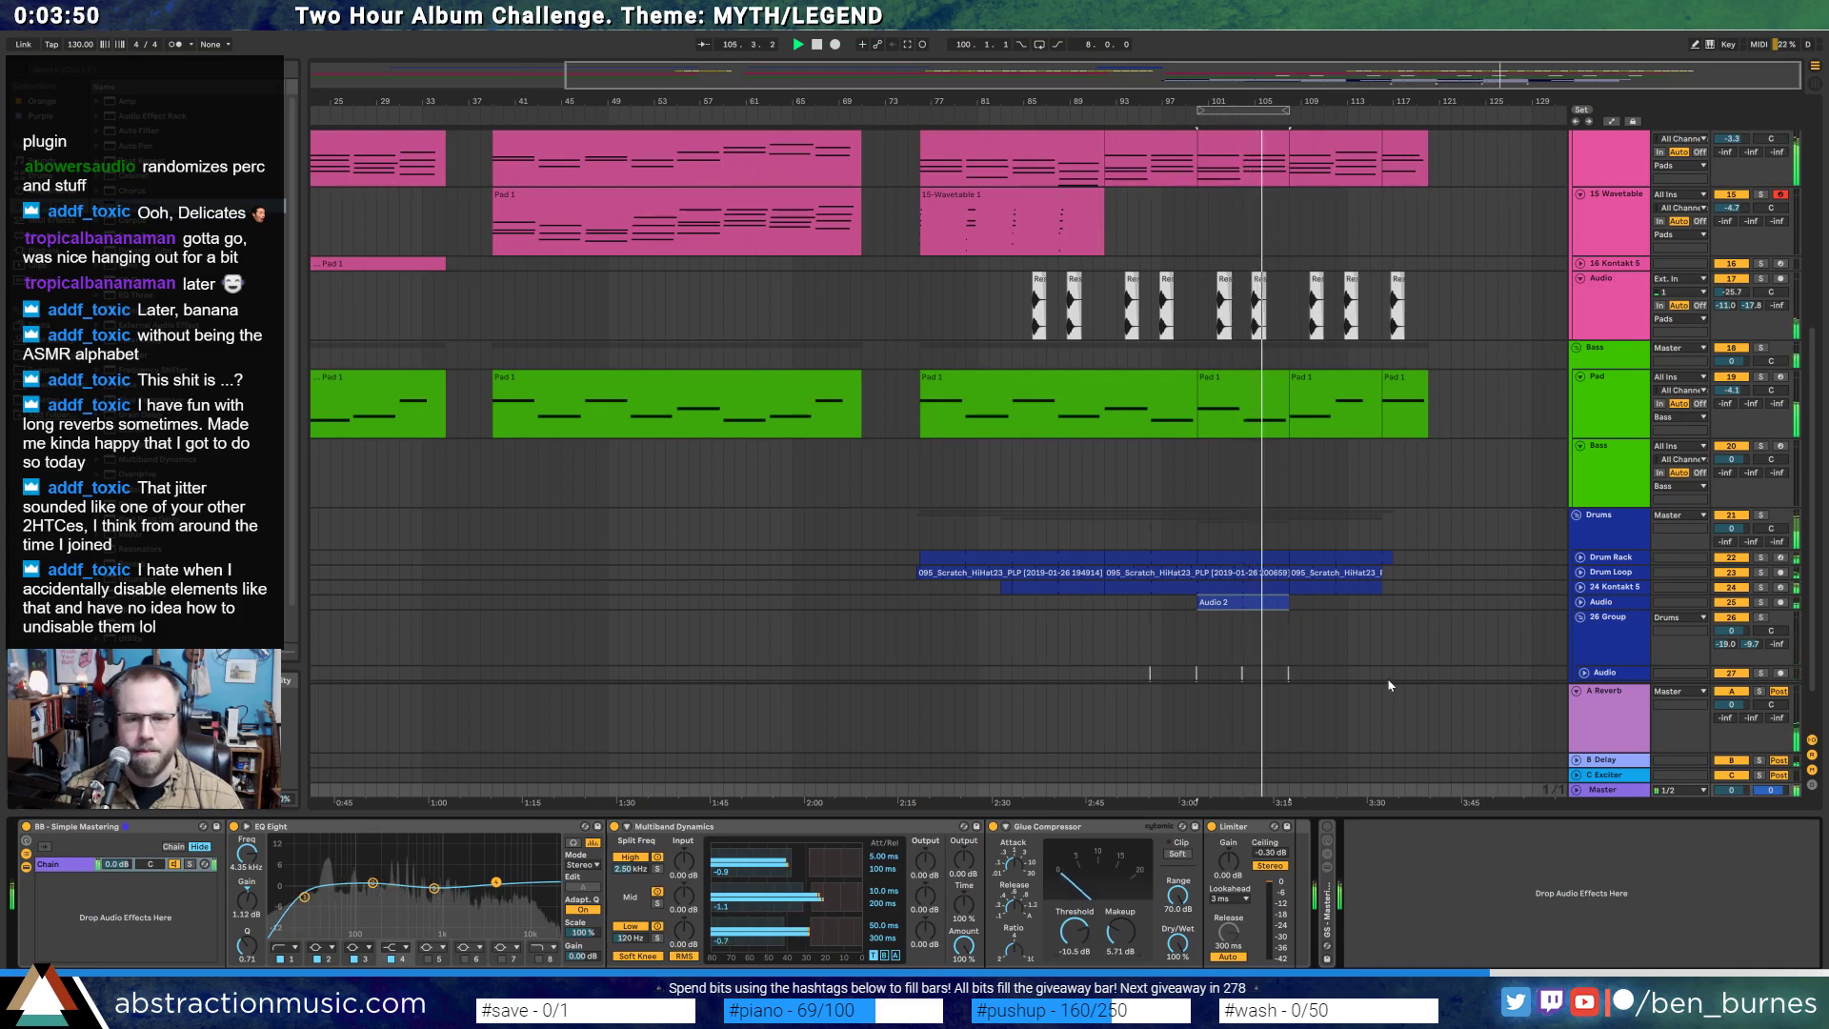
key(shift+Tab)
key(shift+Tab)
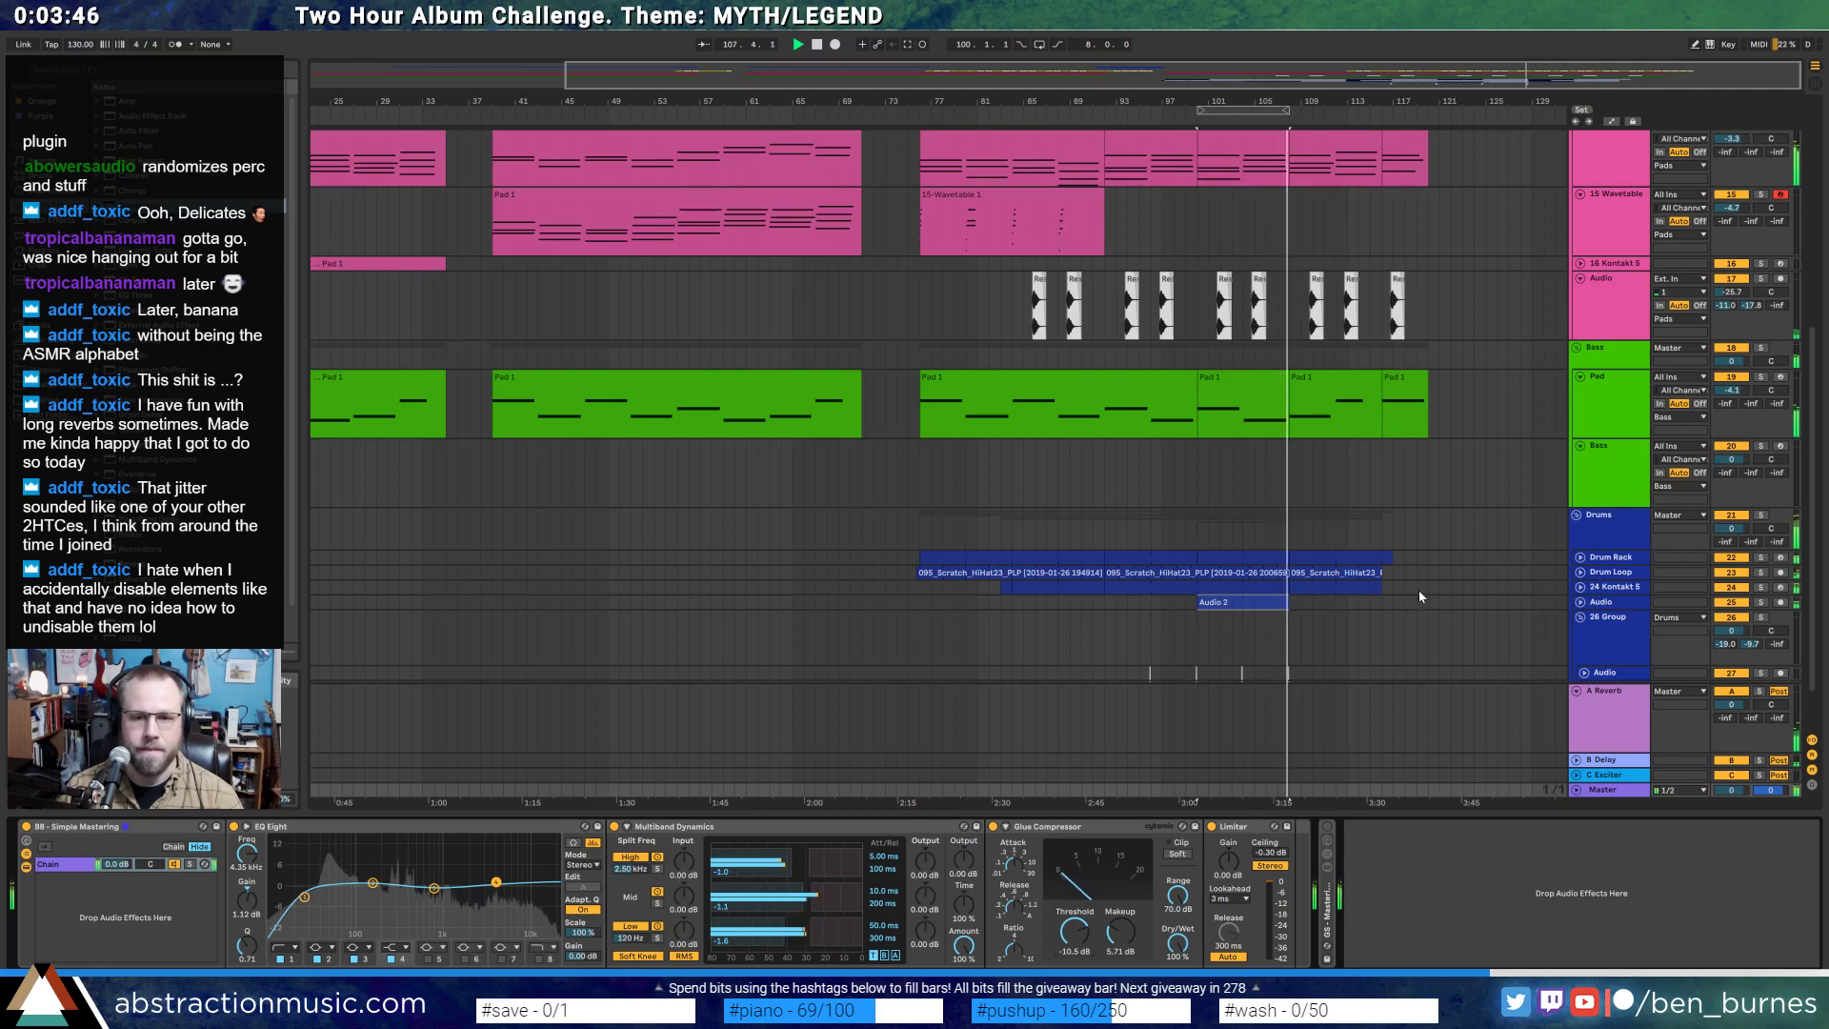
key(space)
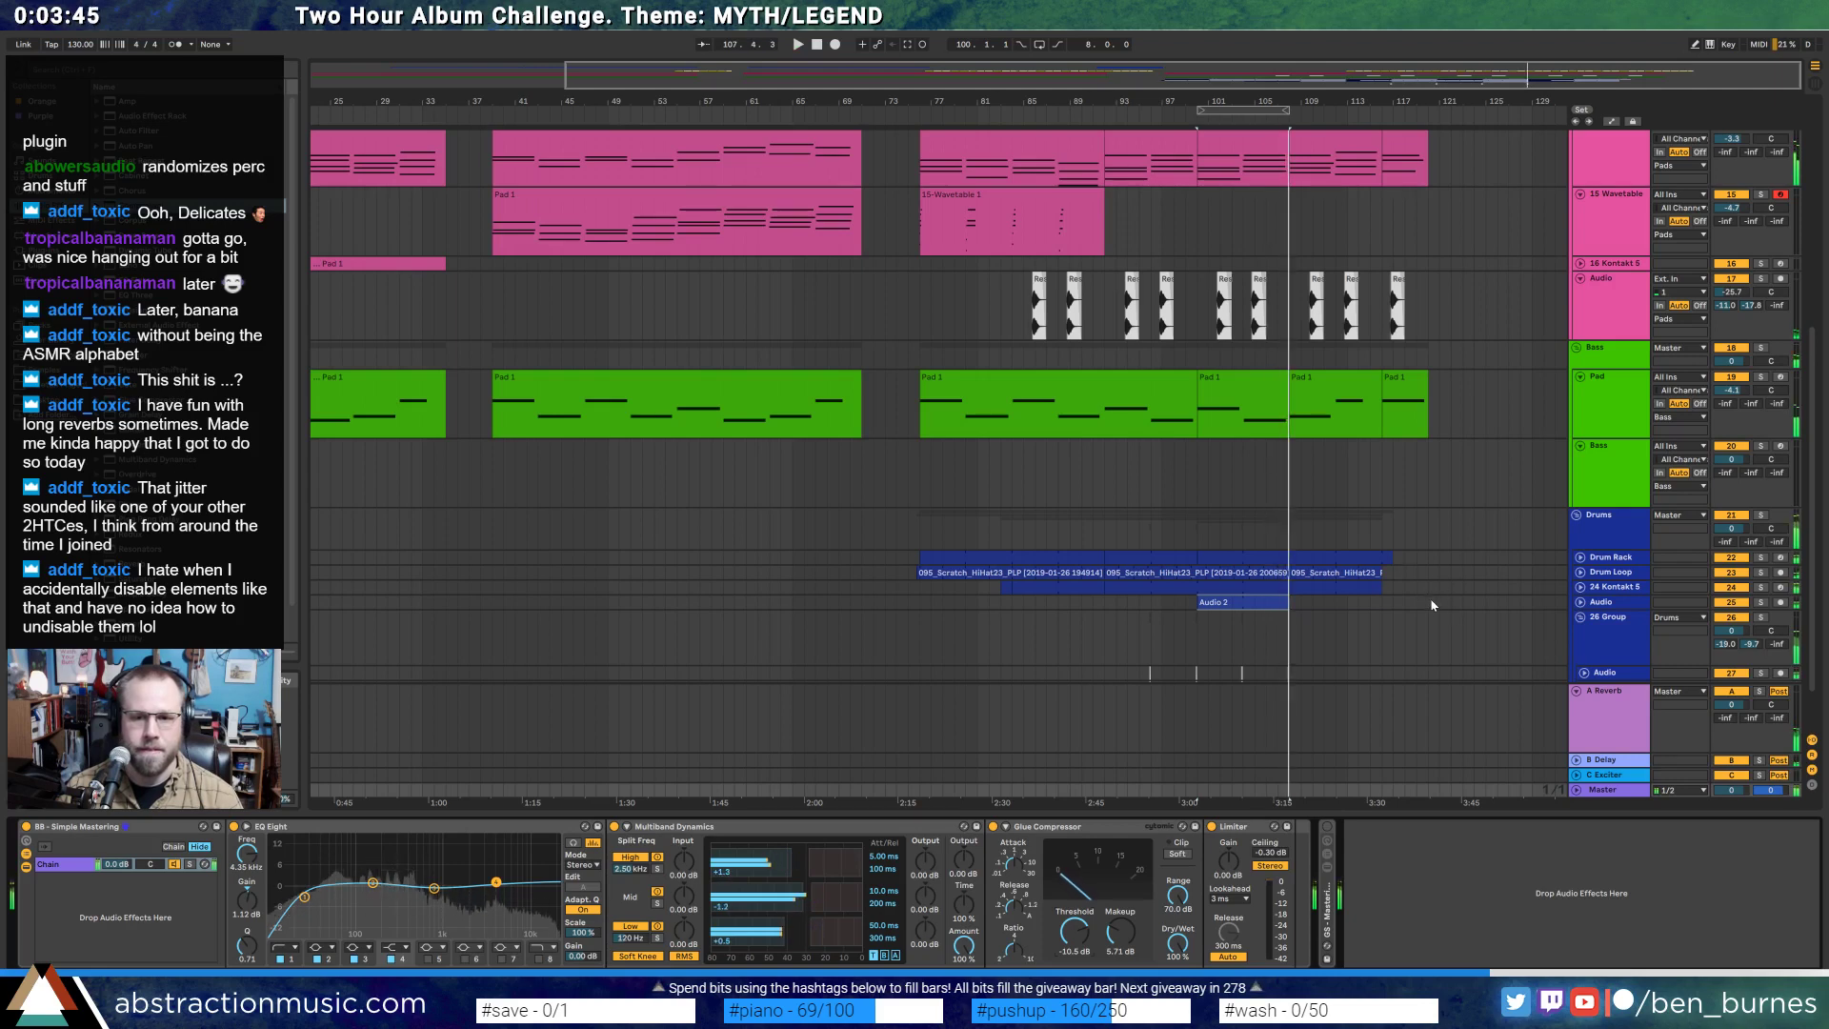
- Collapse the Pad track in the Bass group and delete the group's empty Bass track
click(1580, 446)
click(1580, 377)
click(1595, 394)
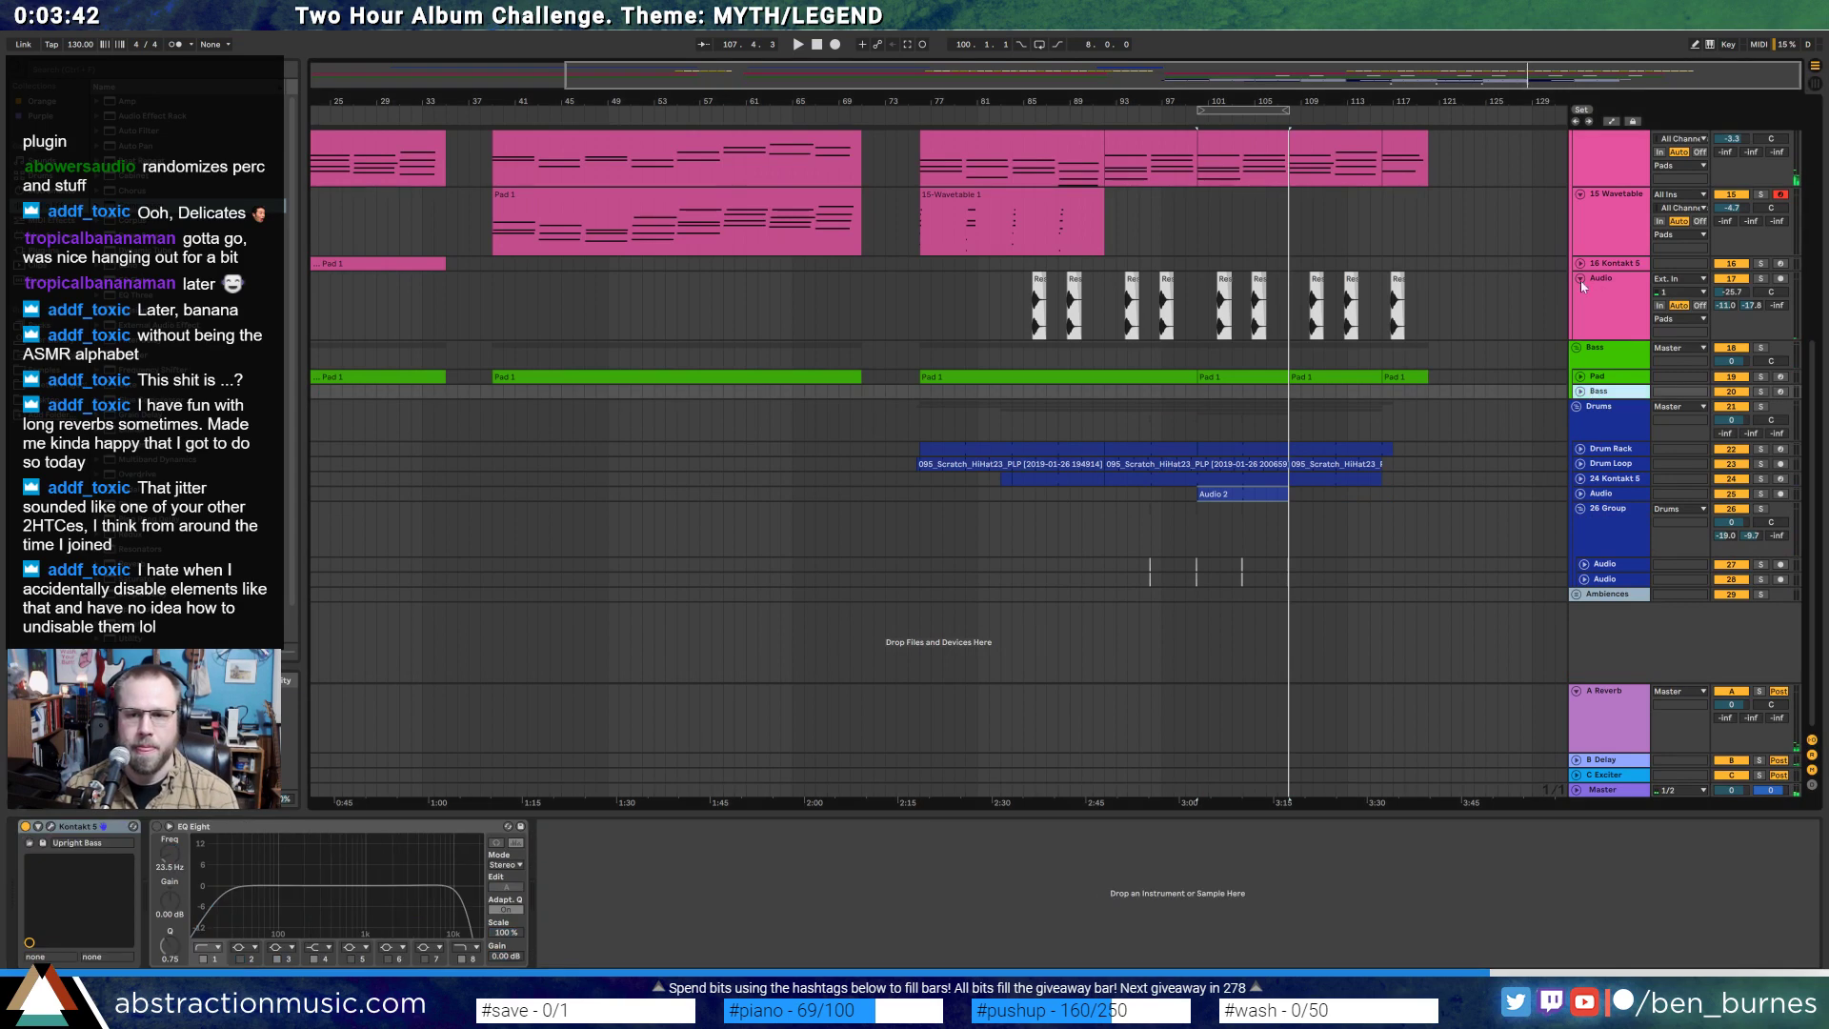
scroll(1576, 278, up, 3)
- Assign the track color to the clips on the Pads group's Audio track, and collapse that track plus the 15 Wavetable and Pad tracks
right_click(1605, 346)
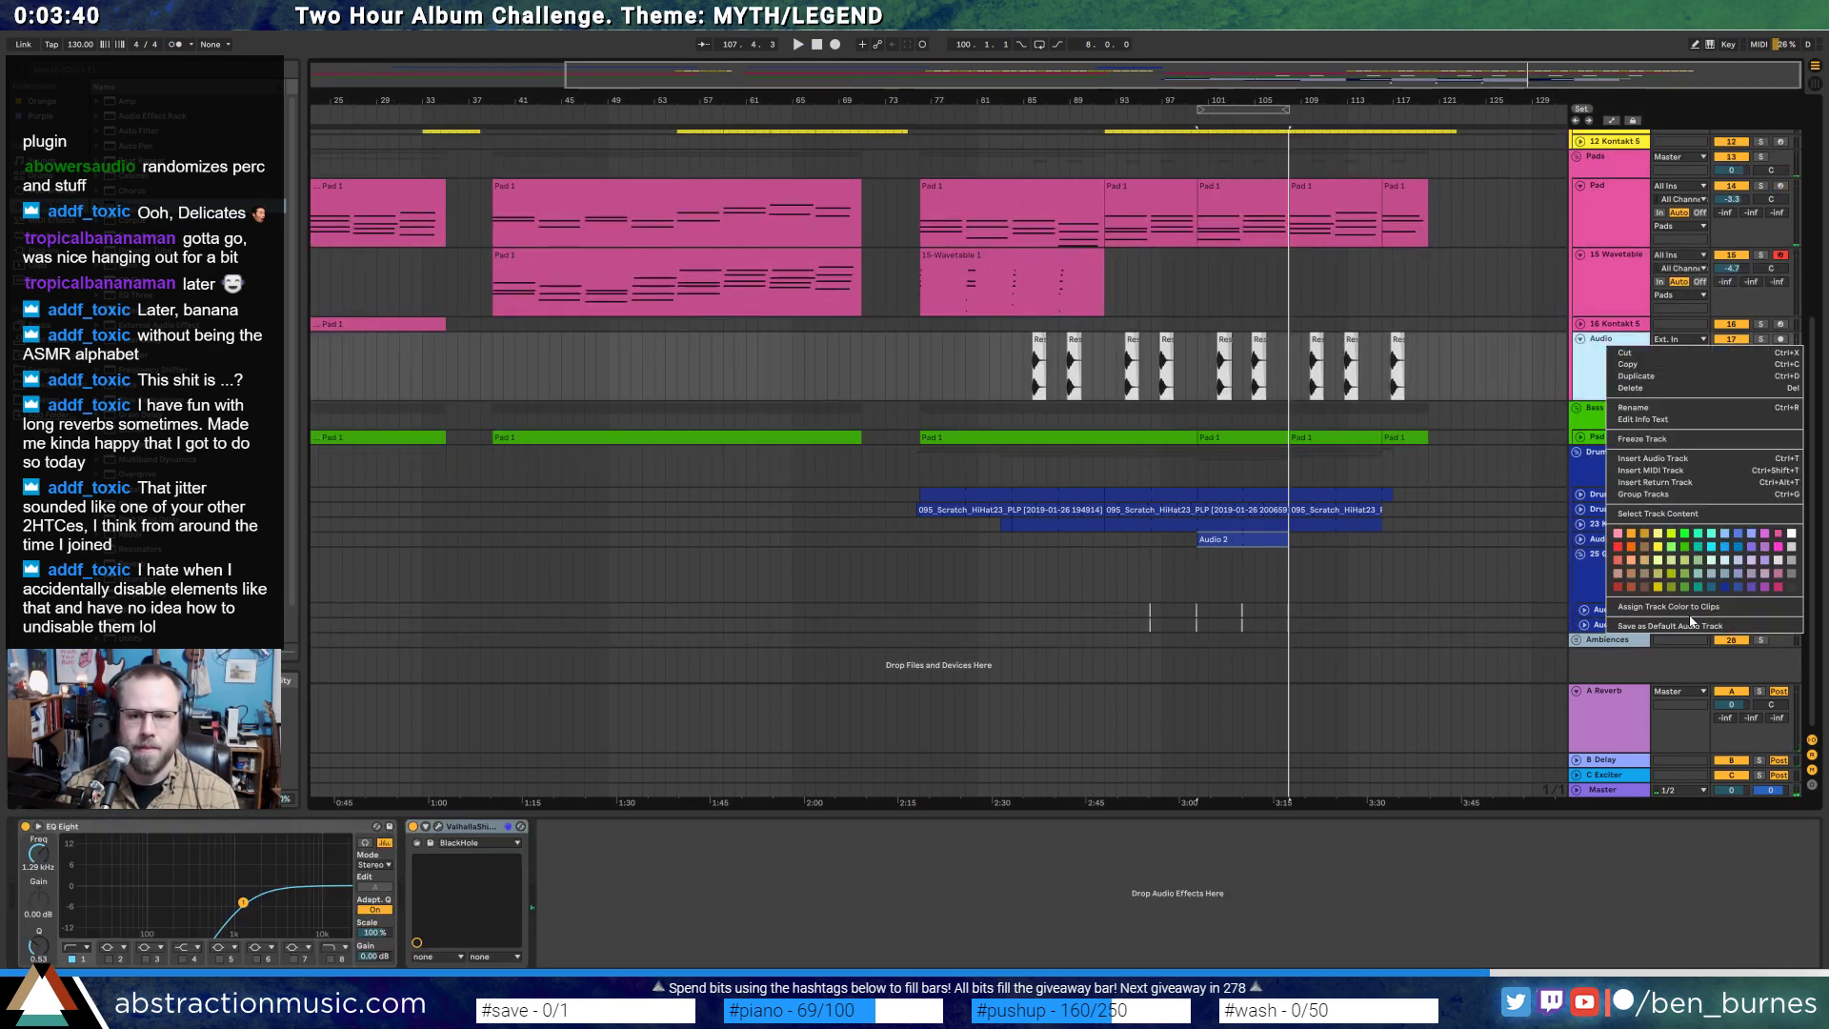
click(1692, 625)
click(1579, 339)
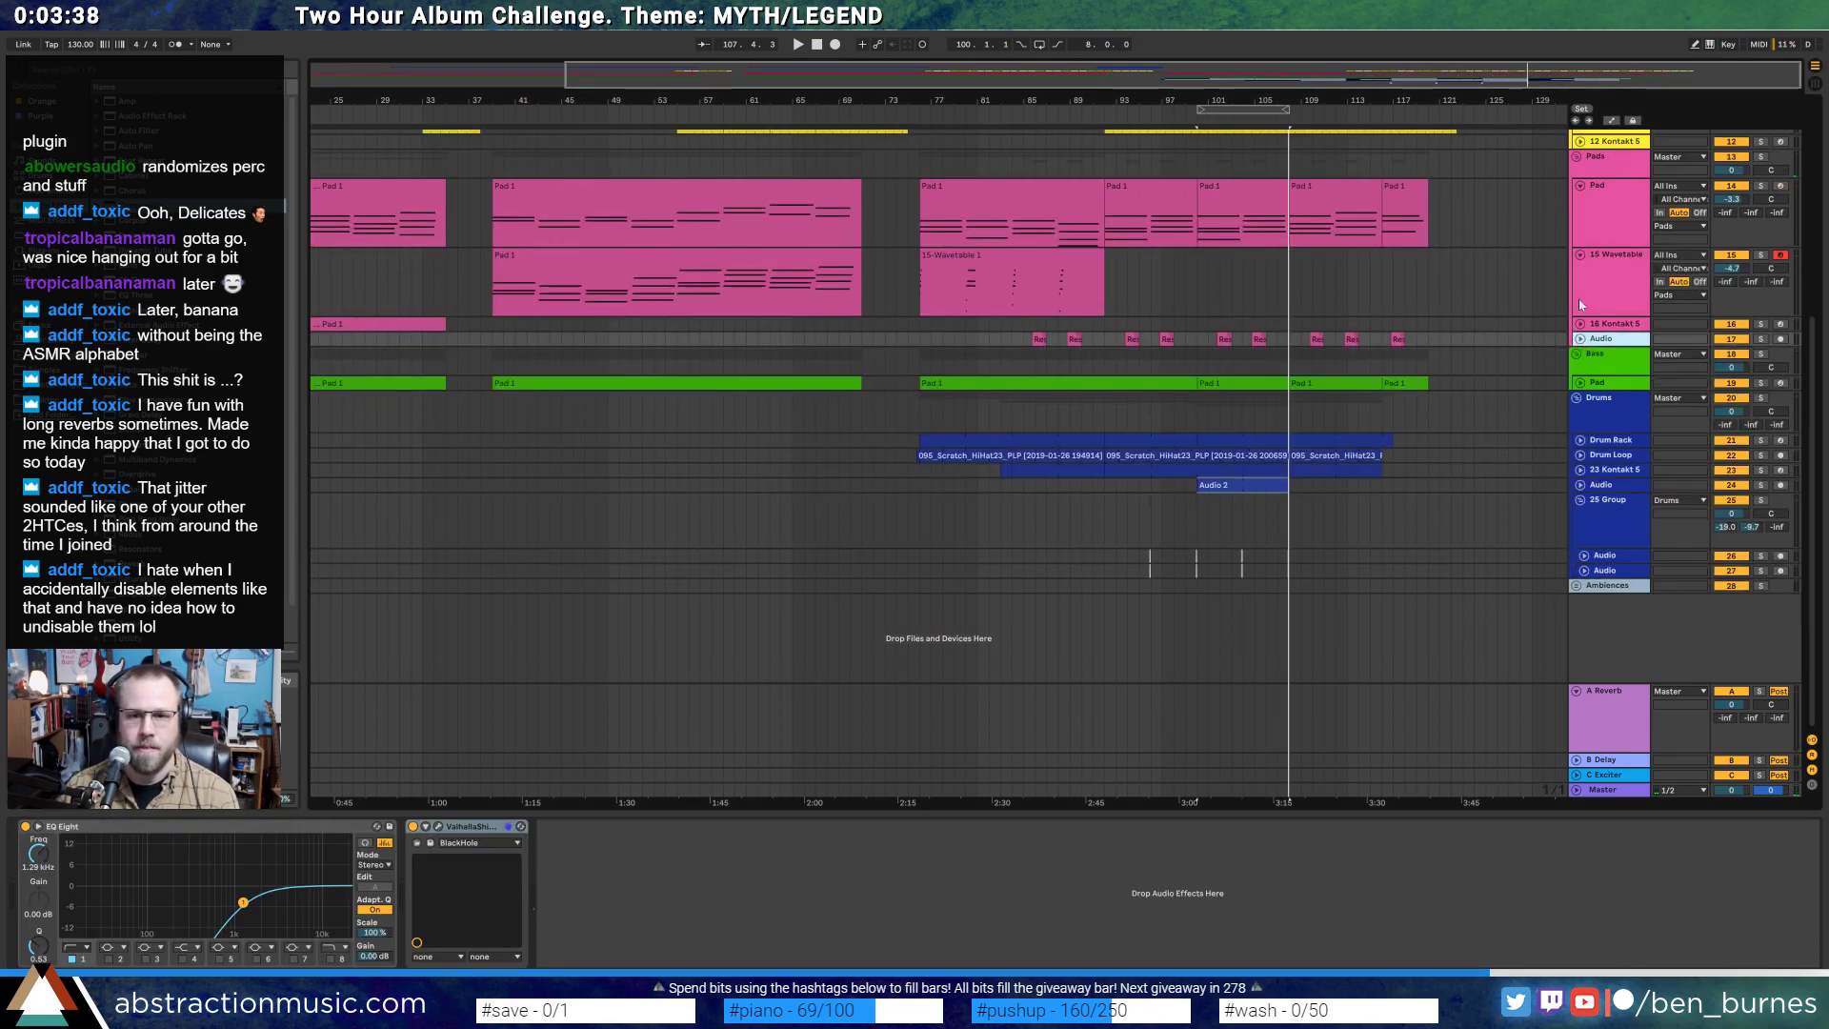
click(1581, 253)
click(1579, 185)
scroll(1454, 259, up, 5)
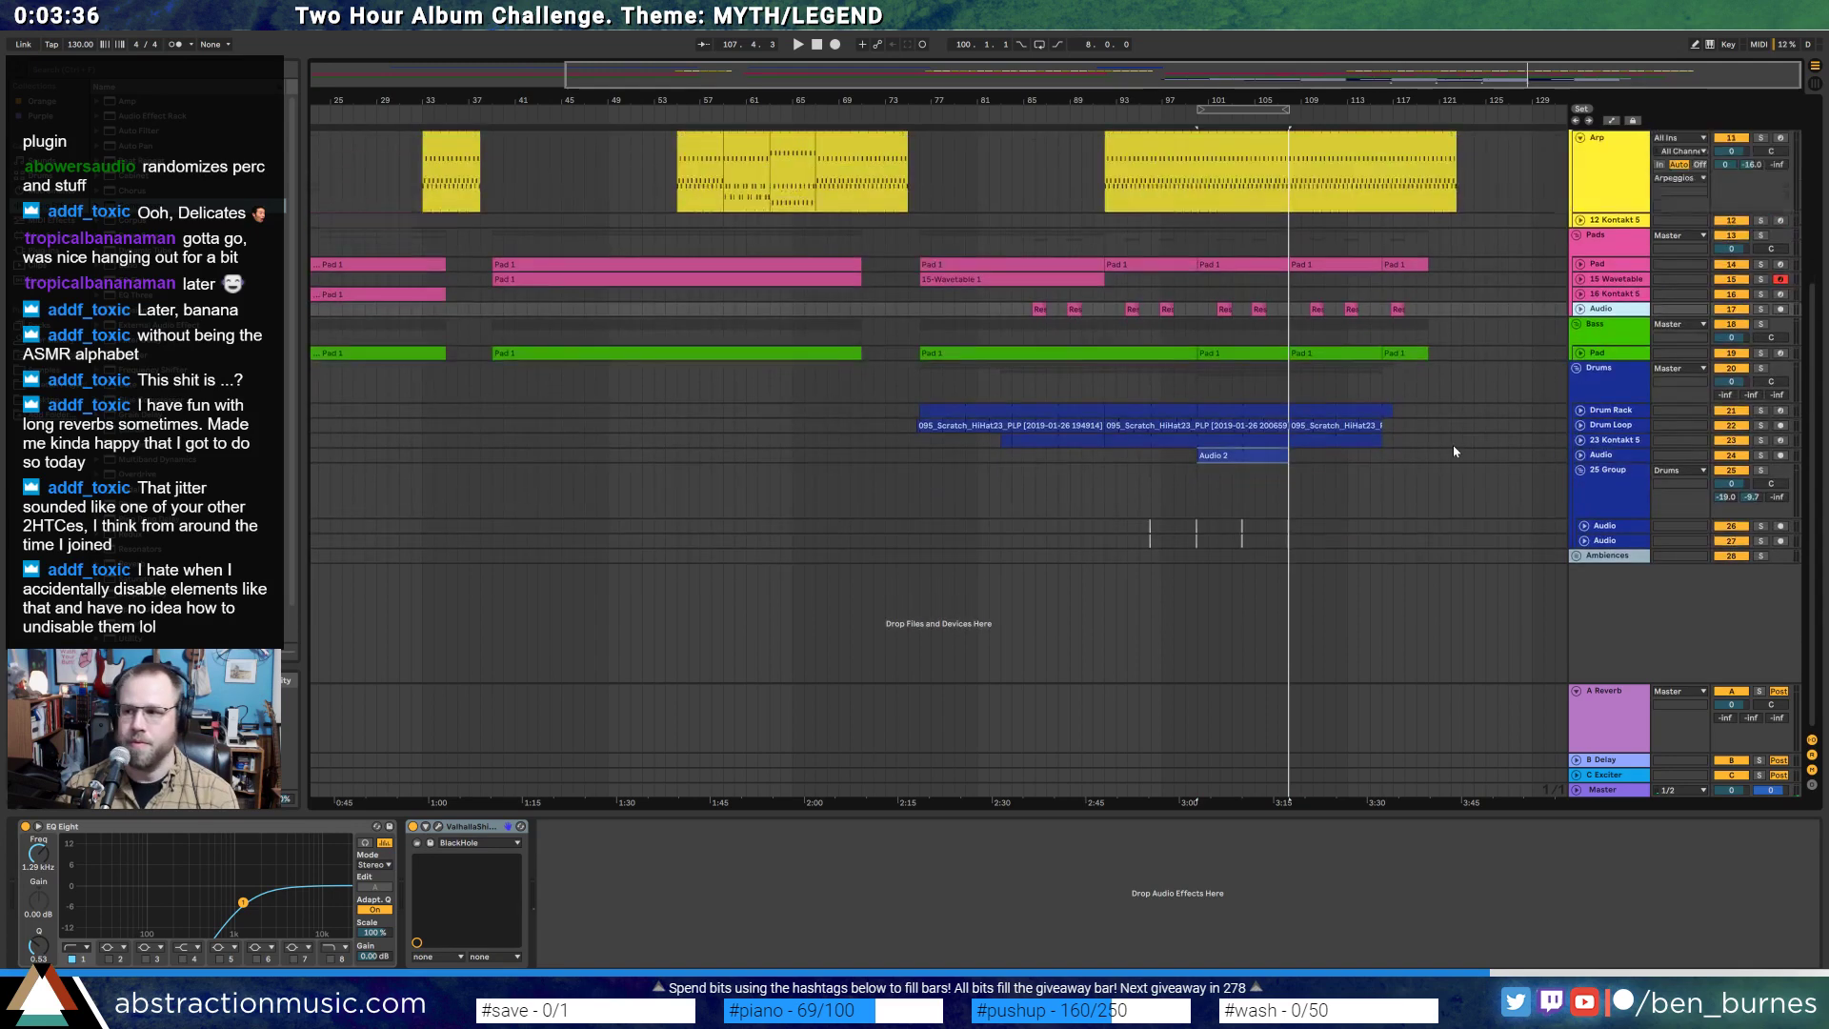
click(1580, 295)
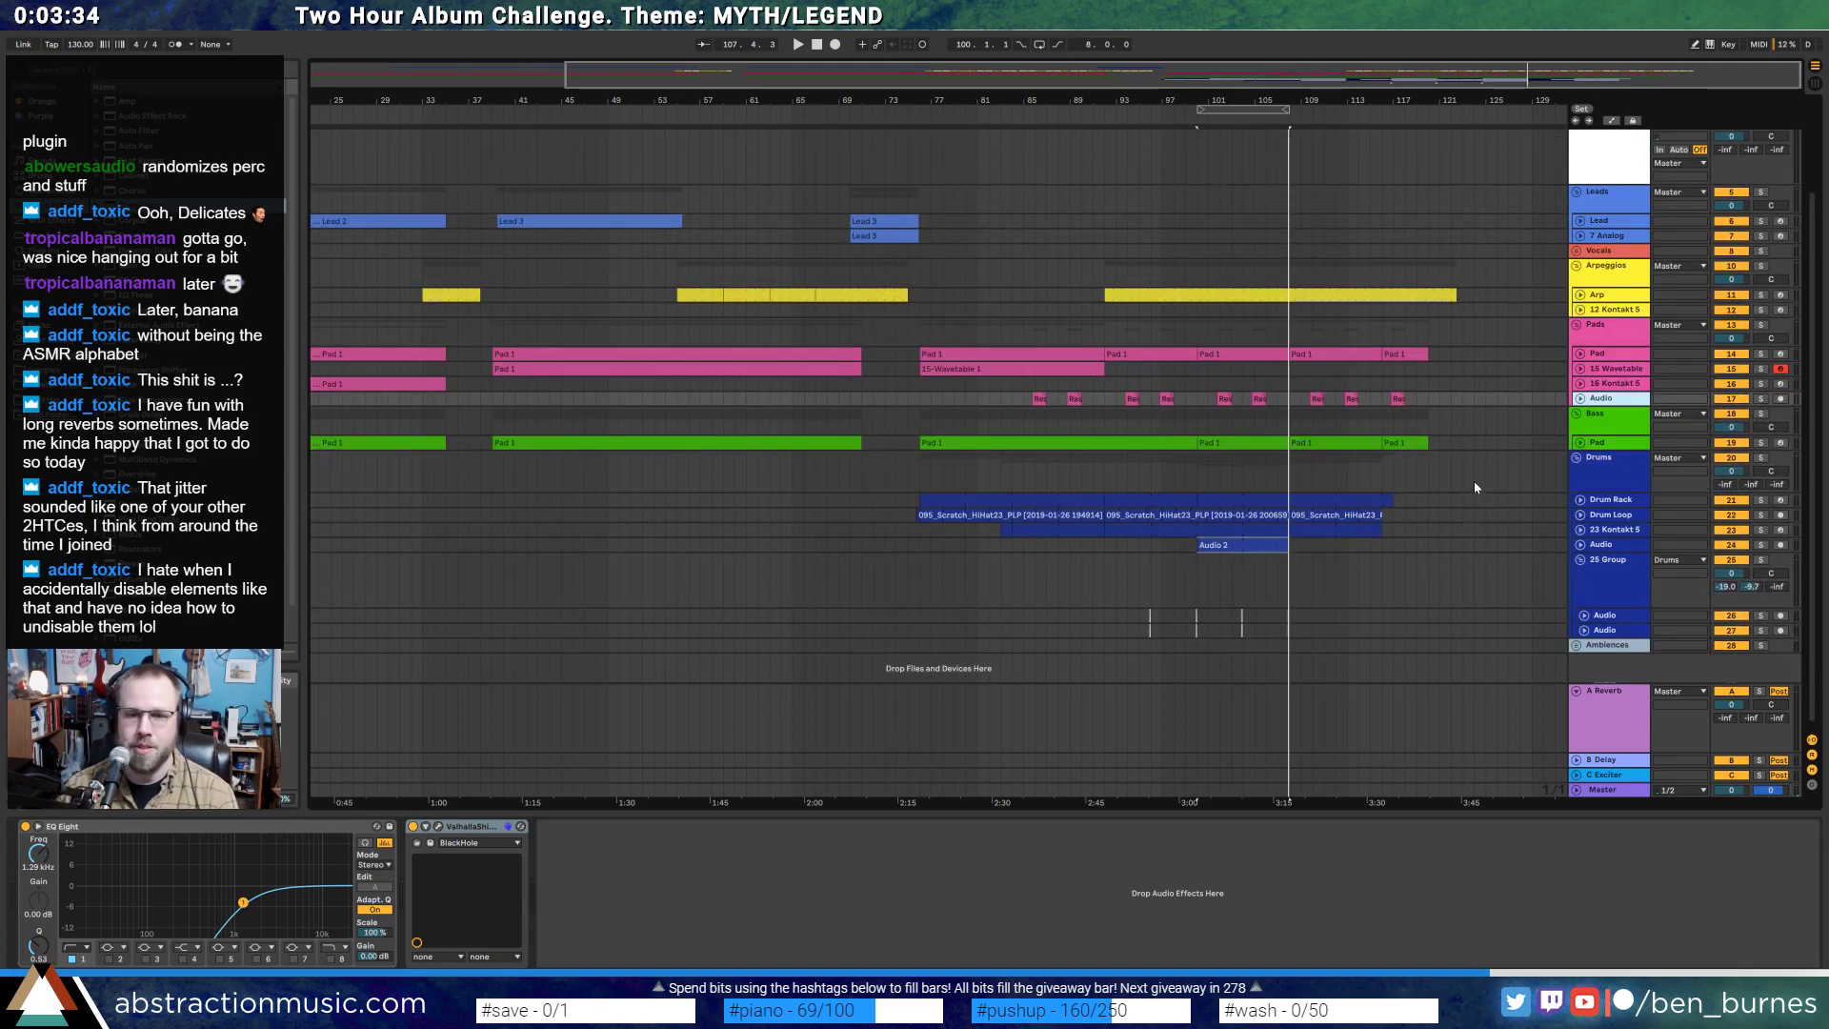
click(1582, 295)
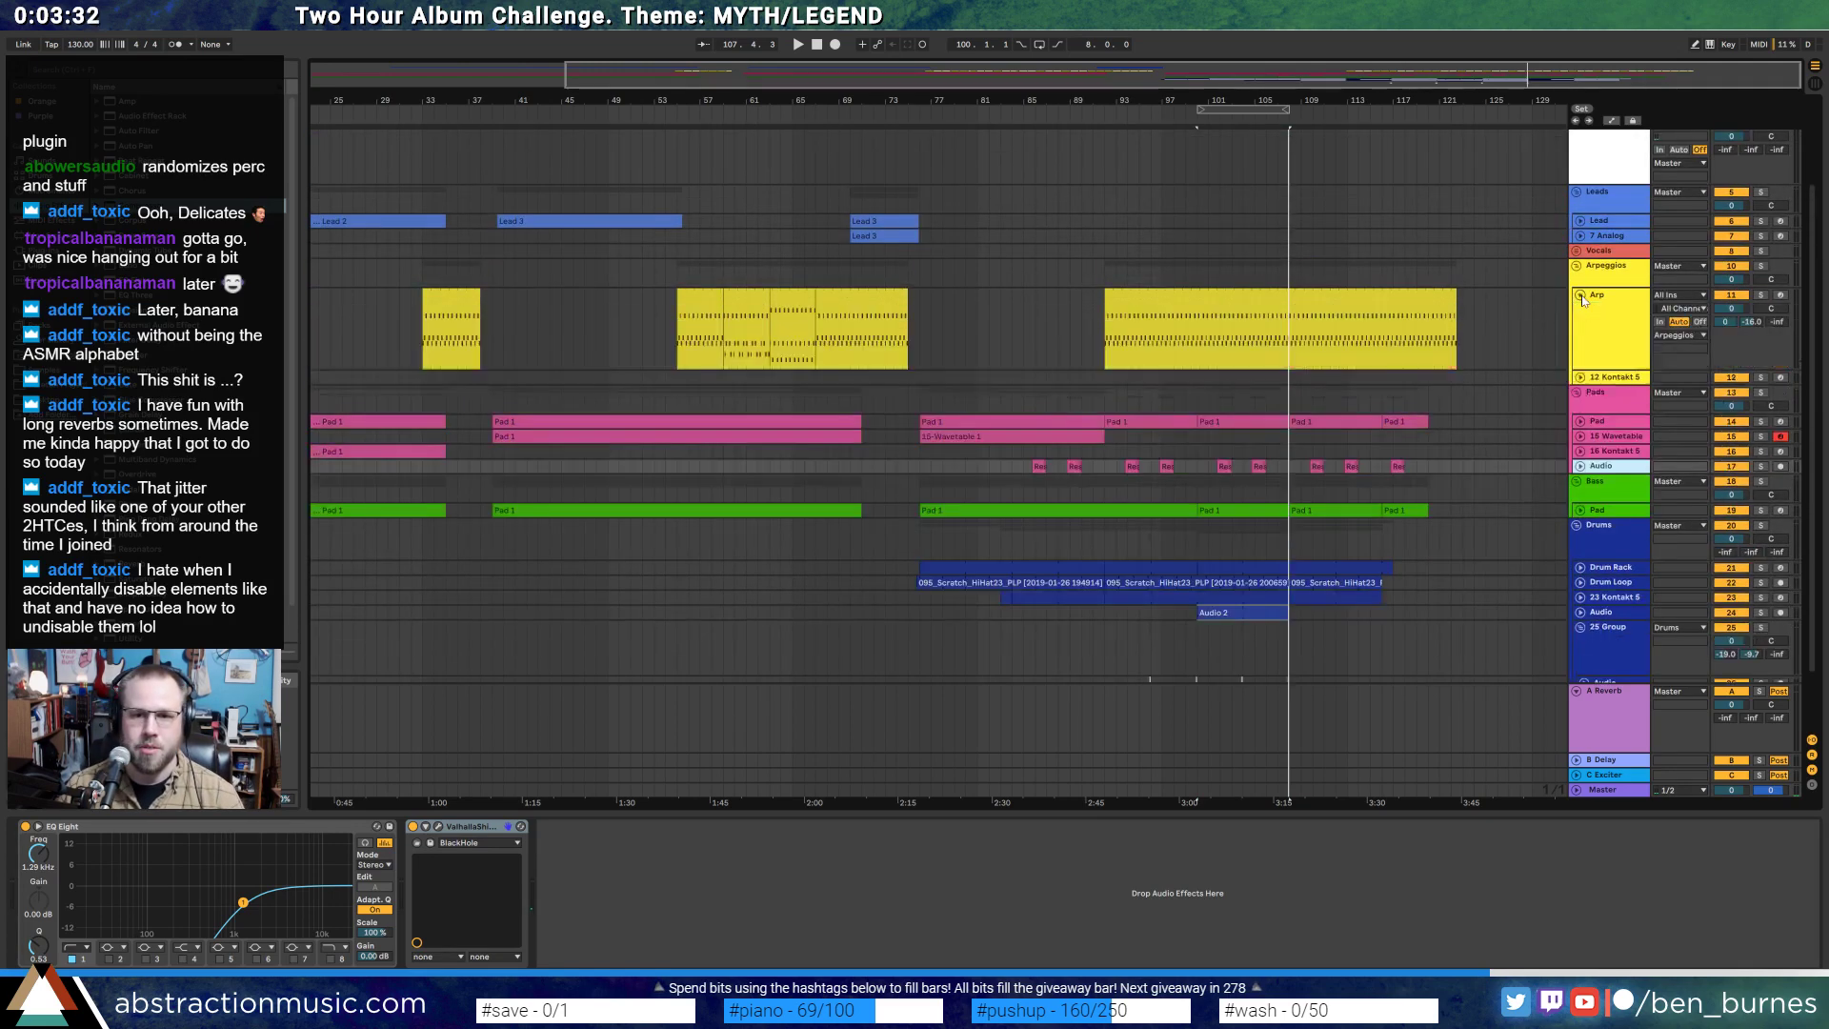
scroll(1467, 524, down, 3)
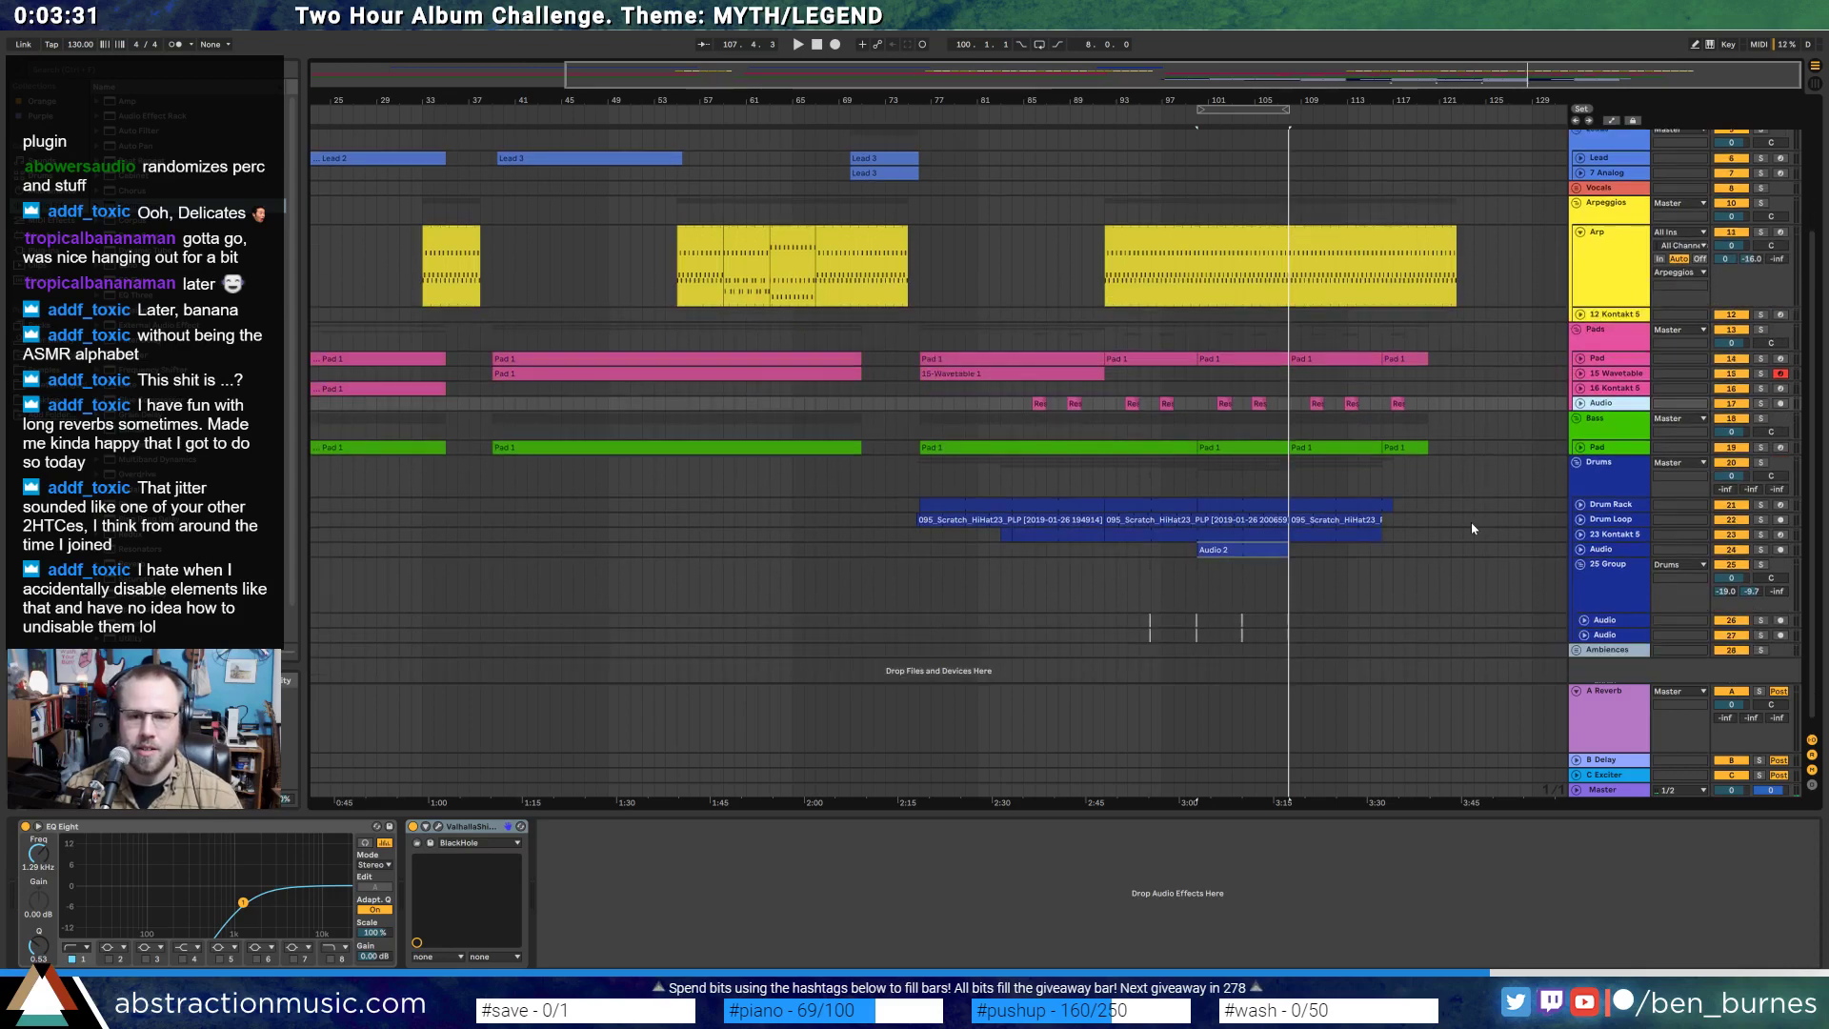
- Expand the Drums group's Audio track and move the Pads, Bass and Drums material after bar 108 eight bars later, to bar 116
click(1580, 550)
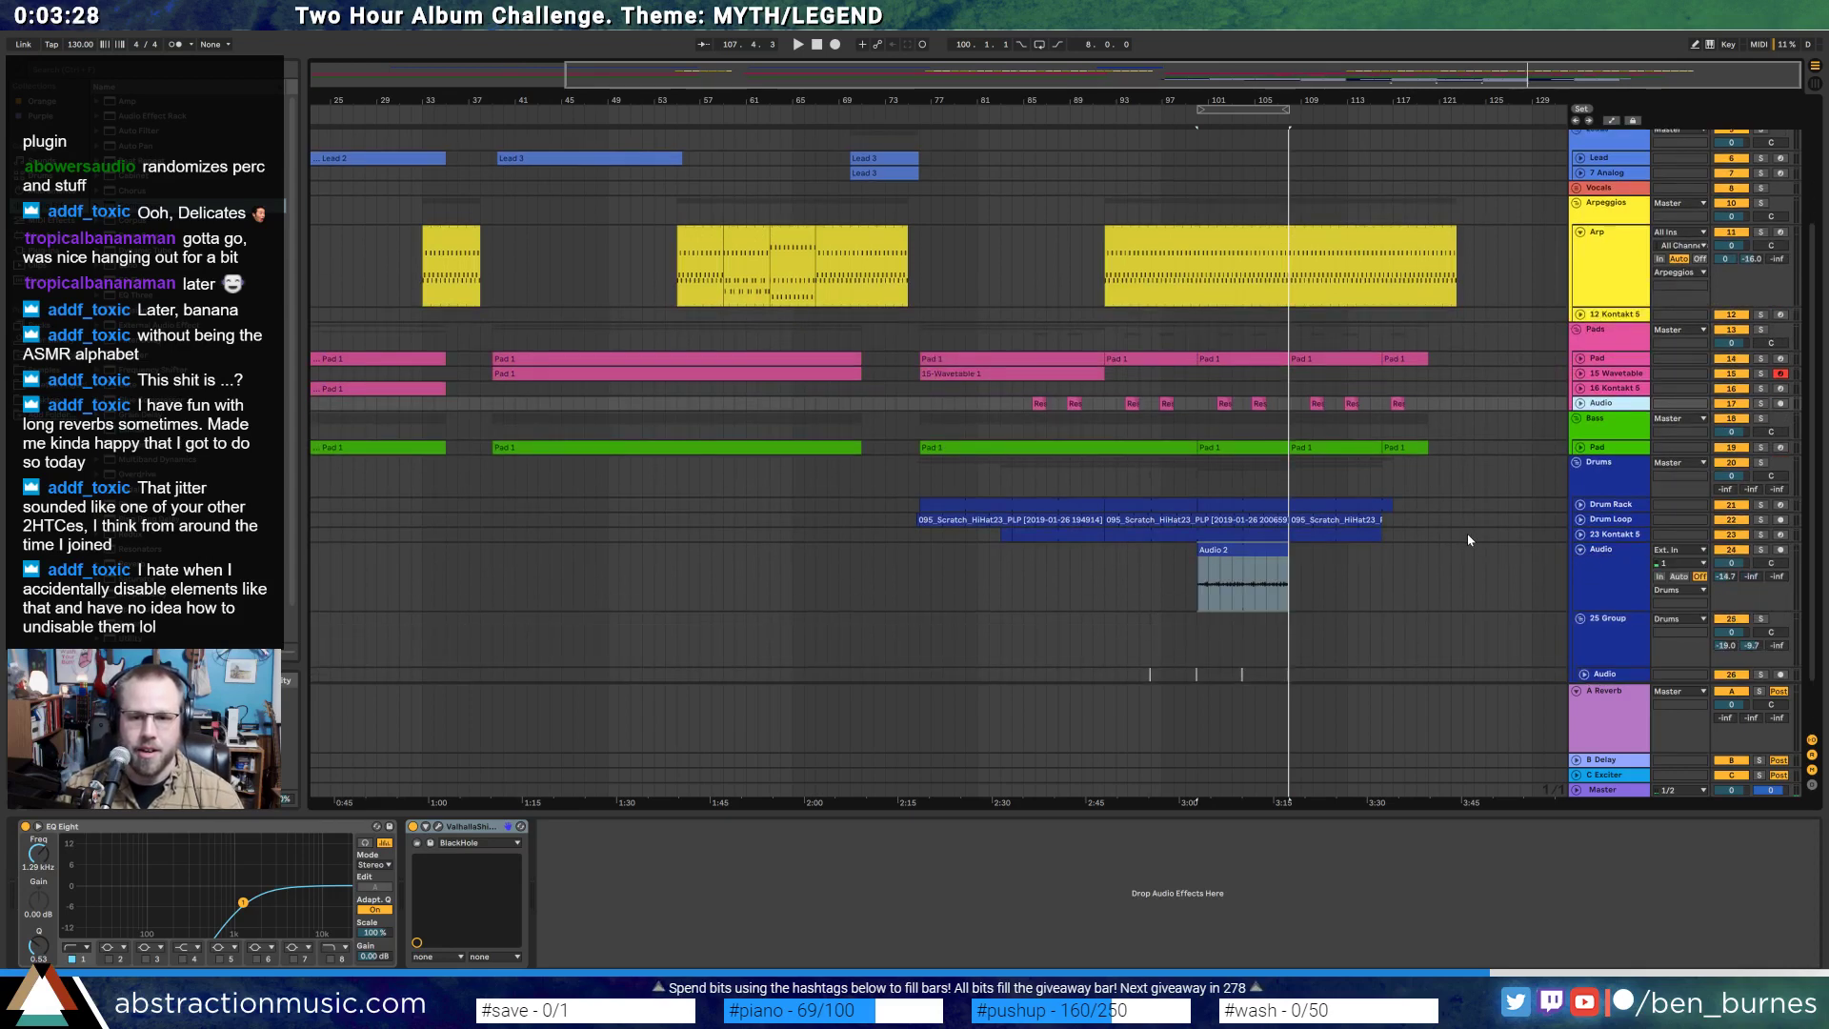
mouse_move(1467, 535)
mouse_down()
mouse_move(1281, 316)
mouse_move(1299, 360)
mouse_move(1423, 368)
mouse_up()
click(1336, 581)
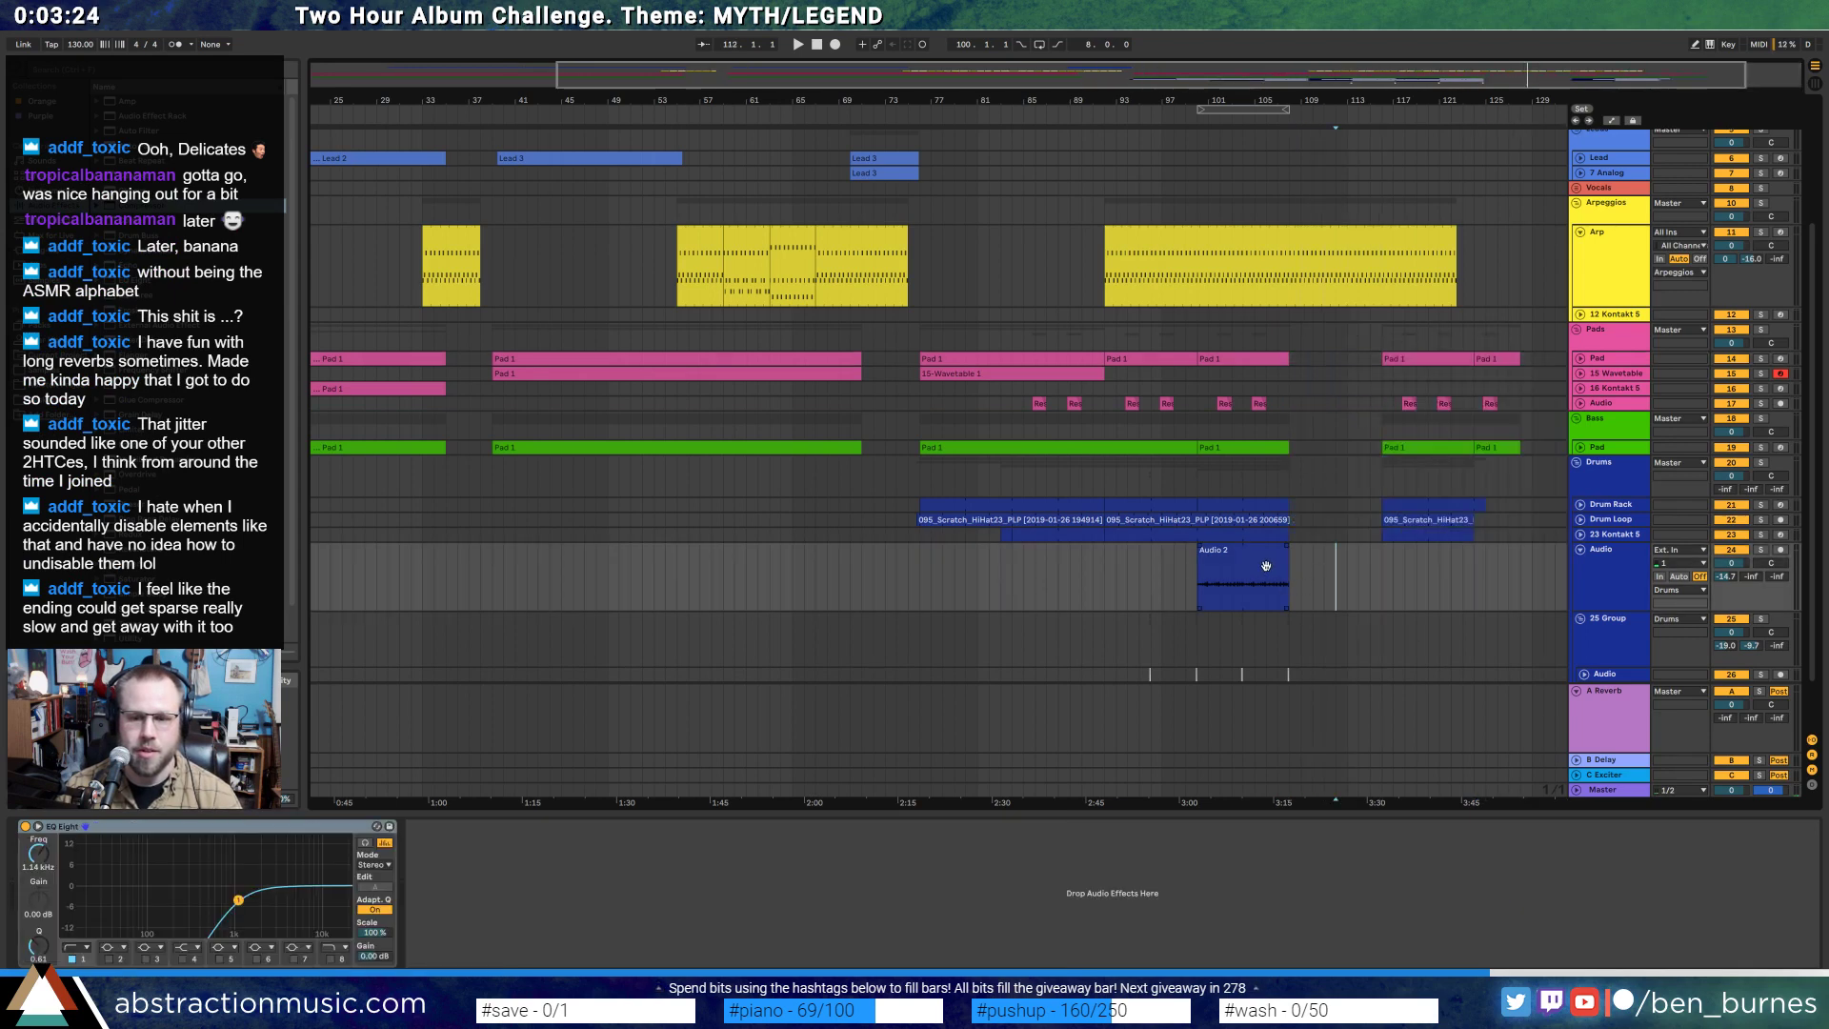
- Extend the Audio 2, Drum Loop and Drum Rack clips to bar 116 to fill the gap in the drums
click(1266, 566)
drag(1289, 562, 1382, 560)
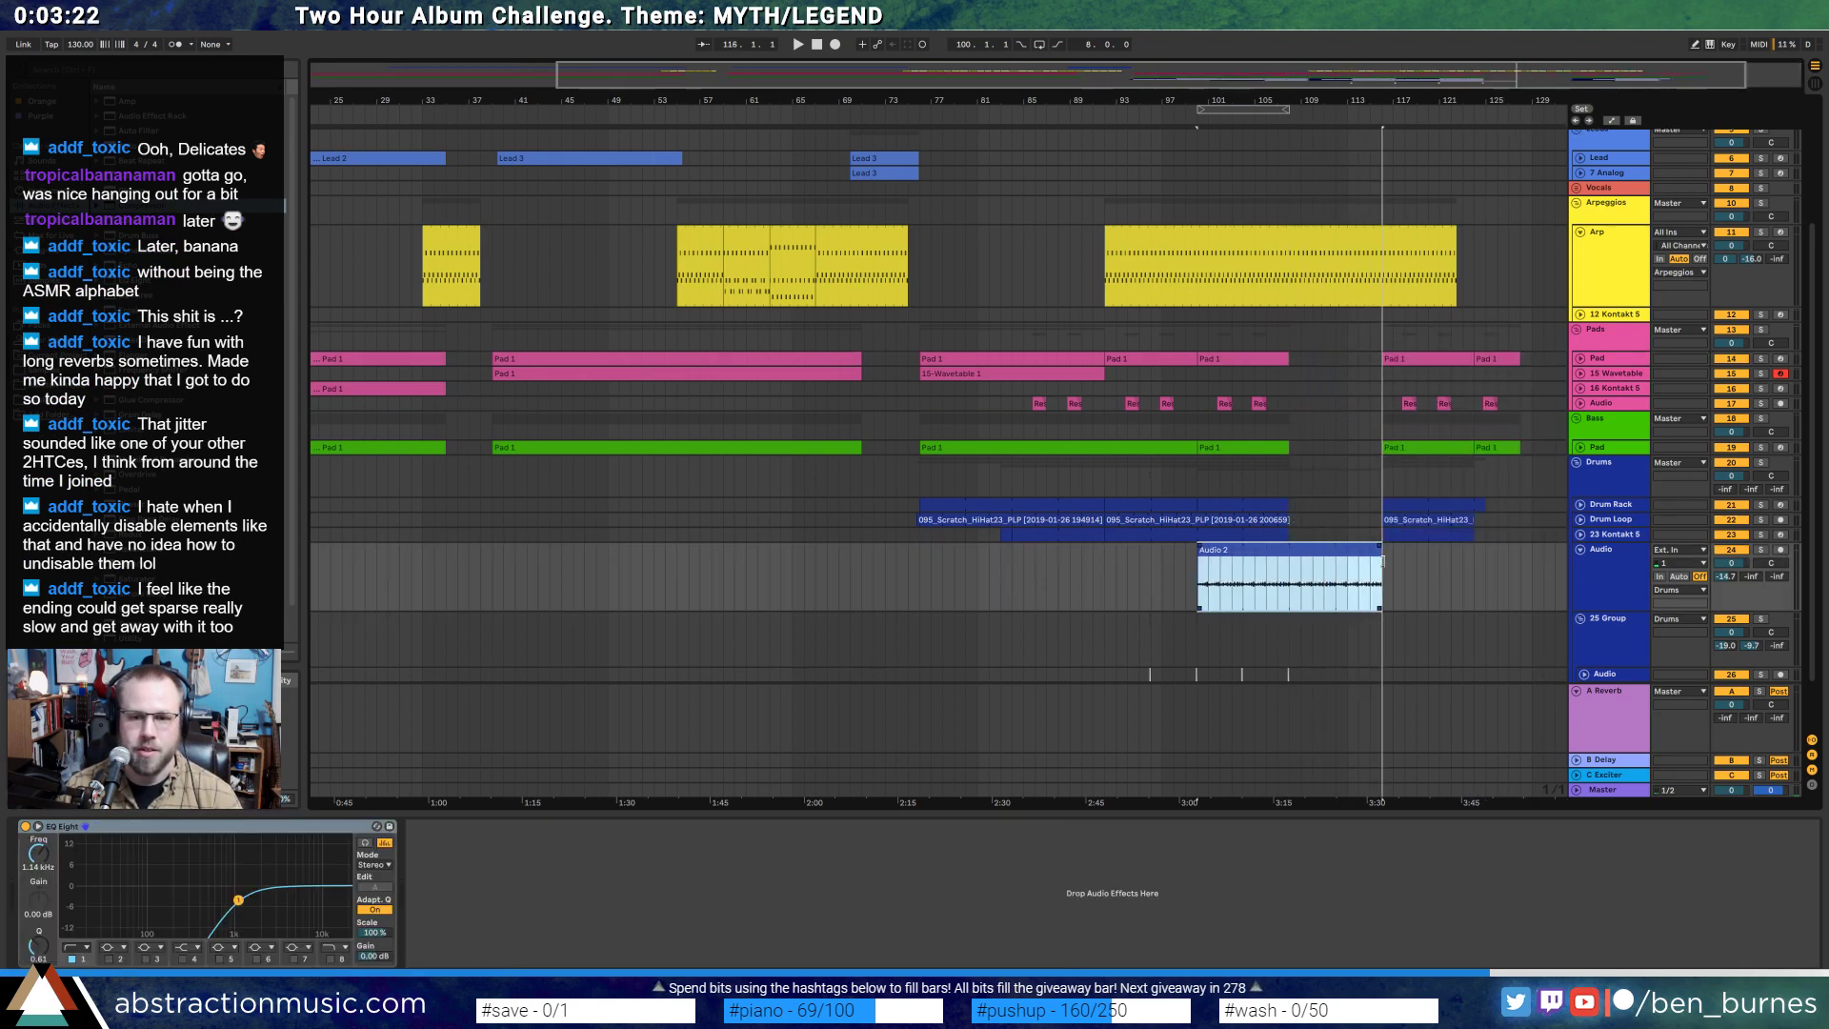
drag(1104, 535, 1373, 532)
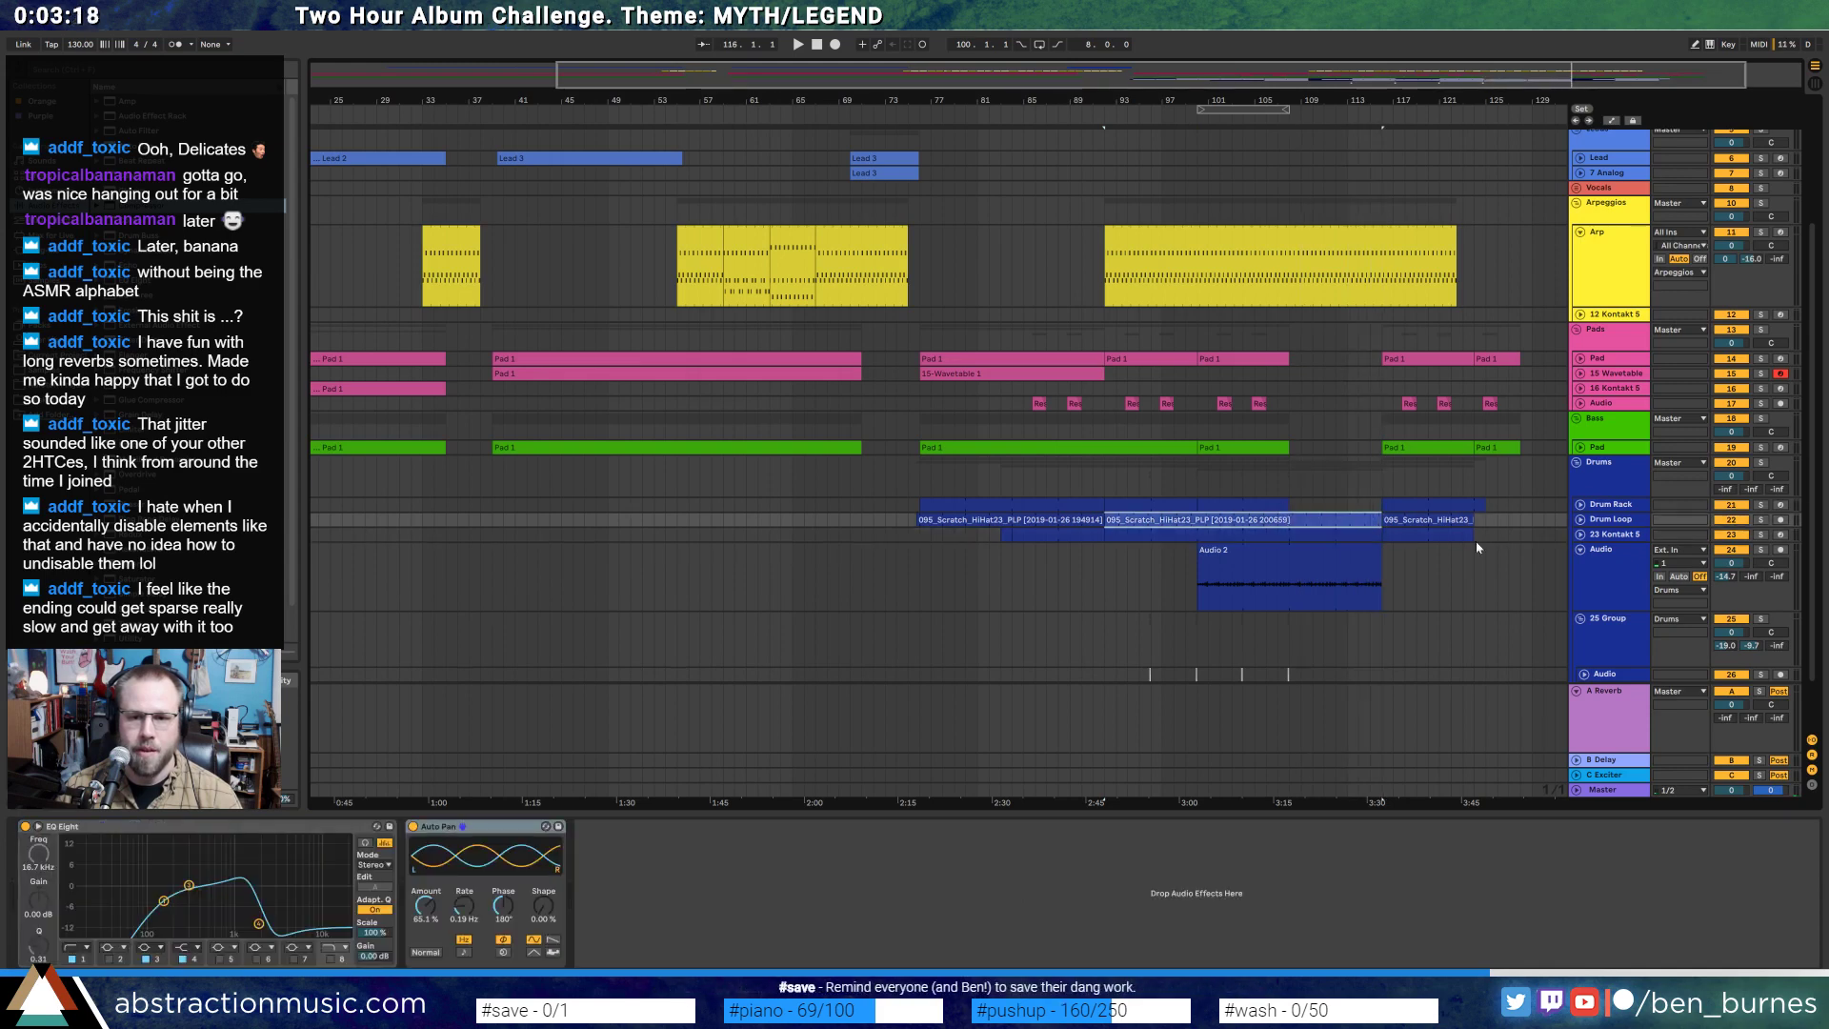
click(1576, 522)
click(1581, 520)
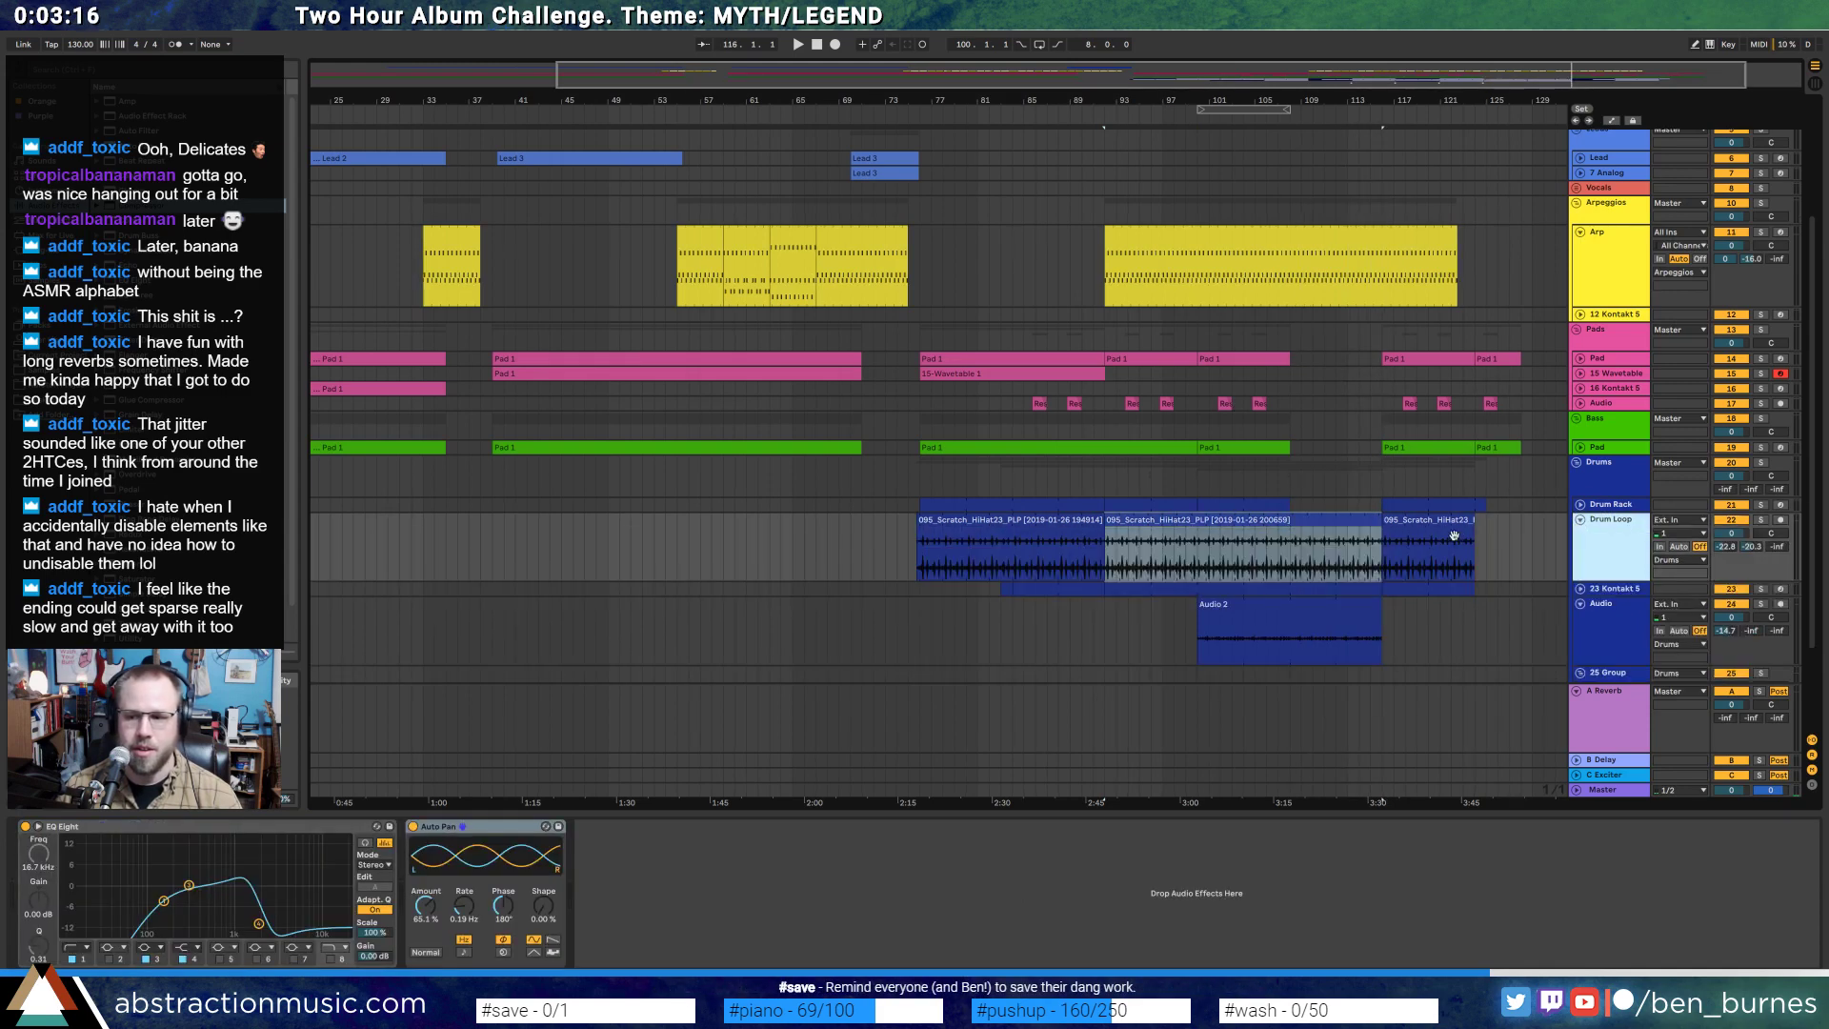
scroll(1413, 565, up, 6)
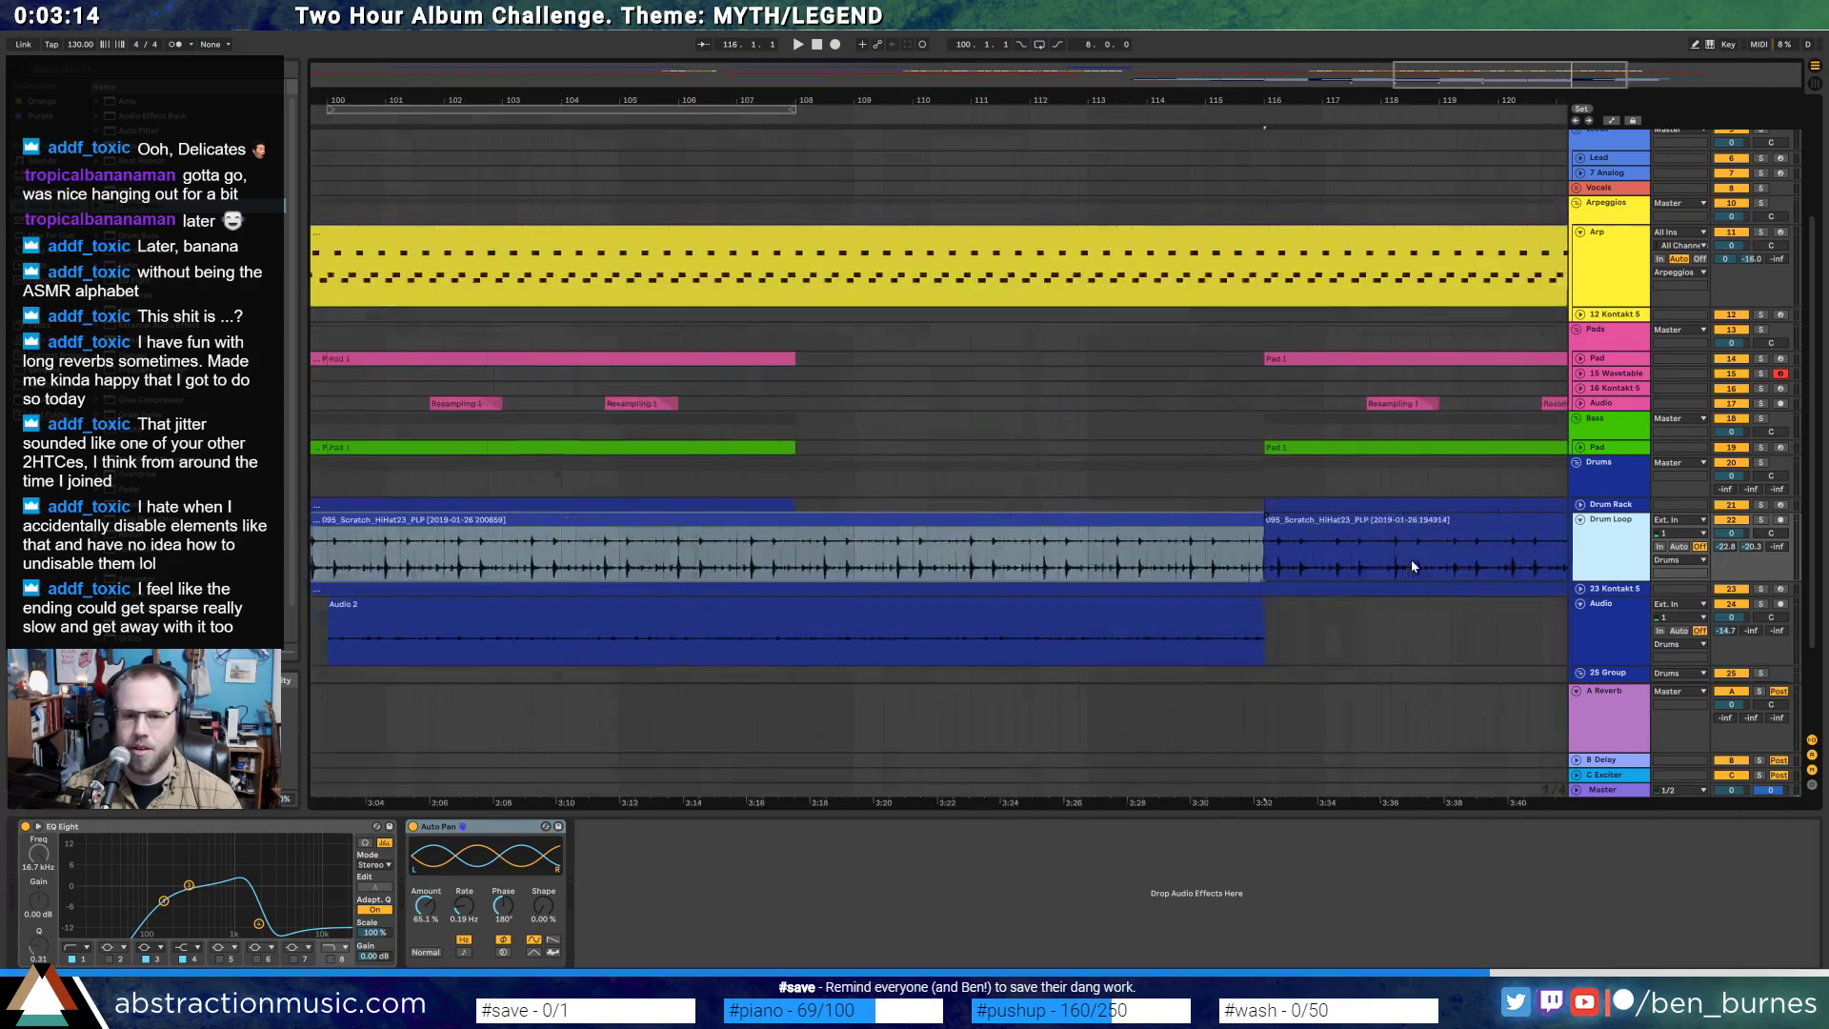
drag(481, 502, 1183, 507)
scroll(896, 459, down, 4)
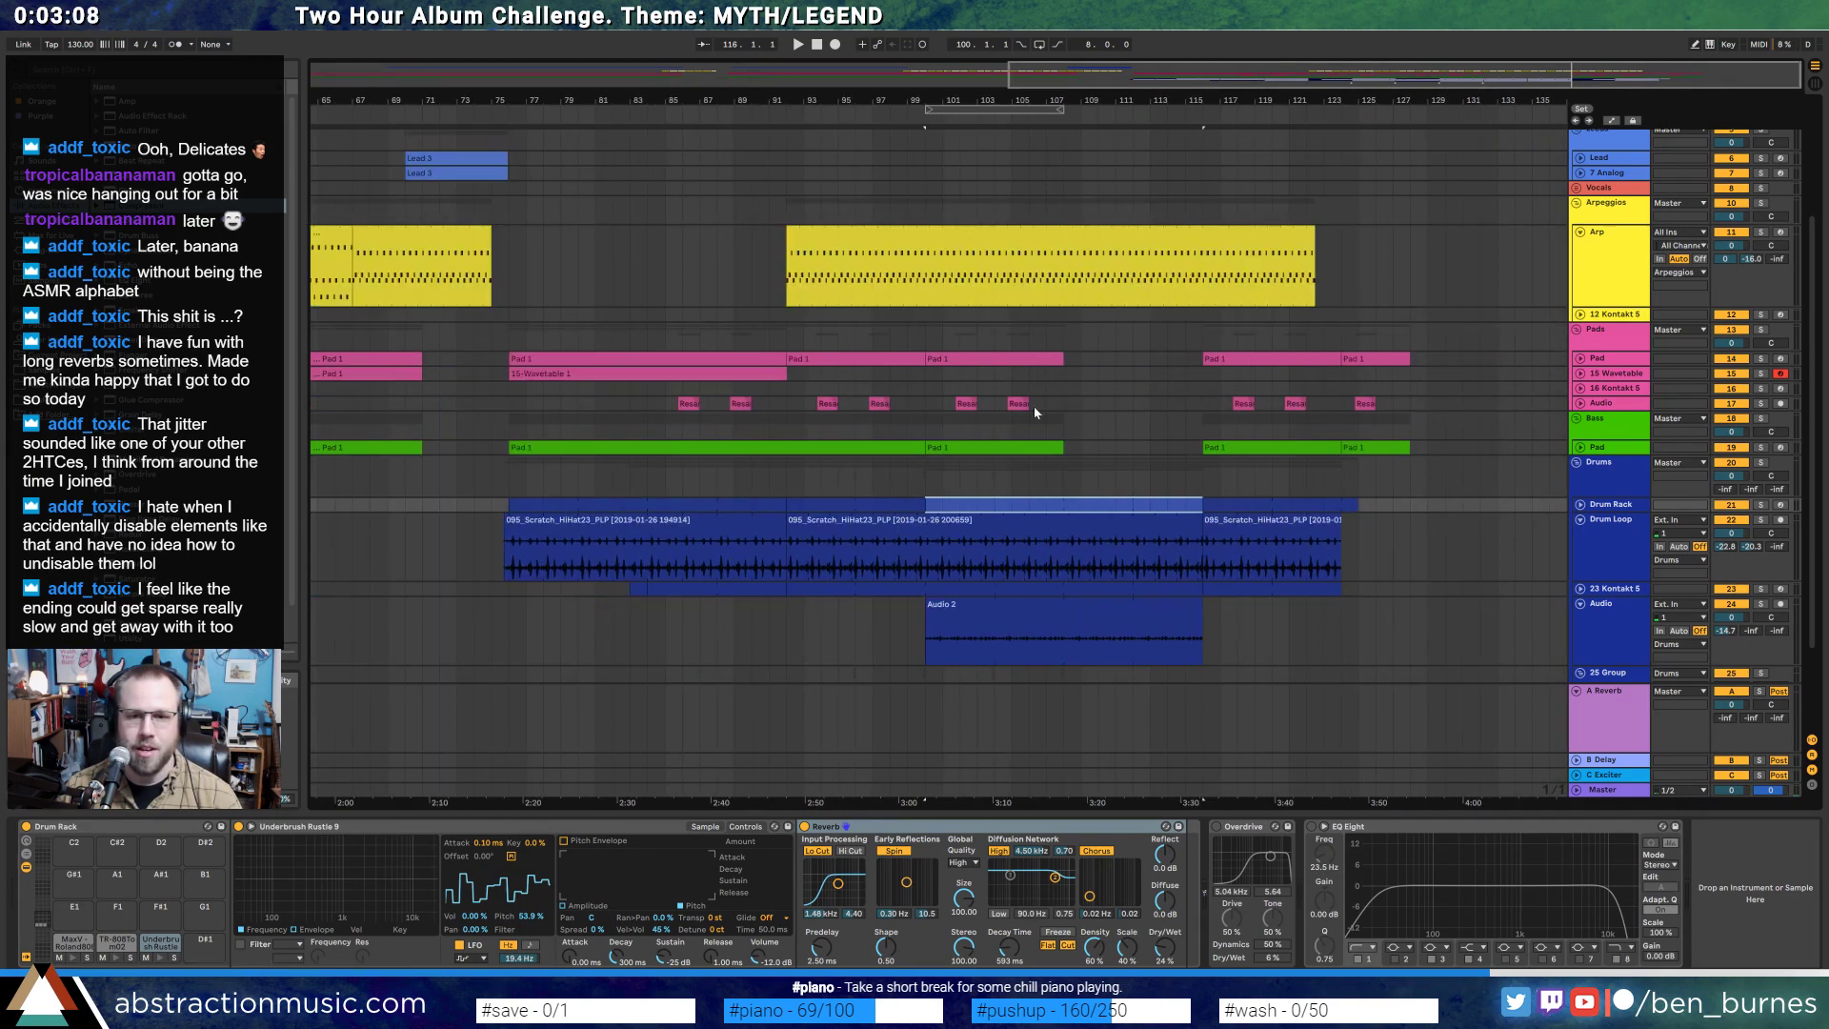
- Duplicate bars 100 to 108 of the Pads group's Audio track, with its two Resampling clips, to bar 108
drag(930, 402, 1066, 408)
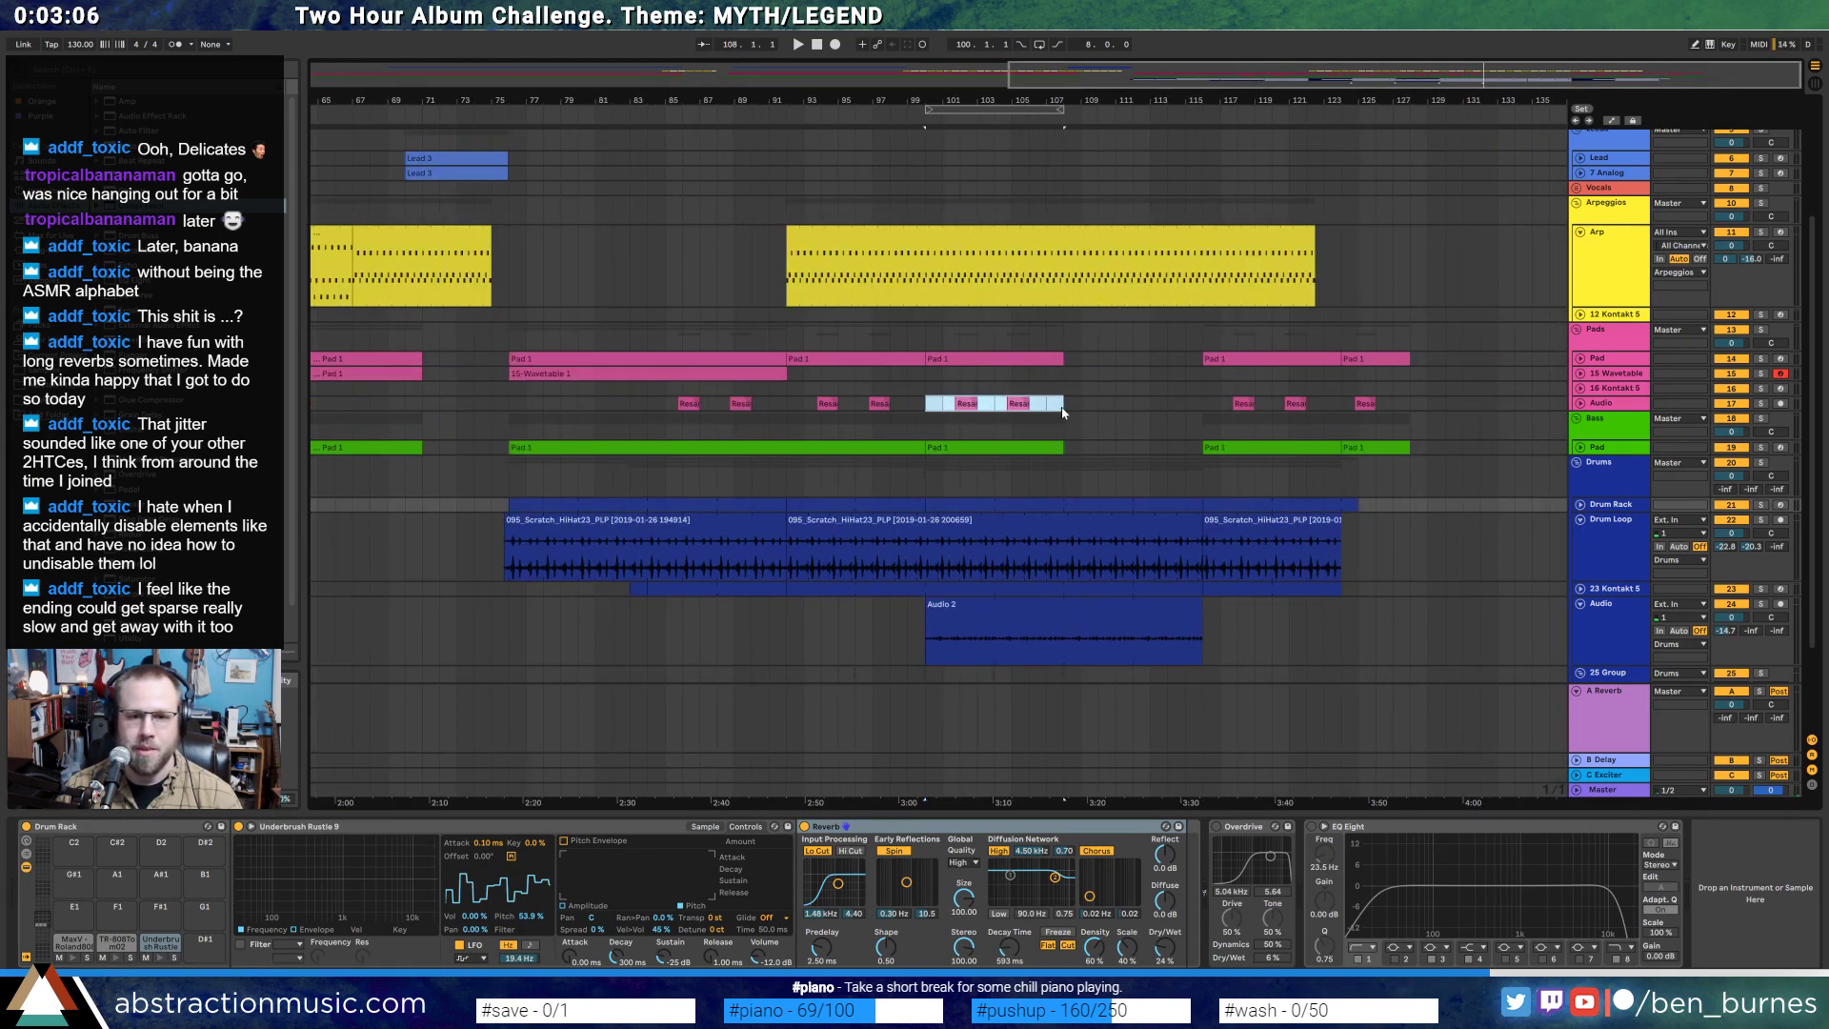
key(ctrl+d)
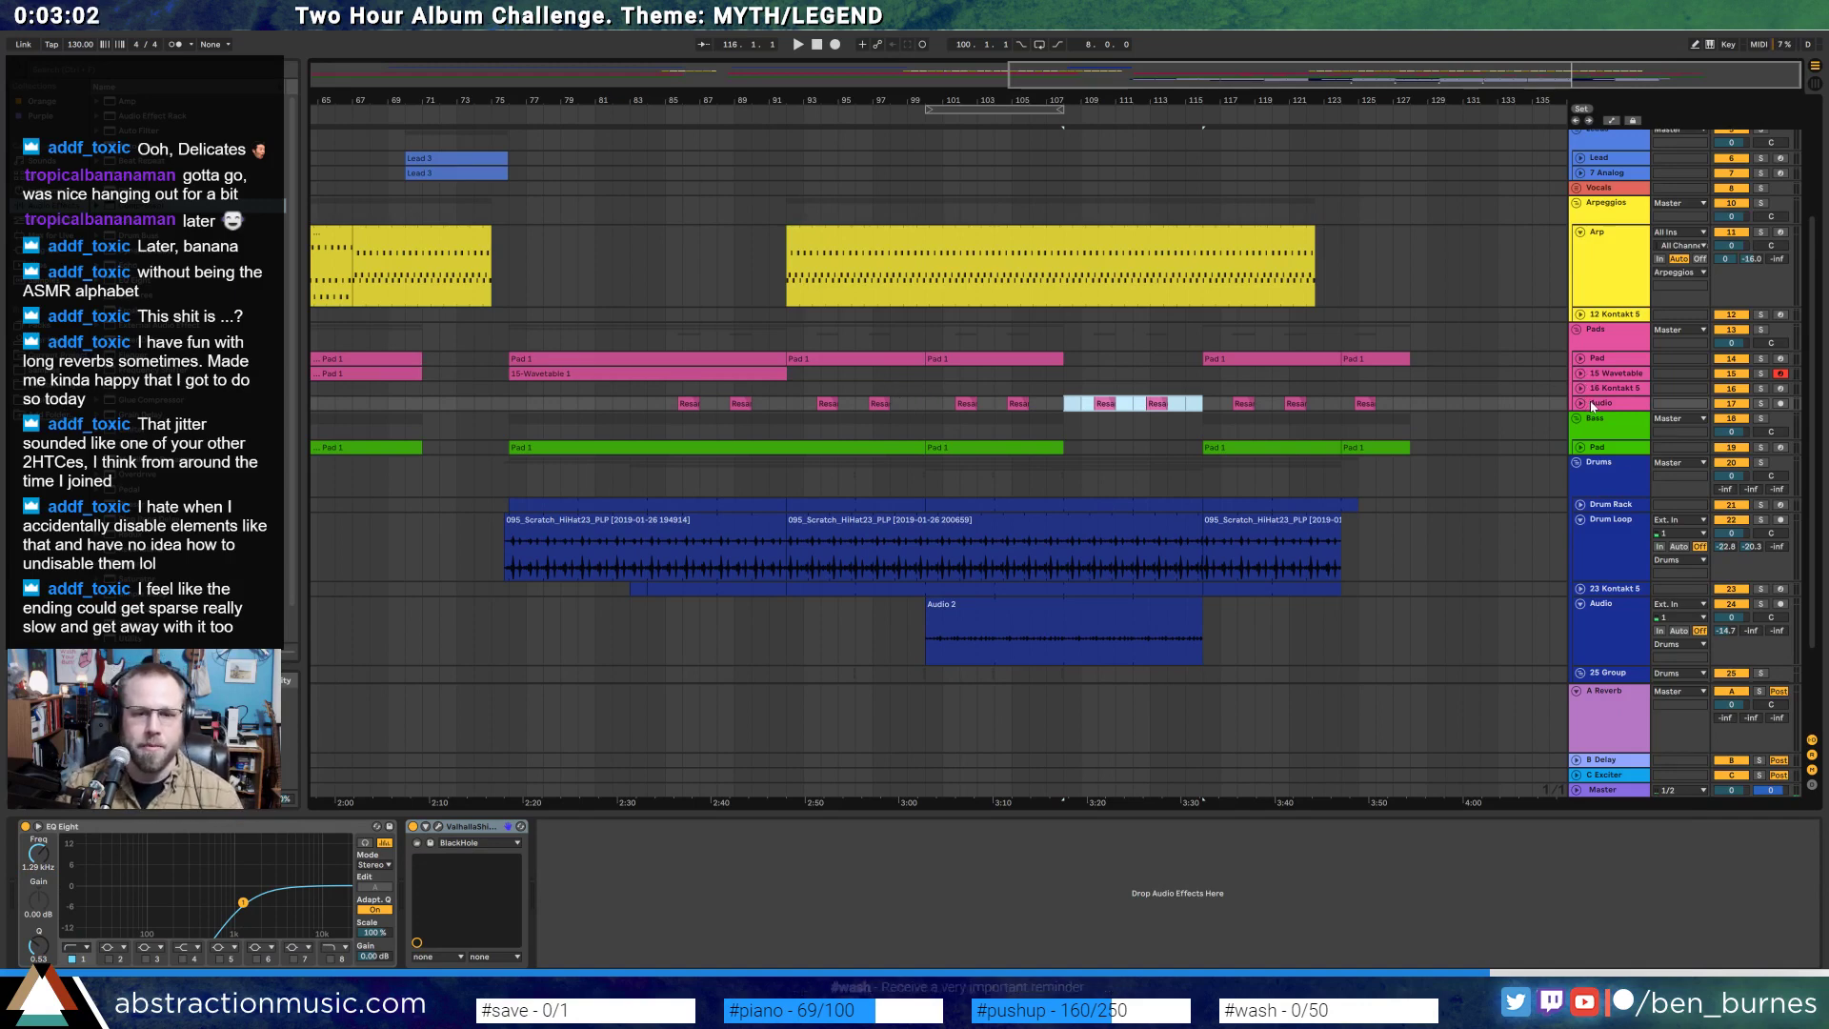
click(1593, 403)
- Expand the Bass group's Pad track and copy its eight bars starting at bar 76 into the gap at bar 108
click(1581, 448)
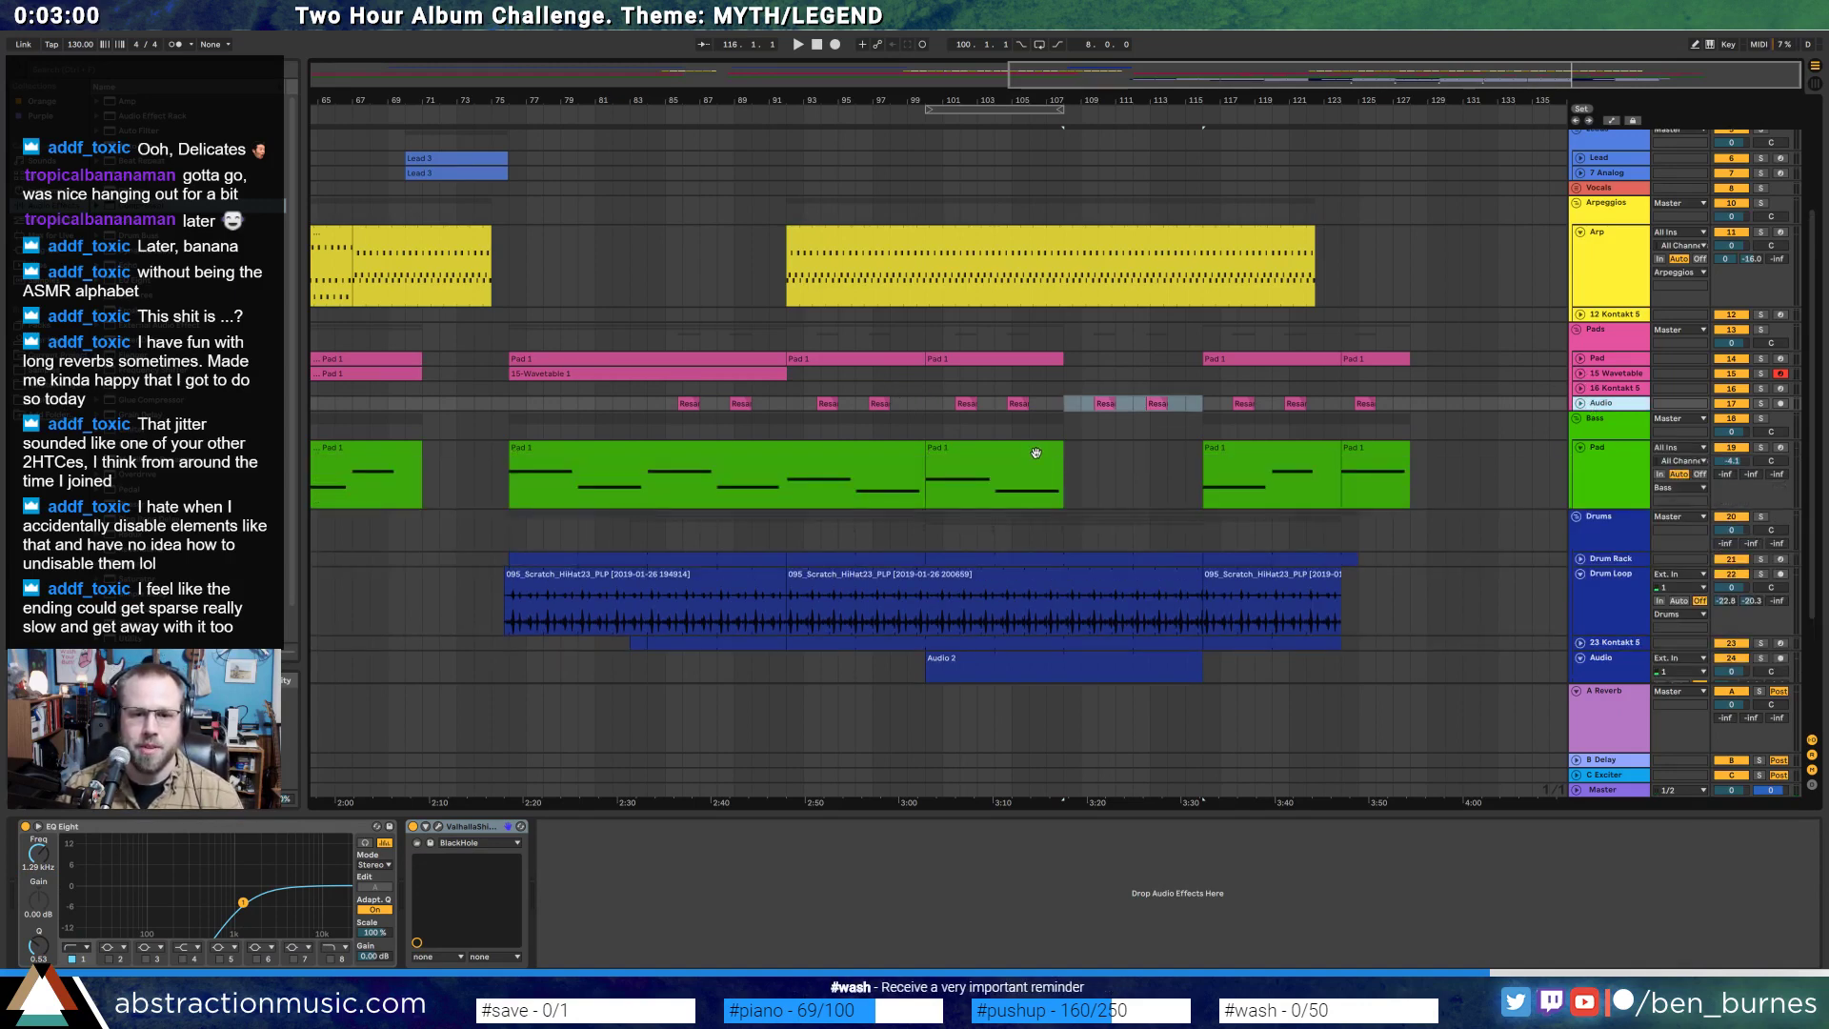
click(1059, 460)
drag(509, 482, 637, 488)
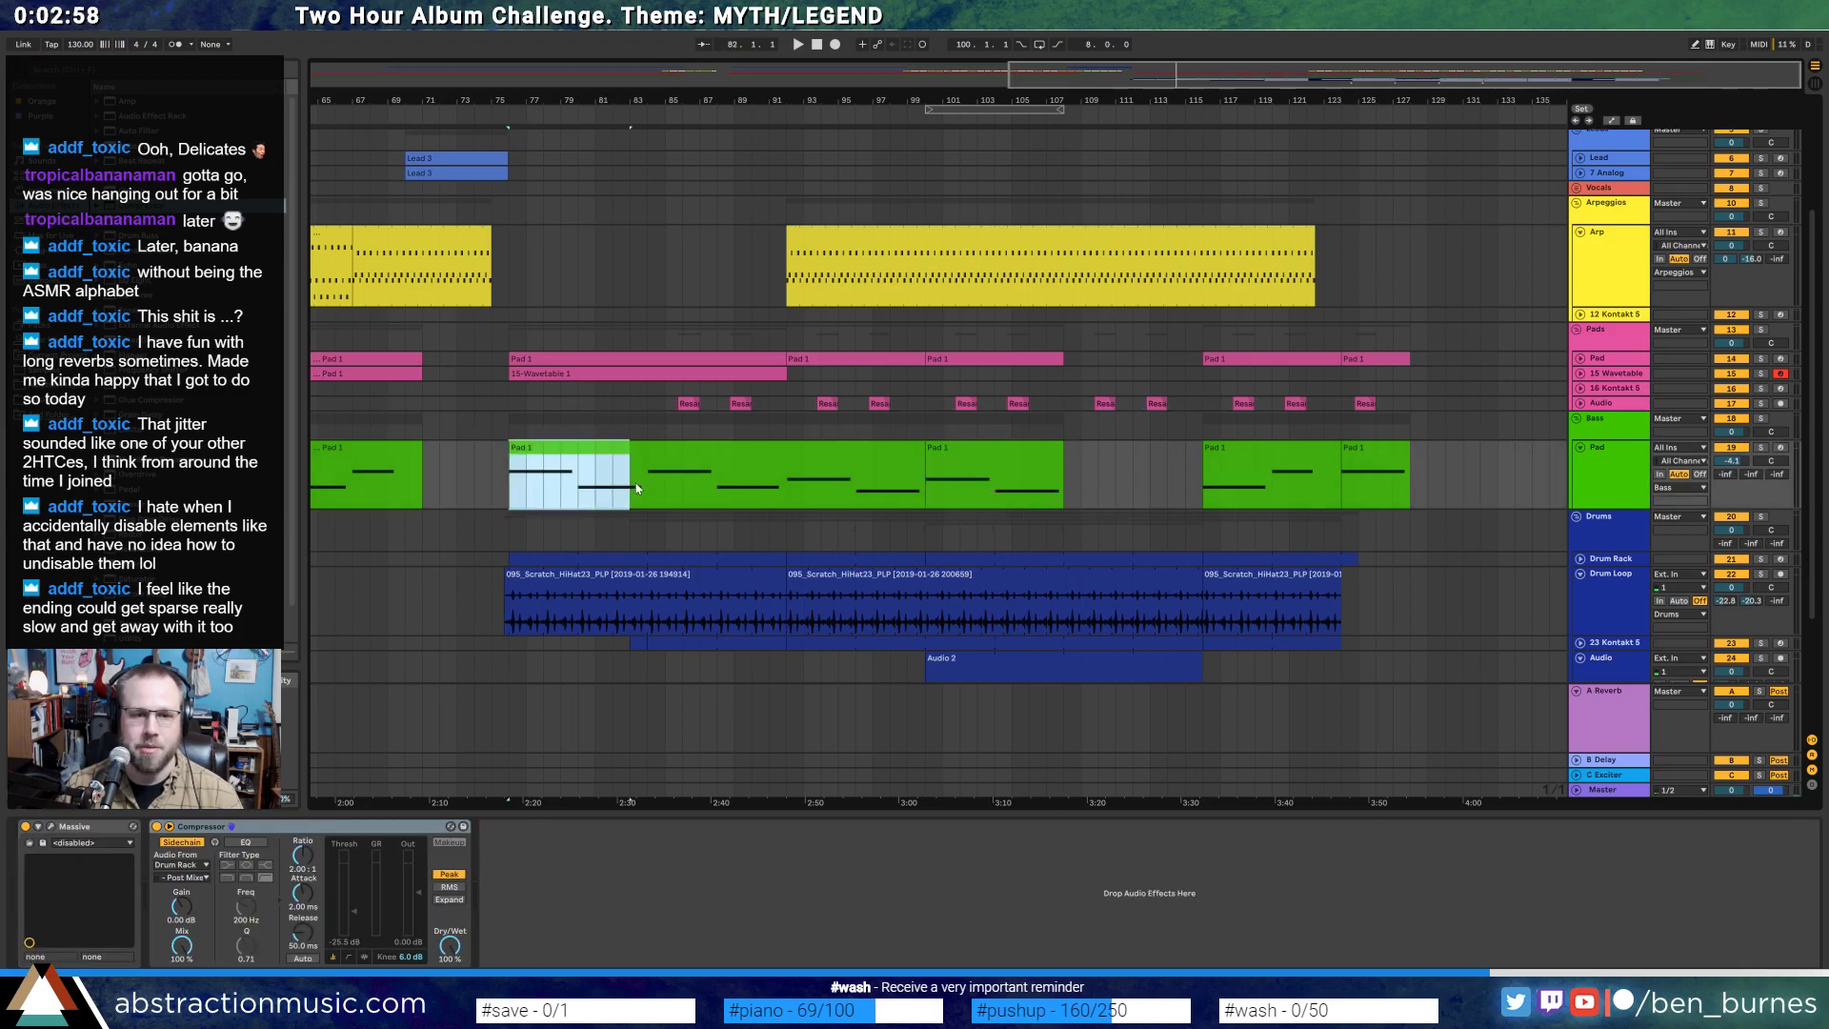
click(1066, 472)
key(ctrl+v)
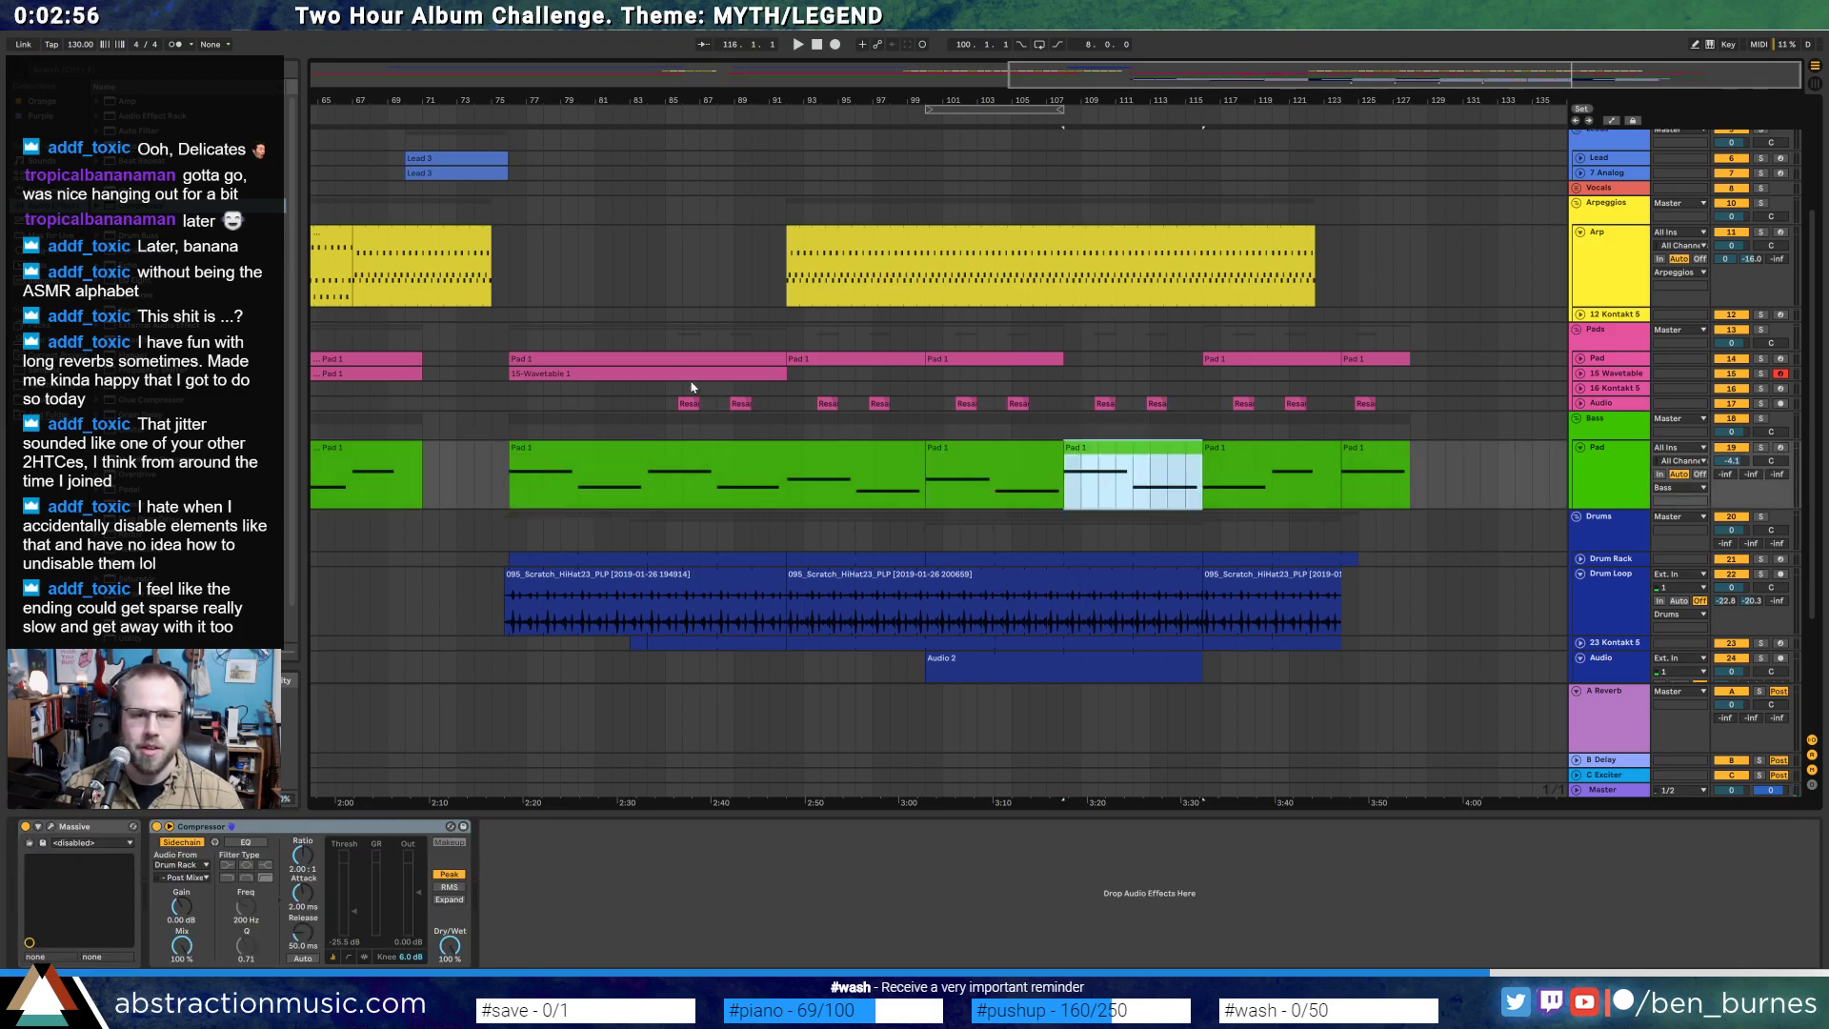
- Copy bars 84 to 92 of the Pads group's Pad and Wavetable tracks to bar 108 and delete the pasted Wavetable clip
drag(647, 353, 772, 383)
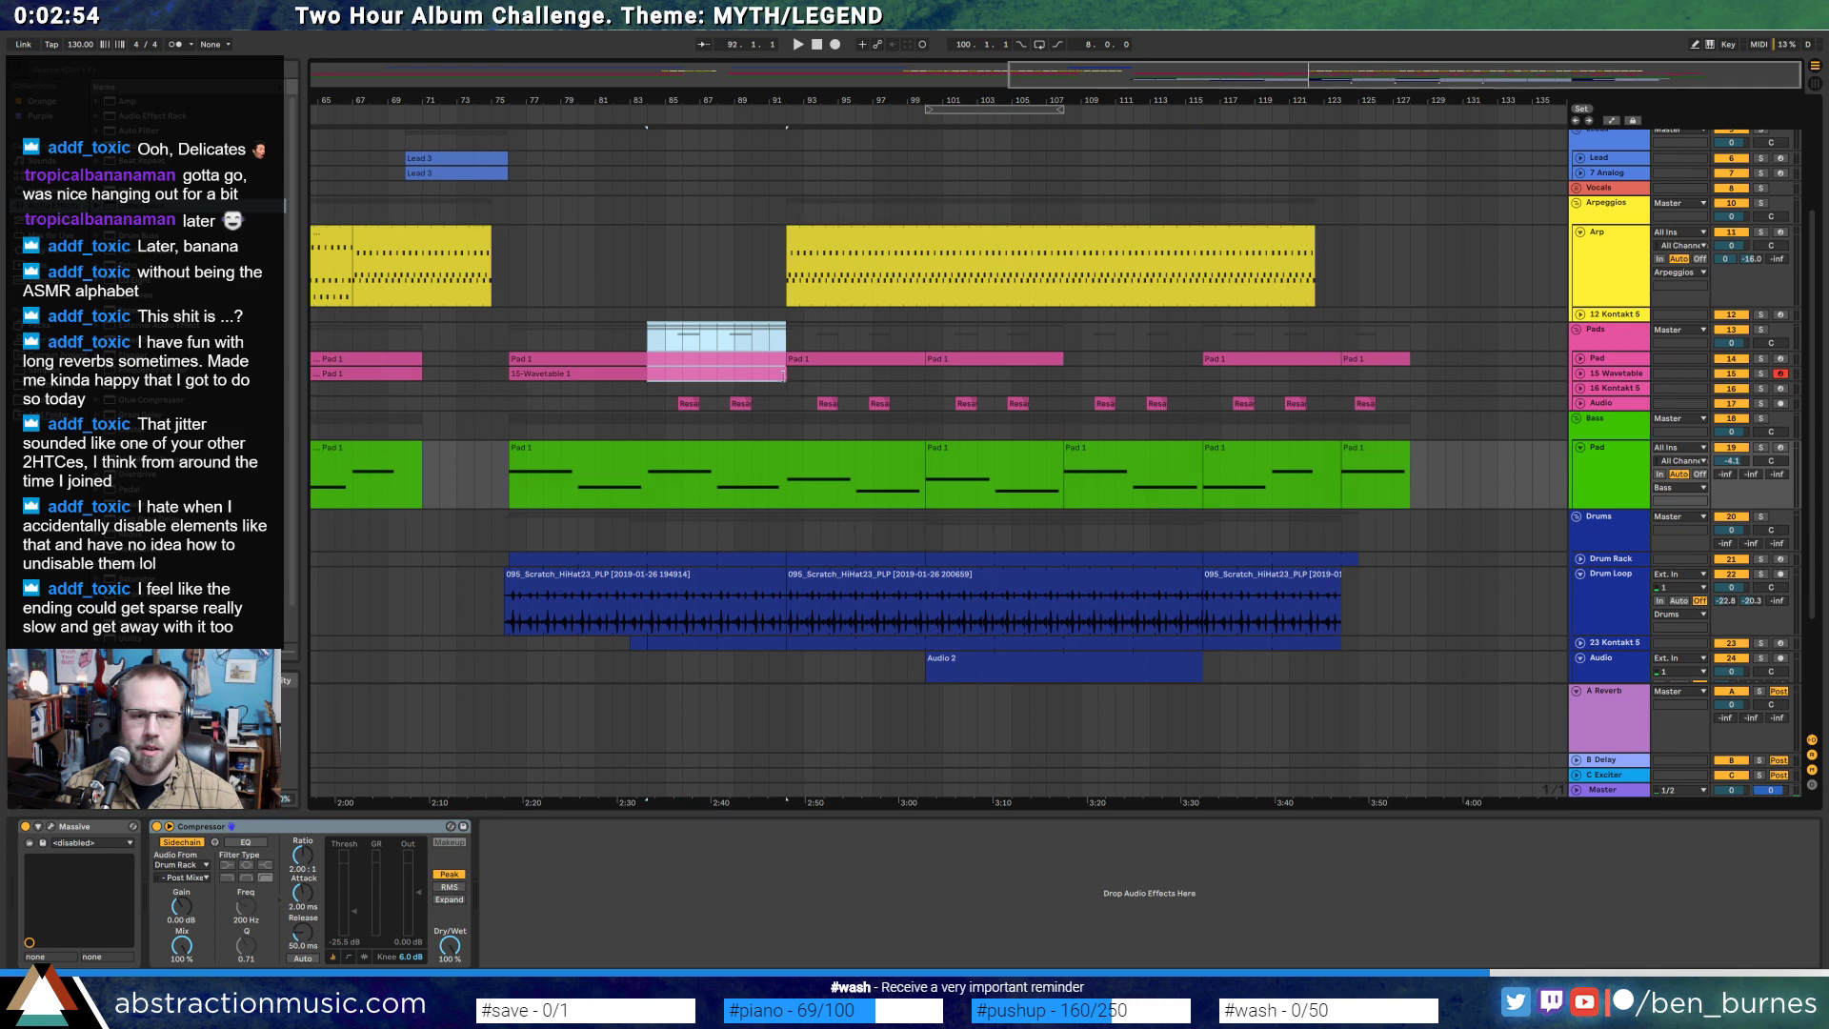
click(1066, 340)
key(ctrl+v)
key(space)
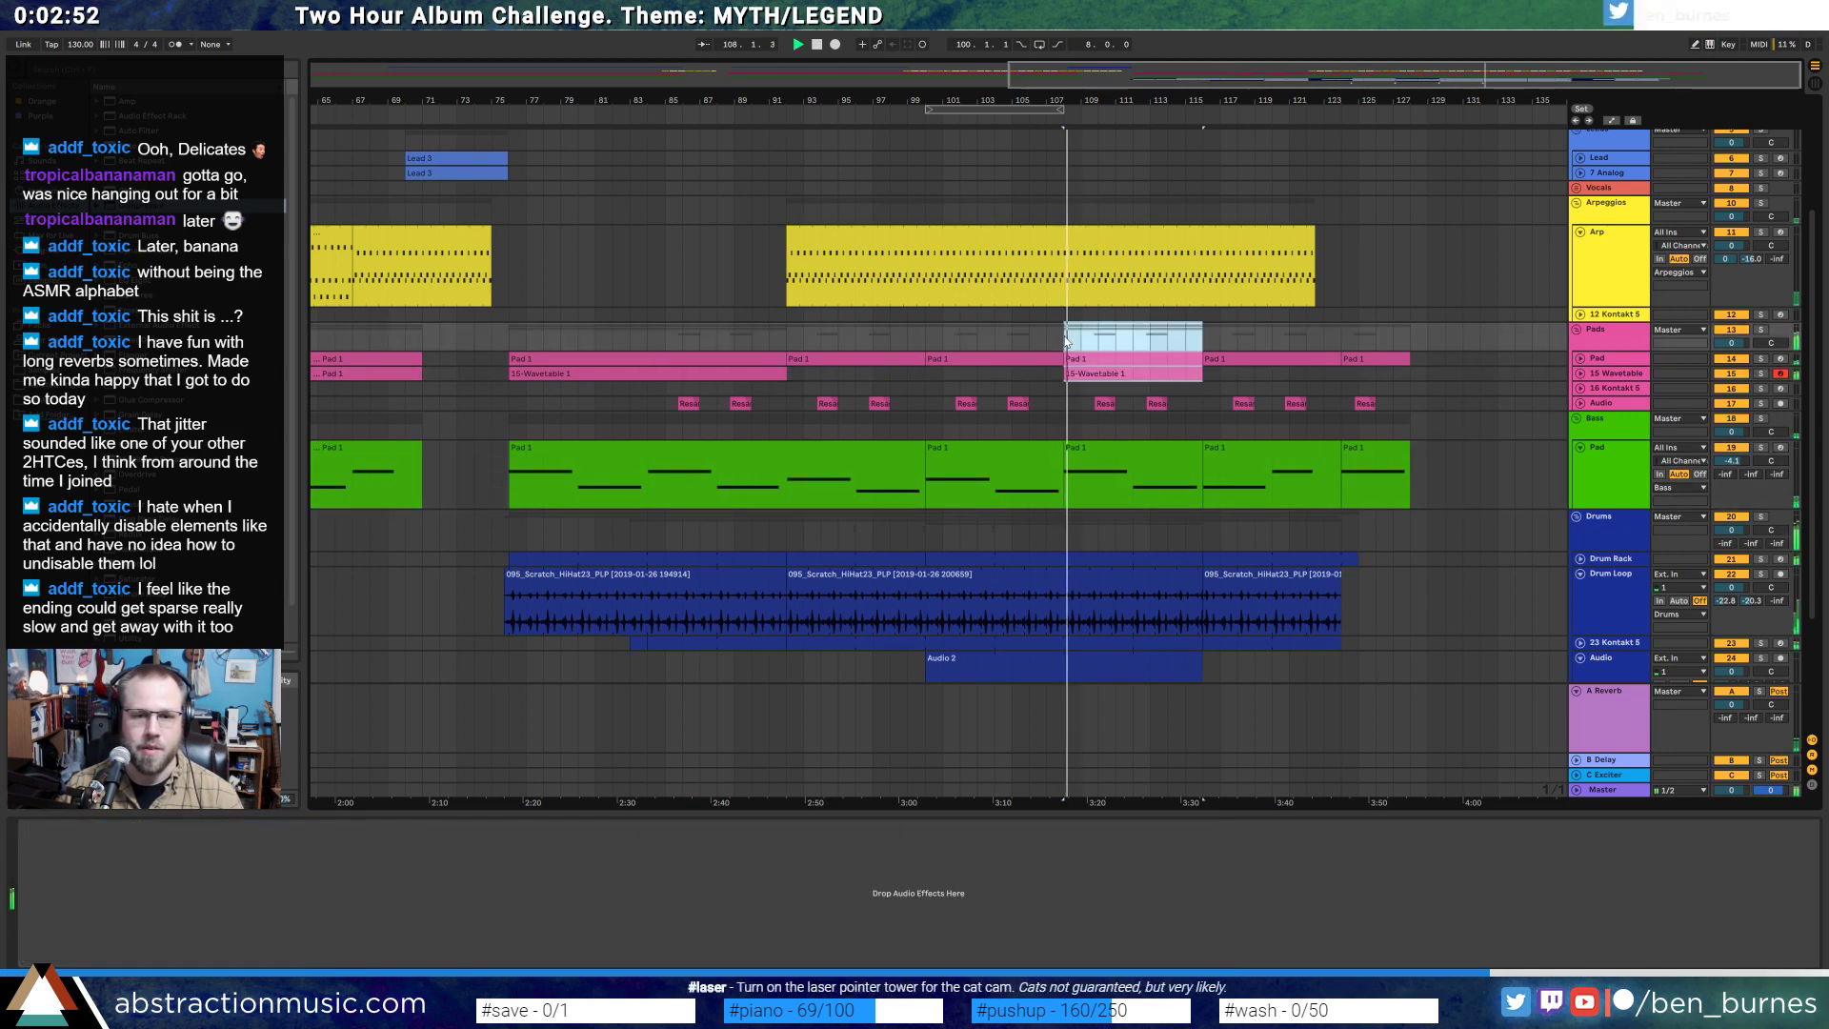
click(1108, 379)
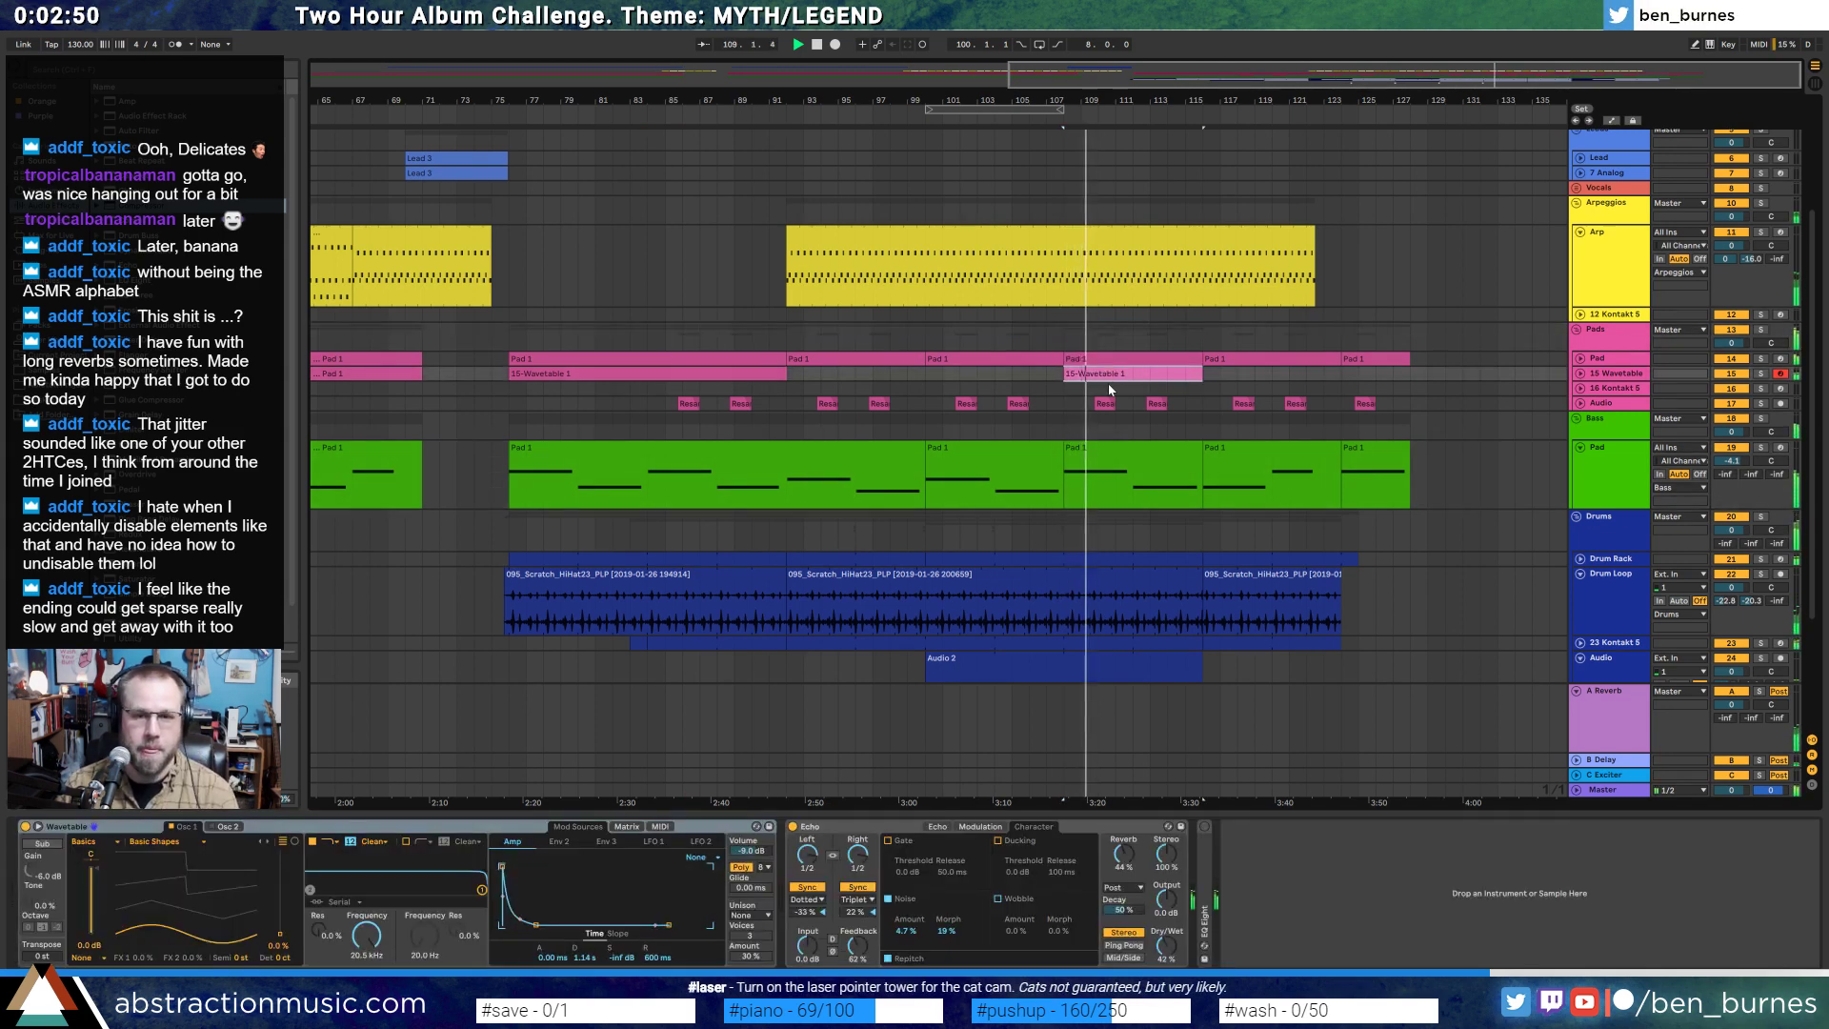
key(Delete)
- Copy nine bars of the Pads group's Pad track, starting at bar 76, to bar 108
drag(510, 338, 666, 362)
key(ctrl+c)
click(1061, 339)
key(ctrl+v)
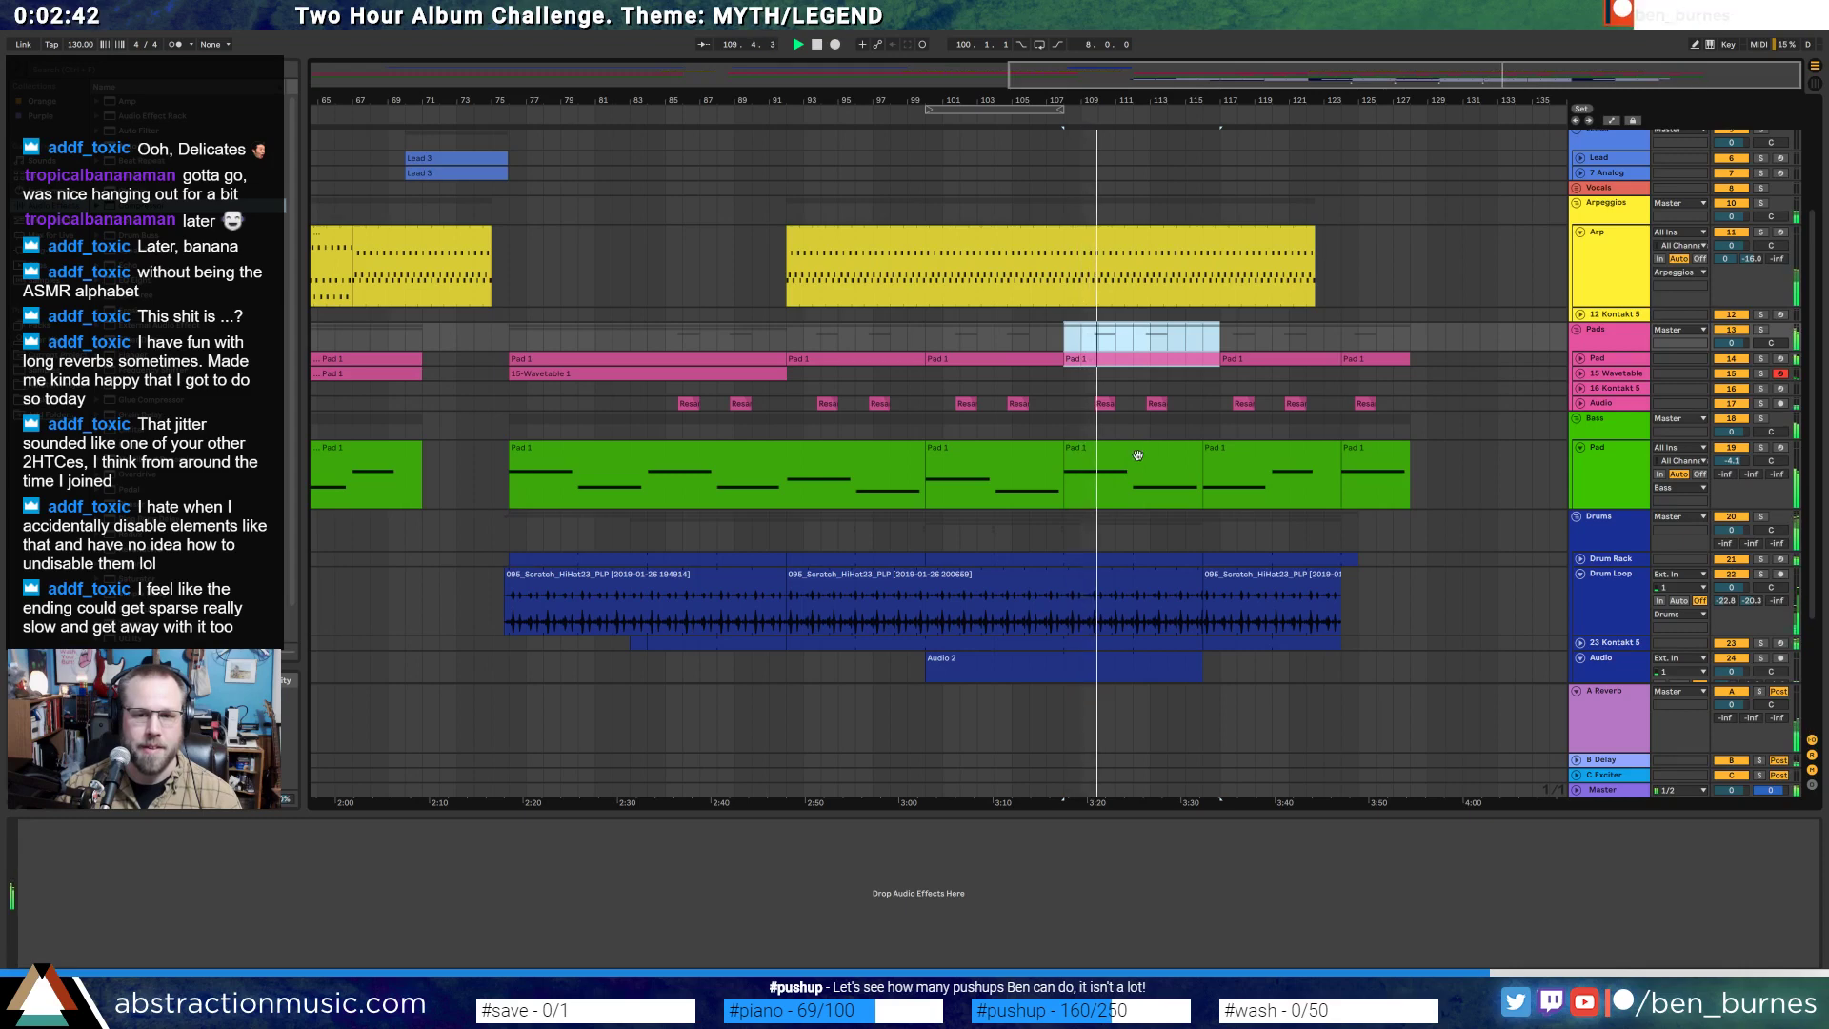
- Collapse the Bass group's Pad track and the Drums group's Audio and Drum Loop tracks
scroll(1382, 448, down, 1)
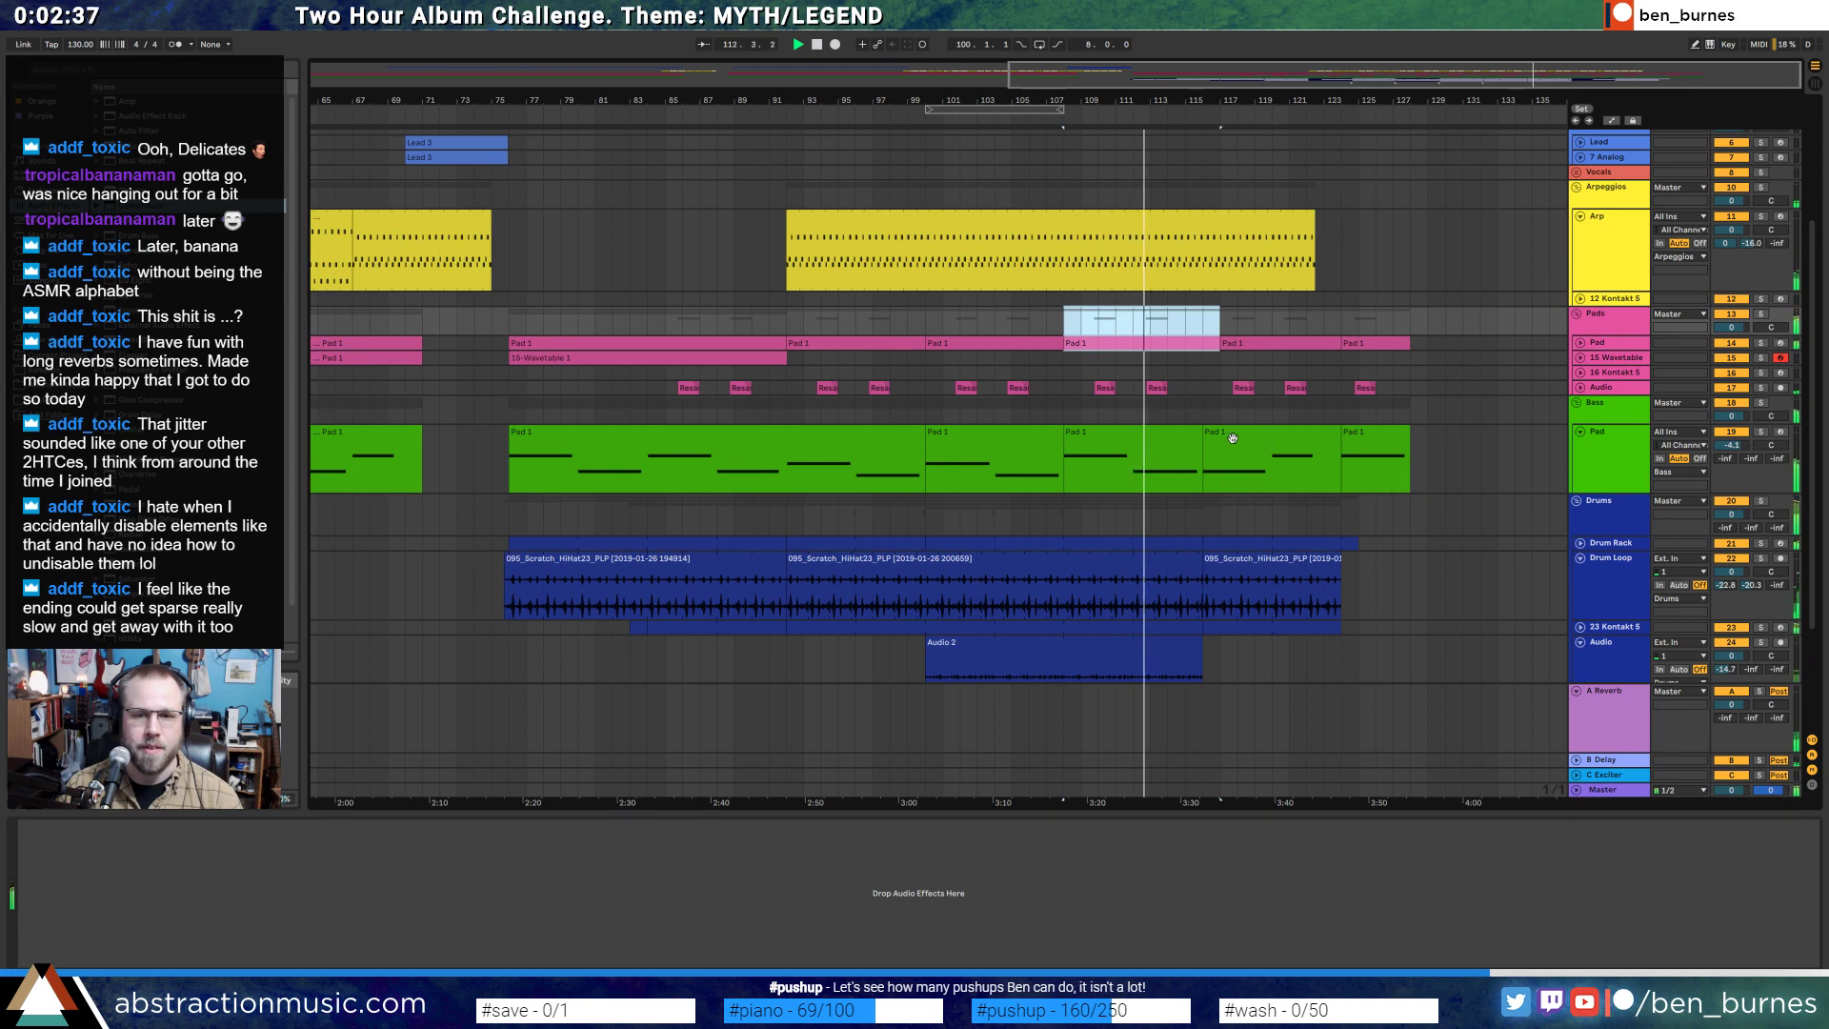
click(1581, 431)
click(1581, 588)
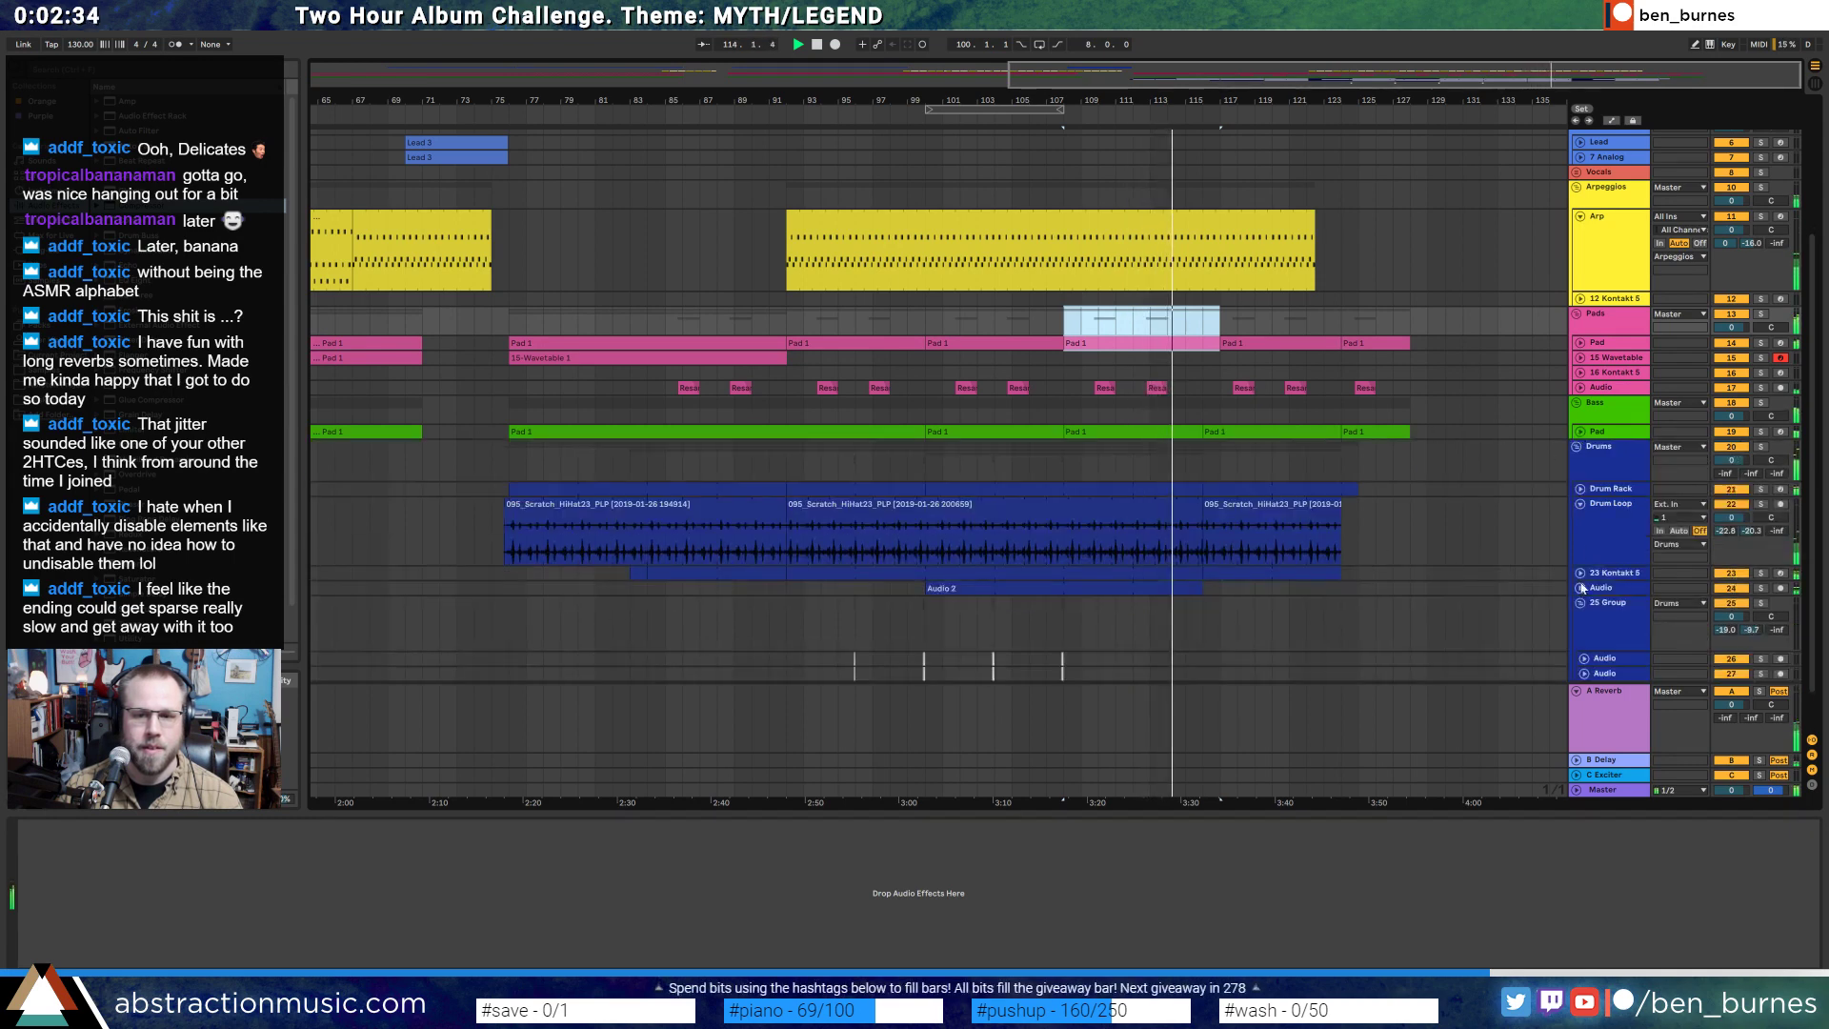
click(1581, 504)
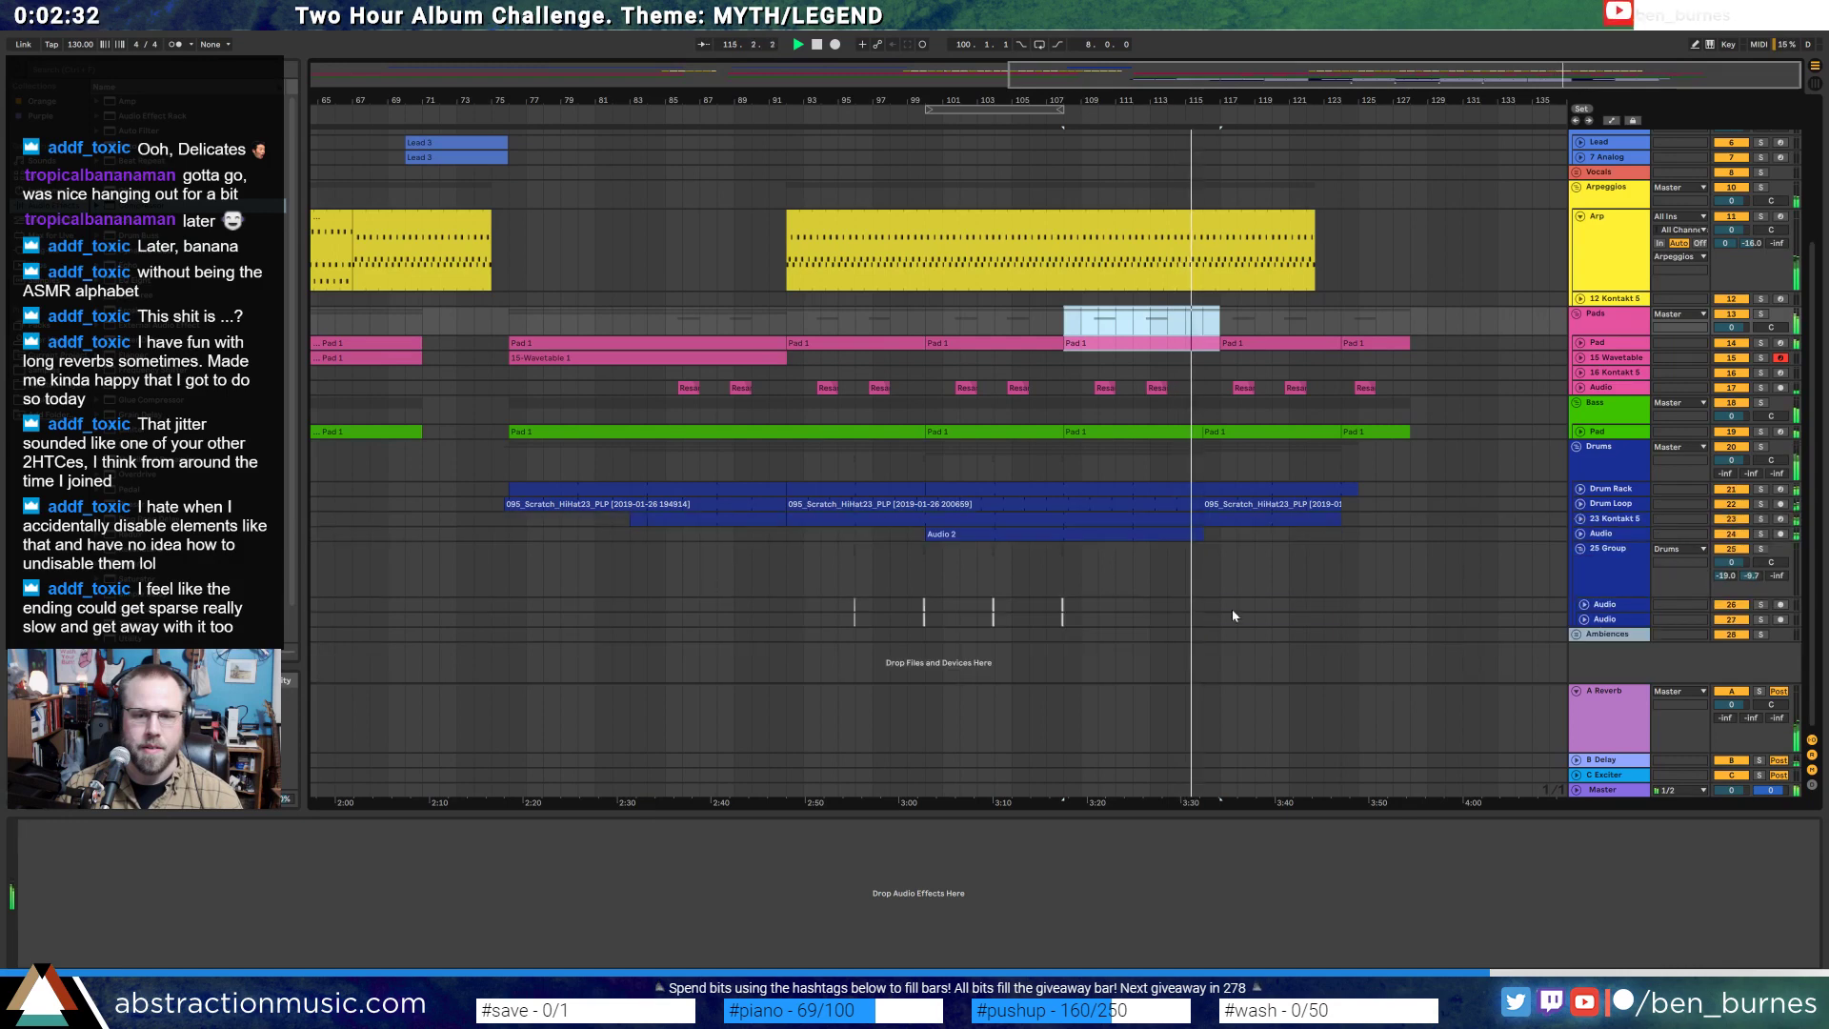
- Duplicate bars 100 to 108 of the two Audio tracks in the Drums' 25 Group to bar 108
drag(926, 602, 1064, 627)
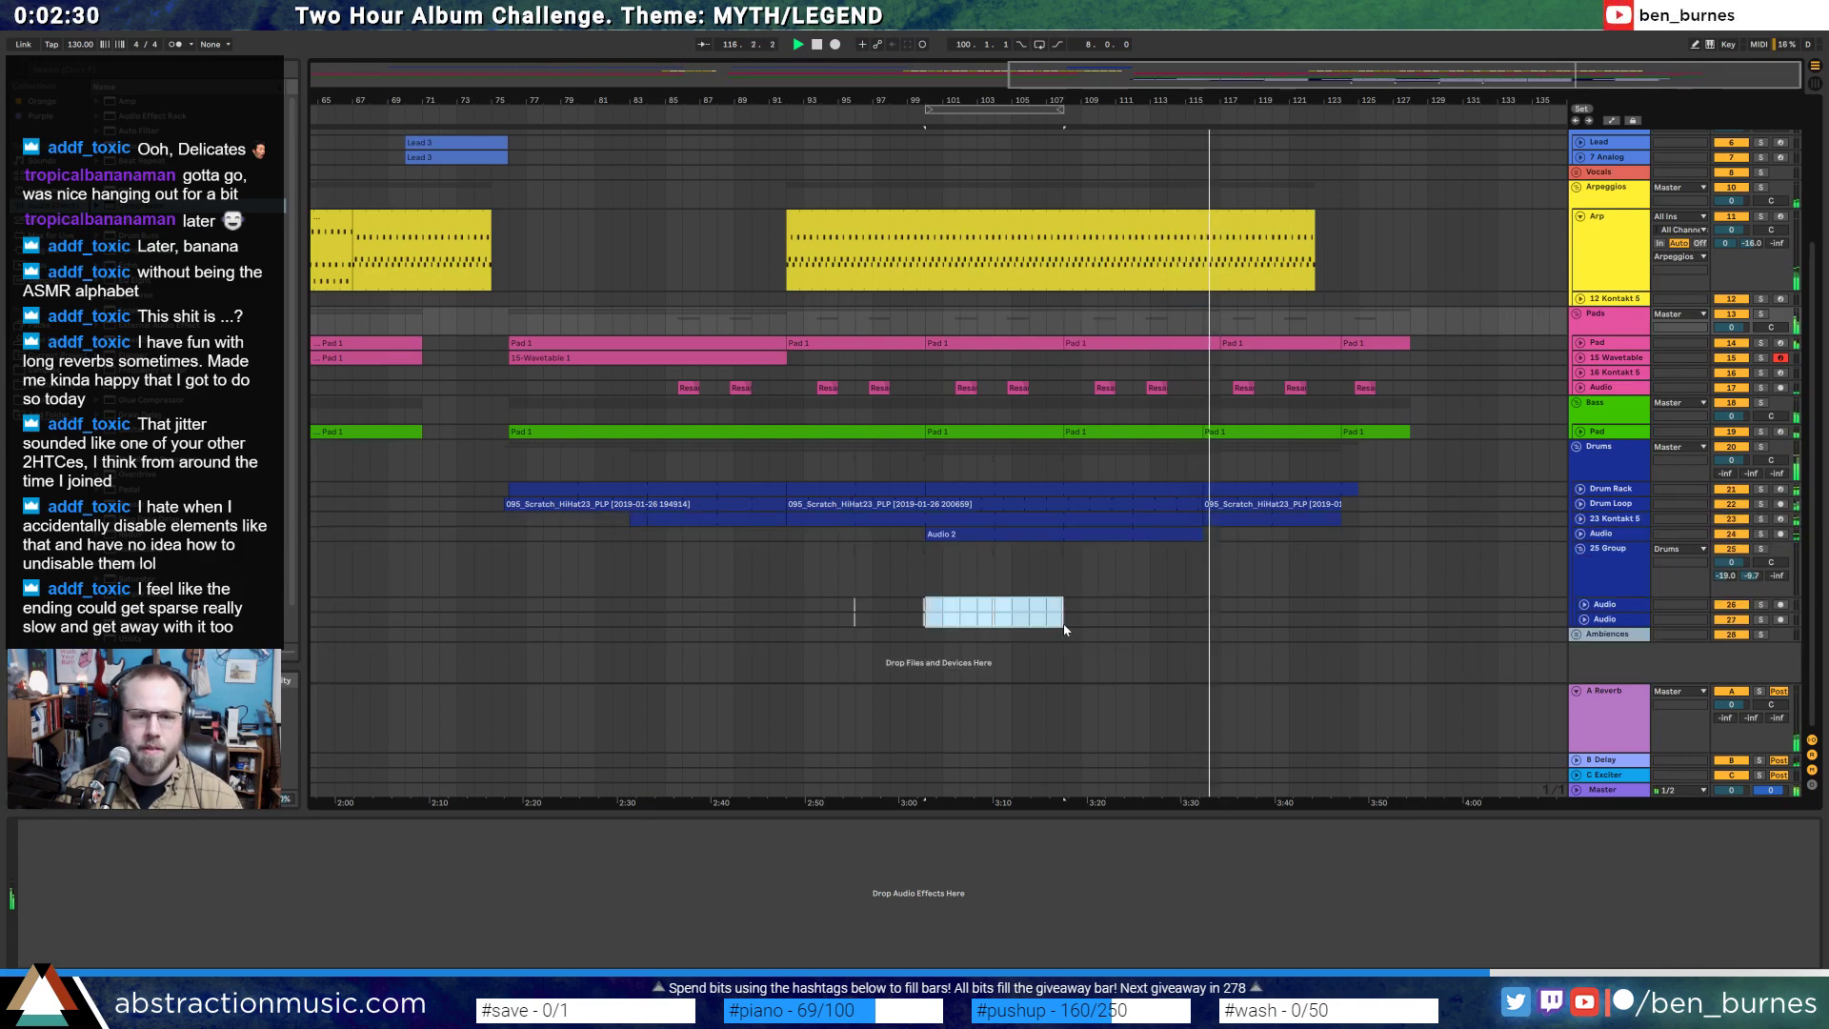
key(ctrl+d)
click(1240, 572)
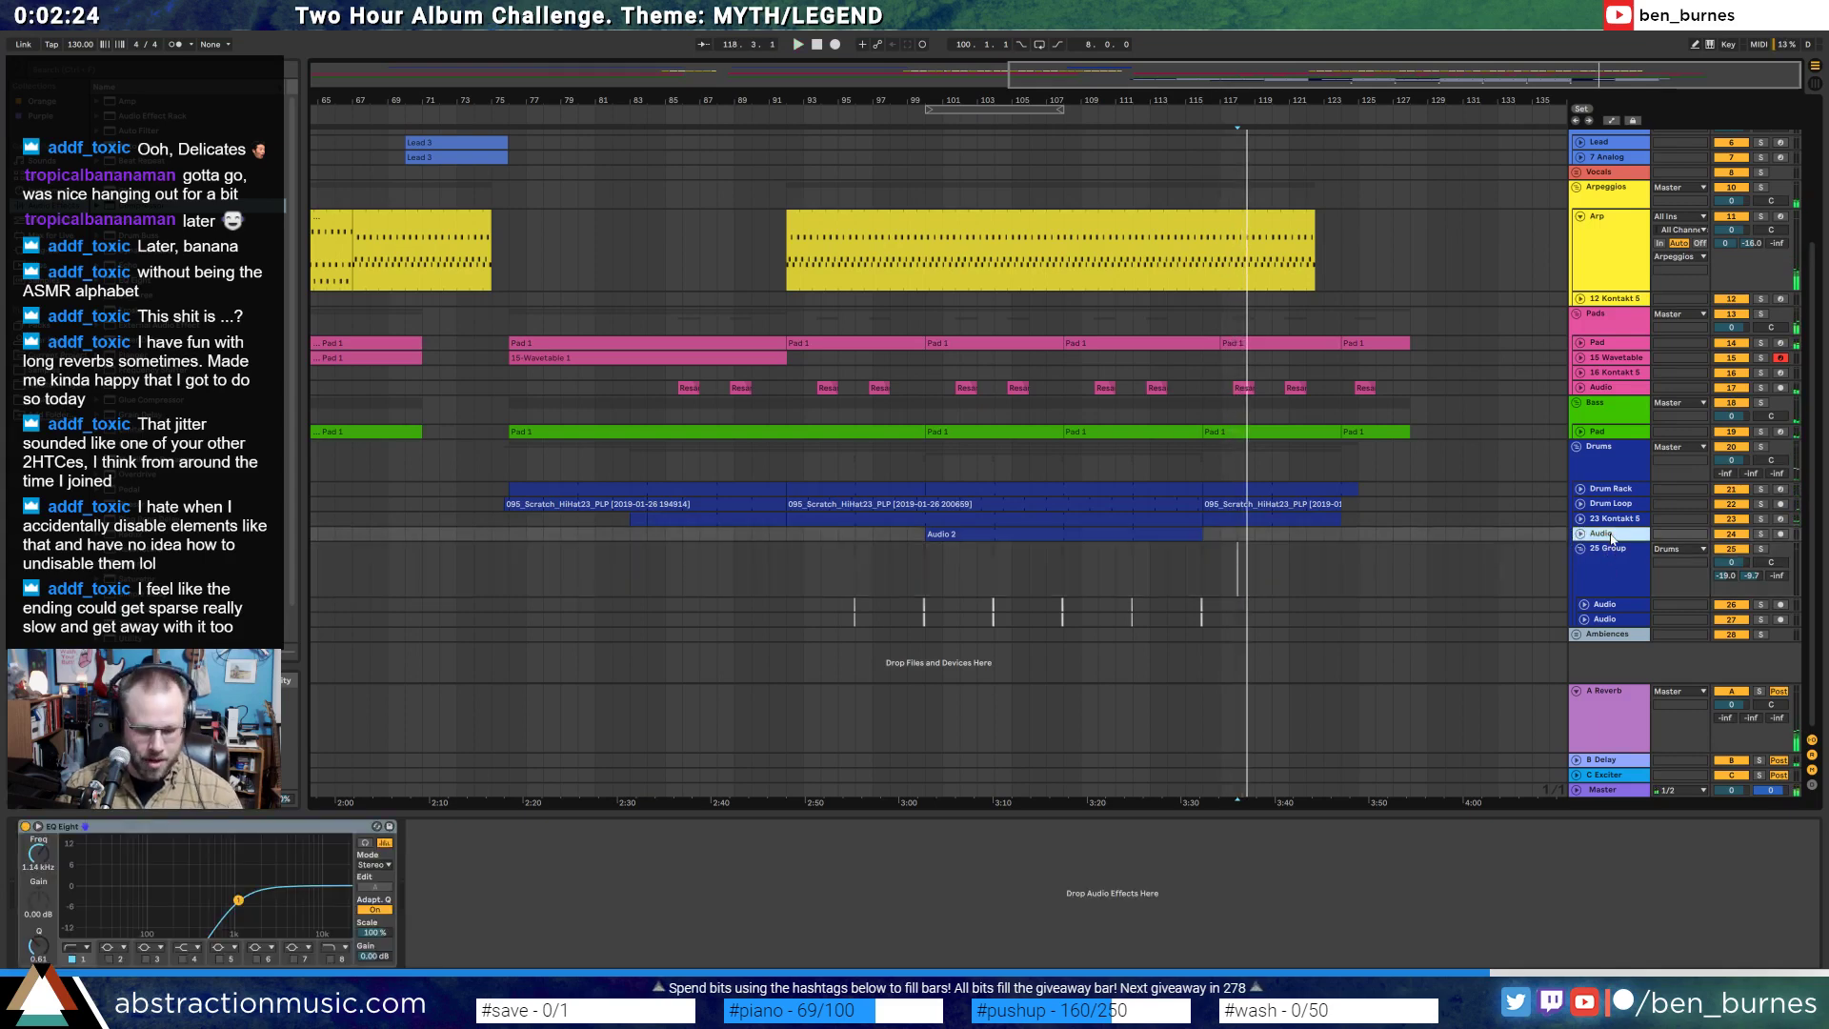
- Add an empty audio track below the Drums group's Audio track and delete the stray 25 MIDI track
key(ctrl+shift+t)
click(1213, 570)
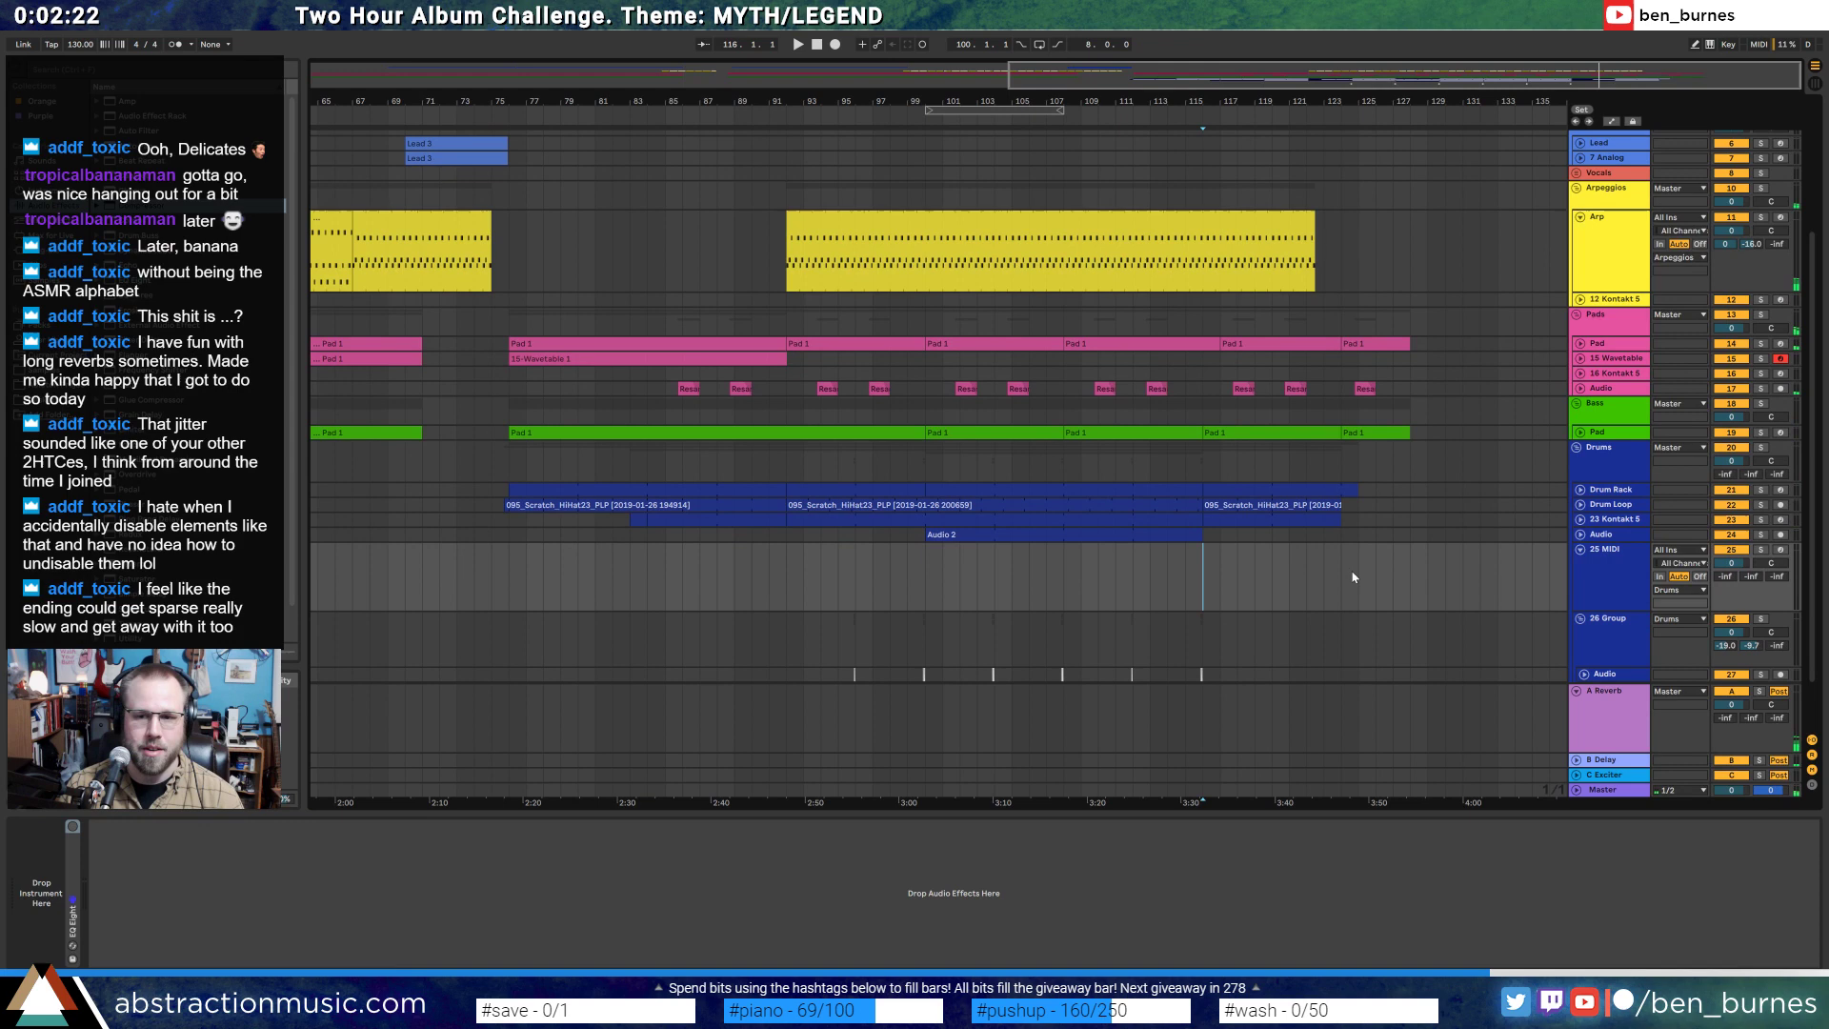
click(1611, 579)
key(ctrl+t)
click(1597, 576)
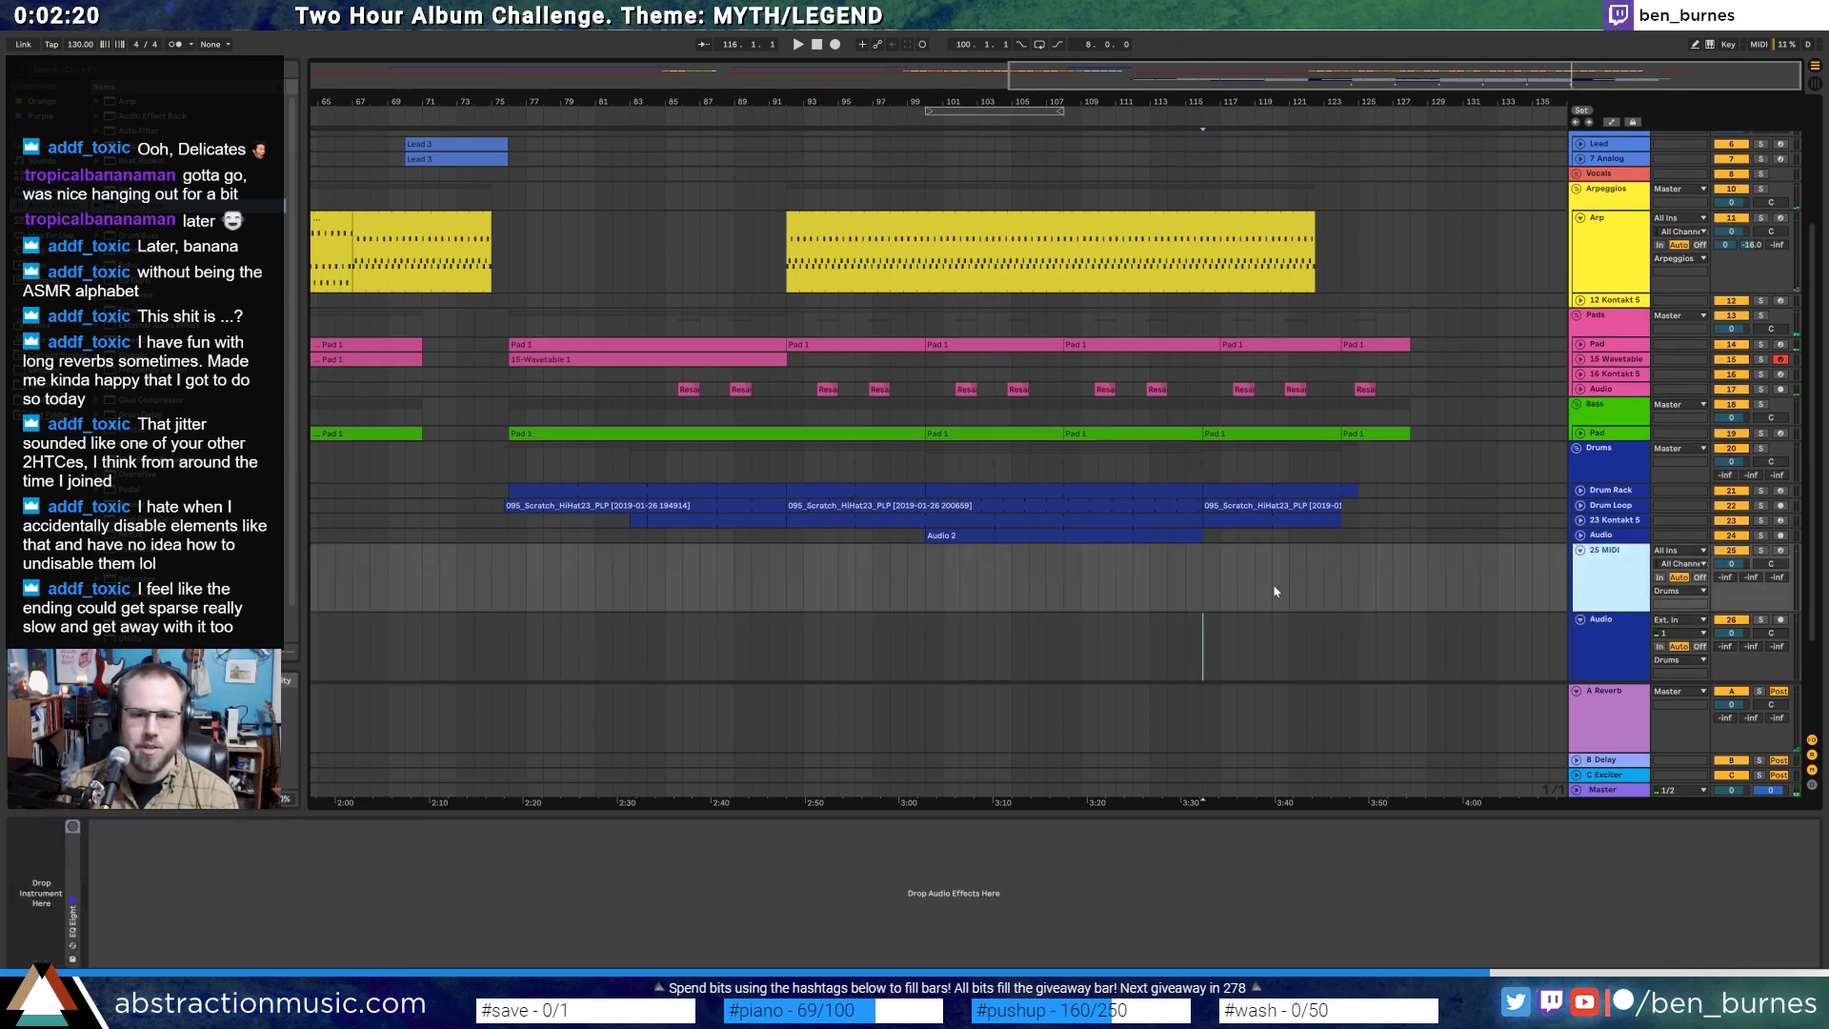
key(Delete)
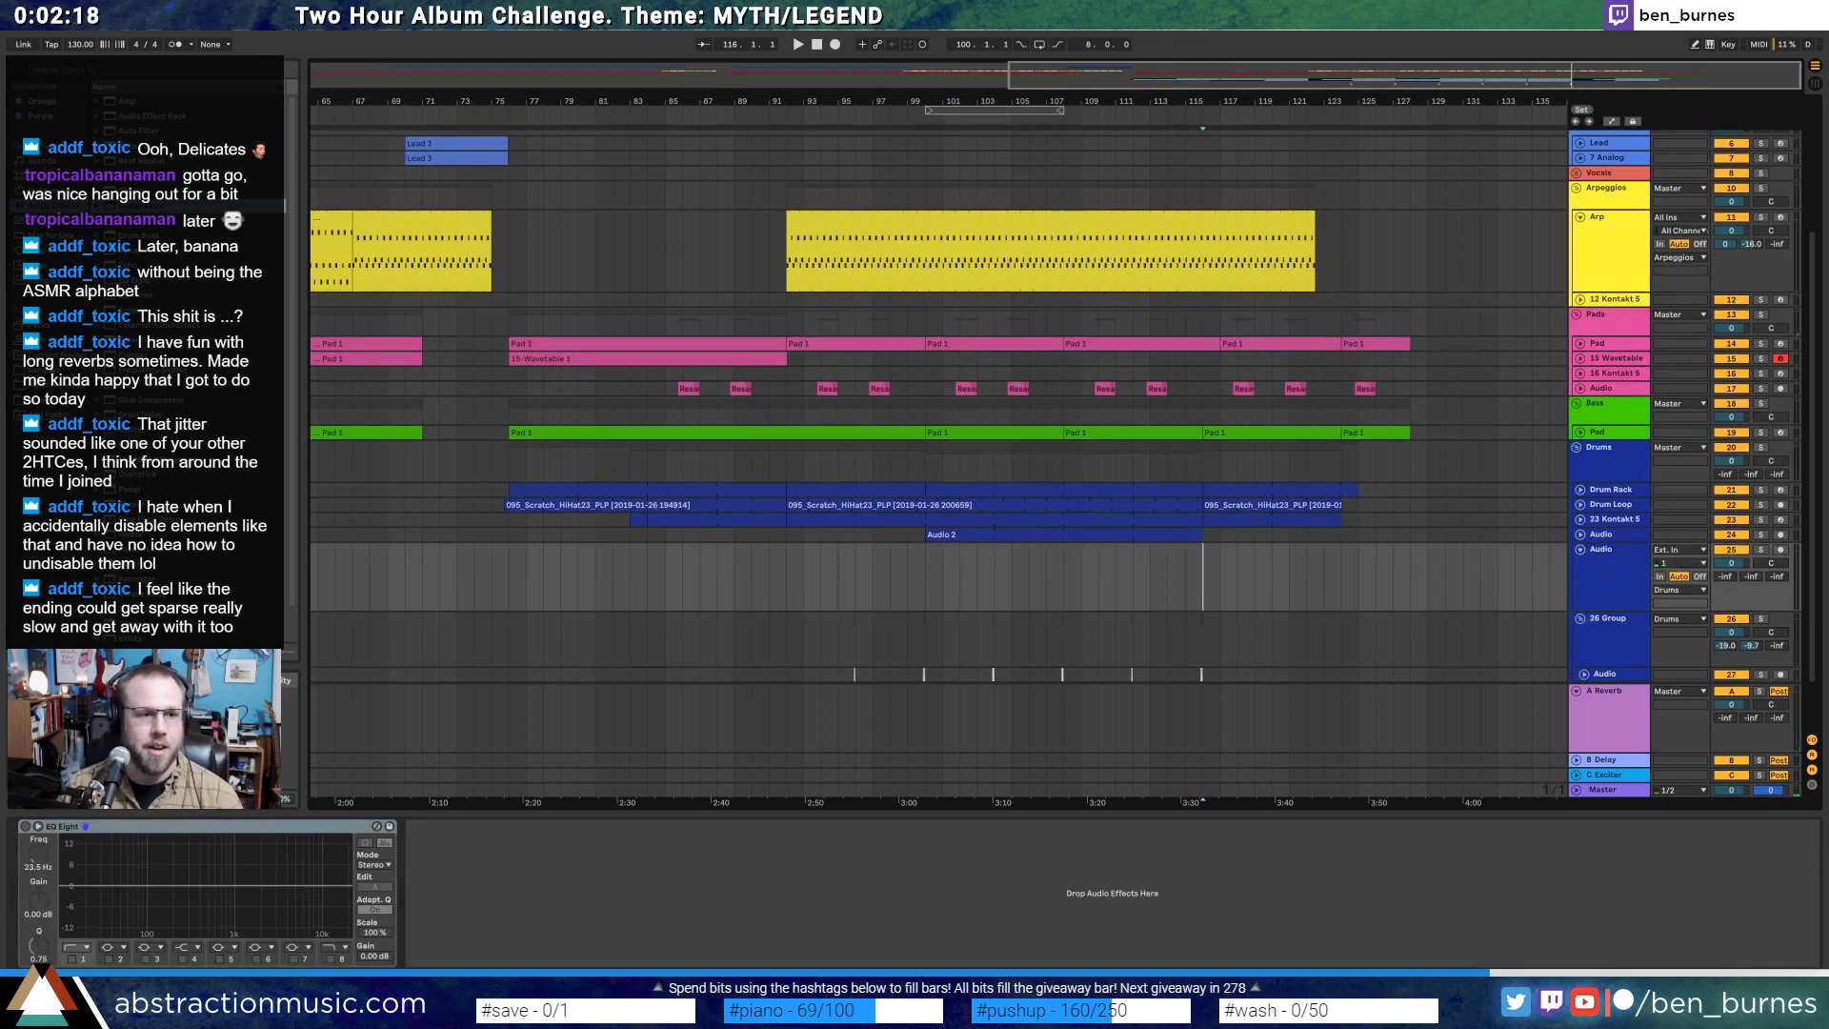
- Search the browser for "gong" and place a gong sample at bar 116 on the new audio track
click(44, 370)
click(120, 71)
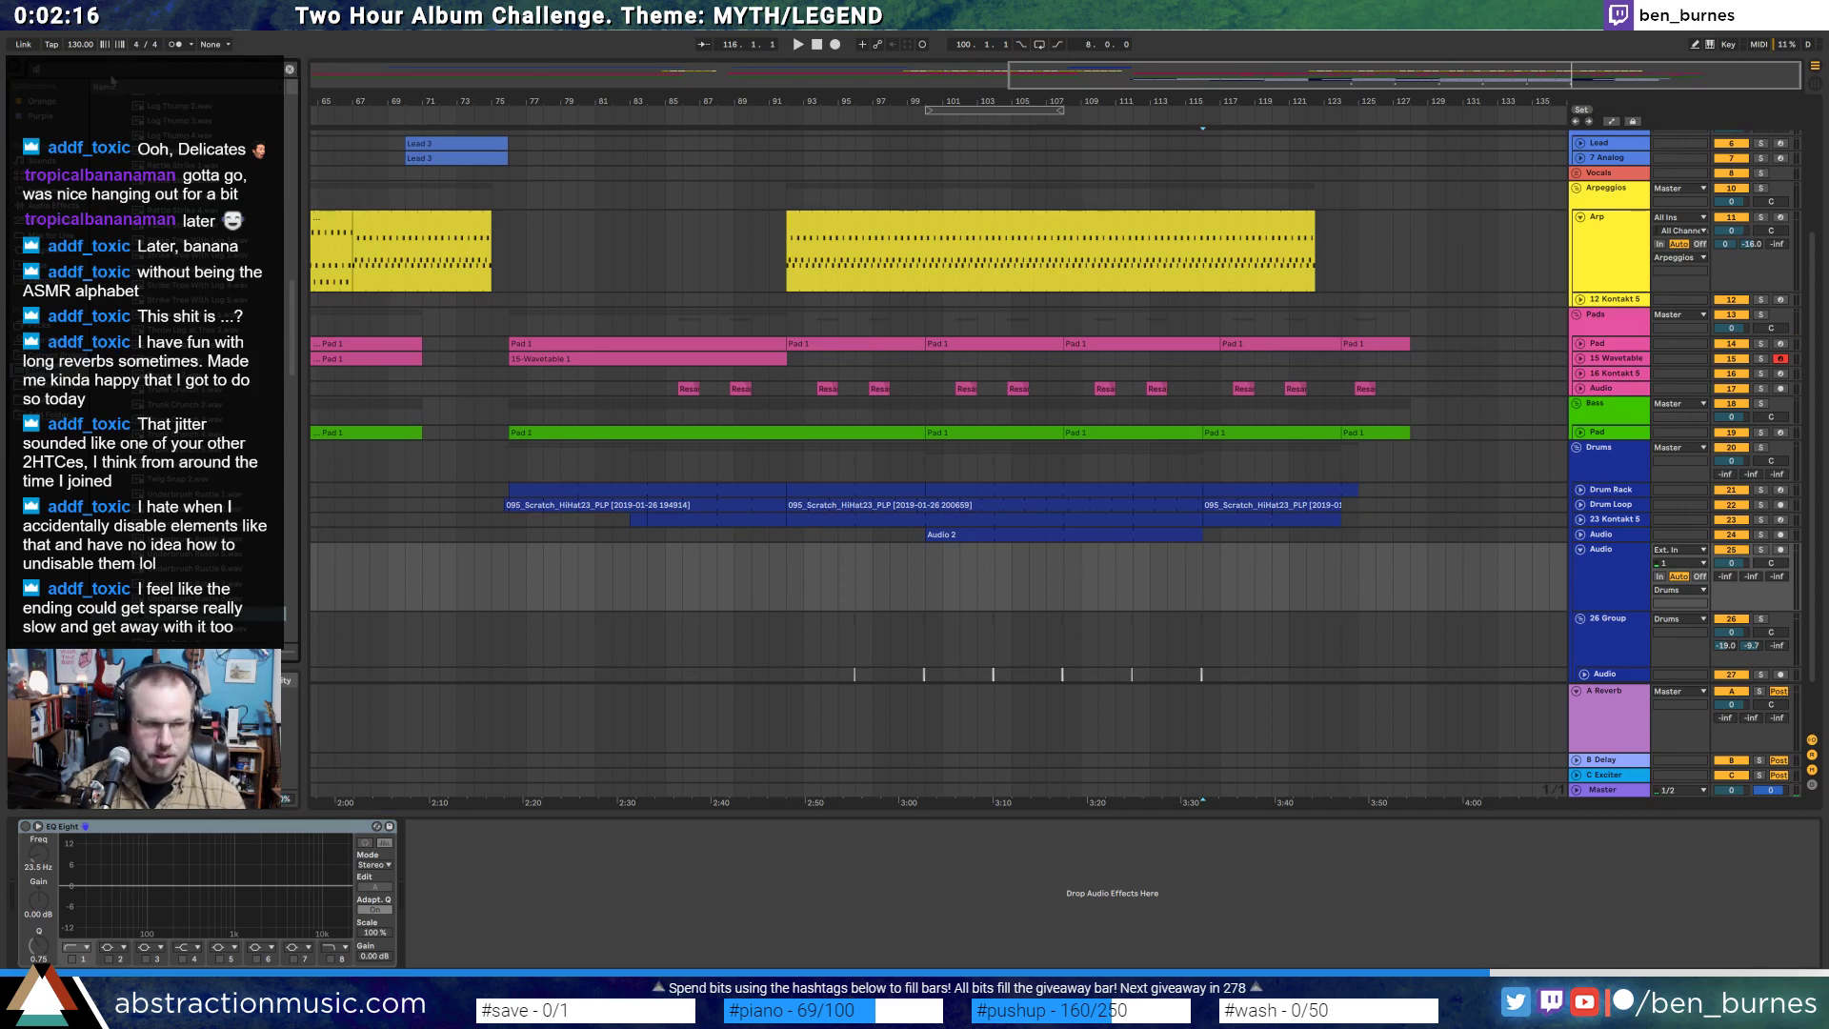
text(gong)
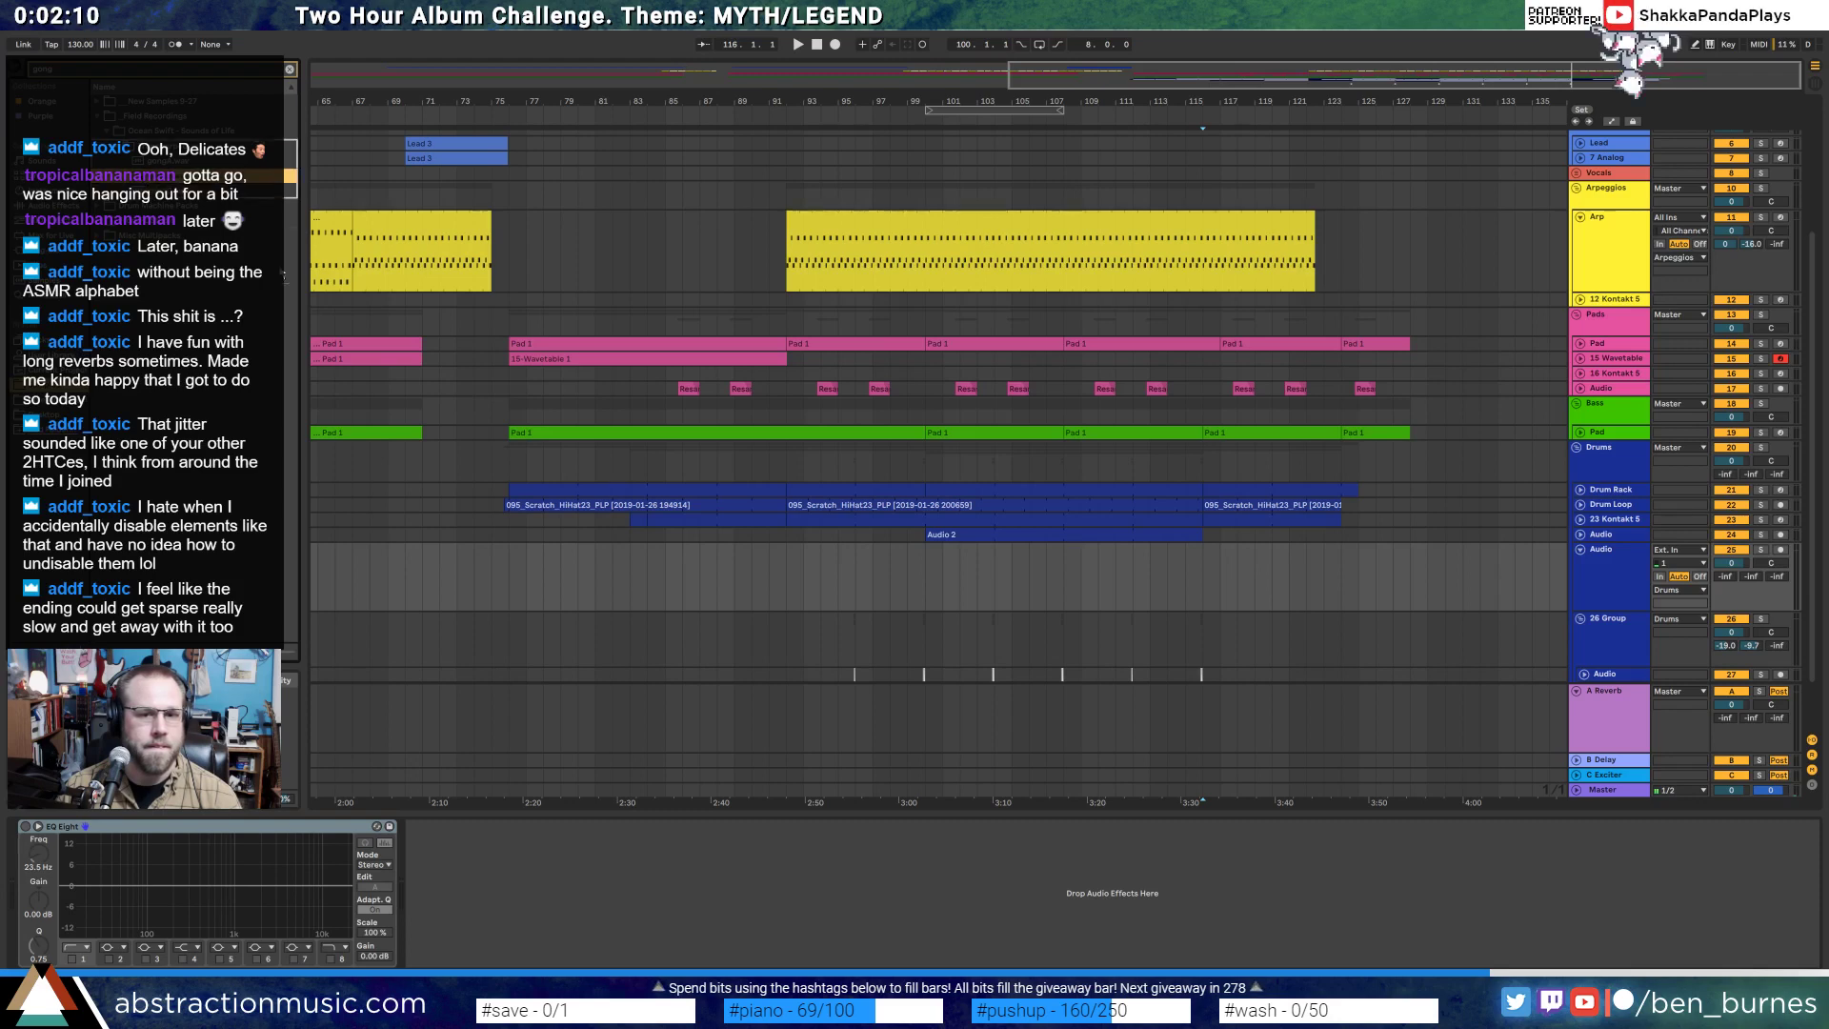
drag(283, 275, 1130, 558)
scroll(1229, 559, up, 4)
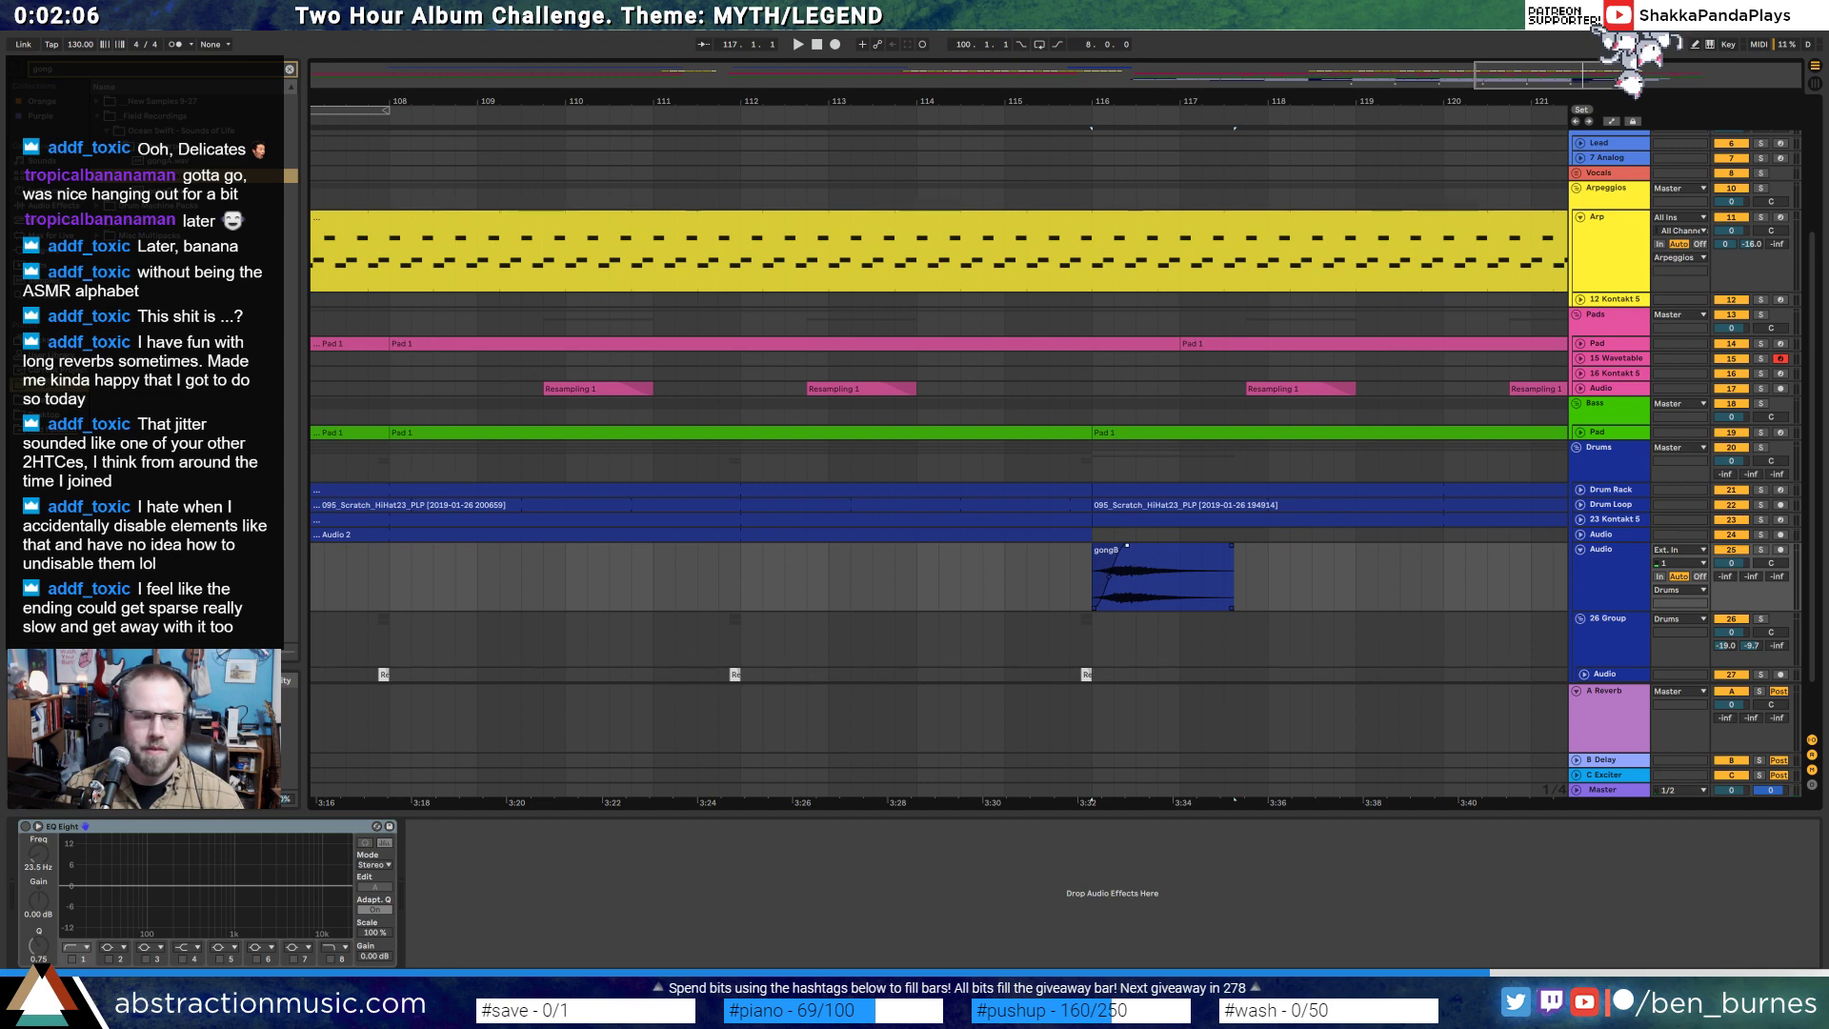
- Turn on the gong track's EQ Eight and enable its first band as a low cut at 225 Hz
click(26, 827)
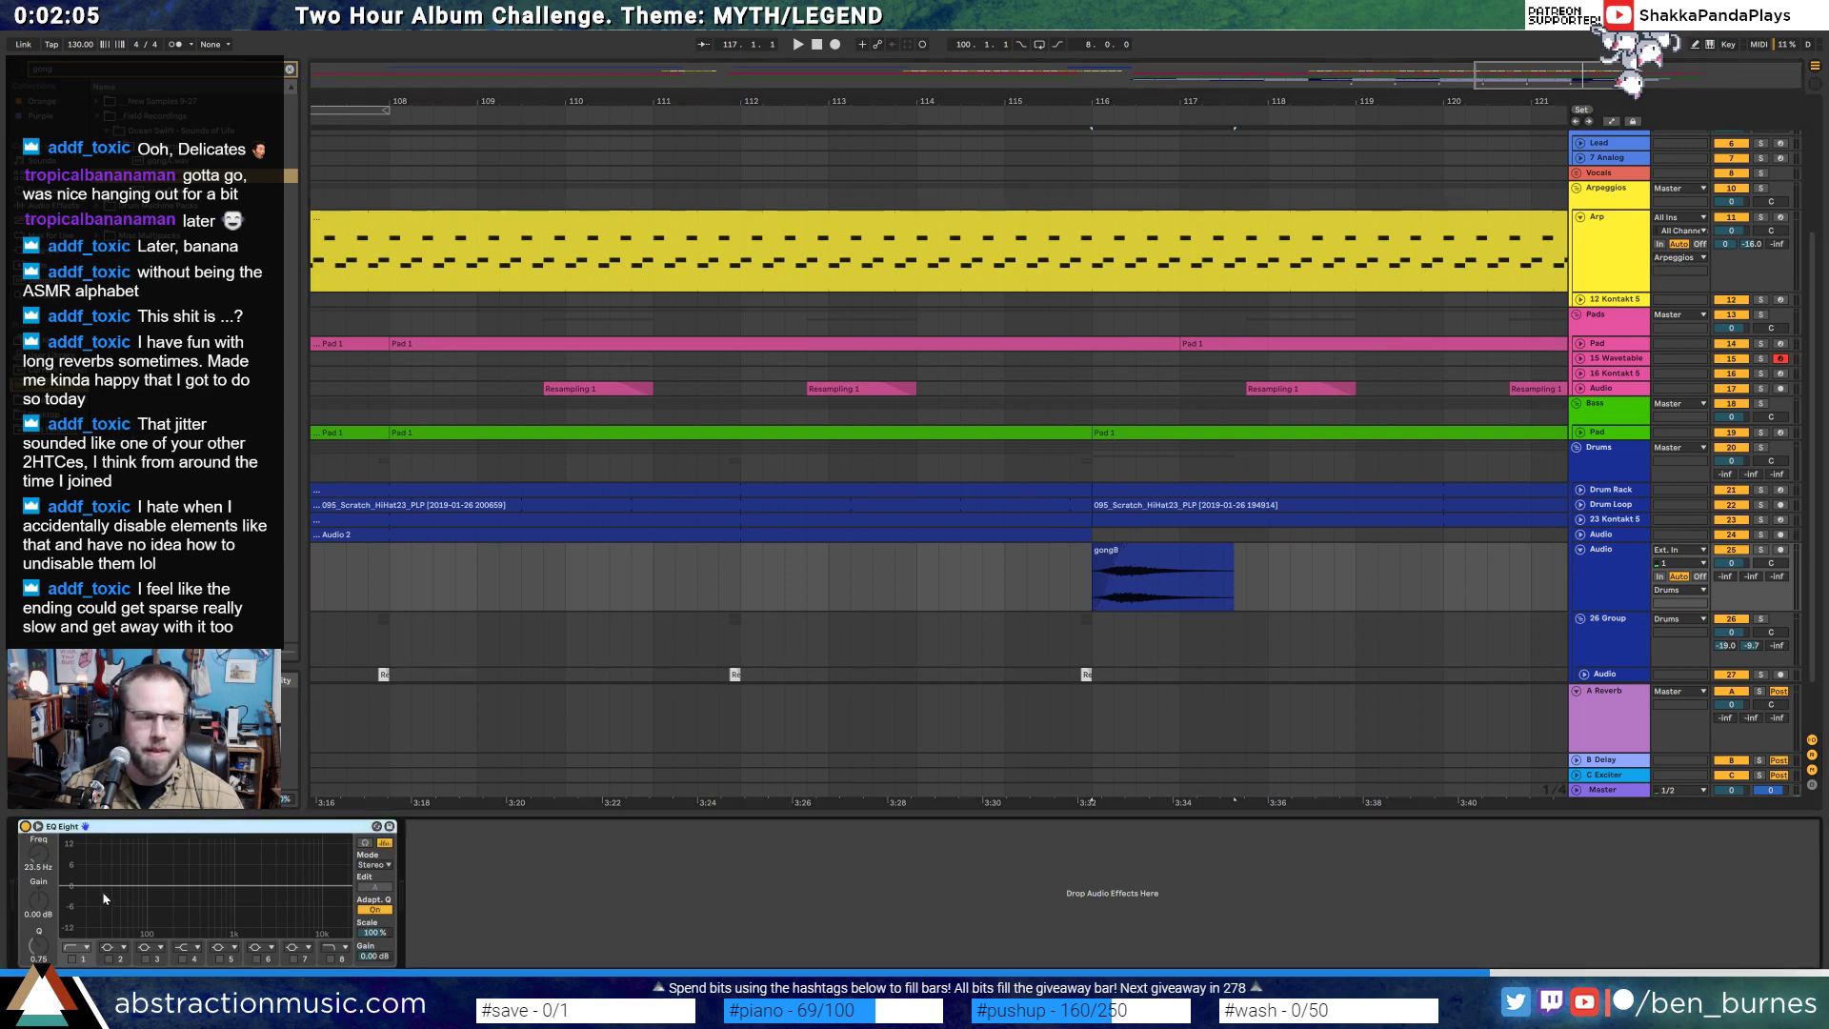
click(72, 960)
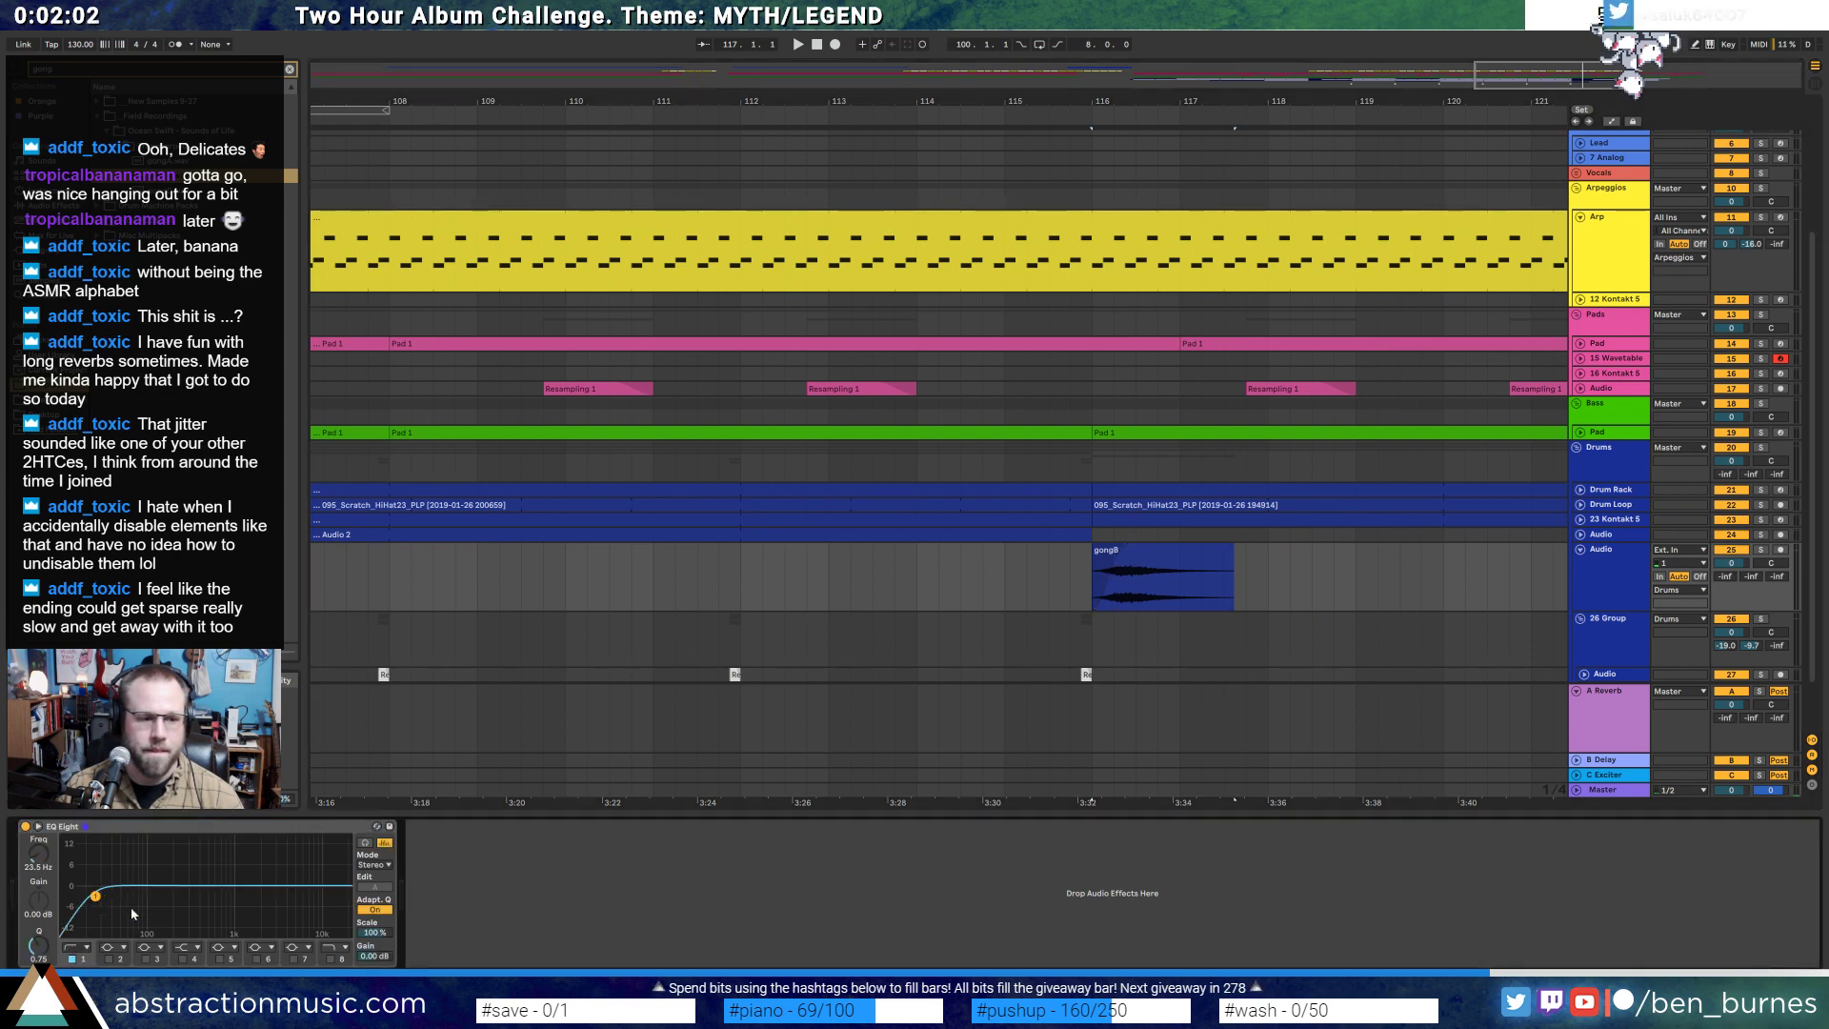
key(space)
drag(170, 912, 178, 916)
- Set the gong track's Reverb send to 0, Delay send to -5.0 and volume to -13.0, with the EQ low cut at 100 Hz
drag(1726, 577, 1726, 477)
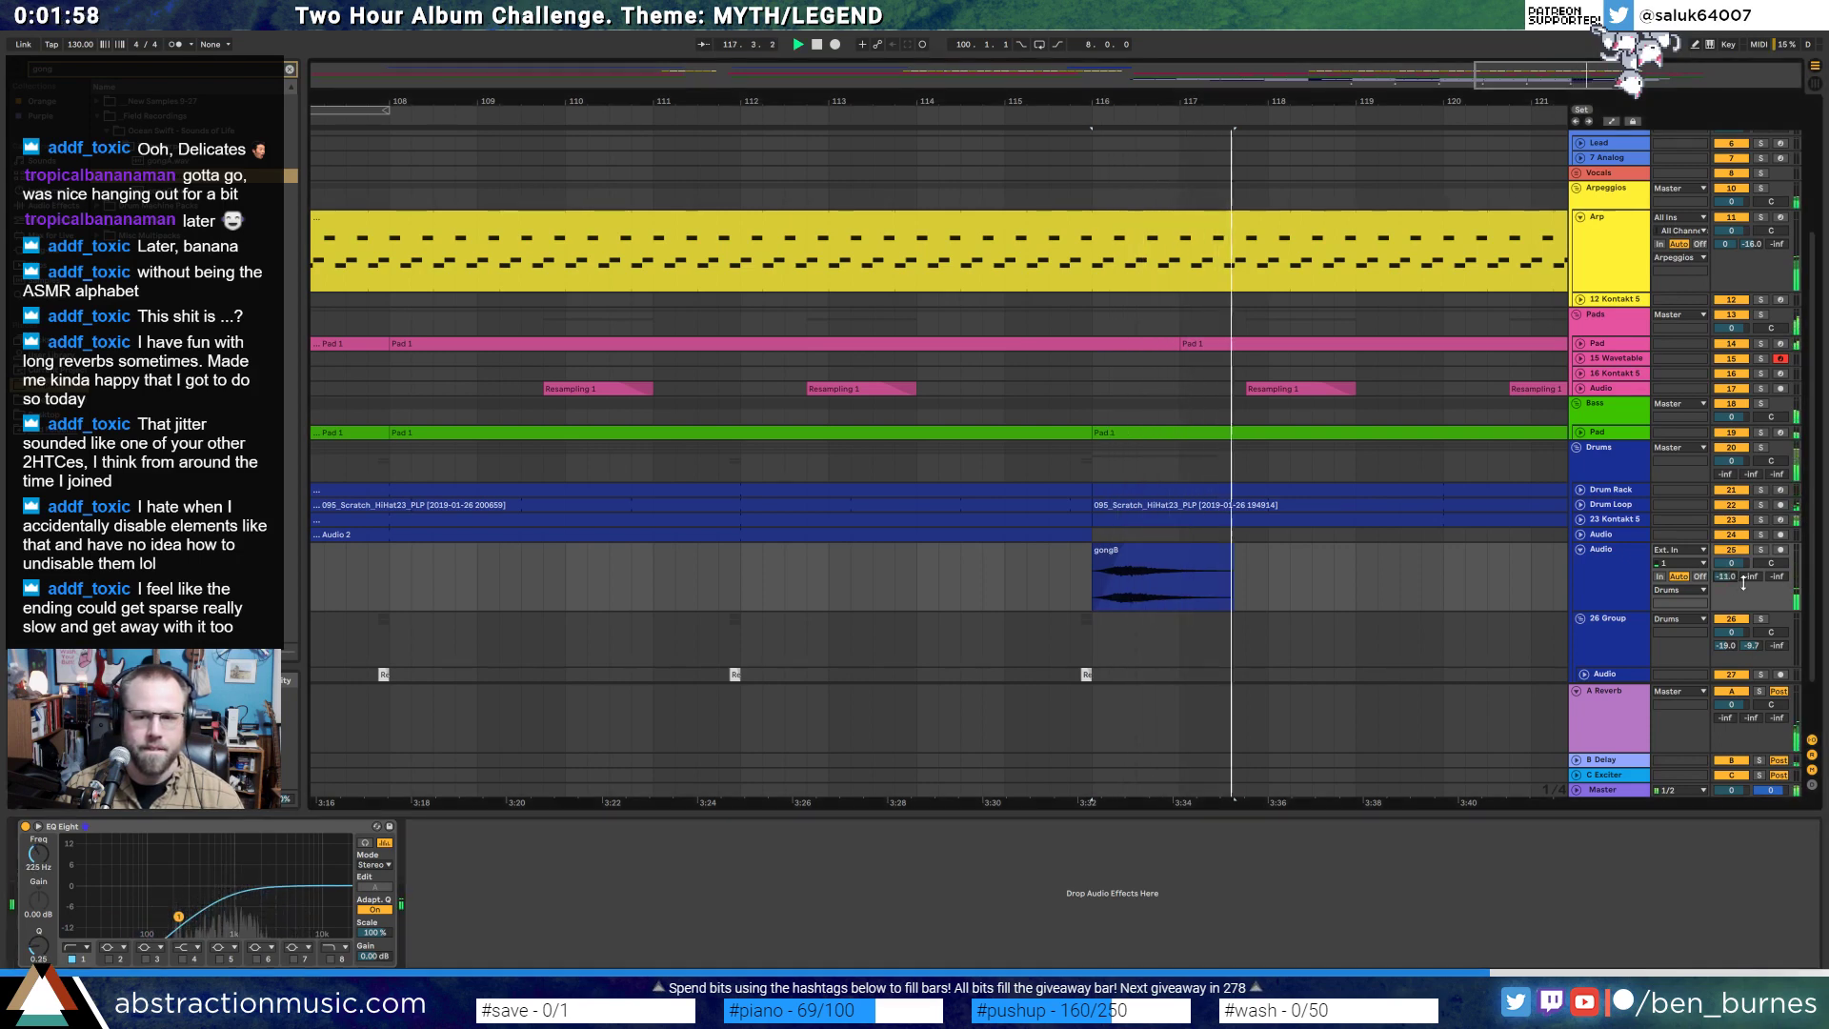
drag(1749, 583, 1750, 566)
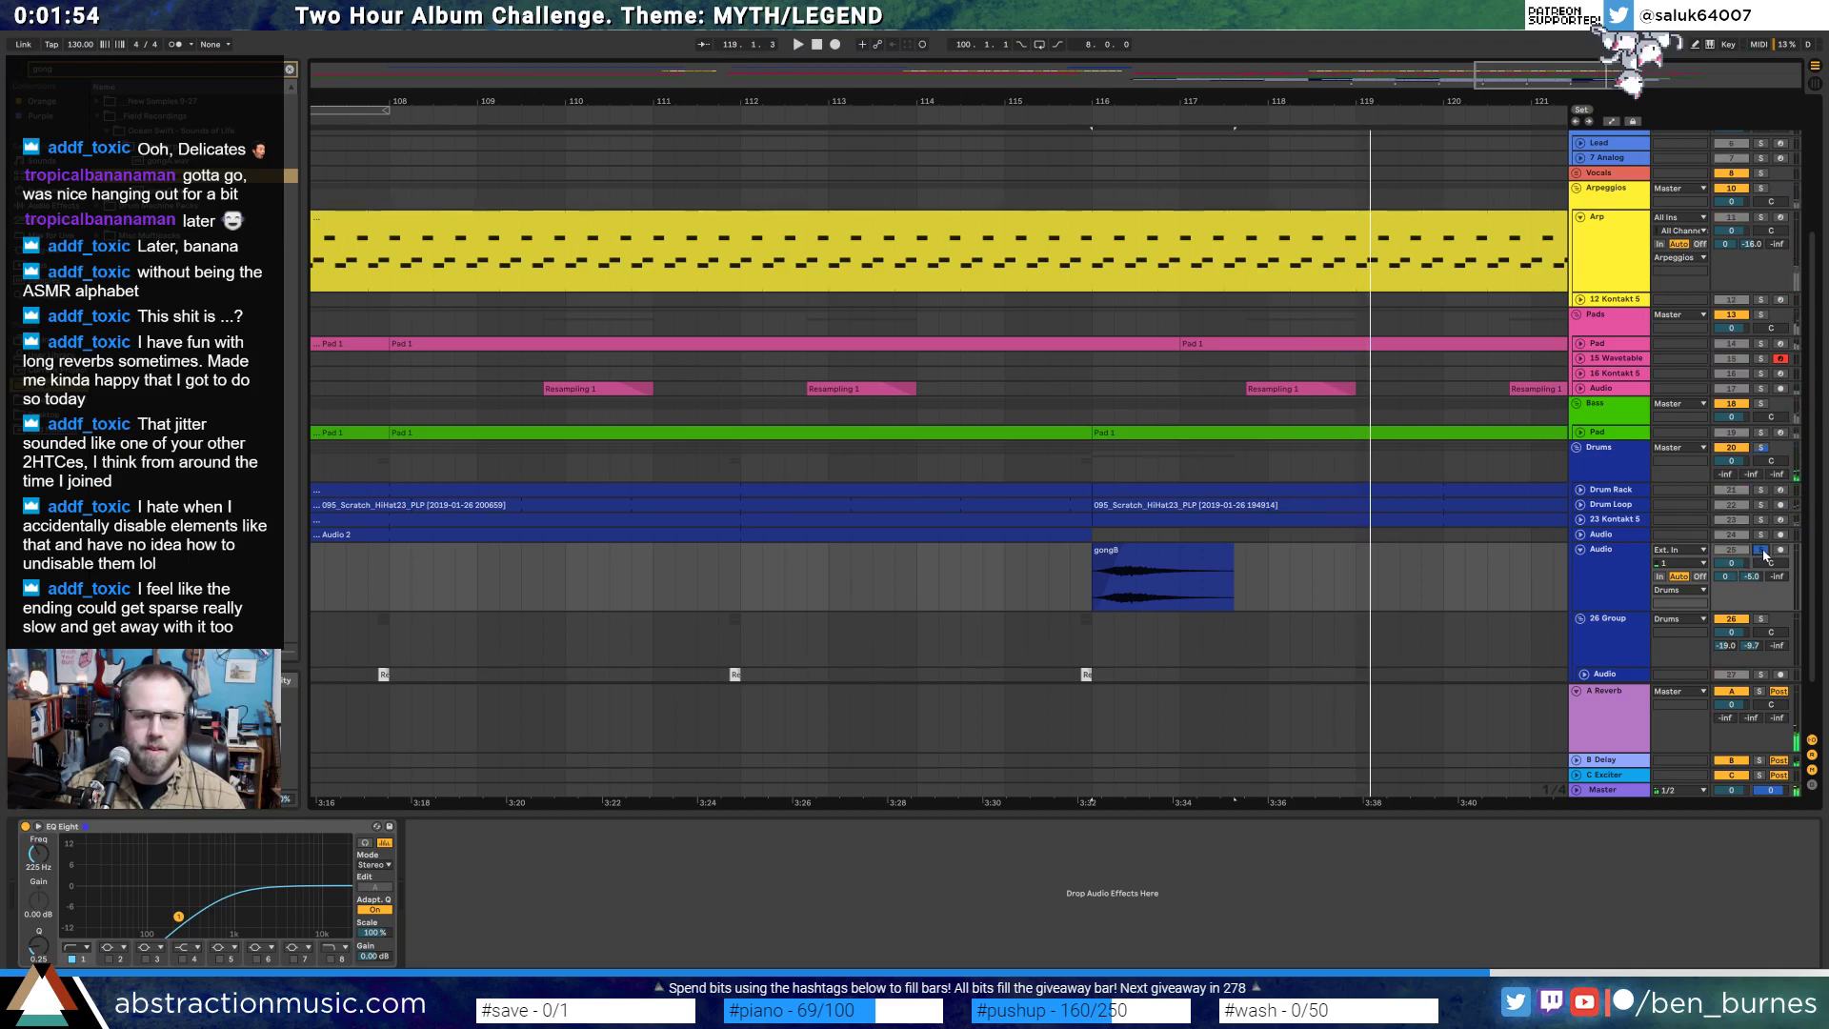
click(938, 577)
key(space)
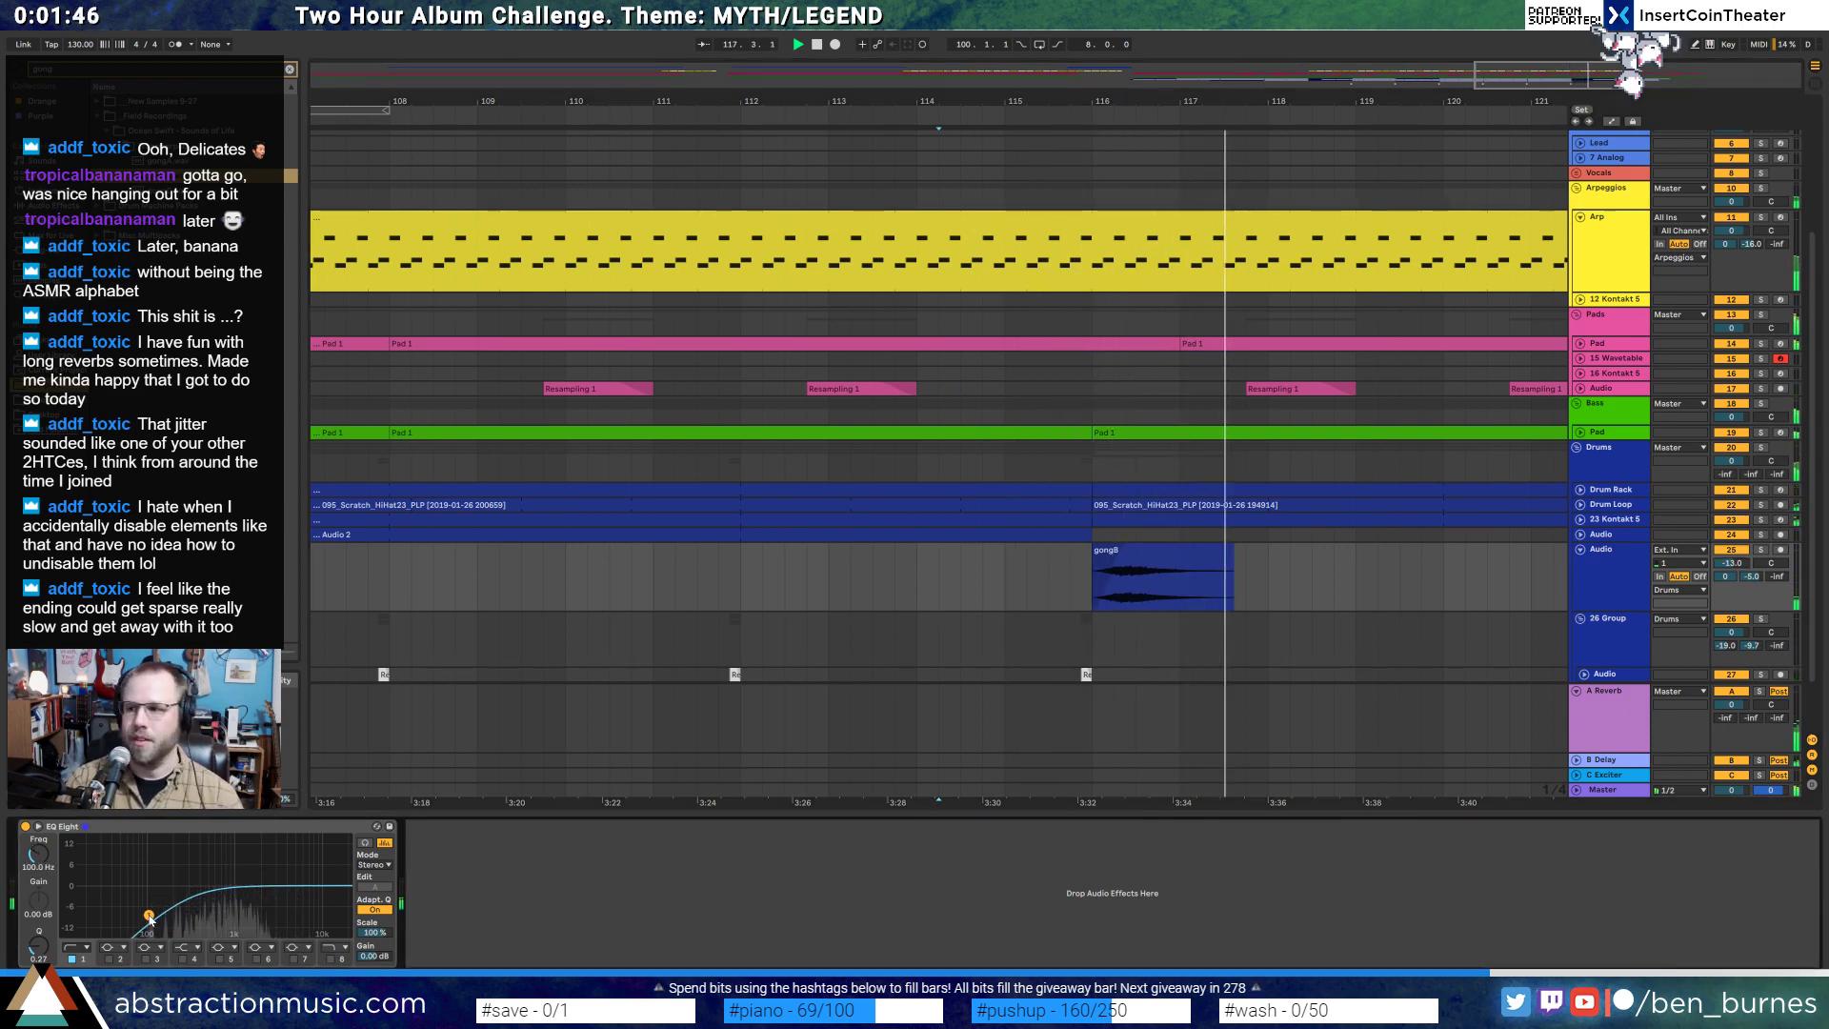
key(space)
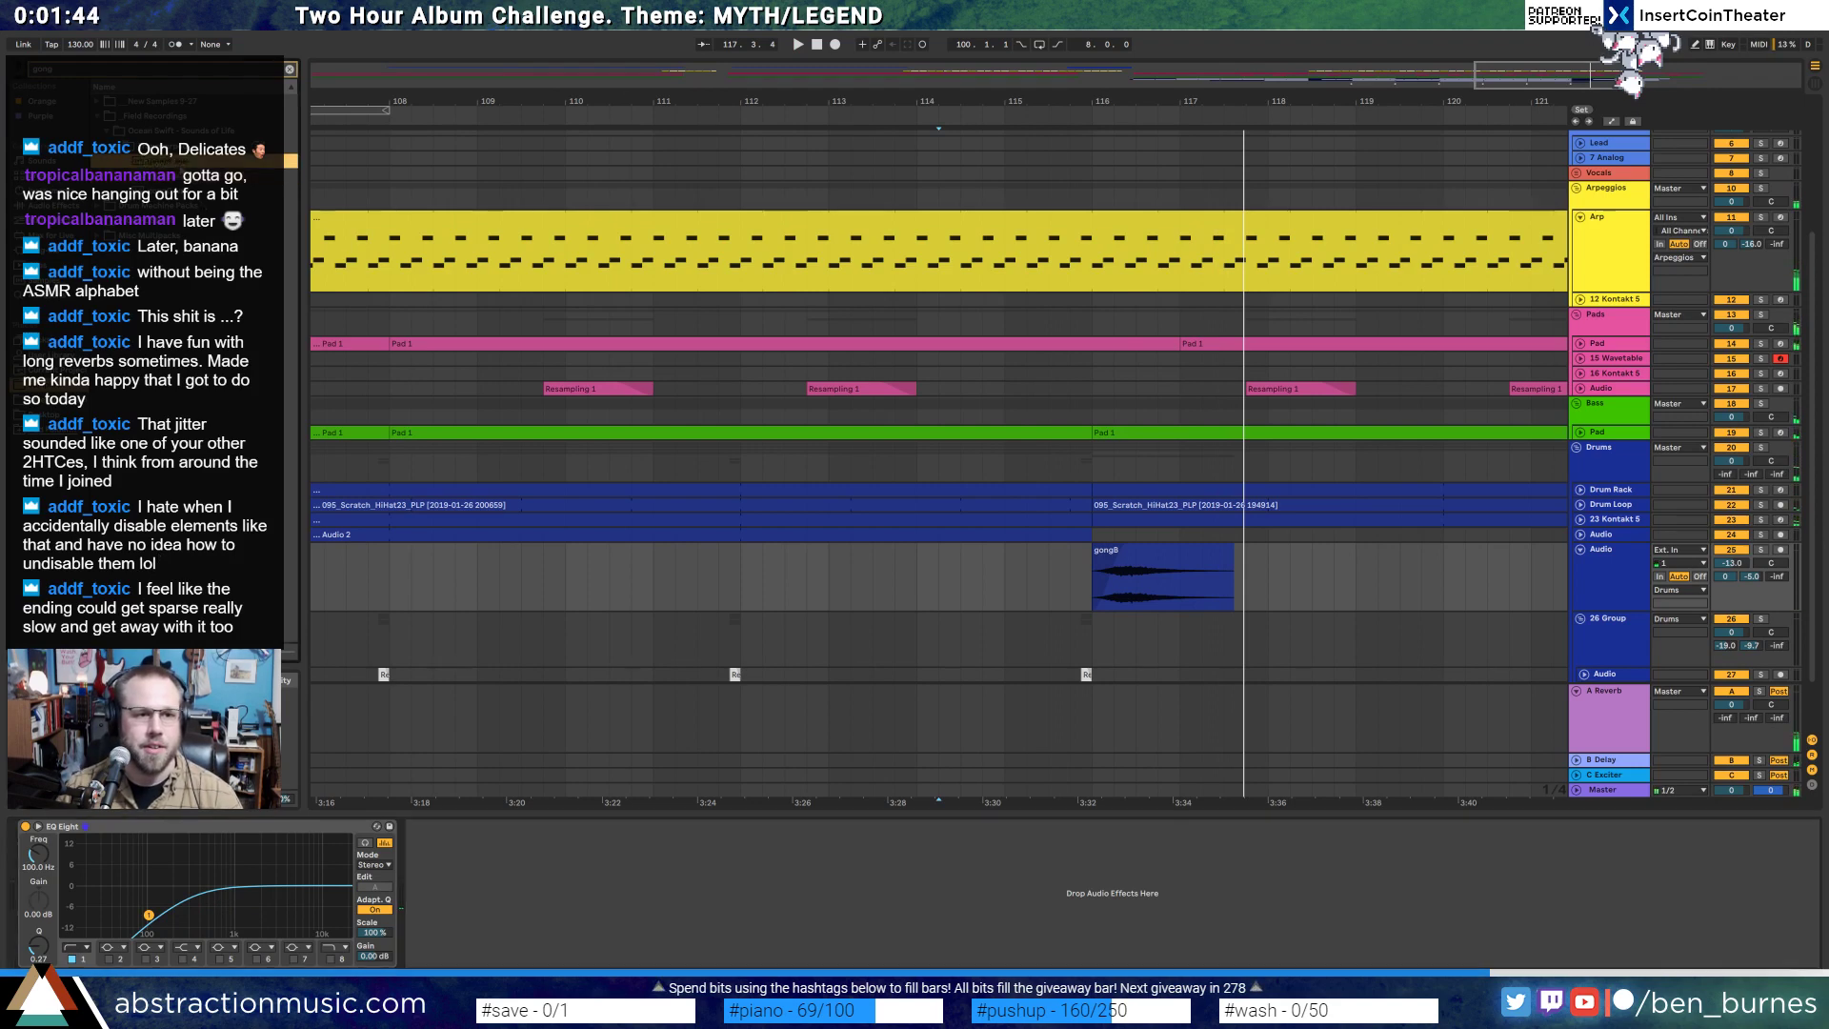
- Swap the clip at bar 116 for the gongA sample, with the track volume at -19.4 and the EQ low cut at 19.0 Hz
drag(157, 162, 1134, 562)
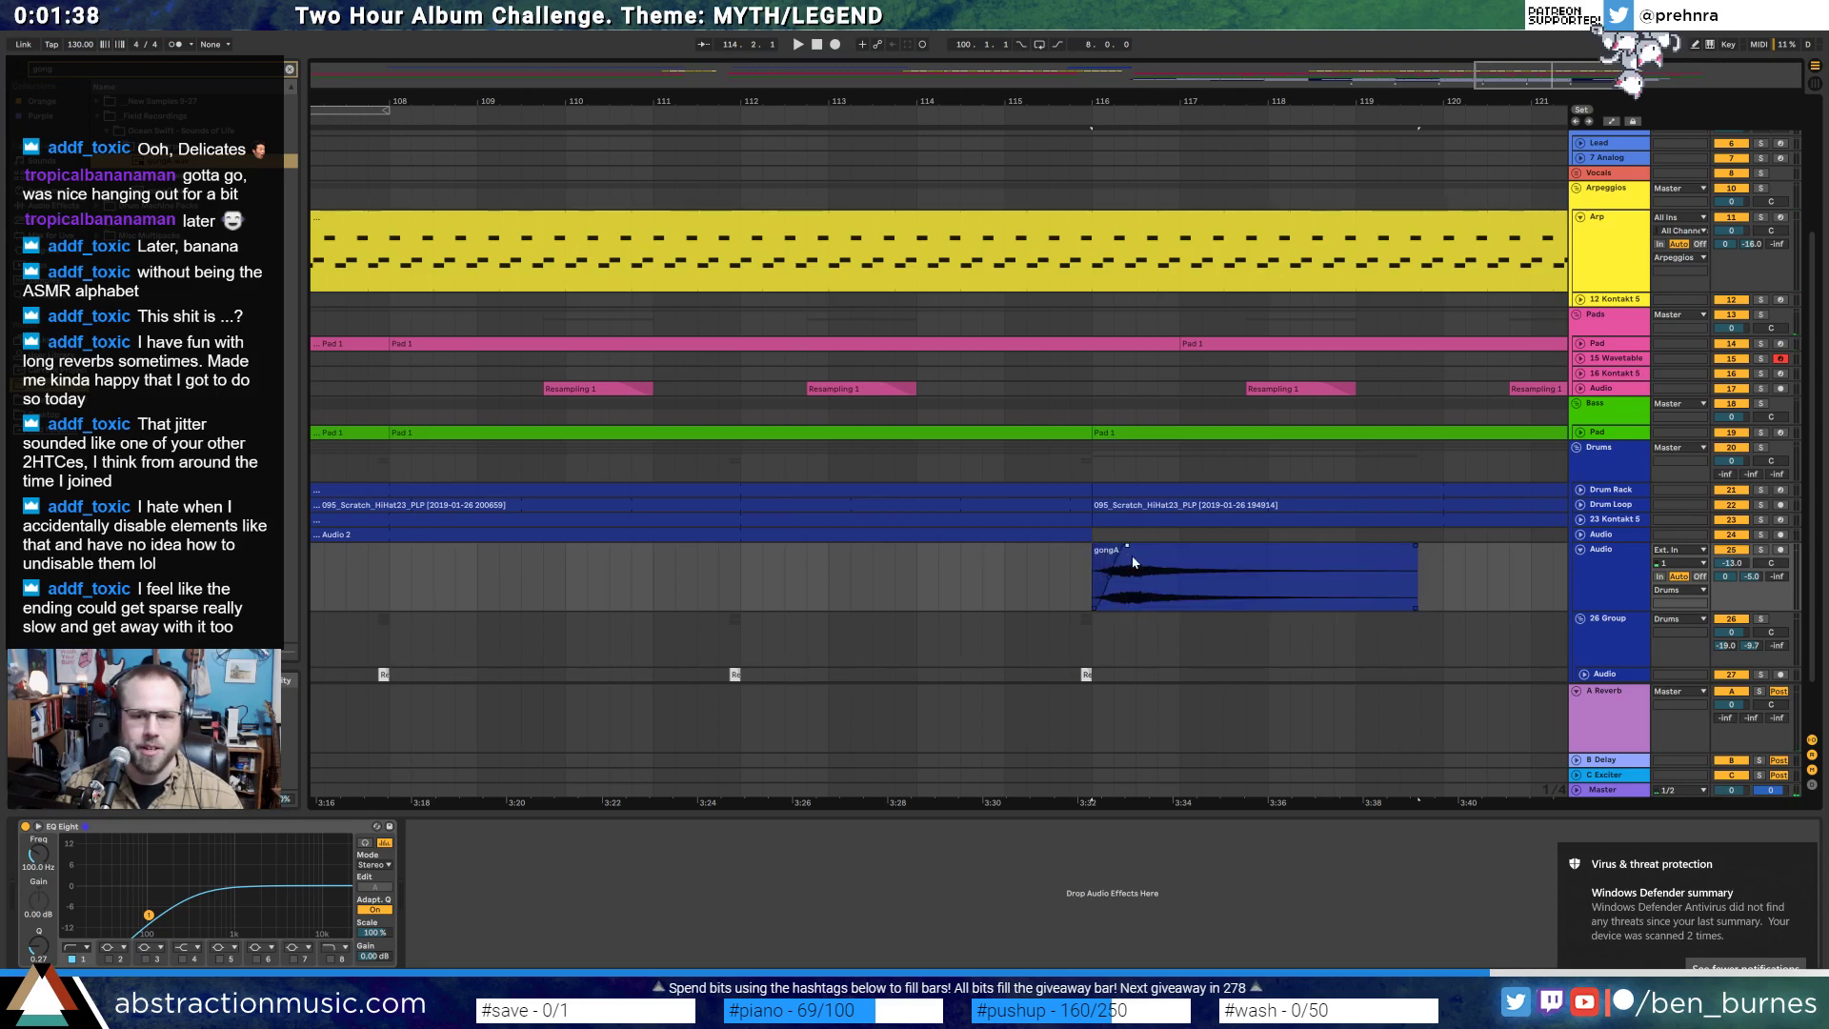
drag(149, 916, 149, 922)
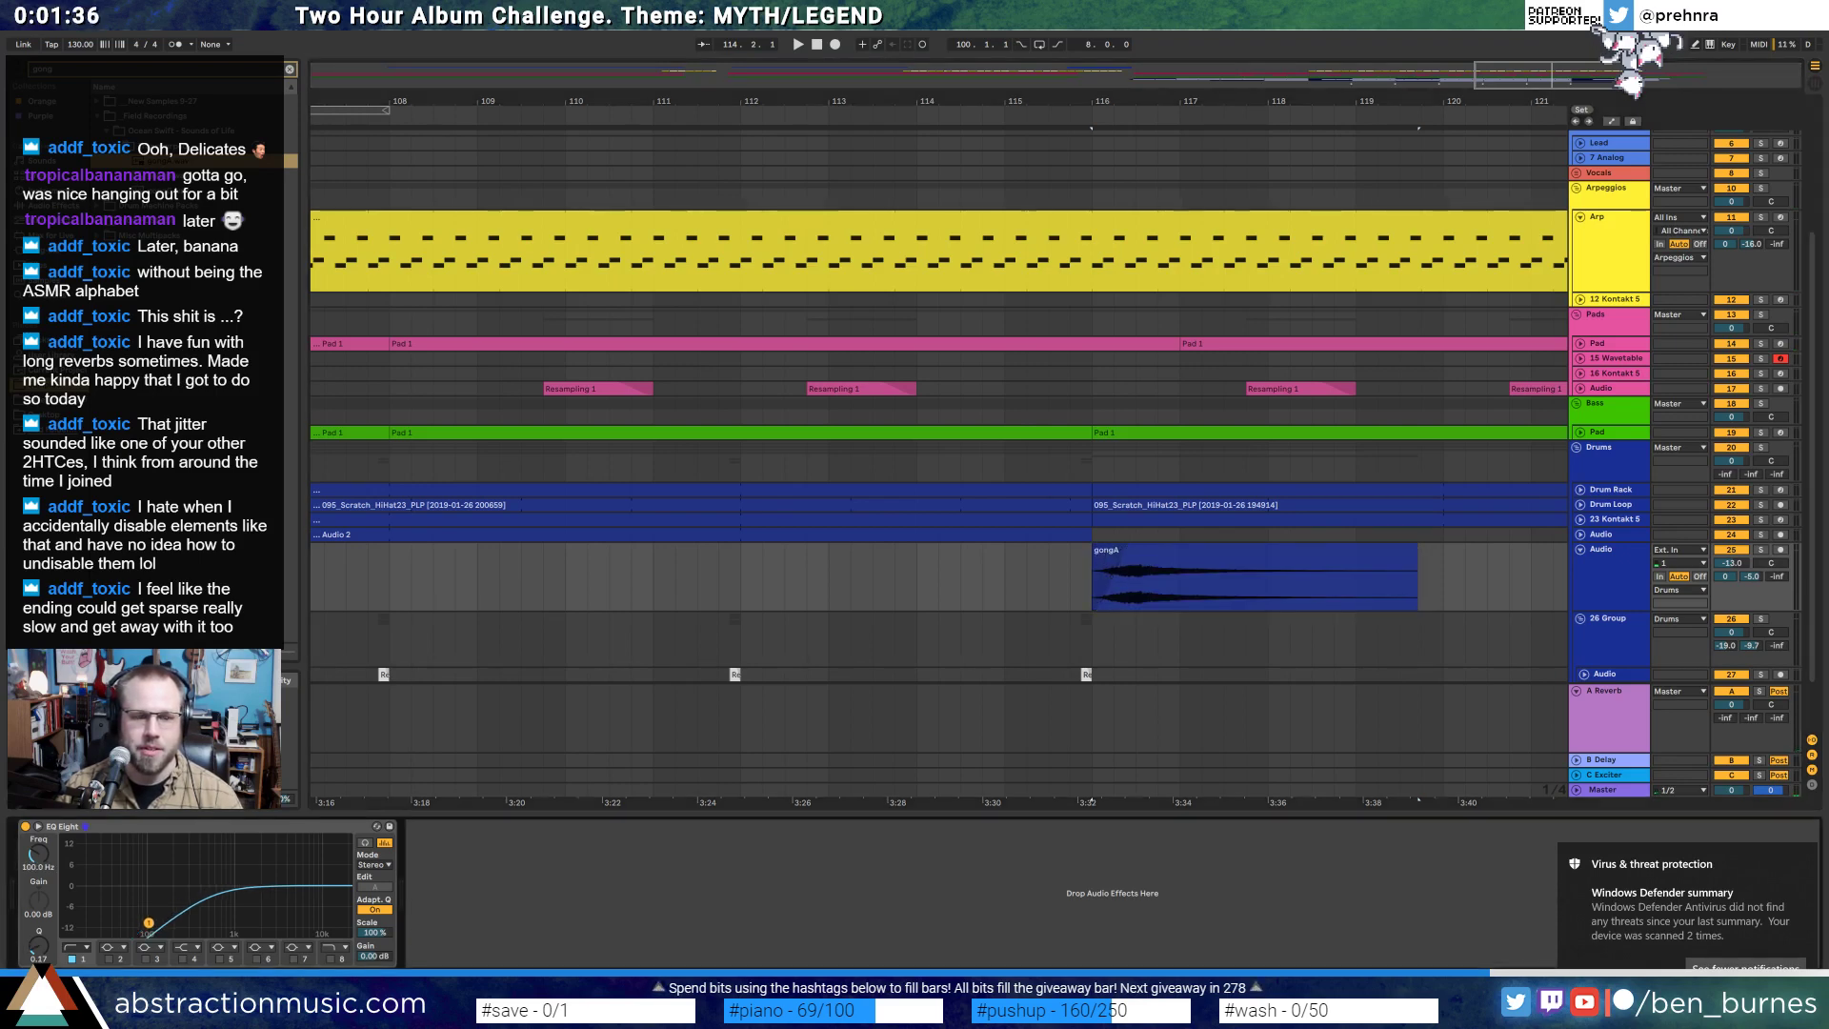
drag(1729, 565, 1729, 579)
key(space)
drag(149, 922, 87, 918)
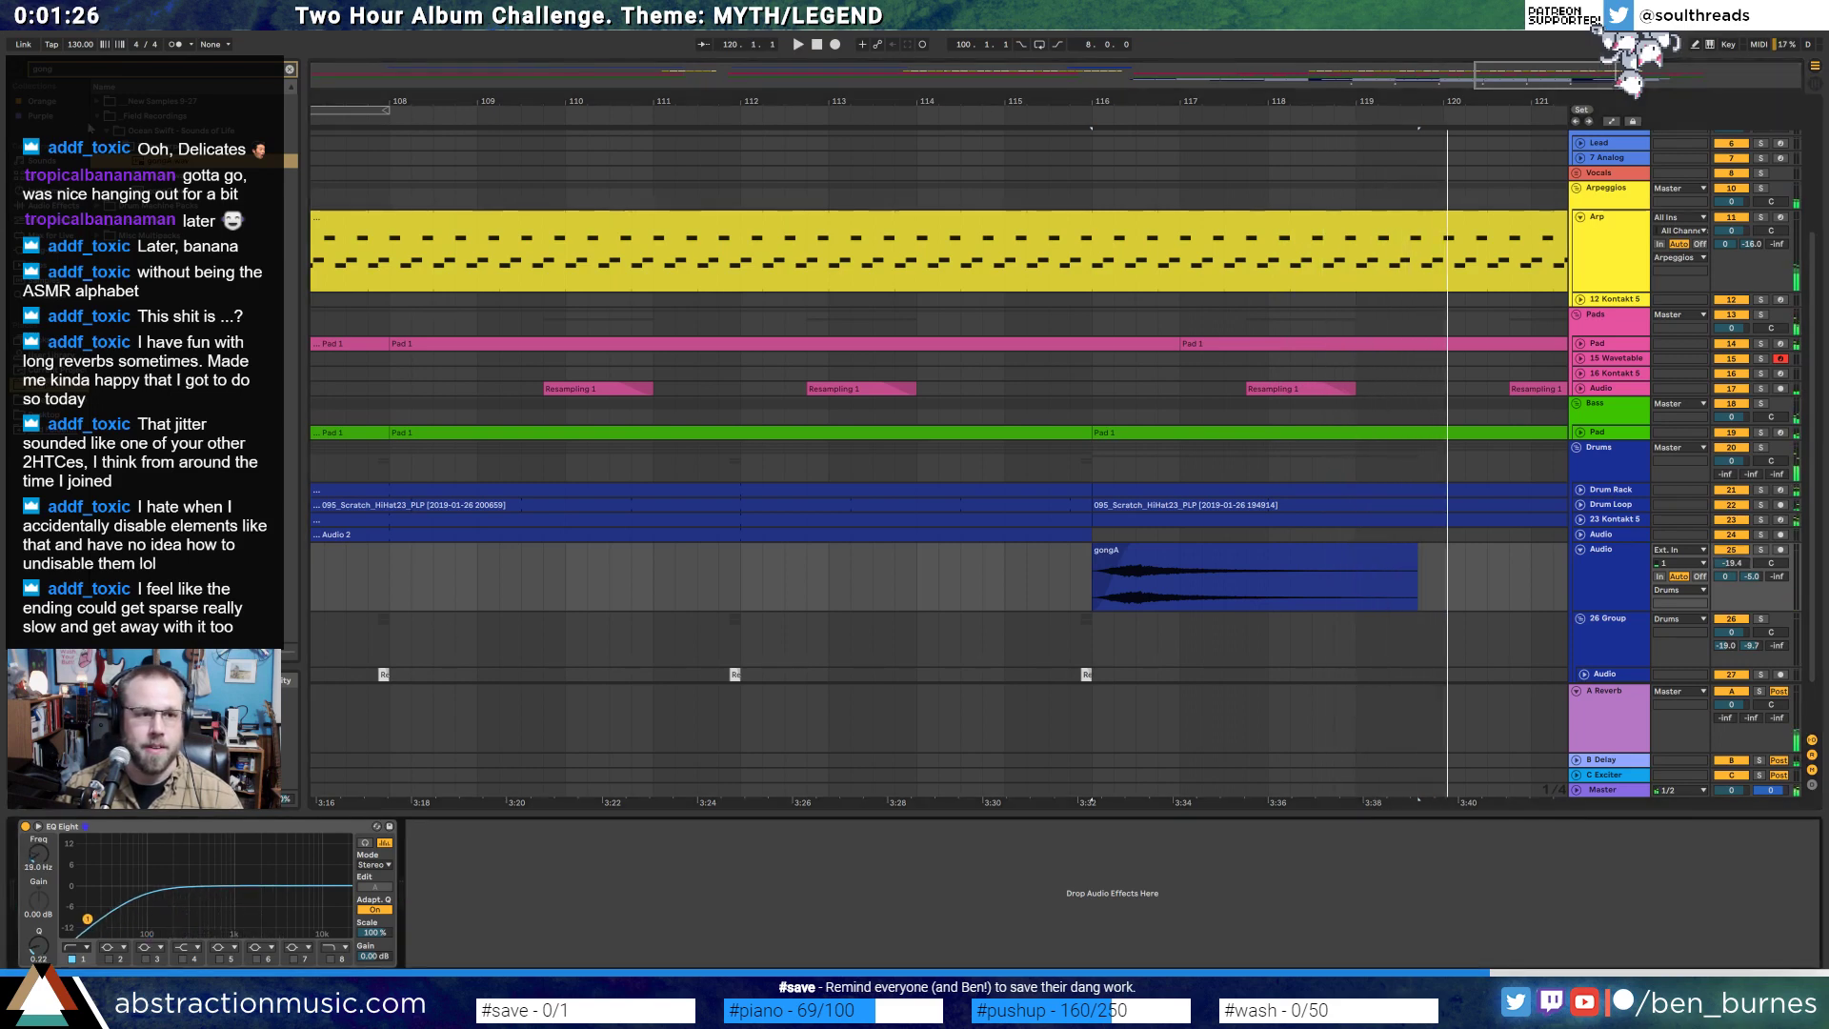
- Replace the clip at bar 116 with the MaxV - gong sample and fade out its end
click(106, 177)
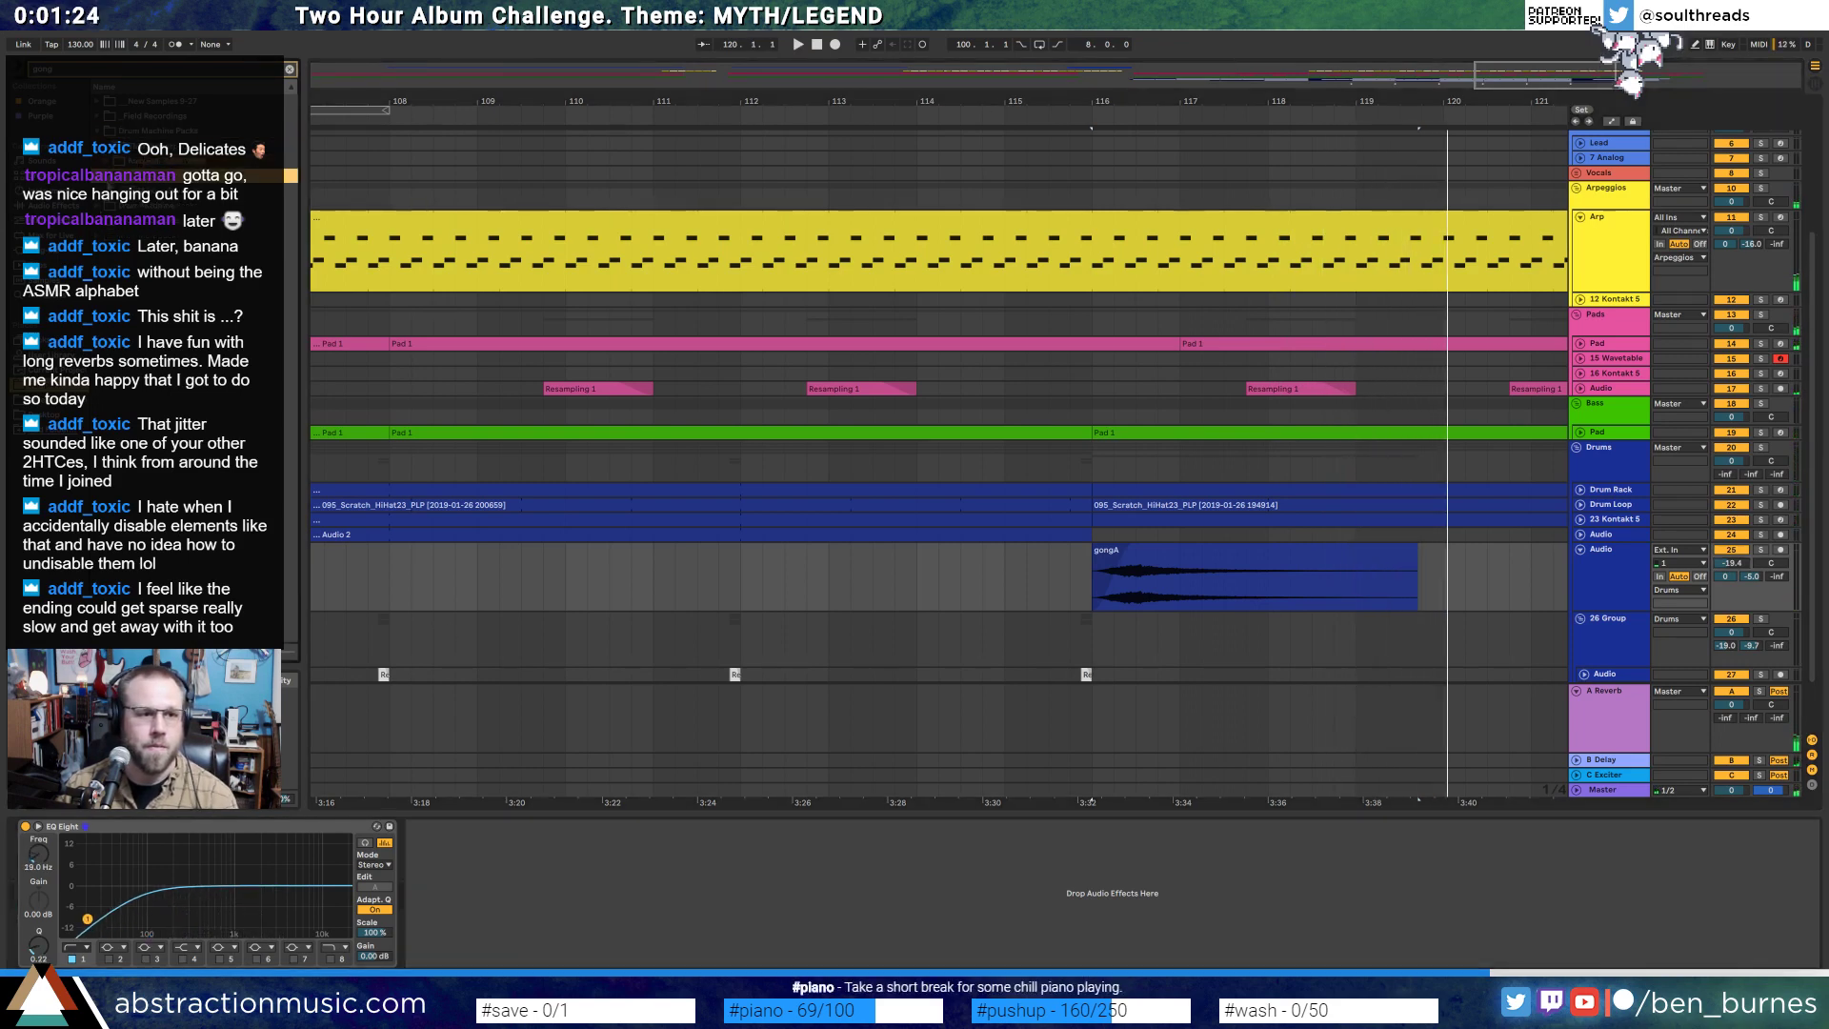
click(101, 190)
drag(101, 190, 1095, 583)
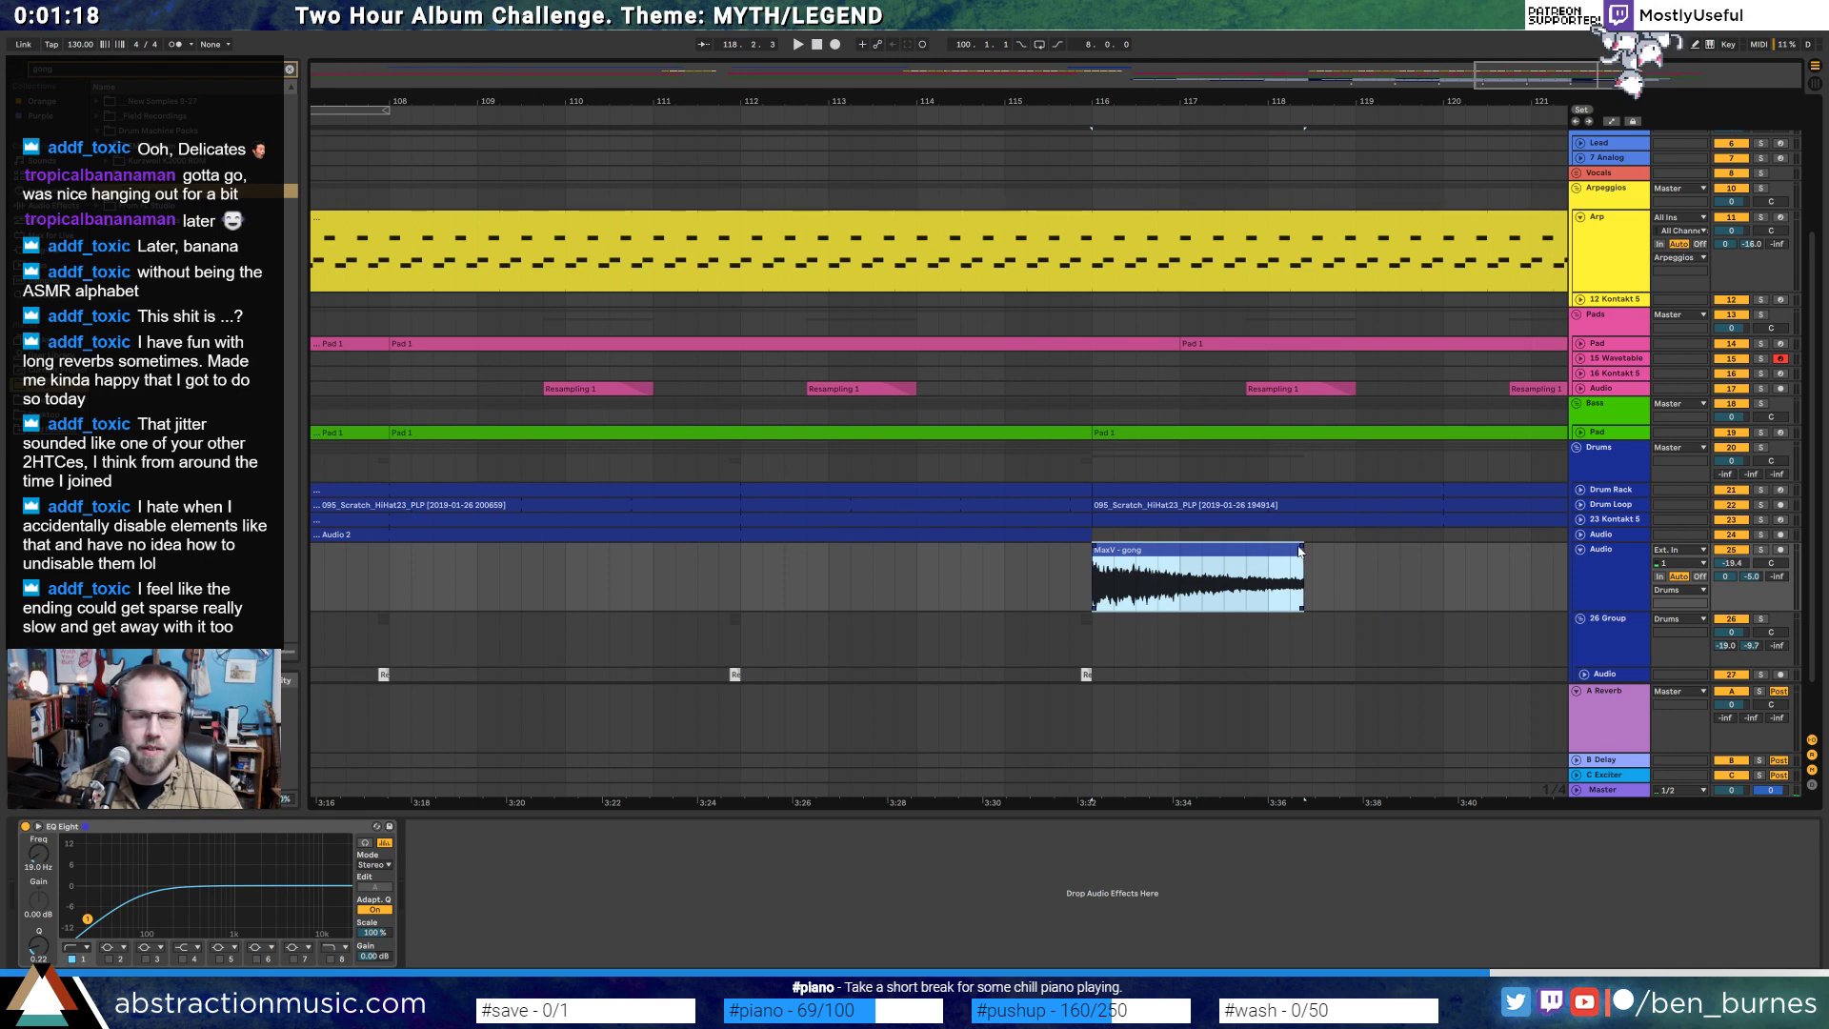
drag(1300, 551, 1240, 547)
- Play the new gong in context and set its track volume to -18.8
key(space)
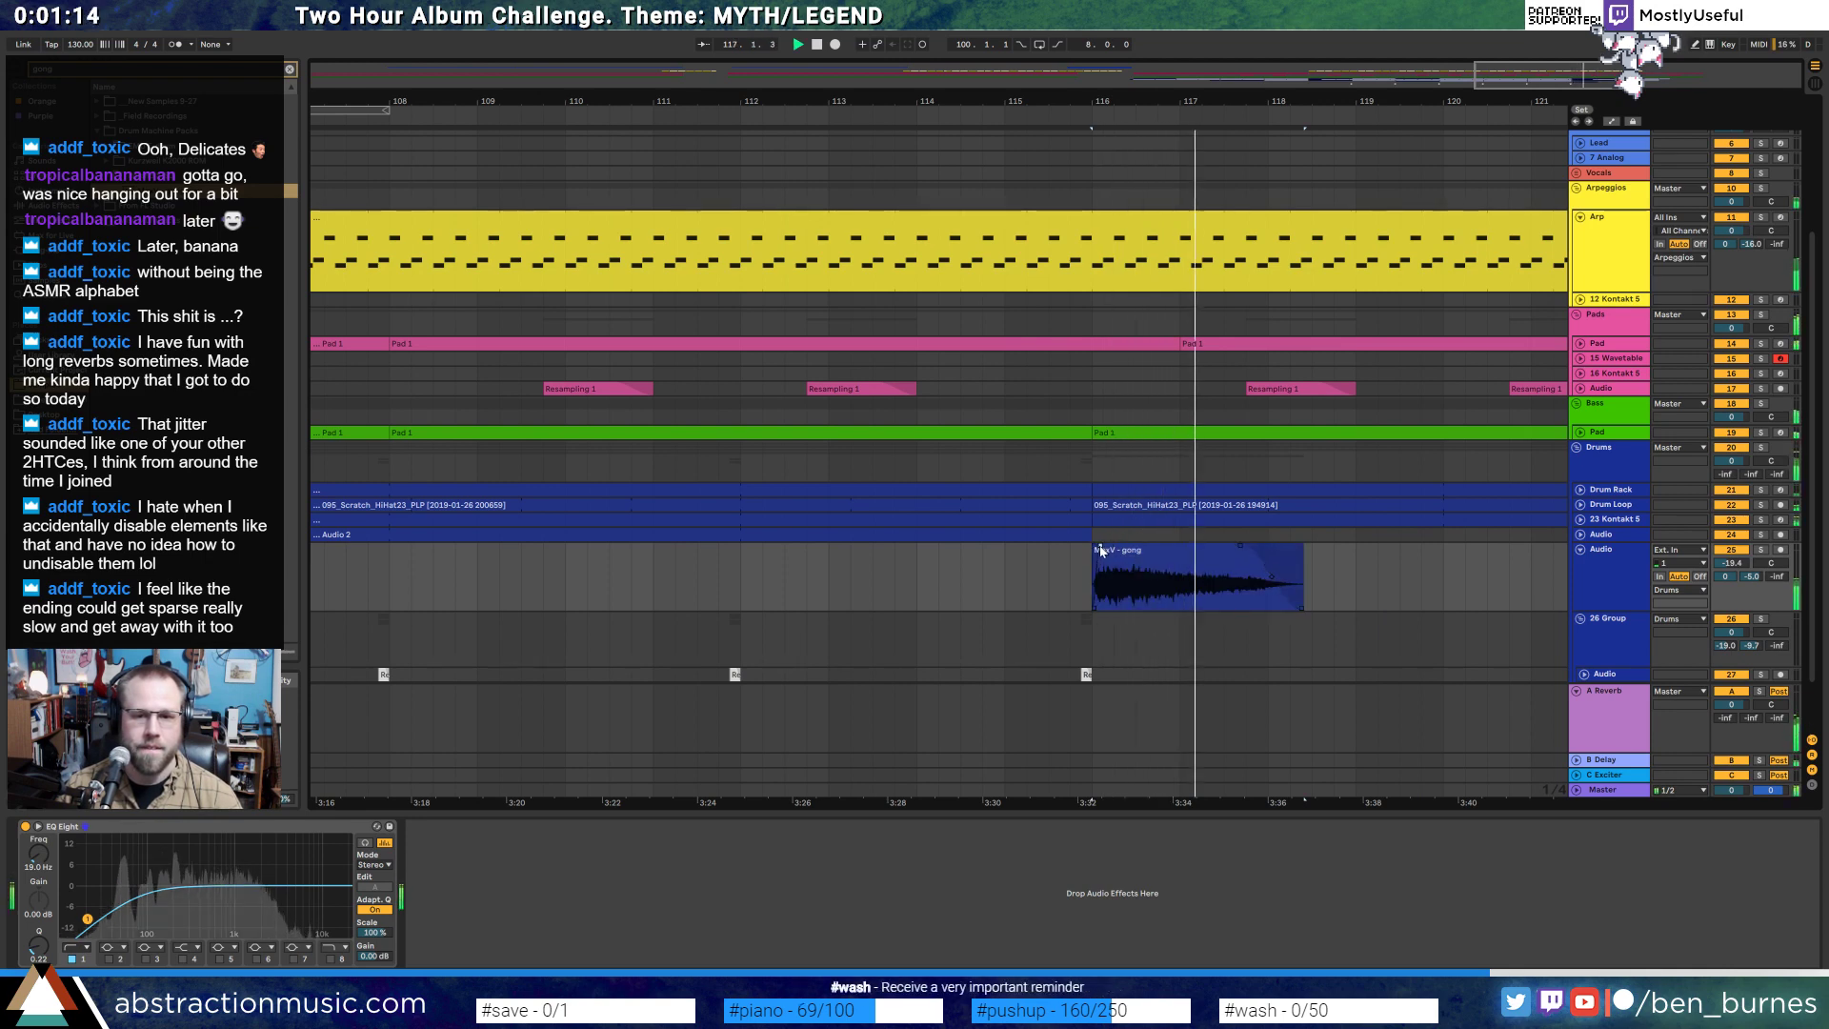
drag(1736, 566, 1736, 562)
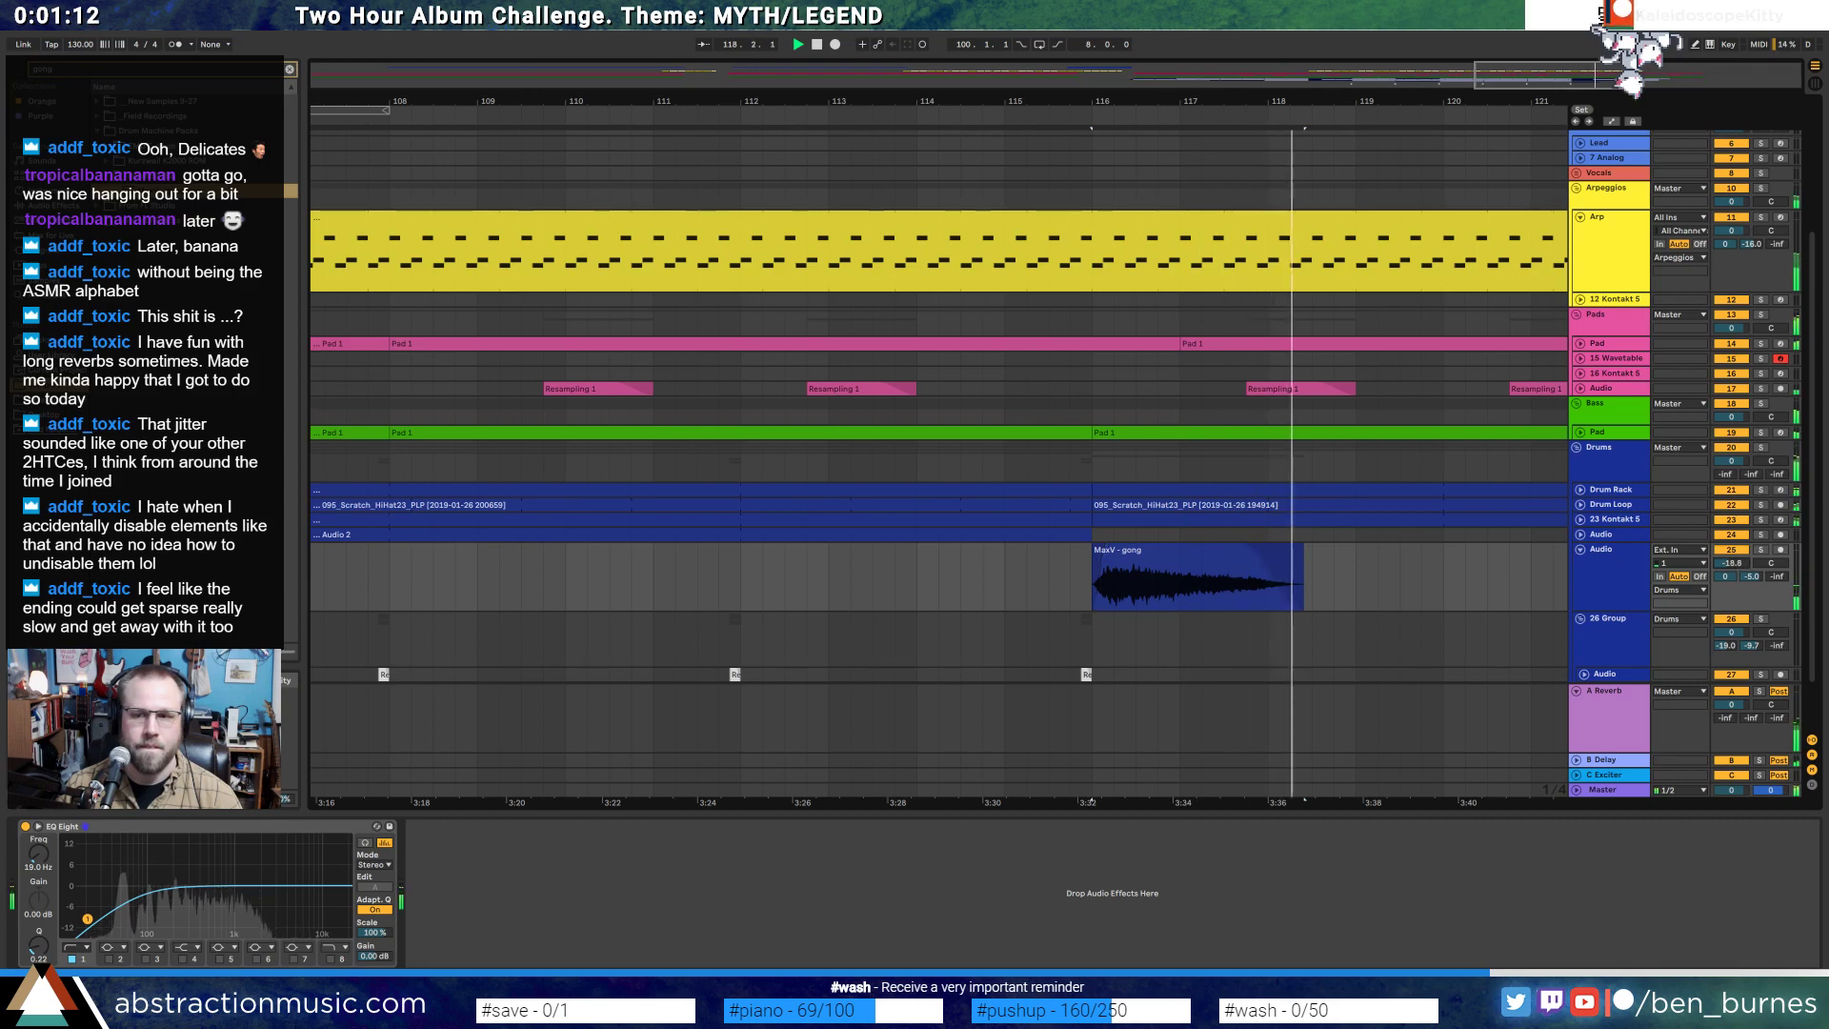
drag(840, 102, 841, 76)
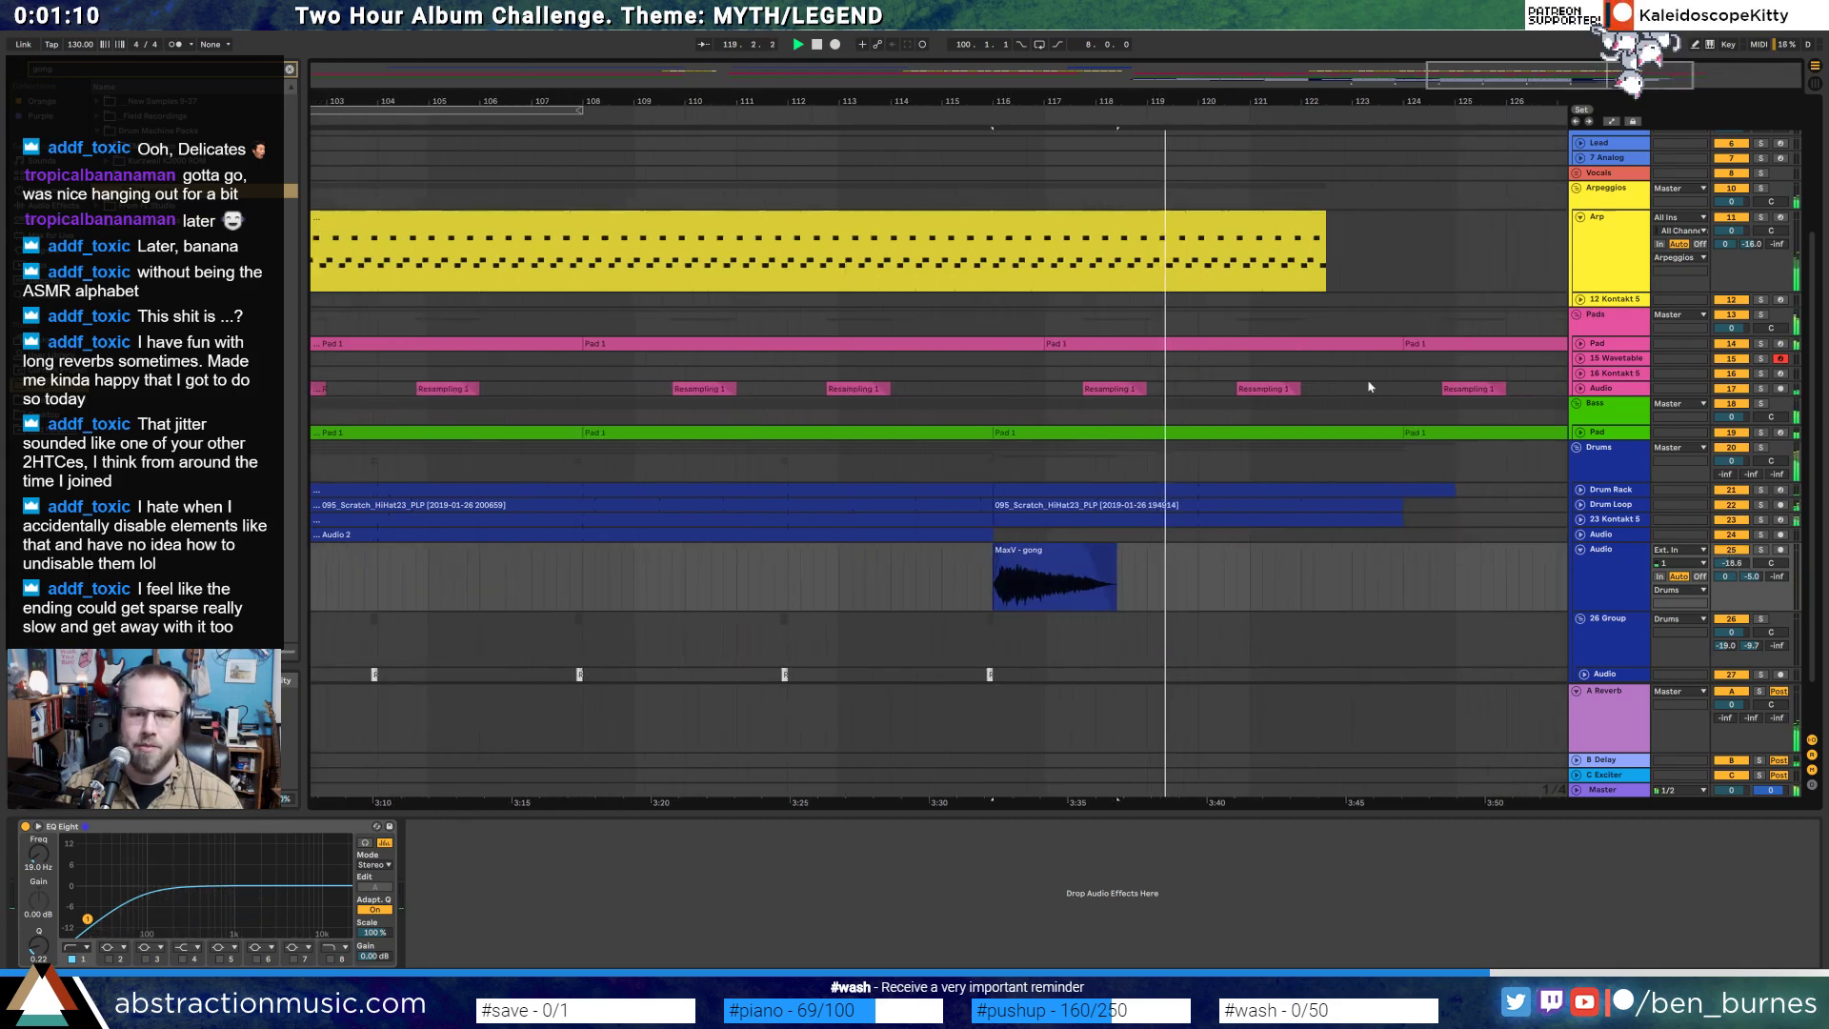
key(space)
- Open the MaxV - gong clip, warp it and stretch it to twice its length
double_click(1045, 553)
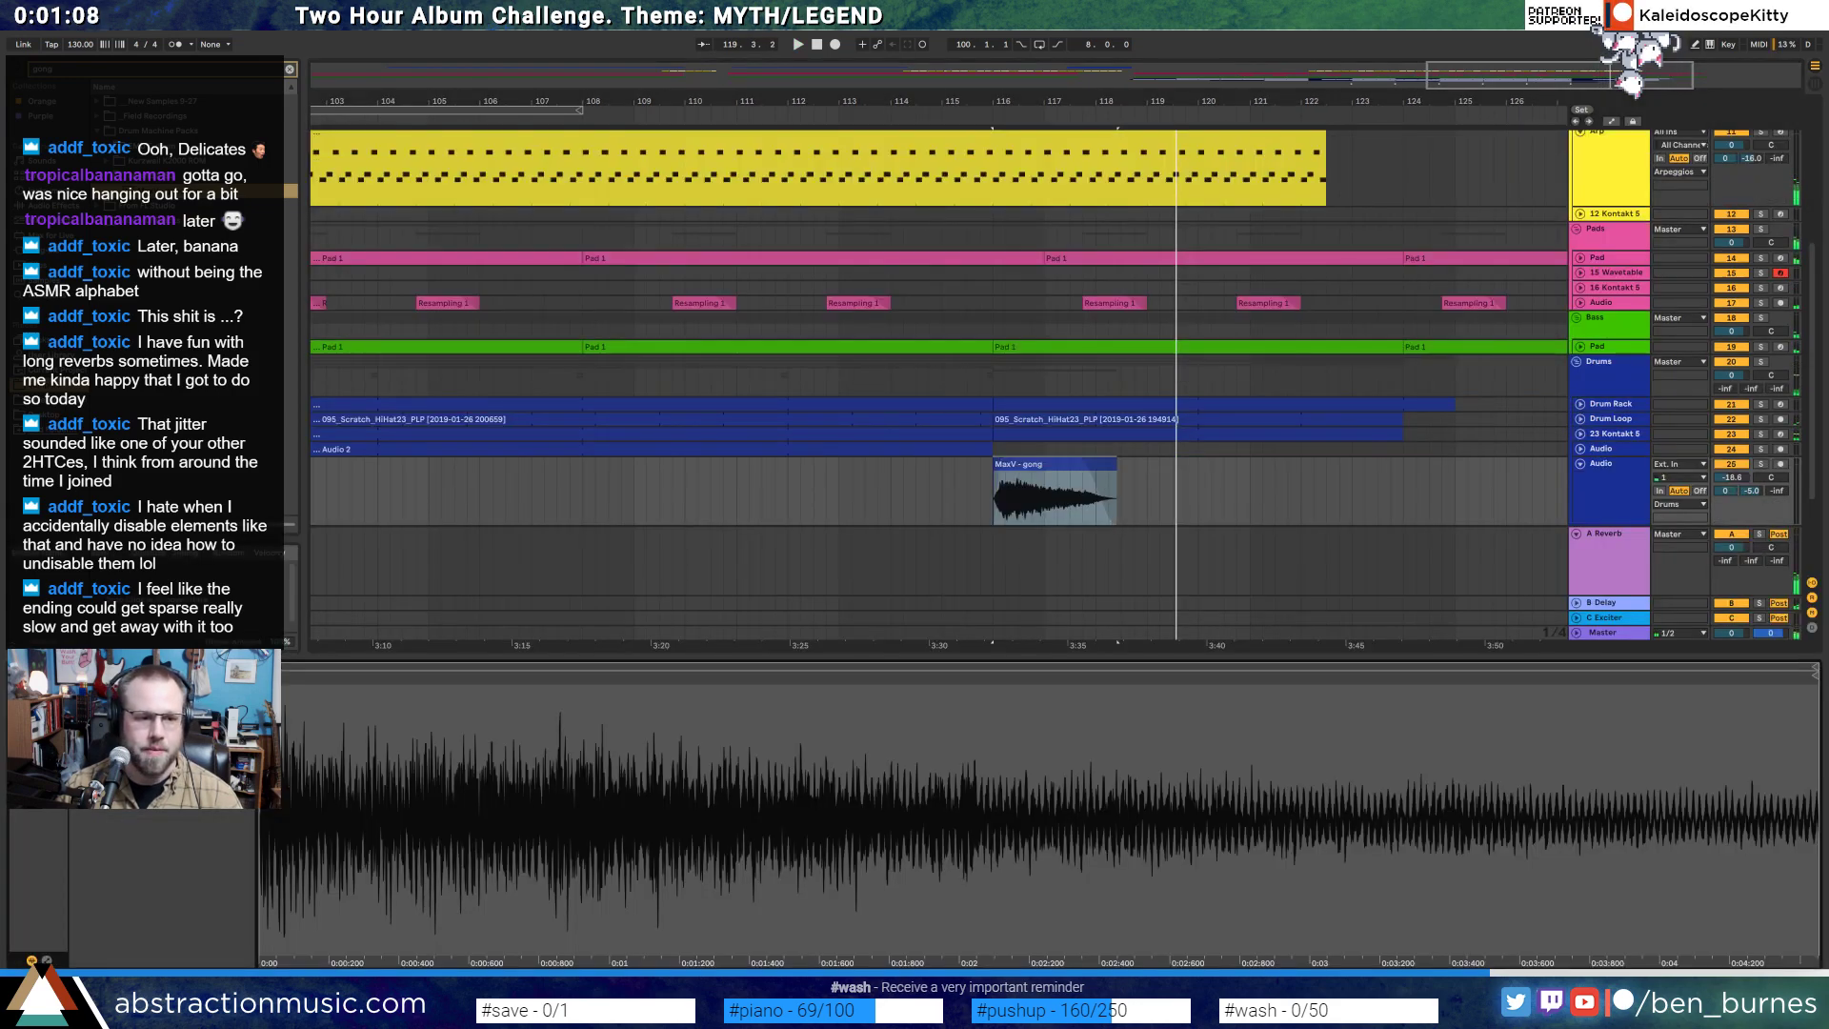
click(181, 688)
click(195, 740)
click(181, 753)
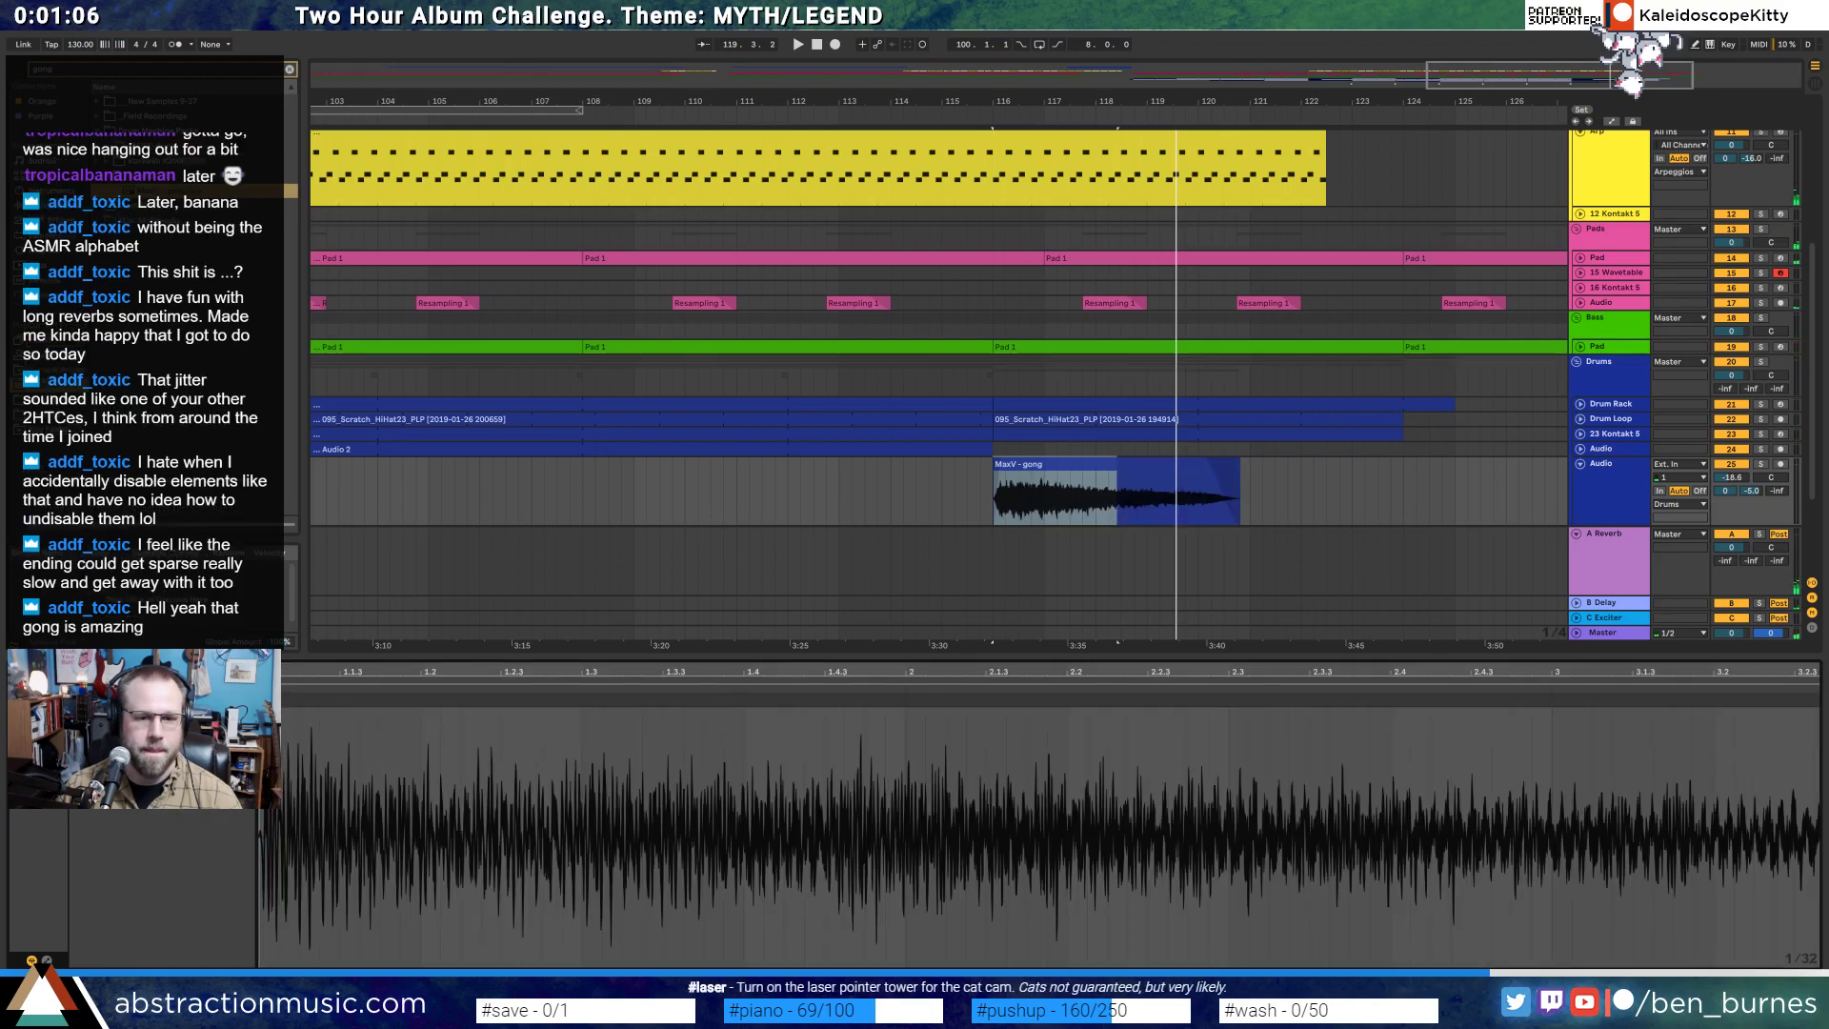
- Play the stretched gong from bar 116 and set its track volume to -15.4
key(space)
click(1082, 520)
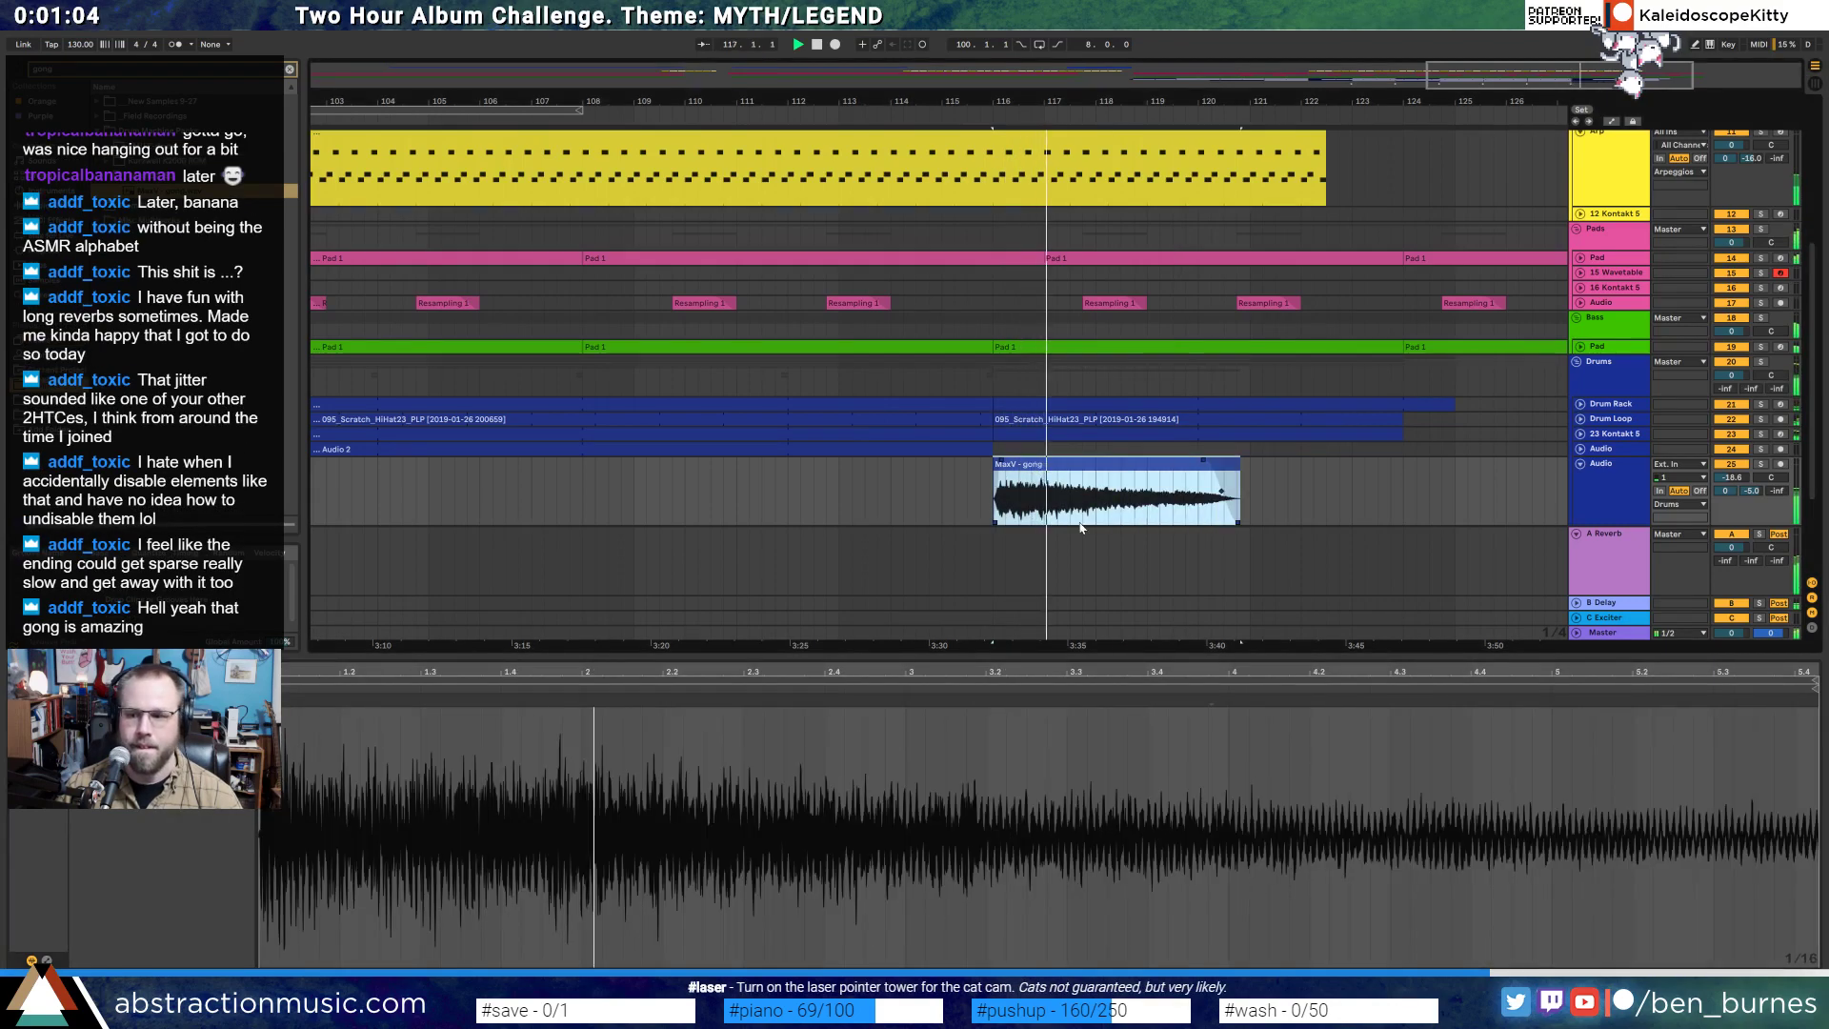
drag(1001, 461, 1009, 463)
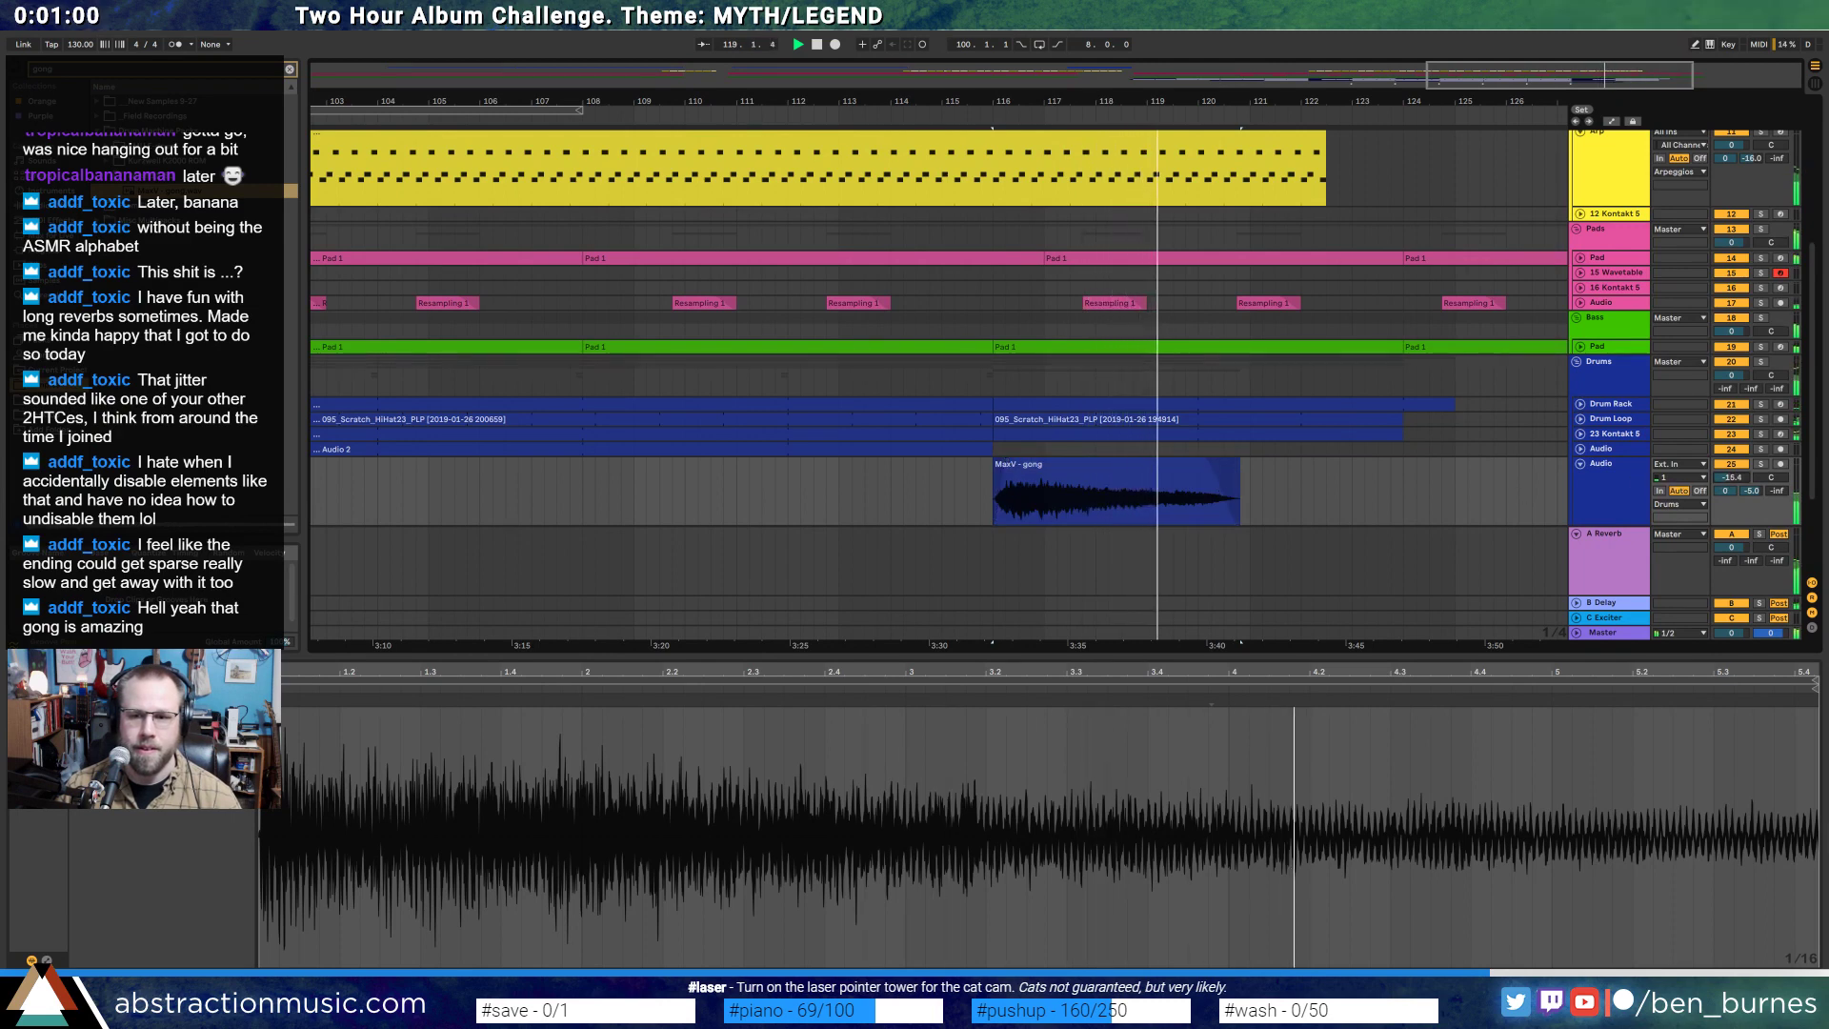
- Set the gong track's EQ Eight low cut to 41.7 Hz and start the clip's fade-out at bar 119
key(shift+Tab)
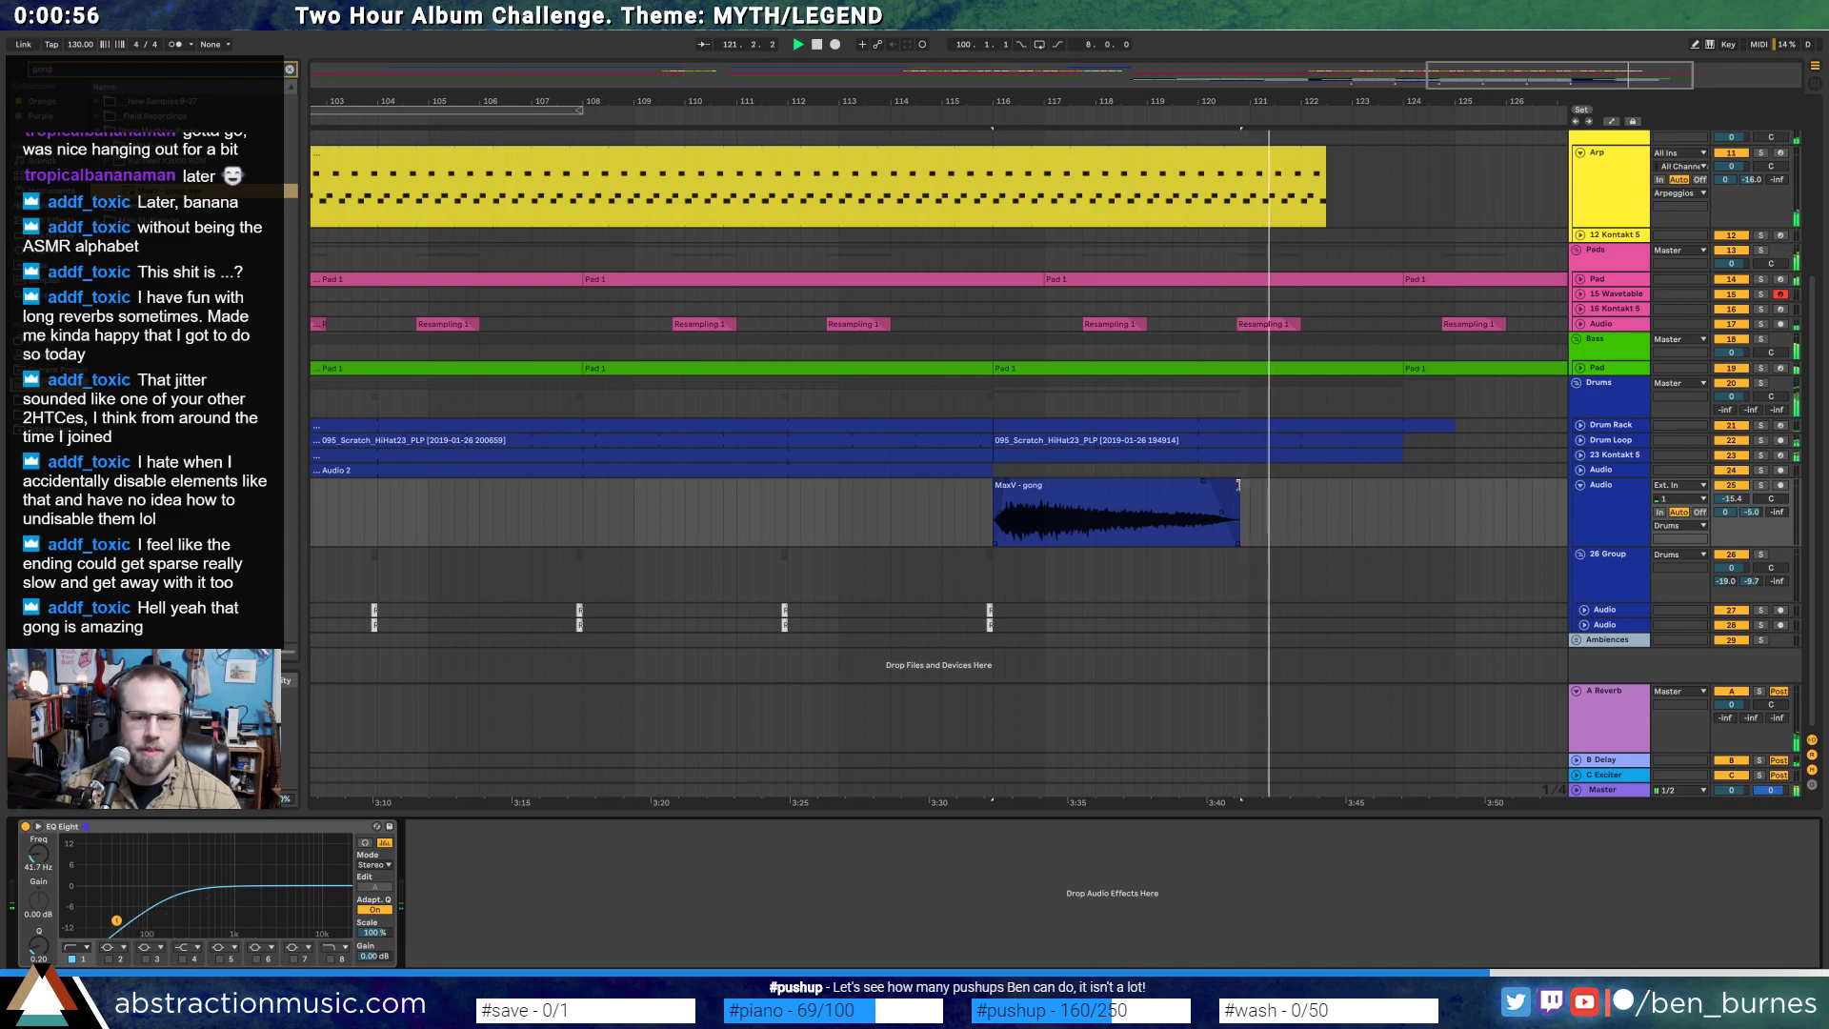
drag(1237, 483, 1156, 492)
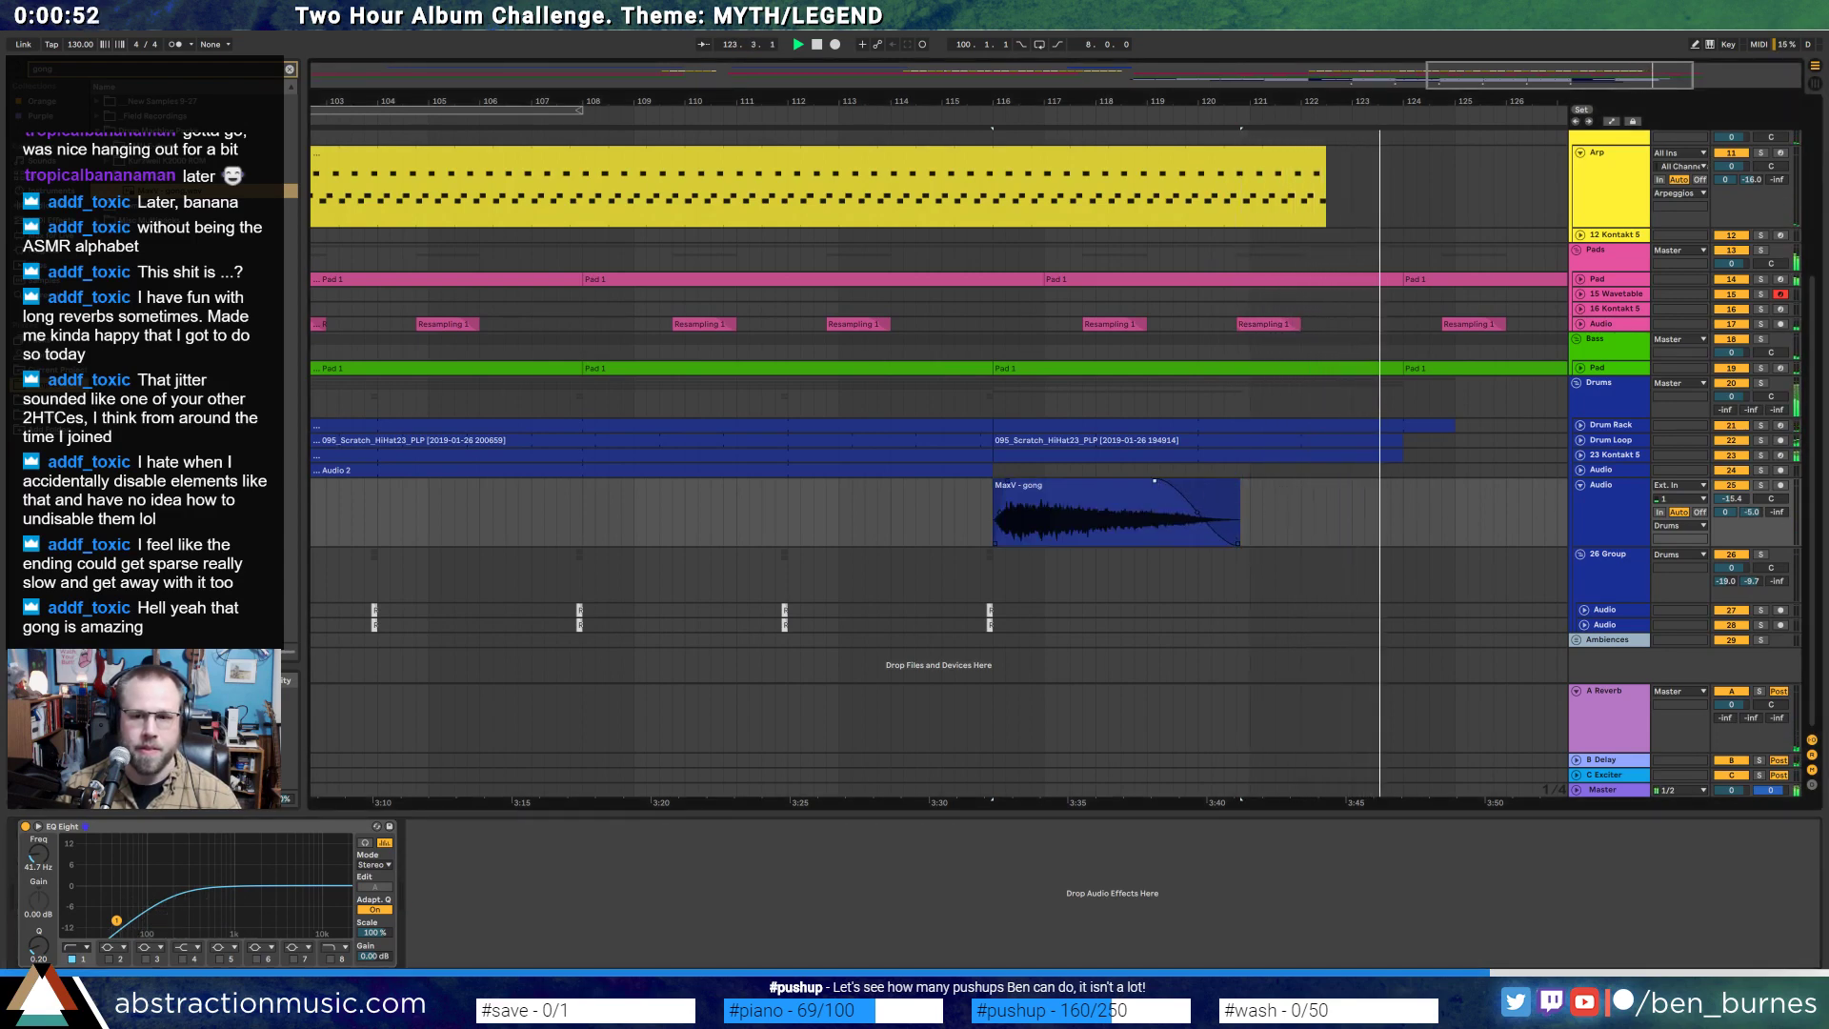
- Play the gong hit soloed from just before bar 116, then unsolo its track and replay it in context
click(956, 510)
key(space)
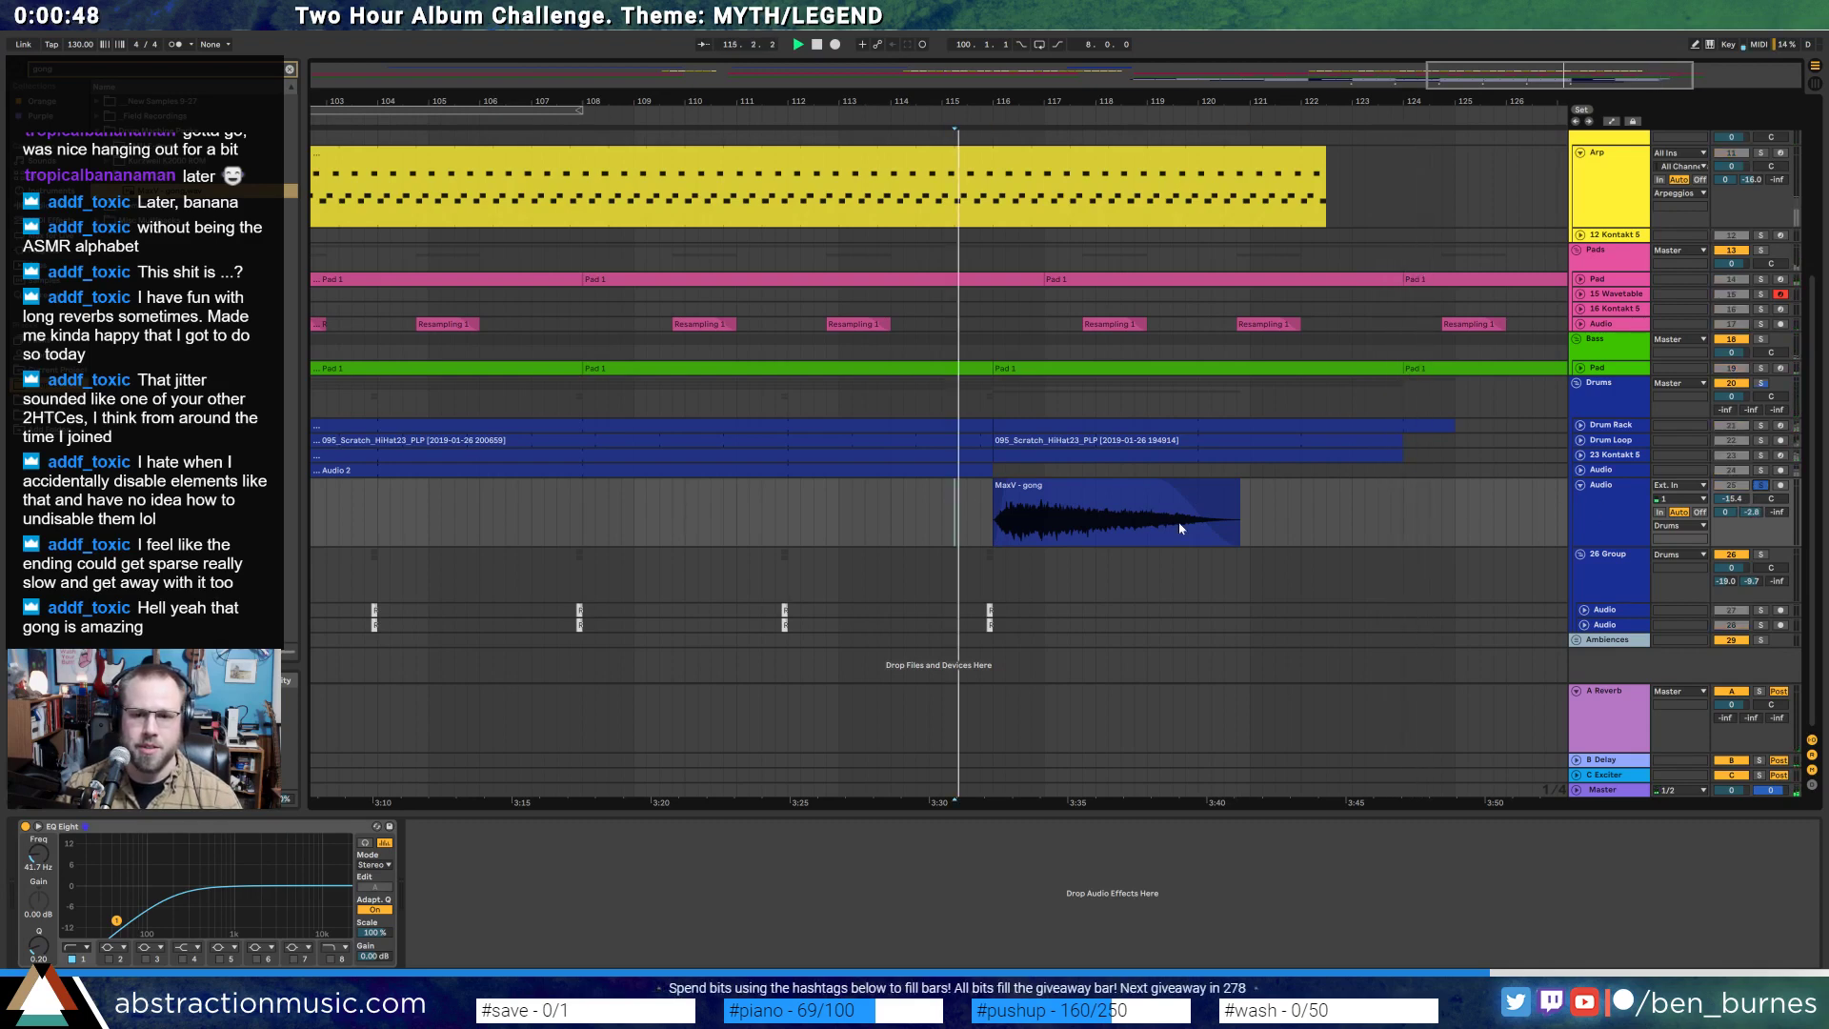
click(1049, 530)
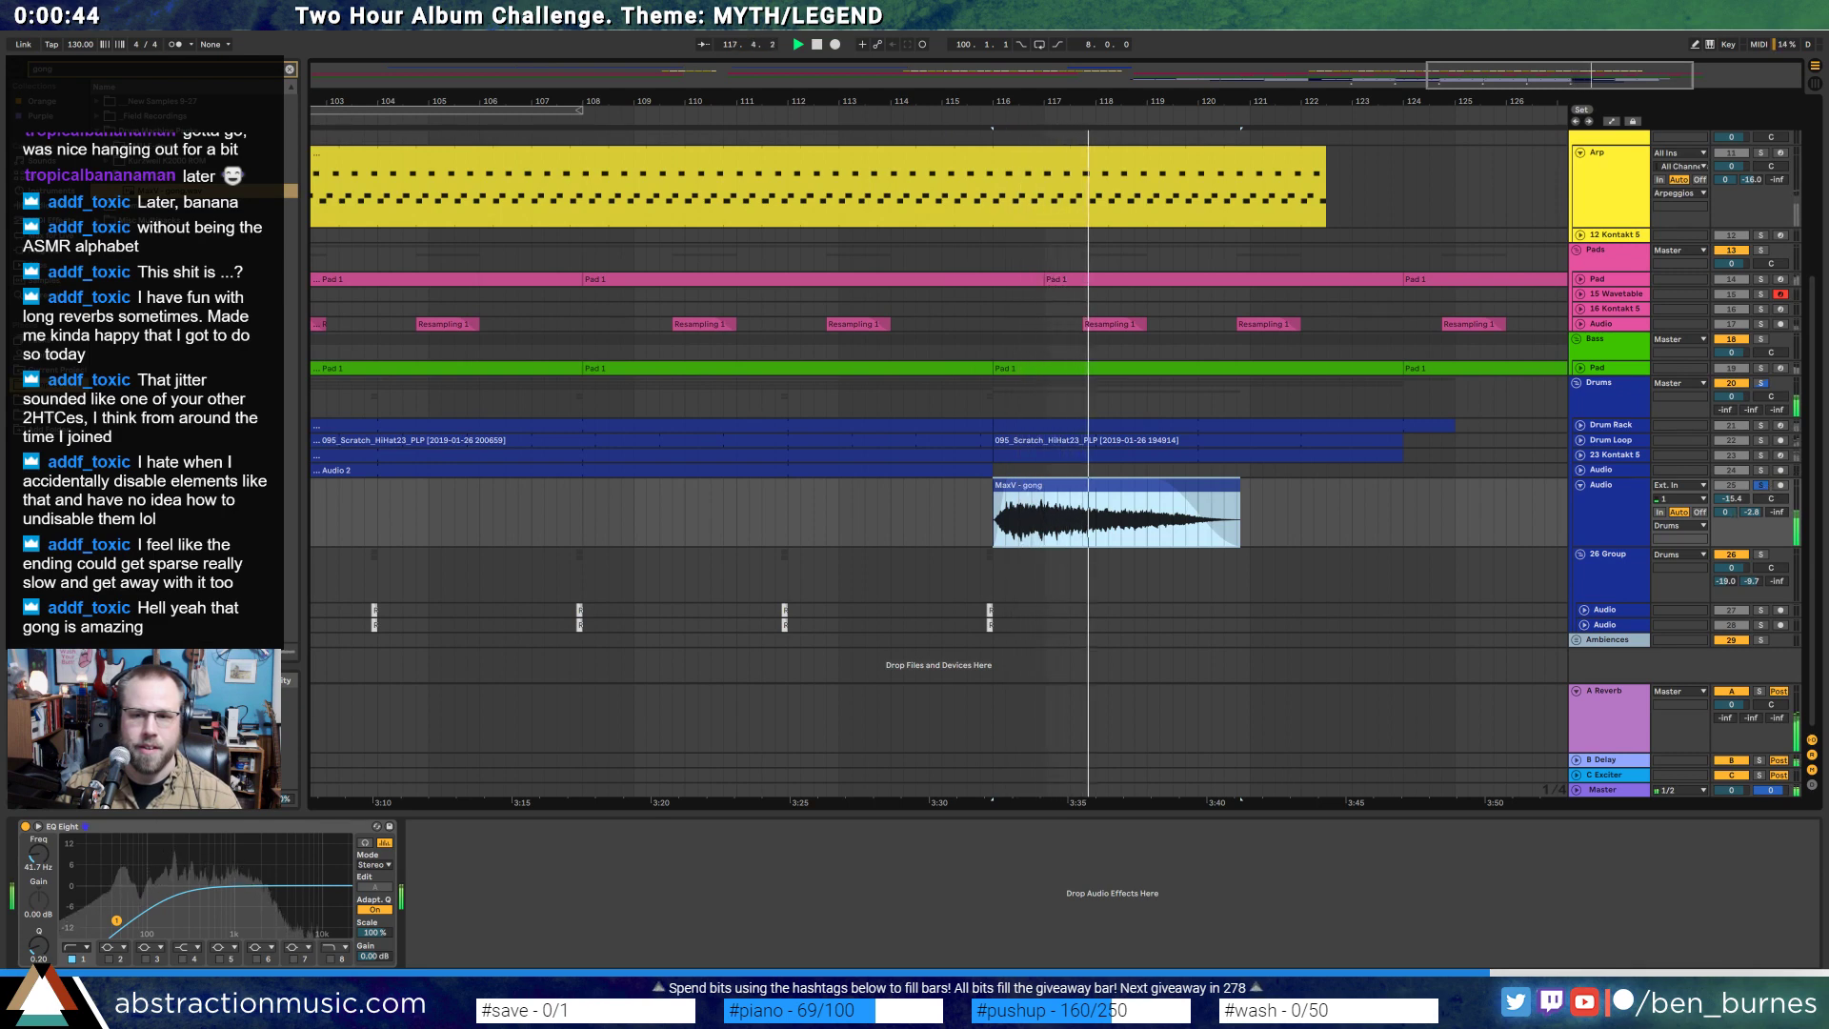
click(1760, 485)
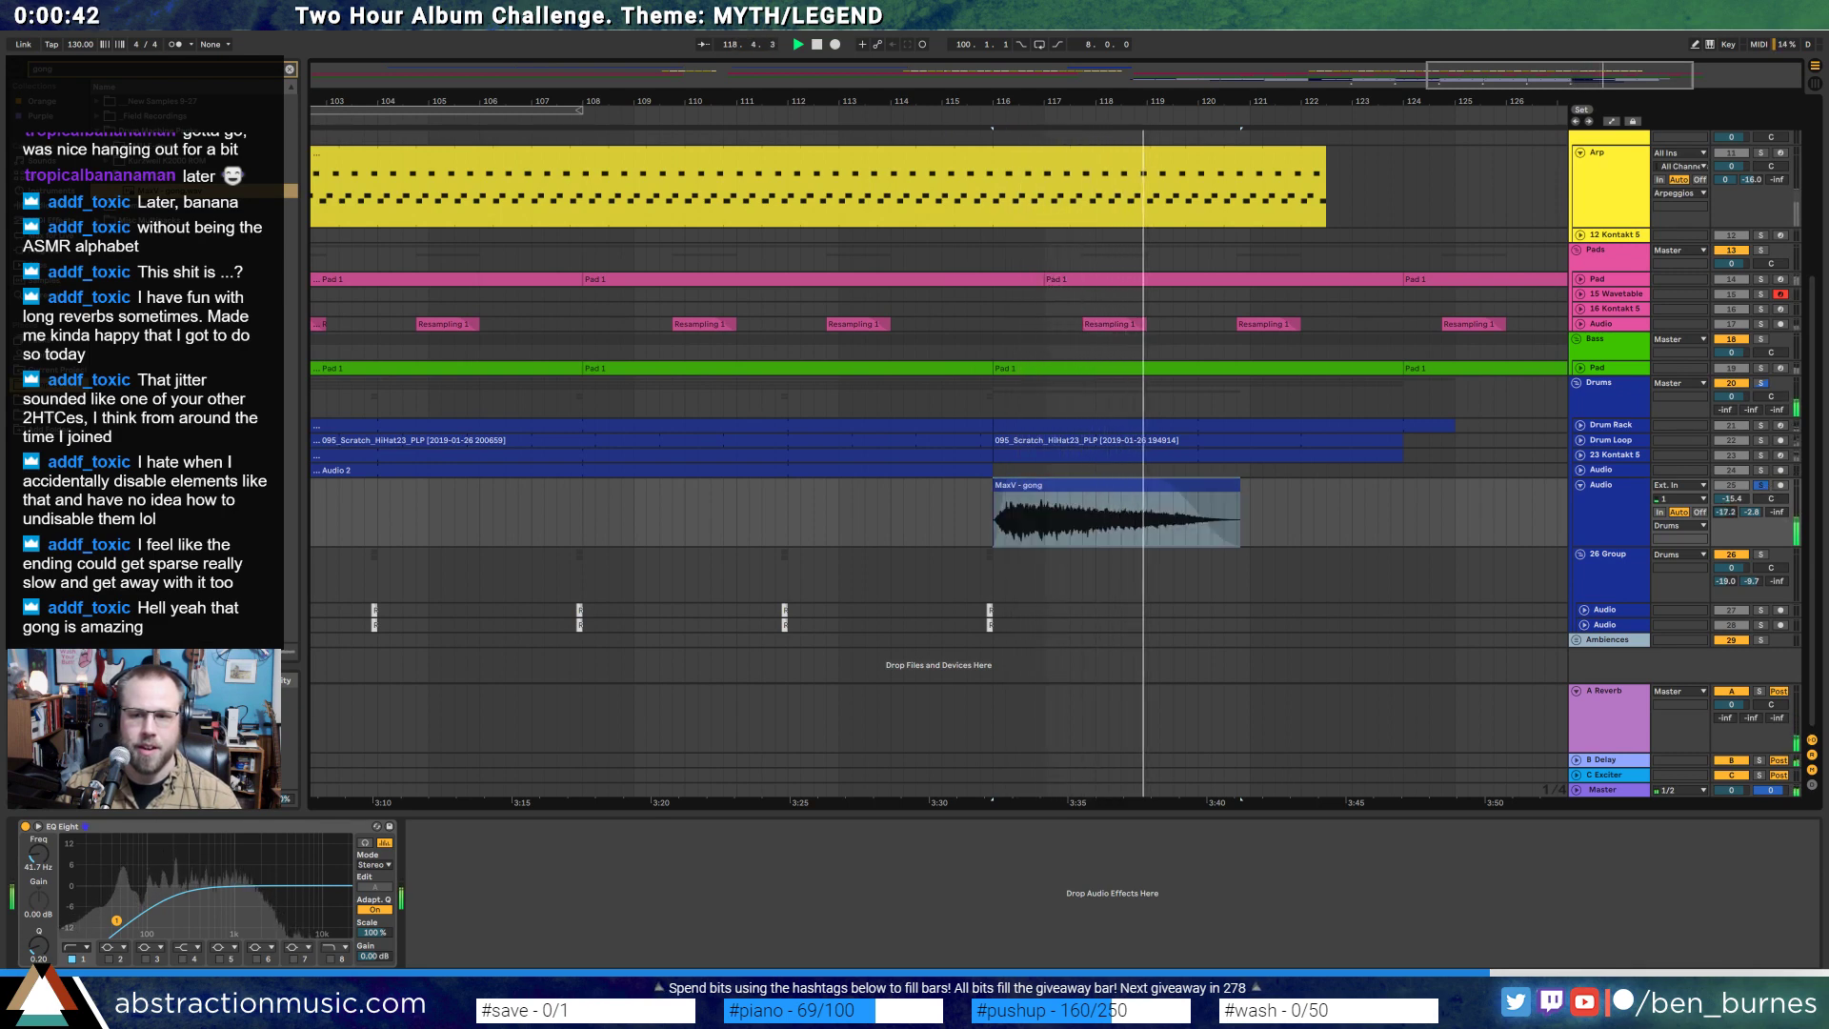
click(1761, 484)
key(space)
click(917, 122)
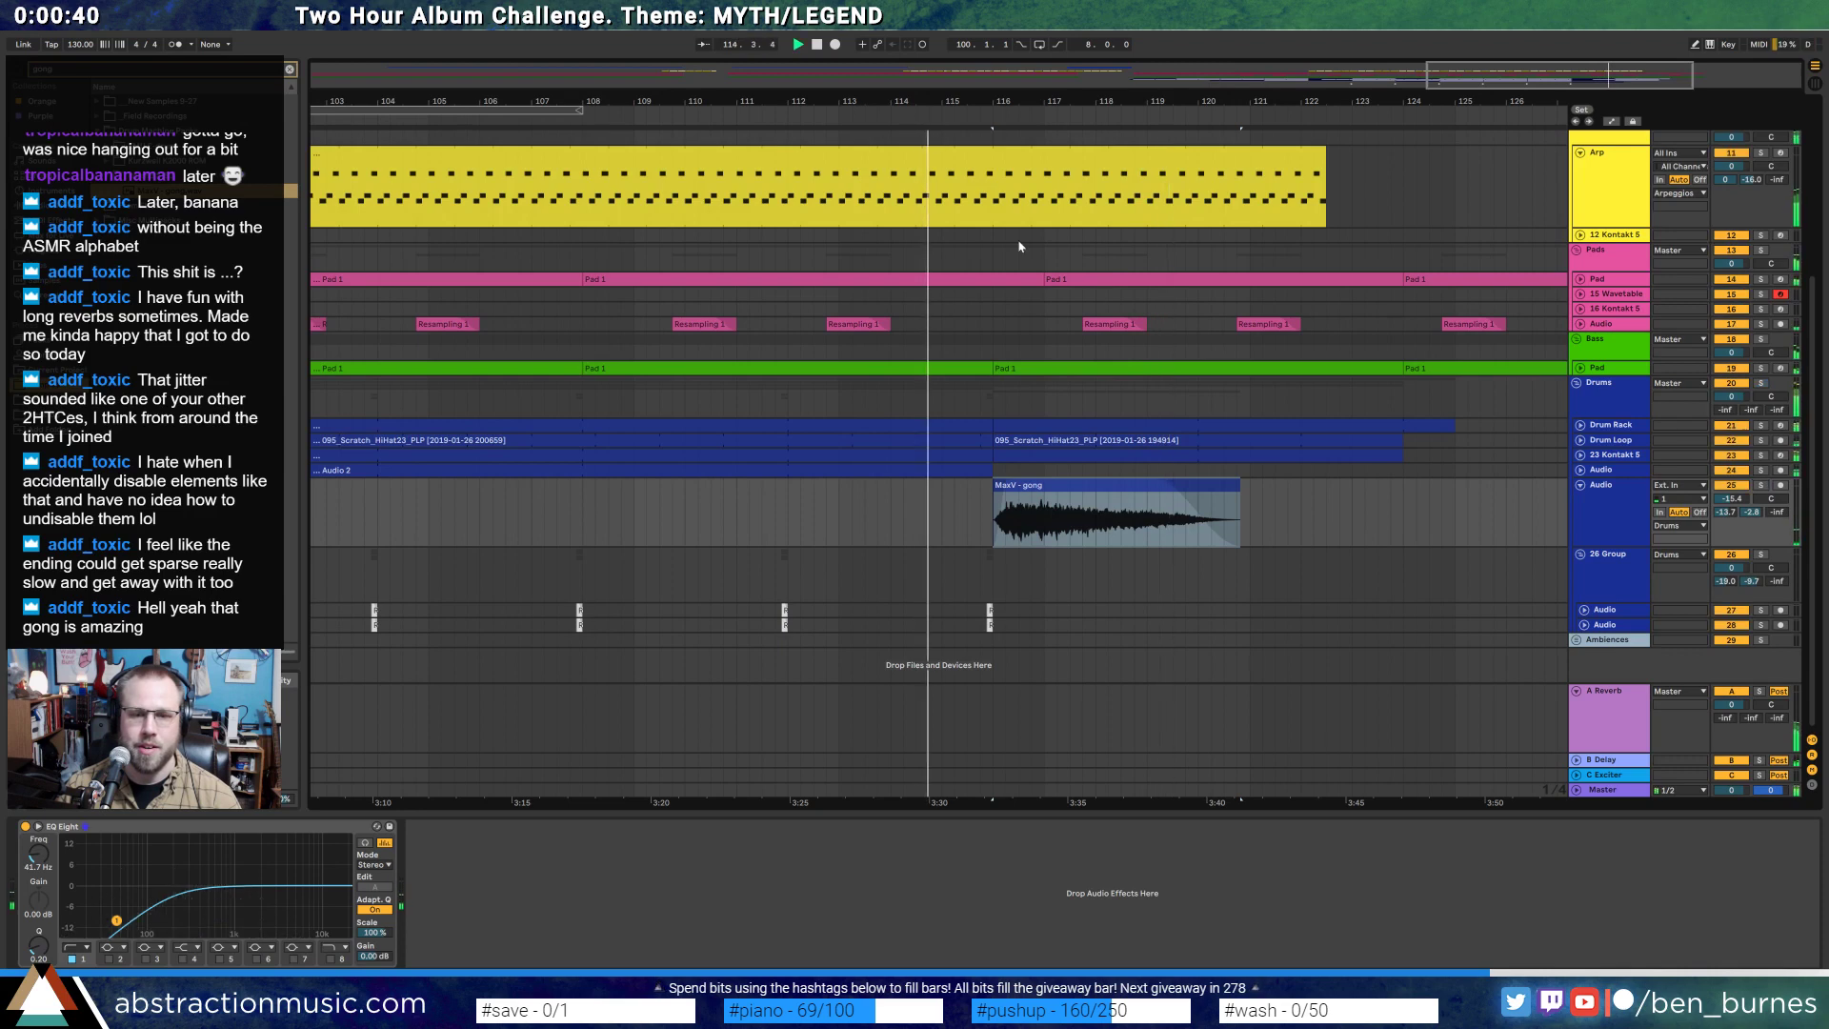
- Lower the gong track's volume slightly while the ending plays and fold the track
click(1143, 485)
drag(1494, 85, 1494, 57)
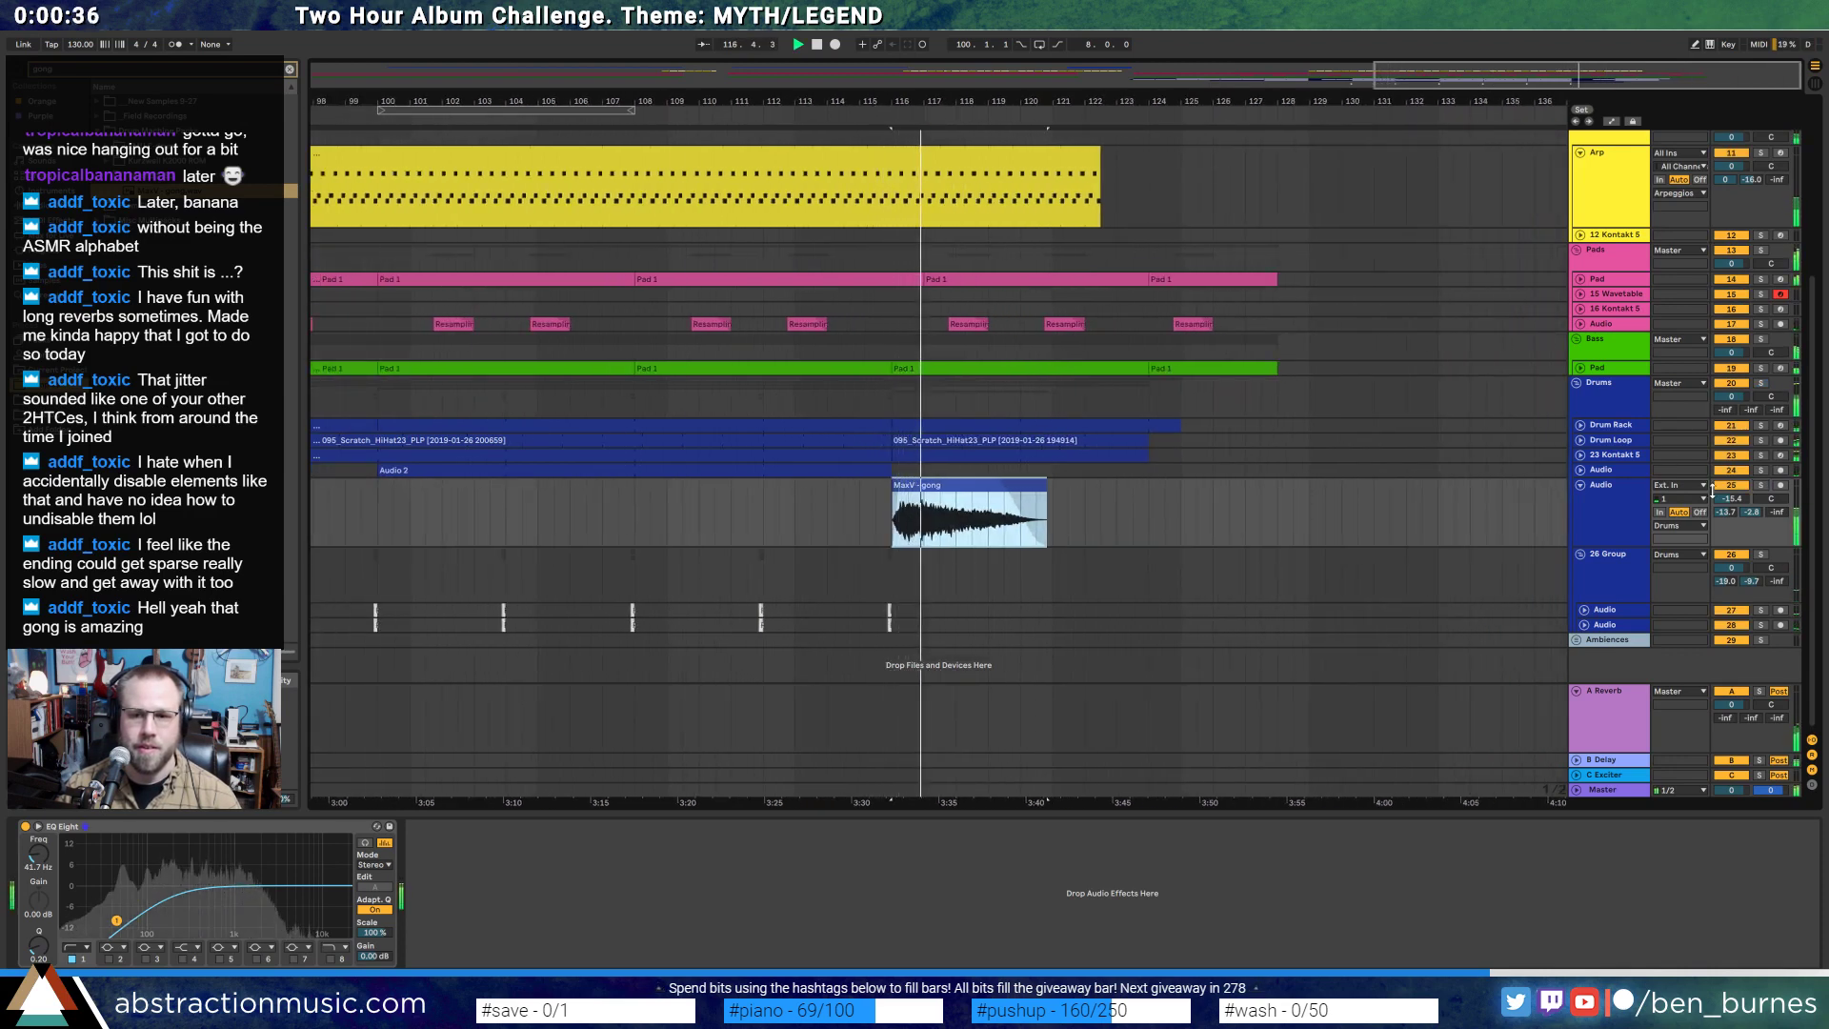
drag(1731, 499, 1731, 502)
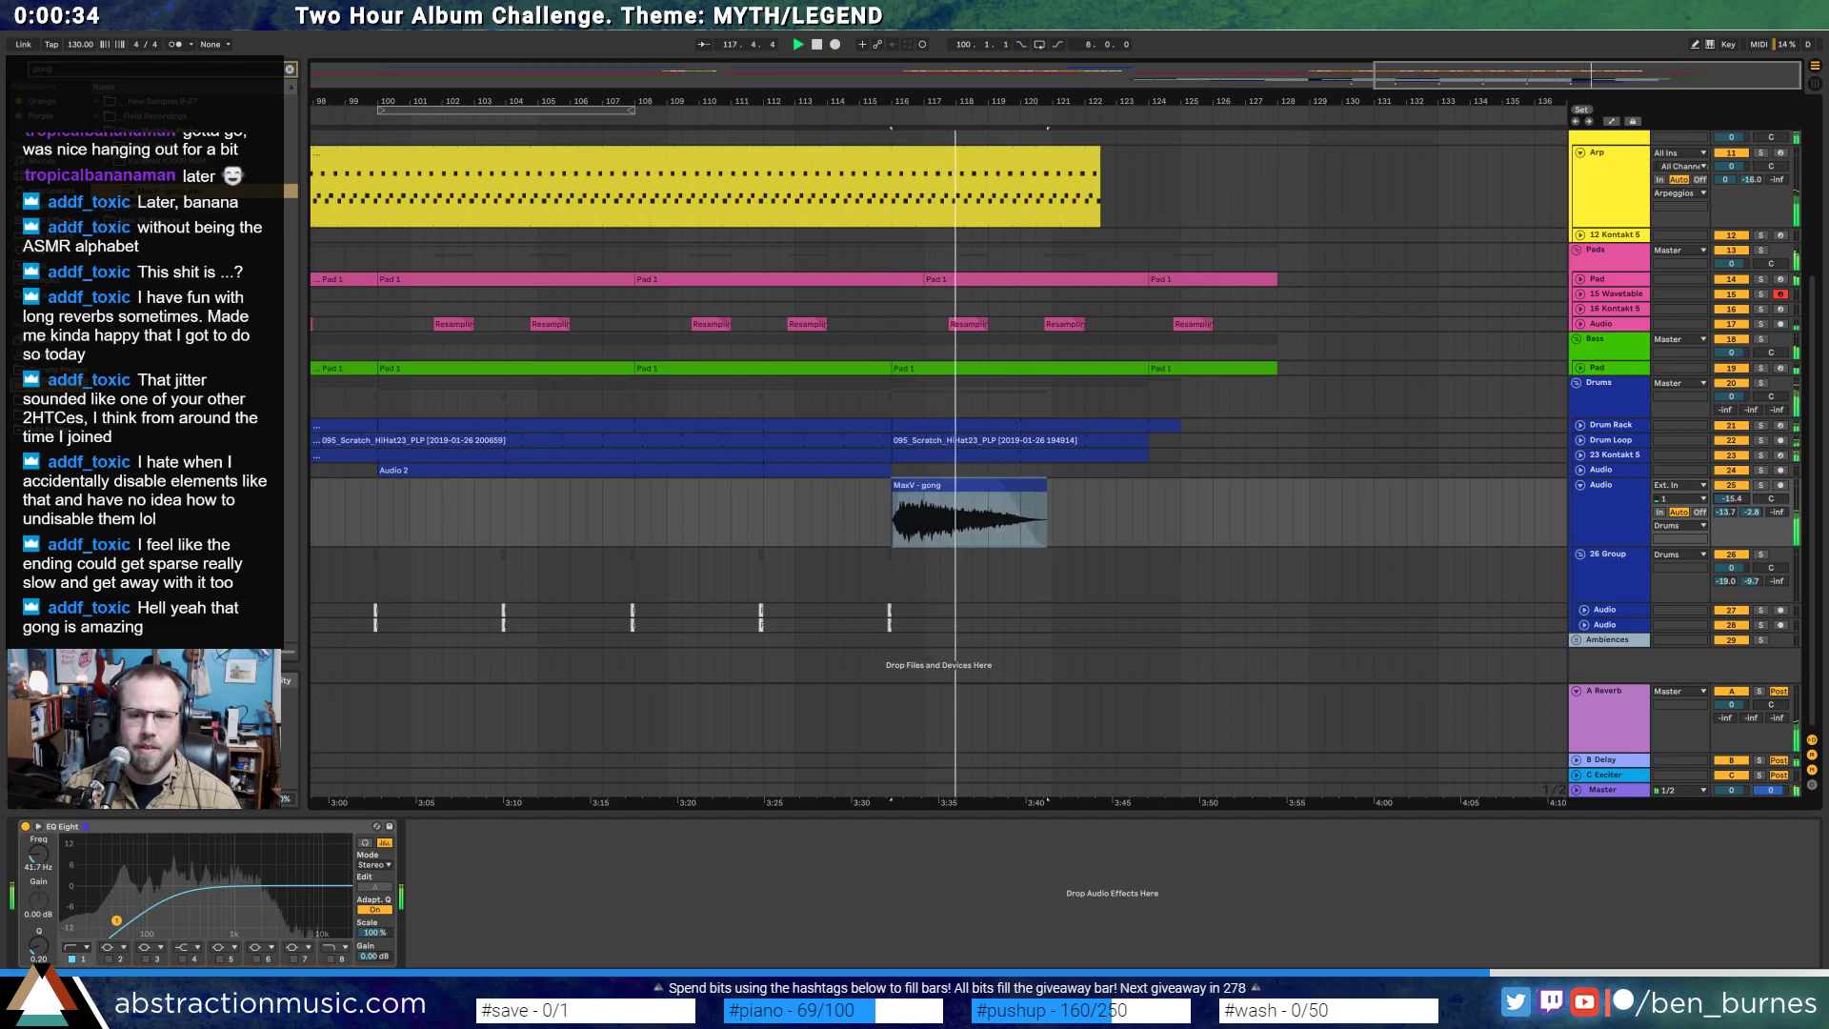
double_click(967, 485)
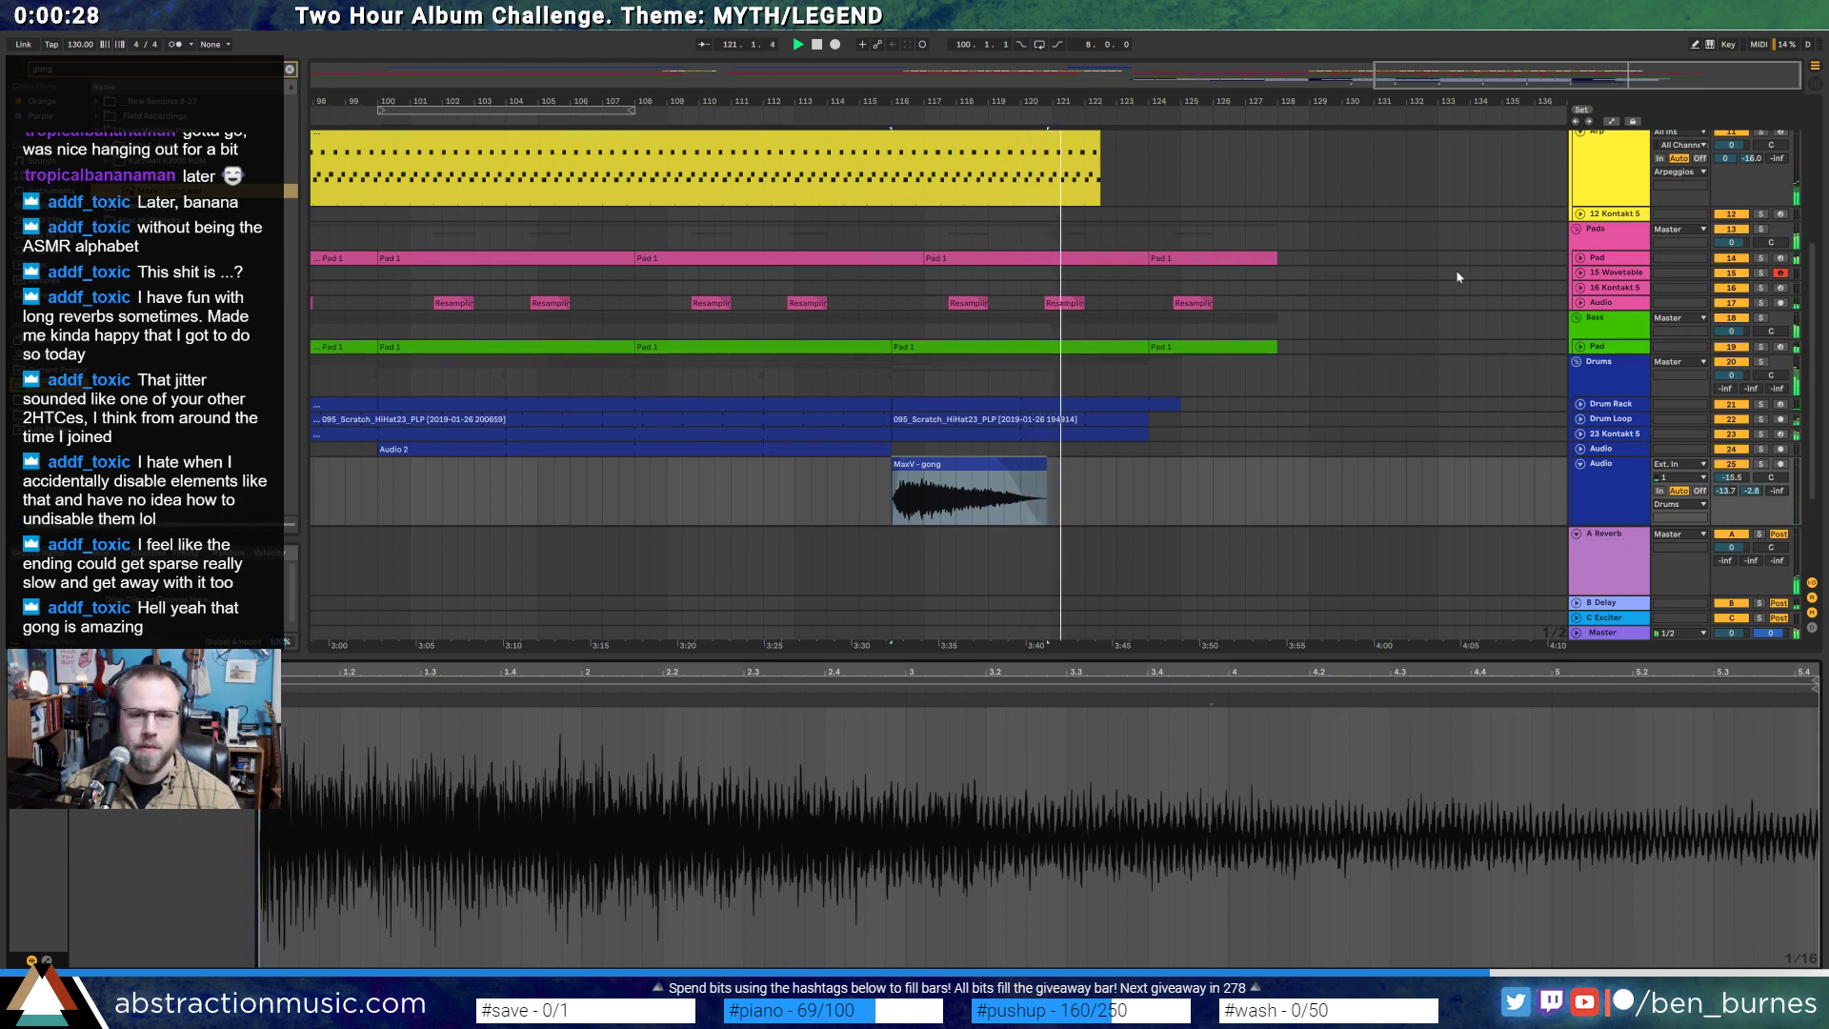
drag(1535, 72, 1536, 10)
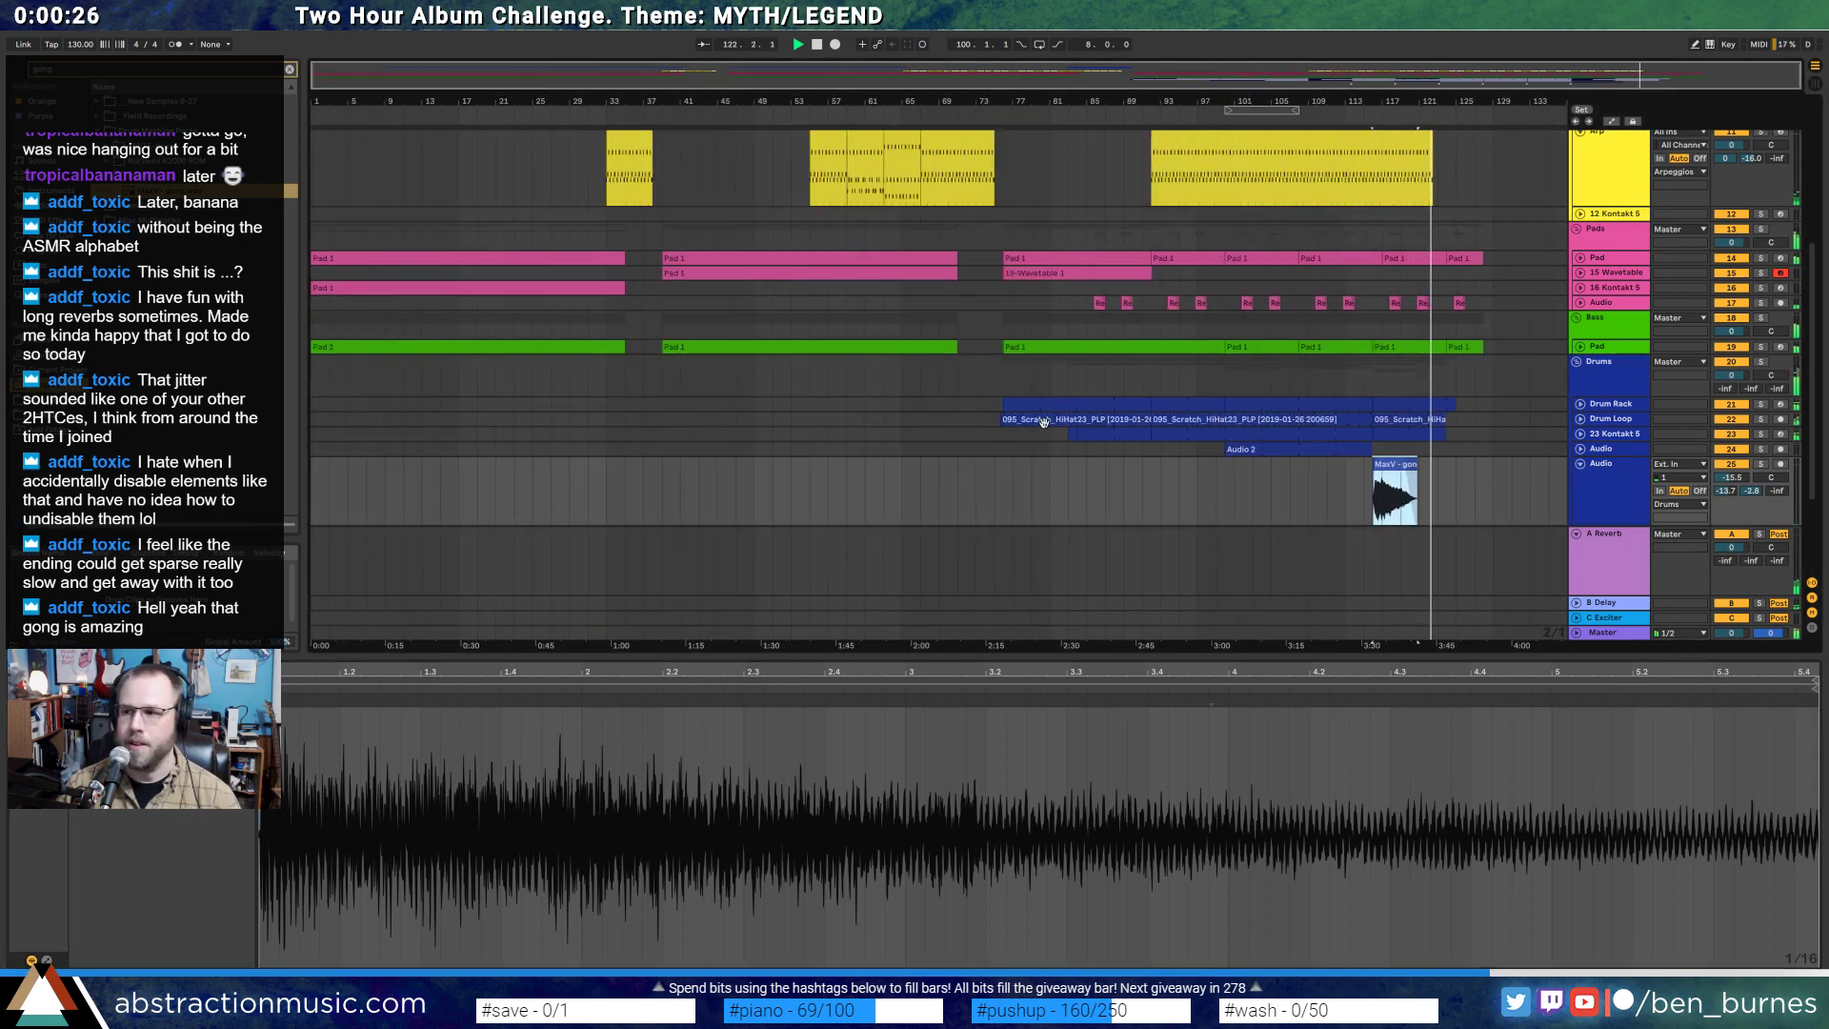
double_click(1584, 471)
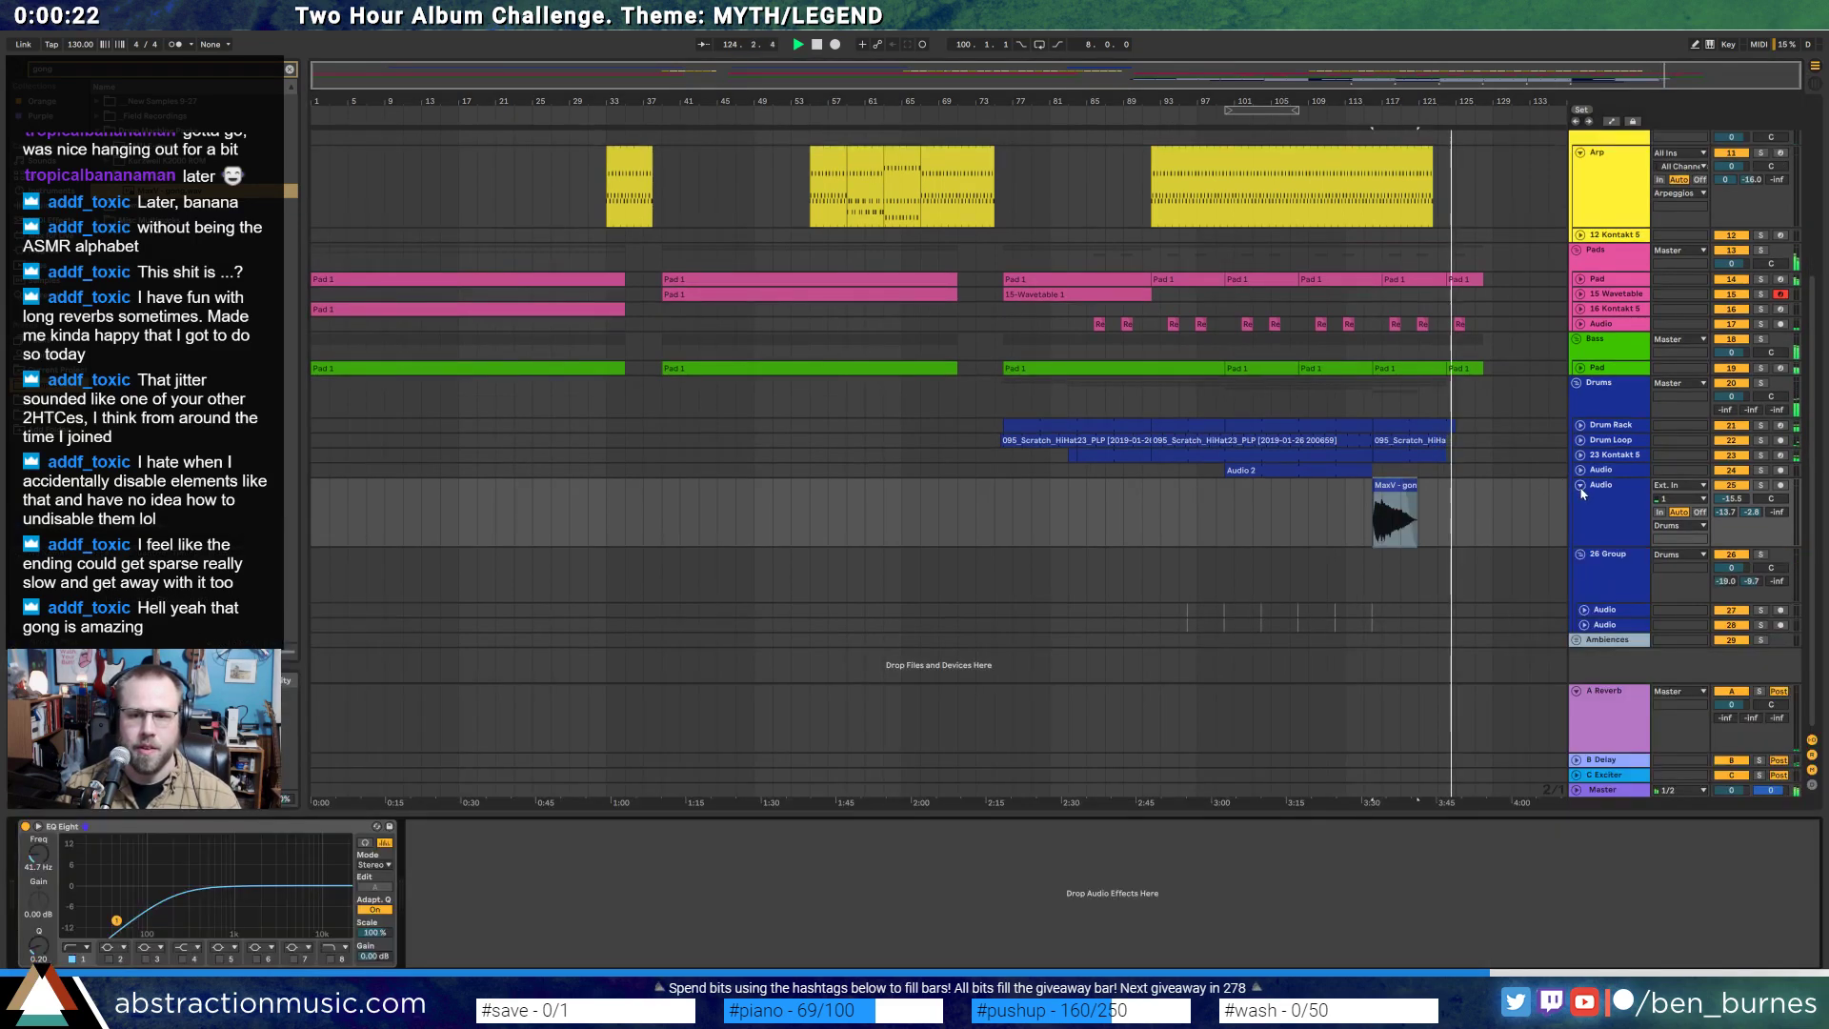
click(1581, 487)
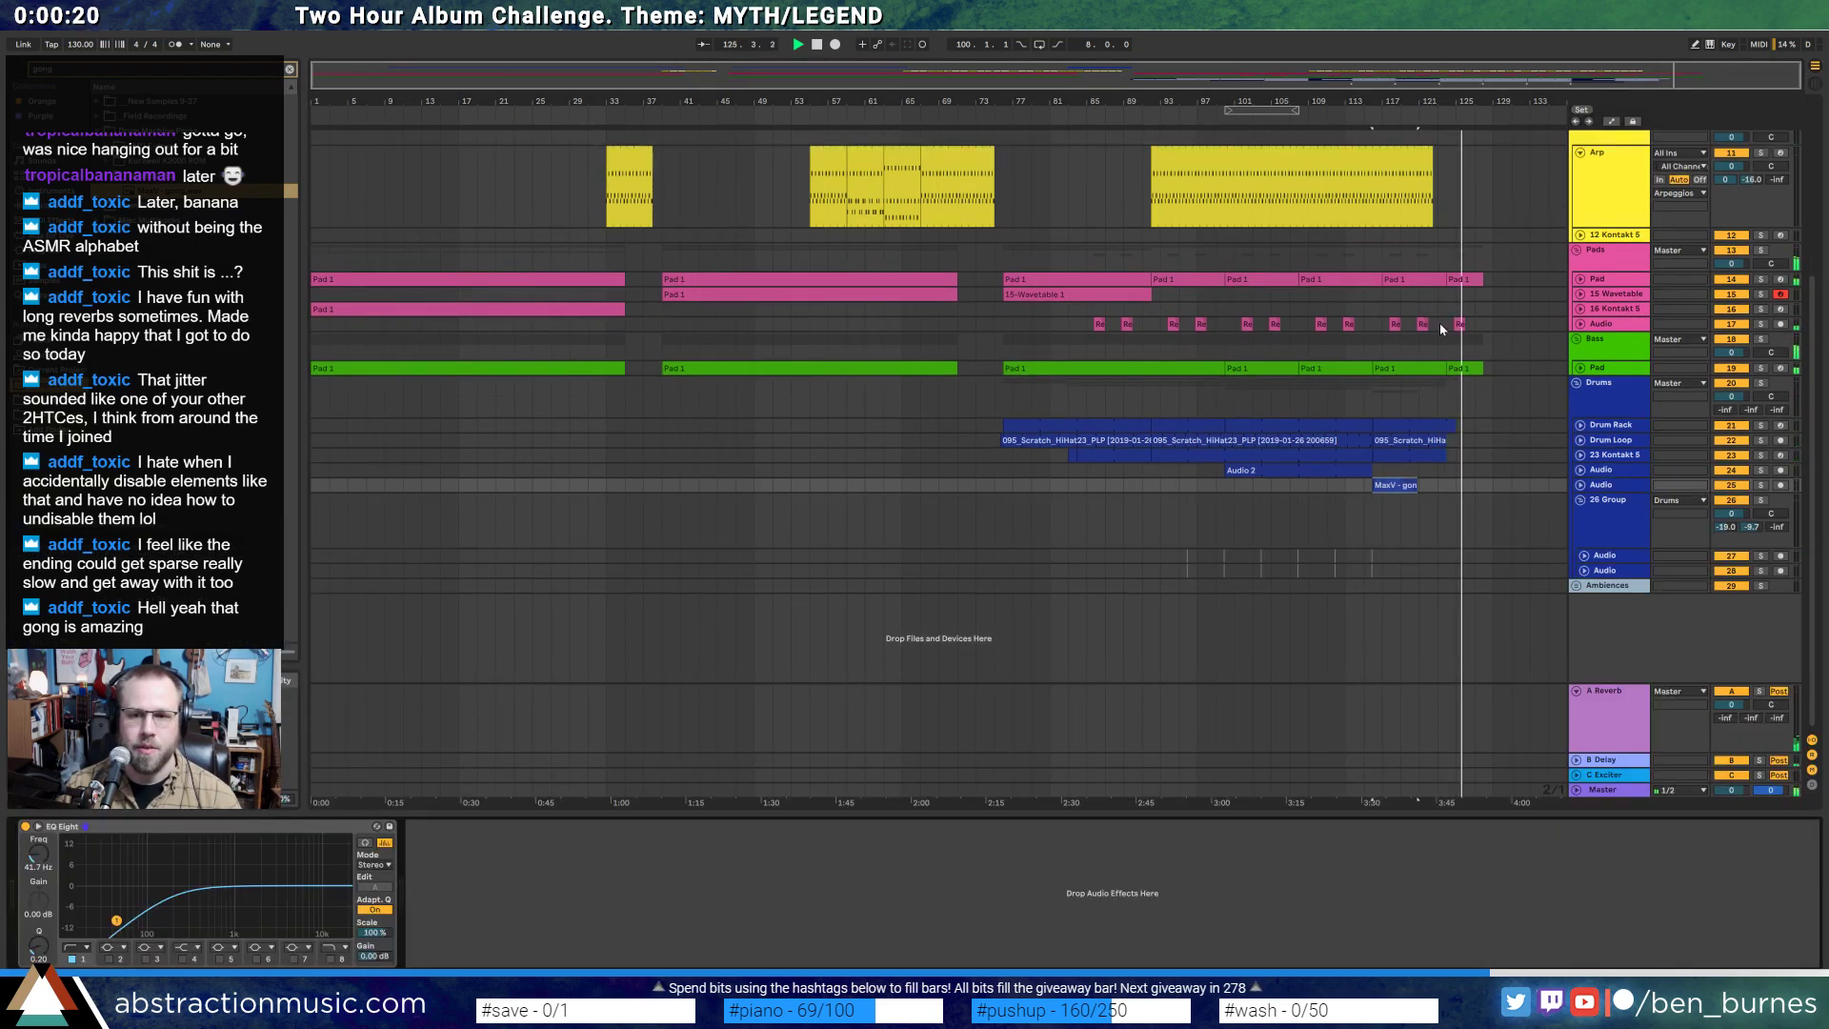
- Delete the last Resampling clip on the Pads audio track and extend the final Arp clip by eight bars into bar 130
drag(1441, 329, 1492, 326)
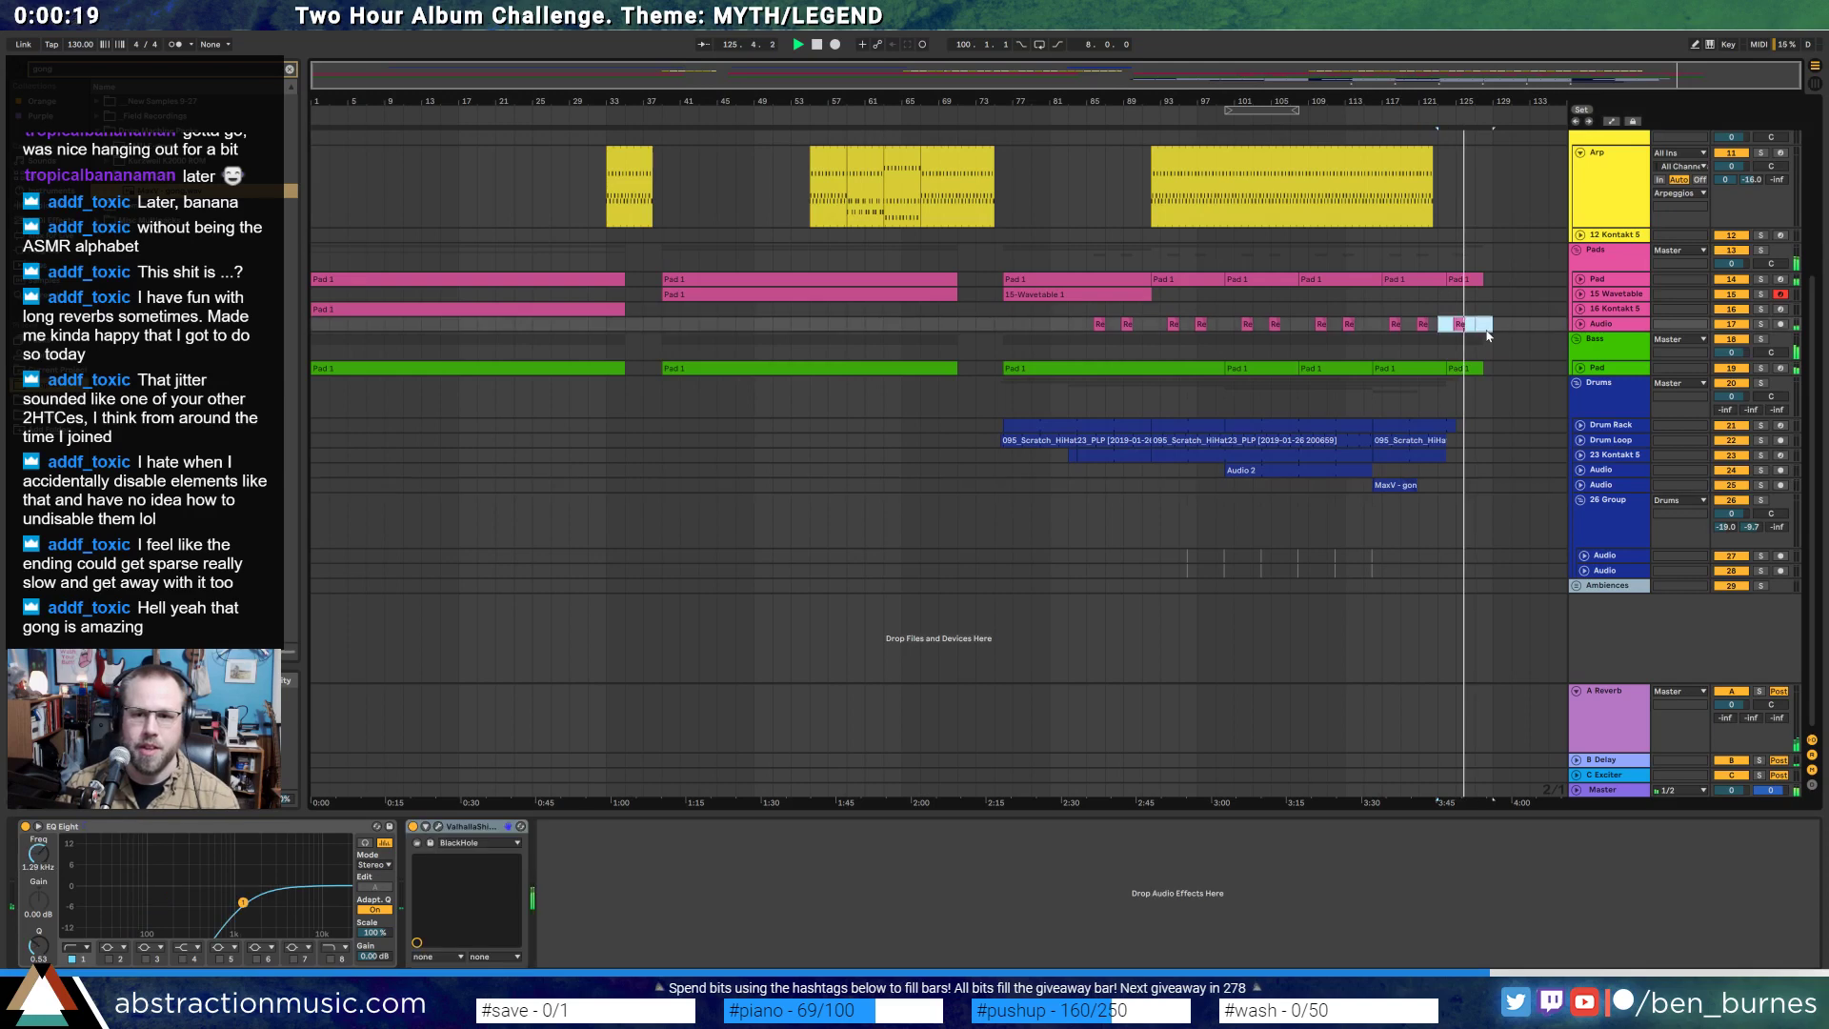
click(1512, 441)
scroll(1548, 385, up, 3)
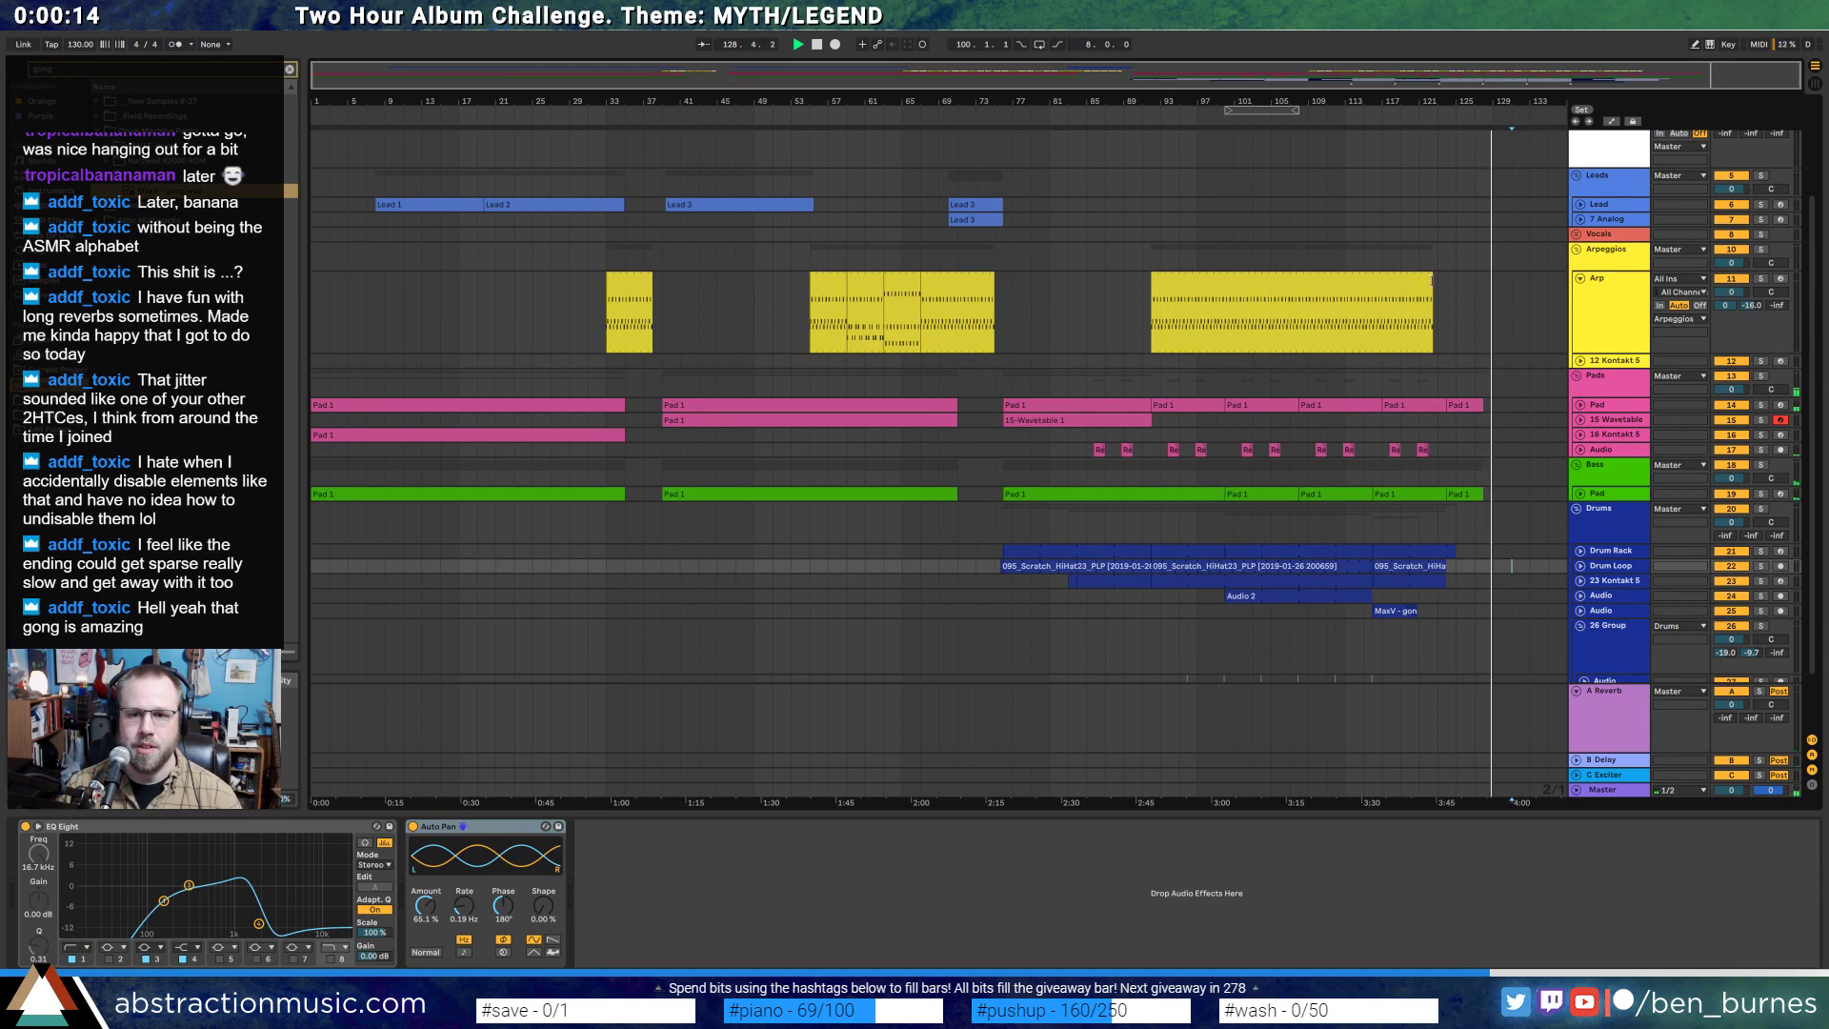
drag(1432, 280, 1507, 283)
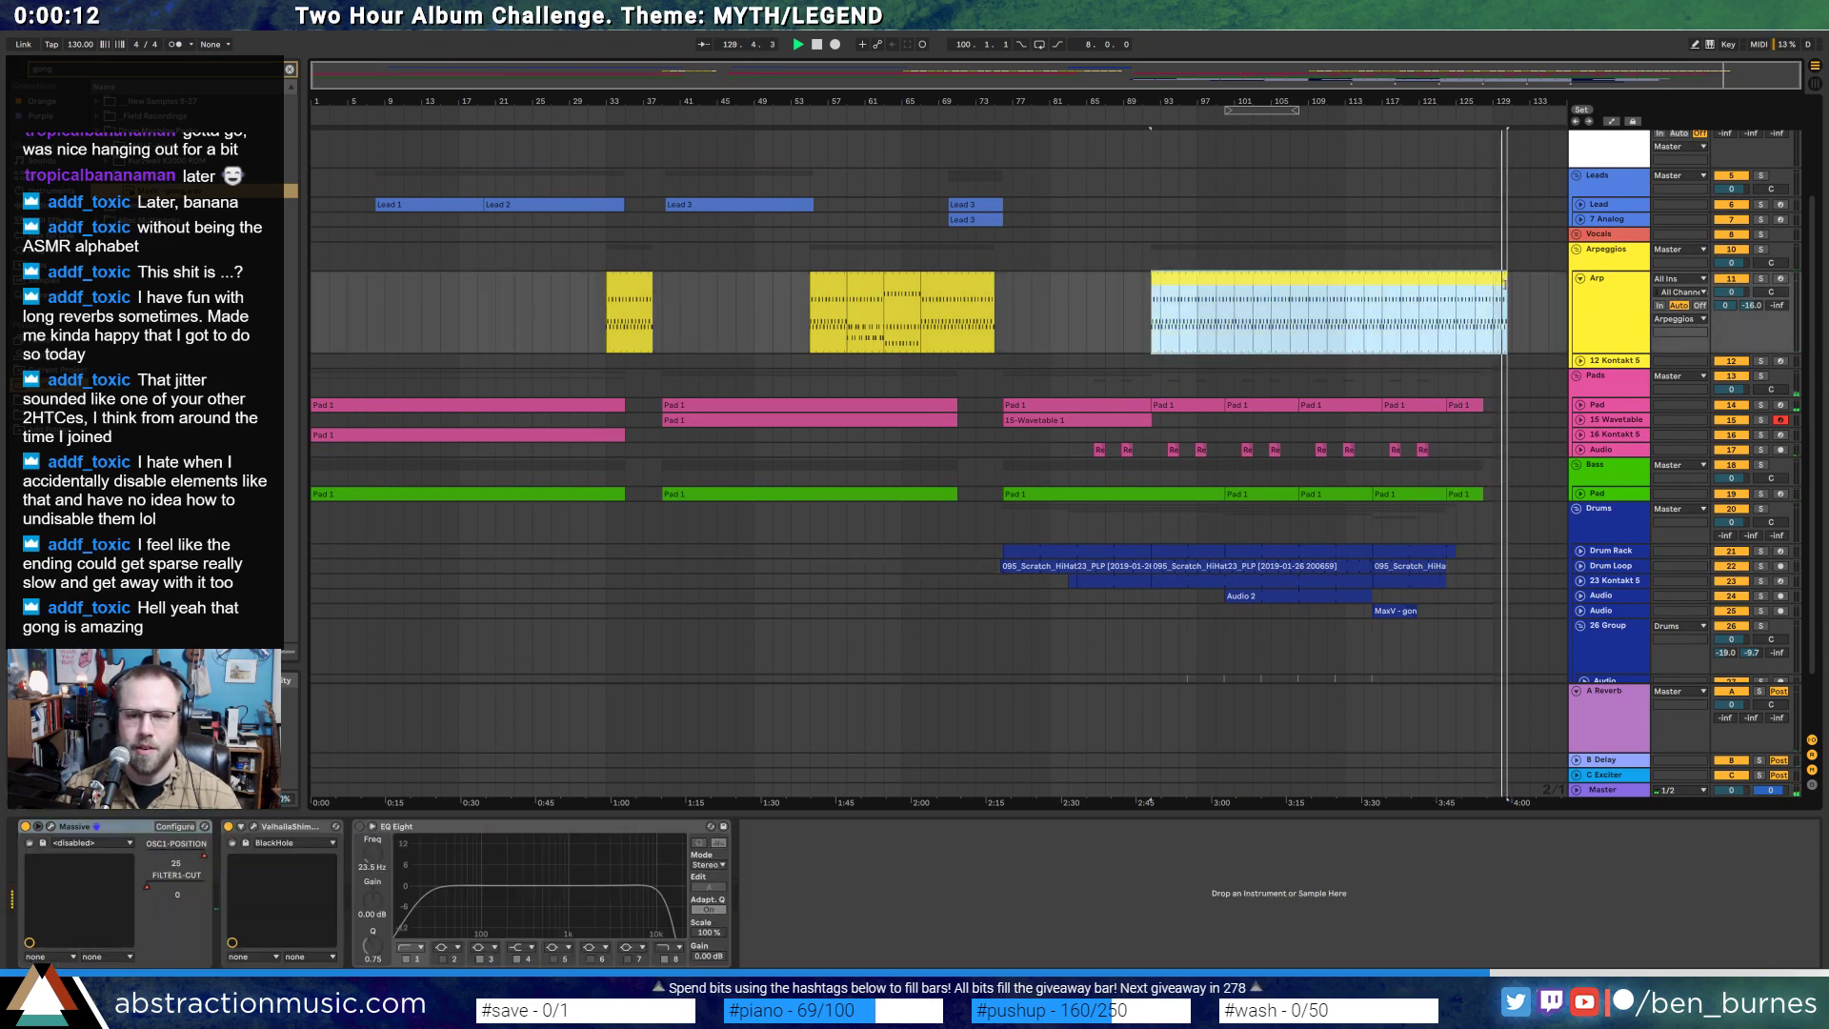
- Show the Arp track's FILTER1-CUT automation, cut its section from bar 112 to 123 and paste it at bar 120
key(a)
click(1439, 312)
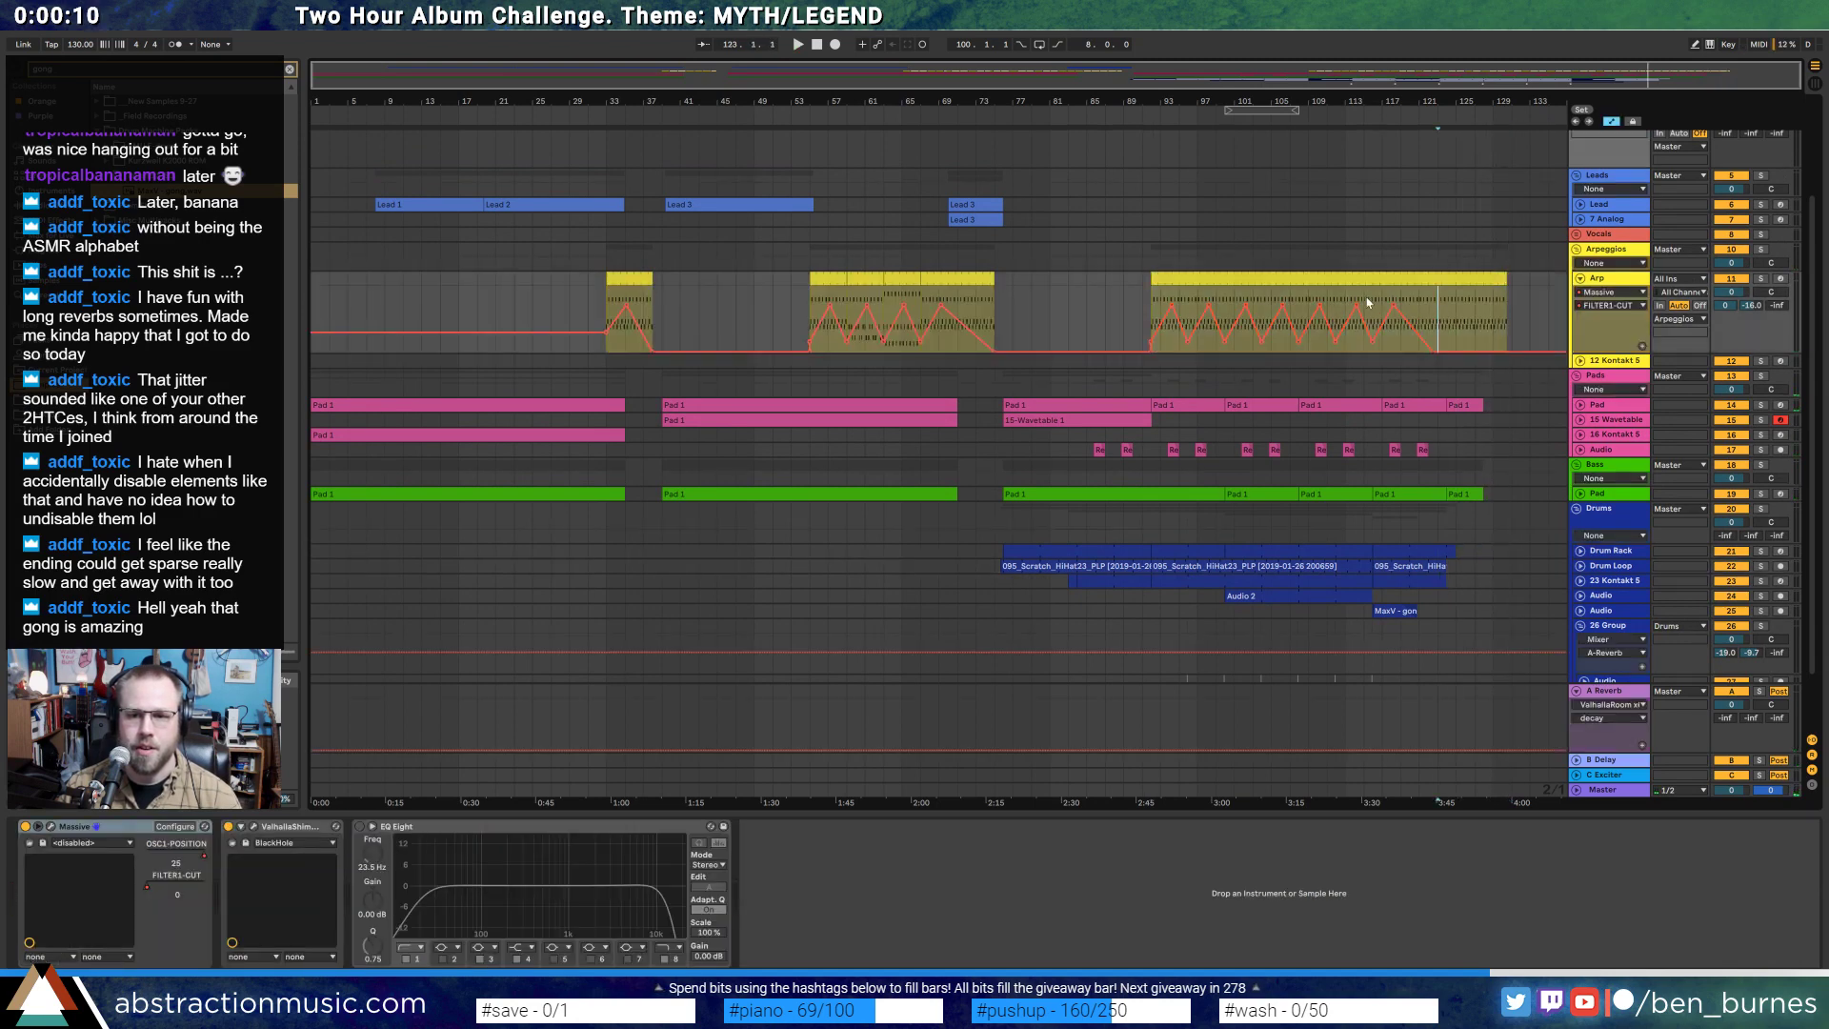
scroll(1343, 303, up, 3)
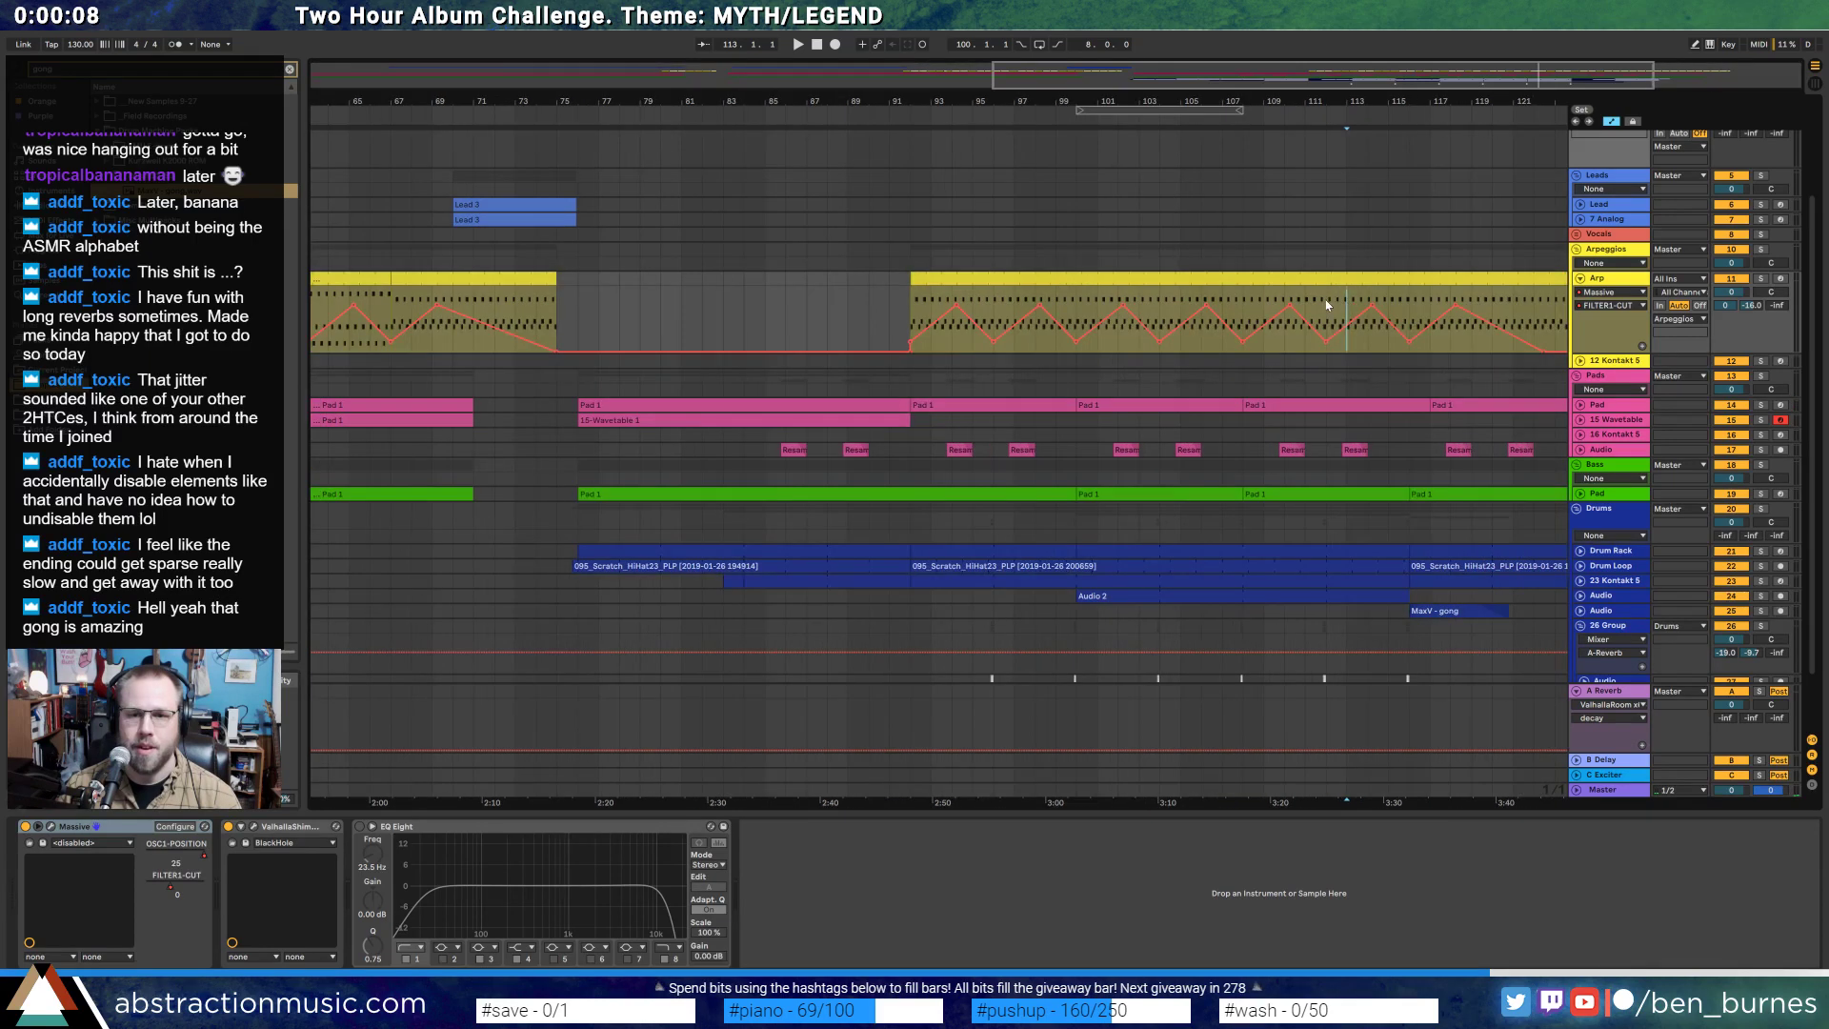
drag(1327, 305, 1545, 315)
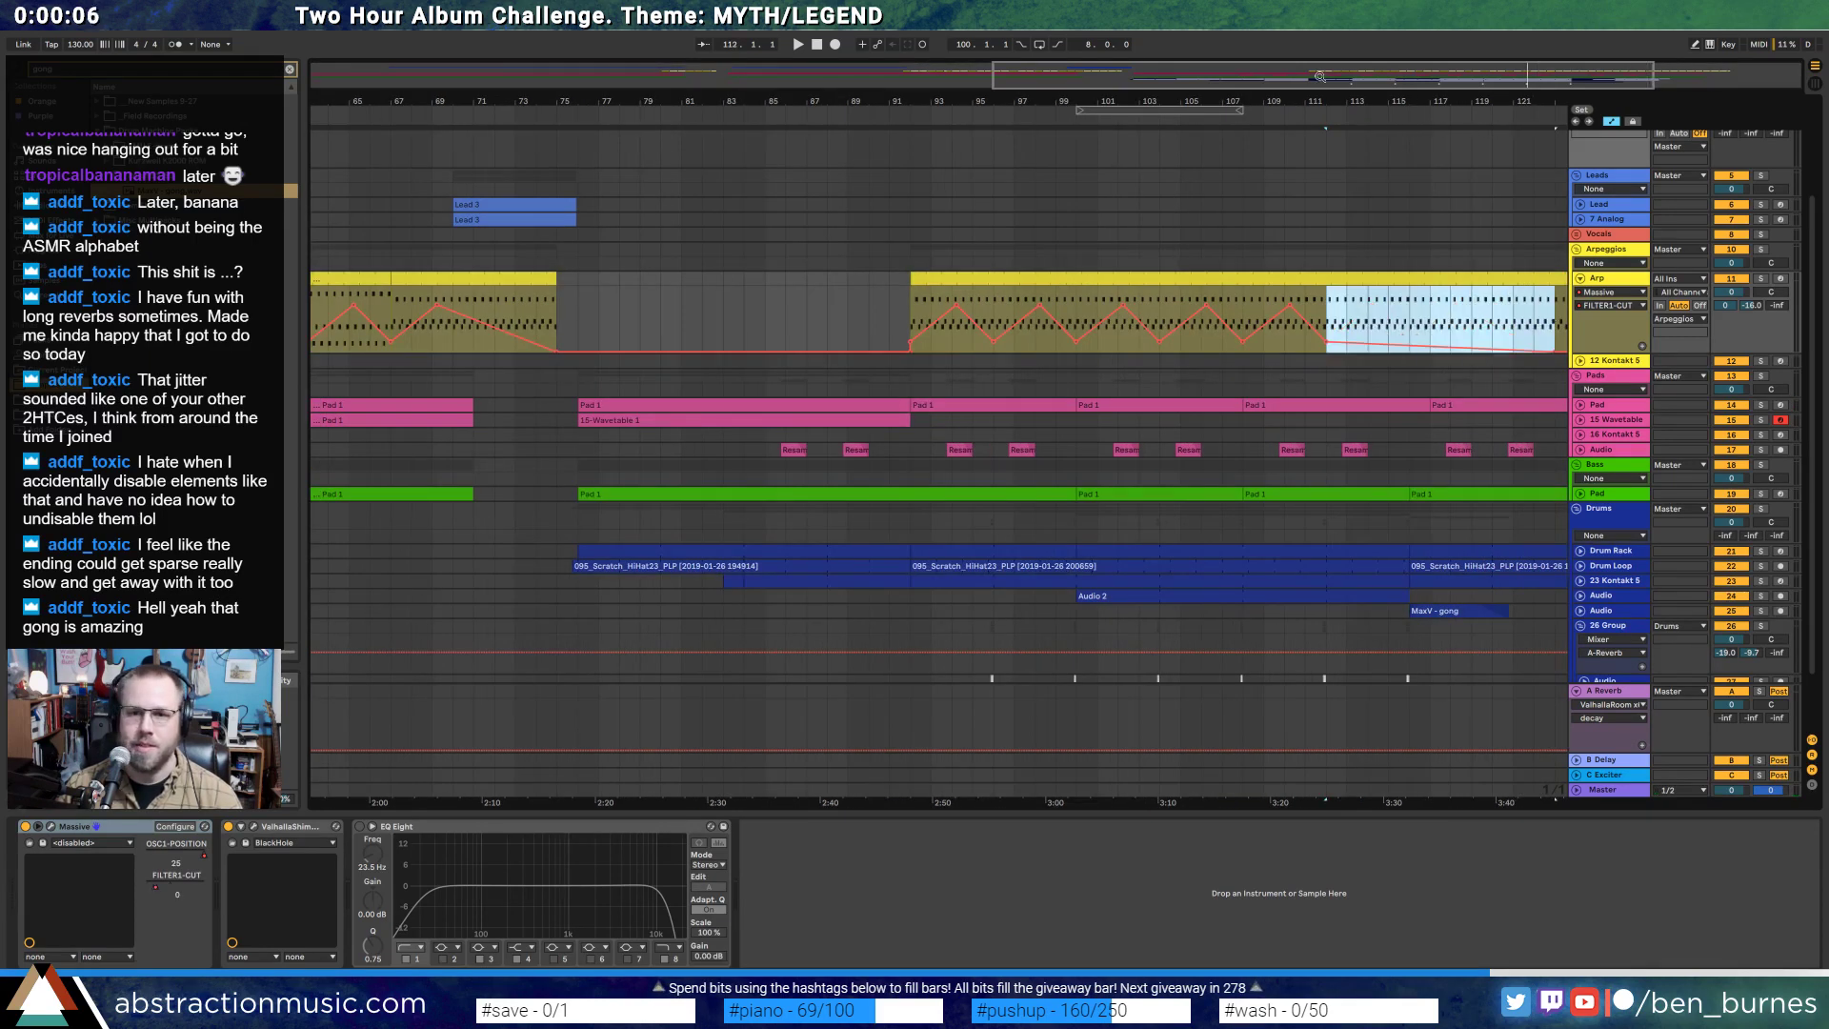
drag(1321, 77, 1472, 78)
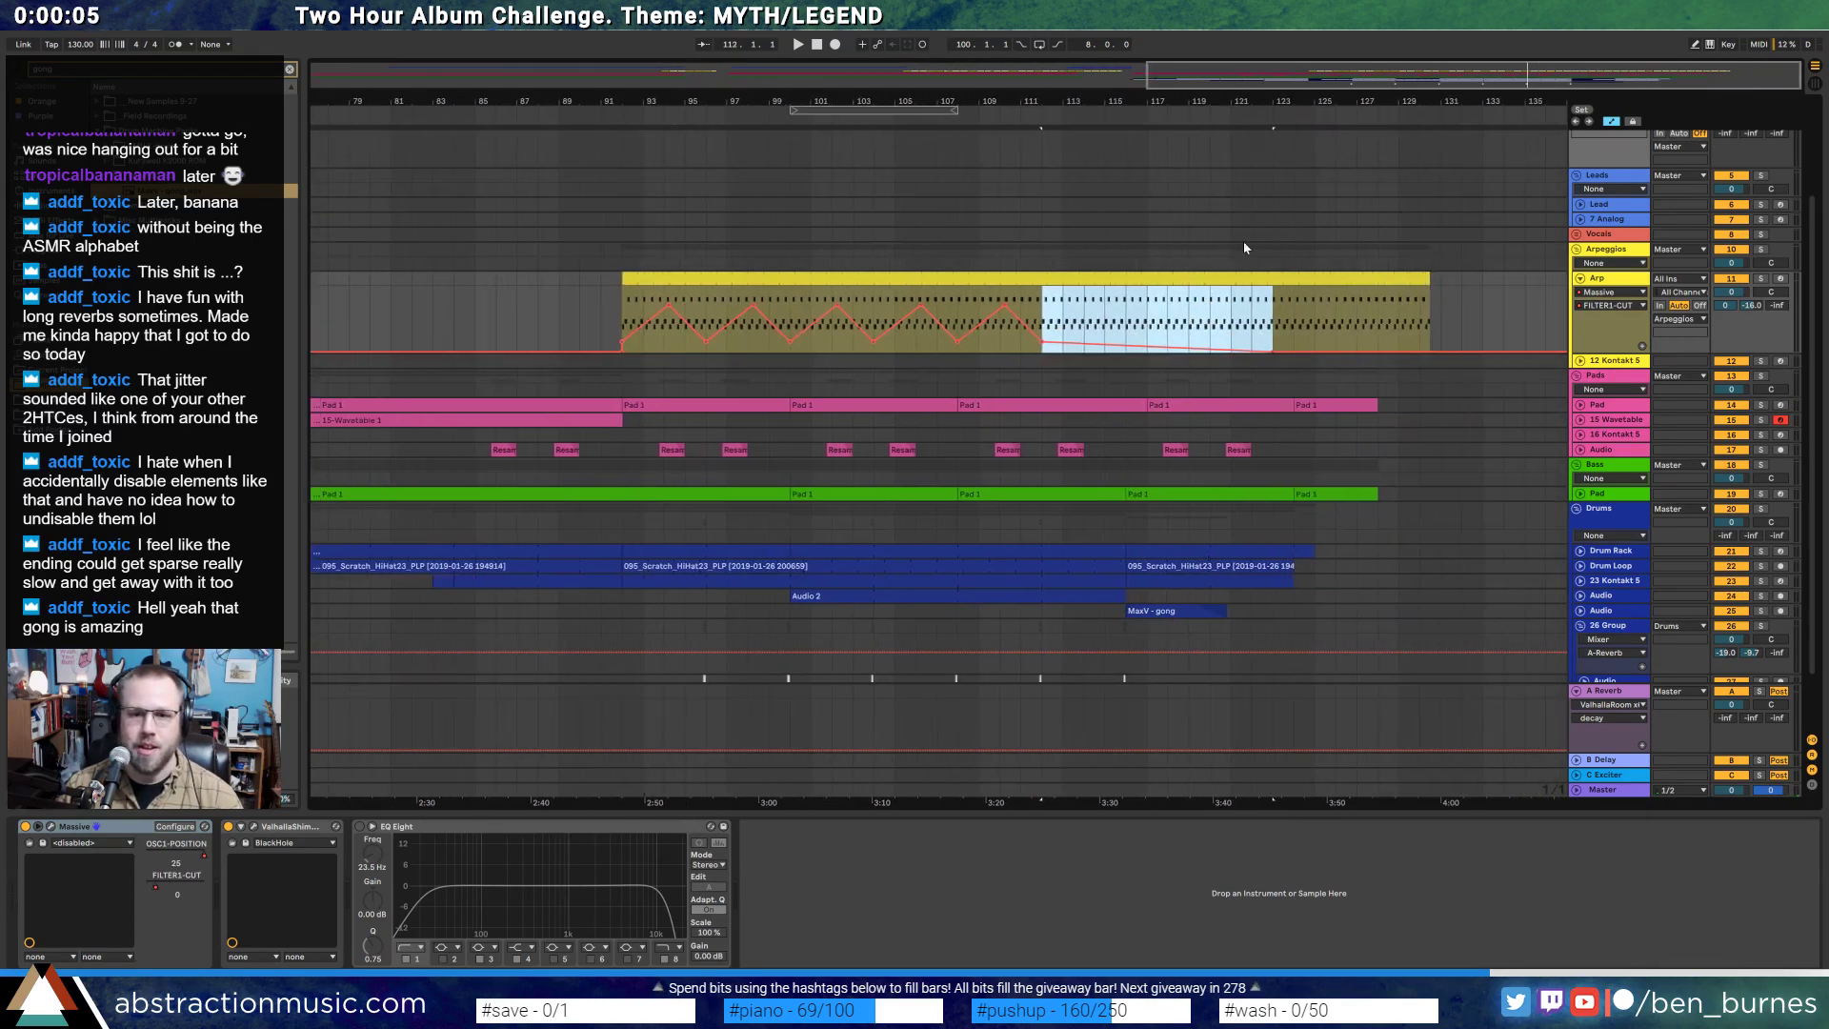
click(1224, 309)
key(ctrl+v)
key(ctrl+z)
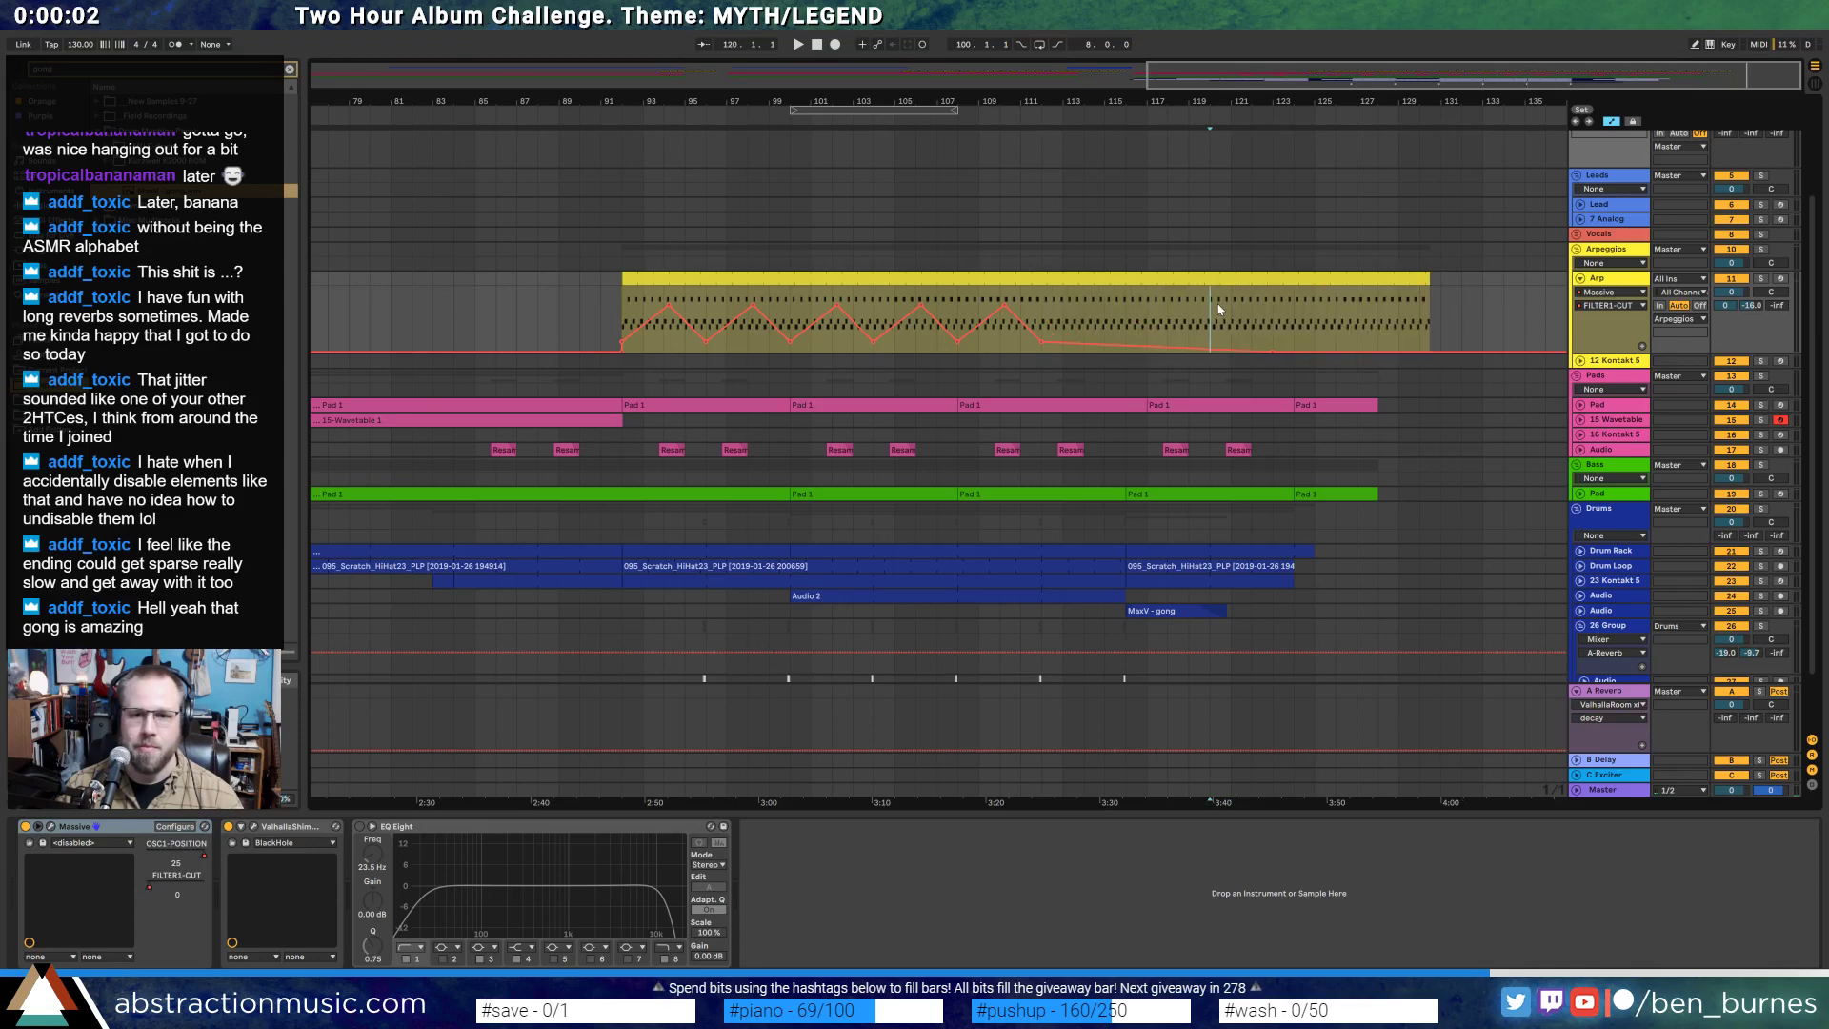
key(ctrl+v)
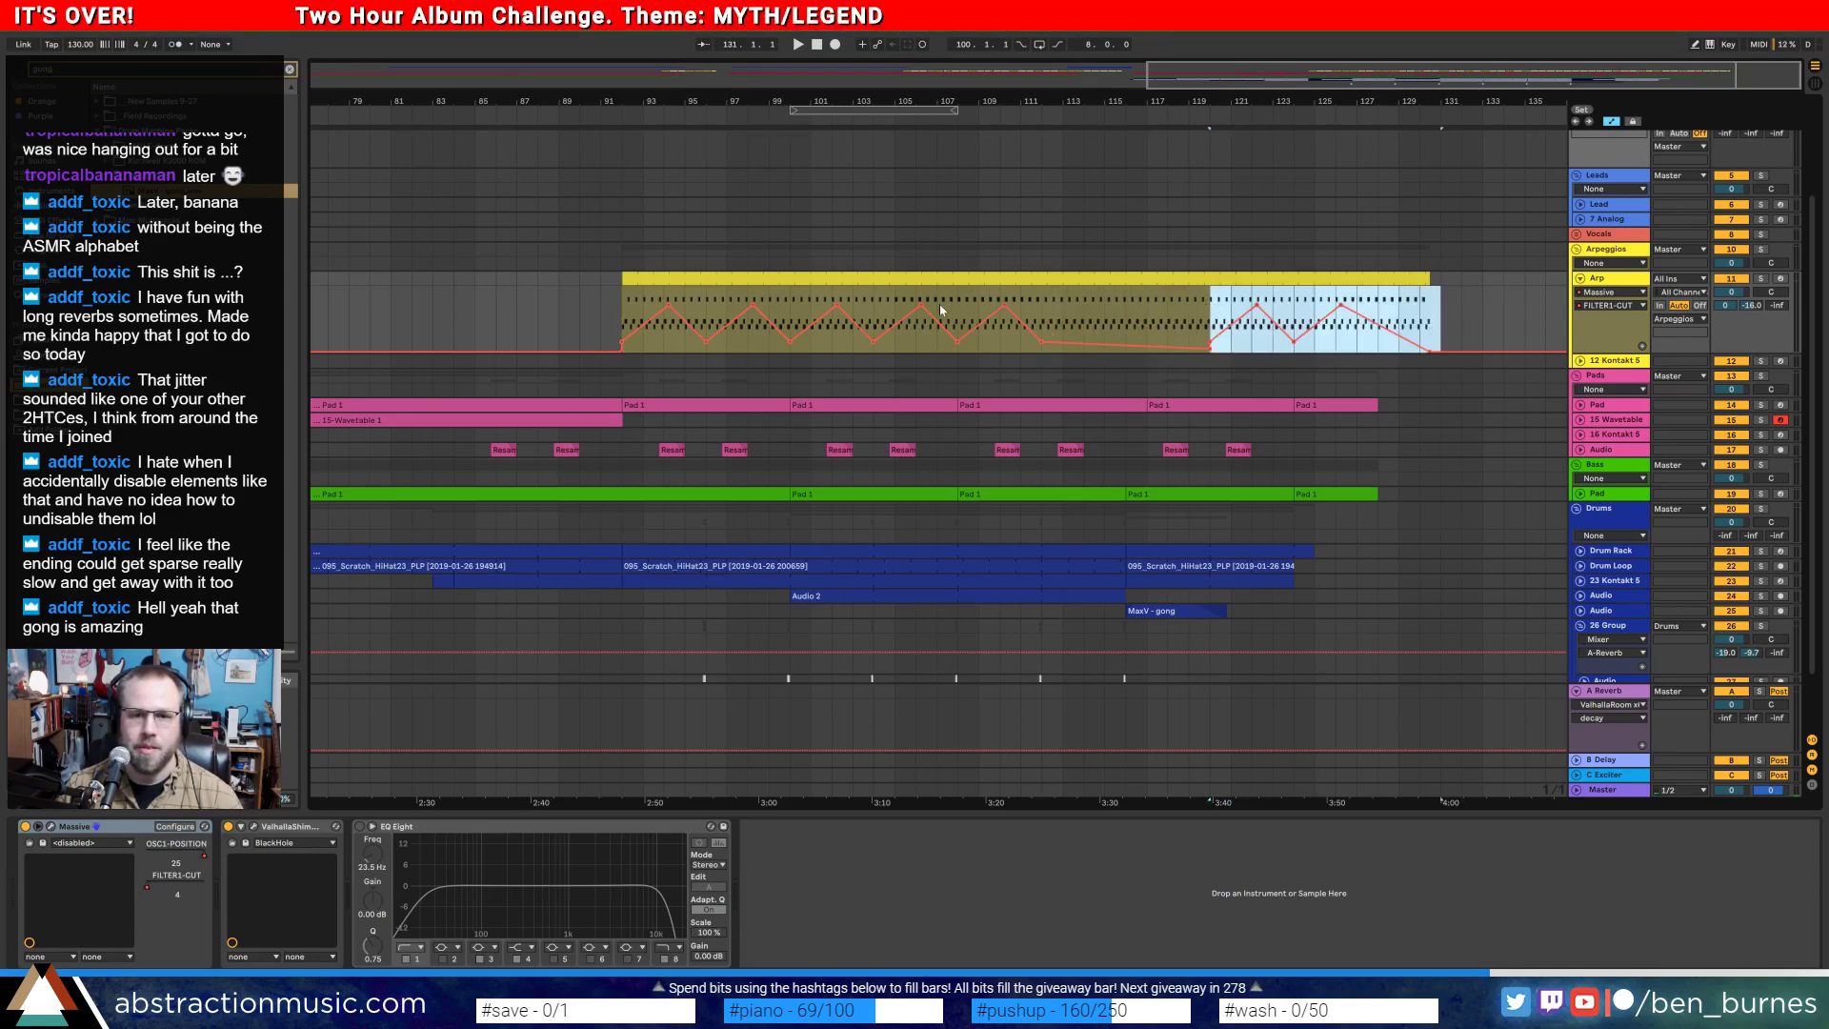
- Duplicate the eight bars of filter automation before bar 112 into the gap up to bar 120 and hide the automation lanes
drag(871, 301, 895, 301)
key(ctrl+d)
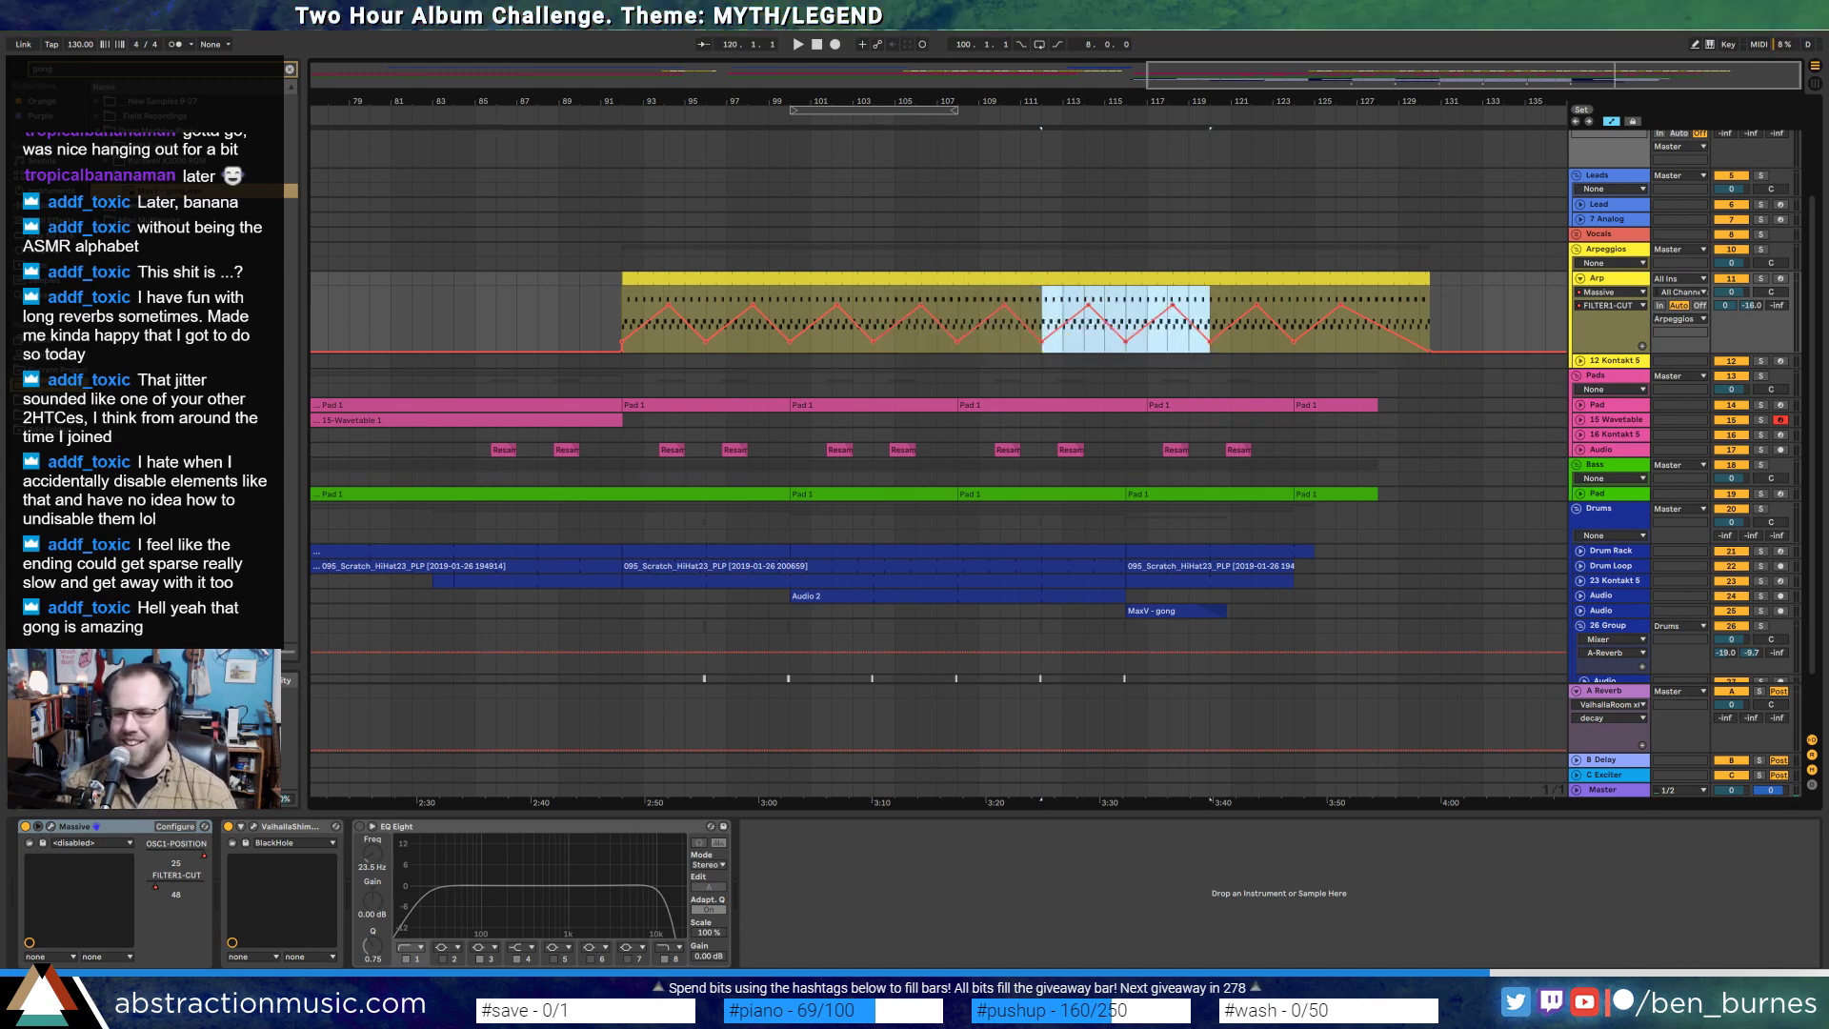
click(569, 300)
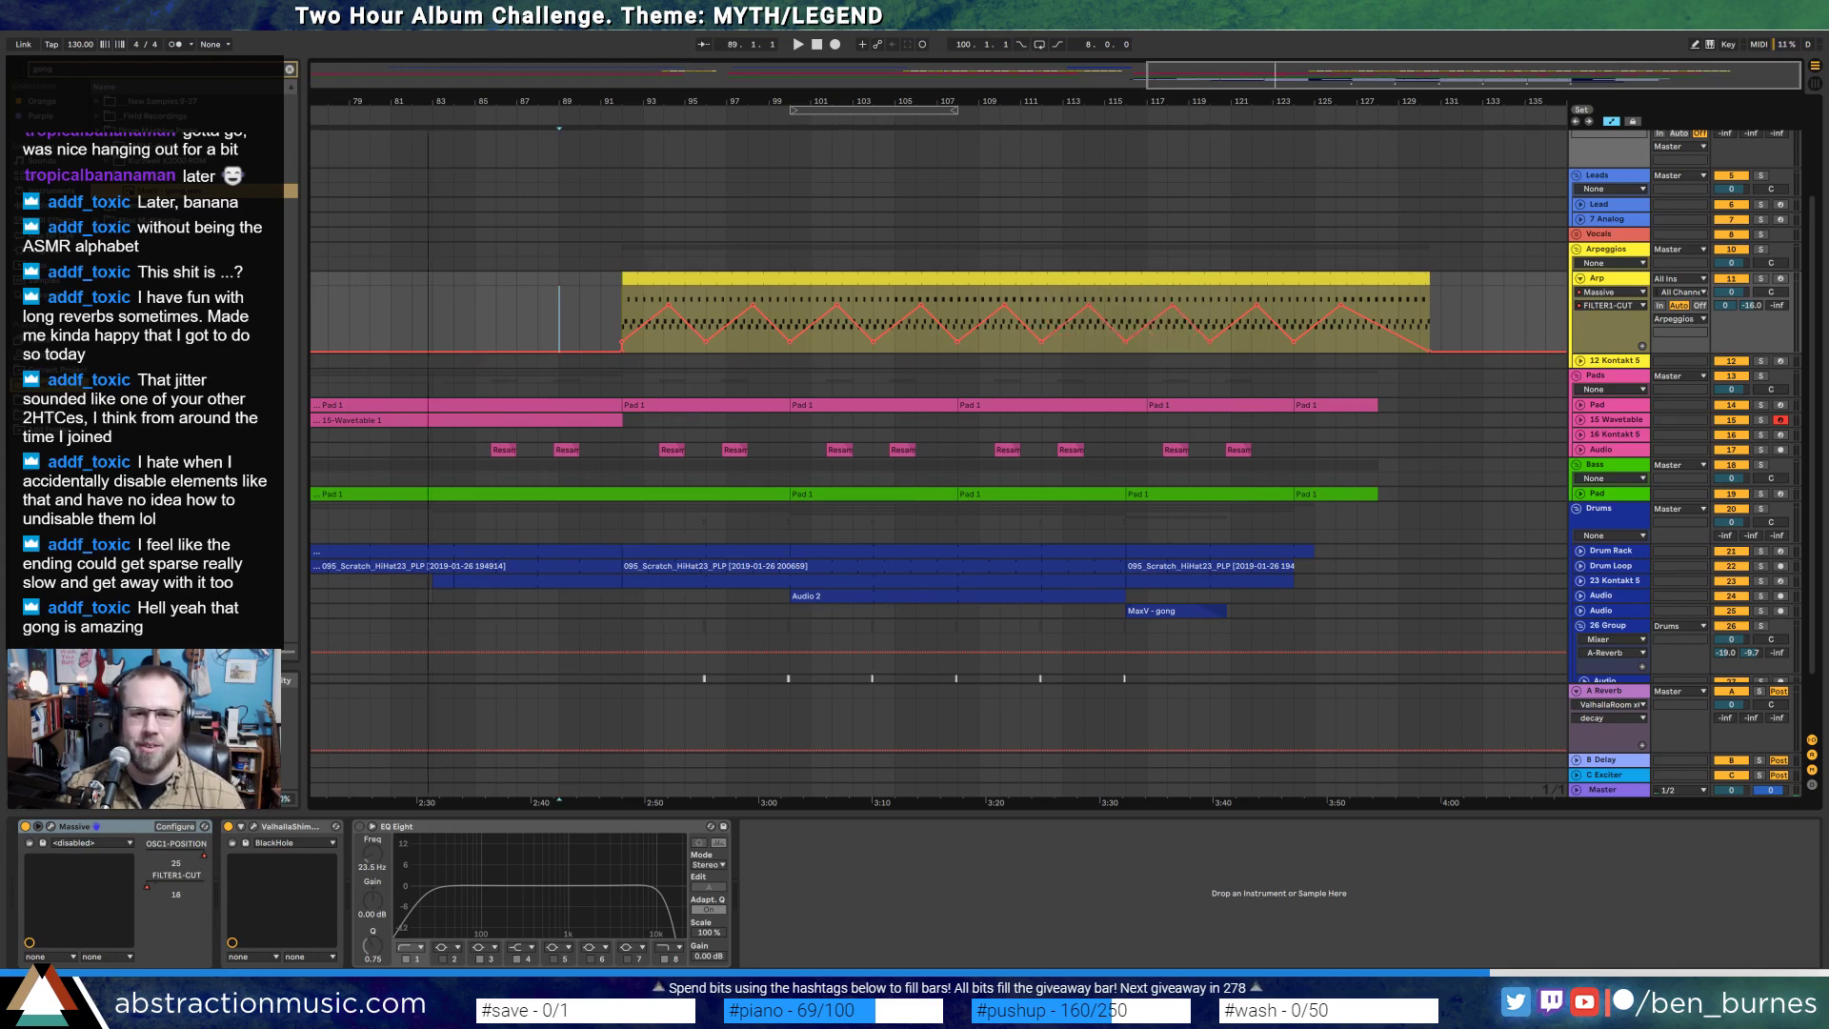
scroll(667, 320, down, 5)
key(a)
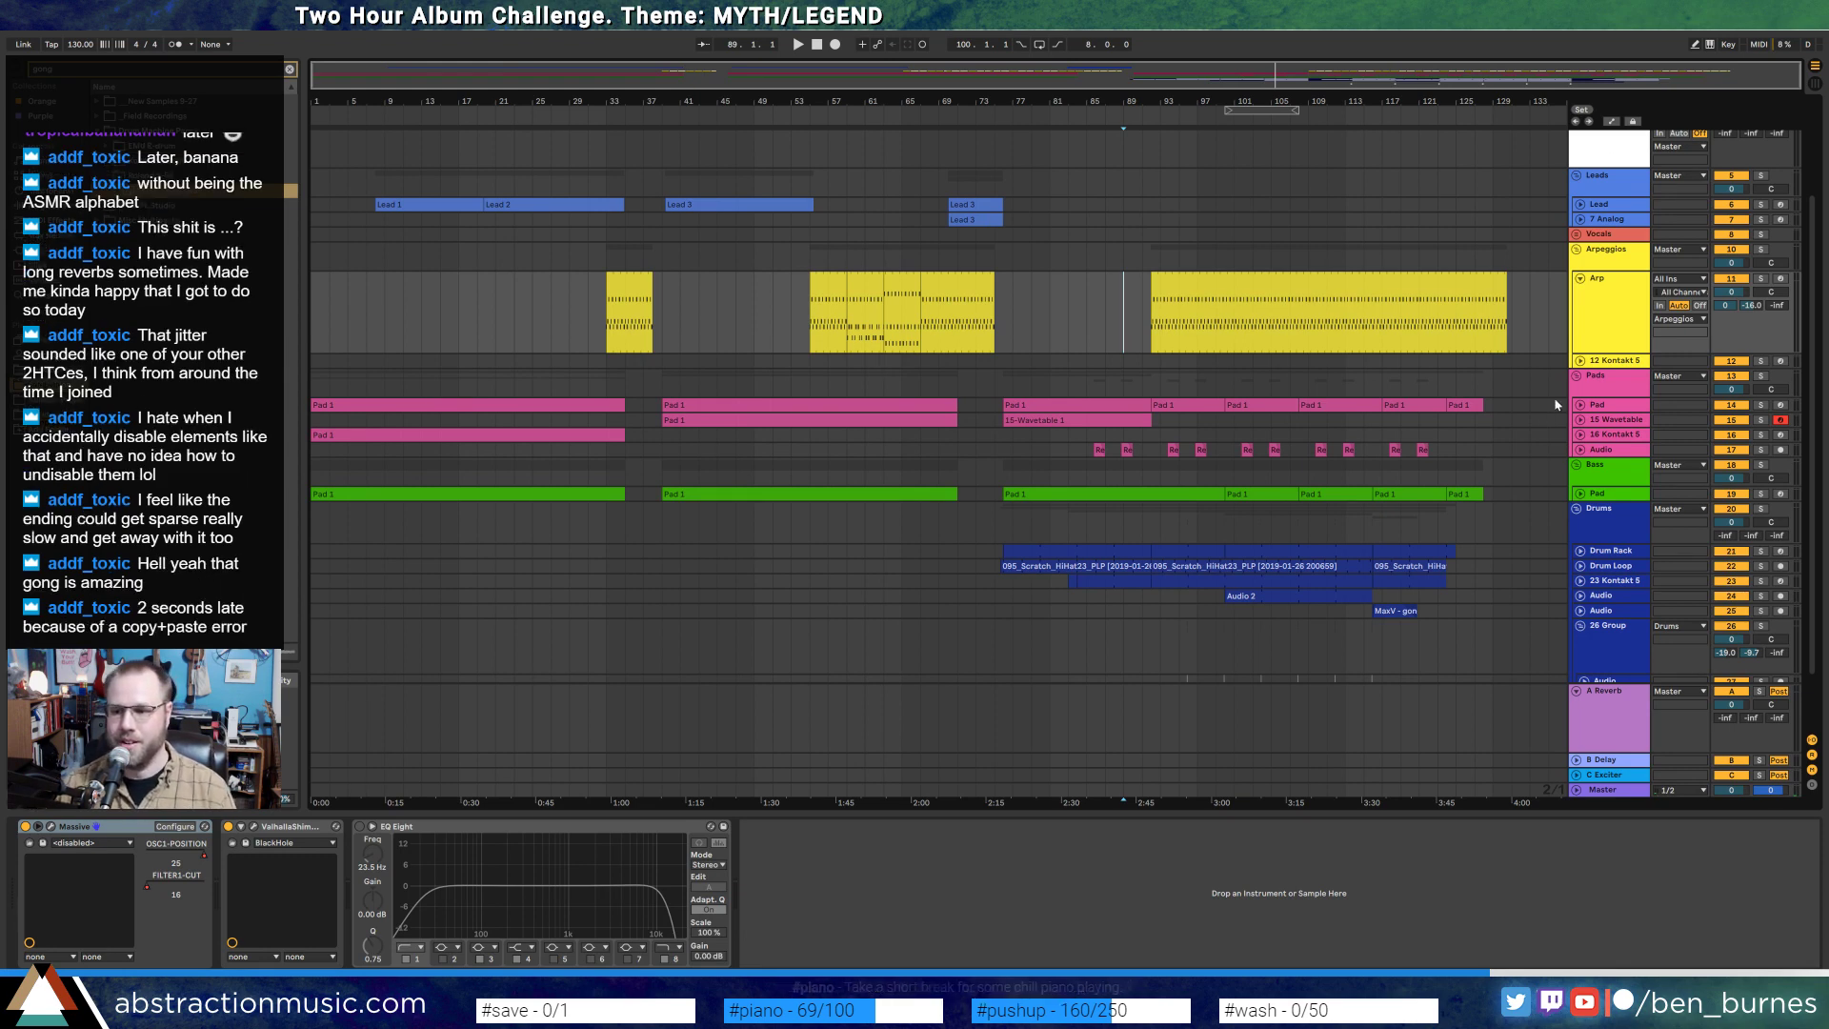
- Fold the Arp track and clear the browser's search field
click(1582, 279)
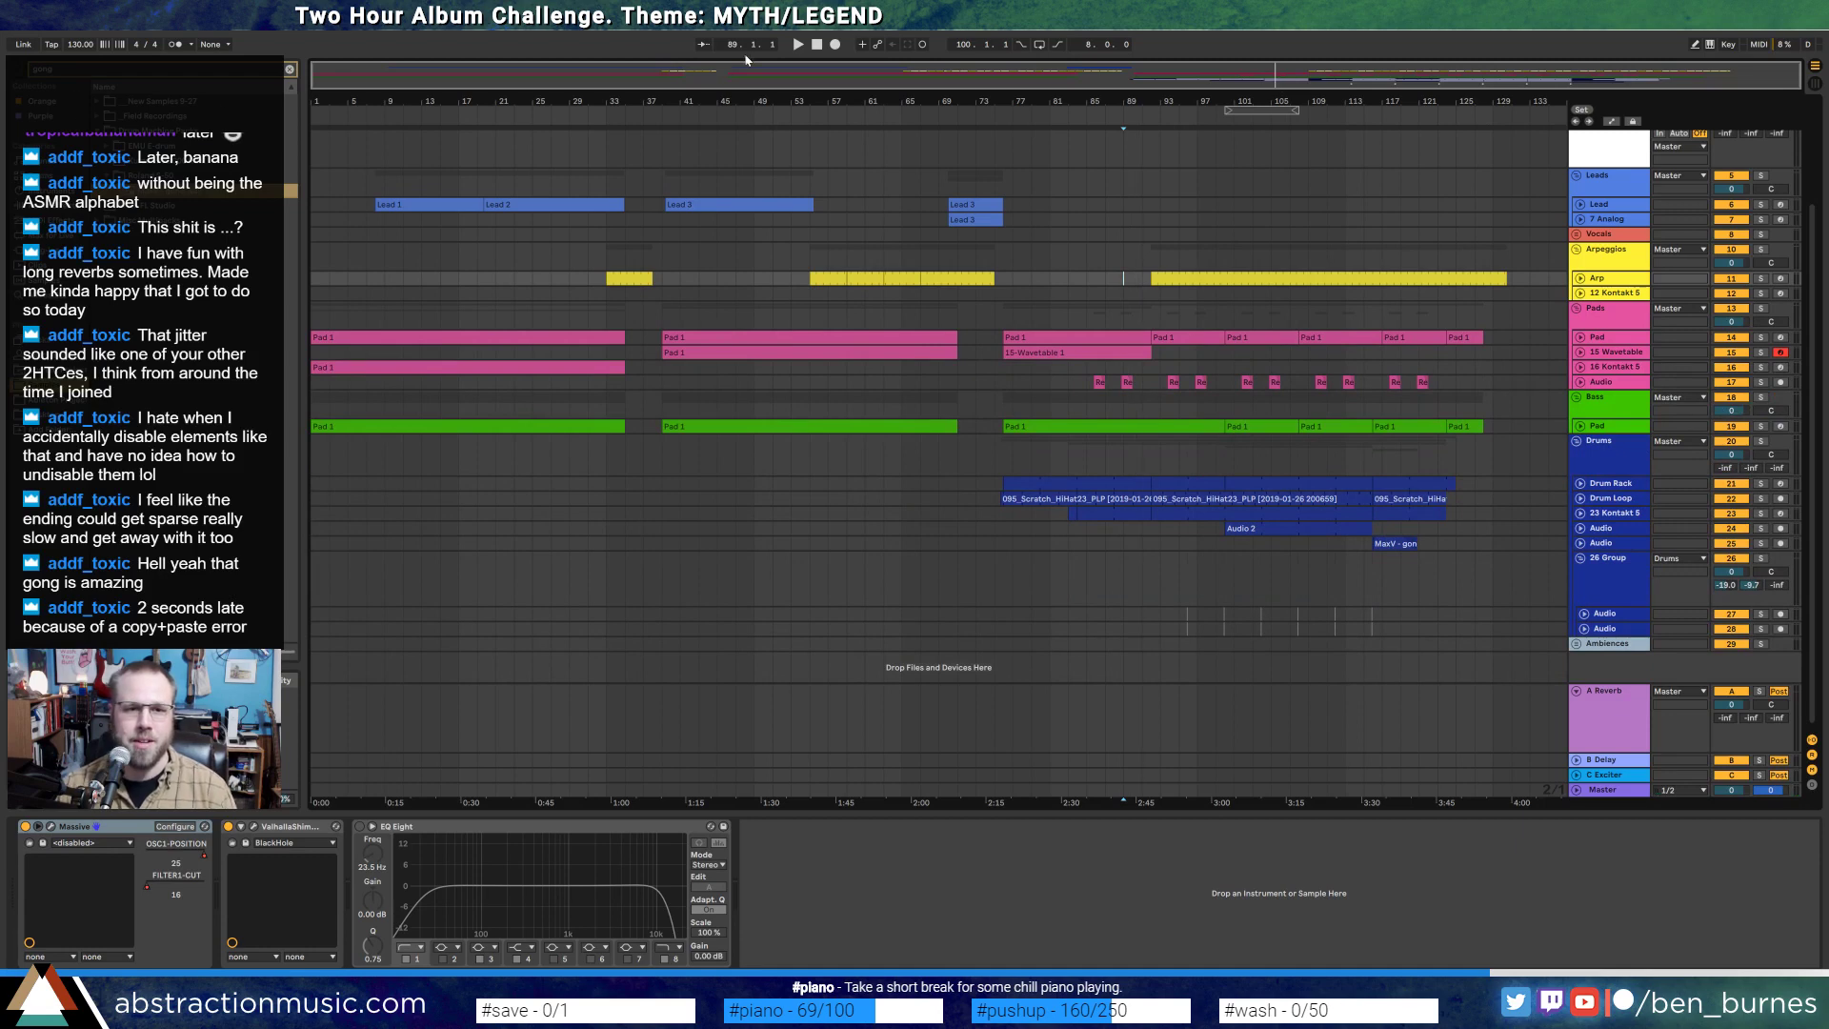
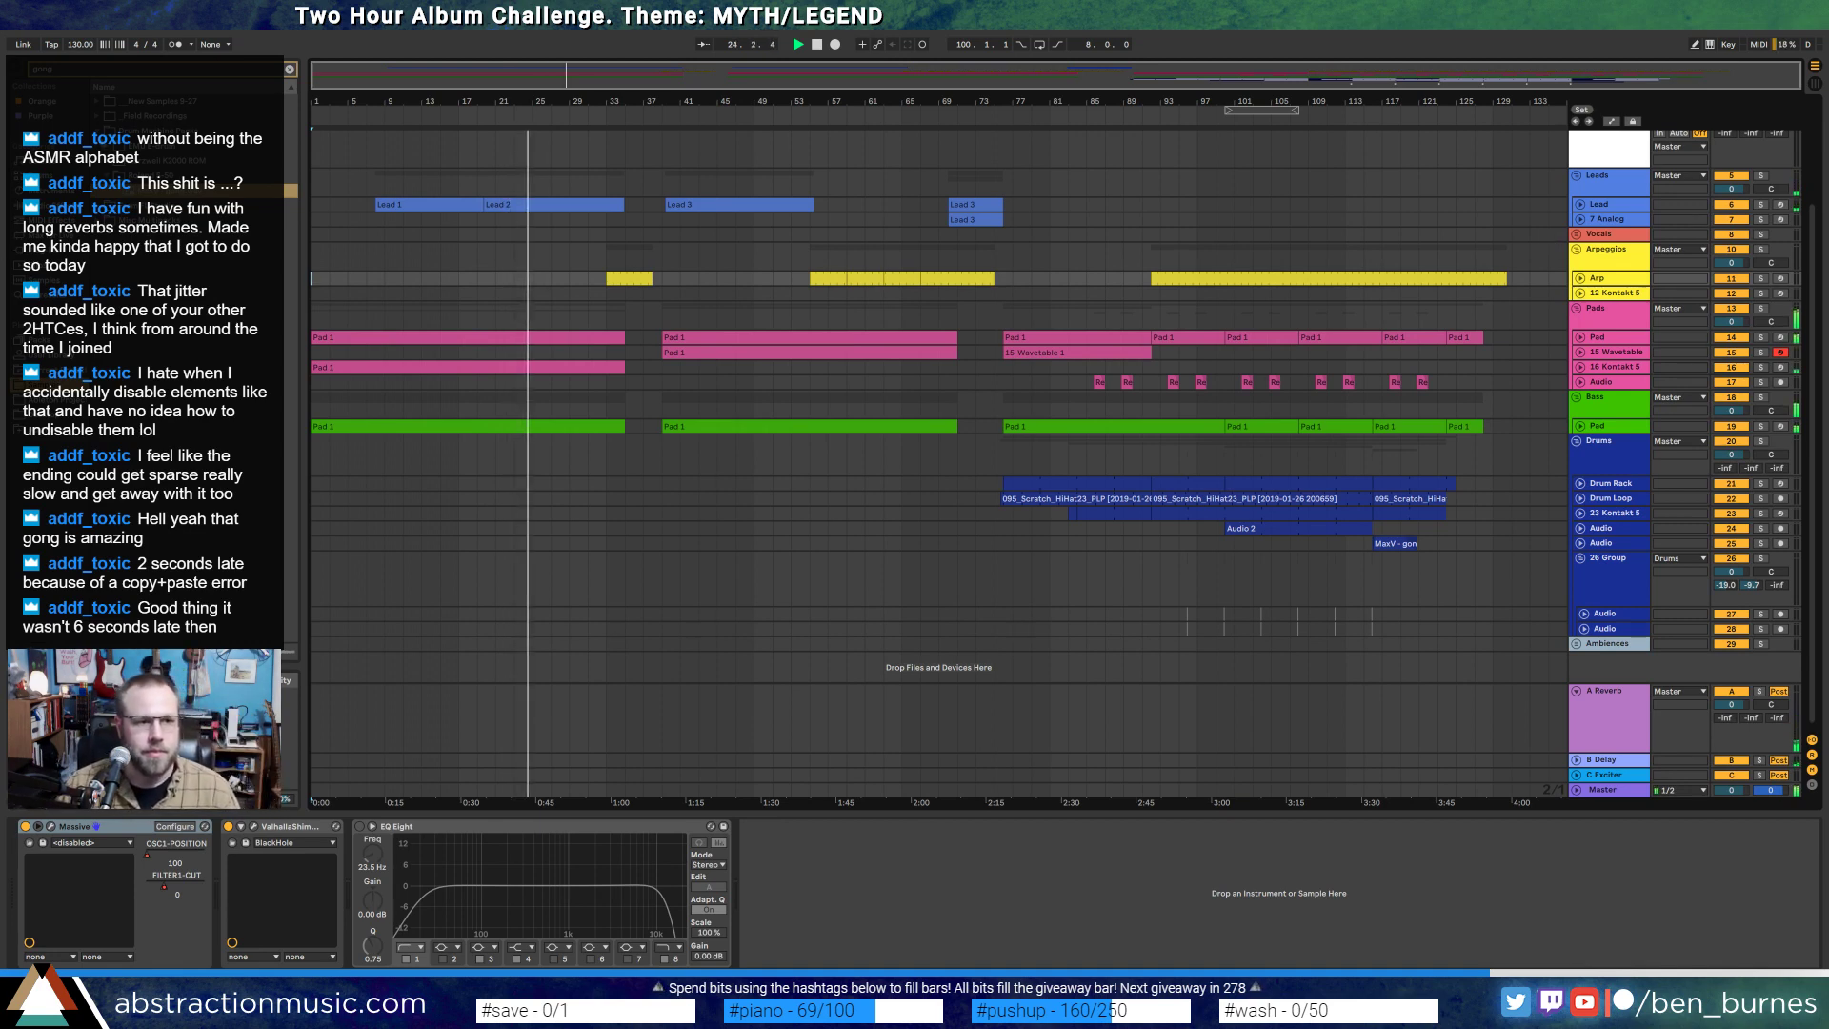
click(289, 70)
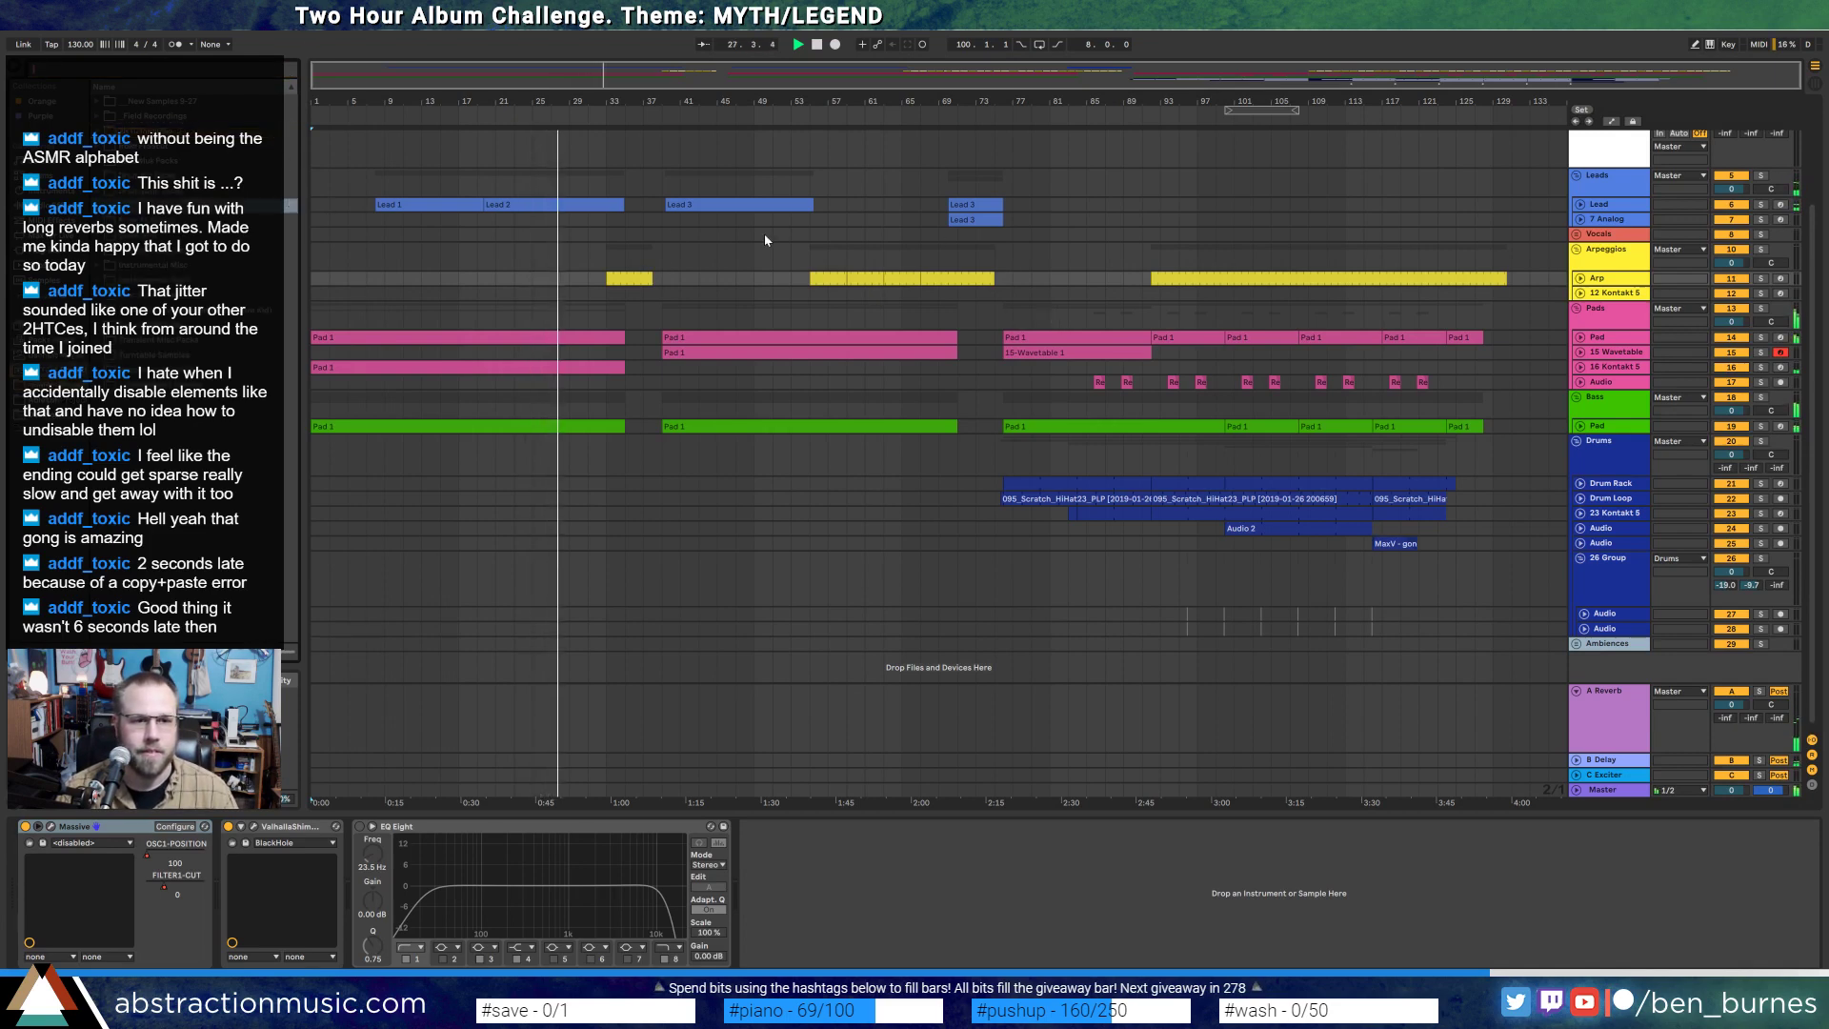
- Open the second Lead clip and examine its overlapping long notes and its final notes during playback
double_click(600, 204)
click(1172, 846)
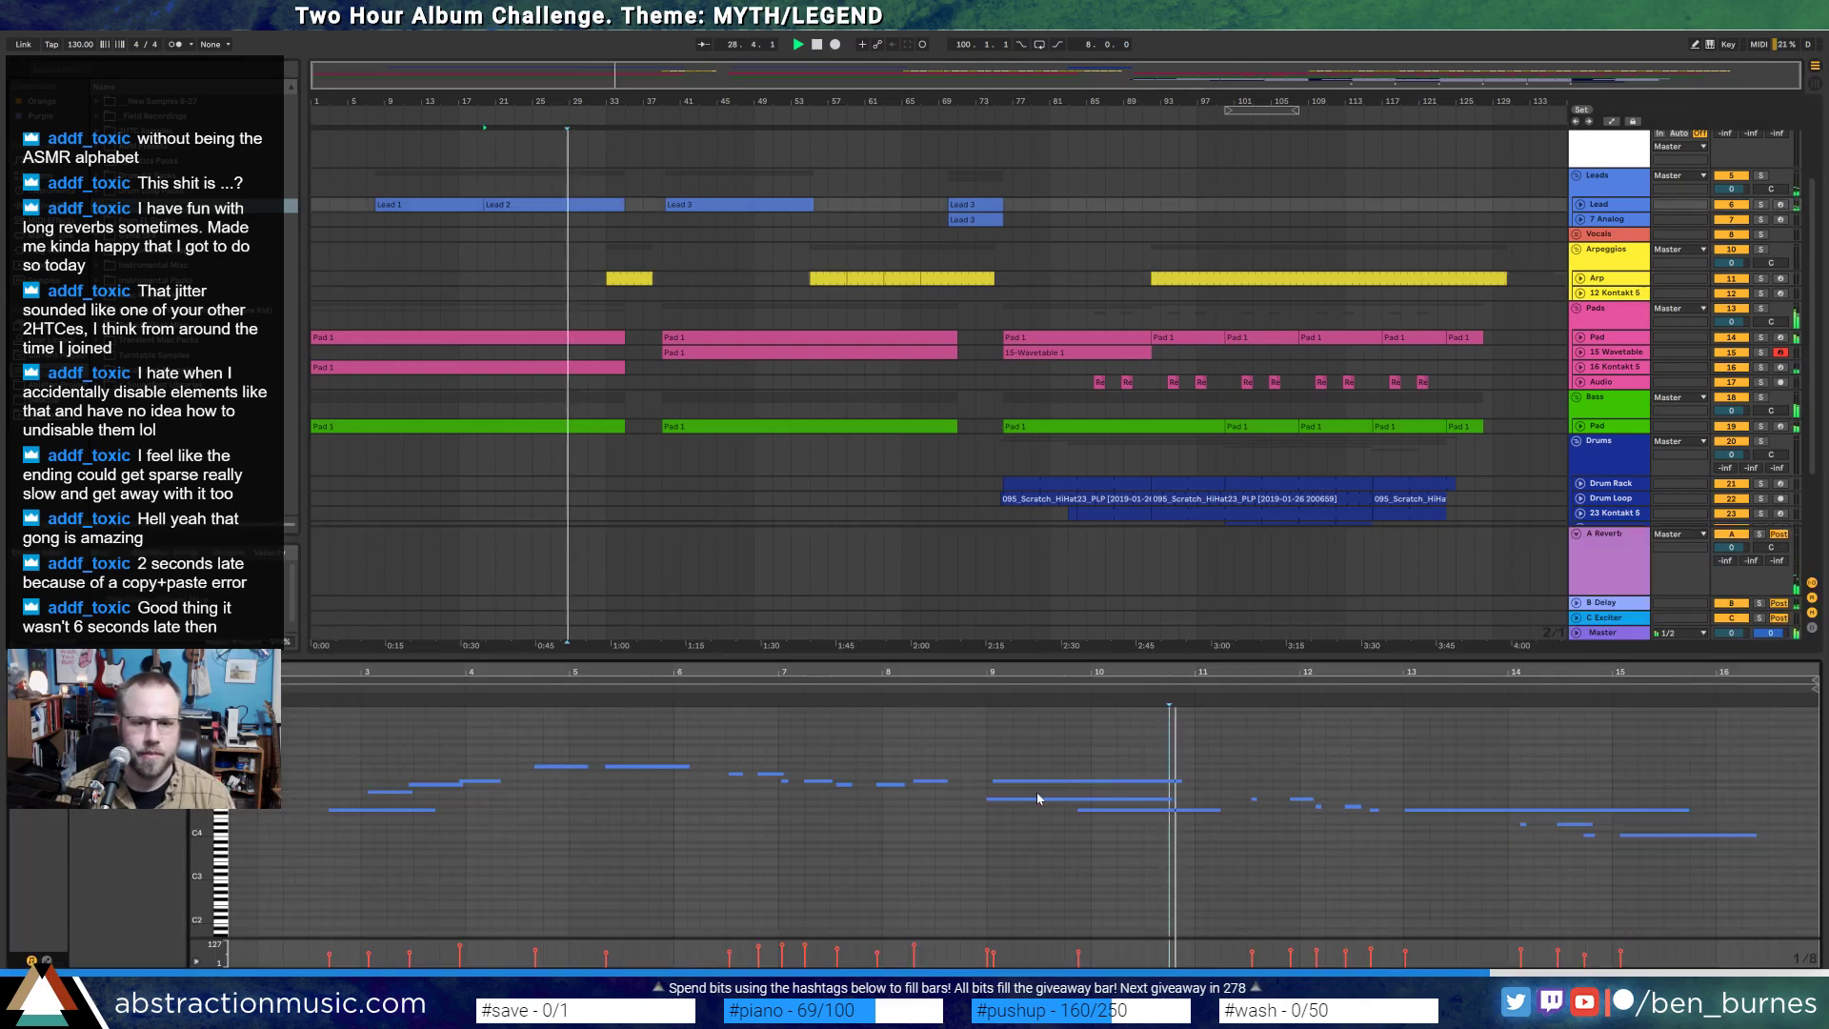
click(1039, 781)
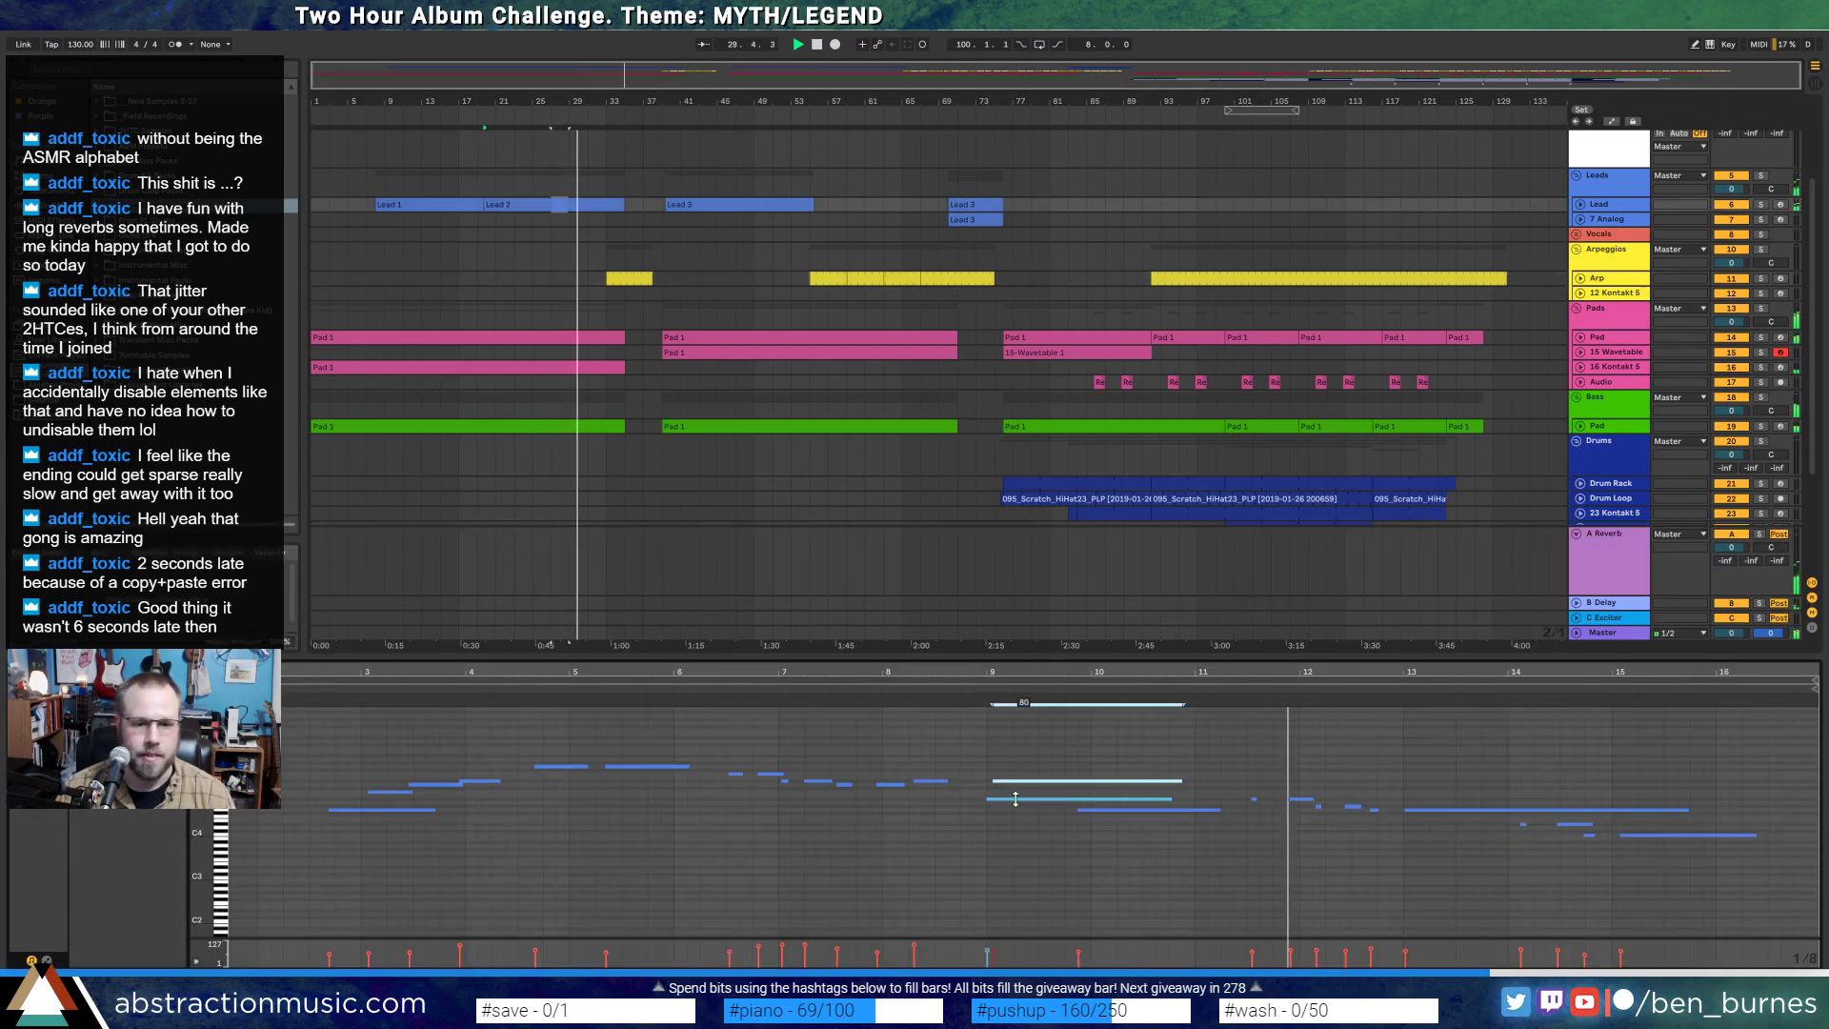
click(1031, 798)
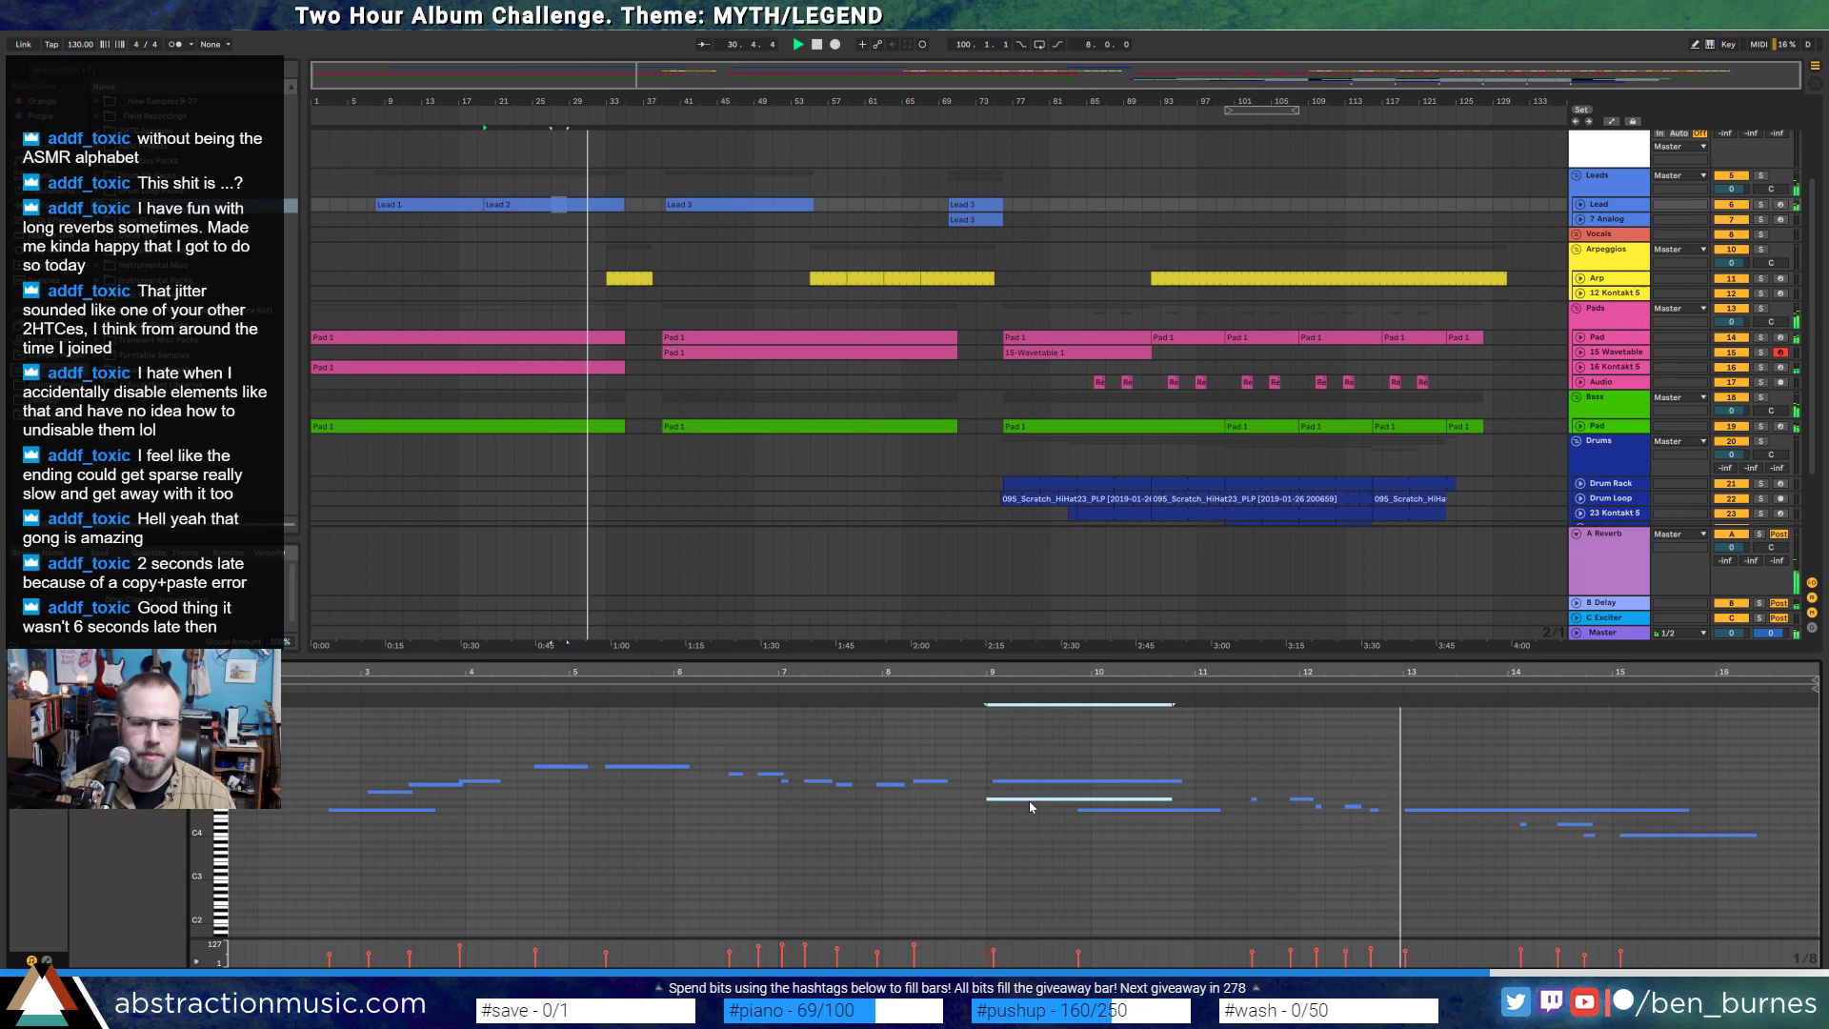
click(1133, 810)
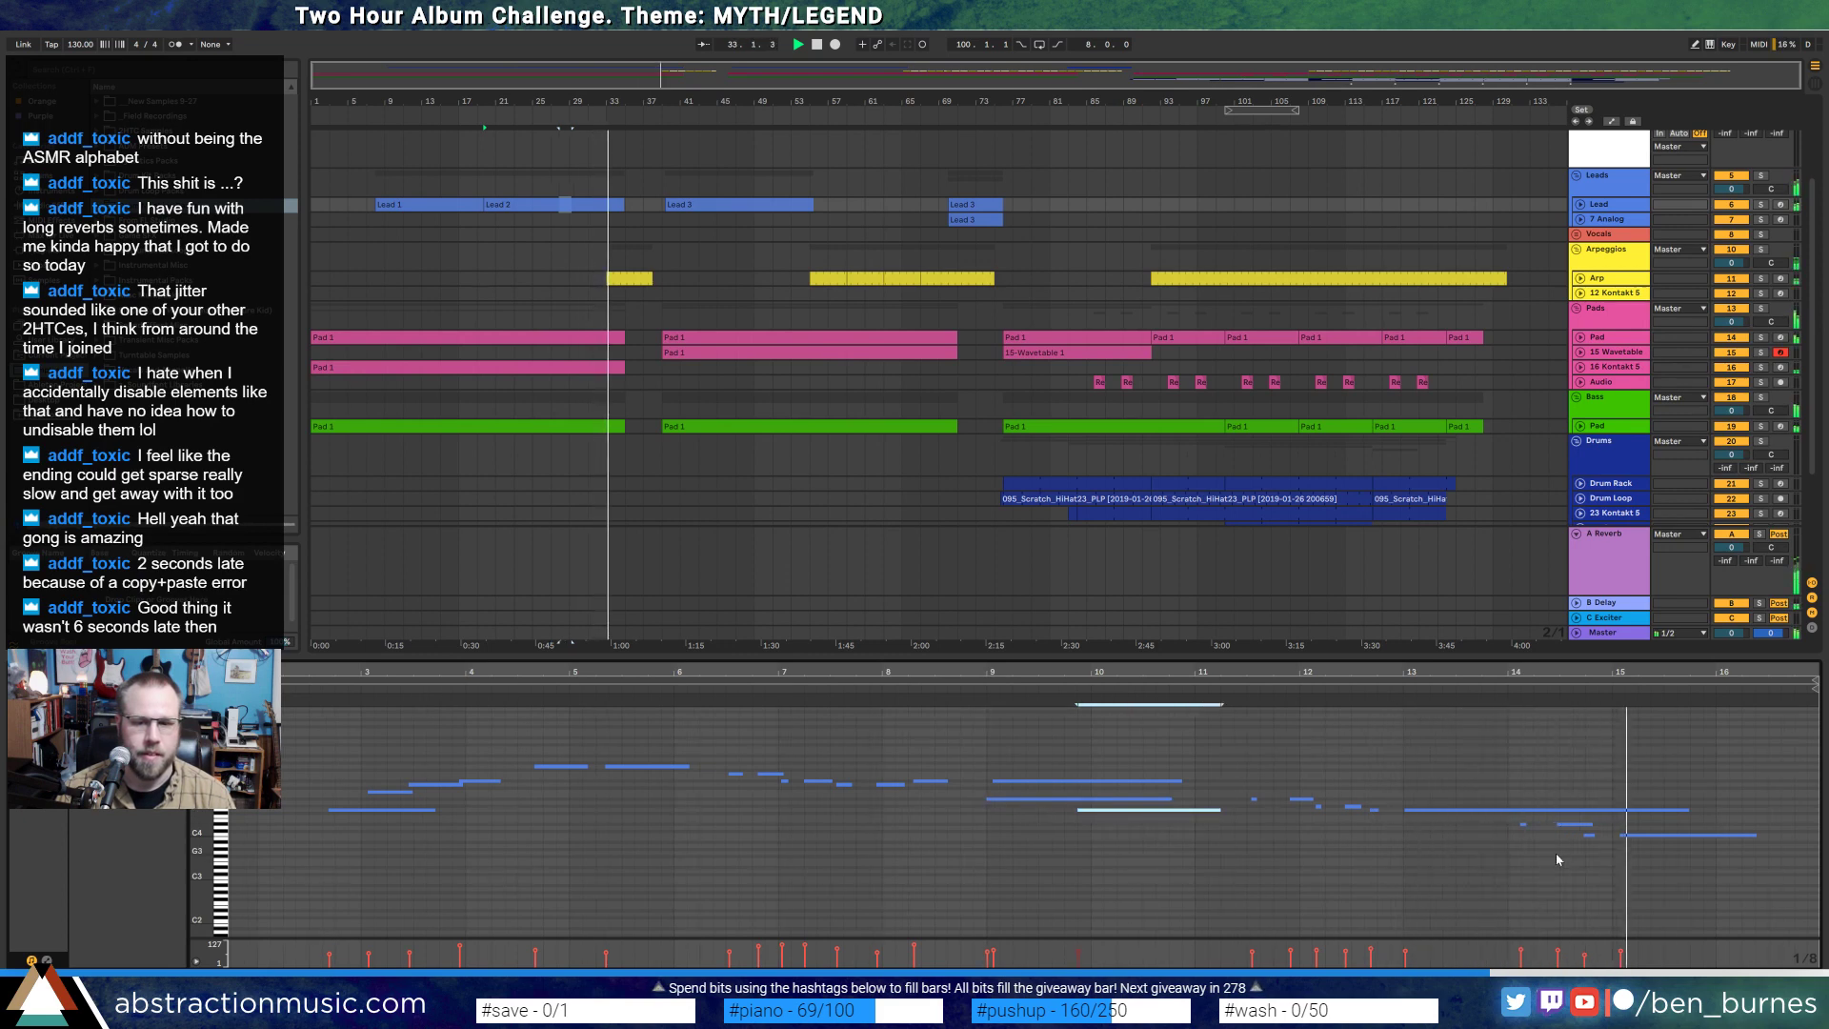
click(1588, 835)
click(1629, 834)
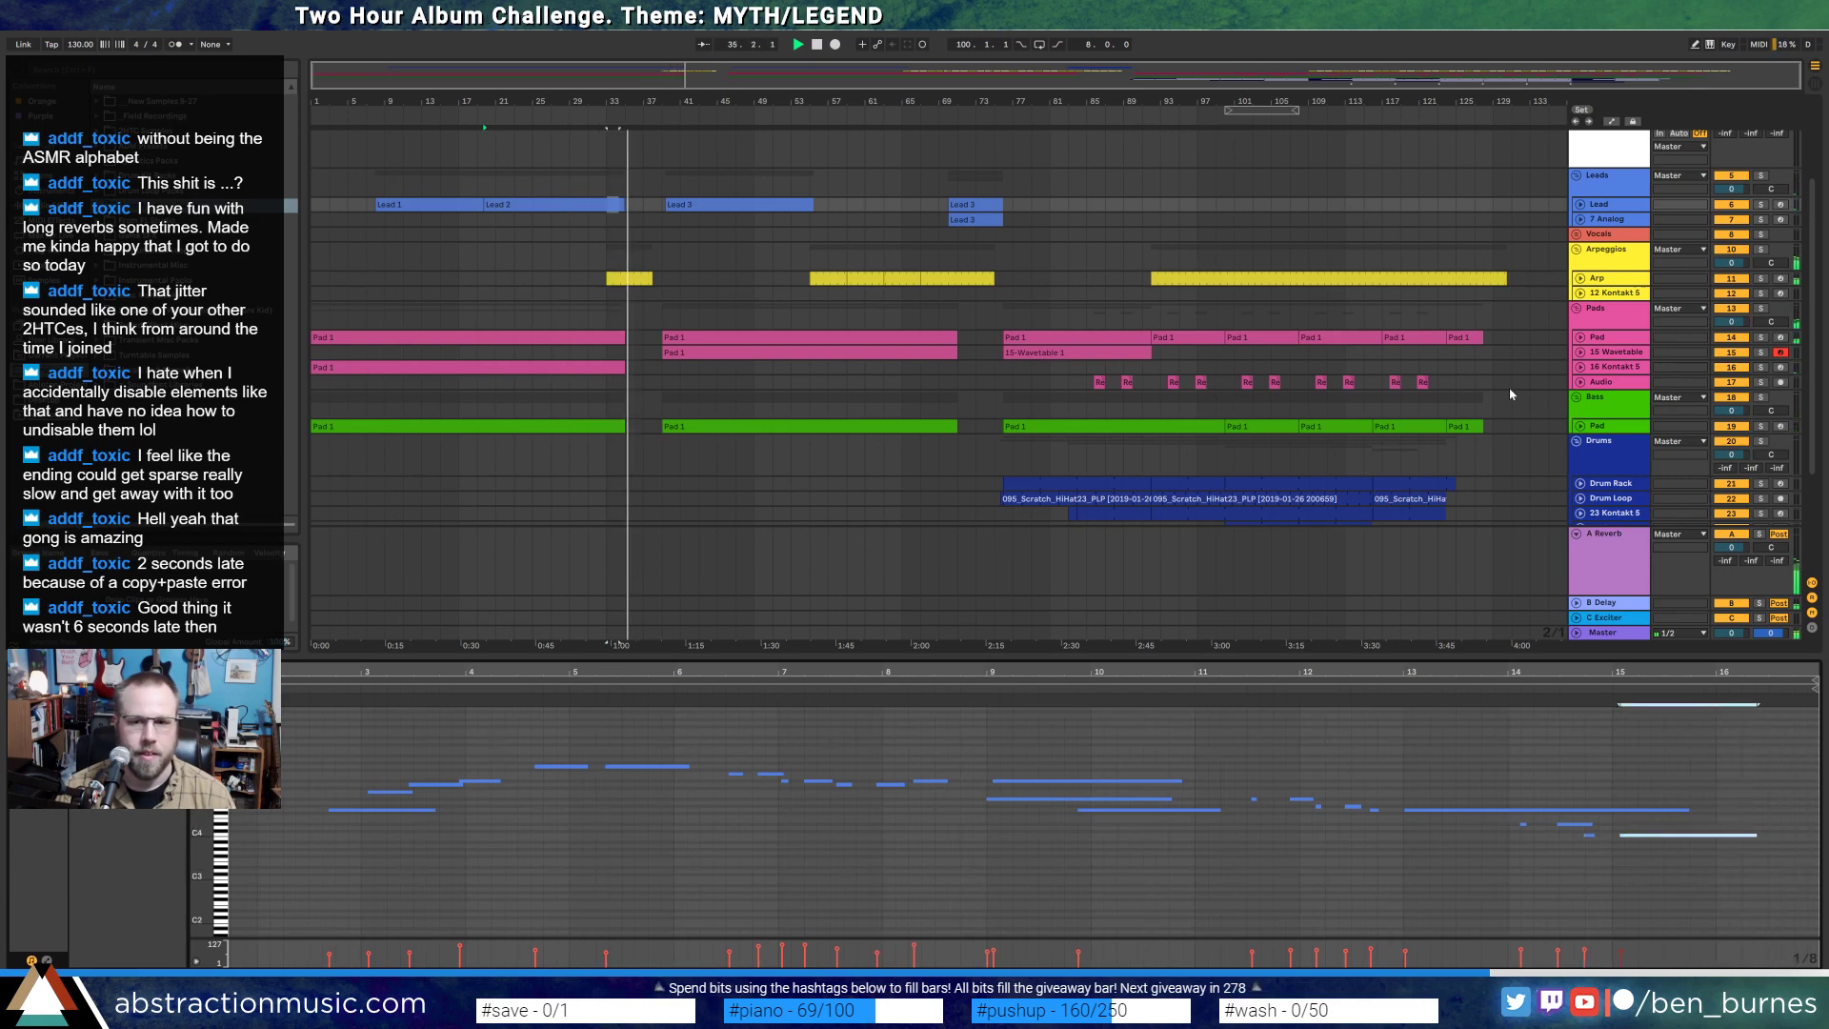
- Check the last chord of the first Pad clip and lengthen the final C4 note in the Kontakt track's pad clip
click(596, 338)
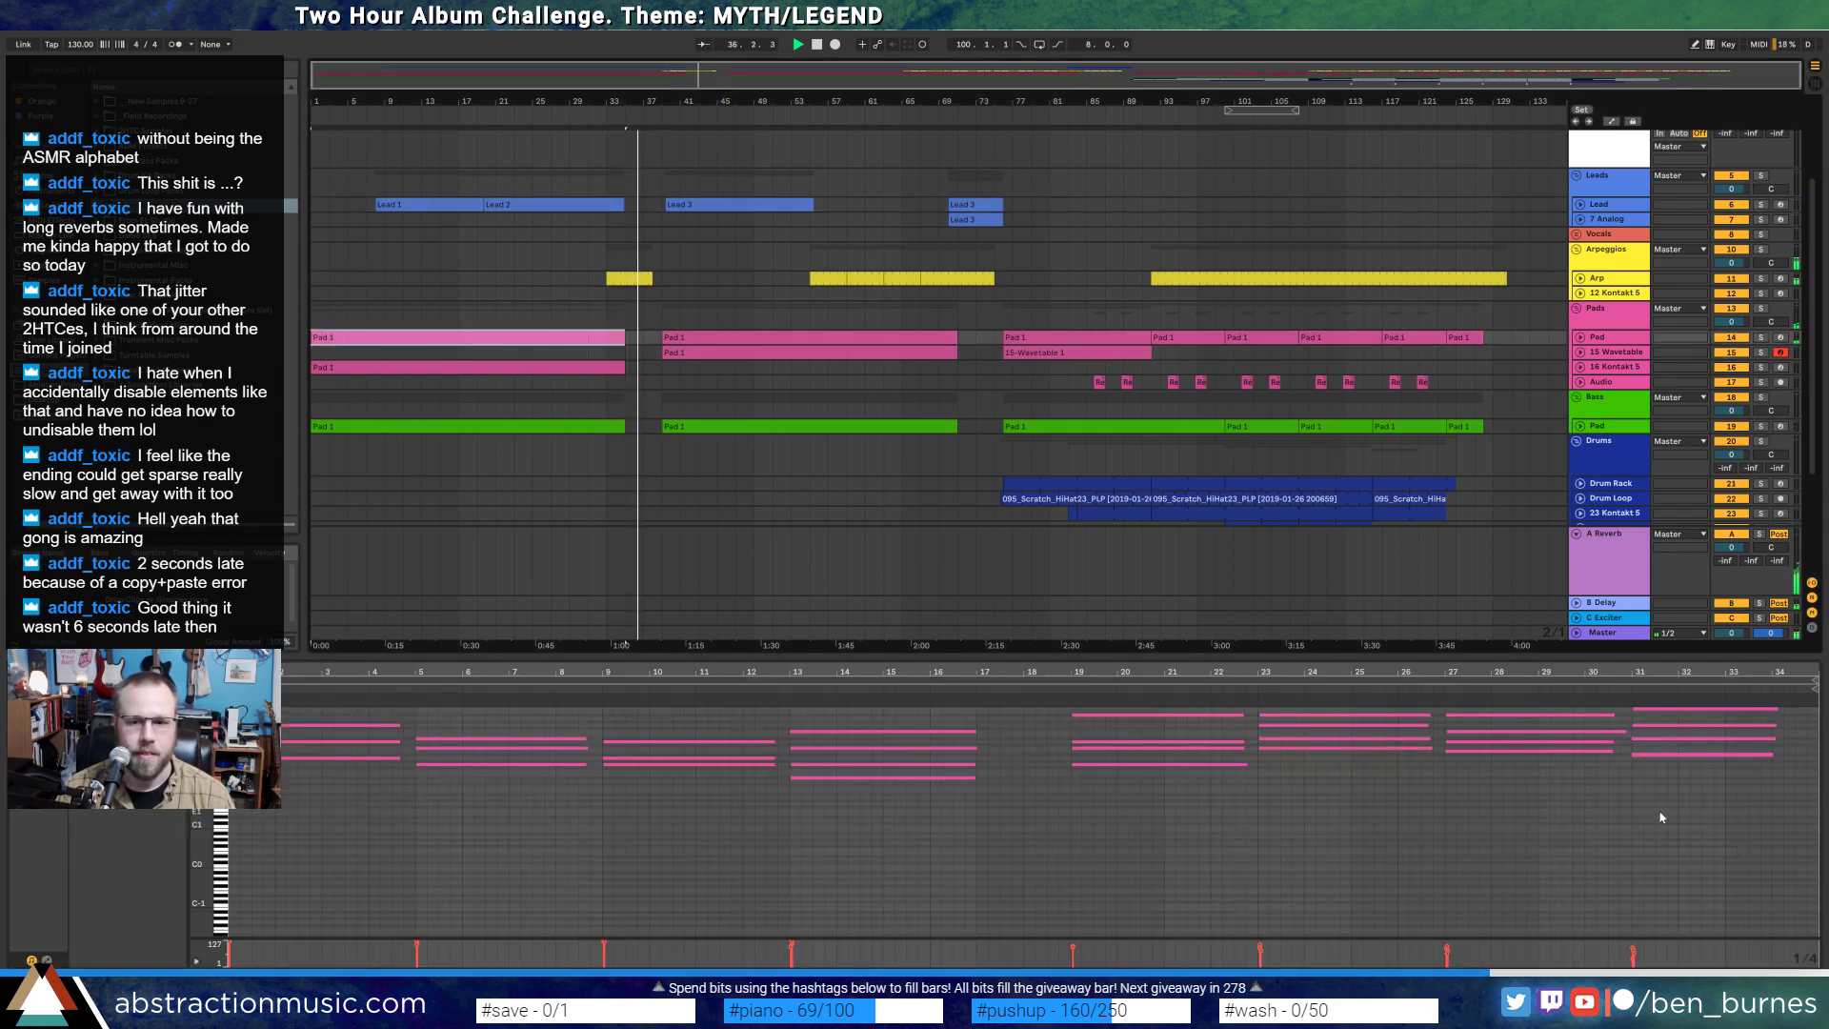
drag(1663, 817, 1808, 706)
click(615, 369)
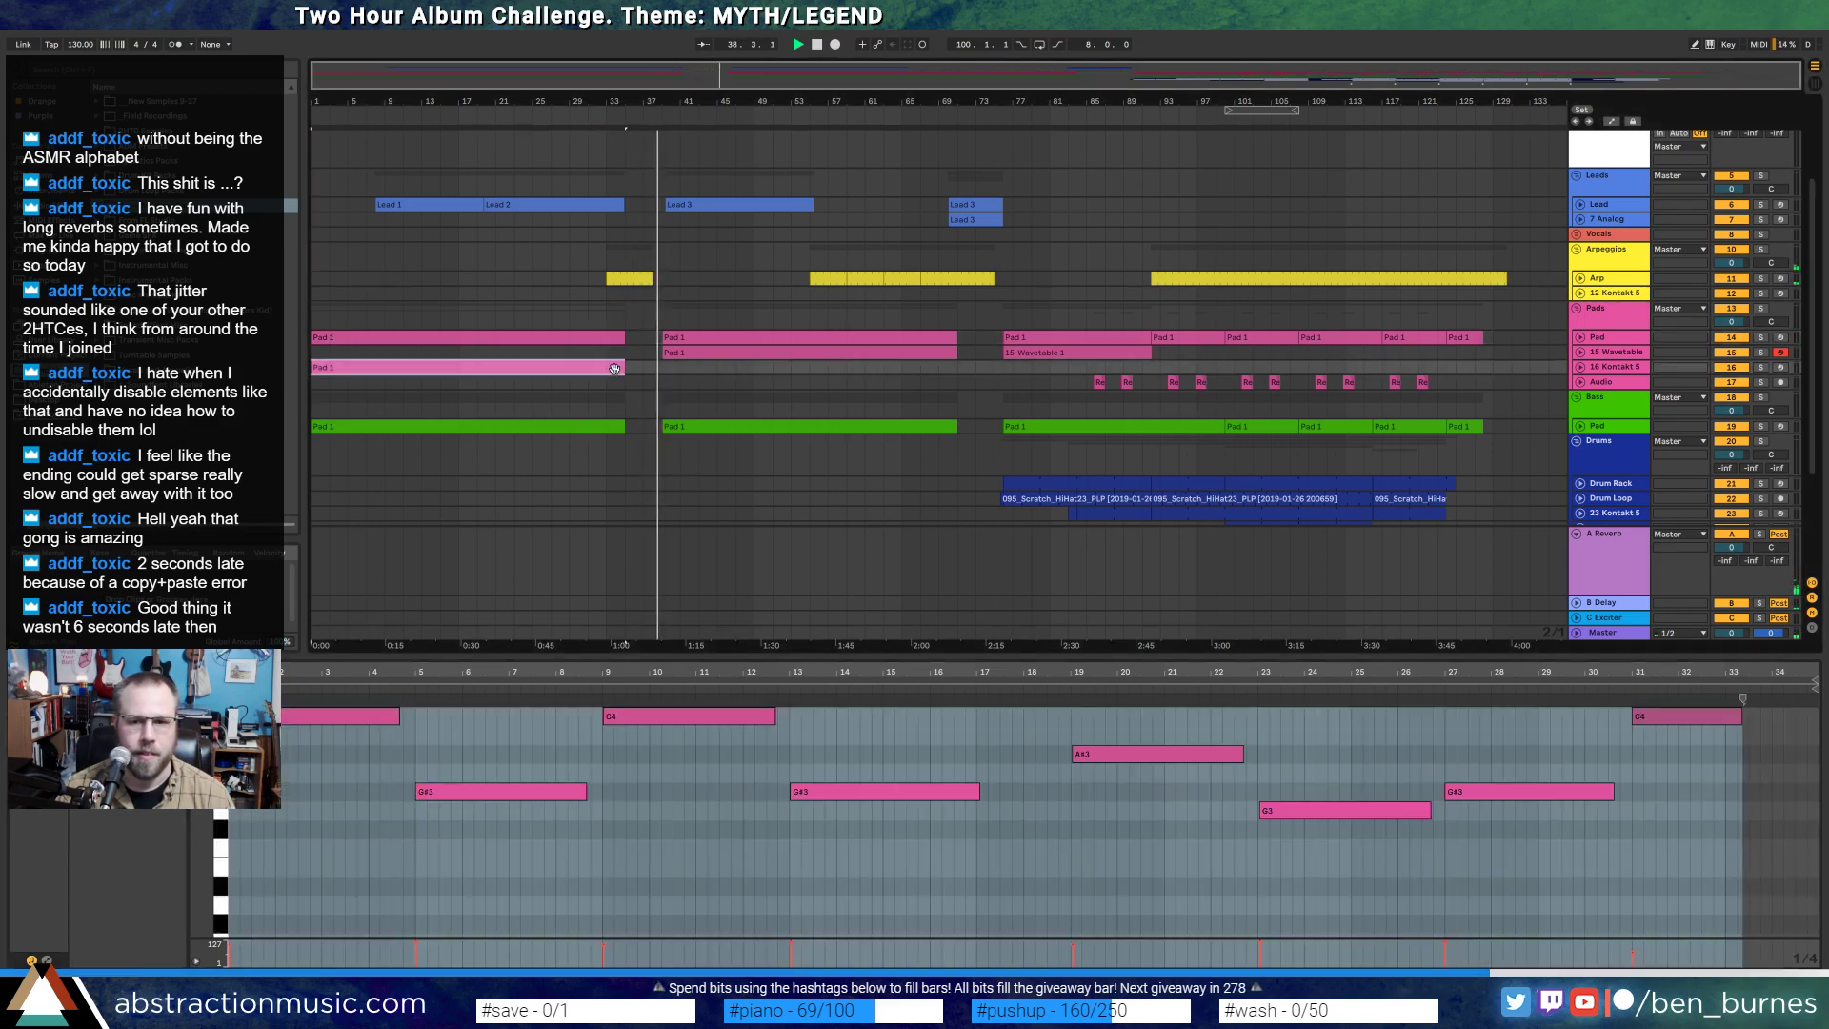
click(1668, 715)
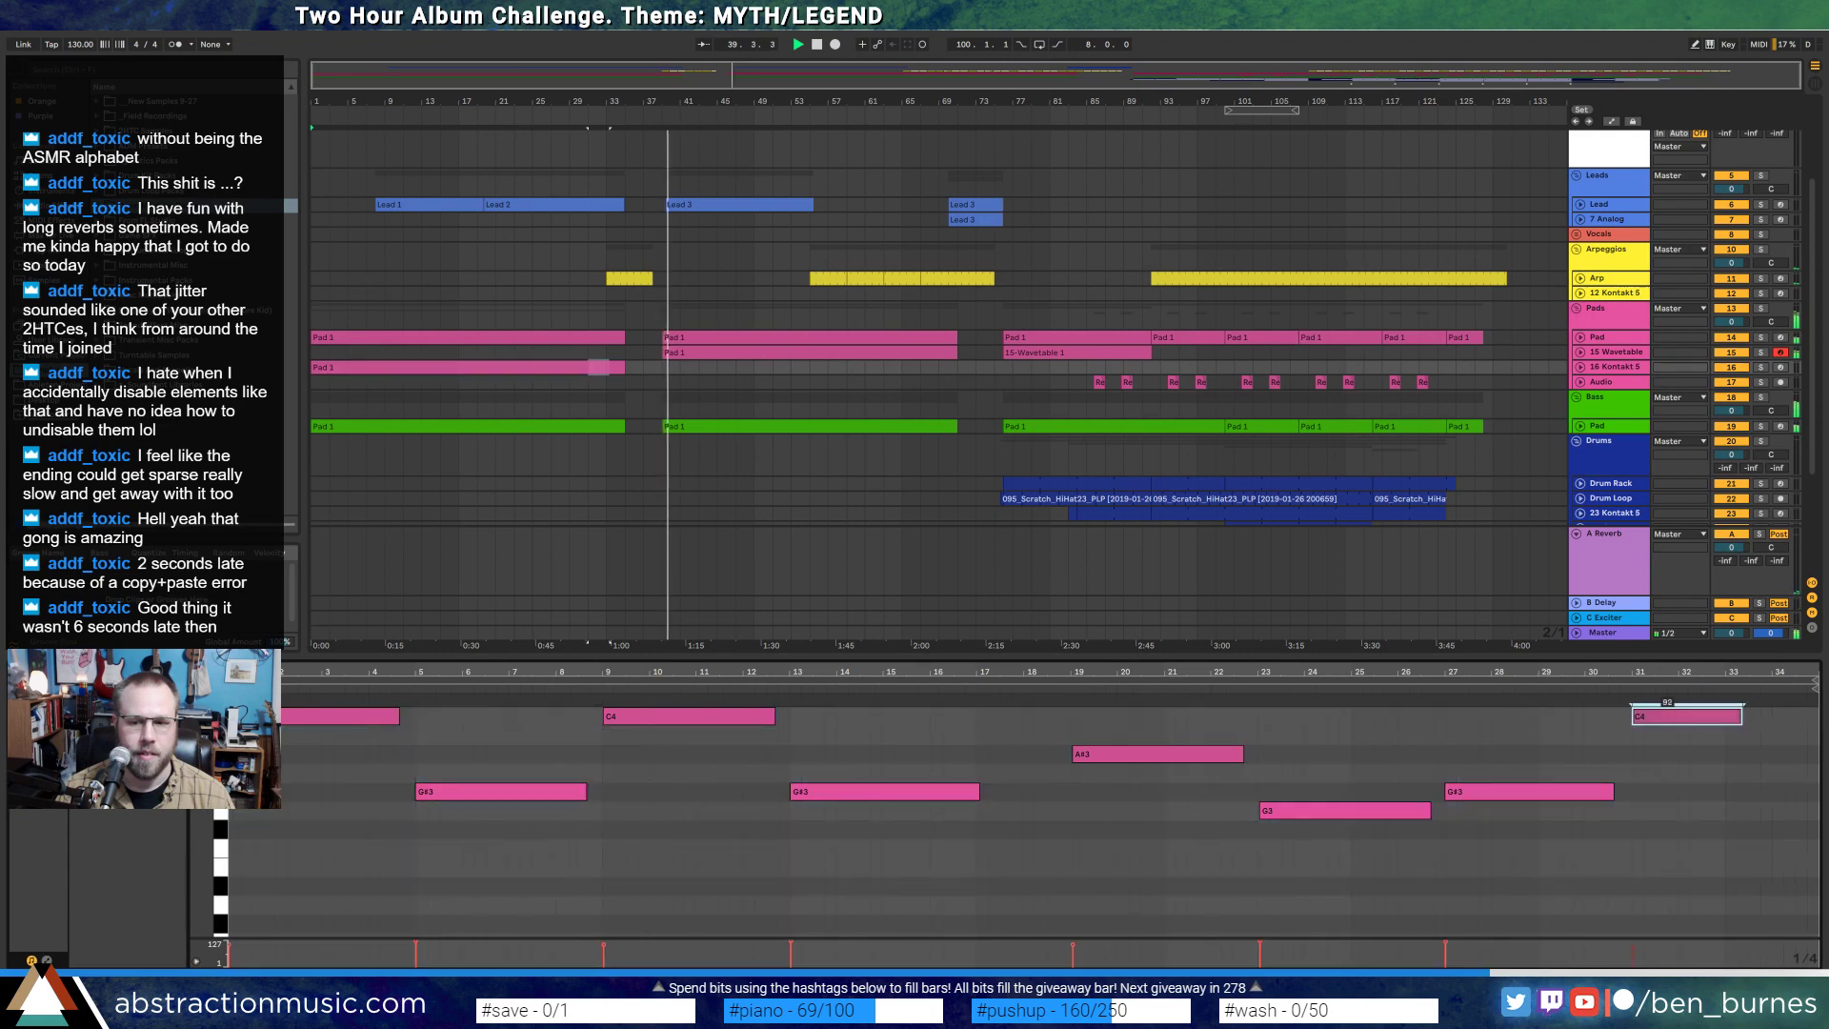
click(1690, 728)
drag(1740, 719, 1794, 717)
- Open the Lead clip that starts around bar 39 and examine its notes
click(754, 206)
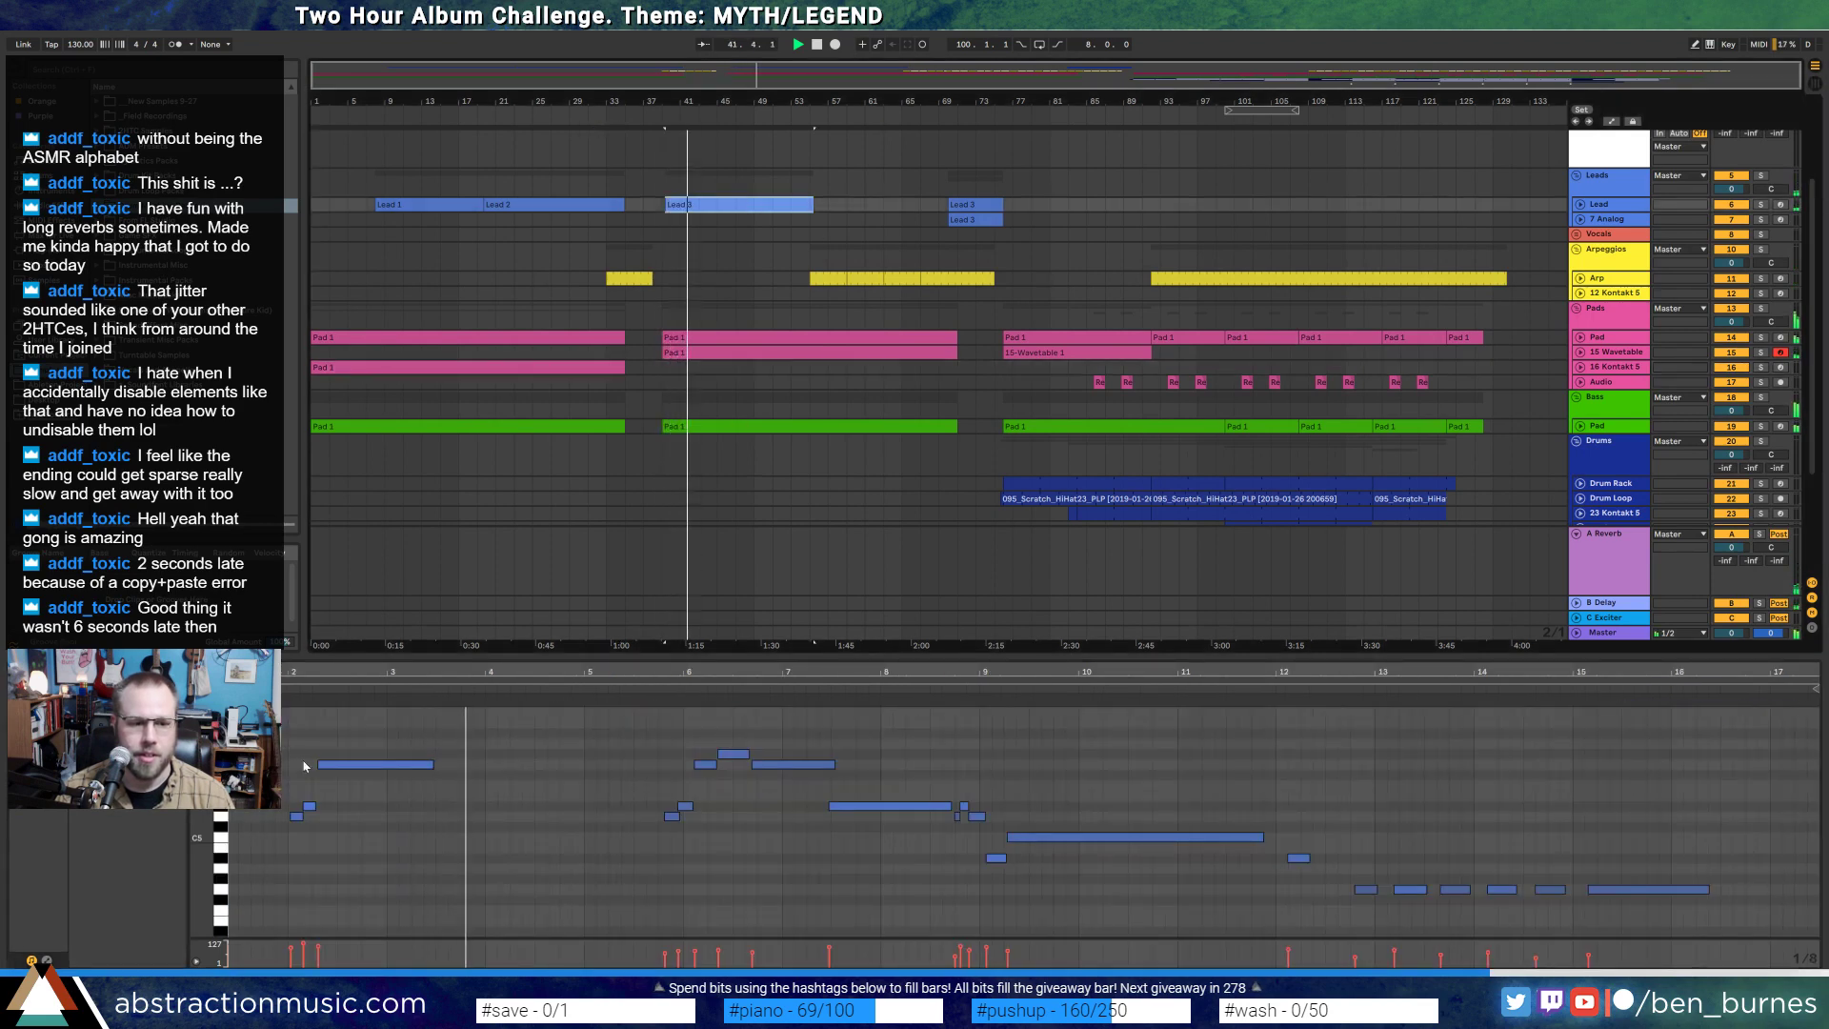
click(523, 835)
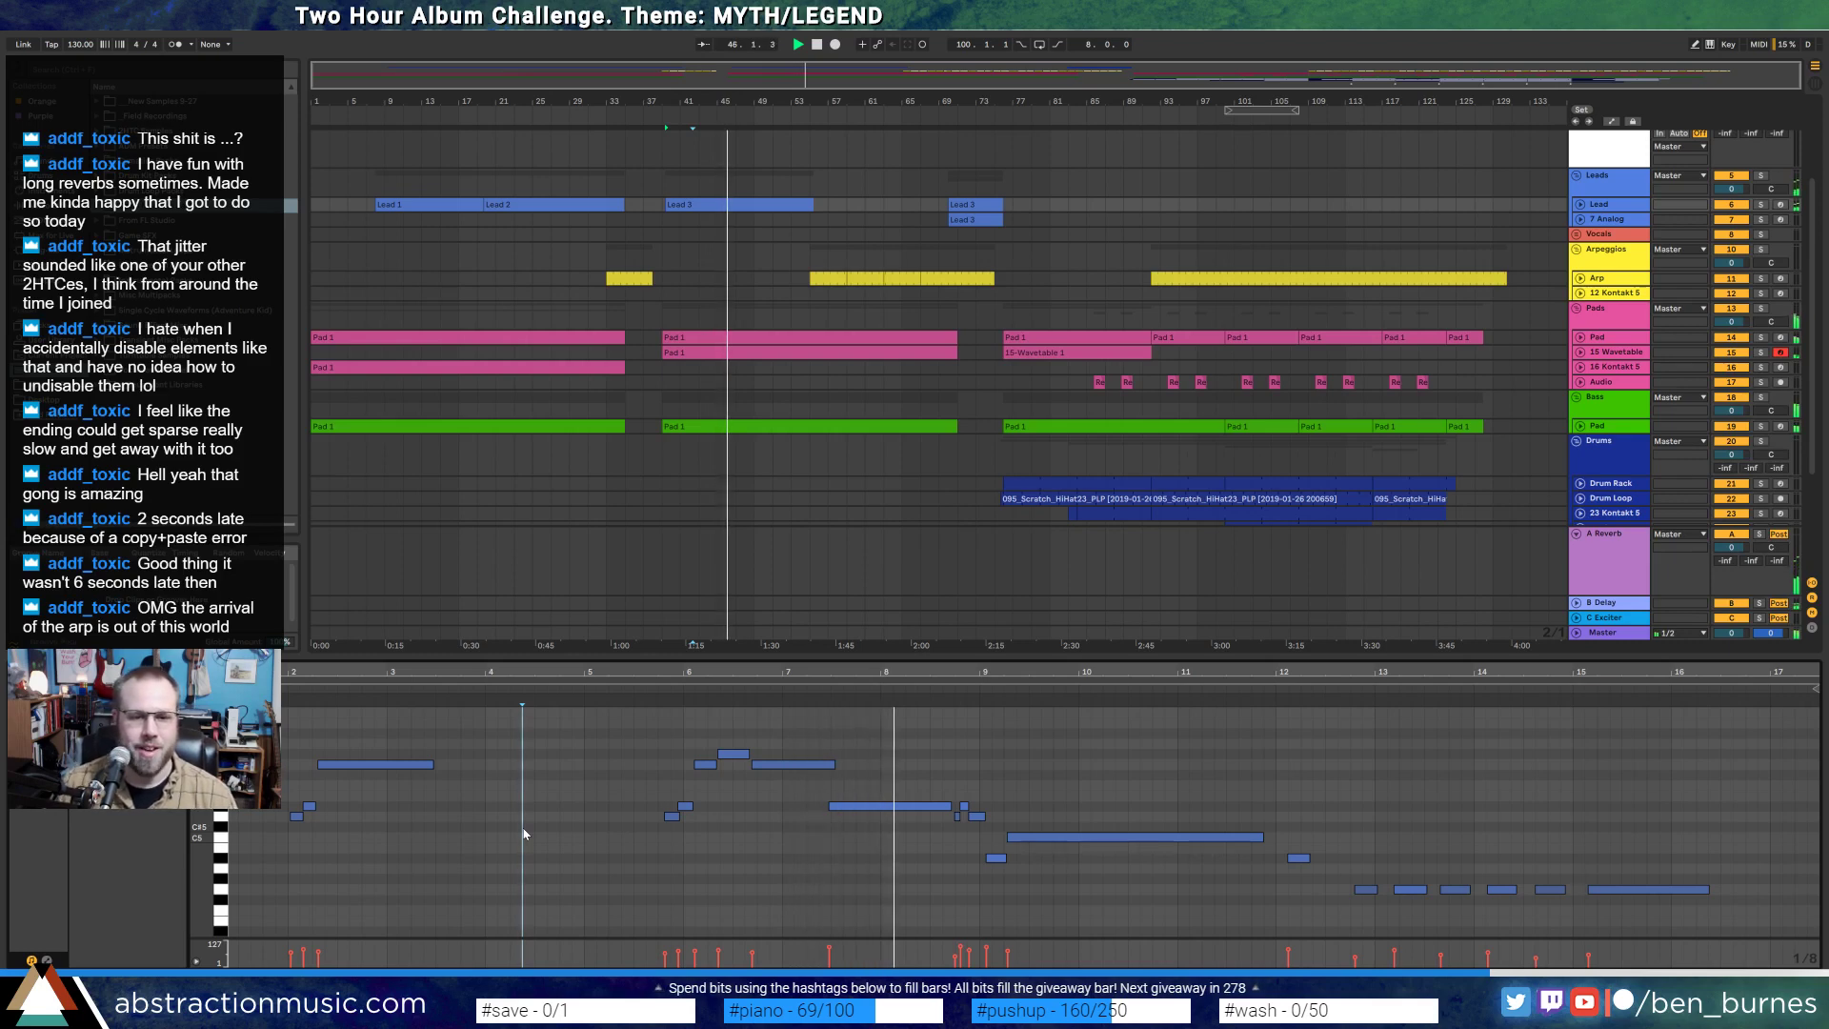
- In the Lead clip, lengthen the A4 note near bar 9 and start the long C5 note after it slightly later
click(858, 805)
drag(858, 805, 862, 822)
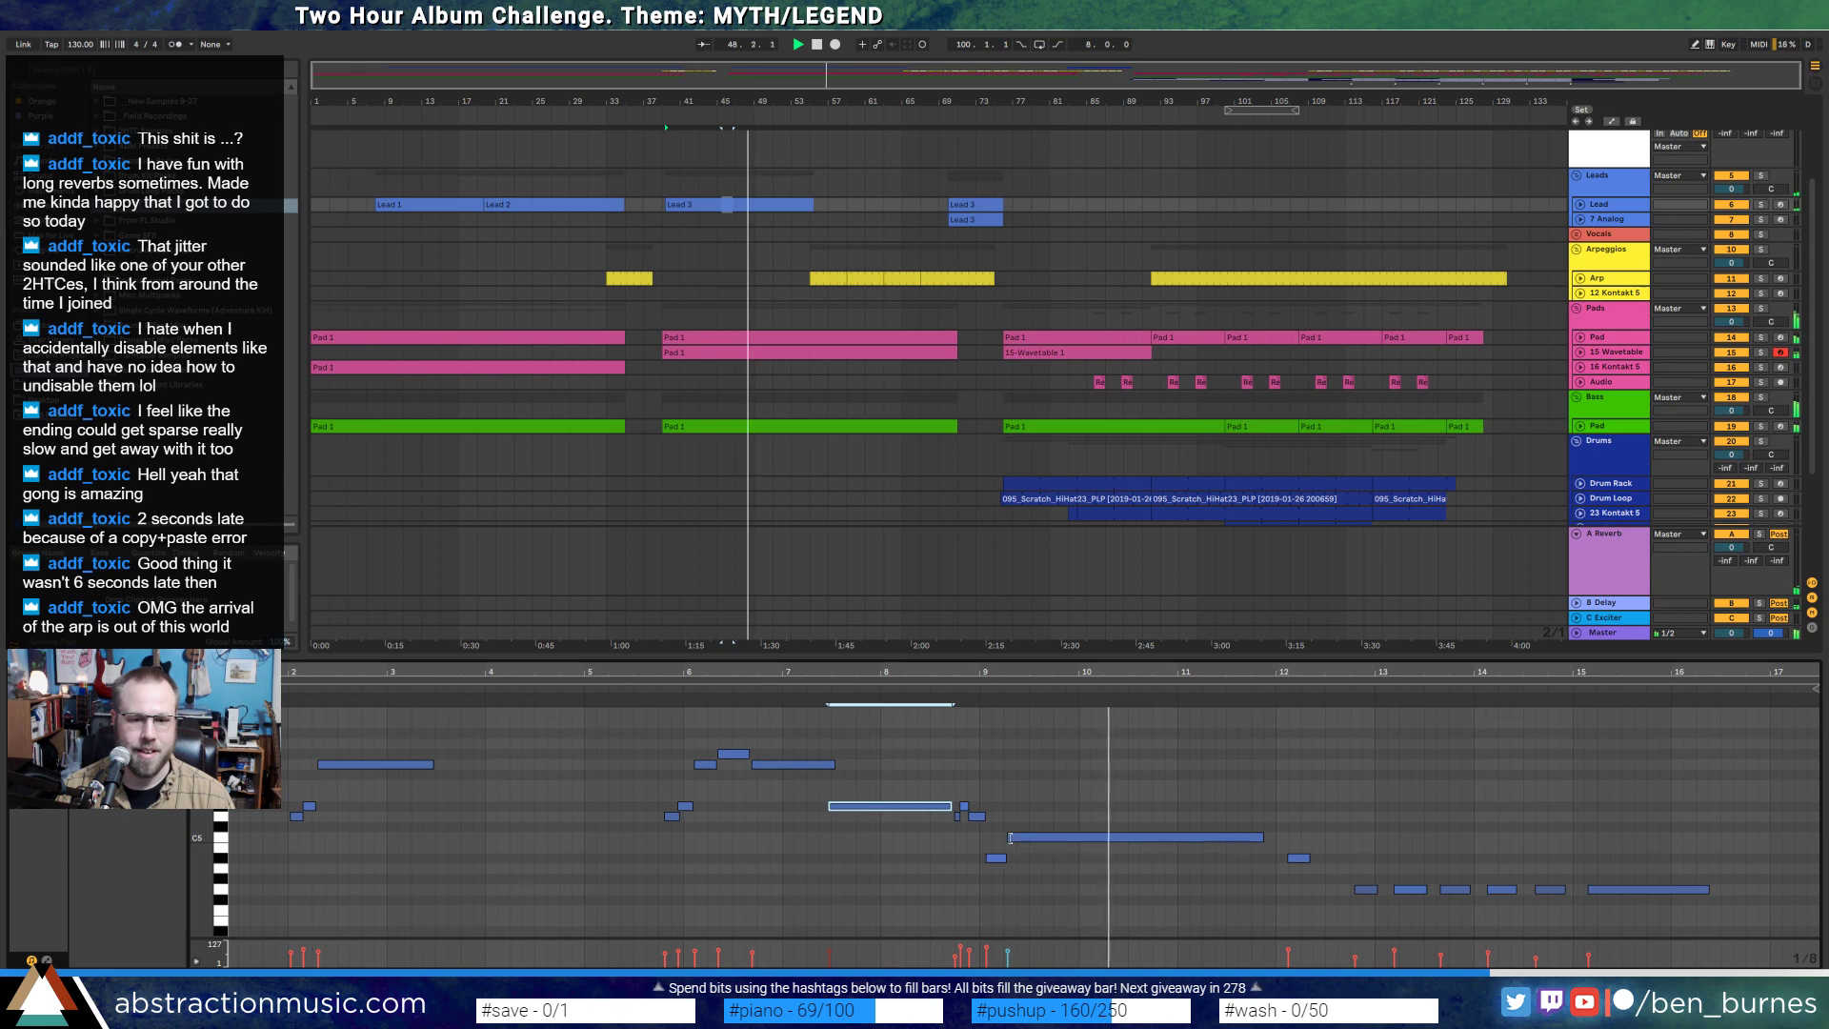
drag(1008, 837, 1014, 859)
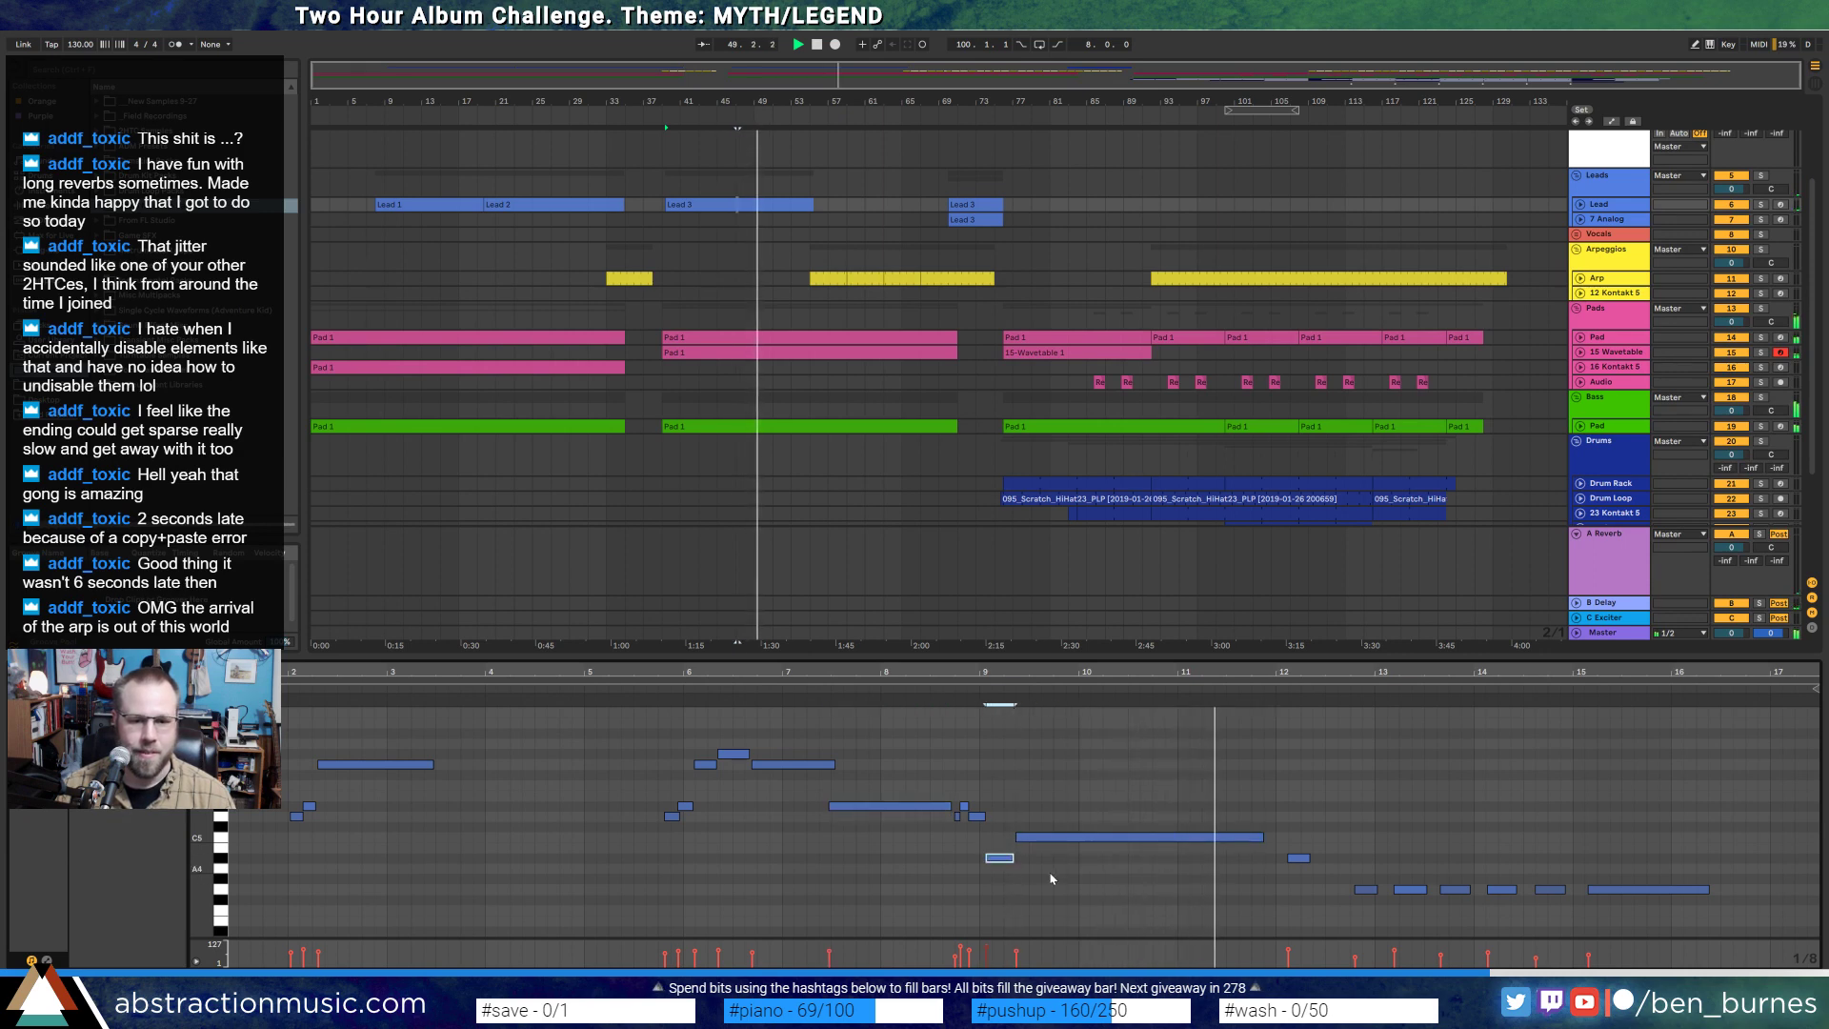
click(1051, 878)
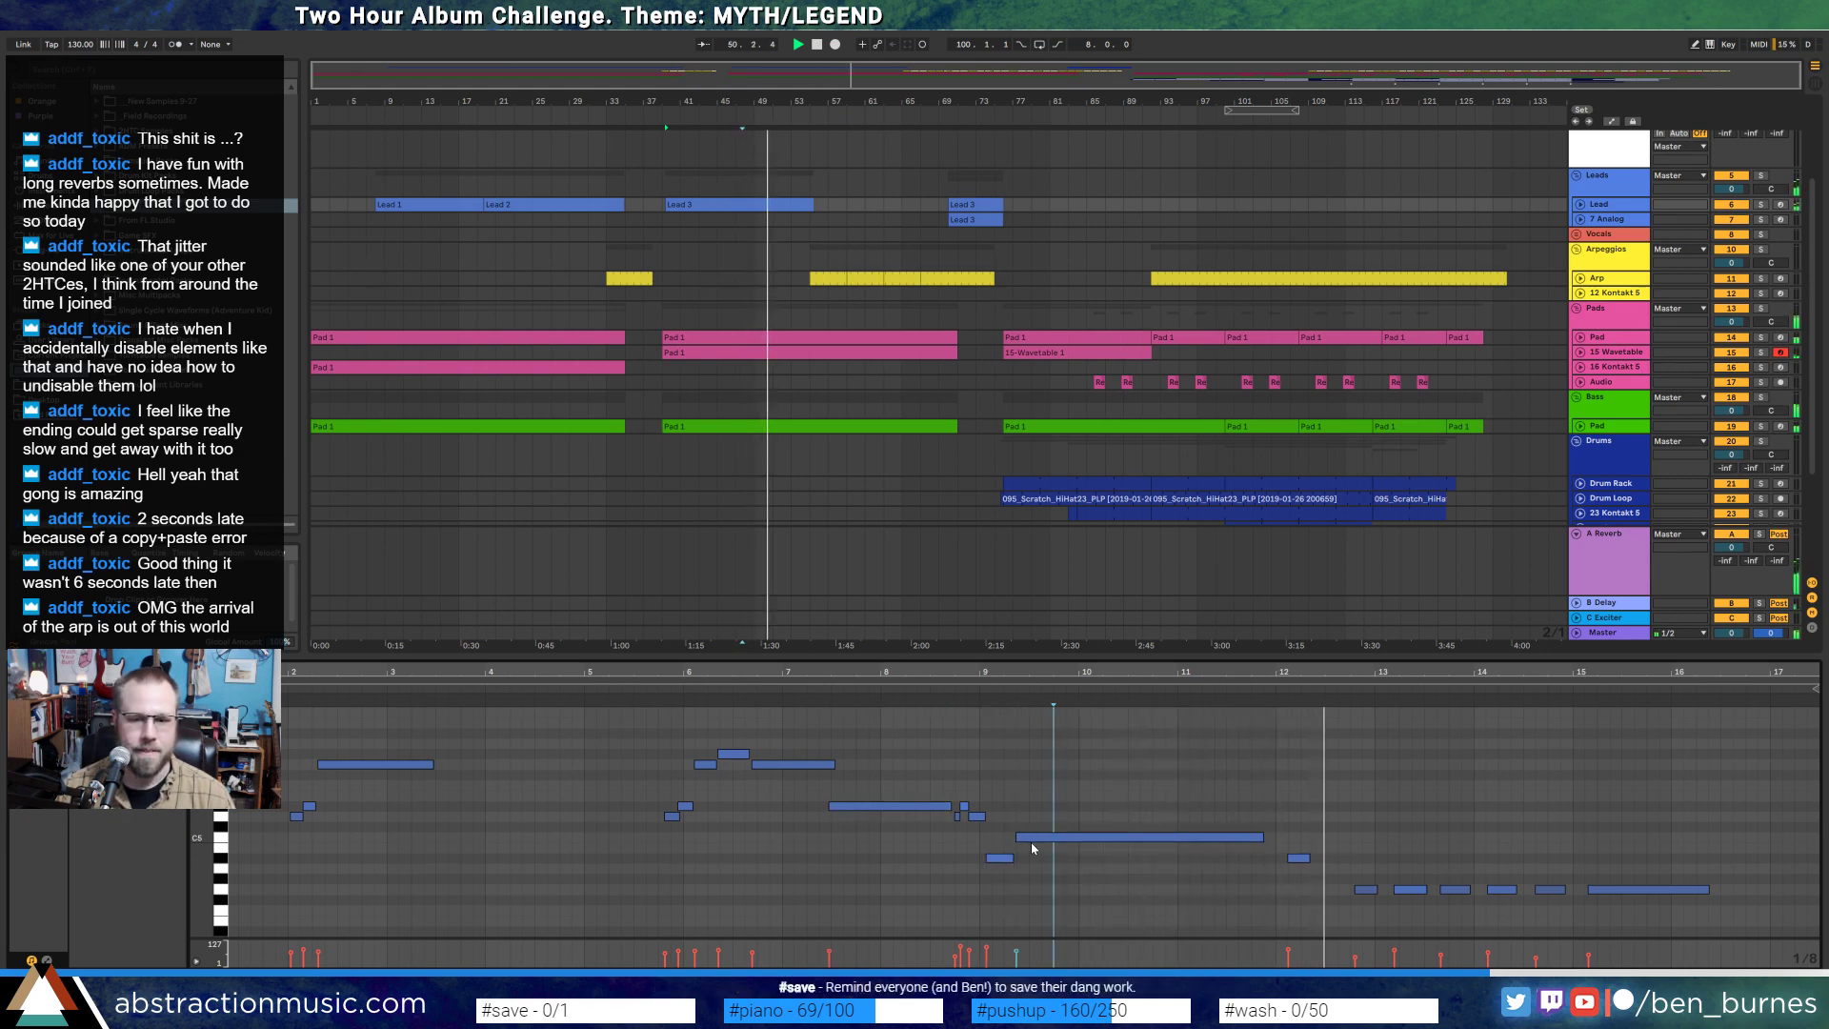
- Check the repeated G4 notes at the end of the Lead clip, and return to the device view
click(1365, 891)
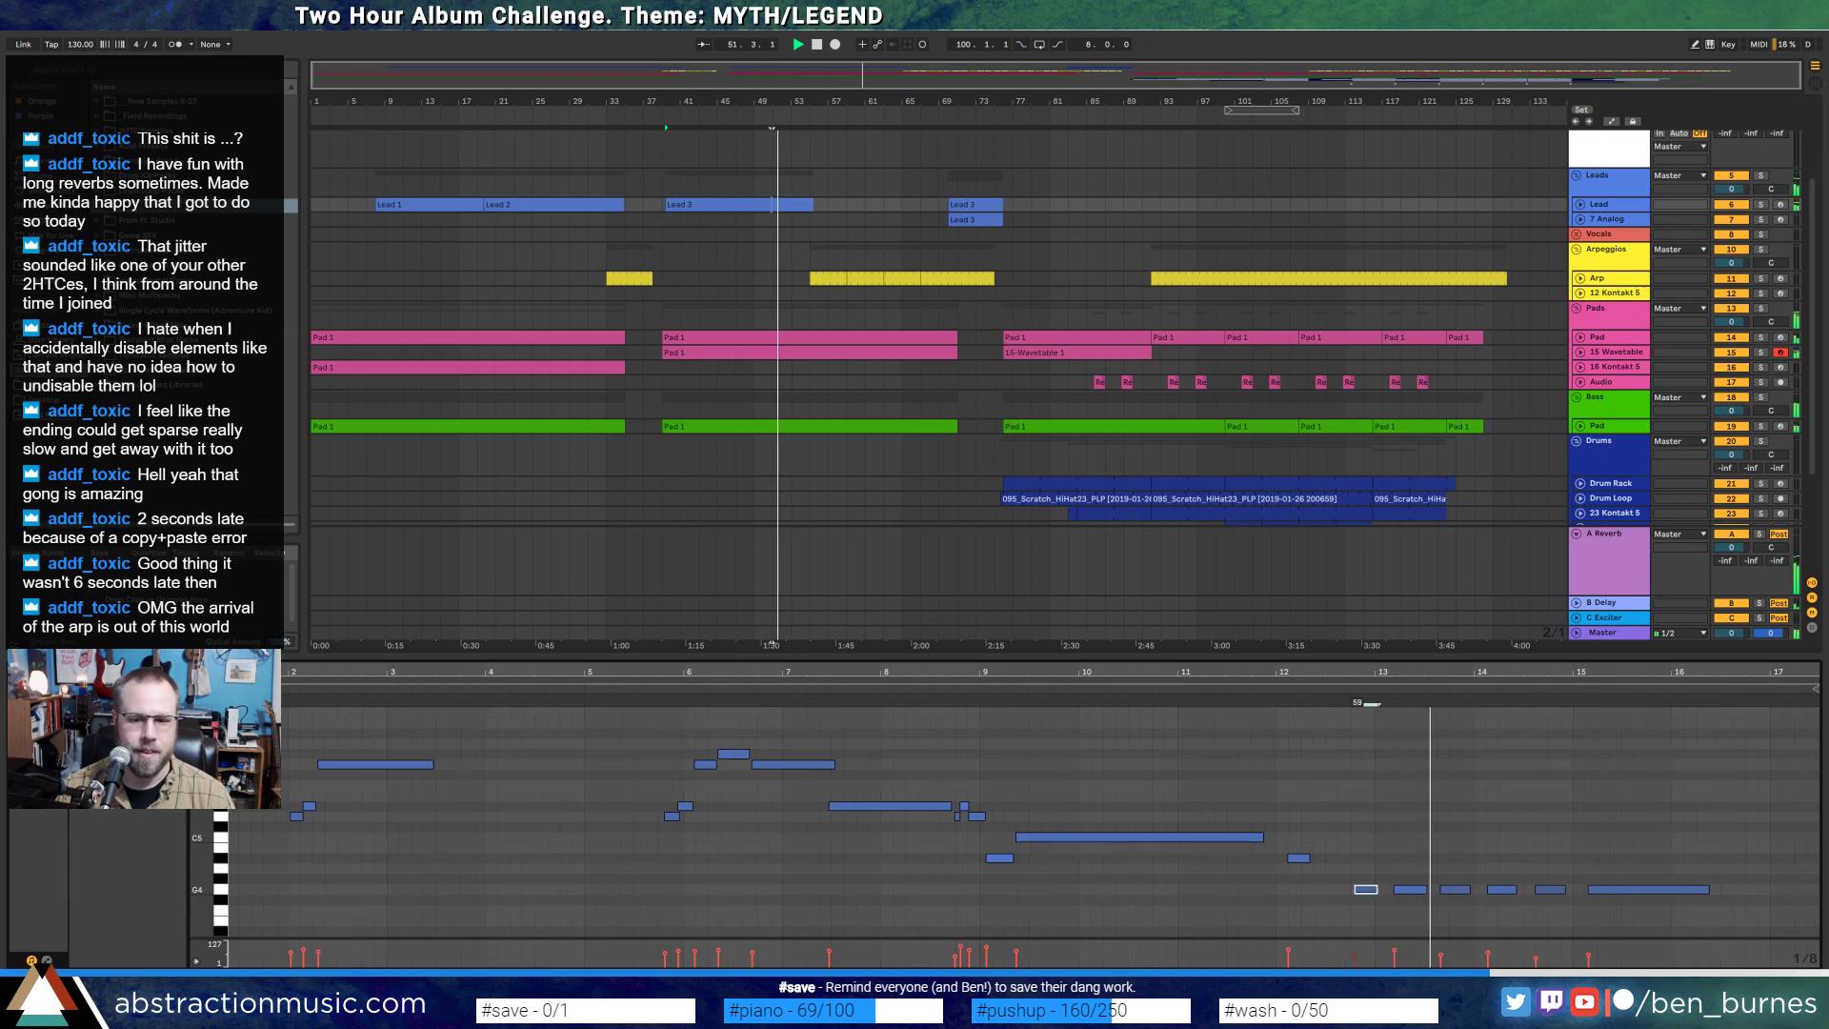
drag(1584, 901, 1584, 901)
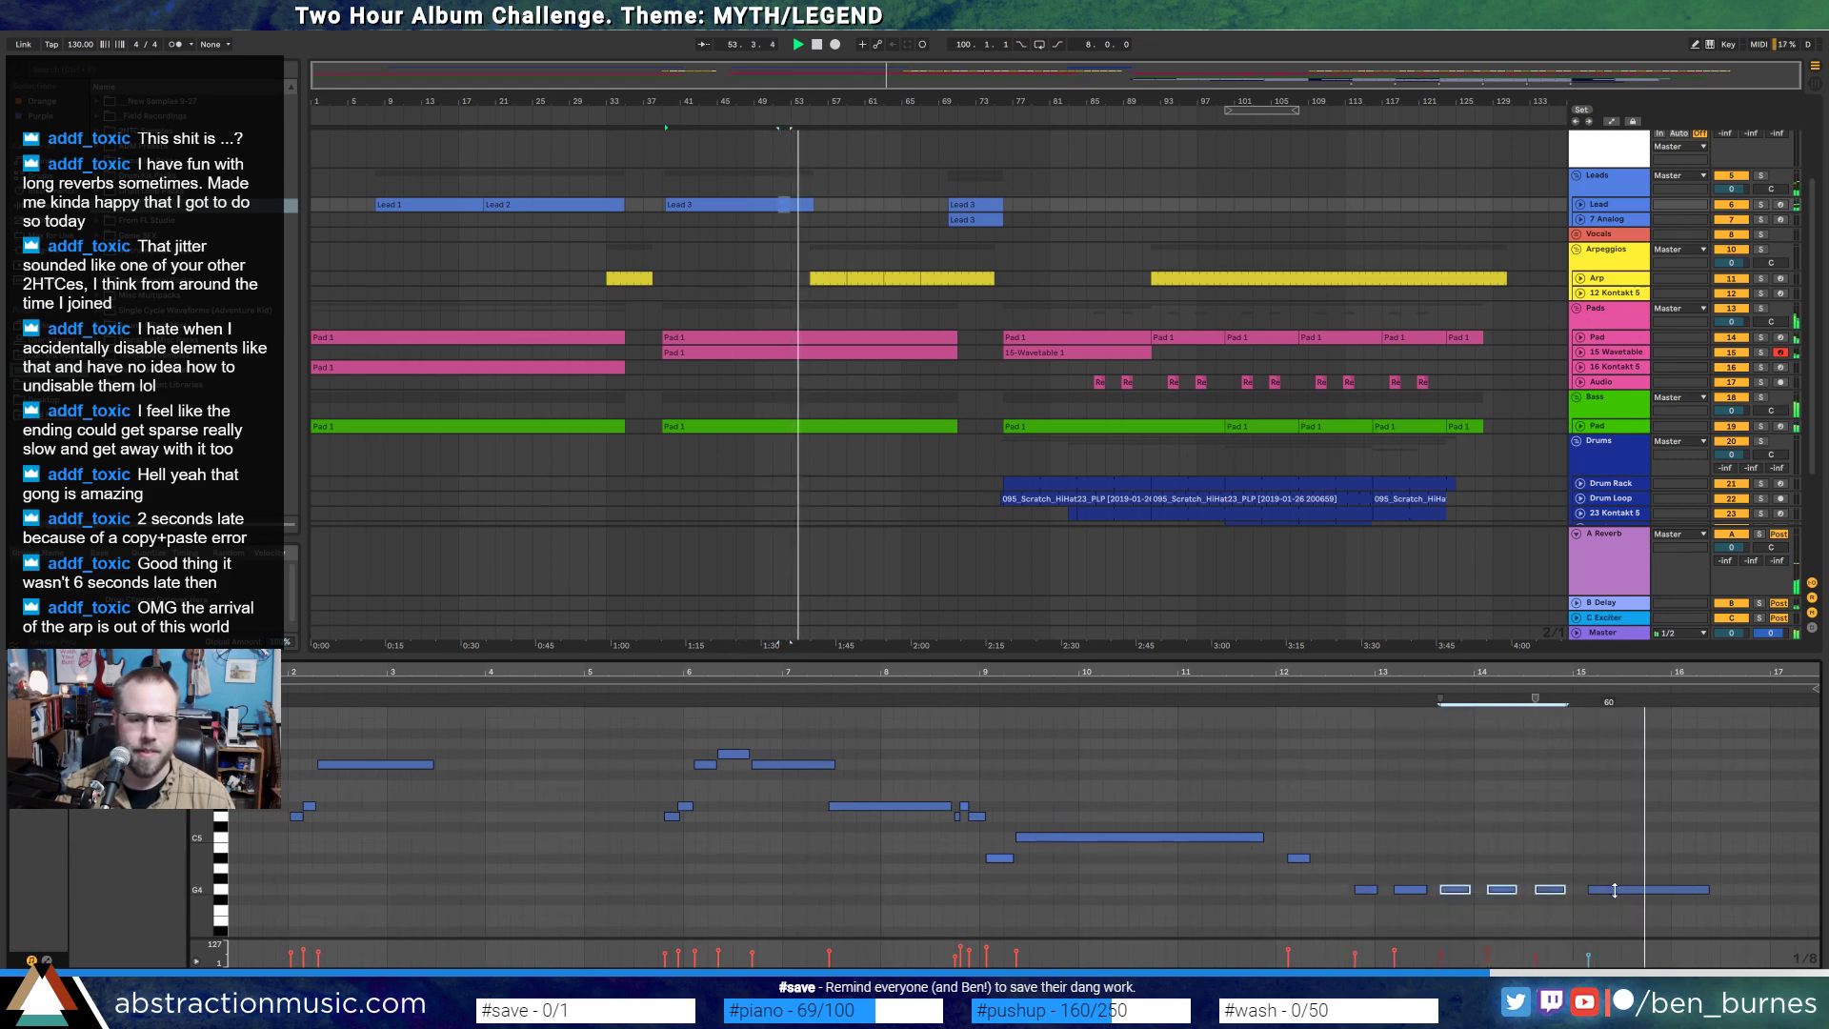
click(1552, 890)
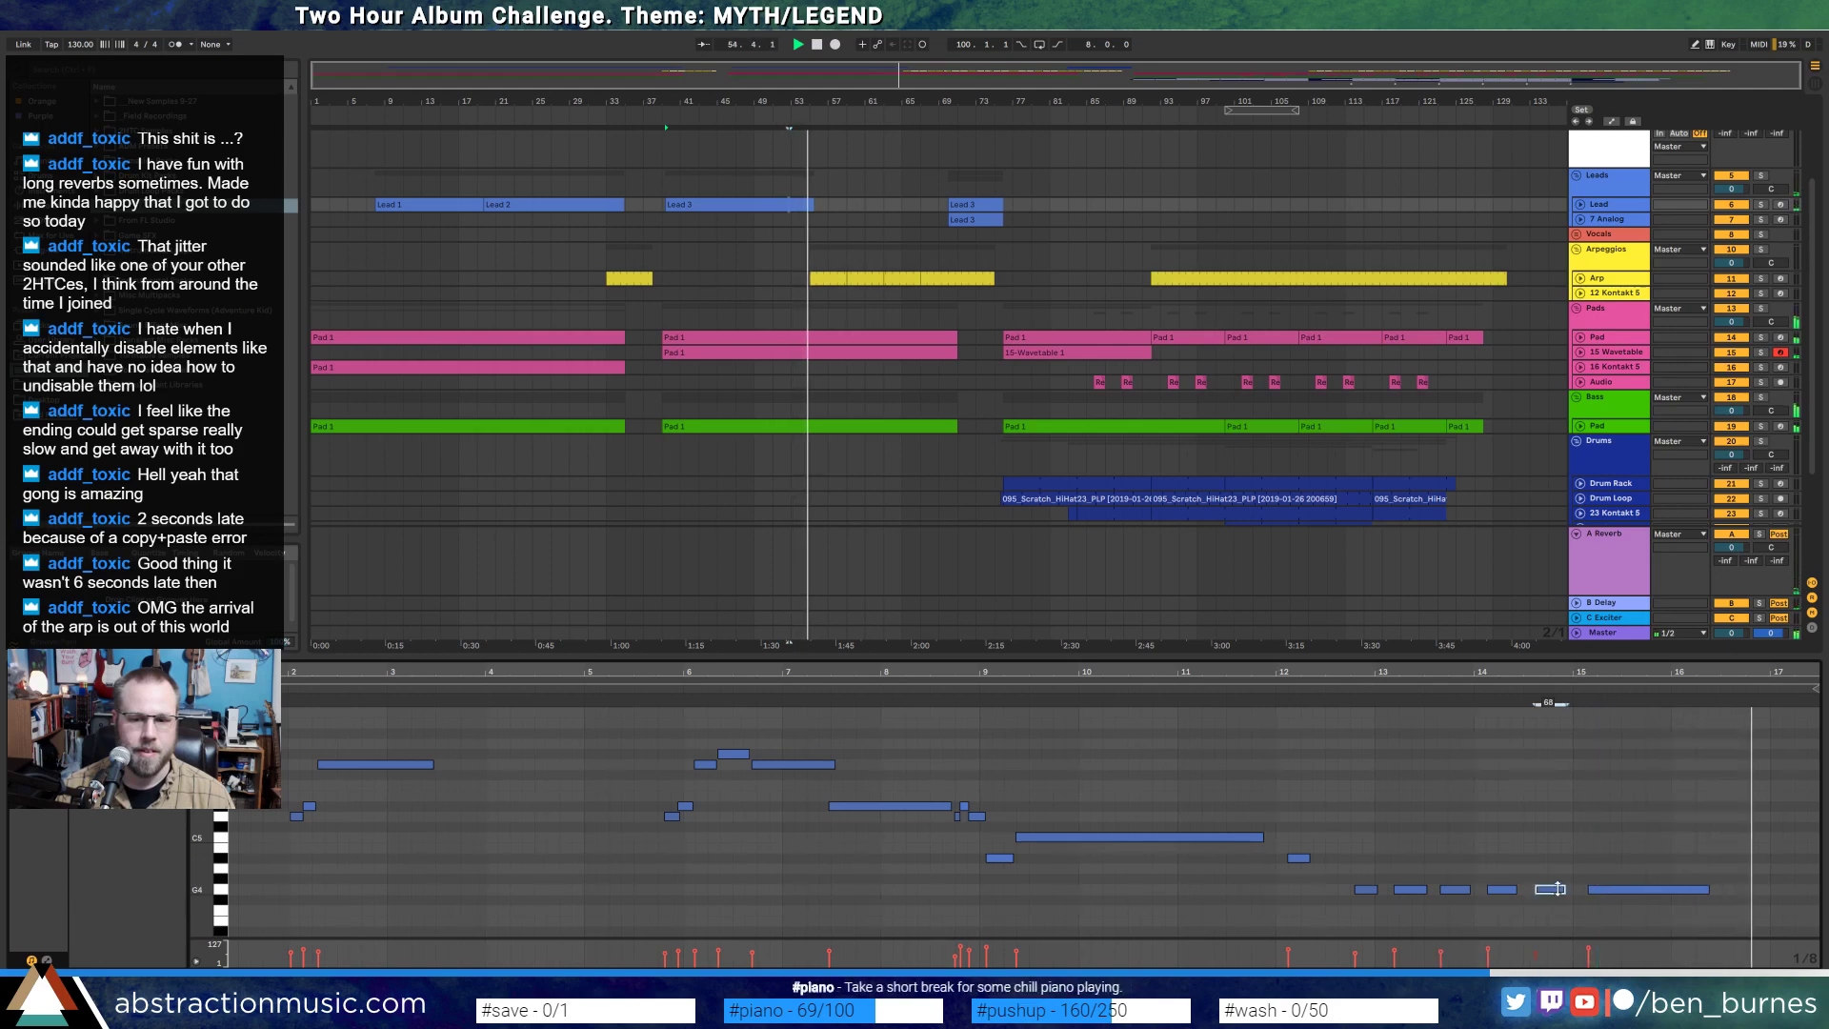
click(1589, 877)
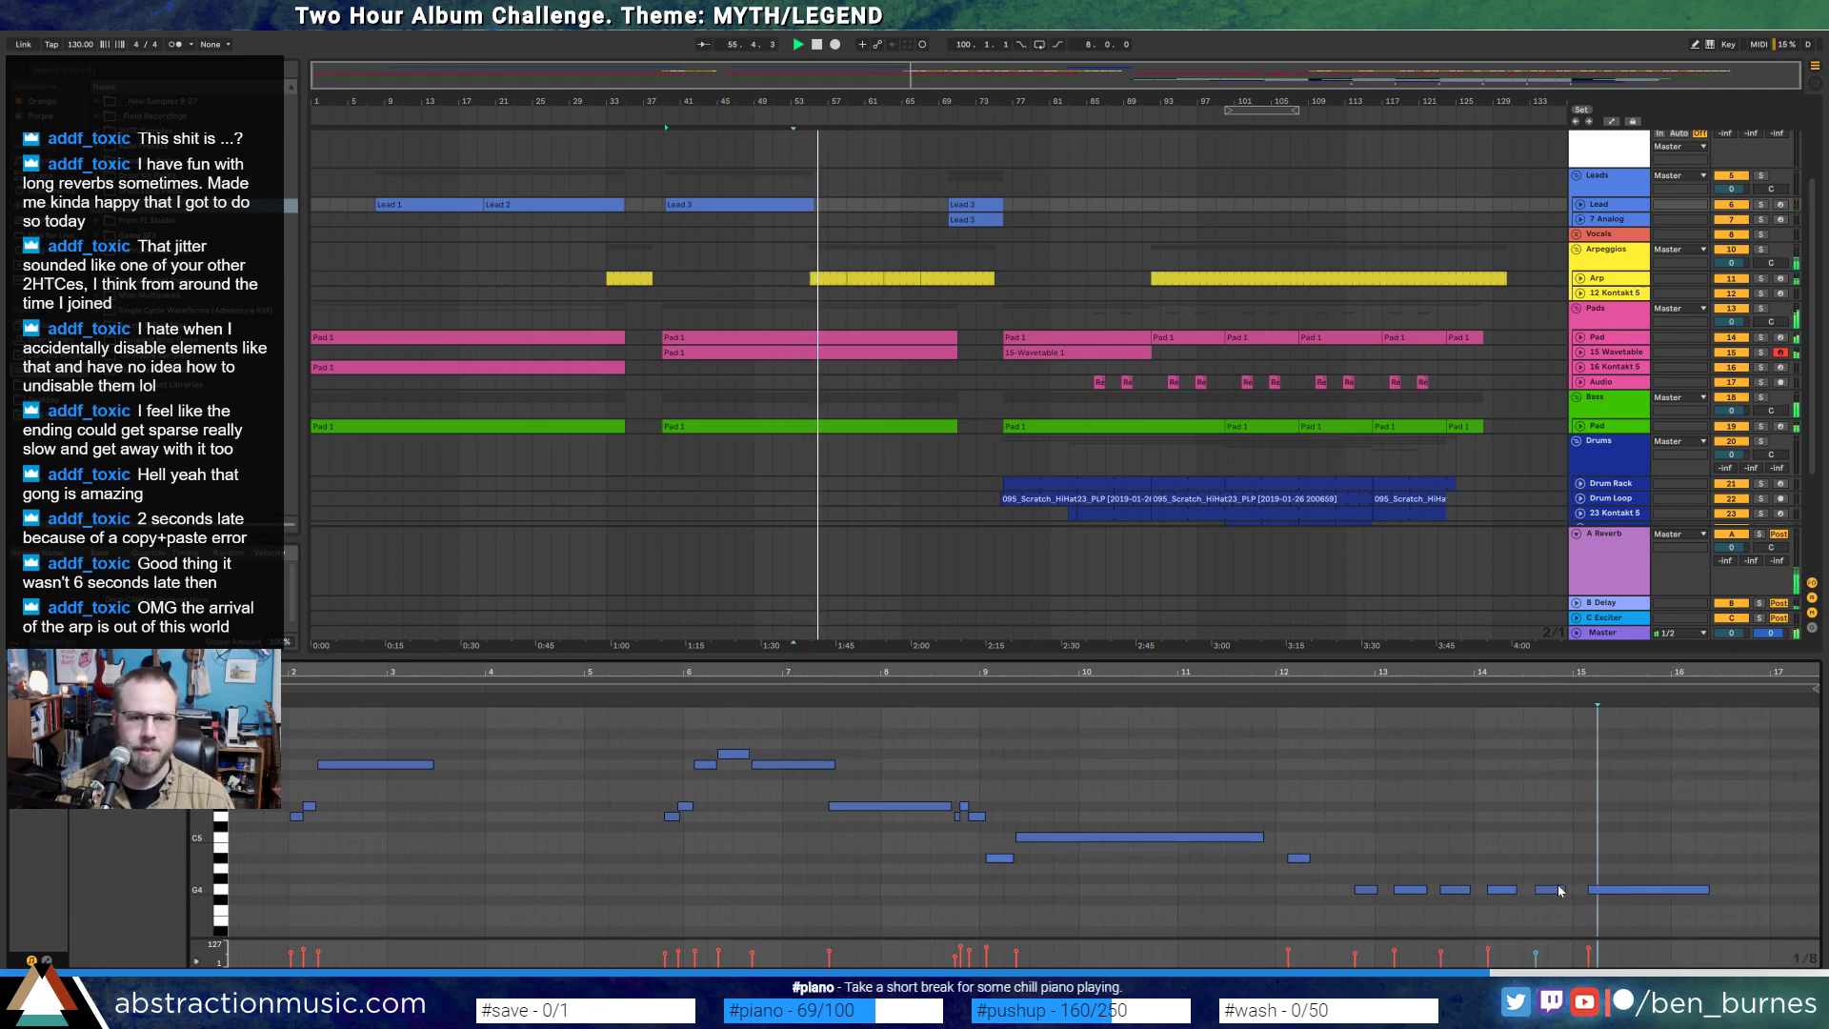
key(shift+Tab)
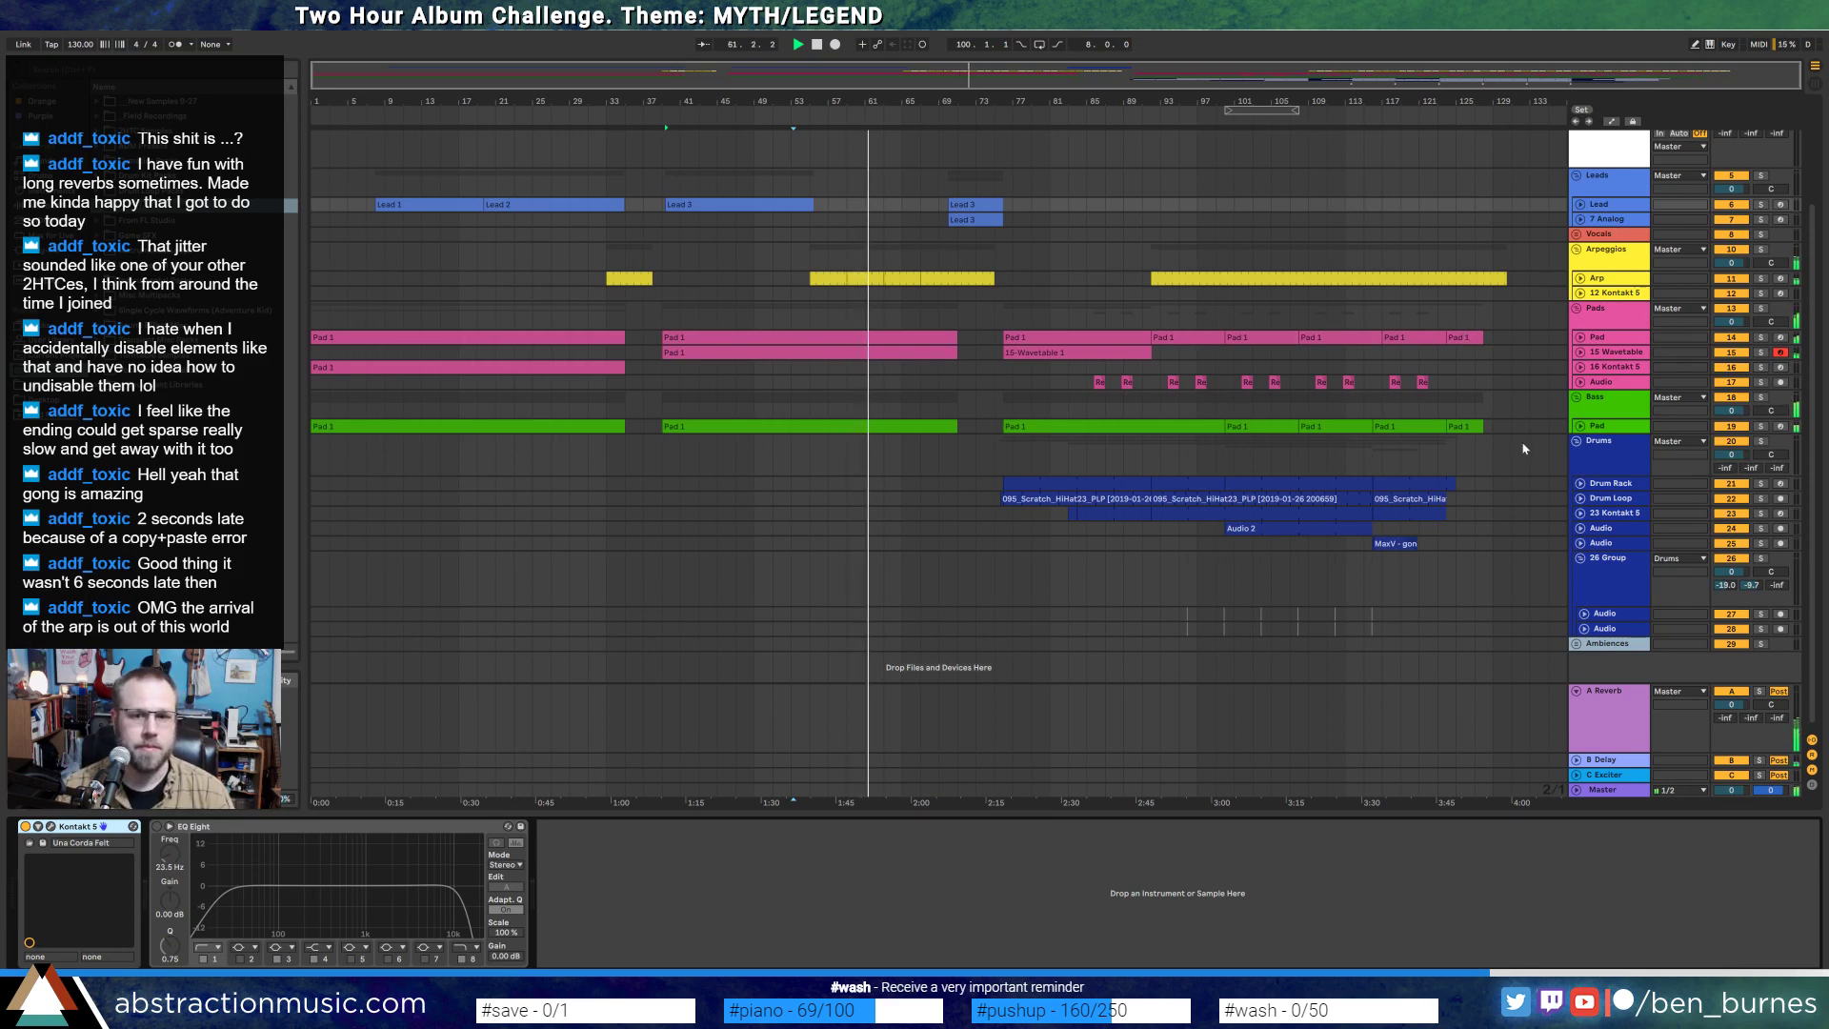
- Unfold the bass Pad track and examine the notes of its second clip, and return to the track's devices
click(1598, 426)
click(1580, 426)
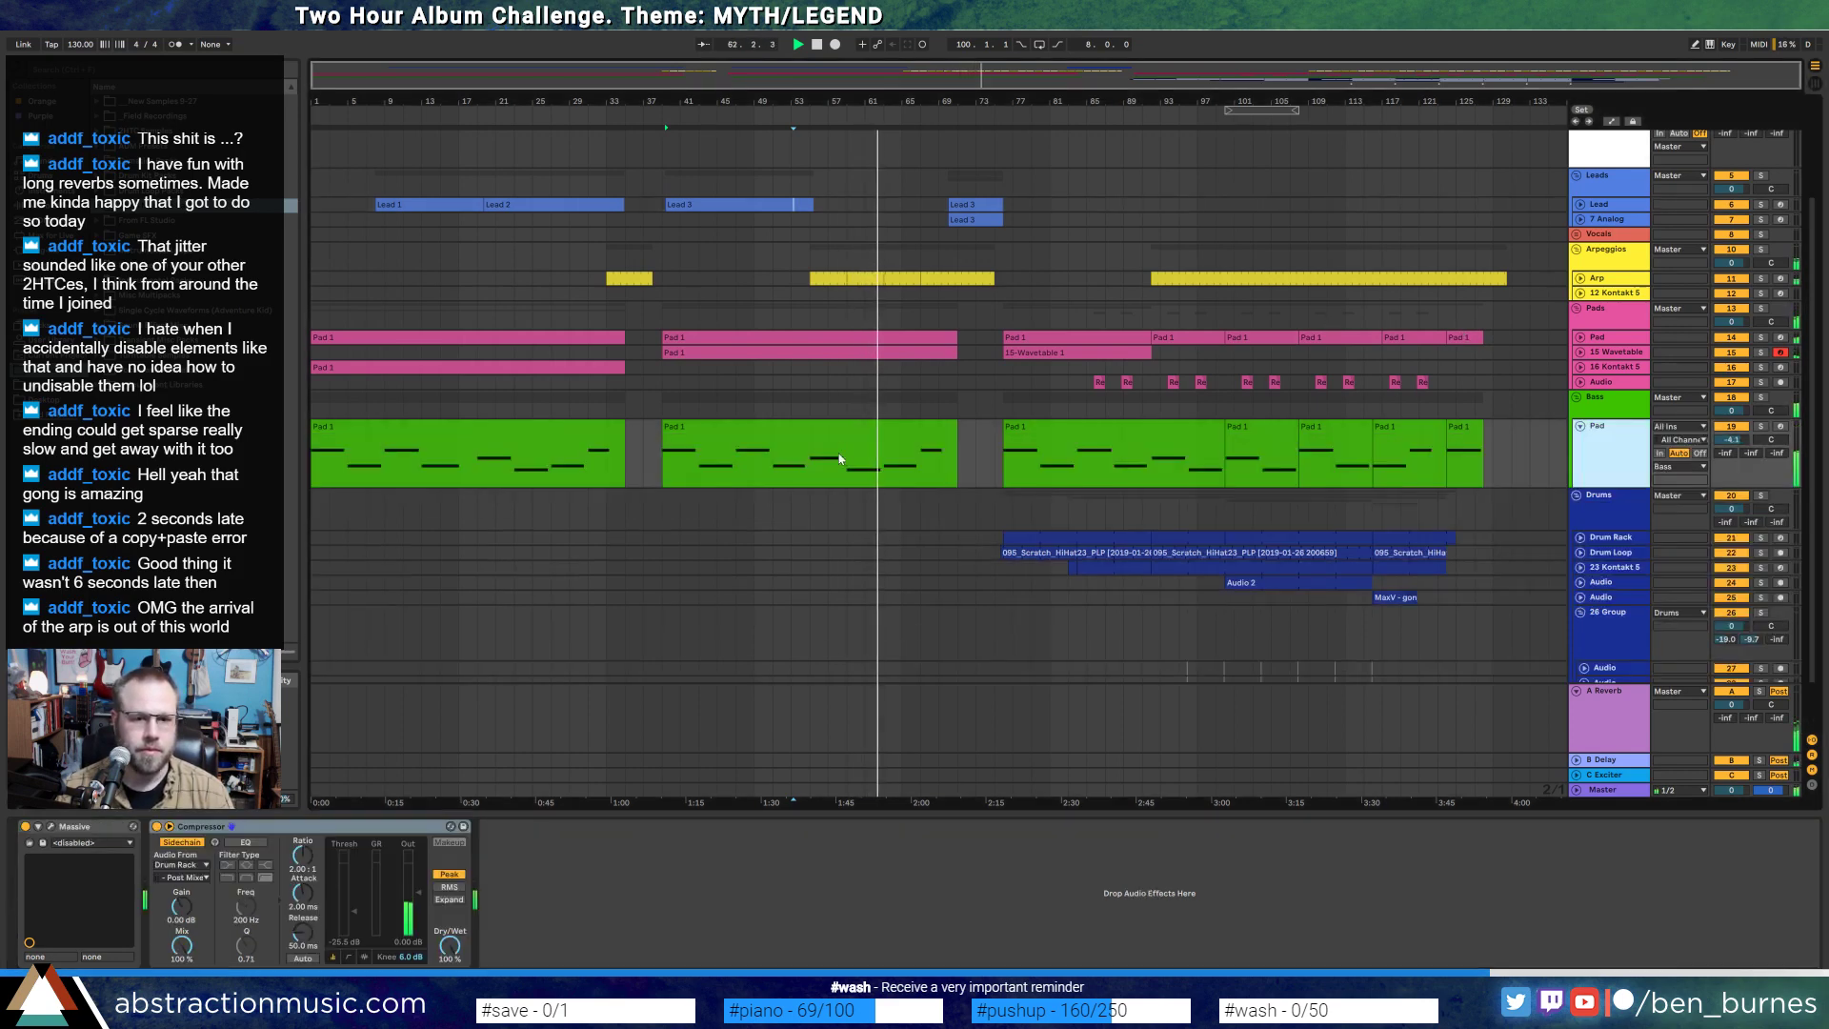
double_click(840, 459)
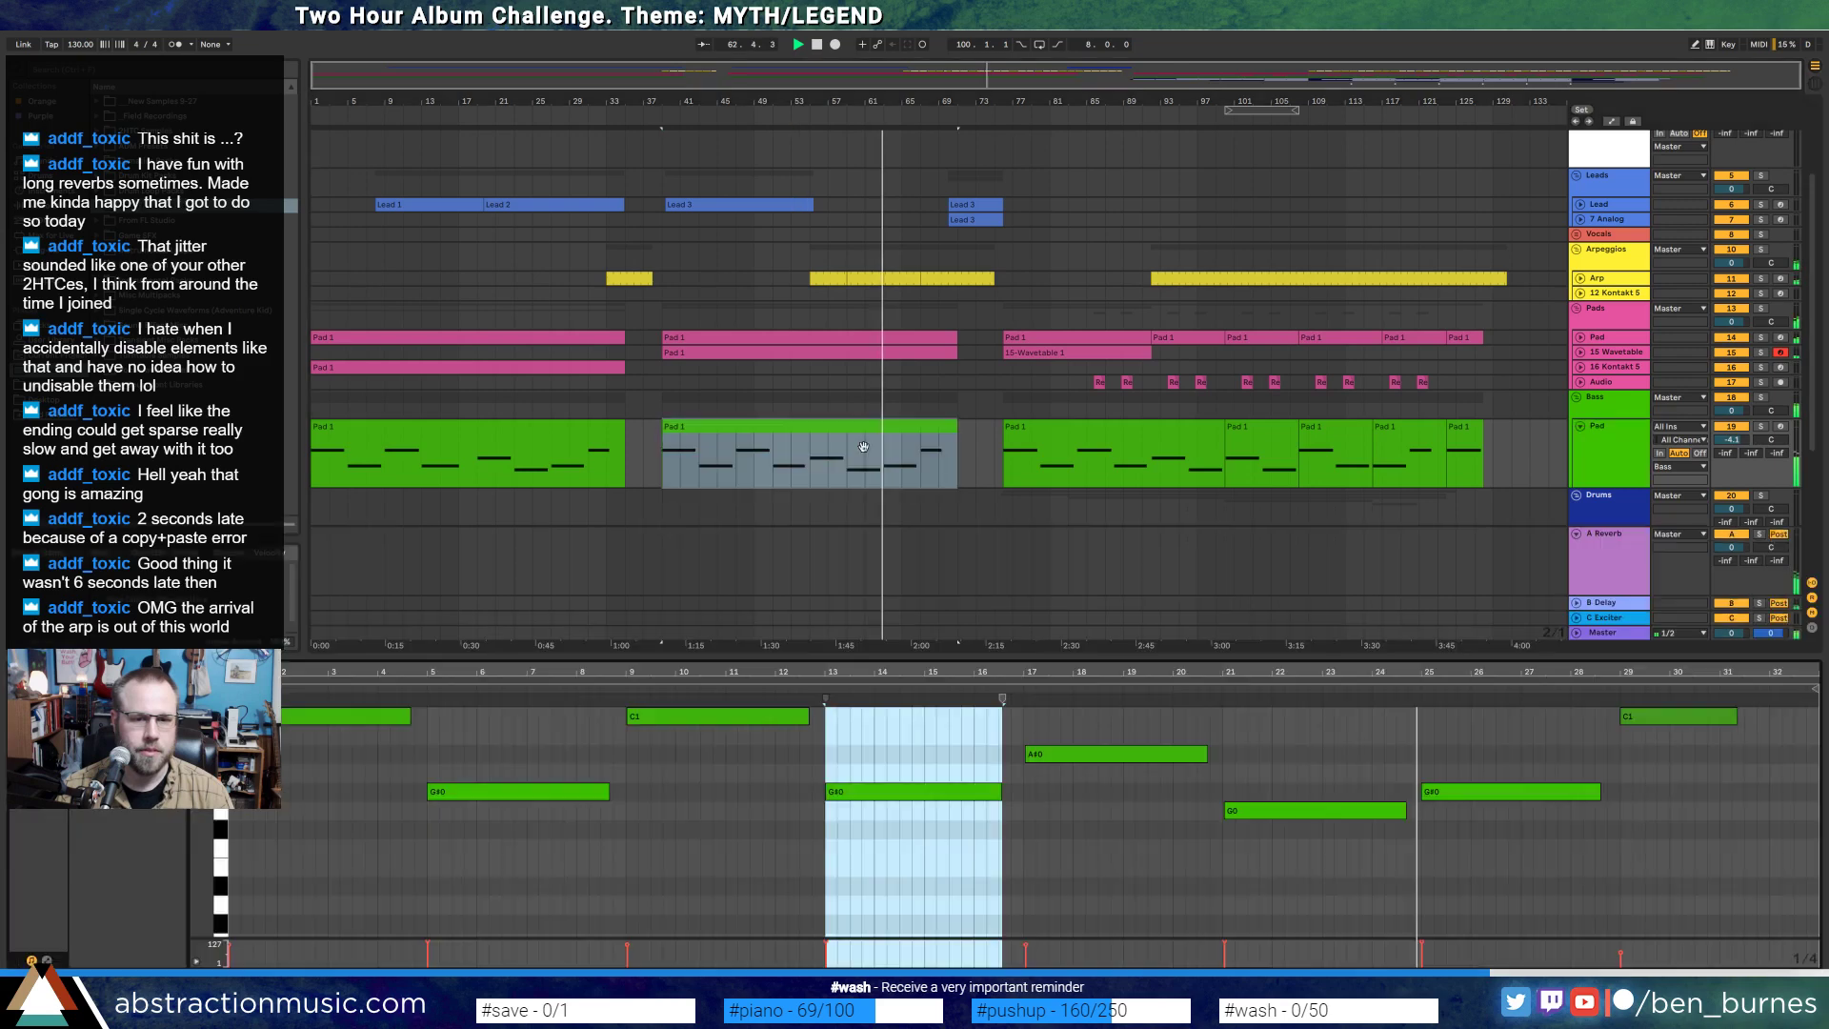
click(1566, 866)
key(shift+Tab)
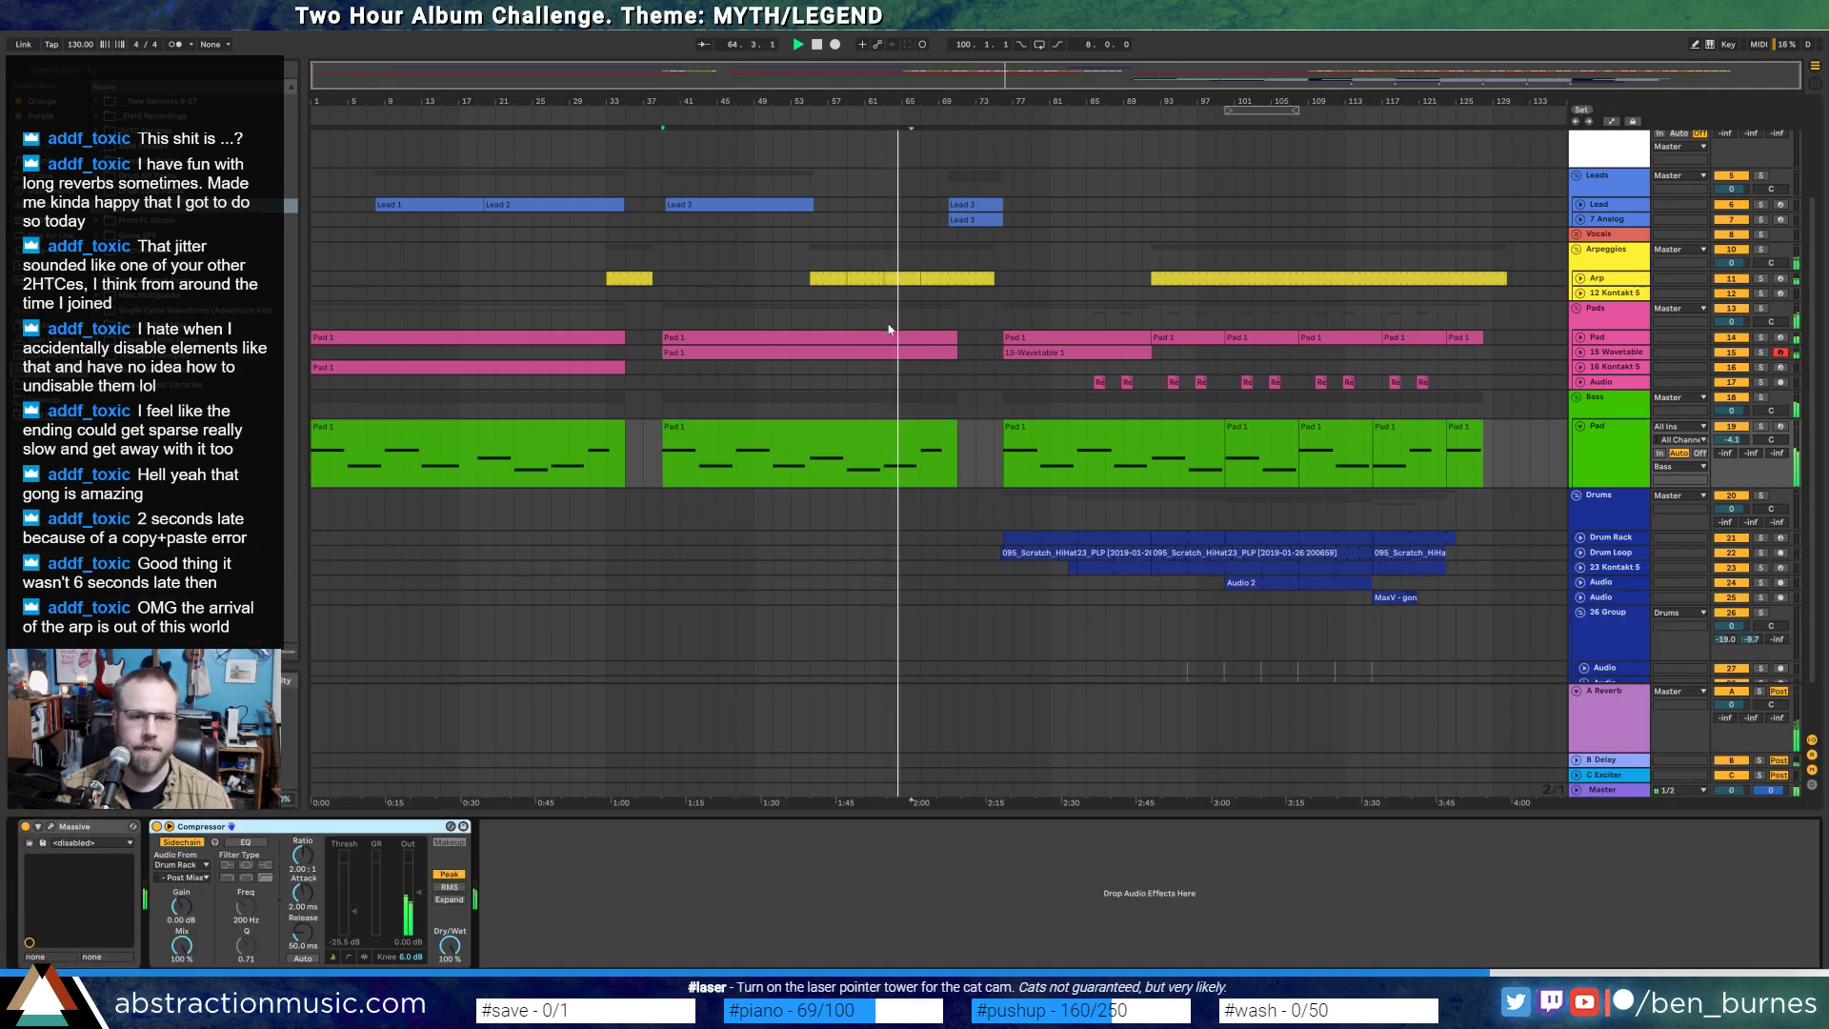
- Automate the bass Pad track's Compressor threshold down to about -36.7 dB from around bar 55 to bar 73, returning to its base level after
click(920, 440)
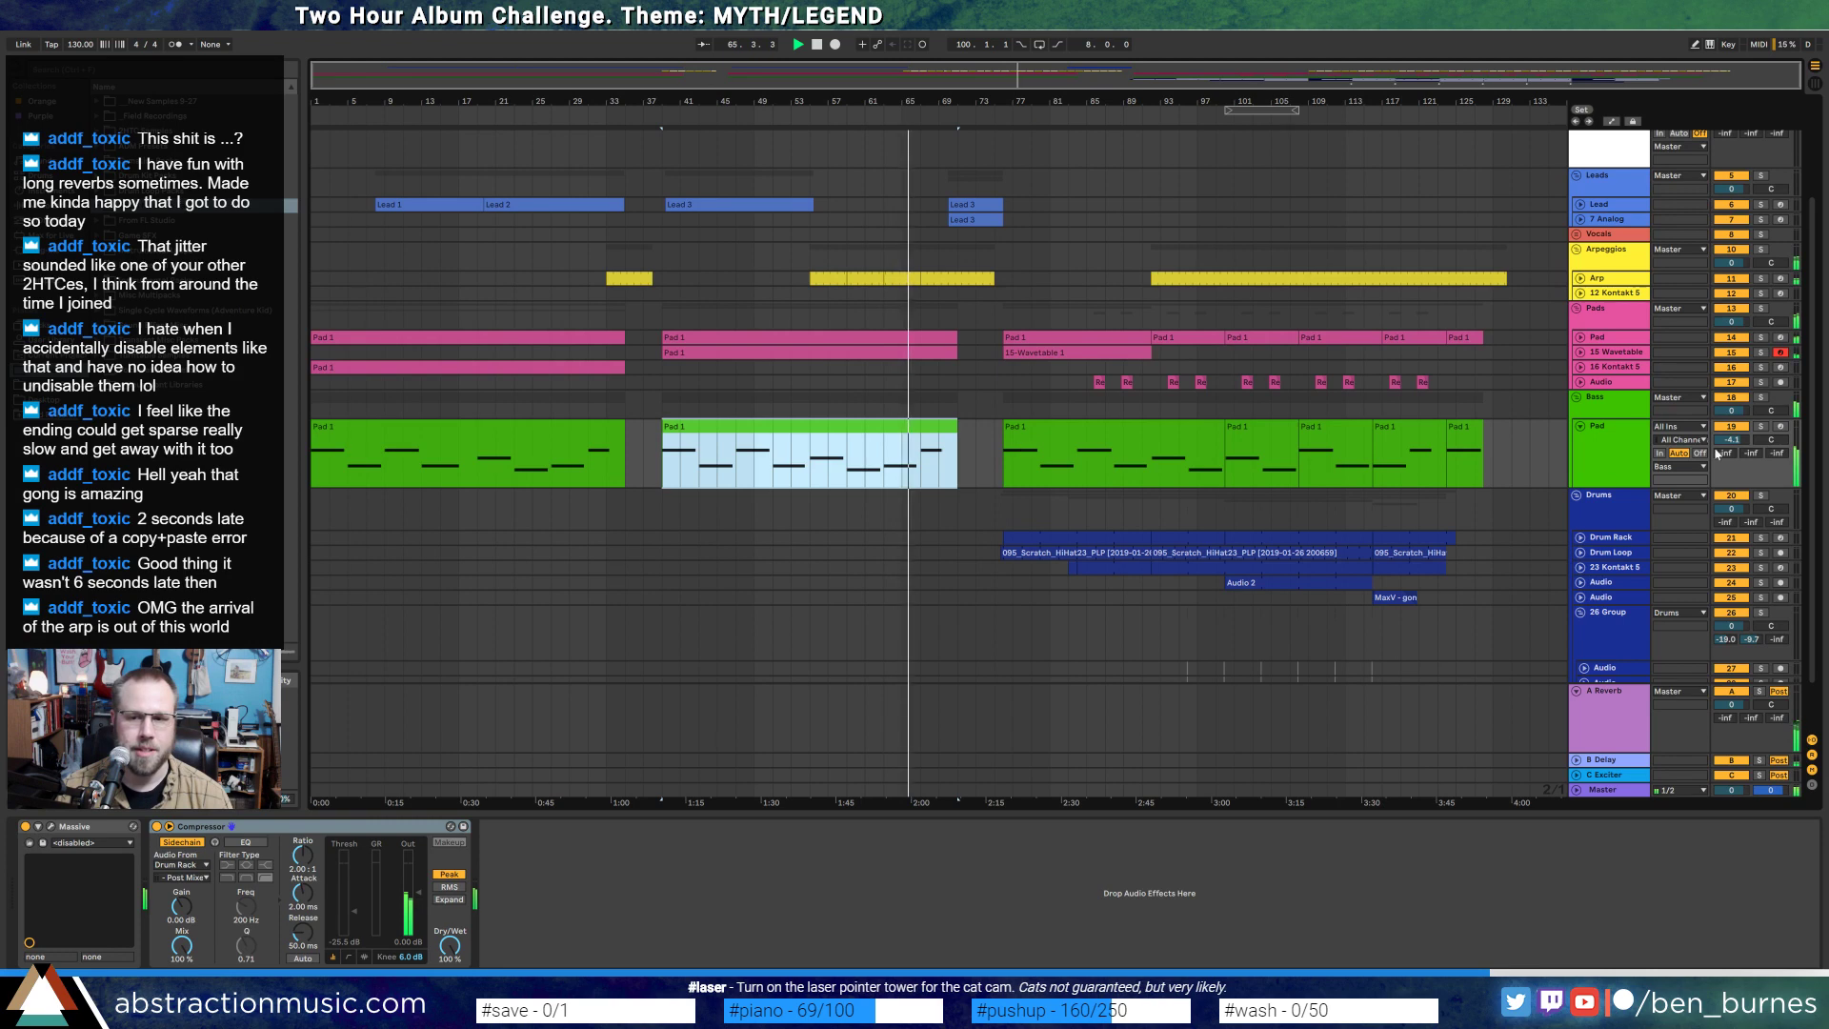
click(1609, 442)
click(419, 892)
key(a)
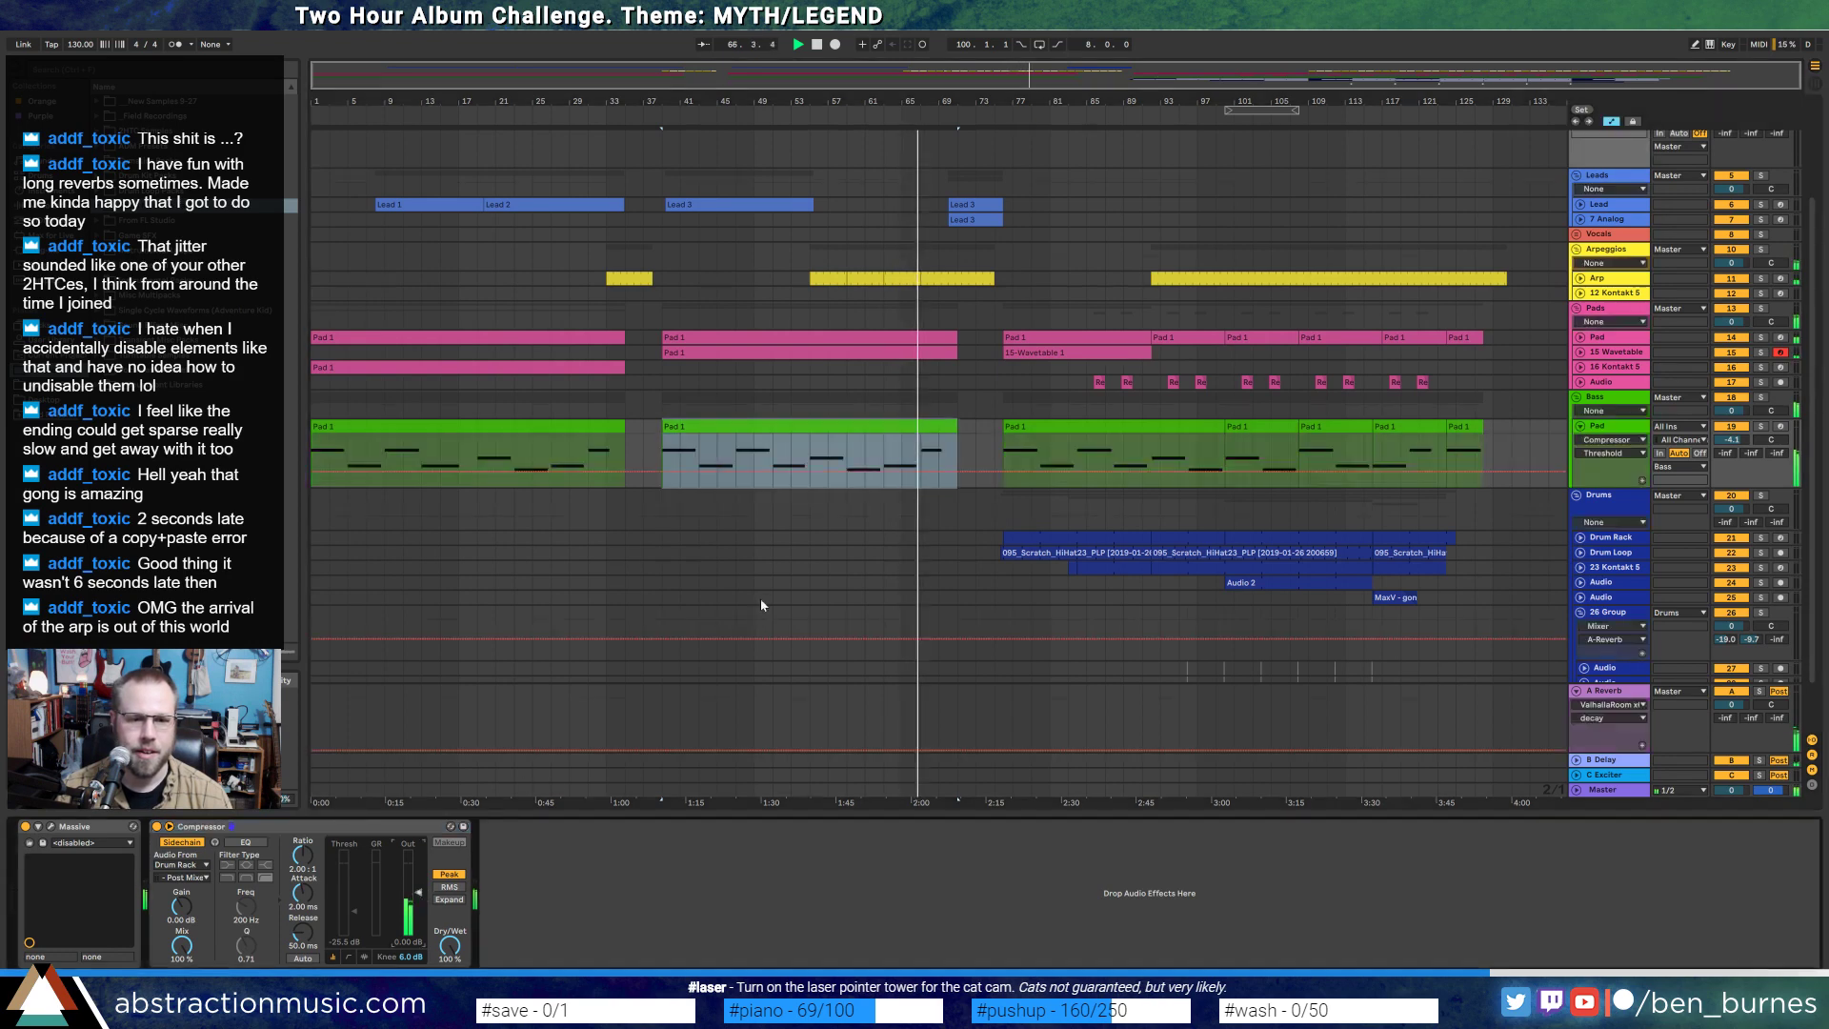
mouse_move(803, 471)
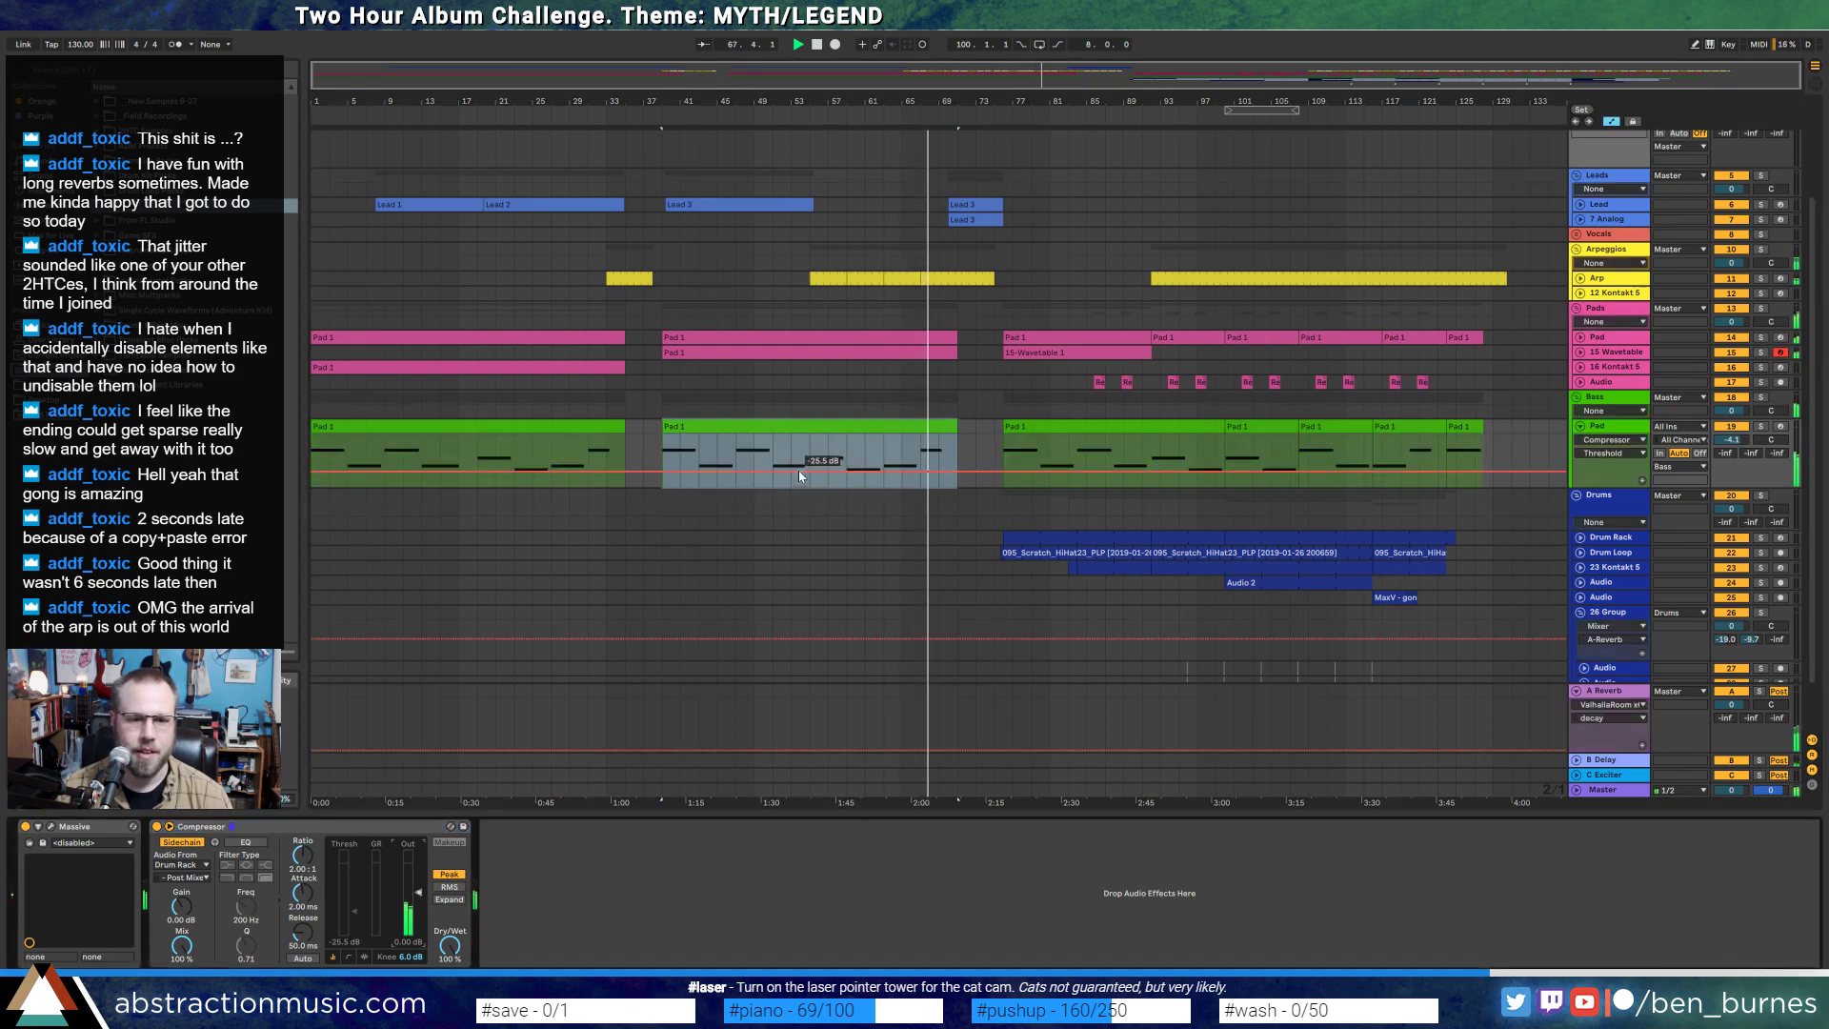
click(798, 471)
click(877, 471)
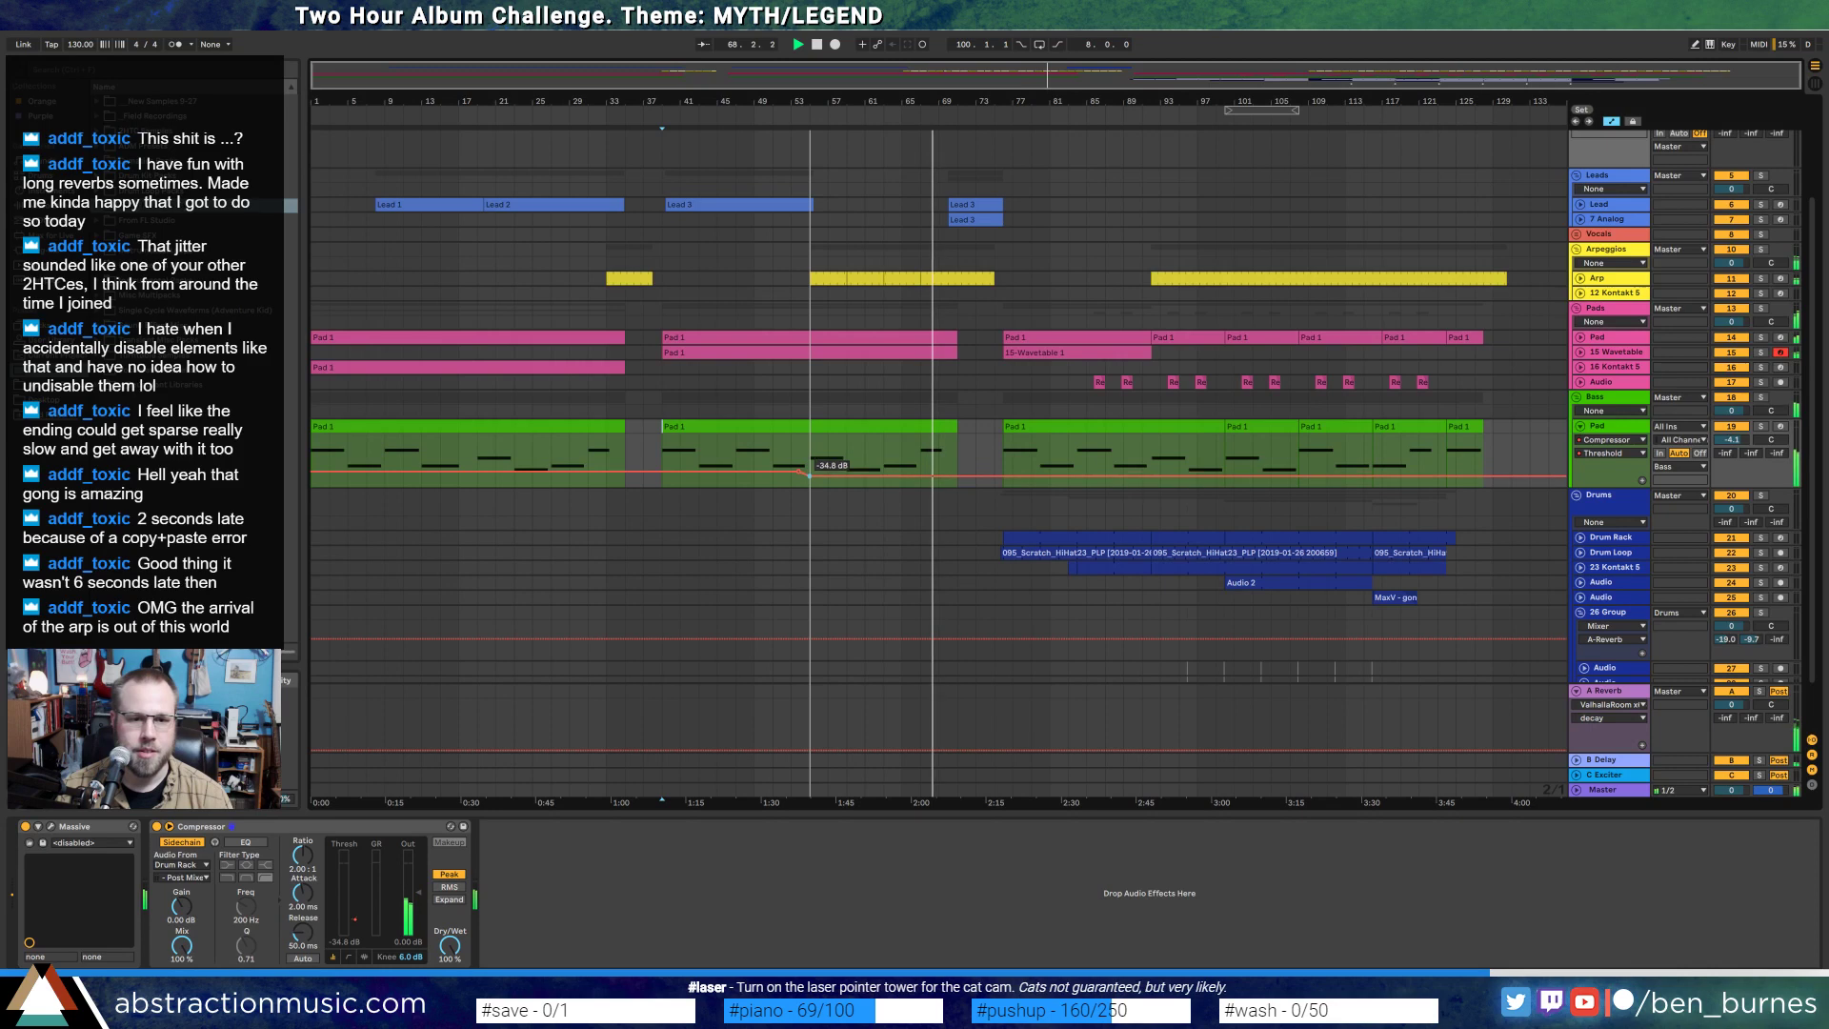
click(1002, 472)
click(986, 472)
drag(904, 467, 812, 477)
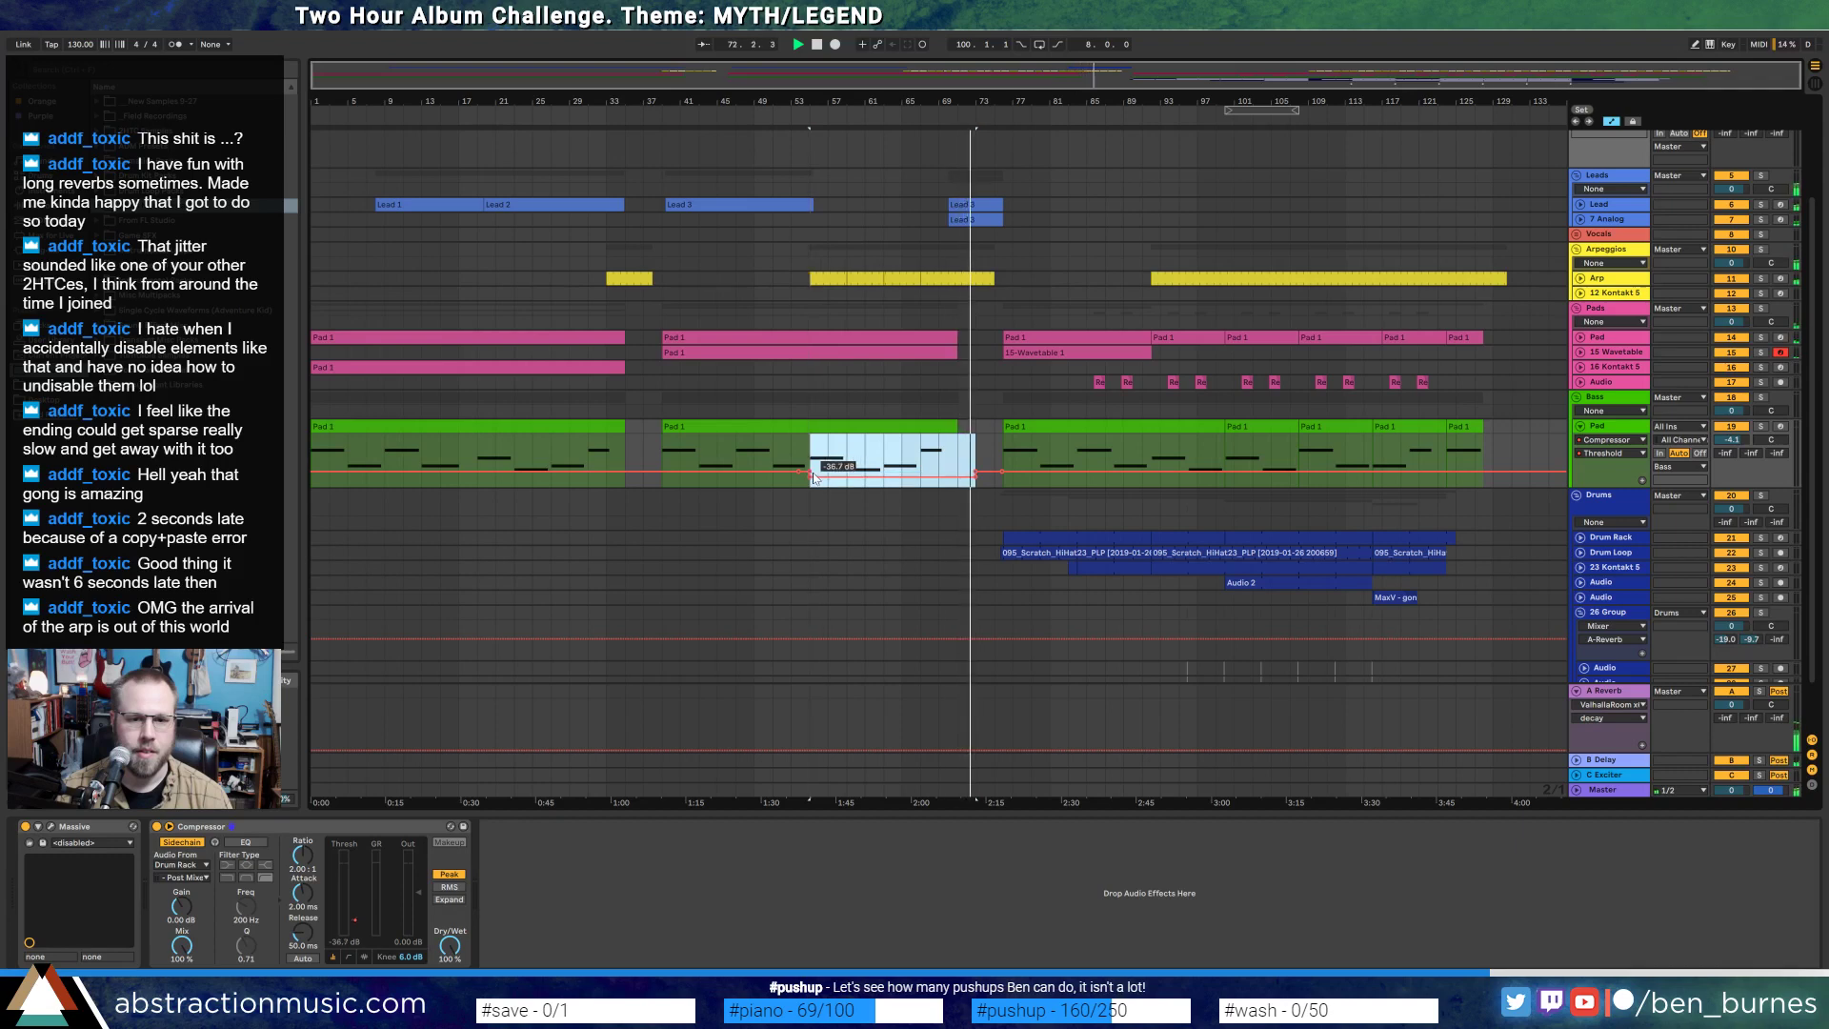
- Move the breakpoint before the threshold dip slightly earlier for a longer ramp, and hide the automation
click(956, 452)
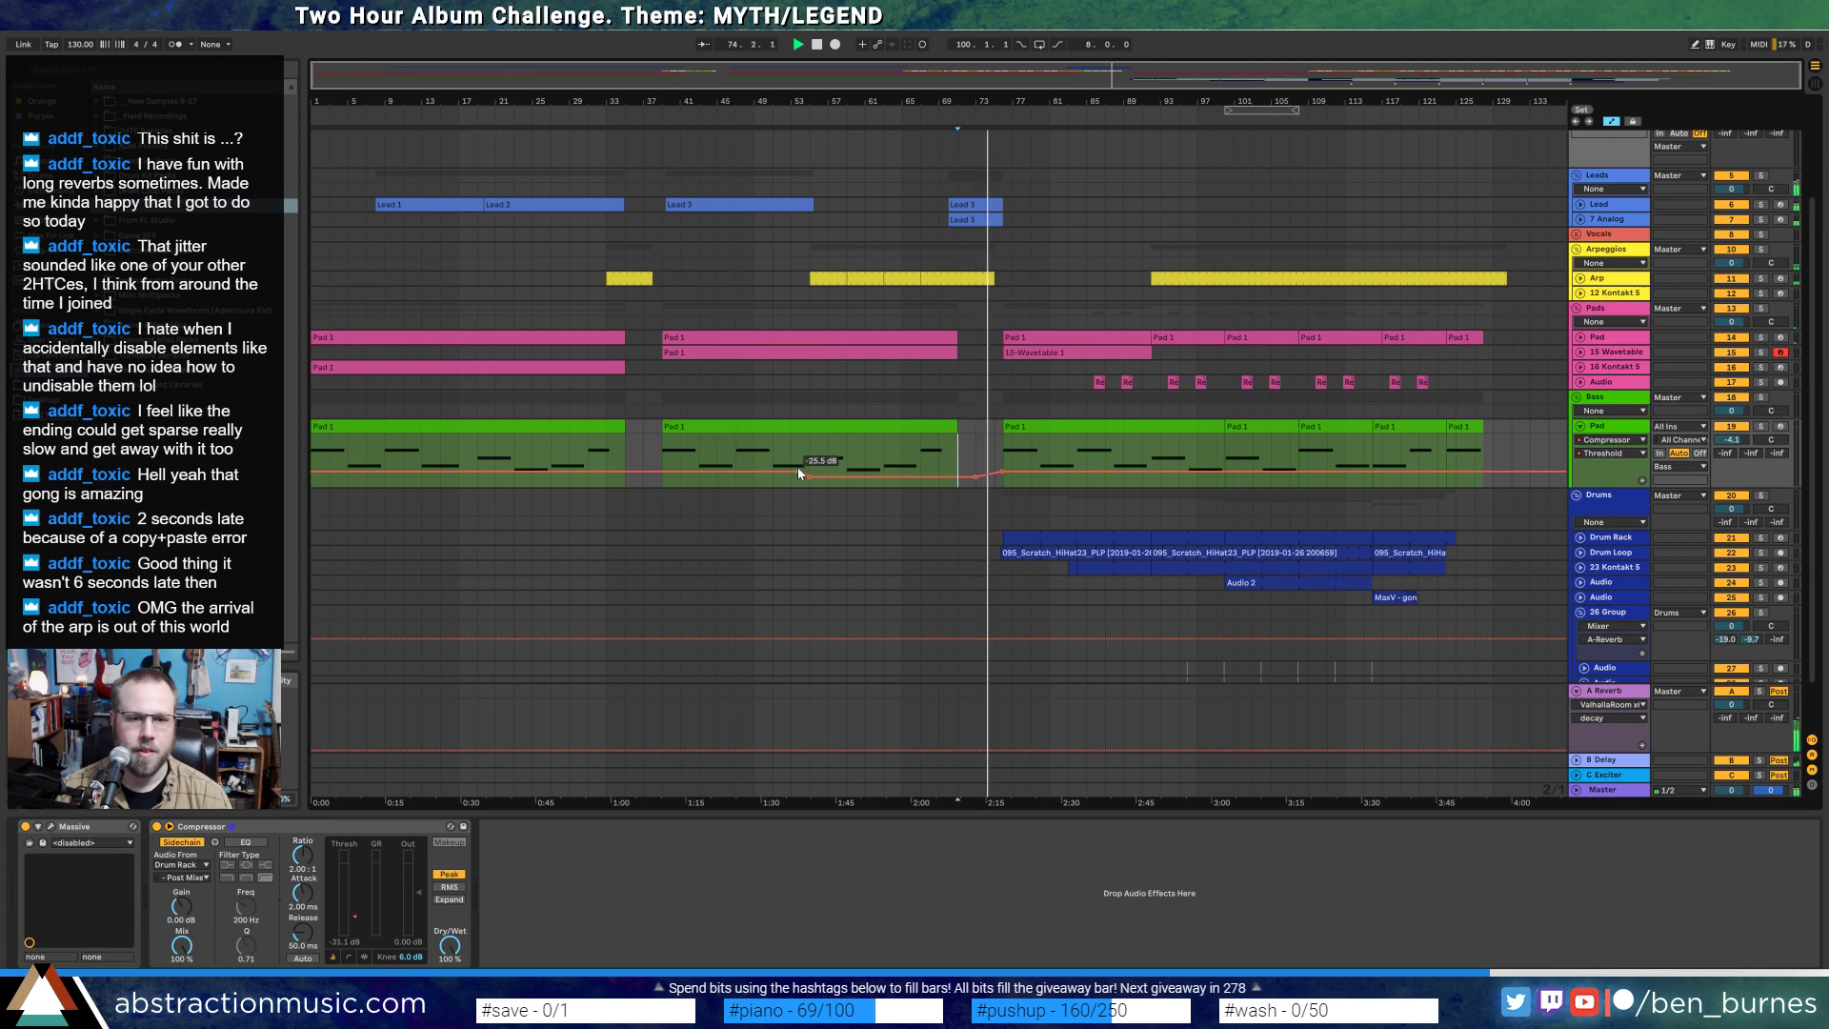
drag(799, 470, 790, 471)
click(826, 462)
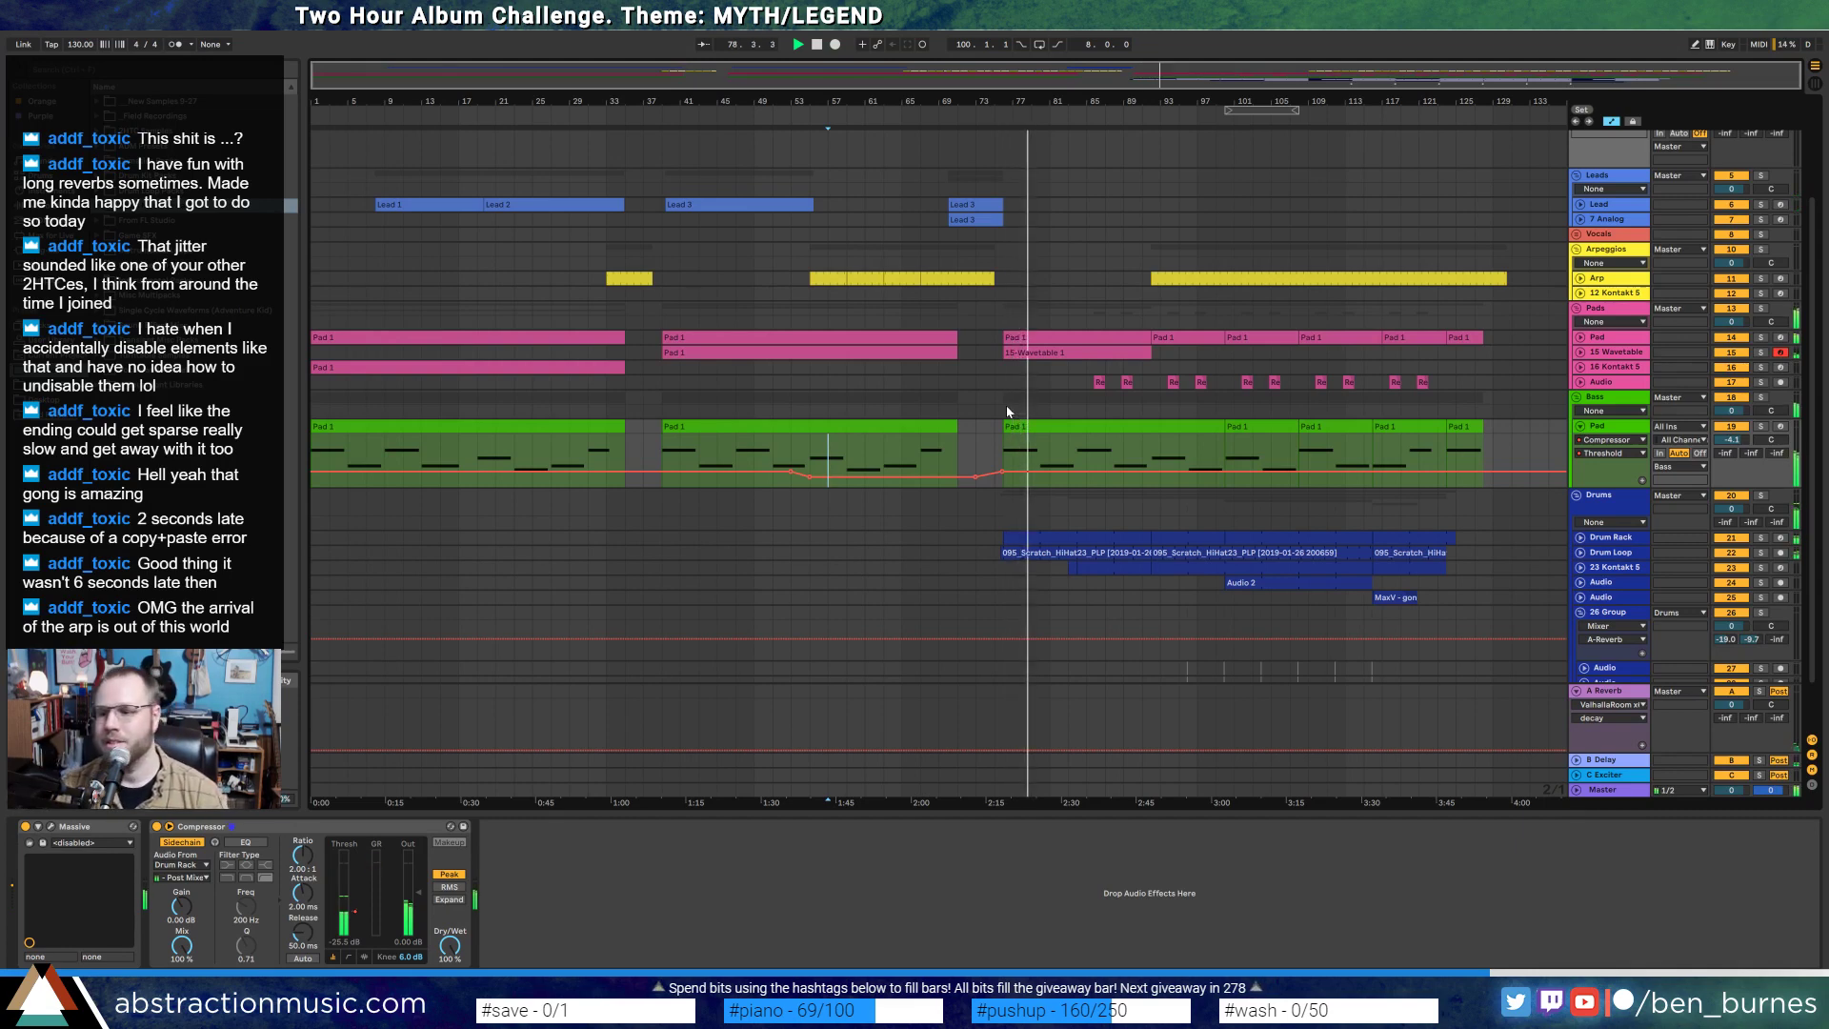
click(961, 446)
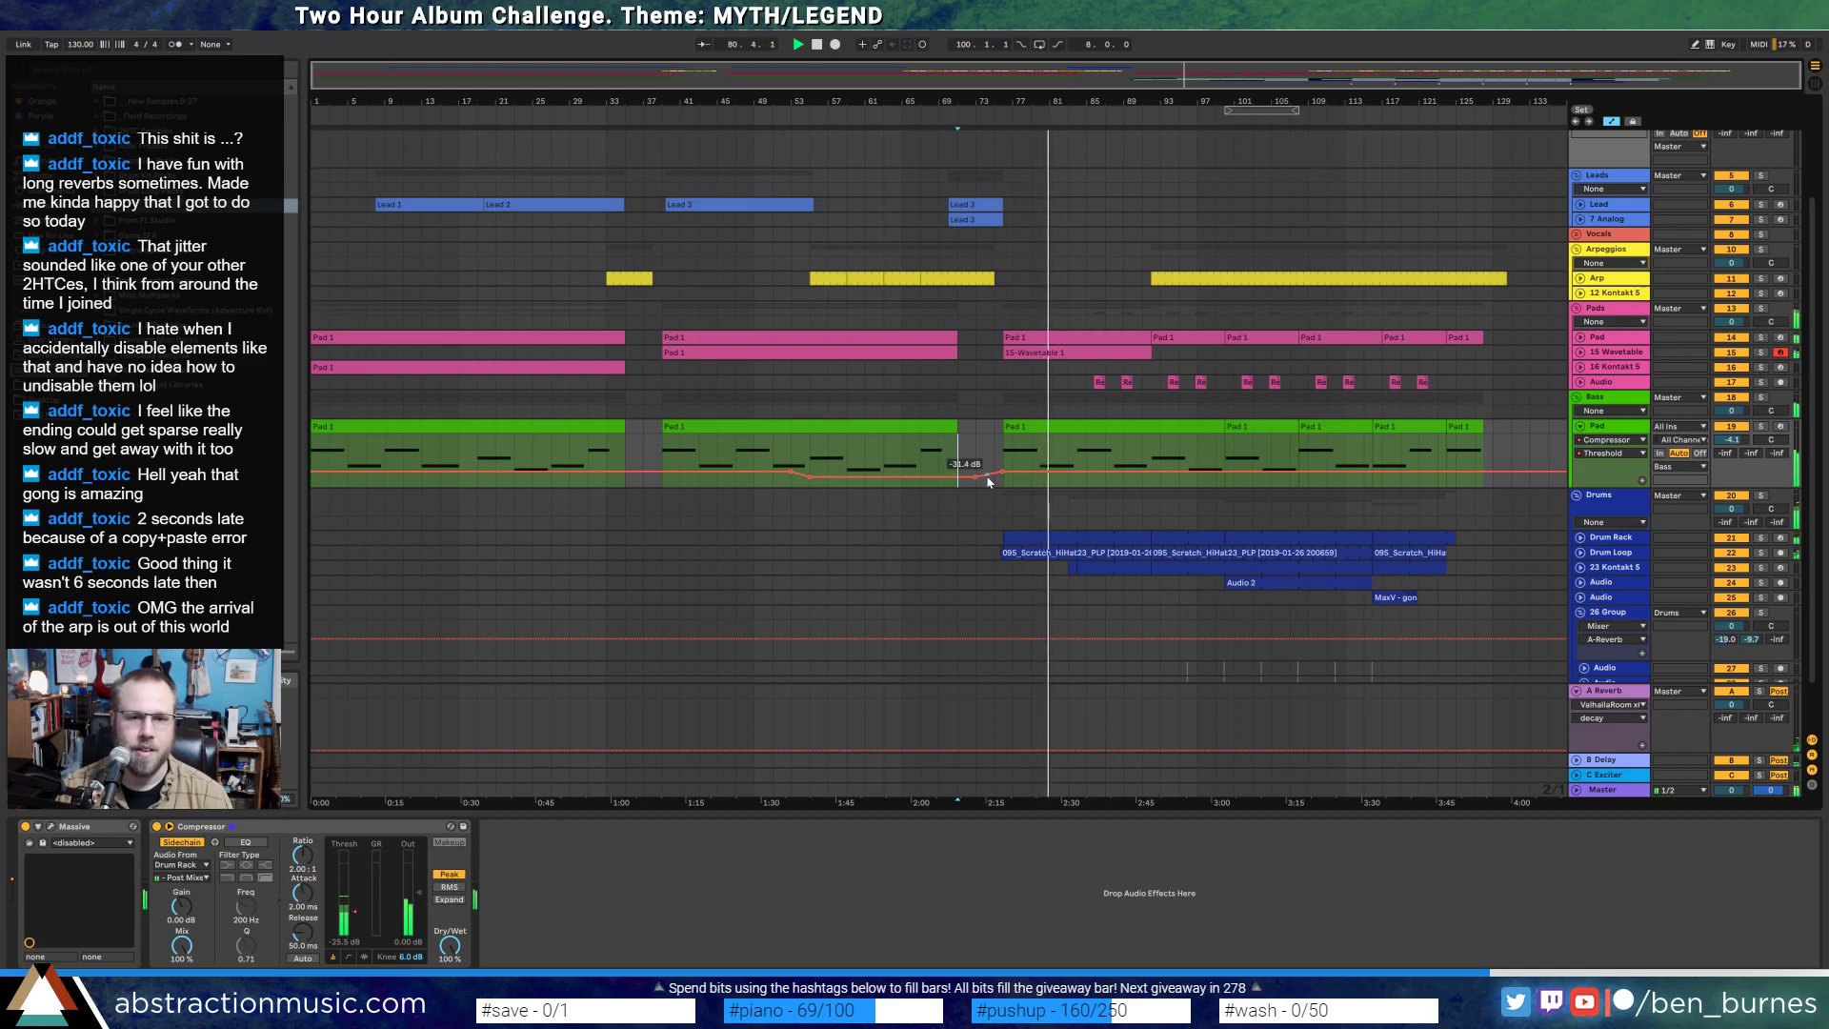
key(a)
- Lower the velocities of all notes in the Wavetable track's clip that starts around bar 76
double_click(1106, 353)
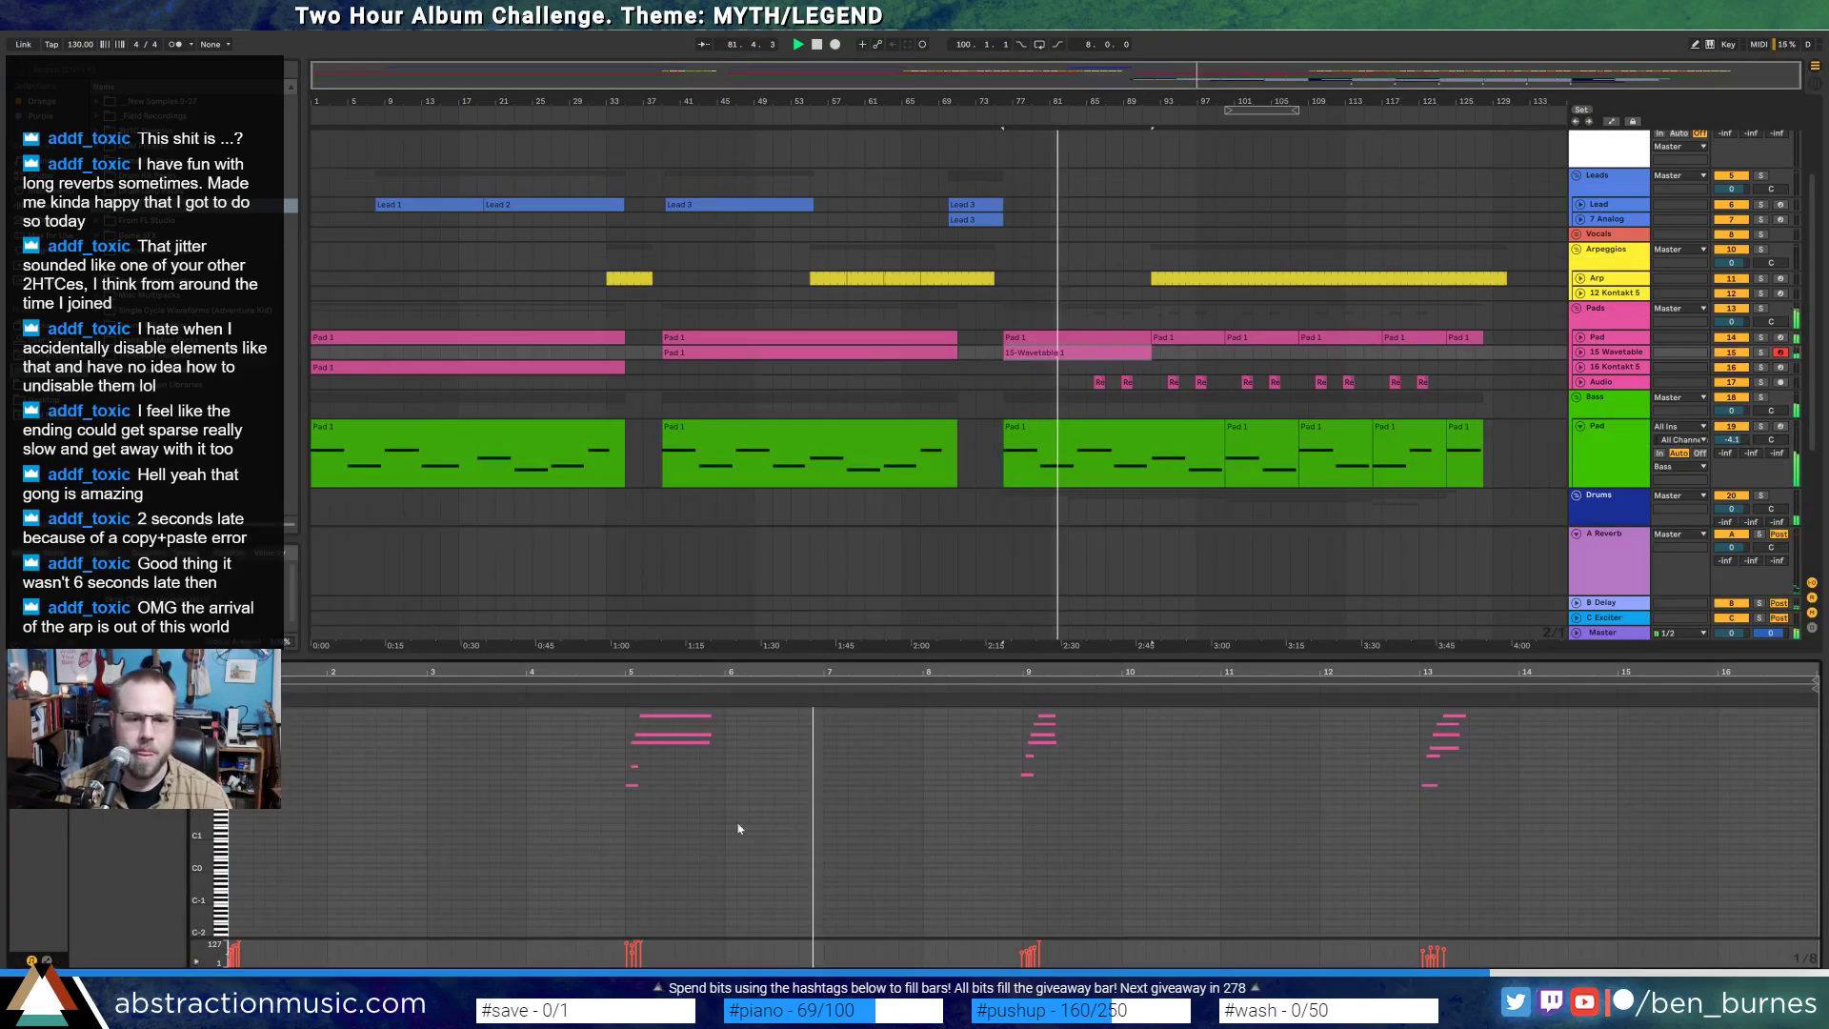
key(ctrl+a)
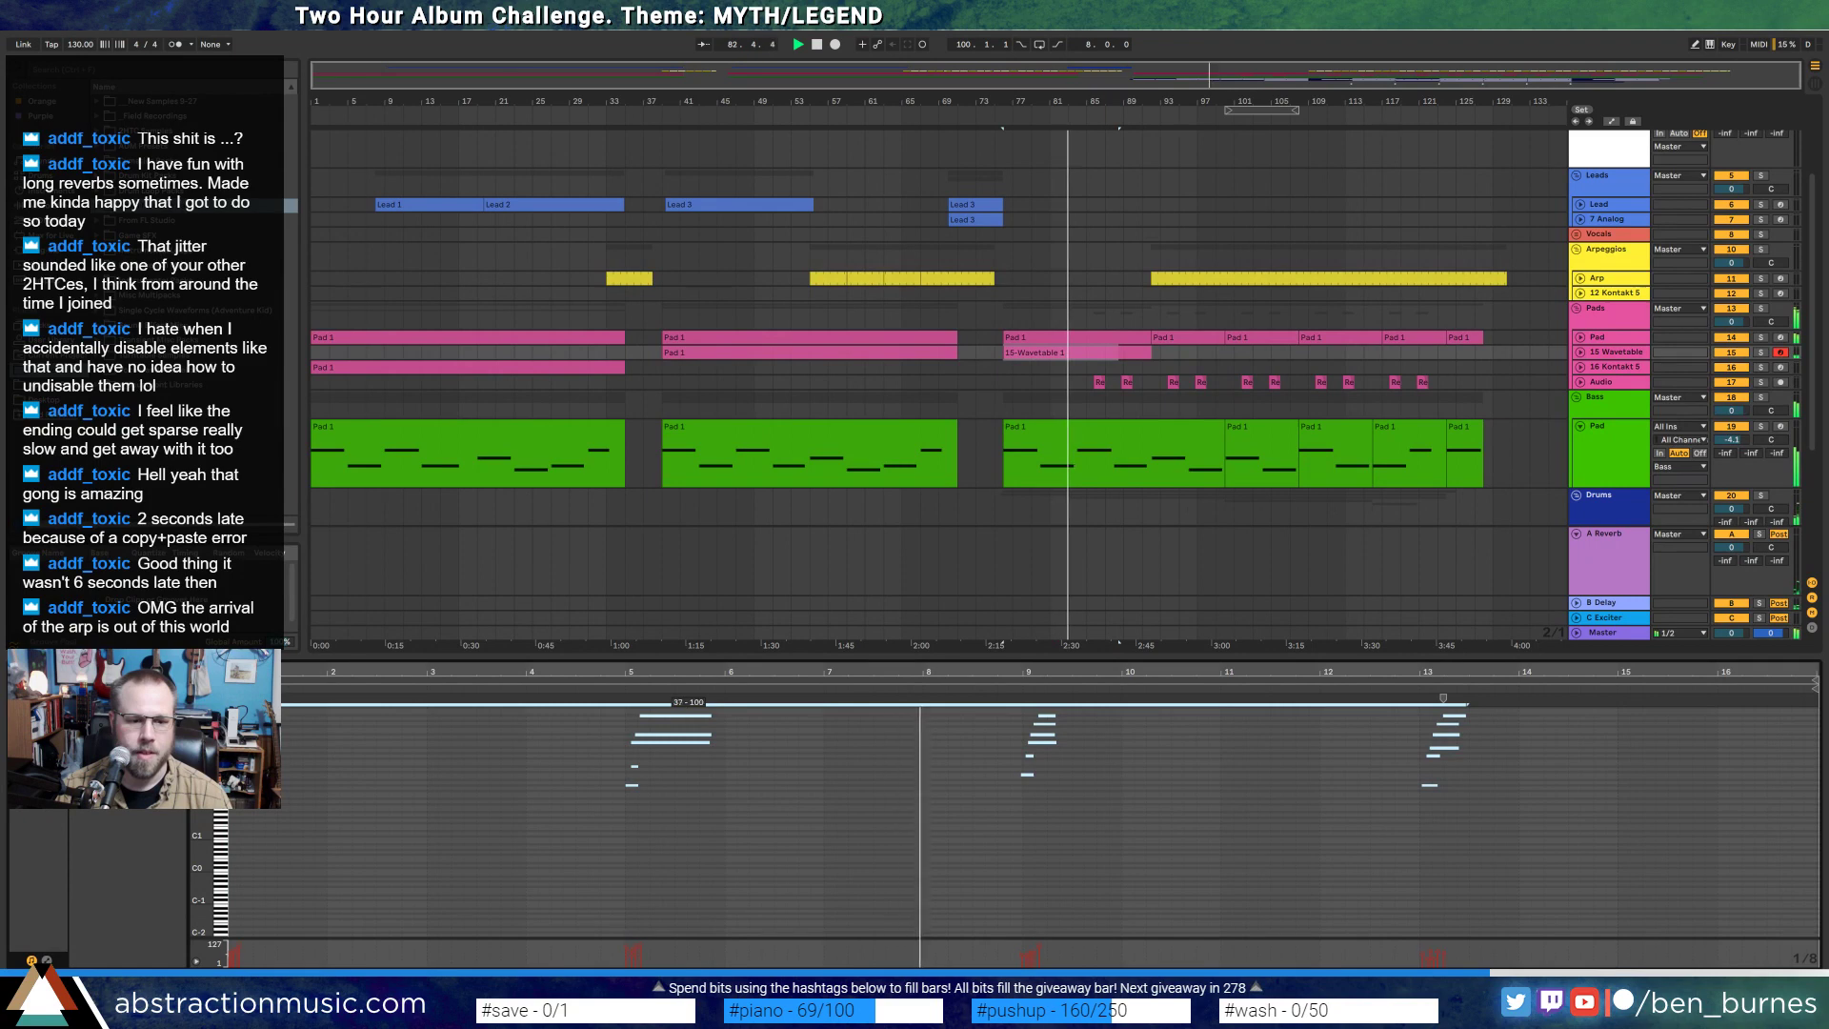
drag(672, 743, 672, 748)
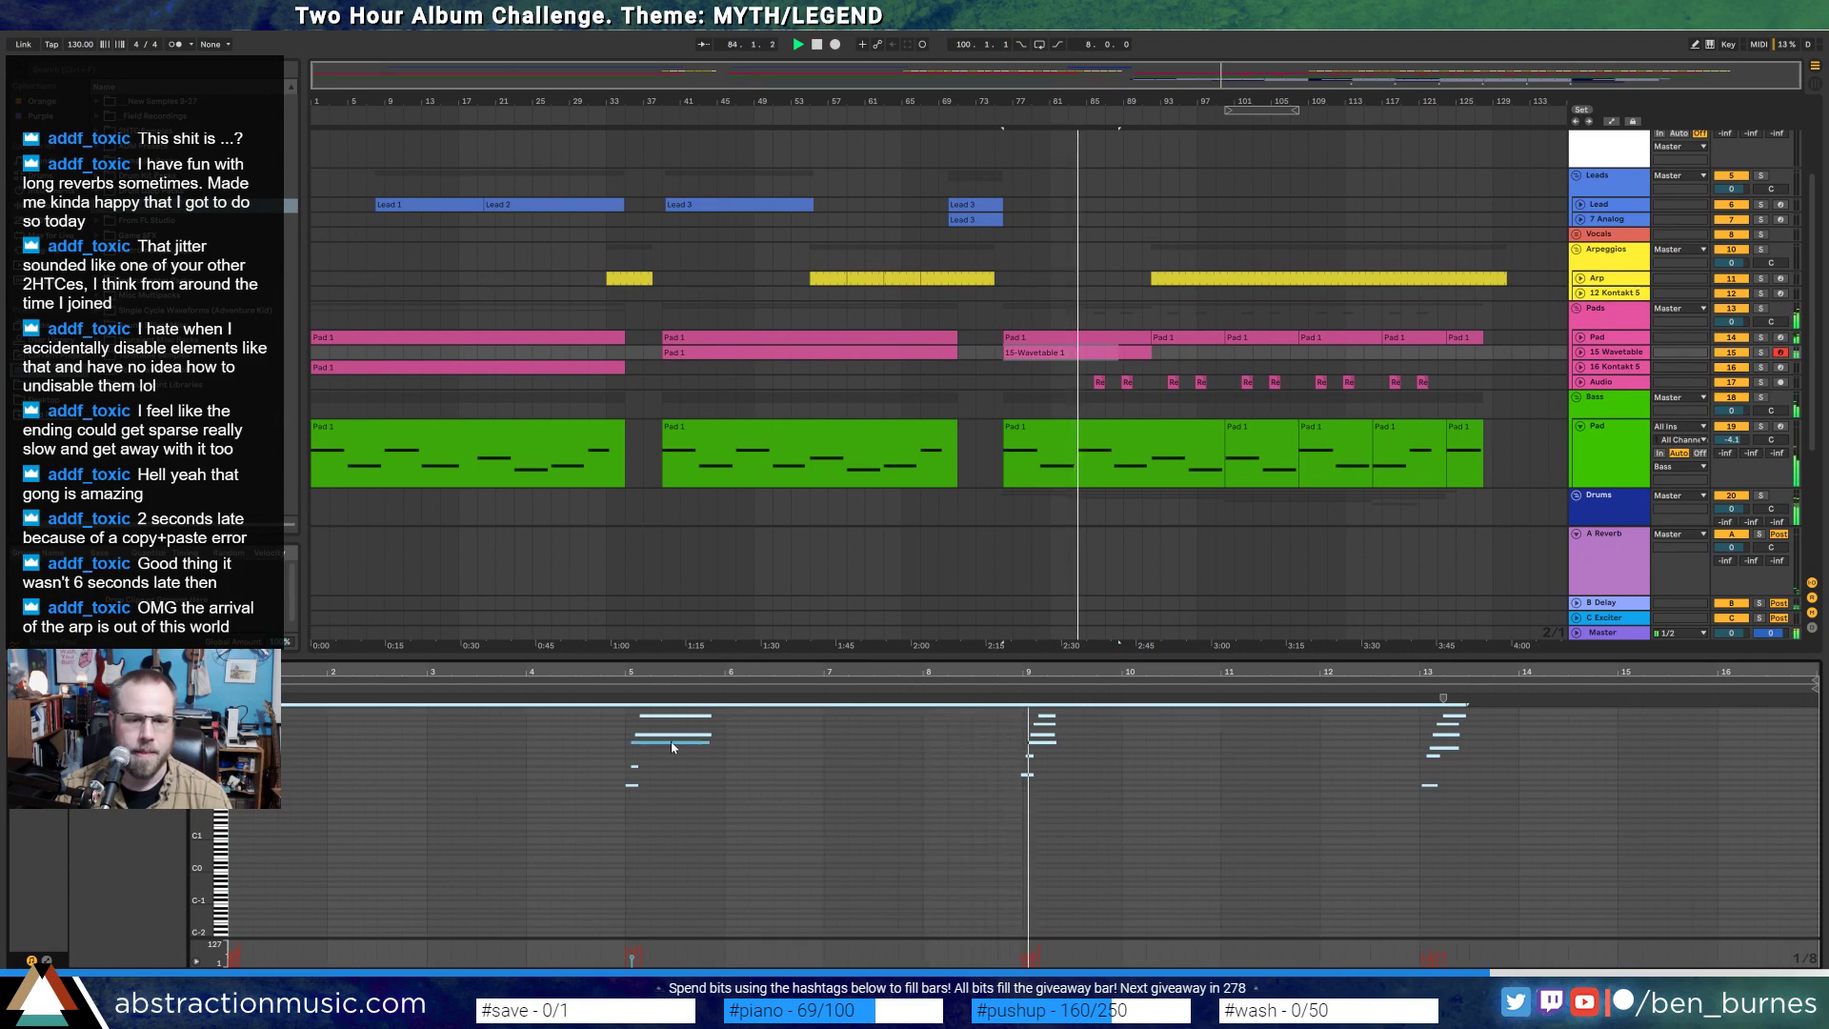
click(1038, 742)
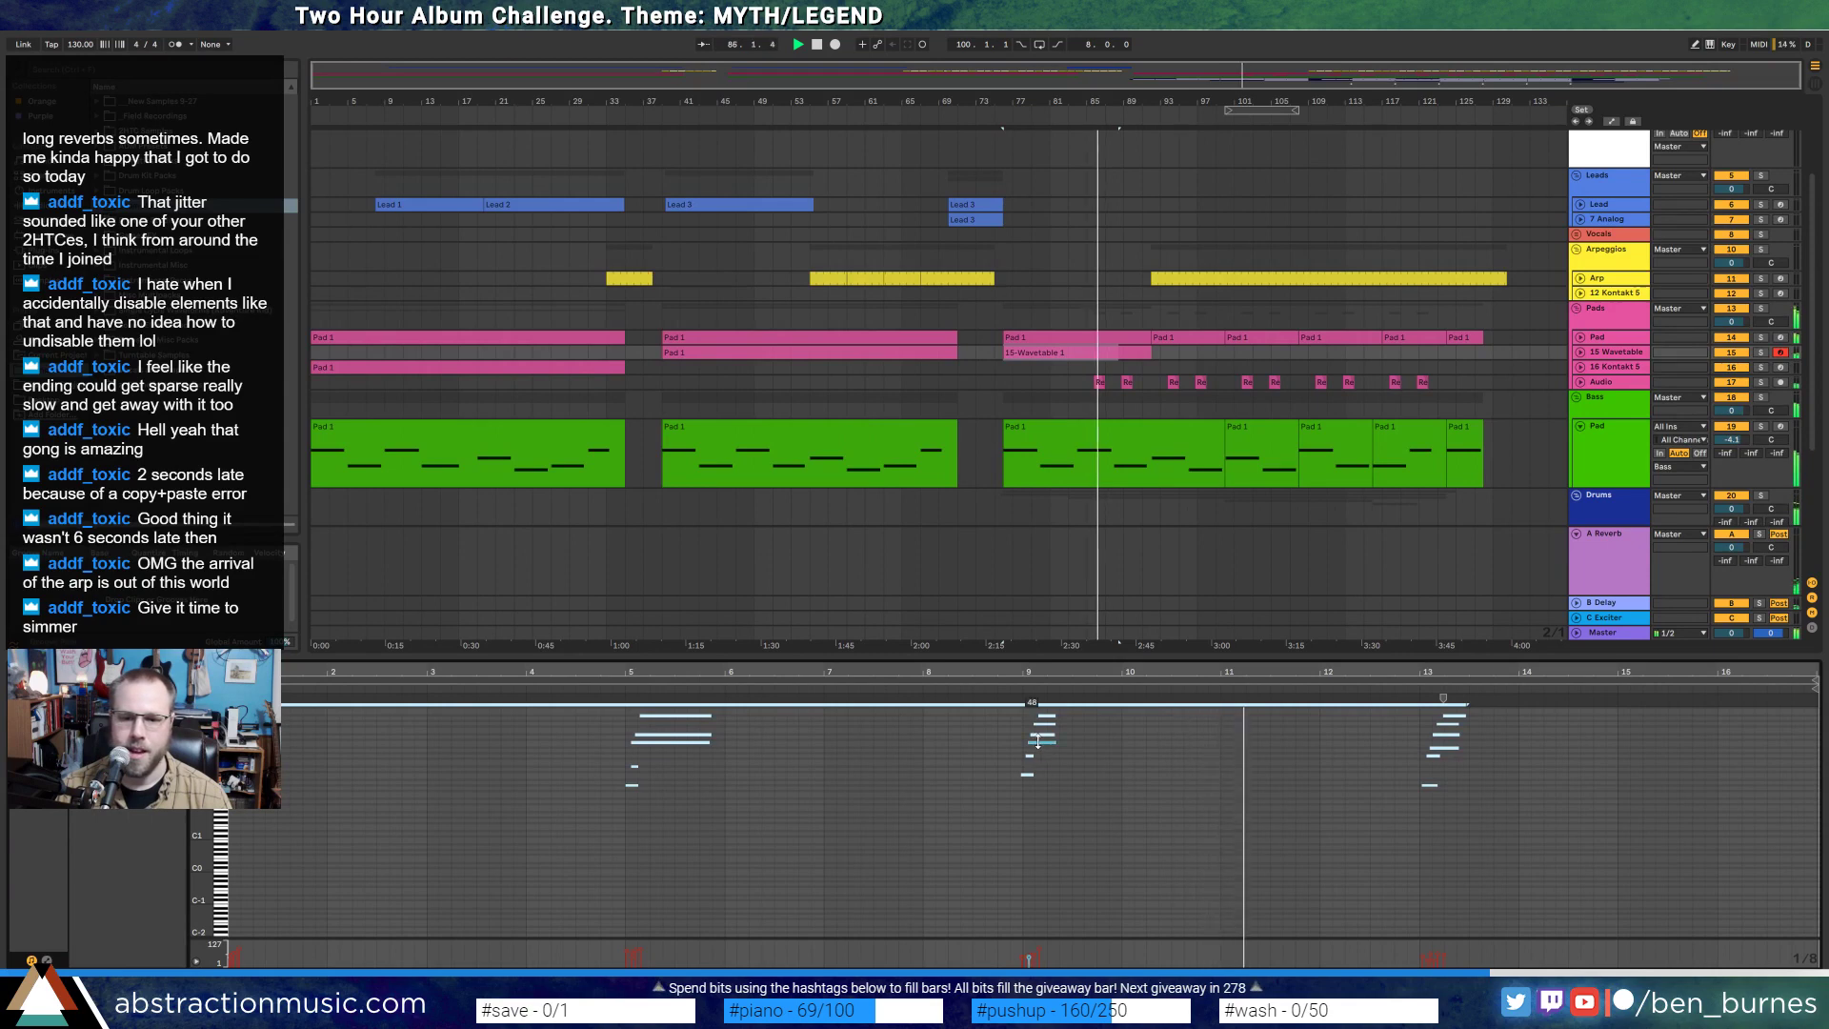
click(1073, 772)
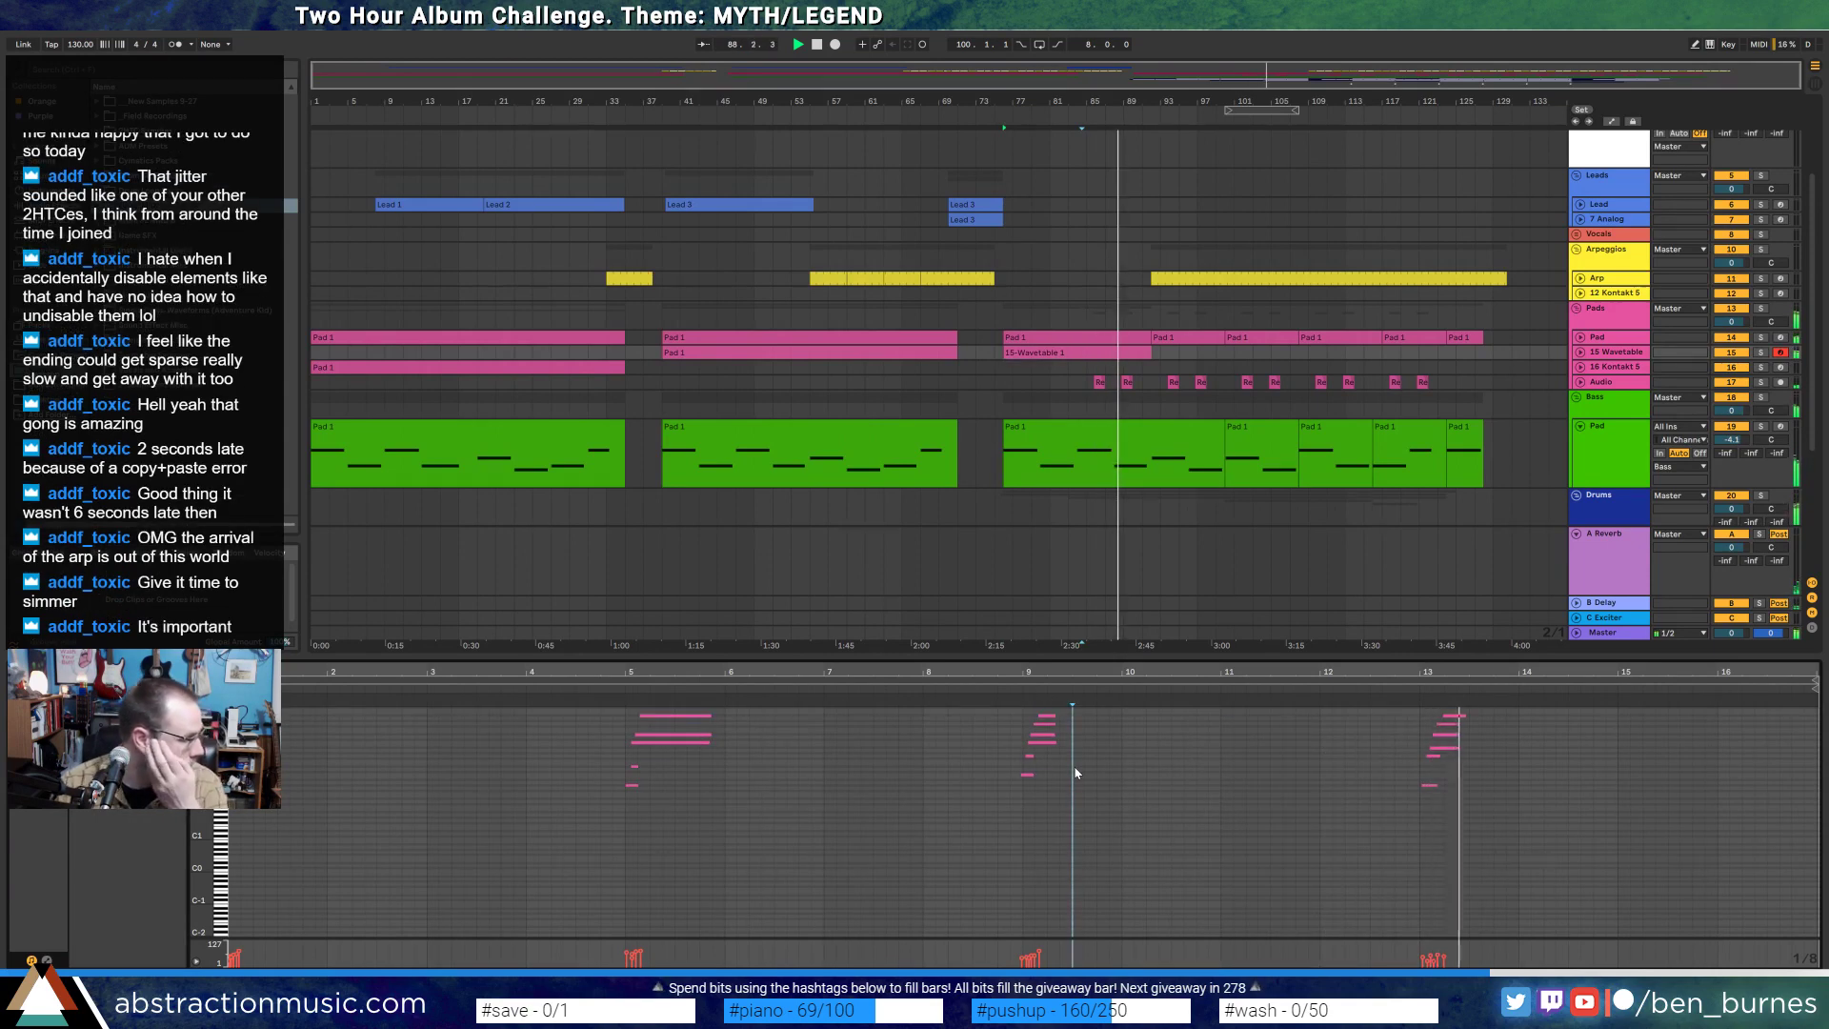
key(ctrl+a)
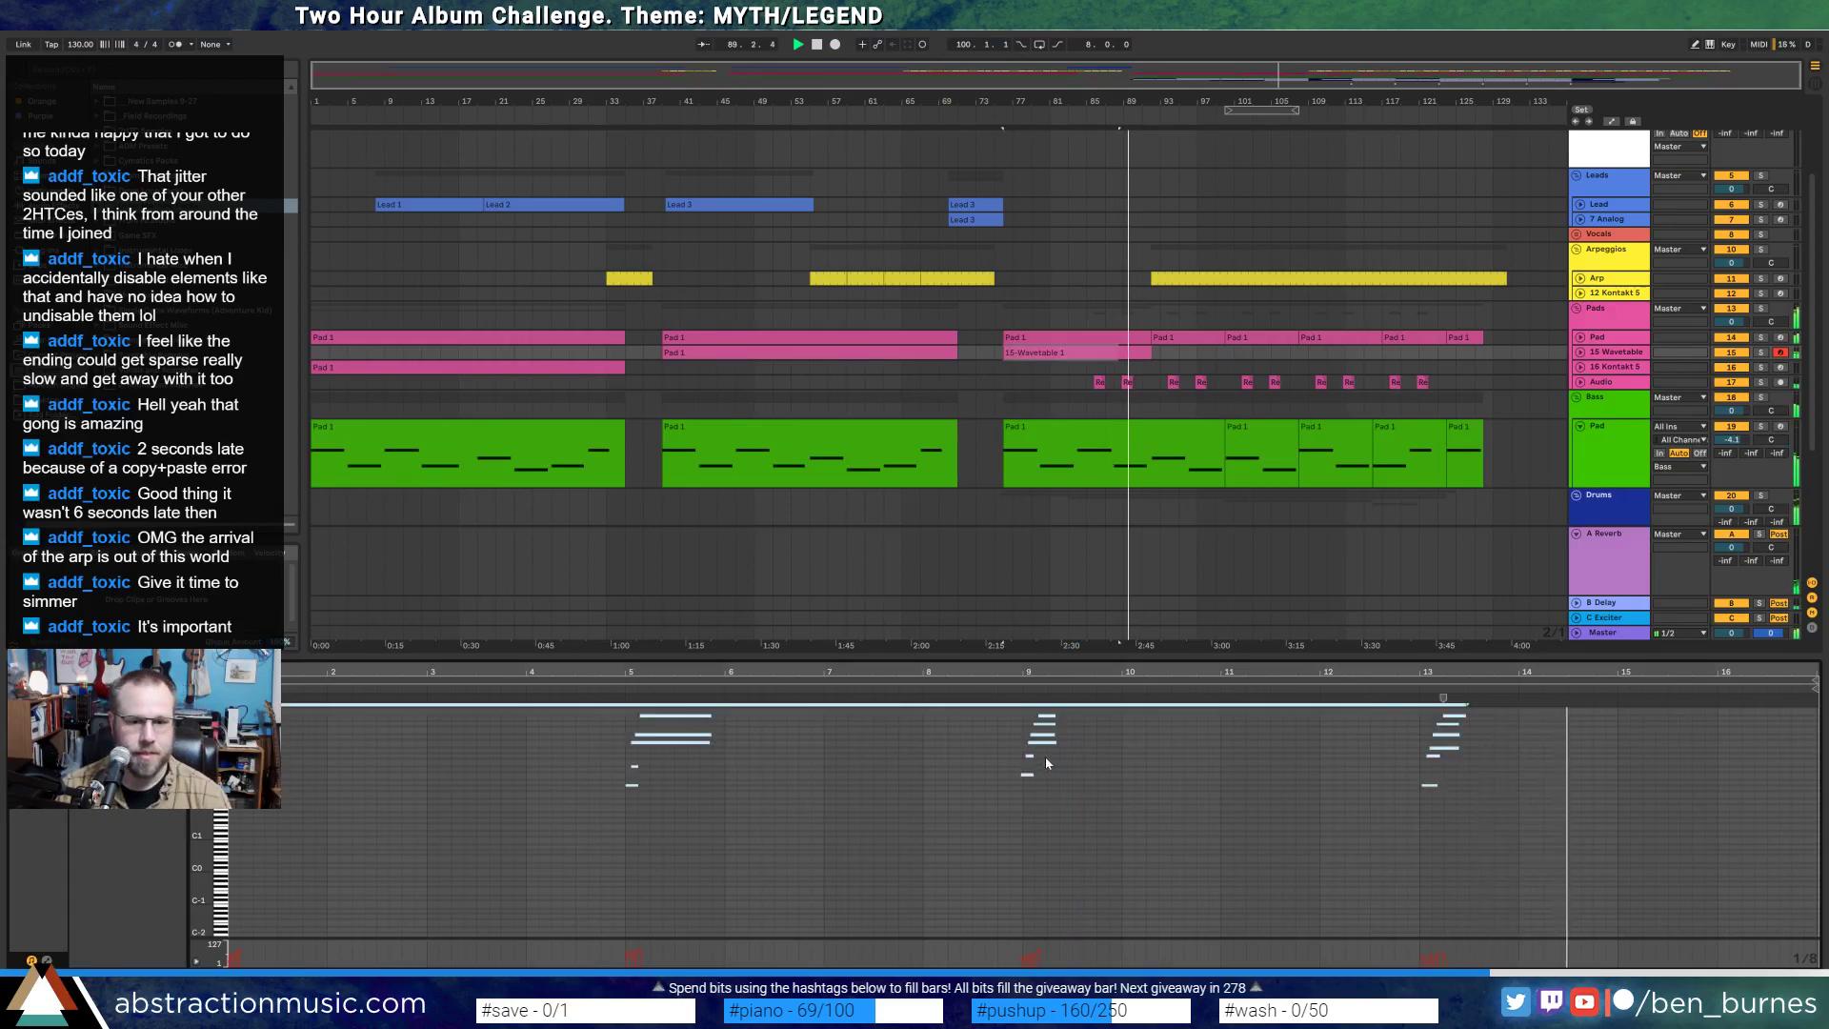
drag(1045, 717, 1045, 730)
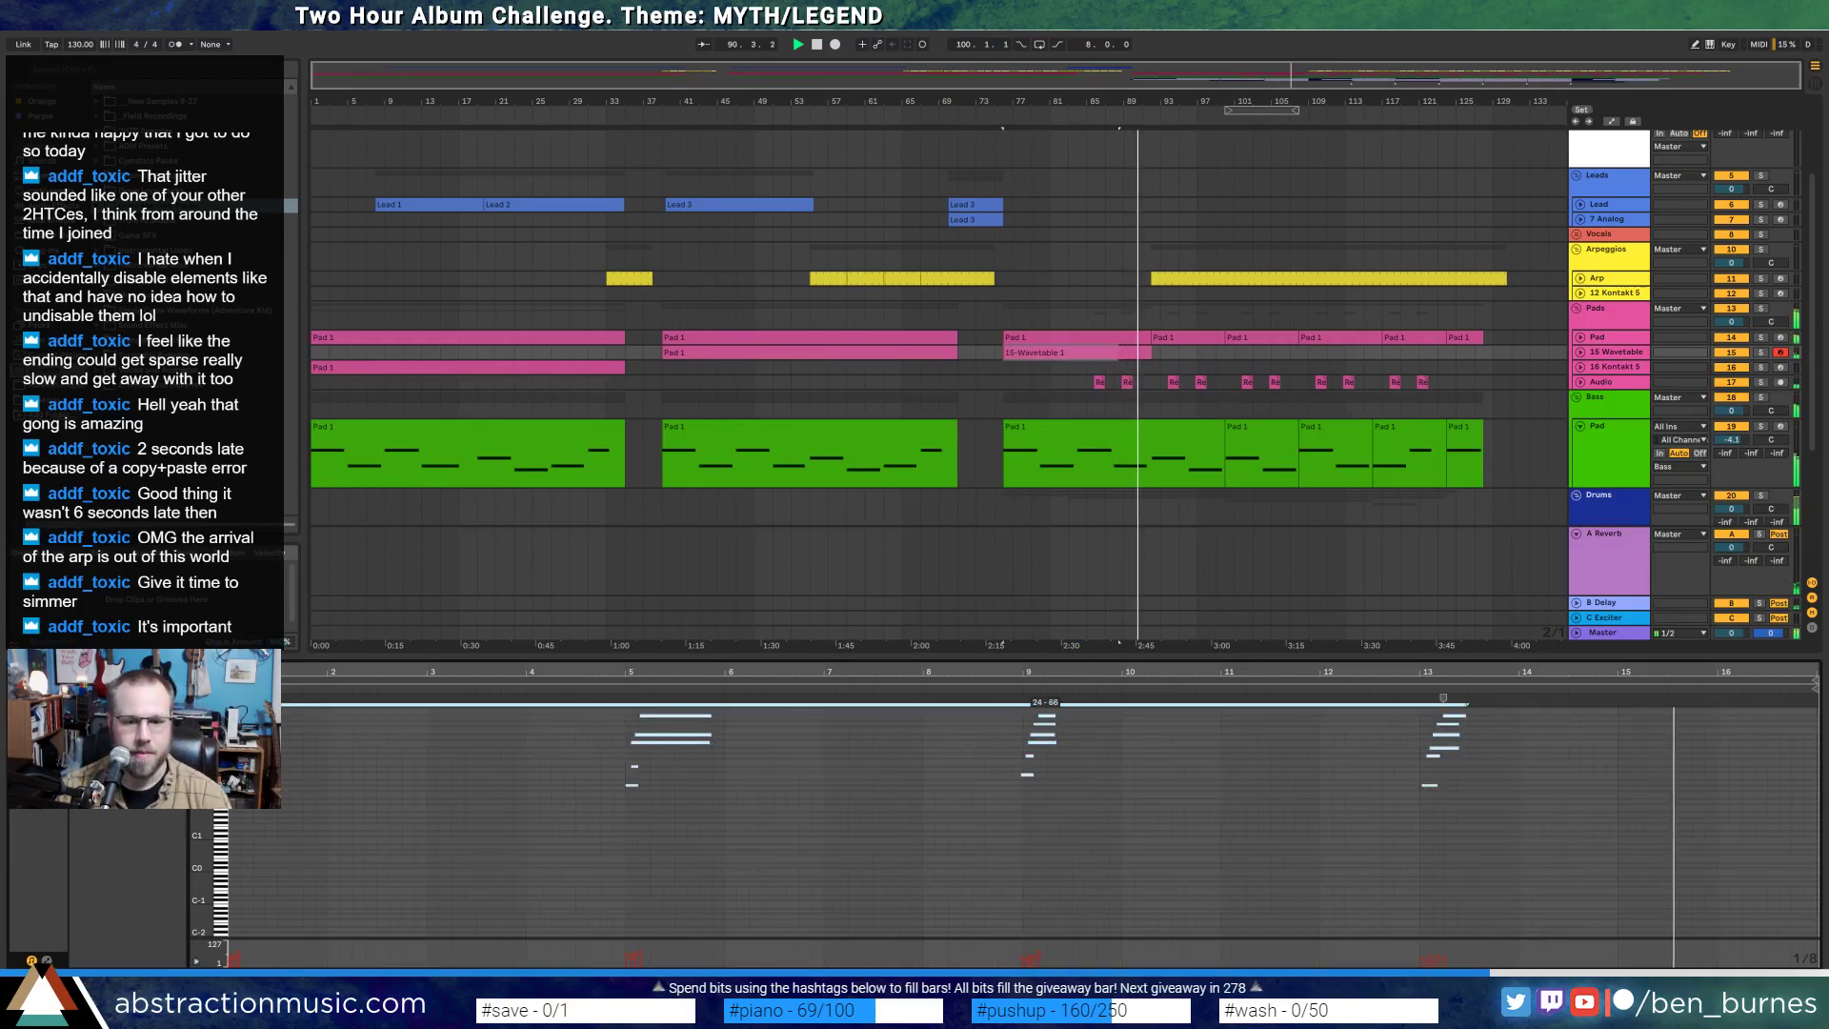
click(1111, 790)
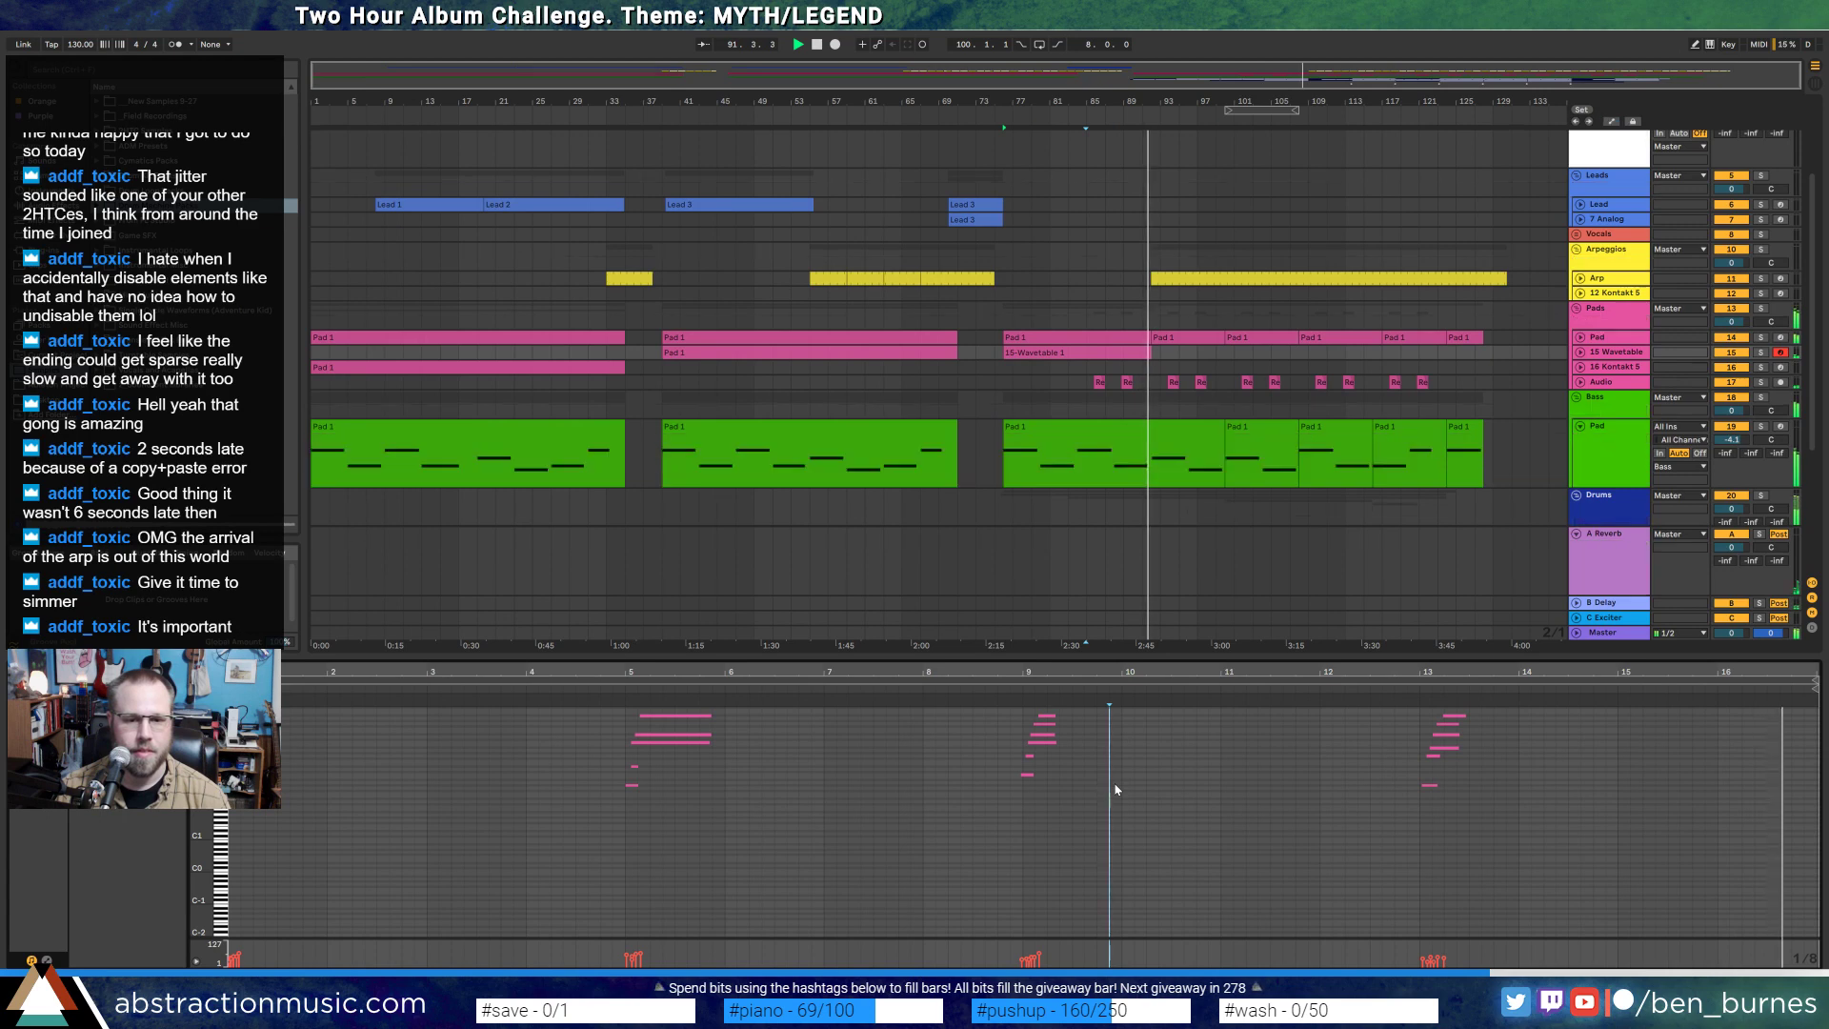
- Reduce the height of the 26 Group track within the drums and fold the bass Pad track
key(shift+Tab)
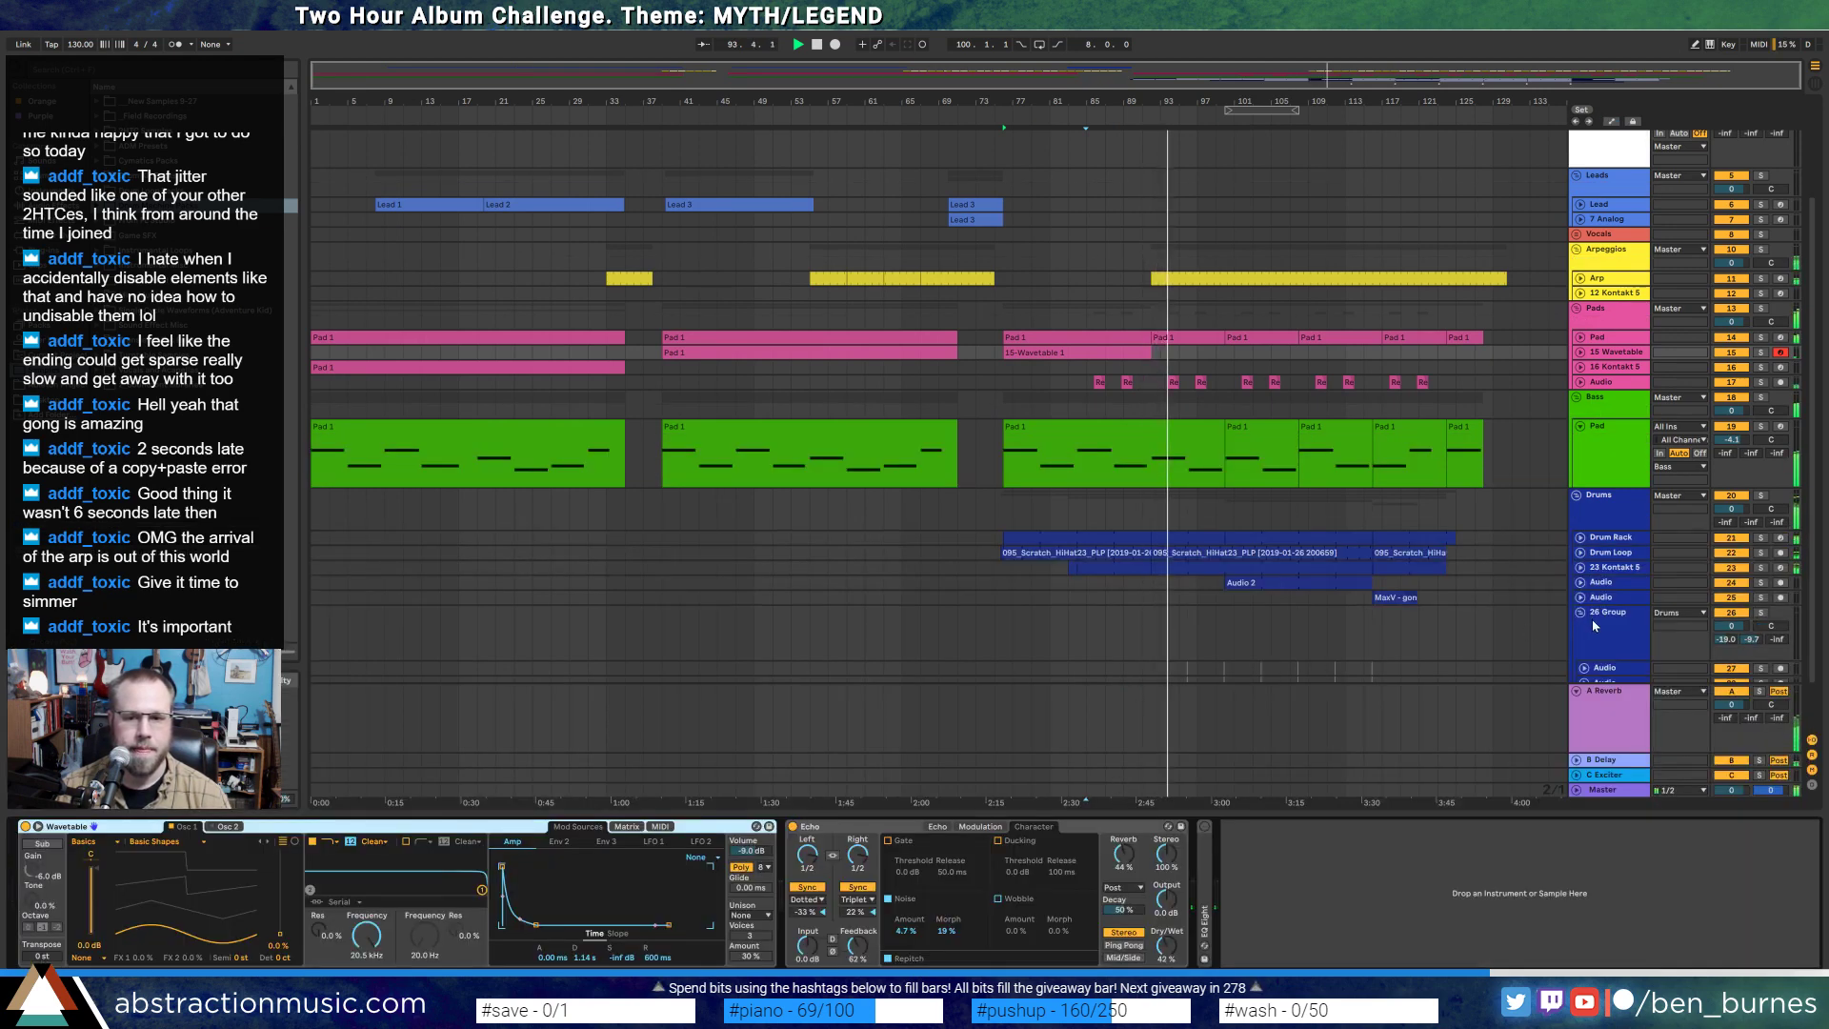
drag(1601, 662, 1600, 640)
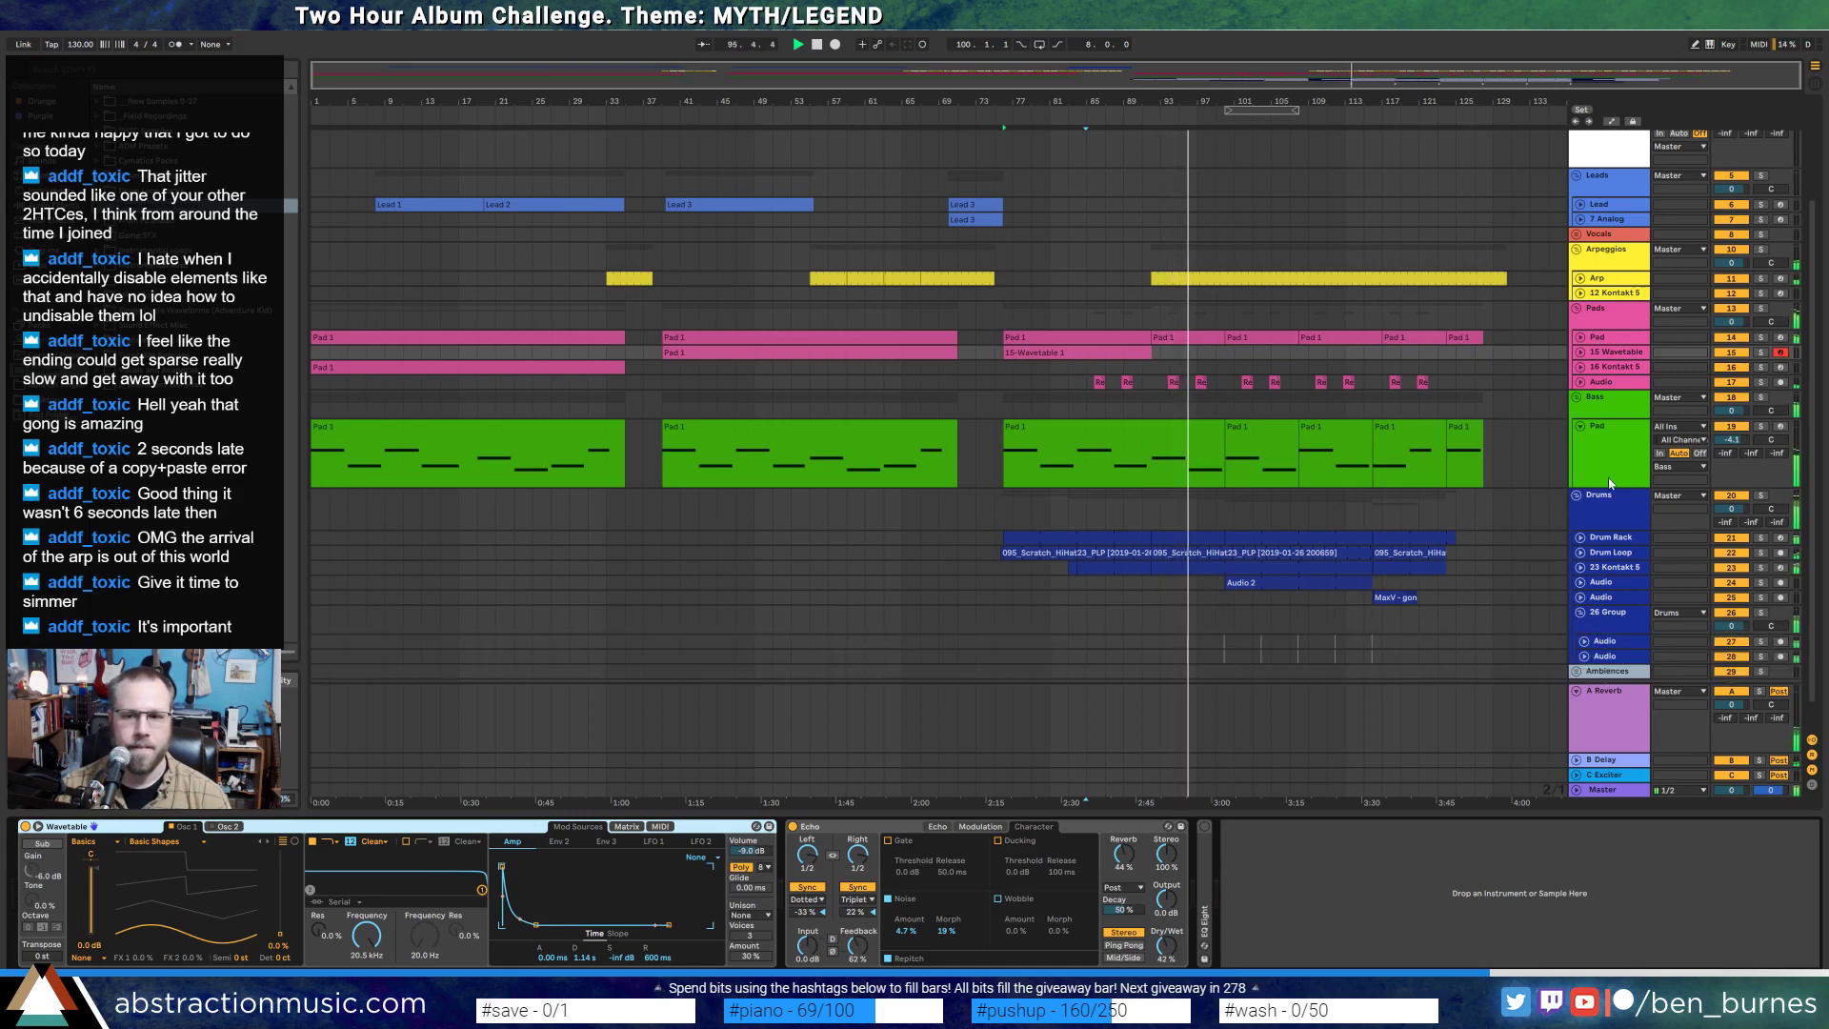
click(1581, 427)
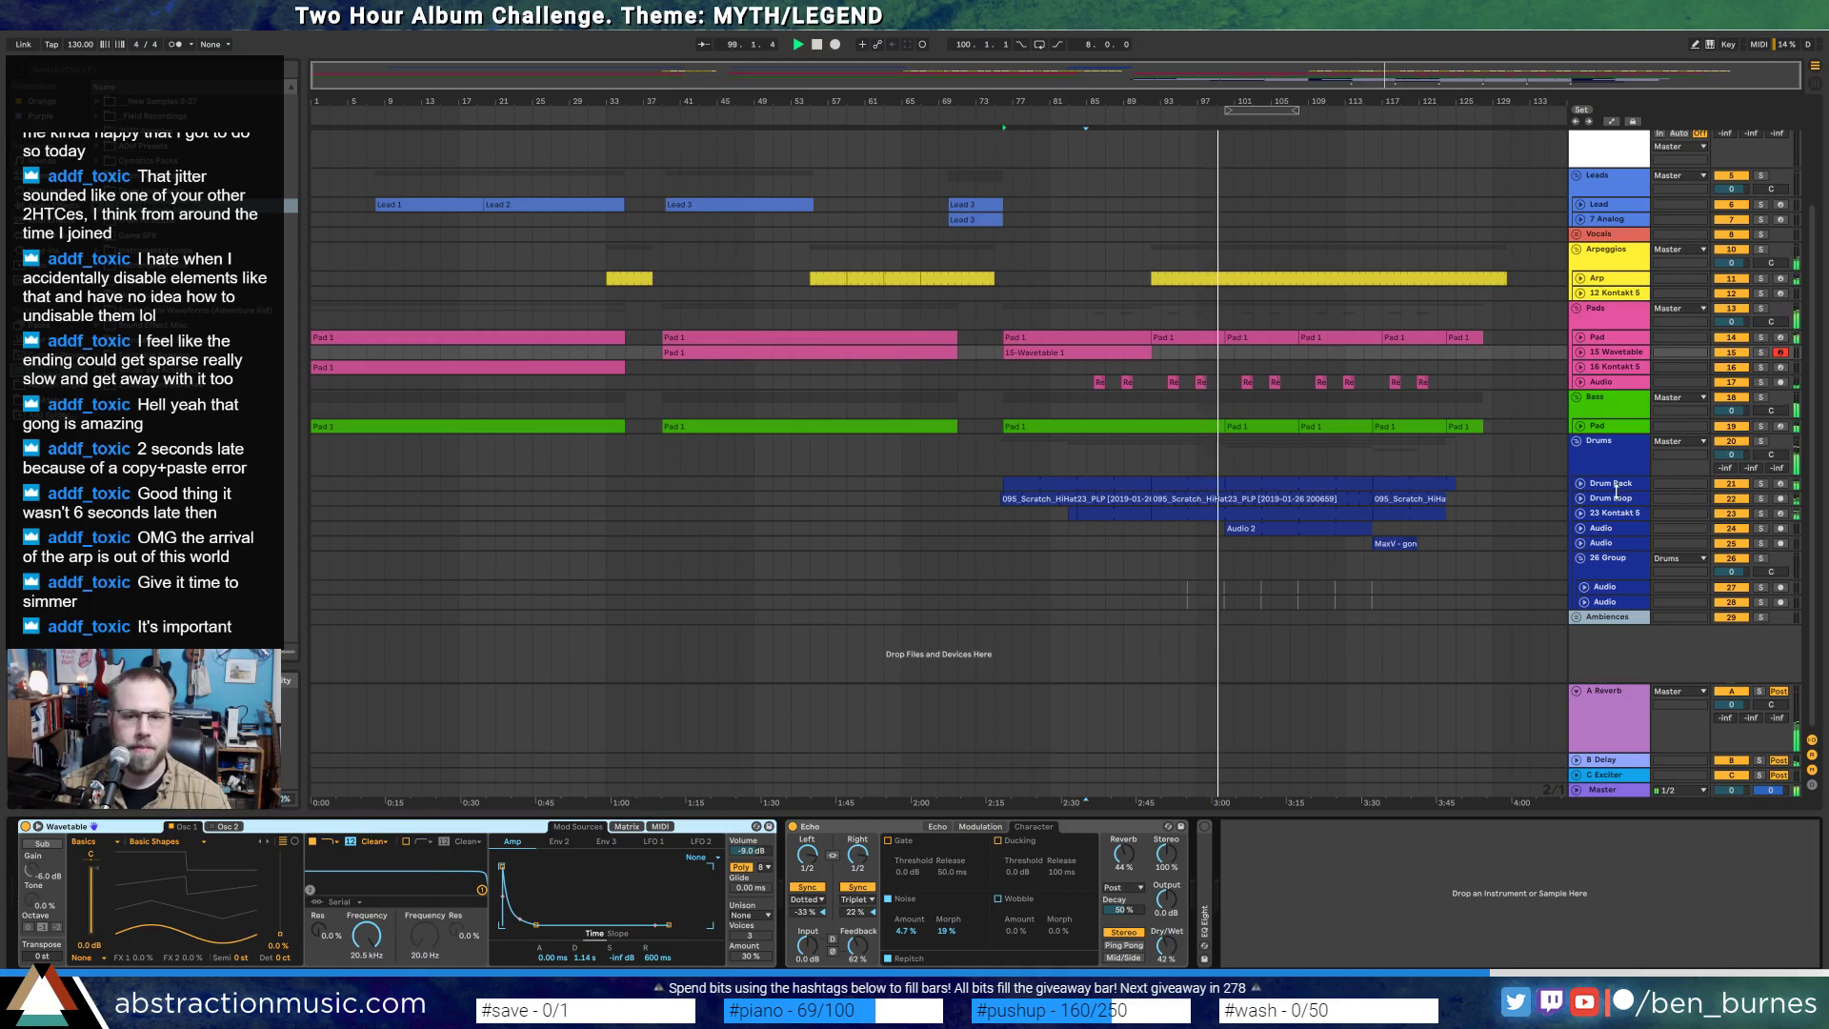
- Unfold the drum audio track holding the Audio 2 clip and set its EQ Eight low cut to about 1.26 kHz with a higher resonance
click(1619, 530)
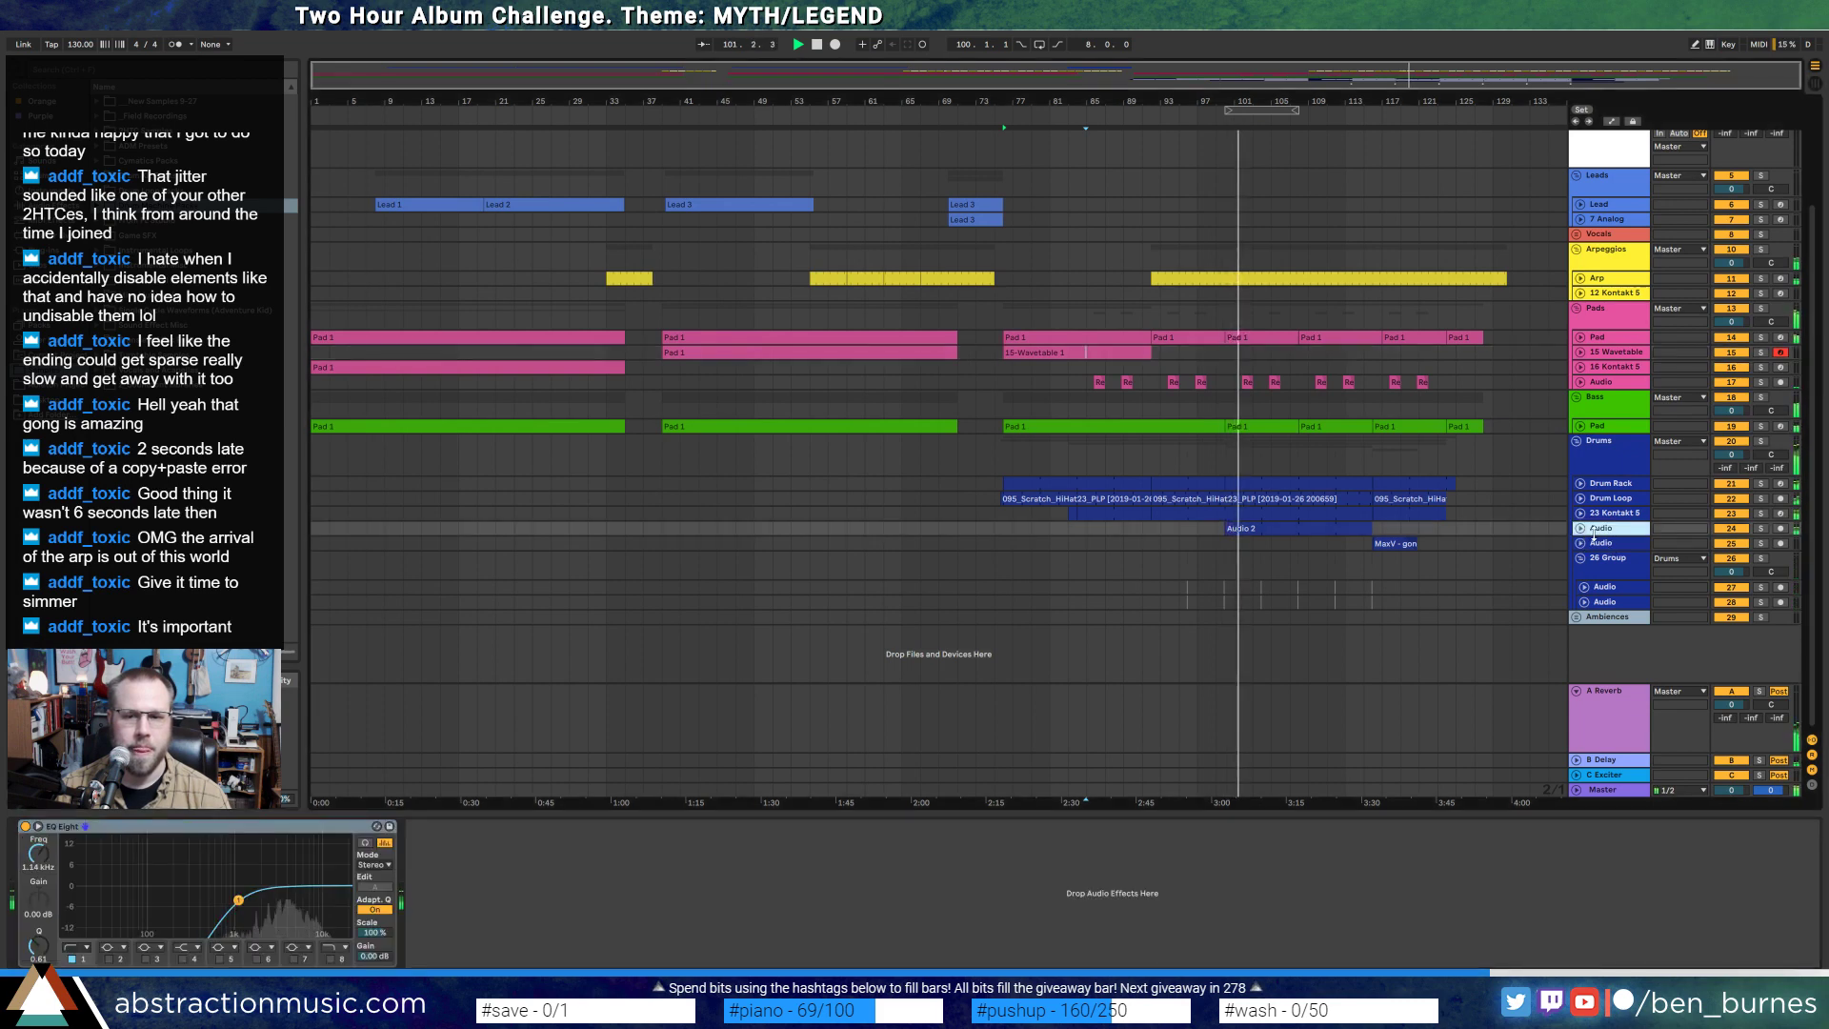
click(1580, 530)
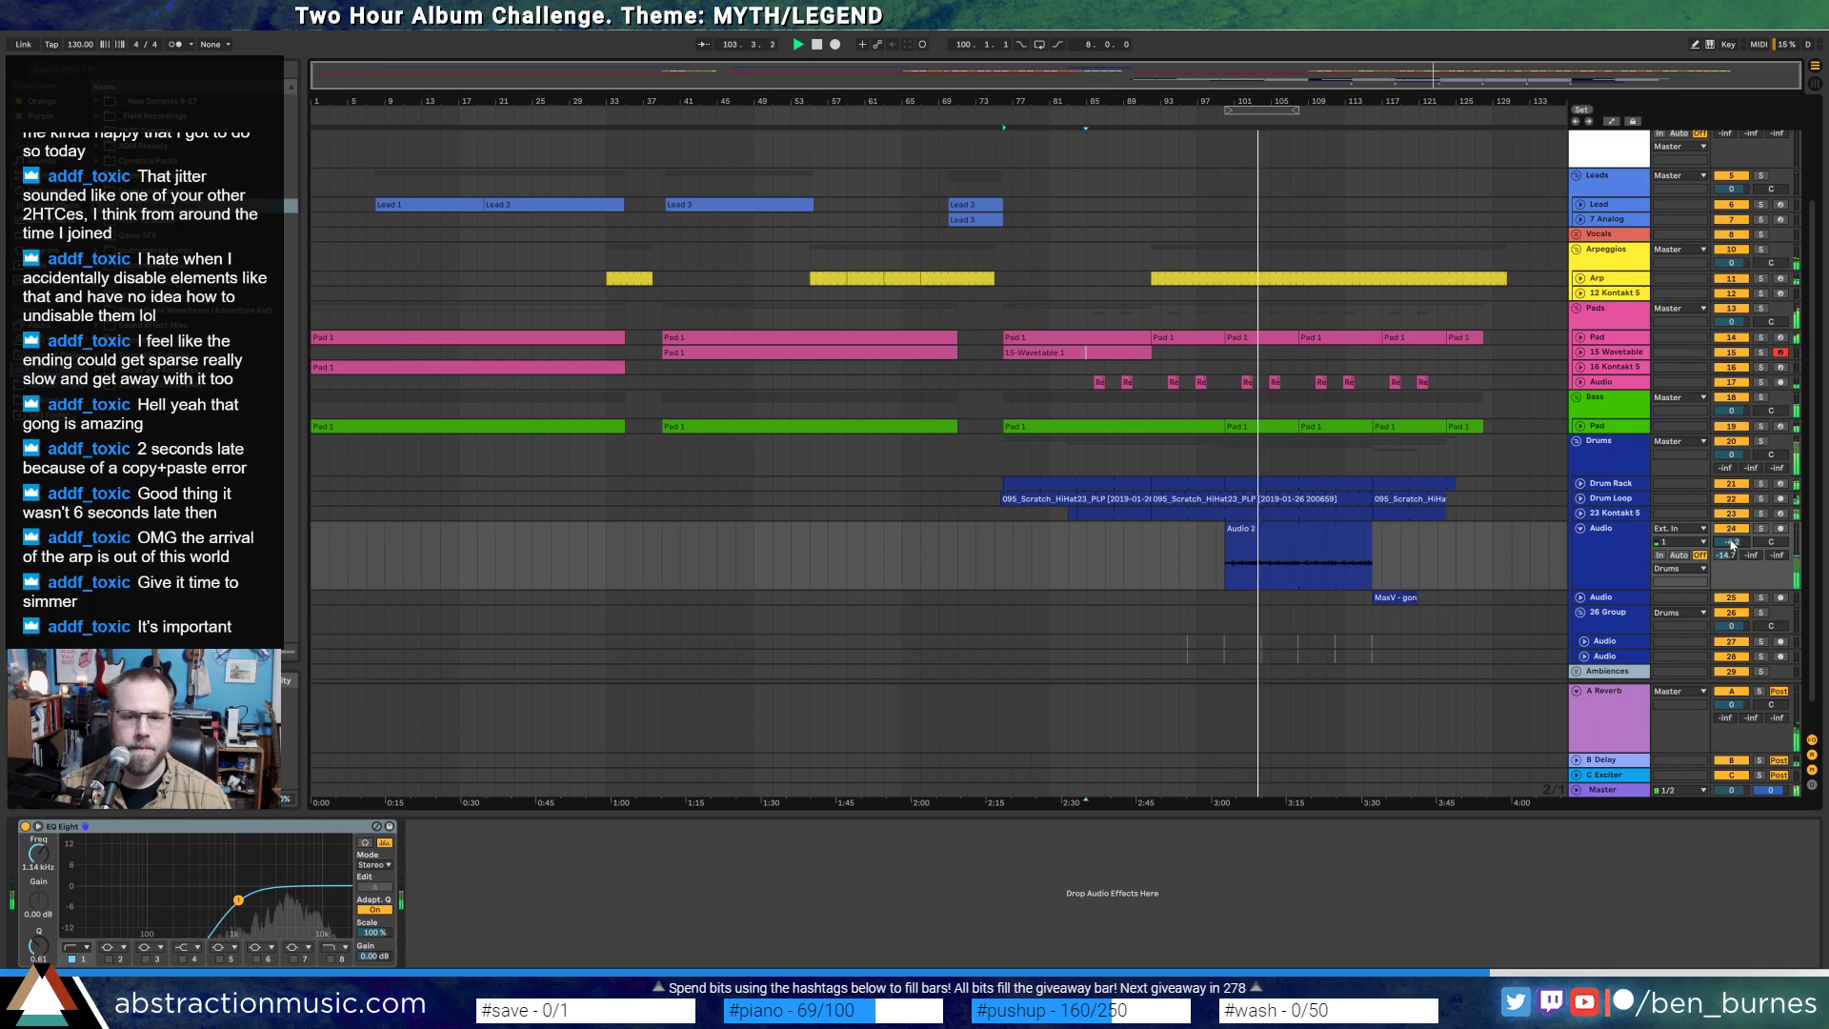
drag(240, 899, 243, 890)
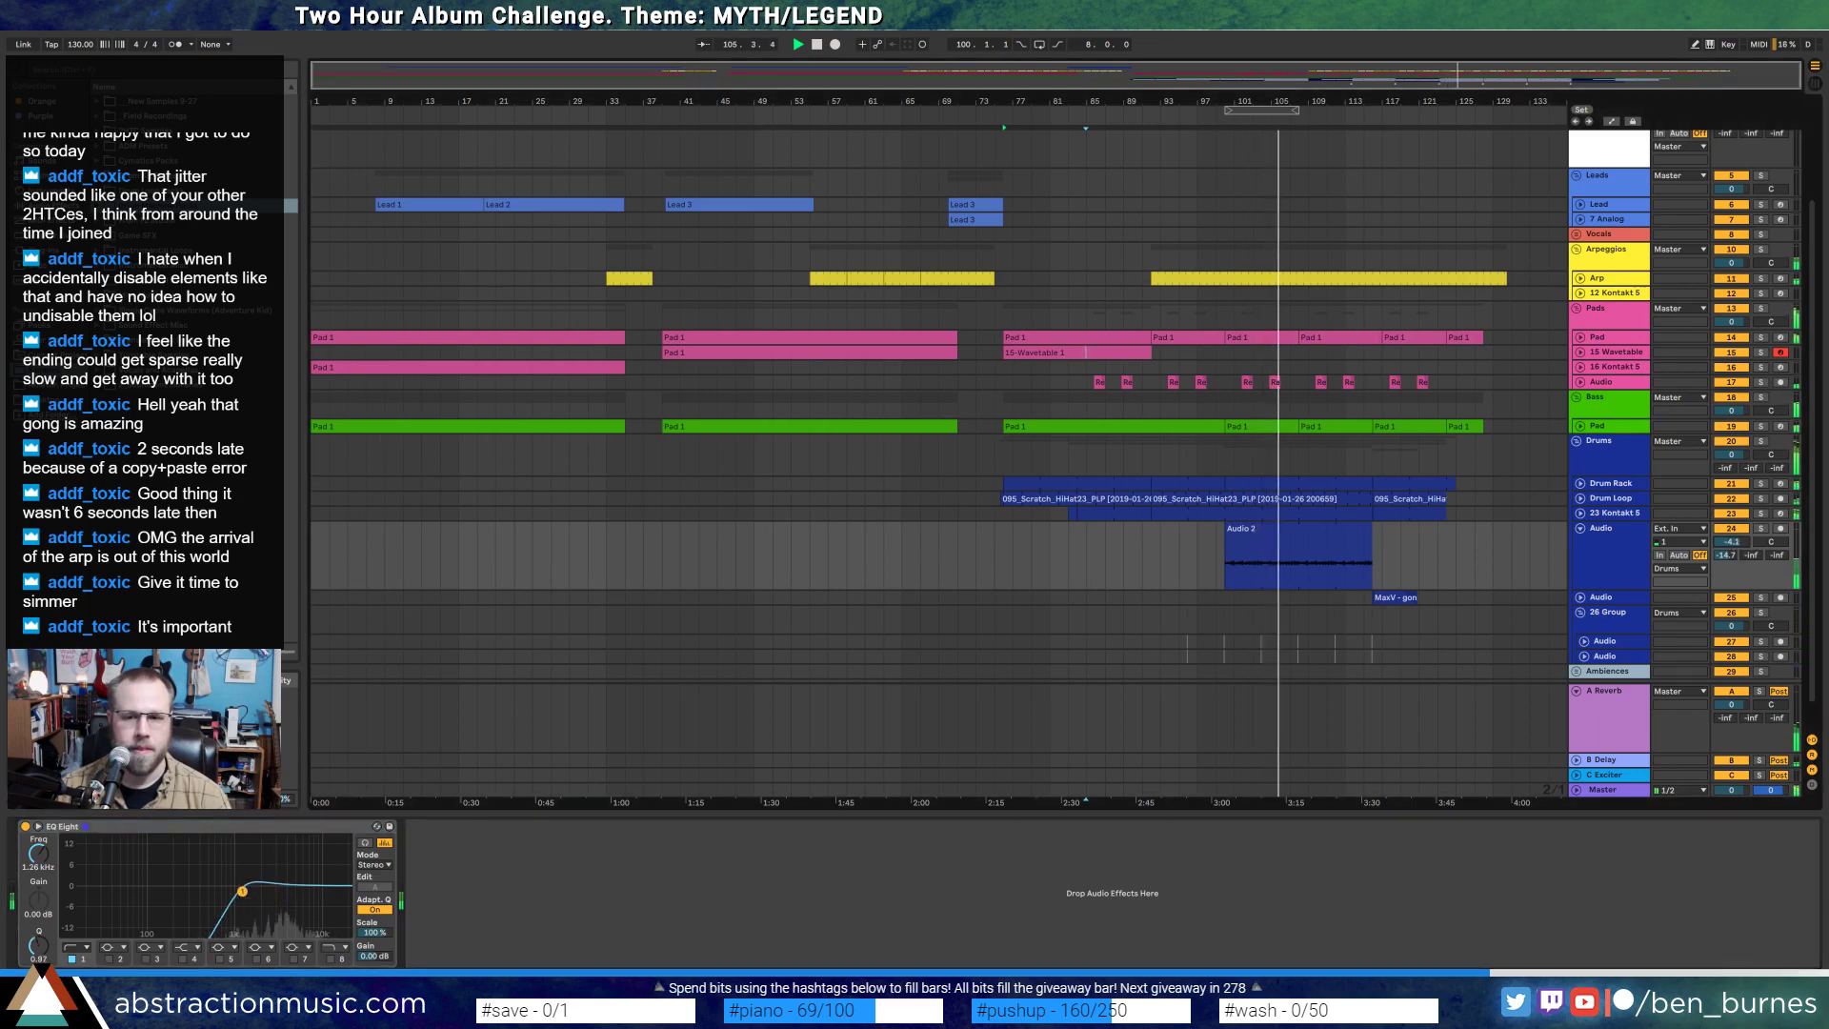
- Compare the bass Pad clip starting at bar 100 with the matching Pads chords and raise its last bass note by one semitone
double_click(1281, 430)
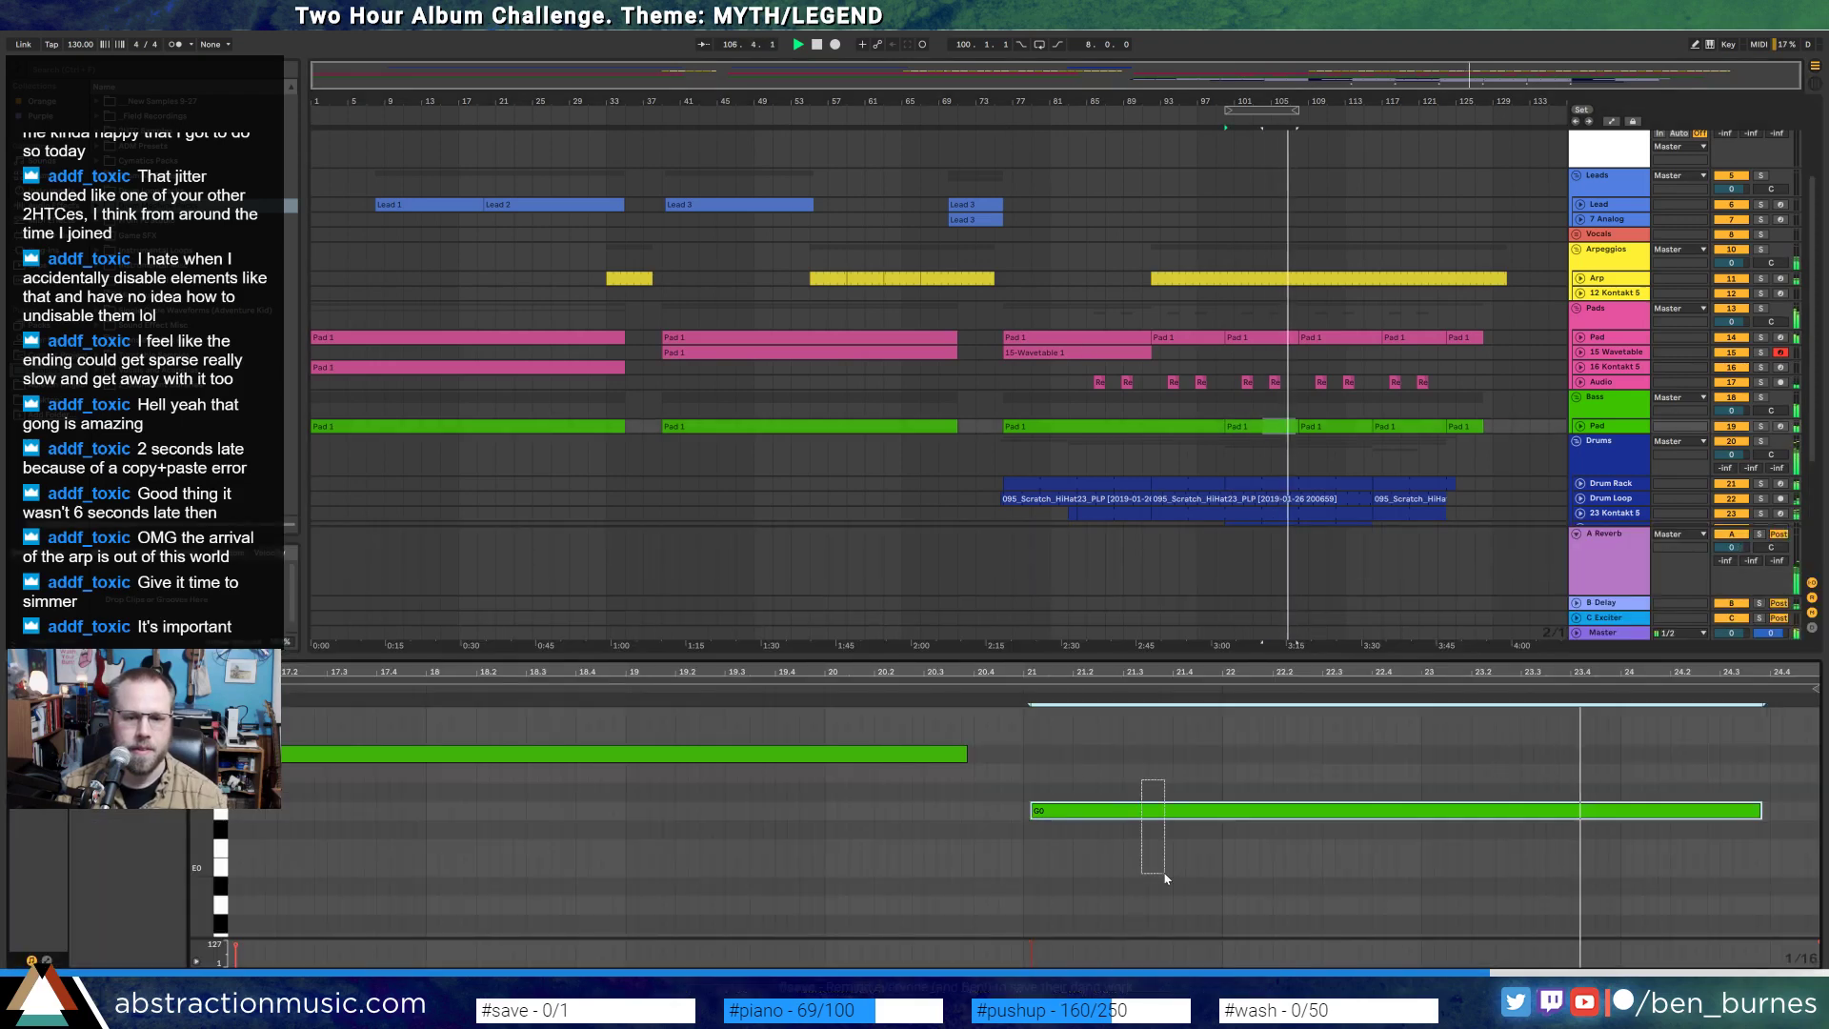
click(1292, 340)
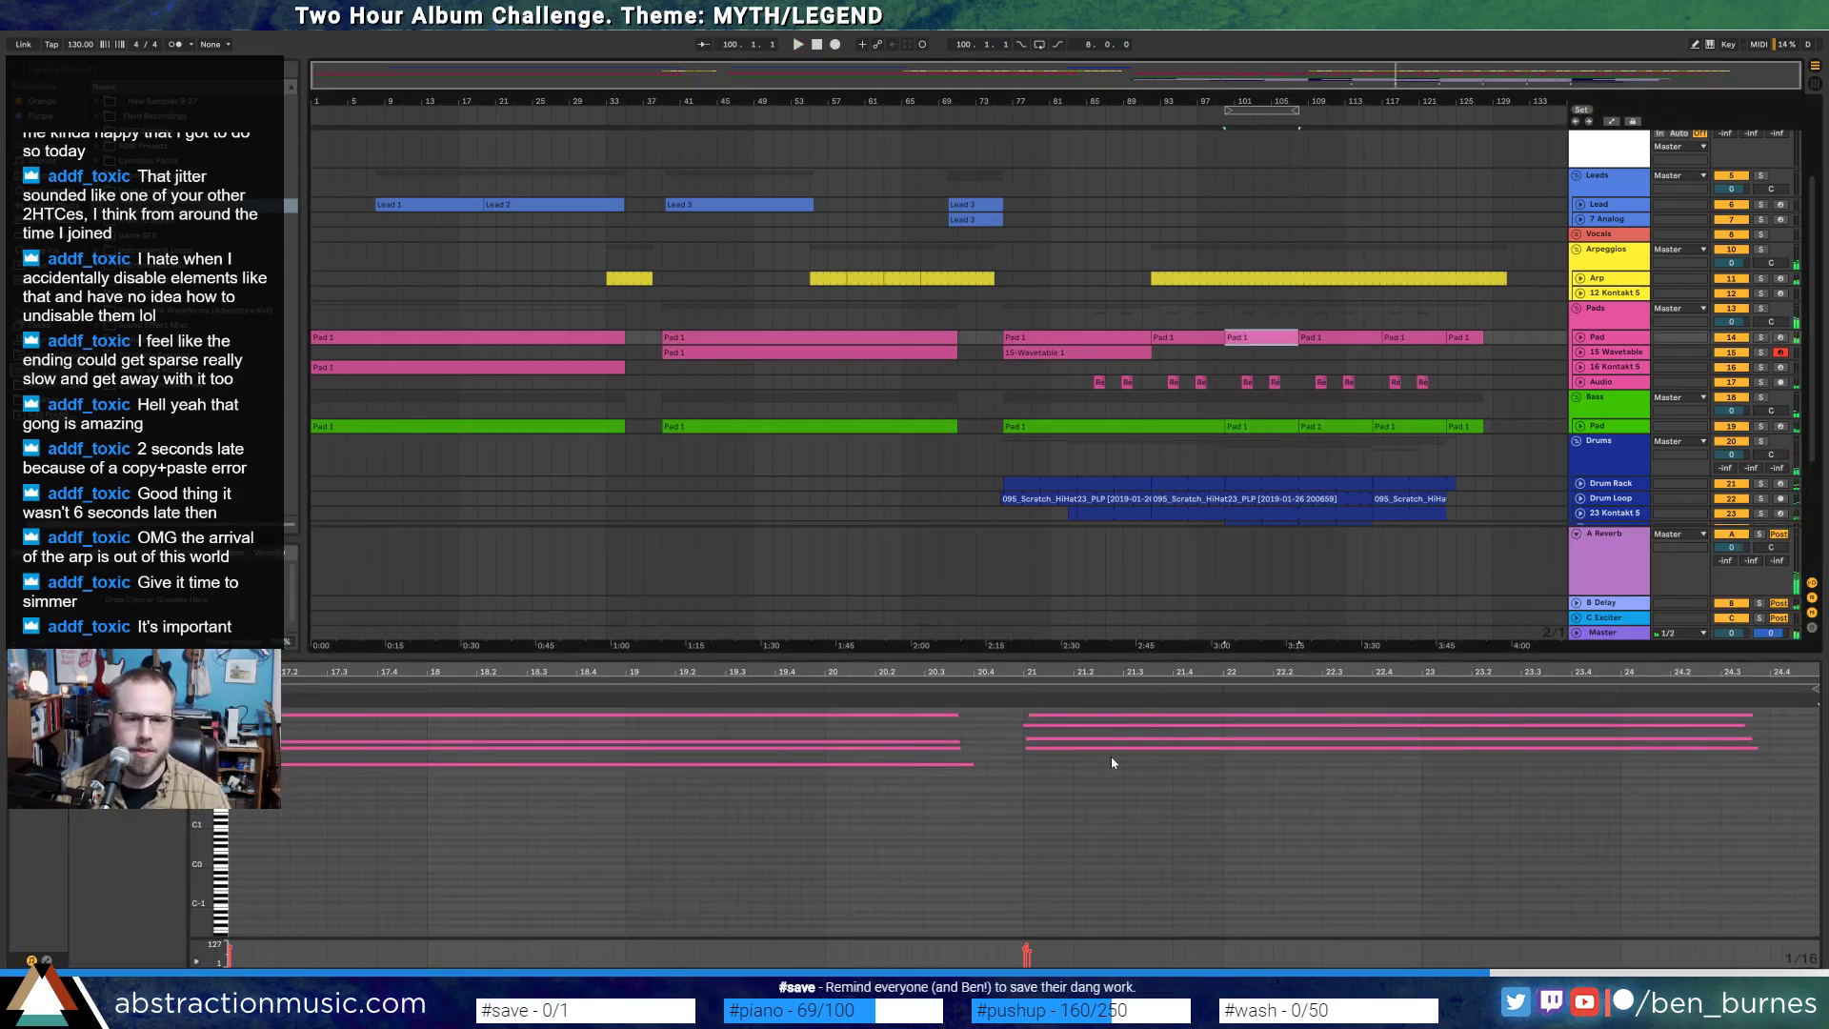
drag(208, 748, 298, 899)
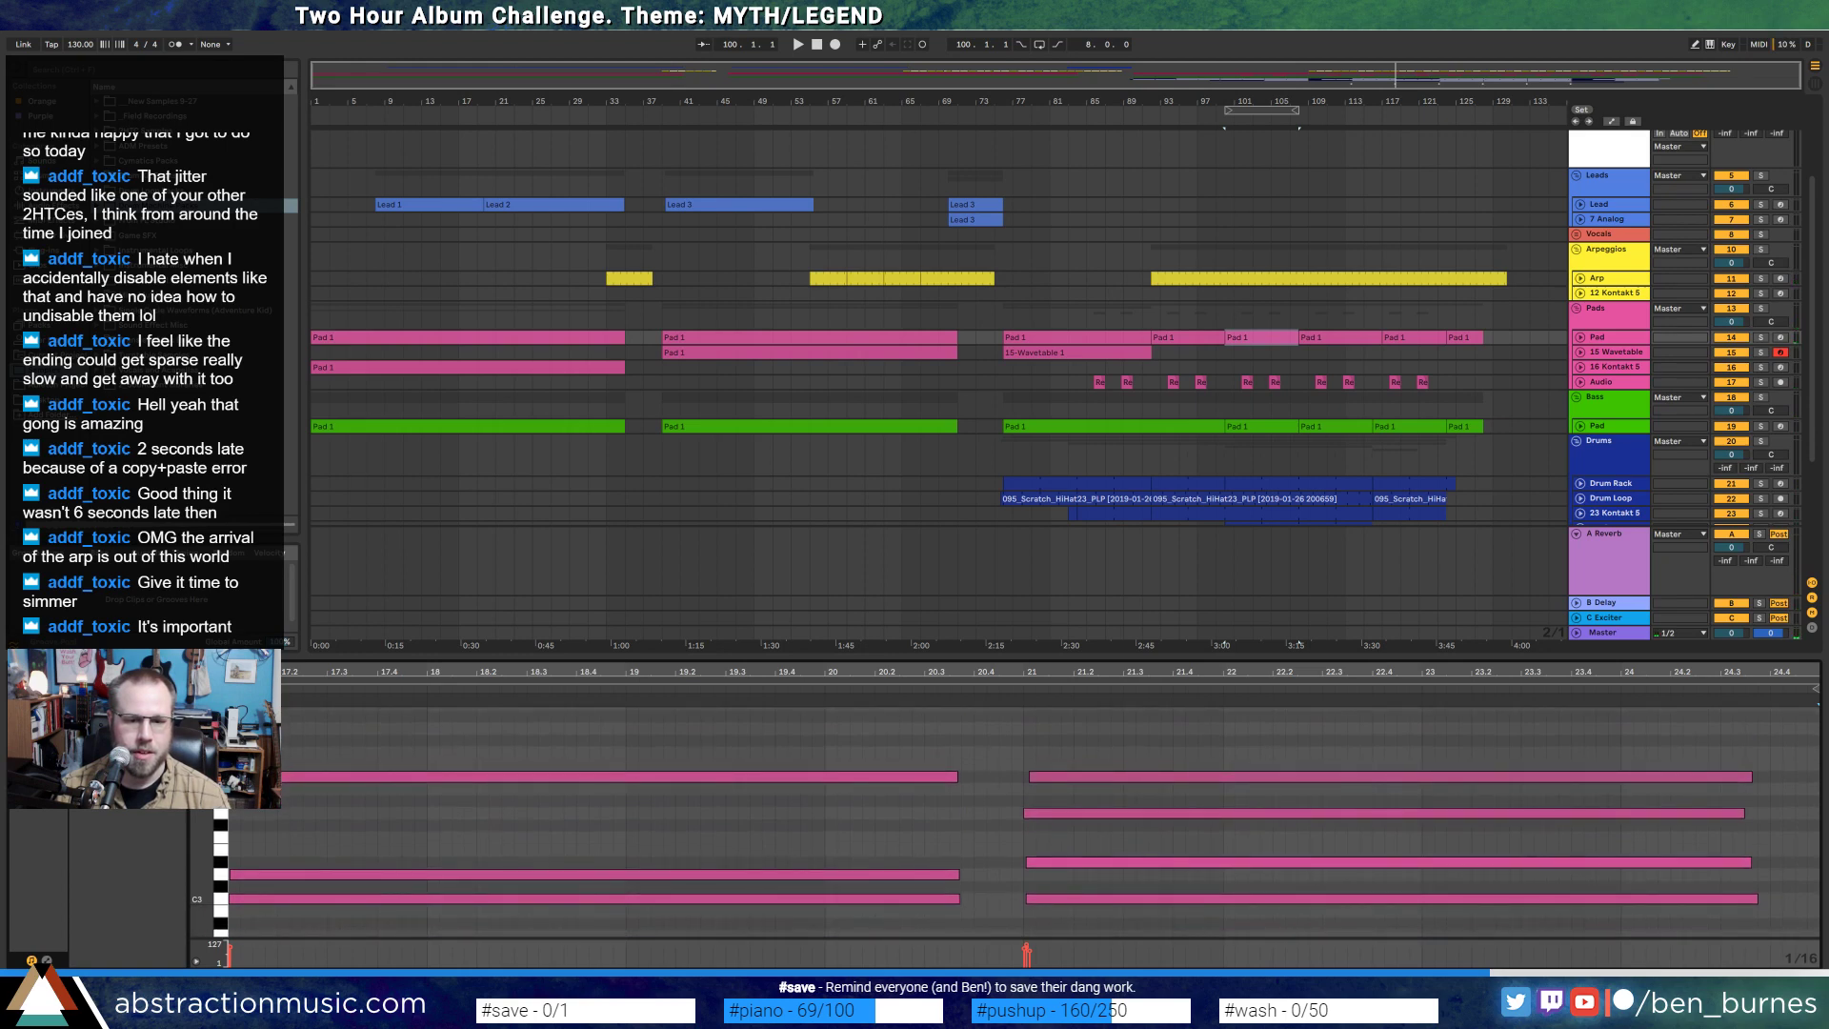
click(1273, 425)
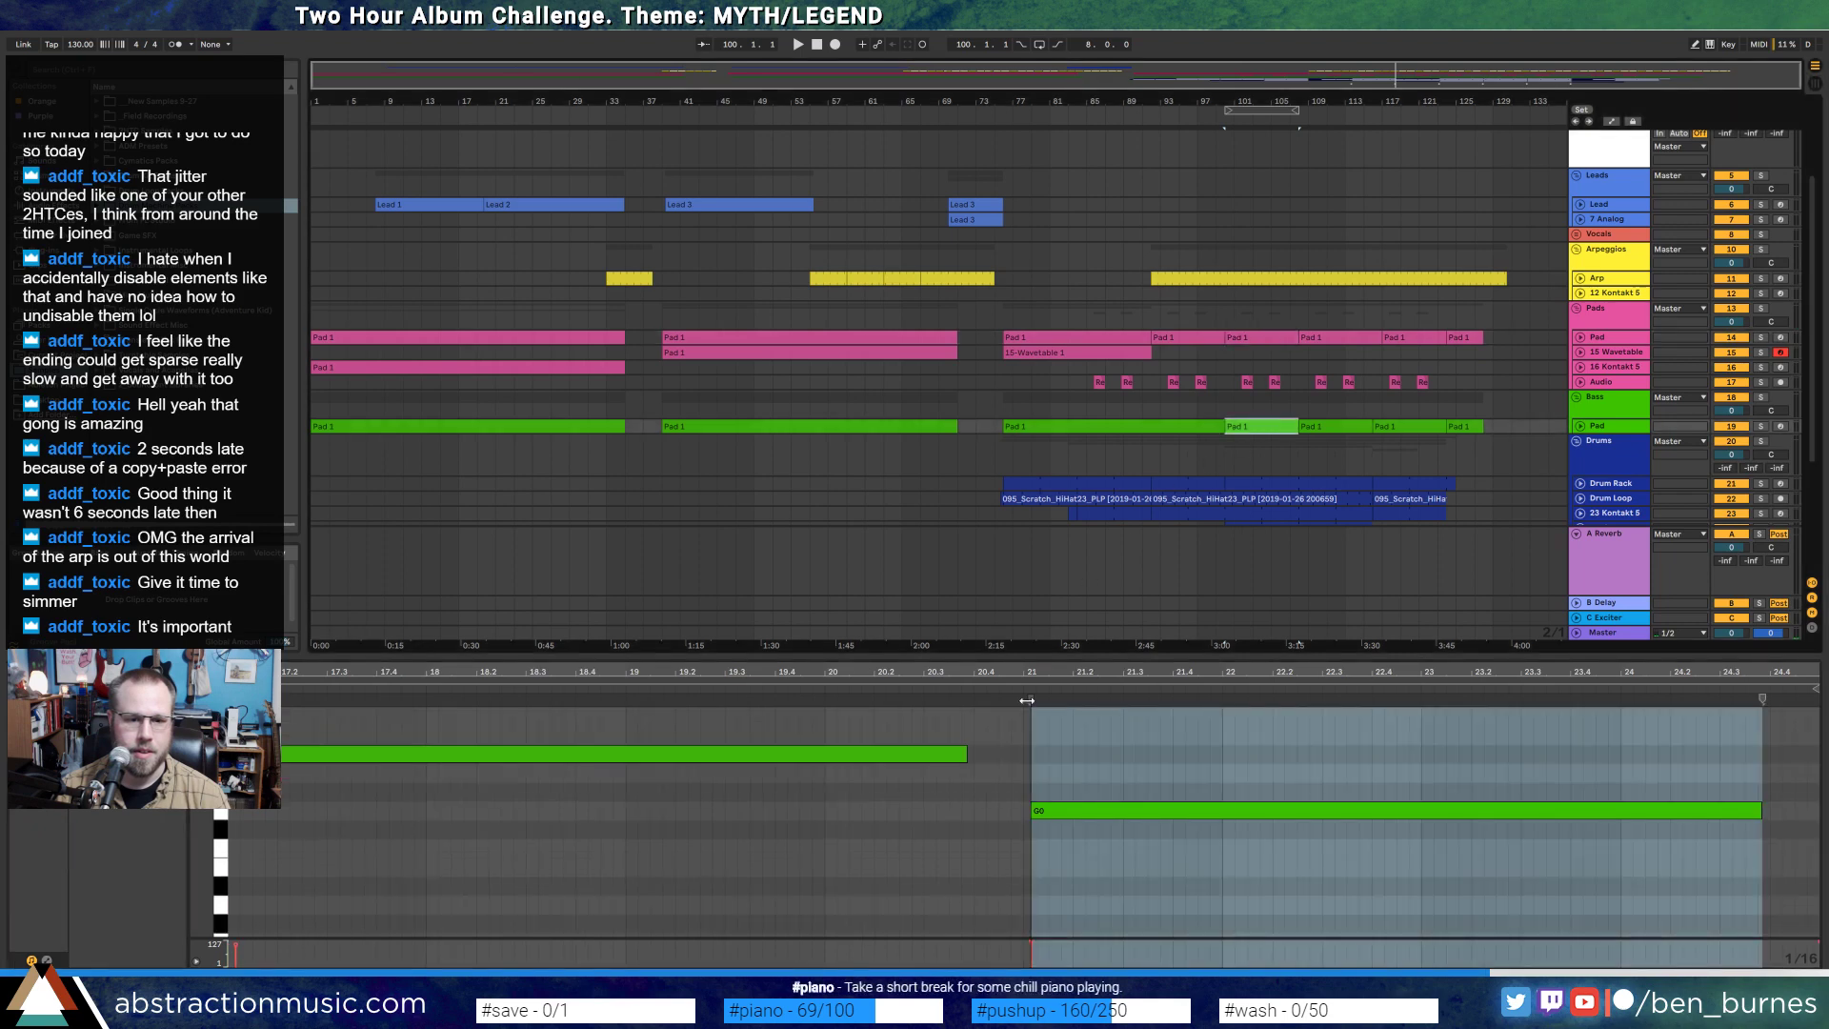
drag(1103, 770, 1110, 853)
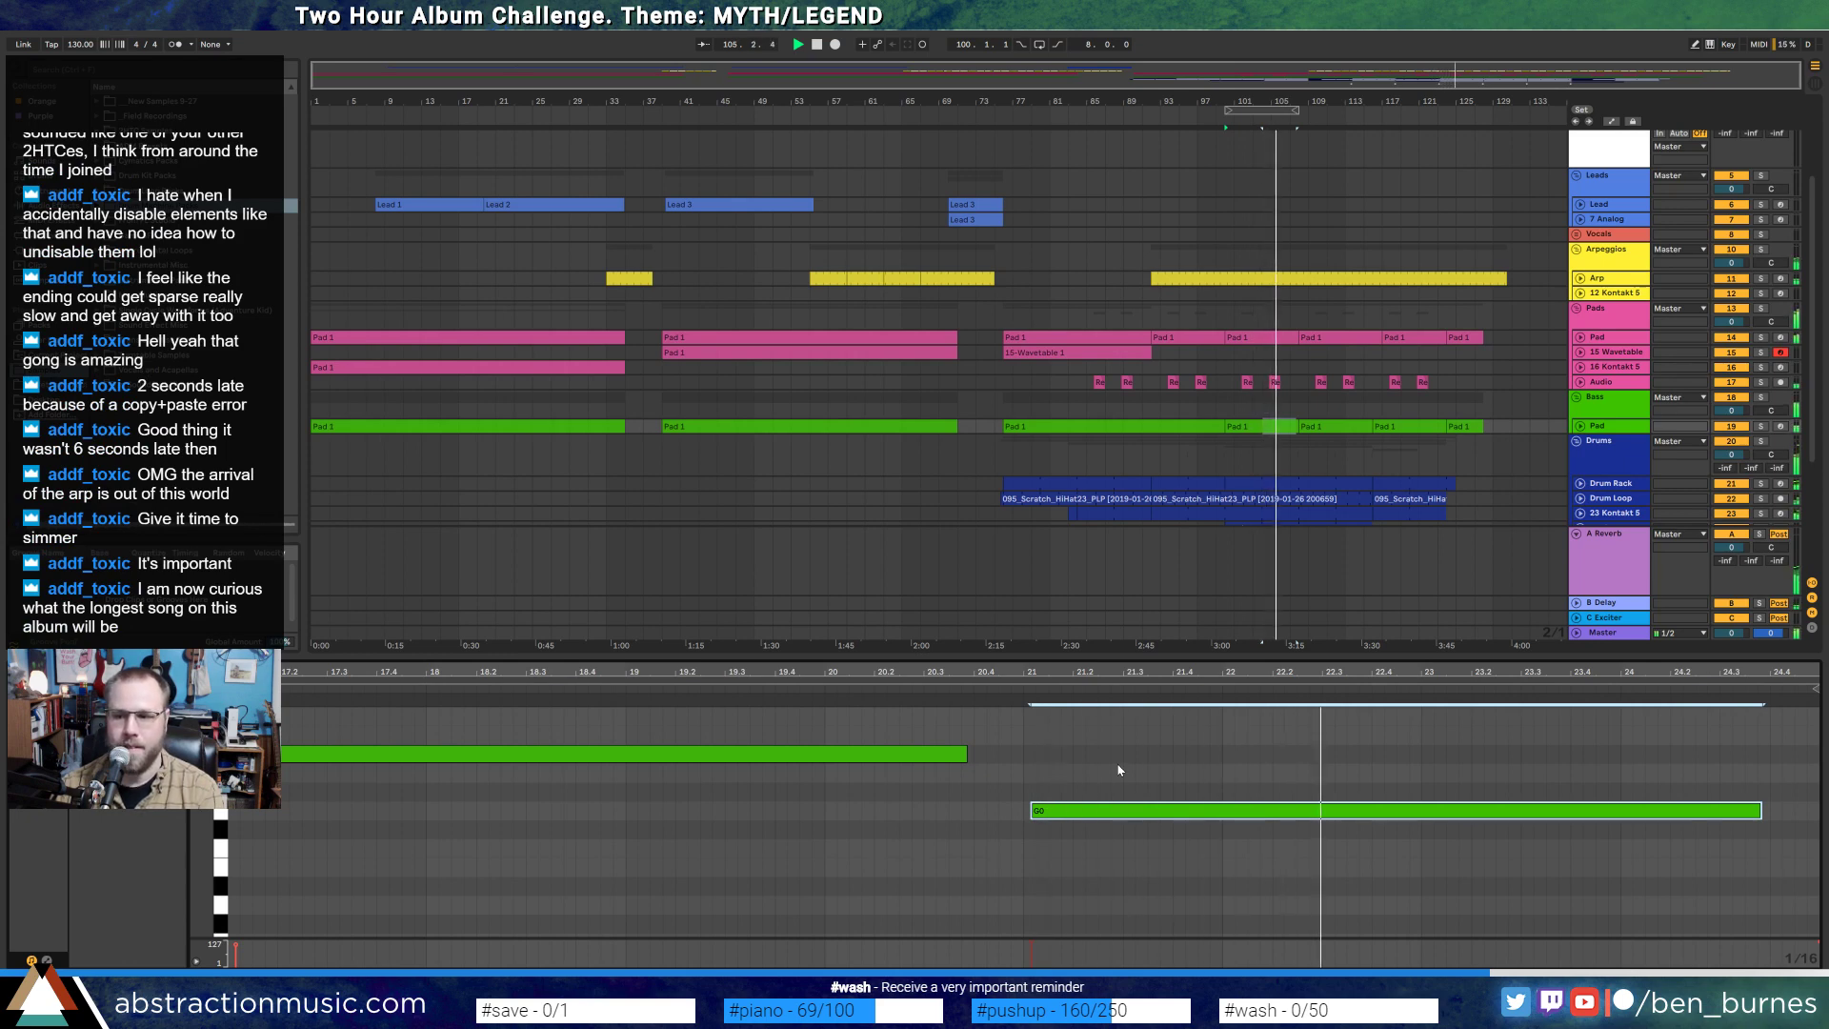
key(Up)
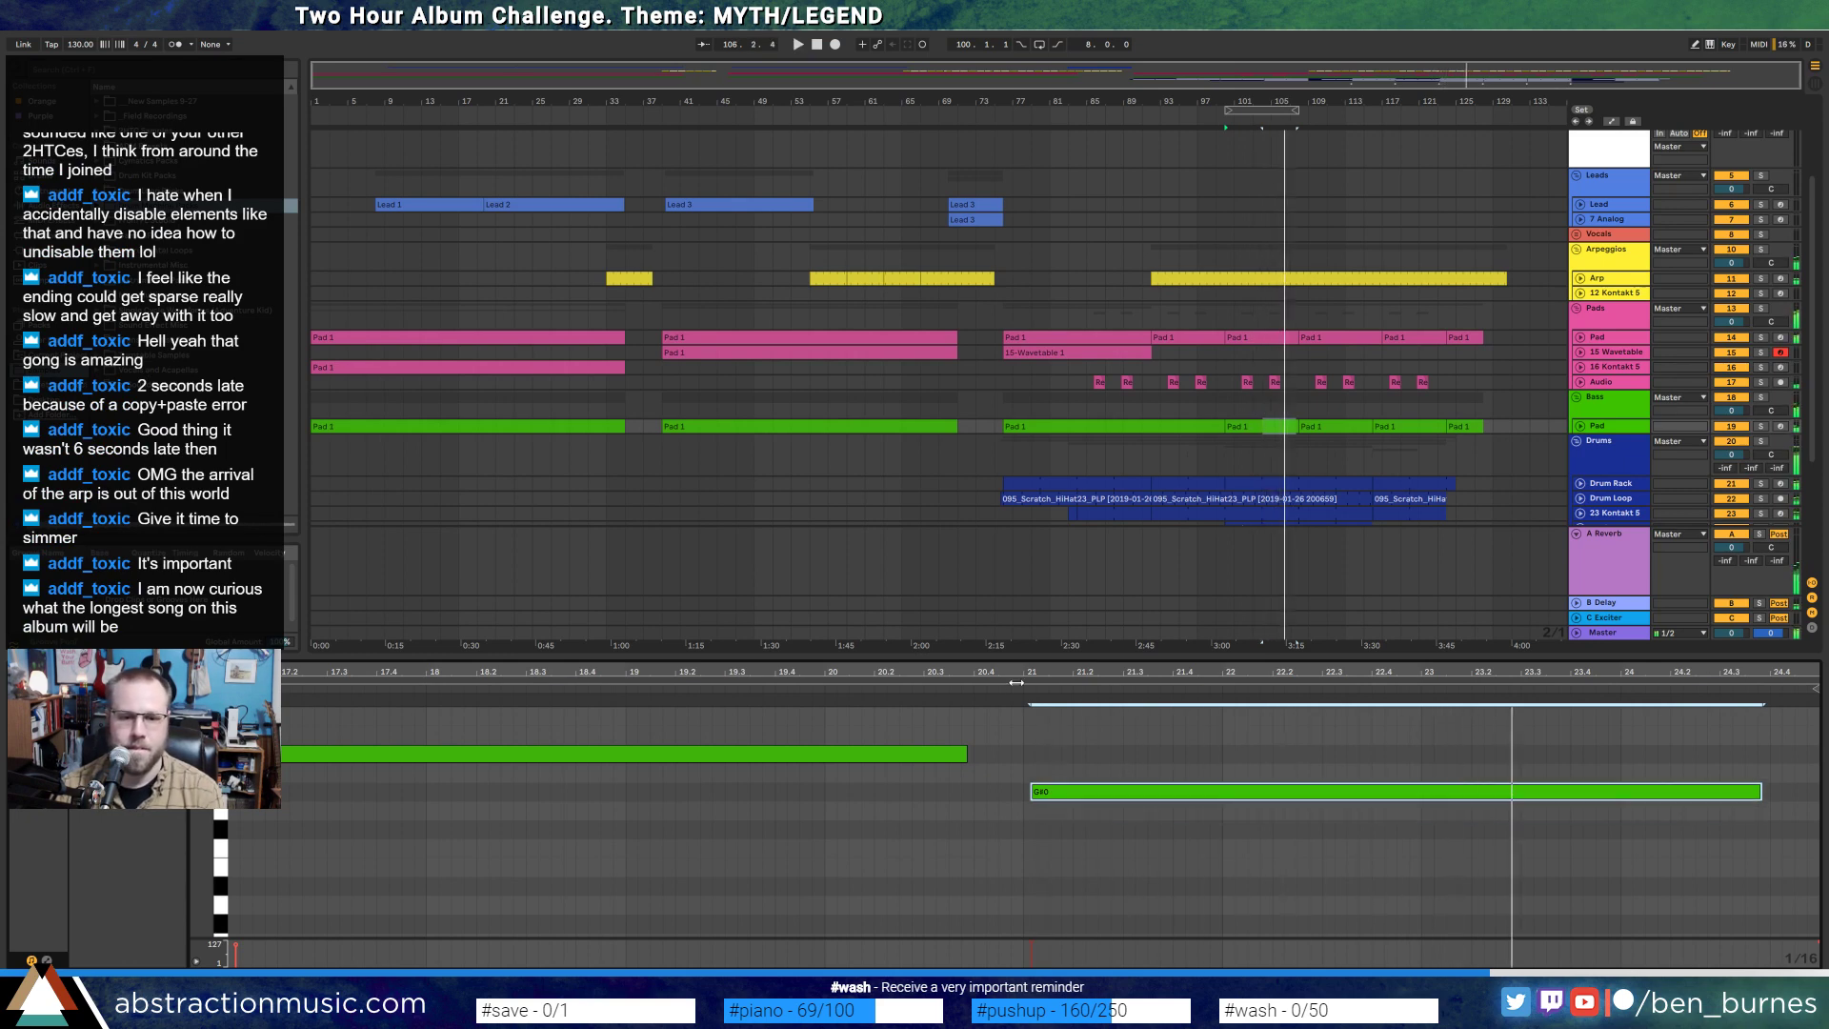
click(1016, 682)
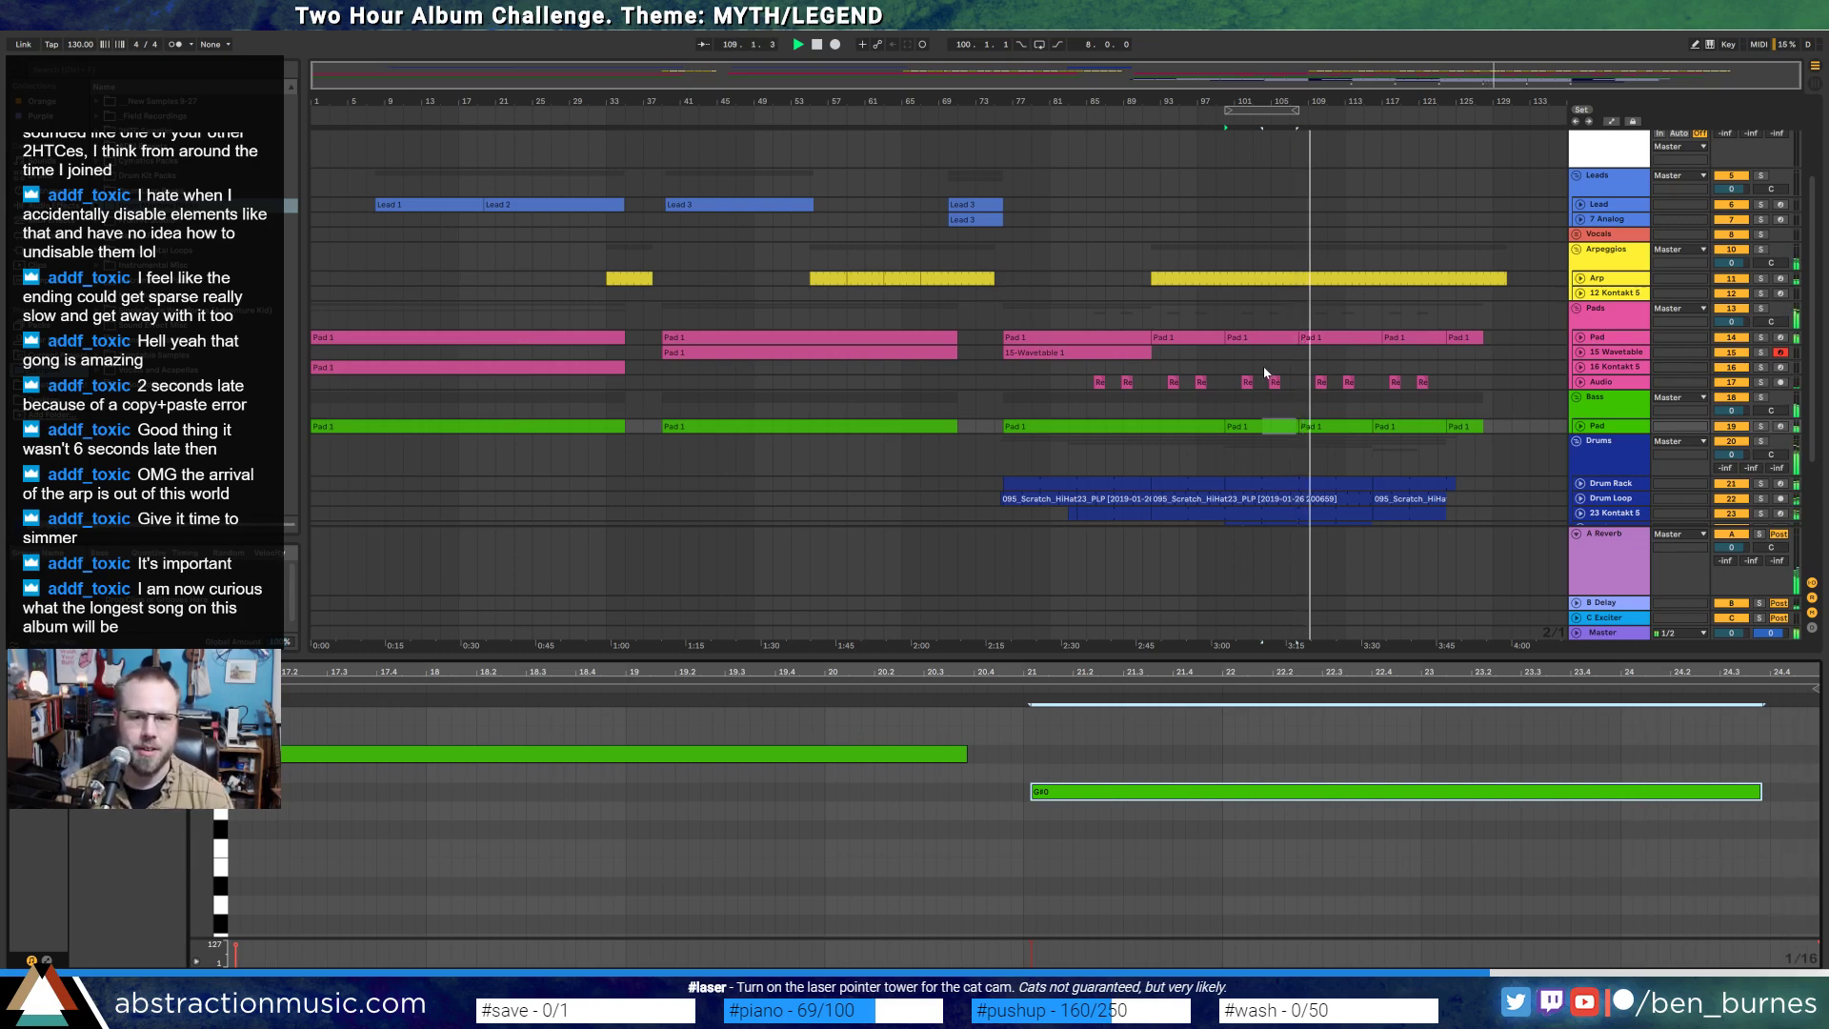
key(shift+Tab)
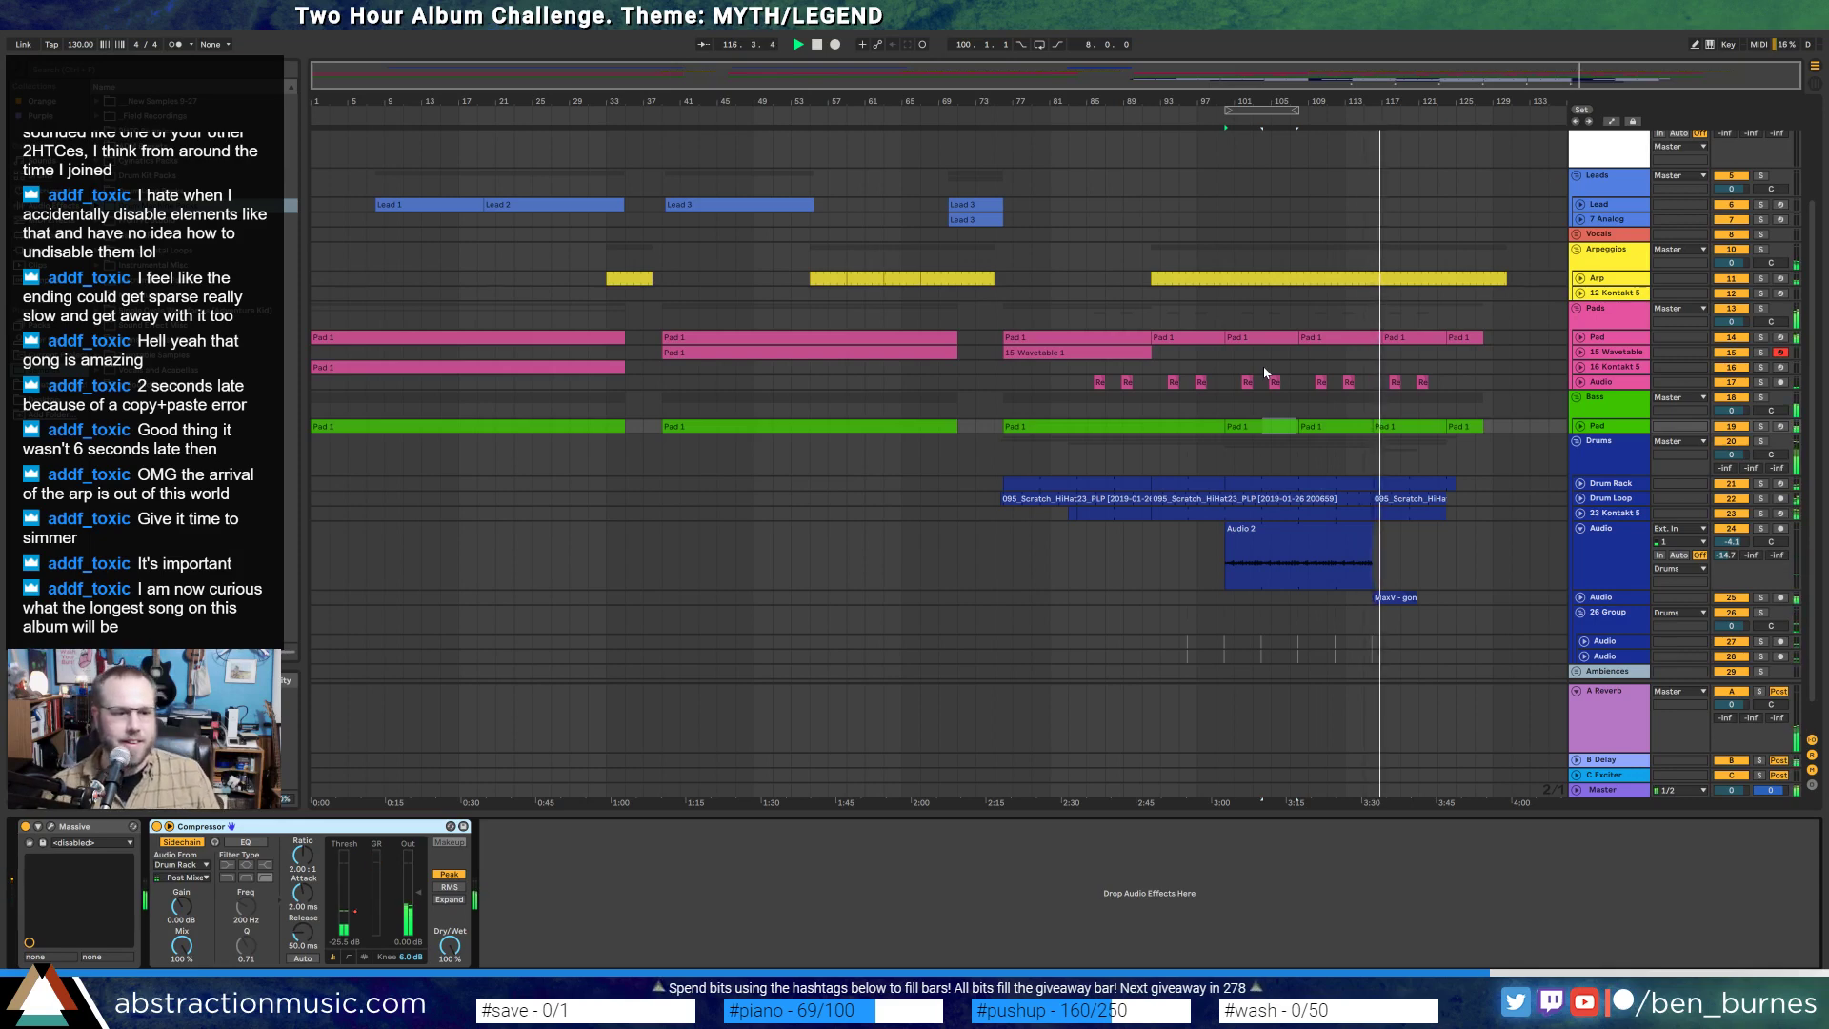
- Inspect the gong clip in the drums and its track's effect, and replay the arrangement's ending from about bar 129
double_click(1390, 597)
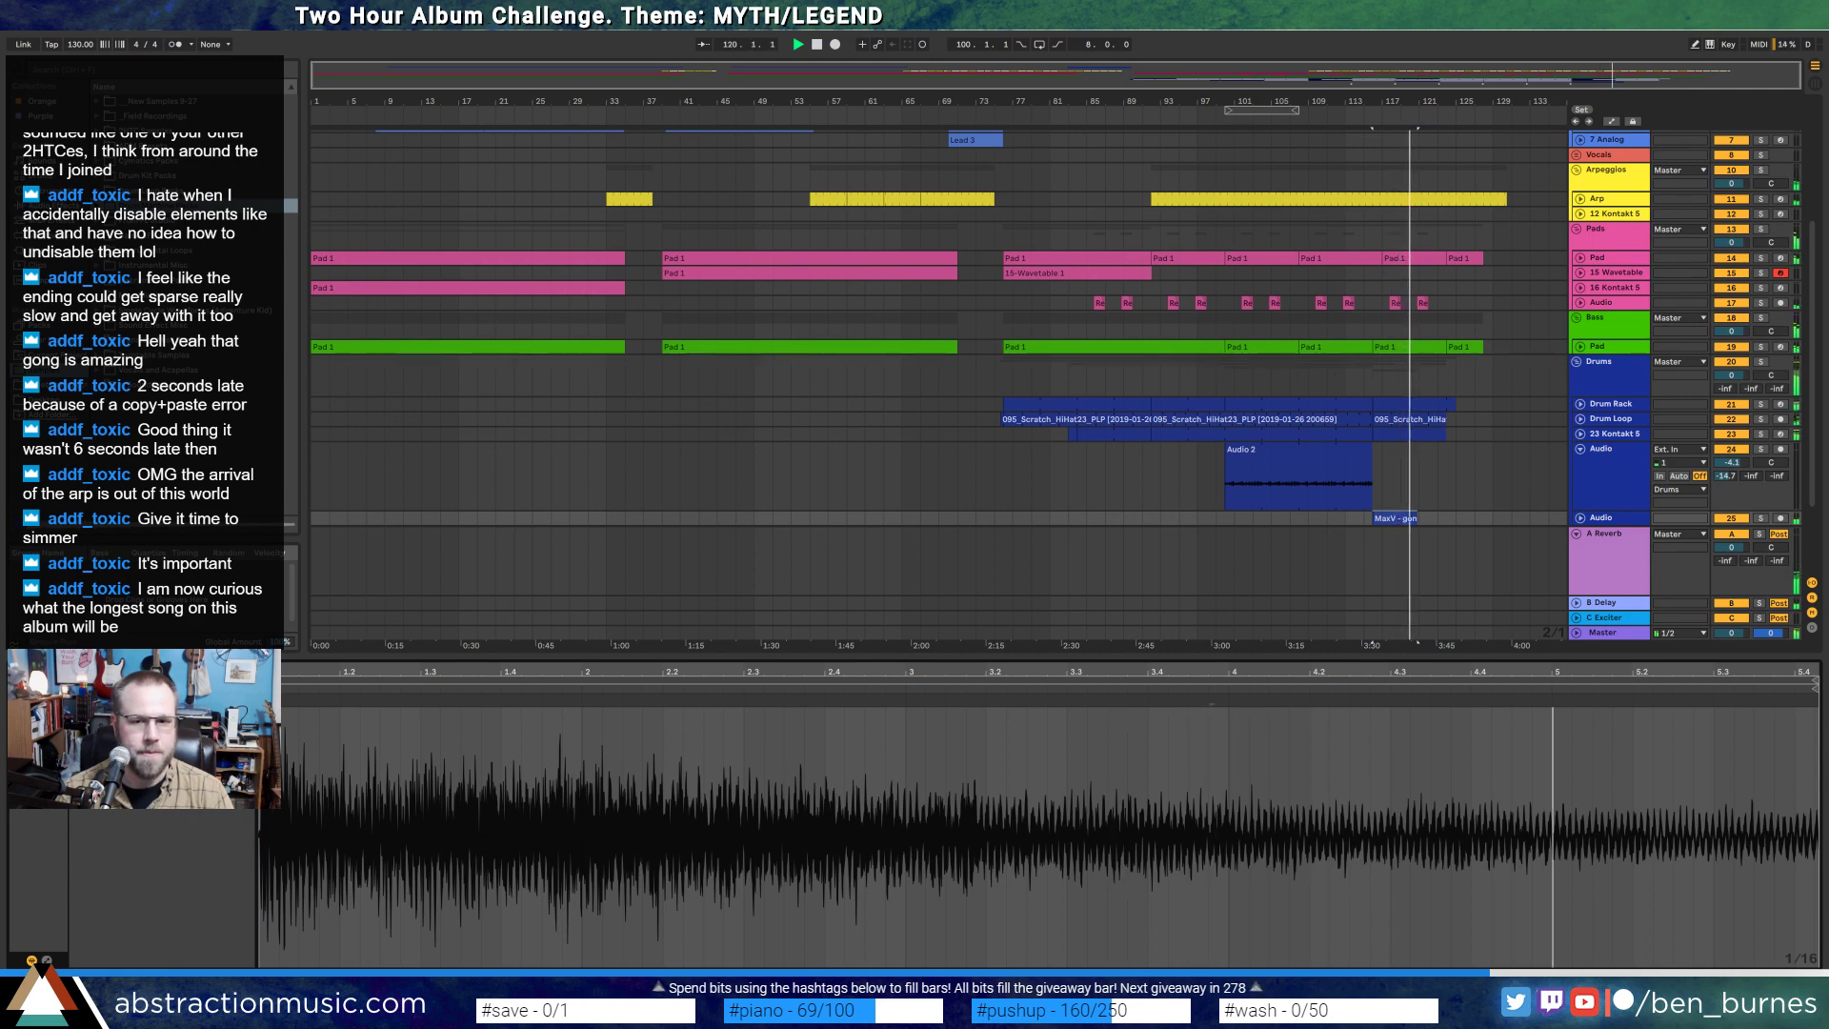
key(shift+Tab)
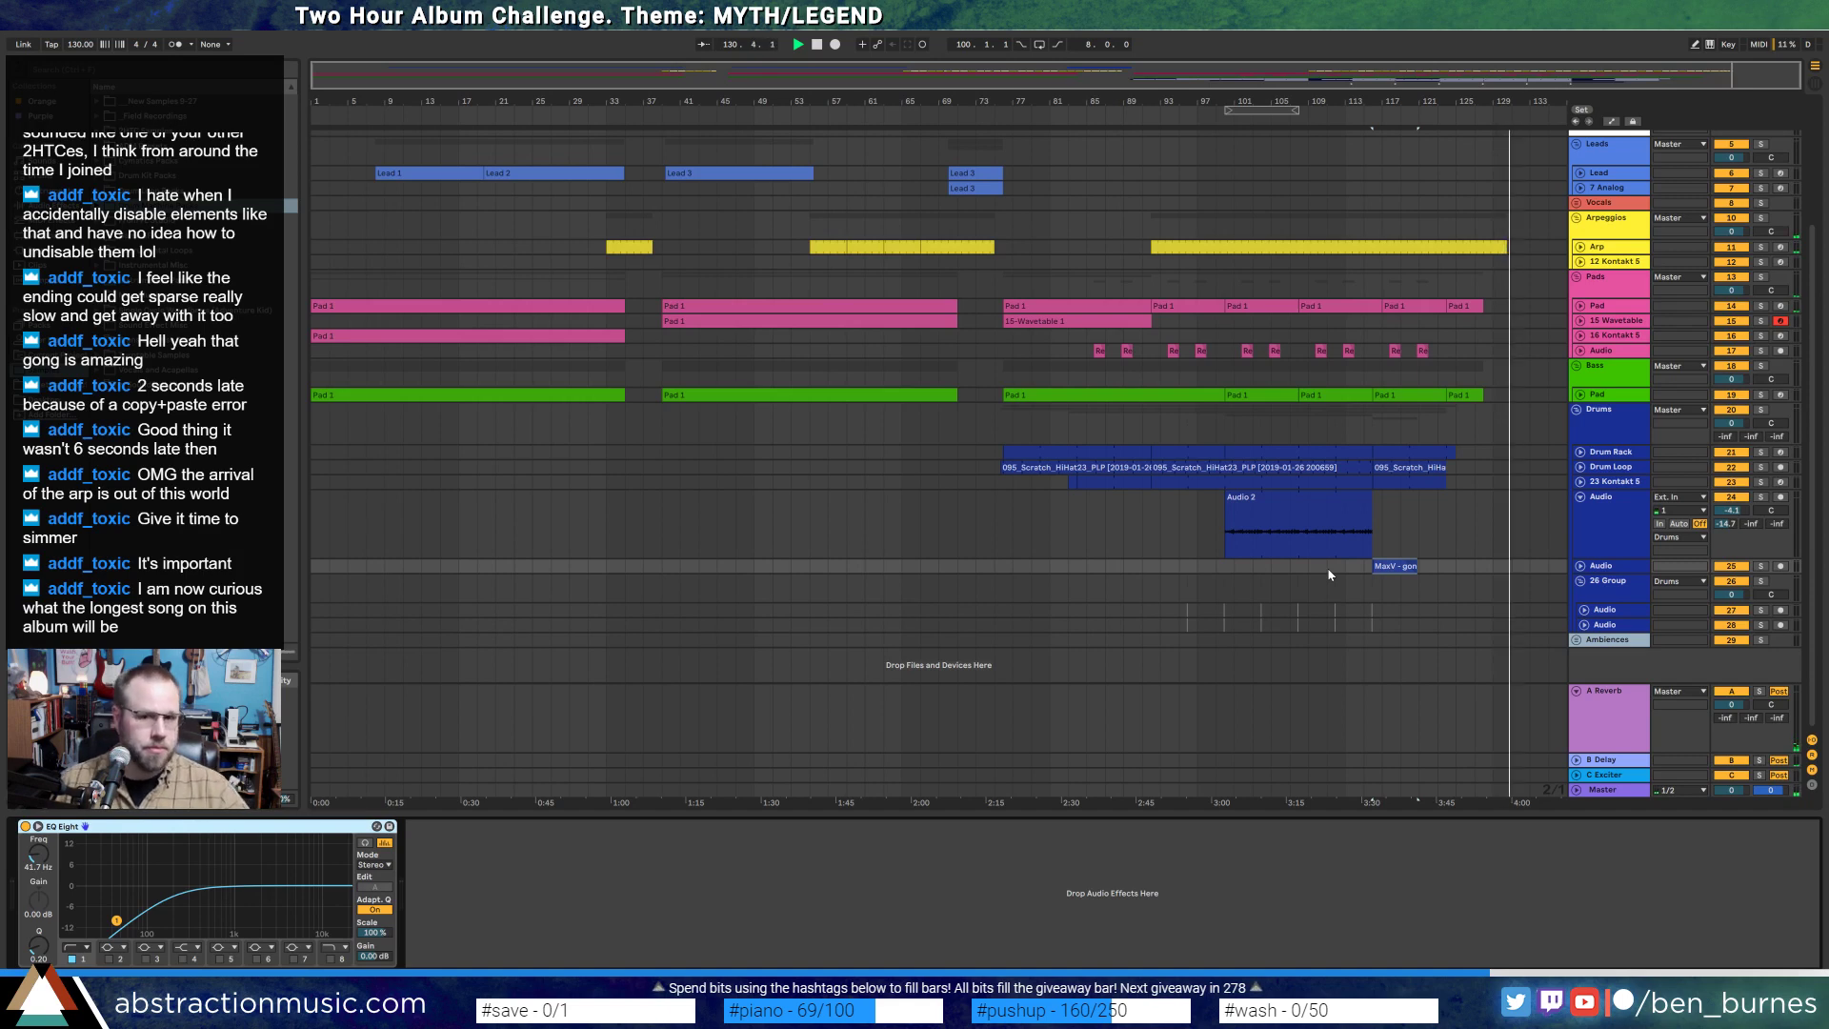
click(1200, 78)
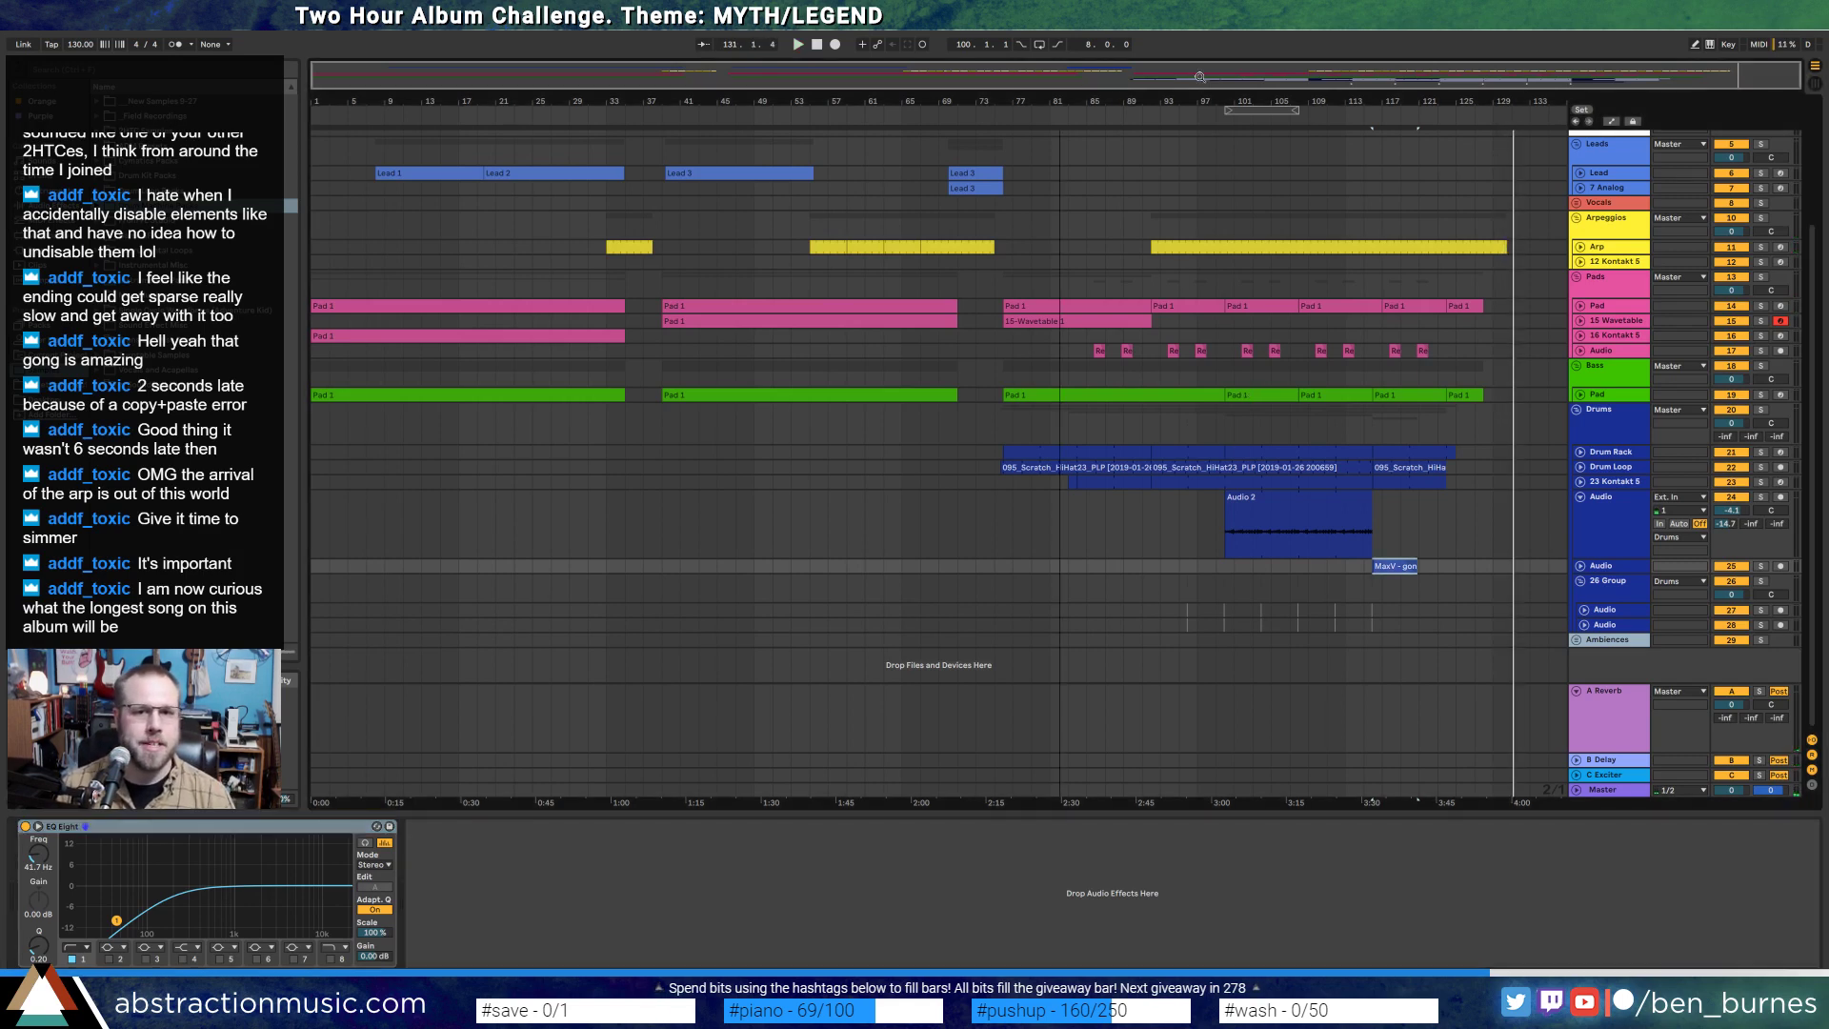
click(1495, 229)
key(space)
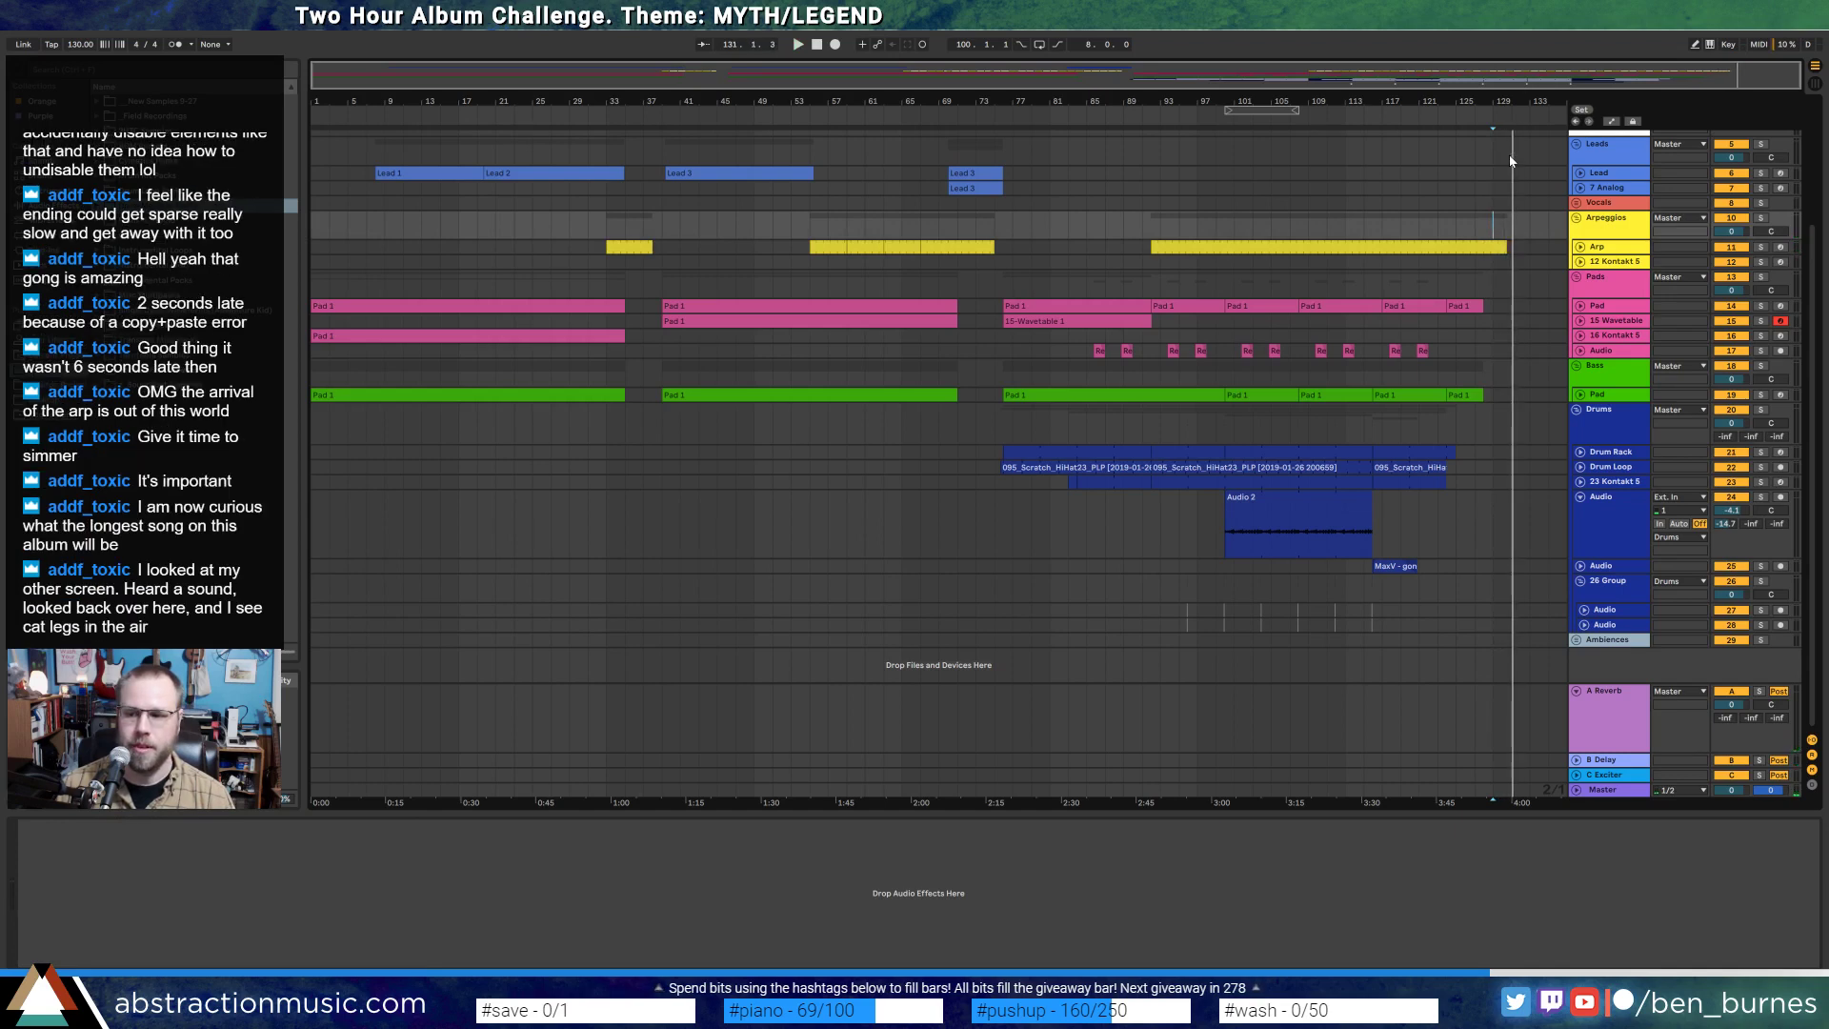
- Fold the Resampling and Piano tracks in the arrangement
scroll(1509, 154, up, 5)
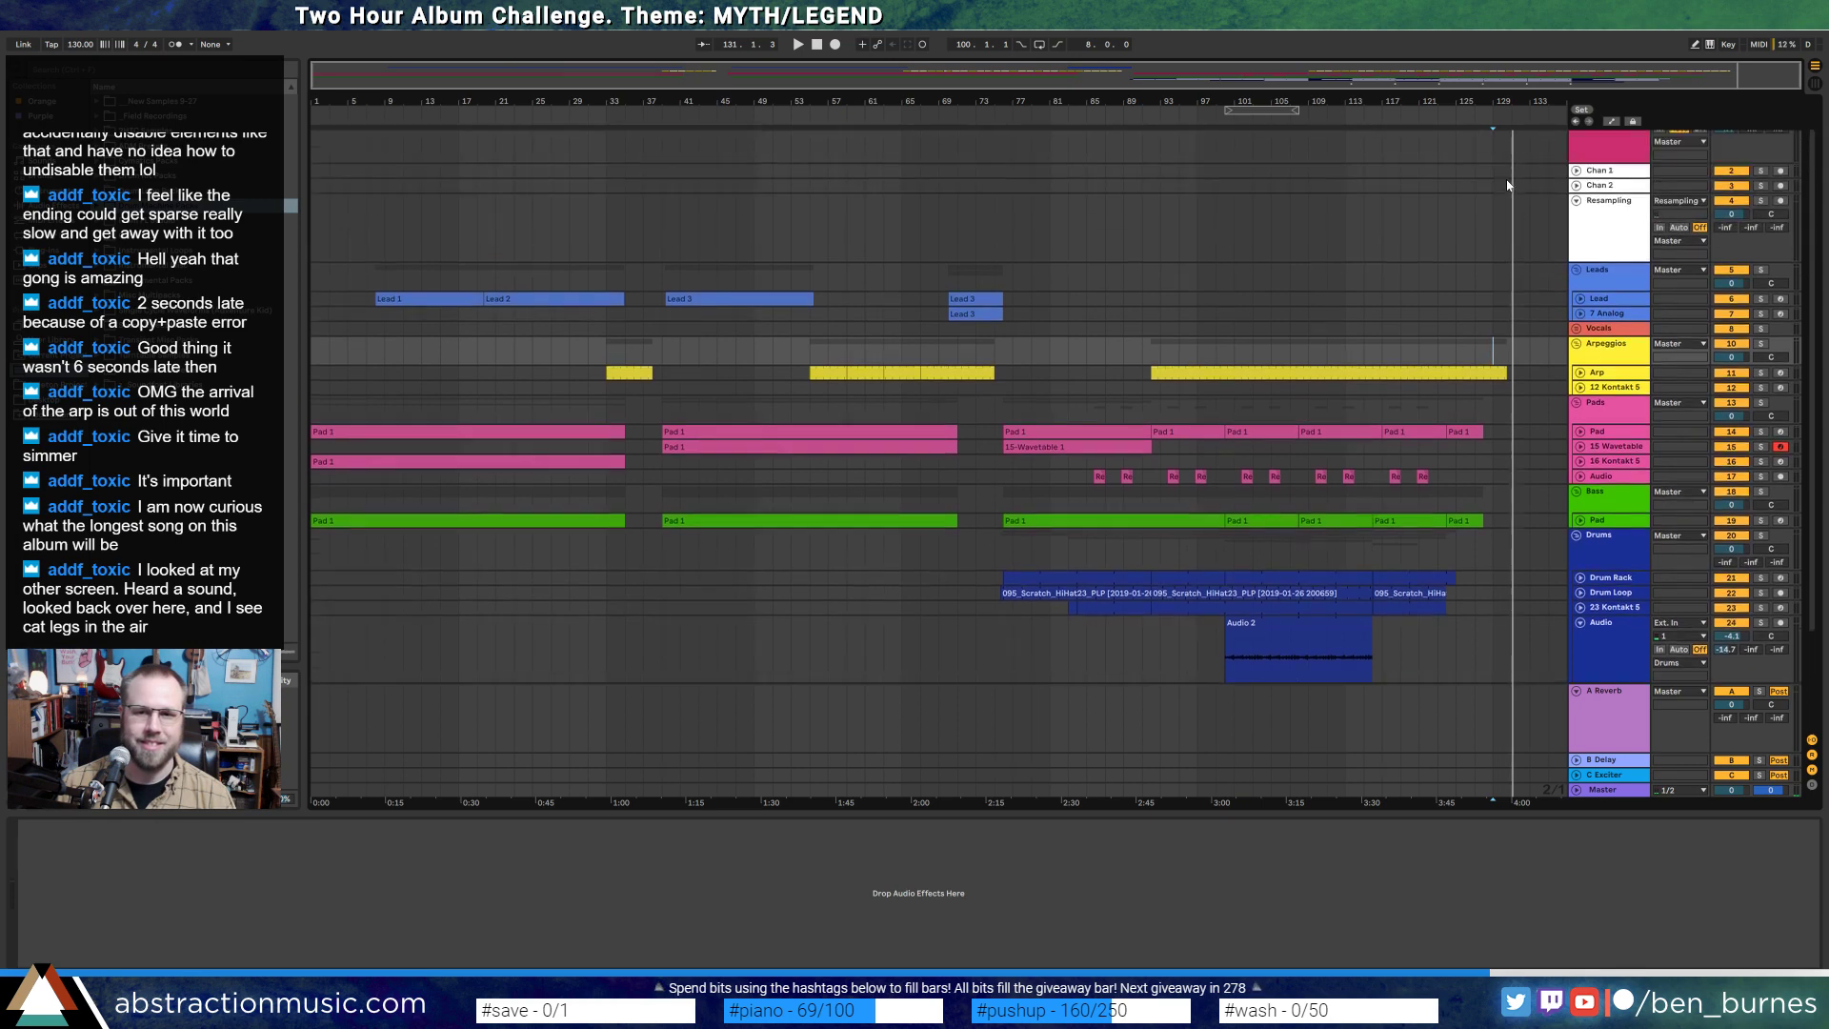
click(1577, 237)
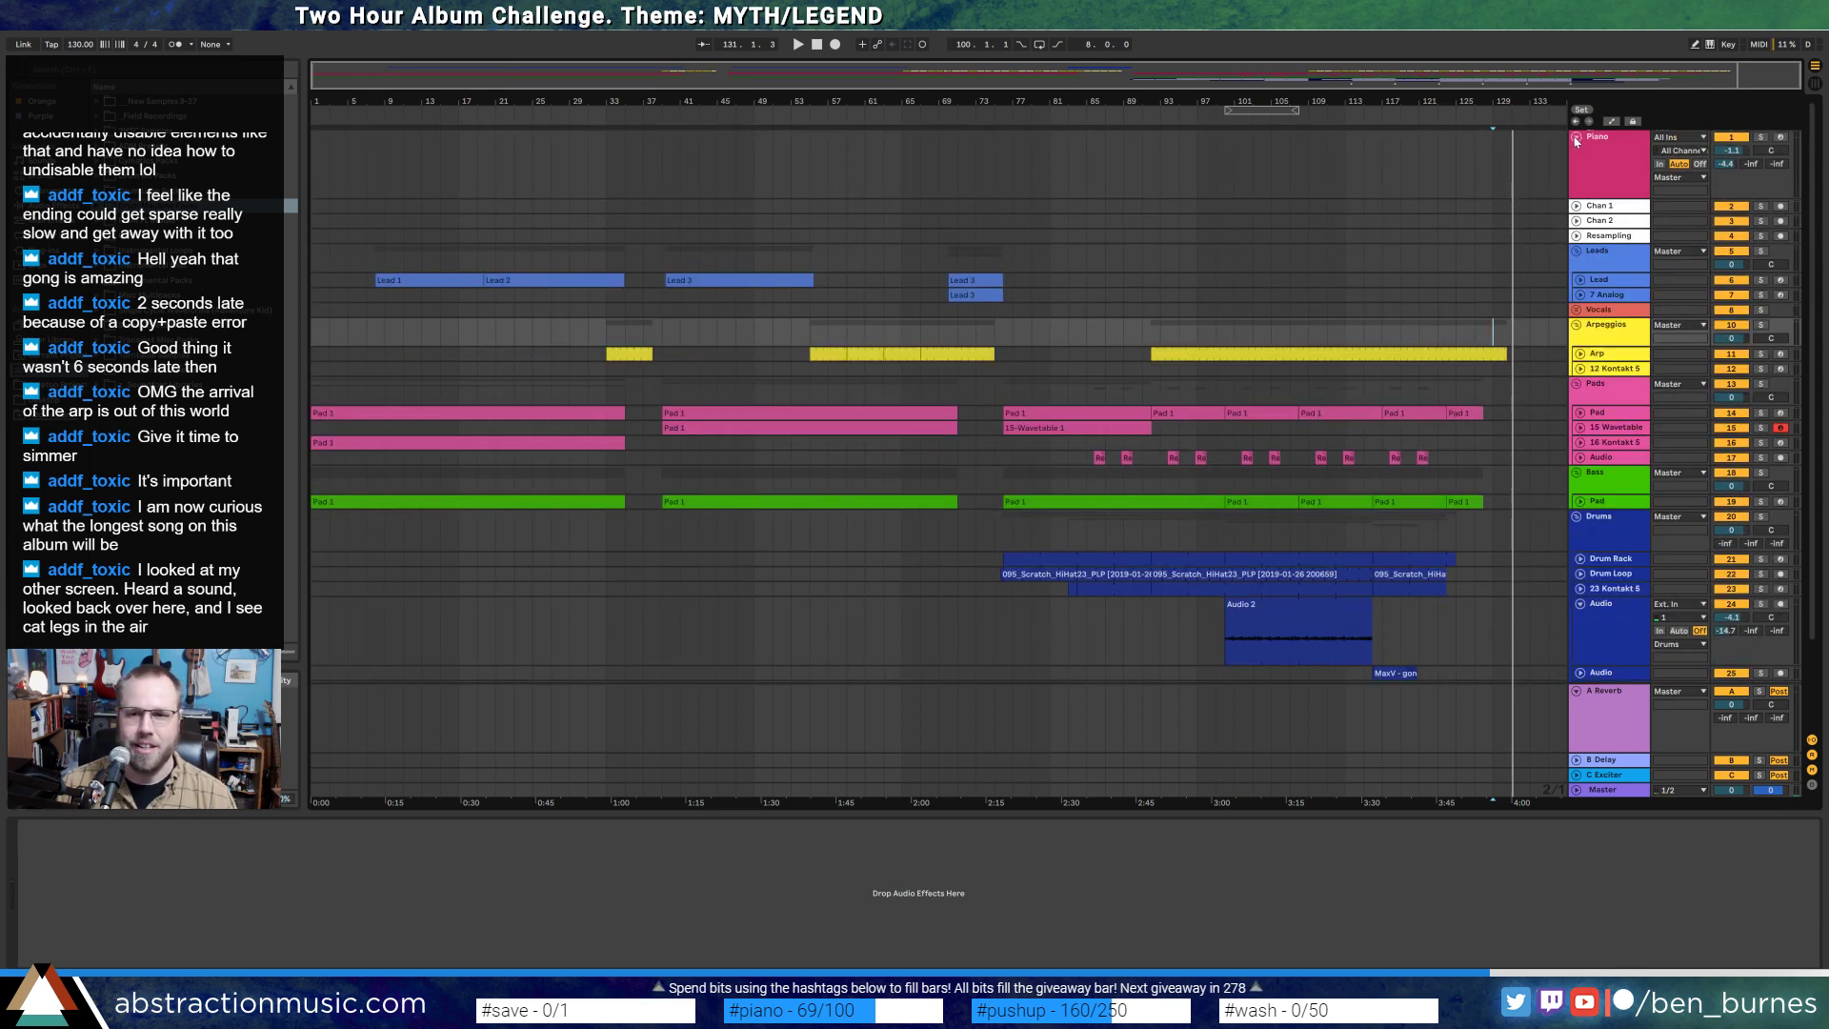
click(1577, 136)
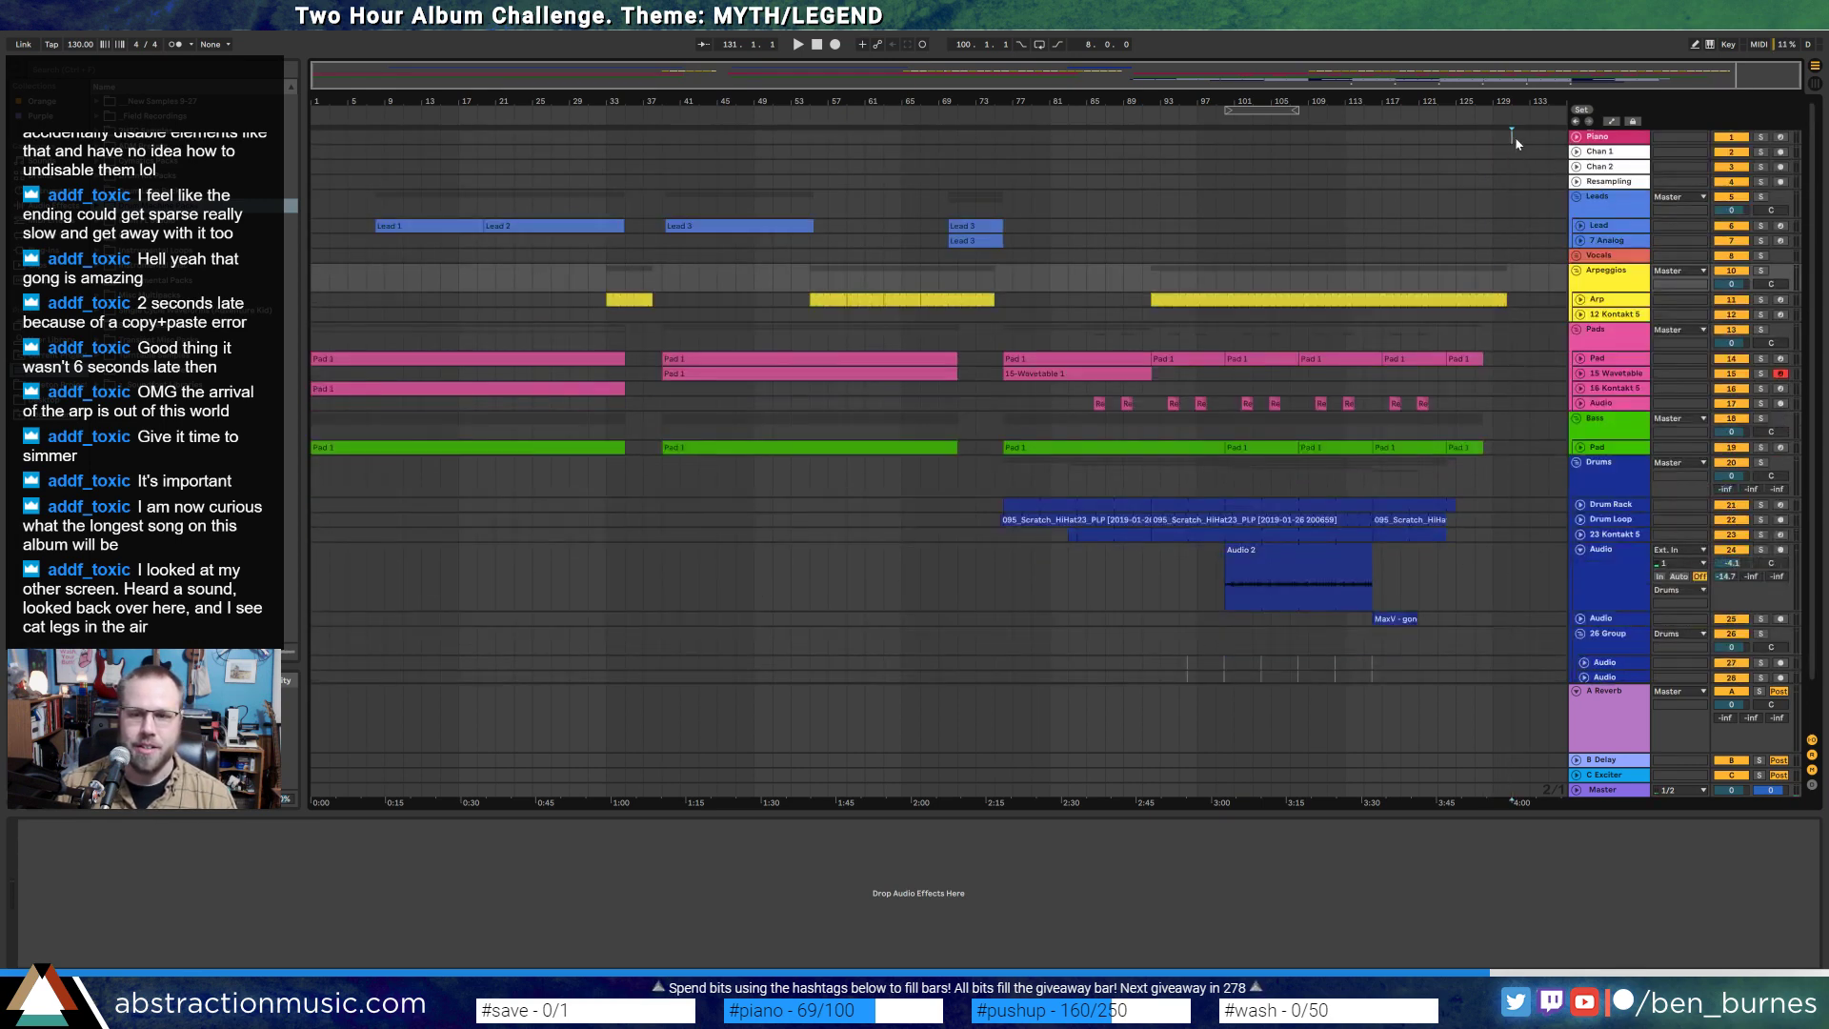
- Insert an empty MIDI clip on the Piano track from the song start to about bar 131, and unfold that track
click(1517, 143)
key(shift+Home)
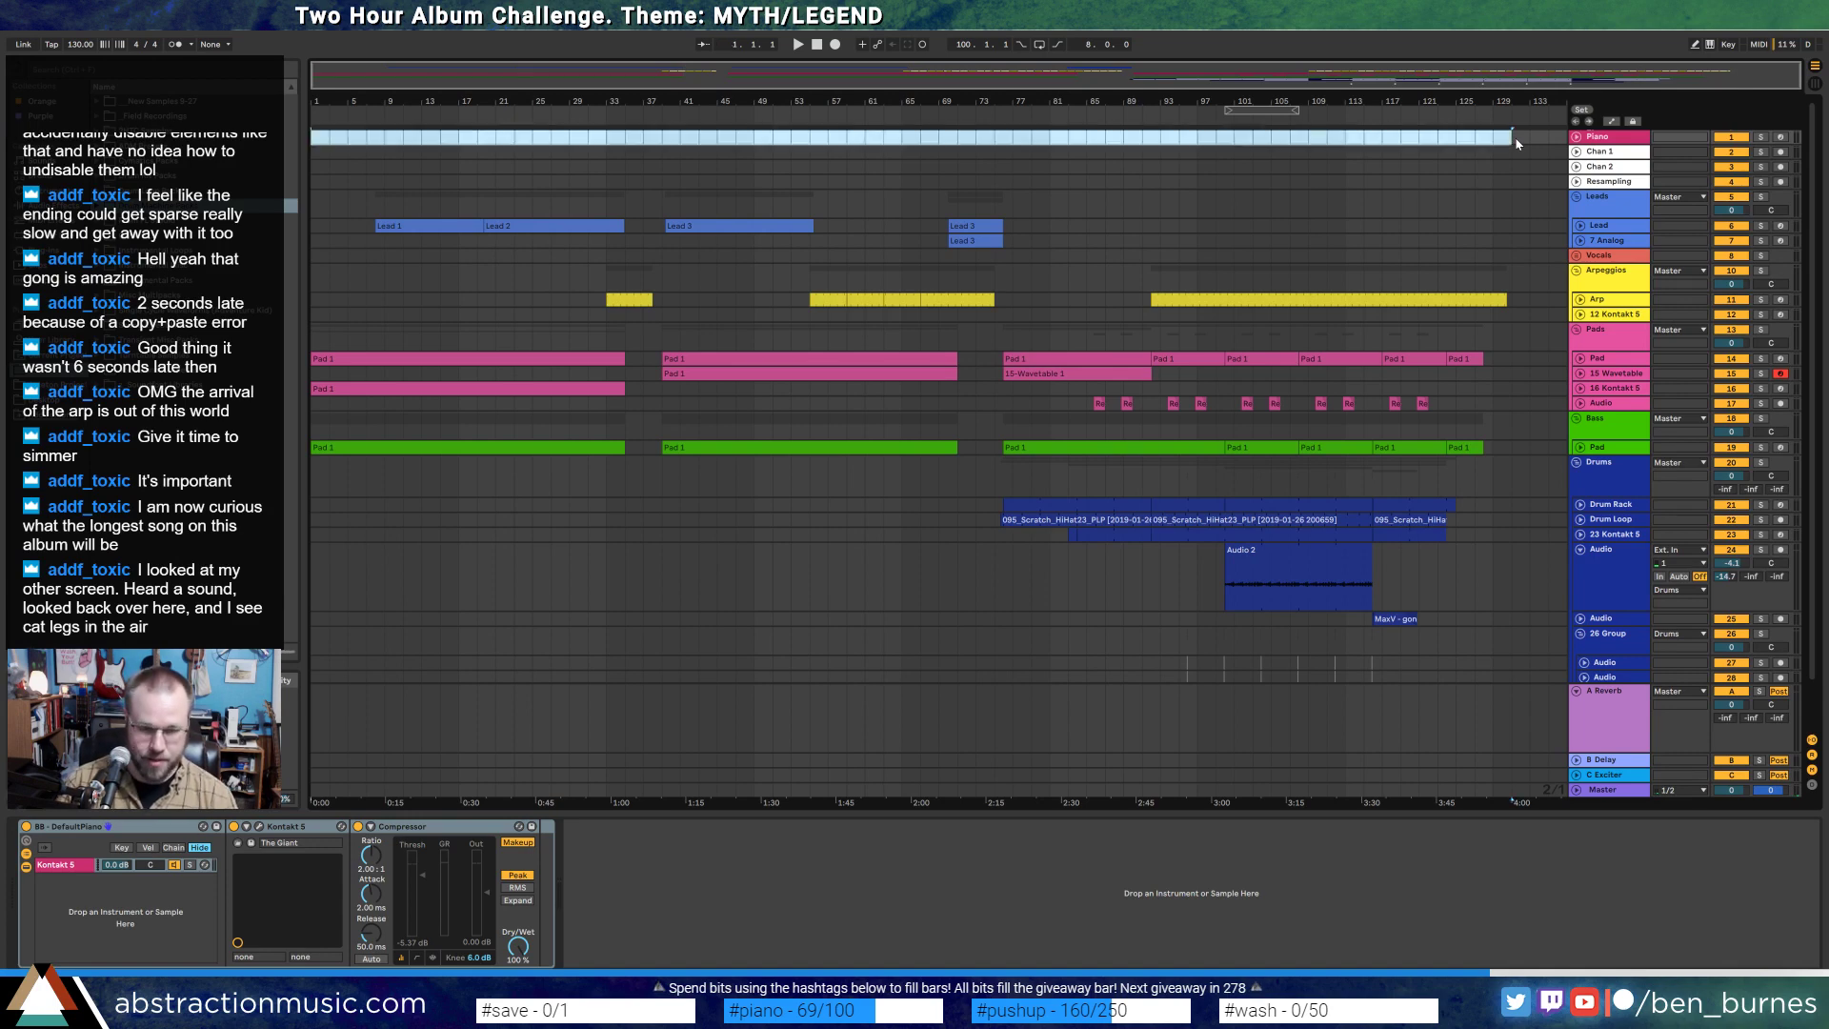
key(ctrl+shift+m)
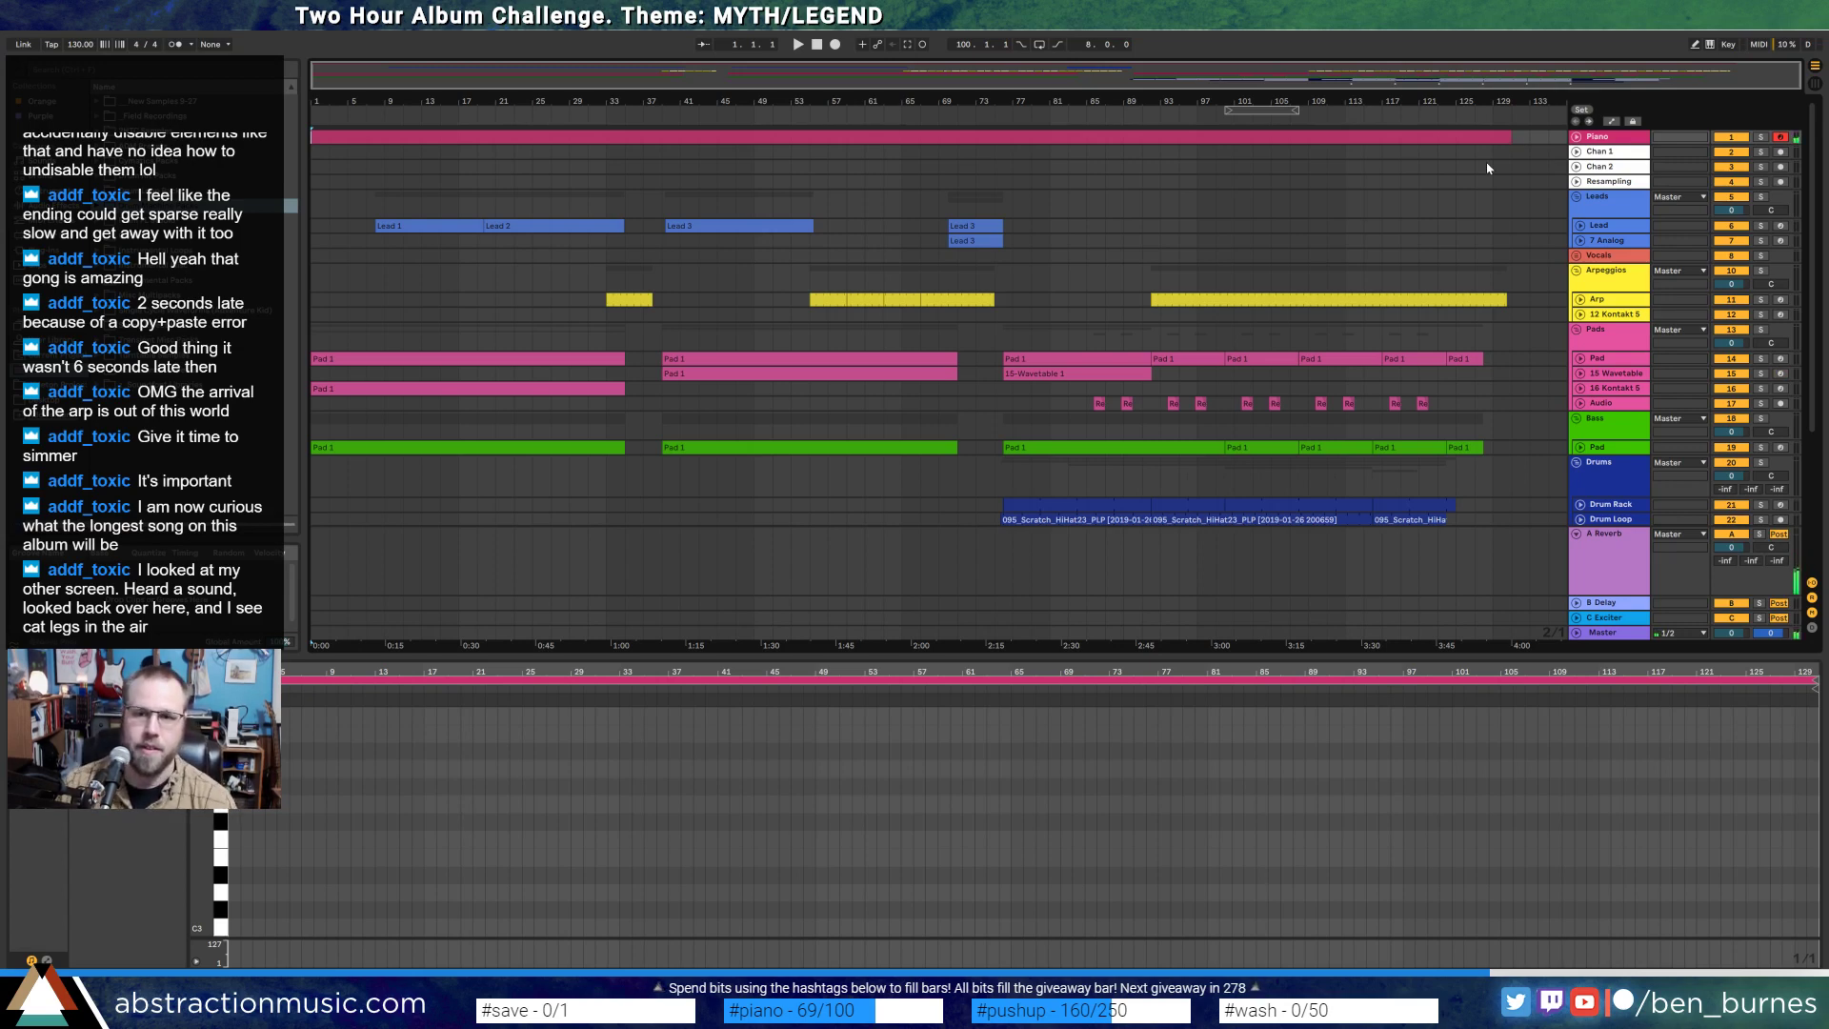
click(1577, 137)
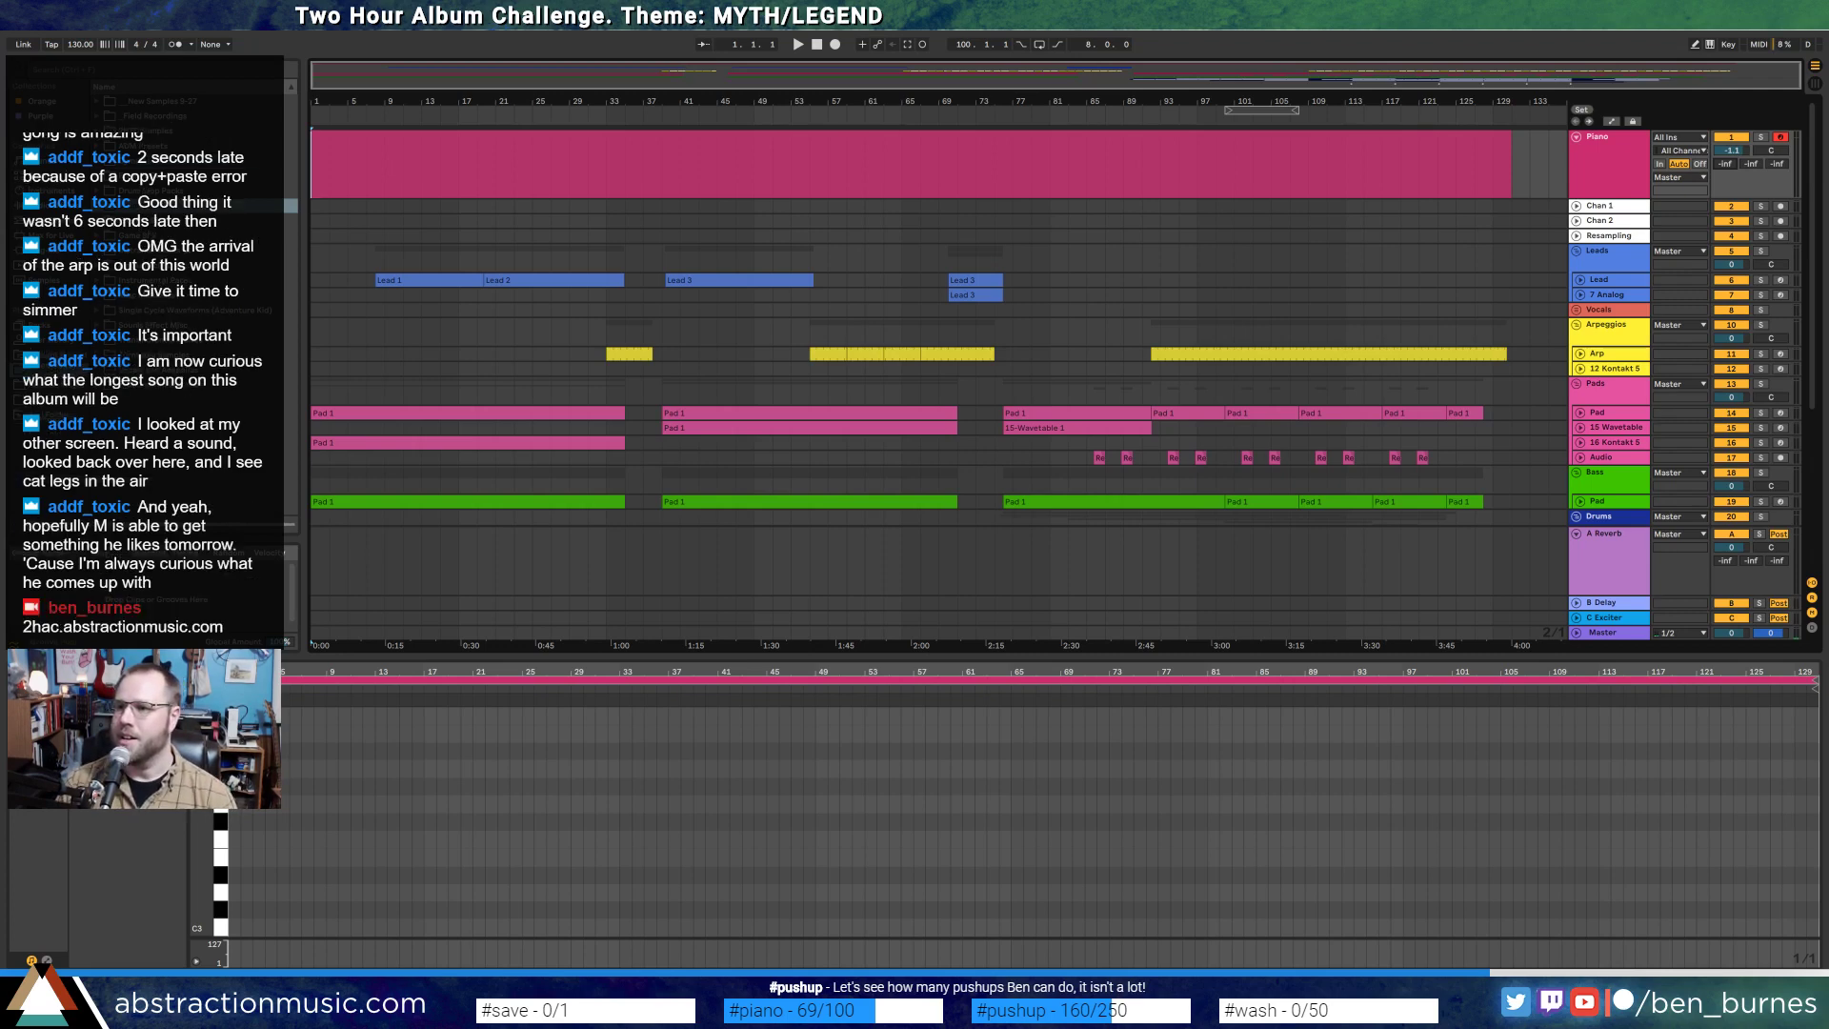
- Move the browser window showing the Two Hour Album Challenge site over the arrangement and enlarge it
drag(727, 288, 589, 238)
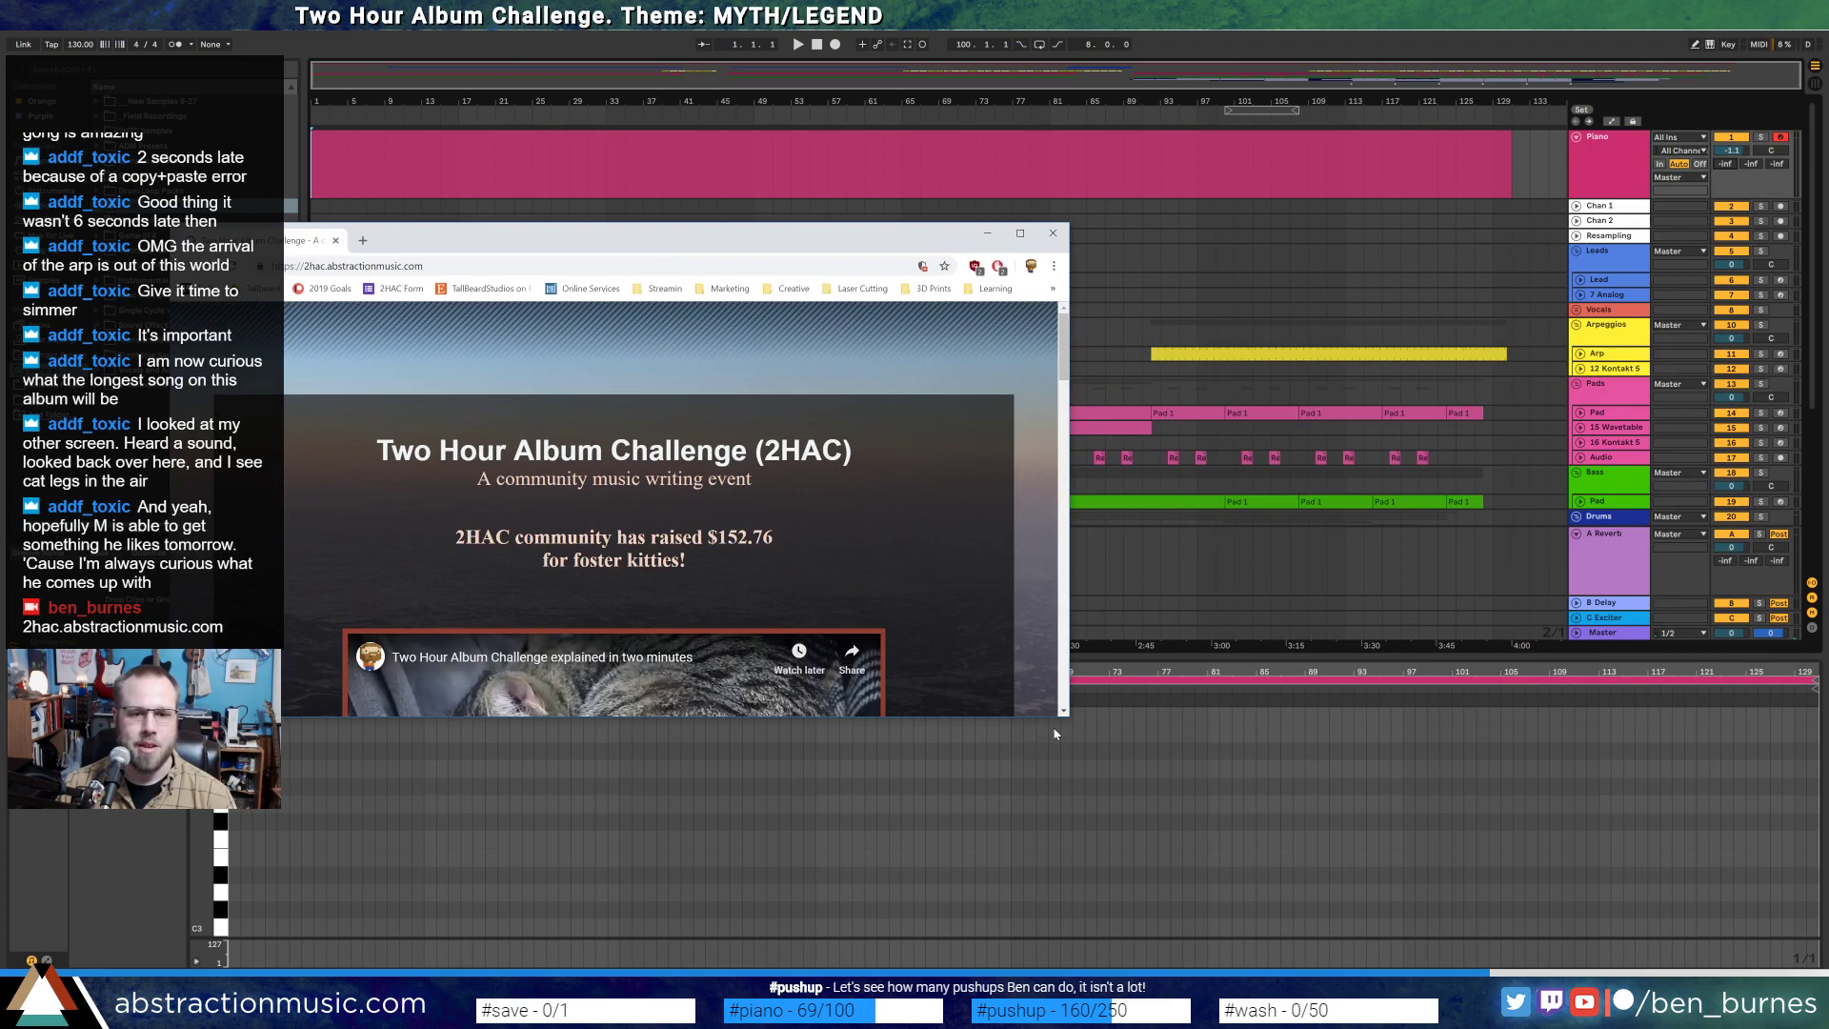
drag(1065, 721, 1489, 958)
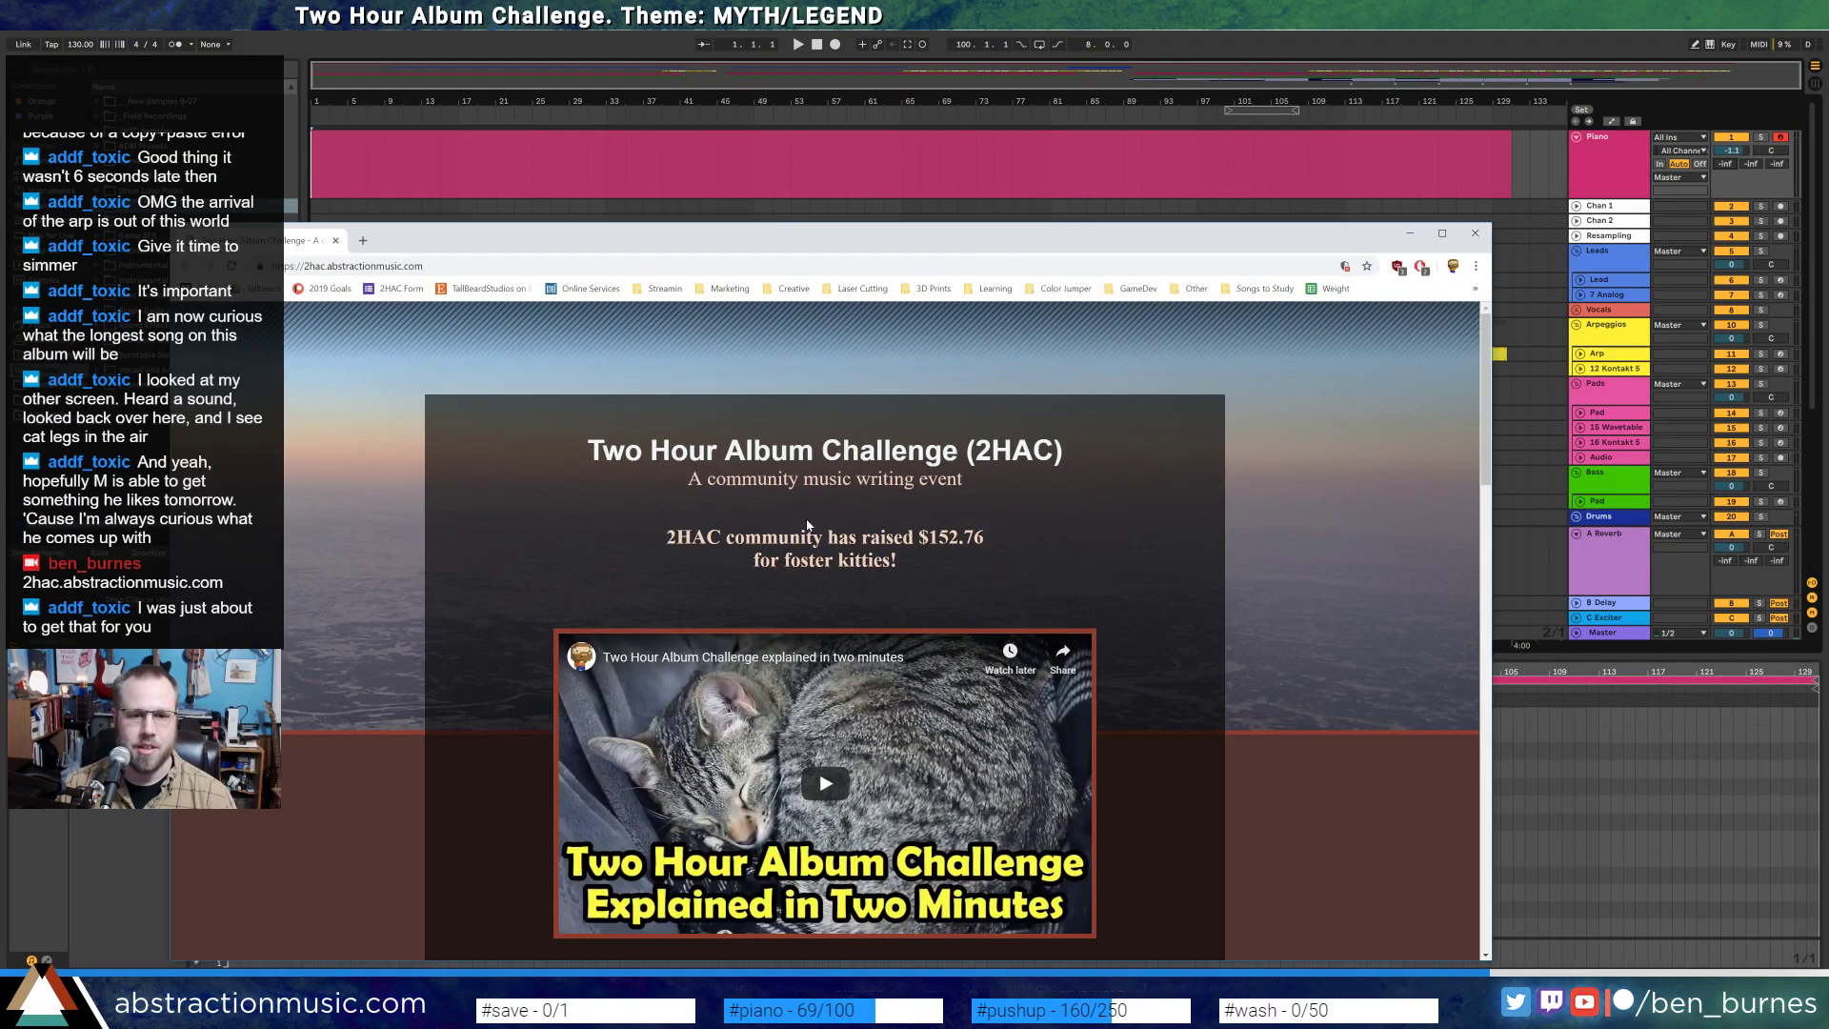
drag(903, 246, 1035, 130)
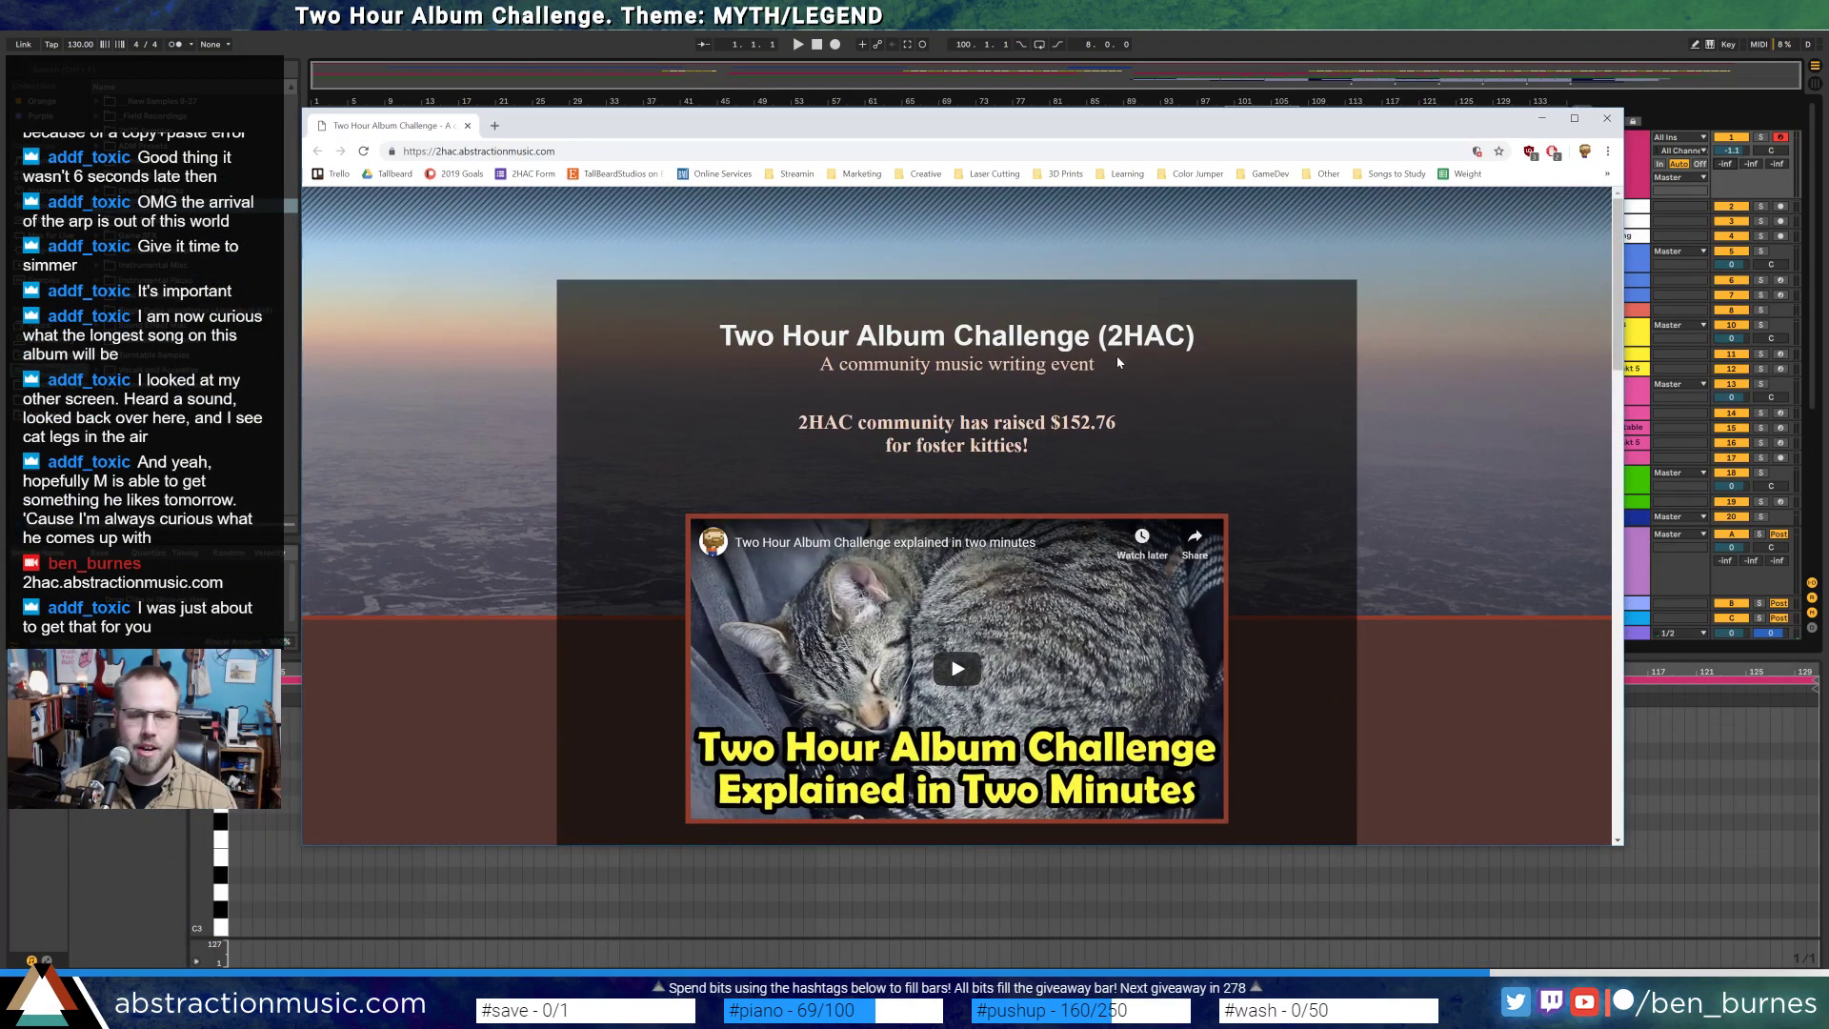
- Examine the Two Hour Album Challenge page's next challenge date, schedule, submission guidelines, prior challenges and Q&A, reloading the page once
scroll(1119, 360, down, 5)
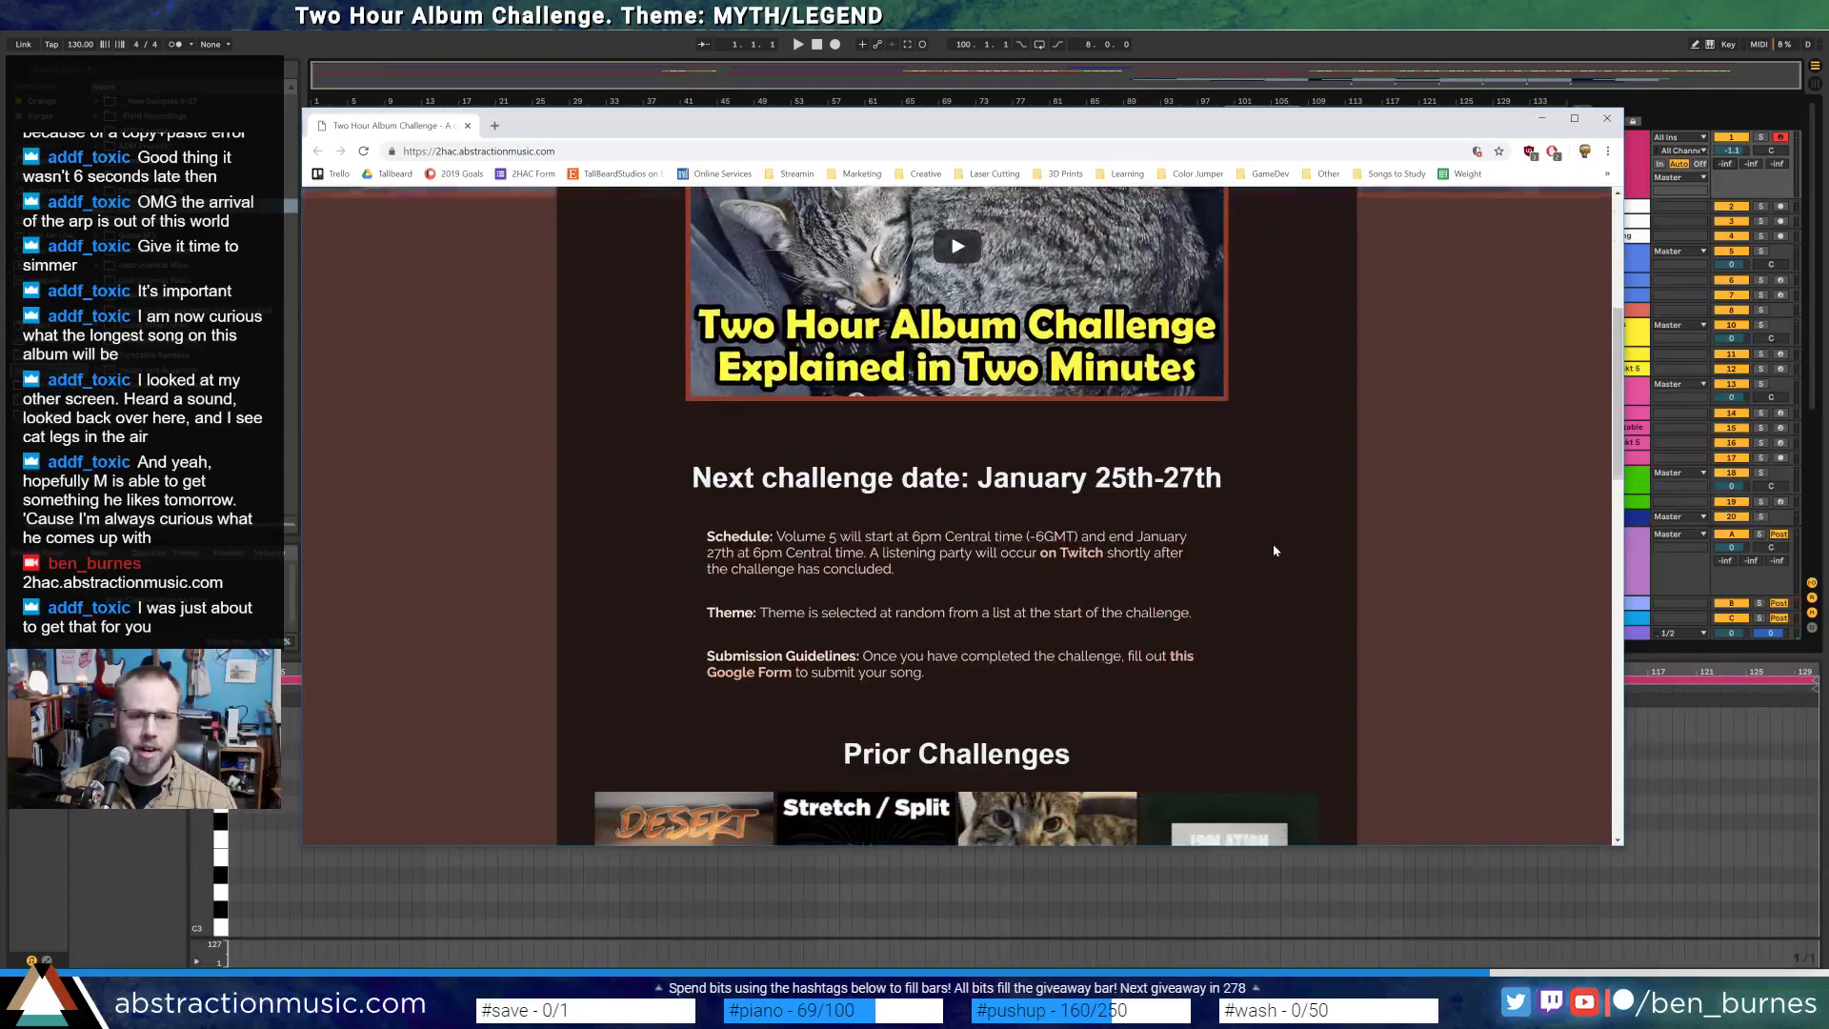
scroll(1273, 543, down, 4)
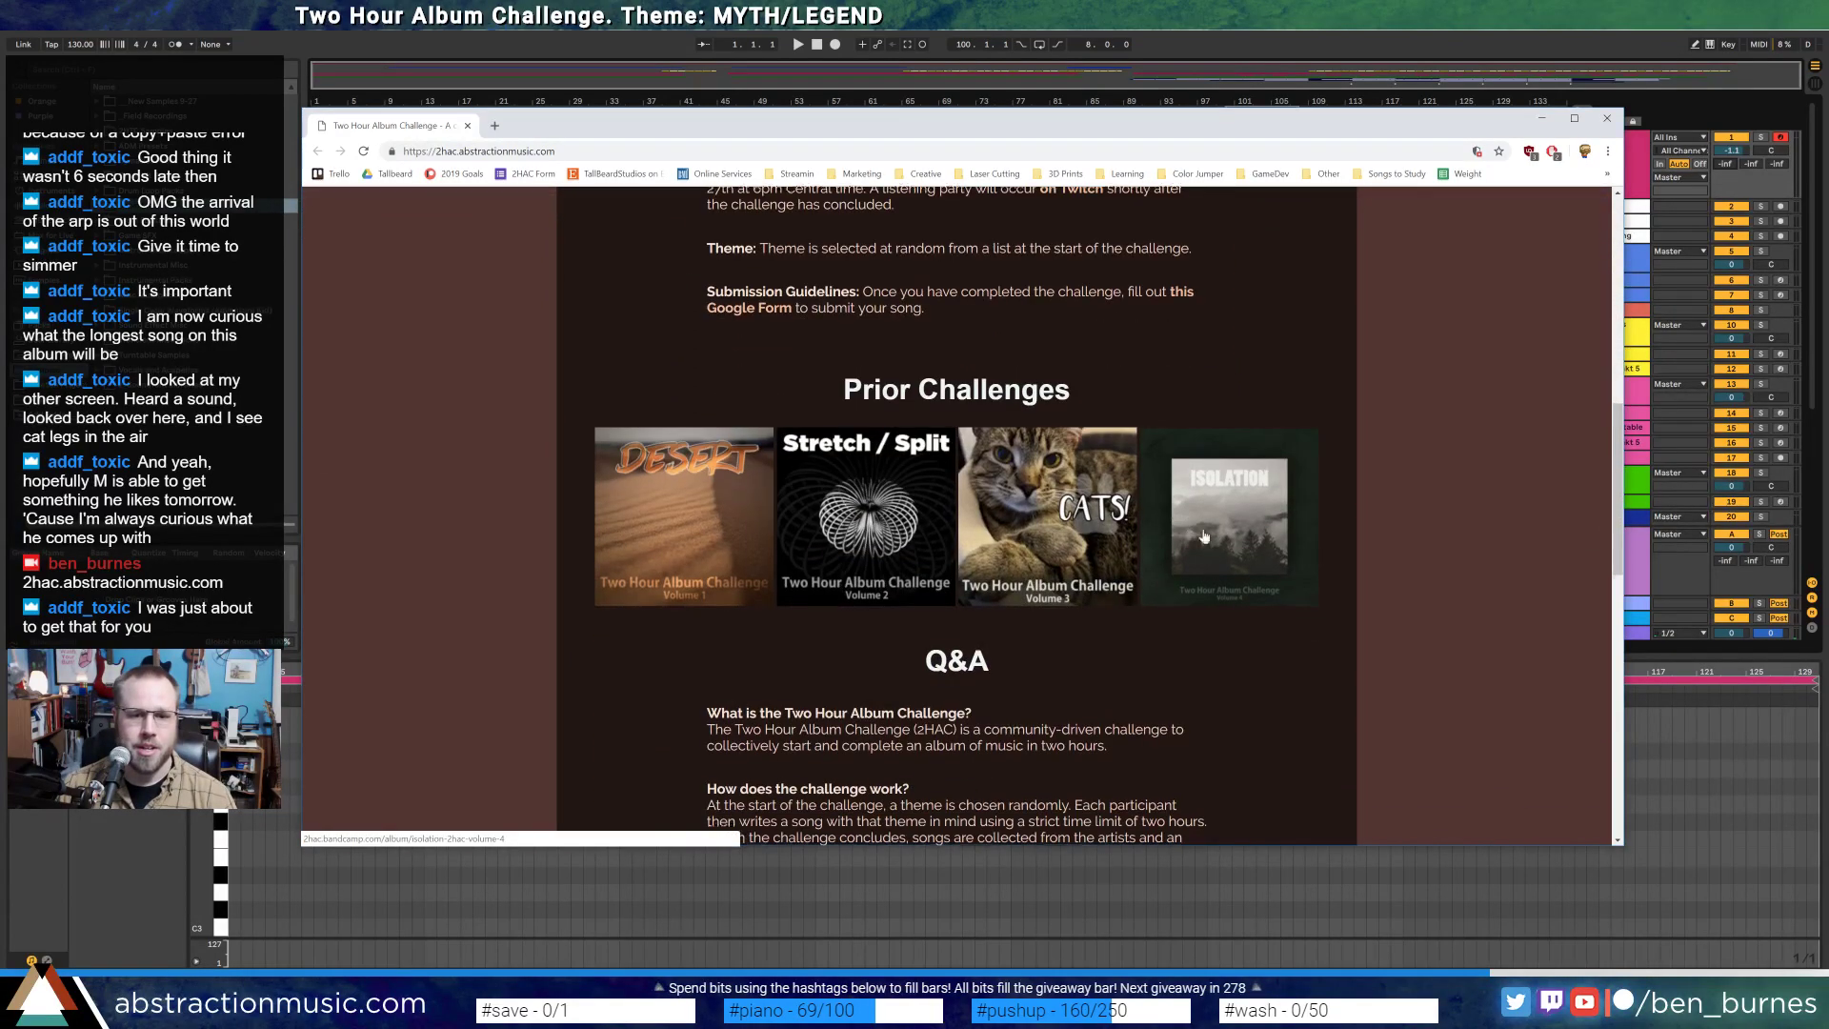
scroll(1204, 537, down, 5)
scroll(1231, 558, up, 5)
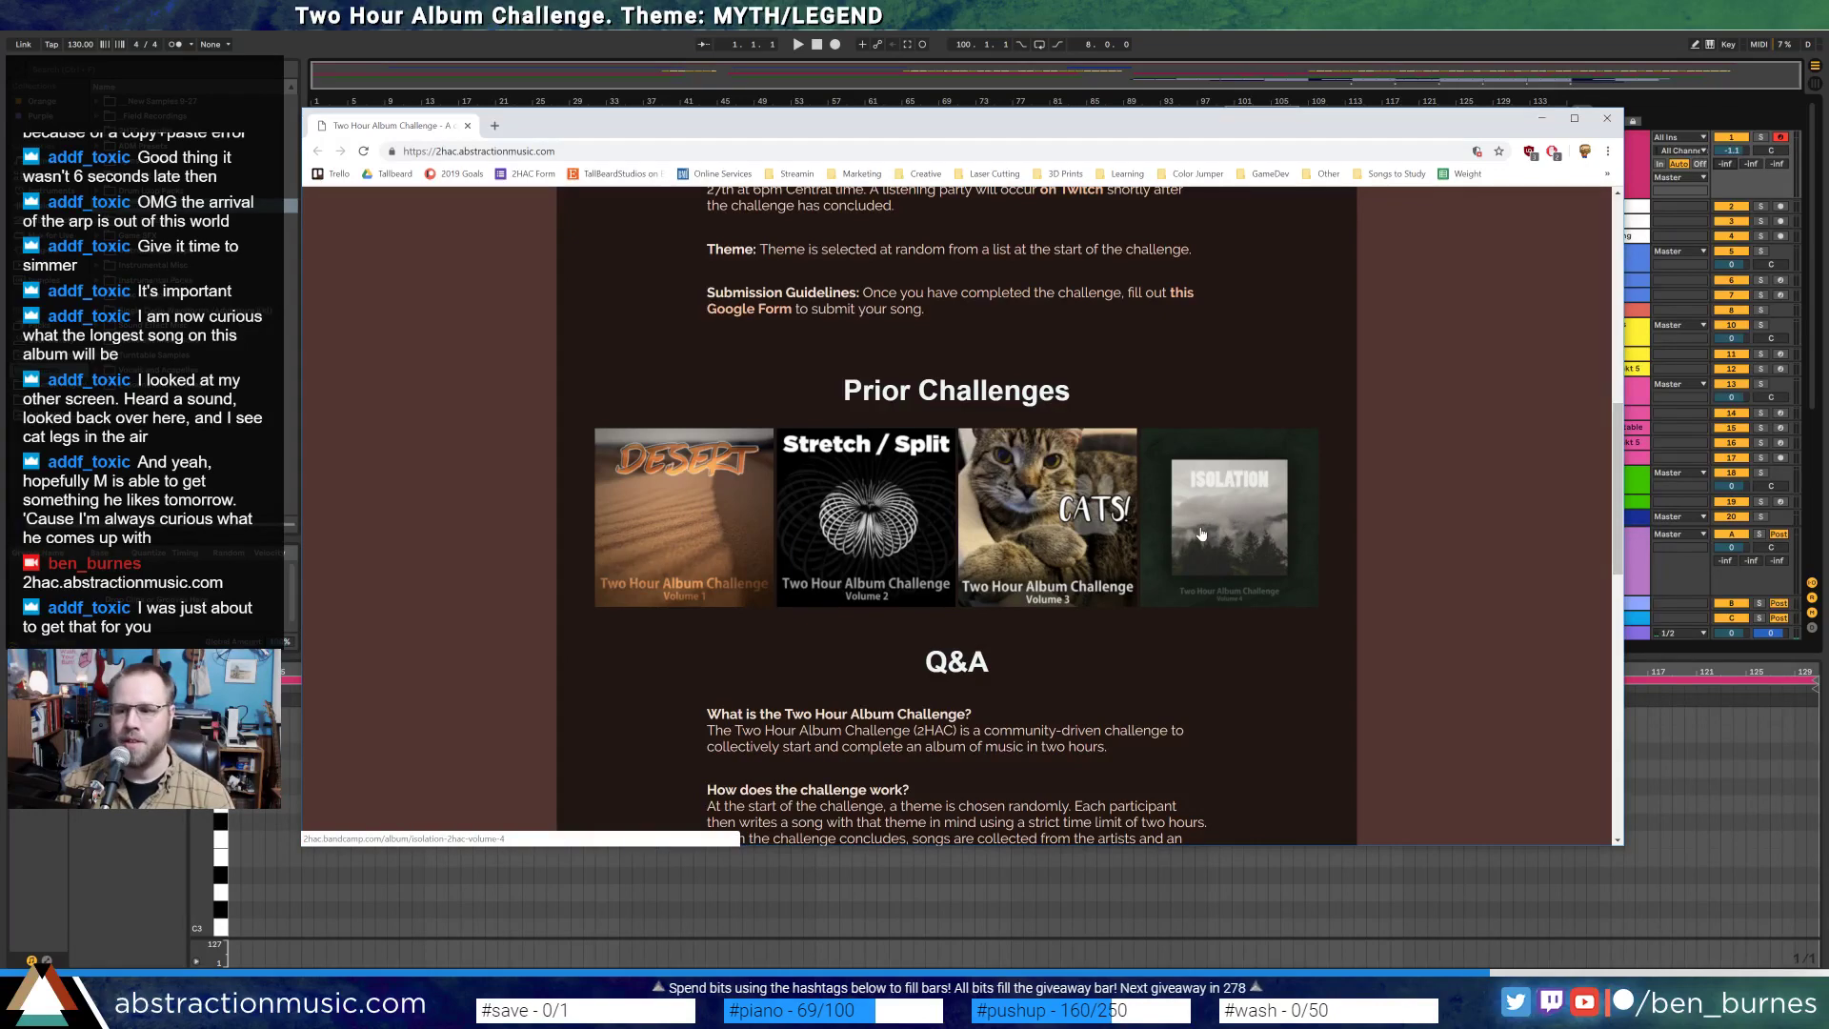
scroll(1201, 534, up, 7)
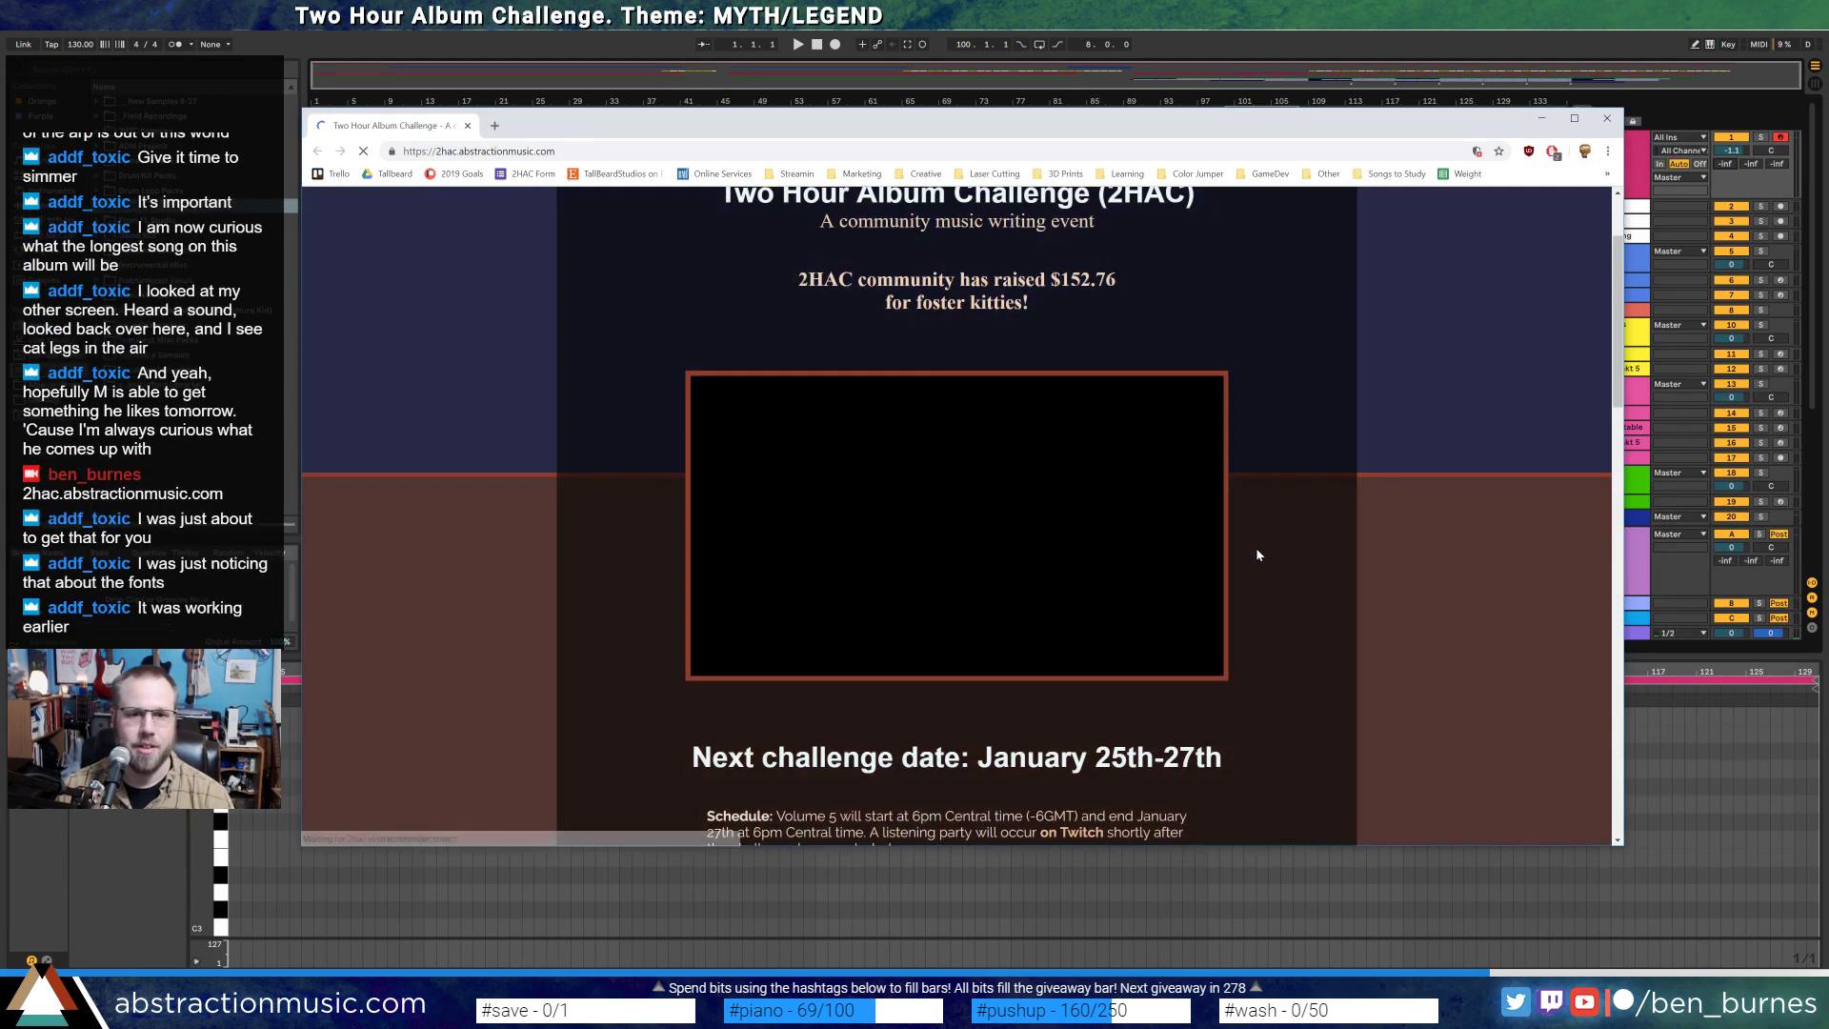
scroll(1201, 534, up, 2)
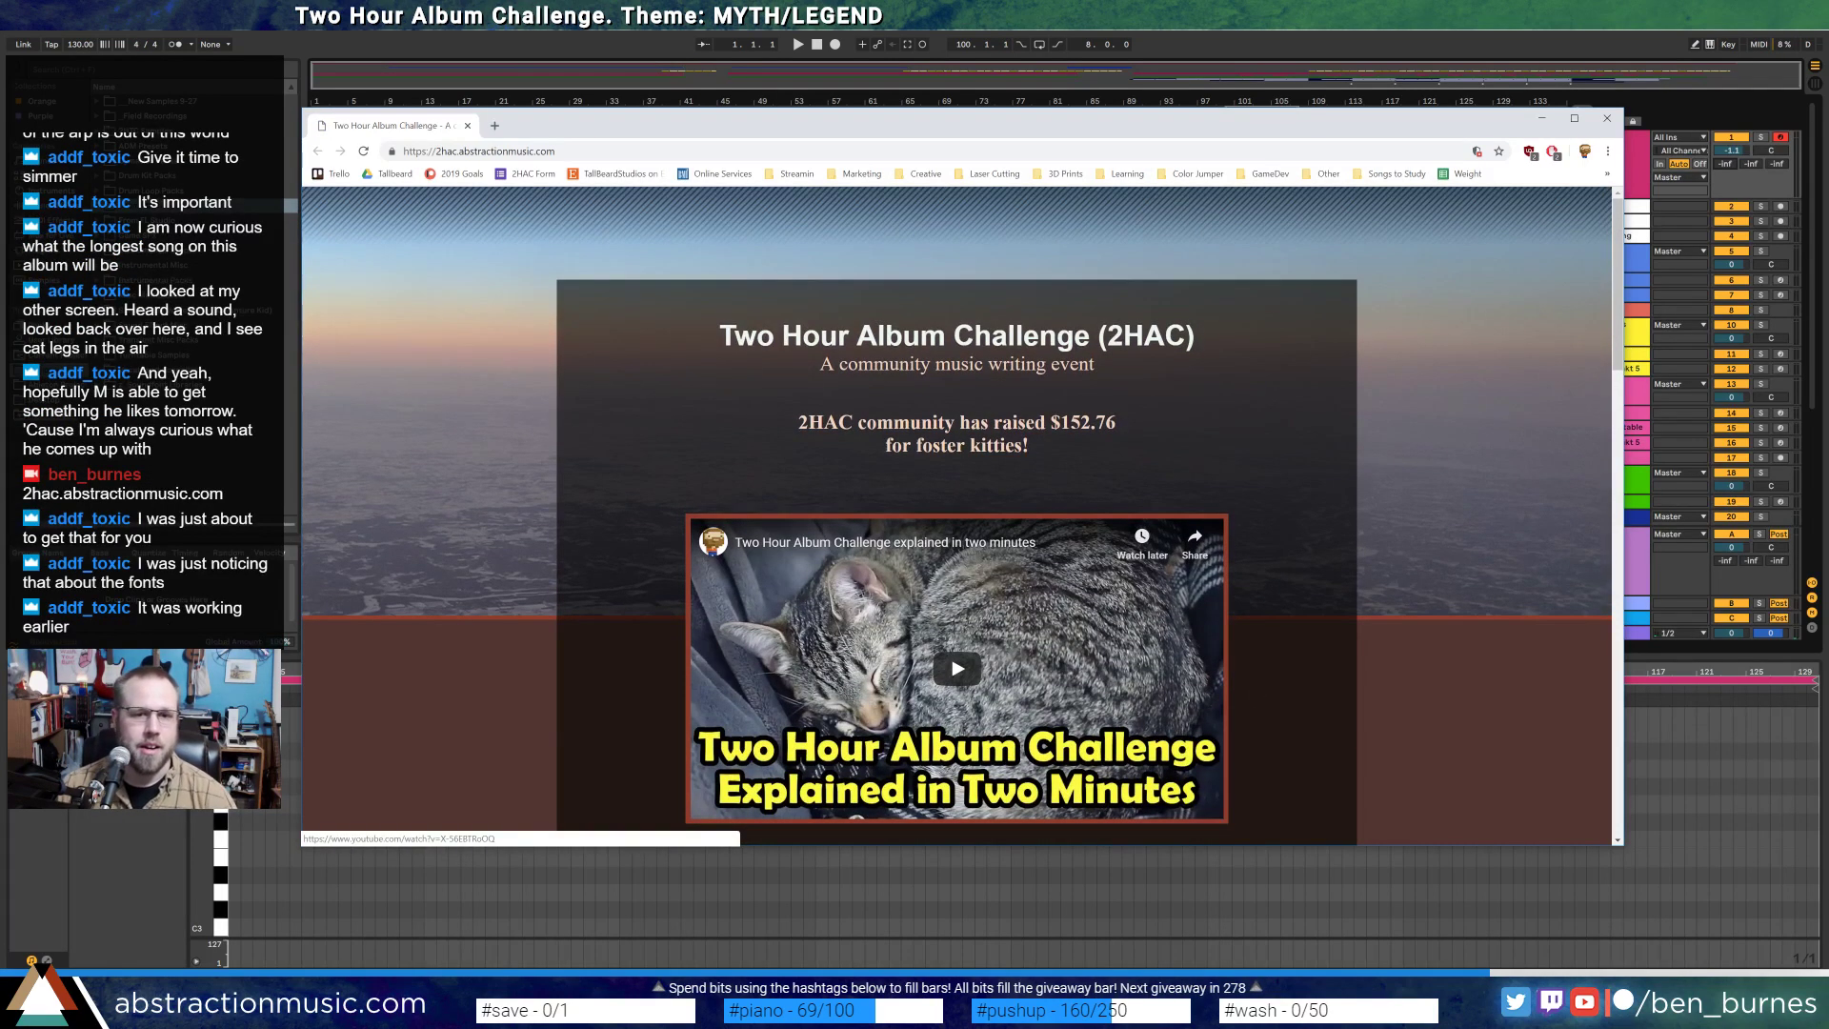
scroll(921, 380, down, 9)
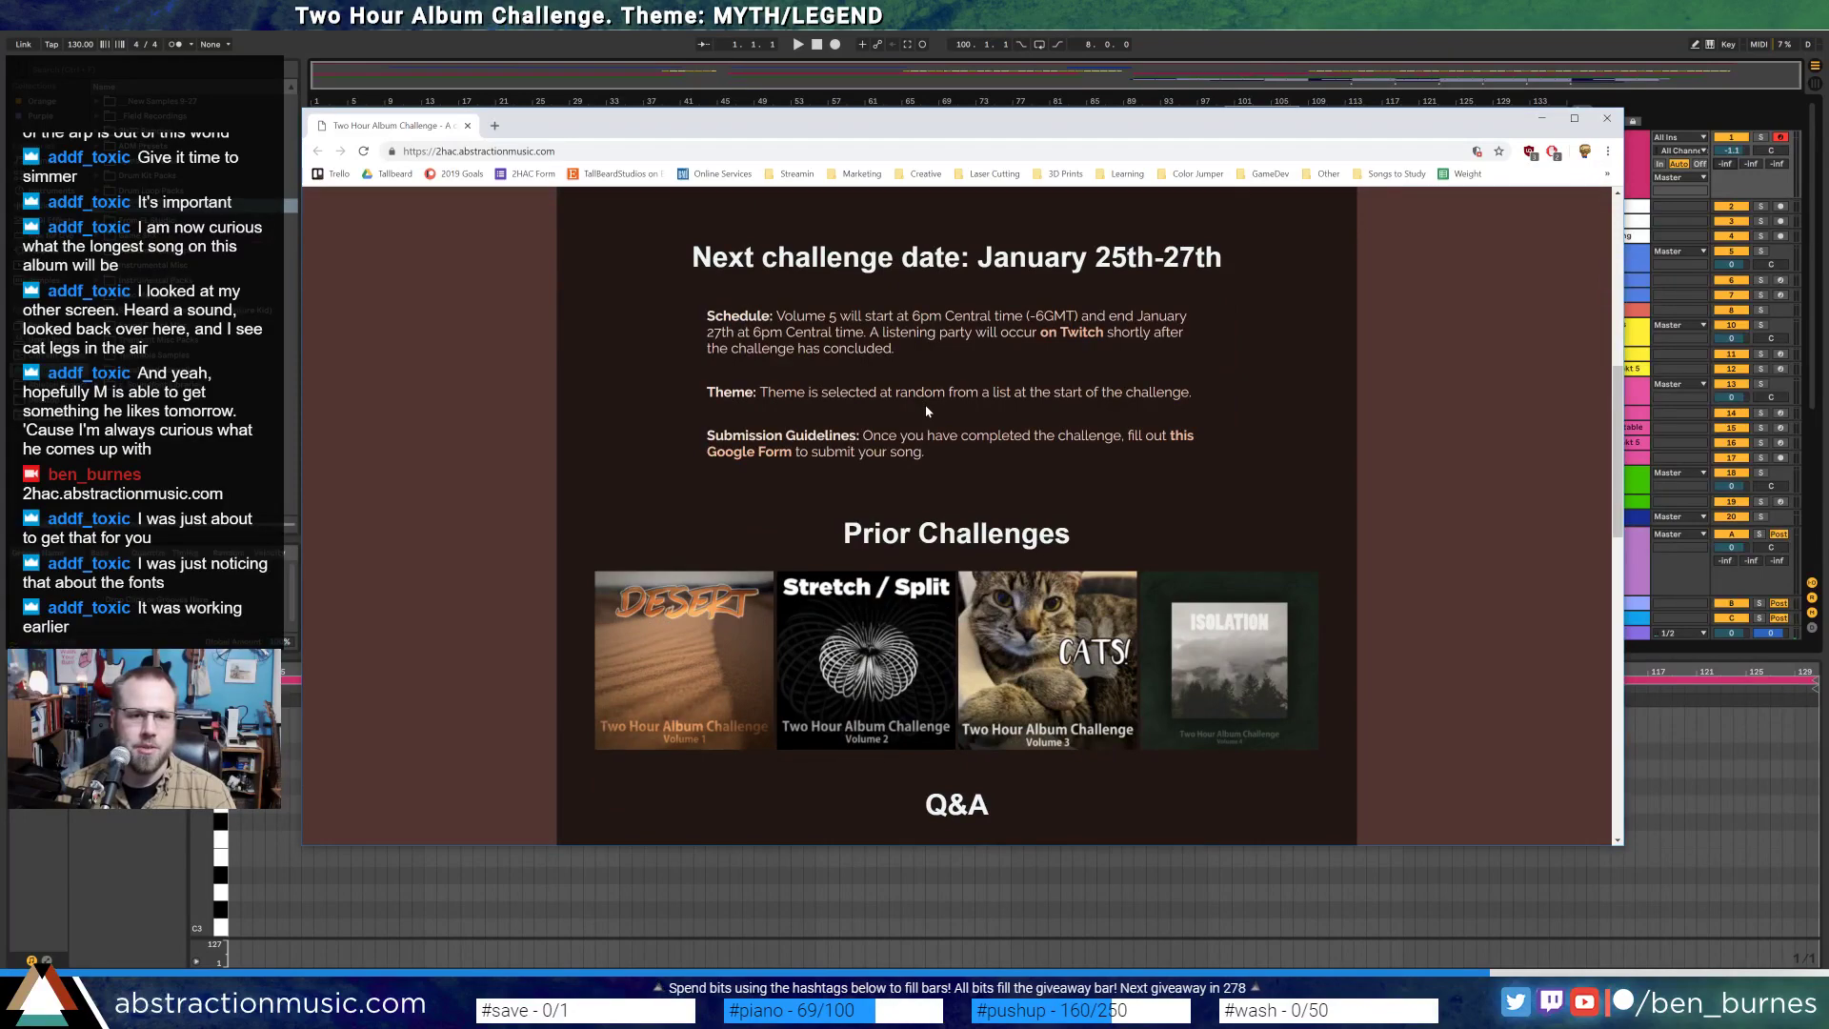
scroll(924, 404, down, 7)
scroll(961, 515, up, 10)
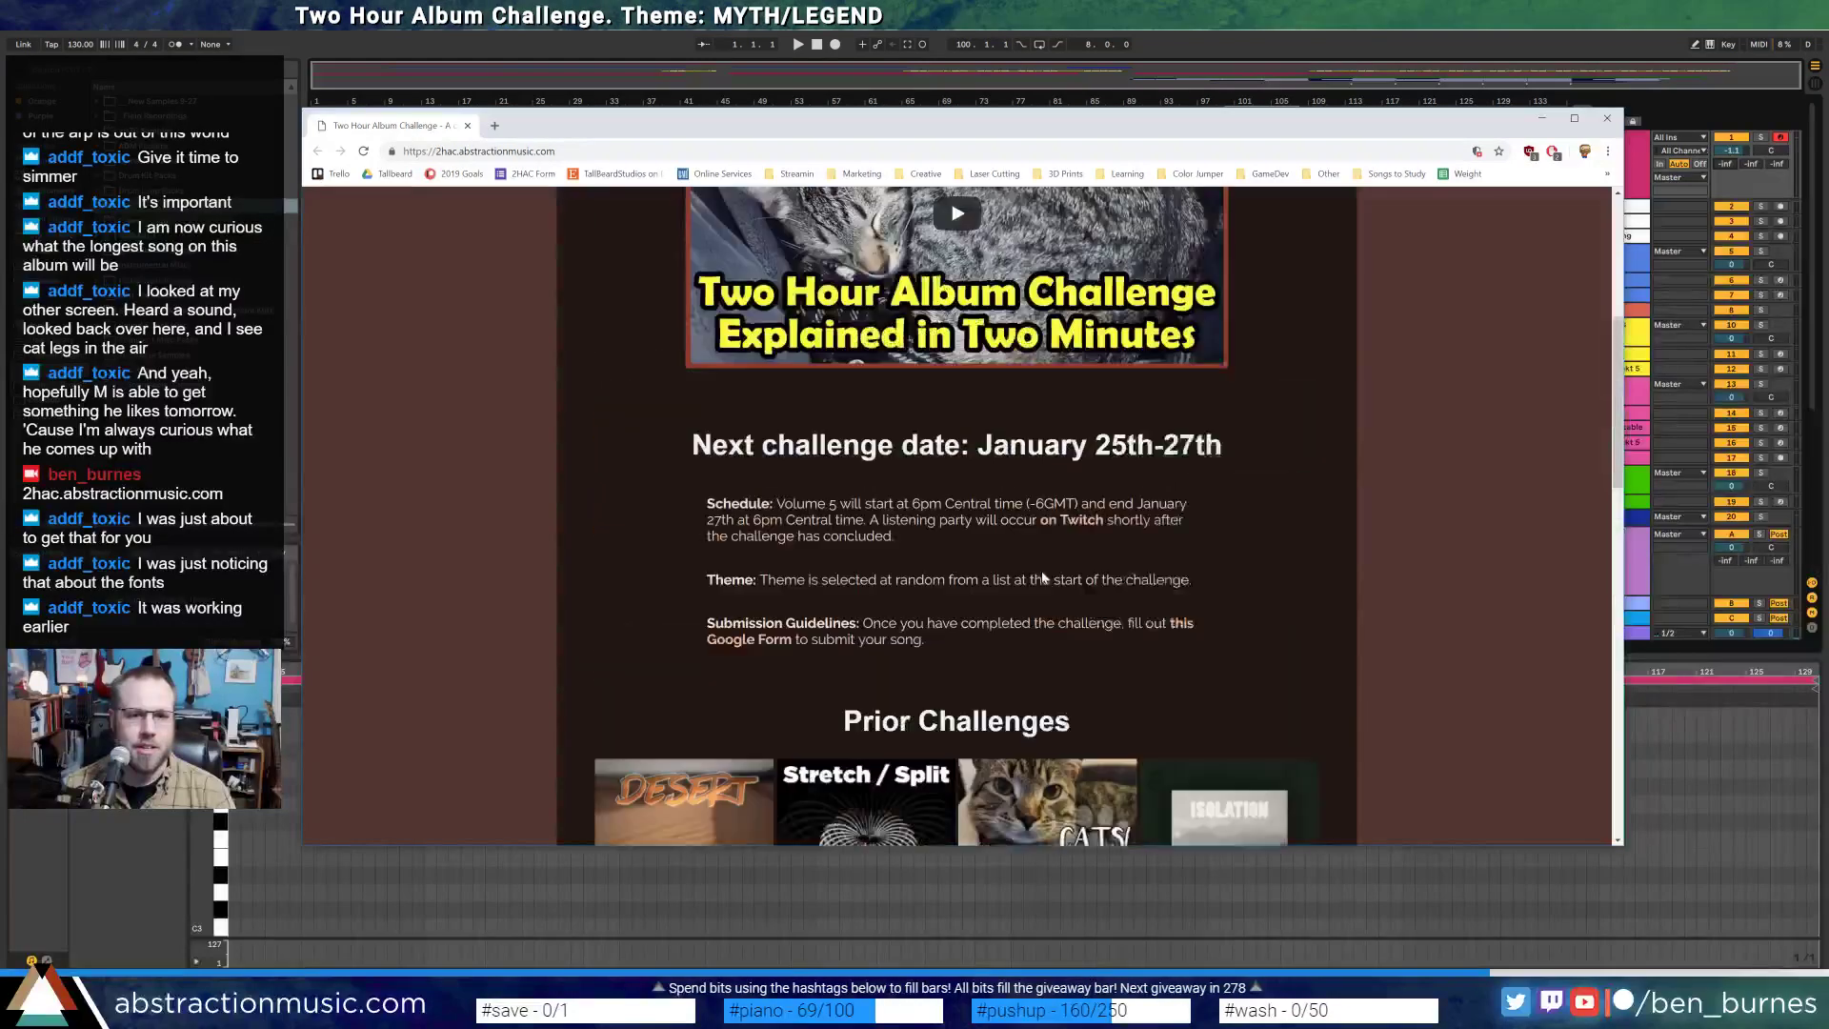
scroll(961, 515, down, 2)
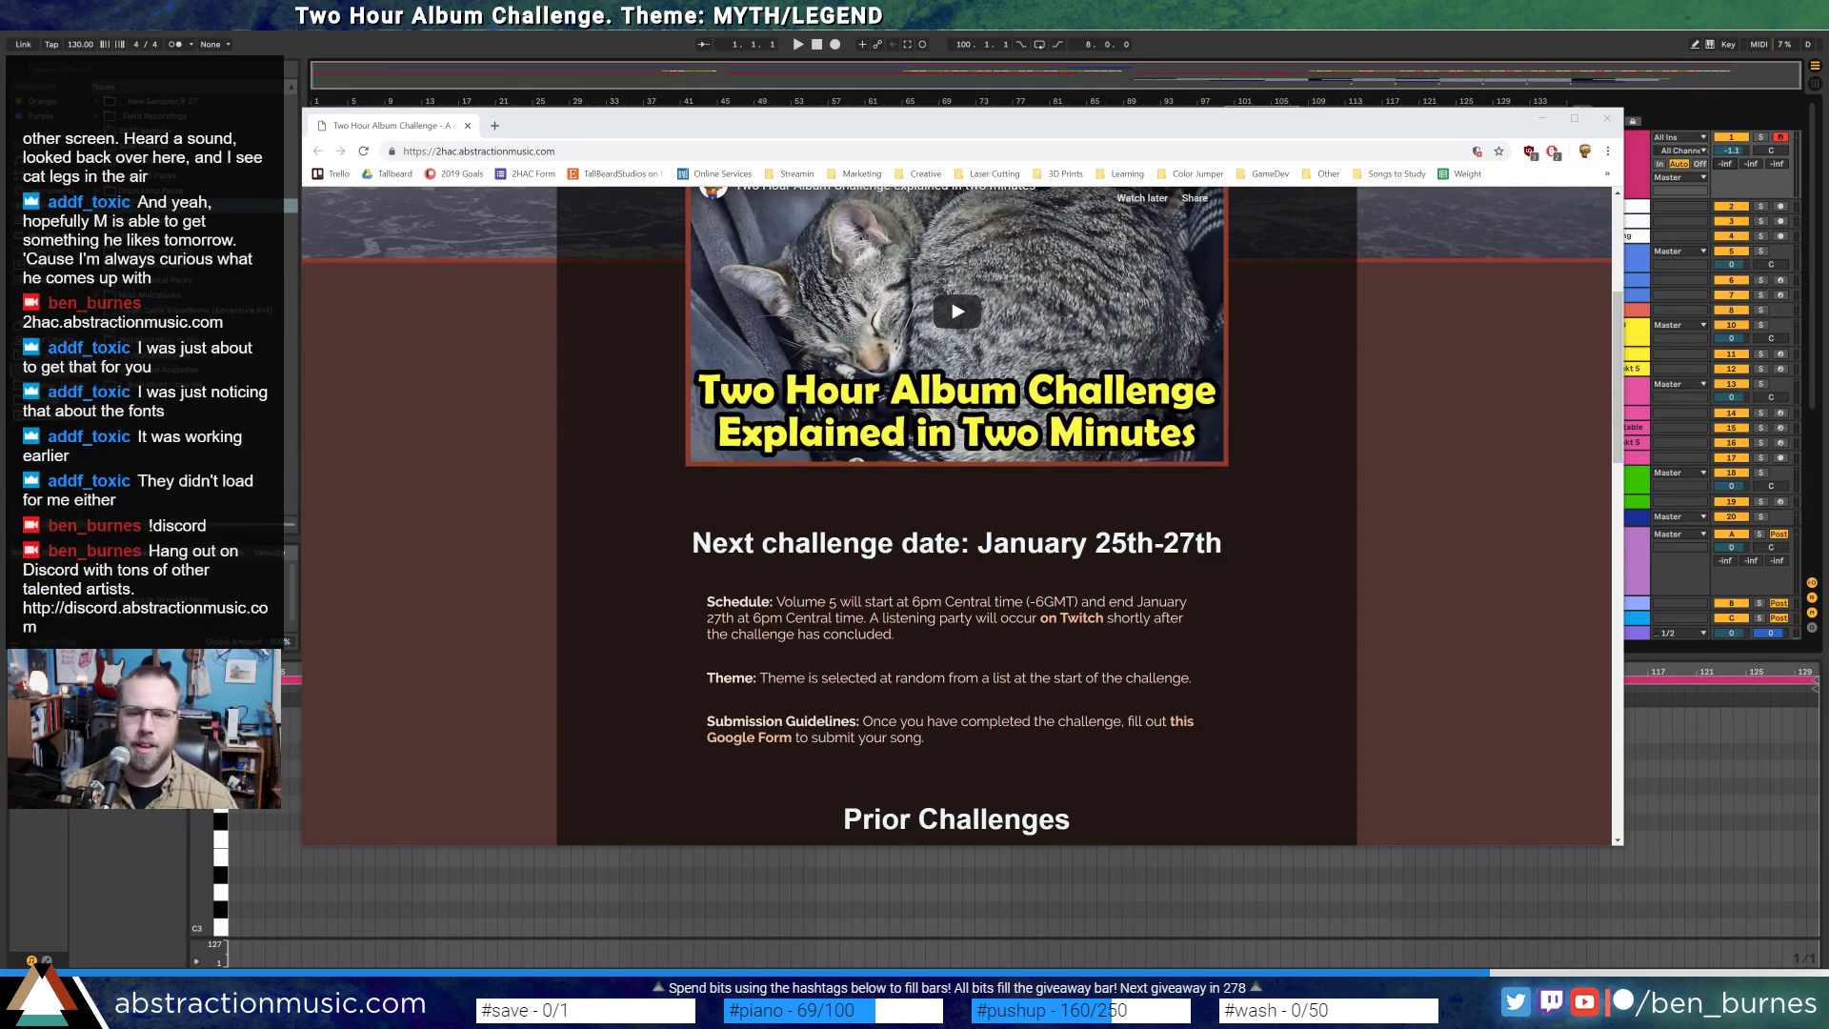
click(742, 505)
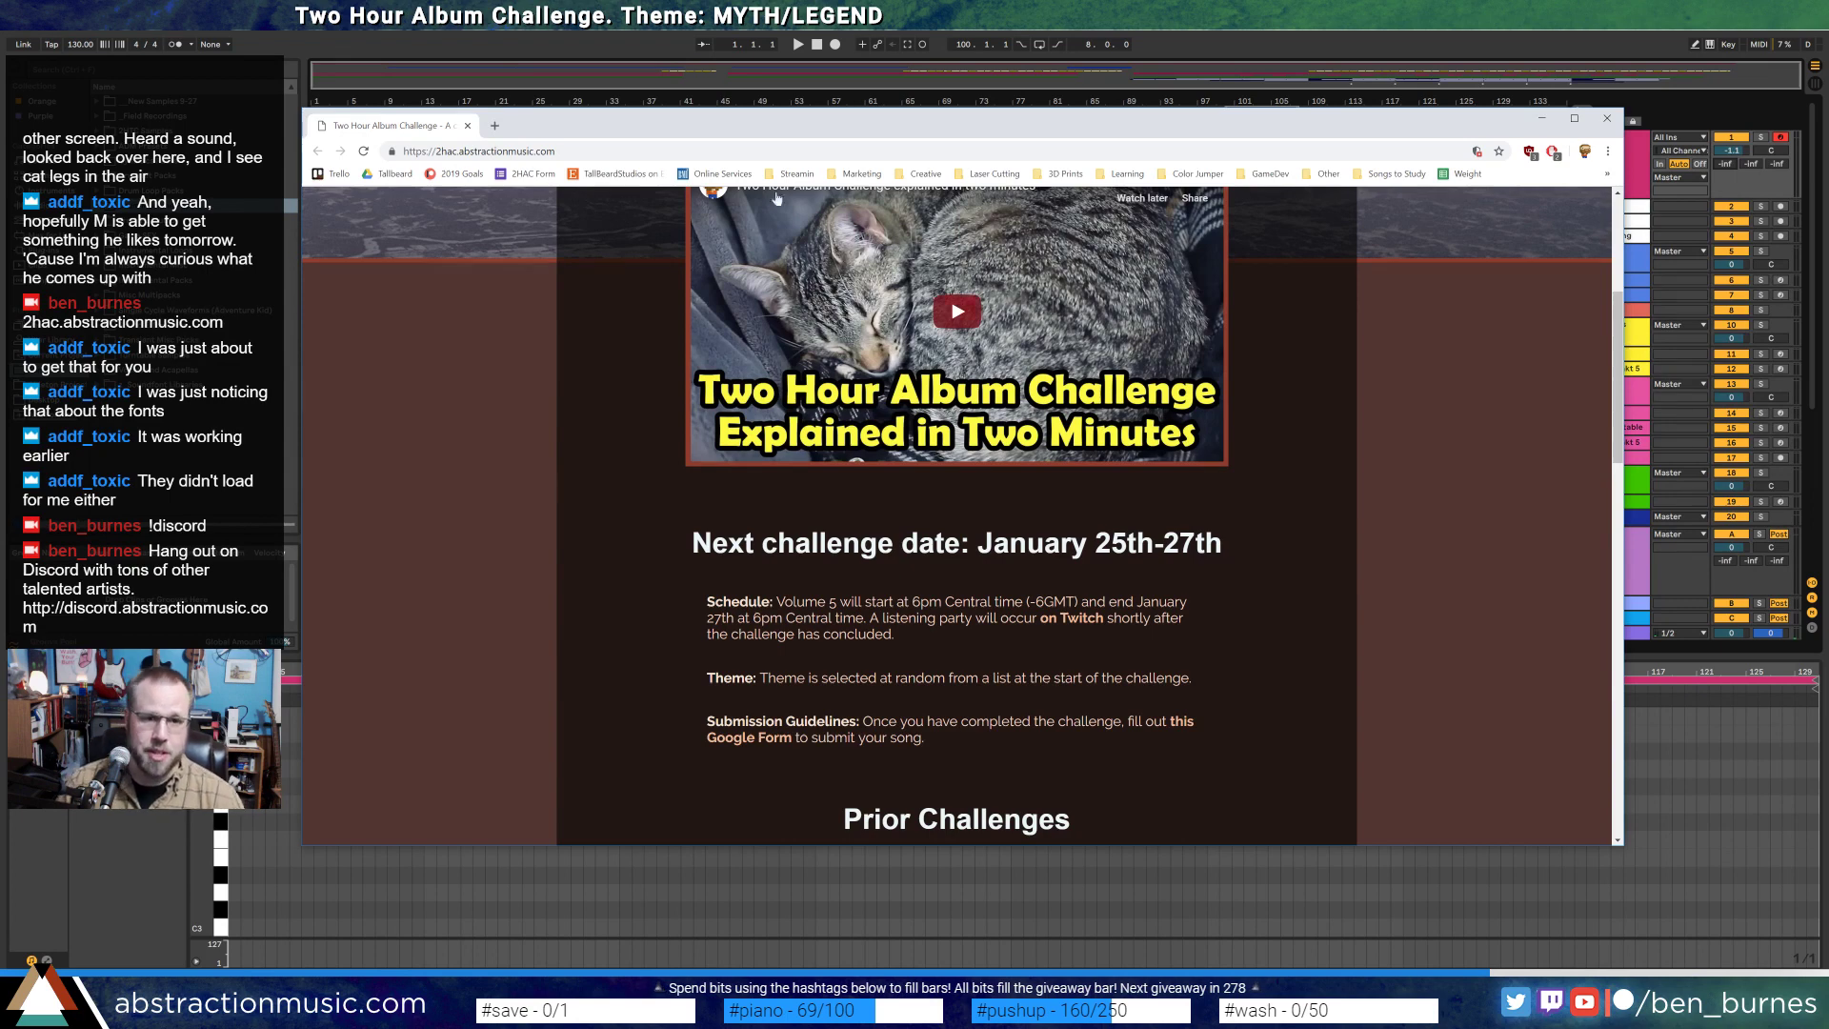
- Close the challenge page to return to Ableton Live and fold the Piano track
click(469, 126)
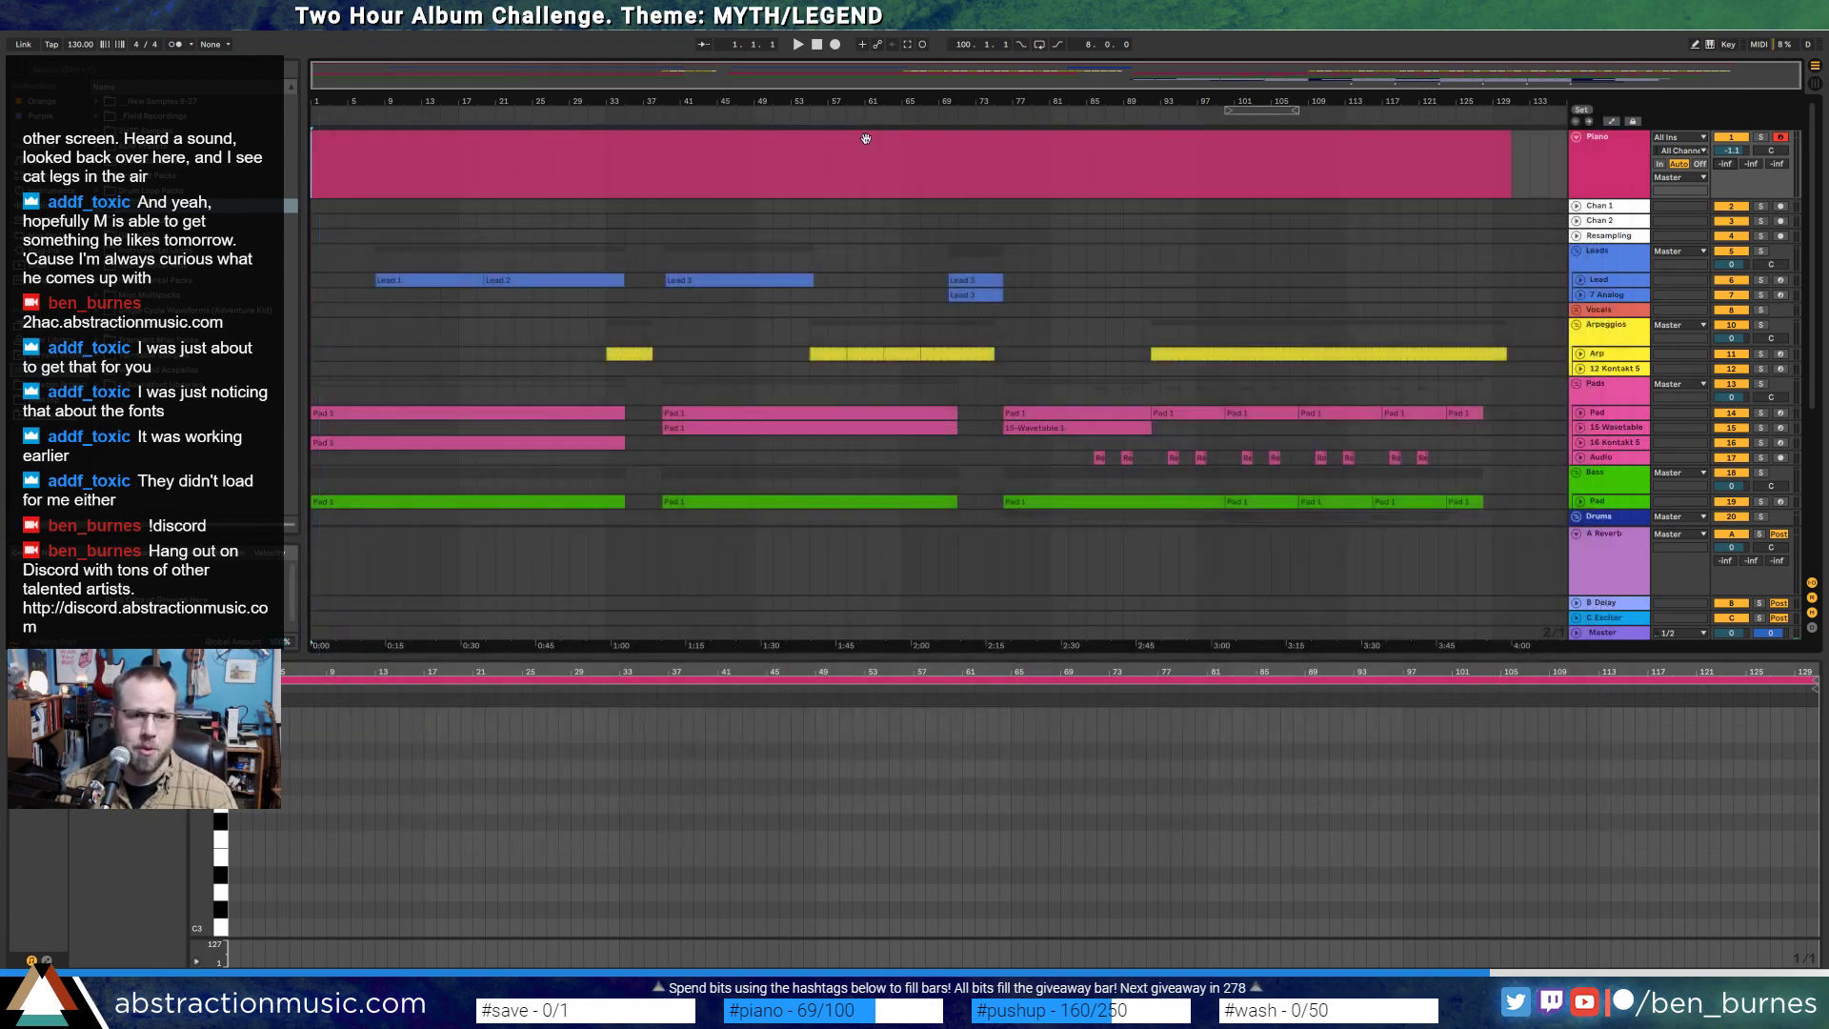
click(1577, 138)
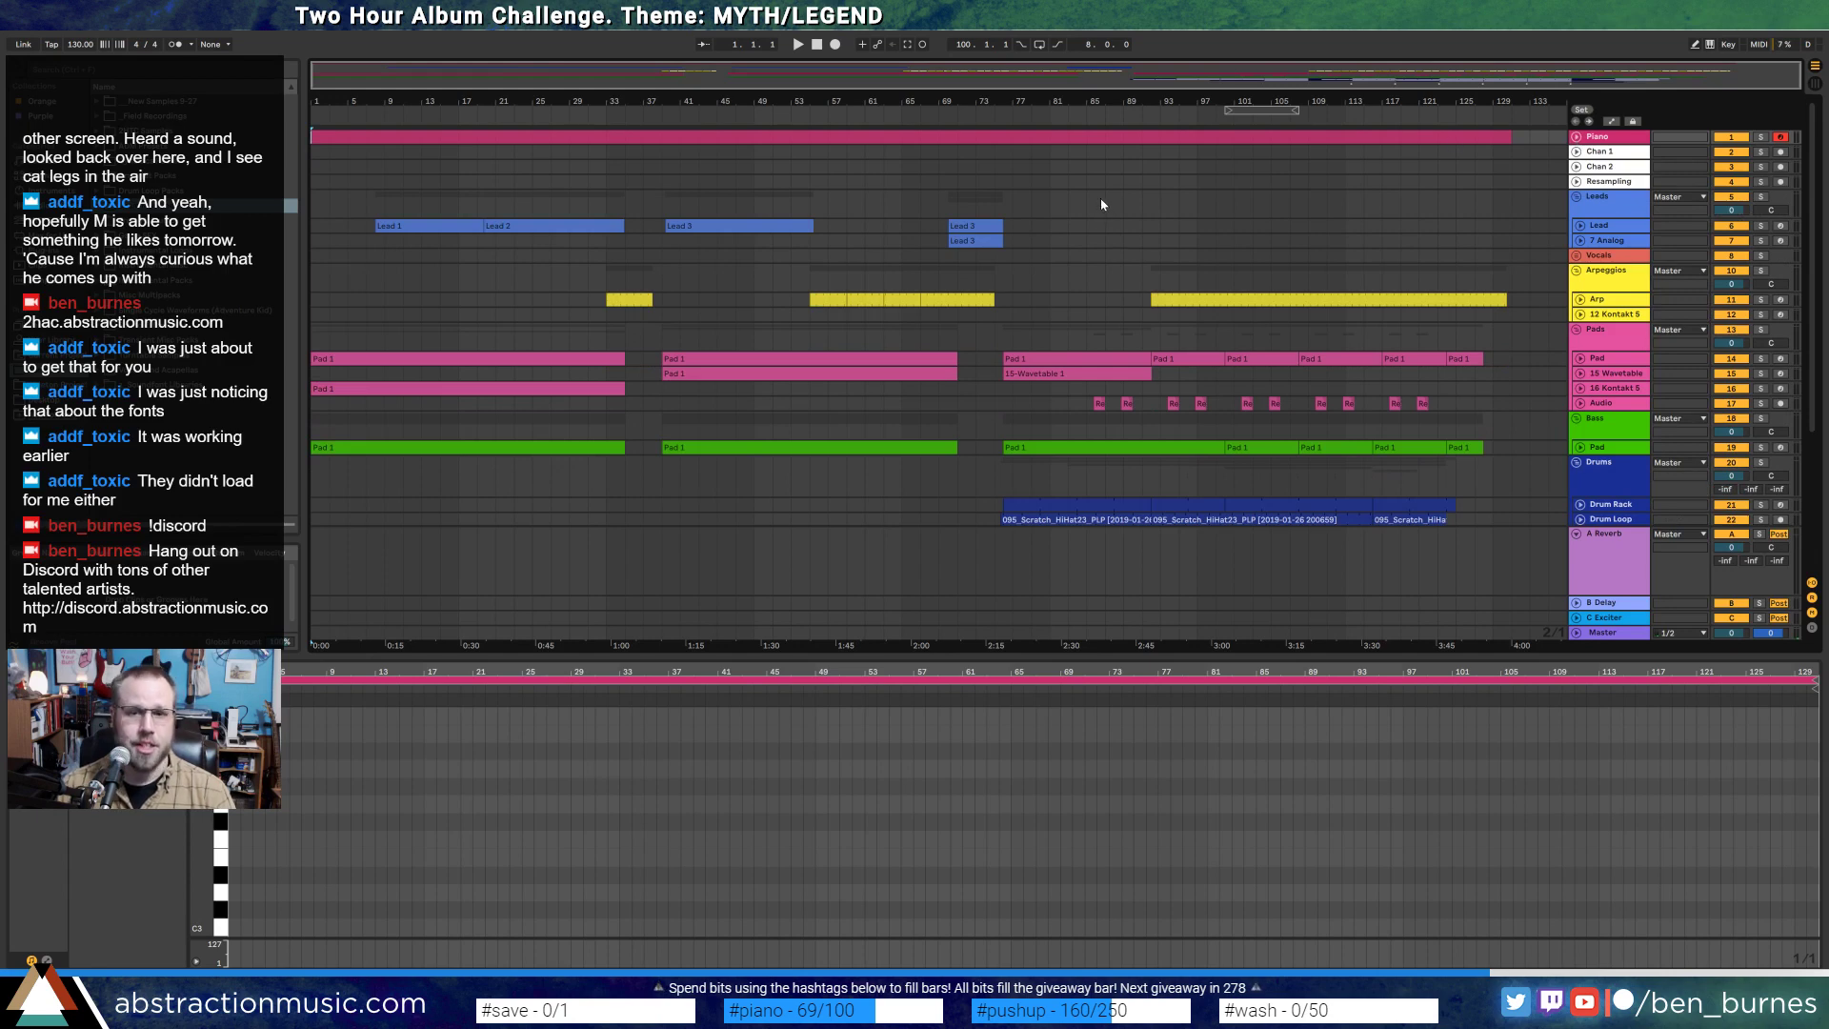